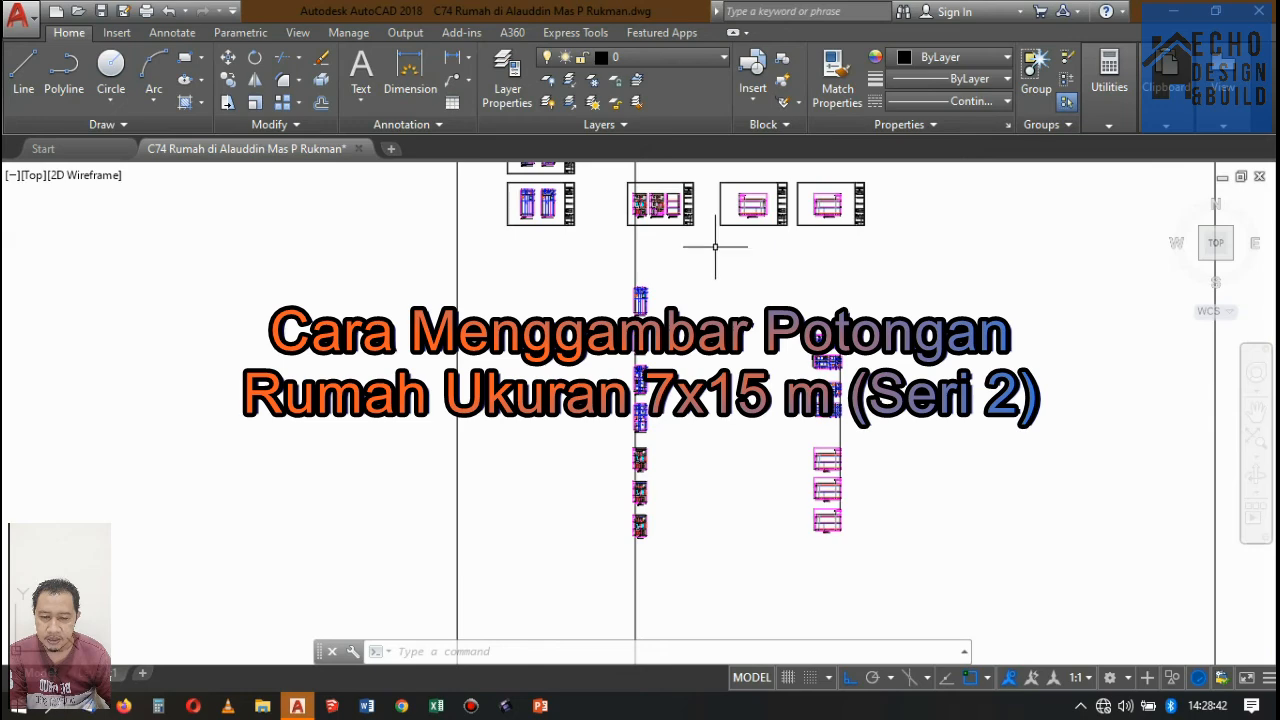
scroll(715, 240, "up", 1)
scroll(722, 232, "down", 2)
scroll(726, 245, "up", 2)
scroll(720, 260, "down", 3)
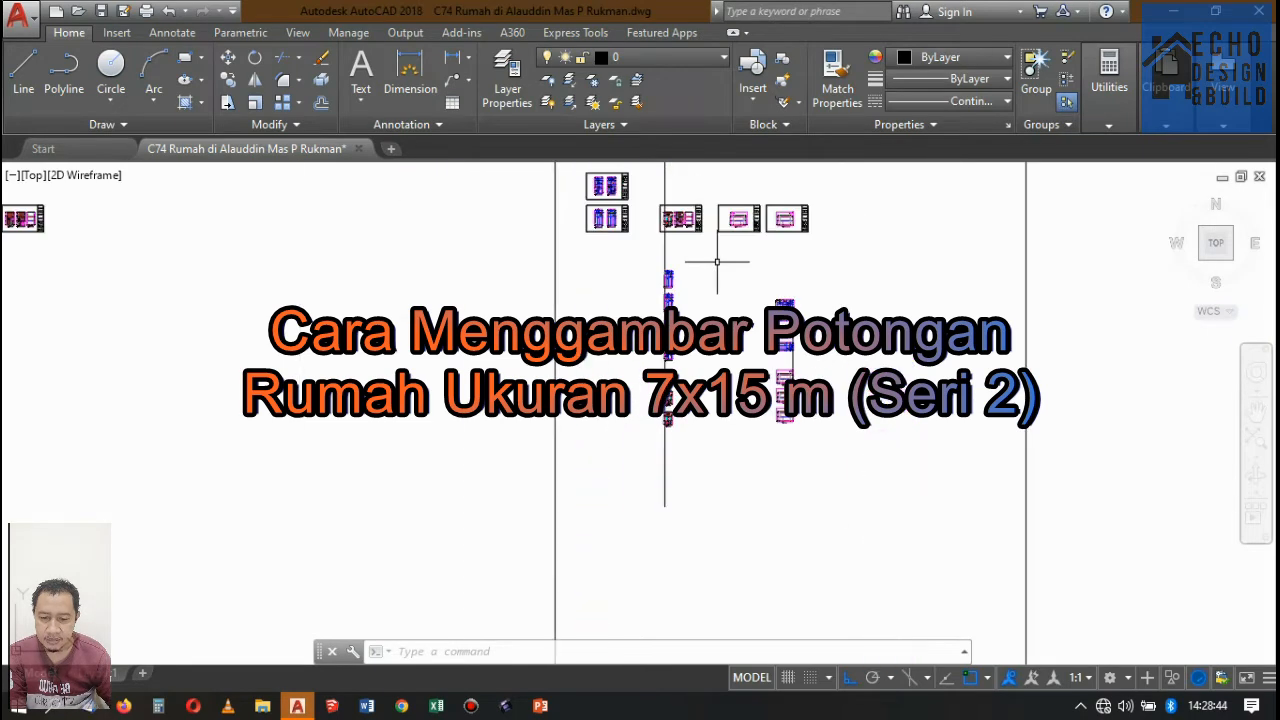
scroll(709, 290, "up", 3)
scroll(690, 268, "down", 3)
scroll(690, 270, "up", 3)
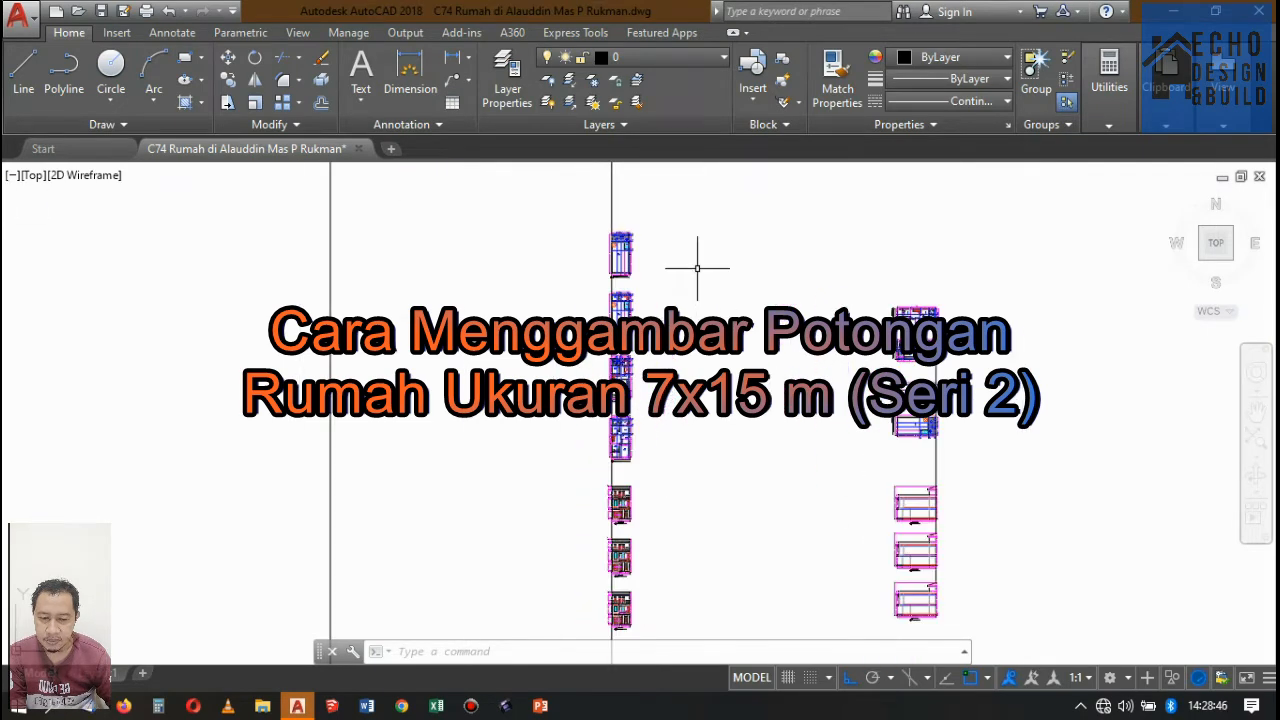
scroll(697, 268, "down", 2)
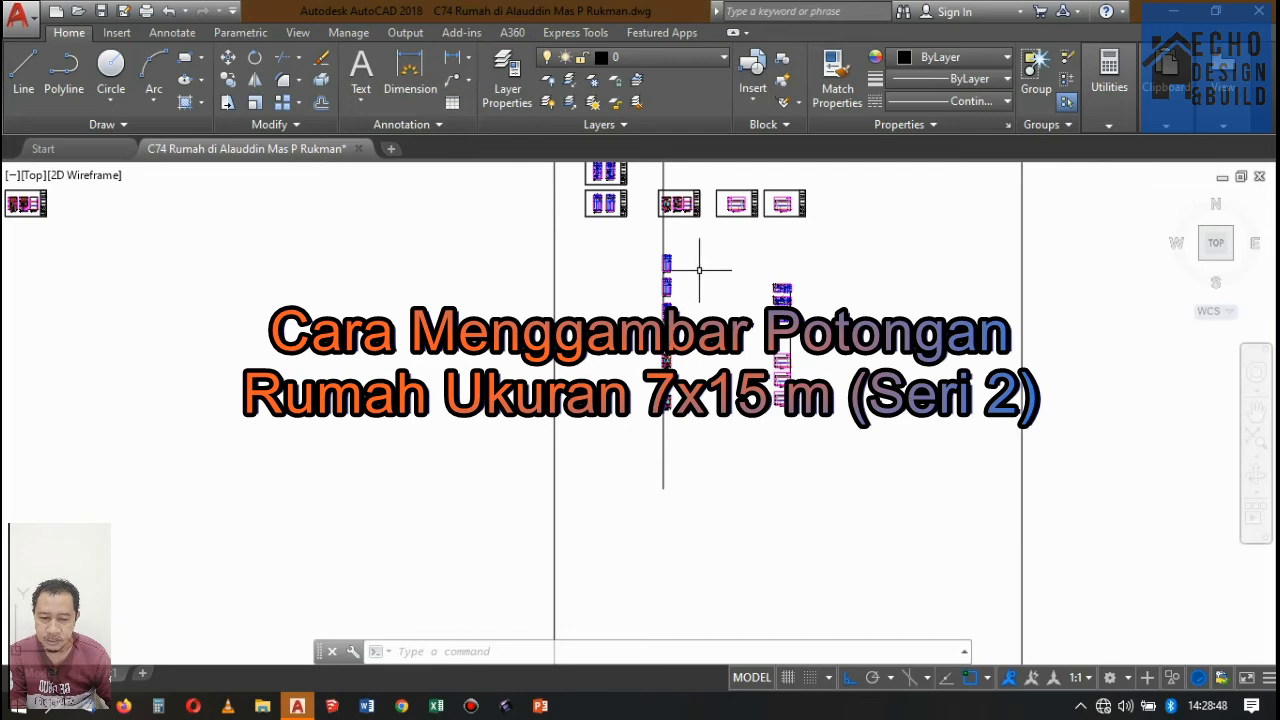
scroll(699, 269, "up", 2)
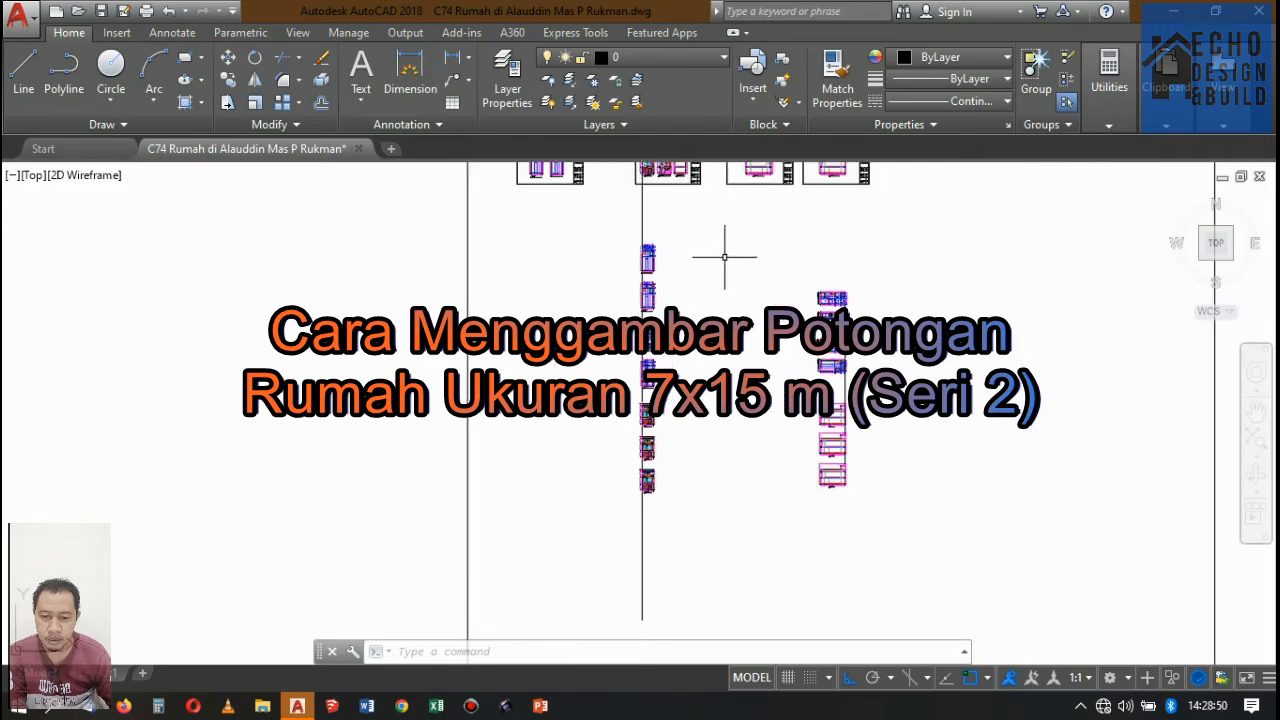
scroll(724, 257, "down", 2)
scroll(728, 264, "up", 2)
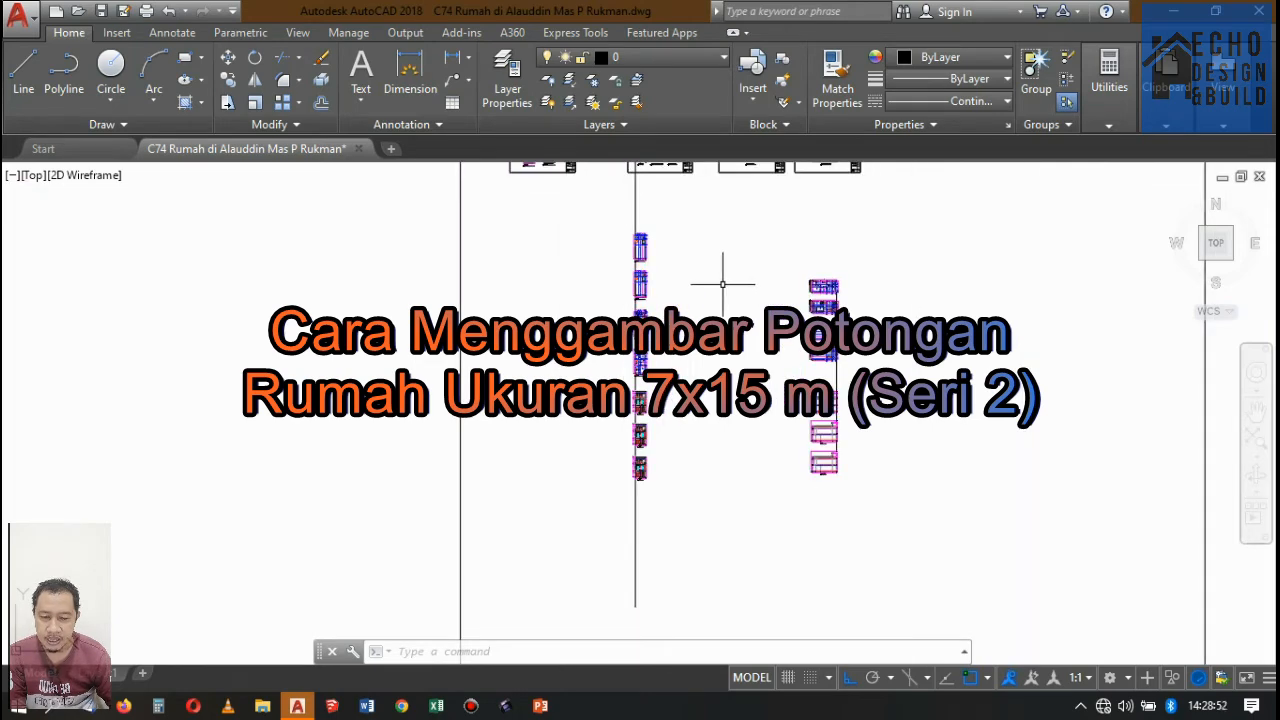
scroll(725, 279, "up", 2)
scroll(729, 284, "down", 2)
scroll(735, 272, "up", 4)
scroll(740, 266, "down", 4)
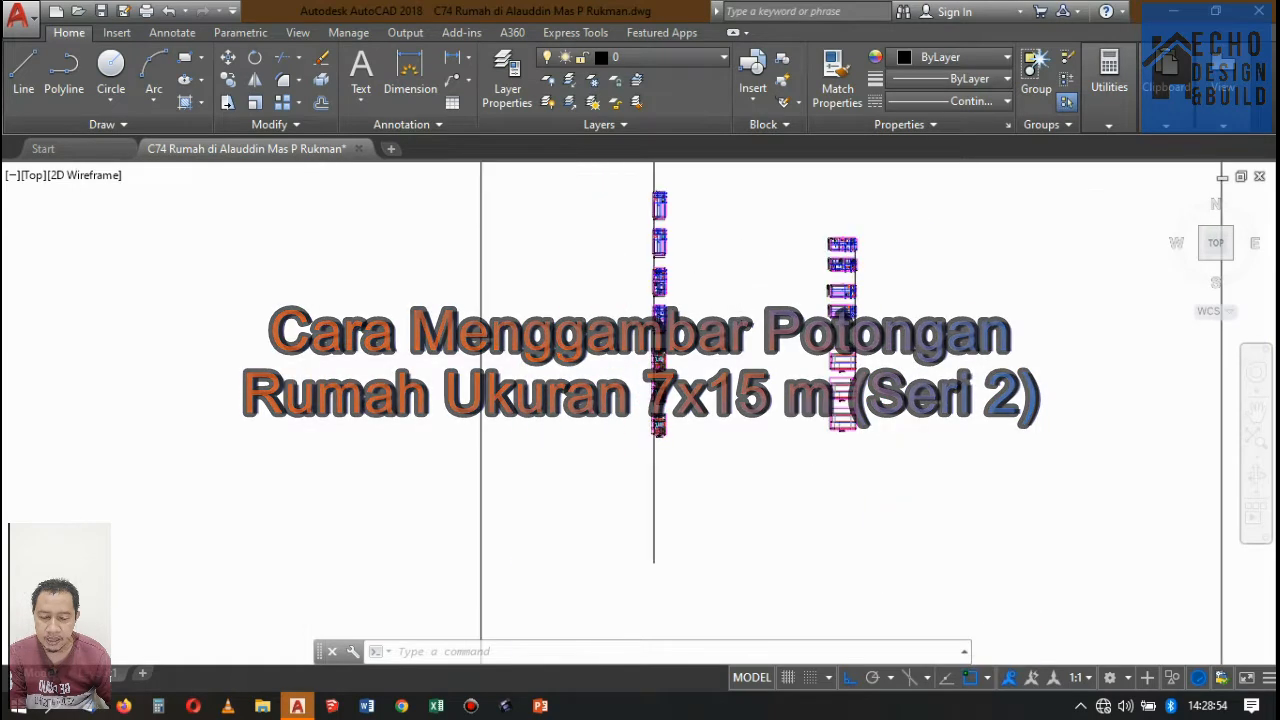
scroll(763, 251, "up", 4)
scroll(763, 251, "down", 4)
scroll(775, 238, "up", 2)
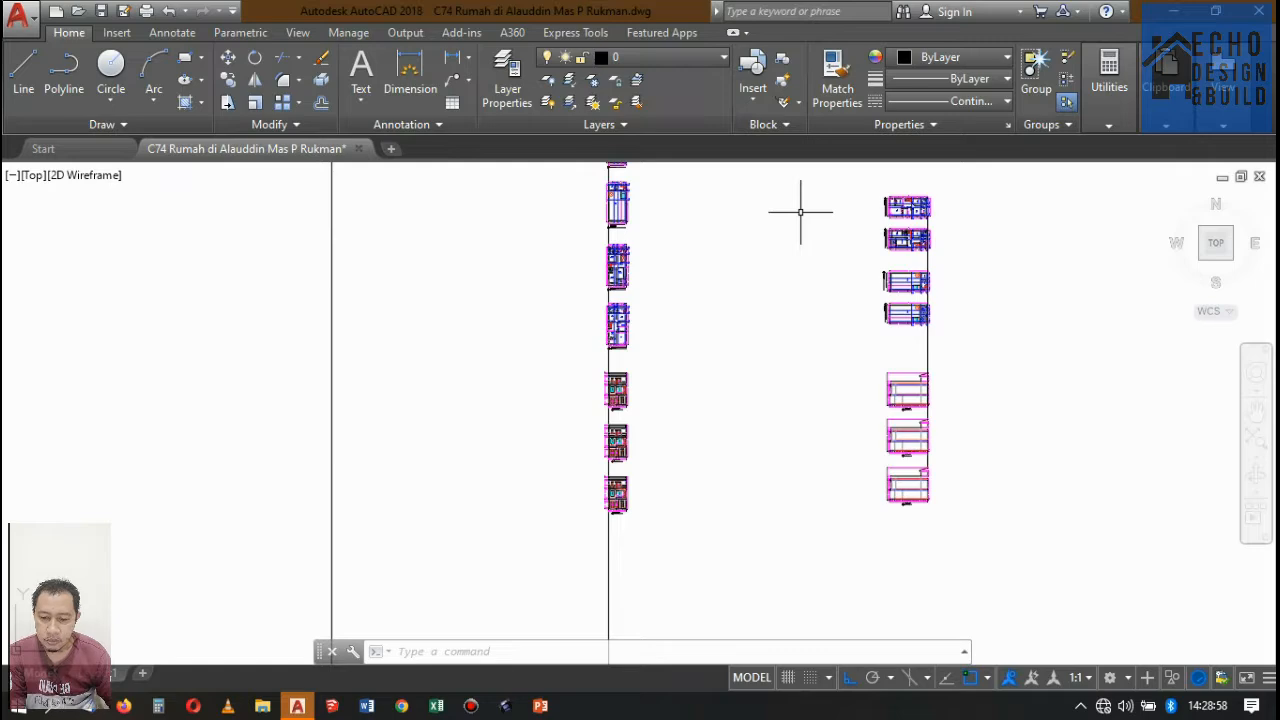
scroll(793, 218, "down", 4)
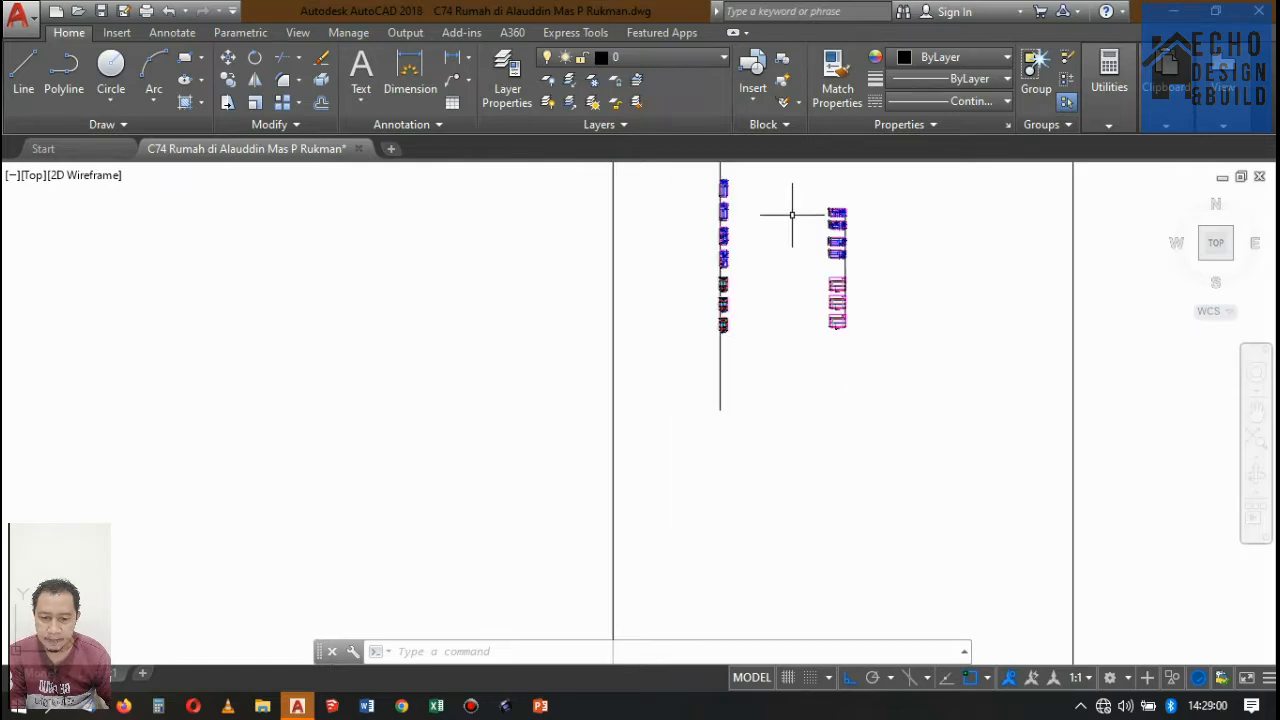
scroll(794, 214, "up", 4)
scroll(791, 200, "down", 4)
scroll(771, 200, "up", 6)
scroll(694, 217, "down", 4)
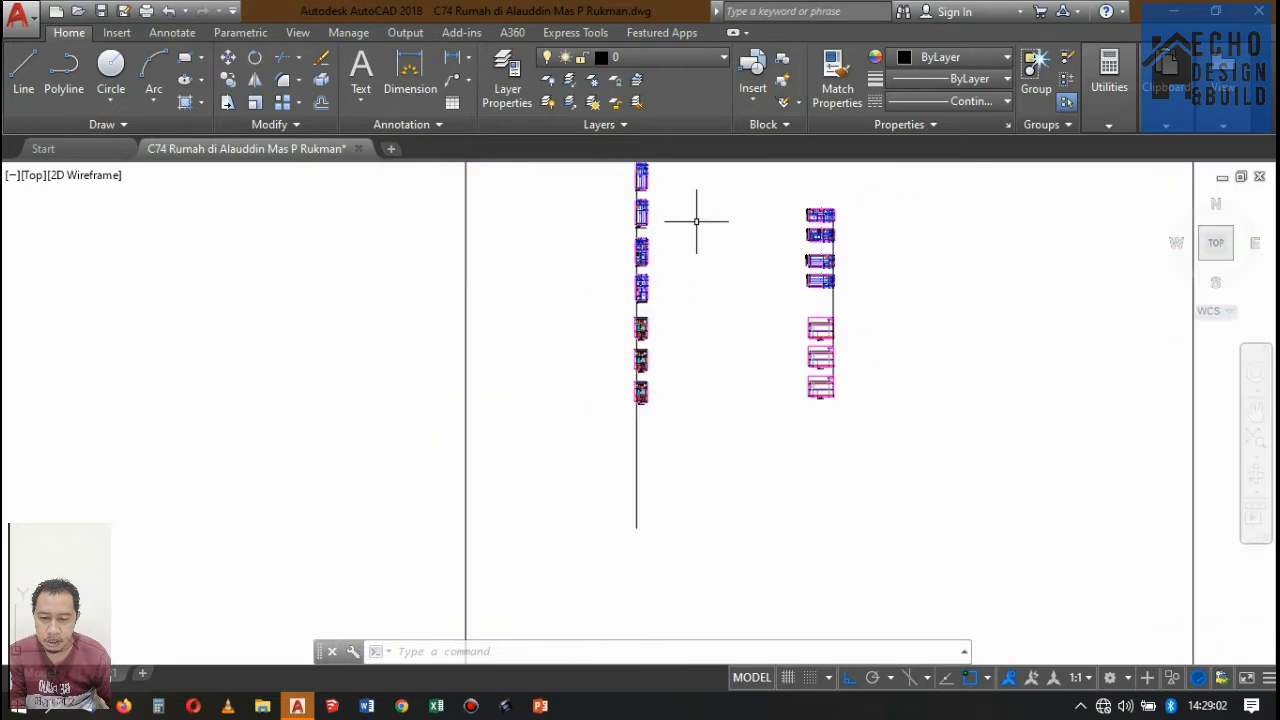
scroll(694, 277, "up", 2)
scroll(703, 260, "down", 8)
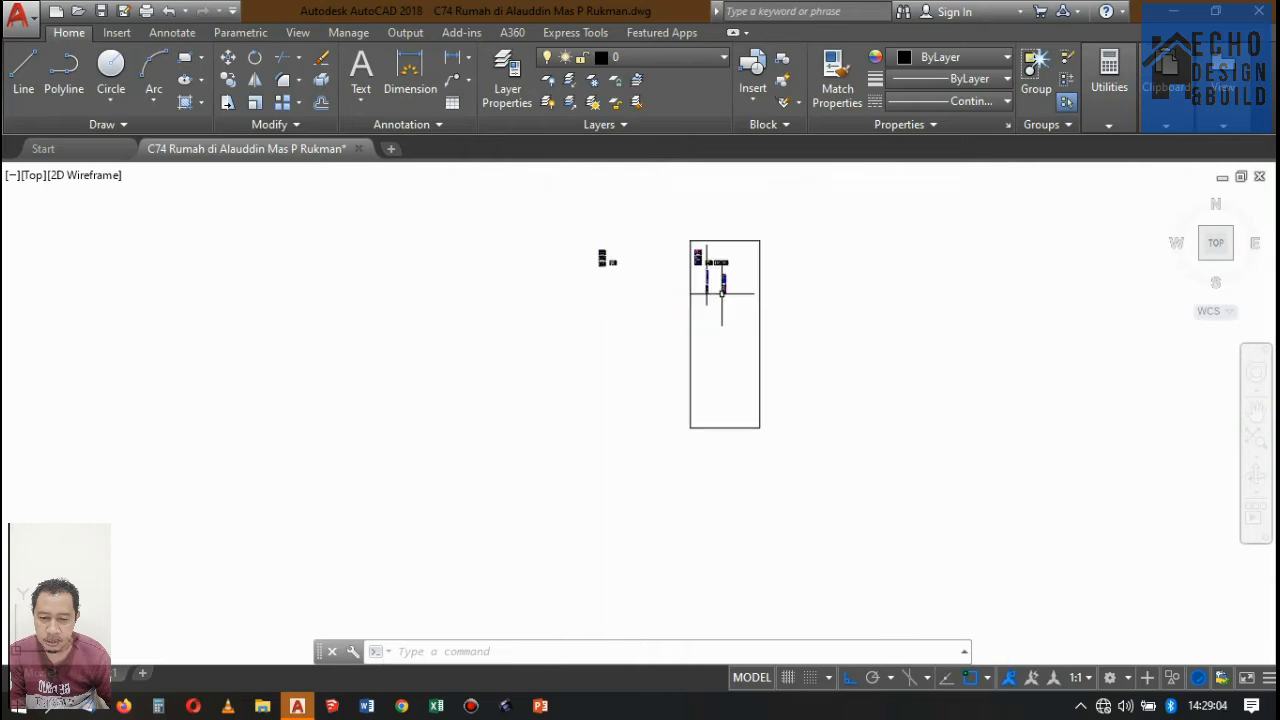
Examine the floor-plan sheets and the Potongan section marks around the stairs and kitchen on the ground-floor plan.
scroll(686, 222, "up", 2)
scroll(717, 262, "up", 6)
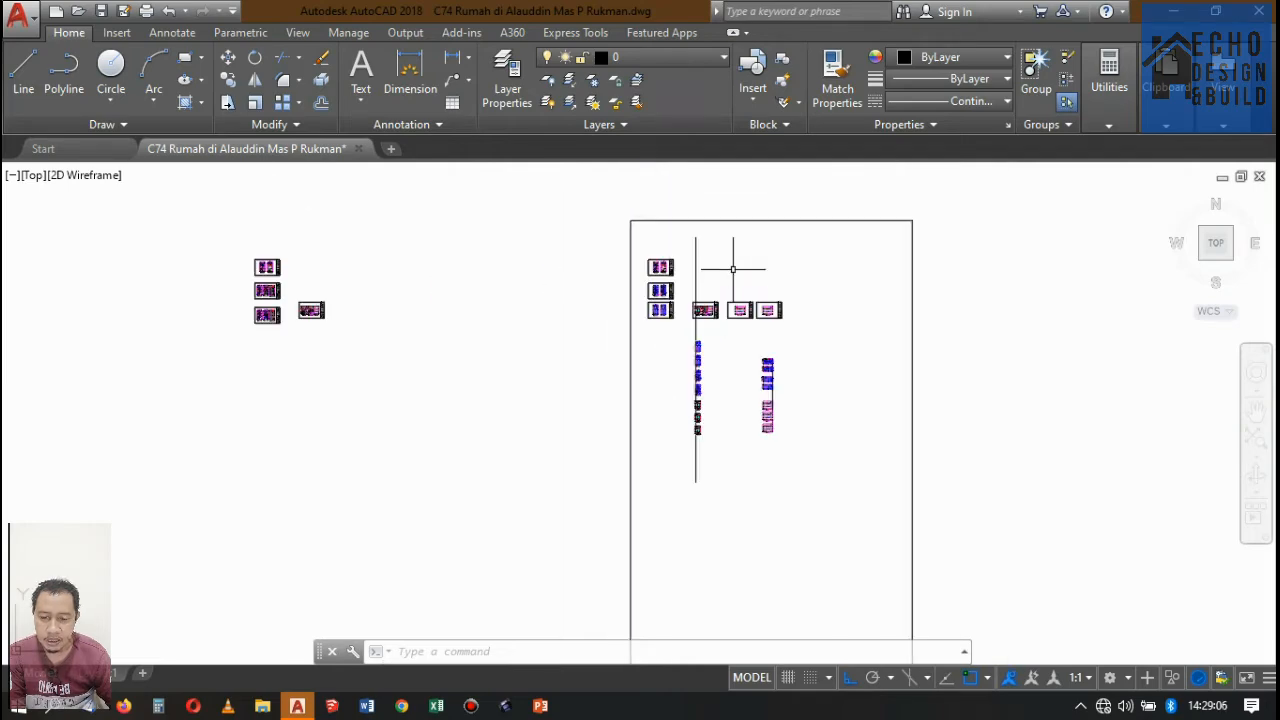
scroll(677, 320, "up", 4)
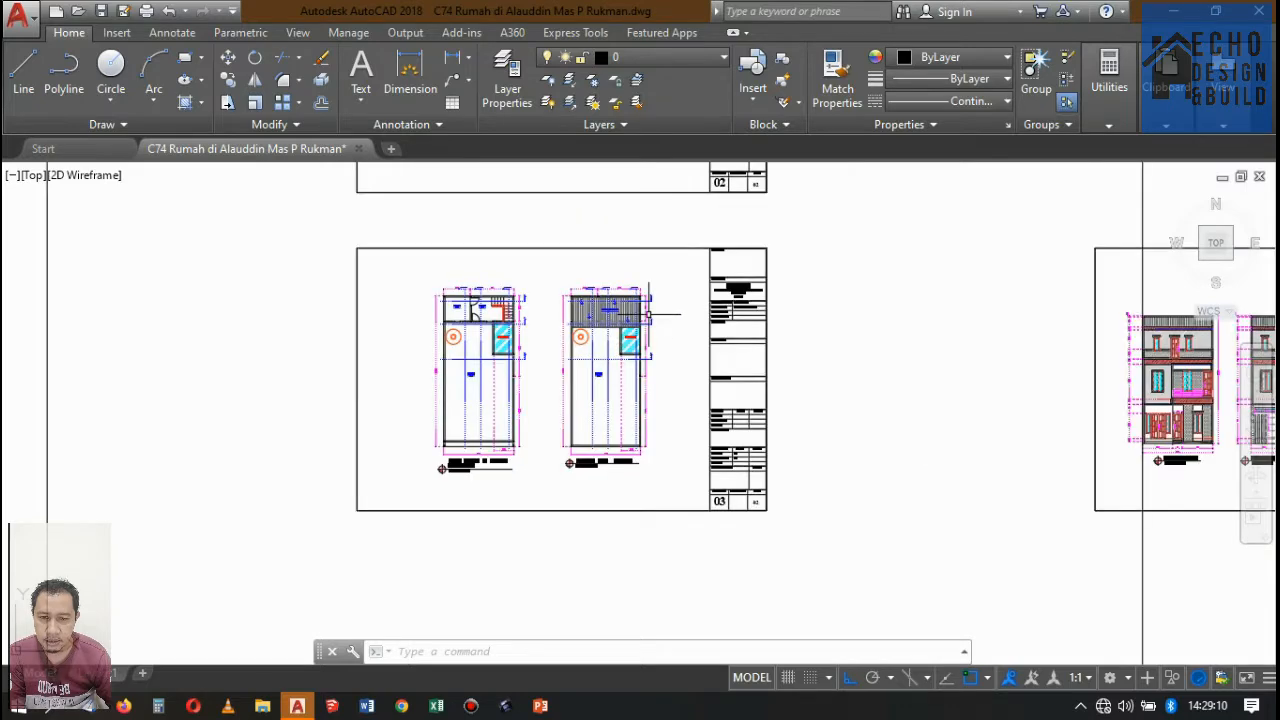
scroll(654, 329, "down", 4)
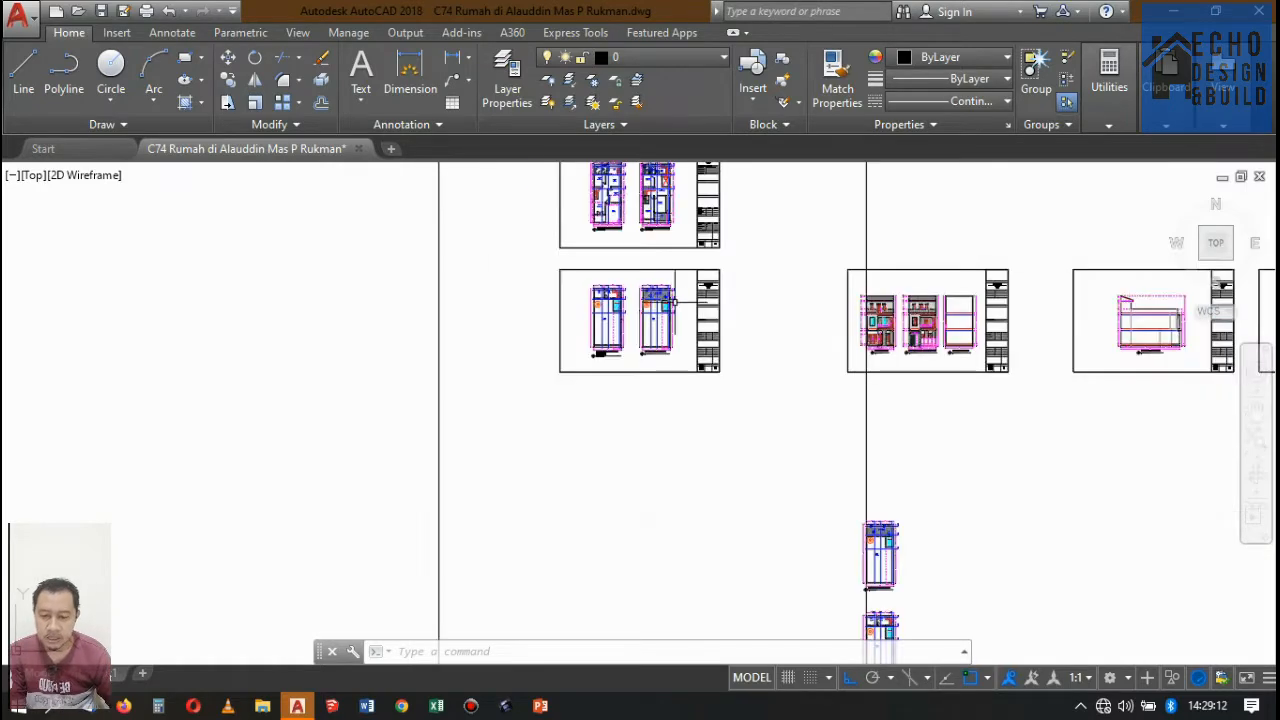
scroll(641, 406, "up", 12)
scroll(641, 406, "down", 12)
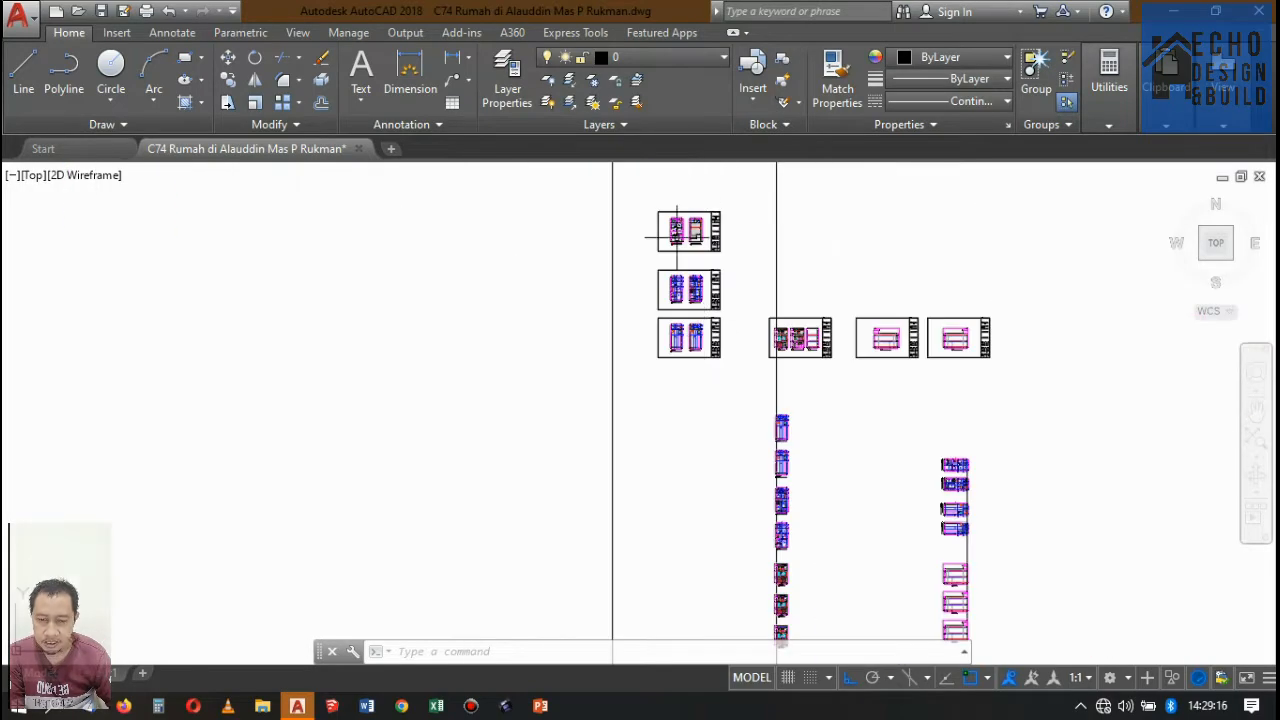
scroll(690, 240, "up", 6)
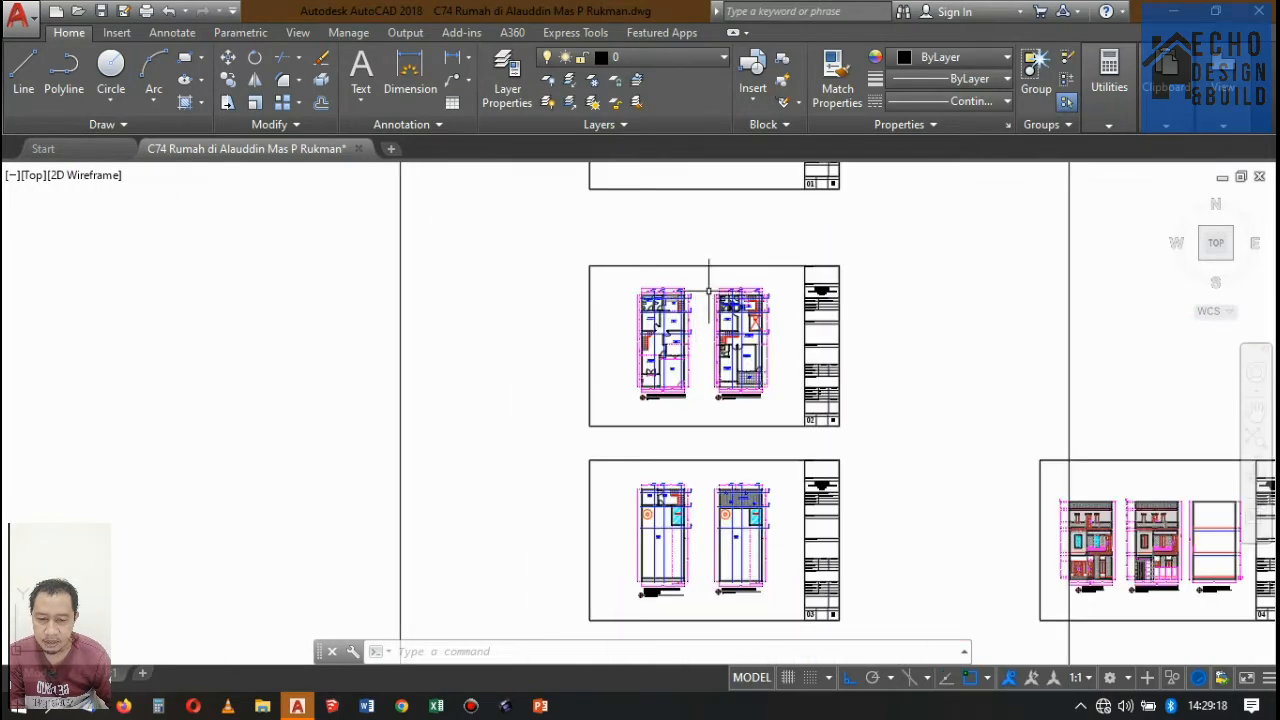
scroll(708, 290, "up", 8)
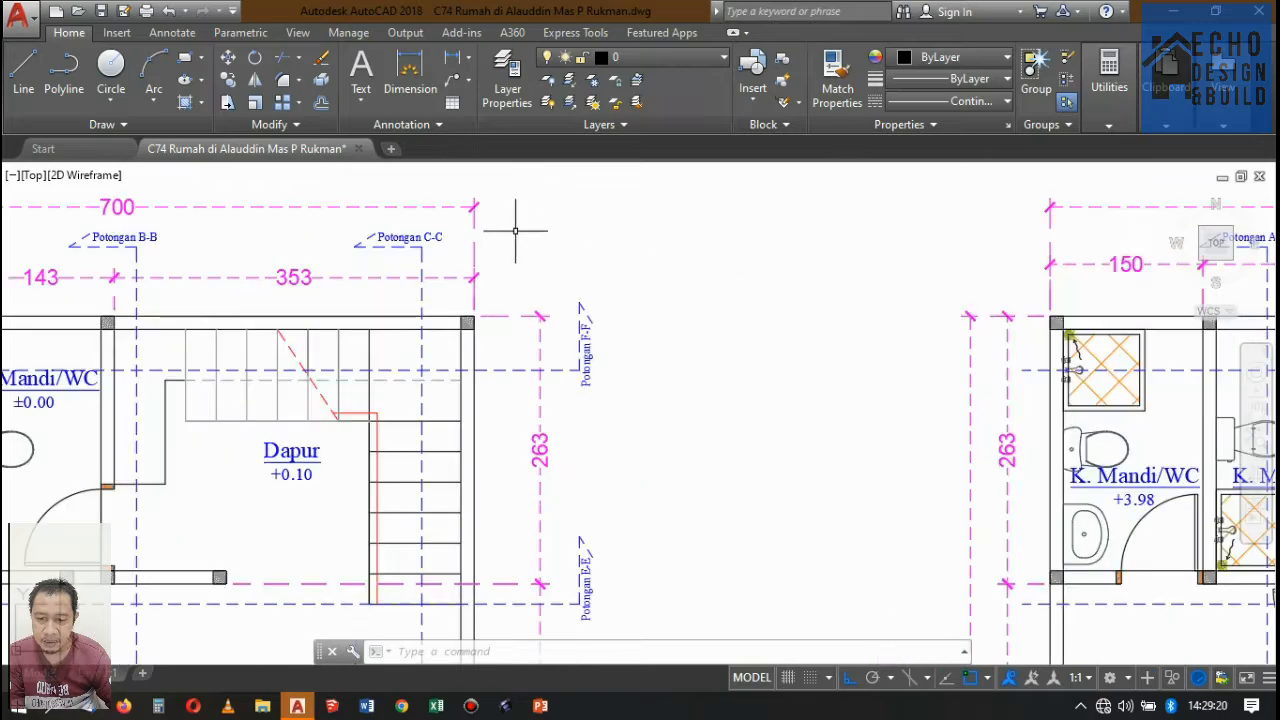
scroll(516, 230, "down", 5)
scroll(600, 212, "up", 6)
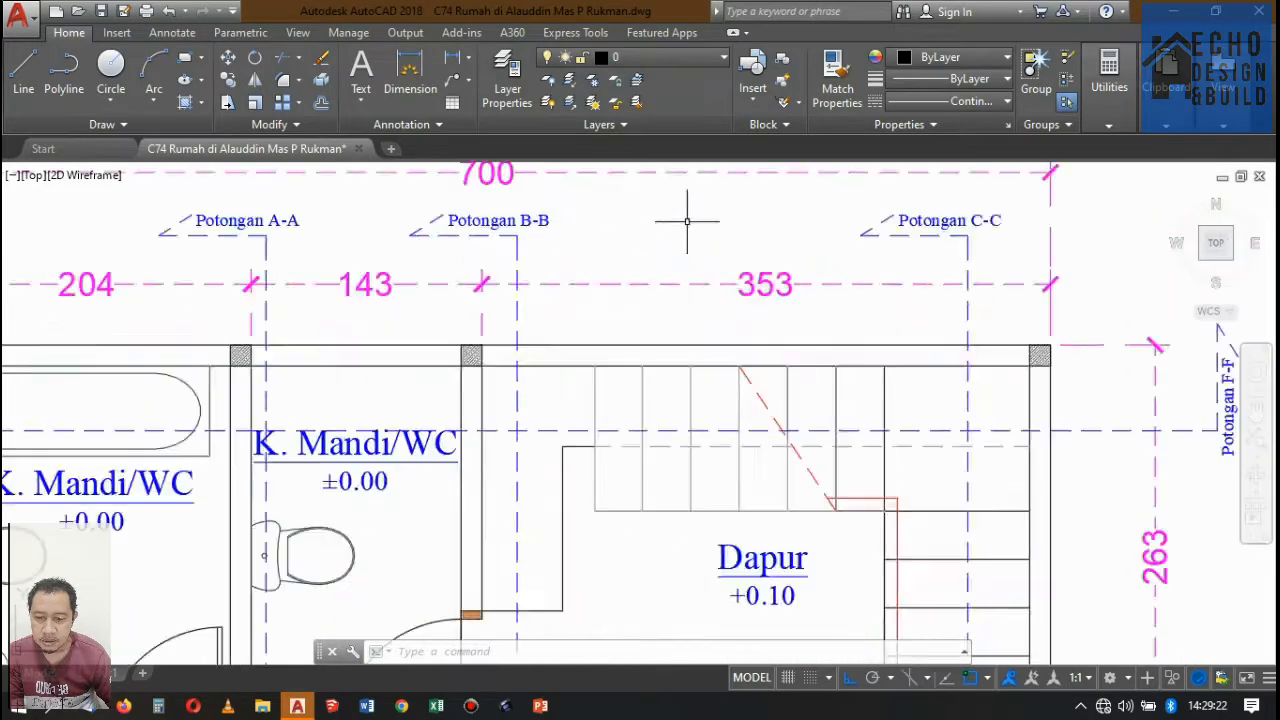
scroll(687, 220, "down", 6)
scroll(720, 260, "down", 10)
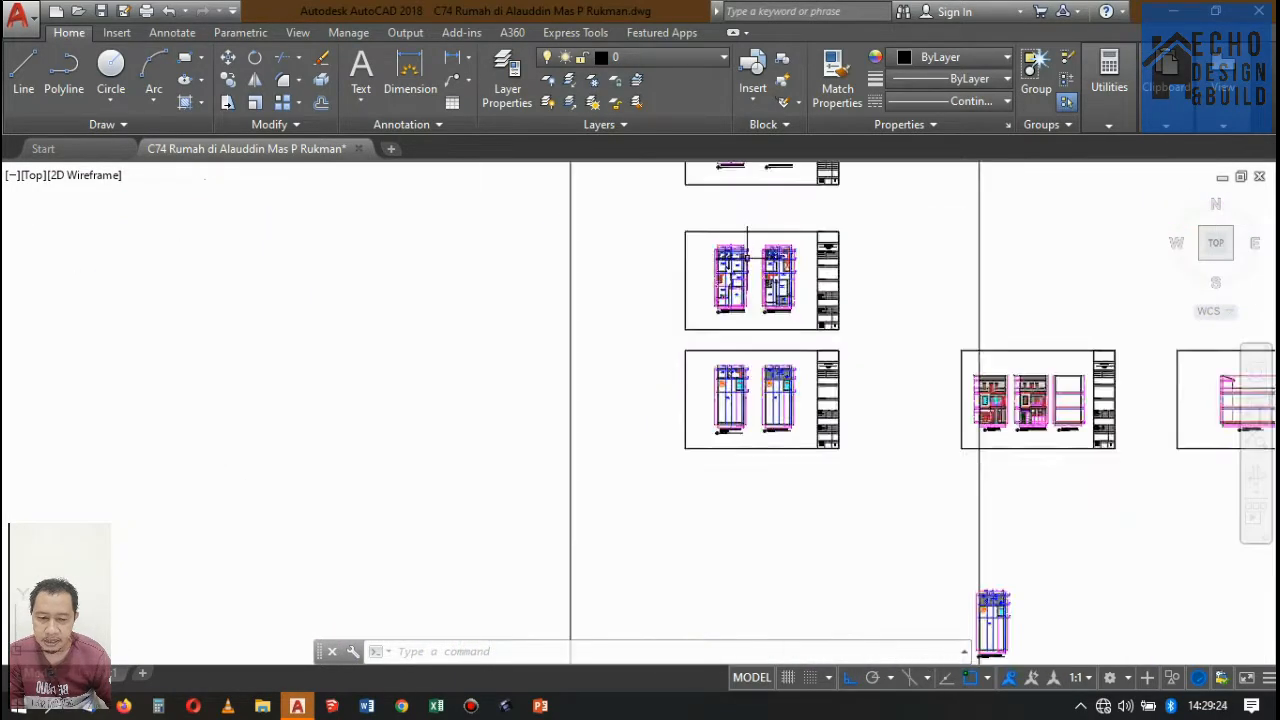
Examine the column of rotated floor plans and the side-view section drafts aligned beneath them.
scroll(752, 302, "up", 3)
scroll(752, 302, "down", 4)
scroll(906, 380, "up", 4)
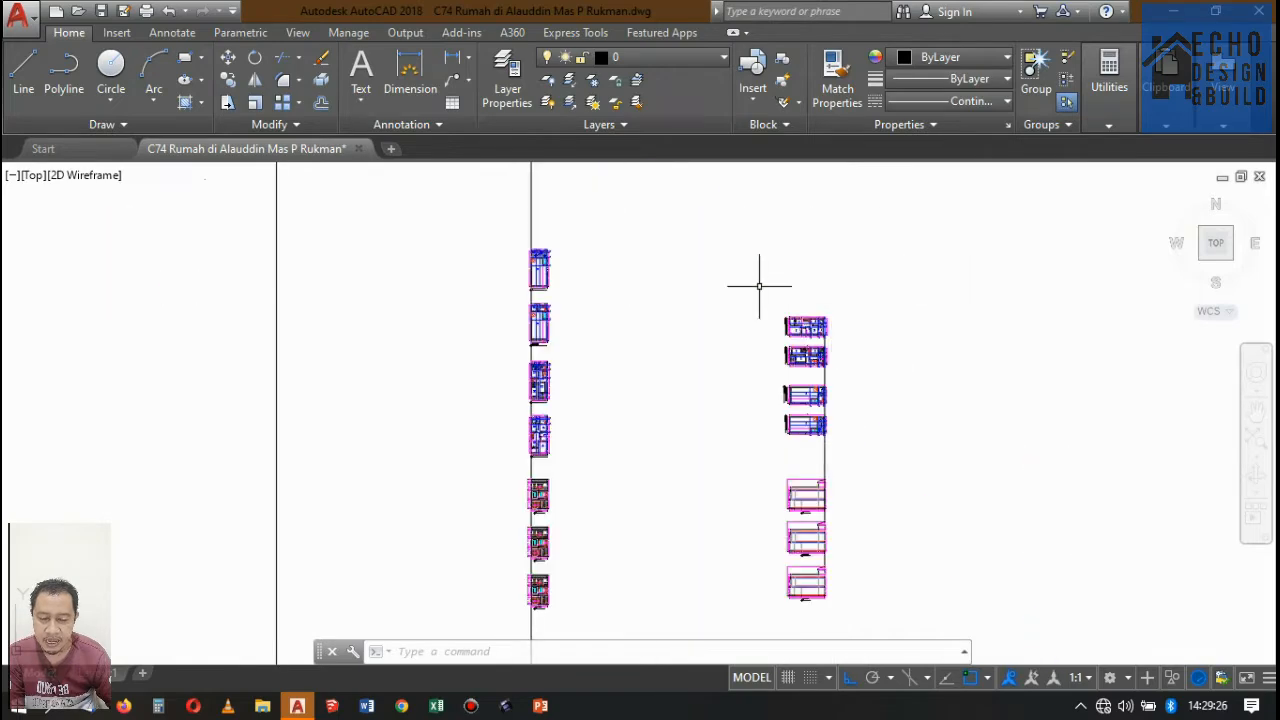
scroll(760, 283, "down", 2)
scroll(823, 314, "up", 2)
scroll(700, 391, "up", 2)
scroll(697, 363, "down", 2)
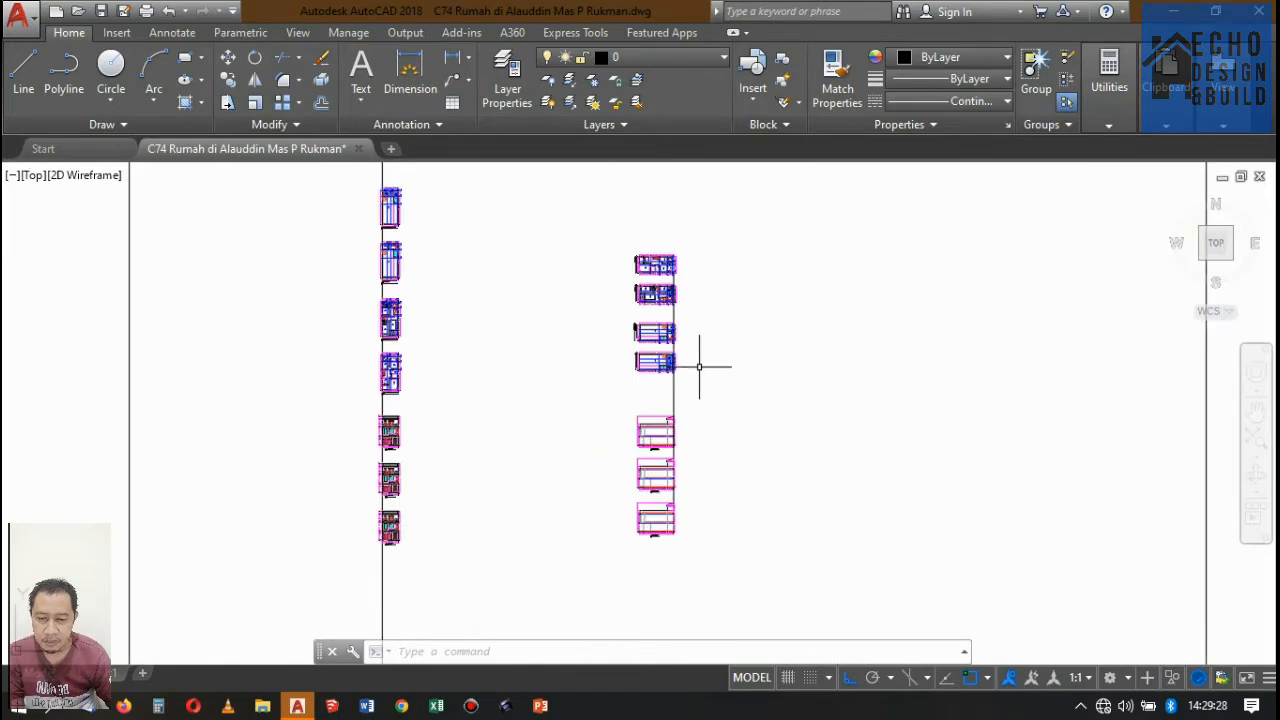
scroll(694, 371, "up", 2)
scroll(739, 376, "down", 2)
scroll(739, 376, "up", 3)
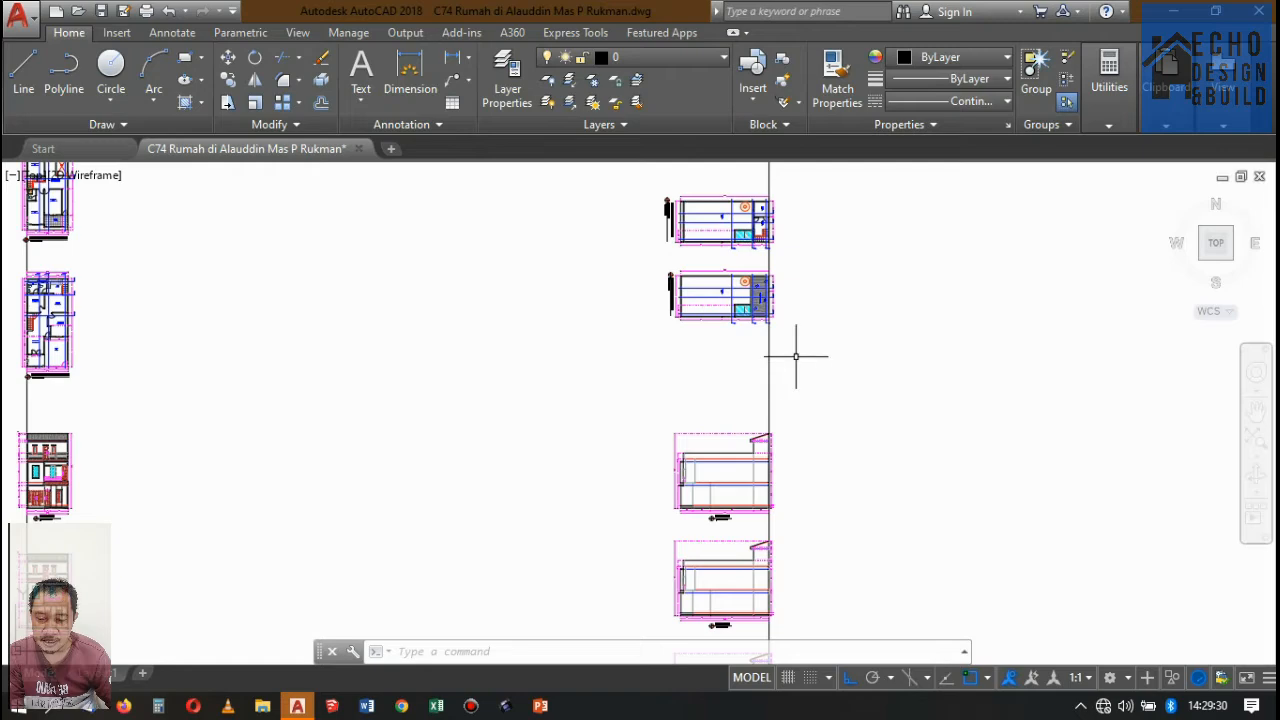
scroll(760, 360, "down", 4)
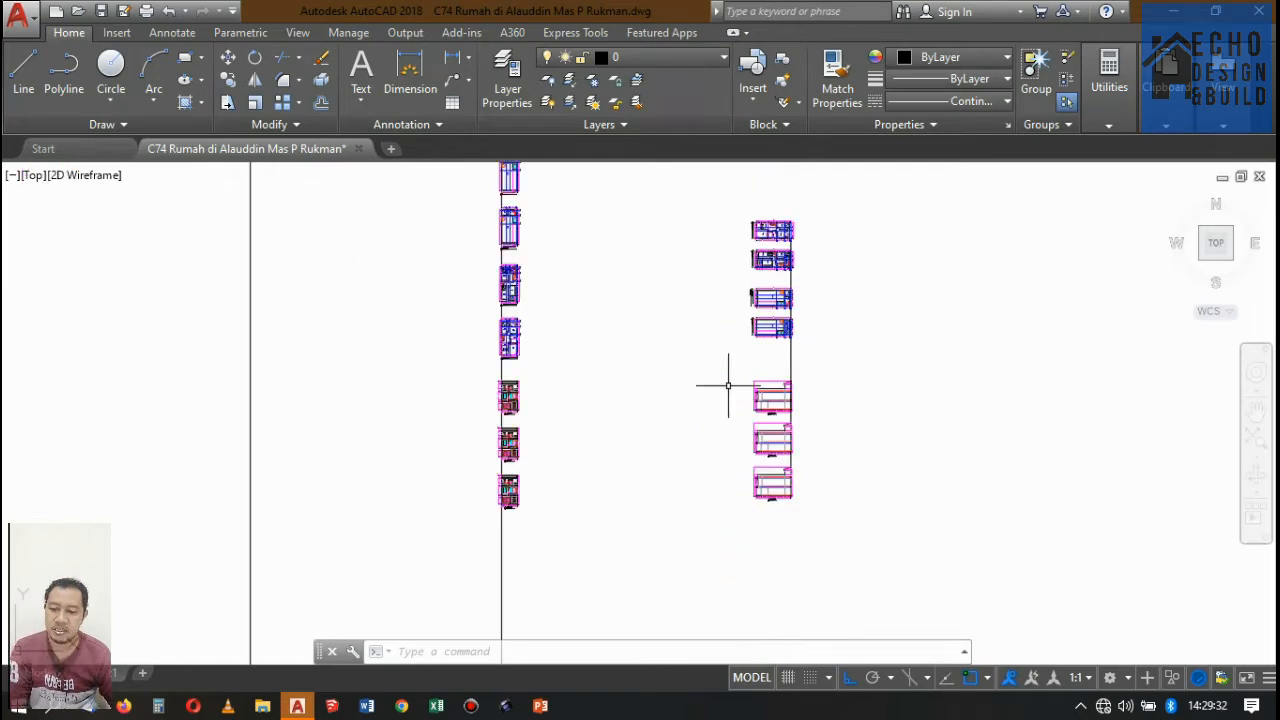
scroll(570, 370, "up", 2)
scroll(670, 356, "down", 2)
scroll(800, 330, "up", 2)
scroll(760, 305, "up", 2)
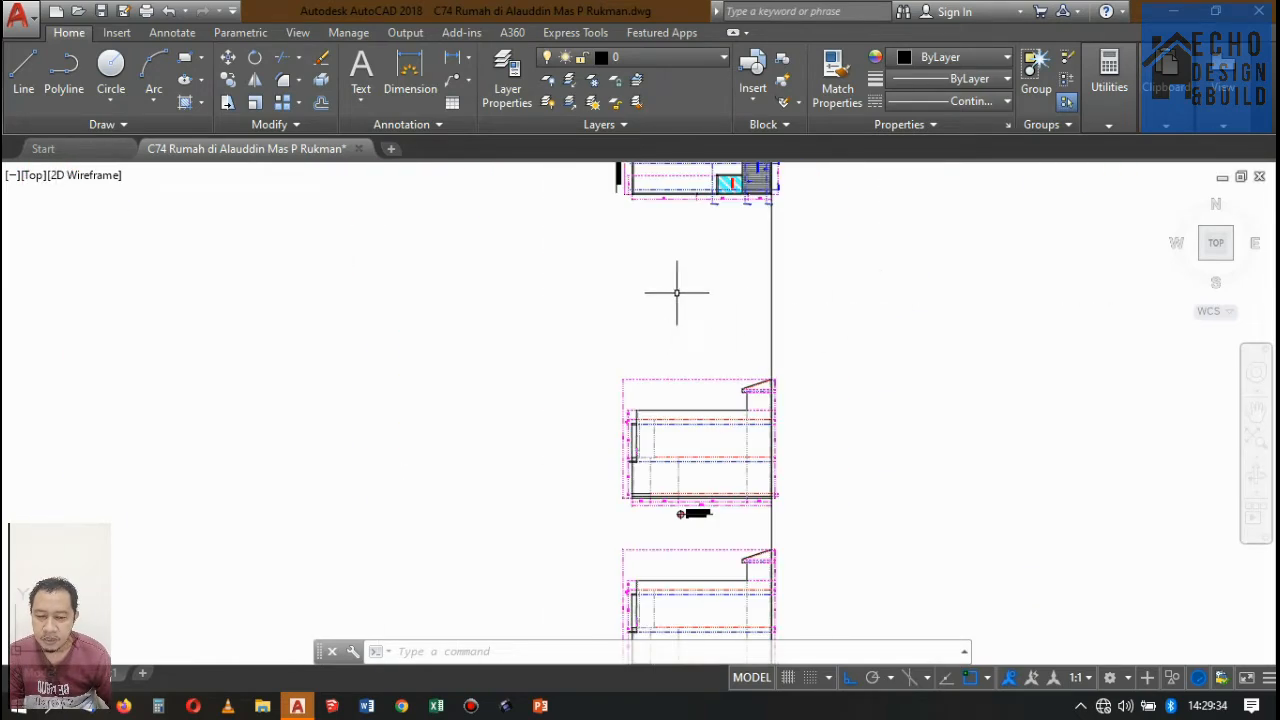
Examine the stacked front-view section drafts beneath the upright floor plans, including Potongan D-D.
scroll(680, 290, "down", 2)
scroll(850, 300, "down", 3)
scroll(689, 277, "up", 3)
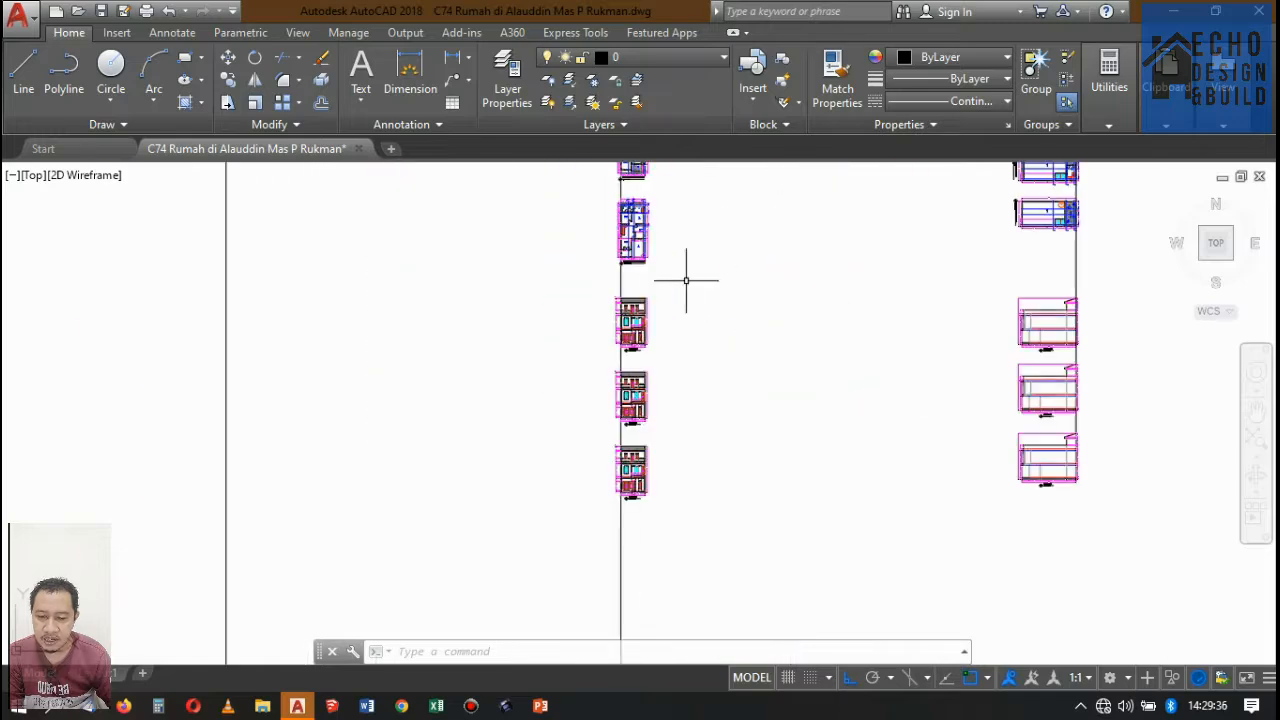
scroll(689, 277, "down", 2)
scroll(663, 263, "up", 2)
scroll(660, 282, "up", 5)
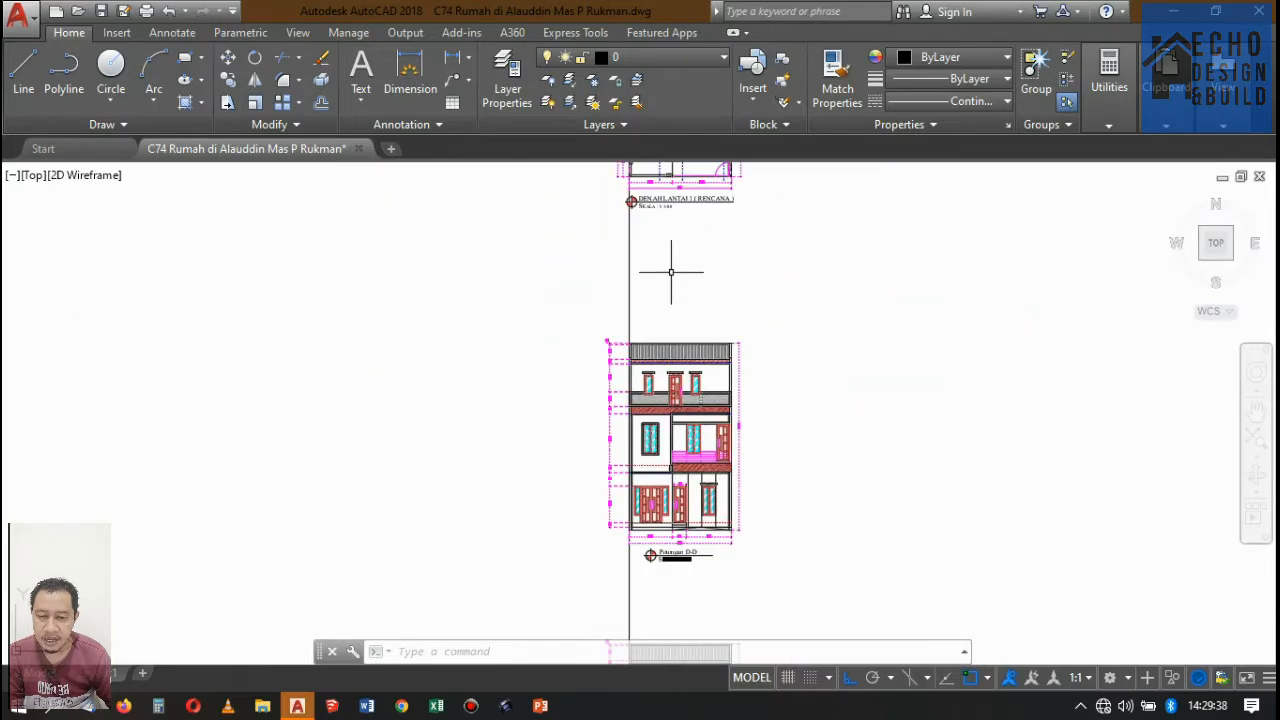
scroll(700, 245, "down", 3)
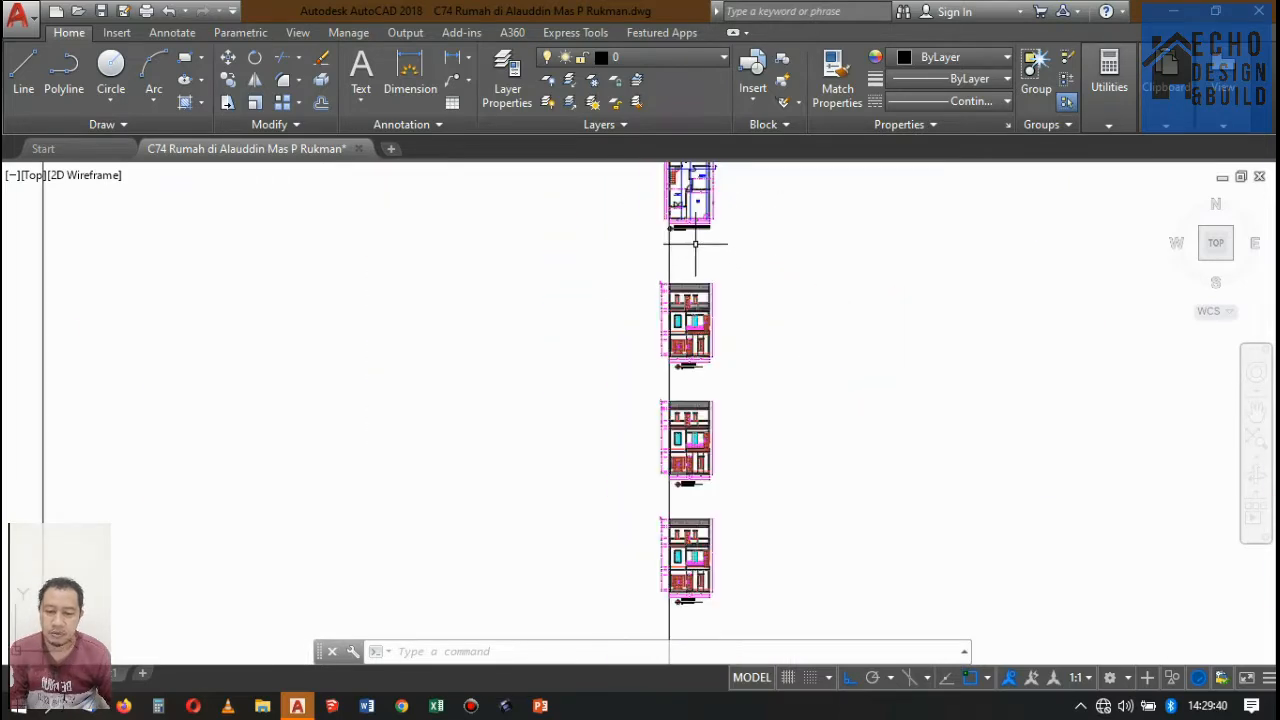
scroll(749, 240, "down", 3)
scroll(700, 277, "up", 1)
scroll(714, 245, "up", 3)
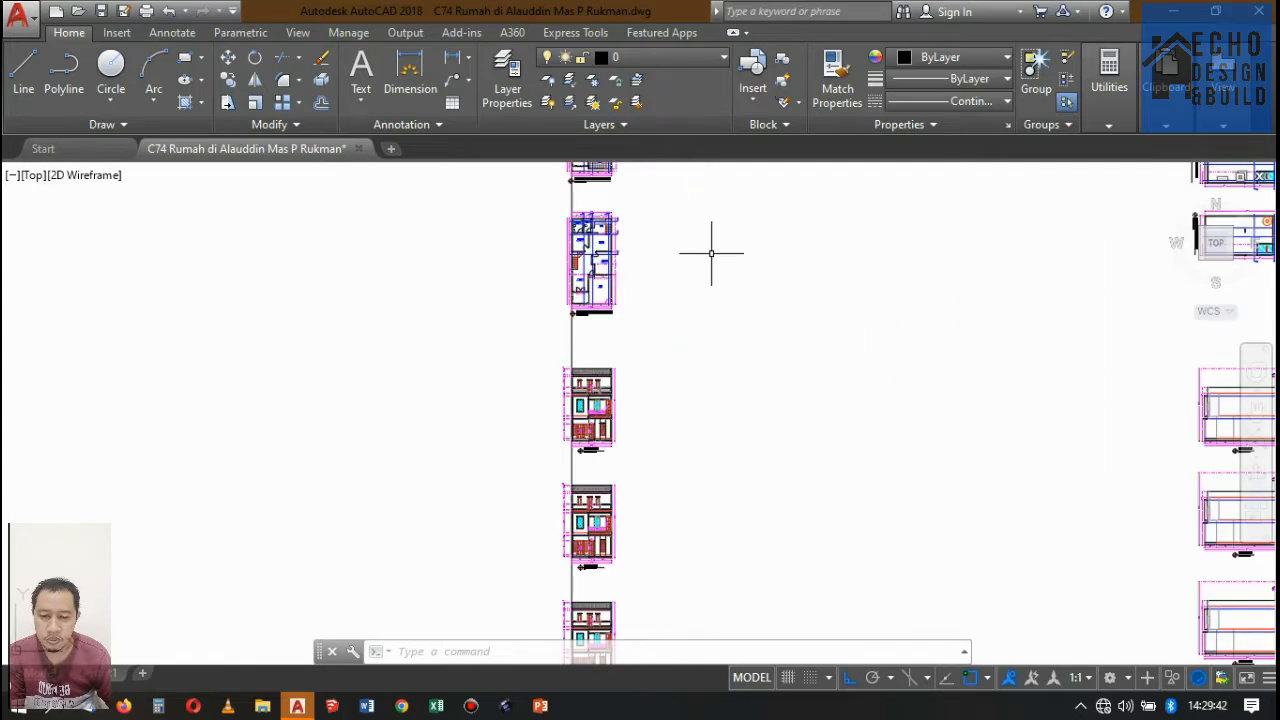
scroll(760, 245, "down", 3)
scroll(729, 271, "up", 2)
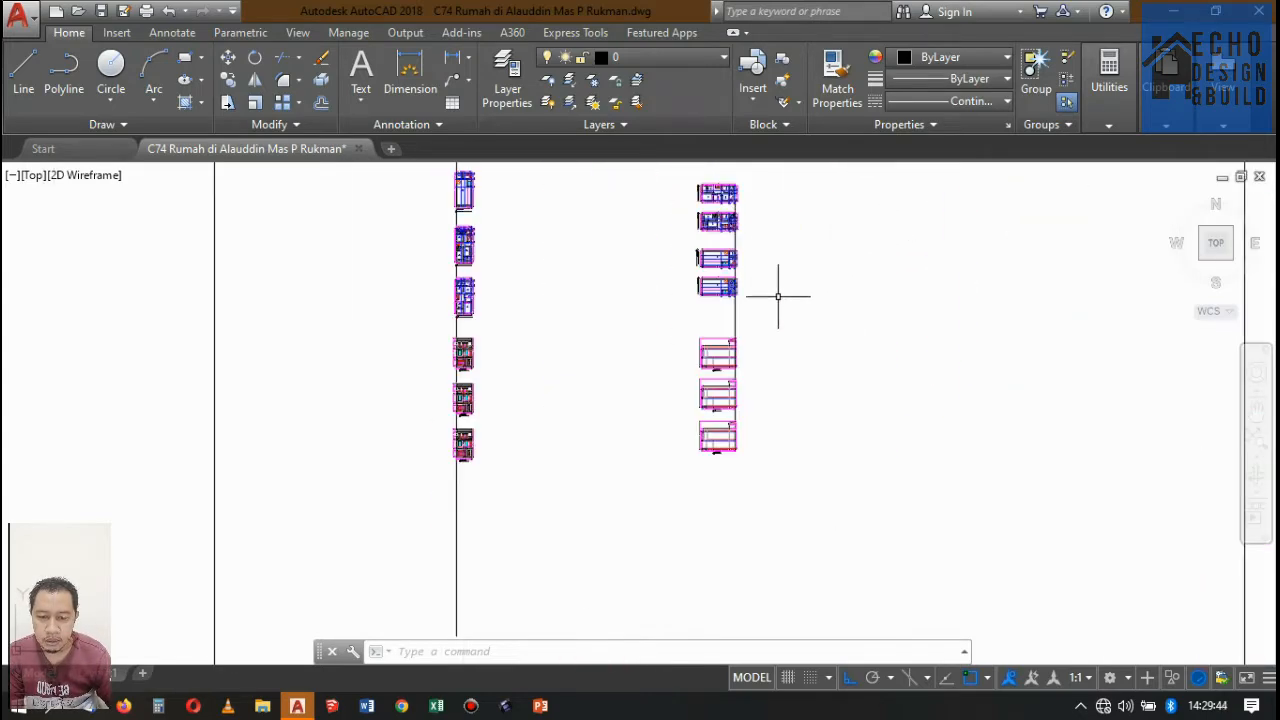
scroll(760, 290, "up", 4)
scroll(750, 292, "down", 4)
scroll(530, 337, "up", 2)
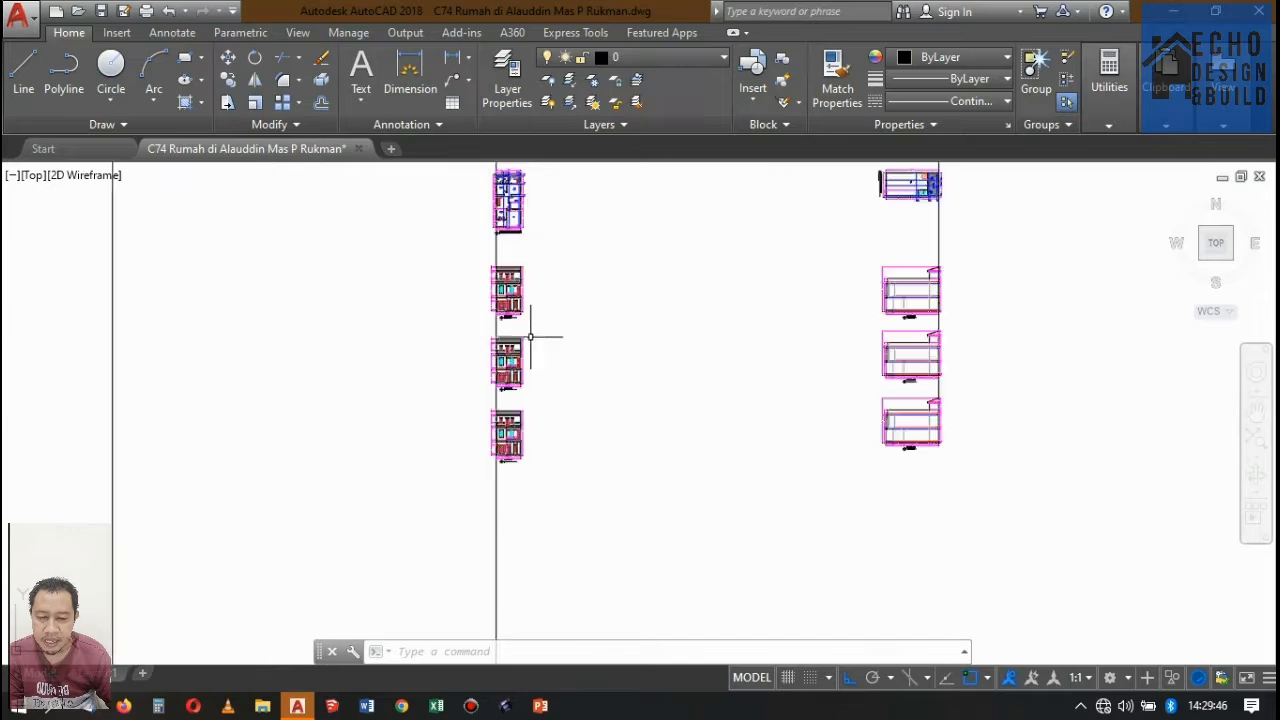
scroll(530, 337, "up", 2)
scroll(700, 285, "down", 2)
scroll(637, 258, "up", 2)
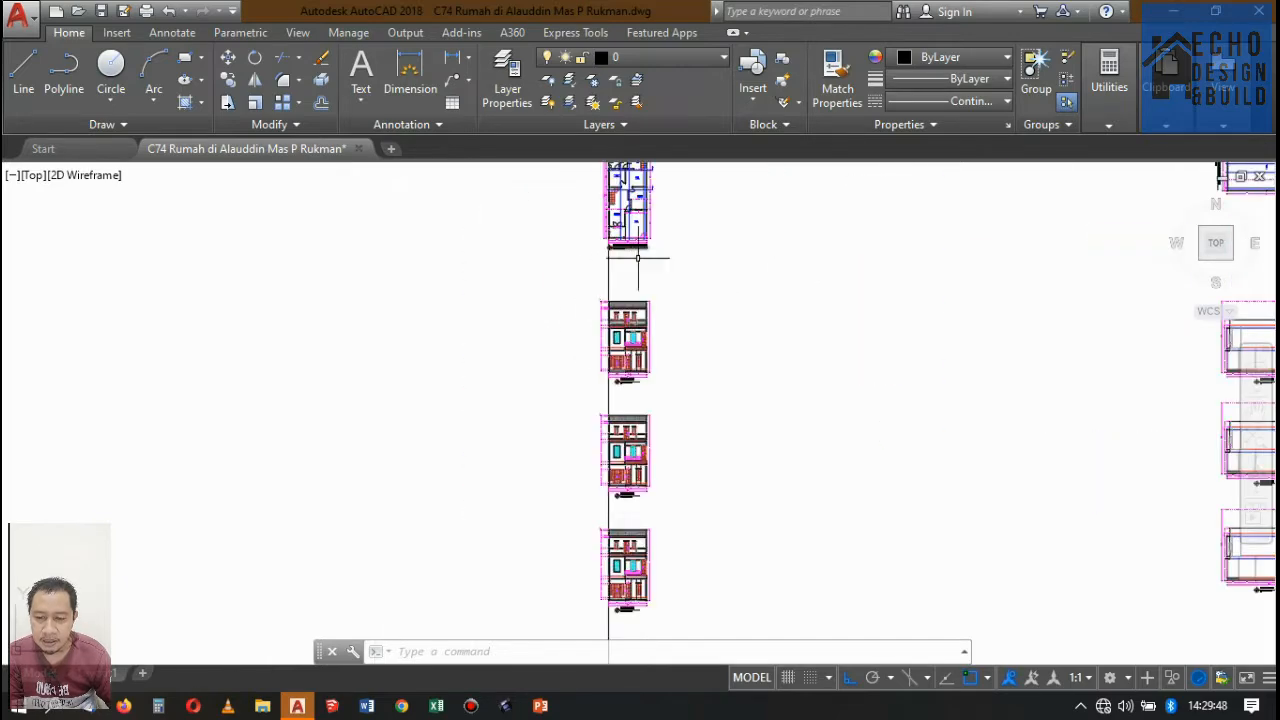
Examine the Potongan section lines crossing the bathrooms, kitchen and stairs on the Denah Lantai 1 plan.
scroll(637, 258, "down", 2)
scroll(691, 294, "up", 5)
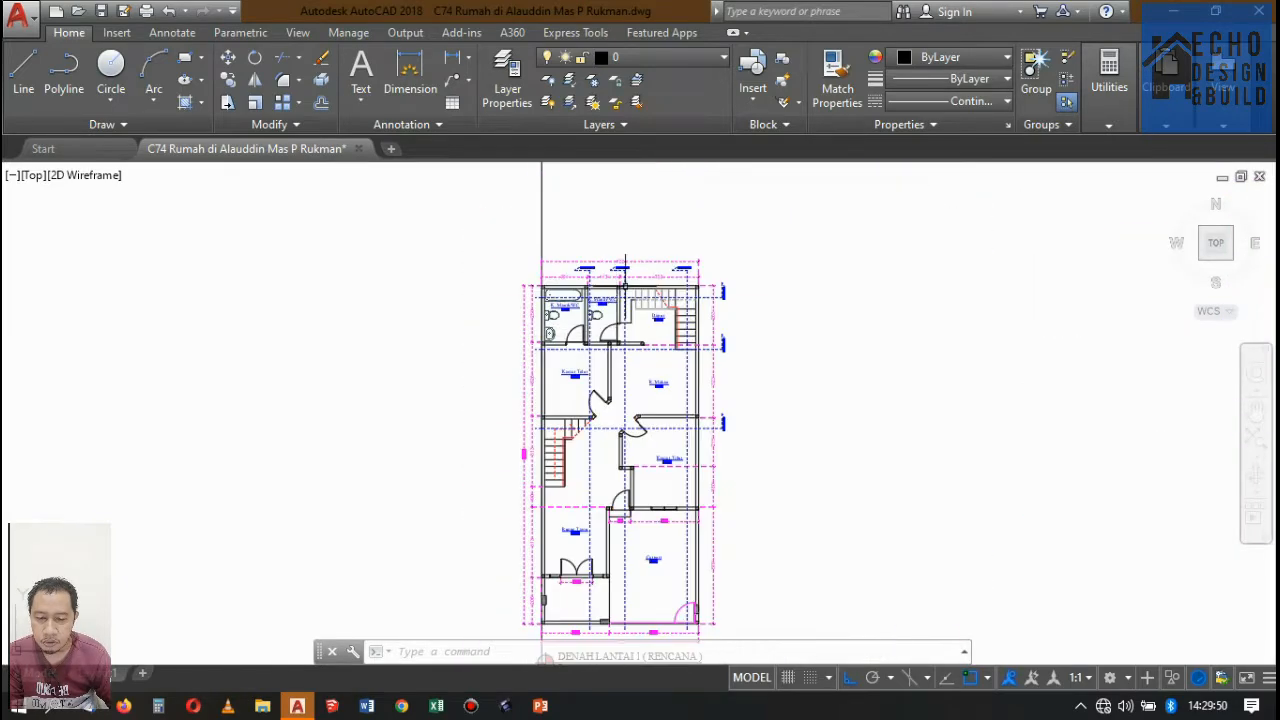
scroll(625, 262, "up", 4)
scroll(740, 197, "up", 1)
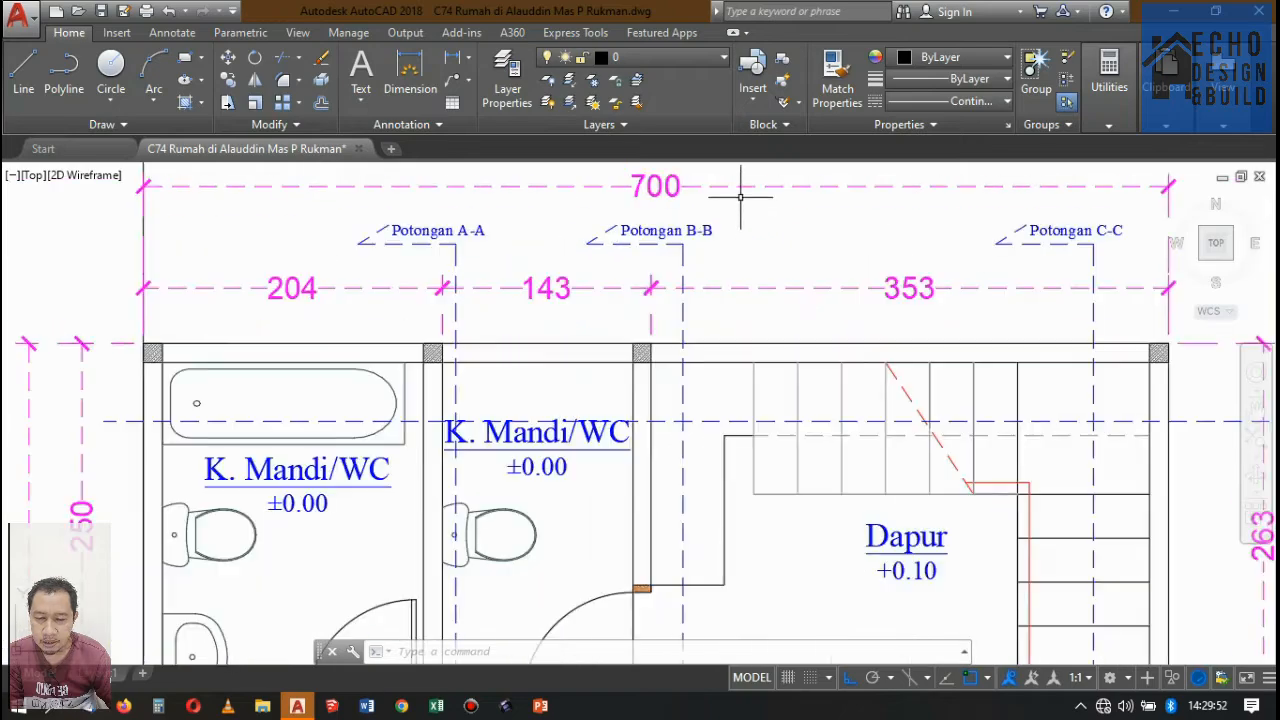
scroll(690, 230, "down", 6)
scroll(815, 313, "up", 4)
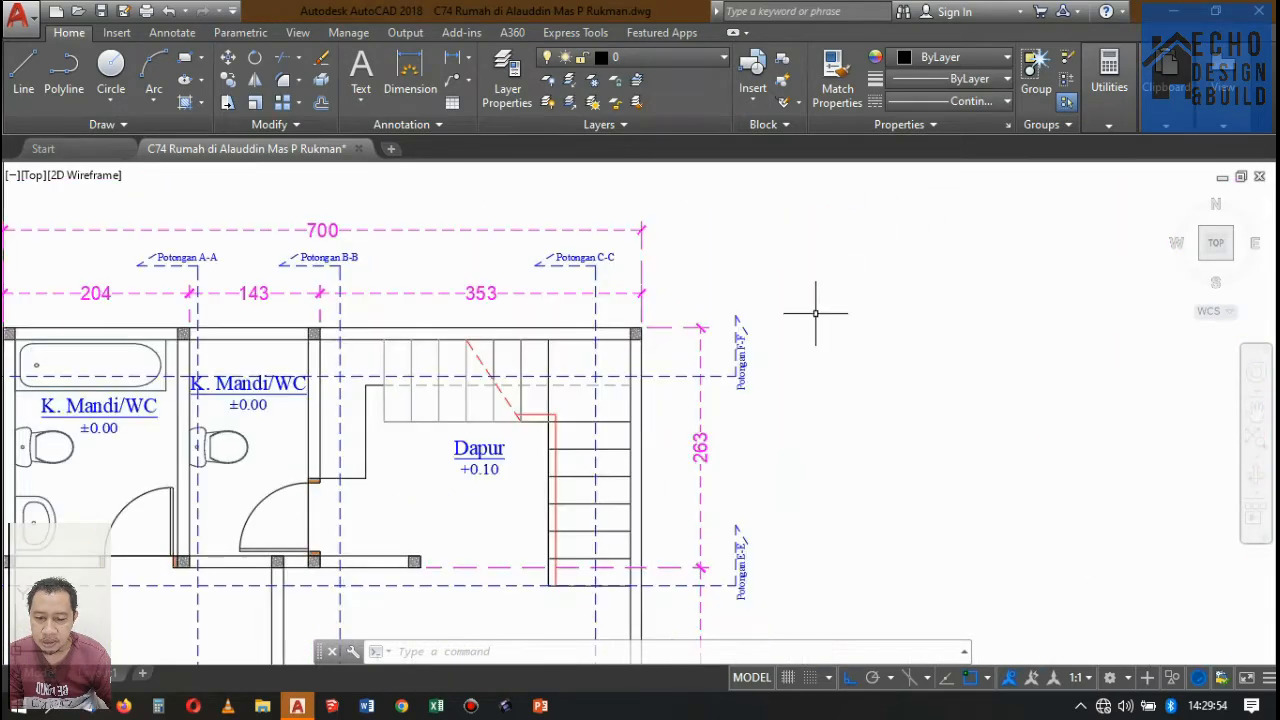
scroll(792, 258, "down", 3)
scroll(770, 265, "up", 1)
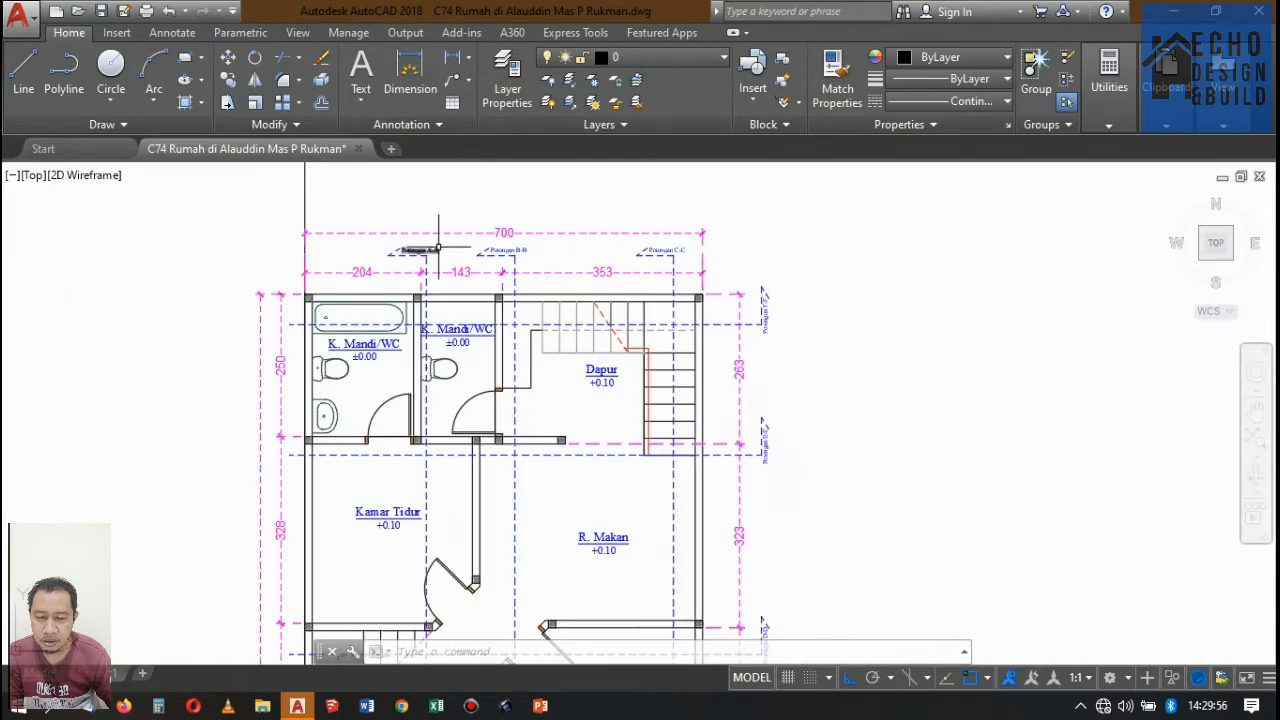
scroll(438, 247, "up", 4)
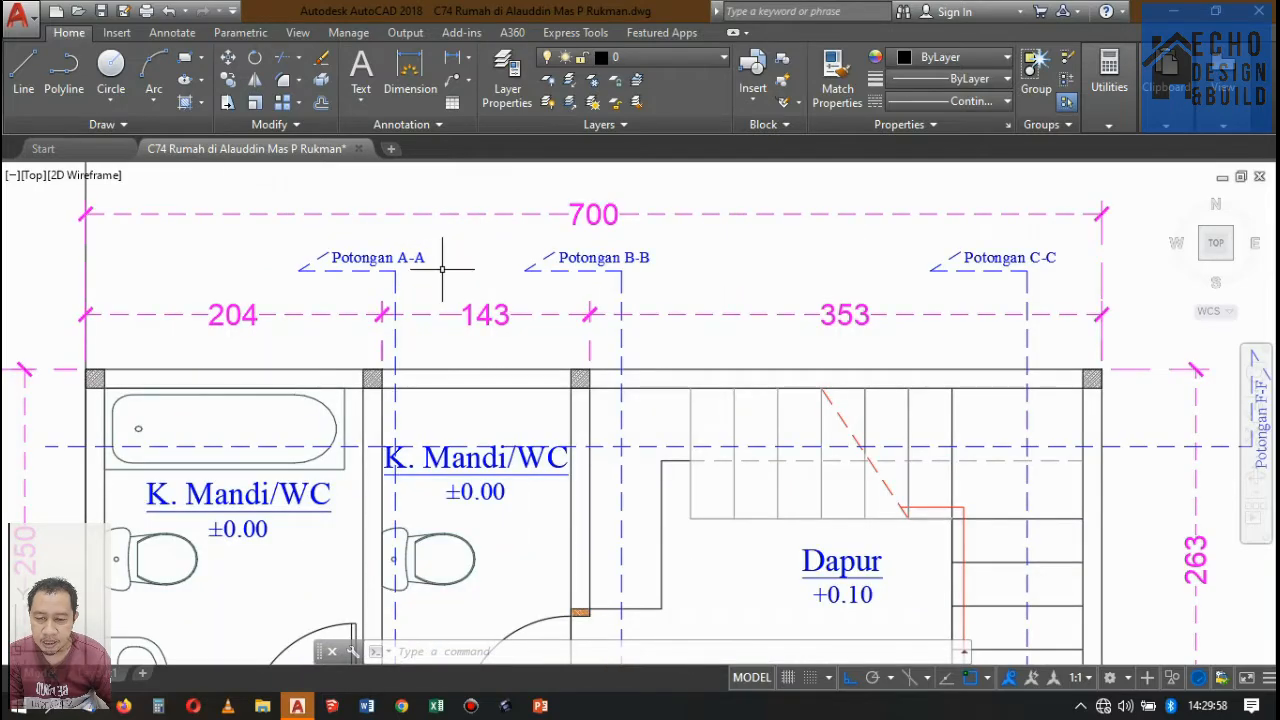
Examine the Potongan A-A to F-F section marks around the edges of the ground-floor plan.
scroll(442, 268, "up", 2)
scroll(451, 251, "down", 4)
scroll(527, 247, "down", 2)
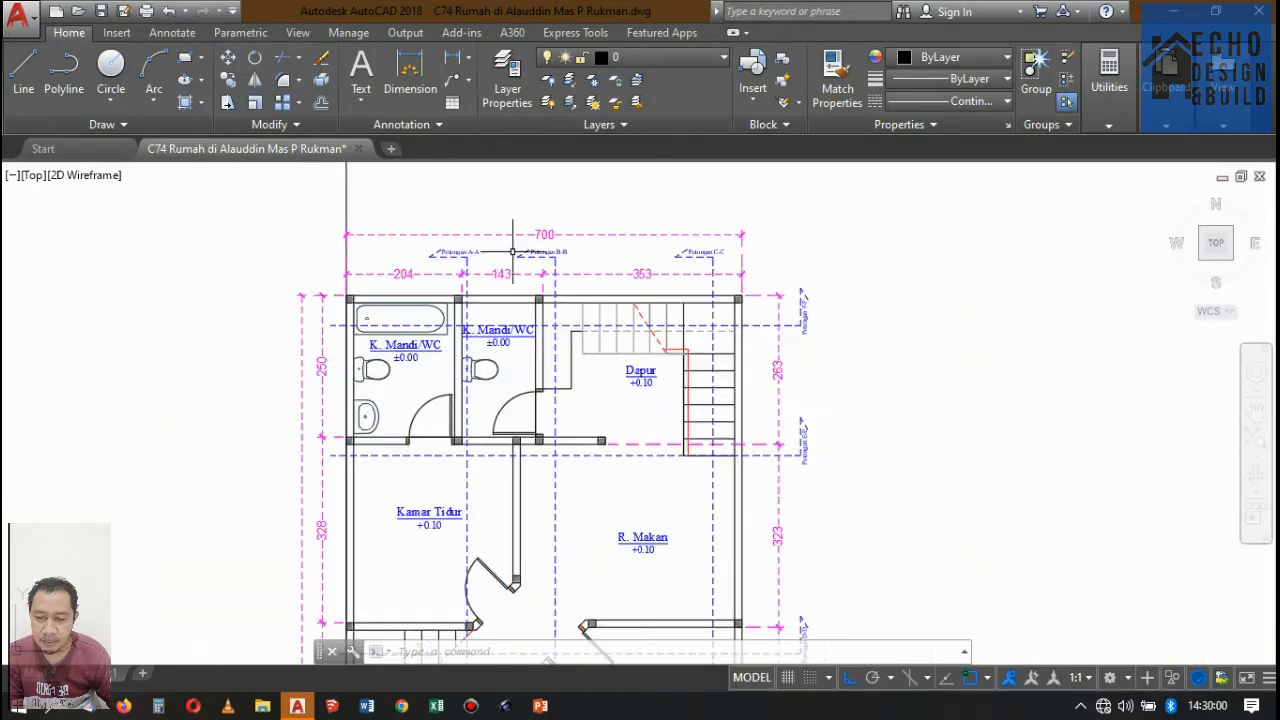
scroll(527, 247, "up", 2)
scroll(540, 245, "down", 3)
scroll(703, 469, "up", 3)
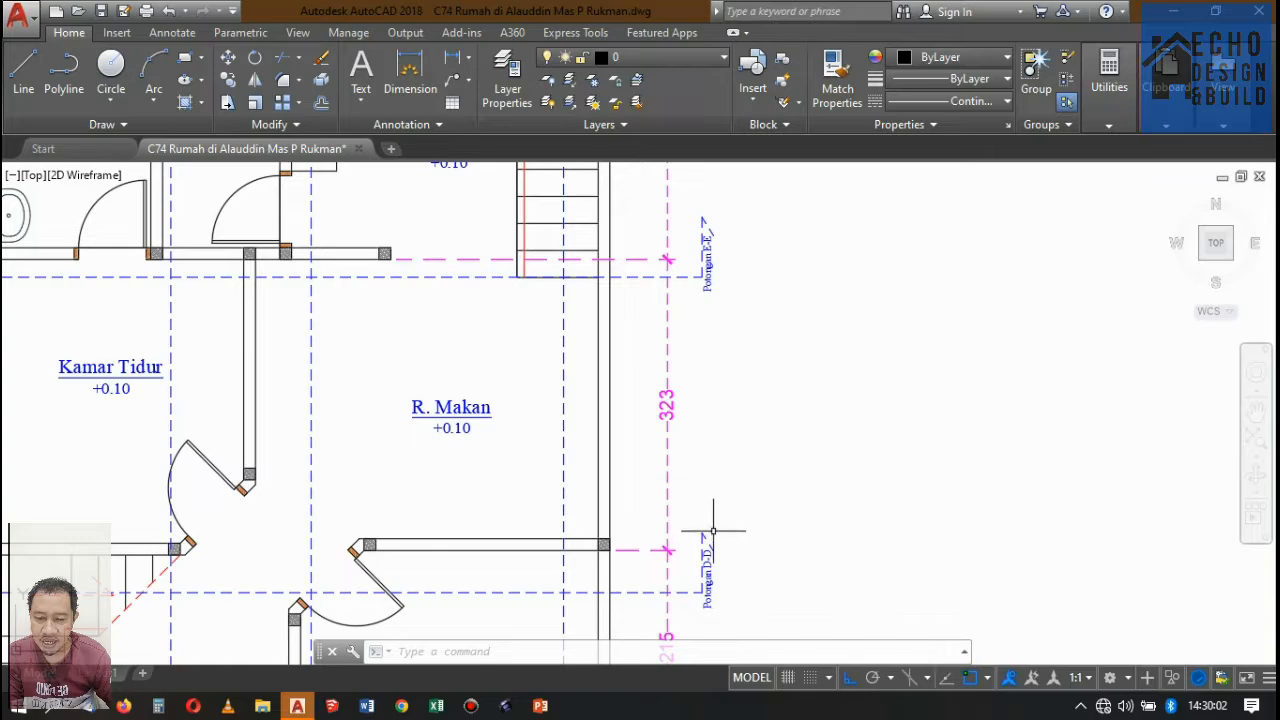
scroll(713, 531, "down", 3)
scroll(706, 274, "up", 4)
scroll(717, 249, "down", 1)
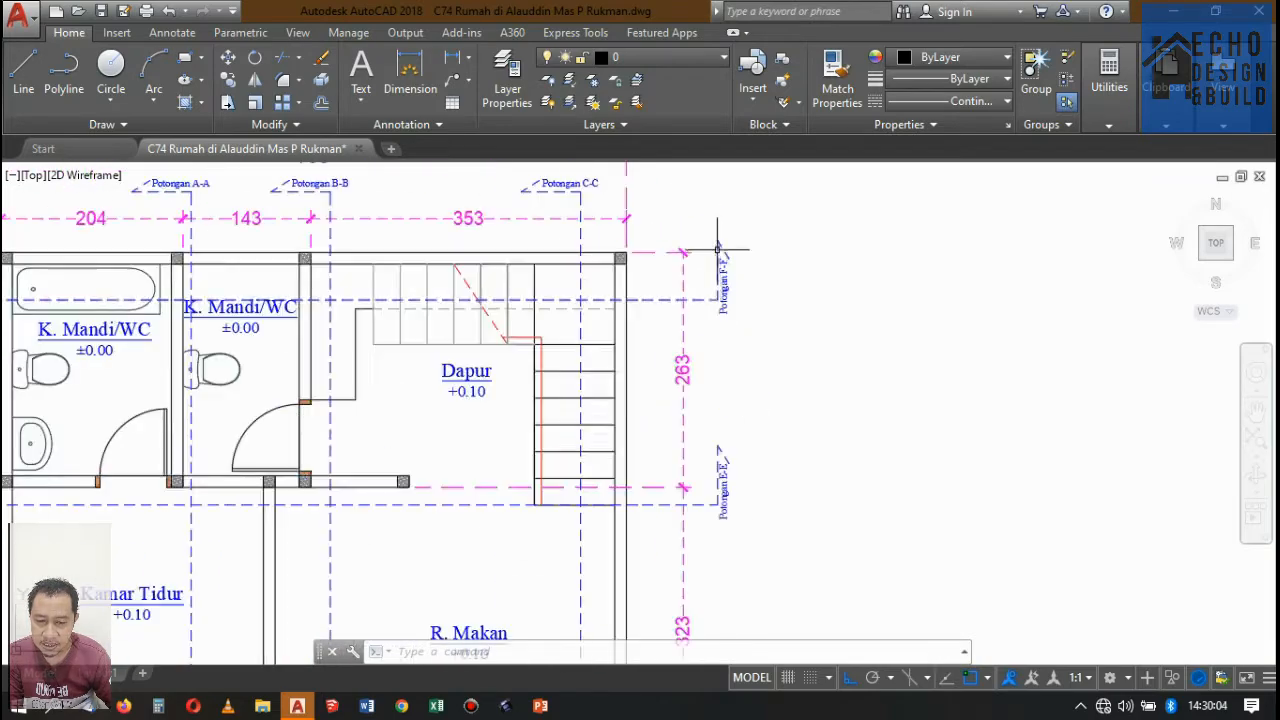
Examine the Potongan D-D front-view draft and its place among the aligned plans and sheets.
scroll(717, 249, "down", 9)
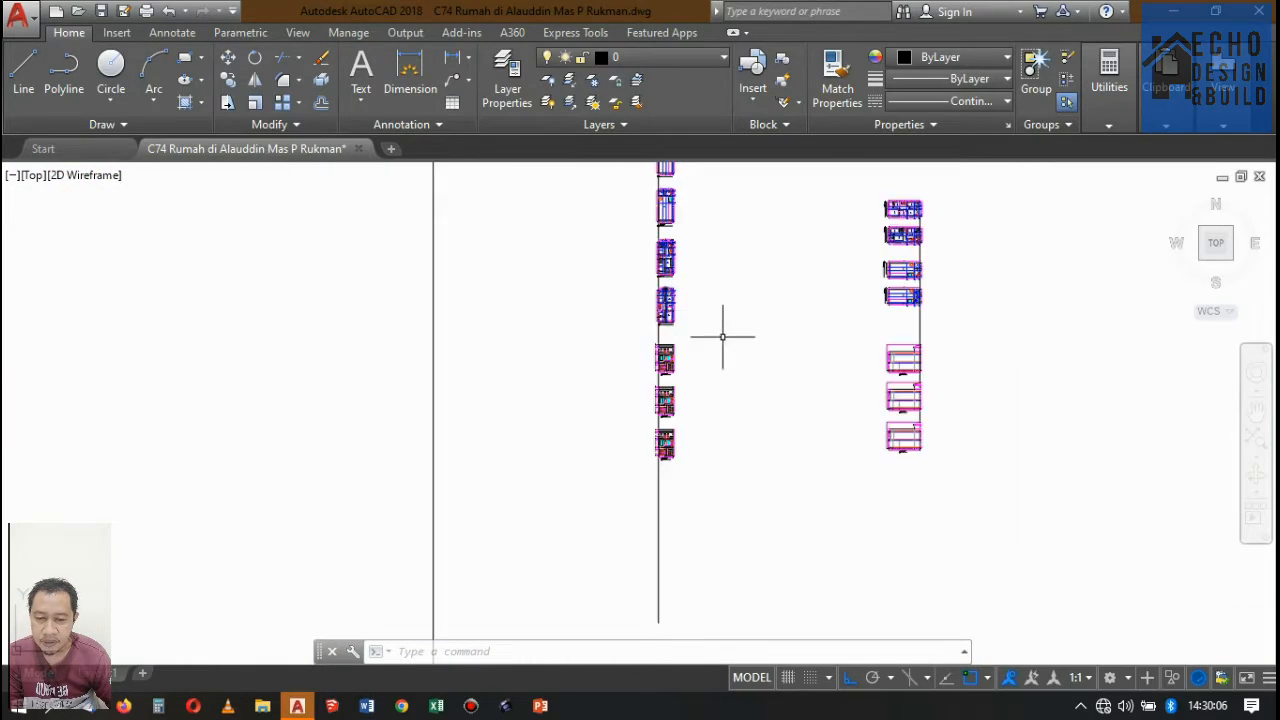
scroll(663, 340, "up", 5)
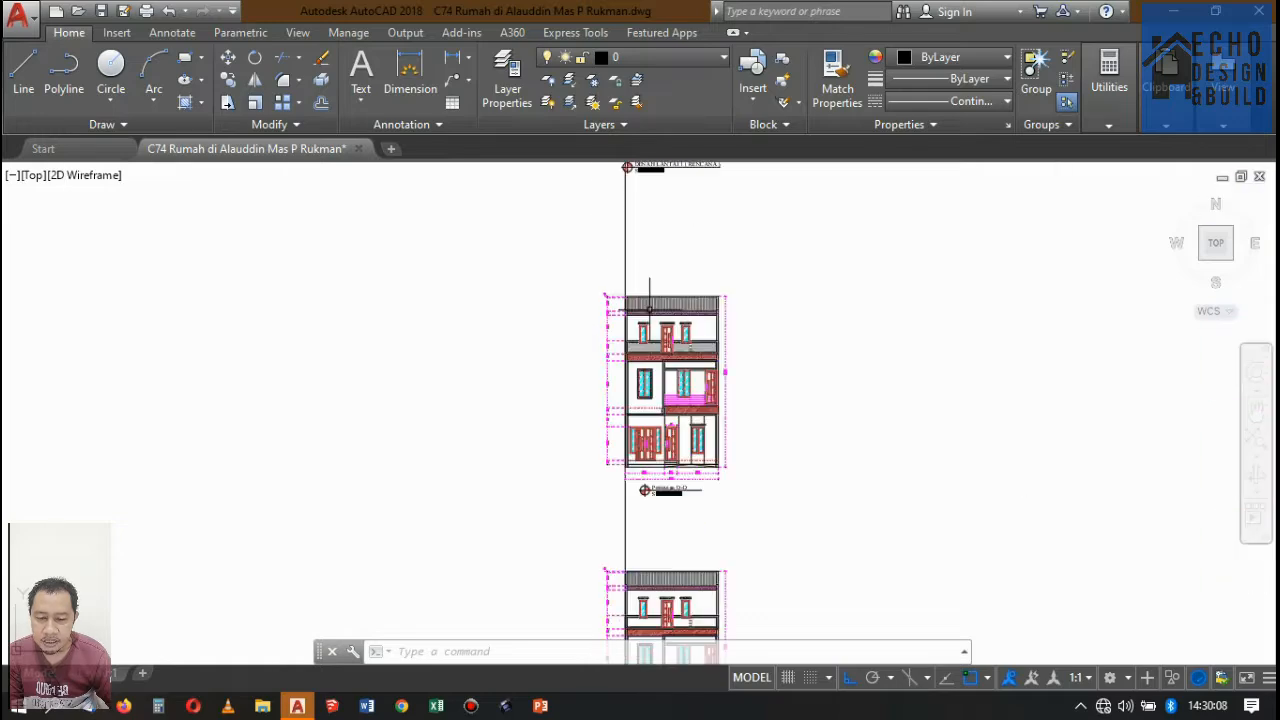
scroll(701, 427, "up", 4)
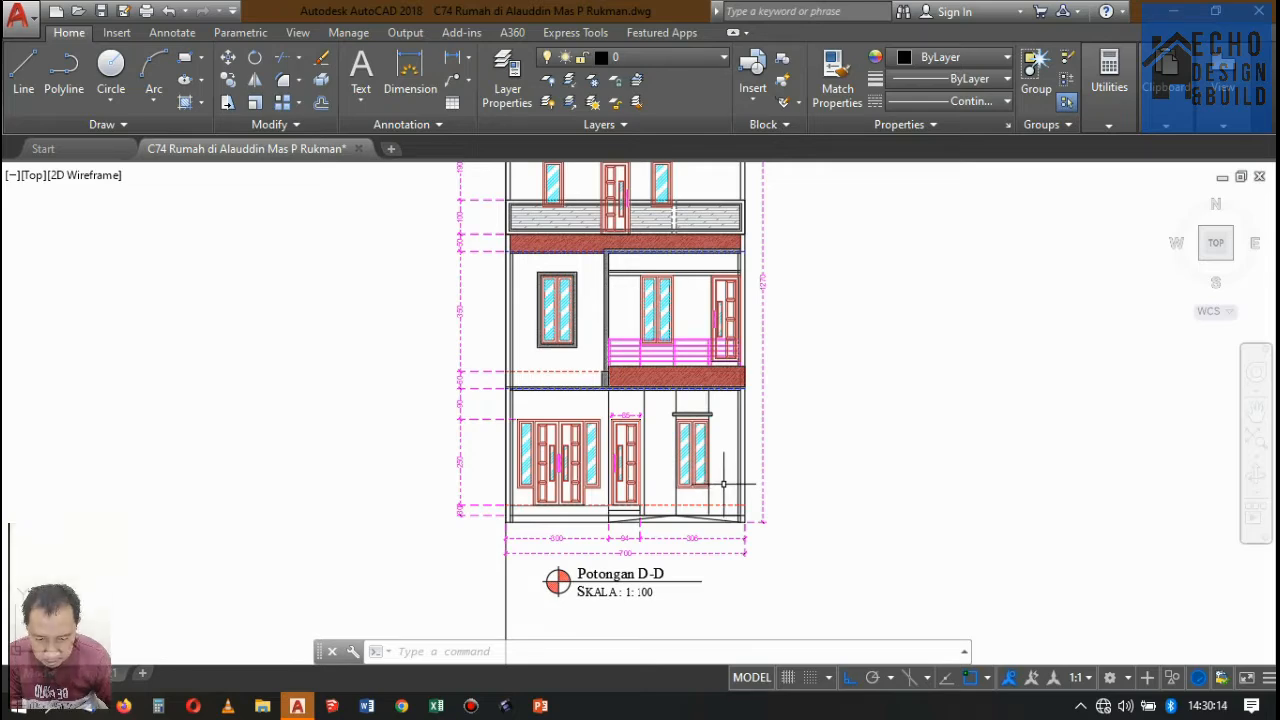
scroll(722, 487, "down", 8)
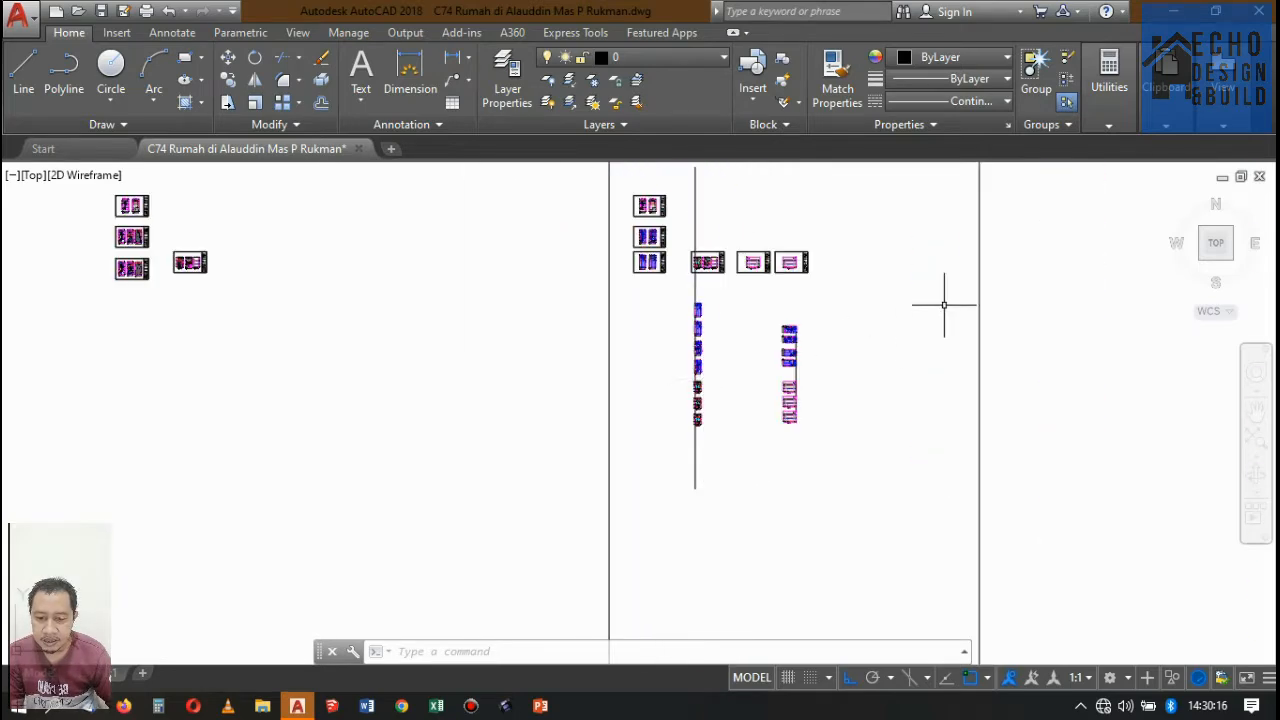
scroll(707, 306, "down", 2)
scroll(457, 228, "up", 10)
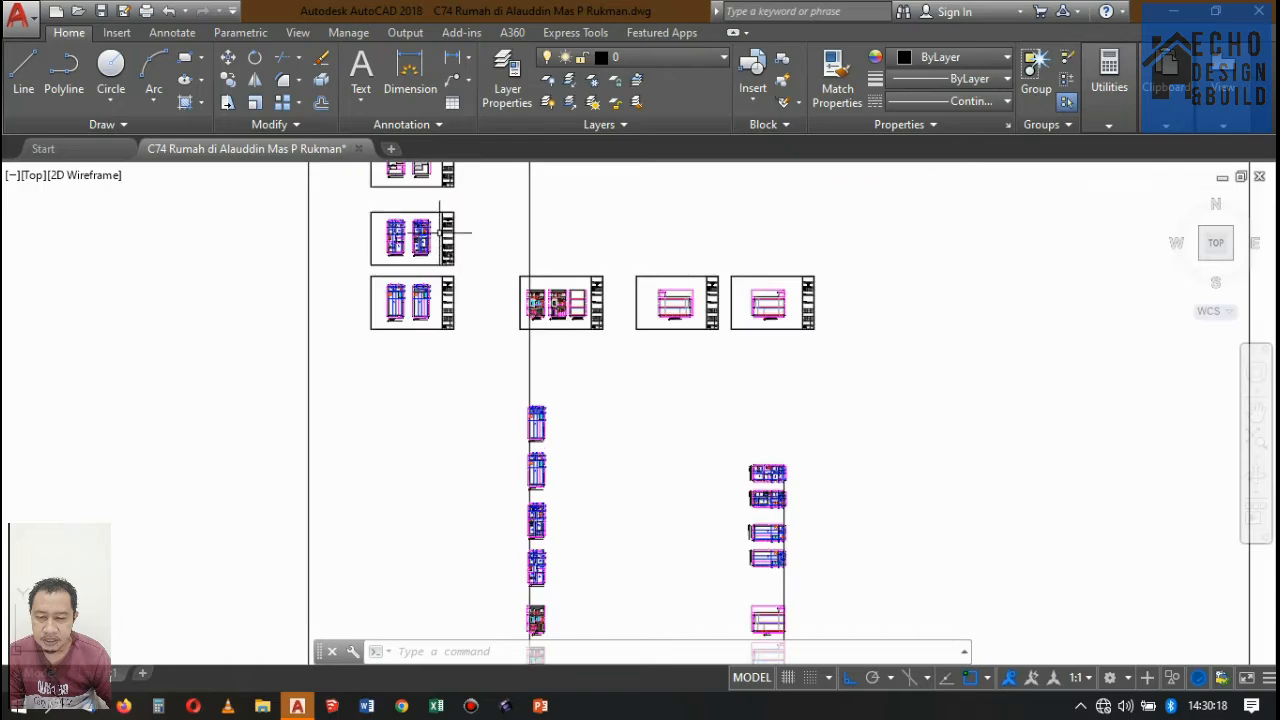
Examine the Potongan section lines running through Denah Lantai 1, from the bathrooms down to the carport.
scroll(538, 240, "down", 2)
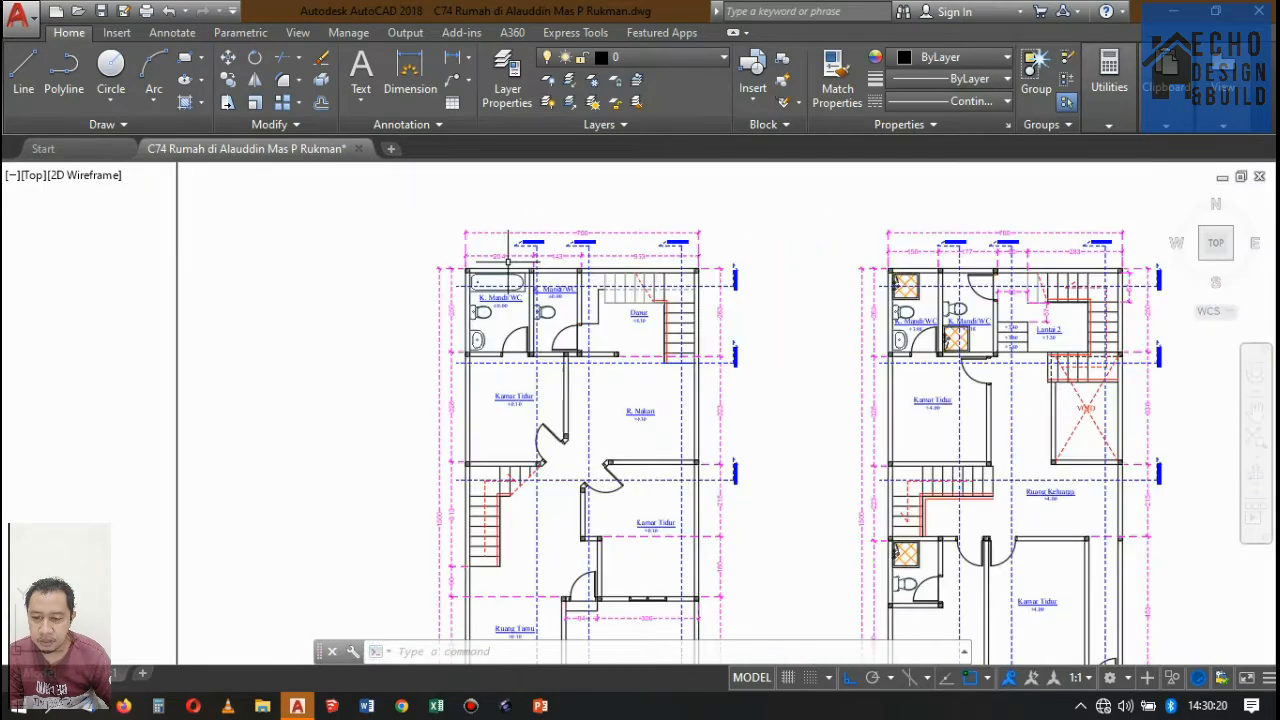
scroll(543, 208, "up", 4)
scroll(546, 283, "down", 3)
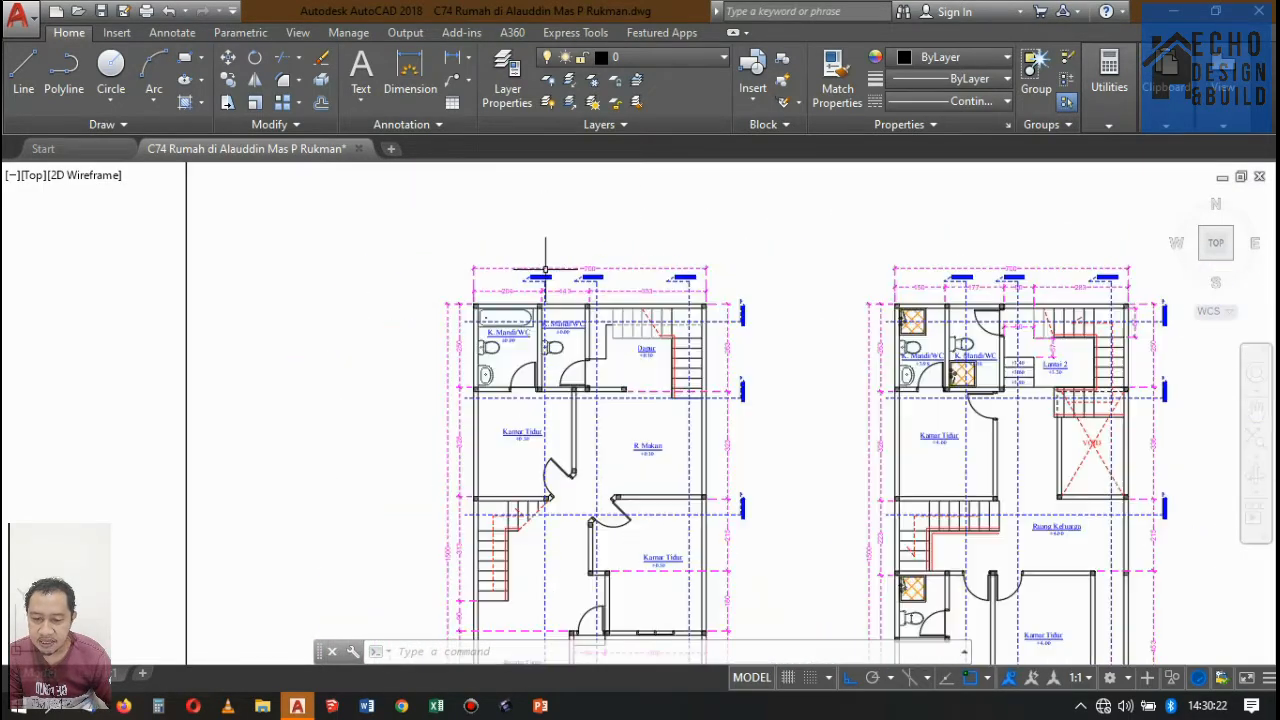
scroll(744, 281, "up", 3)
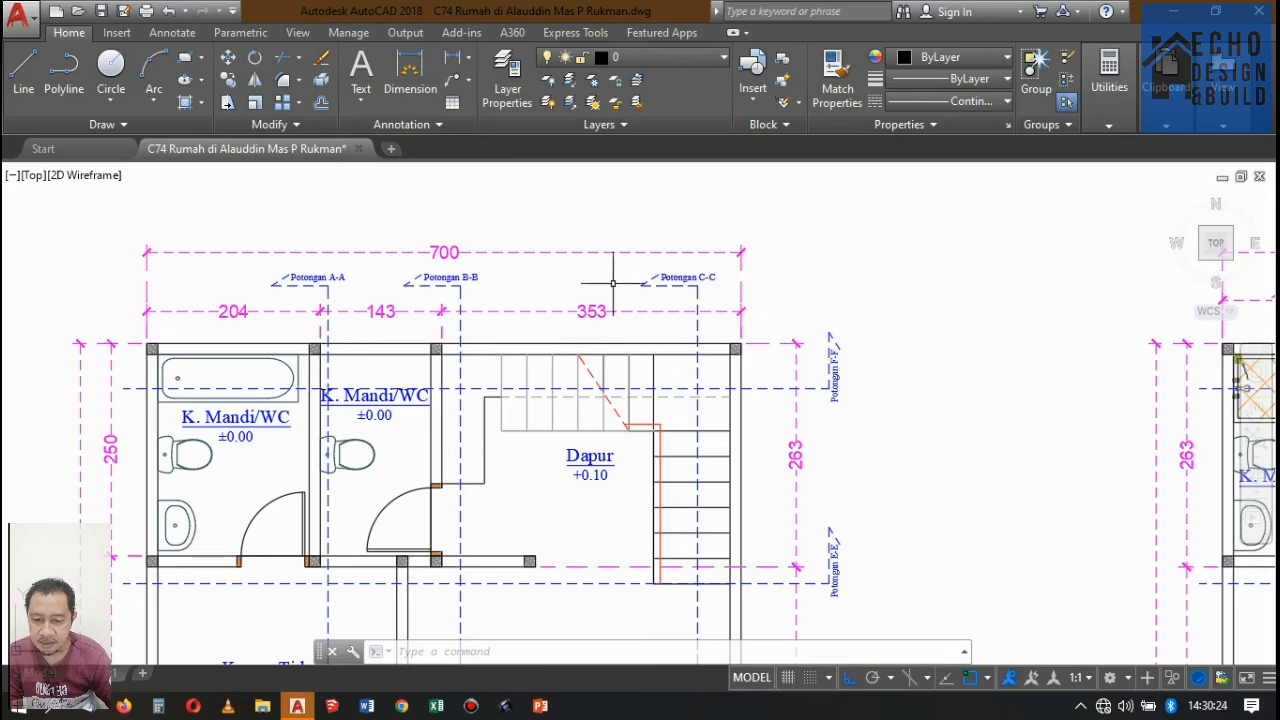
scroll(613, 283, "down", 3)
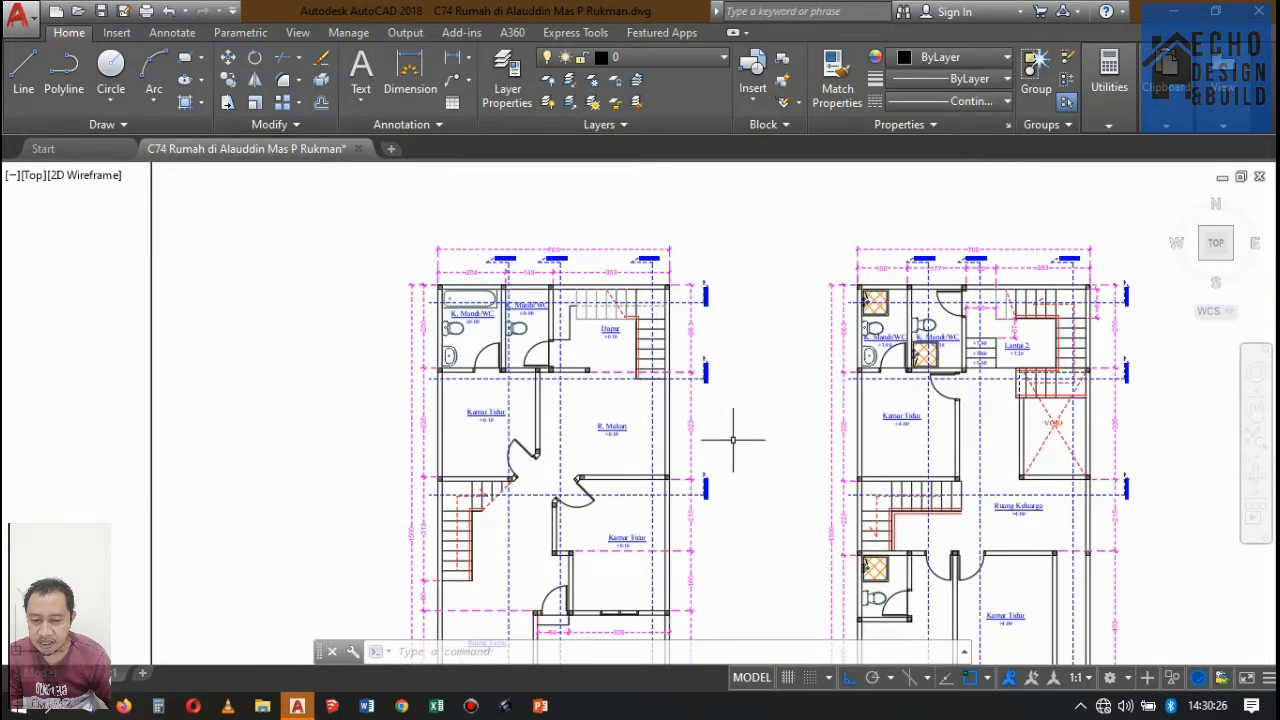
scroll(745, 440, "down", 3)
scroll(714, 457, "up", 5)
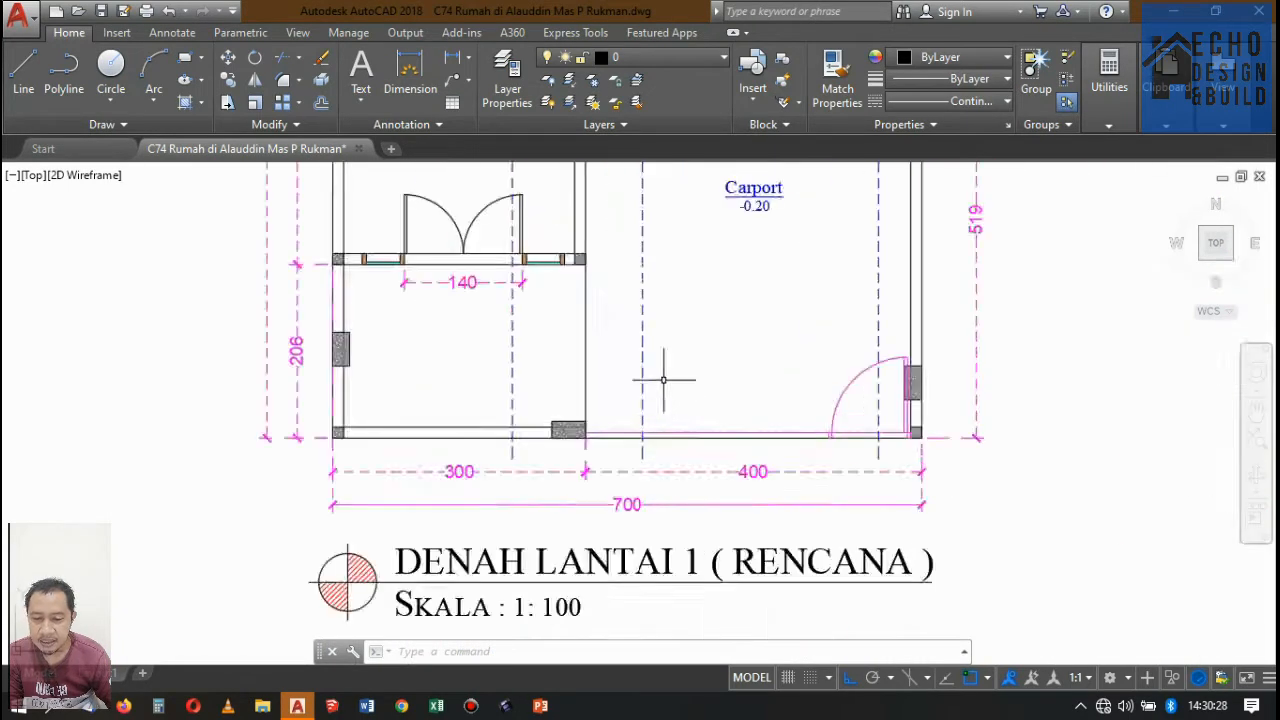
scroll(665, 378, "down", 4)
scroll(715, 253, "up", 5)
scroll(737, 443, "down", 2)
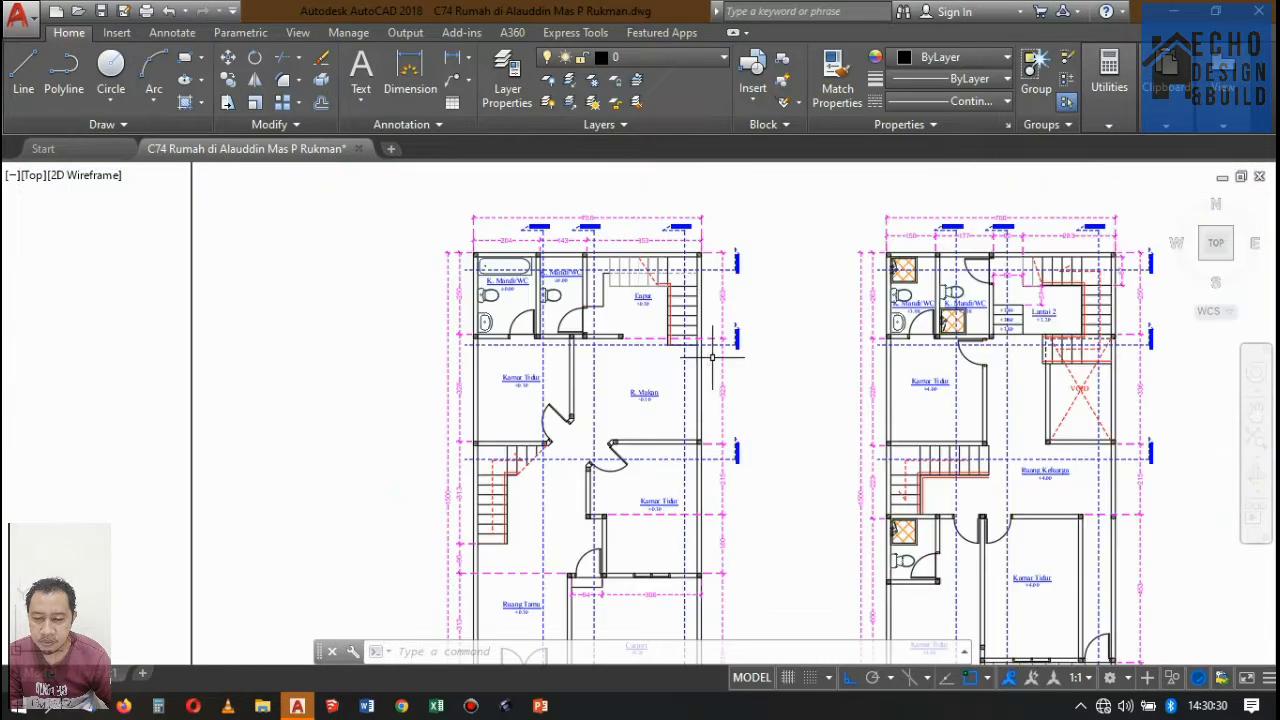
Examine the kitchen and stair corner of Denah Lantai 1, including the Potongan F-F line crossing it.
scroll(691, 382, "down", 3)
scroll(694, 297, "up", 3)
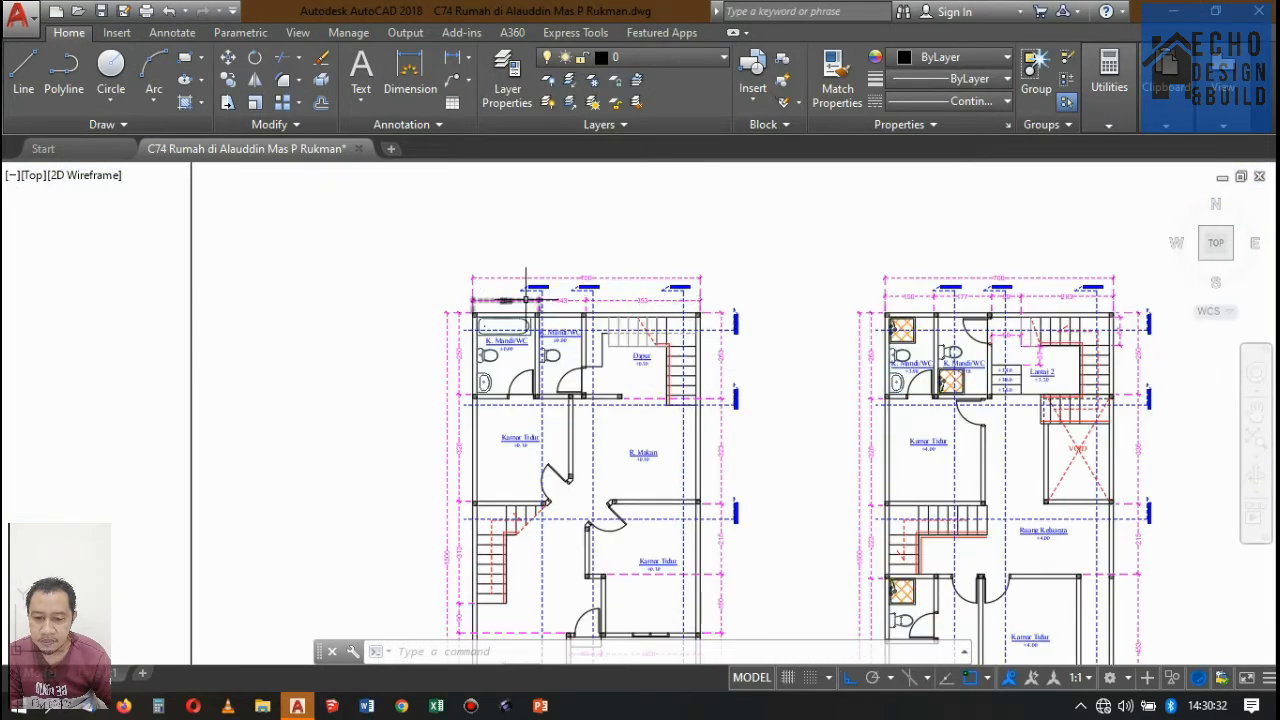
scroll(745, 300, "up", 3)
scroll(750, 290, "down", 3)
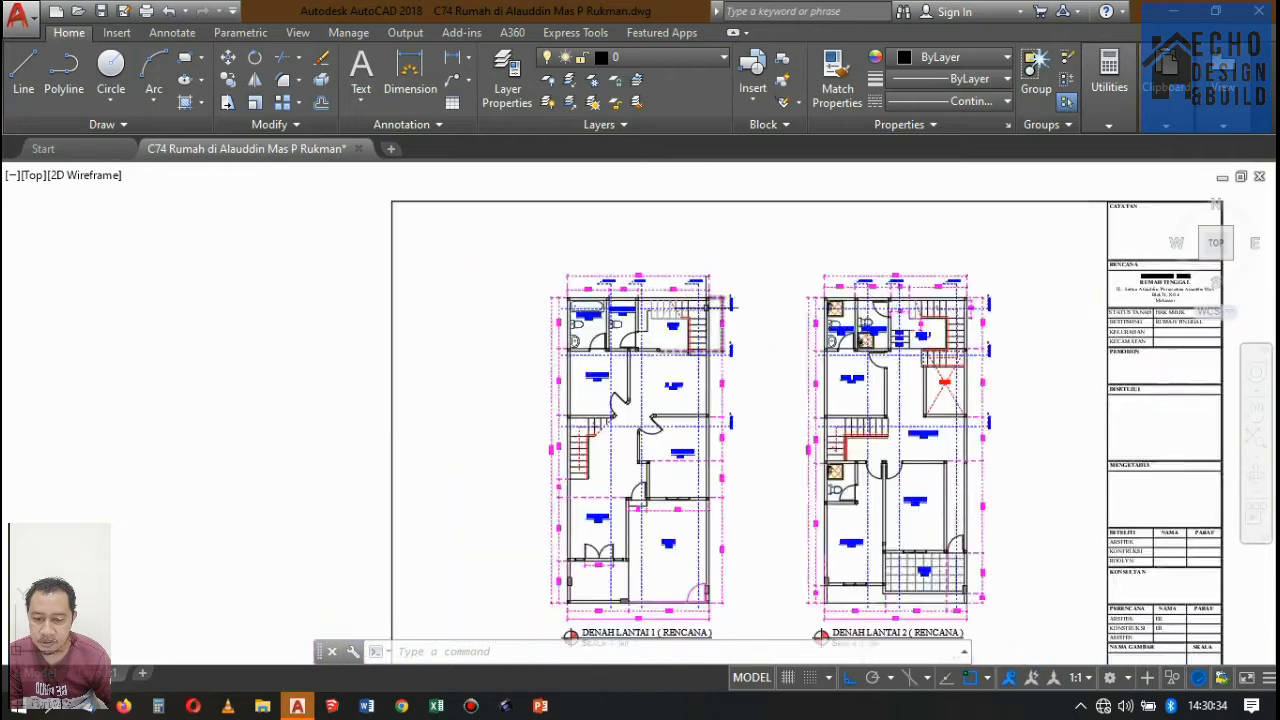
scroll(750, 280, "up", 3)
scroll(750, 280, "down", 4)
scroll(776, 298, "up", 2)
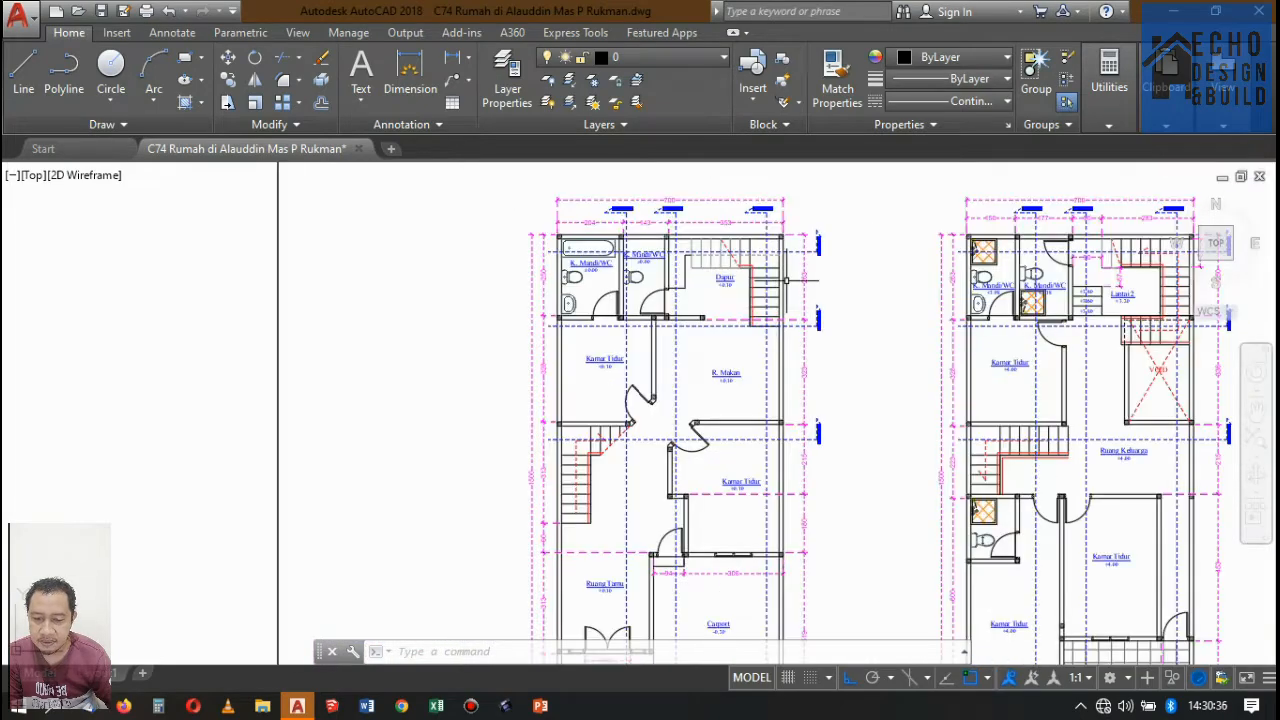
scroll(832, 241, "down", 3)
scroll(829, 230, "up", 3)
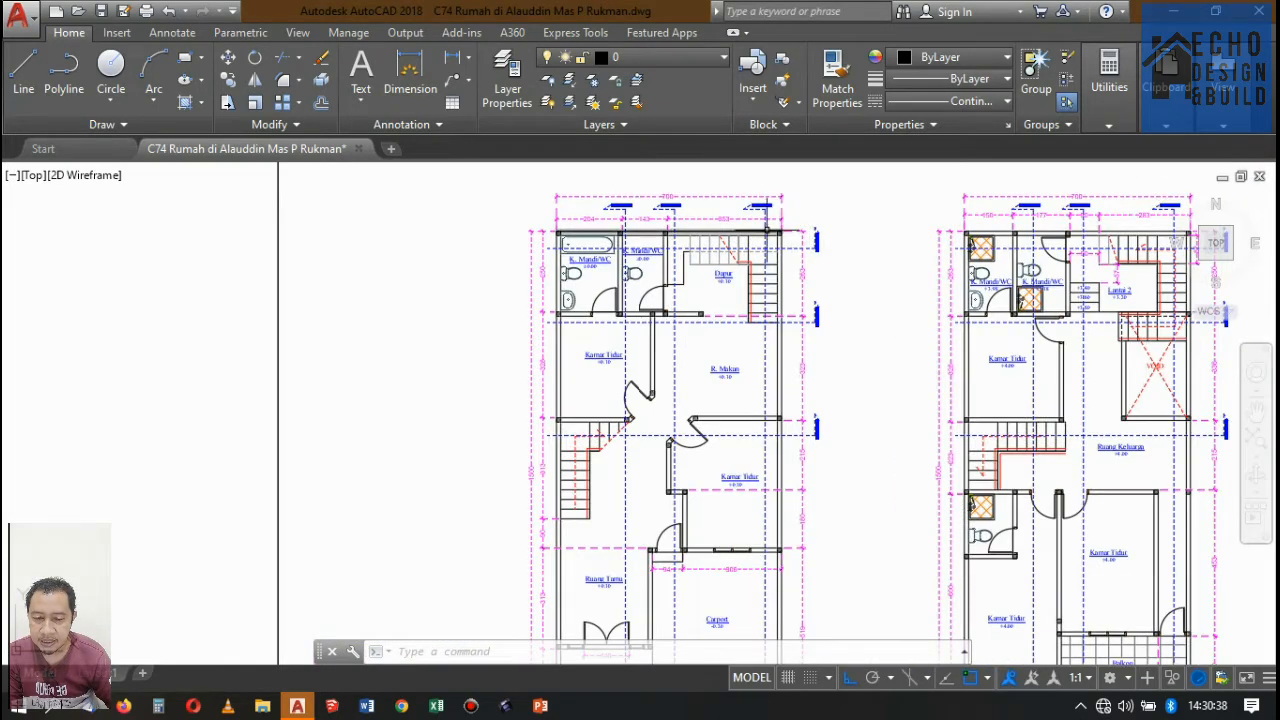
scroll(790, 215, "down", 2)
scroll(814, 228, "up", 3)
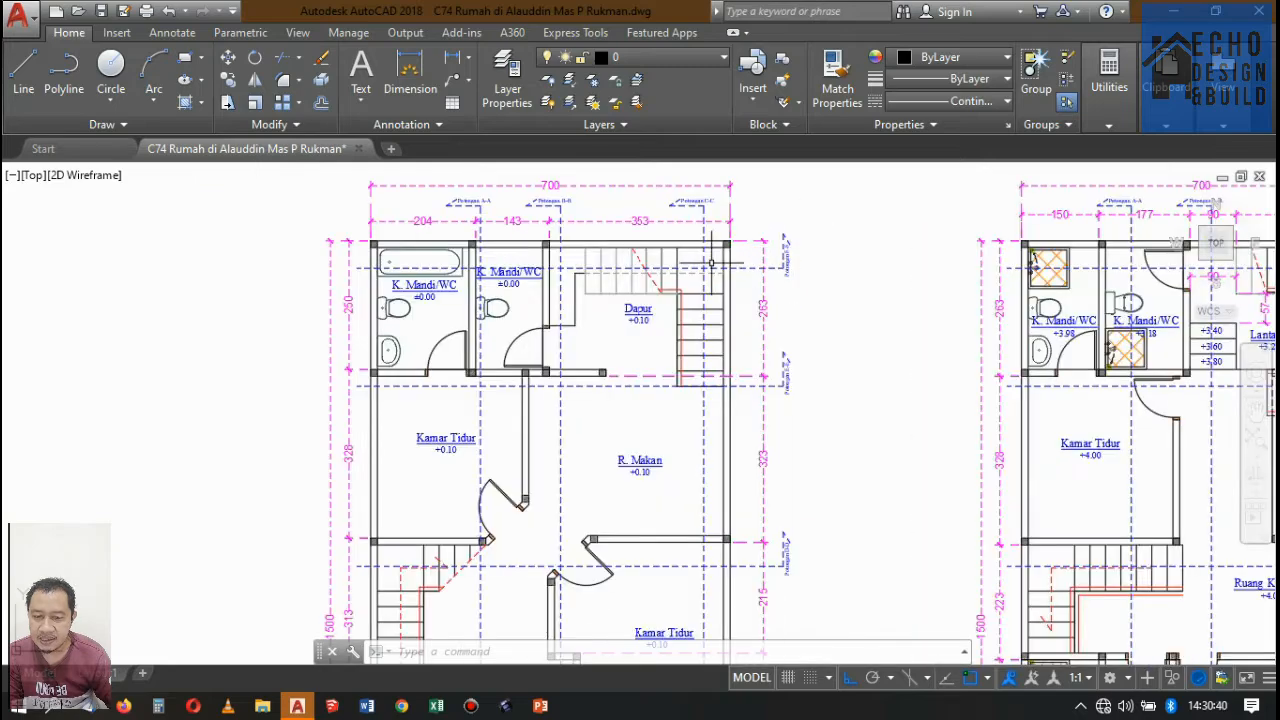
scroll(712, 245, "up", 2)
scroll(852, 292, "up", 2)
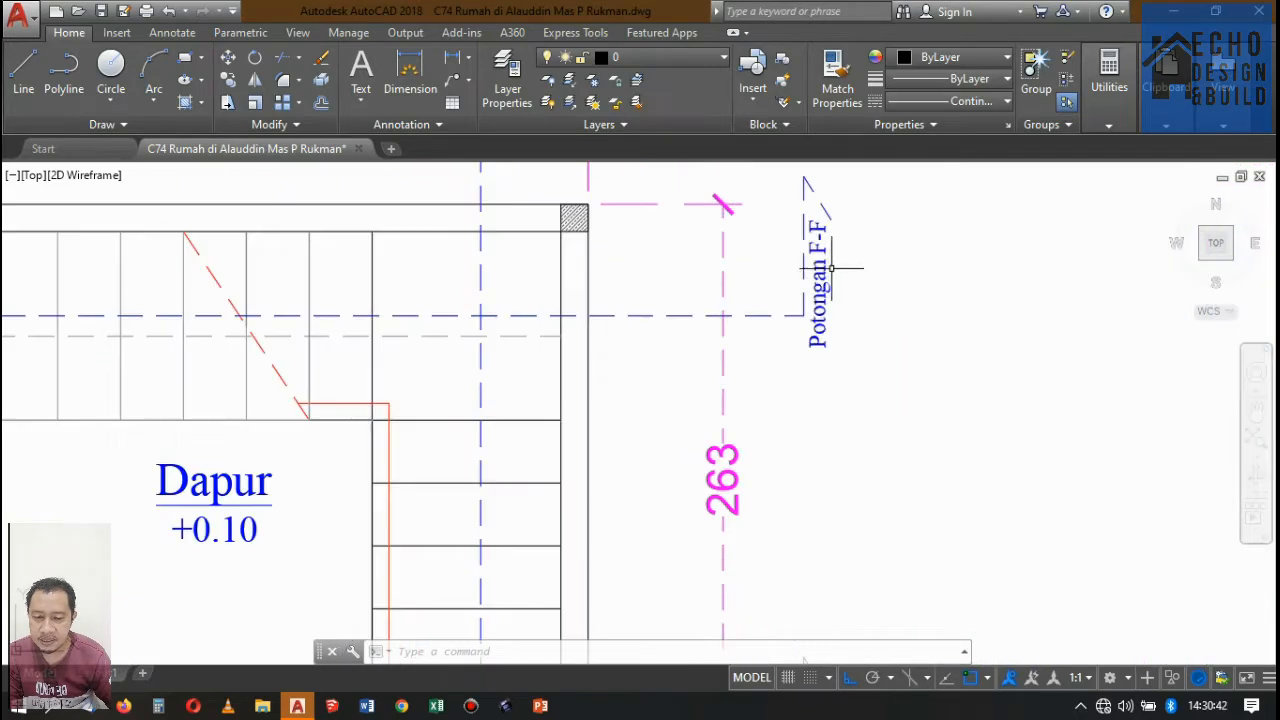
scroll(829, 271, "down", 4)
scroll(620, 262, "down", 5)
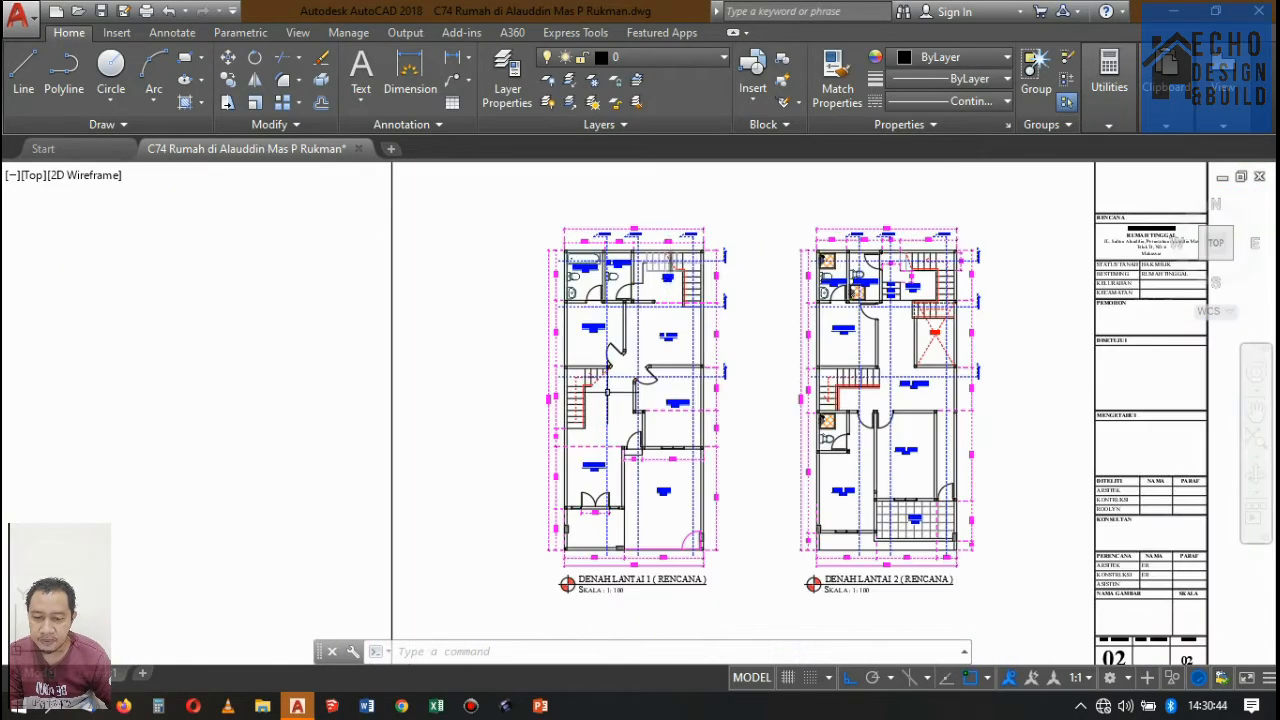
Review the Denah Lantai 1 and Denah Lantai 2 plans on sheet 02 with their section lines.
scroll(600, 330, "up", 5)
scroll(590, 330, "down", 5)
scroll(598, 352, "up", 4)
scroll(596, 354, "down", 3)
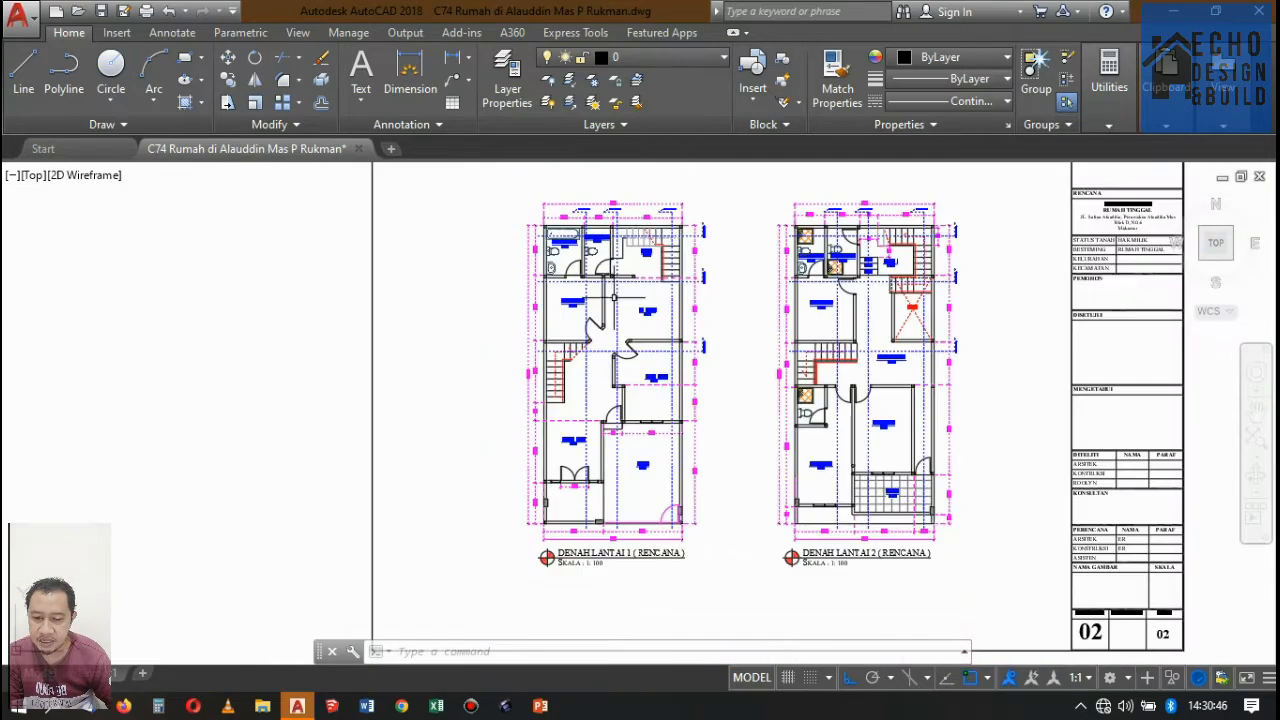
scroll(594, 356, "up", 3)
scroll(594, 392, "down", 4)
scroll(624, 230, "up", 5)
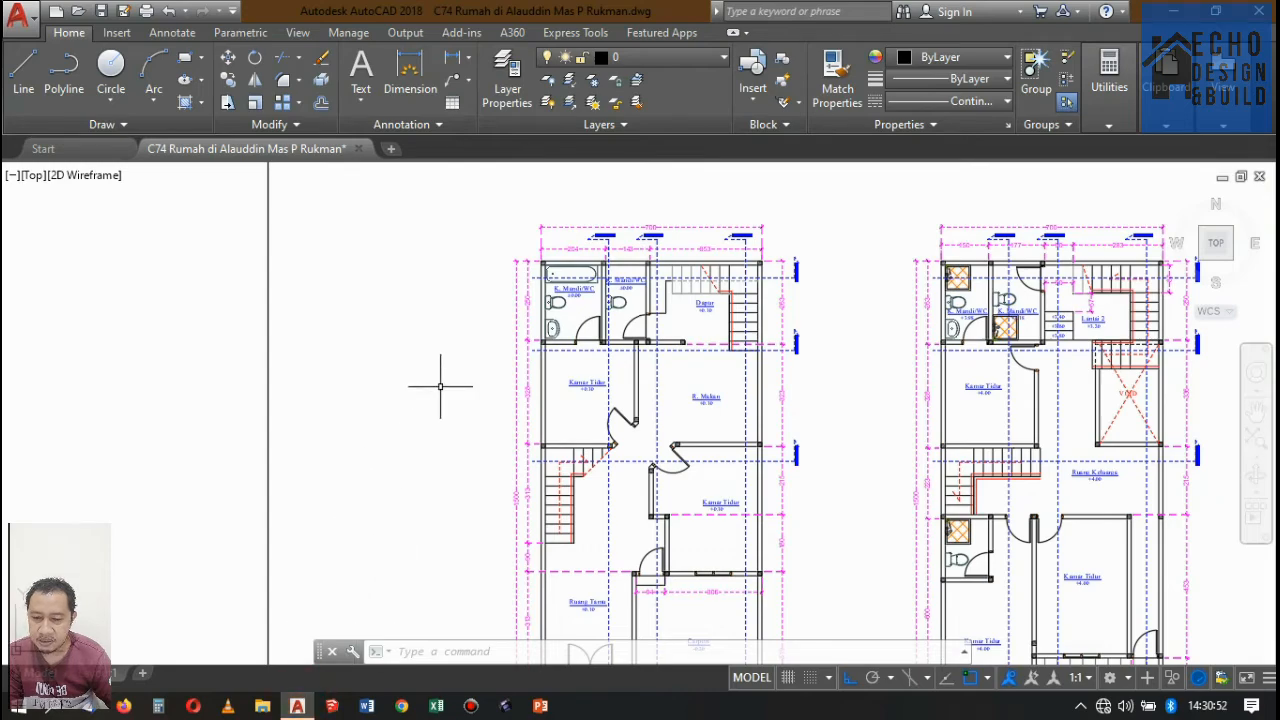
scroll(440, 386, "down", 4)
scroll(480, 433, "up", 7)
scroll(605, 250, "down", 6)
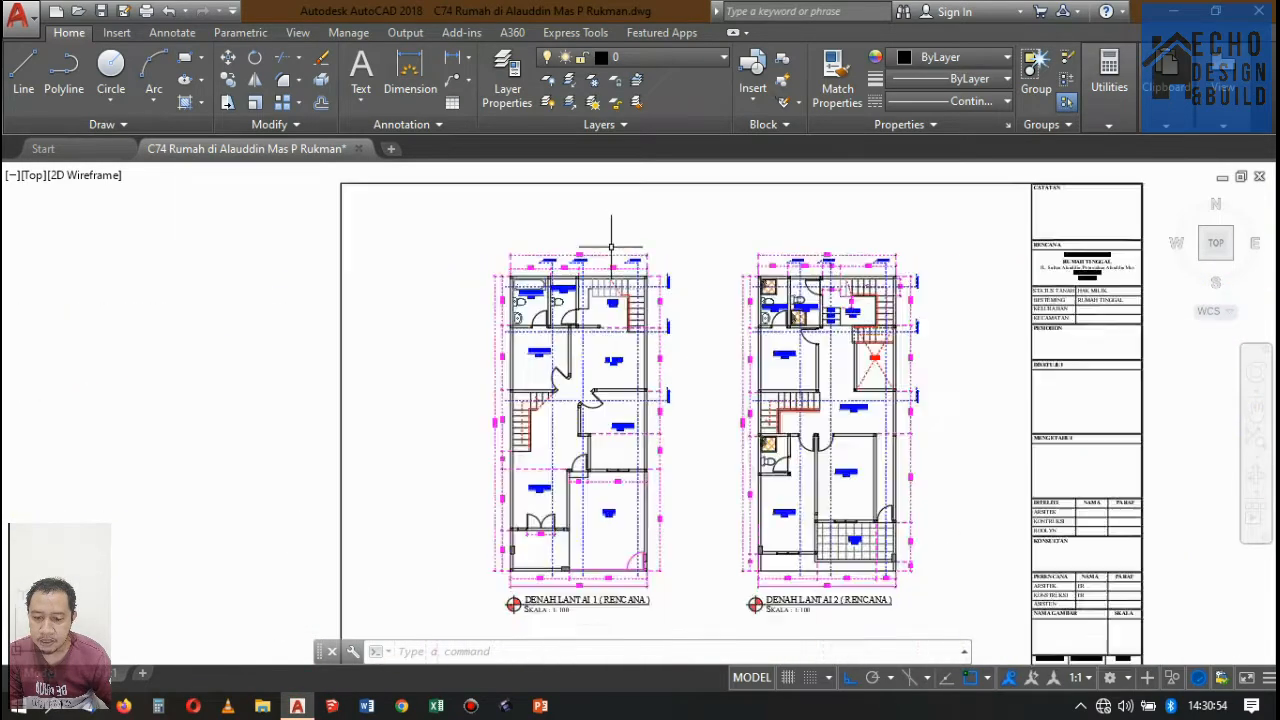
scroll(611, 245, "up", 2)
scroll(640, 280, "down", 5)
scroll(646, 294, "up", 3)
scroll(661, 321, "down", 3)
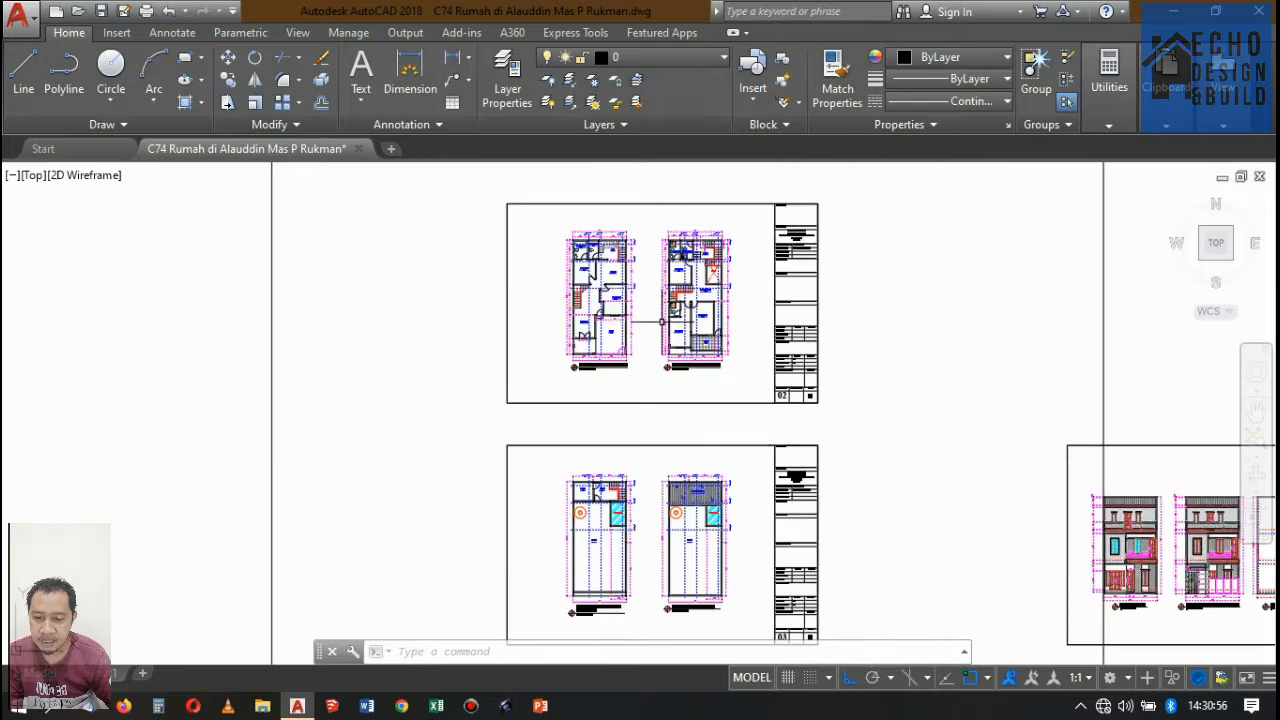
Examine the column of upright floor plans with its alignment line, and elevation sheet 04 beside the plan sheets.
scroll(670, 360, "down", 4)
scroll(680, 340, "up", 4)
scroll(716, 300, "down", 6)
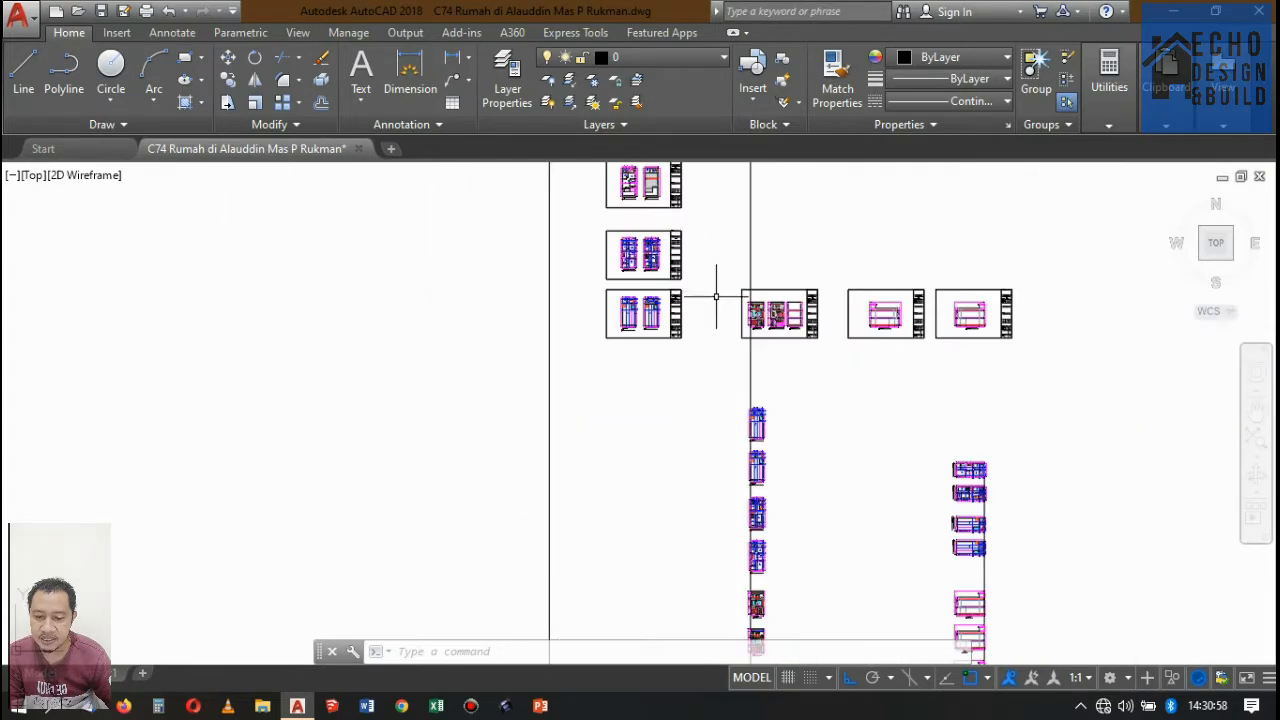
scroll(777, 437, "up", 5)
scroll(630, 335, "down", 1)
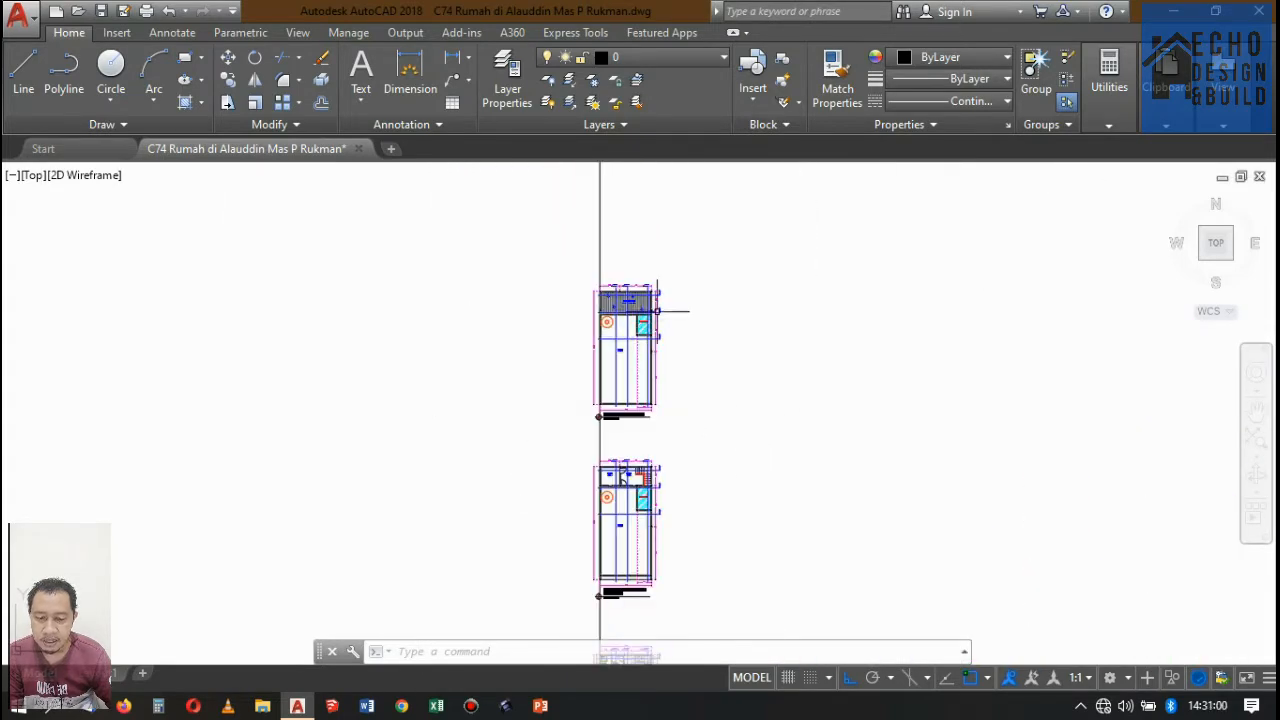
scroll(660, 345, "up", 2)
scroll(680, 330, "down", 6)
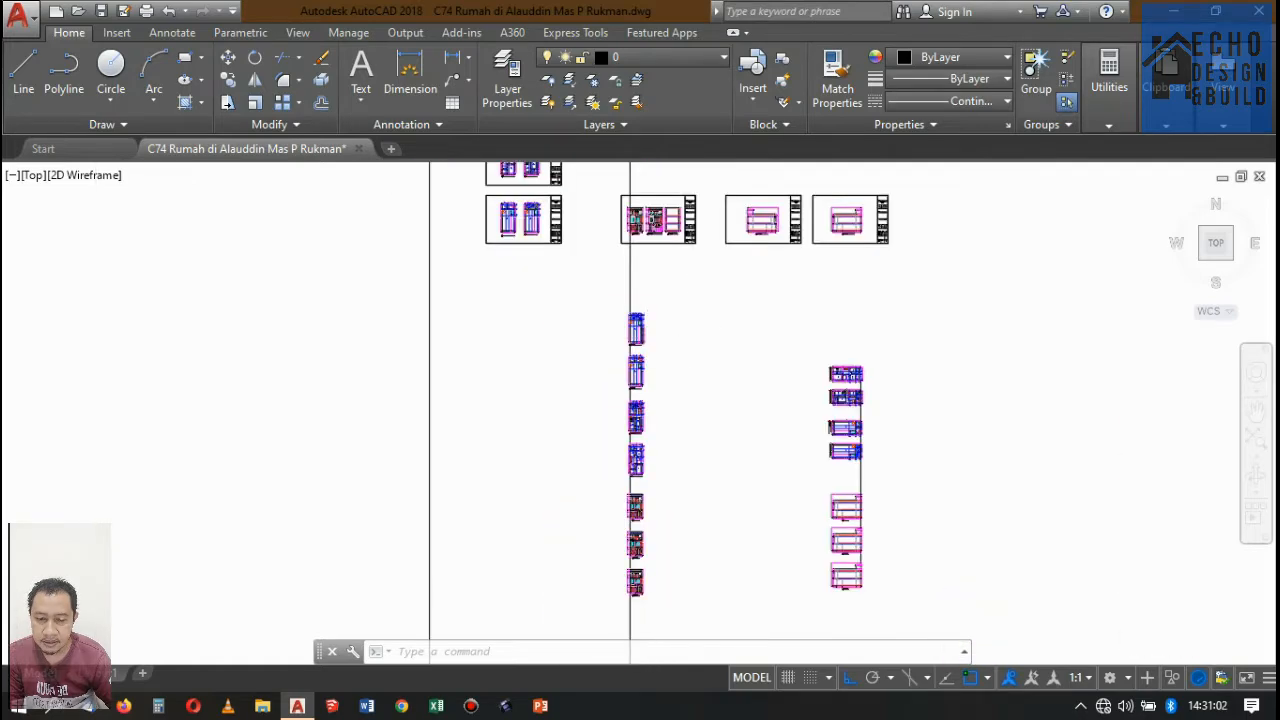
scroll(692, 310, "up", 8)
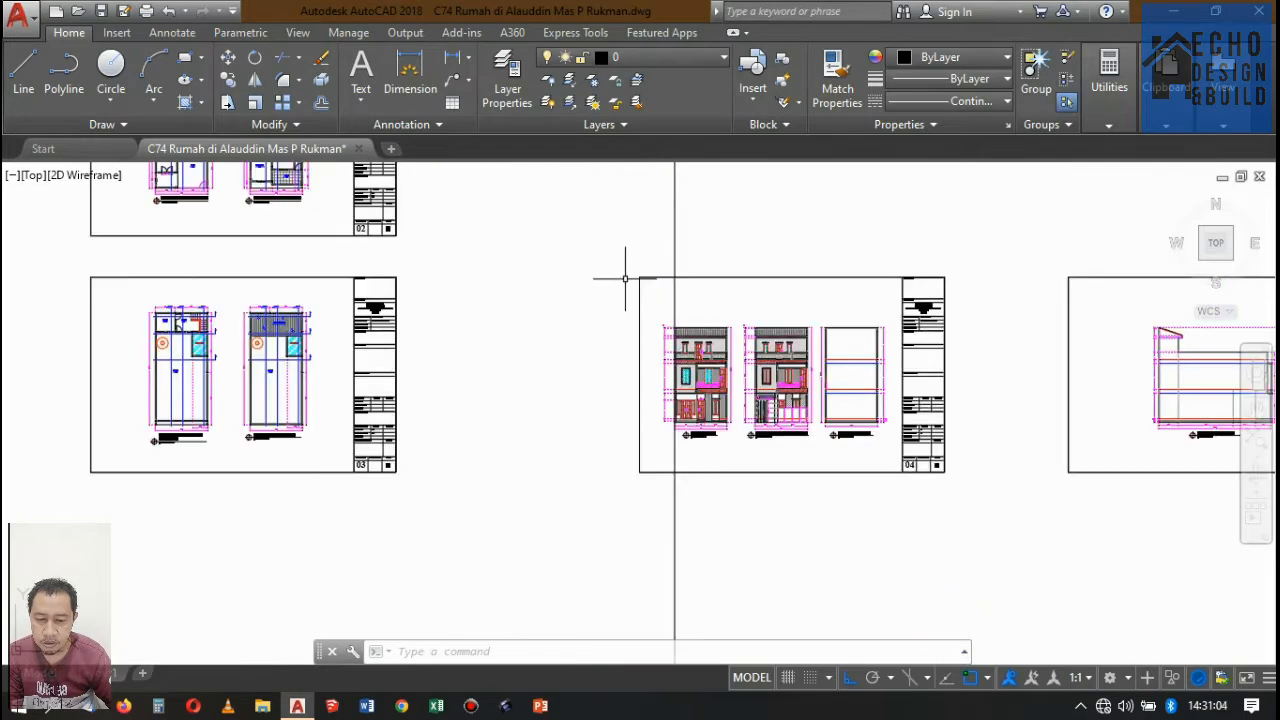
left_click(707, 236)
left_click(722, 246)
left_click(708, 221)
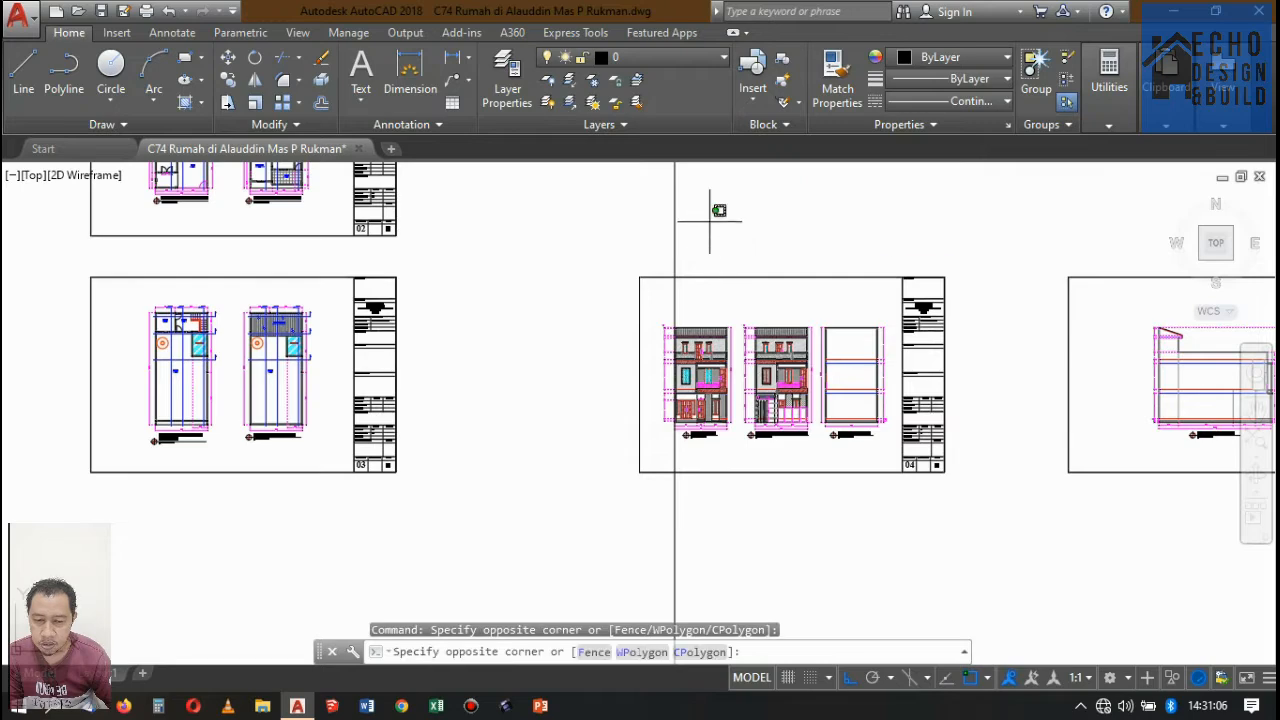
scroll(727, 200, "down", 8)
left_click(728, 378)
Delete the stone-pattern hatch from the top-floor parapet in the Potongan D-D draft.
scroll(715, 400, "up", 5)
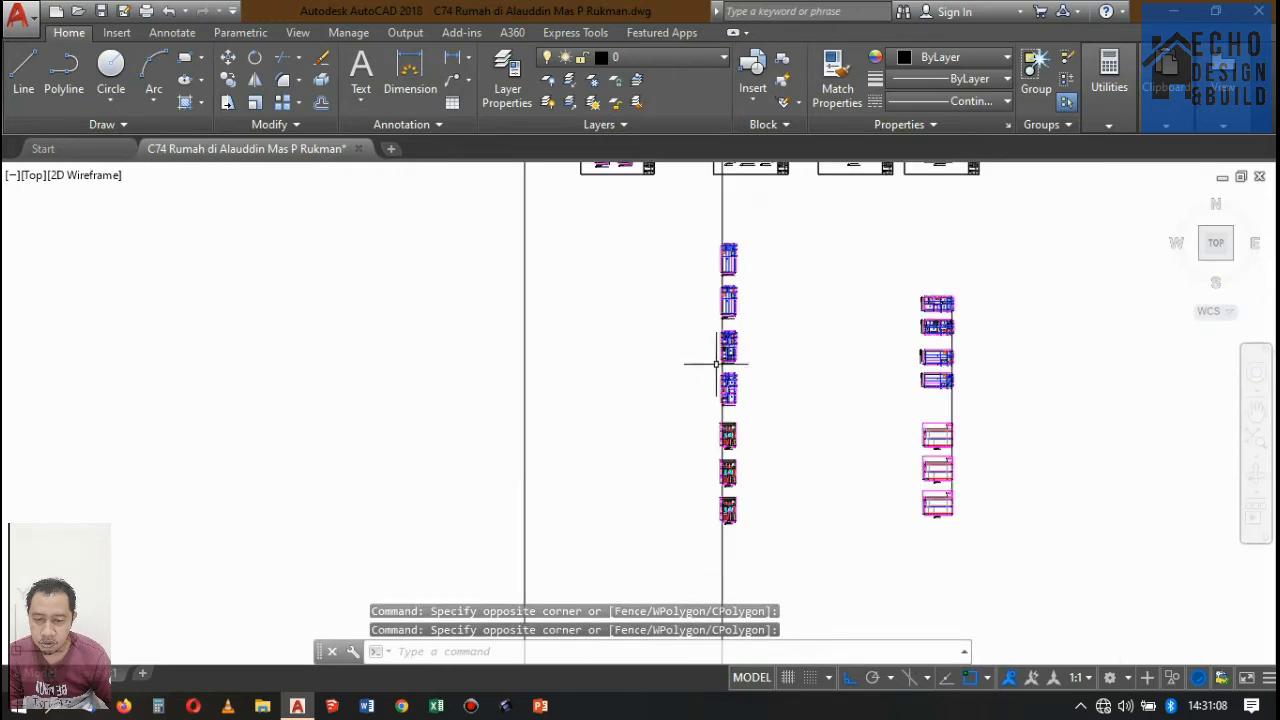
scroll(735, 490, "up", 8)
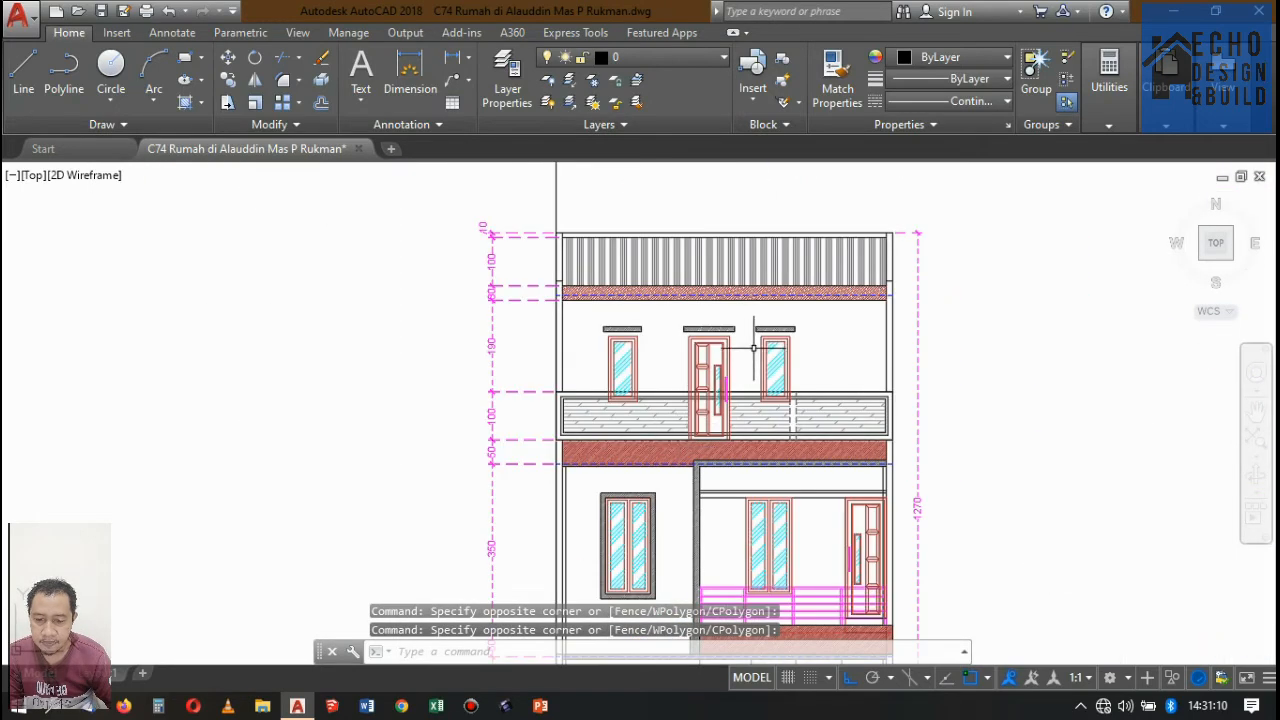
scroll(812, 408, "up", 2)
left_click(838, 420)
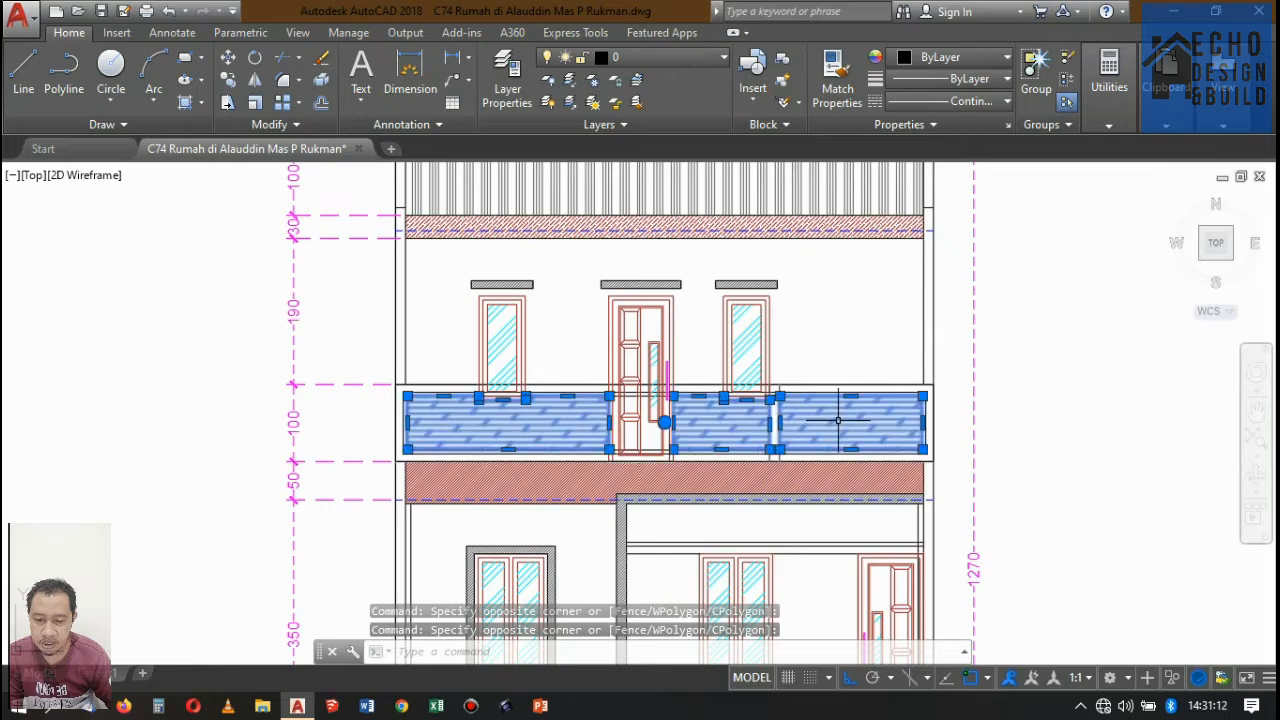
key("Delete")
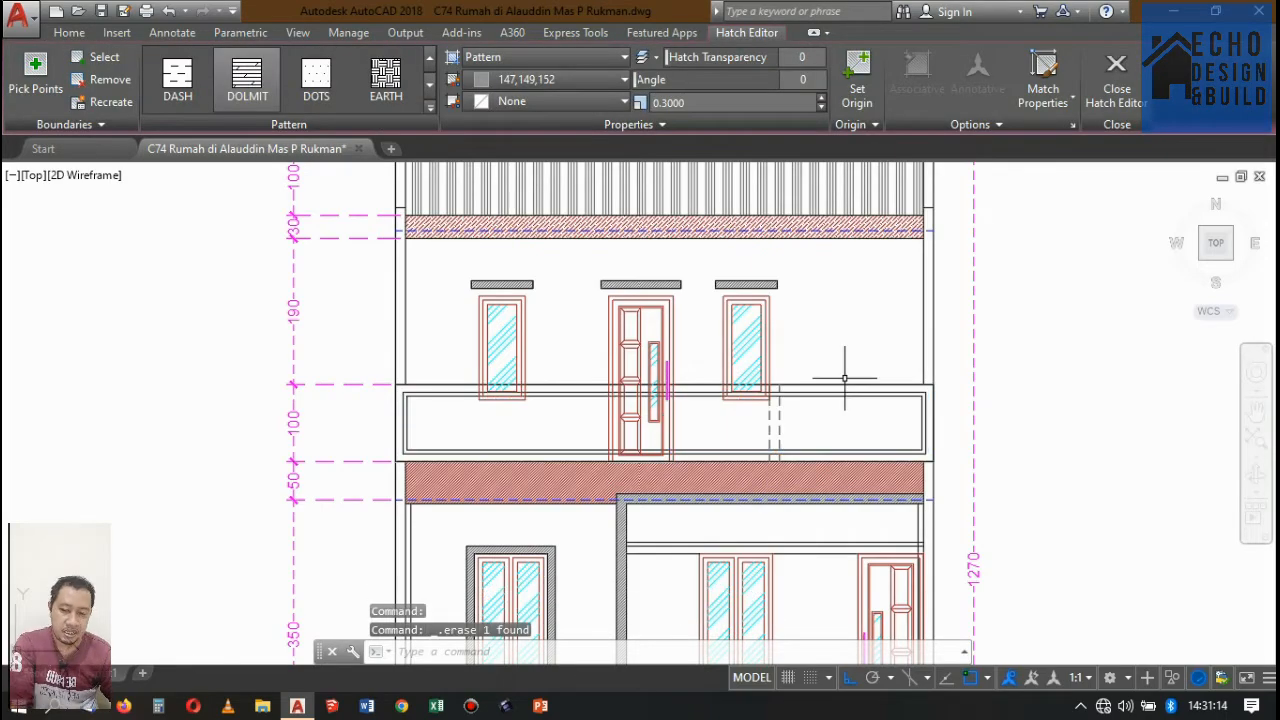
scroll(815, 360, "down", 6)
scroll(785, 432, "up", 2)
scroll(785, 432, "up", 2)
scroll(677, 365, "down", 5)
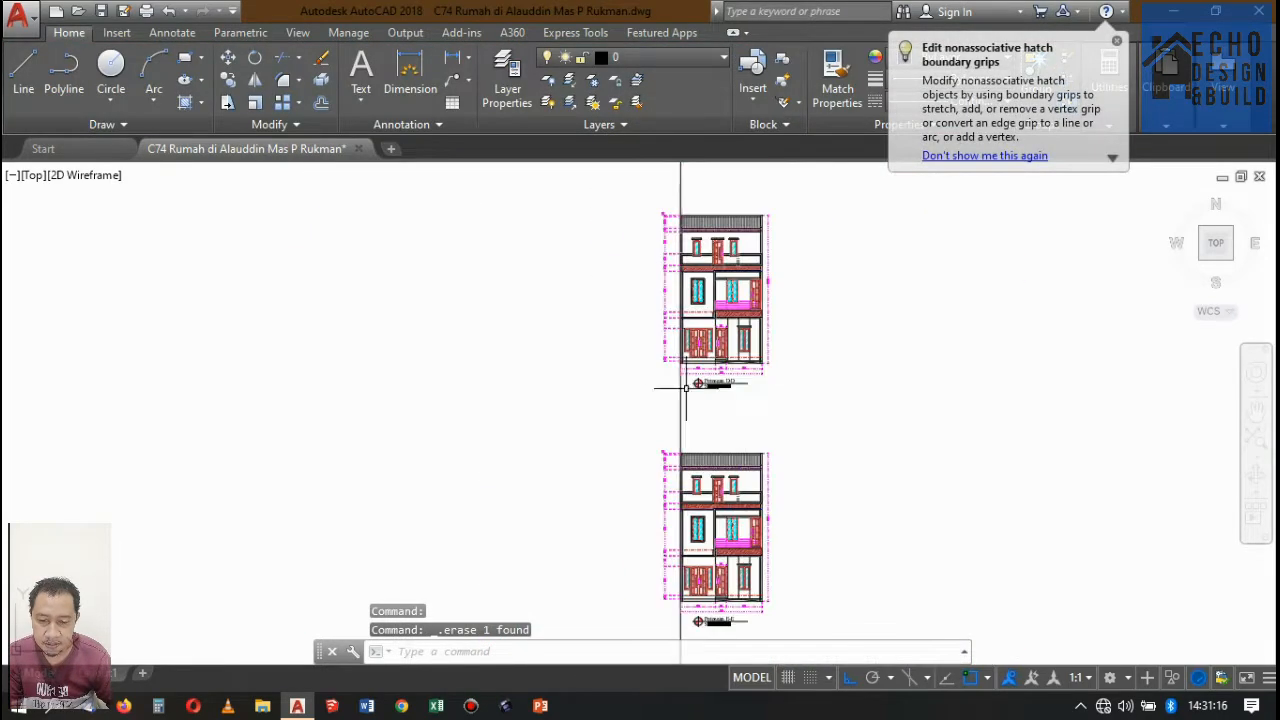
Examine the rotated floor plans, including Denah Lantai 1 and 2, with their section lines and the vertical alignment line.
scroll(817, 297, "up", 4)
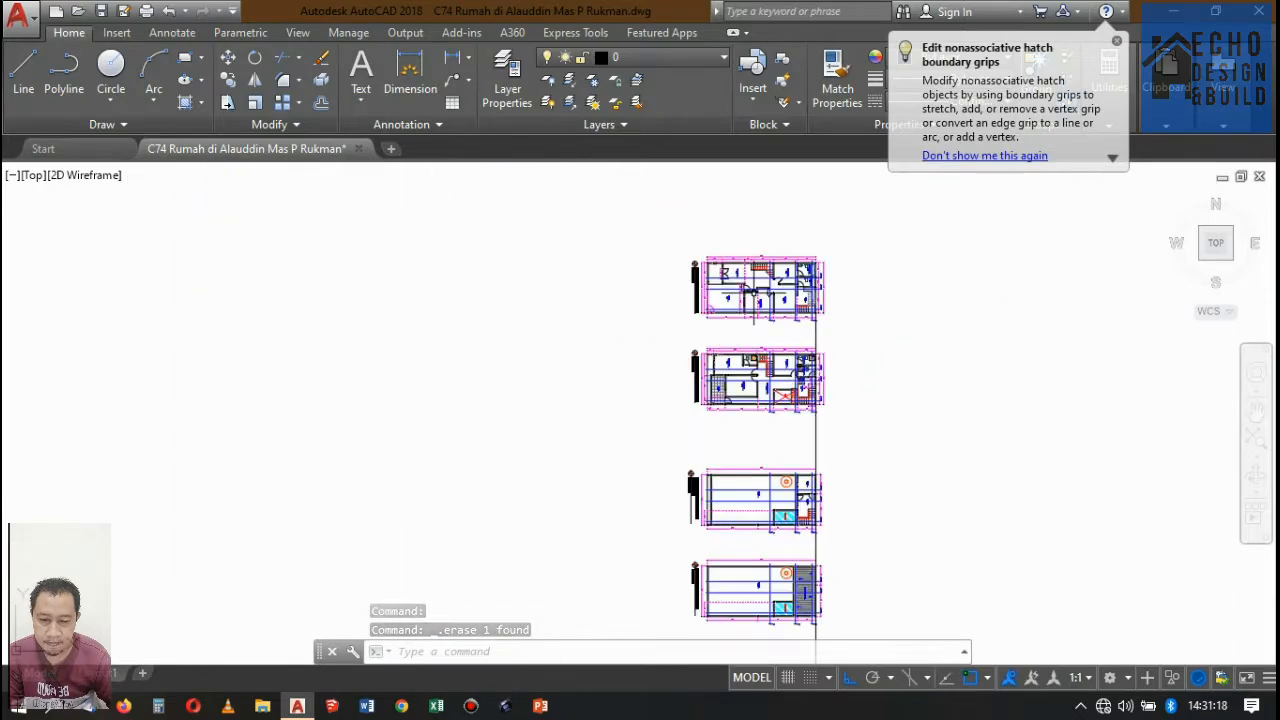
scroll(800, 350, "down", 3)
scroll(788, 392, "up", 3)
scroll(800, 350, "down", 3)
scroll(812, 300, "up", 6)
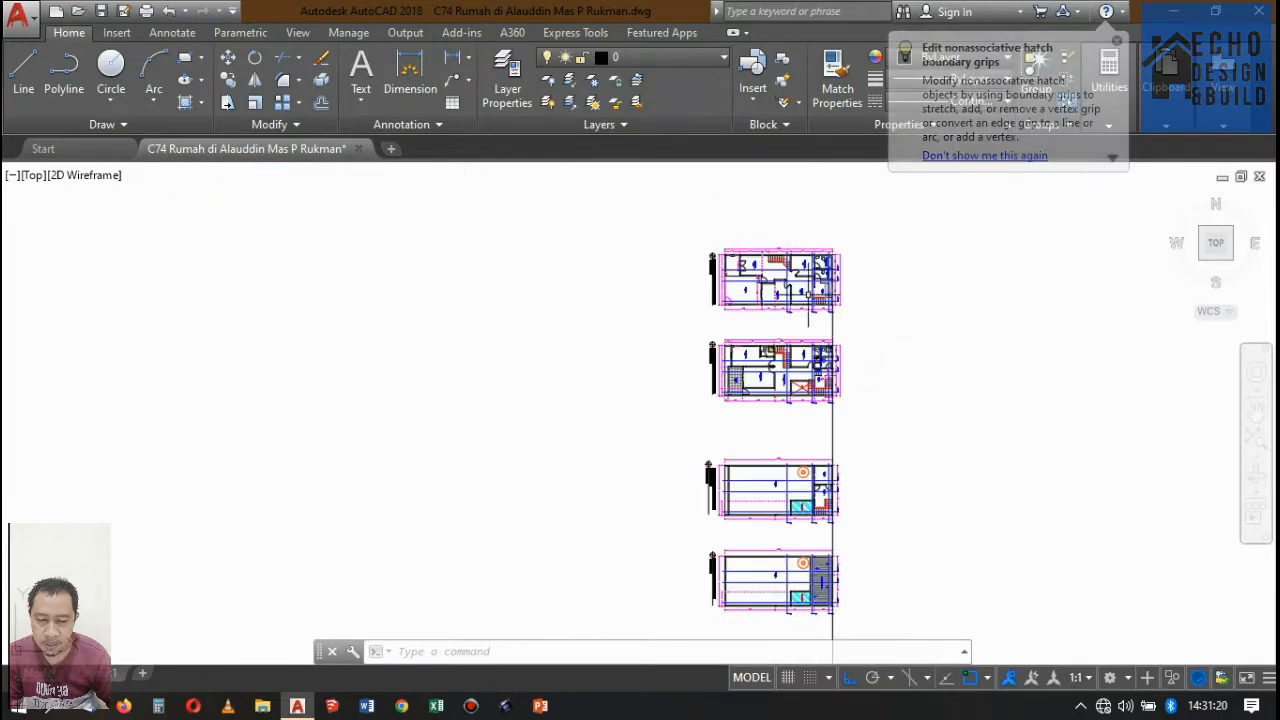
scroll(808, 288, "down", 6)
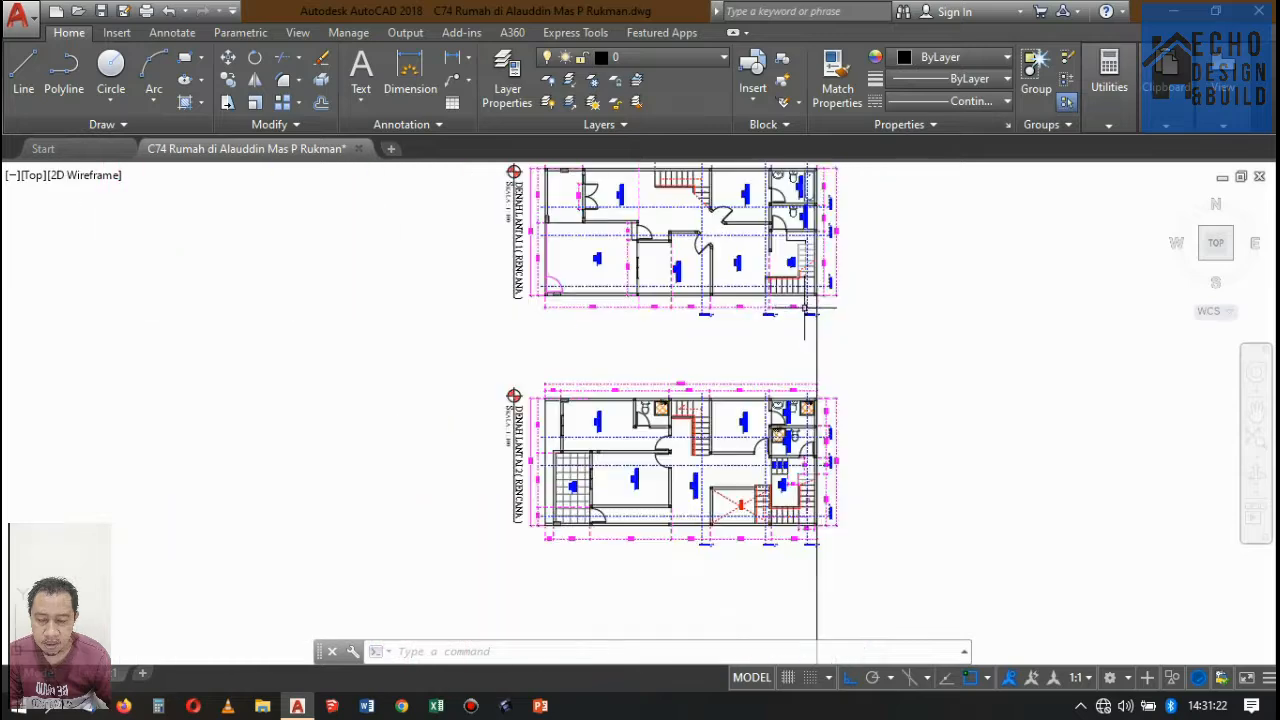
scroll(786, 420, "down", 2)
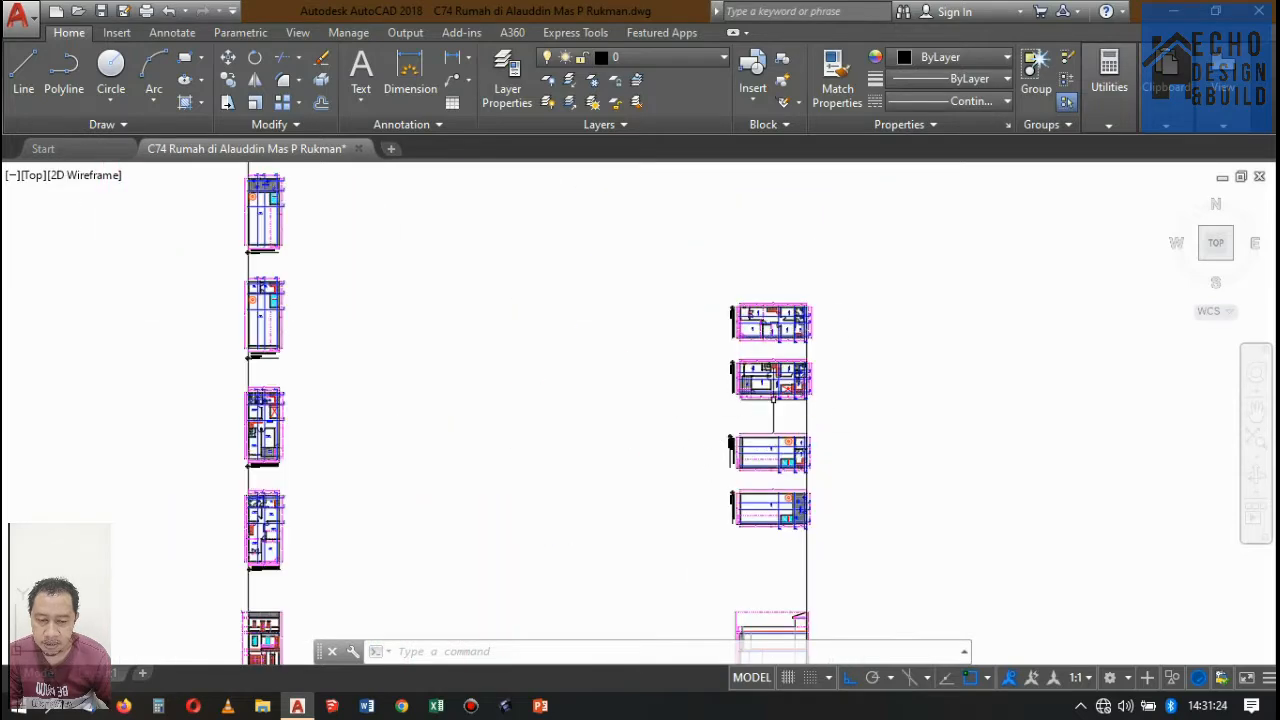
Move the vertical alignment line up along the rear outer wall so its top end meets the Potongan A-A line on Denah Lantai 1.
scroll(824, 432, "up", 3)
left_click(815, 404)
left_click(745, 372)
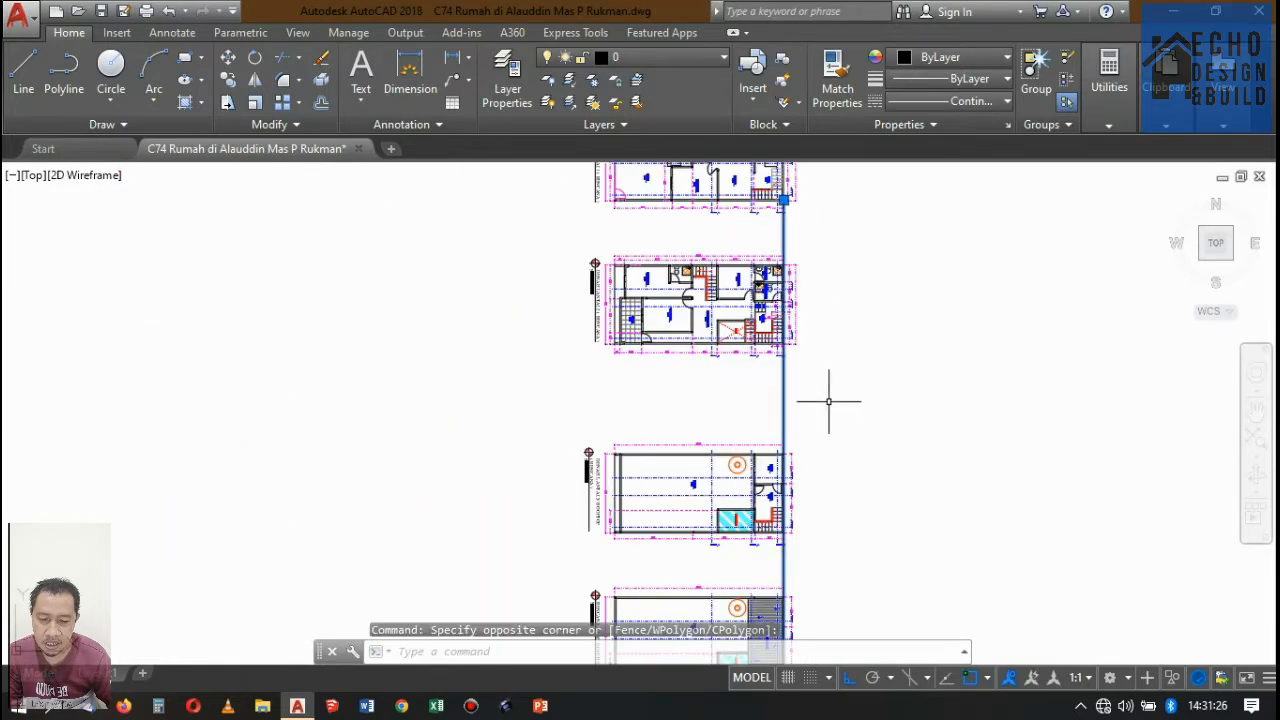
scroll(830, 400, "down", 3)
scroll(834, 386, "up", 6)
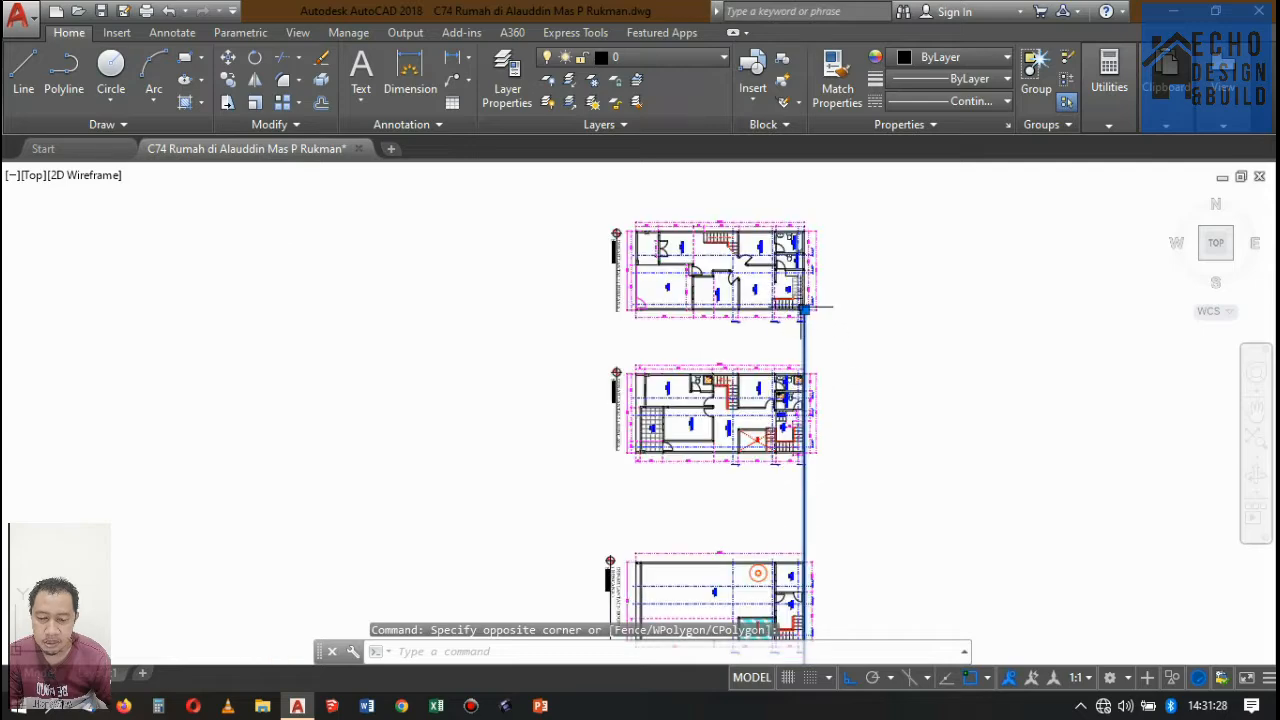
scroll(760, 340, "down", 5)
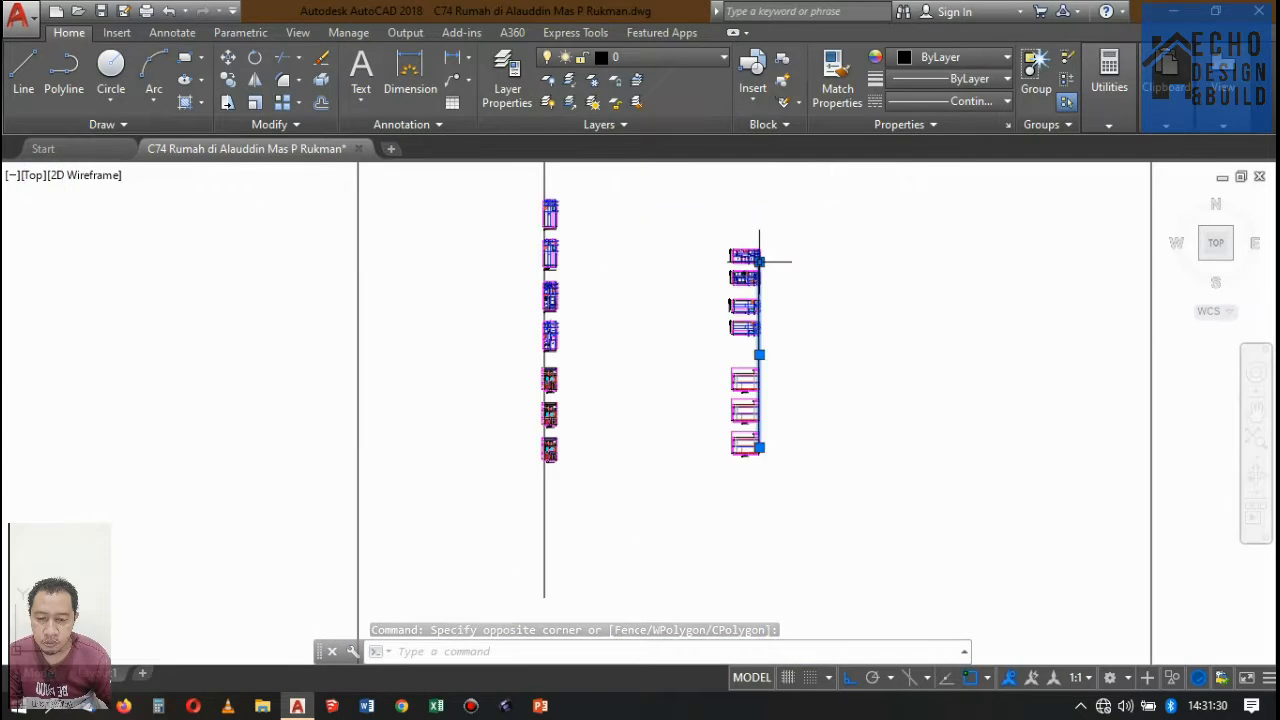
scroll(766, 349, "up", 3)
scroll(766, 311, "down", 3)
scroll(764, 339, "up", 3)
scroll(764, 339, "up", 6)
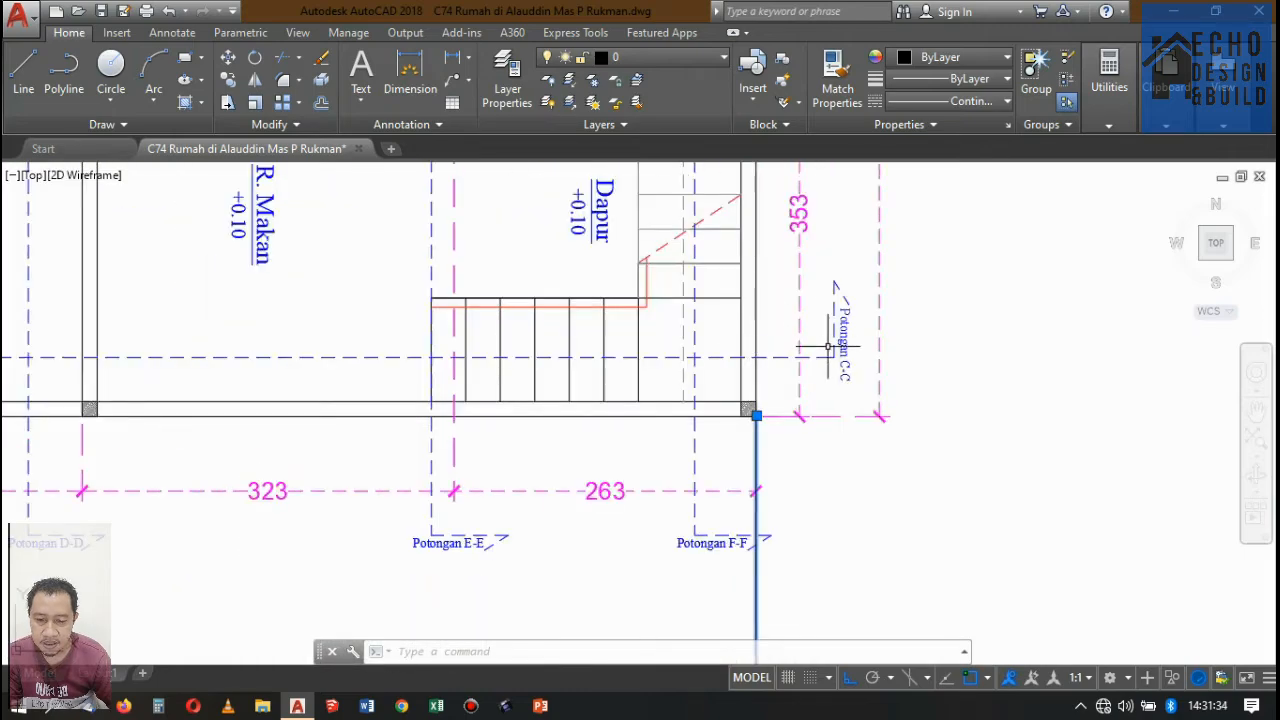
scroll(828, 347, "down", 4)
scroll(760, 360, "up", 3)
scroll(770, 257, "down", 3)
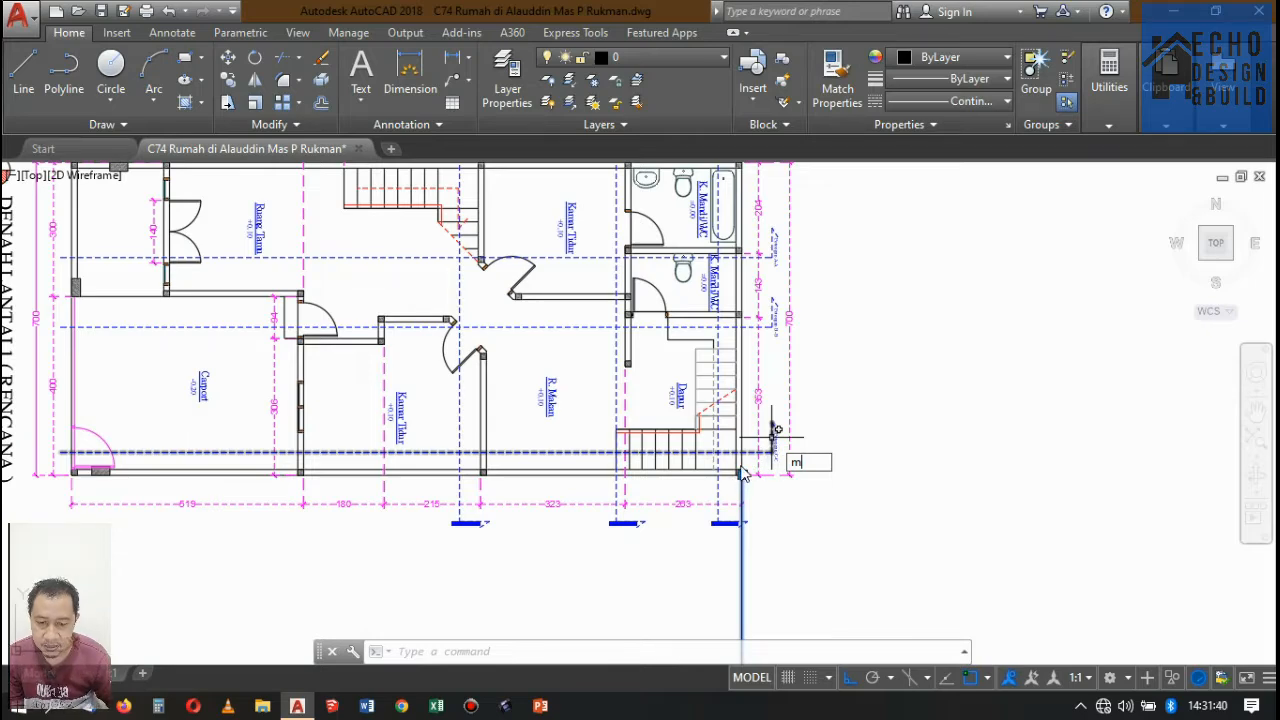
key("Return")
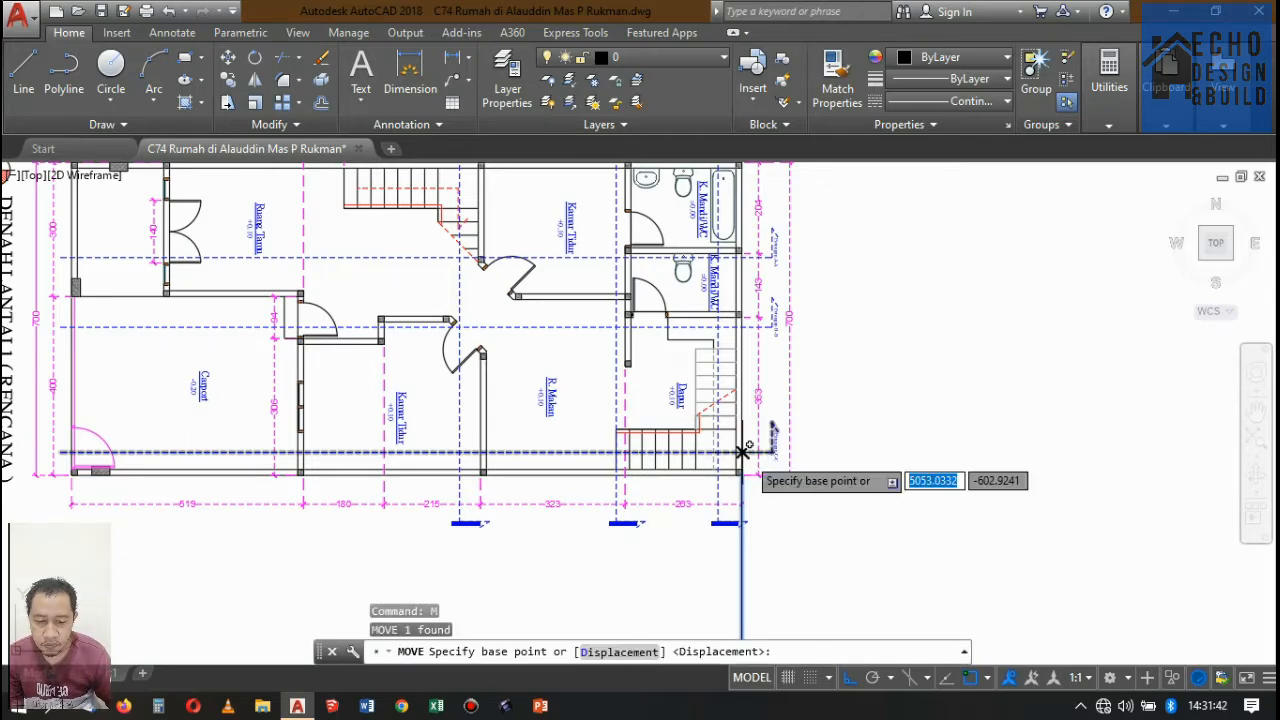
scroll(741, 472, "up", 9)
left_click(717, 519)
scroll(745, 560, "down", 6)
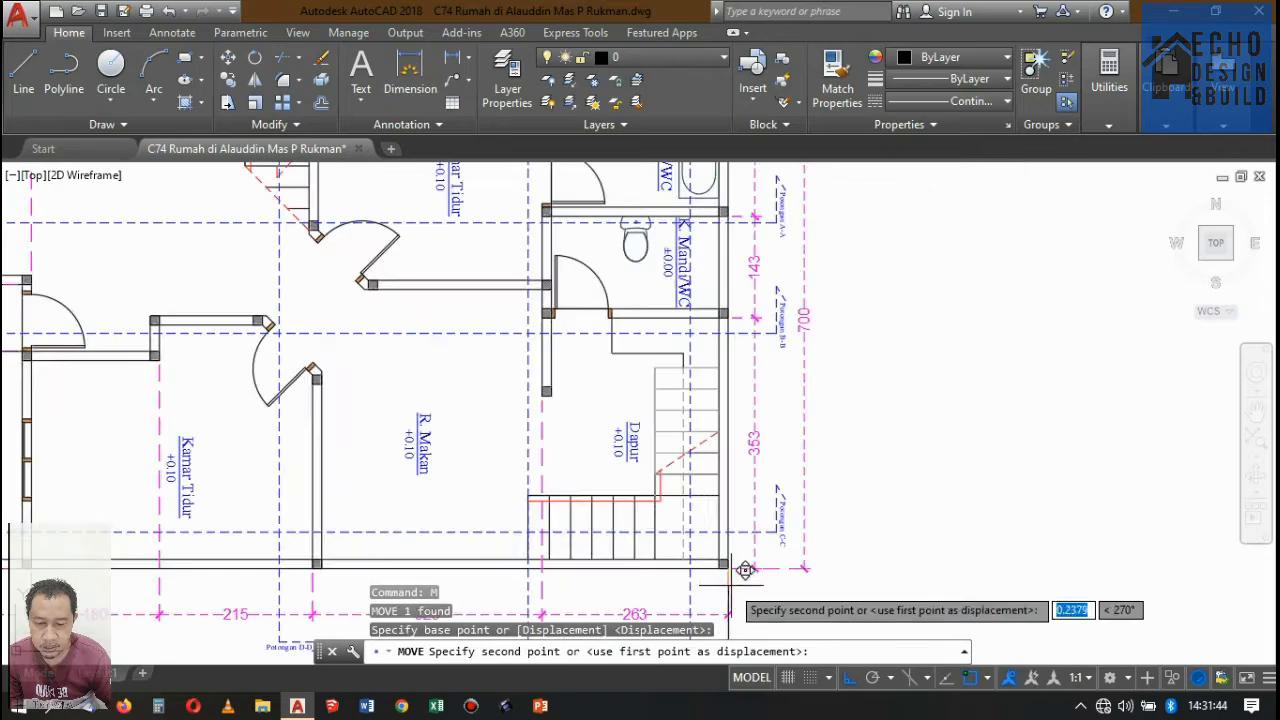
scroll(737, 329, "up", 6)
scroll(704, 290, "down", 6)
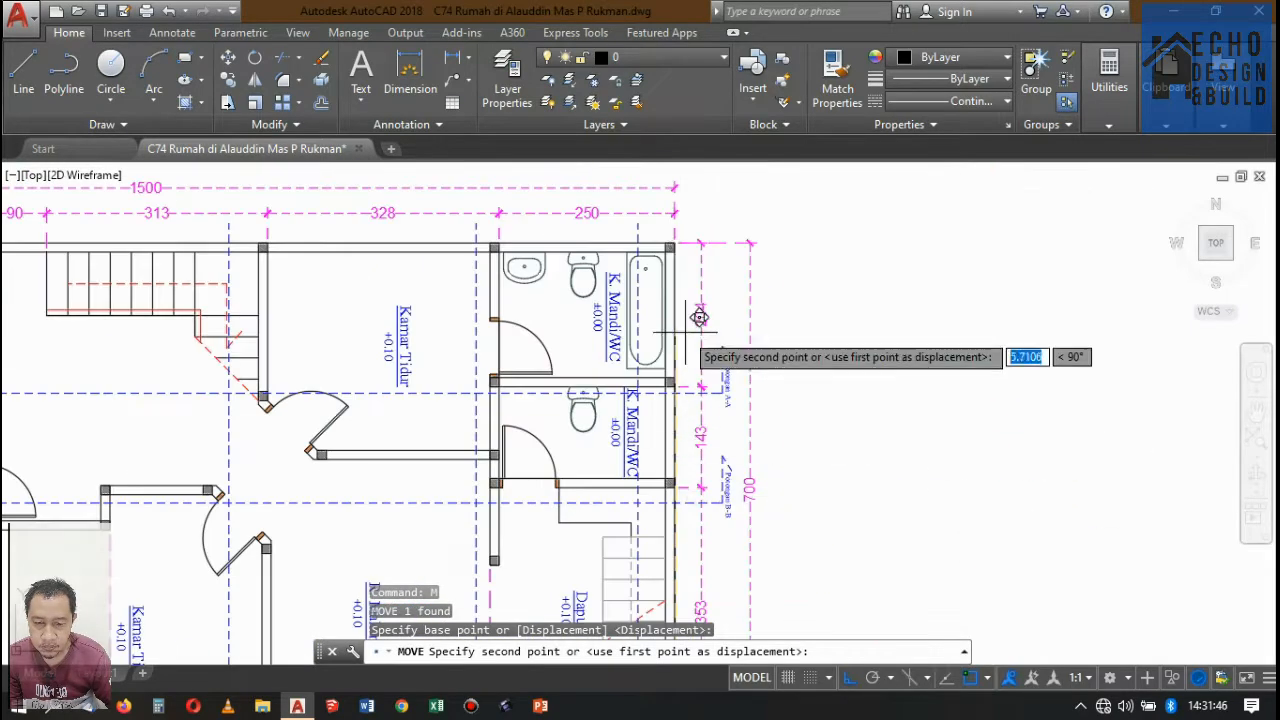
scroll(680, 400, "up", 6)
left_click(665, 437)
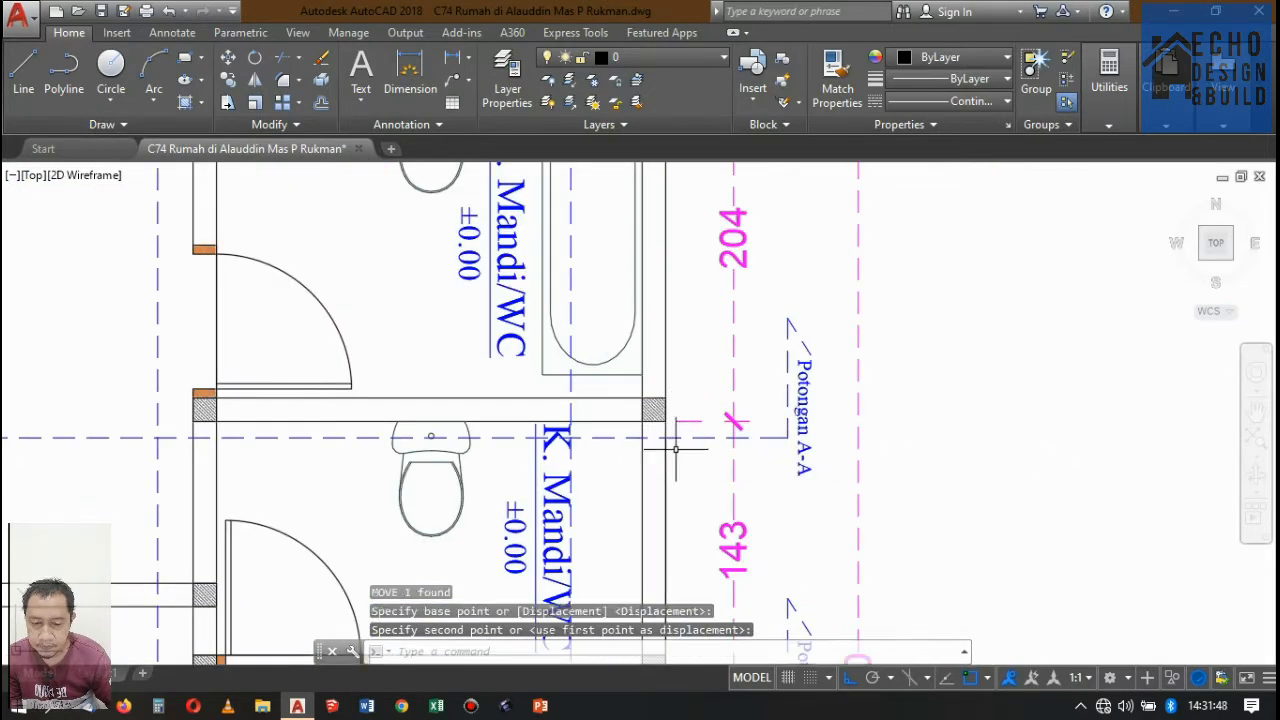
key("Return")
key("Escape")
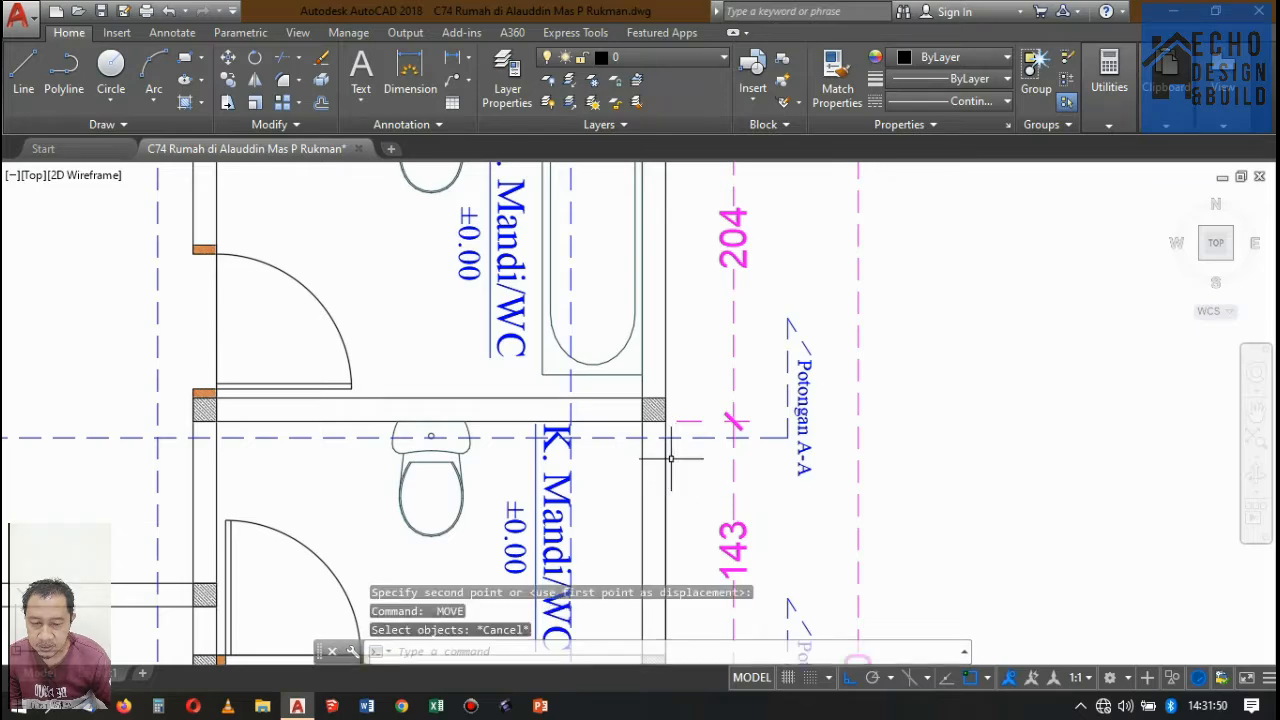
Copy the alignment line along Potongan A-A to the rear wall's inner face and both faces of the wall between bathroom and bedroom.
left_click(666, 452)
scroll(708, 351, "down", 3)
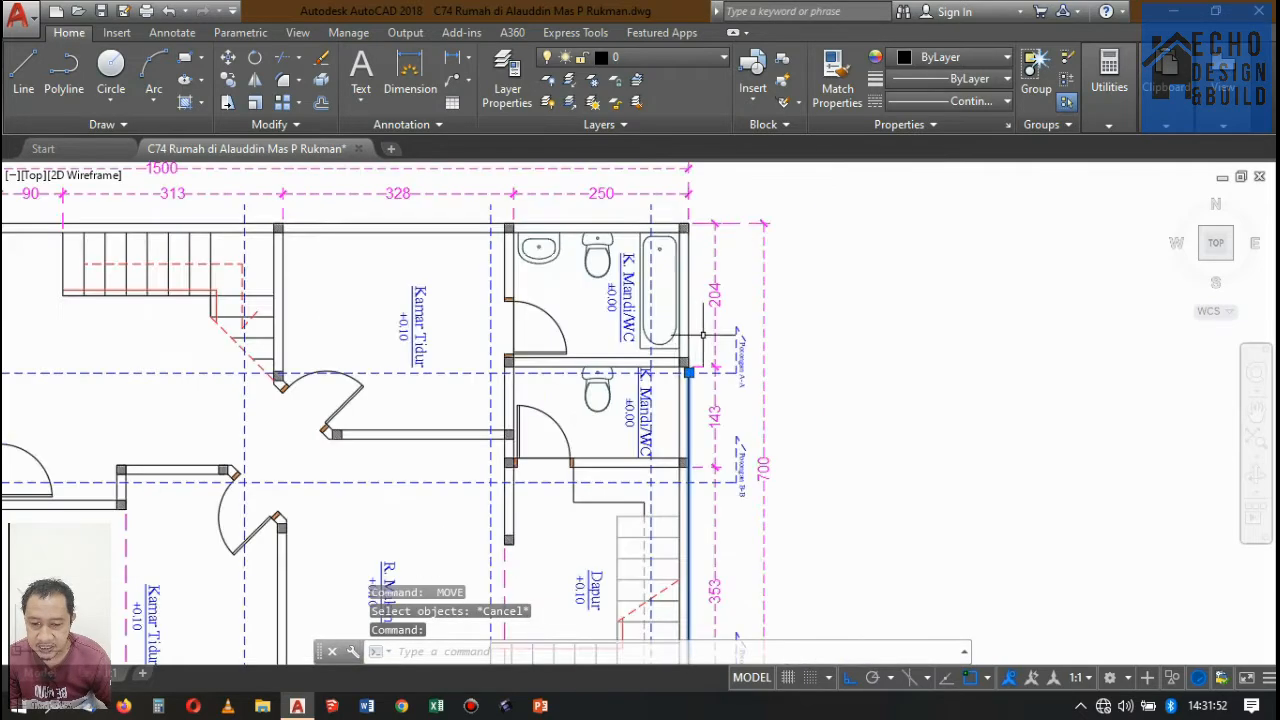
scroll(694, 366, "down", 5)
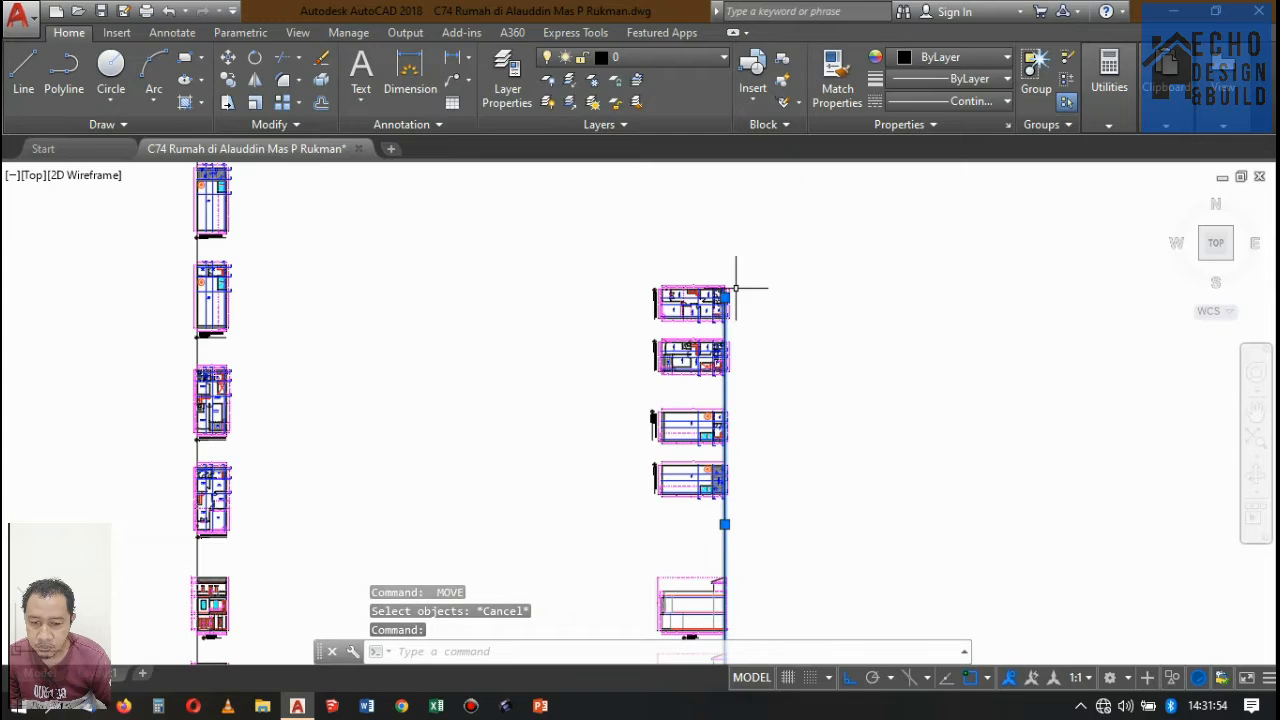
scroll(736, 288, "up", 8)
scroll(672, 323, "down", 3)
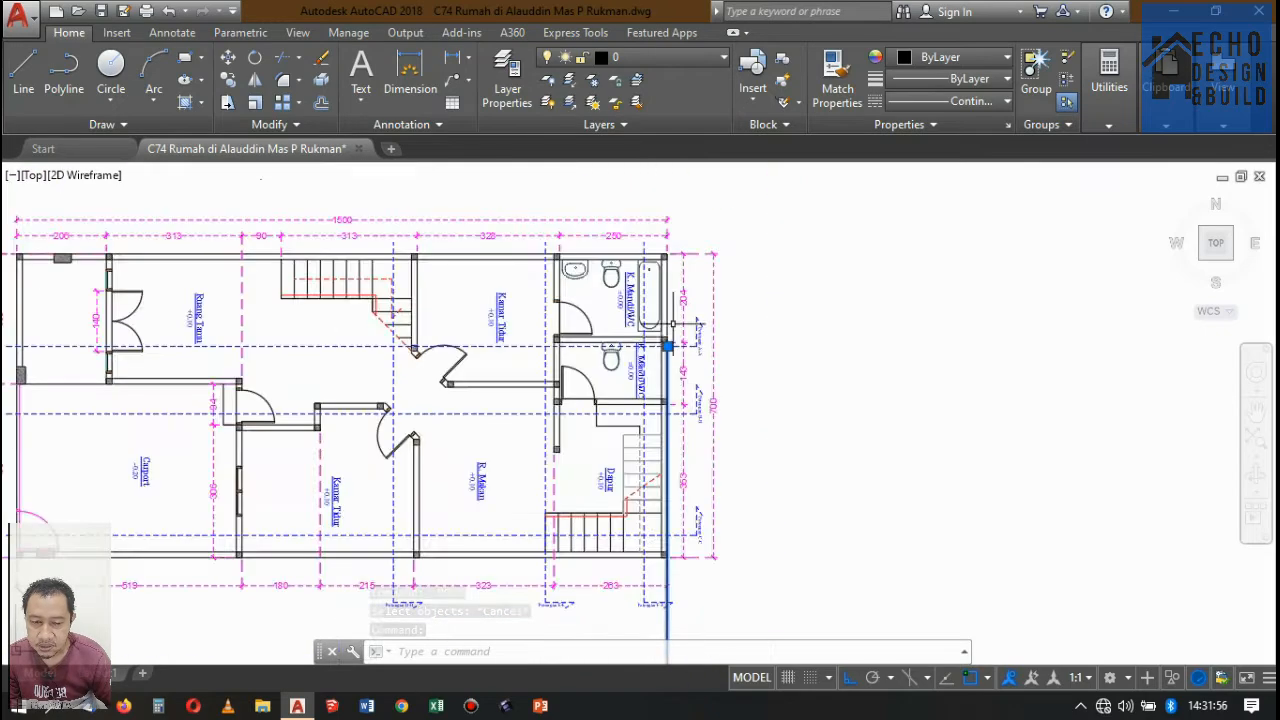
scroll(672, 323, "up", 2)
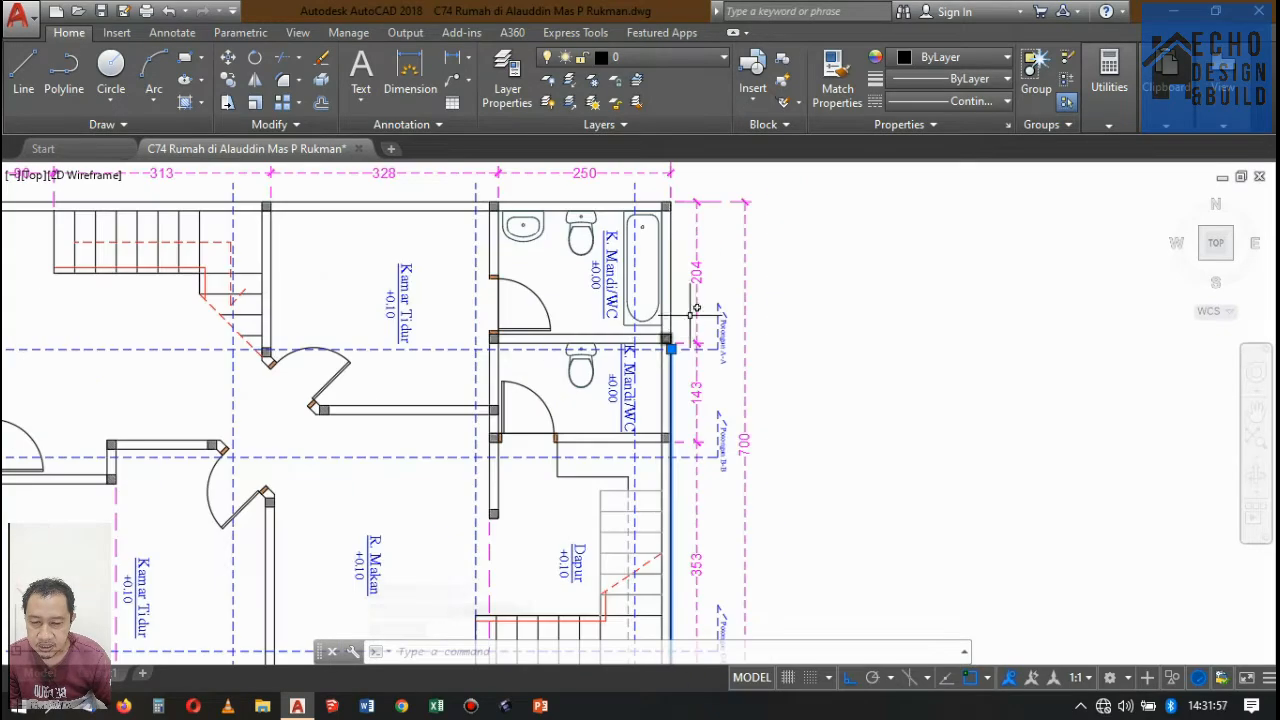
left_click(229, 82)
scroll(672, 345, "up", 4)
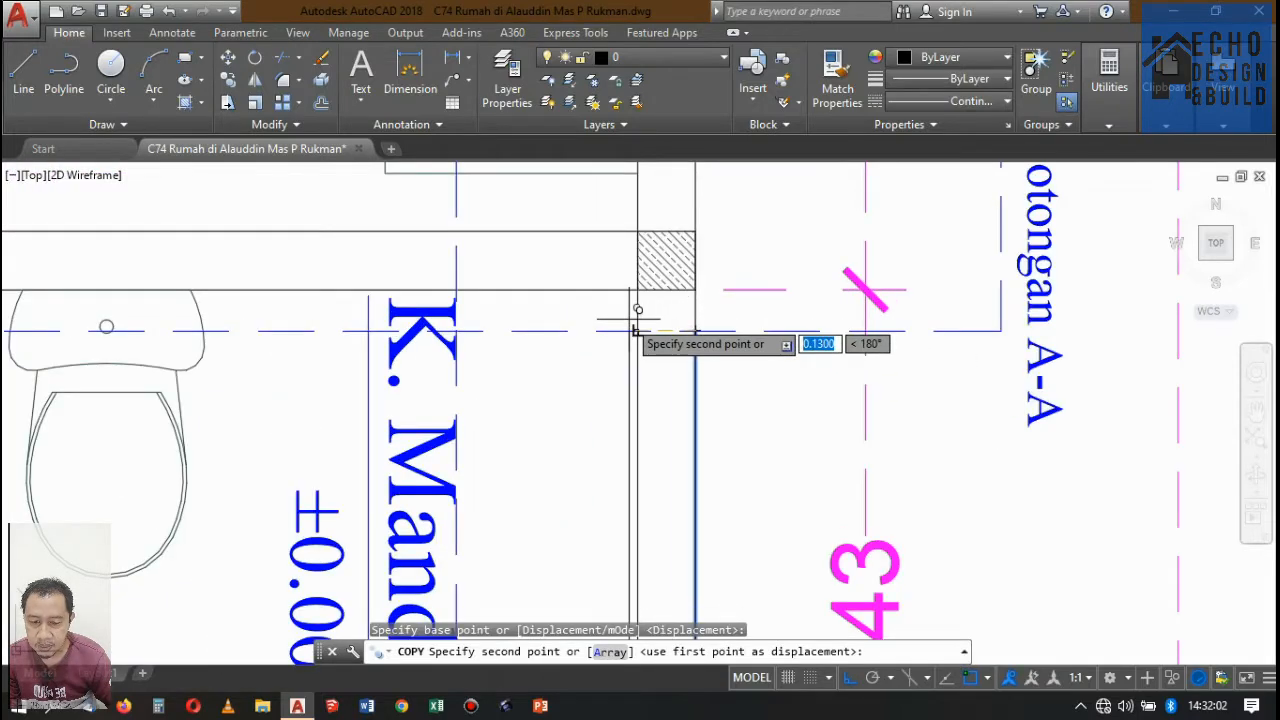
left_click(737, 300)
scroll(740, 300, "down", 5)
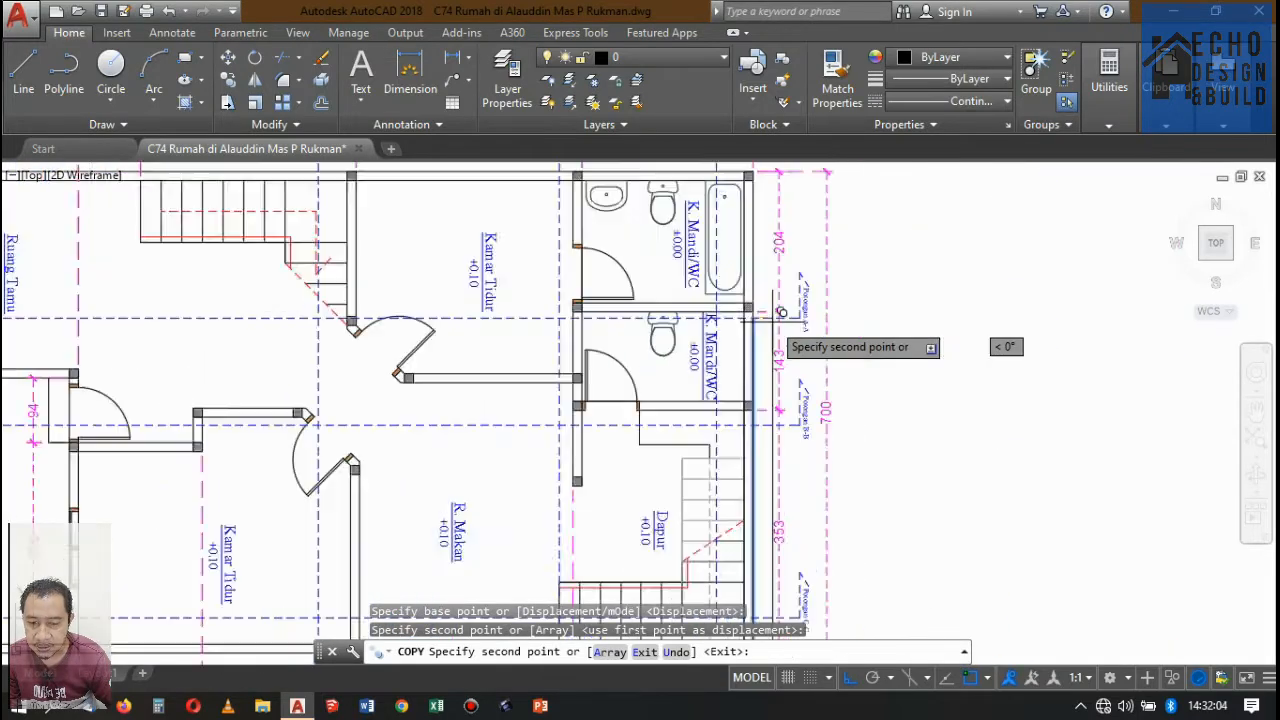
scroll(777, 337, "up", 5)
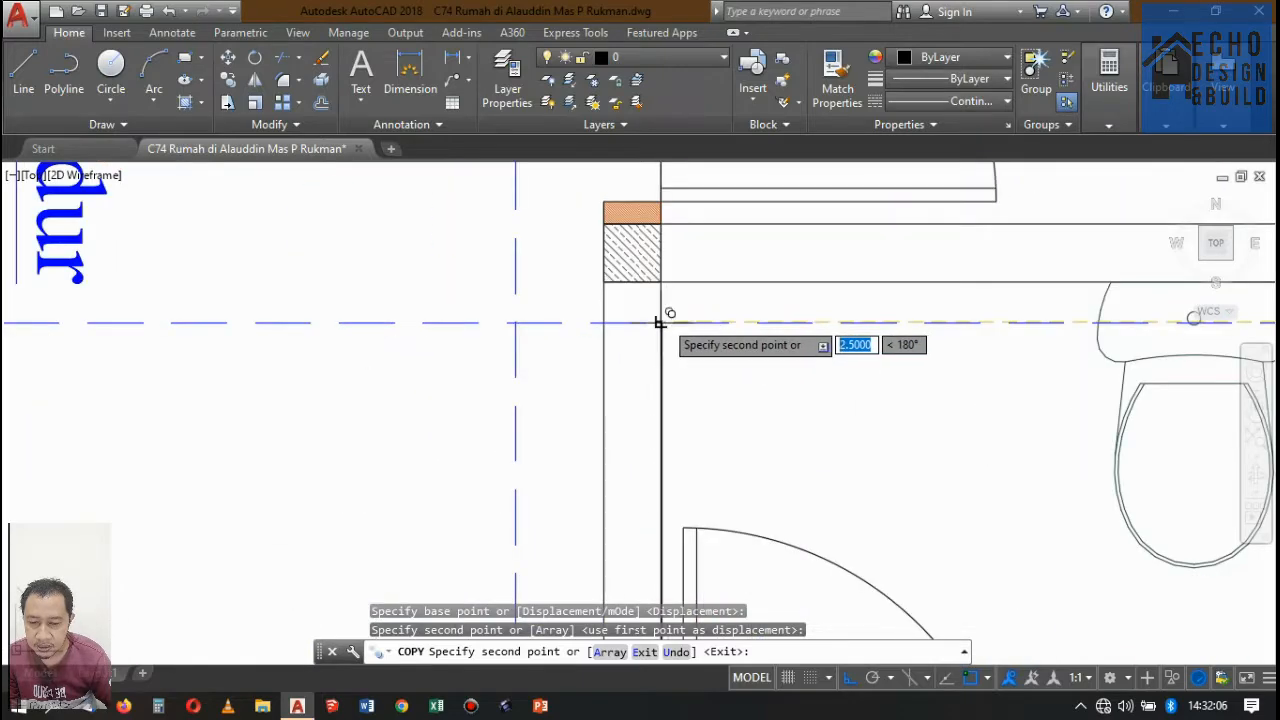
left_click(660, 322)
left_click(603, 322)
scroll(800, 340, "down", 5)
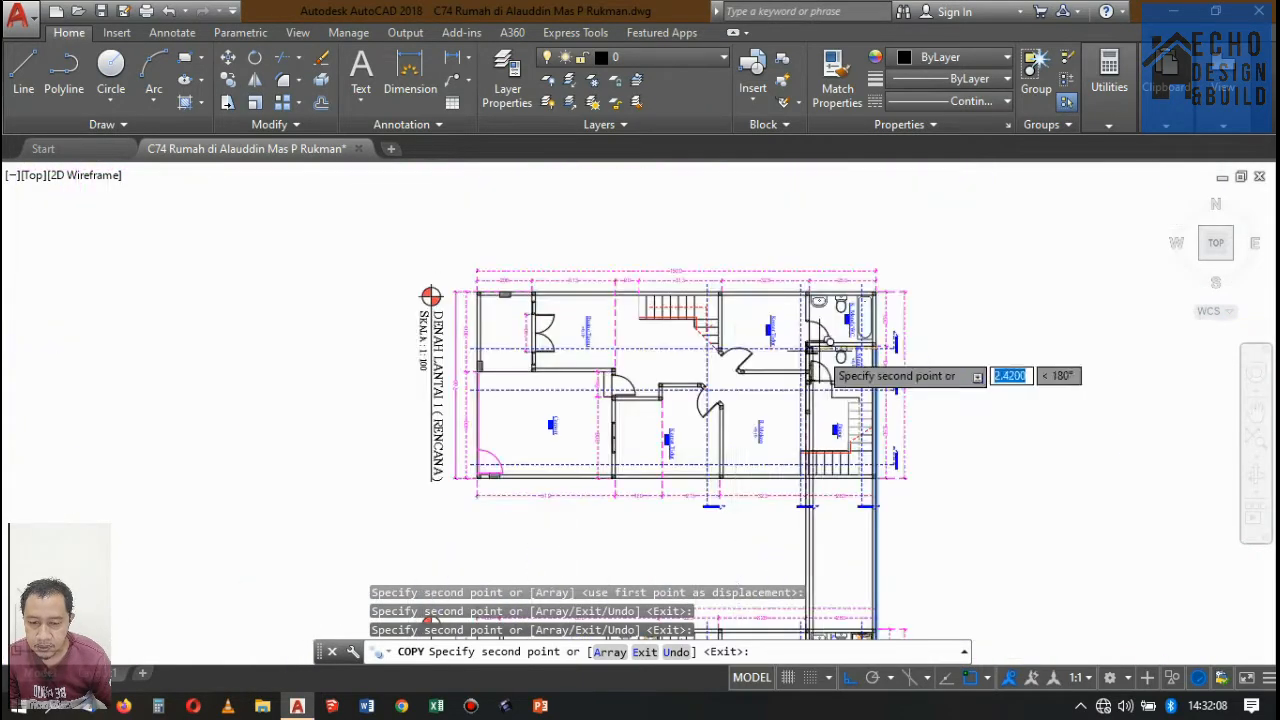
Copy the alignment line to both faces of the Kamar Tidur wall beside the stairs and of the Ruang Tamu front wall.
scroll(771, 325, "up", 5)
scroll(688, 320, "up", 4)
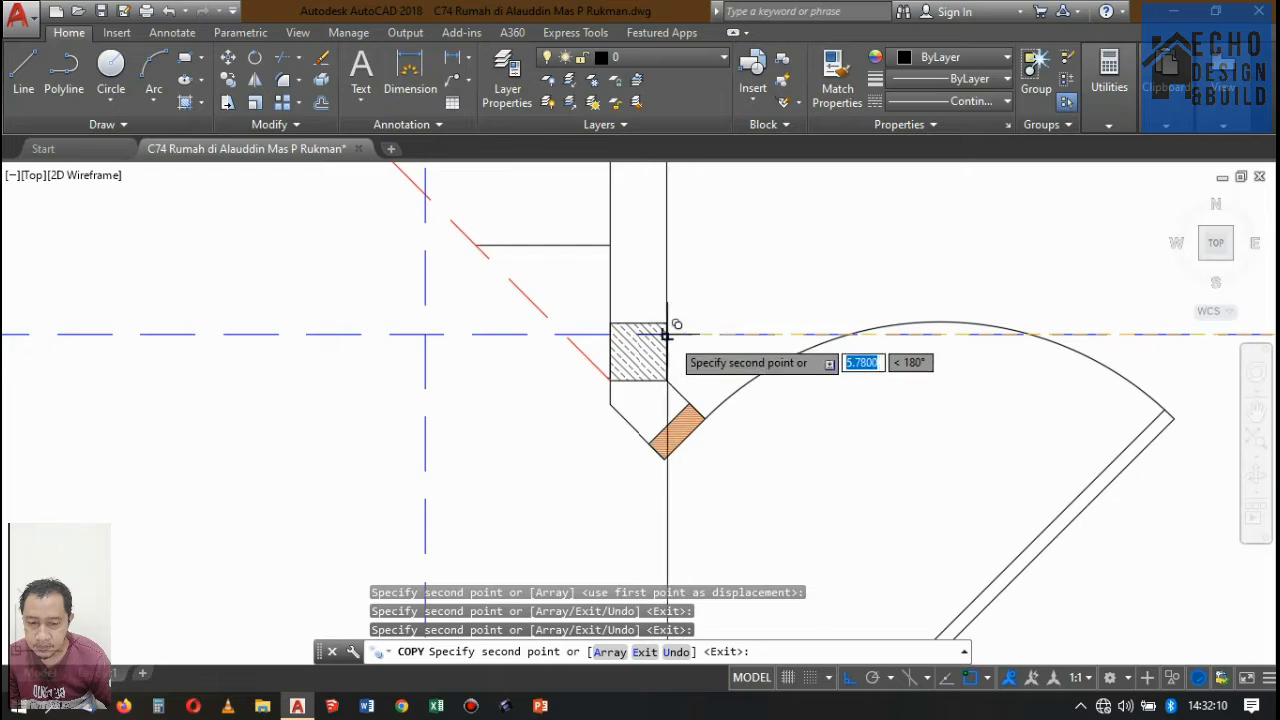
scroll(700, 350, "down", 7)
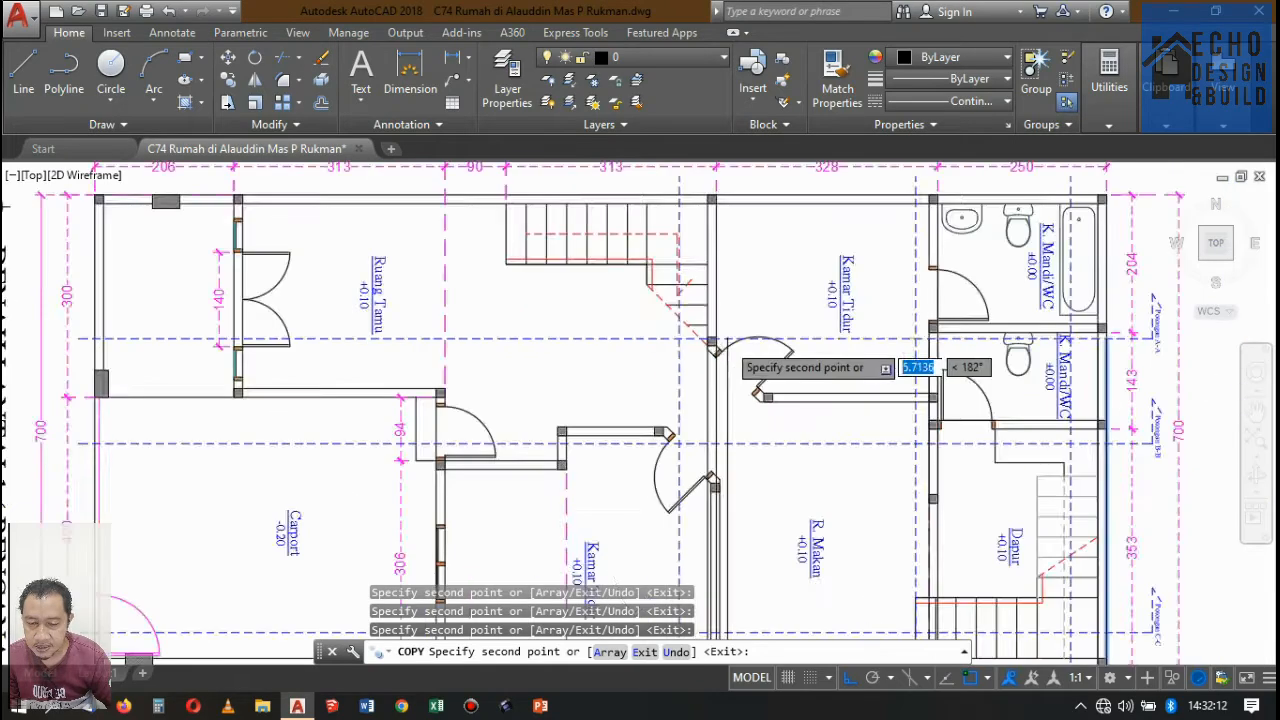
scroll(565, 345, "up", 5)
scroll(455, 368, "up", 5)
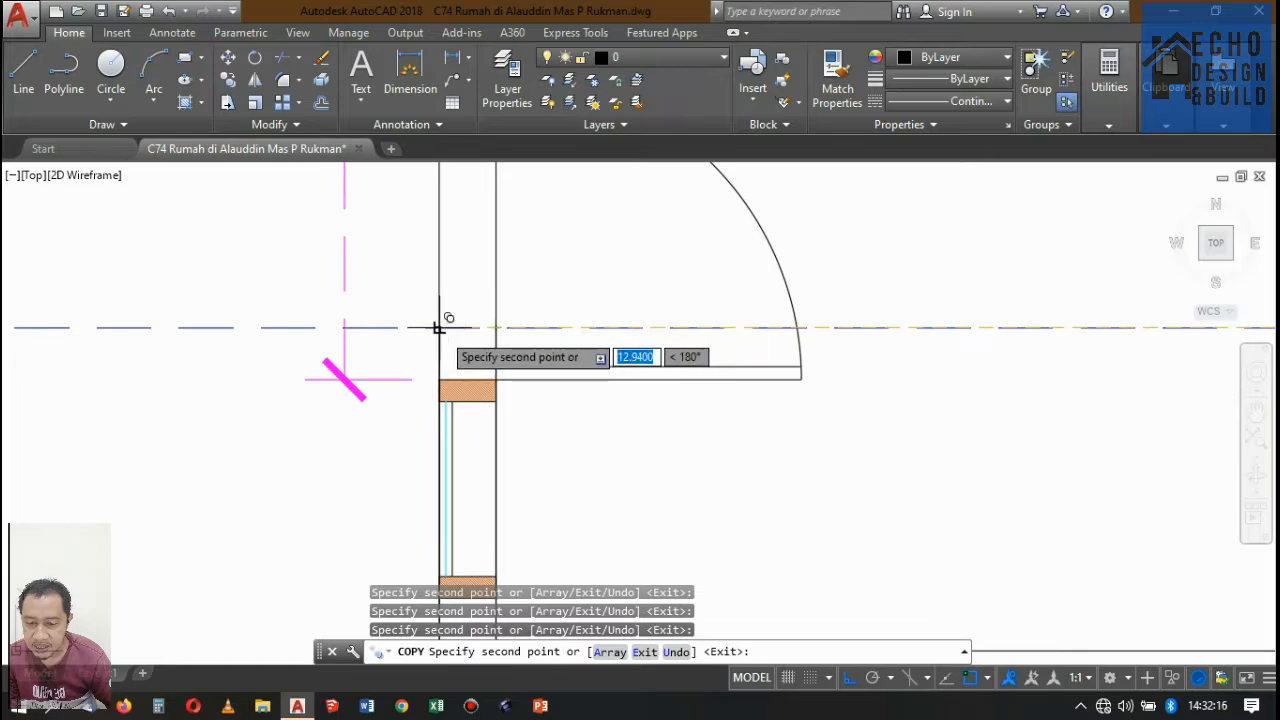
scroll(510, 330, "down", 8)
scroll(600, 300, "up", 5)
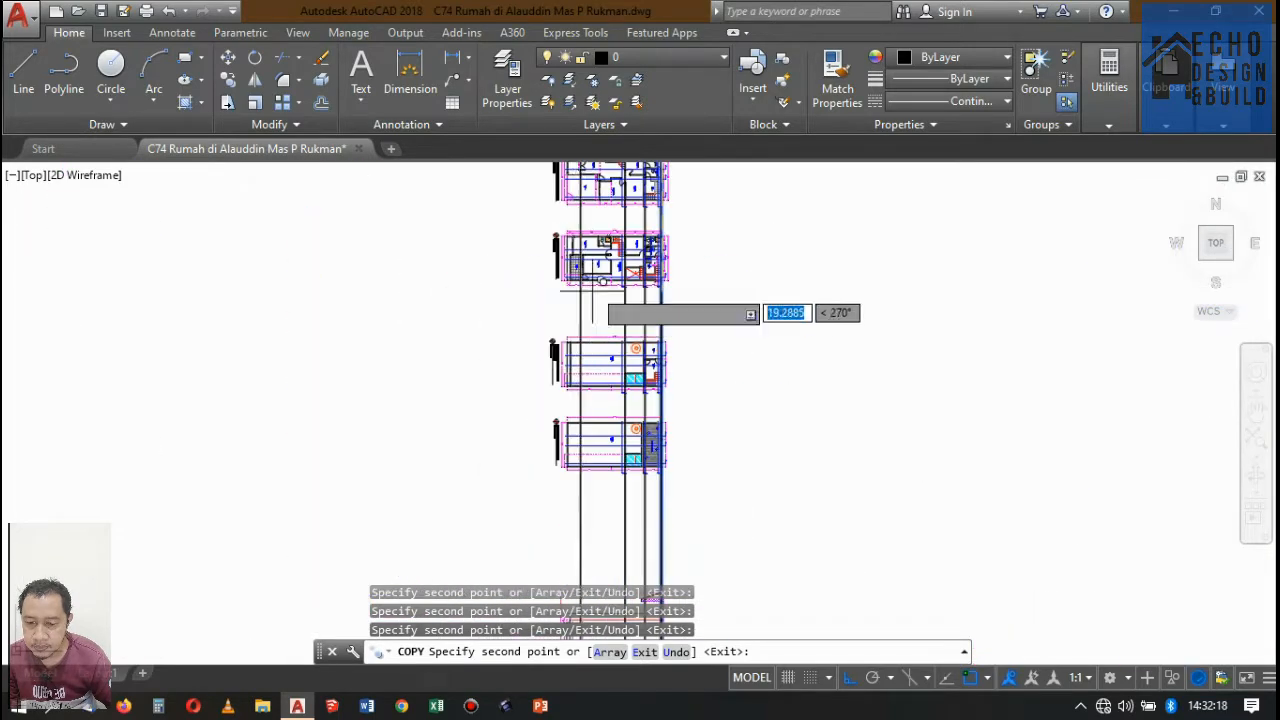
scroll(623, 214, "down", 3)
scroll(651, 271, "up", 4)
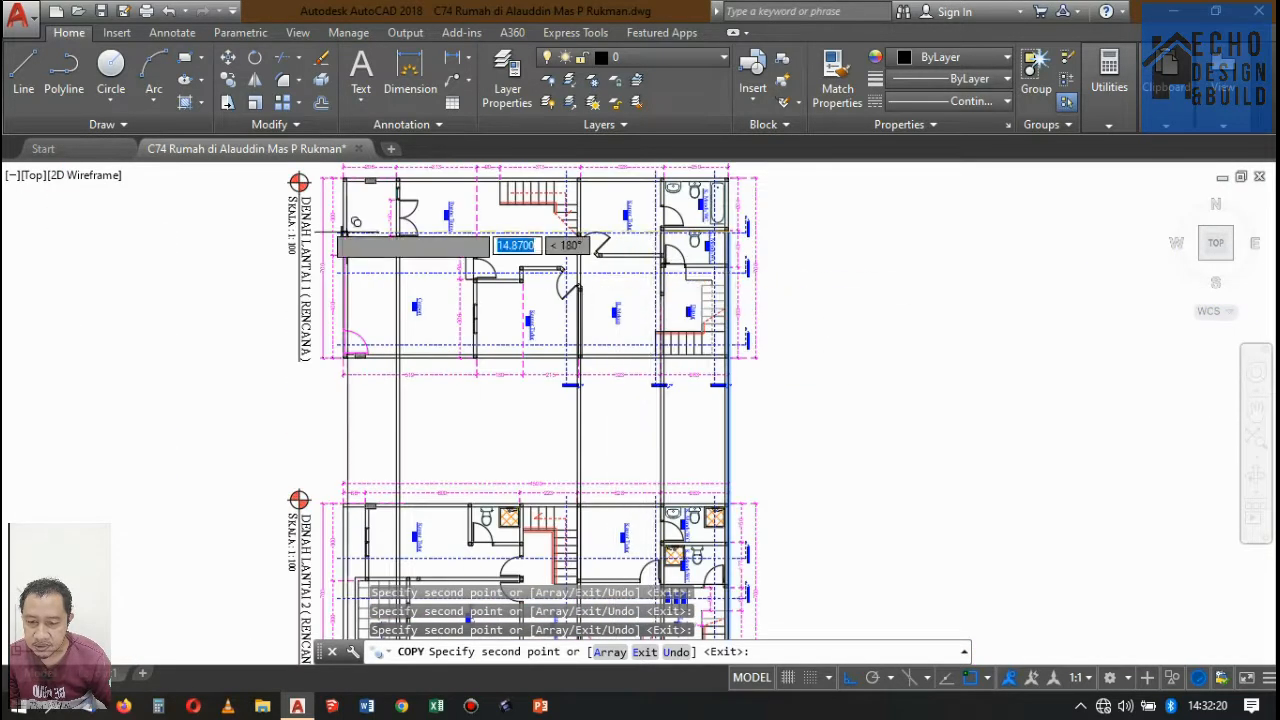
scroll(400, 230, "up", 3)
scroll(313, 213, "down", 6)
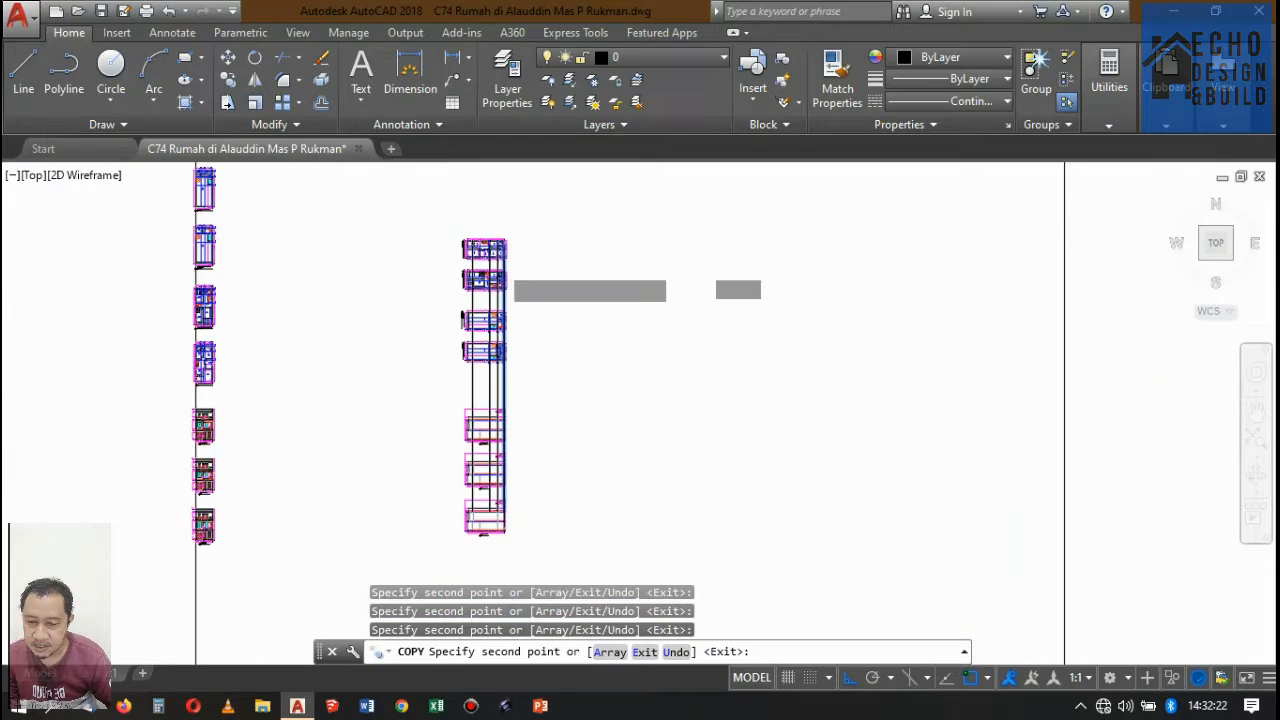
scroll(491, 362, "up", 3)
scroll(491, 362, "up", 5)
scroll(514, 400, "down", 5)
key("Escape")
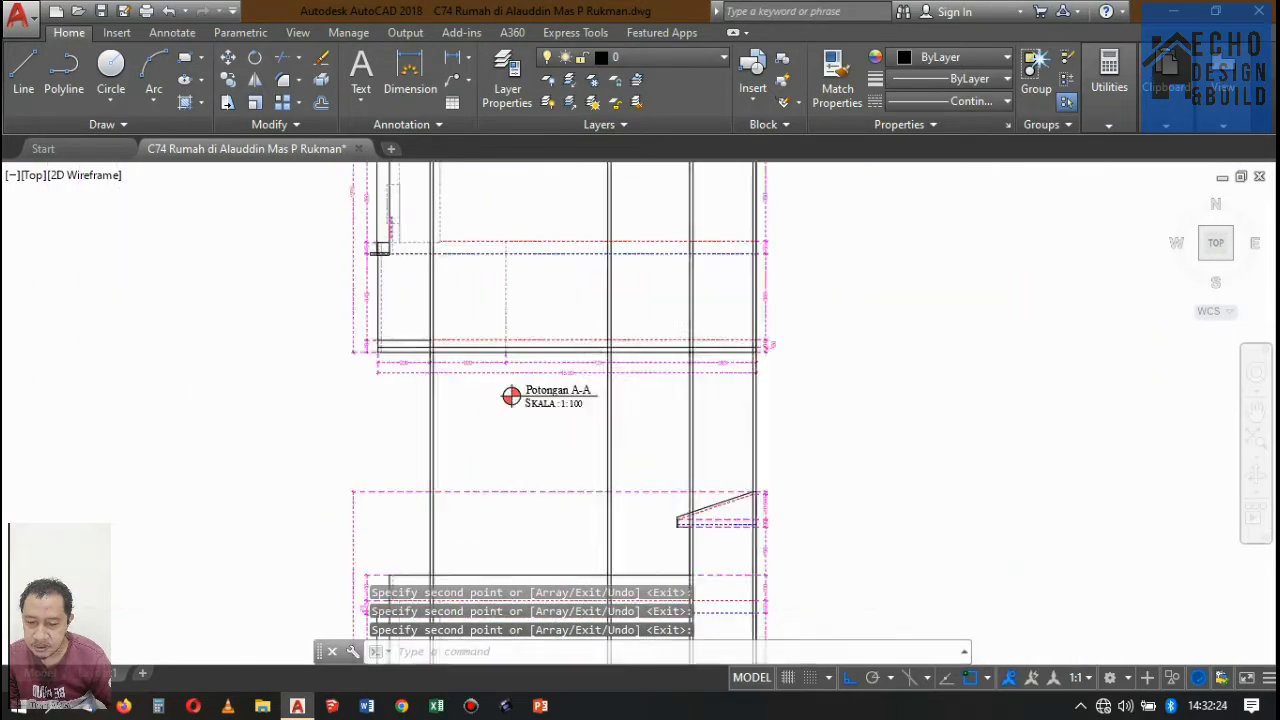
Trim the projected wall lines below Potongan A-A, using its bottom line and second-floor level lines as cutting edges.
scroll(550, 410, "up", 4)
scroll(571, 437, "down", 2)
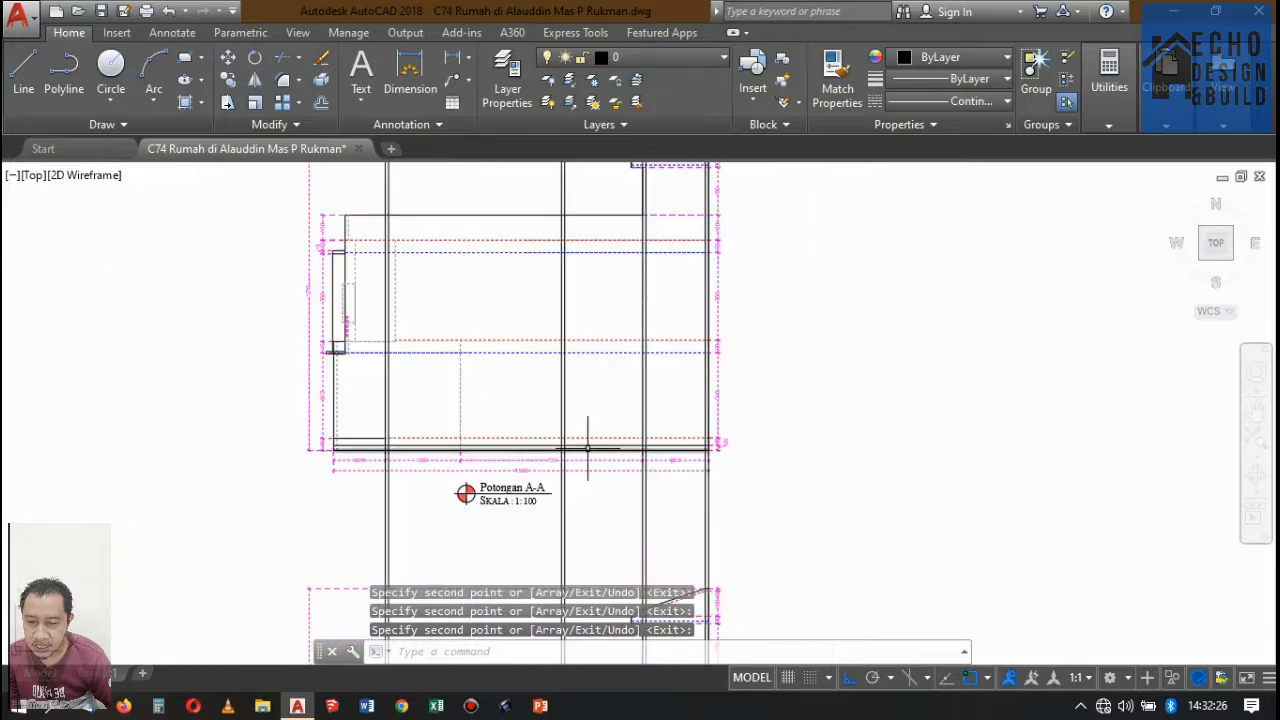
scroll(605, 397, "up", 2)
scroll(677, 391, "down", 2)
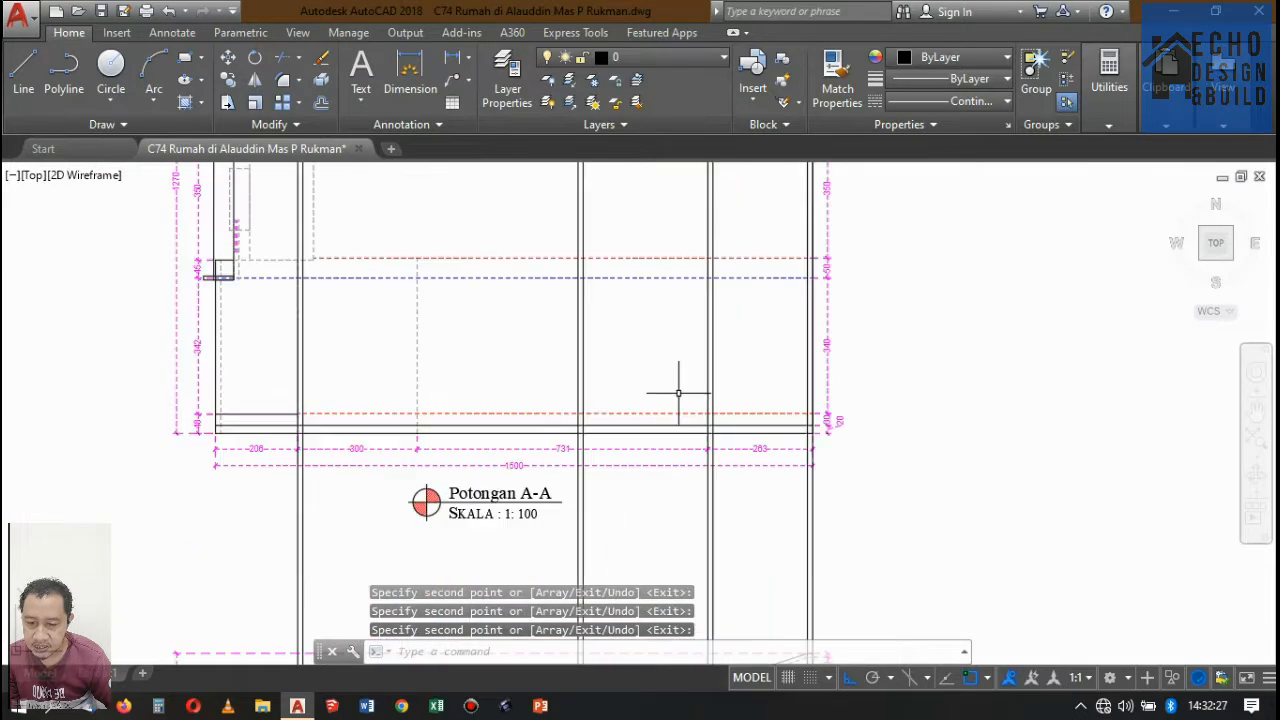
type("tr")
key("Return")
left_click(601, 432)
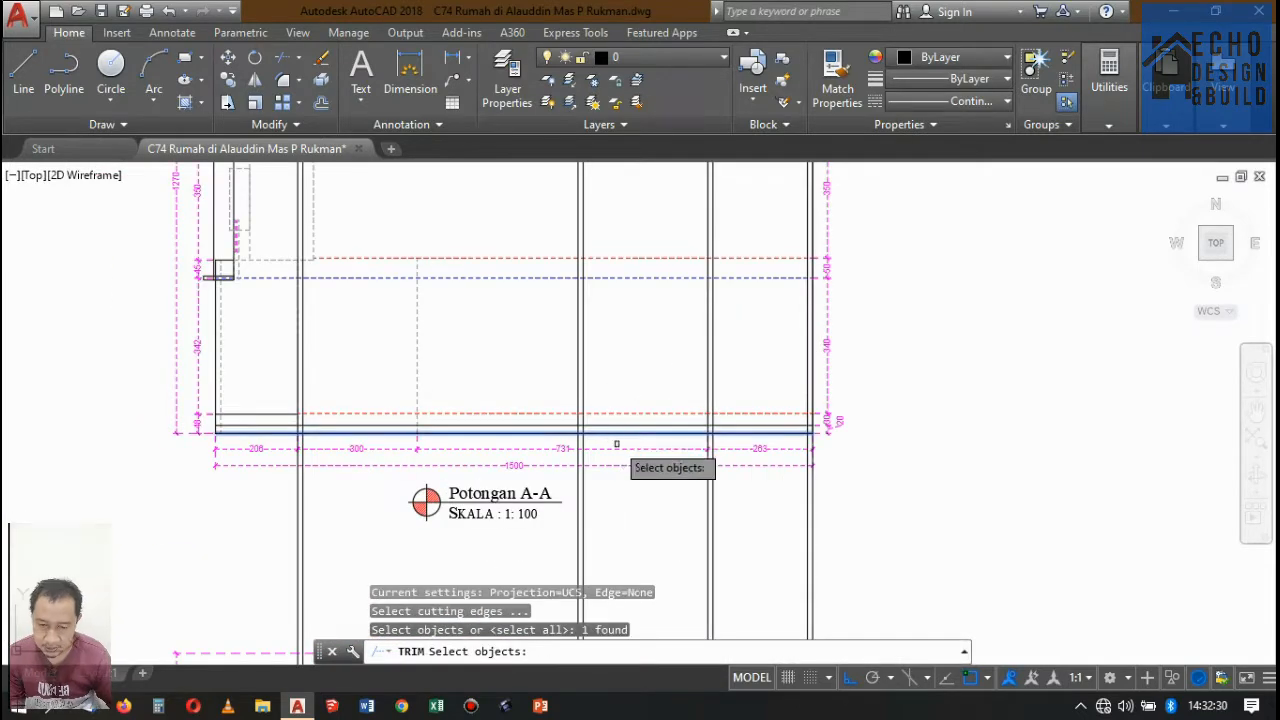
scroll(605, 430, "down", 2)
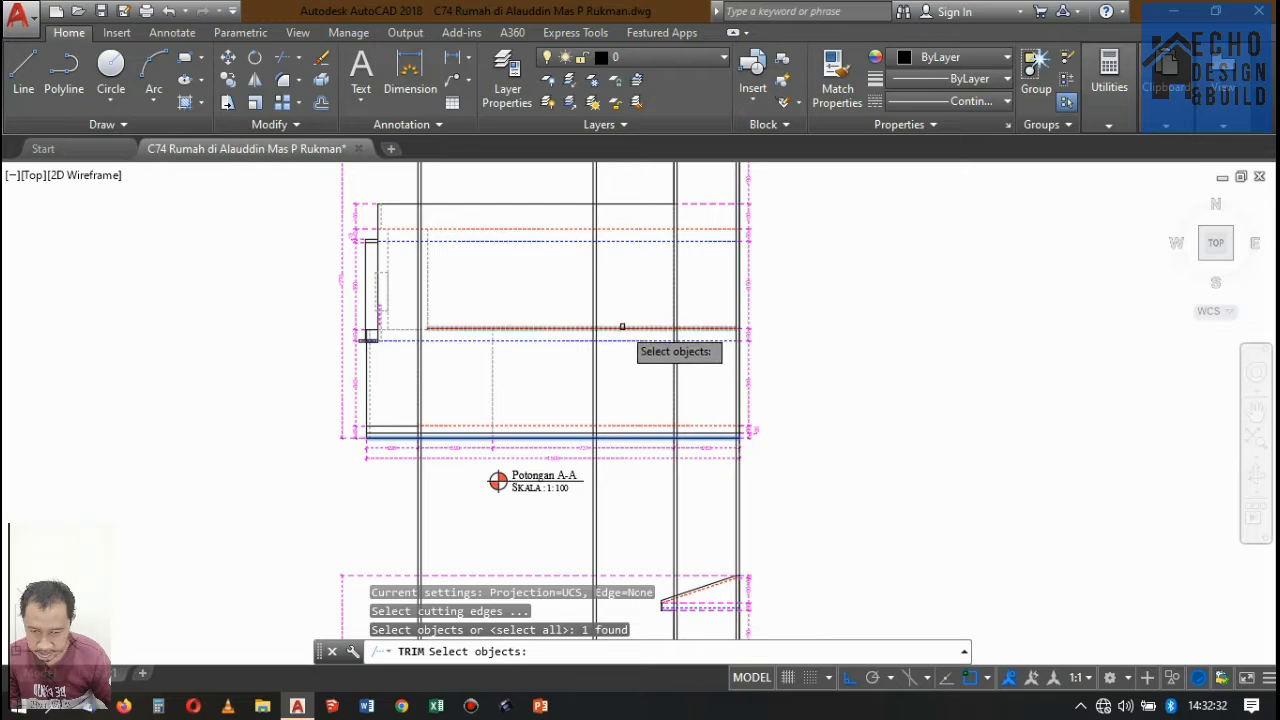
left_click(622, 327)
scroll(440, 313, "up", 5)
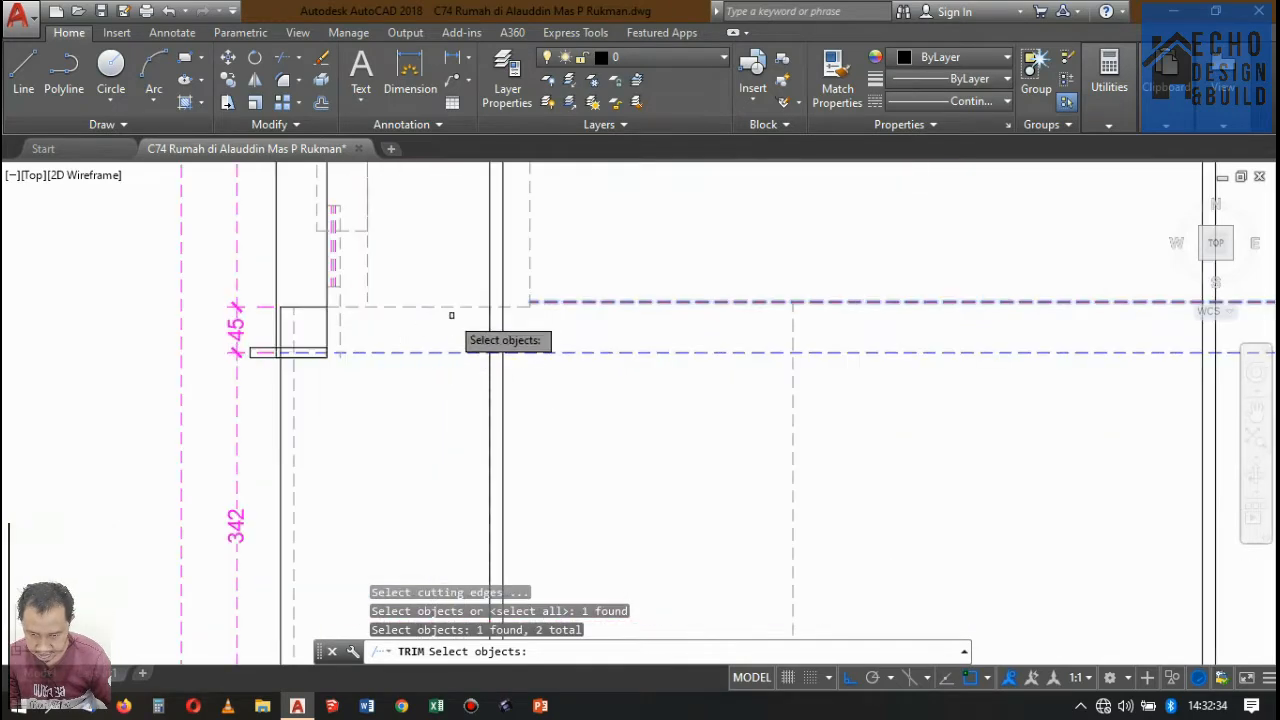
left_click_drag(451, 309, 434, 280)
scroll(470, 320, "down", 3)
scroll(428, 338, "up", 2)
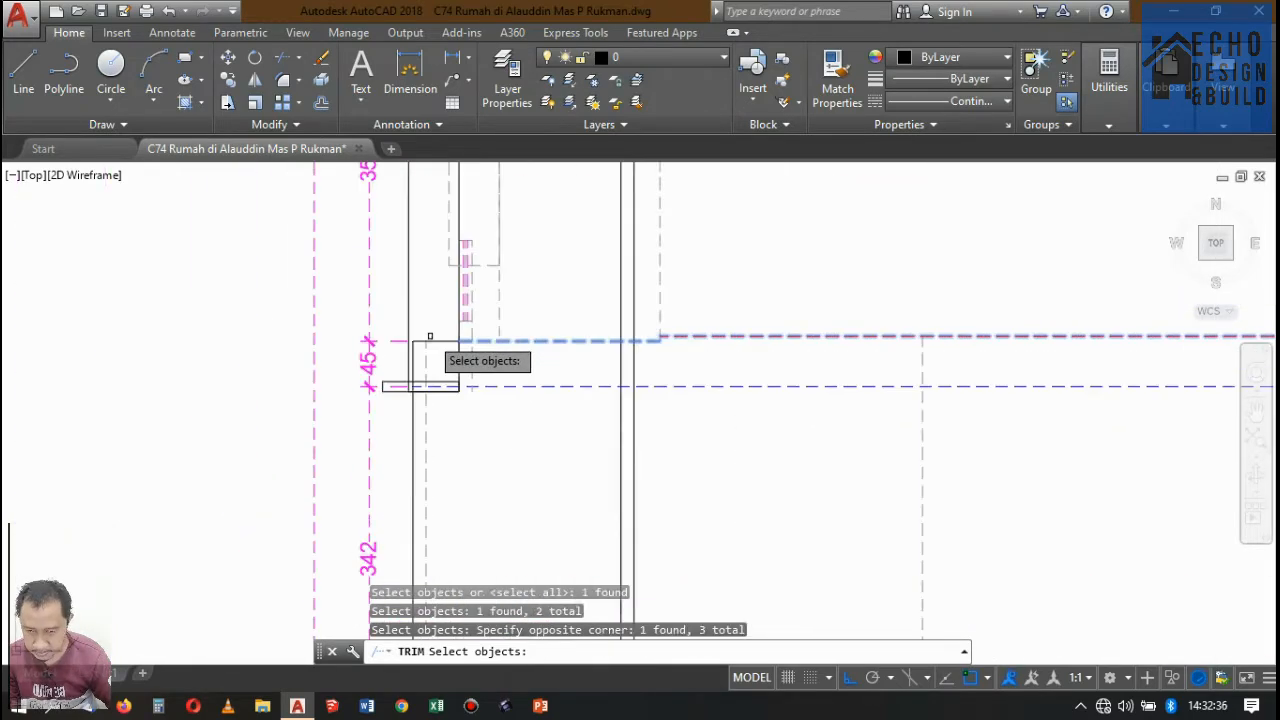
scroll(486, 290, "down", 6)
key("Return")
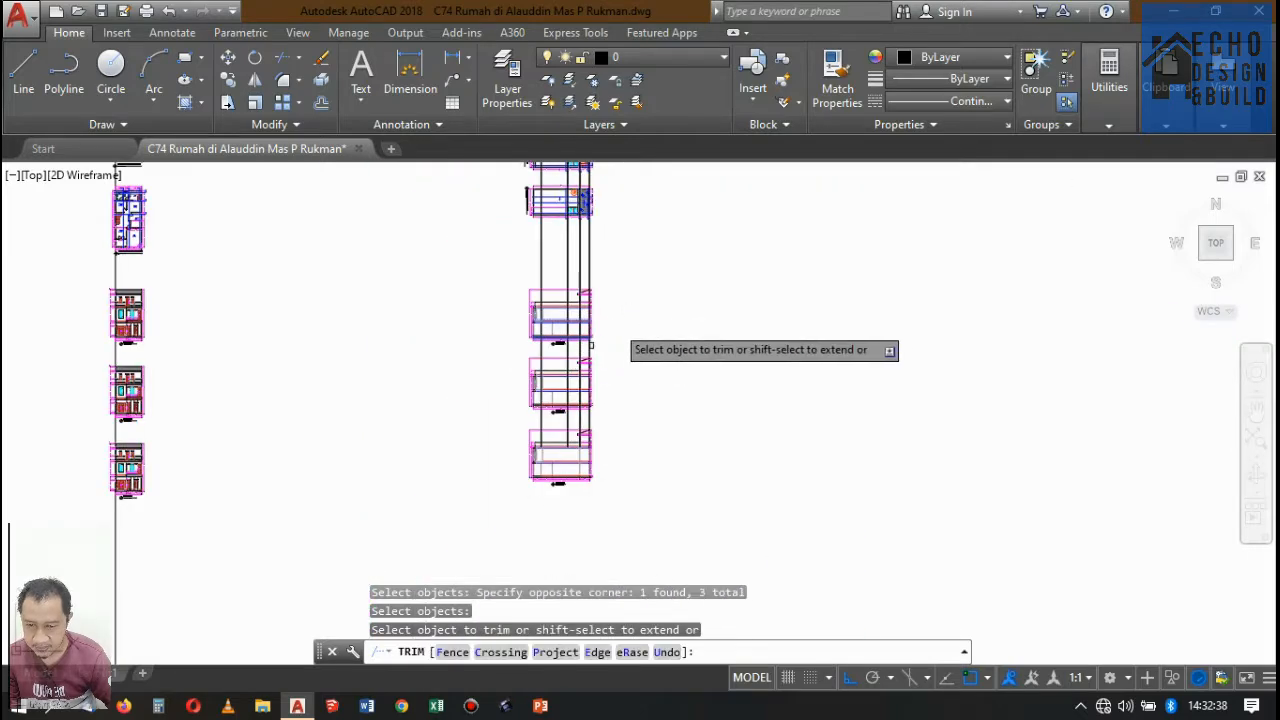
scroll(580, 425, "up", 4)
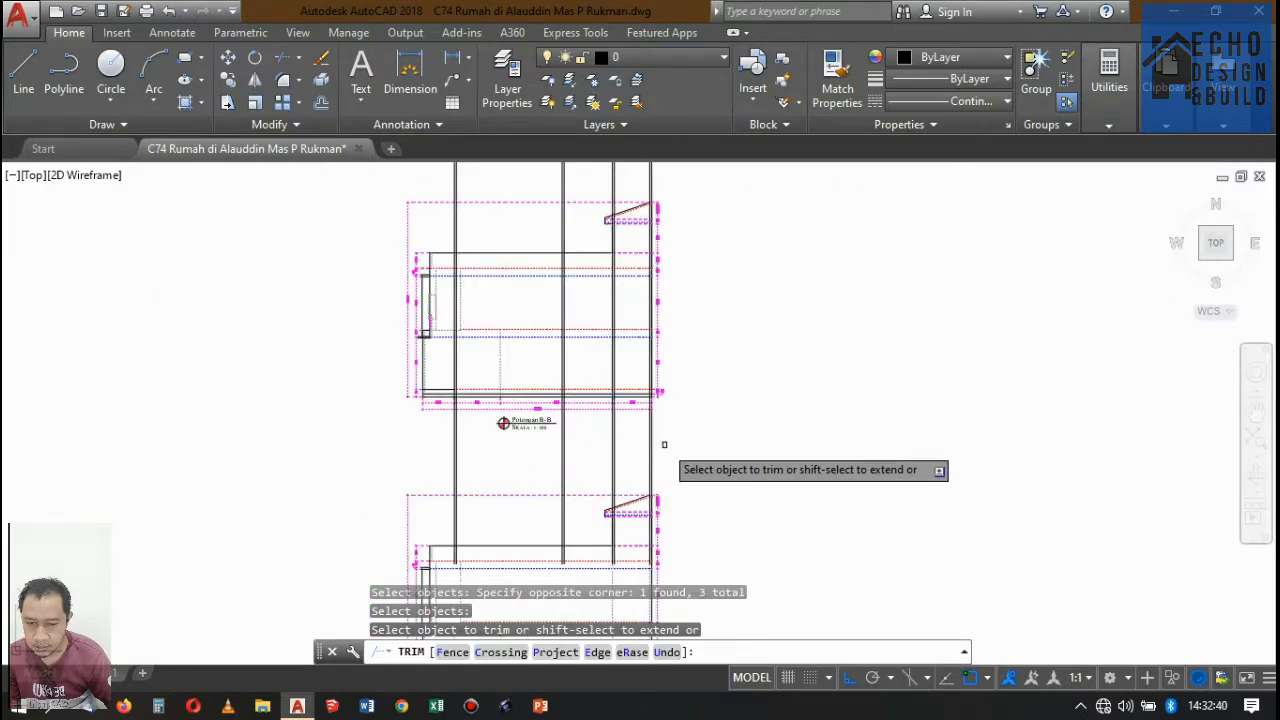
scroll(655, 443, "up", 4)
left_click(705, 421)
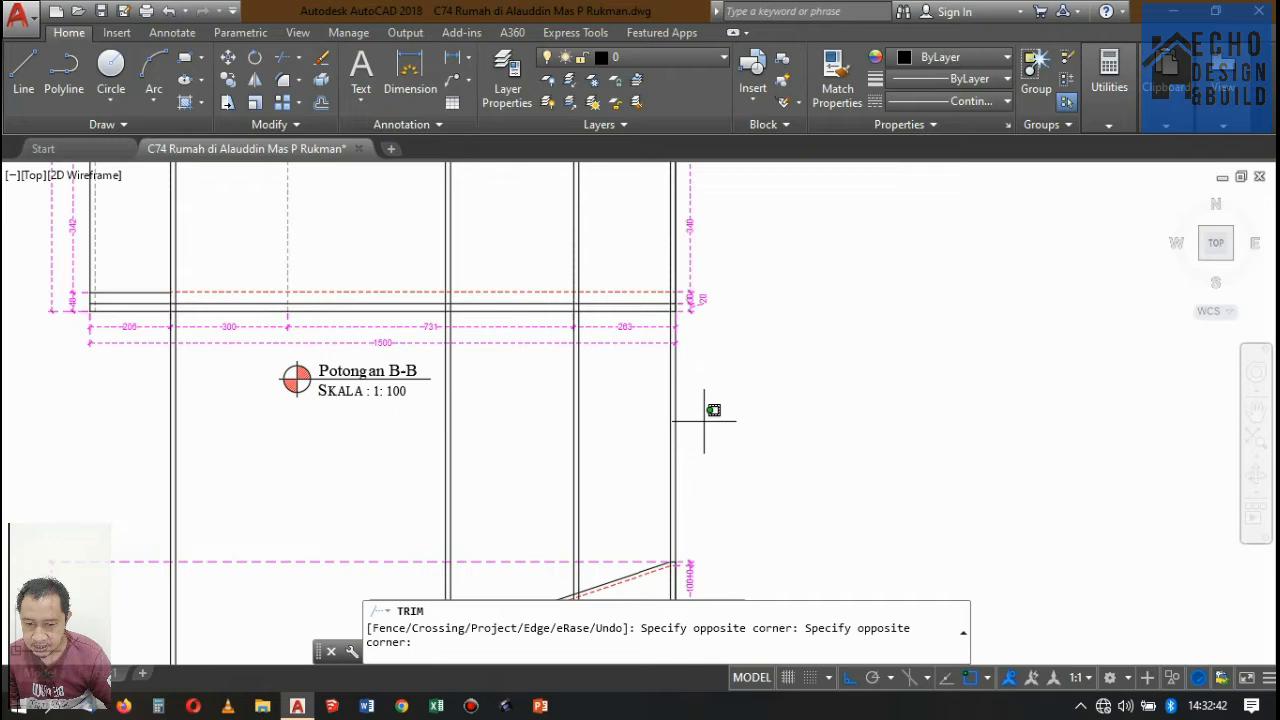
left_click(128, 468)
scroll(531, 489, "down", 6)
scroll(520, 345, "up", 4)
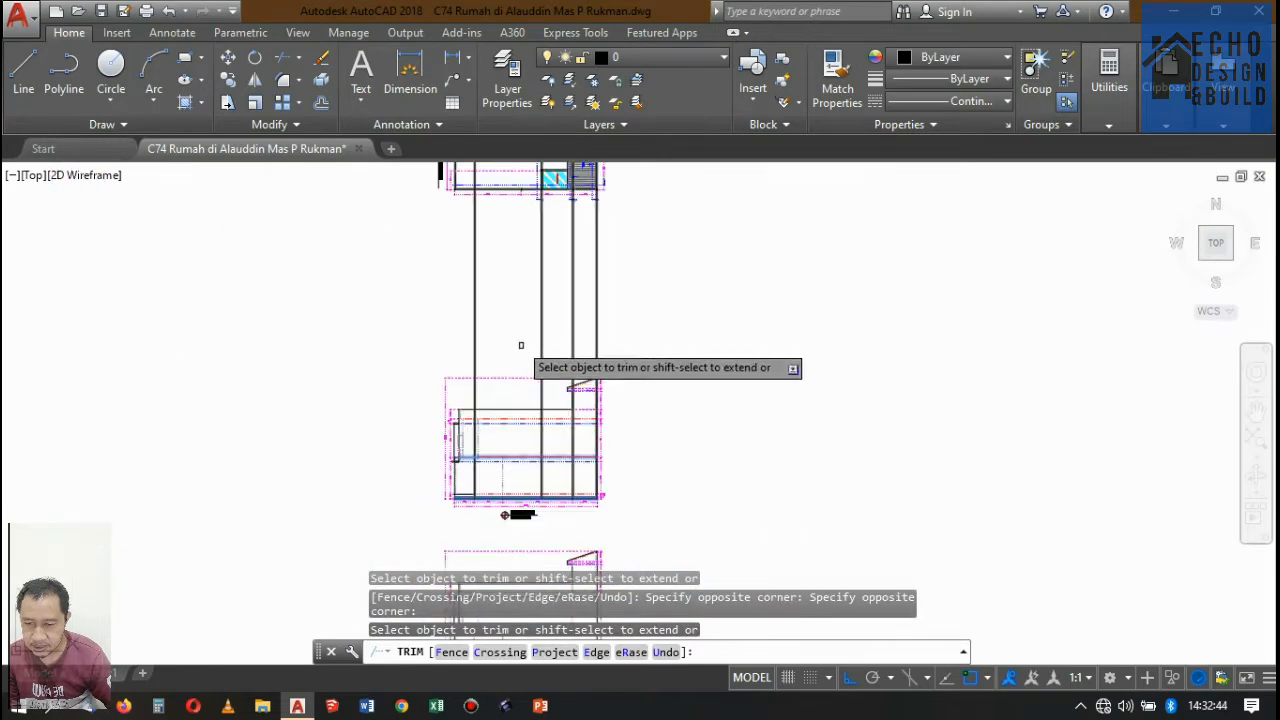
key("Return")
Trim the projected wall lines above Potongan A-A's second-floor level, using the dashed level lines as cutting edges.
scroll(543, 394, "up", 4)
key("Return")
scroll(574, 416, "down", 4)
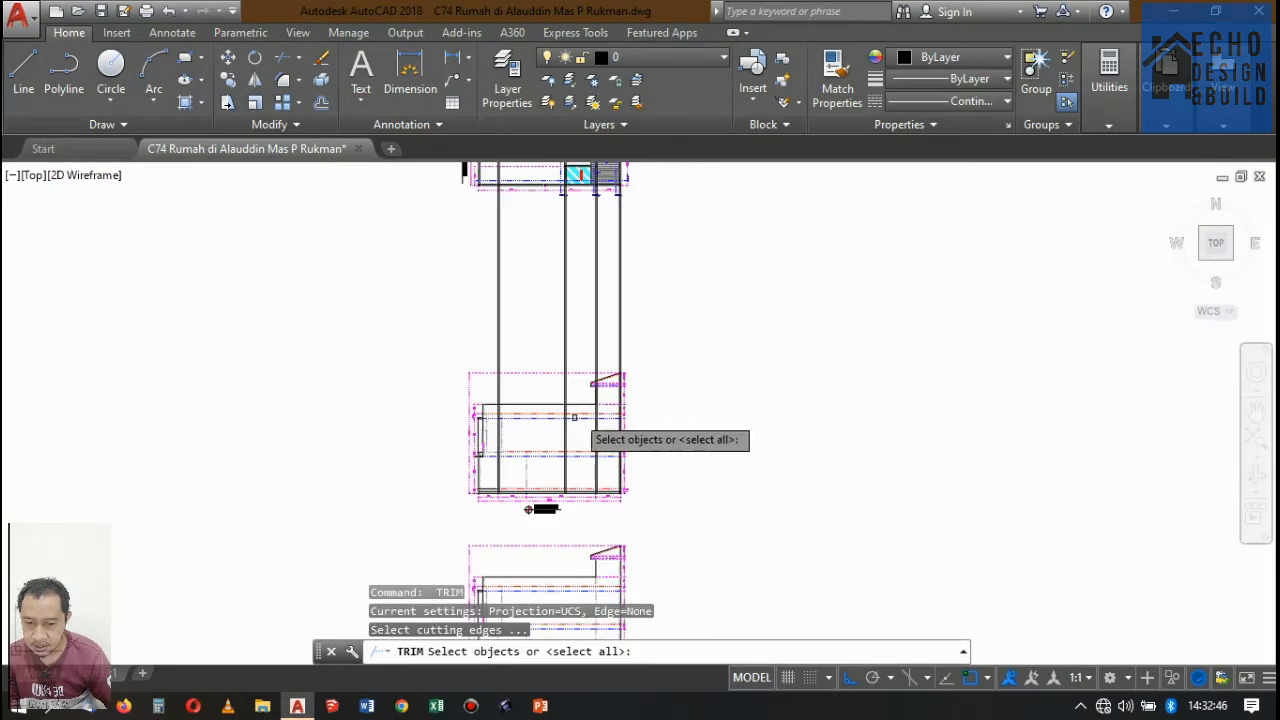
scroll(552, 446, "up", 4)
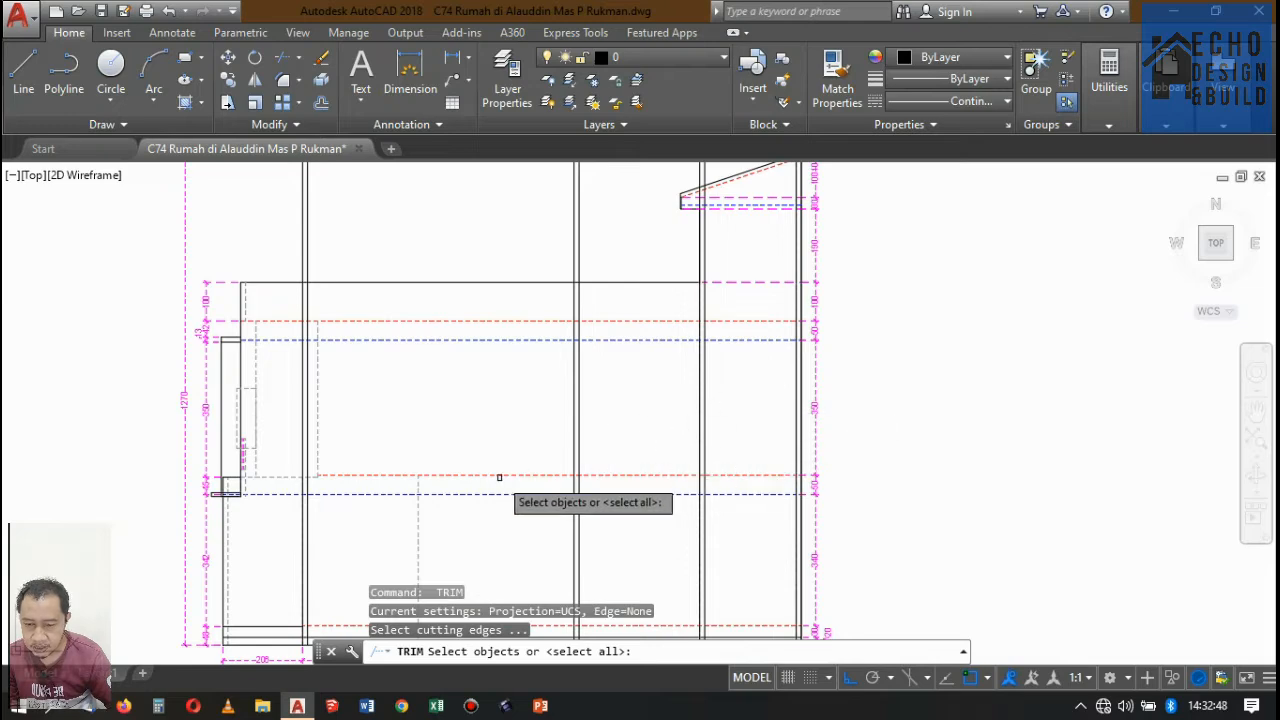
left_click(499, 474)
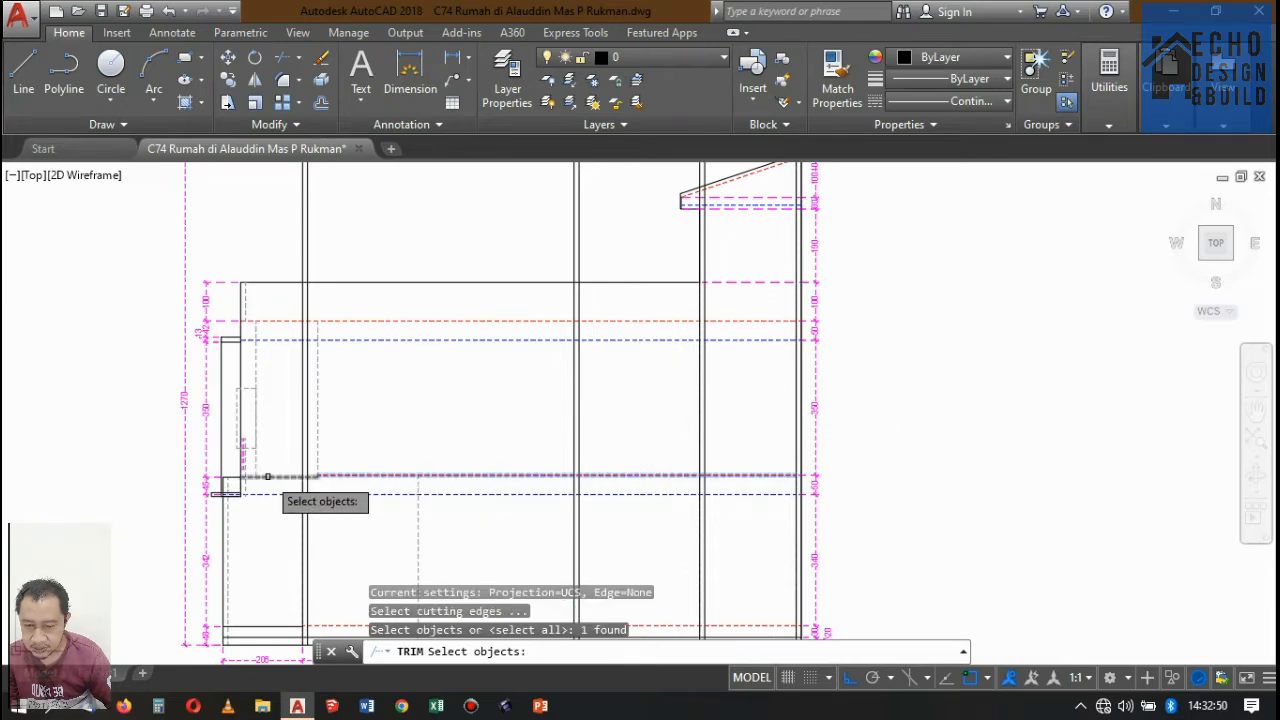
scroll(444, 456, "down", 5)
key("space")
left_click(531, 337)
left_click(356, 352)
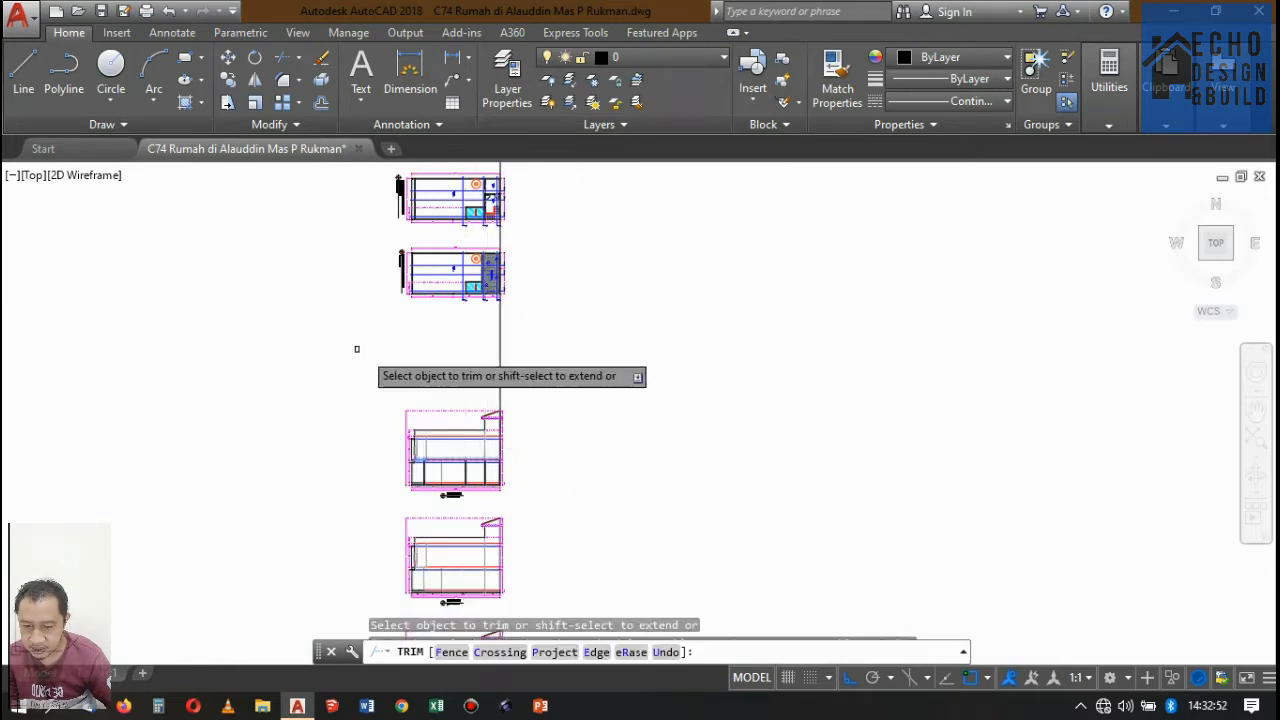
key("space")
scroll(502, 462, "up", 4)
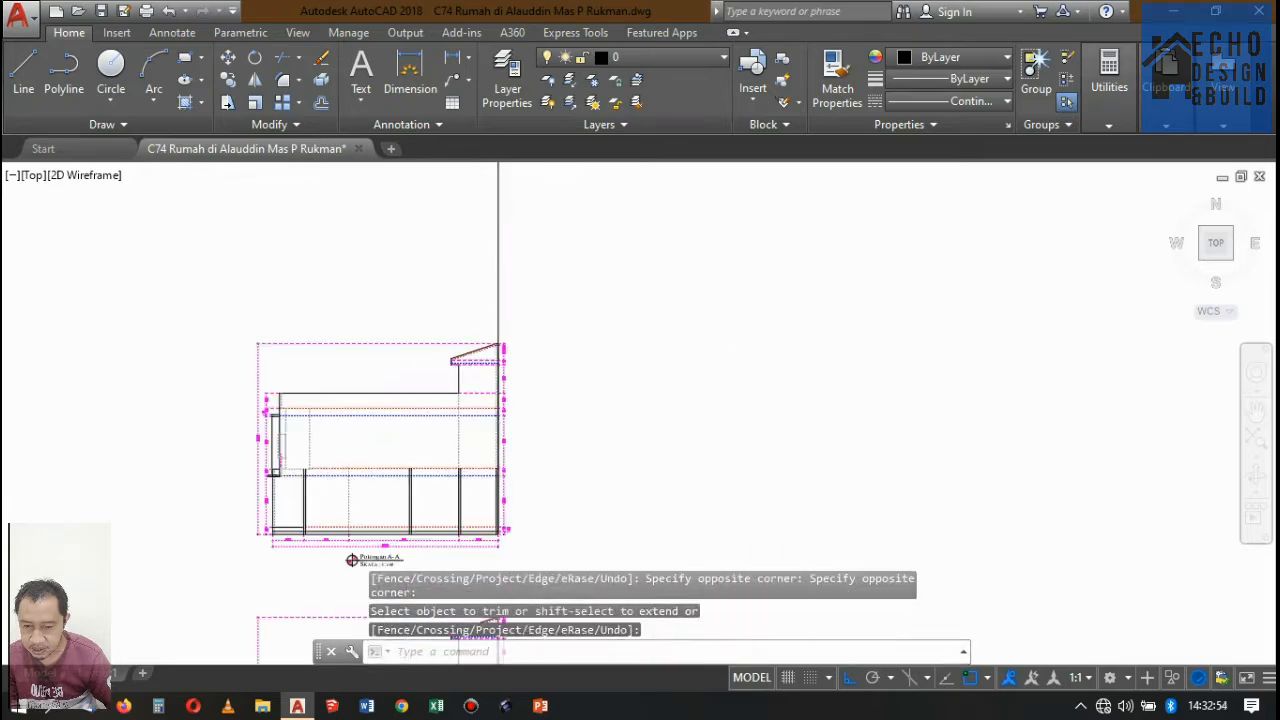
left_click(498, 273)
left_click(480, 259)
left_click(540, 278)
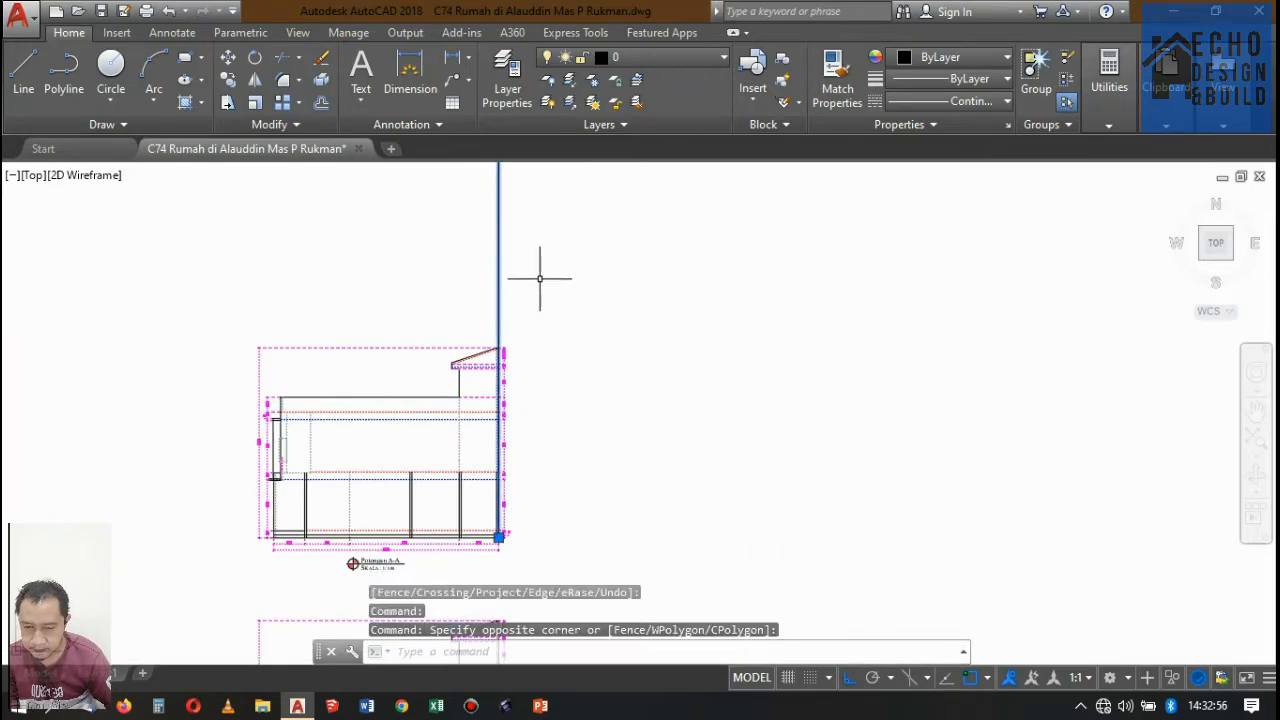
scroll(577, 303, "down", 6)
scroll(576, 302, "up", 2)
scroll(545, 363, "up", 4)
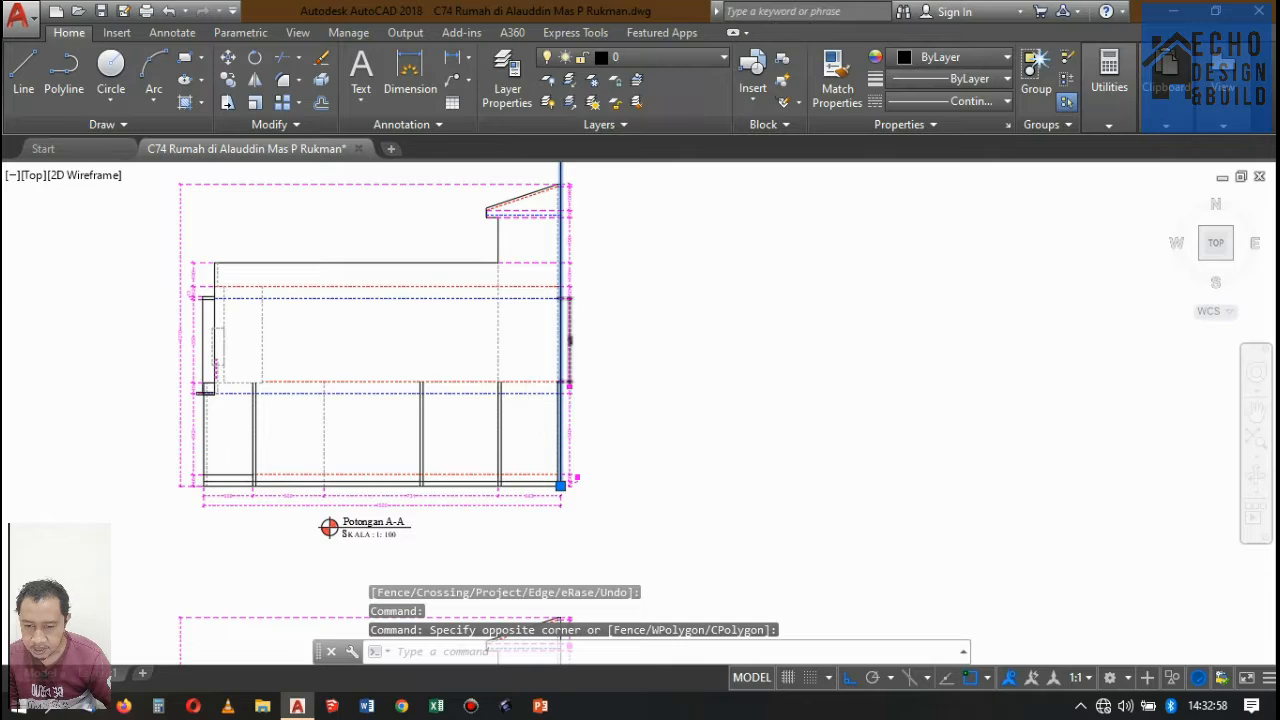
scroll(540, 380, "up", 4)
scroll(560, 360, "down", 3)
scroll(600, 323, "down", 3)
scroll(542, 337, "up", 4)
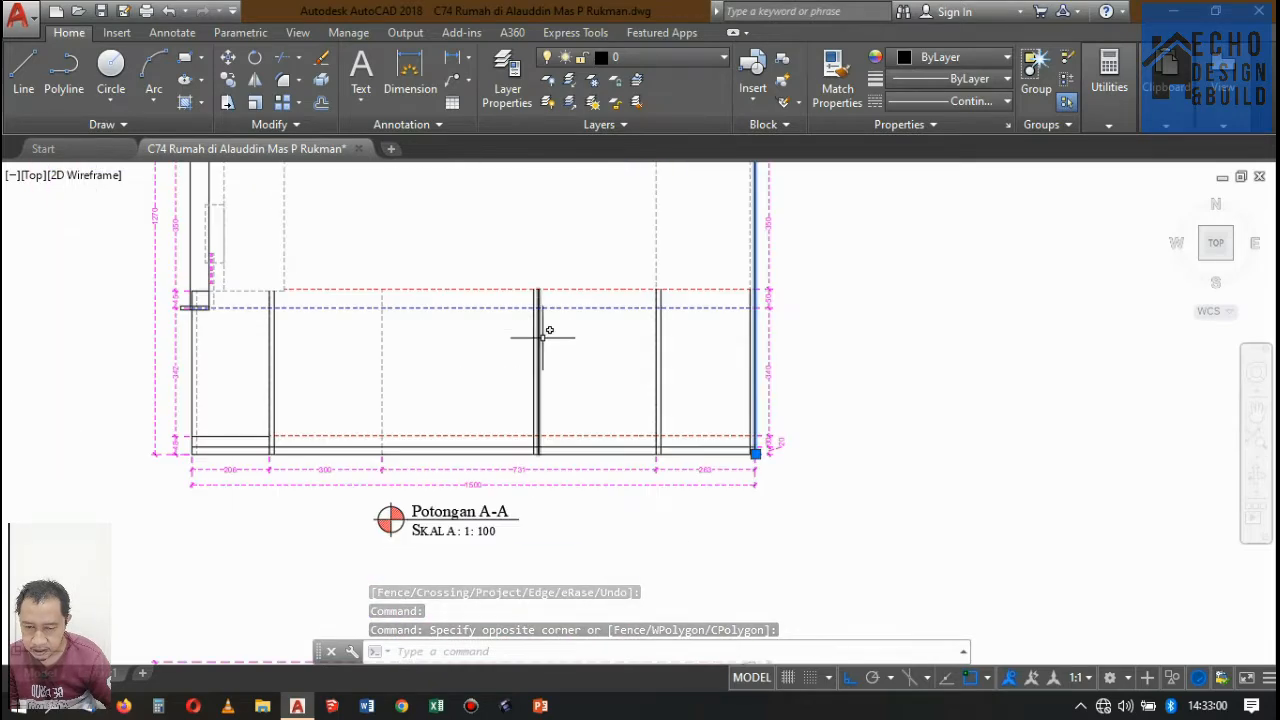
key("Escape")
Move the remaining vertical alignment line from the Potongan A-A line on Denah Lantai 1 to its rear-wall intersection on Denah Lantai 2.
scroll(563, 411, "down", 8)
scroll(596, 312, "up", 2)
left_click(589, 350)
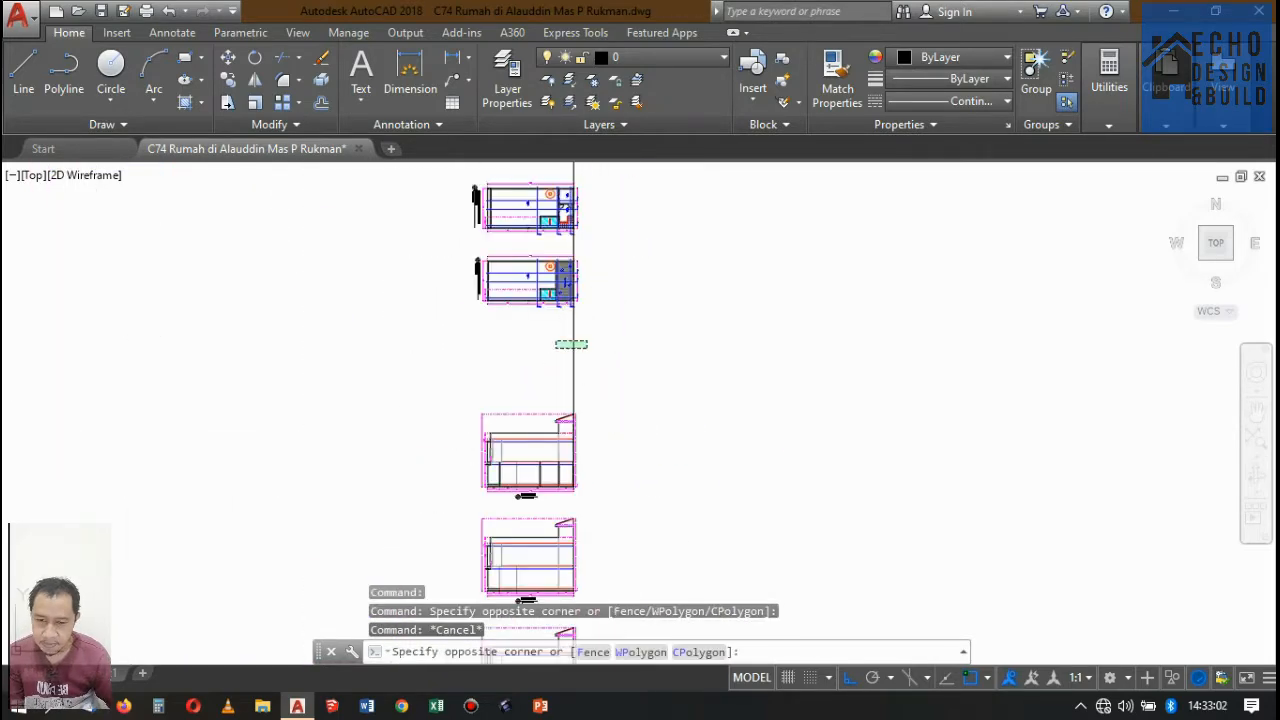
left_click(538, 333)
scroll(619, 410, "down", 3)
scroll(679, 311, "up", 3)
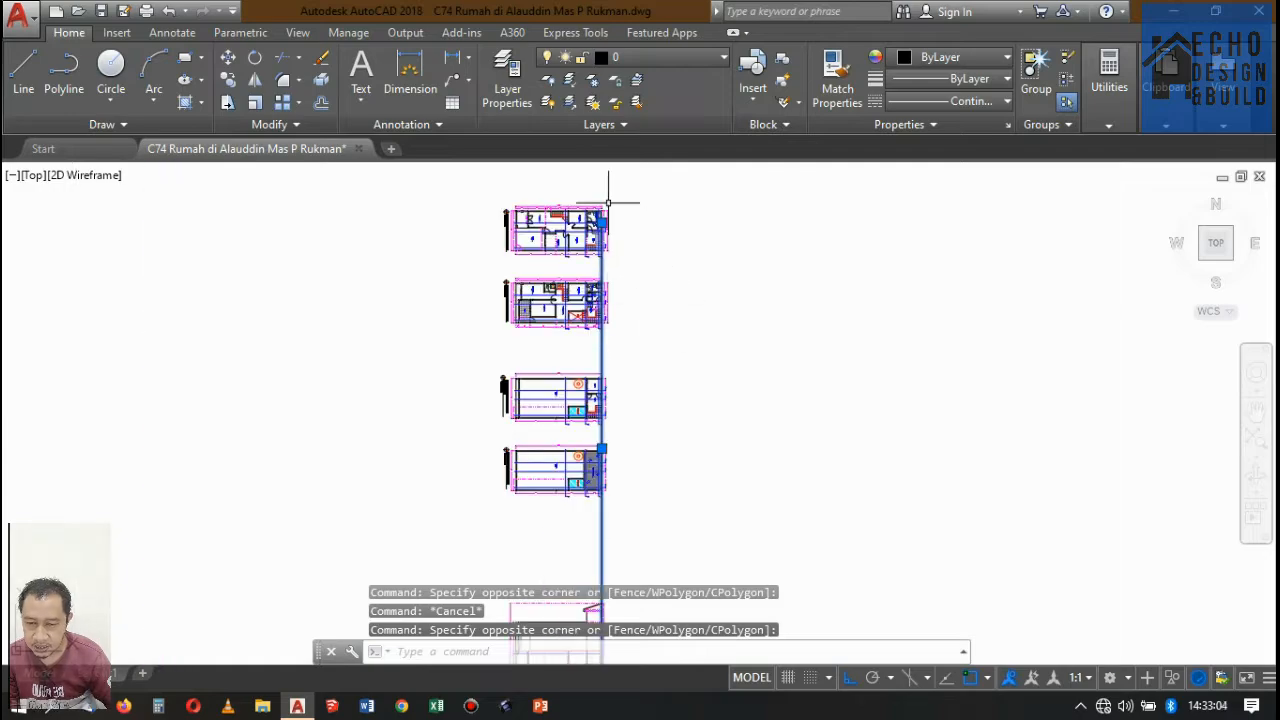
scroll(610, 210, "up", 6)
scroll(620, 225, "down", 4)
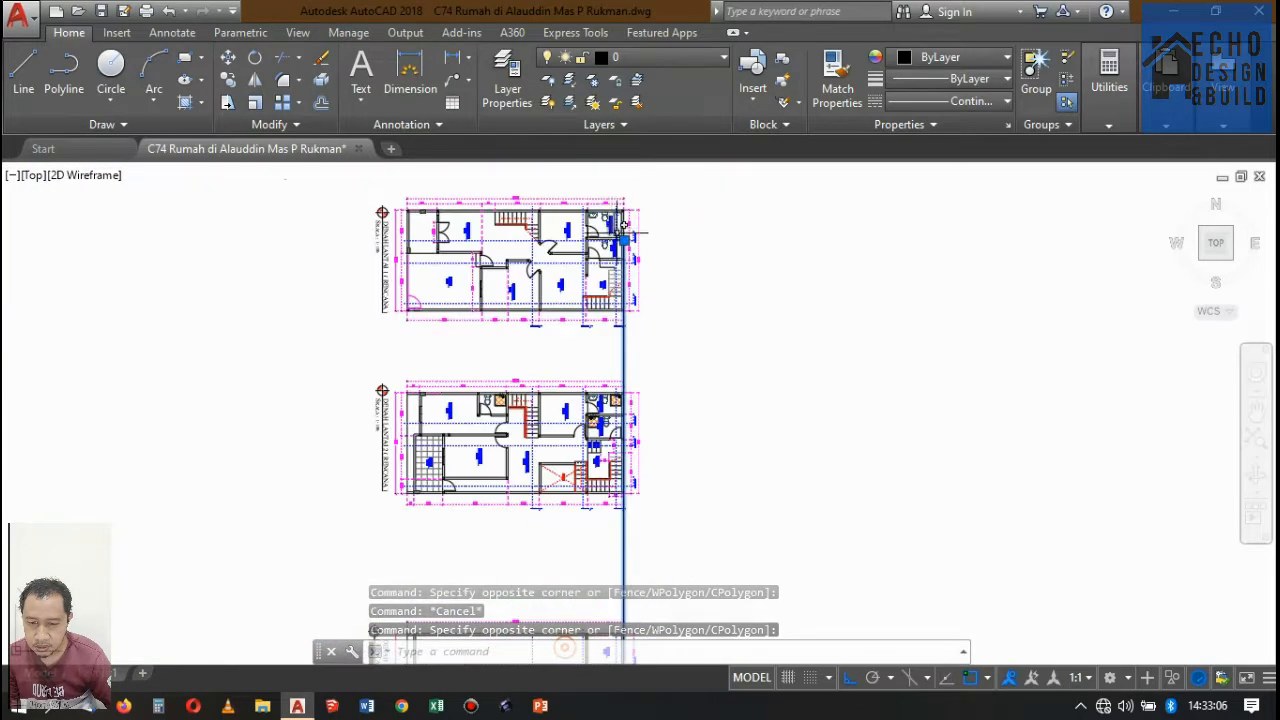
scroll(640, 227, "up", 3)
left_click(229, 58)
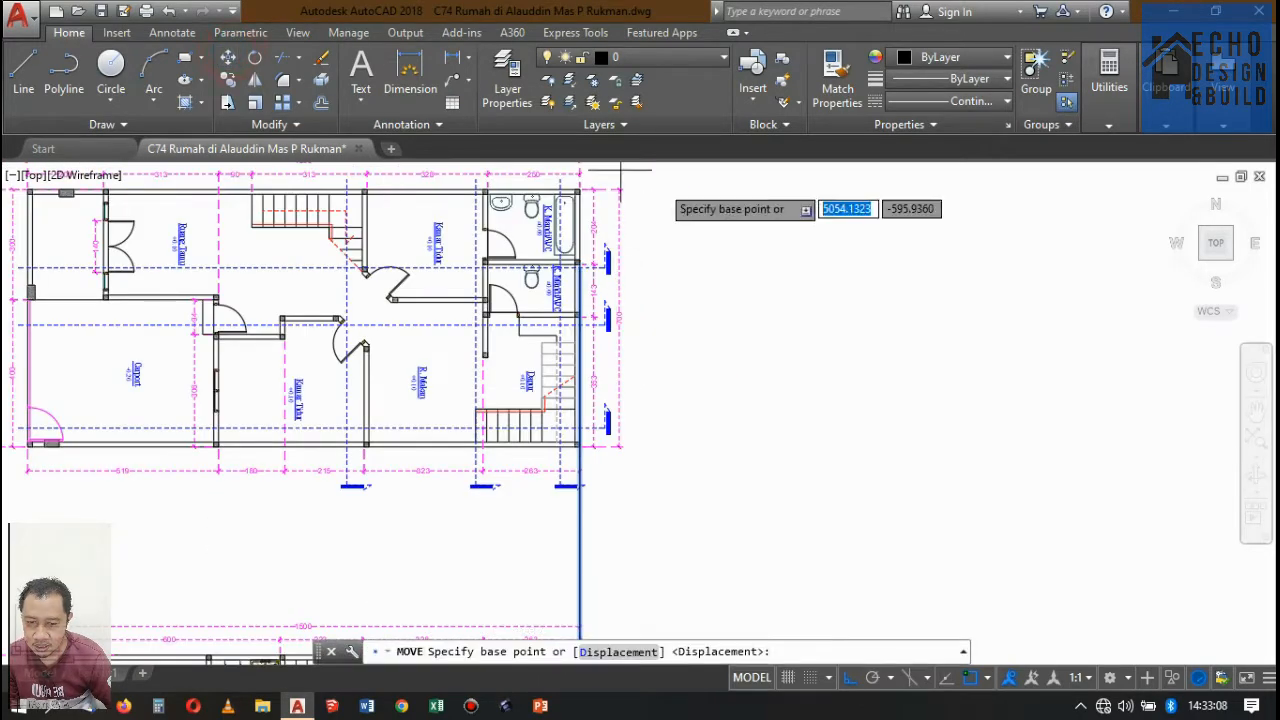
scroll(640, 268, "up", 5)
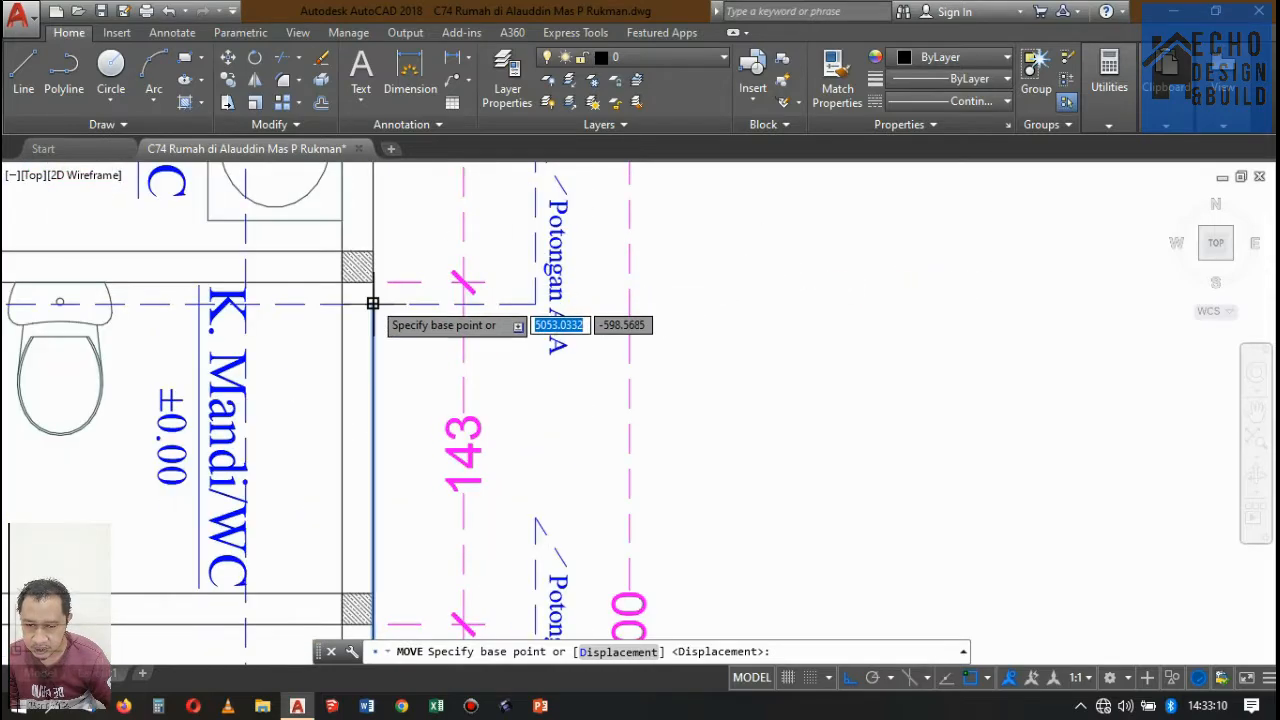
left_click(372, 303)
scroll(574, 240, "down", 8)
scroll(580, 297, "up", 7)
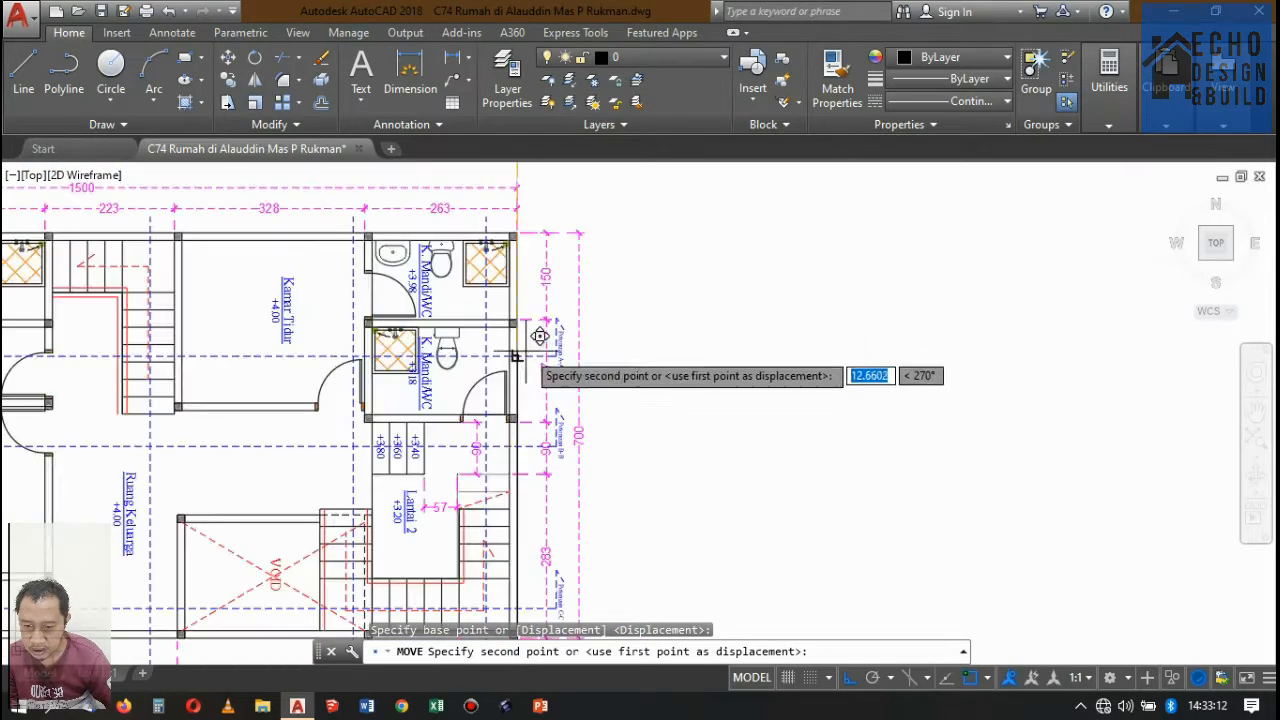
scroll(598, 393, "up", 6)
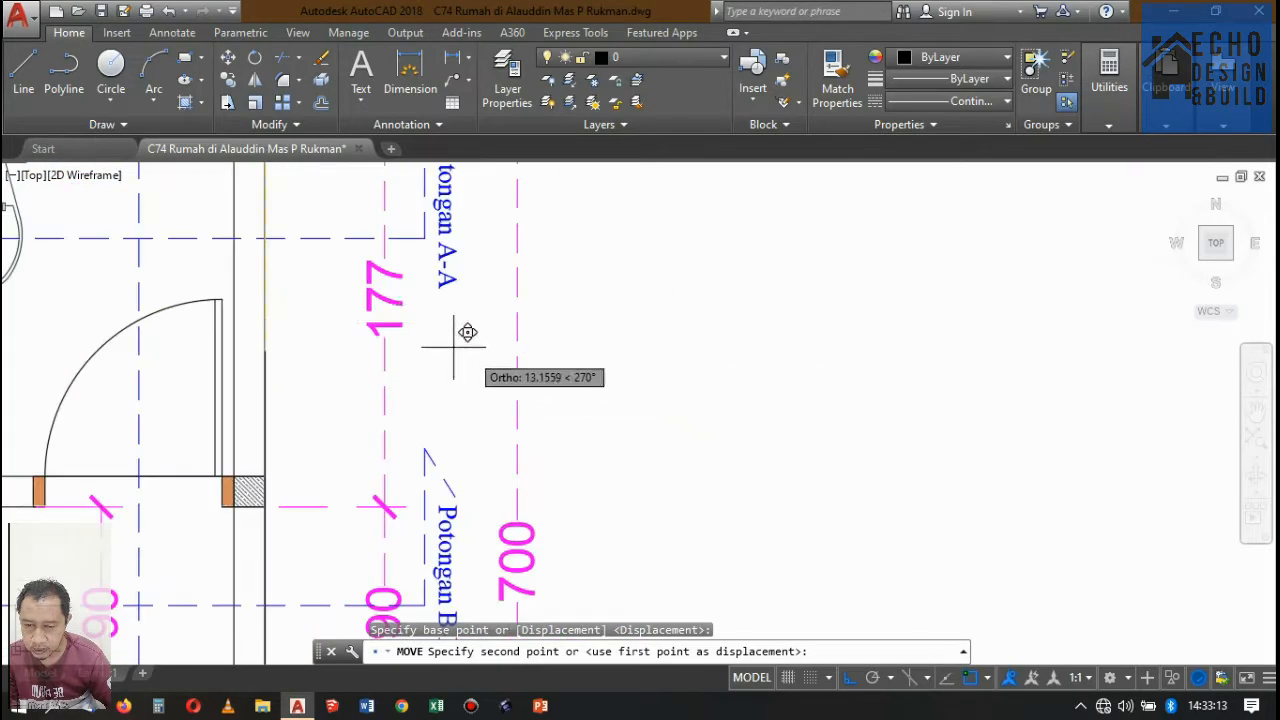
left_click(265, 237)
Copy the alignment line along Potongan A-A on Denah Lantai 2 to the rear wall's inner face and both faces of the bathroom-bedroom wall.
scroll(631, 288, "down", 7)
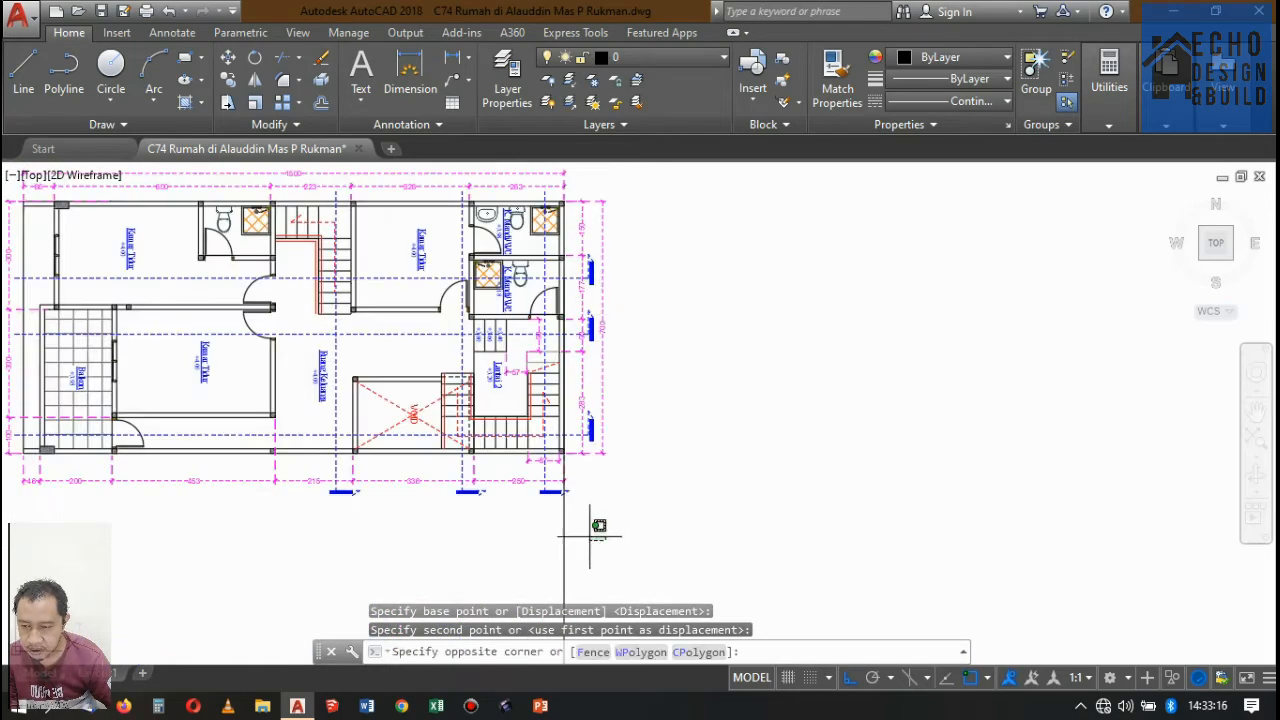
left_click(605, 500)
left_click(229, 79)
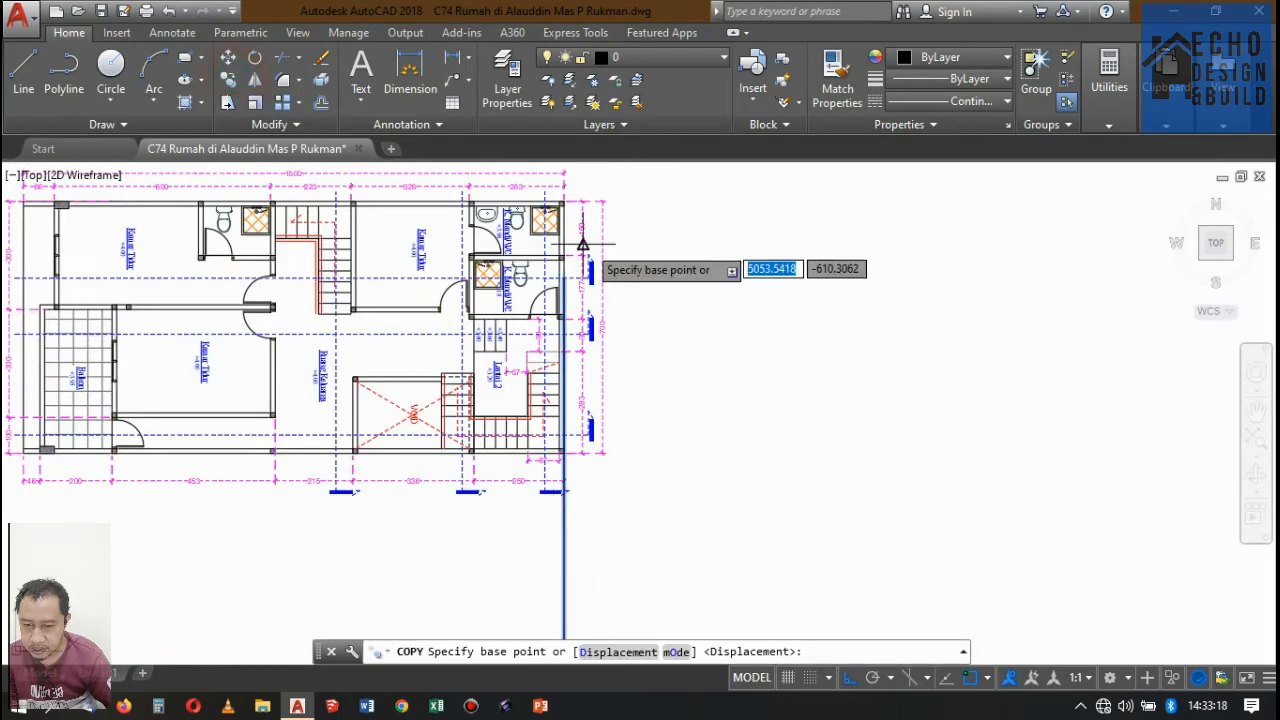
scroll(570, 285, "up", 7)
left_click(566, 323)
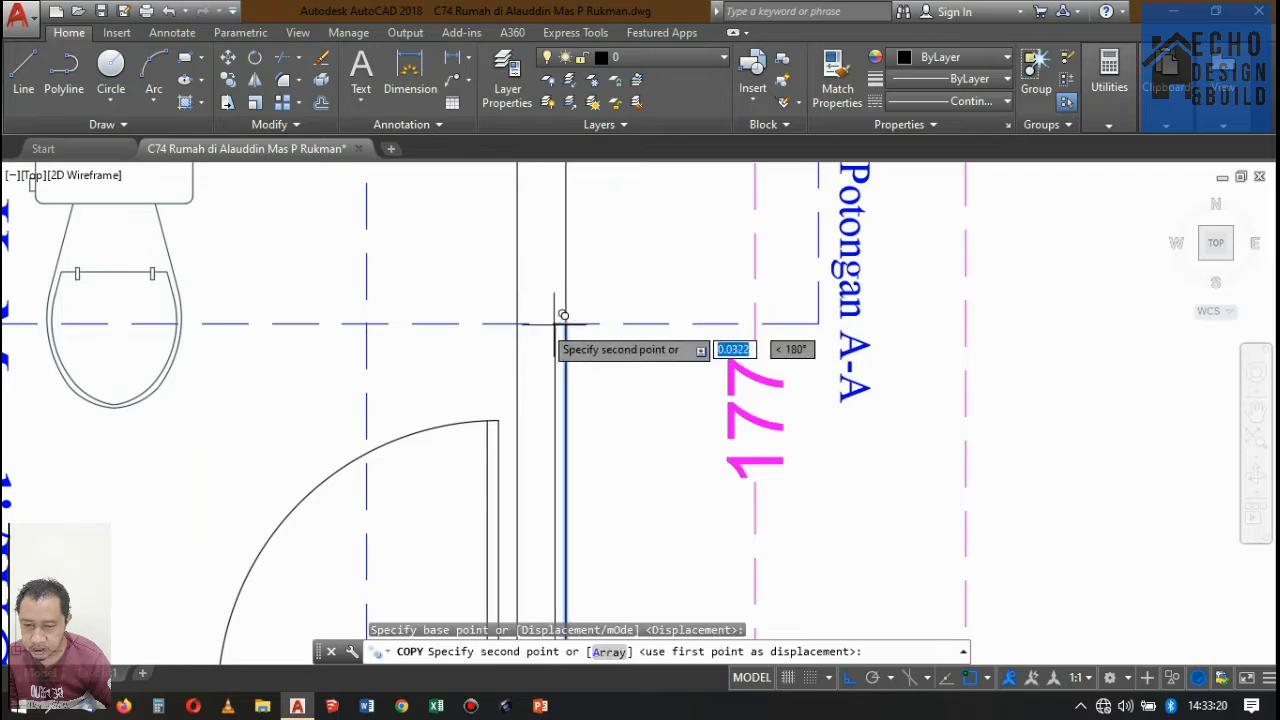
scroll(516, 320, "down", 8)
scroll(514, 310, "up", 6)
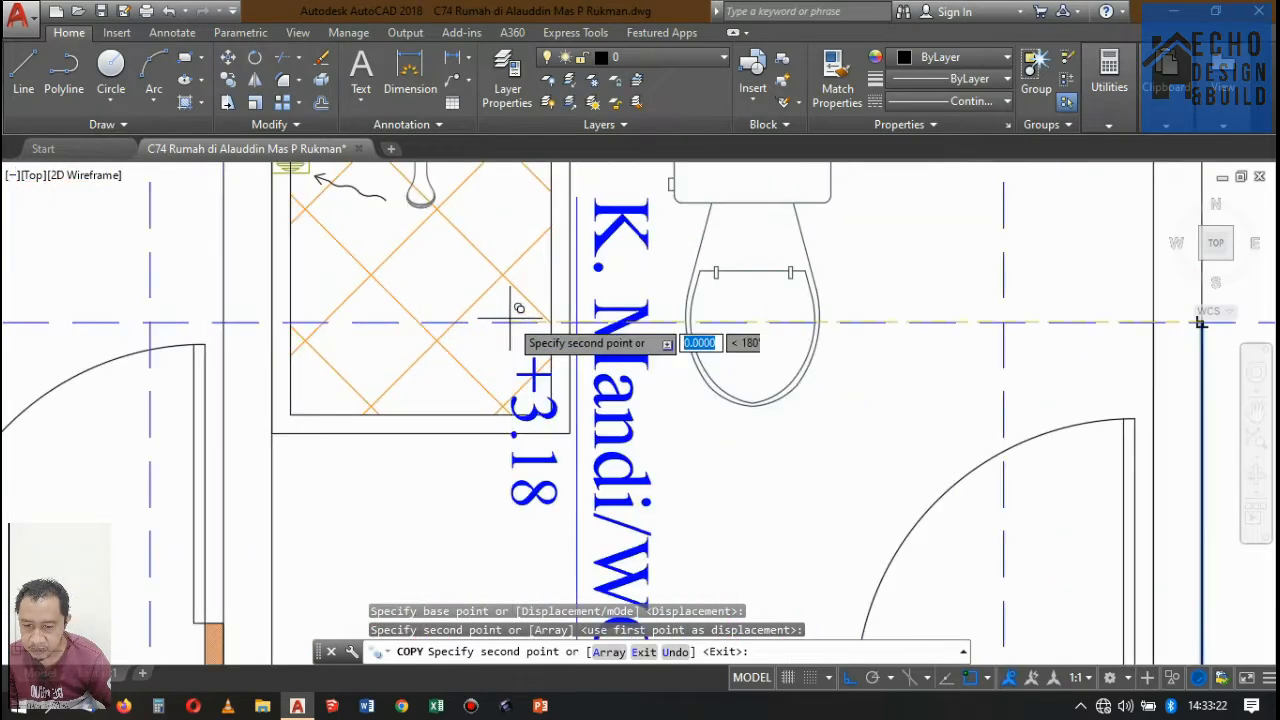
scroll(518, 316, "down", 2)
scroll(500, 312, "up", 2)
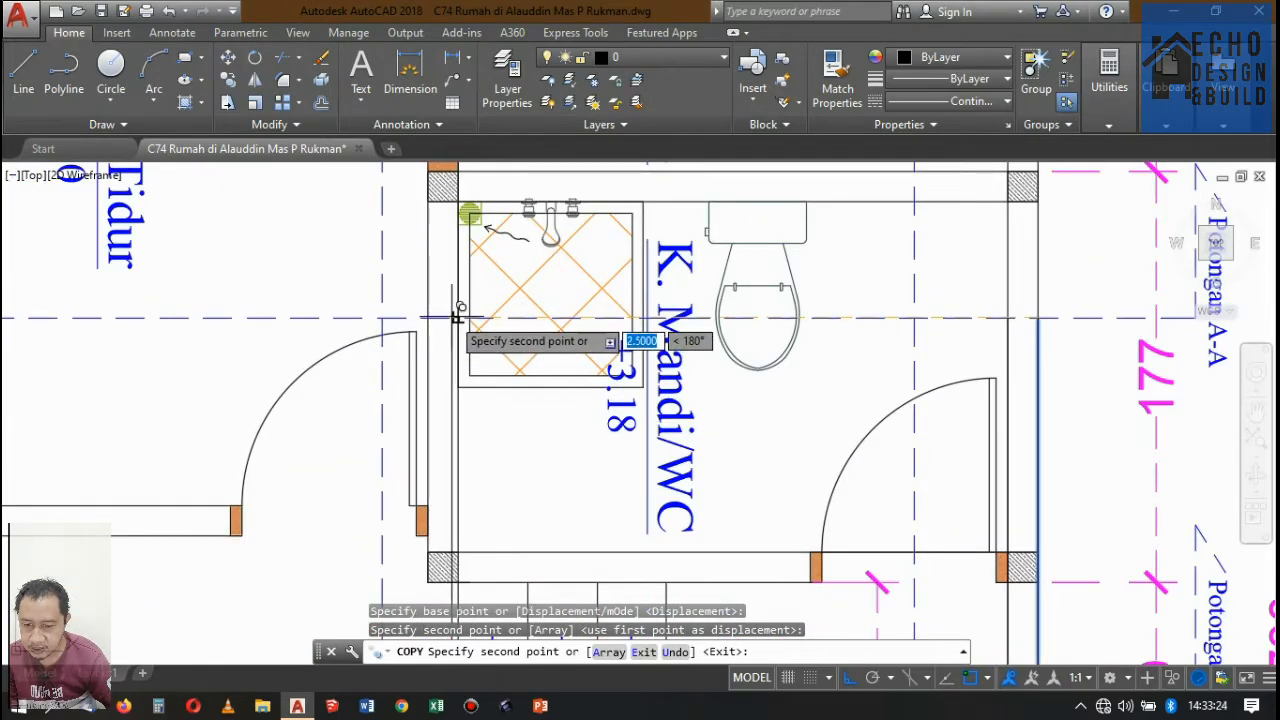
left_click(458, 318)
scroll(409, 312, "up", 4)
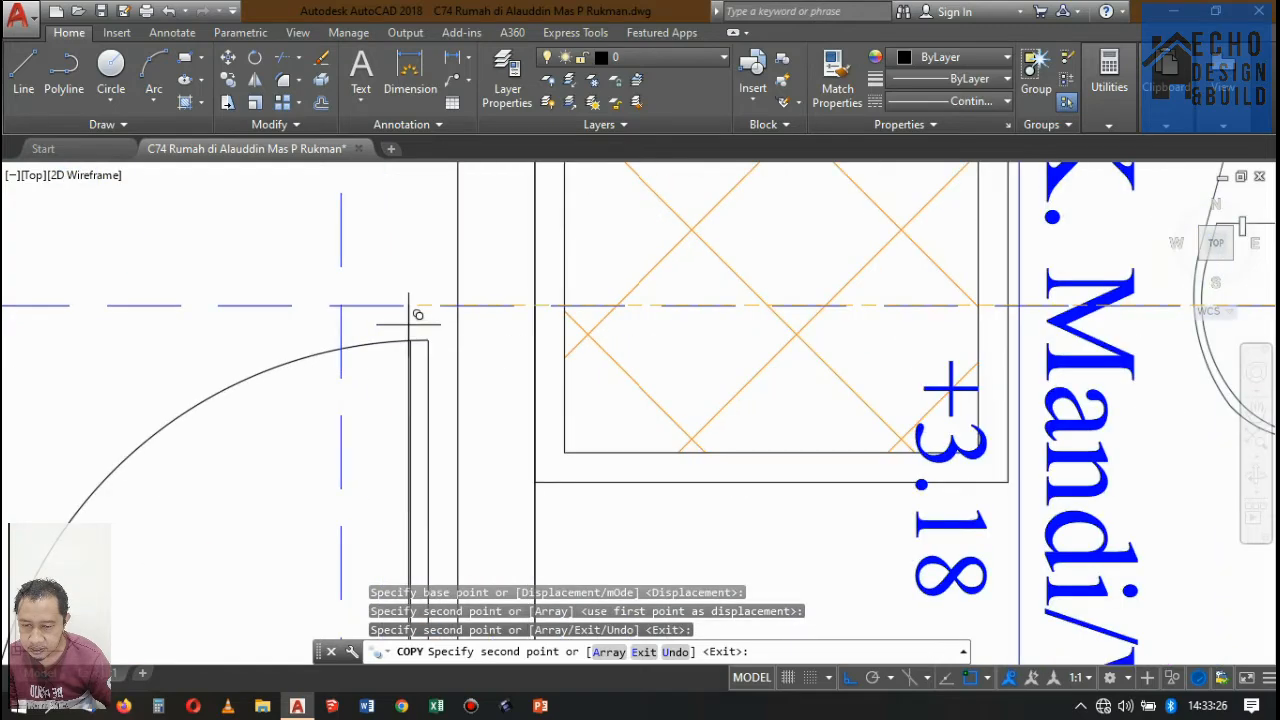
left_click(458, 305)
Copy the alignment line to both faces of the bedroom-staircase wall and the front bedroom's door-side wall along Potongan A-A on Denah Lantai 2.
scroll(560, 300, "down", 8)
scroll(555, 345, "up", 7)
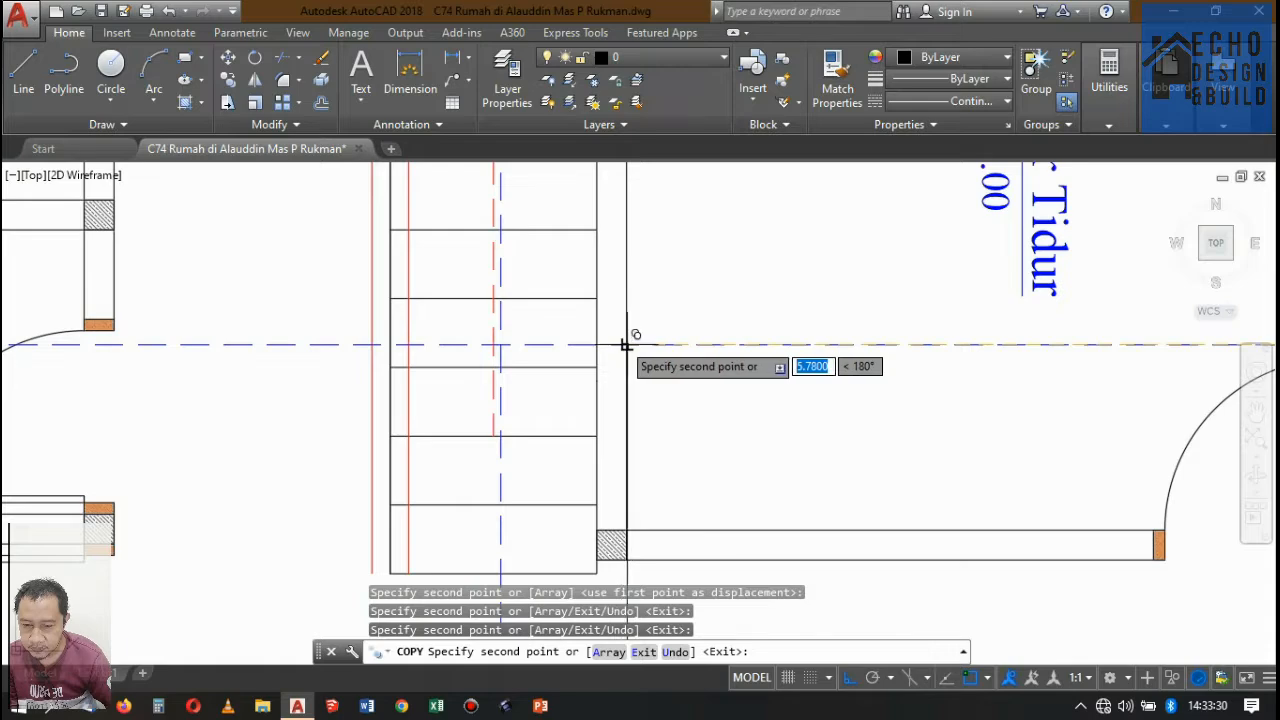
scroll(628, 345, "down", 6)
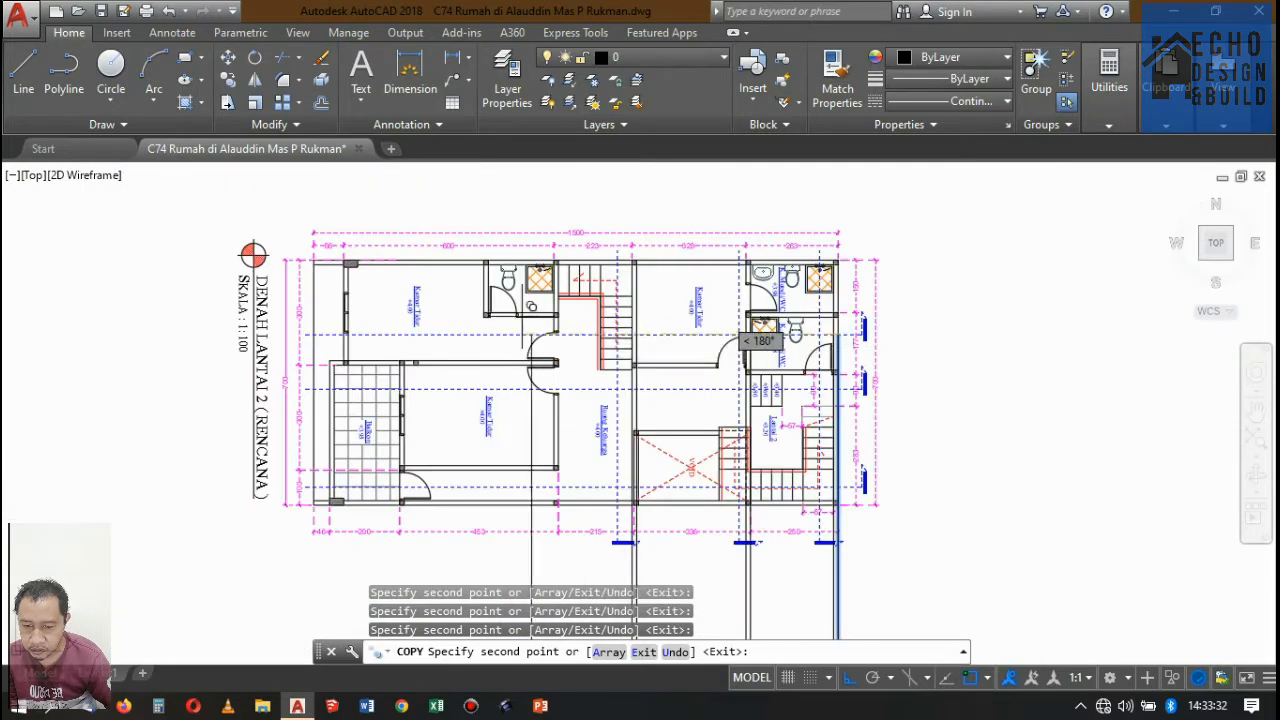
scroll(606, 349, "up", 10)
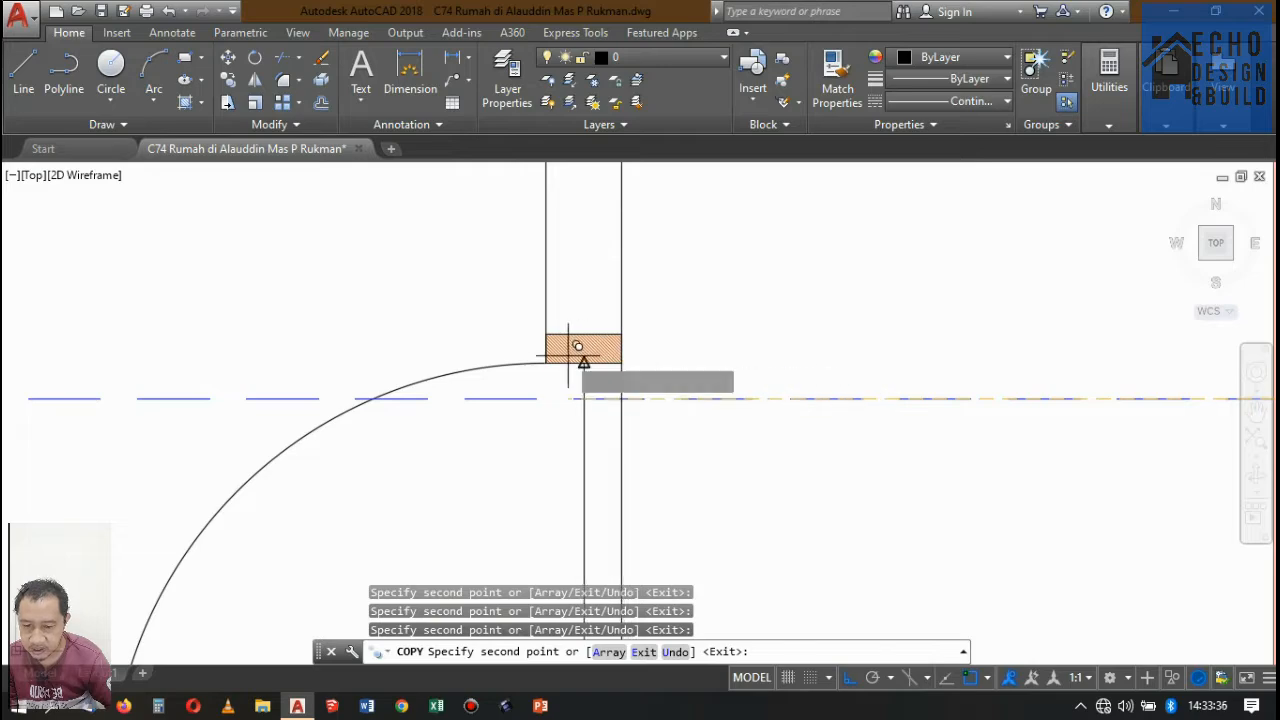
scroll(546, 361, "down", 7)
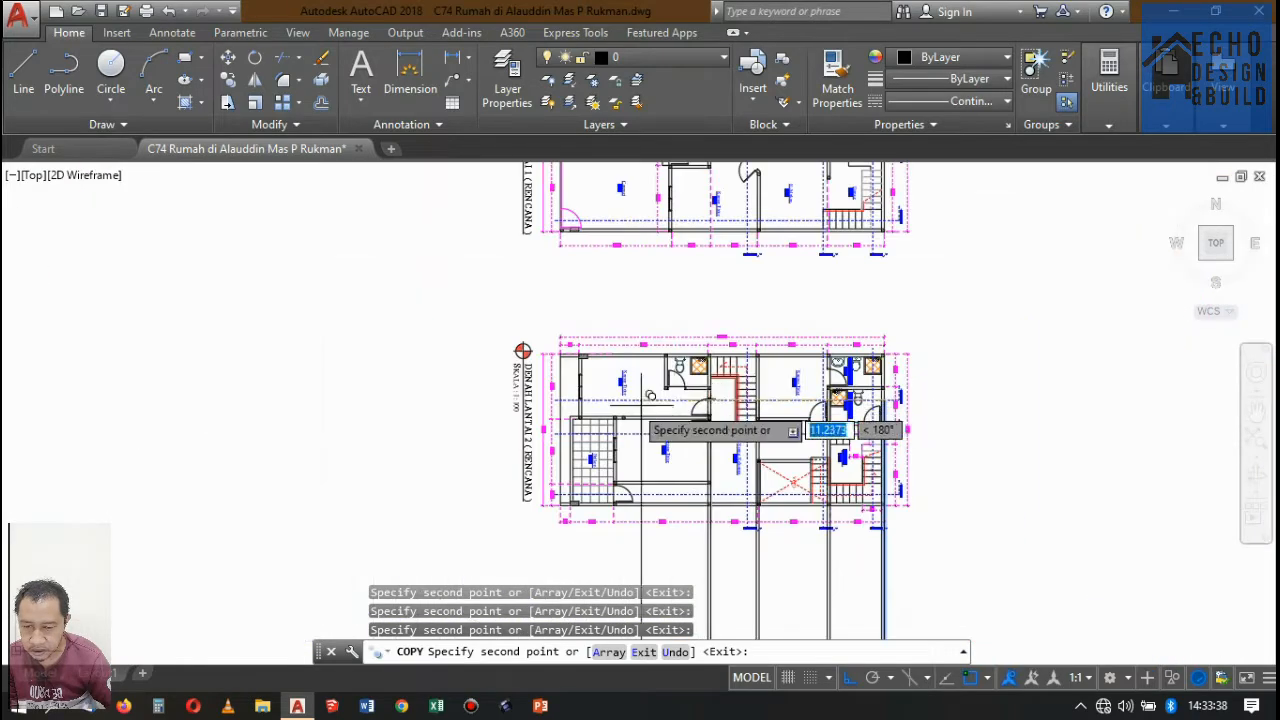
Copy the alignment line to both faces of the front bedroom's window wall along Potongan A-A on Denah Lantai 2.
scroll(600, 400, "up", 6)
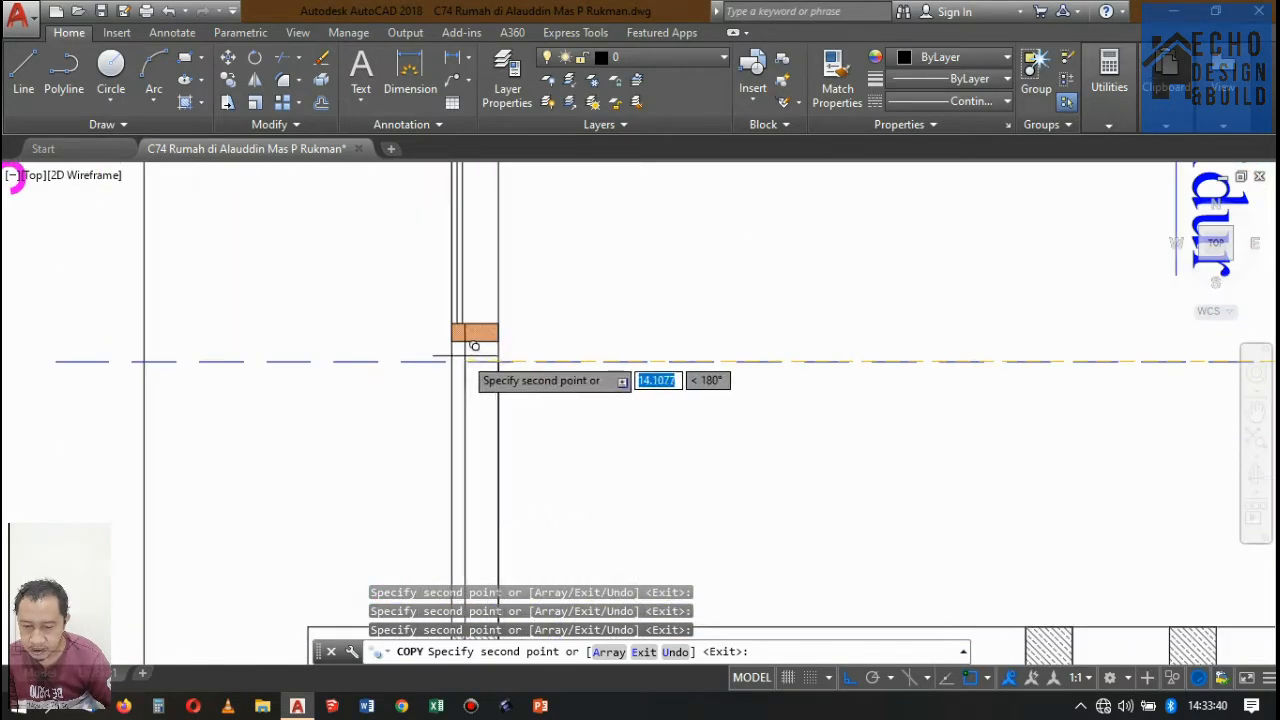
scroll(498, 362, "down", 7)
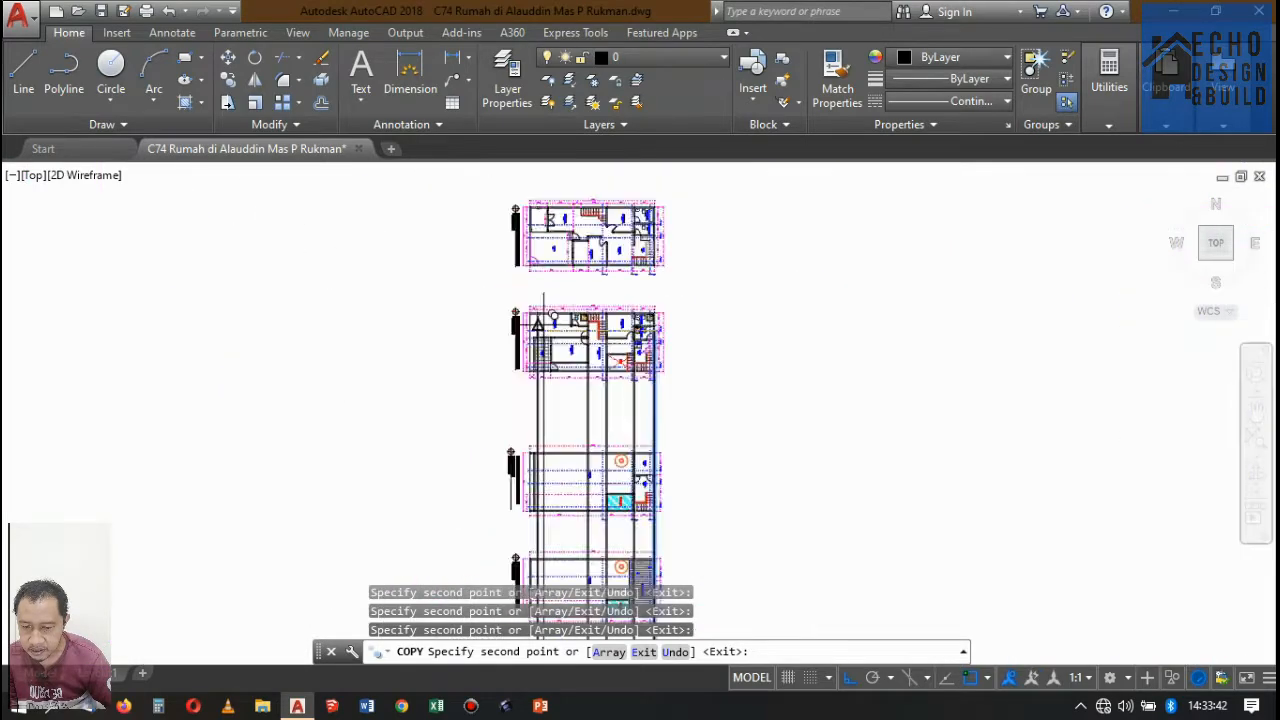
scroll(571, 357, "up", 8)
scroll(586, 280, "down", 5)
scroll(560, 275, "up", 3)
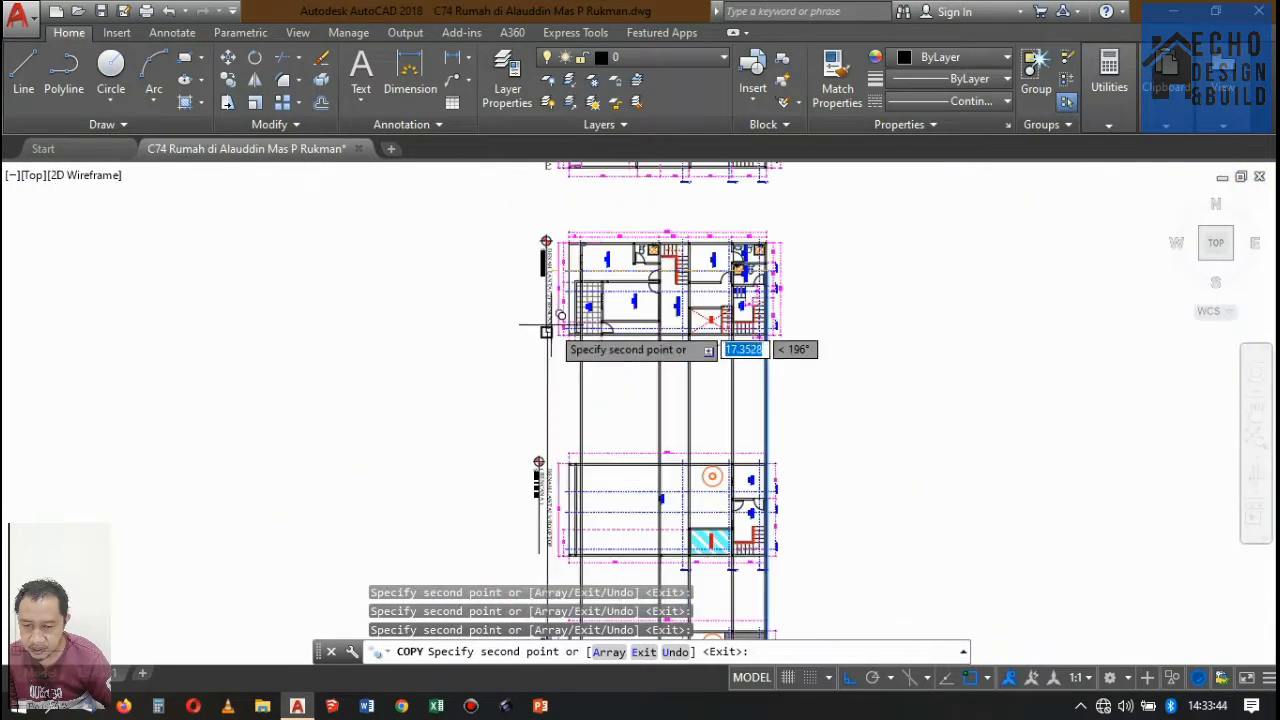
scroll(590, 300, "down", 2)
scroll(575, 290, "up", 4)
scroll(580, 320, "down", 6)
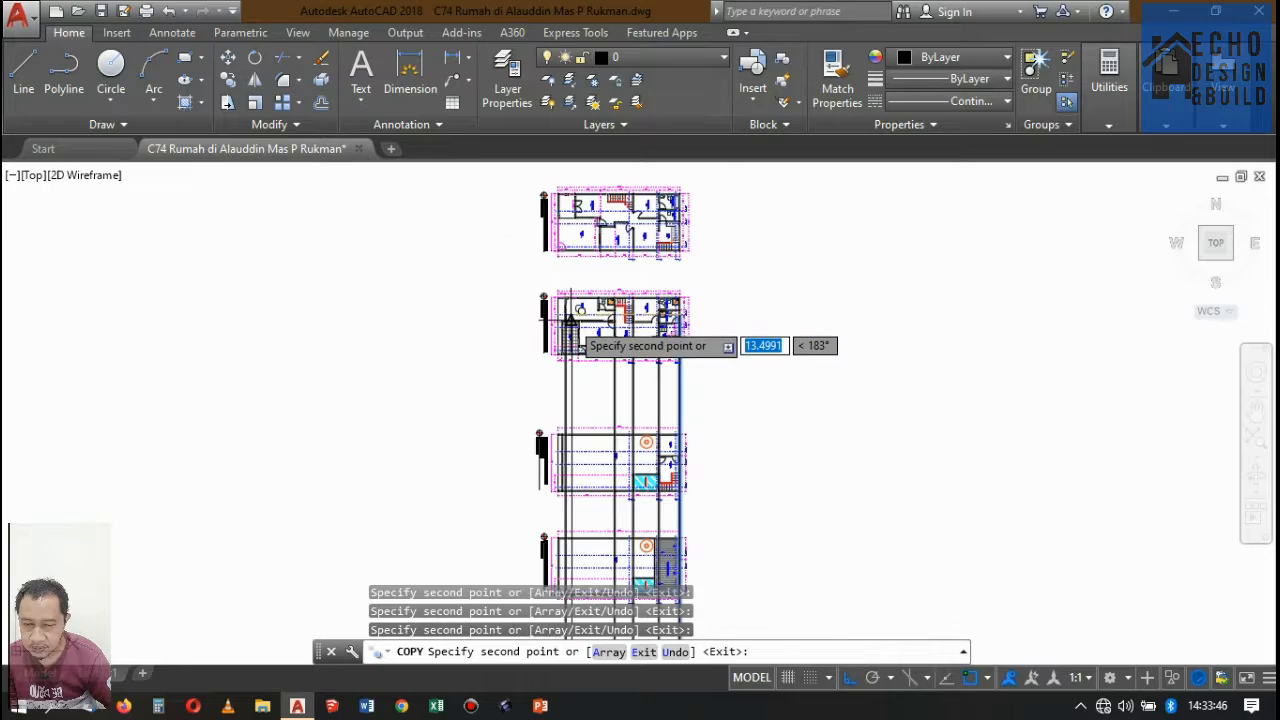
scroll(575, 330, "up", 4)
scroll(565, 390, "up", 5)
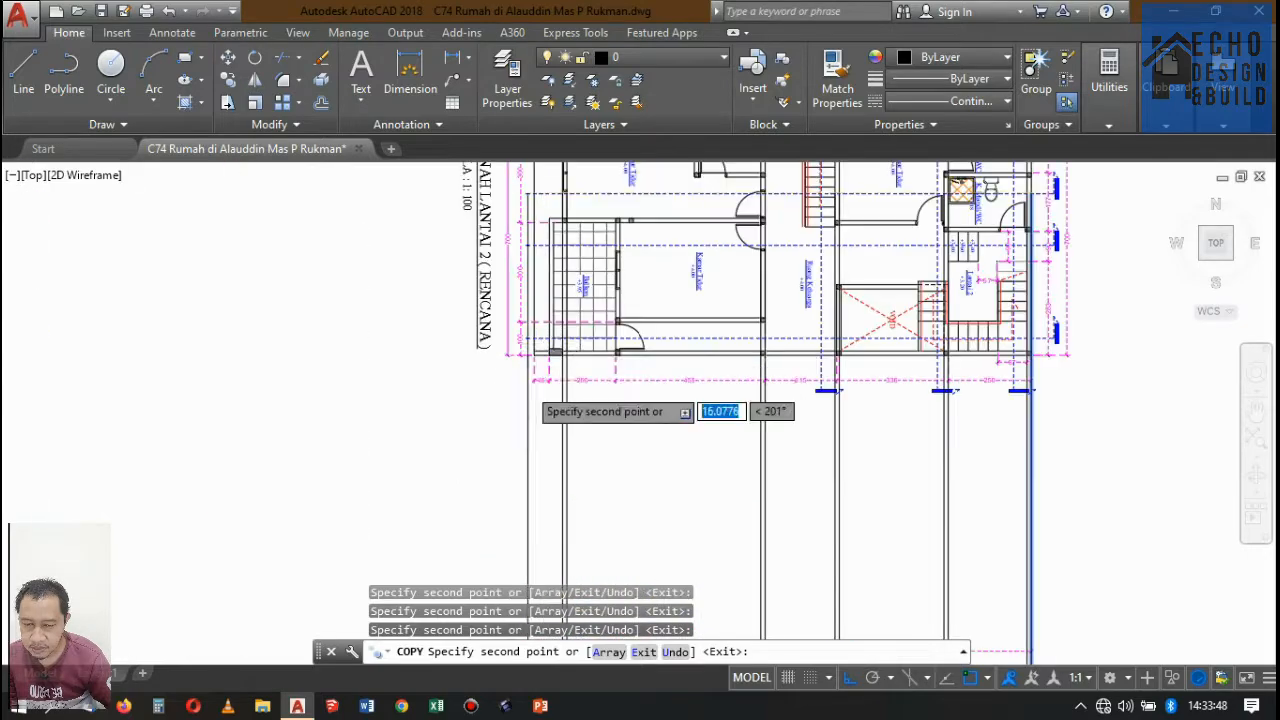
scroll(580, 330, "down", 5)
scroll(540, 330, "up", 4)
scroll(515, 318, "down", 1)
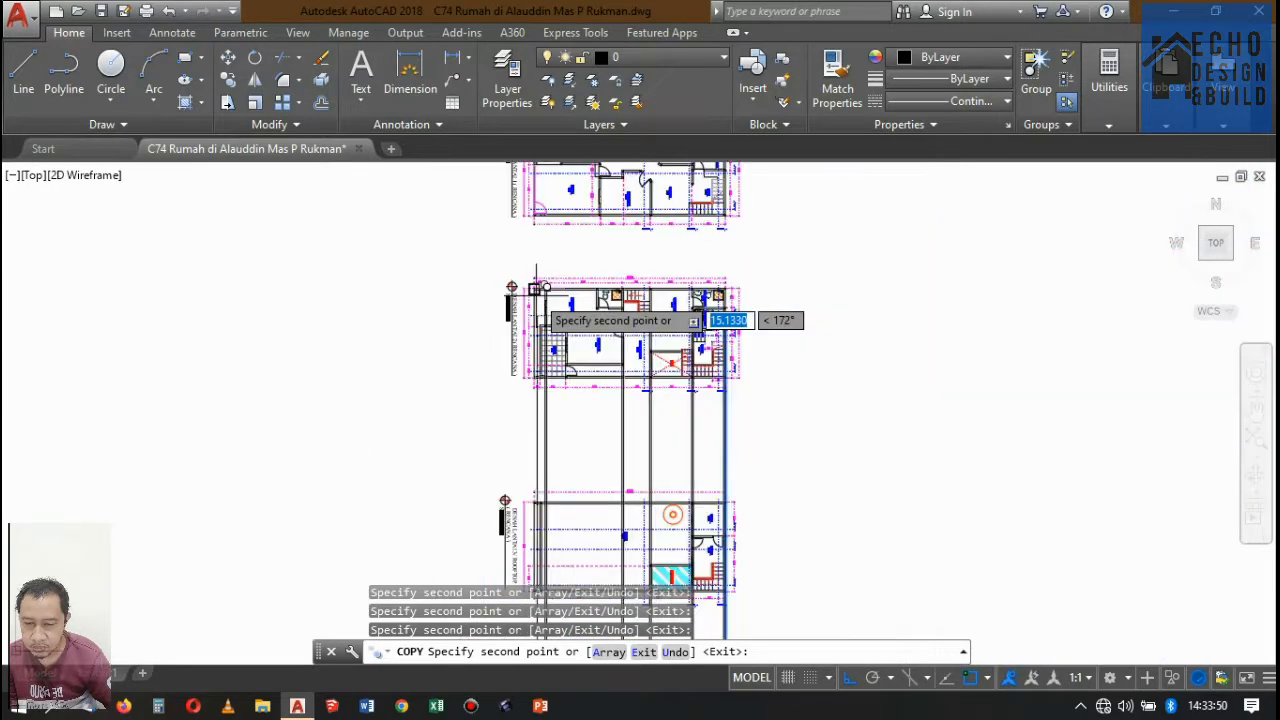
scroll(520, 300, "up", 3)
scroll(500, 285, "down", 6)
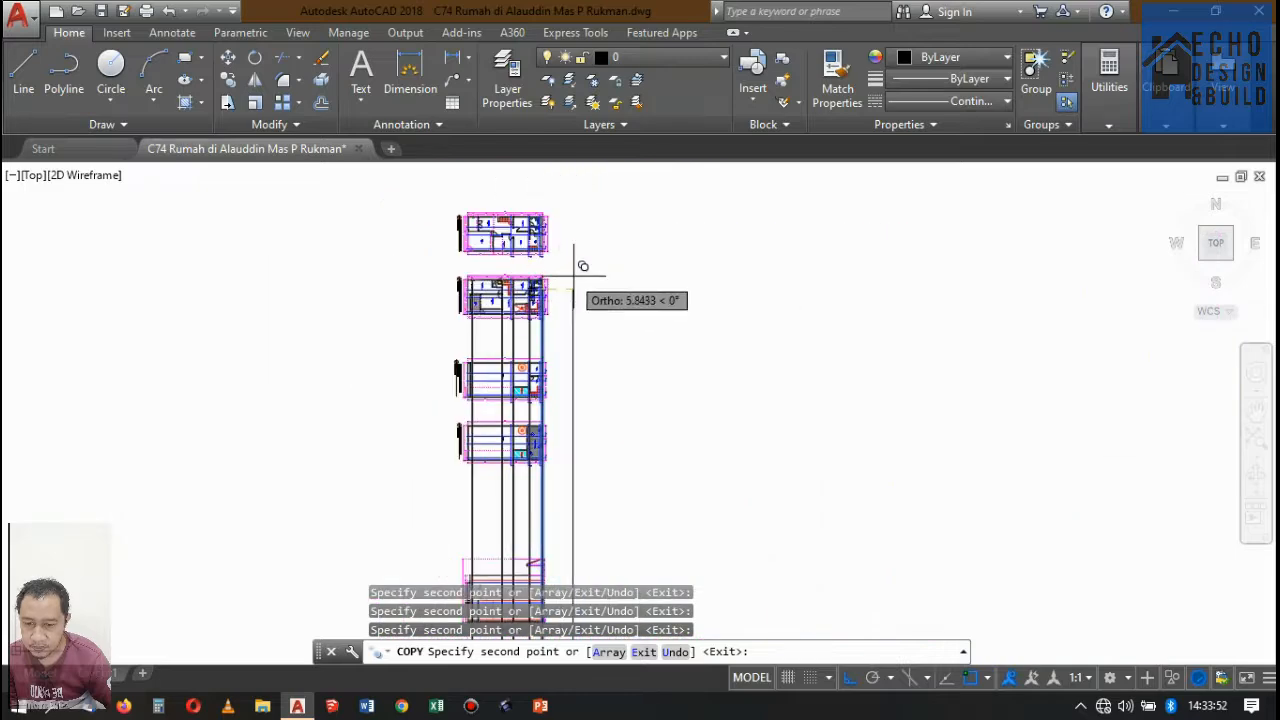
key("Return")
Trim the projected wall lines above Potongan A-A's rooftop level, using the second-floor and rooftop dashed level lines as cutting edges.
scroll(560, 380, "up", 2)
scroll(560, 400, "down", 3)
scroll(563, 425, "up", 5)
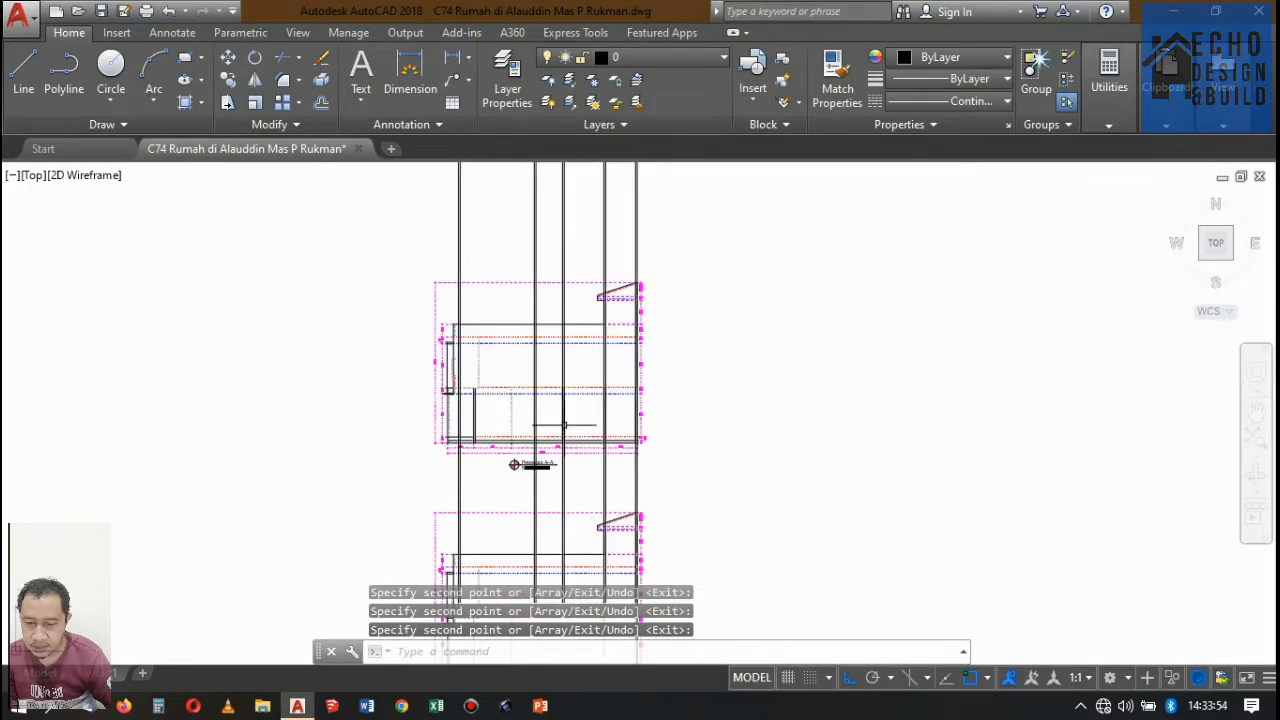
scroll(596, 352, "up", 2)
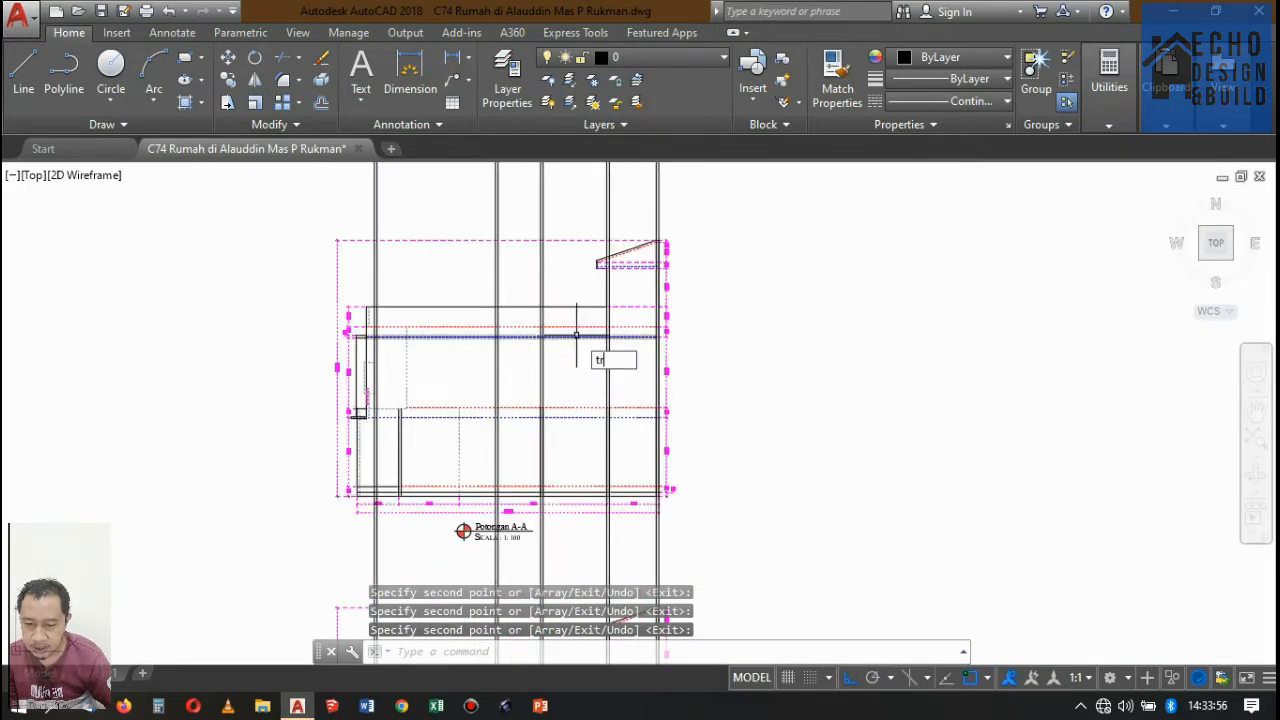
key("Return")
scroll(527, 402, "up", 2)
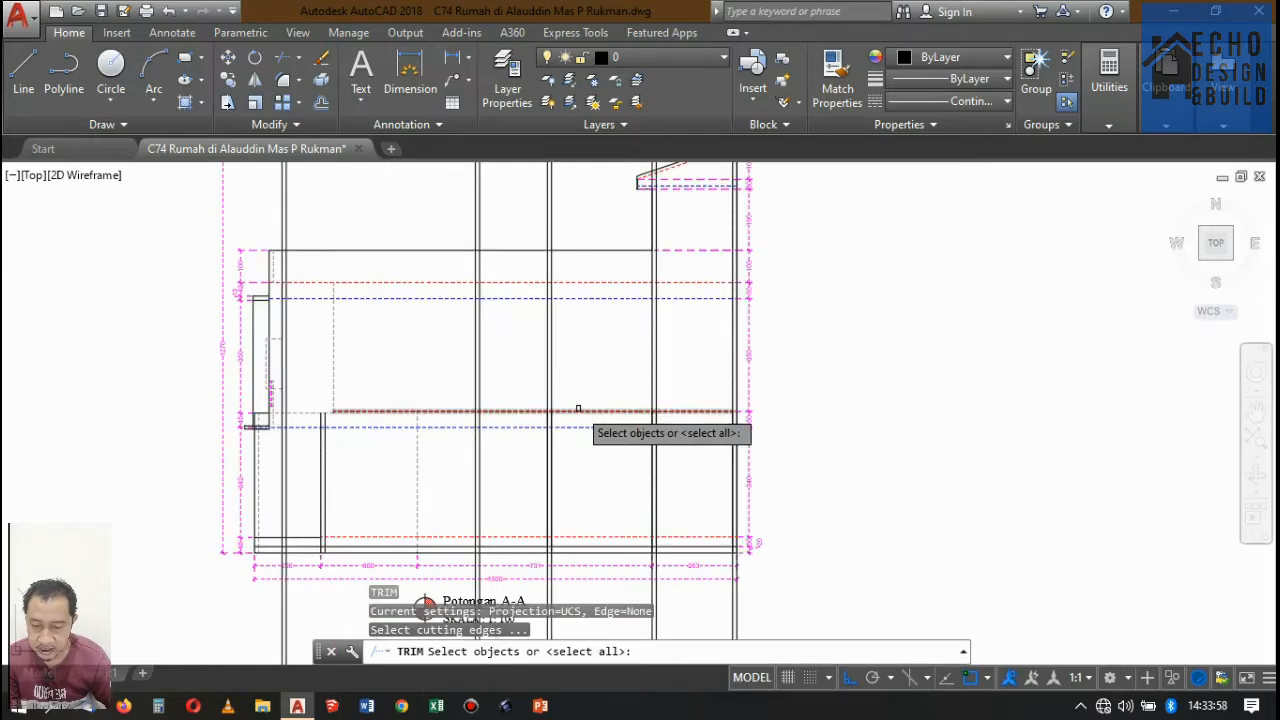
scroll(313, 406, "up", 4)
left_click(298, 437)
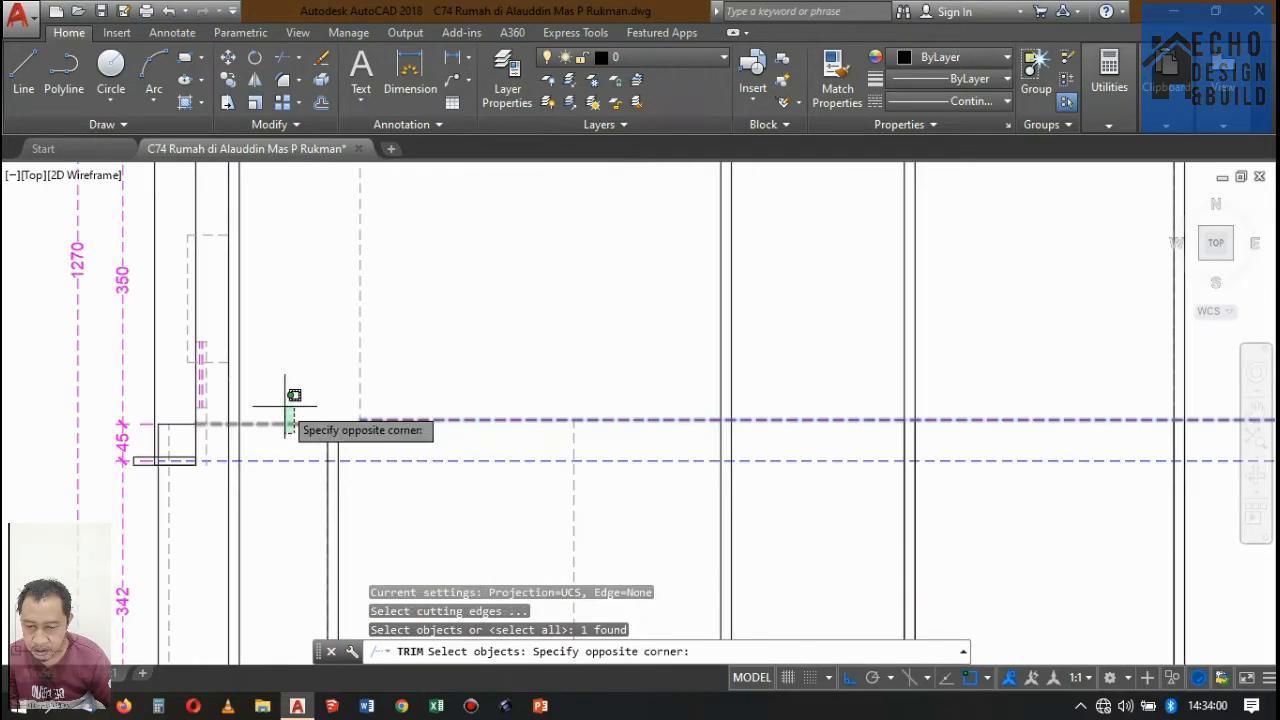
left_click(284, 407)
scroll(409, 450, "down", 4)
scroll(455, 318, "up", 2)
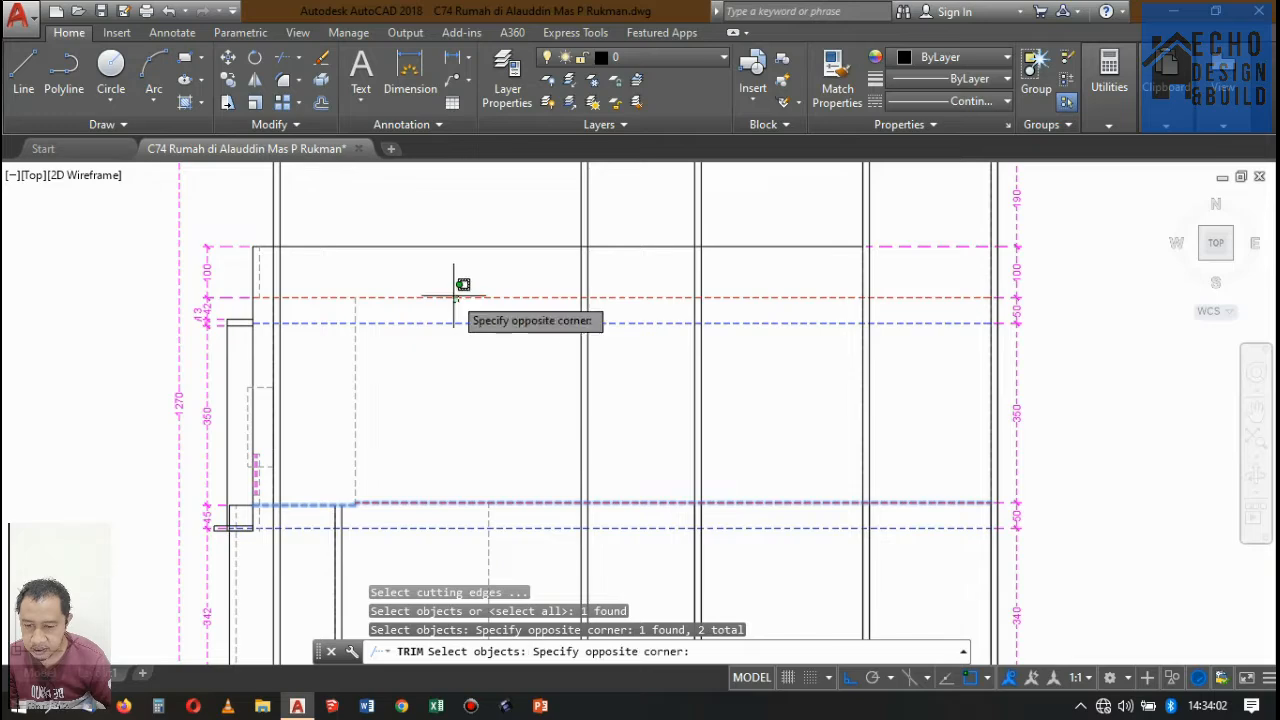
left_click(457, 289)
scroll(795, 346, "down", 6)
key("Return")
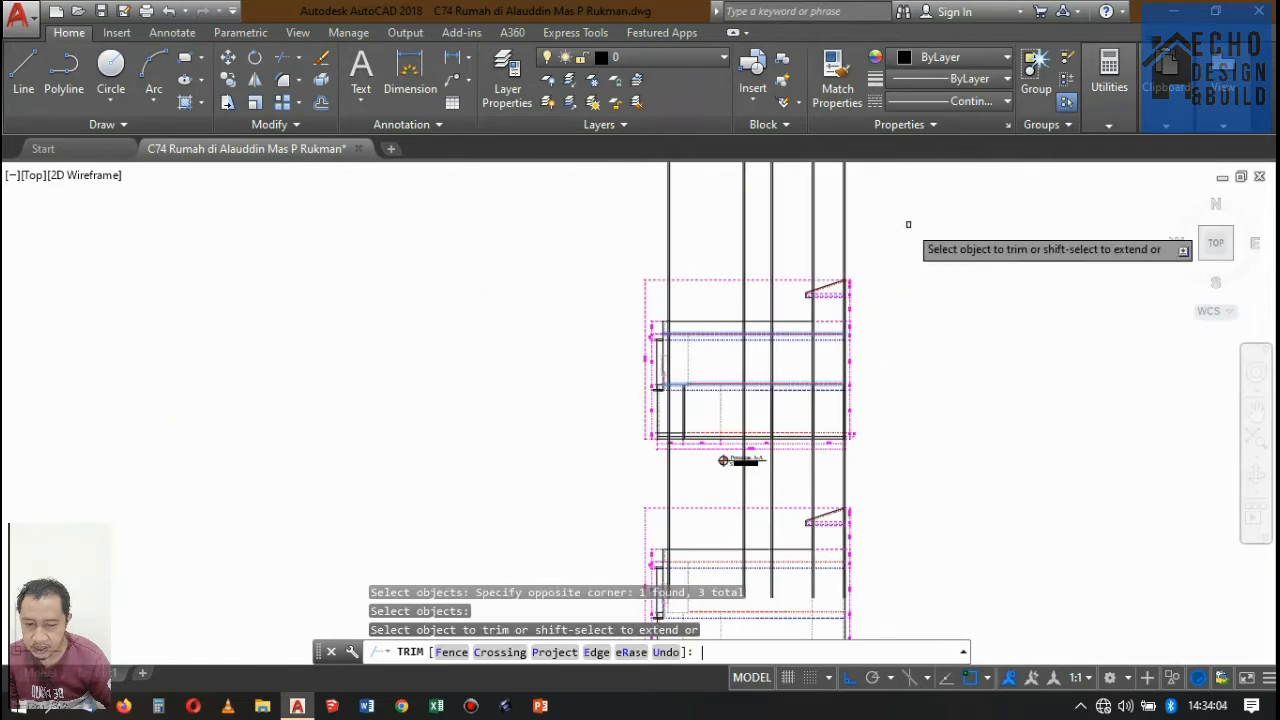
left_click(909, 220)
left_click(609, 231)
Trim the newly projected second-floor wall lines below Potongan A-A's second-floor level and end the Trim command.
scroll(854, 297, "up", 3)
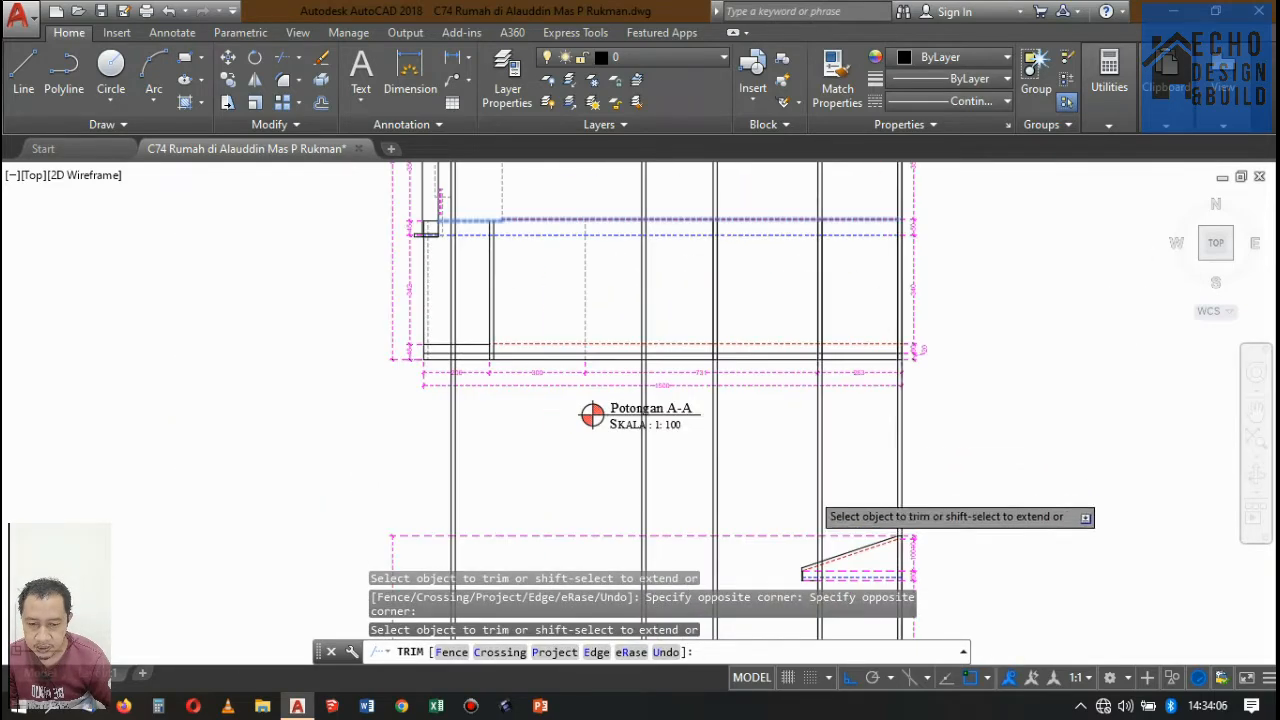
left_click(935, 477)
left_click(447, 466)
scroll(671, 386, "down", 5)
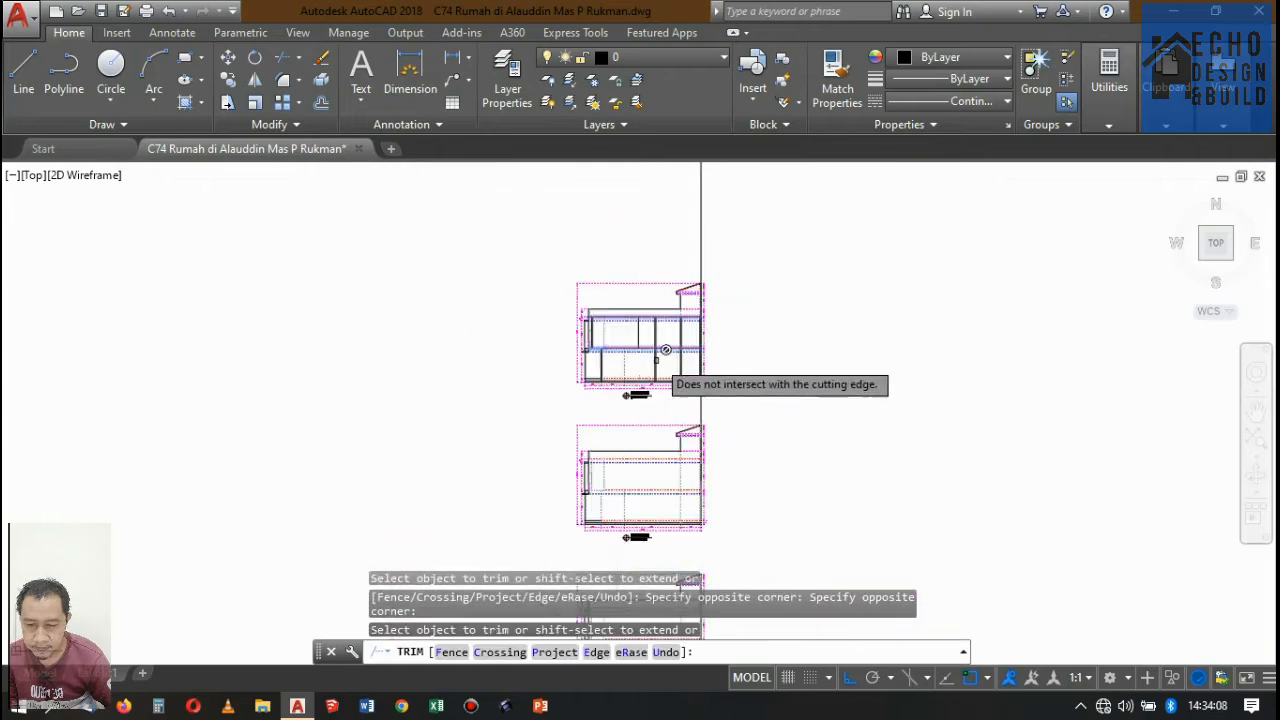
scroll(671, 329, "up", 8)
scroll(505, 413, "down", 5)
scroll(590, 350, "up", 4)
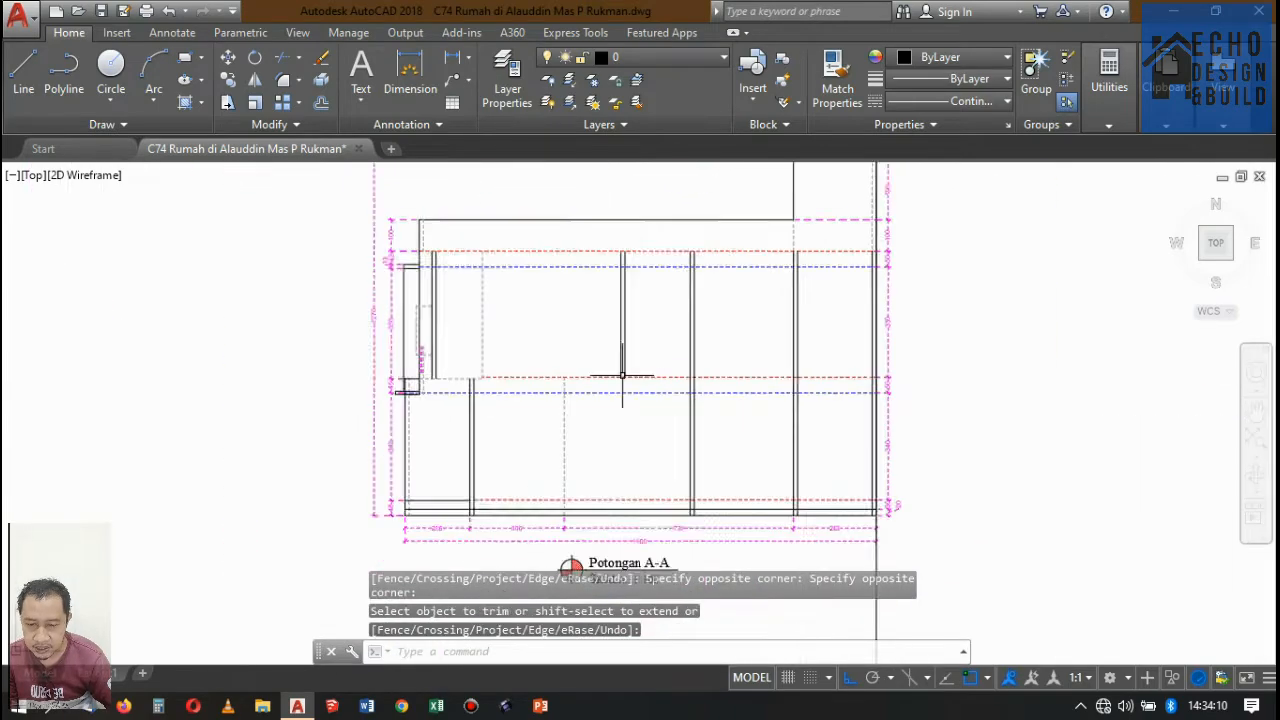
Move the remaining vertical alignment line from Denah Lantai 2 to Potongan A-A's intersection with the rear wall's inner face on Denah Lantai 3/Rooftop.
scroll(506, 343, "down", 8)
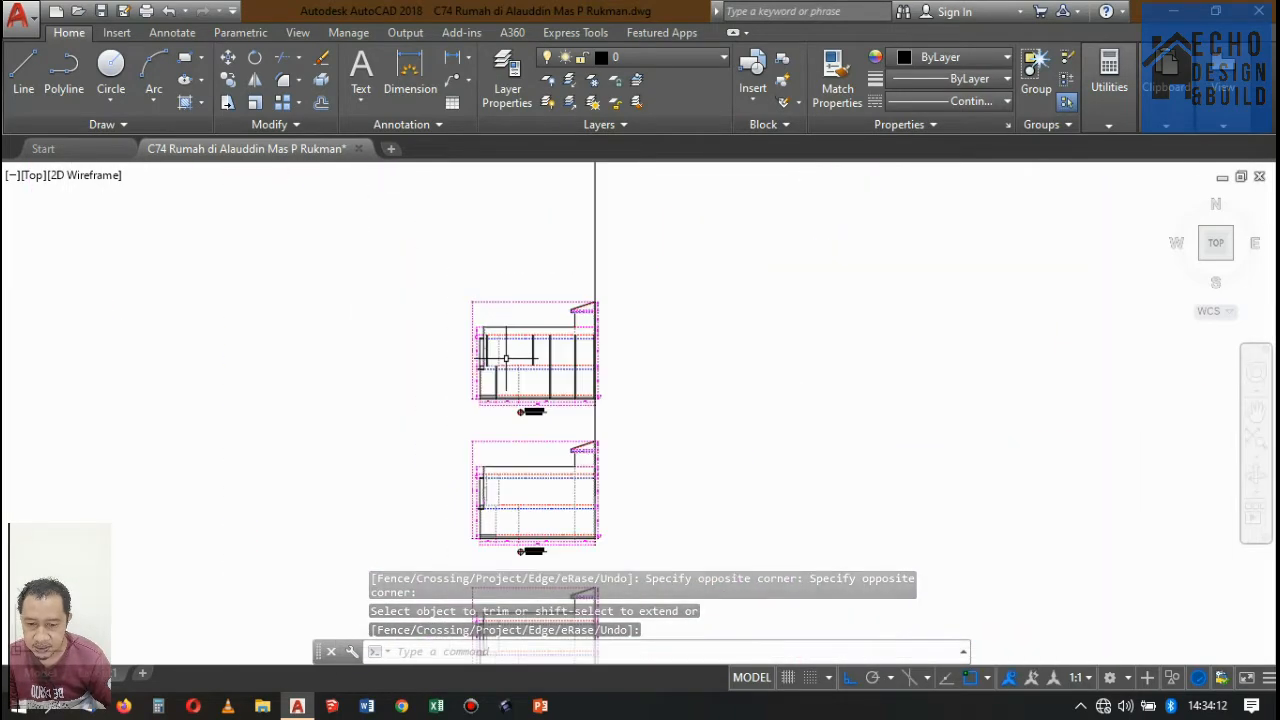
scroll(510, 240, "up", 5)
scroll(529, 215, "down", 3)
scroll(529, 230, "up", 5)
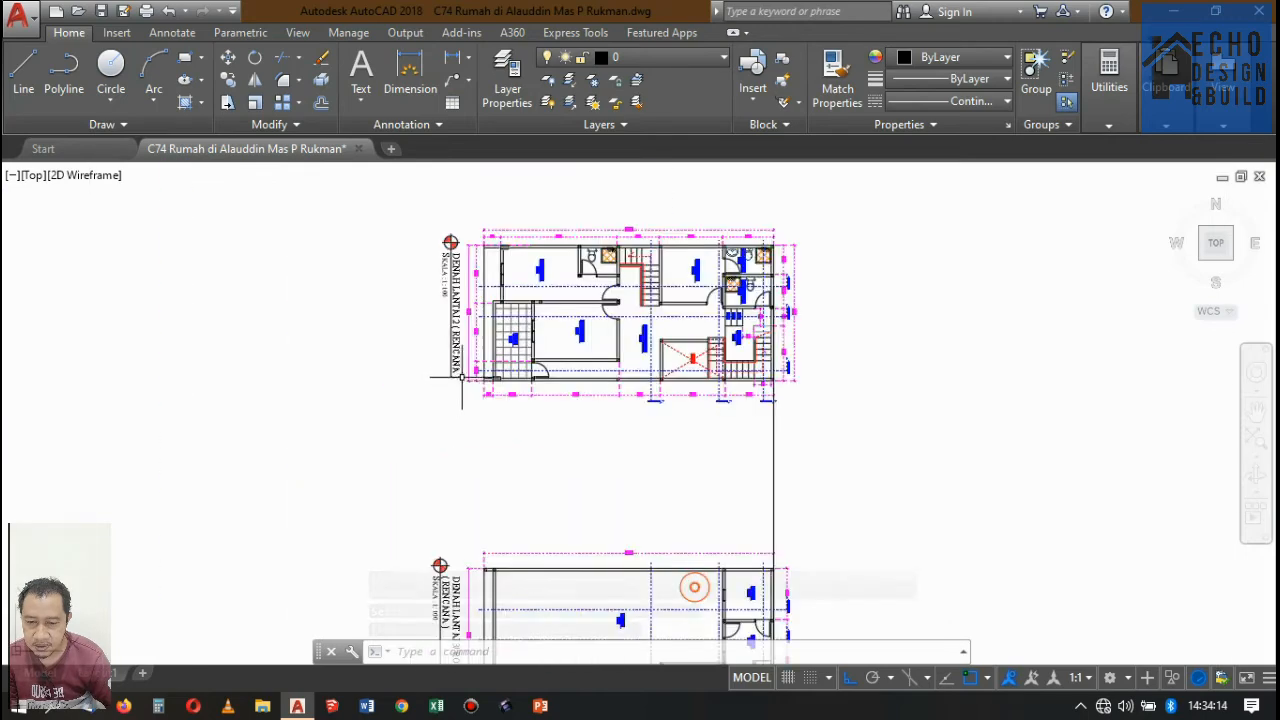
scroll(529, 250, "down", 6)
scroll(529, 255, "down", 3)
scroll(540, 290, "up", 3)
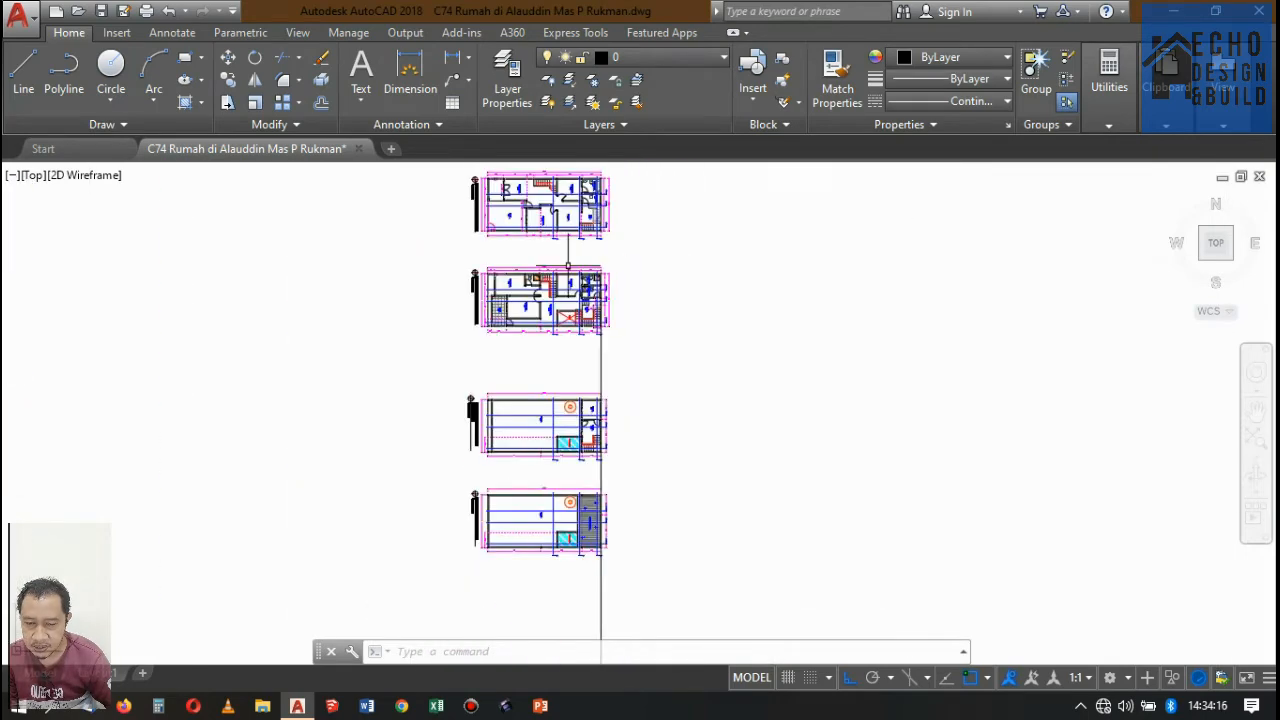
scroll(550, 320, "down", 3)
scroll(576, 365, "up", 3)
scroll(576, 346, "down", 3)
scroll(606, 289, "up", 5)
left_click(601, 305)
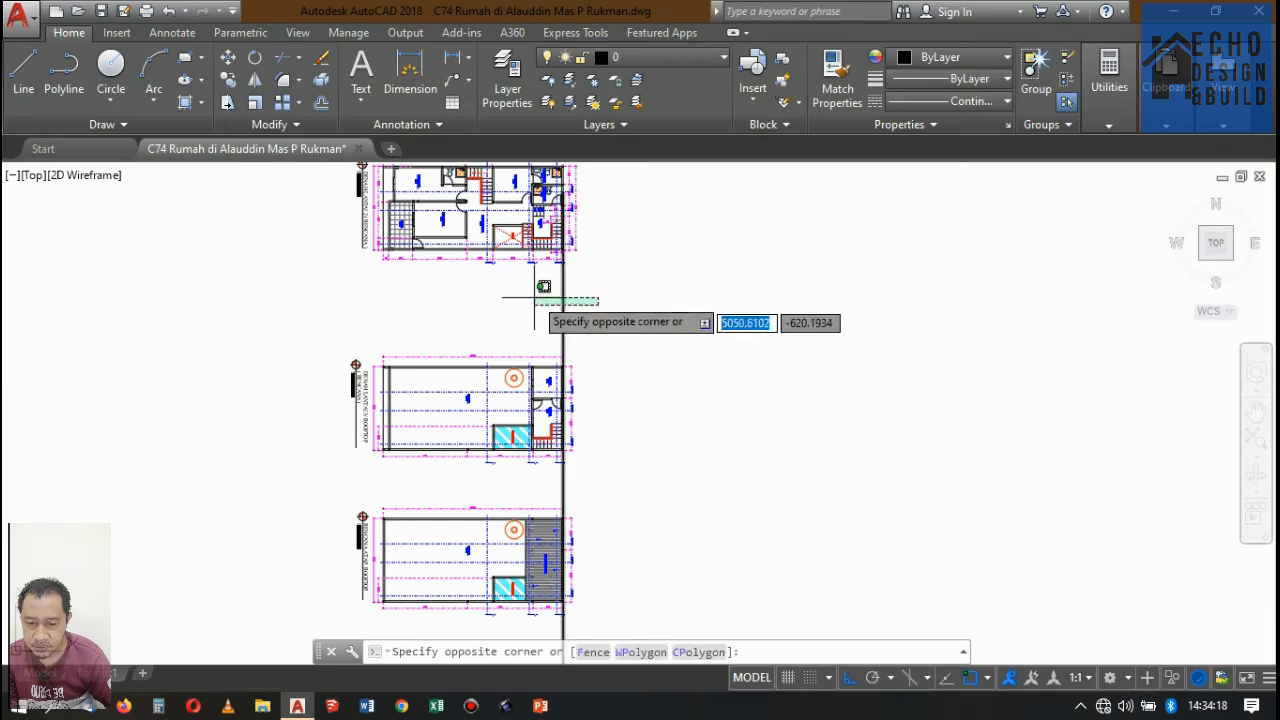
left_click(534, 297)
type("m")
key("Return")
scroll(552, 228, "up", 8)
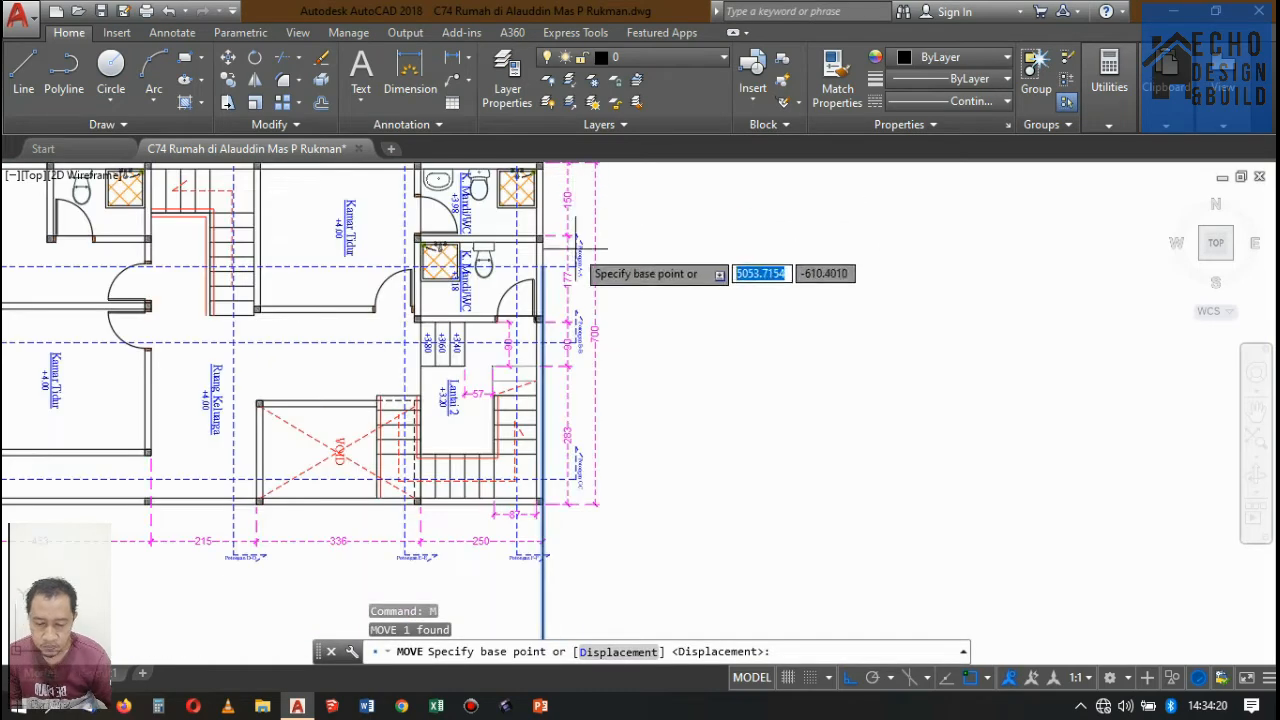
left_click(525, 209)
scroll(586, 200, "down", 8)
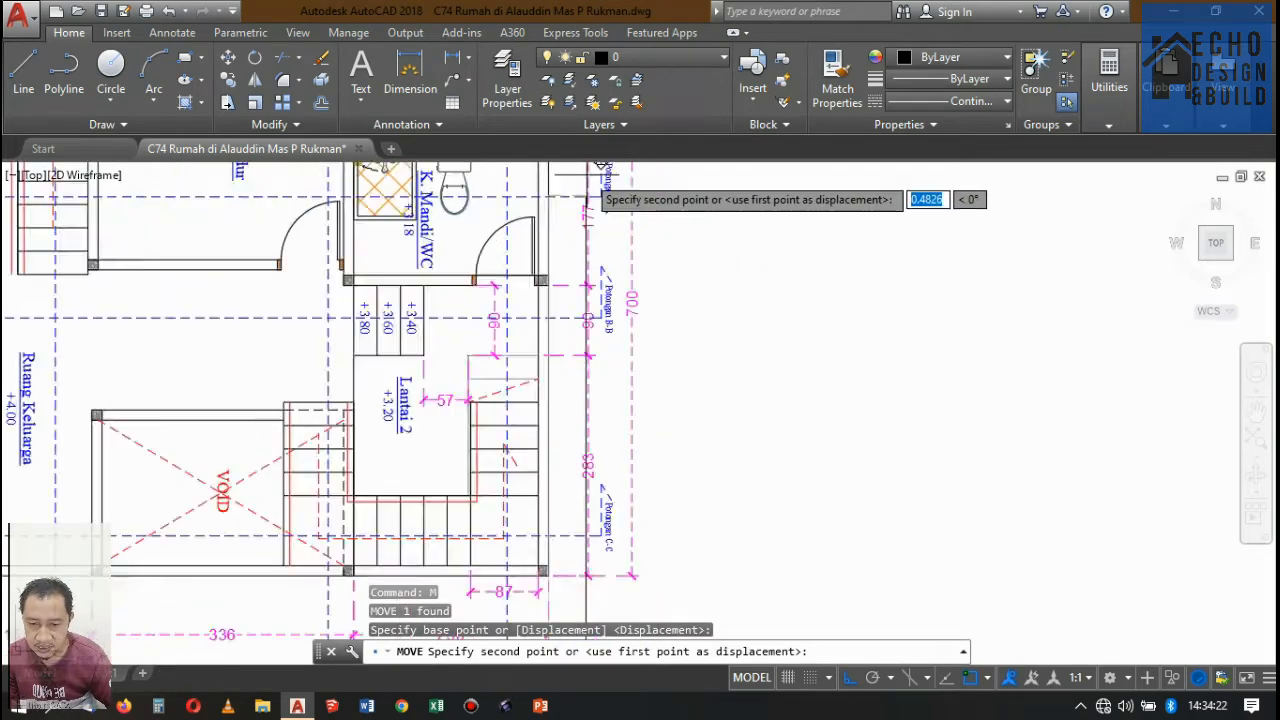
scroll(594, 386, "up", 5)
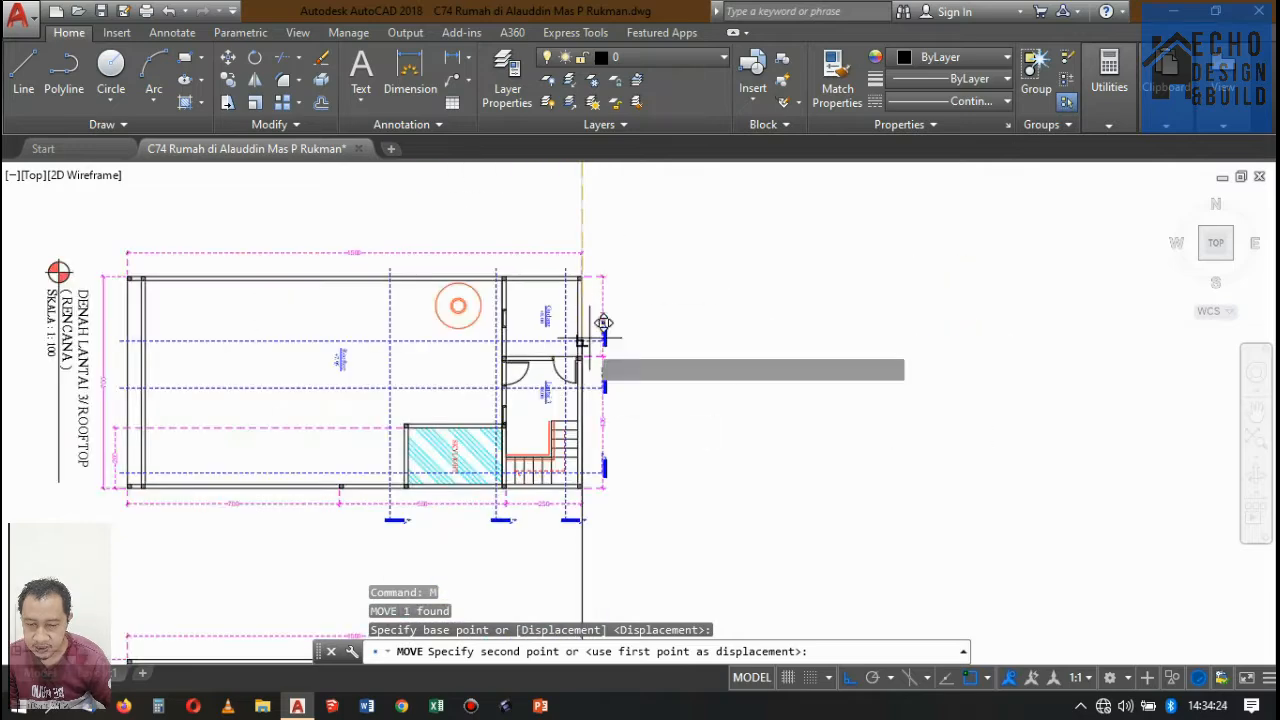
scroll(606, 317, "down", 9)
scroll(617, 386, "up", 6)
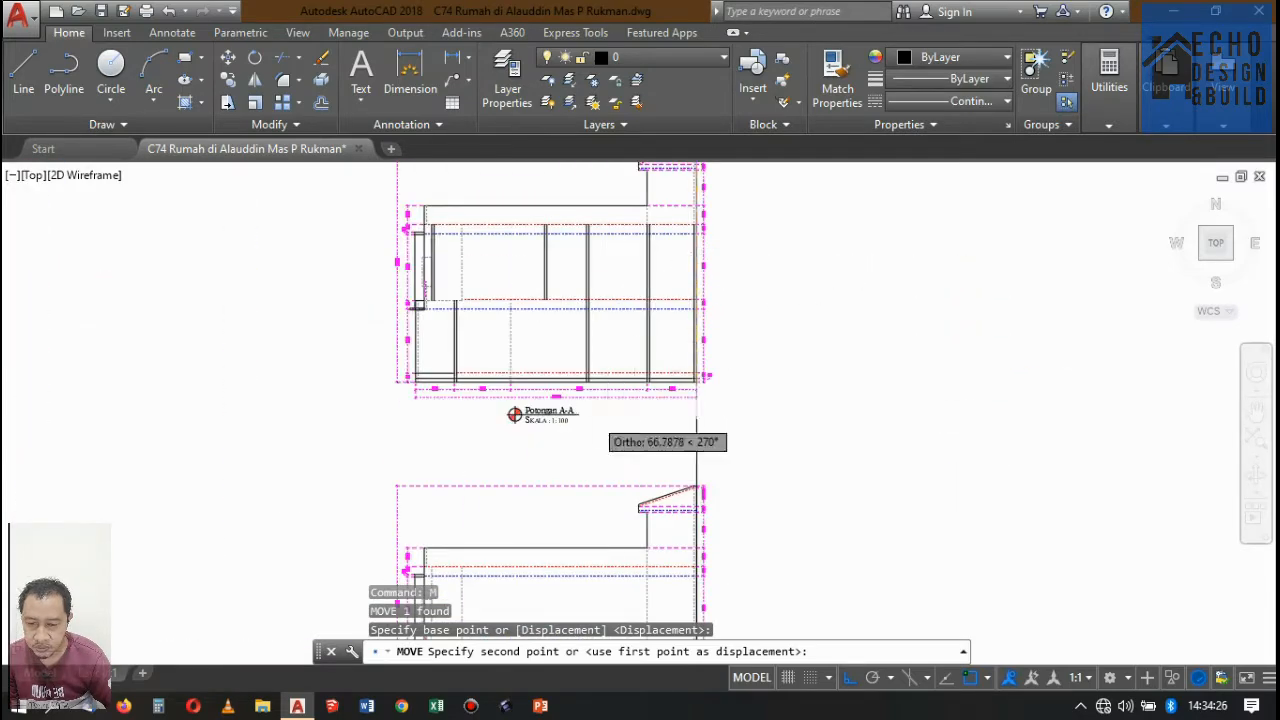
scroll(590, 410, "down", 5)
scroll(615, 300, "up", 3)
scroll(606, 337, "down", 4)
scroll(600, 237, "up", 7)
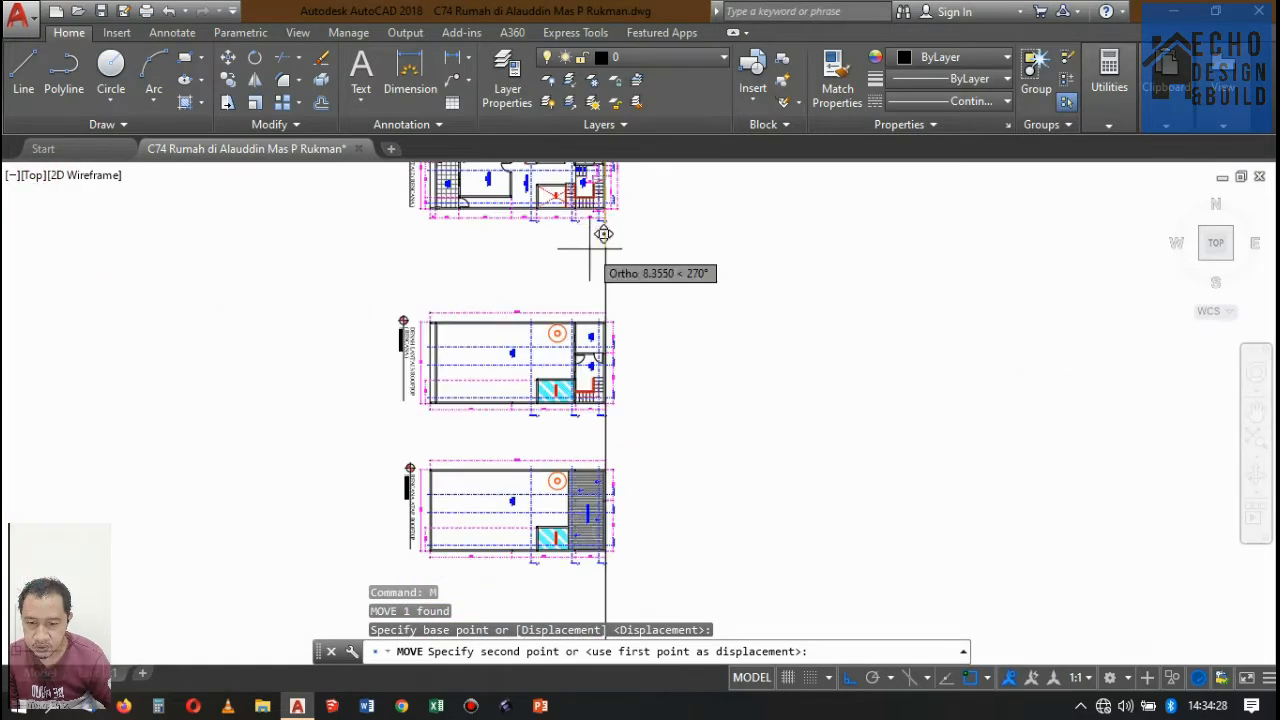
scroll(600, 352, "down", 4)
scroll(565, 265, "up", 3)
scroll(557, 400, "down", 4)
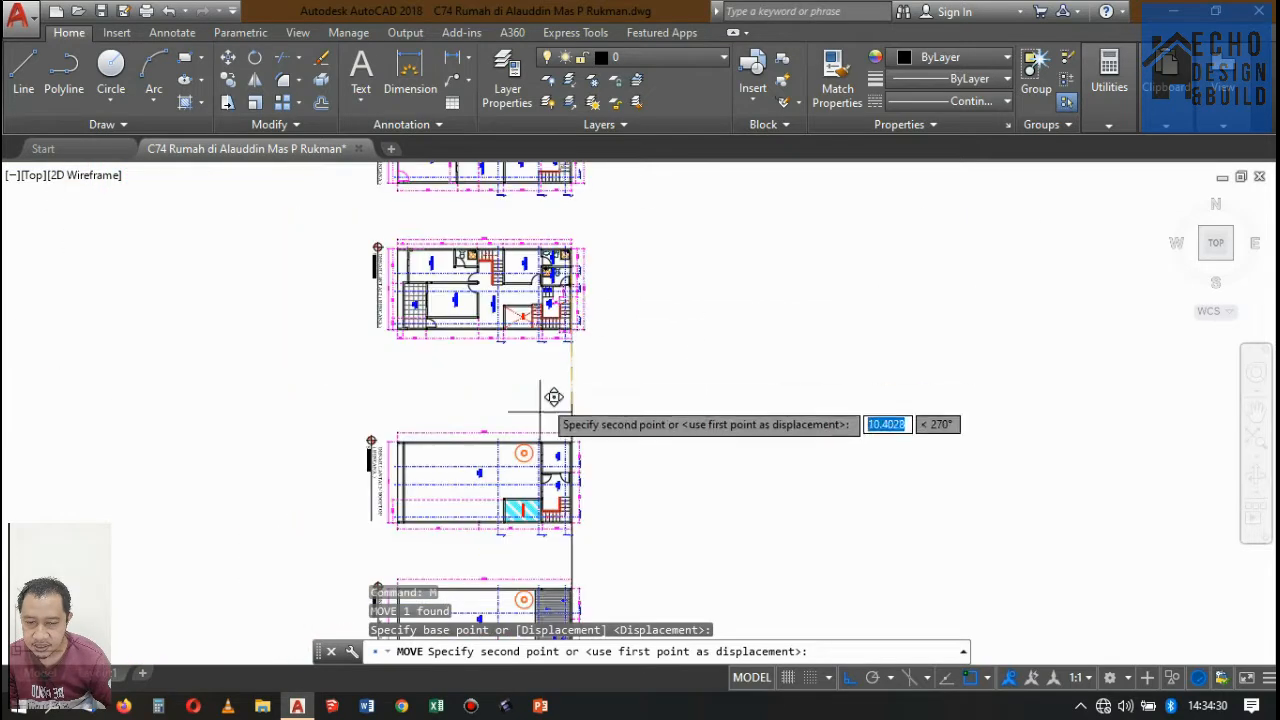
scroll(590, 420, "up", 6)
scroll(626, 389, "down", 3)
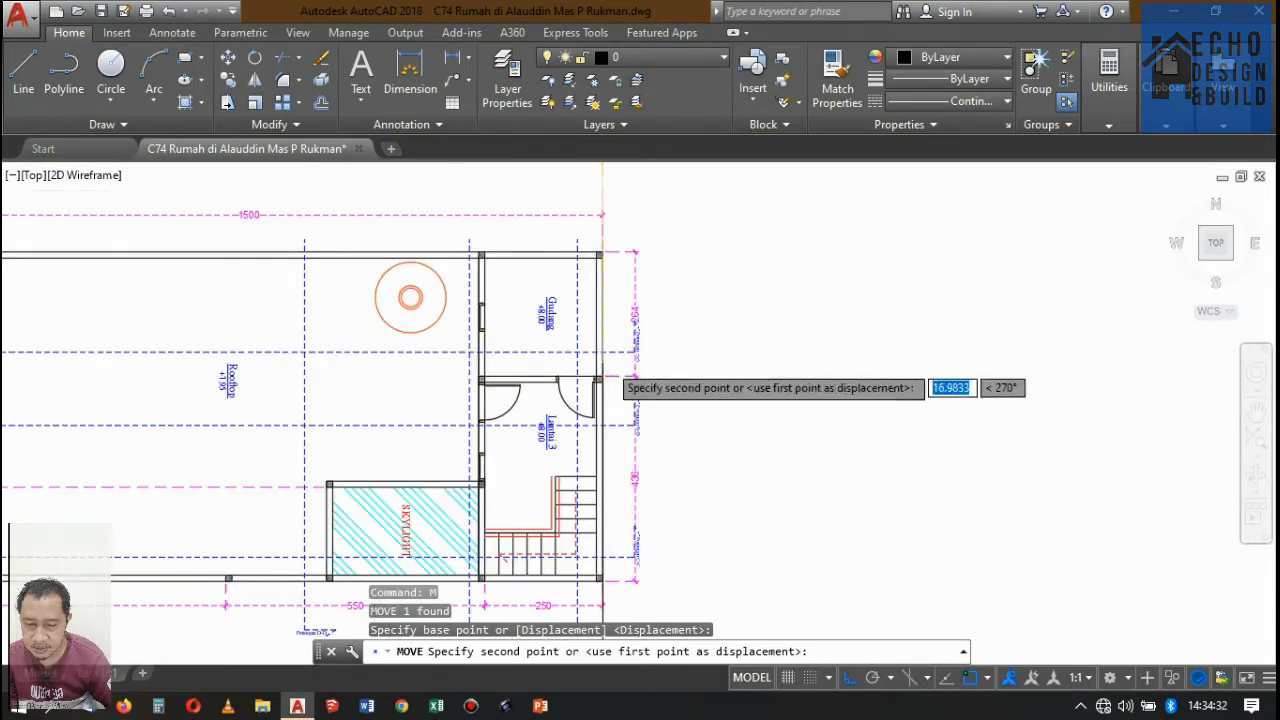
scroll(600, 349, "up", 6)
left_click(548, 295)
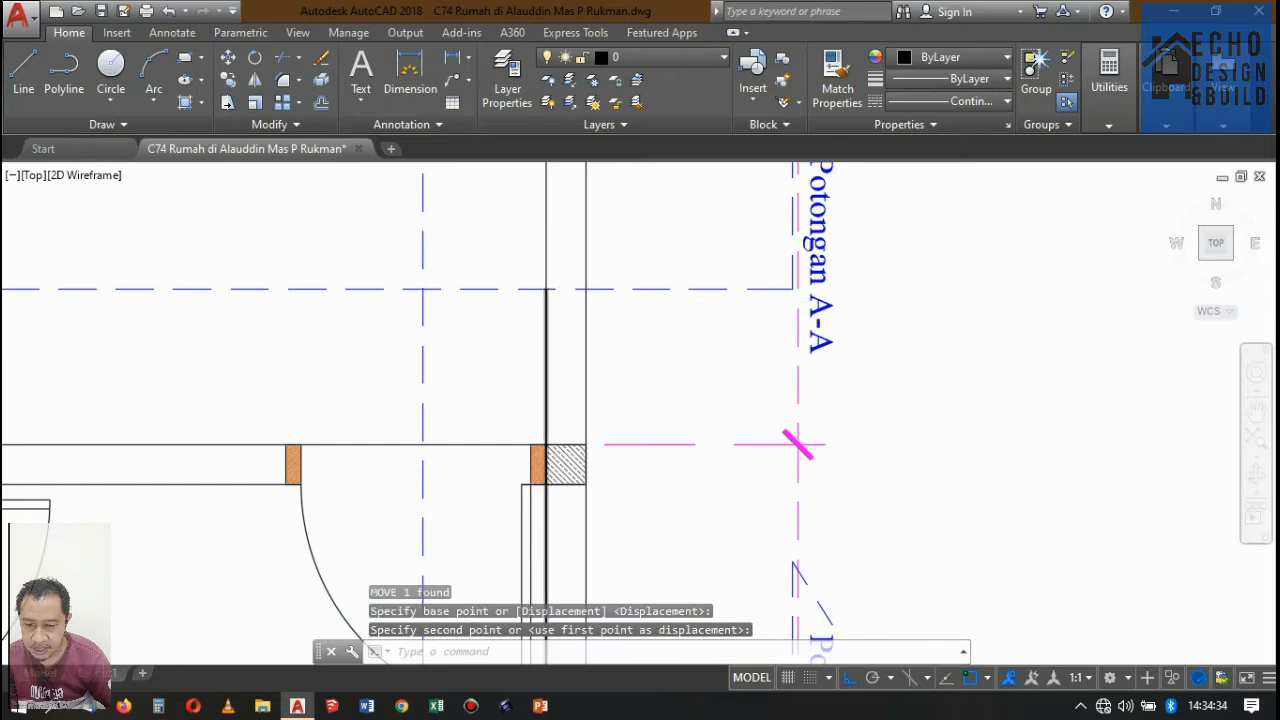
Copy the alignment line to both faces of the wall between the rooftop and the Gudang along Potongan A-A on Denah Lantai 3/Rooftop.
scroll(727, 330, "down", 8)
scroll(727, 325, "up", 5)
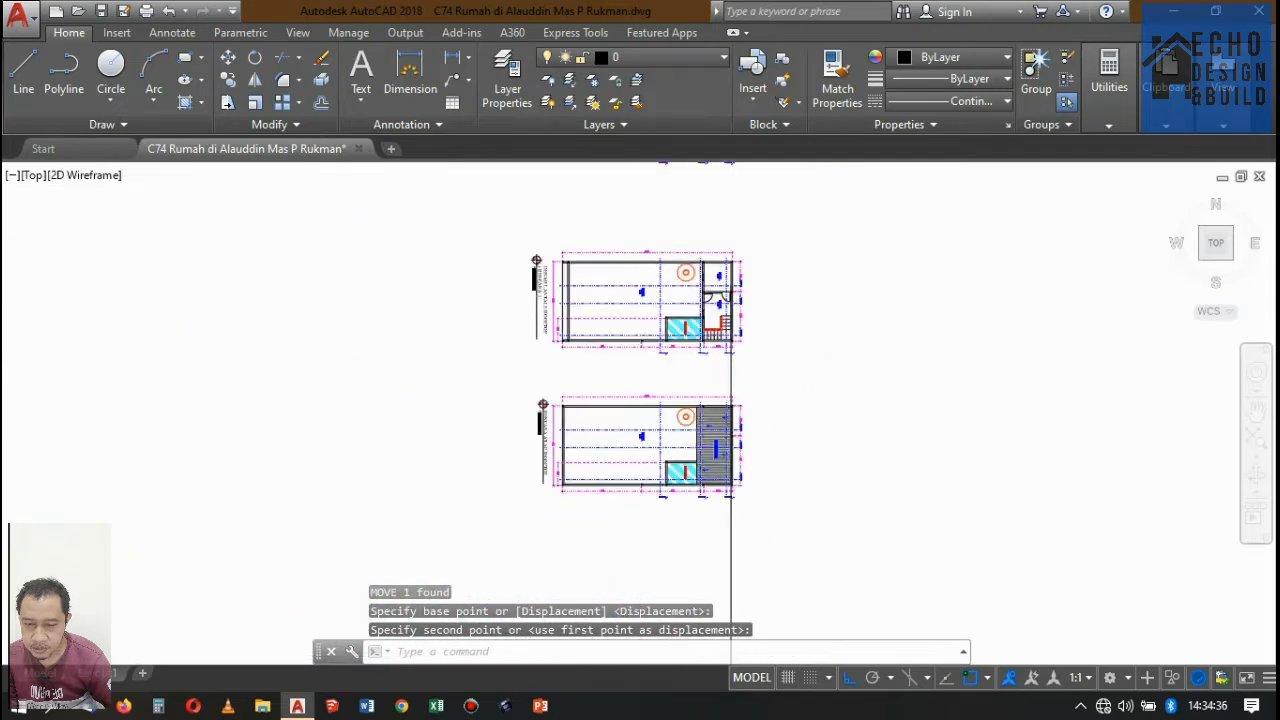
left_click(748, 357)
left_click(693, 383)
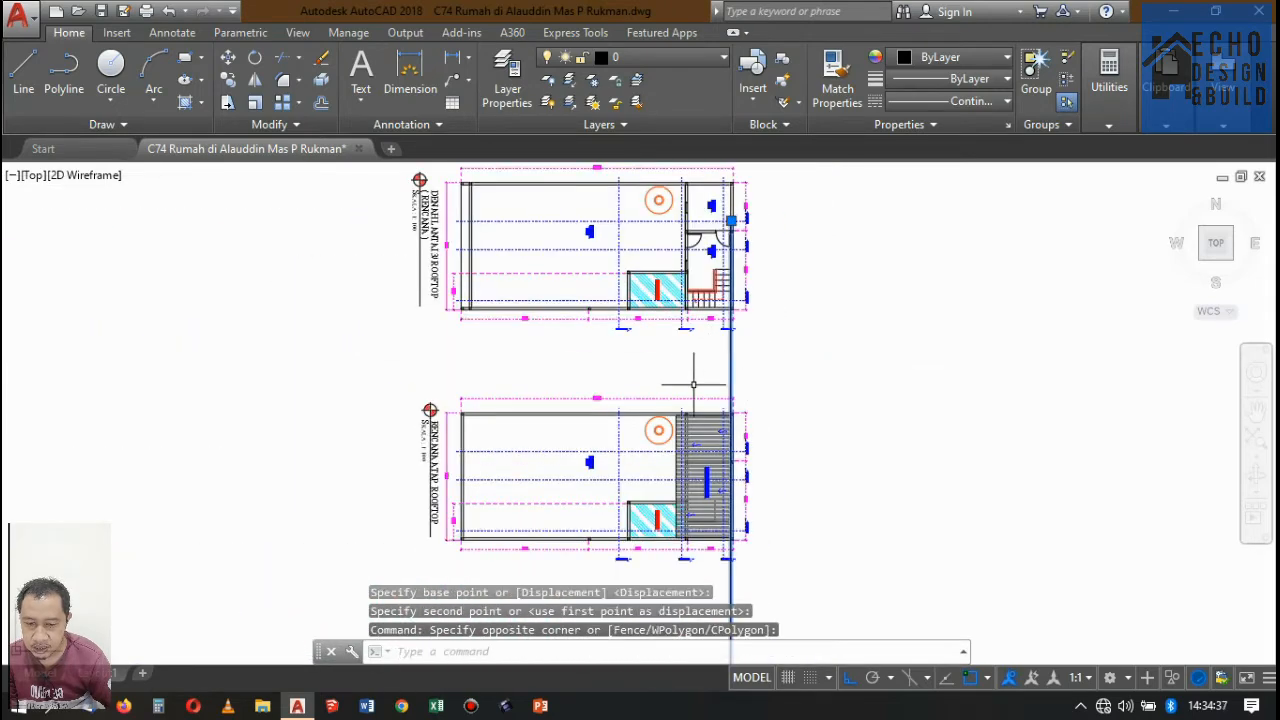
left_click(229, 79)
scroll(694, 189, "down", 2)
scroll(600, 265, "up", 8)
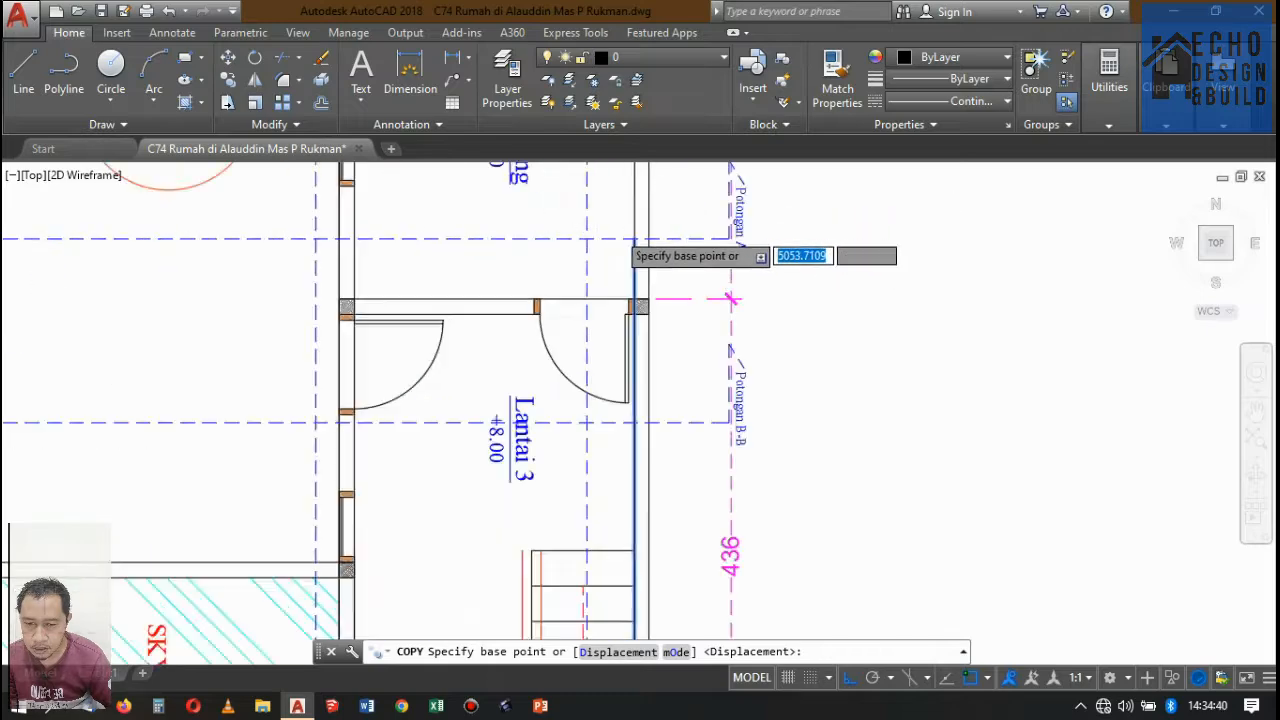
scroll(633, 240, "up", 2)
left_click(643, 243)
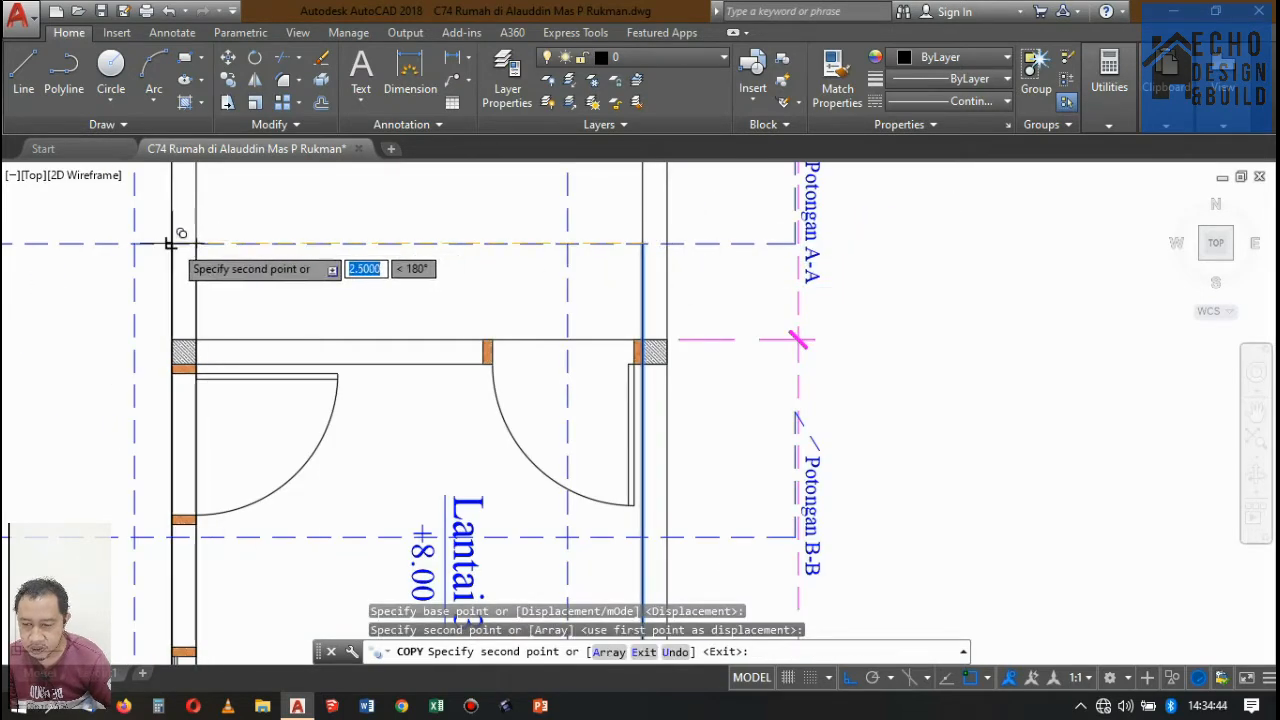
left_click(170, 243)
Copy the alignment line to both faces of the rooftop's front wall along Potongan A-A and end the Copy command.
scroll(555, 215, "down", 10)
scroll(386, 254, "up", 4)
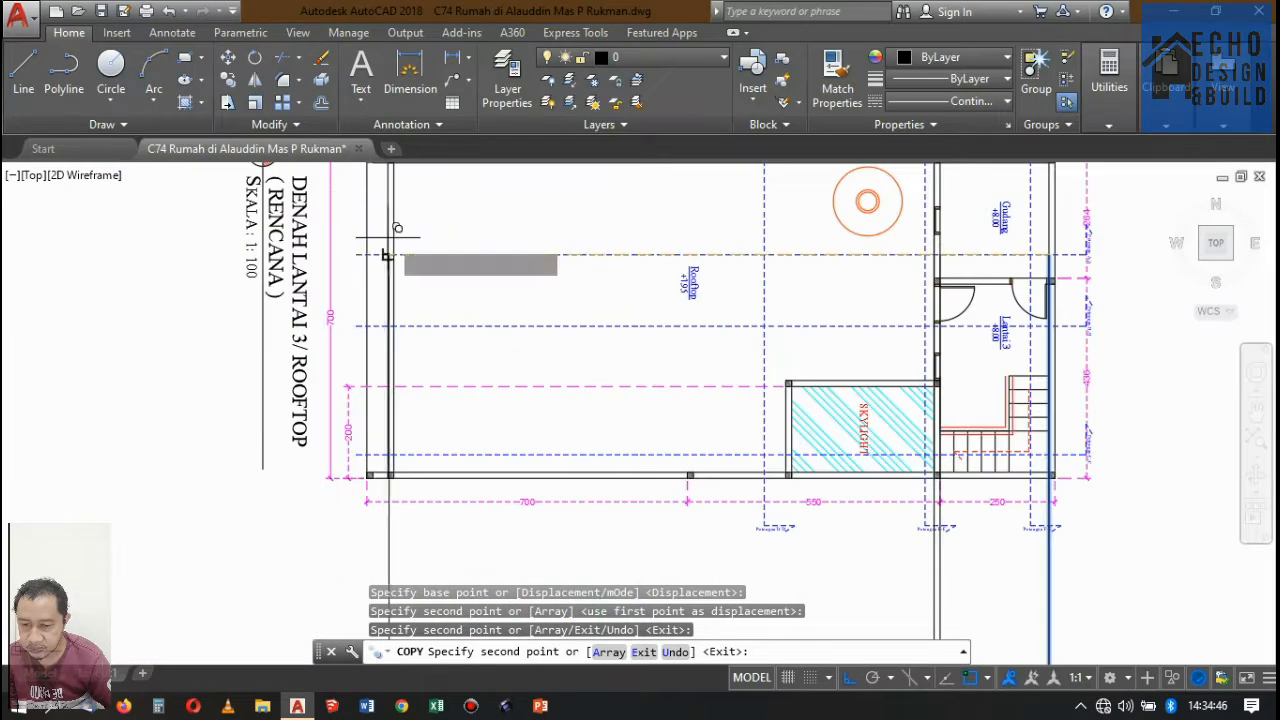
scroll(386, 254, "up", 5)
left_click(365, 305)
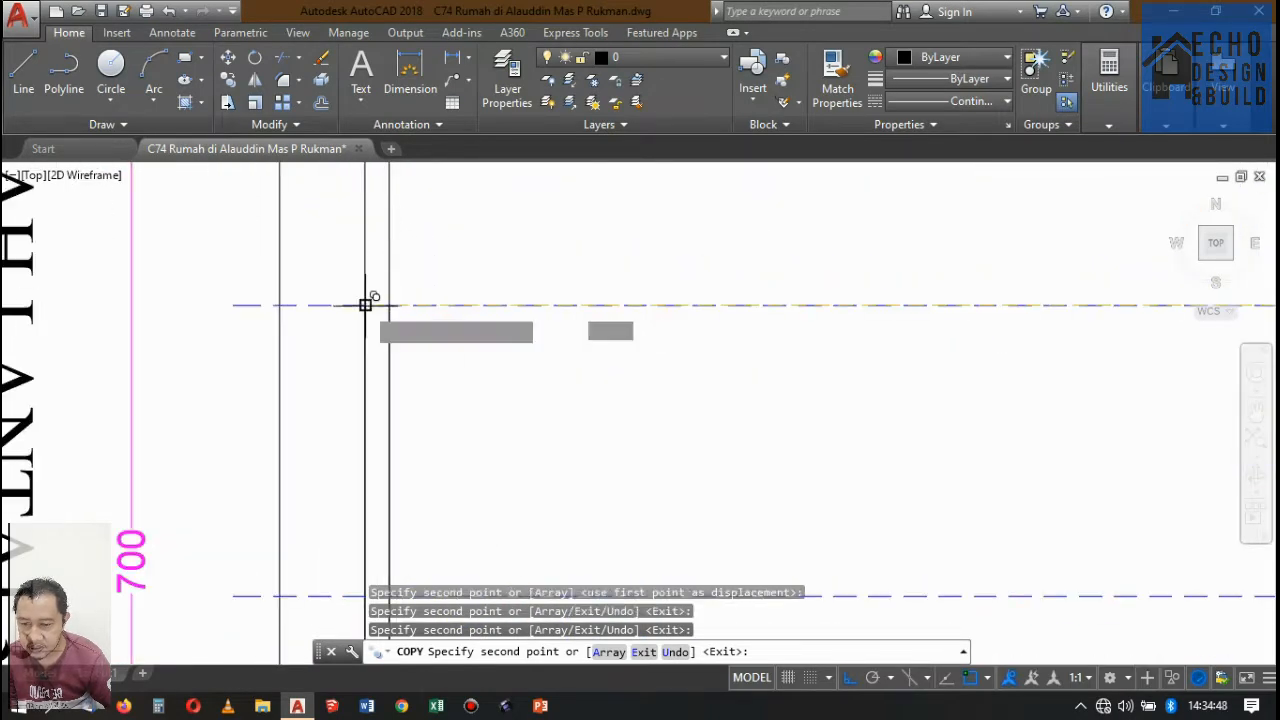
left_click(365, 305)
scroll(365, 305, "down", 10)
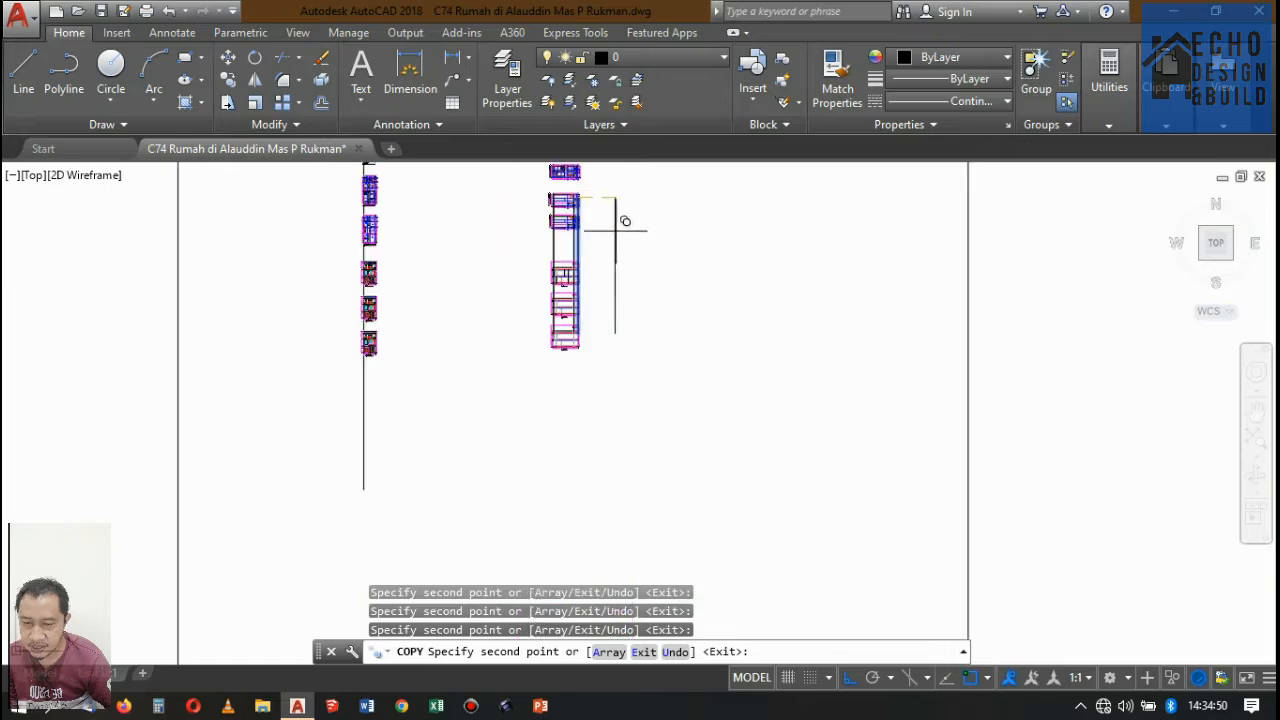
scroll(625, 221, "up", 3)
scroll(643, 218, "down", 1)
key("space")
Examine where the newly projected wall lines cross the rooftop parapet and sloping roof in Potongan A-A.
scroll(616, 245, "up", 4)
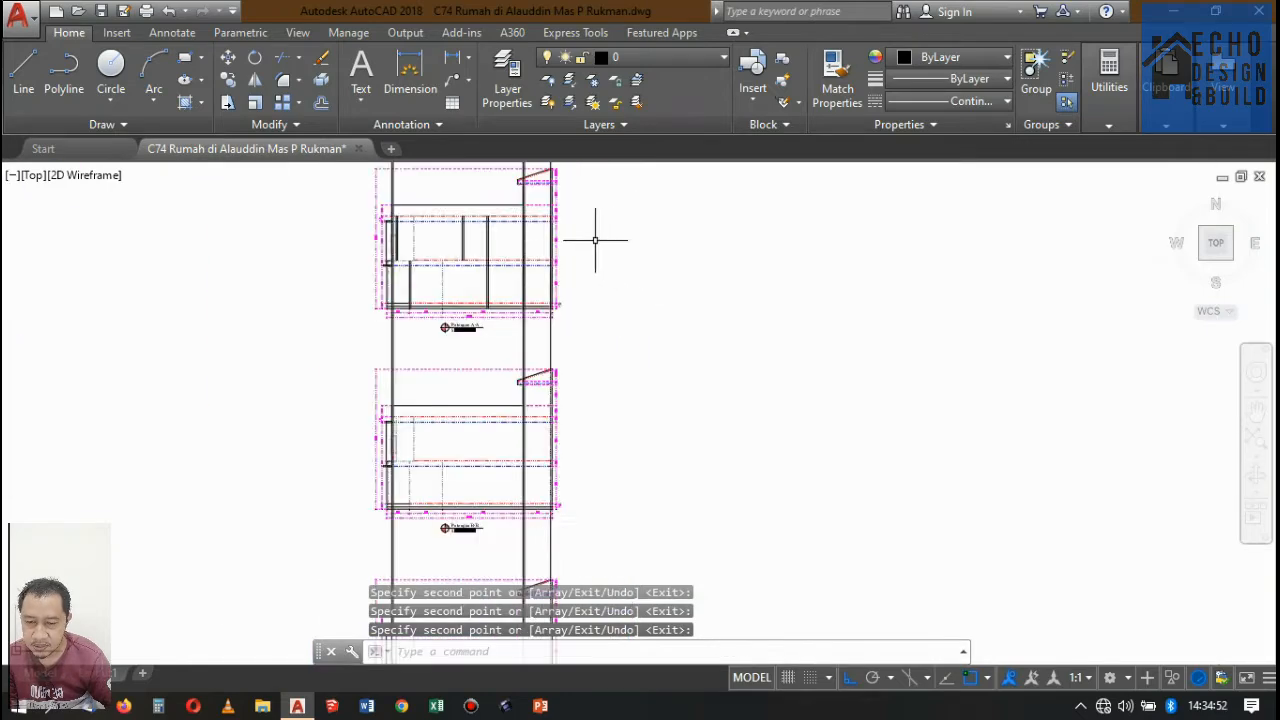
scroll(553, 304, "down", 3)
scroll(516, 268, "up", 5)
scroll(653, 242, "up", 2)
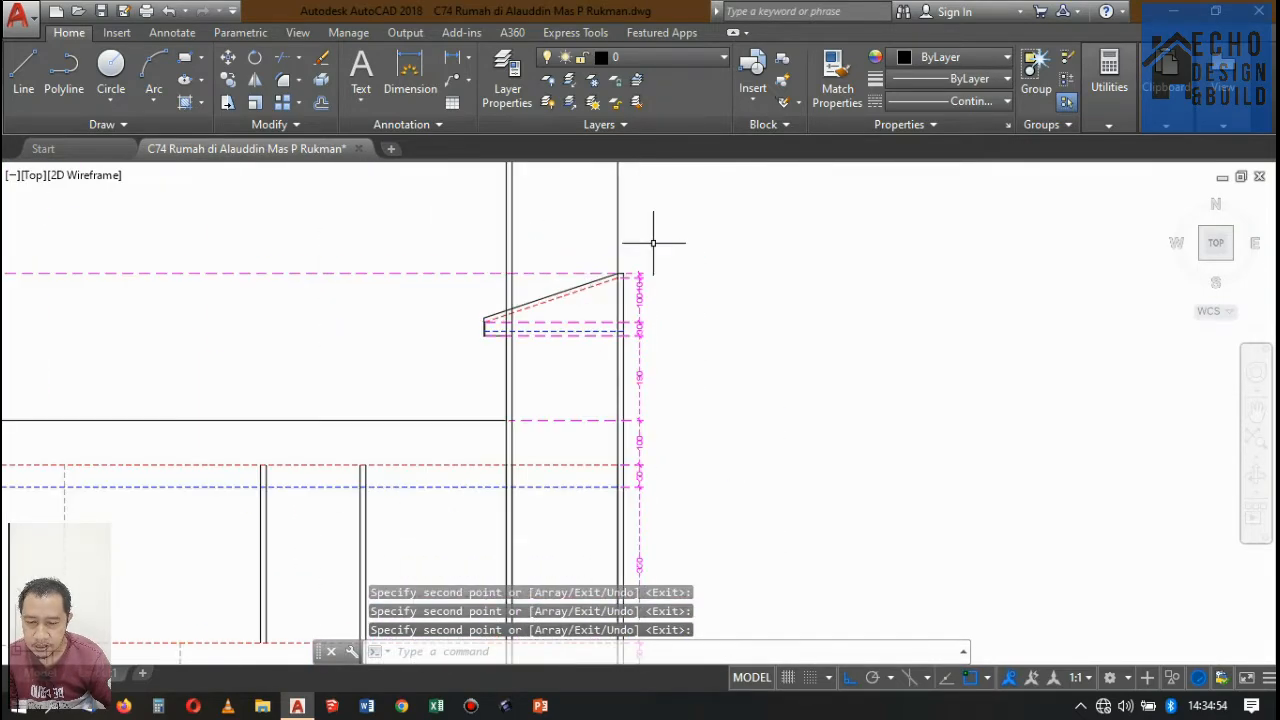
scroll(586, 311, "down", 4)
scroll(588, 307, "up", 4)
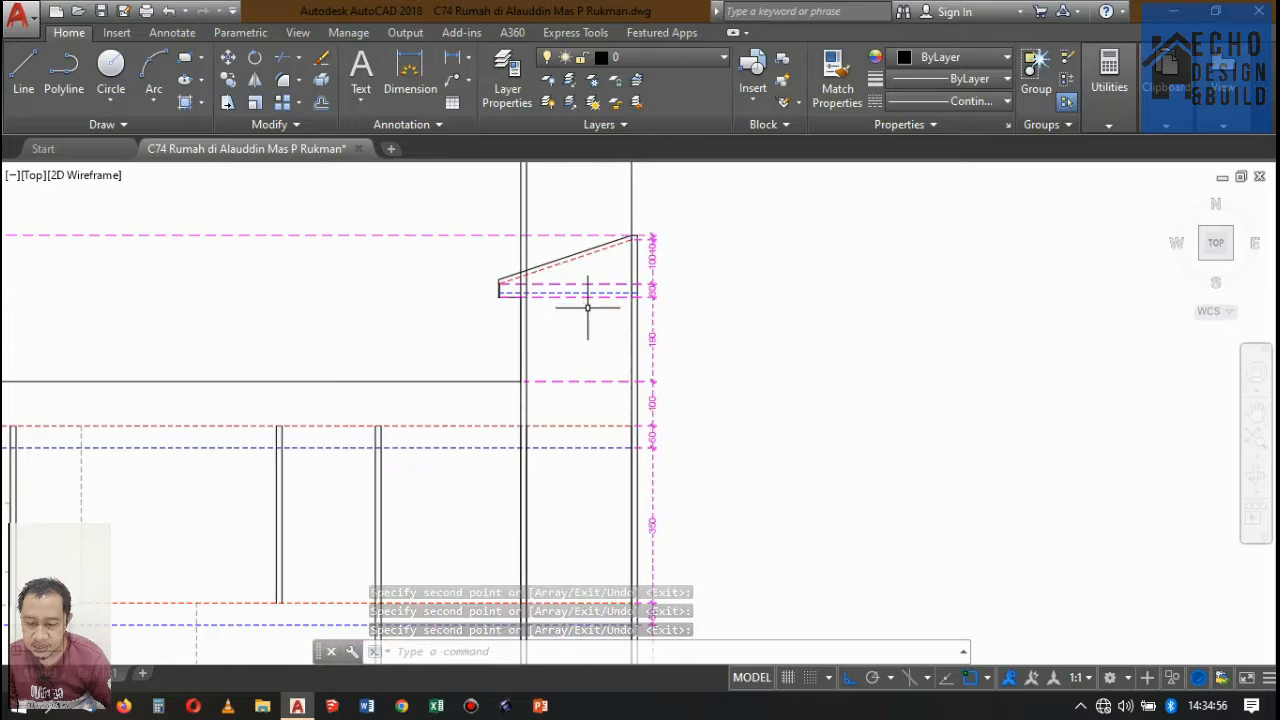
scroll(565, 291, "down", 5)
scroll(575, 300, "up", 4)
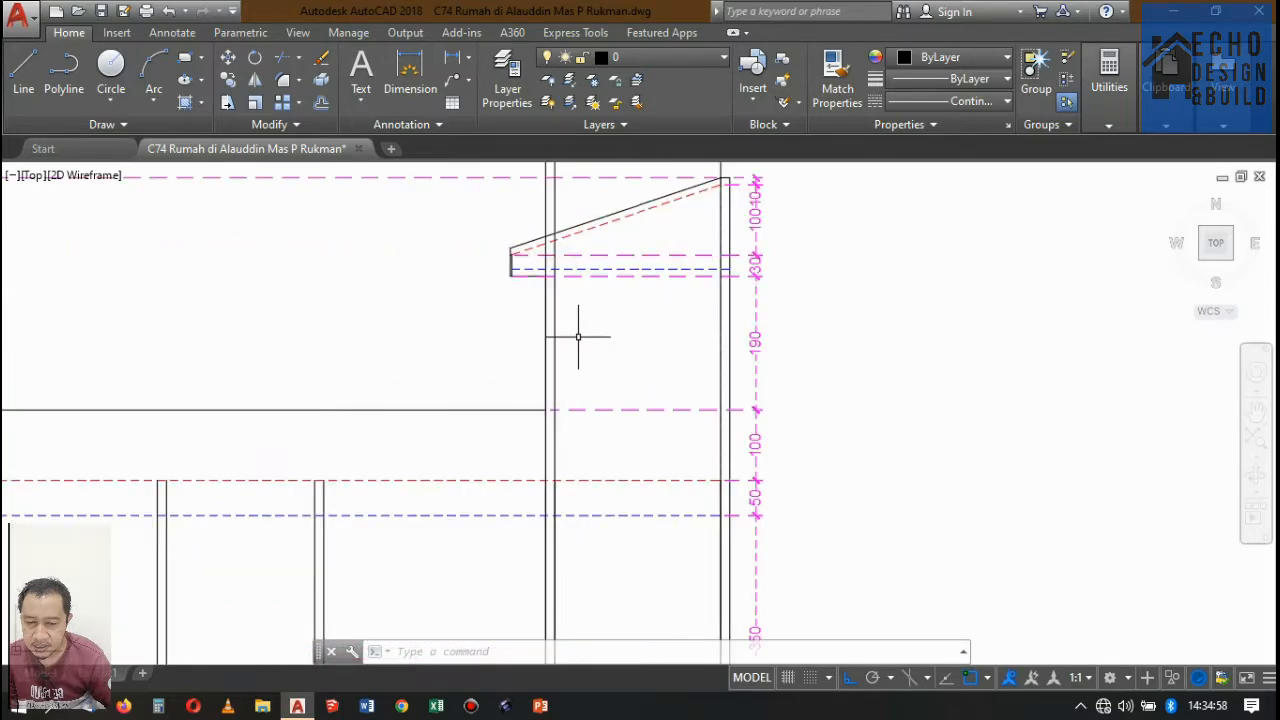
scroll(580, 334, "down", 1)
scroll(550, 362, "up", 5)
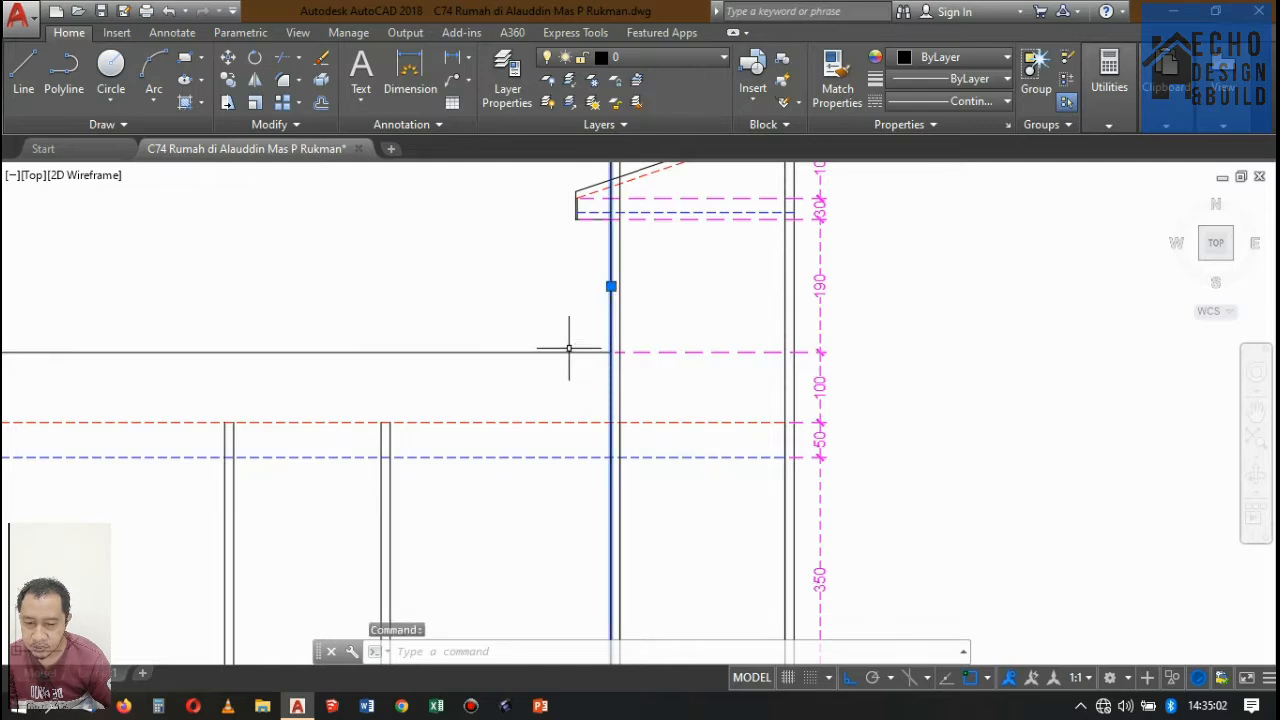
scroll(688, 288, "down", 3)
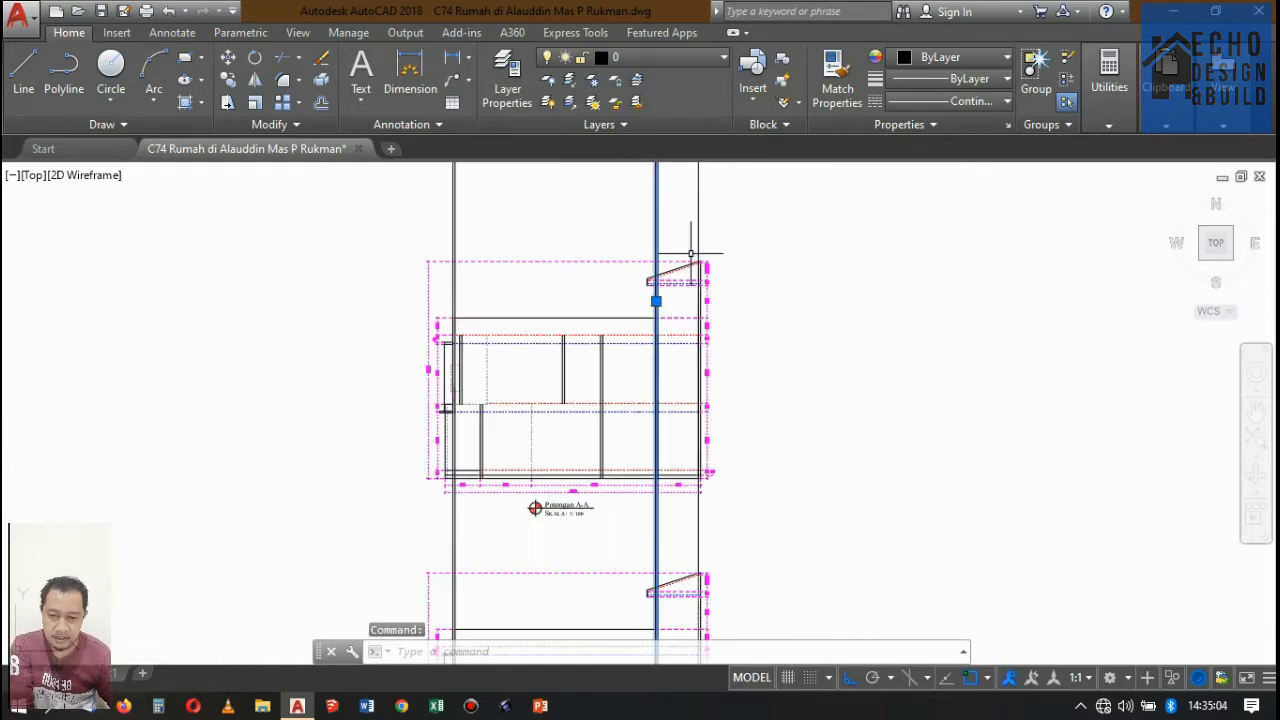
key("Escape")
Trim the two projected front wall lines above Potongan A-A's rooftop parapet, using the parapet's top line as the cutting edge.
key("Return")
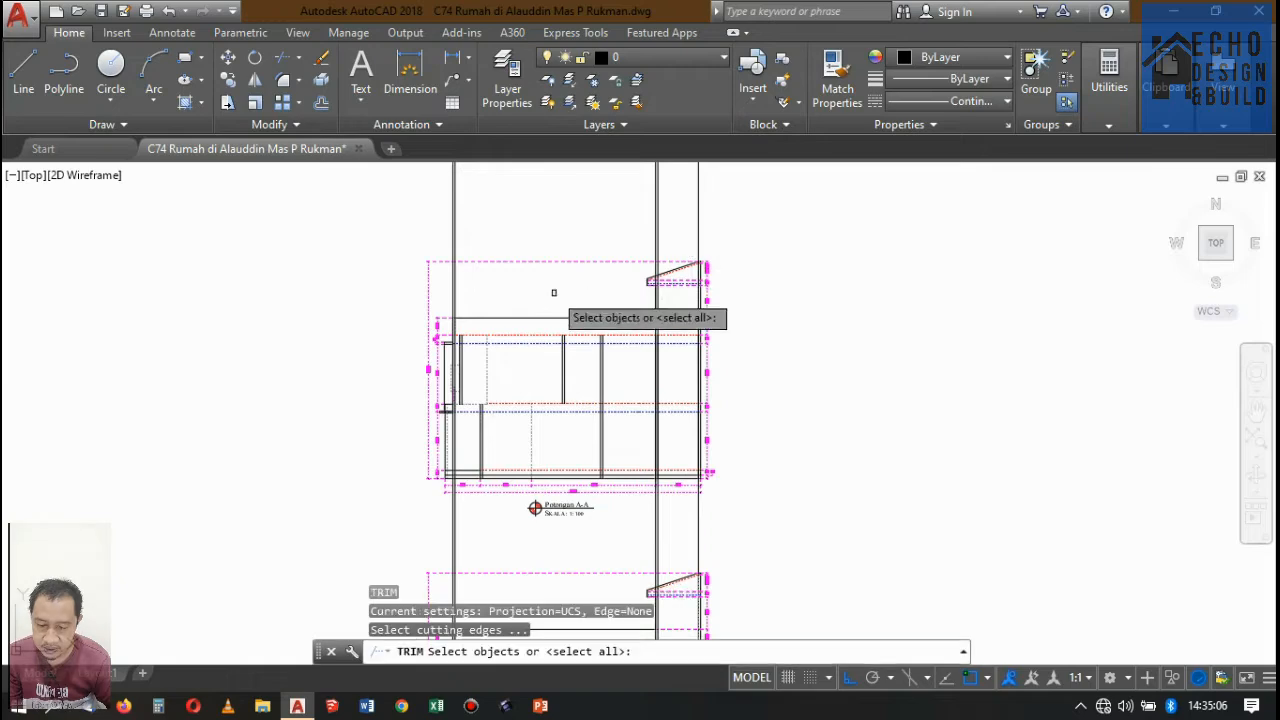
scroll(490, 322, "up", 6)
left_click_drag(503, 331, 460, 280)
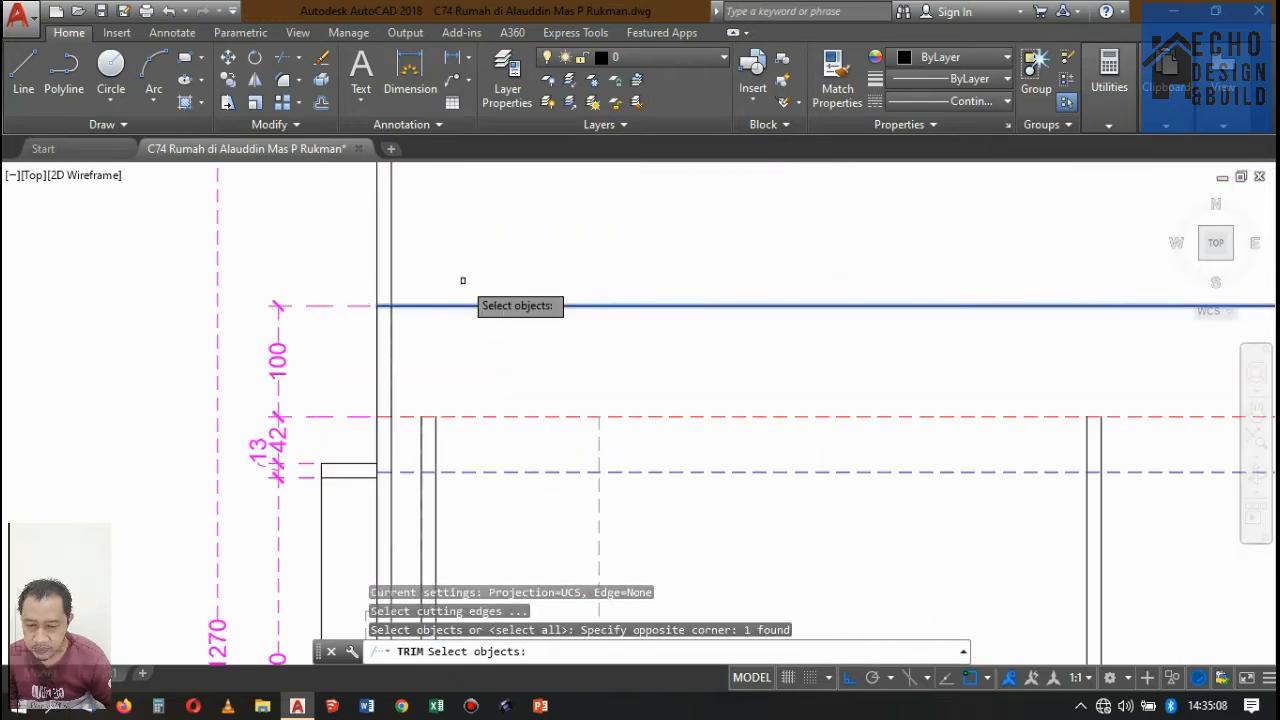
key("Return")
left_click(431, 269)
left_click(351, 238)
scroll(443, 261, "down", 5)
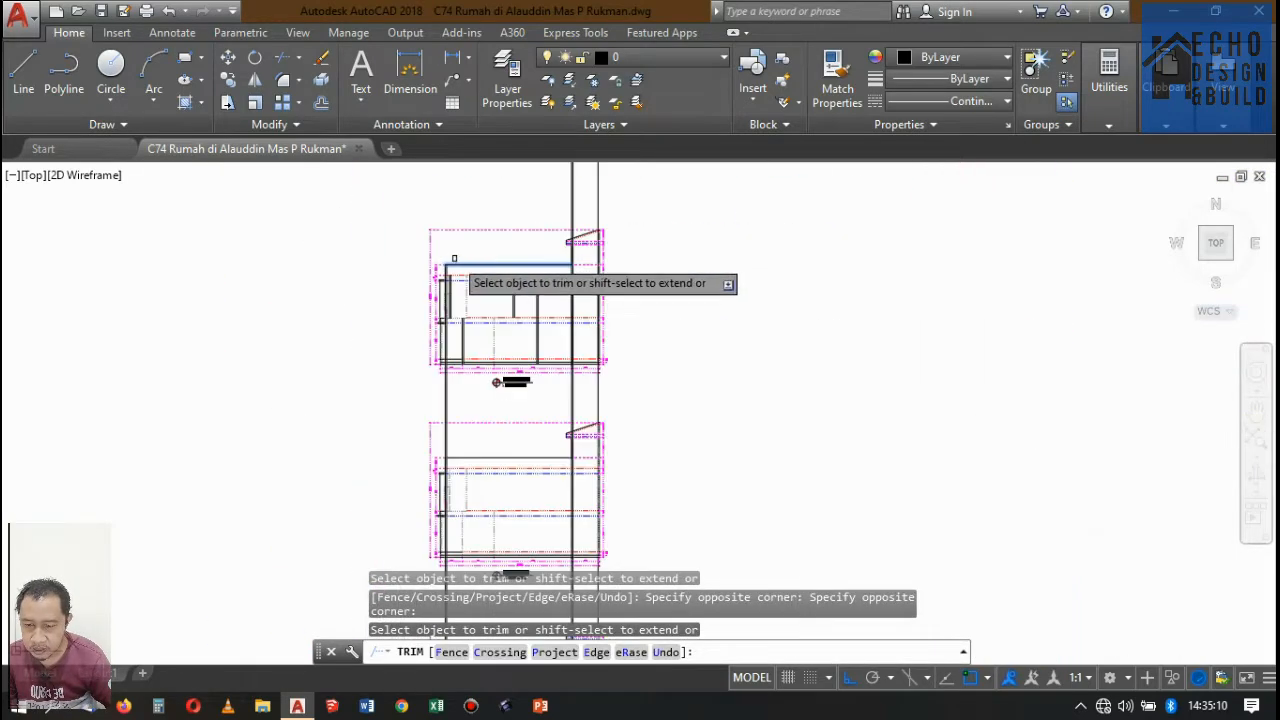
key("Return")
Trim the projected third-floor wall lines above Potongan A-A's roof, using the sloping dashed roof line as the cutting edge.
scroll(586, 220, "up", 4)
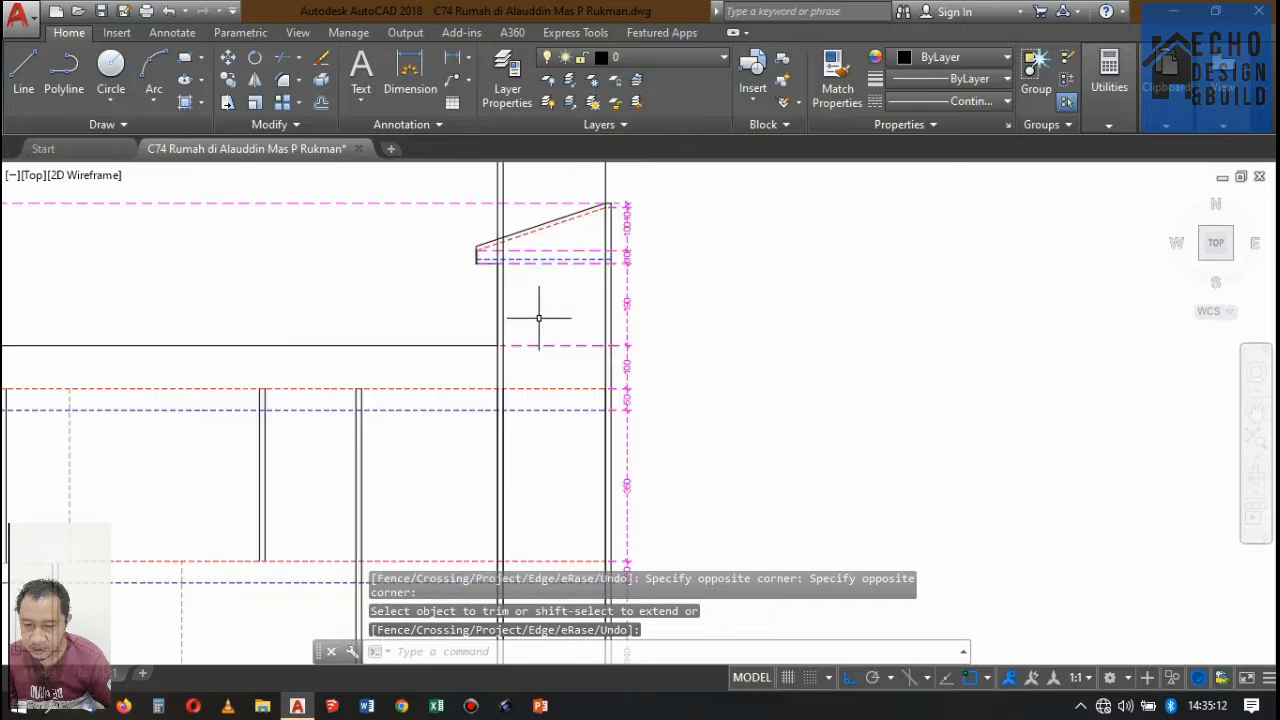
scroll(517, 234, "up", 3)
type("tr")
key("Return")
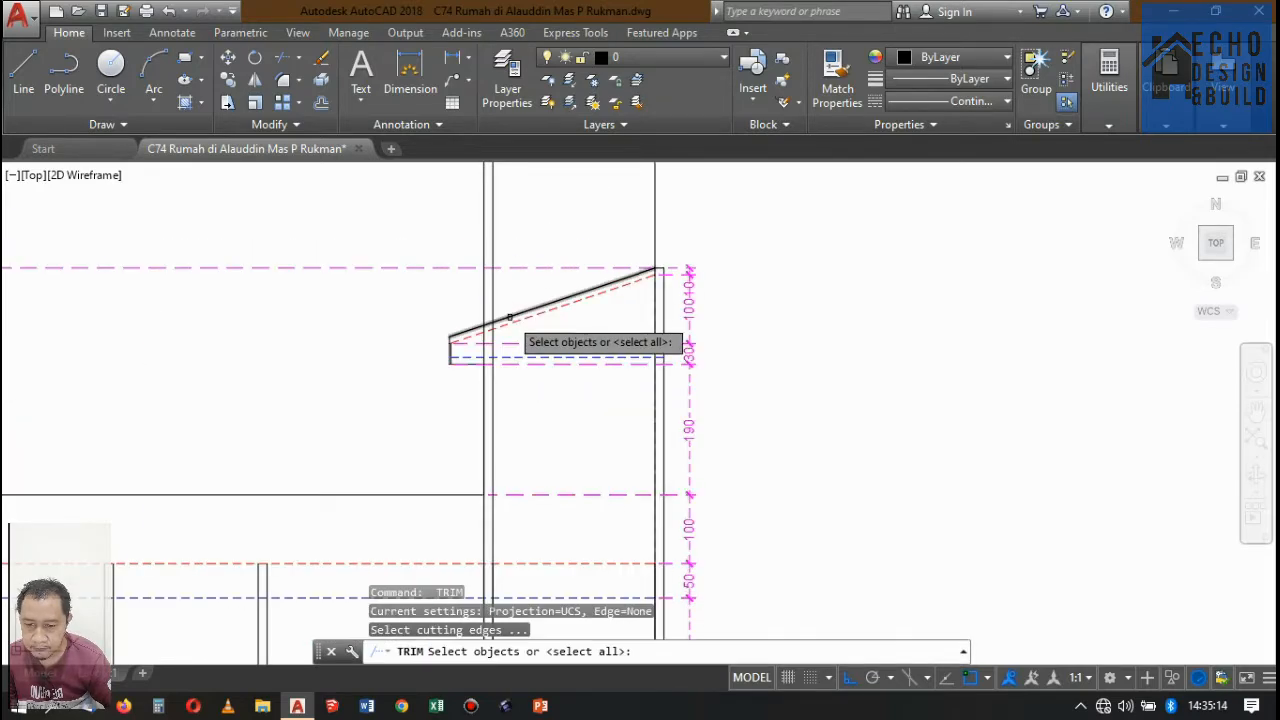
scroll(510, 324, "up", 3)
left_click(513, 318)
scroll(525, 336, "down", 4)
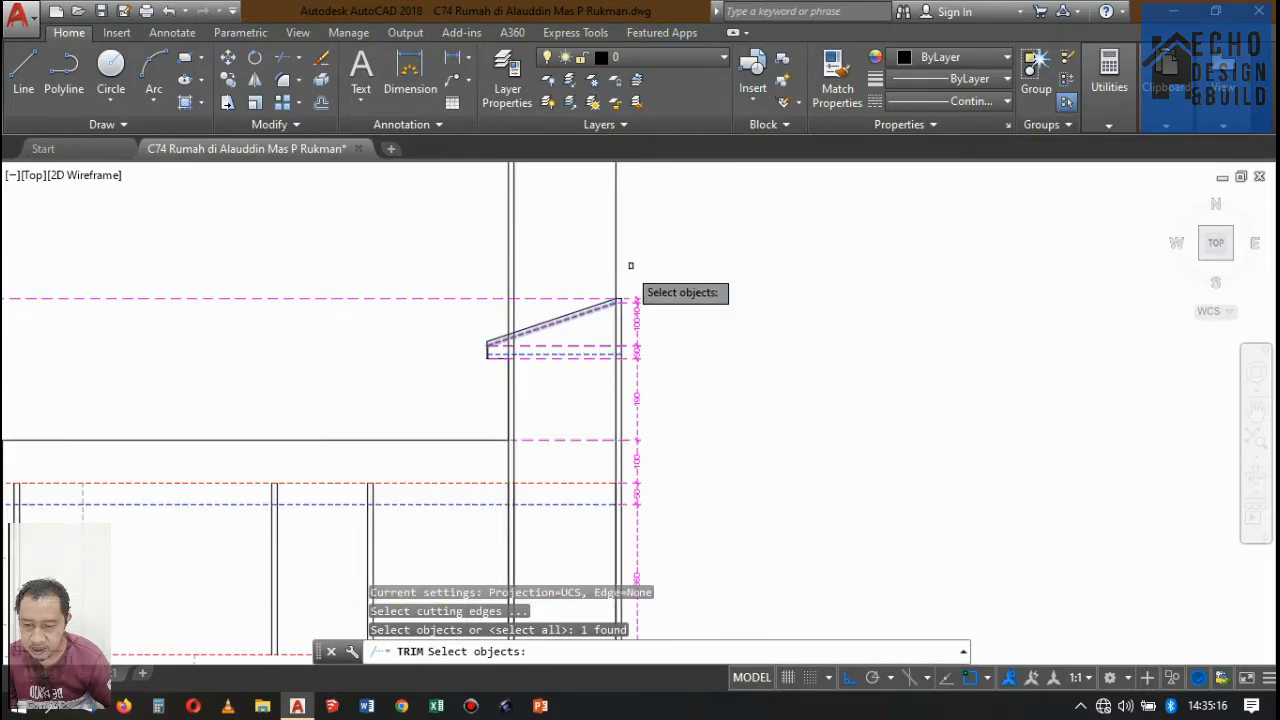
key("Return")
left_click(637, 251)
left_click(410, 298)
scroll(633, 237, "down", 8)
key("Return")
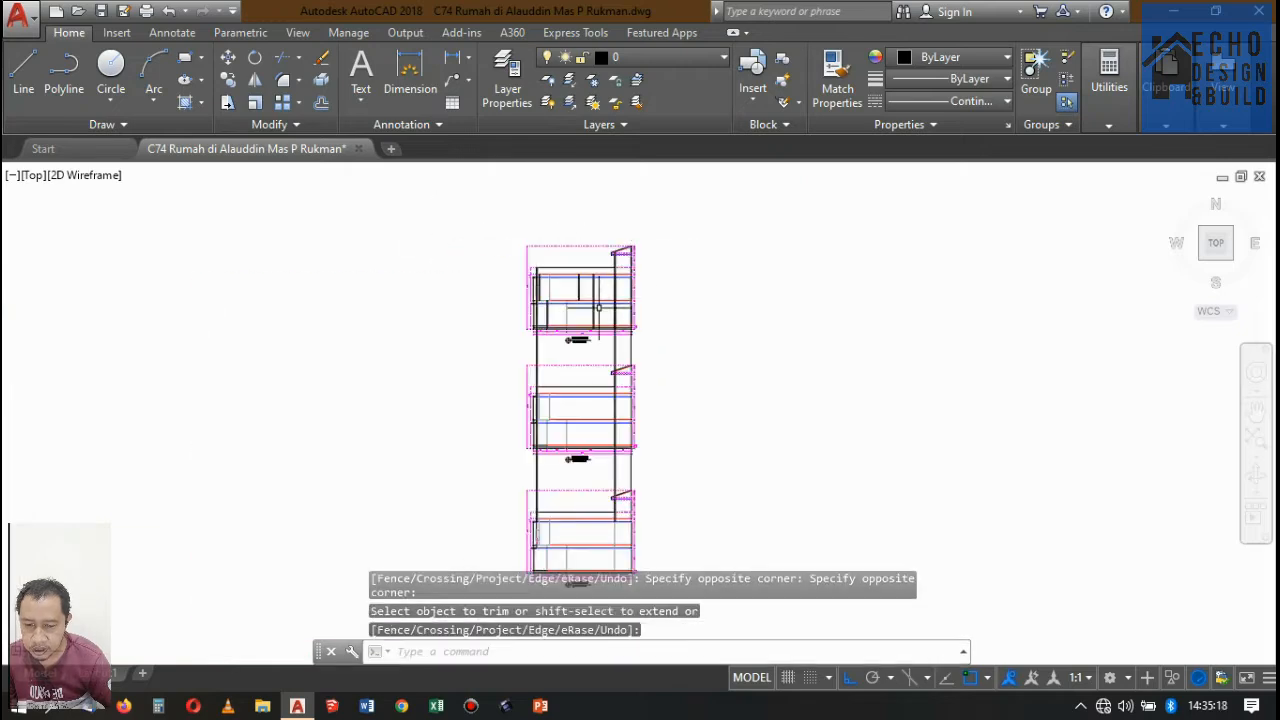
Trim the projected wall lines below Potongan A-A's rooftop level, using the red dashed rooftop level line as the cutting edge.
scroll(591, 303, "up", 4)
scroll(632, 231, "down", 4)
scroll(633, 231, "up", 6)
key("space")
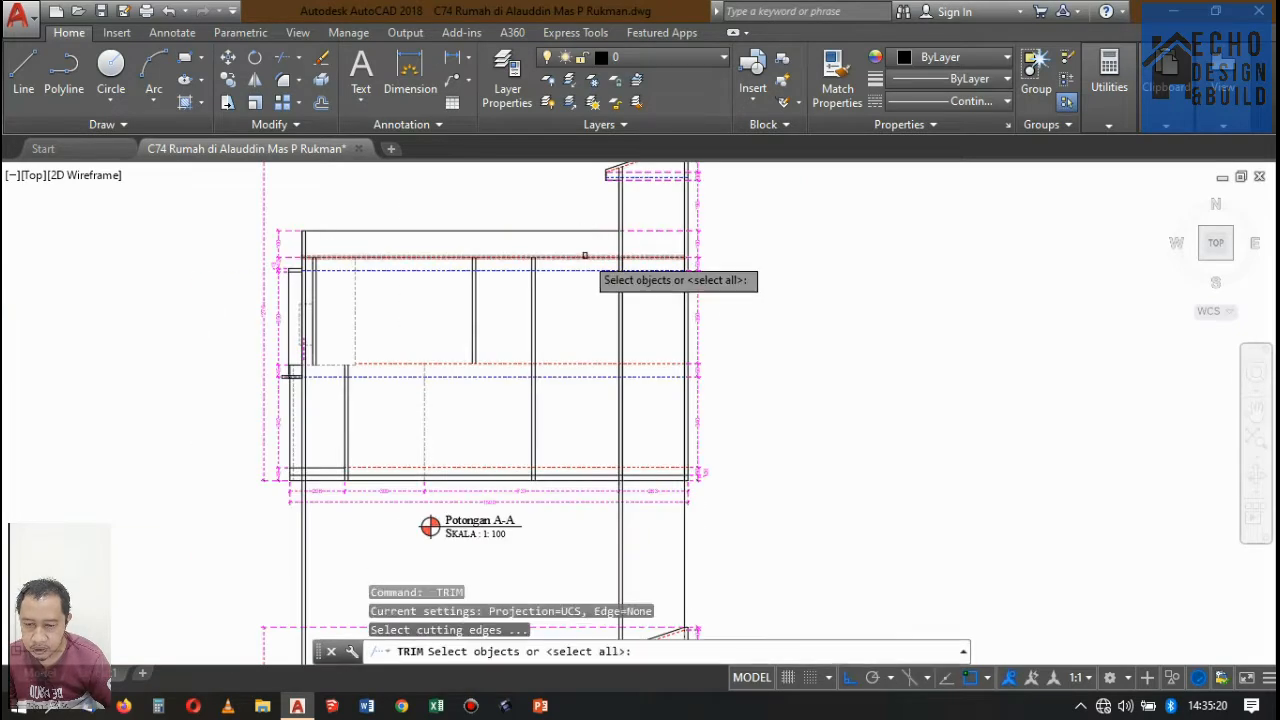
left_click(590, 257)
scroll(653, 241, "down", 4)
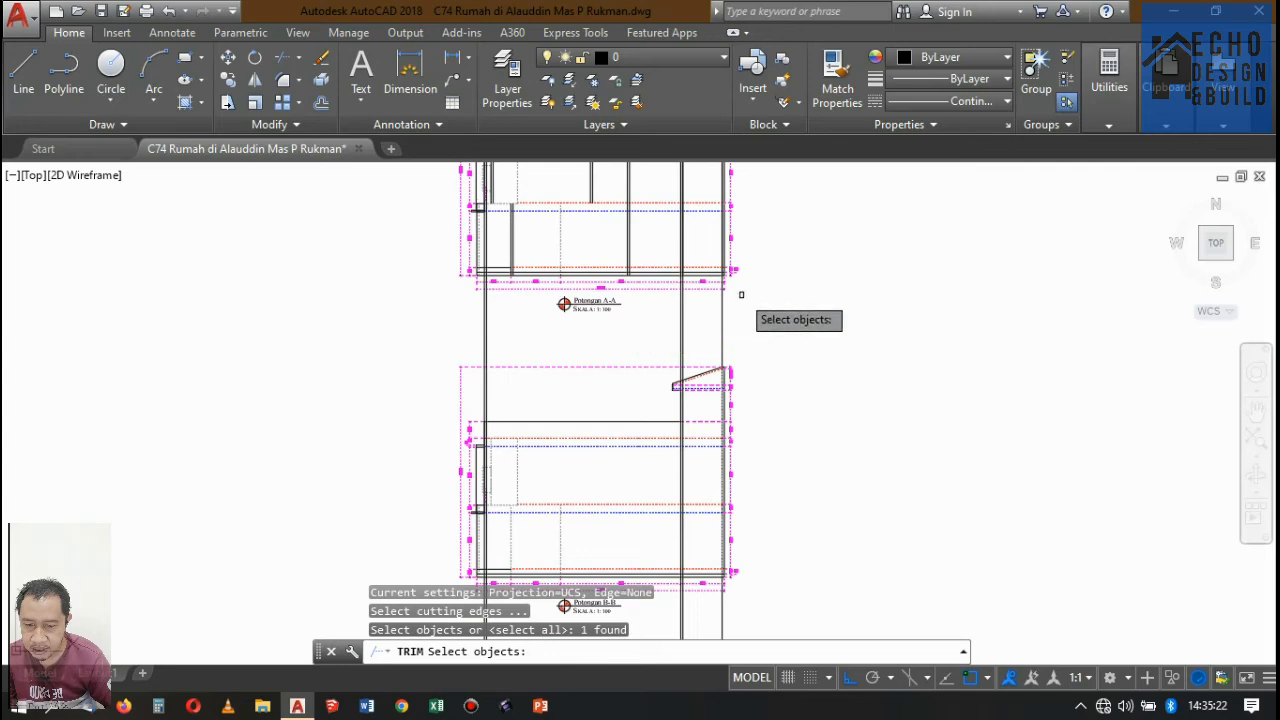
left_click(432, 333)
scroll(545, 335, "down", 5)
key("space")
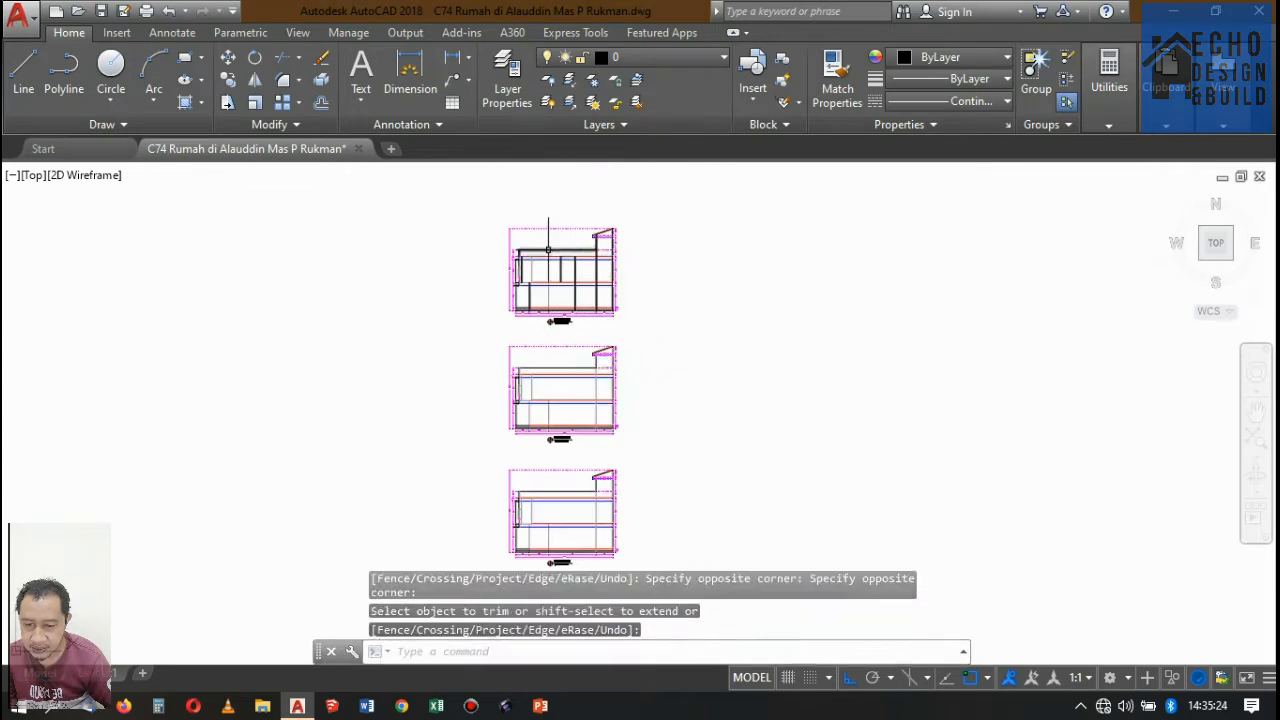
Examine the trimmed walls and the dashed level lines on each floor of Potongan A-A.
scroll(548, 248, "up", 10)
scroll(379, 249, "down", 4)
scroll(530, 248, "up", 2)
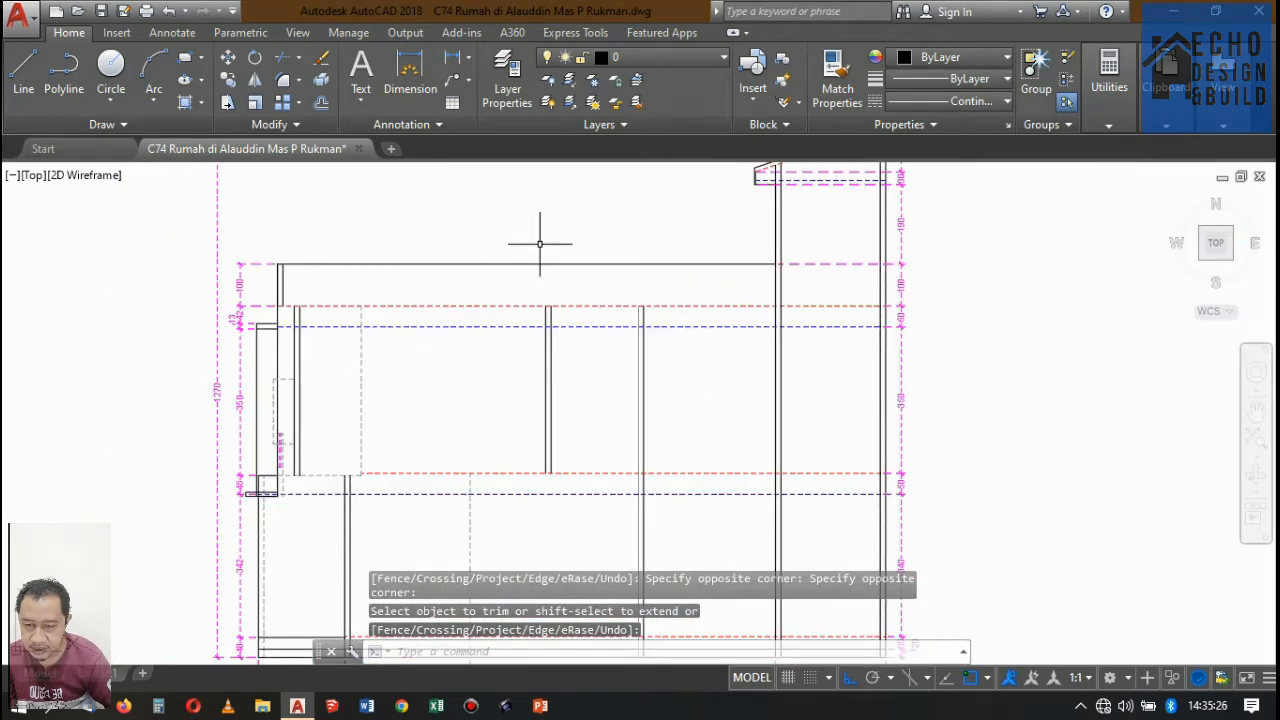
scroll(550, 260, "down", 6)
scroll(565, 280, "up", 4)
scroll(573, 292, "down", 4)
scroll(573, 292, "up", 4)
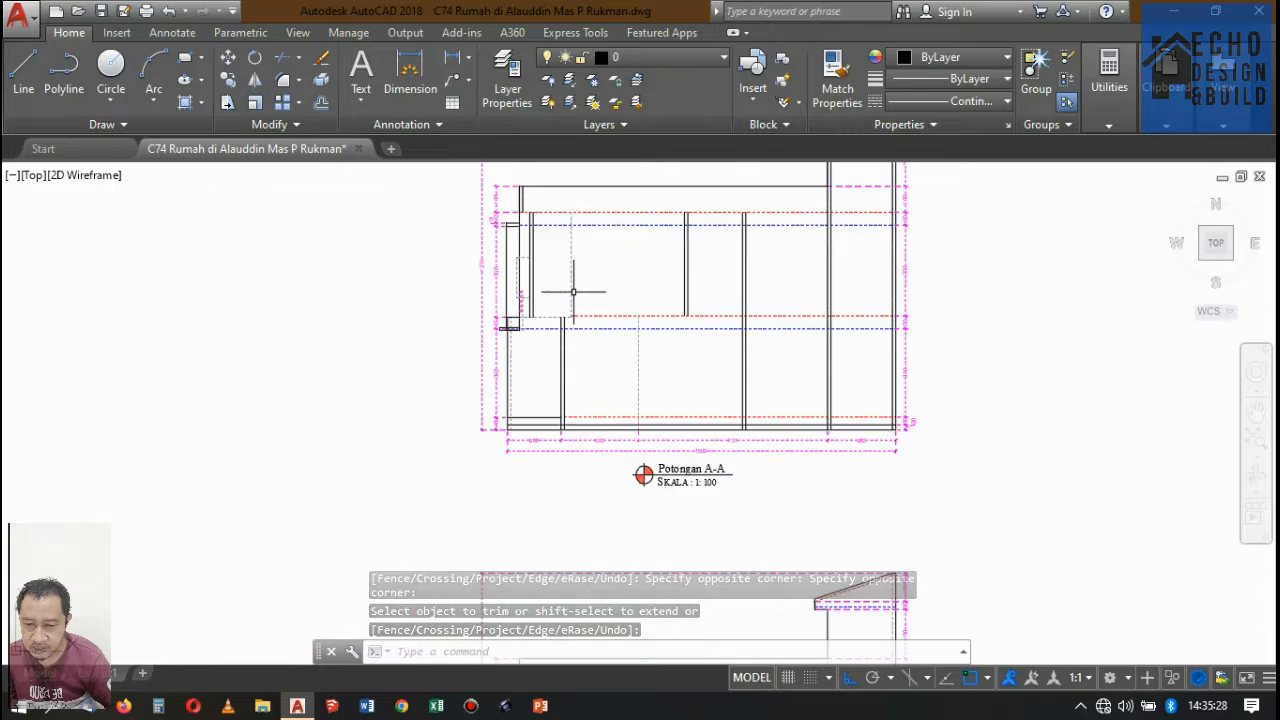
scroll(575, 290, "down", 6)
scroll(600, 290, "up", 8)
scroll(600, 301, "down", 6)
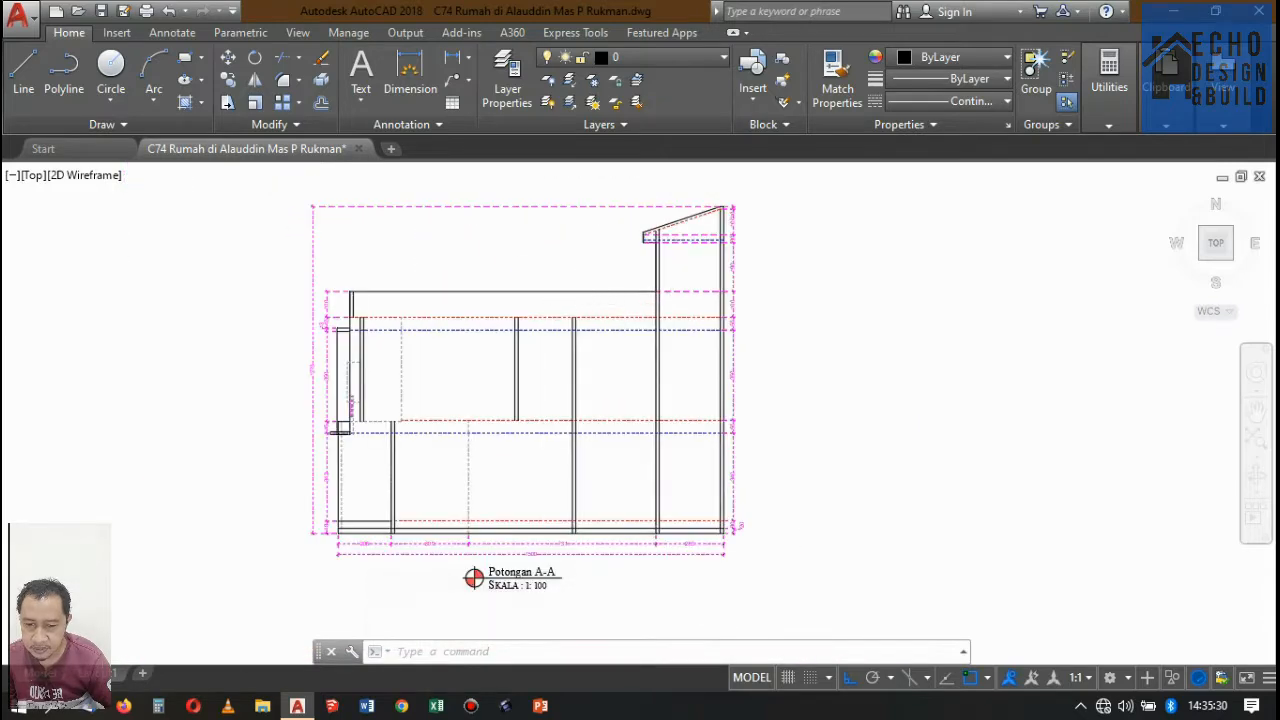
Change the linetype of Potongan A-A's red rooftop and second-floor level lines to Continuous and clear the selection.
scroll(560, 277, "up", 10)
scroll(632, 258, "down", 6)
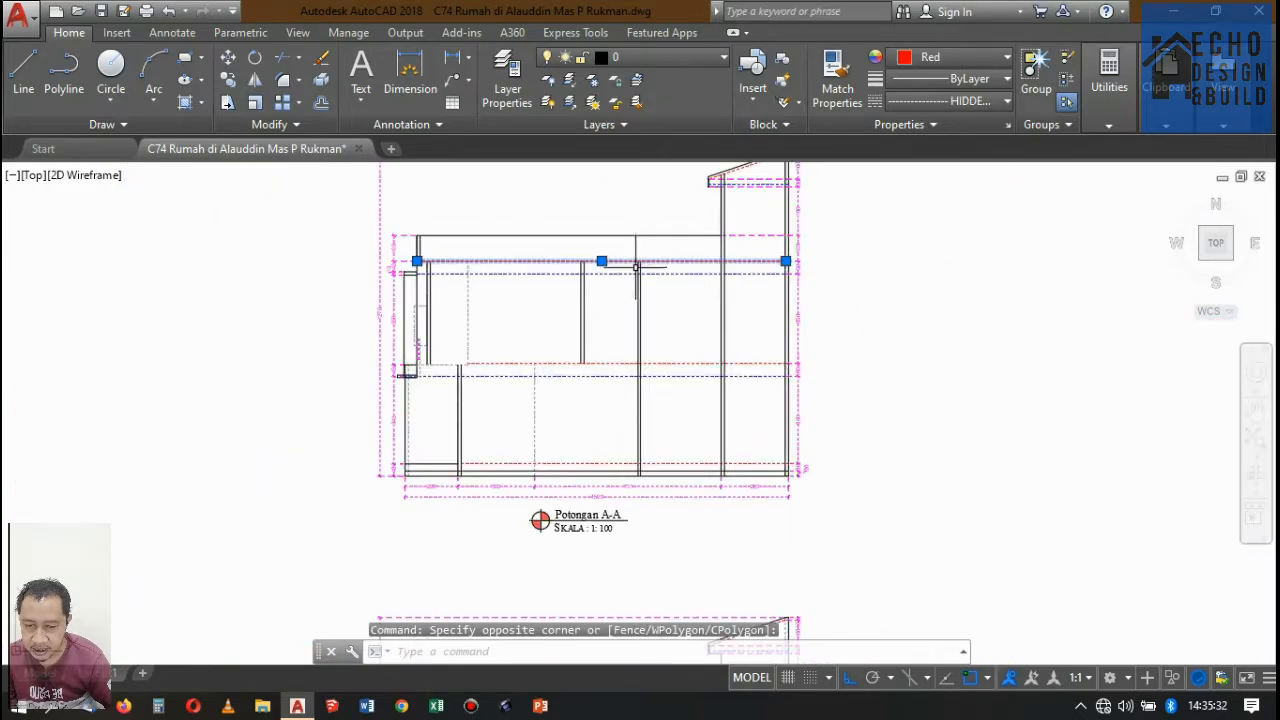
scroll(601, 377, "up", 8)
left_click(638, 316)
left_click(618, 278)
scroll(634, 286, "down", 6)
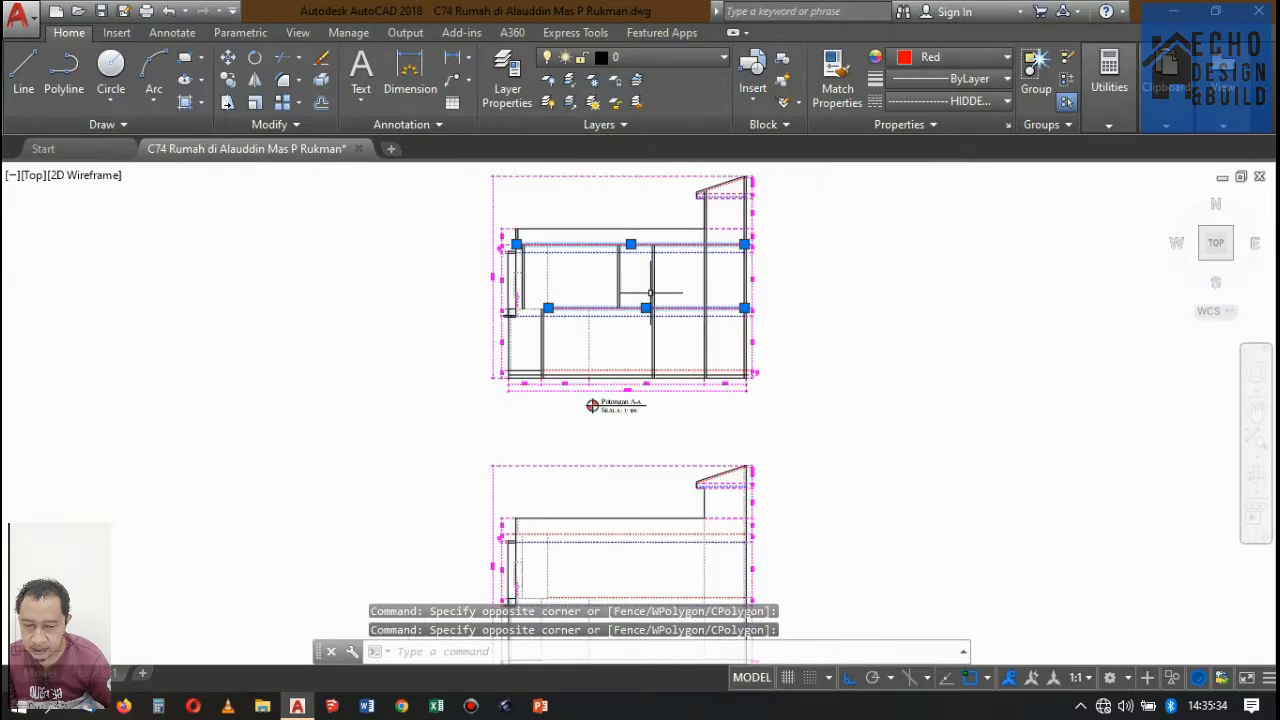
left_click(928, 58)
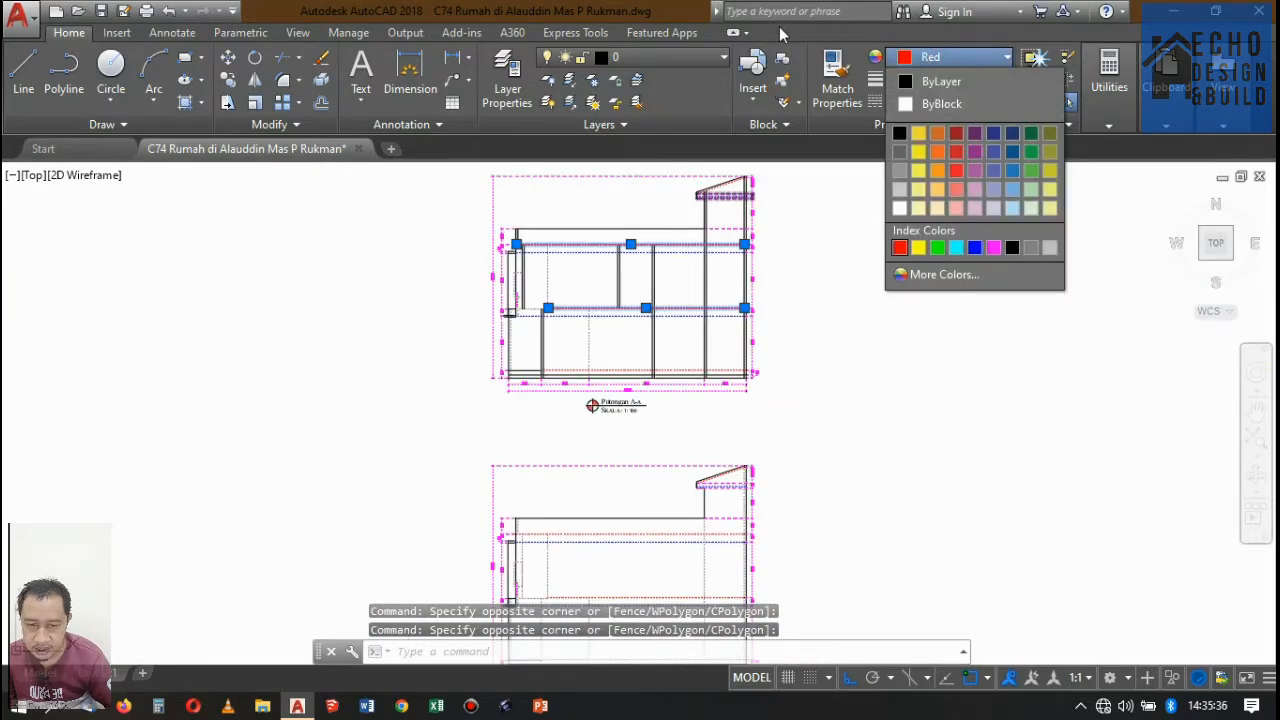
left_click(843, 30)
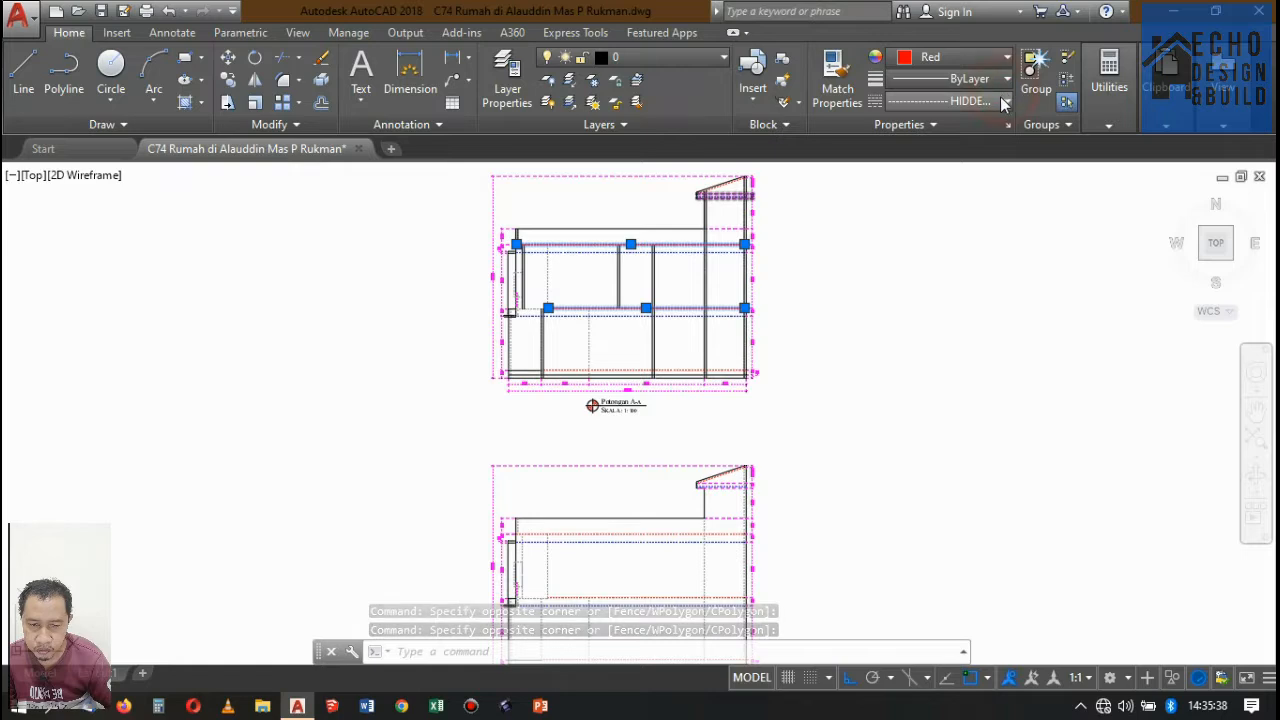
left_click(1004, 102)
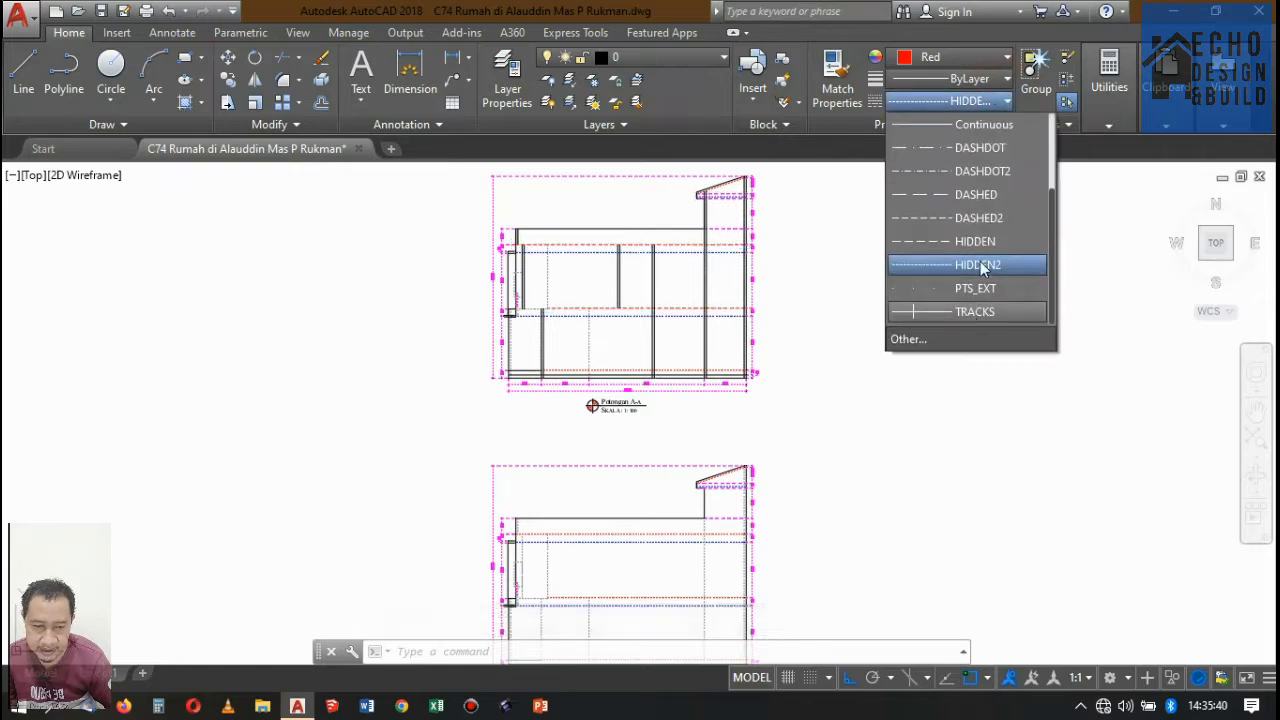
left_click(1005, 125)
scroll(795, 293, "up", 4)
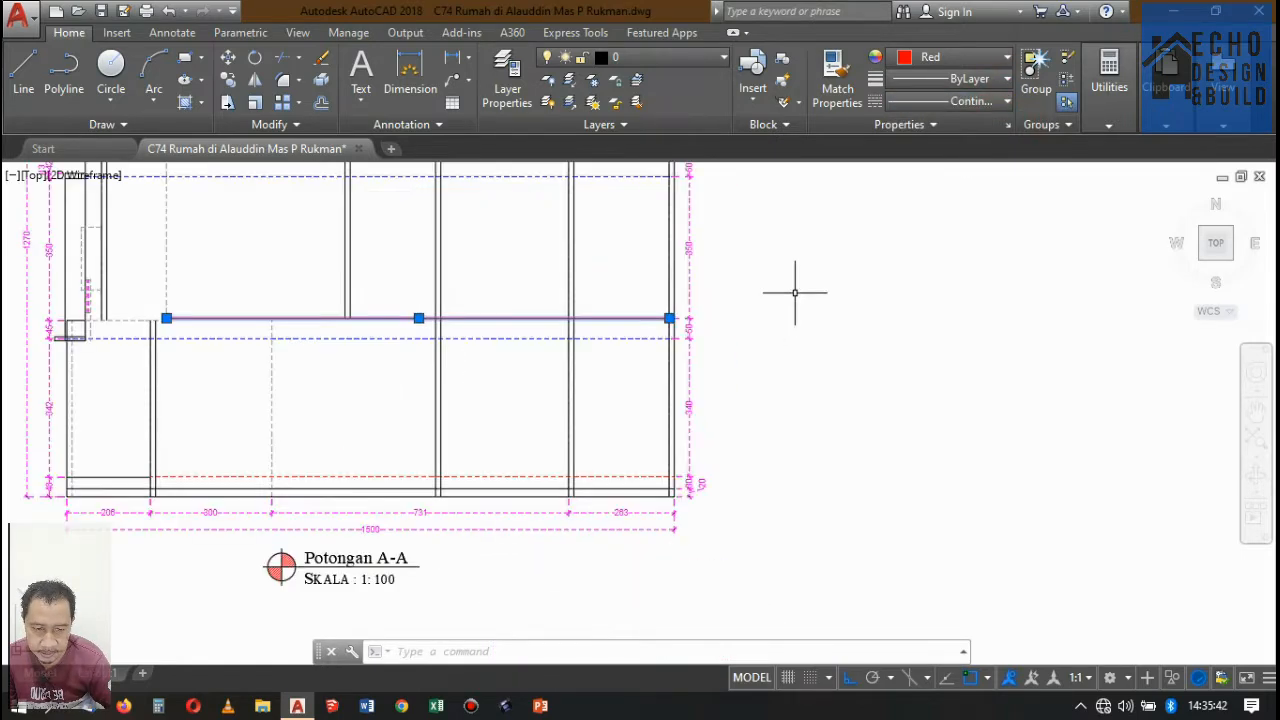
key("Escape")
Match the properties of Potongan A-A's red second-floor level line onto the dashed floor line next to the balcony.
scroll(795, 293, "down", 5)
scroll(631, 286, "up", 10)
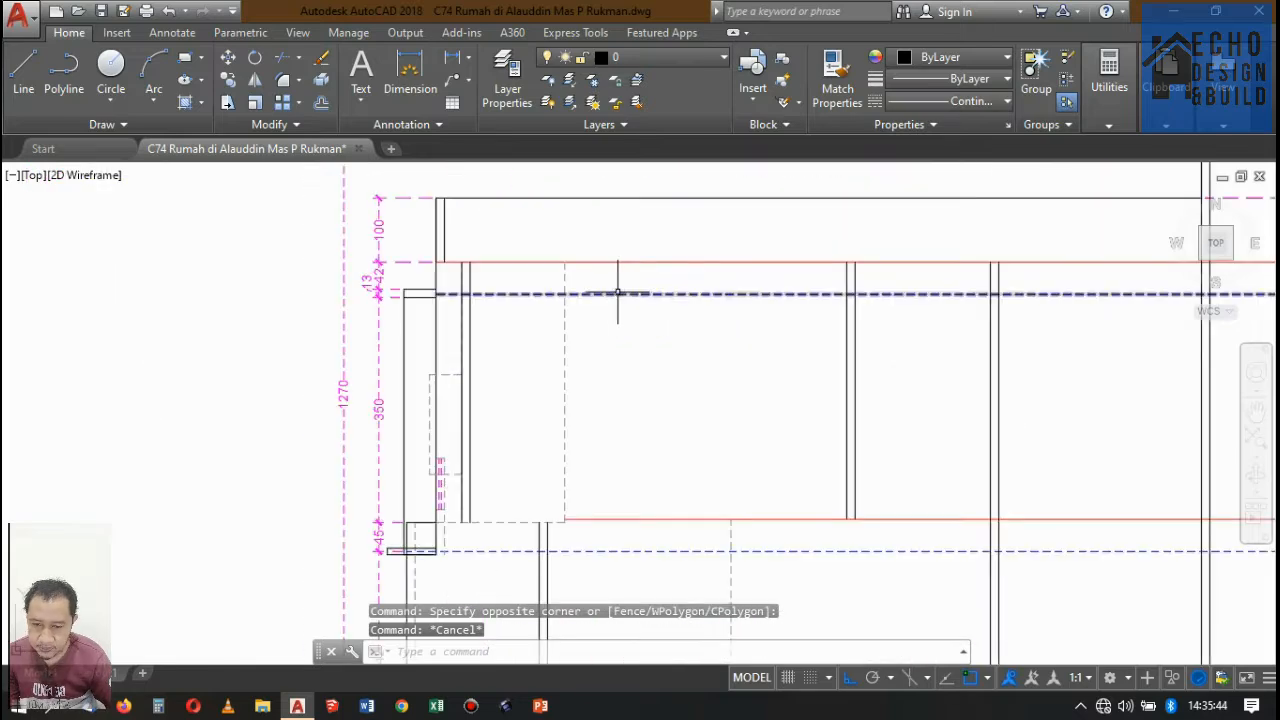
scroll(608, 295, "down", 4)
scroll(573, 388, "up", 6)
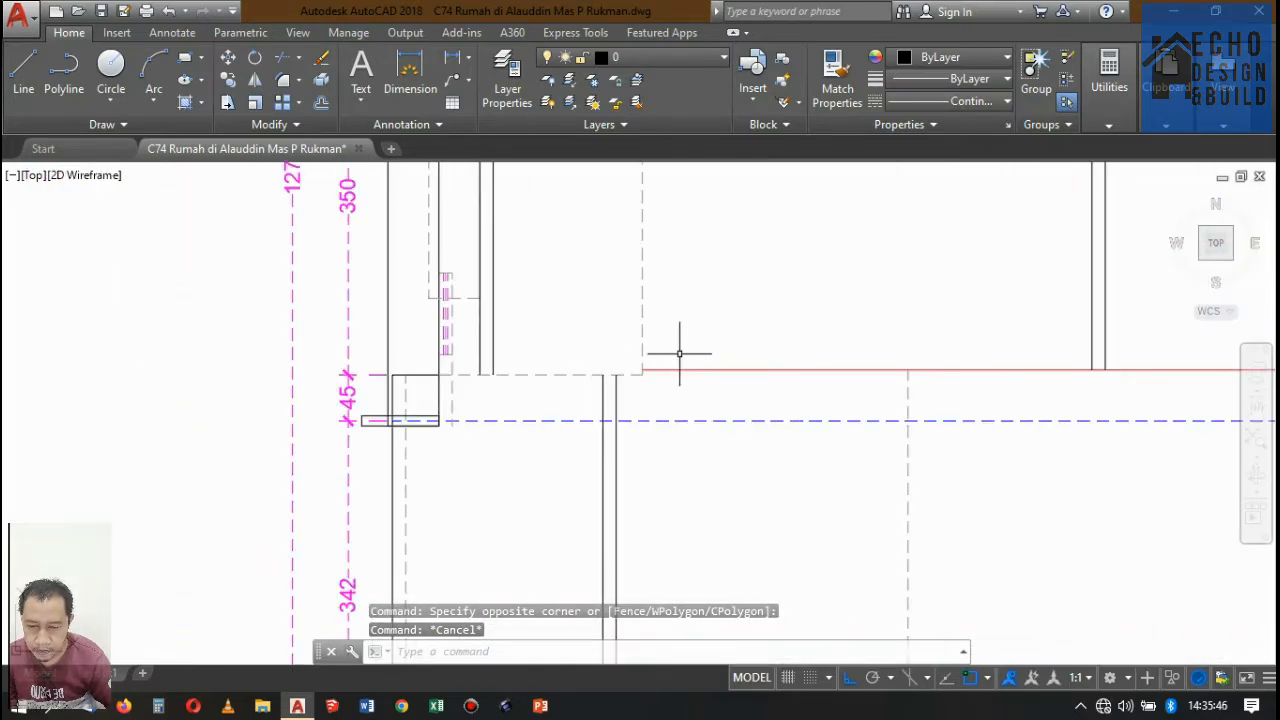
key("Return")
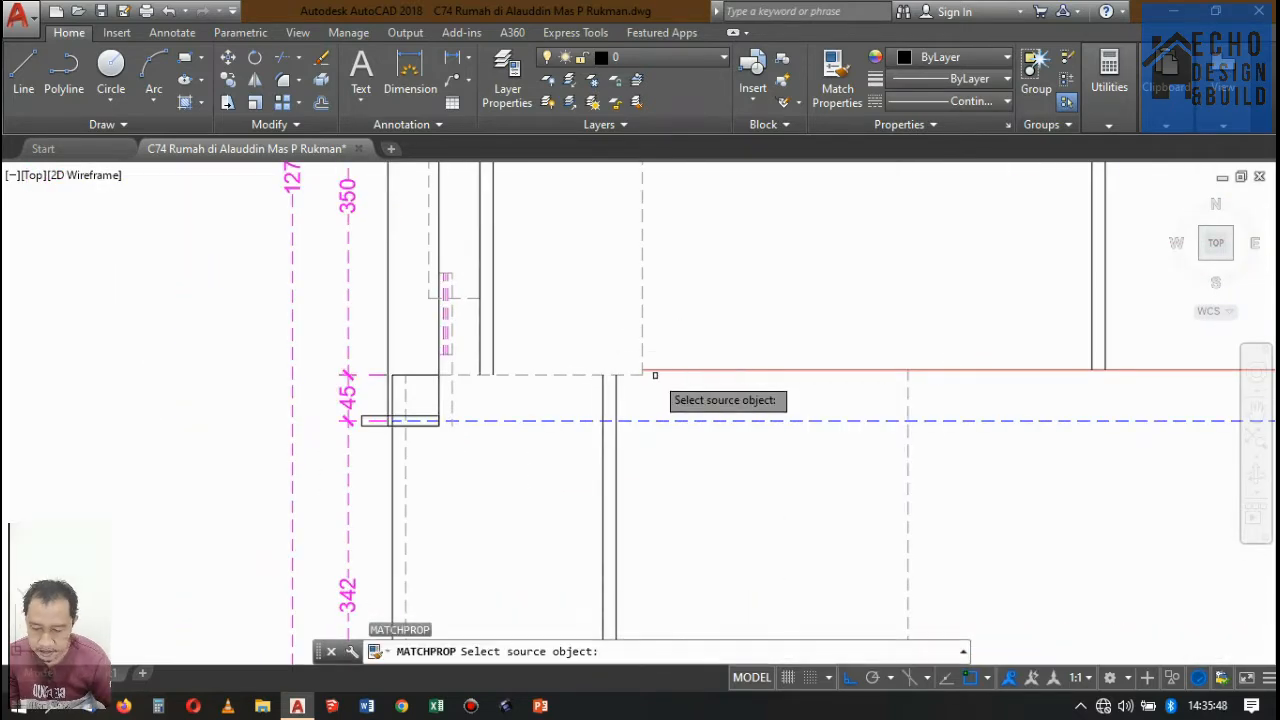
left_click(658, 371)
scroll(634, 378, "up", 5)
left_click(634, 377)
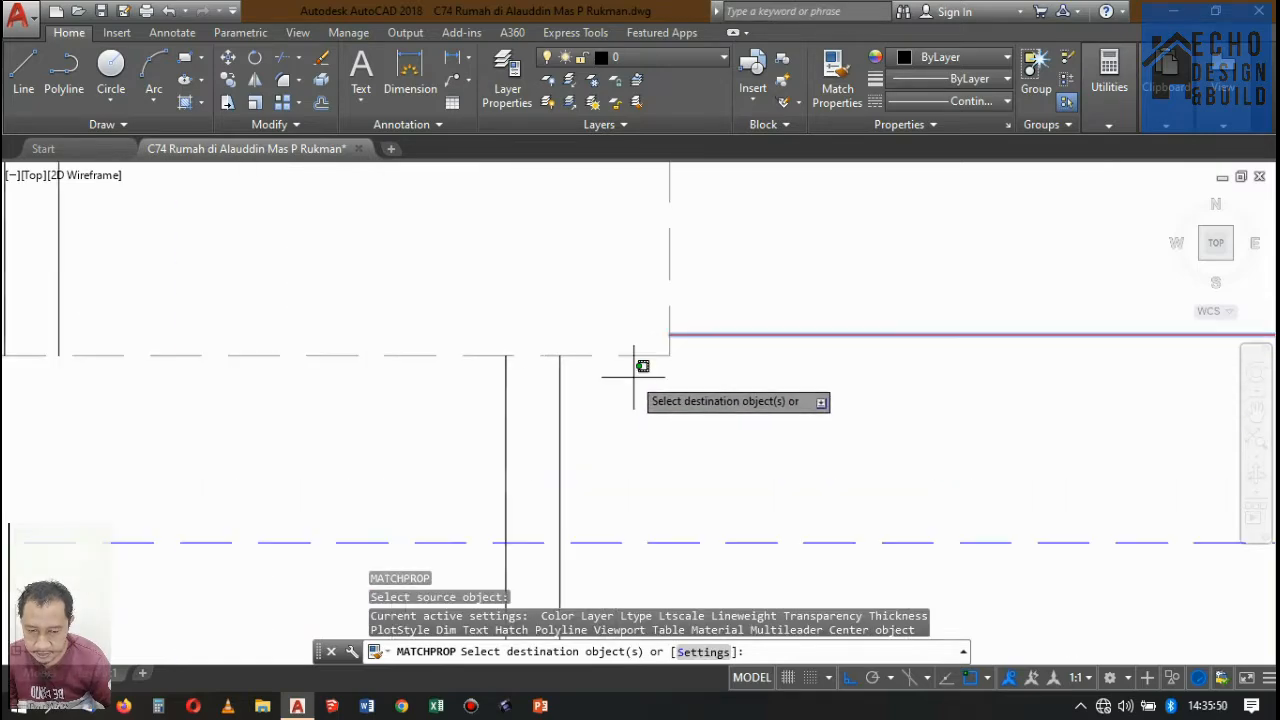
left_click(620, 330)
scroll(643, 377, "down", 7)
key("Return")
scroll(690, 340, "down", 8)
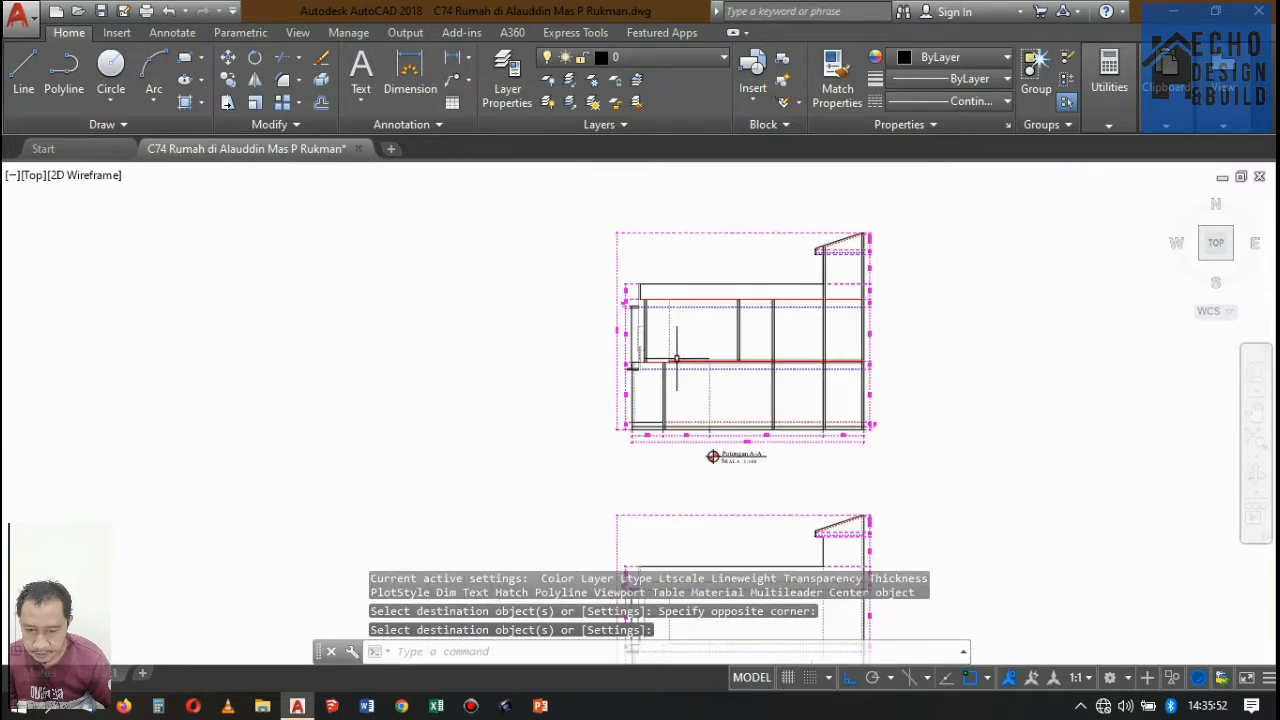
Examine the first-floor and second-floor plans (Denah Lantai 1 and 2) for the front walls and levels cut by the sections.
scroll(675, 375, "up", 5)
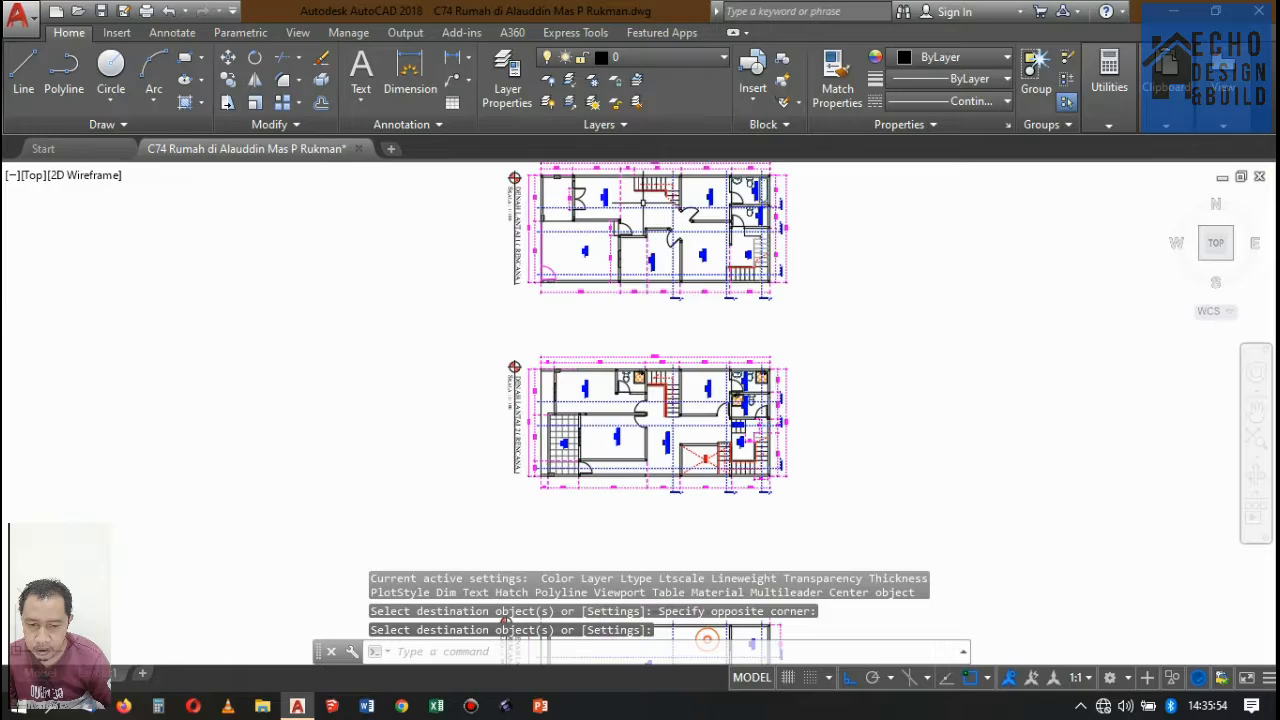
scroll(670, 320, "down", 2)
scroll(665, 239, "up", 5)
scroll(660, 225, "down", 3)
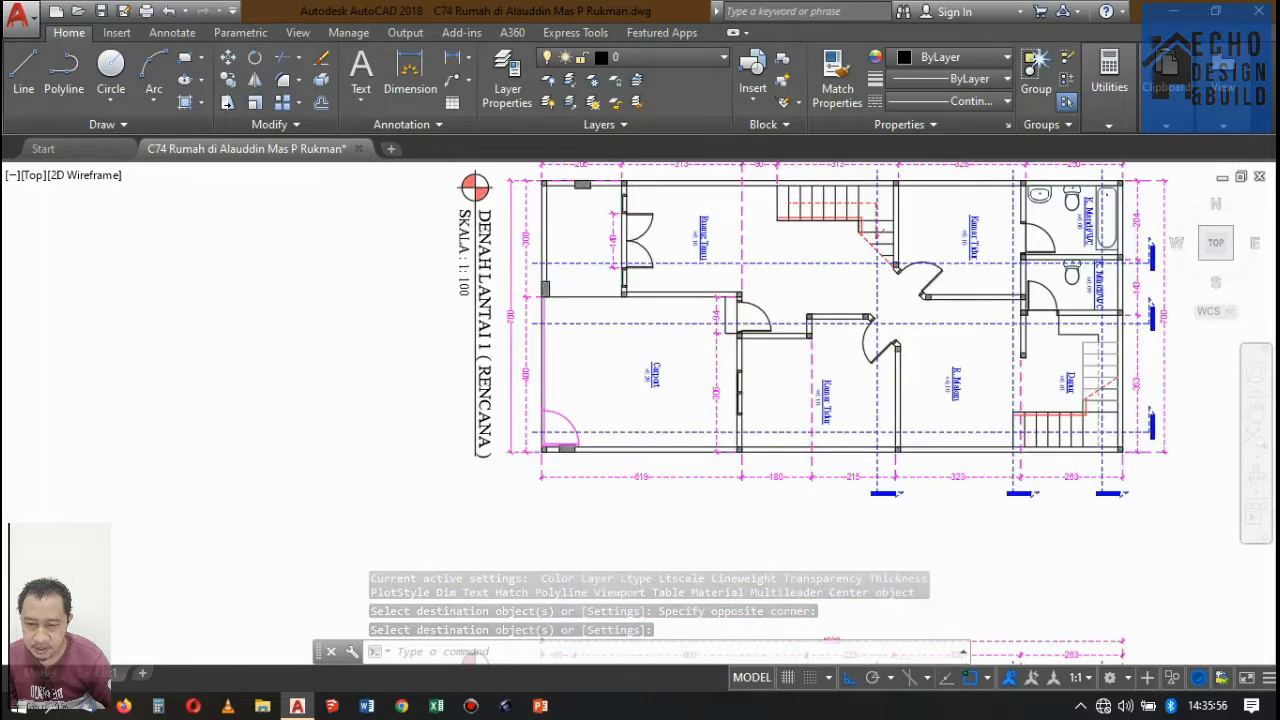
scroll(662, 224, "up", 3)
scroll(665, 222, "down", 8)
scroll(668, 220, "up", 2)
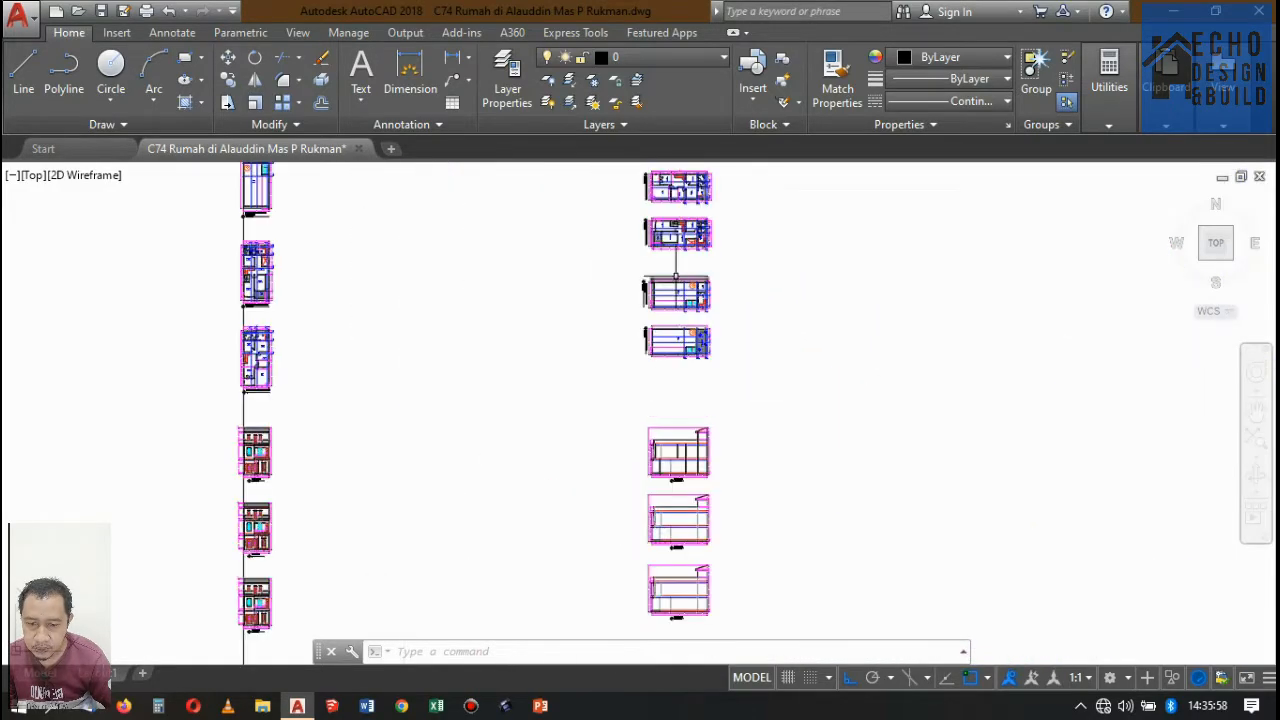
scroll(634, 451, "up", 6)
scroll(654, 565, "down", 2)
scroll(645, 560, "down", 5)
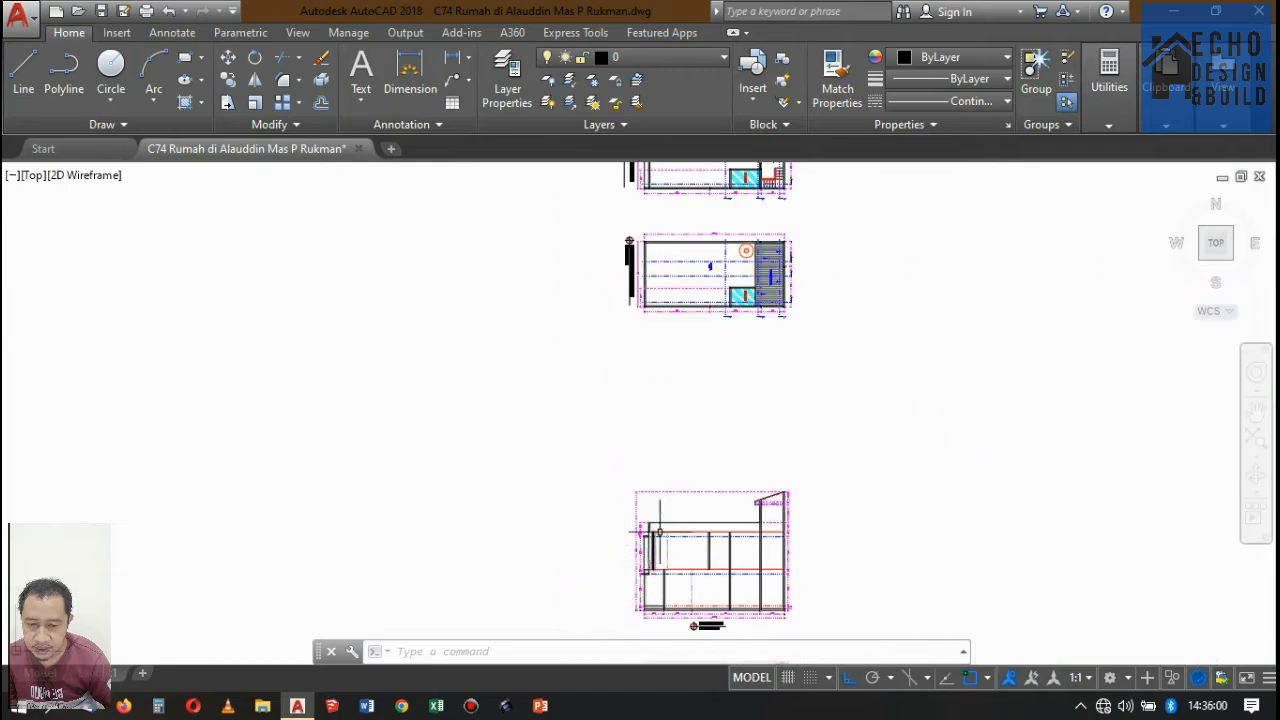
scroll(600, 360, "up", 5)
scroll(597, 357, "up", 2)
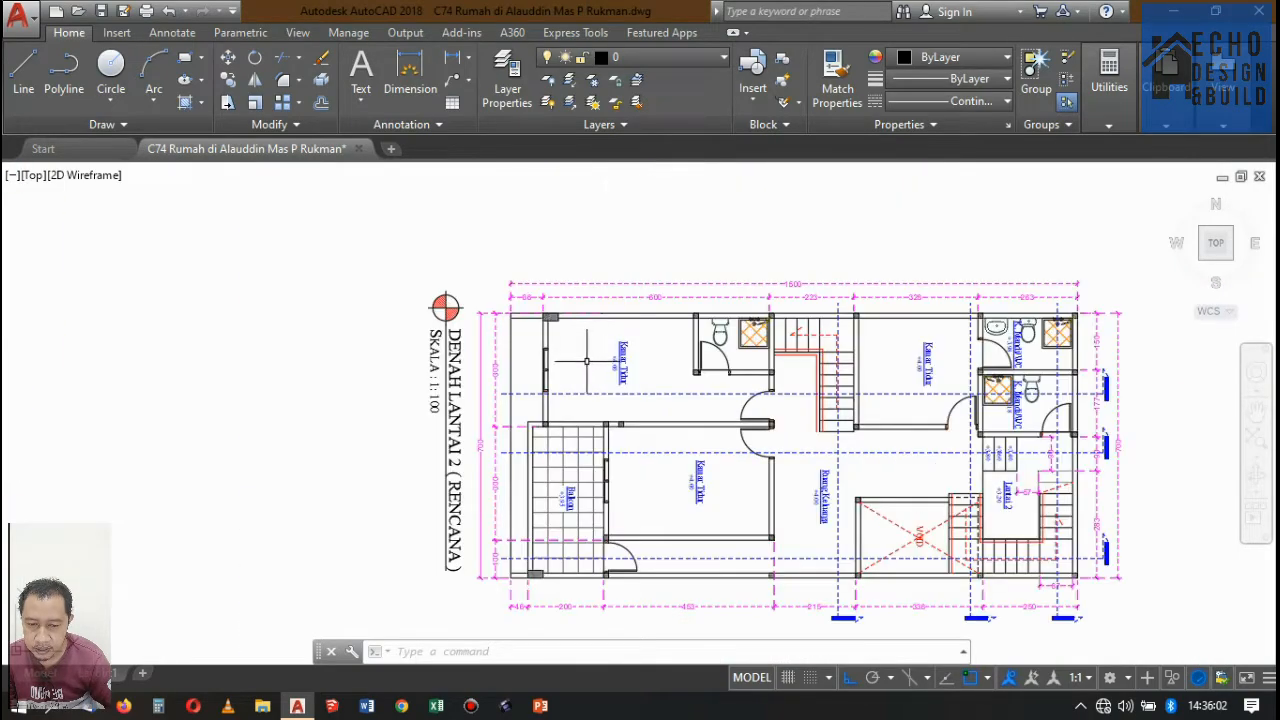
Extend Potongan B-B's red dashed second-floor level line towards the balcony, up to the dashed vertical front bedroom wall line.
scroll(640, 320, "down", 6)
scroll(630, 505, "up", 6)
scroll(650, 480, "up", 6)
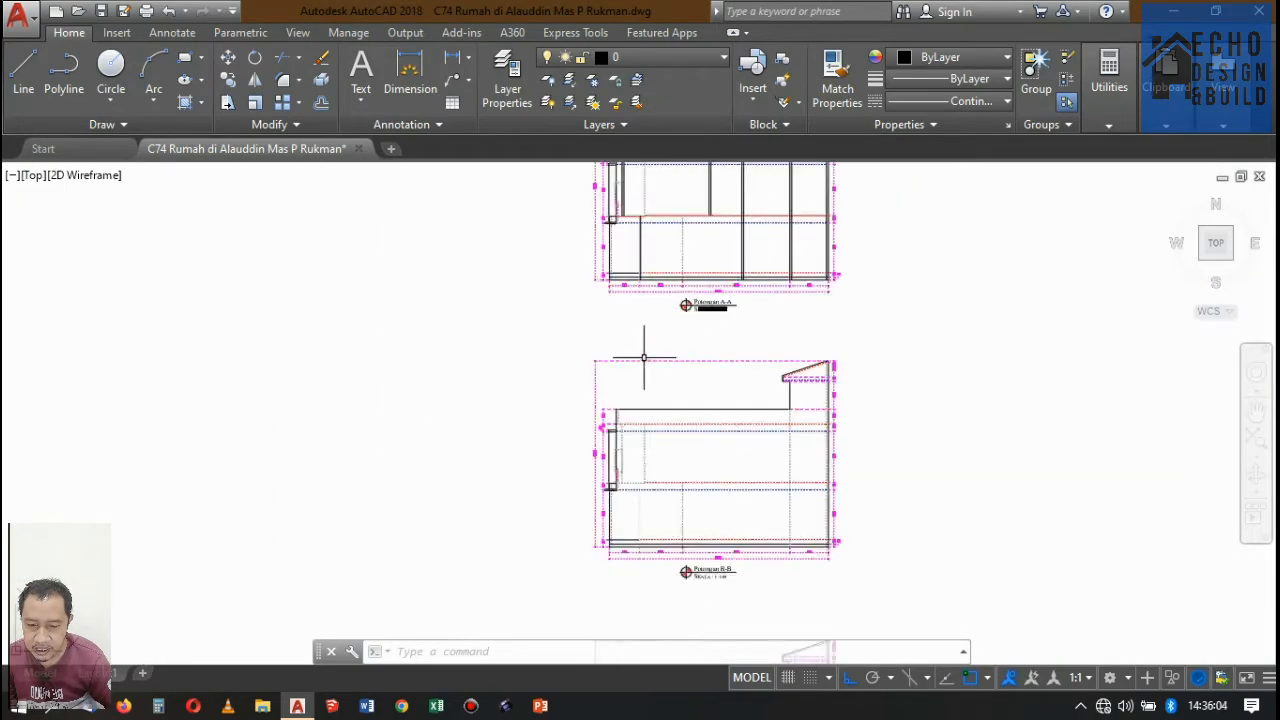
scroll(700, 540, "up", 3)
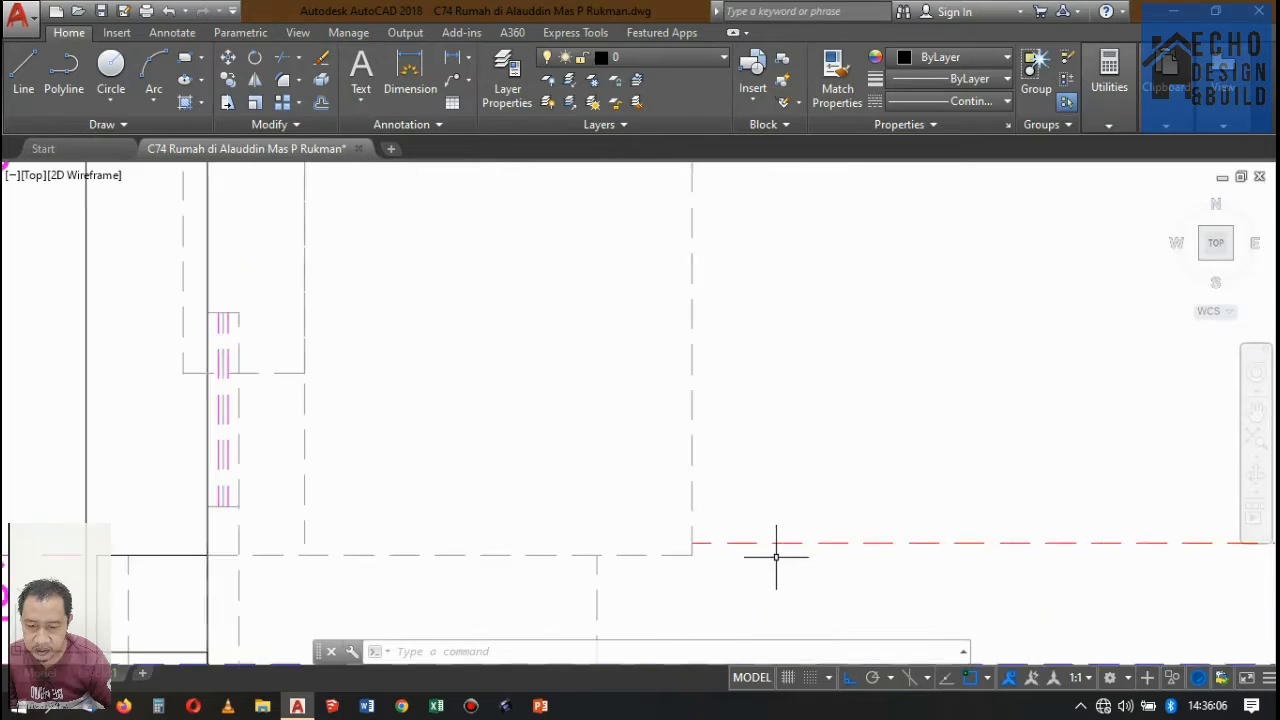
key("Return")
scroll(740, 477, "down", 2)
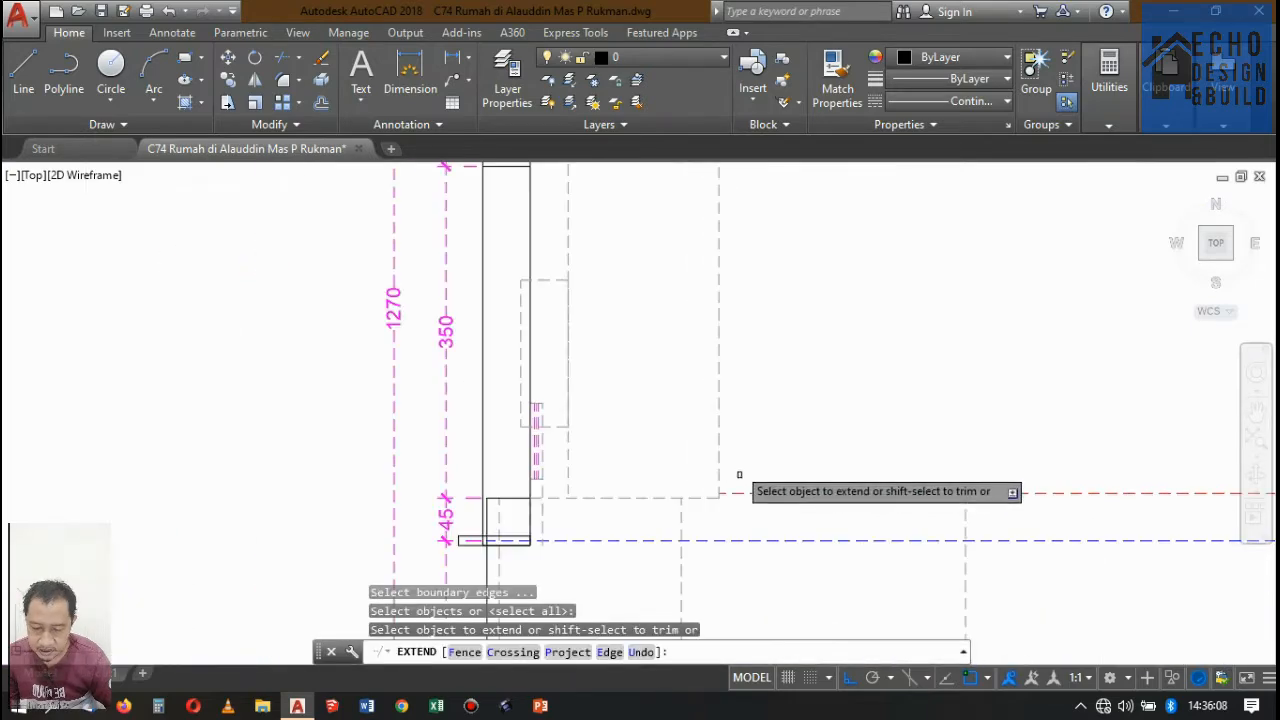
scroll(754, 514, "down", 1)
scroll(523, 500, "up", 2)
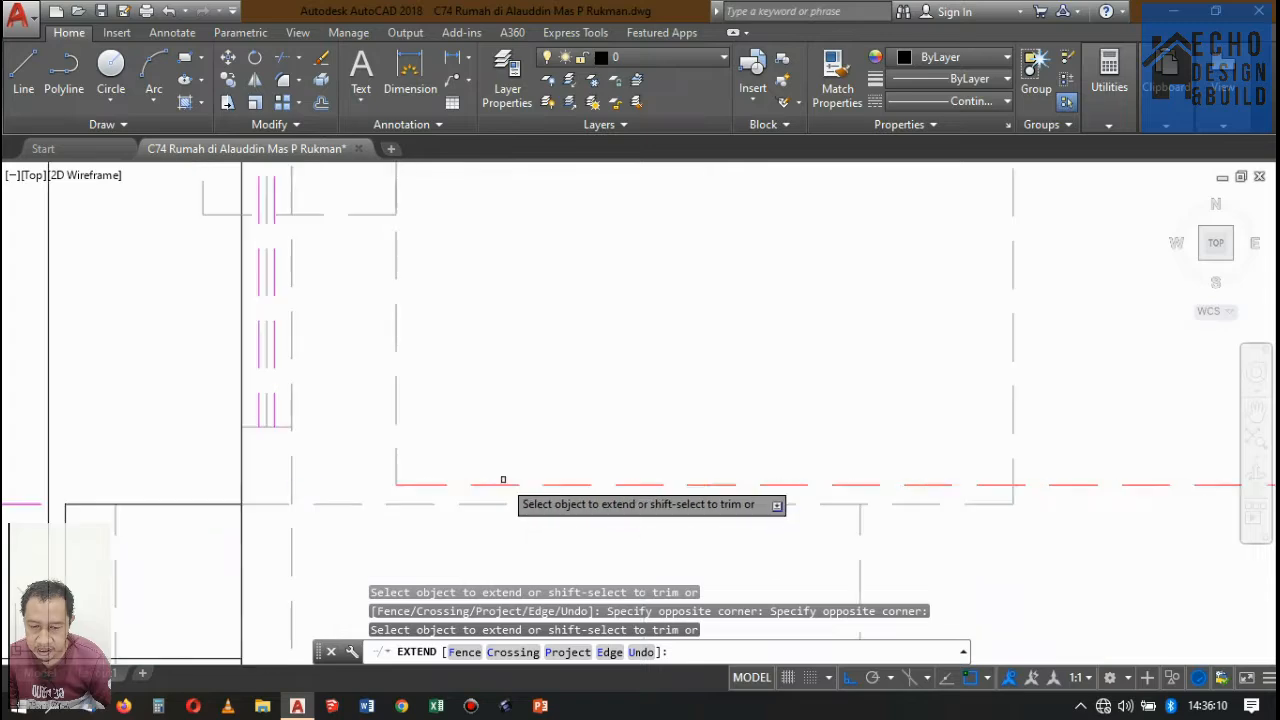
scroll(512, 450, "down", 5)
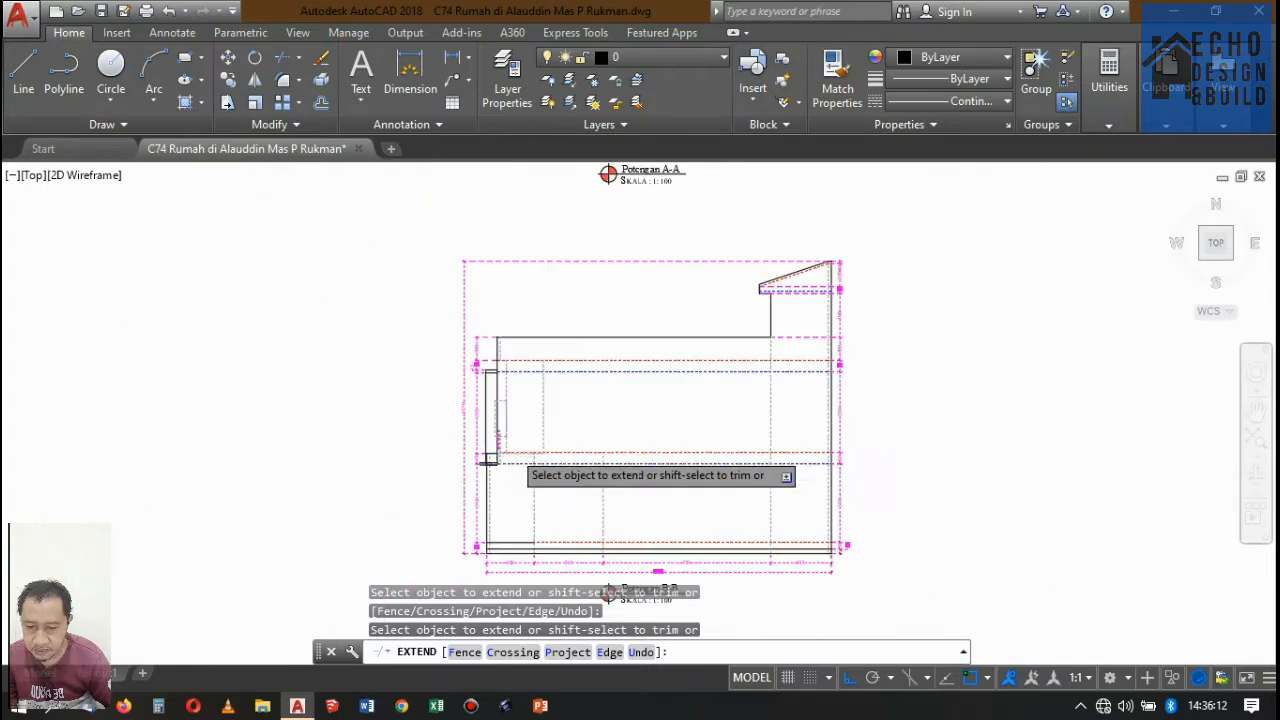
key("Return")
Extend Potongan A-A's red second-floor level line to the inner face of the front bedroom wall.
scroll(722, 384, "down", 6)
scroll(720, 405, "up", 5)
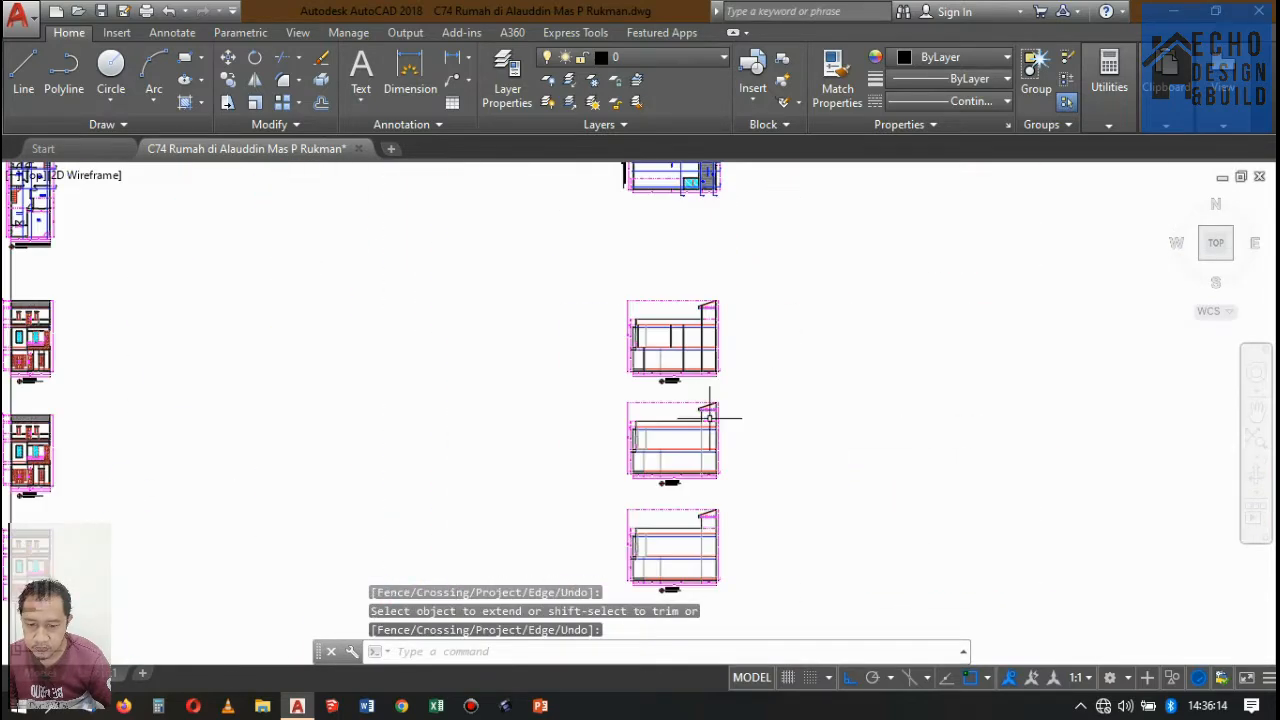
scroll(572, 232, "up", 6)
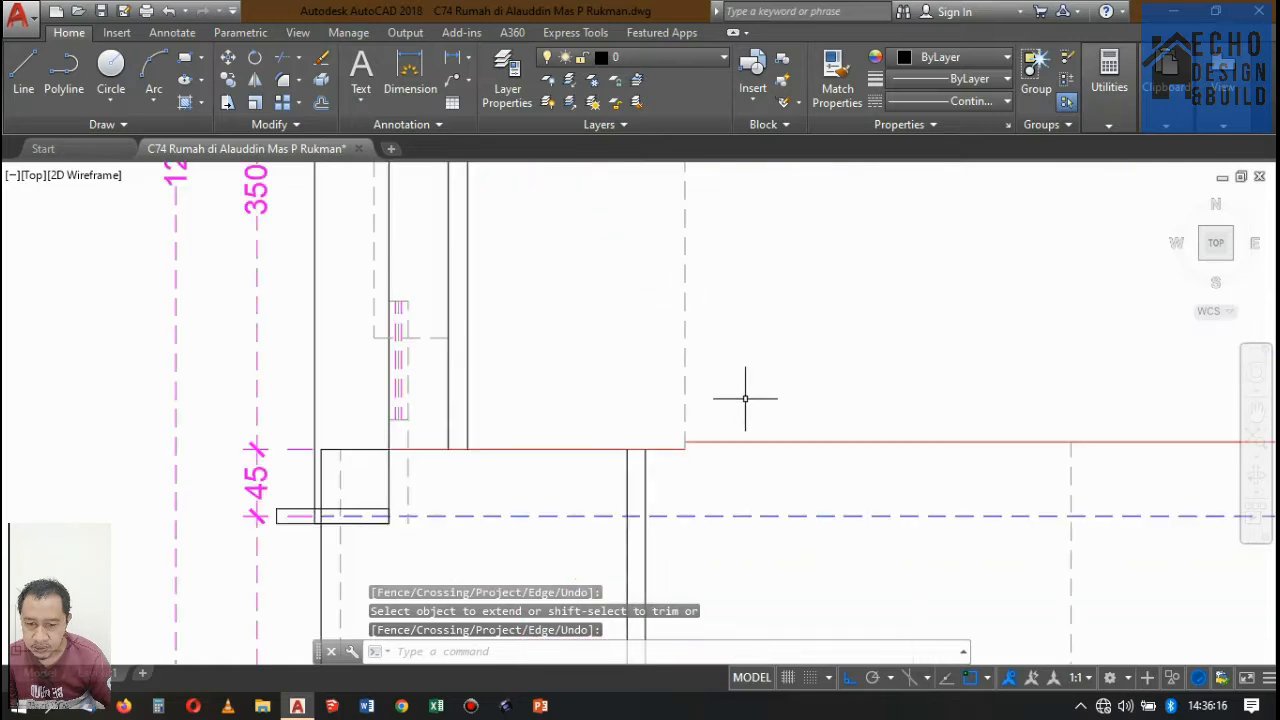
key("Return")
key("Return")
left_click(735, 456)
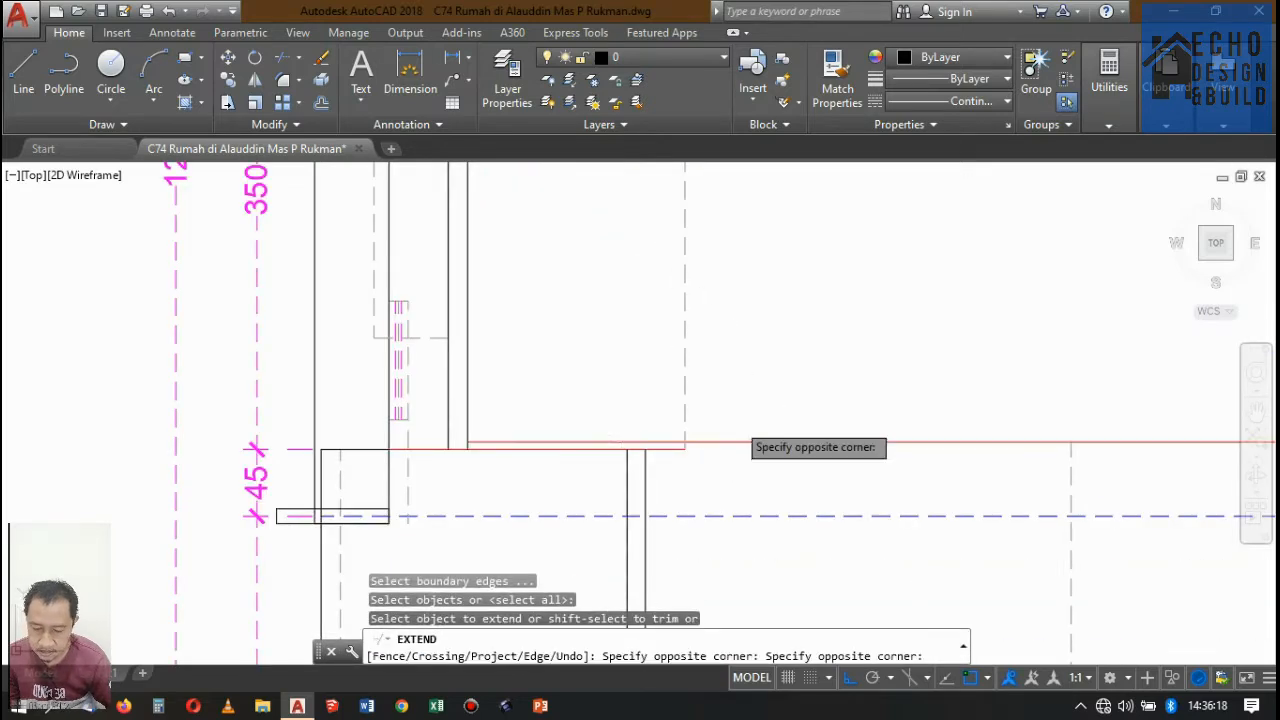
left_click(736, 422)
key("Return")
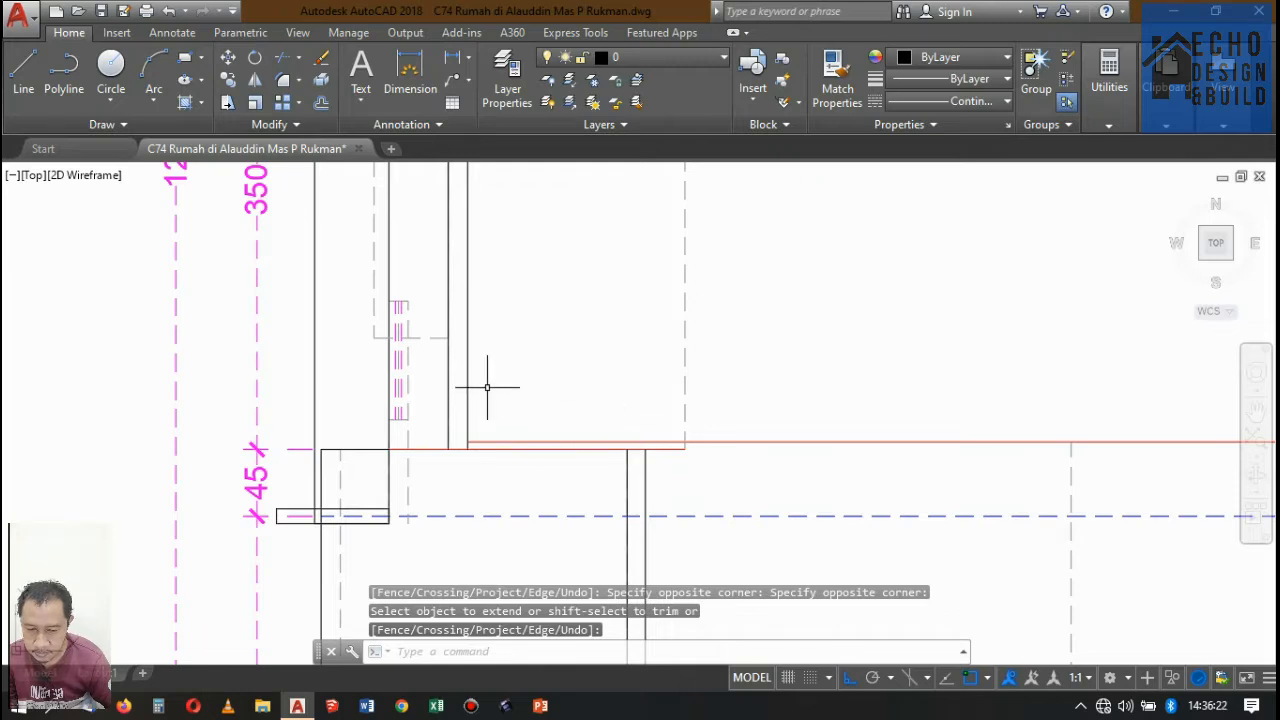
Trim the lower red balcony floor line at the front bedroom wall's inner face and delete the dashed vertical line inside the room.
type("tr")
key("Return")
left_click(466, 410)
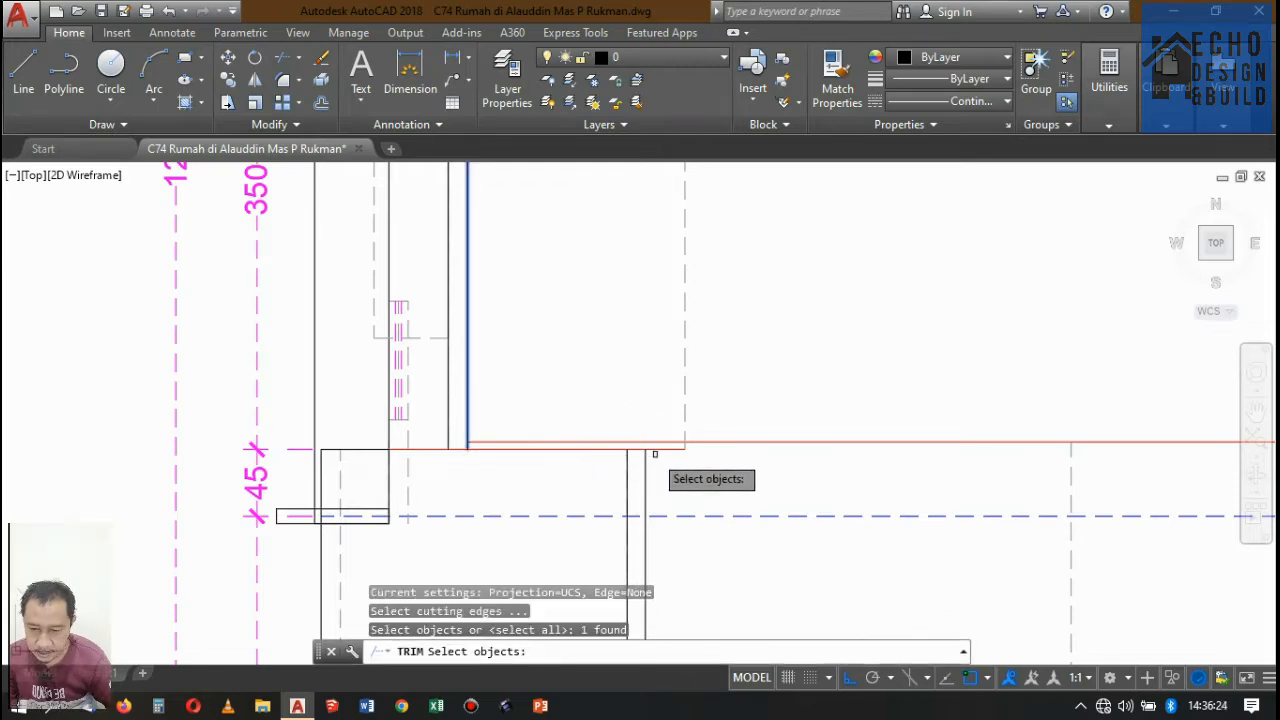
scroll(655, 454, "up", 3)
key("Return")
scroll(680, 357, "down", 5)
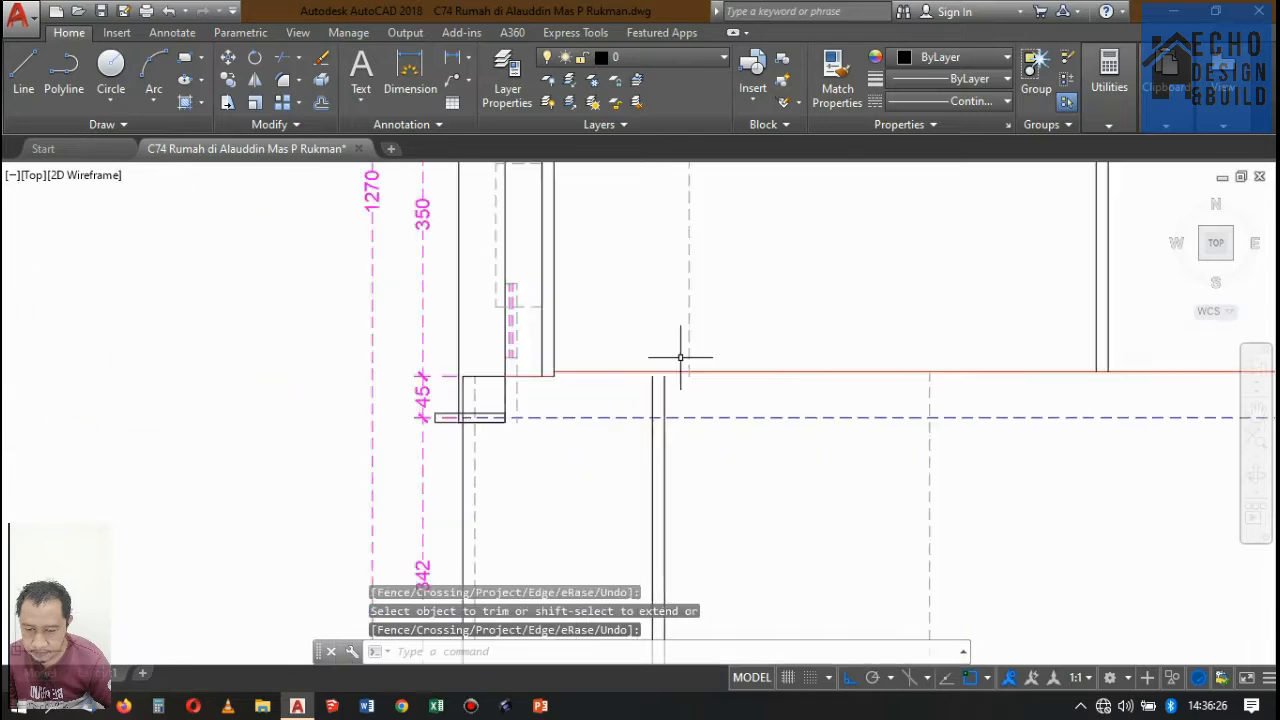
left_click_drag(709, 314, 676, 300)
key("Delete")
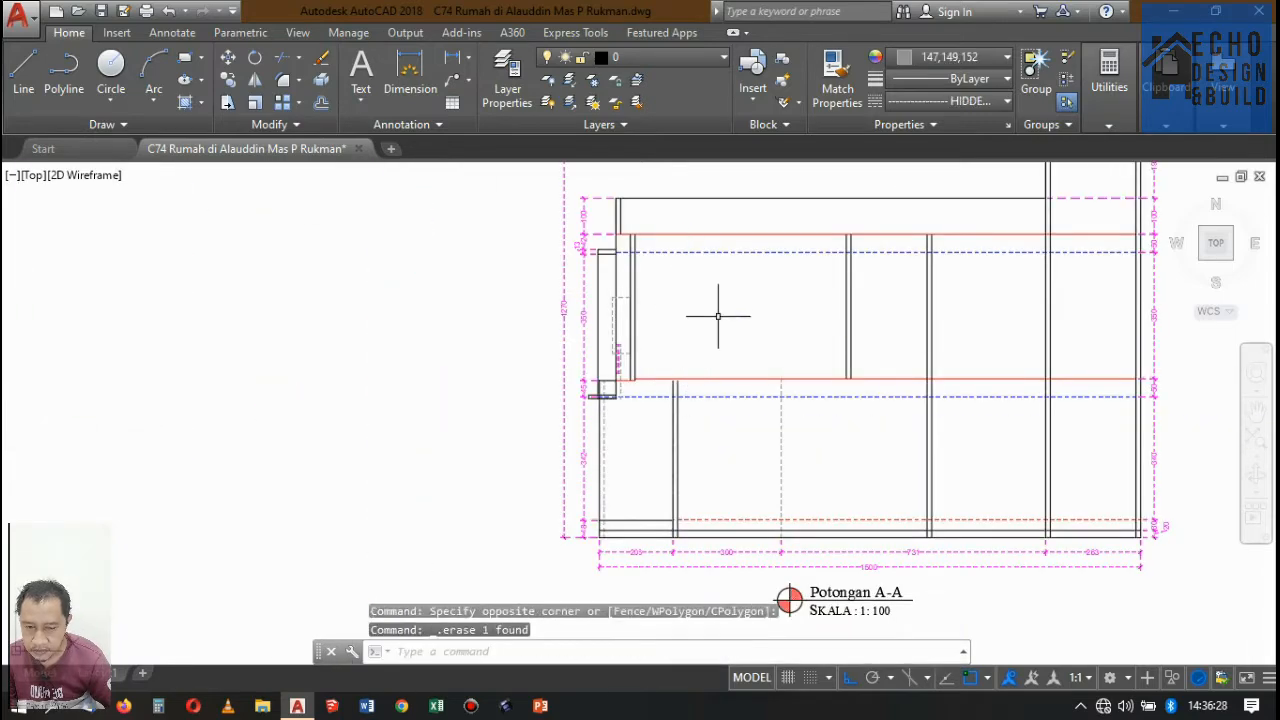
Examine Potongan A-A's front parapet, balcony edge and rooftop level line.
scroll(717, 318, "down", 5)
scroll(677, 309, "up", 3)
scroll(679, 366, "down", 3)
scroll(679, 366, "up", 6)
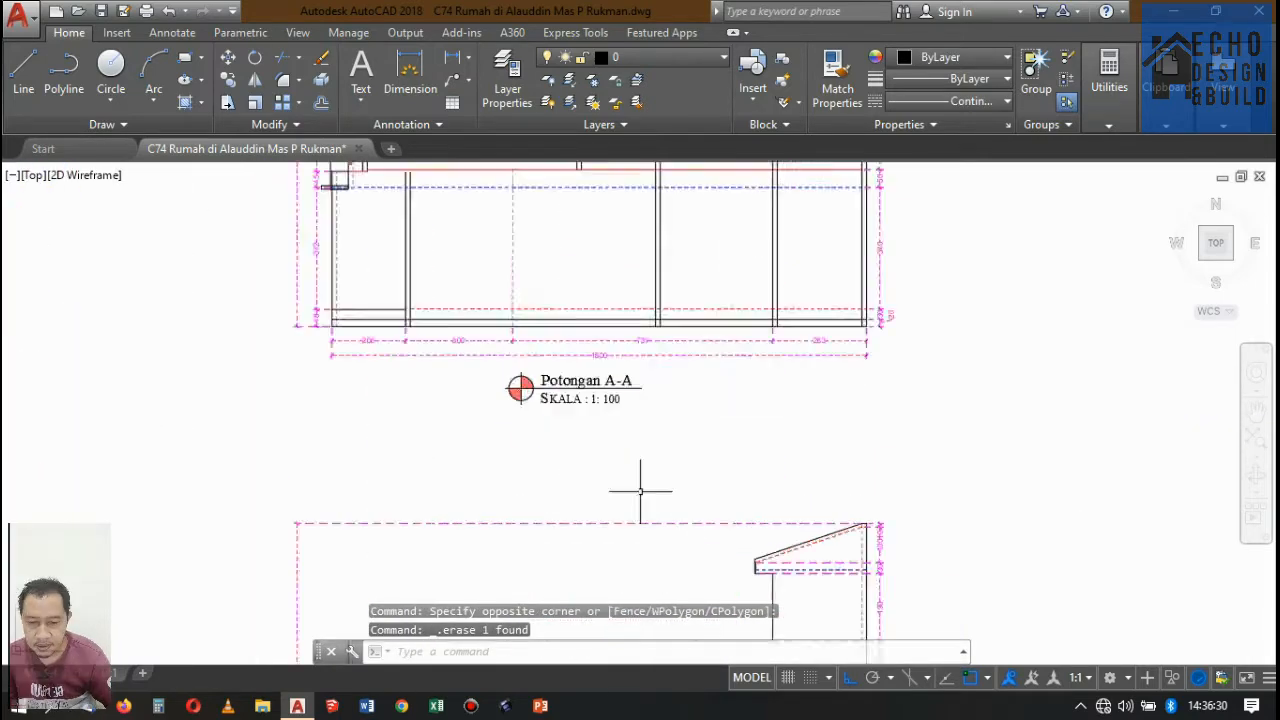
scroll(571, 309, "down", 4)
scroll(531, 332, "up", 8)
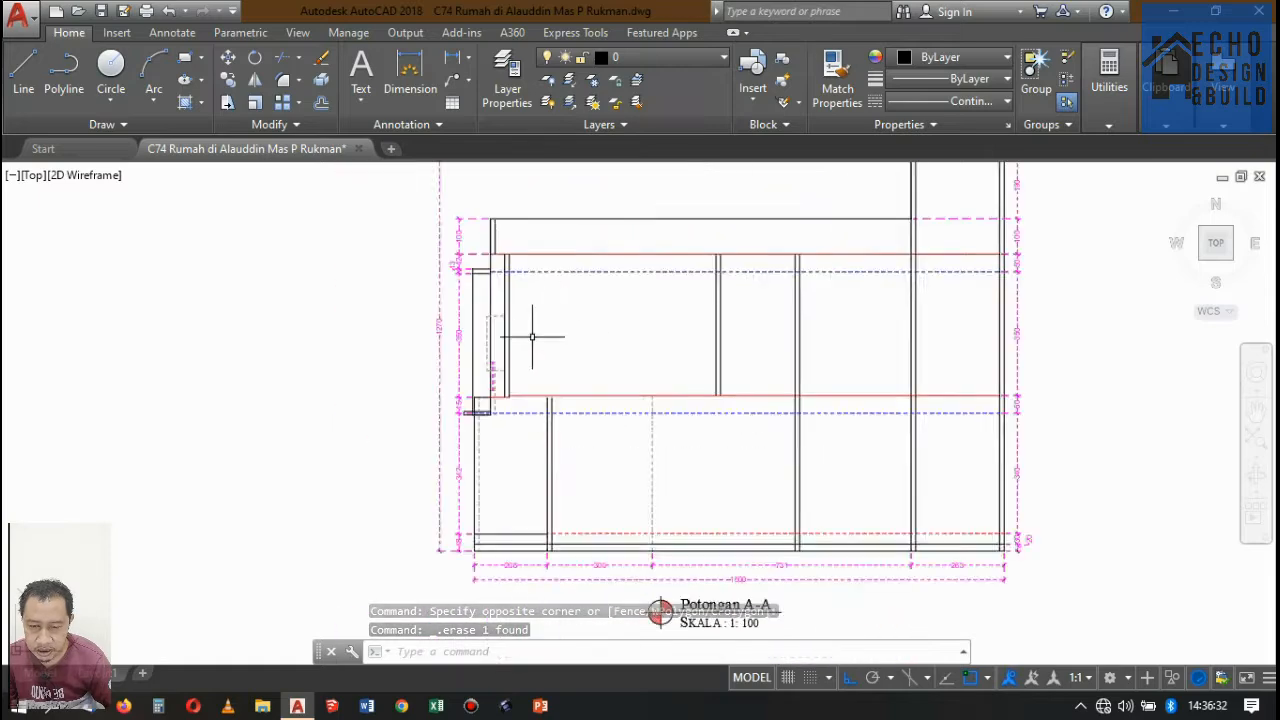
scroll(544, 318, "down", 2)
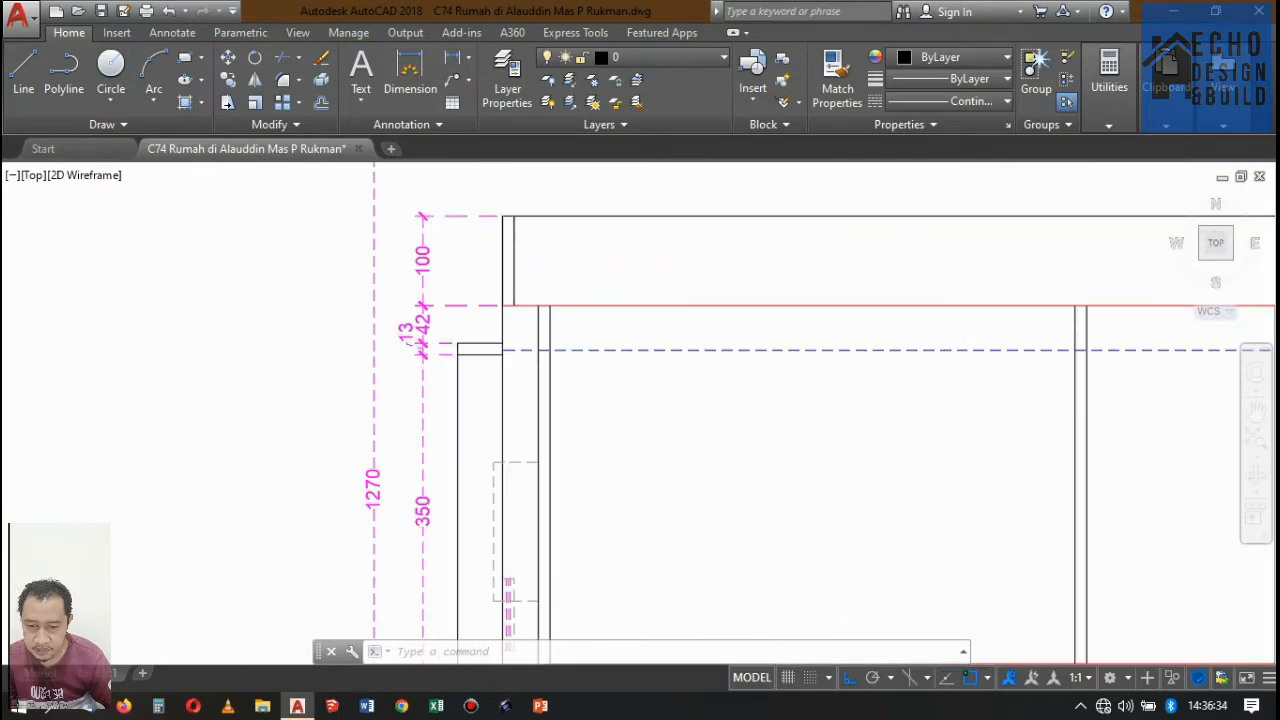
scroll(503, 251, "up", 2)
scroll(586, 277, "down", 2)
scroll(584, 291, "up", 2)
scroll(584, 291, "down", 4)
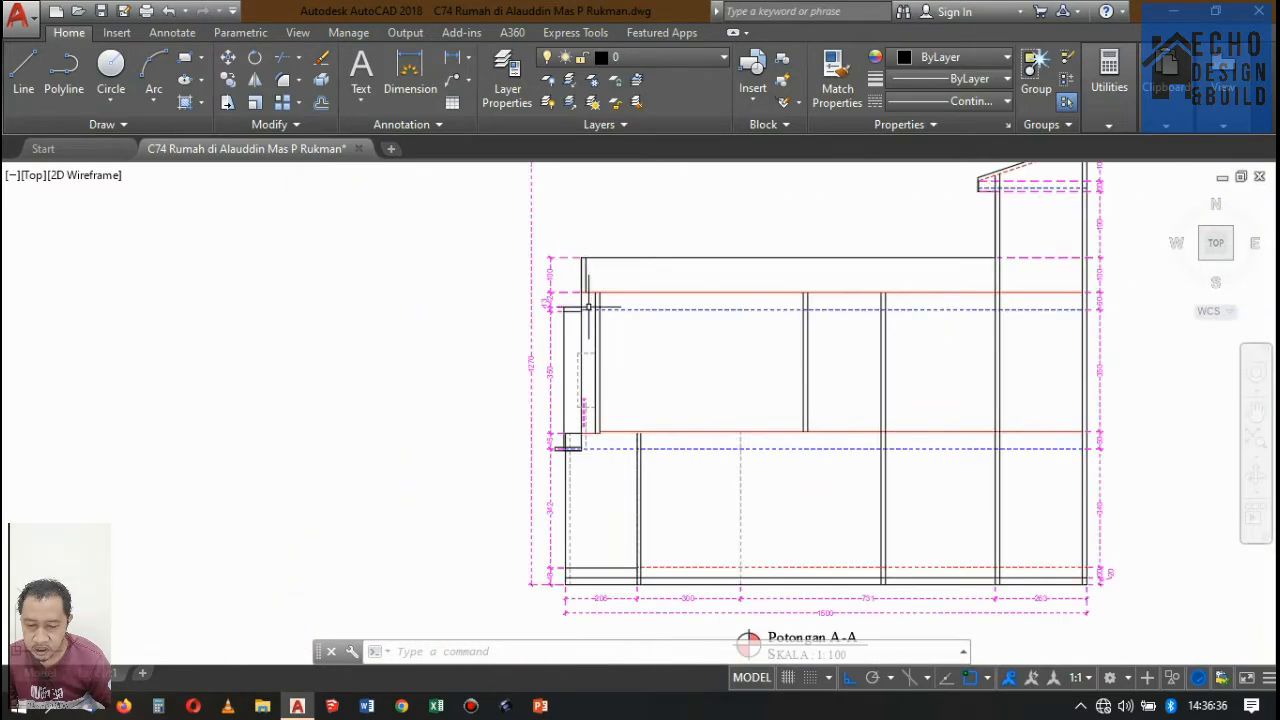
scroll(600, 294, "up", 4)
scroll(571, 243, "up", 2)
scroll(598, 307, "down", 3)
scroll(598, 300, "down", 1)
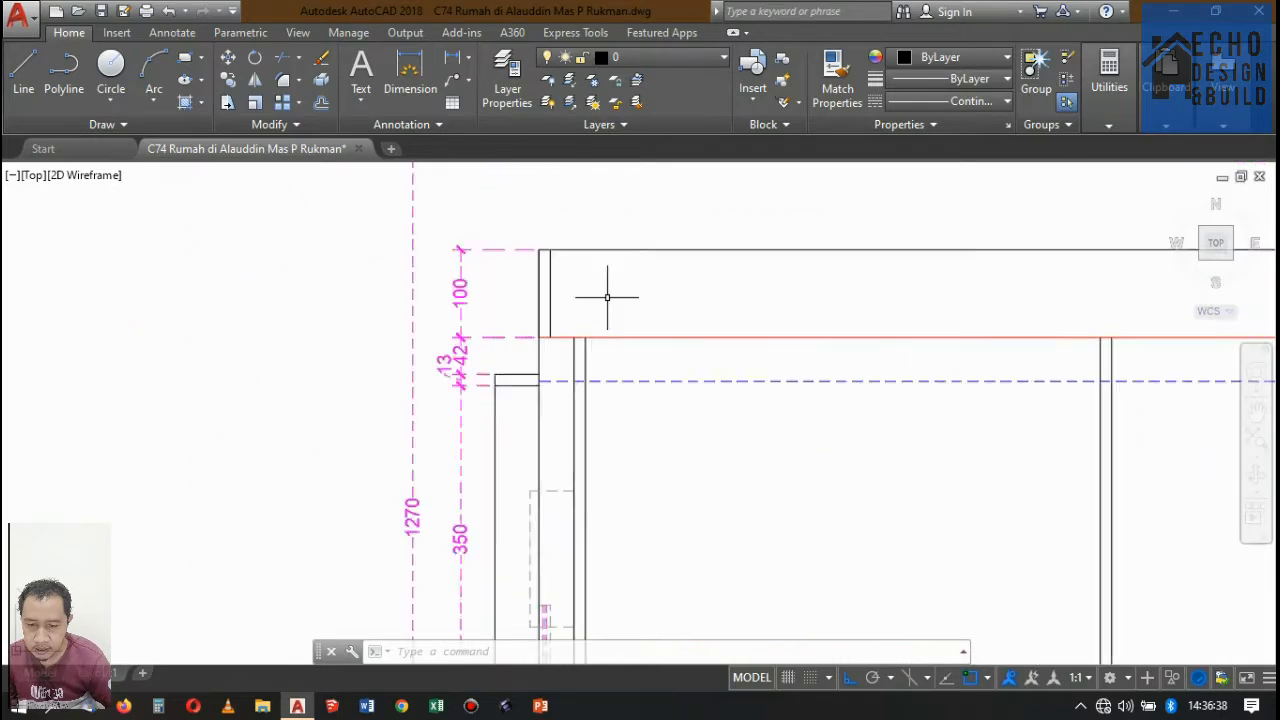
scroll(590, 310, "up", 2)
scroll(585, 315, "down", 7)
Compare the floor plans with the front wall, parapet and rooftop level of Potongan A-A.
scroll(585, 300, "up", 4)
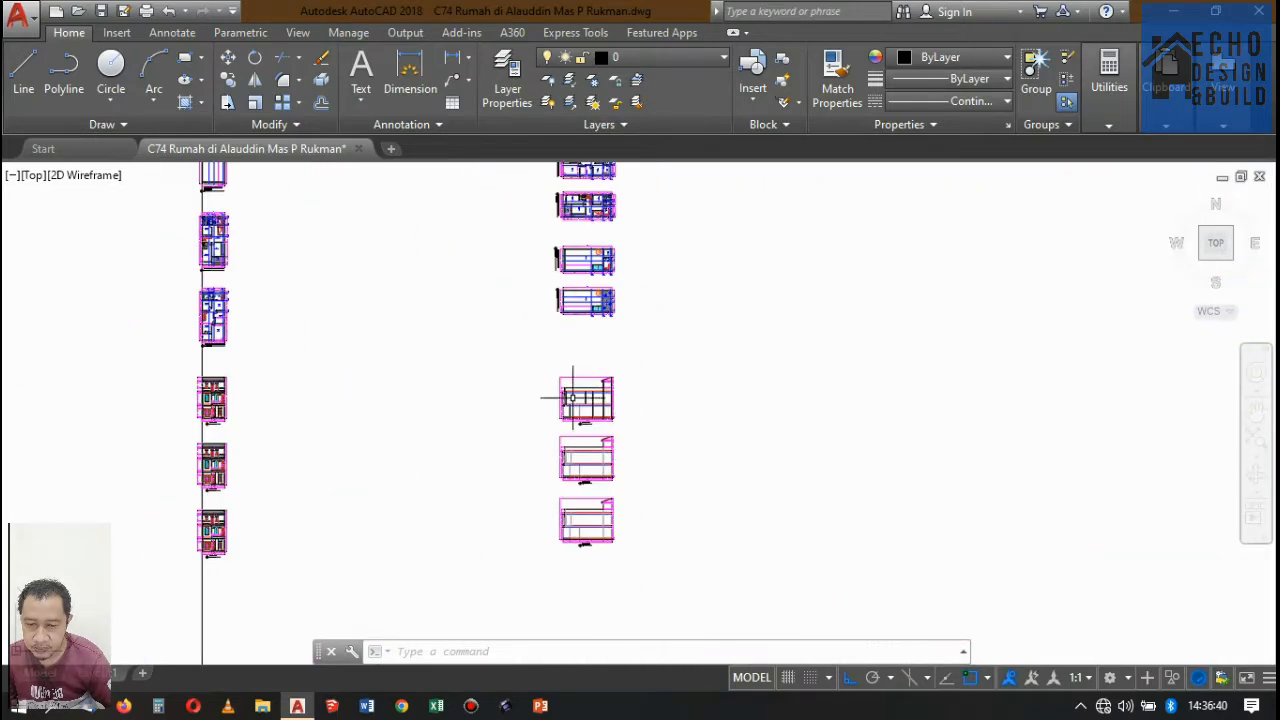
scroll(583, 305, "down", 3)
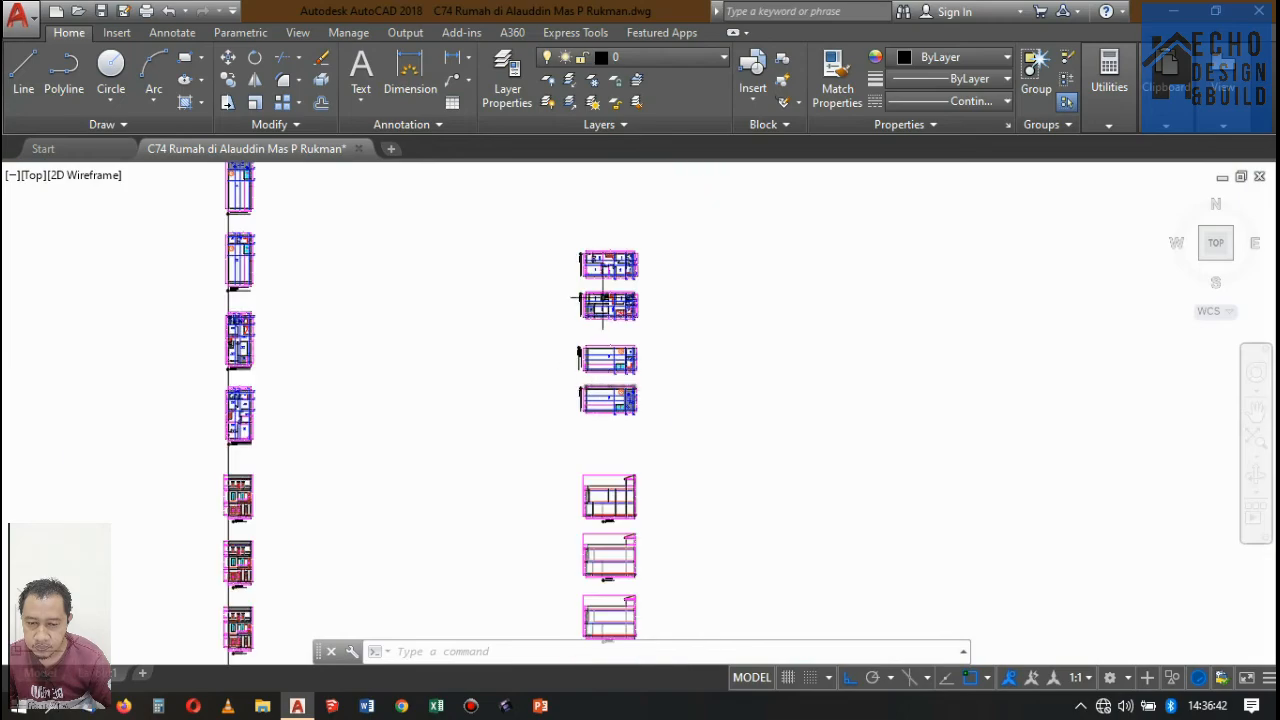
scroll(578, 306, "up", 8)
scroll(575, 305, "down", 8)
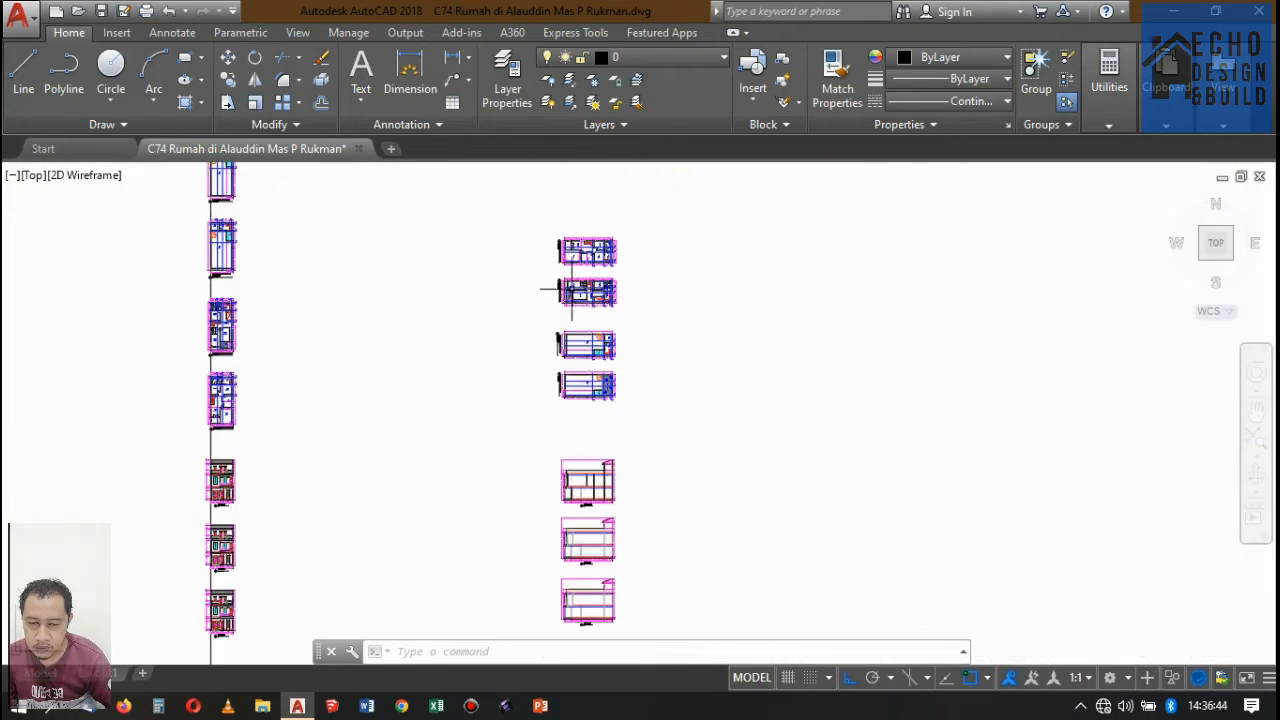
scroll(573, 576, "up", 8)
scroll(560, 430, "down", 8)
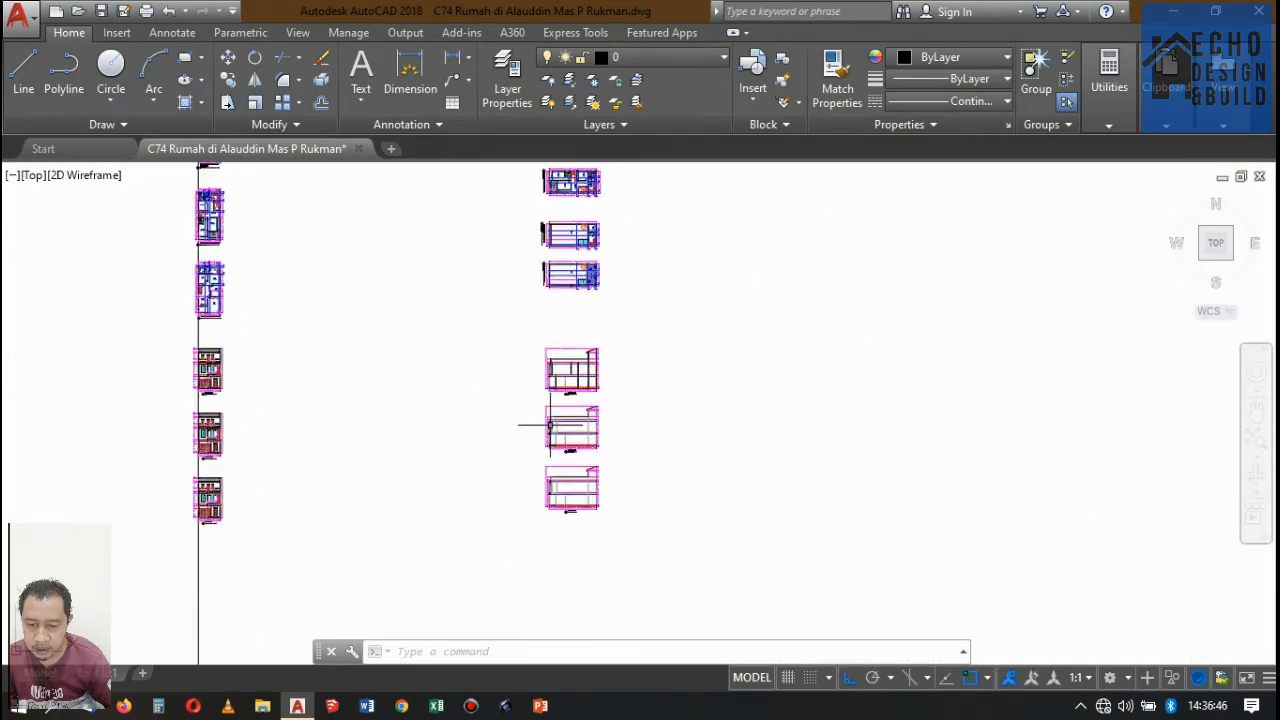
scroll(579, 357, "up", 4)
scroll(579, 357, "down", 2)
scroll(500, 385, "up", 6)
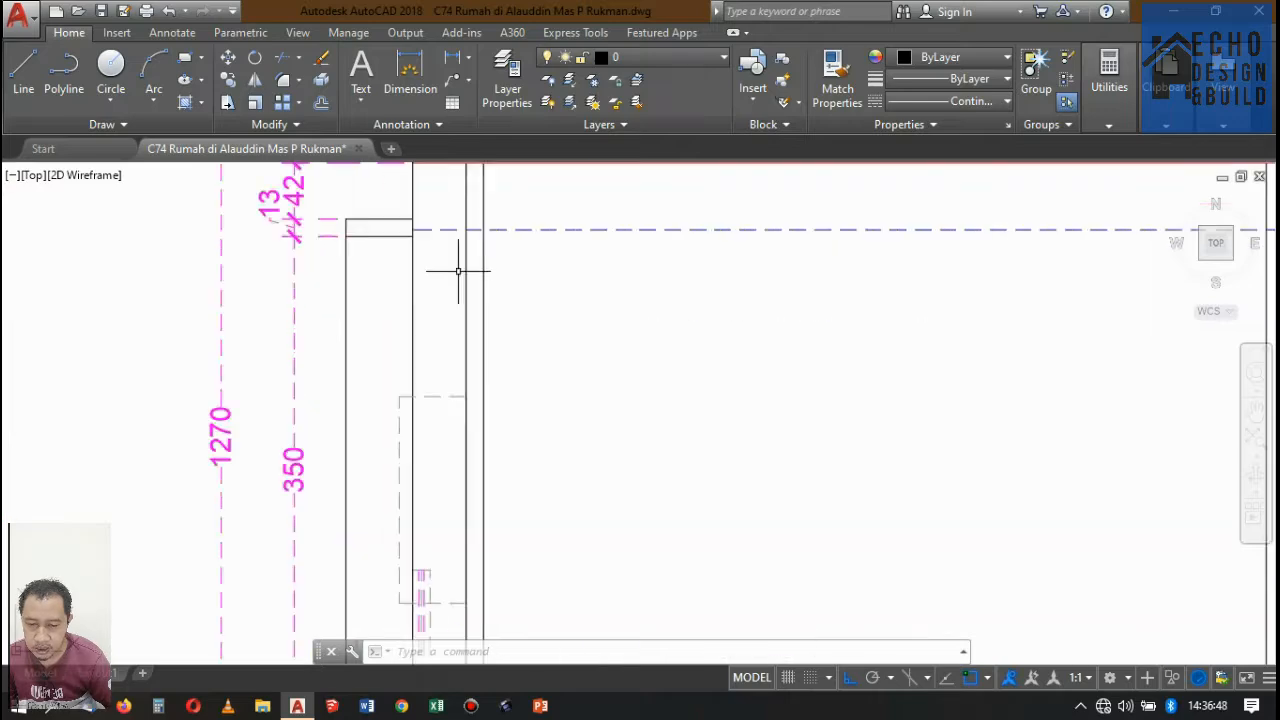
scroll(513, 342, "down", 1)
scroll(574, 272, "up", 2)
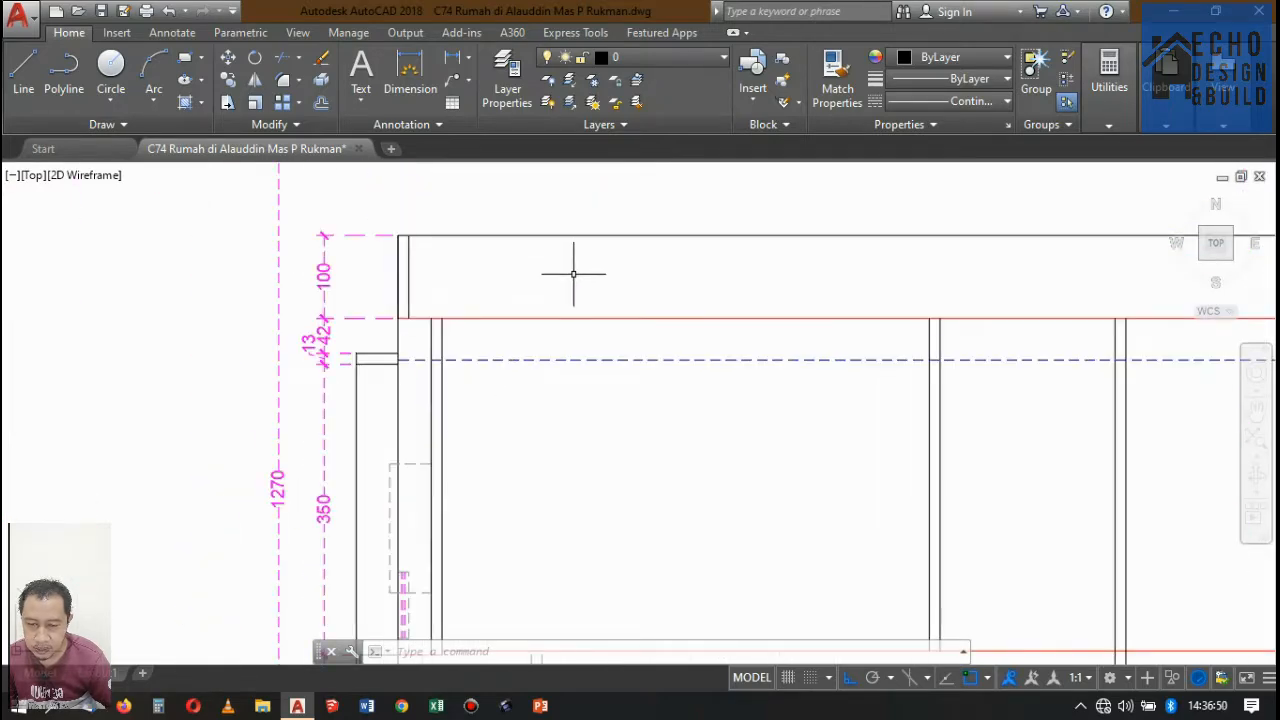
scroll(587, 287, "down", 6)
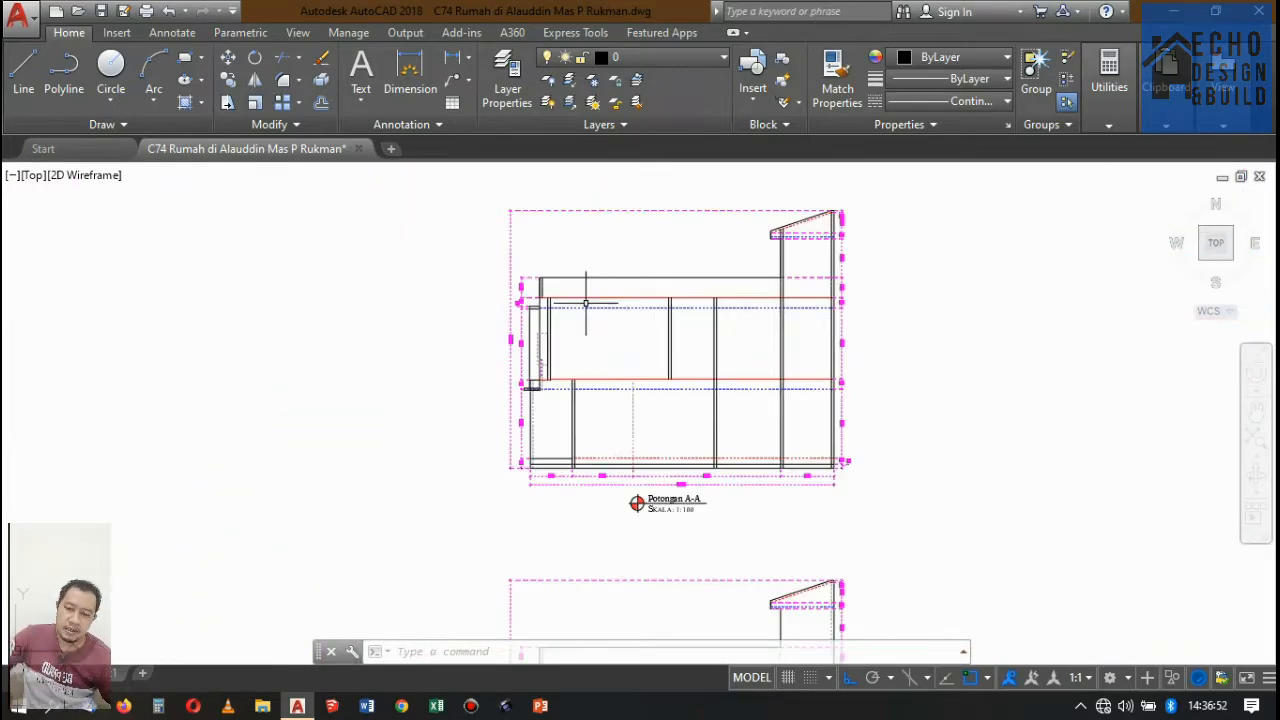
Start the Offset command at Potongan A-A's second storey.
scroll(640, 330, "up", 4)
scroll(651, 354, "down", 6)
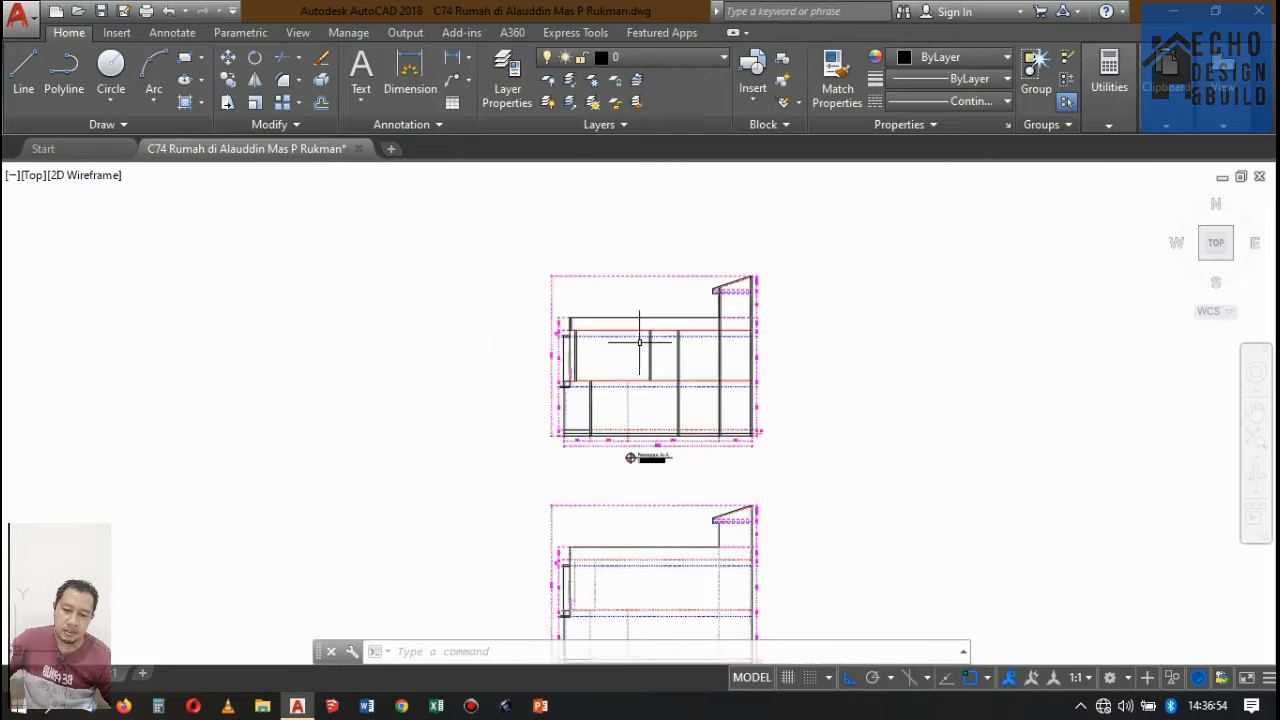
scroll(611, 351, "up", 6)
key("Return")
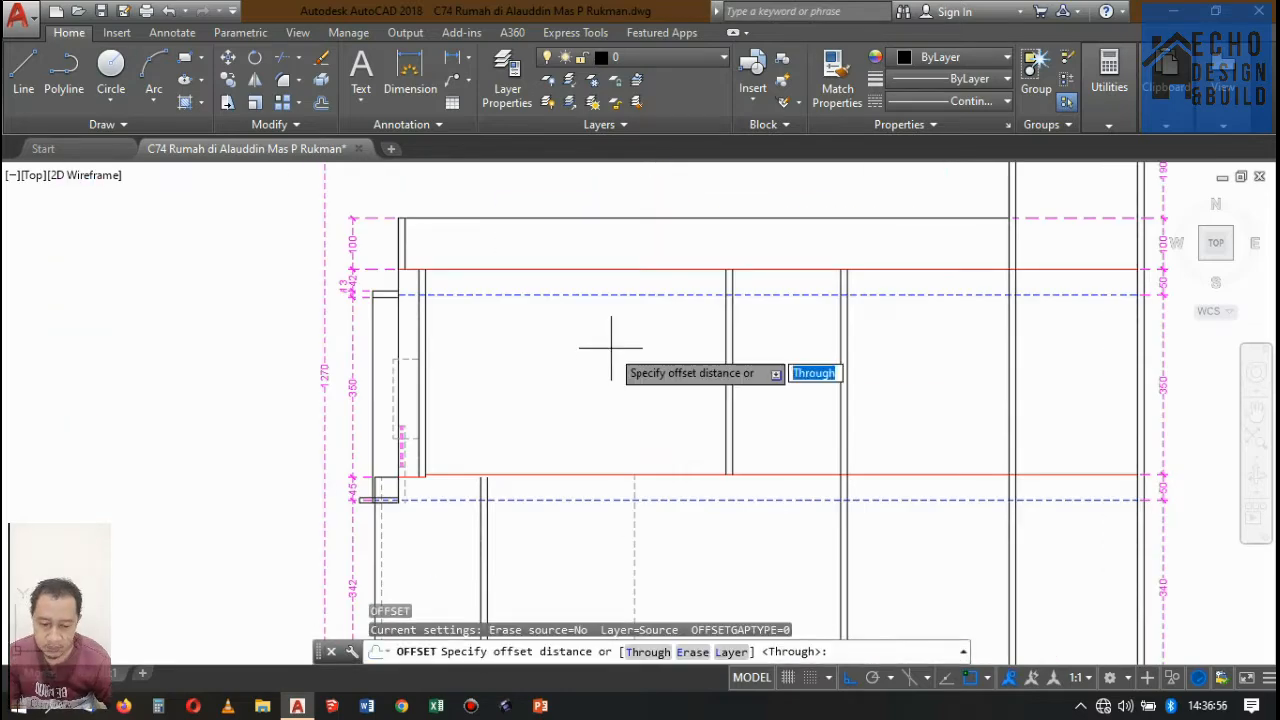
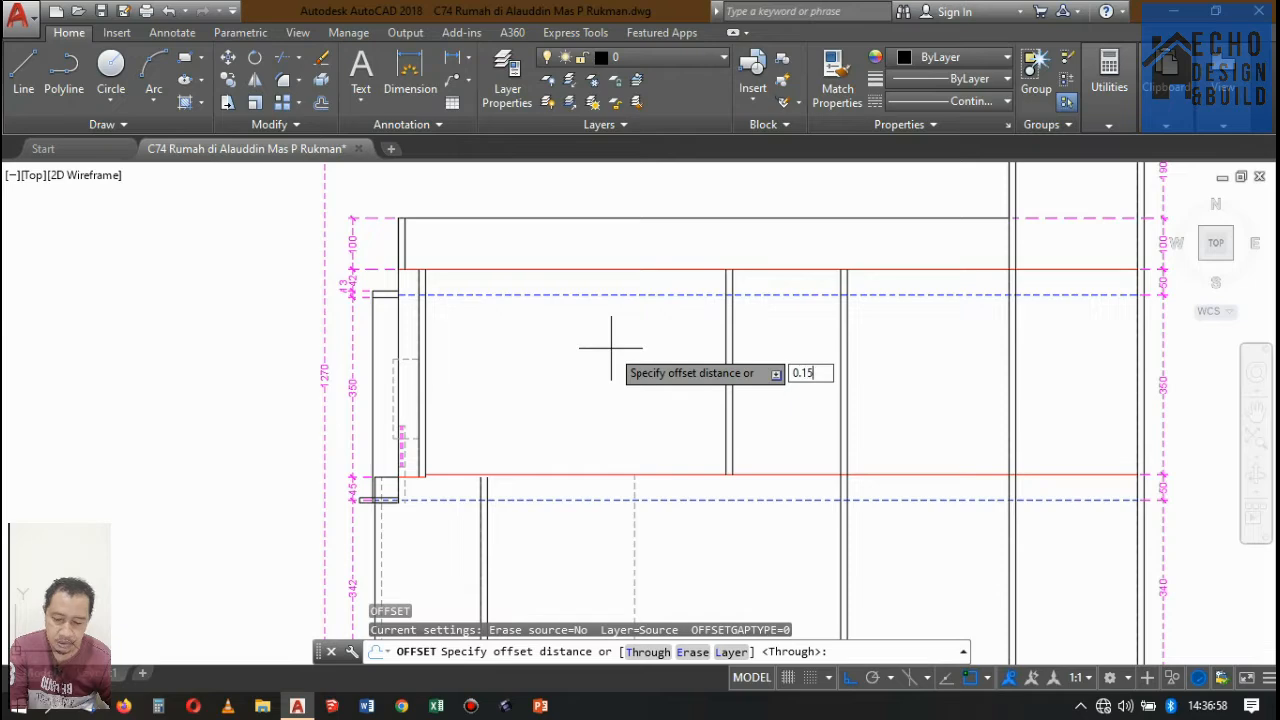
Offset the rooftop level line and the second-storey floor line 0.15 downward to form the concrete slab thickness.
type("0.15")
key("Return")
left_click(613, 269)
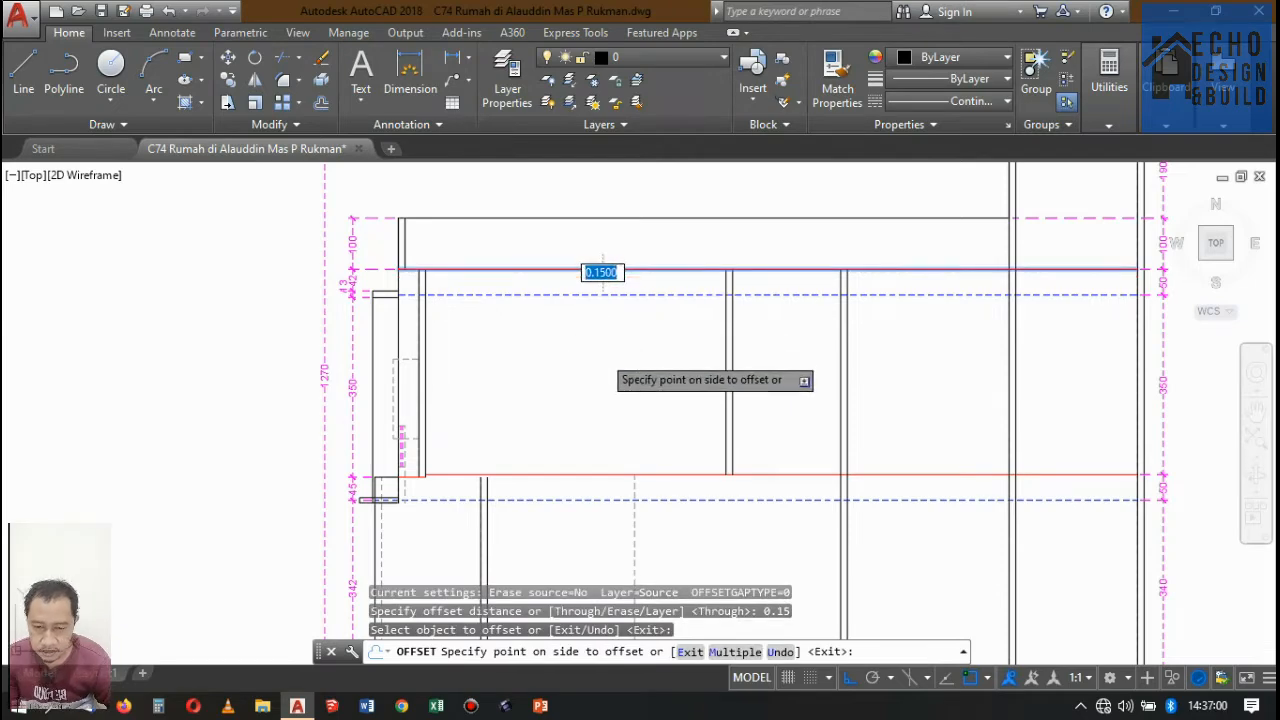
left_click(608, 353)
scroll(688, 276, "down", 5)
scroll(650, 346, "up", 5)
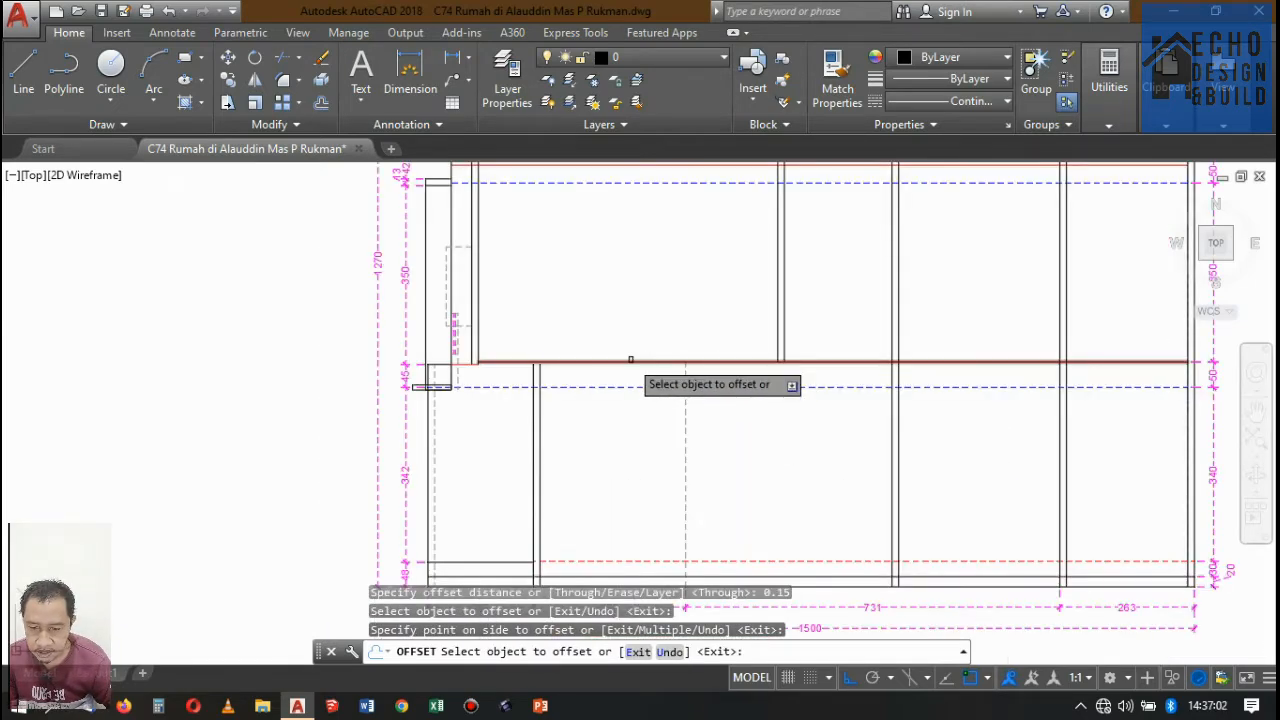
left_click(630, 359)
left_click(639, 425)
key("Return")
Match the dashed ground-floor line's properties to the solid red second-storey floor line in Potongan A-A.
scroll(601, 358, "up", 2)
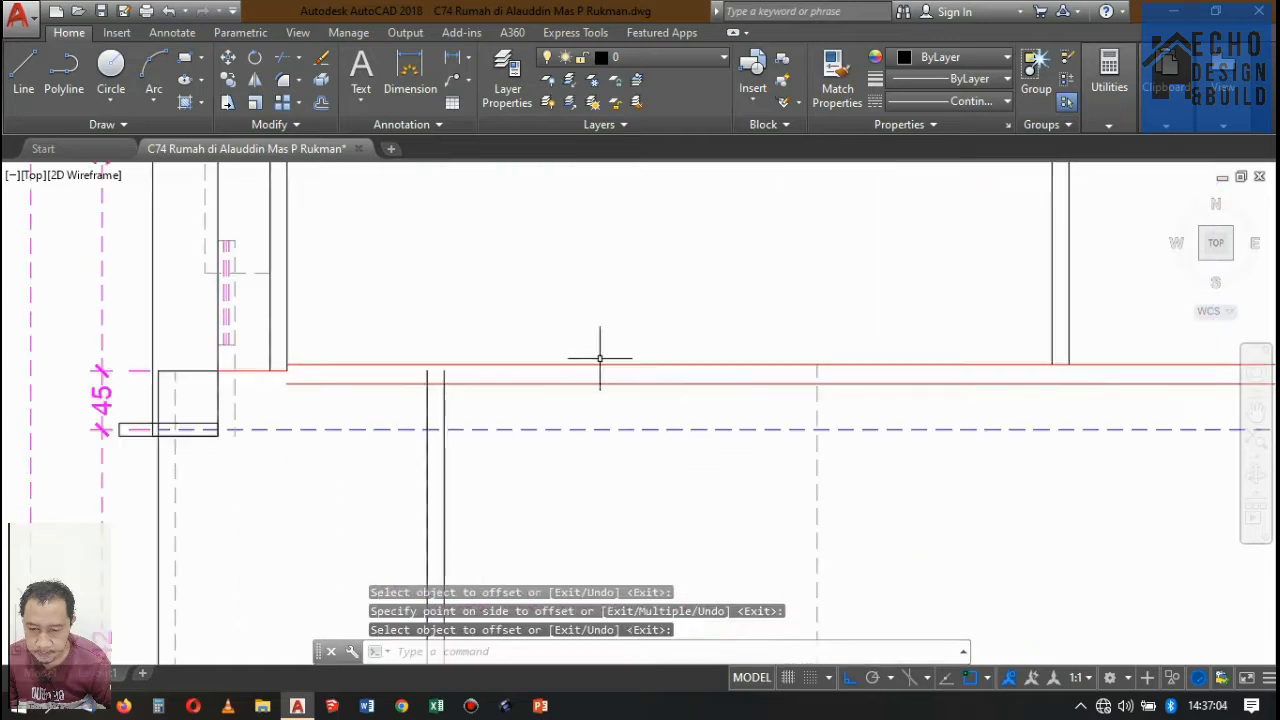
scroll(606, 371, "down", 3)
scroll(619, 358, "up", 1)
scroll(563, 456, "down", 2)
scroll(590, 343, "up", 1)
scroll(590, 343, "down", 4)
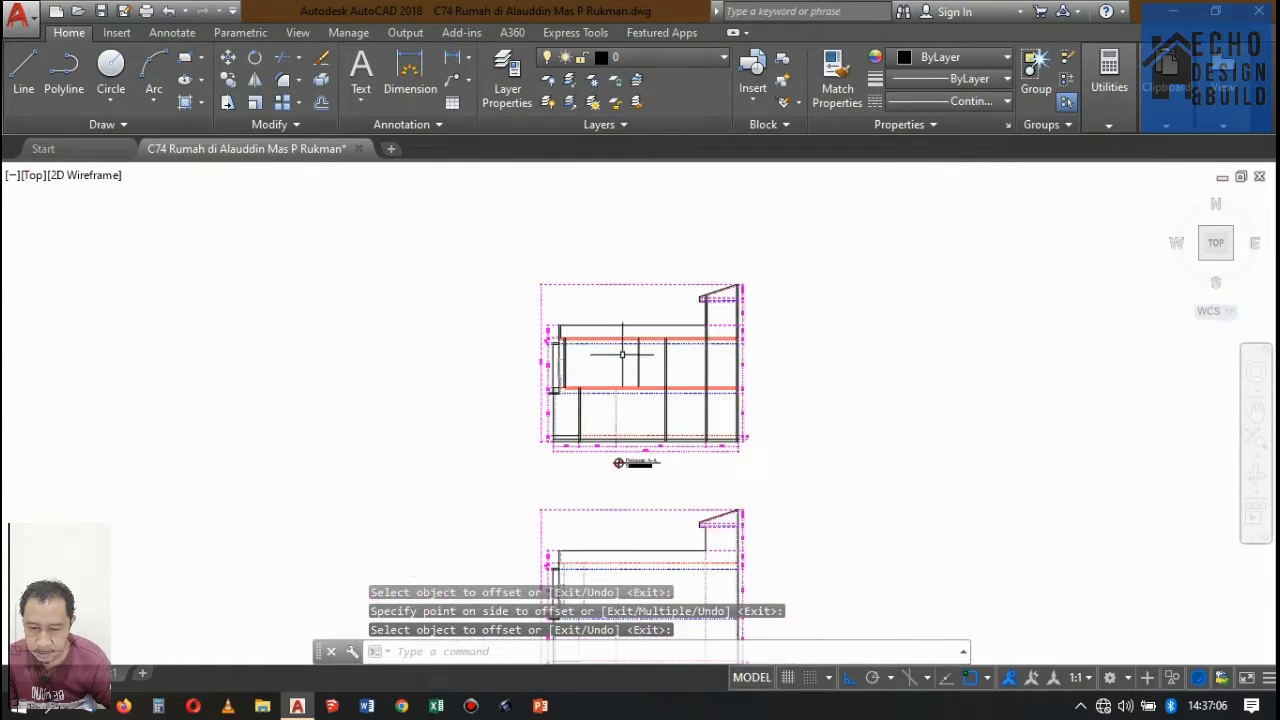
scroll(630, 427, "up", 7)
scroll(640, 407, "down", 4)
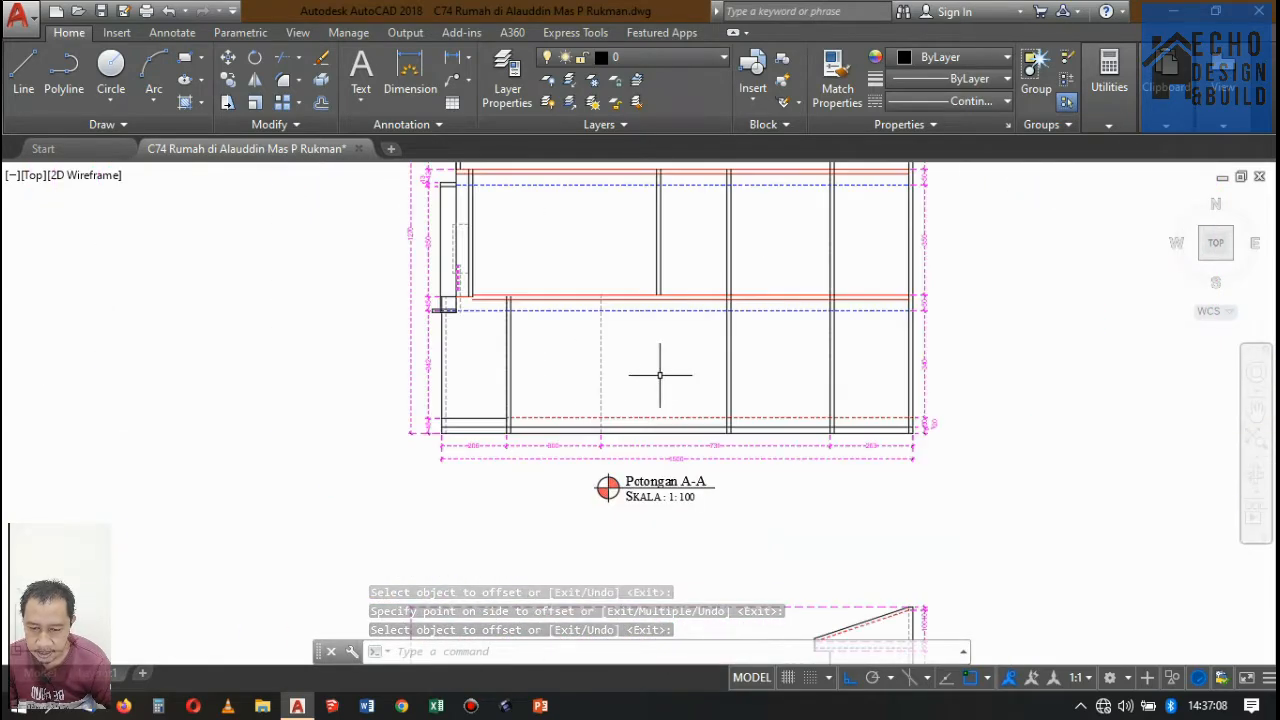
type("ma")
key("Return")
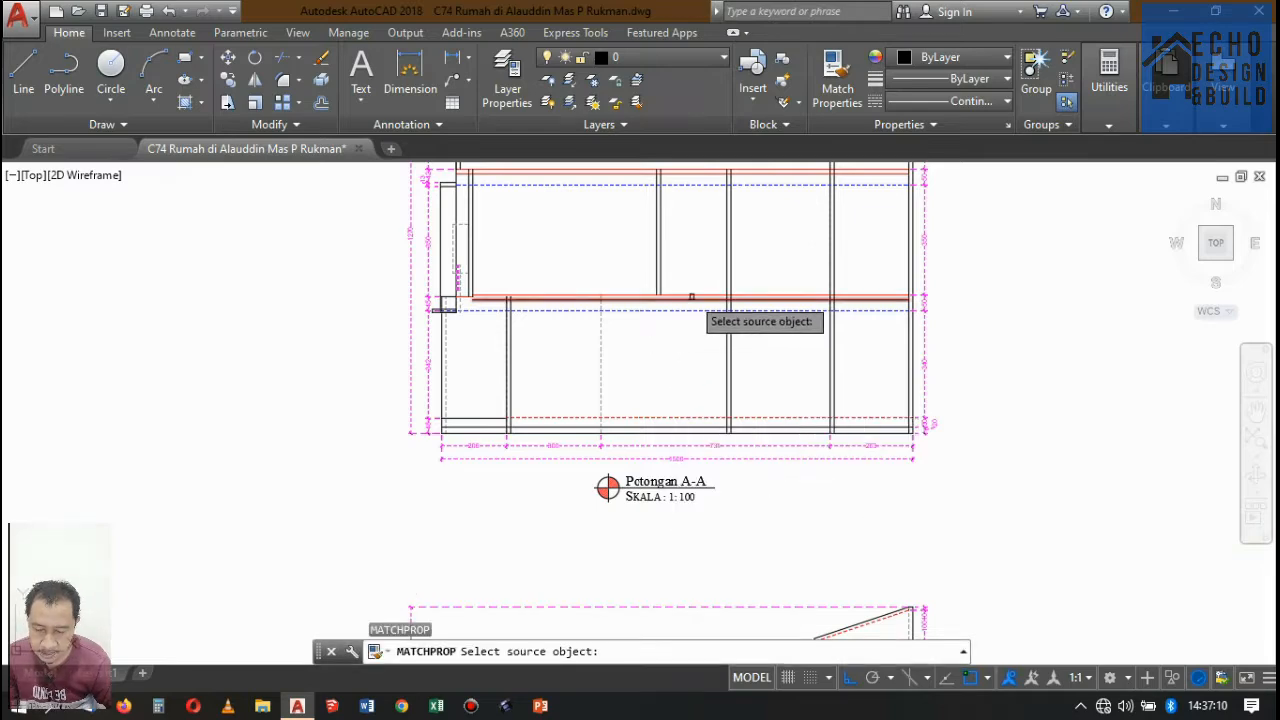
left_click(684, 292)
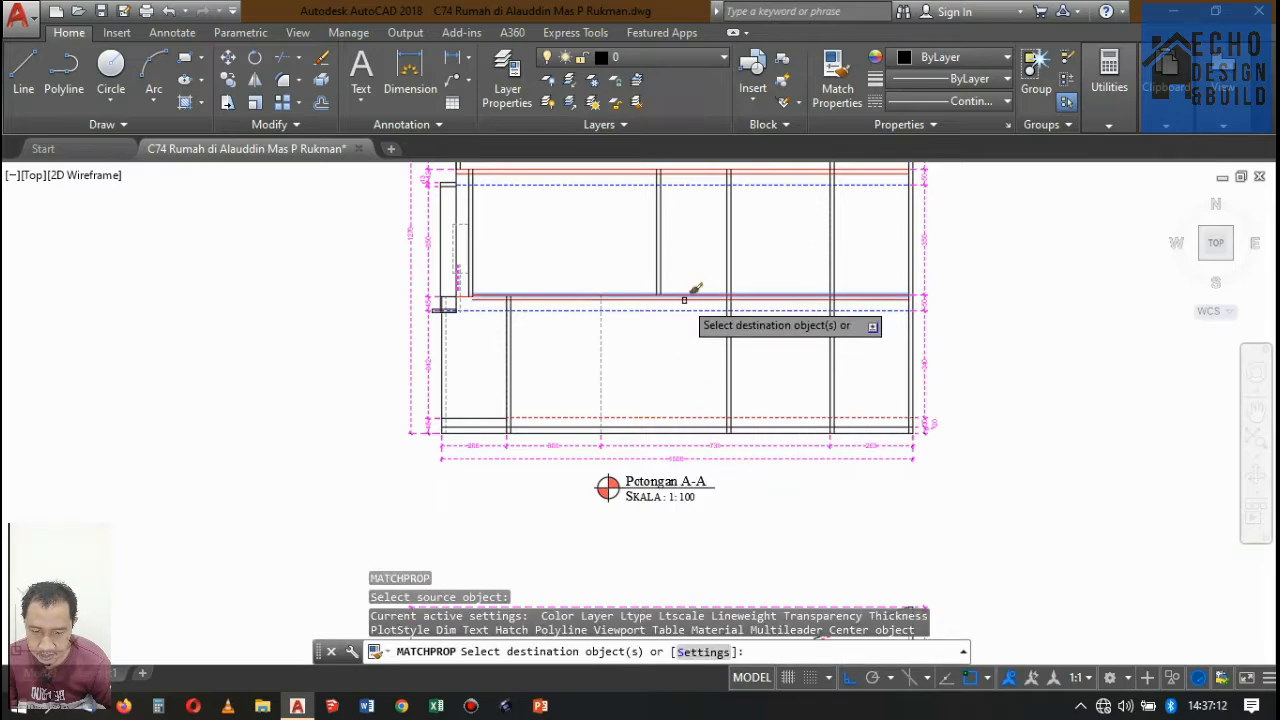
scroll(668, 405, "up", 6)
left_click(671, 380)
left_click(700, 377)
scroll(716, 377, "down", 8)
key("Return")
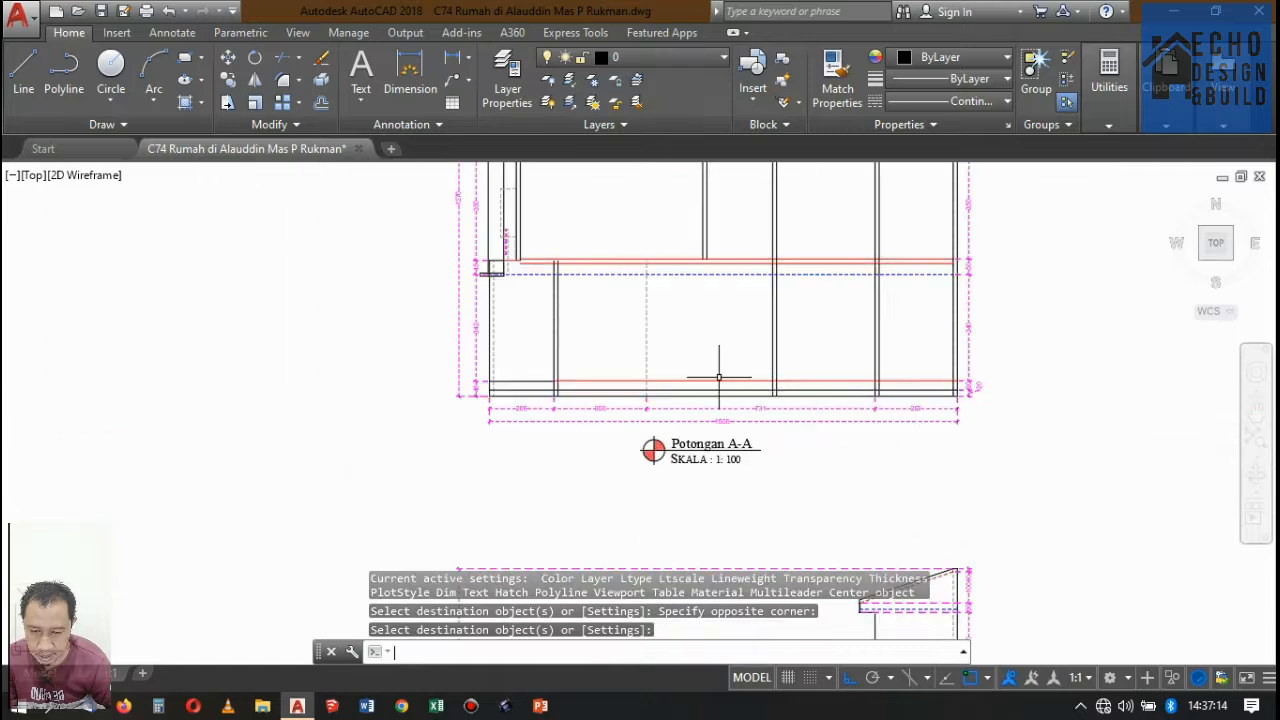
Offset the top lines of the rooftop slab and the second-storey floor 0.02 downward.
scroll(713, 267, "up", 4)
scroll(695, 297, "down", 2)
scroll(725, 230, "up", 4)
scroll(700, 285, "down", 5)
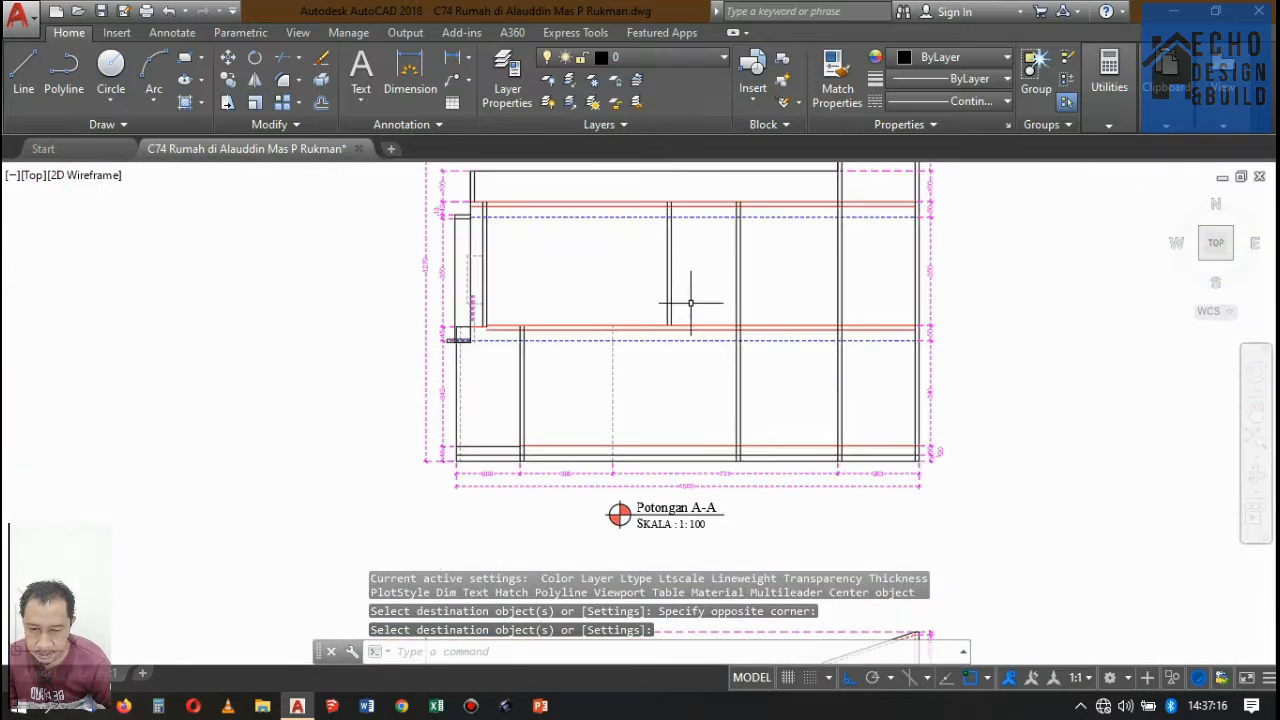
scroll(688, 240, "up", 5)
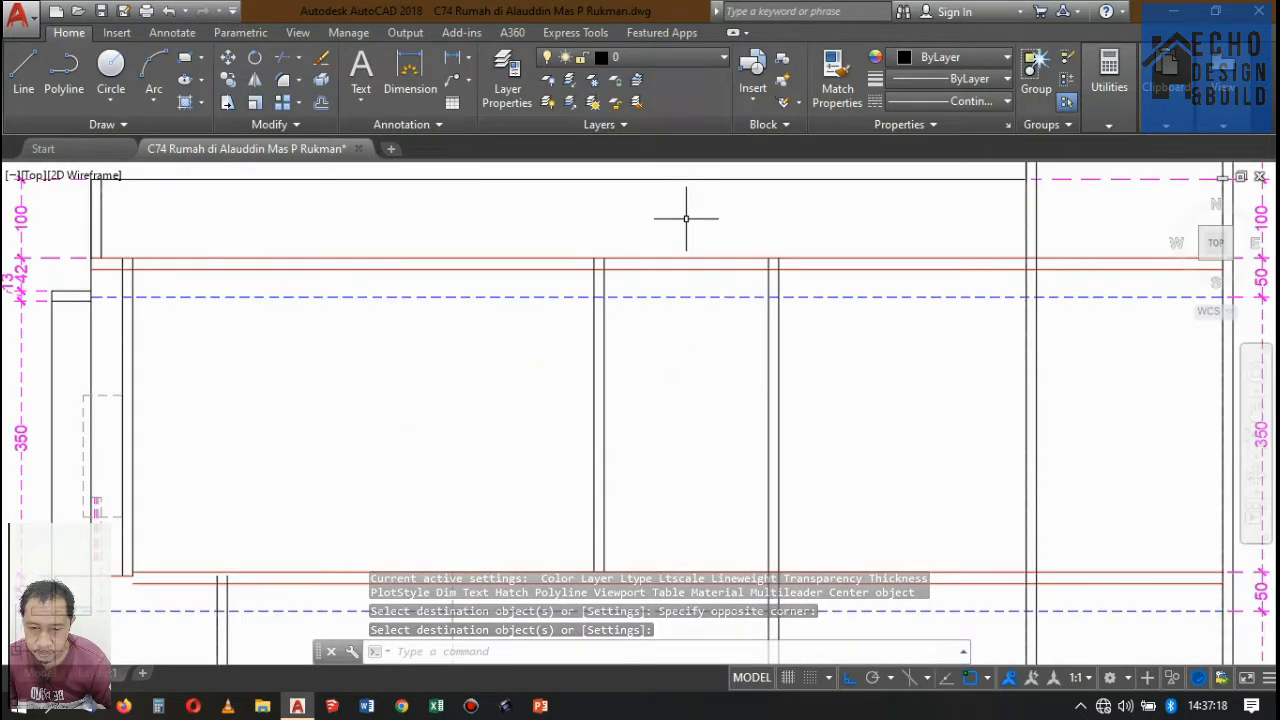
type("o")
key("Return")
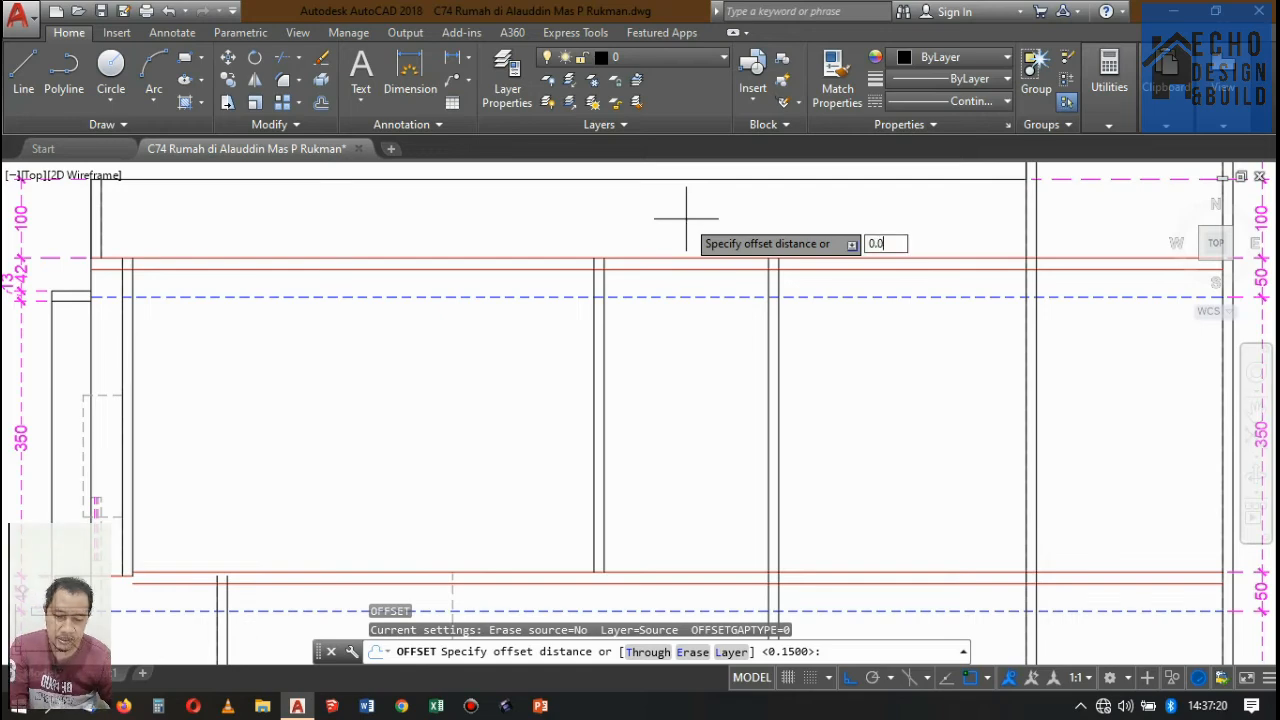
key("Return")
scroll(528, 263, "up", 3)
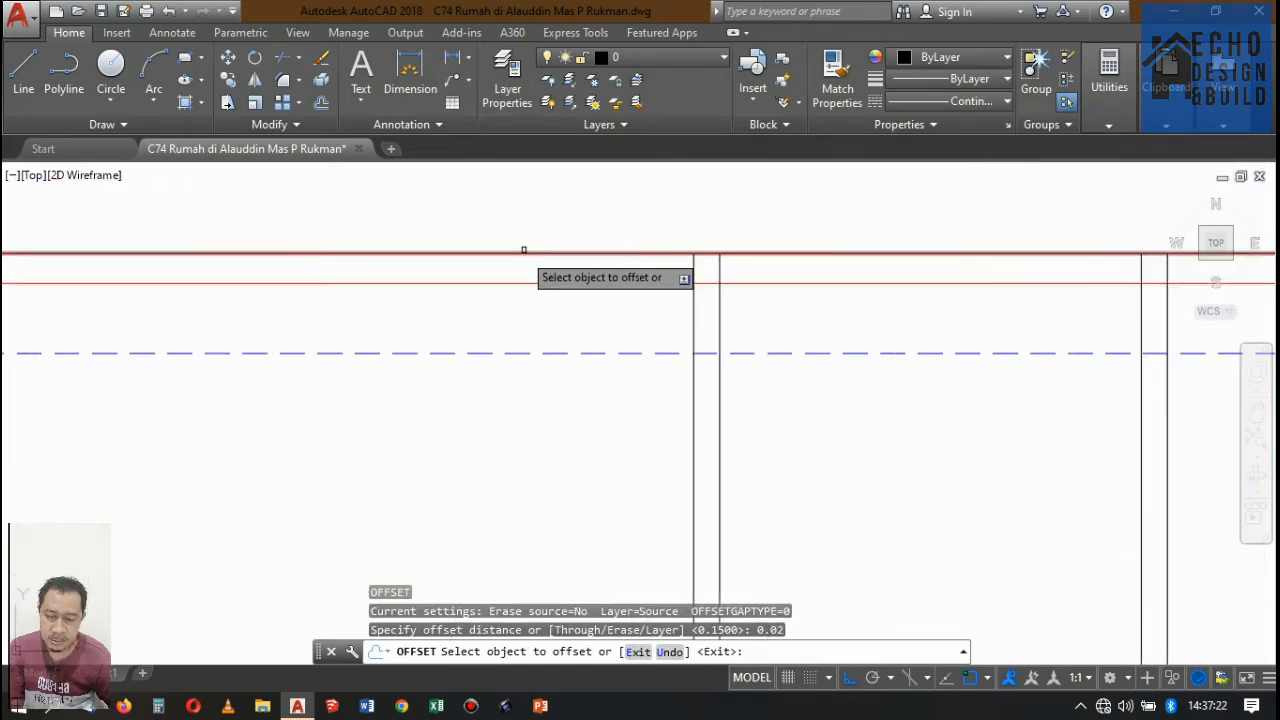
left_click(523, 251)
left_click(535, 312)
scroll(540, 321, "down", 5)
scroll(684, 300, "up", 6)
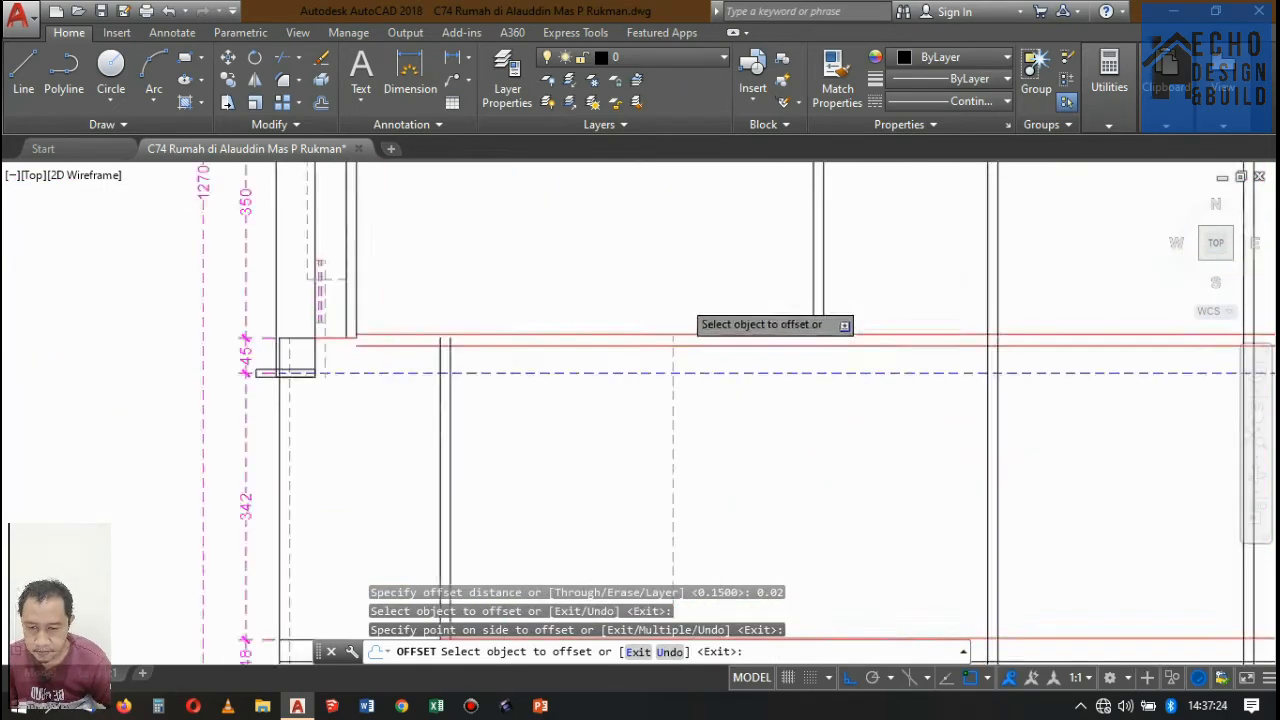
left_click(601, 370)
left_click(583, 432)
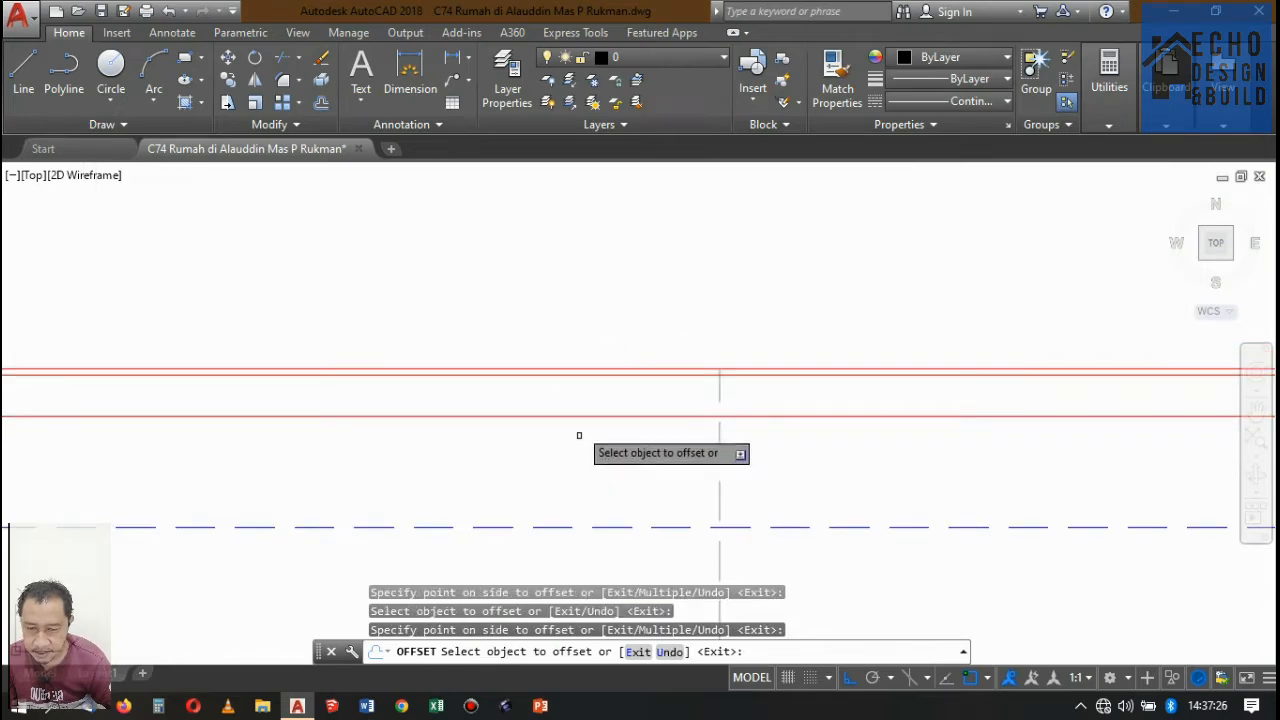
Offset the red ground-floor line and the black front terrace floor line 0.02 downward.
scroll(671, 275, "down", 4)
scroll(668, 342, "up", 1)
left_click(668, 342)
scroll(668, 342, "up", 2)
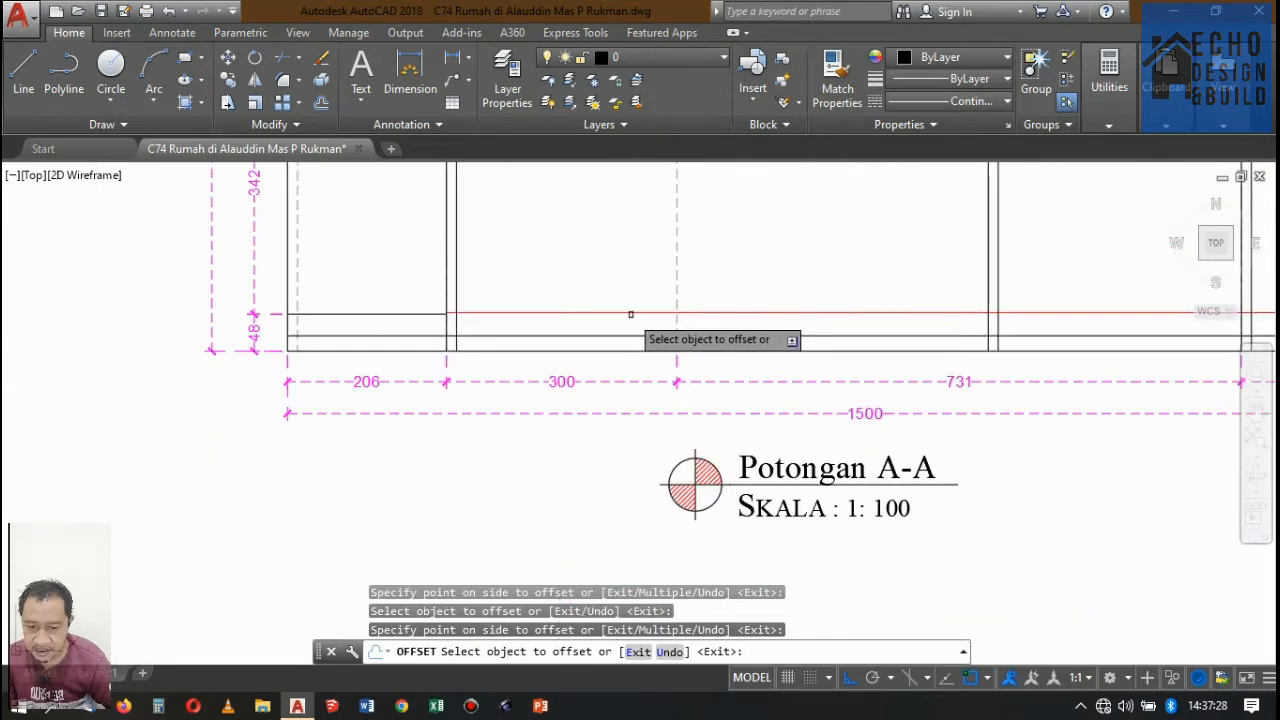
left_click(628, 313)
left_click(470, 335)
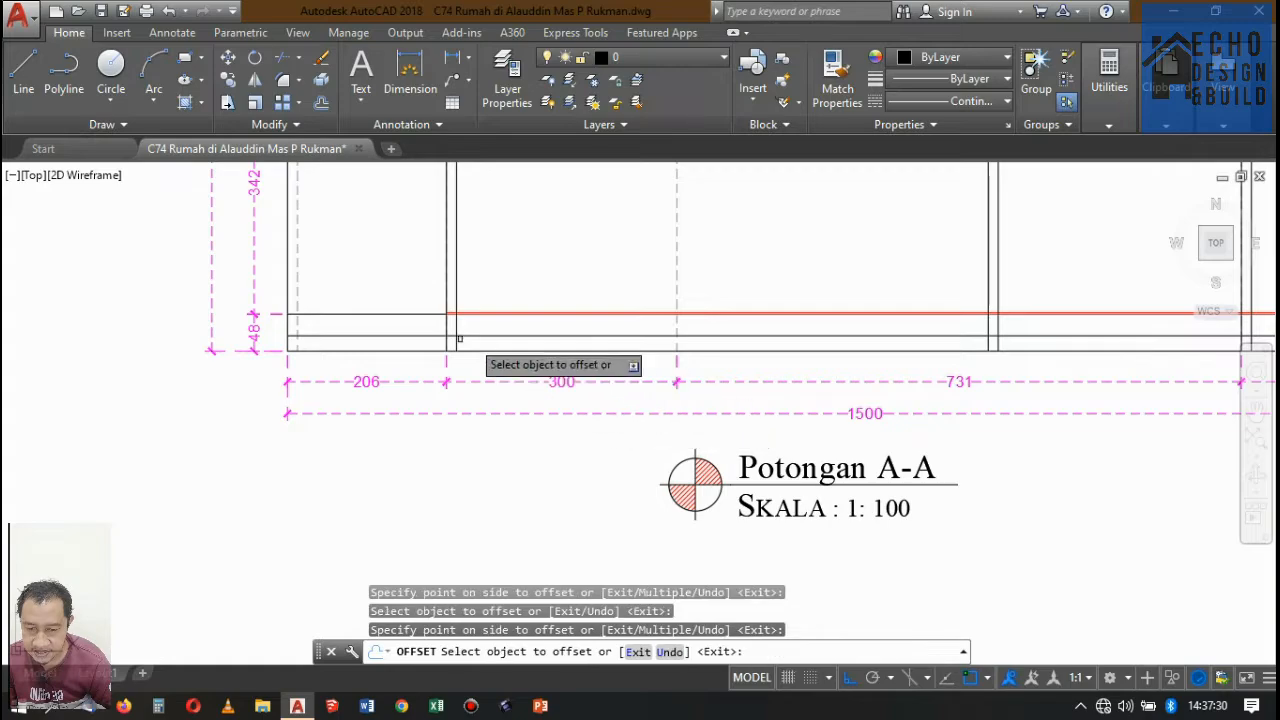
scroll(408, 320, "up", 5)
left_click(408, 321)
left_click(409, 360)
scroll(544, 317, "down", 5)
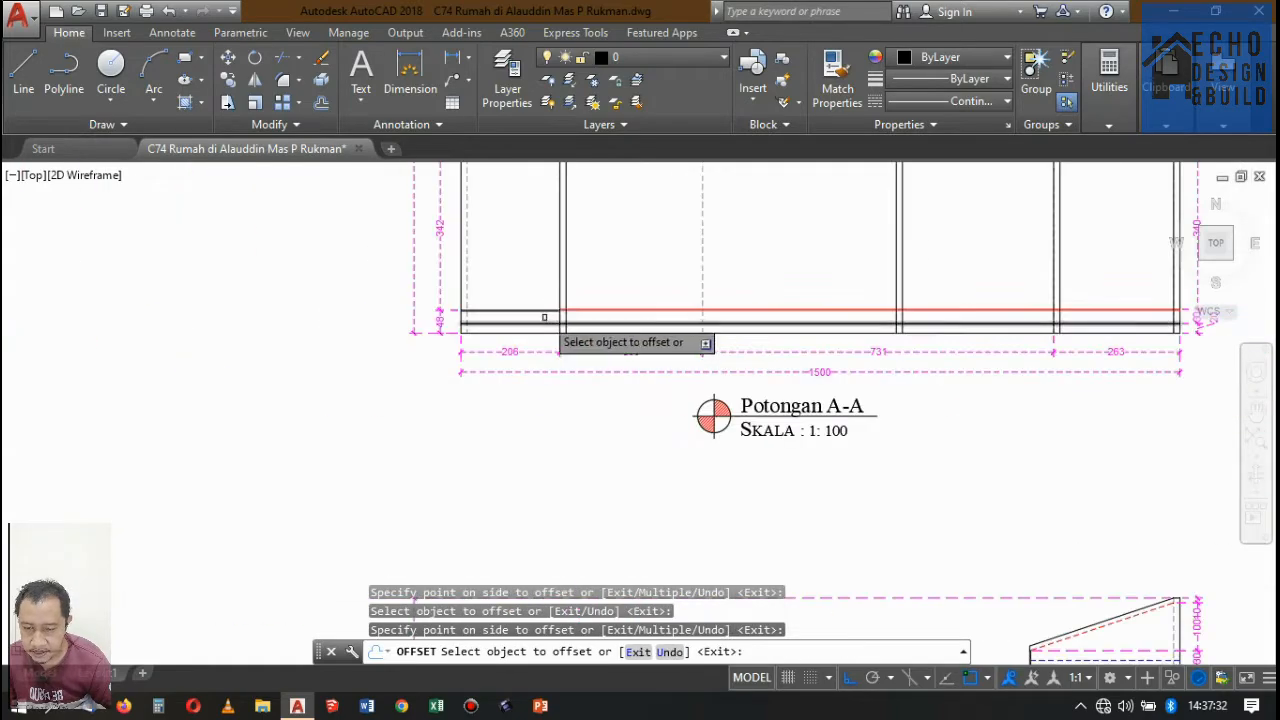
Check the floor plans against Potongan A-A's floor levels and finish the Offset command.
scroll(590, 350, "down", 15)
scroll(566, 306, "up", 7)
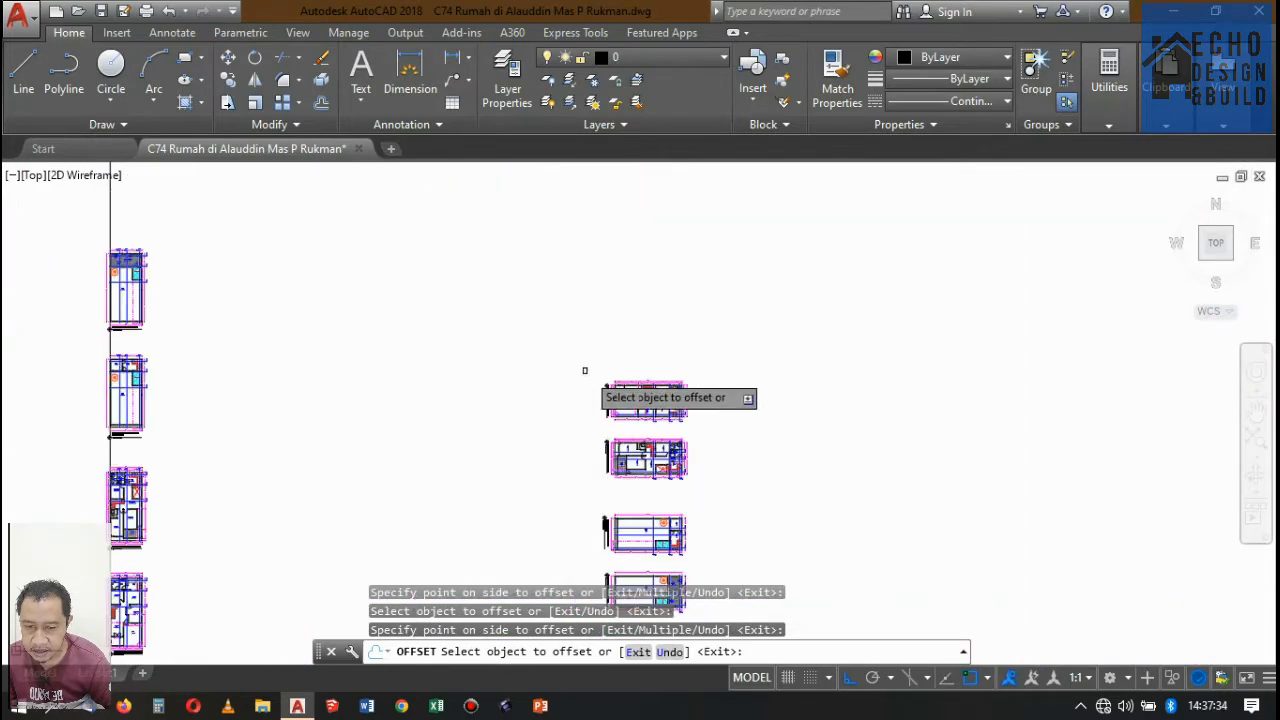
scroll(644, 400, "up", 6)
scroll(600, 366, "up", 6)
scroll(440, 325, "down", 10)
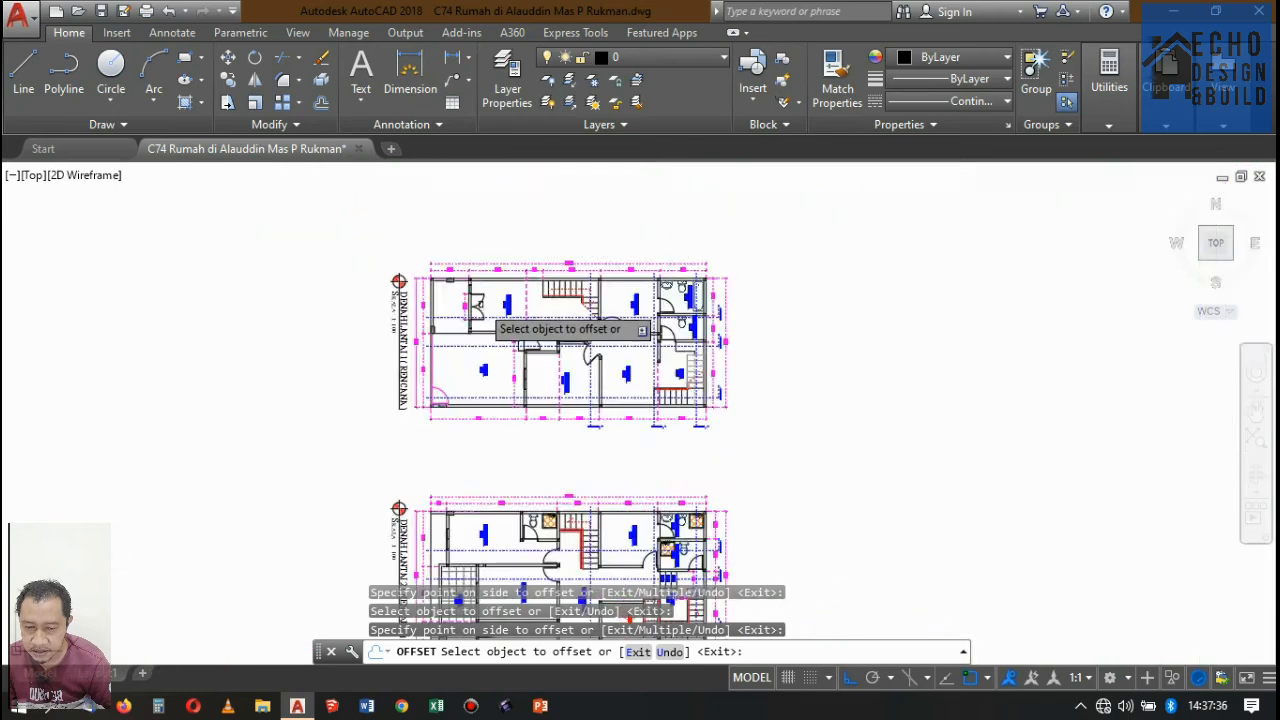
scroll(571, 340, "up", 8)
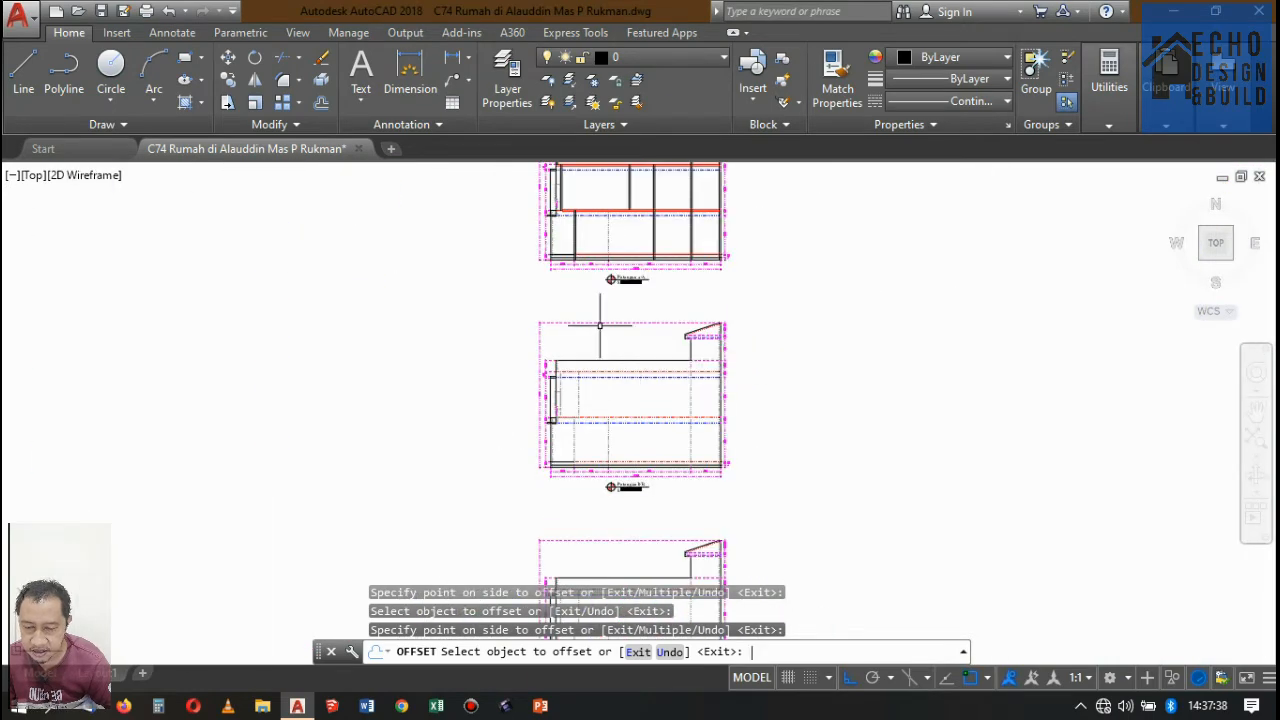
key("Return")
Offset the second red line of the rooftop slab 0.03 downward to add the next floor layer.
scroll(600, 325, "down", 2)
scroll(605, 326, "up", 8)
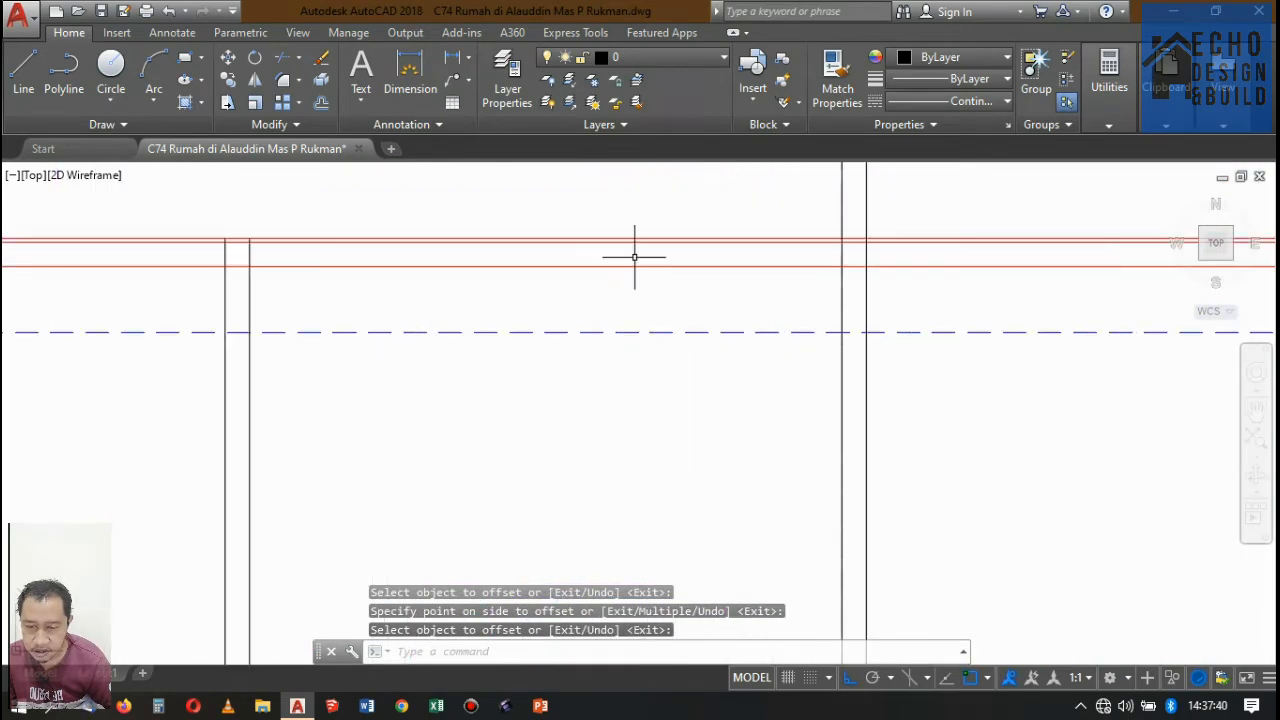
scroll(634, 257, "down", 3)
scroll(638, 281, "up", 5)
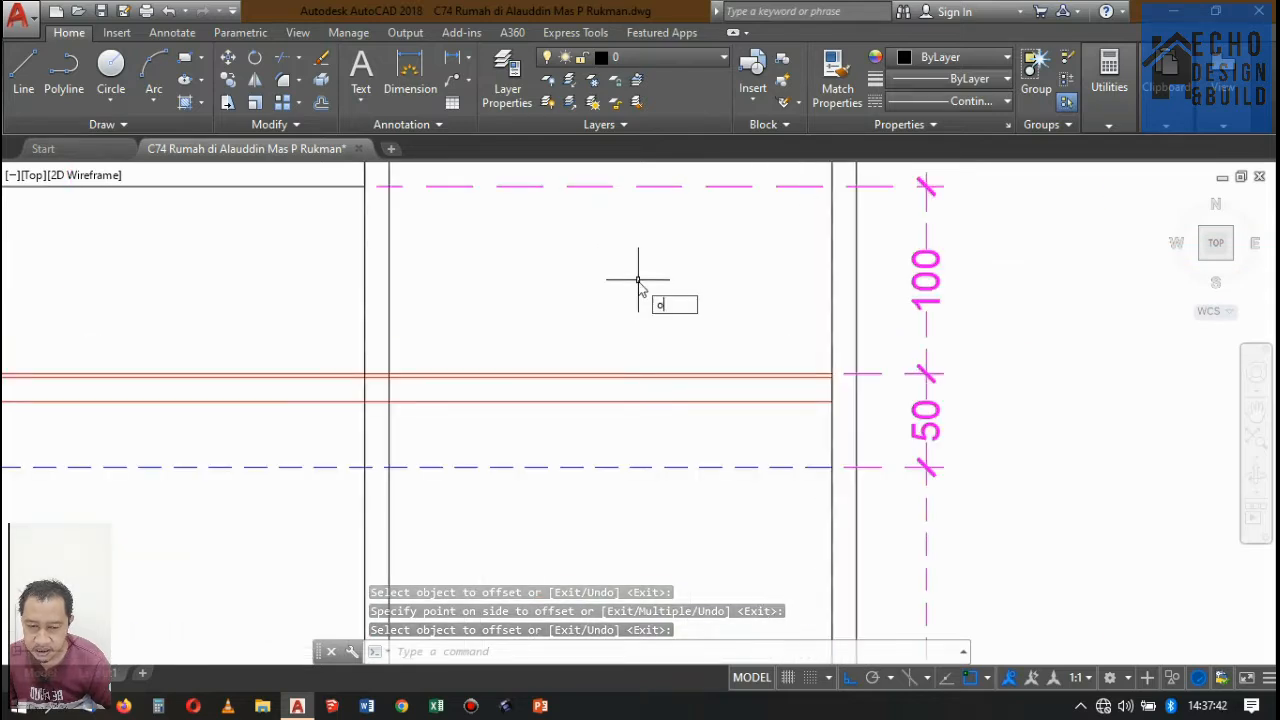
key("Return")
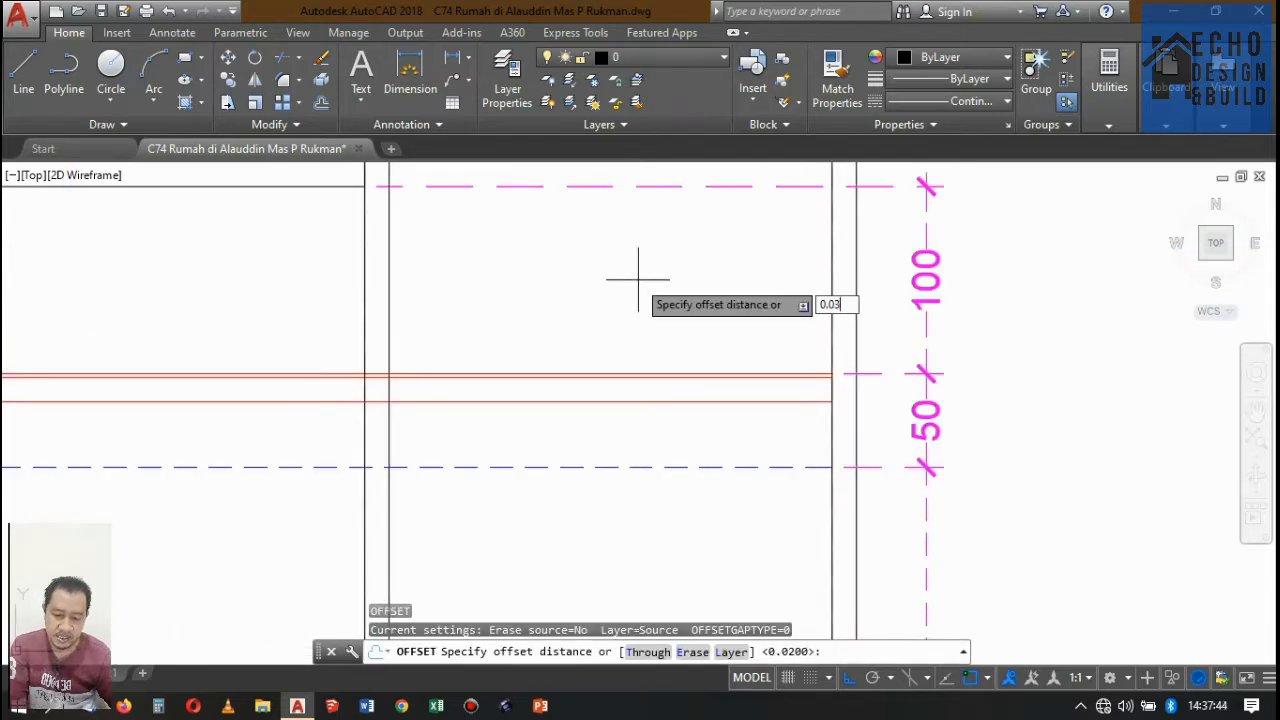
key("Return")
scroll(575, 384, "up", 5)
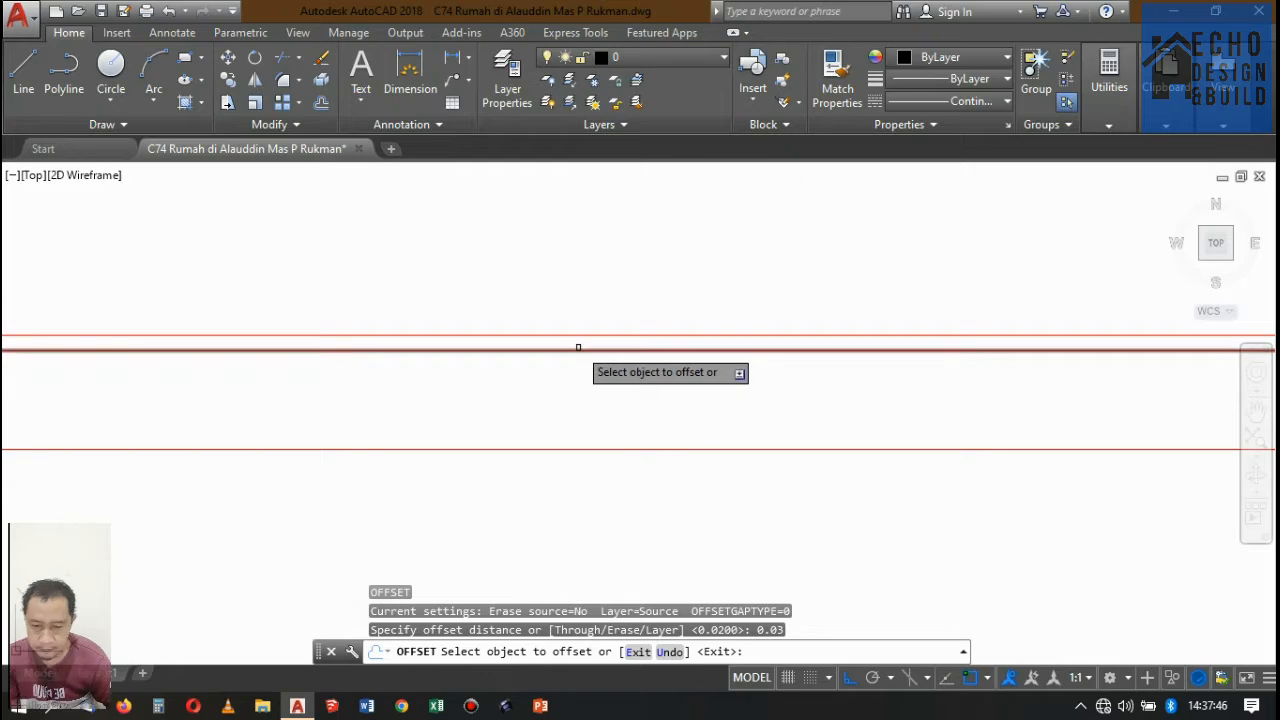
left_click(578, 347)
left_click(575, 366)
Offset the second red line of the second-storey floor 0.03 downward.
scroll(790, 337, "down", 4)
scroll(680, 328, "up", 3)
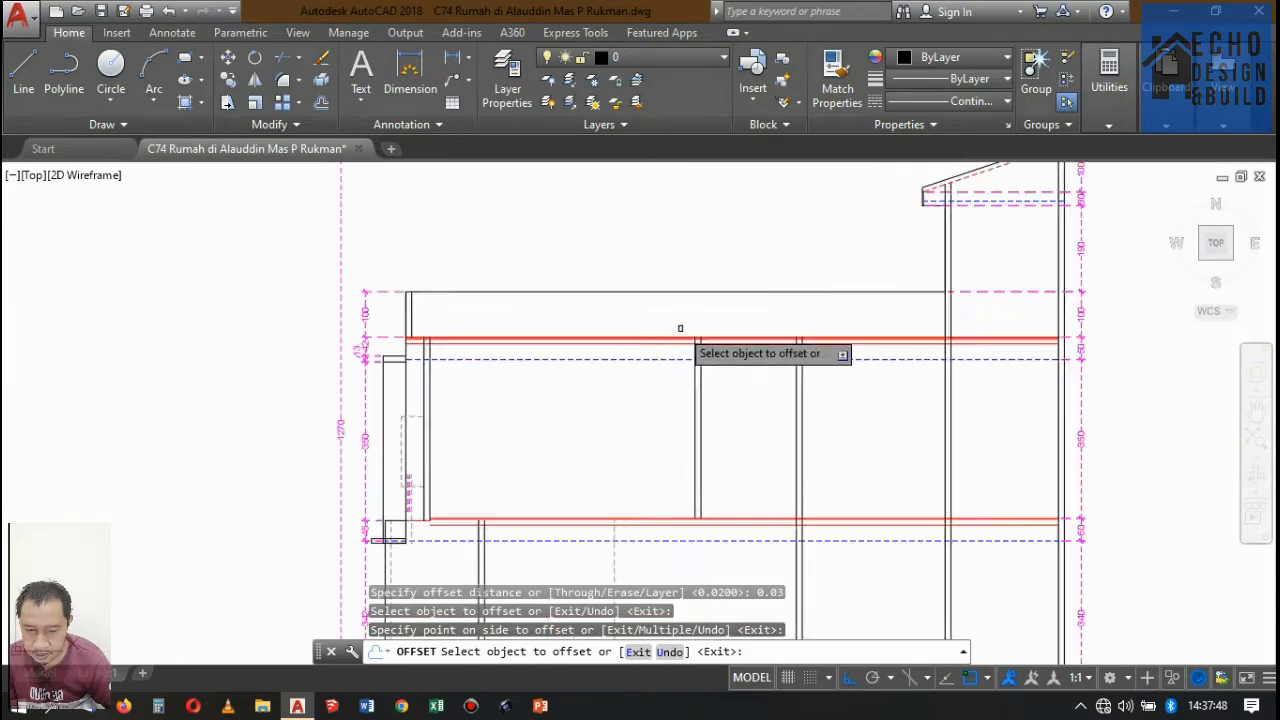
scroll(685, 350, "up", 2)
scroll(688, 297, "down", 4)
scroll(391, 240, "up", 5)
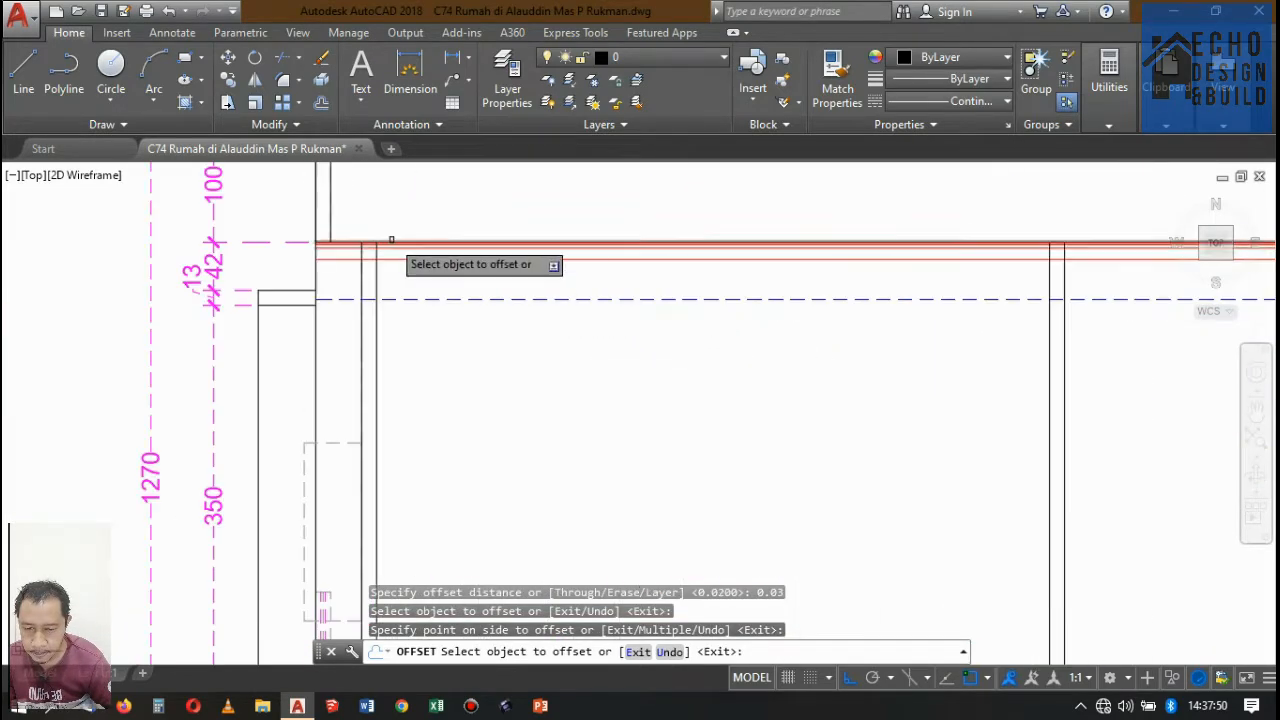
scroll(420, 228, "down", 5)
scroll(511, 344, "up", 5)
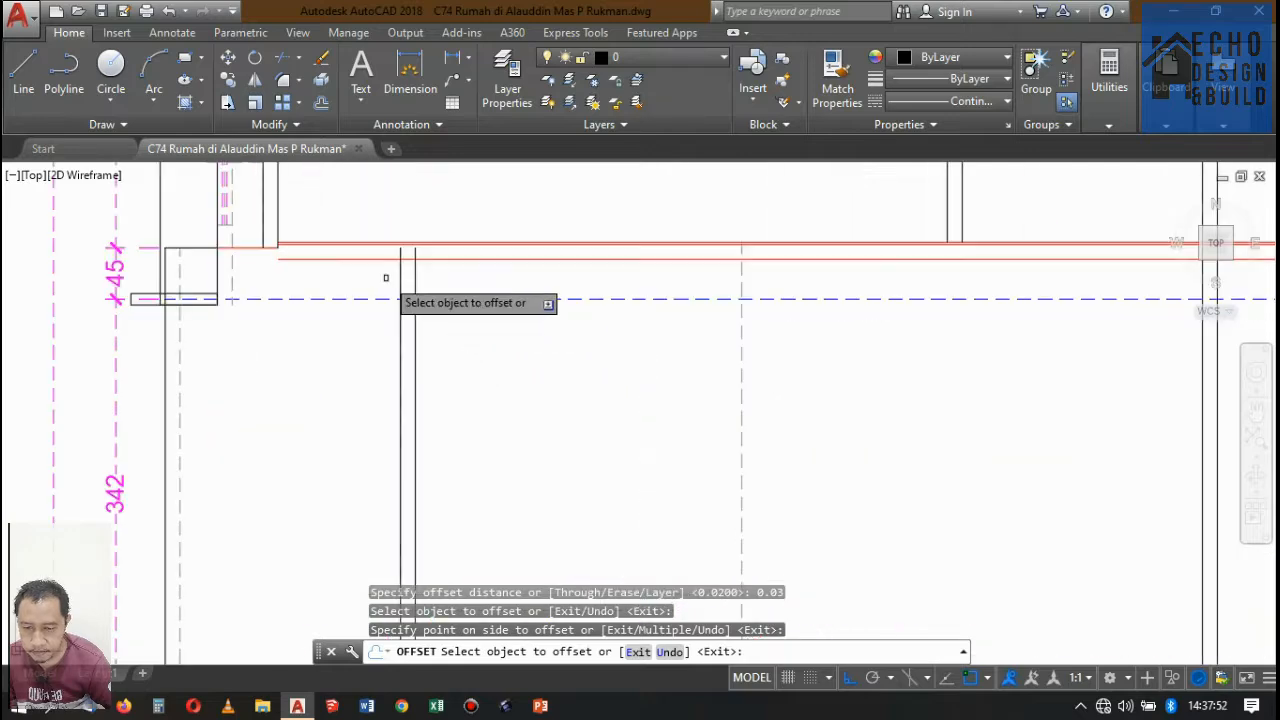
left_click(303, 249)
left_click(294, 346)
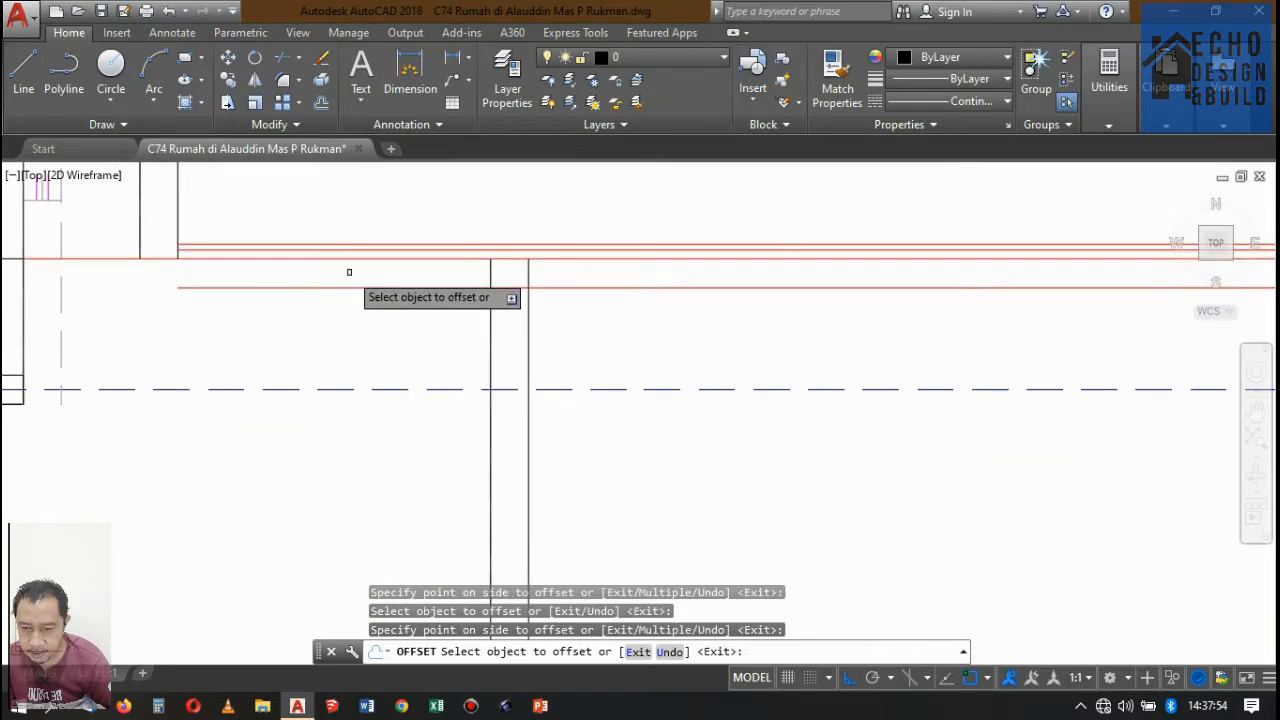
scroll(405, 300, "down", 5)
scroll(423, 285, "up", 5)
key("Return")
scroll(500, 271, "down", 5)
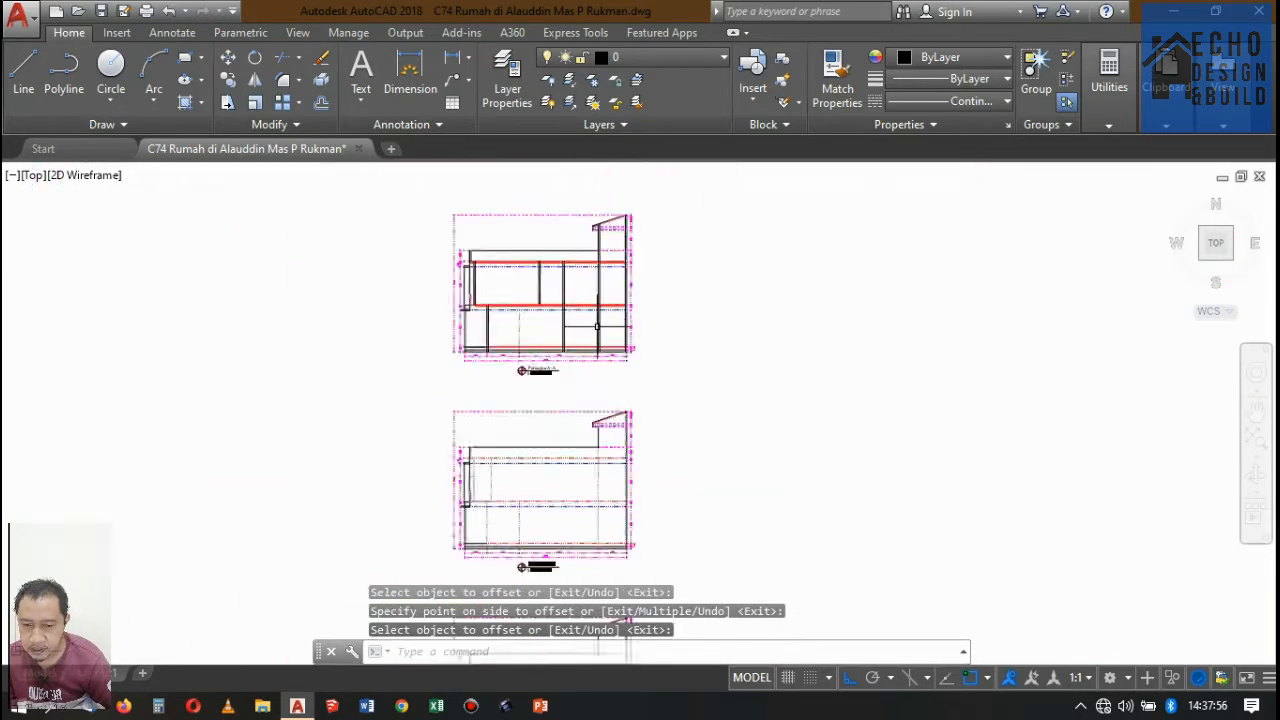
scroll(600, 309, "up", 7)
scroll(580, 285, "down", 5)
scroll(520, 320, "up", 5)
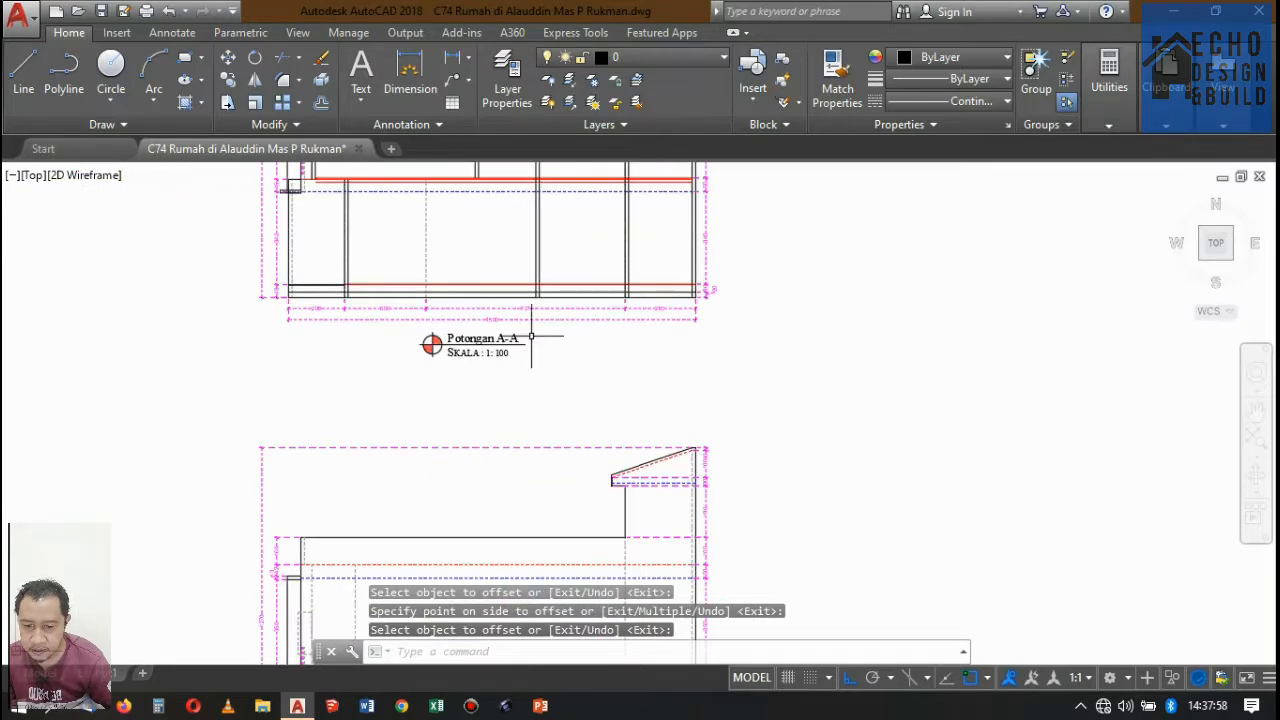
key("Return")
scroll(509, 255, "up", 3)
scroll(512, 300, "up", 4)
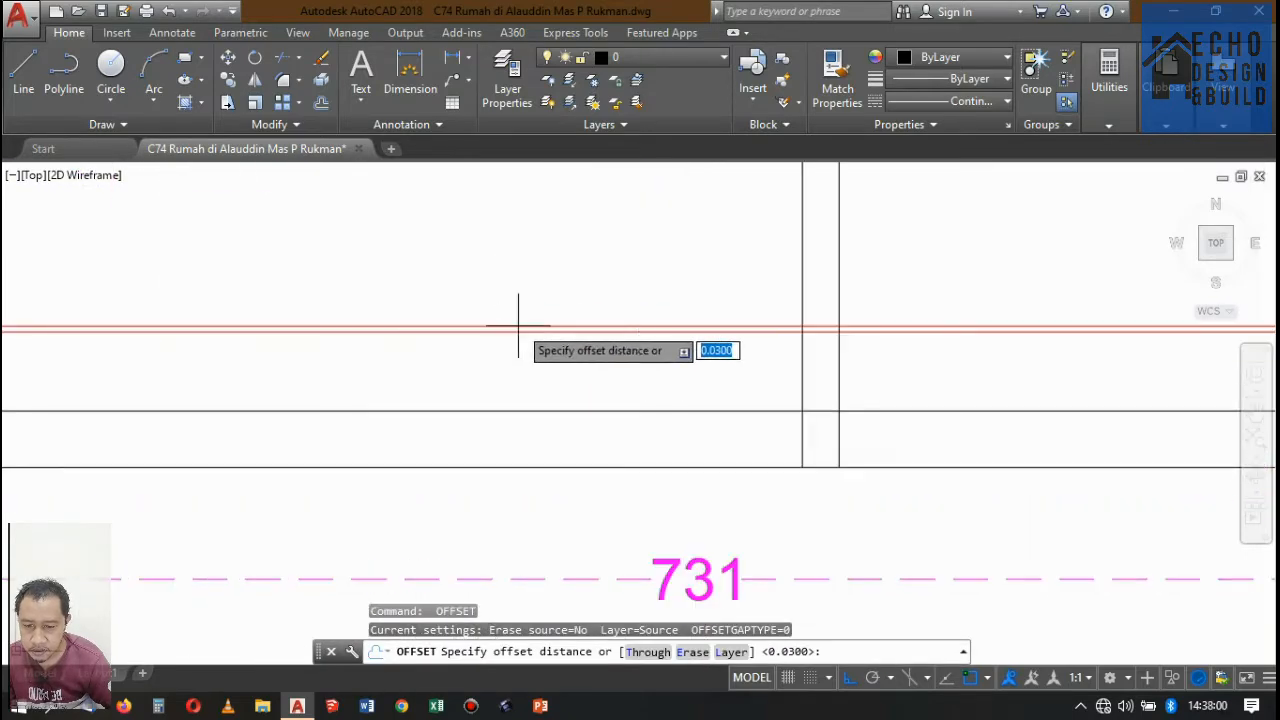
key("Escape")
Examine Potongan A-A's layered floor lines at the ground floor, front terrace and rooftop slab where they meet the walls.
scroll(560, 290, "down", 5)
scroll(386, 323, "up", 5)
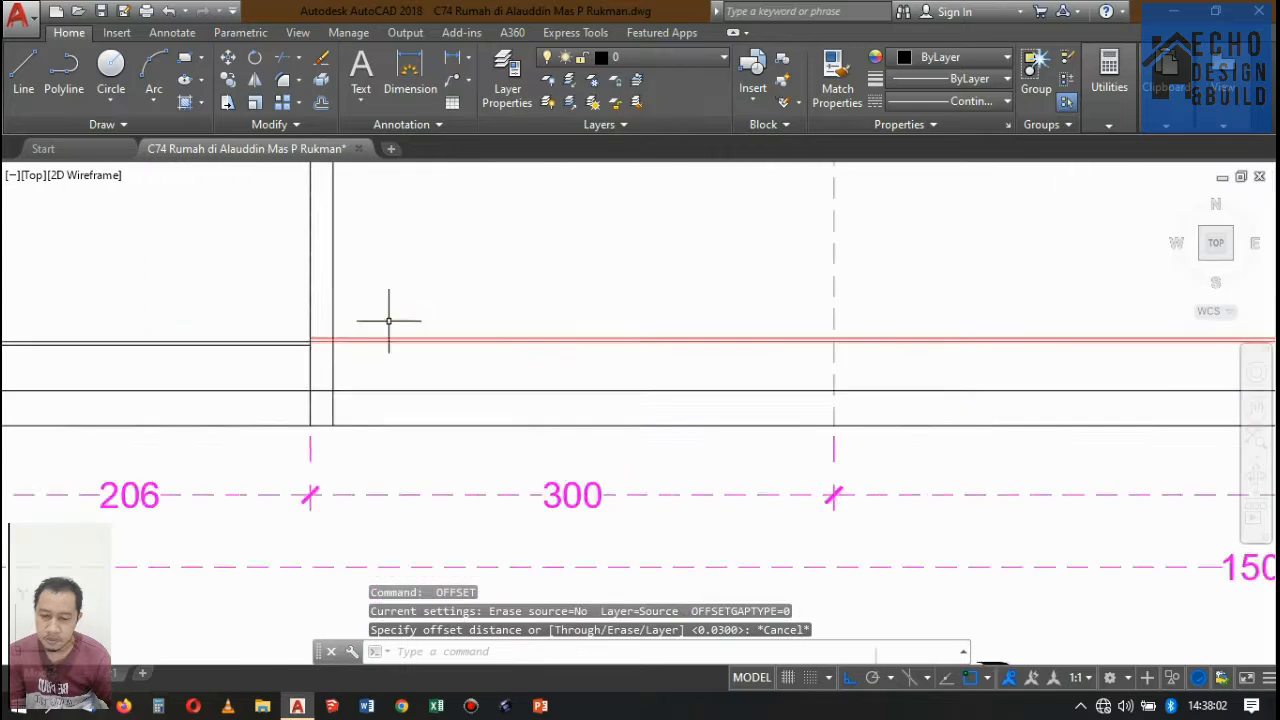
scroll(465, 325, "down", 2)
scroll(470, 330, "down", 2)
scroll(400, 415, "up", 6)
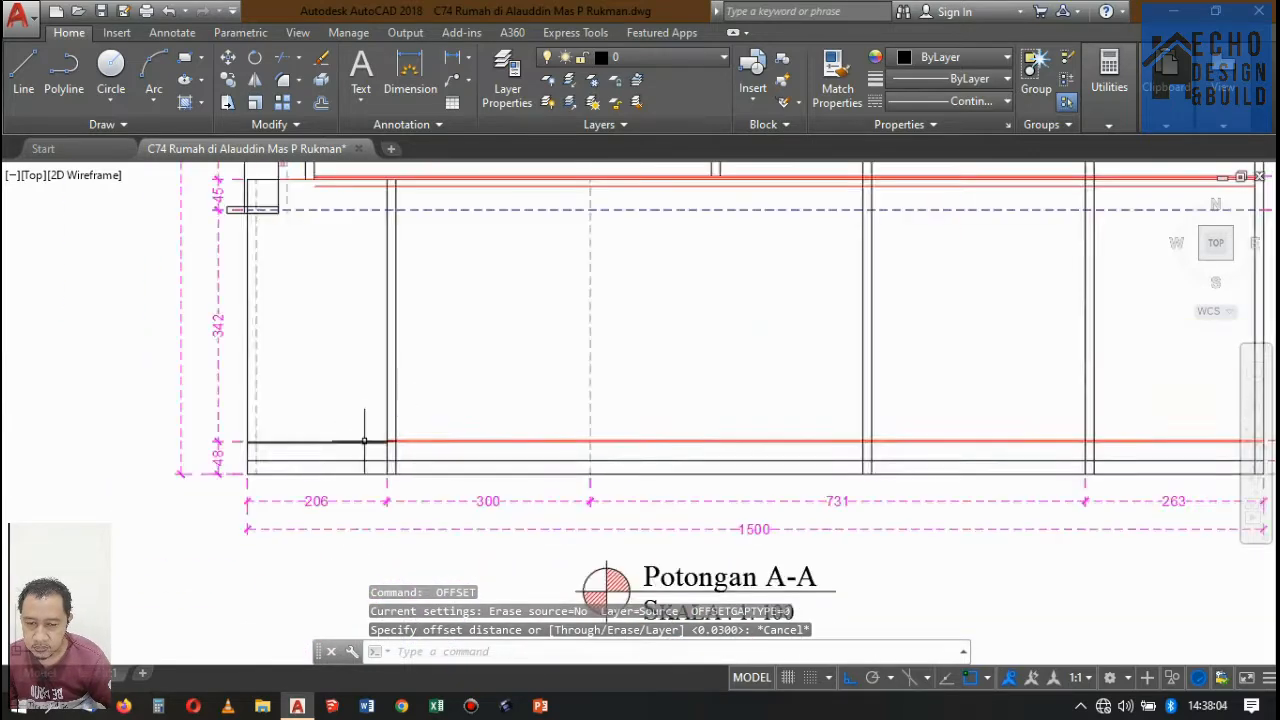
scroll(405, 403, "down", 5)
scroll(477, 280, "up", 6)
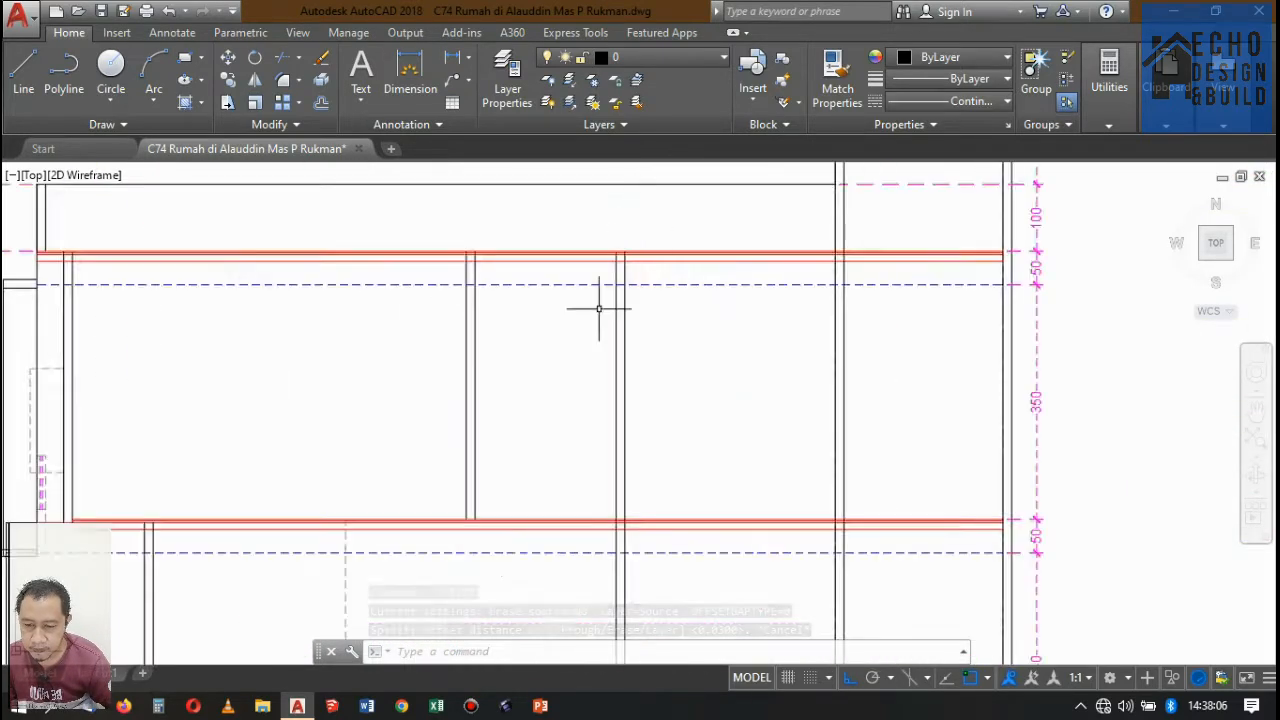
scroll(597, 306, "down", 2)
scroll(585, 356, "up", 5)
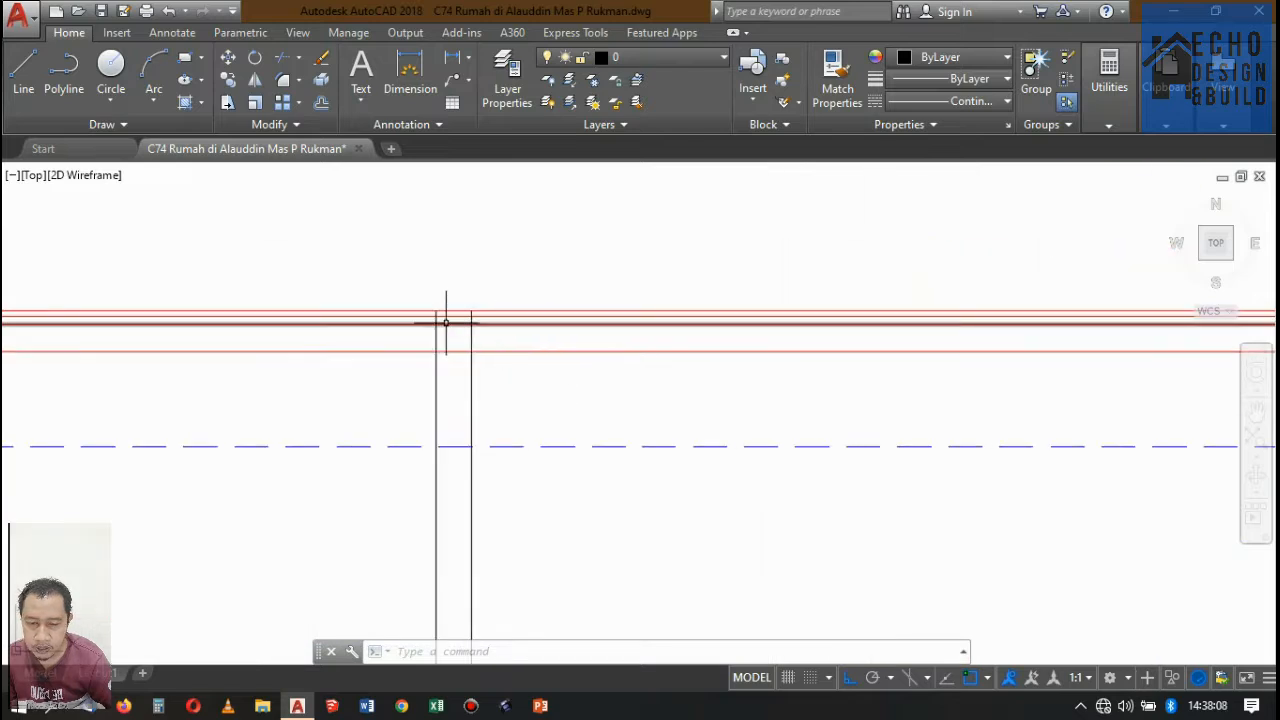
Examine Potongan A-A's layered floor lines at the rooftop slab and second-storey floor where they meet the walls and front terrace.
scroll(446, 322, "up", 4)
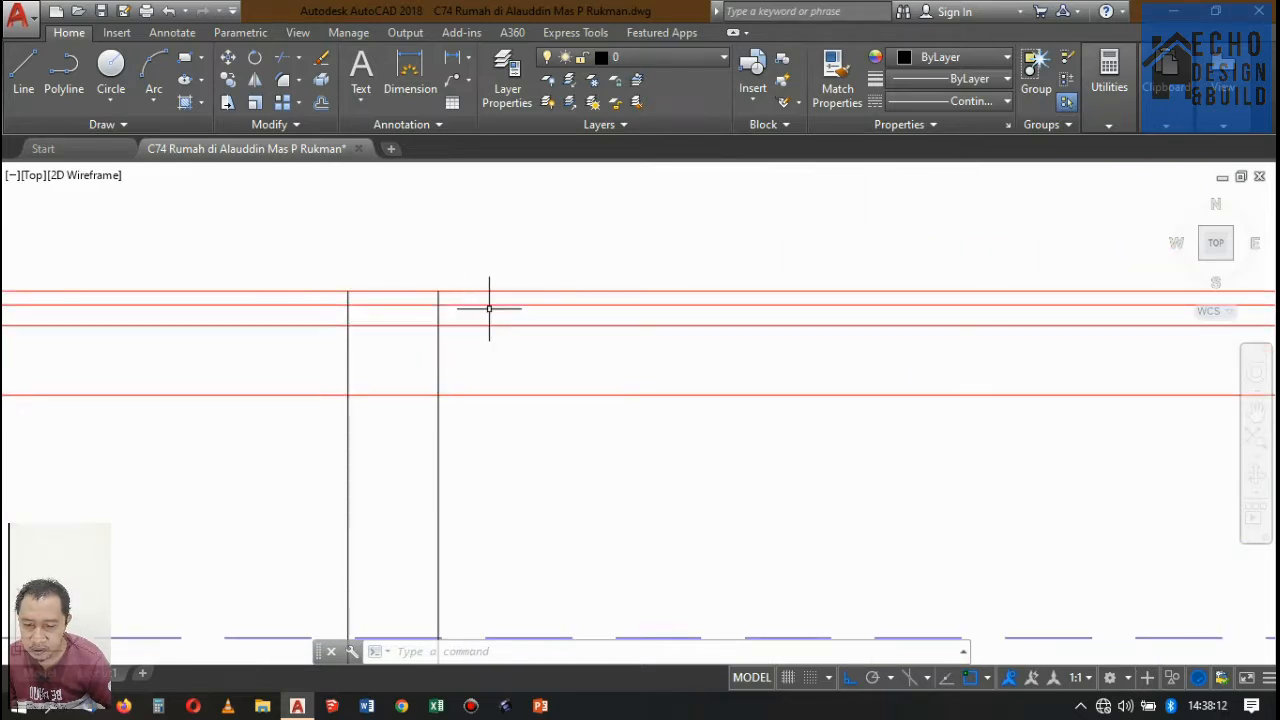
scroll(515, 300, "down", 6)
scroll(517, 277, "up", 5)
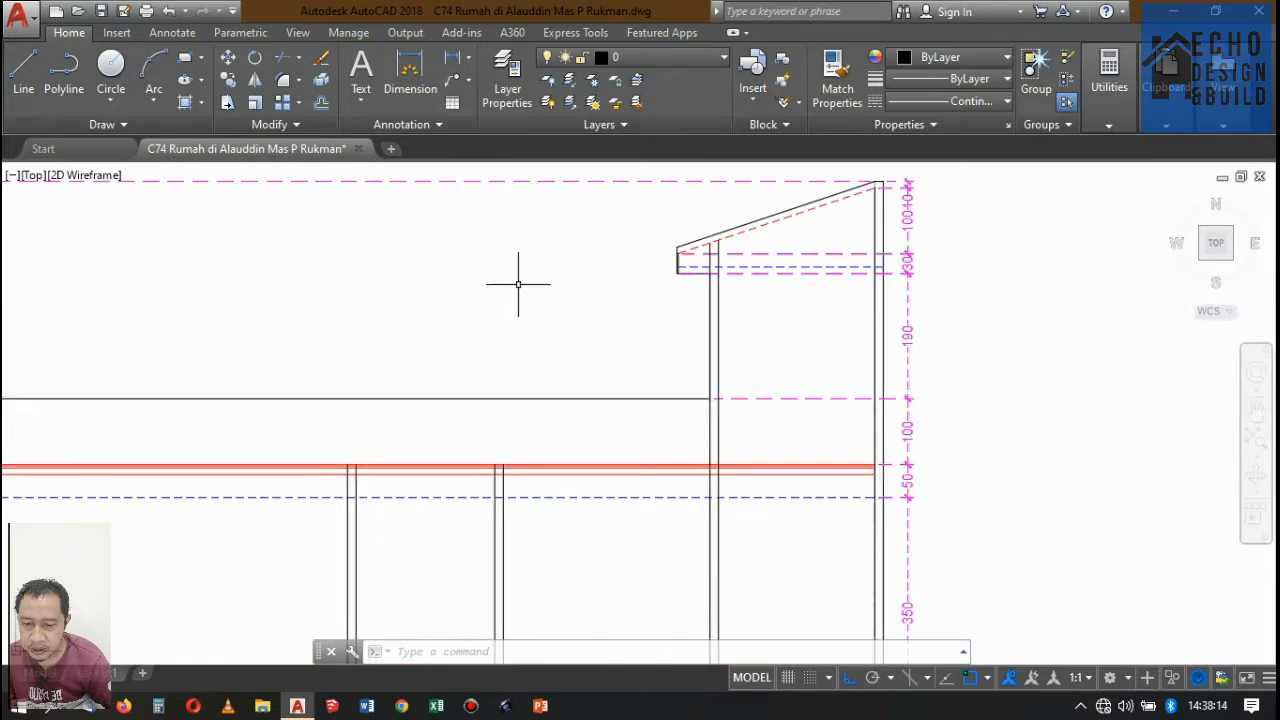
scroll(457, 337, "down", 5)
scroll(537, 258, "up", 4)
scroll(486, 286, "down", 4)
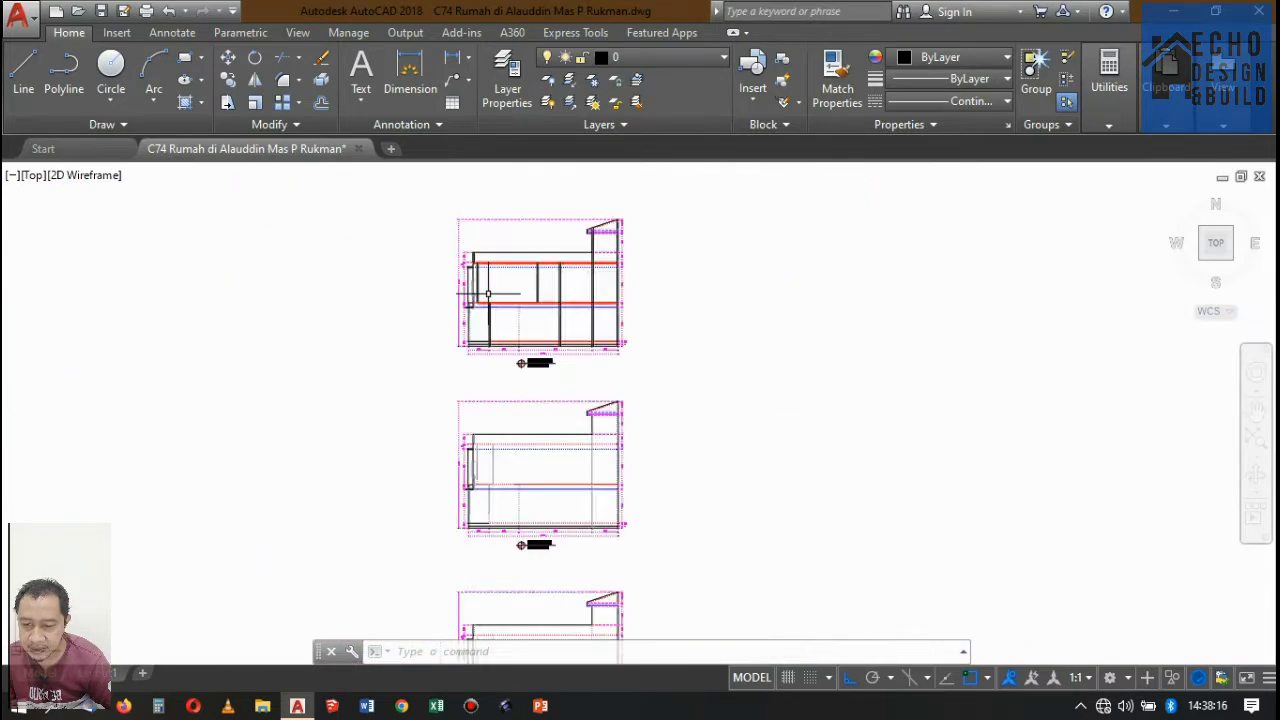
scroll(500, 340, "up", 7)
scroll(540, 310, "up", 3)
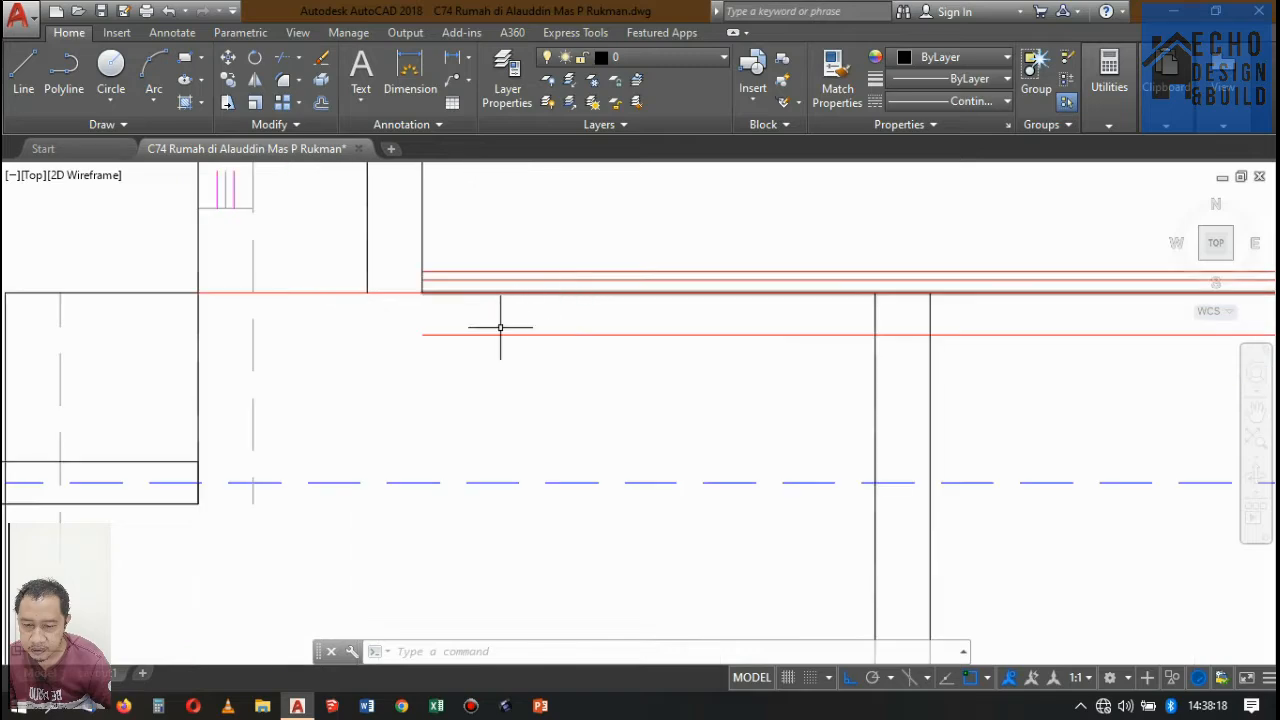
scroll(463, 291, "down", 3)
scroll(463, 301, "down", 2)
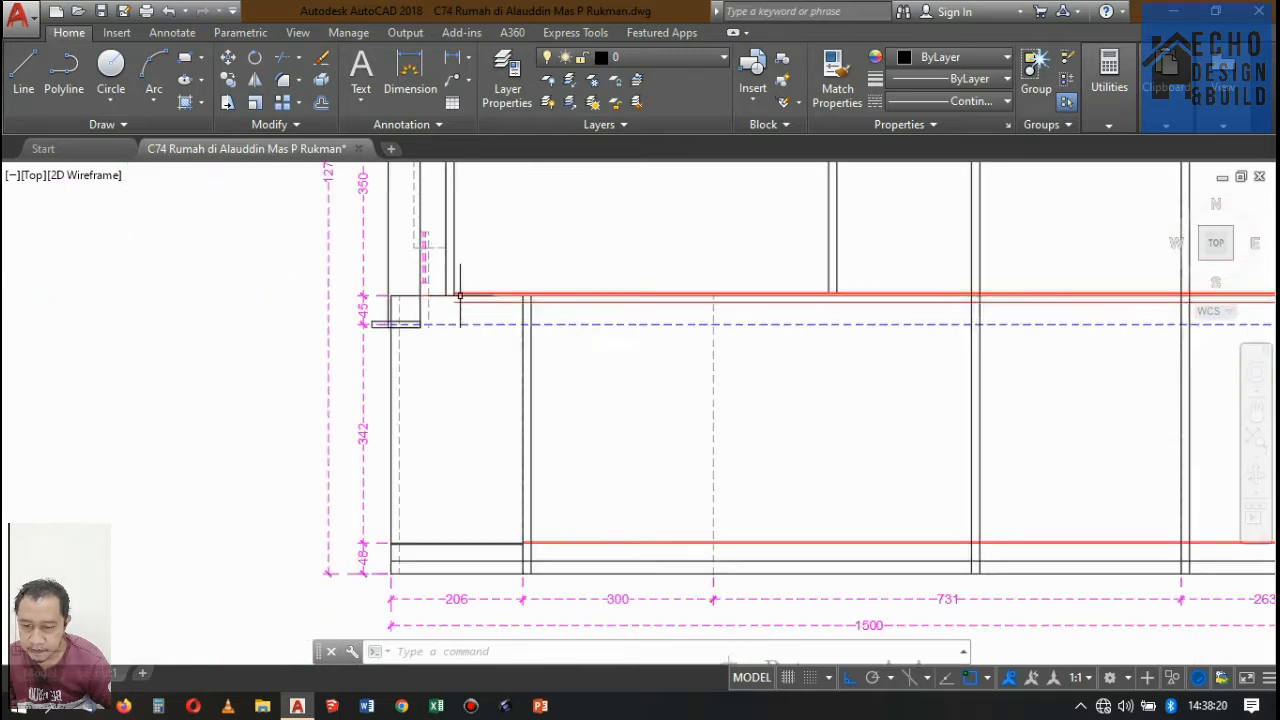
scroll(450, 290, "up", 3)
scroll(497, 293, "down", 10)
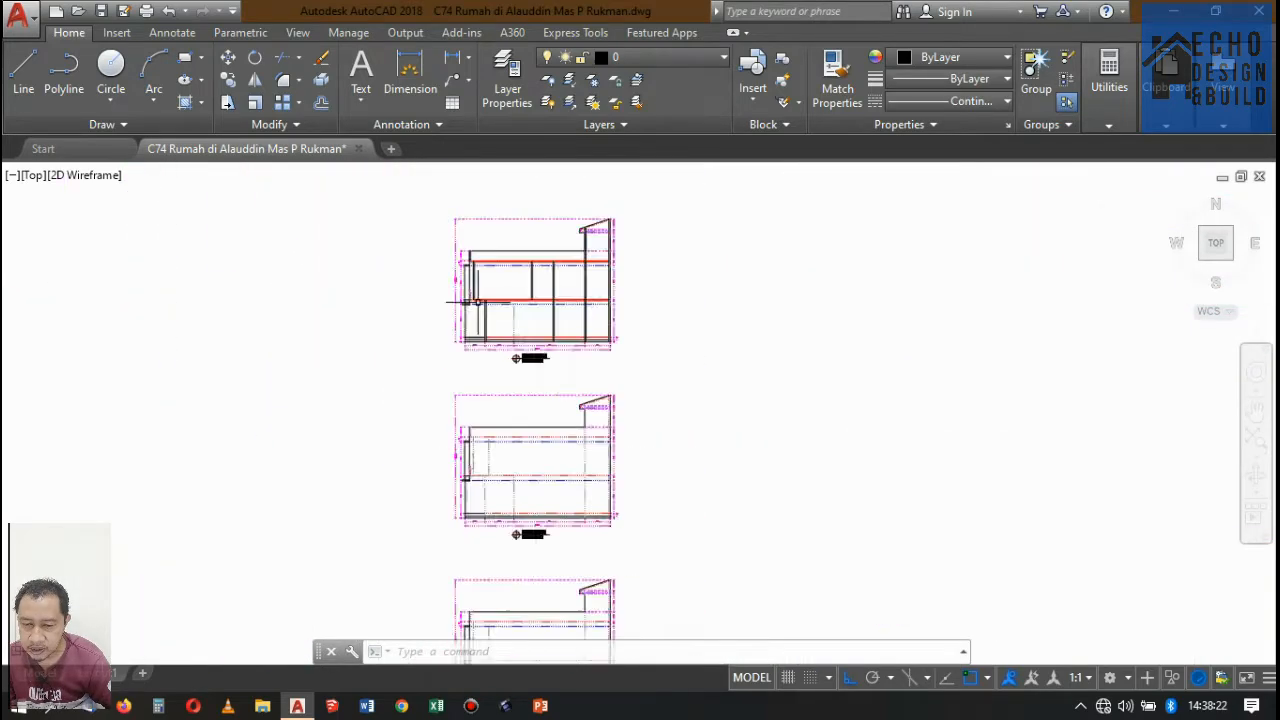
Examine the ground-floor plan along the Potongan A-A cutting line, from the bathrooms to the double front door of Ruang Tamu.
scroll(497, 293, "up", 2)
scroll(494, 371, "down", 4)
scroll(515, 262, "up", 3)
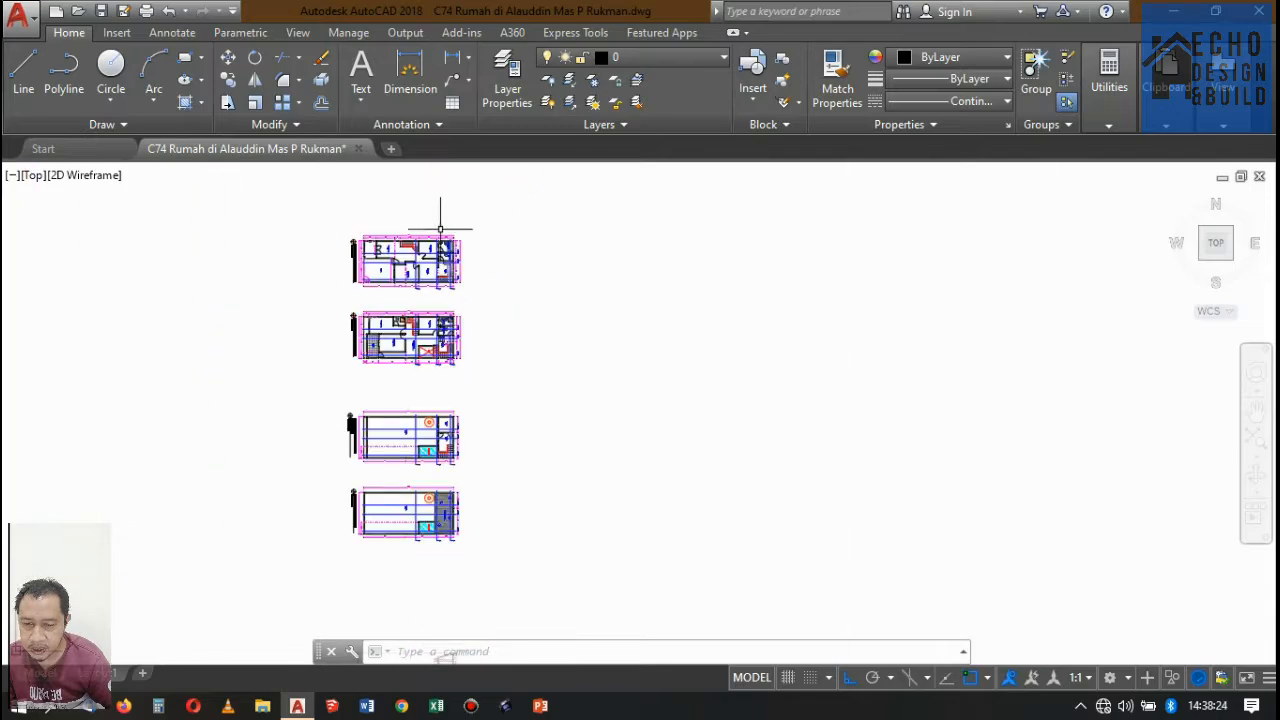
scroll(425, 236, "up", 2)
scroll(470, 280, "up", 6)
scroll(547, 230, "down", 2)
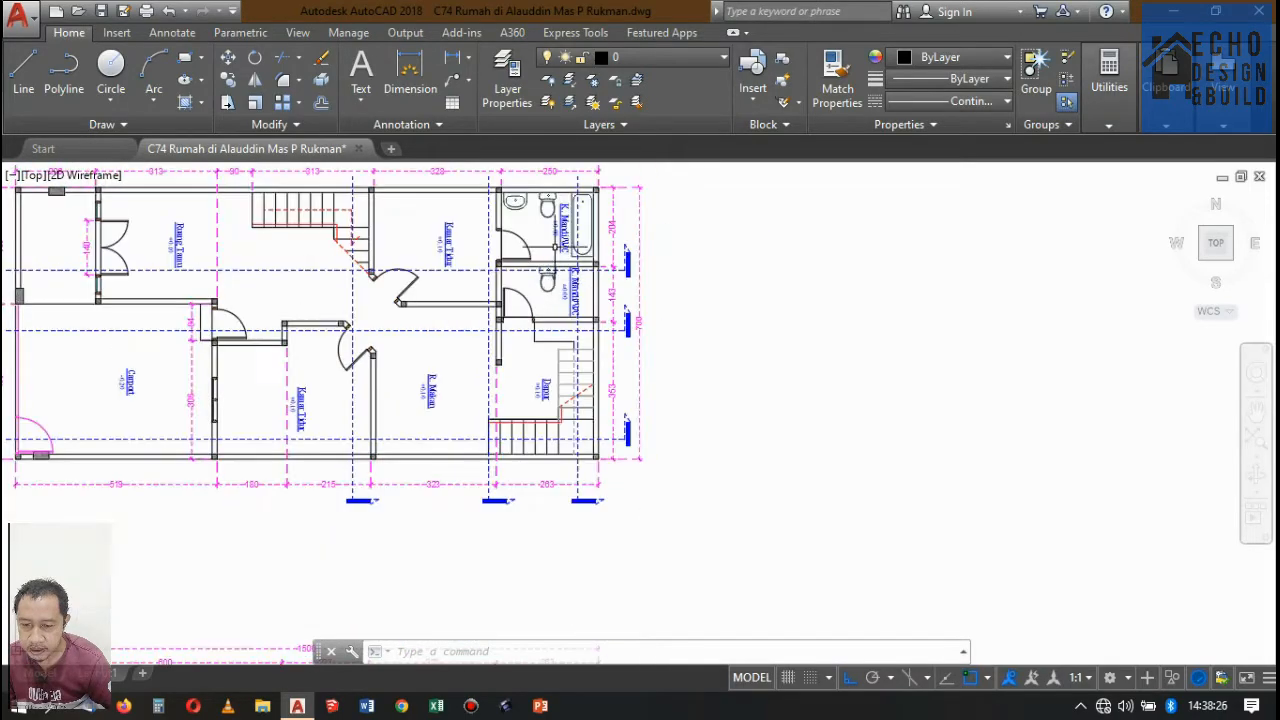
scroll(547, 230, "up", 2)
scroll(547, 230, "down", 5)
scroll(545, 235, "up", 1)
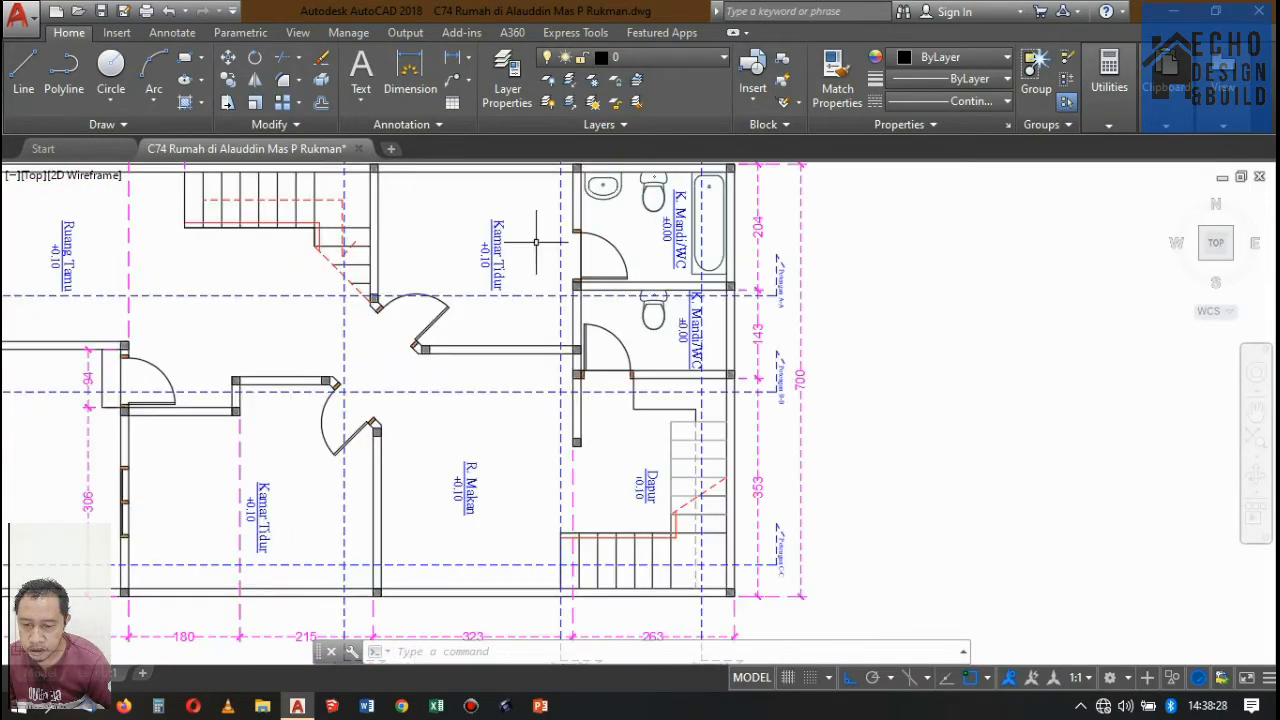
scroll(542, 245, "down", 4)
scroll(540, 252, "up", 2)
scroll(540, 252, "up", 2)
scroll(545, 260, "down", 2)
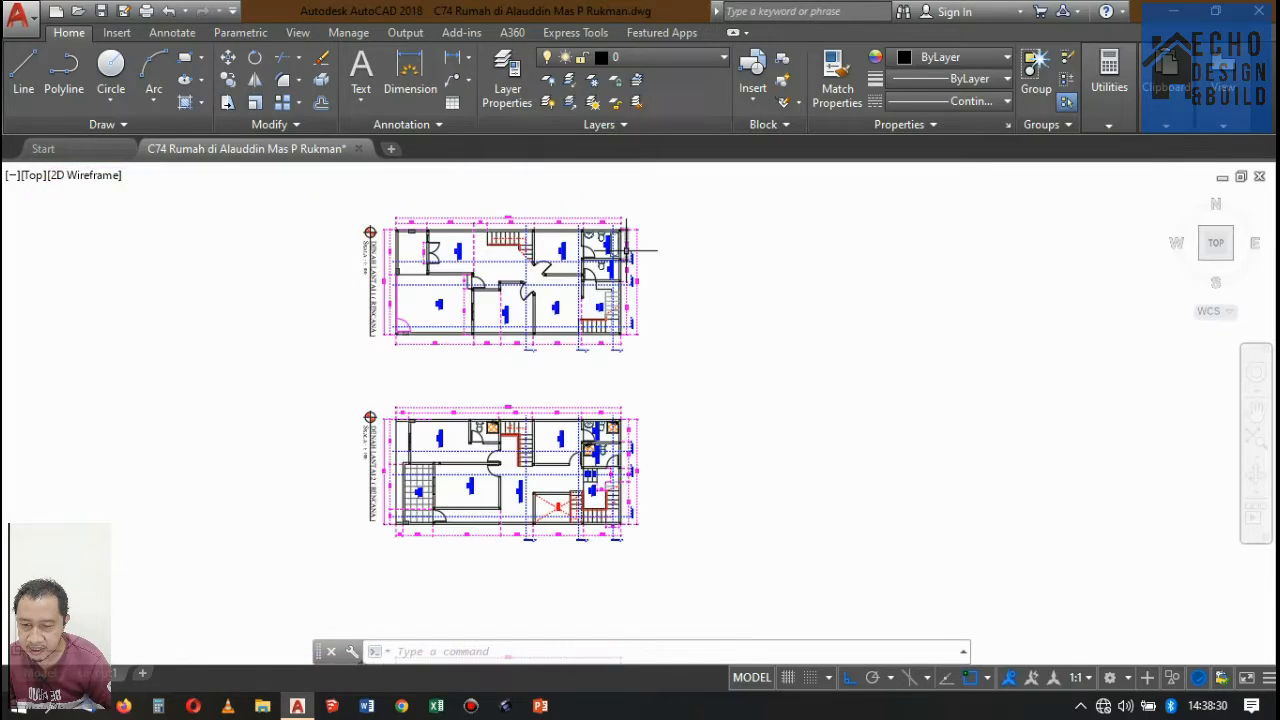
scroll(550, 270, "up", 2)
scroll(587, 311, "up", 3)
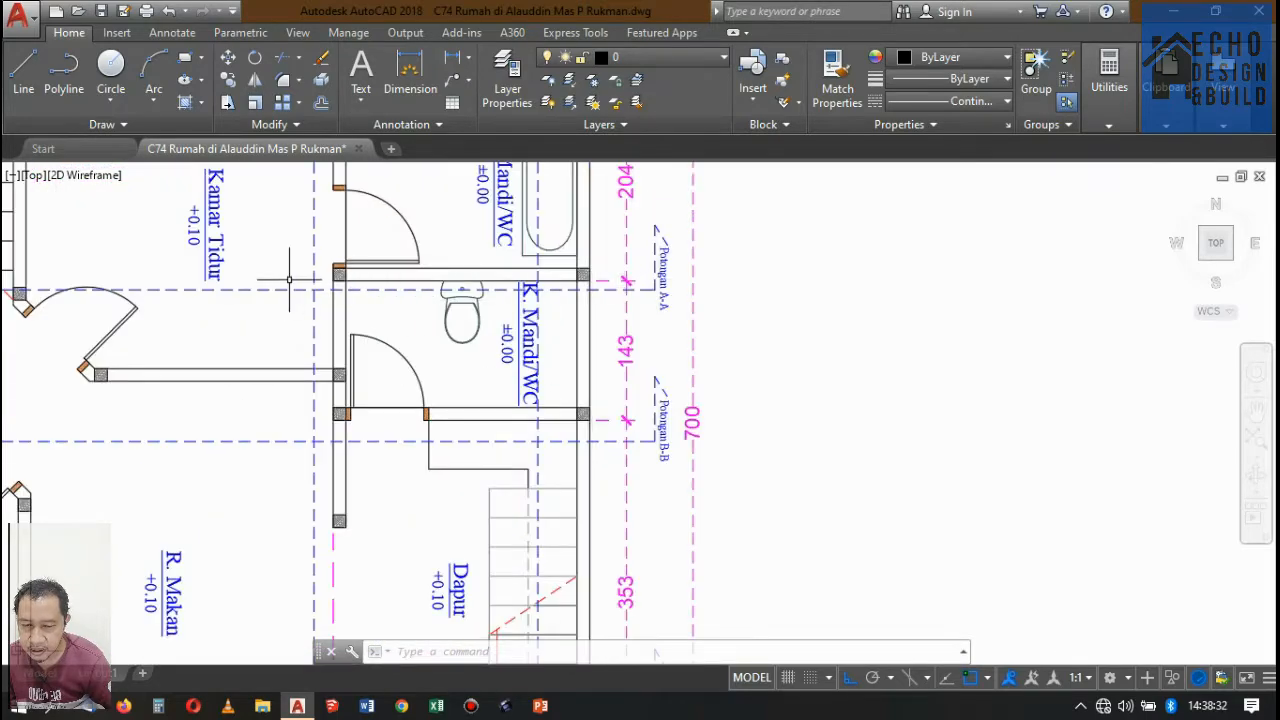
scroll(289, 280, "down", 3)
scroll(300, 270, "up", 2)
scroll(330, 255, "down", 3)
scroll(343, 250, "up", 1)
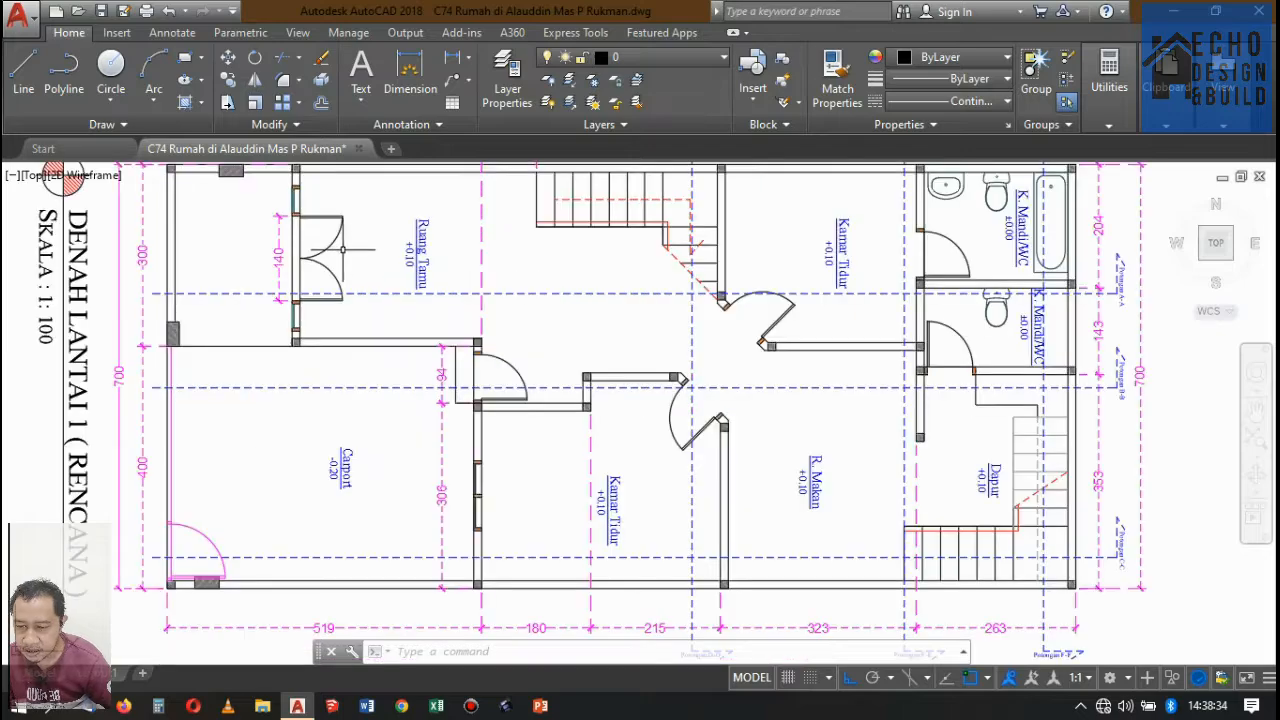
scroll(309, 286, "up", 4)
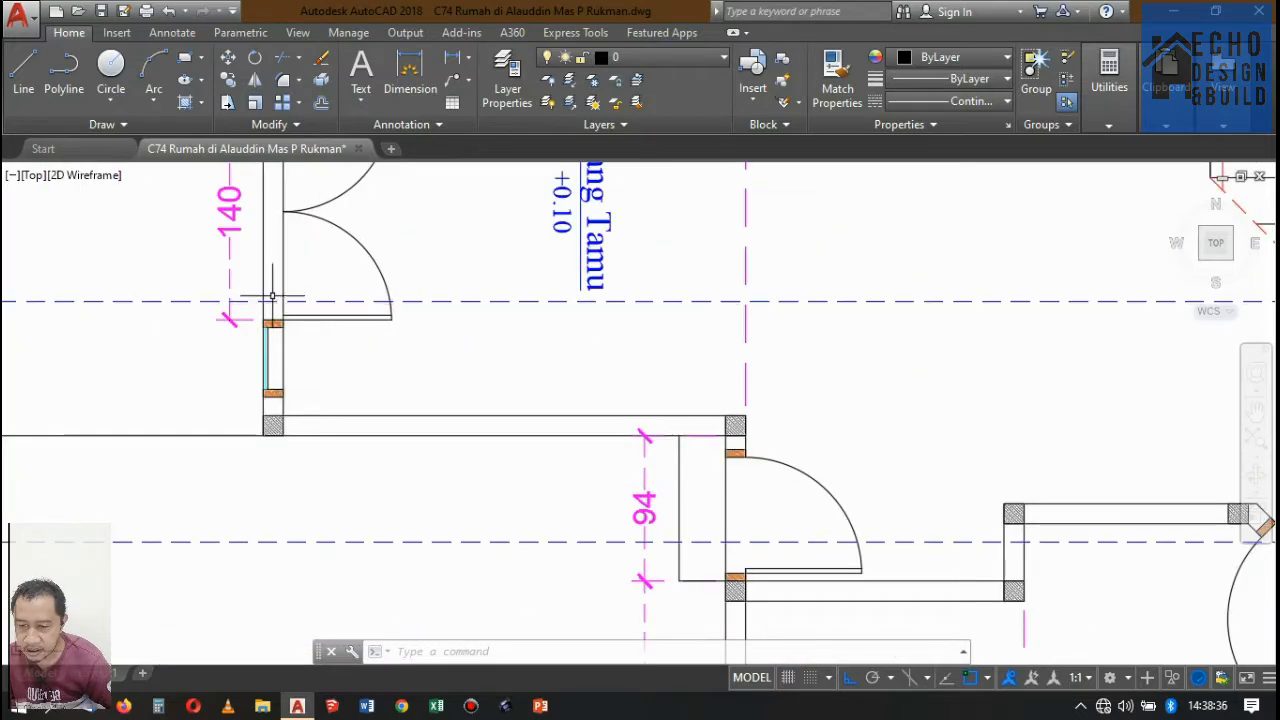
scroll(271, 297, "down", 4)
scroll(393, 395, "down", 5)
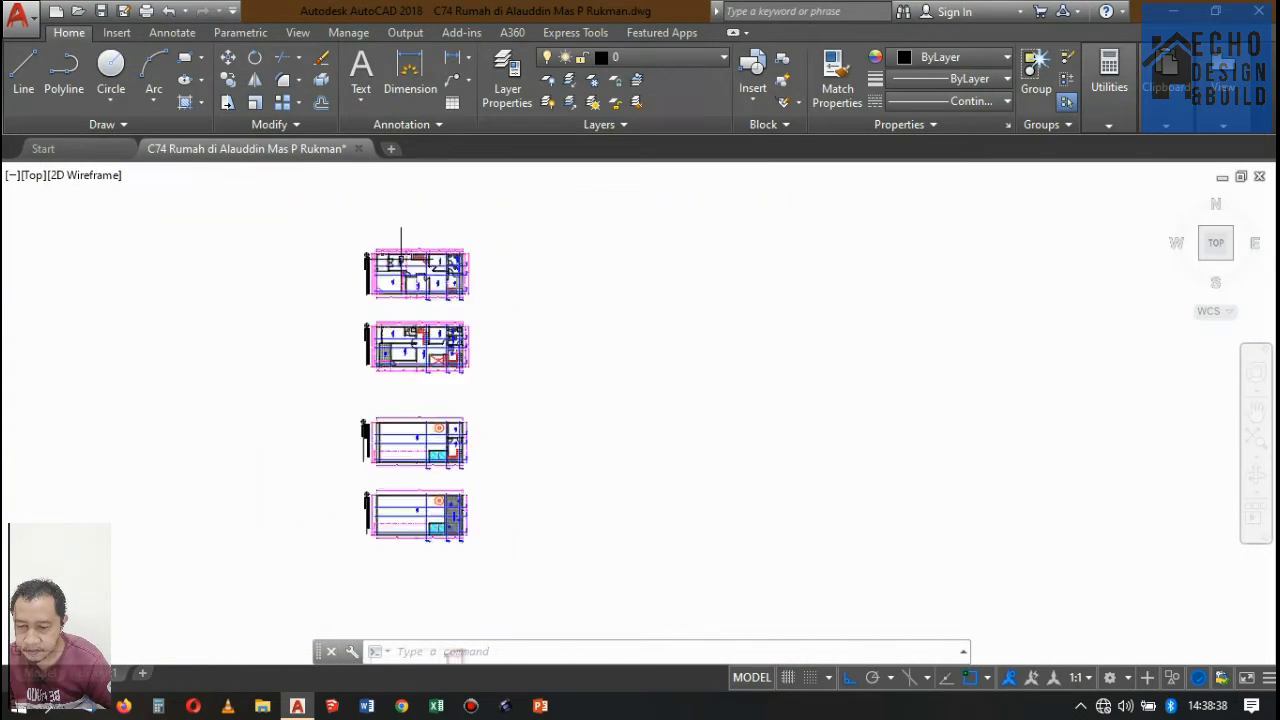
scroll(393, 395, "up", 3)
scroll(500, 437, "down", 3)
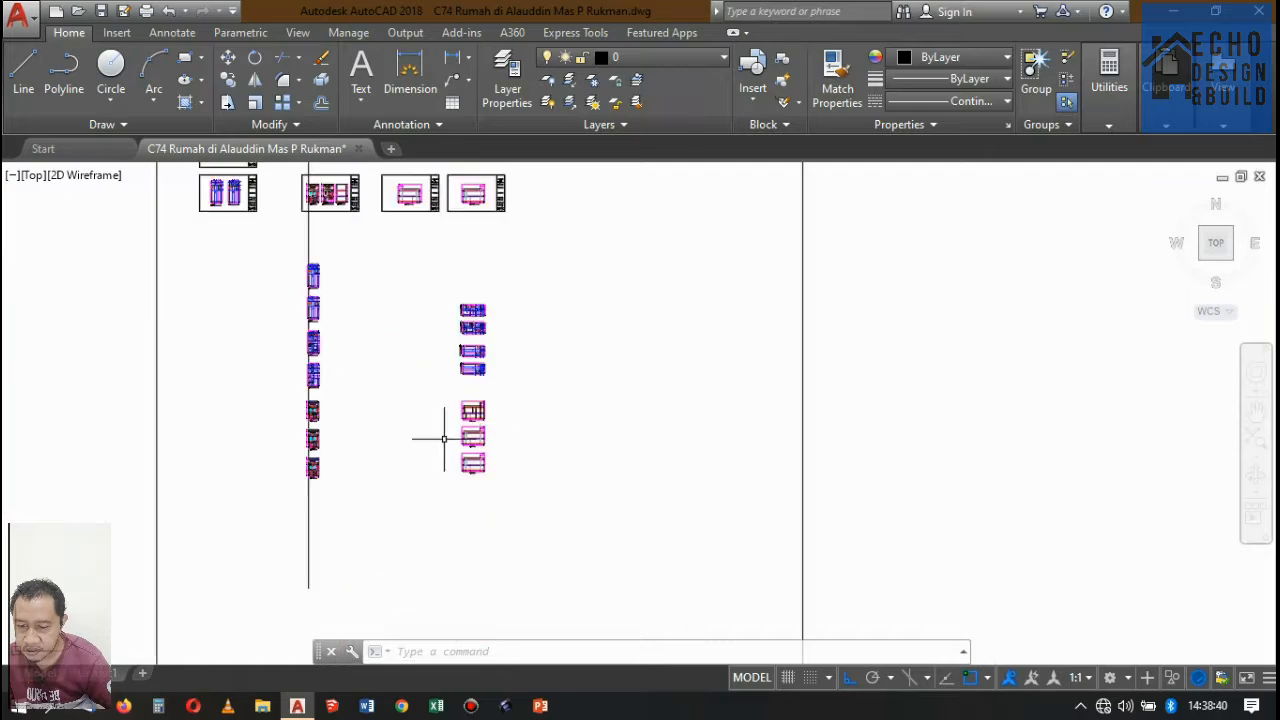
Draw a horizontal ground line extending outward from the front base corner of Potongan A-A toward the elevations.
scroll(342, 420, "up", 5)
scroll(305, 368, "up", 2)
scroll(577, 317, "up", 2)
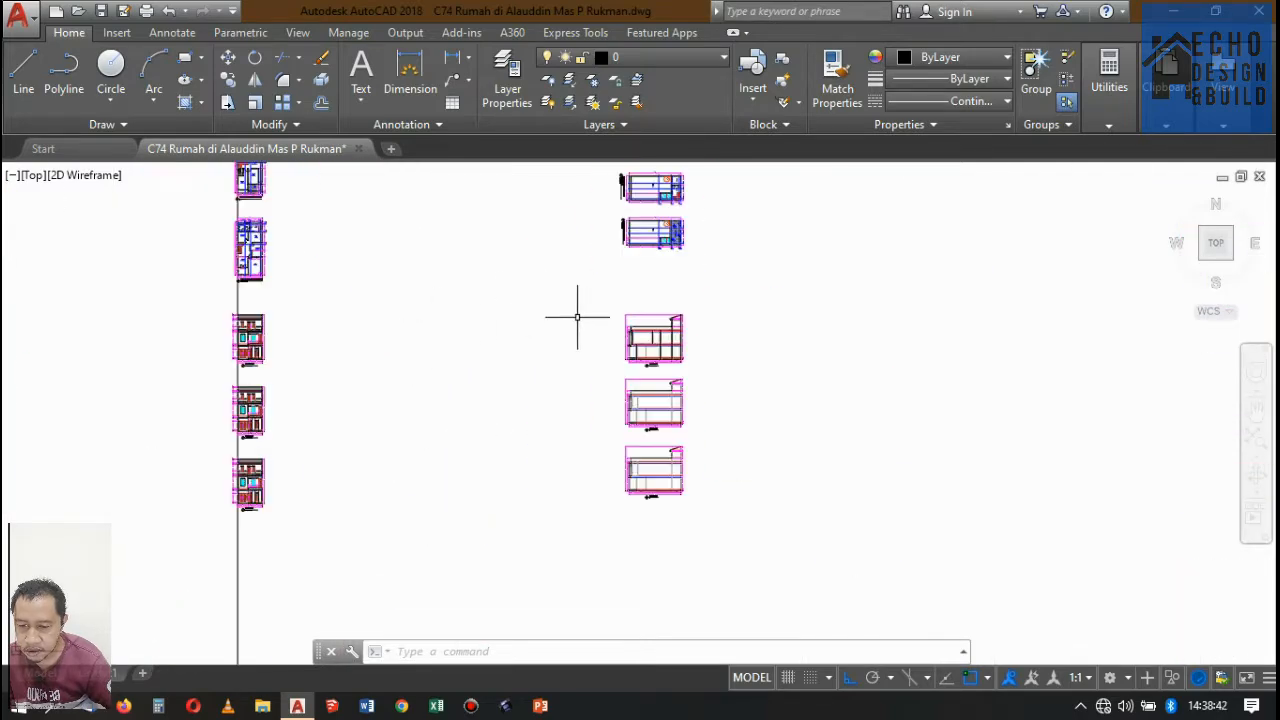
scroll(624, 371, "up", 6)
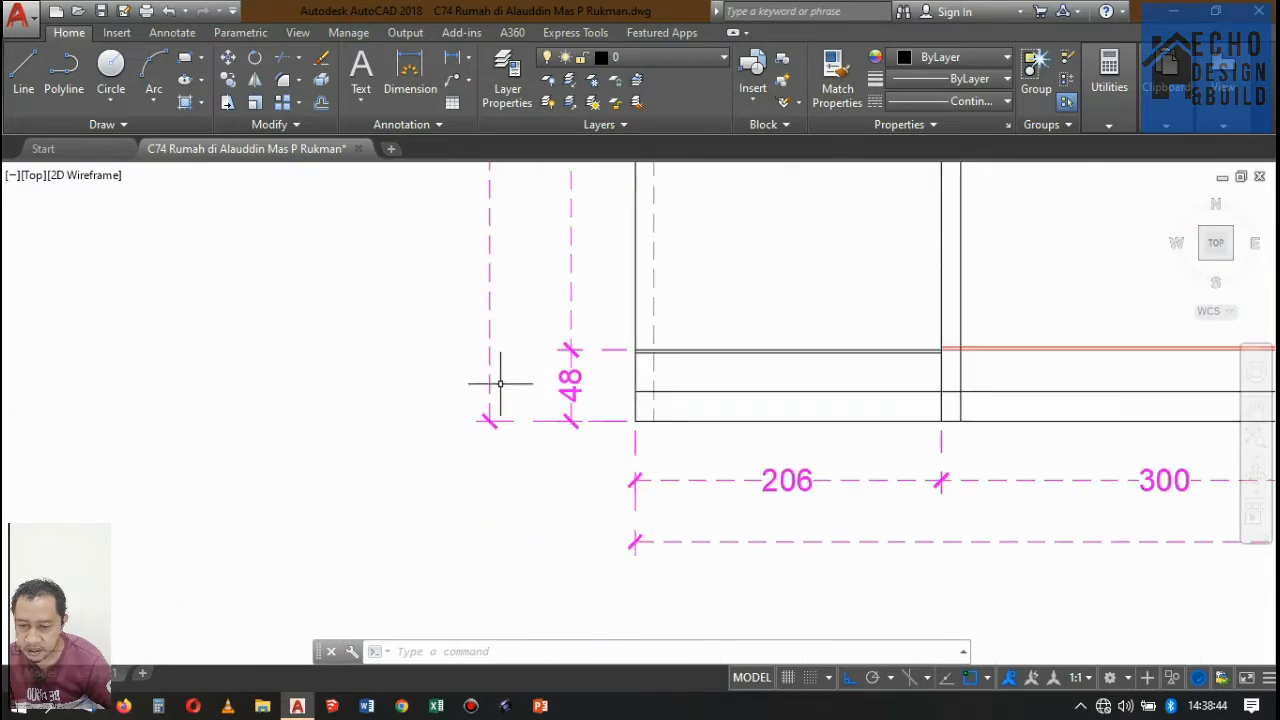
scroll(590, 400, "down", 3)
scroll(600, 410, "down", 5)
scroll(597, 434, "up", 5)
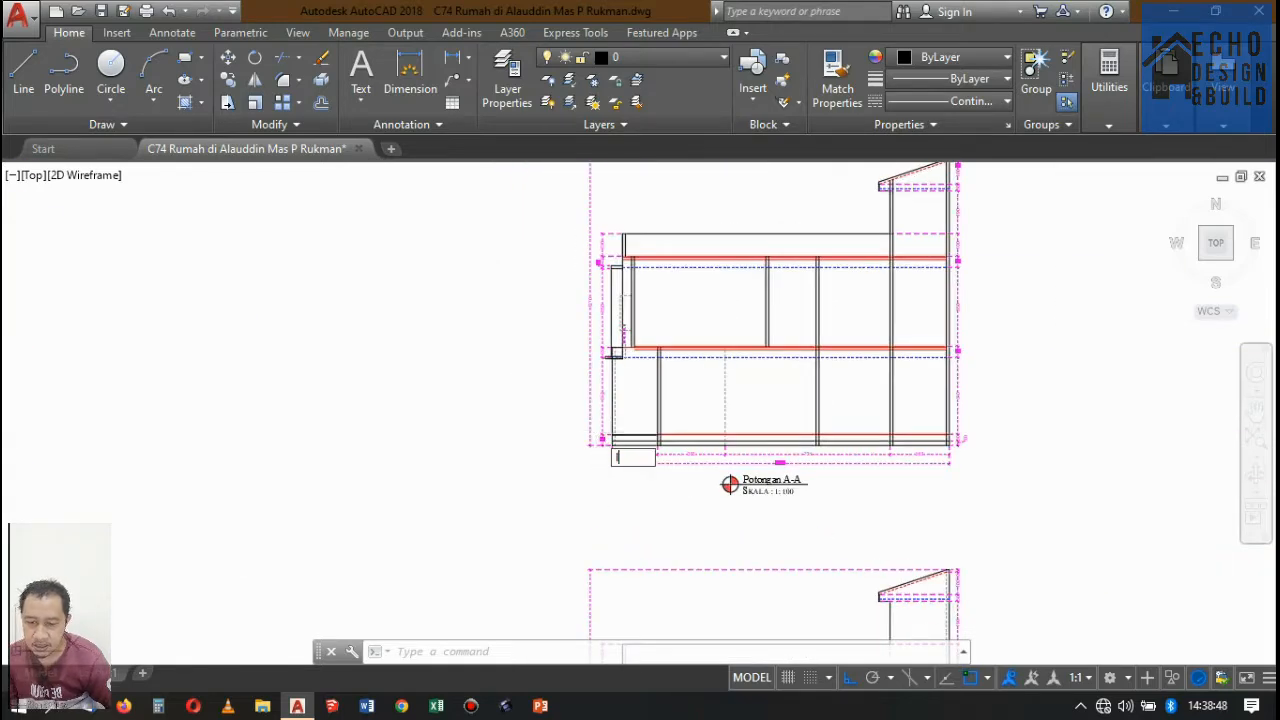
key("Return")
scroll(605, 453, "up", 6)
left_click(564, 464)
scroll(771, 423, "down", 6)
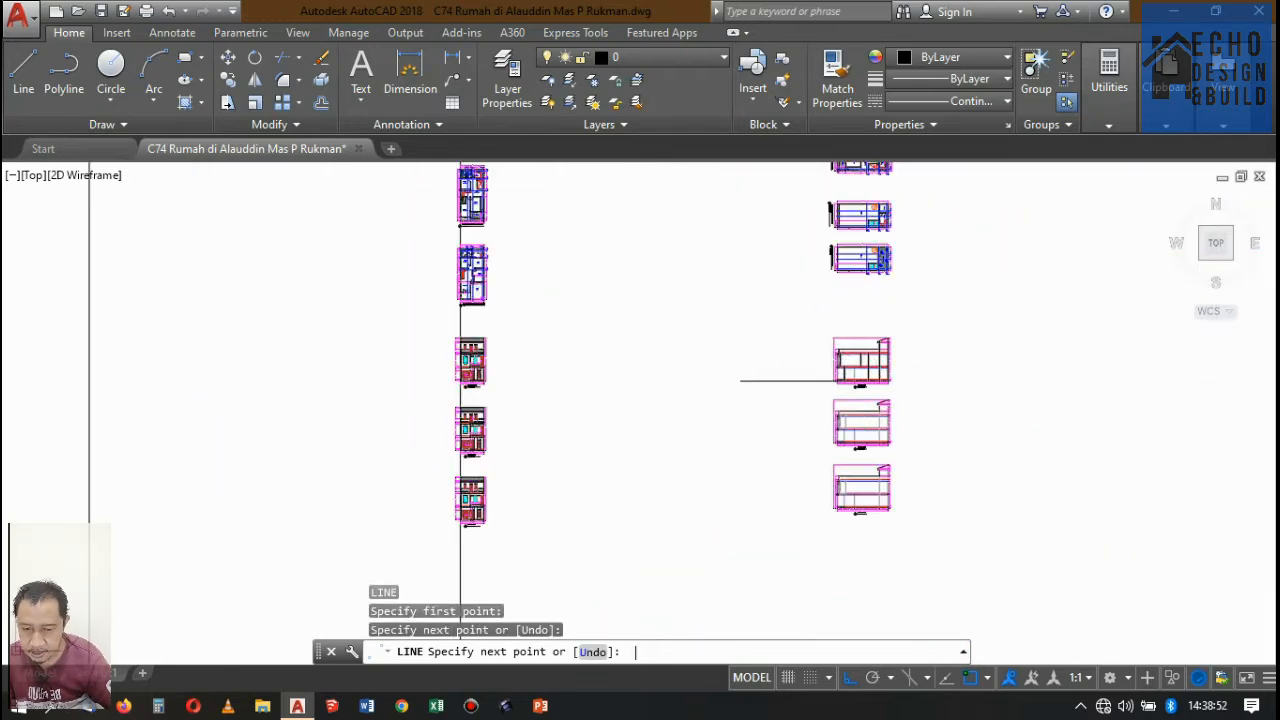
key("Return")
Copy the Potongan D-D drawing with its dimensions and title onto the extended ground line in front of Potongan A-A.
scroll(536, 349, "up", 2)
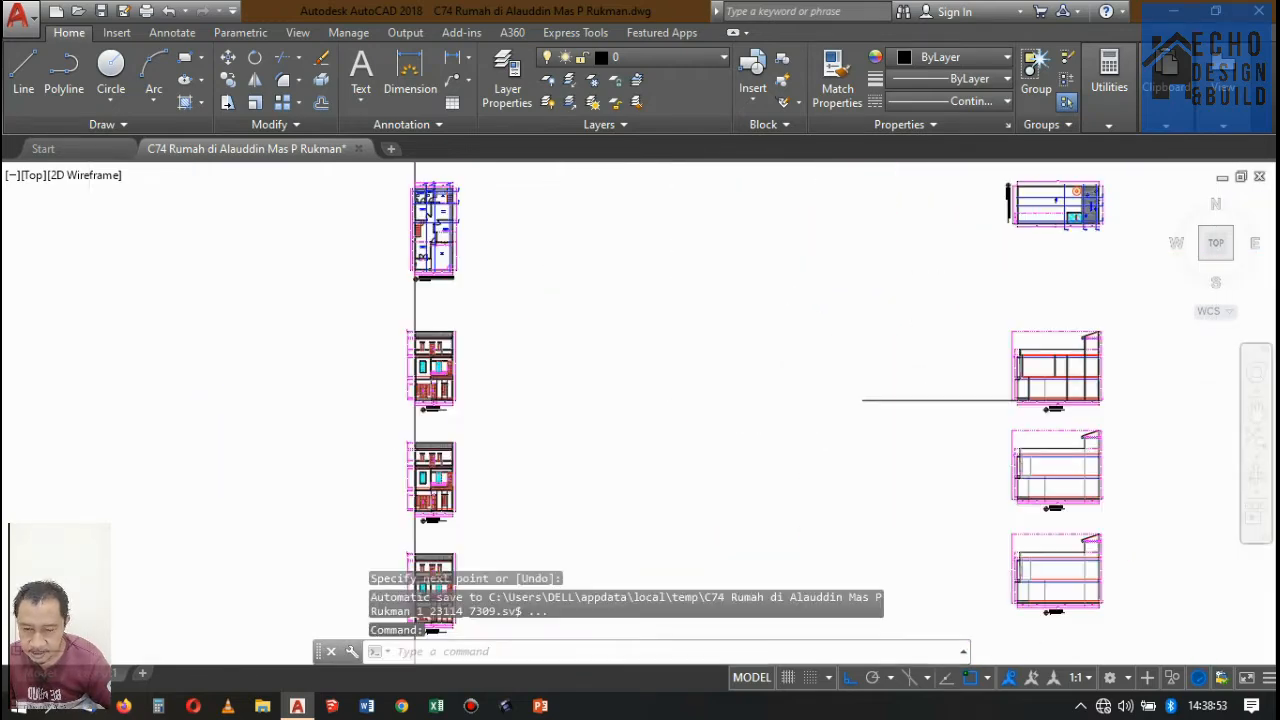
left_click(394, 321)
left_click(490, 428)
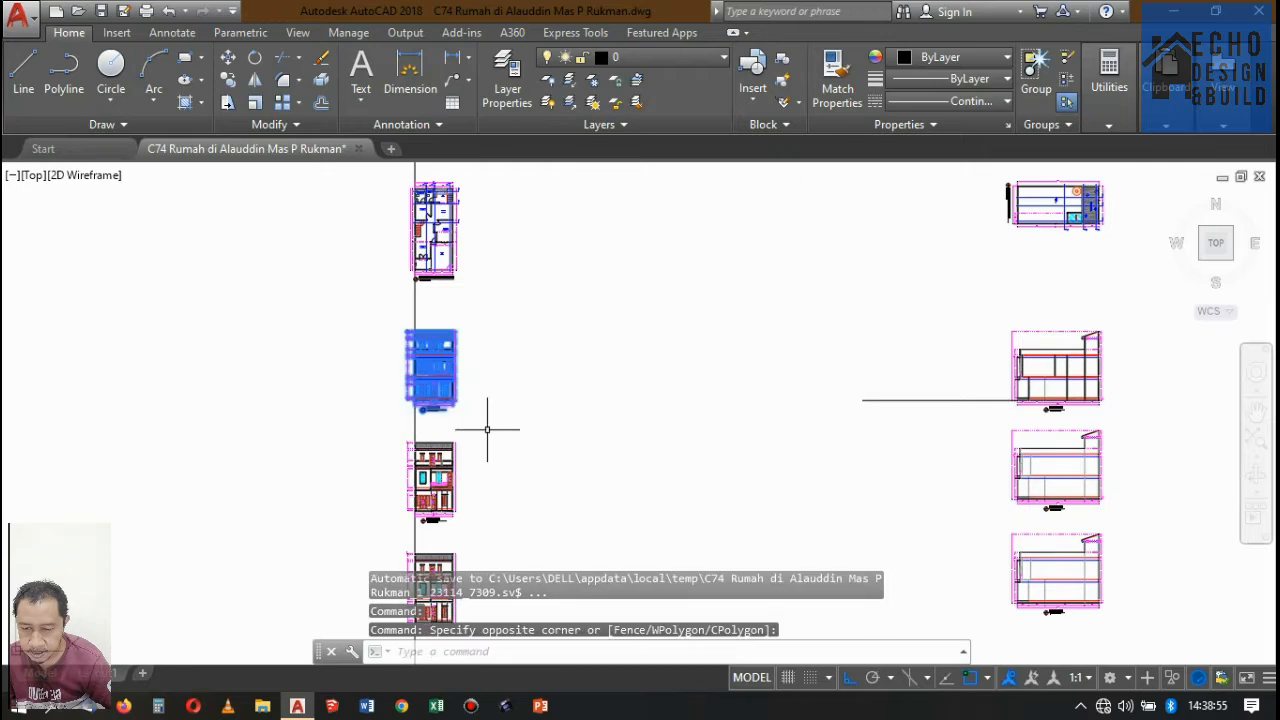
left_click(228, 79)
scroll(445, 392, "up", 8)
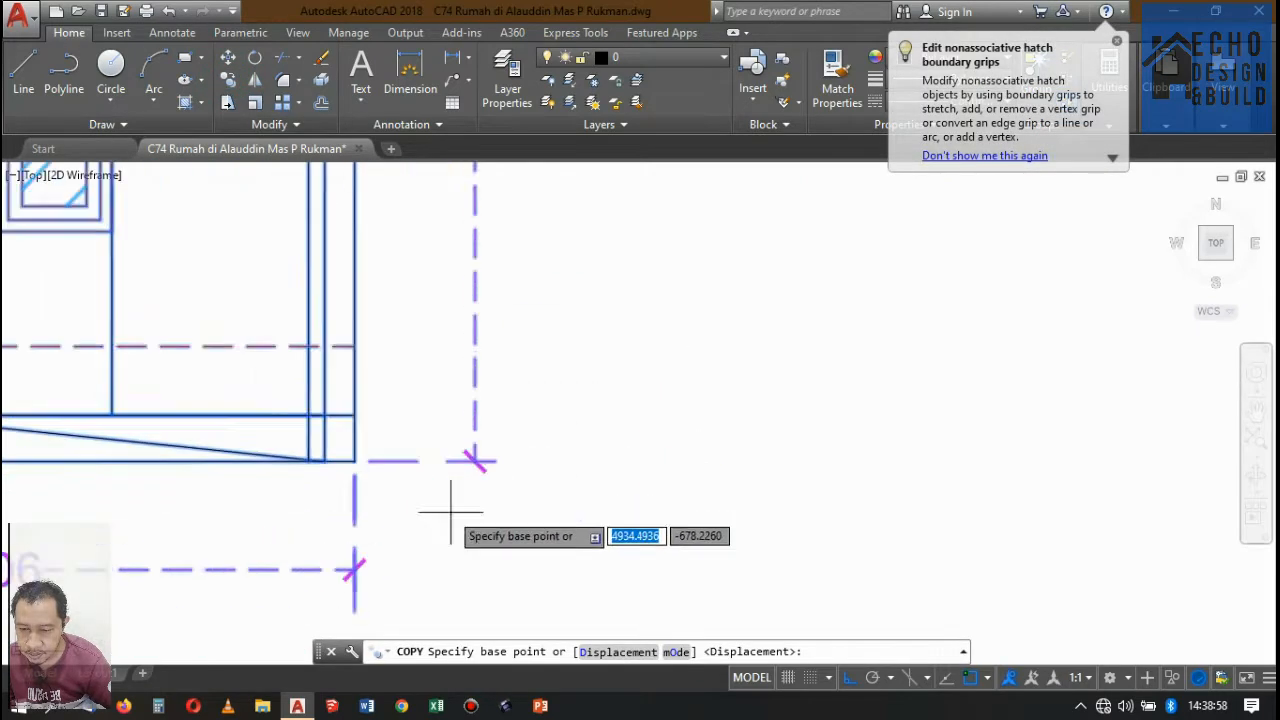
left_click(332, 466)
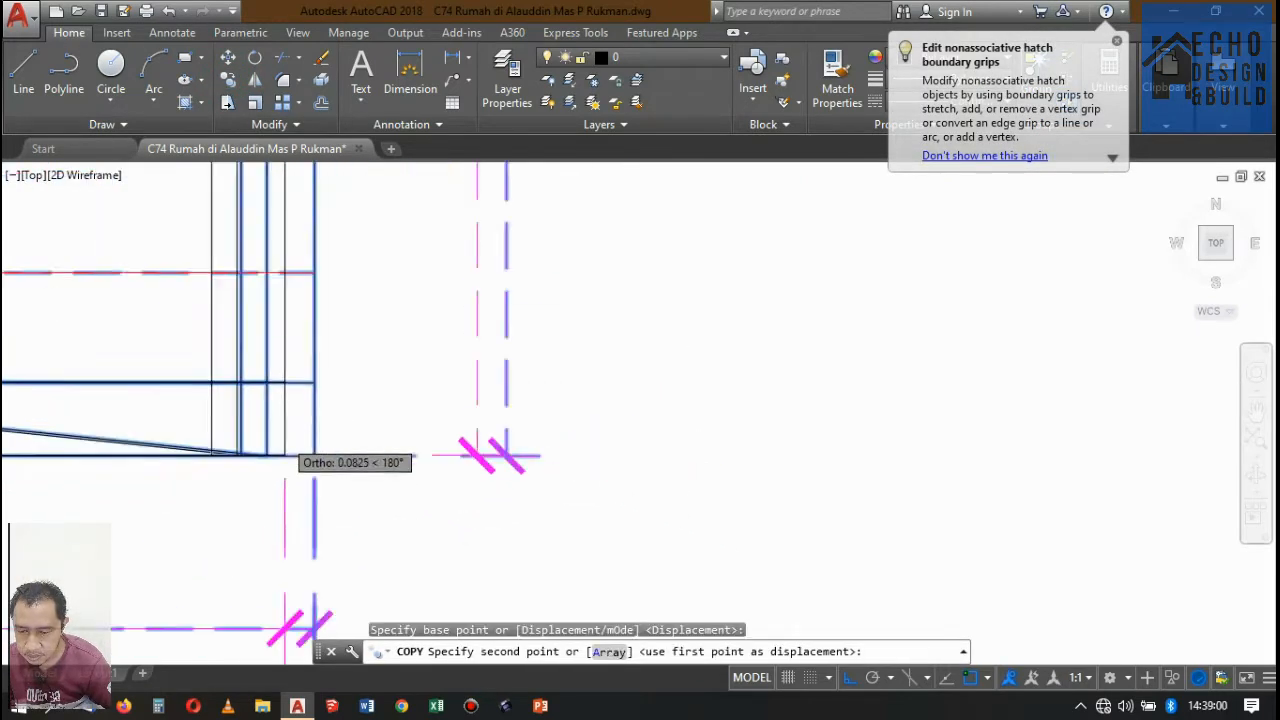
scroll(320, 460, "down", 10)
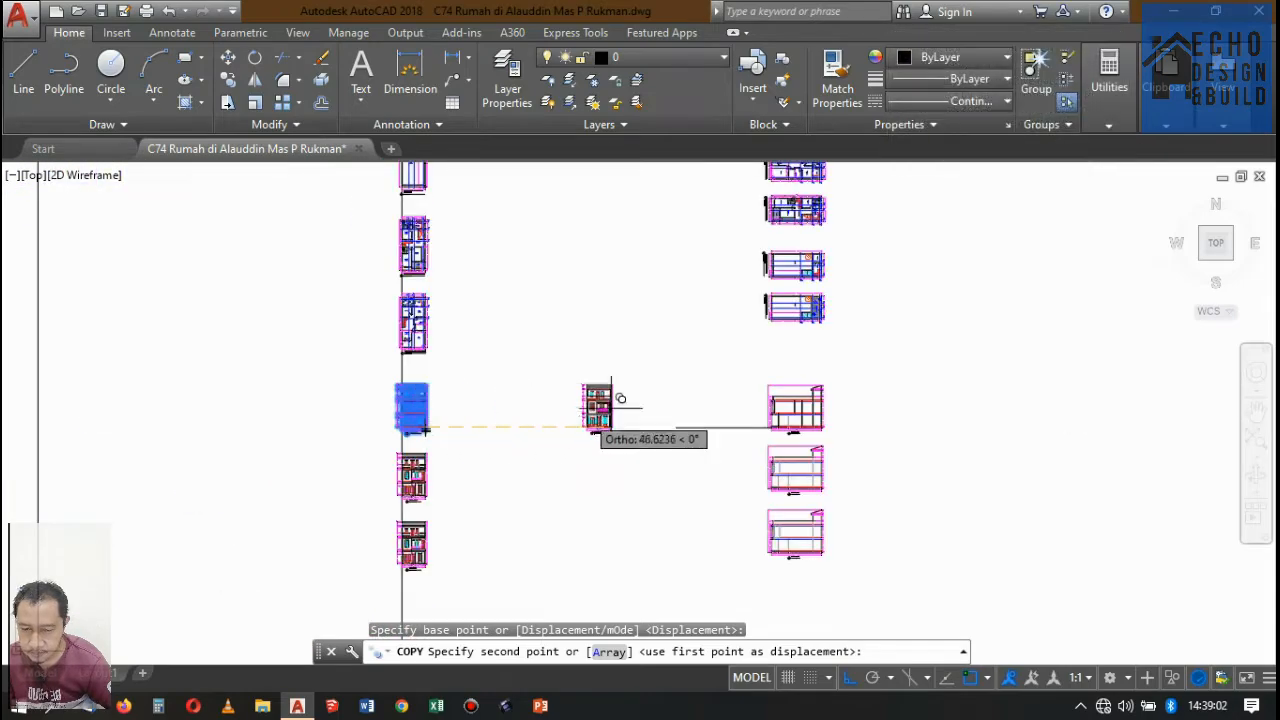
scroll(660, 418, "up", 4)
left_click(800, 443)
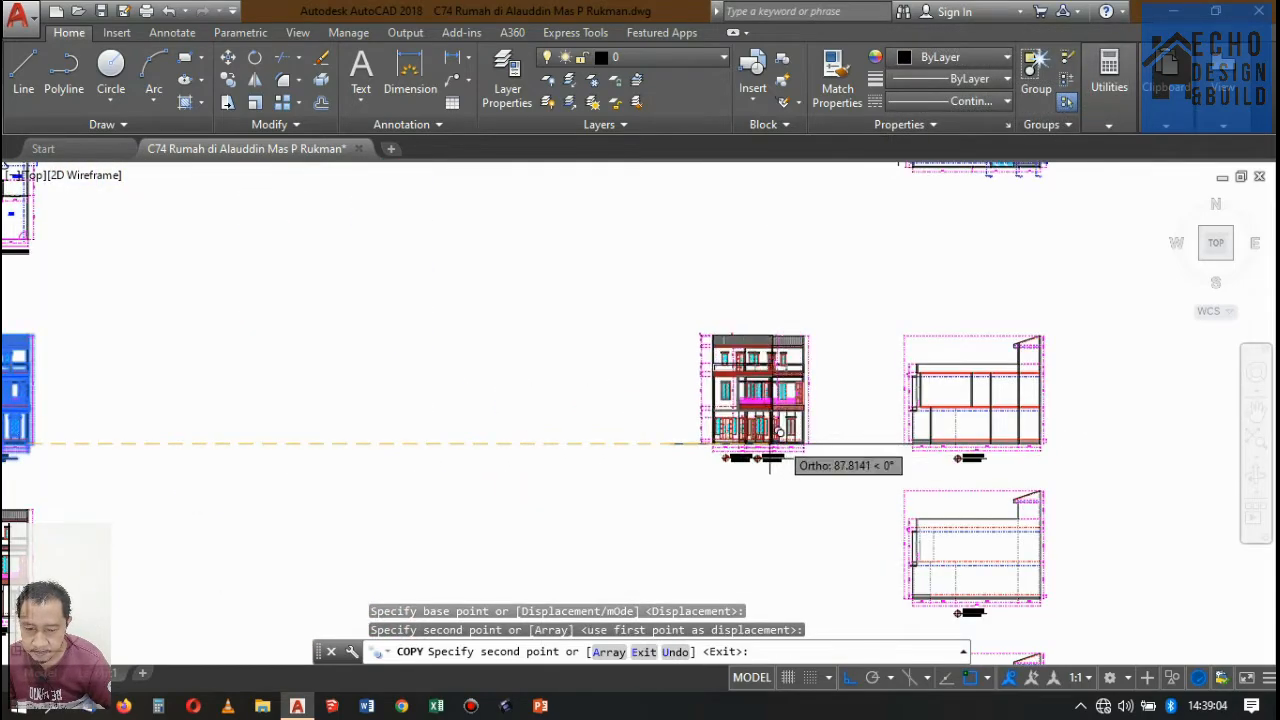
scroll(930, 440, "up", 7)
scroll(717, 297, "down", 6)
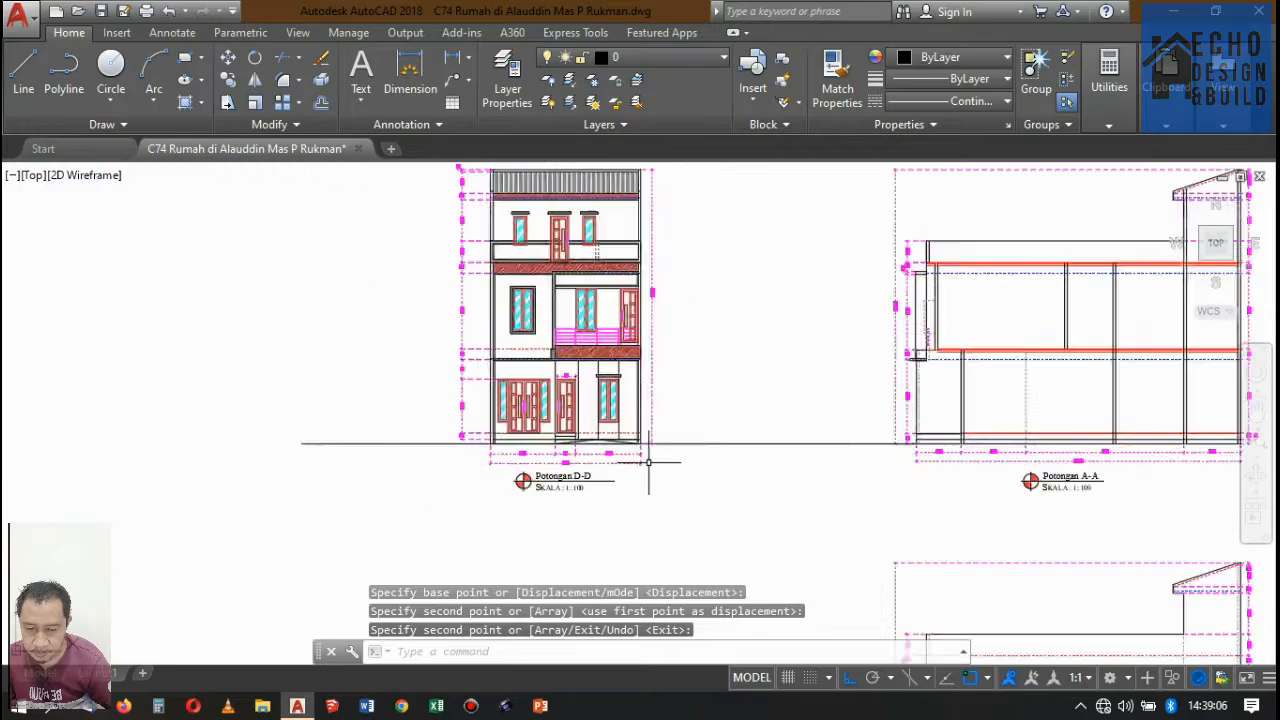
Compare Potongan A-A's front wall with the Ruang Tamu entrance on the ground-floor plan.
scroll(771, 430, "up", 4)
scroll(771, 430, "up", 2)
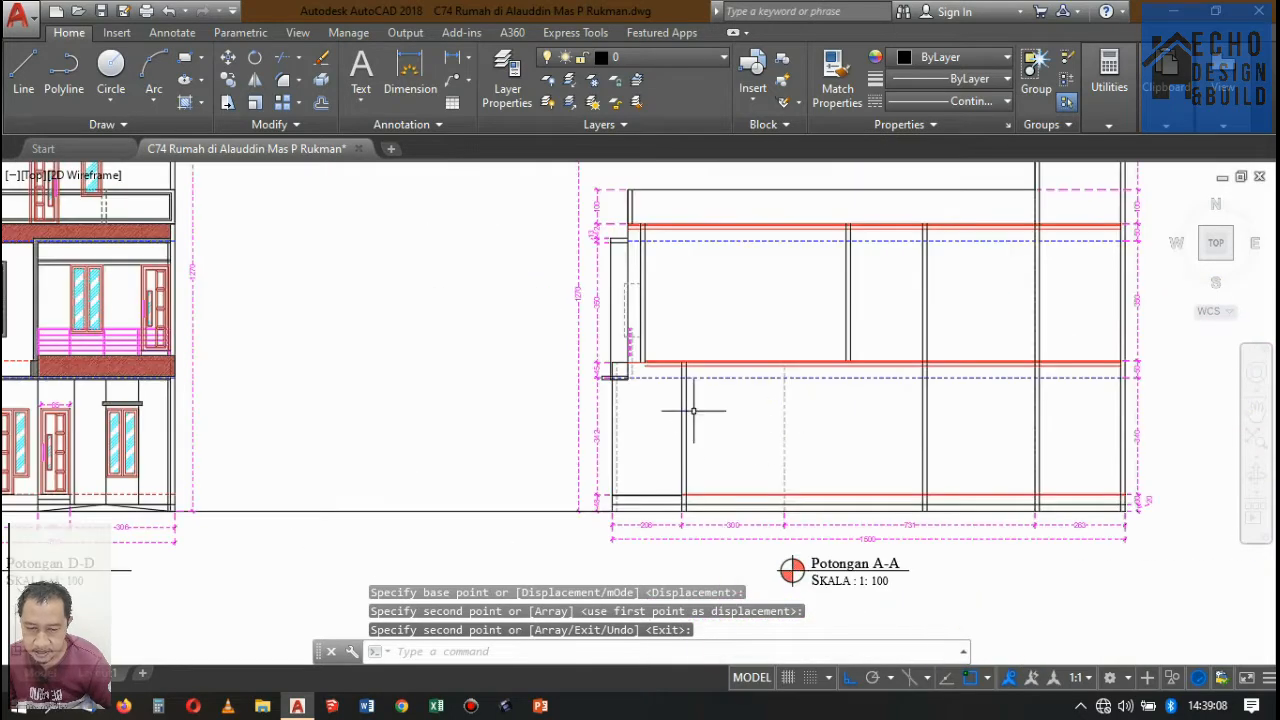
scroll(686, 409, "down", 8)
scroll(683, 219, "up", 3)
scroll(690, 280, "up", 8)
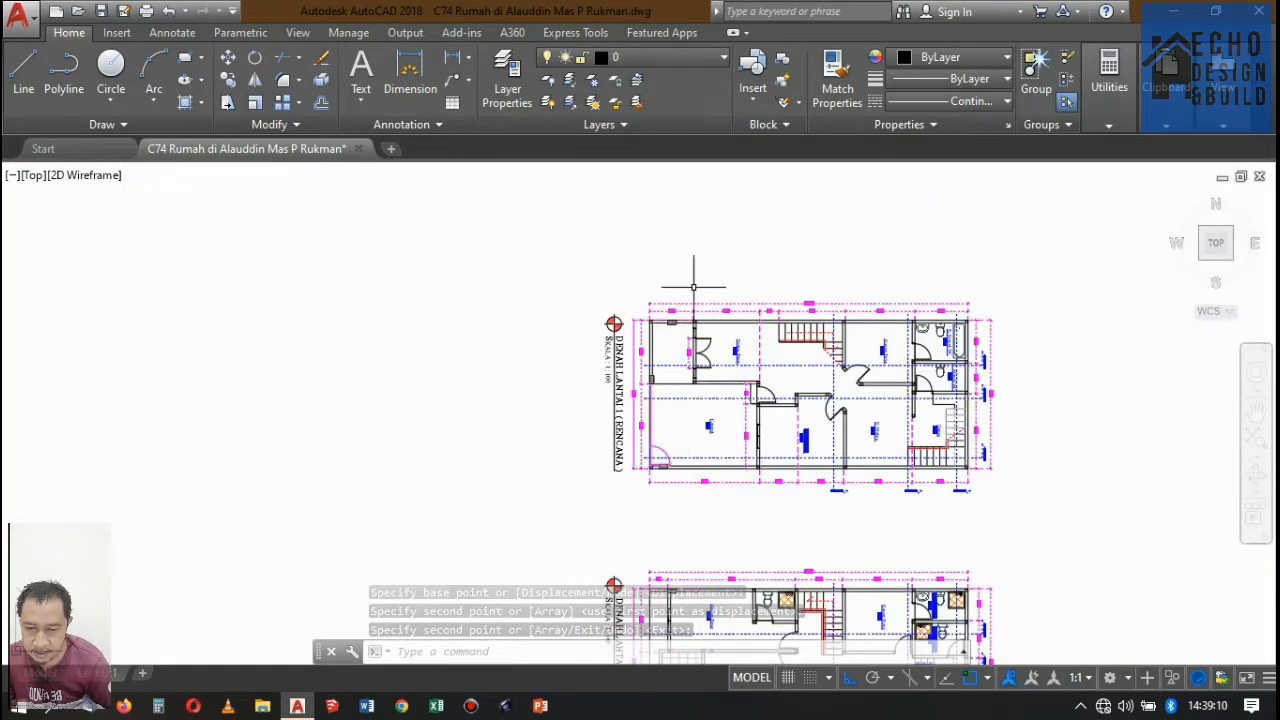
scroll(666, 263, "down", 3)
scroll(663, 250, "up", 3)
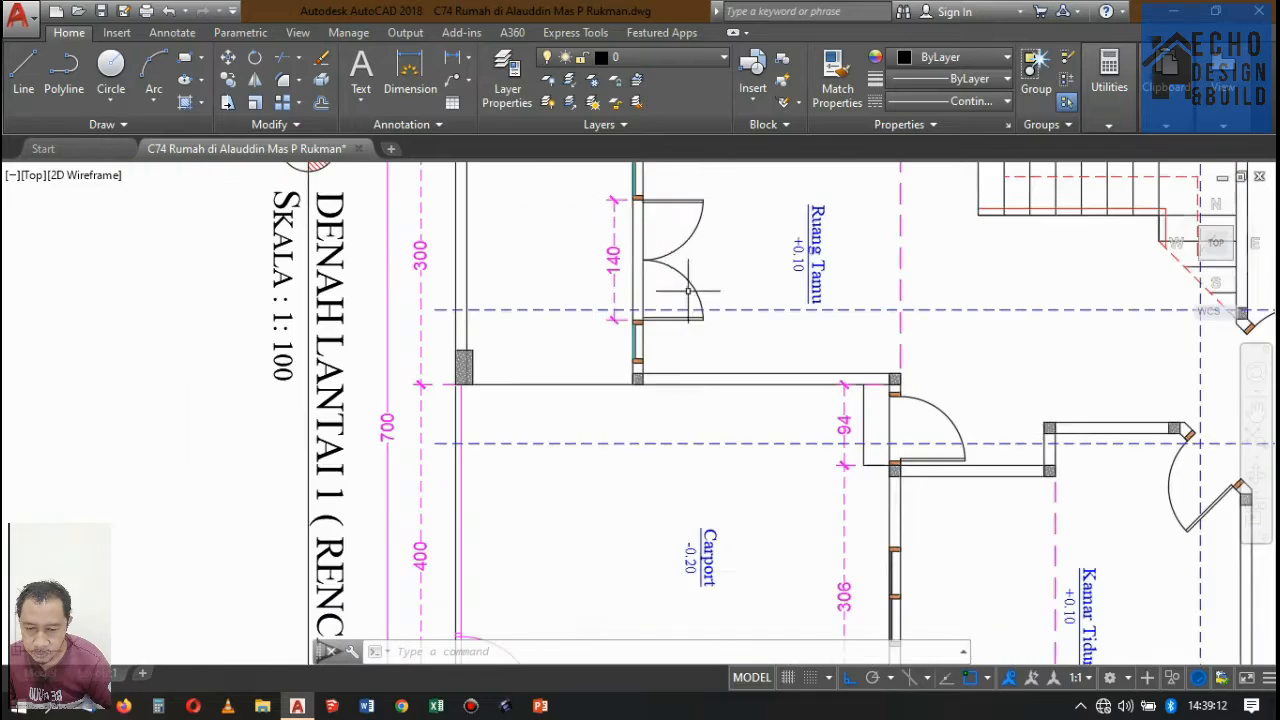
scroll(650, 247, "down", 8)
scroll(604, 476, "up", 8)
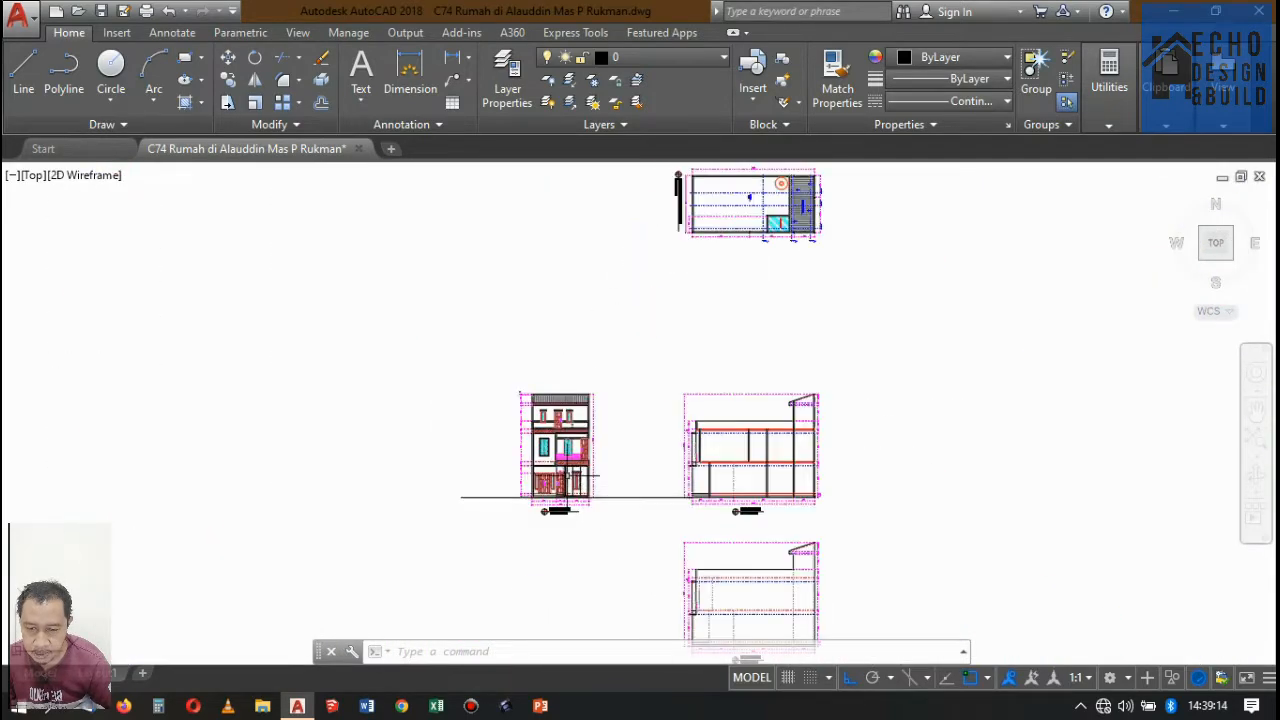
Draw a horizontal projection line from the ground-floor door head in the copied Potongan D-D past Potongan A-A's front wall.
type("l")
key("Return")
scroll(509, 443, "up", 6)
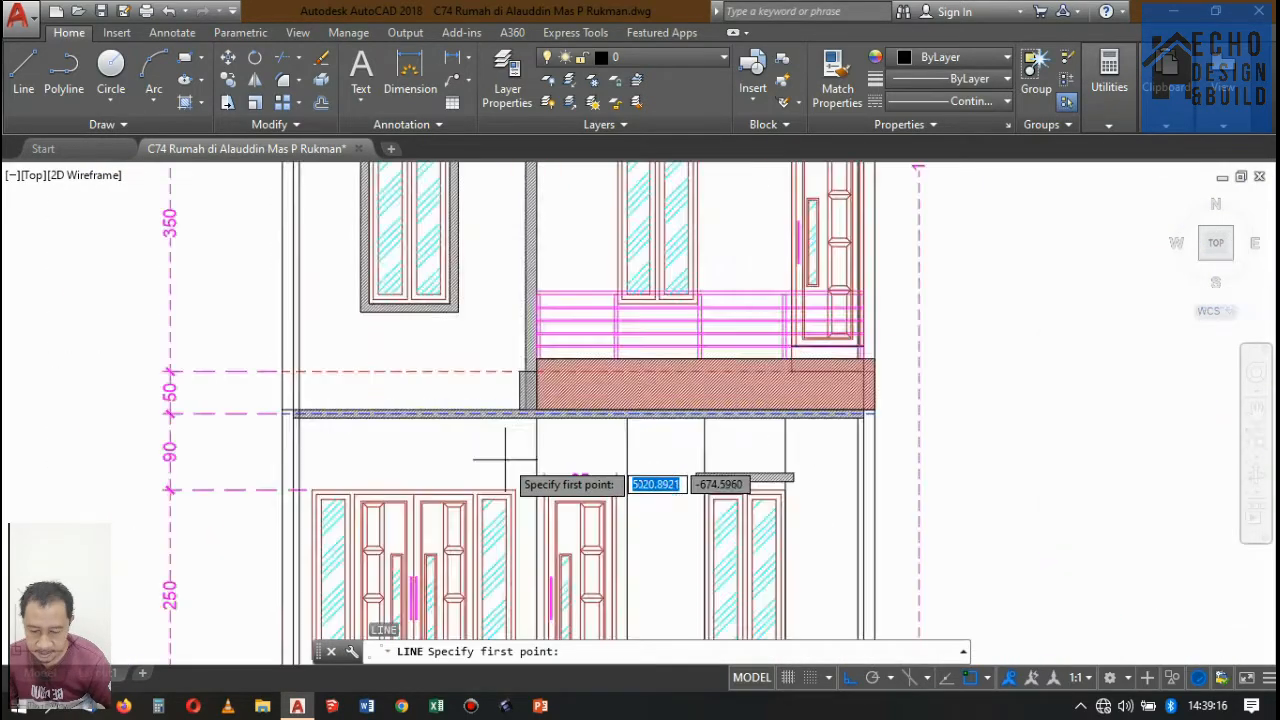
left_click(527, 537)
scroll(520, 480, "down", 8)
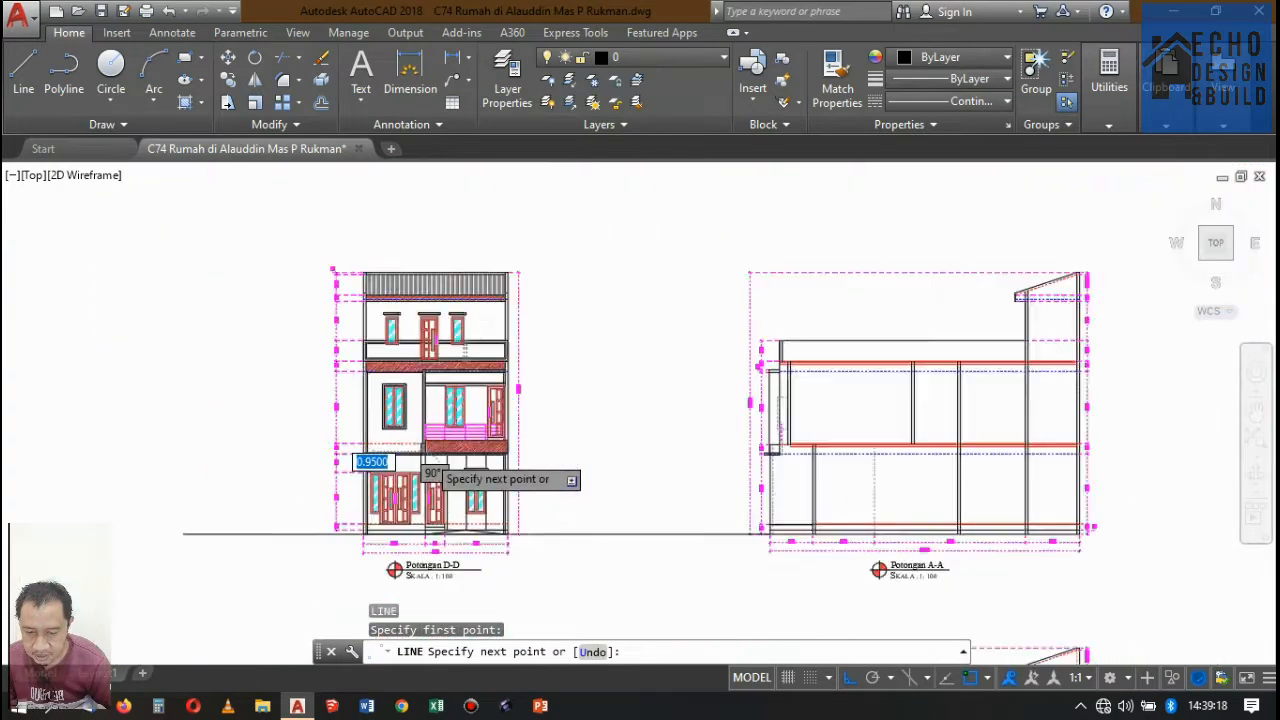
scroll(515, 430, "up", 4)
scroll(525, 460, "up", 5)
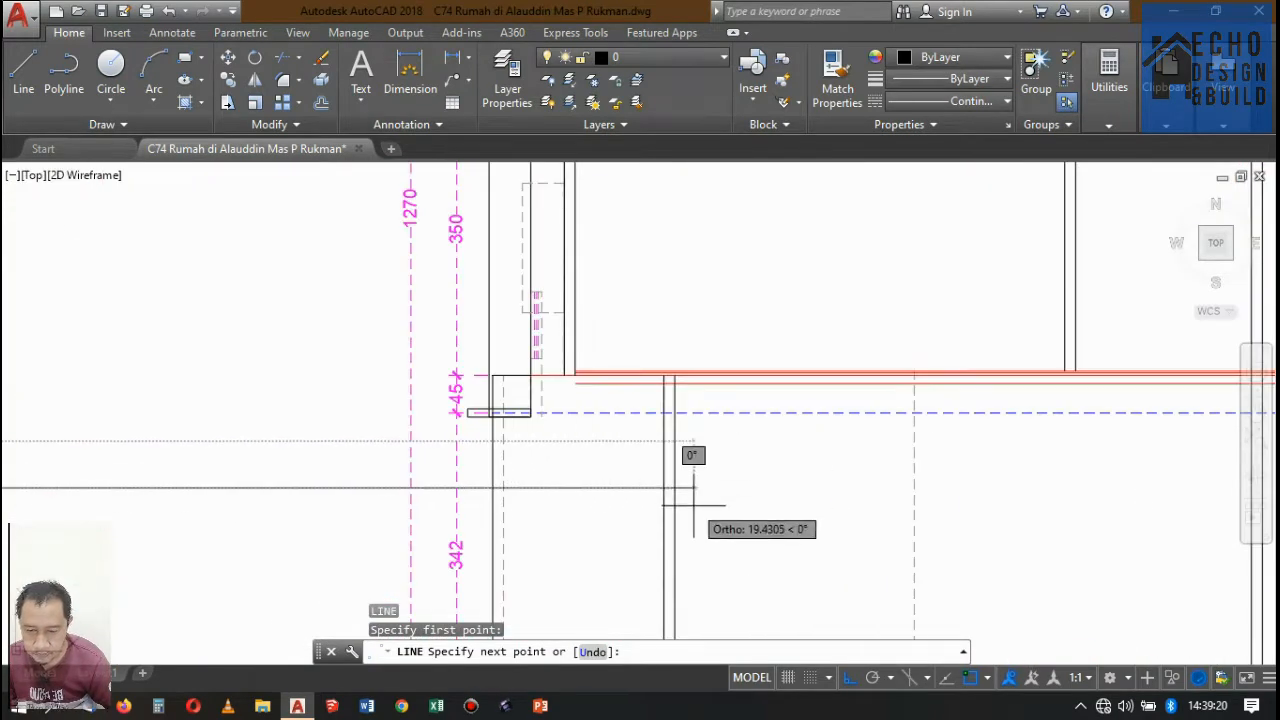
key("Return")
Copy the door-head projection line down to the floor level at the base of the doors in Potongan D-D.
scroll(699, 484, "down", 9)
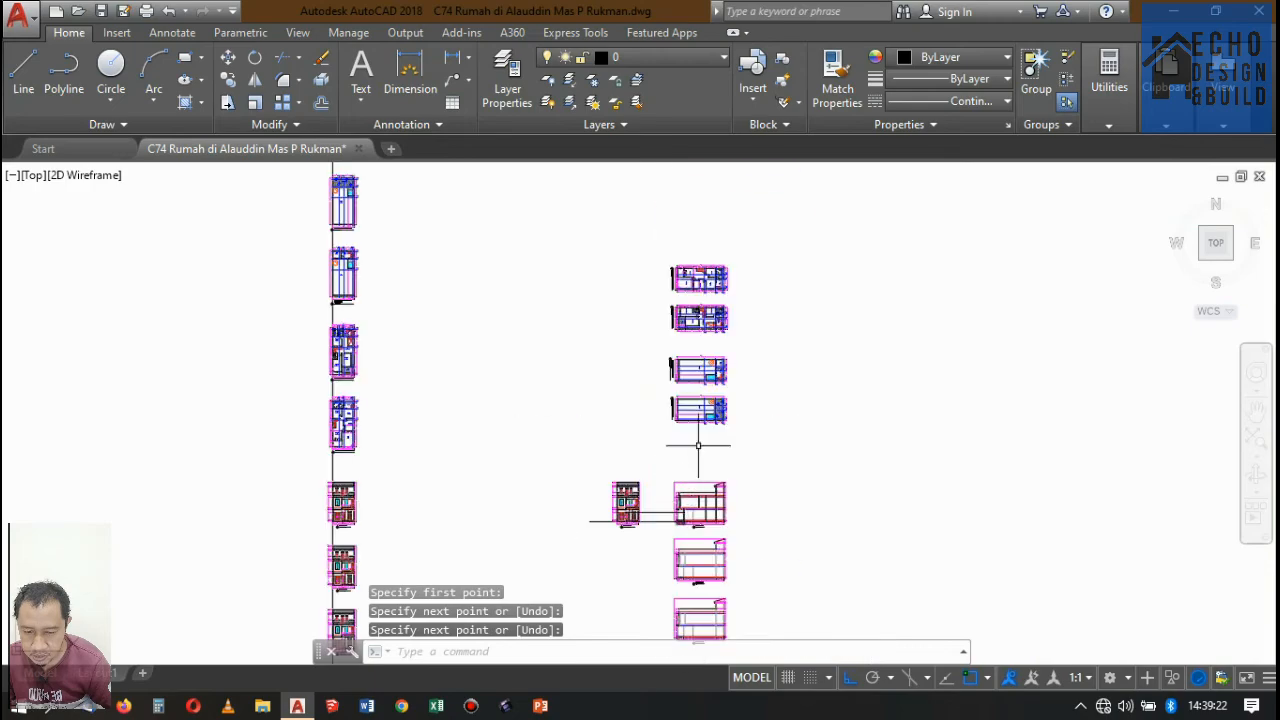
scroll(643, 229, "up", 5)
scroll(690, 300, "up", 8)
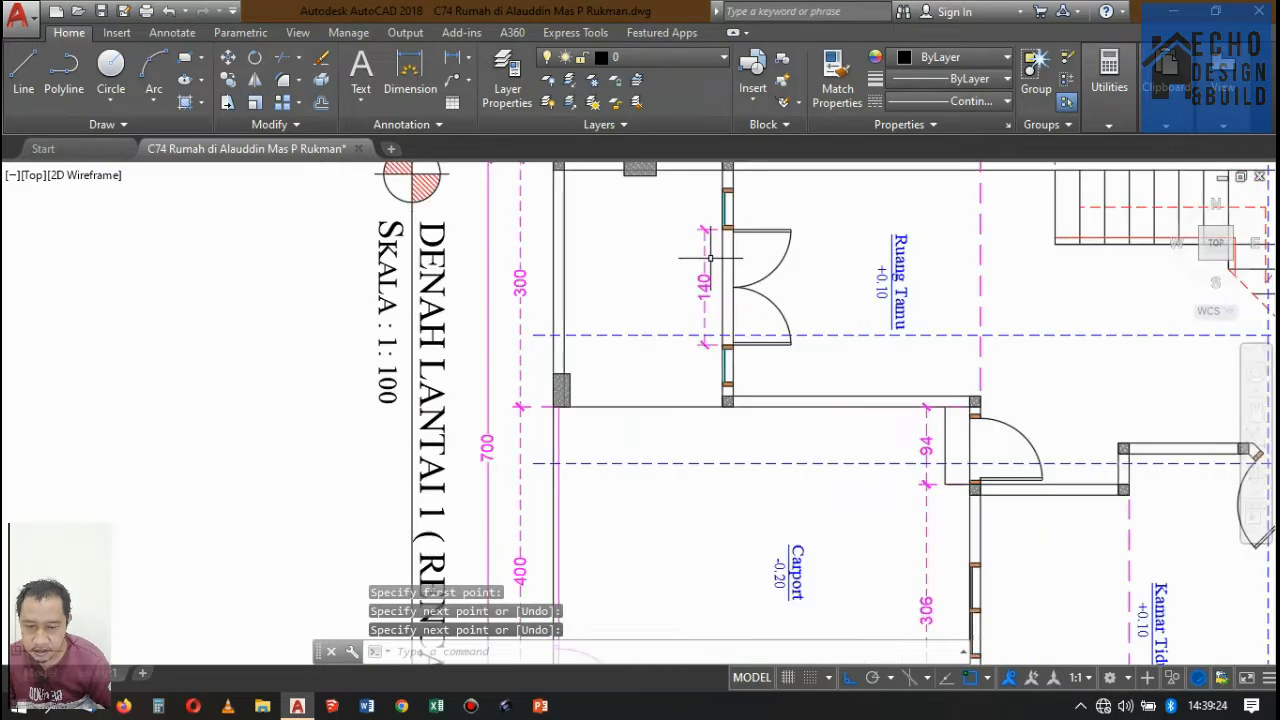
scroll(710, 258, "down", 8)
scroll(764, 357, "up", 5)
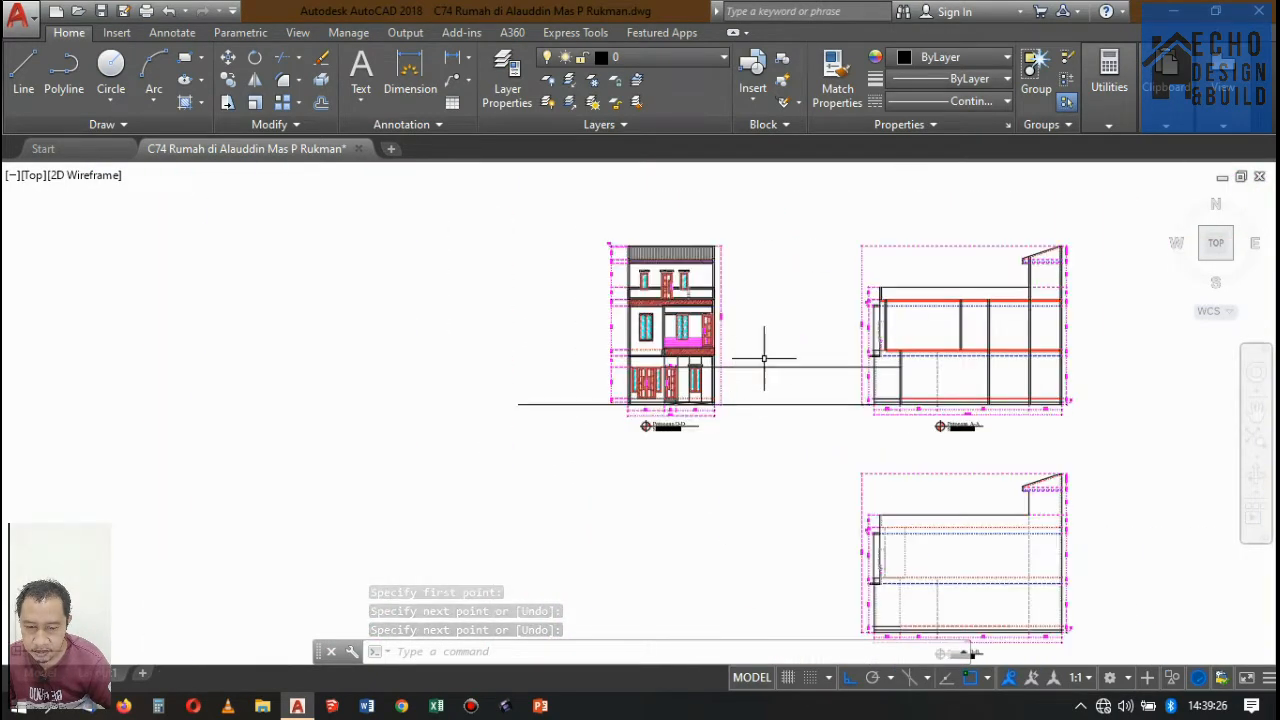
left_click(758, 381)
left_click(744, 349)
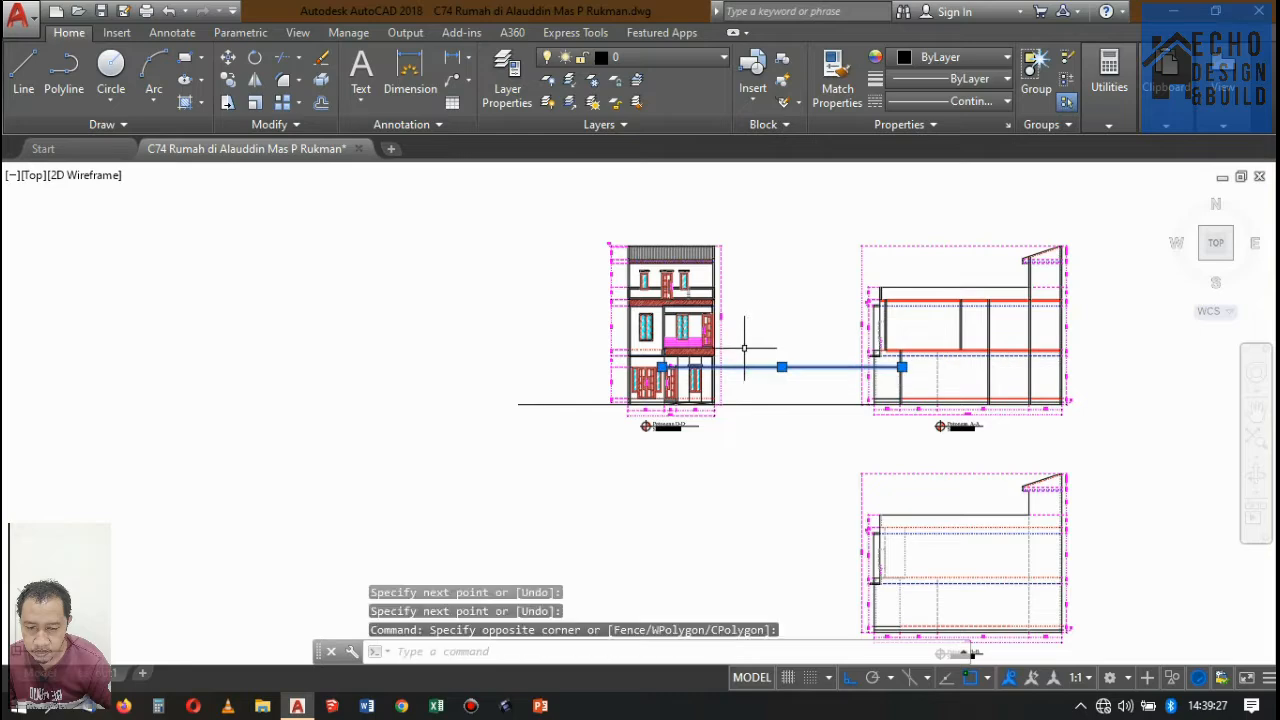
left_click(228, 80)
scroll(660, 360, "up", 5)
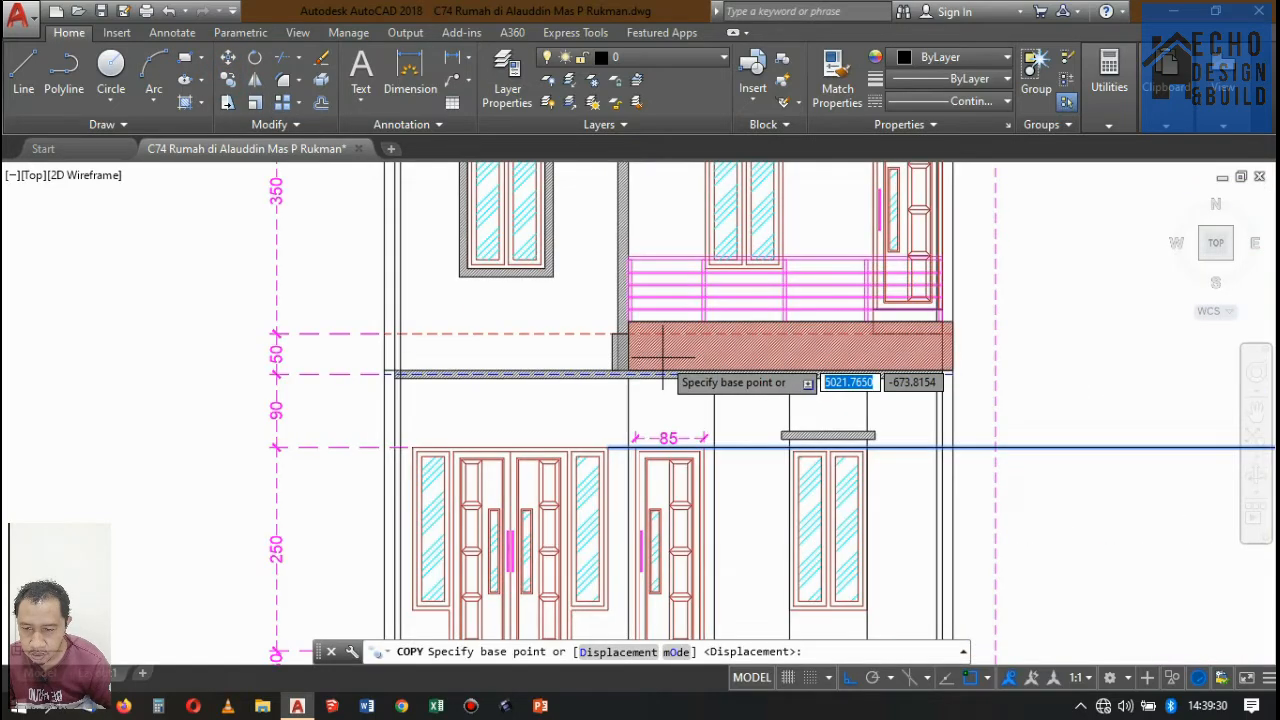
left_click(608, 447)
scroll(634, 350, "down", 5)
scroll(471, 443, "up", 8)
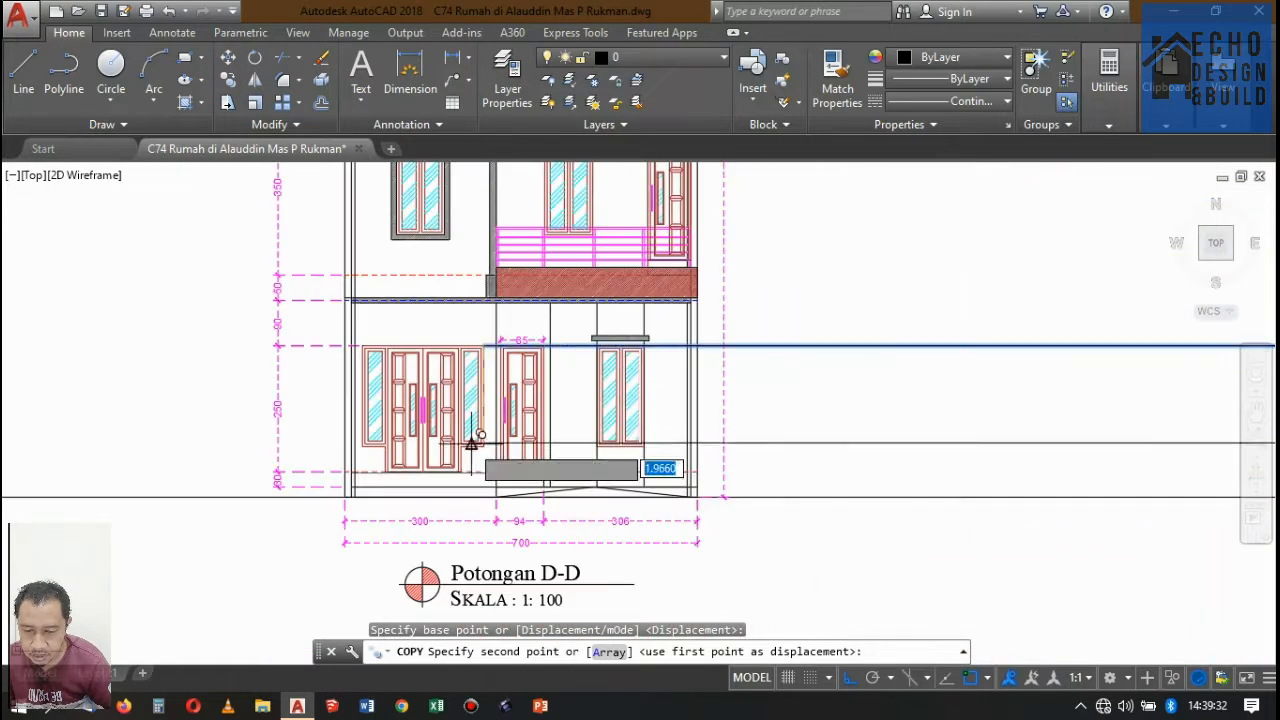
scroll(306, 414, "up", 3)
scroll(309, 357, "down", 6)
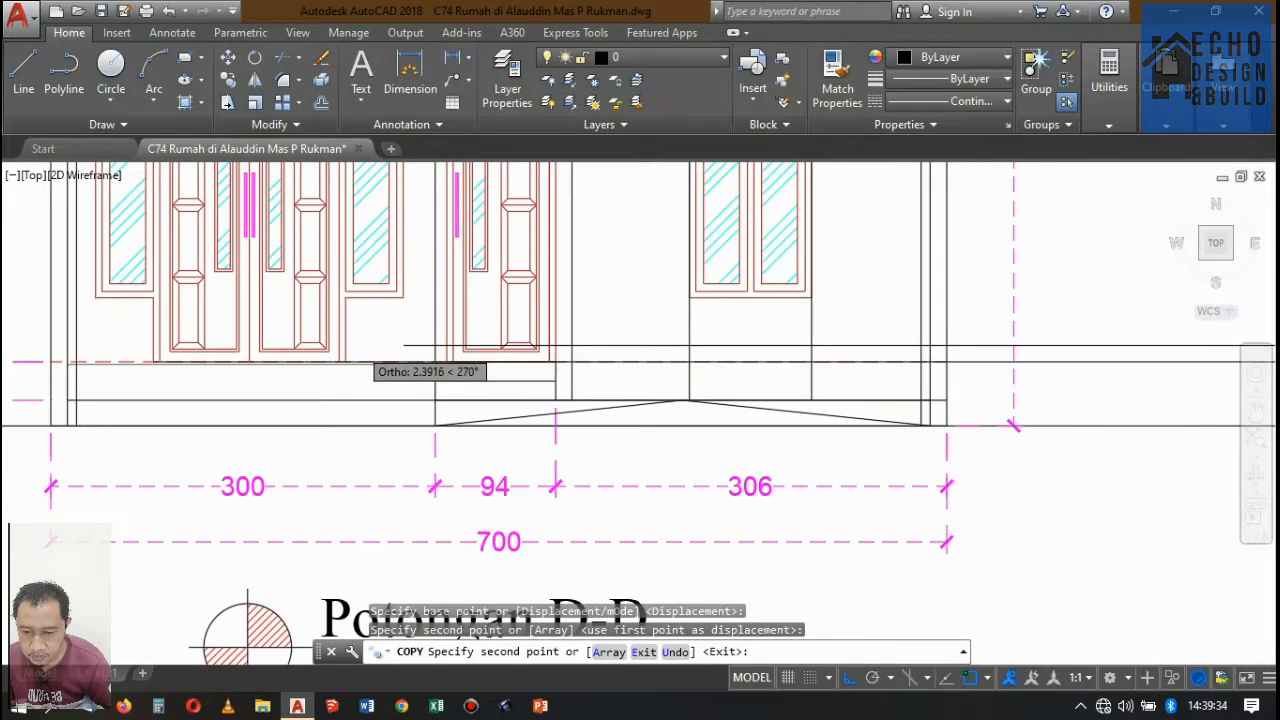
key("Return")
Draw a 0.13 by 2.50 door-opening rectangle in Potongan A-A's ground-floor front wall, from the door-head projection line down to the floor surface.
scroll(525, 335, "down", 4)
scroll(670, 300, "up", 8)
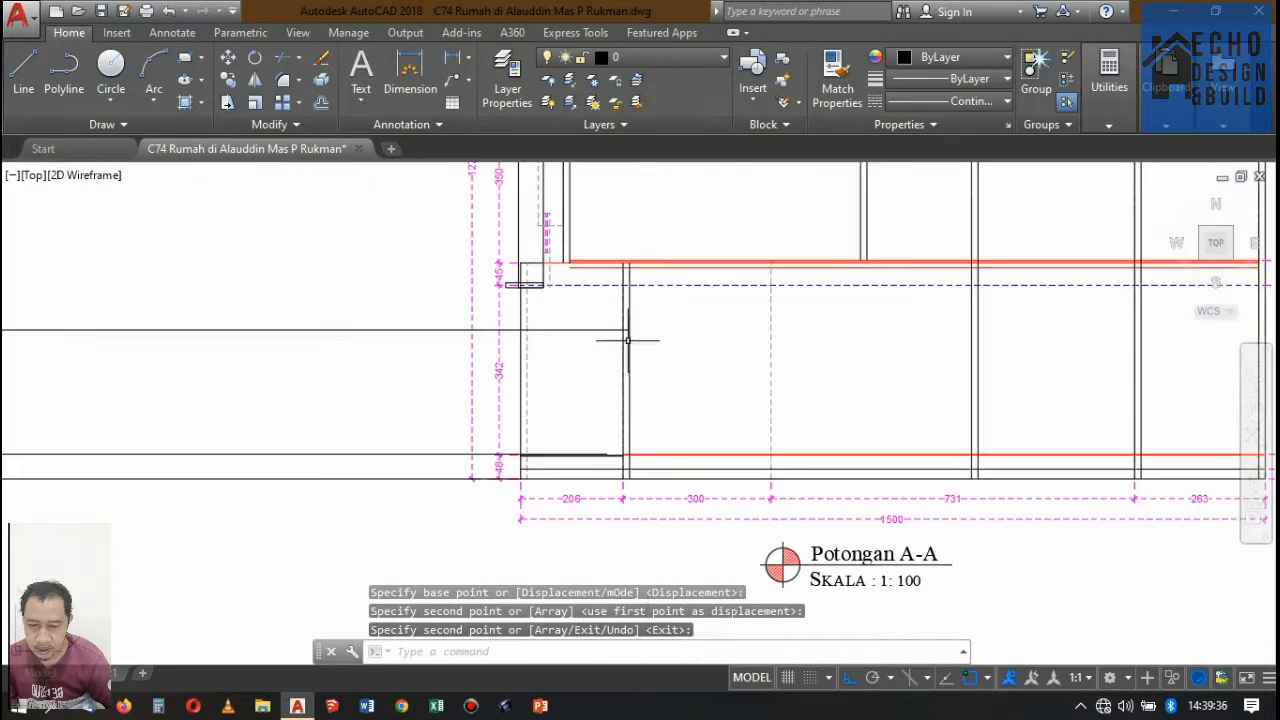
scroll(672, 286, "down", 4)
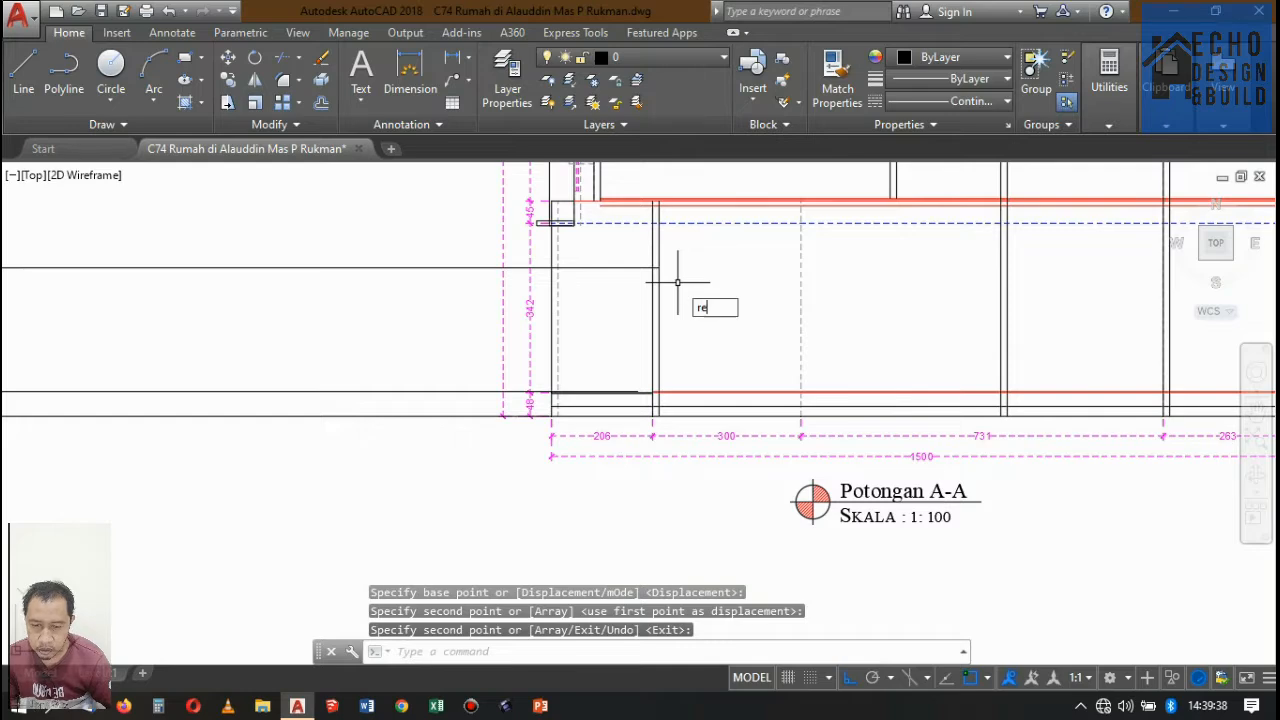
key("Return")
scroll(660, 280, "up", 6)
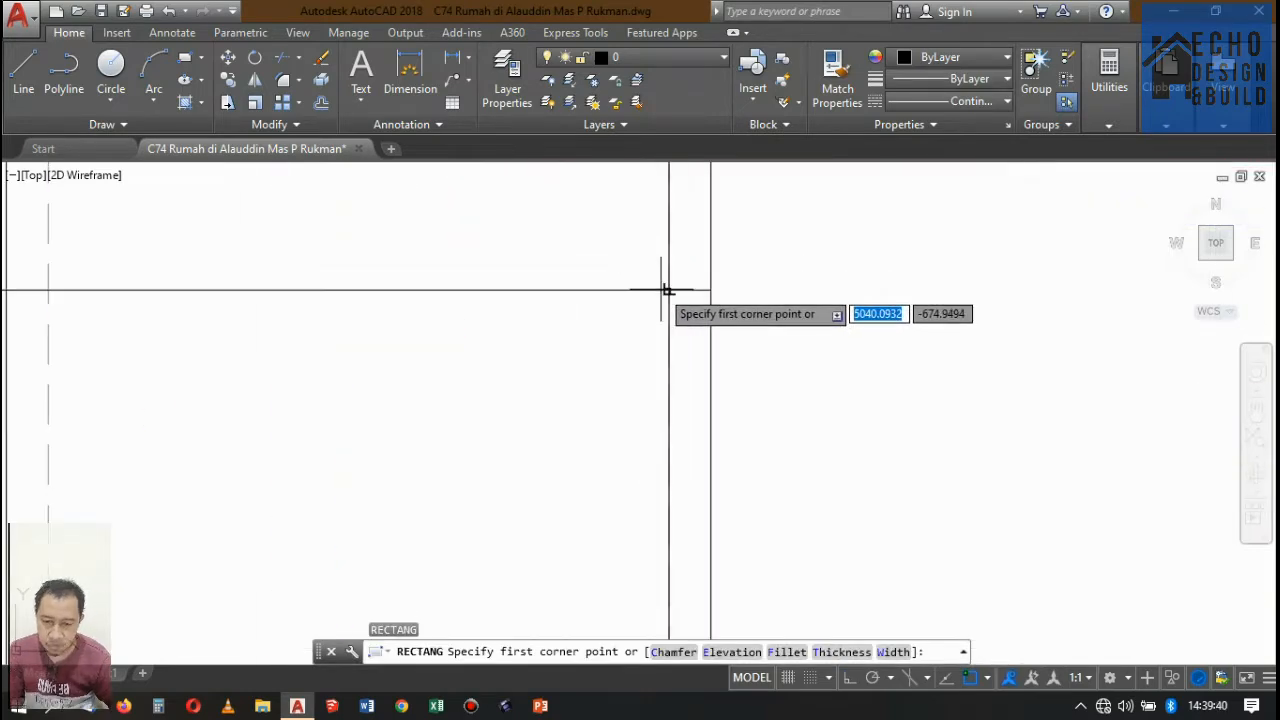
left_click(647, 287)
scroll(655, 330, "down", 3)
scroll(672, 400, "up", 5)
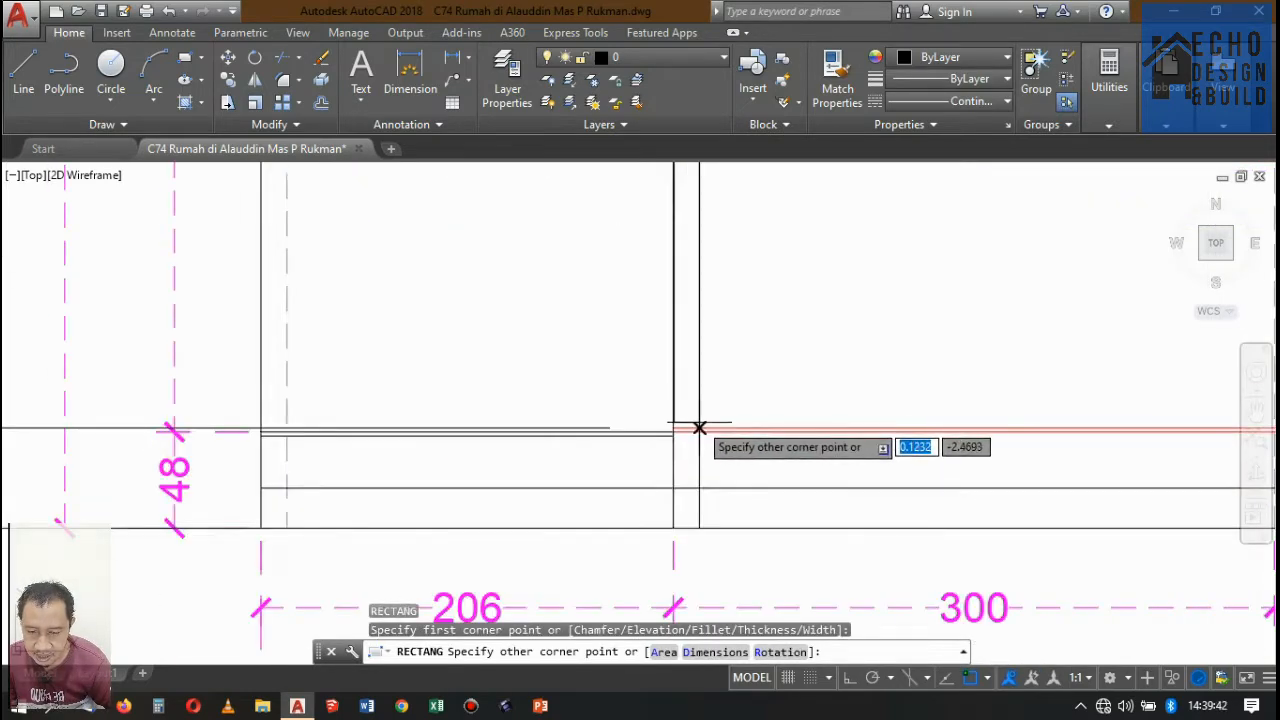
scroll(697, 429, "up", 2)
scroll(697, 431, "up", 3)
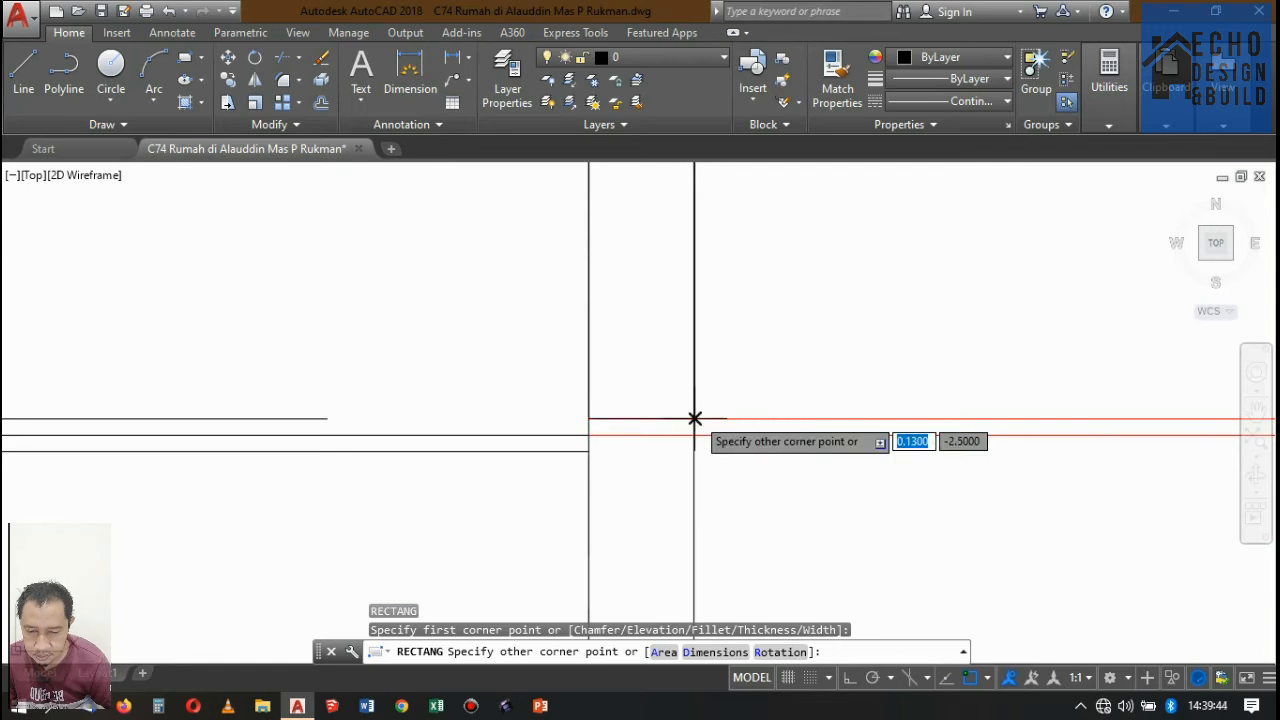
left_click(695, 418)
key("Return")
key("Escape")
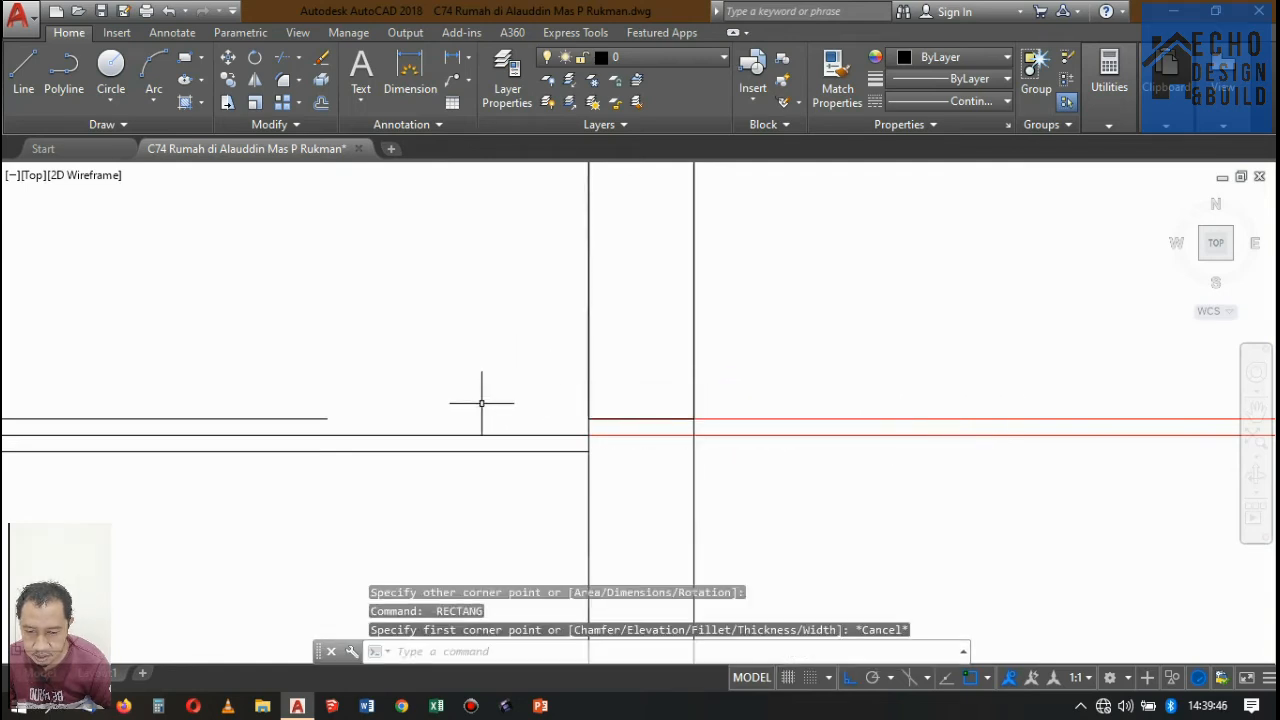
Stretch the end of the floor-level projection line to the base of the door opening in Potongan A-A's front wall.
left_click(310, 404)
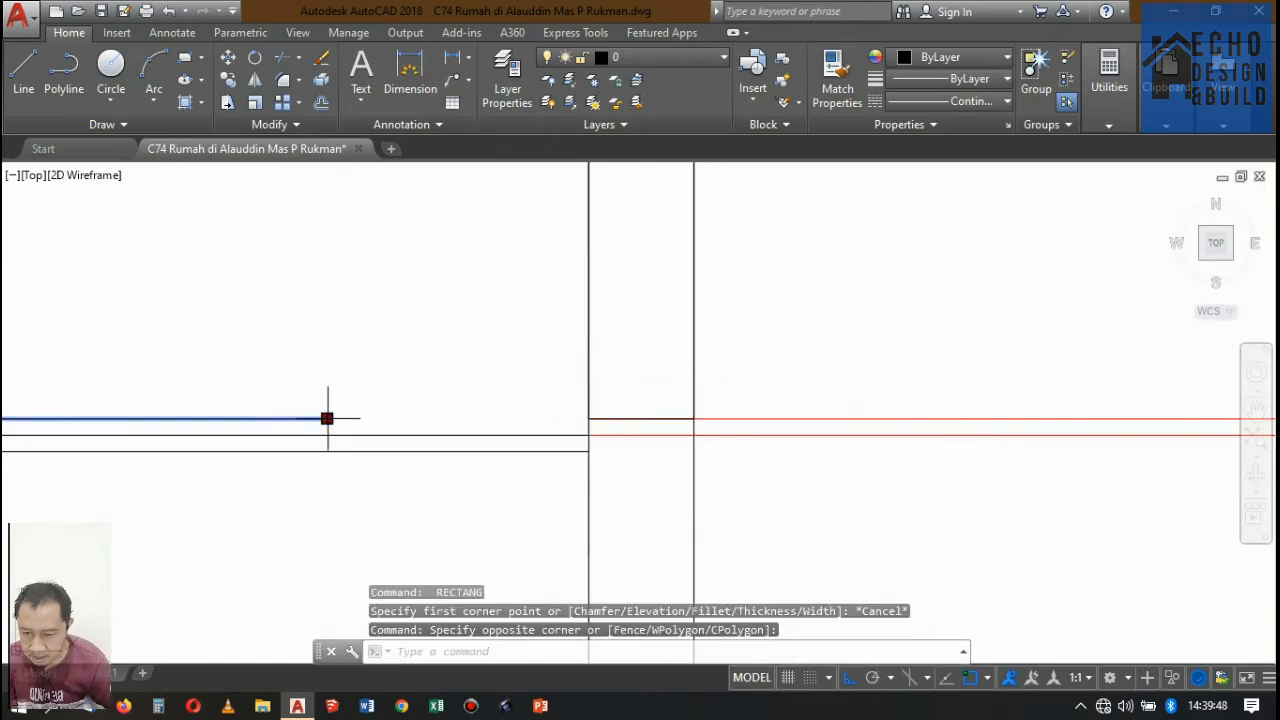
left_click(327, 418)
scroll(694, 418, "down", 5)
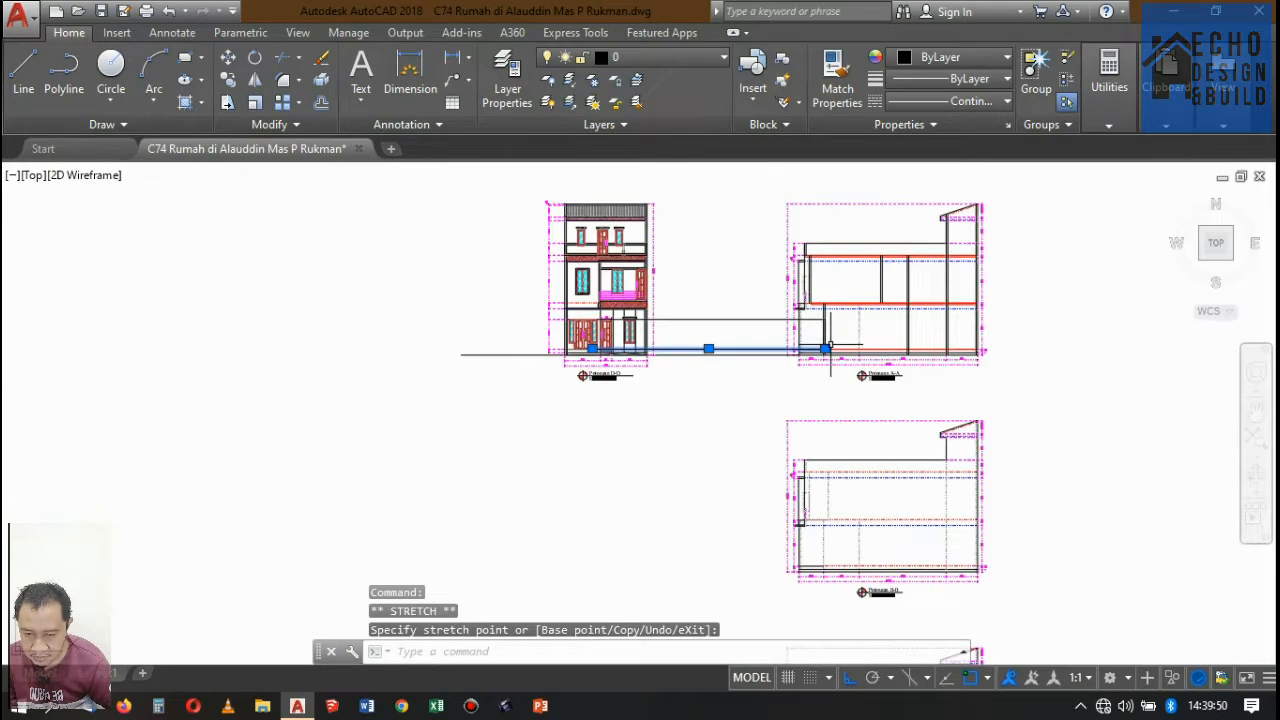
scroll(829, 347, "down", 2)
scroll(800, 346, "up", 8)
scroll(465, 415, "down", 2)
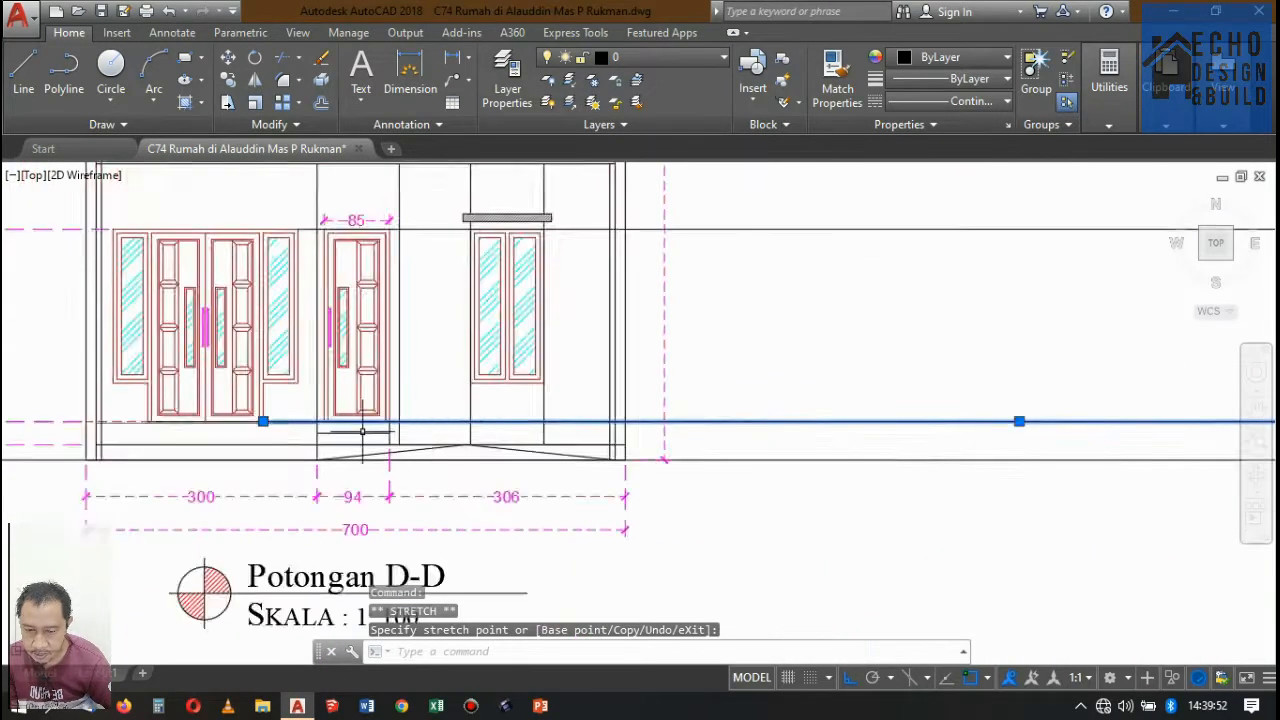
scroll(340, 425, "up", 2)
scroll(306, 414, "down", 8)
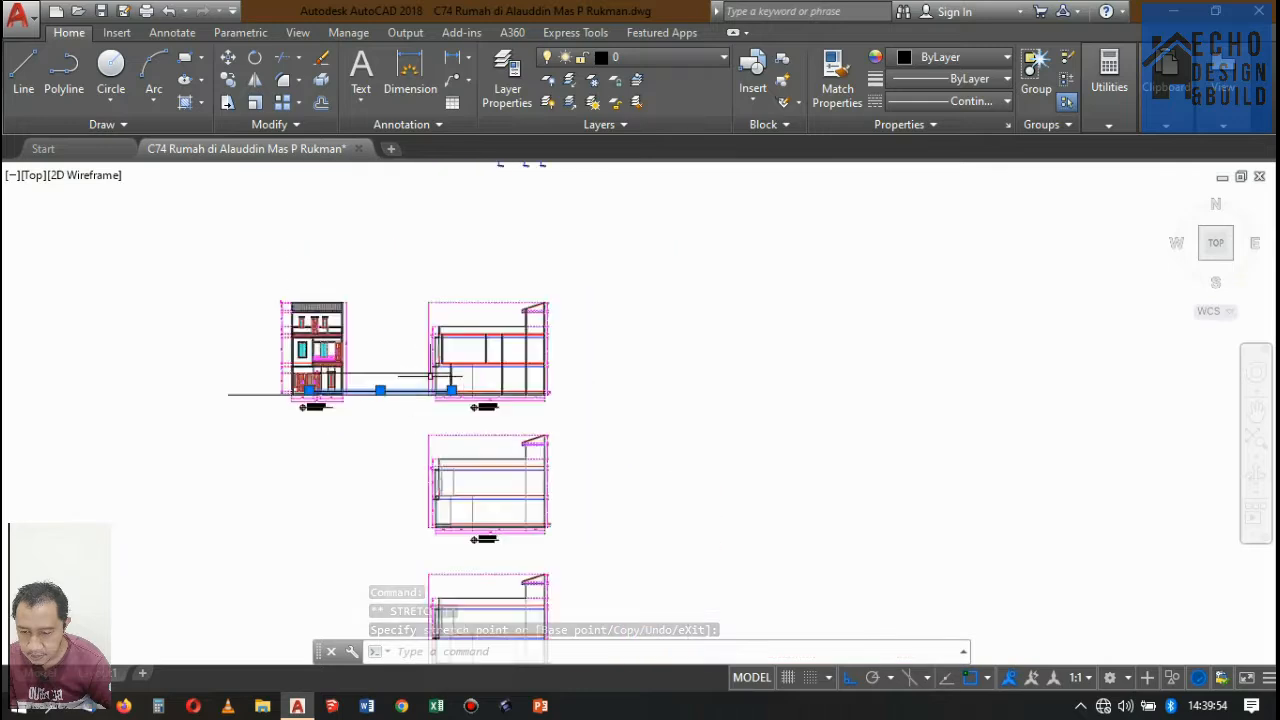
scroll(440, 380, "up", 8)
key("Escape")
Erase the door-head and floor-level projection lines between Potongan D-D and Potongan A-A.
scroll(449, 337, "up", 4)
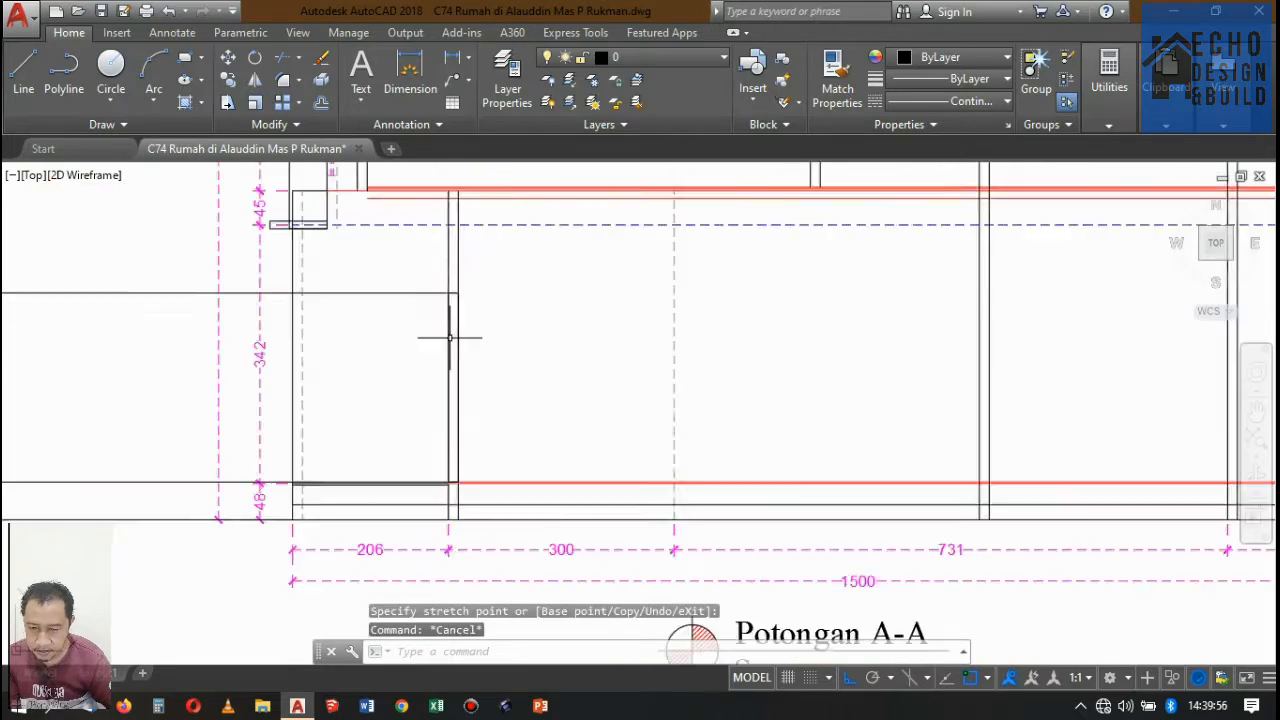
left_click(415, 270)
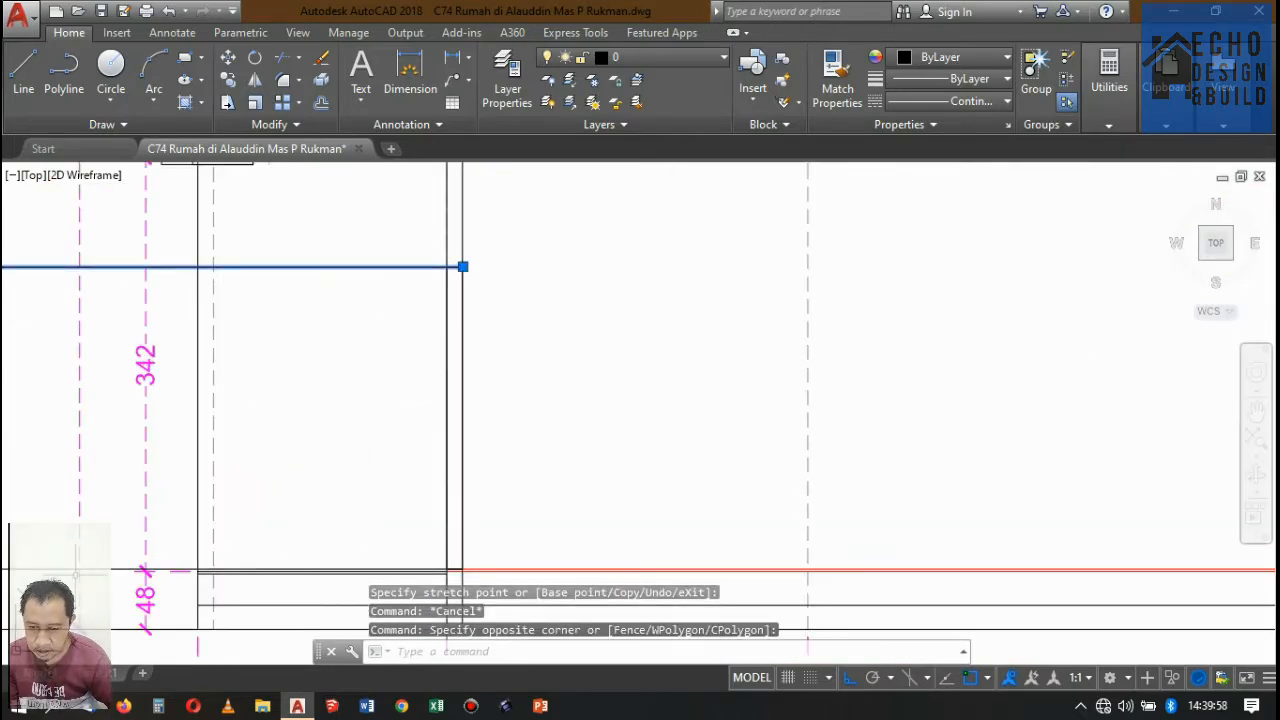
scroll(321, 466, "down", 5)
left_click(324, 457)
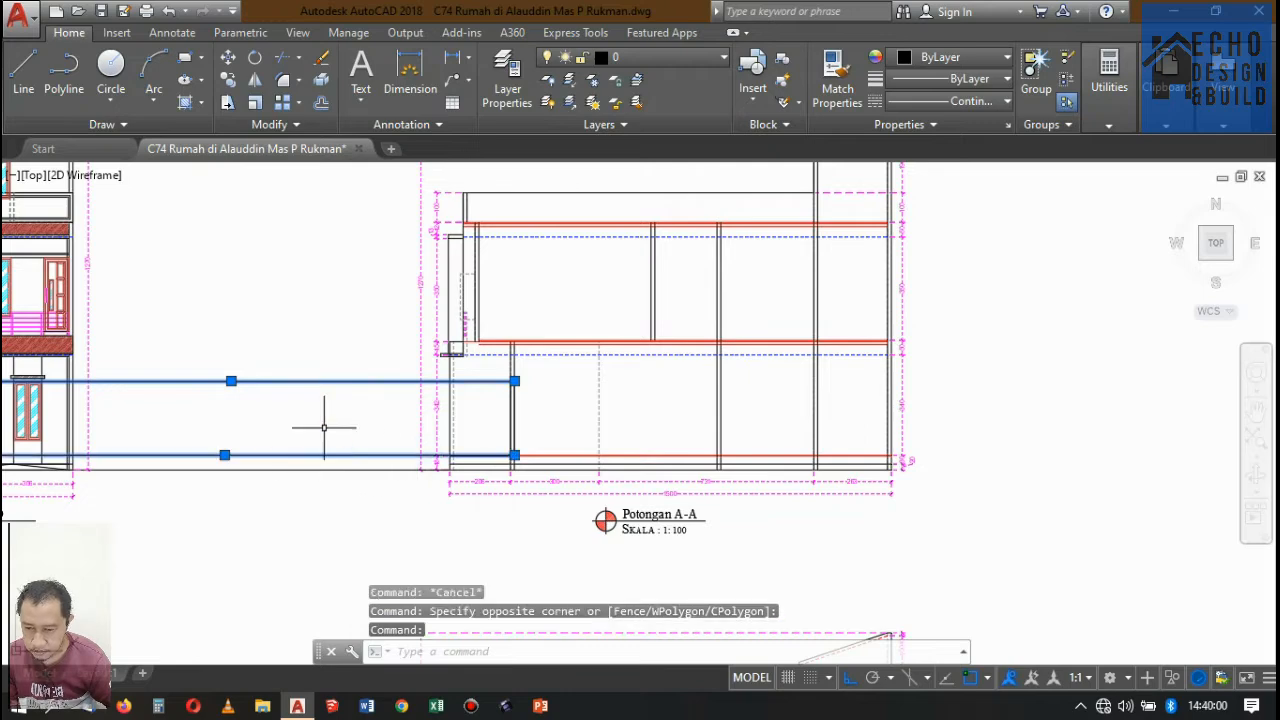
key("Delete")
scroll(514, 371, "up", 6)
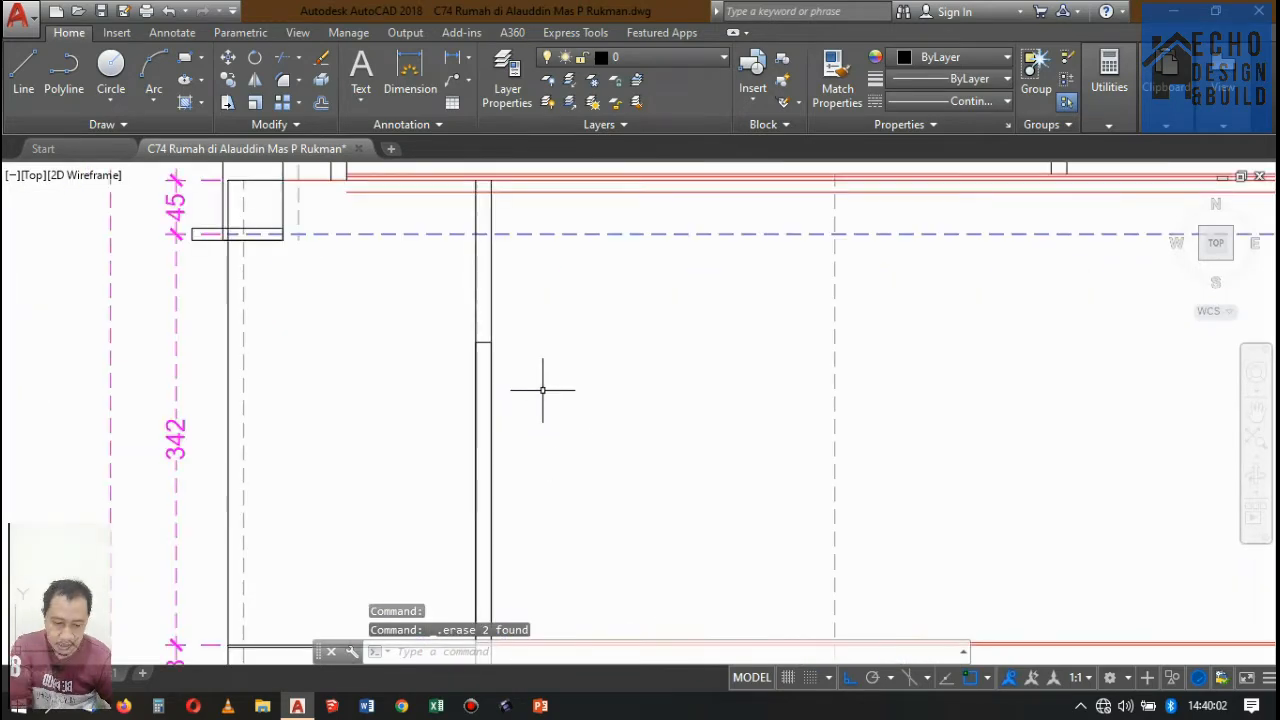
scroll(520, 405, "down", 2)
scroll(520, 405, "up", 4)
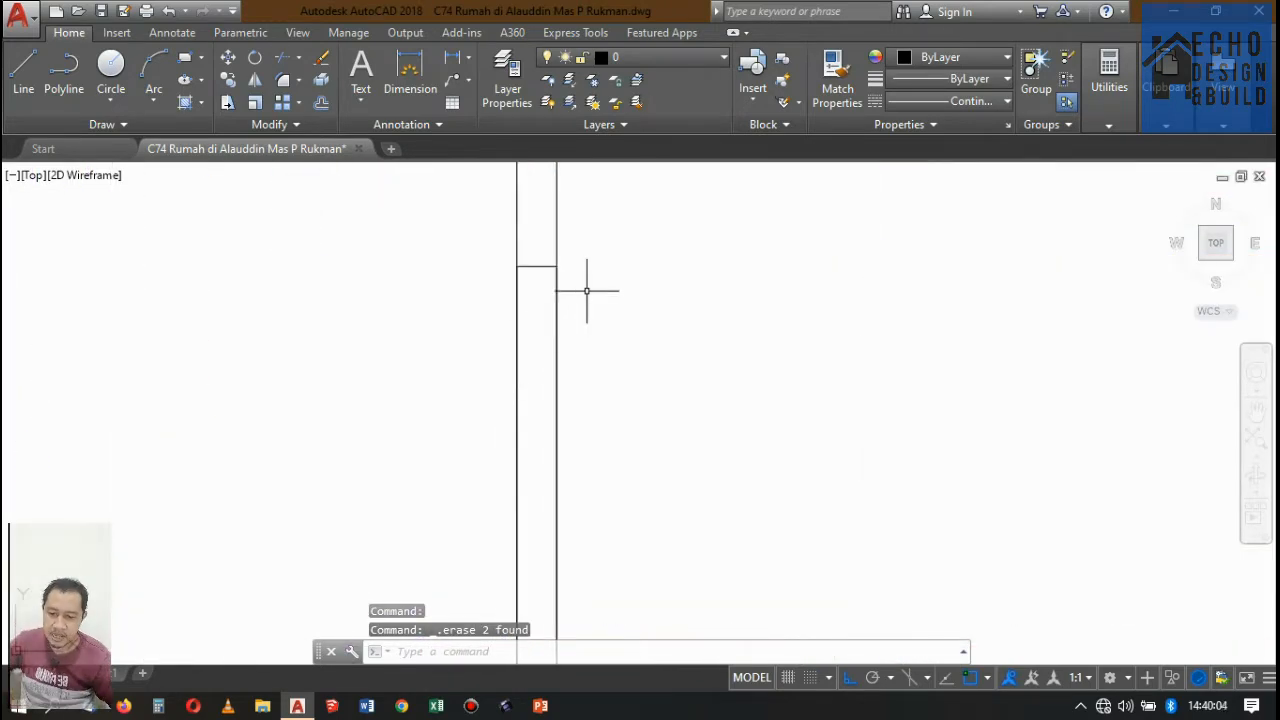
key("Return")
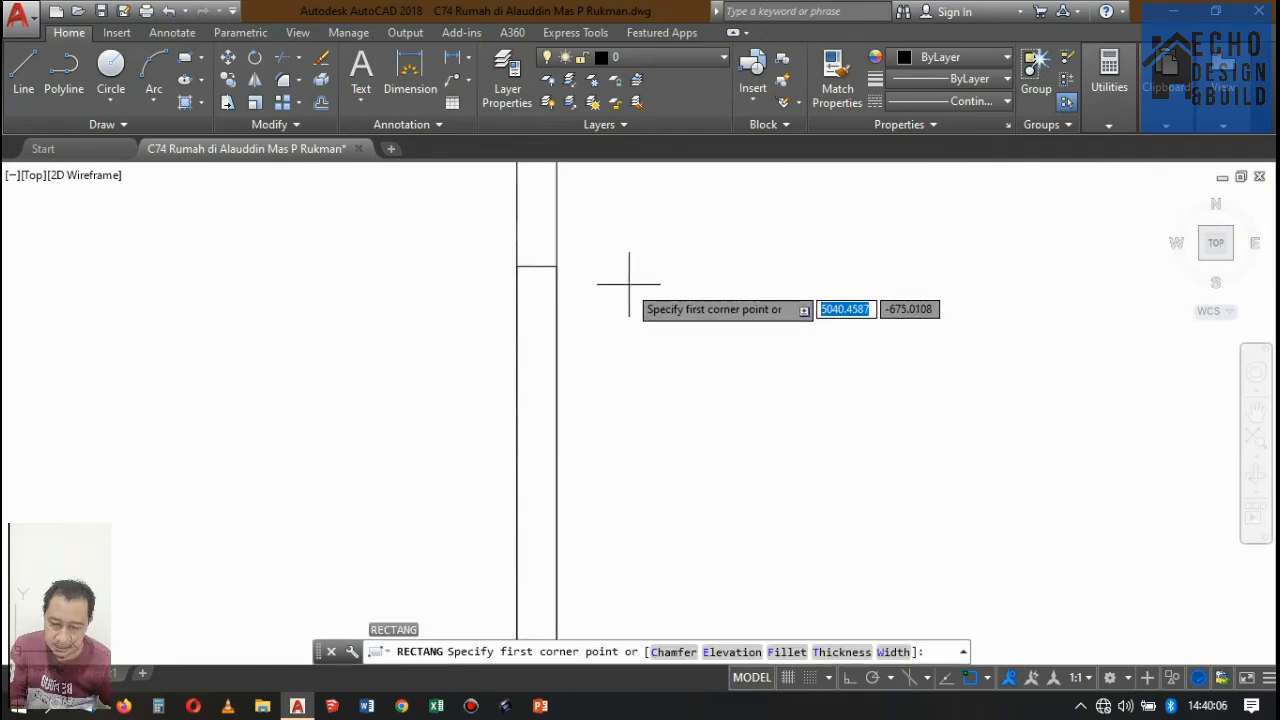
left_click(617, 274)
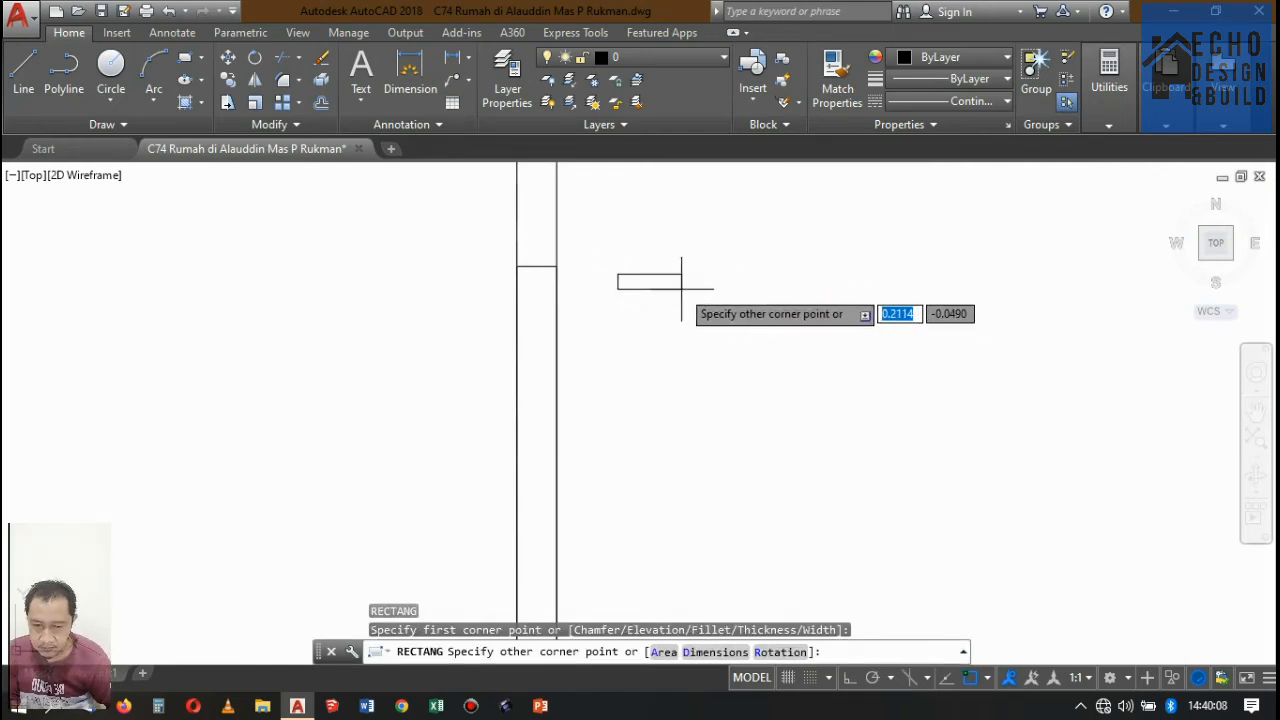
key("Escape")
Measure the width of the door opening across Potongan A-A's front wall with a linear dimension.
left_click(449, 68)
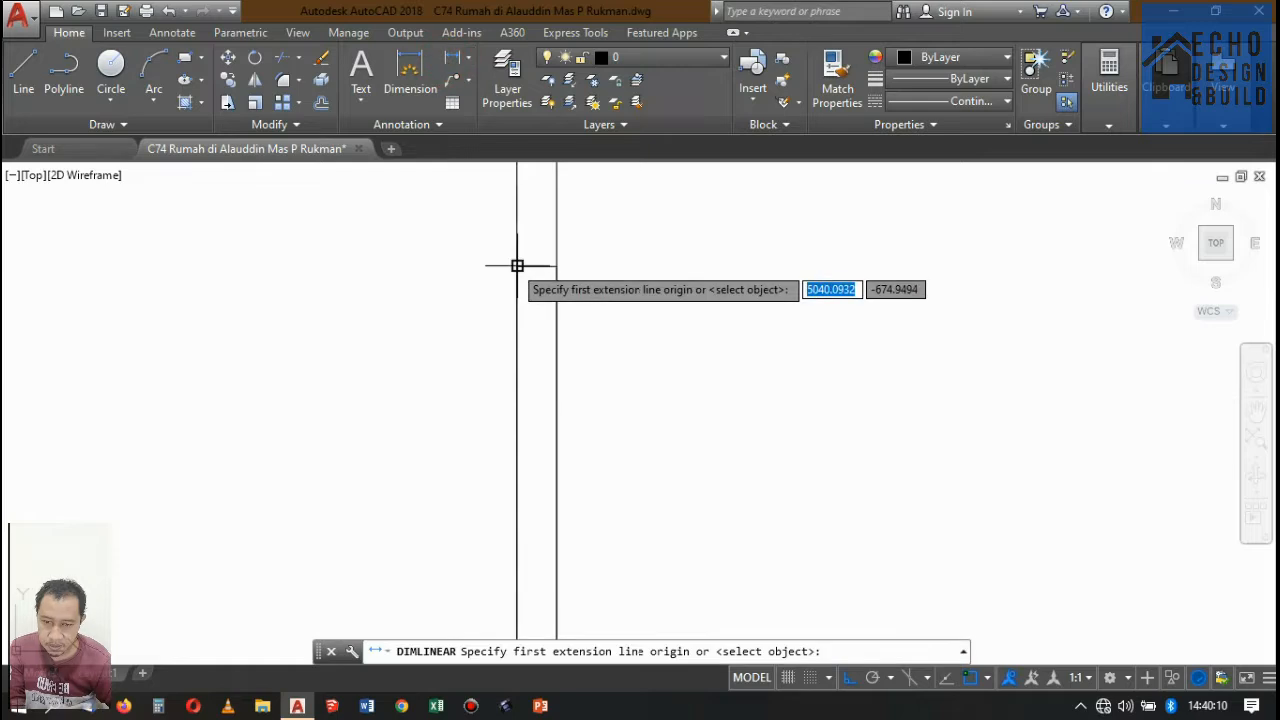
left_click(517, 266)
left_click(557, 266)
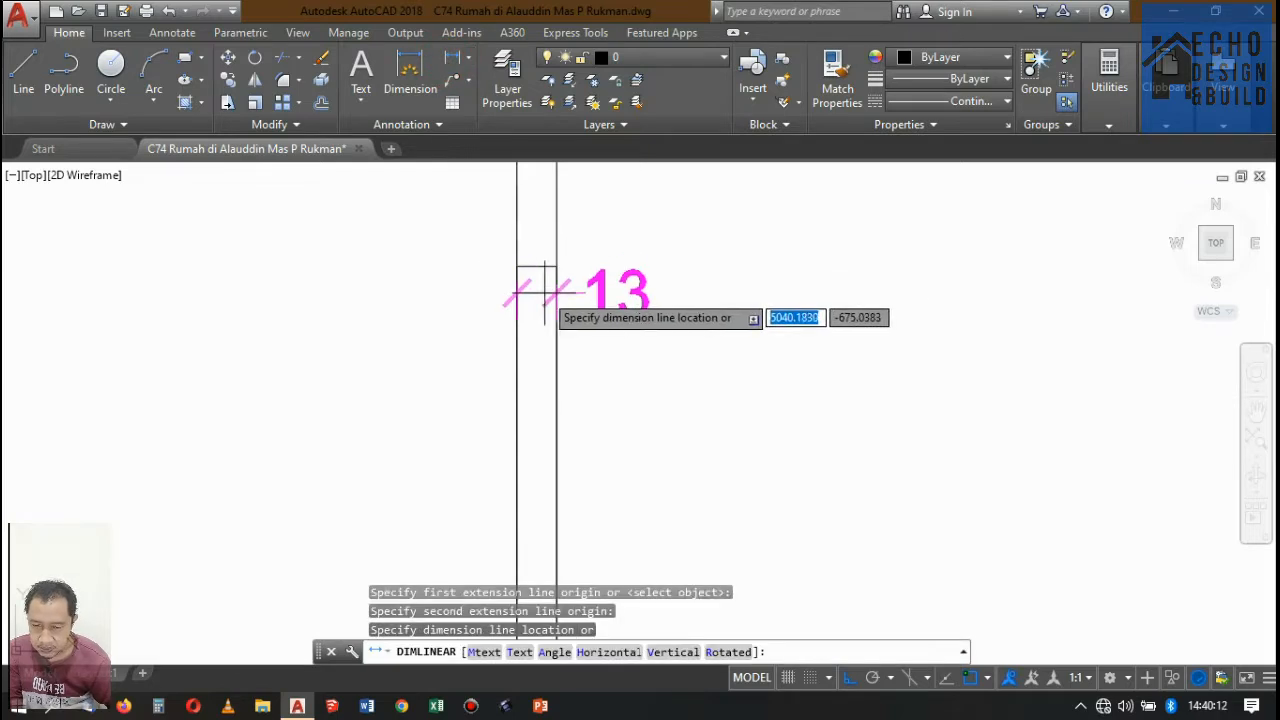
key("Escape")
Draw a 0.13 by 0.05 rectangle for the door-frame head beside Potongan A-A's front wall.
key("Return")
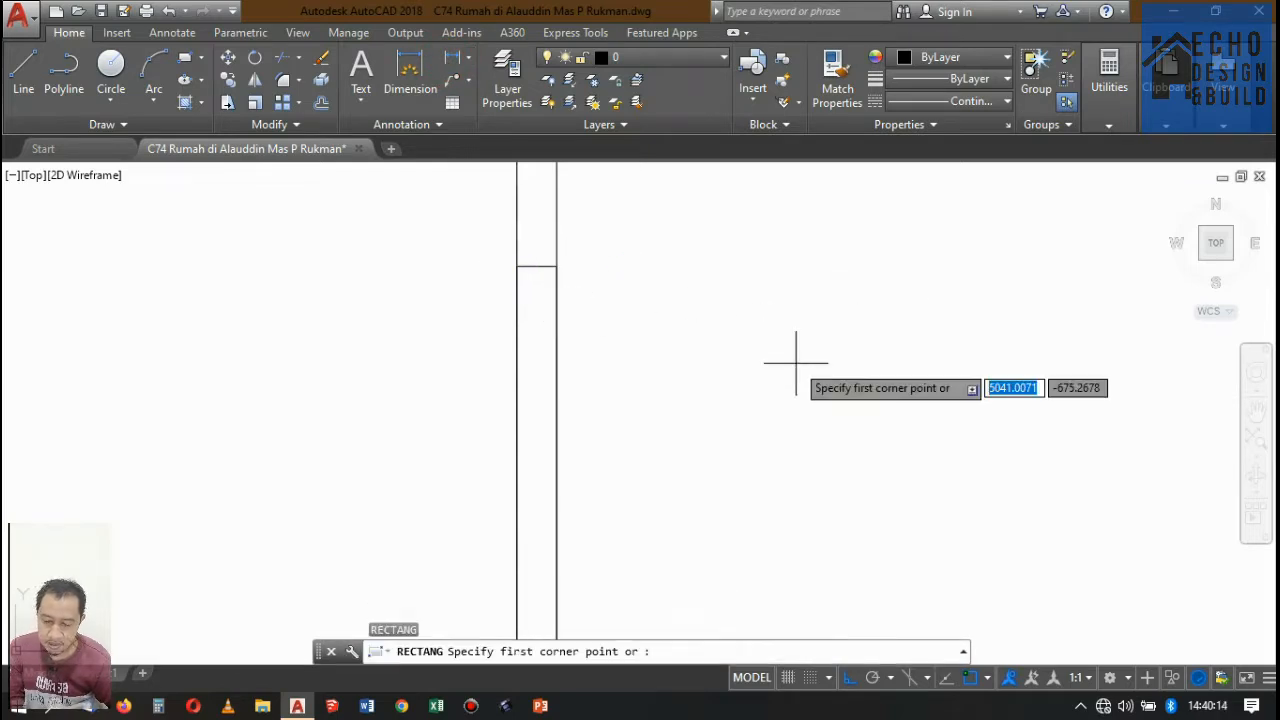
left_click(714, 348)
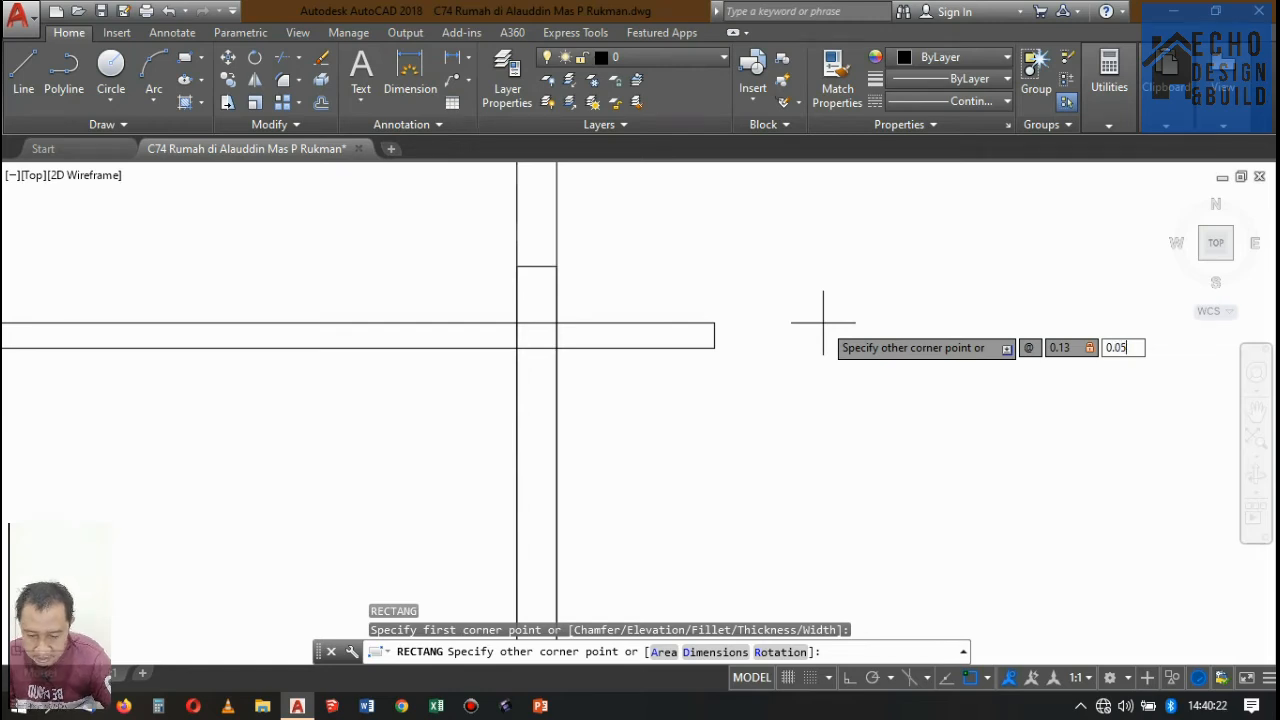
key("Return")
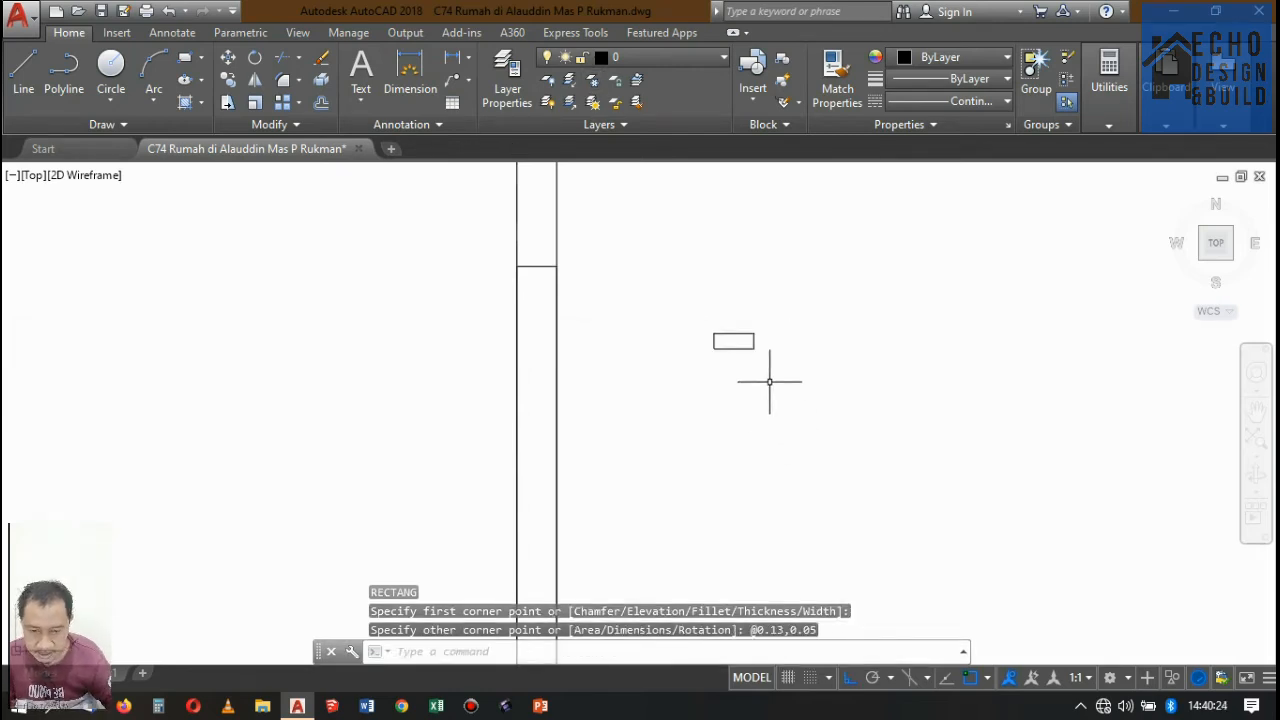
Move the frame-head rectangle by its upper inner corner to the matching top corner of the door opening.
left_click(753, 342)
key("Return")
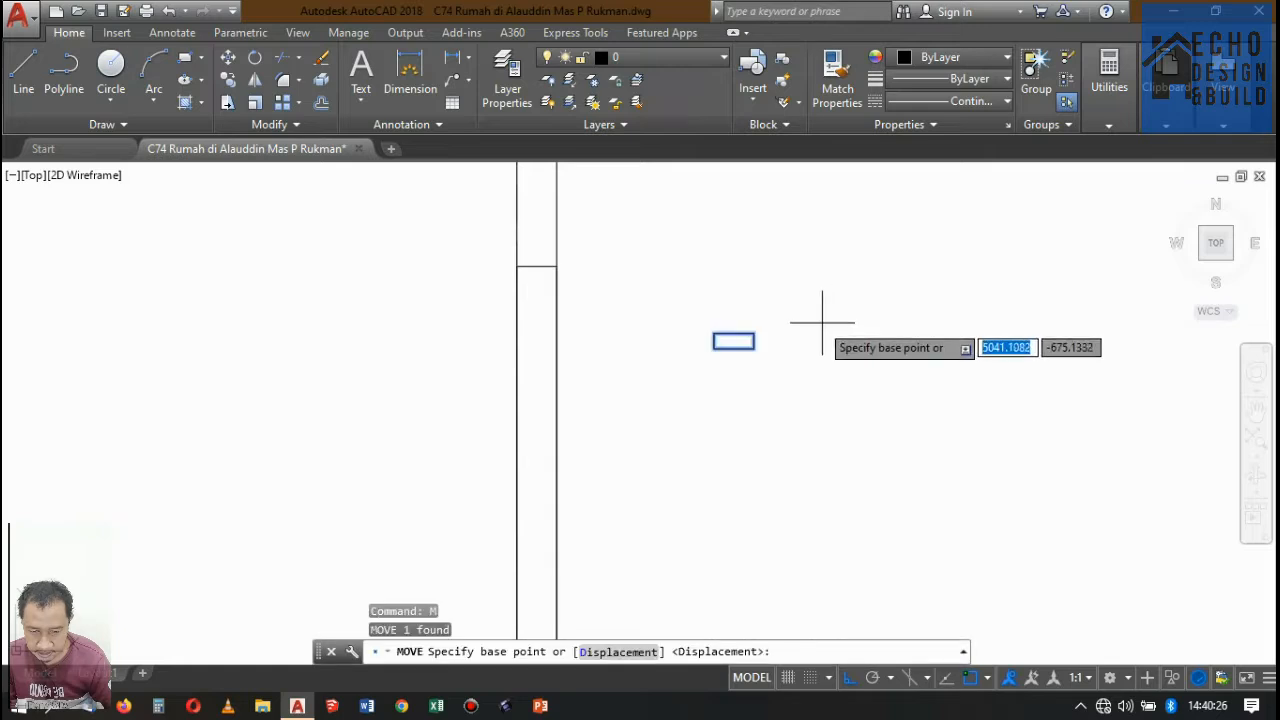
left_click(753, 335)
scroll(551, 249, "up", 3)
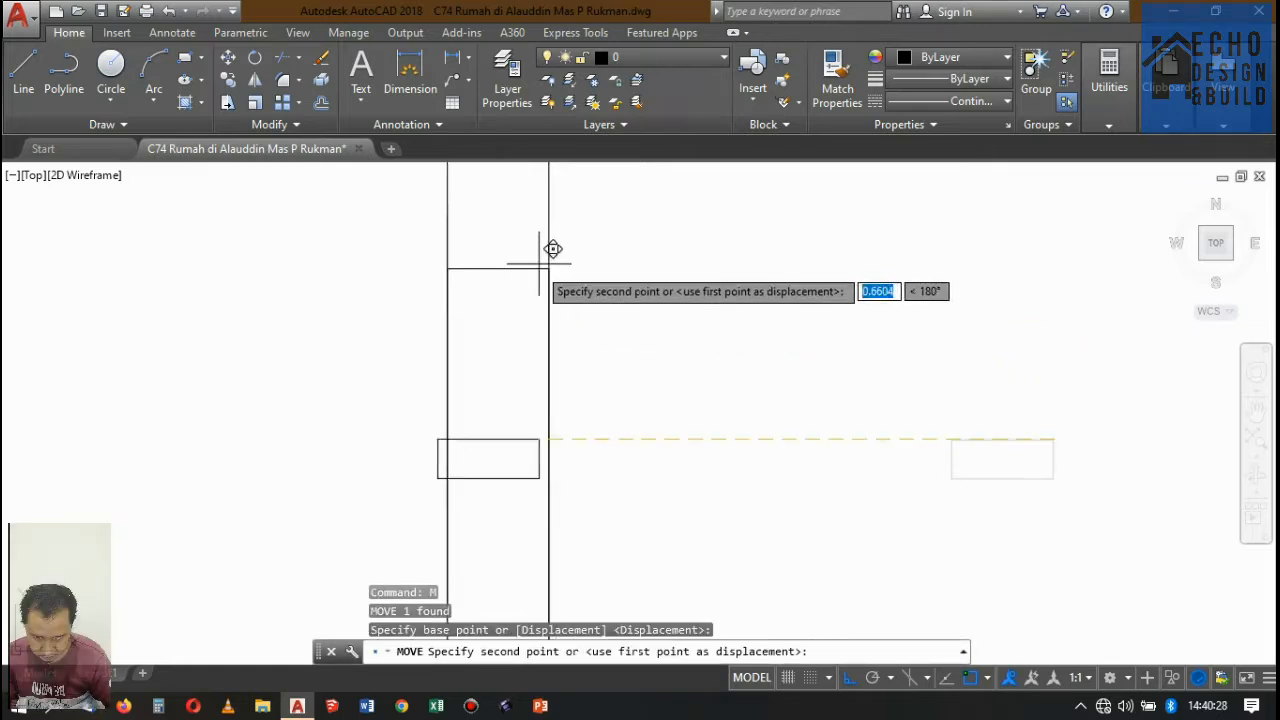
left_click(538, 272)
scroll(642, 268, "down", 5)
scroll(605, 261, "up", 3)
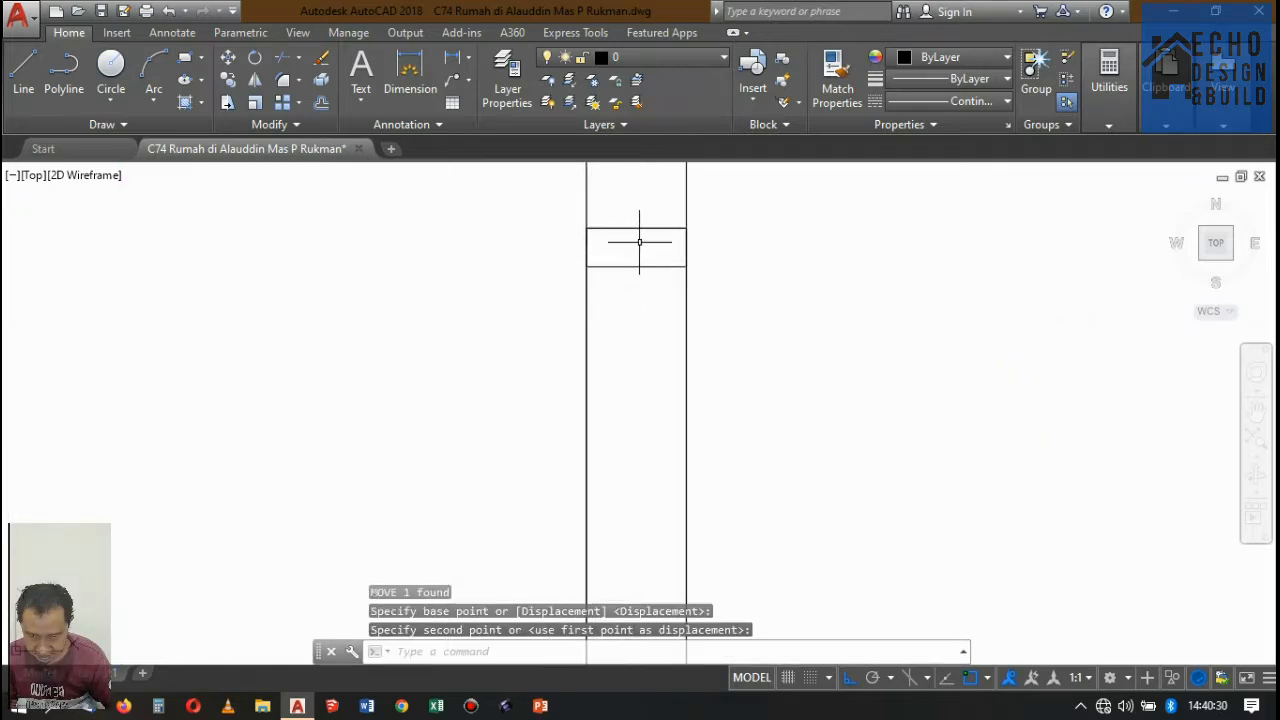
Match the properties of the front door frame in Potongan D-D onto the frame-head rectangle and door-opening outline in Potongan A-A.
scroll(635, 270, "down", 6)
scroll(630, 265, "up", 4)
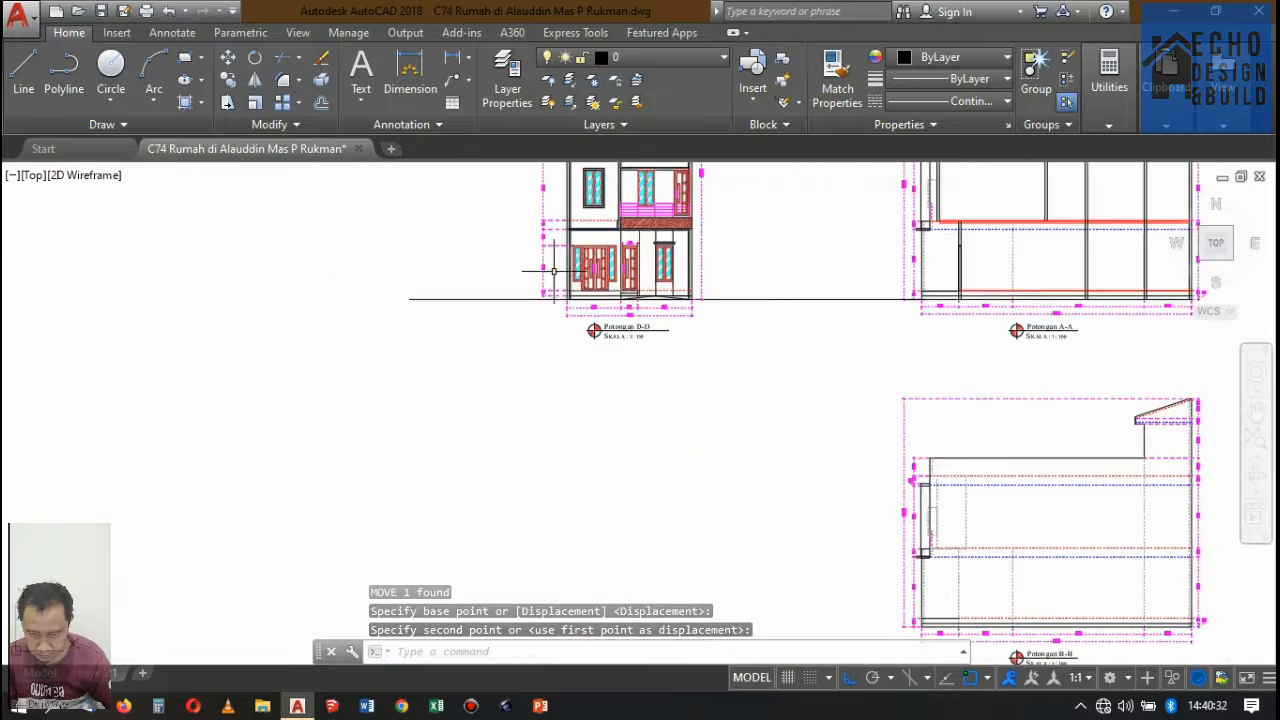
type("ma")
key("Return")
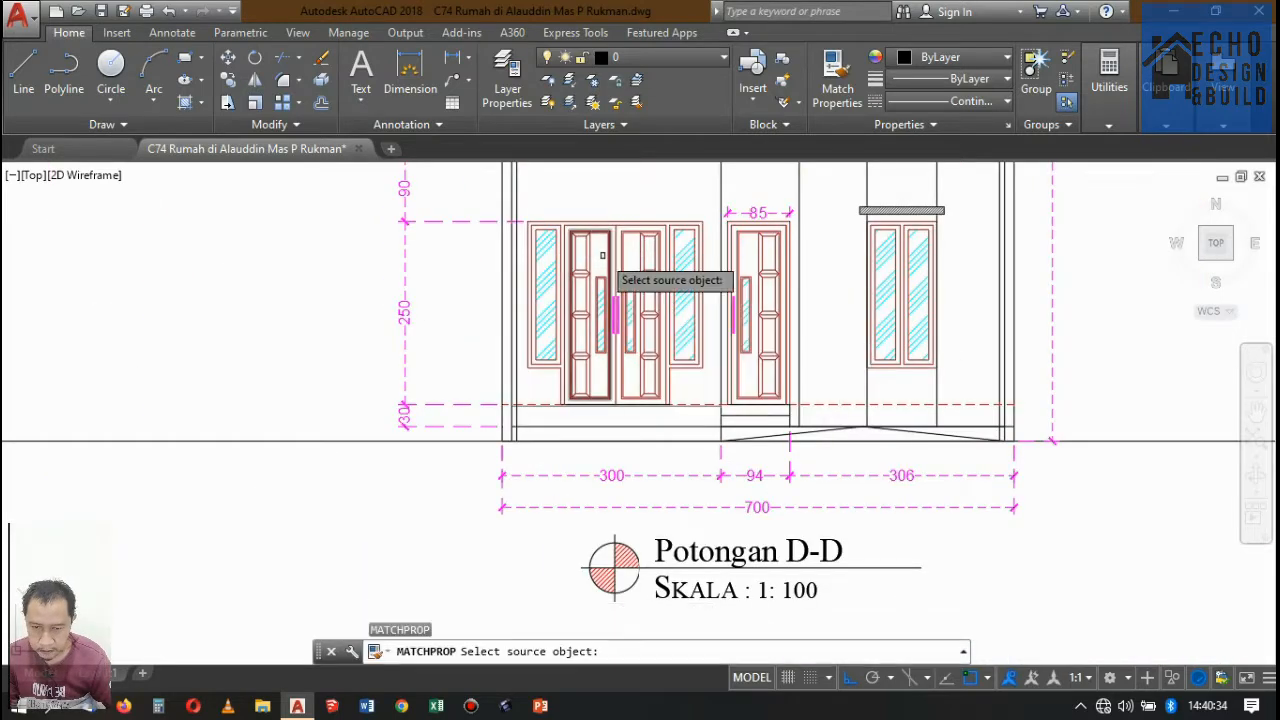
scroll(600, 250, "up", 4)
left_click(604, 222)
scroll(600, 240, "down", 6)
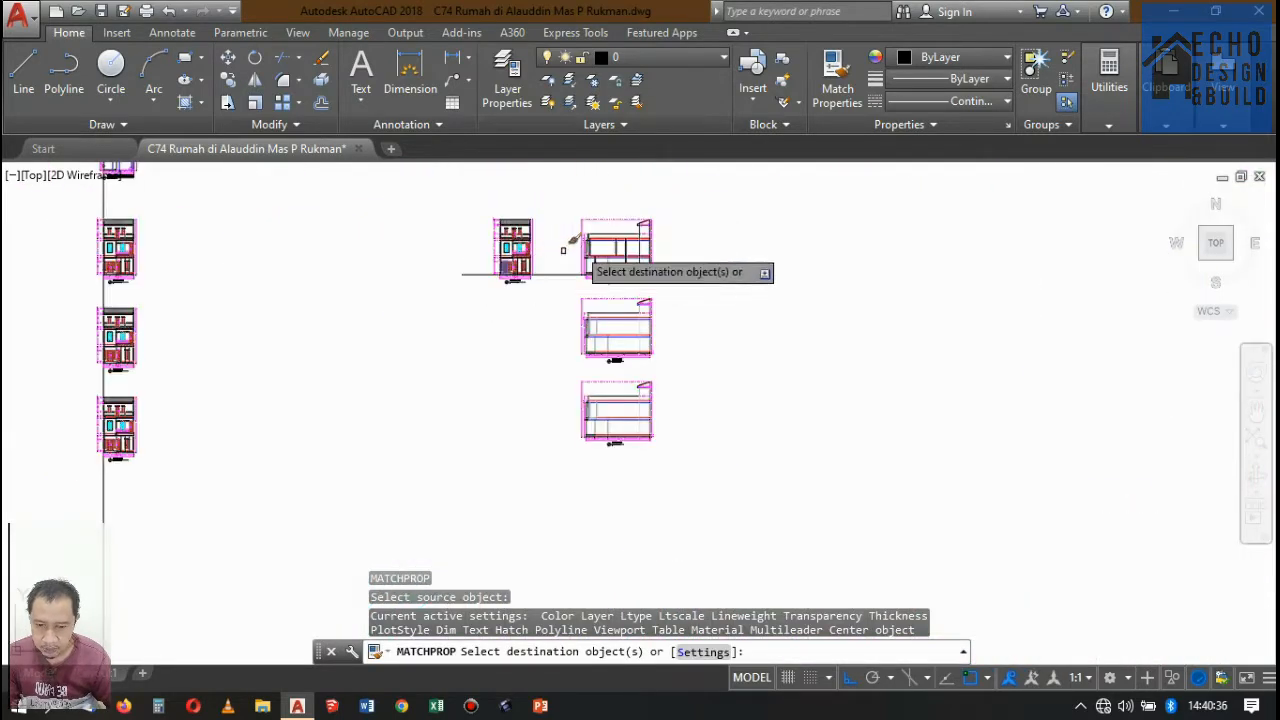
scroll(575, 262, "up", 6)
scroll(560, 315, "up", 8)
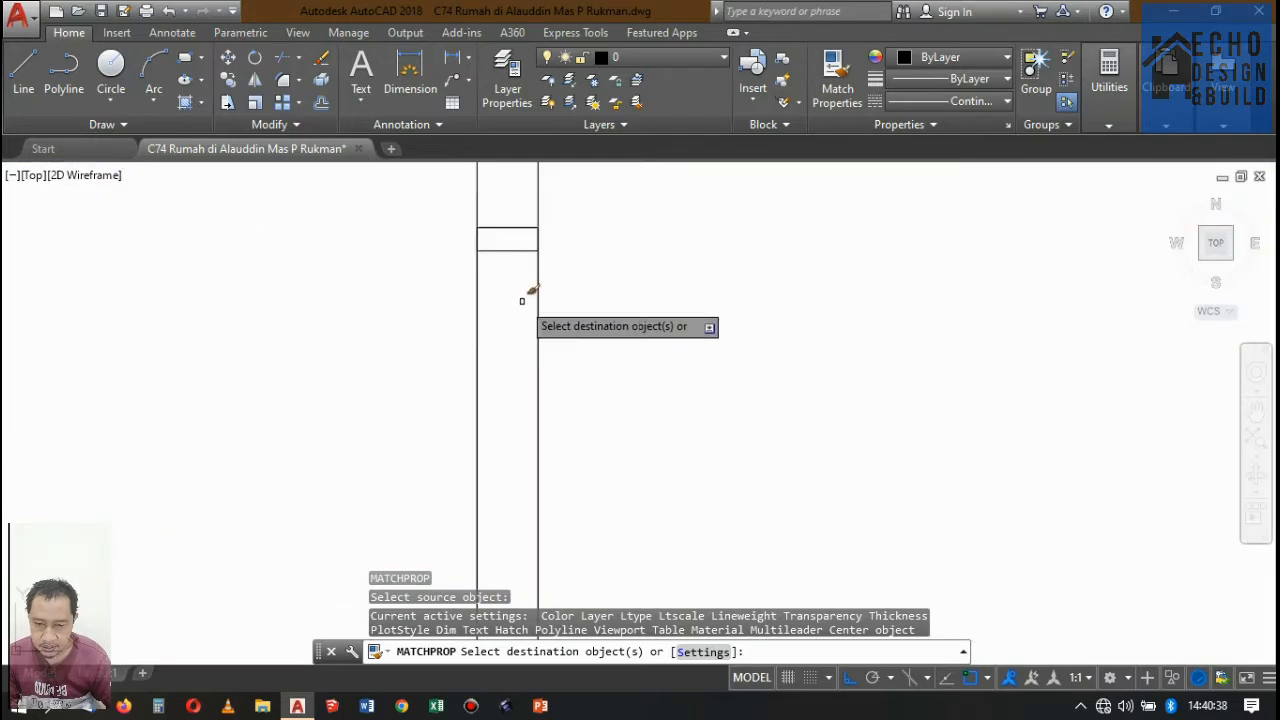
left_click(523, 300)
left_click(494, 208)
key("Return")
scroll(611, 240, "down", 5)
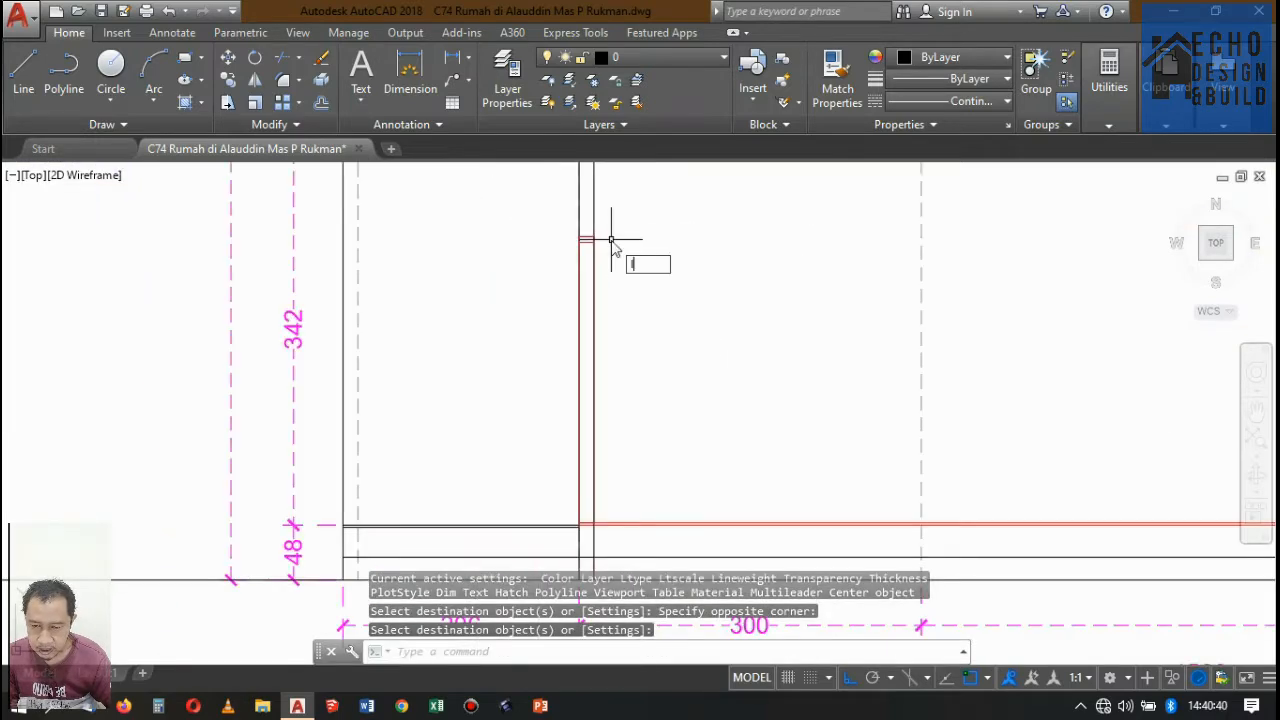
Draw a vertical line from the frame head's lower inner corner down to the ground-floor line in Potongan A-A.
key("Return")
scroll(611, 240, "up", 3)
left_click(582, 240)
scroll(573, 250, "down", 3)
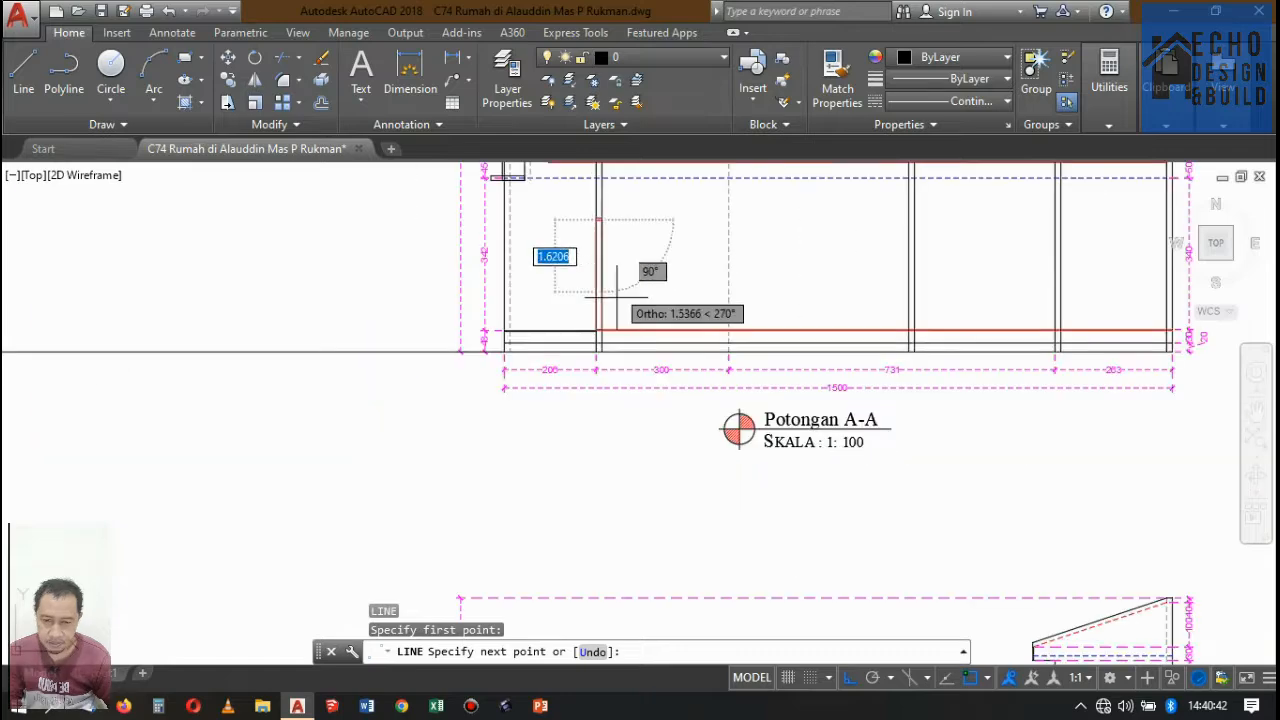
scroll(572, 320, "up", 5)
left_click(590, 375)
key("Return")
scroll(620, 350, "down", 6)
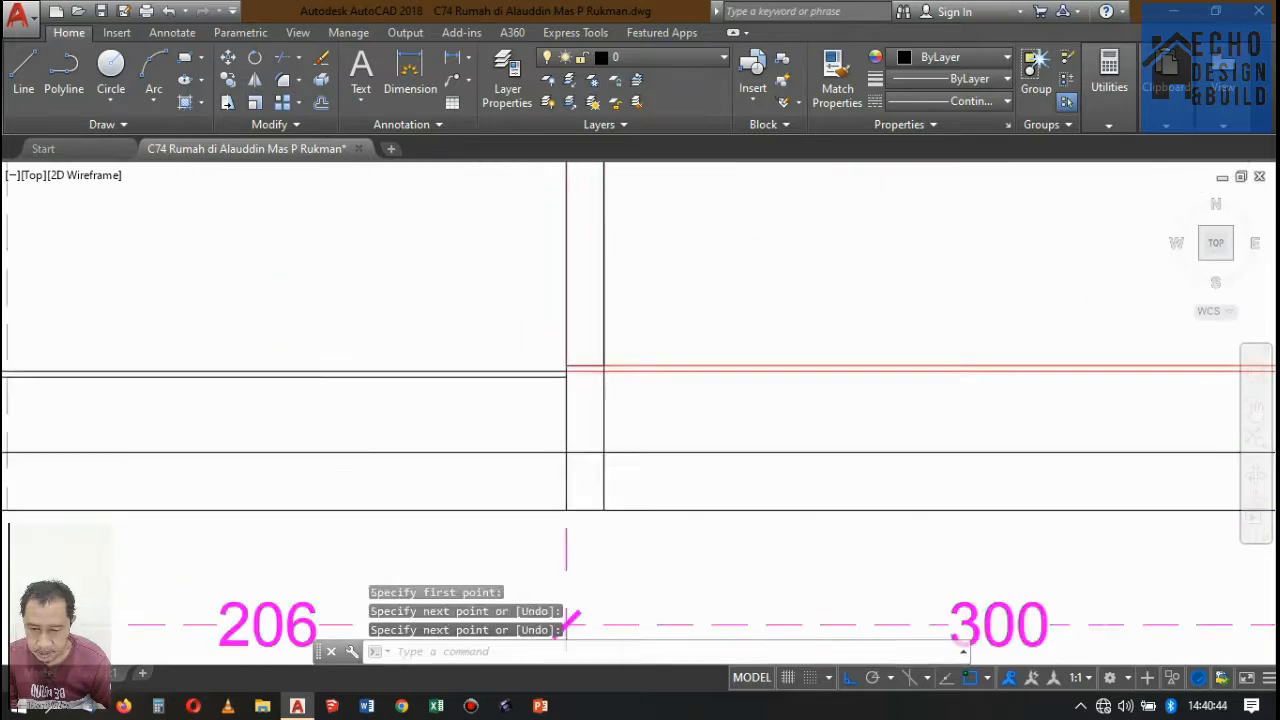
Offset the vertical door line 0.03 toward the outside of the wall and erase the original line.
scroll(643, 227, "up", 4)
scroll(680, 380, "down", 4)
key("Return")
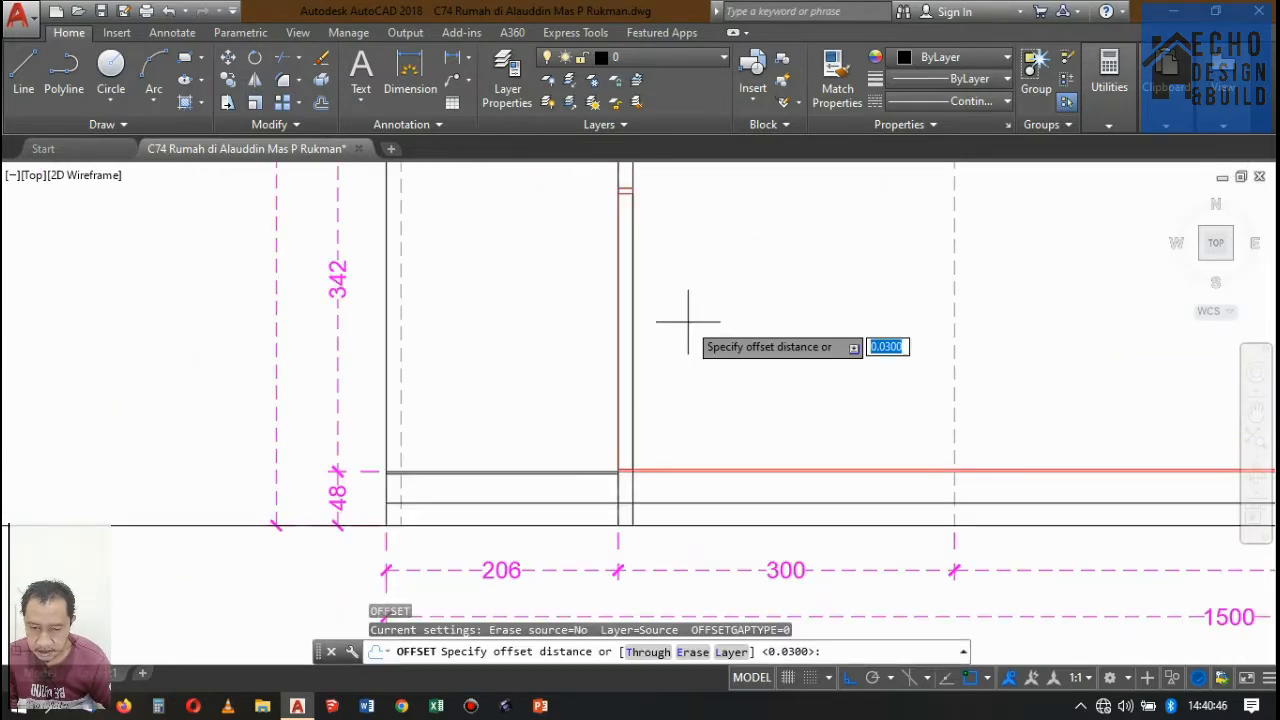
key("Return")
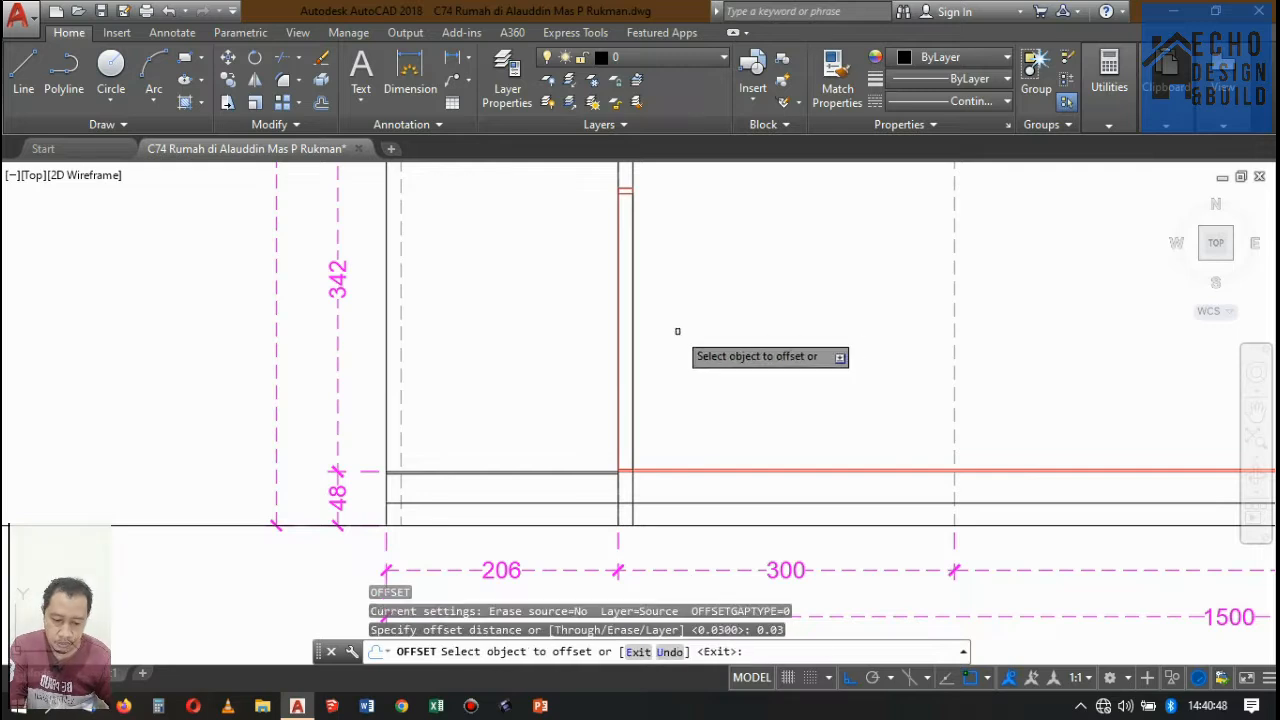
left_click(630, 293)
left_click(543, 294)
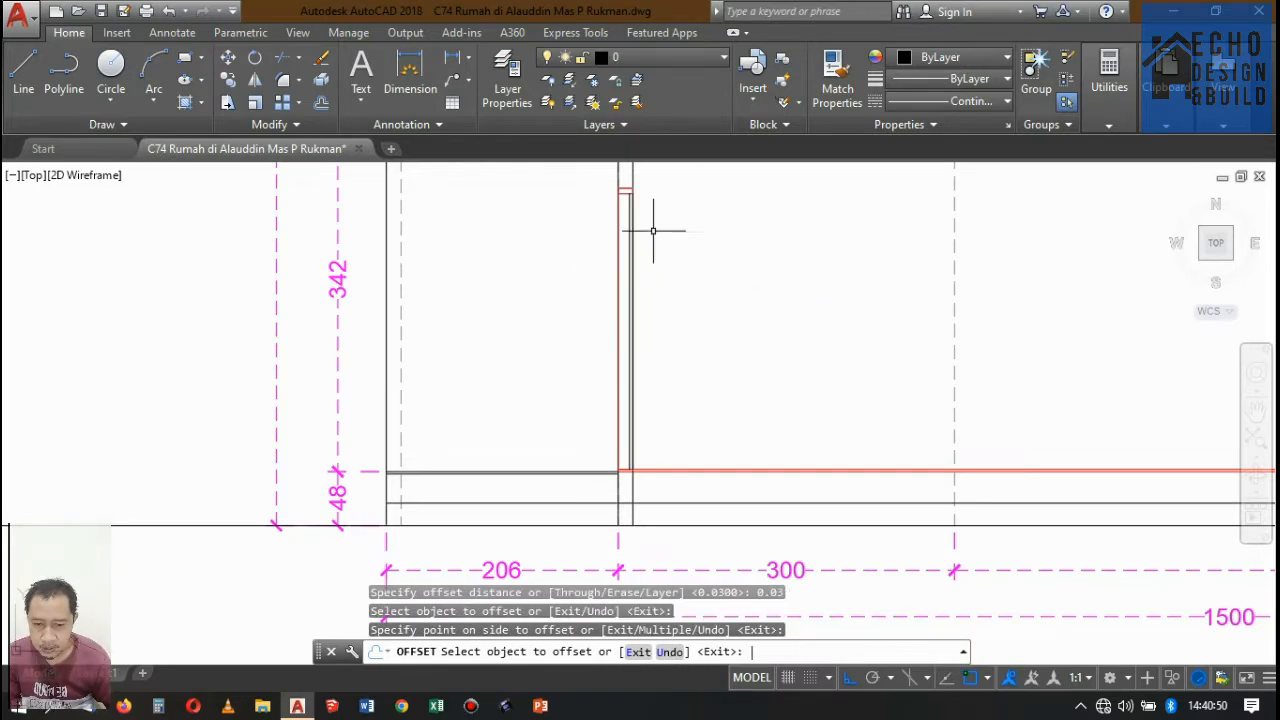
key("Return")
scroll(634, 180, "up", 5)
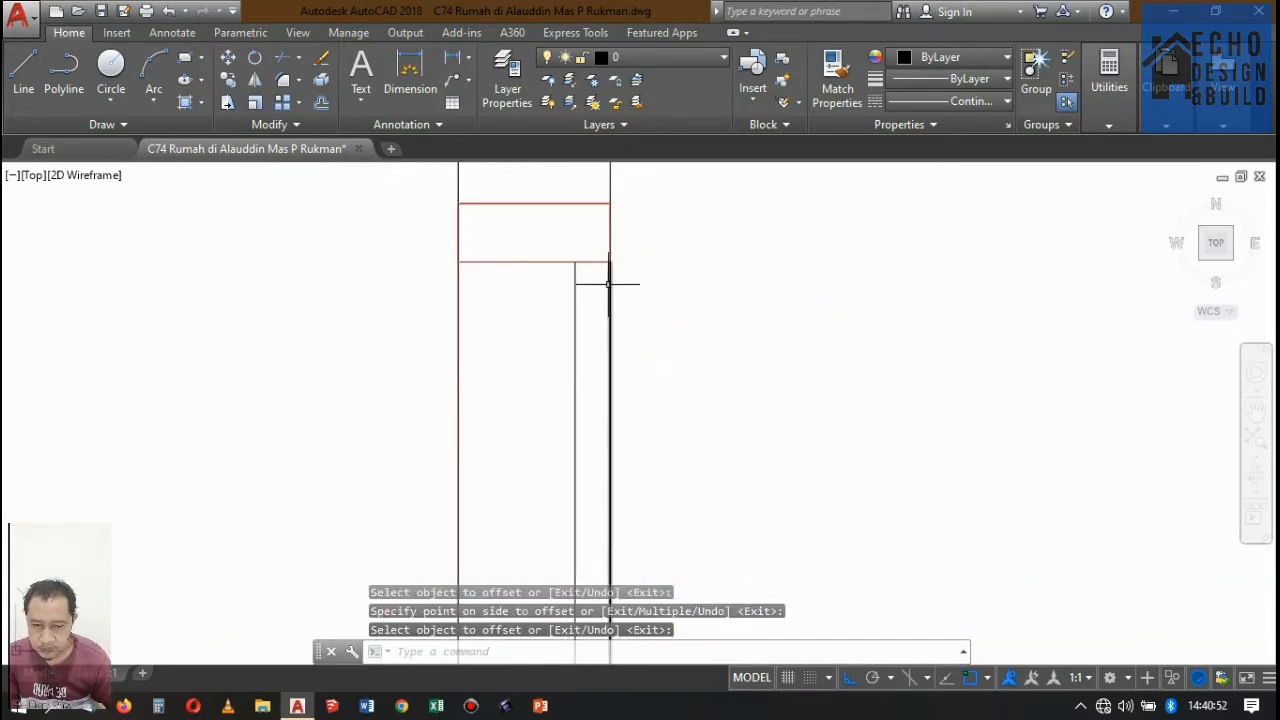
key("Return")
left_click(608, 284)
key("Delete")
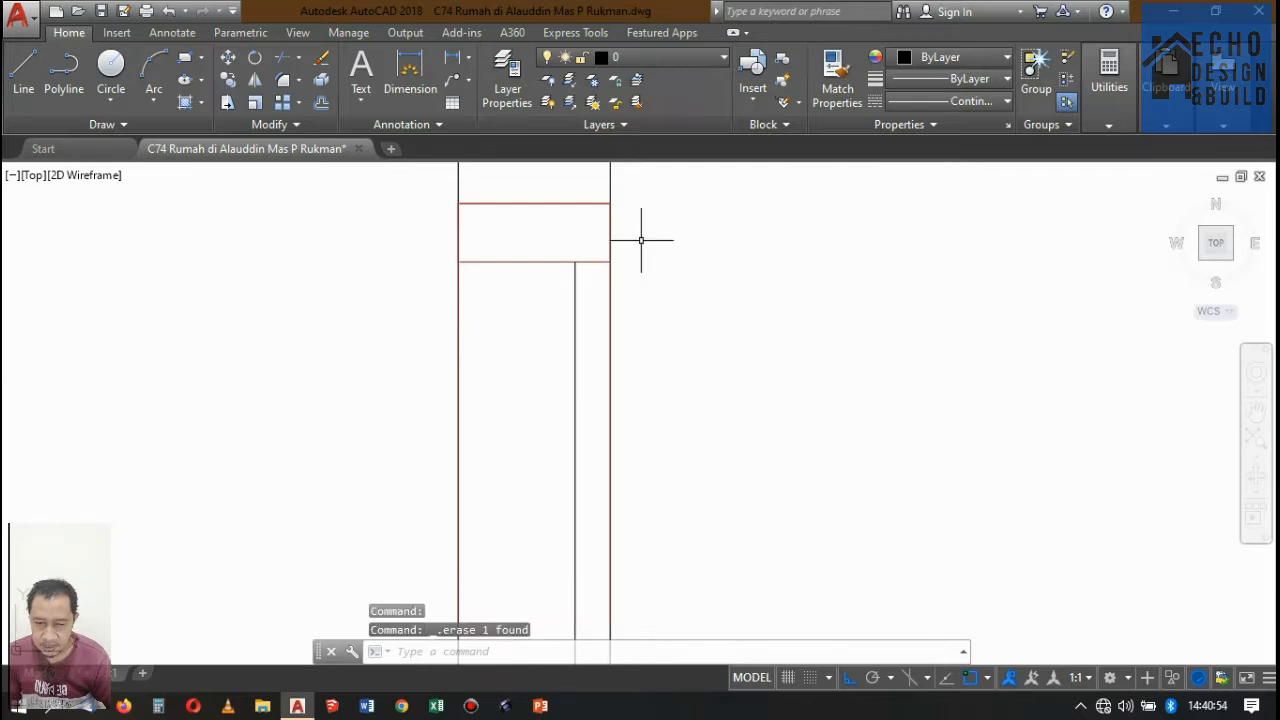
Match the frame-head rectangle's properties onto the offset door line.
type("ma")
key("Return")
left_click(521, 264)
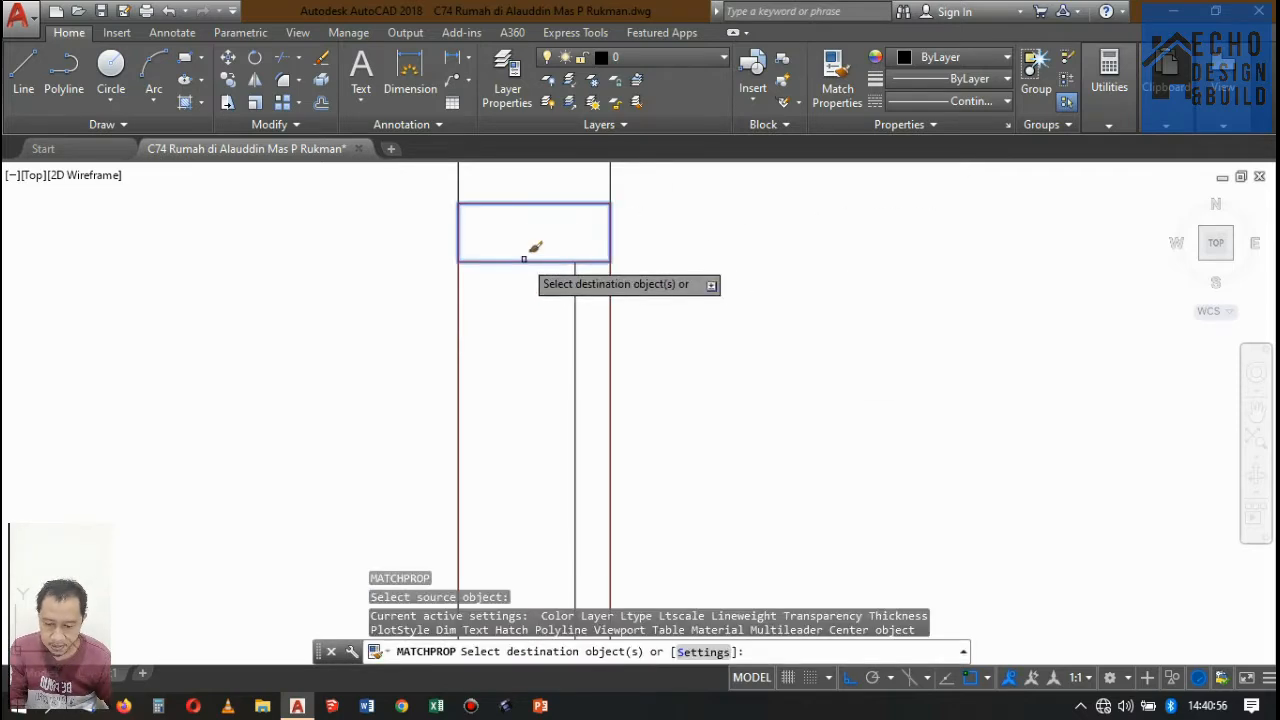
left_click(596, 280)
left_click(561, 291)
key("Return")
scroll(668, 270, "down", 7)
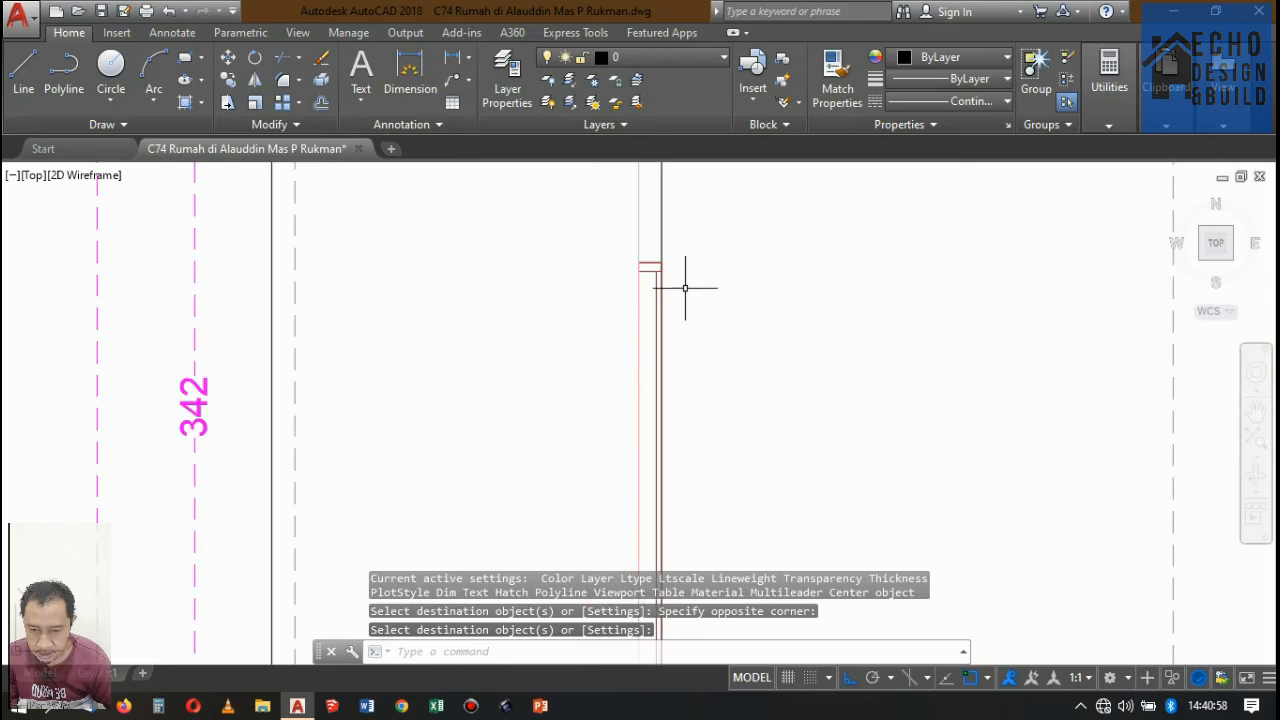
Hatch the inside of the frame-head rectangle with the ANSI31 pattern.
type("h")
key("Return")
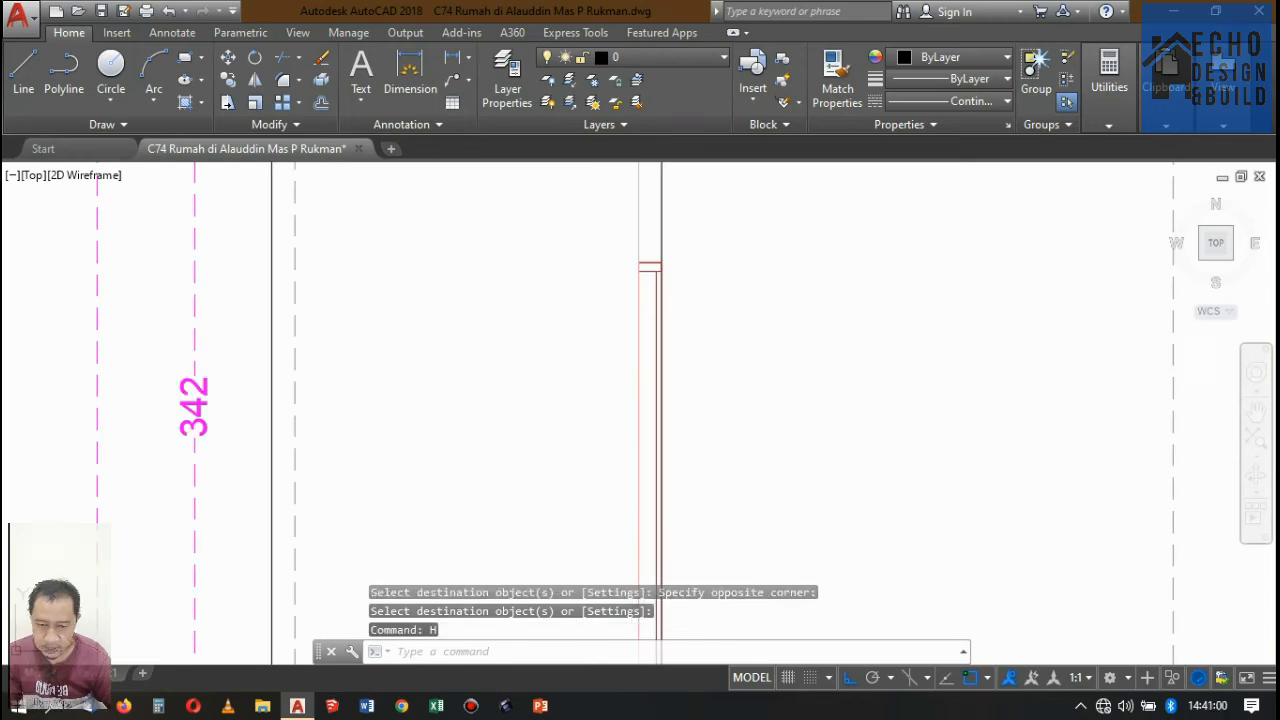
scroll(671, 257, "up", 8)
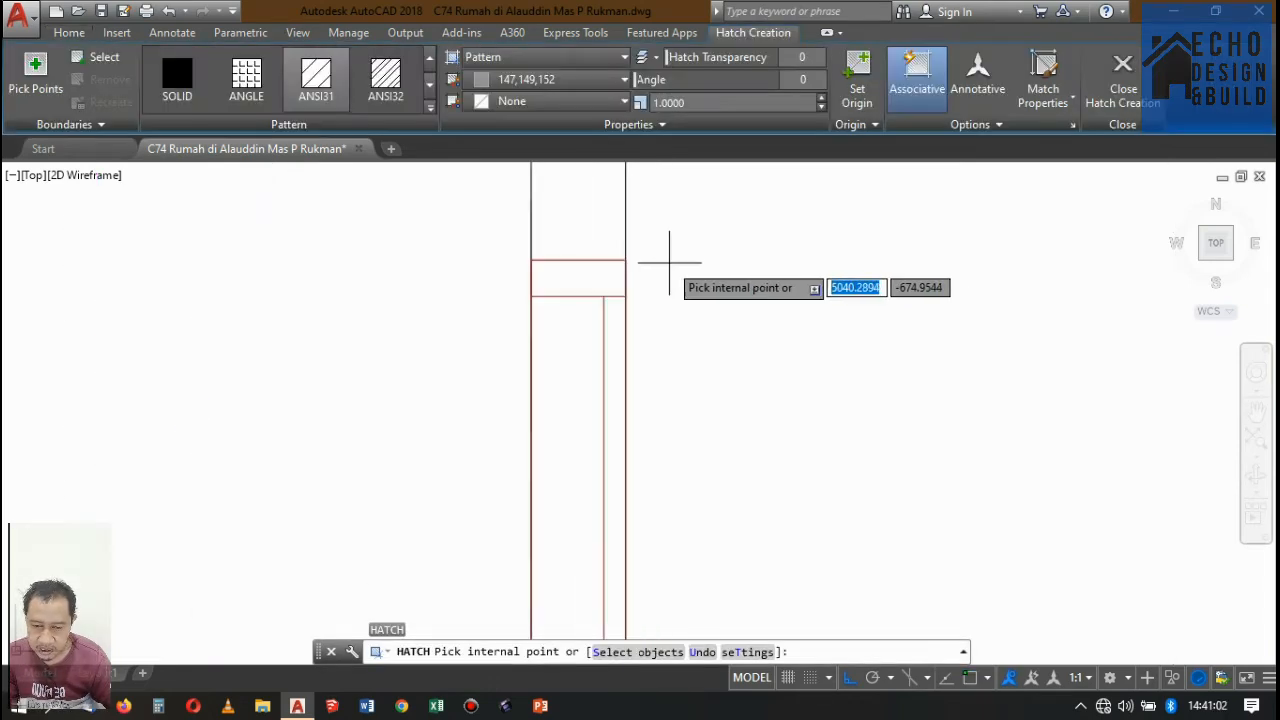
left_click(590, 278)
key("Return")
scroll(645, 258, "down", 8)
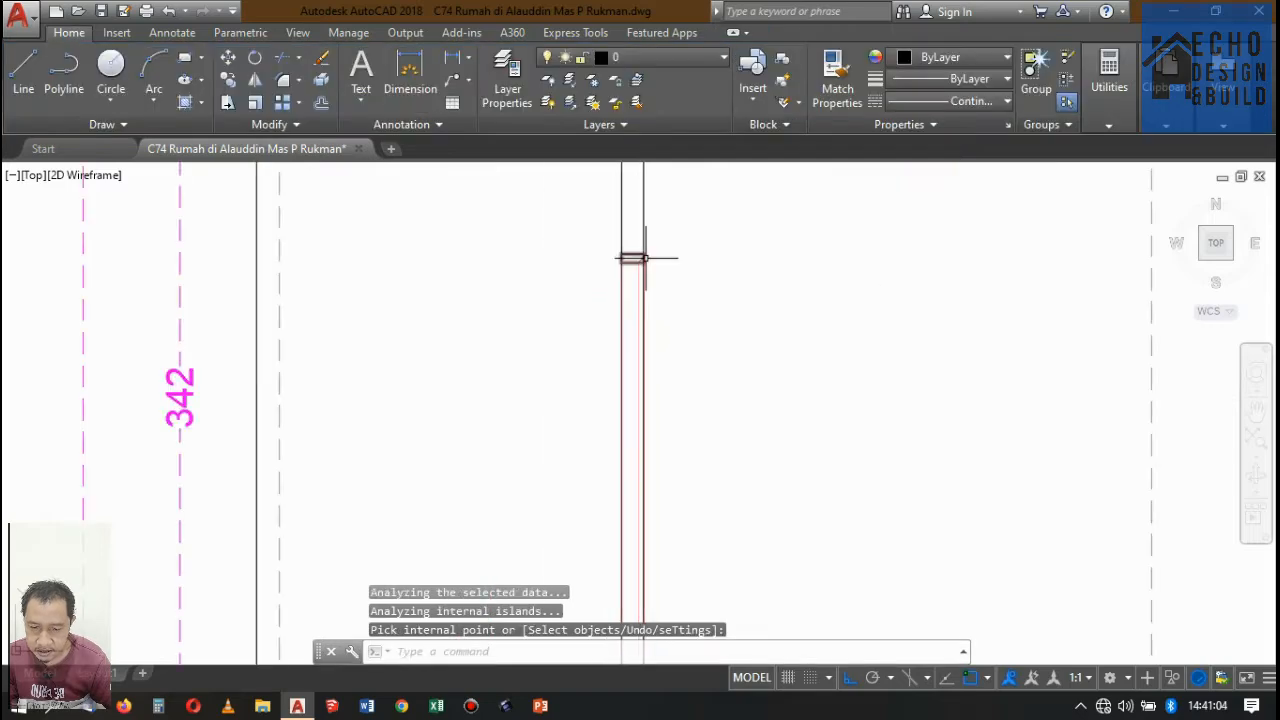
Match the orange frame hatch beside the double entrance door in the floor plan onto the frame-head hatch in Potongan A-A.
type("ma")
key("Return")
scroll(640, 300, "down", 10)
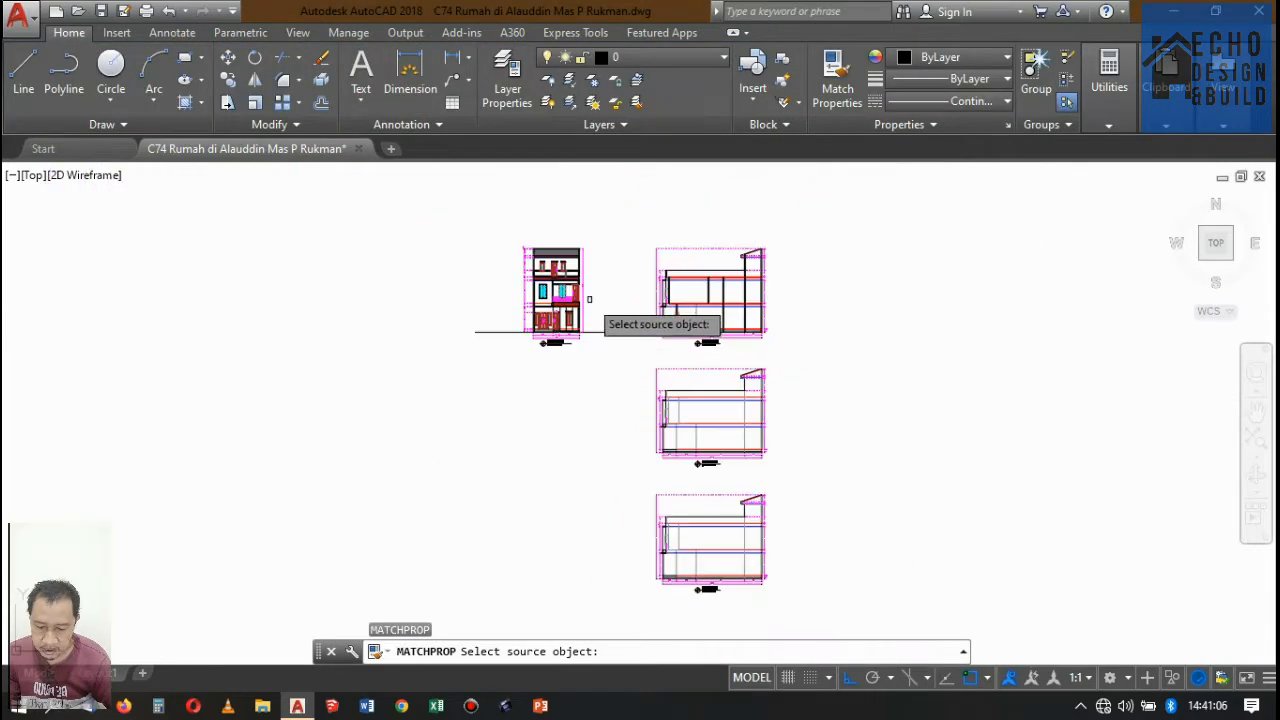
scroll(594, 326, "up", 6)
scroll(590, 168, "down", 5)
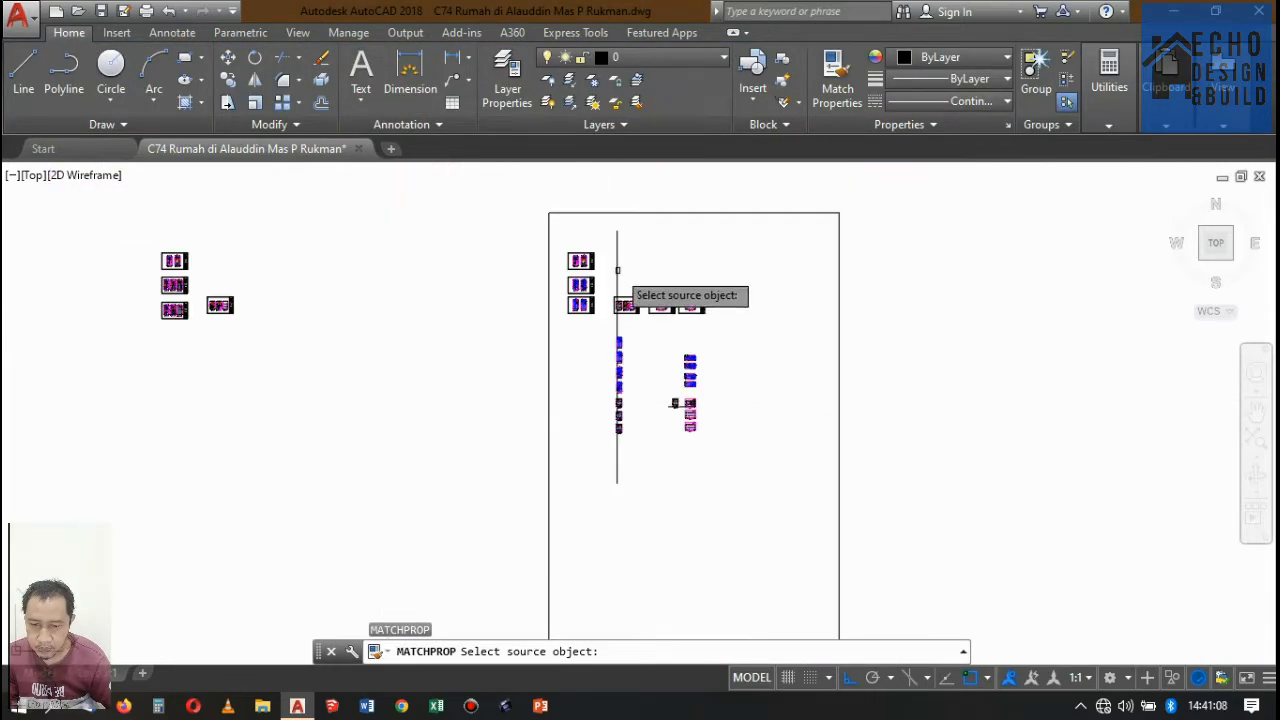
scroll(612, 266, "up", 4)
scroll(614, 424, "up", 4)
scroll(790, 310, "down", 7)
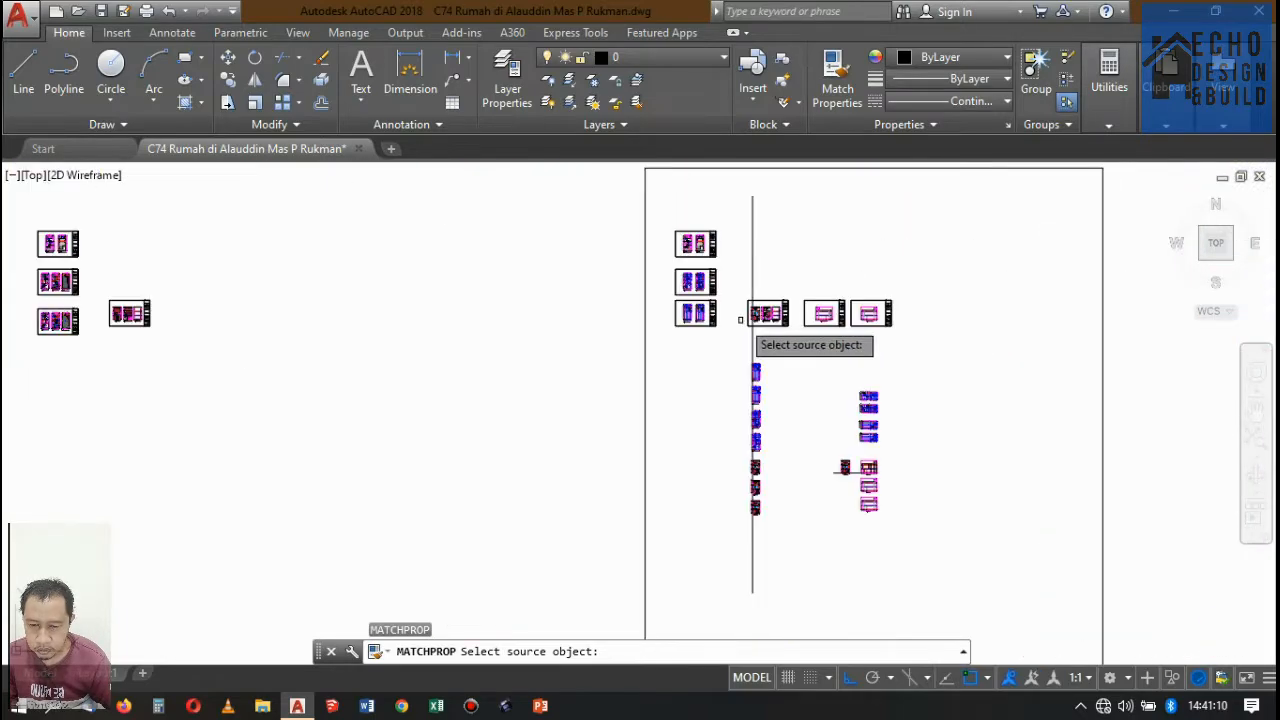
scroll(660, 330, "up", 3)
scroll(675, 268, "up", 8)
scroll(550, 505, "up", 10)
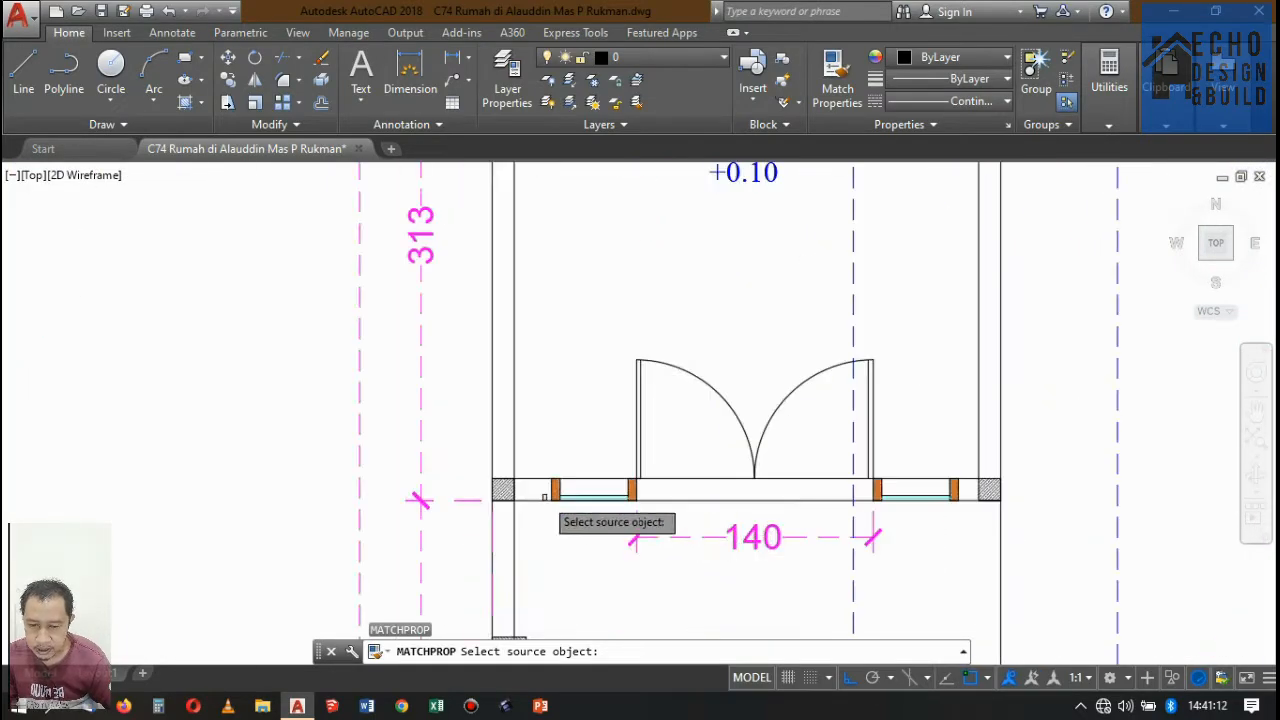
left_click(620, 460)
scroll(600, 455, "down", 5)
scroll(560, 270, "down", 6)
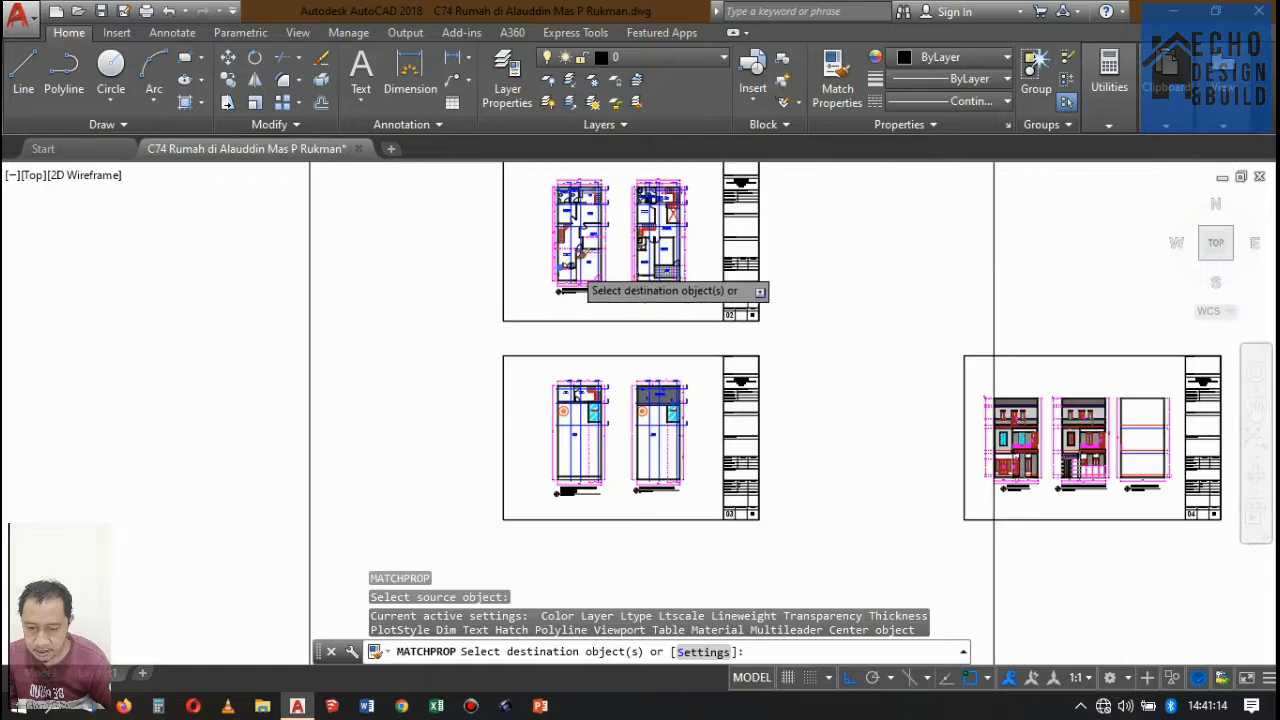
scroll(600, 280, "up", 5)
scroll(636, 322, "down", 5)
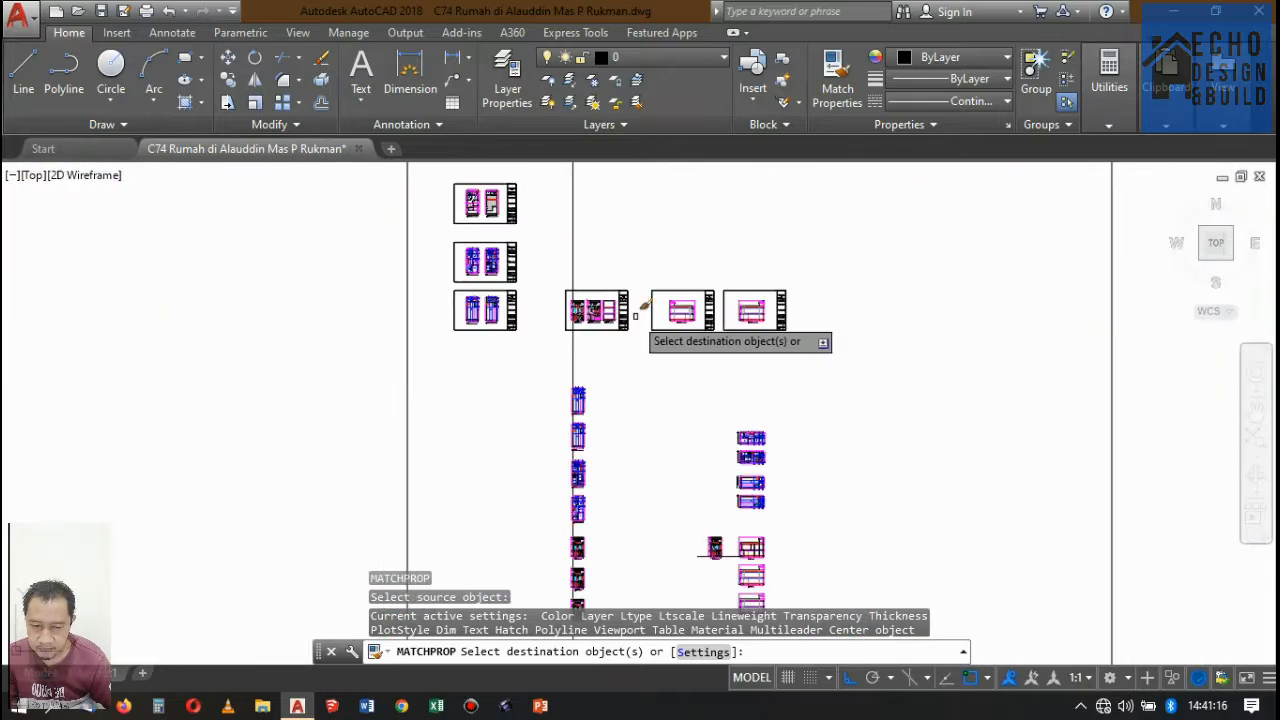
scroll(750, 411, "up", 5)
scroll(755, 330, "down", 4)
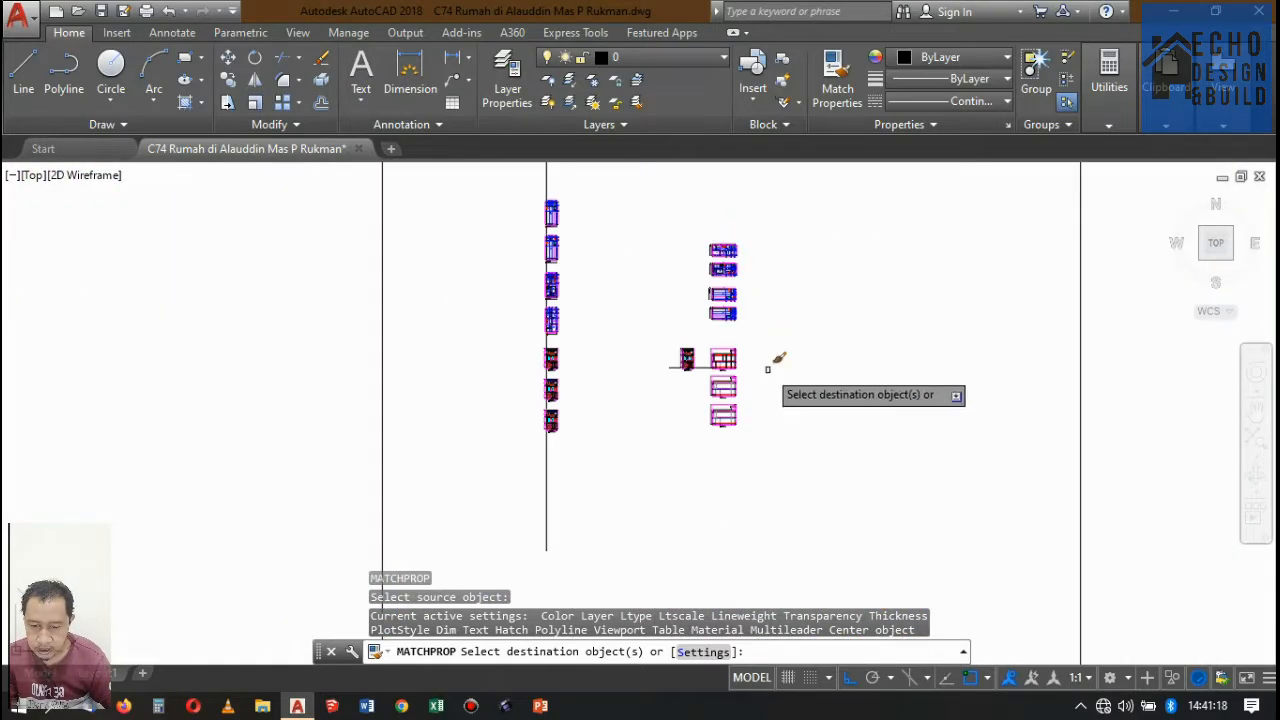
scroll(770, 360, "up", 3)
scroll(690, 412, "up", 8)
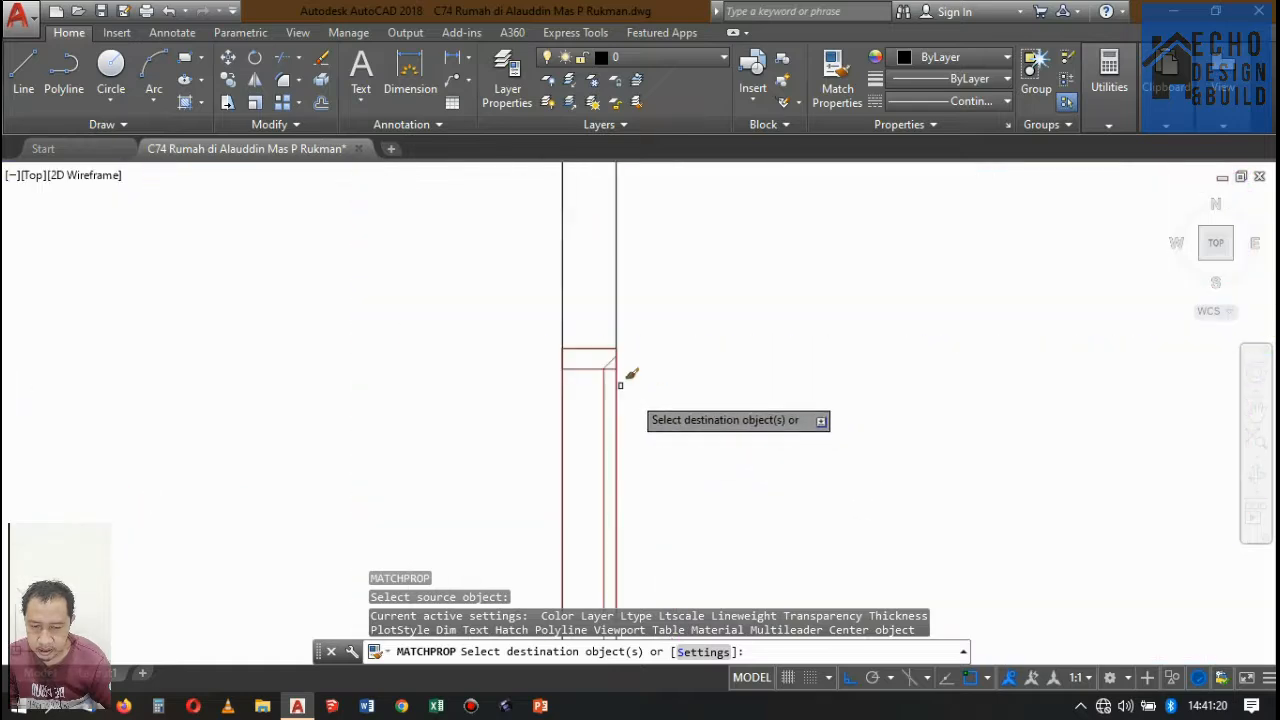
left_click(628, 340)
key("Return")
scroll(586, 349, "down", 10)
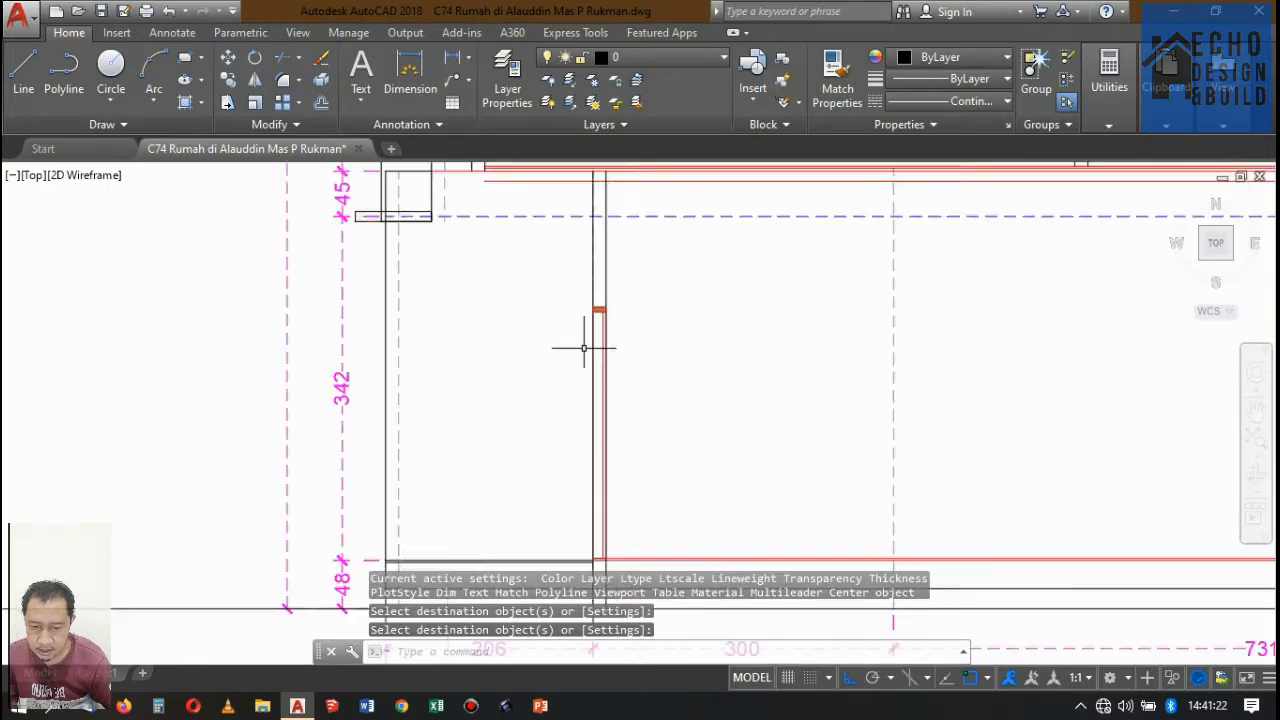
Extend the underside line of the upper-floor slab in Potongan A-A to the inner face of the front beam.
scroll(540, 300, "down", 3)
scroll(616, 270, "up", 2)
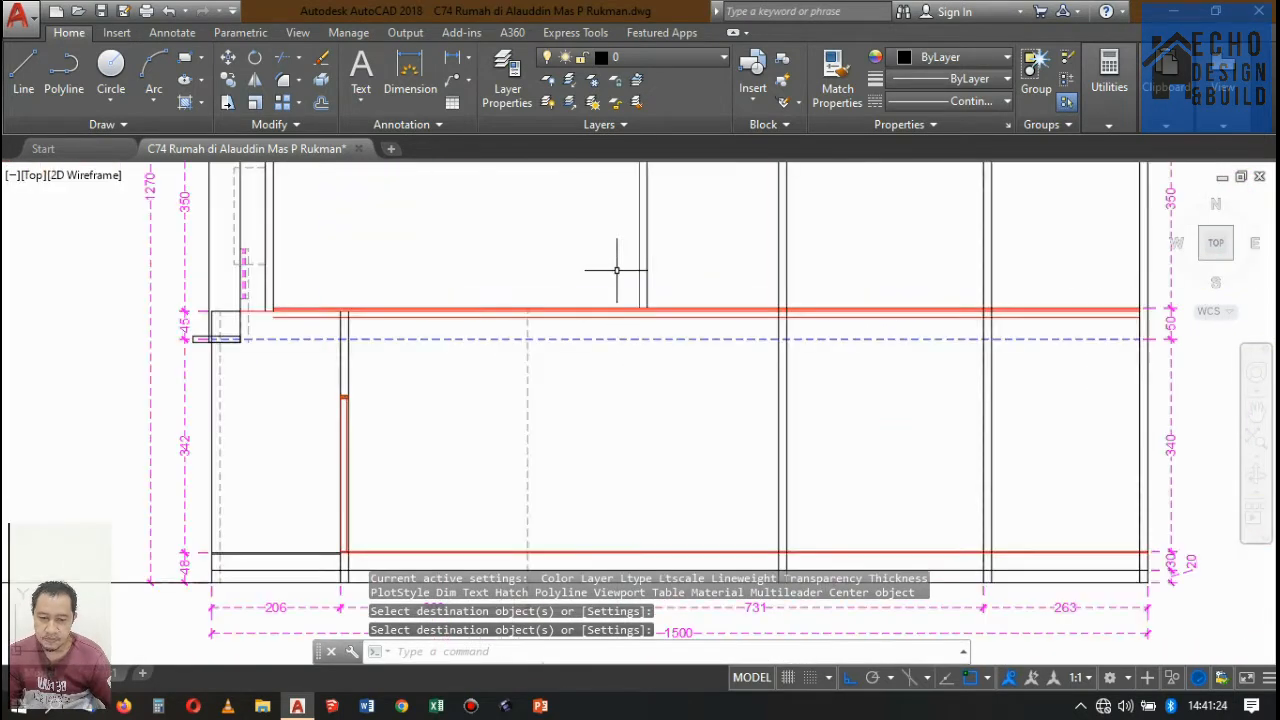
scroll(288, 318, "up", 3)
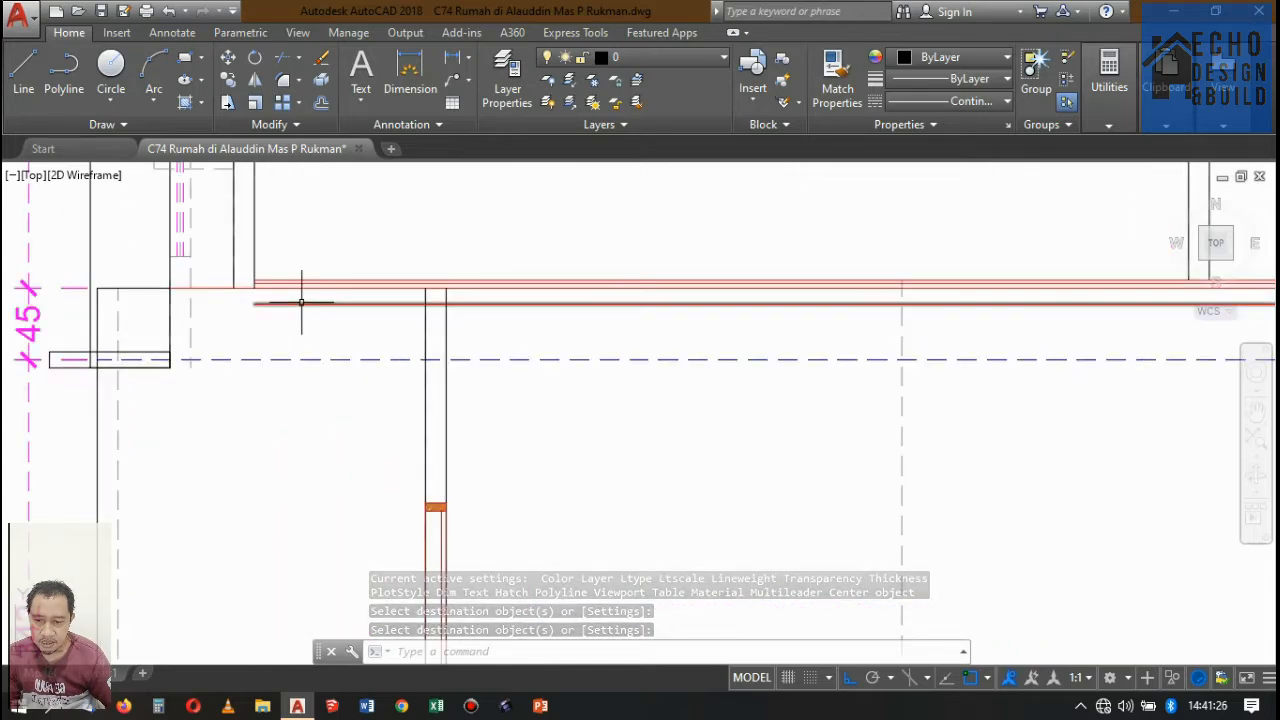
type("ex")
key("Return")
key("Return")
left_click(294, 304)
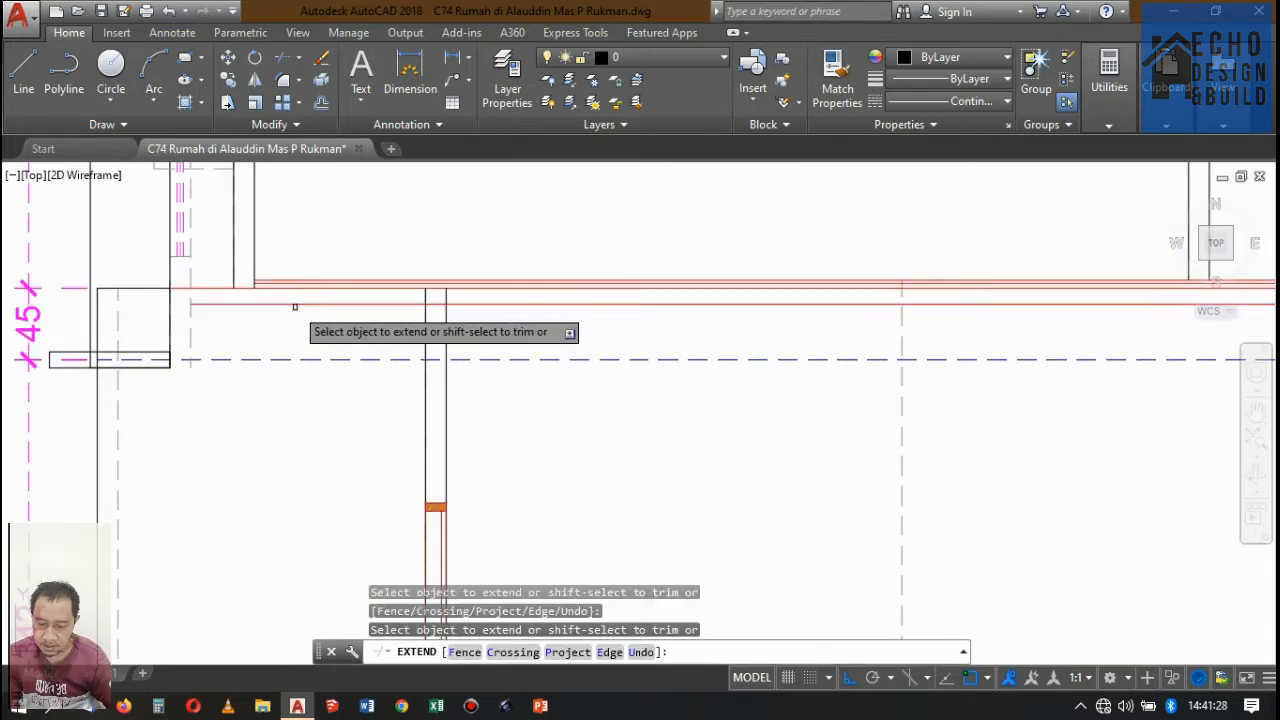
key("Return")
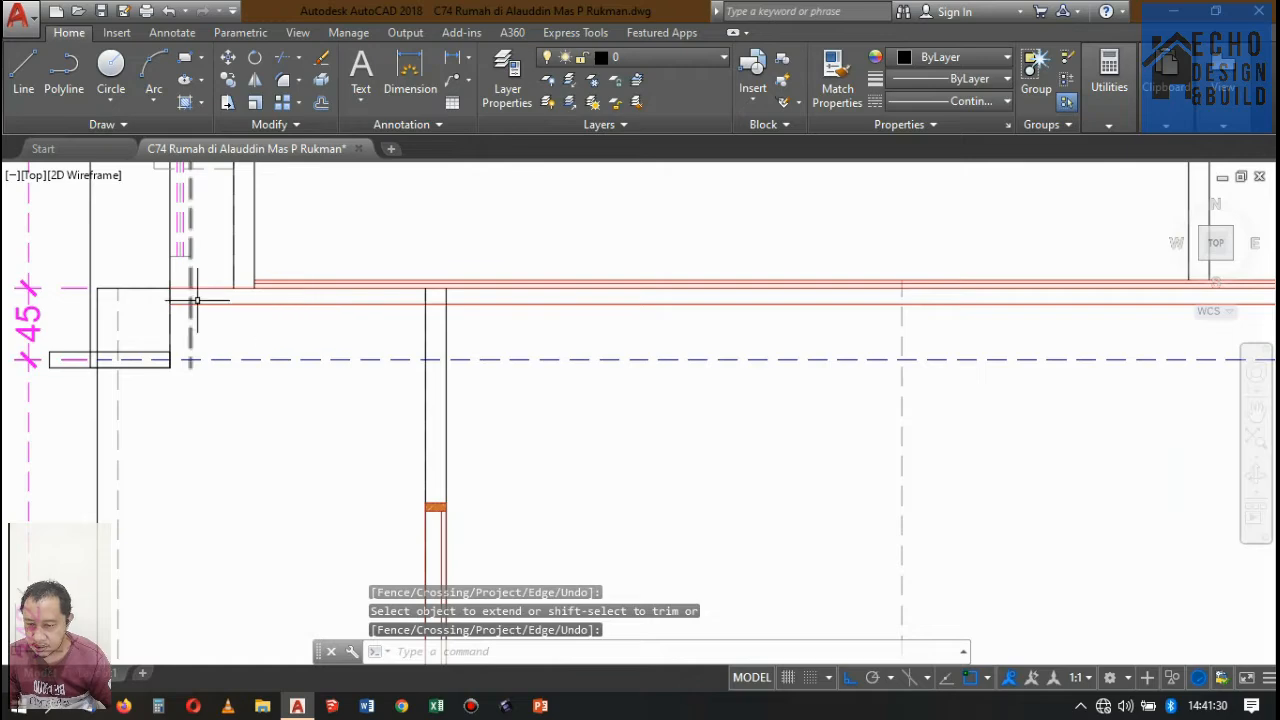
Examine Potongan A-A's upper-floor walls and slabs alongside the Potongan D-D elevation for remaining openings.
scroll(197, 300, "down", 5)
scroll(109, 286, "up", 4)
scroll(415, 243, "down", 6)
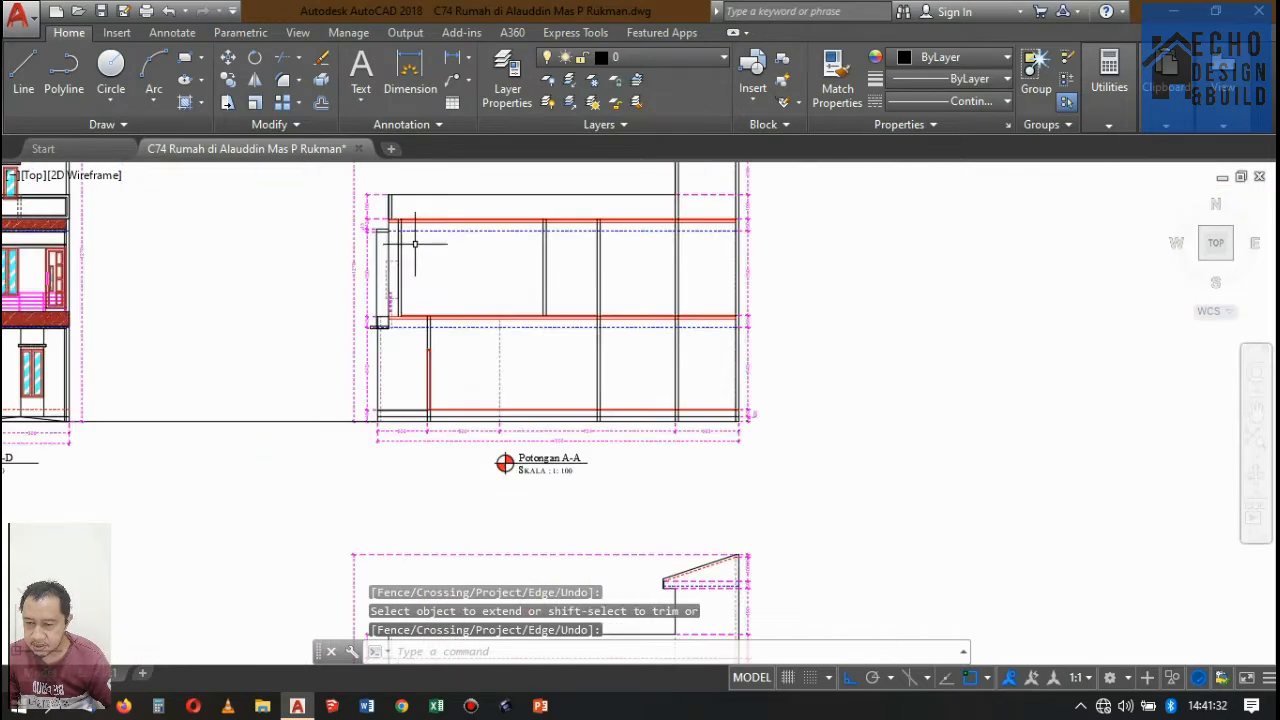
scroll(415, 243, "up", 4)
scroll(414, 214, "down", 4)
scroll(418, 230, "up", 3)
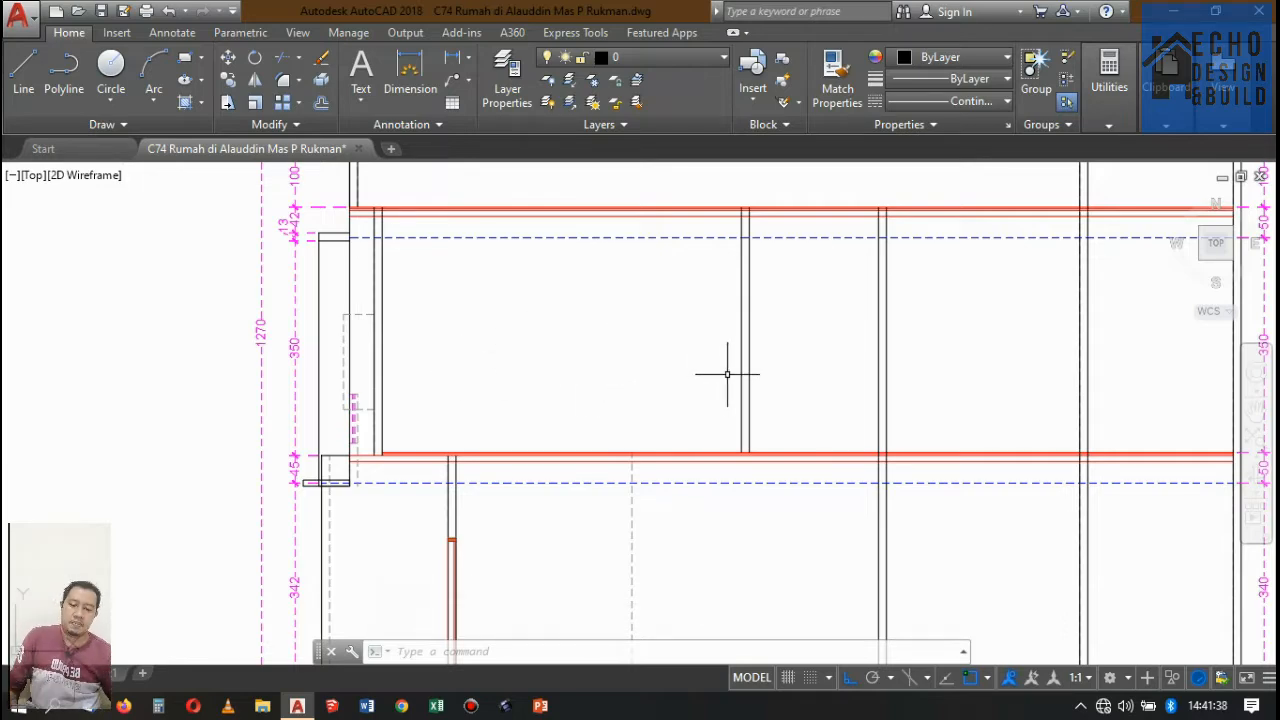
scroll(733, 367, "down", 8)
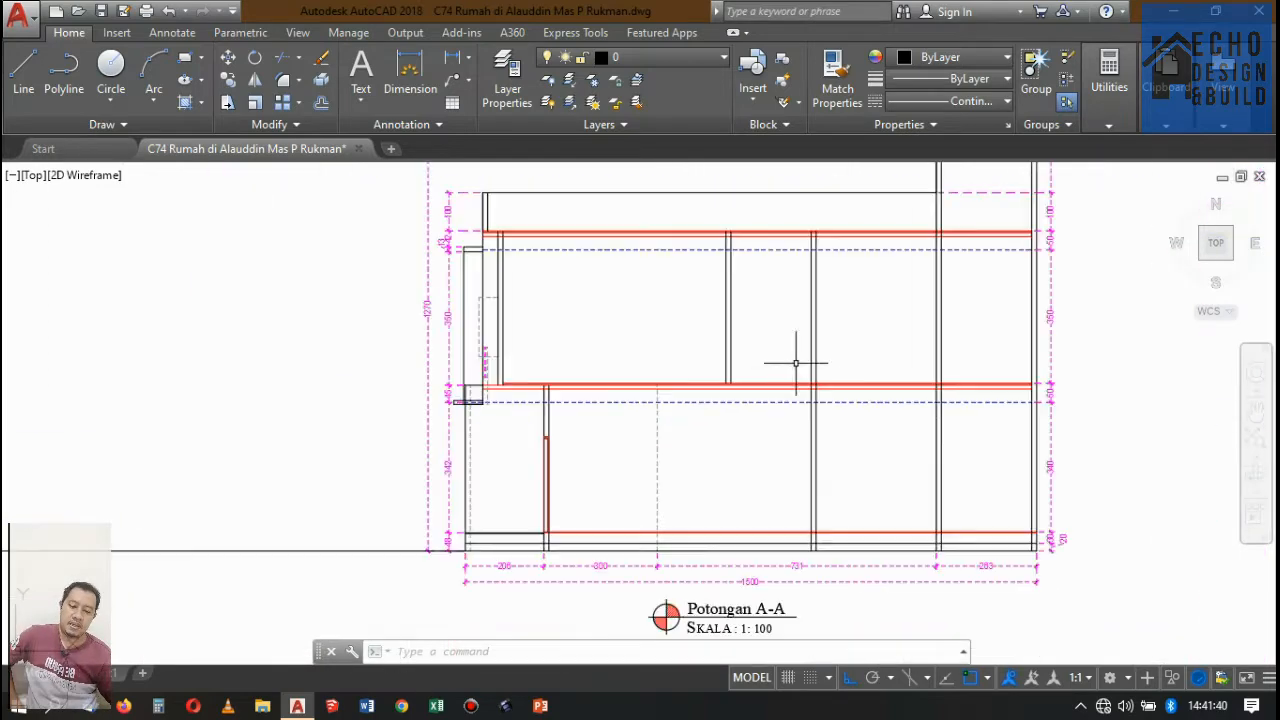
scroll(796, 350, "up", 5)
scroll(739, 325, "down", 5)
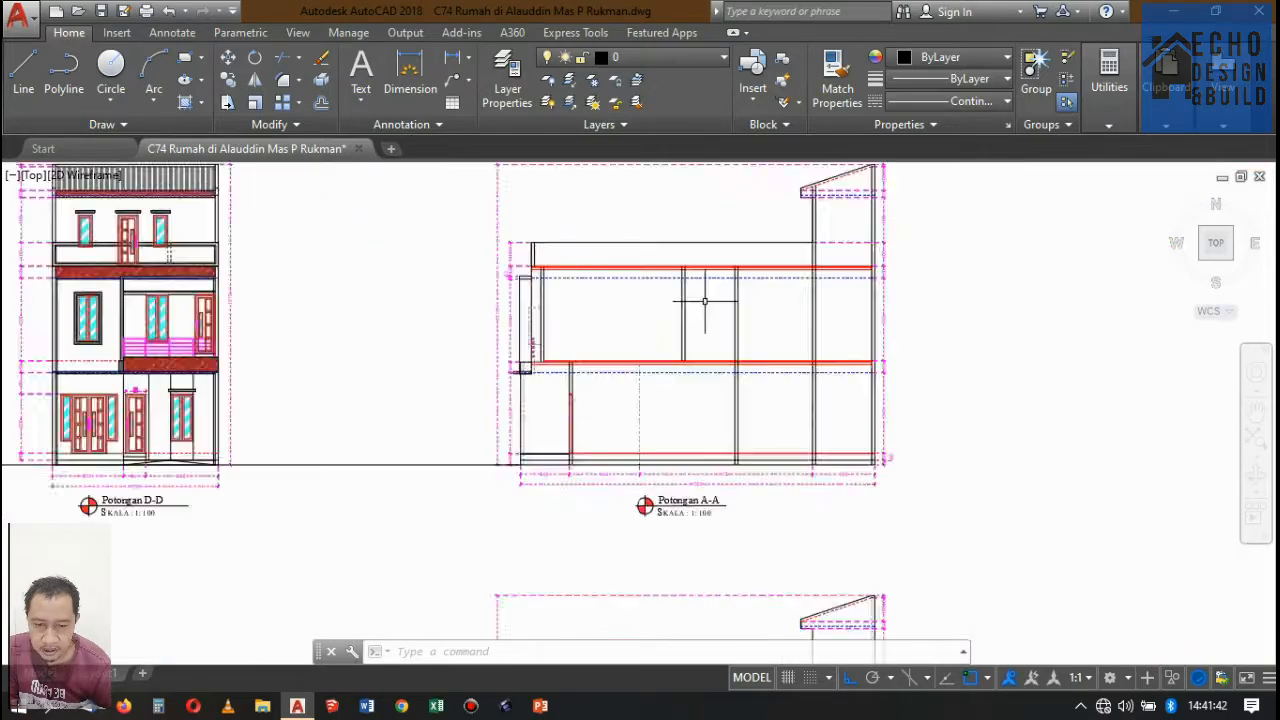
scroll(500, 371, "up", 7)
scroll(571, 320, "down", 5)
scroll(651, 274, "up", 2)
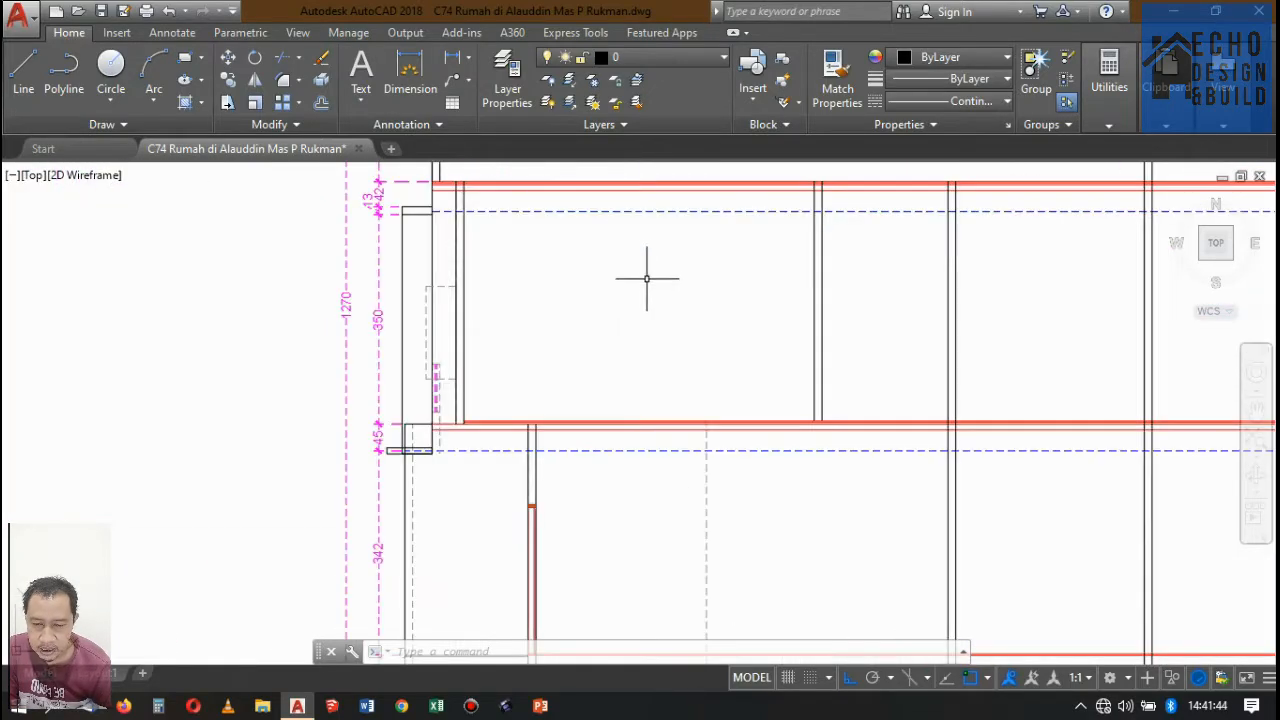
Examine the Lantai 1 and Lantai 2 floor plans along the A-A cut line against Potongan A-A for doors still missing upstairs.
scroll(646, 286, "down", 6)
scroll(634, 297, "up", 4)
scroll(743, 268, "down", 3)
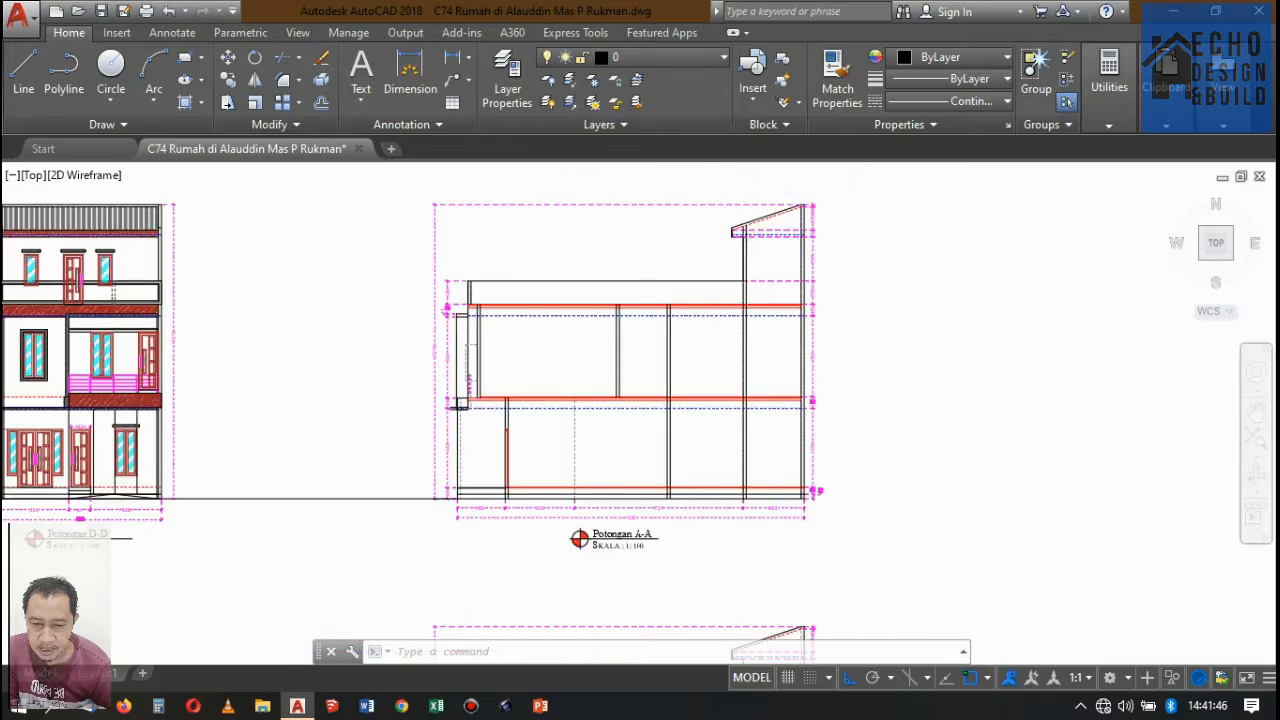
scroll(729, 351, "up", 5)
scroll(709, 268, "down", 5)
scroll(709, 268, "down", 2)
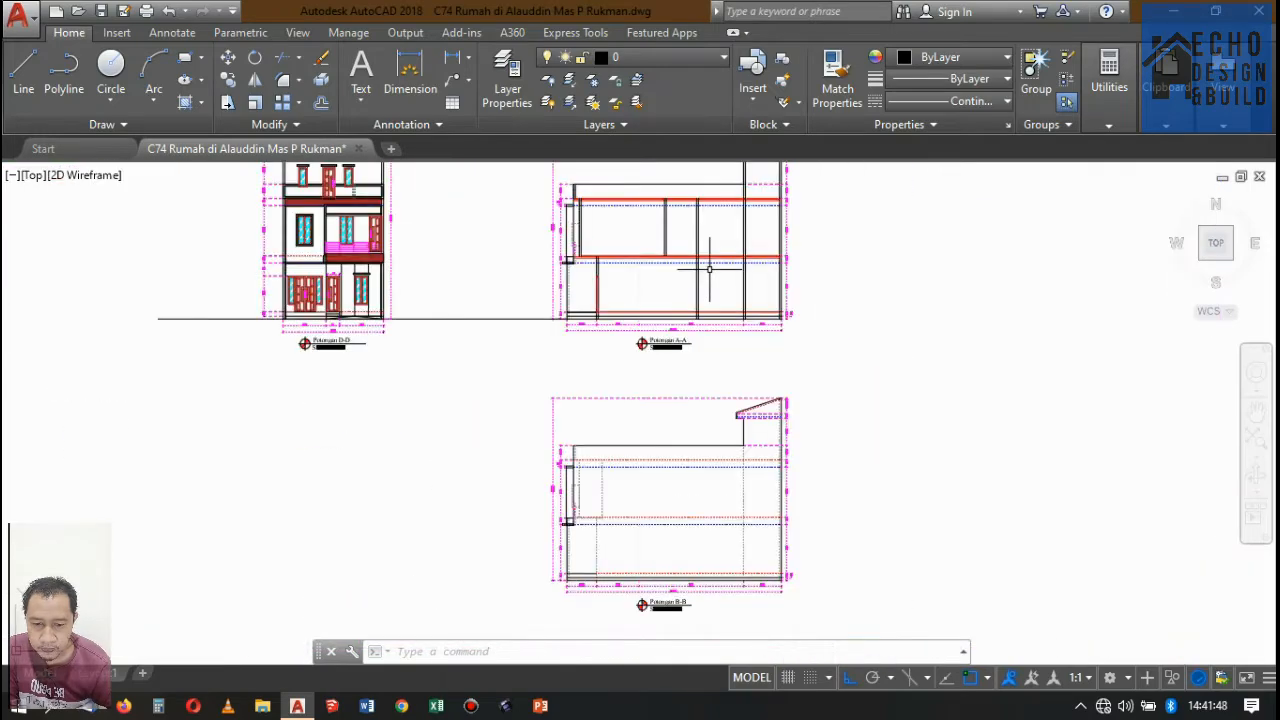
scroll(716, 268, "up", 3)
scroll(700, 268, "down", 8)
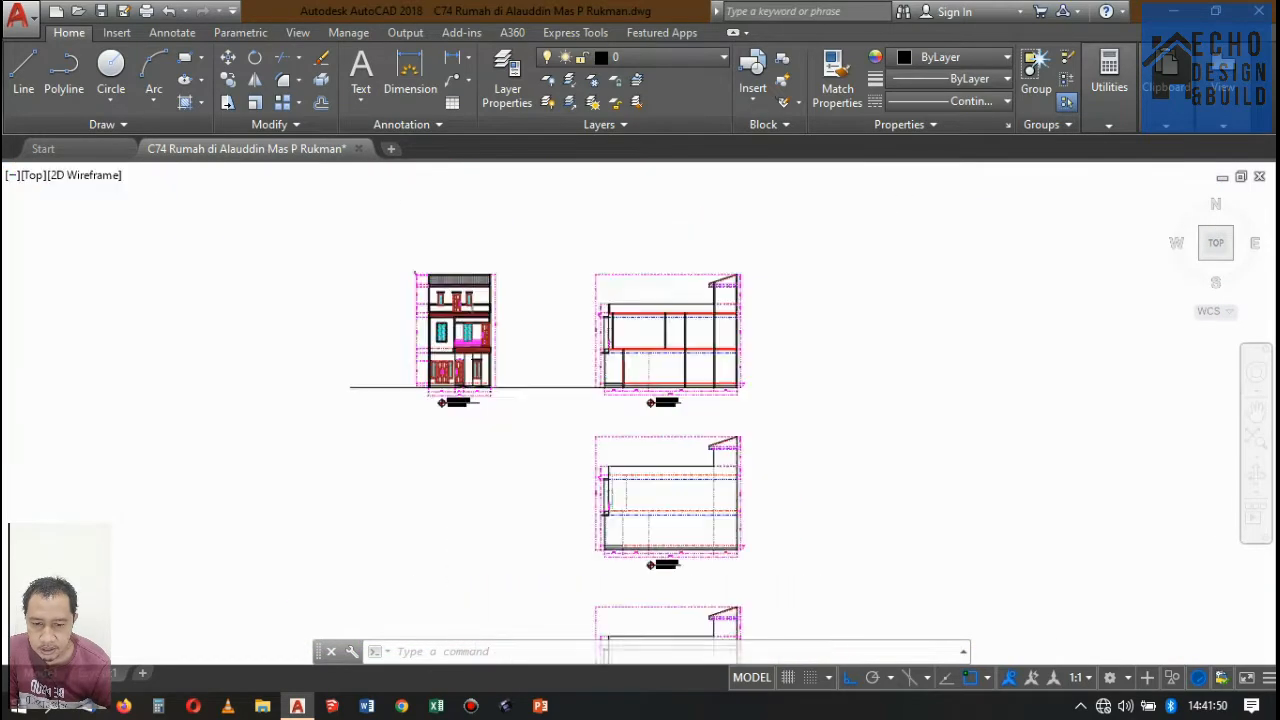
scroll(674, 206, "up", 8)
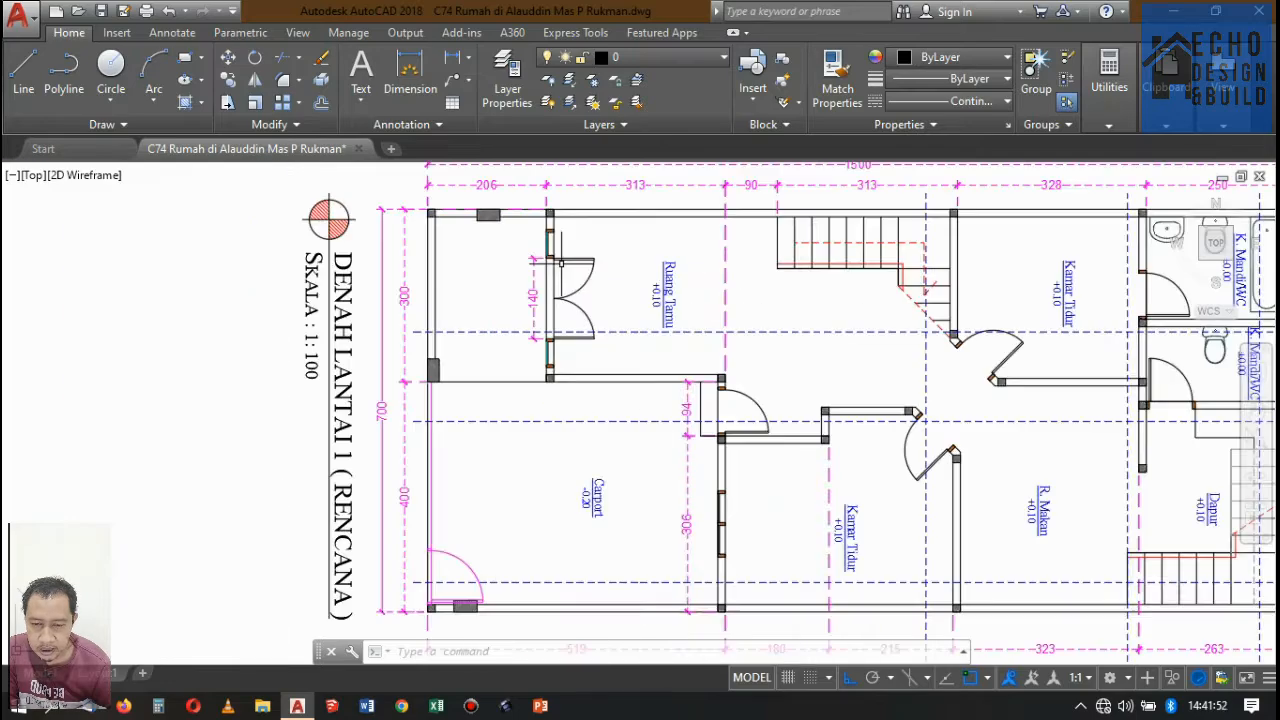
scroll(640, 300, "down", 4)
scroll(714, 270, "up", 4)
scroll(748, 236, "down", 10)
scroll(736, 308, "up", 7)
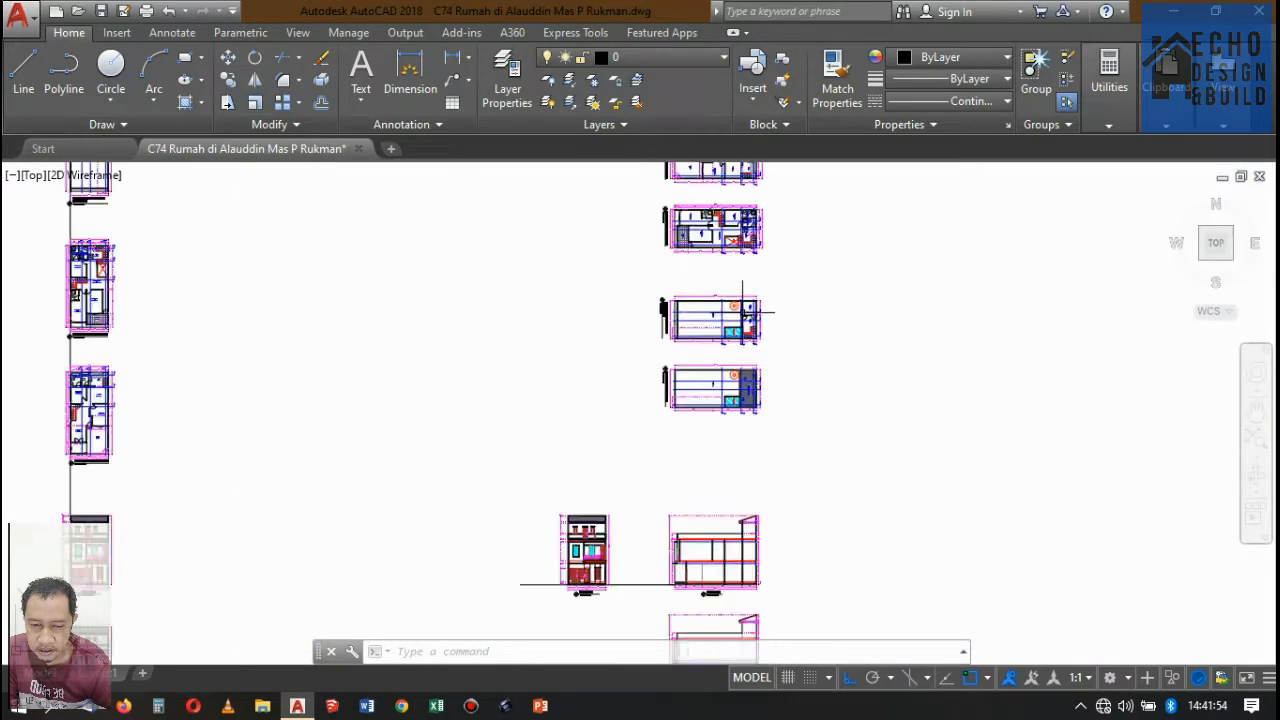
scroll(745, 300, "down", 6)
scroll(690, 465, "up", 6)
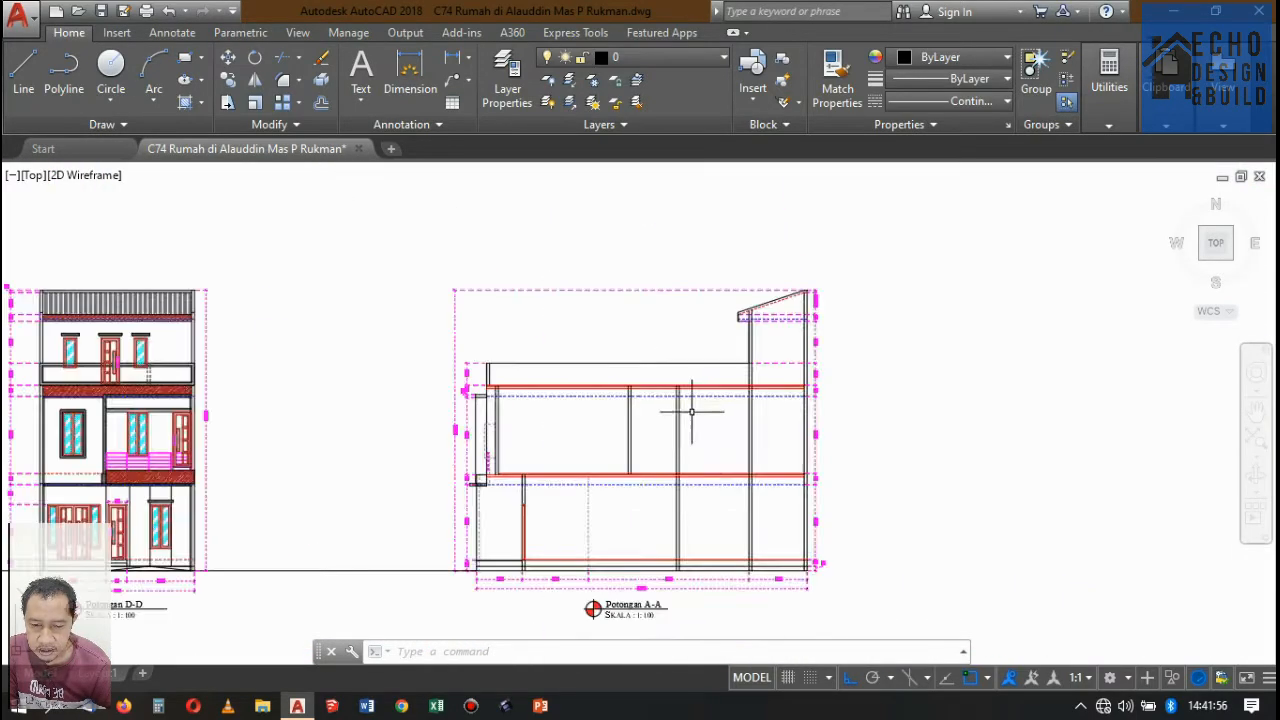
scroll(693, 470, "down", 5)
scroll(693, 470, "up", 10)
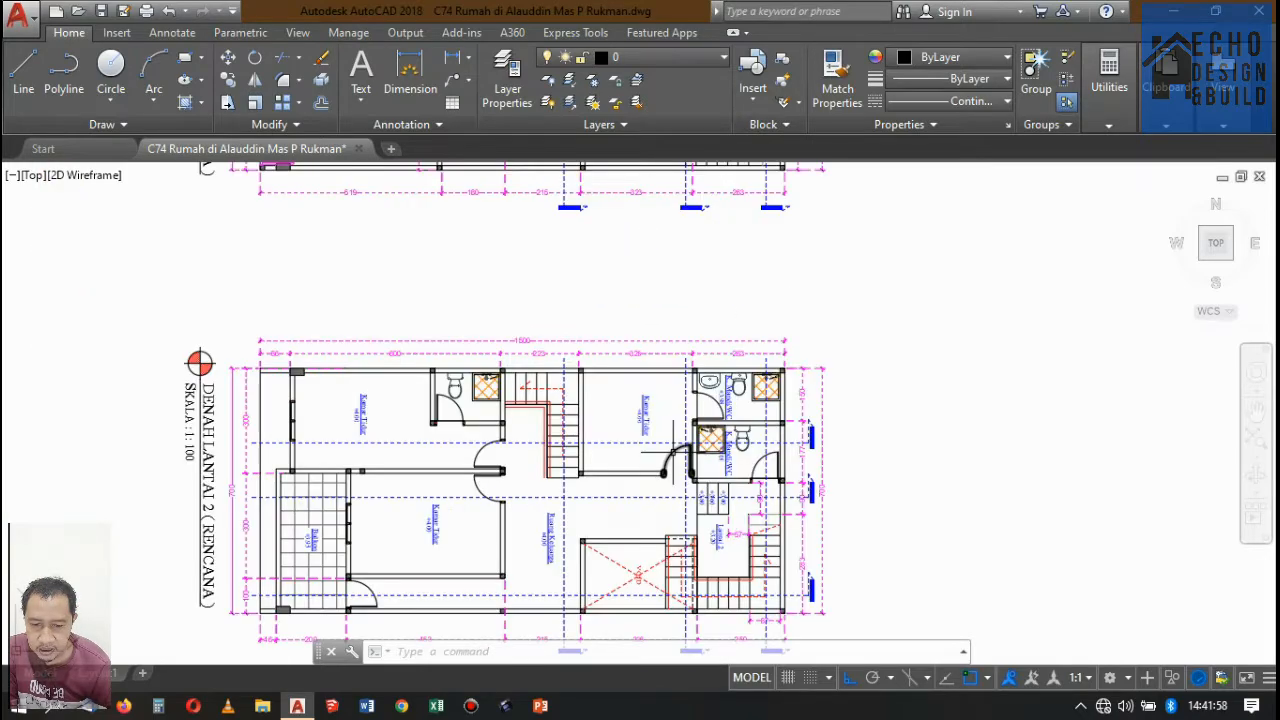
scroll(700, 412, "down", 5)
scroll(870, 340, "up", 4)
scroll(888, 347, "down", 2)
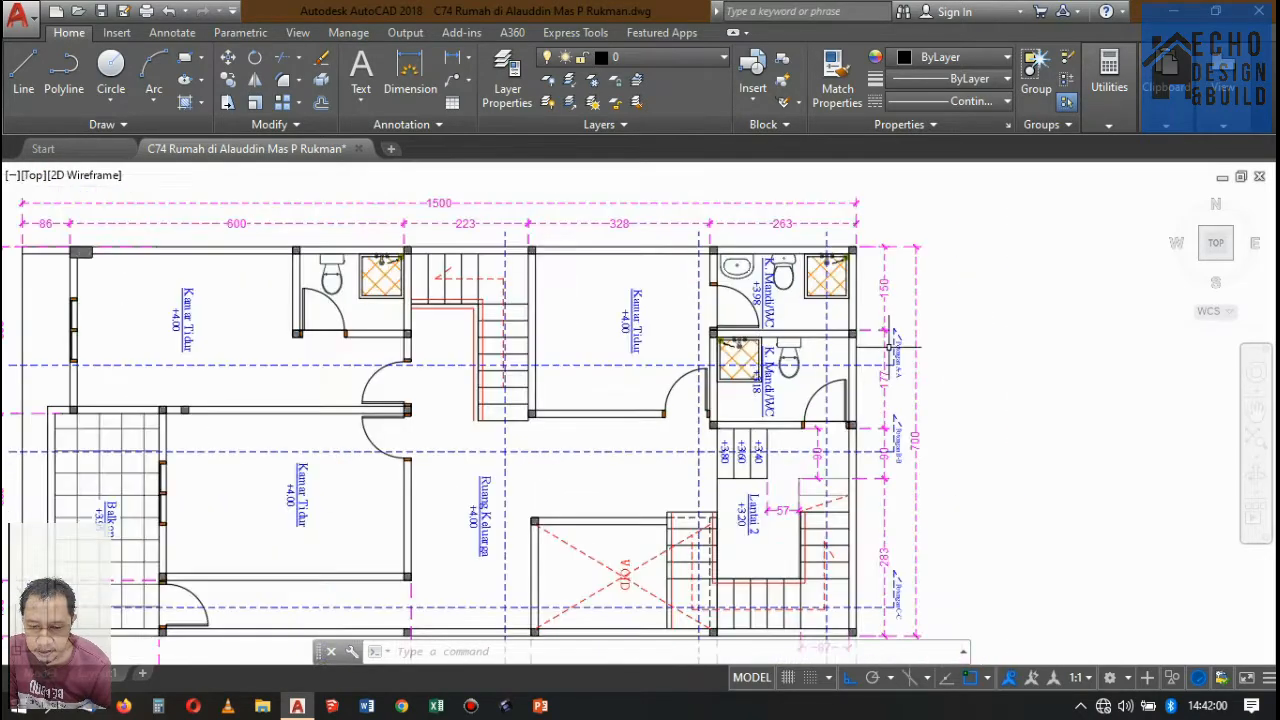
scroll(884, 376, "up", 2)
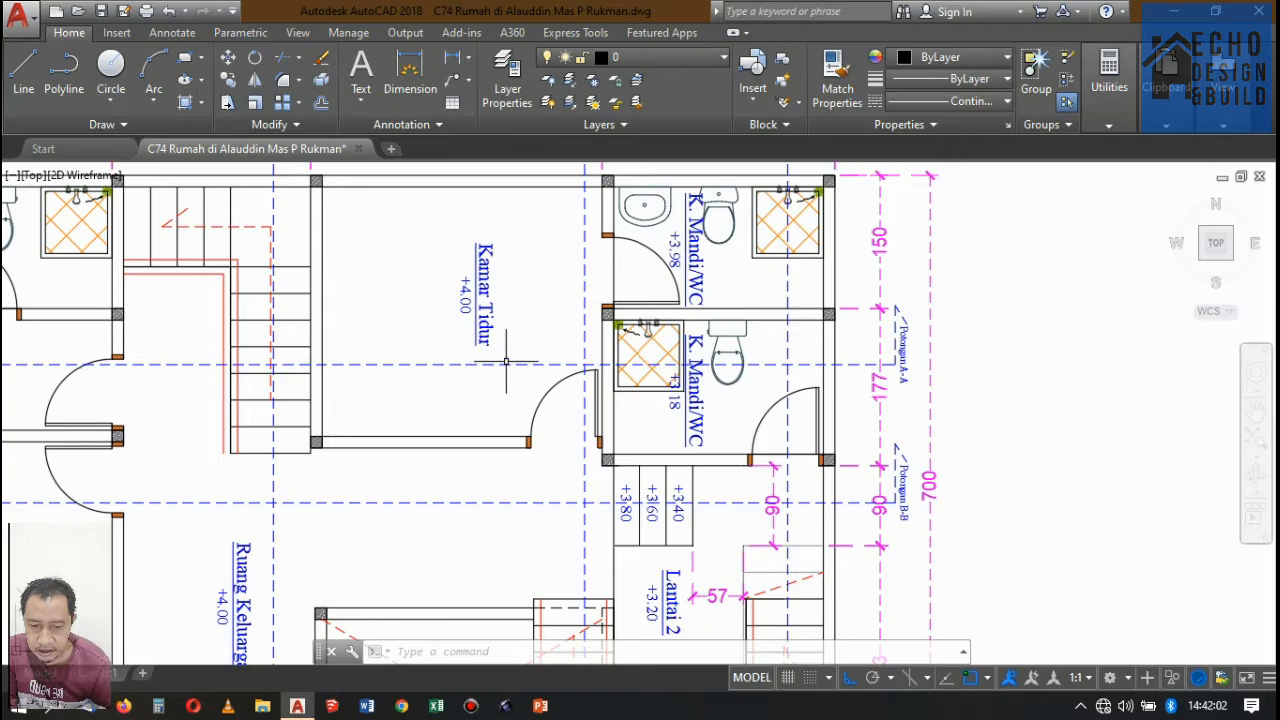
Draw a vertical projection line from the outer edge of the front bedroom's bathroom door frame in the Lantai 2 plan to Potongan A-A's upper-floor slab.
scroll(506, 361, "down", 5)
scroll(647, 348, "up", 5)
scroll(501, 338, "down", 3)
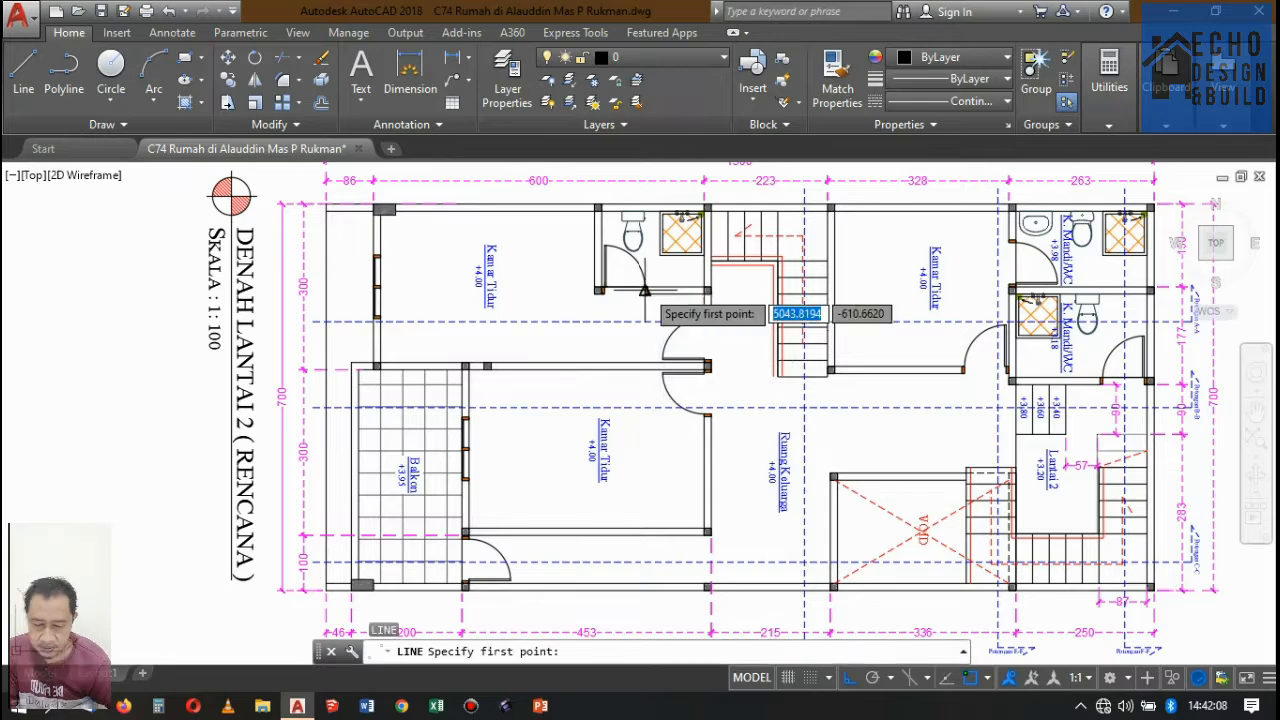
scroll(645, 291, "up", 5)
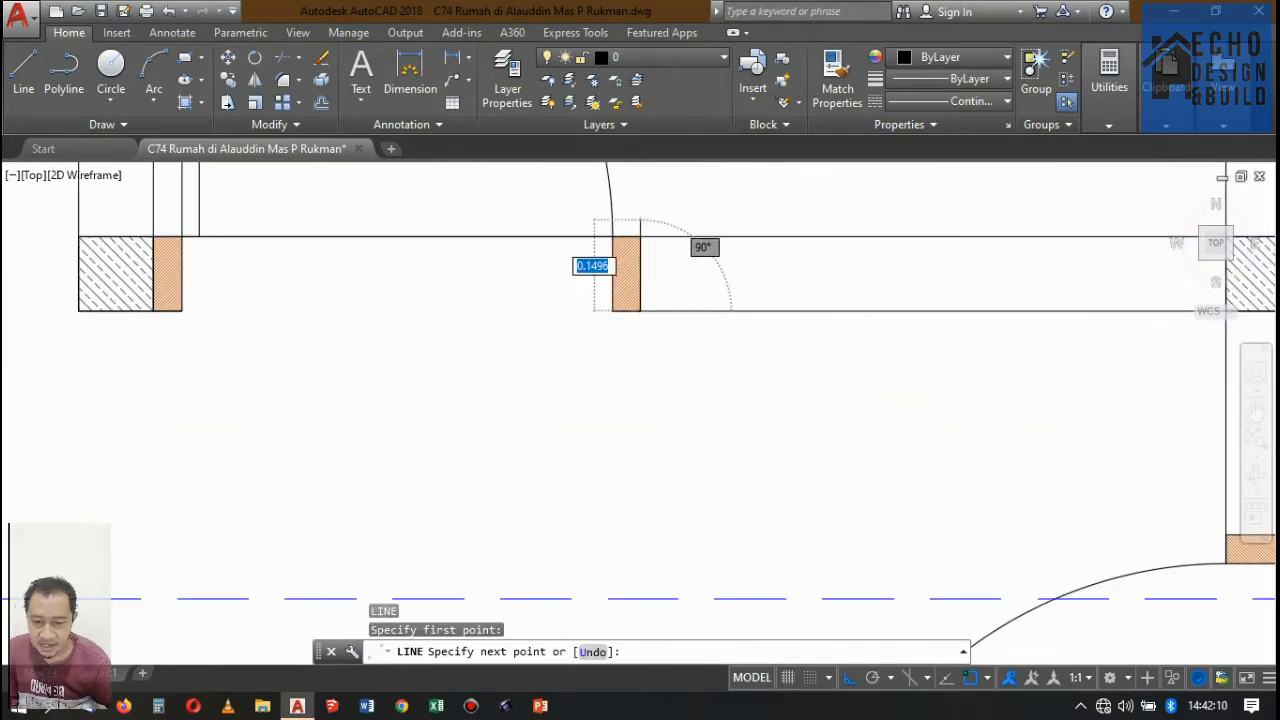
scroll(612, 265, "down", 8)
scroll(676, 382, "up", 3)
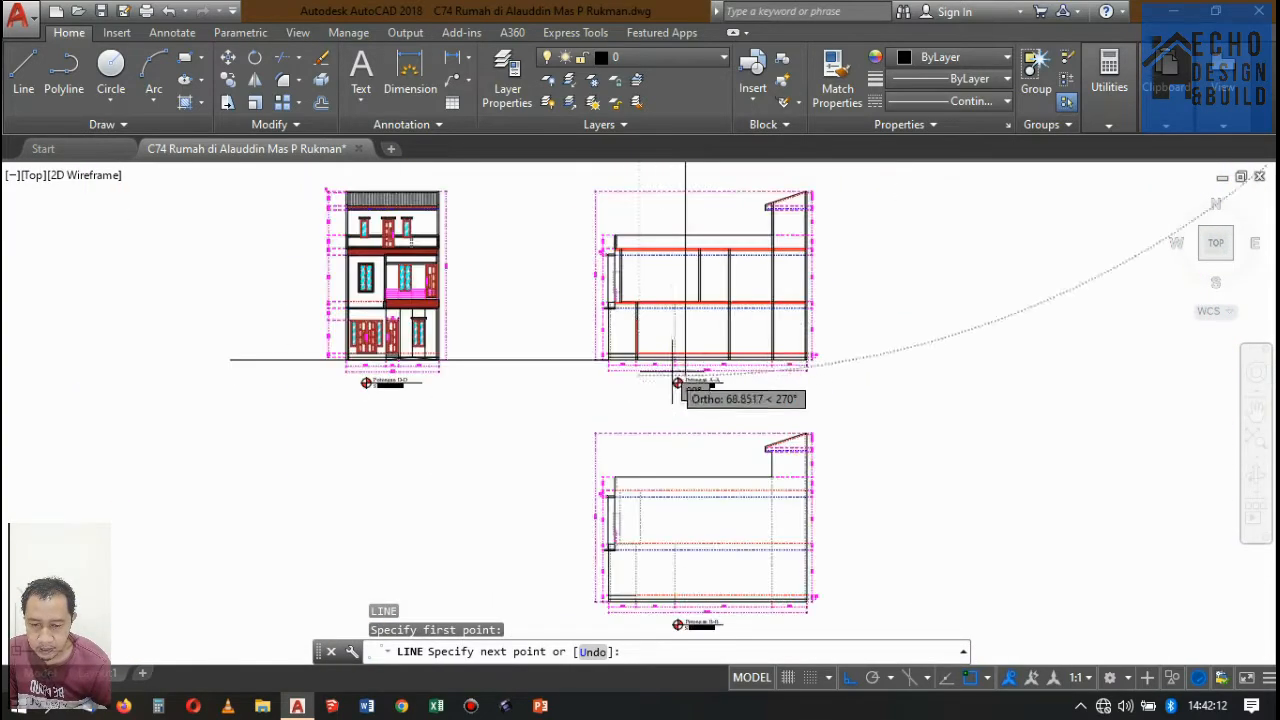
scroll(676, 382, "up", 5)
scroll(665, 368, "up", 4)
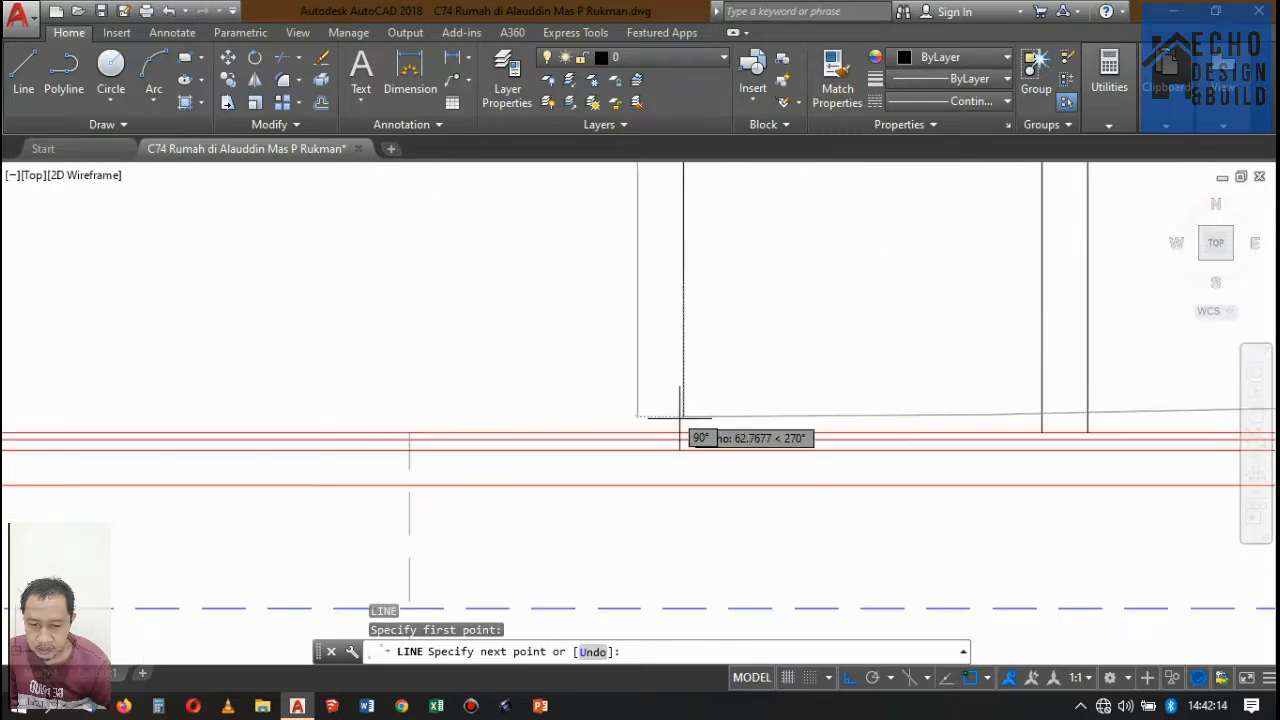
left_click(680, 432)
key("Return")
Copy the projection line onto the three remaining edges of the bathroom door's two orange frame posts in the Lantai 2 plan.
scroll(680, 432, "down", 8)
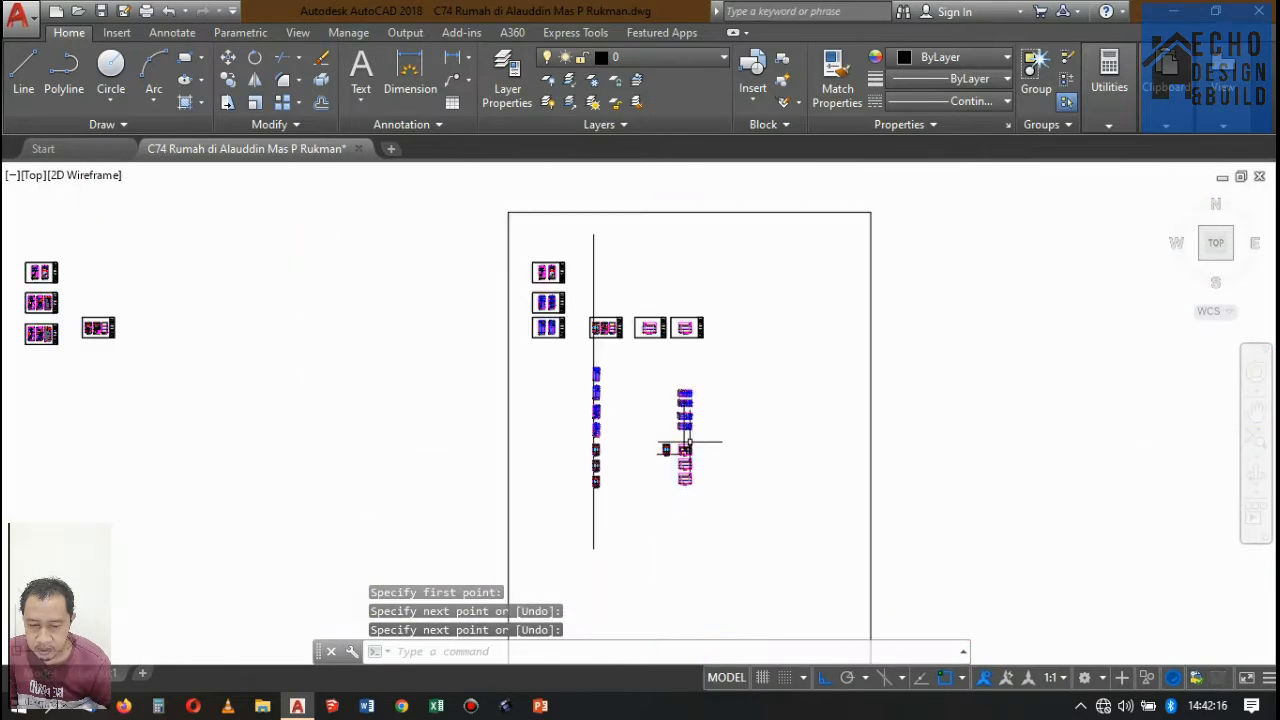
scroll(655, 394, "up", 8)
left_click(622, 403)
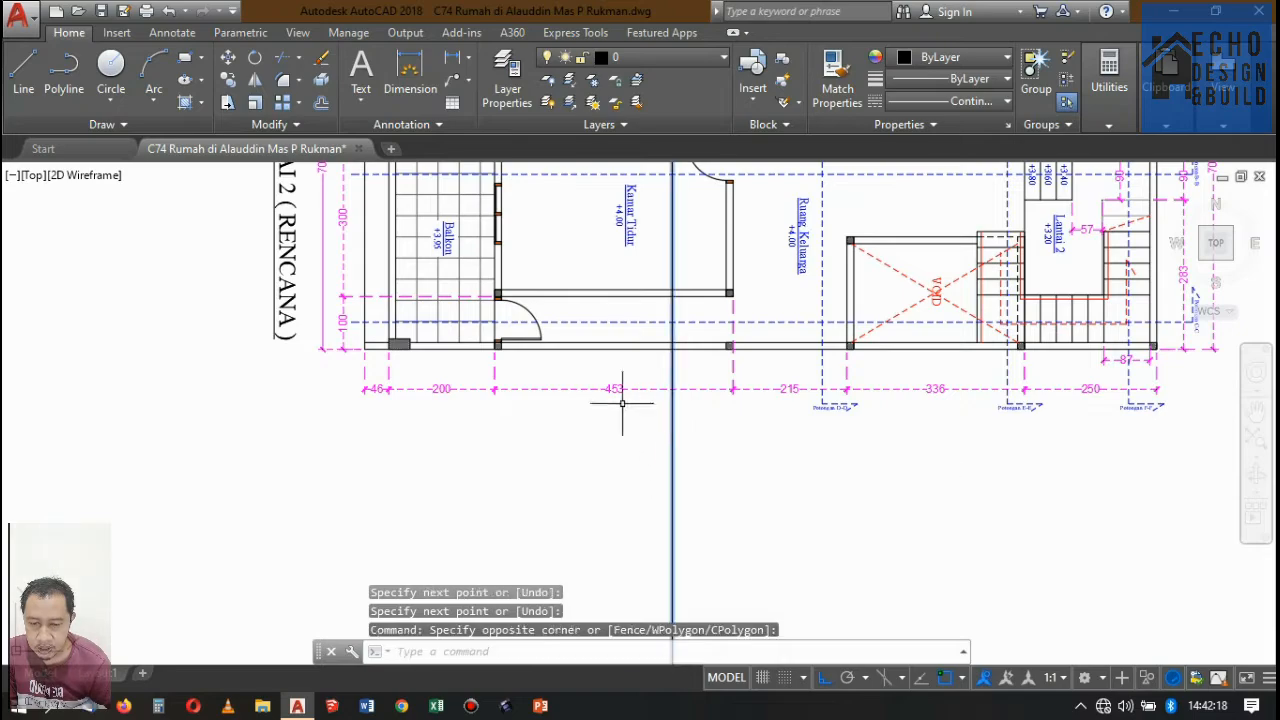
left_click(228, 80)
scroll(700, 457, "down", 8)
scroll(660, 380, "up", 10)
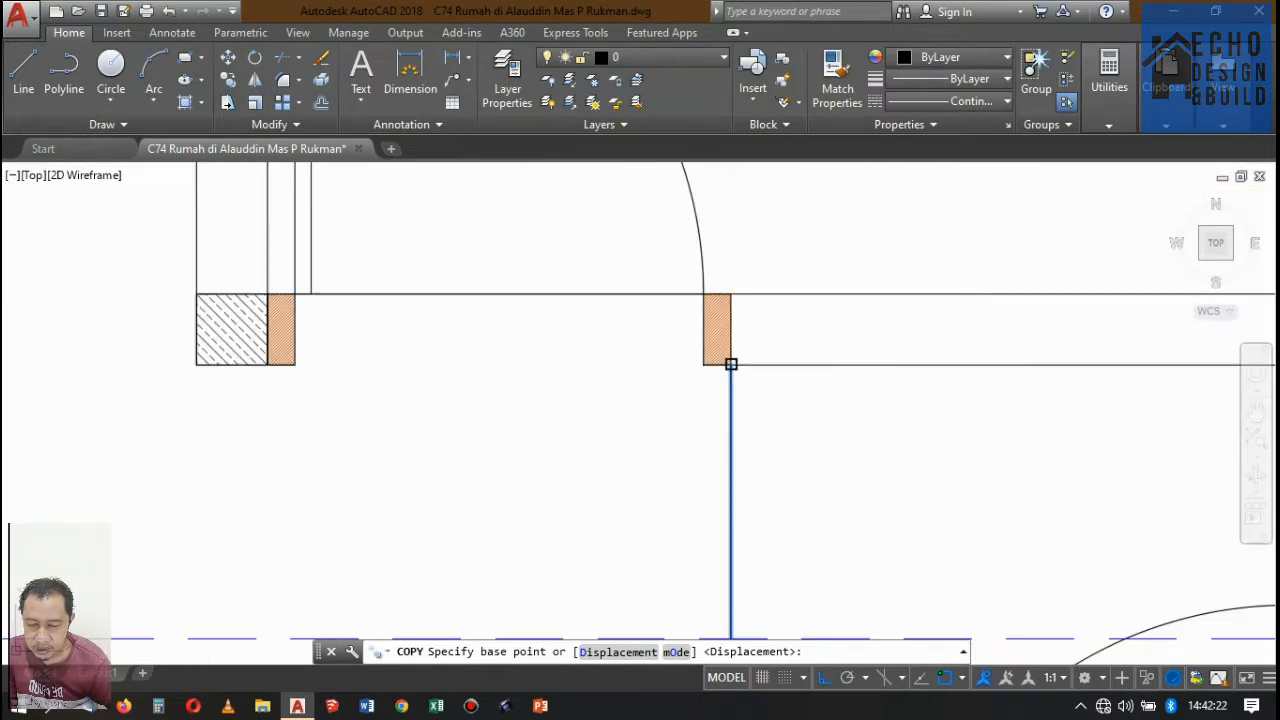
left_click(731, 364)
left_click(292, 363)
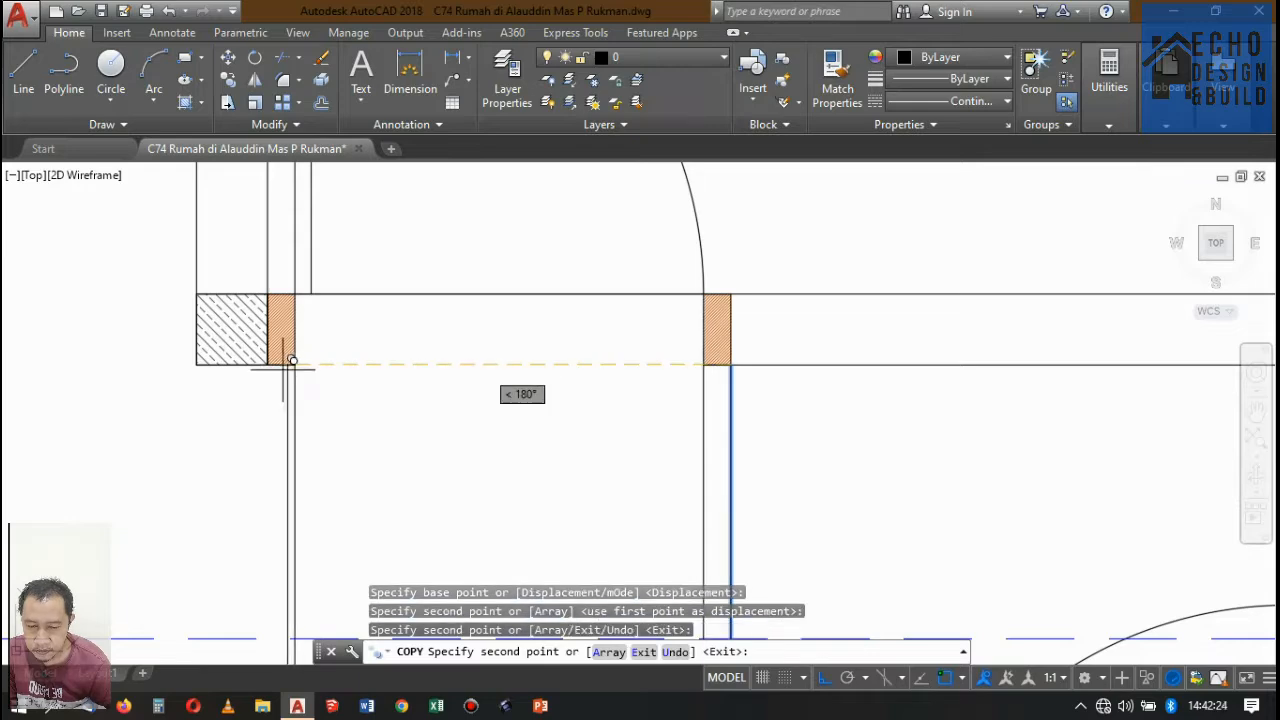
left_click(268, 365)
scroll(673, 244, "down", 6)
scroll(593, 260, "up", 4)
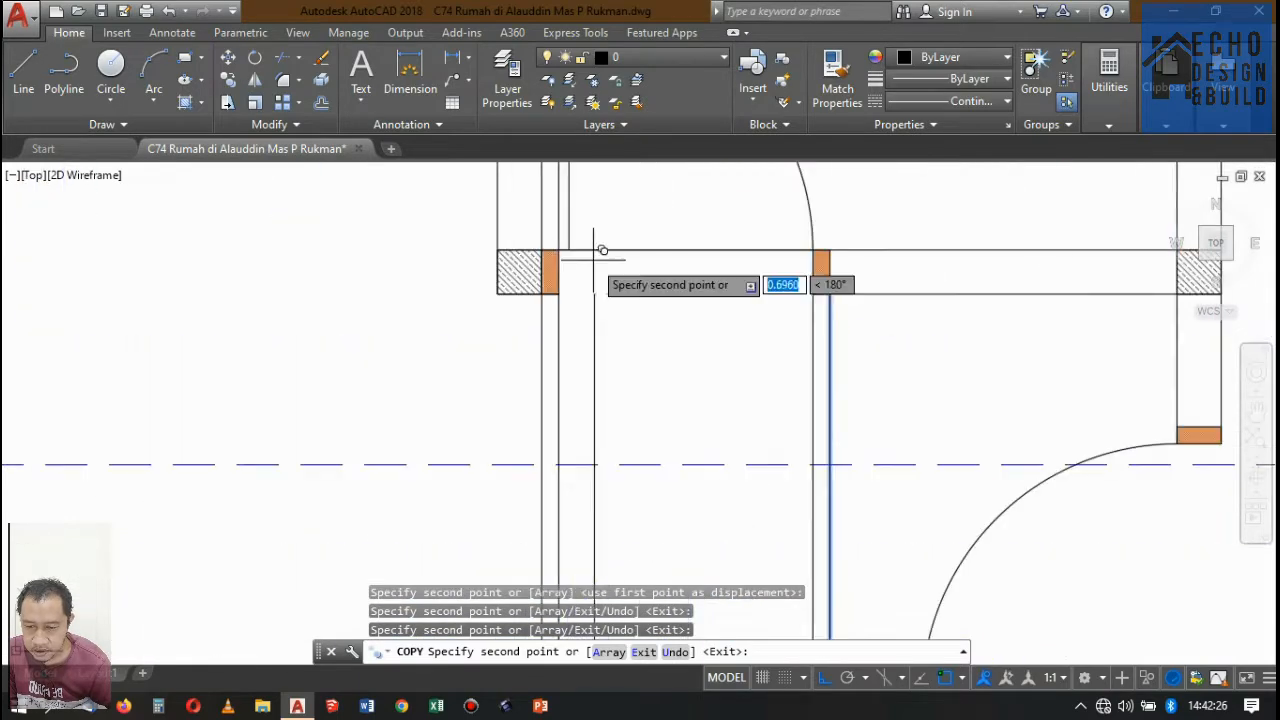
scroll(600, 248, "up", 2)
scroll(575, 255, "down", 10)
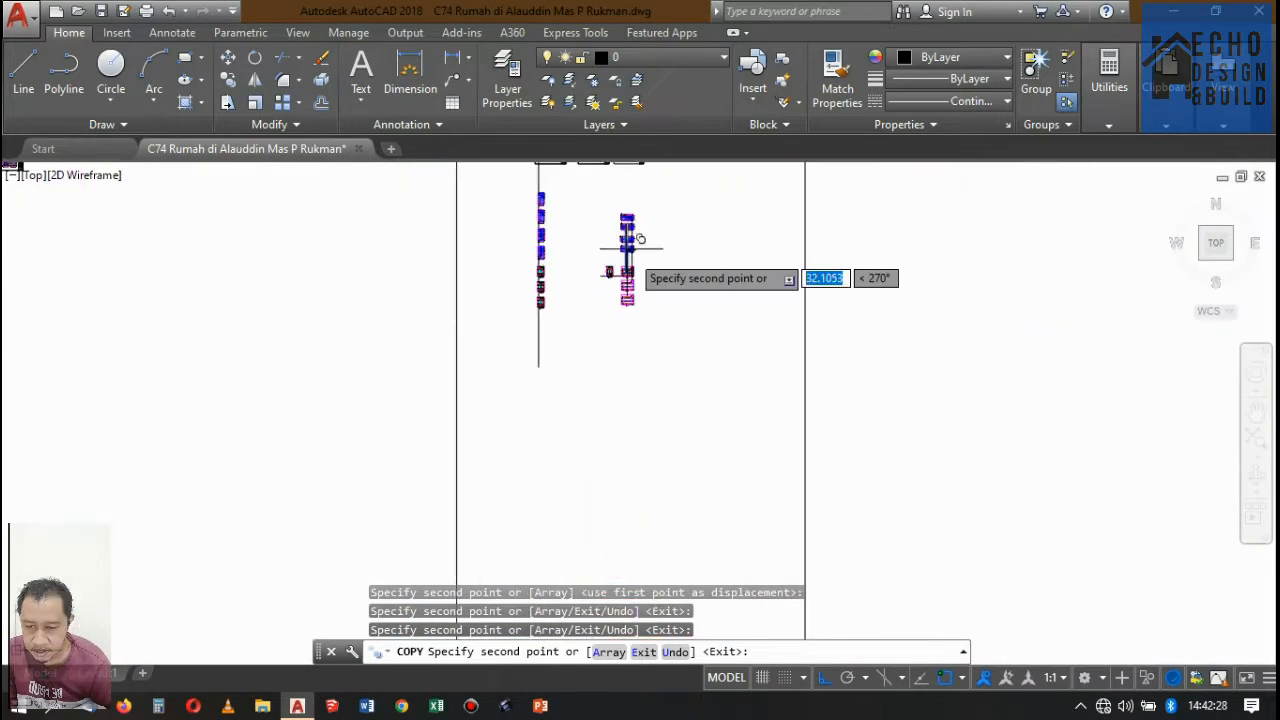
key("Return")
Offset the top line of the upper-floor slab in Potongan A-A upward by 2.1 for the door height.
scroll(600, 280, "up", 5)
scroll(553, 218, "up", 8)
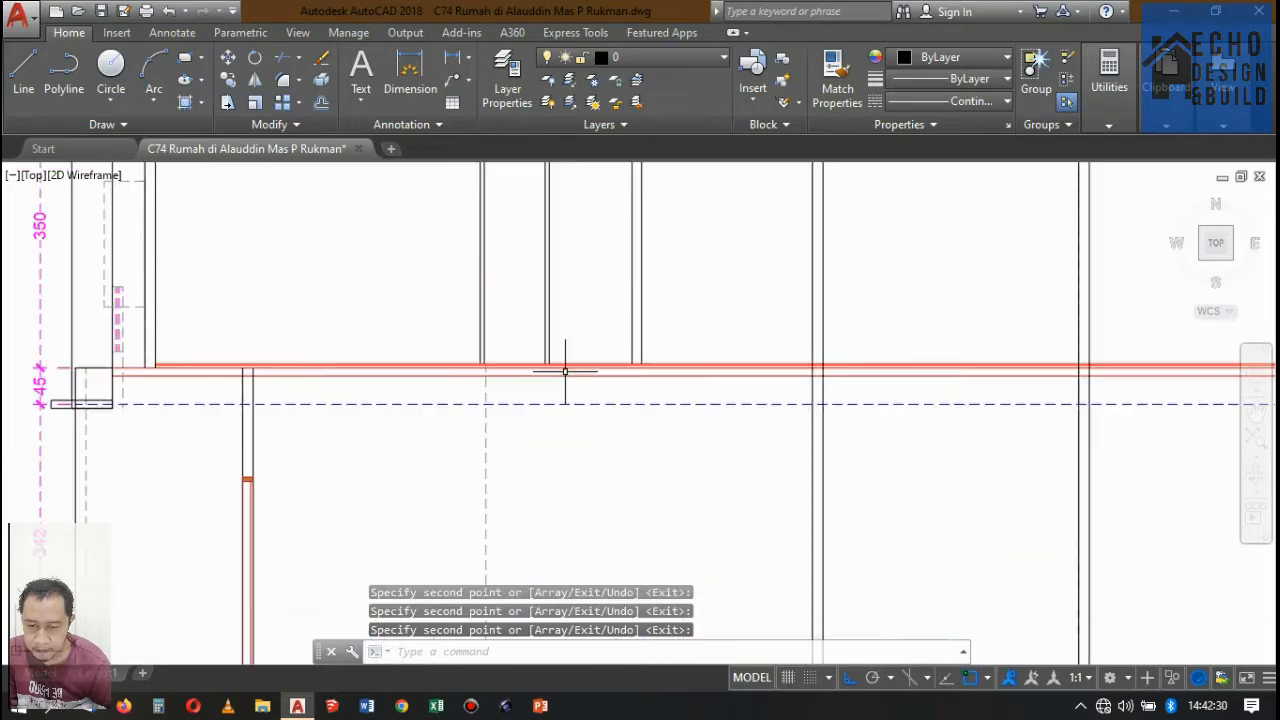
key("Return")
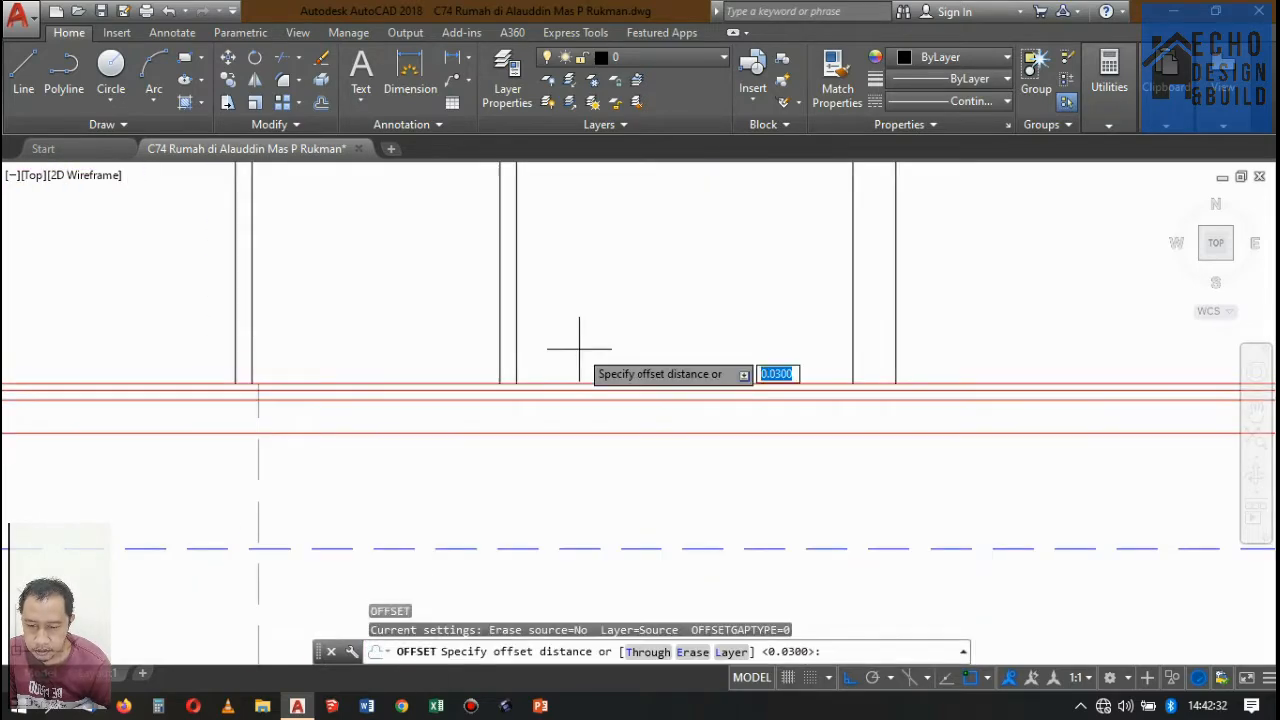
type("2.1")
key("Return")
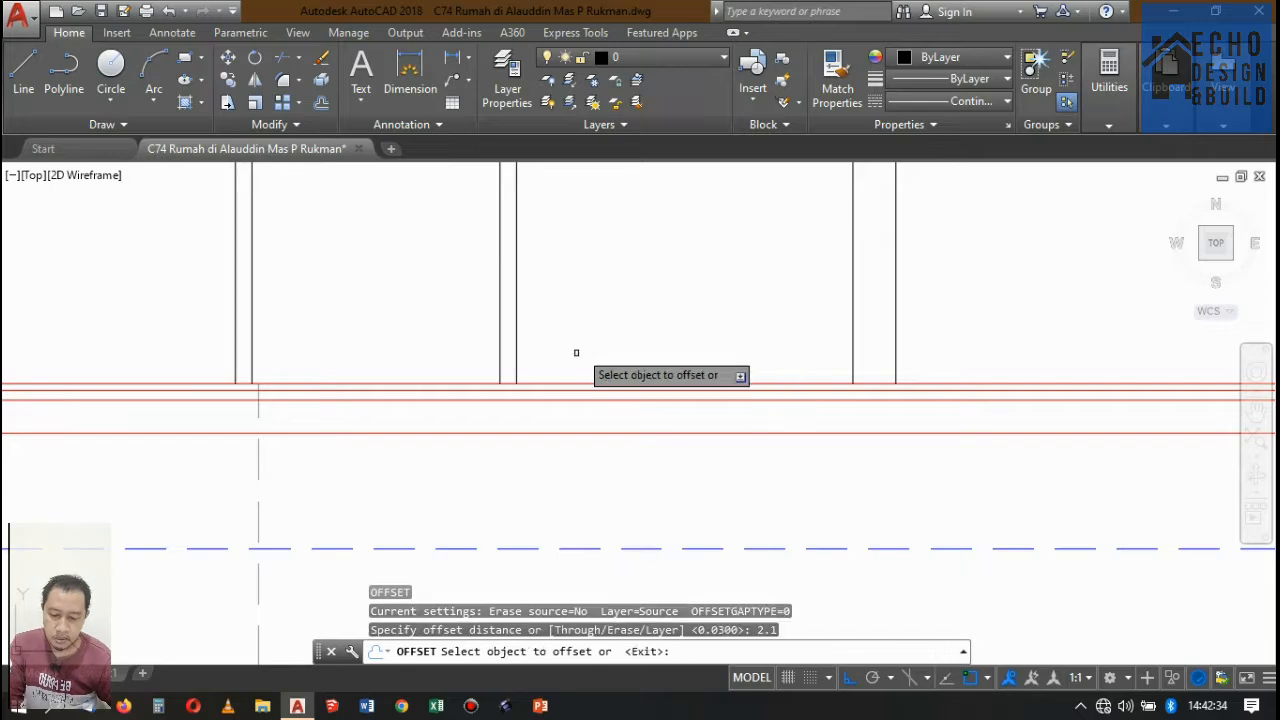
left_click(551, 381)
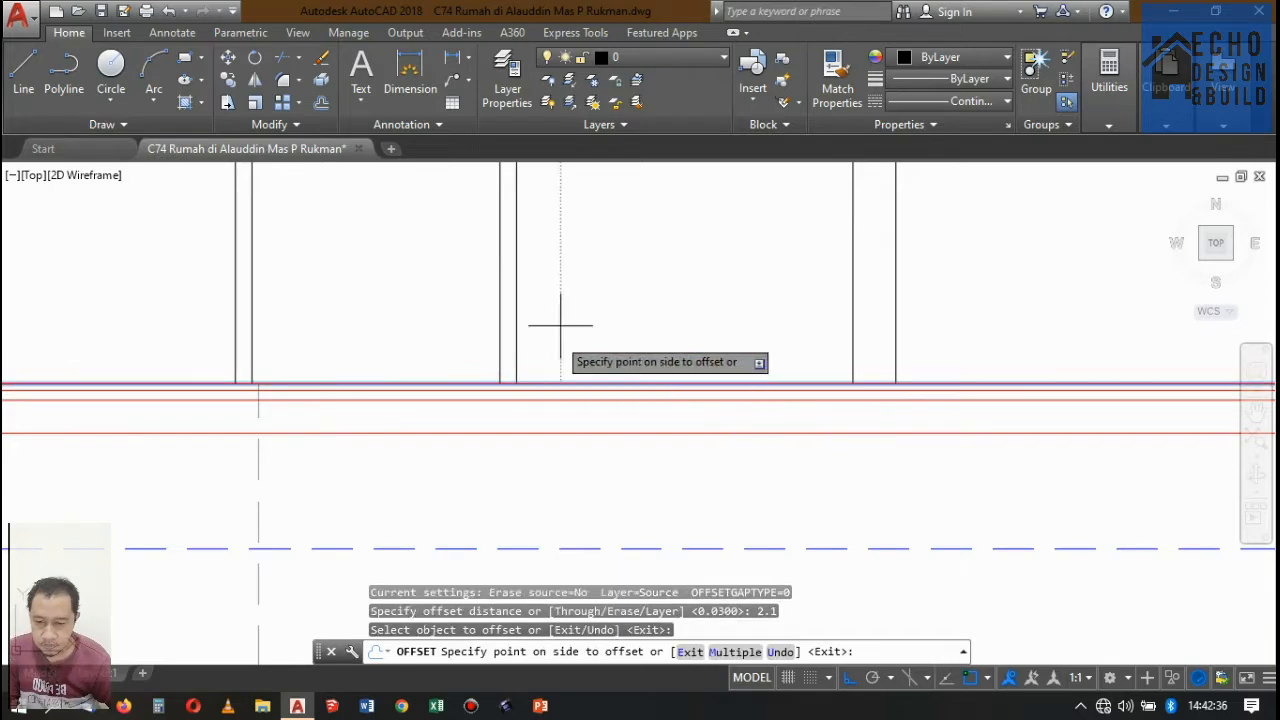
left_click(560, 323)
scroll(637, 302, "down", 5)
key("Return")
Project a vertical line from the outer face of the column beside the bathroom door in the Lantai 2 plan to Potongan A-A's upper-floor slab.
scroll(694, 290, "down", 8)
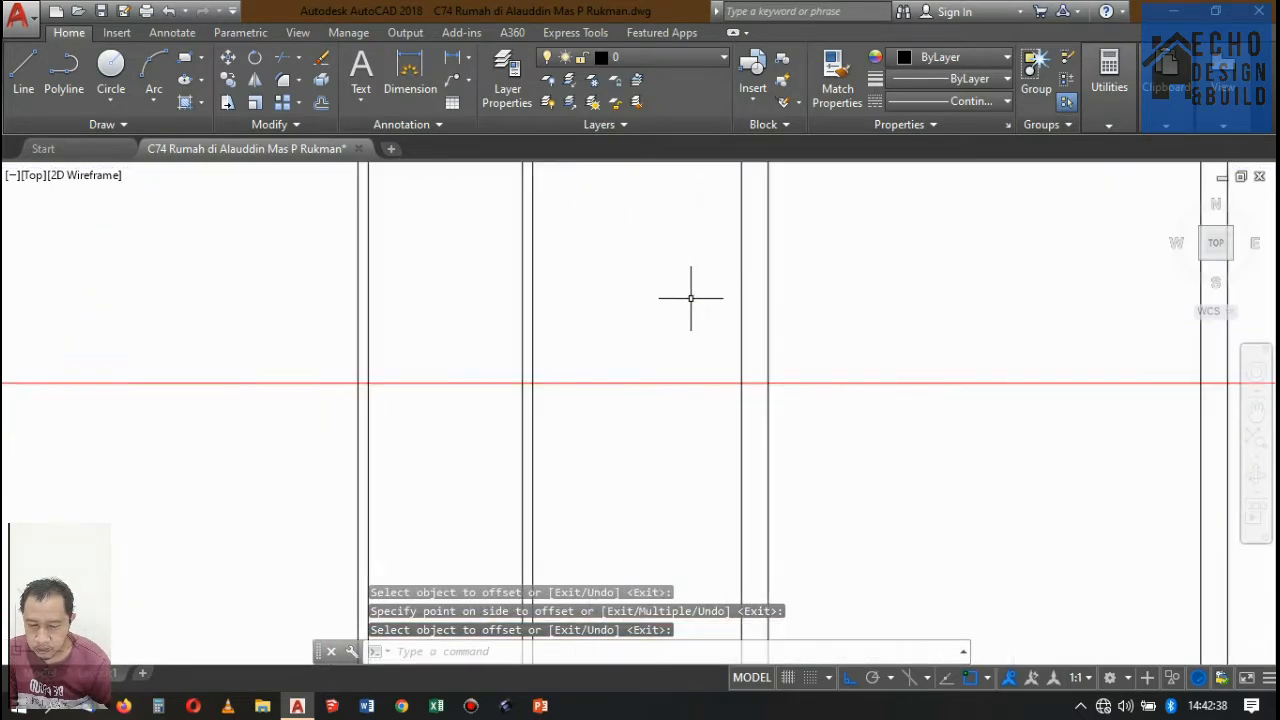
scroll(662, 373, "down", 3)
scroll(663, 350, "up", 10)
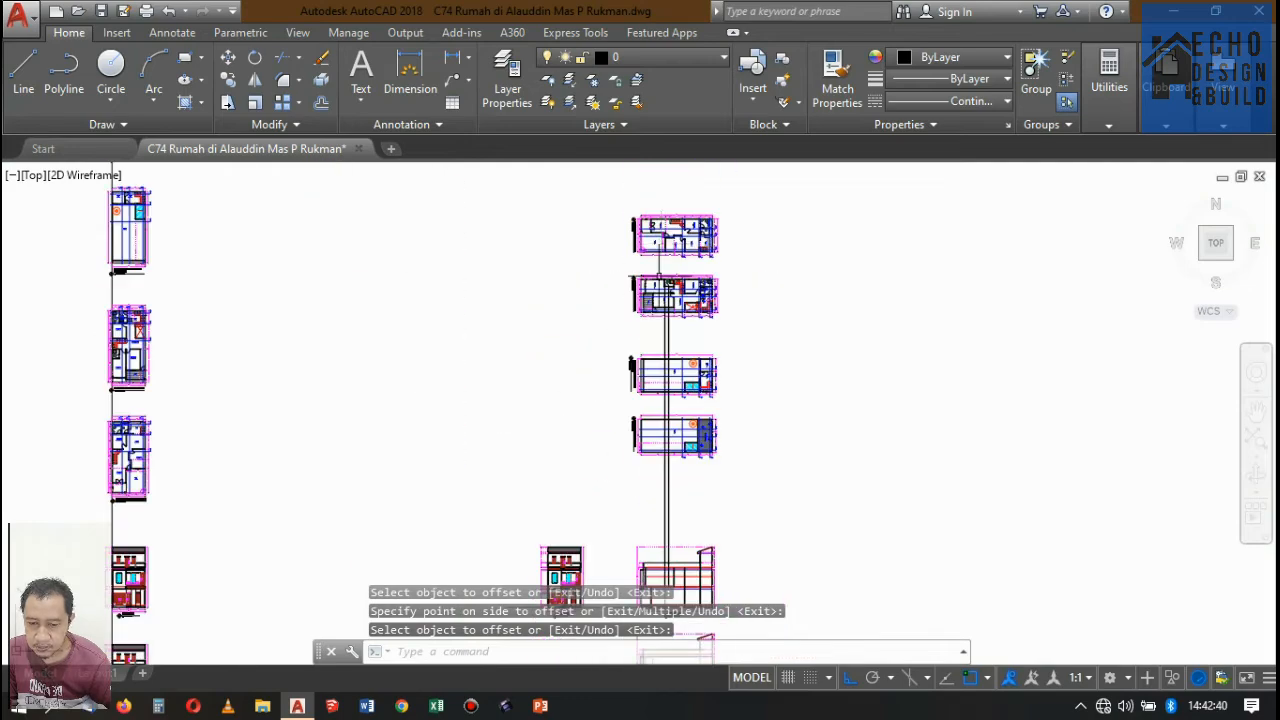
scroll(665, 322, "up", 3)
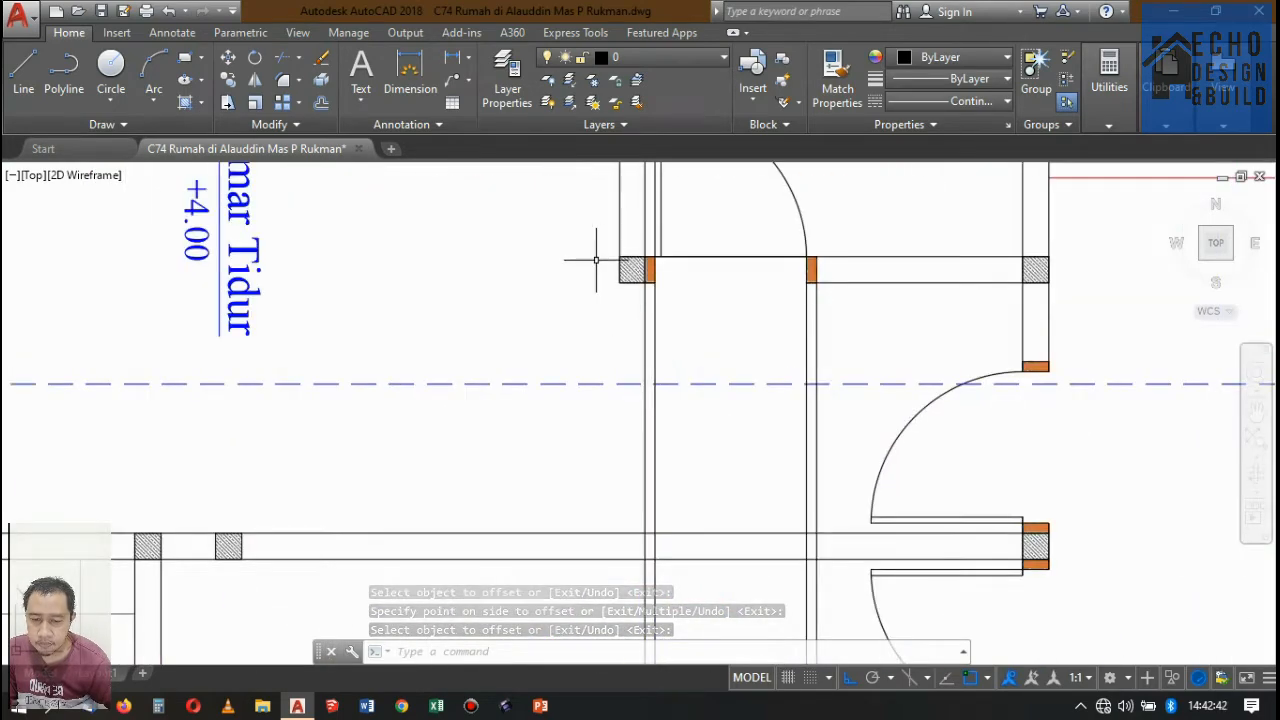
scroll(626, 266, "down", 8)
scroll(599, 295, "up", 10)
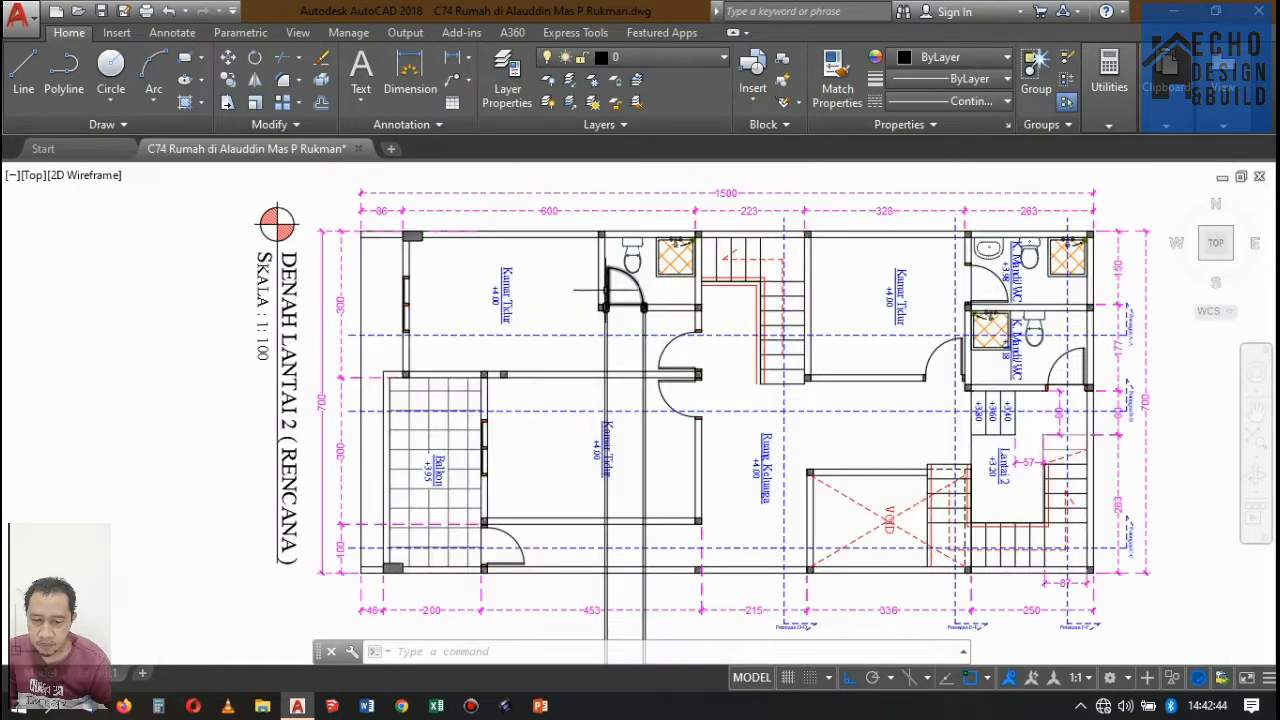
key("Return")
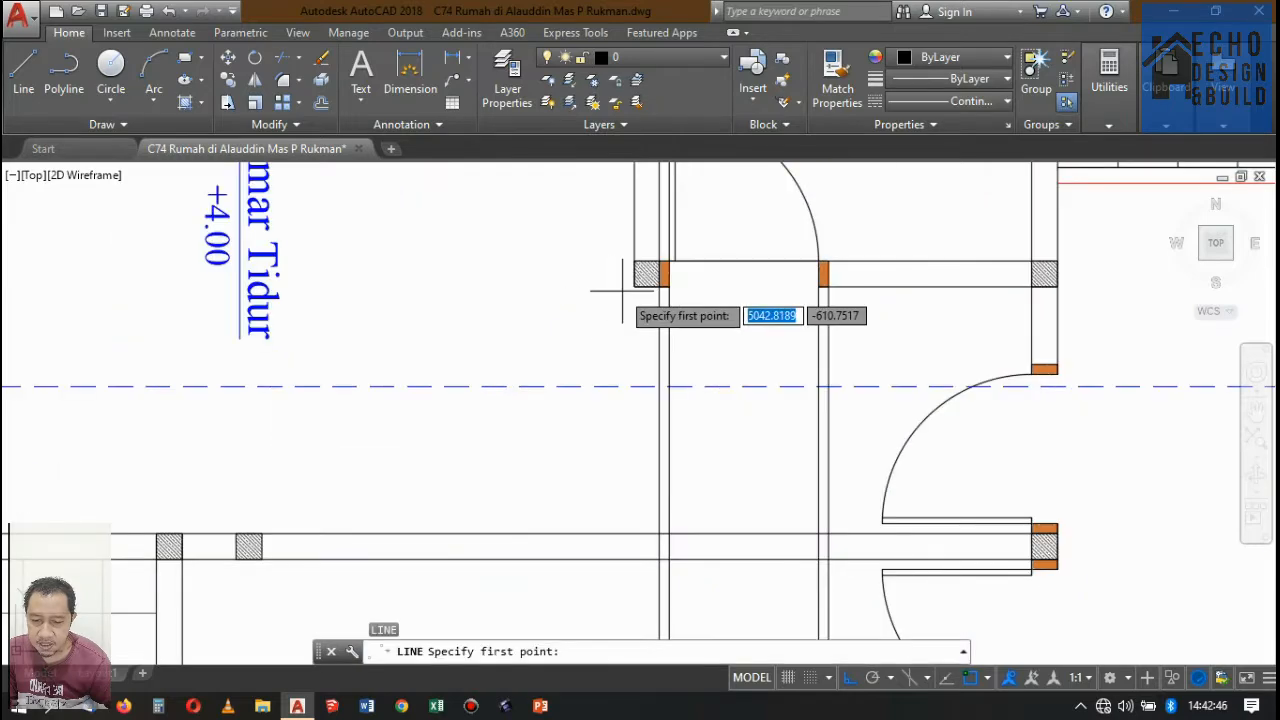
scroll(600, 300, "down", 8)
scroll(749, 357, "up", 4)
scroll(356, 322, "up", 5)
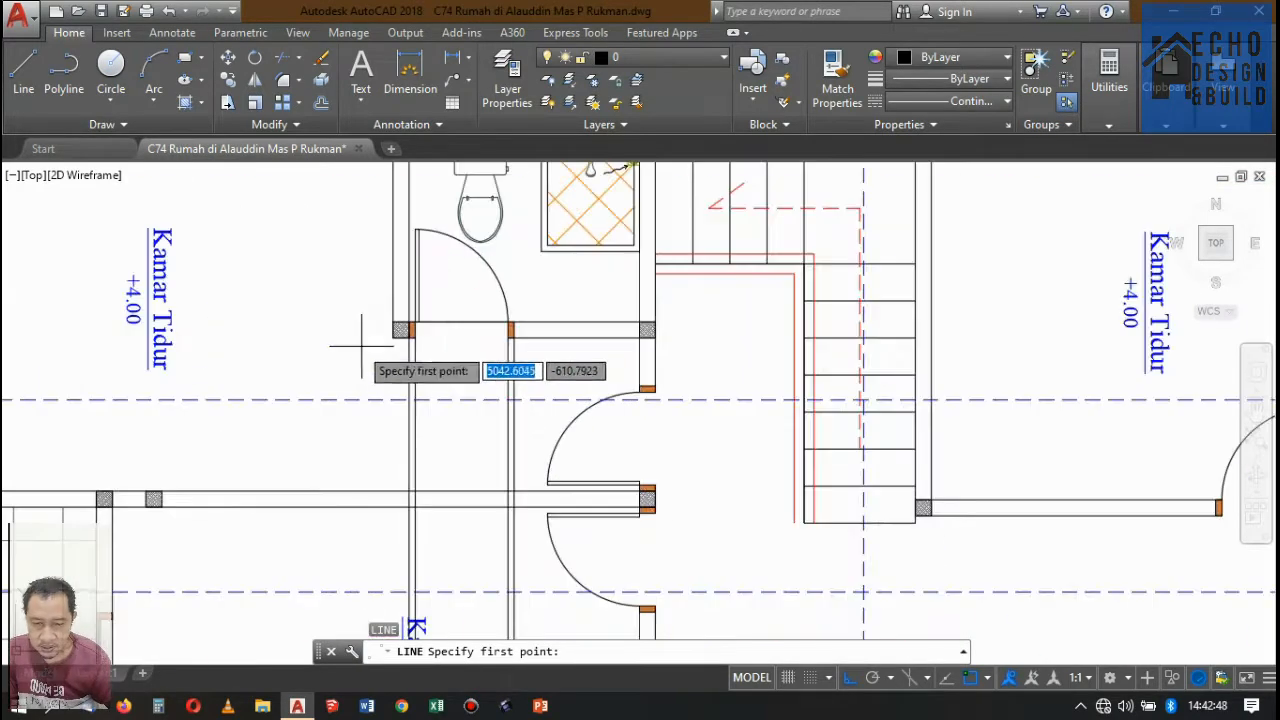
left_click(416, 320)
scroll(450, 290, "down", 10)
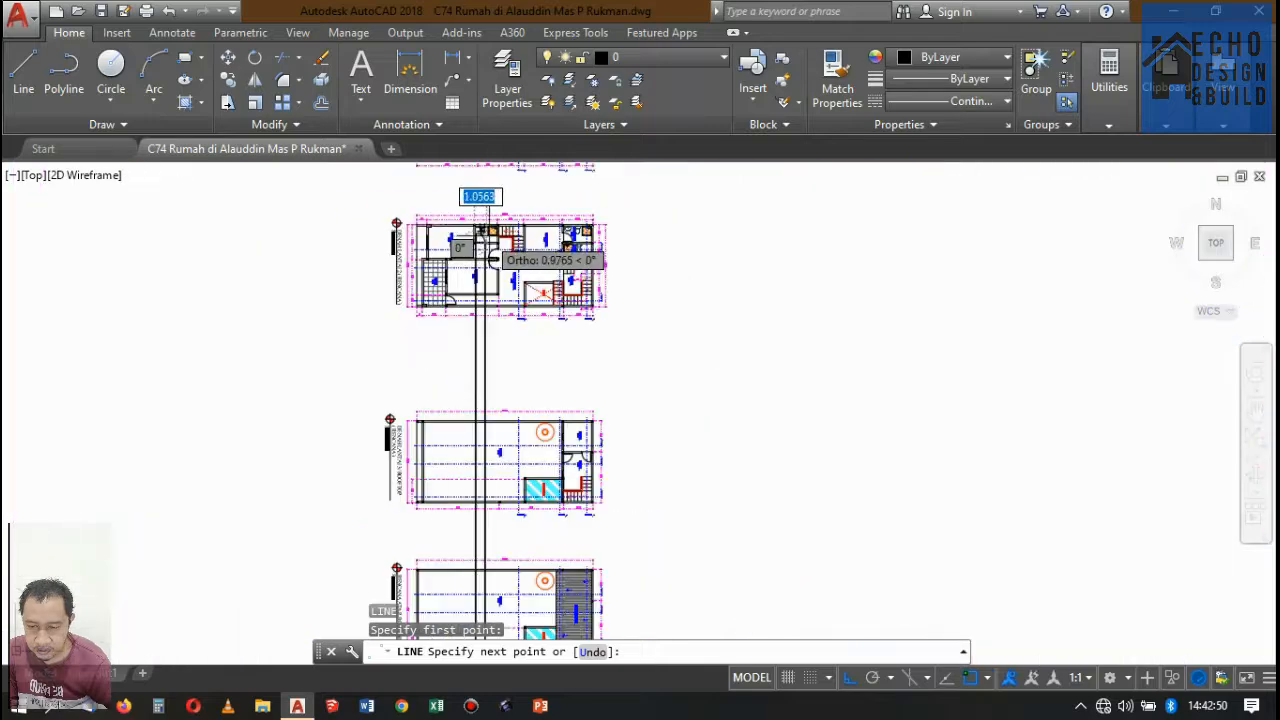
scroll(491, 240, "up", 6)
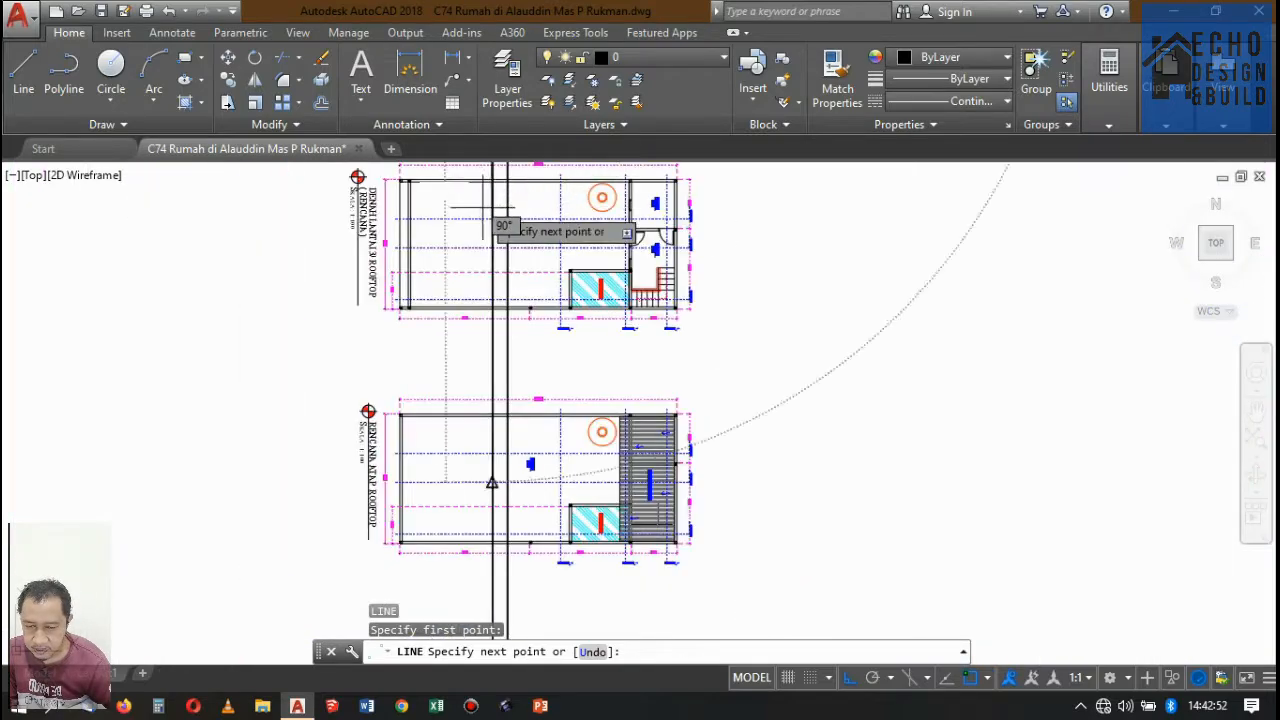
scroll(491, 229, "down", 5)
scroll(491, 365, "up", 8)
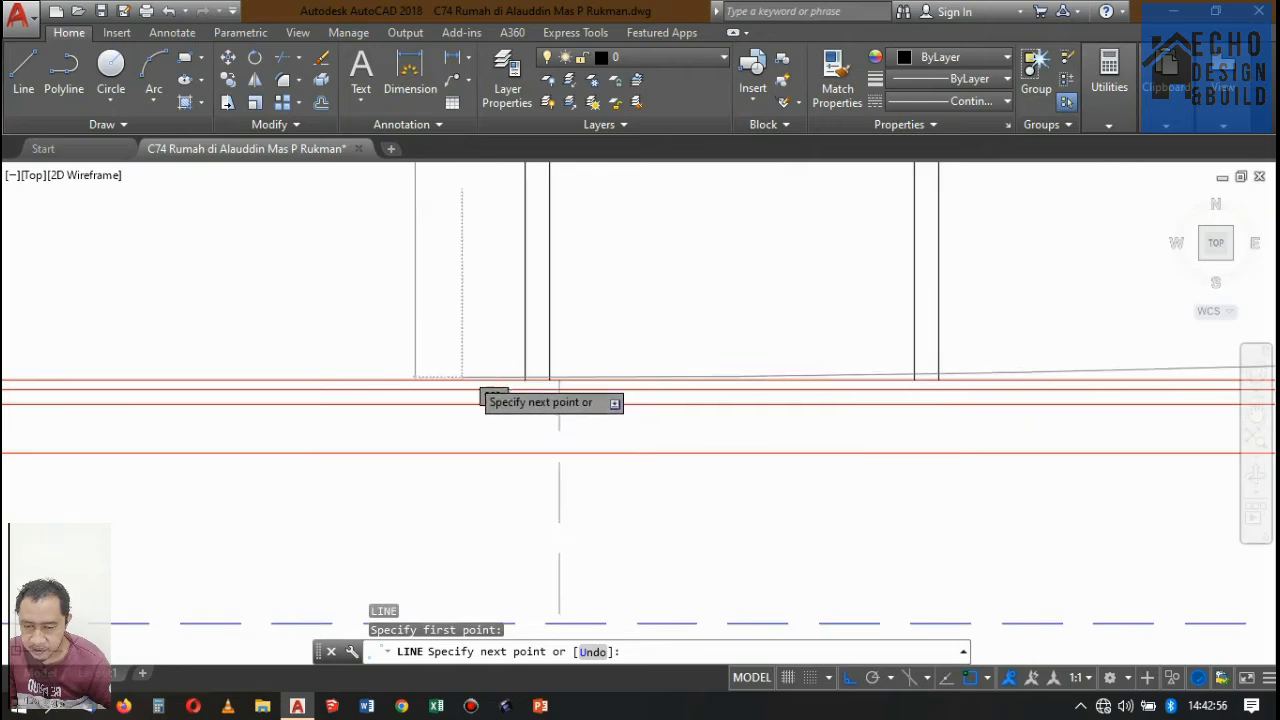
left_click(559, 398)
scroll(530, 390, "down", 5)
key("Return")
scroll(505, 330, "up", 6)
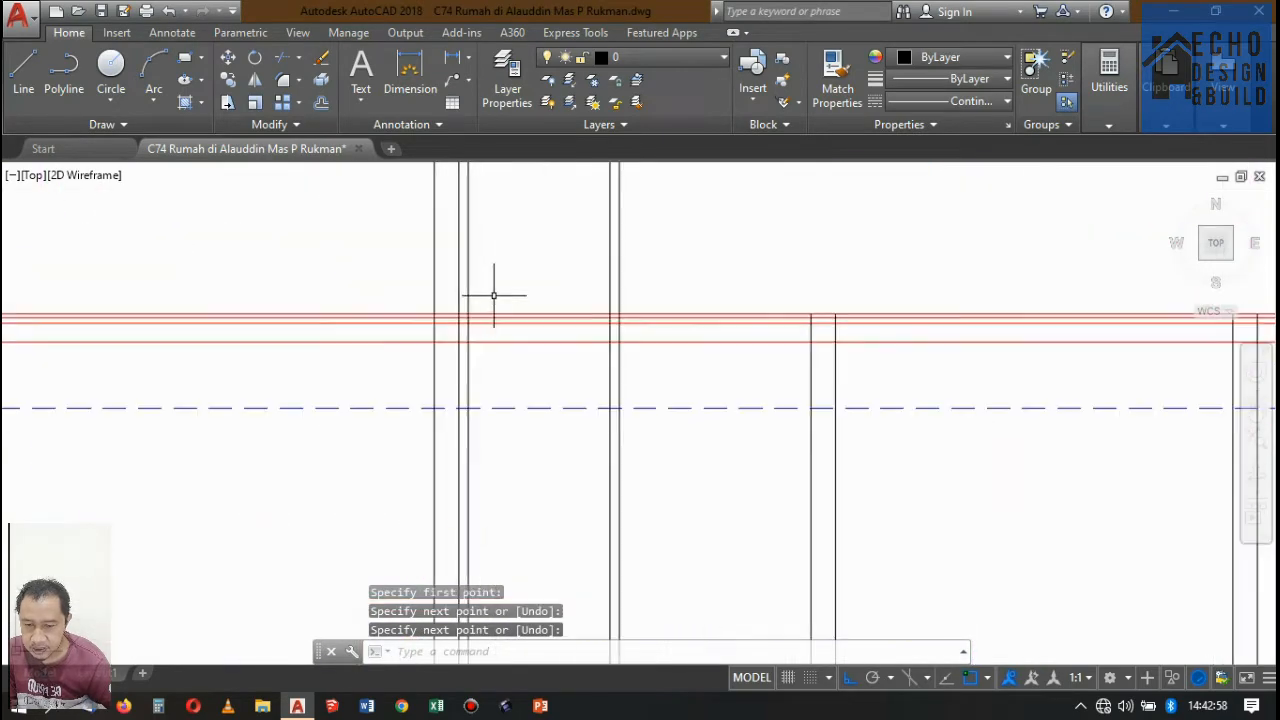
Trim the projected column line beside the bathroom door at the top line of Potongan A-A's roof-level slab, removing the part above.
key("Return")
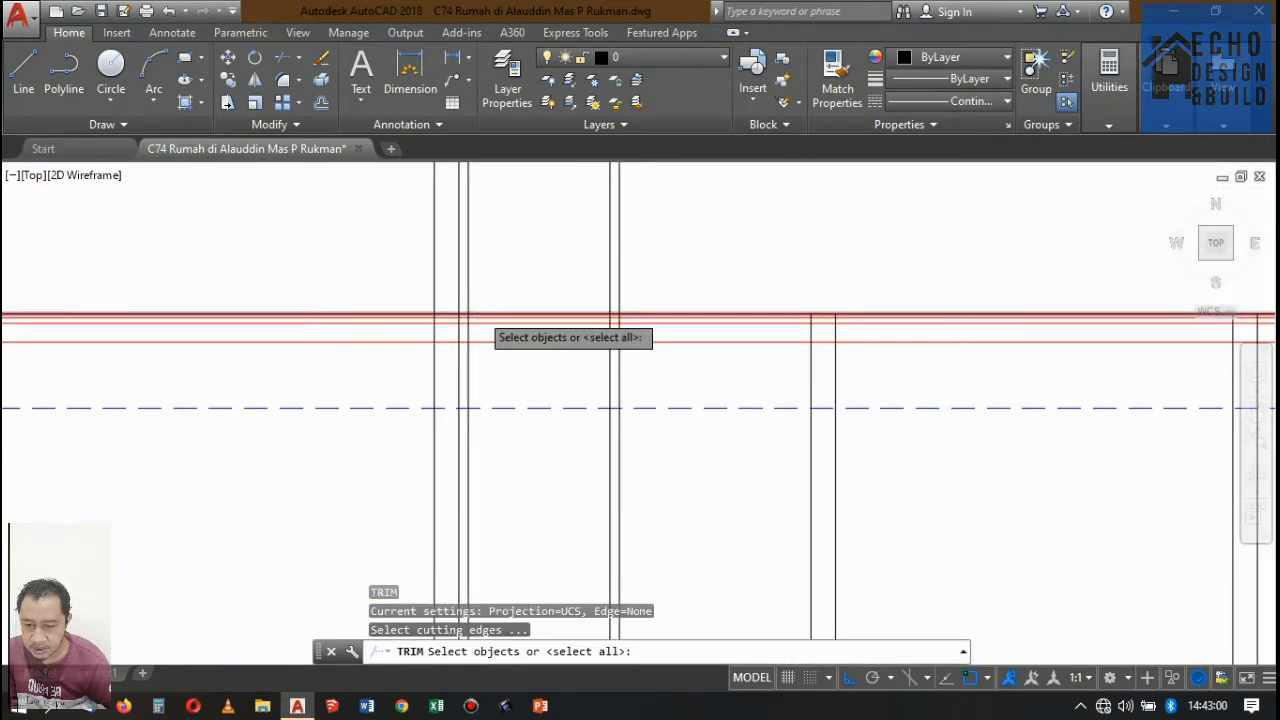
scroll(481, 312, "up", 5)
left_click(479, 314)
scroll(627, 321, "down", 8)
scroll(612, 345, "down", 5)
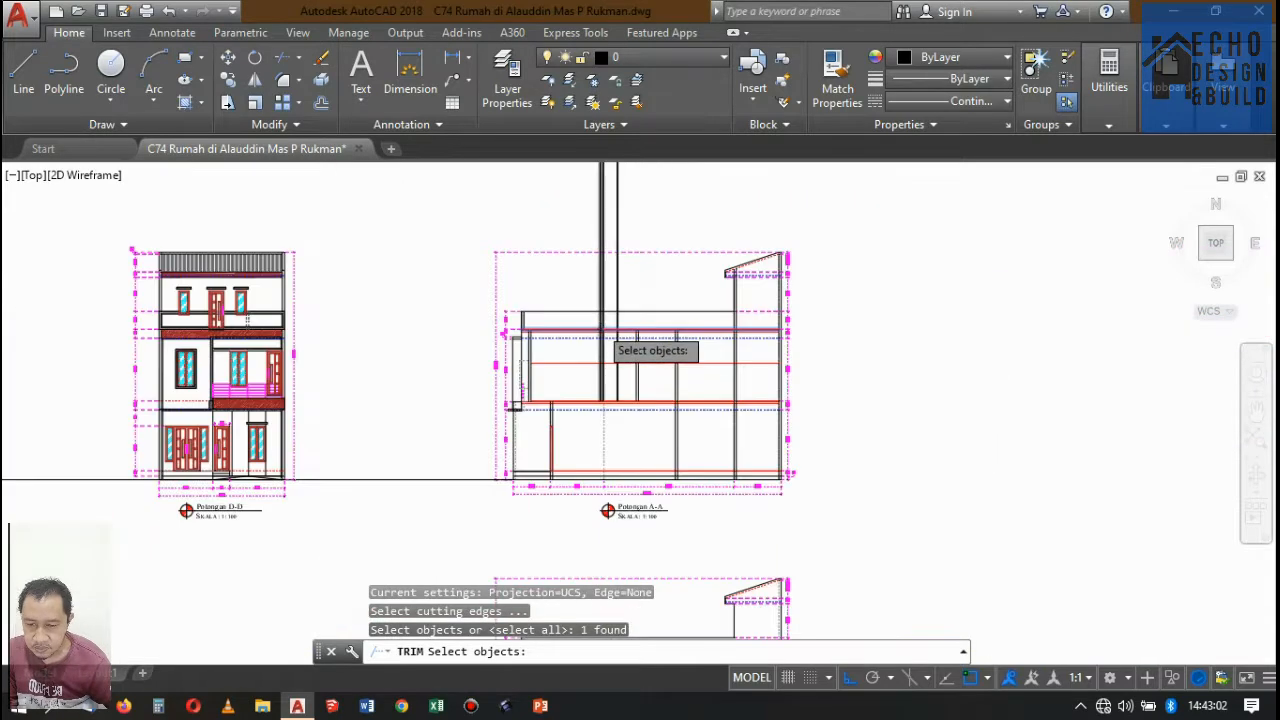
scroll(594, 323, "up", 5)
left_click_drag(594, 323, 549, 299)
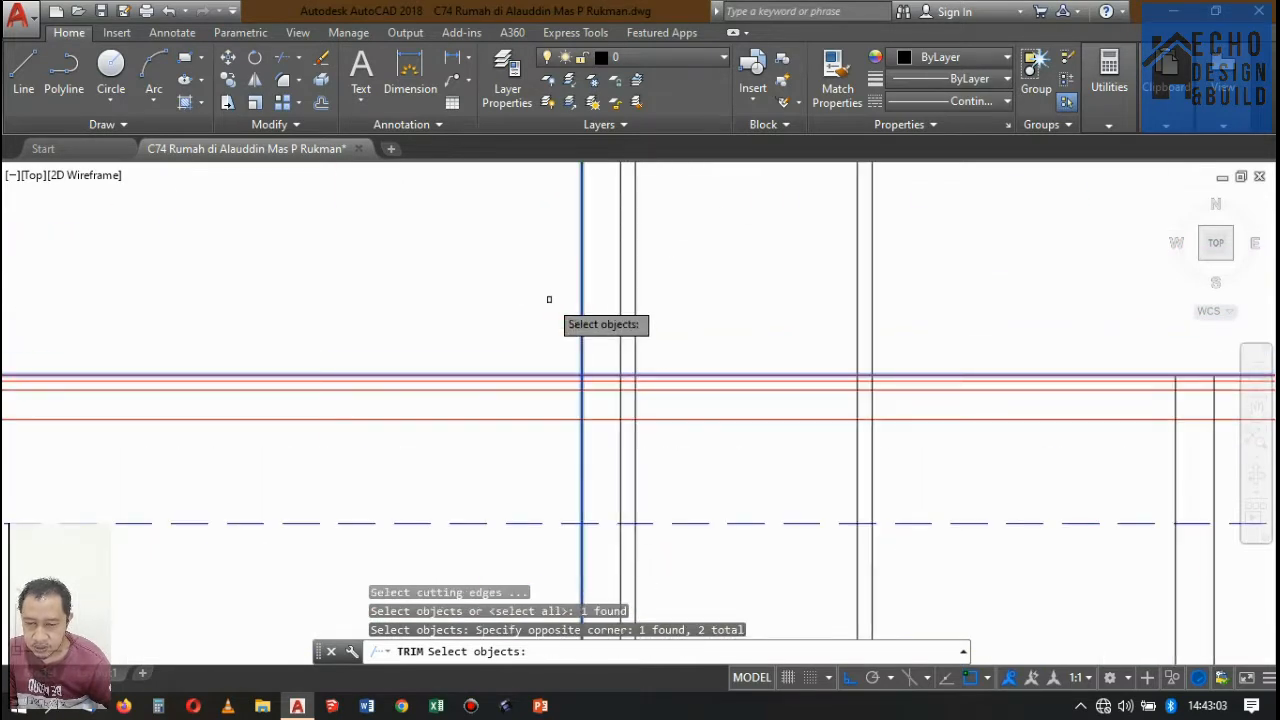
key("Return")
left_click(593, 363)
left_click(564, 312)
key("Return")
scroll(597, 277, "down", 8)
scroll(640, 293, "up", 6)
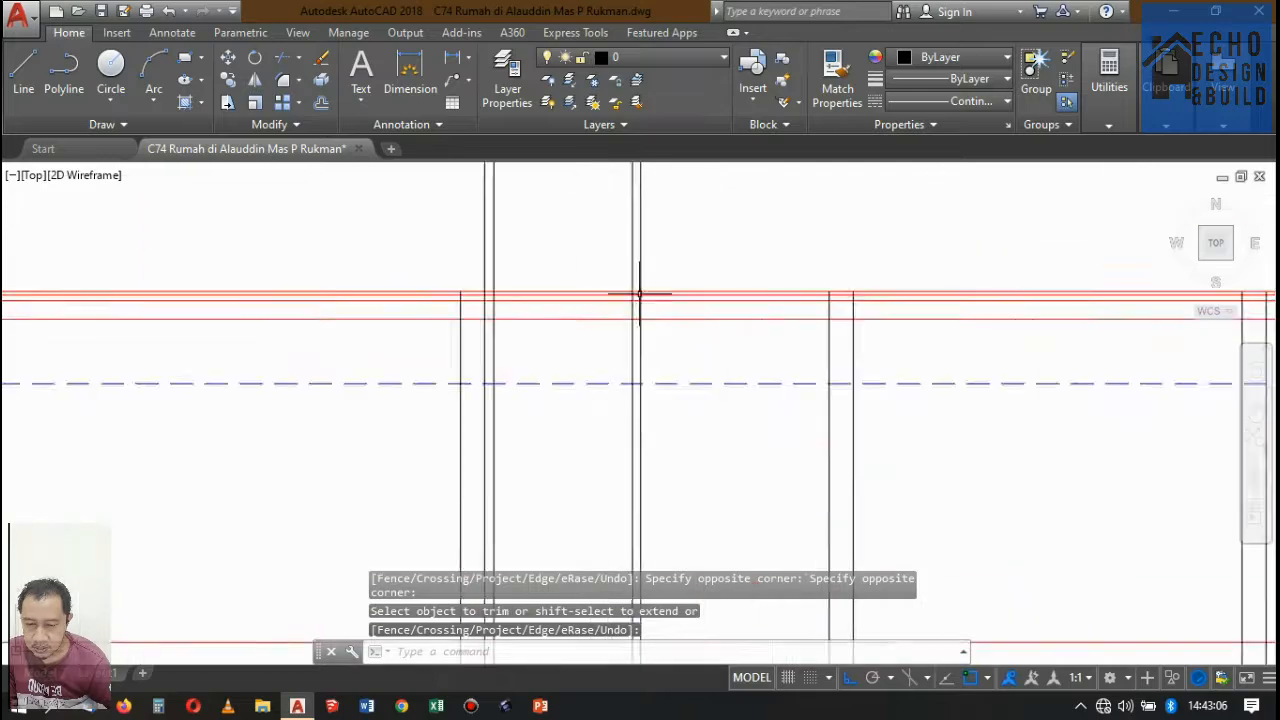
scroll(617, 266, "down", 6)
scroll(543, 314, "up", 7)
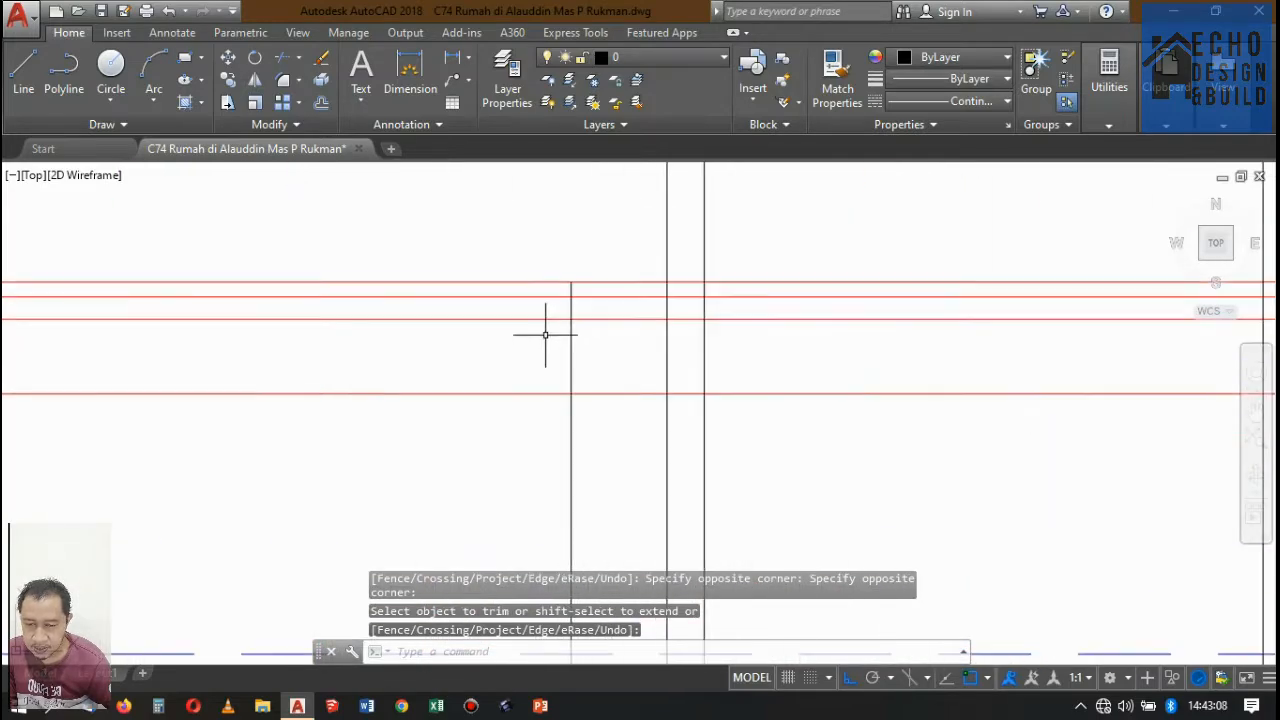
scroll(545, 335, "down", 8)
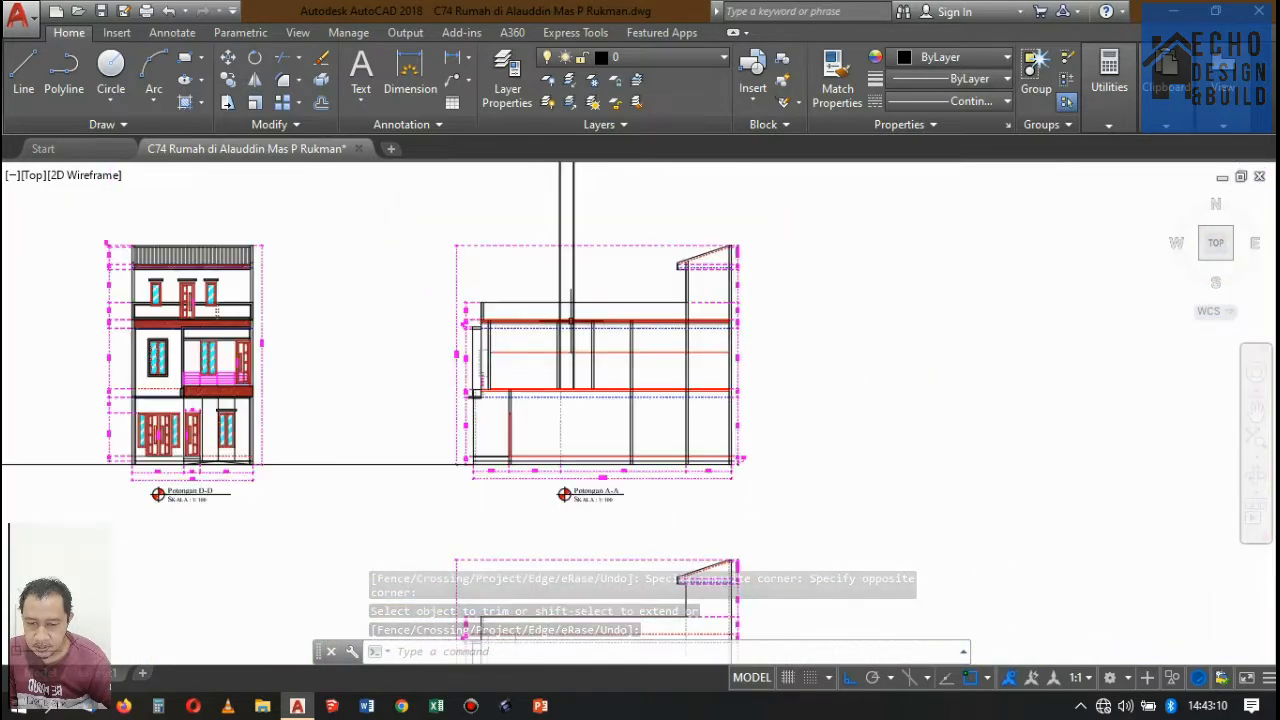
scroll(571, 321, "up", 8)
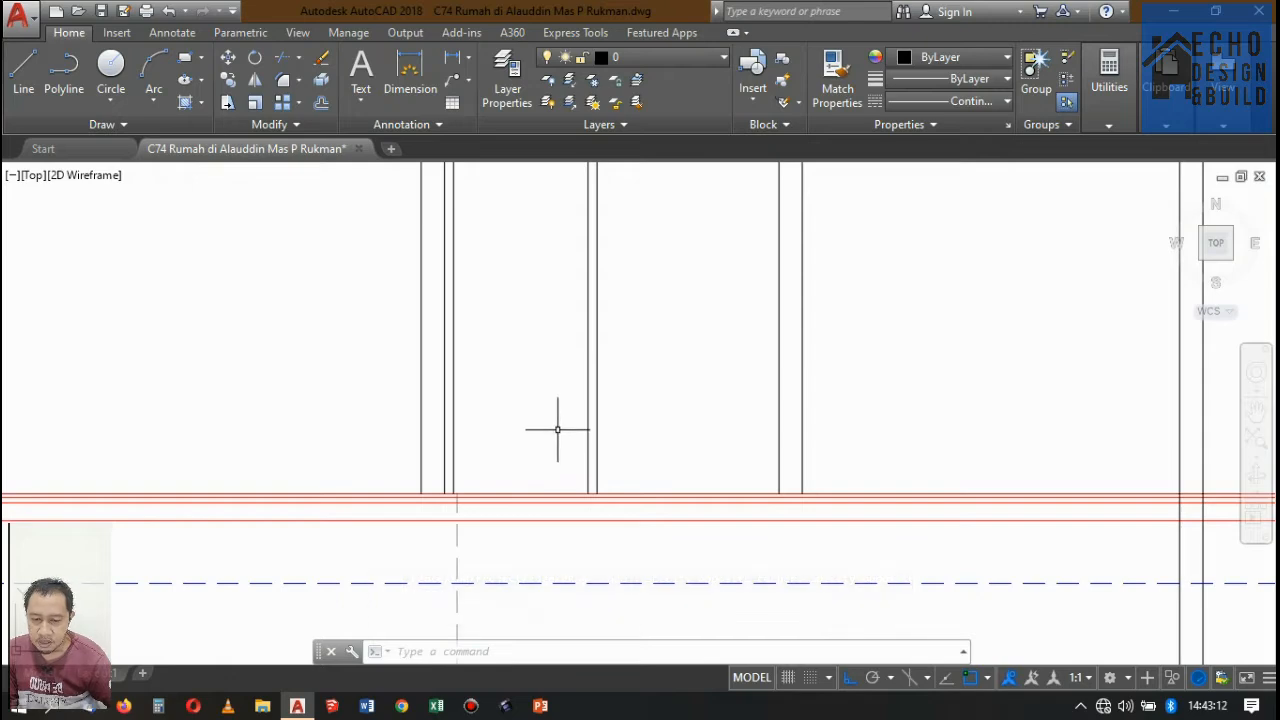
key("Return")
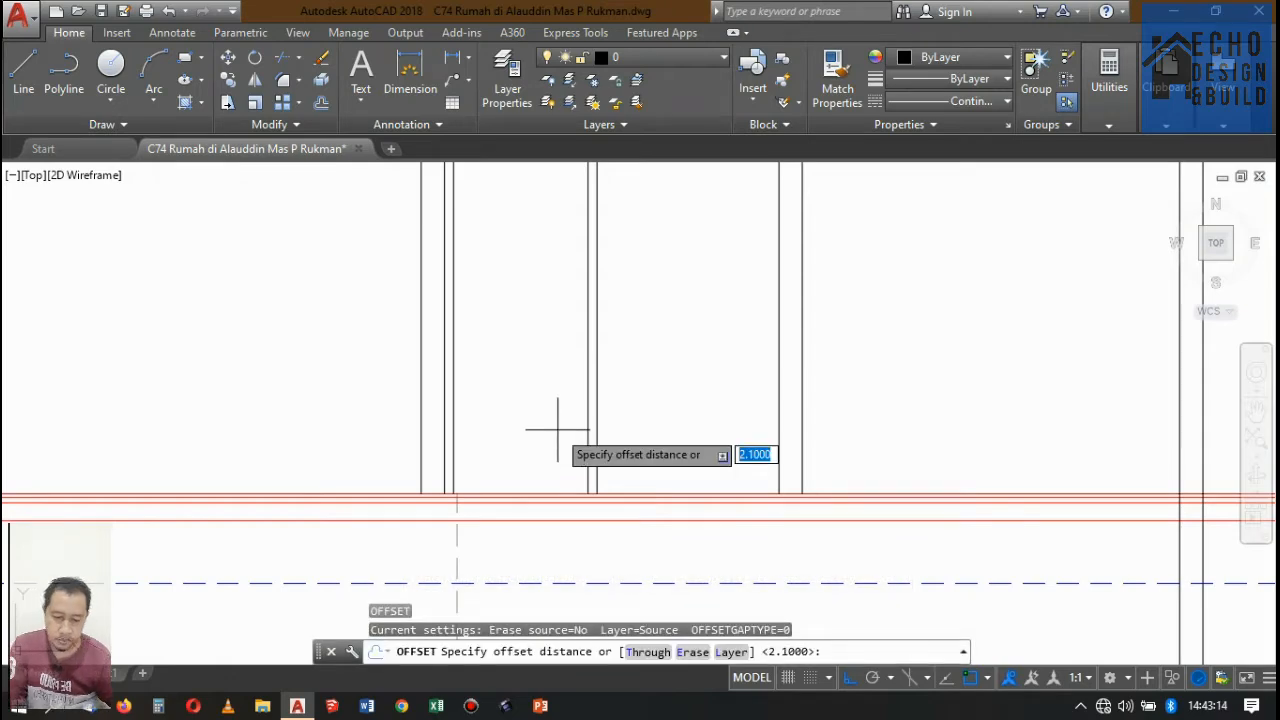
scroll(557, 430, "down", 5)
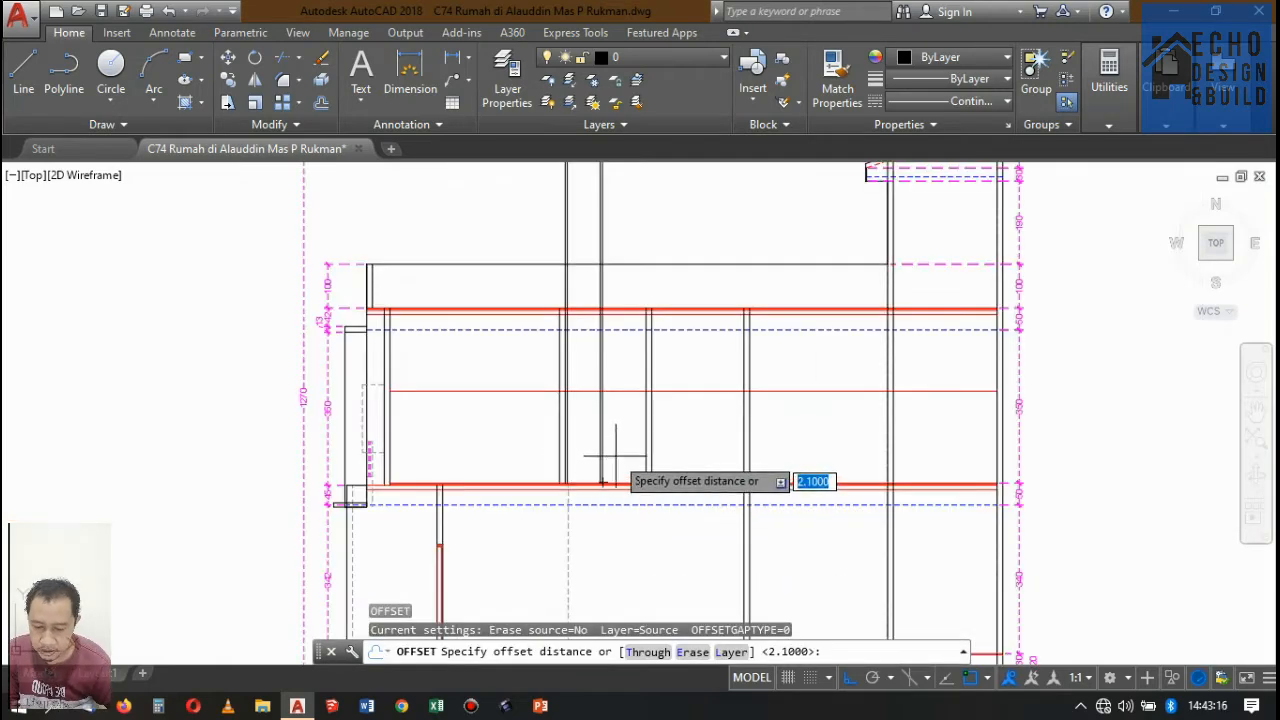
key("Return")
scroll(598, 399, "up", 5)
key("Return")
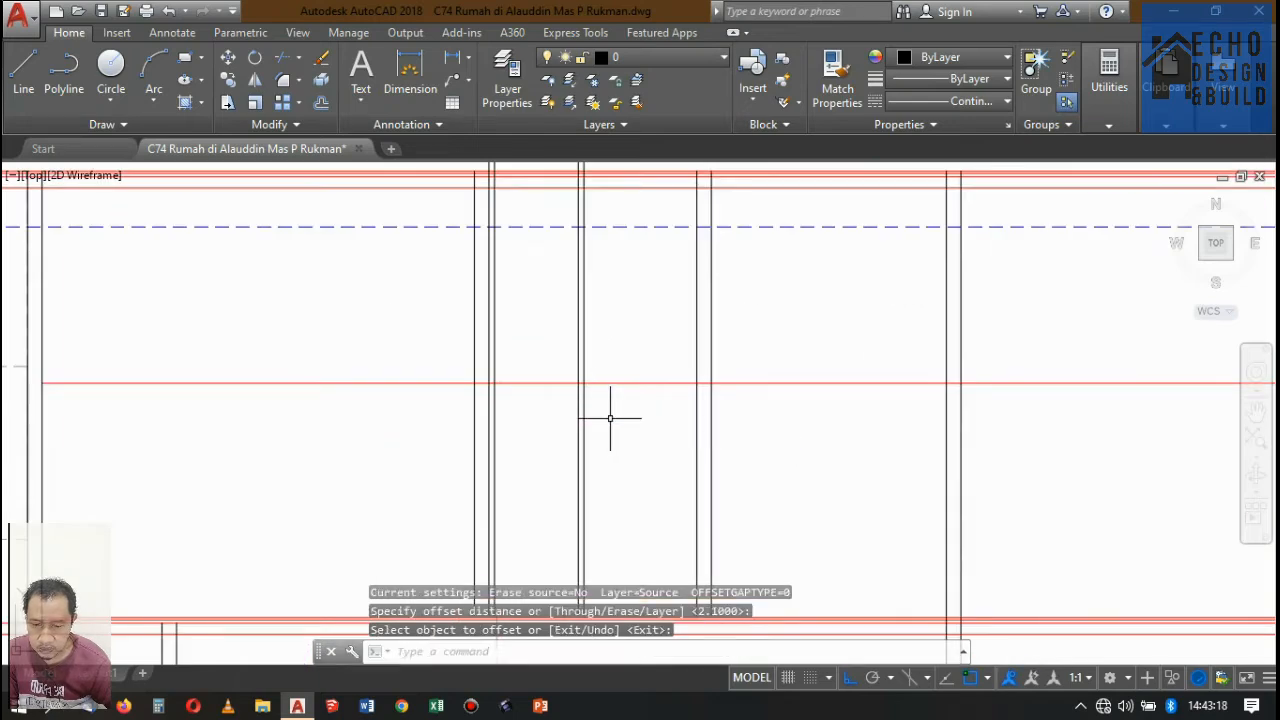
Trim the four bathroom door post lines above the door-height line, and cut that line back to the outer post edges.
type("tr")
key("Return")
scroll(610, 410, "up", 3)
left_click(634, 420)
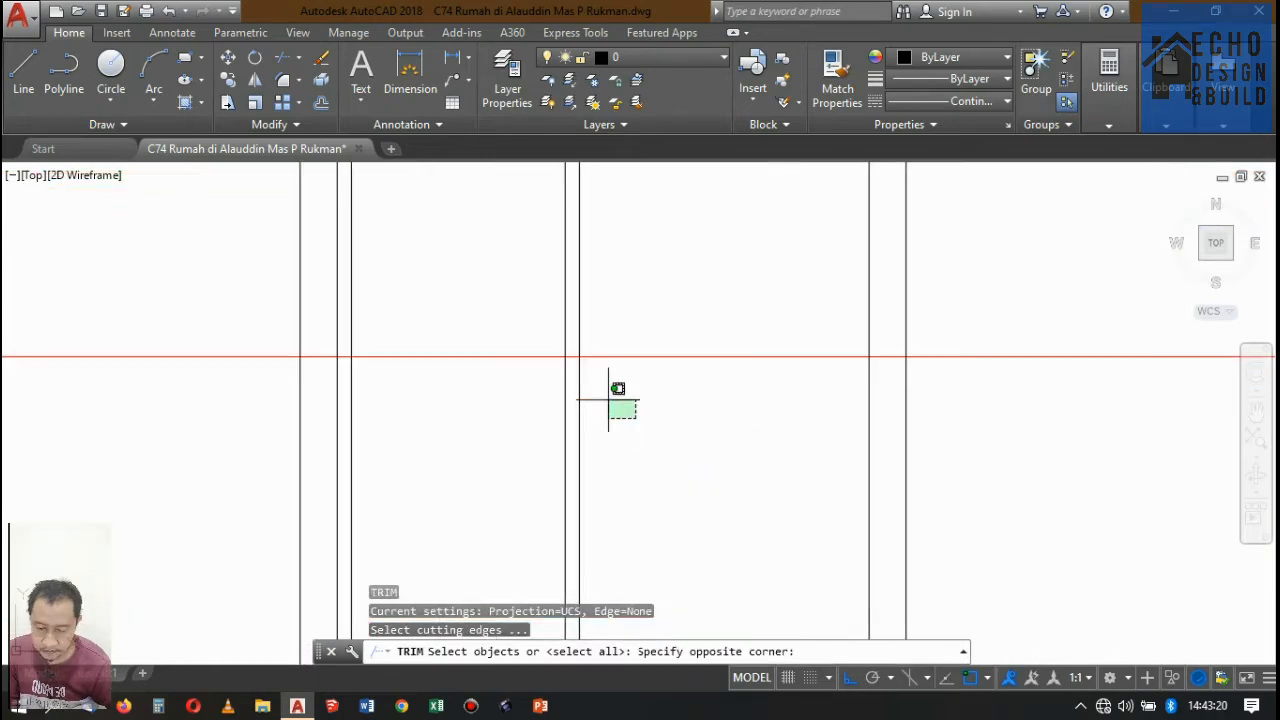
left_click(325, 345)
key("Return")
left_click(614, 306)
left_click(554, 286)
left_click(666, 388)
left_click(630, 312)
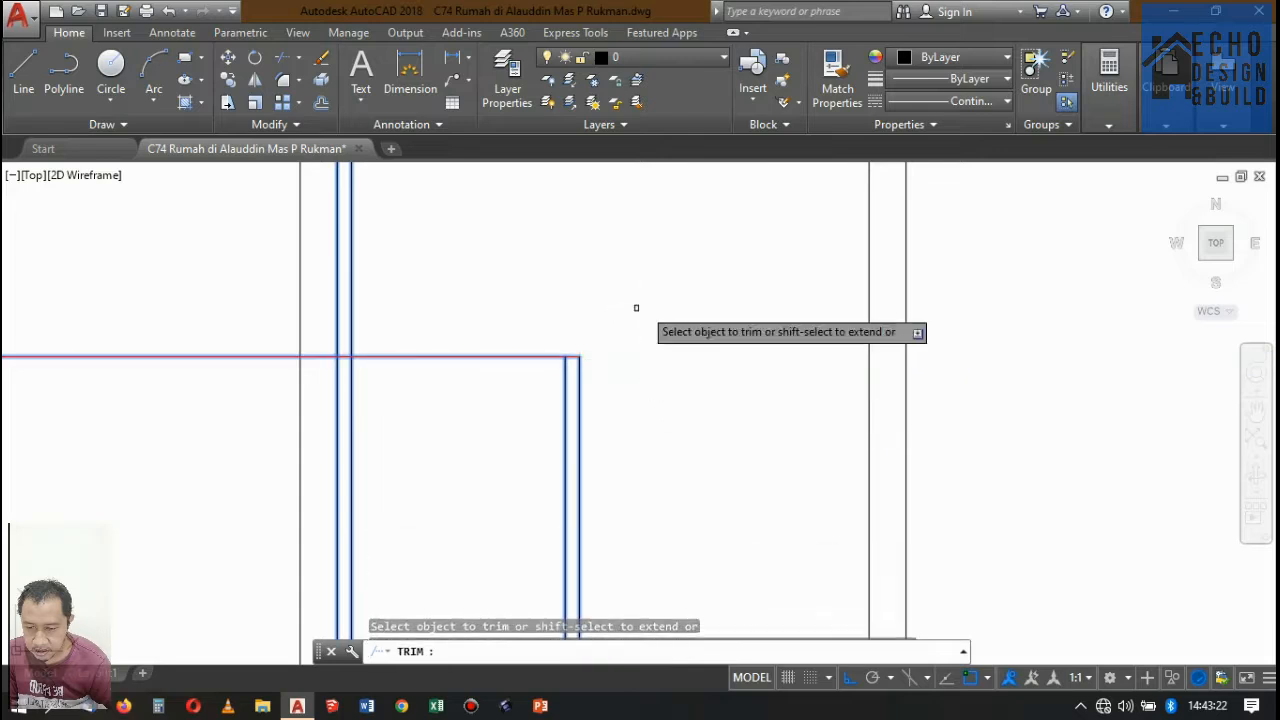
left_click(418, 310)
left_click(328, 288)
left_click(246, 381)
left_click(258, 330)
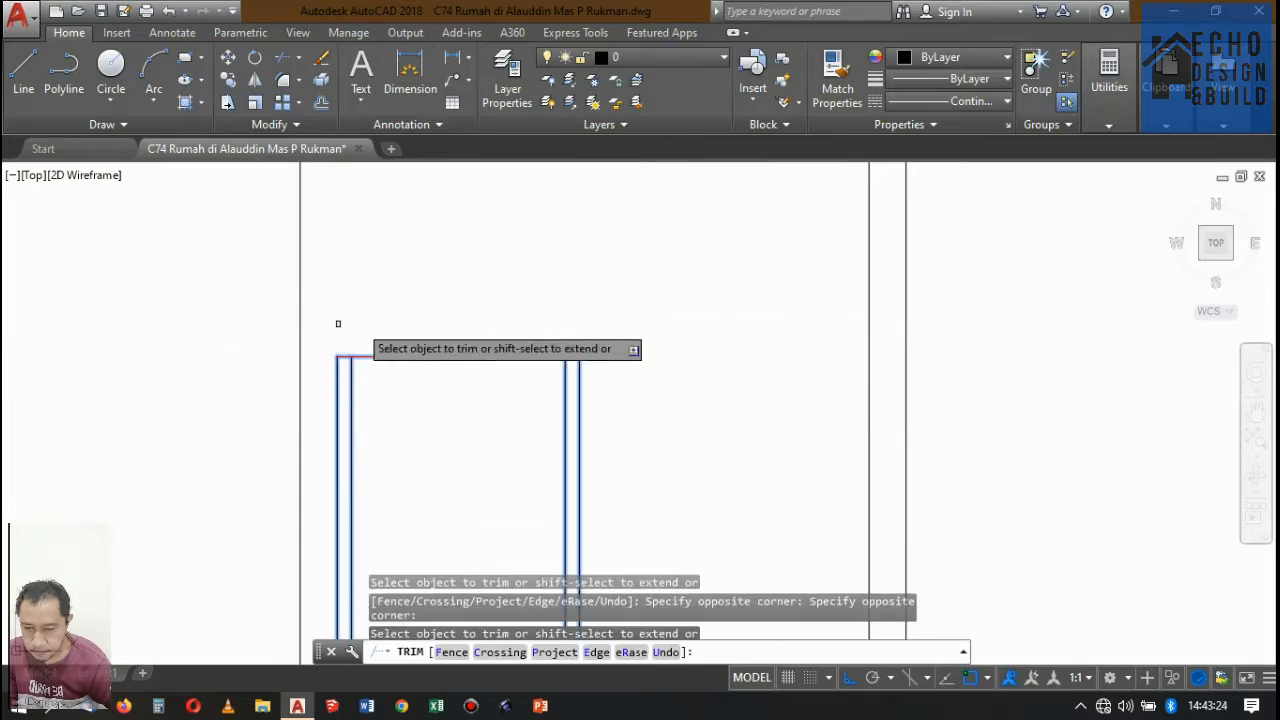
key("Return")
Offset the bathroom door's head line upward by 0.05 to give the frame's top member its thickness.
scroll(621, 373, "down", 3)
scroll(621, 373, "up", 3)
type("o")
key("Return")
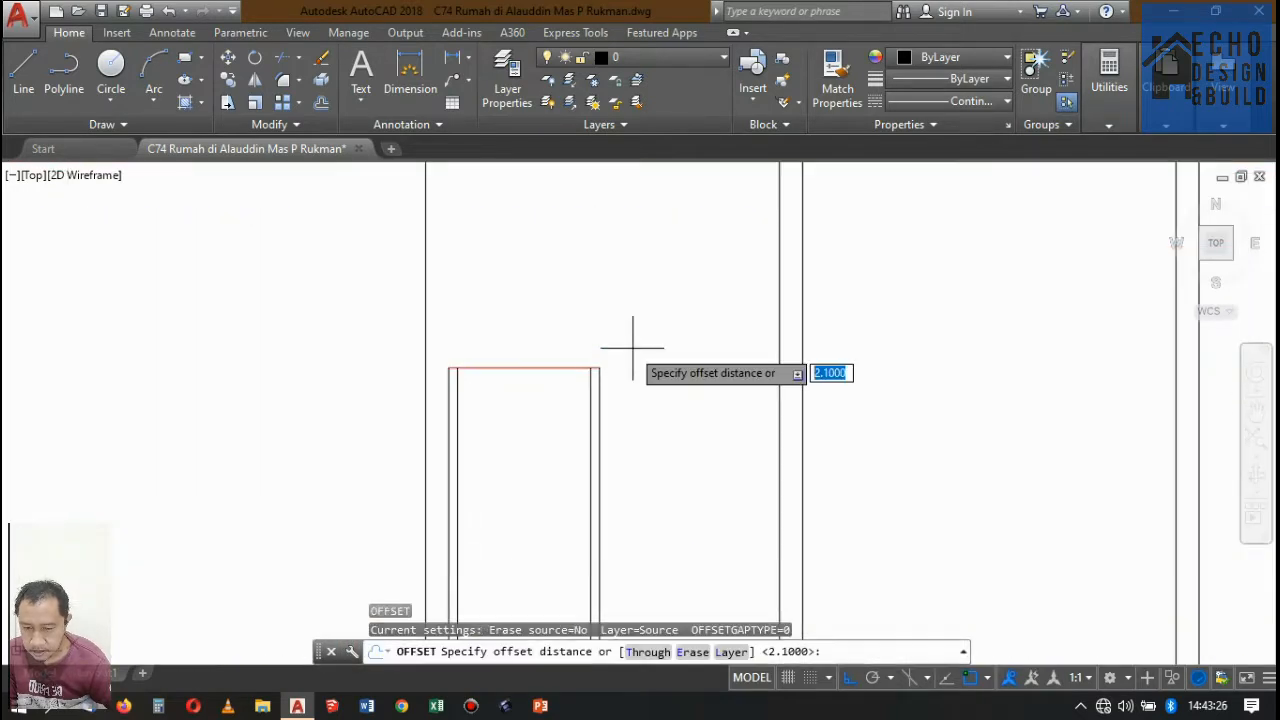
type("0.05")
key("Return")
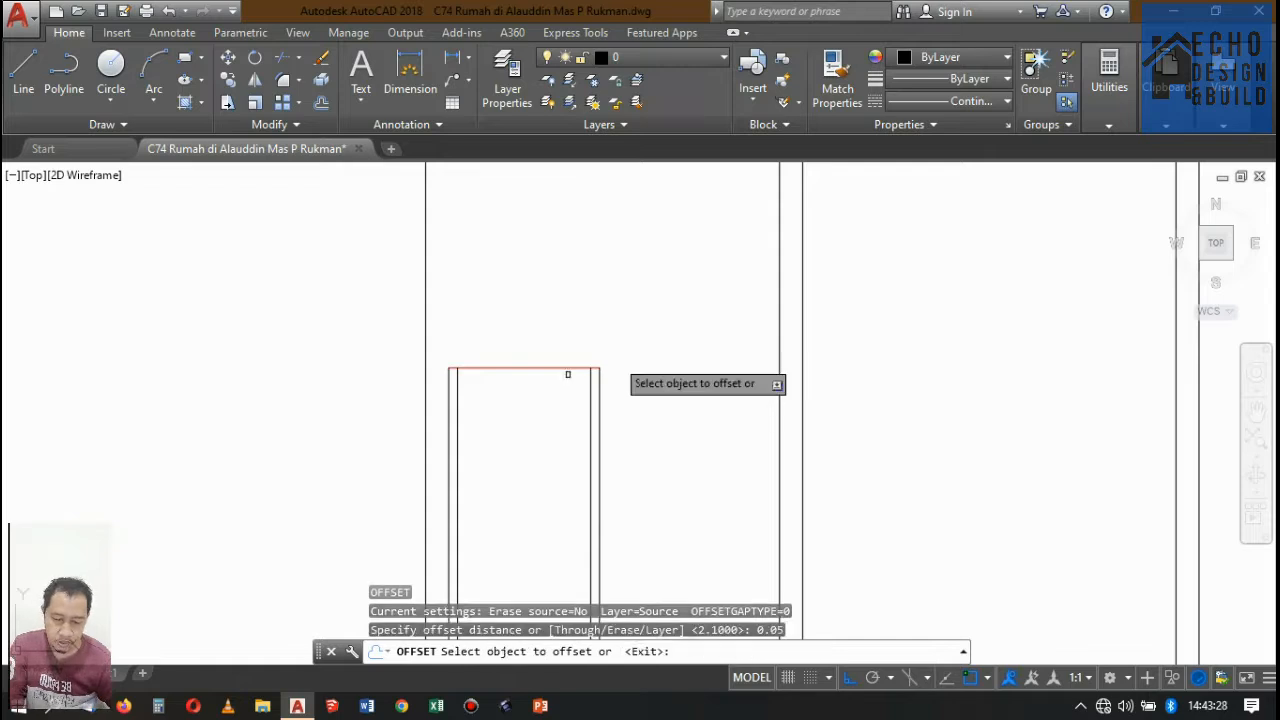
left_click(530, 368)
left_click(549, 290)
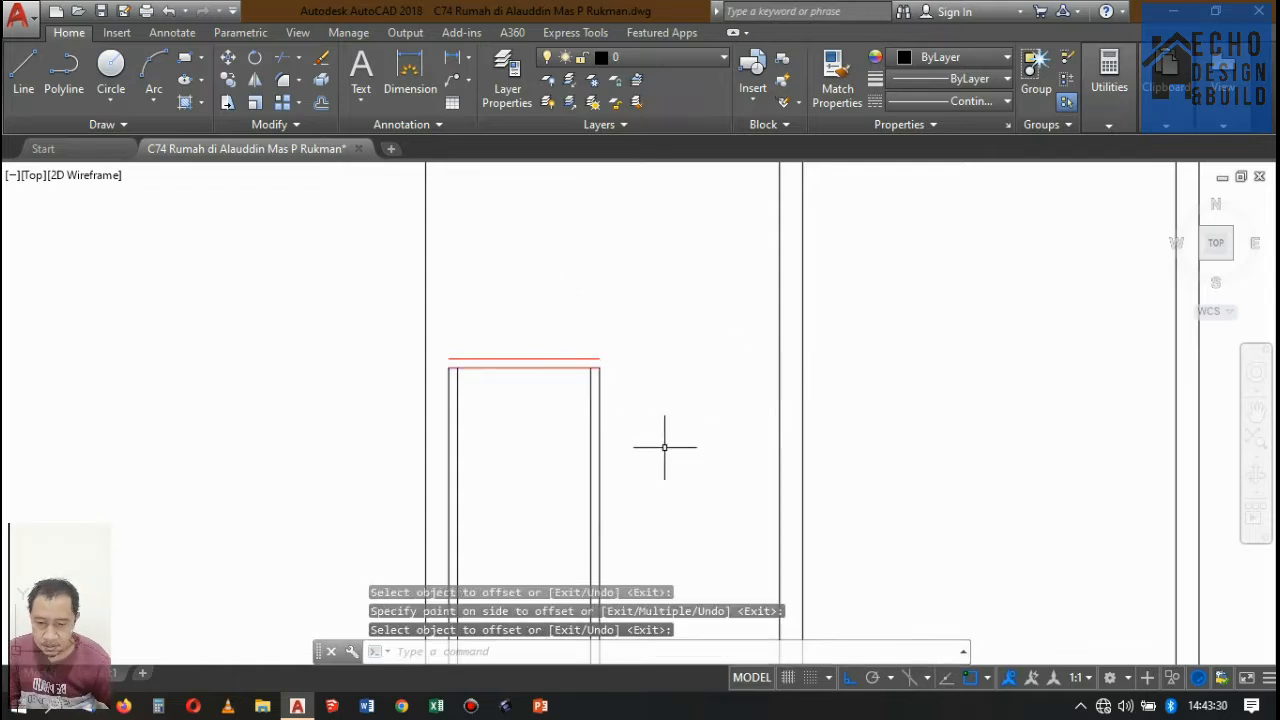
Extend the four door post lines up to the upper head line of the frame.
key("Return")
key("Return")
left_click(640, 427)
left_click(546, 415)
left_click(525, 424)
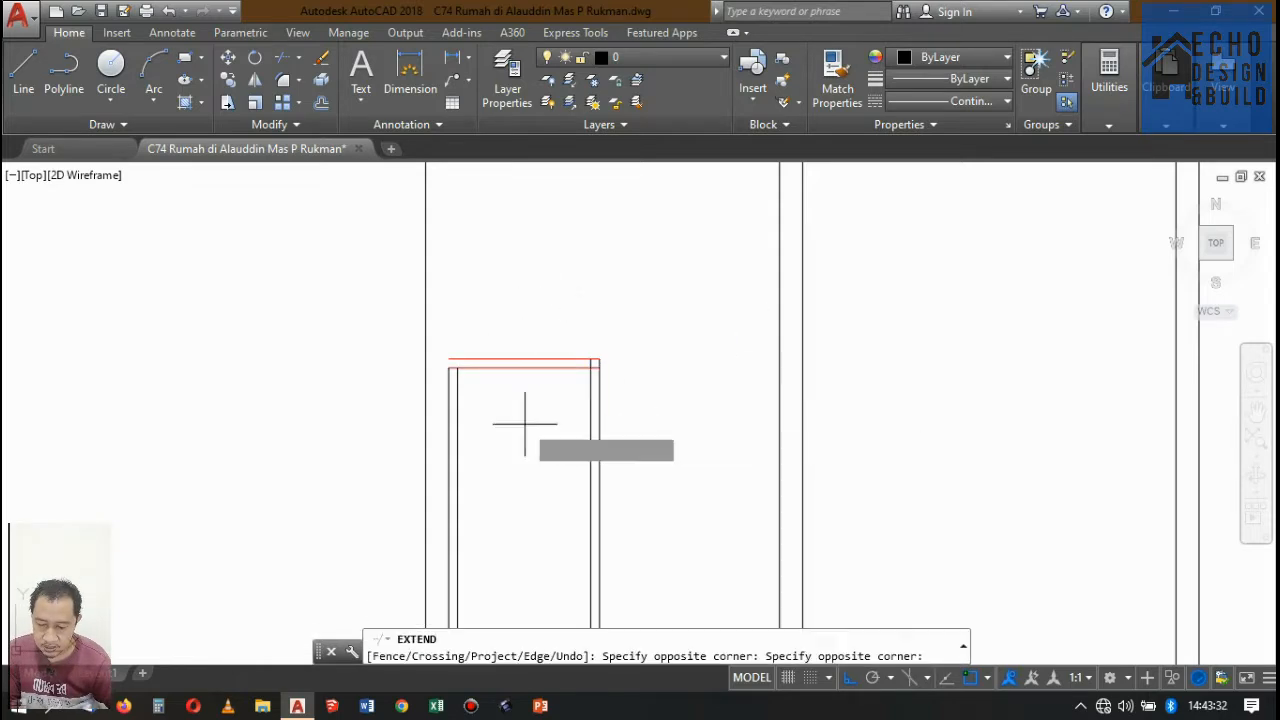
left_click(420, 402)
Match the properties of the 85-wide ground-floor door's panel in Potongan D-D onto all lines of the new bathroom door frame.
key("Return")
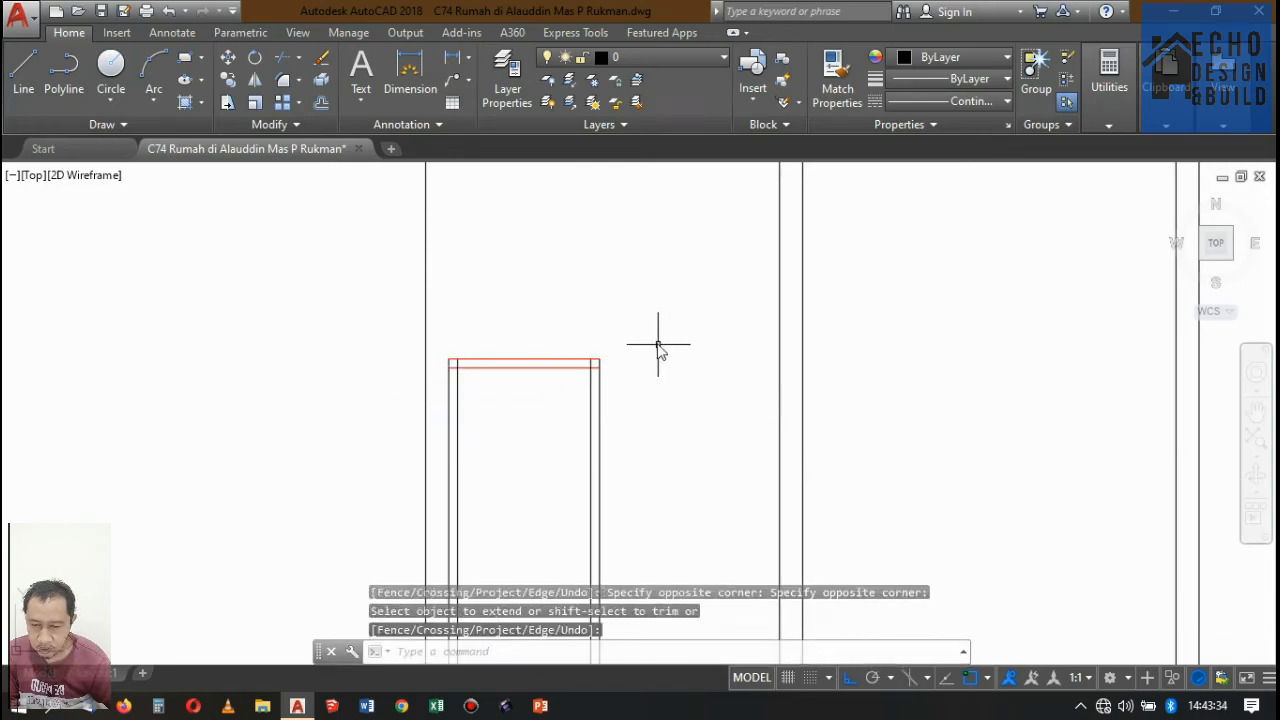
type("ma")
key("Return")
scroll(631, 371, "down", 8)
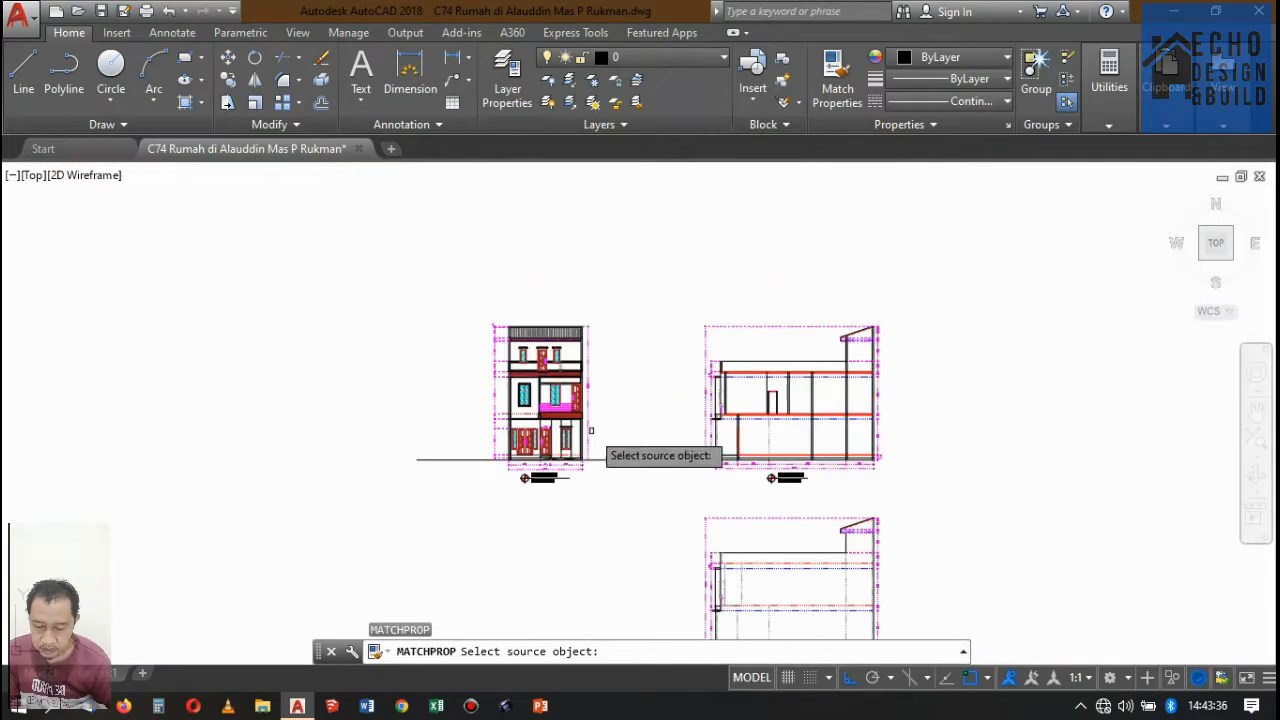
scroll(590, 430, "up", 10)
left_click(502, 408)
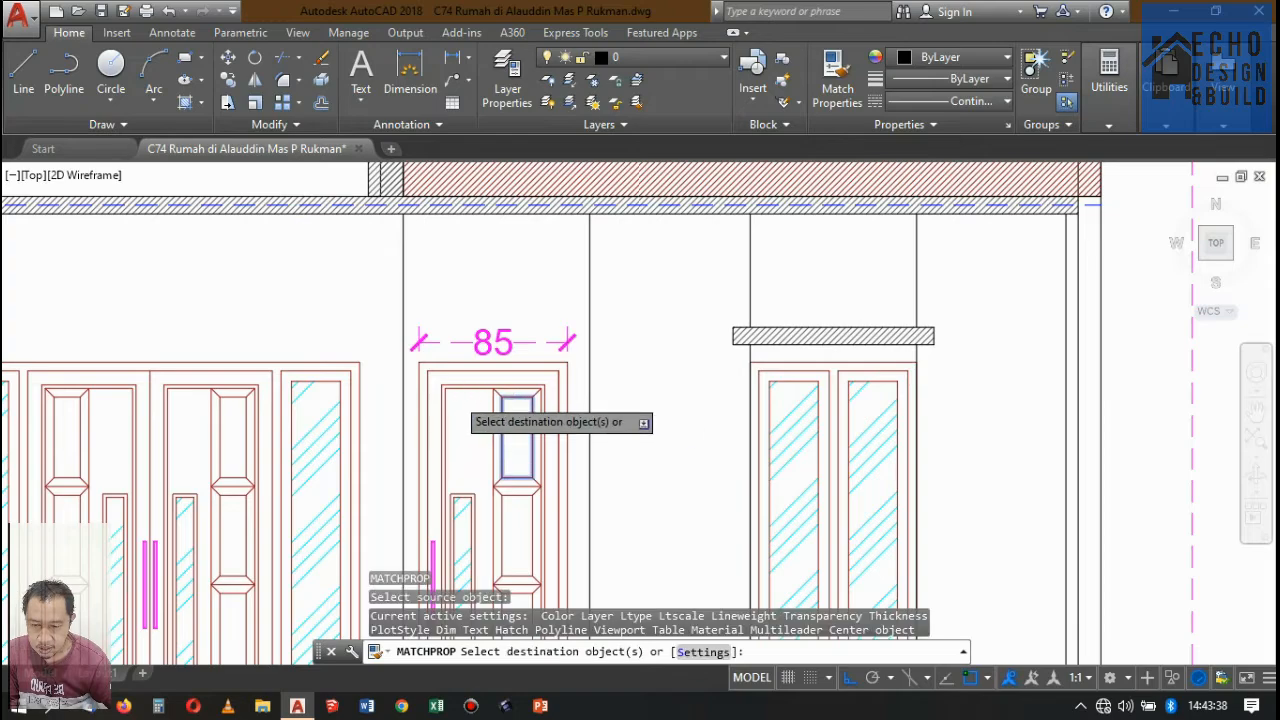
scroll(540, 400, "down", 5)
scroll(745, 345, "up", 8)
left_click(749, 466)
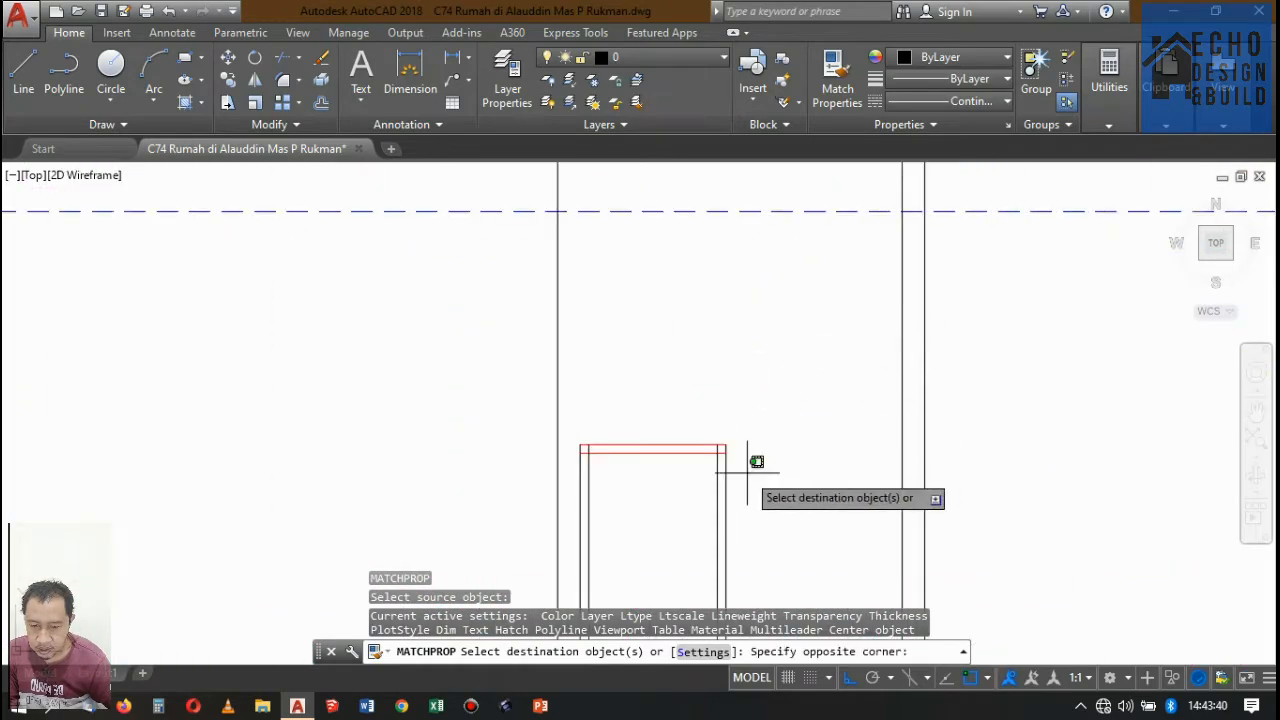
left_click(570, 382)
key("Return")
Trim the overlapping line segments at both upper corners of the bathroom door frame to leave a clean inner and outer outline.
scroll(744, 433, "up", 4)
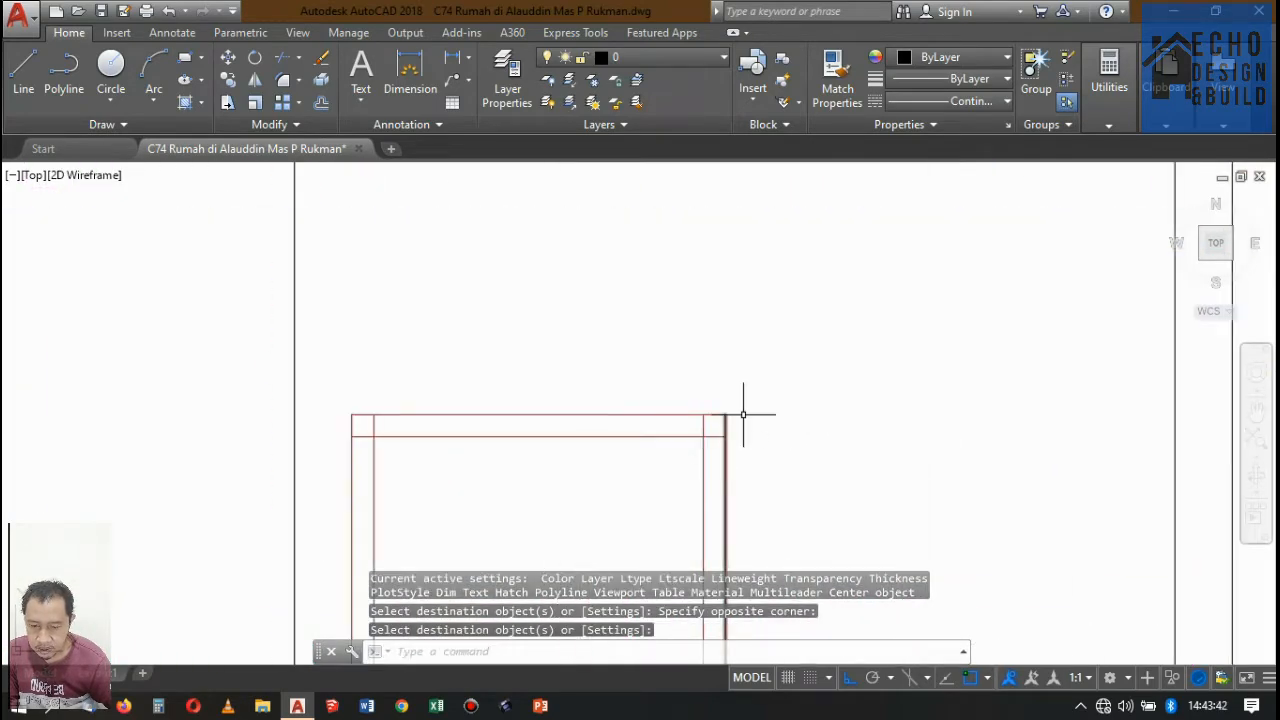
scroll(740, 410, "down", 4)
type("tr")
key("Return")
key("Return")
scroll(745, 425, "up", 5)
scroll(741, 403, "up", 3)
left_click(753, 426)
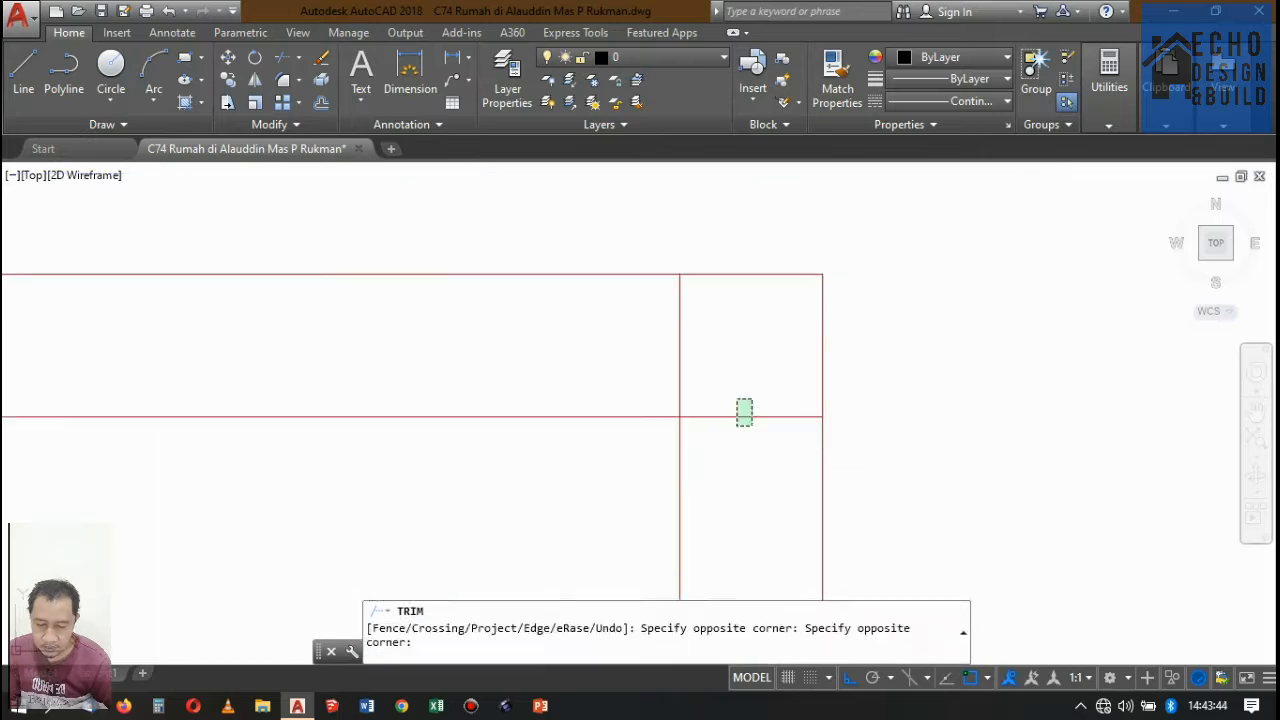
left_click(737, 398)
left_click(701, 367)
left_click(668, 360)
scroll(848, 310, "down", 4)
scroll(526, 334, "up", 4)
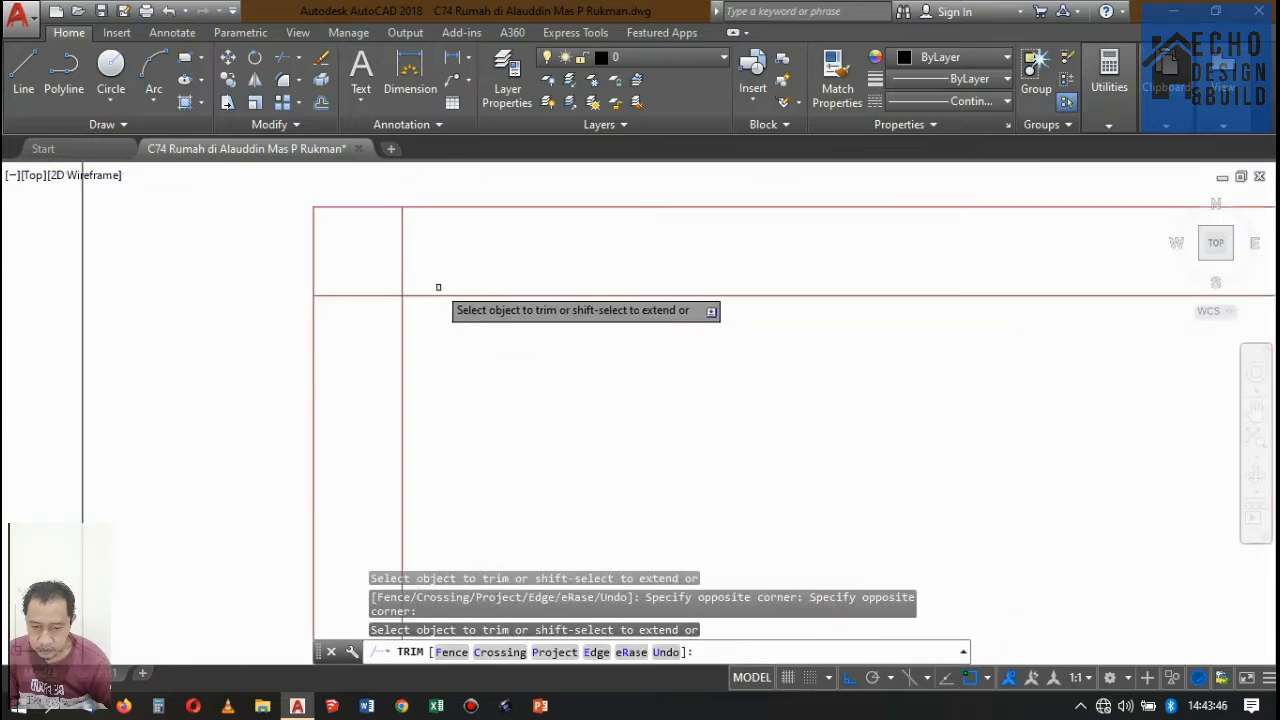
left_click(433, 275)
left_click(369, 242)
left_click(363, 320)
left_click(350, 255)
key("Return")
scroll(520, 210, "down", 5)
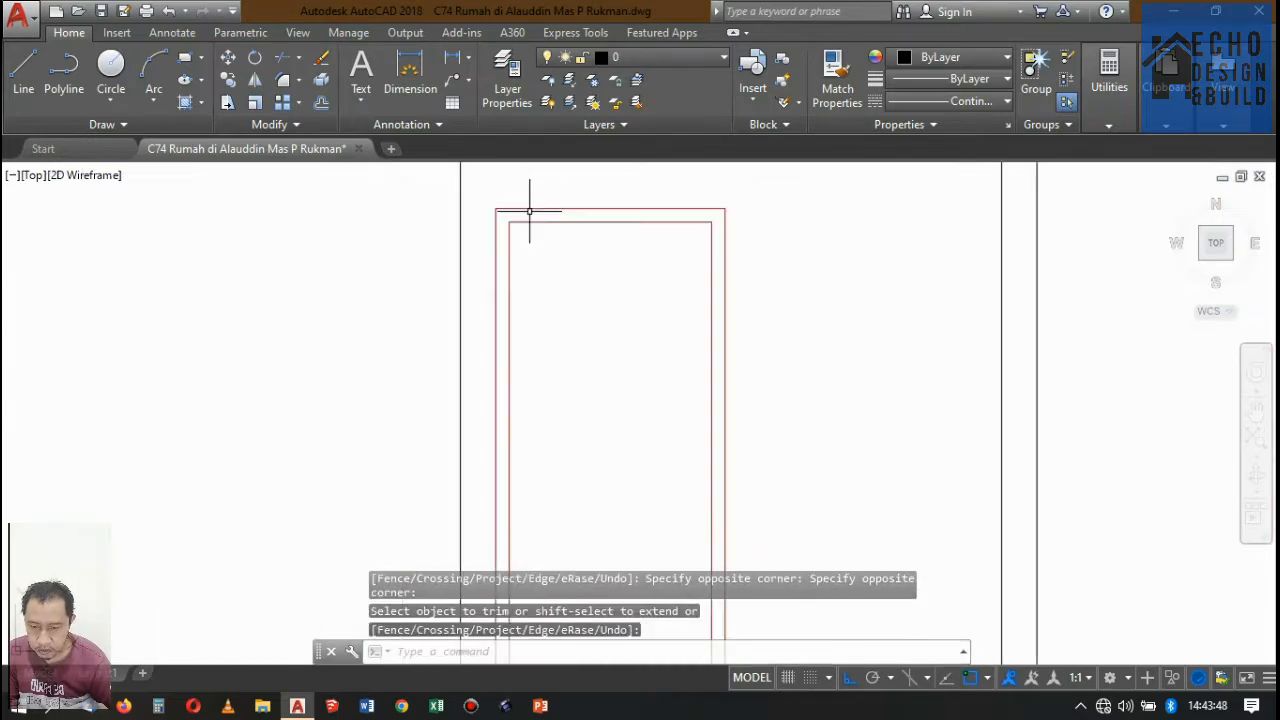
Examine the bathroom door frame in relation to the upper-floor walls and slab in Potongan A-A.
scroll(514, 280, "up", 5)
scroll(571, 277, "down", 3)
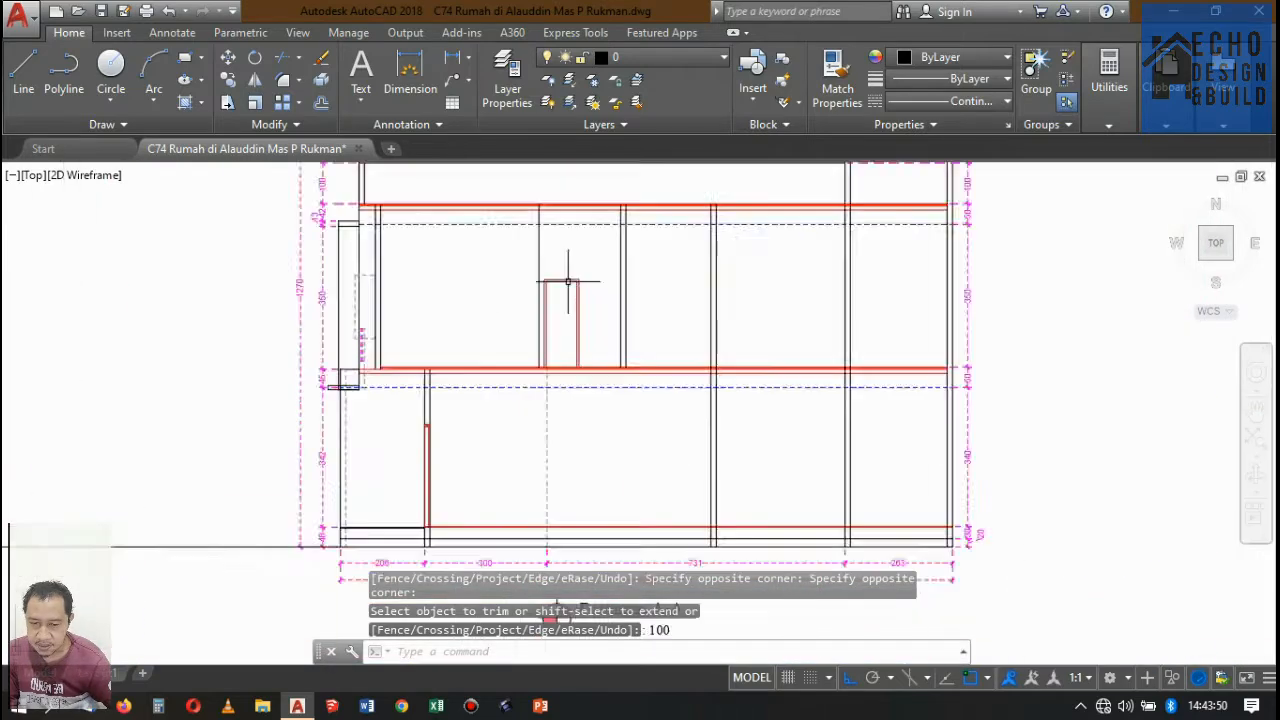
scroll(571, 274, "up", 3)
scroll(580, 300, "down", 4)
scroll(521, 392, "up", 3)
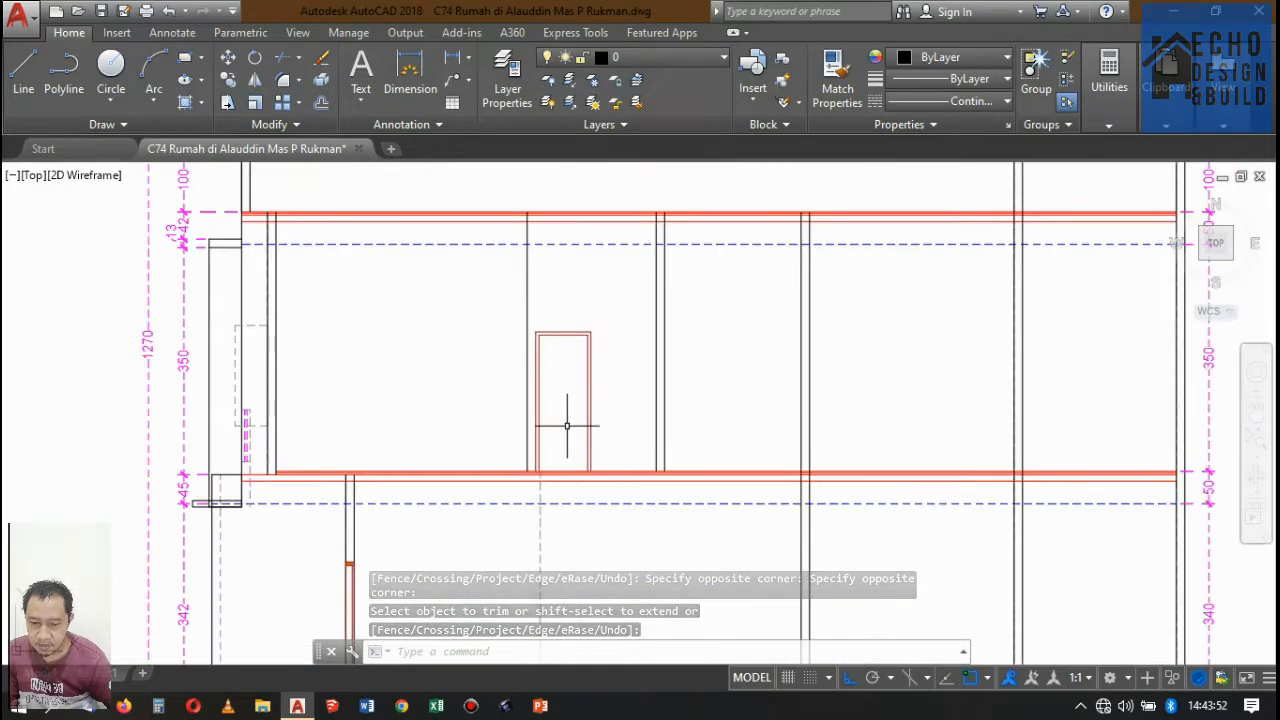
scroll(565, 425, "up", 4)
scroll(585, 432, "down", 4)
scroll(560, 400, "up", 4)
scroll(580, 410, "down", 4)
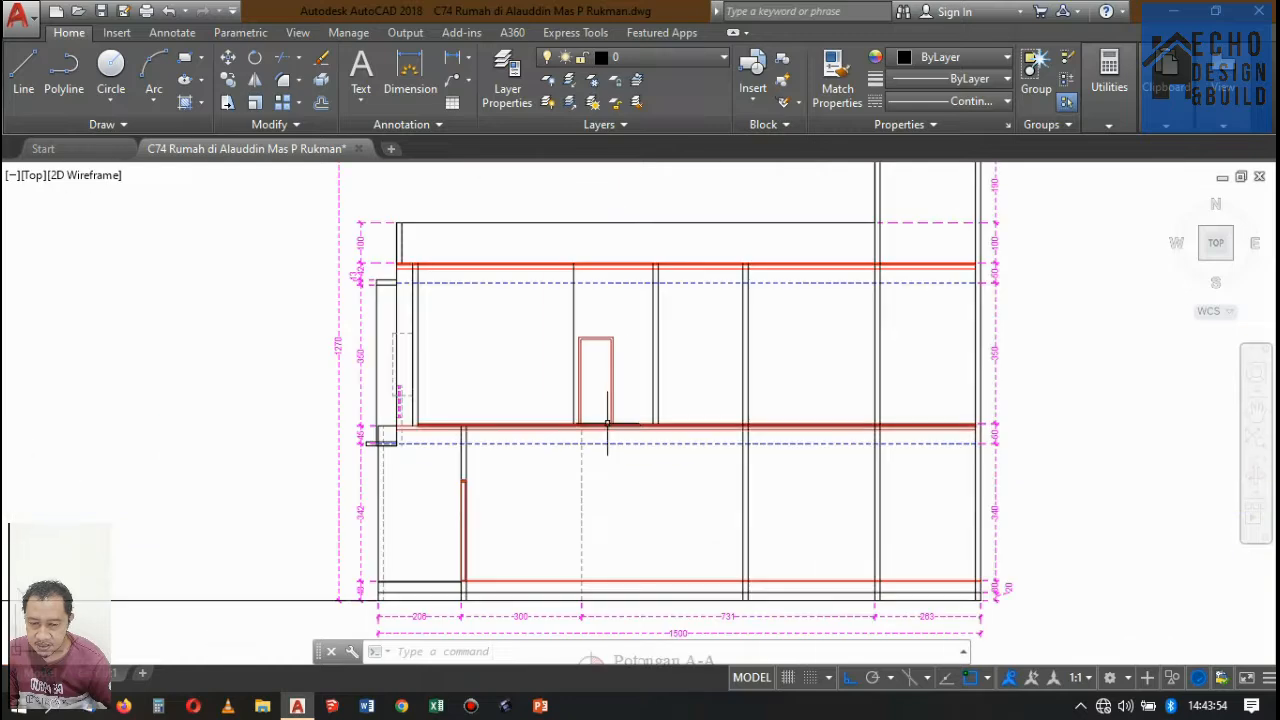
scroll(571, 366, "up", 5)
scroll(590, 332, "down", 4)
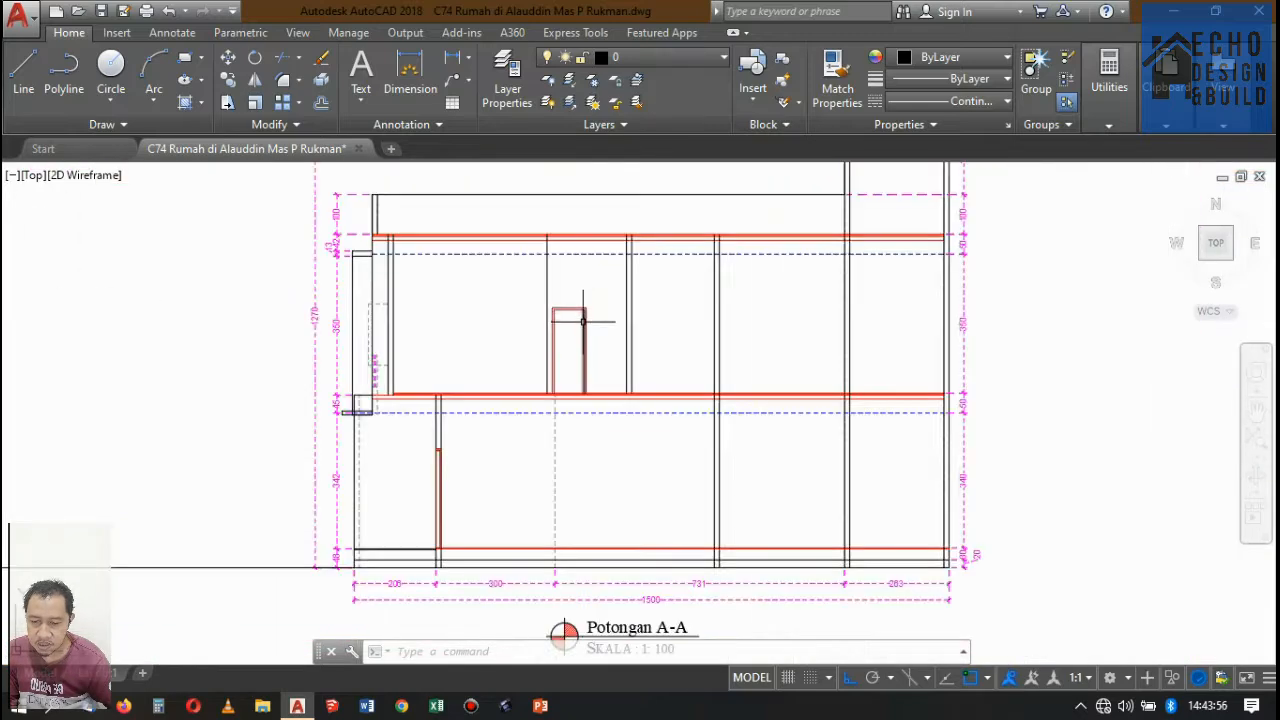
Draw a rectangle for the door leaf from the frame's inner upper corner to the opposite inner corner at the slab.
scroll(567, 351, "up", 3)
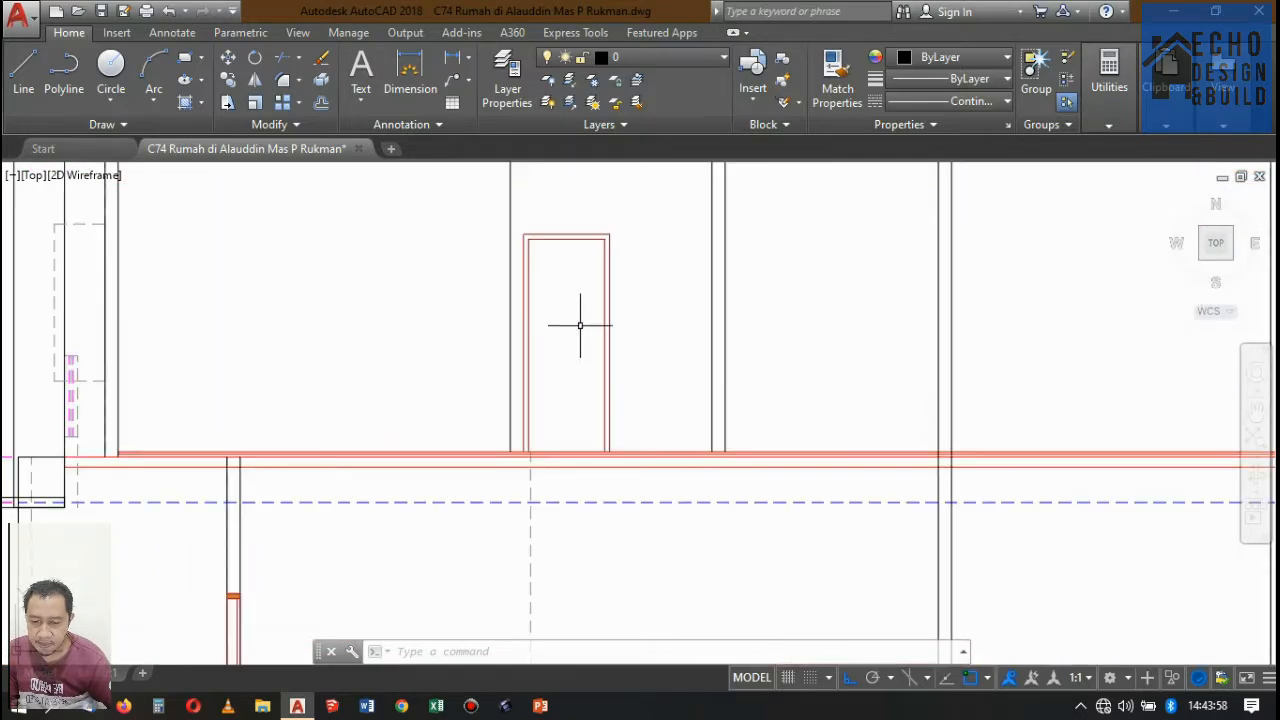
type("c")
key("Return")
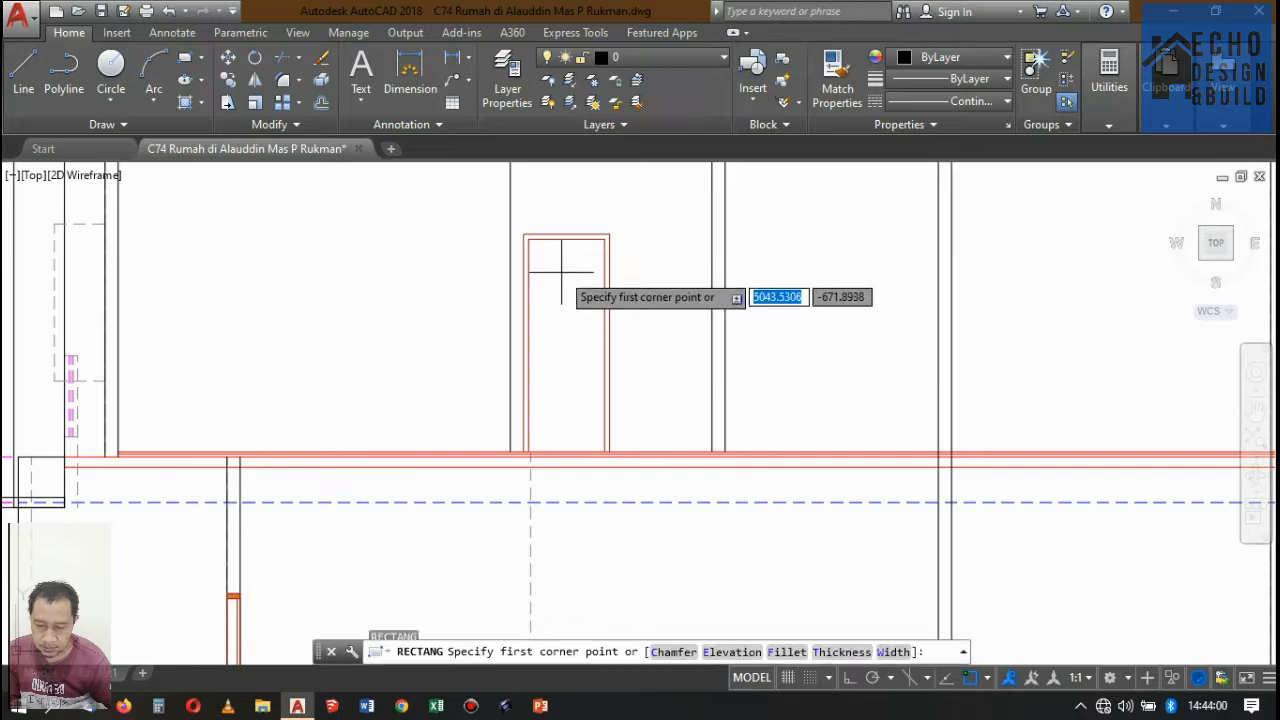
scroll(557, 274, "up", 5)
left_click(452, 220)
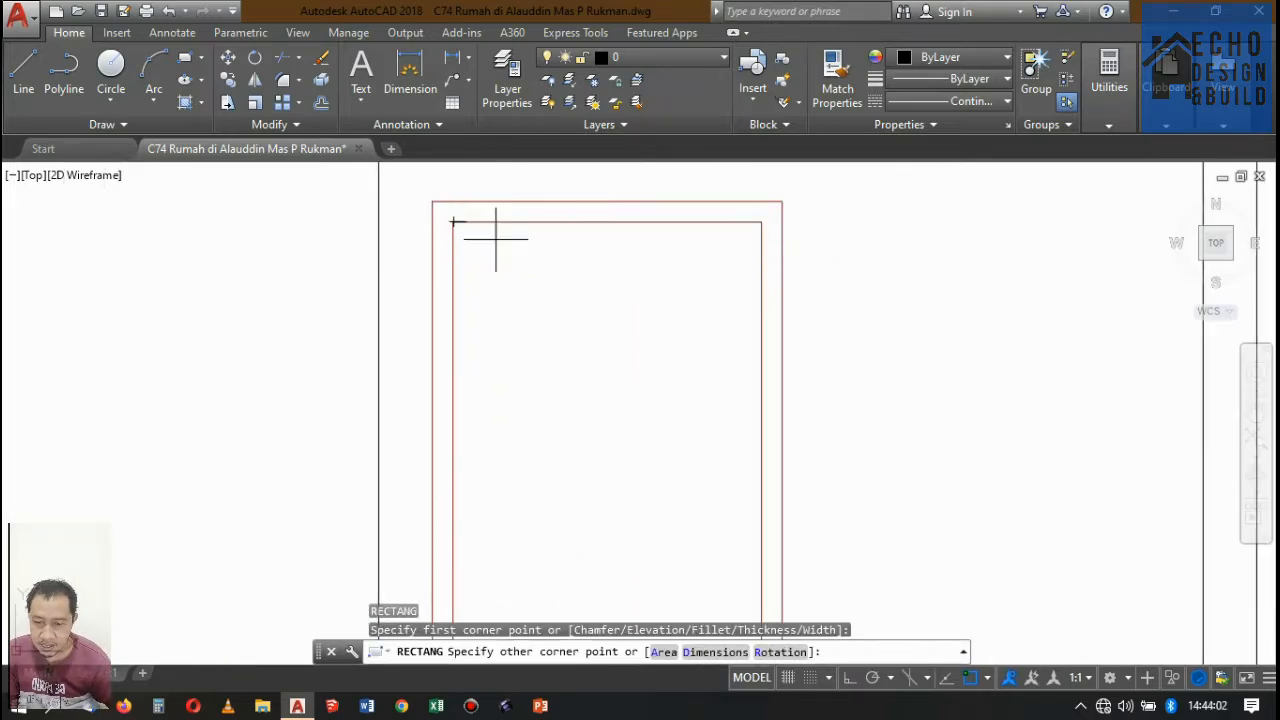
scroll(629, 394, "down", 3)
scroll(640, 432, "up", 4)
left_click(640, 432)
scroll(650, 400, "down", 4)
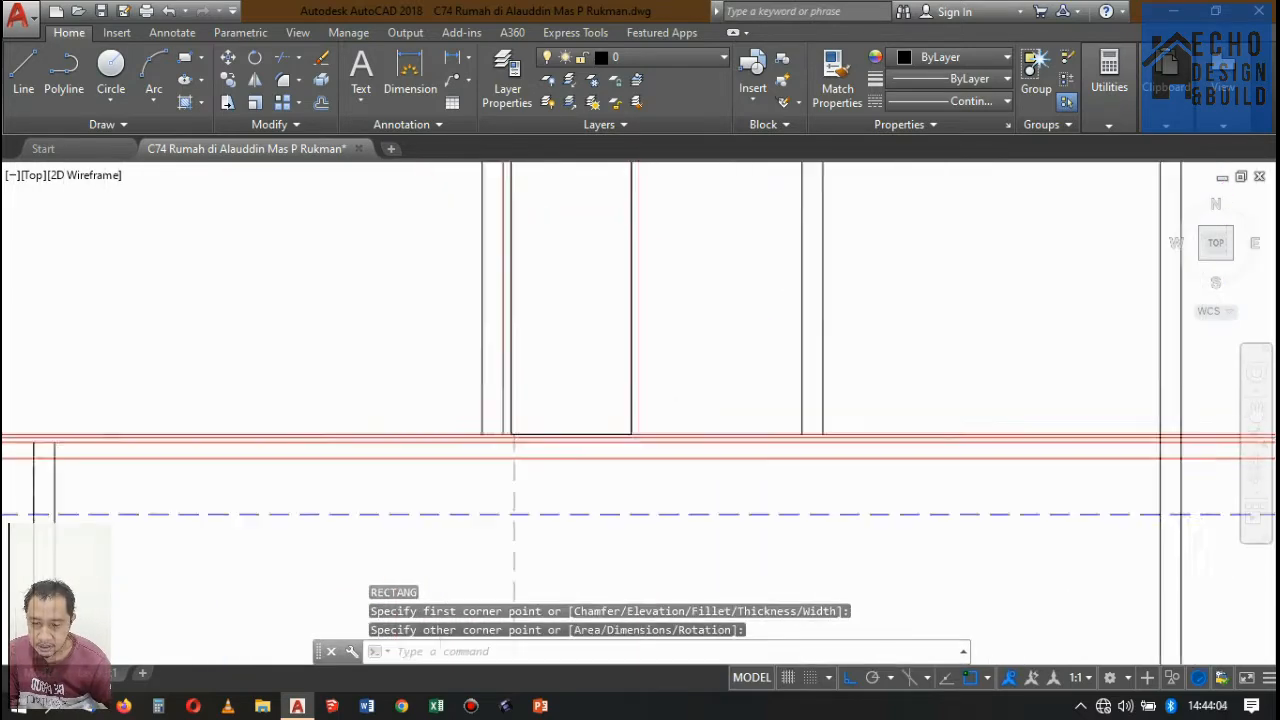
Offset the door leaf rectangle inward by 0.08 to form the leaf's border.
key("Return")
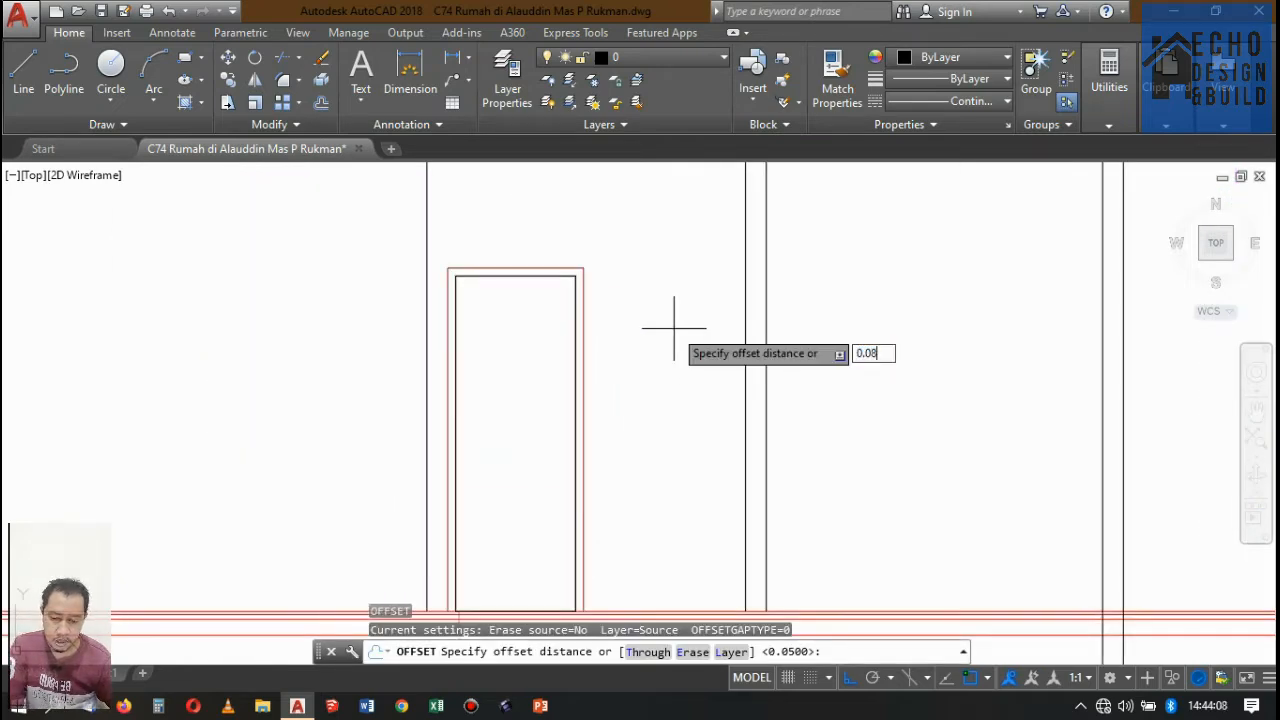
key("Return")
left_click(575, 312)
left_click(544, 322)
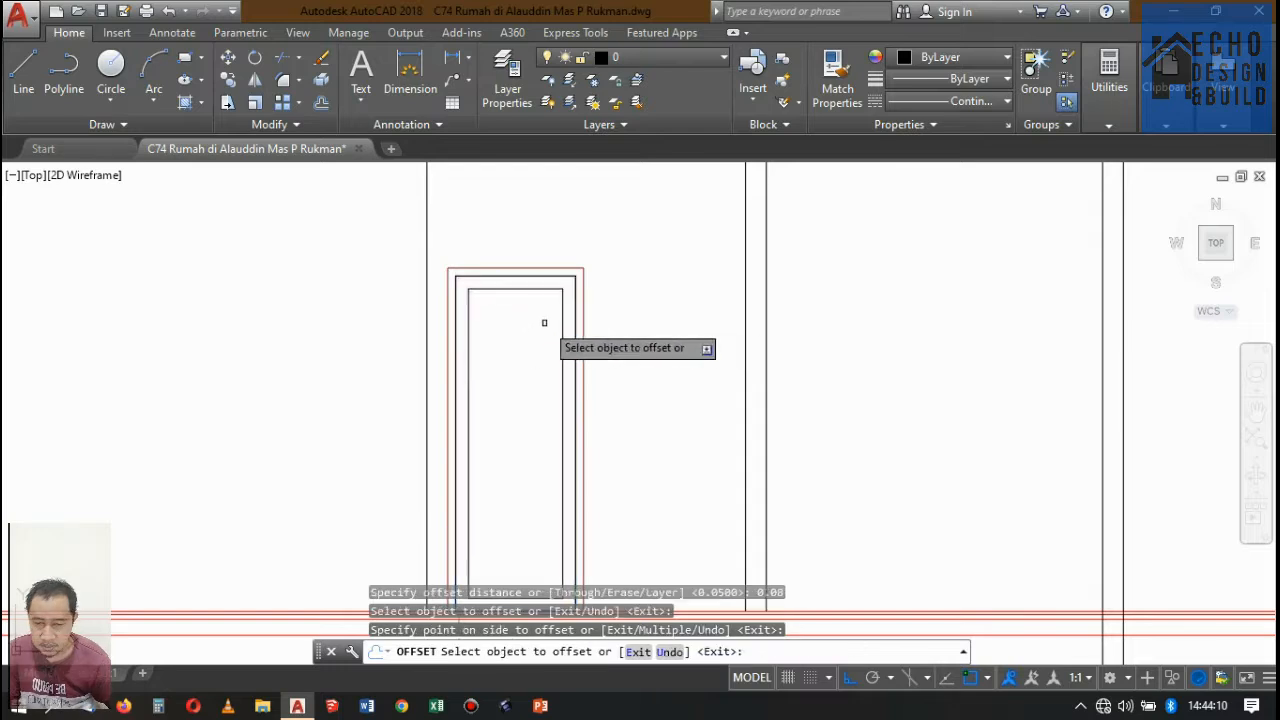
Erase the door leaf rectangle that overlaps the bathroom door frame's inner outline, keeping the inset leaf border.
key("Return")
scroll(565, 290, "up", 5)
left_click(592, 273)
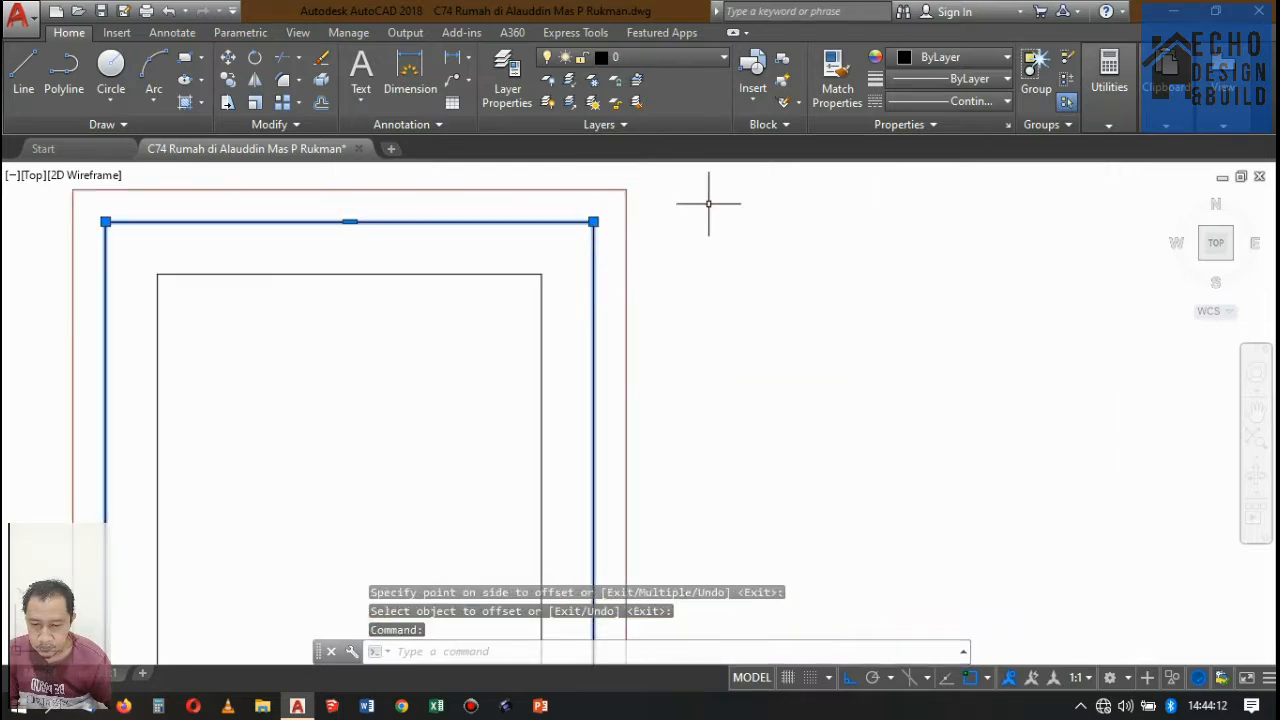
key("Delete")
Offset the remaining door leaf rectangle inward by 0.02 to form a double border.
key("Return")
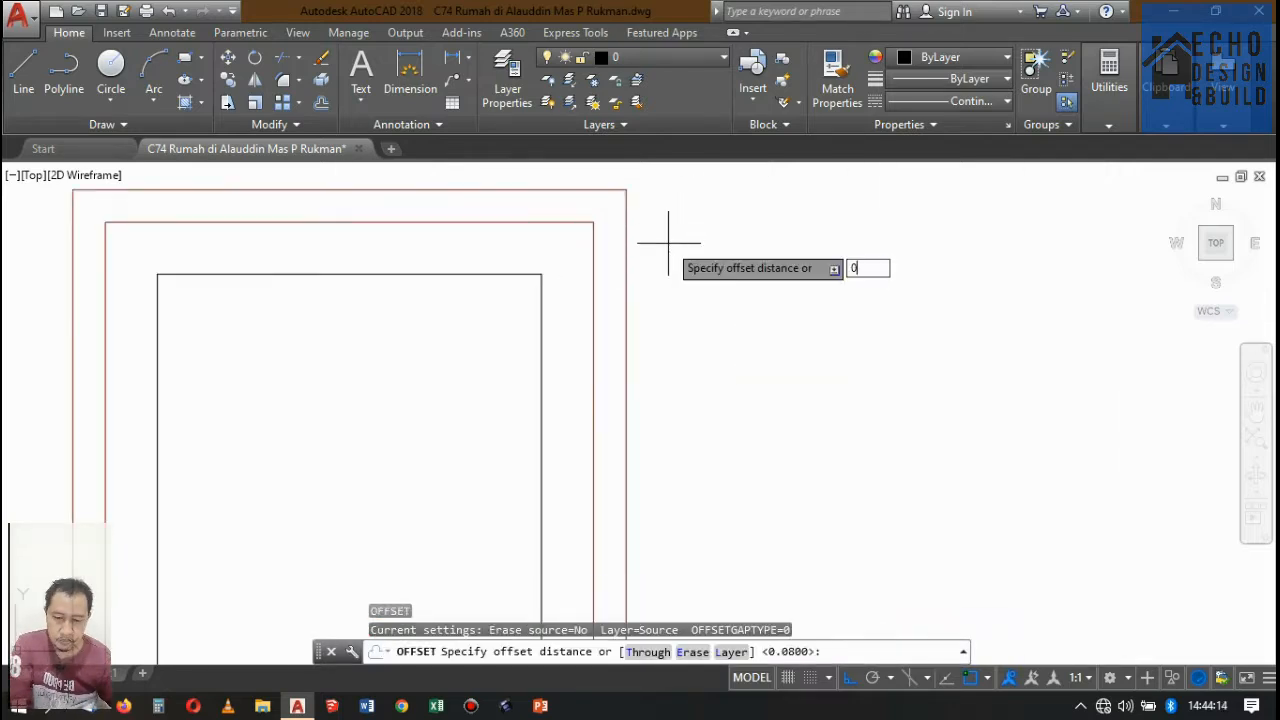
key("Return")
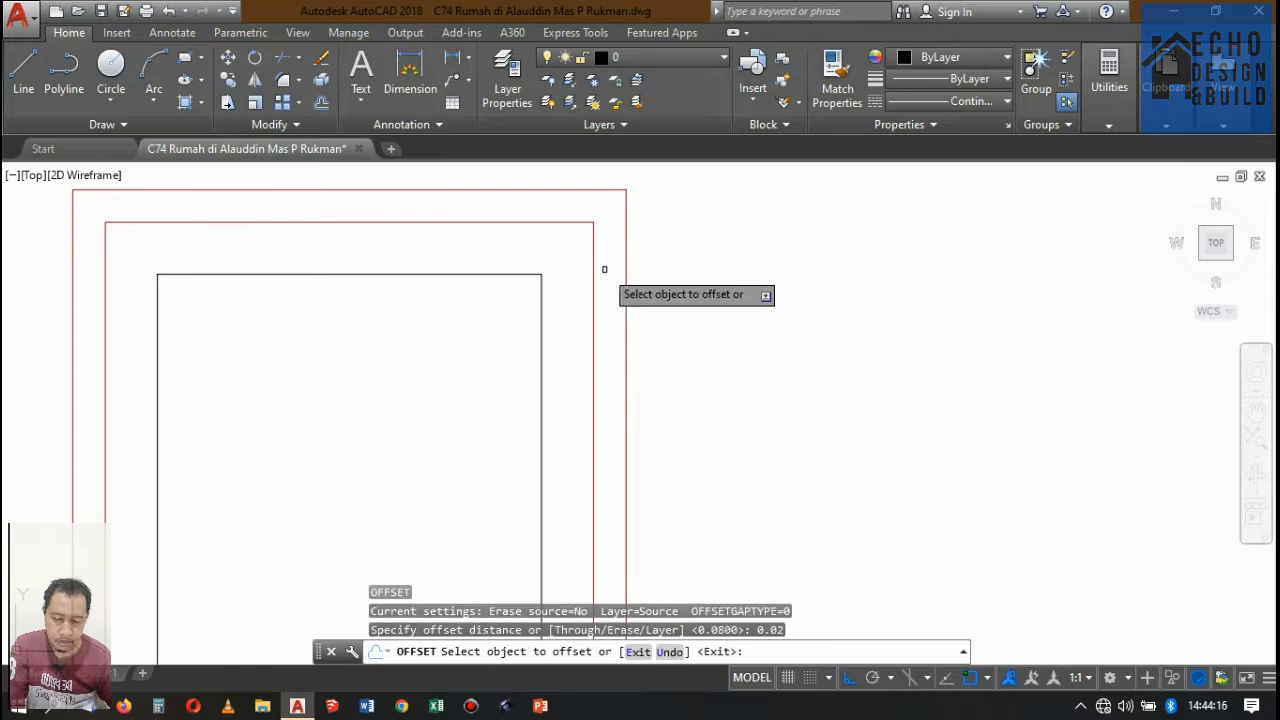
left_click(541, 300)
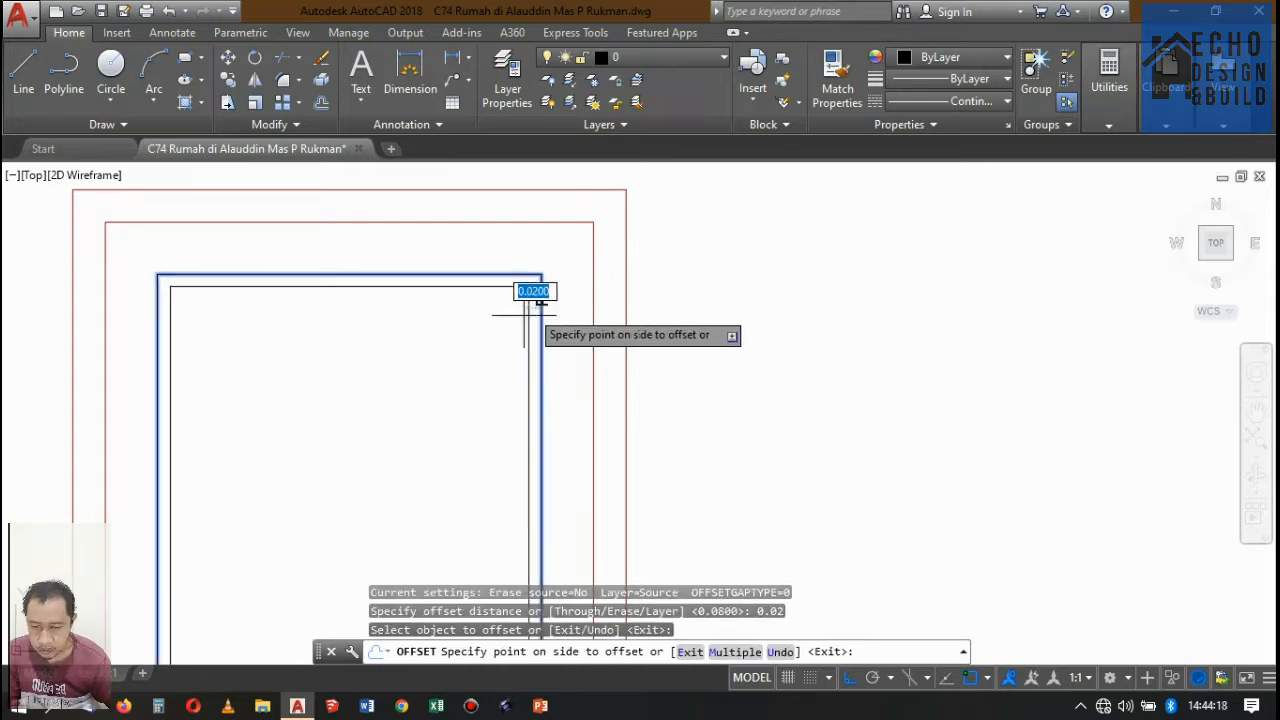
left_click(523, 314)
key("Return")
scroll(632, 294, "down", 5)
scroll(632, 294, "down", 3)
Match the properties of the red door frame onto both black rectangles of the door leaf.
type("m")
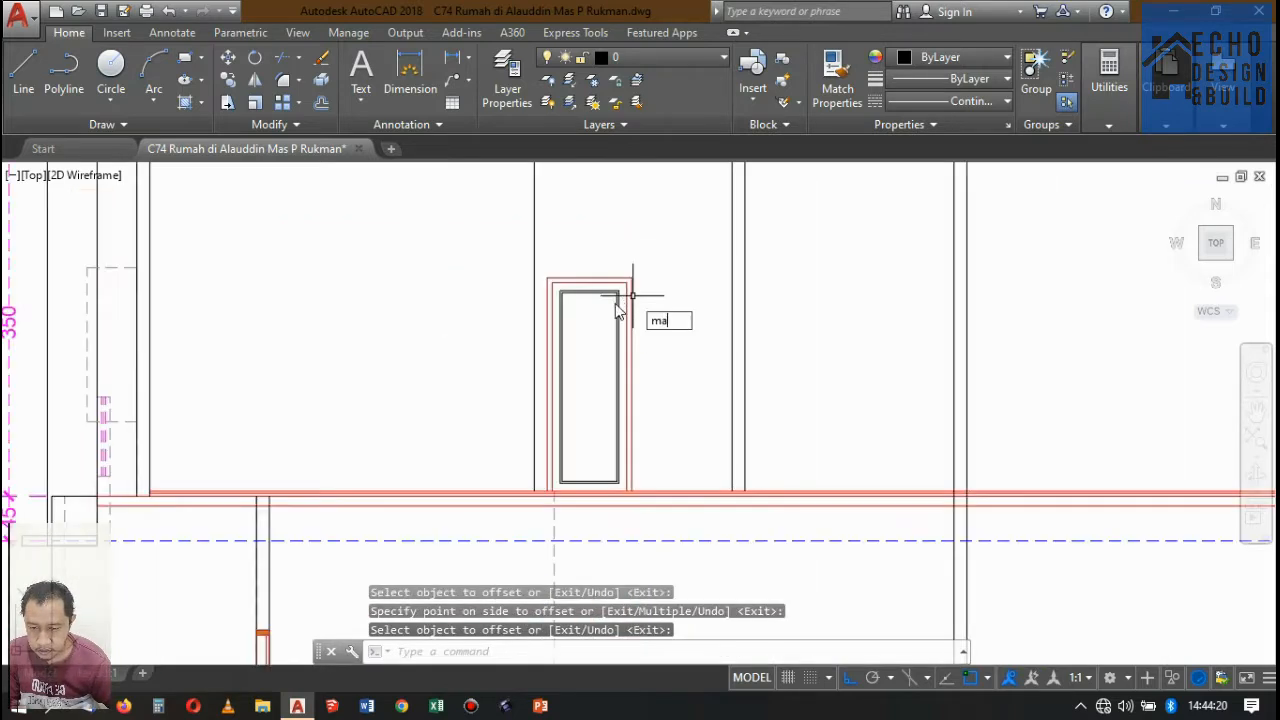
type("a")
key("Return")
scroll(625, 300, "up", 5)
left_click(621, 296)
left_click(592, 262)
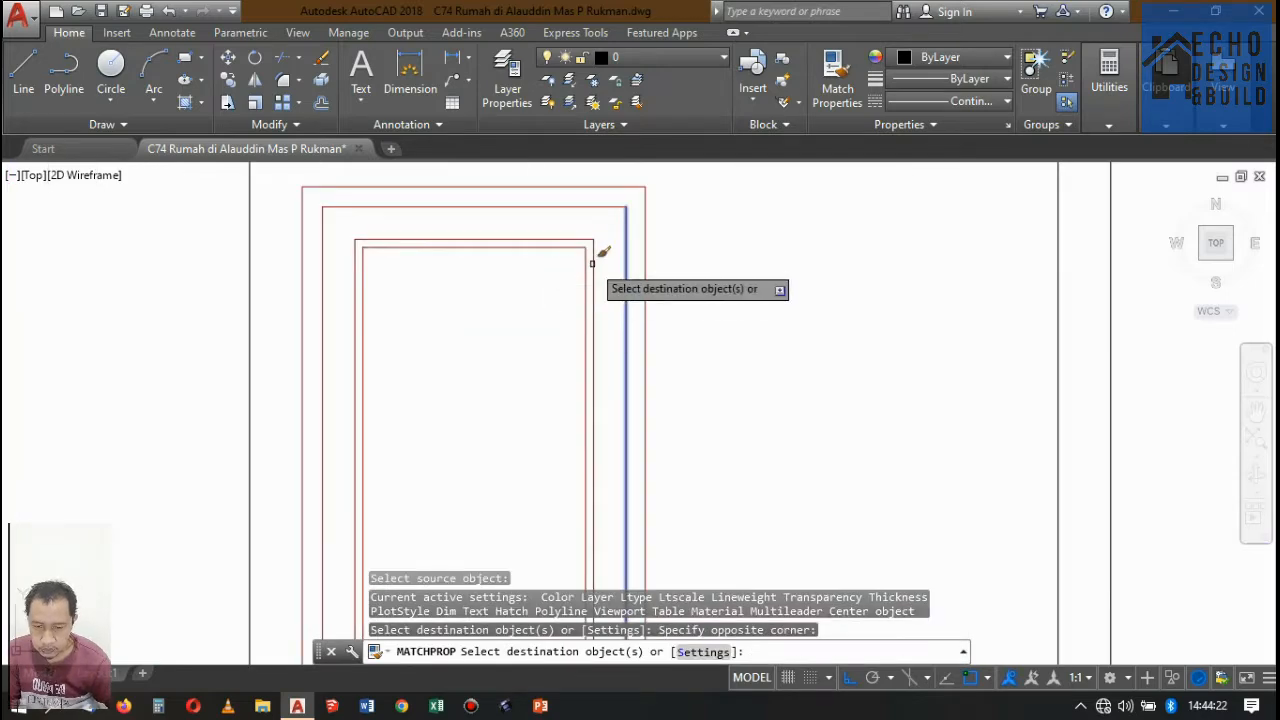
key("Return")
Draw a horizontal line between the side midpoints of the door leaf's innermost rectangle.
scroll(694, 257, "down", 6)
scroll(683, 293, "up", 2)
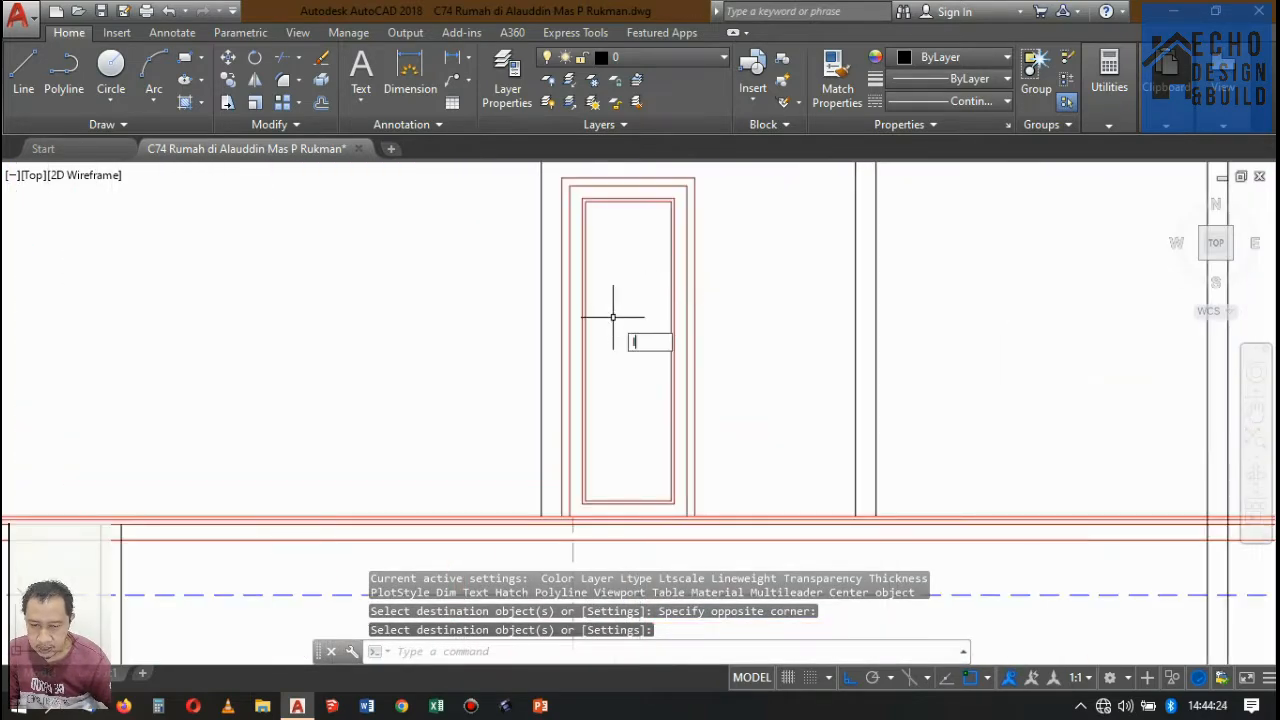
type("l")
key("Return")
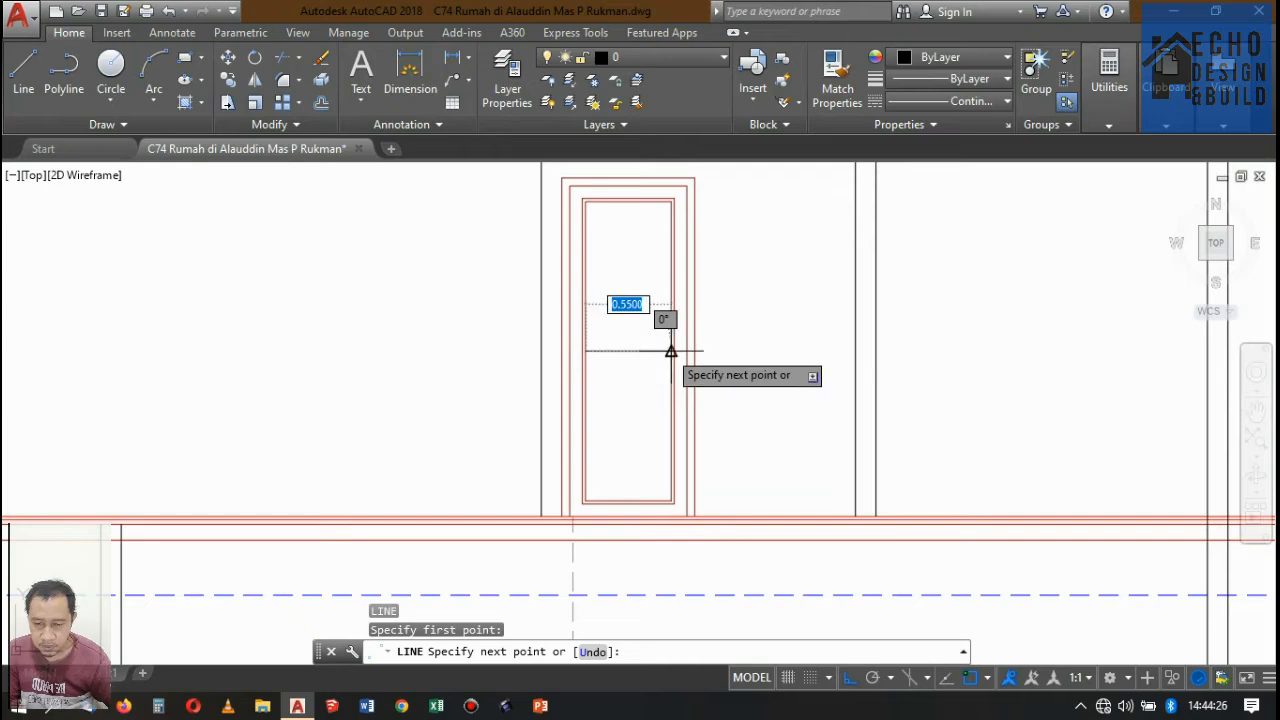
left_click(671, 351)
key("Return")
Match the properties of the leaf's red rectangle onto the horizontal line across the door leaf.
scroll(666, 345, "up", 3)
type("m")
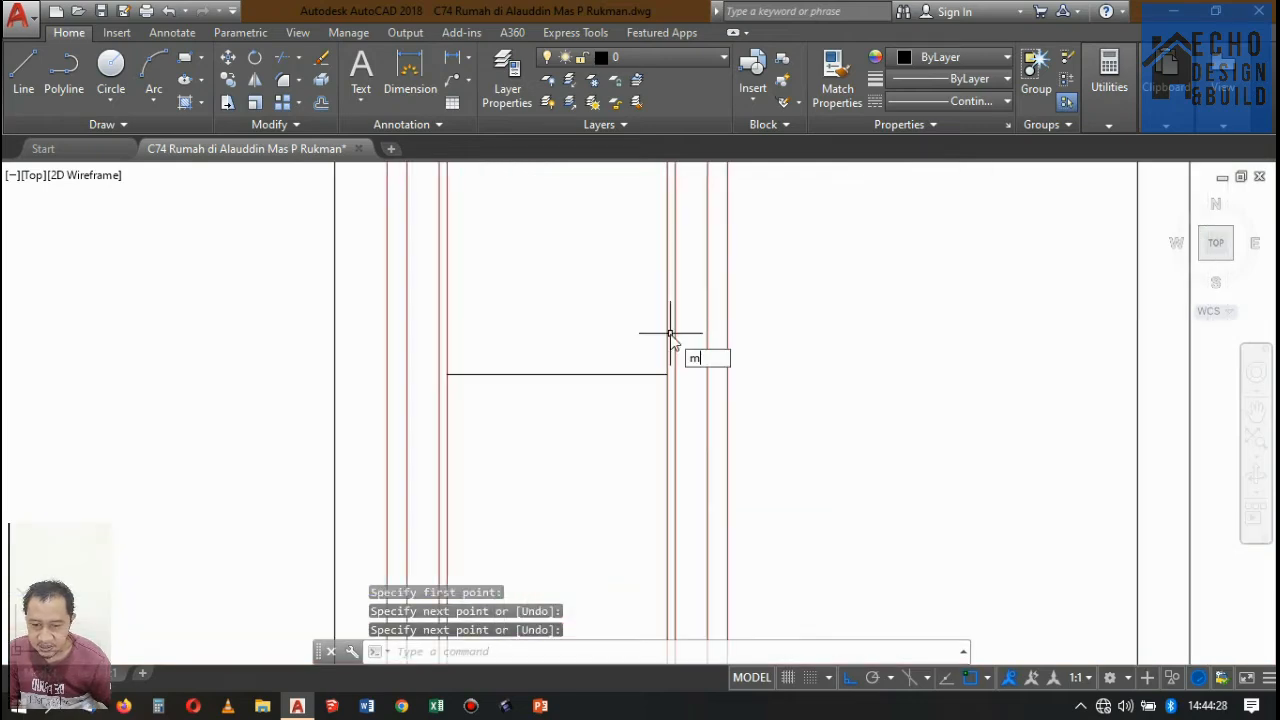
type("a")
key("Return")
left_click(664, 335)
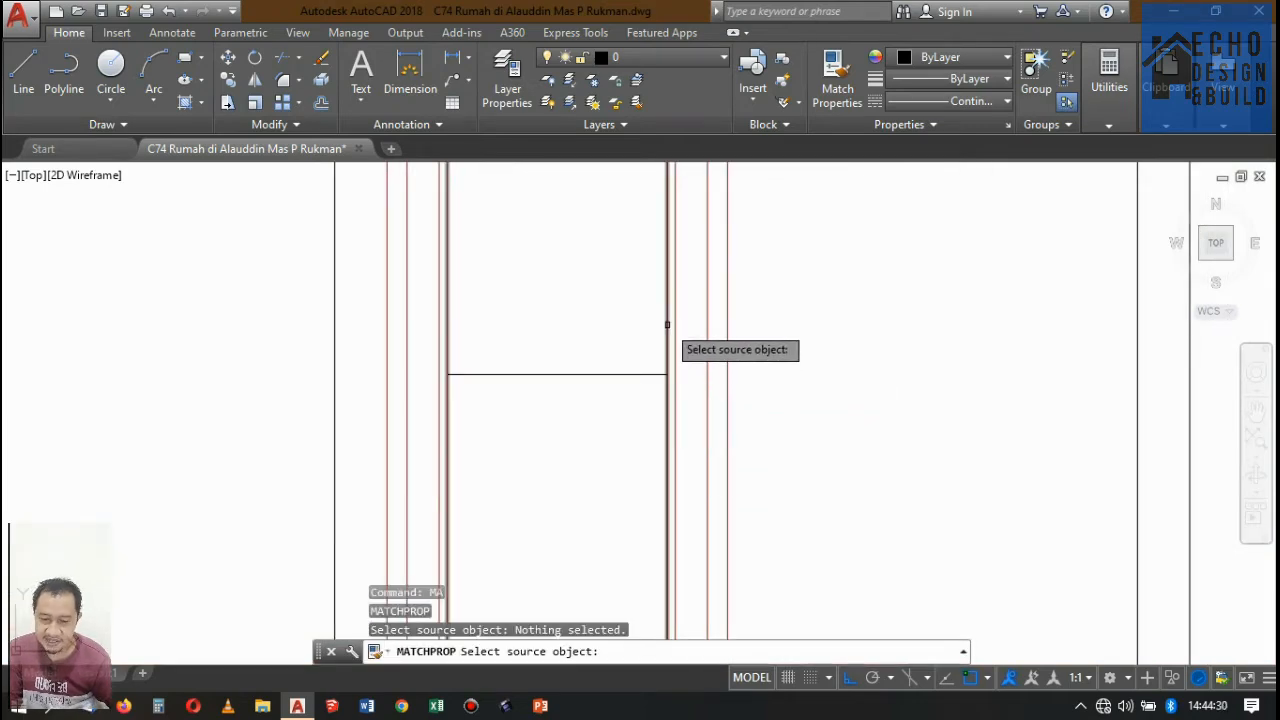
left_click(629, 414)
left_click(597, 331)
scroll(634, 369, "down", 4)
scroll(645, 350, "up", 3)
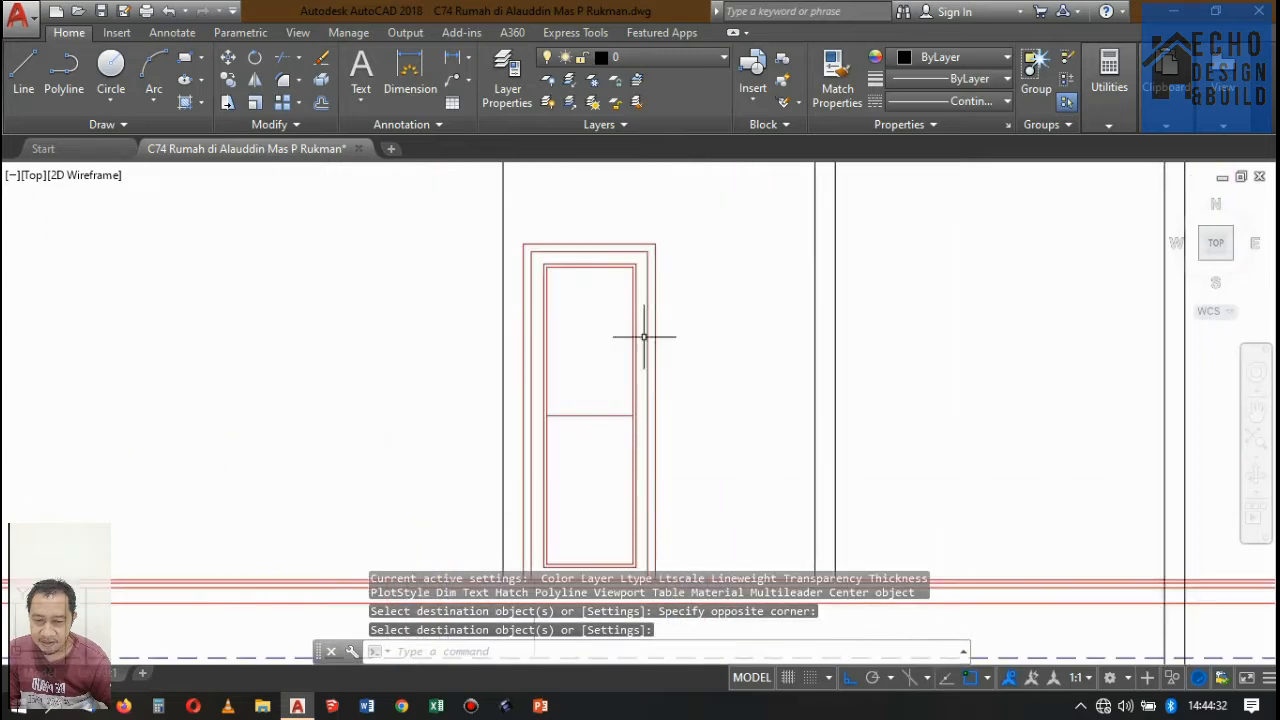
Measure the vertical distance from the leaf's inner upper edge to the middle line with a linear dimension.
scroll(651, 337, "down", 2)
scroll(663, 374, "up", 3)
left_click(450, 60)
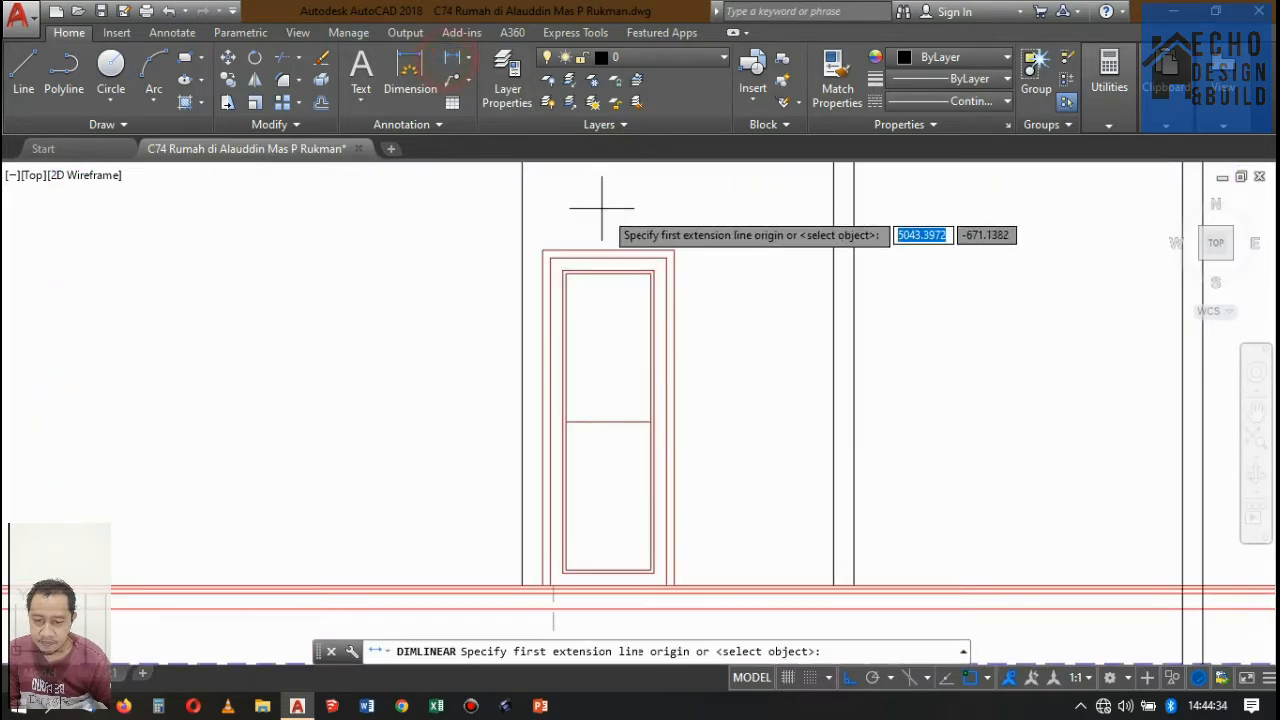
scroll(600, 206, "up", 3)
left_click(729, 378)
scroll(740, 380, "down", 3)
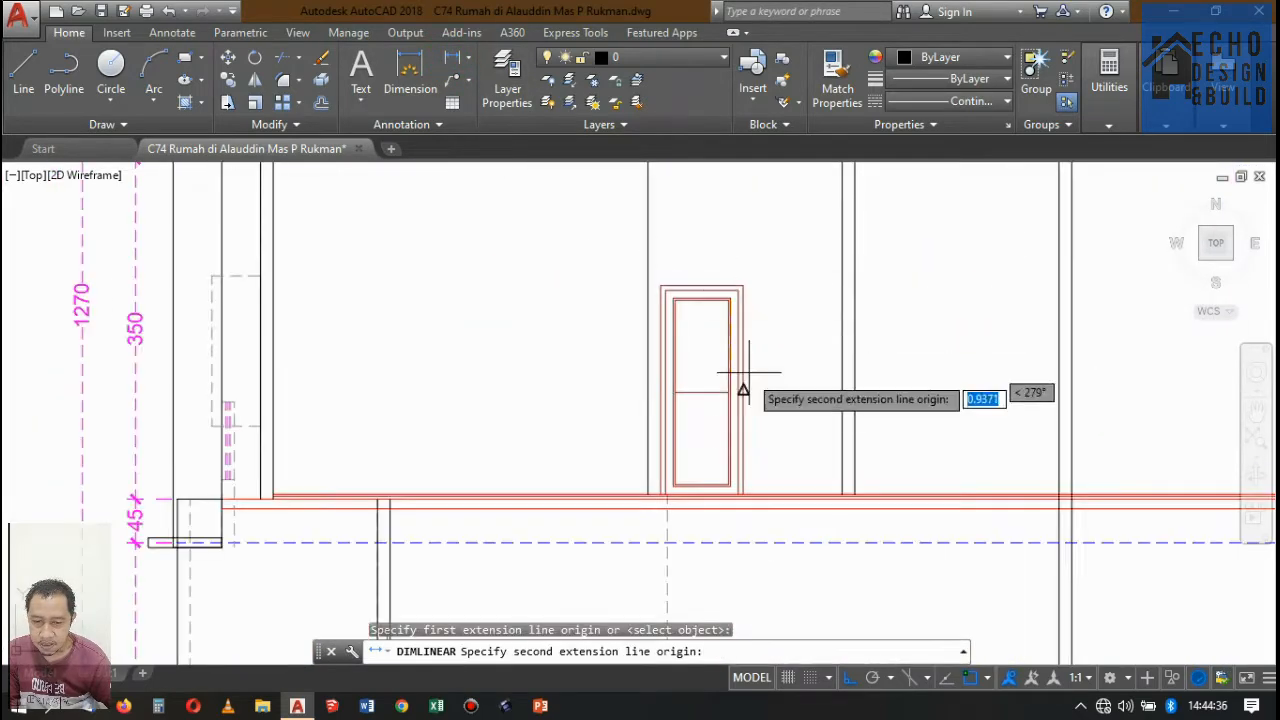
scroll(717, 380, "up", 4)
left_click(677, 381)
scroll(653, 381, "down", 3)
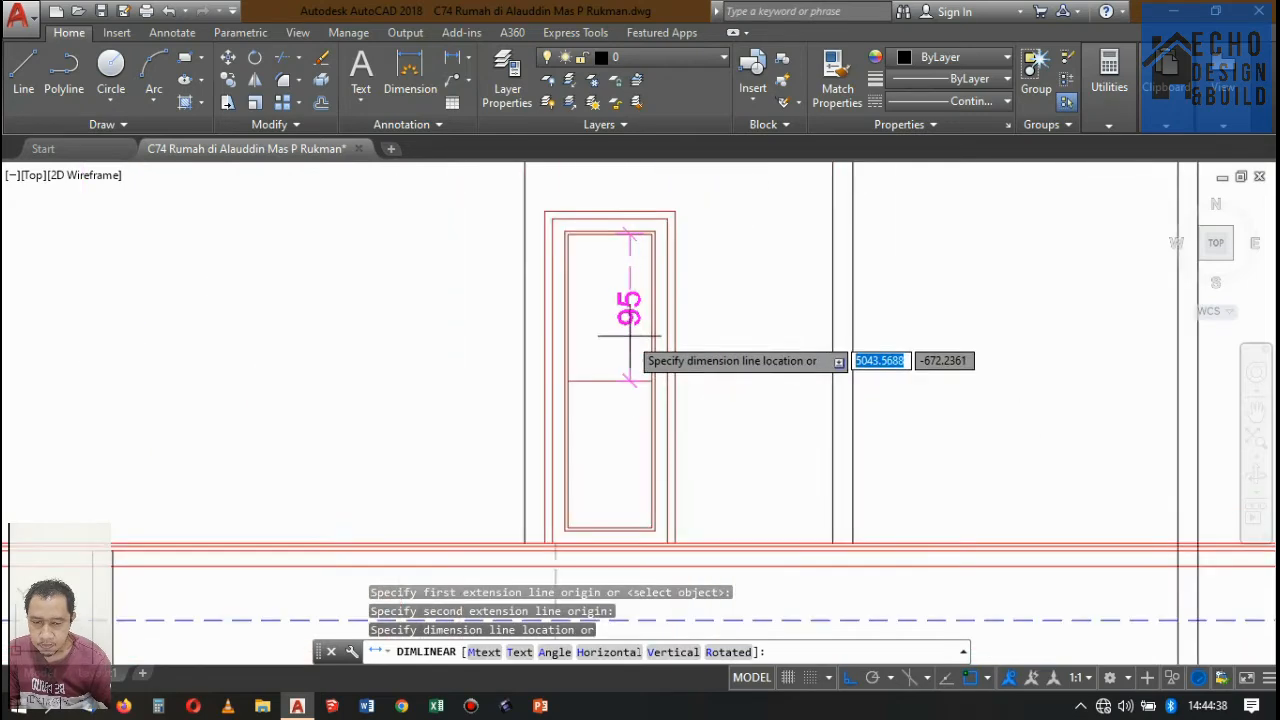
scroll(623, 357, "up", 2)
key("Escape")
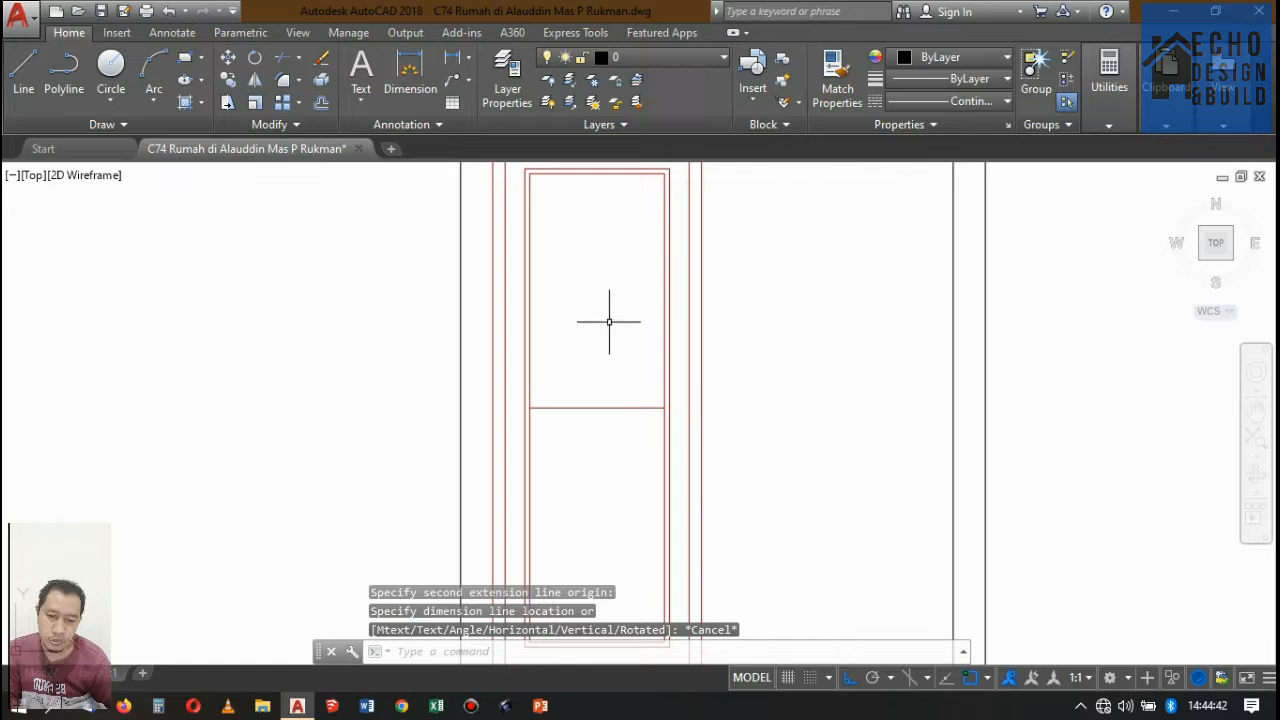
Offset the door leaf's middle line by 0.475 both upward and downward to divide the leaf into four panels.
key("Return")
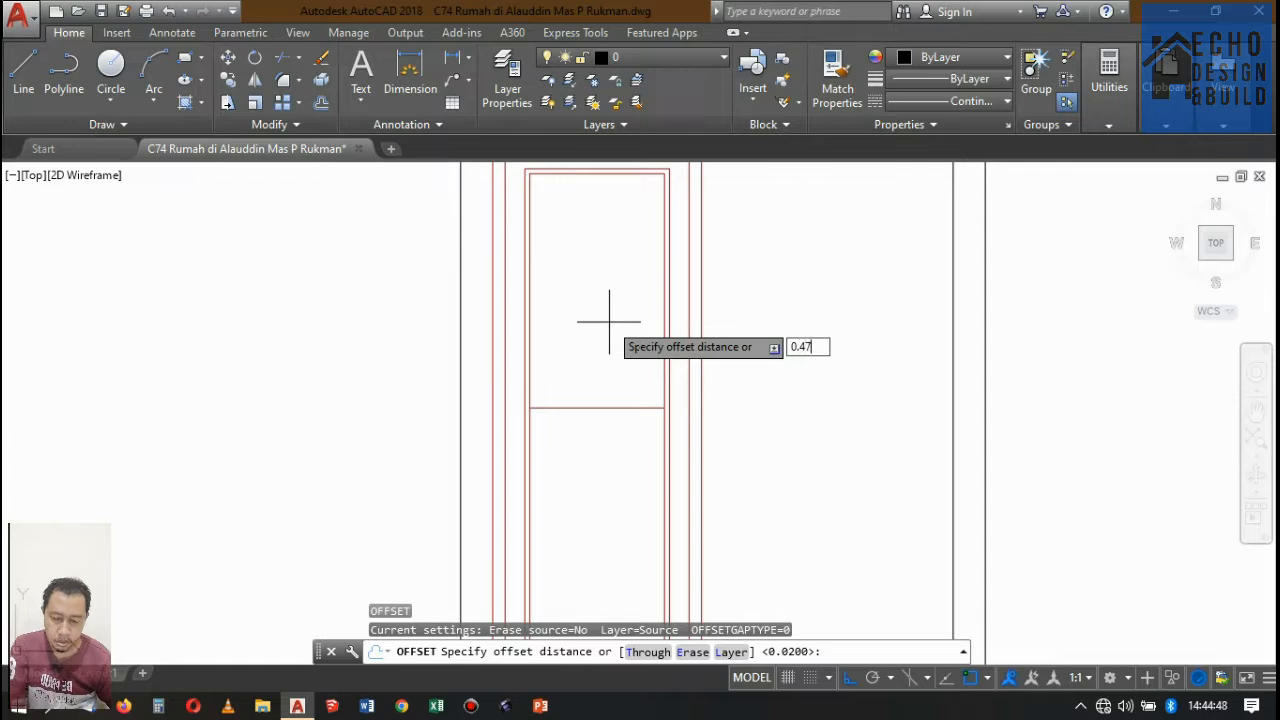
key("Return")
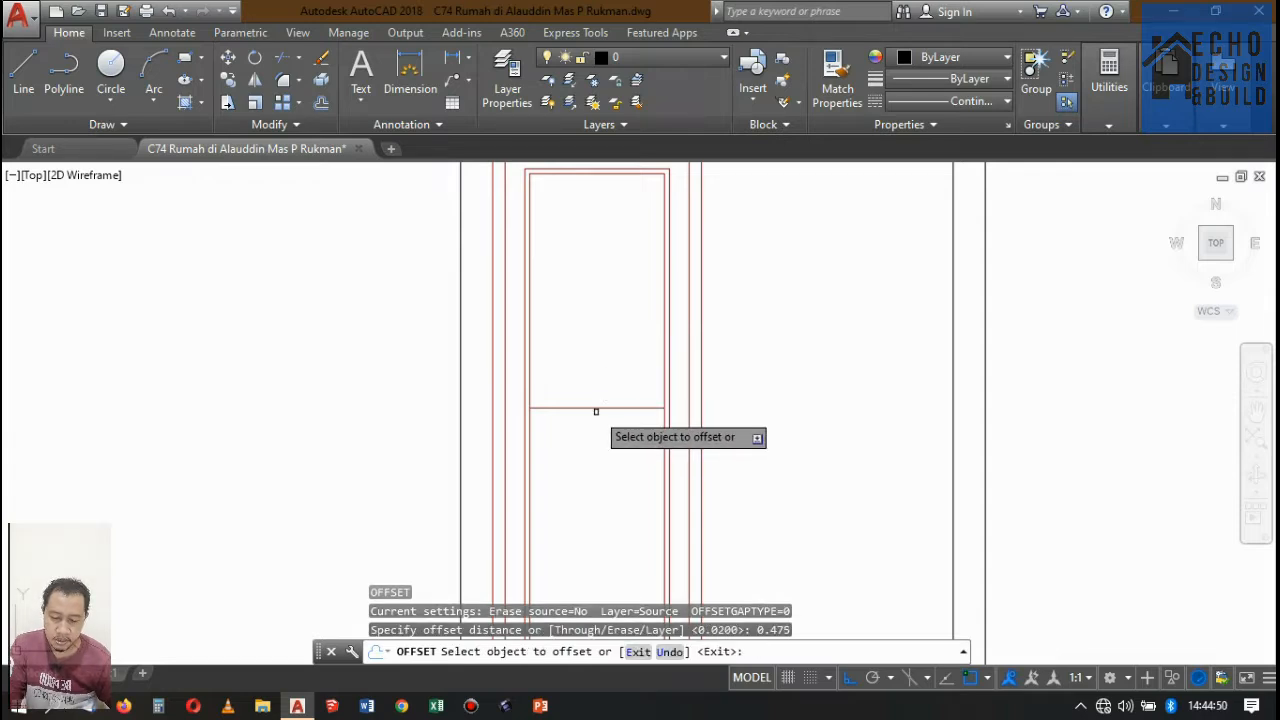
left_click(597, 408)
left_click(589, 303)
scroll(660, 300, "down", 2)
scroll(669, 301, "up", 1)
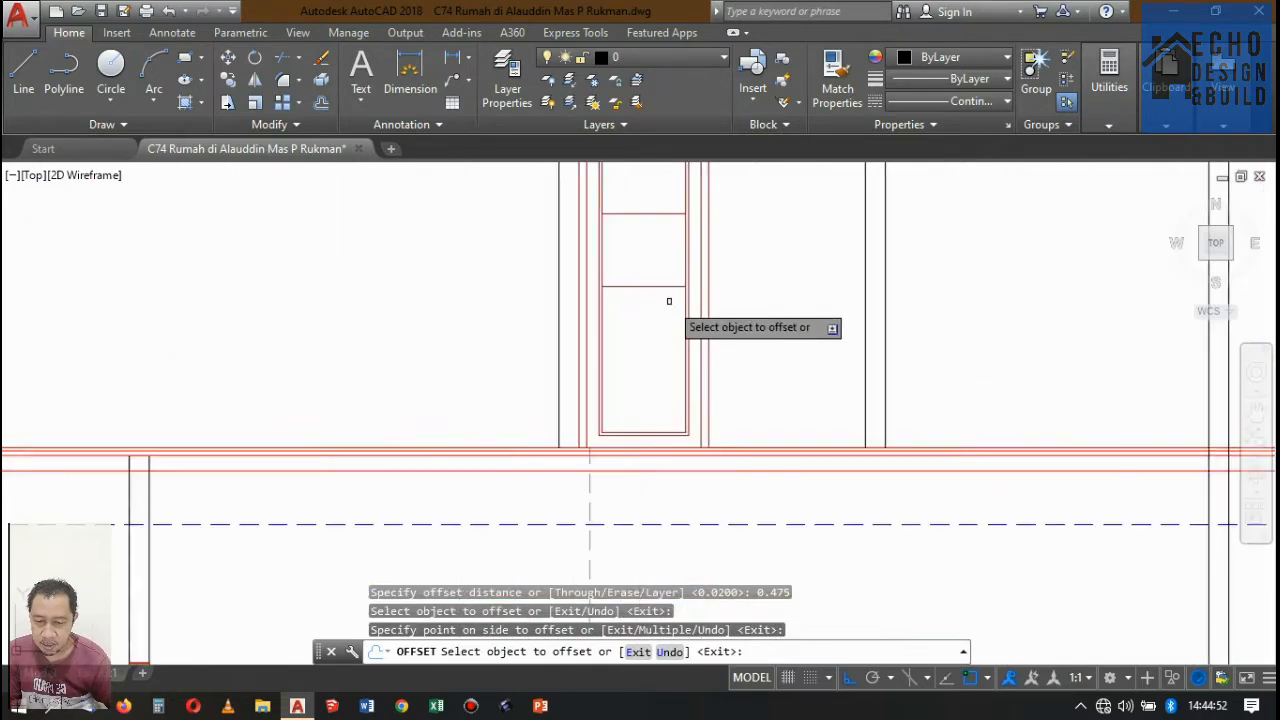
left_click(658, 288)
left_click(658, 335)
key("Return")
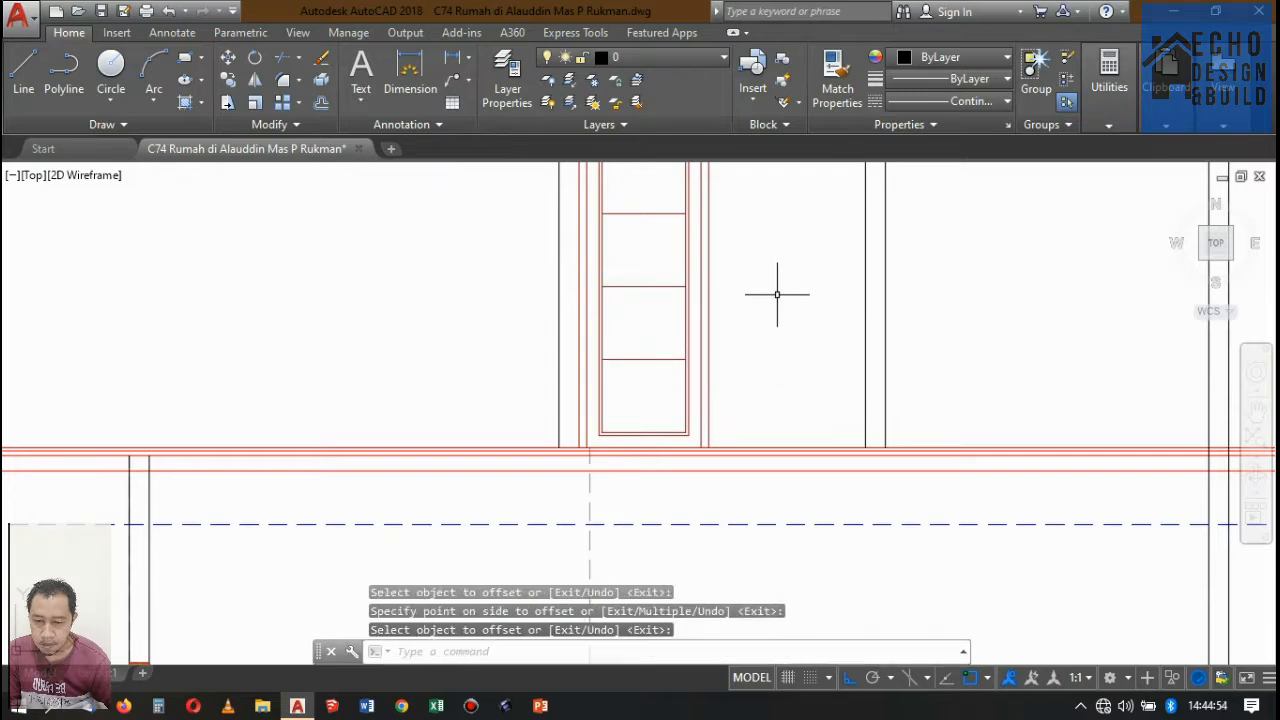
Offset the door leaf's upper dividing line by 0.01 to form the edges of its rail.
key("Return")
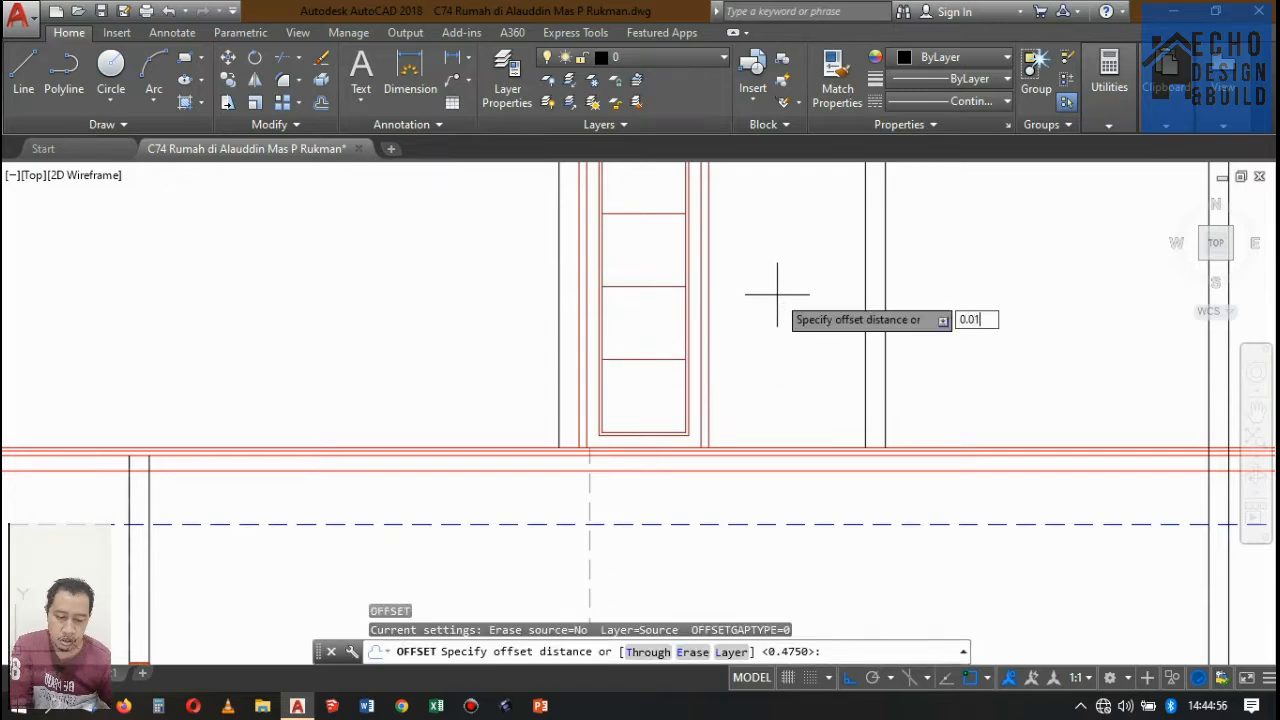
key("Return")
scroll(651, 200, "up", 4)
left_click(636, 190)
left_click(638, 173)
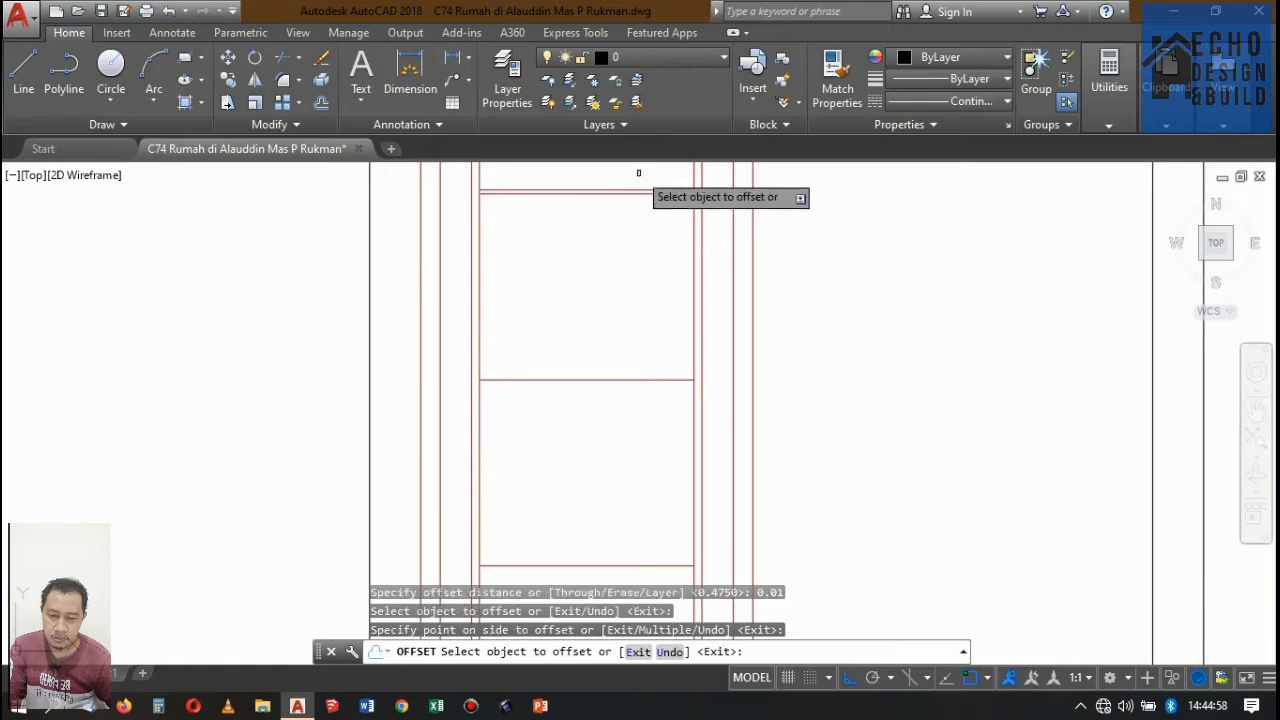
scroll(610, 203, "up", 4)
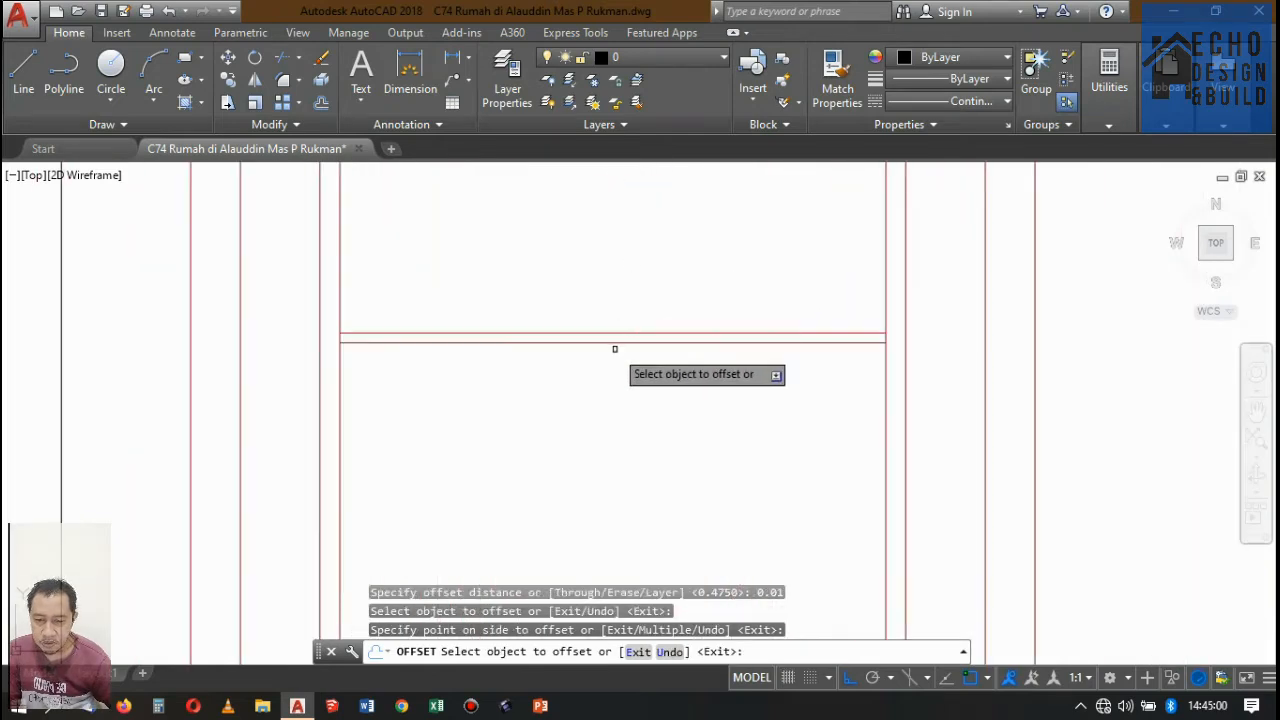
left_click(616, 342)
left_click(649, 291)
scroll(694, 346, "down", 3)
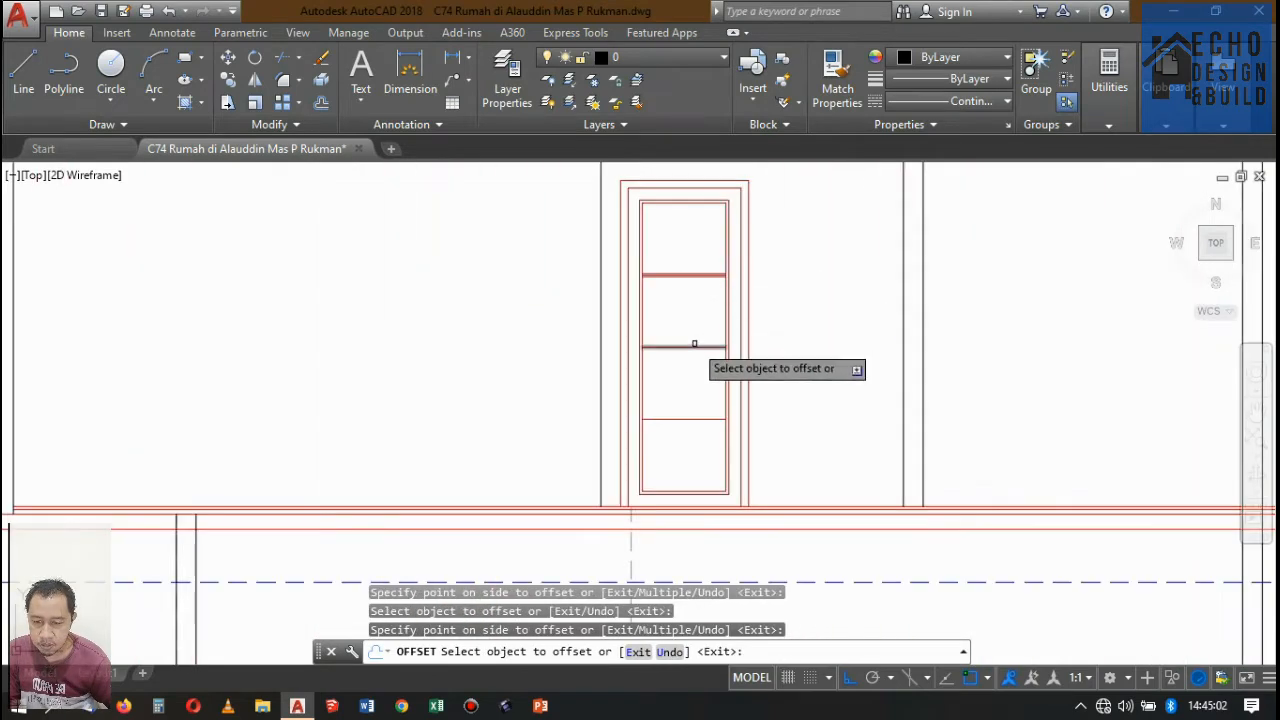
Offset the door leaf's middle dividing line by 0.01 to both sides.
scroll(680, 352, "up", 3)
left_click(680, 352)
left_click(654, 380)
scroll(656, 350, "up", 3)
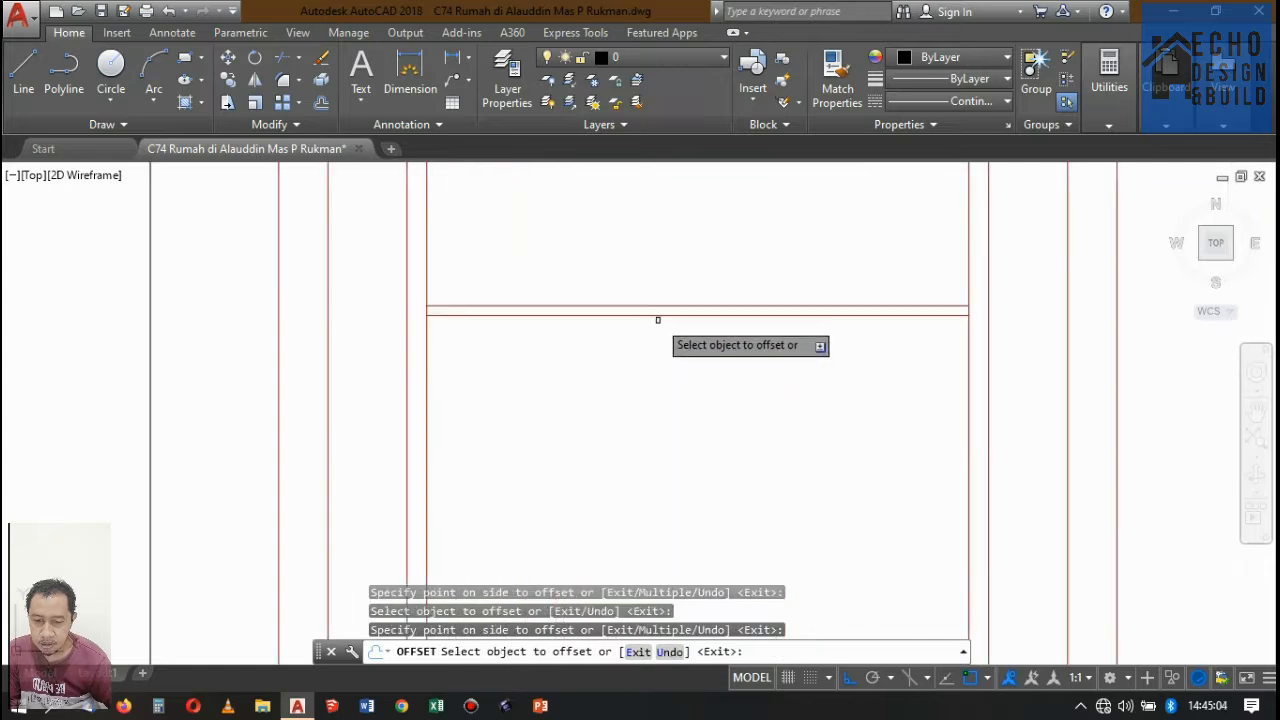
left_click(656, 318)
left_click(662, 310)
Offset the door leaf's lower dividing line by 0.01 upward and downward.
scroll(680, 340, "down", 3)
scroll(676, 367, "up", 3)
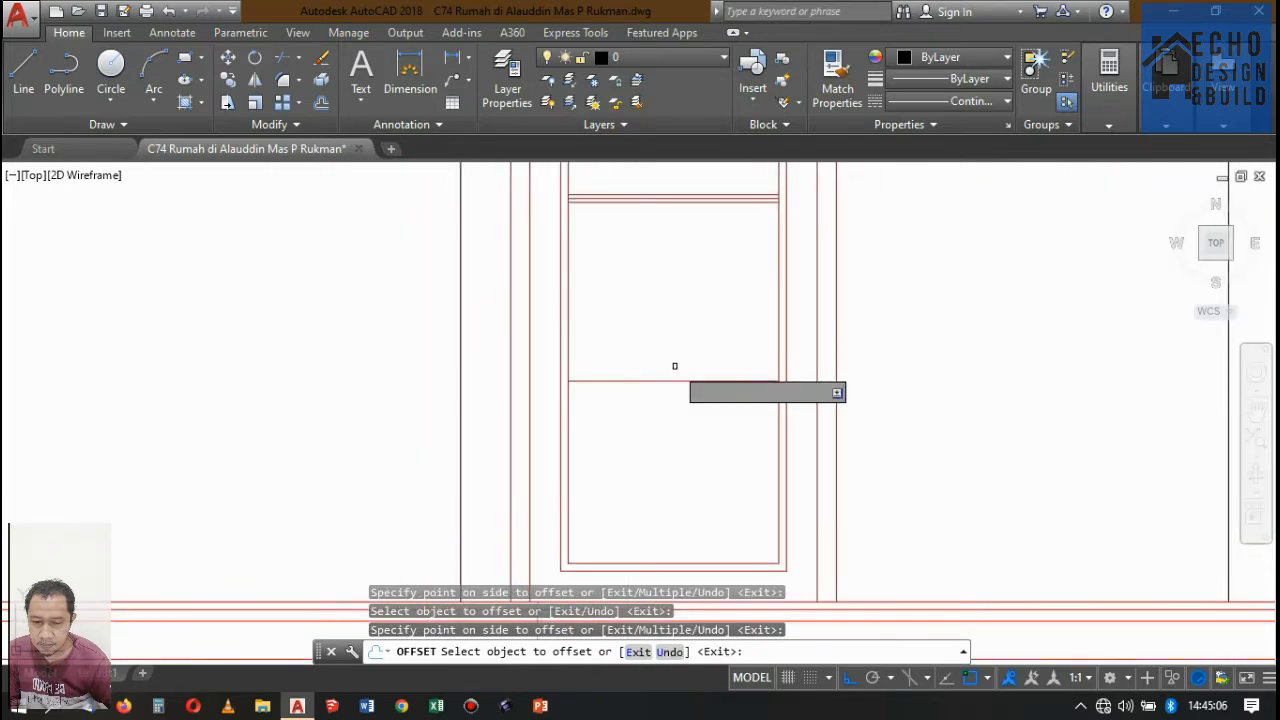
scroll(665, 370, "up", 3)
left_click(671, 360)
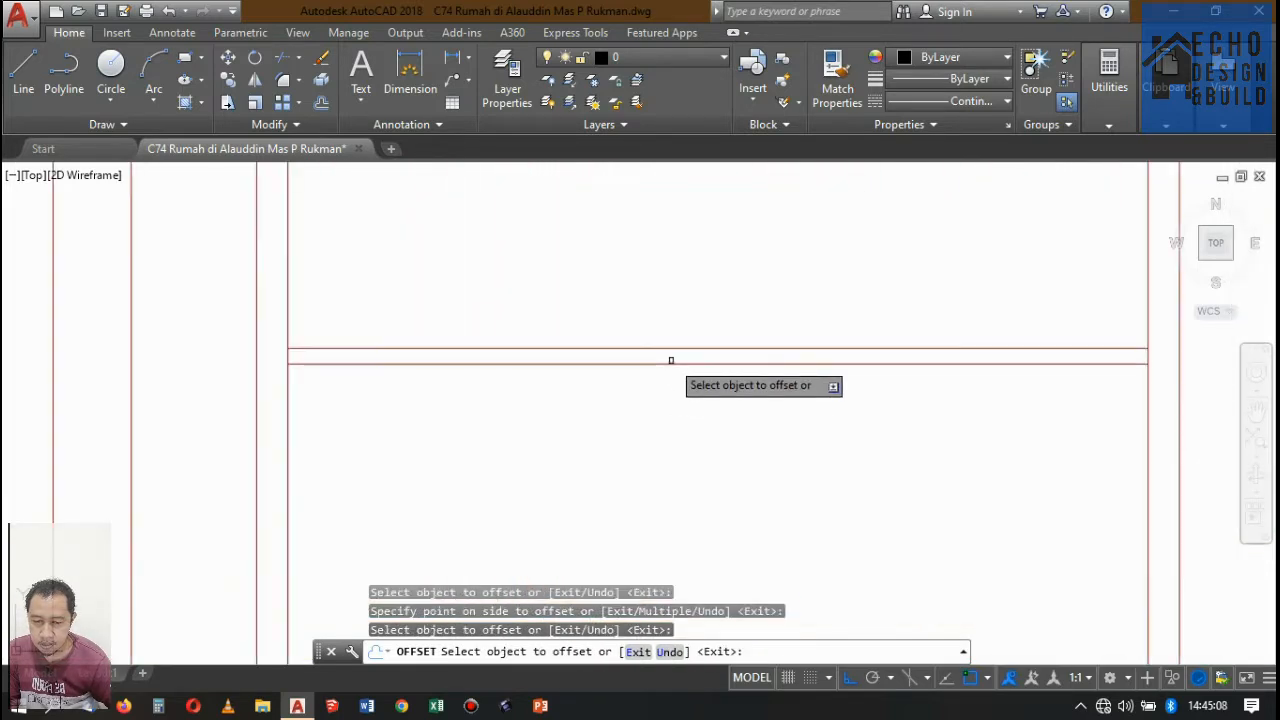
key("Return")
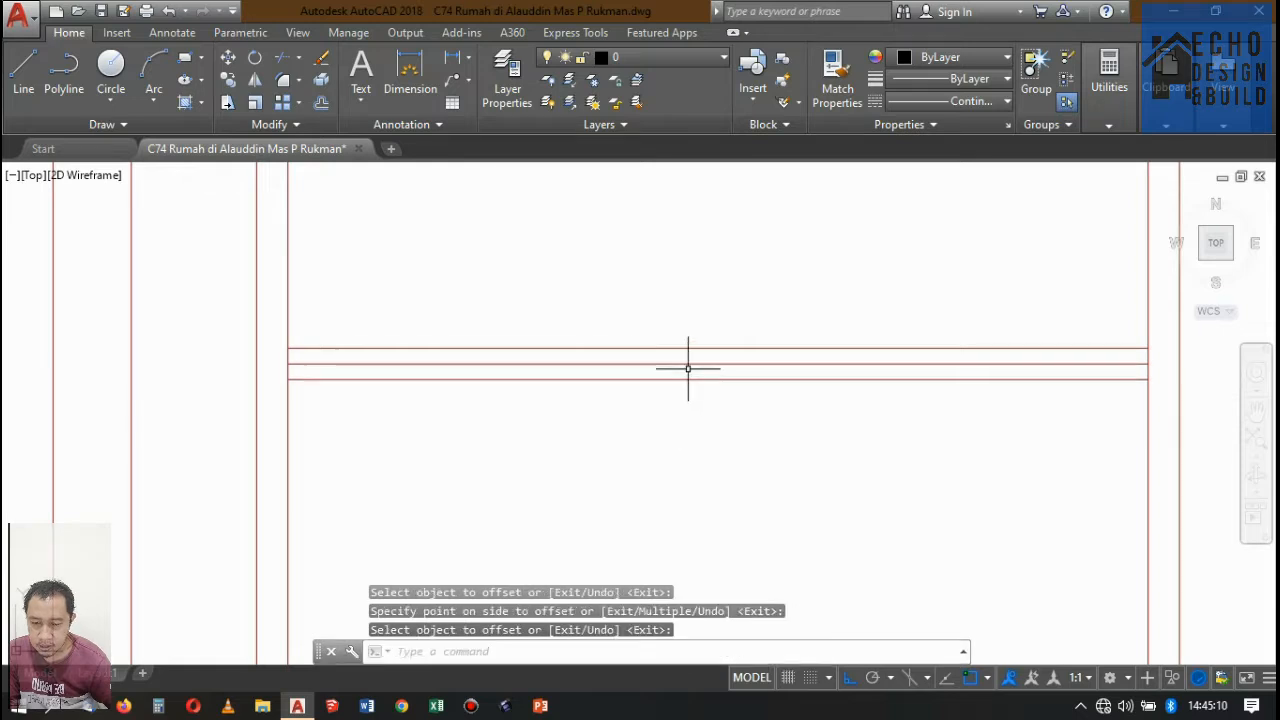
Erase the original centre lines of all three horizontal rails on the door leaf, leaving only the paired edges.
left_click(686, 362)
scroll(642, 487, "down", 3)
key("Escape")
scroll(642, 487, "up", 4)
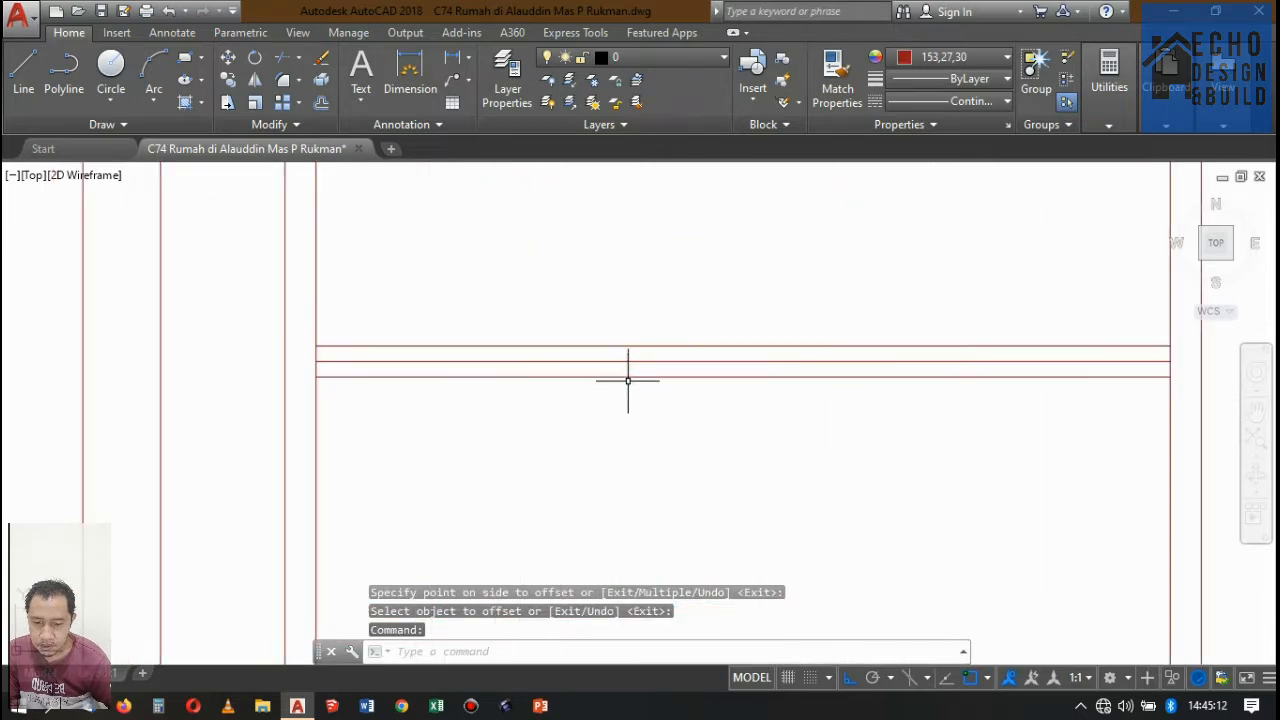
left_click(629, 365)
scroll(640, 330, "down", 3)
scroll(617, 365, "up", 5)
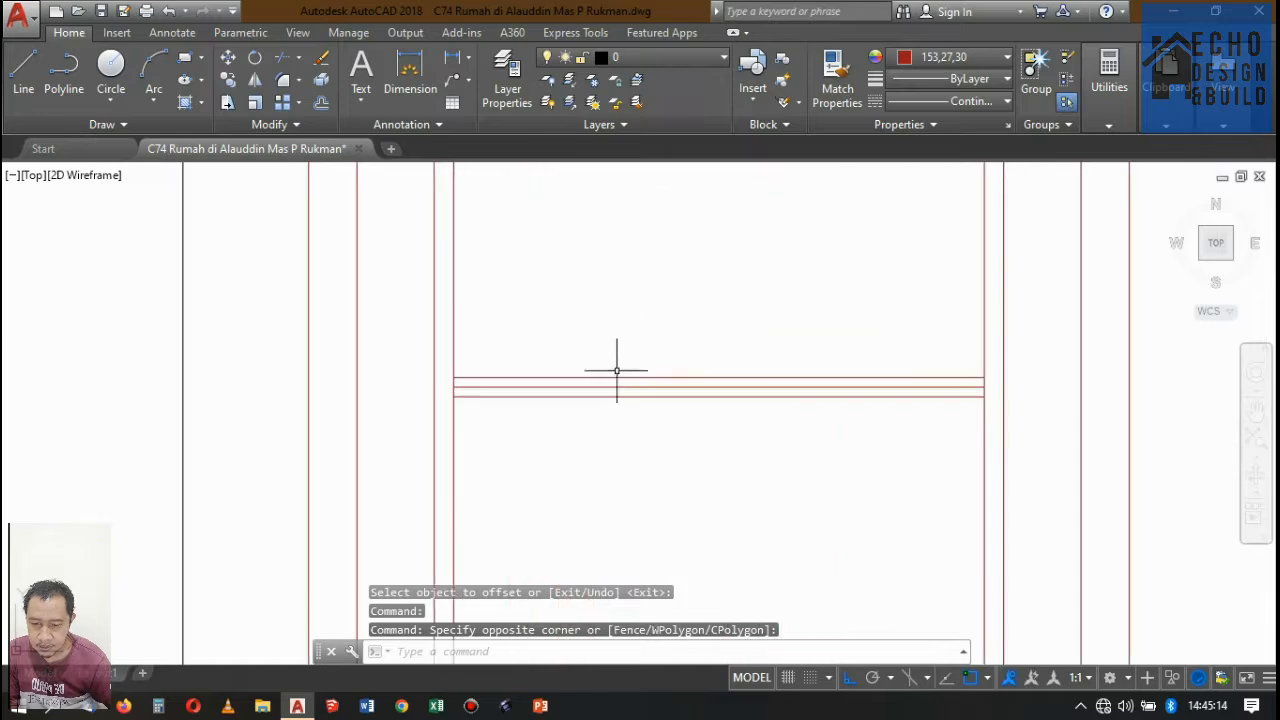
left_click(601, 369)
key("Delete")
scroll(684, 405, "down", 8)
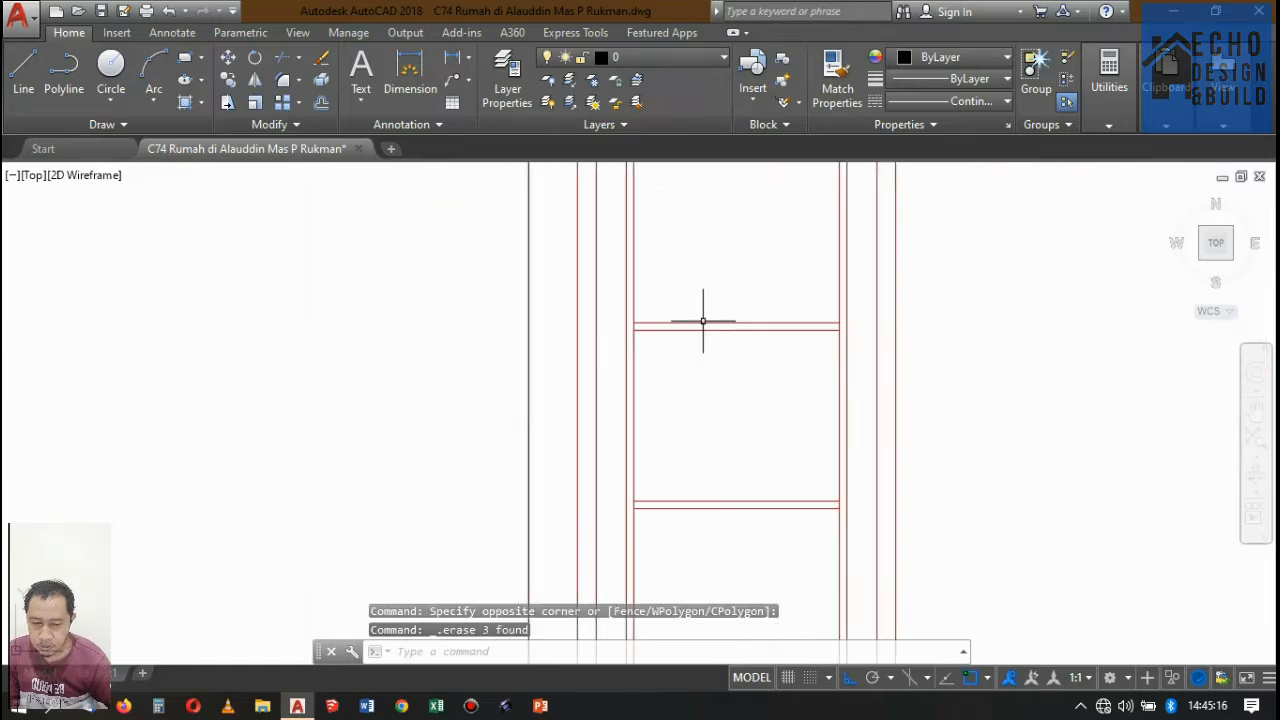
Compare Potongan A-A with the bathroom door and bedroom area in the upper-floor plan DENAH LANTAI 2 (RENCANA).
scroll(684, 407, "up", 5)
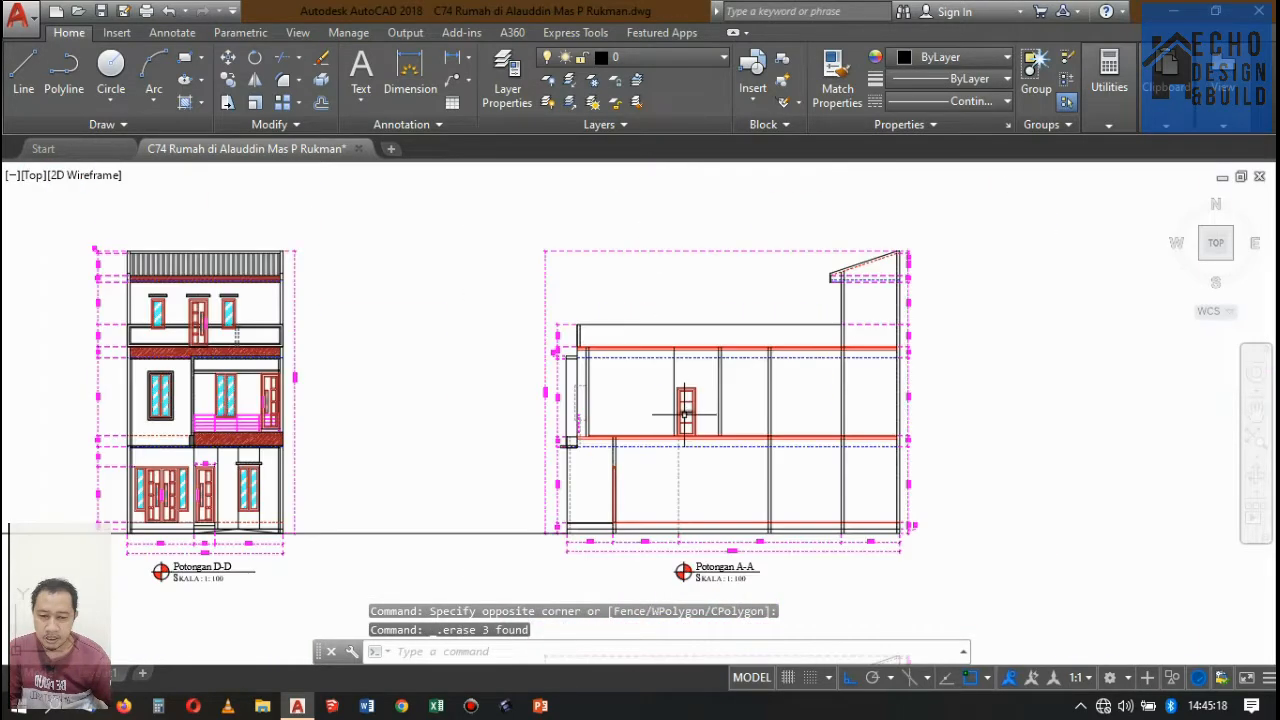
scroll(686, 357, "down", 5)
scroll(698, 272, "up", 4)
scroll(683, 458, "down", 6)
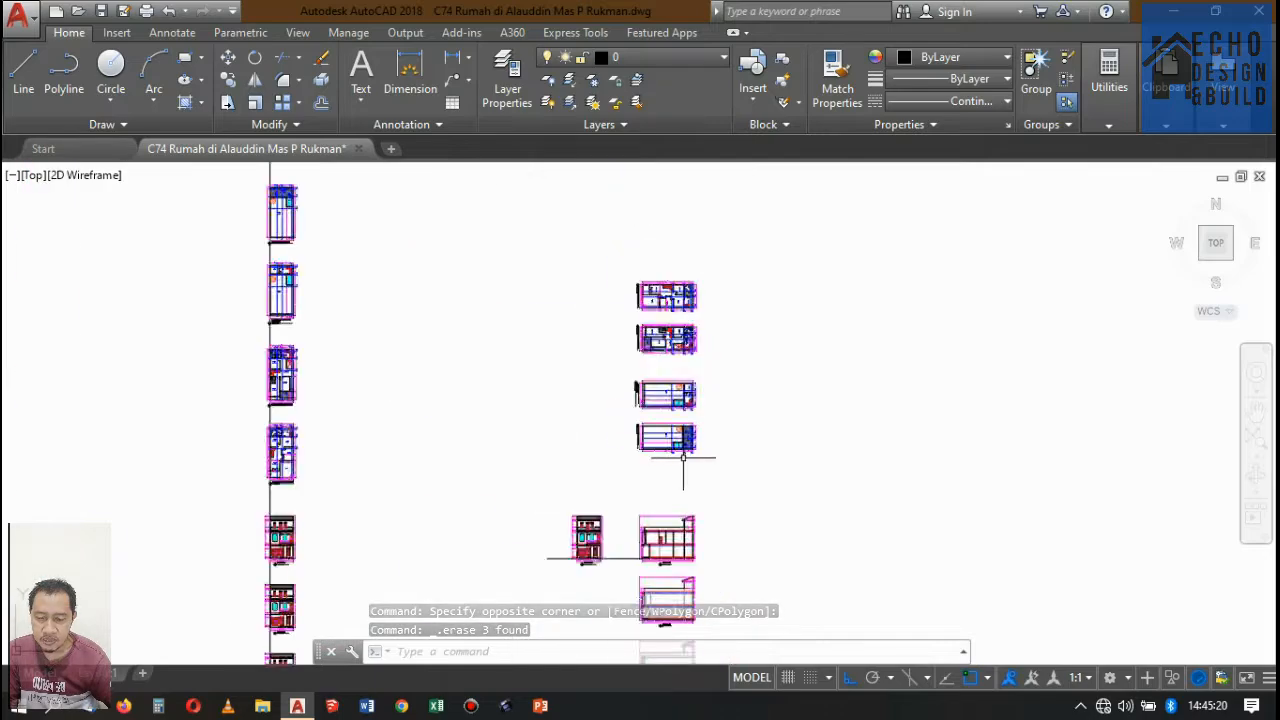
scroll(675, 403, "up", 6)
scroll(686, 400, "down", 3)
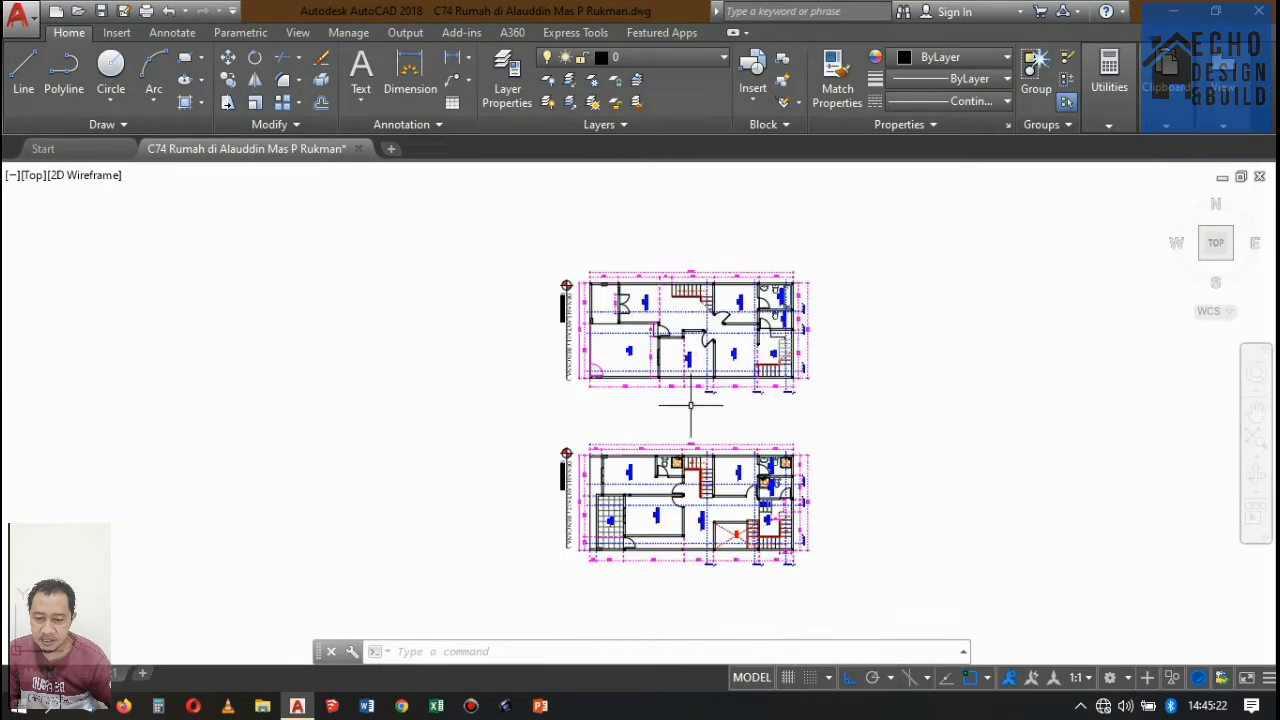
scroll(680, 420, "up", 4)
scroll(651, 360, "up", 2)
scroll(640, 345, "down", 5)
scroll(645, 345, "up", 8)
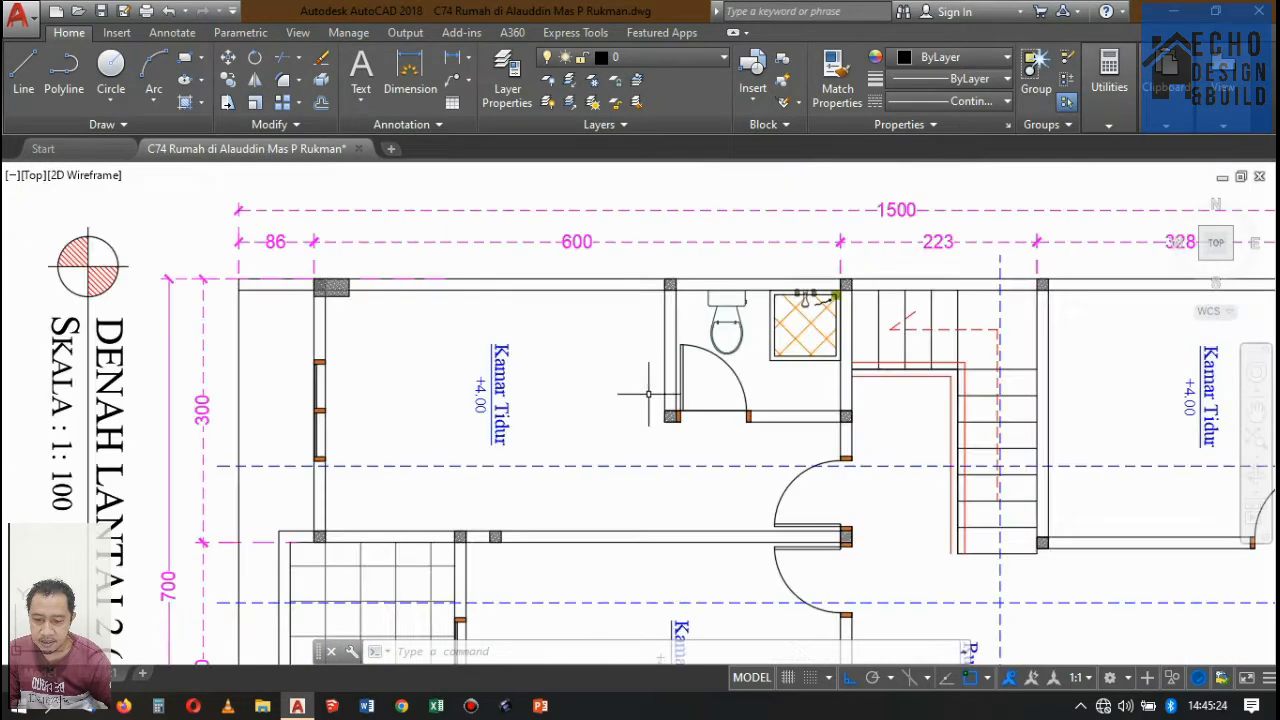
scroll(748, 321, "down", 15)
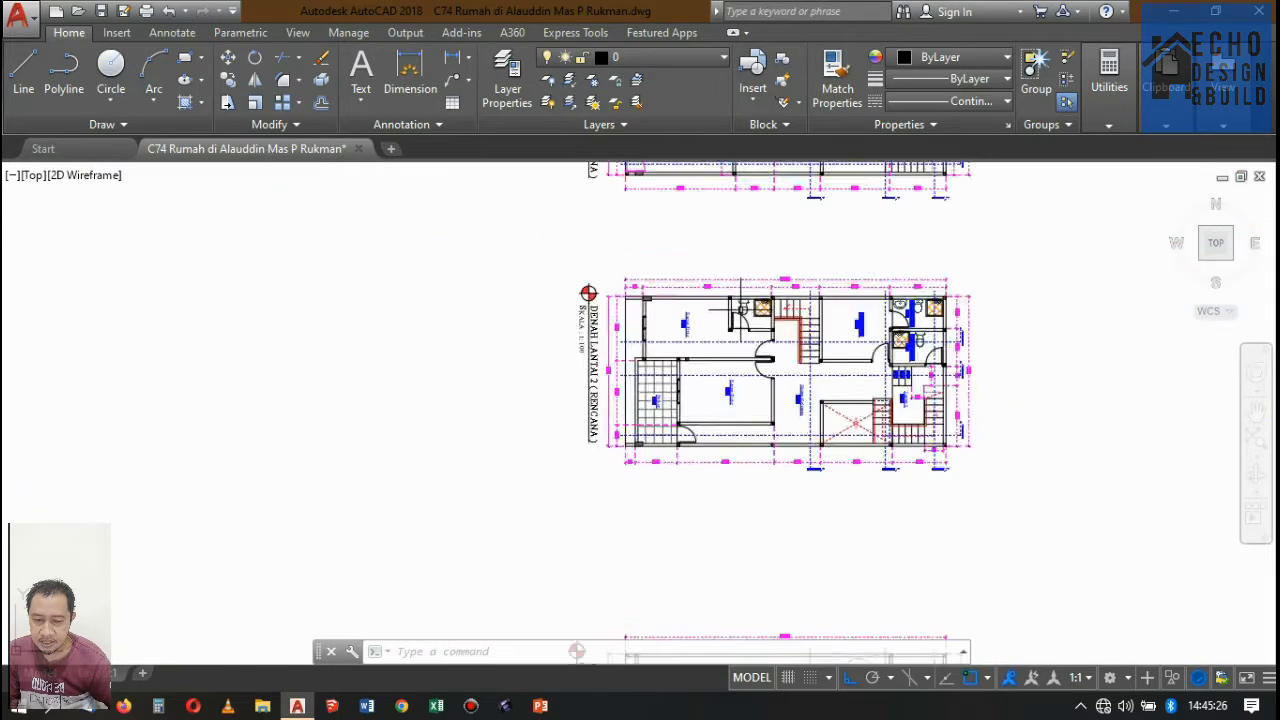
Draw a 0.02 by 0.25 upright rectangle beside the upper-floor bathroom door in Potongan A-A as its handle plate.
scroll(762, 496, "up", 4)
scroll(704, 350, "up", 6)
scroll(704, 350, "up", 10)
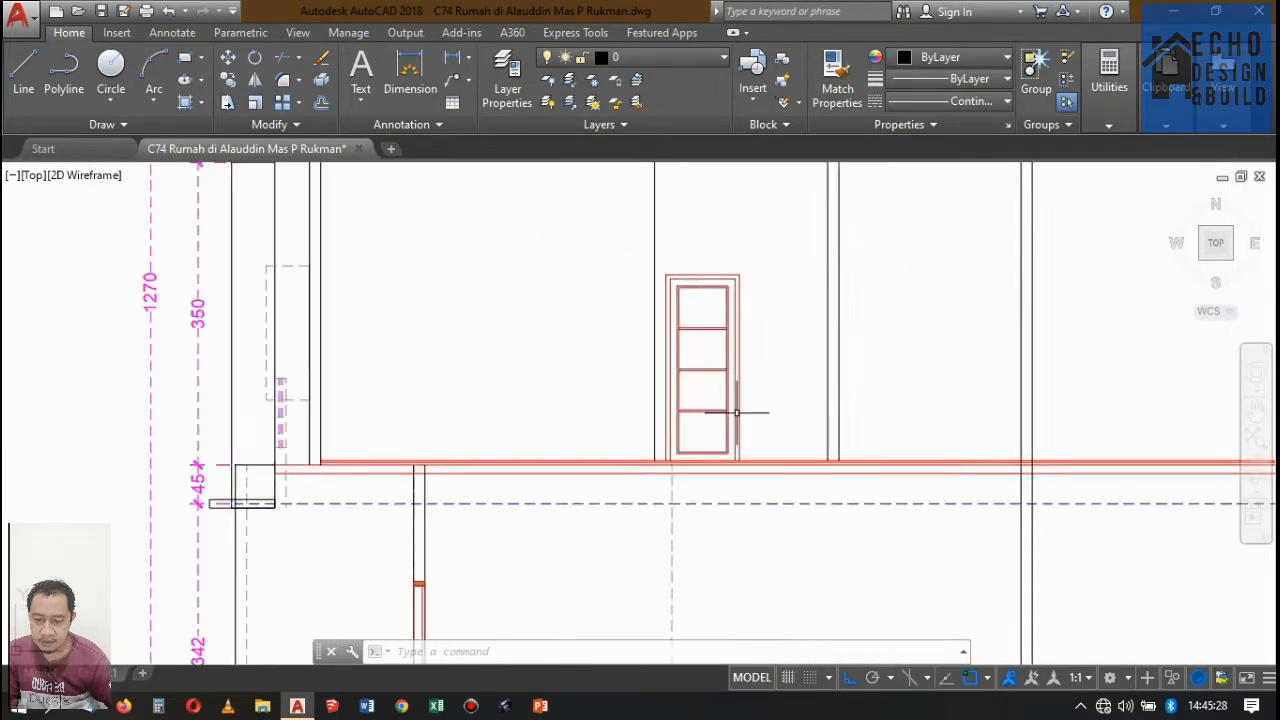
type("c")
key("Return")
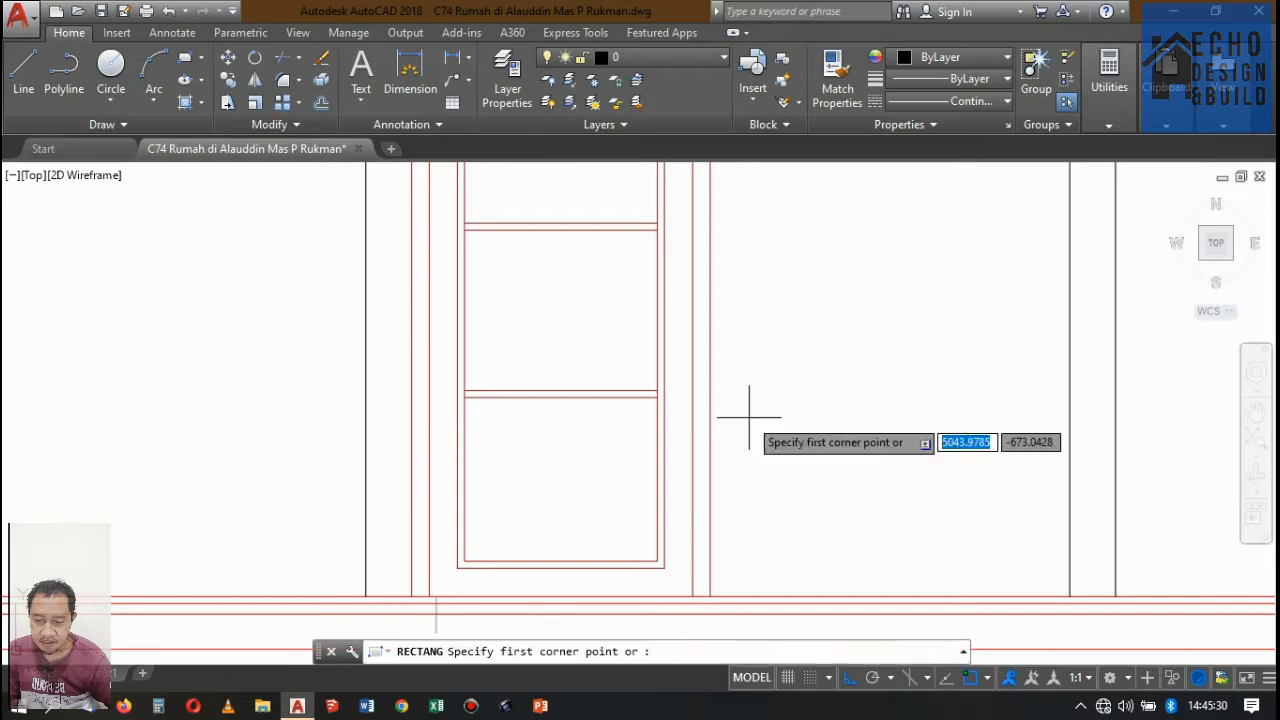
scroll(749, 417, "down", 3)
scroll(749, 417, "up", 5)
scroll(746, 400, "down", 3)
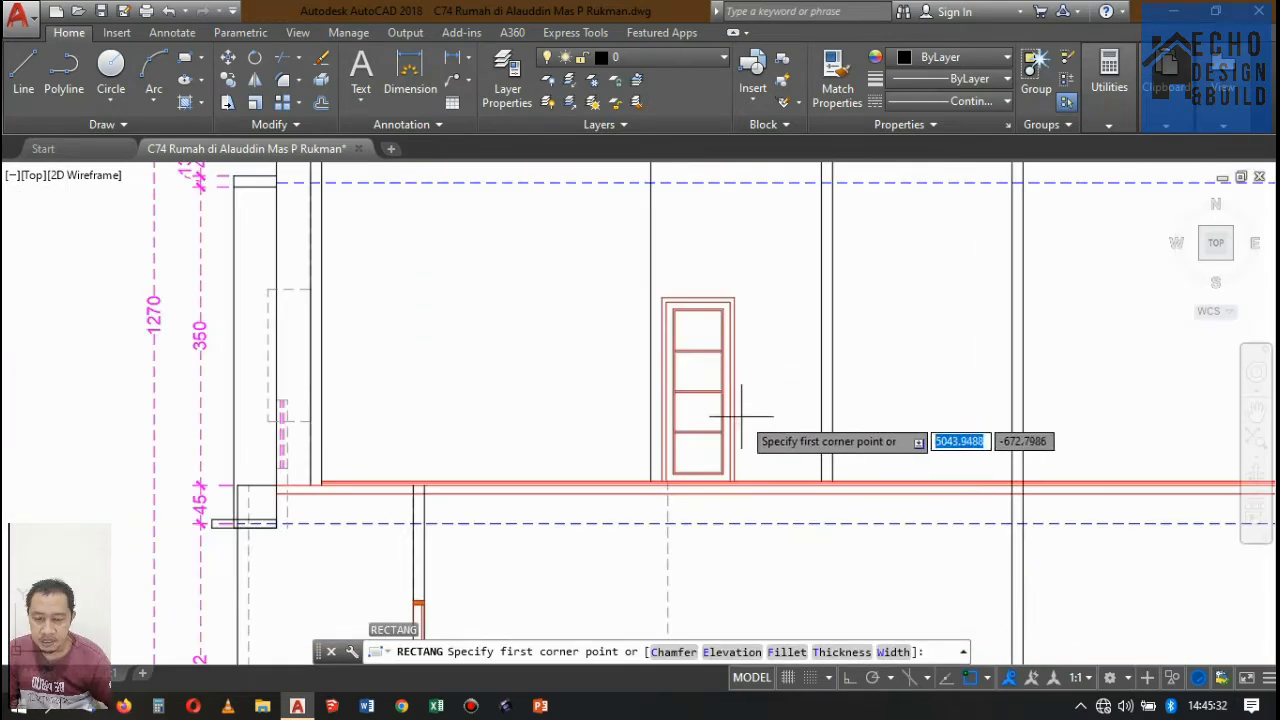
scroll(729, 391, "up", 5)
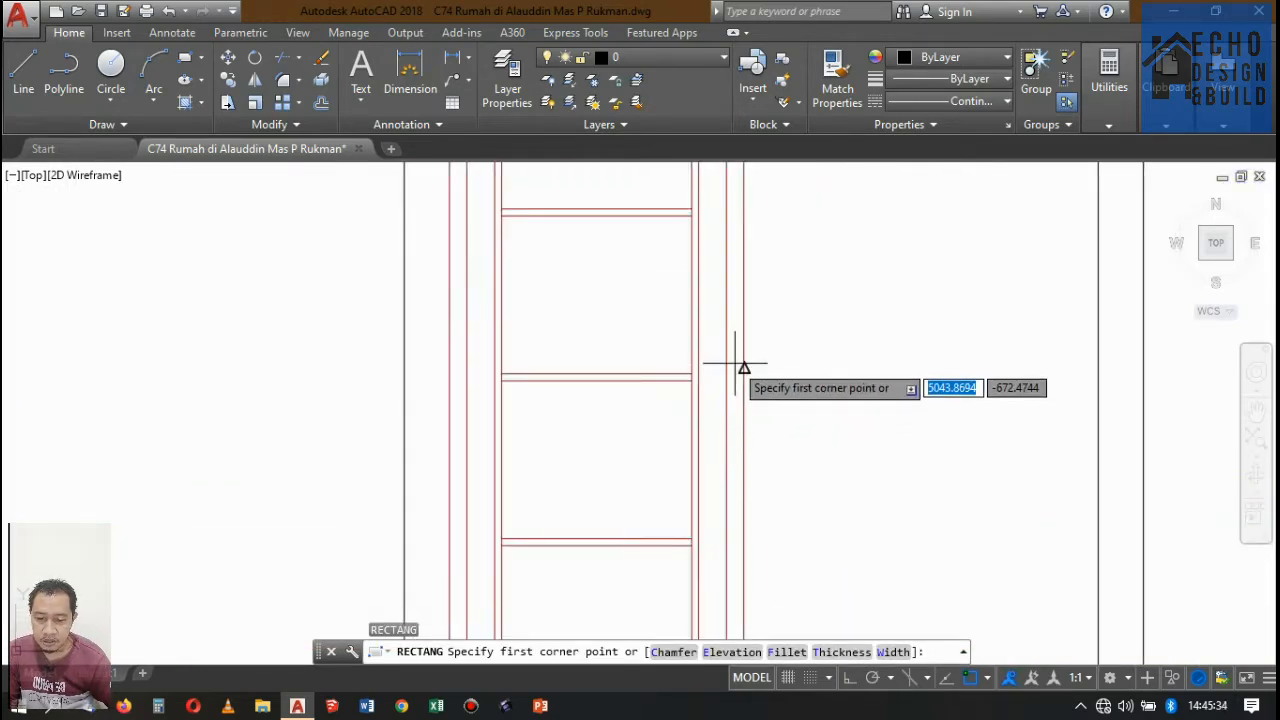
scroll(800, 392, "down", 3)
scroll(780, 390, "up", 3)
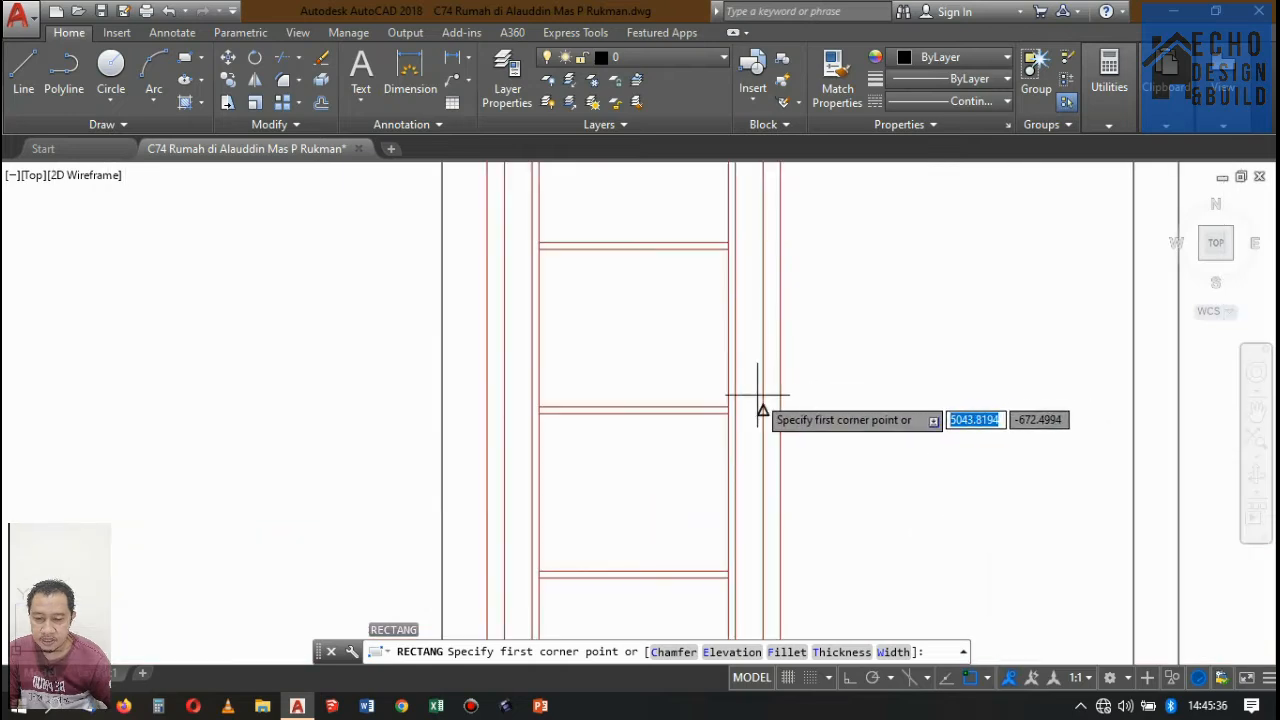
scroll(766, 409, "down", 3)
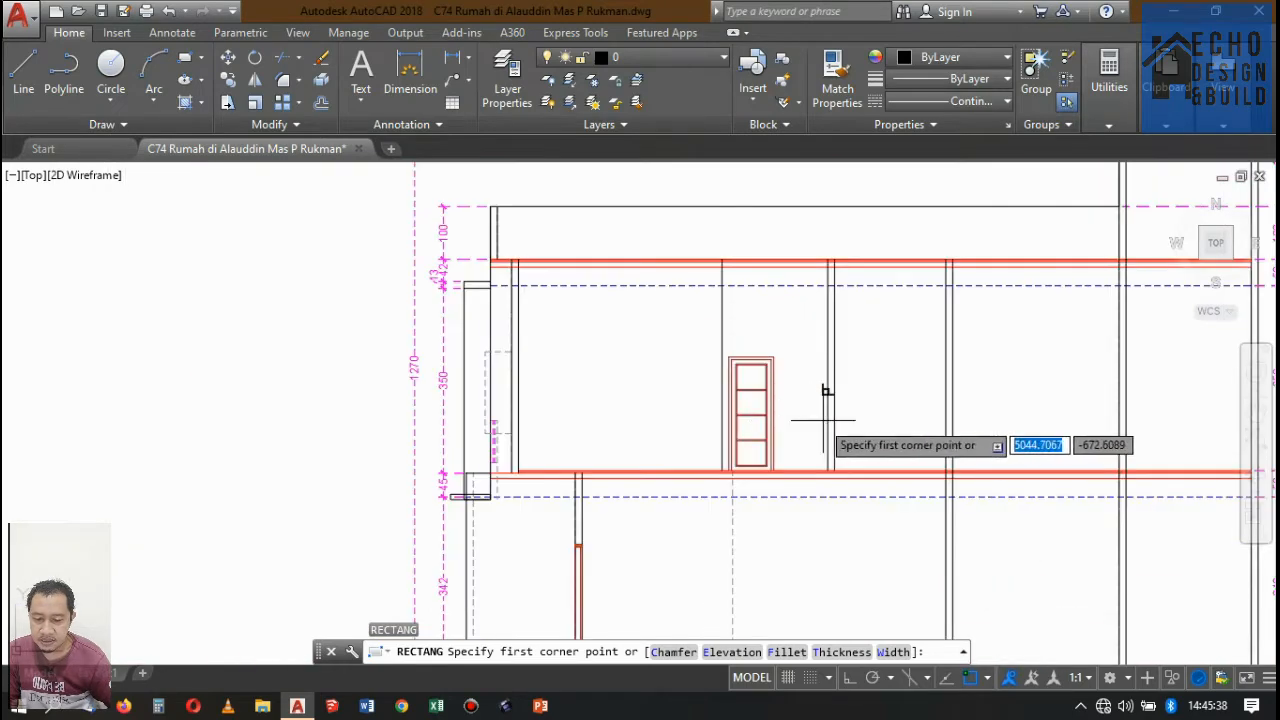
scroll(822, 420, "up", 5)
left_click(792, 419)
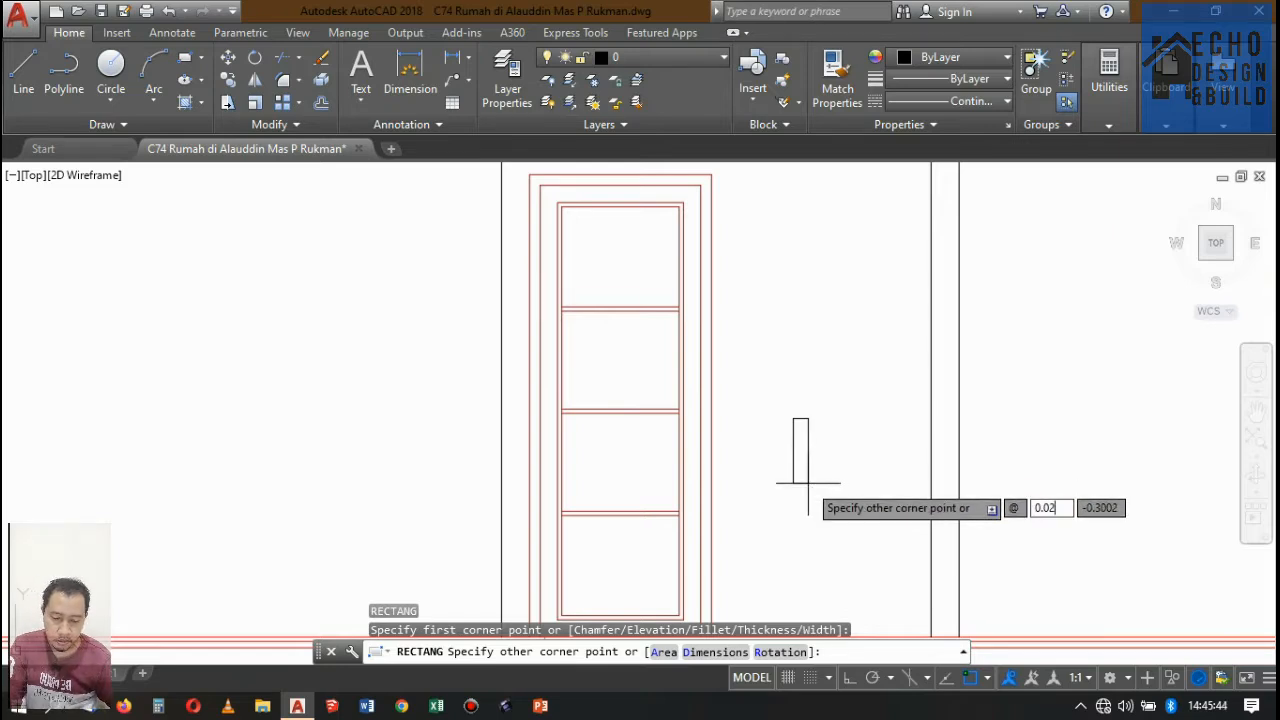
key("Tab")
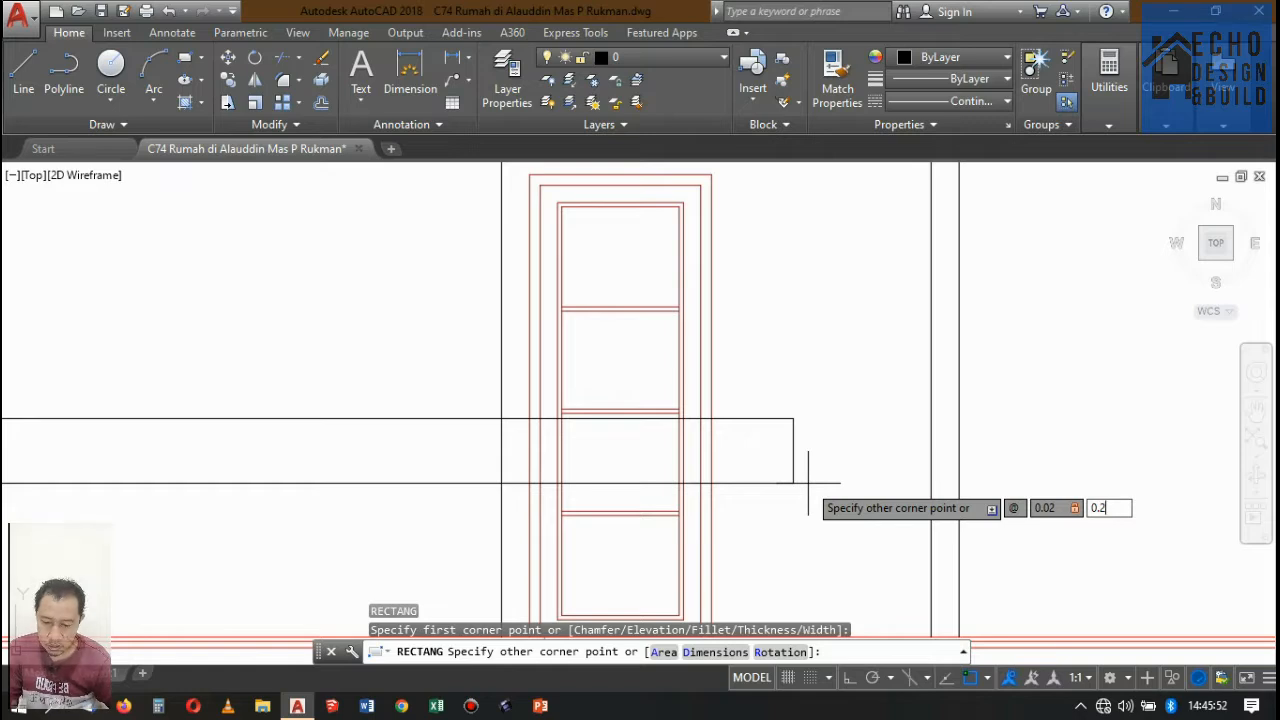
type("0.25")
key("Return")
Measure the height of the thin handle-plate rectangle along its long edge.
scroll(780, 385, "up", 4)
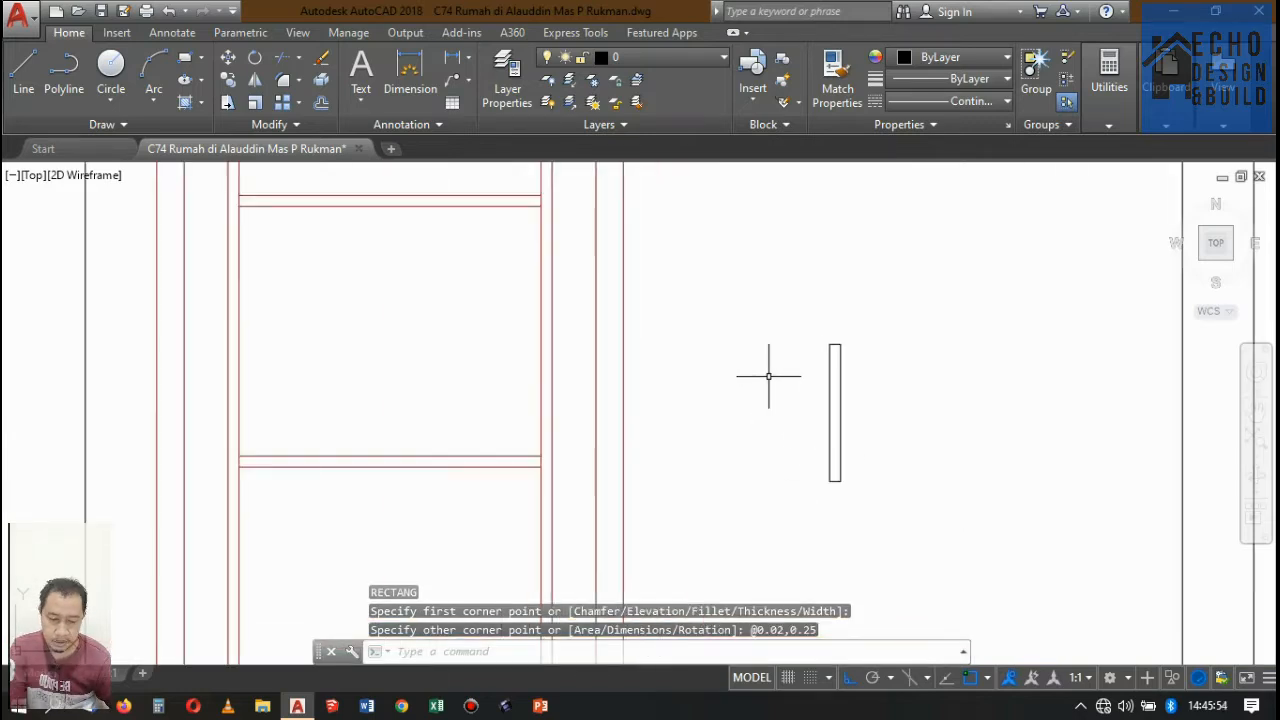
scroll(894, 360, "down", 2)
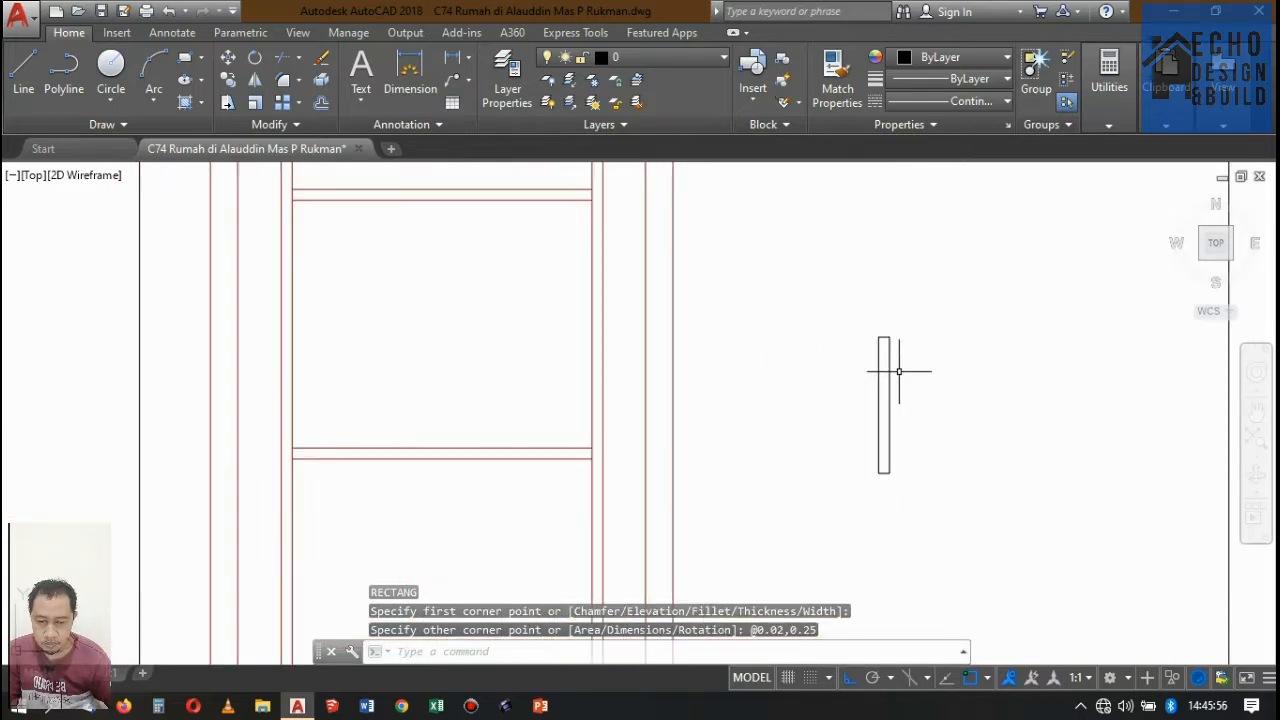
scroll(899, 372, "down", 4)
scroll(899, 373, "up", 2)
left_click(903, 375)
left_click(874, 361)
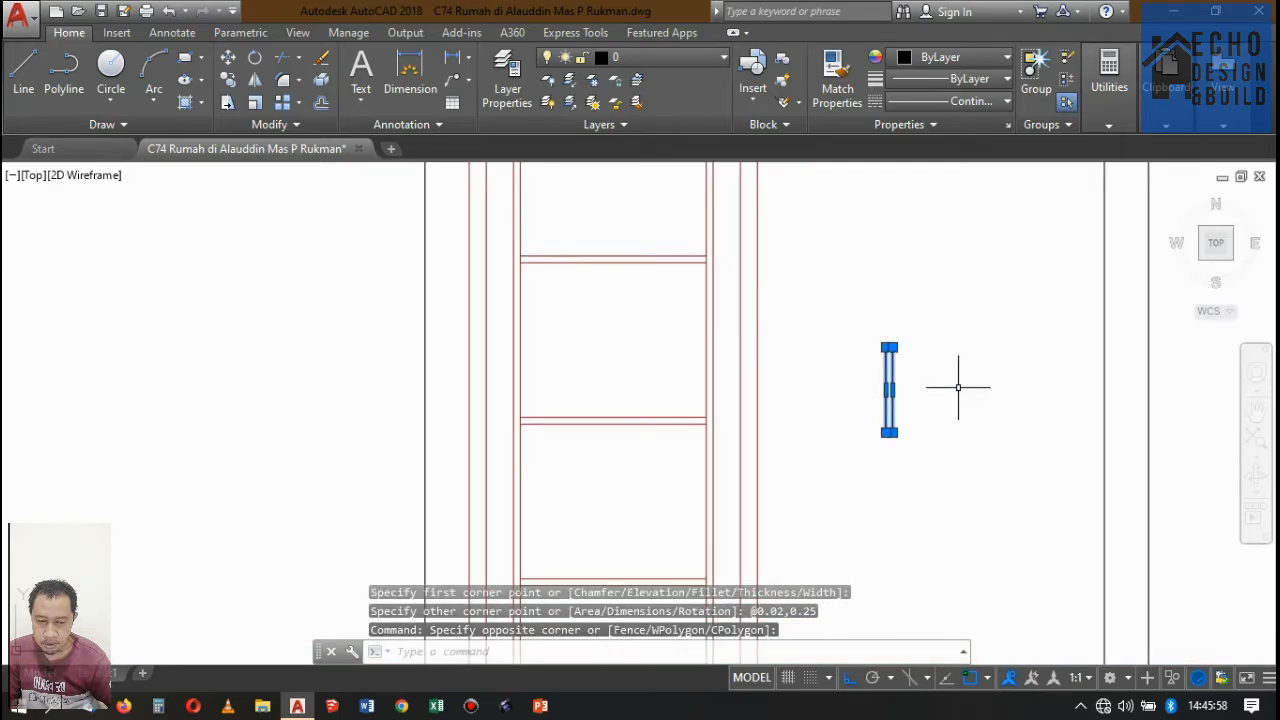
left_click(410, 72)
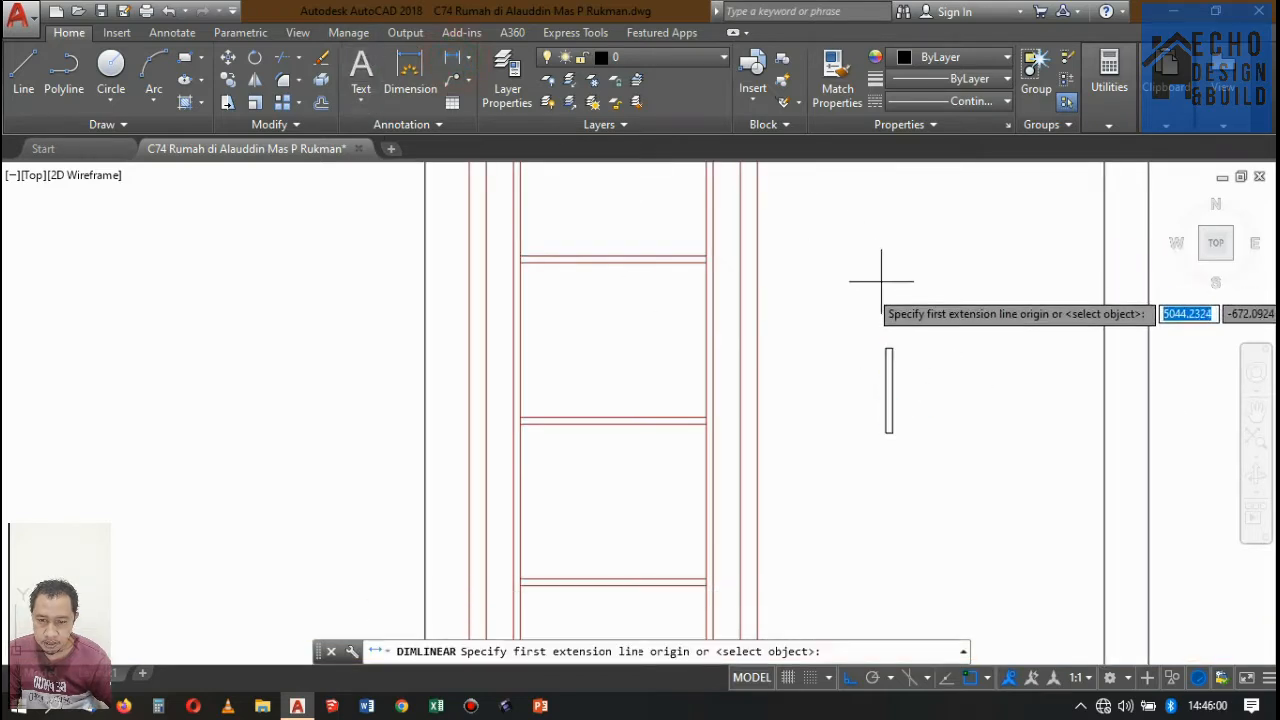
left_click(891, 348)
scroll(900, 412, "up", 3)
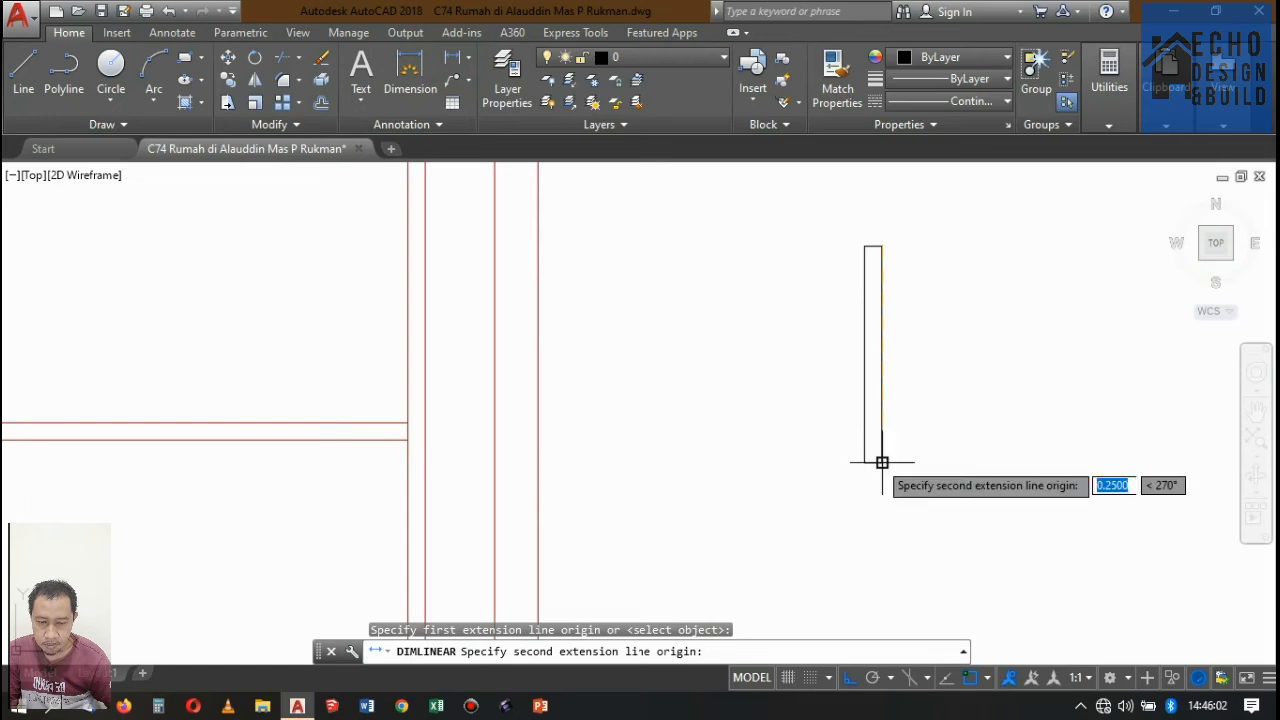
left_click(882, 462)
key("Escape")
scroll(880, 351, "down", 4)
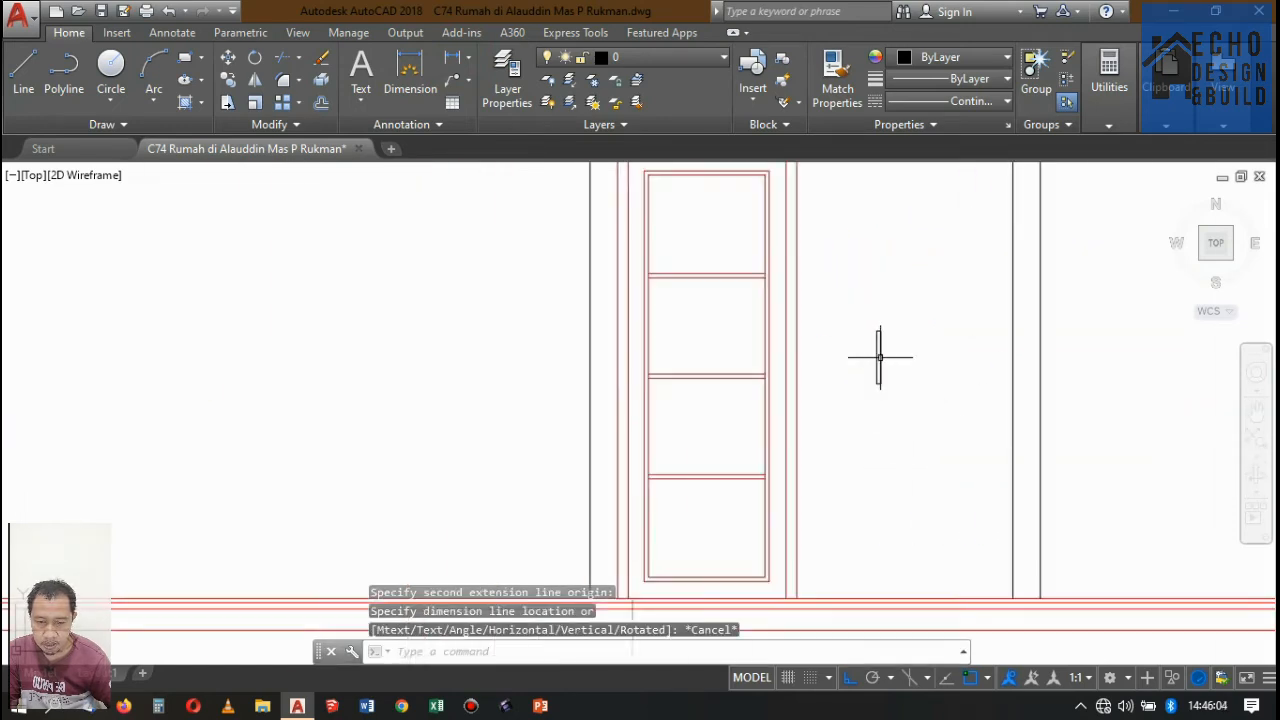
Widen the handle-plate rectangle by stretching its right edge outward by 0.01.
scroll(893, 350, "up", 3)
scroll(893, 350, "up", 2)
left_click(857, 357)
left_click(831, 366)
scroll(855, 375, "up", 4)
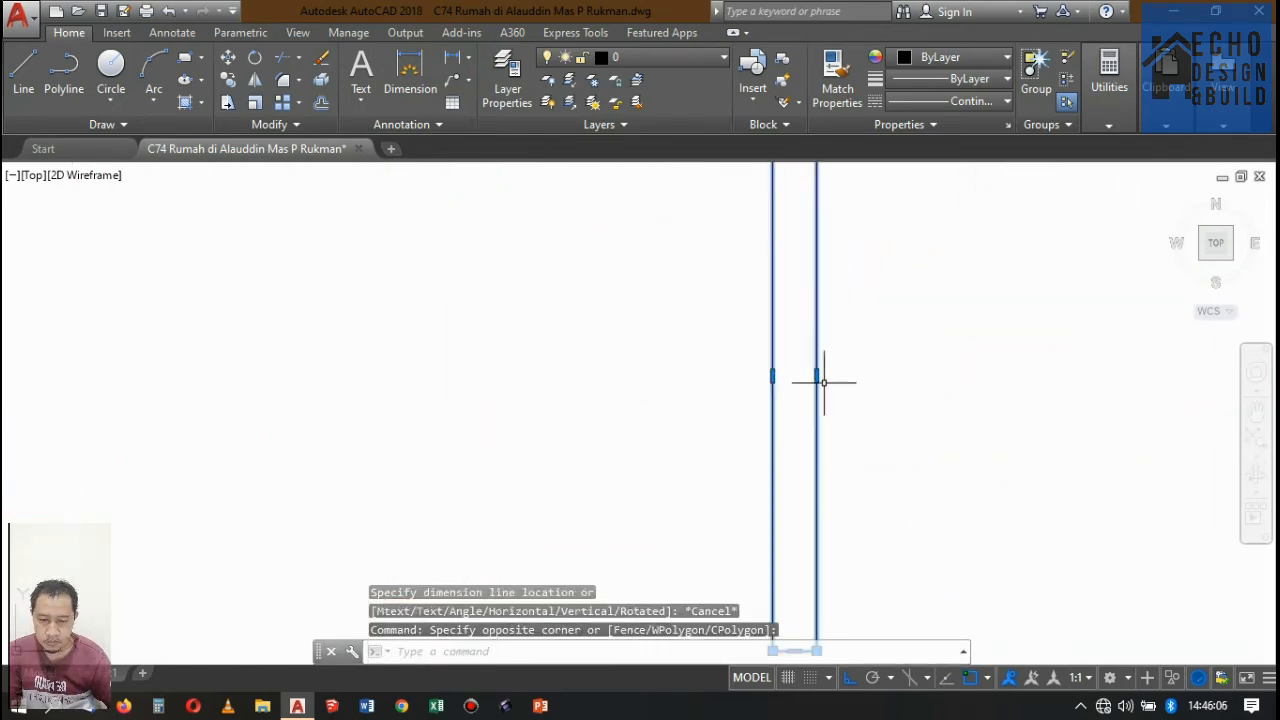
left_click(816, 376)
type("0.")
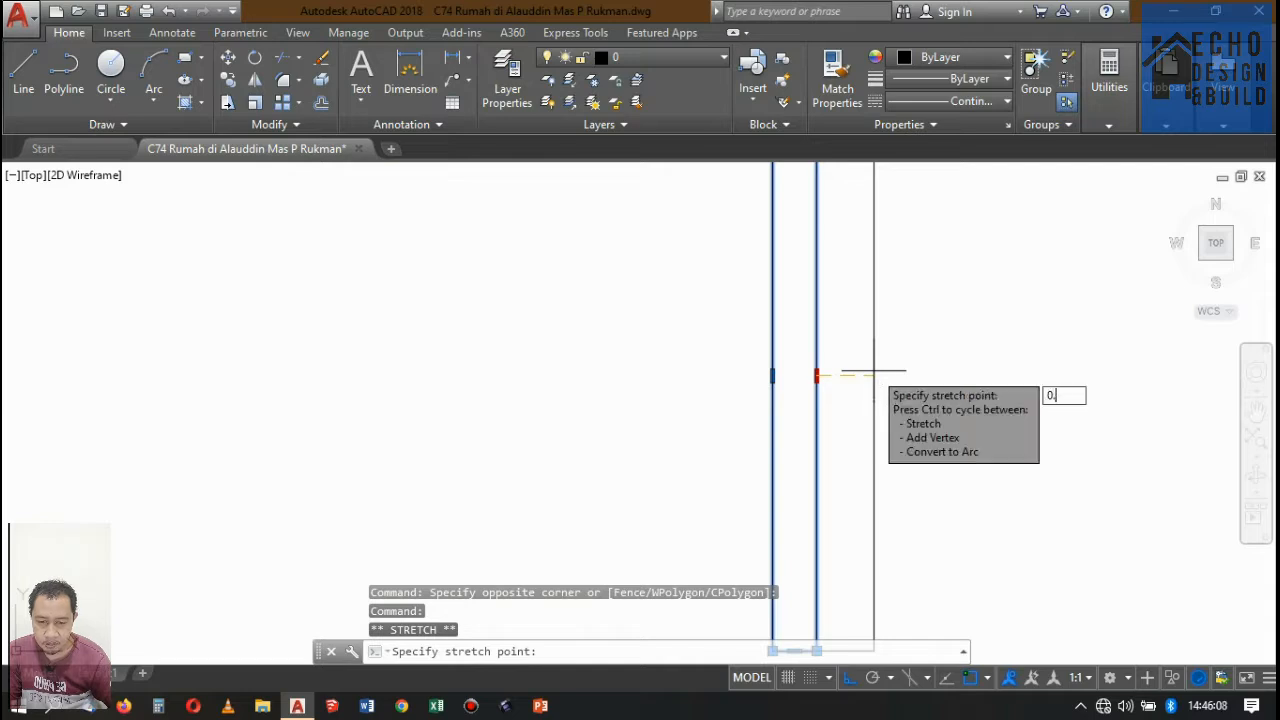
type("01")
key("Return")
scroll(866, 340, "down", 5)
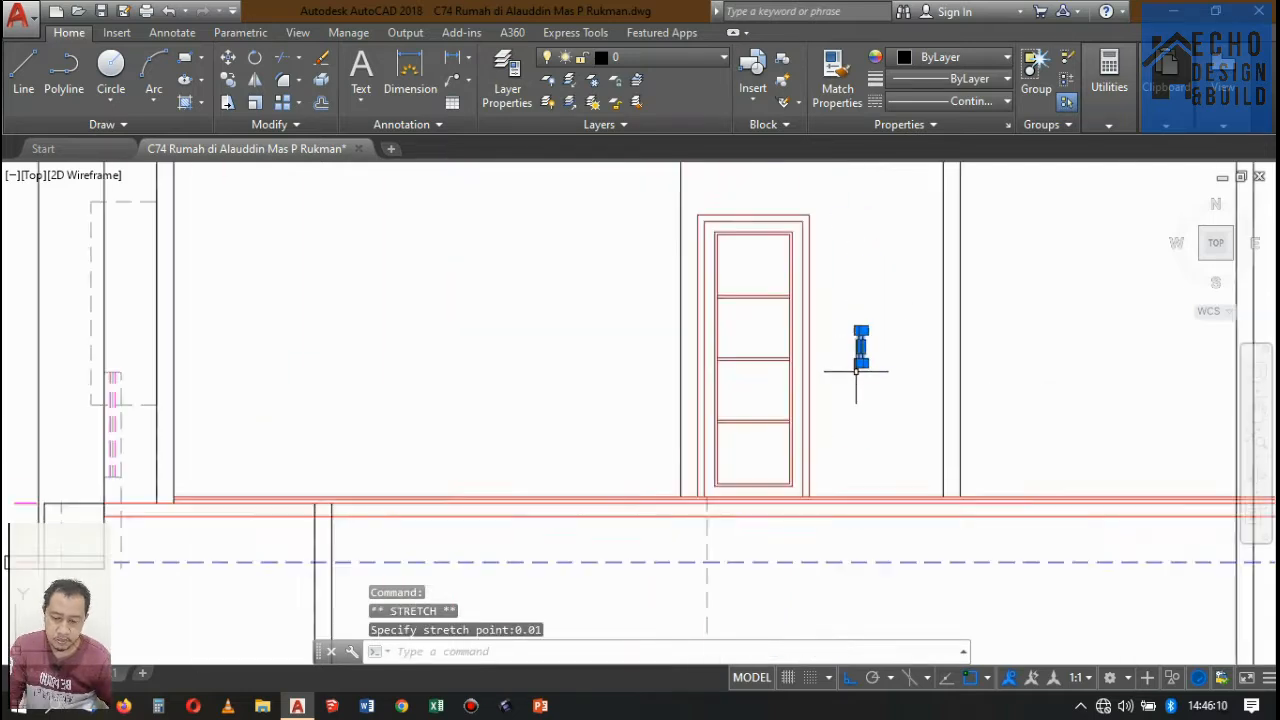
Move the handle plate onto the door so its right edge sits on the right jamb's inner line, beside the middle panels.
scroll(868, 350, "up", 2)
type("m")
key("Return")
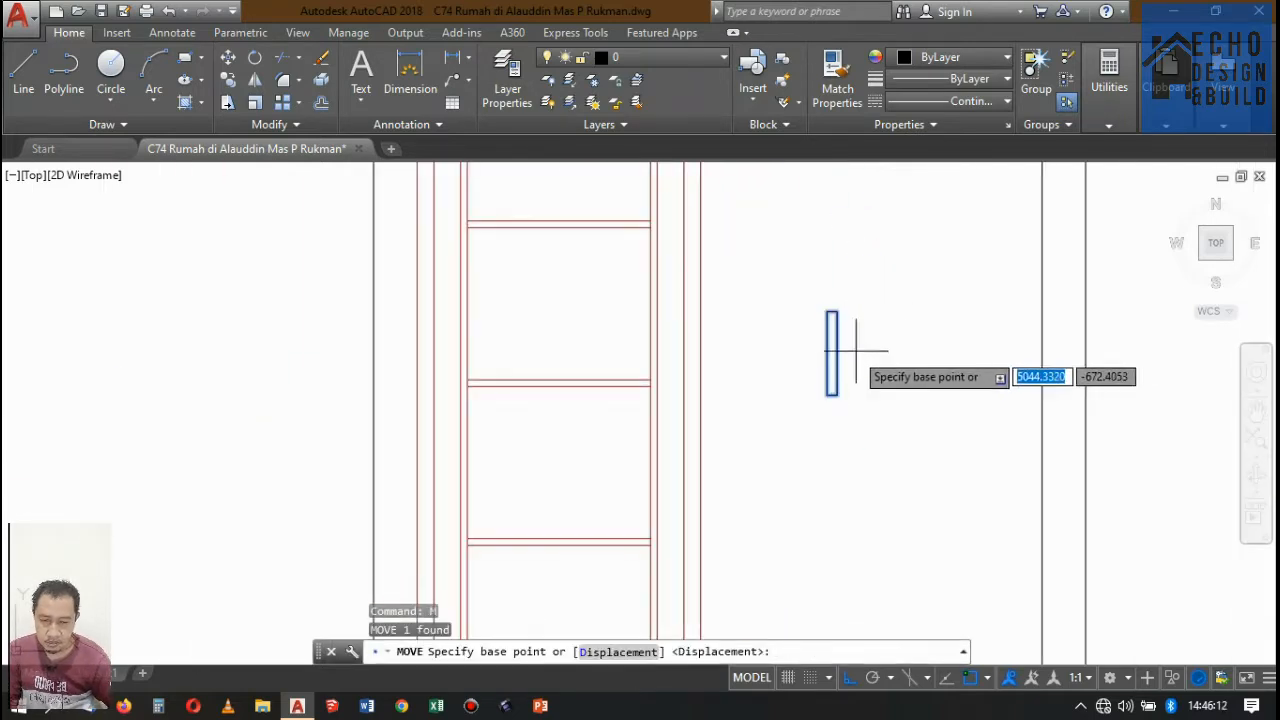
left_click(837, 351)
scroll(837, 351, "down", 5)
scroll(894, 329, "up", 1)
scroll(886, 335, "up", 3)
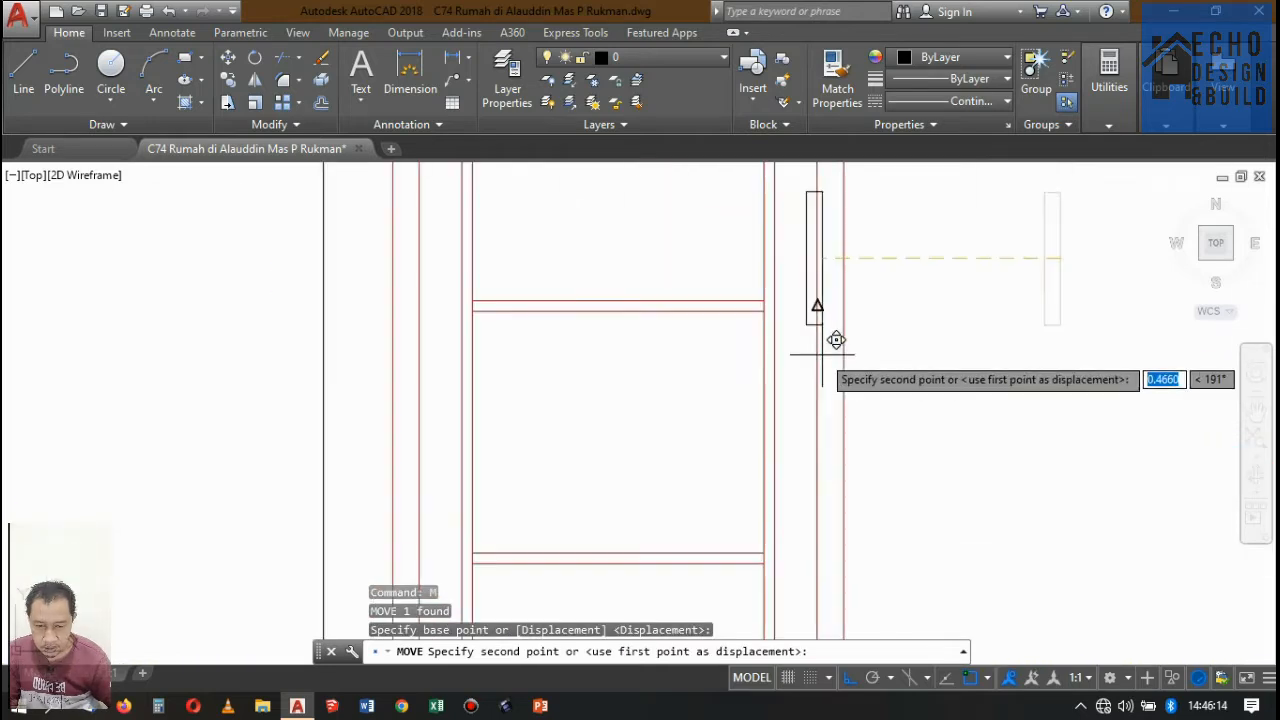
left_click(810, 298)
Move the handle plate 0.01 to the left, away from the jamb's inner line.
scroll(803, 300, "up", 2)
scroll(804, 301, "up", 4)
left_click(805, 300)
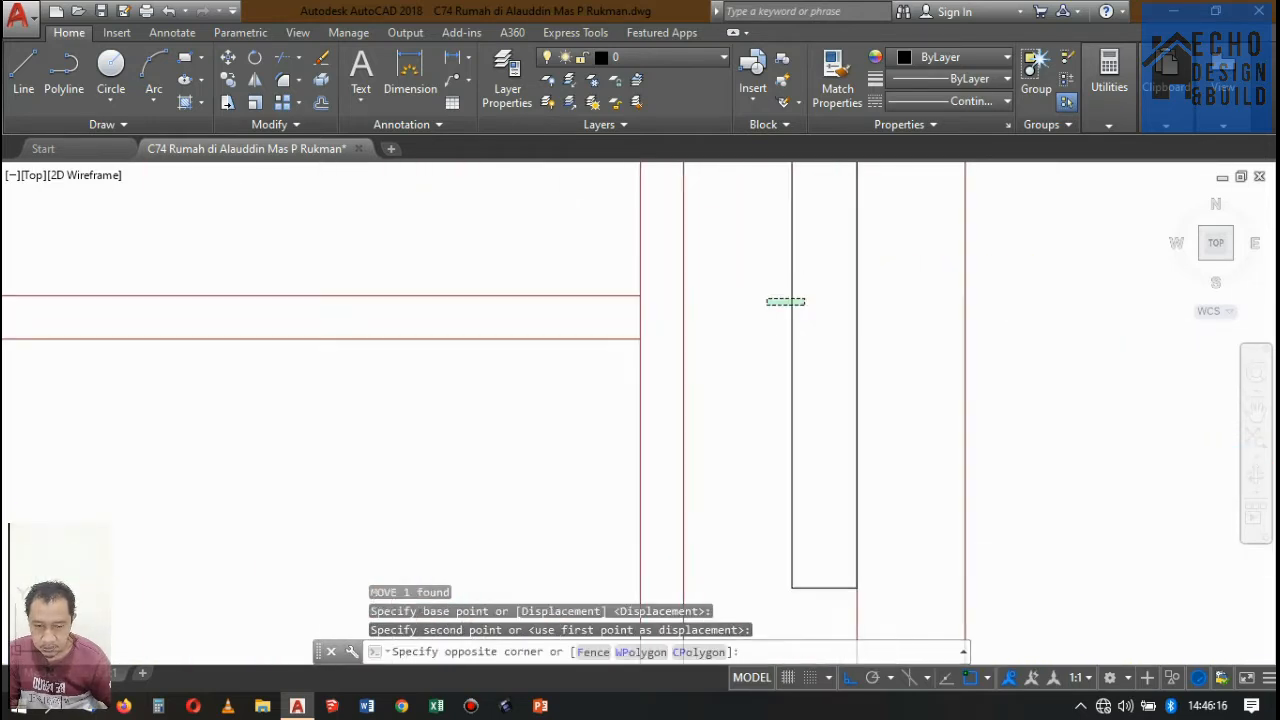
left_click(765, 306)
scroll(783, 391, "down", 4)
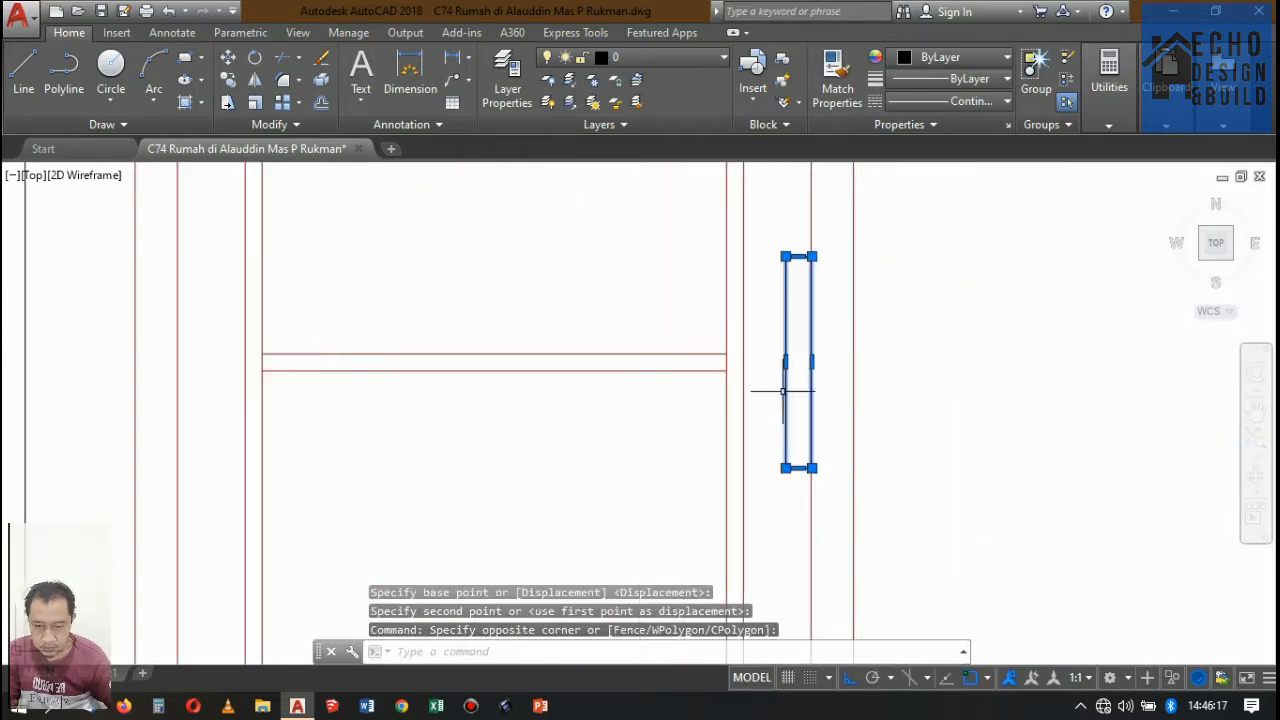
type("m")
key("Return")
left_click(970, 279)
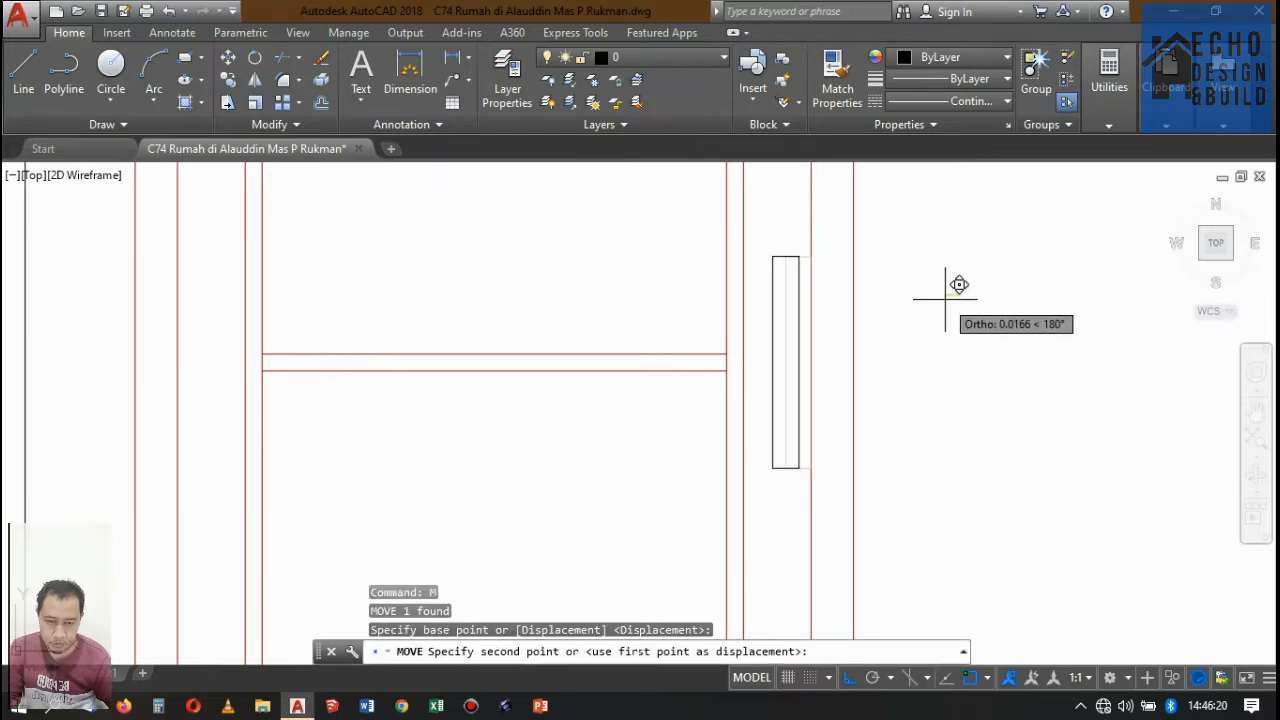
type("0.01")
key("Return")
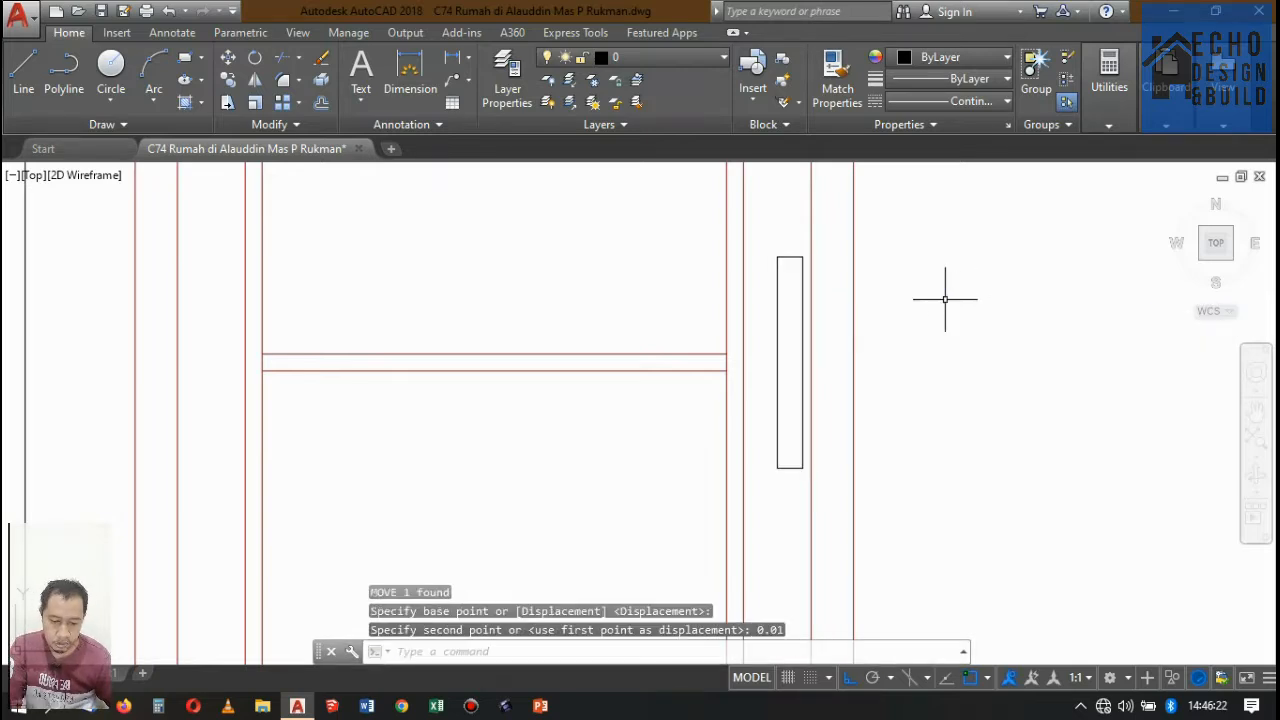
Begin a small horizontal rectangle in the empty area to the right of the door and its handle plate.
scroll(777, 349, "up", 3)
scroll(780, 334, "down", 4)
scroll(902, 316, "up", 5)
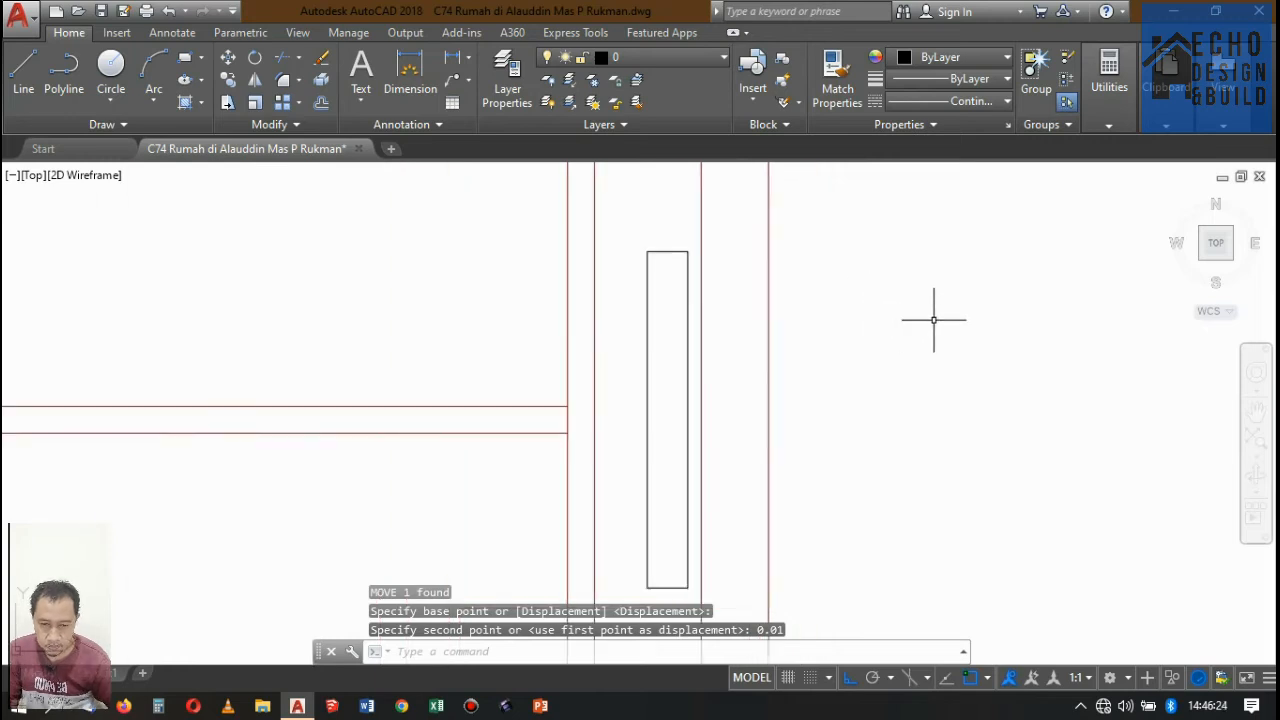
type("rec")
key("Return")
scroll(900, 300, "down", 3)
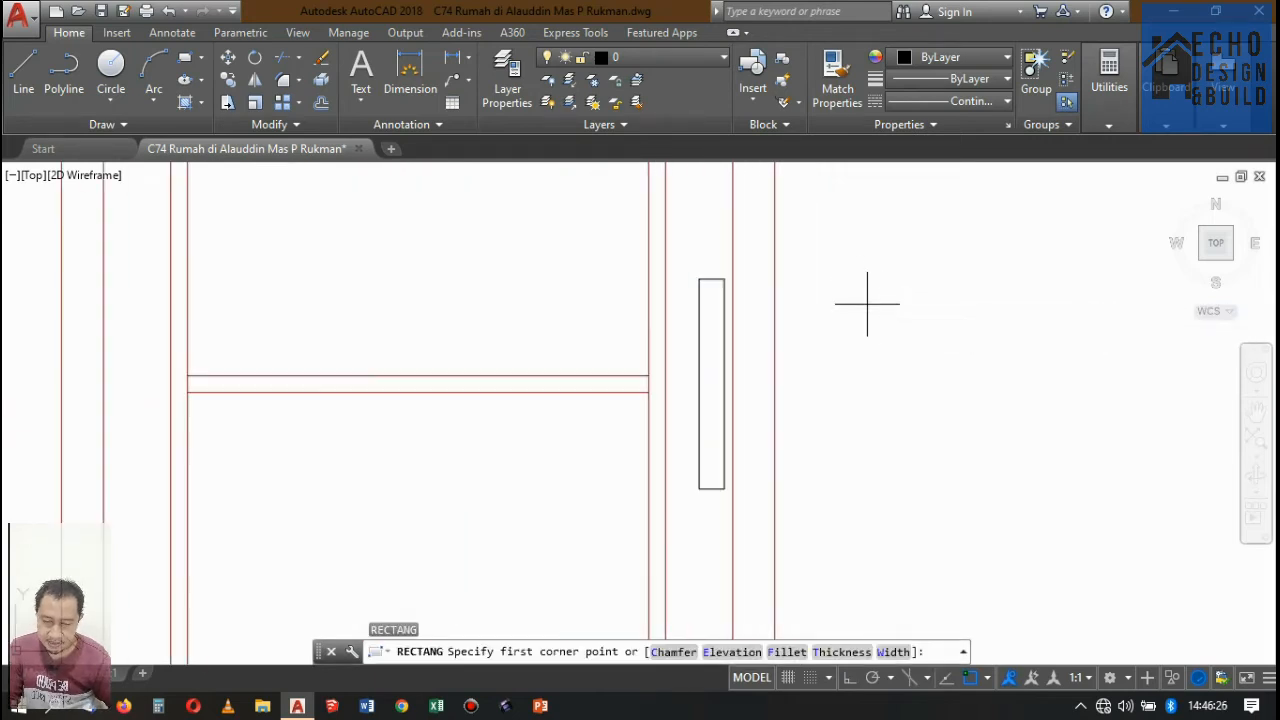
left_click(867, 303)
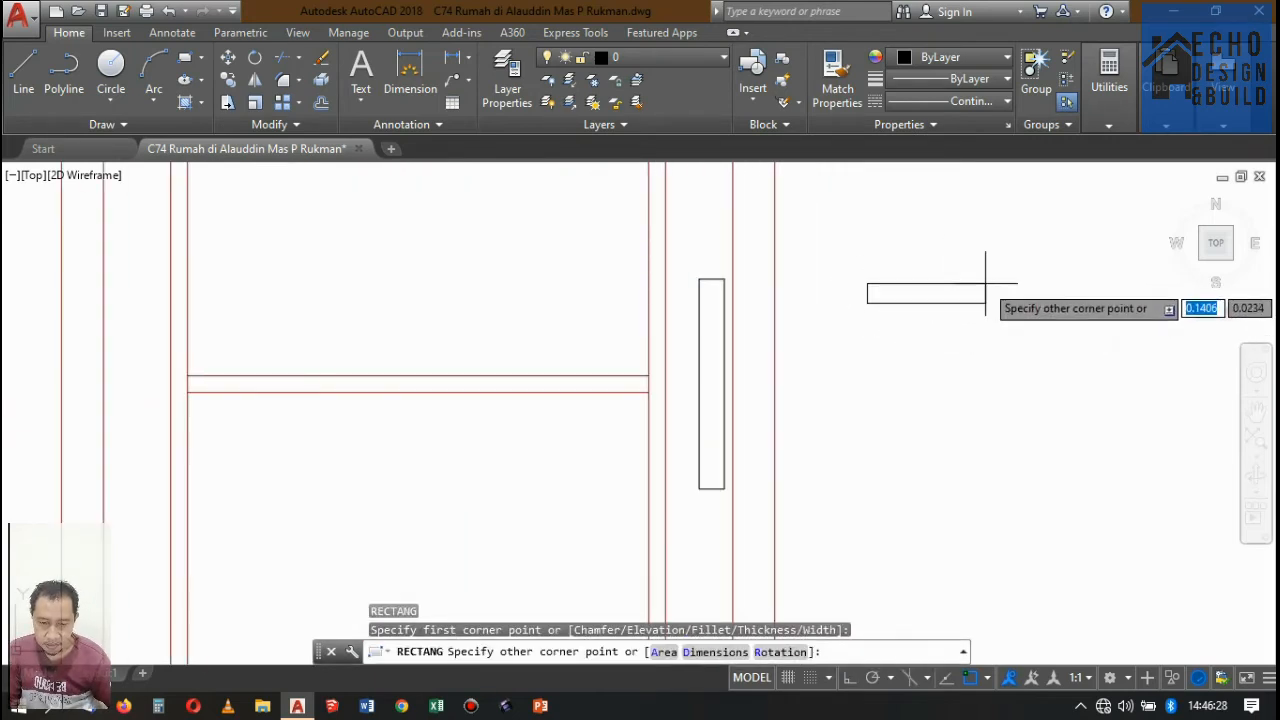
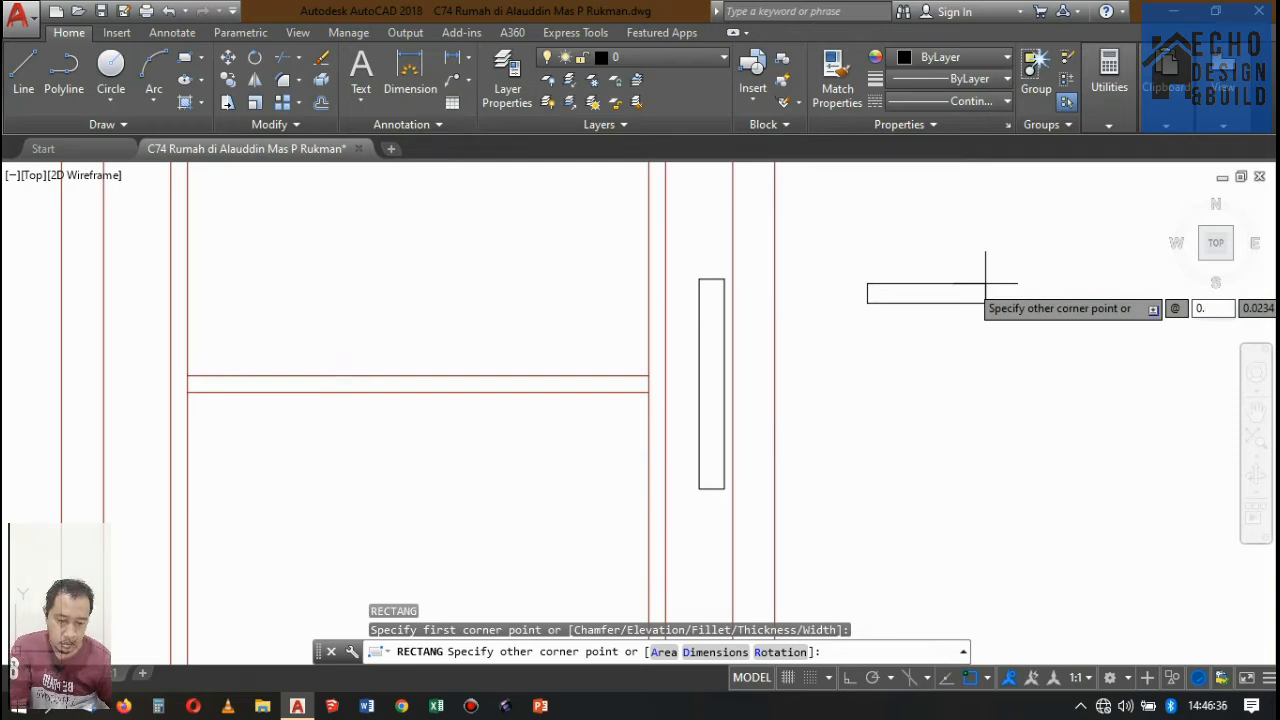
Finish the horizontal lever rectangle beside the door at 0.2 wide by 0.02 high.
key("Tab")
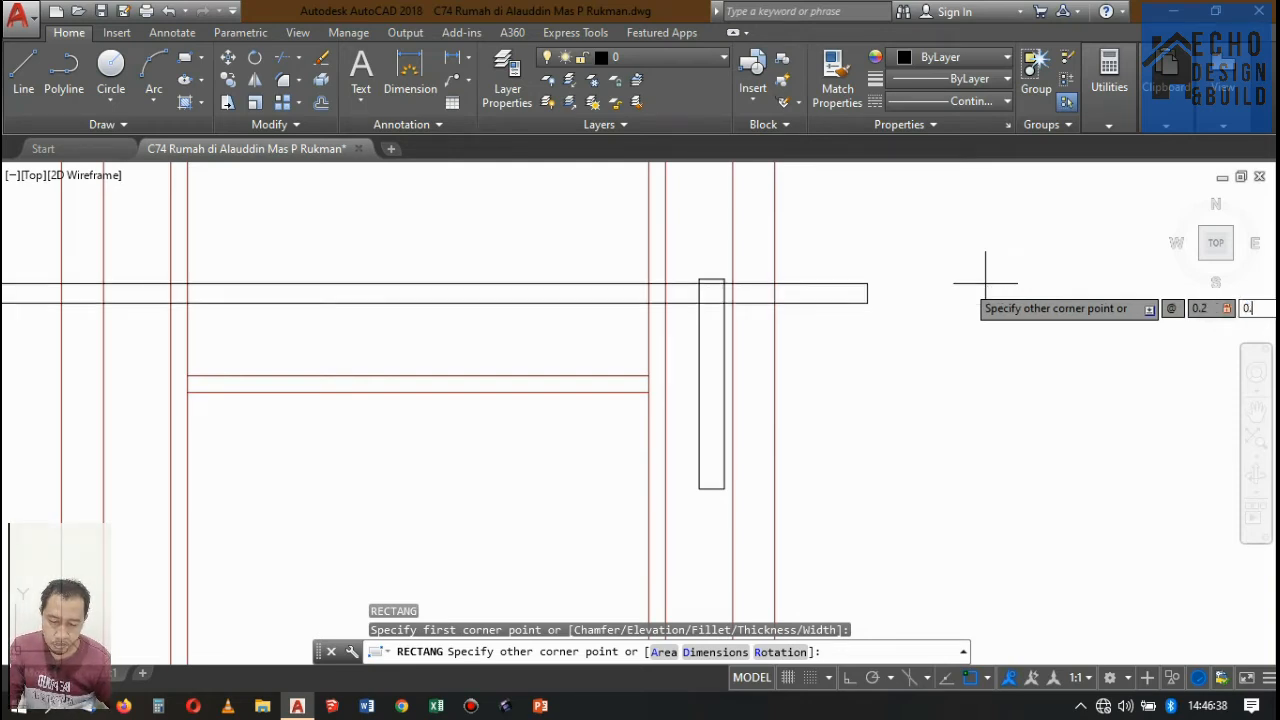
type("0.02")
key("Return")
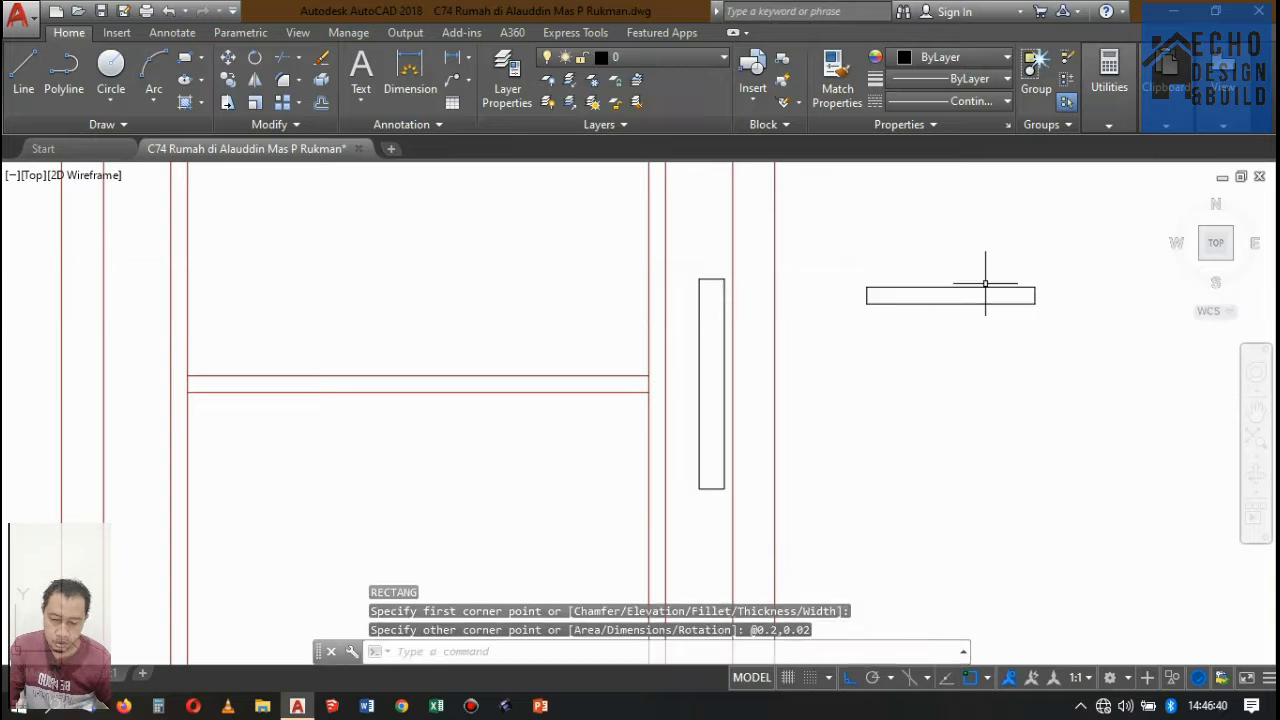
Move the lever rectangle so the midpoint of its right edge sits on the handle plate's upper-right corner.
scroll(1009, 271, "down", 2)
scroll(871, 340, "up", 6)
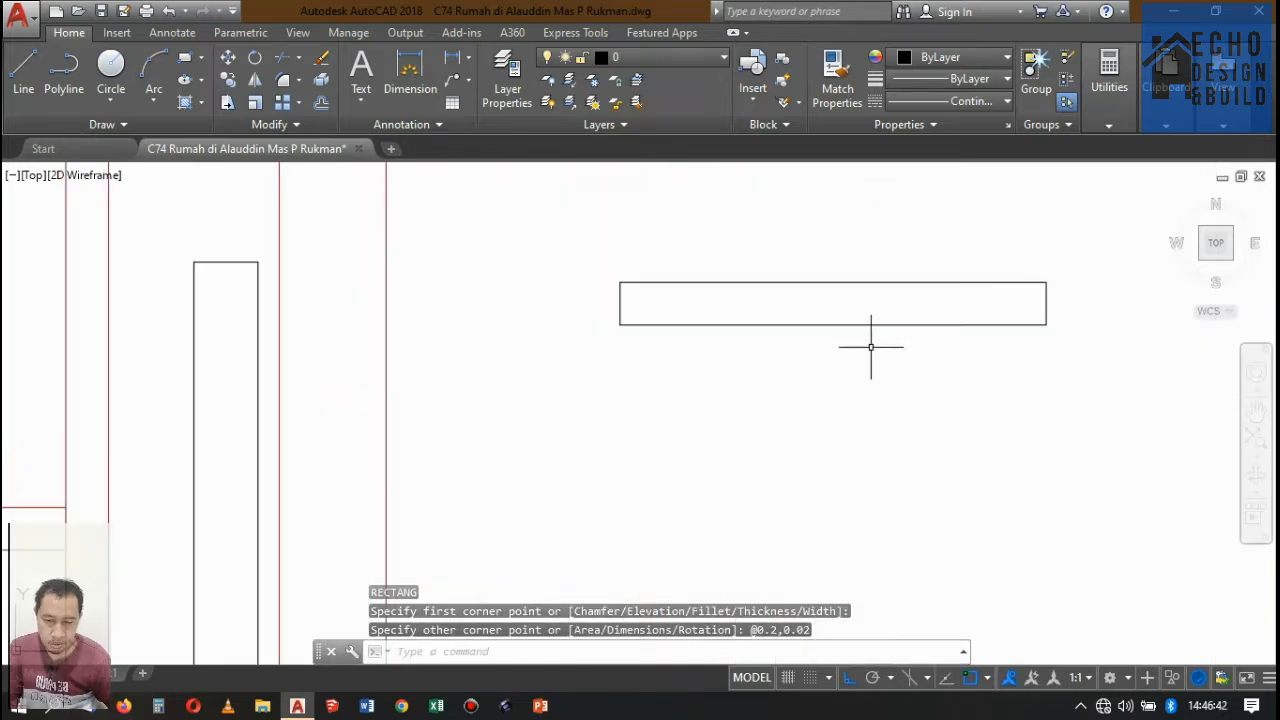
scroll(919, 343, "down", 2)
left_click(960, 356)
left_click(920, 288)
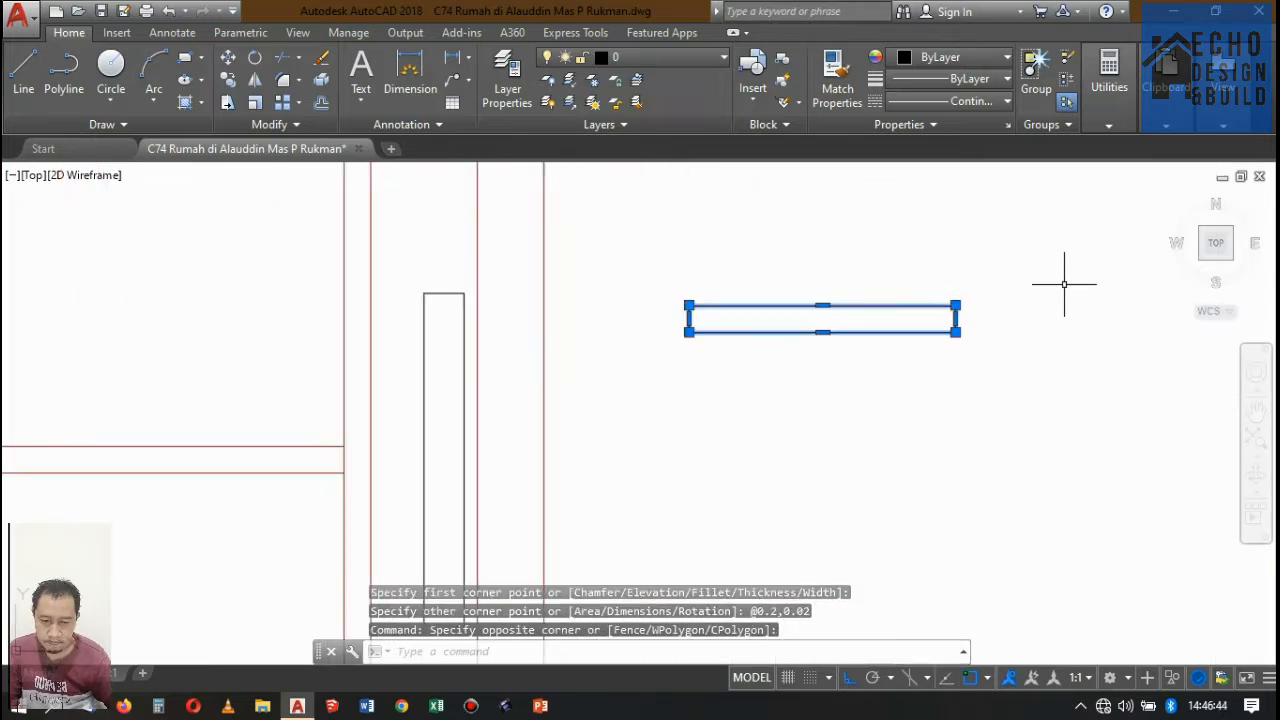
type("m")
key("Return")
left_click(956, 318)
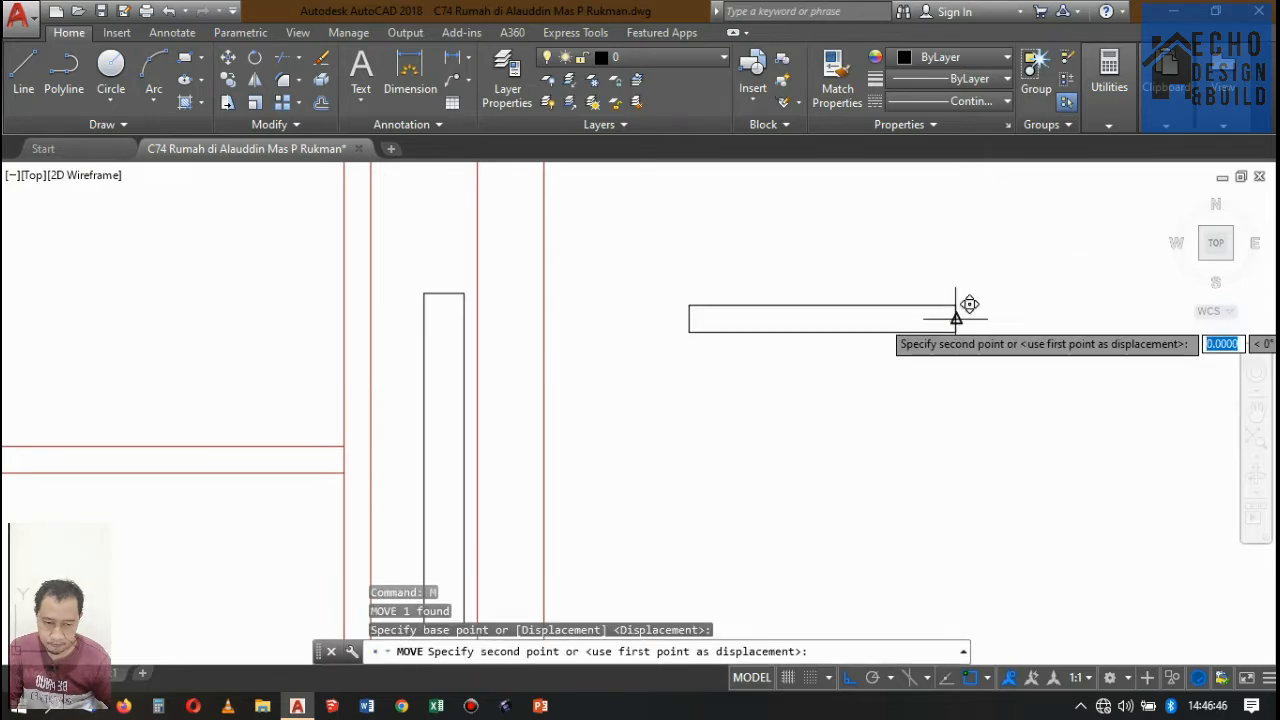
scroll(494, 315, "up", 4)
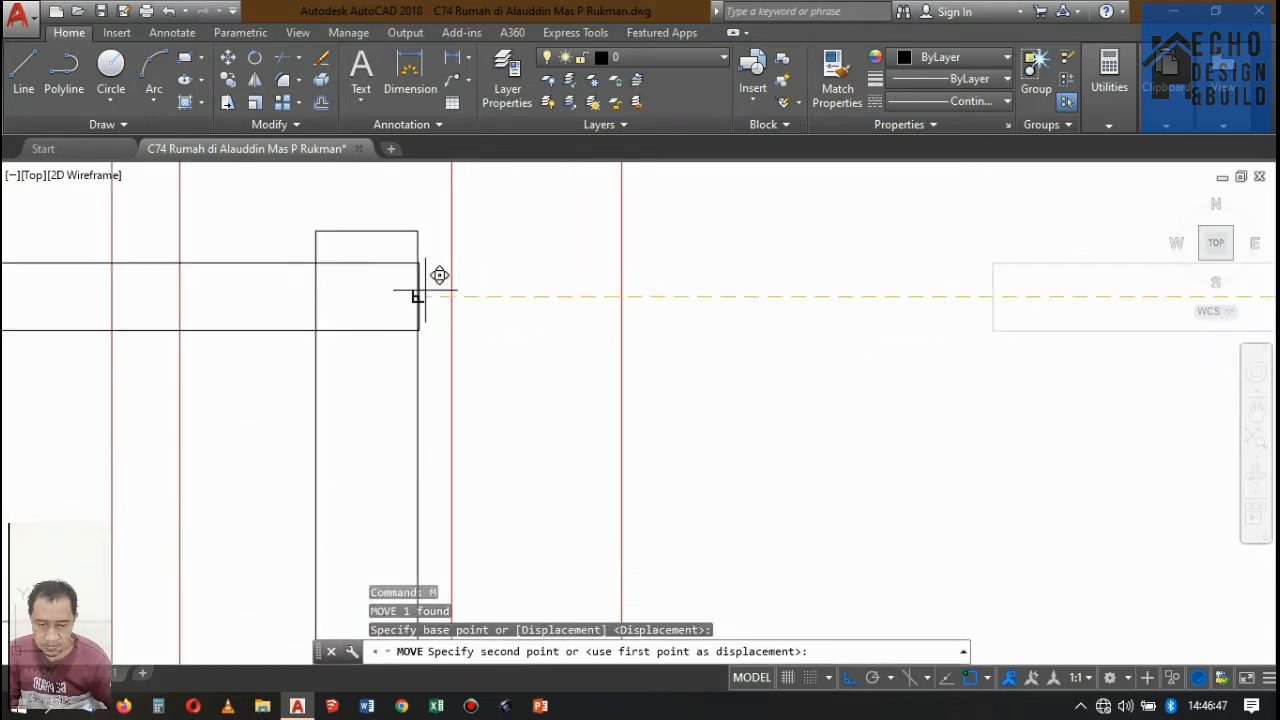
left_click(415, 234)
Move the lever rectangle 0.05 straight down along the handle plate.
scroll(510, 346, "down", 4)
scroll(441, 312, "up", 2)
left_click(408, 337)
left_click(389, 261)
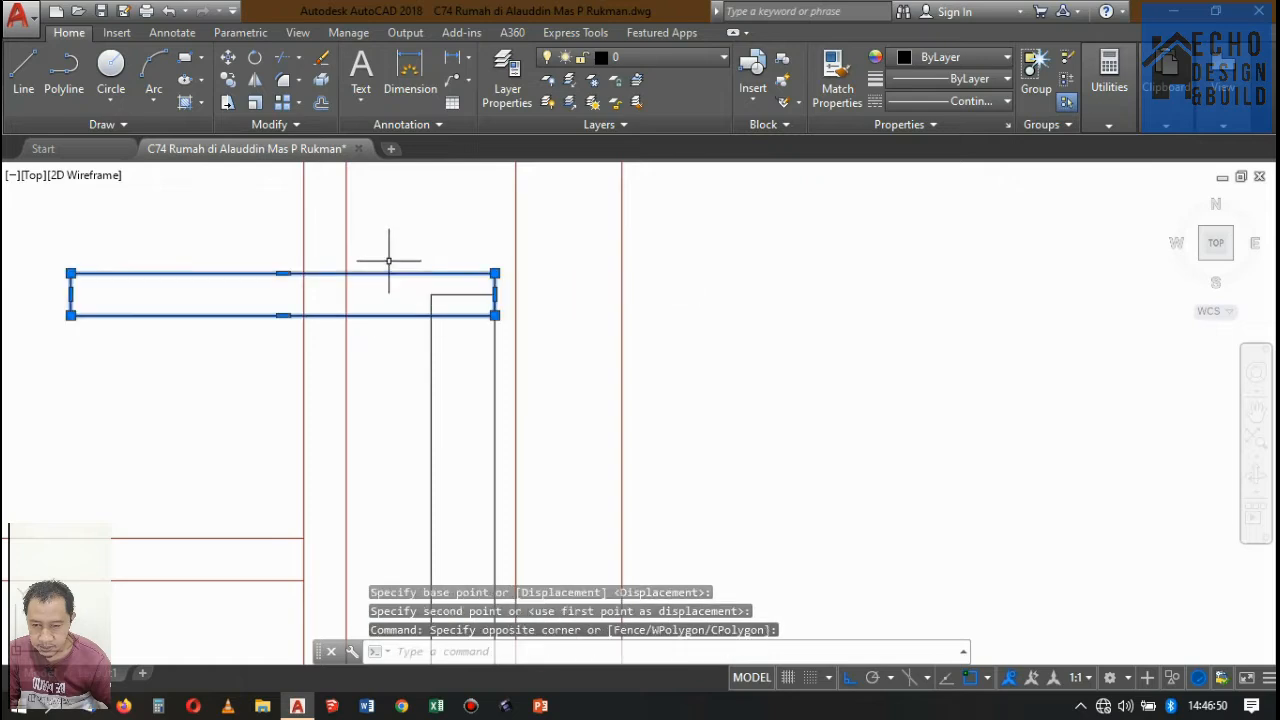
type("m")
key("Return")
left_click(770, 277)
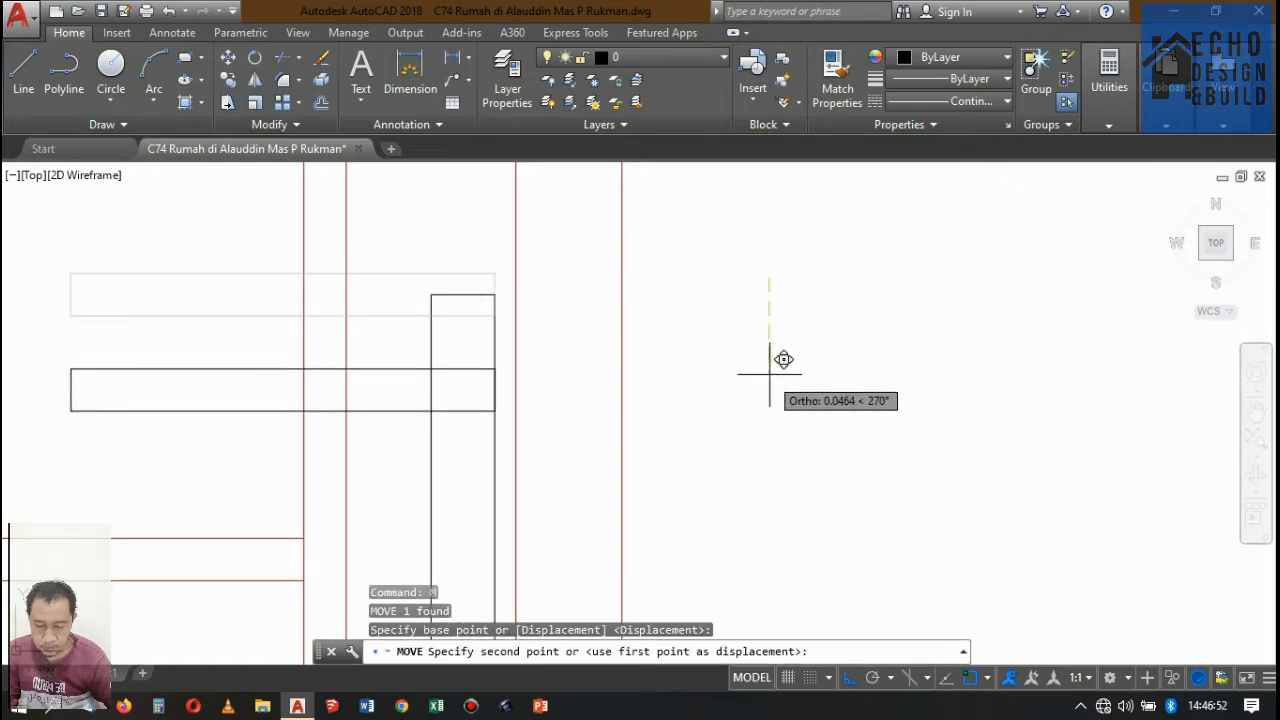
type("0.")
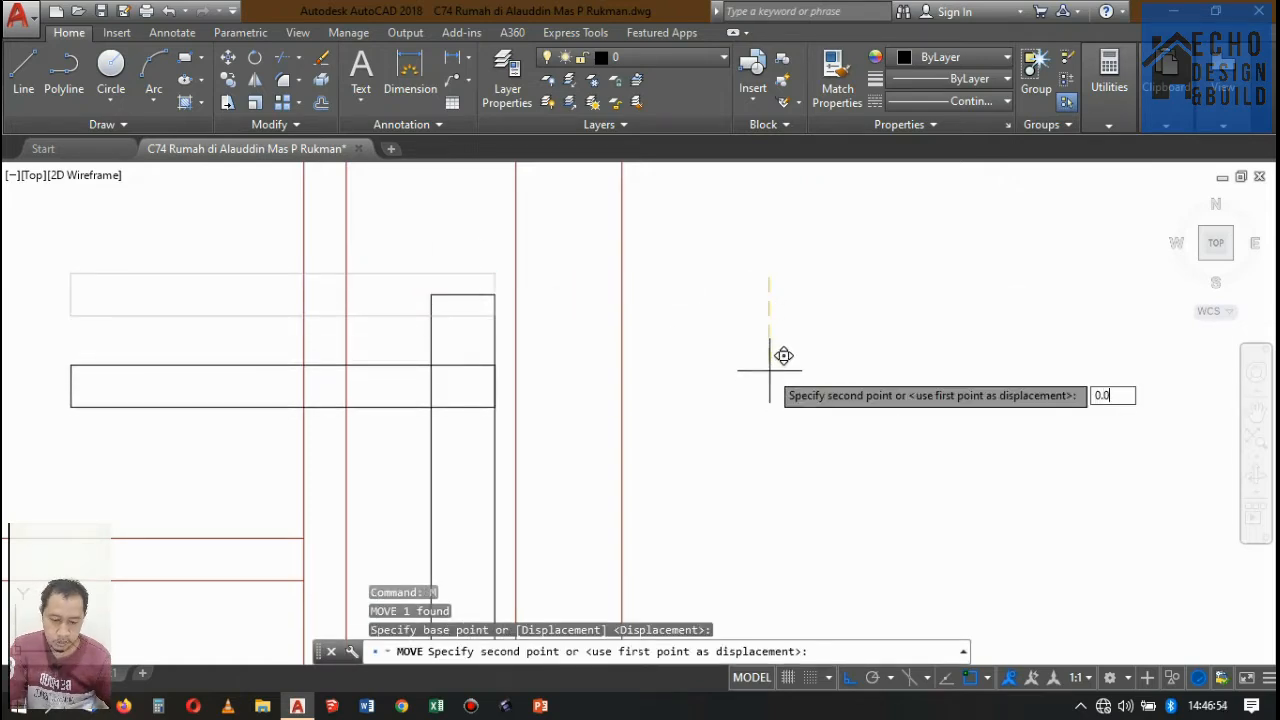
type("05")
key("Return")
Draw a circle of radius 0.01 centred on the midpoint of the lever's right edge, reaching its upper corner.
scroll(780, 329, "down", 3)
scroll(786, 277, "up", 4)
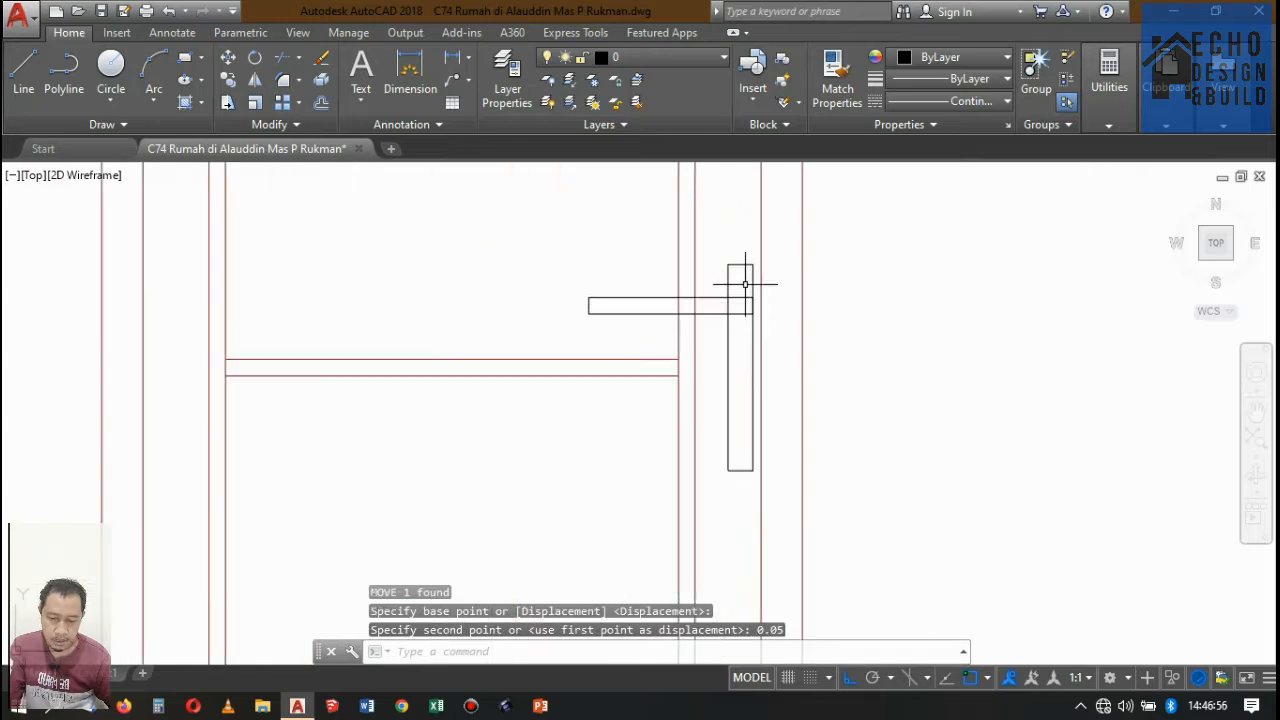
key("Return")
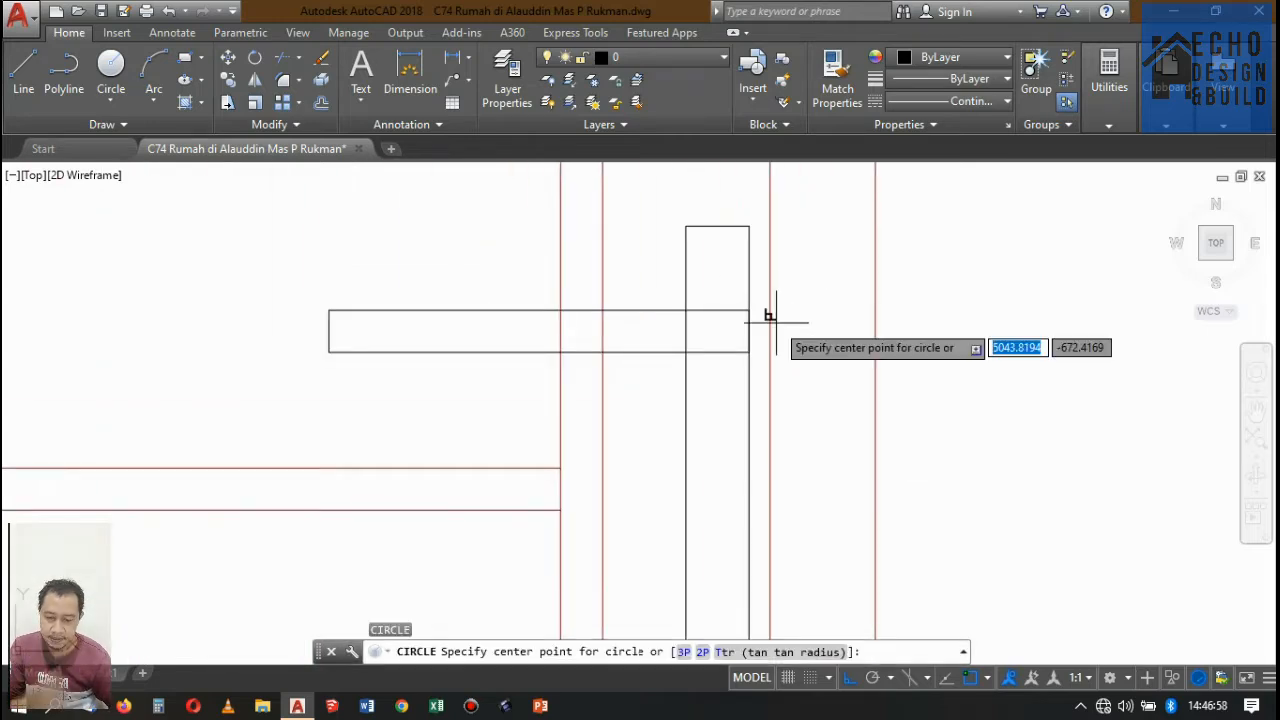
scroll(766, 320, "up", 4)
left_click(722, 327)
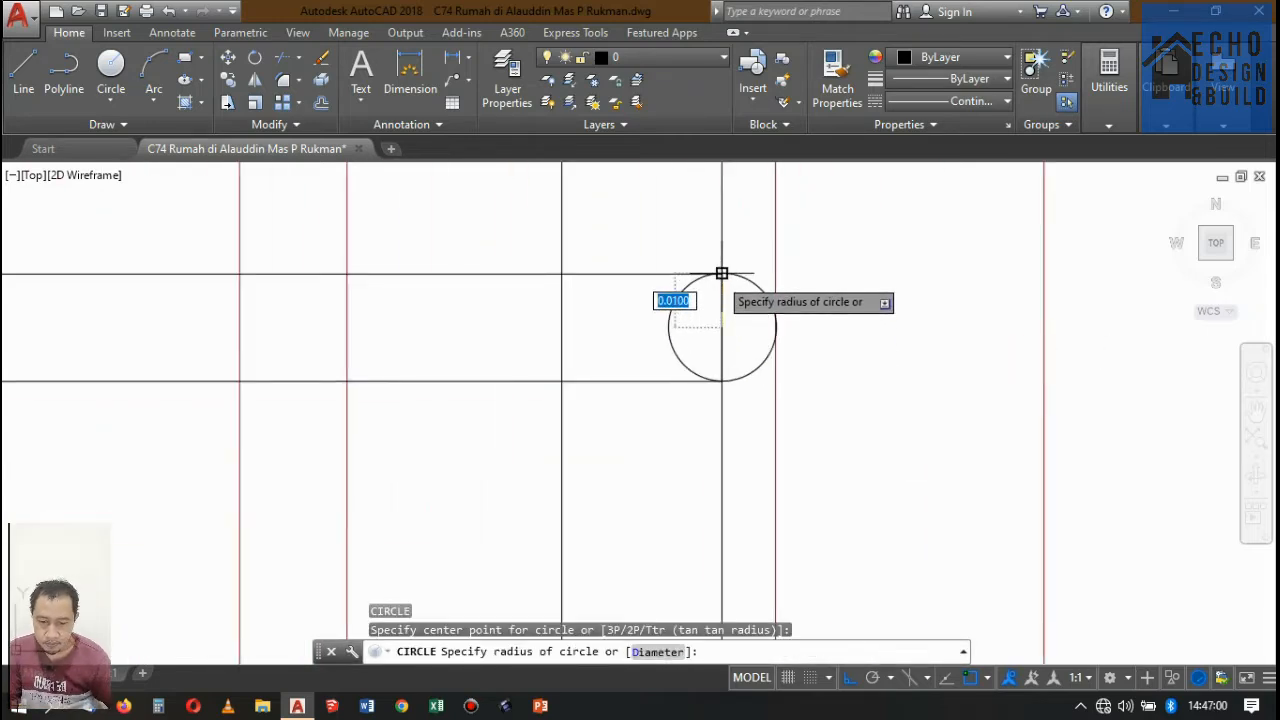
left_click(722, 272)
Move the lever and its circle left from the handle plate's upper-right corner to the midpoint of its top edge.
left_click(700, 300)
left_click(666, 240)
scroll(788, 297, "down", 4)
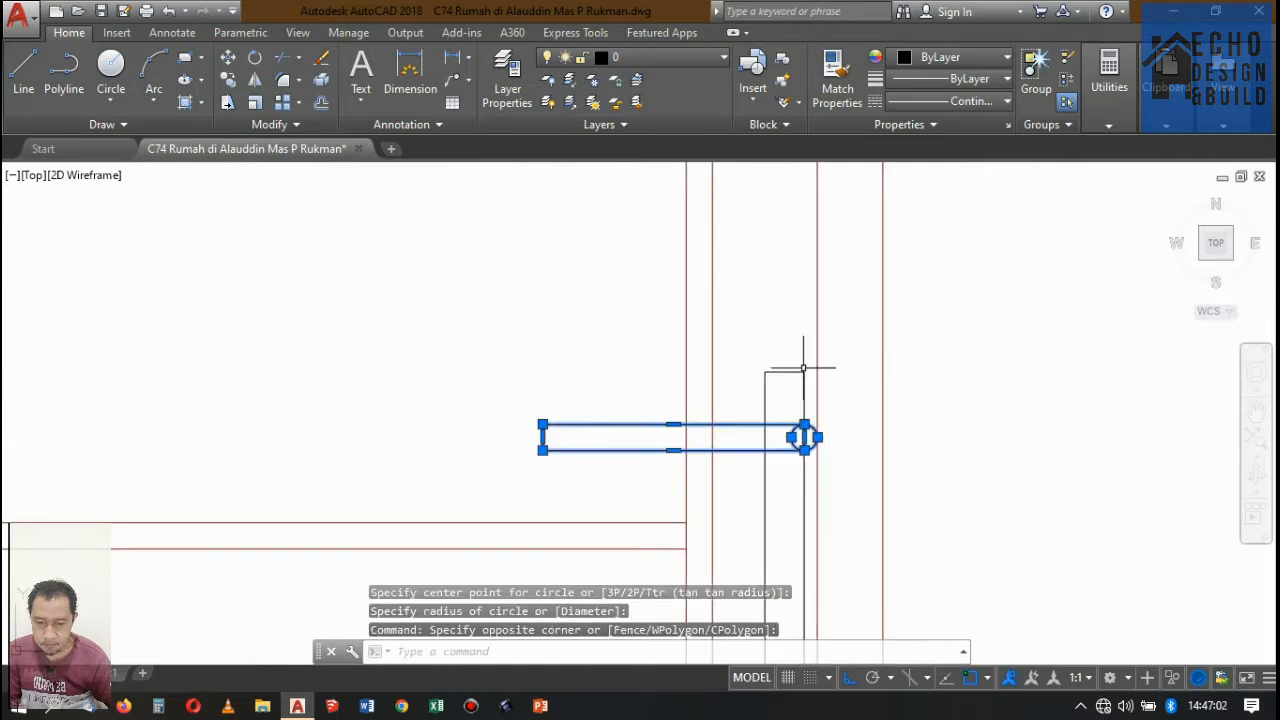
scroll(806, 358, "up", 2)
key("Return")
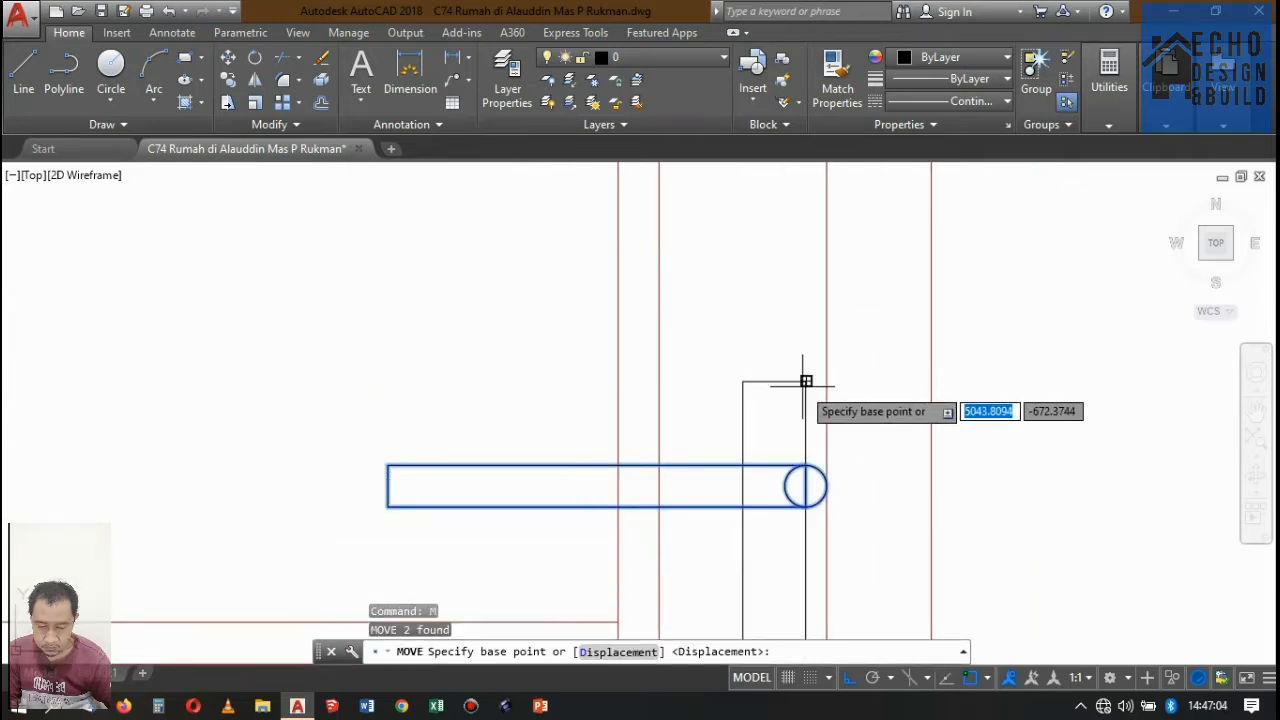
left_click(805, 381)
left_click(771, 380)
Widen the handle plate by stretching its left edge outward by 0.01.
scroll(800, 375, "down", 5)
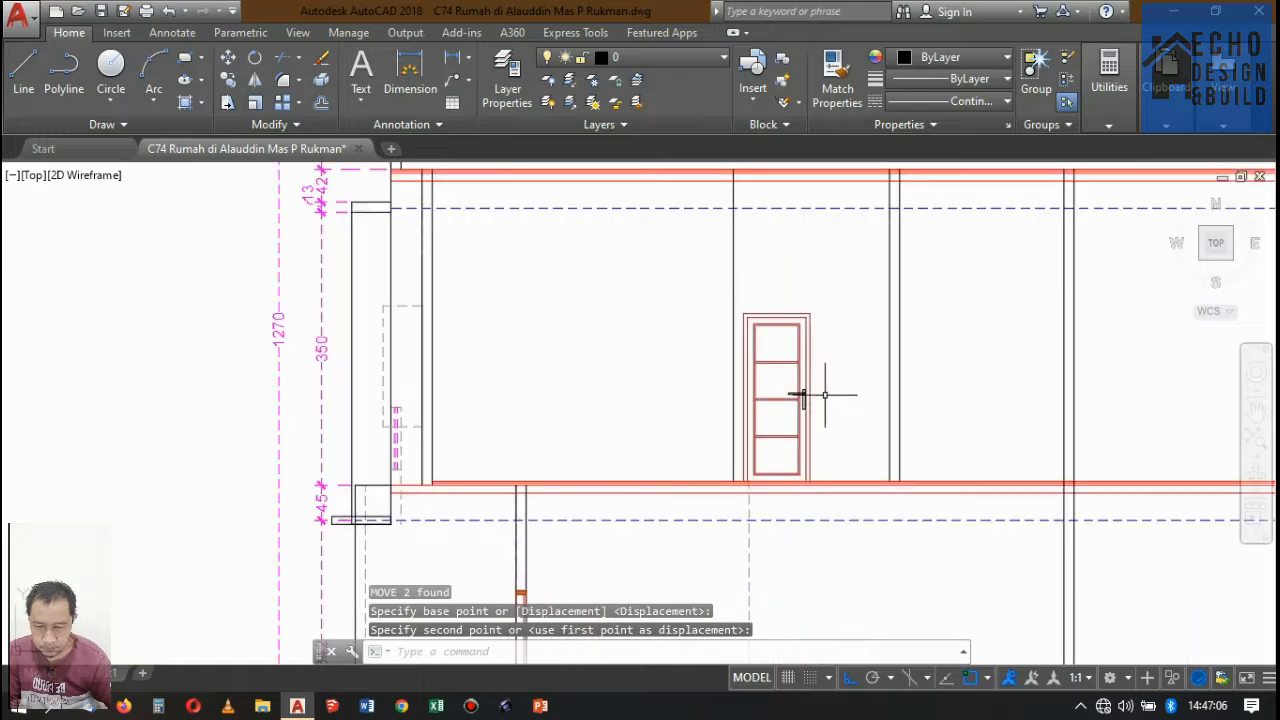
scroll(740, 430, "up", 3)
left_click(733, 444)
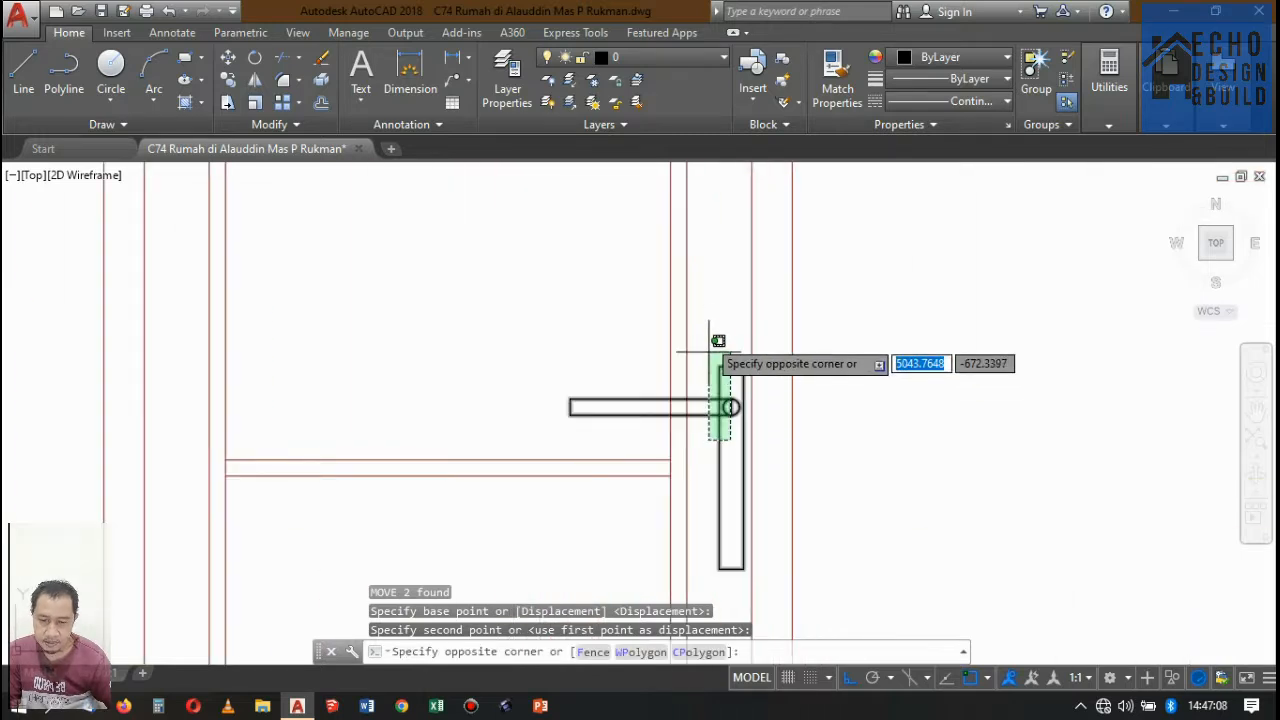
left_click(710, 337)
scroll(725, 455, "up", 4)
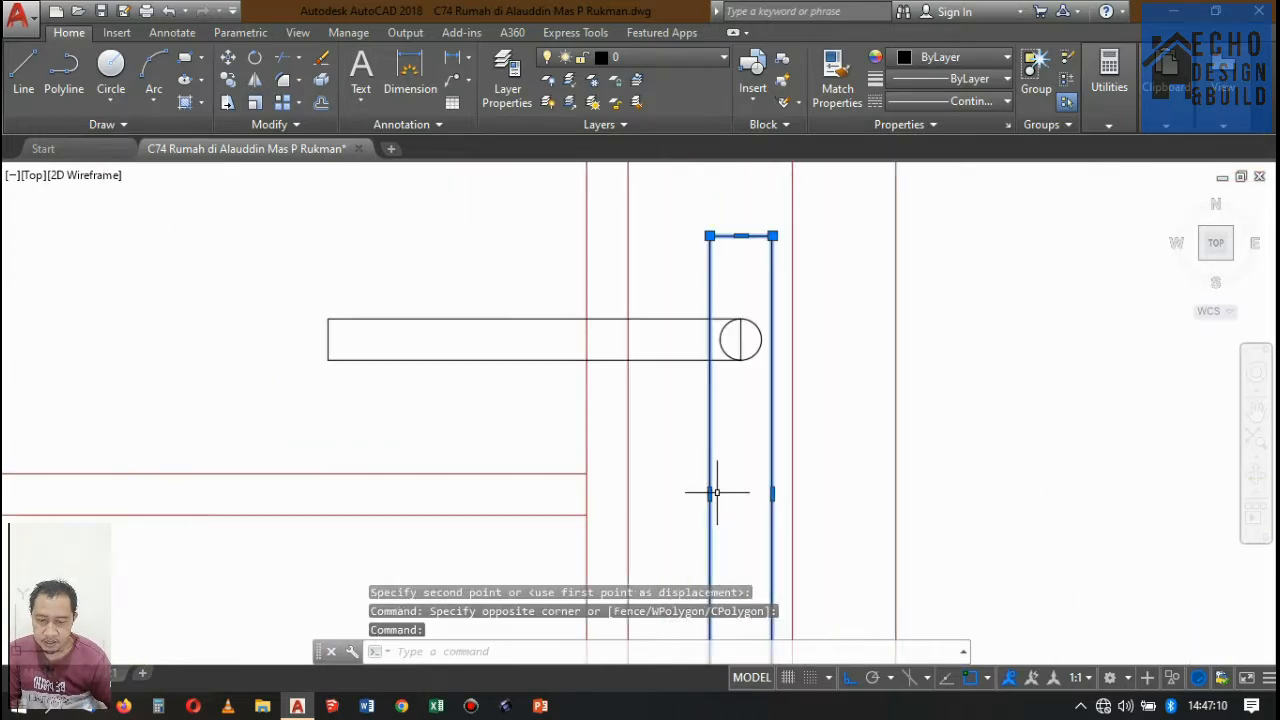
left_click(710, 492)
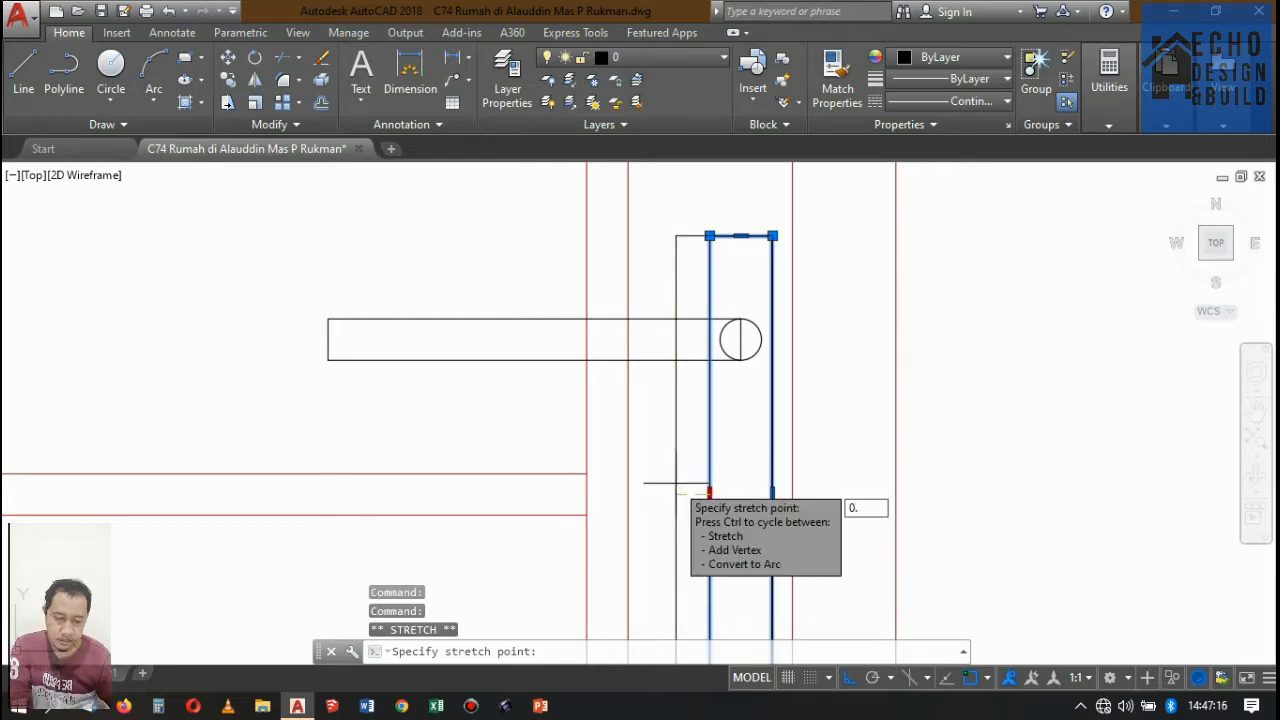
type("0.01")
key("Return")
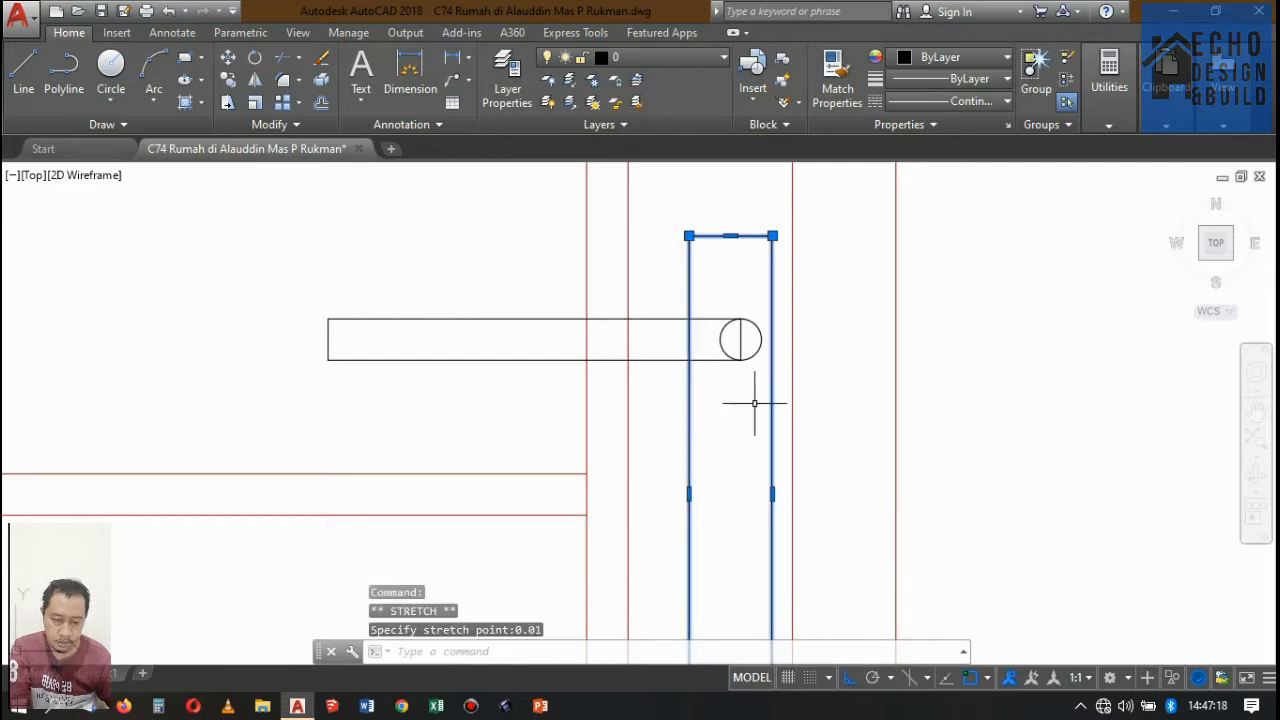
scroll(802, 338, "down", 4)
scroll(790, 297, "up", 3)
key("Escape")
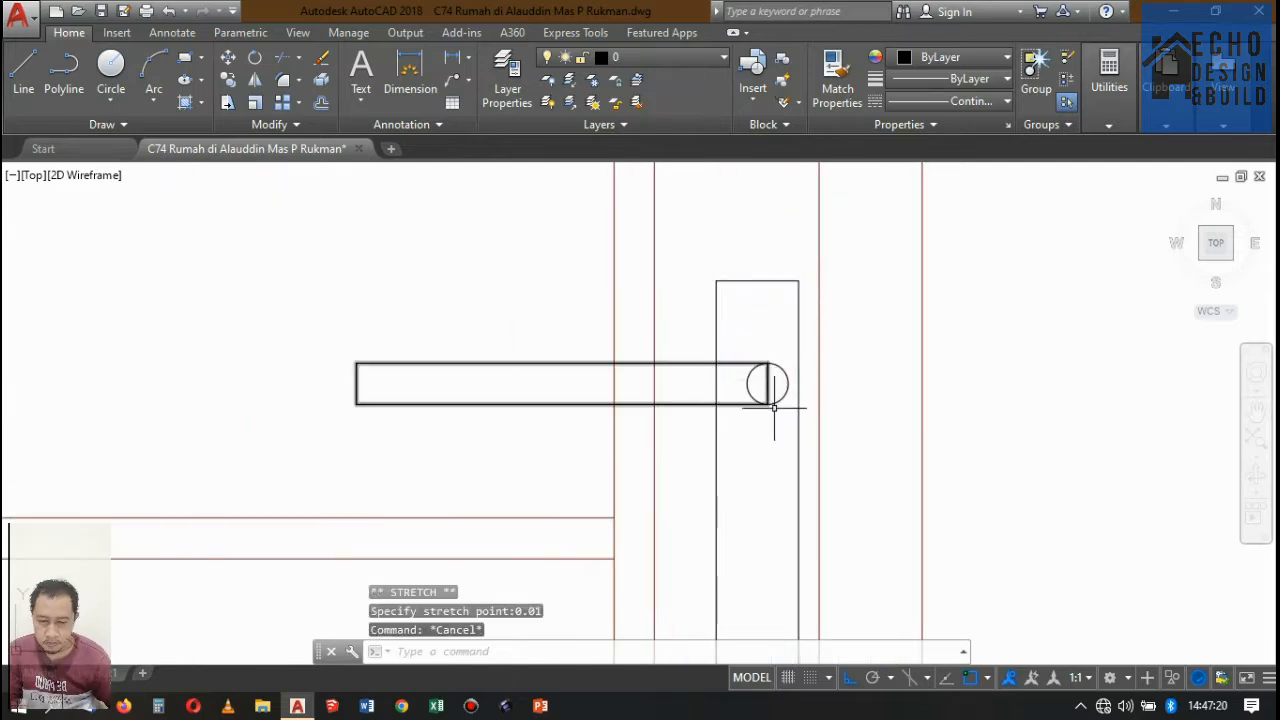
Re-centre the lever and its circle horizontally on the widened handle plate, using the midpoint of the plate's top edge.
left_click(777, 420)
left_click(752, 346)
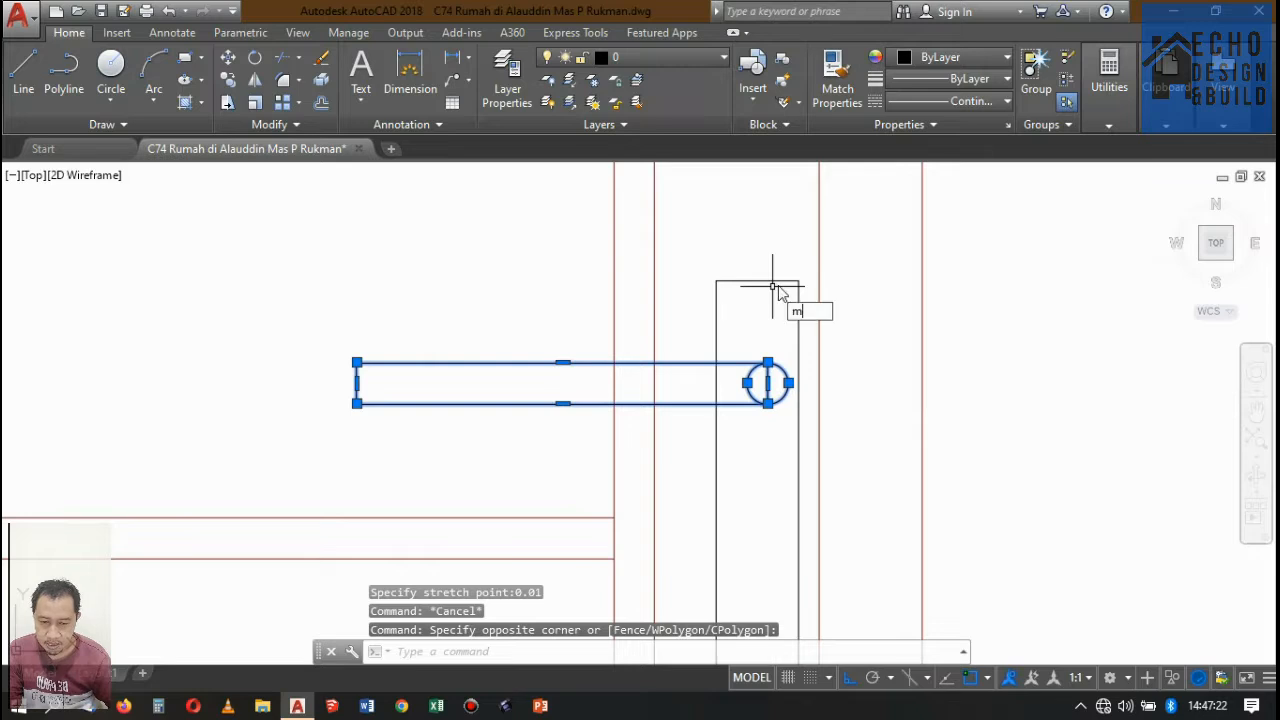
key("Return")
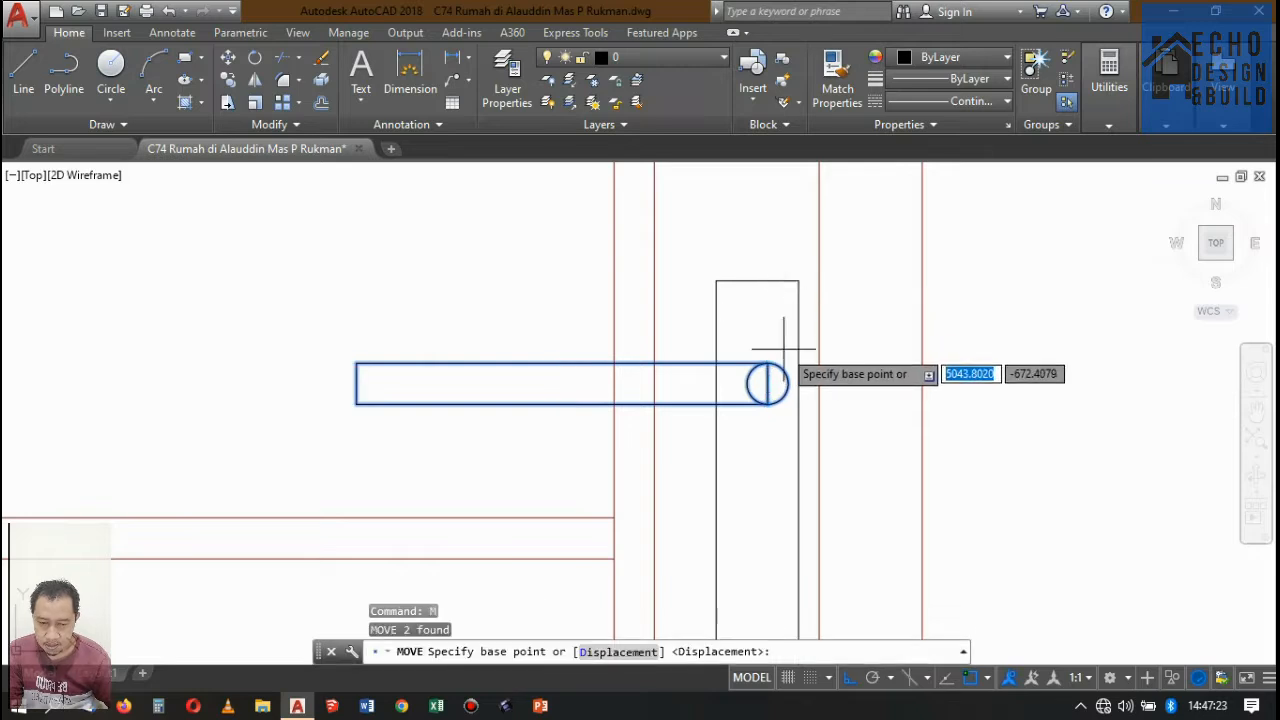
left_click(767, 280)
left_click(750, 277)
Change the colour of the whole door handle, plate, lever and circle, to magenta.
scroll(757, 323, "down", 8)
scroll(810, 275, "up", 2)
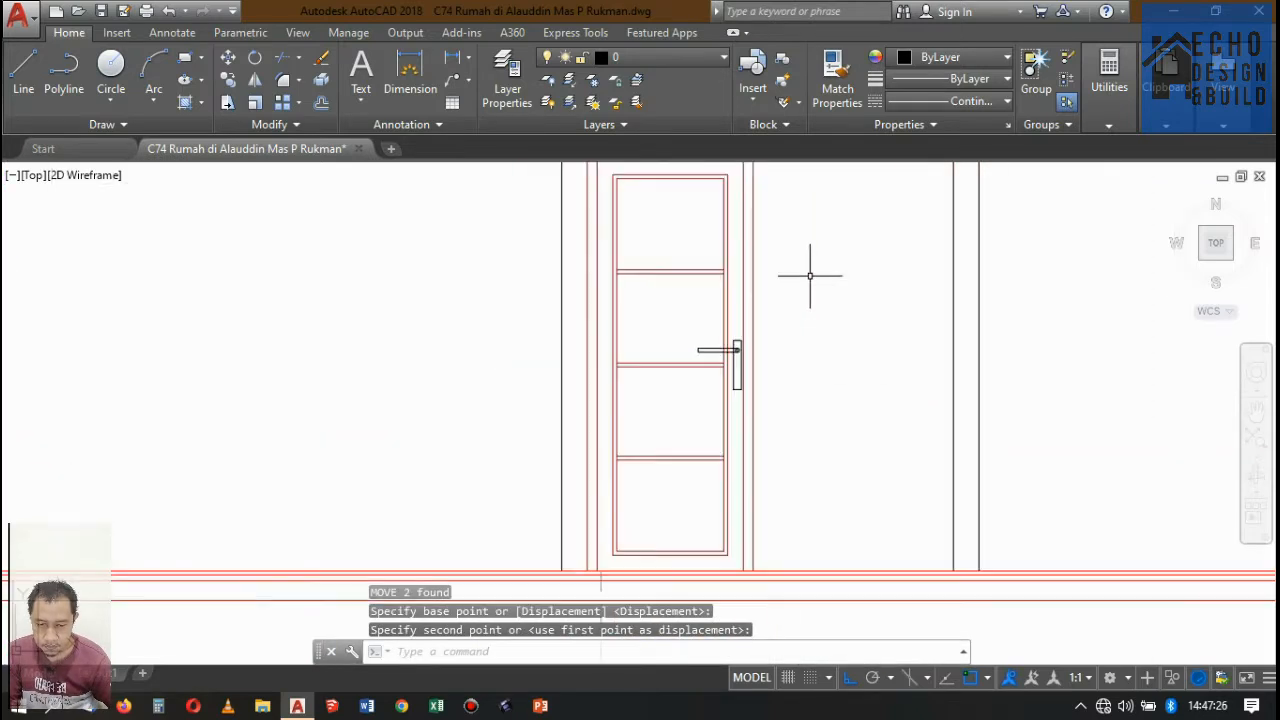
scroll(757, 314, "up", 5)
scroll(729, 400, "down", 6)
scroll(680, 379, "up", 7)
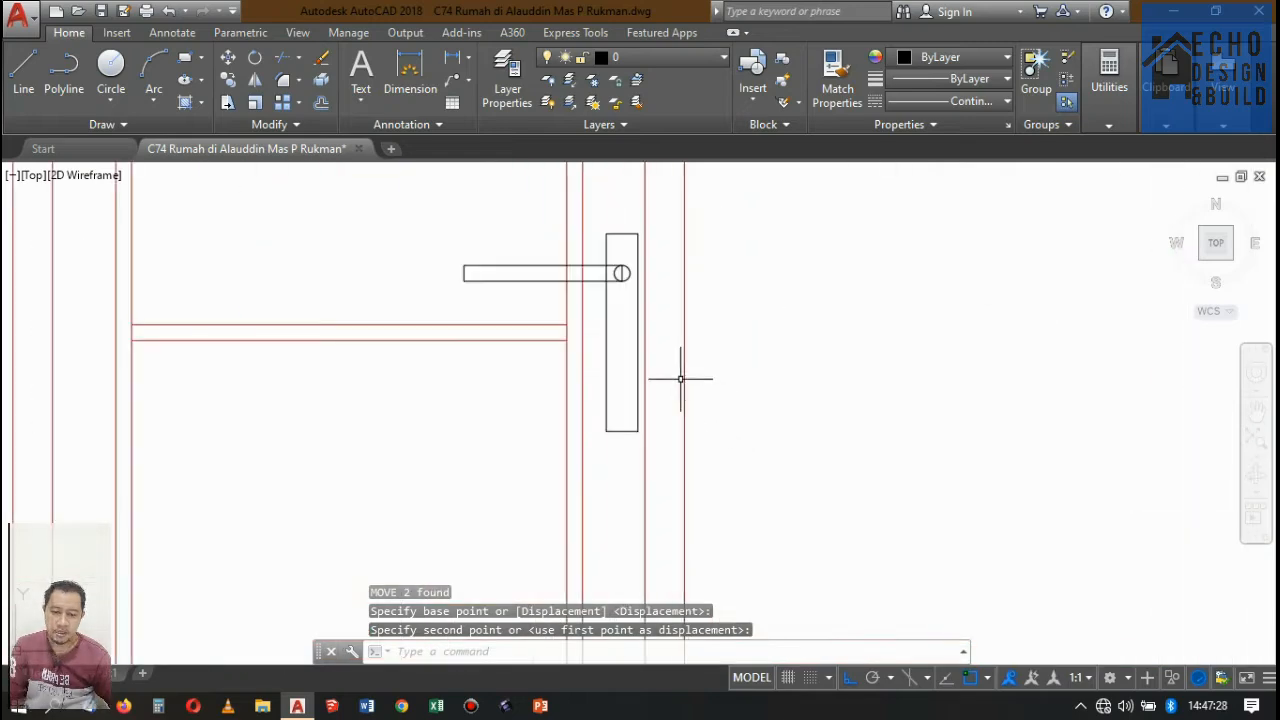
scroll(680, 379, "down", 6)
scroll(685, 360, "up", 2)
scroll(690, 365, "down", 2)
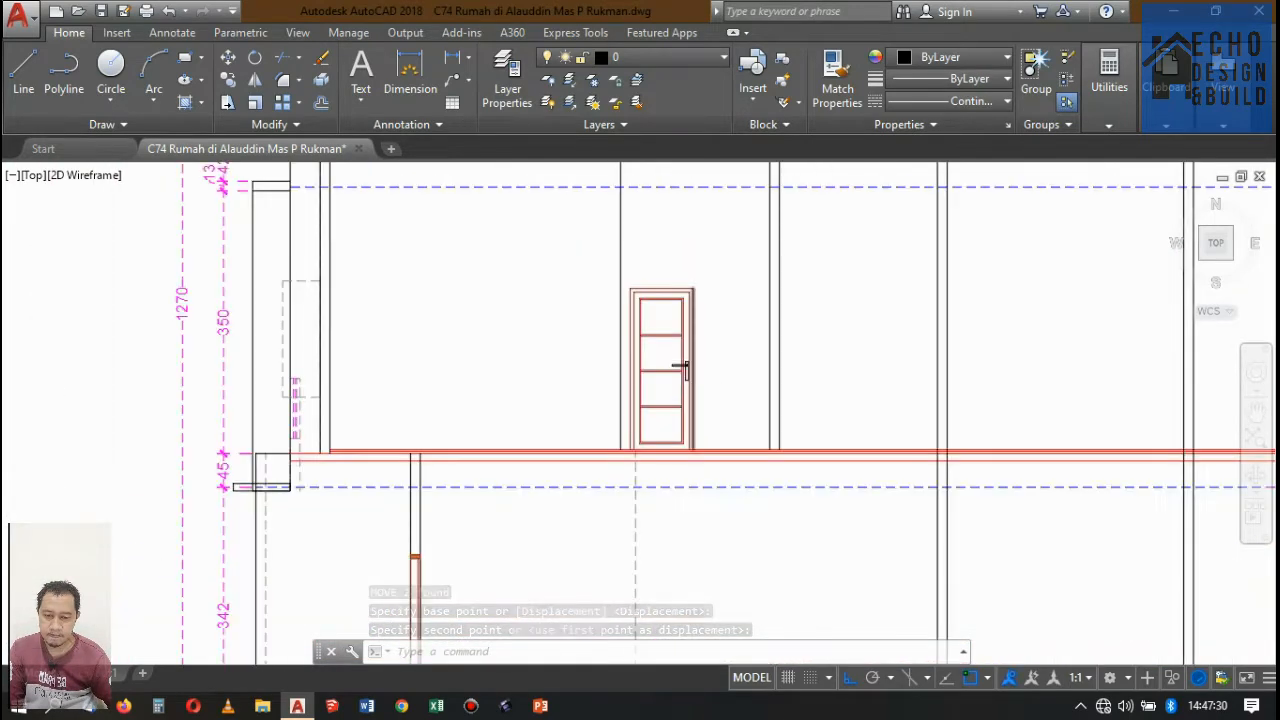
scroll(680, 370, "up", 4)
left_click(594, 355)
left_click(805, 455)
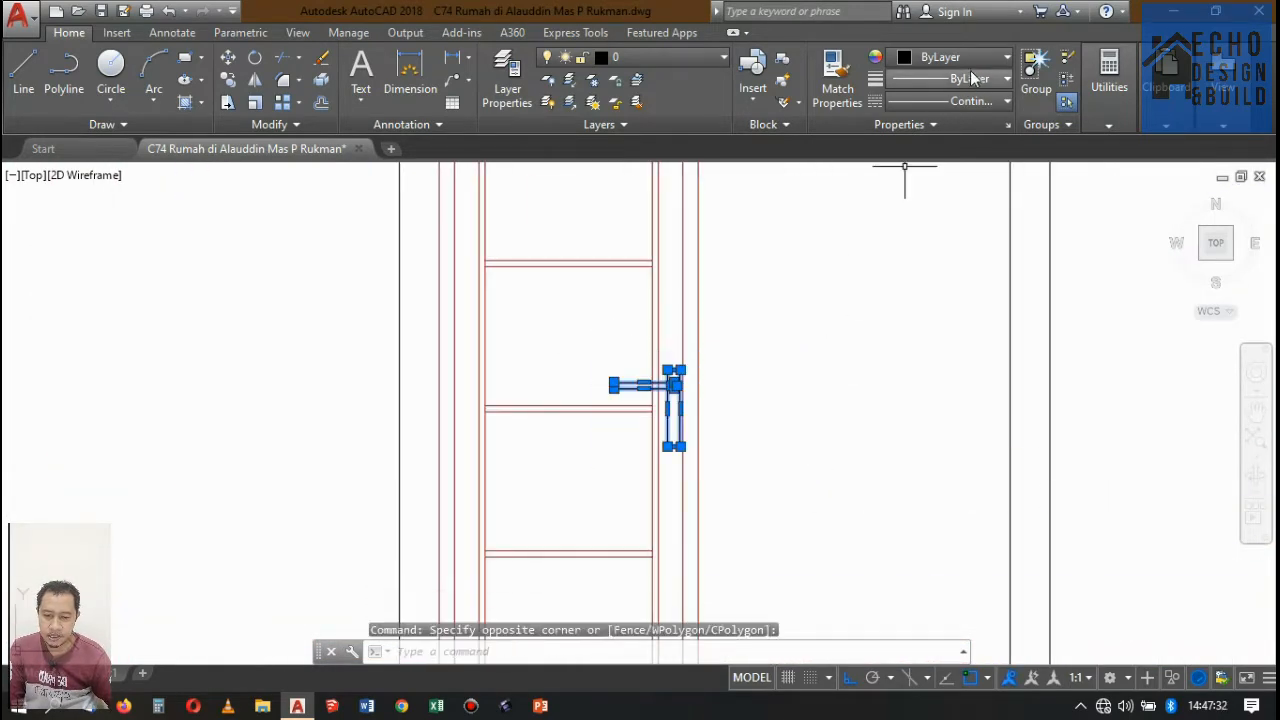
left_click(945, 57)
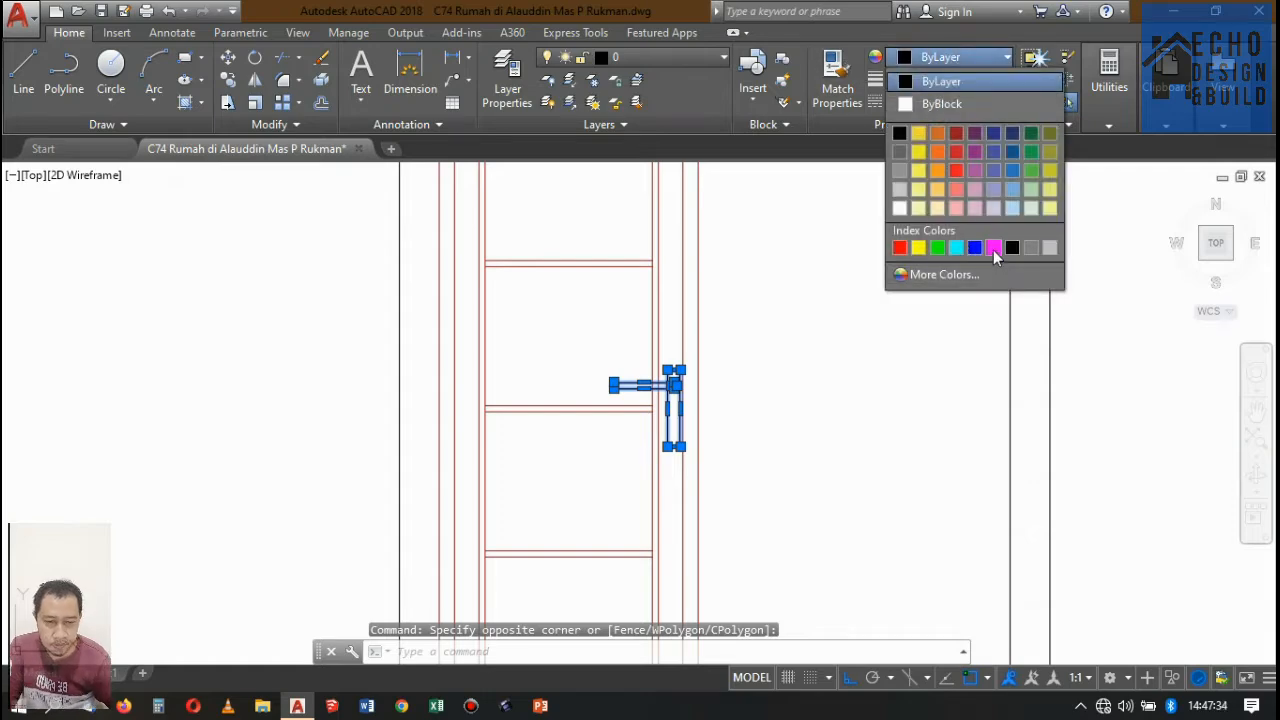
left_click(993, 248)
key("Escape")
Examine the second-floor plan DENAH LANTAI 2 (RENCANA), checking the doors and windows around the section cut lines.
scroll(782, 339, "down", 4)
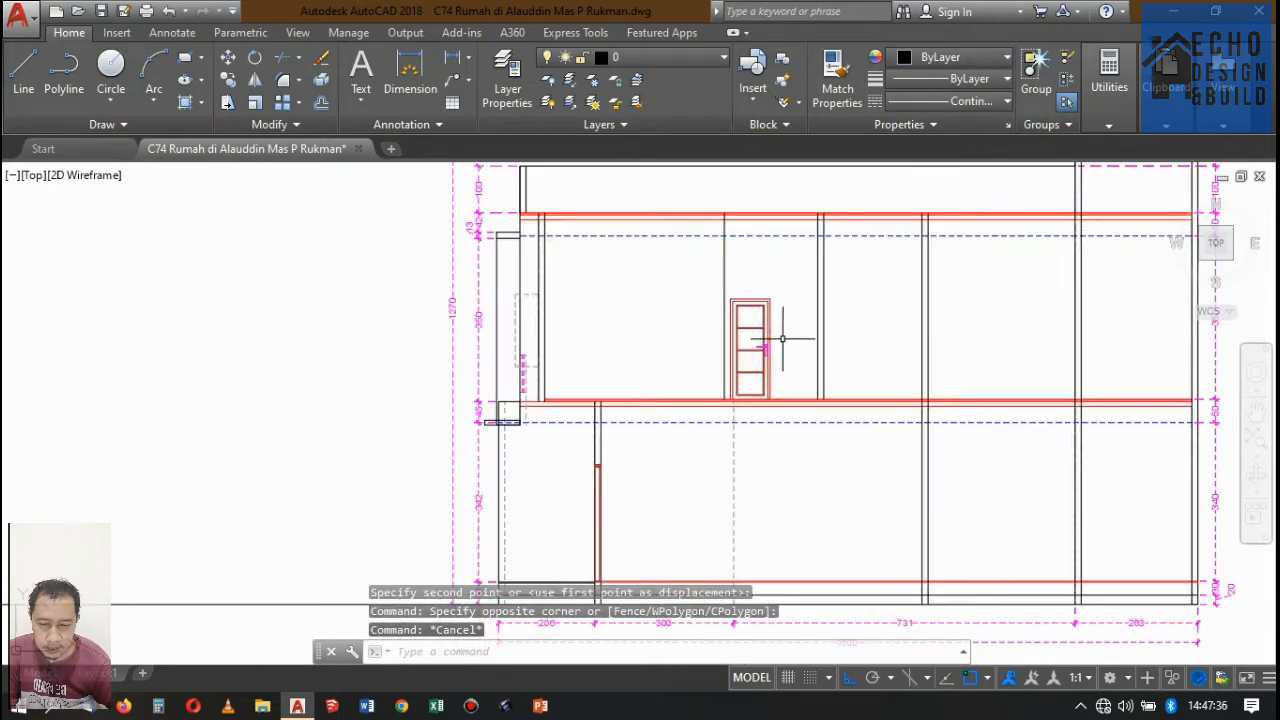
scroll(782, 339, "down", 5)
scroll(760, 380, "up", 2)
scroll(742, 401, "down", 4)
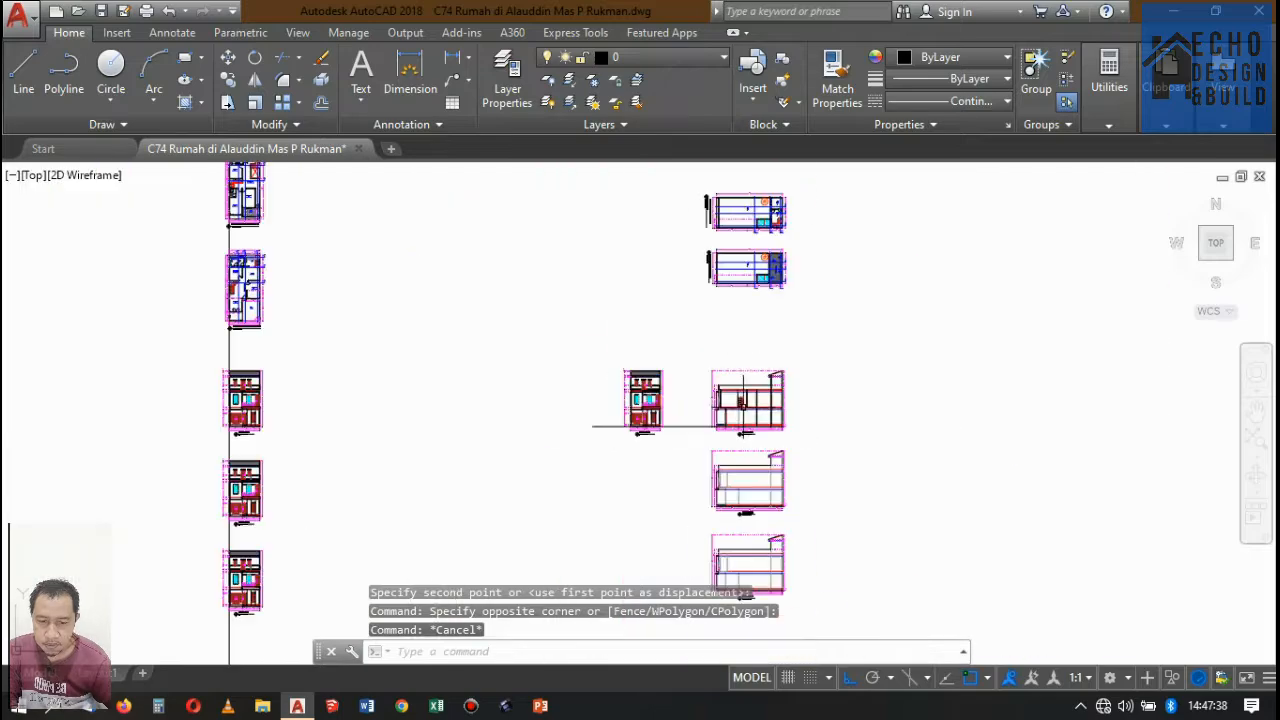
scroll(743, 405, "down", 4)
scroll(750, 286, "up", 11)
scroll(760, 250, "down", 4)
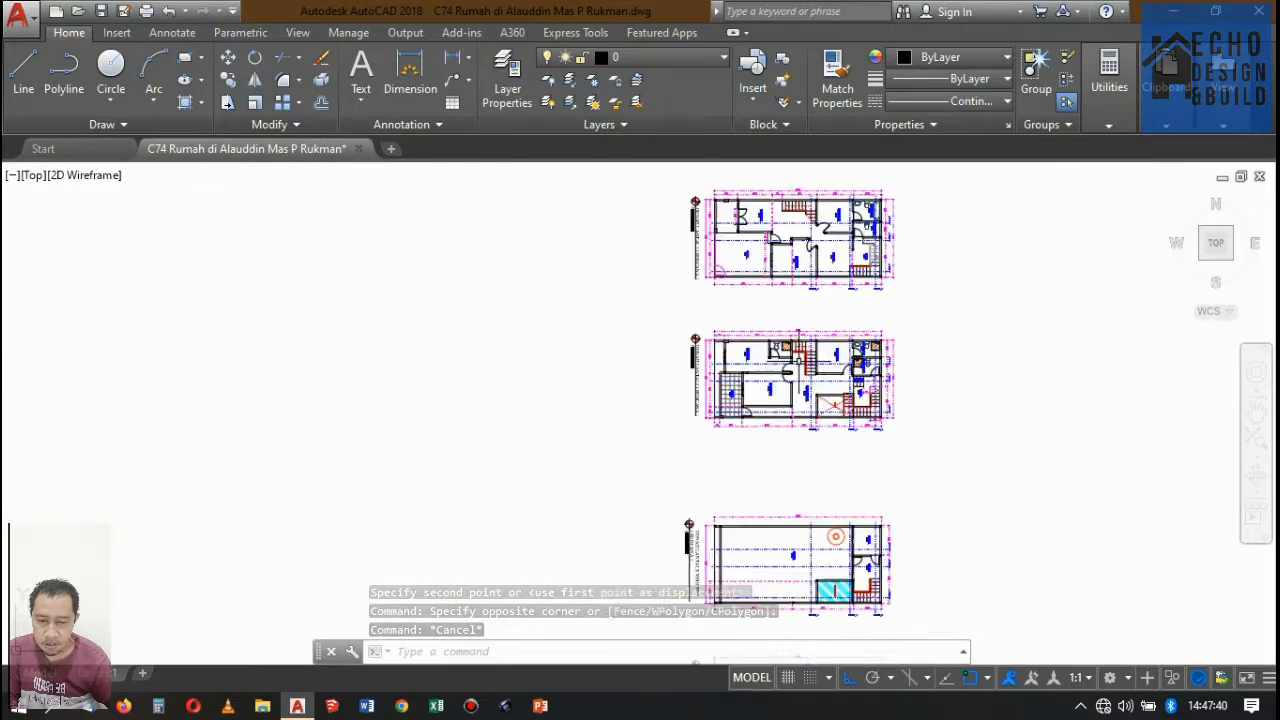
scroll(811, 377, "up", 6)
scroll(811, 377, "down", 2)
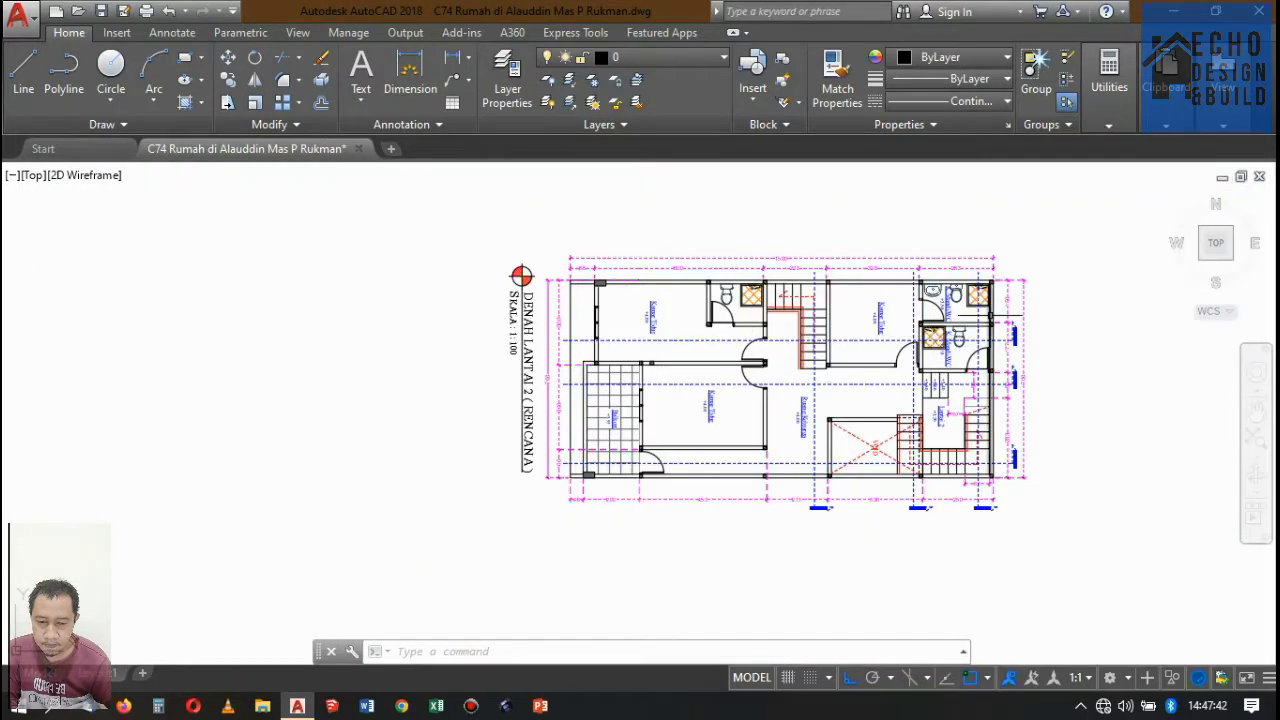
scroll(988, 319, "up", 3)
scroll(865, 350, "down", 3)
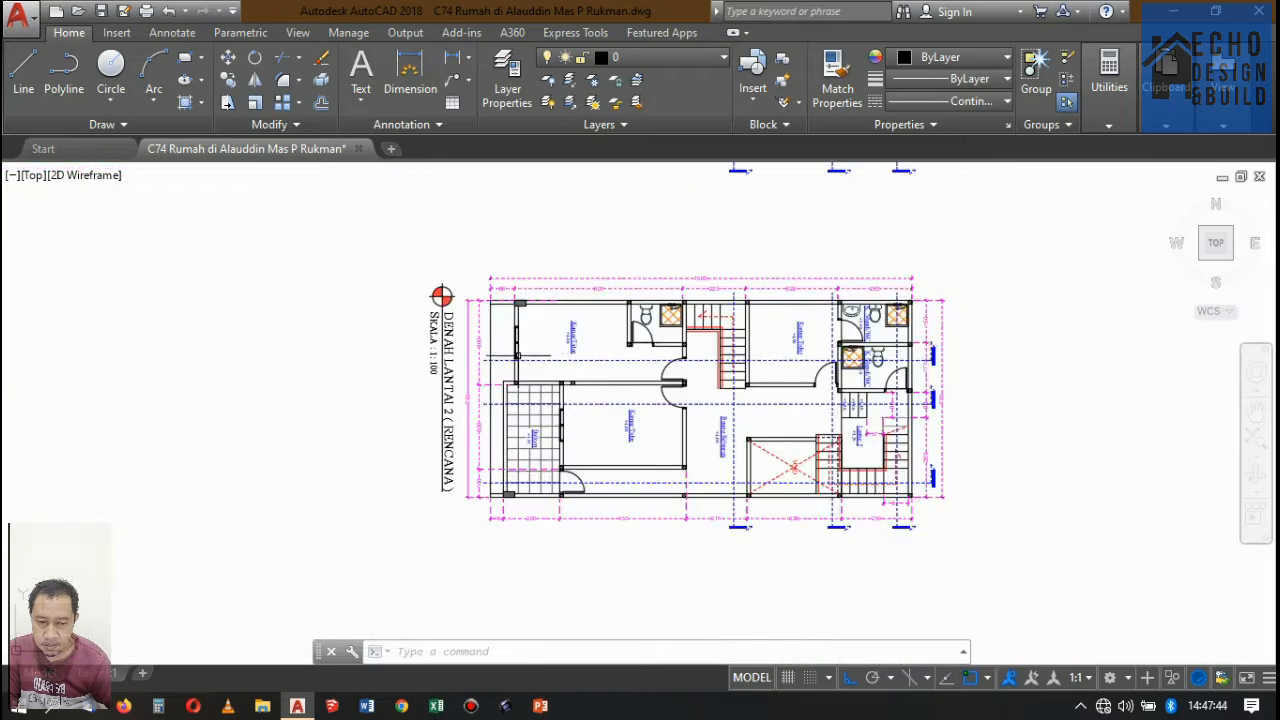
scroll(503, 358, "up", 4)
scroll(505, 357, "down", 4)
scroll(506, 357, "up", 7)
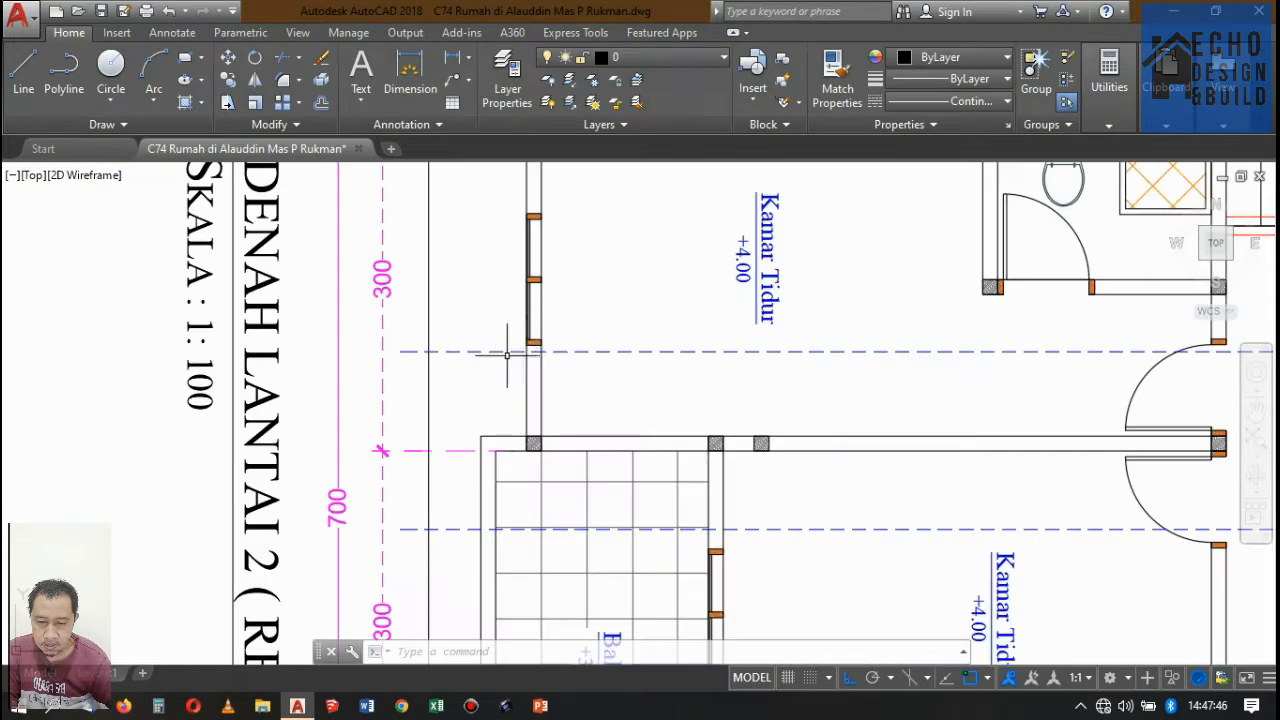
scroll(778, 336, "down", 10)
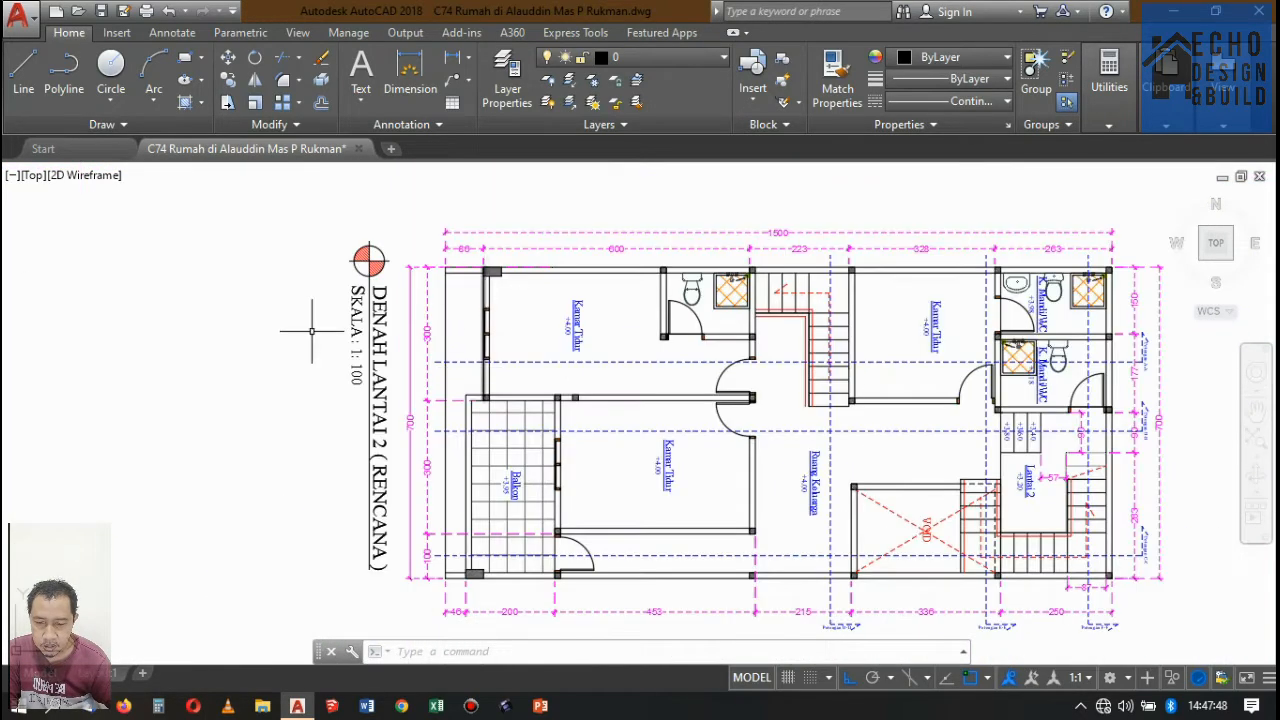
scroll(551, 400, "up", 3)
scroll(551, 400, "down", 5)
scroll(656, 330, "up", 8)
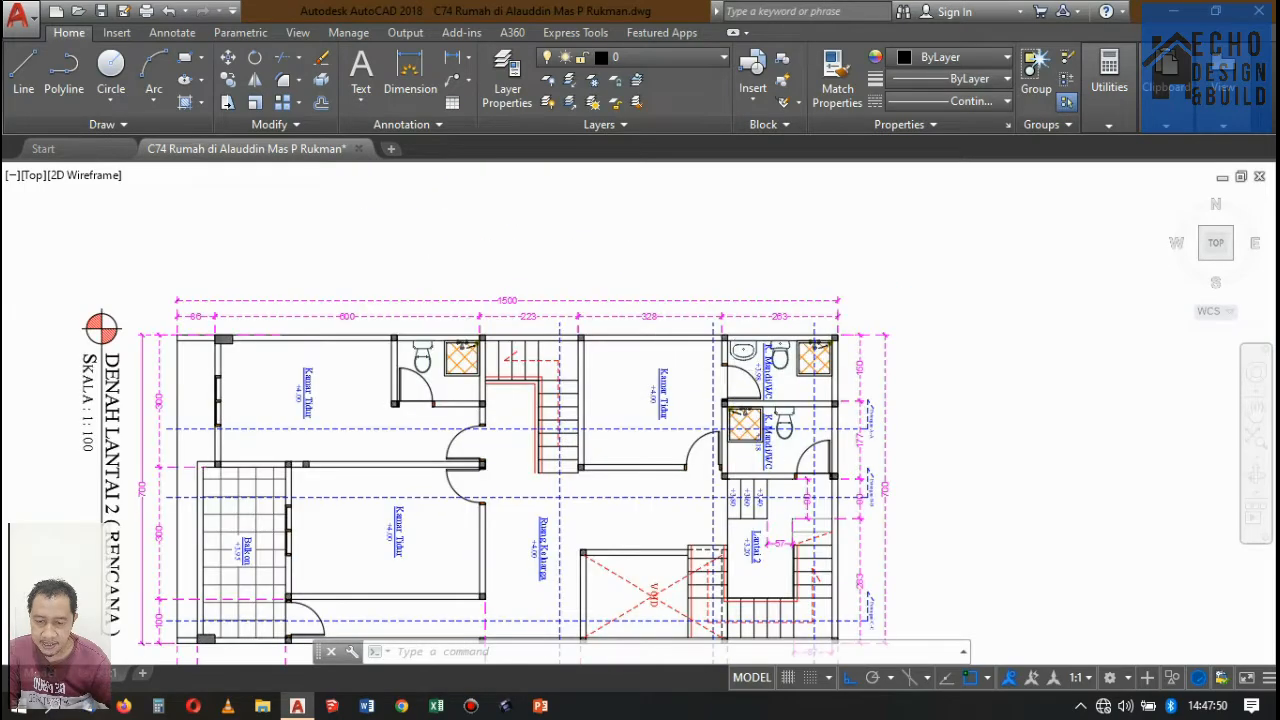
Examine the floor plans from DENAH LANTAI 1 through DENAH LANTAI 3/ROOFTOP and the roof plan along the section cut lines.
scroll(698, 250, "up", 2)
scroll(698, 250, "down", 10)
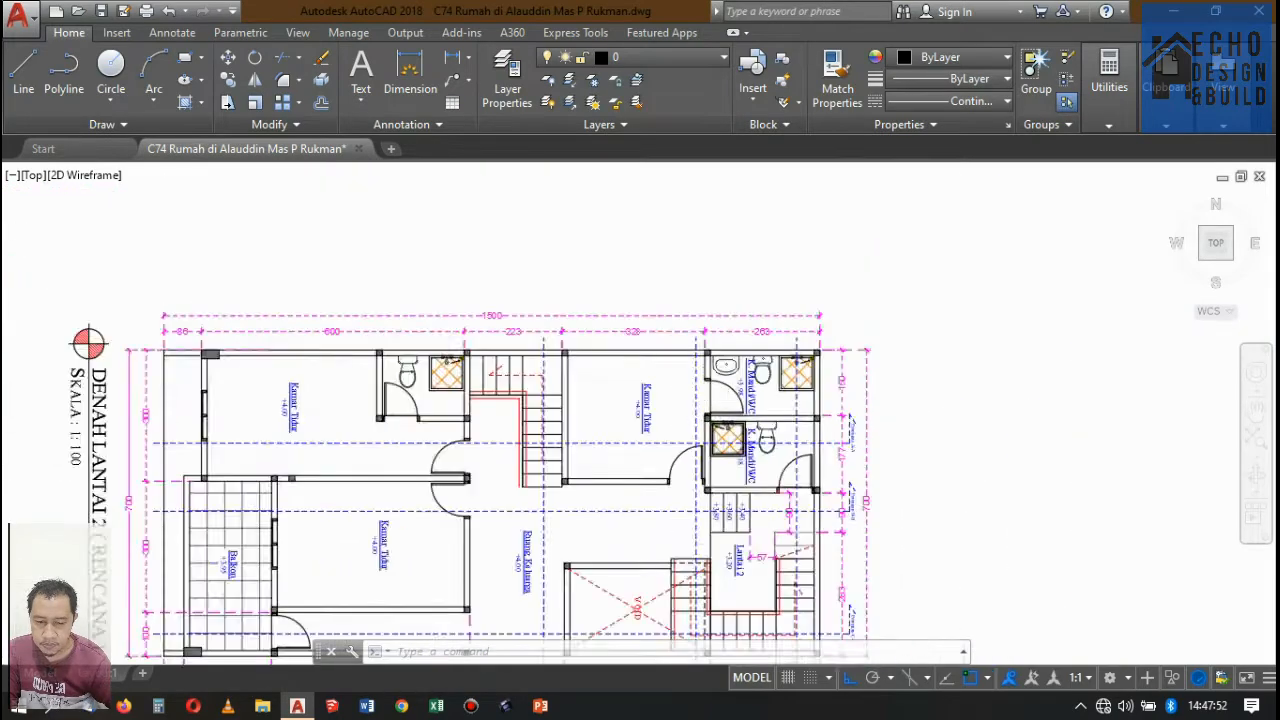
scroll(673, 450, "up", 7)
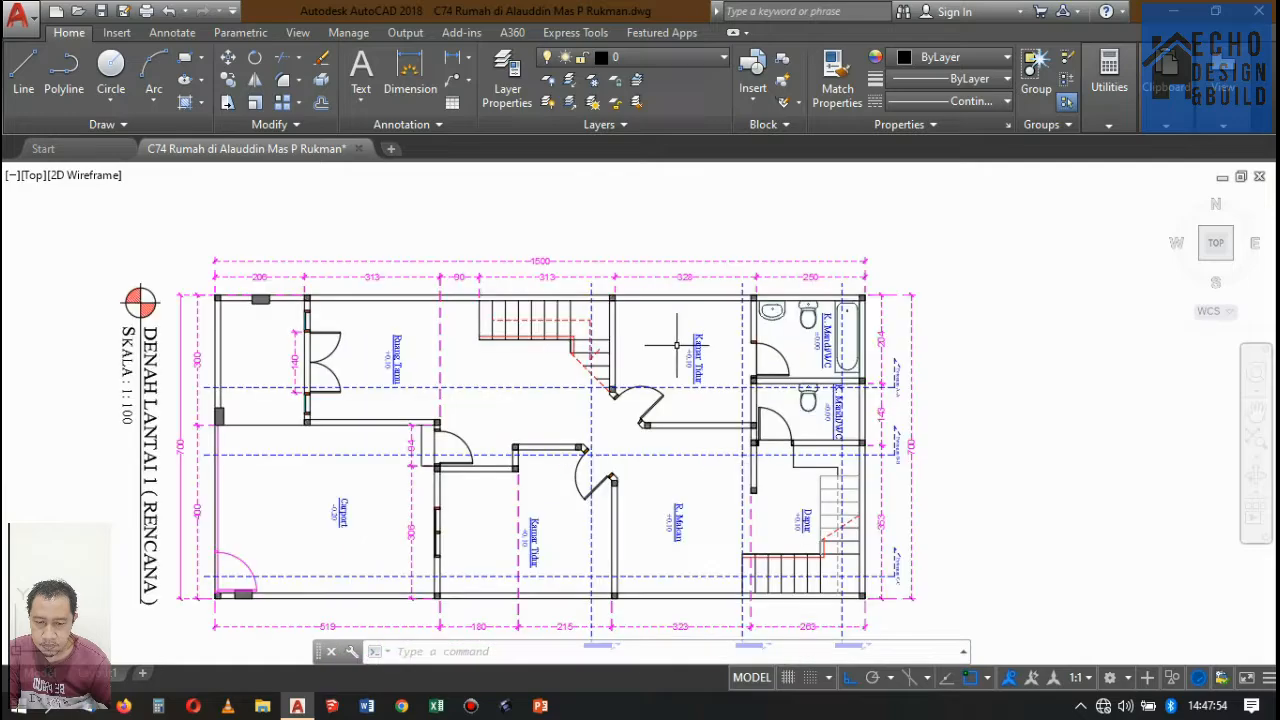
scroll(673, 450, "down", 3)
scroll(700, 400, "up", 3)
scroll(700, 400, "down", 8)
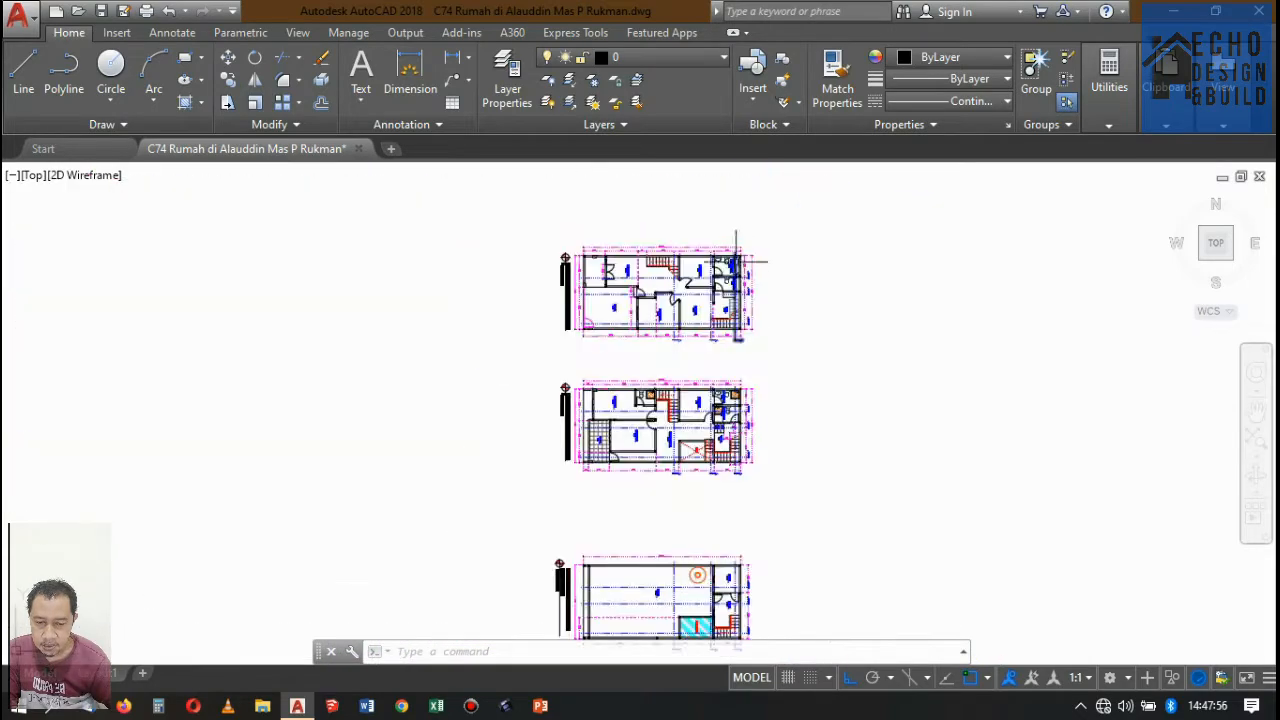
scroll(708, 490, "up", 5)
scroll(765, 397, "up", 4)
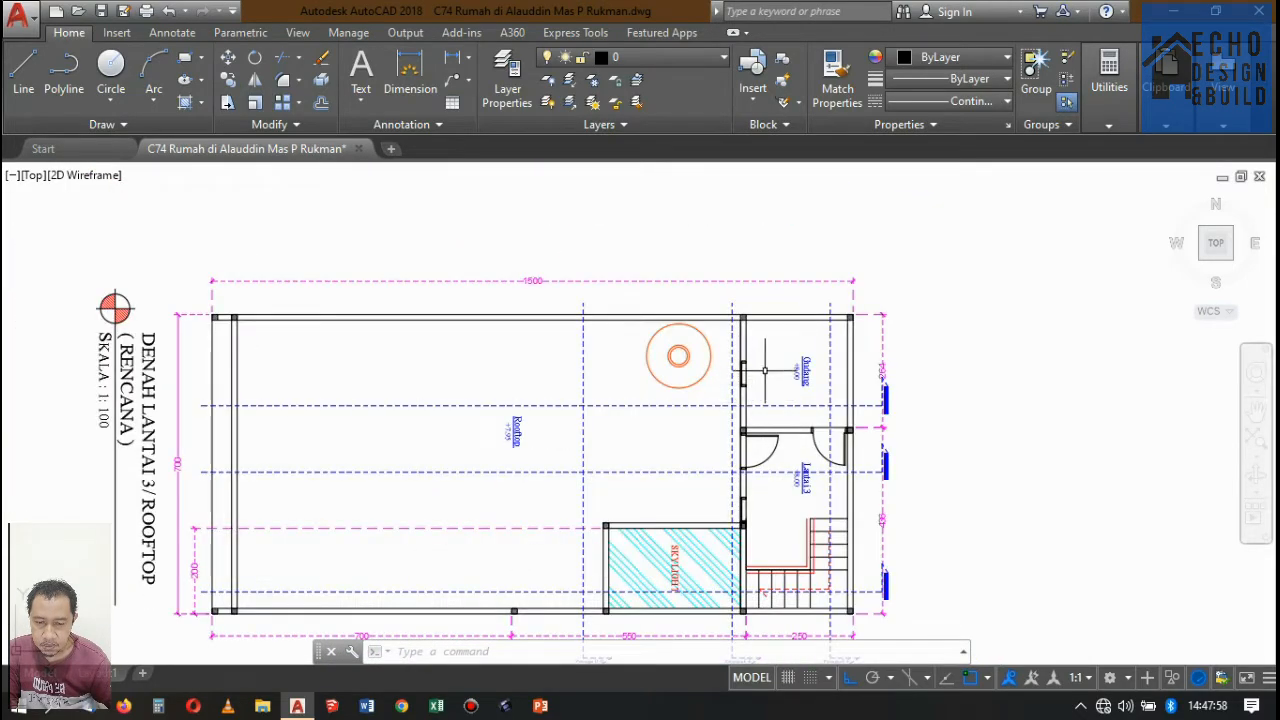
scroll(765, 370, "down", 2)
scroll(765, 370, "up", 1)
scroll(765, 370, "down", 3)
scroll(765, 370, "up", 1)
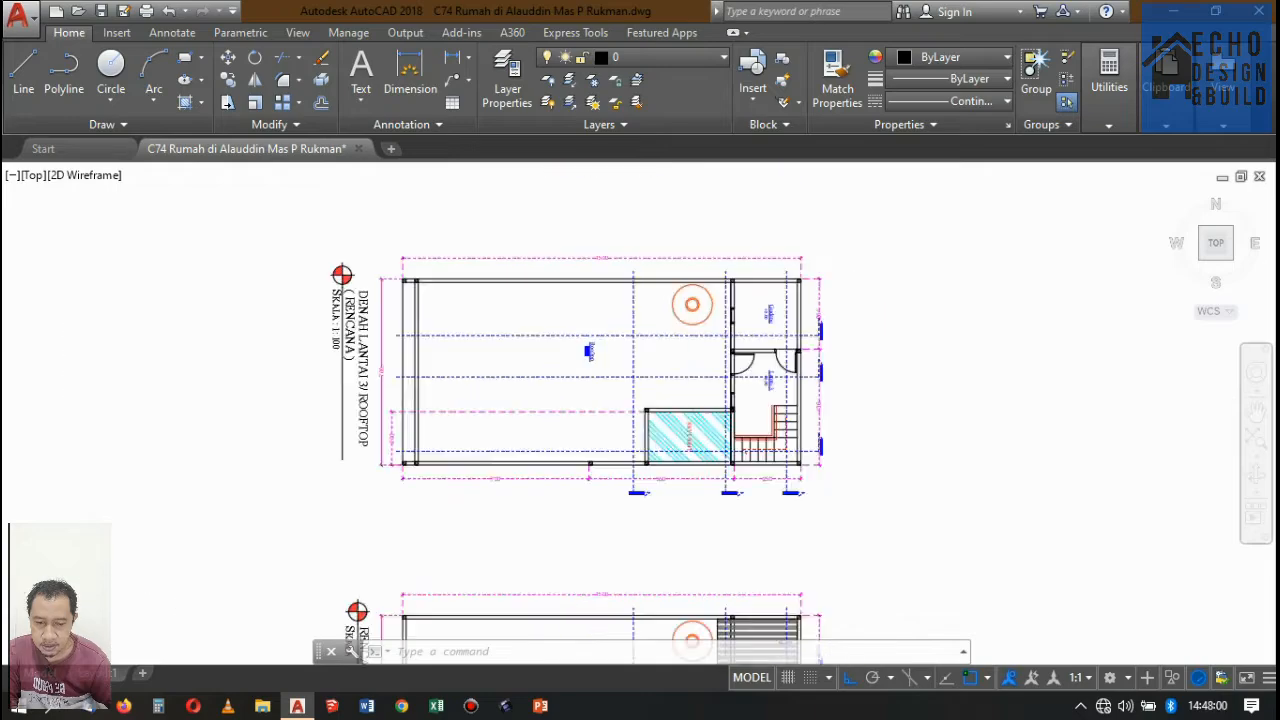
scroll(770, 290, "down", 5)
scroll(771, 423, "up", 2)
scroll(771, 400, "down", 2)
scroll(775, 244, "up", 3)
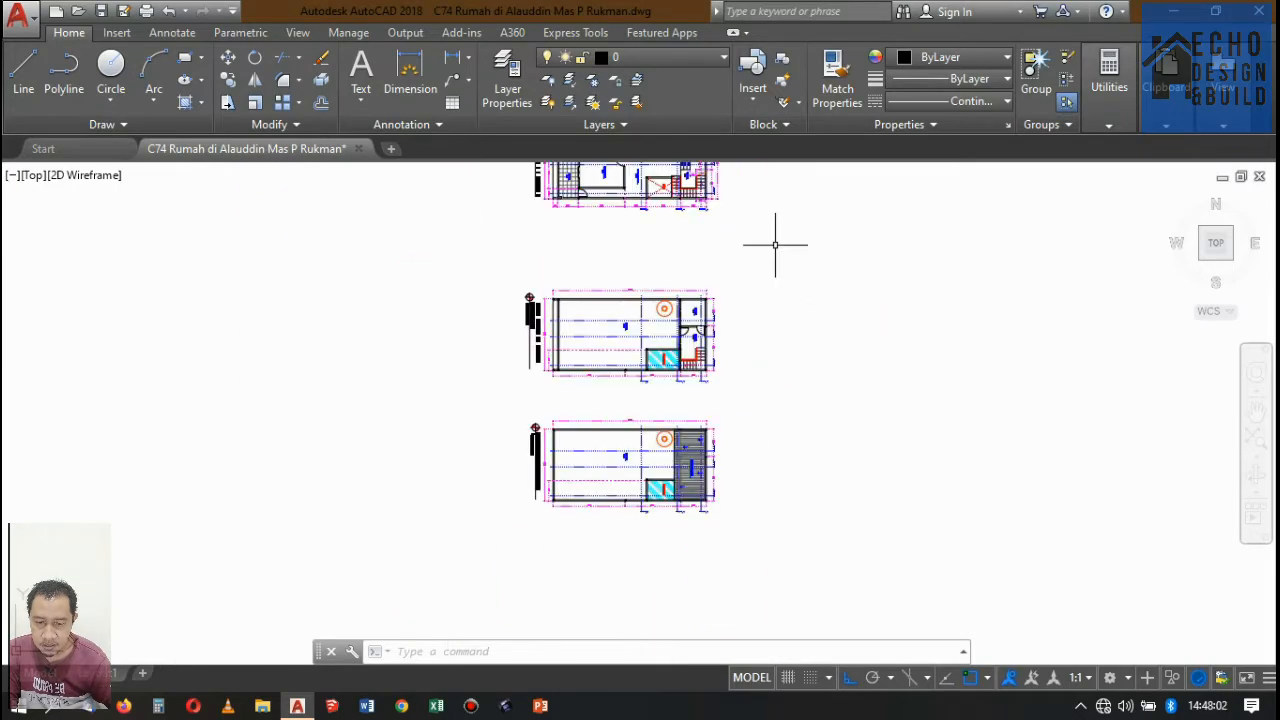
scroll(670, 315, "up", 6)
scroll(749, 291, "down", 5)
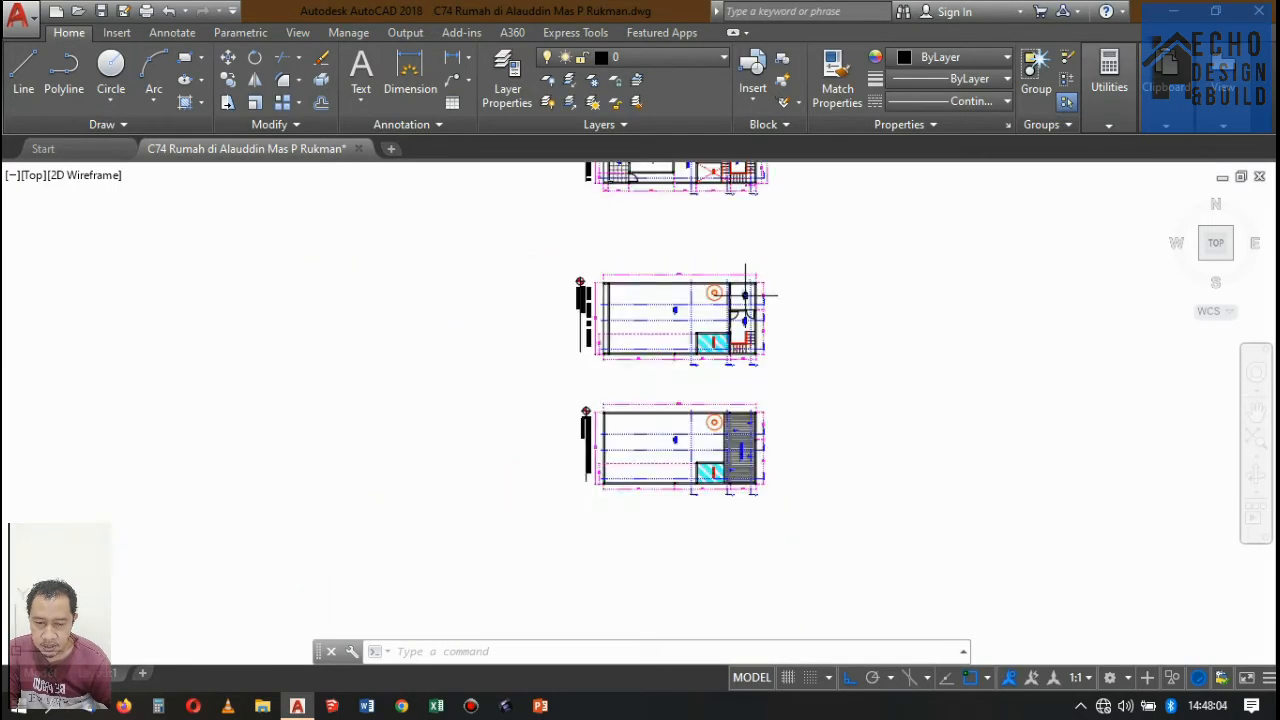
scroll(757, 443, "up", 5)
scroll(745, 290, "down", 5)
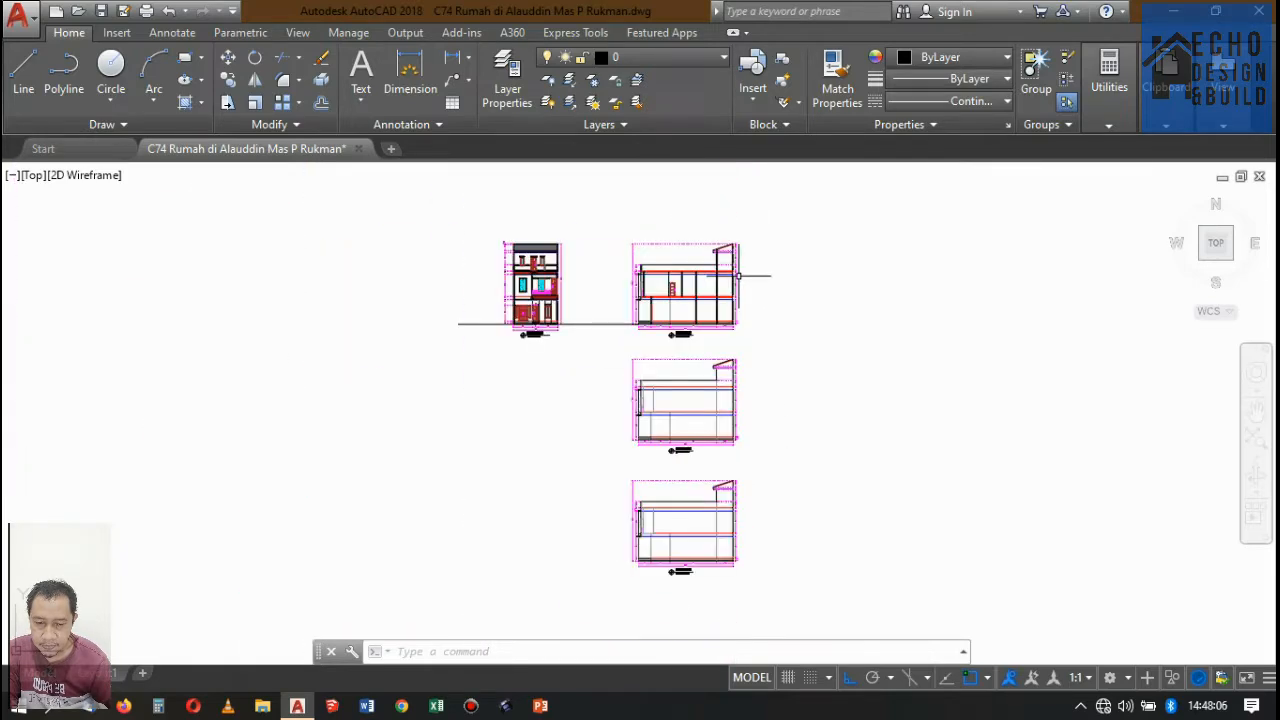
Match the properties of Potongan A-A's red dashed lower roof line to the solid black upper roof line.
scroll(690, 285, "up", 8)
scroll(740, 260, "up", 6)
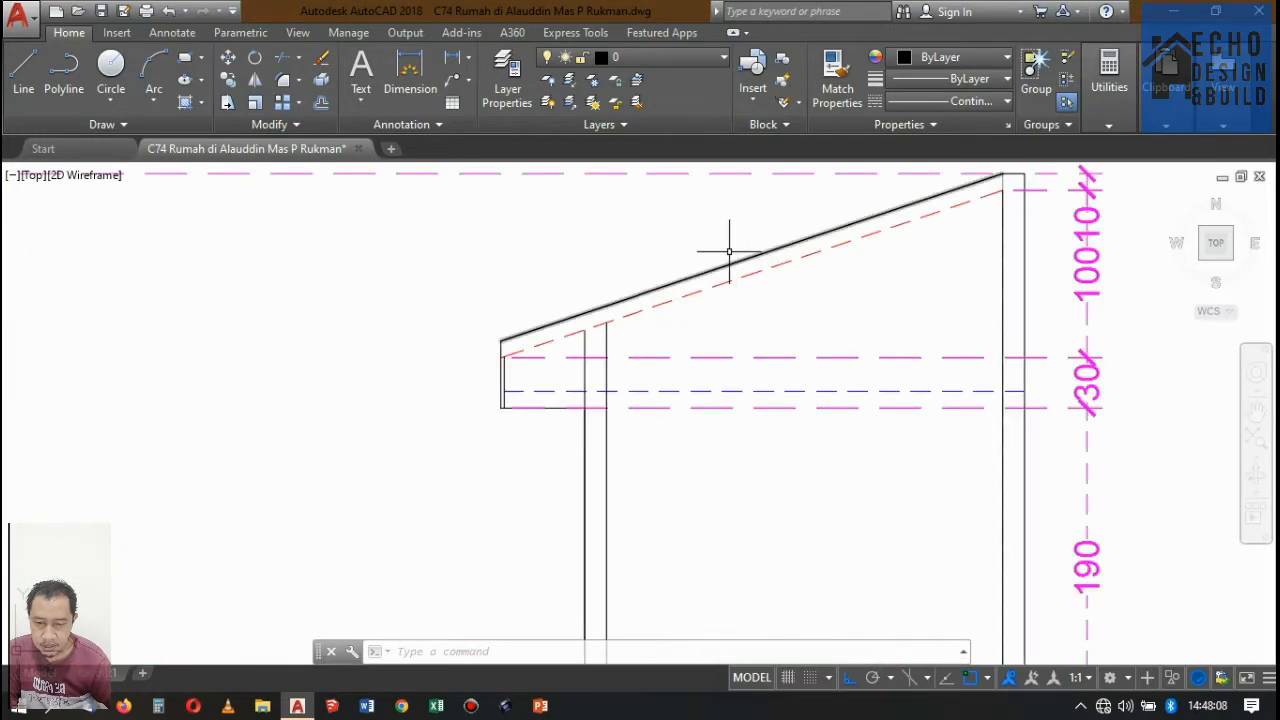
type("a")
key("Return")
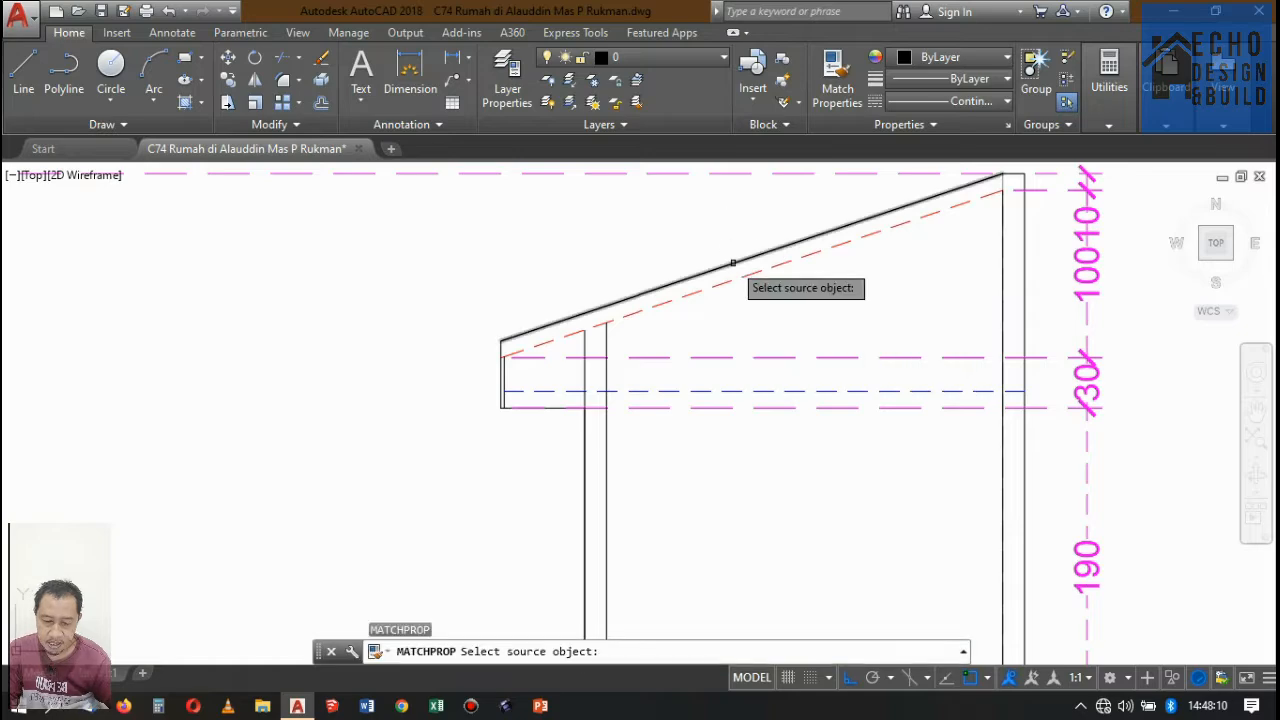
left_click(734, 262)
left_click(749, 261)
key("Return")
scroll(803, 274, "down", 5)
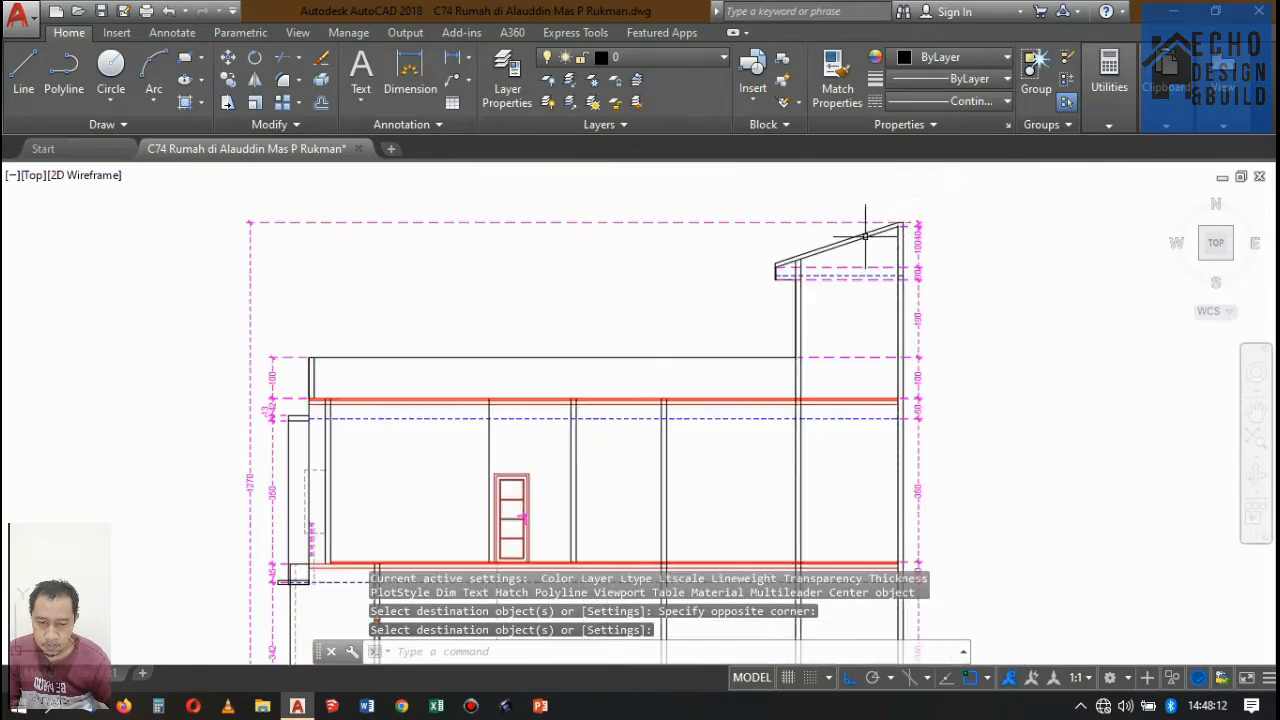
Extend the lower sloping roof line through the rear wall to the wall's outer face in Potongan A-A.
scroll(900, 220, "up", 8)
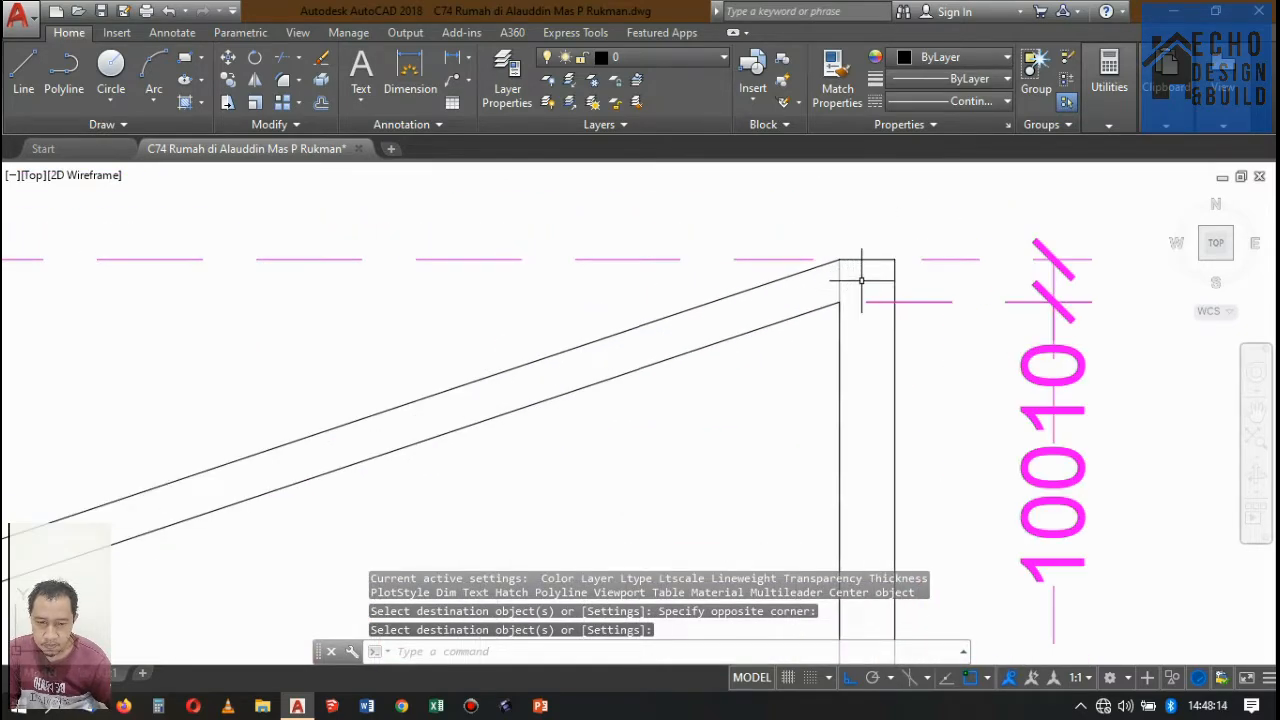
type("ex")
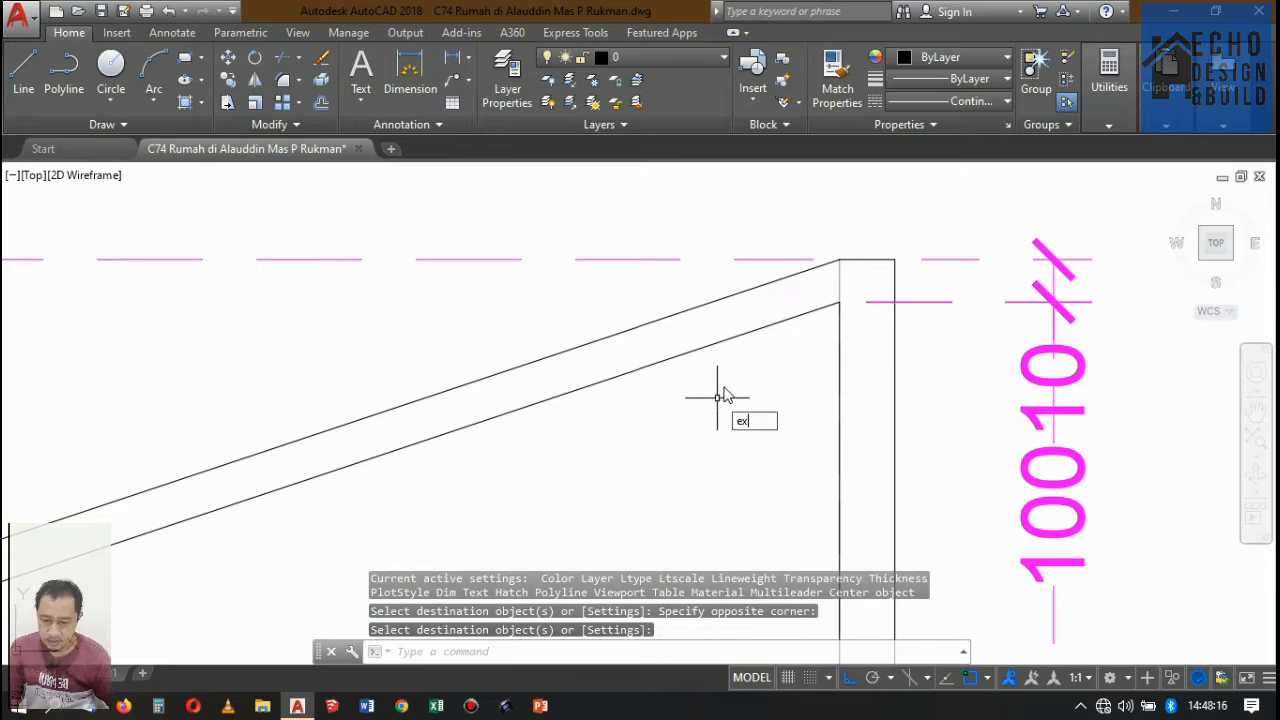
key("Return")
key("Return")
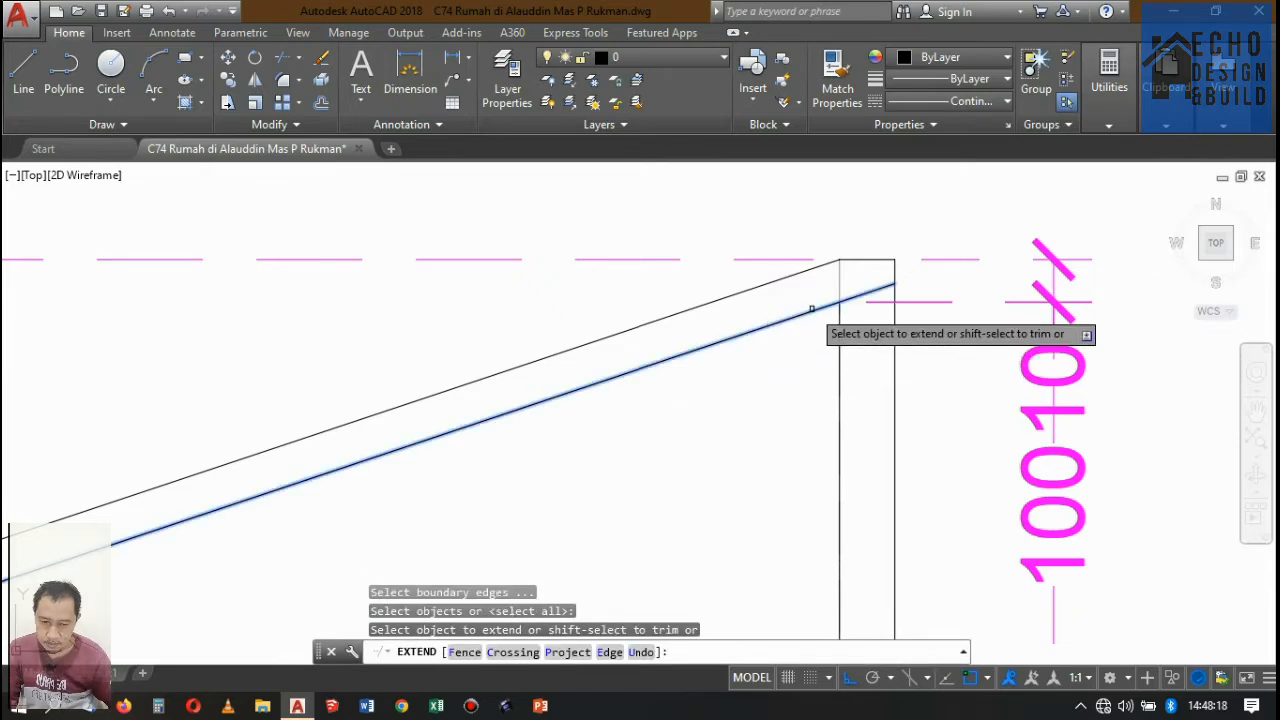
left_click(812, 306)
key("Escape")
scroll(812, 320, "down", 6)
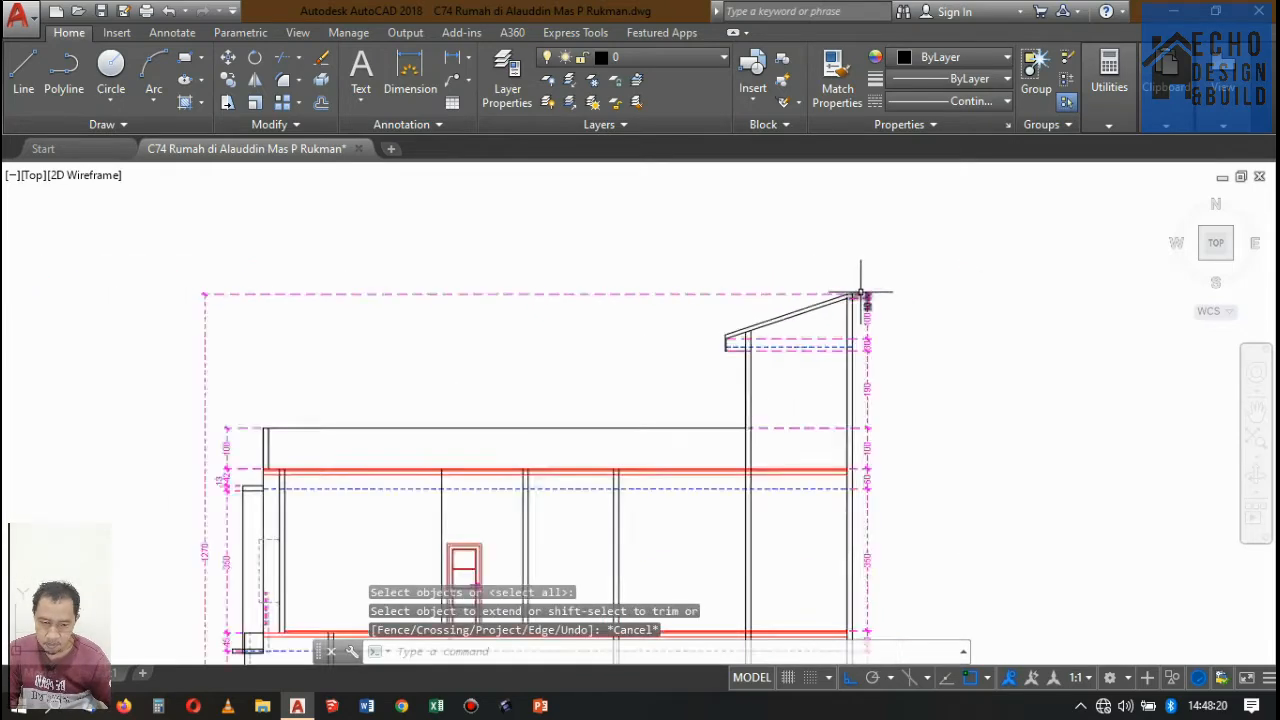
Compare Potongan A-A with the floor plans, checking the Gudang and Lantai 3 openings around cut line A-A on the rooftop plan.
scroll(860, 315, "down", 3)
scroll(850, 320, "up", 4)
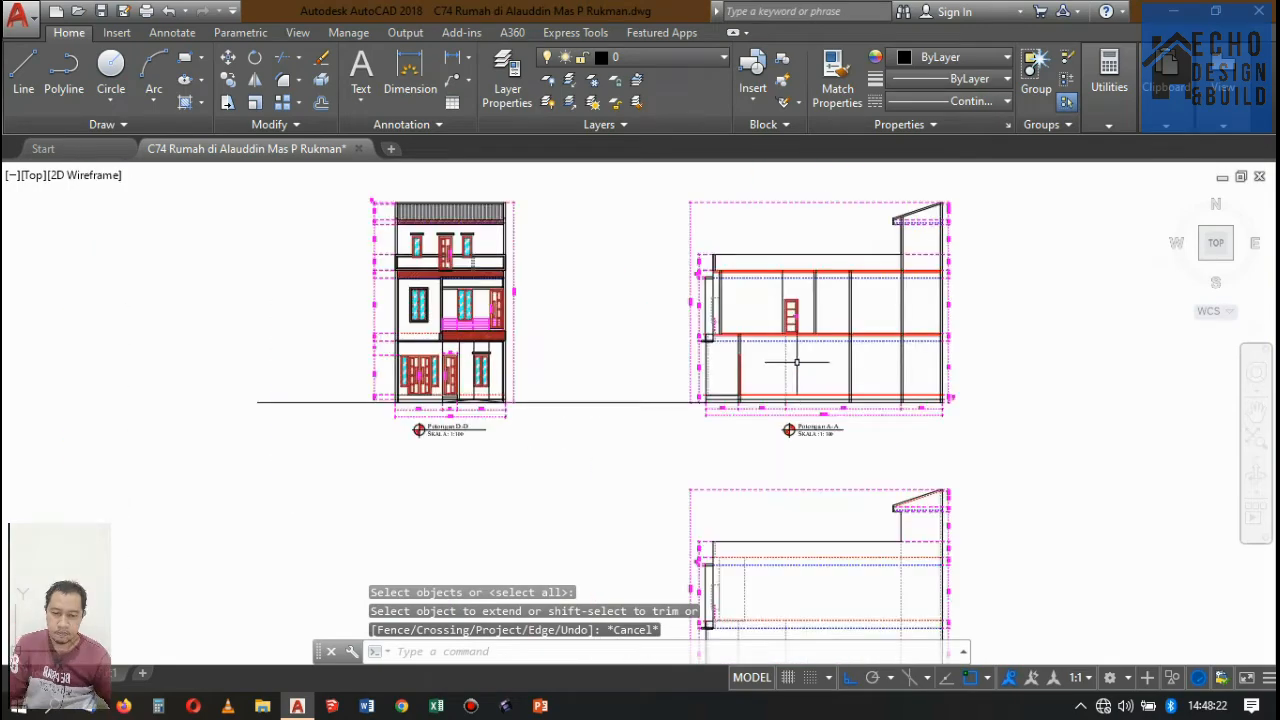
scroll(845, 330, "down", 2)
scroll(838, 346, "up", 6)
scroll(838, 346, "down", 5)
scroll(838, 346, "up", 3)
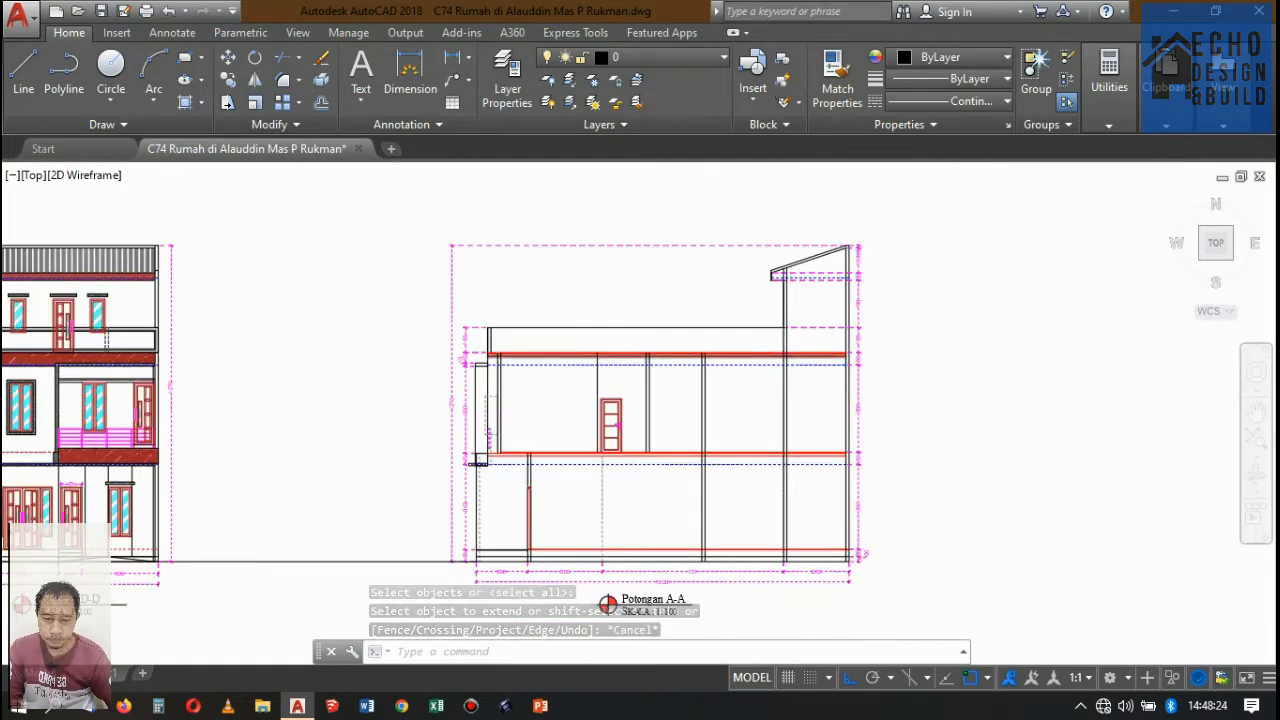
scroll(763, 434, "down", 6)
scroll(760, 400, "up", 3)
scroll(780, 250, "up", 4)
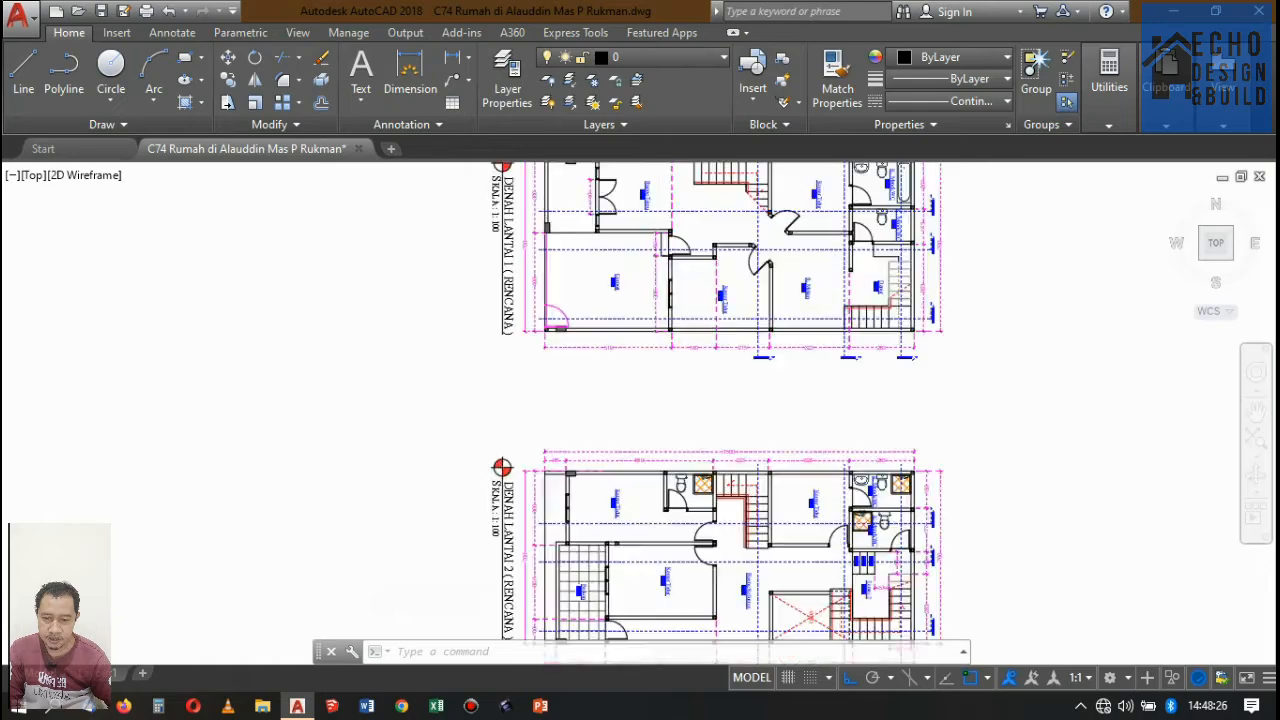
scroll(780, 250, "down", 3)
scroll(780, 250, "up", 3)
scroll(763, 400, "down", 3)
scroll(780, 470, "up", 3)
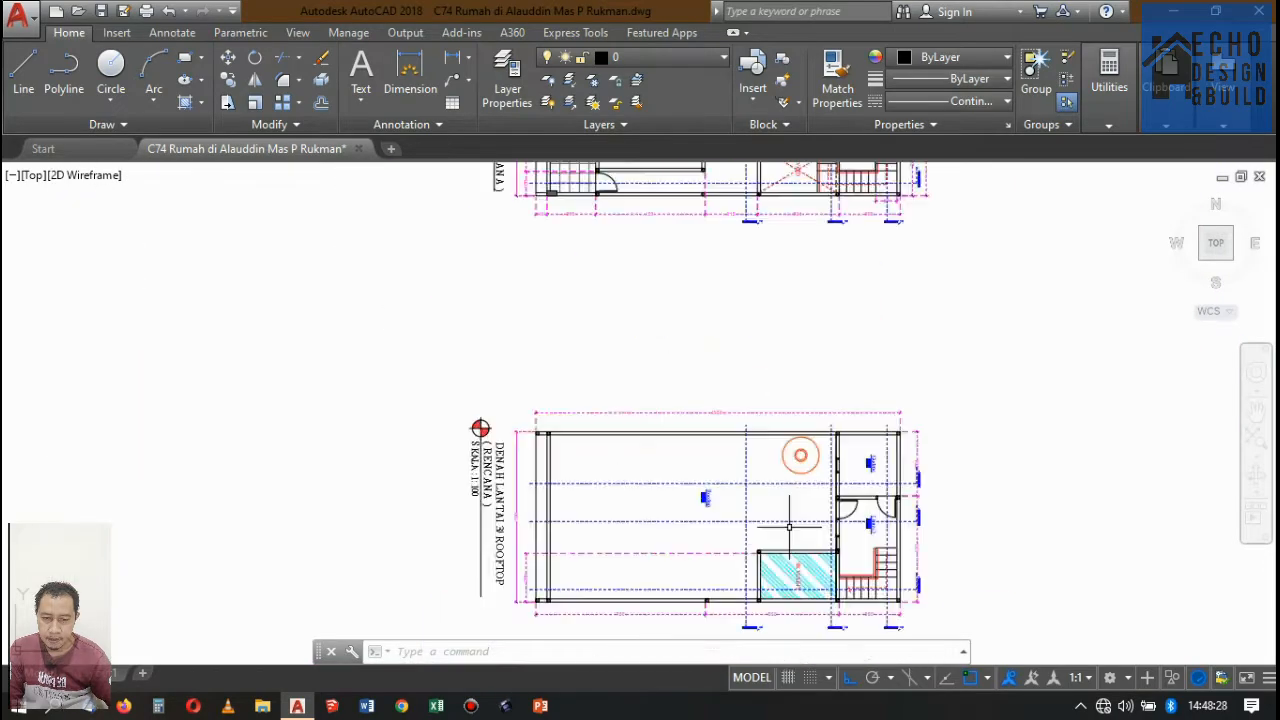
scroll(900, 271, "up", 2)
scroll(900, 377, "down", 1)
scroll(900, 376, "up", 3)
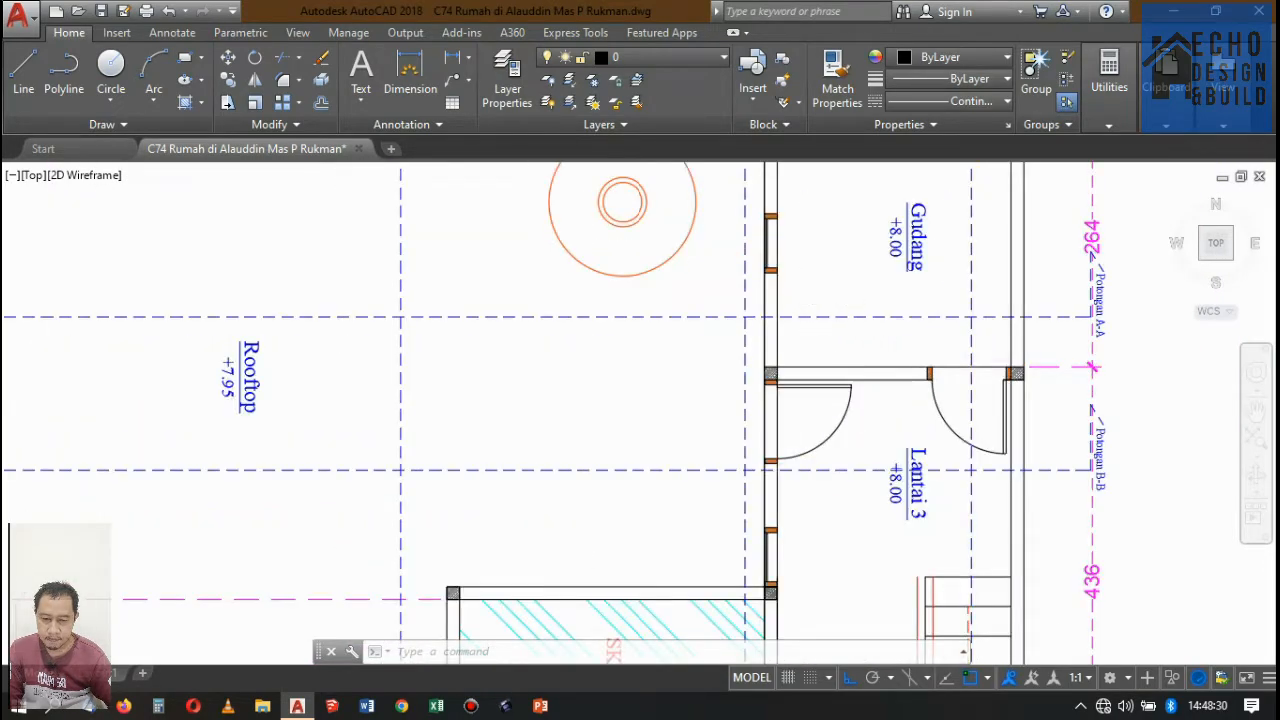
scroll(900, 376, "down", 6)
scroll(843, 380, "up", 4)
scroll(788, 397, "down", 2)
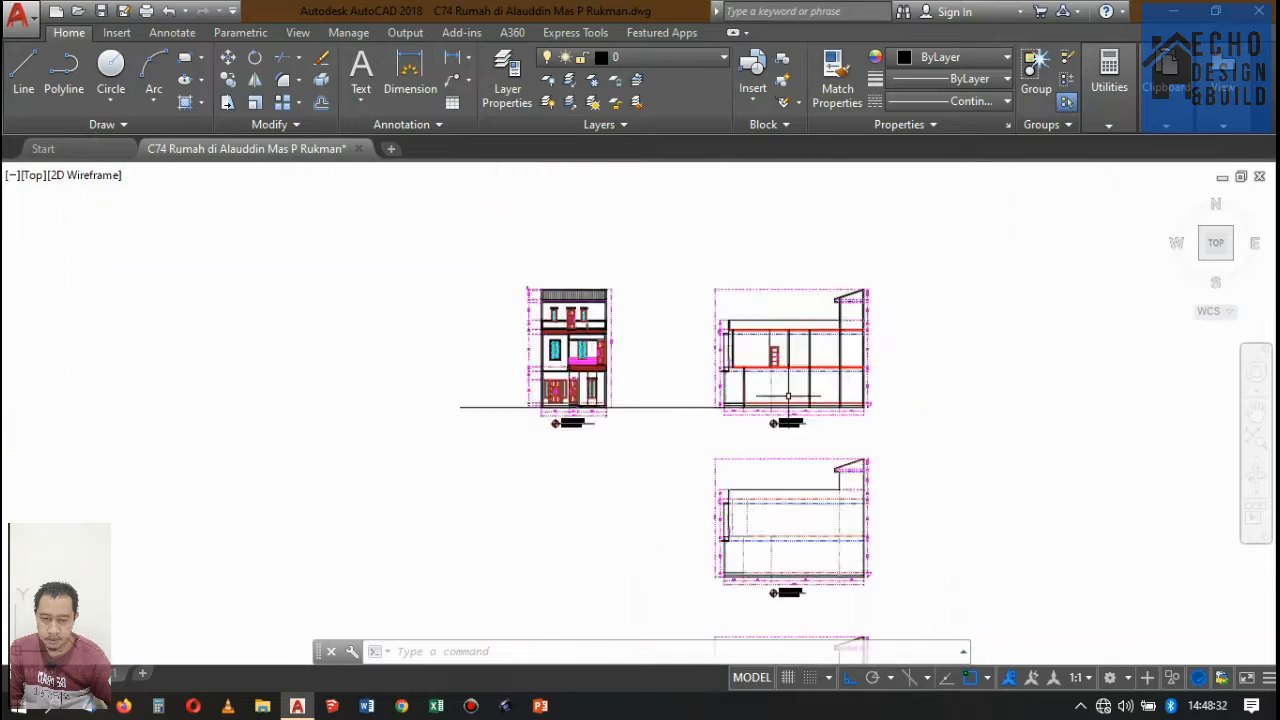
Change the linetype of the blue dashed ceiling lines under the roof, the upper floor and the ground floor in Potongan A-A to Continuous.
scroll(800, 370, "up", 3)
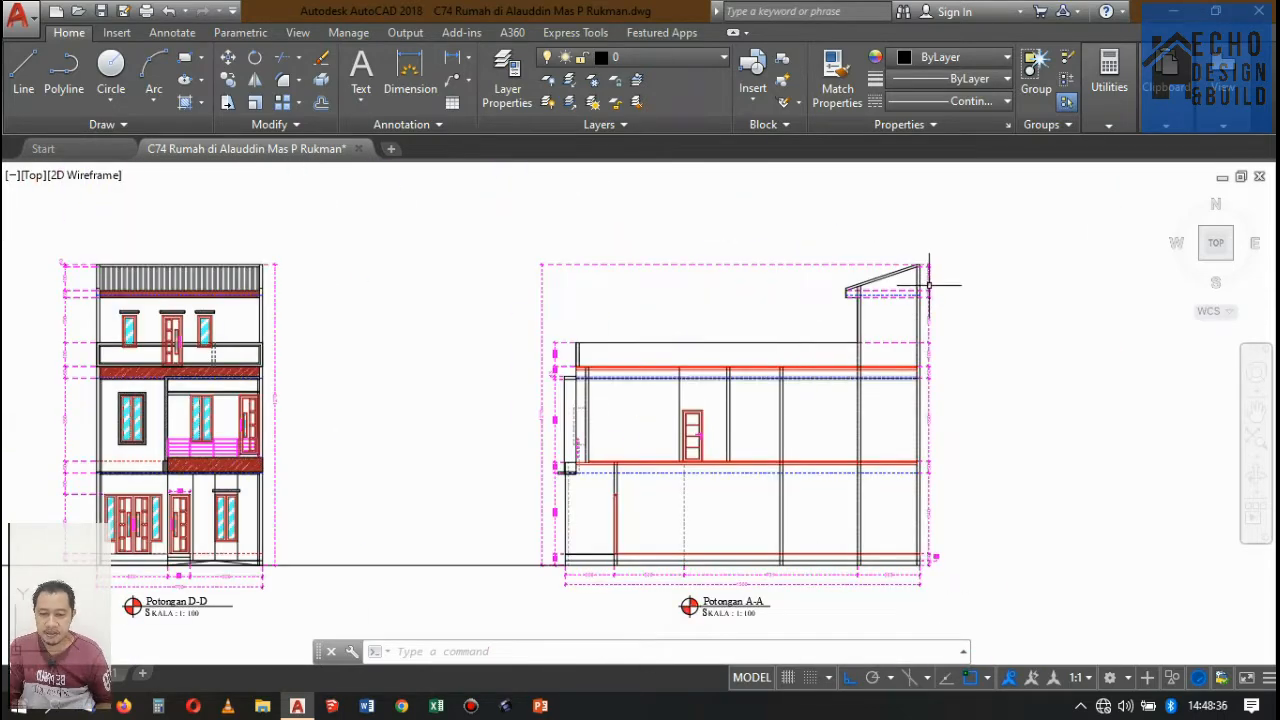
scroll(913, 289, "up", 3)
scroll(908, 251, "down", 2)
scroll(920, 251, "up", 2)
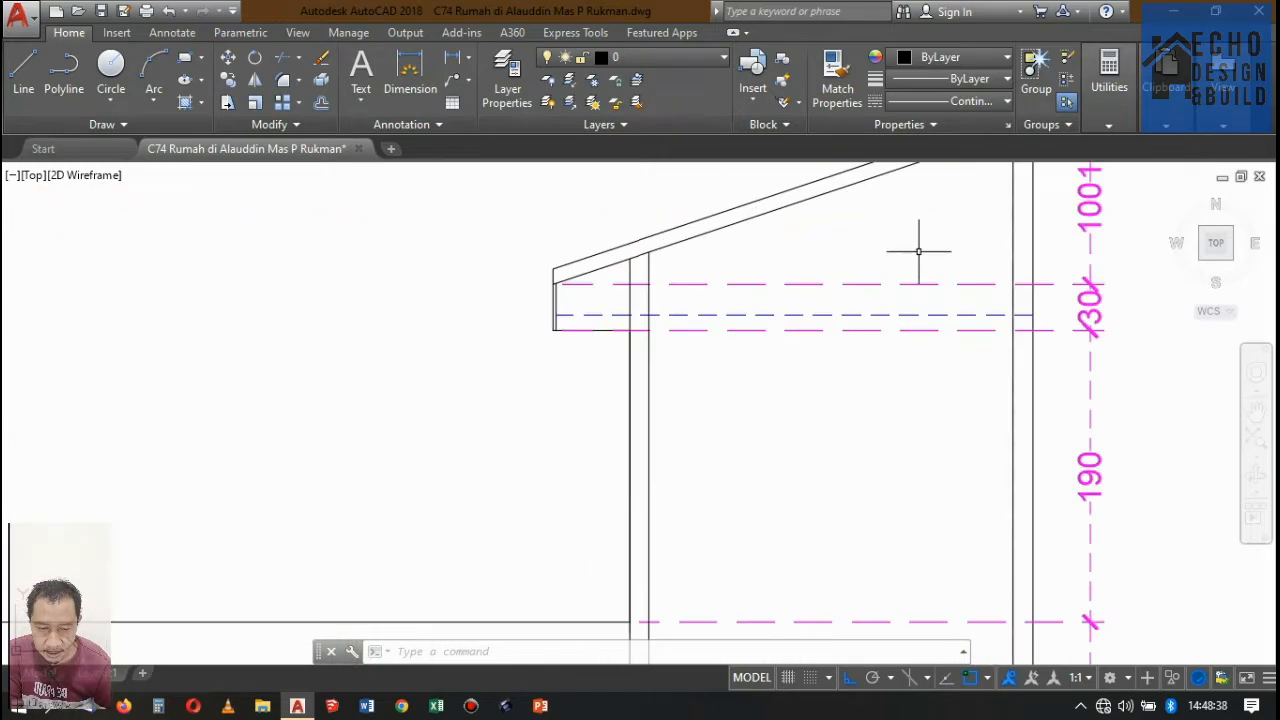
scroll(868, 292, "down", 1)
scroll(868, 292, "up", 3)
scroll(800, 240, "up", 1)
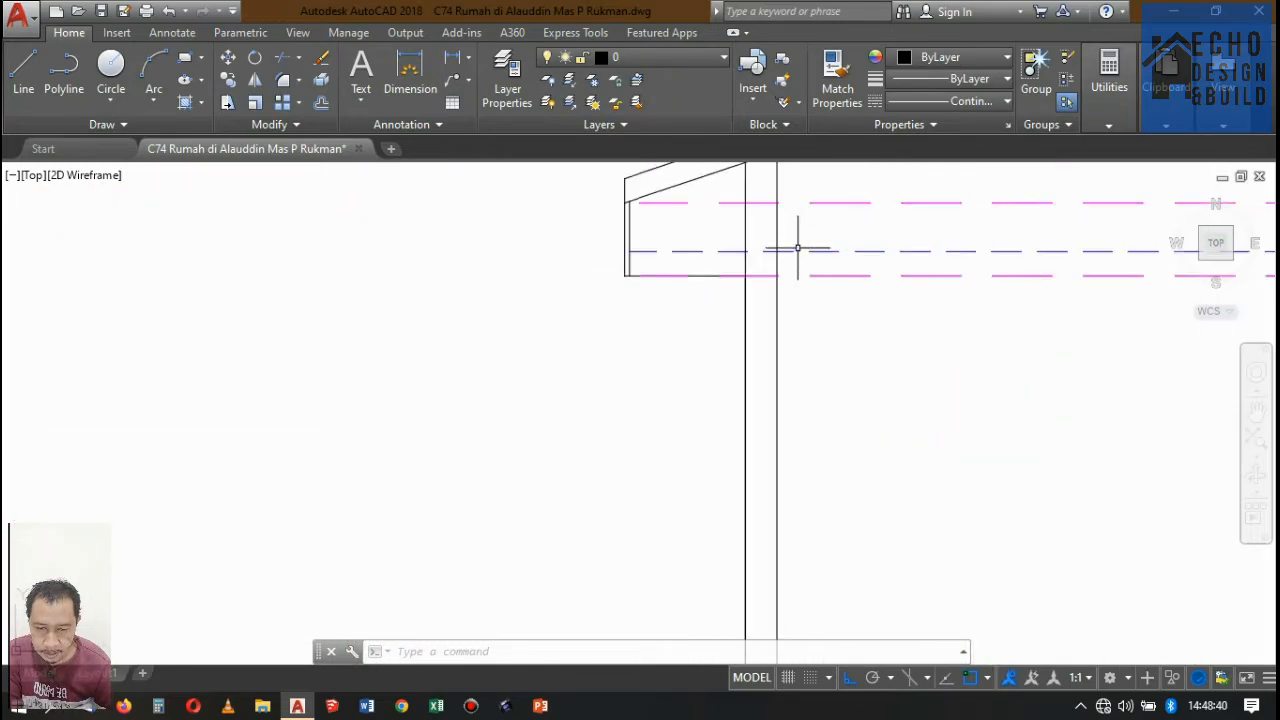
scroll(781, 246, "down", 3)
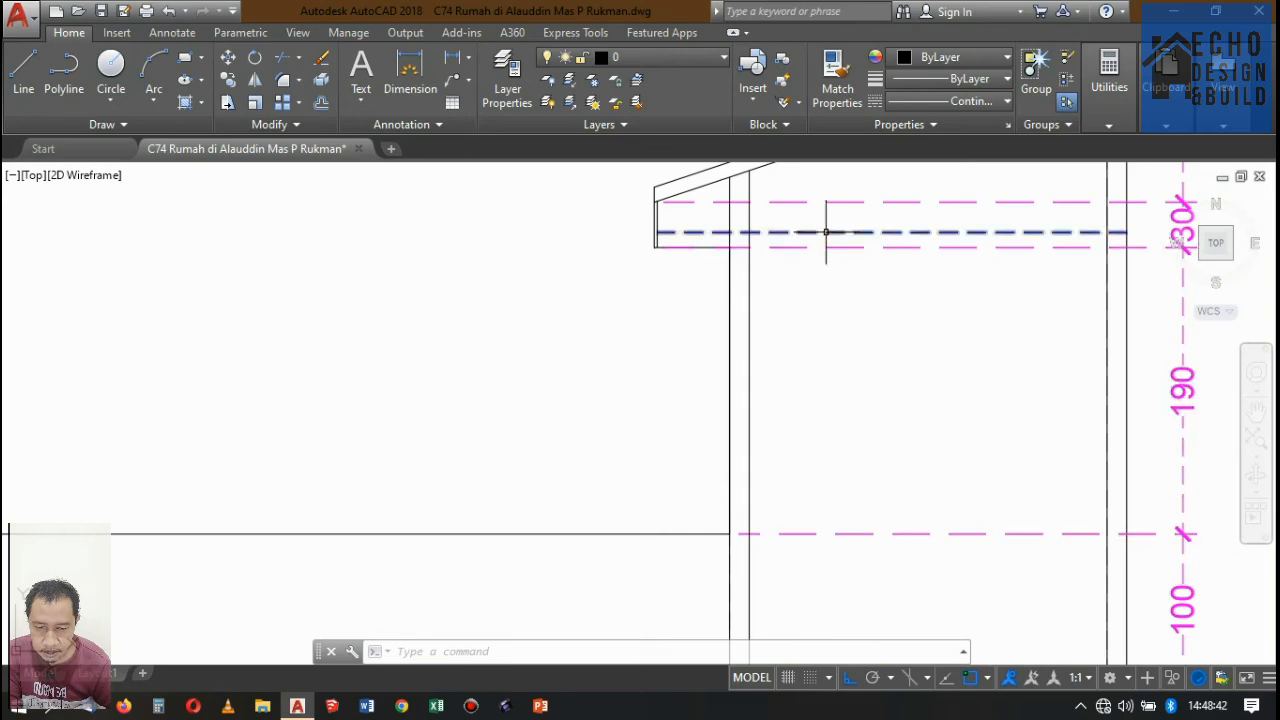
scroll(860, 240, "down", 5)
scroll(777, 354, "up", 4)
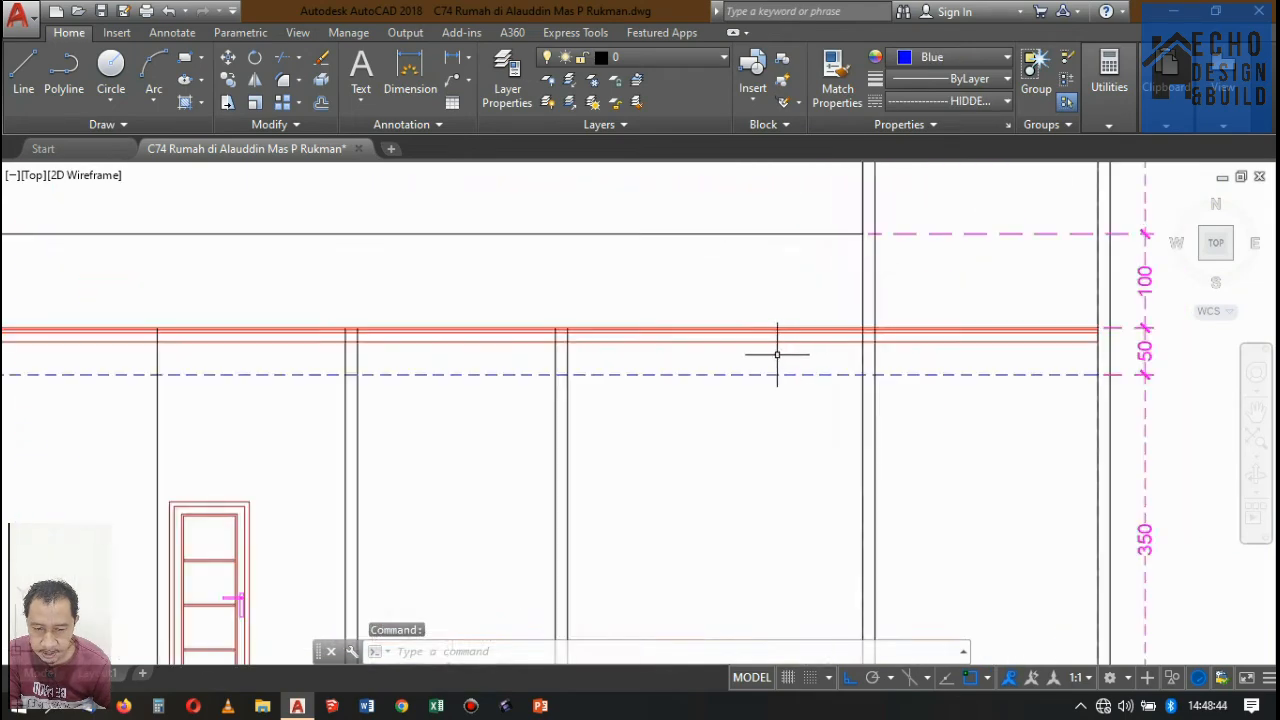
scroll(868, 314, "down", 7)
scroll(831, 418, "up", 5)
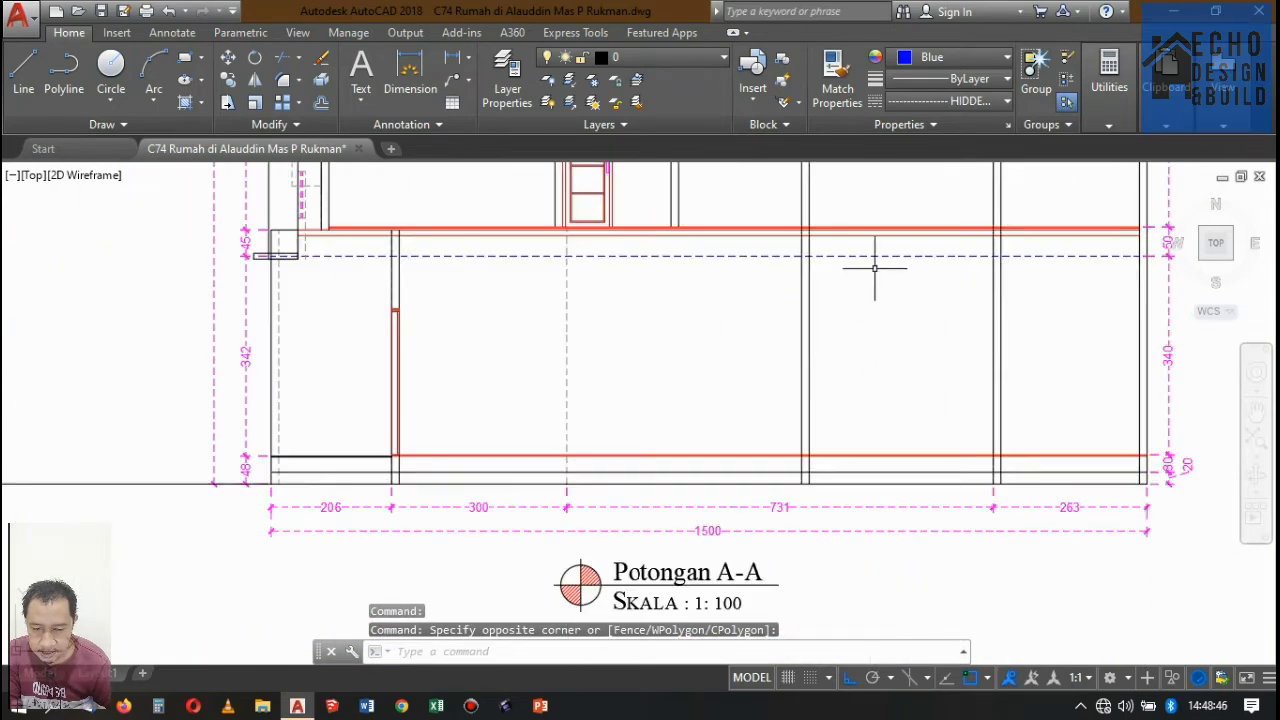
left_click_drag(875, 250, 886, 283)
scroll(892, 289, "down", 4)
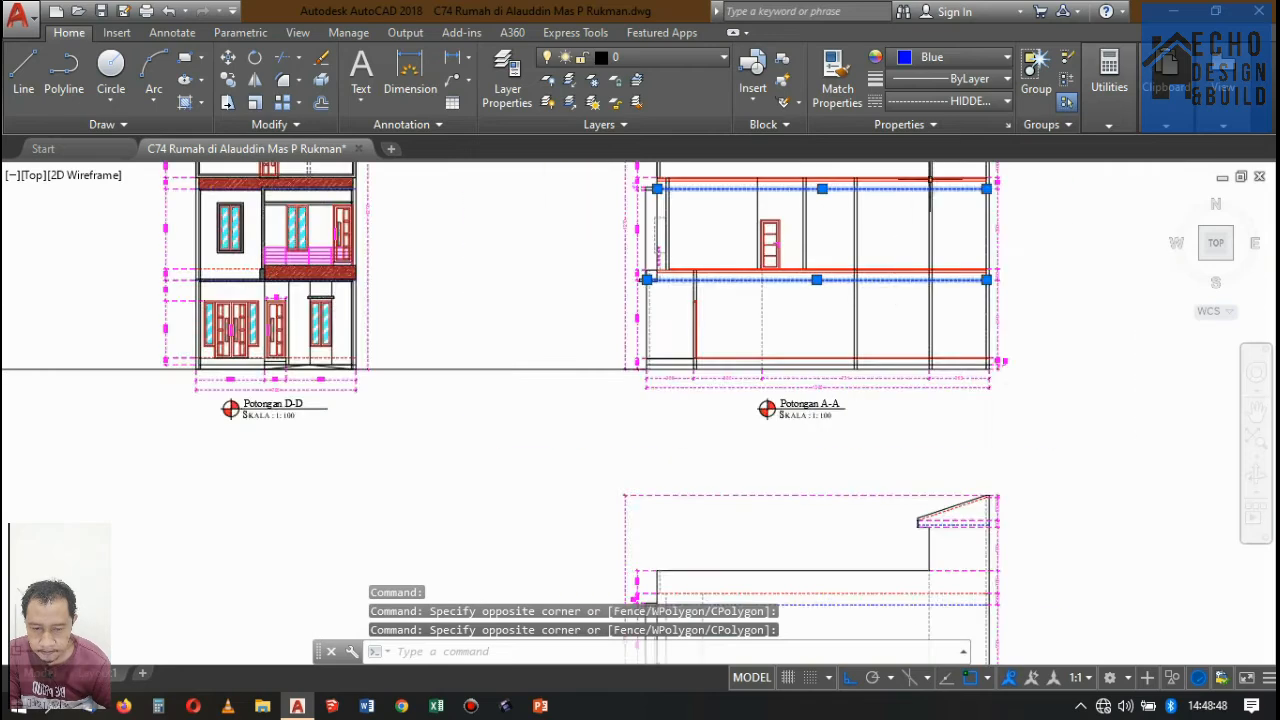
left_click(979, 100)
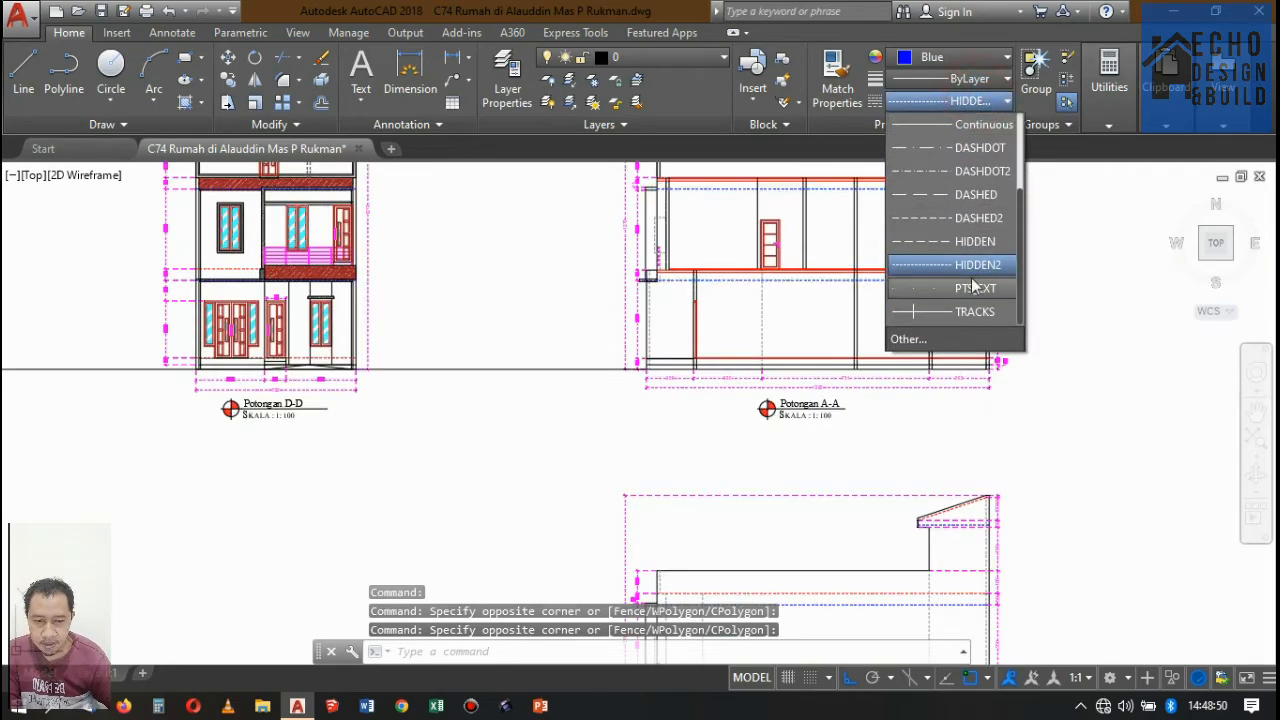
scroll(970, 150, "up", 3)
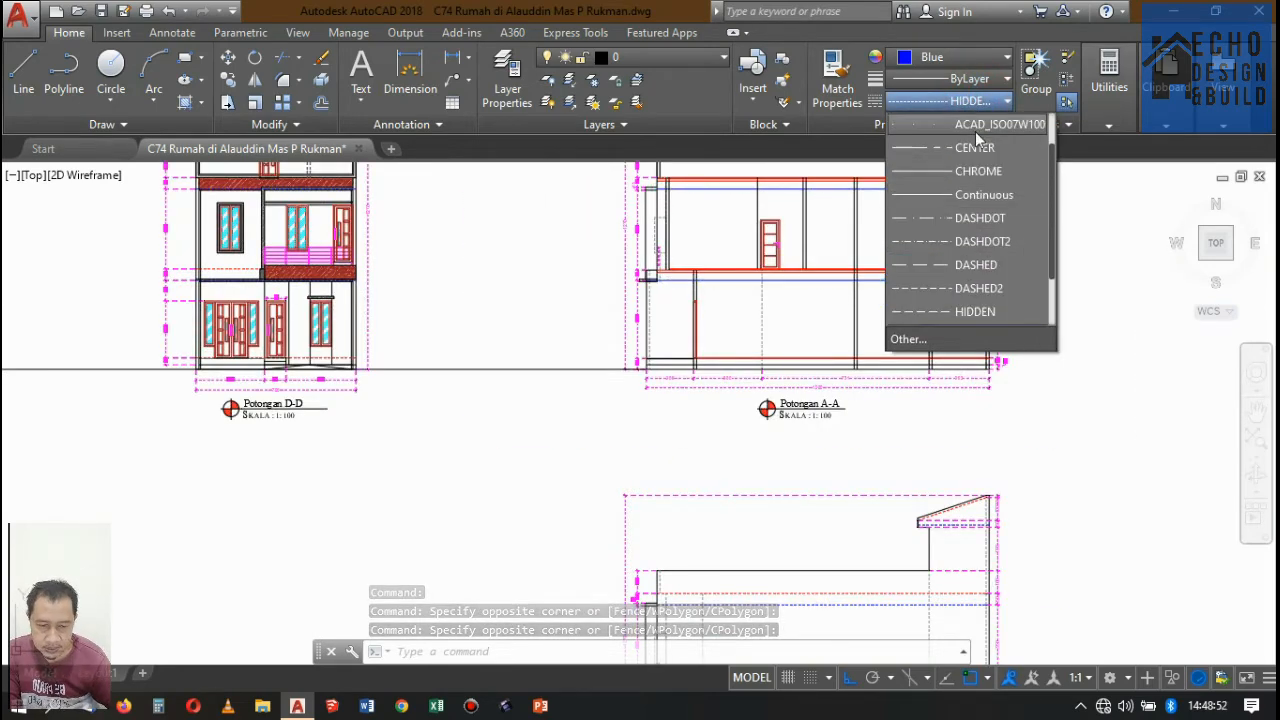
left_click(976, 194)
scroll(645, 287, "up", 5)
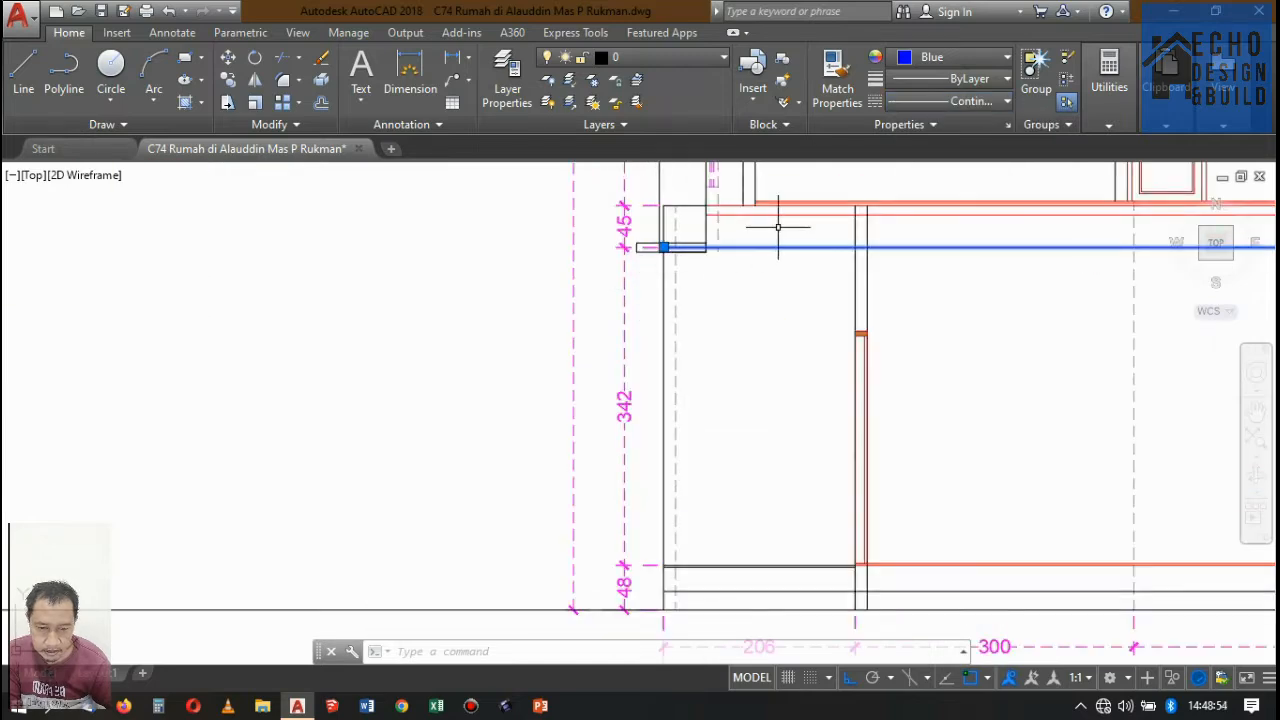
key("Escape")
Trim the ground floor's blue ceiling line where it crosses the beam and canopy at the front of Potongan A-A.
scroll(697, 229, "up", 5)
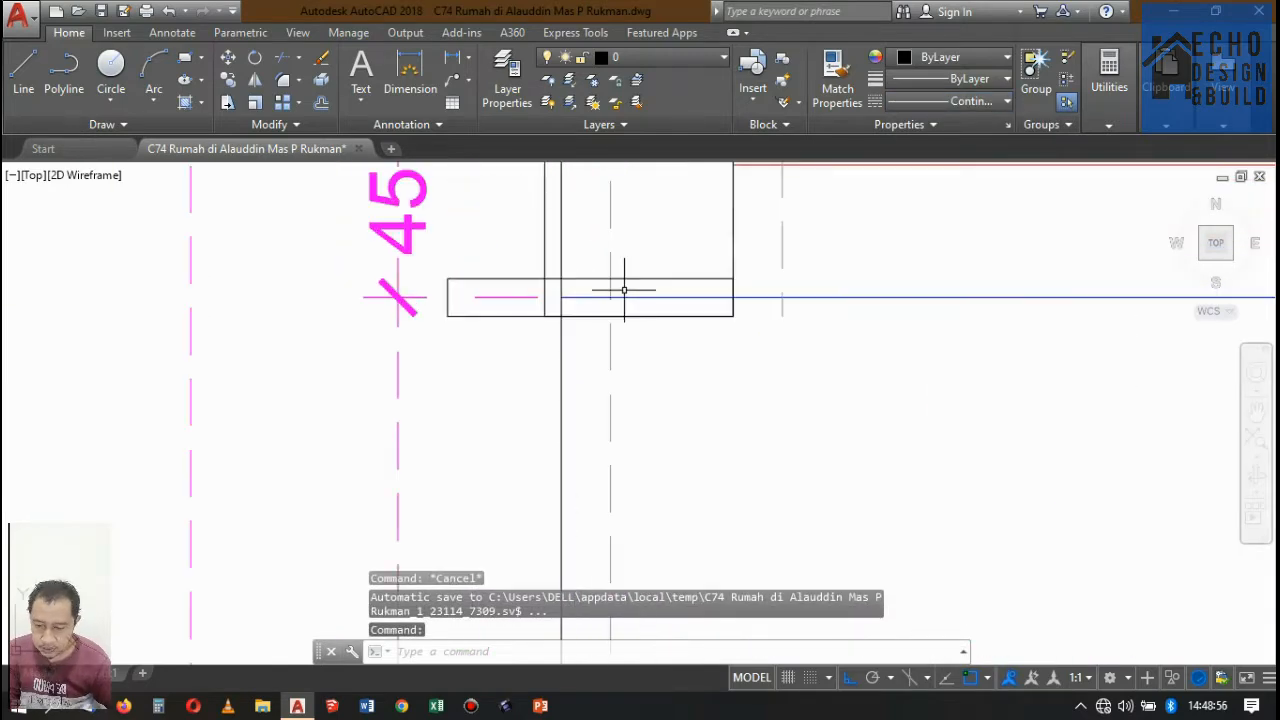
scroll(614, 298, "down", 8)
scroll(640, 315, "up", 5)
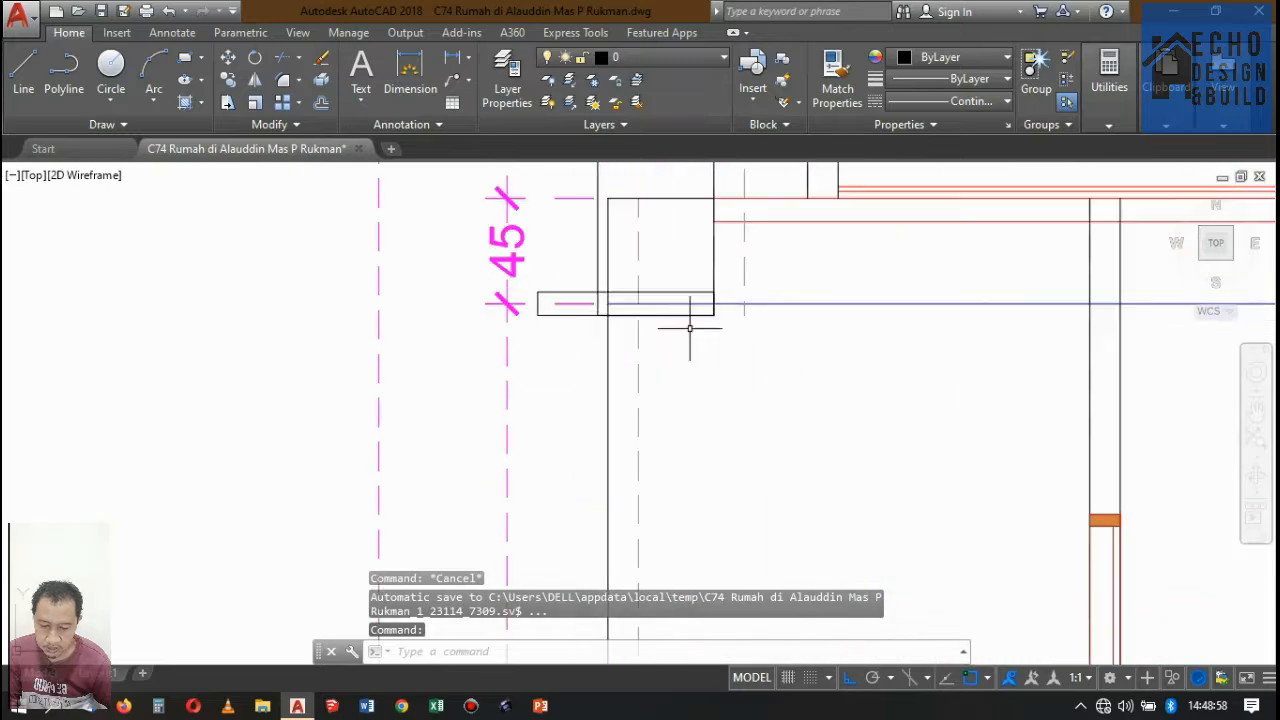
type("tr")
key("Return")
key("Return")
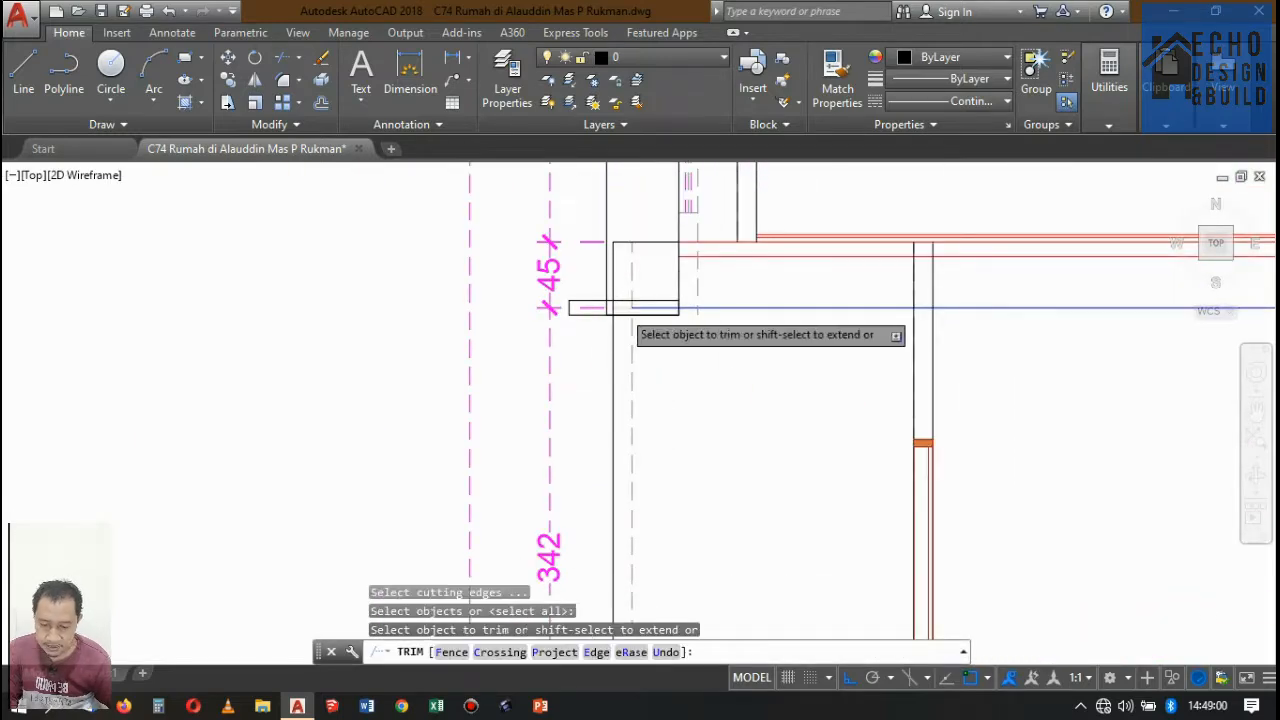
scroll(615, 310, "up", 4)
left_click(613, 309)
left_click(614, 307)
left_click(678, 307)
left_click(671, 300)
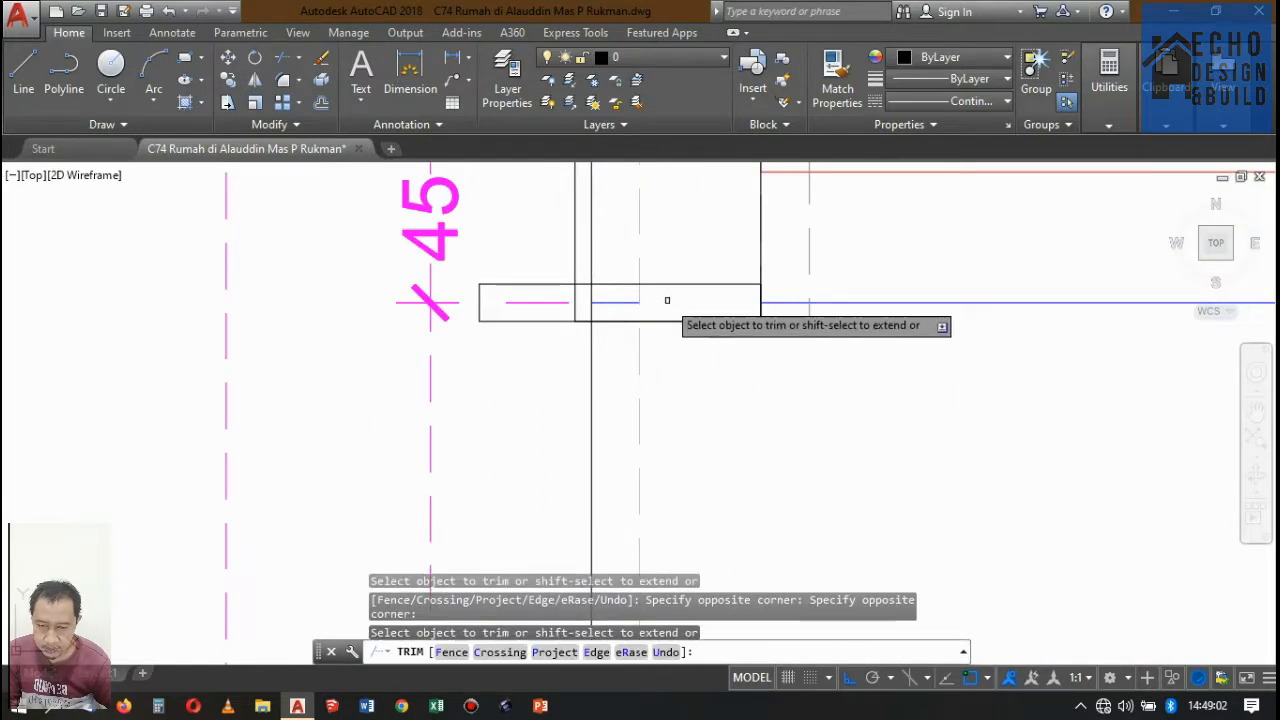
key("Return")
left_click(623, 302)
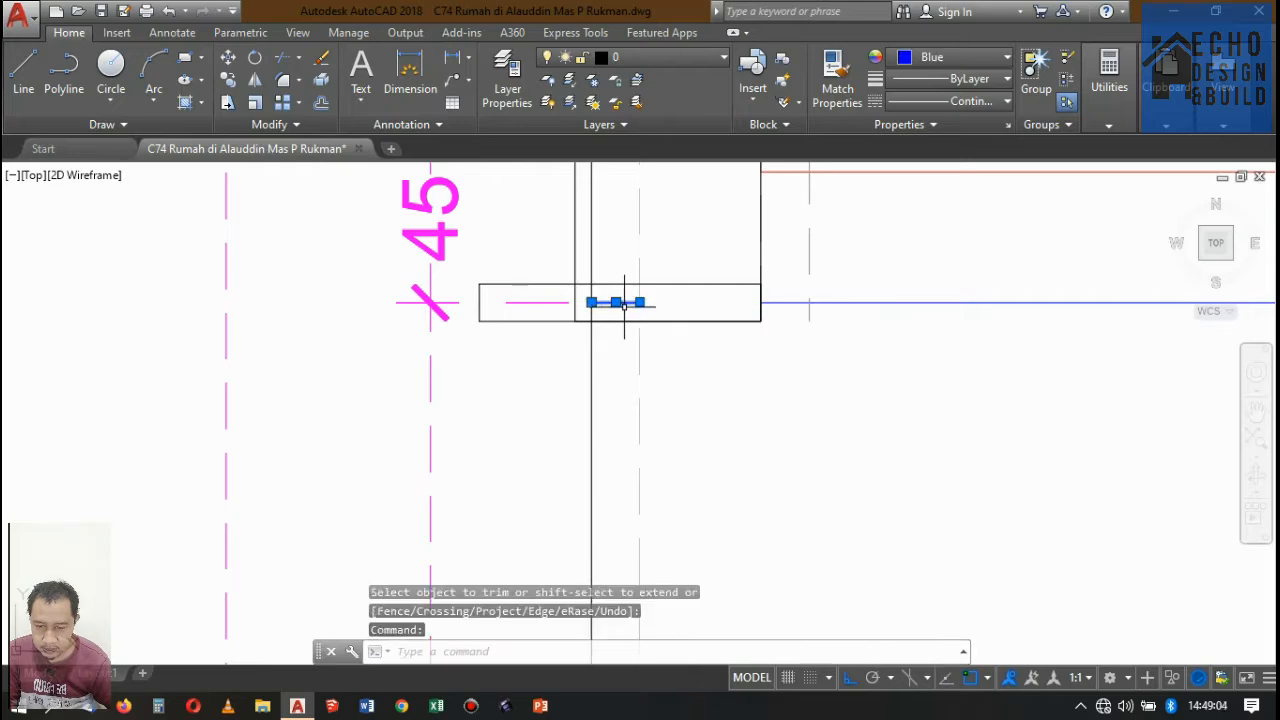
scroll(640, 300, "down", 8)
scroll(777, 270, "up", 3)
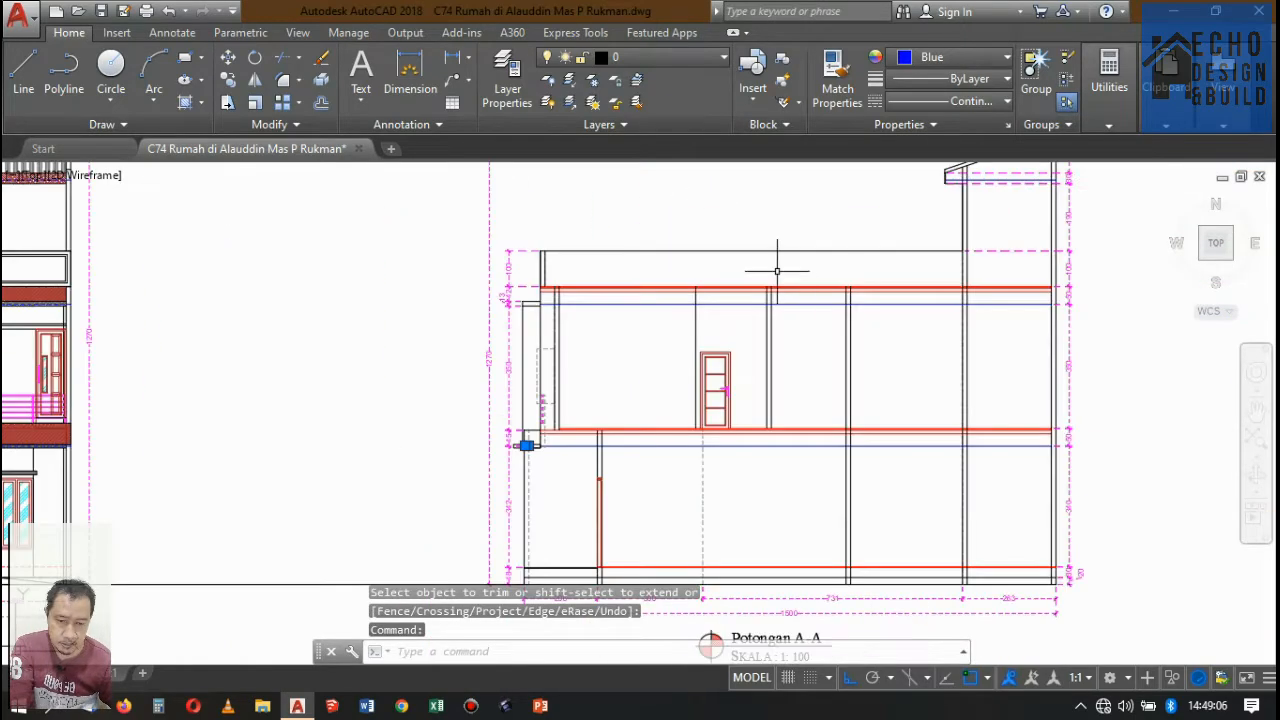
scroll(777, 270, "down", 3)
scroll(755, 267, "up", 8)
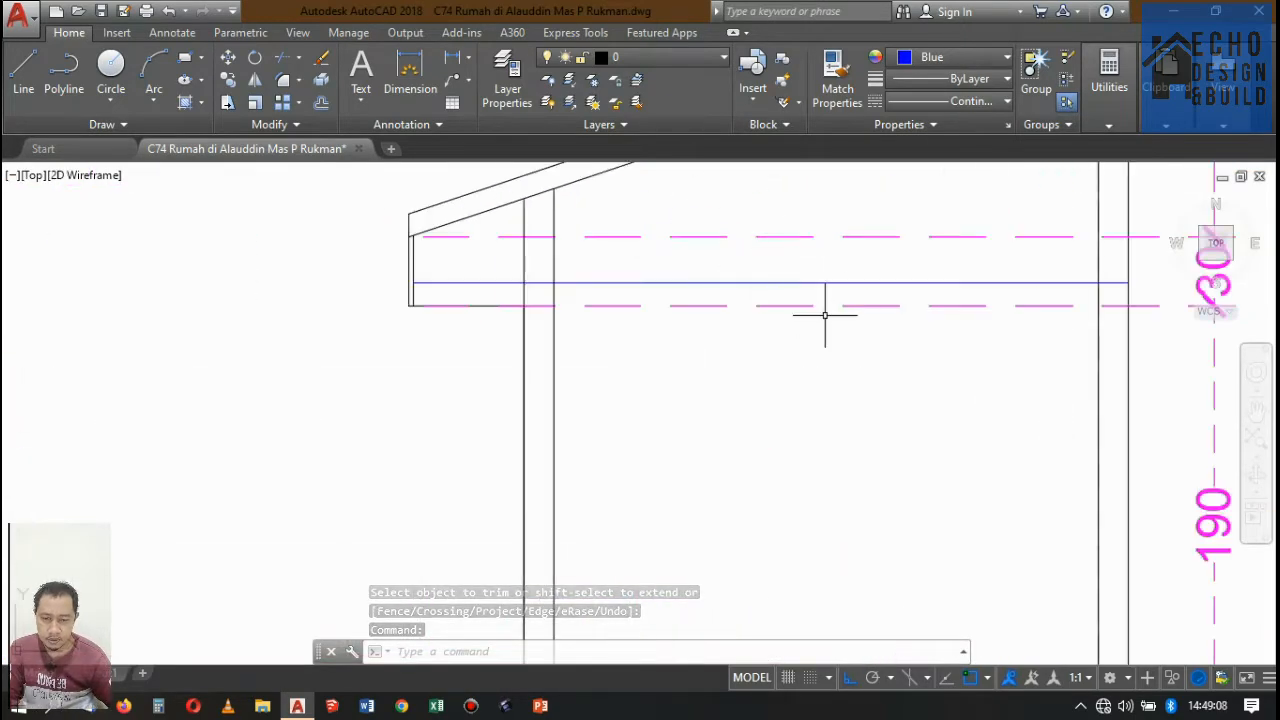
scroll(840, 300, "down", 3)
scroll(751, 289, "up", 3)
scroll(493, 330, "up", 2)
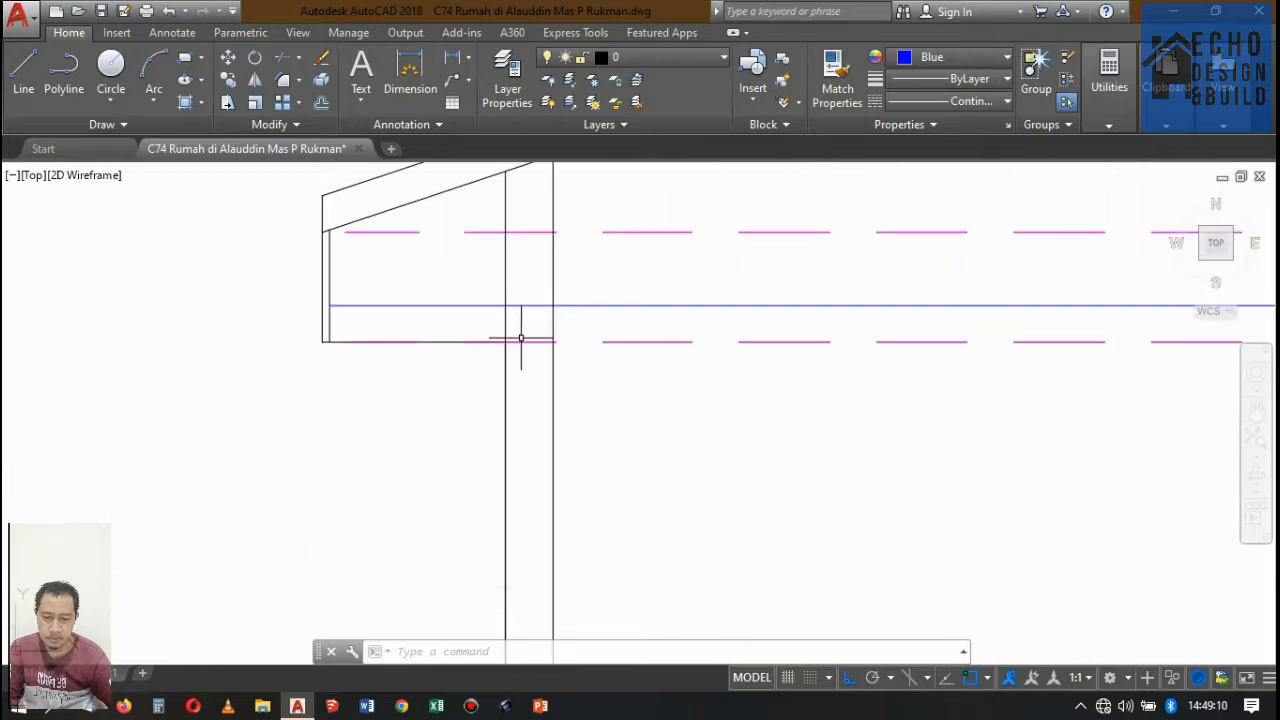
scroll(600, 357, "down", 3)
scroll(685, 325, "up", 3)
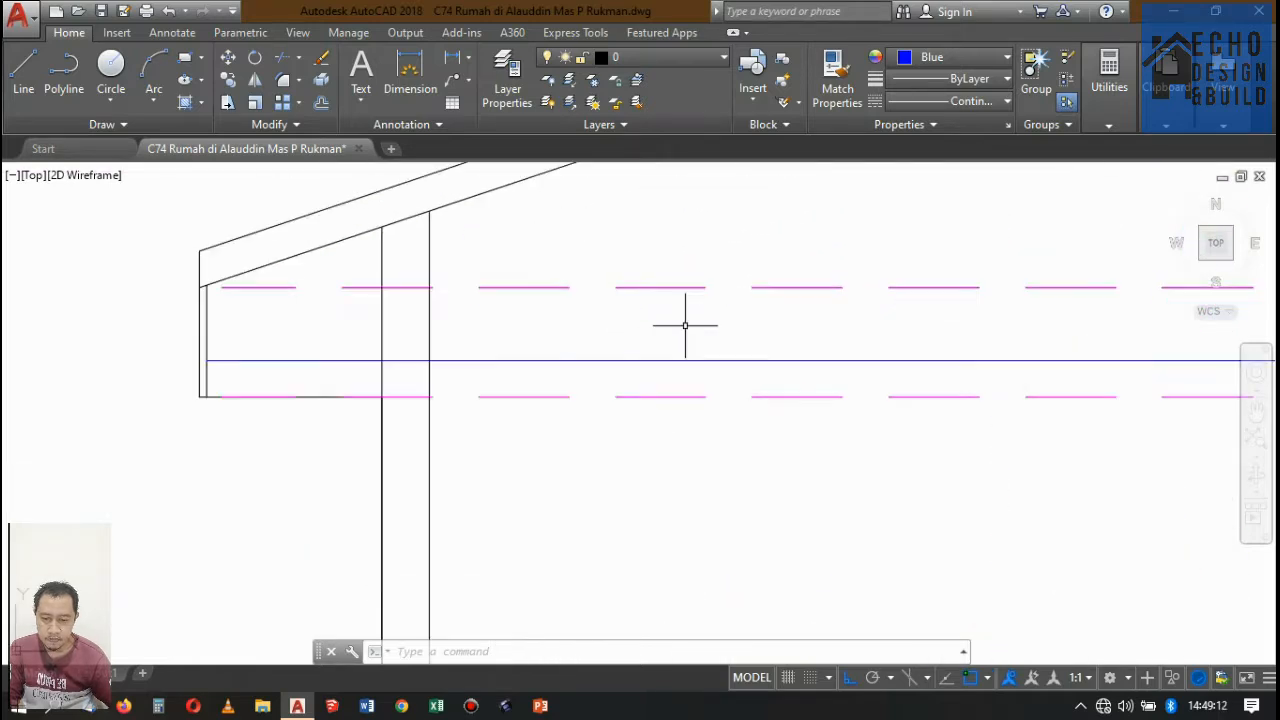
key("Return")
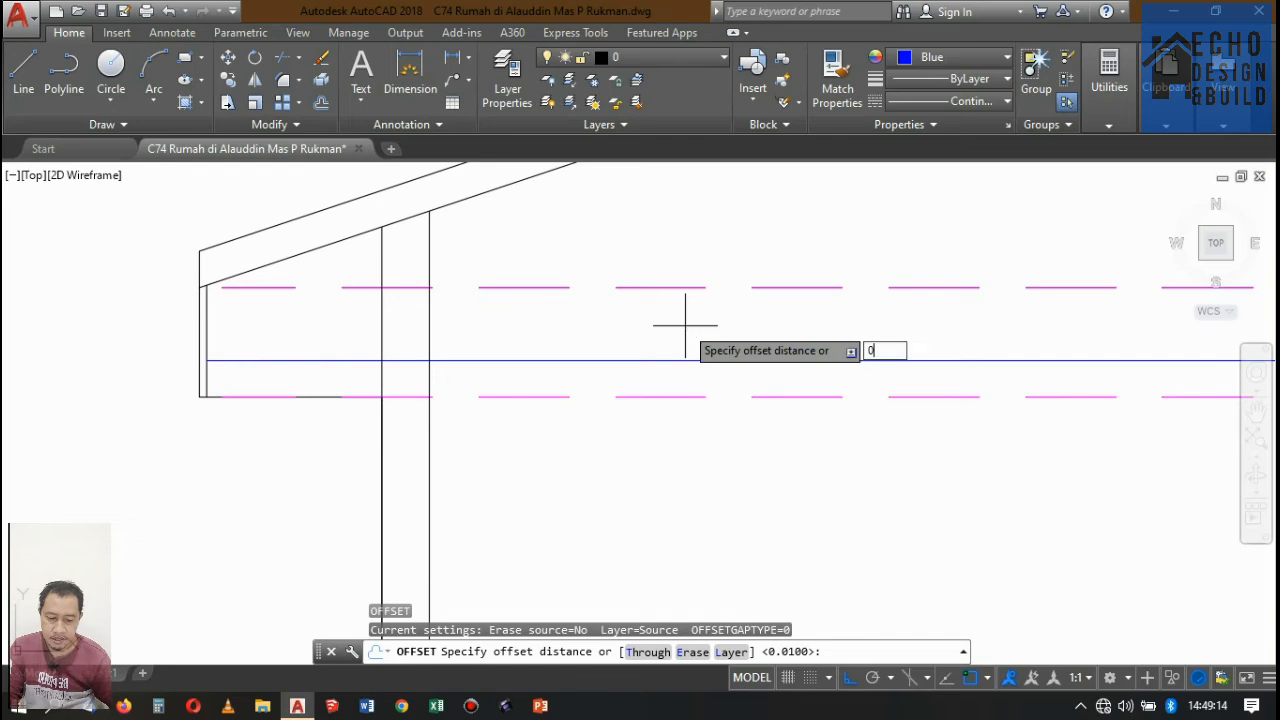
type("0.01")
key("Return")
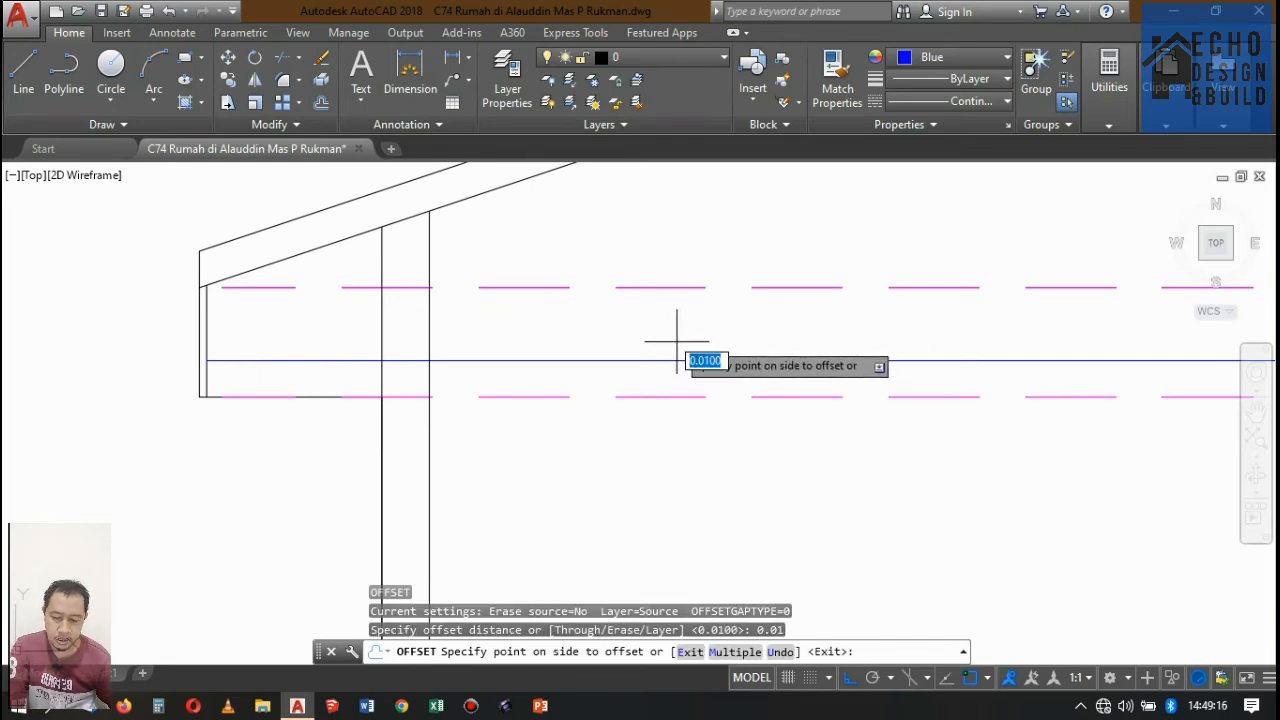
key("Escape")
Offset the blue ceiling line under the roof upward by 0.01 in Potongan A-A.
type("o")
key("Return")
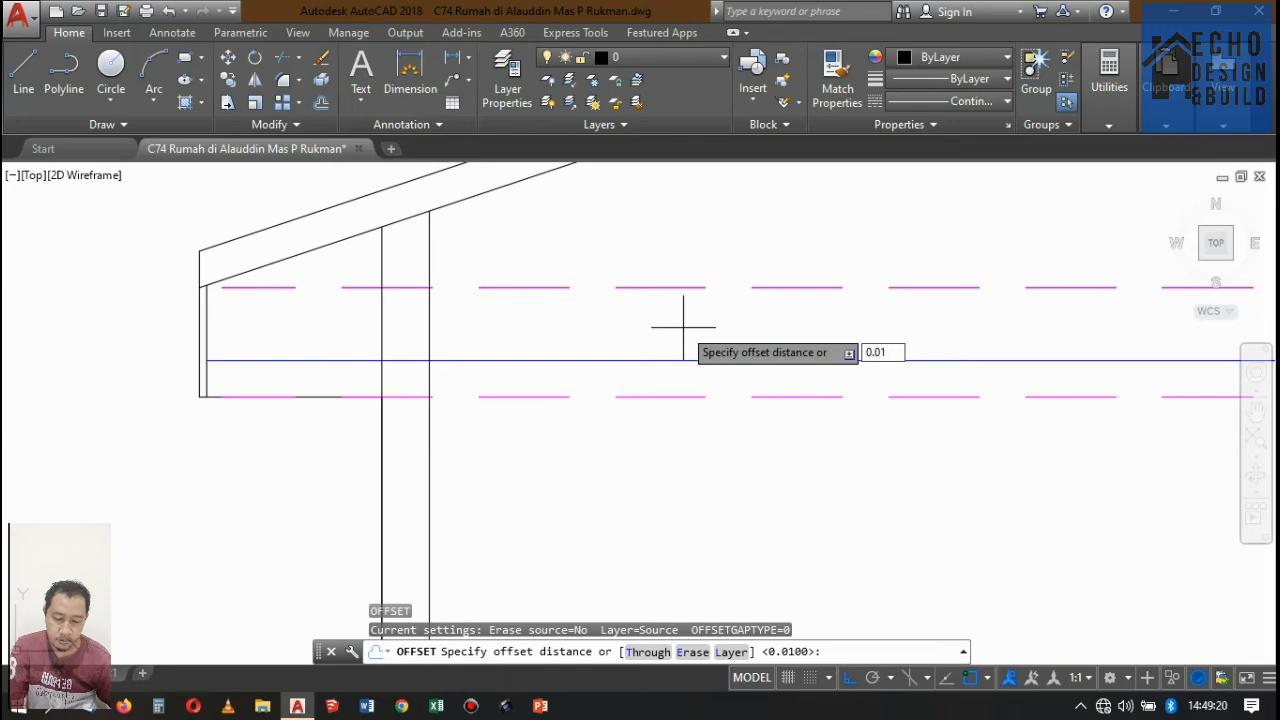
key("Return")
left_click(652, 357)
left_click(674, 246)
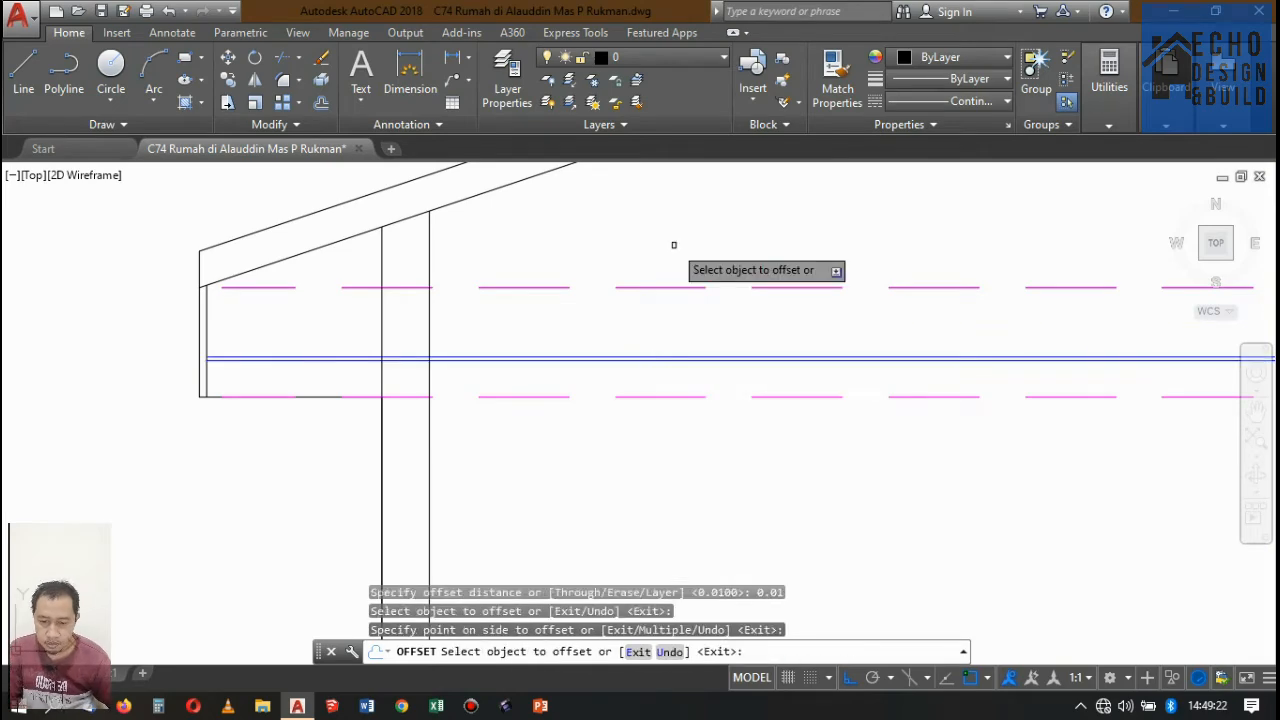
Offset the upper floor's and ground floor's blue ceiling lines upward by 0.01 in Potongan A-A.
scroll(686, 234, "down", 5)
scroll(617, 313, "up", 3)
scroll(620, 305, "up", 2)
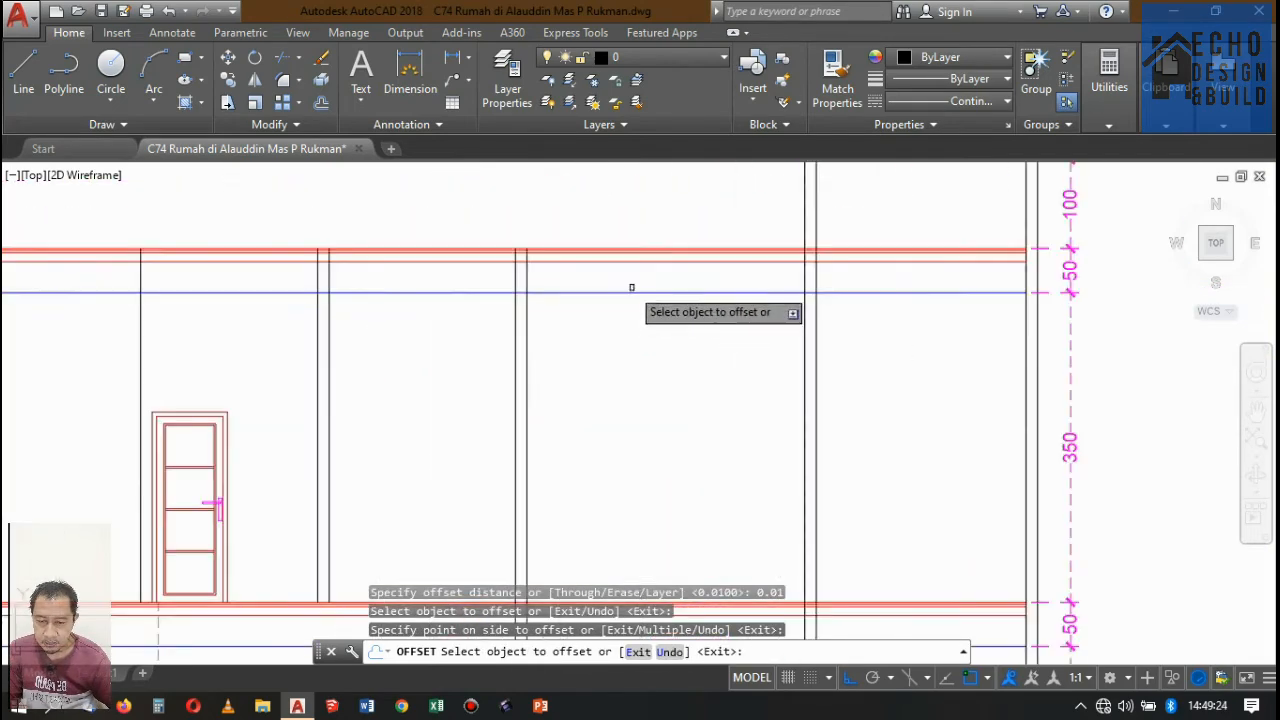
left_click(630, 289)
left_click(645, 235)
scroll(741, 245, "down", 4)
scroll(741, 245, "up", 6)
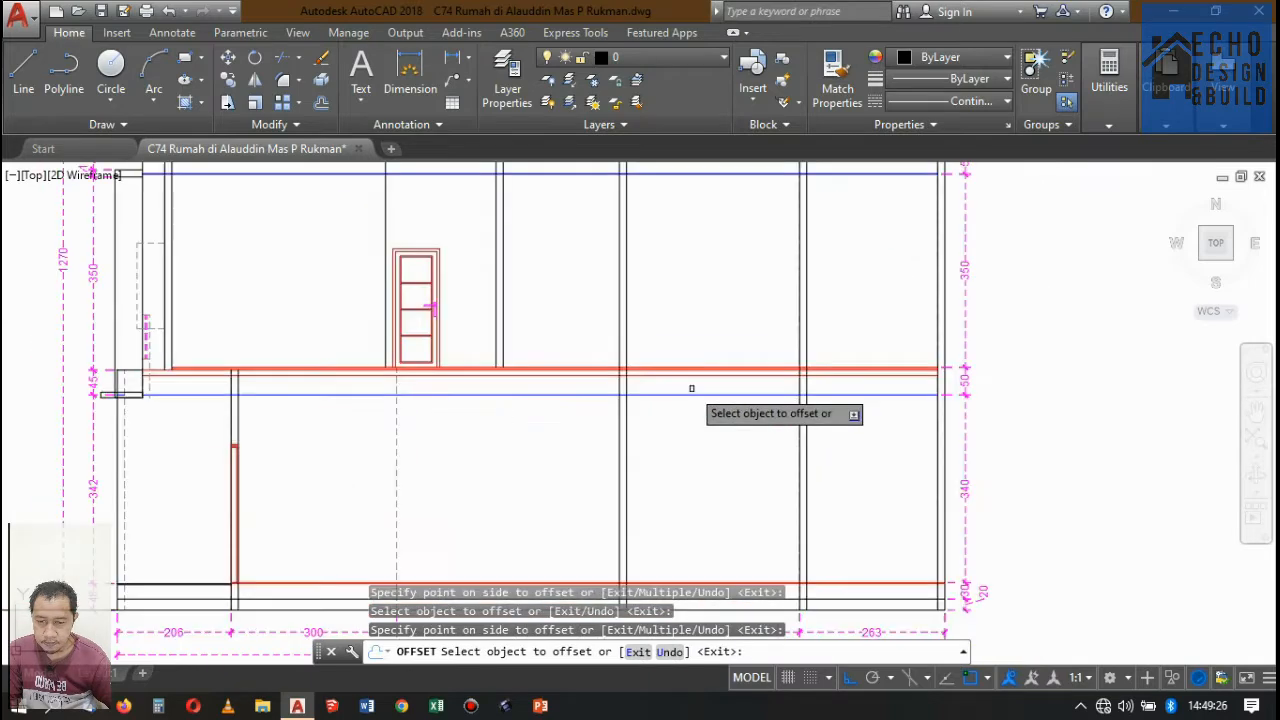
scroll(686, 349, "down", 6)
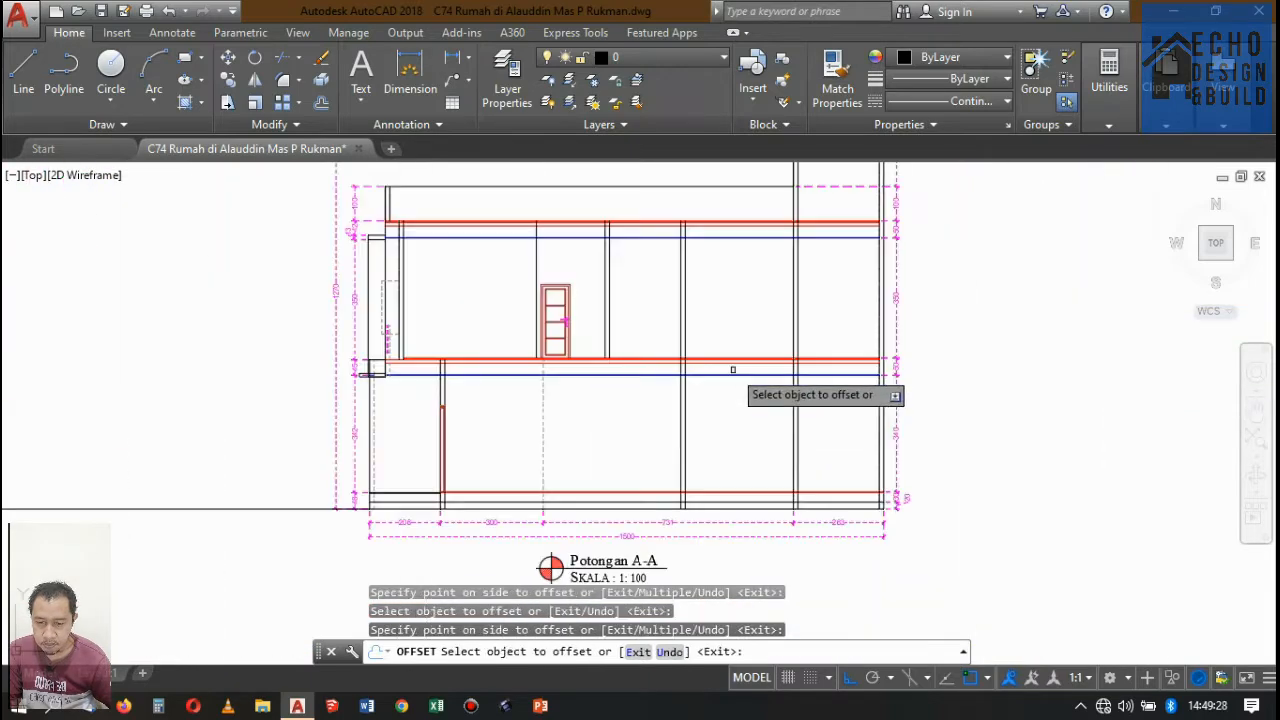
scroll(714, 363, "up", 6)
scroll(506, 328, "up", 6)
key("Return")
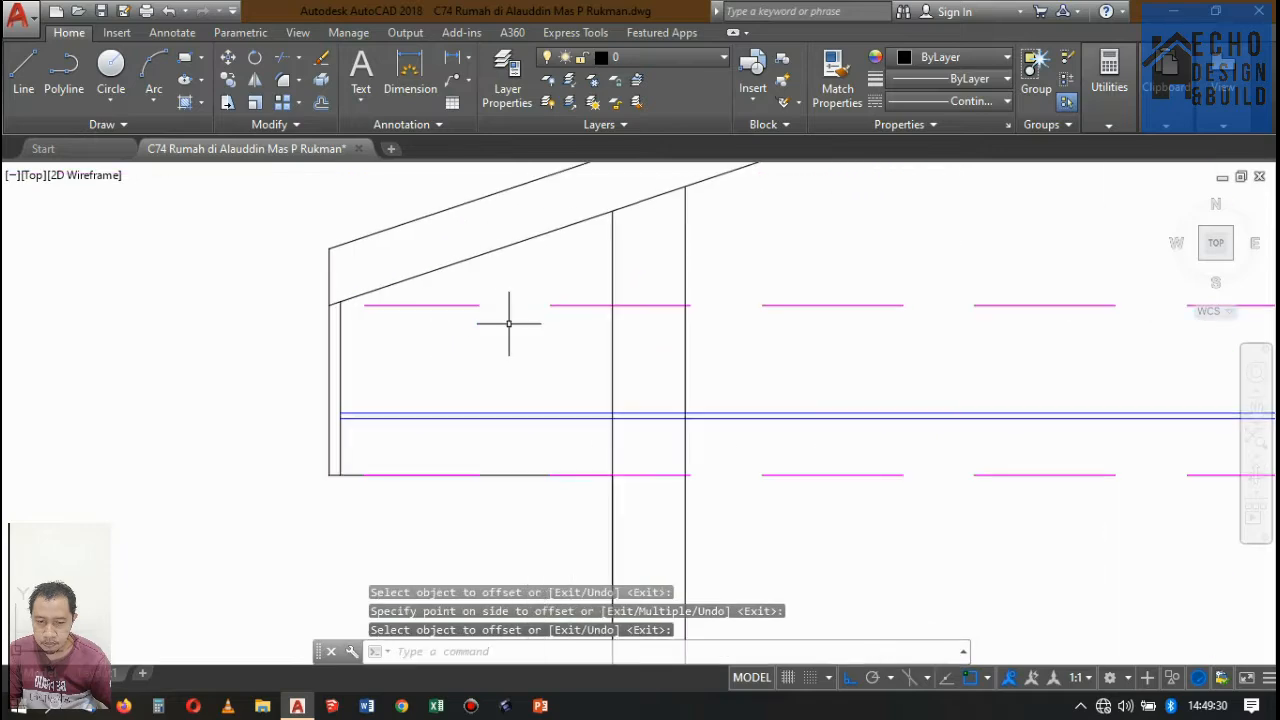
Trim the doubled ceiling lines under the roof between the two faces of the wall beside the eave.
type("tr")
key("Return")
key("Return")
scroll(640, 414, "up", 3)
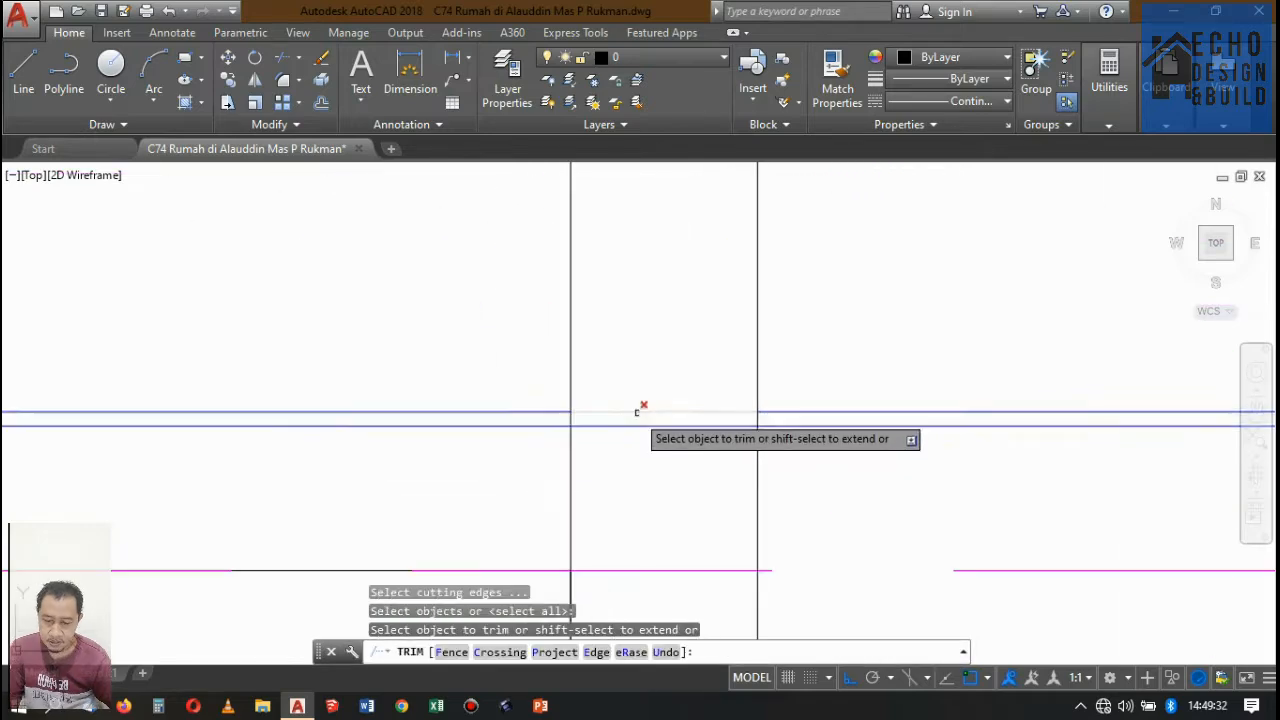
left_click(666, 446)
left_click(652, 333)
Trim the doubled ceiling lines inside the intermediate walls they cross in Potongan A-A.
scroll(669, 298, "down", 7)
scroll(666, 298, "down", 5)
scroll(700, 360, "up", 8)
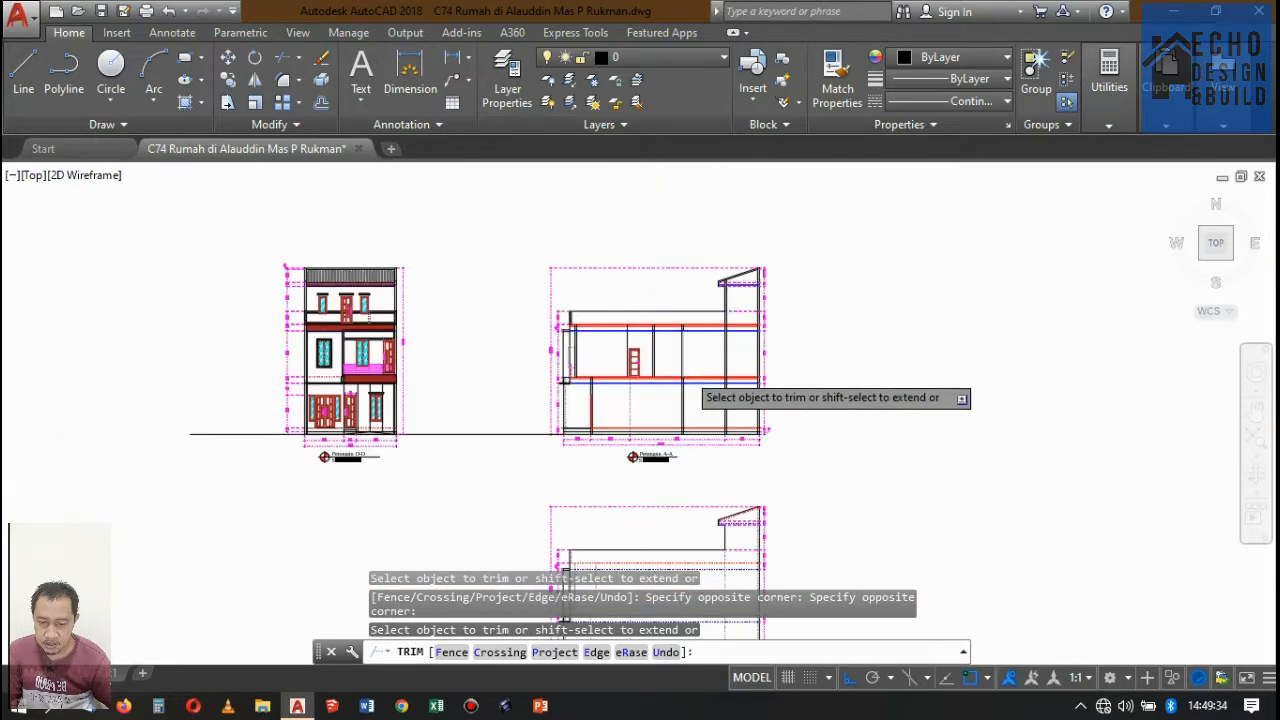
scroll(740, 350, "up", 2)
left_click(762, 450)
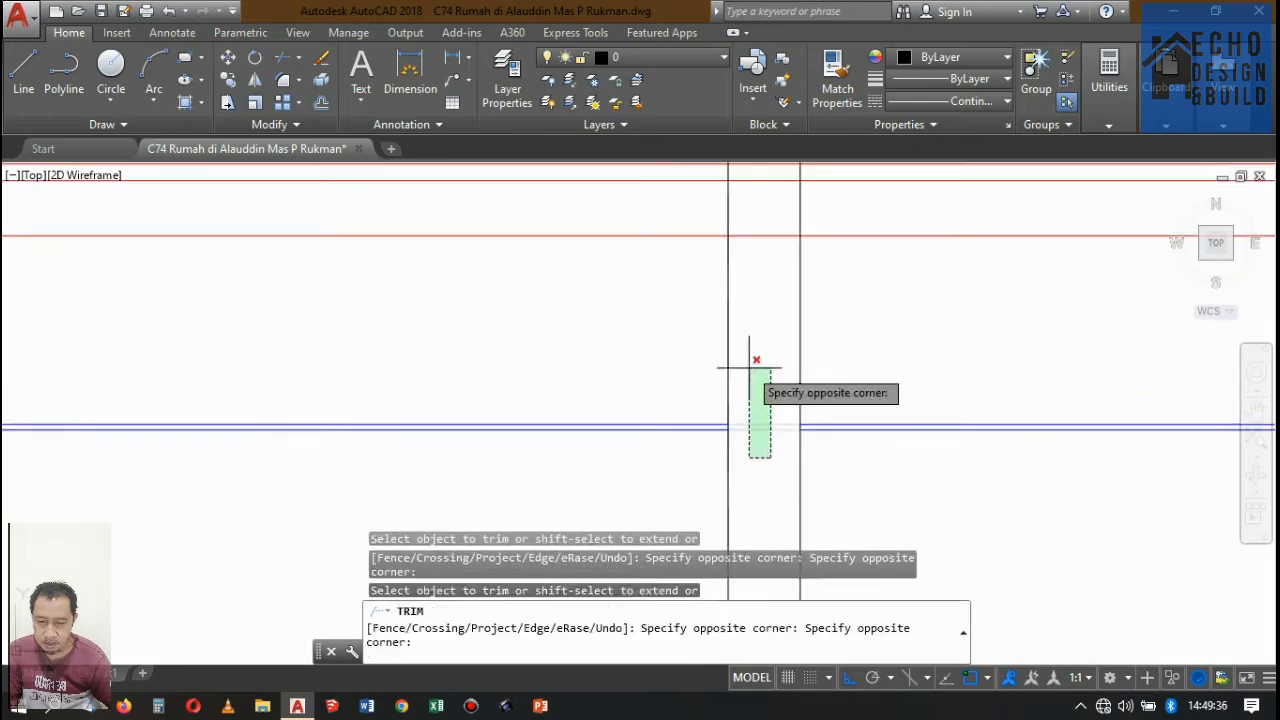
left_click(750, 354)
scroll(857, 340, "down", 4)
scroll(388, 370, "up", 6)
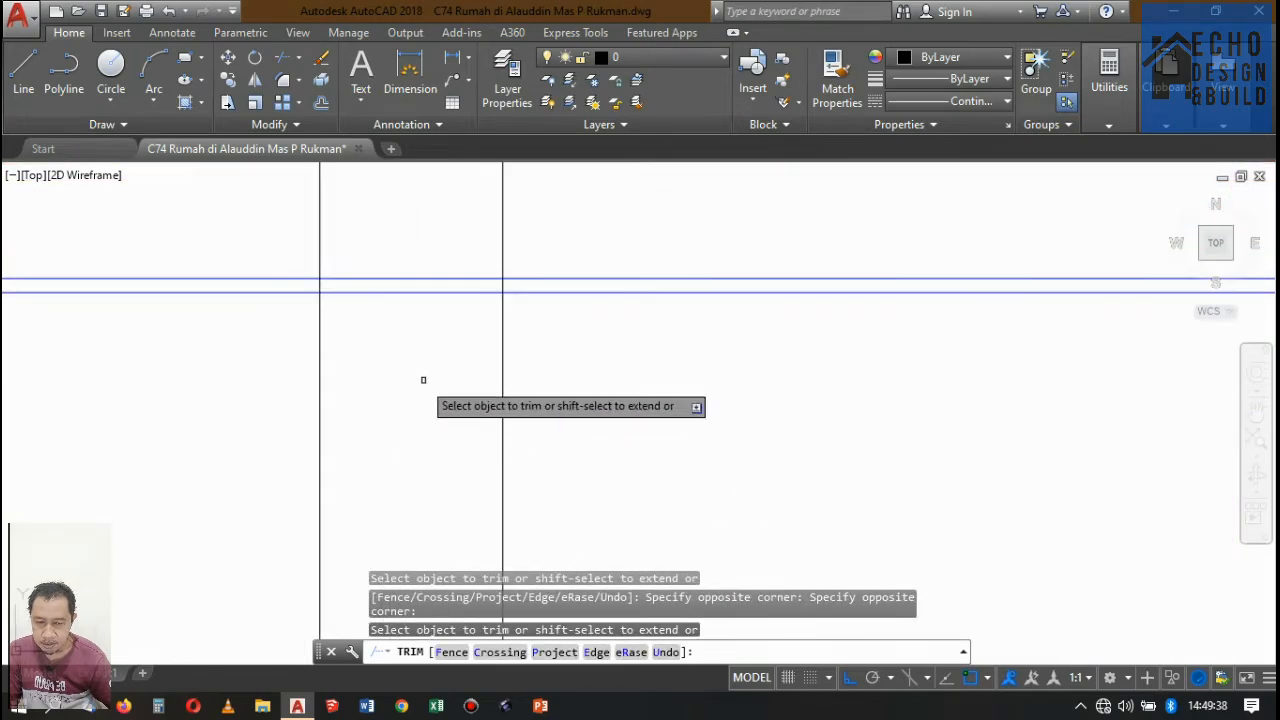
left_click(424, 380)
left_click(400, 226)
scroll(768, 365, "down", 6)
scroll(771, 365, "down", 4)
scroll(649, 354, "up", 9)
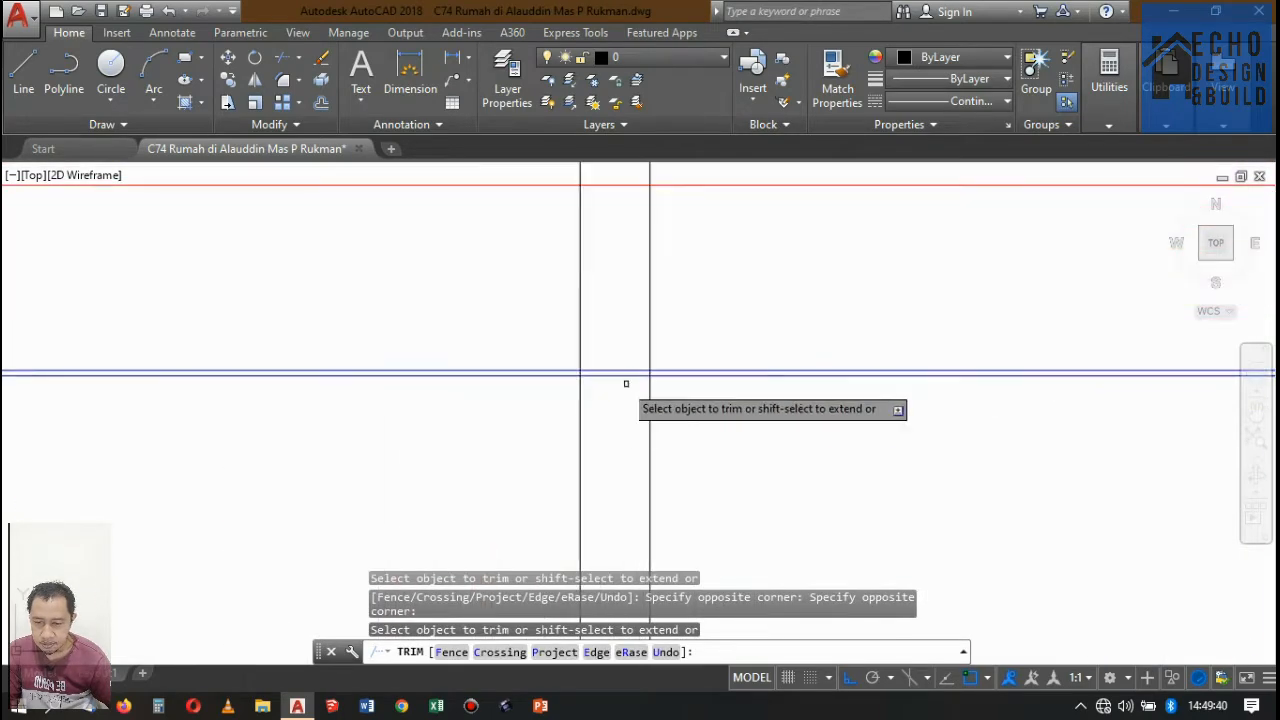
left_click(615, 403)
left_click(600, 346)
Trim the upper floor's doubled ceiling lines between the faces of its front wall in Potongan A-A.
scroll(735, 308, "down", 7)
scroll(770, 320, "down", 3)
scroll(752, 275, "up", 9)
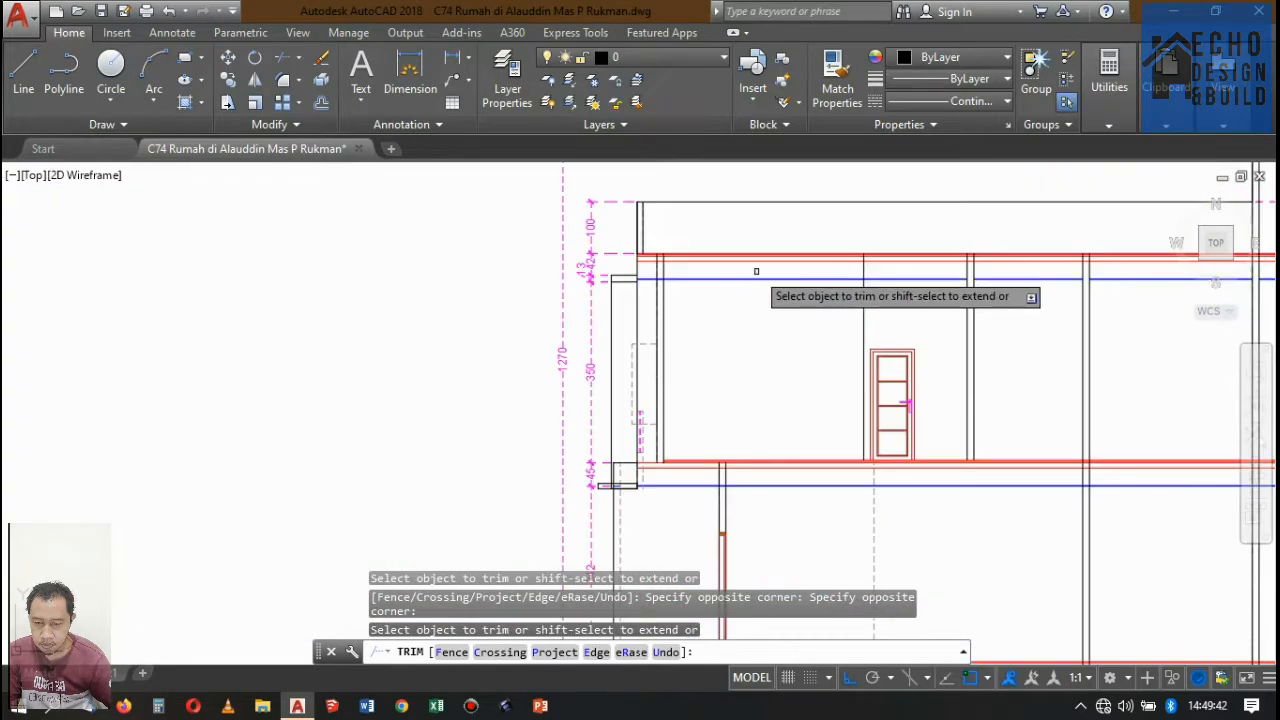
left_click(634, 345)
left_click(543, 306)
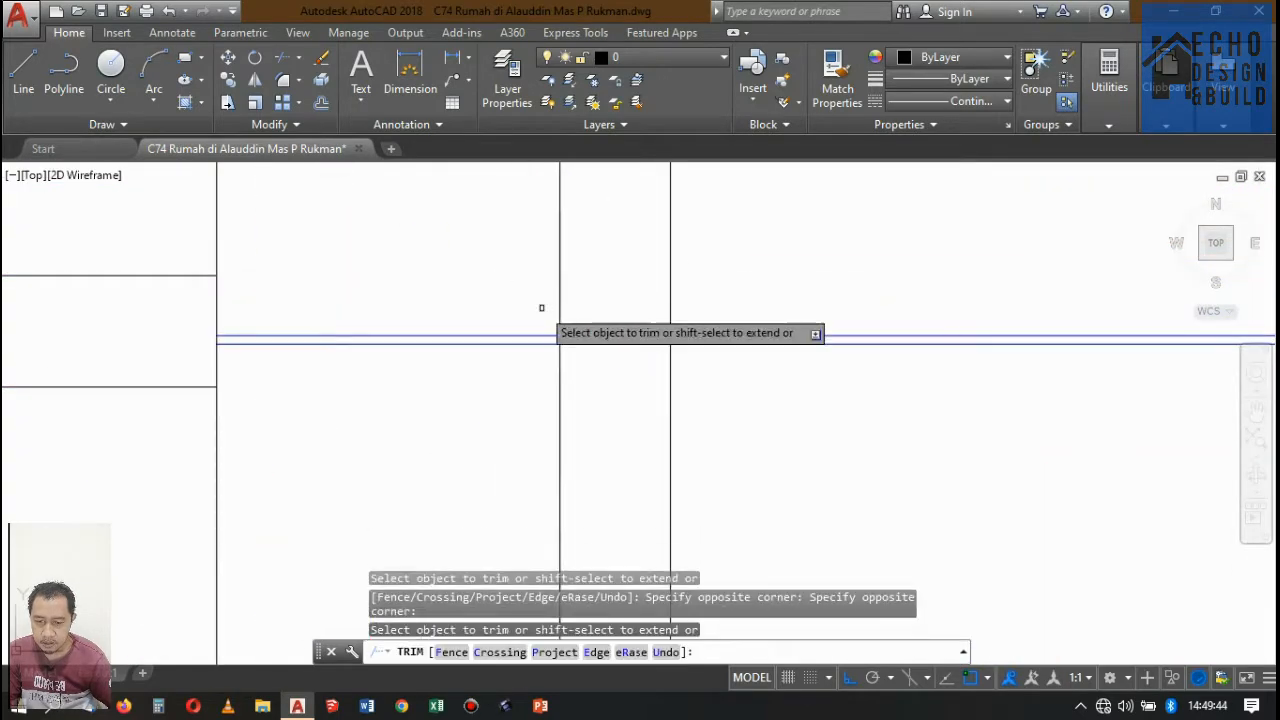
Check the front wall on the Lantai 2 plan and erase the two ceiling segments in front of the upper floor's front wall in Potongan A-A.
scroll(548, 310, "down", 7)
scroll(554, 315, "up", 3)
scroll(487, 396, "up", 4)
left_click(521, 346)
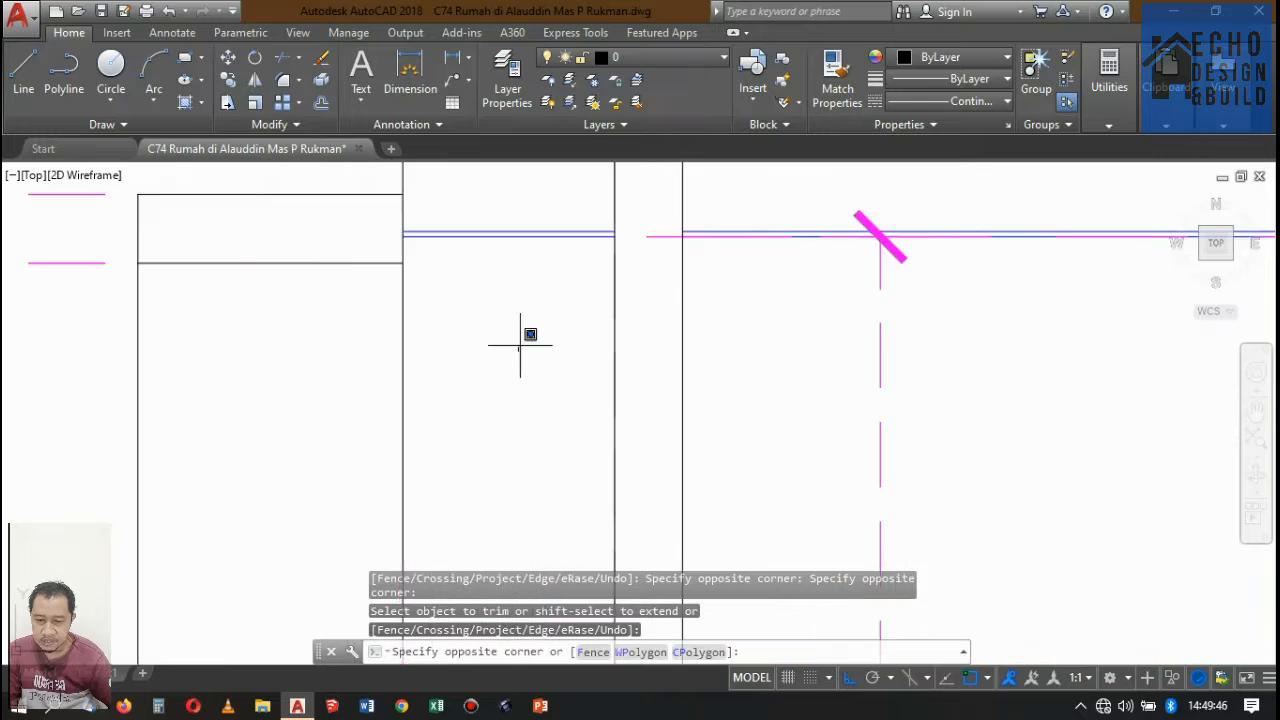
left_click(481, 198)
scroll(512, 336, "down", 4)
scroll(530, 326, "down", 4)
scroll(530, 336, "up", 4)
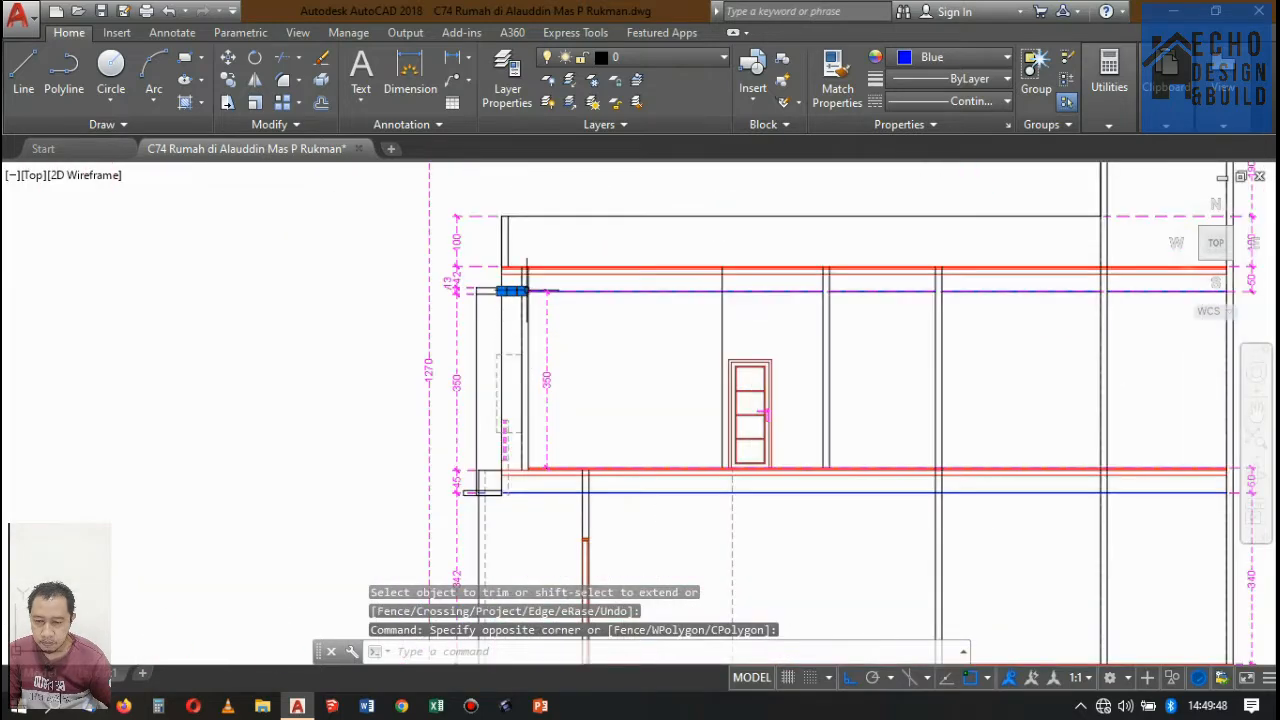
scroll(567, 315, "down", 4)
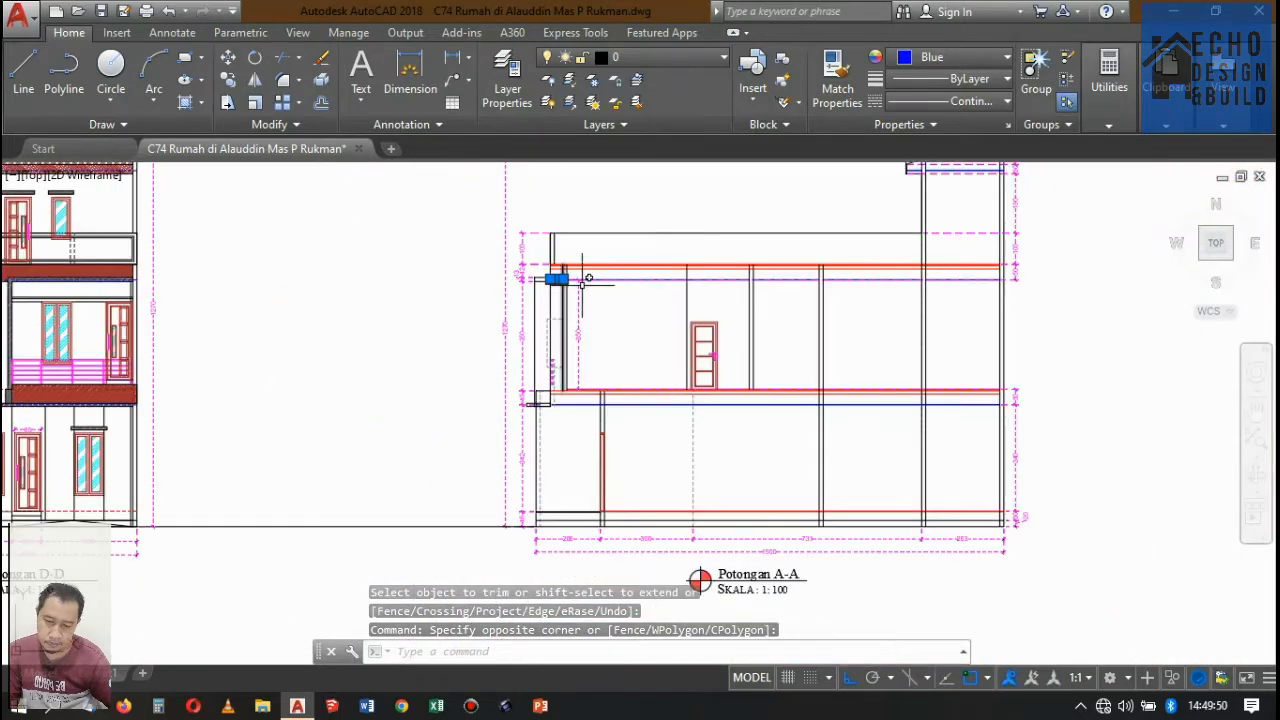
scroll(557, 277, "up", 2)
scroll(520, 310, "down", 6)
scroll(500, 330, "up", 10)
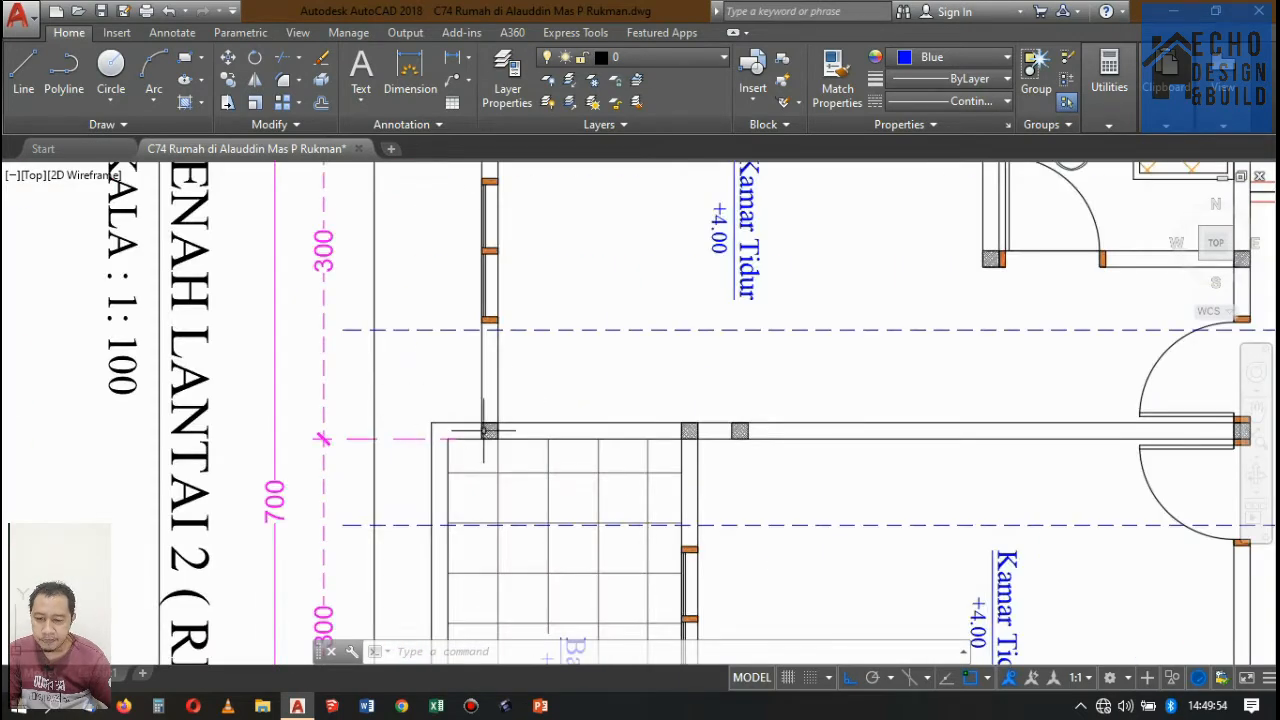
scroll(484, 431, "down", 8)
scroll(550, 300, "up", 2)
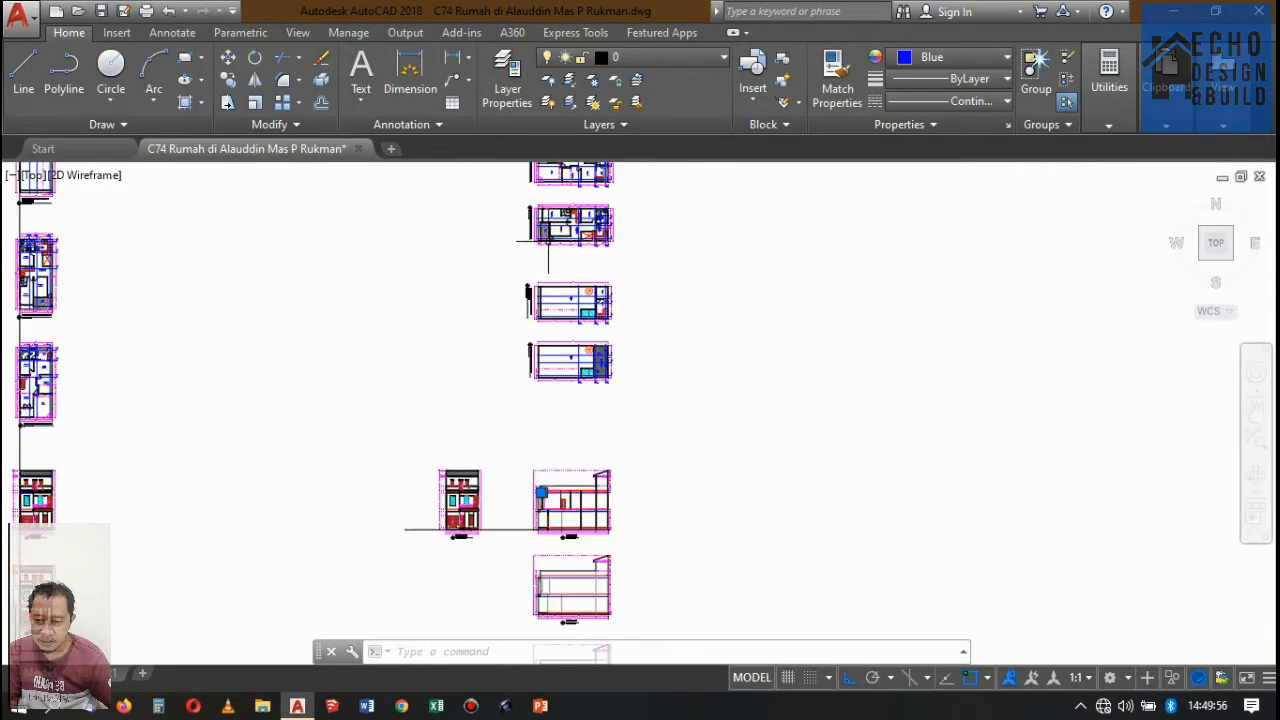
scroll(575, 230, "down", 7)
scroll(578, 260, "up", 9)
scroll(612, 298, "up", 10)
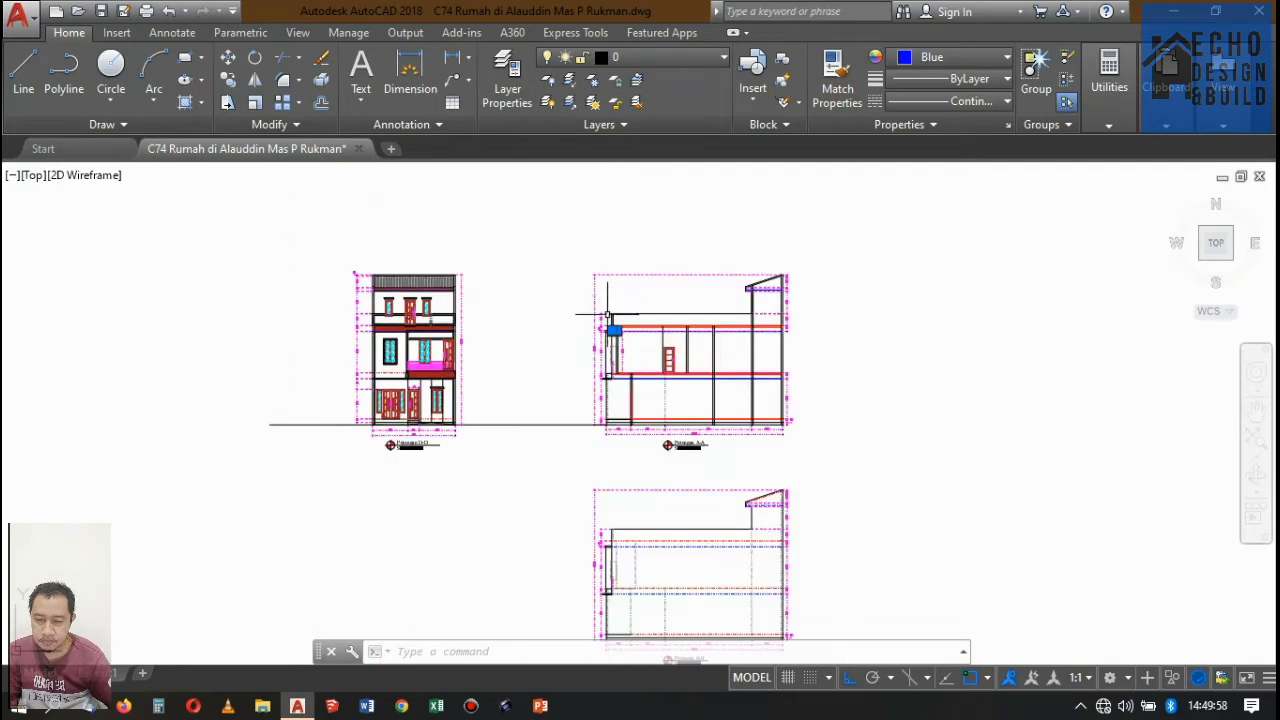
scroll(661, 283, "up", 4)
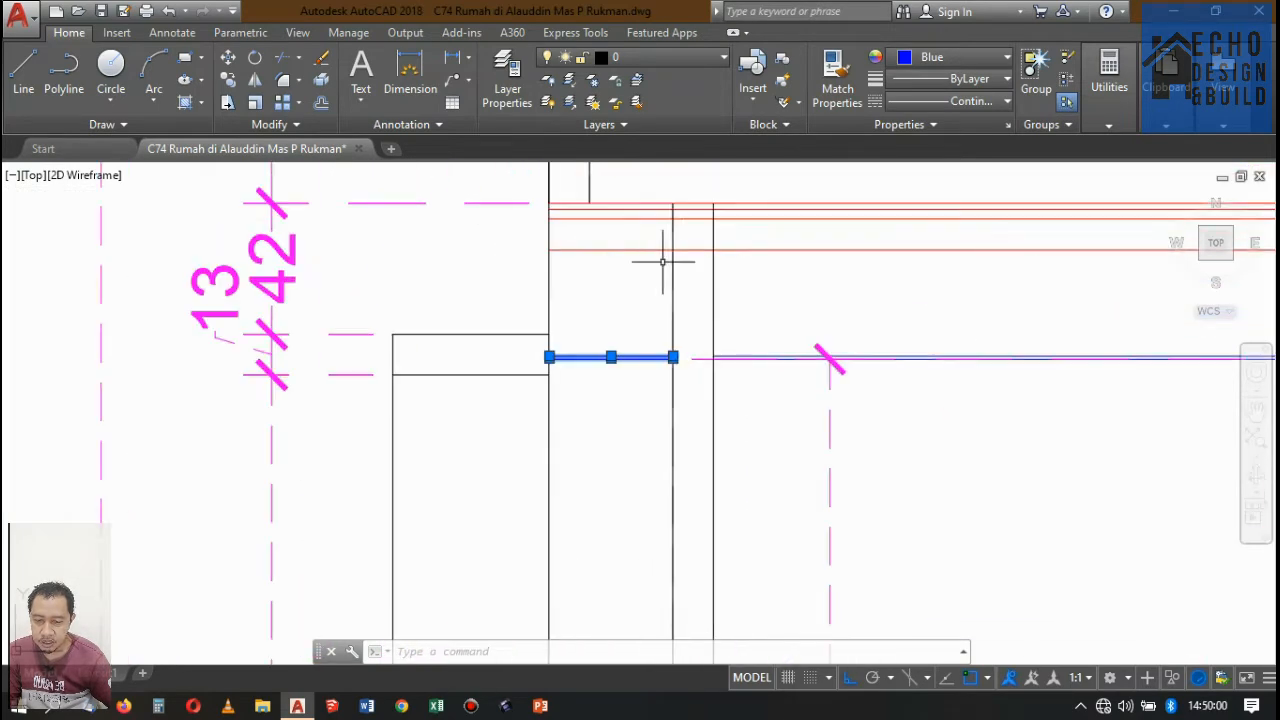
scroll(663, 263, "down", 2)
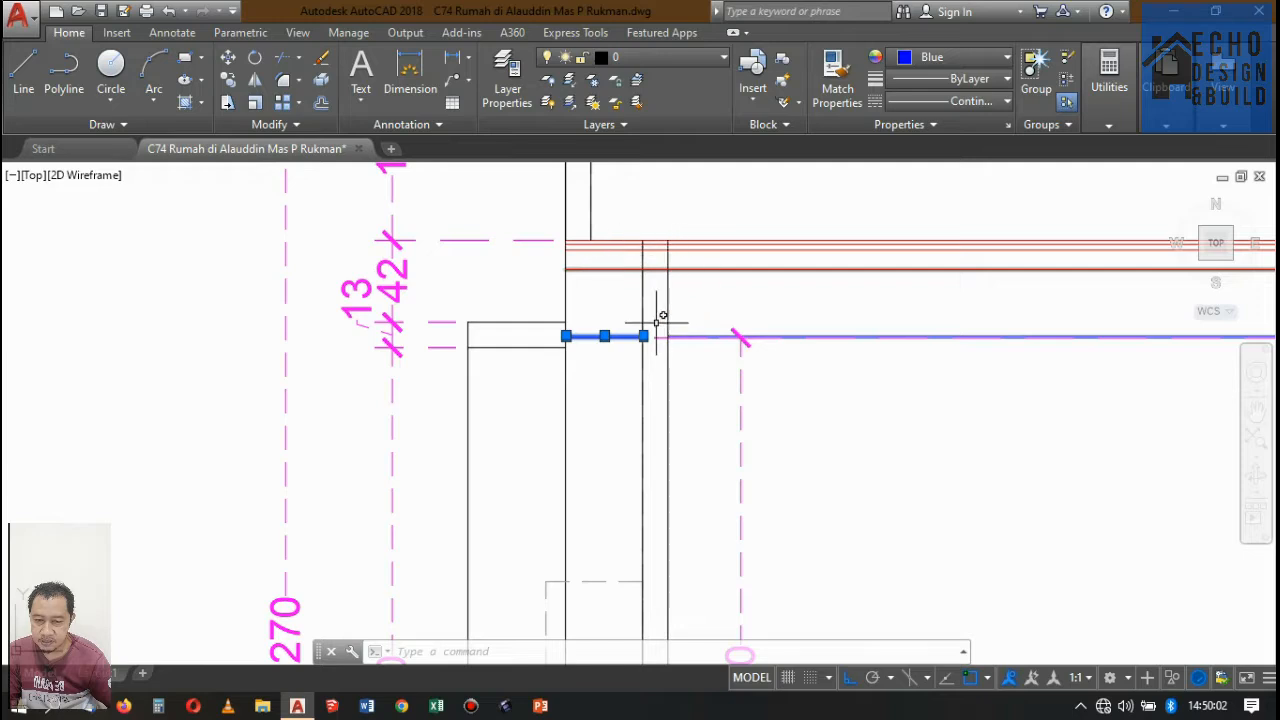
scroll(660, 318, "up", 7)
scroll(688, 295, "down", 7)
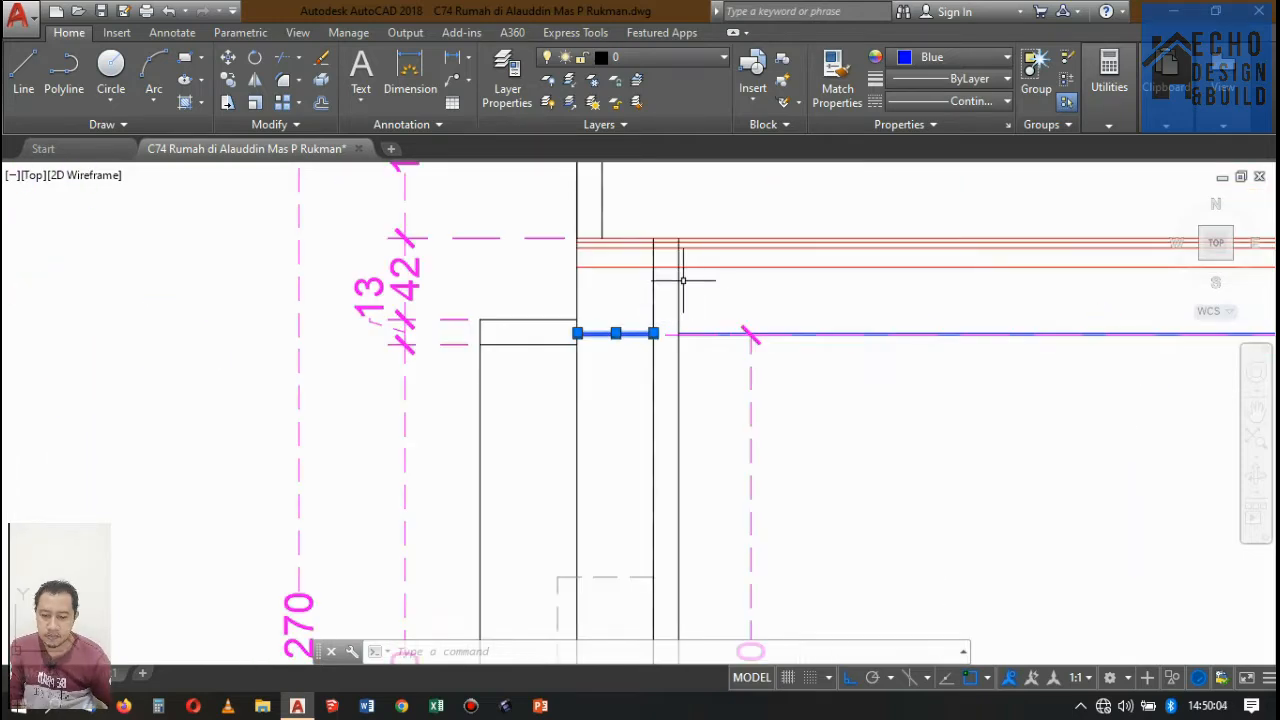
key("Delete")
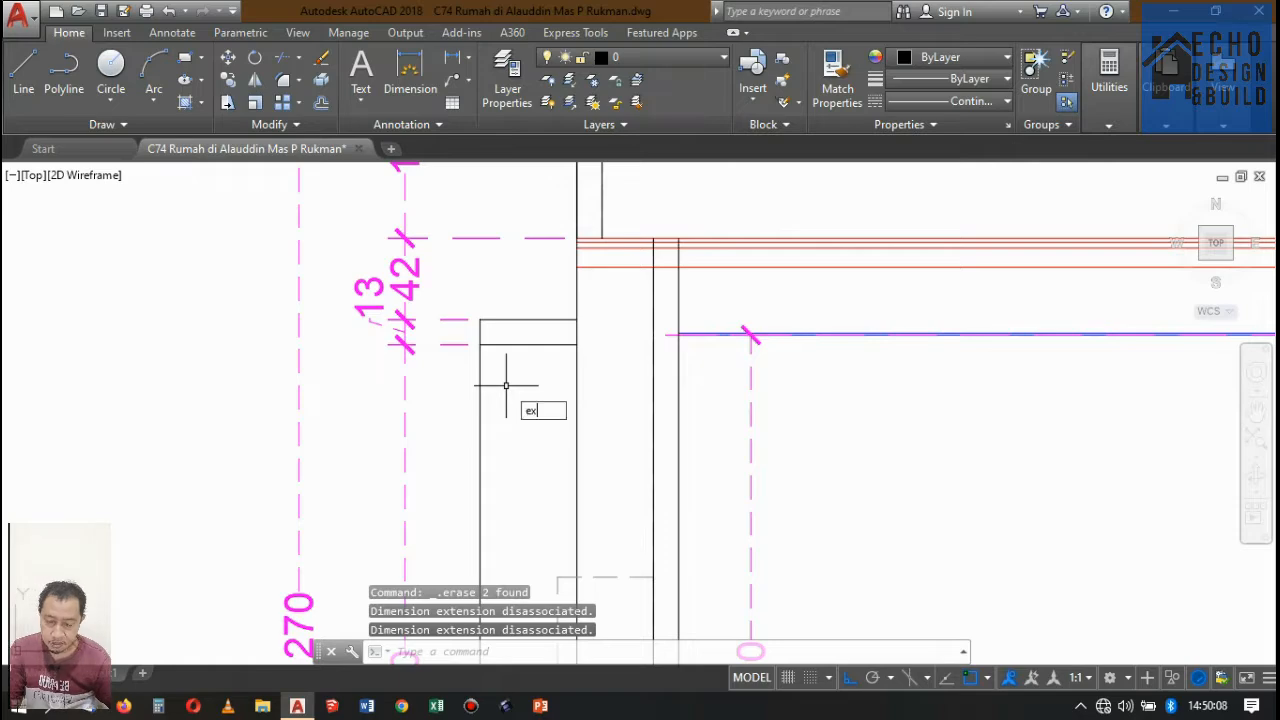
key("Escape")
scroll(616, 314, "down", 12)
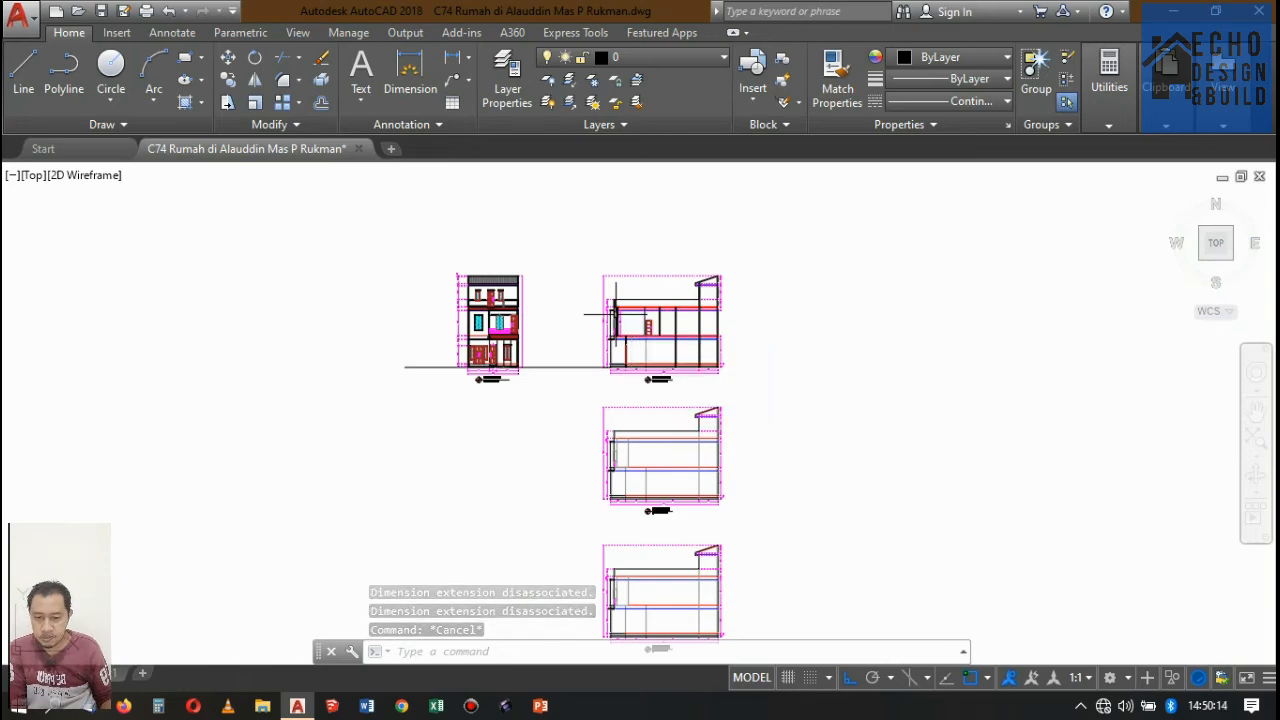
Erase the two short canopy lines in front of the upper floor's front wall in Potongan A-A together with their attached height dimensions.
scroll(590, 290, "up", 10)
left_click(708, 354)
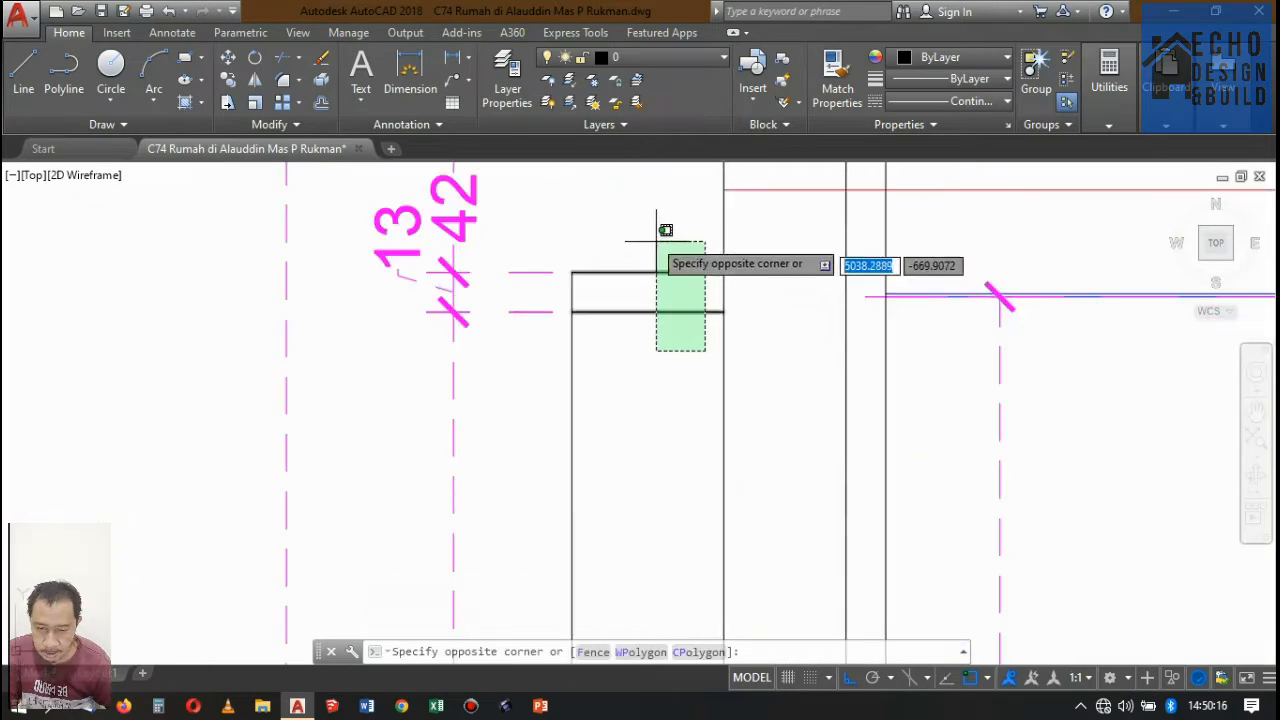
left_click(660, 235)
scroll(580, 355, "down", 4)
left_click(563, 360)
left_click(529, 303)
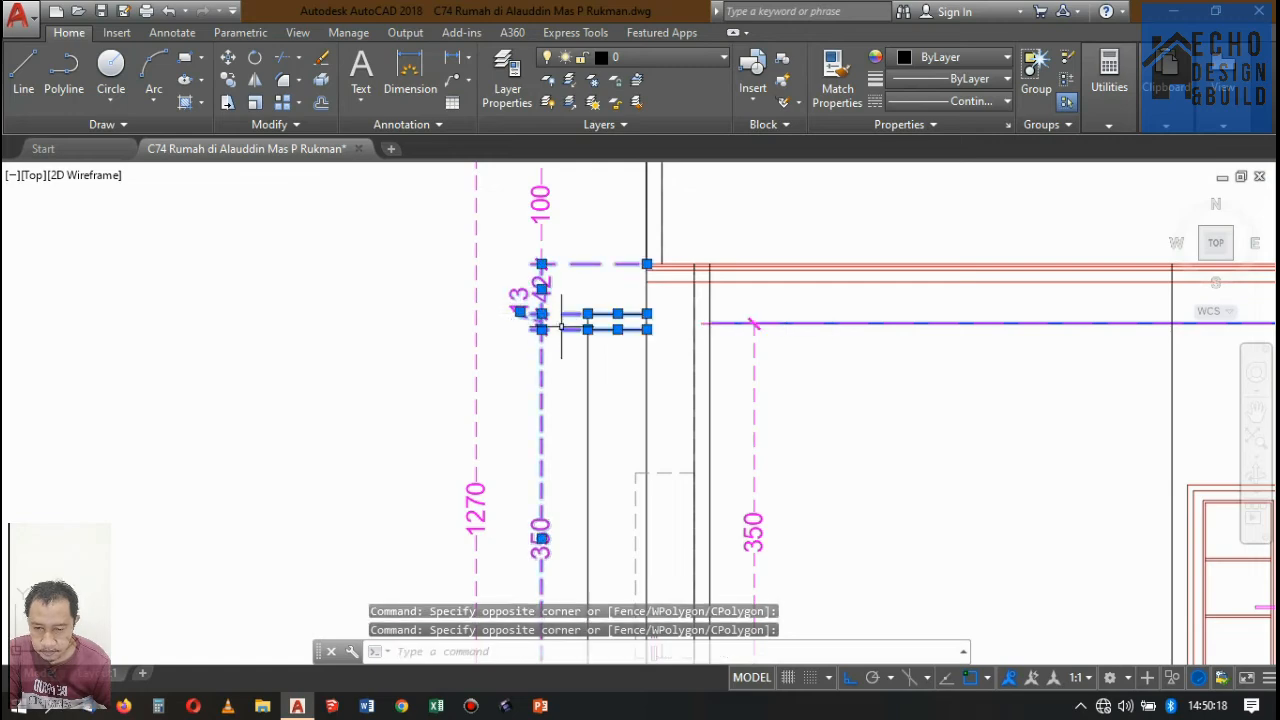
key("Delete")
Erase the long vertical line standing in front of the upper floor's front wall in Potongan A-A.
scroll(633, 352, "down", 5)
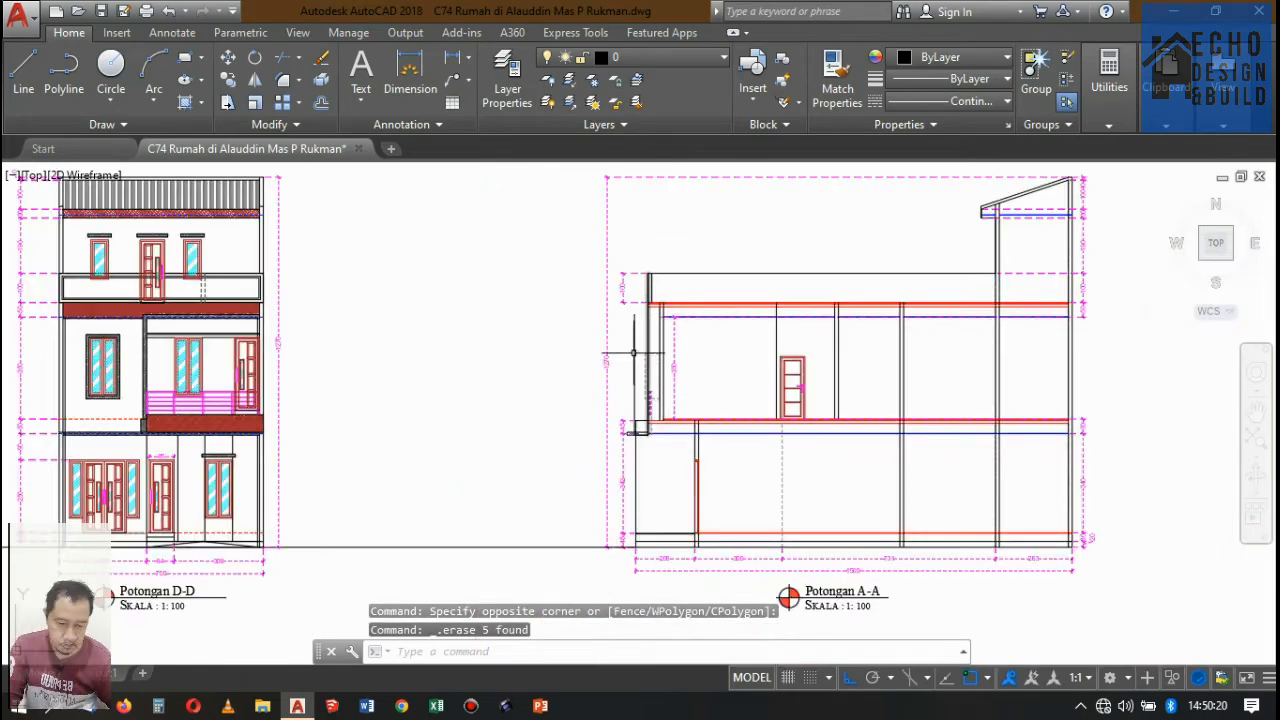
left_click(633, 338)
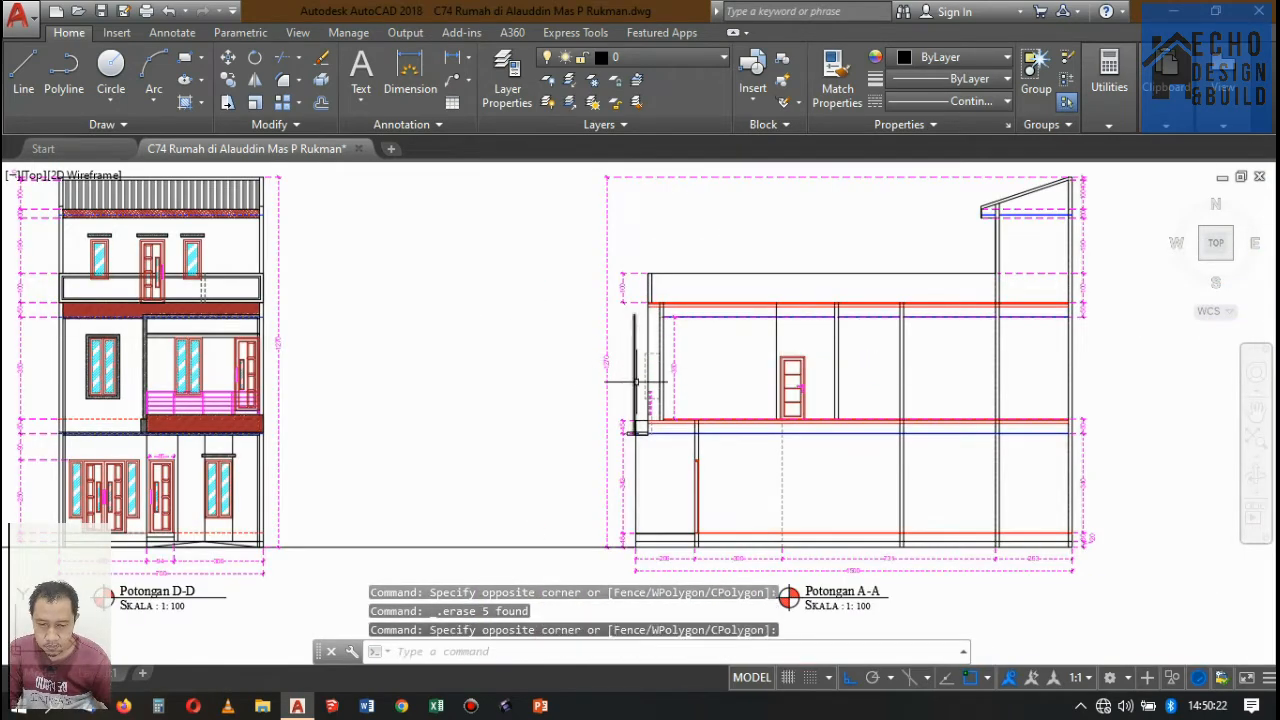
scroll(643, 410, "up", 5)
scroll(609, 396, "down", 2)
left_click(600, 350)
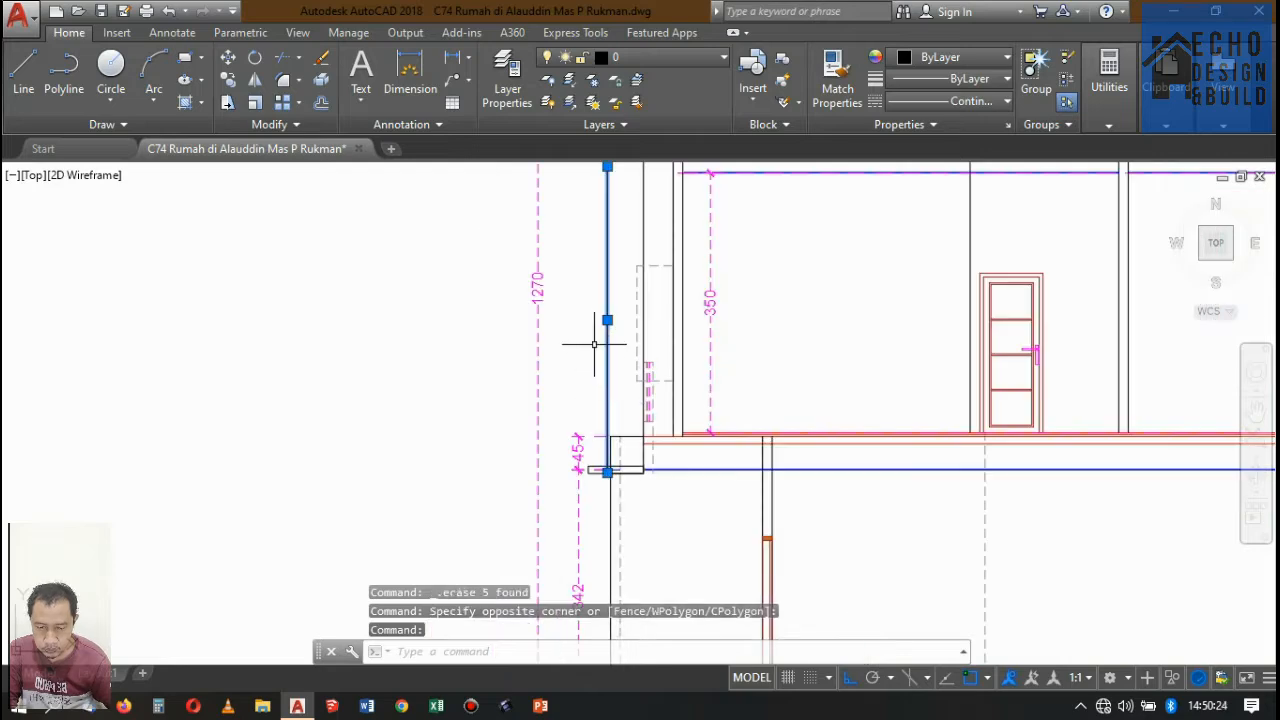
key("Delete")
Match the dashed window surround outline on the upper floor's front wall in Potongan A-A to the solid wall line's properties.
scroll(602, 330, "down", 5)
scroll(615, 410, "up", 6)
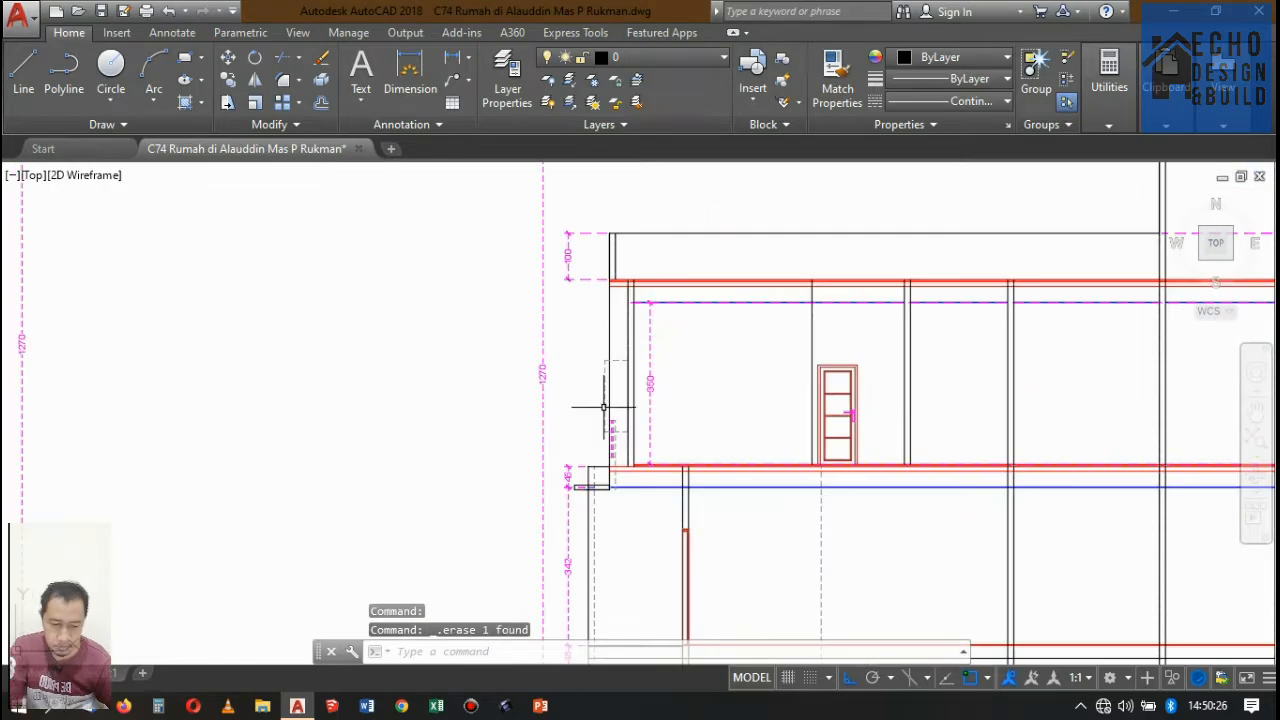
scroll(628, 450, "up", 2)
scroll(605, 415, "down", 8)
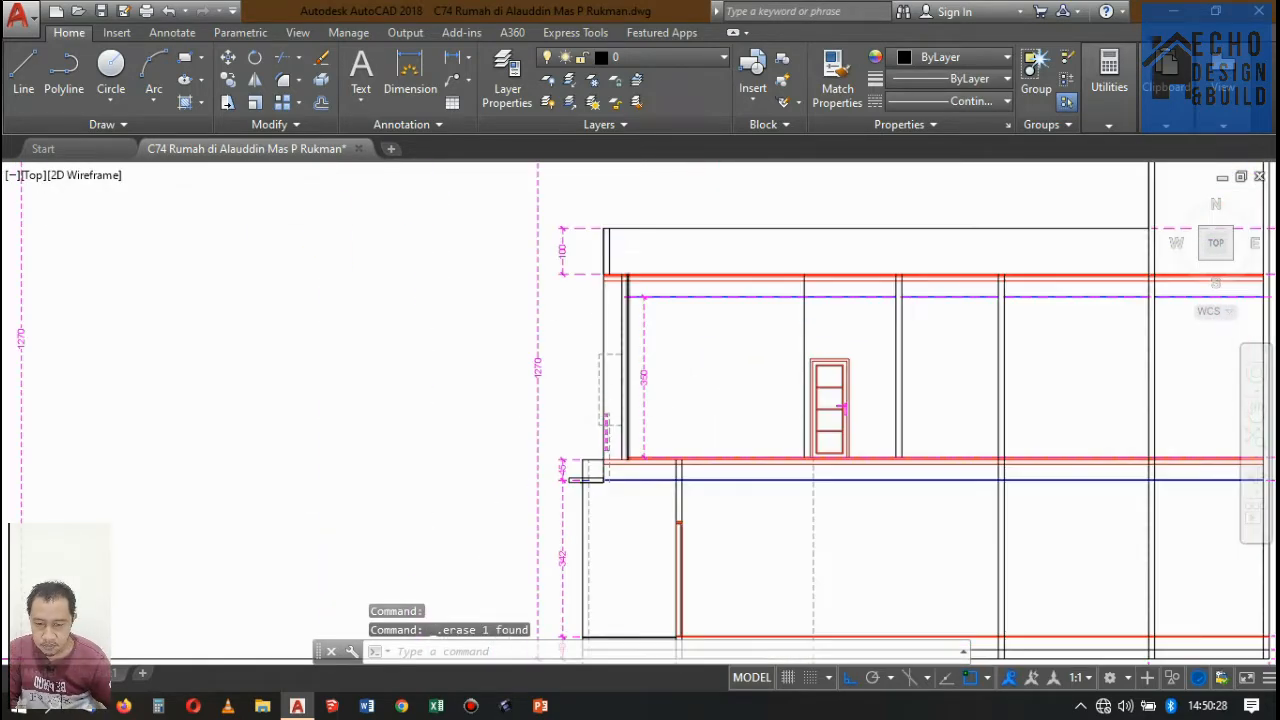
scroll(663, 351, "up", 10)
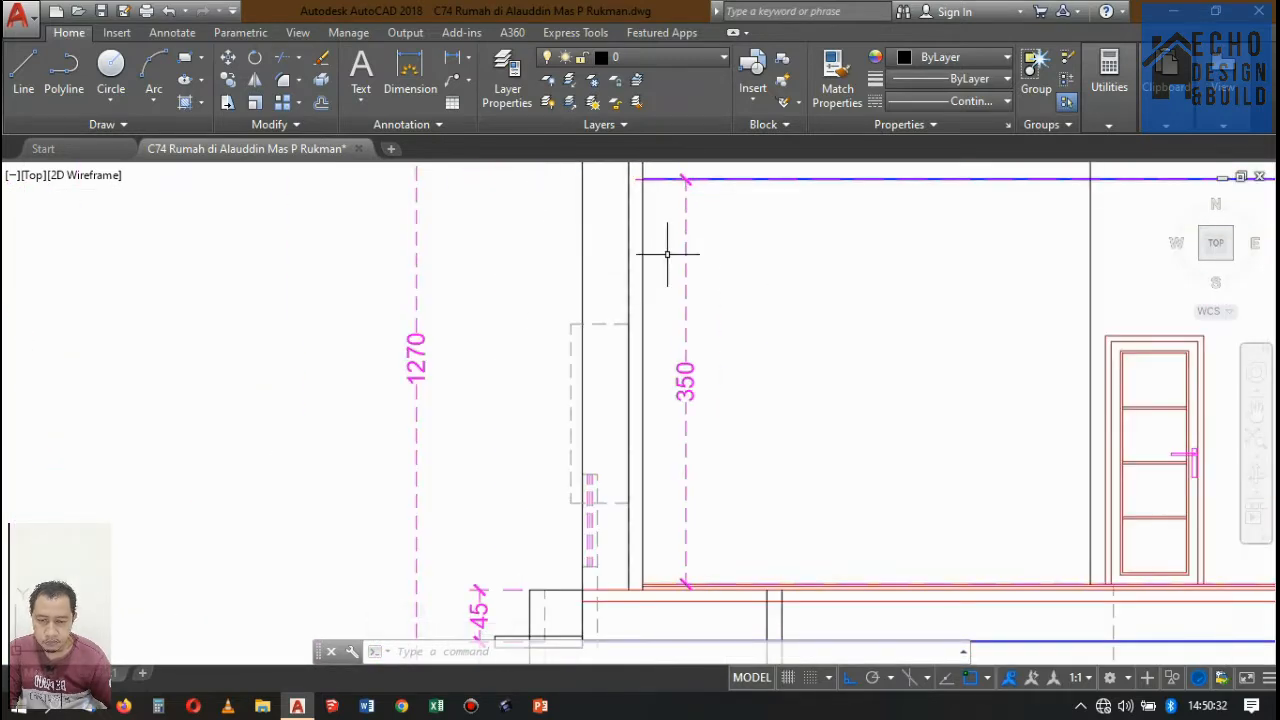
type("a")
key("Return")
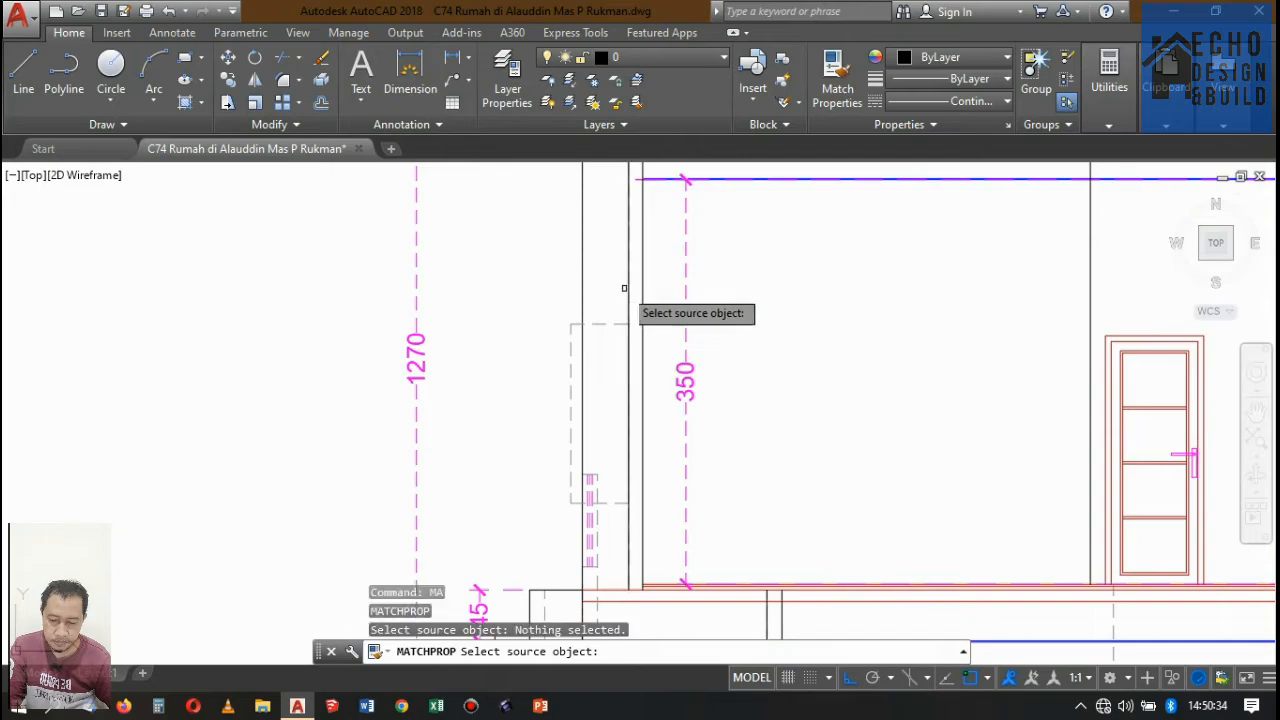
left_click(614, 322)
key("Return")
scroll(640, 318, "down", 10)
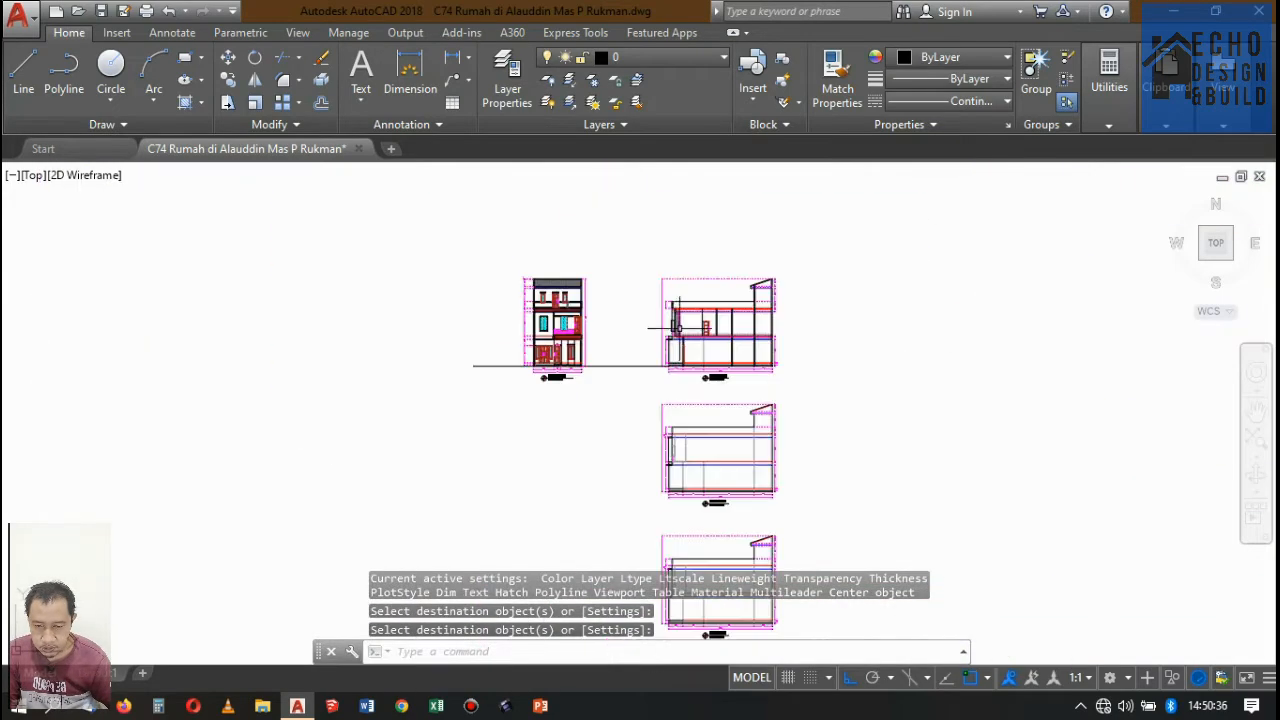
scroll(610, 328, "up", 5)
type("l")
key("Return")
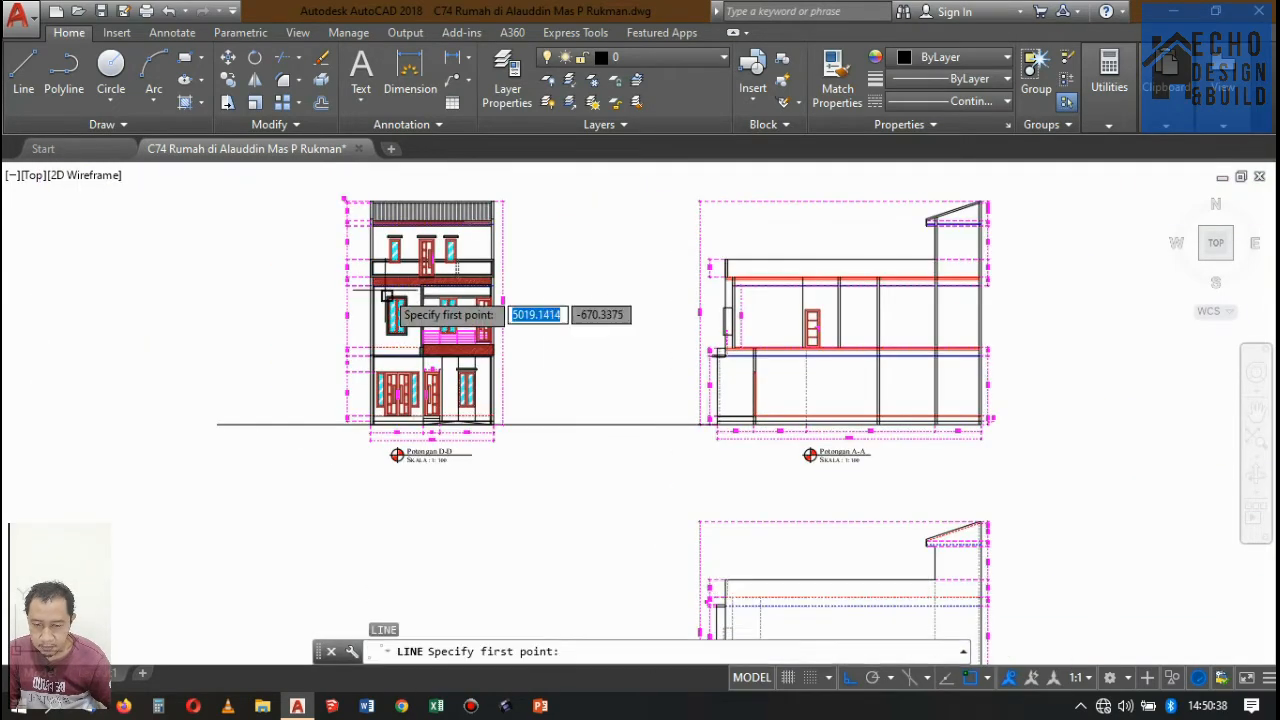
scroll(420, 300, "up", 8)
left_click(494, 280)
scroll(392, 312, "down", 8)
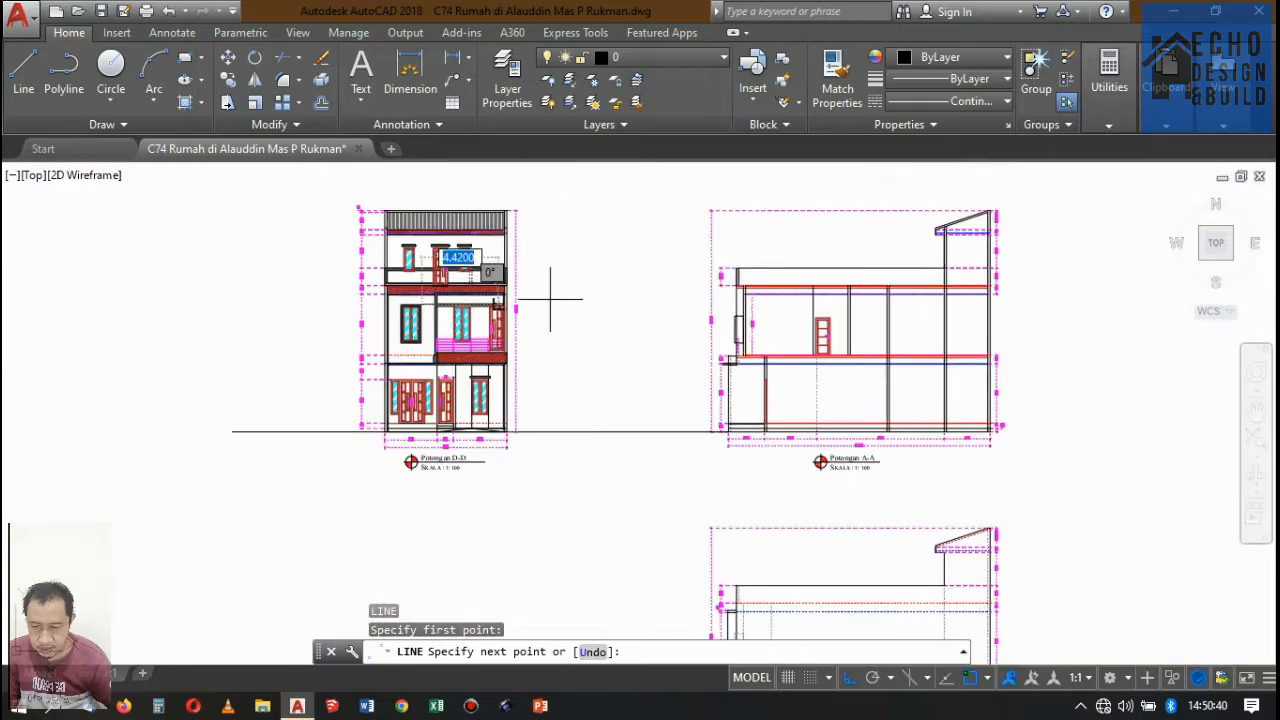
scroll(551, 286, "up", 10)
scroll(932, 411, "down", 6)
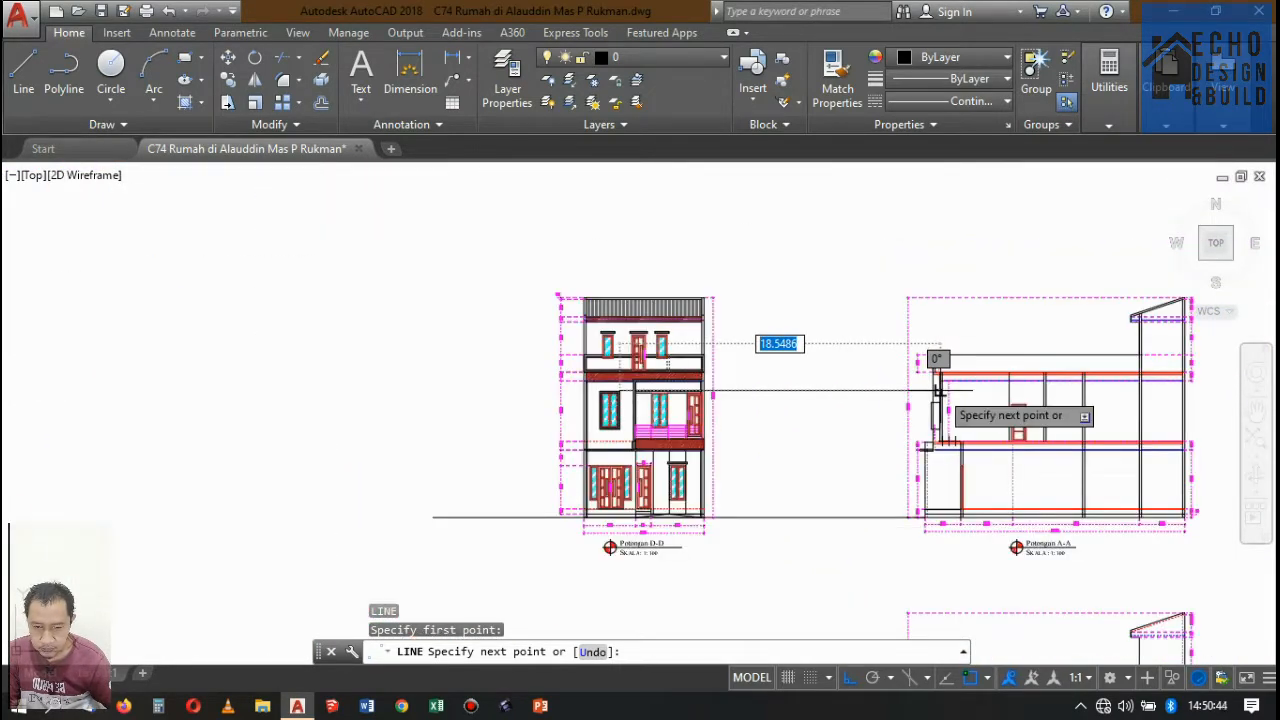
key("Escape")
Draw a horizontal projection line from the top corner of Potongan D-D's roof across and past Potongan A-A.
key("space")
scroll(700, 320, "up", 5)
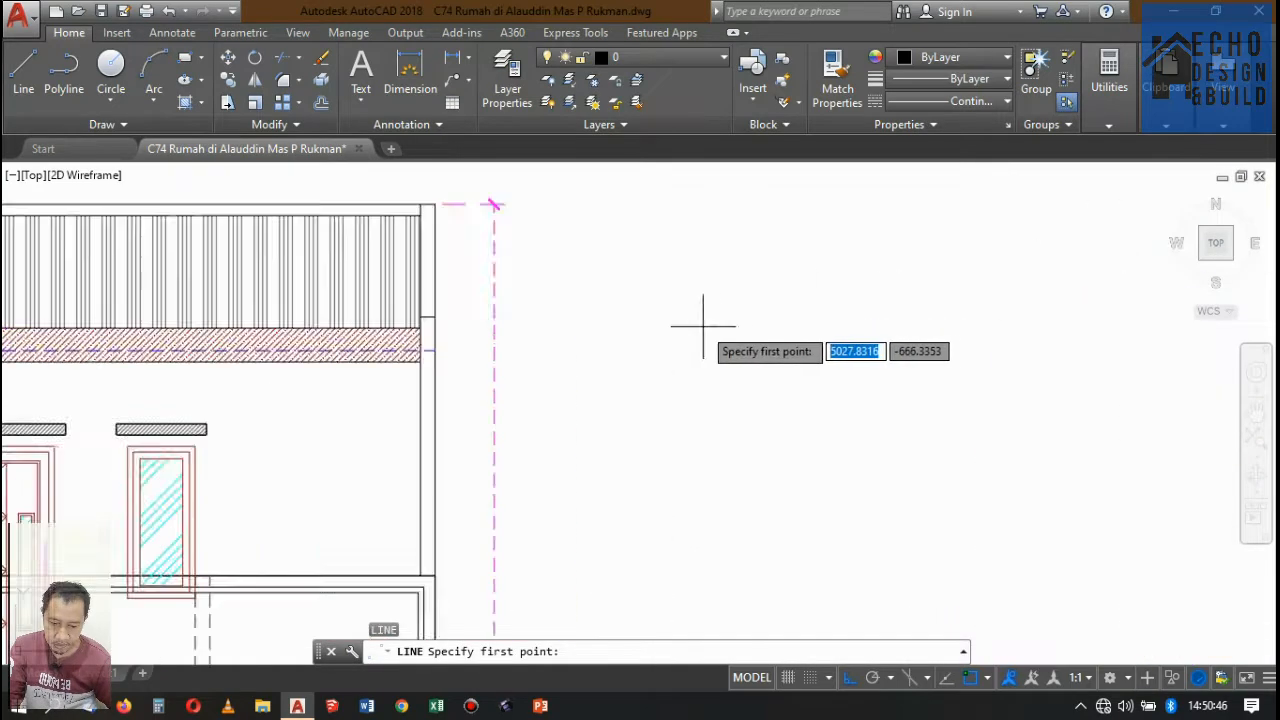
scroll(434, 194, "up", 4)
scroll(425, 428, "up", 3)
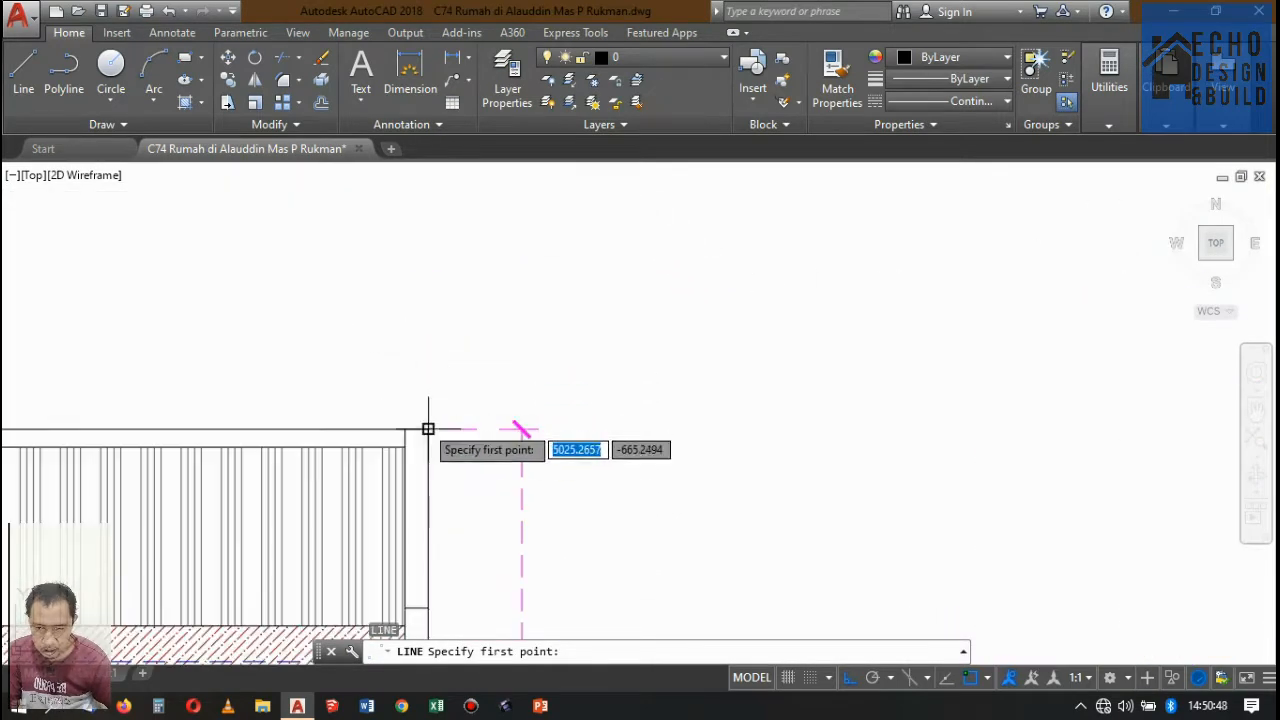
left_click(520, 428)
scroll(394, 400, "down", 7)
scroll(700, 402, "up", 6)
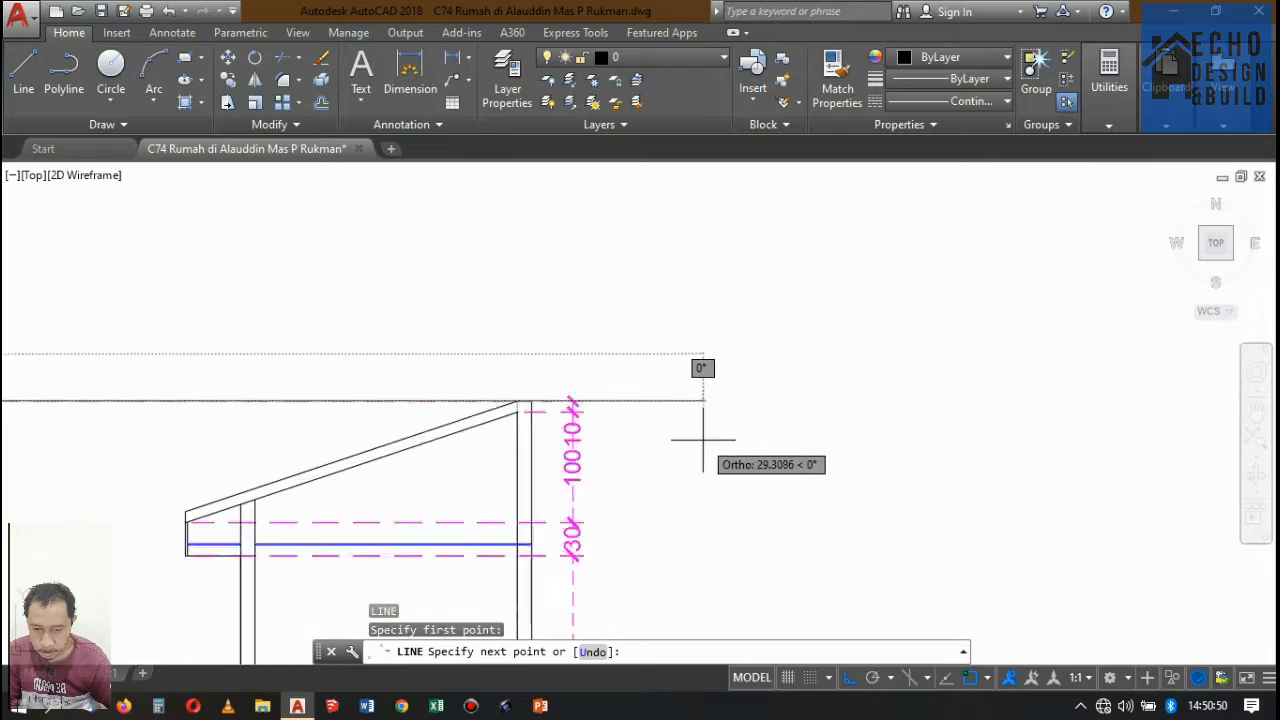
scroll(766, 393, "down", 6)
scroll(767, 392, "down", 5)
left_click(771, 386)
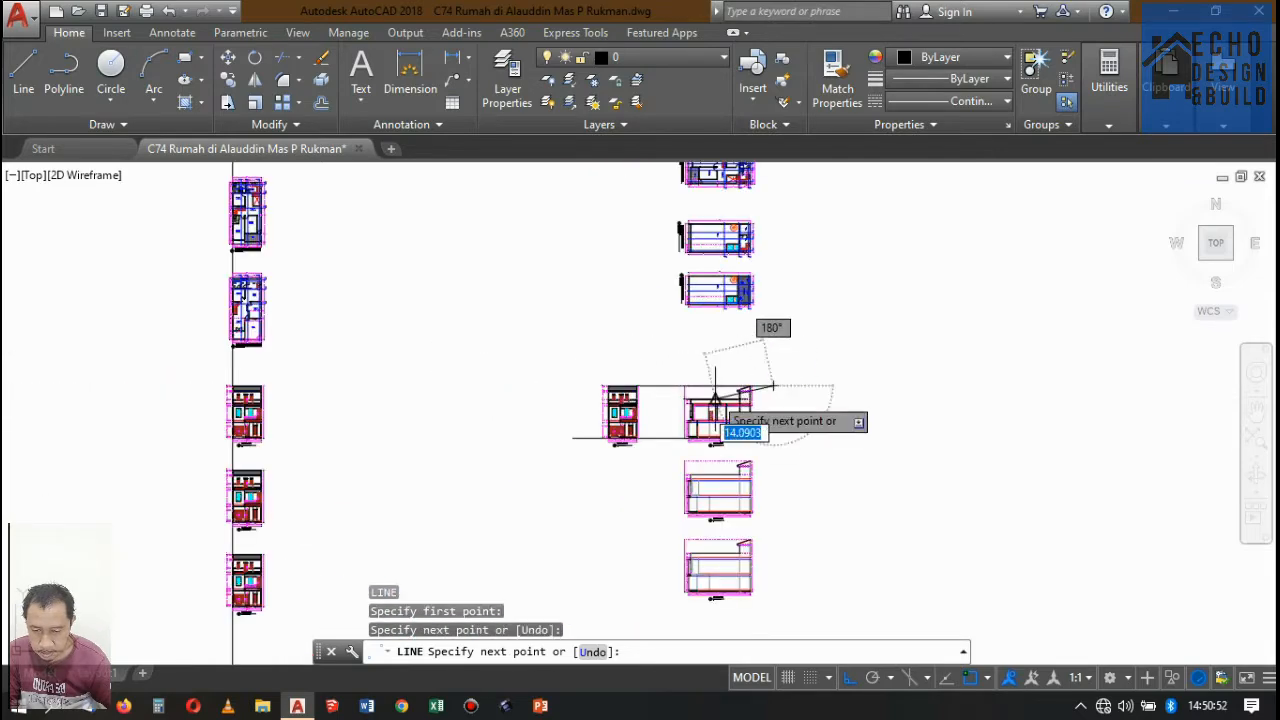
key("space")
Copy the roof-height projection line down to the ground line at the outer wall base of Potongan D-D.
left_click(790, 397)
left_click(774, 362)
left_click(767, 390)
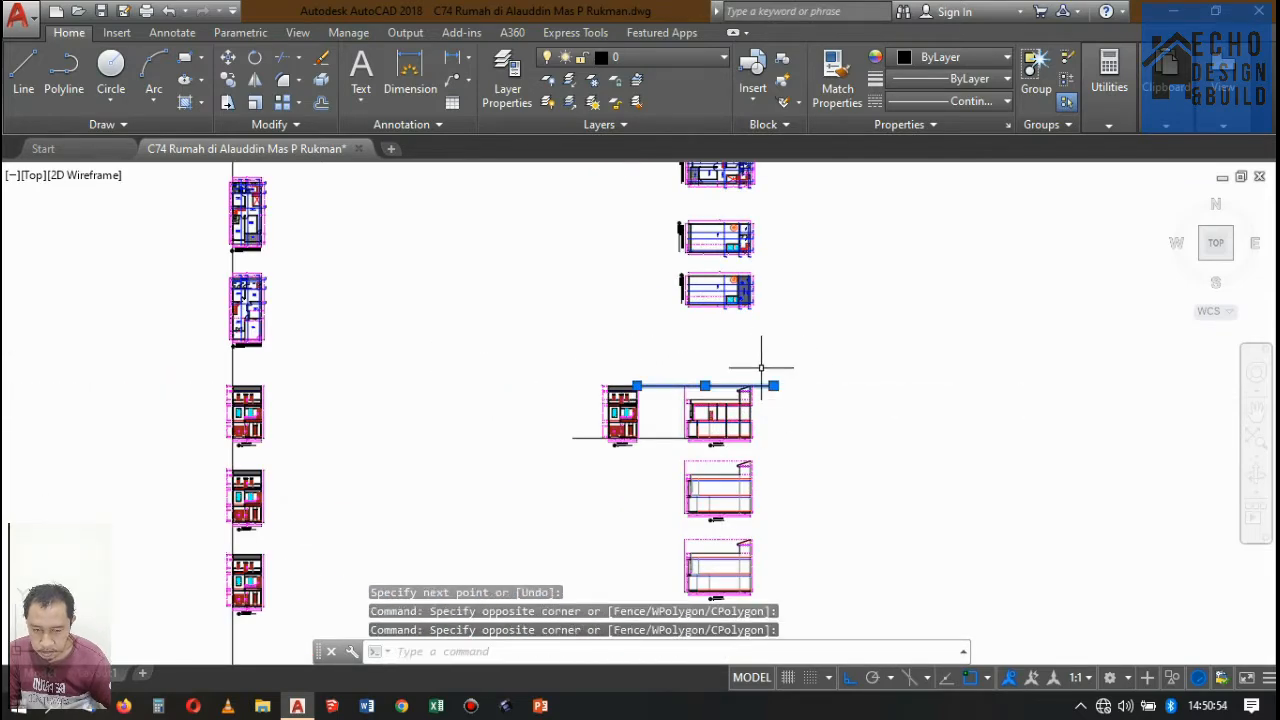
left_click(226, 84)
scroll(664, 390, "up", 9)
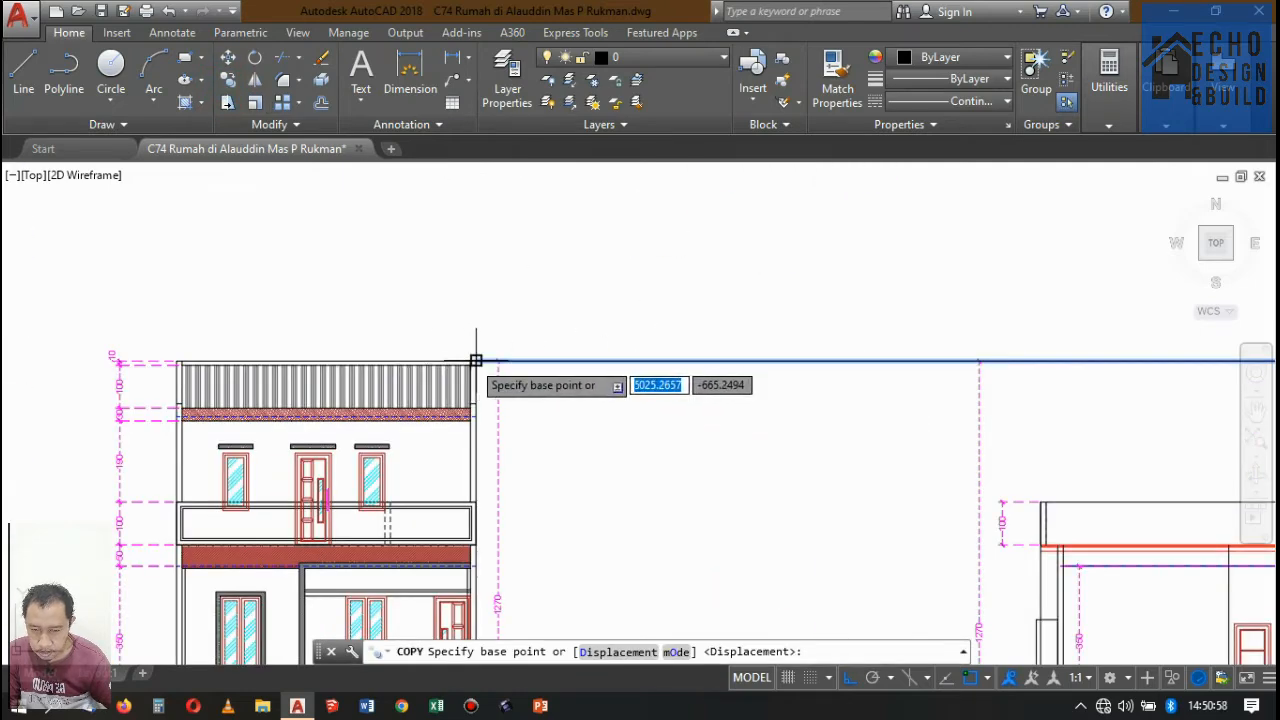
scroll(476, 360, "up", 2)
left_click(476, 360)
scroll(626, 276, "down", 9)
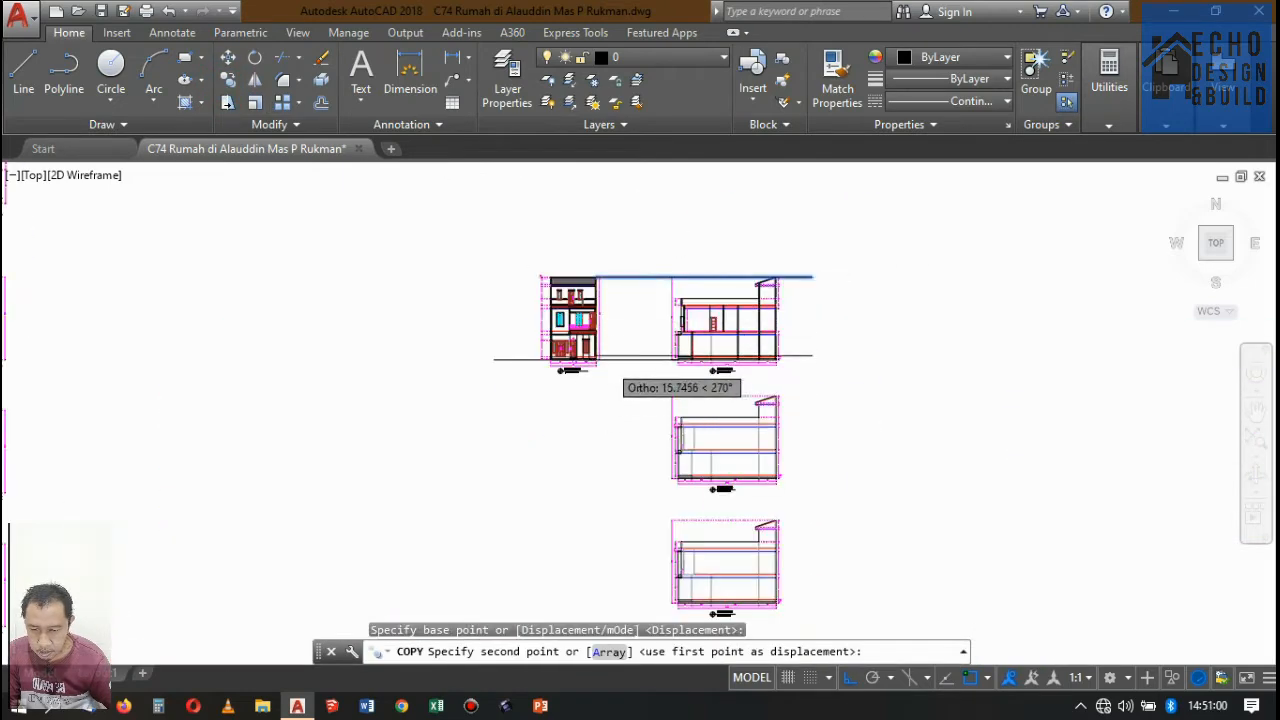
scroll(598, 362, "up", 10)
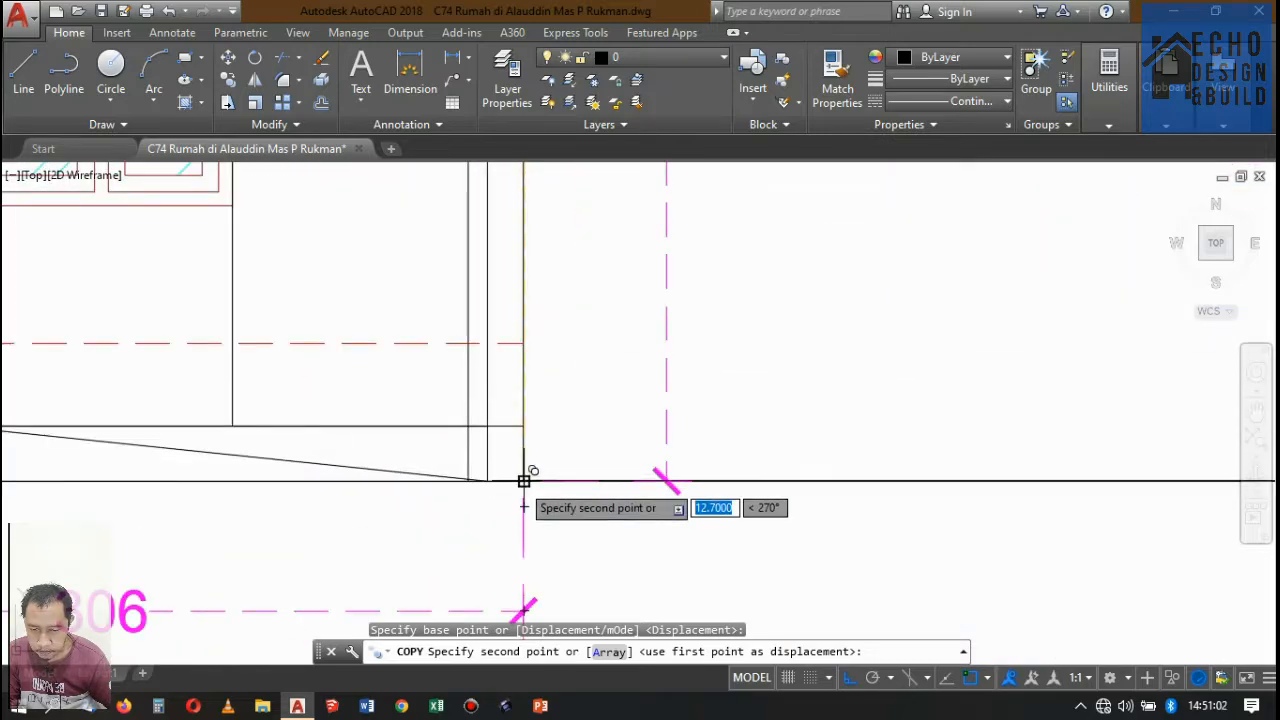
left_click(523, 481)
Place another copy of the projection line at the top corner of the hatched middle-floor window surround in Potongan D-D.
scroll(486, 386, "down", 8)
scroll(418, 314, "up", 2)
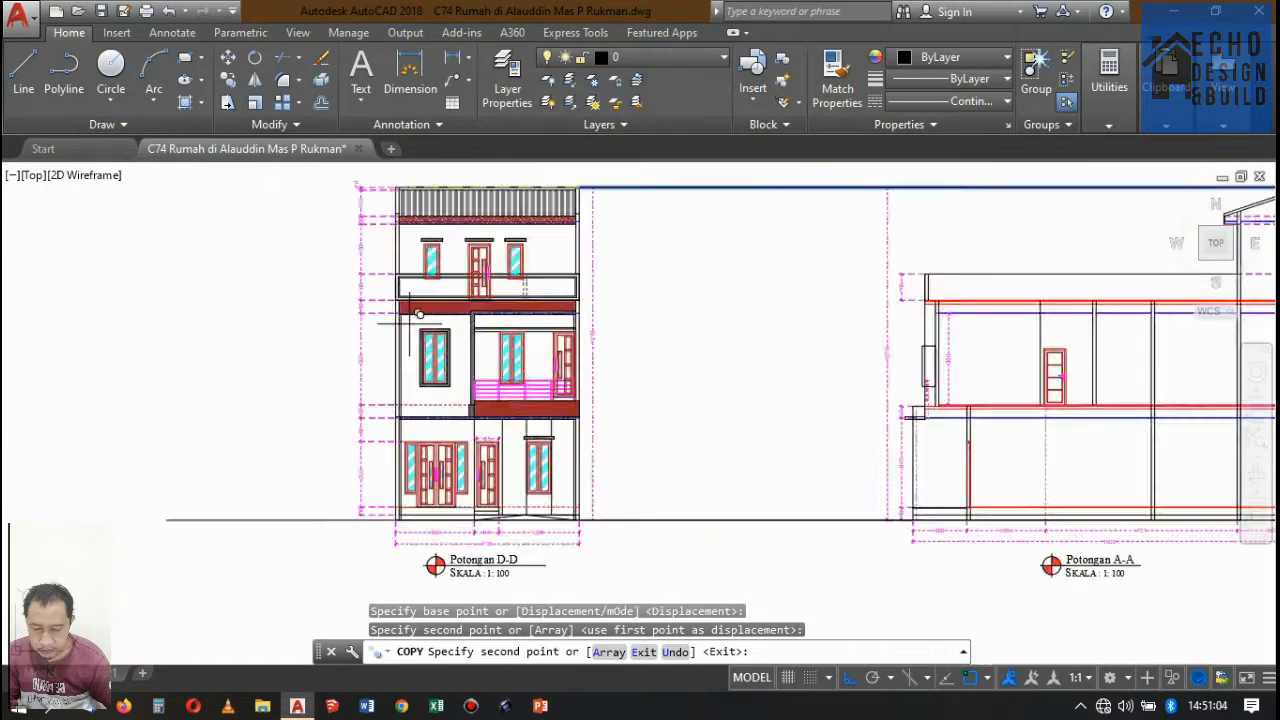
scroll(418, 314, "up", 5)
scroll(320, 310, "down", 8)
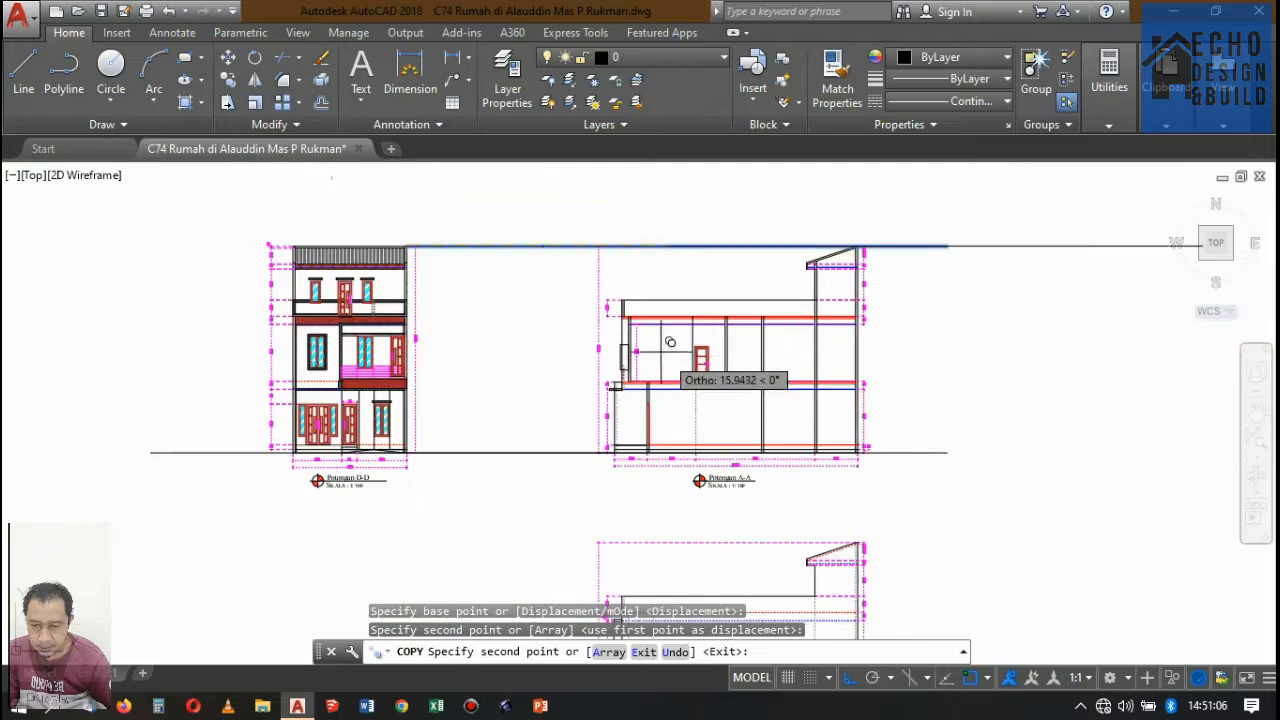
scroll(560, 325, "up", 8)
scroll(323, 286, "down", 6)
scroll(186, 371, "up", 6)
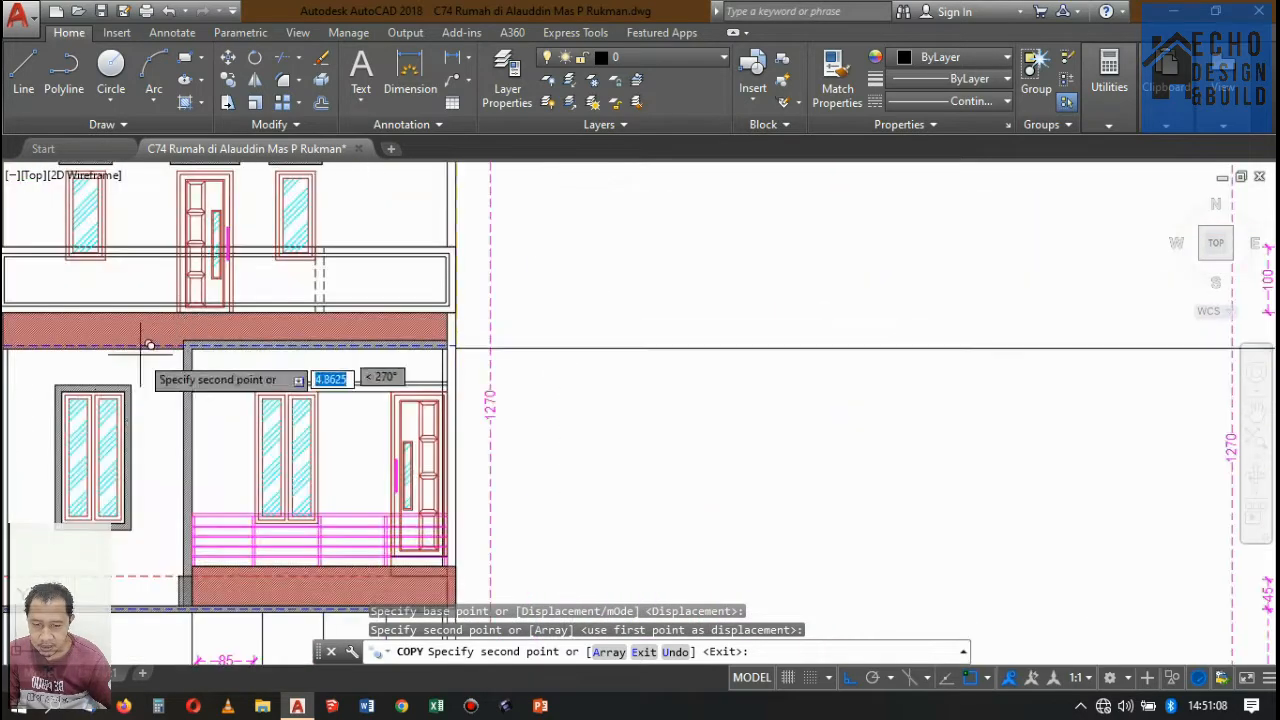
left_click(131, 384)
scroll(131, 384, "down", 6)
key("Return")
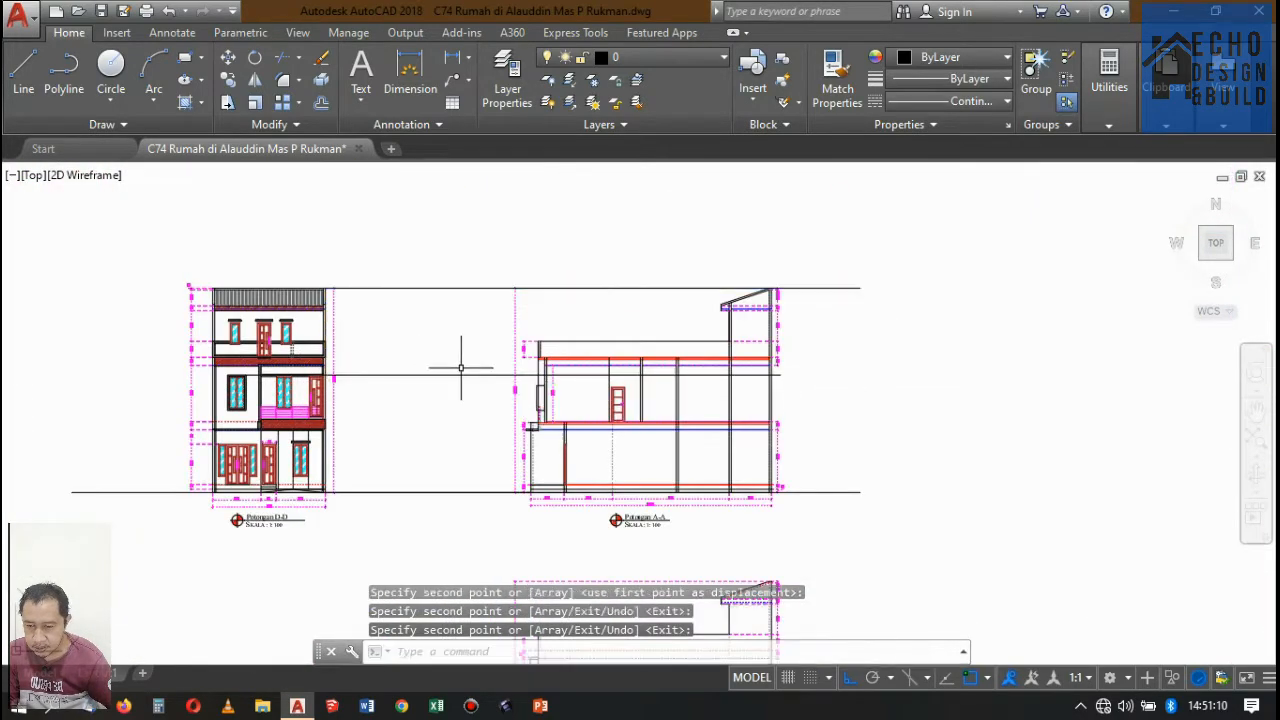
Stretch the top of the window surround outline in Potongan A-A up to the projected window-top line.
scroll(457, 363, "up", 7)
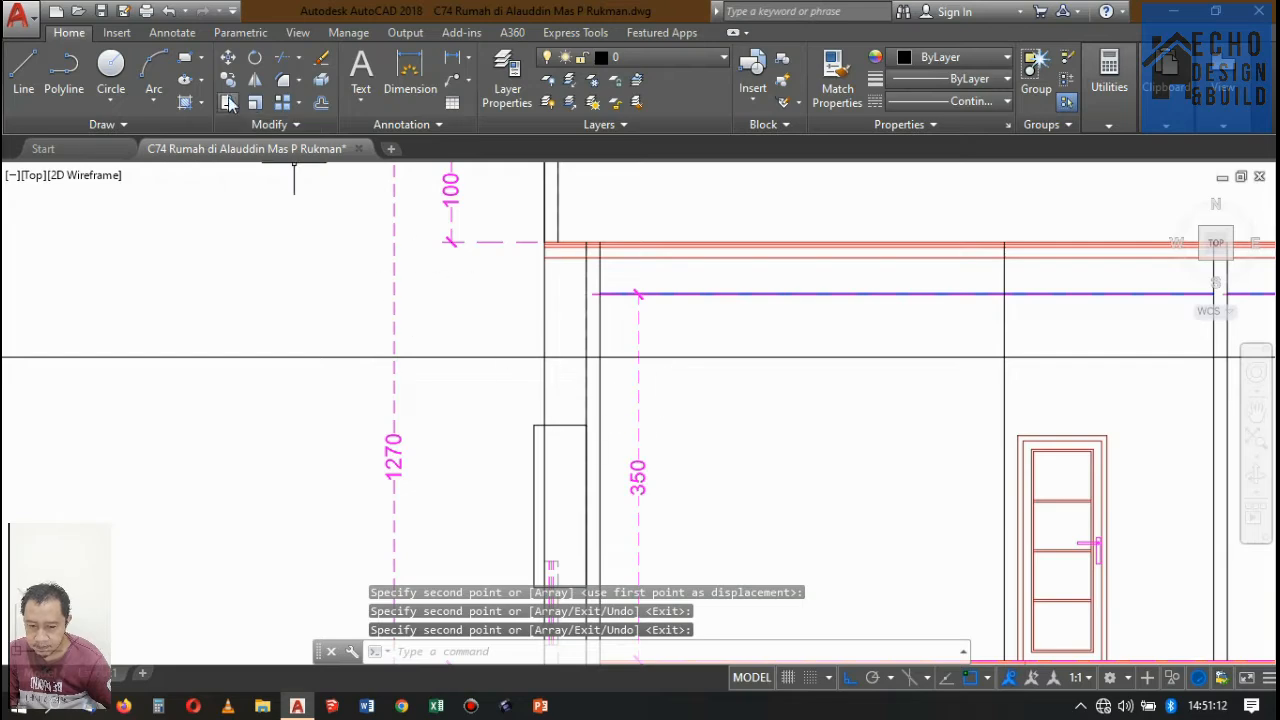
left_click(227, 102)
scroll(563, 431, "up", 4)
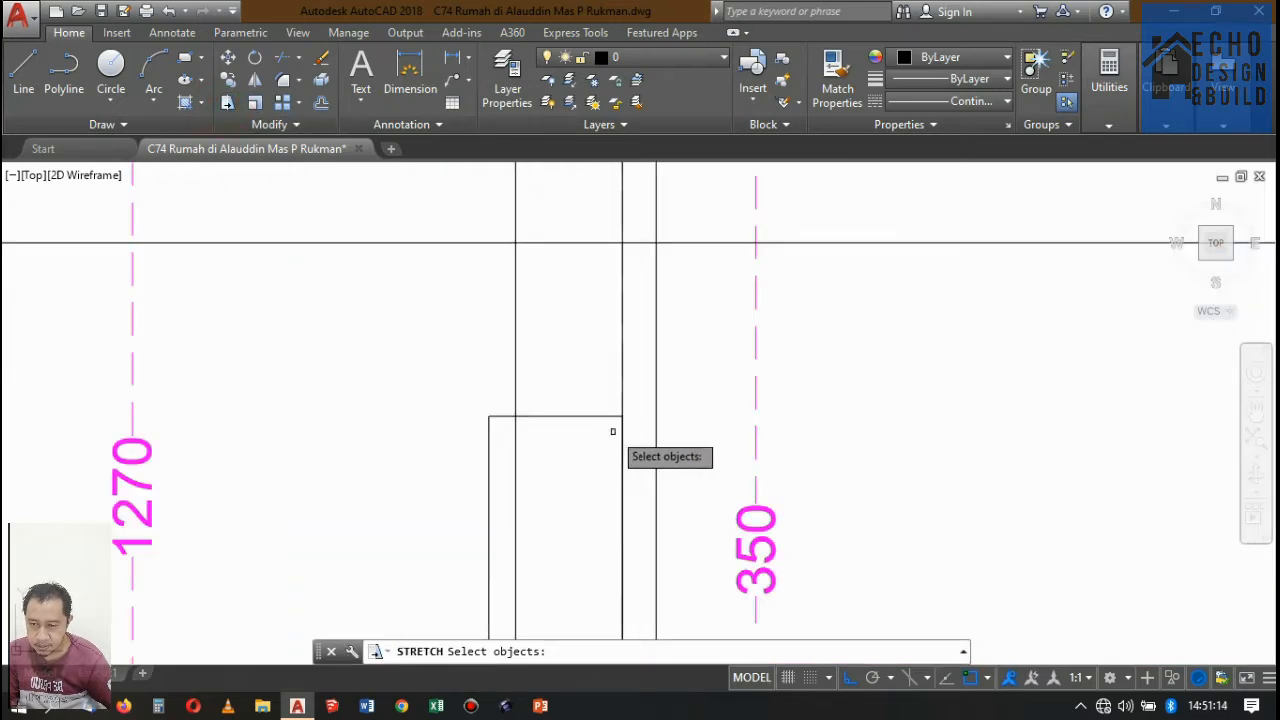
left_click(486, 391)
key("Return")
left_click(514, 417)
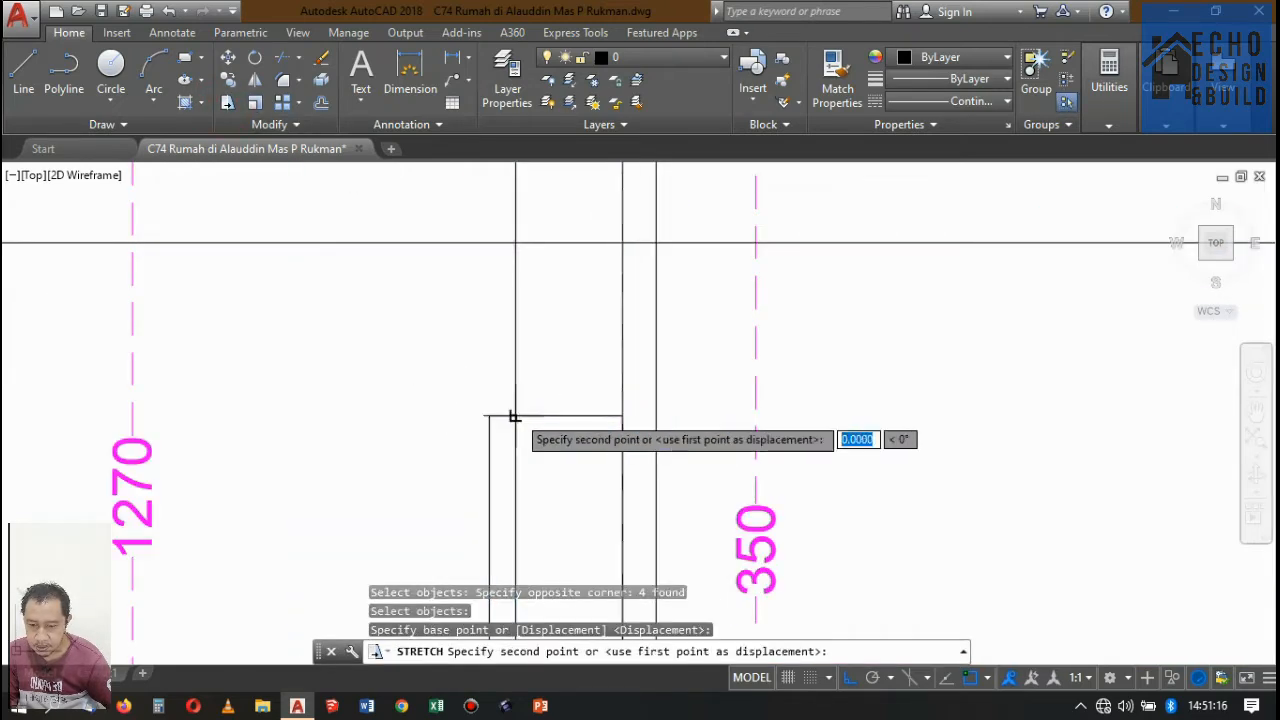
left_click(514, 244)
scroll(514, 244, "down", 5)
Copy the window-top projection line down to the bottom corner of the hatched window surround in Potongan D-D.
scroll(523, 289, "up", 5)
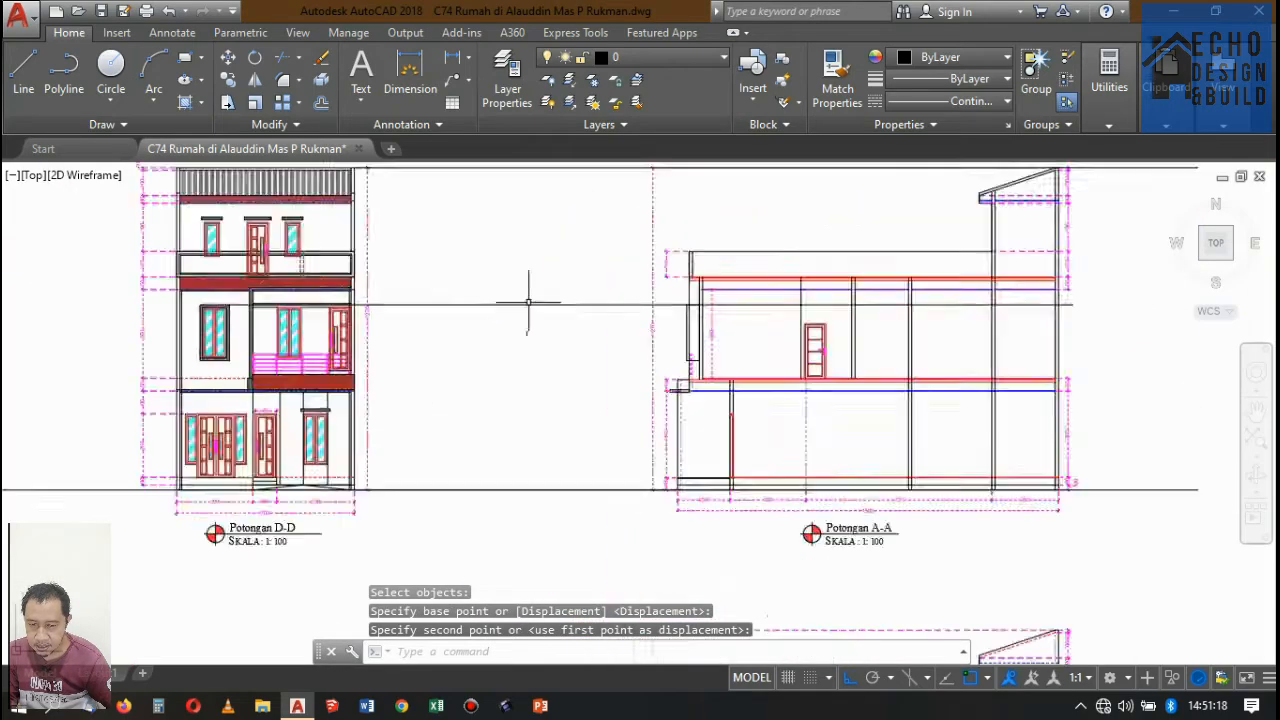
left_click(470, 357)
left_click(435, 253)
scroll(503, 308, "down", 5)
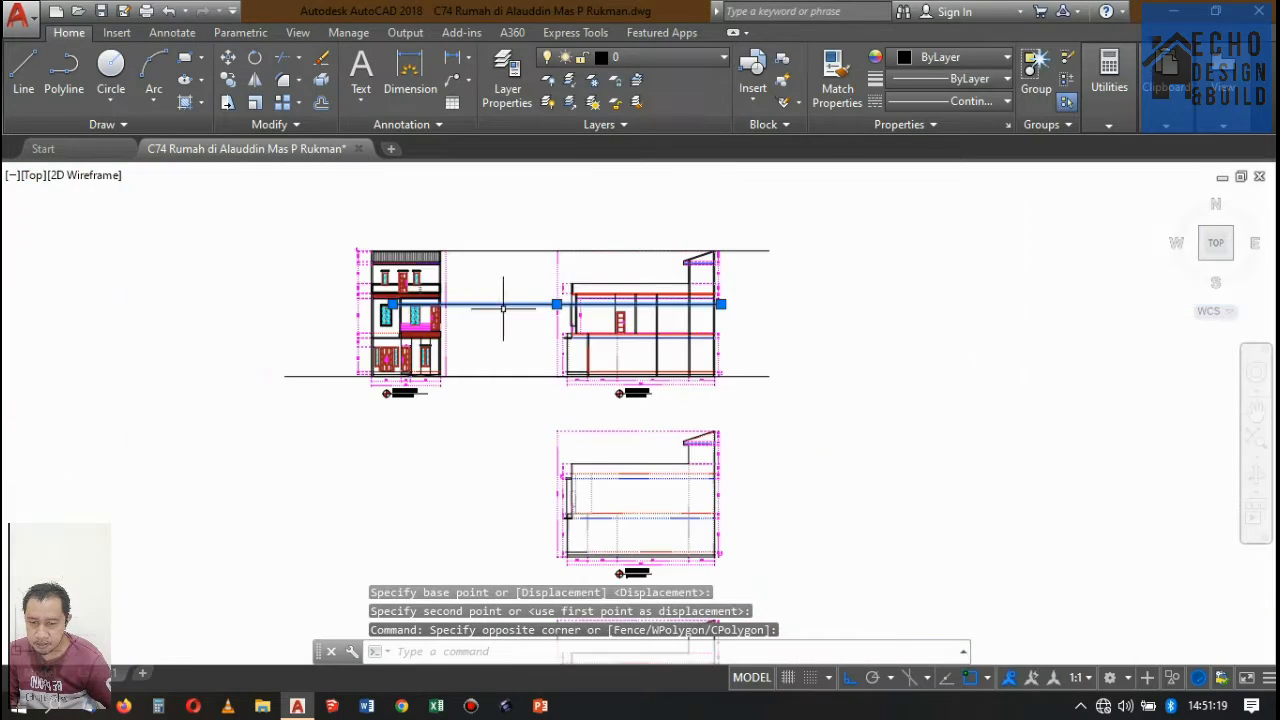
left_click(228, 80)
scroll(405, 304, "up", 5)
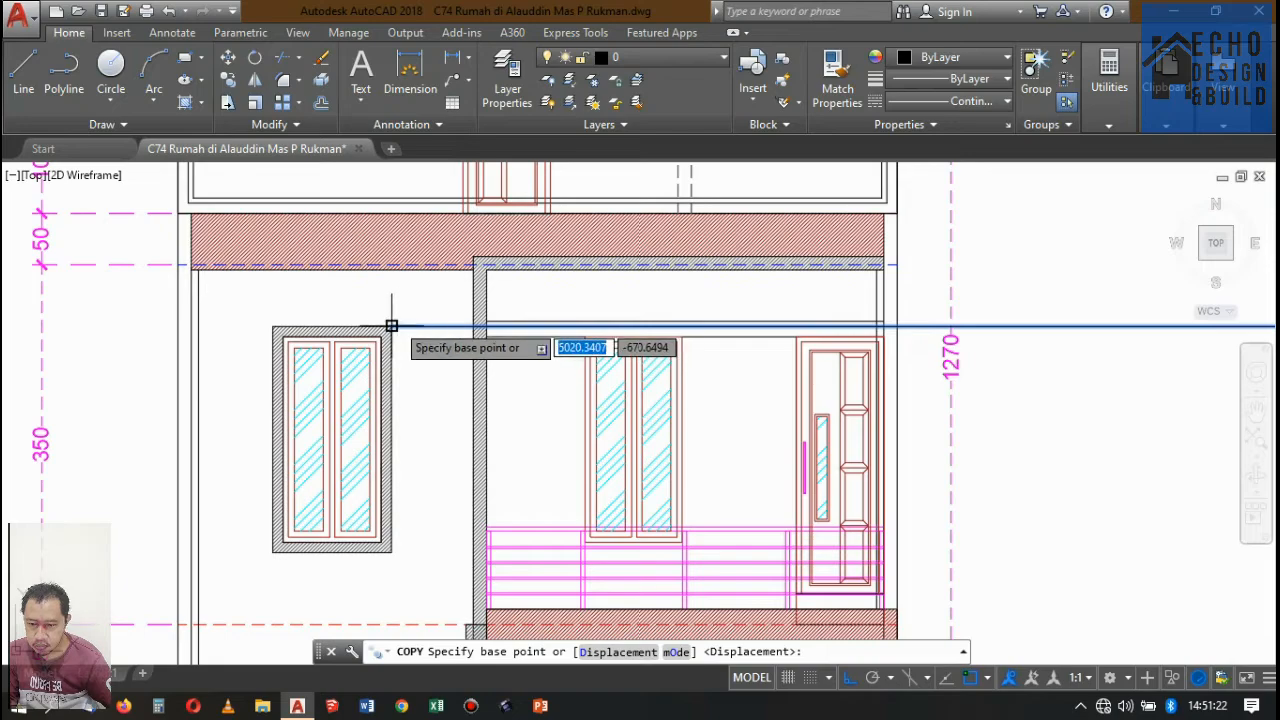
left_click(391, 325)
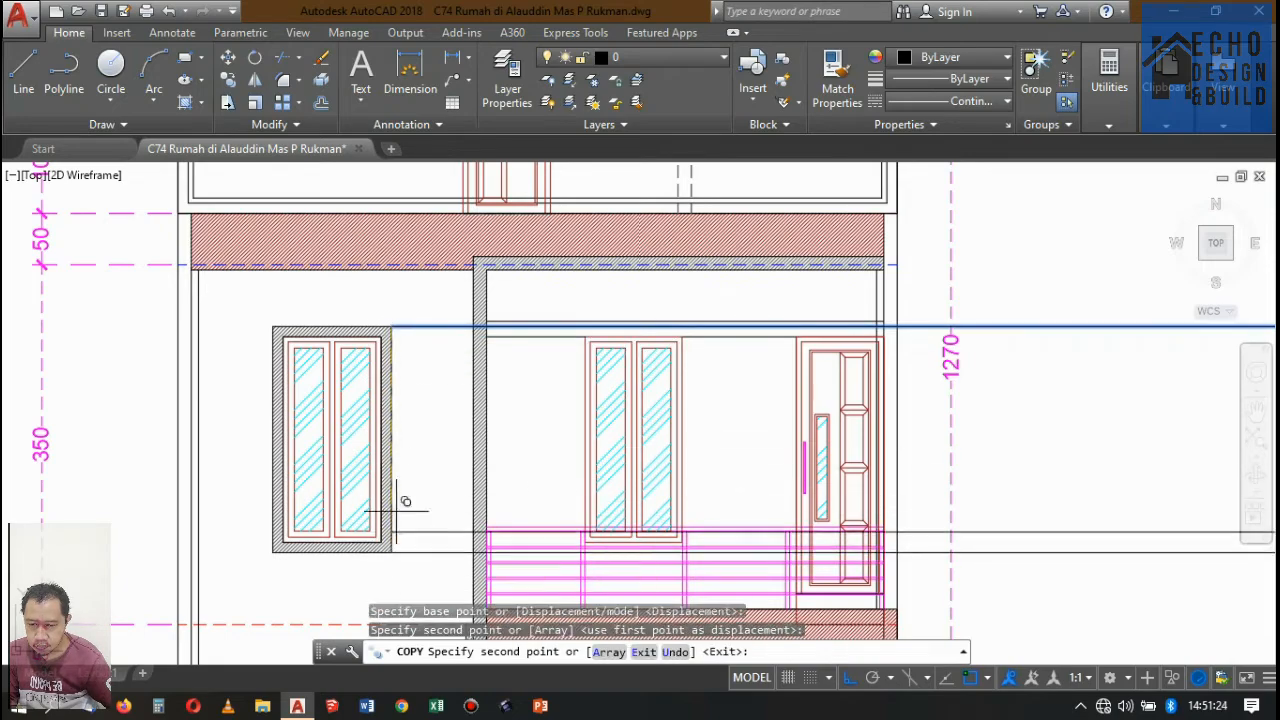
key("Return")
Copy the window-top projection line from the outer to the inner corner of the hatched middle-floor window surround in Potongan D-D.
scroll(407, 362, "down", 7)
scroll(562, 345, "up", 2)
left_click(614, 402)
left_click(600, 347)
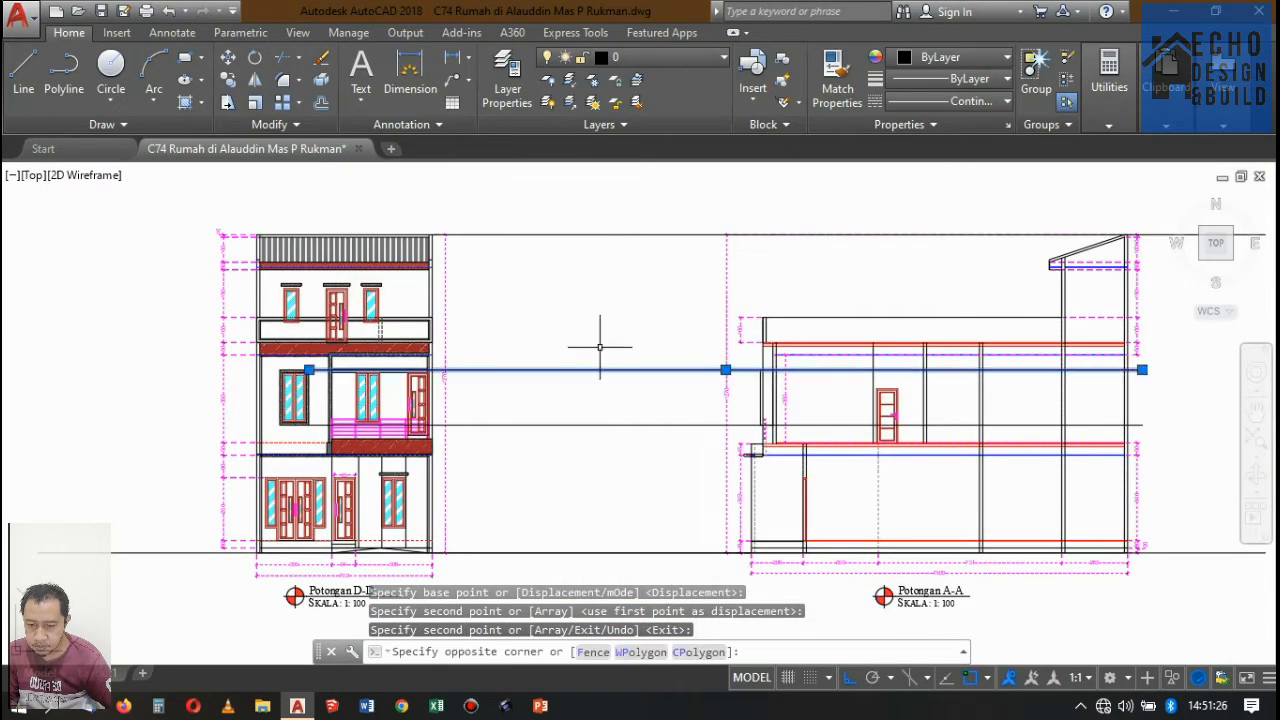
left_click(229, 80)
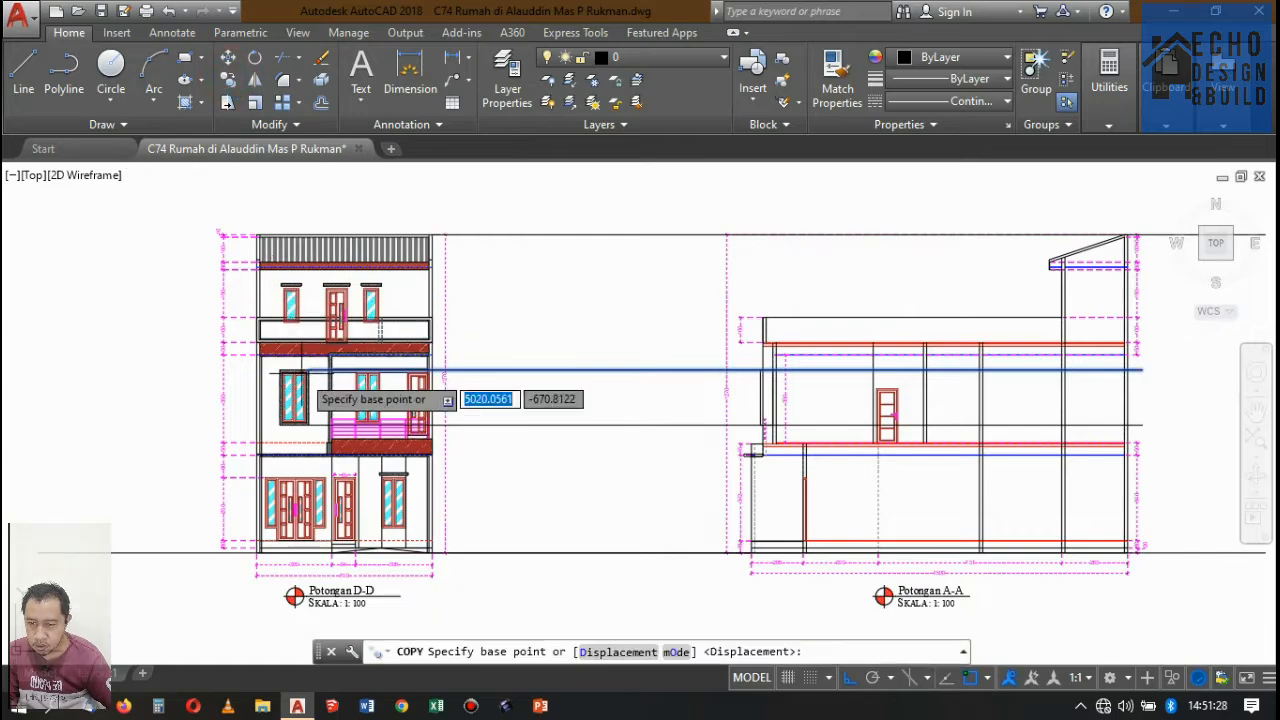
scroll(343, 397, "up", 6)
left_click(364, 342)
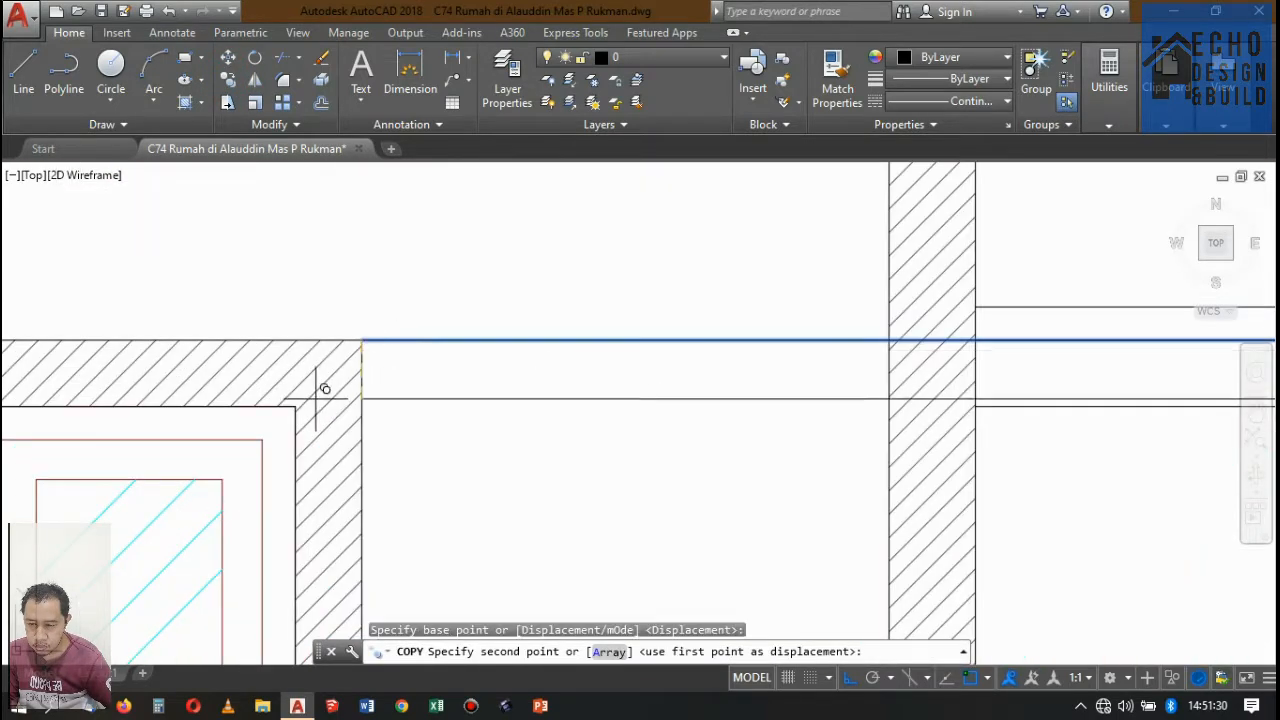
left_click(295, 406)
scroll(213, 386, "down", 6)
scroll(255, 363, "down", 7)
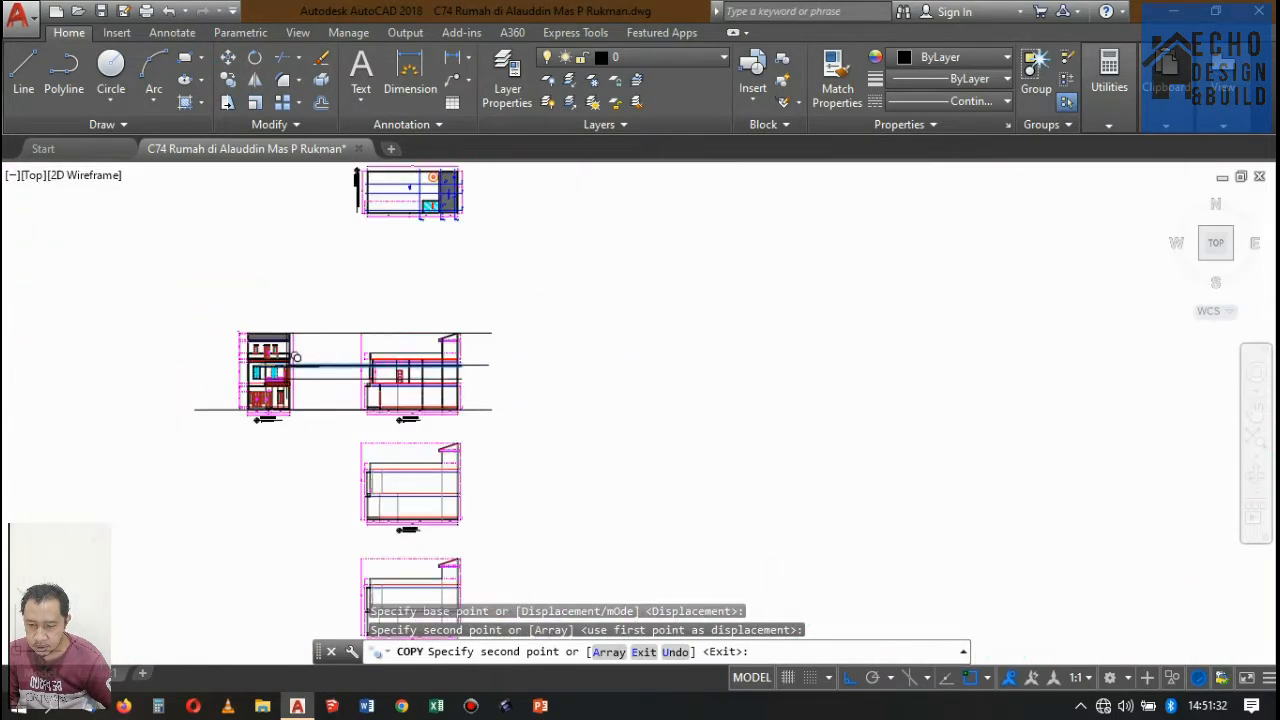
key("Return")
Check the front bedroom window in the Denah Lantai 2 plan and compare it with the projected window surround in Potongan A-A.
scroll(449, 410, "down", 3)
scroll(434, 238, "up", 5)
scroll(321, 351, "up", 6)
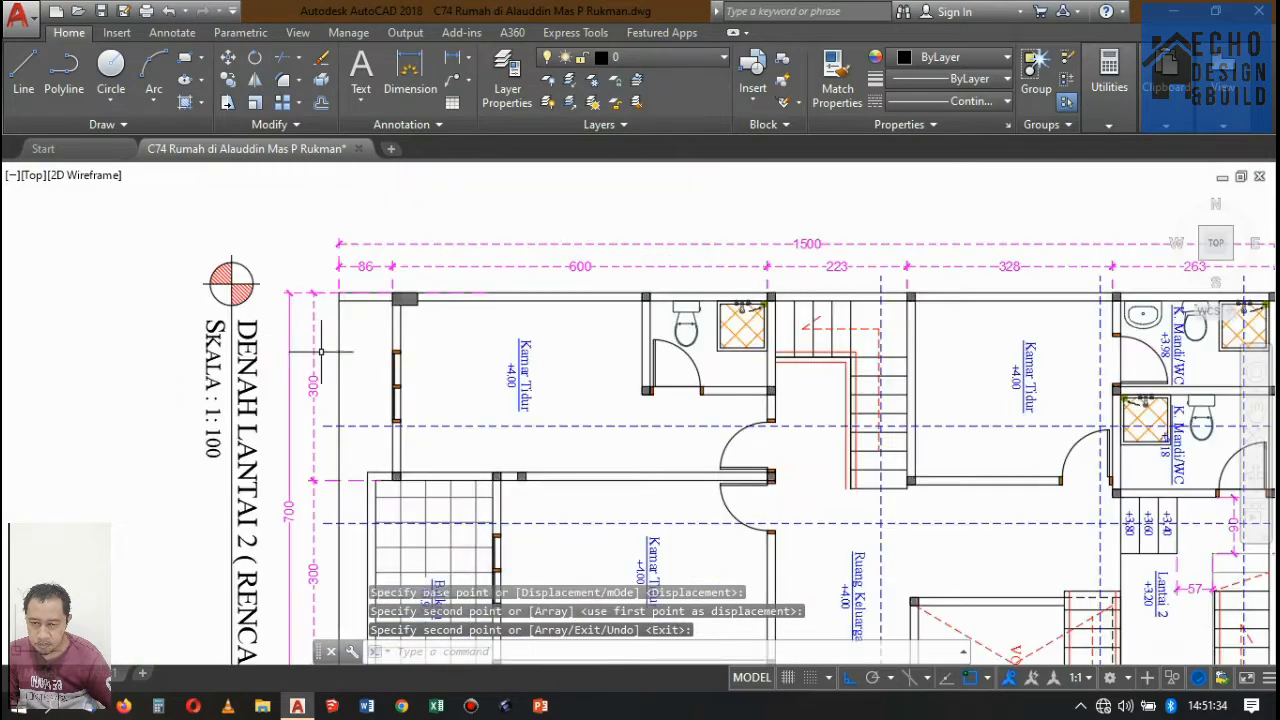
scroll(371, 380, "up", 2)
scroll(390, 420, "down", 8)
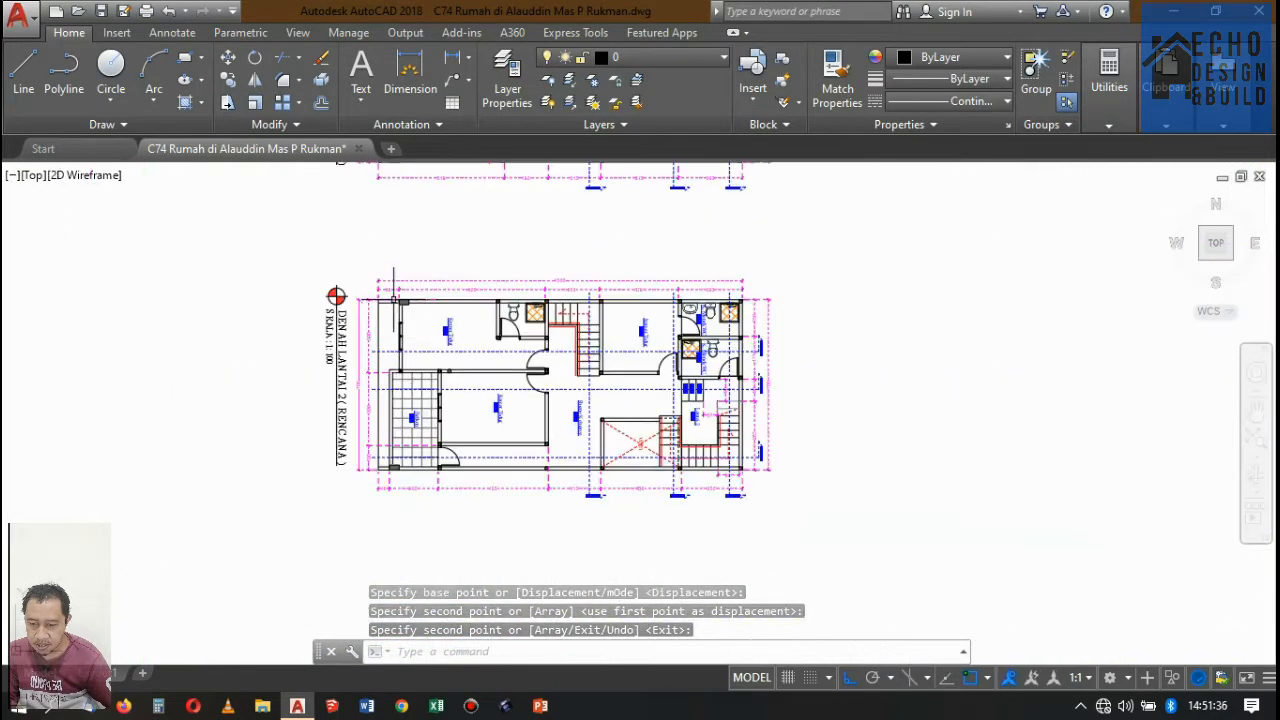
scroll(405, 537, "up", 8)
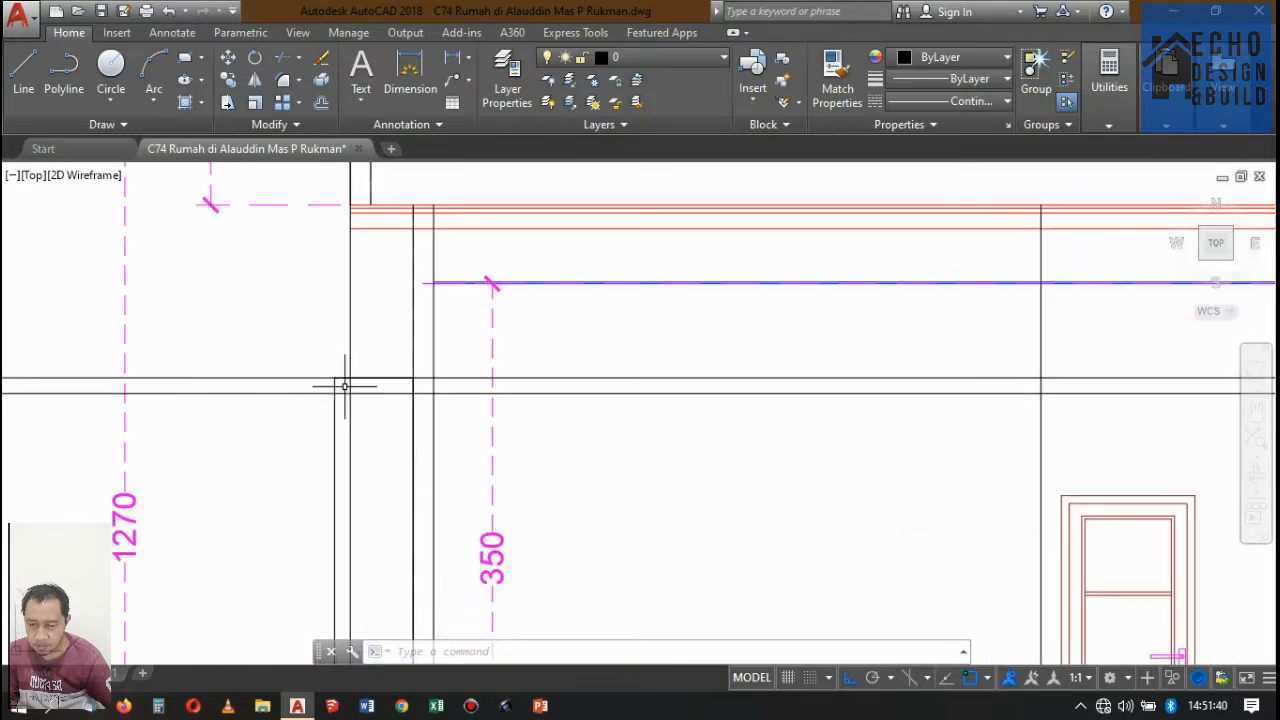
scroll(344, 386, "down", 2)
scroll(351, 371, "up", 2)
scroll(428, 314, "down", 4)
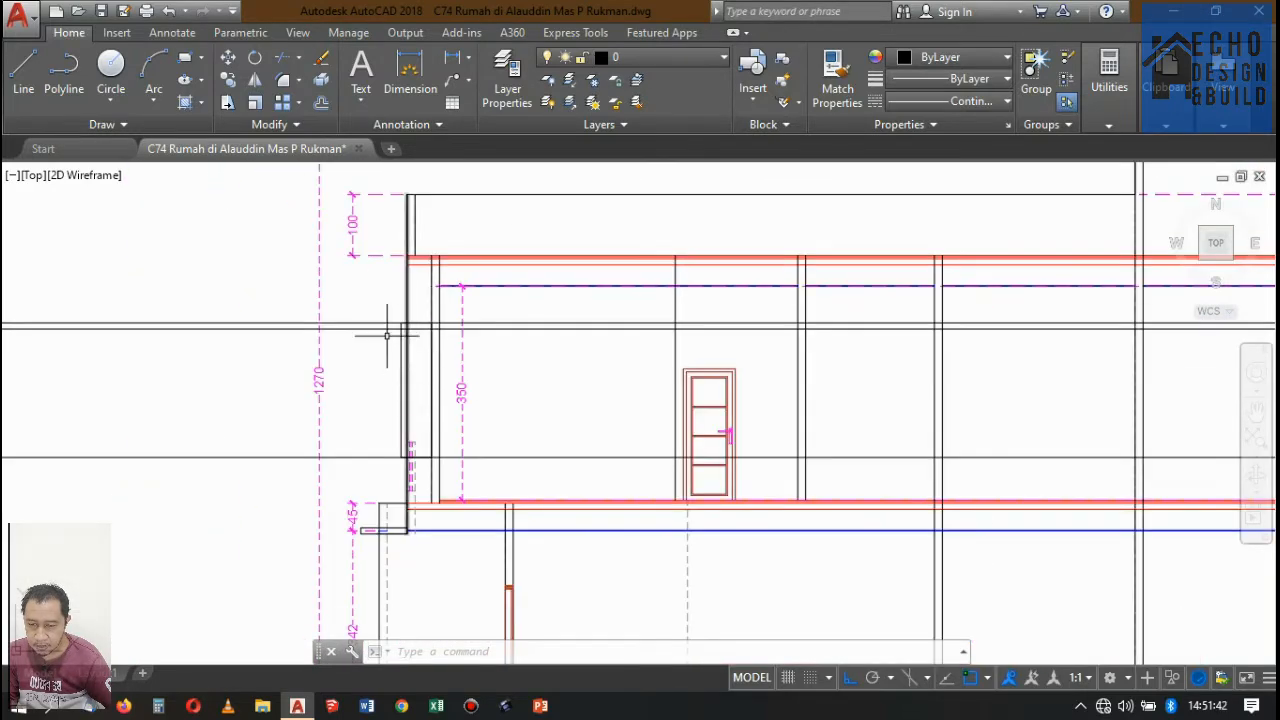
Erase the three window-height projection lines running between Potongan D-D and Potongan A-A.
left_click(353, 329)
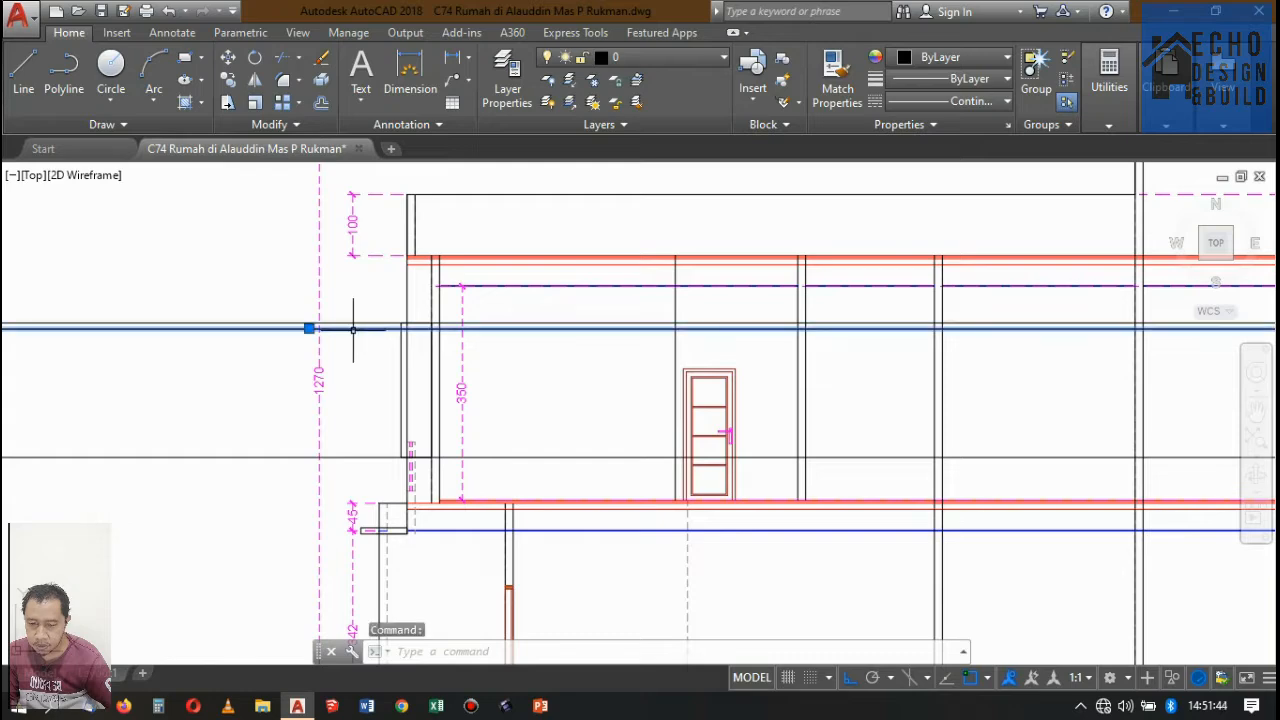
left_click(228, 484)
left_click(208, 348)
left_click(225, 363)
left_click(208, 296)
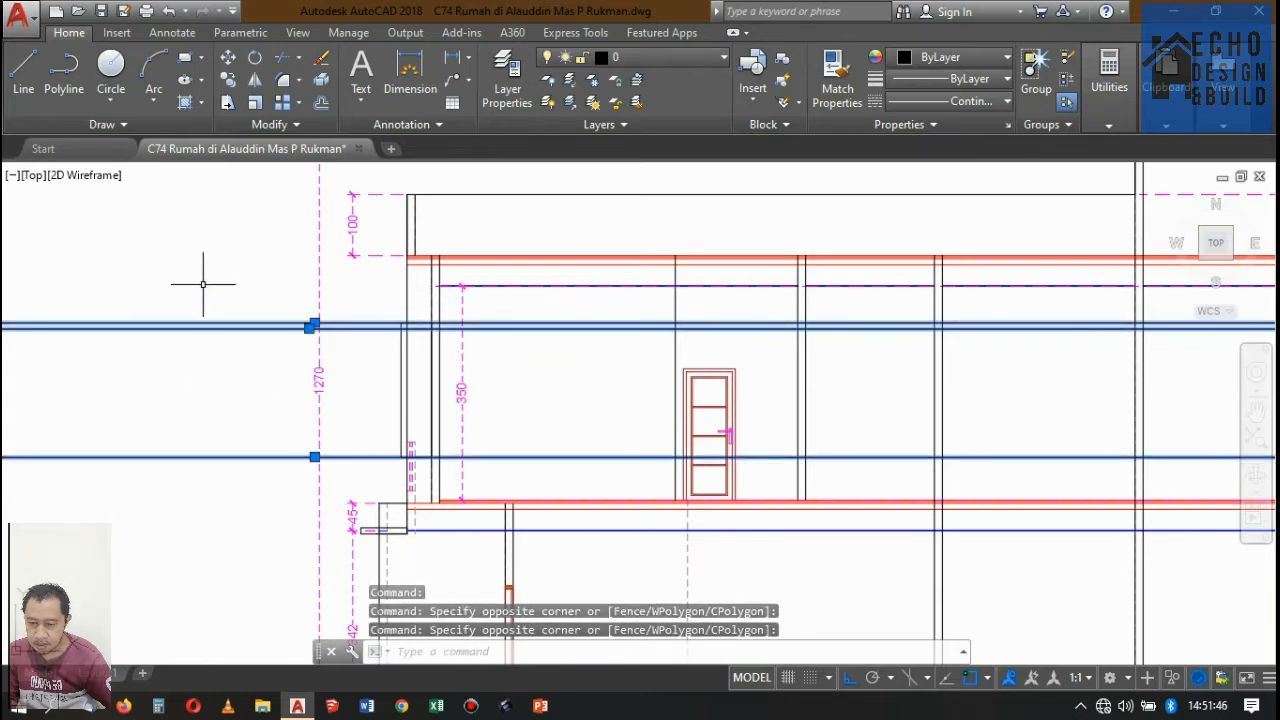
key("Delete")
scroll(225, 292, "down", 5)
scroll(366, 334, "up", 3)
scroll(451, 327, "down", 3)
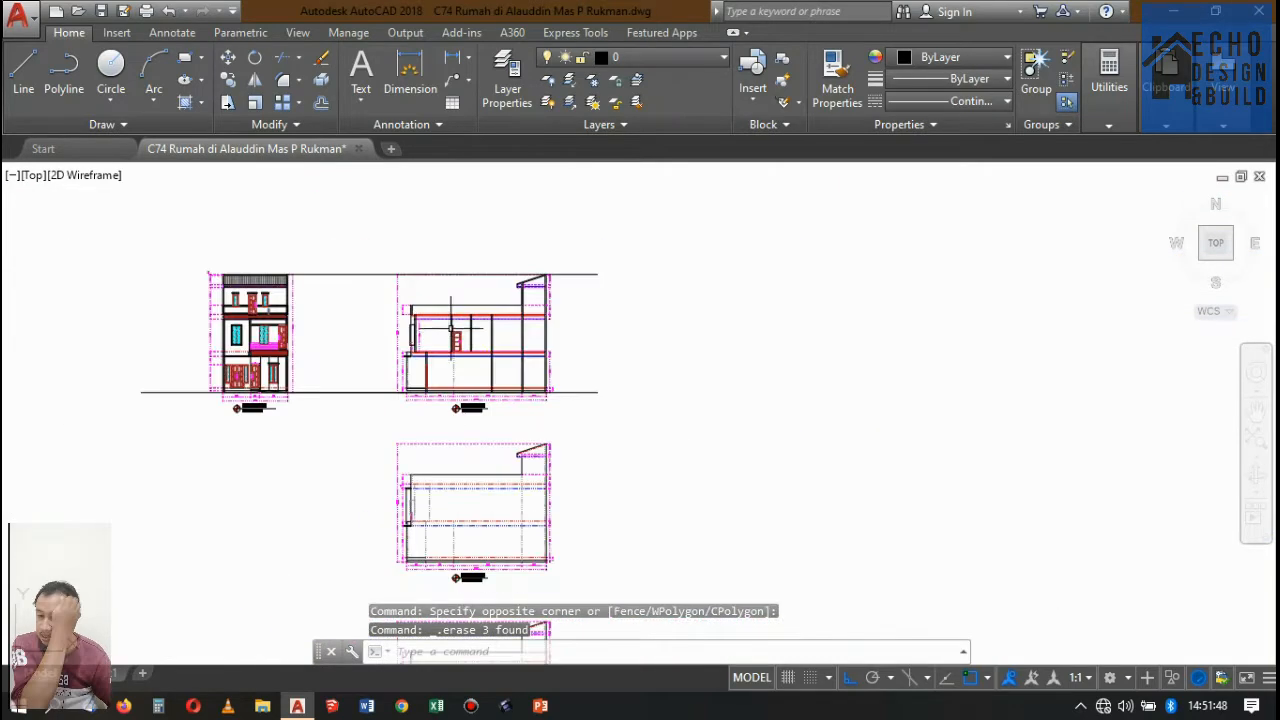
scroll(474, 286, "down", 3)
scroll(449, 351, "up", 5)
scroll(500, 300, "down", 4)
scroll(560, 308, "up", 2)
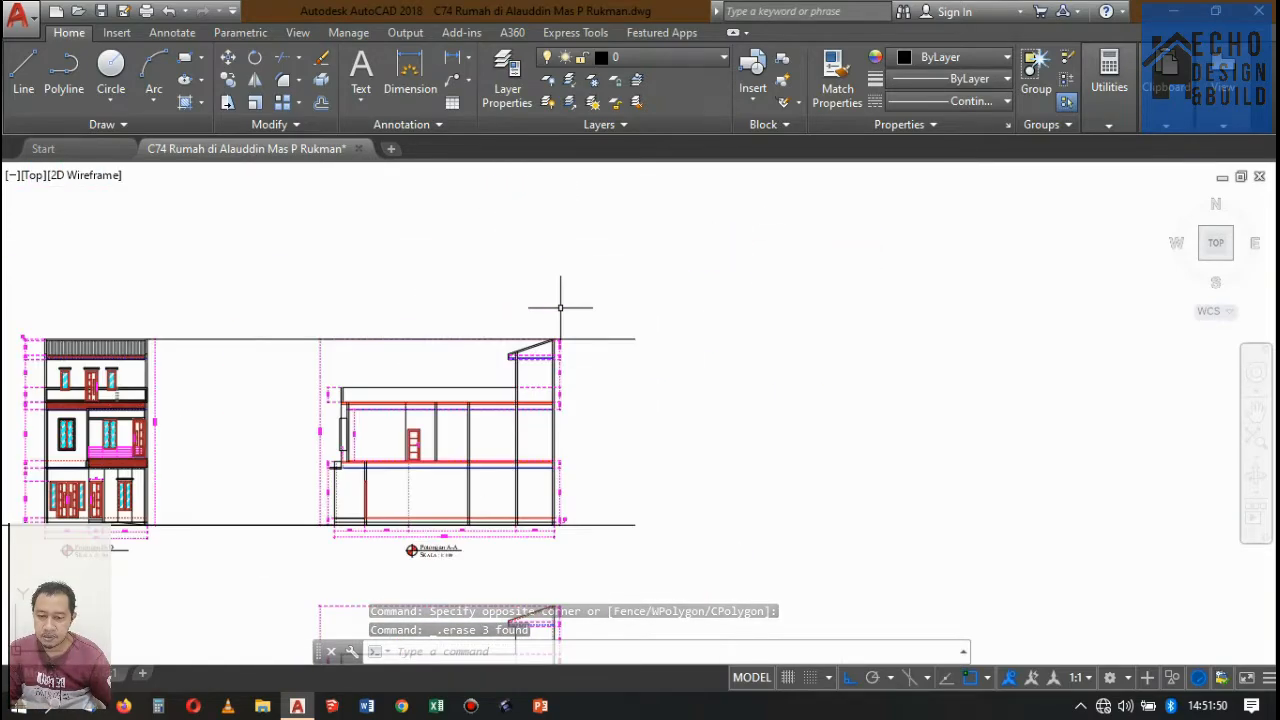
scroll(580, 304, "up", 3)
scroll(594, 300, "down", 2)
scroll(600, 302, "down", 3)
scroll(649, 311, "up", 3)
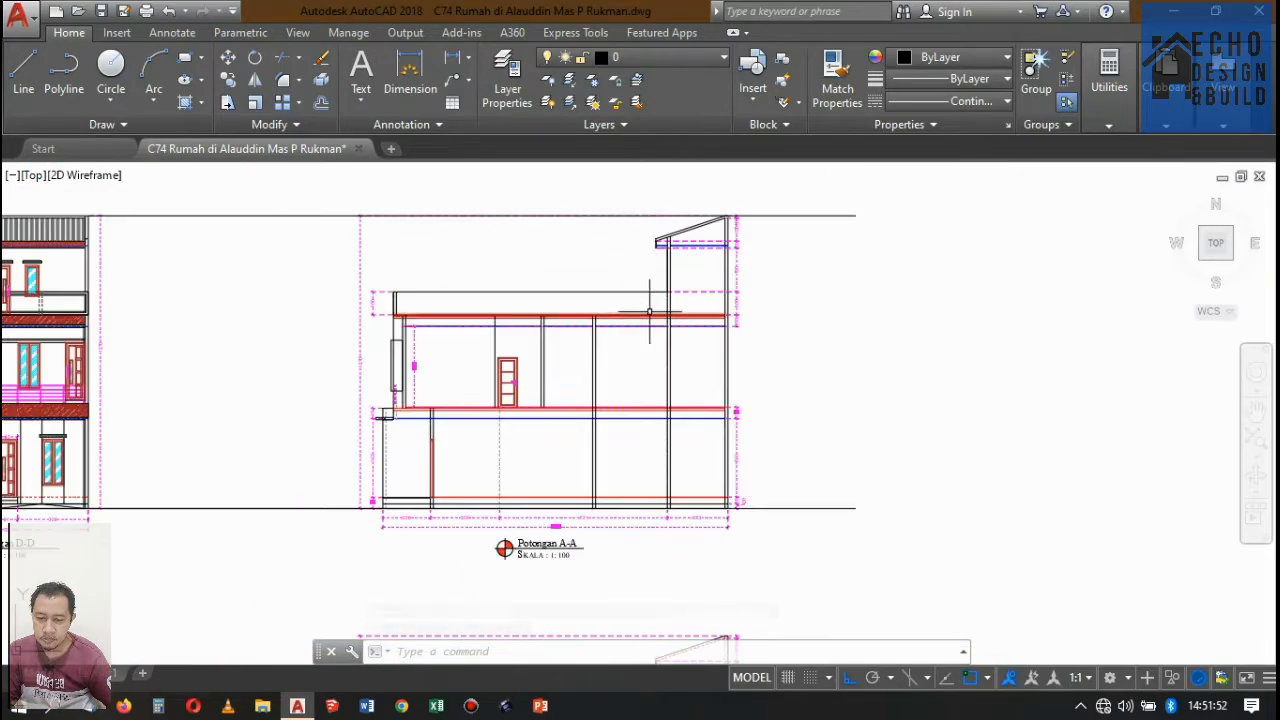
scroll(649, 311, "up", 1)
scroll(571, 391, "down", 5)
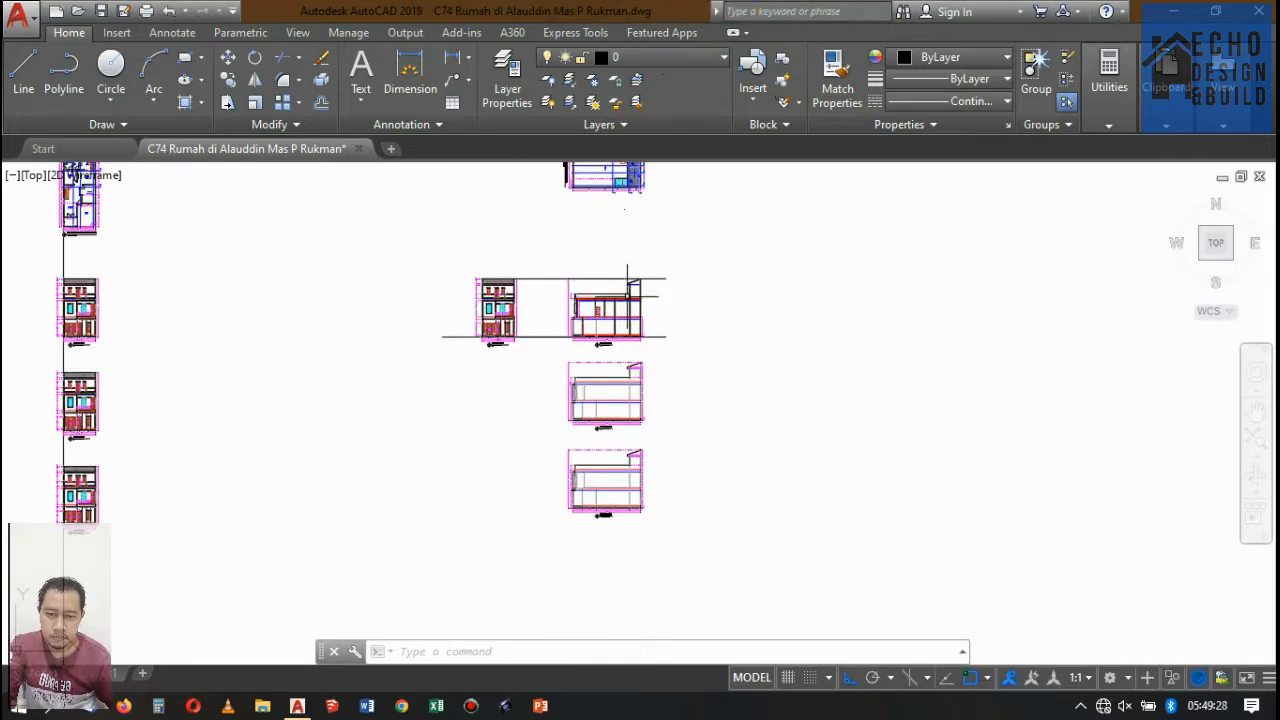
Examine the floor slabs, walls and sloped roof of Potongan A-A for remaining unfinished parts.
scroll(640, 322, "up", 4)
scroll(603, 301, "up", 4)
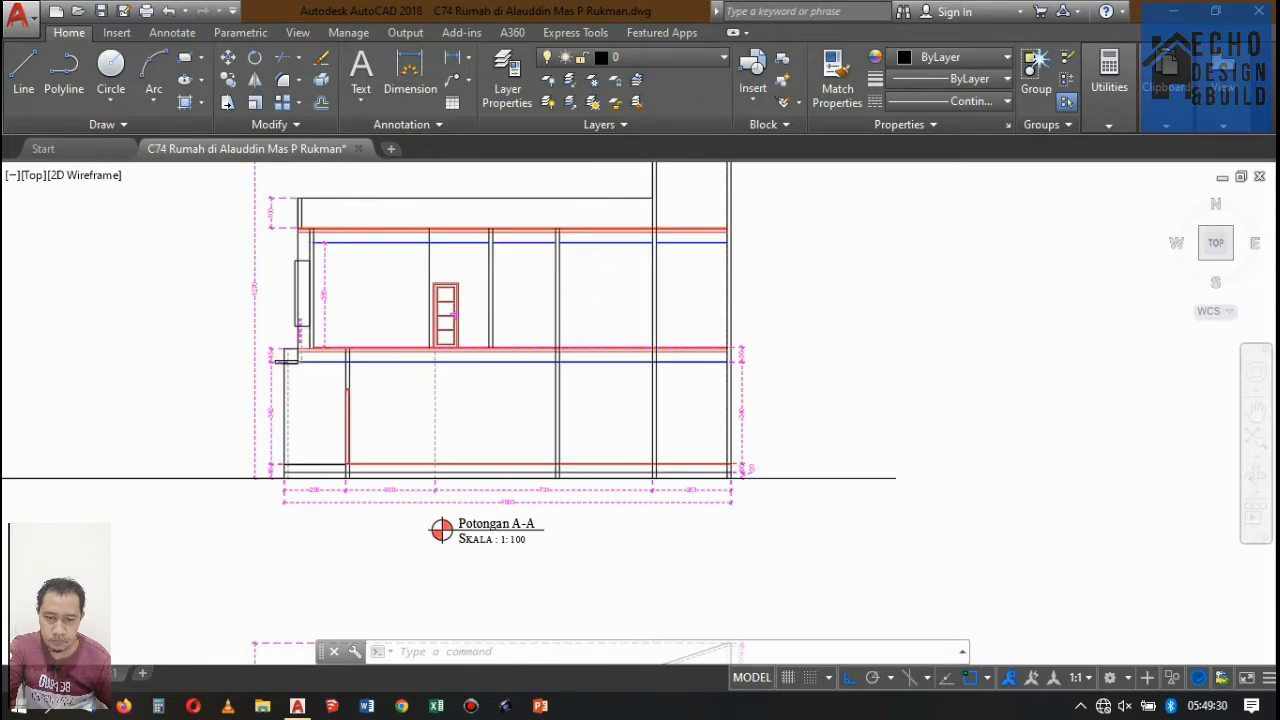
scroll(603, 290, "down", 4)
scroll(600, 251, "up", 4)
scroll(650, 250, "down", 4)
scroll(708, 247, "down", 4)
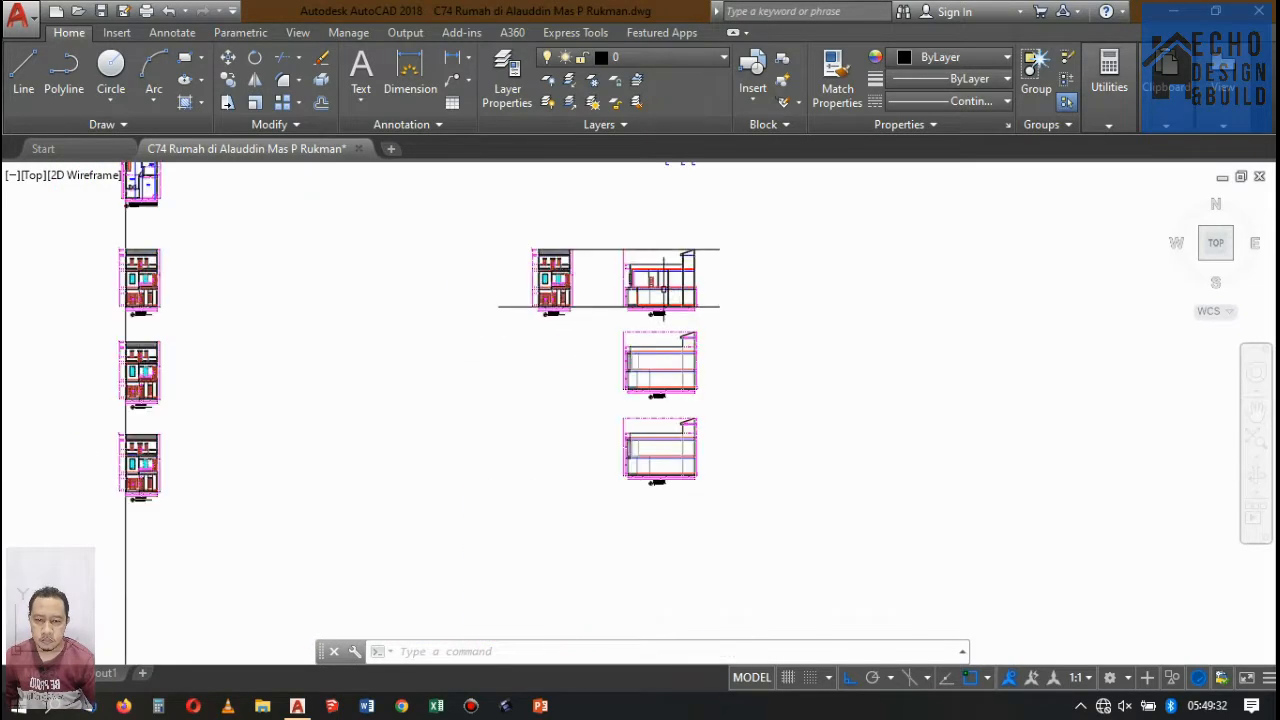
scroll(660, 258, "up", 4)
scroll(625, 265, "down", 3)
scroll(608, 270, "up", 5)
scroll(608, 270, "up", 4)
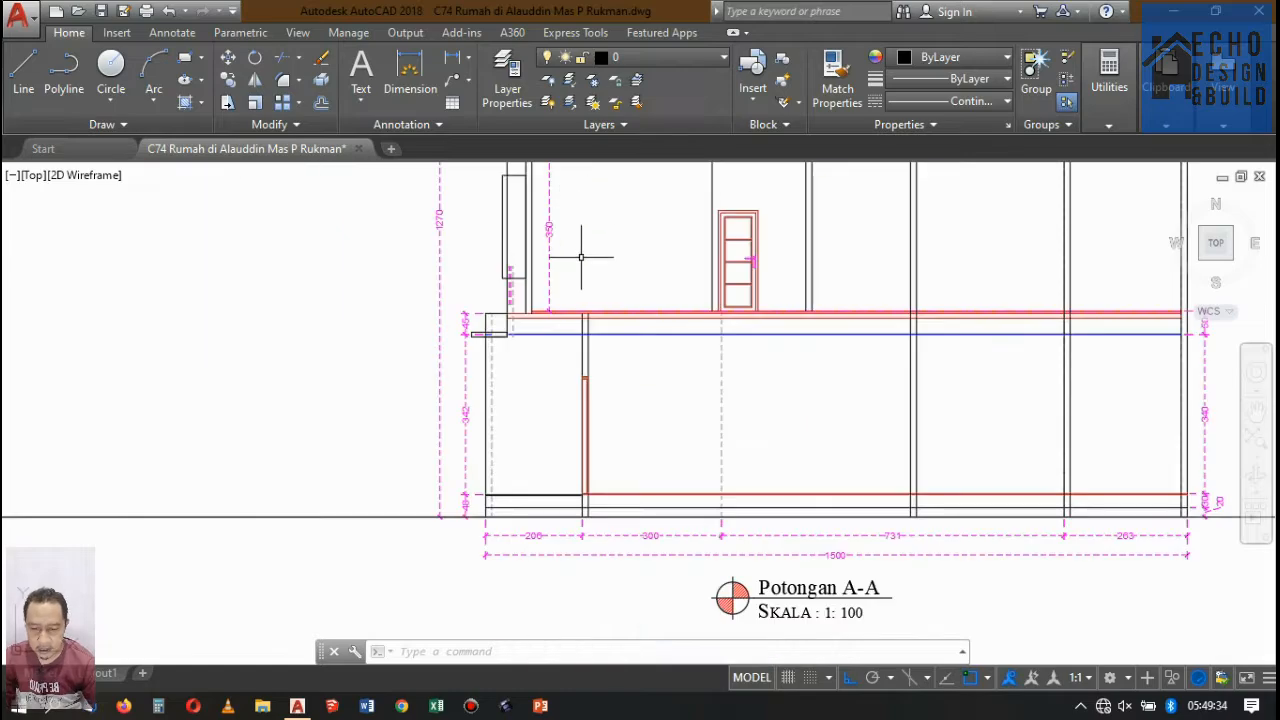
scroll(590, 262, "down", 6)
scroll(606, 271, "up", 8)
scroll(559, 314, "down", 6)
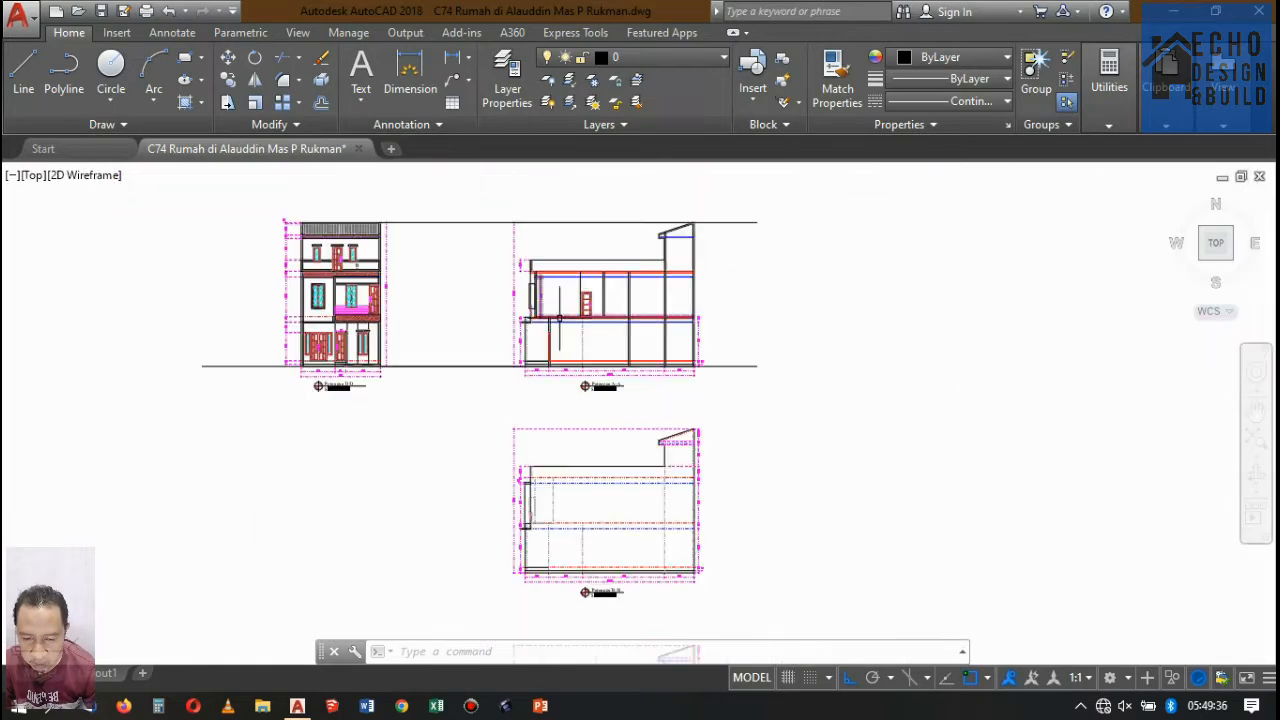
scroll(563, 364, "up", 5)
scroll(565, 432, "down", 3)
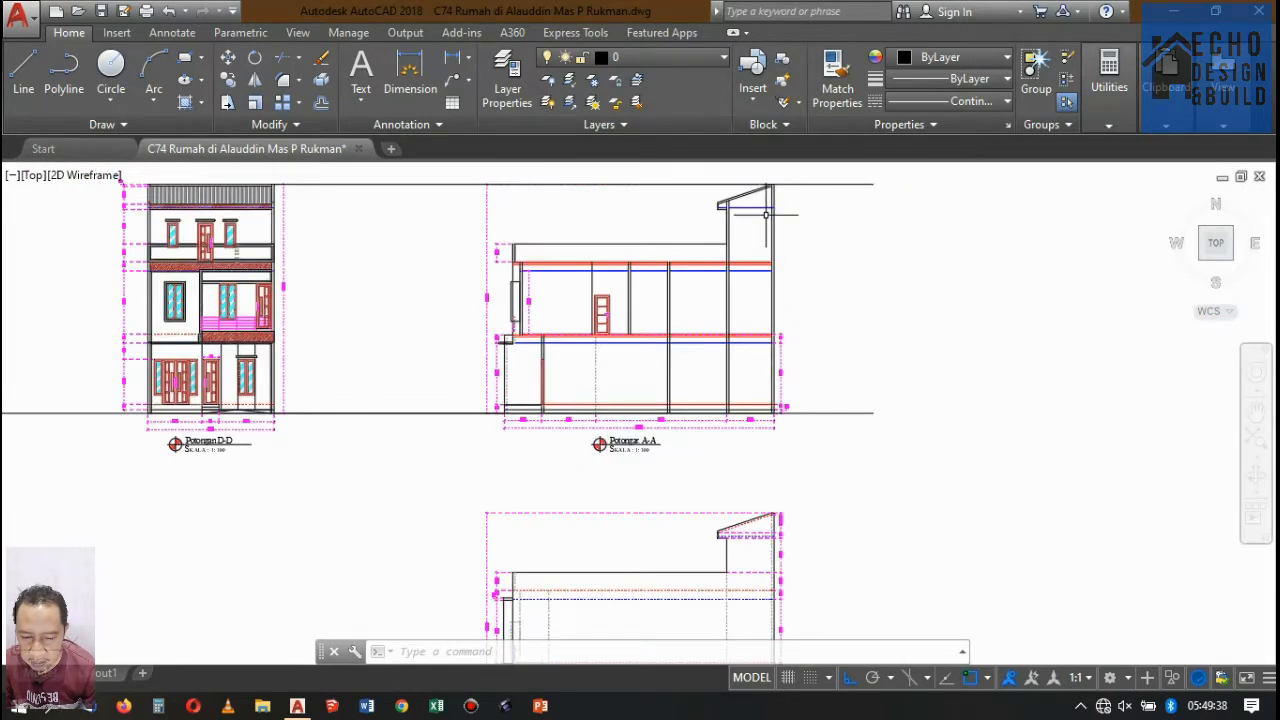
scroll(765, 214, "up", 7)
scroll(740, 260, "down", 3)
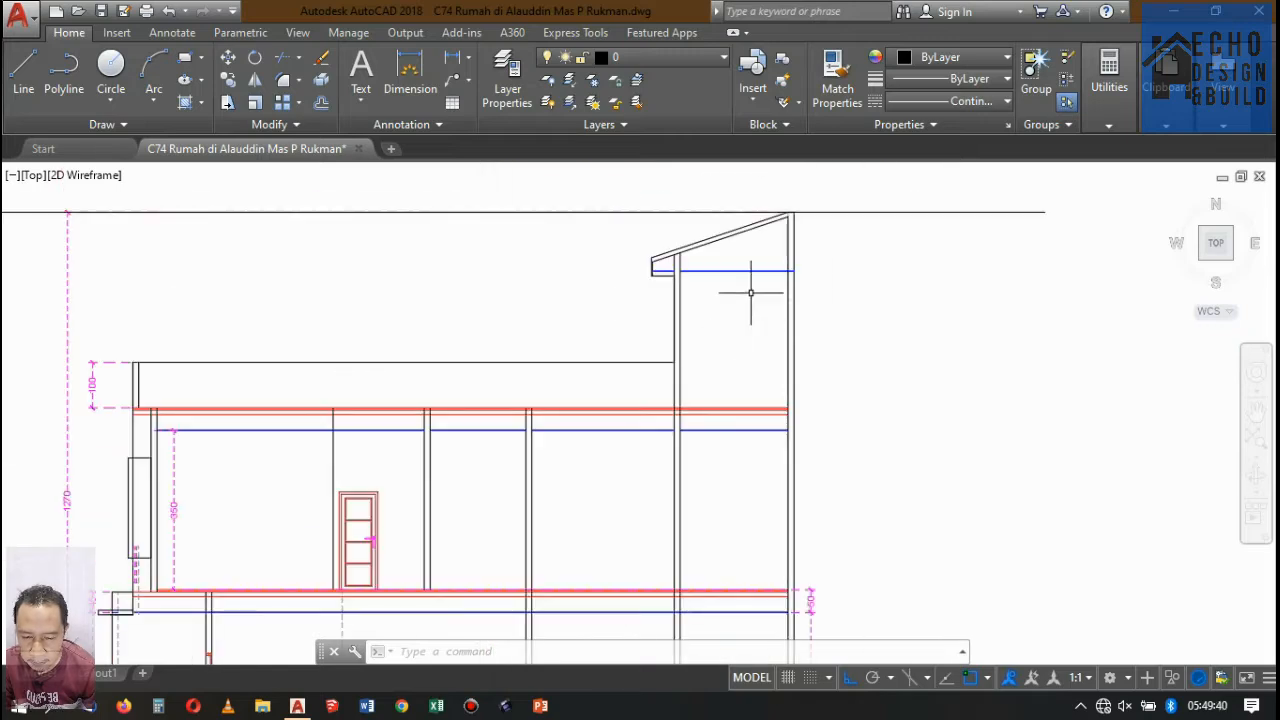
scroll(789, 200, "up", 6)
scroll(771, 294, "down", 3)
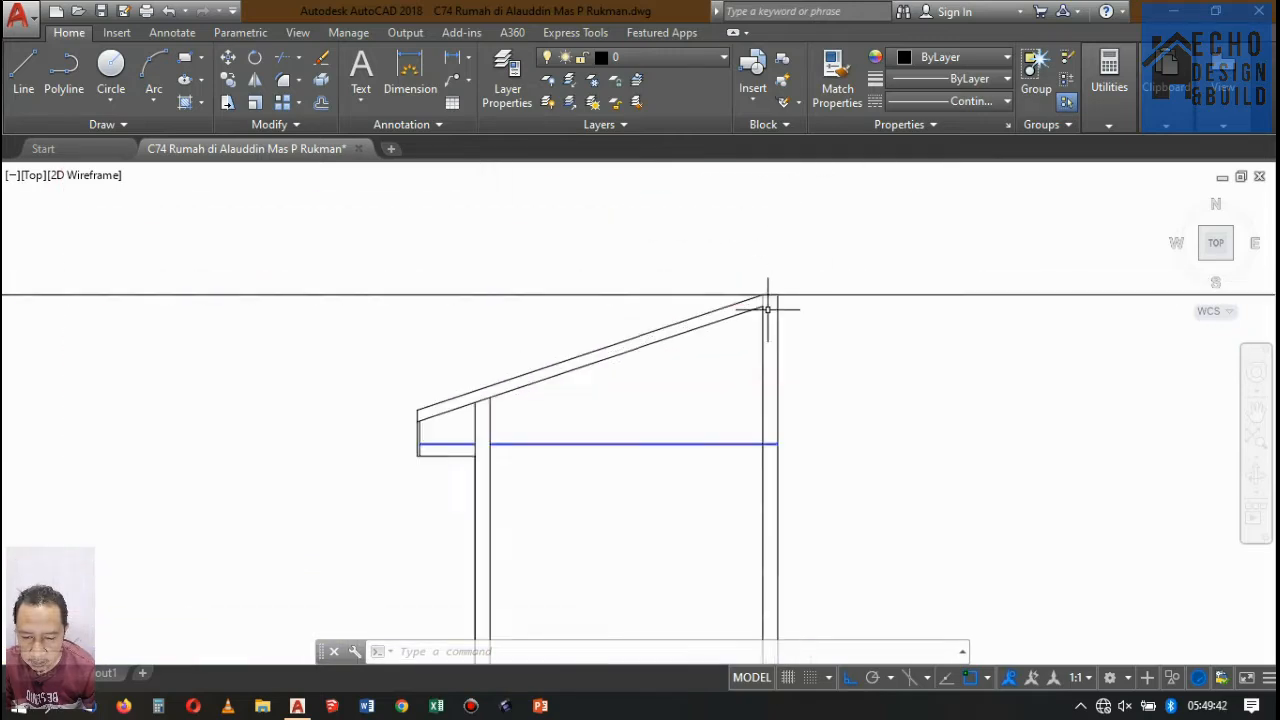
scroll(767, 309, "down", 5)
scroll(780, 300, "up", 3)
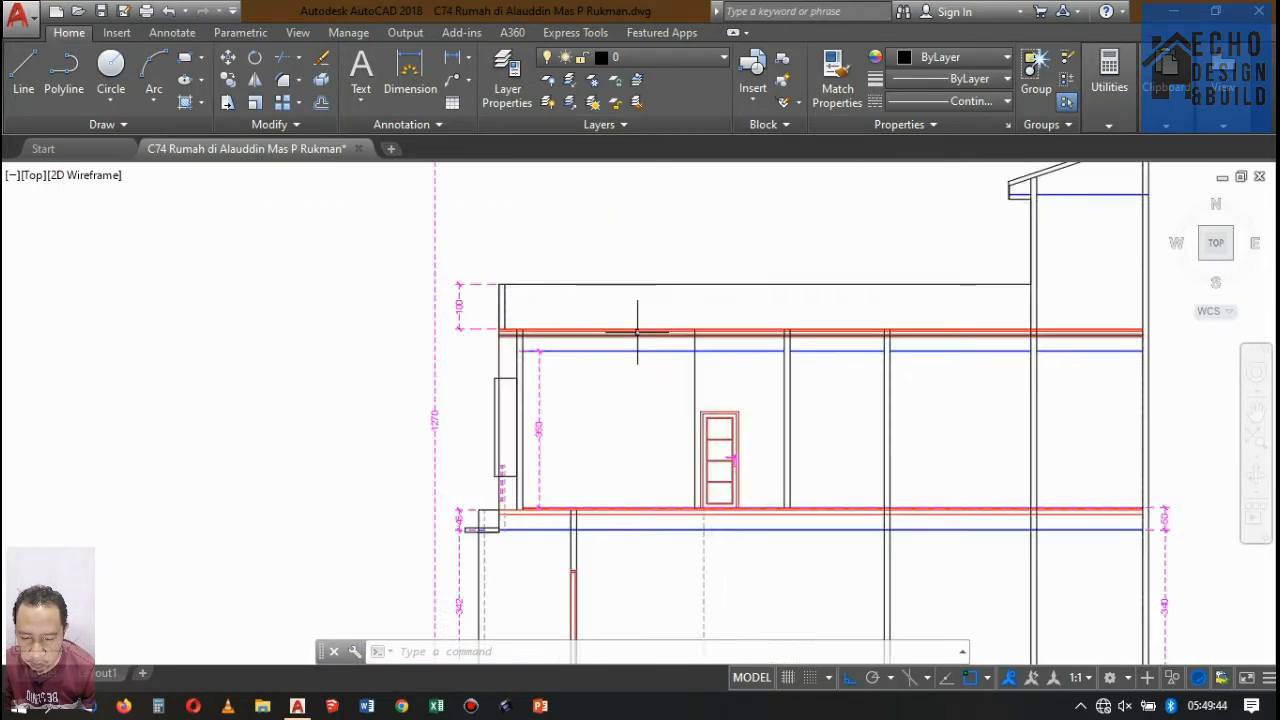
Compare the middle-floor balcony and hatched floor bands in Potongan D-D with the floor levels in Potongan A-A.
scroll(635, 327, "down", 4)
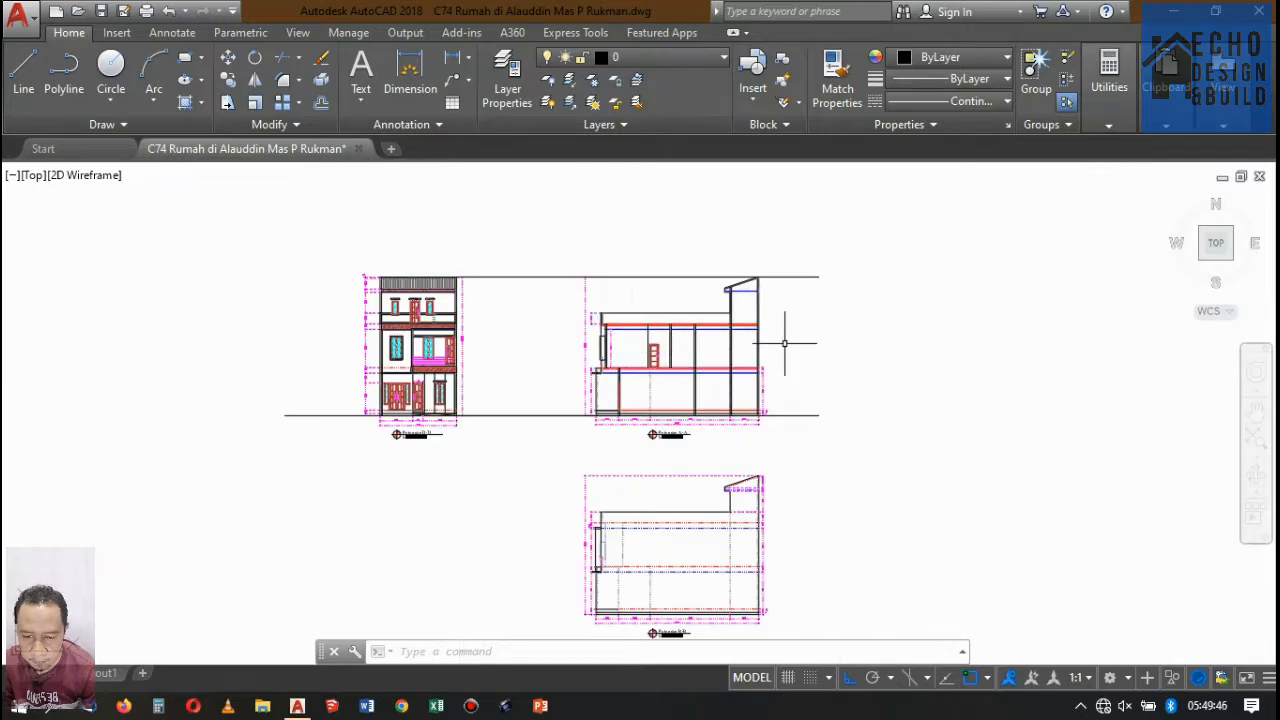
scroll(720, 330, "up", 5)
scroll(629, 290, "down", 7)
scroll(691, 333, "up", 3)
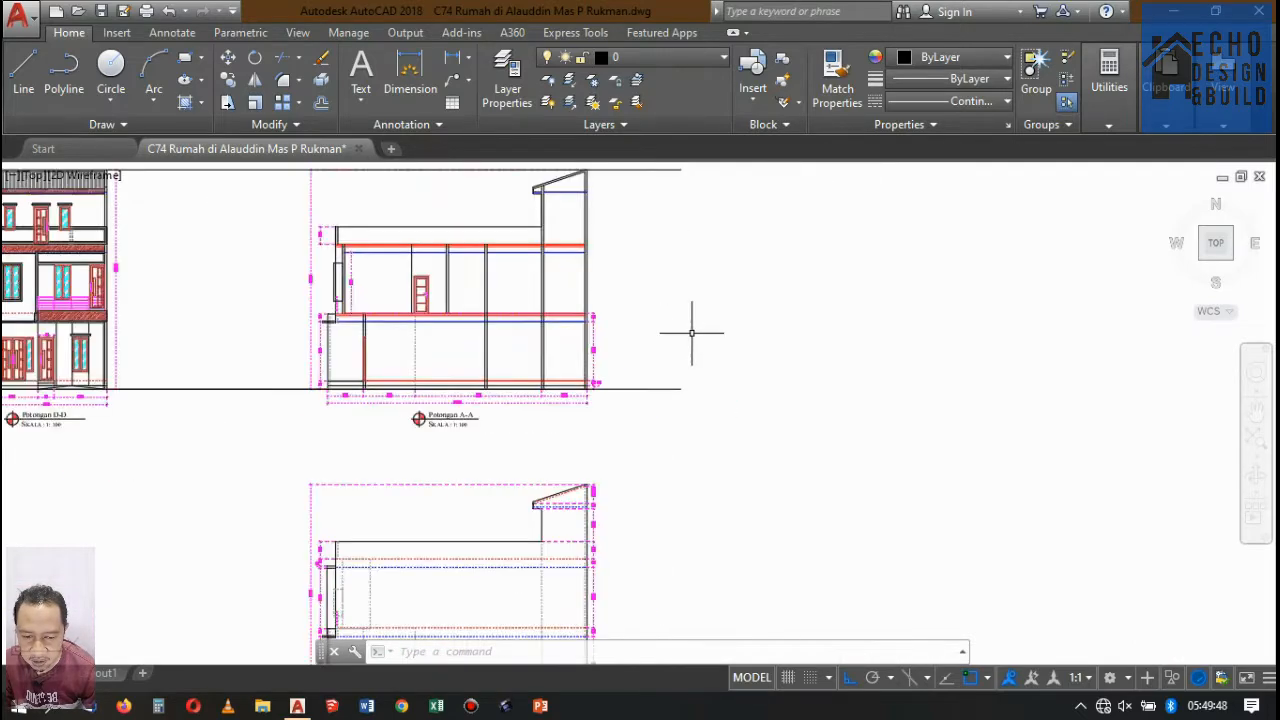
scroll(688, 335, "down", 3)
scroll(545, 305, "up", 8)
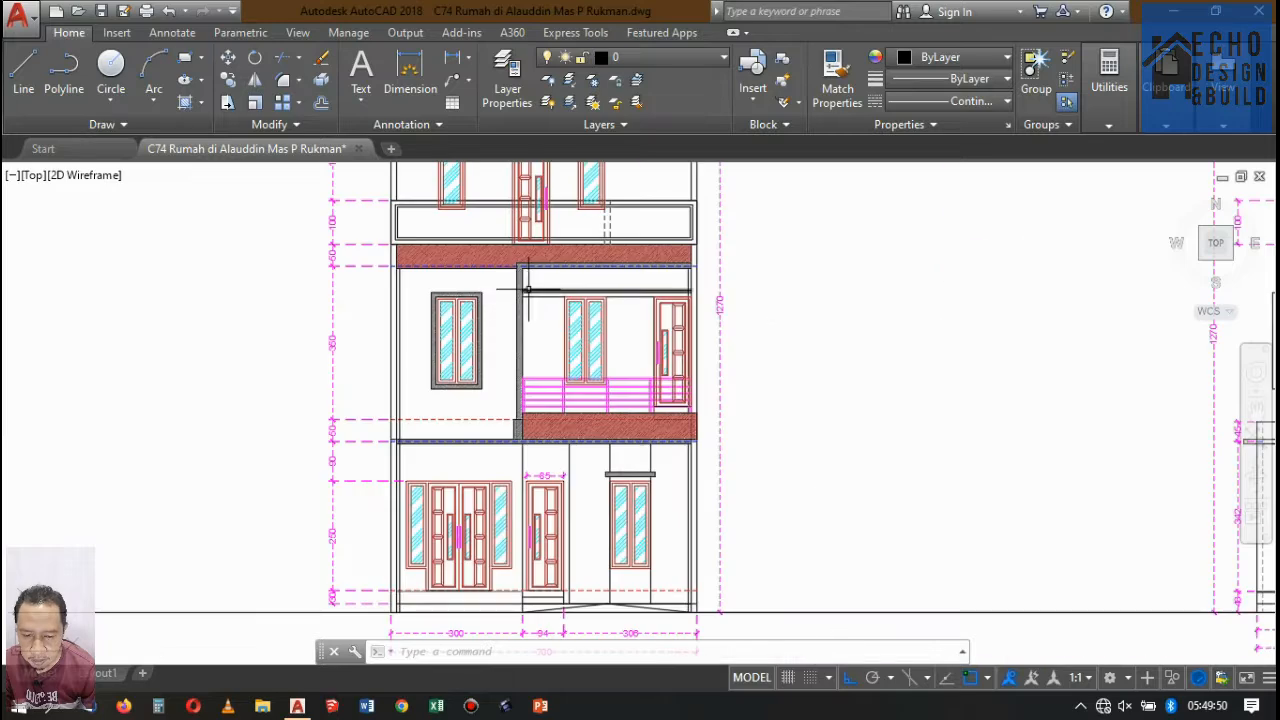
scroll(620, 425, "down", 4)
scroll(541, 398, "up", 4)
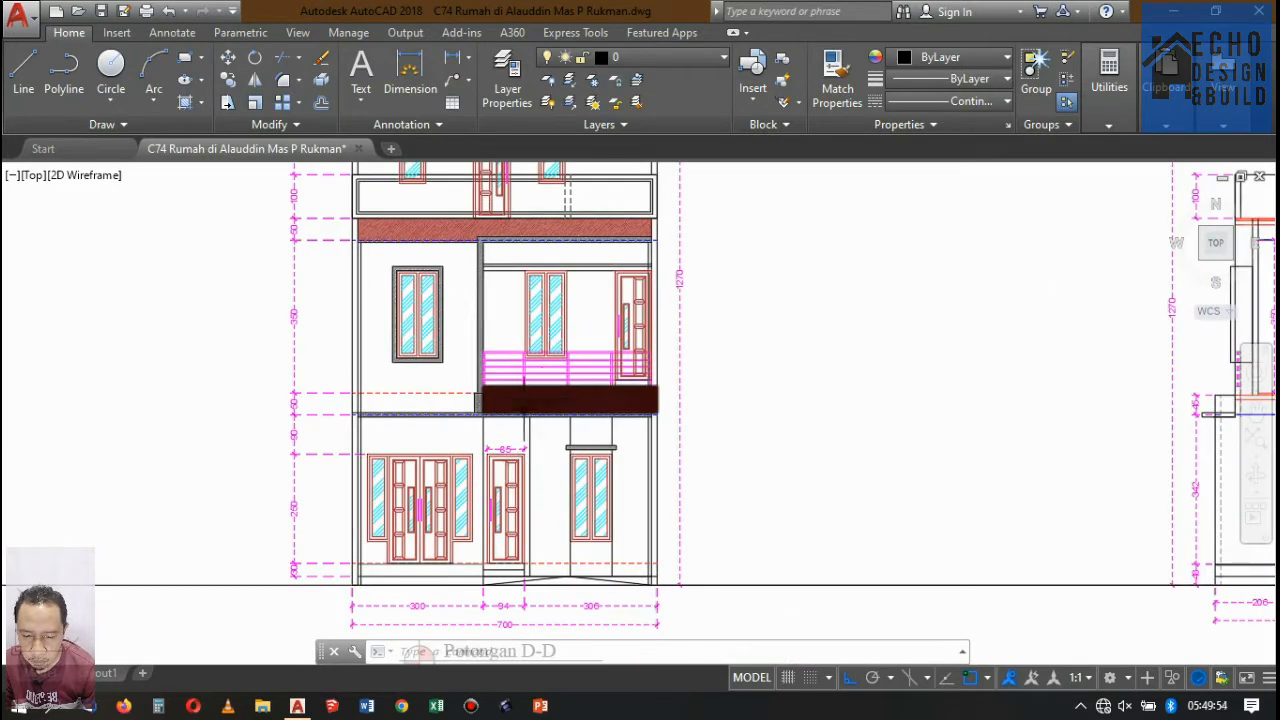
scroll(560, 400, "down", 5)
Draw a rectangle 0.2 wide and 0.4 high in the empty area outside the rear wall of Potongan A-A, below the roof peak.
scroll(680, 370, "up", 6)
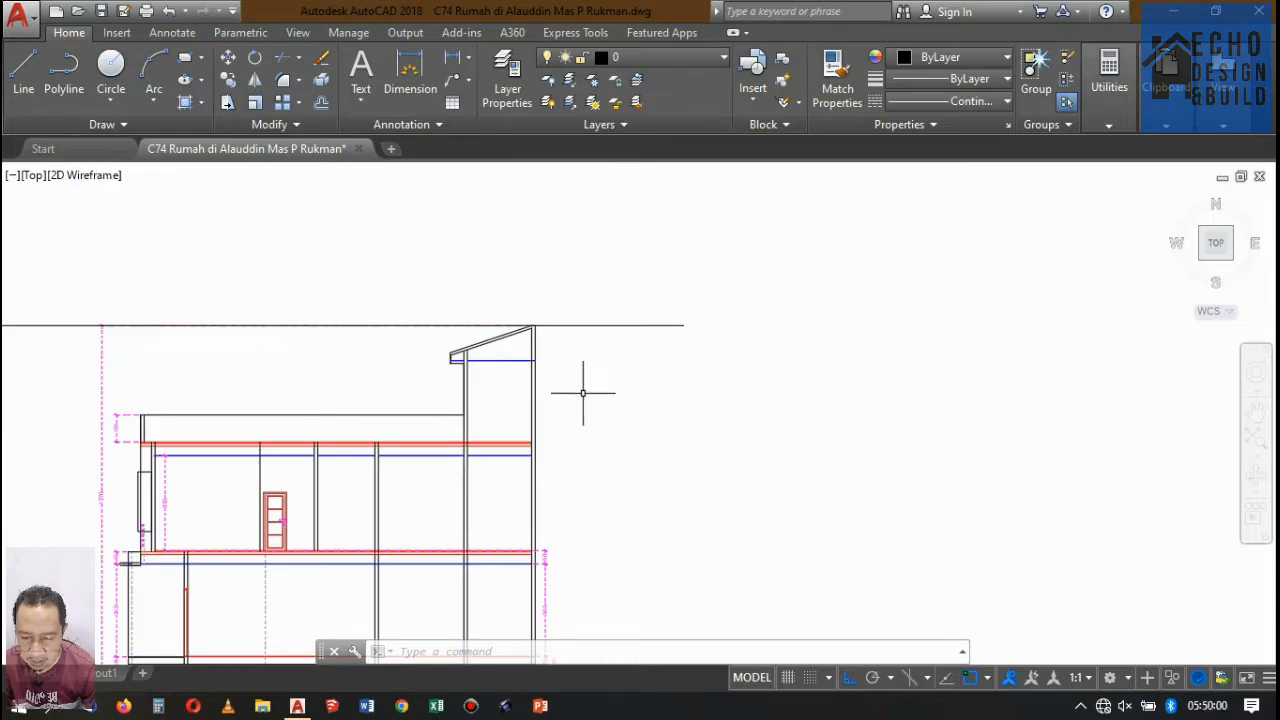
scroll(583, 393, "up", 4)
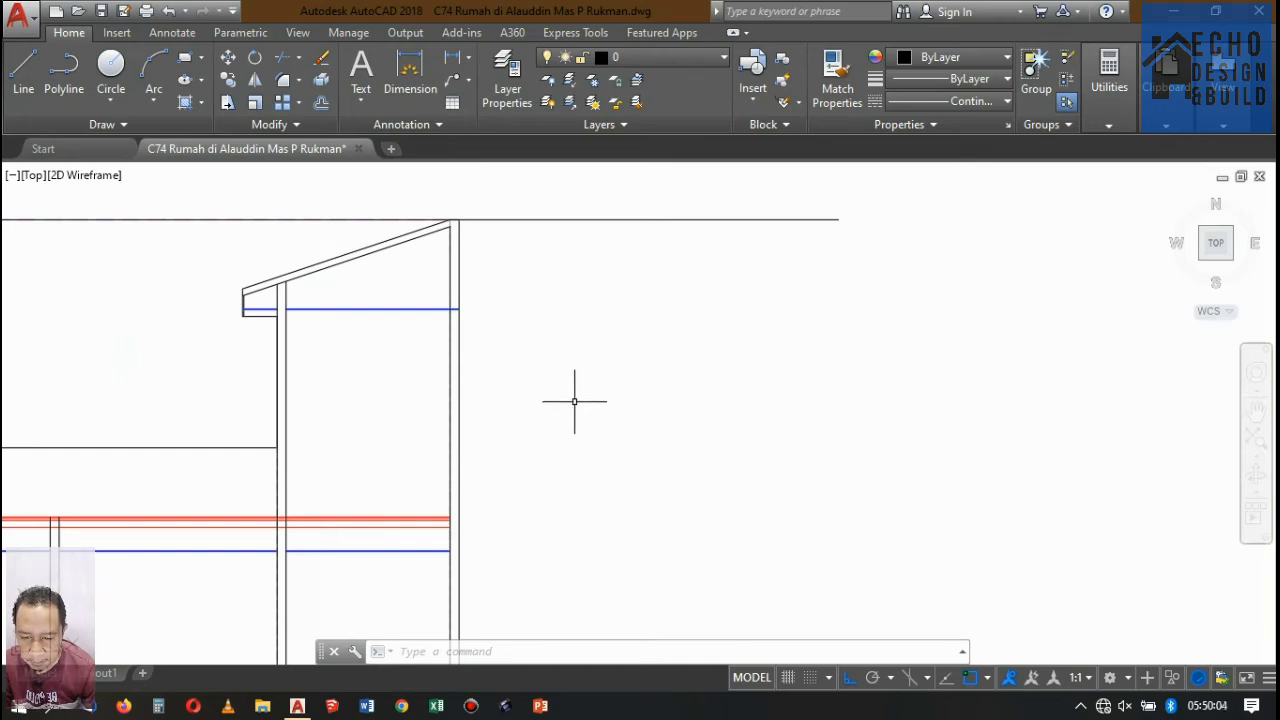
left_click(594, 366)
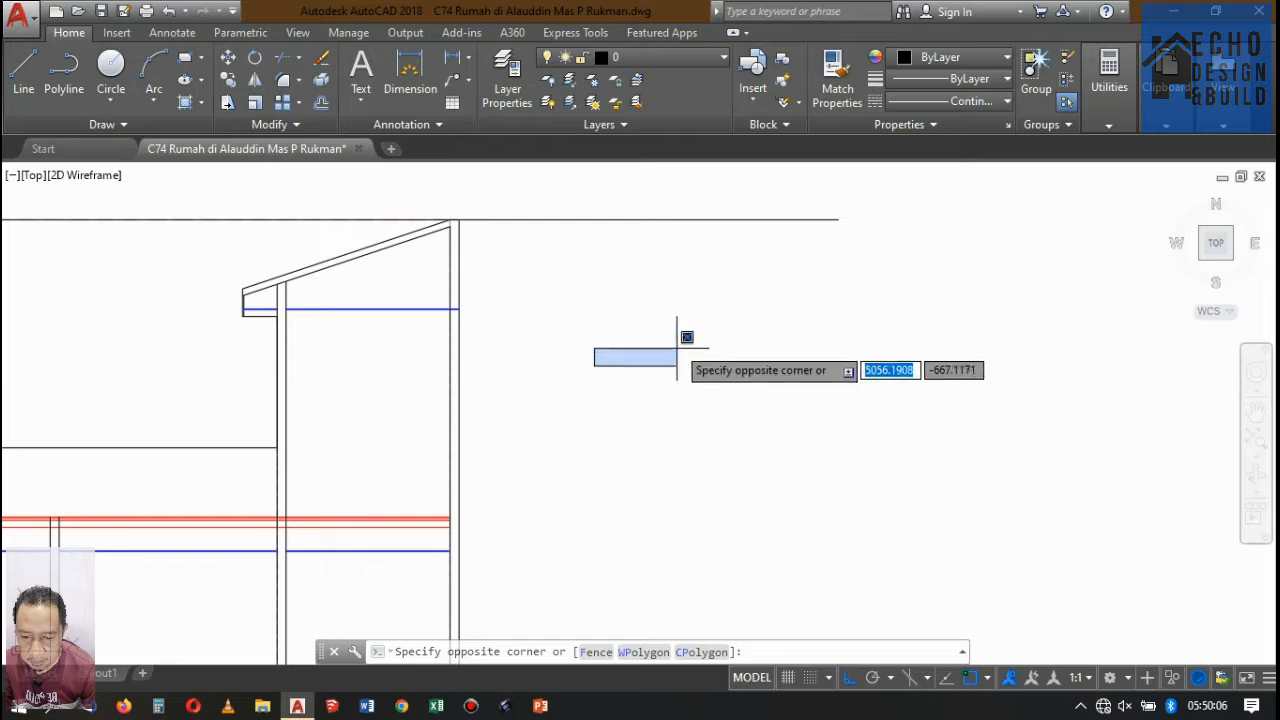
left_click(677, 313)
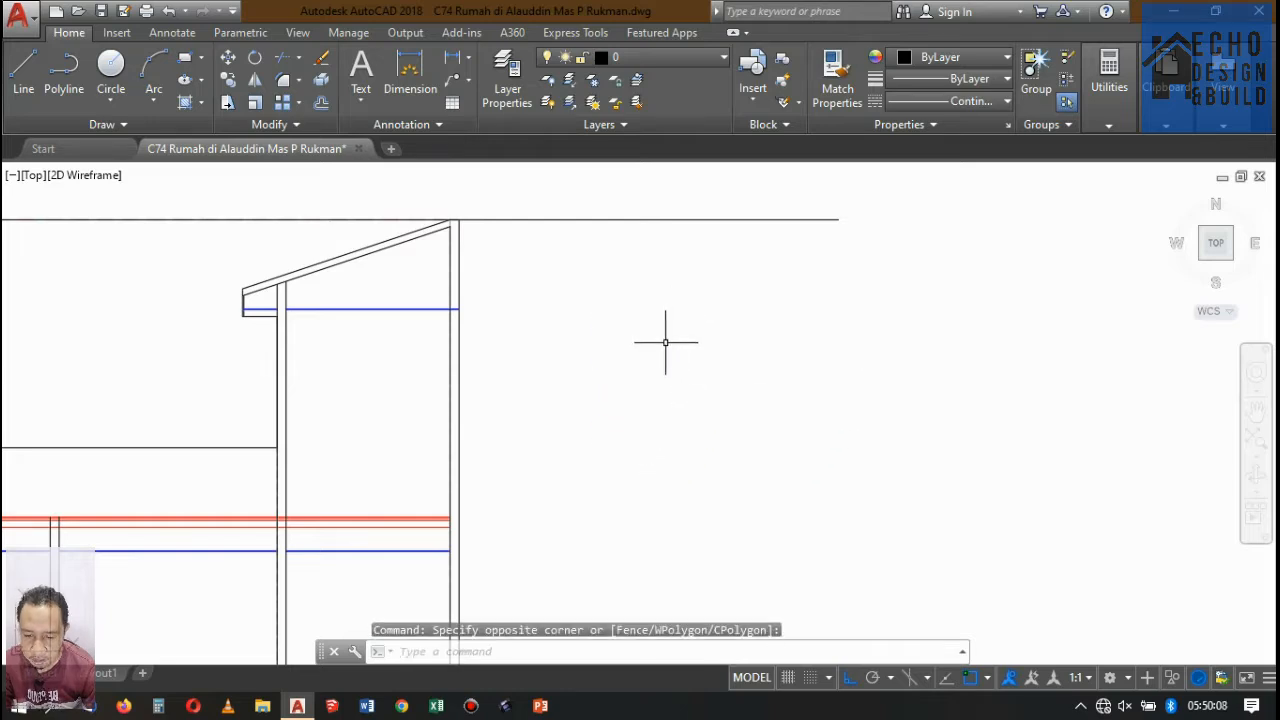
key("Return")
left_click(607, 430)
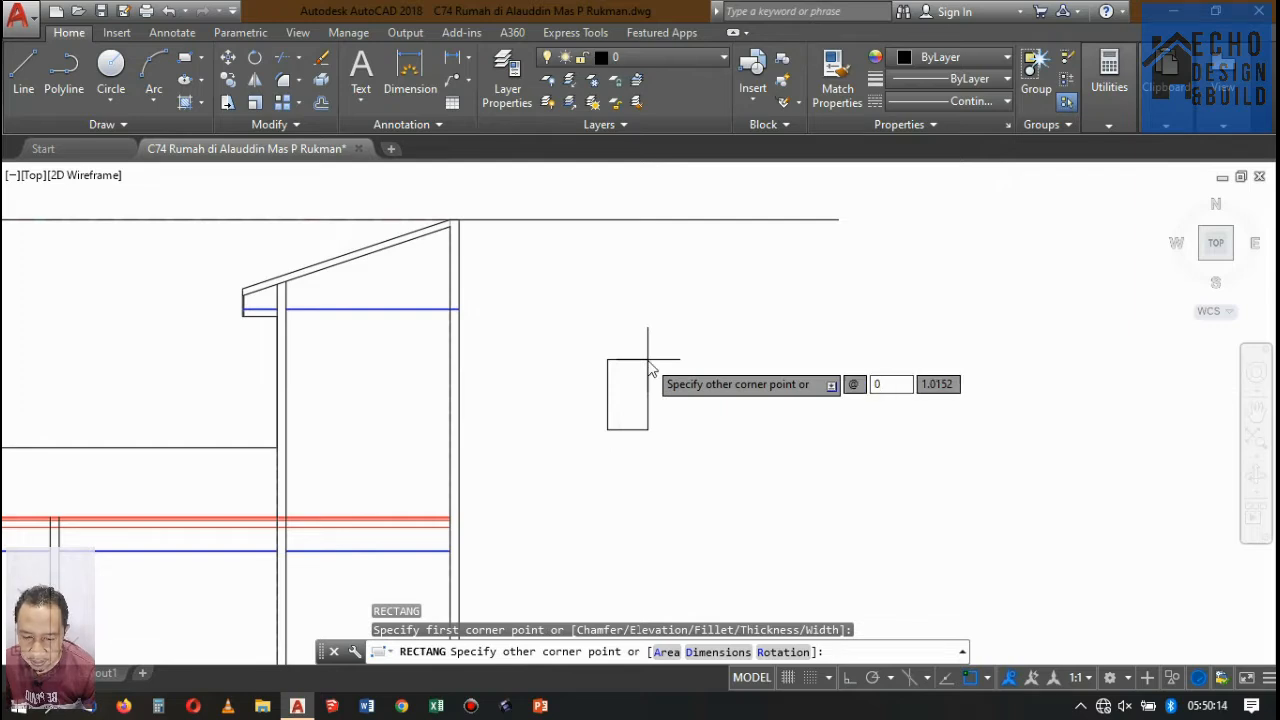
type("0.2")
key("Tab")
type("0")
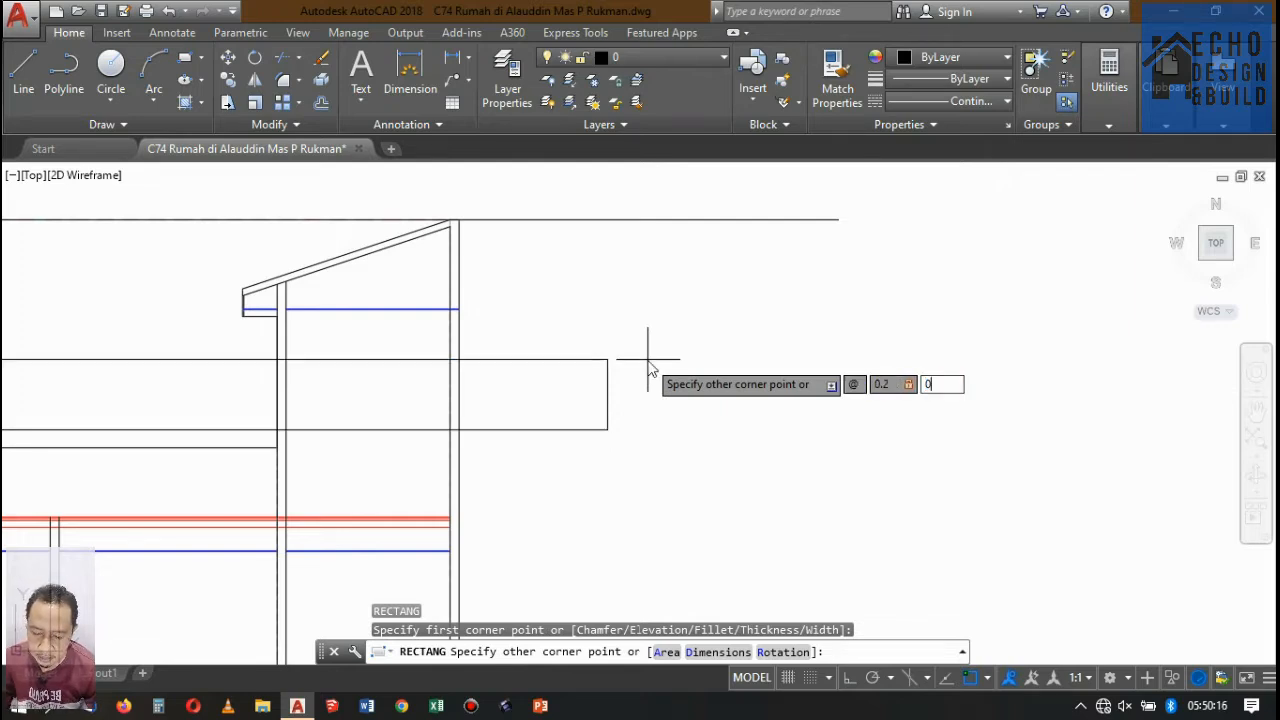
key("Return")
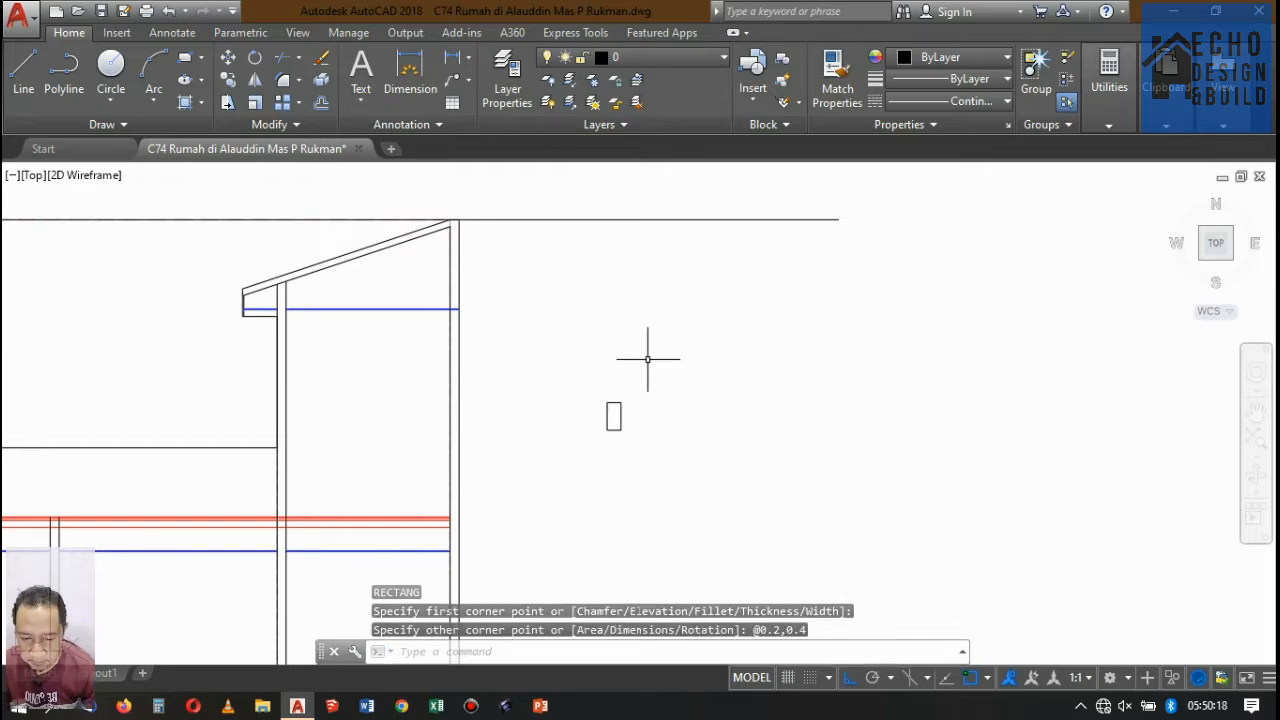
scroll(615, 425, "up", 3)
left_click(651, 400)
left_click(571, 357)
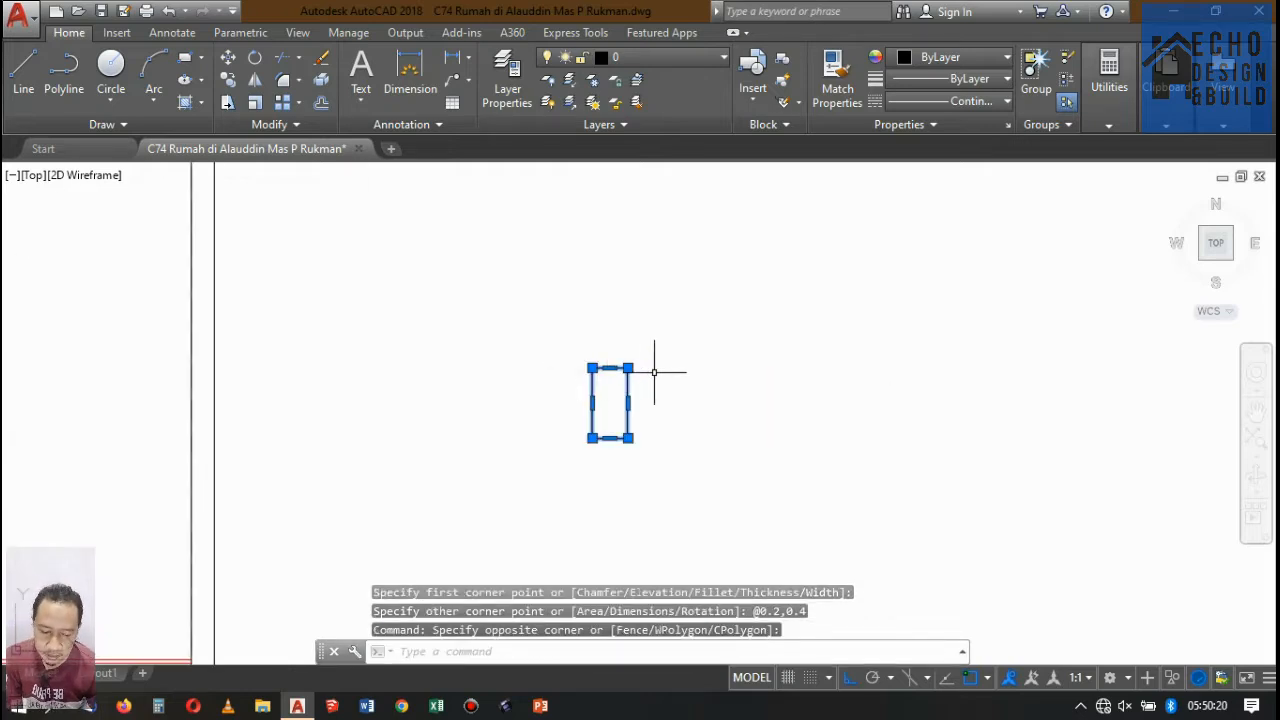
key("Escape")
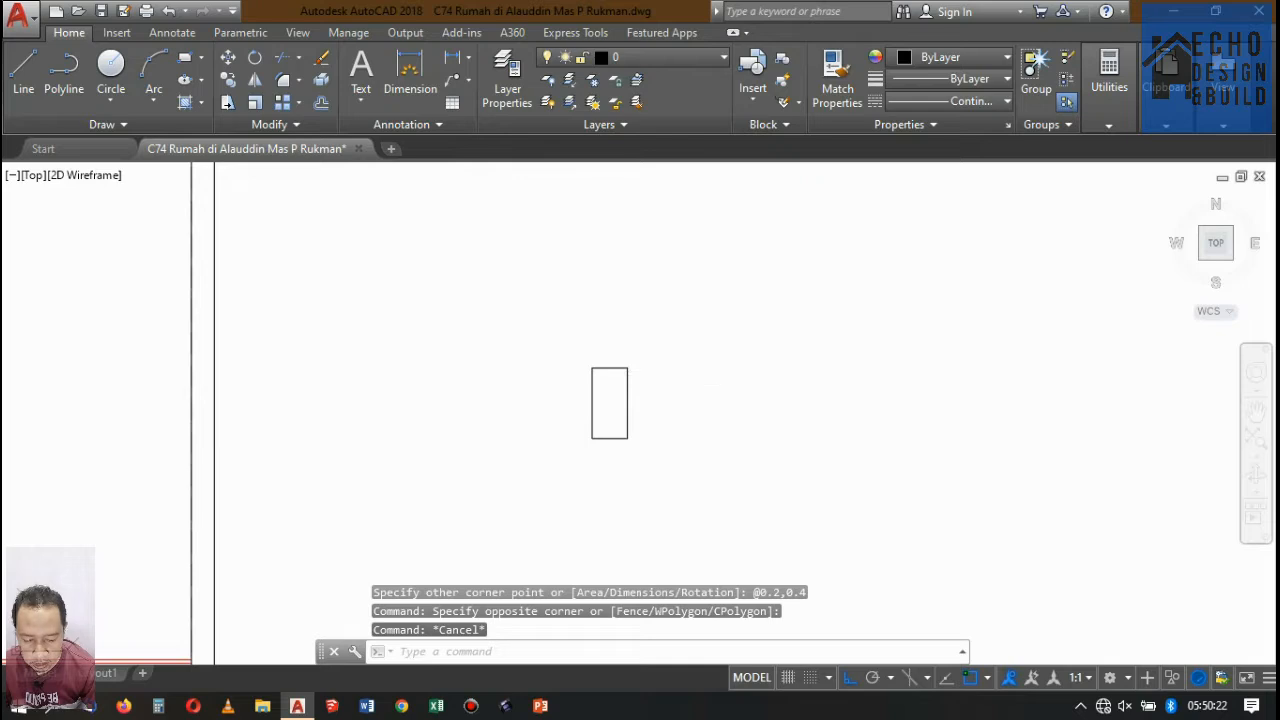
Fill the 0.2 by 0.4 rectangle with a SOLID hatch.
type("h")
key("Return")
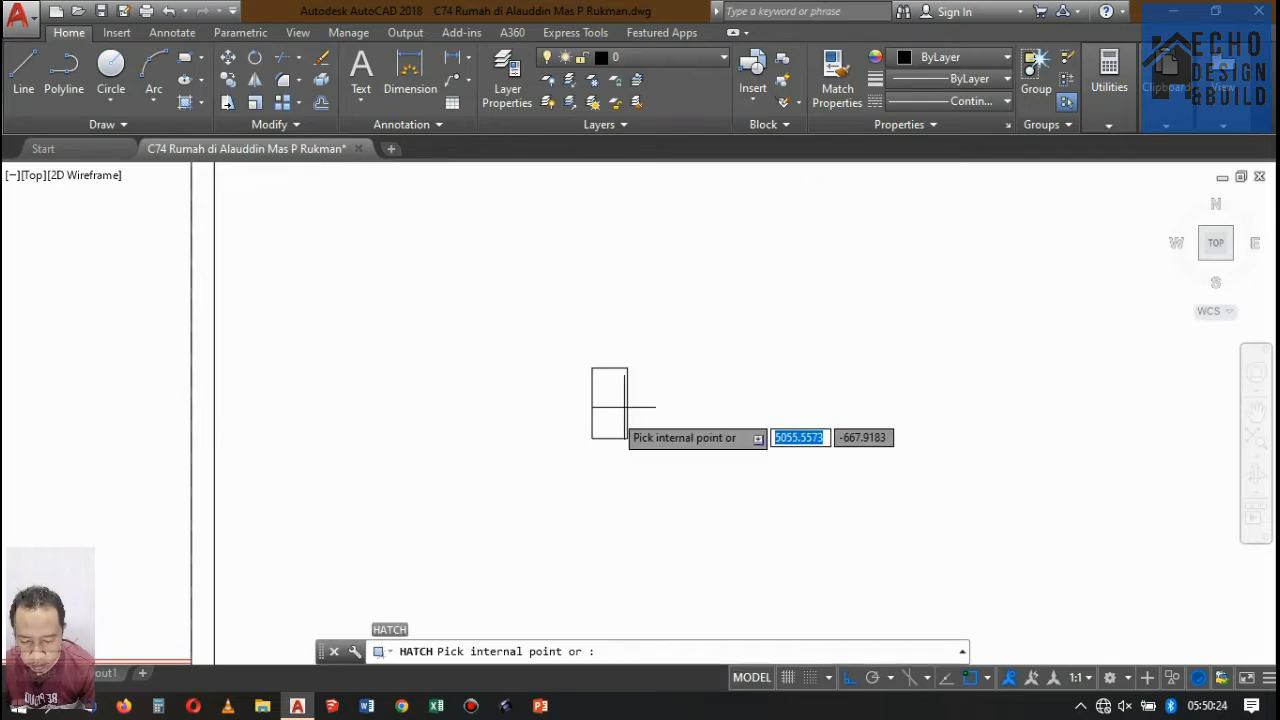
left_click(604, 410)
left_click(178, 62)
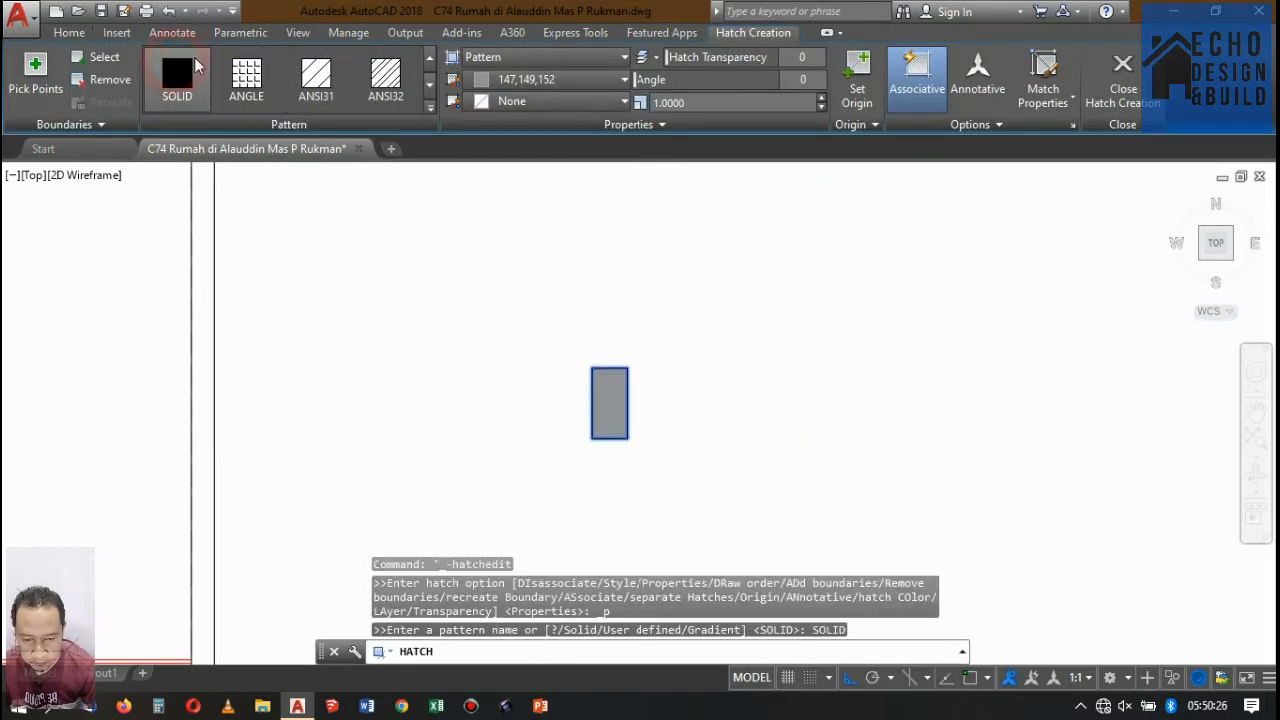
key("Return")
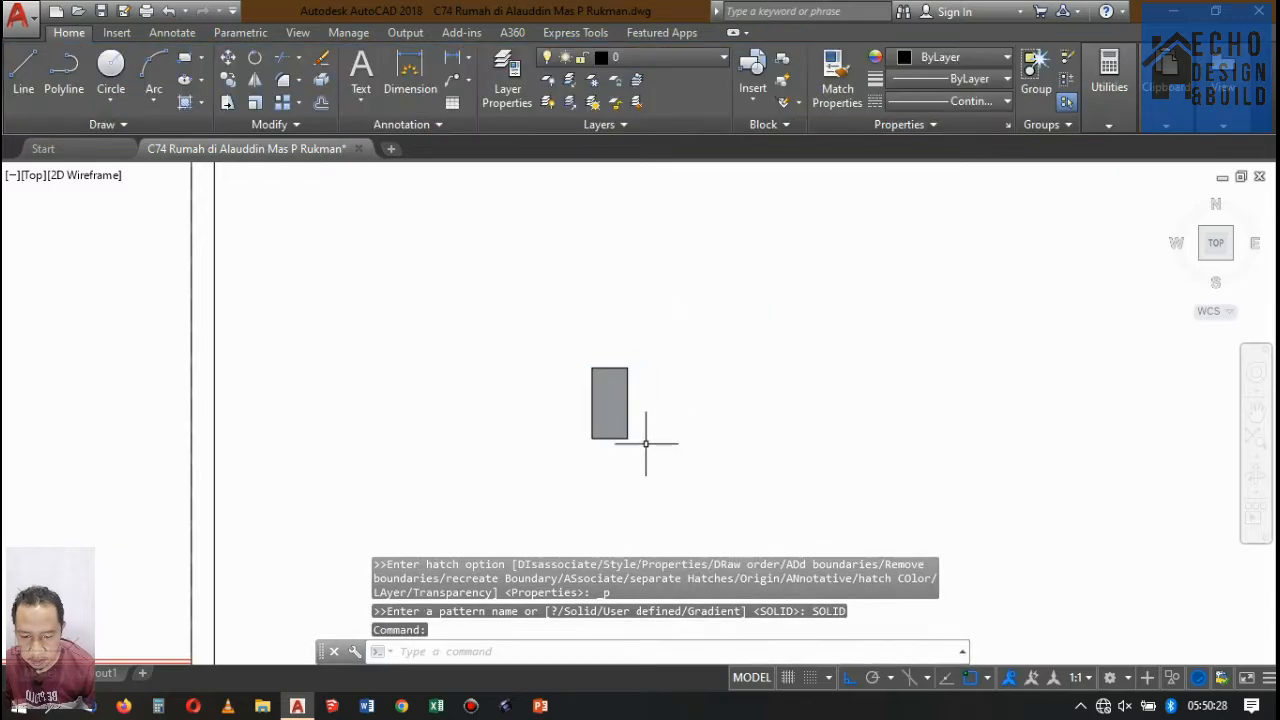
Move the hatched beam by its upper outer corner to where the structural slab below the top floor finish meets the rear wall's inner face.
left_click(646, 443)
left_click(575, 325)
key("Return")
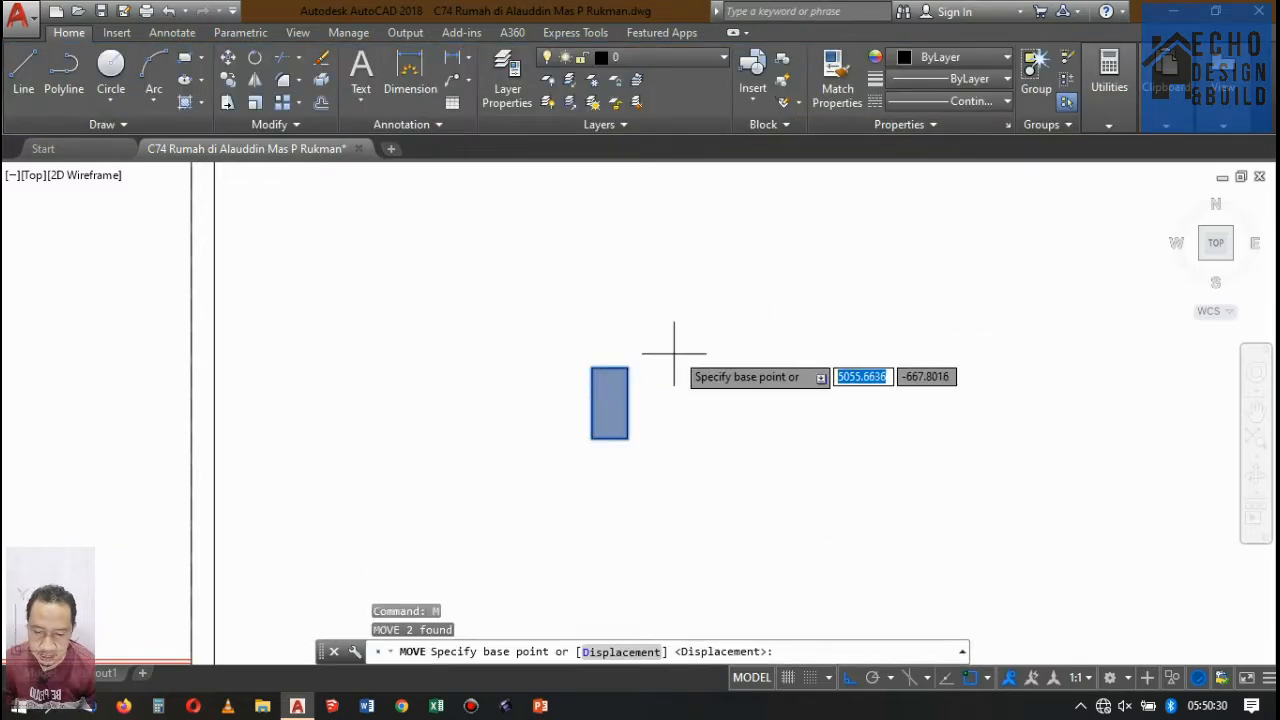
left_click(630, 366)
scroll(979, 329, "down", 3)
scroll(970, 340, "up", 8)
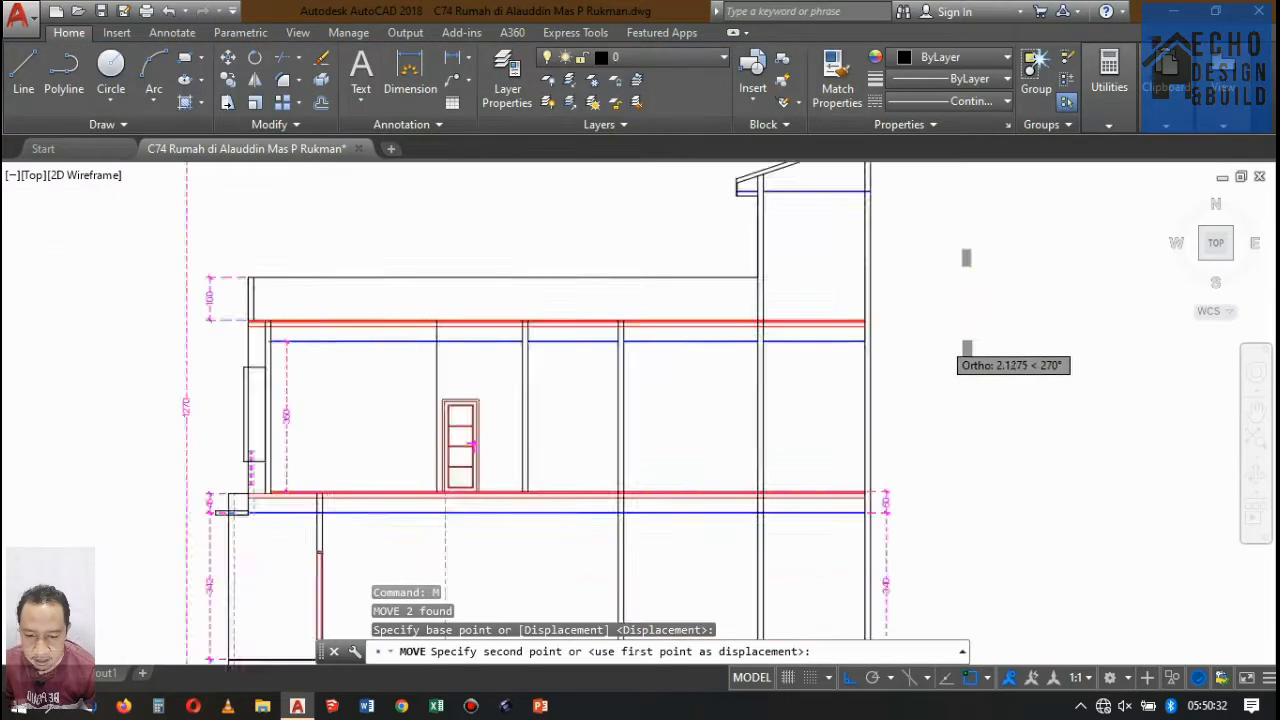
scroll(790, 320, "down", 6)
scroll(768, 300, "up", 4)
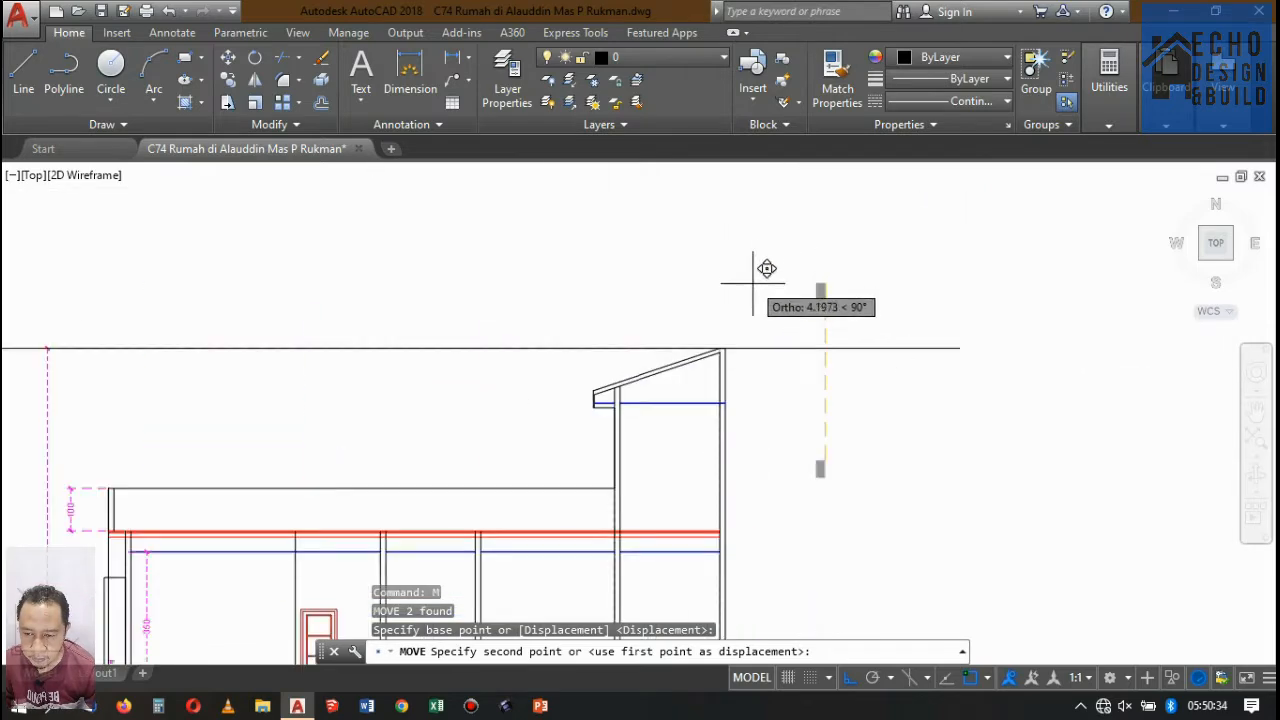
scroll(774, 351, "down", 6)
scroll(726, 257, "up", 4)
scroll(720, 279, "down", 2)
scroll(720, 279, "up", 5)
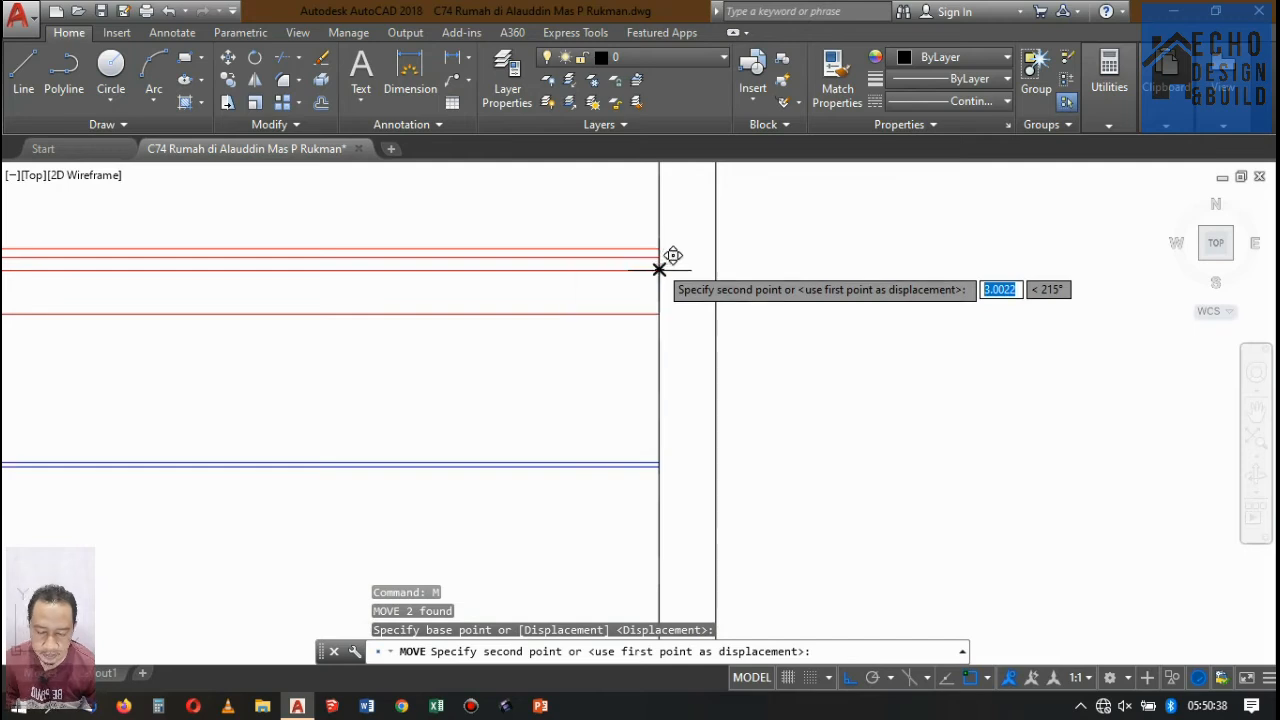
left_click(659, 269)
Move the hatched beam outward across the rear wall so its outer edge aligns with the wall's outer face.
scroll(602, 447, "up", 6)
left_click(563, 389)
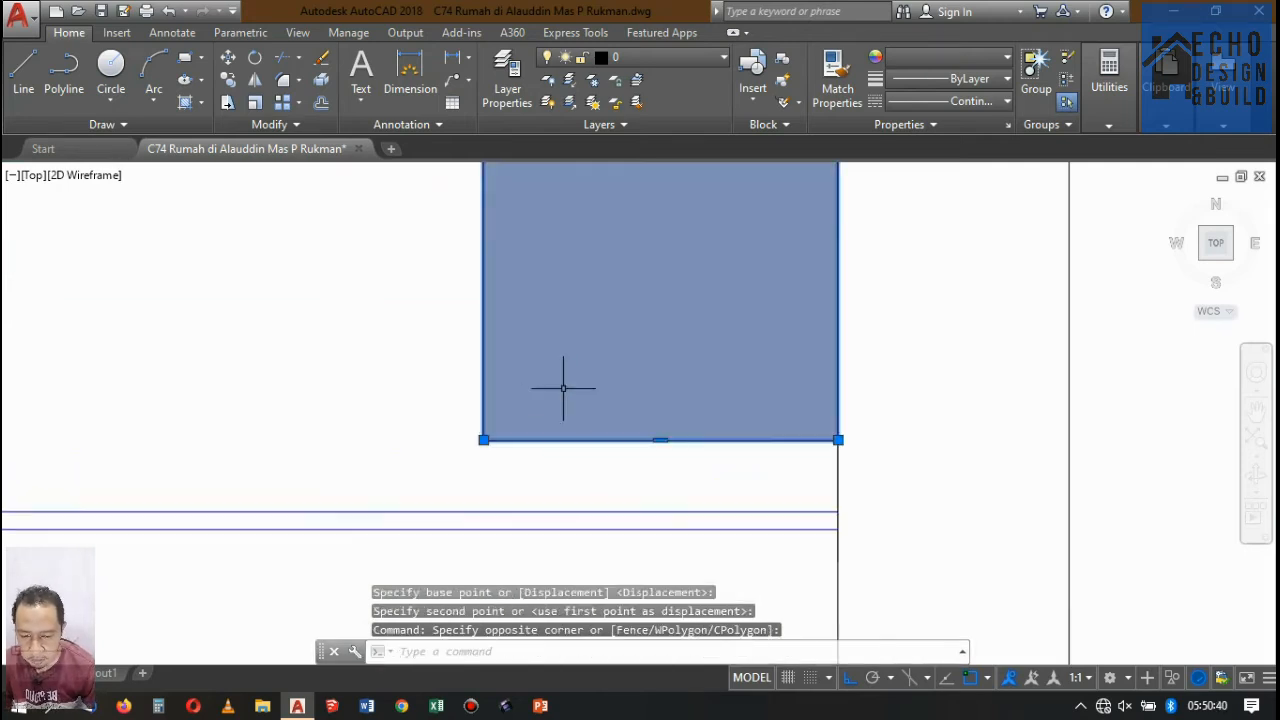
scroll(605, 470, "down", 6)
scroll(670, 325, "up", 2)
key("Return")
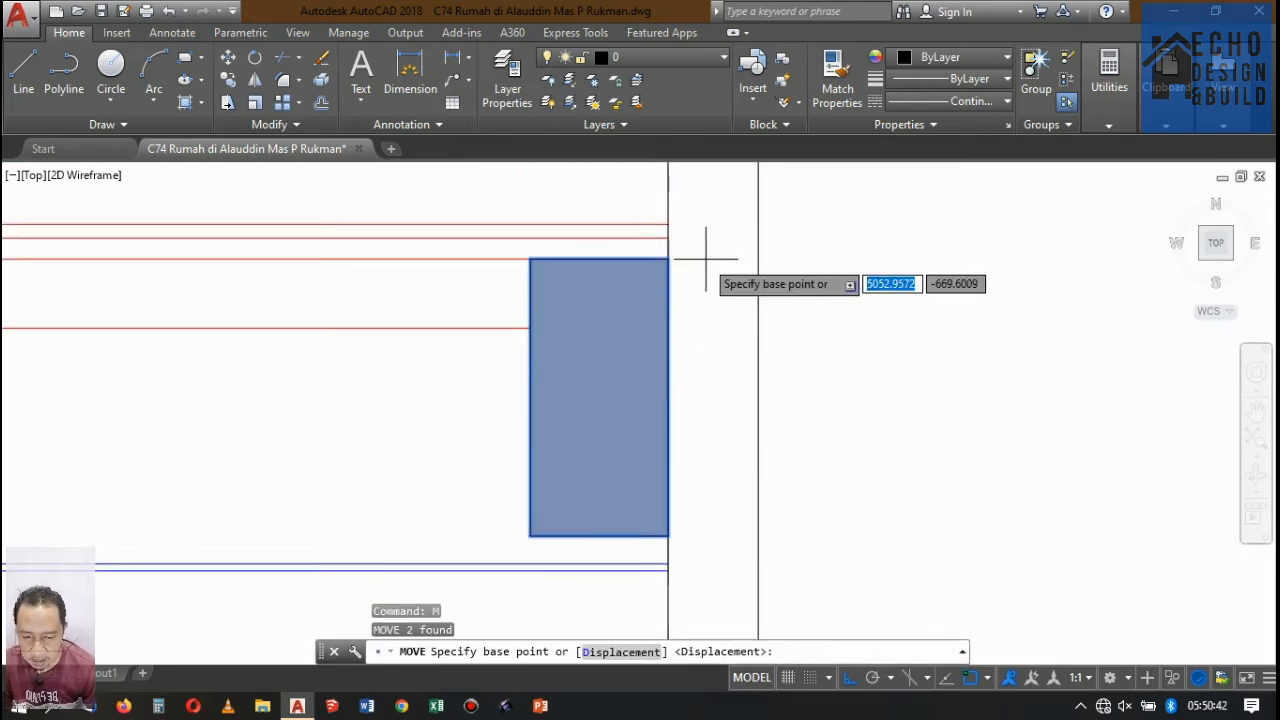
left_click(668, 259)
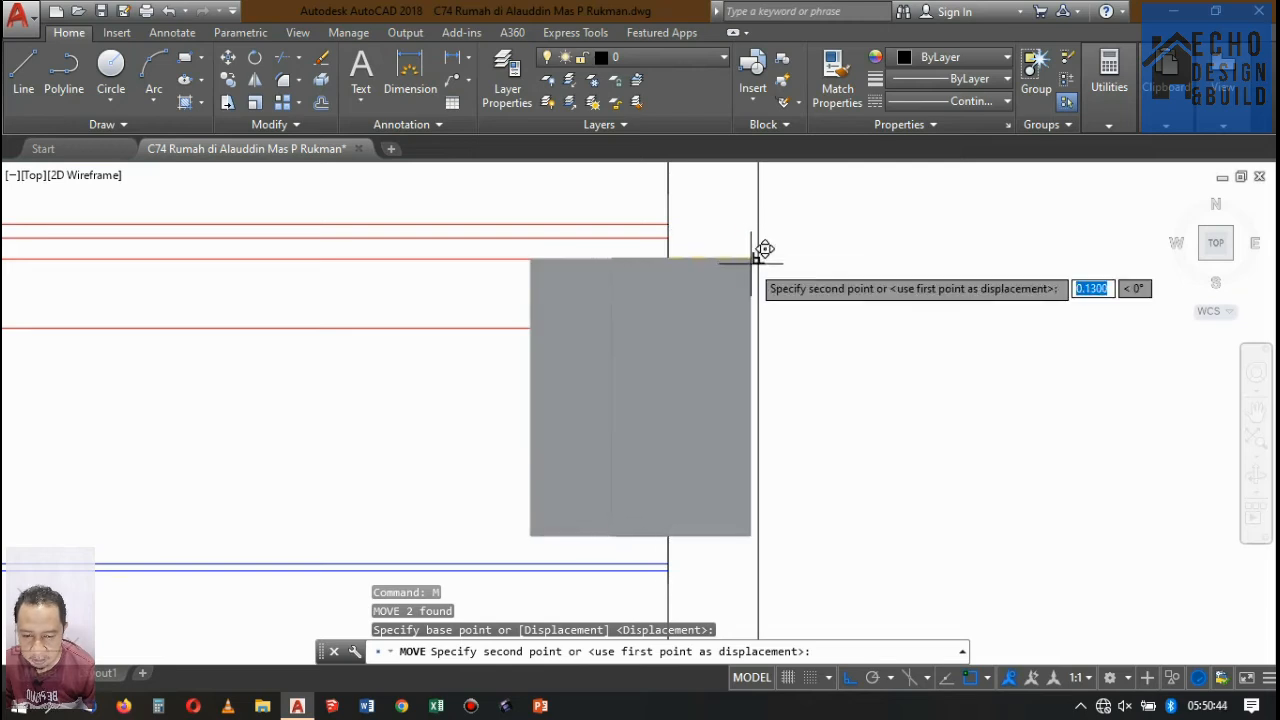
left_click(757, 260)
scroll(765, 347, "down", 5)
scroll(749, 351, "up", 8)
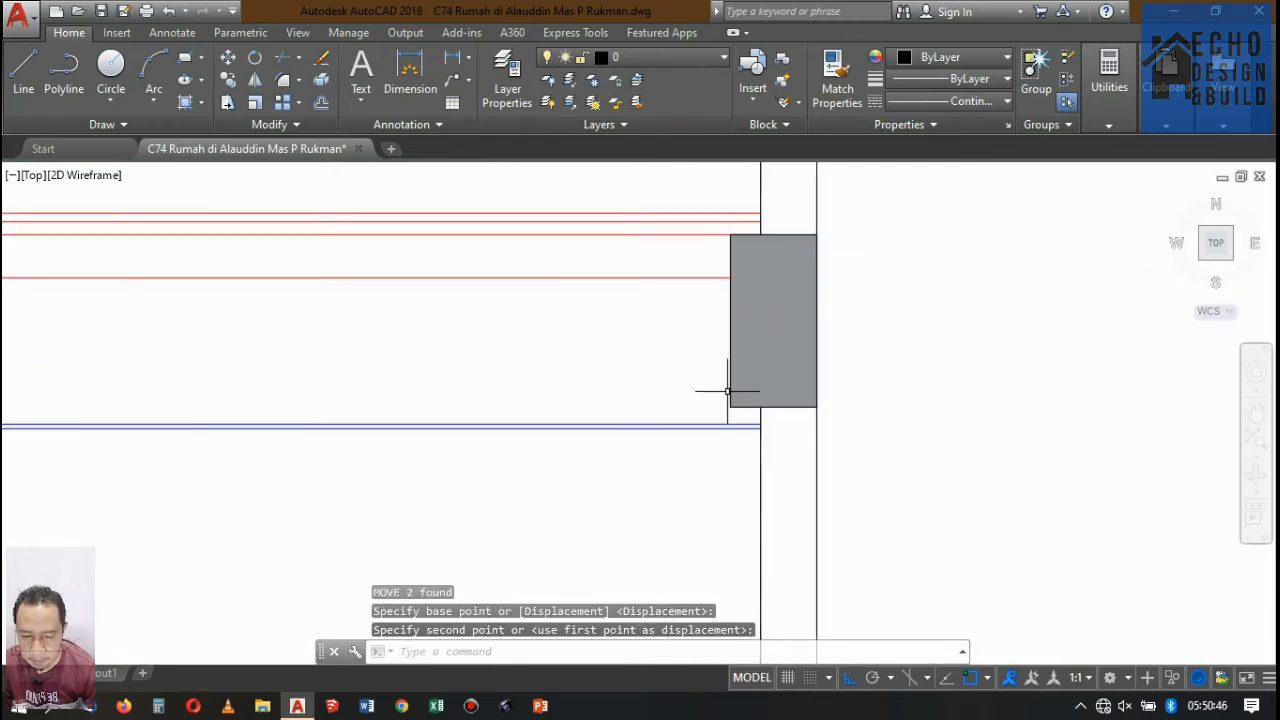
Copy the beam with its hatch onto the rooftop room's front wall and the next wall toward the front, at the same top-slab level.
left_click(770, 486)
left_click(742, 412)
scroll(780, 446, "down", 7)
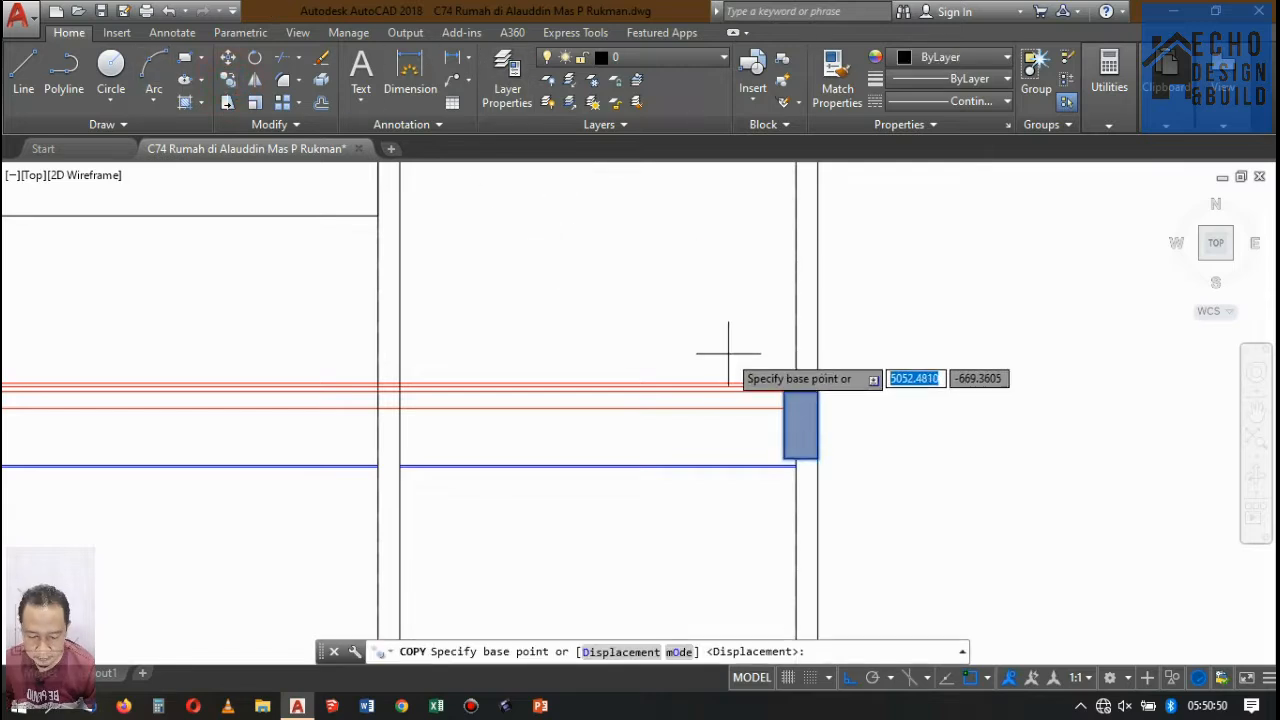
scroll(782, 370, "up", 6)
left_click(694, 279)
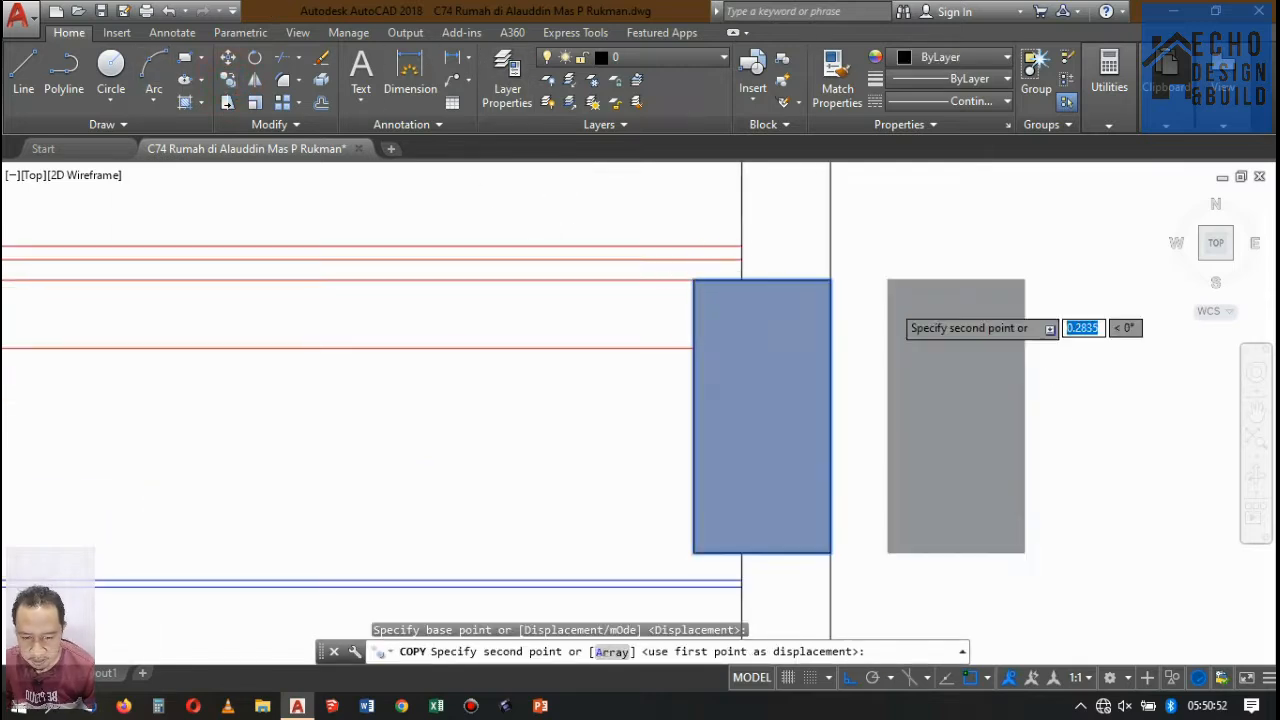
scroll(745, 290, "down", 4)
left_click(705, 303)
scroll(751, 294, "down", 4)
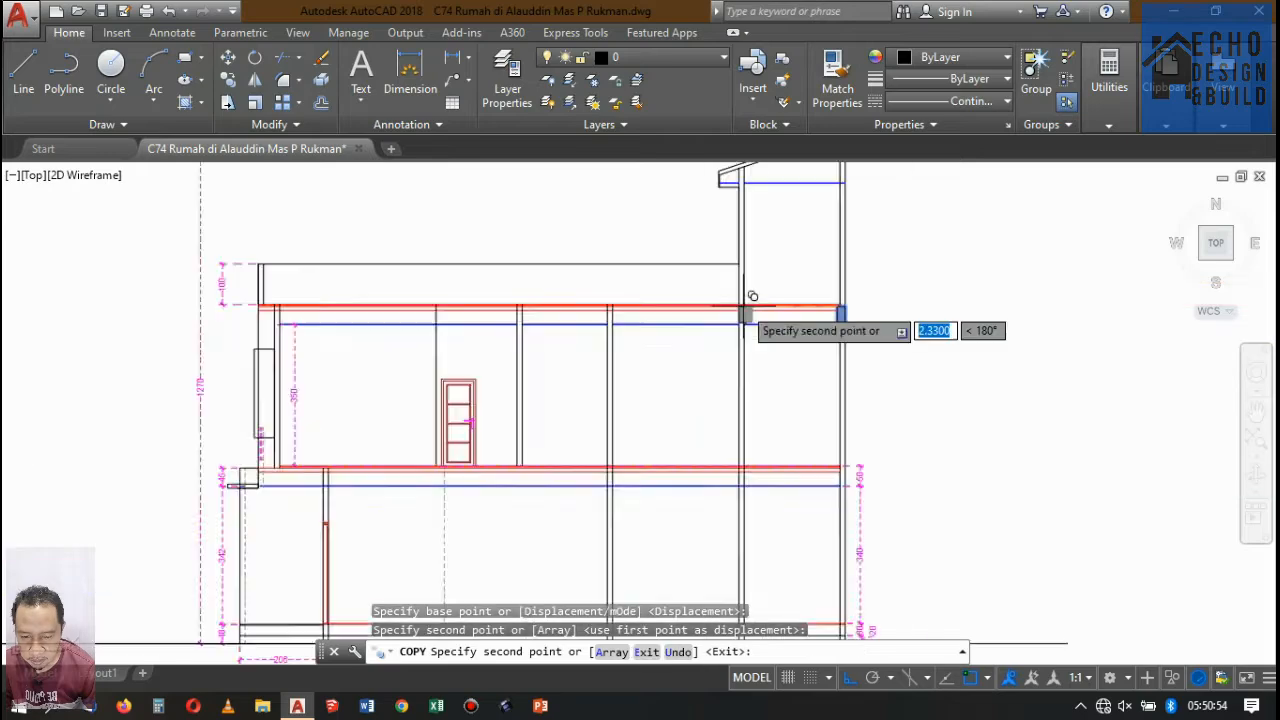
scroll(680, 314, "up", 5)
scroll(790, 283, "up", 2)
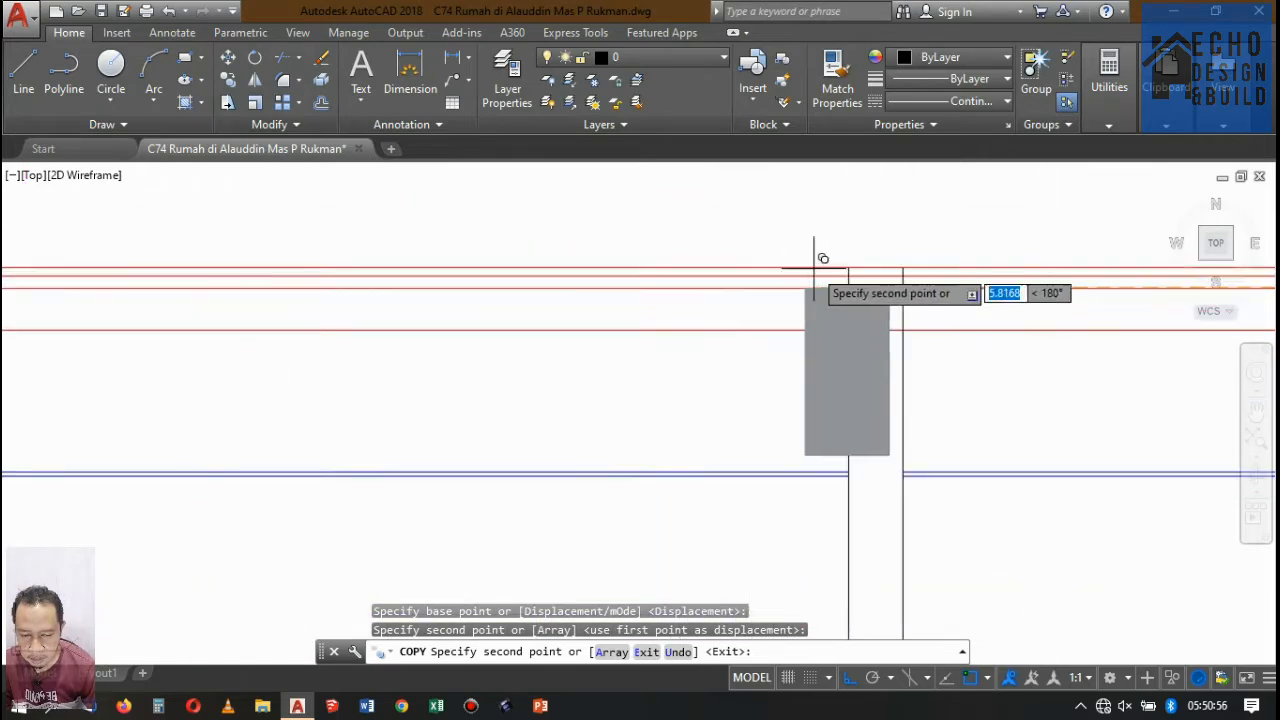
left_click(848, 286)
Place further beam copies under the top slab at the next interior wall and at the upper front wall.
scroll(801, 275, "down", 4)
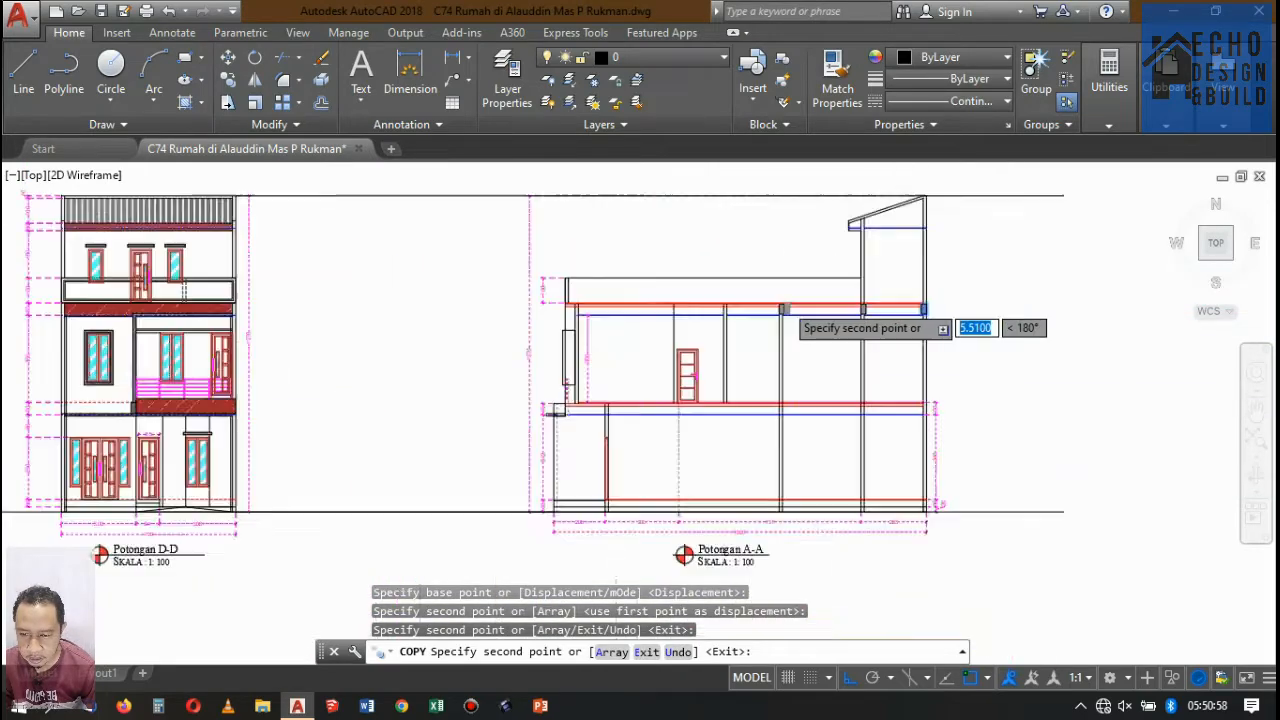
scroll(750, 290, "up", 6)
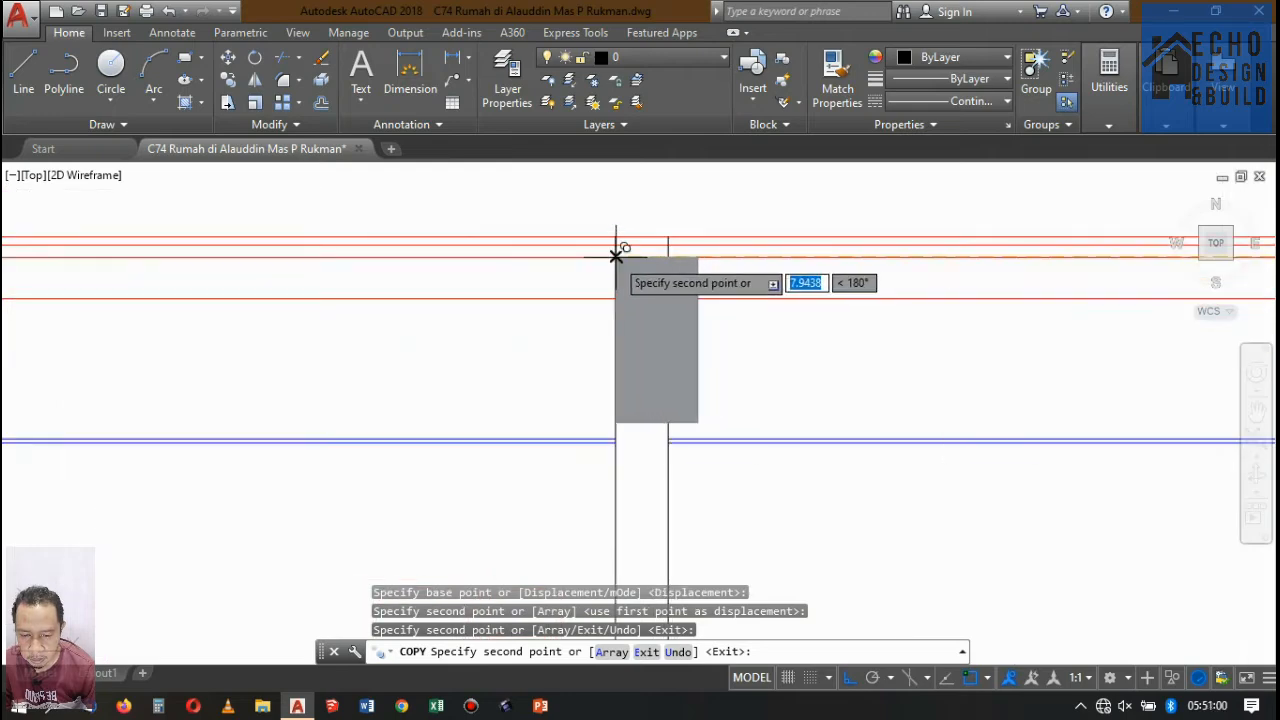
left_click(615, 252)
scroll(740, 310, "down", 4)
scroll(528, 302, "up", 5)
scroll(528, 302, "up", 5)
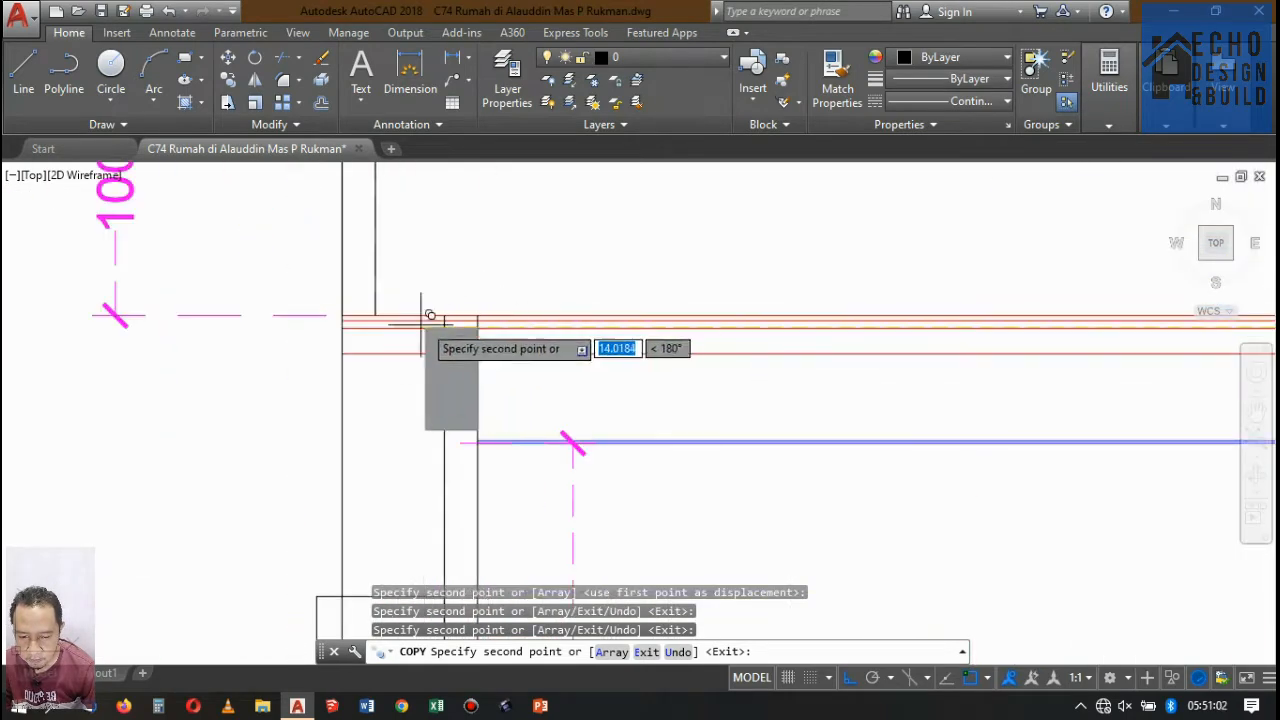
scroll(537, 321, "down", 4)
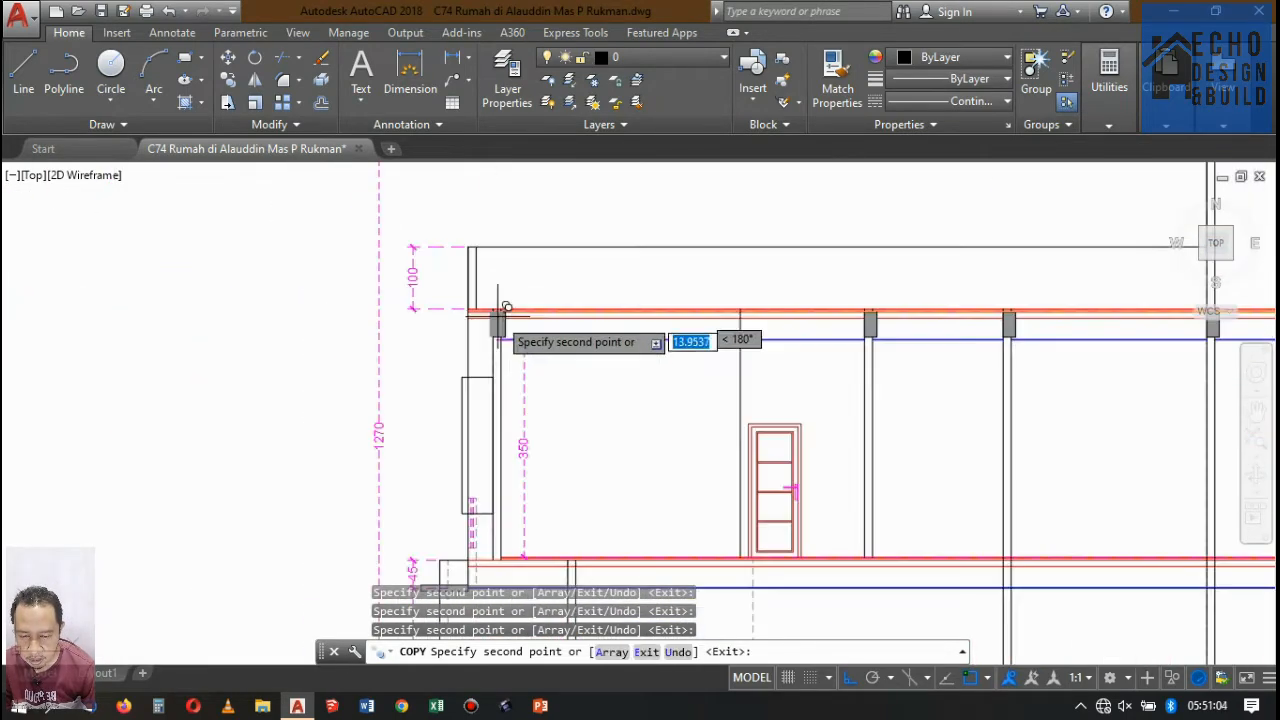
Place a beam copy in the middle floor slab directly below the upper front wall and finish copying.
scroll(495, 305, "up", 3)
scroll(480, 300, "down", 4)
scroll(528, 400, "up", 5)
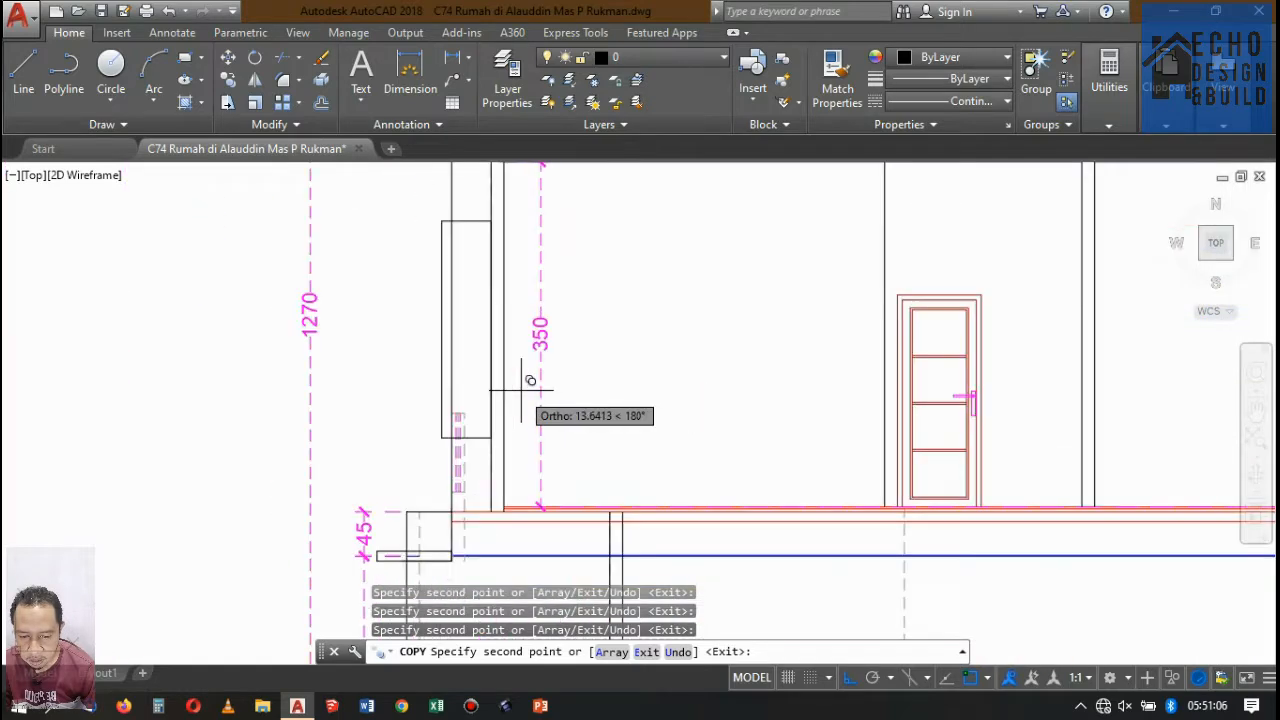
scroll(520, 400, "down", 2)
scroll(530, 400, "up", 6)
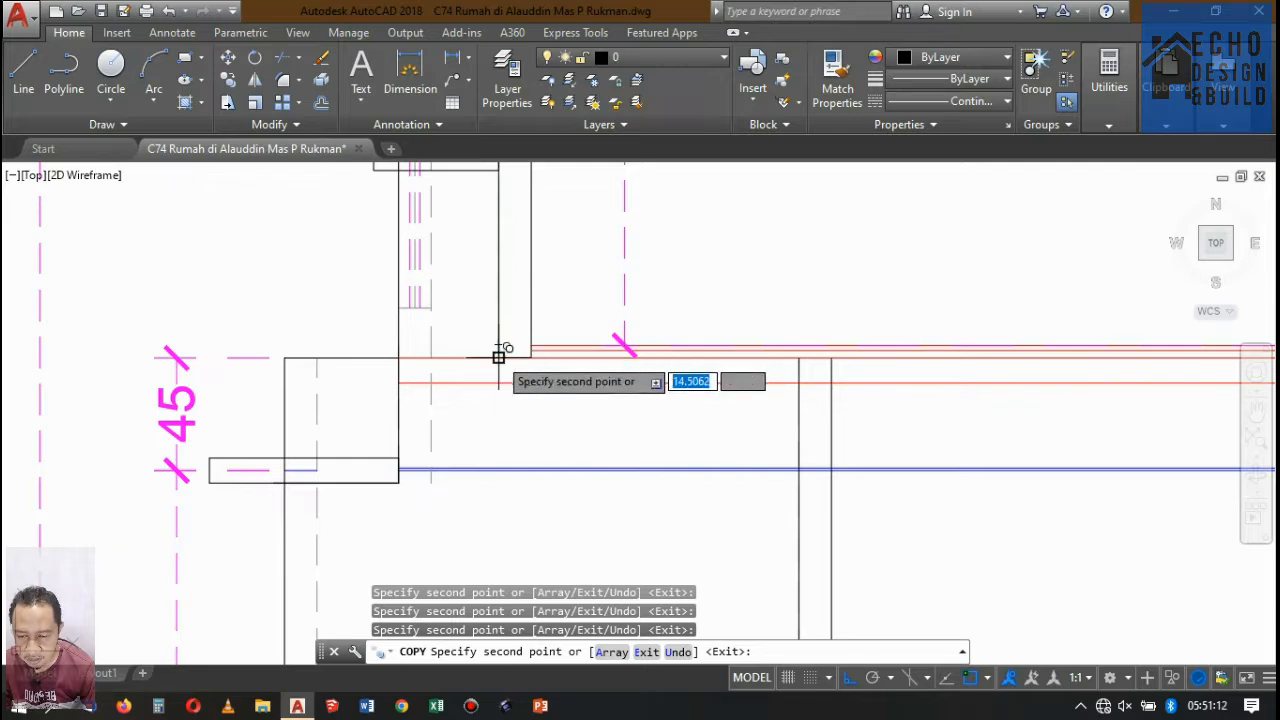
scroll(591, 408, "down", 4)
scroll(649, 400, "up", 5)
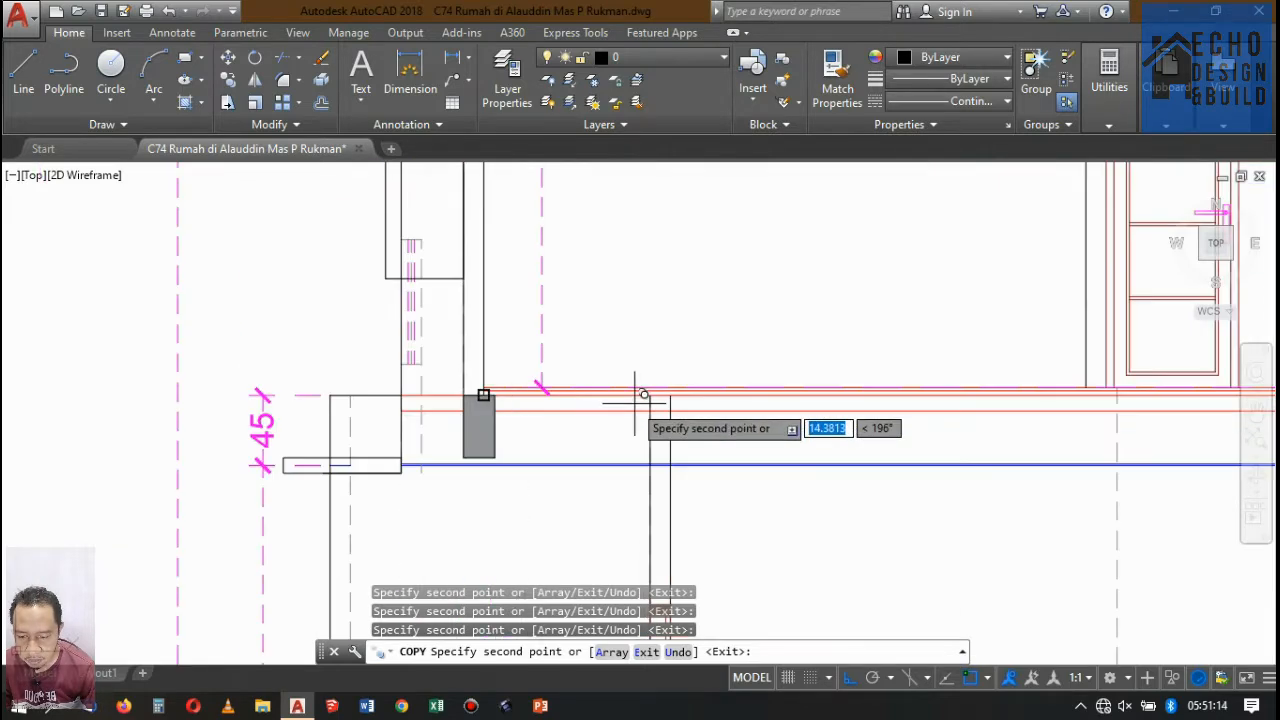
key("Return")
Examine the rooftop, ground-floor and second-floor plans for the wall layout related to Potongan A-A.
scroll(640, 405, "down", 5)
scroll(590, 400, "up", 5)
scroll(586, 397, "down", 10)
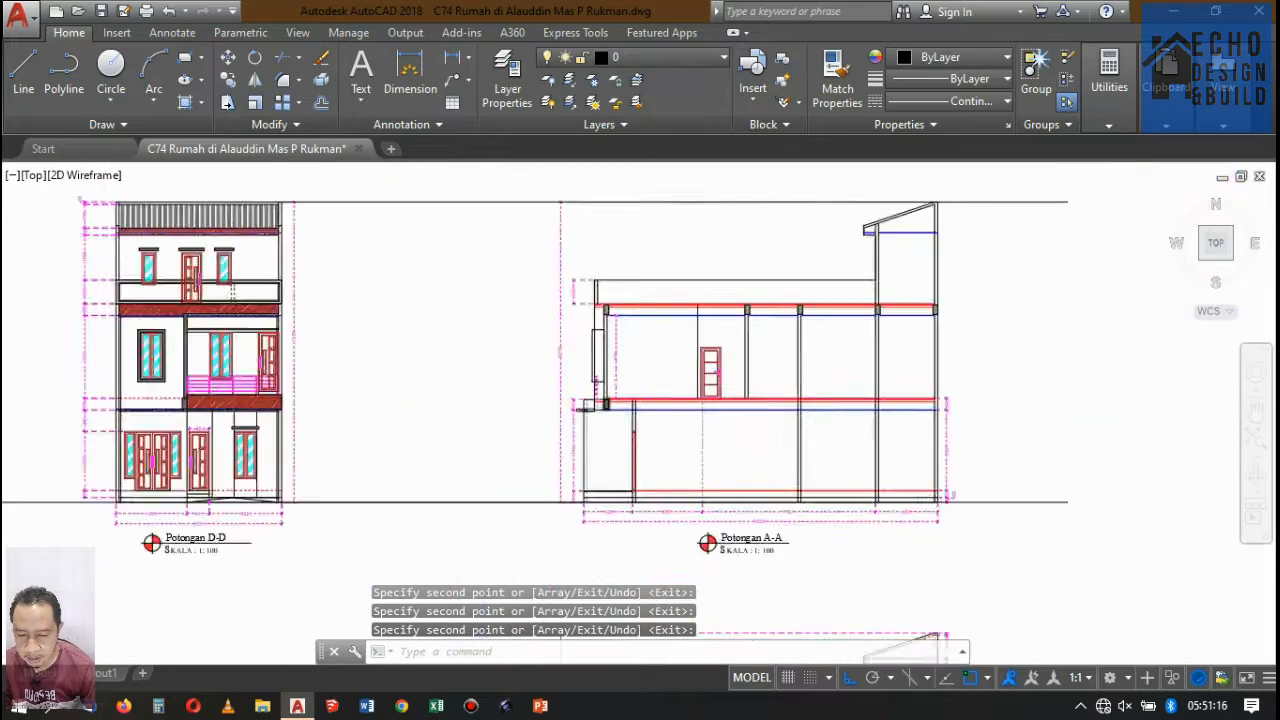
scroll(496, 600, "up", 5)
scroll(605, 495, "down", 5)
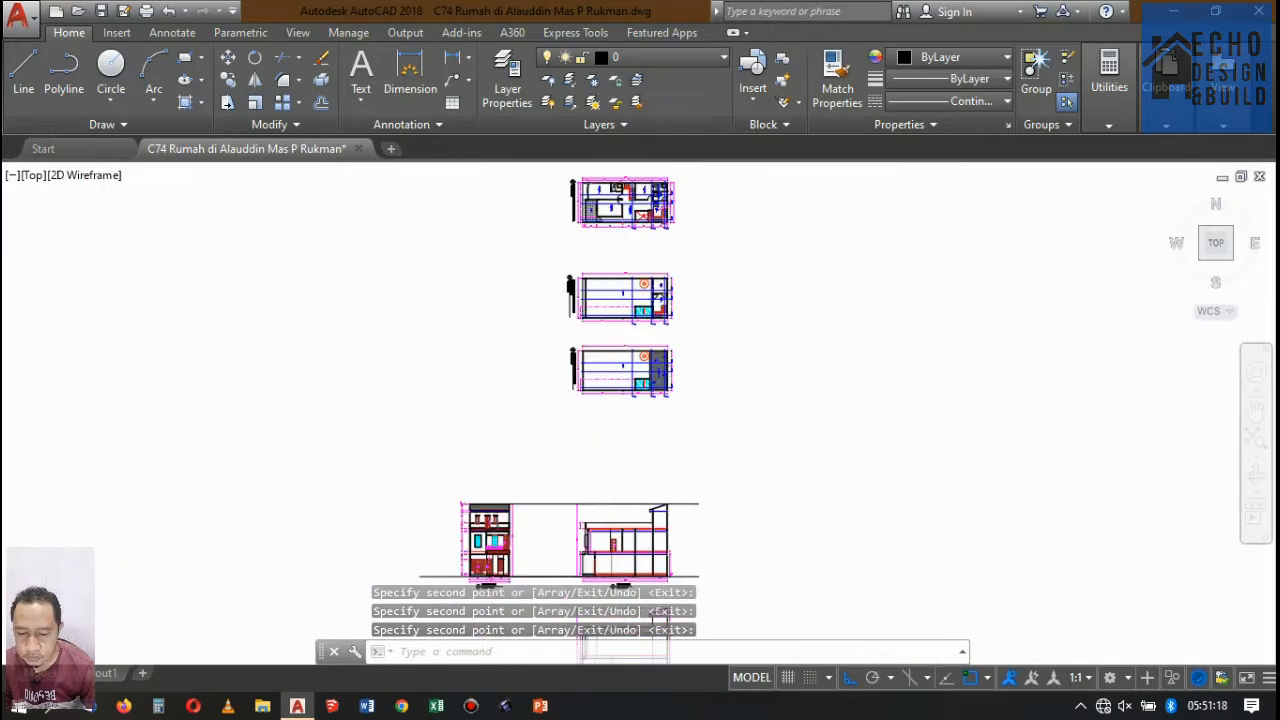
scroll(700, 269, "up", 10)
scroll(700, 269, "down", 5)
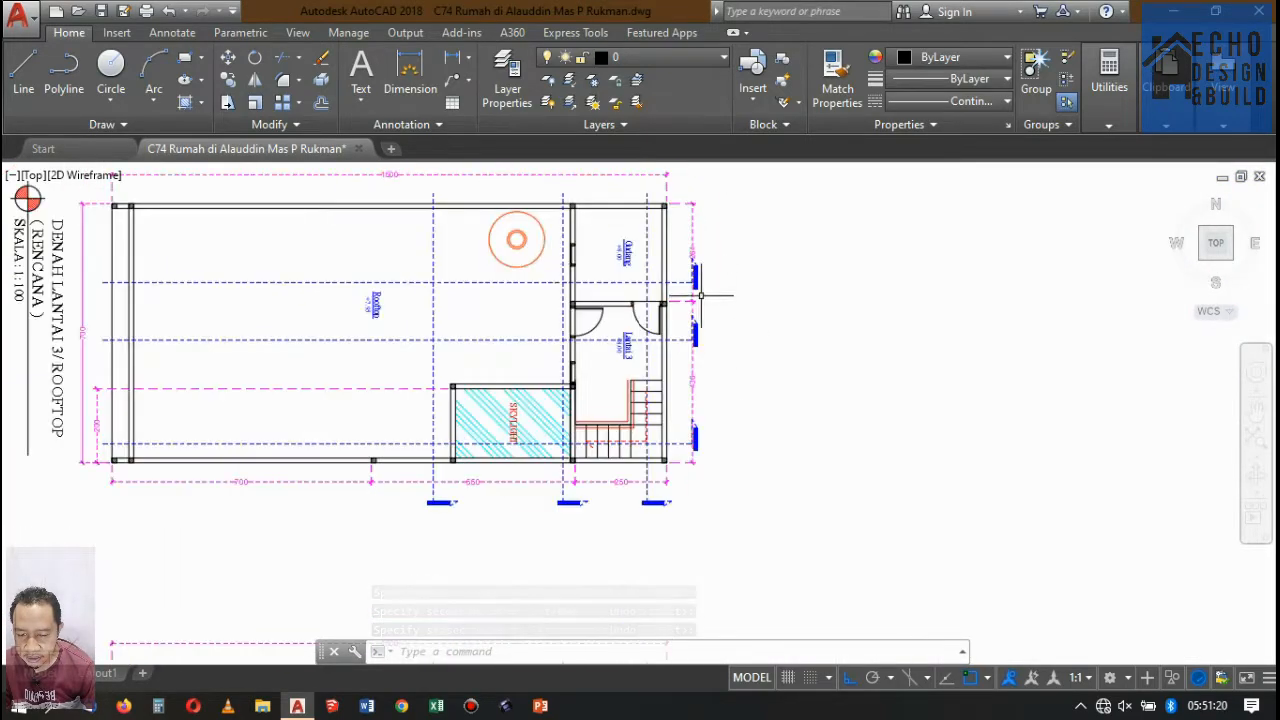
scroll(515, 440, "down", 5)
scroll(470, 400, "up", 5)
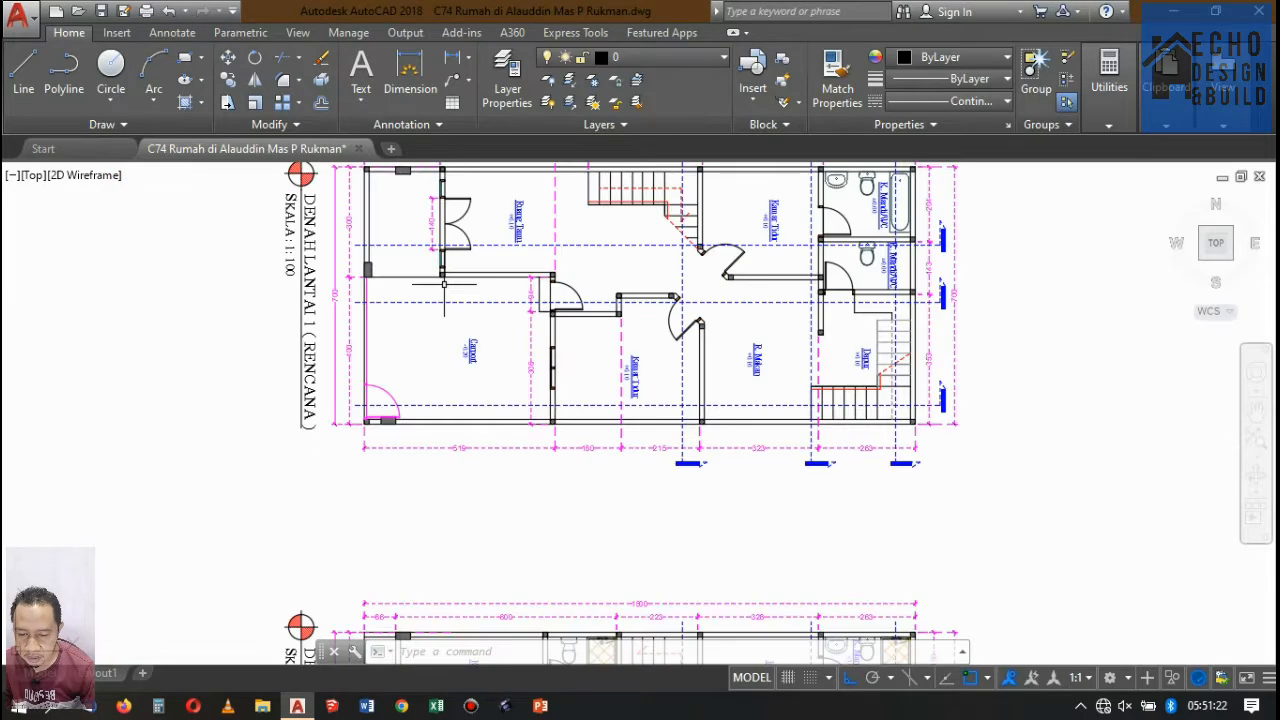
scroll(451, 356, "down", 5)
scroll(453, 392, "up", 4)
scroll(466, 323, "down", 4)
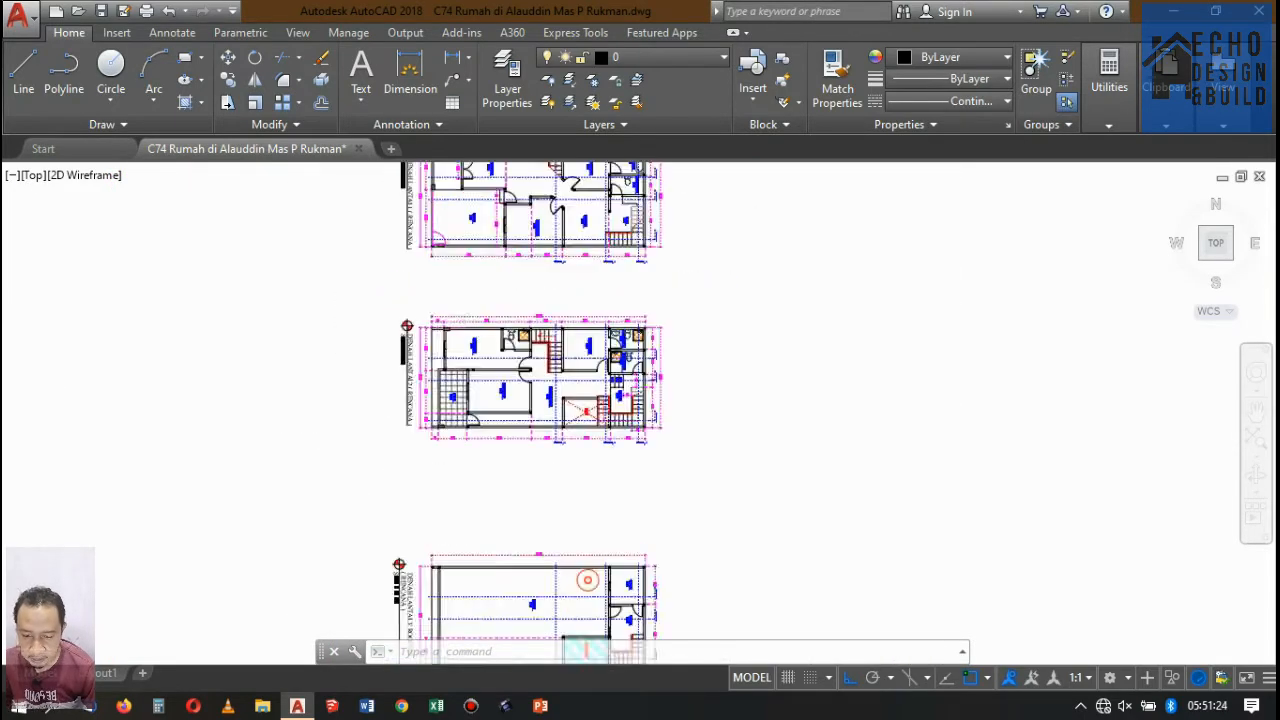
scroll(474, 369, "up", 4)
scroll(485, 345, "down", 8)
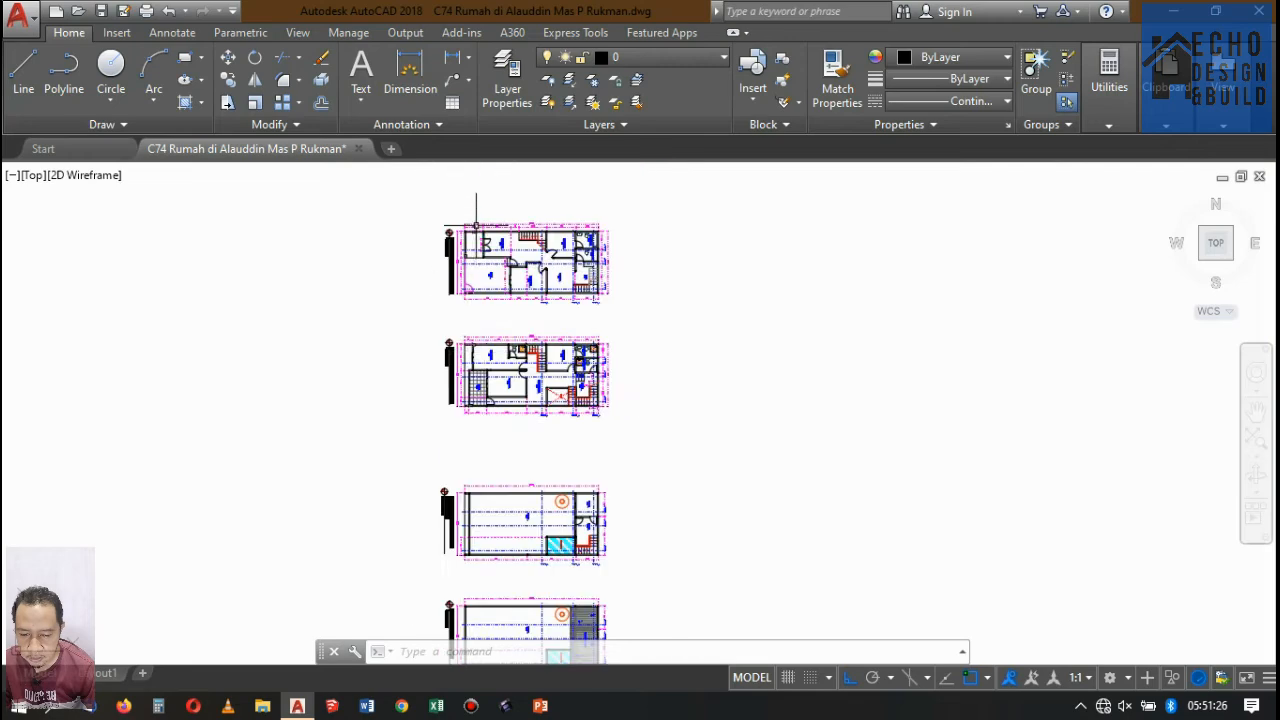
scroll(531, 357, "up", 6)
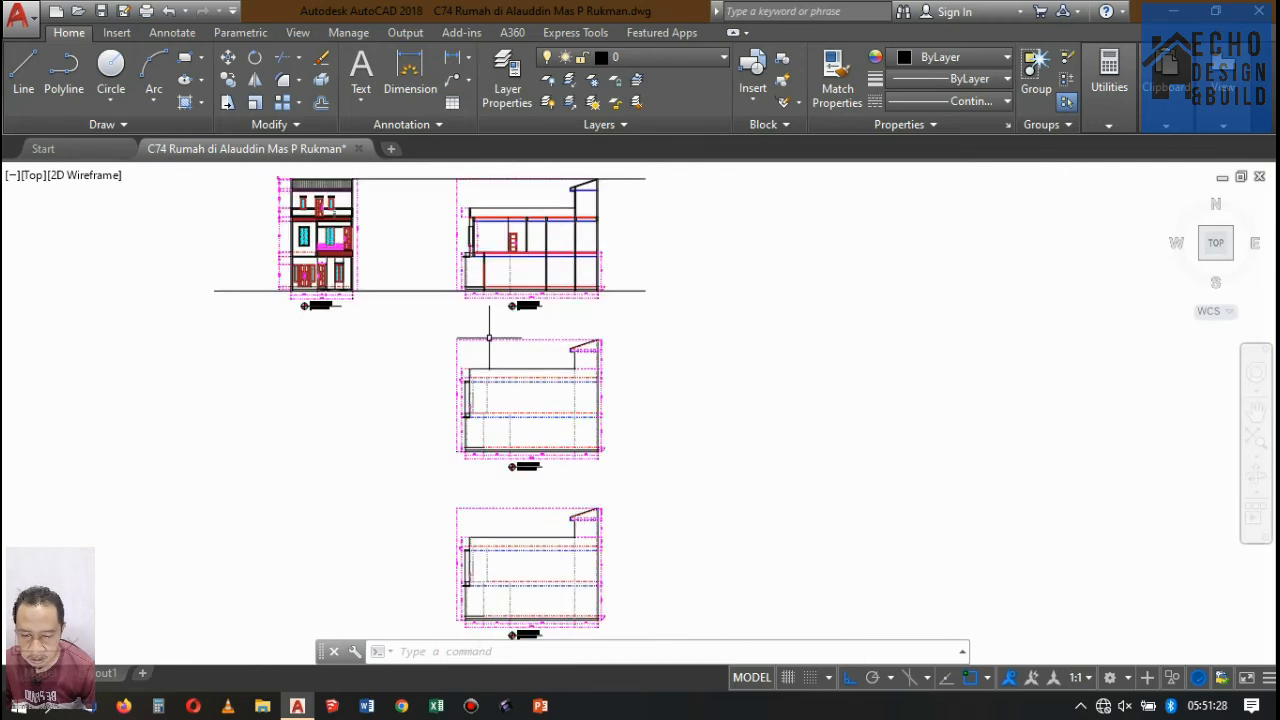
Examine the front part of Potongan A-A where the middle floor slab meets the beam, balcony edge and upper front wall.
scroll(468, 200, "up", 5)
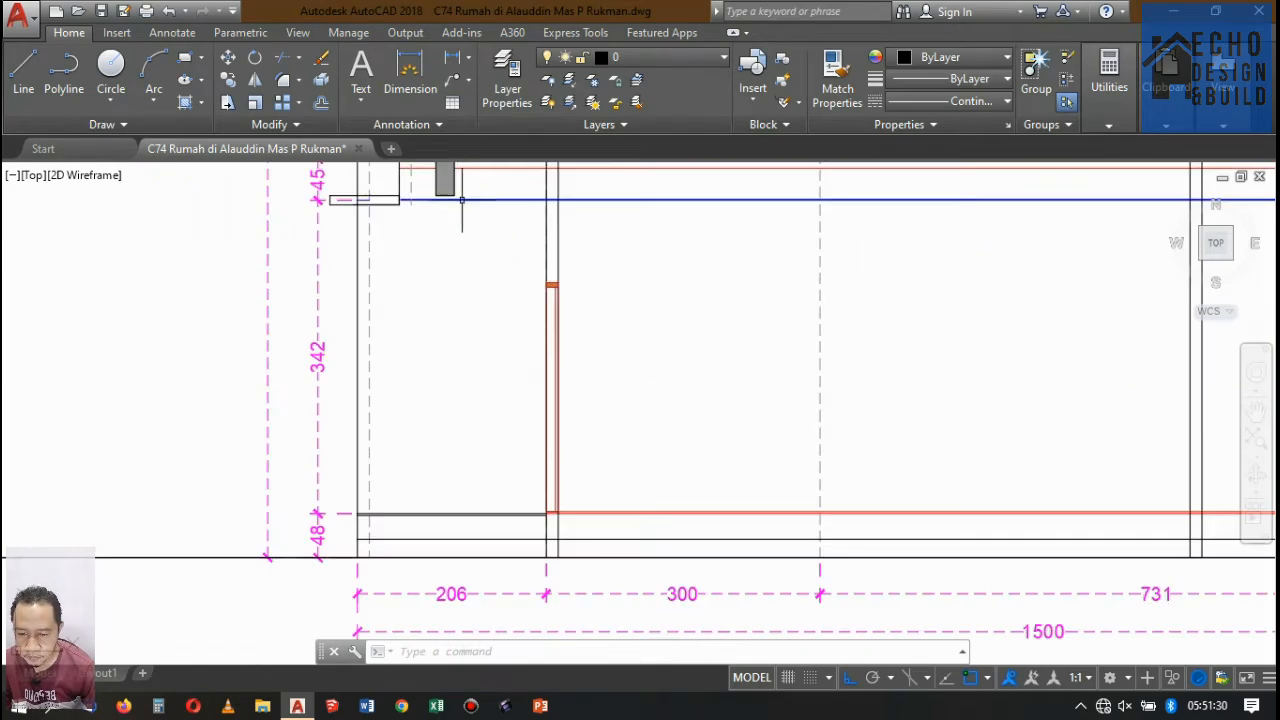
scroll(468, 200, "down", 5)
scroll(485, 390, "up", 5)
scroll(500, 400, "down", 3)
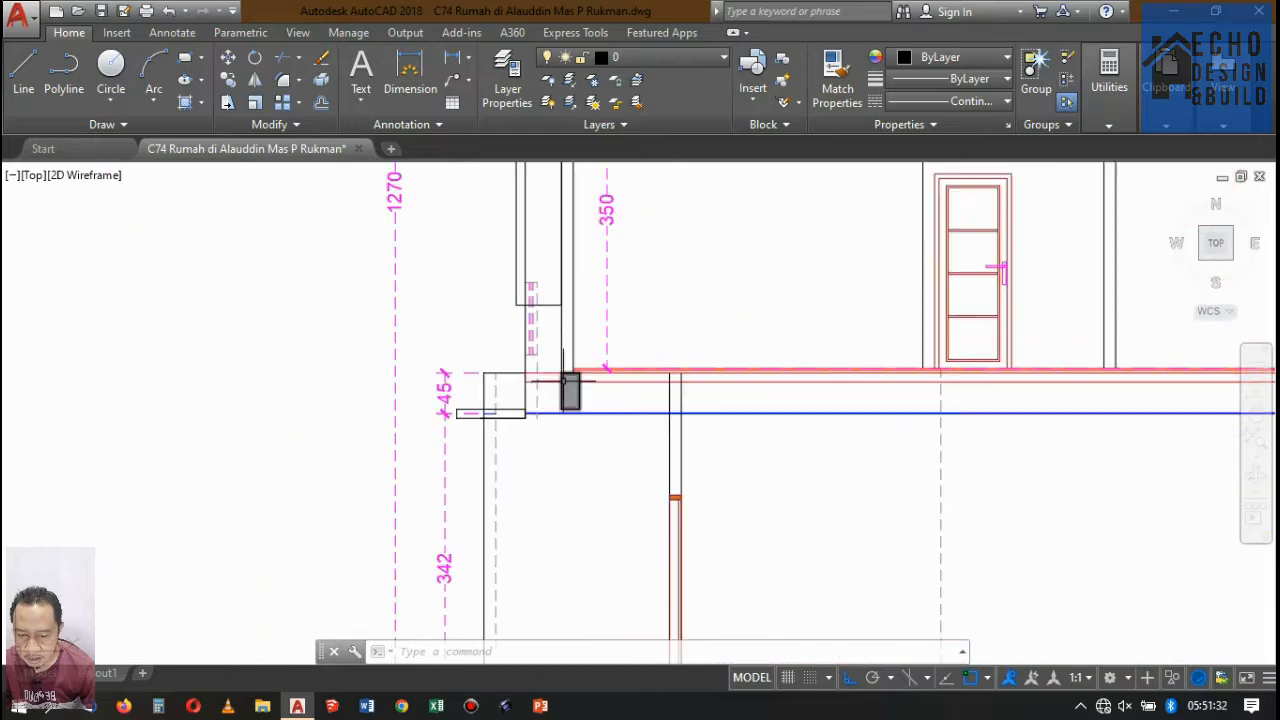
scroll(529, 366, "up", 3)
scroll(644, 371, "down", 3)
scroll(620, 363, "up", 5)
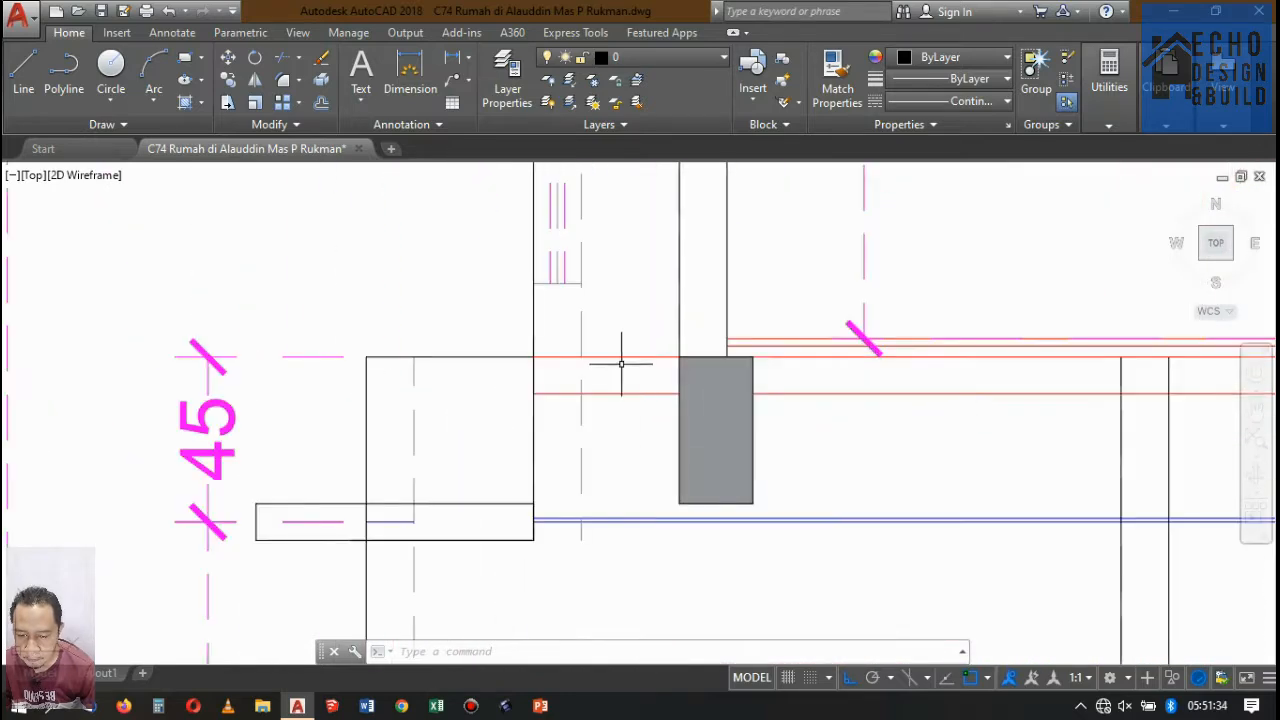
scroll(614, 357, "down", 4)
scroll(580, 391, "down", 3)
scroll(668, 366, "up", 5)
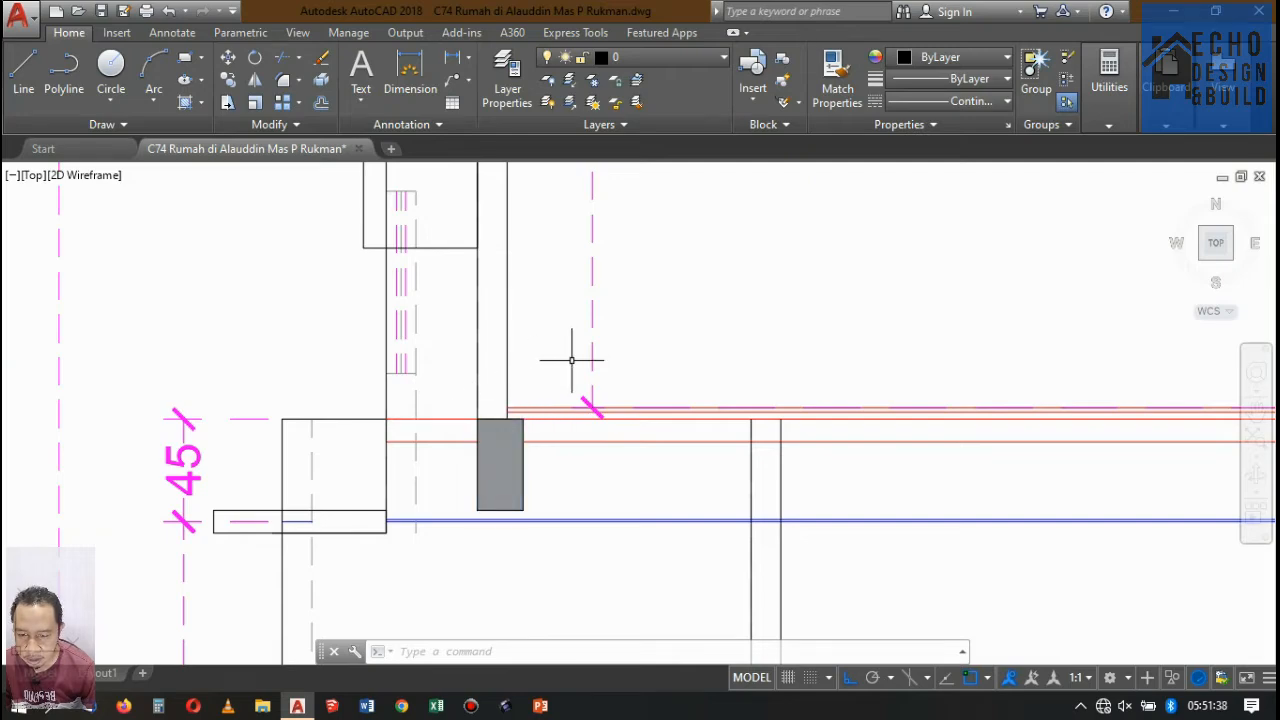
Trim away the middle slab's top line between the balcony edge and the upper front wall's beam.
scroll(394, 410, "up", 4)
scroll(500, 400, "down", 4)
scroll(574, 374, "up", 2)
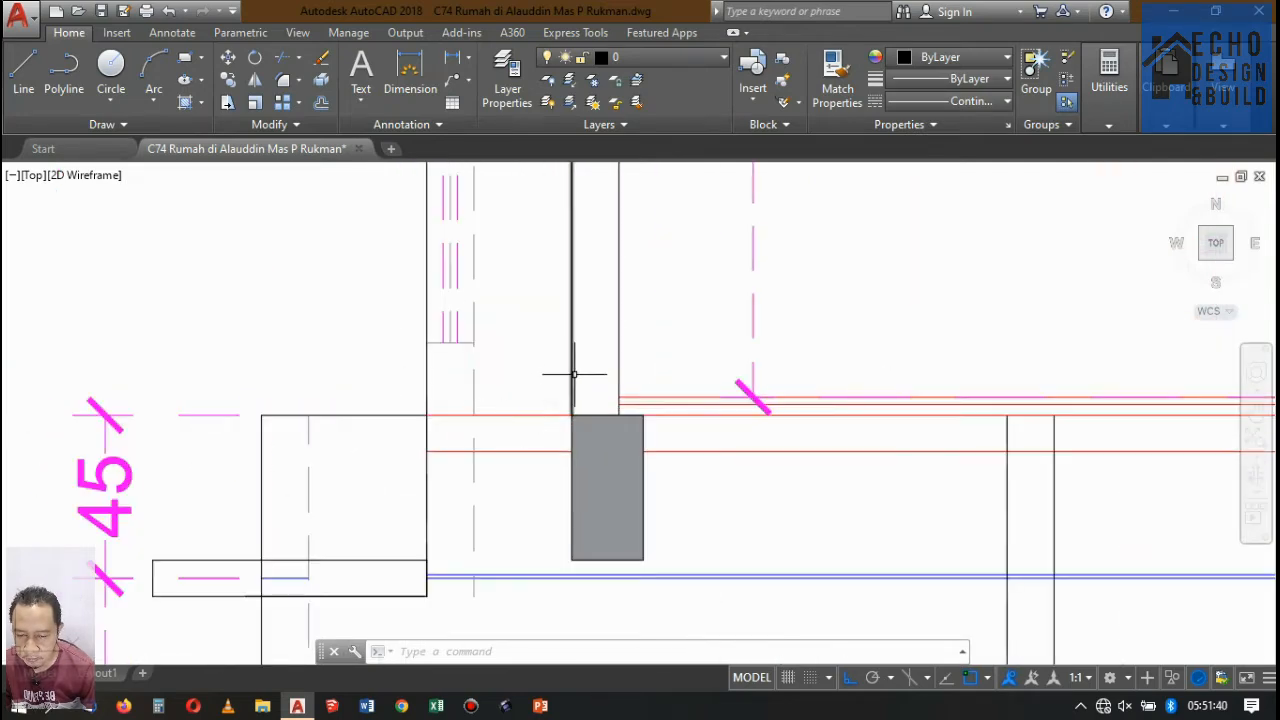
key("Return")
left_click(588, 335)
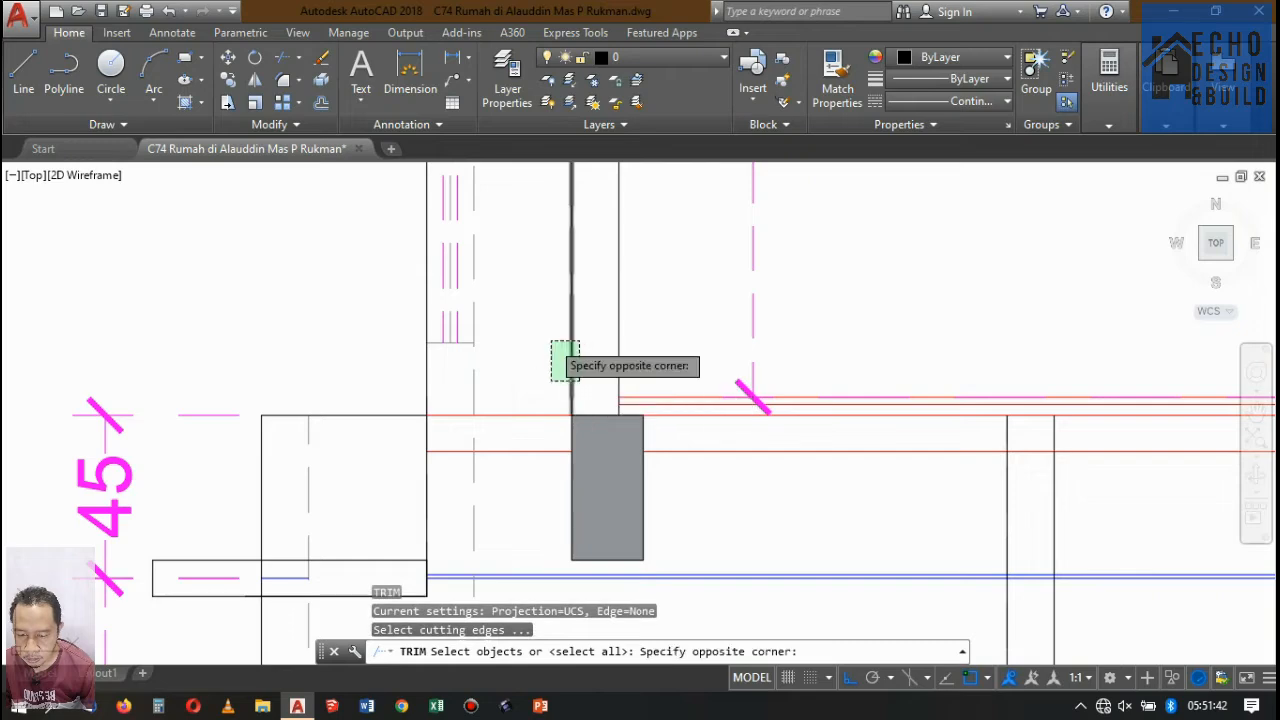
left_click(553, 370)
key("Return")
key("Return")
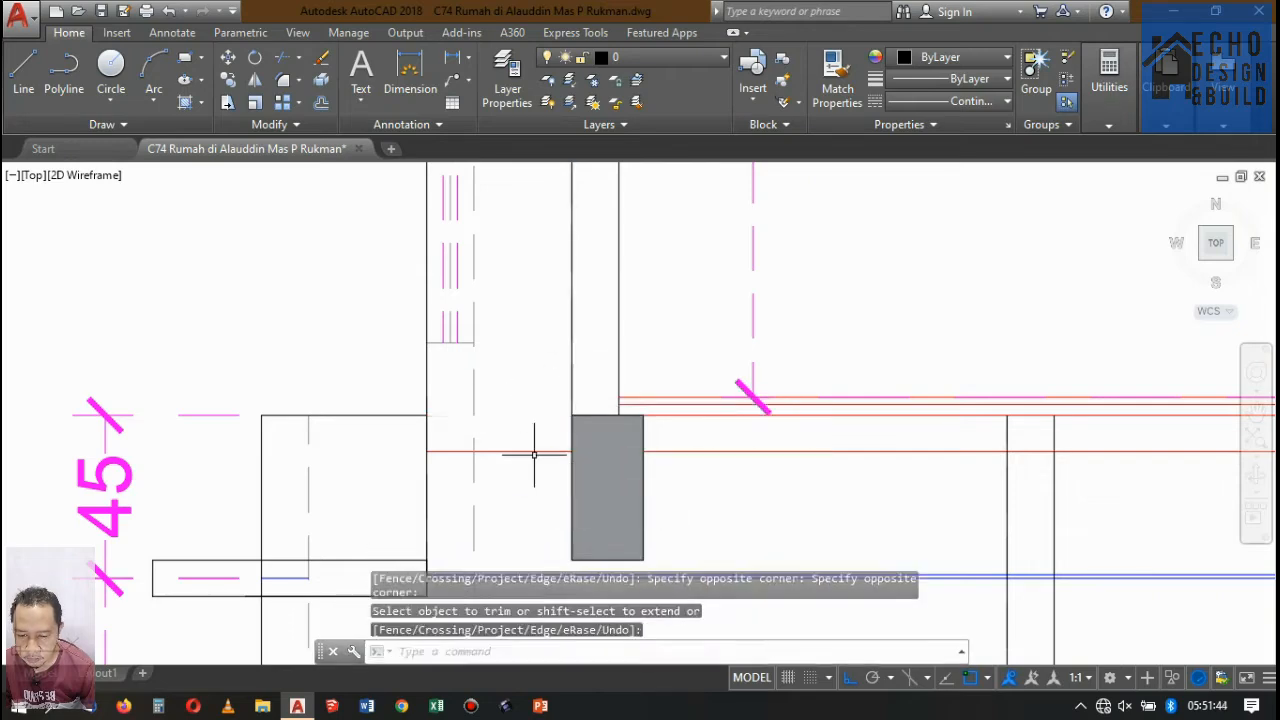
Shorten the middle slab's underside line so it starts at the inner face of the front beam.
left_click(534, 457)
left_click(531, 445)
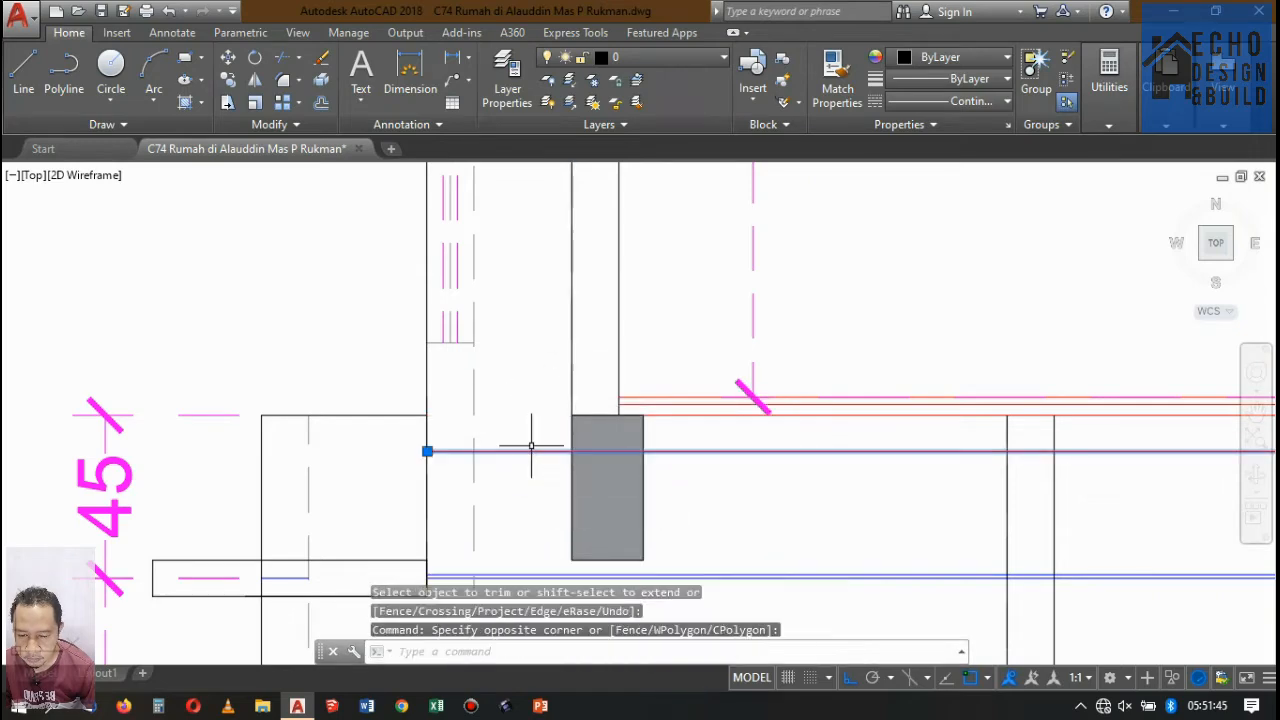
left_click(427, 451)
left_click(644, 451)
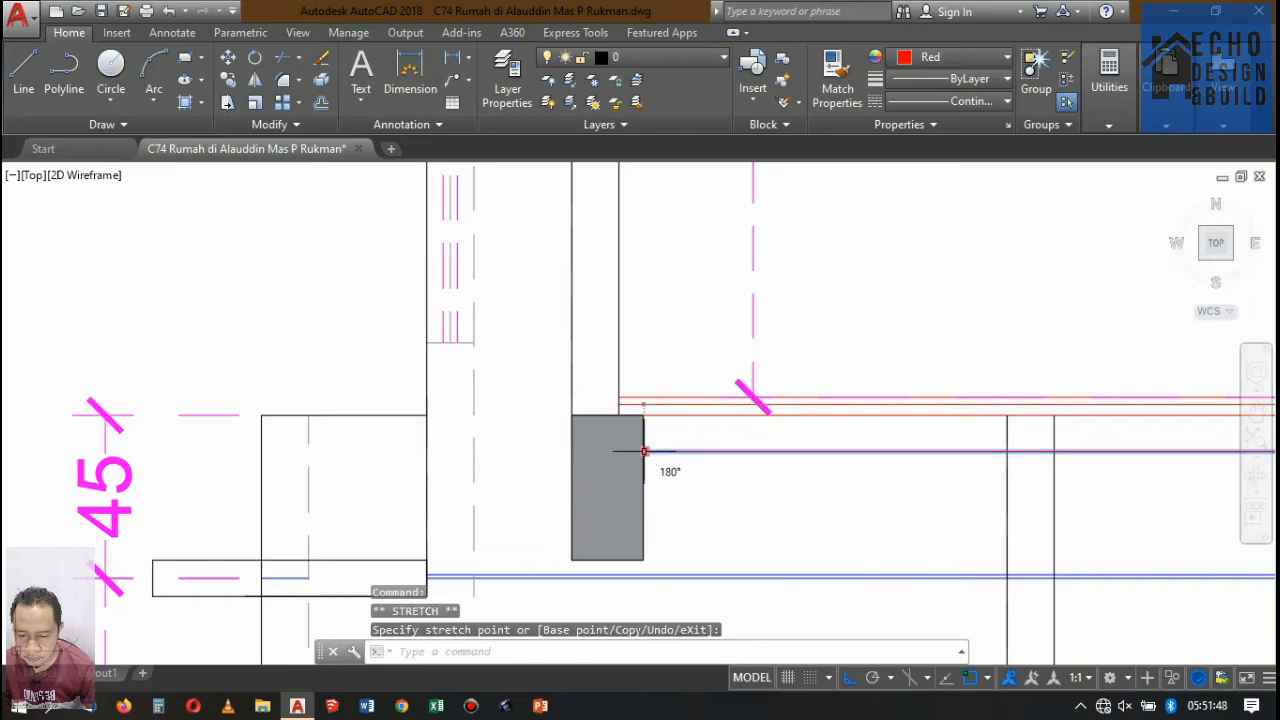
scroll(686, 380, "down", 5)
key("Escape")
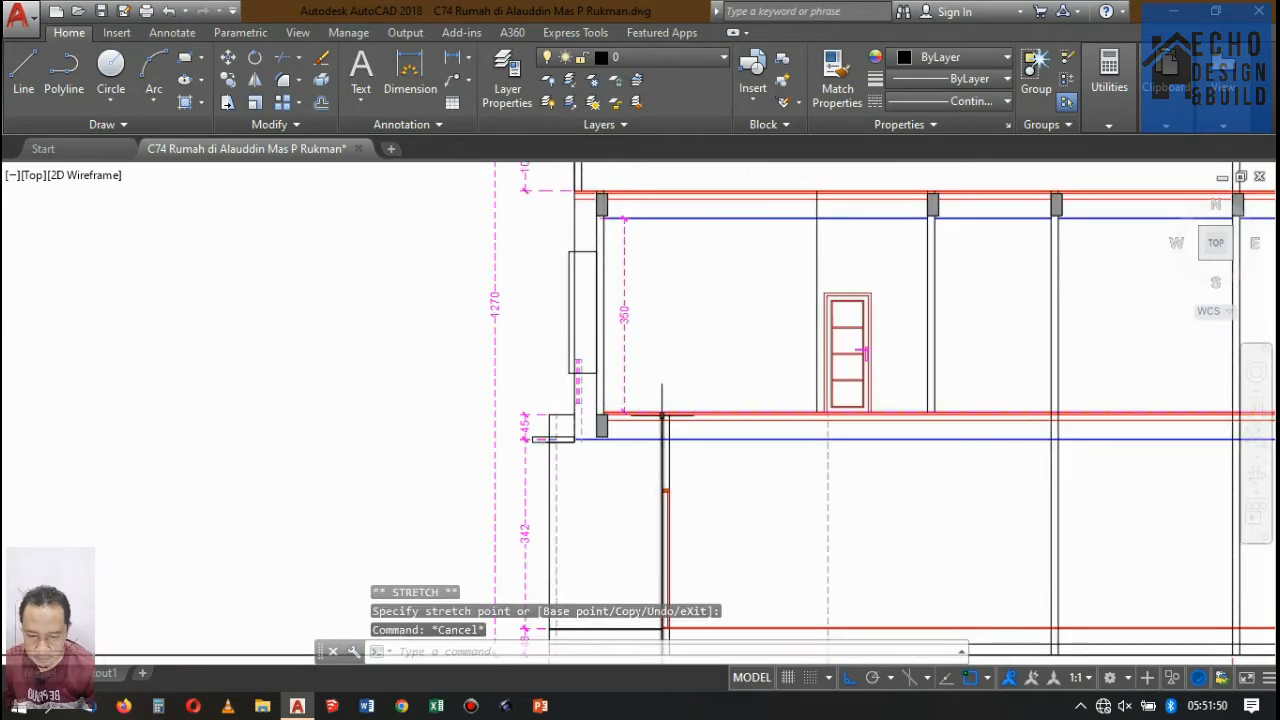
Copy the middle-floor front beam to the ground-floor front wall, aligning its upper inner corner with the wall's inner face.
scroll(661, 414, "down", 5)
scroll(652, 343, "up", 4)
scroll(669, 266, "down", 2)
scroll(774, 310, "up", 3)
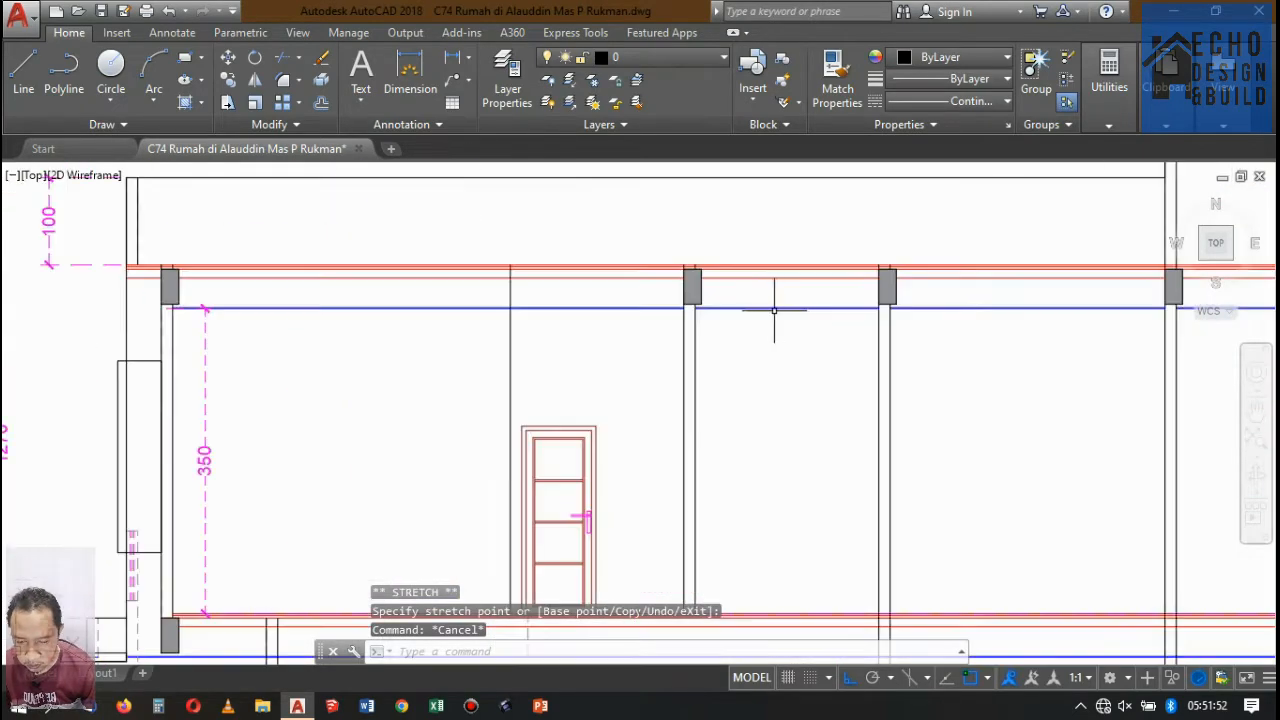
scroll(774, 310, "down", 5)
scroll(657, 234, "up", 8)
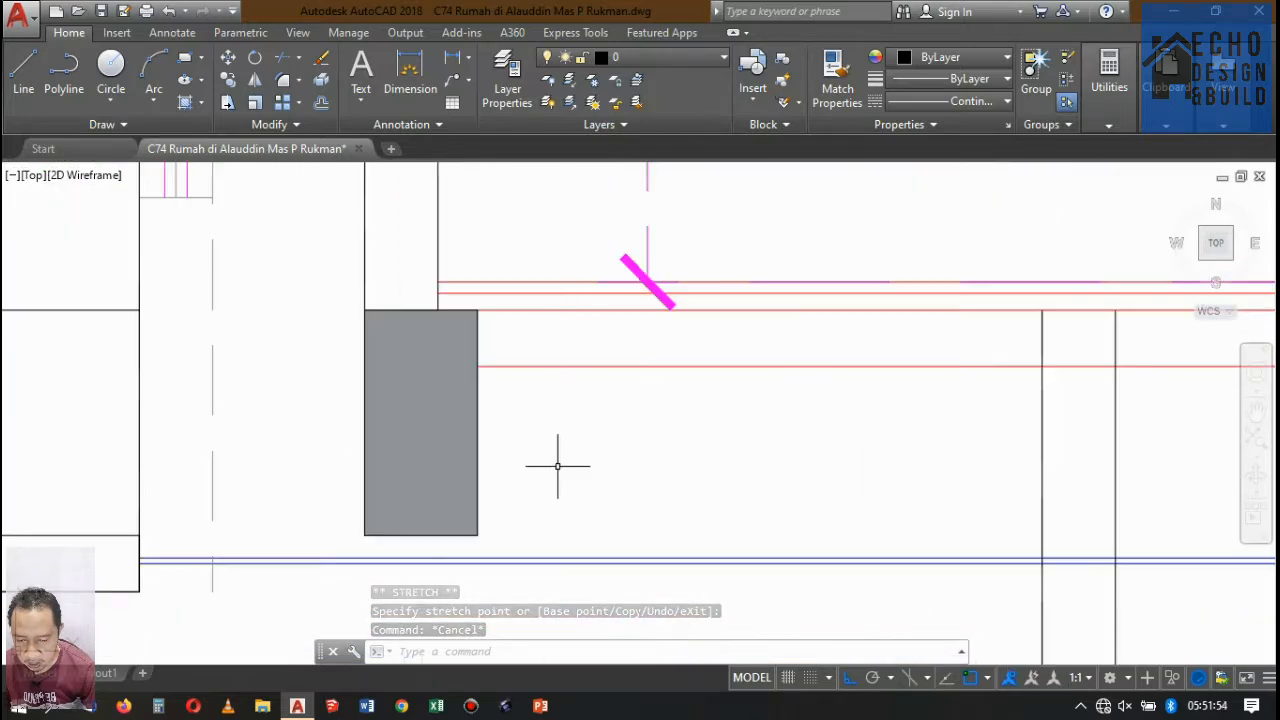
left_click(557, 465)
left_click(478, 414)
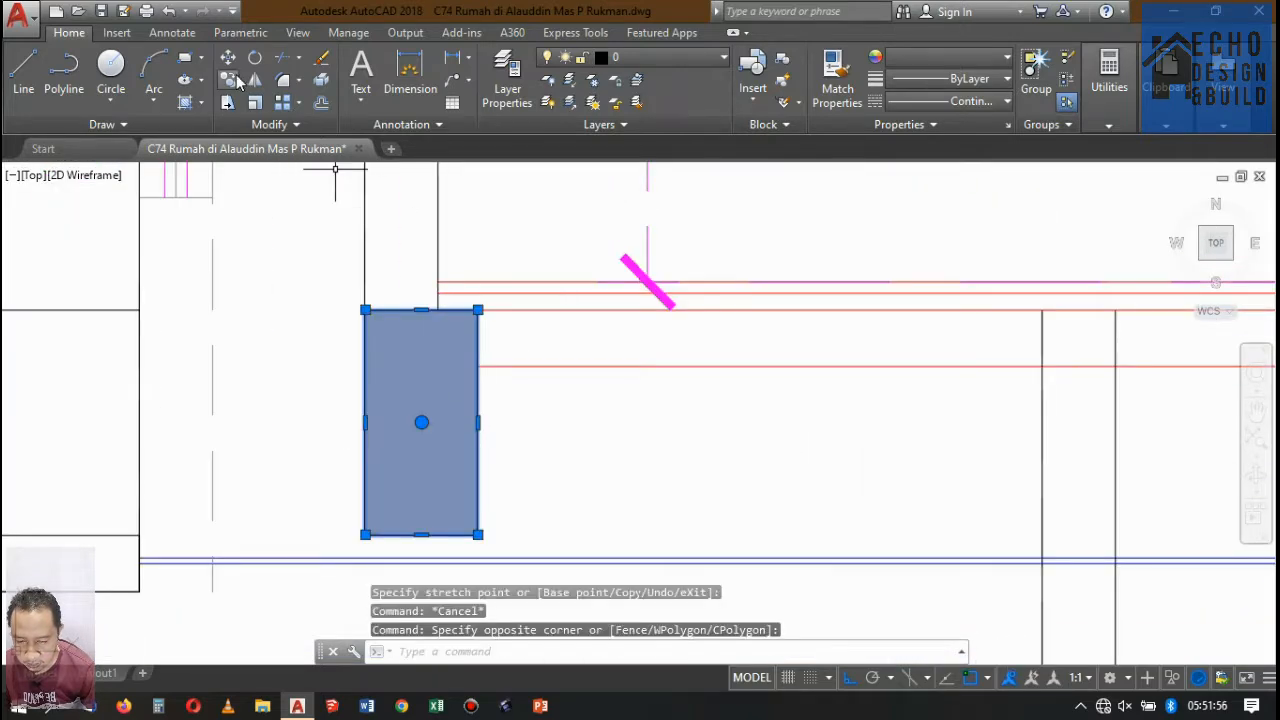
type("co")
key("Return")
left_click(478, 310)
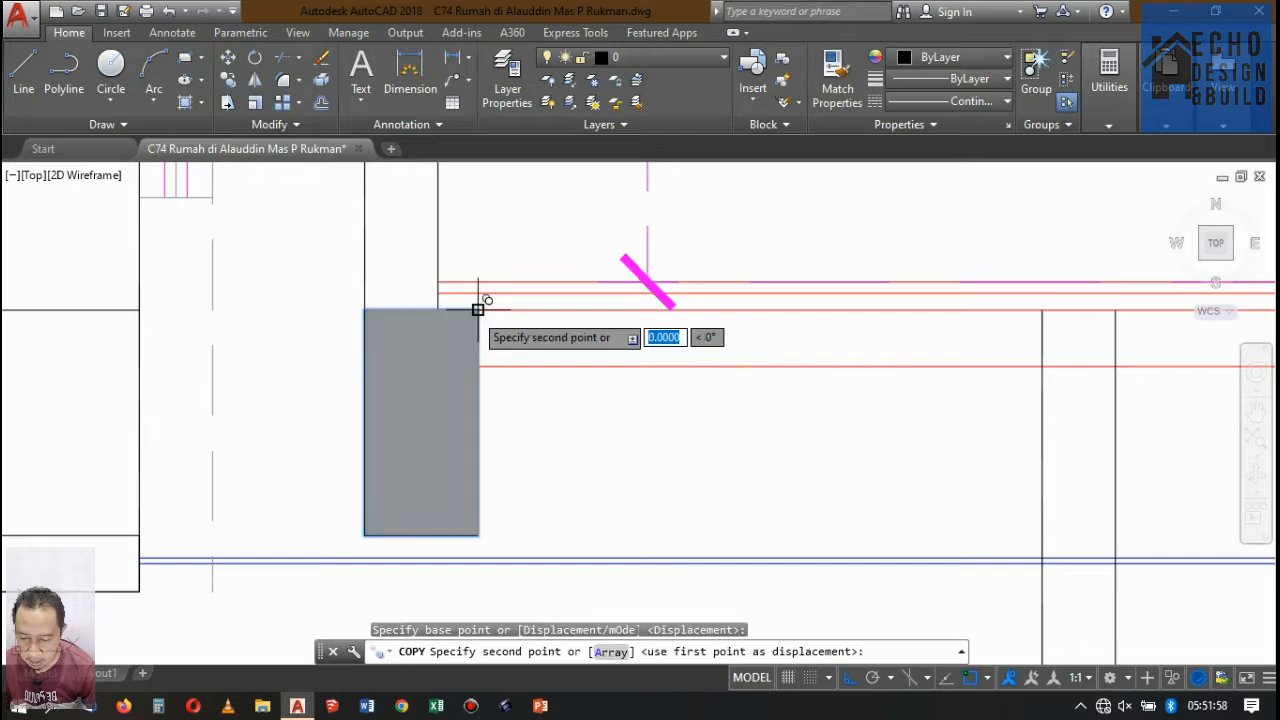
left_click(1114, 310)
scroll(534, 349, "down", 6)
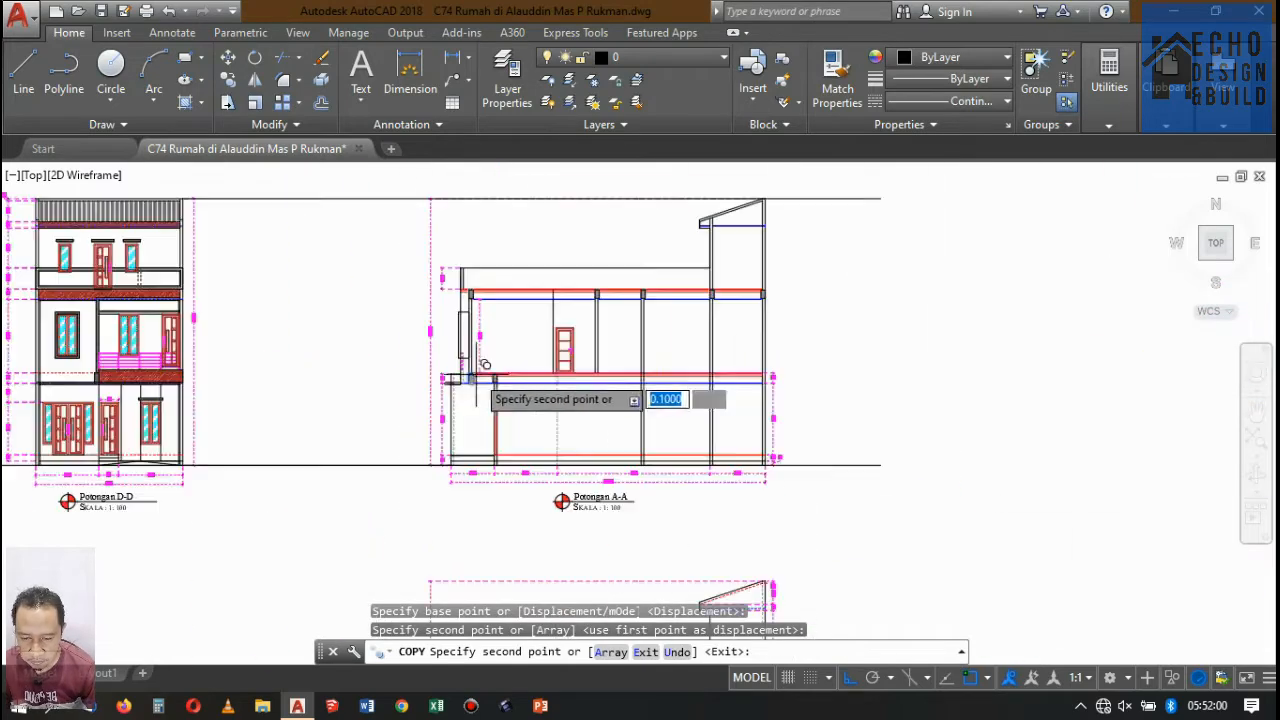
scroll(486, 371, "up", 2)
scroll(607, 360, "up", 5)
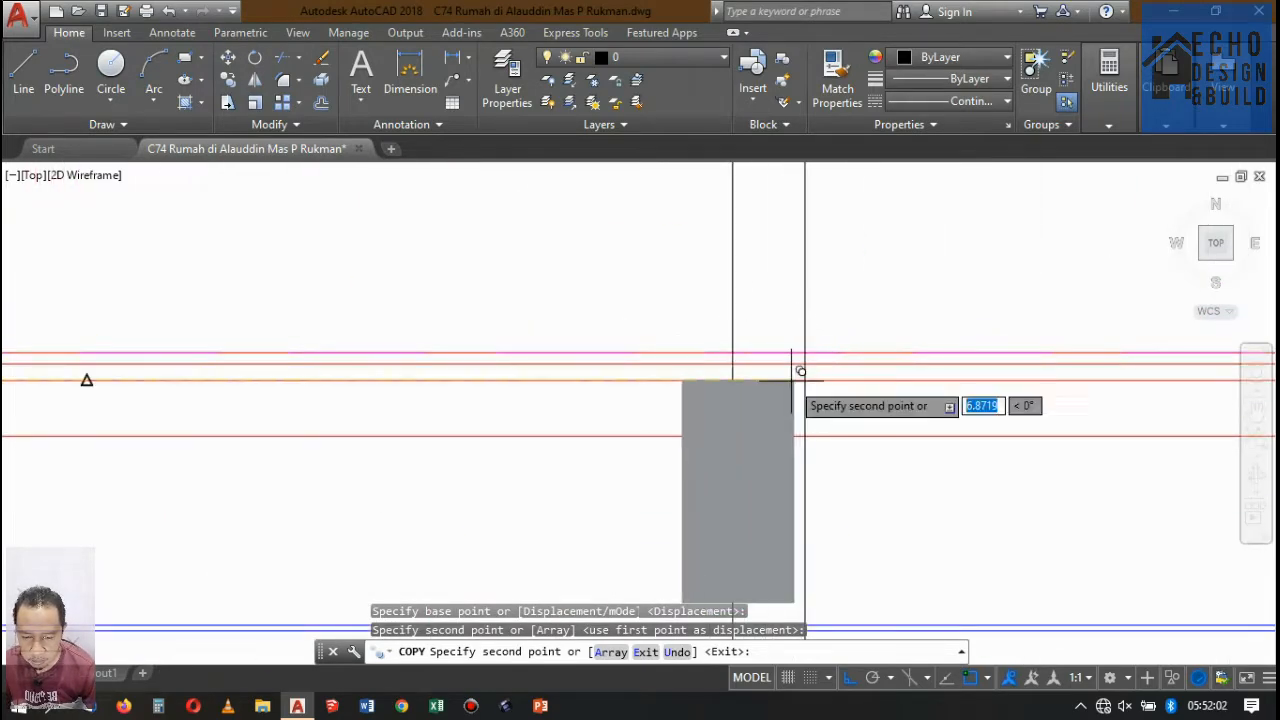
scroll(733, 445, "down", 6)
scroll(694, 434, "up", 2)
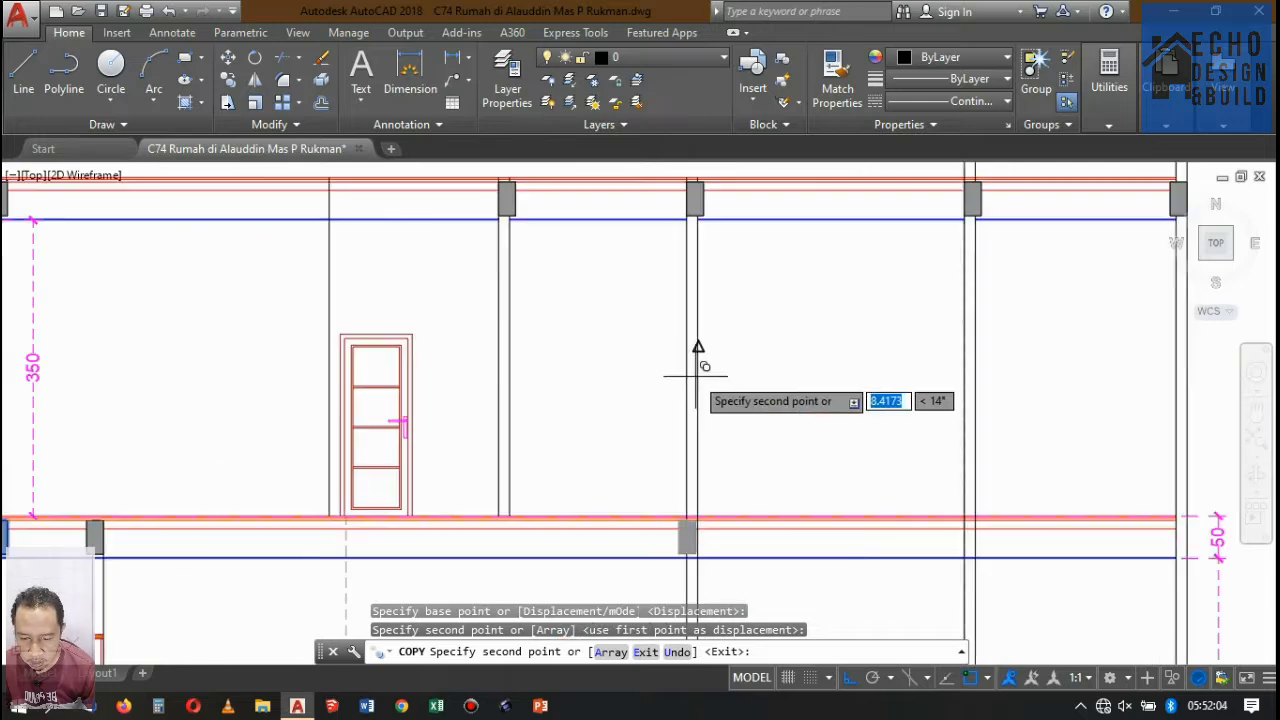
scroll(694, 349, "down", 2)
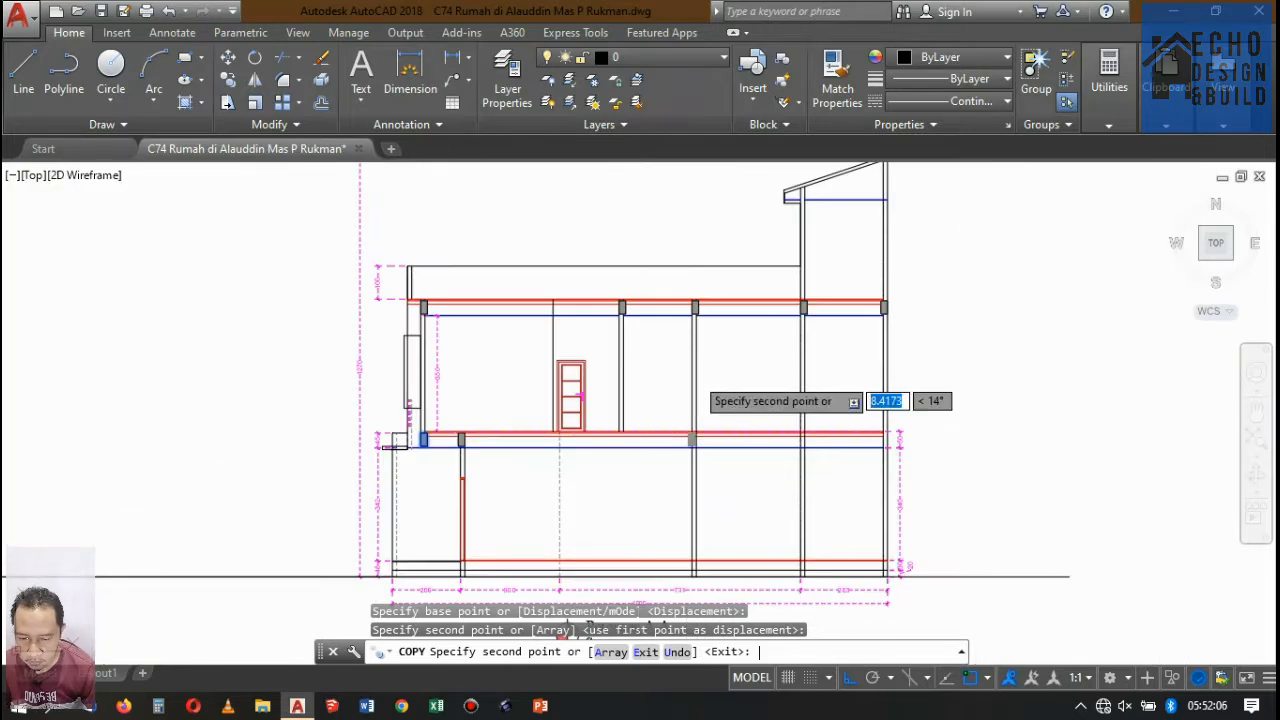
key("Return")
Move the beam above the ground-floor front wall inward by 0.07 so its outer face aligns with the wall's outer face.
scroll(405, 388, "up", 2)
scroll(536, 468, "up", 5)
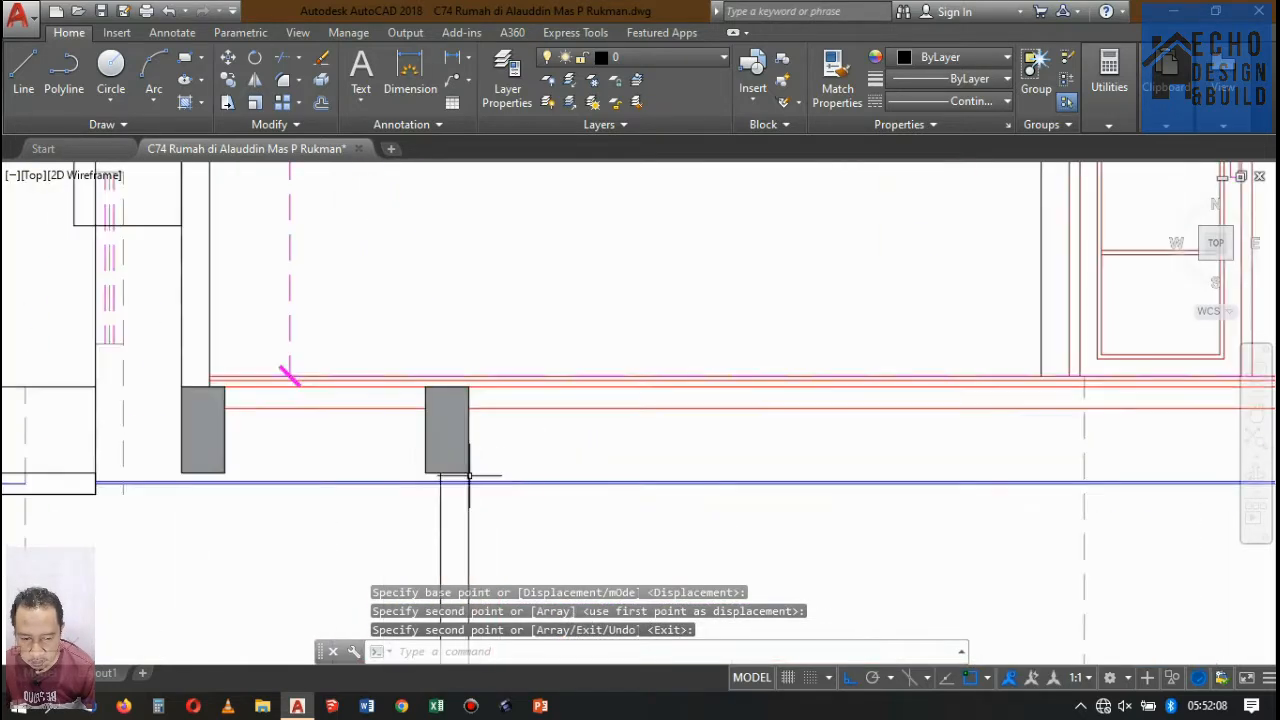
left_click(485, 512)
left_click(434, 445)
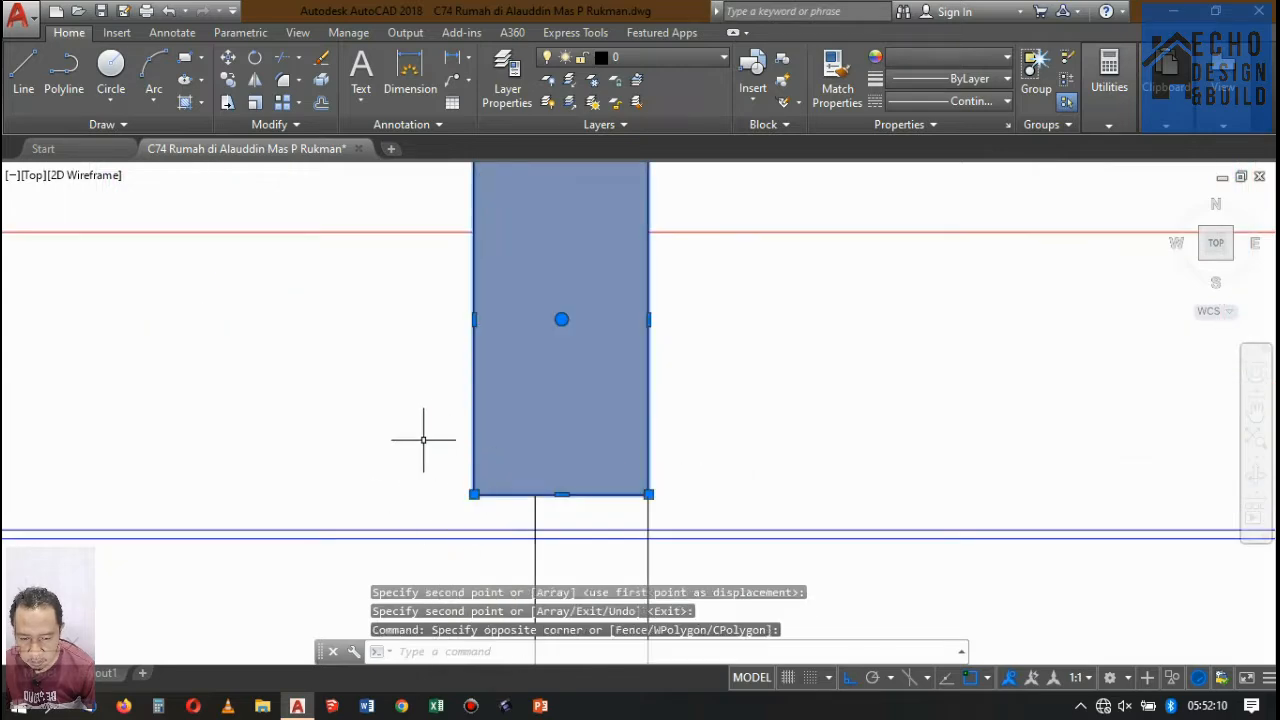
key("Return")
left_click(474, 494)
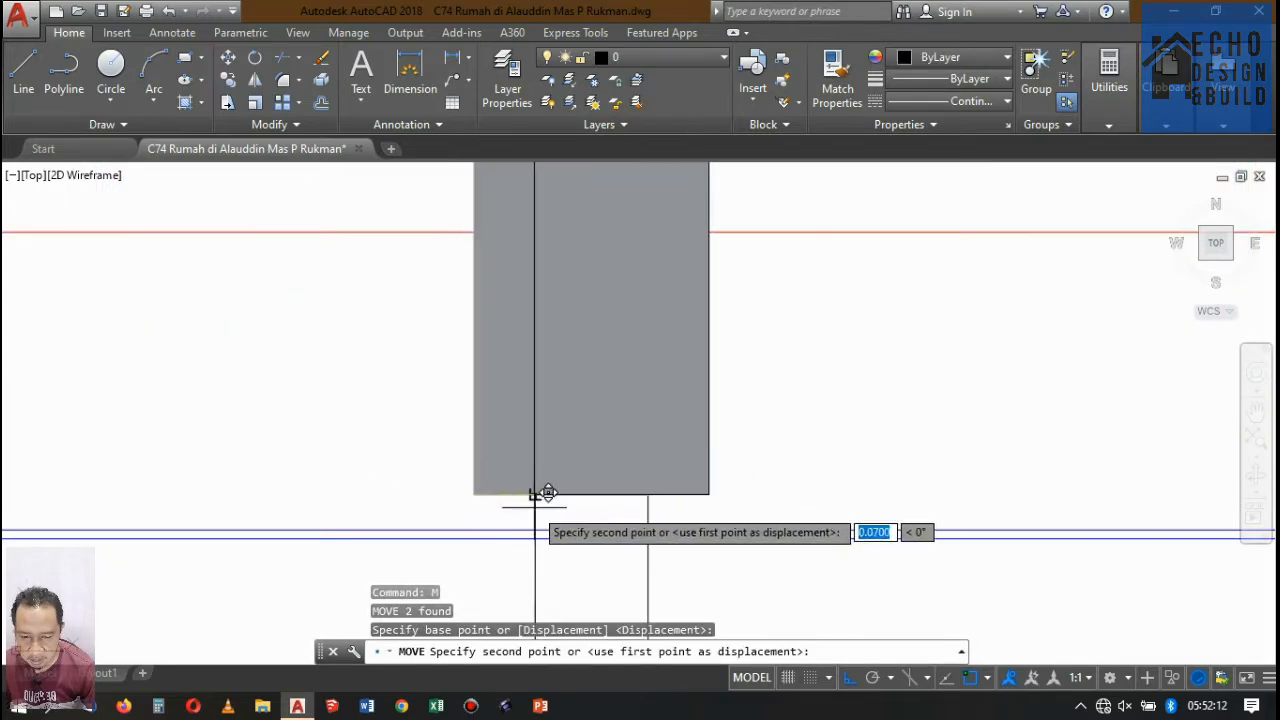
scroll(535, 503, "down", 6)
scroll(543, 343, "up", 5)
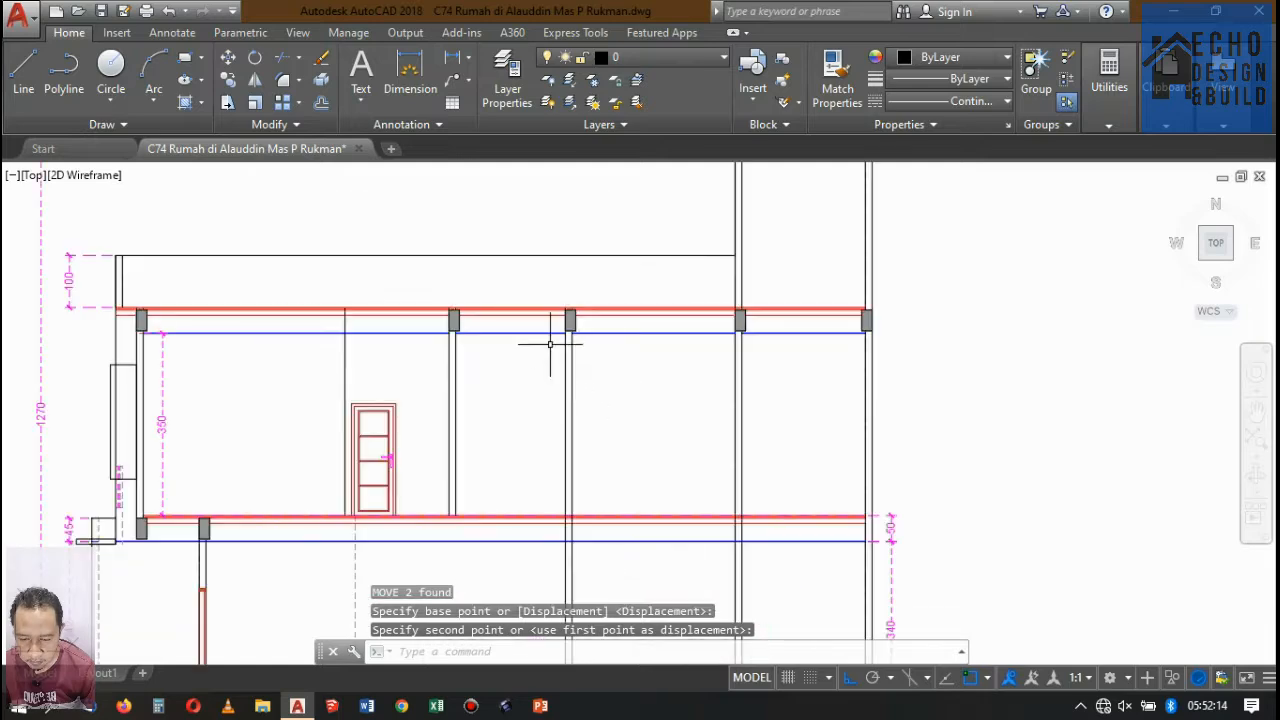
Copy the two top-slab beams at the interior walls behind the door straight down 4 units to the middle floor slab.
scroll(578, 290, "down", 5)
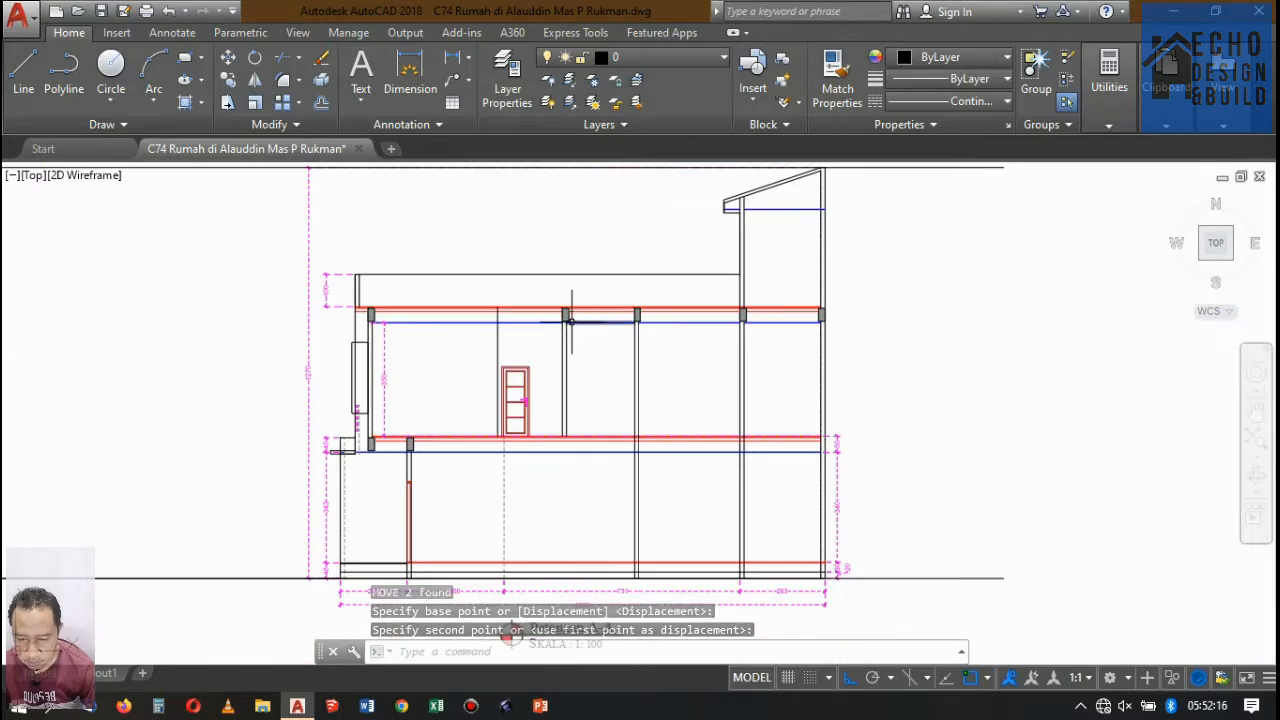
scroll(572, 321, "up", 5)
scroll(562, 284, "up", 7)
left_click(553, 309)
left_click(482, 294)
scroll(587, 268, "down", 12)
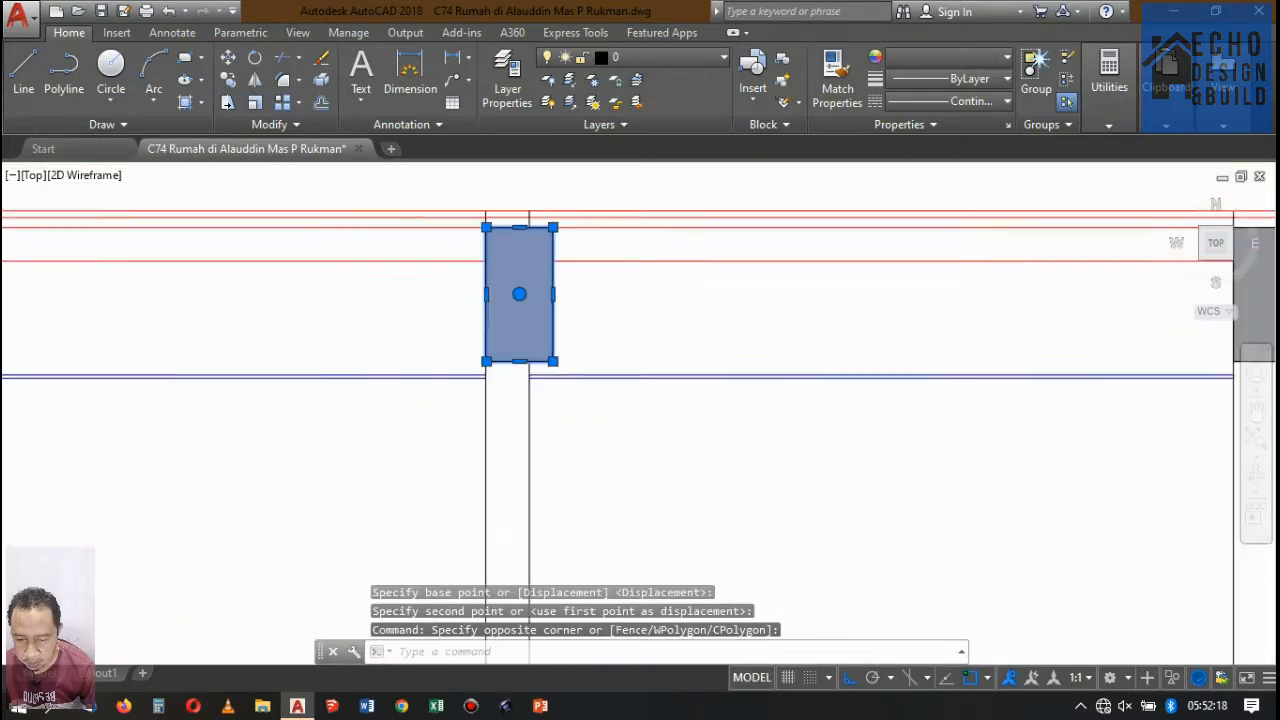
scroll(627, 288, "up", 8)
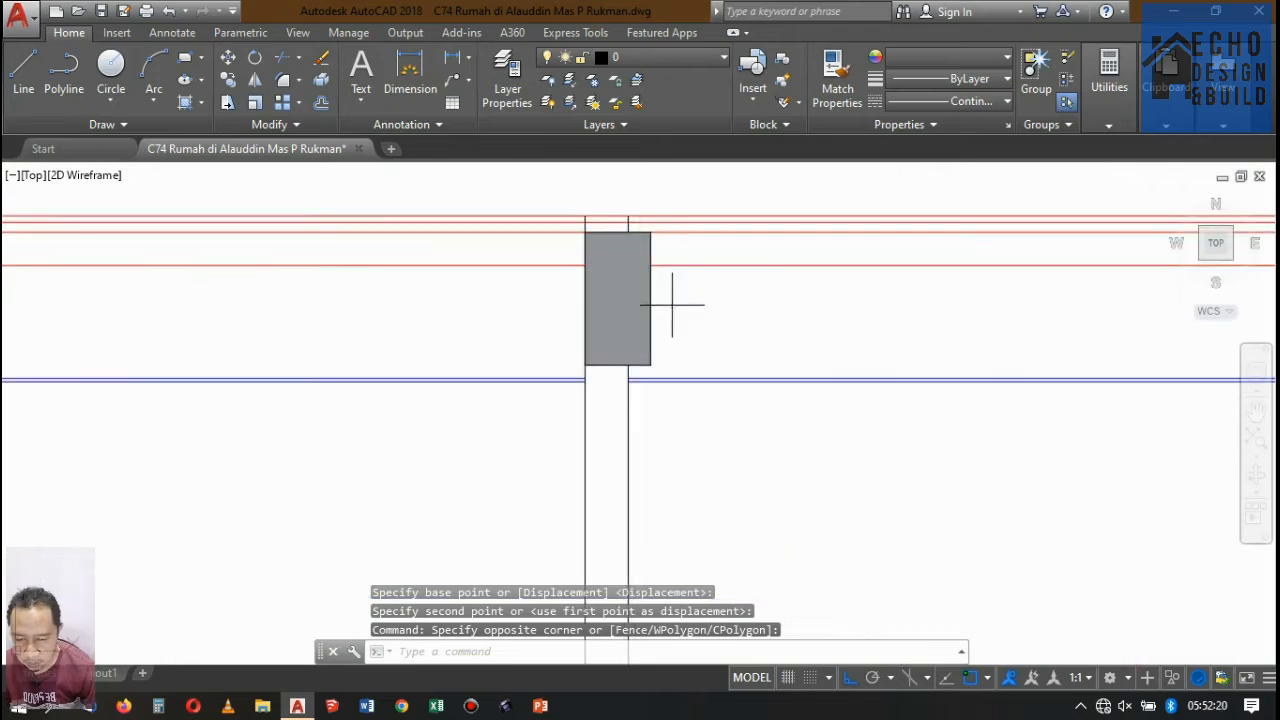
left_click(672, 305)
left_click(648, 289)
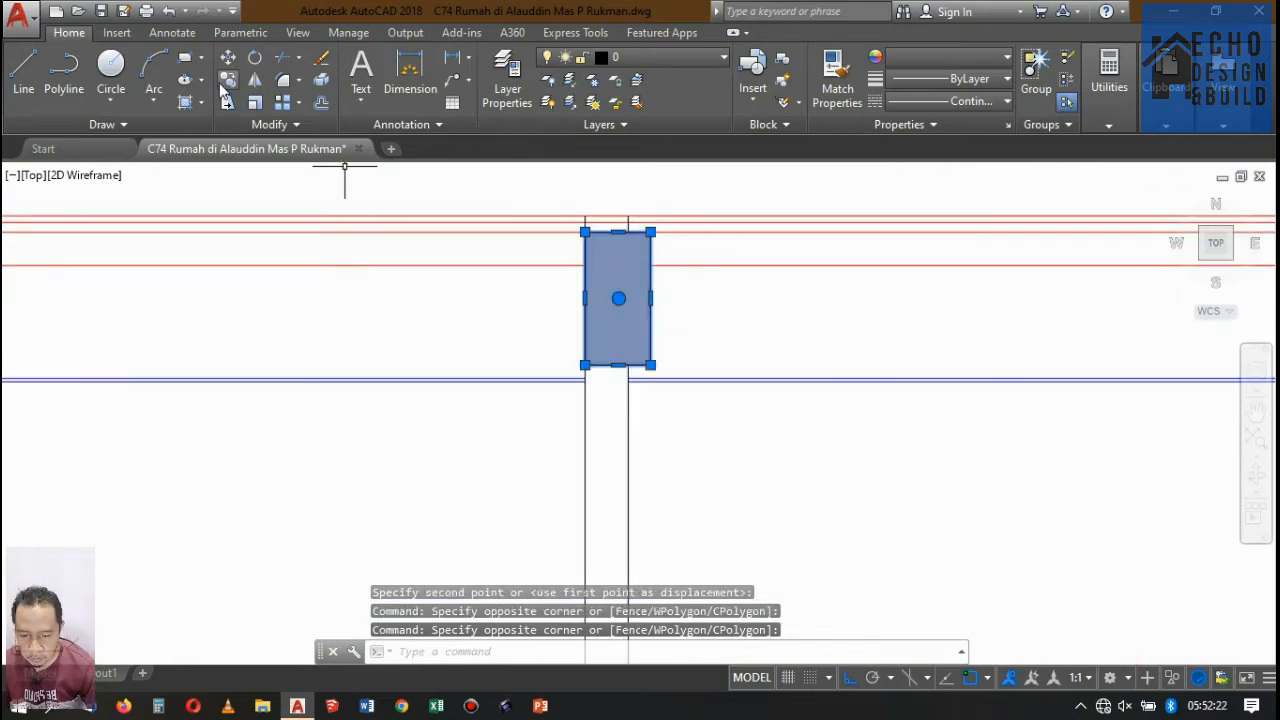
left_click(227, 81)
left_click(586, 230)
scroll(598, 210, "down", 6)
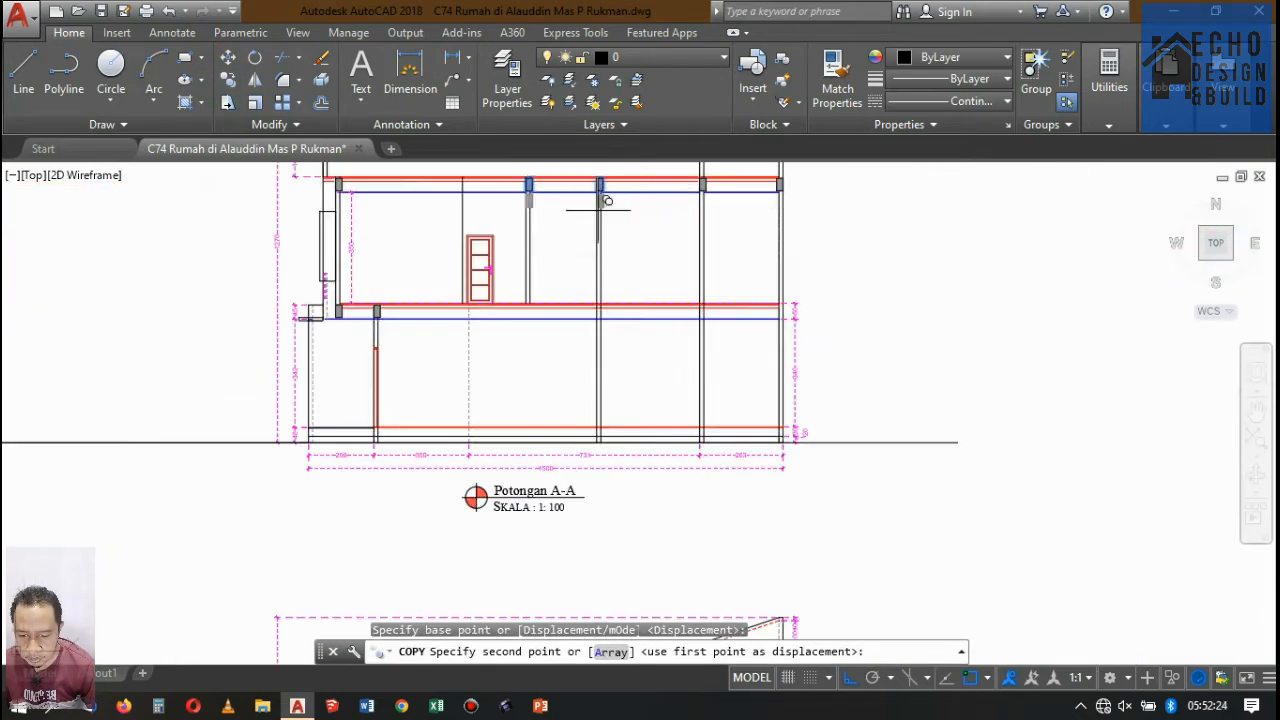
scroll(606, 201, "up", 8)
left_click(590, 408)
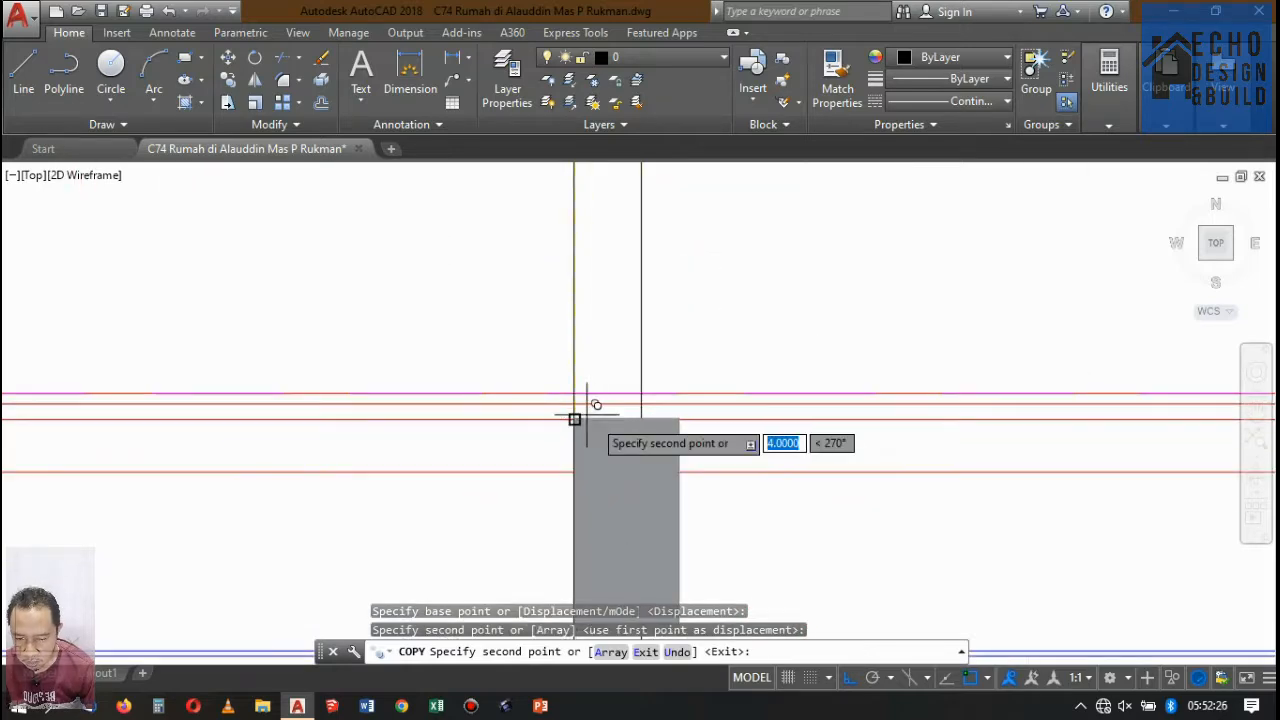
scroll(590, 400, "down", 6)
key("Return")
Hatch the top slab with Solid in colour 147,149,152, from its front end to the vertical line before the door.
scroll(586, 397, "up", 4)
scroll(554, 352, "down", 6)
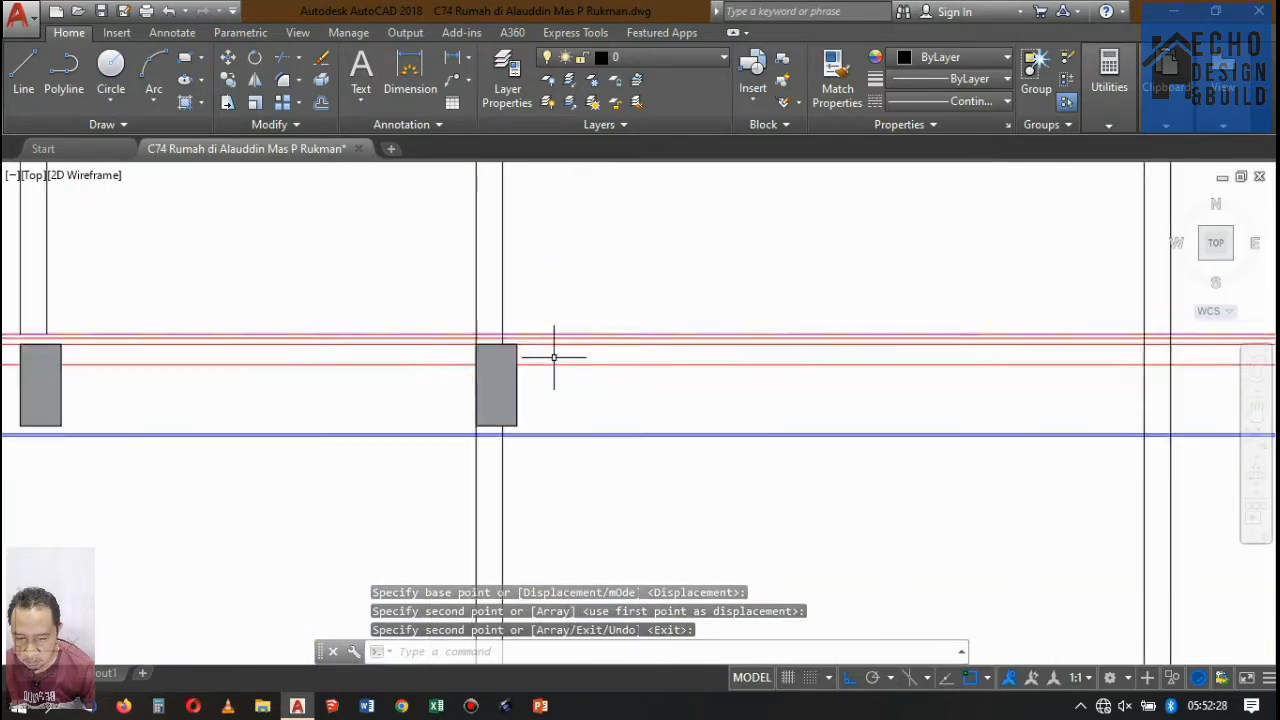
scroll(471, 343, "up", 7)
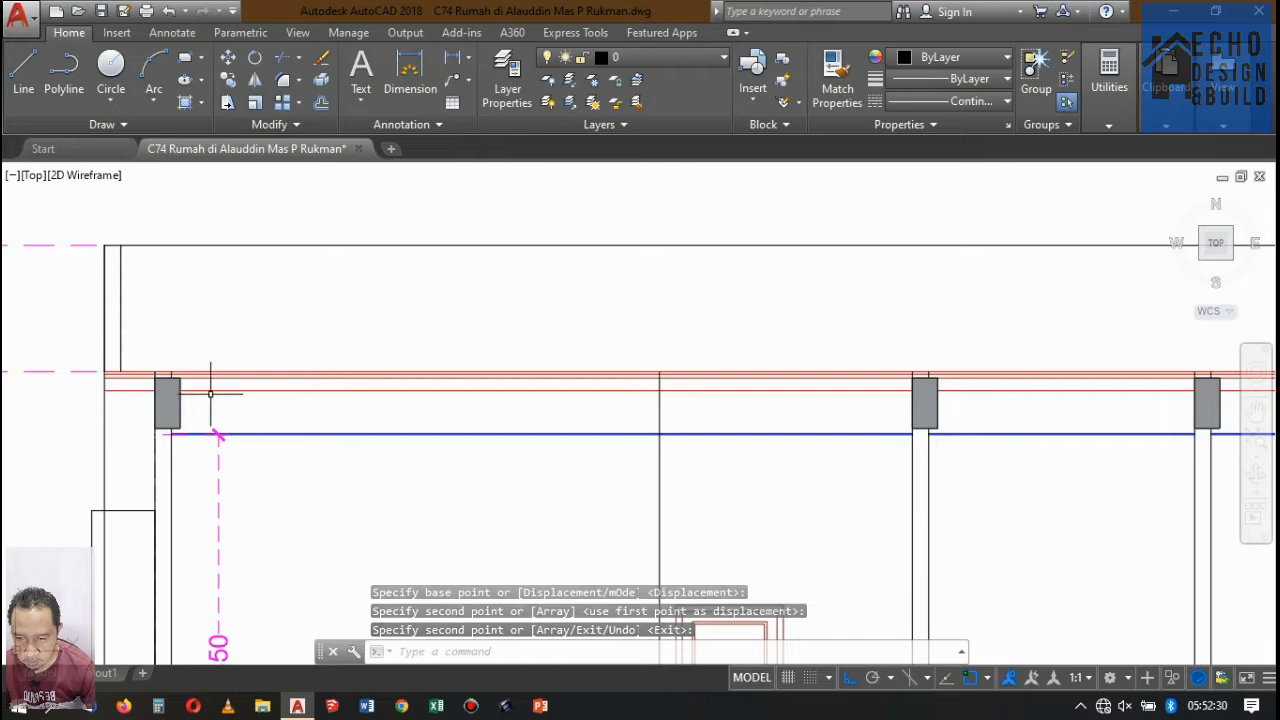
scroll(210, 393, "down", 6)
scroll(409, 309, "up", 6)
type("h")
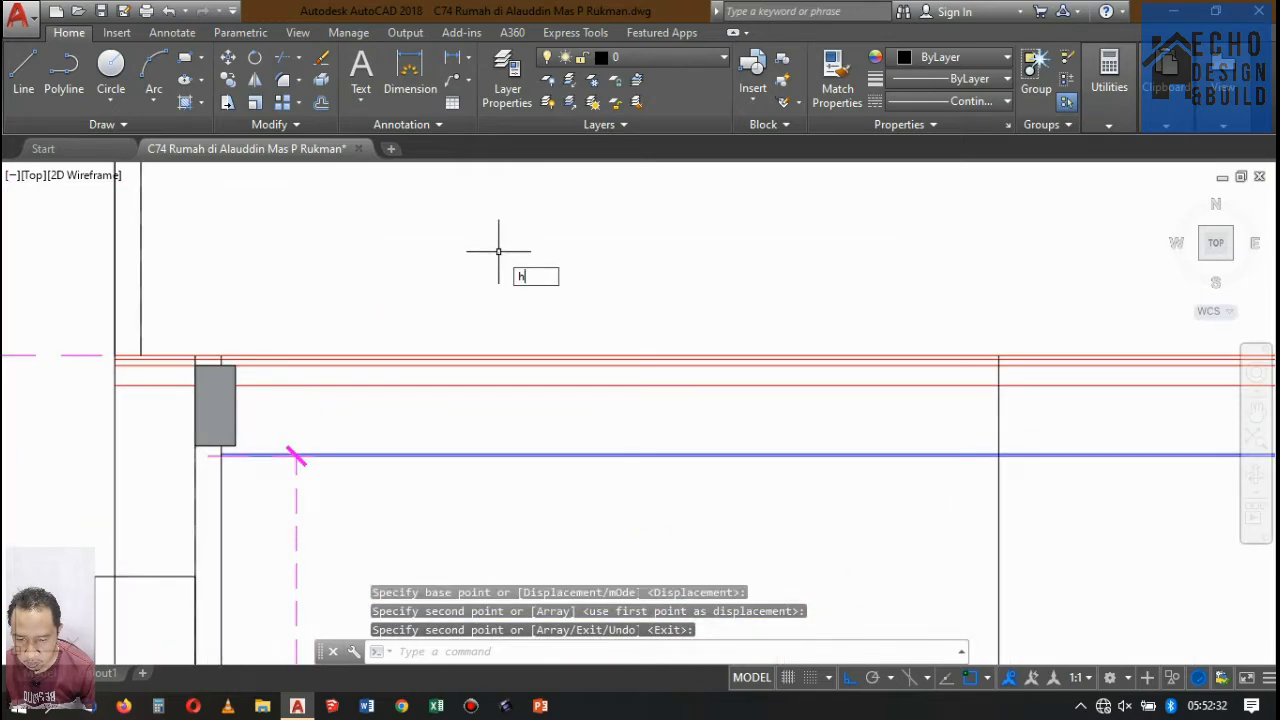
key("Return")
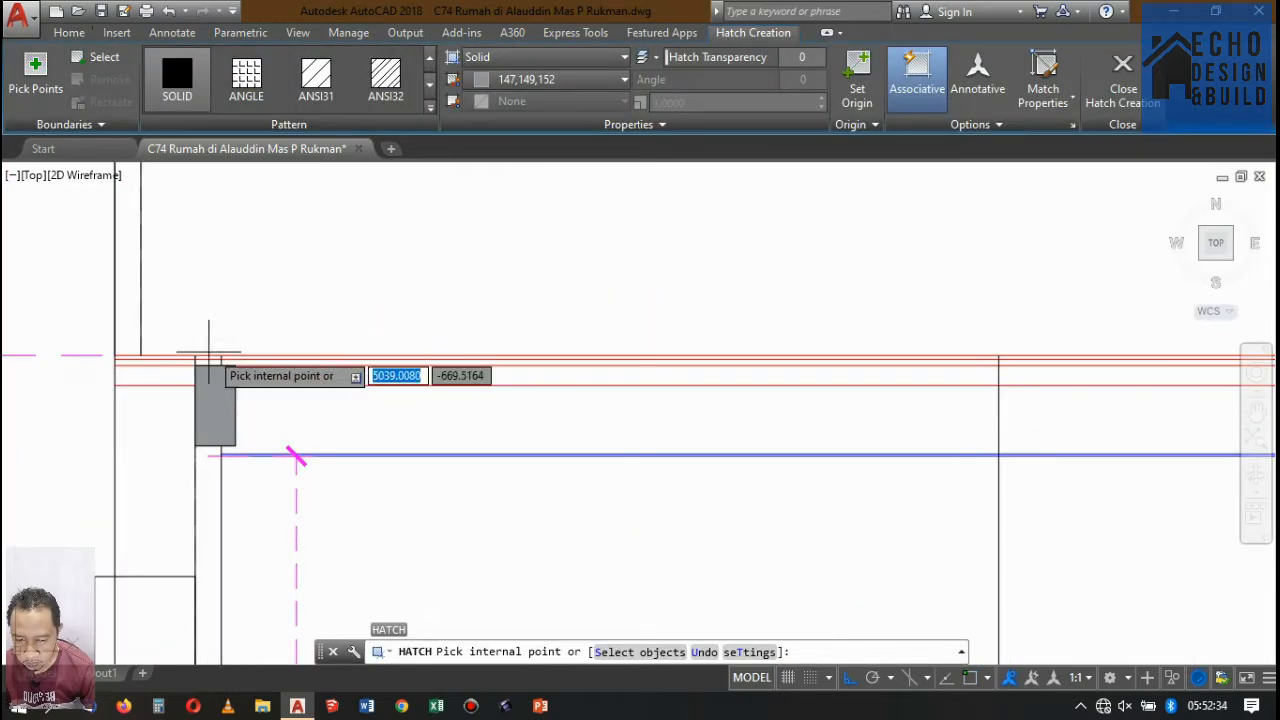
left_click(153, 371)
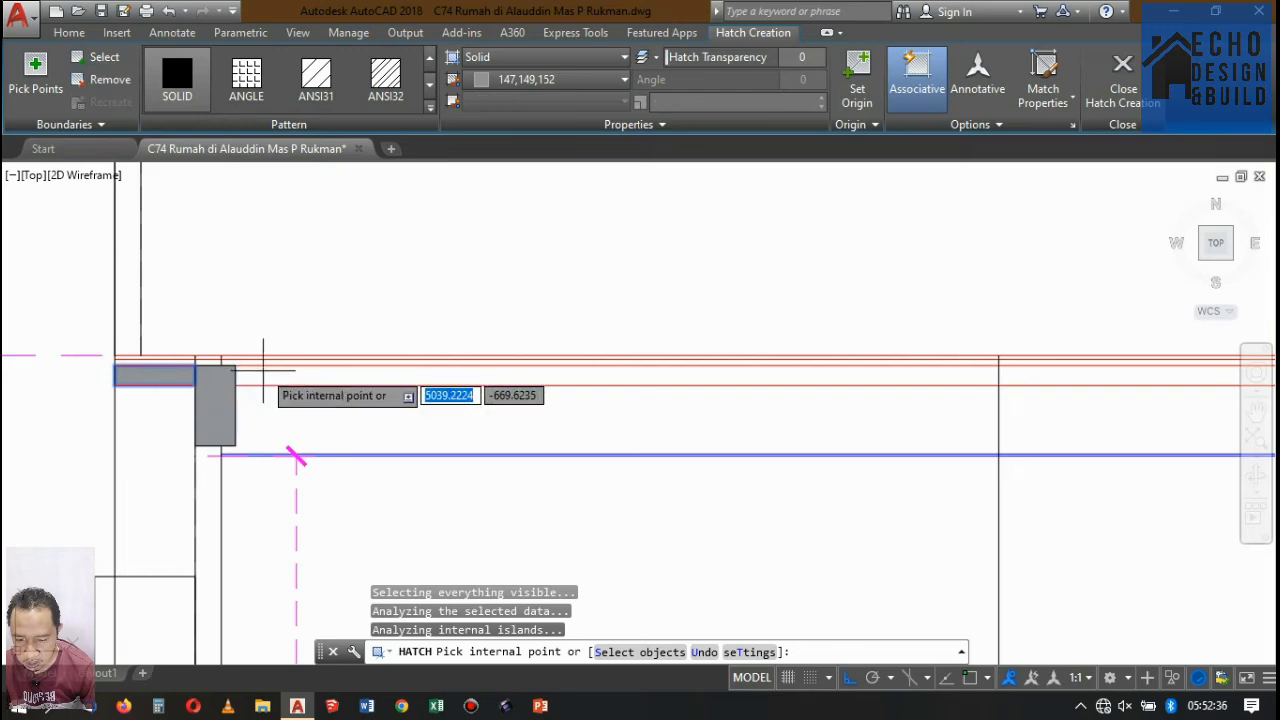
scroll(296, 457, "down", 5)
scroll(286, 366, "up", 4)
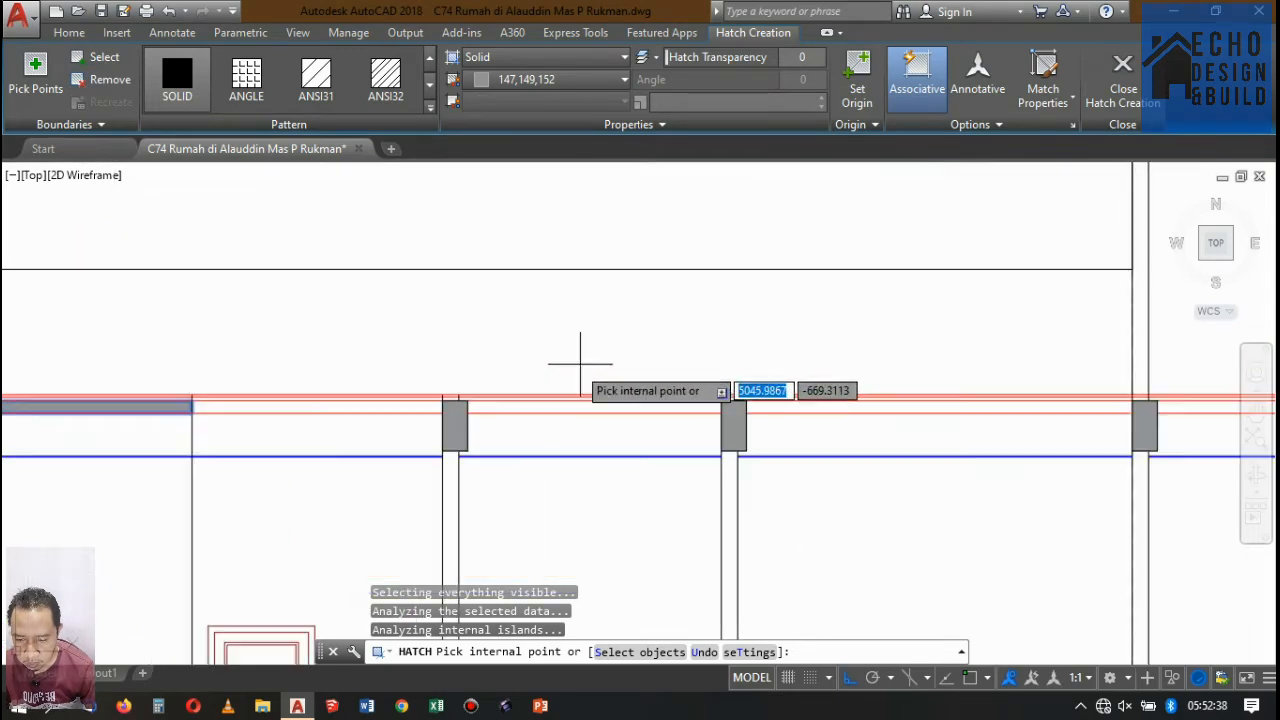
Hatch the rest of the top slab with Solid in colour 147,149,152, from the vertical line before the door to the rear beam.
left_click(340, 402)
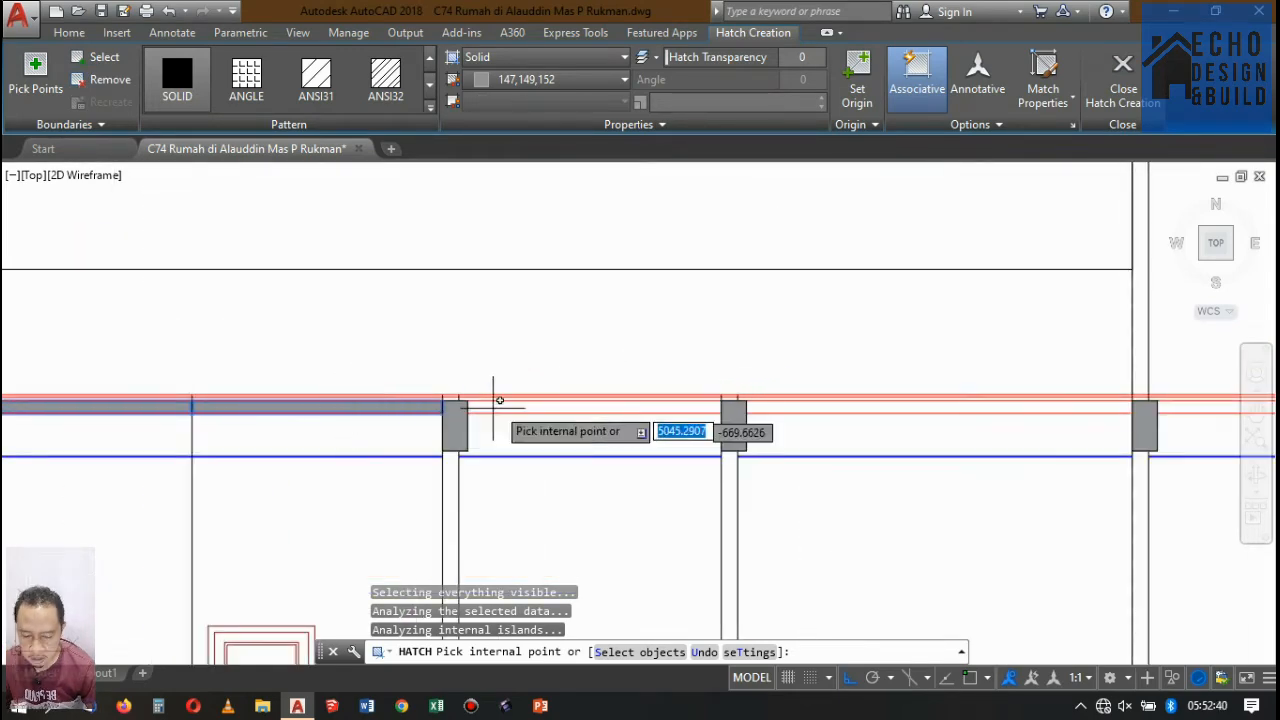
left_click(506, 412)
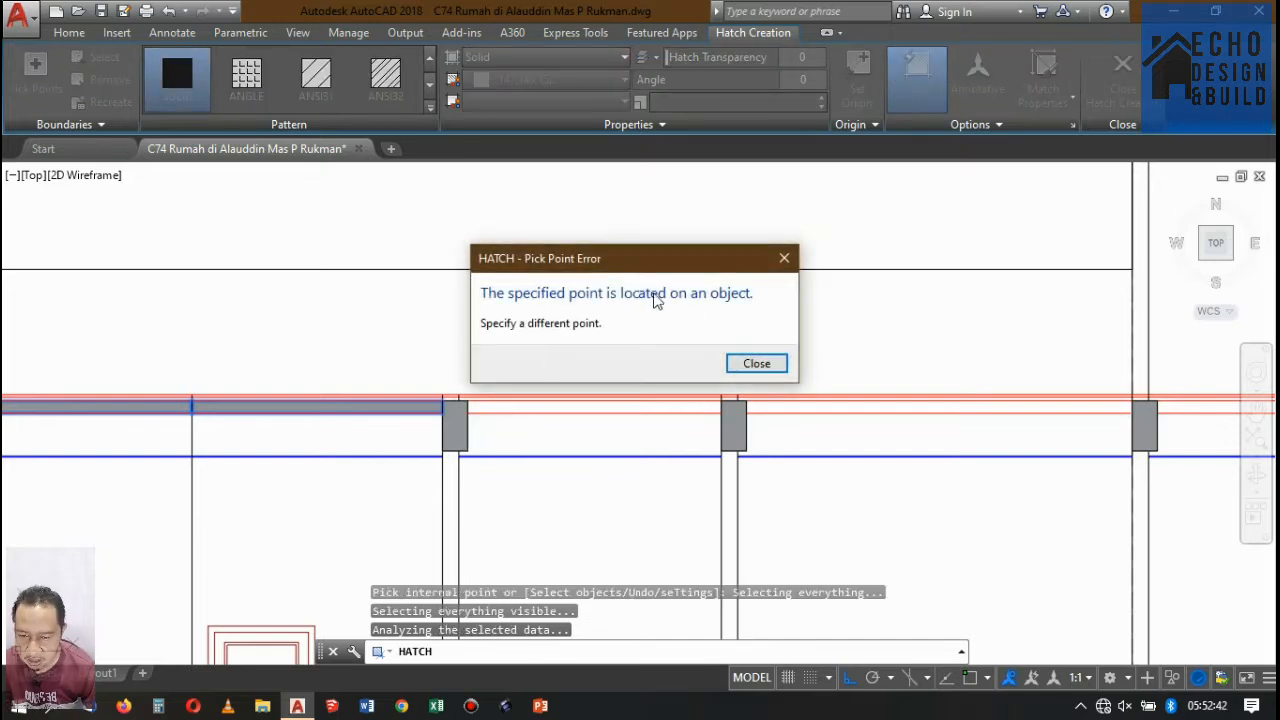
left_click(757, 363)
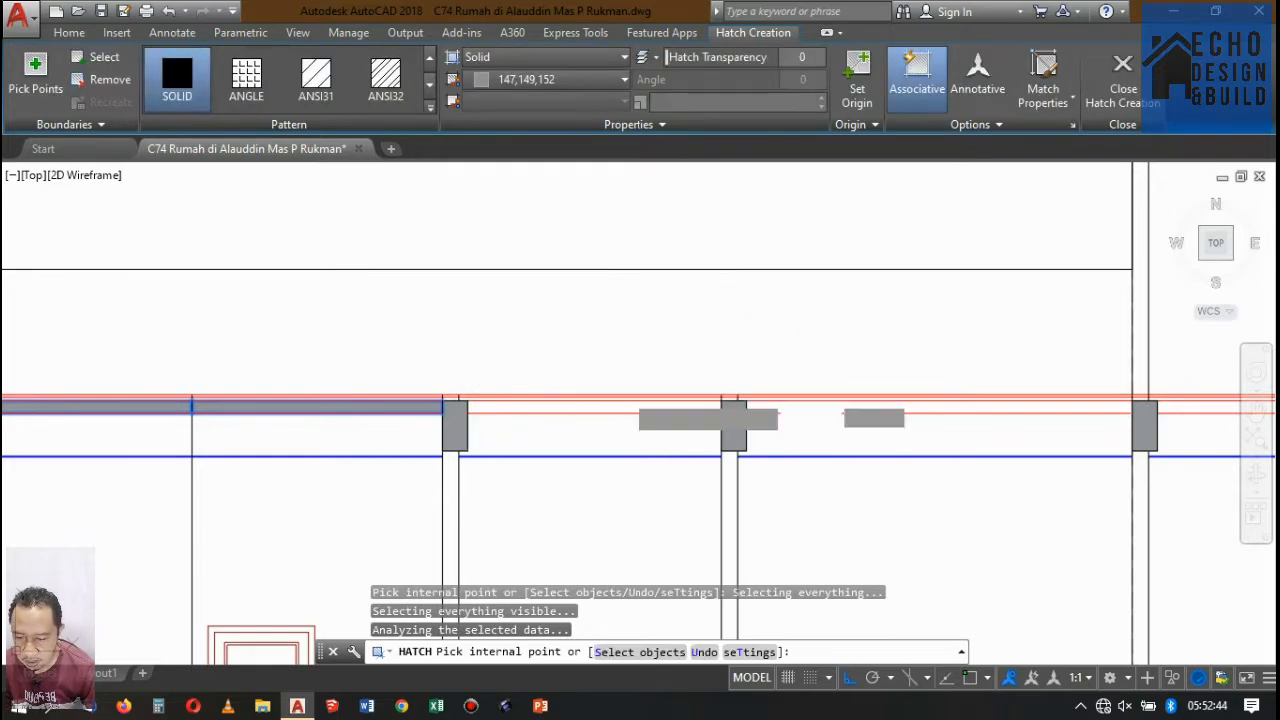
scroll(595, 408, "down", 4)
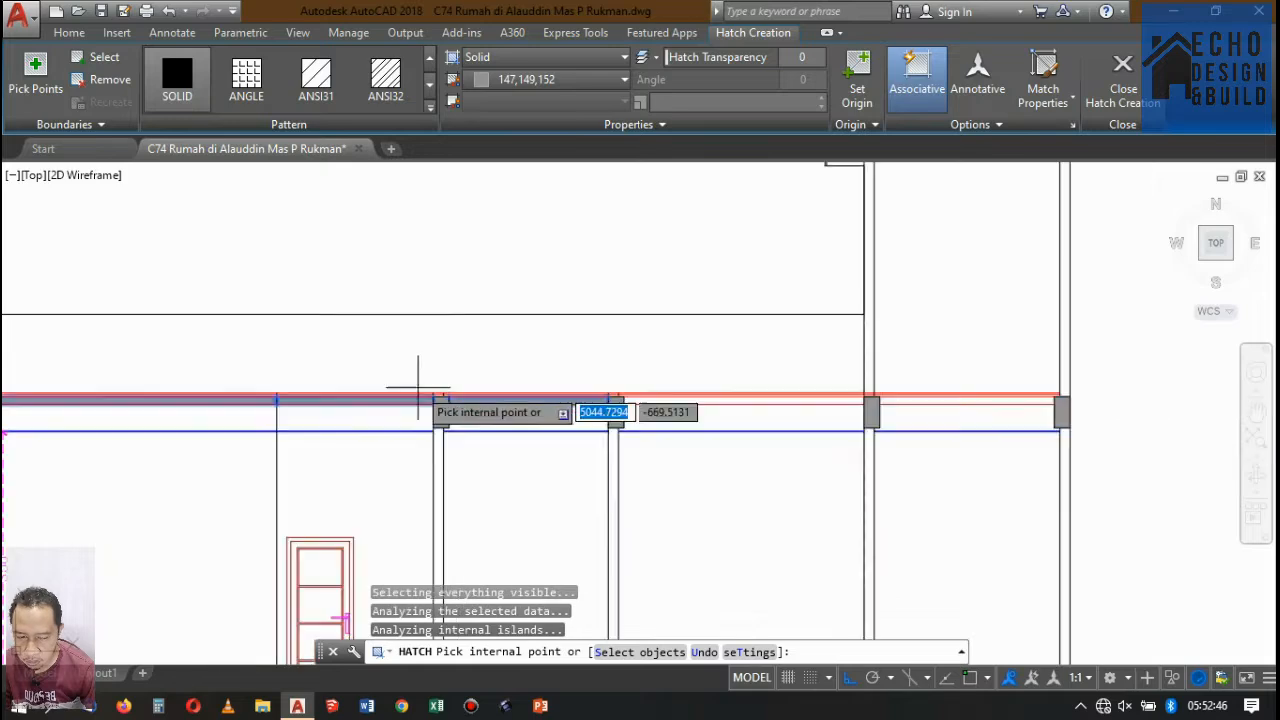
scroll(600, 371, "up", 4)
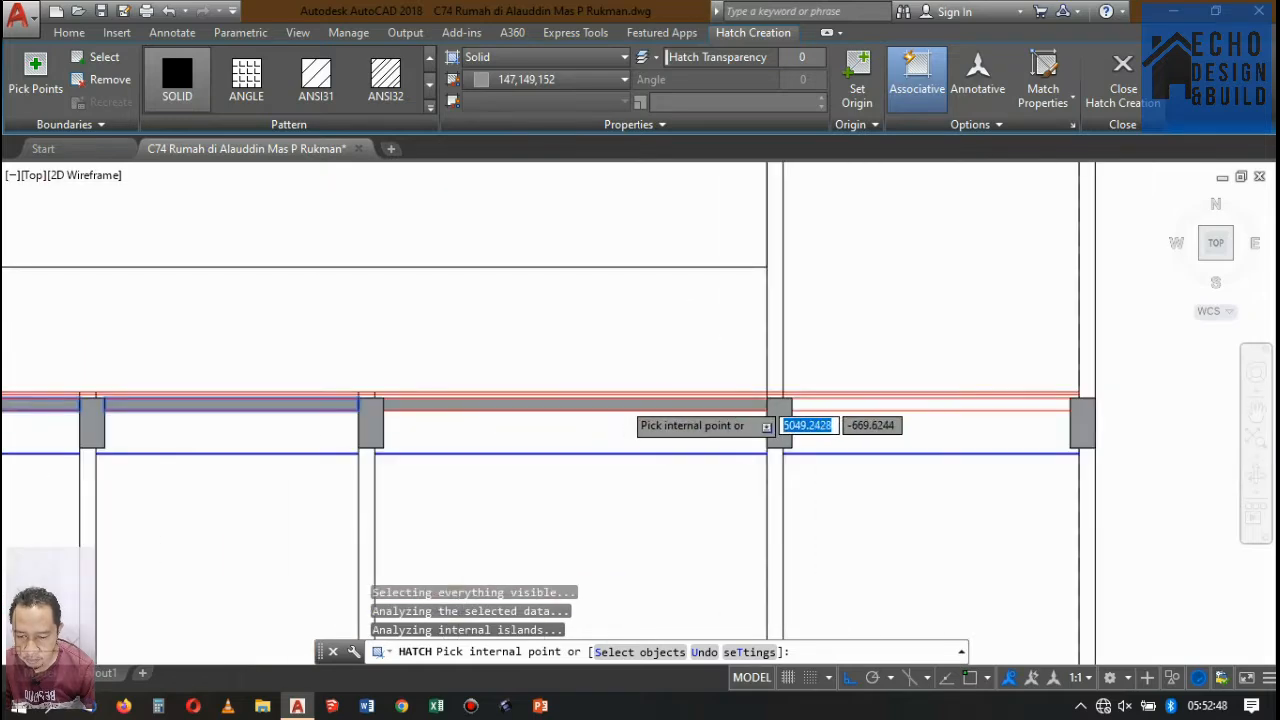
left_click(624, 399)
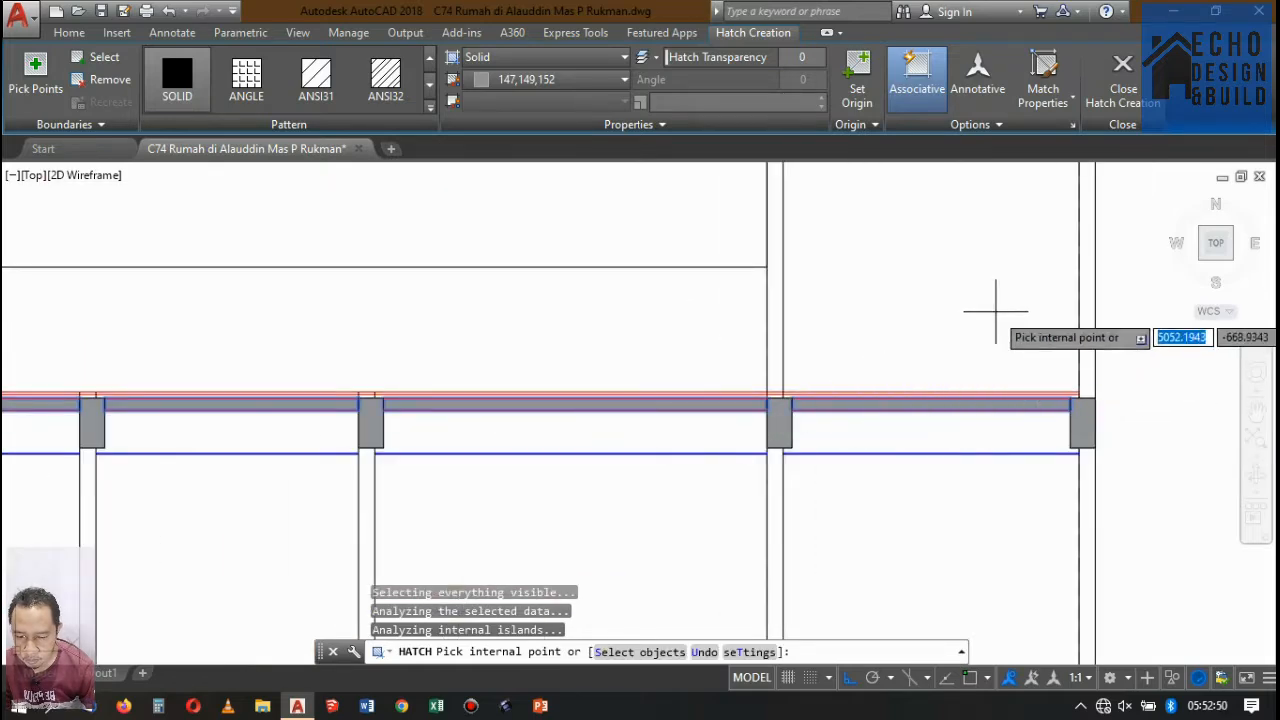
scroll(990, 318, "down", 4)
key("Return")
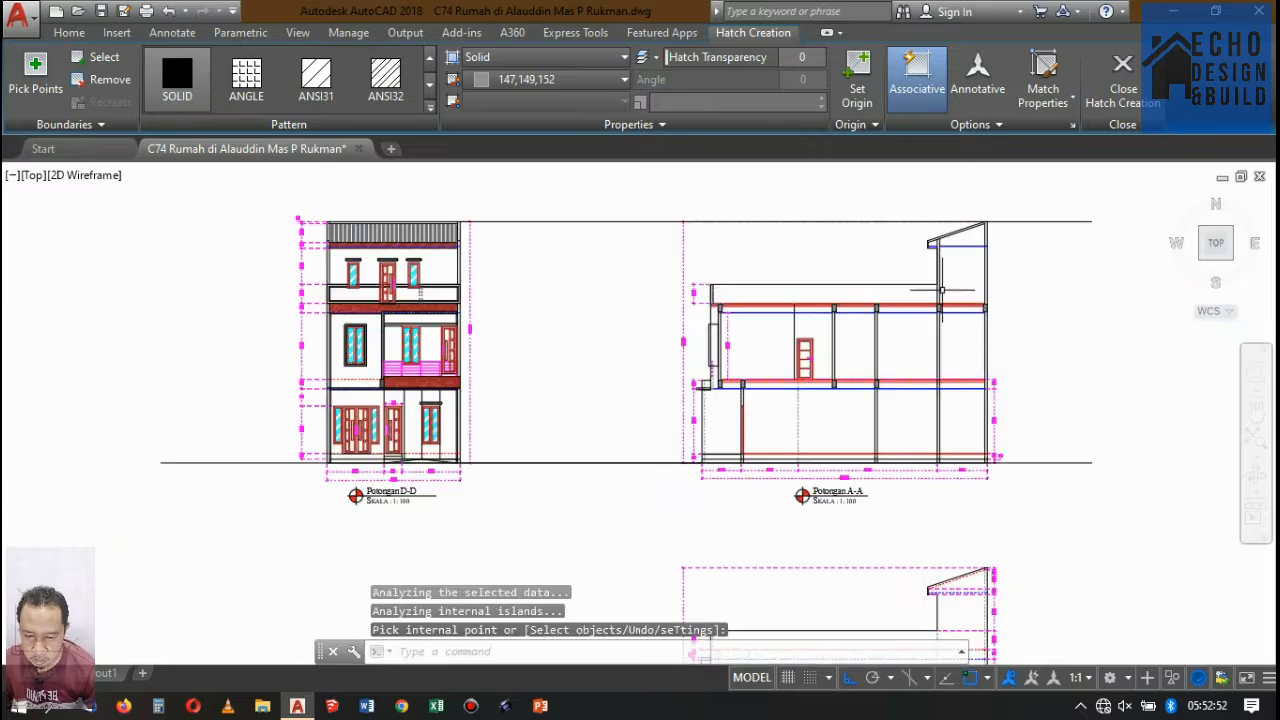
Copy the second middle-floor beam behind the door to the next wall toward the rear, aligning its upper front corner with wall face and slab line.
scroll(876, 423, "up", 5)
scroll(732, 285, "down", 5)
scroll(625, 370, "up", 7)
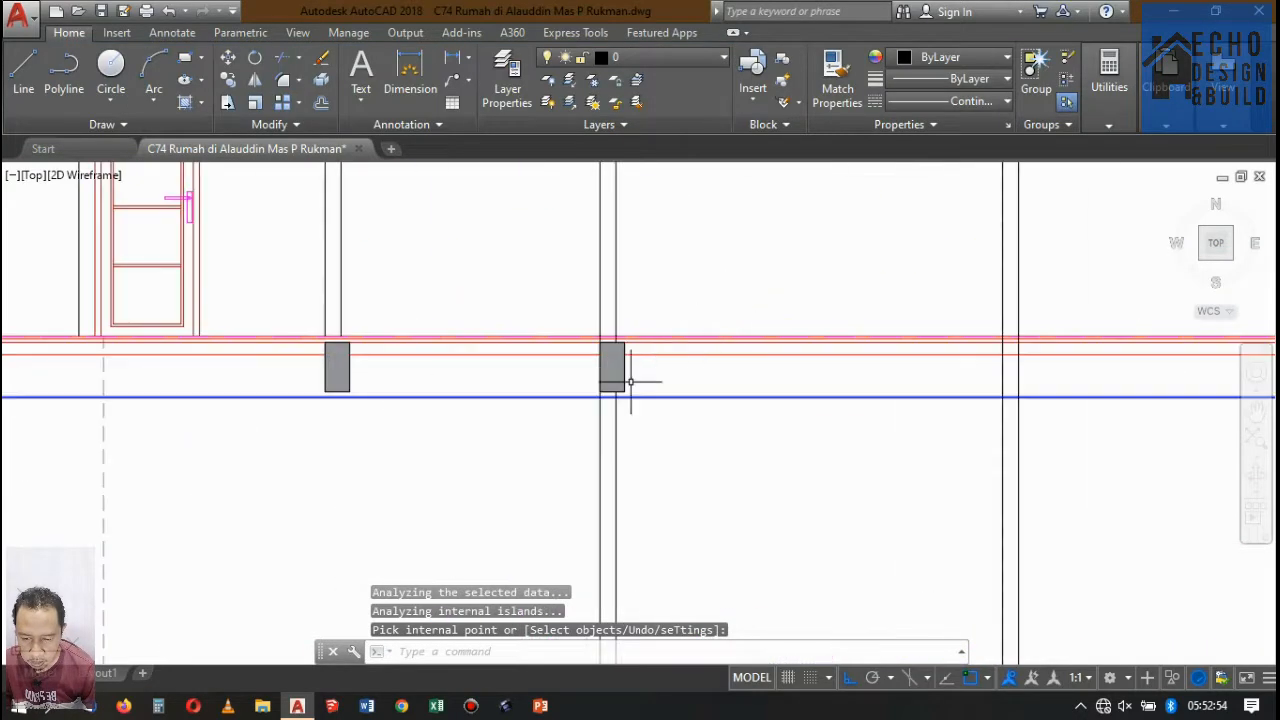
left_click(680, 346)
left_click(600, 298)
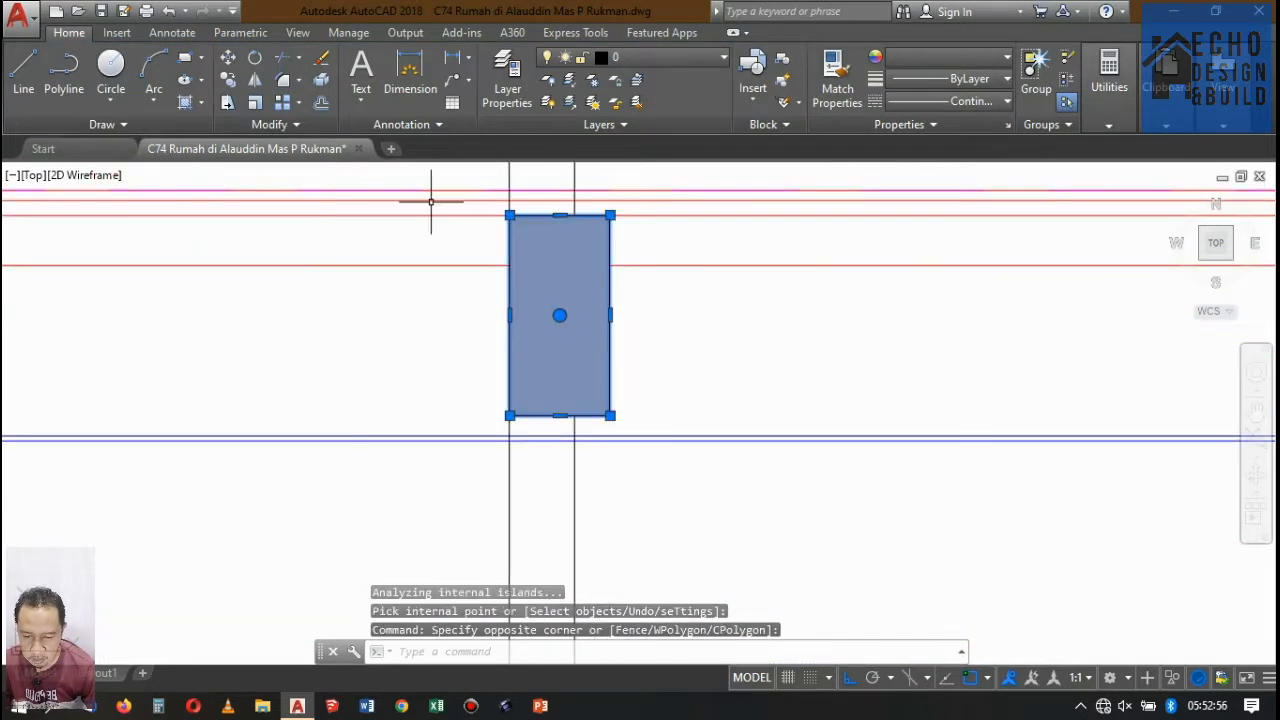
left_click(229, 80)
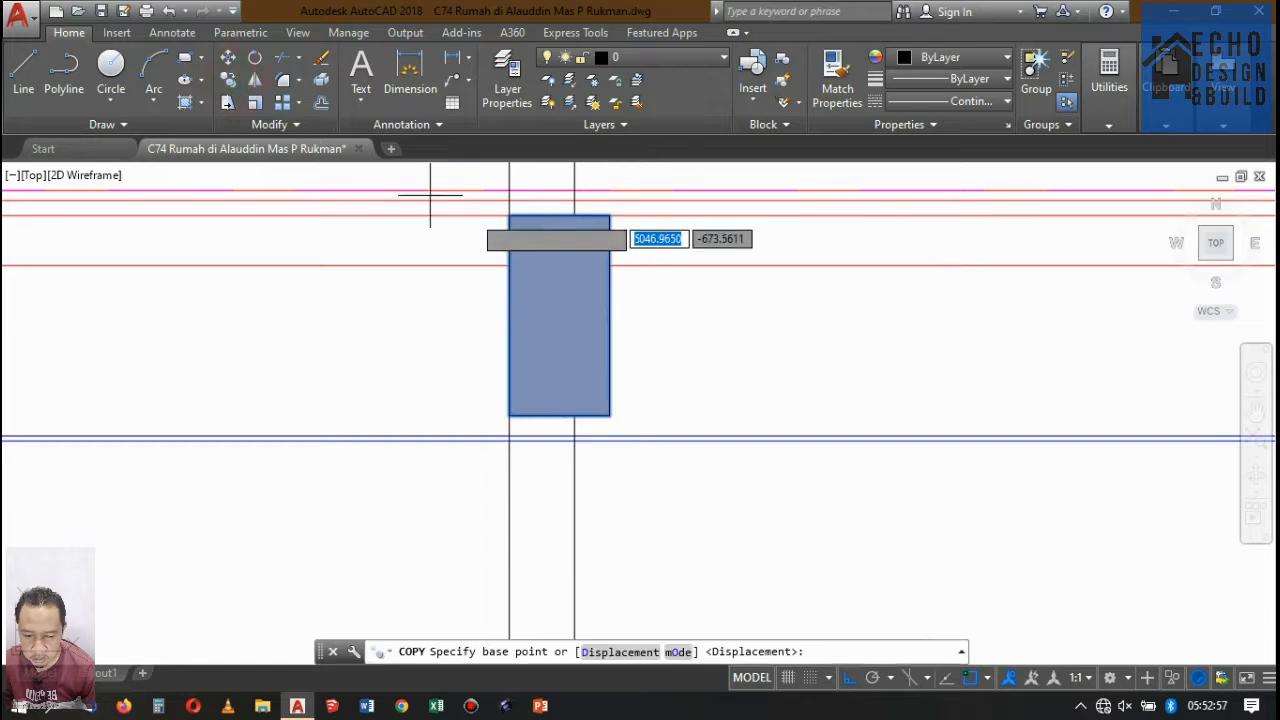
left_click(509, 214)
scroll(409, 268, "down", 4)
scroll(590, 250, "up", 6)
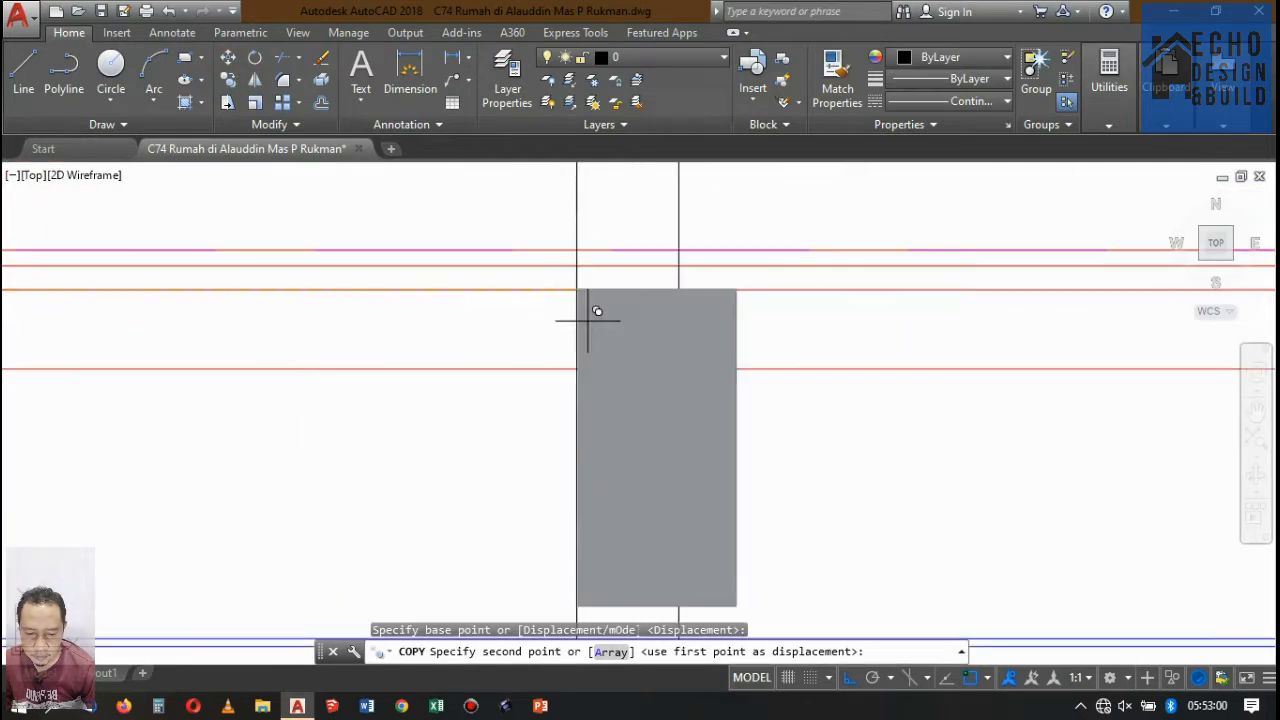
left_click(578, 289)
scroll(575, 300, "down", 5)
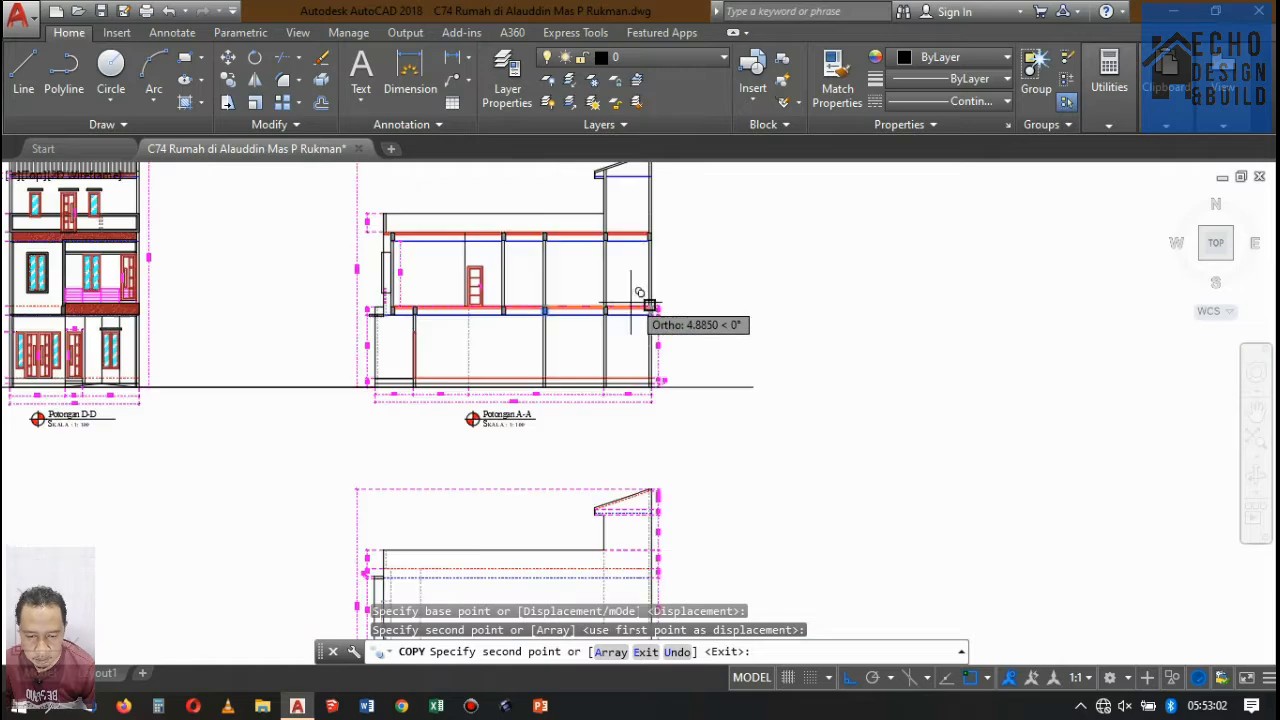
key("Return")
Copy the top slab's rear-wall beam straight down to the middle floor slab, aligning its top with the slab line at the wall's inner face.
scroll(652, 235, "up", 6)
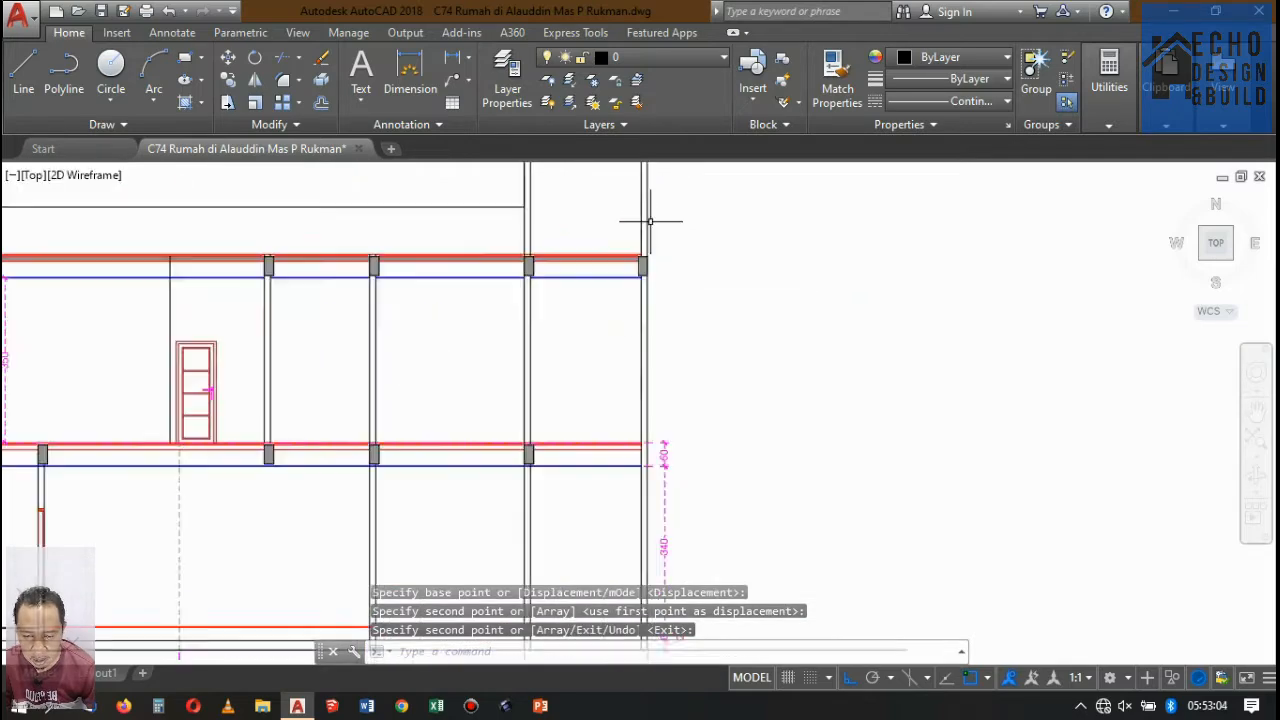
scroll(699, 301, "up", 6)
left_click(701, 290)
scroll(686, 250, "down", 6)
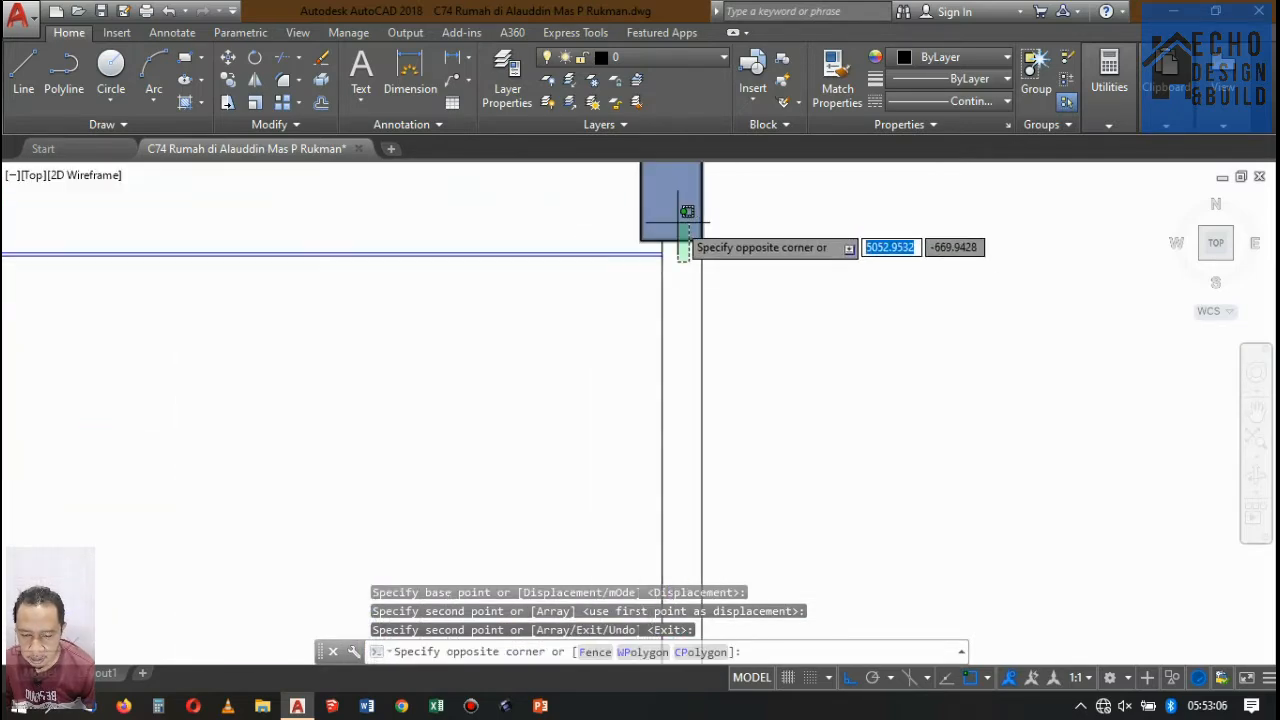
left_click(678, 225)
scroll(645, 299, "down", 6)
scroll(672, 255, "up", 3)
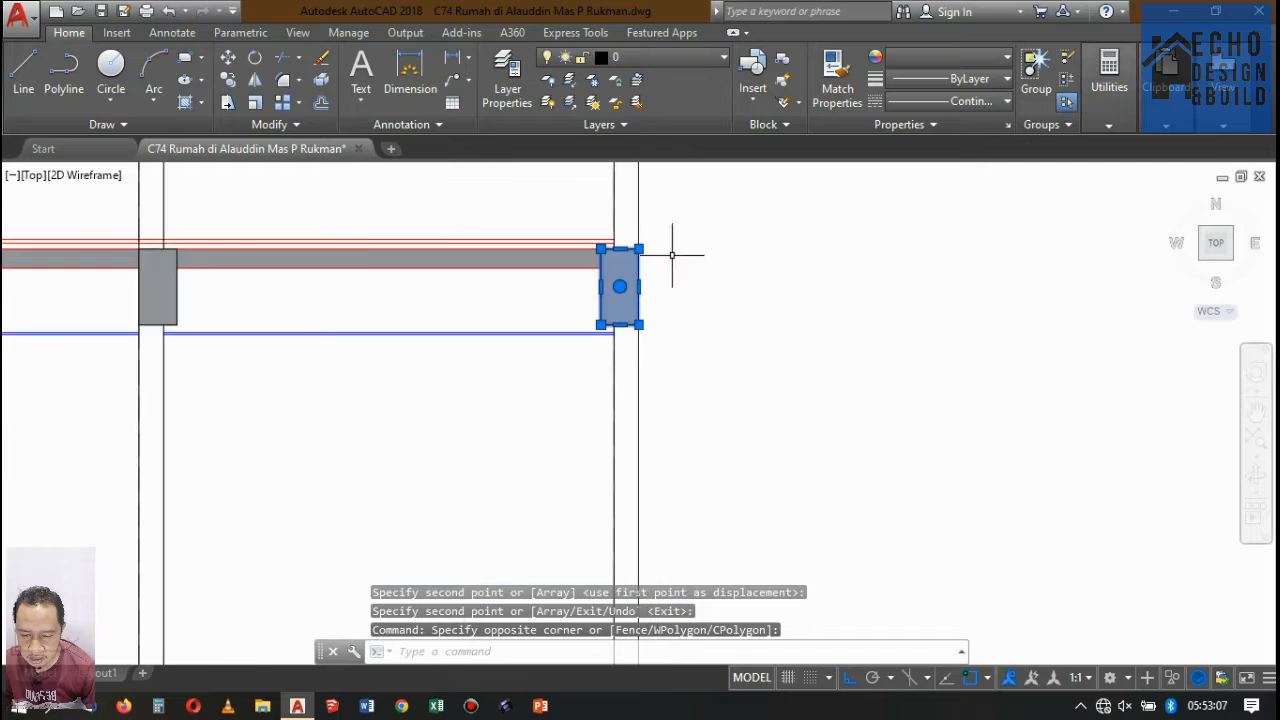
left_click(226, 80)
scroll(561, 248, "up", 3)
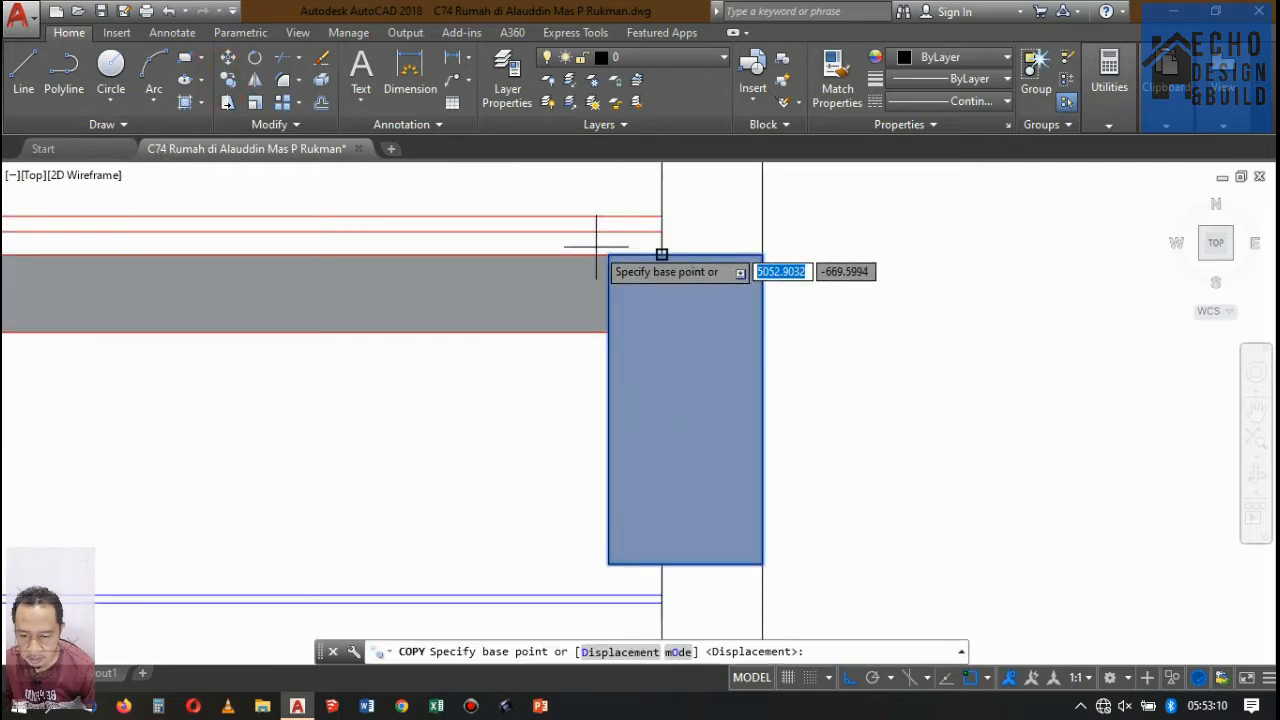
left_click(662, 255)
scroll(630, 230, "down", 8)
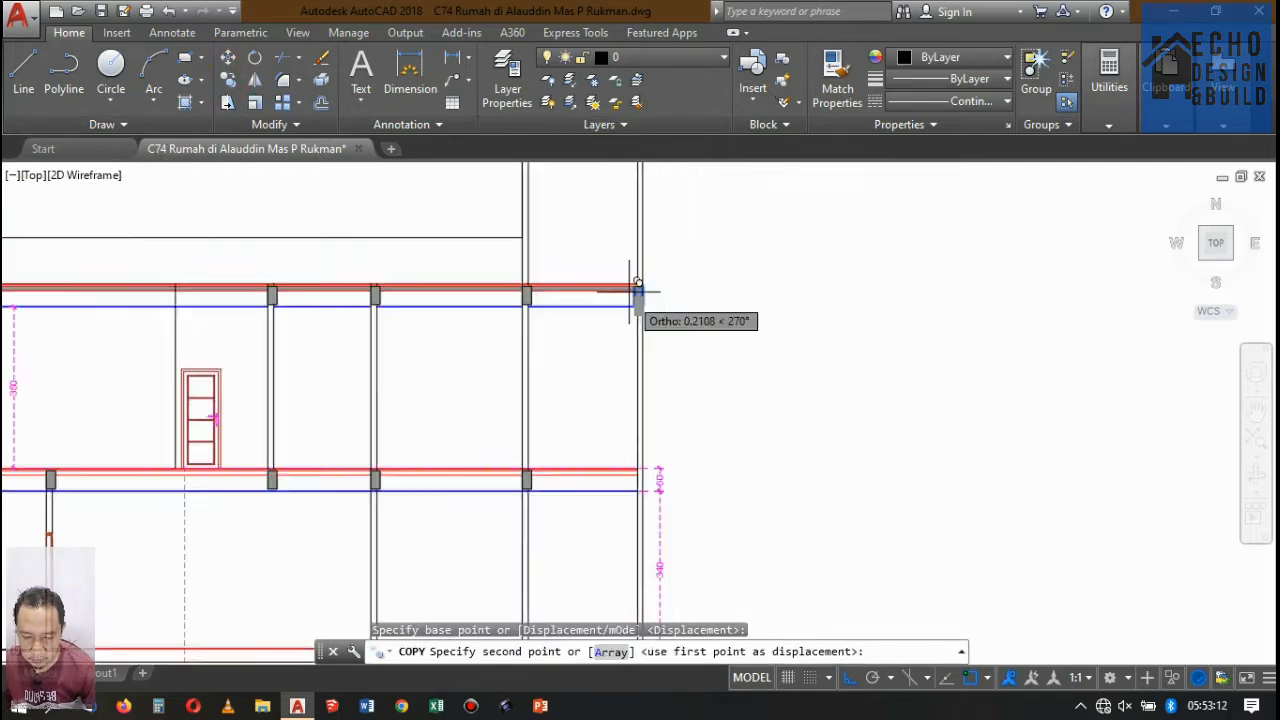
scroll(650, 280, "up", 5)
scroll(585, 221, "up", 5)
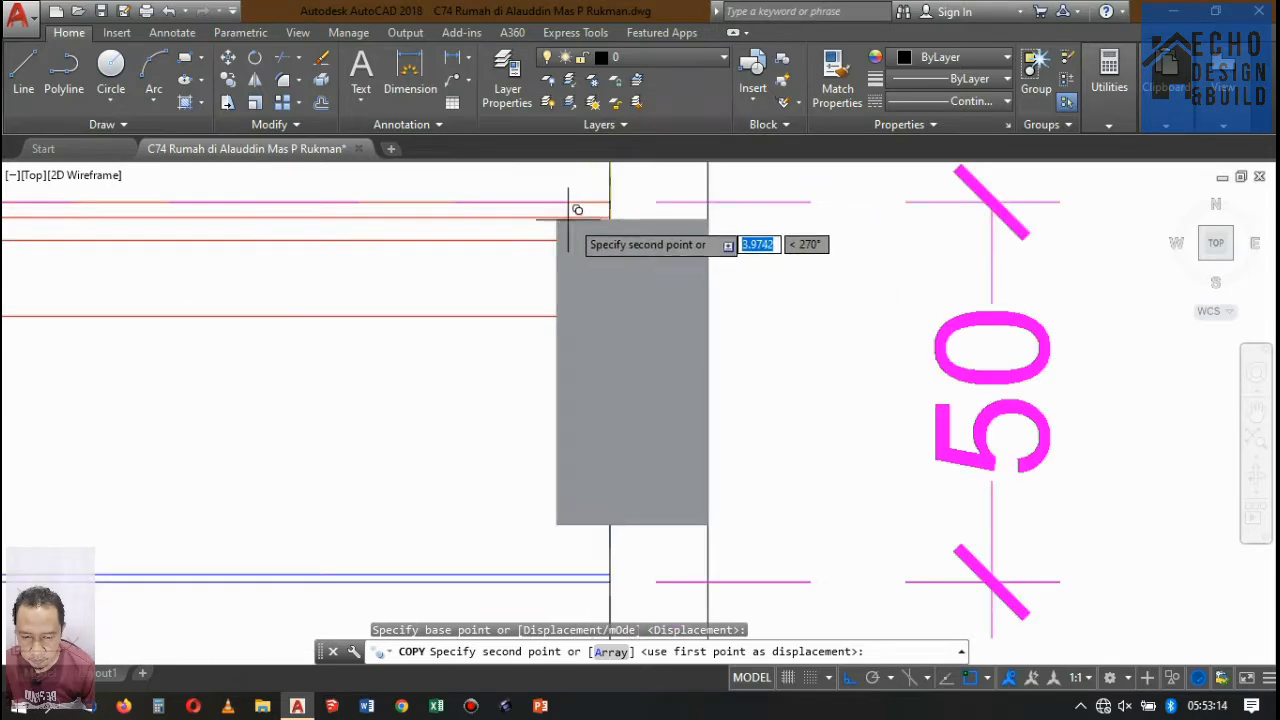
left_click(614, 215)
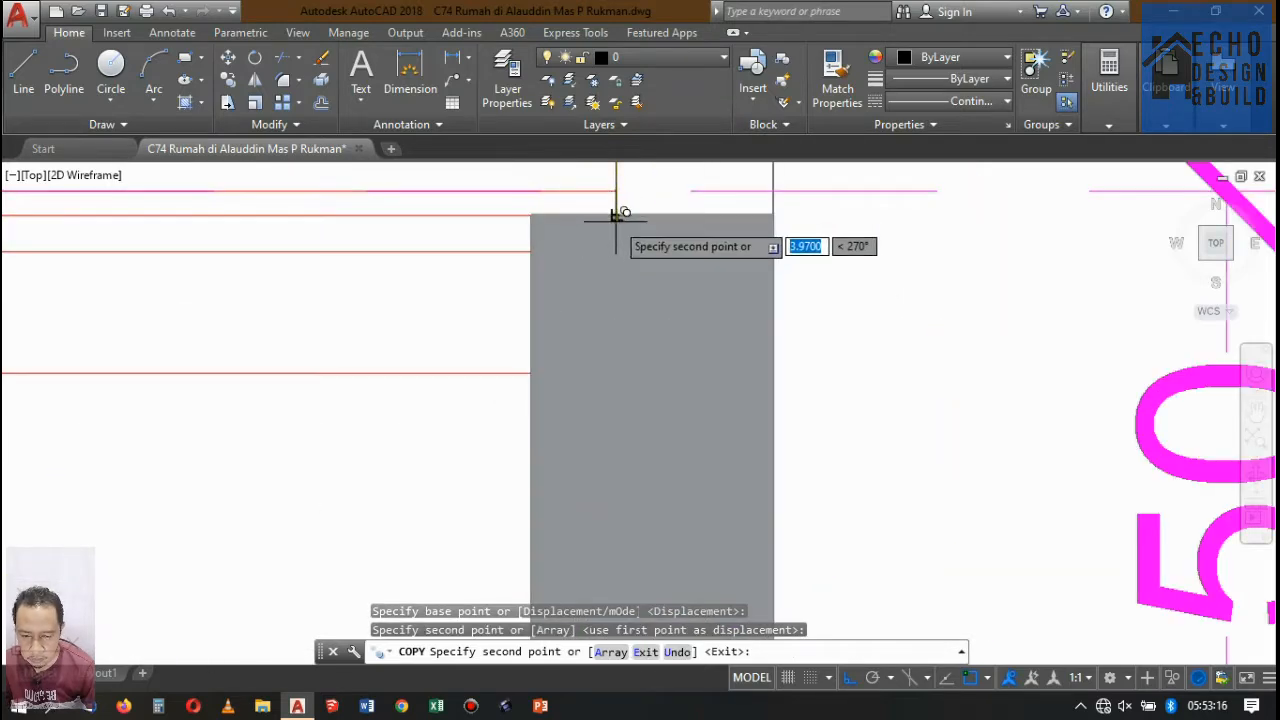
key("u")
key("Return")
scroll(614, 262, "up", 2)
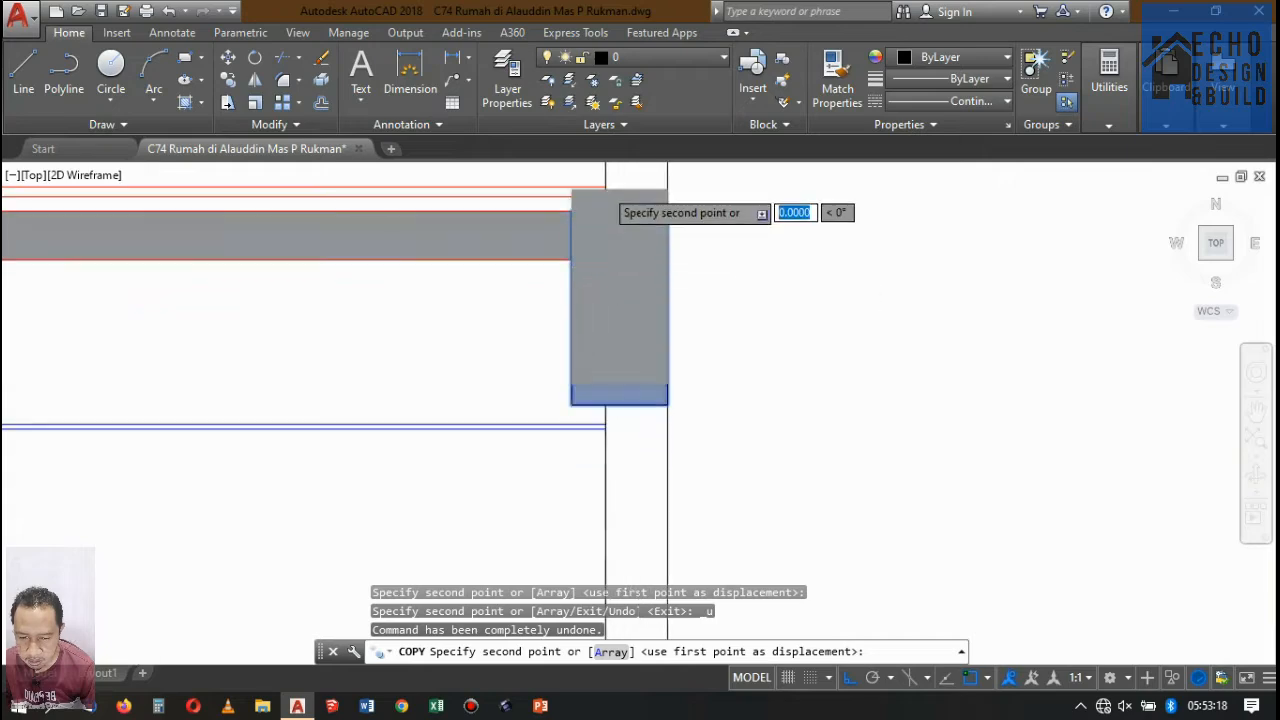
scroll(609, 210, "down", 5)
scroll(609, 305, "up", 6)
scroll(530, 302, "up", 5)
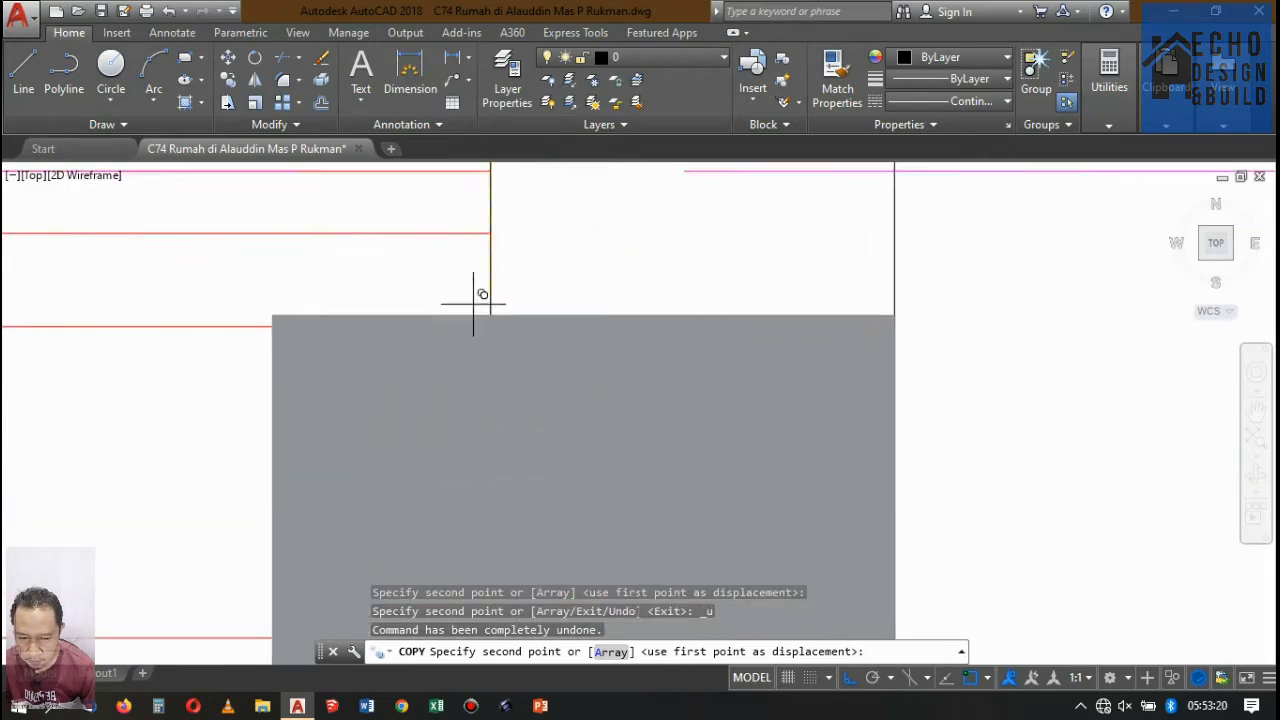
scroll(480, 320, "down", 3)
left_click(473, 346)
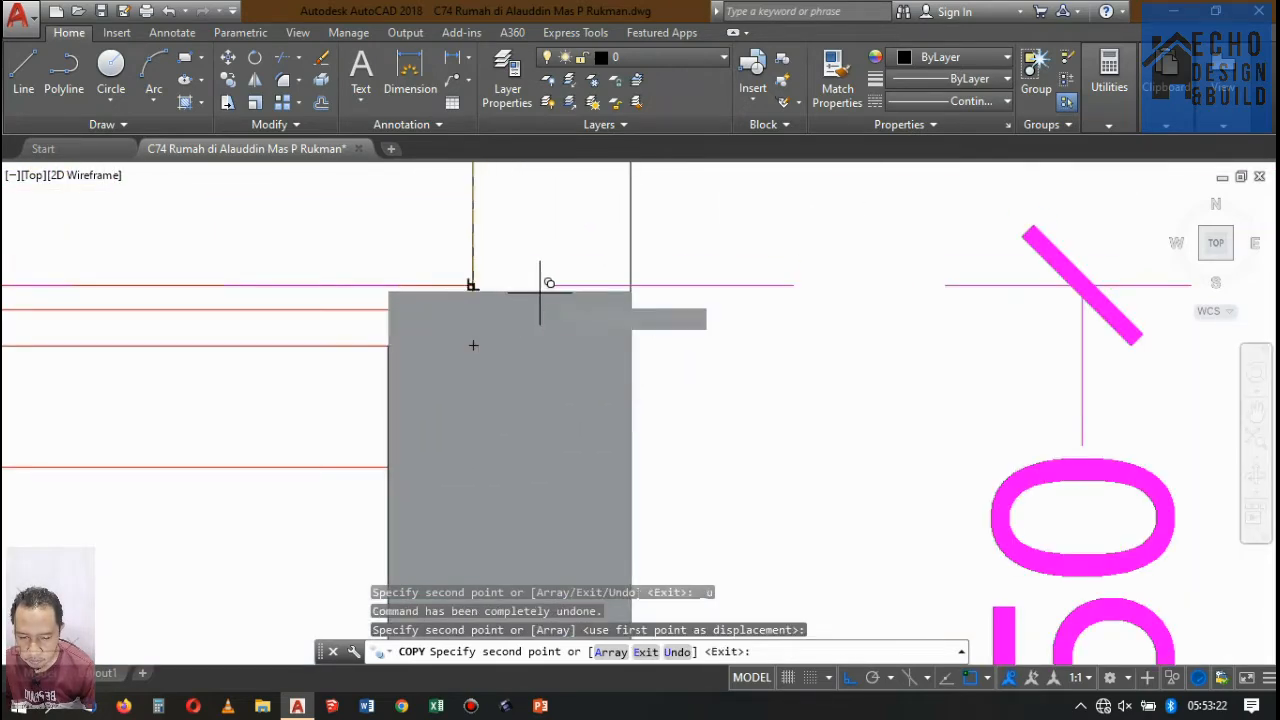
scroll(545, 290, "down", 4)
key("Return")
Hatch the middle floor slab with Solid in colour 147,149,152, from the front beam to the first beam behind the door.
scroll(636, 286, "down", 1)
scroll(600, 330, "down", 4)
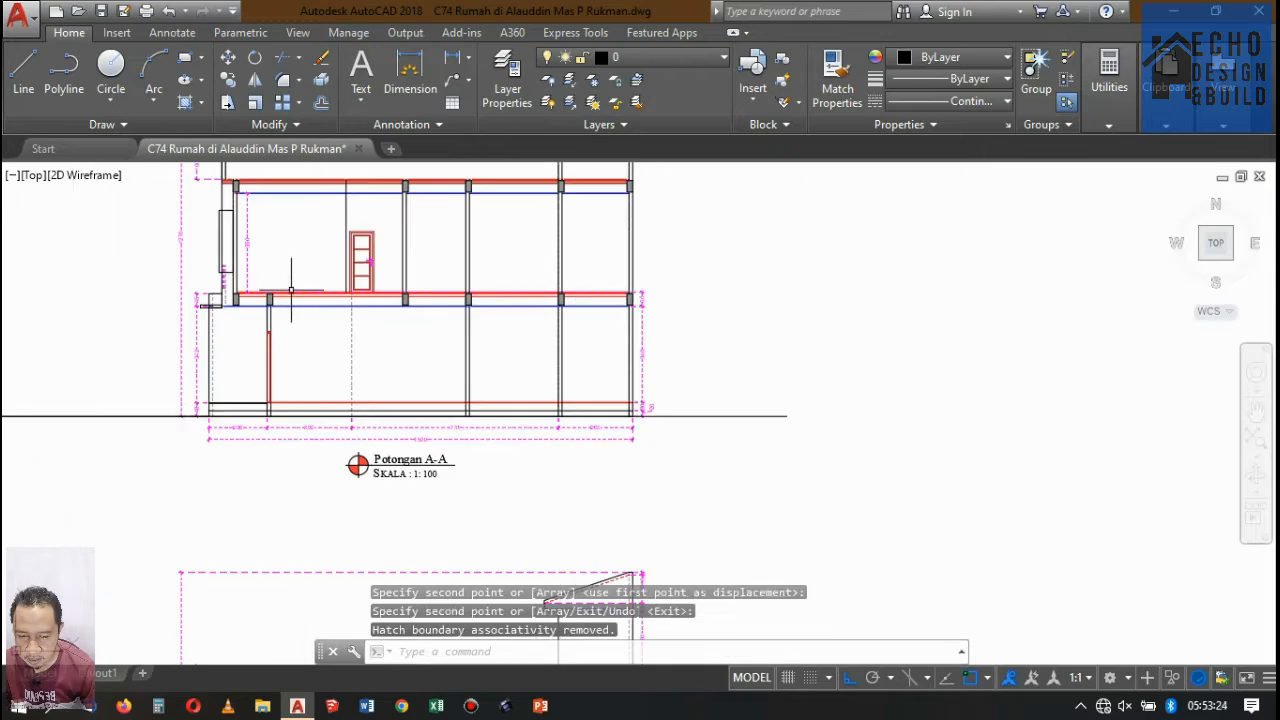
scroll(409, 271, "up", 6)
scroll(402, 297, "down", 1)
scroll(474, 249, "up", 2)
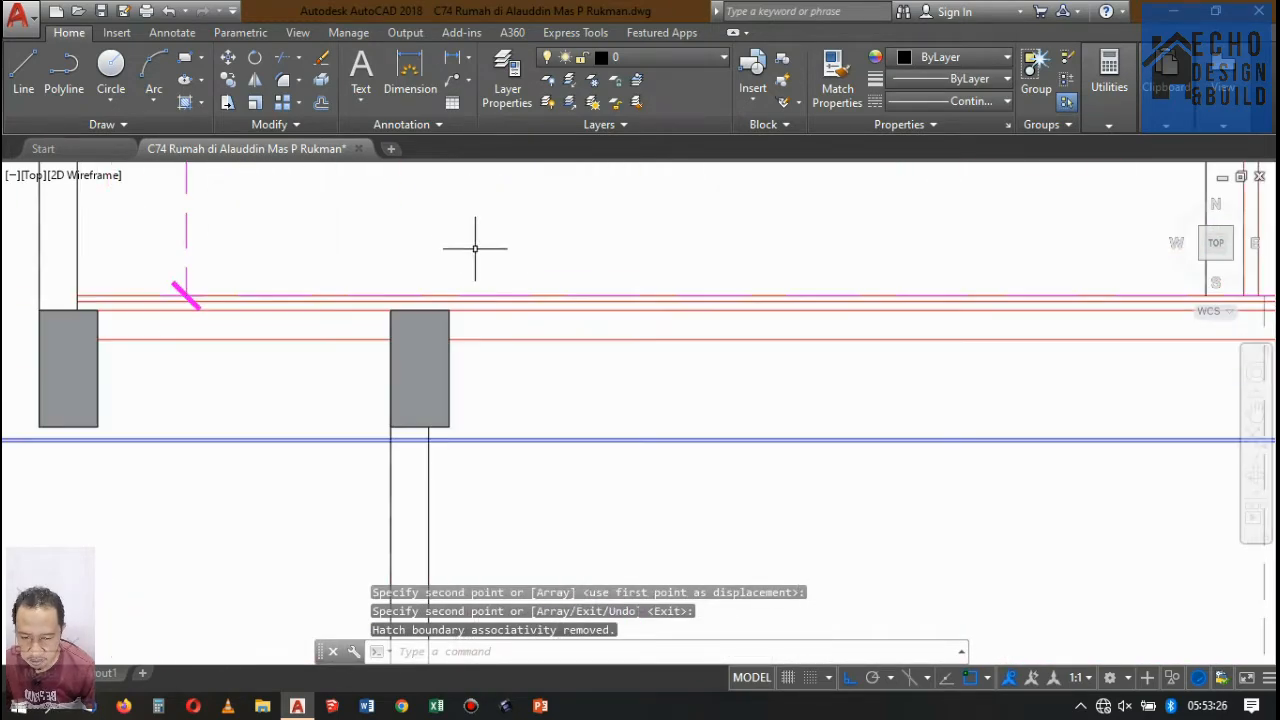
type("h")
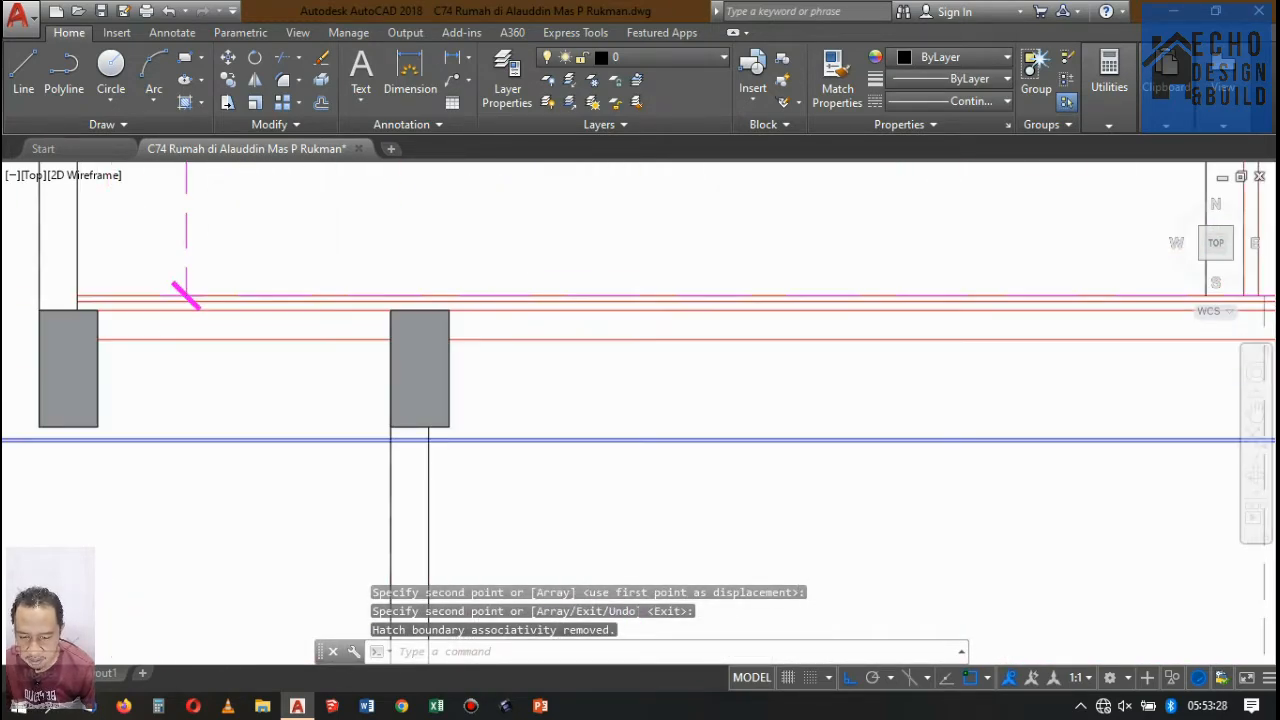
key("Return")
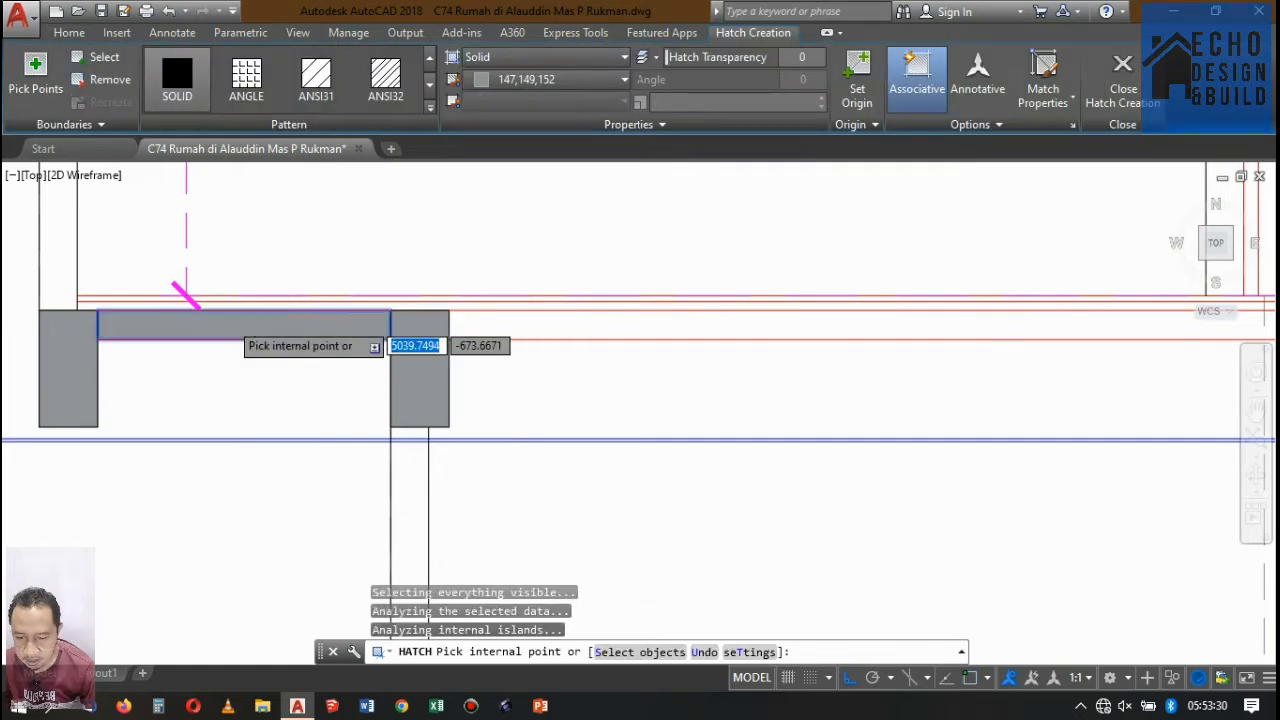
scroll(400, 332, "down", 3)
scroll(401, 330, "up", 1)
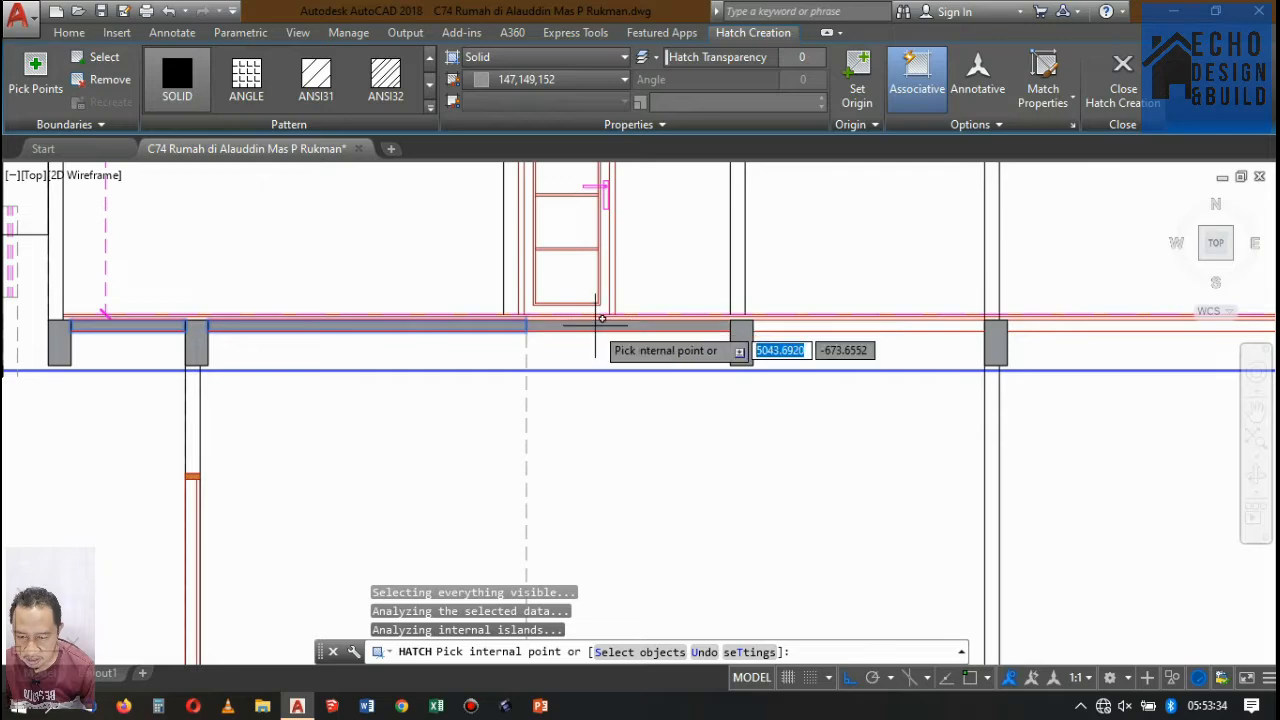
Hatch the remaining middle slab bays up to the rear-wall beam with the same Solid fill.
scroll(440, 355, "down", 3)
scroll(508, 349, "up", 3)
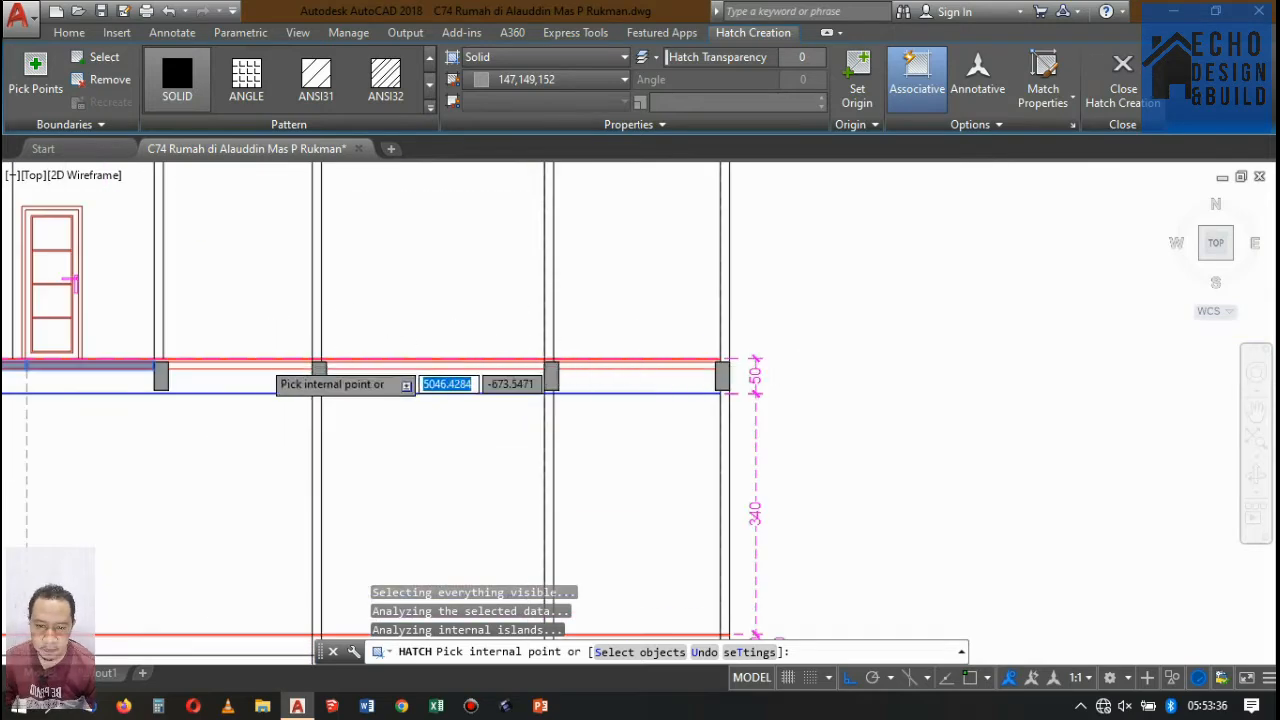
scroll(252, 363, "up", 2)
left_click(249, 368)
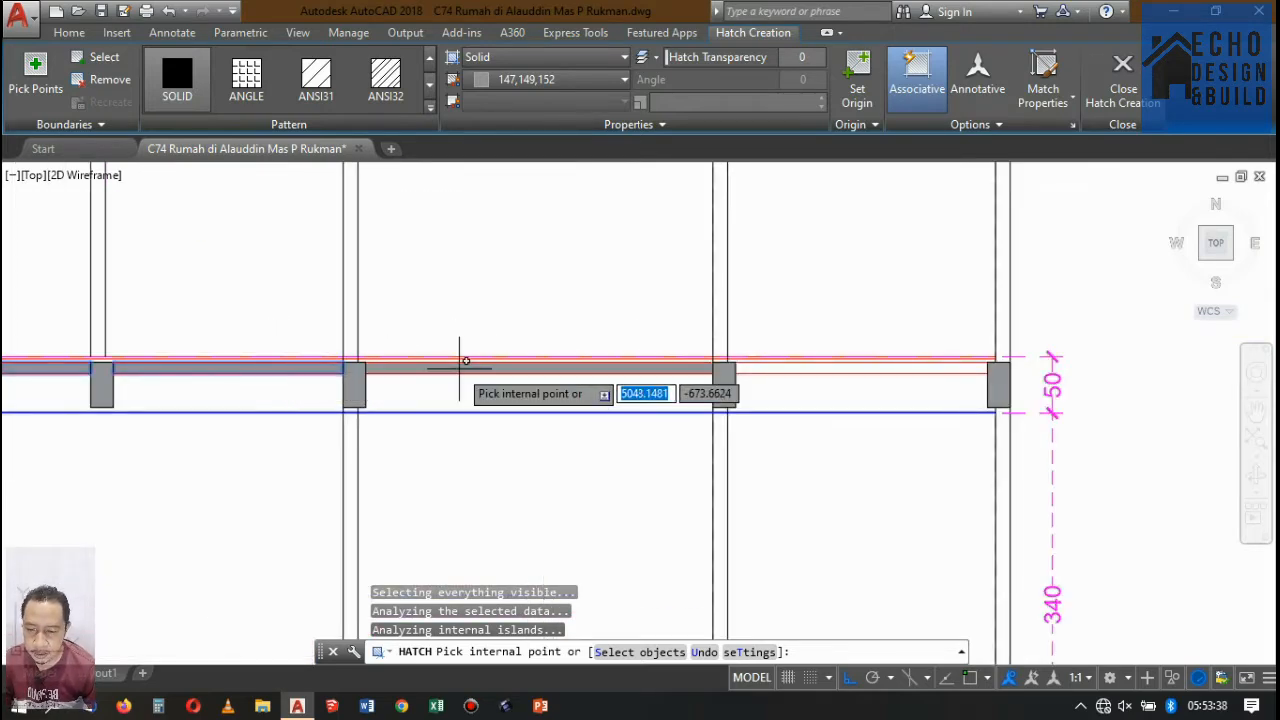
scroll(677, 371, "down", 2)
scroll(600, 357, "up", 3)
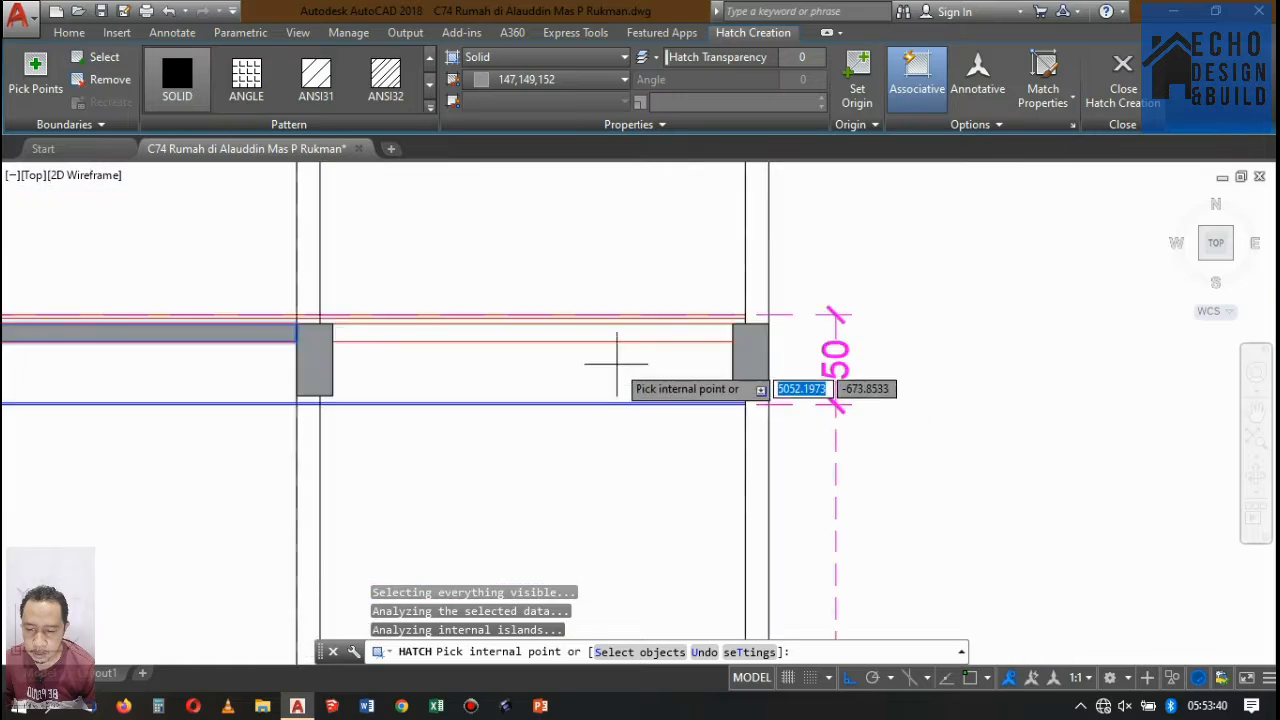
left_click(566, 315)
scroll(695, 286, "down", 3)
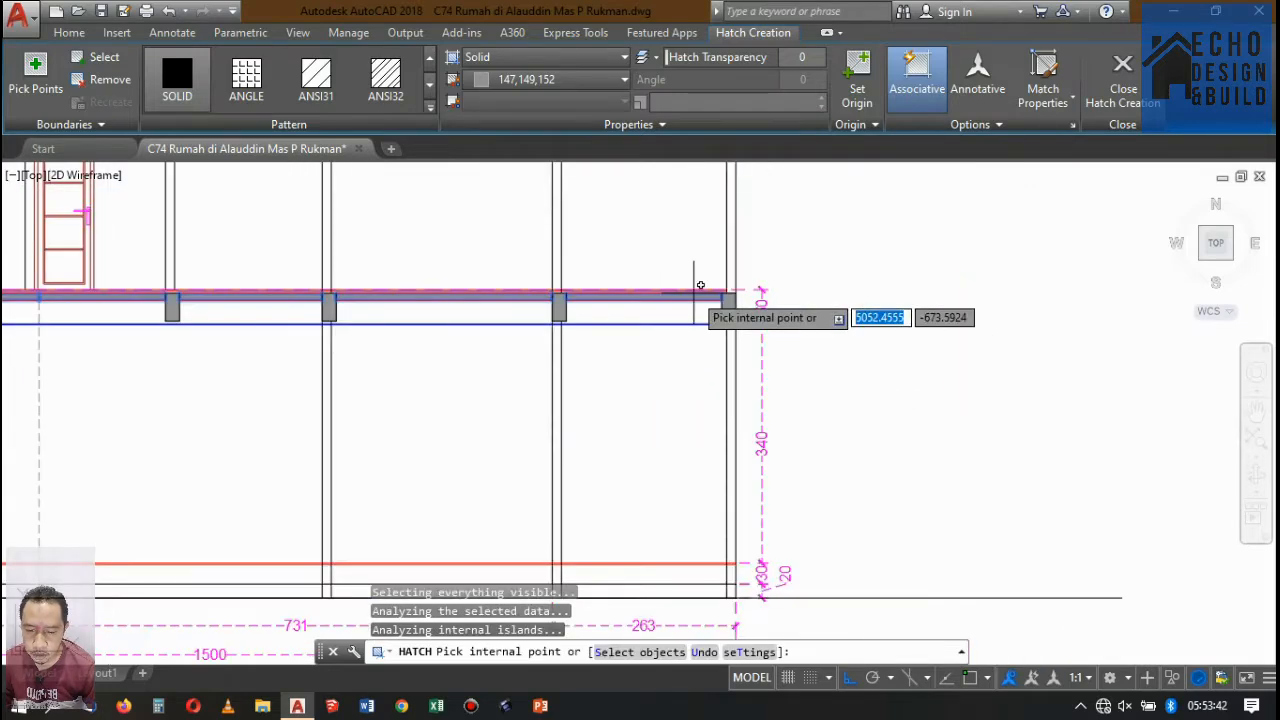
key("Return")
Examine the middle floor slab, its beams and the front canopy in Potongan A-A.
scroll(513, 284, "up", 3)
scroll(591, 290, "down", 3)
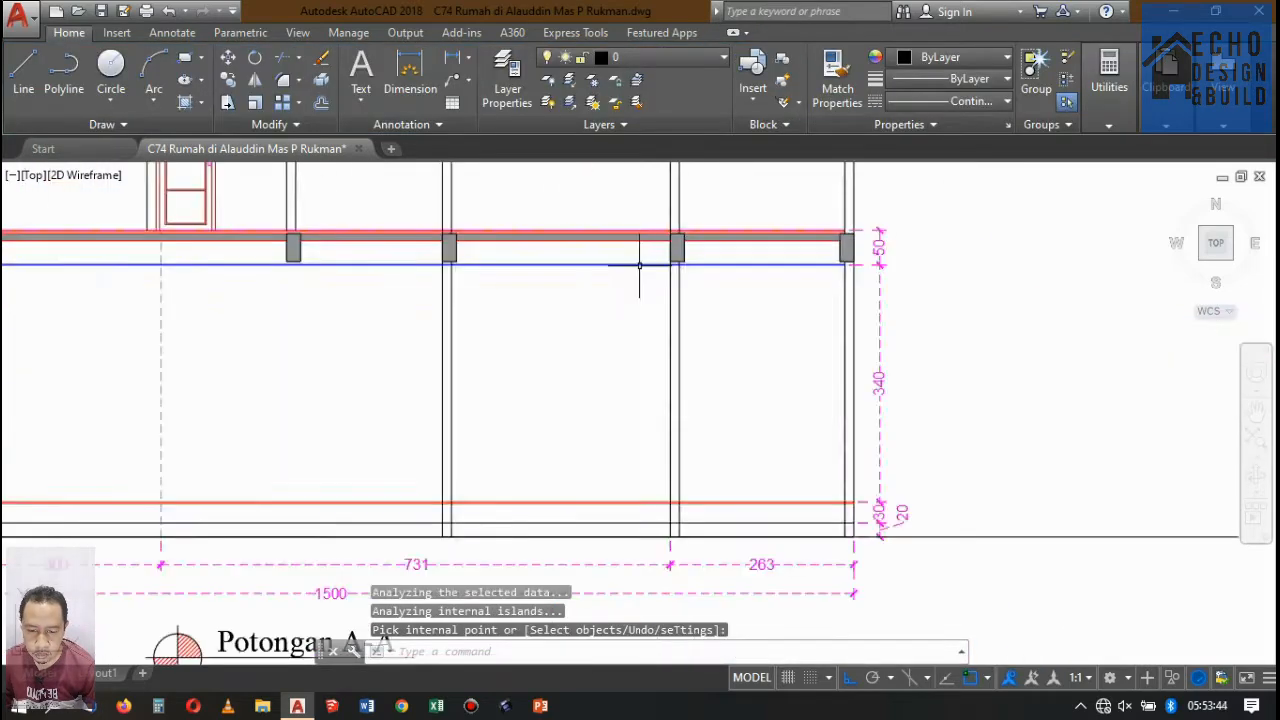
scroll(634, 263, "up", 3)
scroll(491, 314, "up", 2)
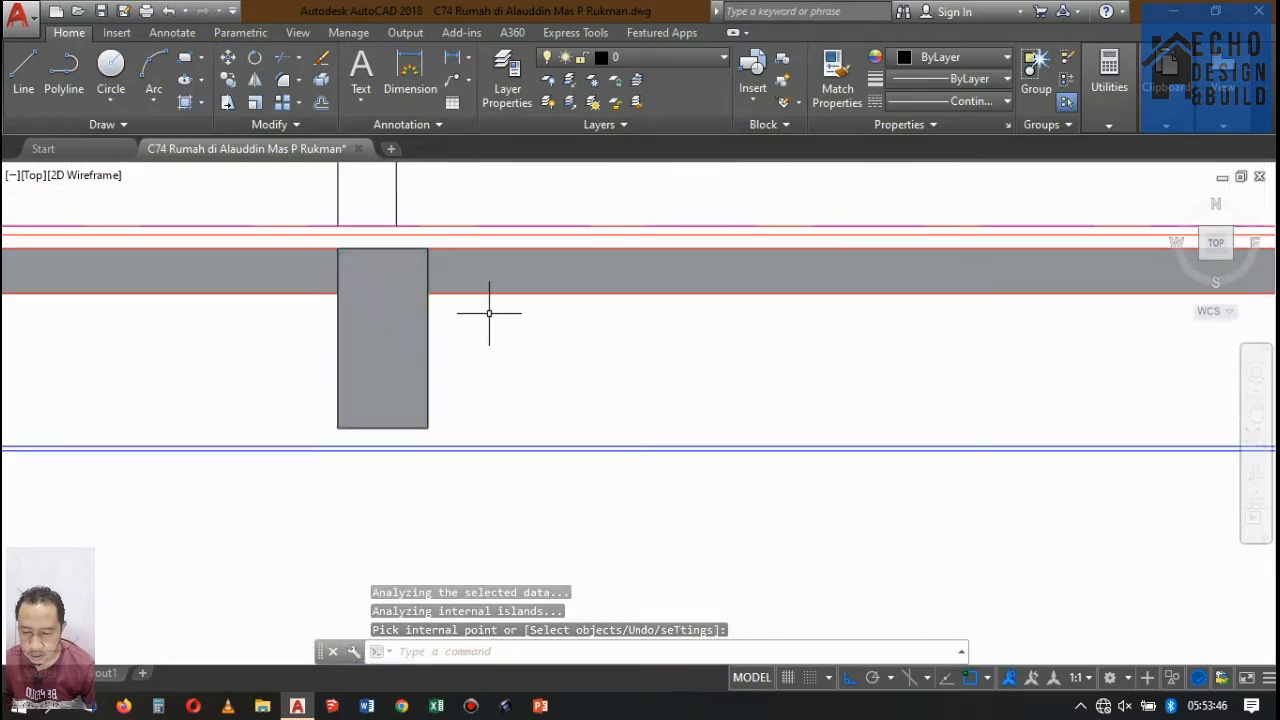
scroll(534, 257, "down", 5)
scroll(463, 277, "up", 5)
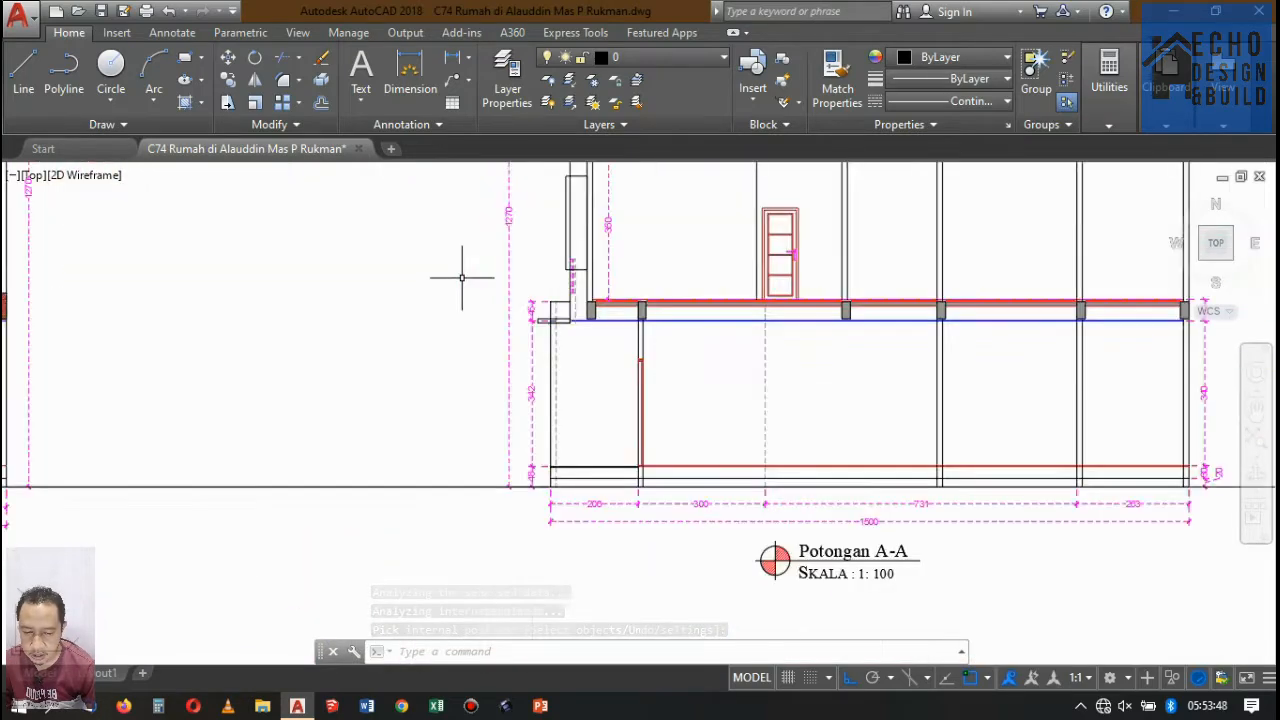
scroll(590, 292, "up", 3)
scroll(571, 337, "down", 3)
scroll(571, 337, "up", 2)
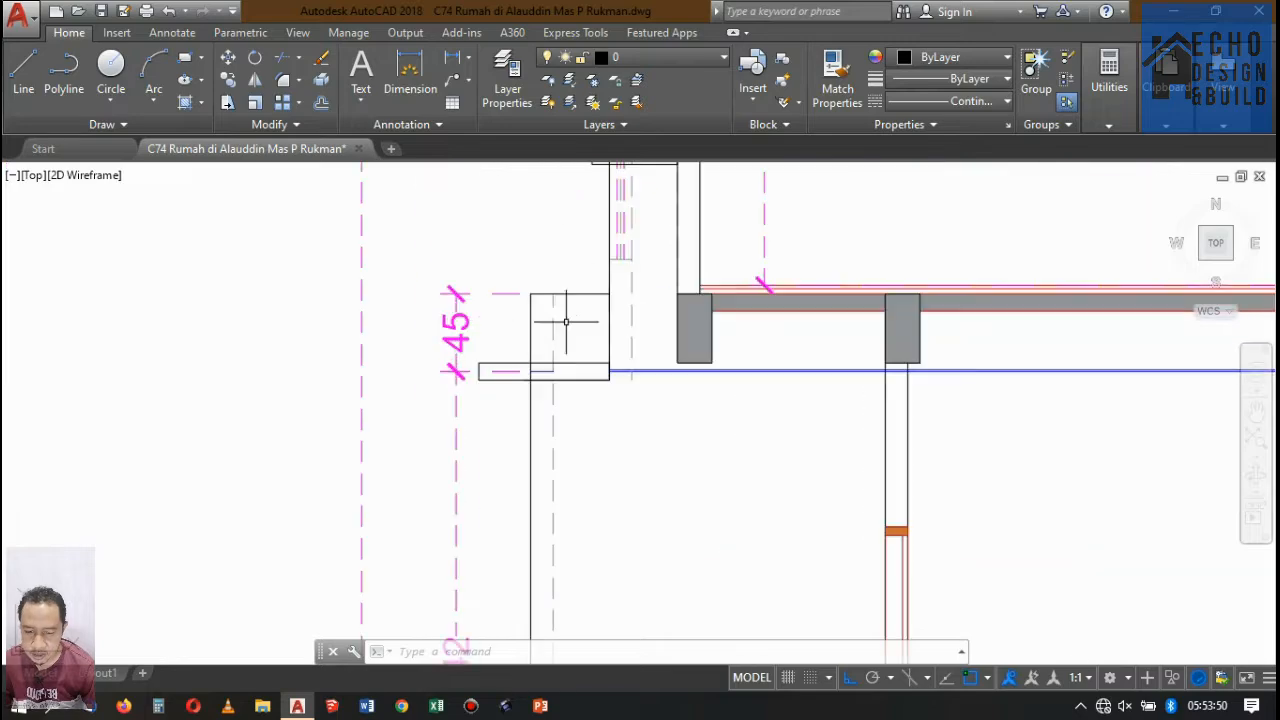
Examine the floor plans Denah Lantai 1 and Denah Lantai 2 around the front carport and balcony area.
scroll(571, 323, "down", 6)
scroll(608, 374, "up", 3)
scroll(490, 216, "up", 4)
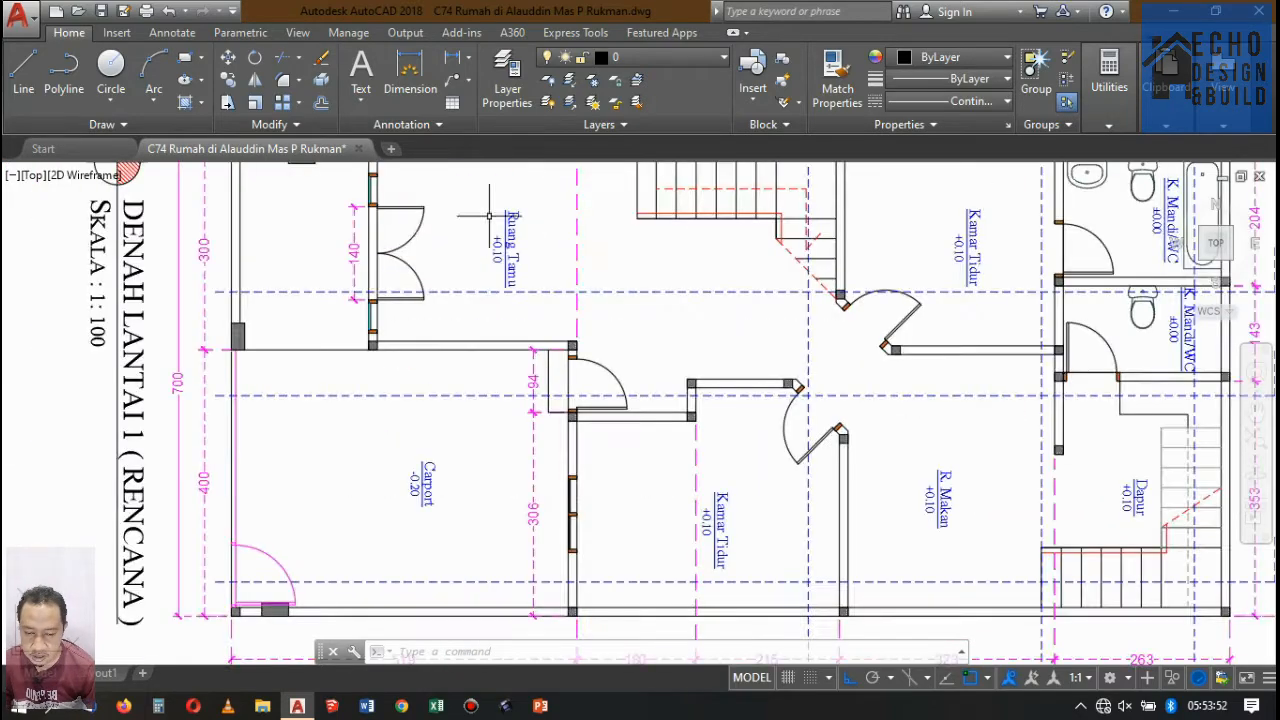
scroll(440, 258, "down", 4)
scroll(447, 270, "up", 3)
scroll(447, 270, "down", 3)
scroll(450, 430, "up", 5)
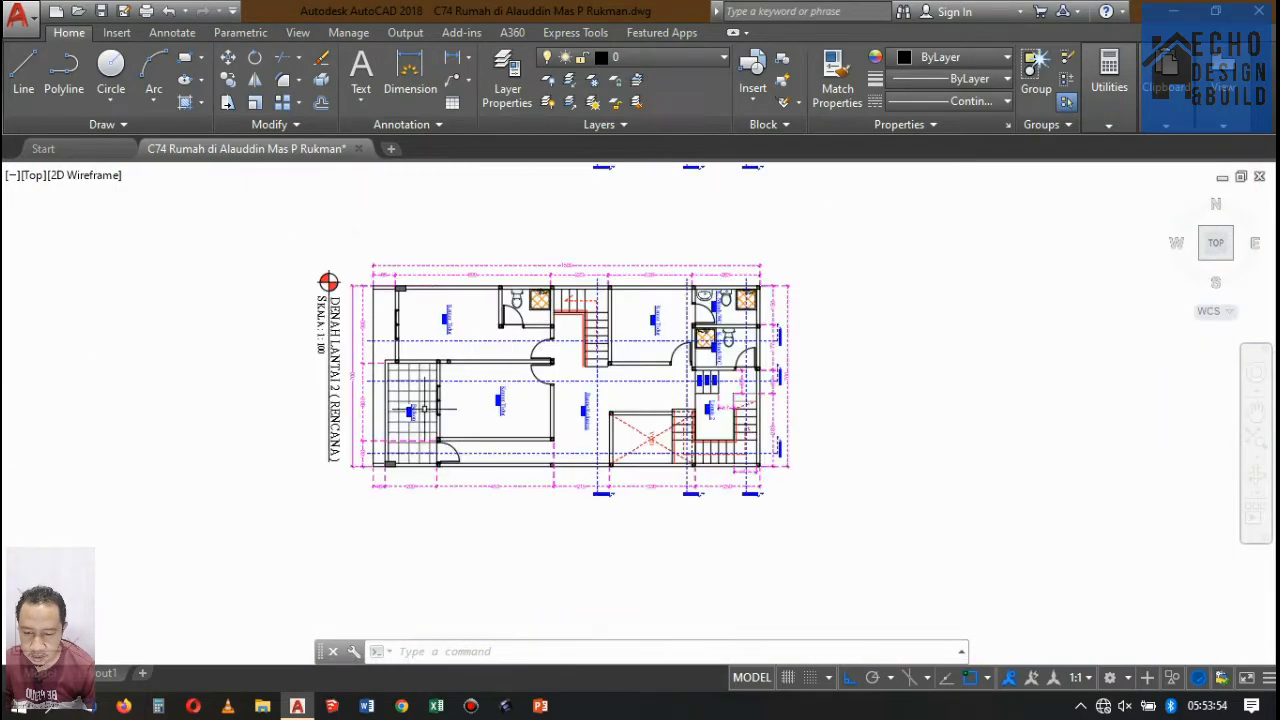
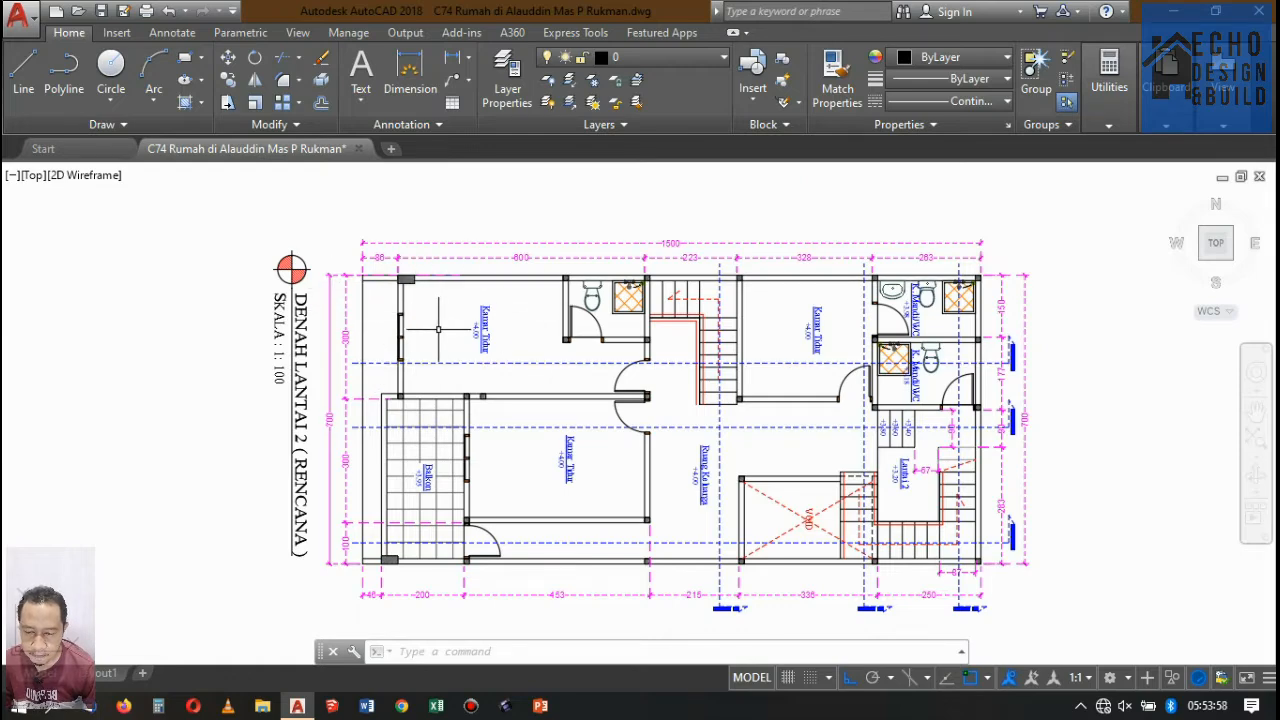
Stretch the inner end of the front canopy slab in Potongan A-A to the outer face of the front middle-floor beam.
scroll(437, 328, "down", 5)
scroll(457, 349, "up", 5)
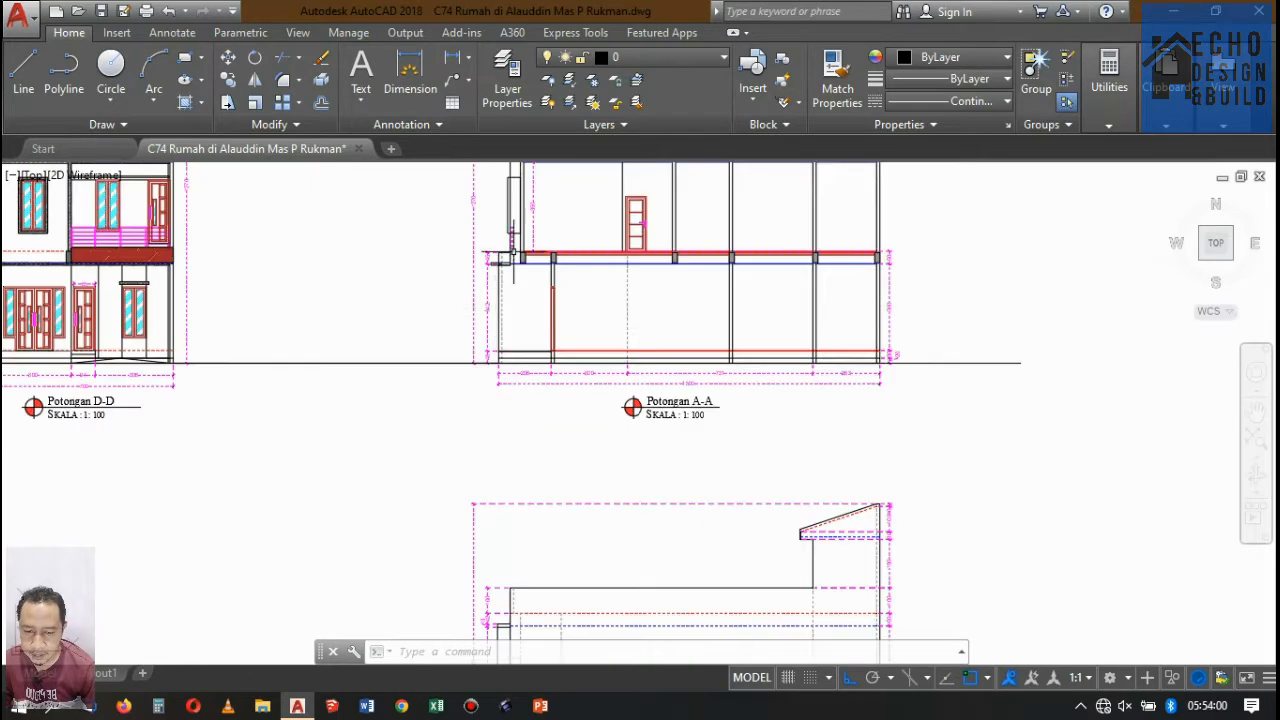
scroll(512, 257, "up", 6)
left_click(476, 427)
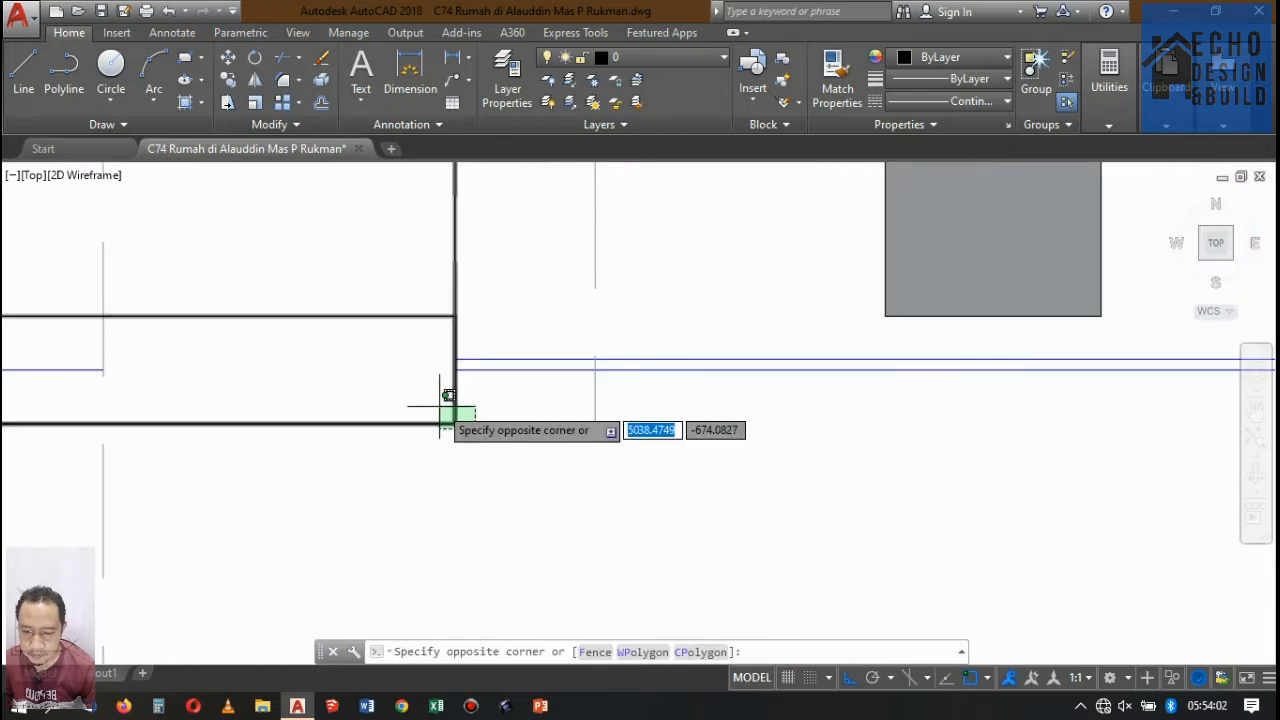
left_click(478, 436)
left_click(366, 442)
left_click(360, 403)
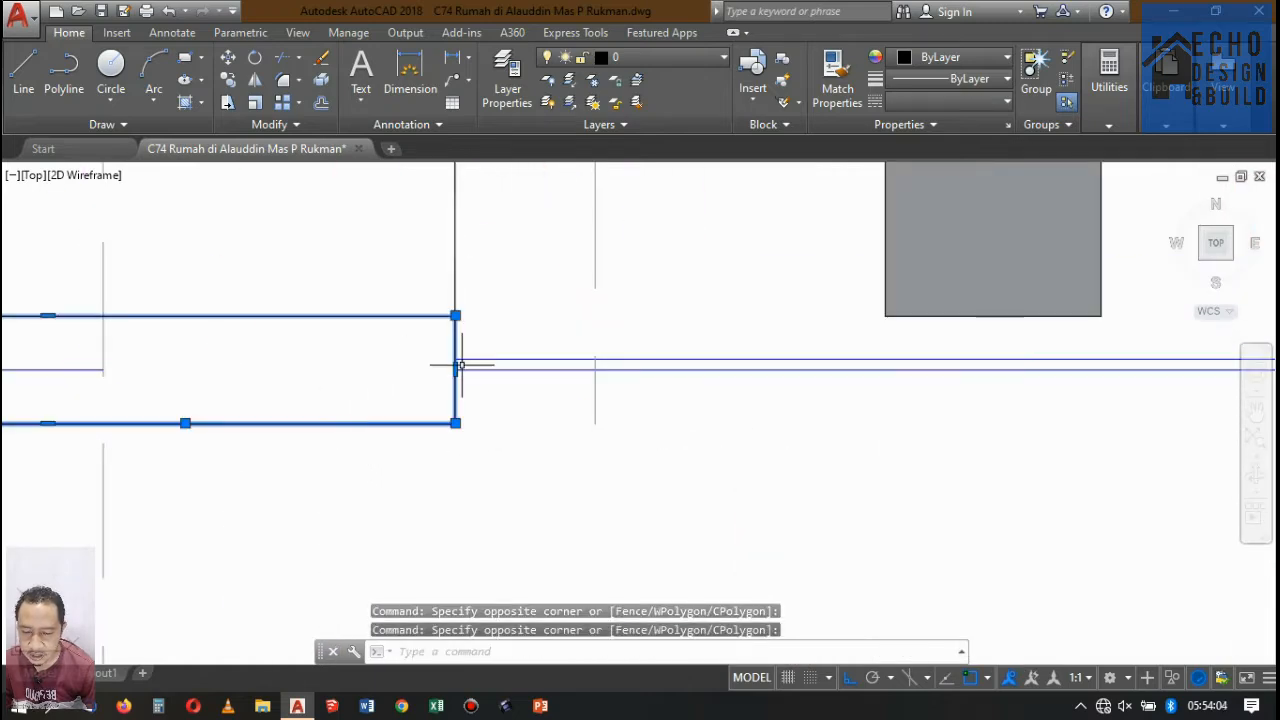
left_click(455, 369)
scroll(610, 364, "down", 3)
scroll(683, 325, "up", 3)
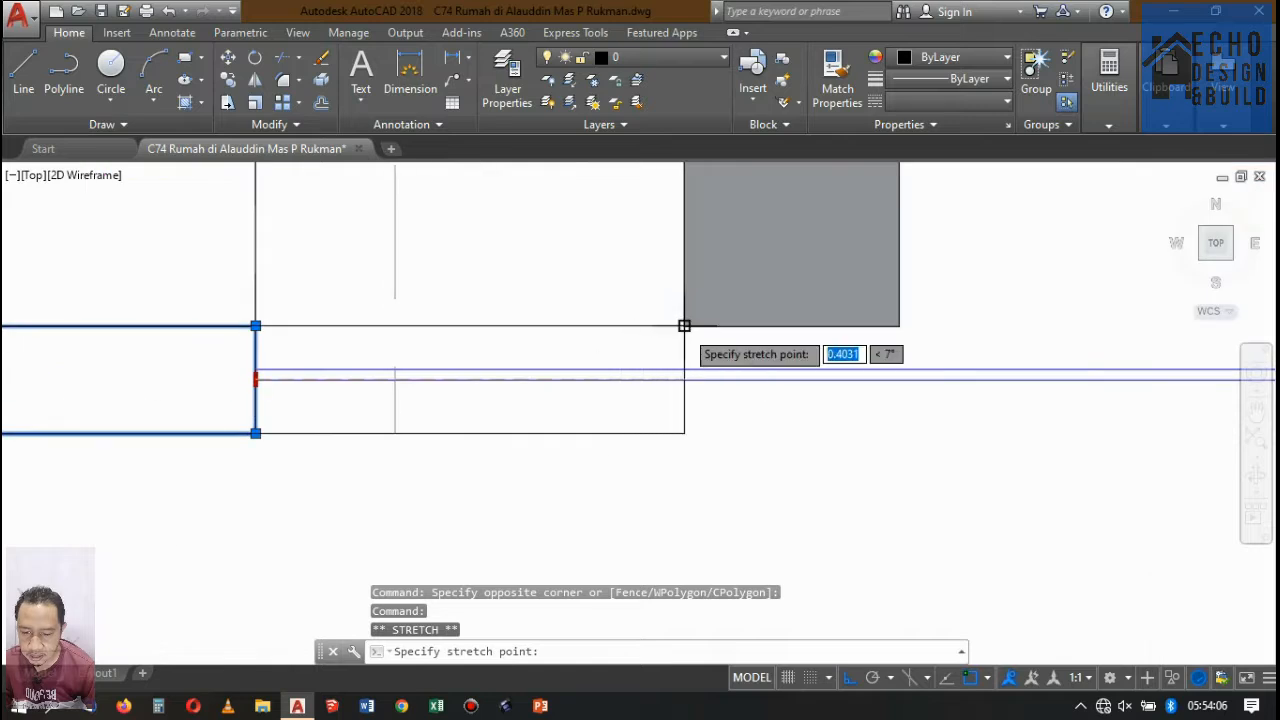
left_click(684, 325)
scroll(690, 320, "down", 3)
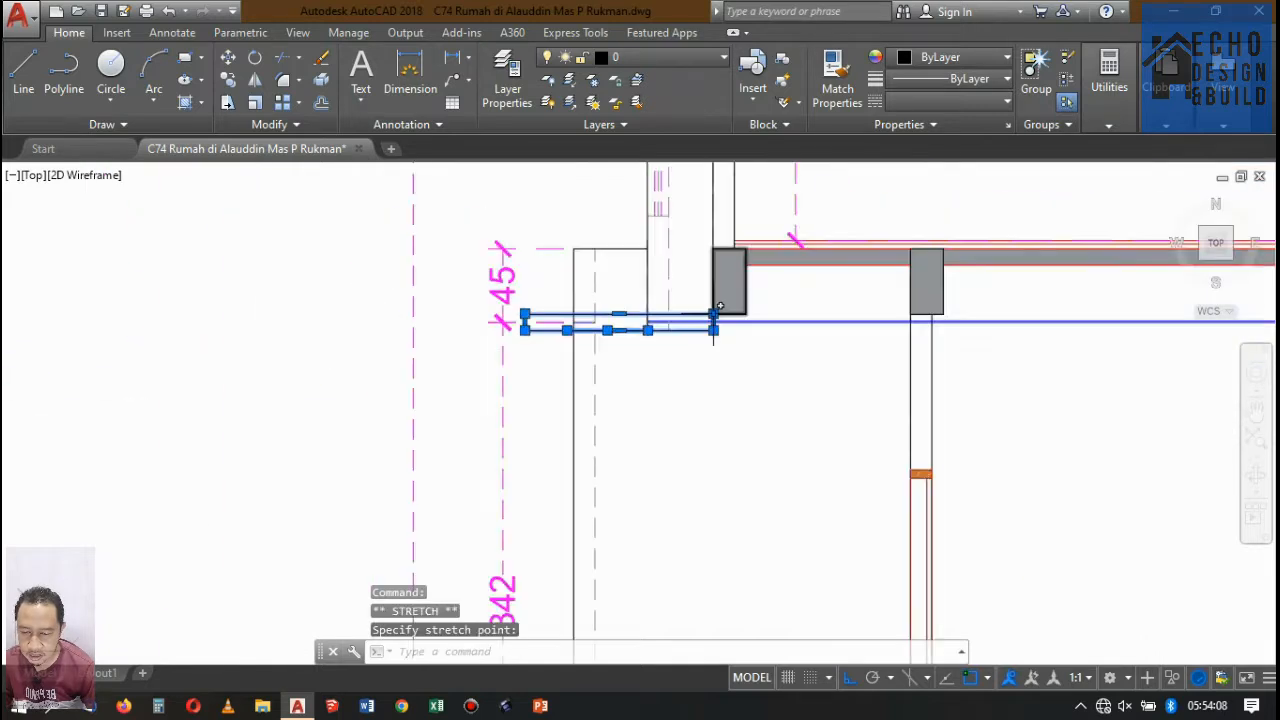
key("Escape")
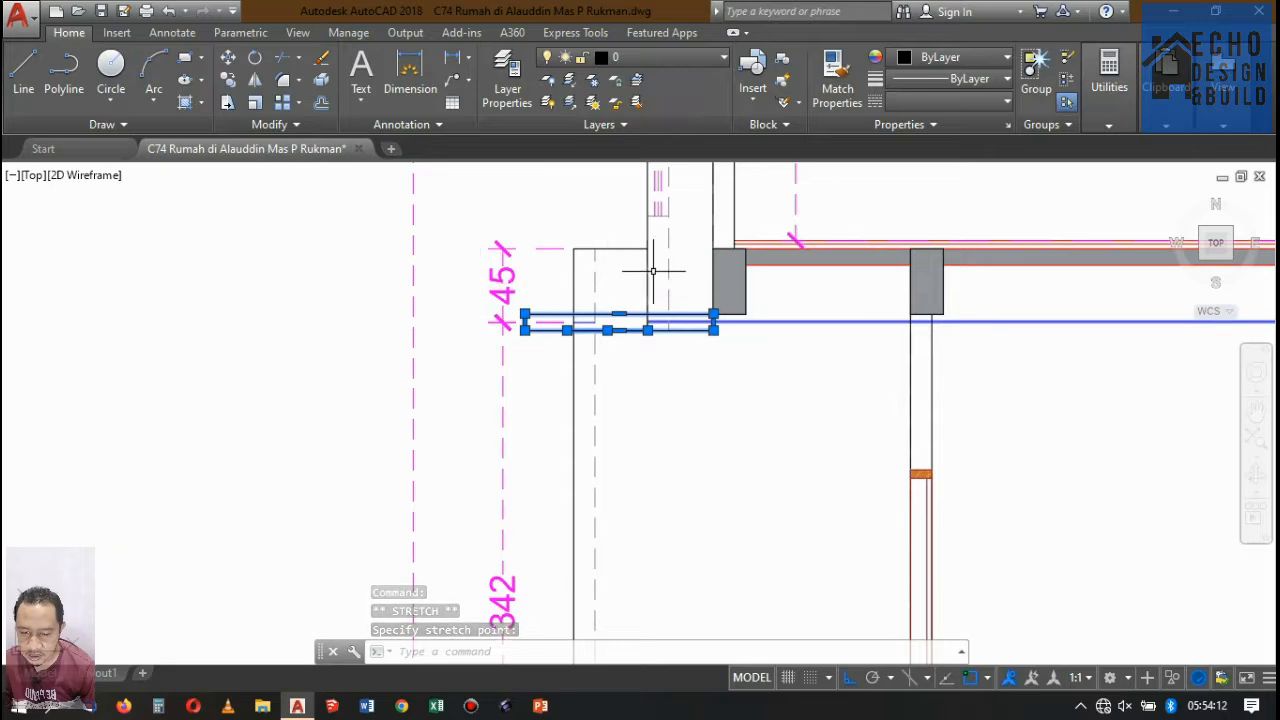
key("Escape")
Stretch the underside of the front middle-floor beam down to the level of the canopy slab's underside.
scroll(651, 270, "down", 3)
scroll(566, 413, "up", 5)
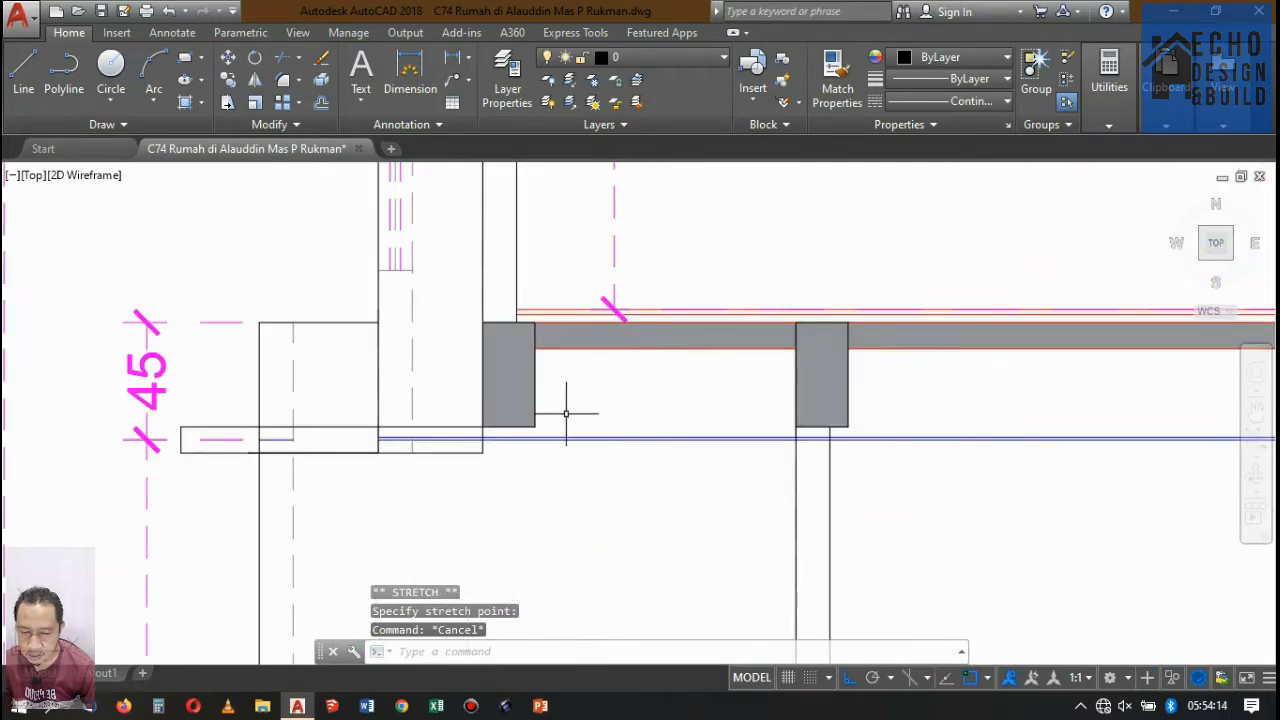
scroll(566, 413, "up", 2)
scroll(565, 370, "down", 6)
scroll(581, 350, "up", 3)
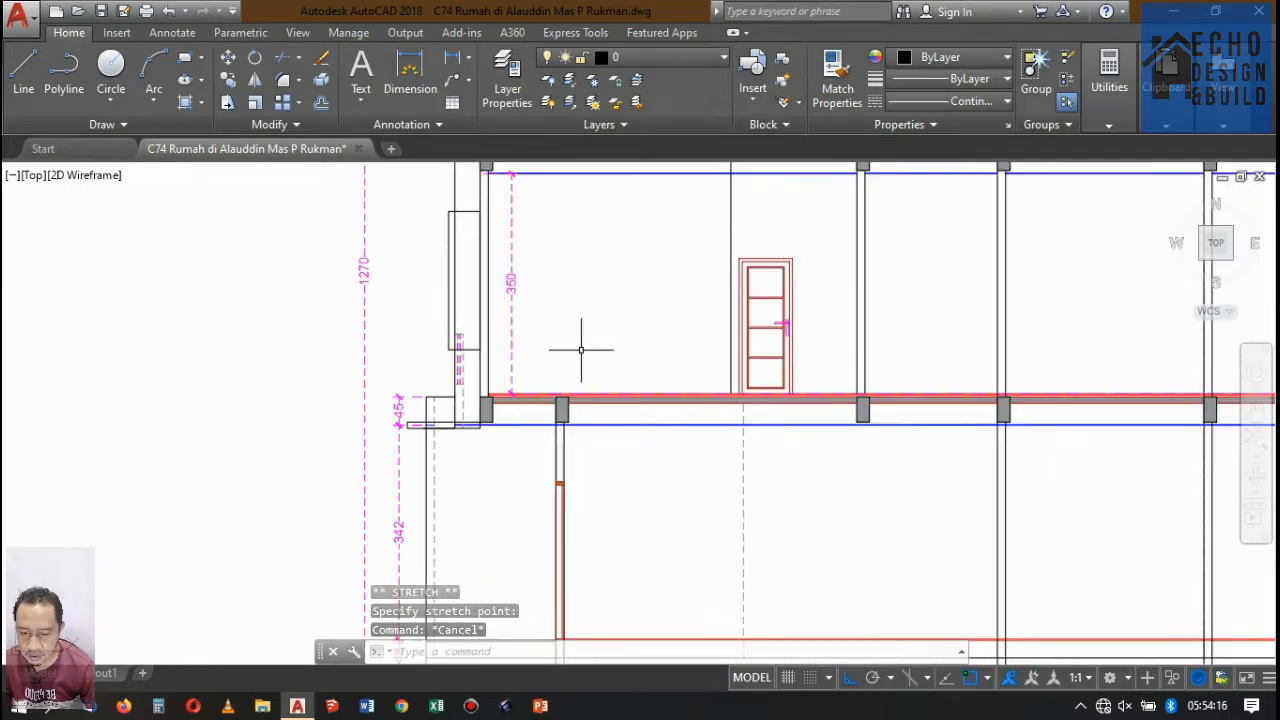
scroll(486, 429, "up", 8)
left_click(513, 432)
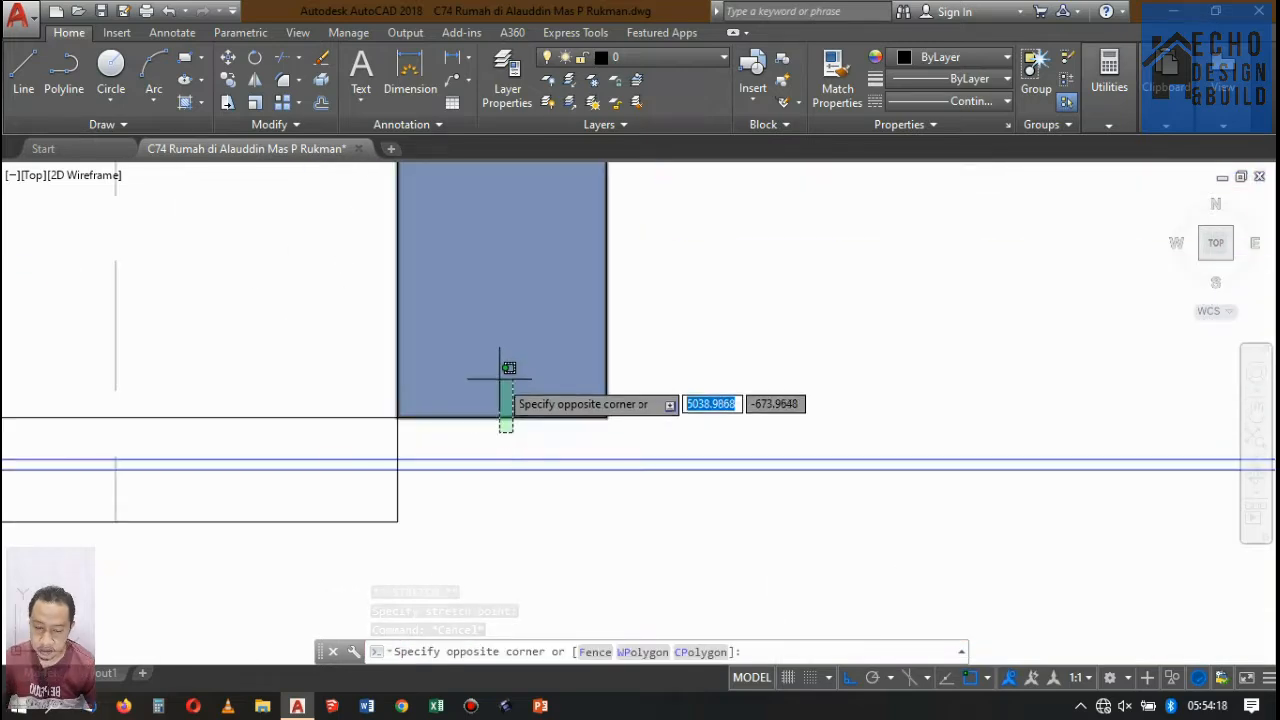
left_click(500, 379)
left_click(502, 417)
scroll(502, 420, "down", 7)
scroll(480, 410, "up", 4)
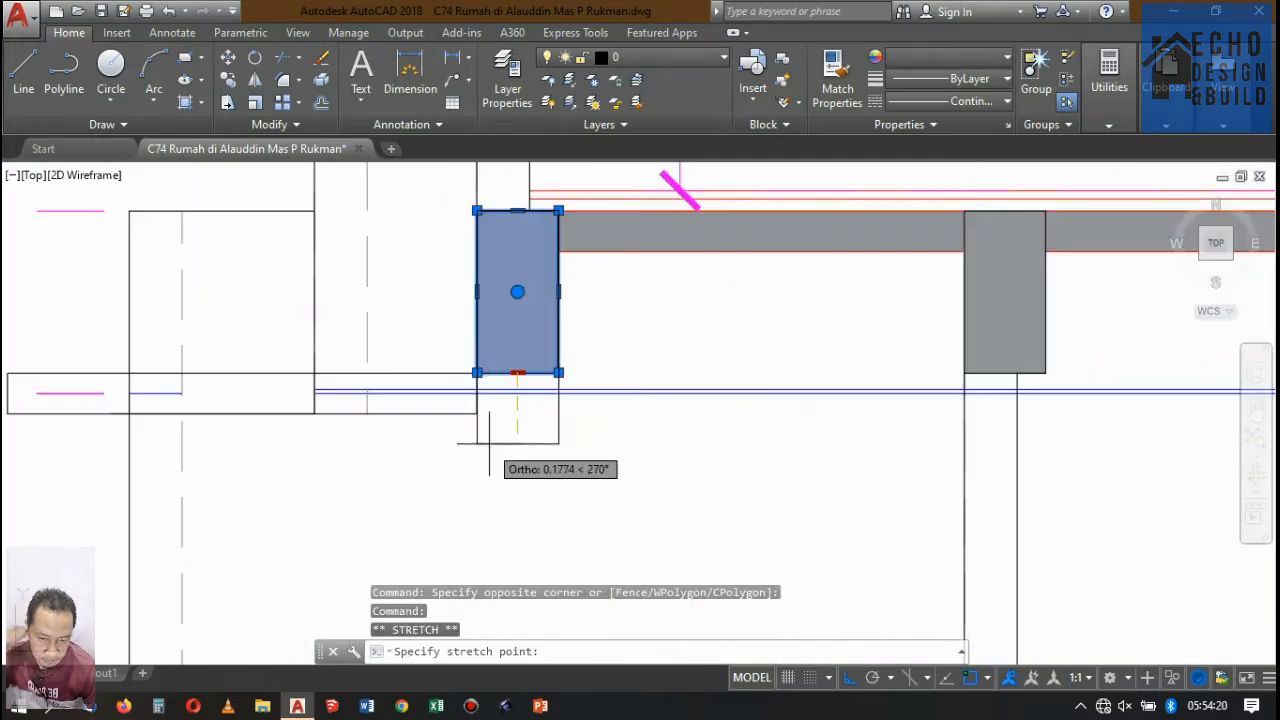
left_click(516, 410)
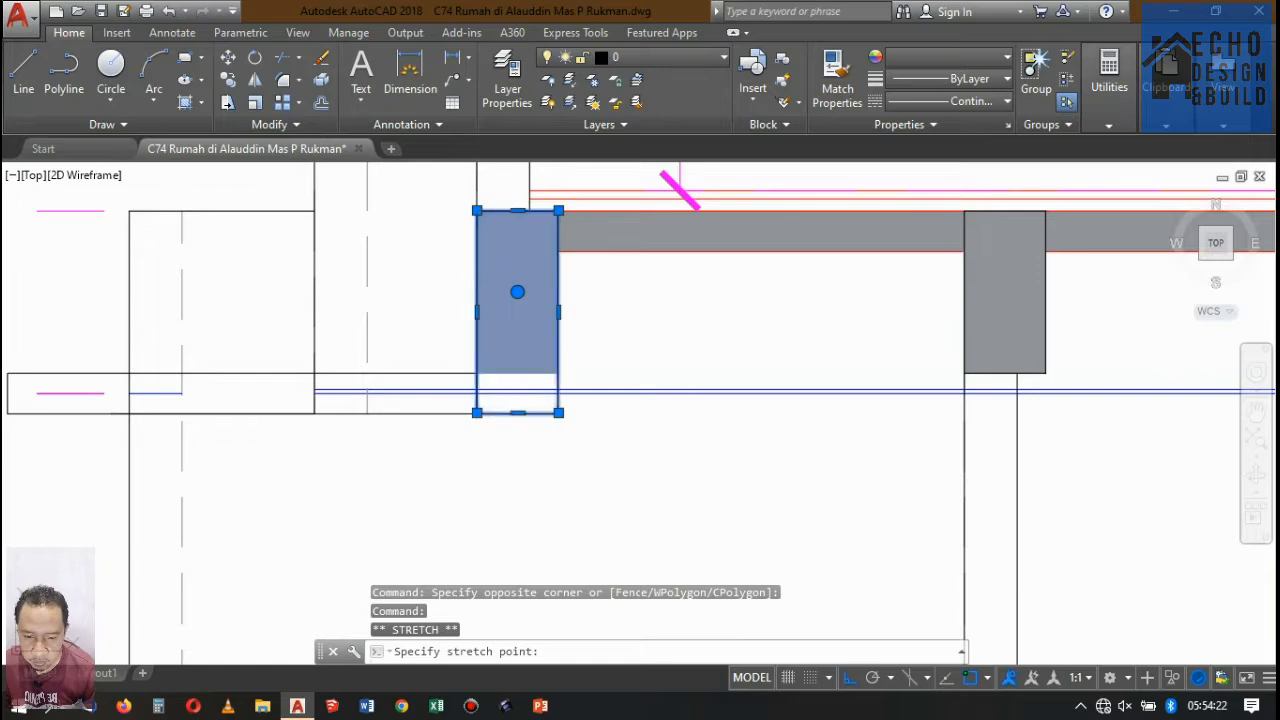
key("Escape")
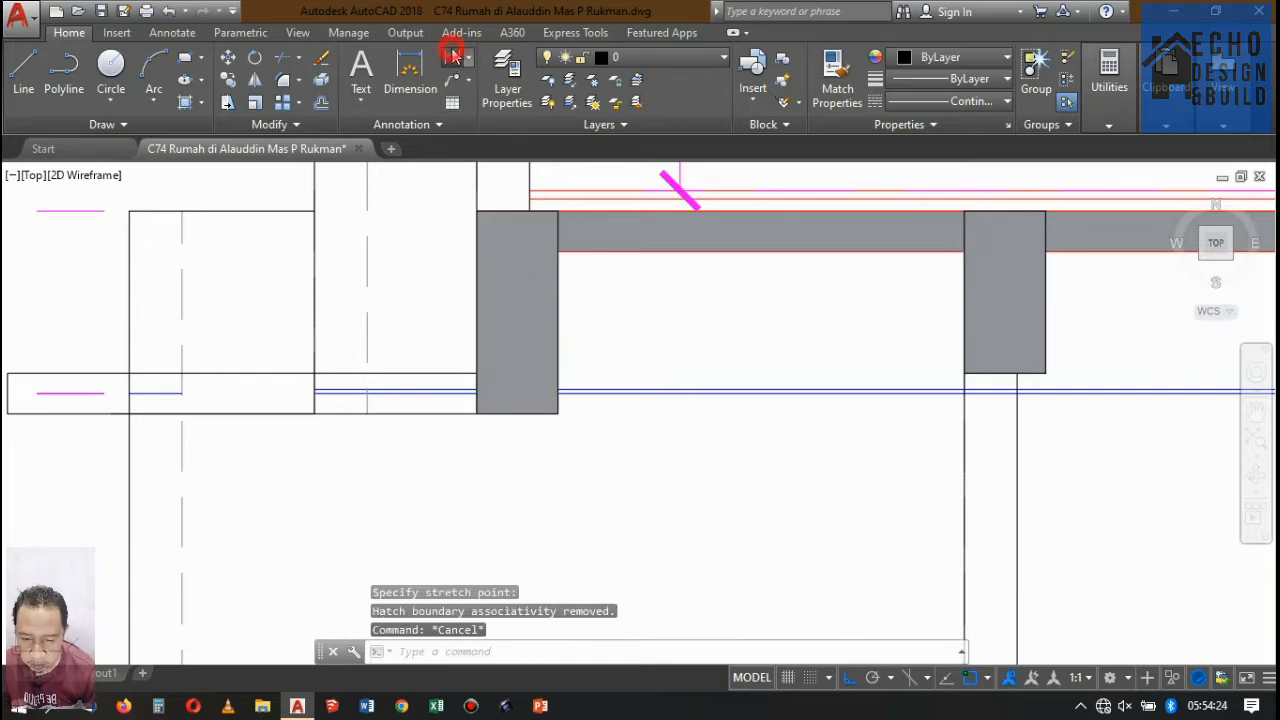
Measure the height of the deepened front beam with a linear dimension, without placing it.
left_click(453, 57)
left_click(477, 211)
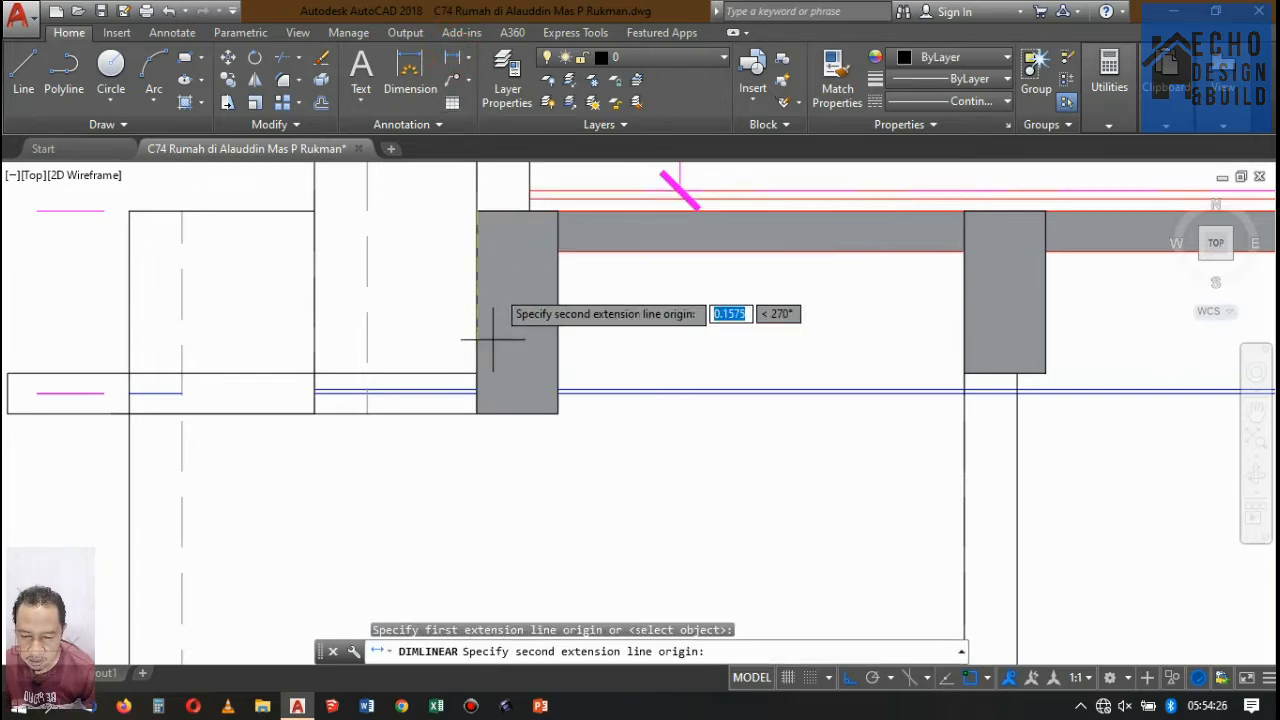
left_click(477, 411)
key("Escape")
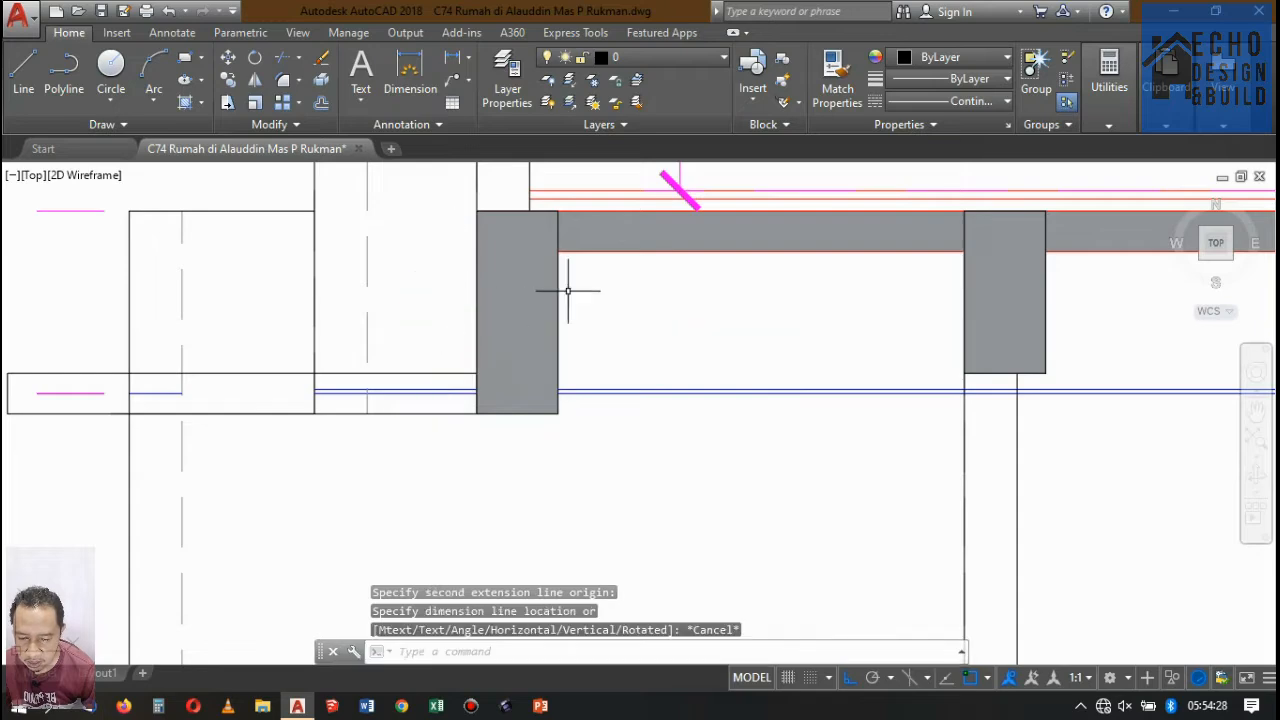
Hatch the front canopy slab with Solid in colour 147,149,152, using its closed outline as the boundary.
scroll(568, 291, "down", 4)
scroll(520, 320, "up", 6)
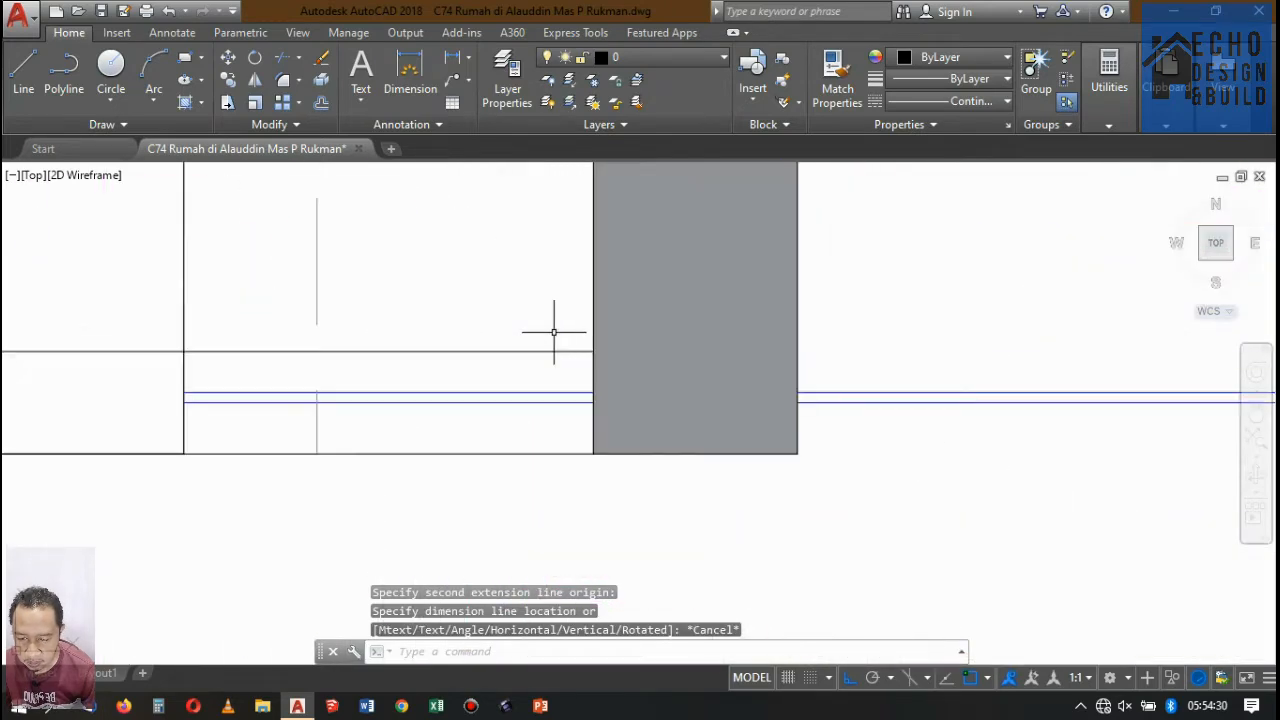
scroll(570, 333, "down", 6)
left_click(526, 337)
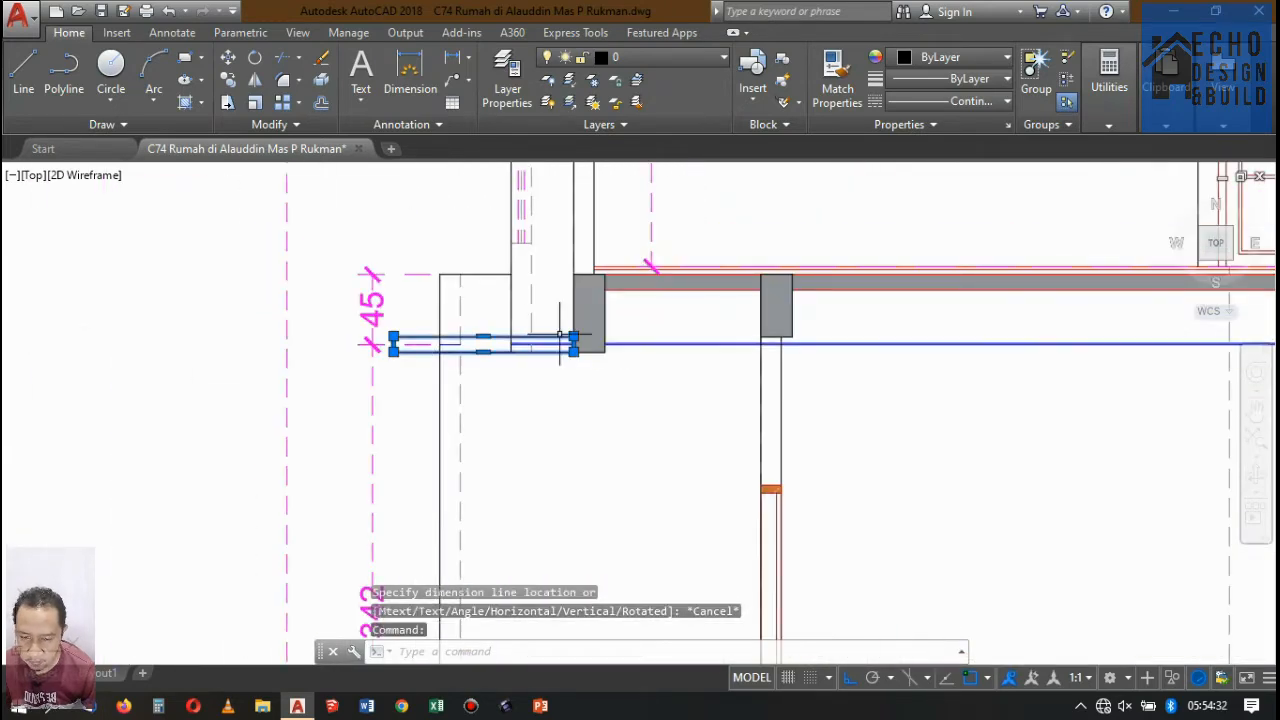
key("Escape")
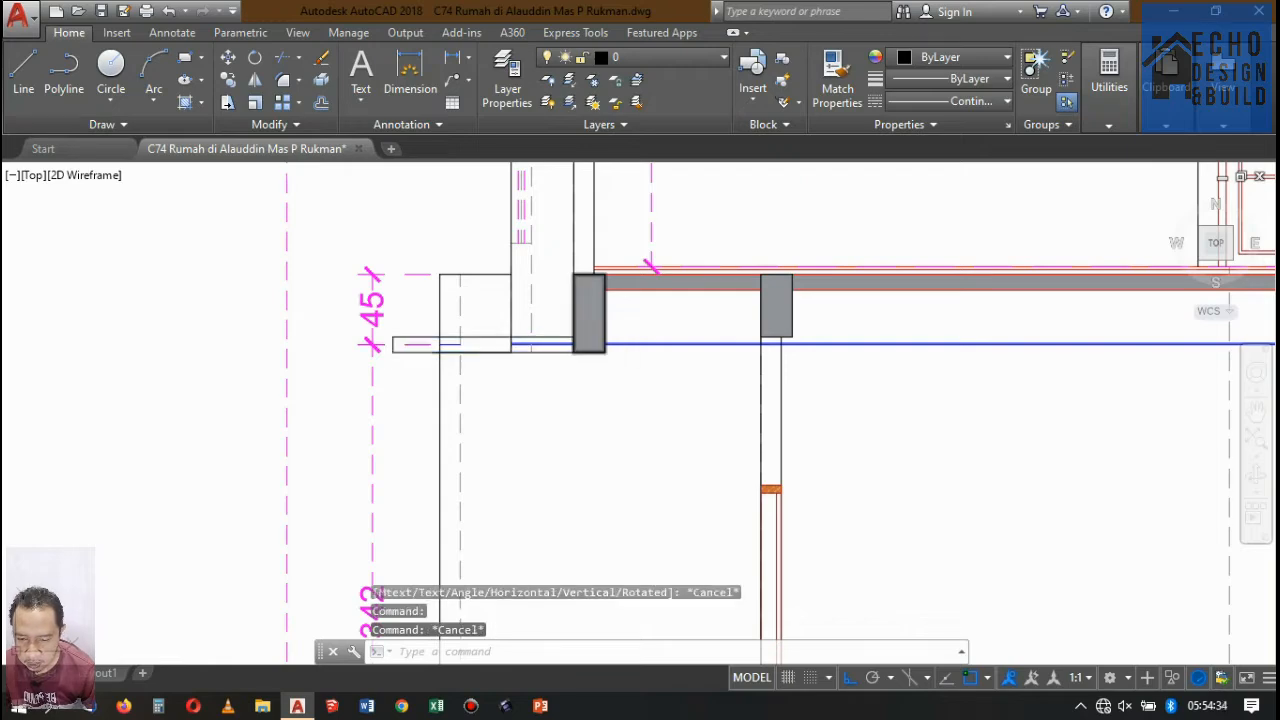
type("h")
key("Return")
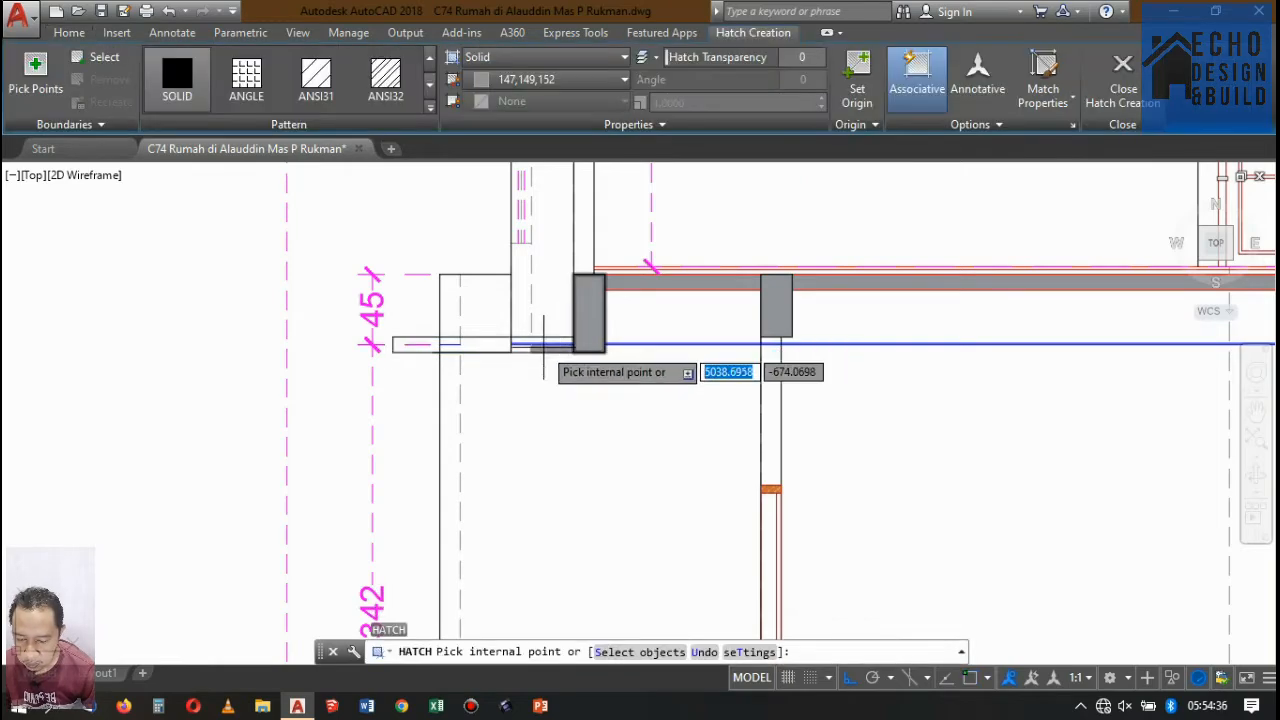
scroll(556, 346, "up", 4)
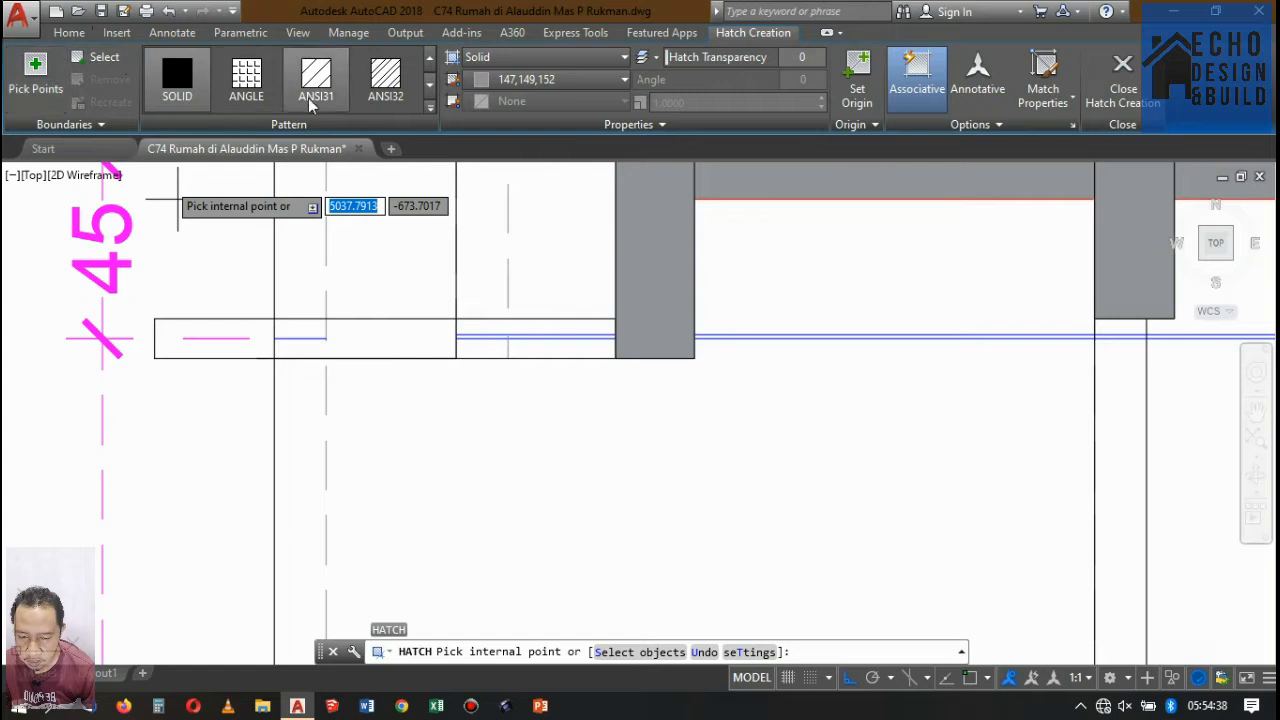
left_click(80, 58)
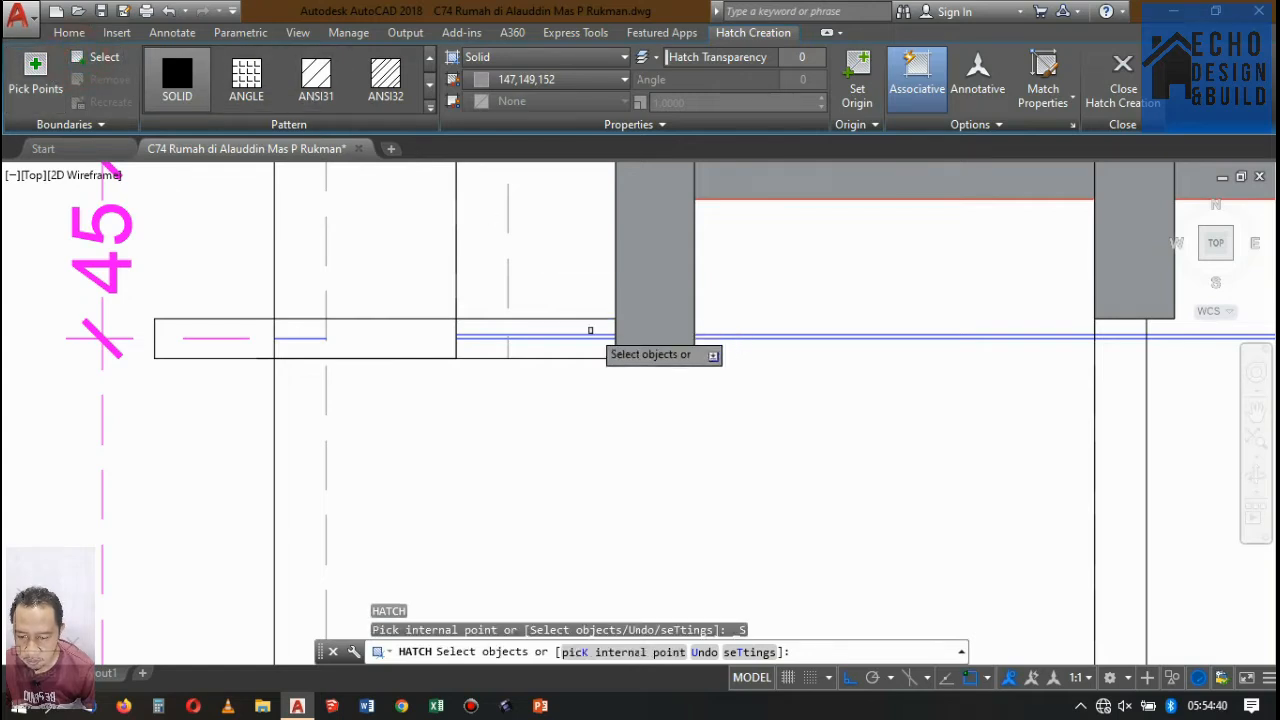
left_click(580, 320)
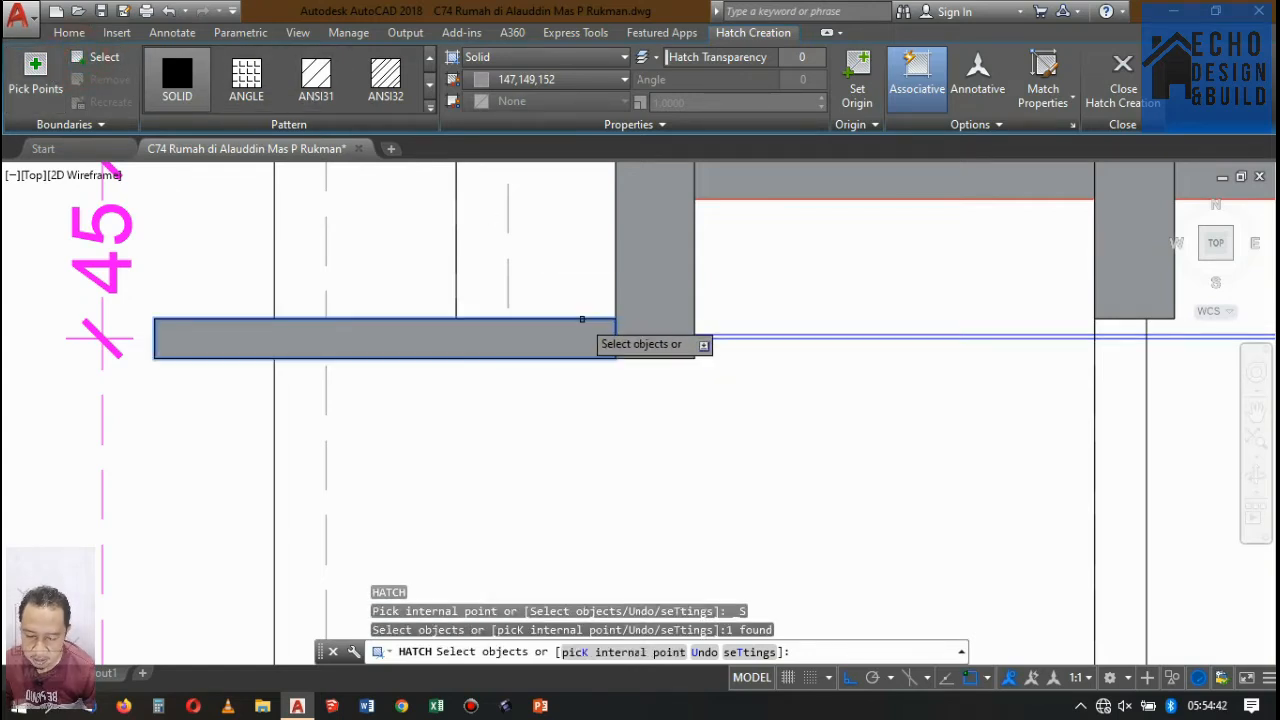
key("Return")
scroll(557, 357, "down", 2)
scroll(551, 277, "up", 2)
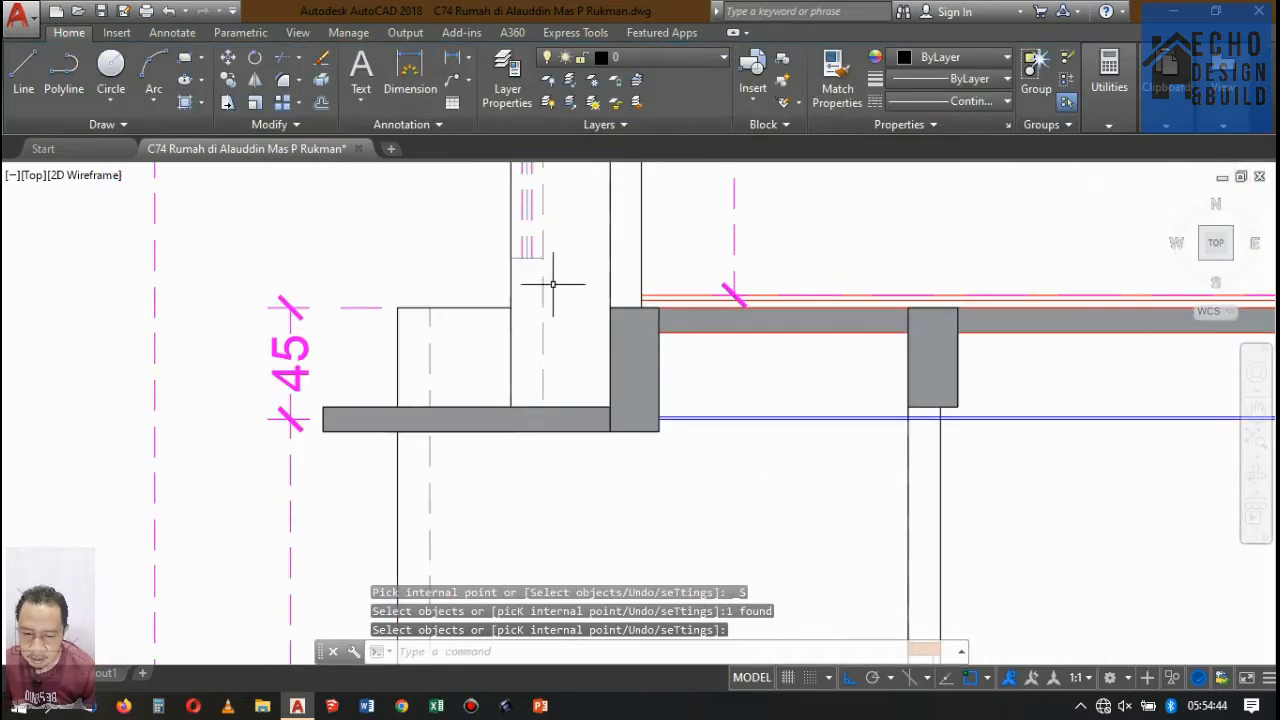
Trim the vertical front wall line where it crosses the projecting window box on the upper floor.
scroll(545, 272, "down", 2)
scroll(559, 229, "up", 2)
scroll(559, 229, "down", 3)
scroll(515, 290, "up", 4)
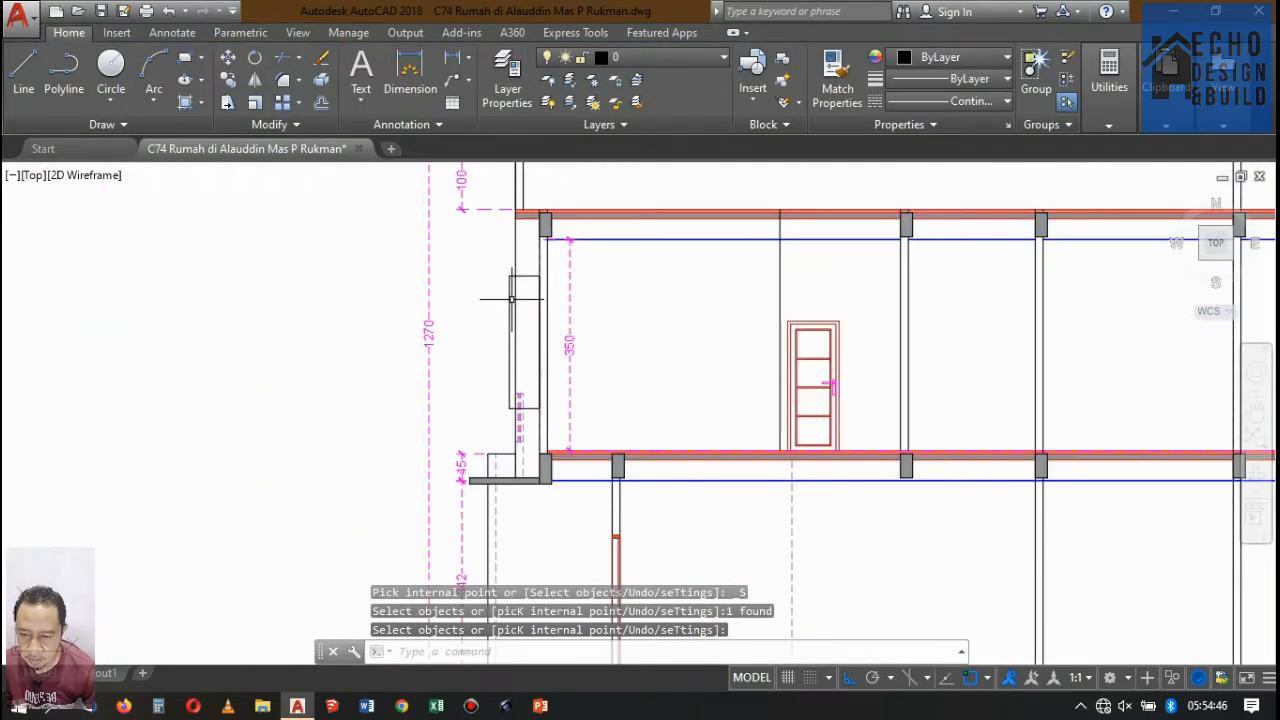
scroll(517, 279, "down", 1)
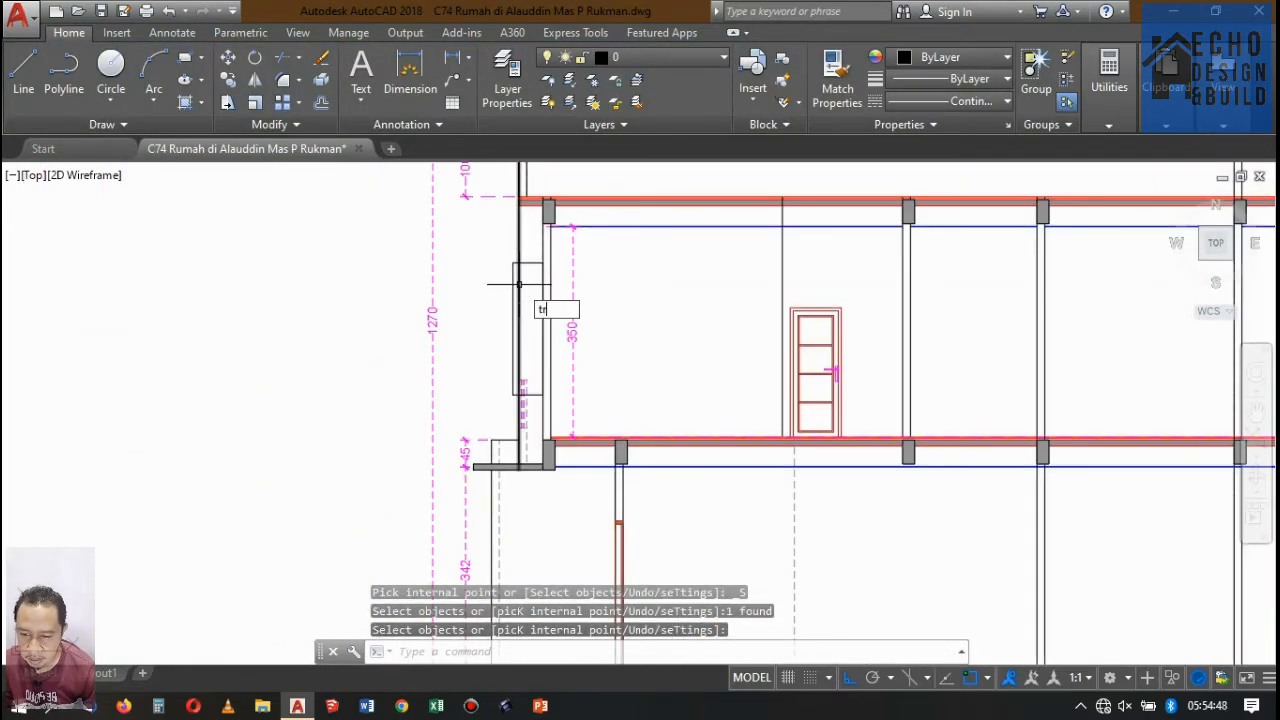
type("tr")
key("Return")
key("Return")
key("Escape")
scroll(549, 363, "up", 7)
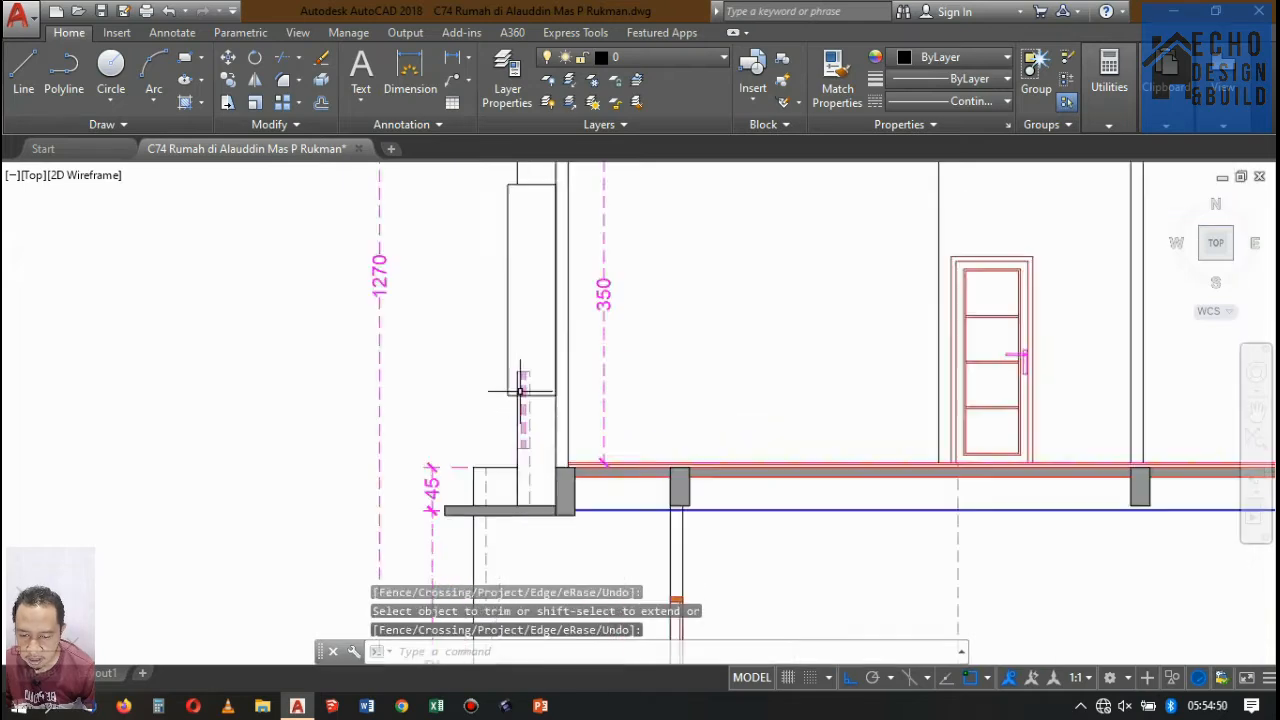
Erase the dashed railing lines and the leftover vertical line pieces below the projecting window box.
left_click(499, 295)
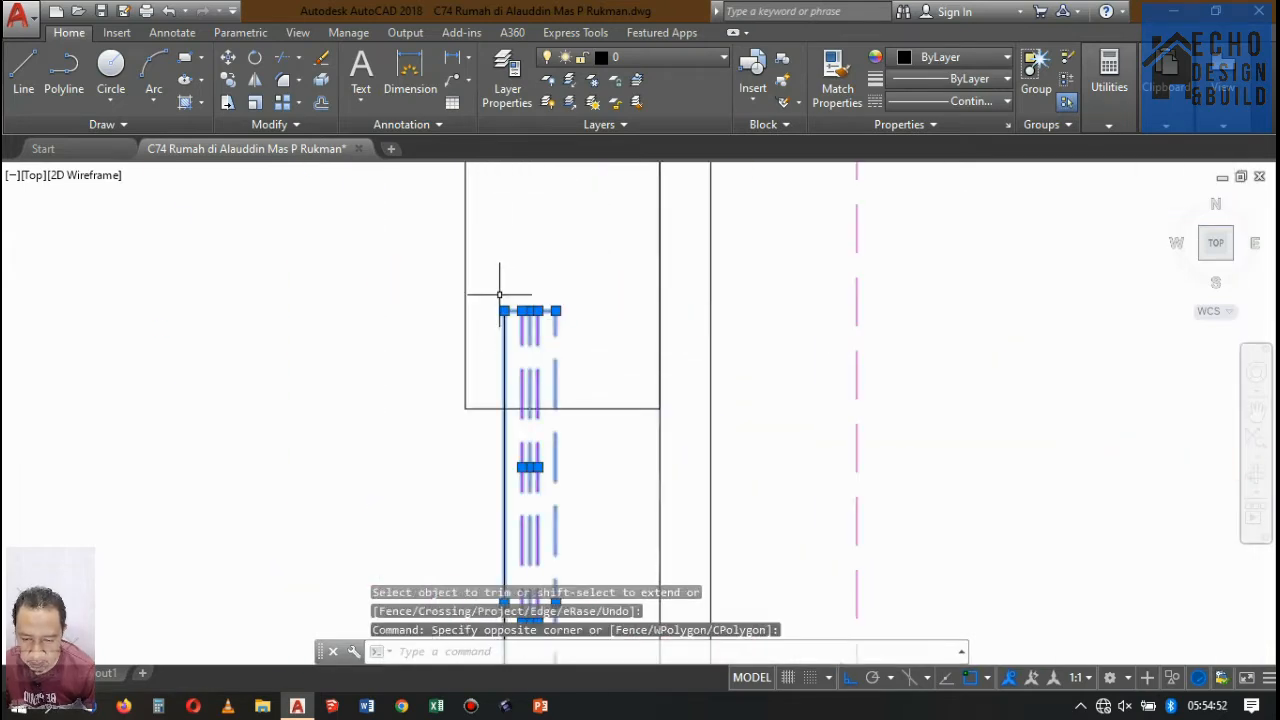
key("Delete")
scroll(523, 280, "down", 4)
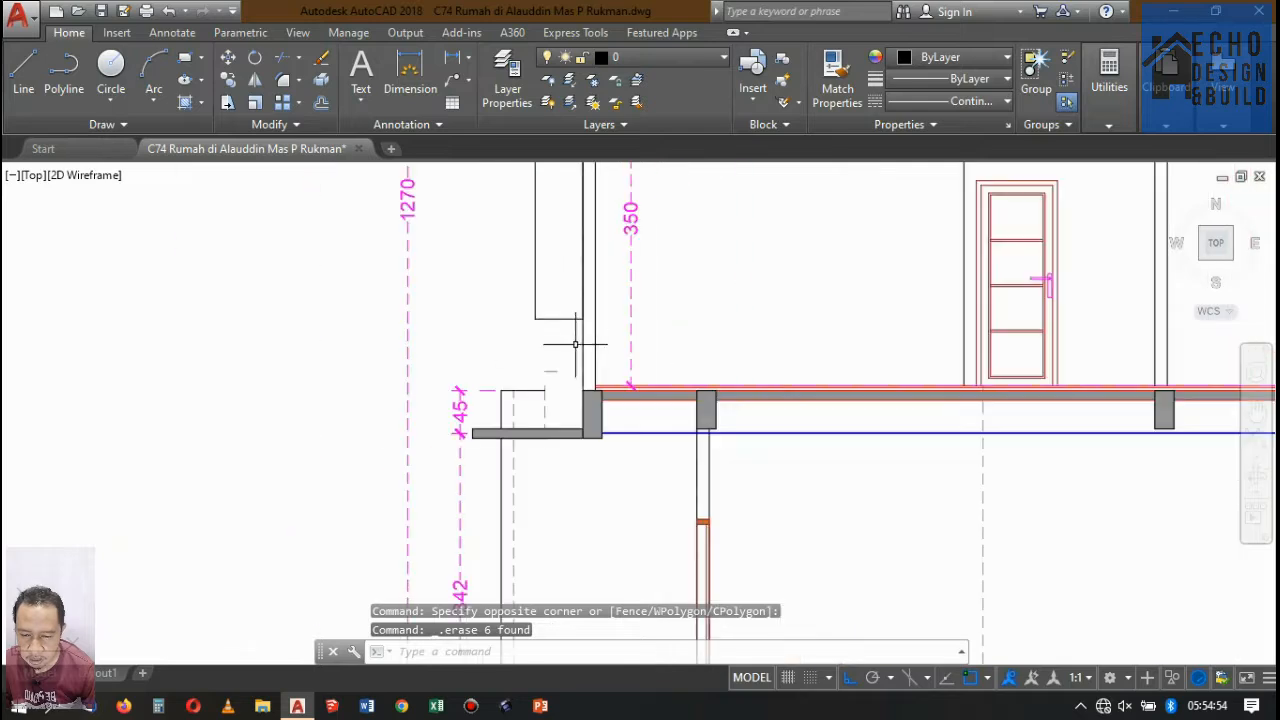
Extend the horizontal top line above the canopy slab to the outer face of the front beam.
scroll(530, 383, "up", 4)
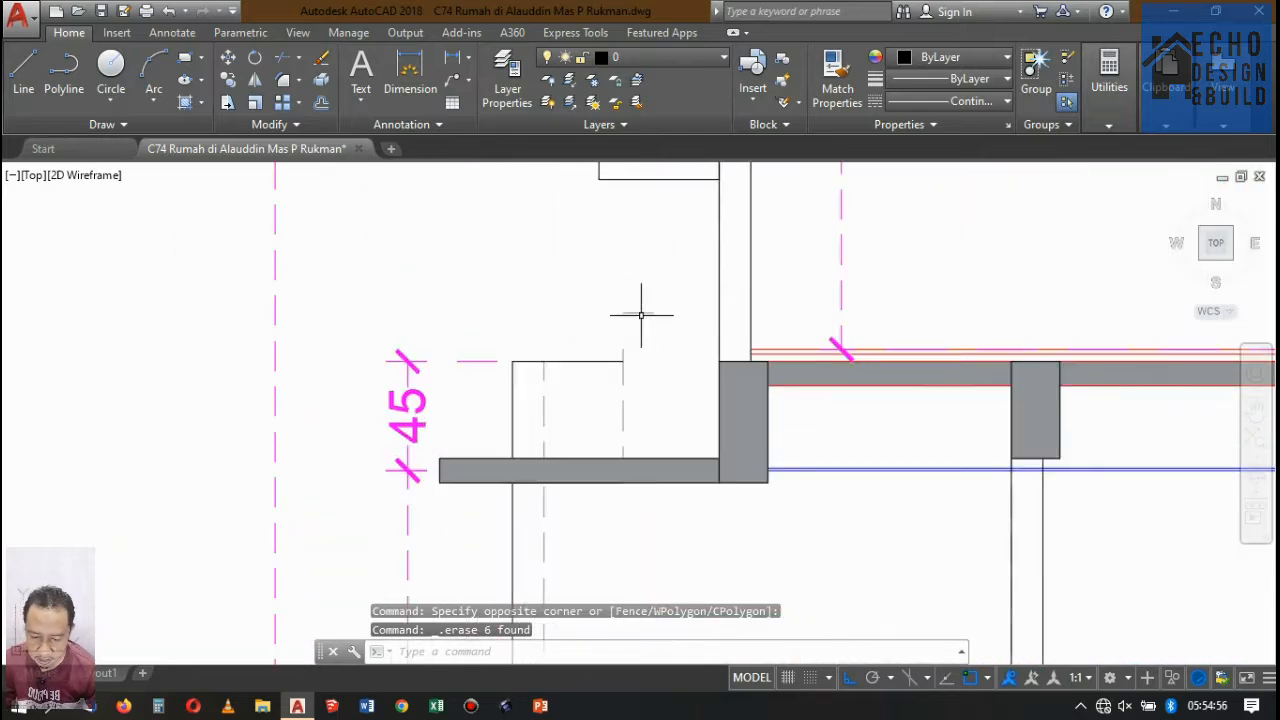
key("space")
key("space")
left_click(606, 349)
left_click(589, 371)
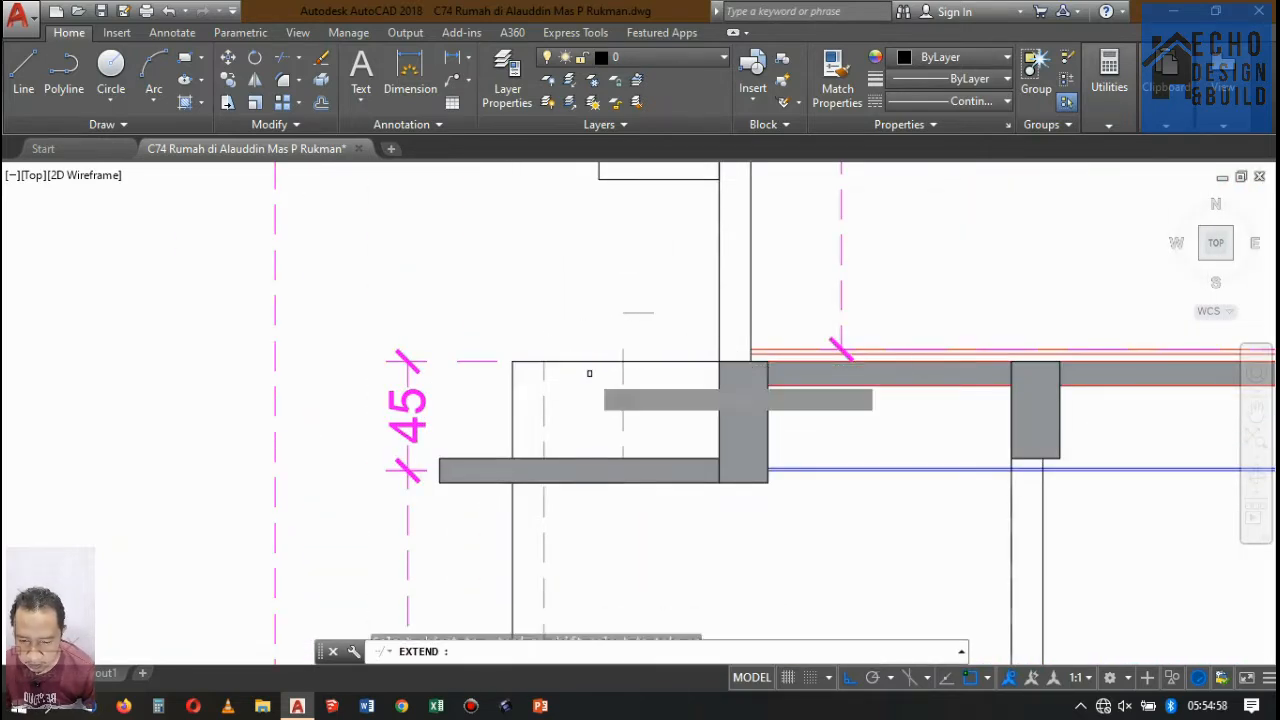
key("space")
Erase the leftover vertical dashed line between the canopy's top line and its slab.
scroll(630, 351, "up", 5)
left_click(614, 357)
left_click(575, 332)
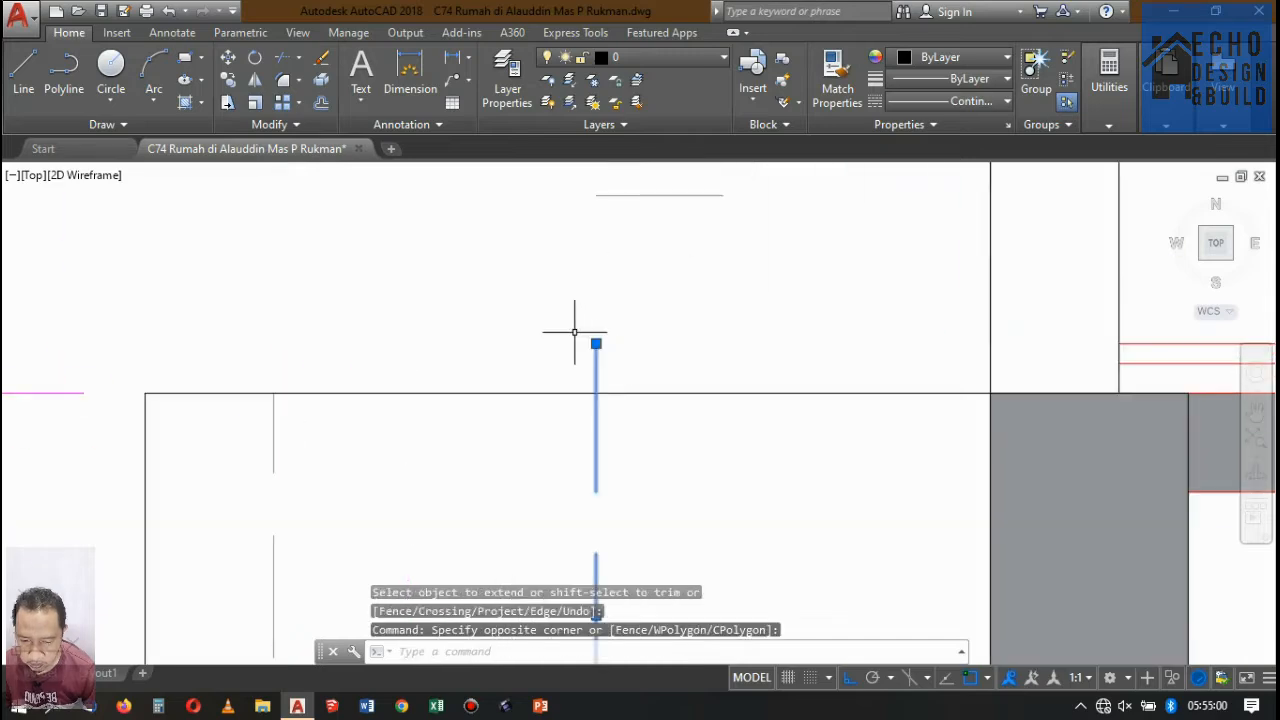
key("Delete")
Compare the front wall and balcony area of Denah Lantai 2 with the canopy front in Potongan A-A.
scroll(600, 279, "down", 3)
scroll(694, 214, "up", 2)
scroll(737, 277, "down", 6)
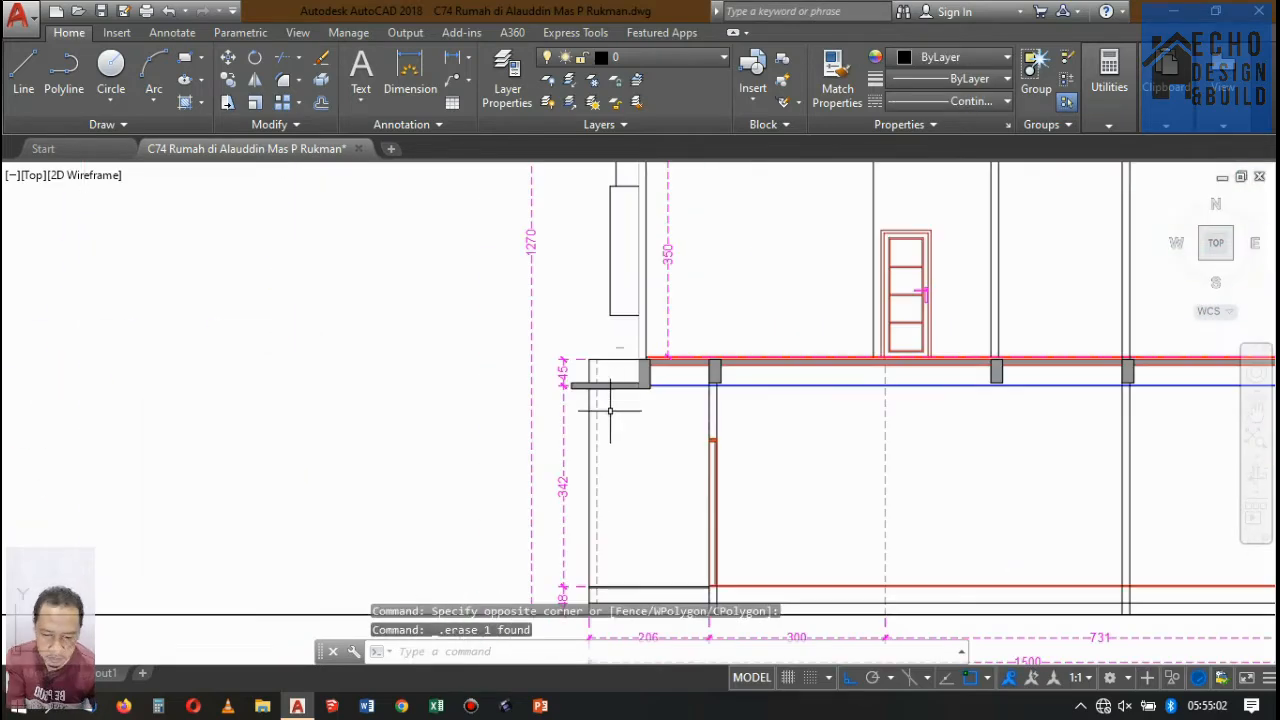
scroll(592, 190, "up", 8)
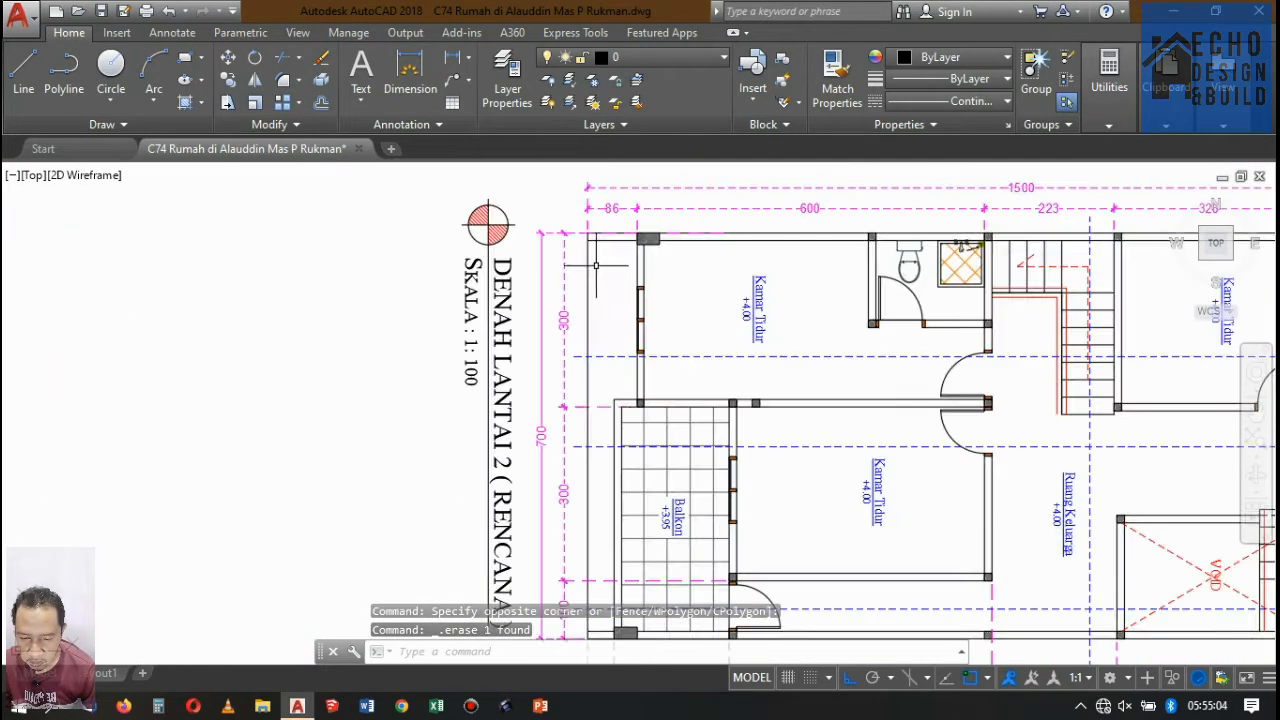
scroll(717, 262, "down", 7)
scroll(740, 450, "up", 8)
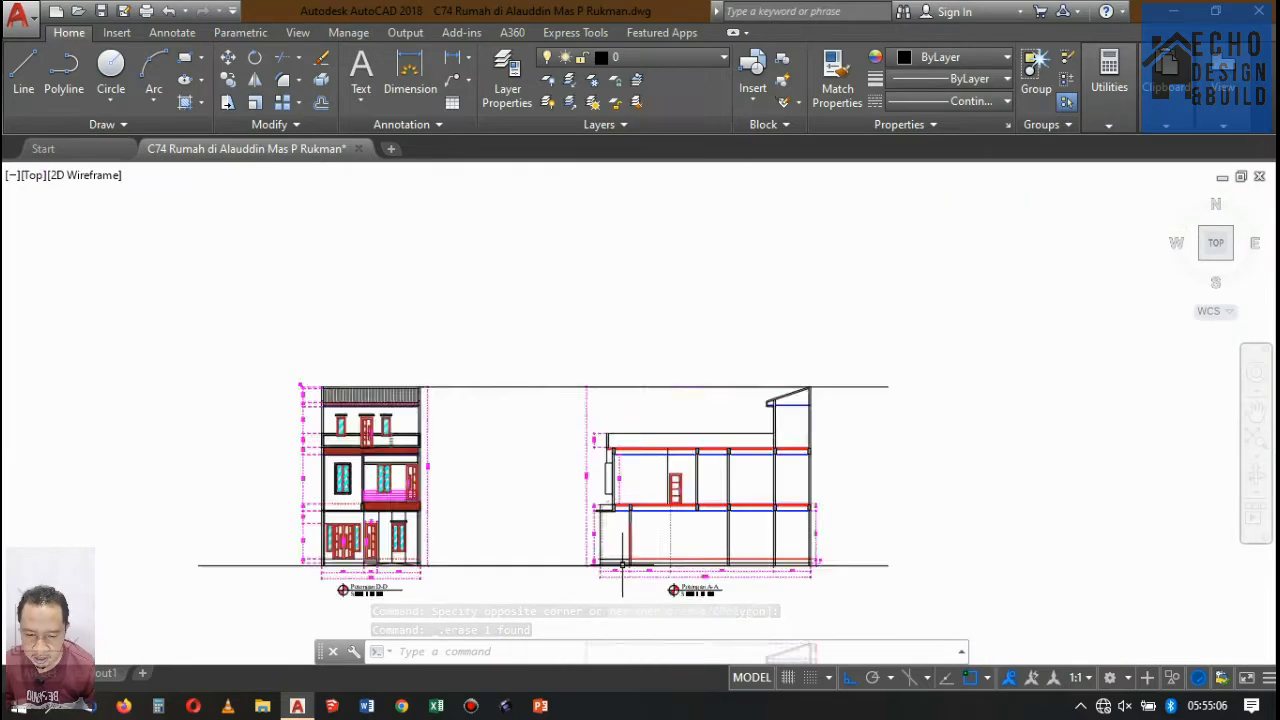
scroll(575, 412, "down", 2)
scroll(551, 423, "up", 5)
scroll(560, 400, "down", 9)
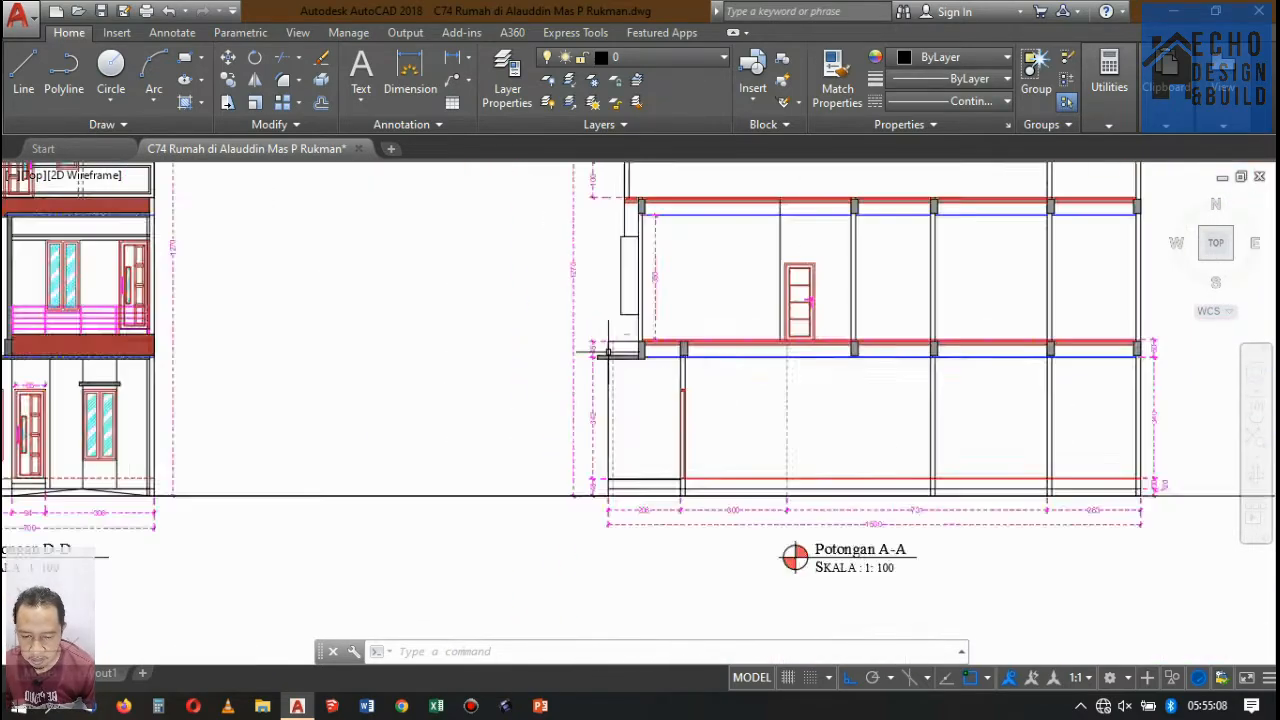
scroll(608, 352, "up", 10)
scroll(594, 360, "down", 4)
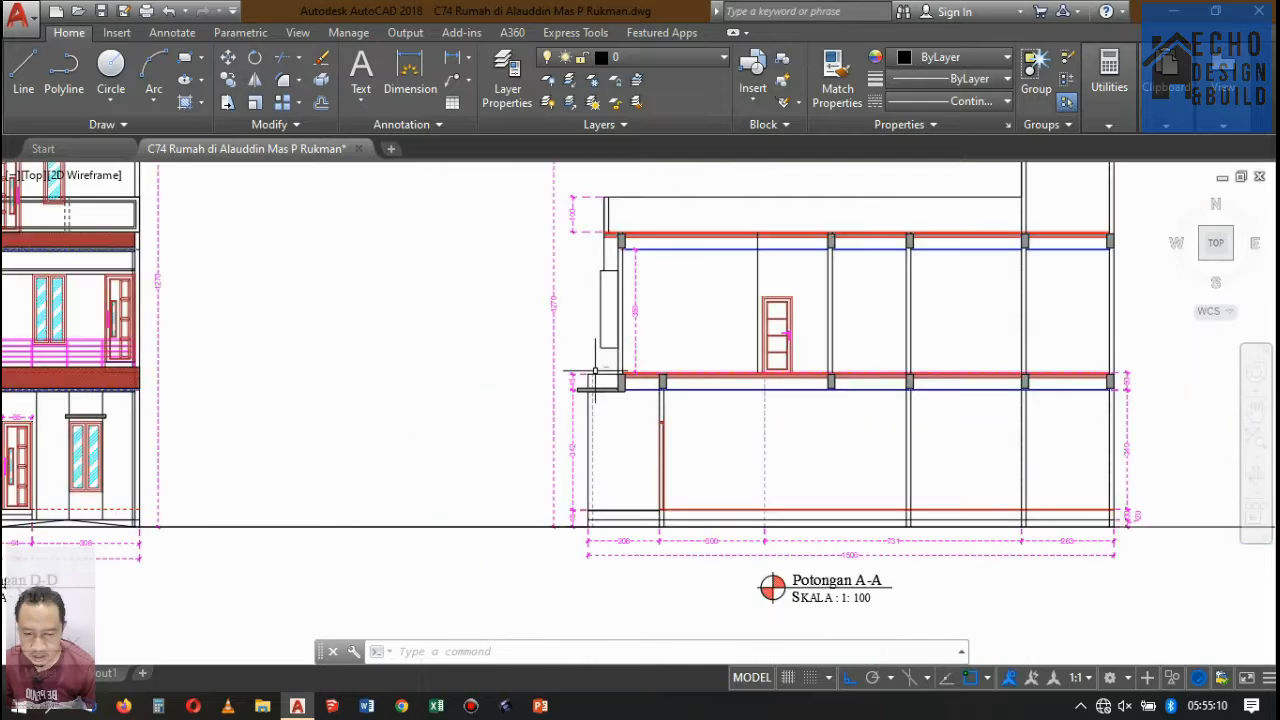
Measure the canopy slab's overhang beyond the front vertical line in Potongan A-A with a temporary linear dimension, and delete it.
scroll(598, 382, "up", 4)
scroll(590, 350, "down", 1)
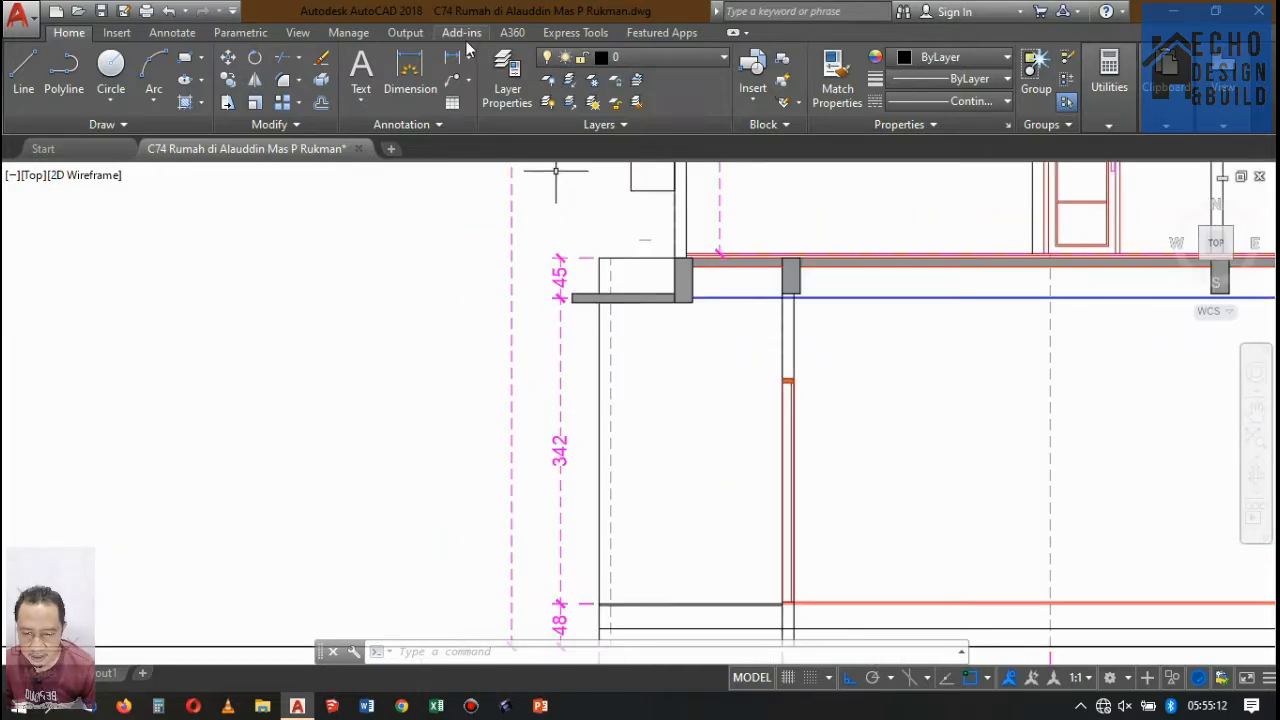
left_click(453, 58)
scroll(578, 305, "up", 3)
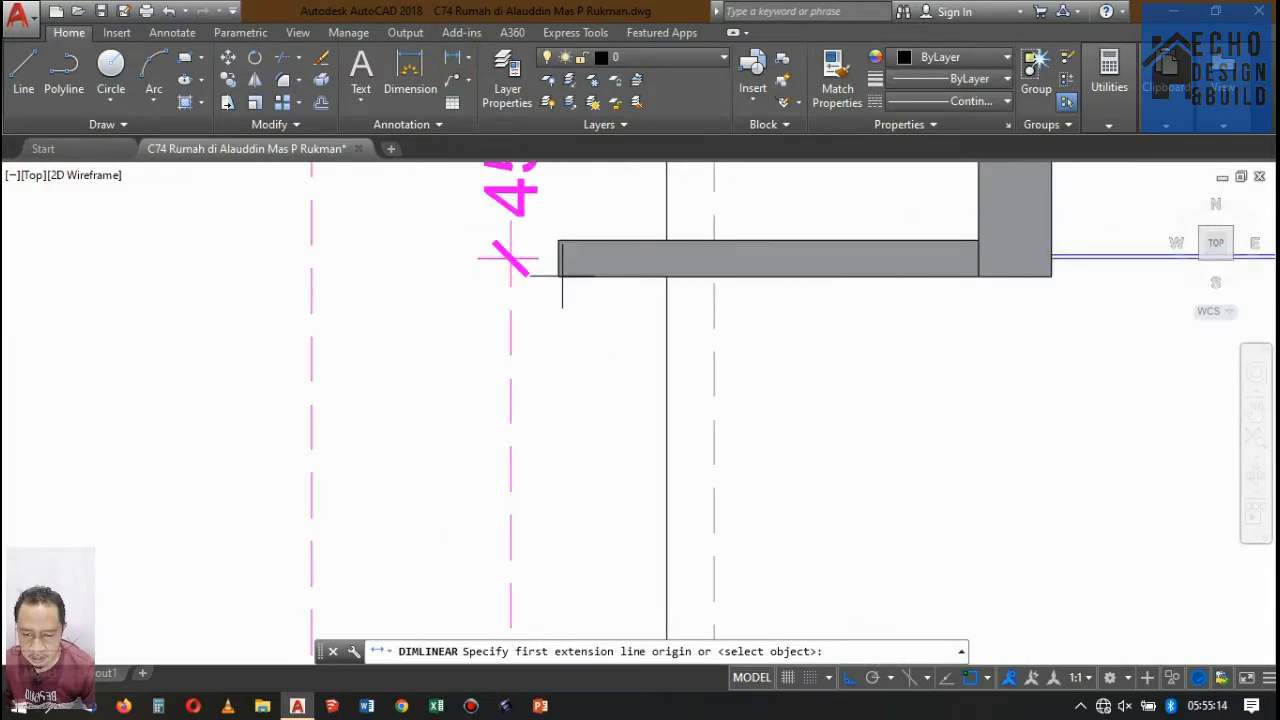
left_click(558, 276)
left_click(667, 276)
left_click(614, 345)
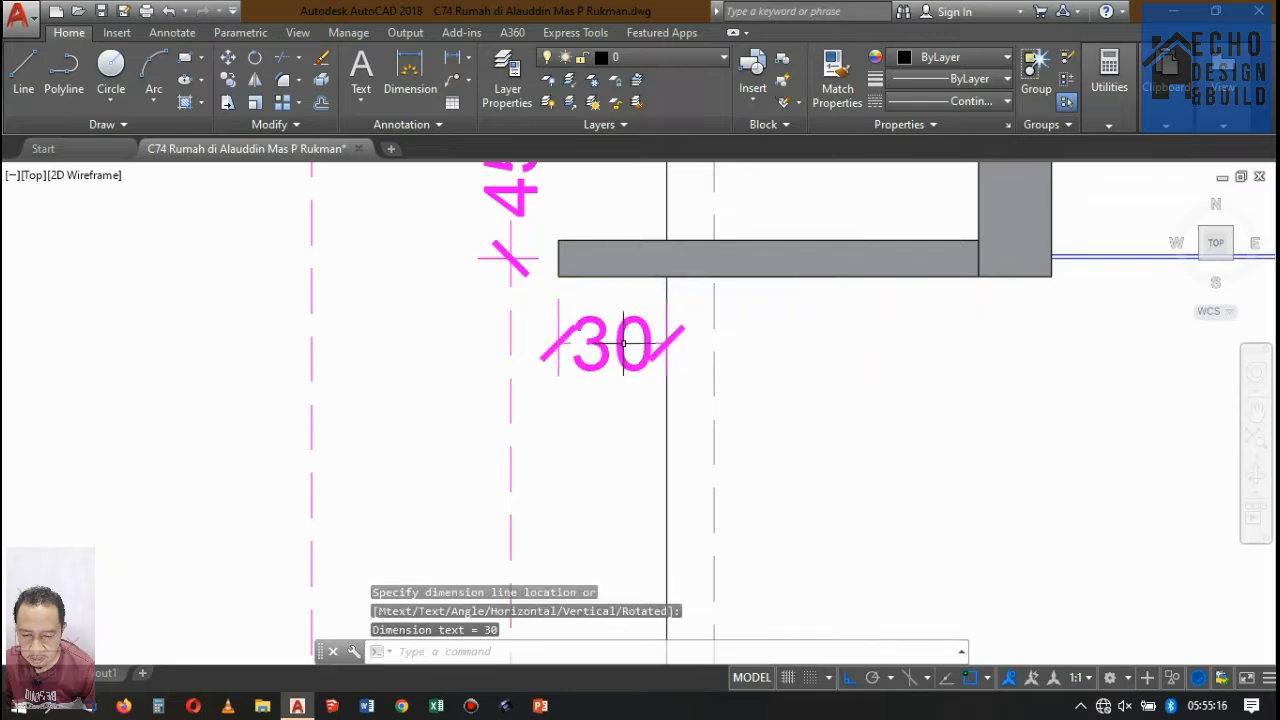
left_click(591, 372)
key("Delete")
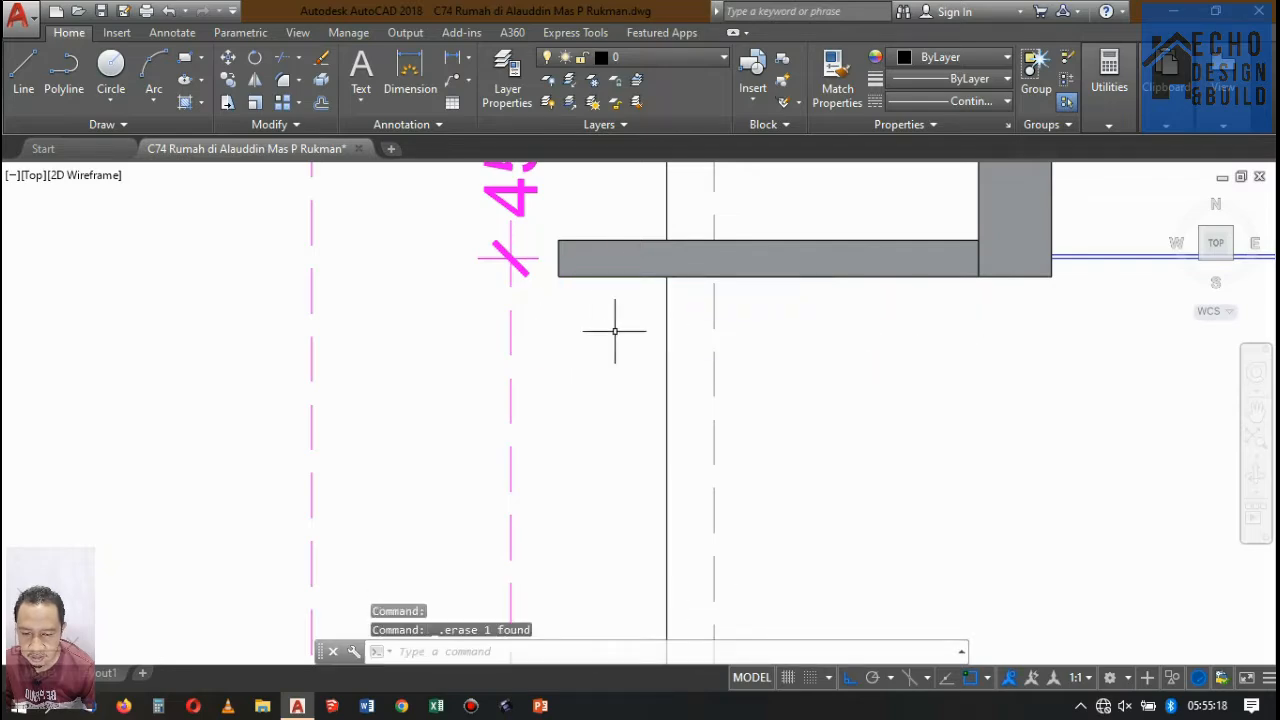
Offset the front edge line of Denah Lantai 2 outward by 0.3.
scroll(614, 329, "down", 10)
scroll(615, 330, "up", 10)
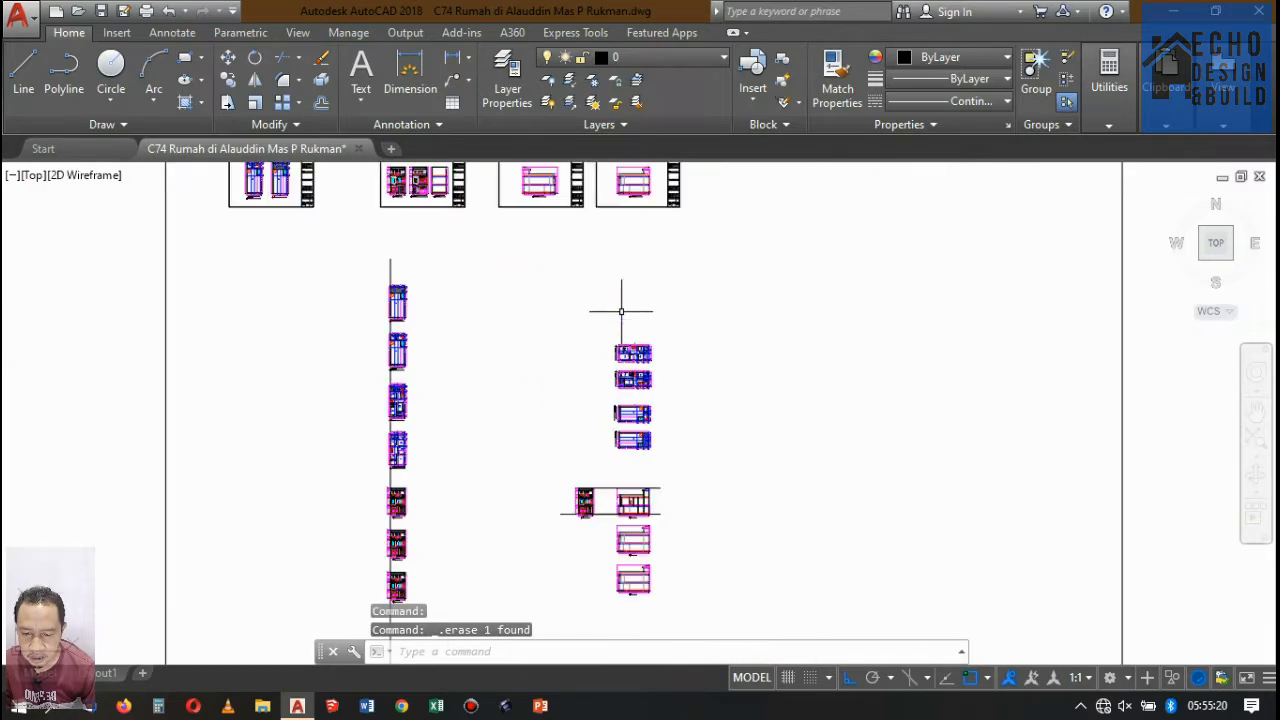
scroll(659, 430, "down", 3)
scroll(659, 430, "up", 10)
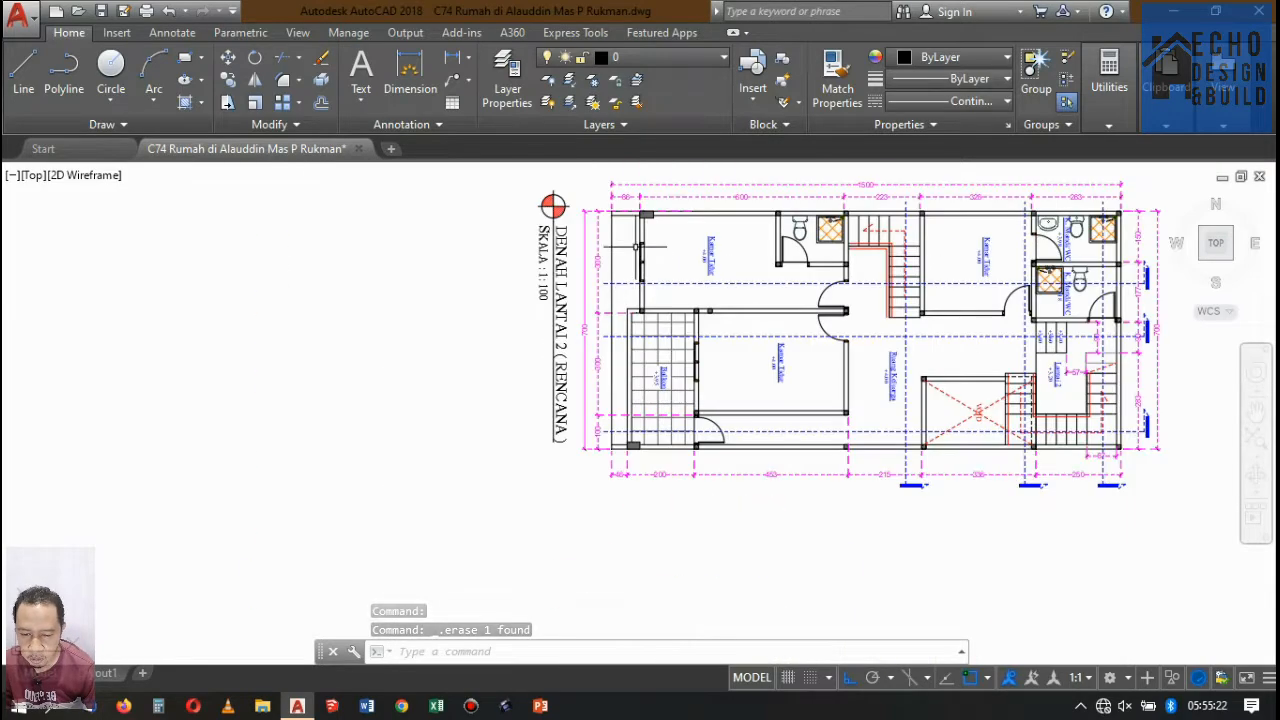
scroll(560, 322, "down", 2)
scroll(558, 320, "up", 2)
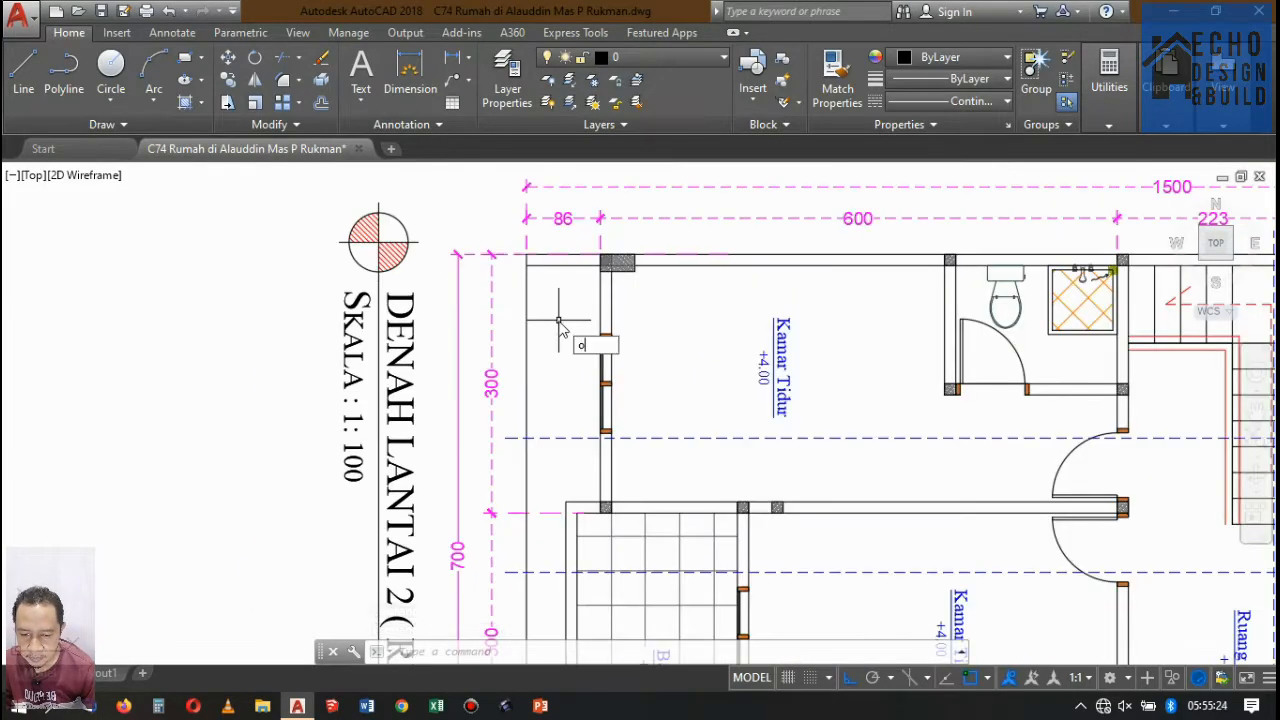
key("Return")
type("0.3")
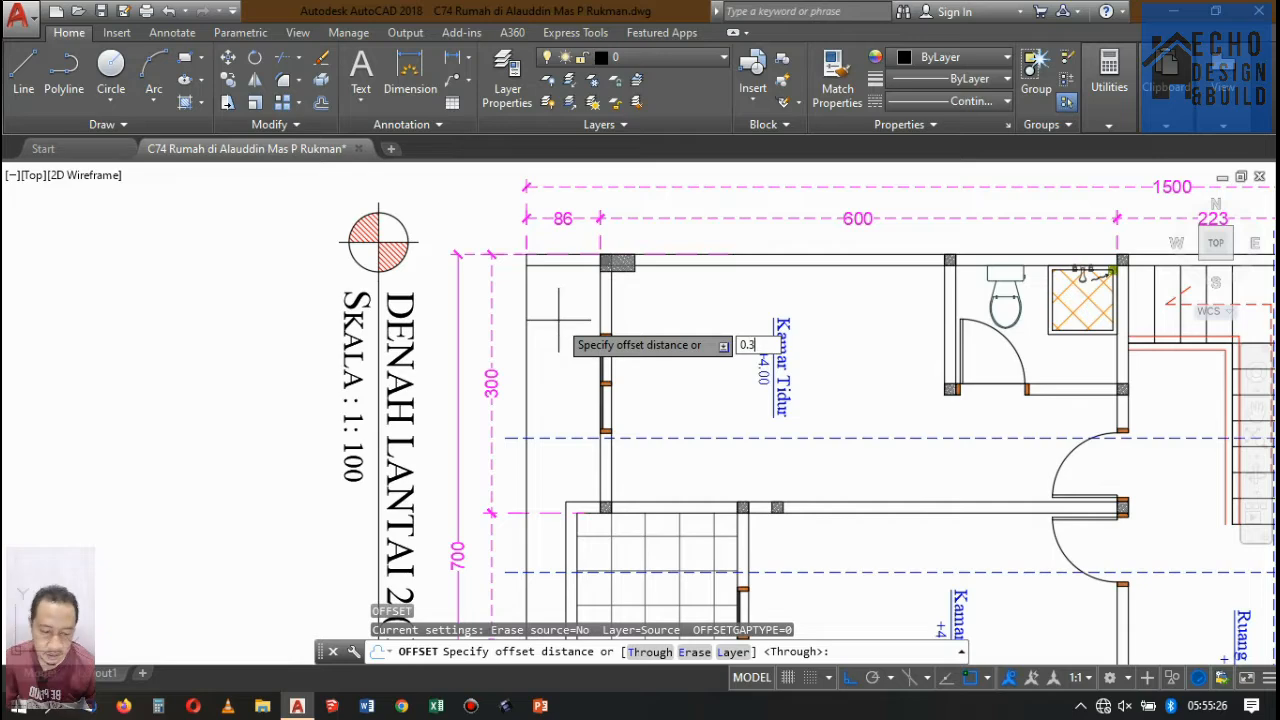
key("Return")
left_click(526, 304)
left_click(523, 288)
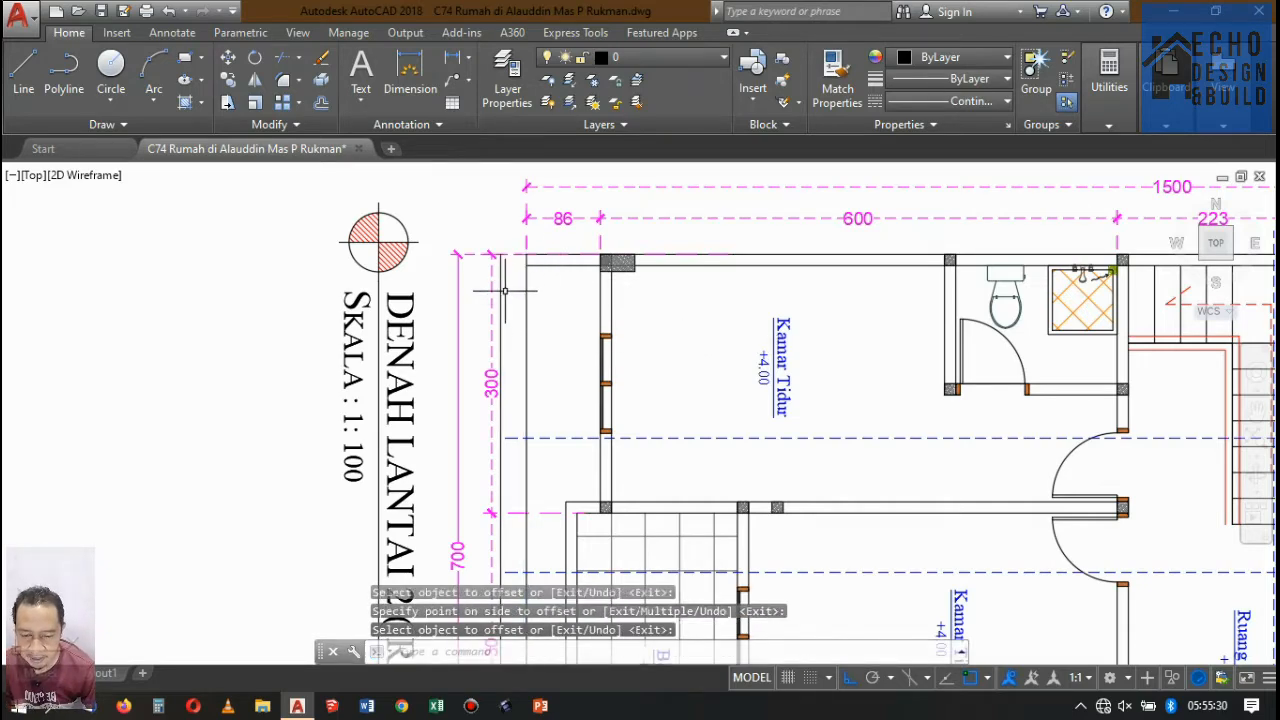
Erase the offset line in front of the Denah Lantai 2 front edge.
scroll(523, 288, "up", 4)
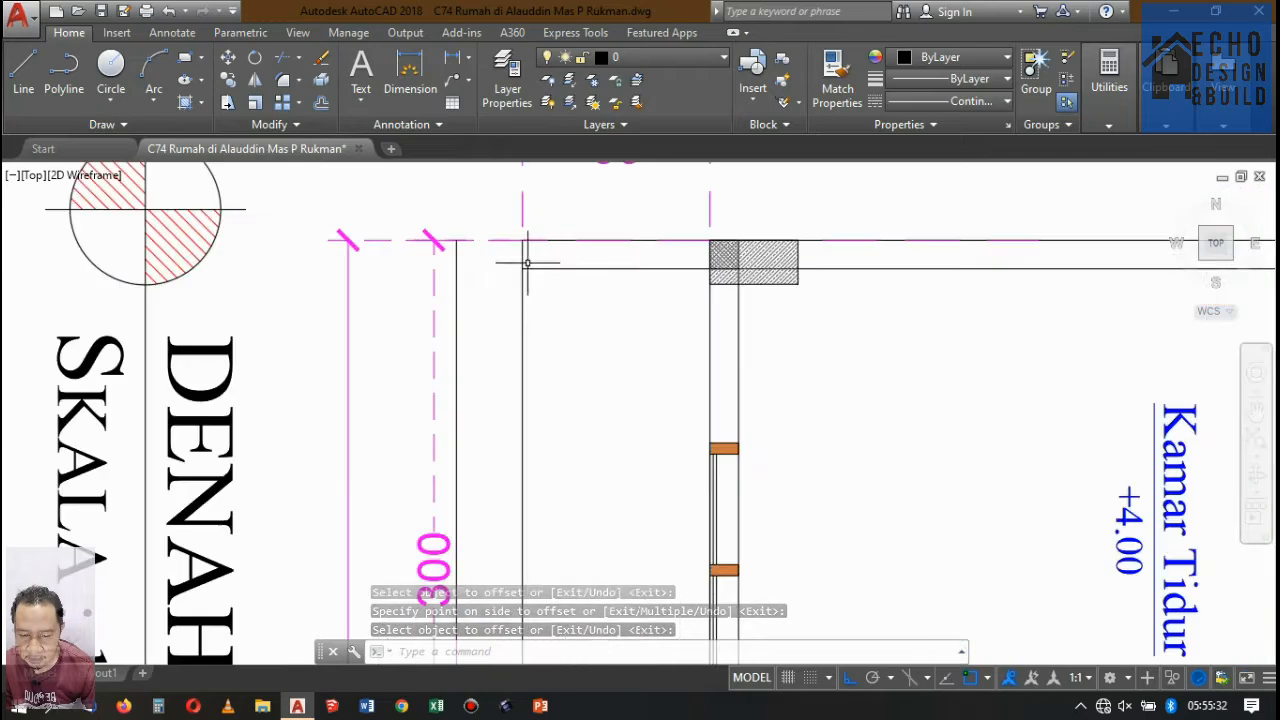
left_click(466, 295)
left_click(448, 284)
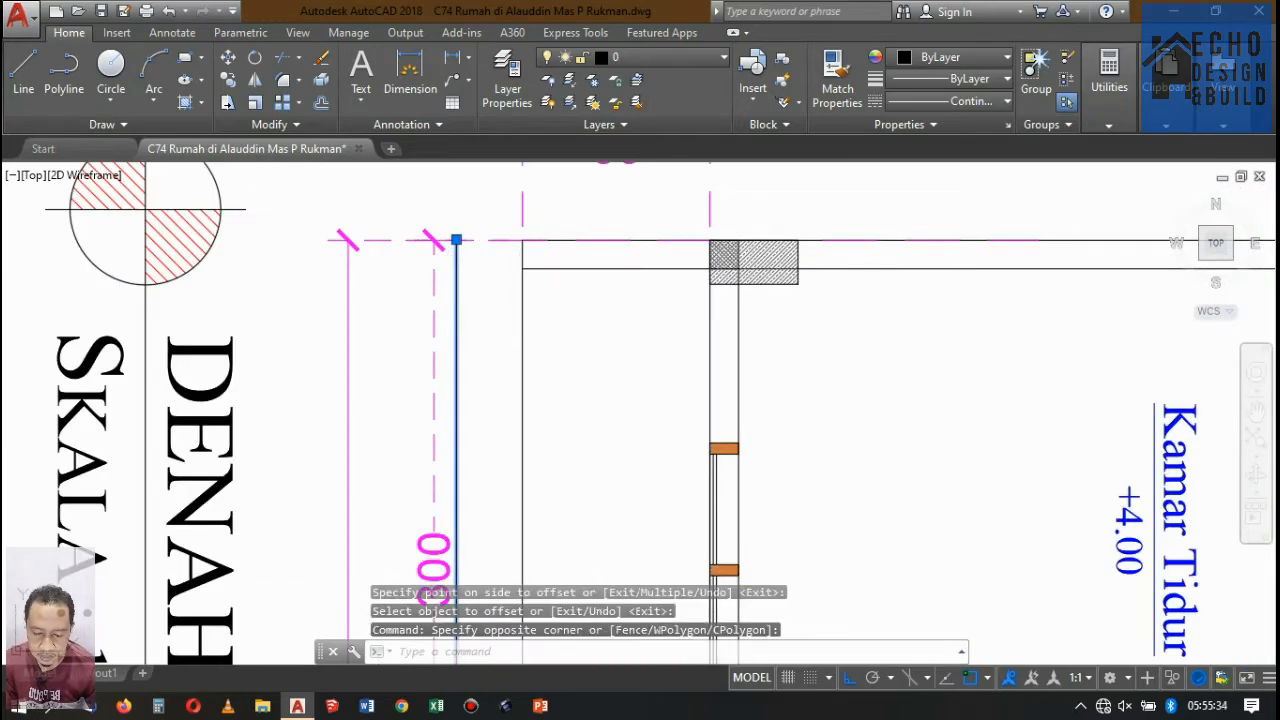
scroll(595, 254, "down", 10)
key("Delete")
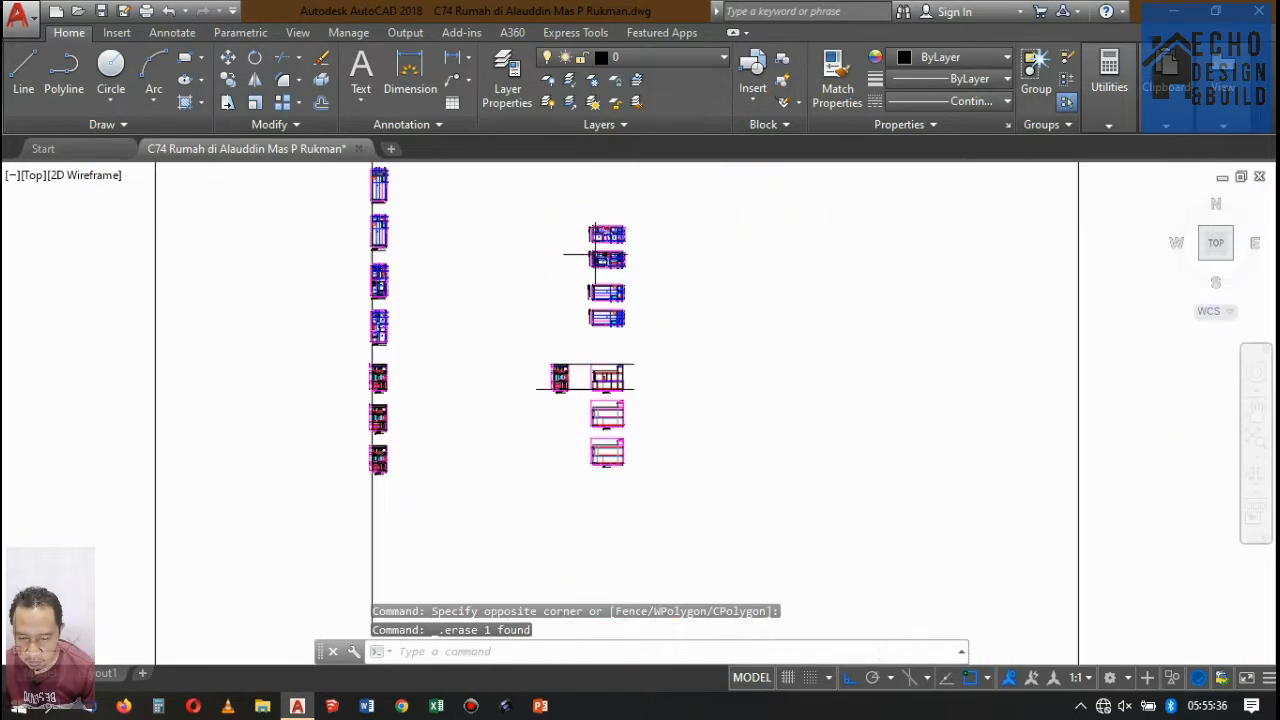
Examine the canopy front in the section below Potongan A-A and the sloped roof area of Potongan A-A.
scroll(607, 346, "up", 5)
scroll(607, 347, "down", 7)
scroll(614, 354, "up", 7)
scroll(602, 370, "down", 4)
scroll(611, 333, "up", 4)
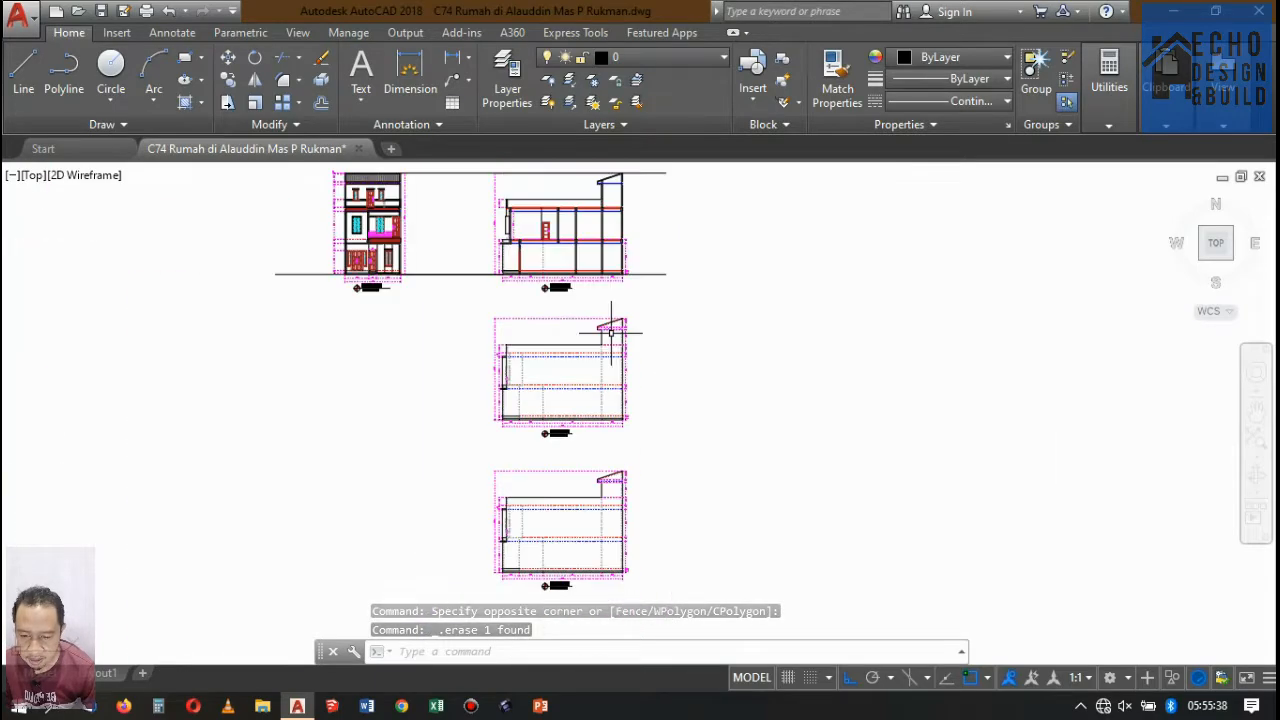
scroll(611, 333, "up", 4)
scroll(609, 329, "down", 3)
scroll(580, 357, "up", 6)
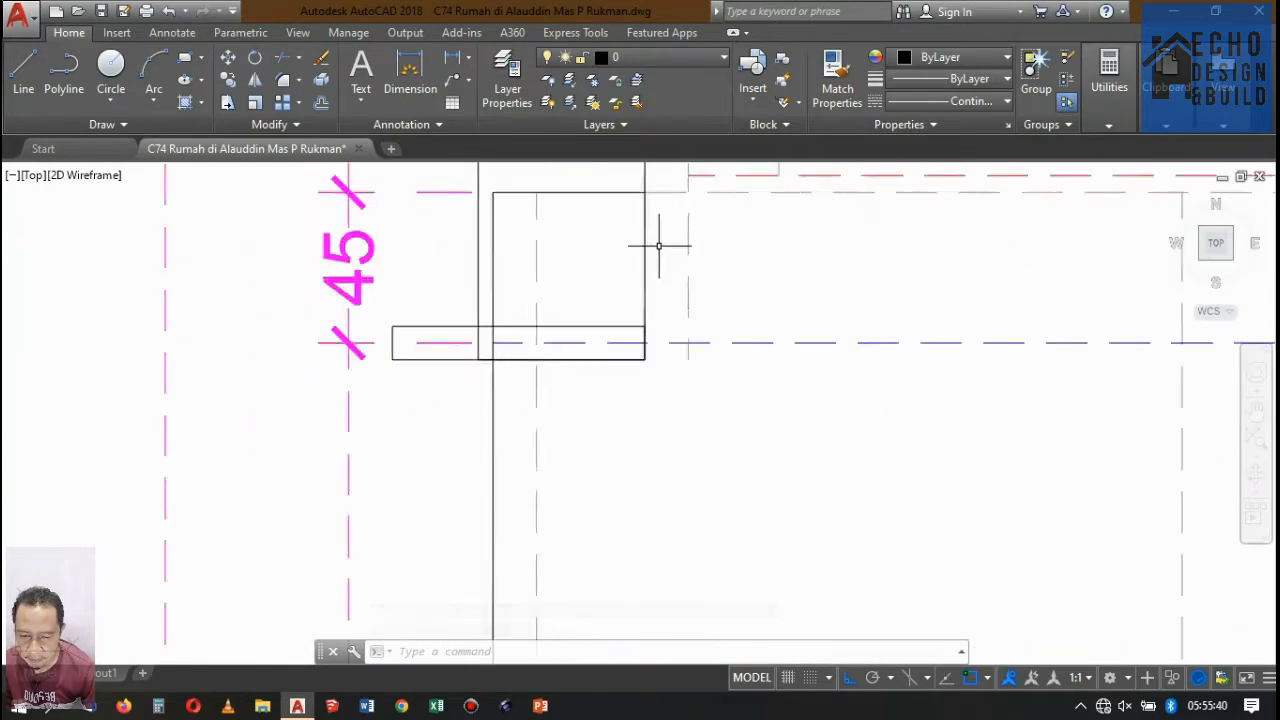
scroll(640, 265, "down", 3)
scroll(509, 366, "up", 3)
scroll(490, 380, "down", 6)
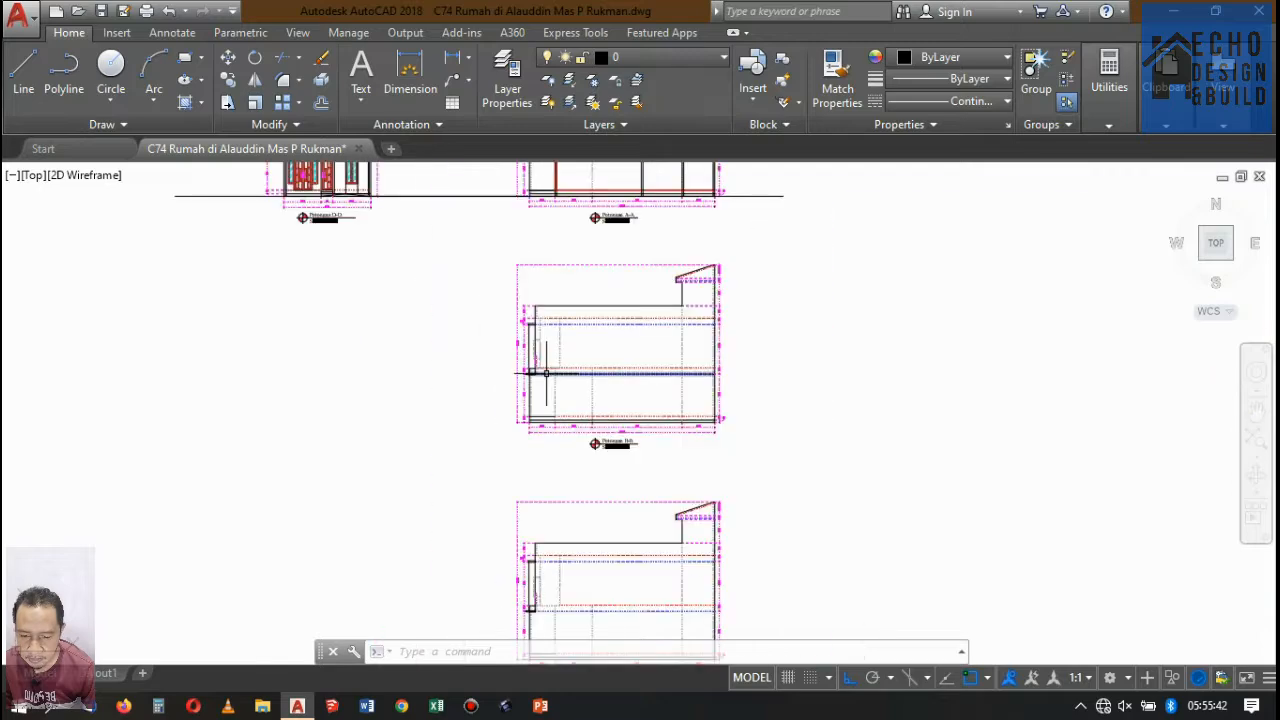
scroll(545, 373, "down", 5)
scroll(575, 295, "up", 12)
scroll(466, 349, "down", 6)
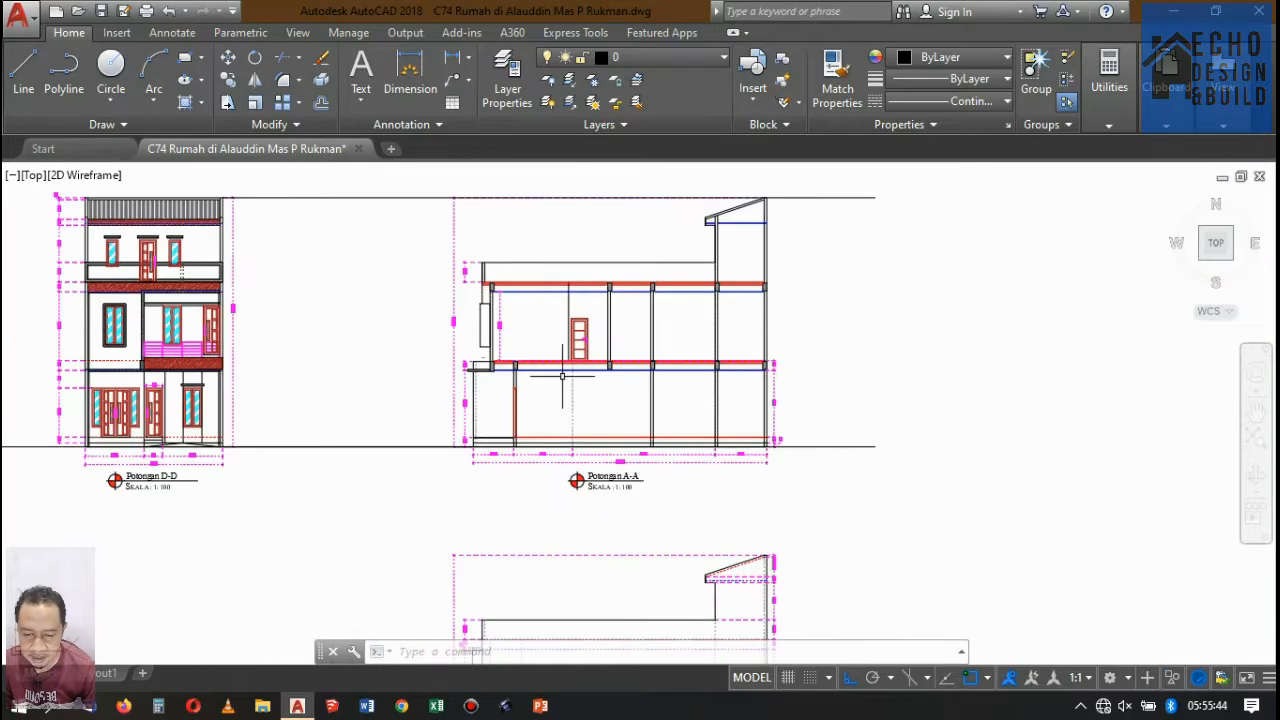
scroll(565, 390, "up", 5)
scroll(786, 320, "down", 7)
scroll(694, 254, "up", 8)
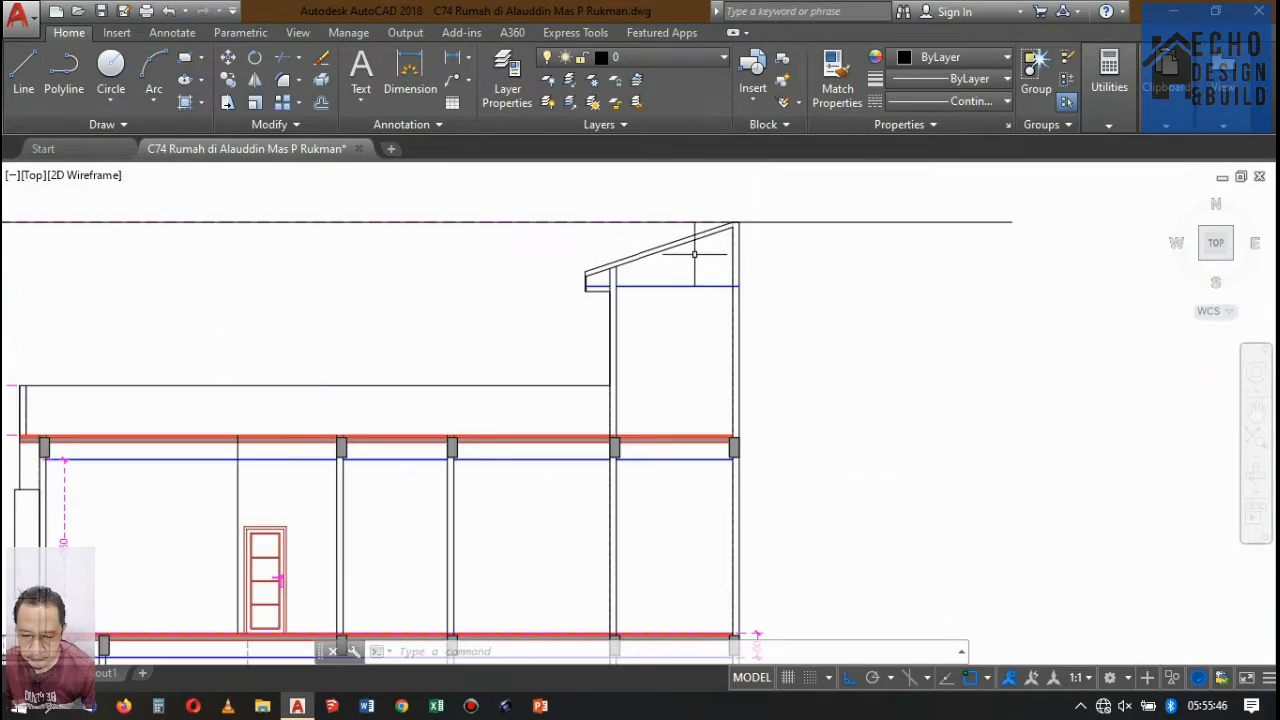
scroll(636, 281, "up", 6)
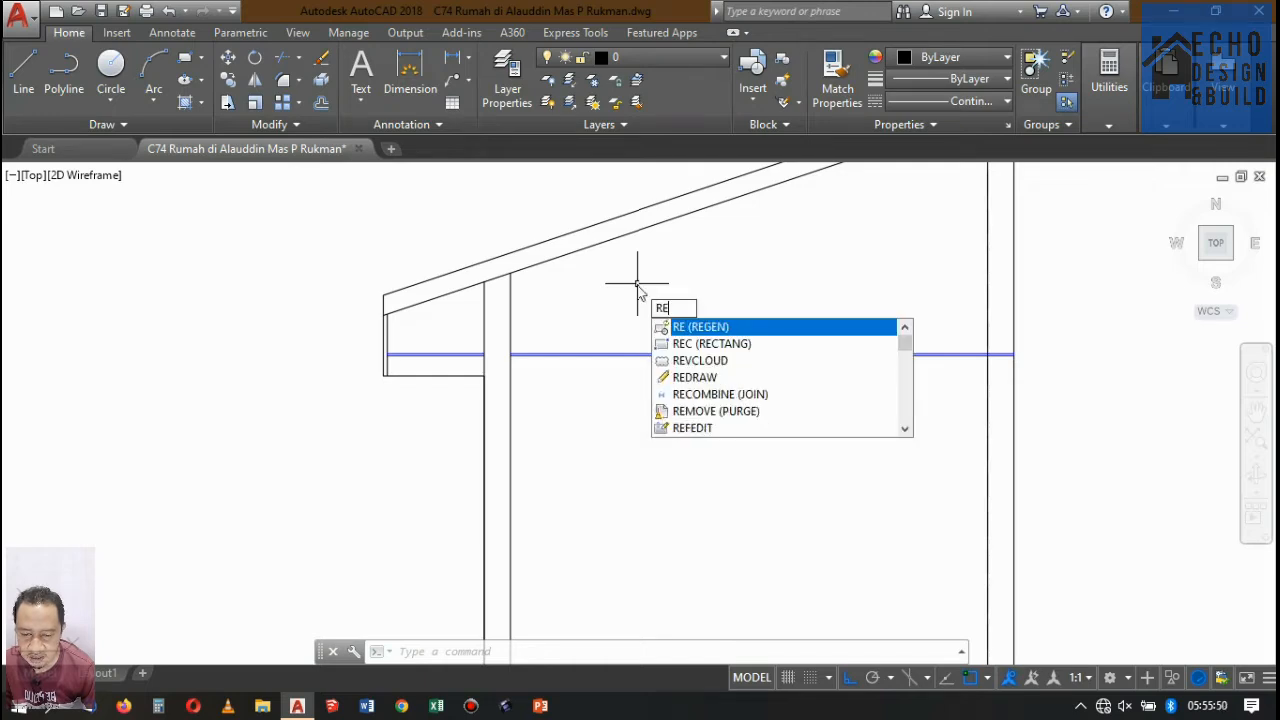
type("C")
key("Return")
left_click(614, 323)
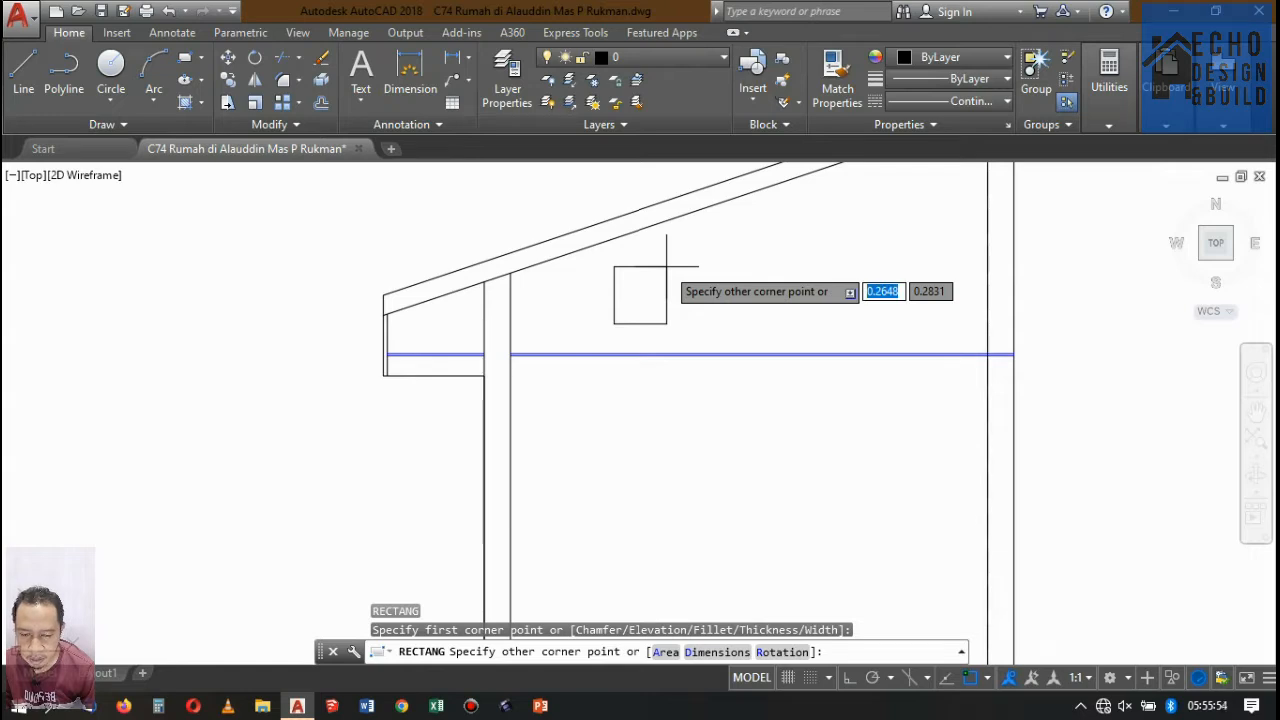
key("Escape")
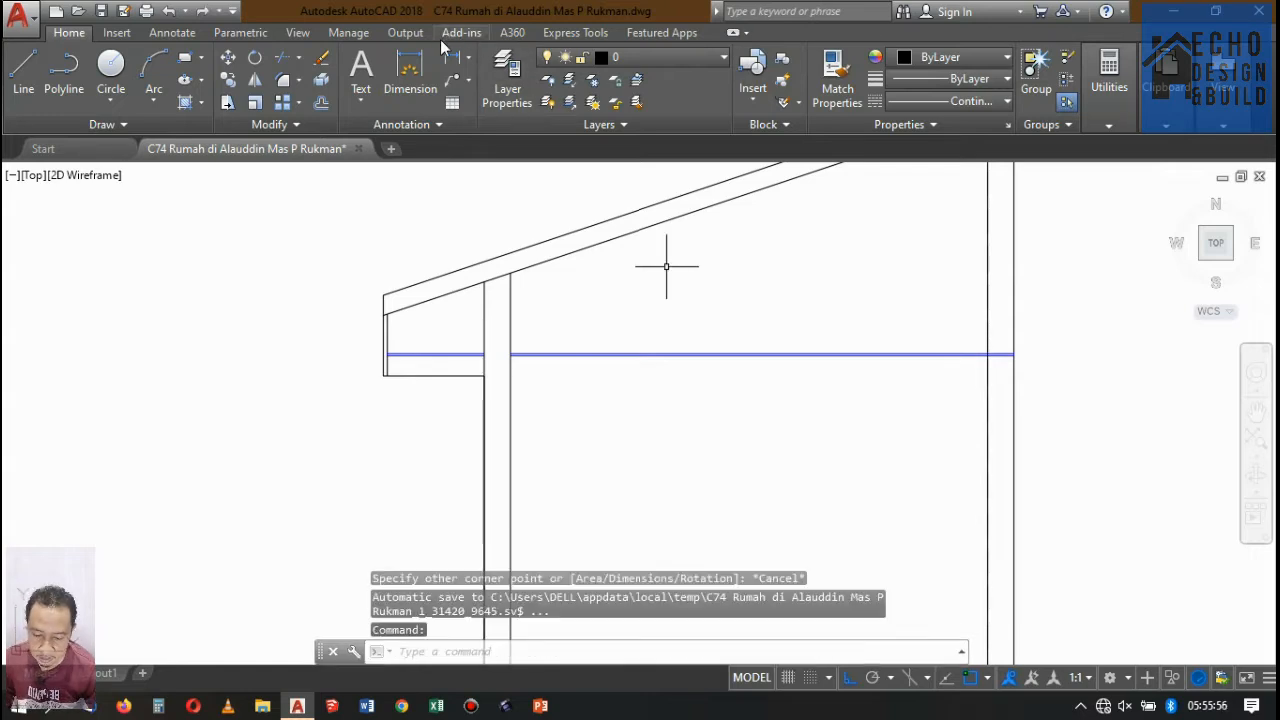
Measure the width of the front wall supporting the sloped roof in Potongan A-A.
left_click(485, 280)
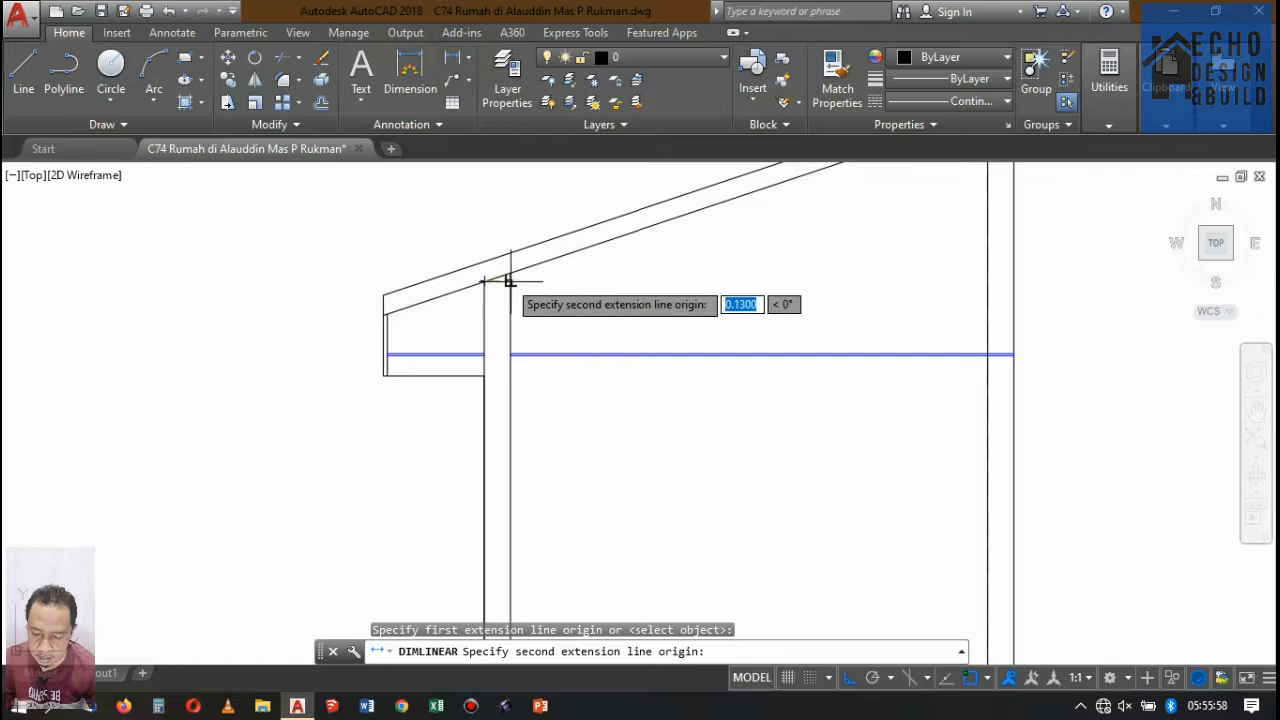
left_click(509, 278)
key("Escape")
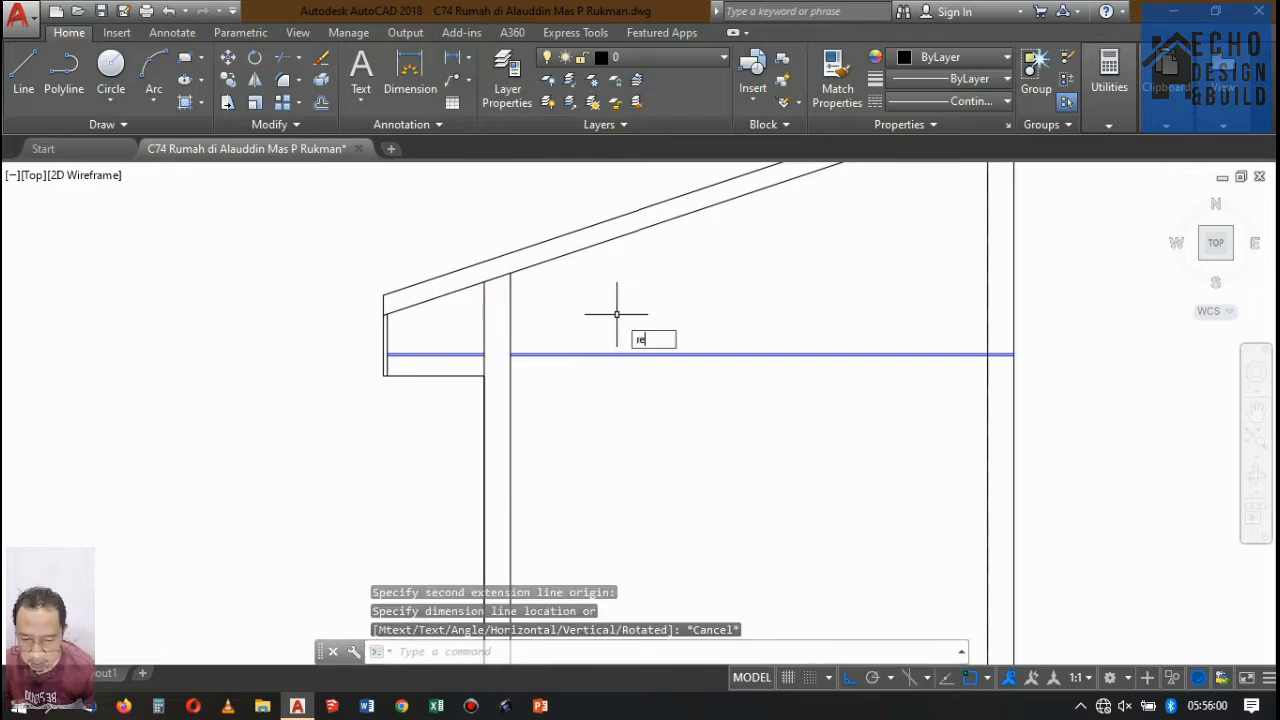
Draw a 0.13 by 0.2 rectangle under the sloped roof of Potongan A-A and fill it with a solid grey hatch.
key("Return")
left_click(642, 338)
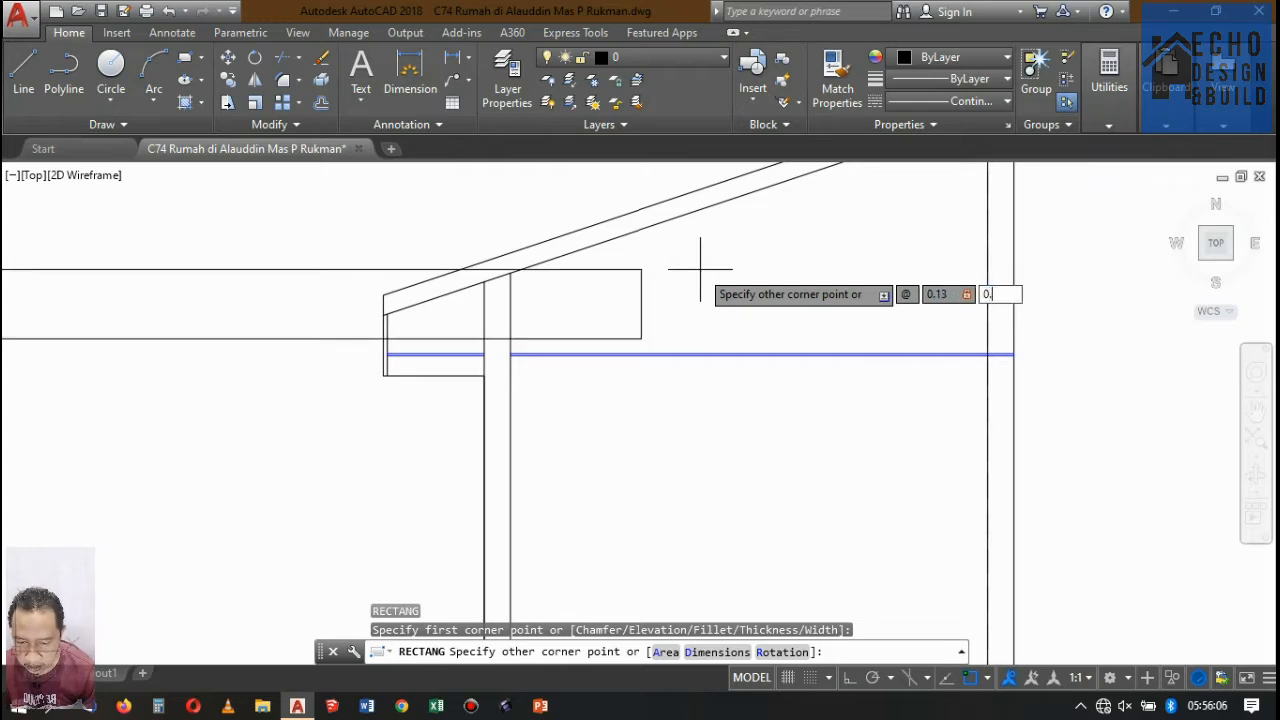
key("Return")
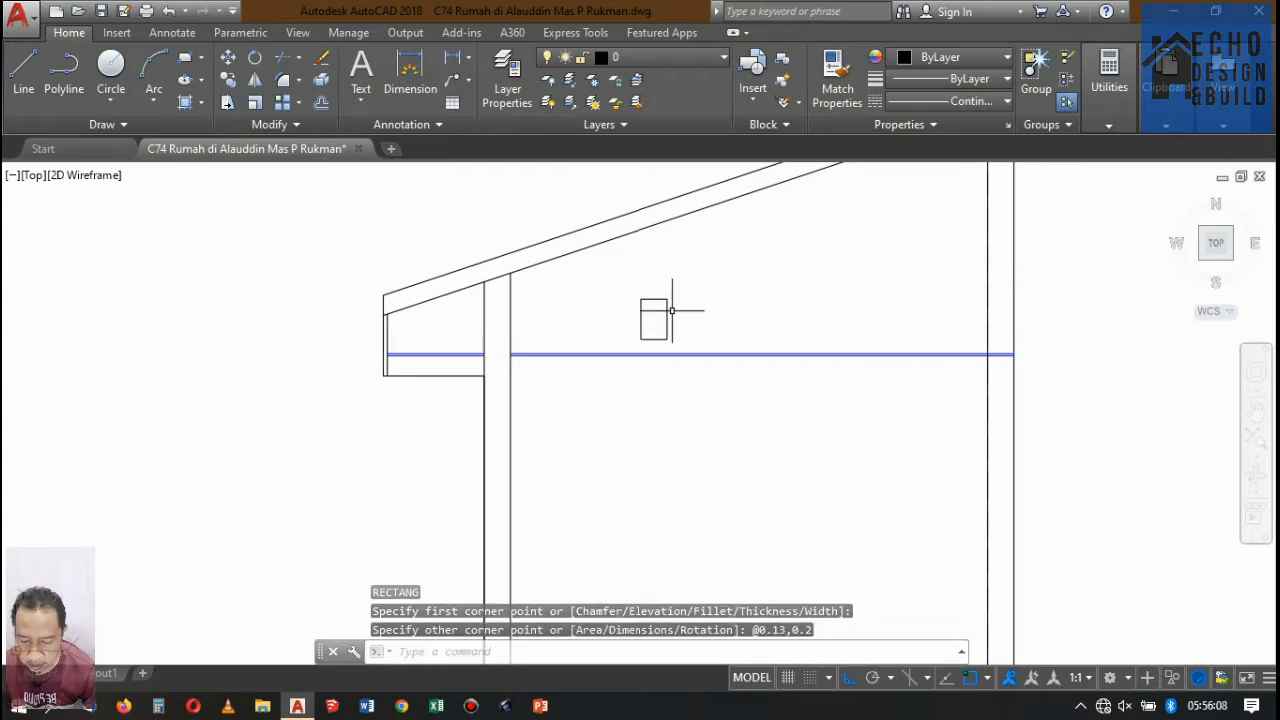
key("Return")
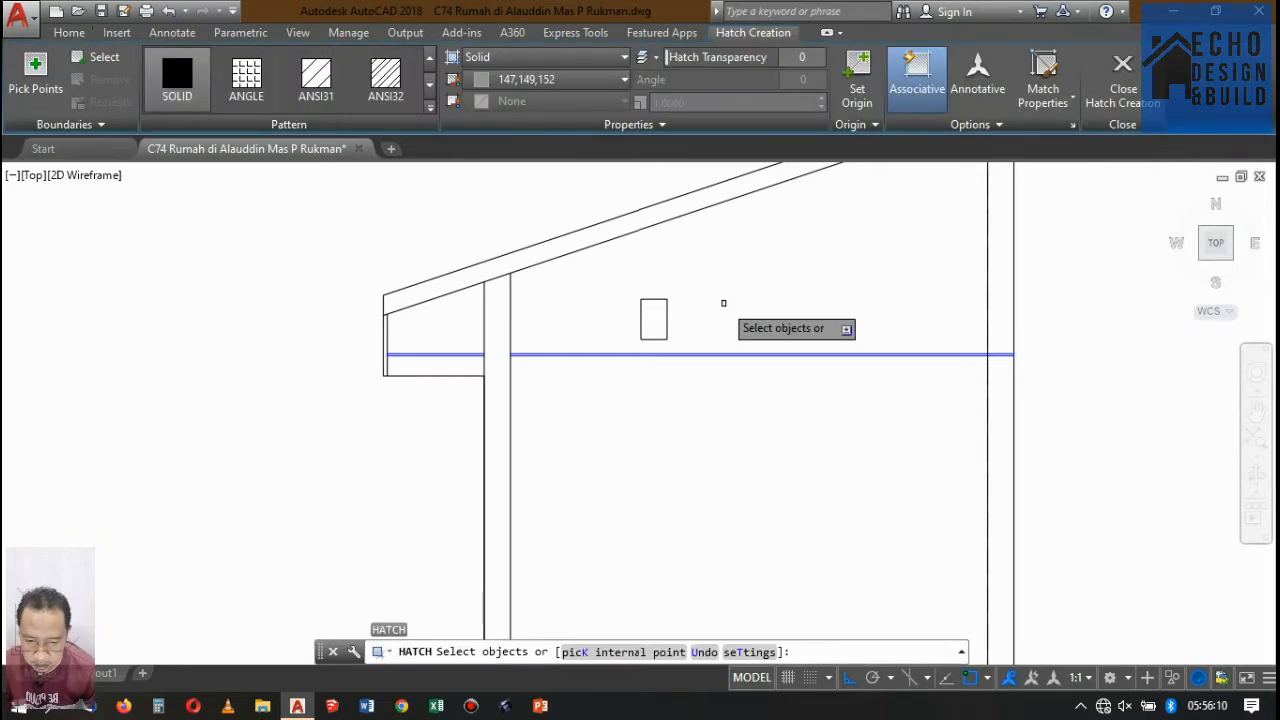
left_click(668, 310)
key("Return")
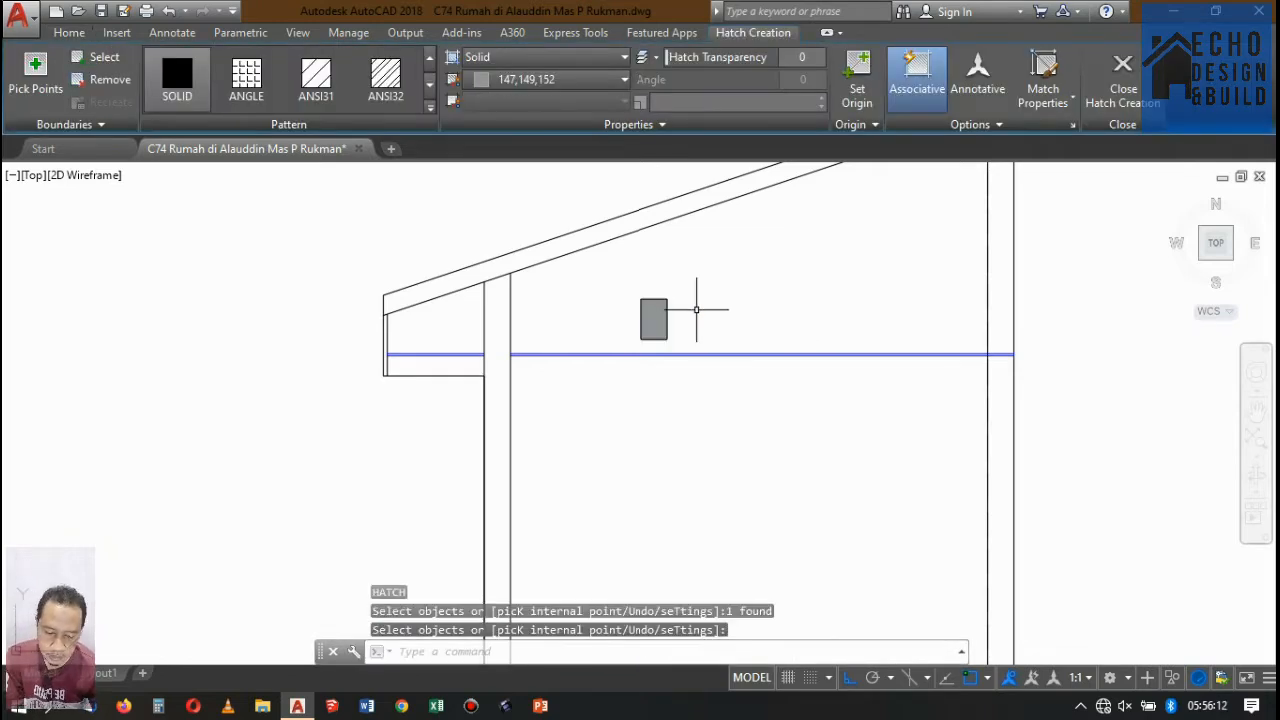
Move the hatched beam onto the roof's front wall, its upper outer corner meeting the underside of the roof slope.
left_click(619, 292)
key("Return")
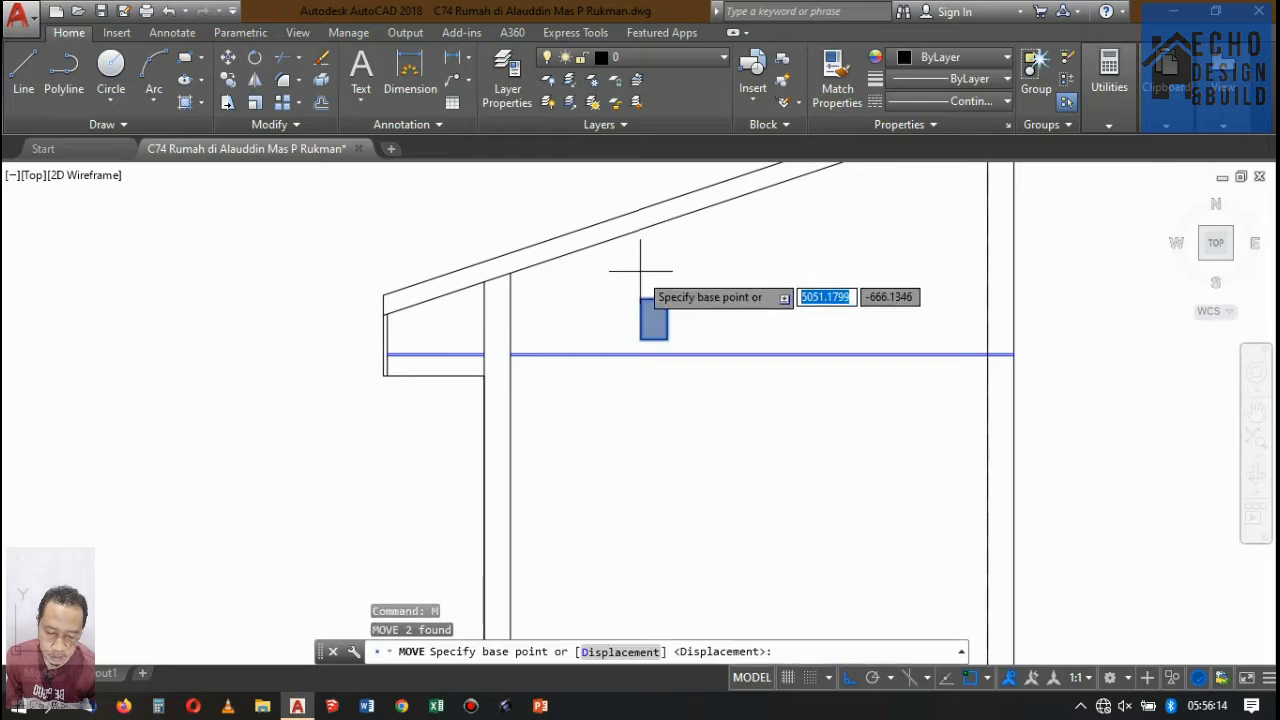
left_click(641, 298)
scroll(471, 279, "up", 7)
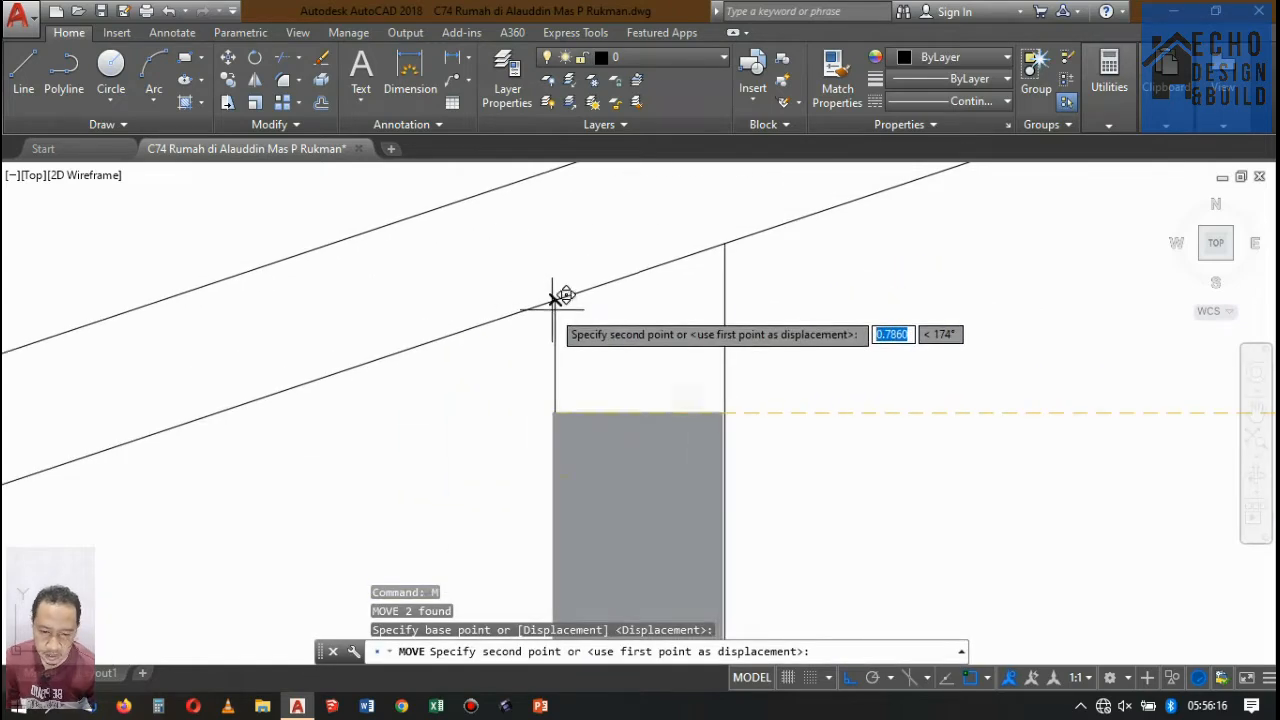
left_click(555, 301)
Copy the hatched ring beam to the rear wall, at the inner corner where the underside of the roof slope ends.
scroll(619, 285, "down", 6)
scroll(627, 284, "up", 8)
left_click(627, 283)
left_click(599, 332)
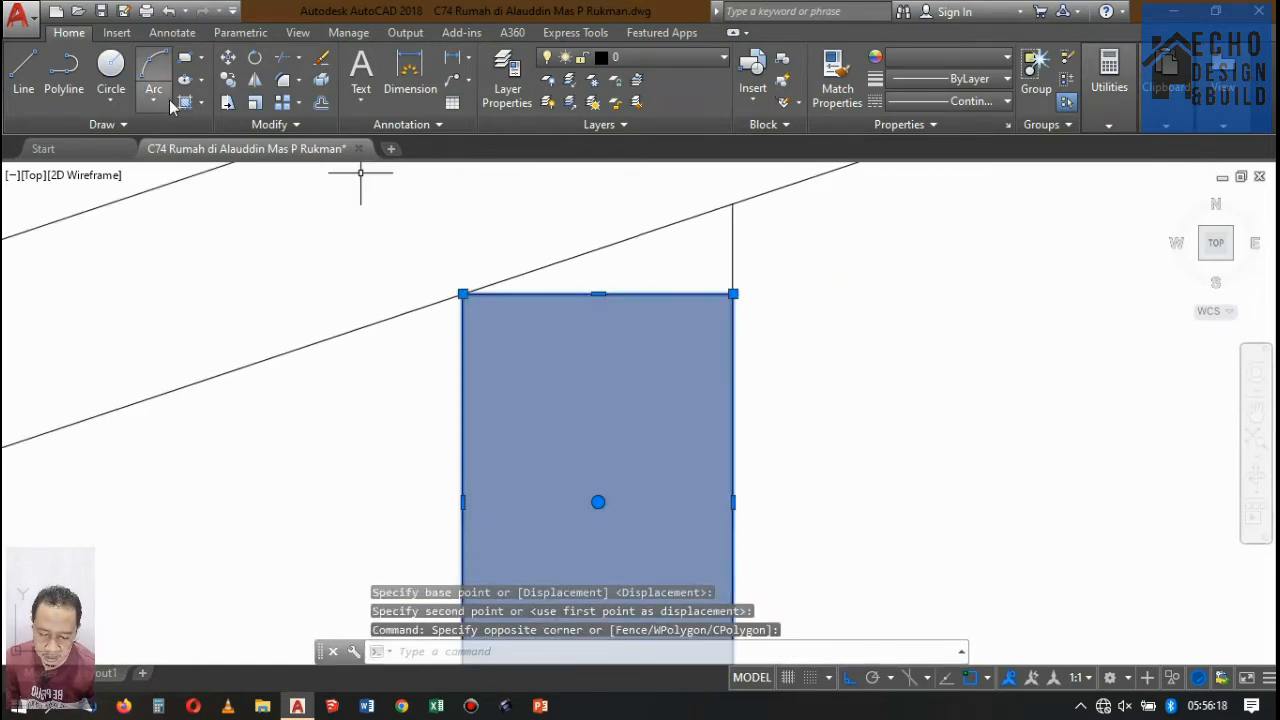
left_click(228, 80)
left_click(463, 292)
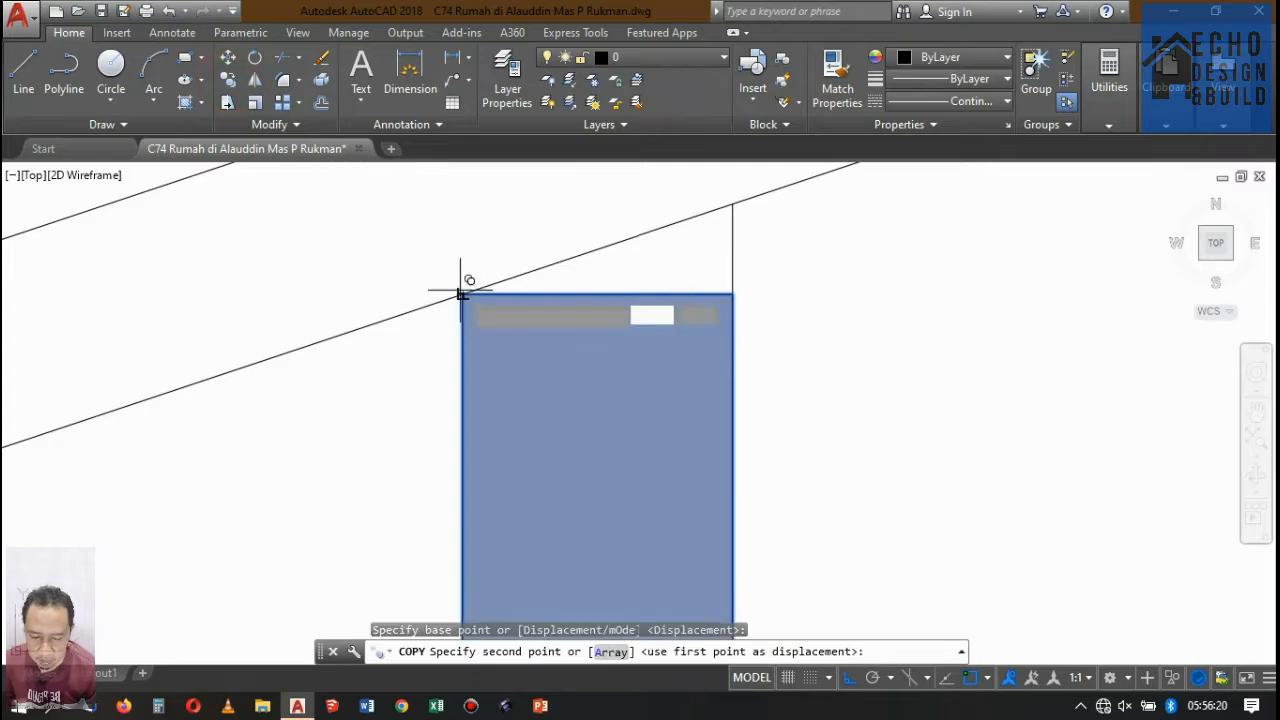
scroll(493, 338, "down", 3)
scroll(629, 286, "down", 3)
scroll(571, 251, "up", 8)
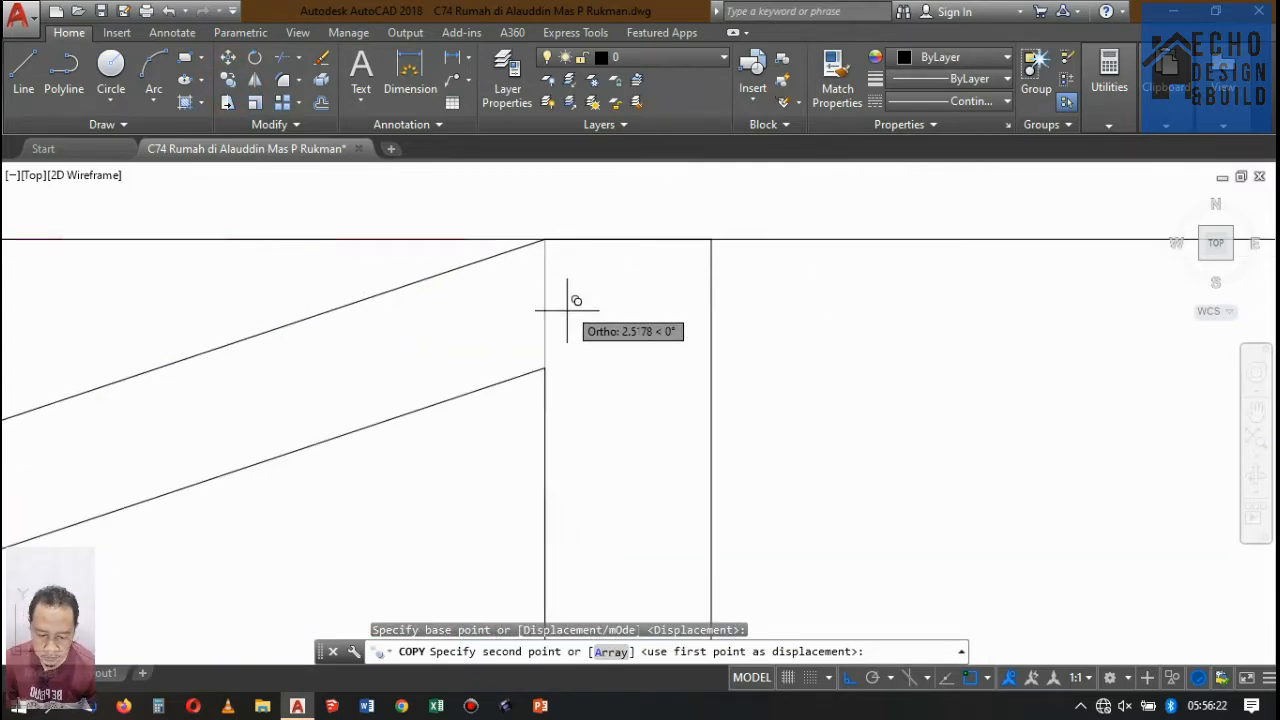
left_click(545, 367)
scroll(660, 310, "down", 4)
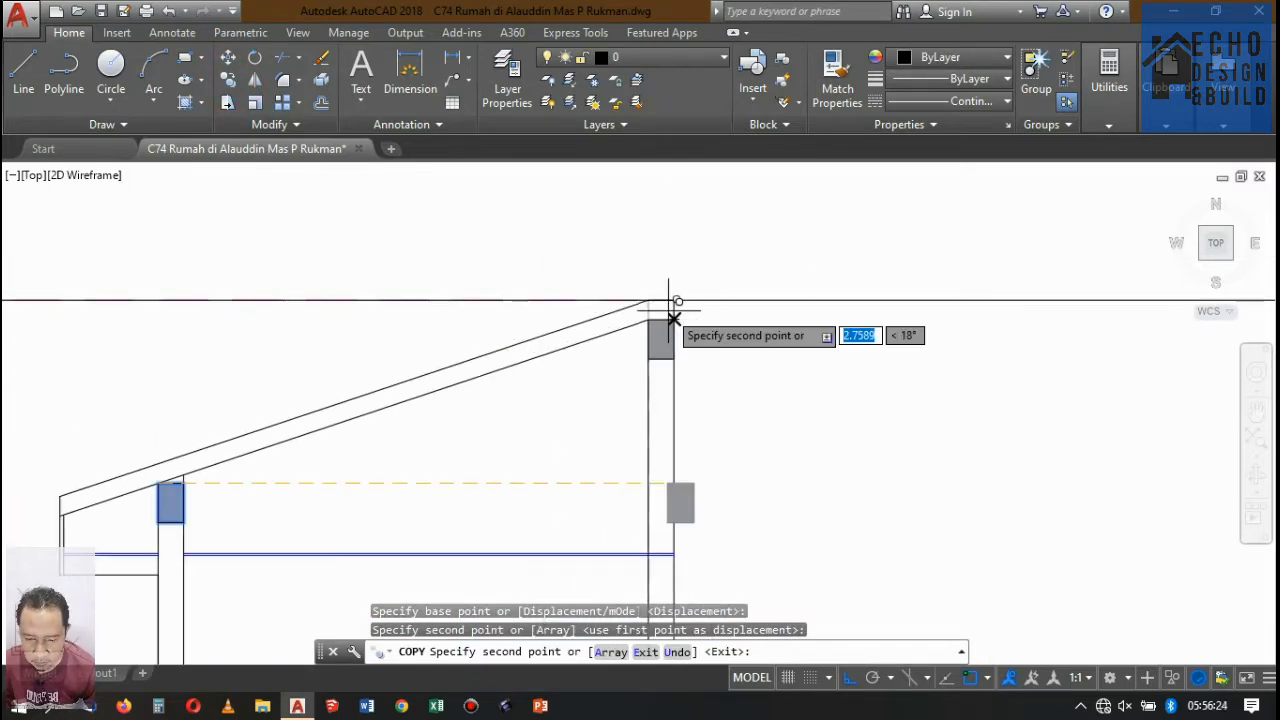
key("Escape")
scroll(700, 310, "down", 3)
scroll(621, 321, "up", 2)
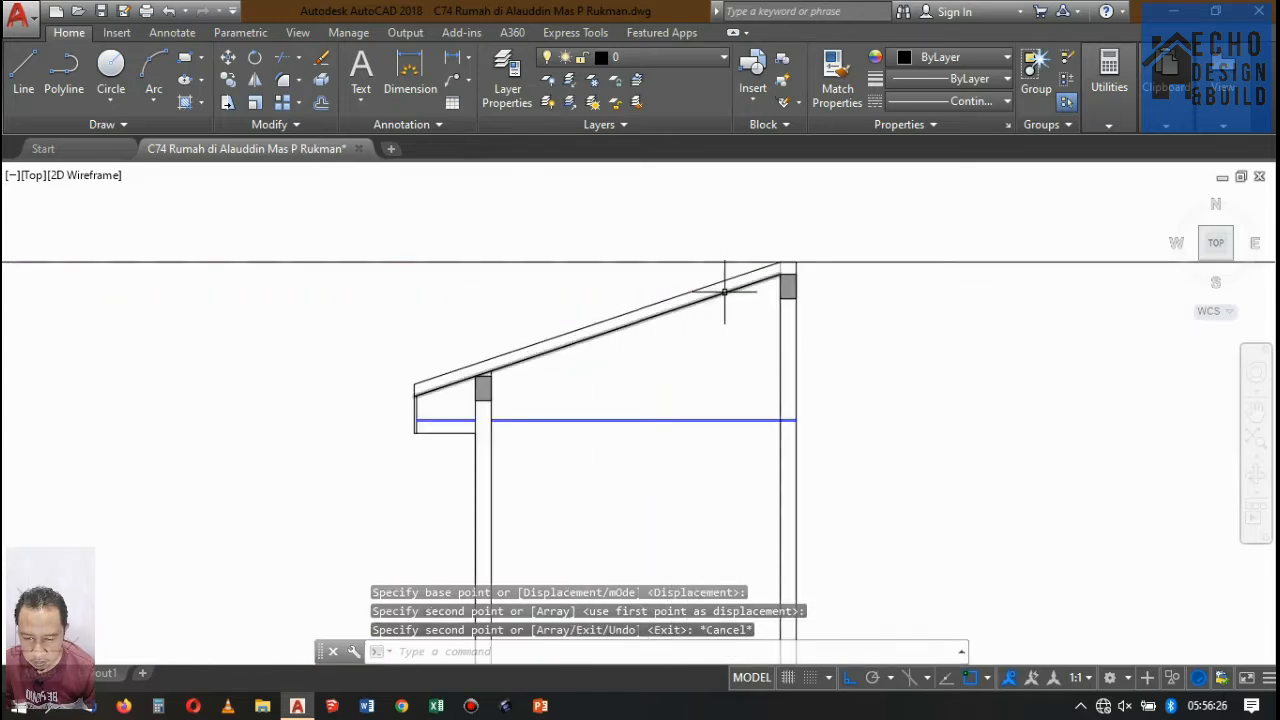
type("ex")
key("Return")
key("Return")
scroll(755, 285, "up", 2)
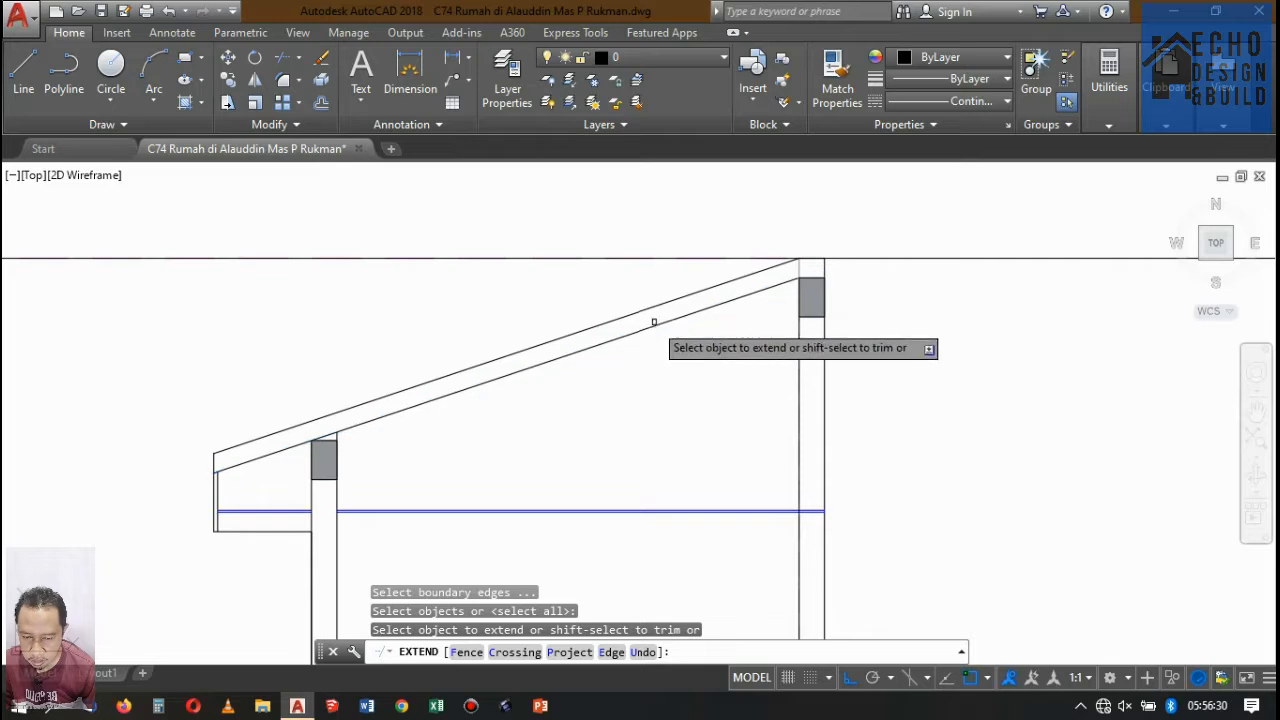
key("Escape")
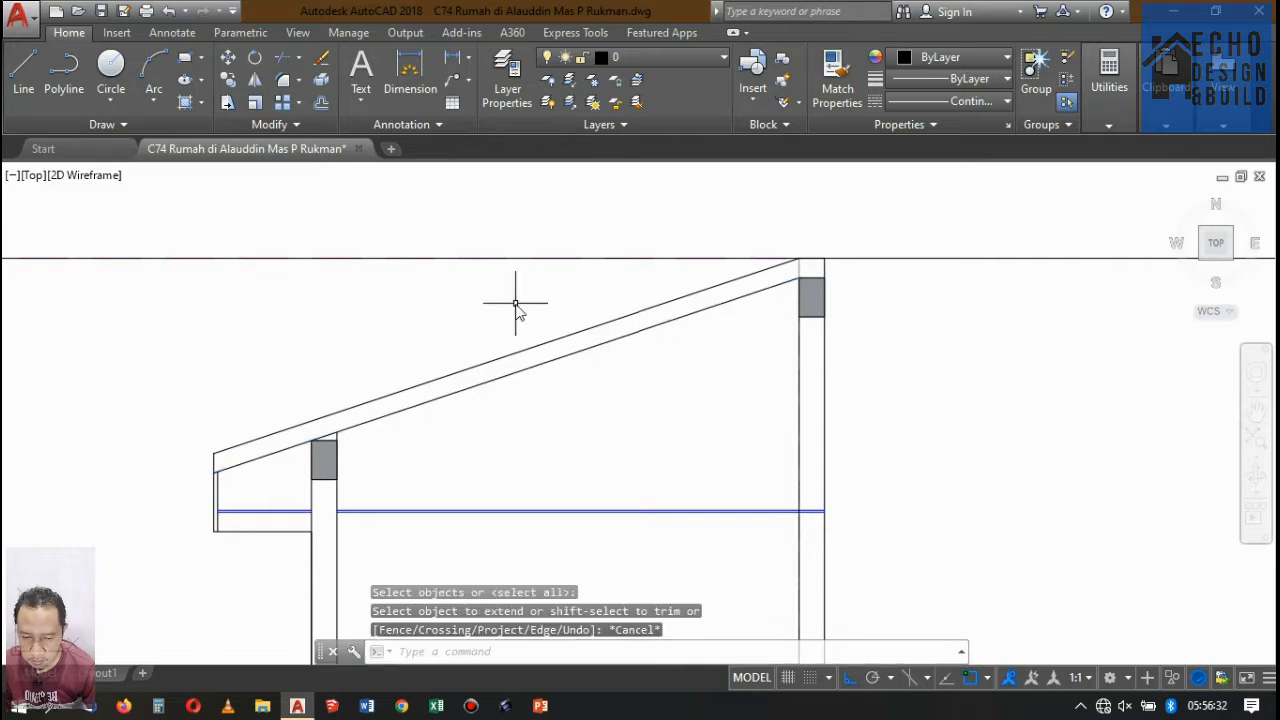
type("o")
key("Return")
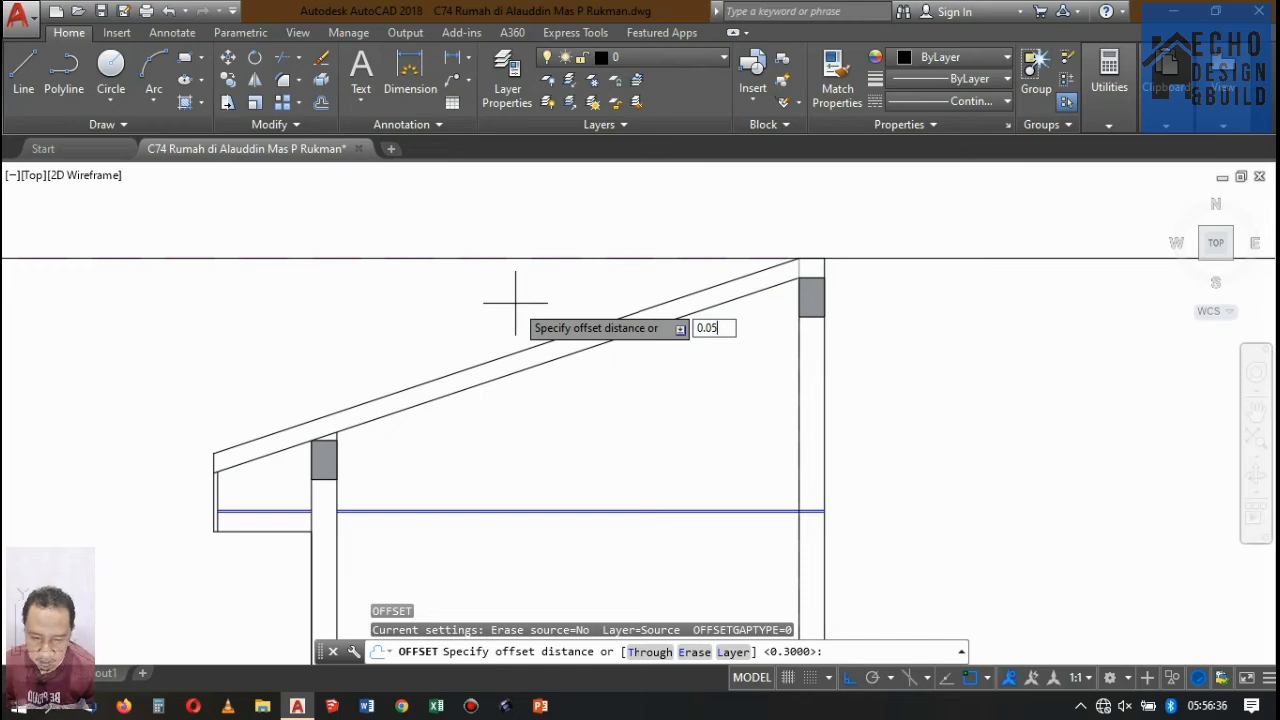
key("Return")
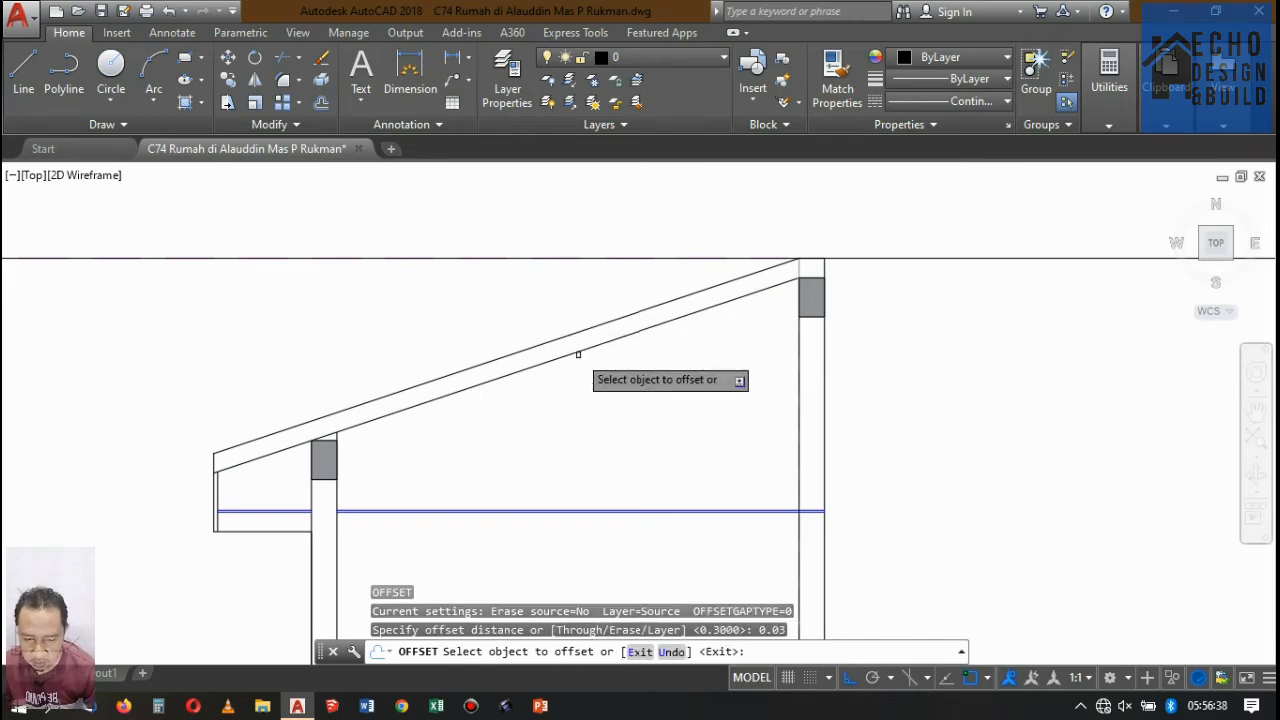
left_click(598, 344)
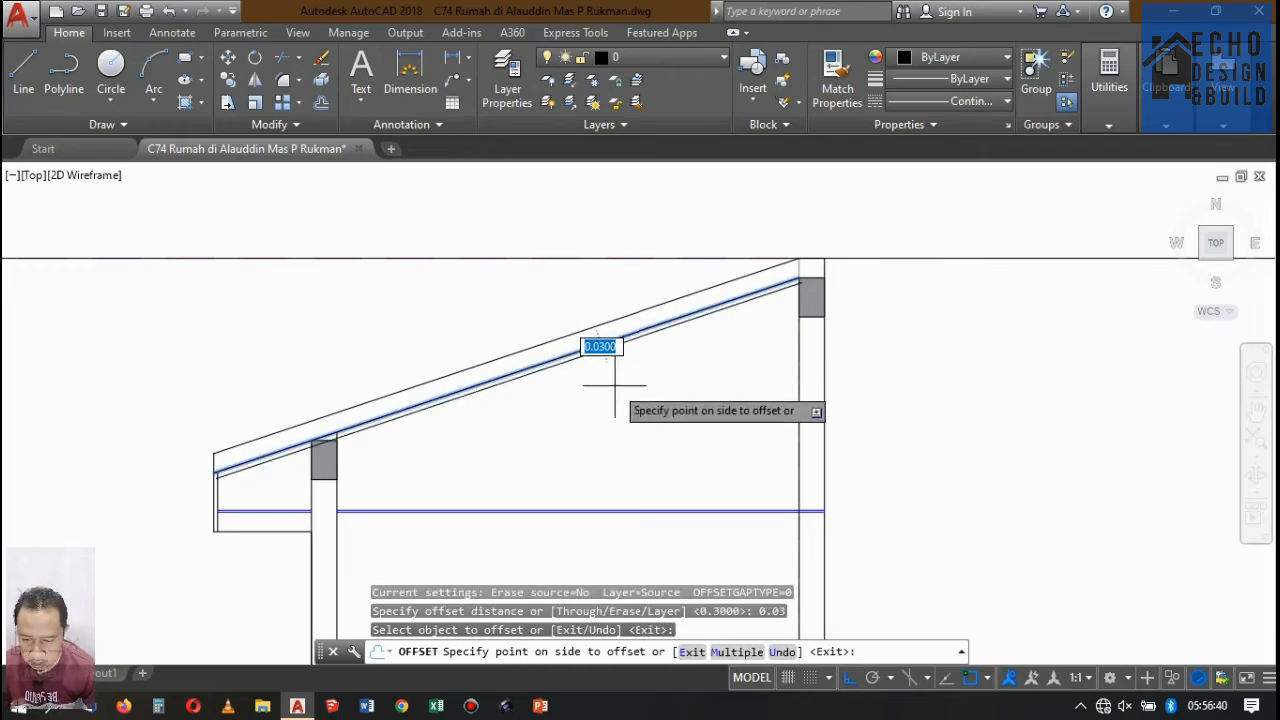
key("Escape")
Offset the underside line of the sloped roof 0.04 downward.
type("o")
key("Return")
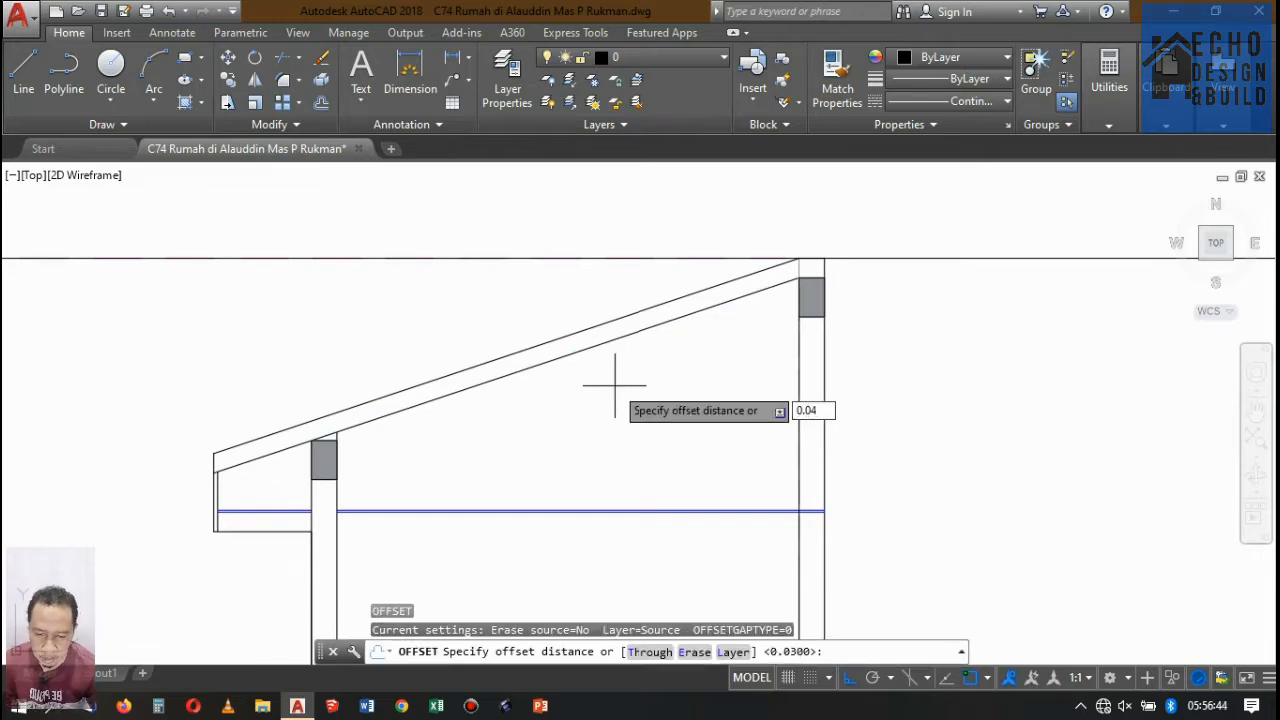
type("0.04")
key("Return")
left_click(614, 338)
left_click(641, 372)
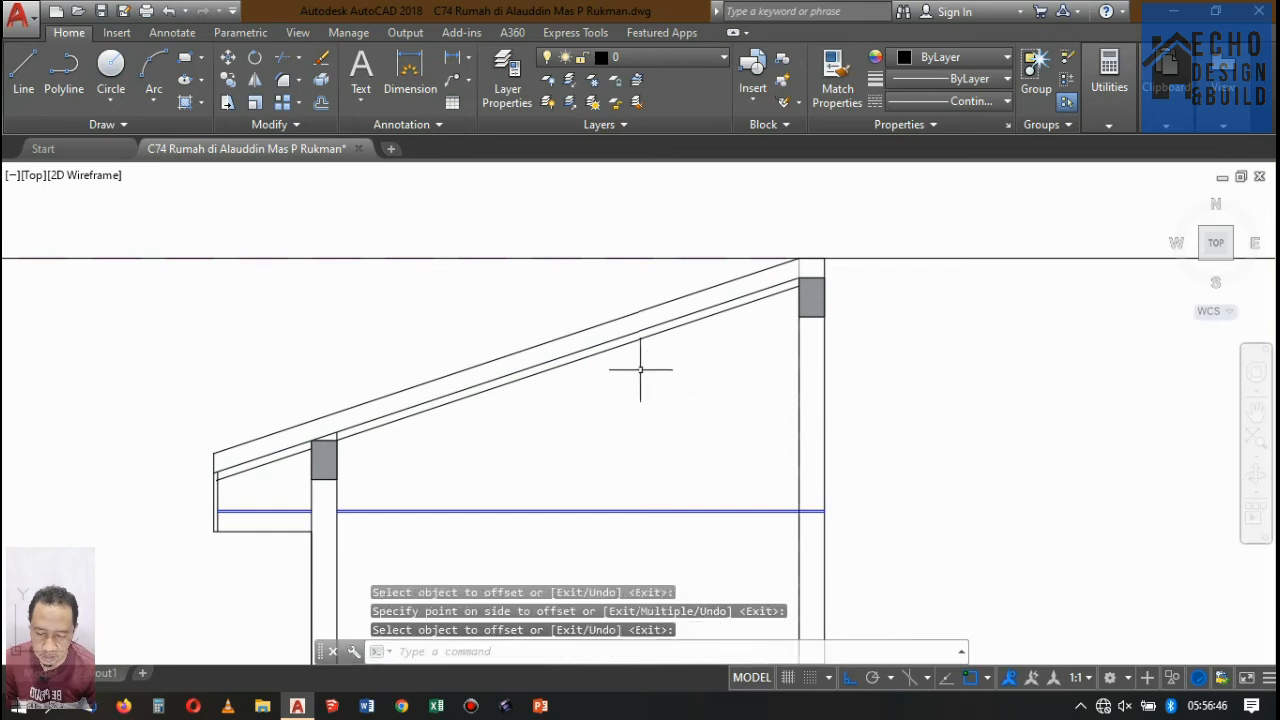
Extend the eave end of the new sloped line to the outer face of the fascia board.
scroll(640, 369, "down", 5)
scroll(509, 380, "up", 6)
scroll(532, 330, "down", 6)
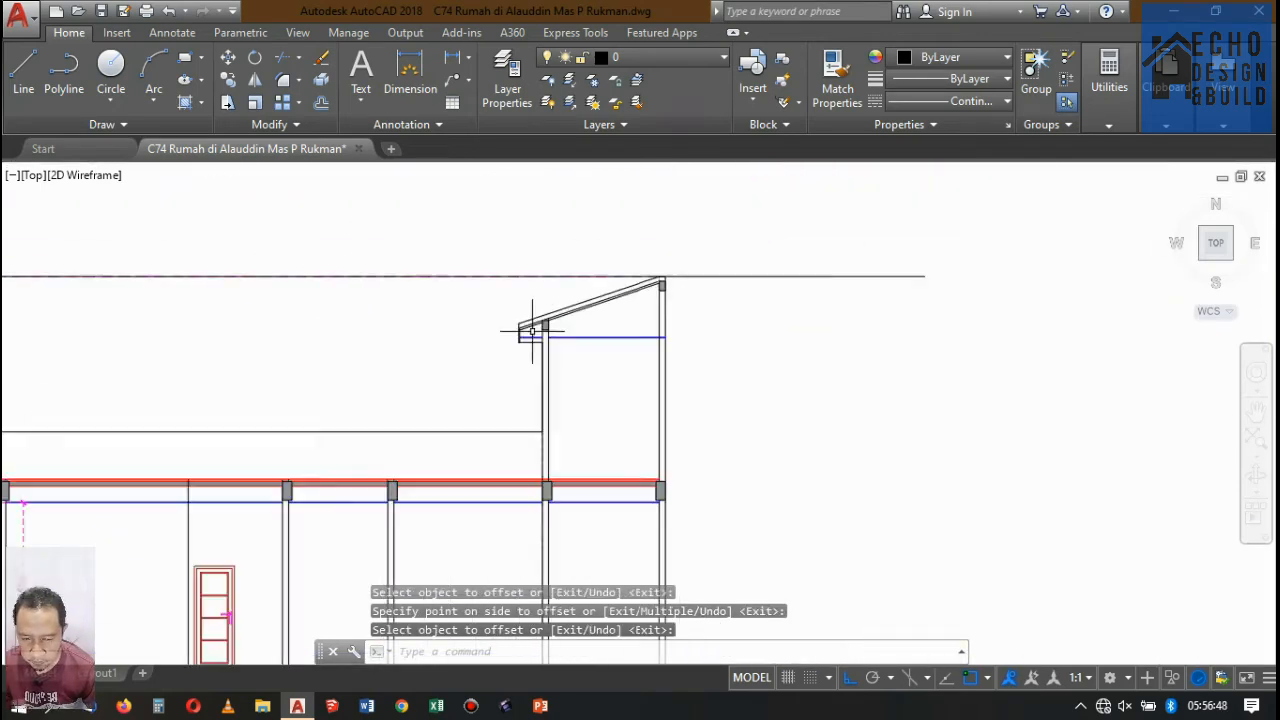
scroll(532, 330, "up", 6)
scroll(529, 329, "down", 2)
scroll(543, 314, "up", 3)
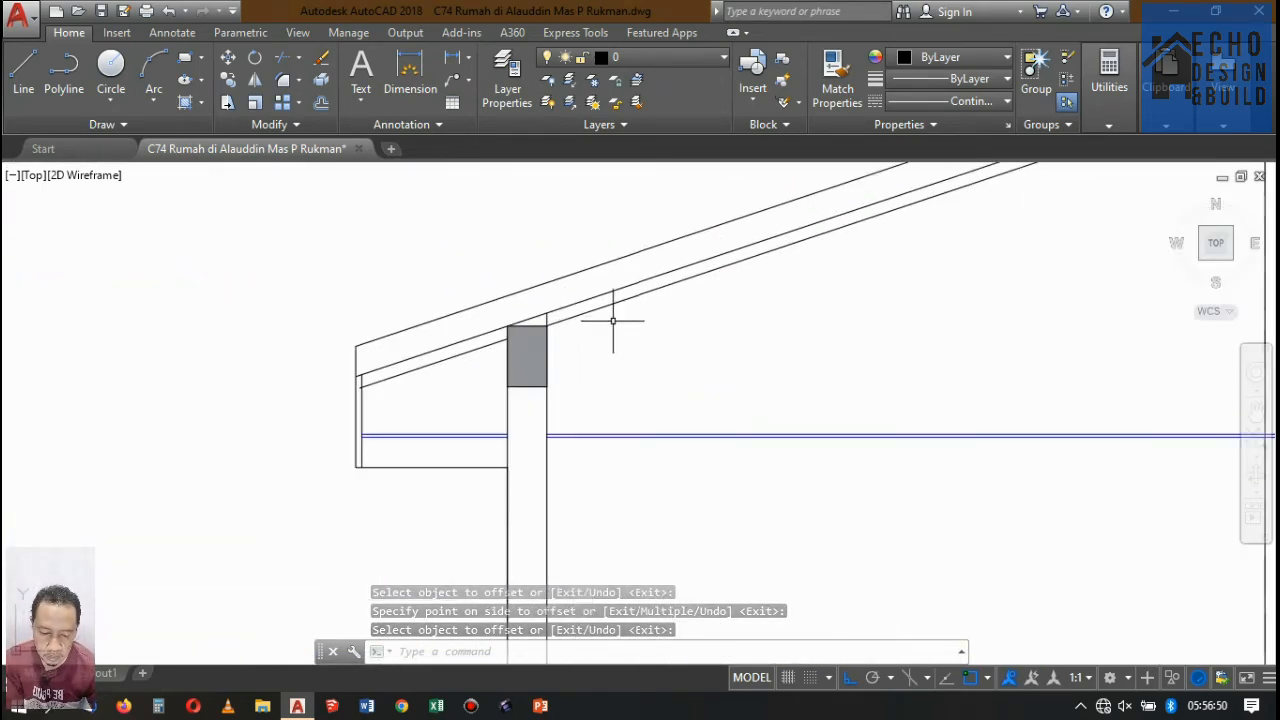
scroll(613, 321, "up", 4)
scroll(477, 363, "down", 4)
scroll(449, 400, "up", 4)
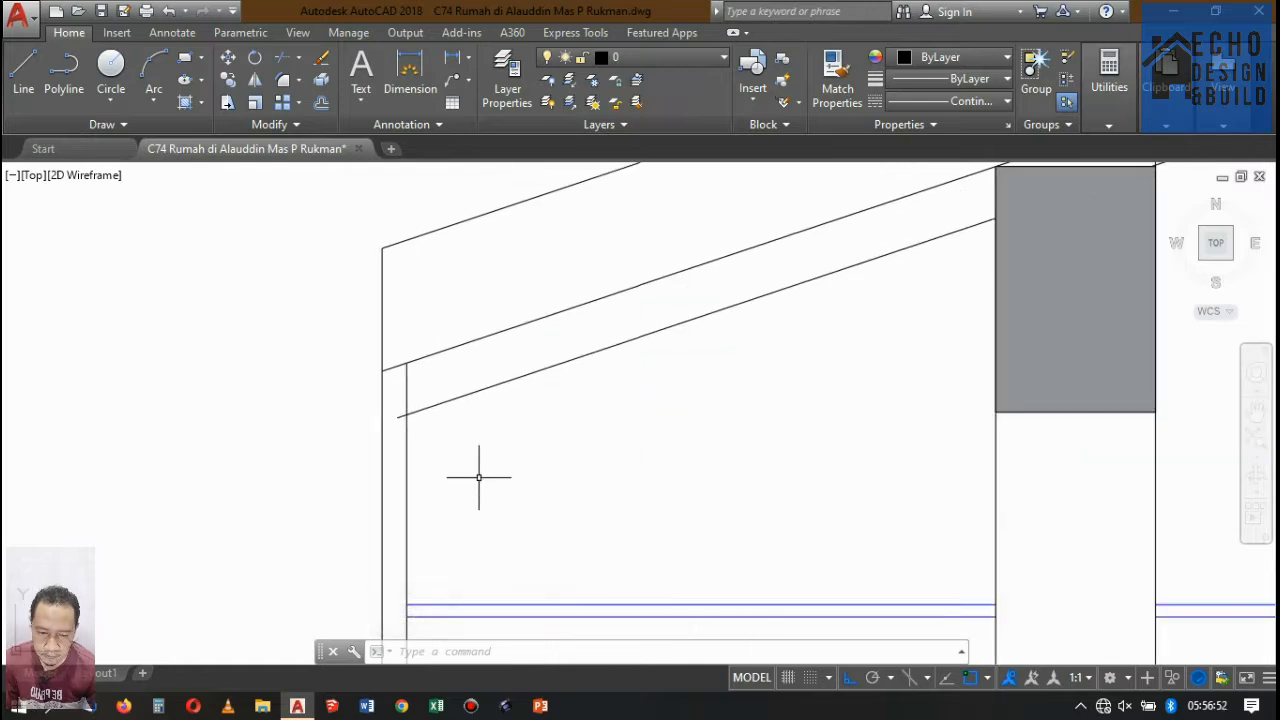
key("space")
key("space")
left_click(466, 417)
left_click(451, 386)
key("space")
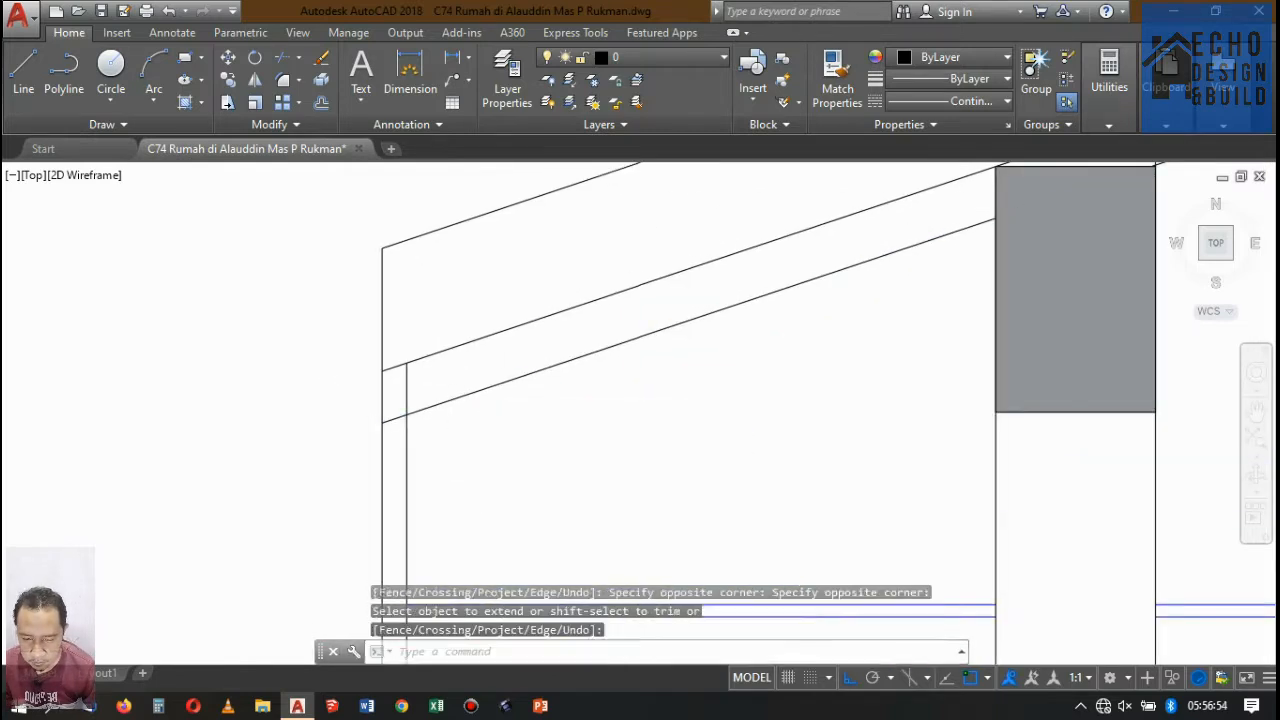
Offset the lowest sloped roof line another 0.04 downward.
scroll(553, 402, "down", 7)
scroll(646, 387, "up", 6)
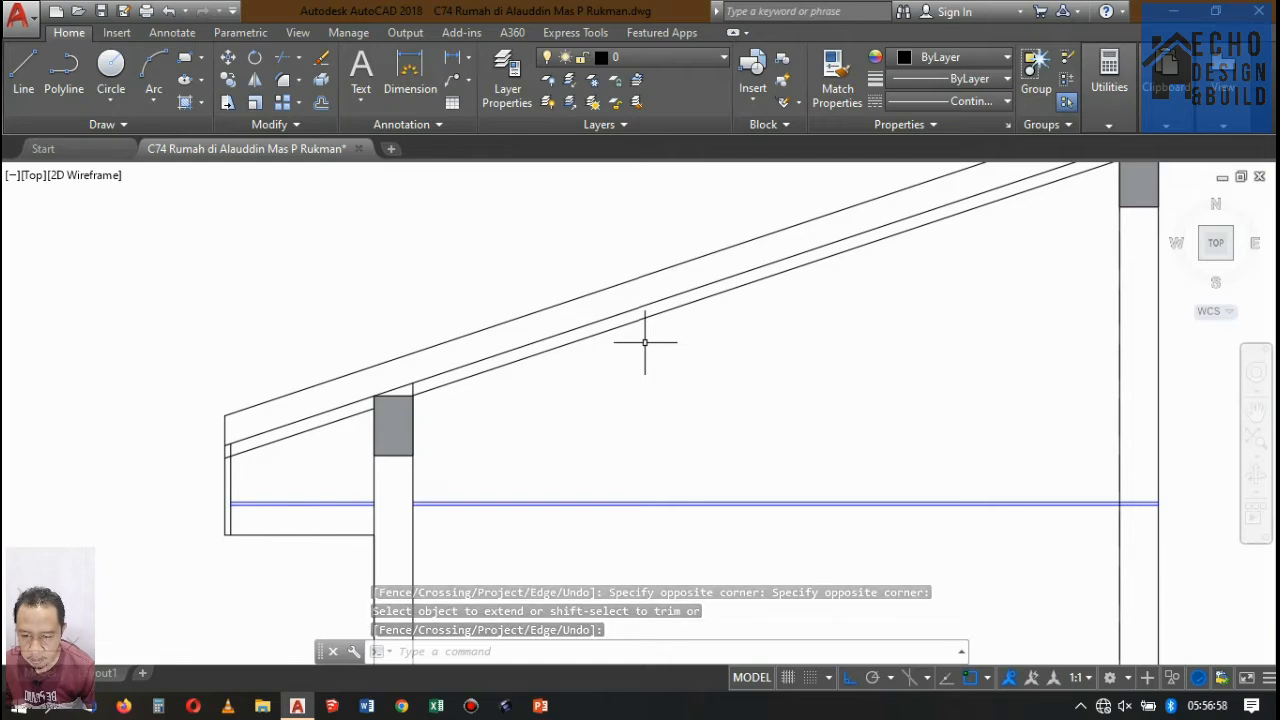
type("o")
key("space")
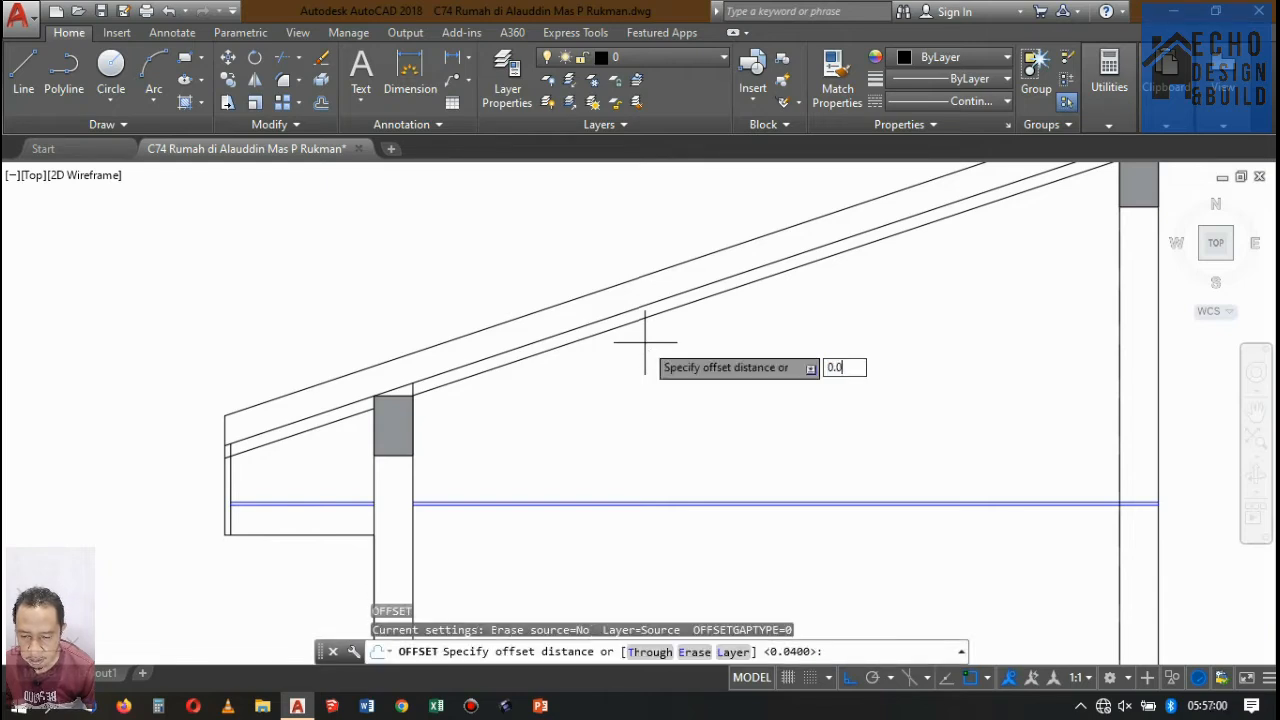
type("0.04")
key("Return")
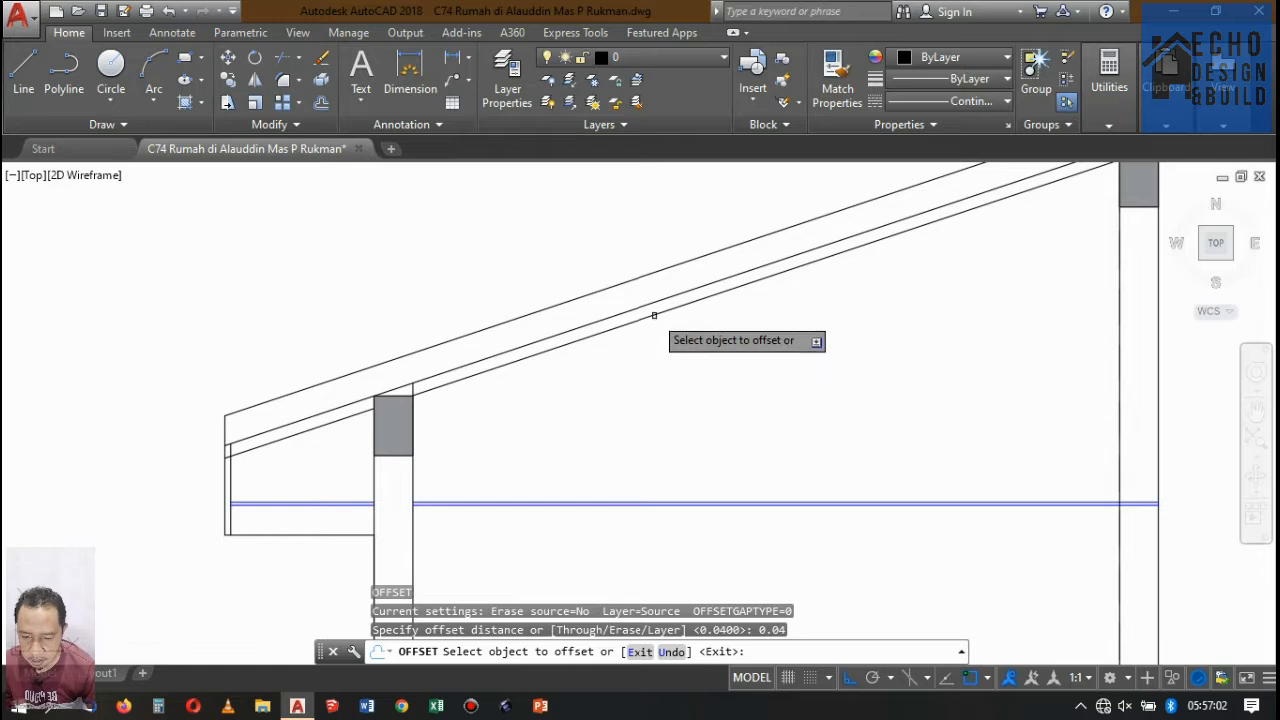
left_click(654, 311)
left_click(700, 364)
key("Return")
scroll(470, 377, "down", 3)
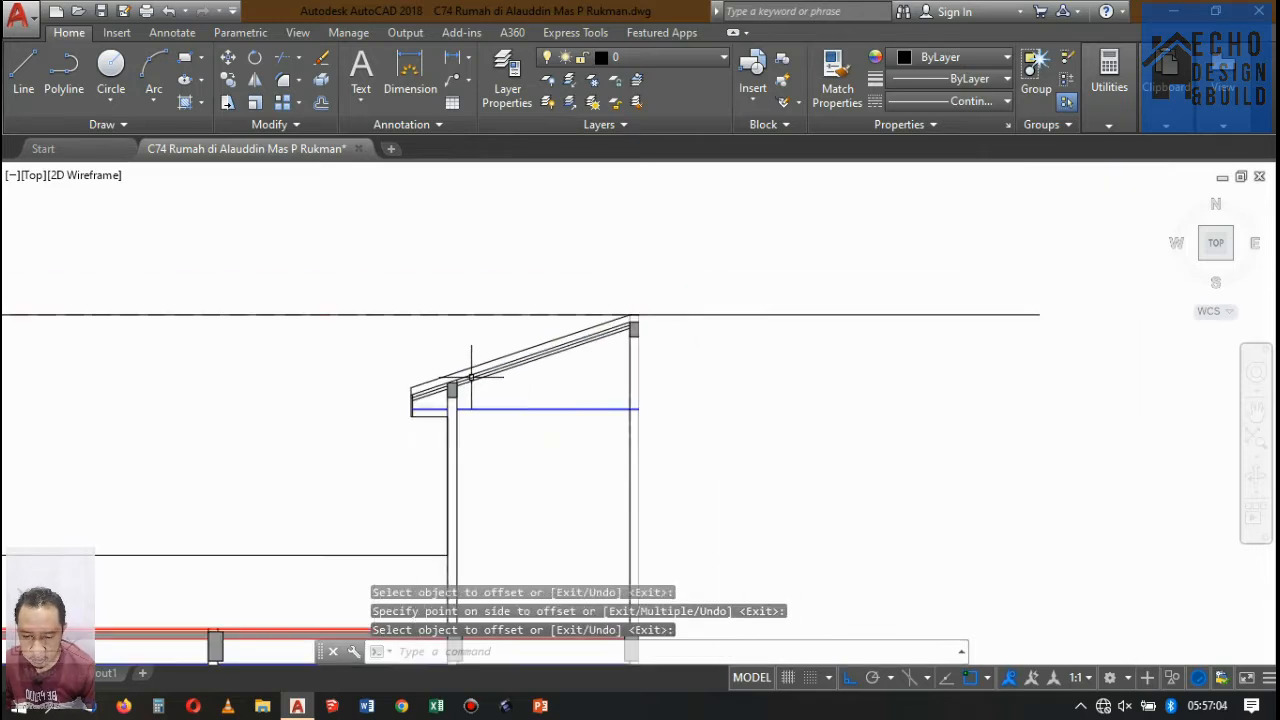
Offset the new lowest sloped line 0.075 downward to form the rafter depth.
scroll(472, 377, "up", 3)
scroll(596, 337, "down", 1)
scroll(902, 211, "up", 2)
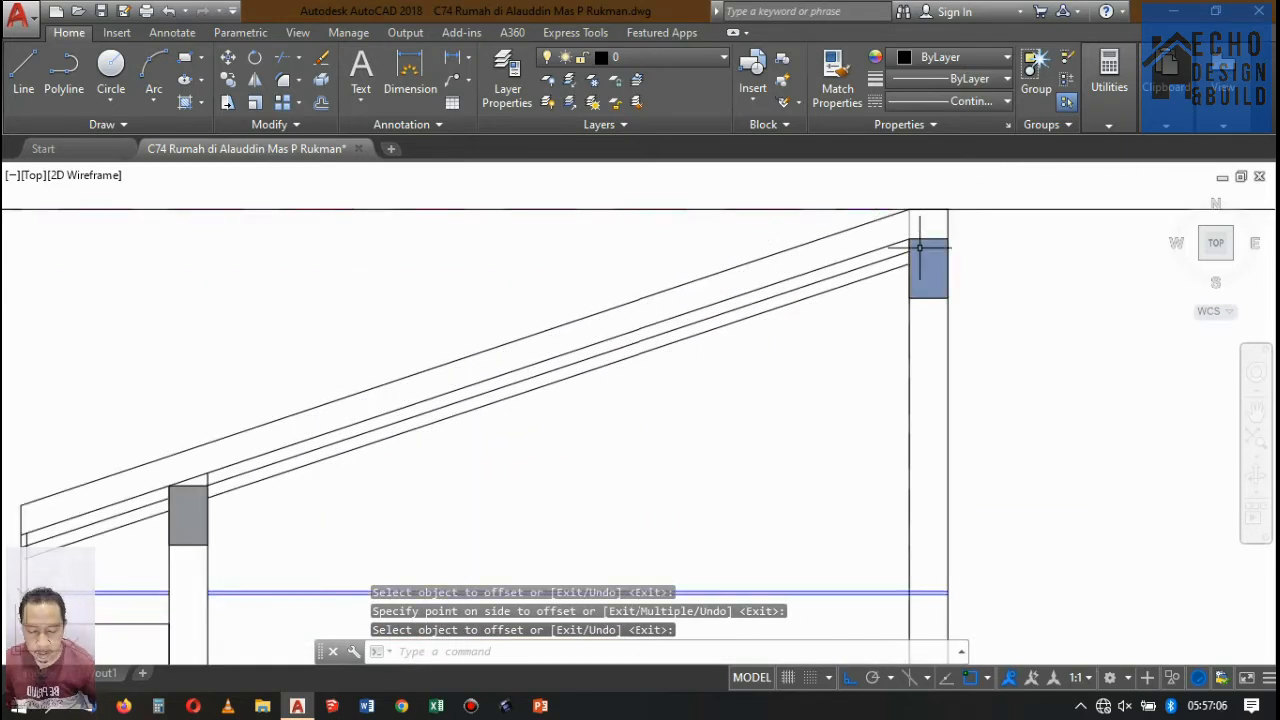
key("Return")
type("0")
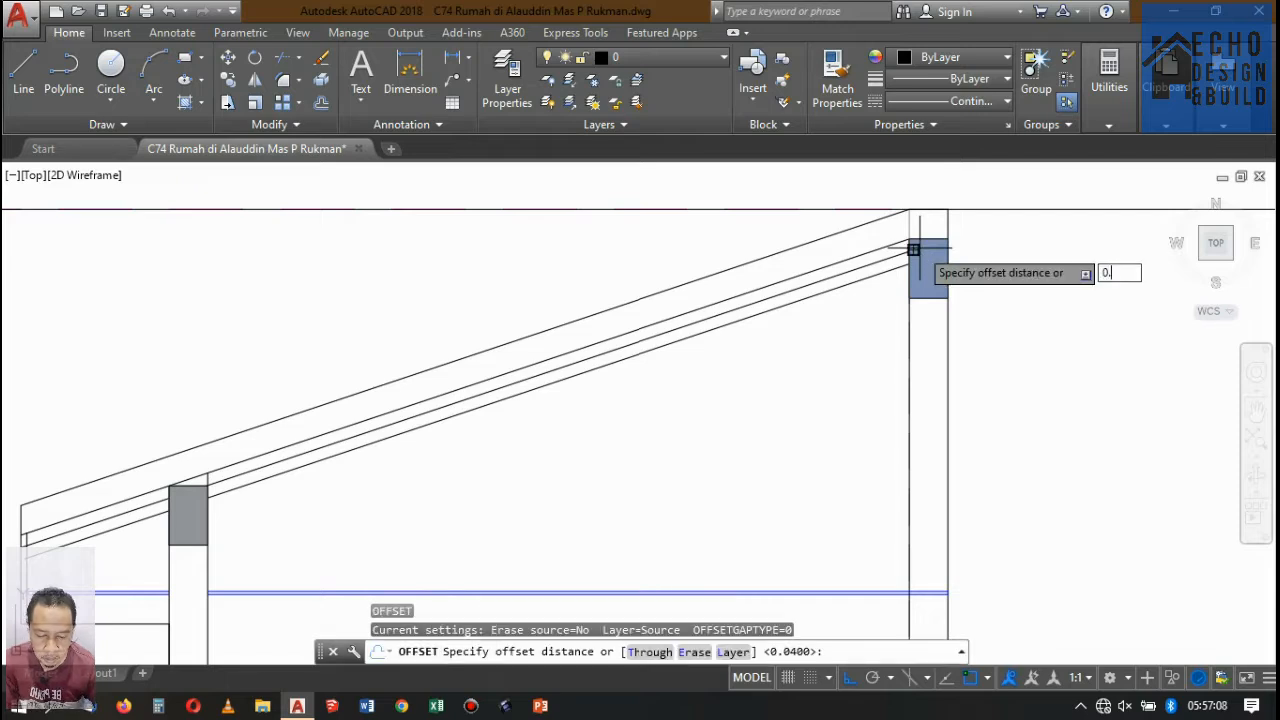
type(".075")
key("Return")
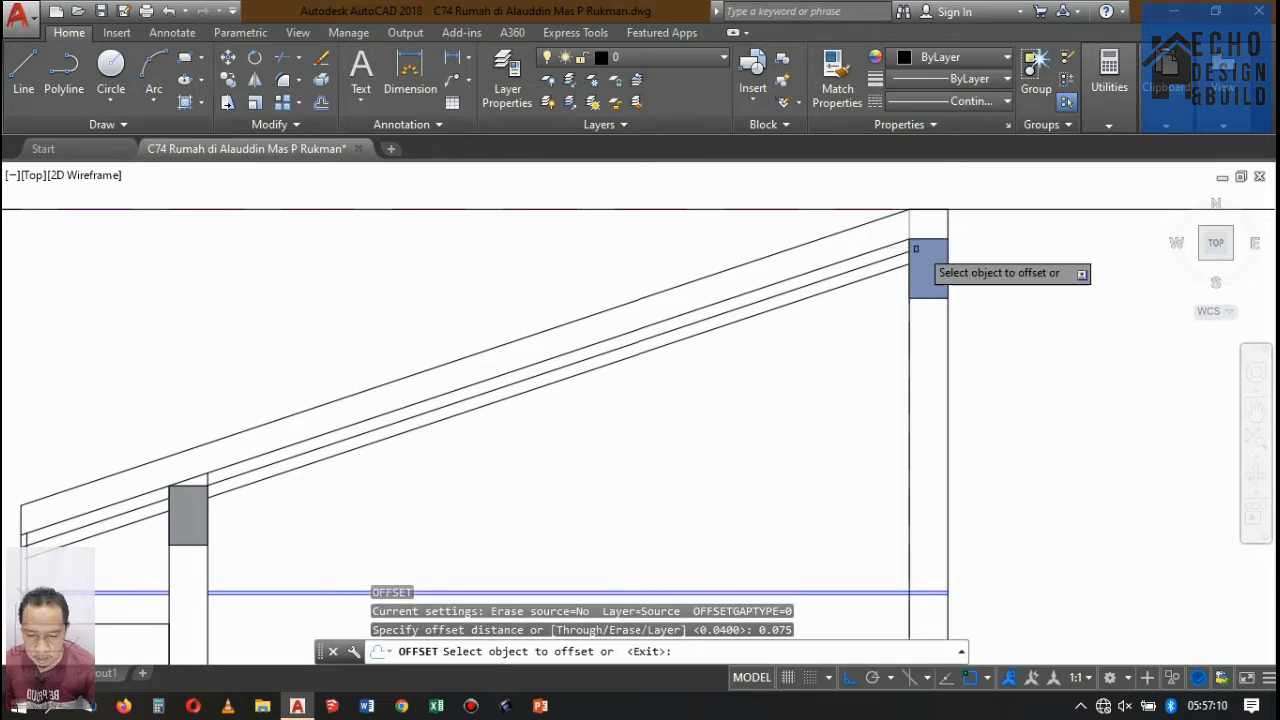
left_click(776, 306)
left_click(829, 381)
key("Return")
scroll(883, 283, "down", 5)
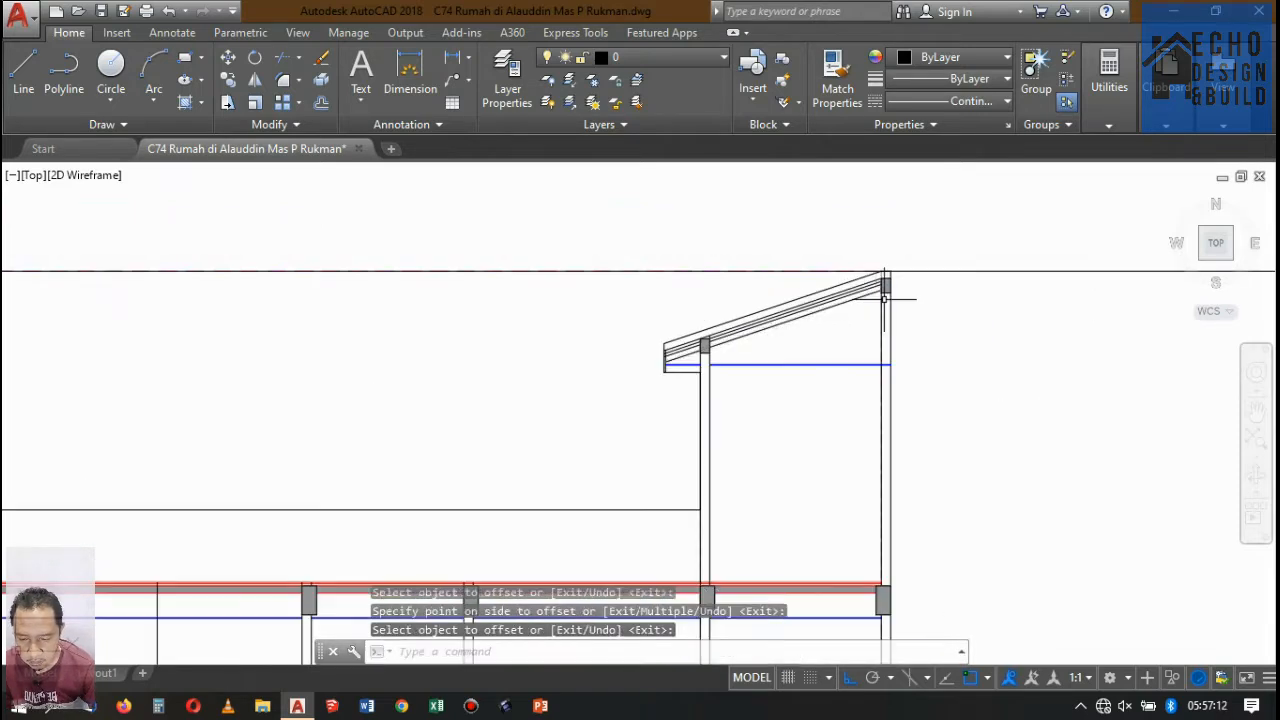
Move both hatched ring beams down together until the front beam's upper outer corner meets the lowest sloped line.
scroll(883, 309, "up", 10)
left_click(871, 291)
left_click(850, 215)
scroll(862, 297, "down", 7)
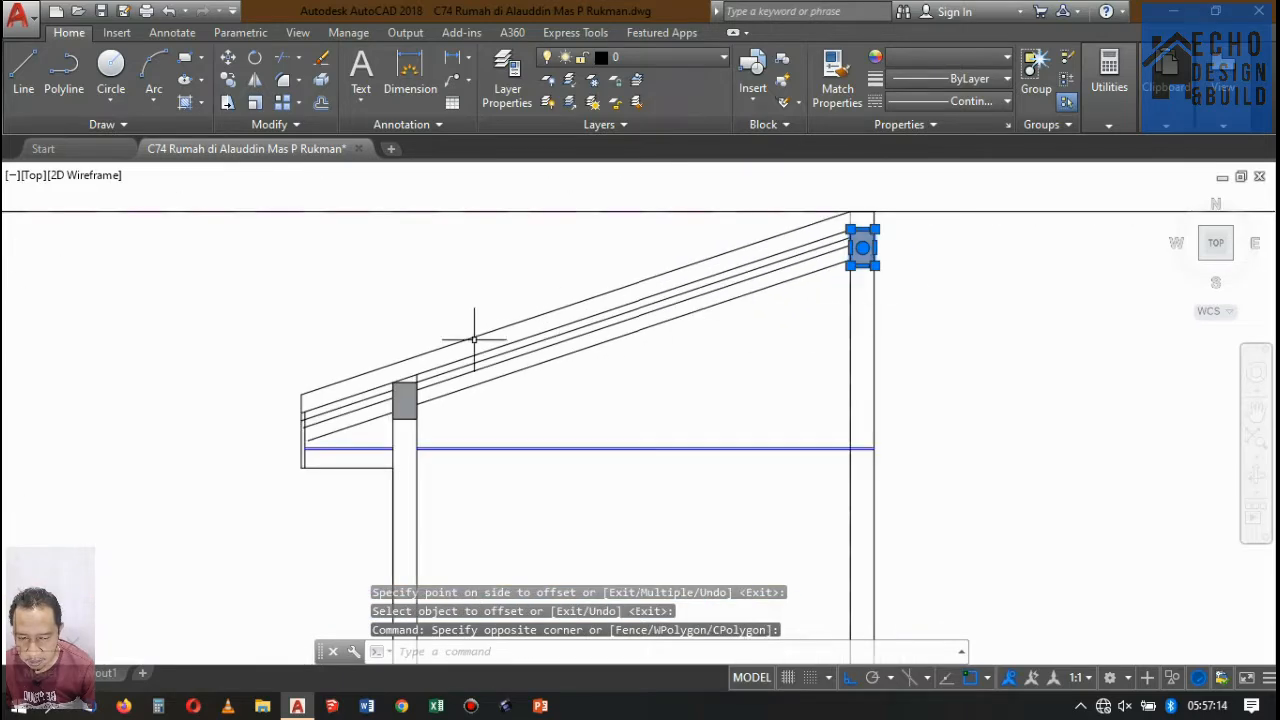
scroll(400, 430, "up", 9)
left_click(478, 397)
left_click(467, 312)
scroll(510, 400, "down", 6)
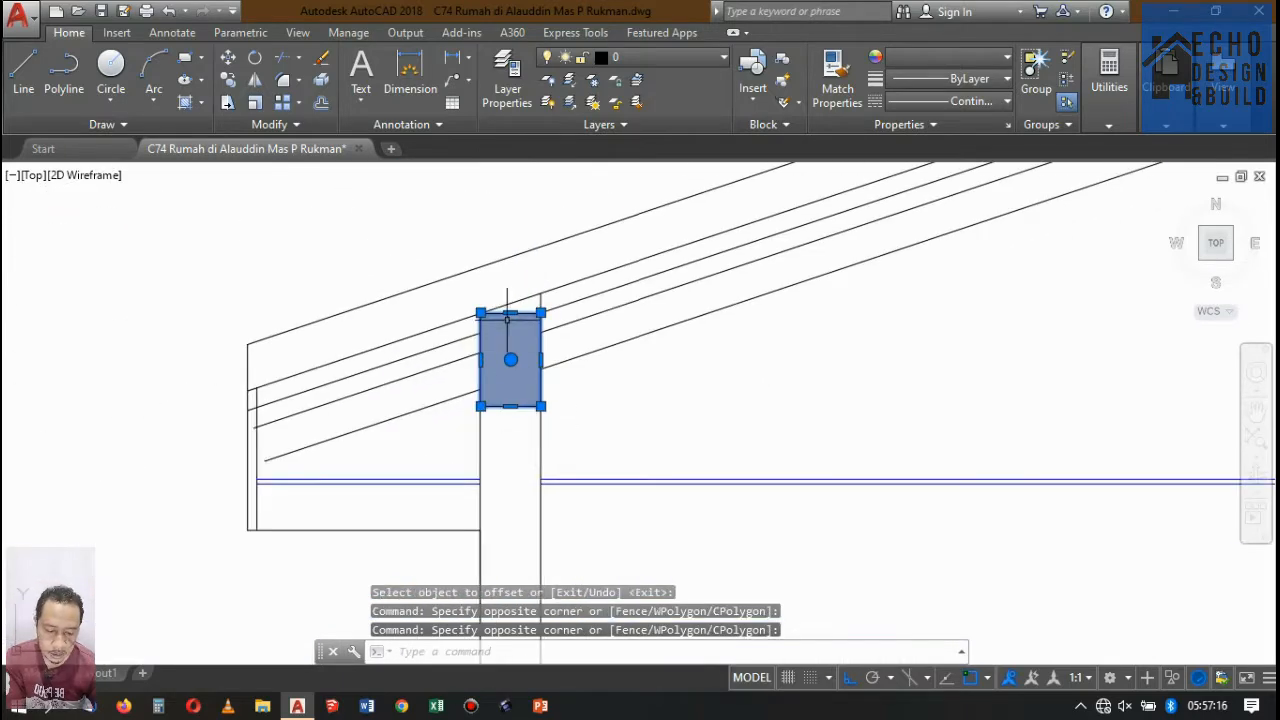
scroll(490, 300, "up", 4)
type("m")
key("Return")
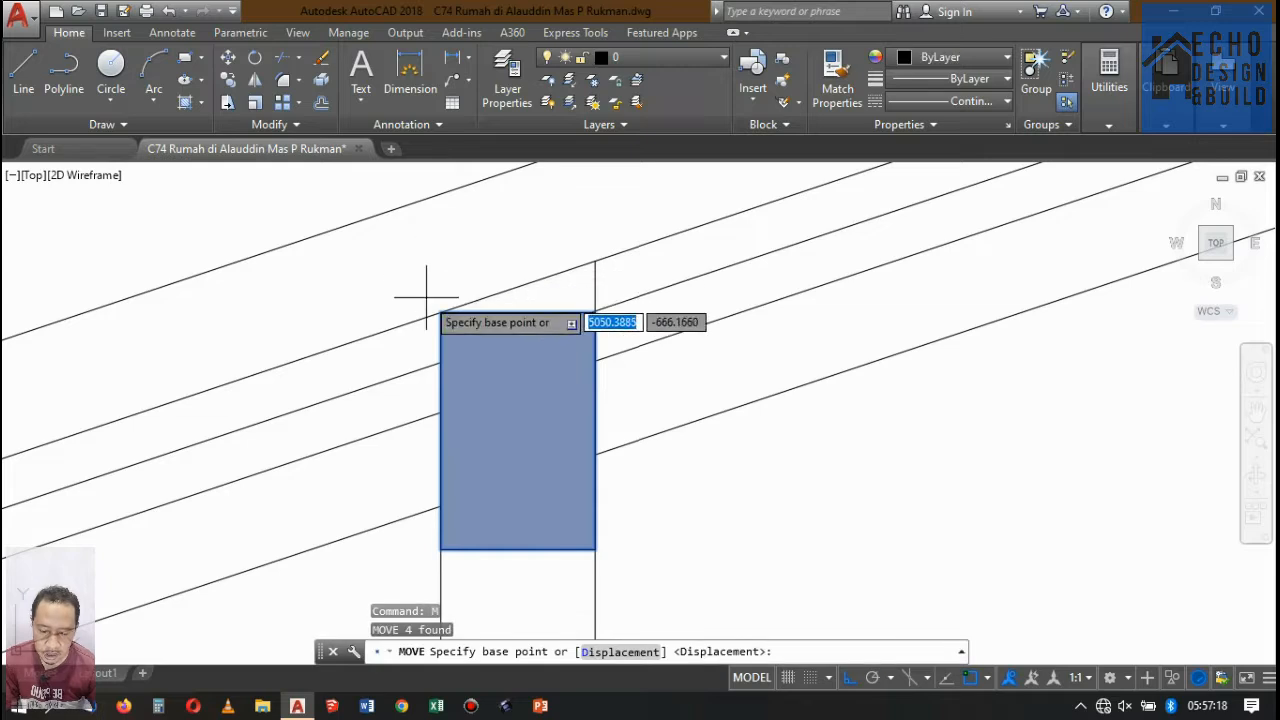
left_click(441, 312)
left_click(441, 507)
scroll(533, 395, "down", 8)
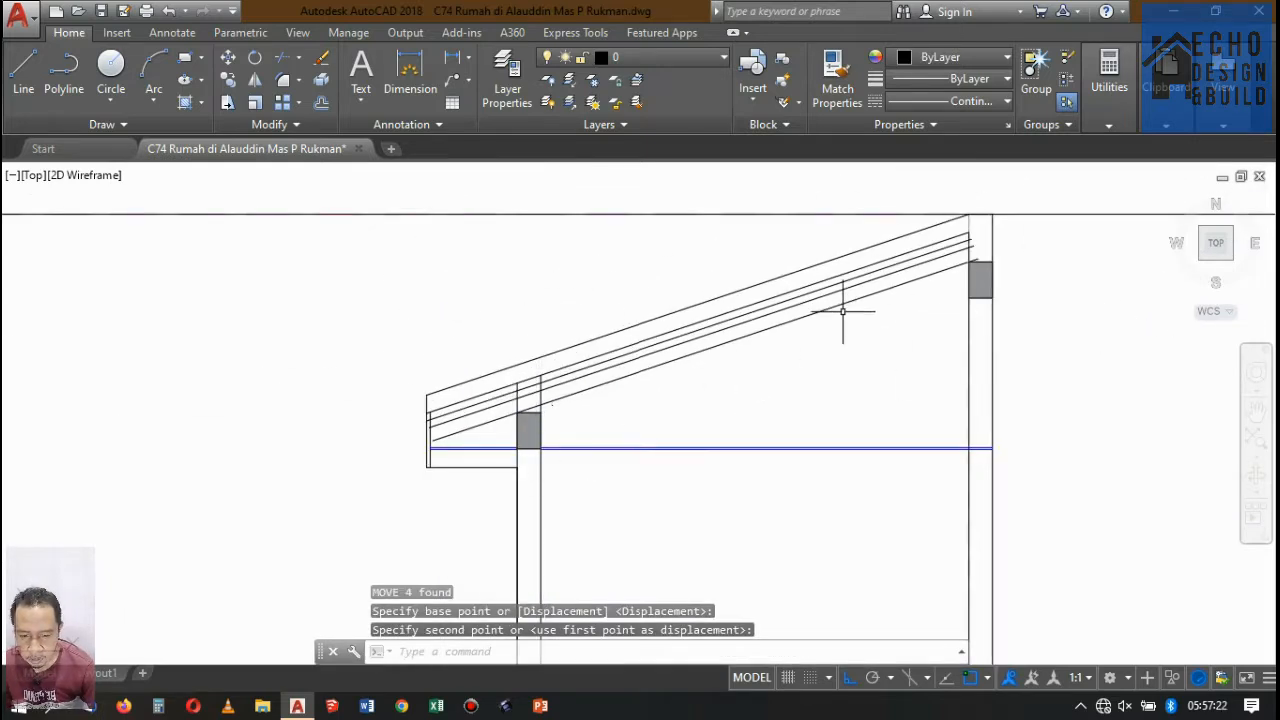
Extend the eave end of the lowest sloped line to the inner face of the fascia board.
scroll(434, 414, "up", 6)
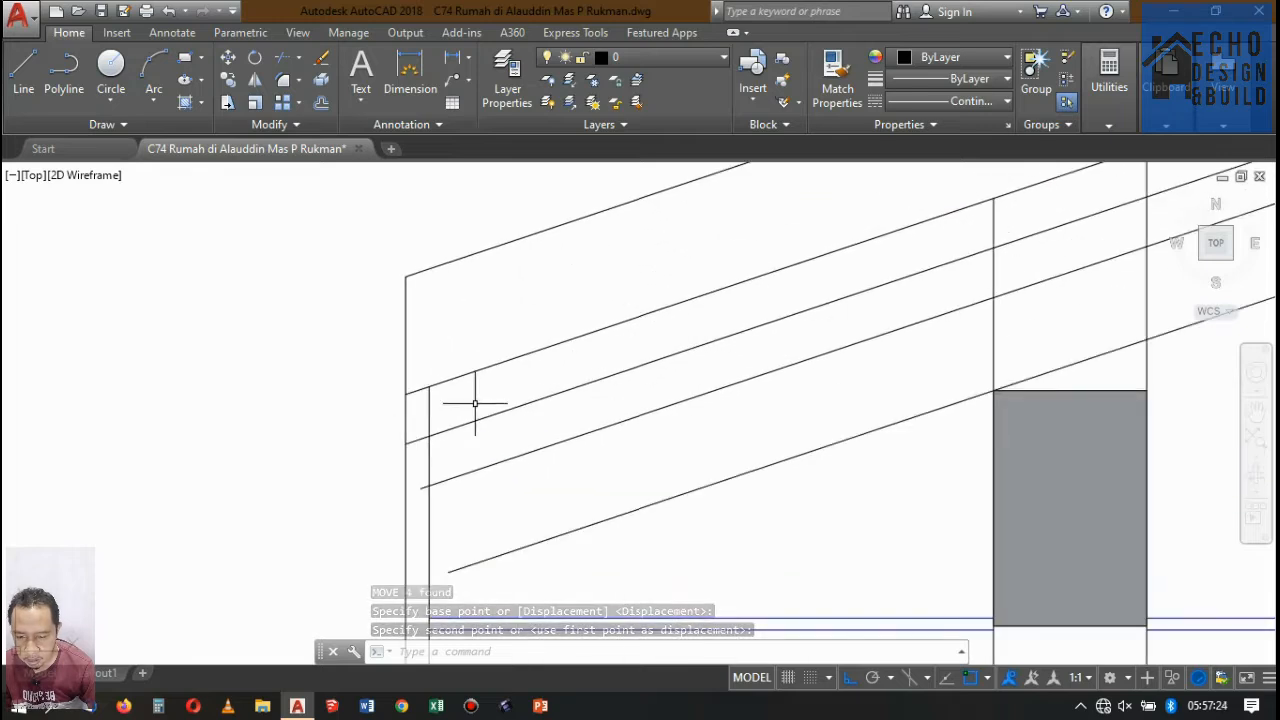
scroll(500, 372, "down", 5)
scroll(500, 372, "up", 3)
type("e")
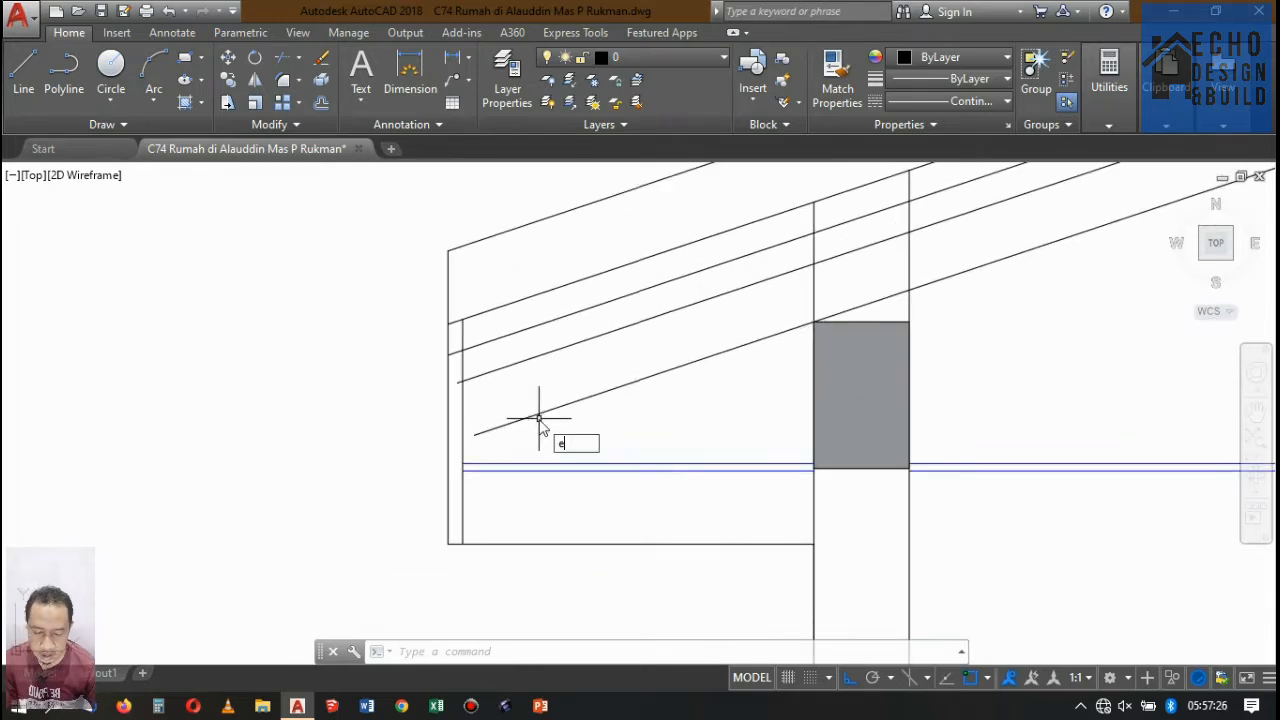
key("space")
left_click(522, 427)
left_click(507, 407)
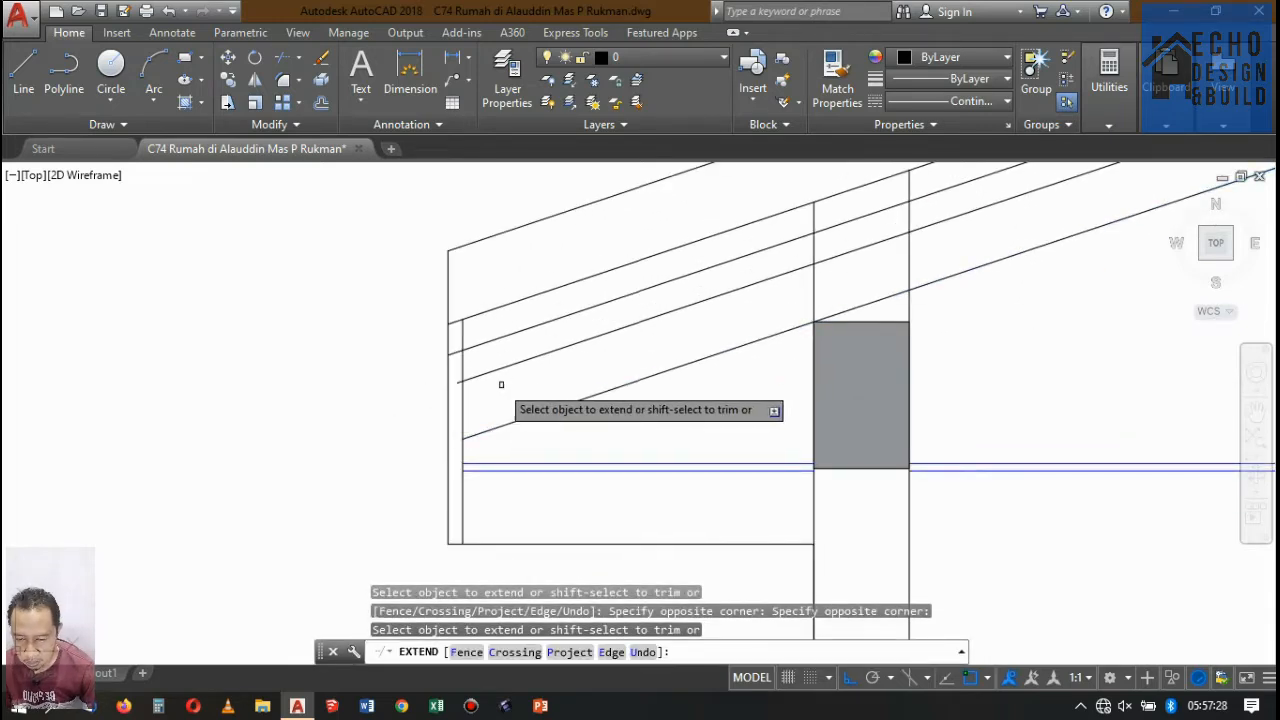
key("space")
key("space")
key("space")
Trim the rafter's upper sloped line where it overshoots the inner face of the fascia board.
scroll(476, 379, "up", 4)
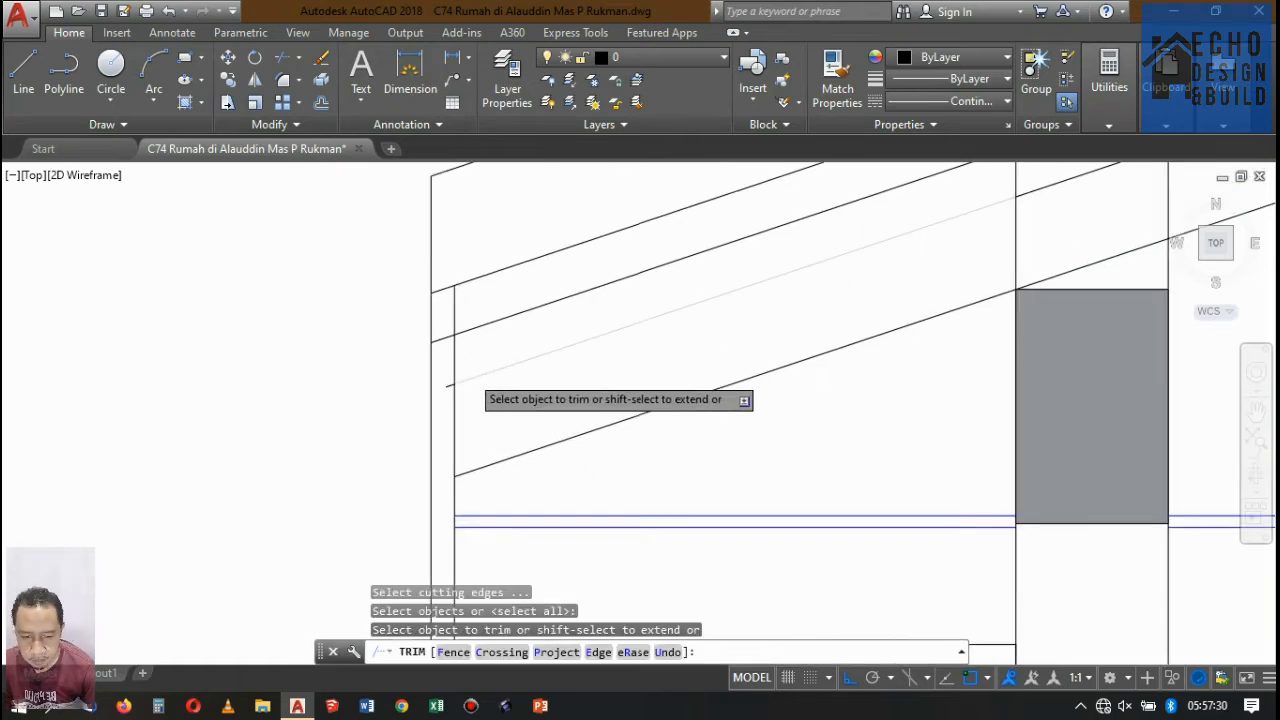
left_click(435, 386)
scroll(454, 408, "down", 13)
scroll(660, 348, "up", 5)
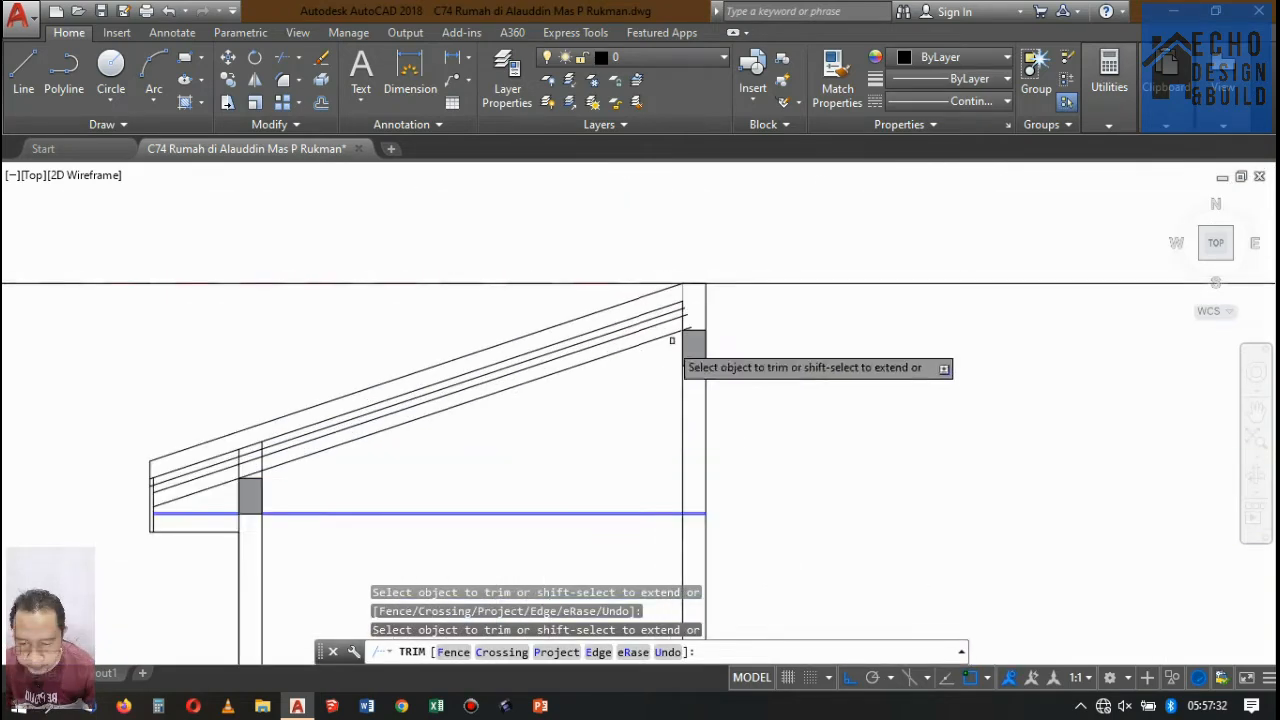
key("space")
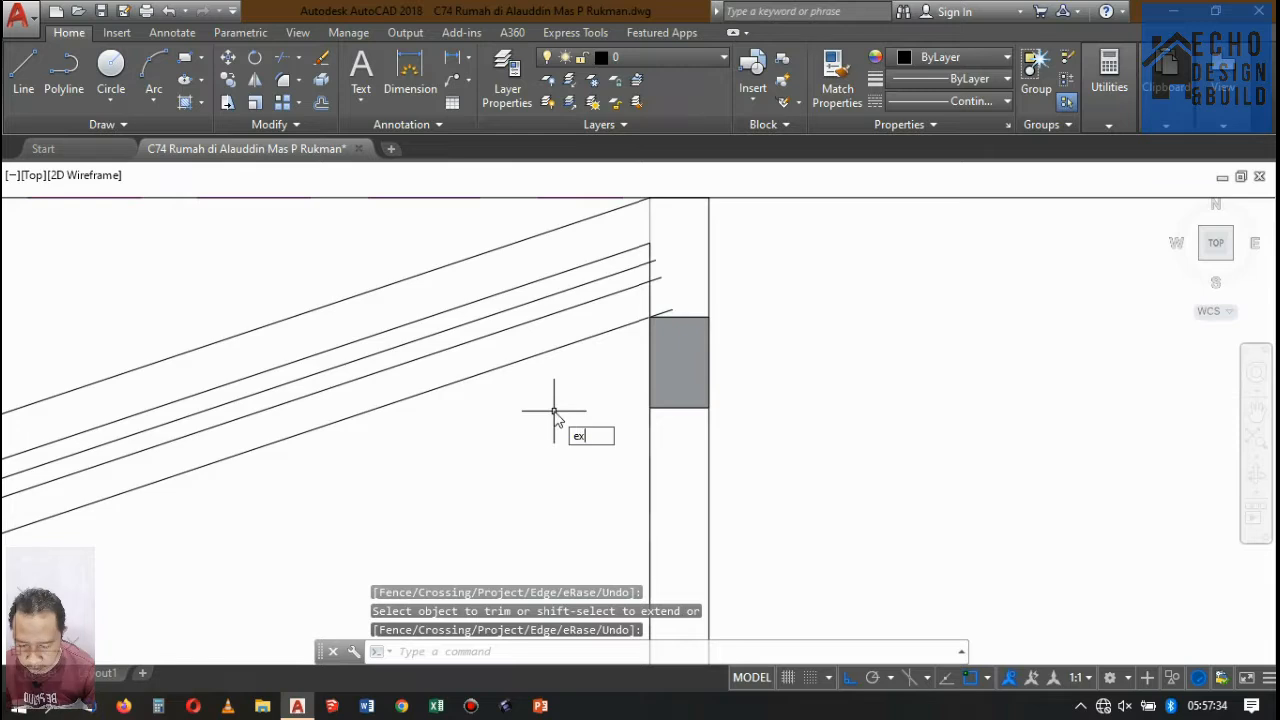
Extend the rafter's two sloped lines to the outer face of the rear wall.
key("space")
key("space")
left_click(567, 366)
left_click(597, 324)
left_click(613, 294)
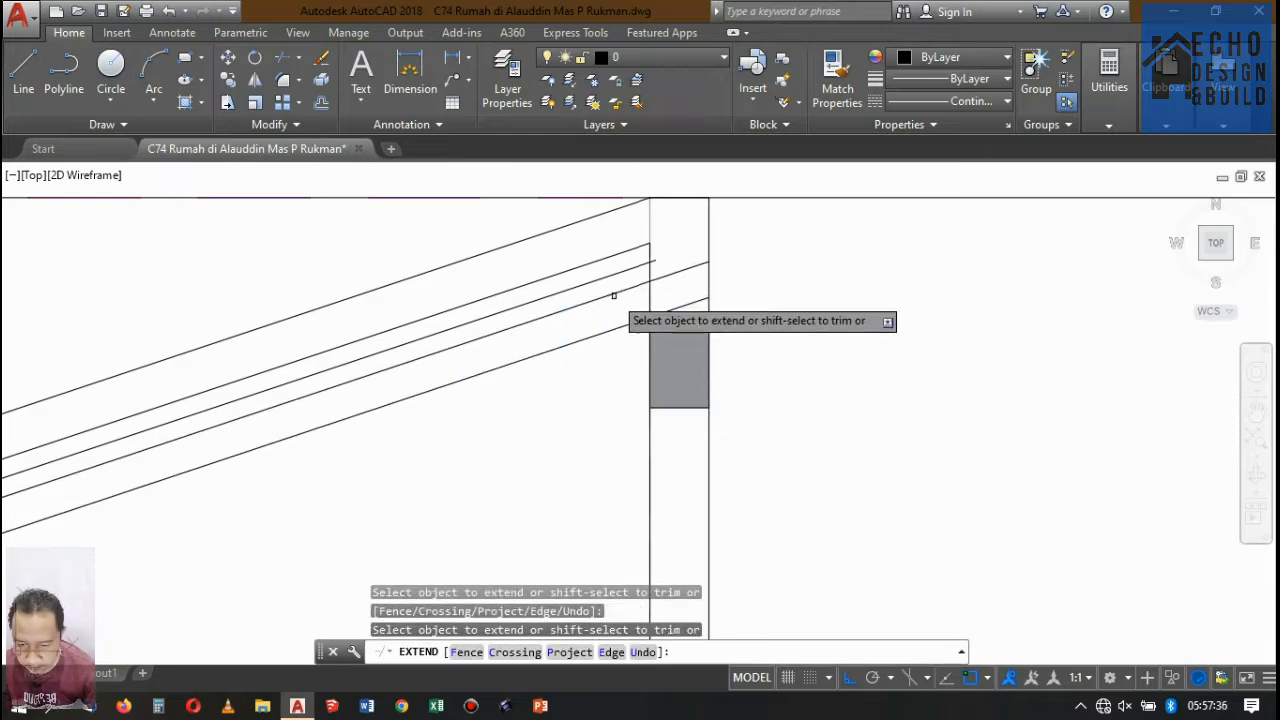
key("space")
Draw a line closing the rafter's upper end, from its upper edge at the rear wall's inner face square to its lower edge.
scroll(752, 346, "down", 5)
scroll(753, 260, "up", 8)
scroll(744, 285, "down", 3)
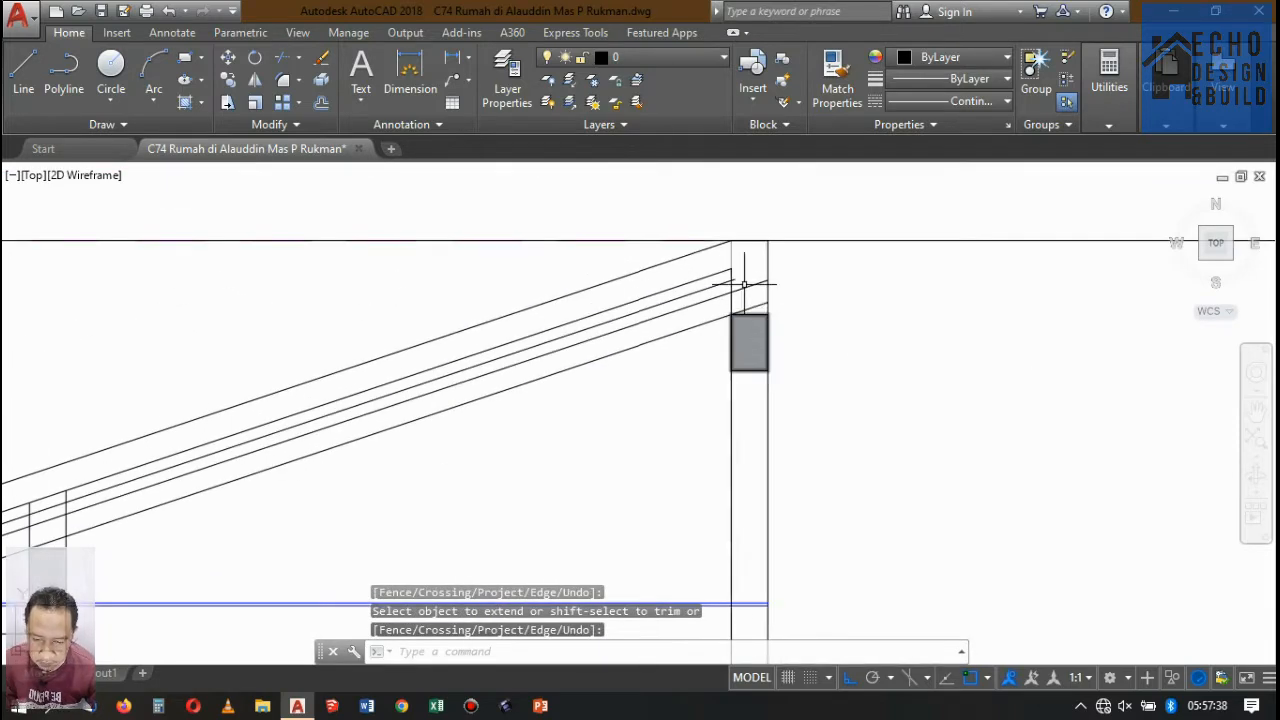
scroll(736, 266, "up", 8)
scroll(750, 280, "down", 6)
scroll(753, 315, "up", 2)
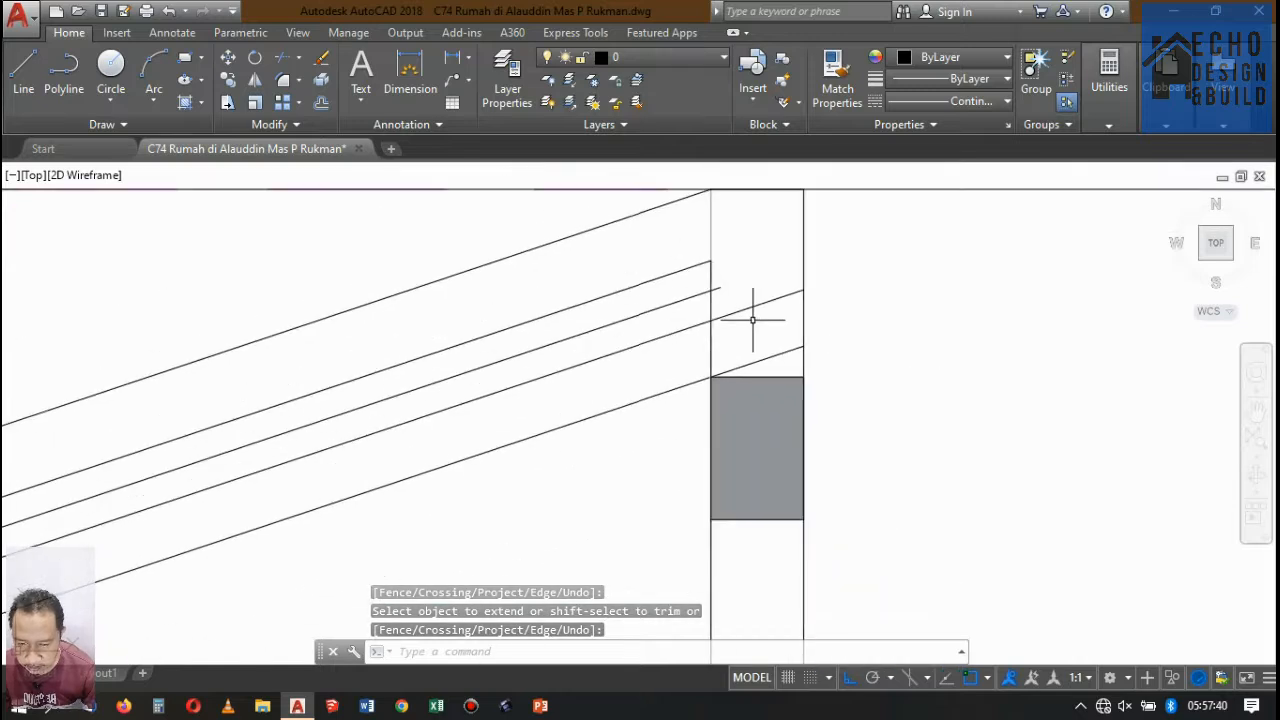
type("l")
key("space")
left_click(710, 320)
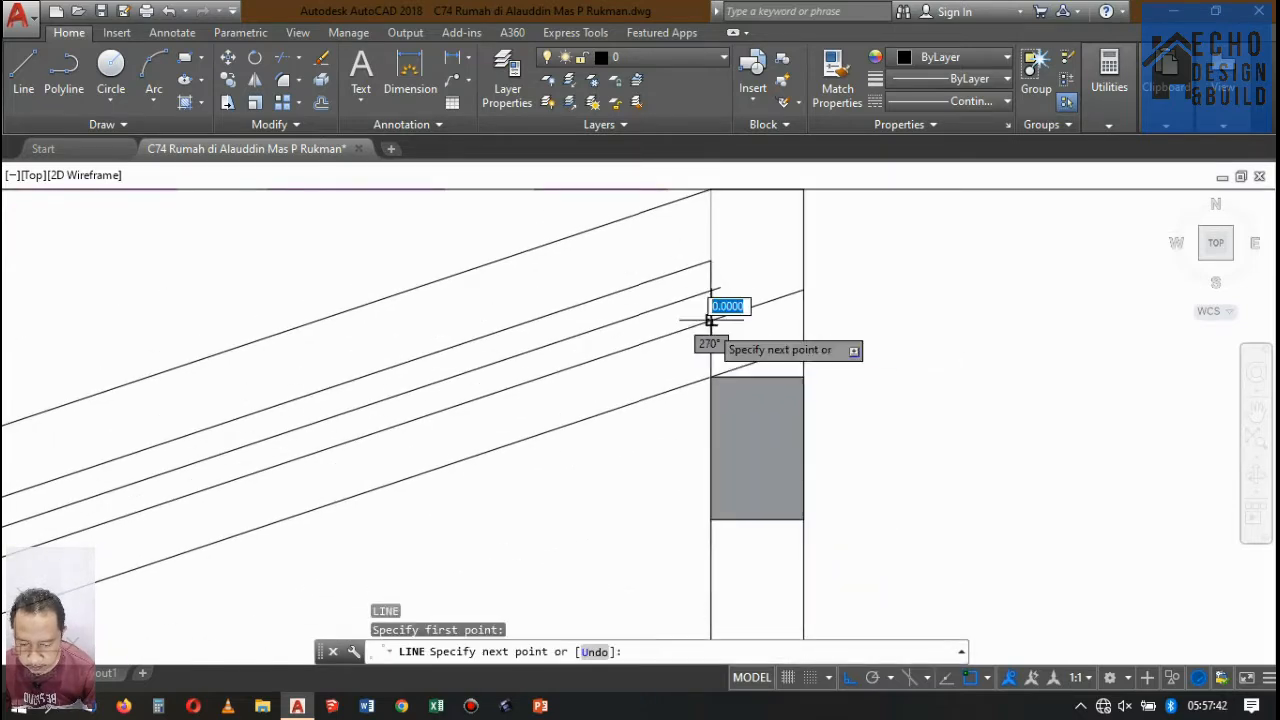
left_click(727, 372)
key("space")
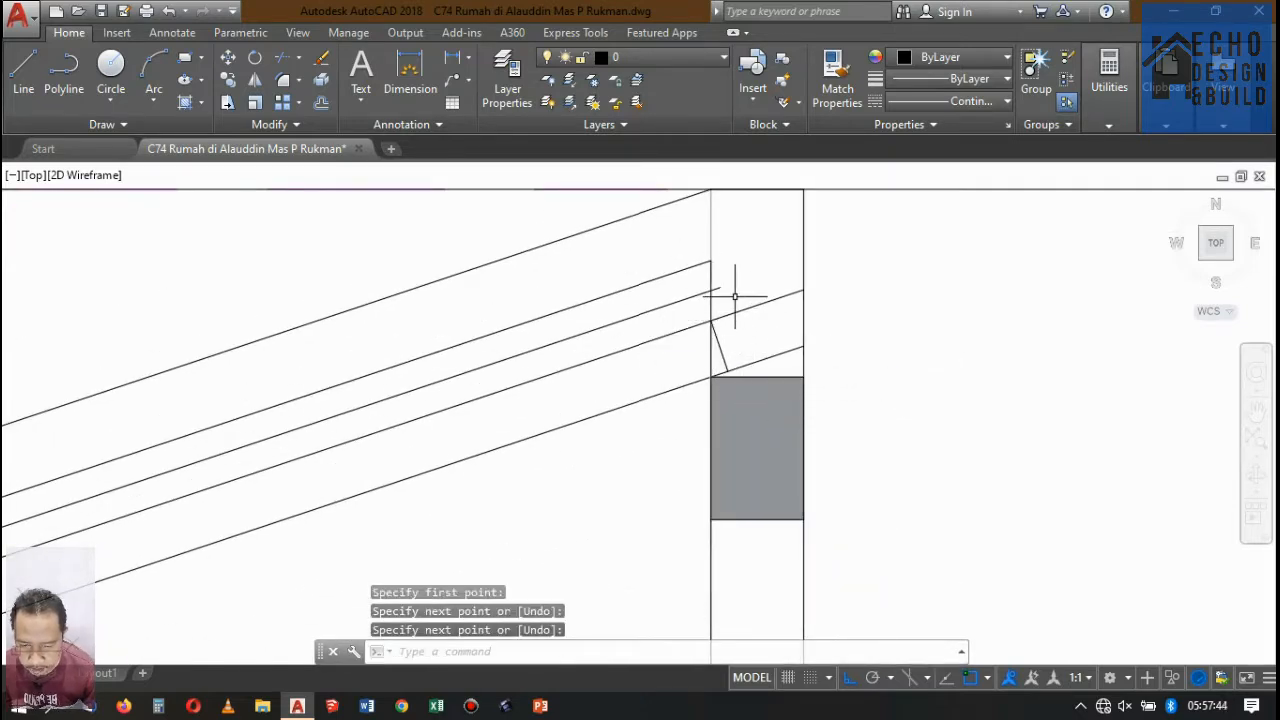
Draw a short line closing the rear wall end of the 0.04 strip directly under the roof slope.
type("l")
key("space")
left_click(711, 263)
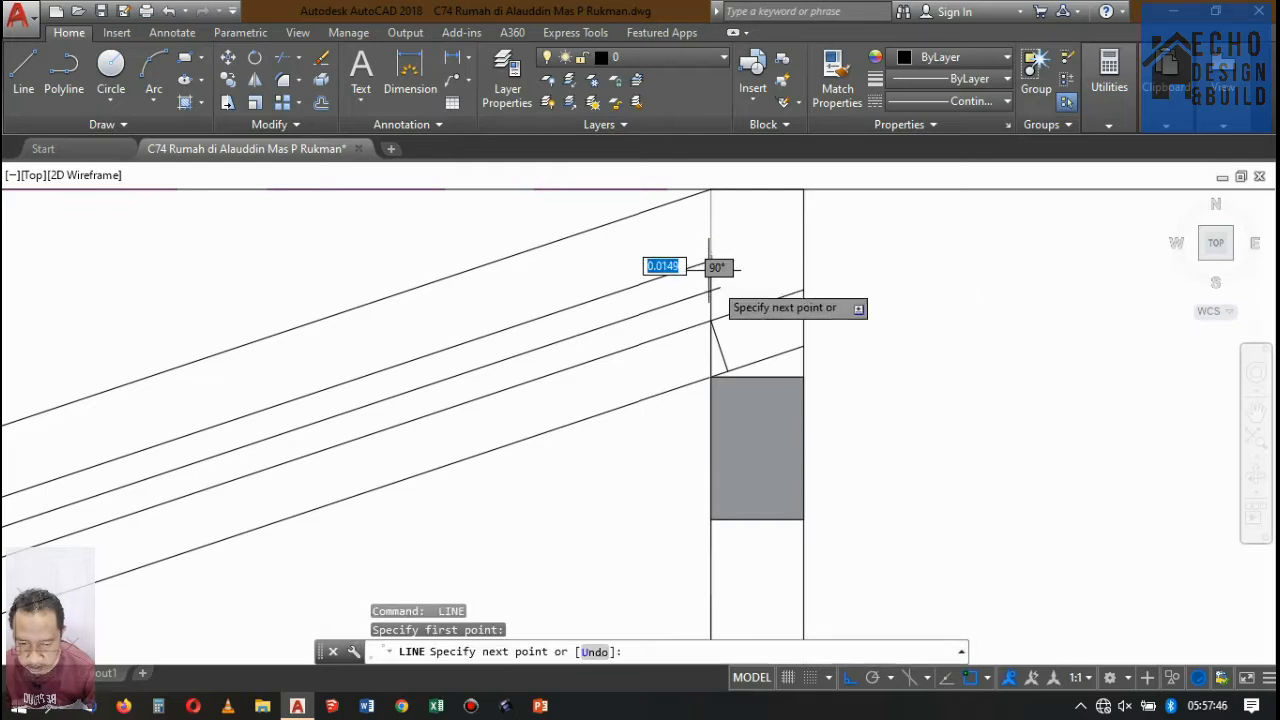
left_click(720, 287)
key("space")
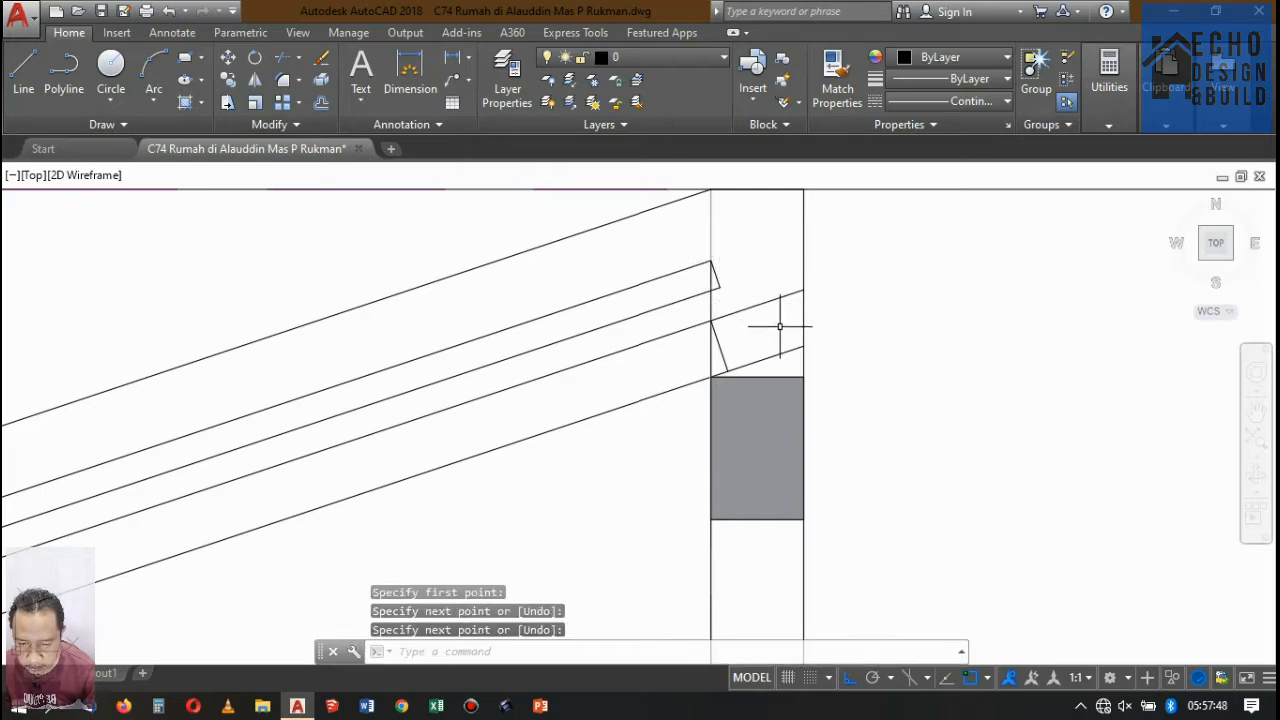
Trim the rafter lines that run past the closing line into the rear wall.
type("tr")
key("space")
key("space")
left_click(781, 362)
left_click(755, 288)
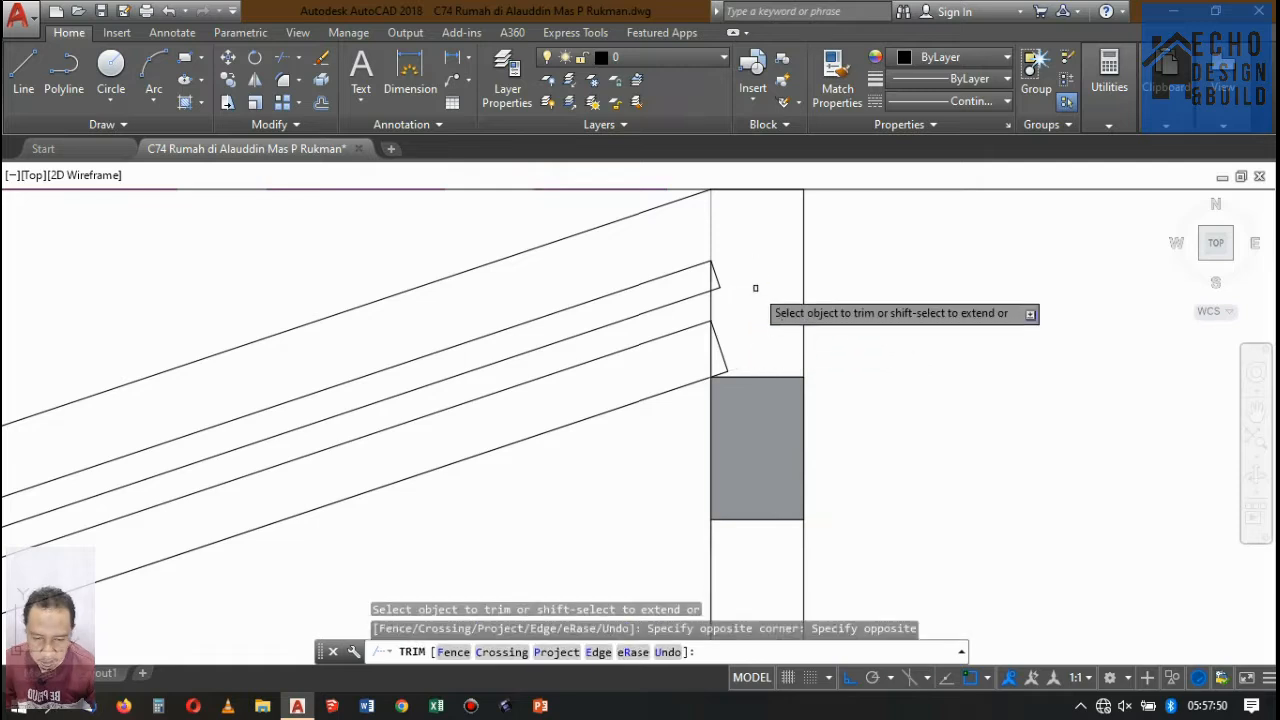
Change the colour of the rafter's two sloped lines to magenta.
key("space")
scroll(862, 283, "down", 8)
scroll(690, 347, "up", 2)
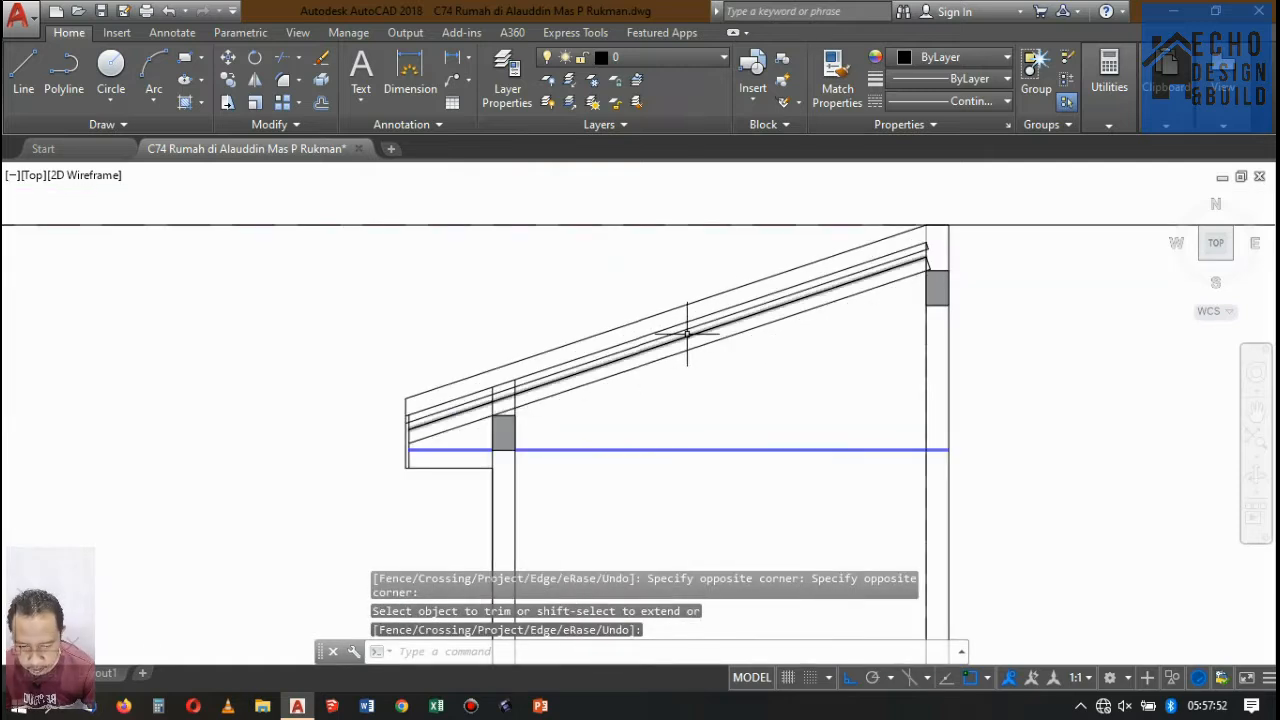
scroll(687, 335, "up", 4)
left_click(748, 362)
left_click(716, 295)
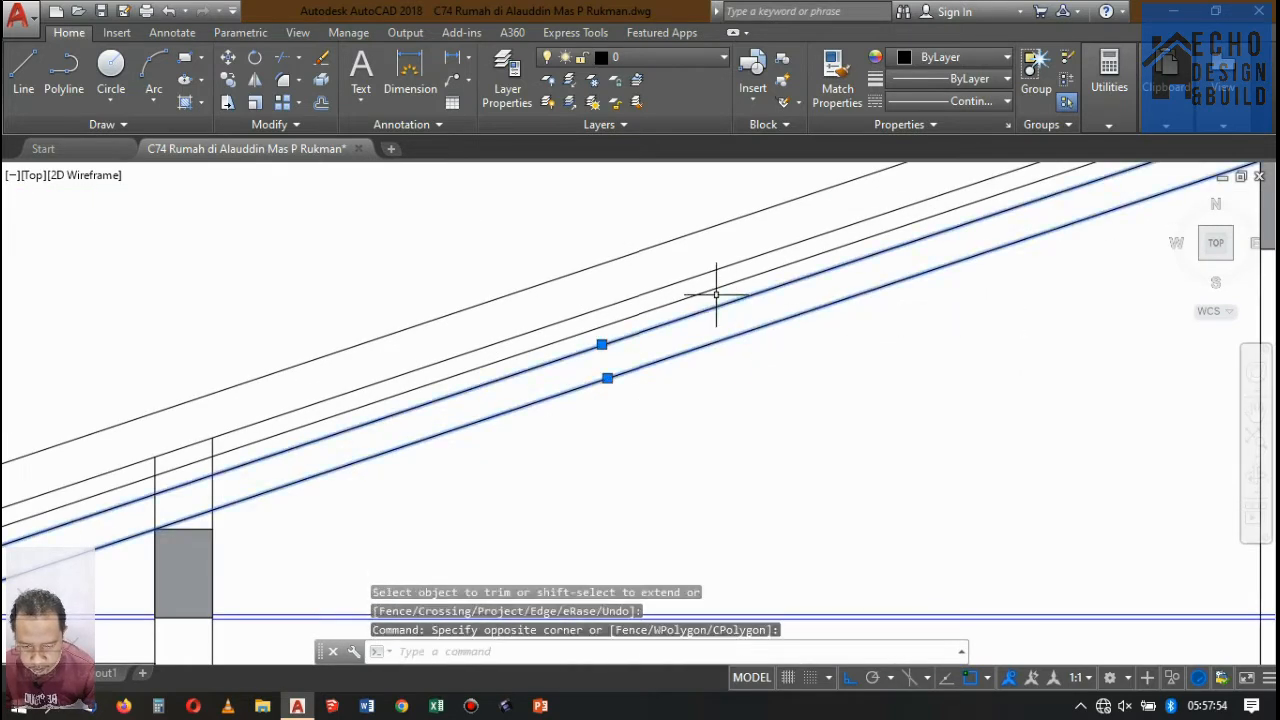
left_click(967, 77)
left_click(968, 57)
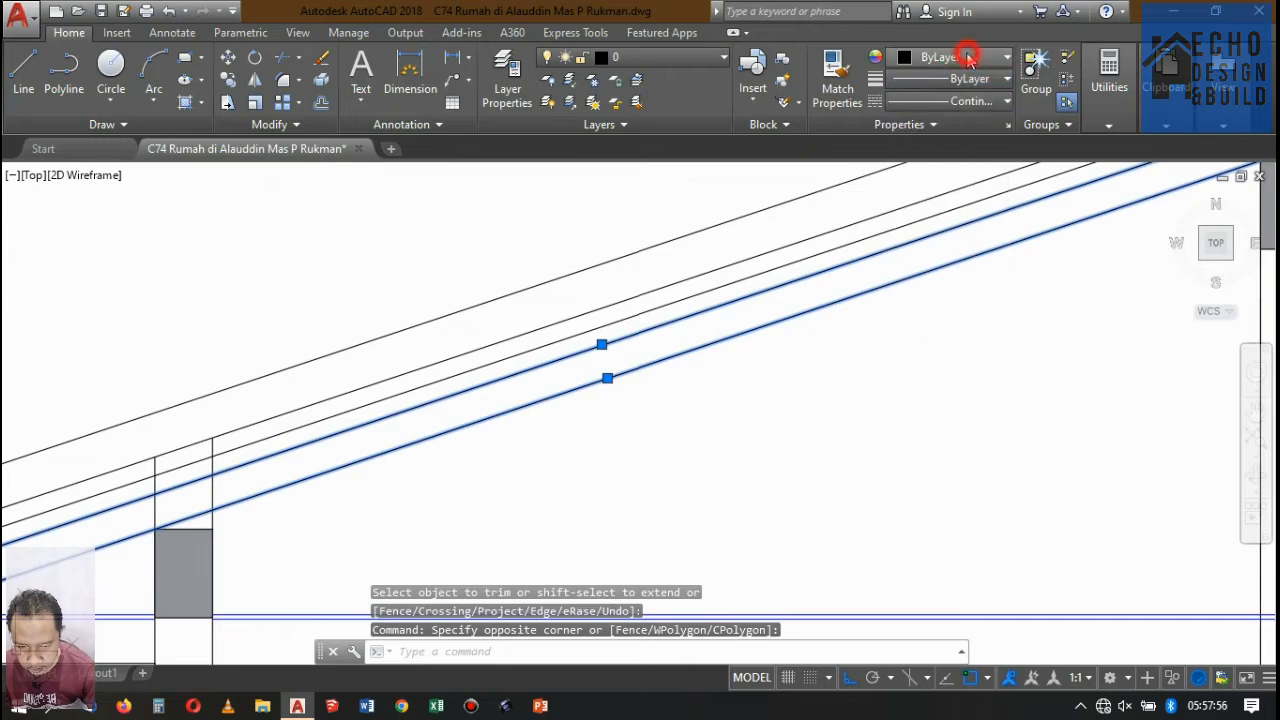
left_click(968, 57)
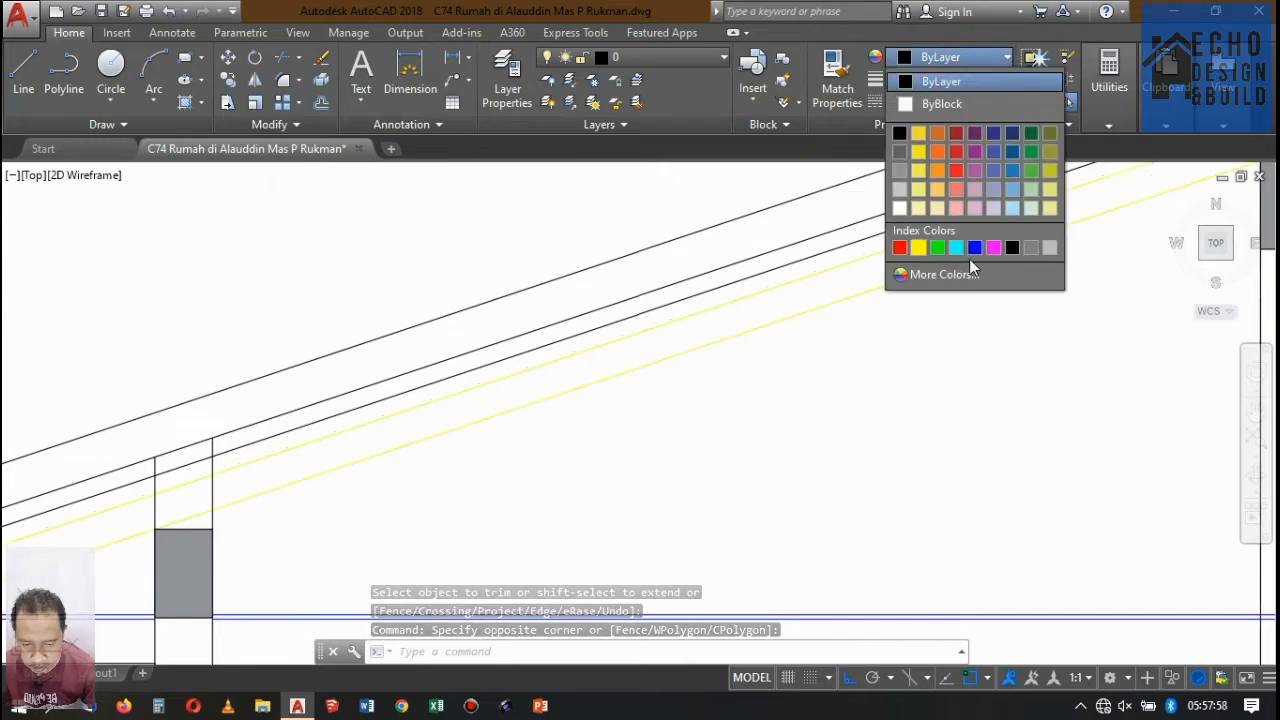
left_click(992, 247)
key("Escape")
scroll(734, 363, "down", 5)
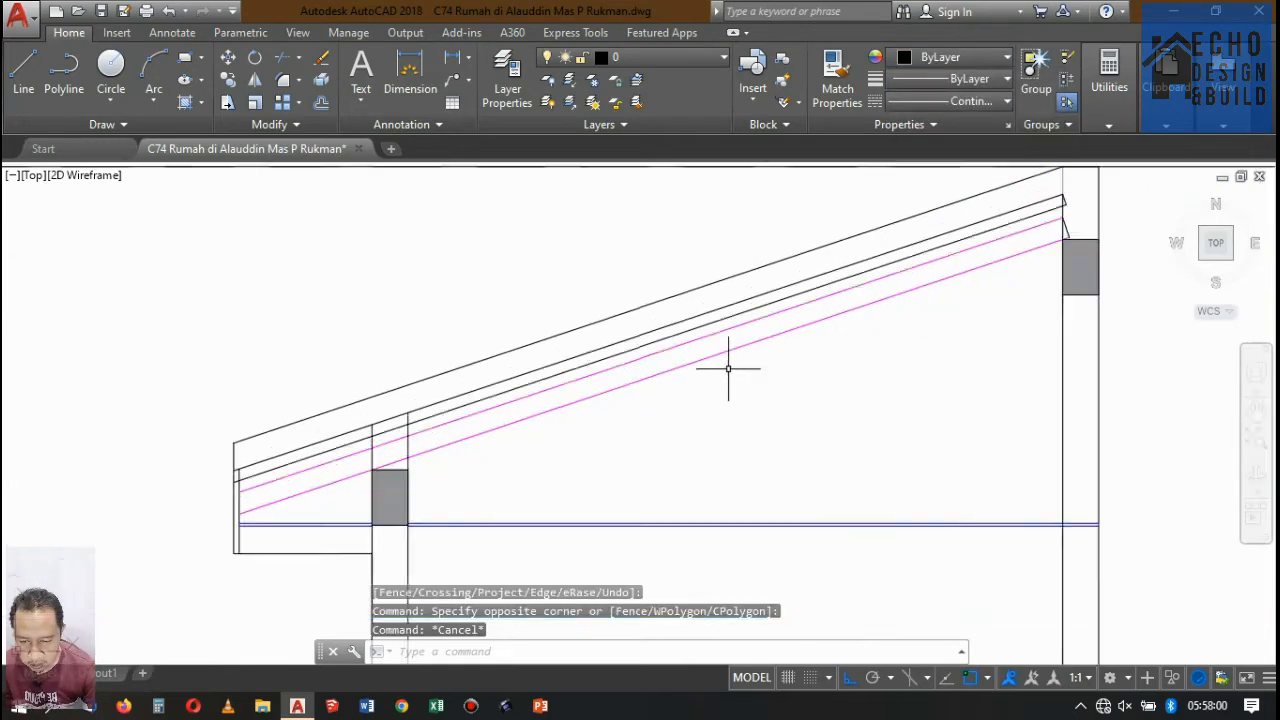
Change the colour of the two sloped lines of the 0.04 strip above the rafter to medium blue.
scroll(725, 340, "up", 6)
scroll(725, 337, "down", 2)
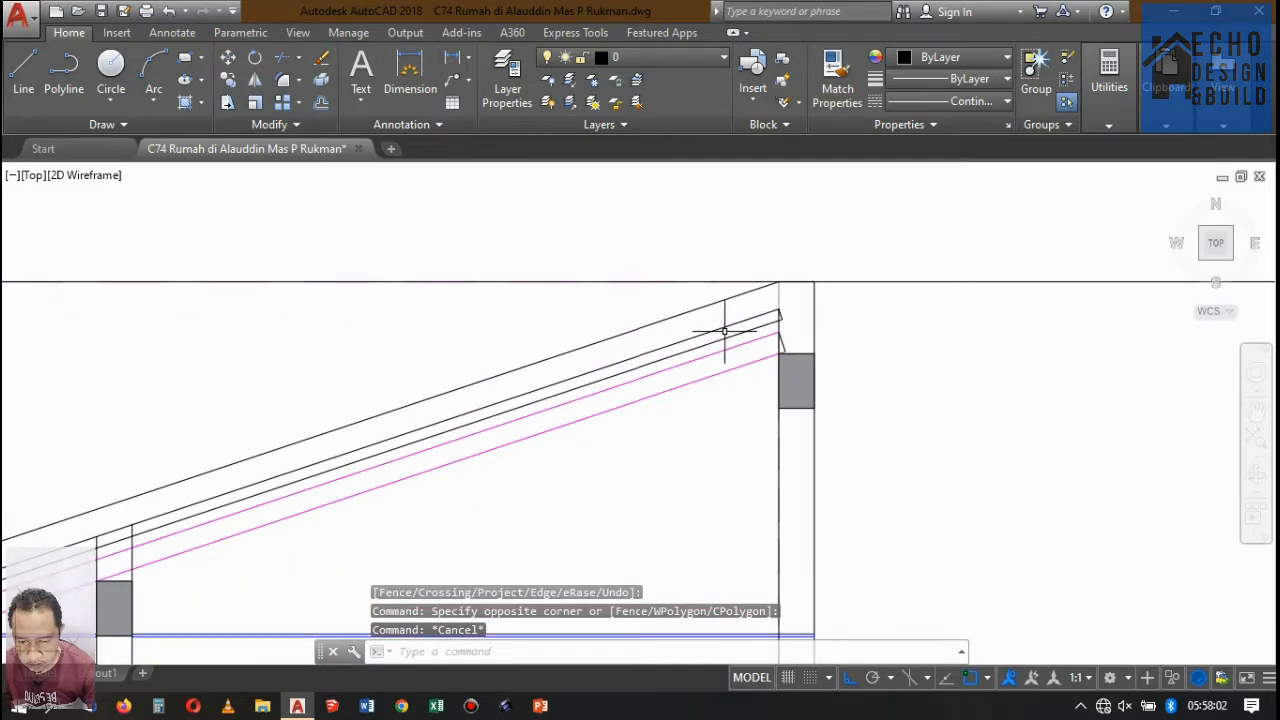
scroll(922, 257, "up", 2)
scroll(915, 263, "down", 5)
scroll(900, 276, "up", 5)
left_click(851, 314)
left_click(794, 226)
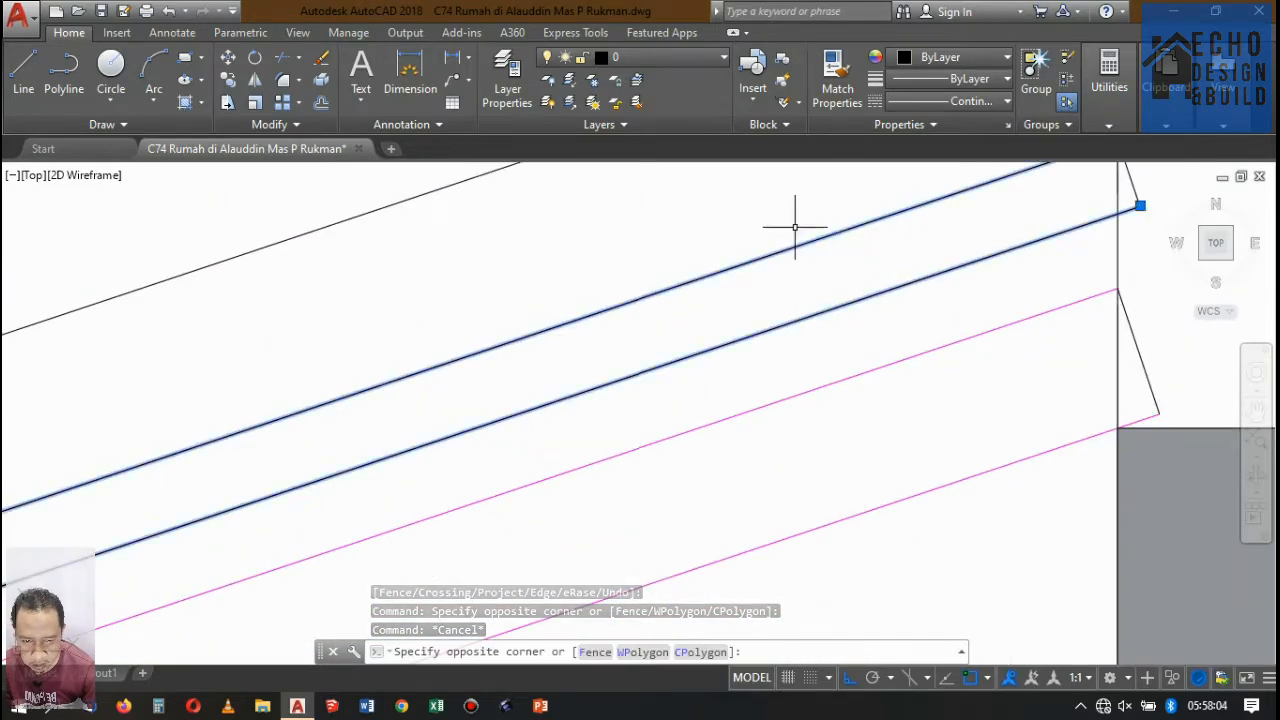
scroll(700, 260, "down", 8)
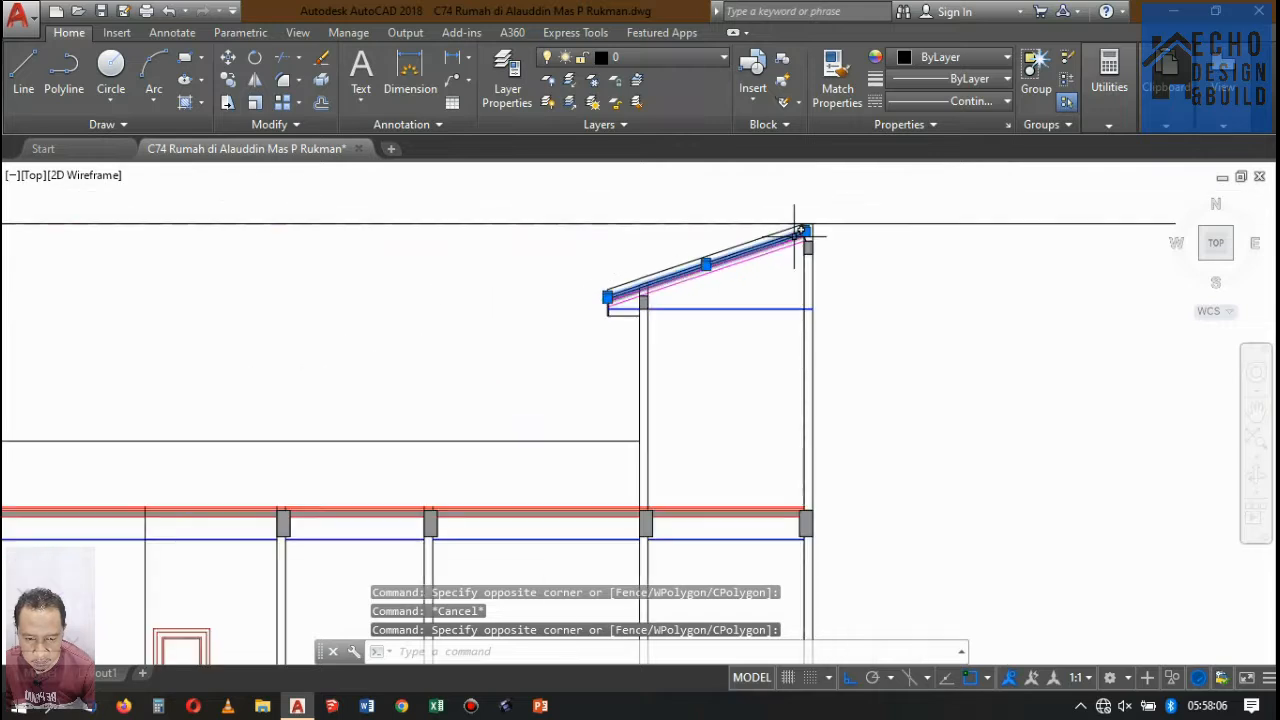
scroll(683, 283, "up", 6)
left_click(945, 60)
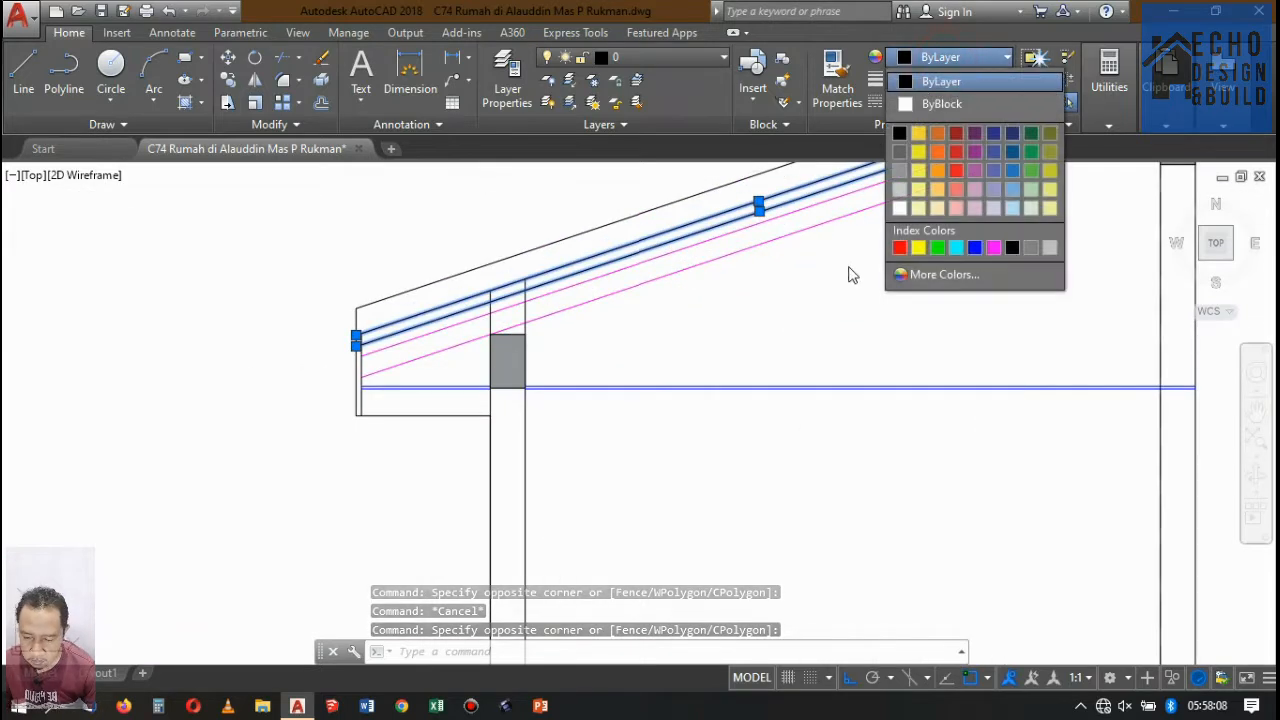
left_click(1014, 170)
key("Escape")
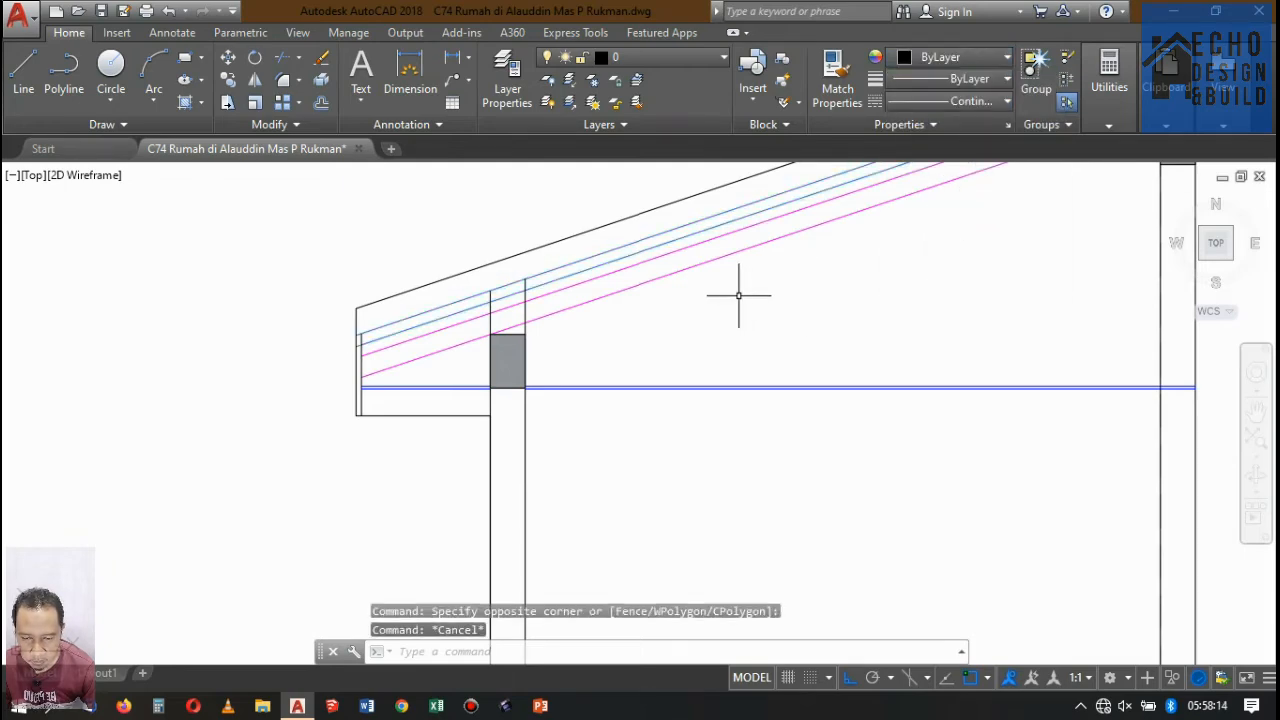
Trim the strip's lower blue line where it crosses between the two vertical fascia lines at the eaves.
scroll(606, 294, "down", 3)
scroll(686, 289, "up", 6)
scroll(670, 320, "down", 3)
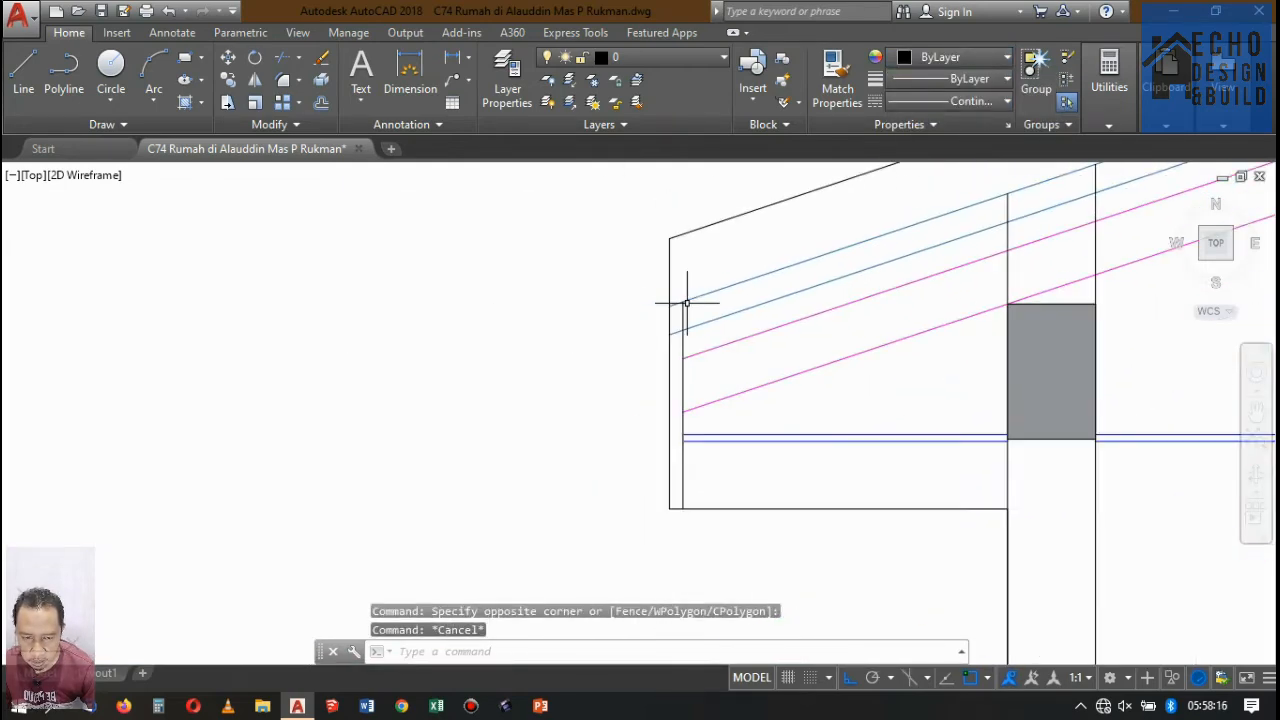
scroll(684, 307, "up", 2)
scroll(683, 307, "down", 2)
scroll(688, 309, "up", 4)
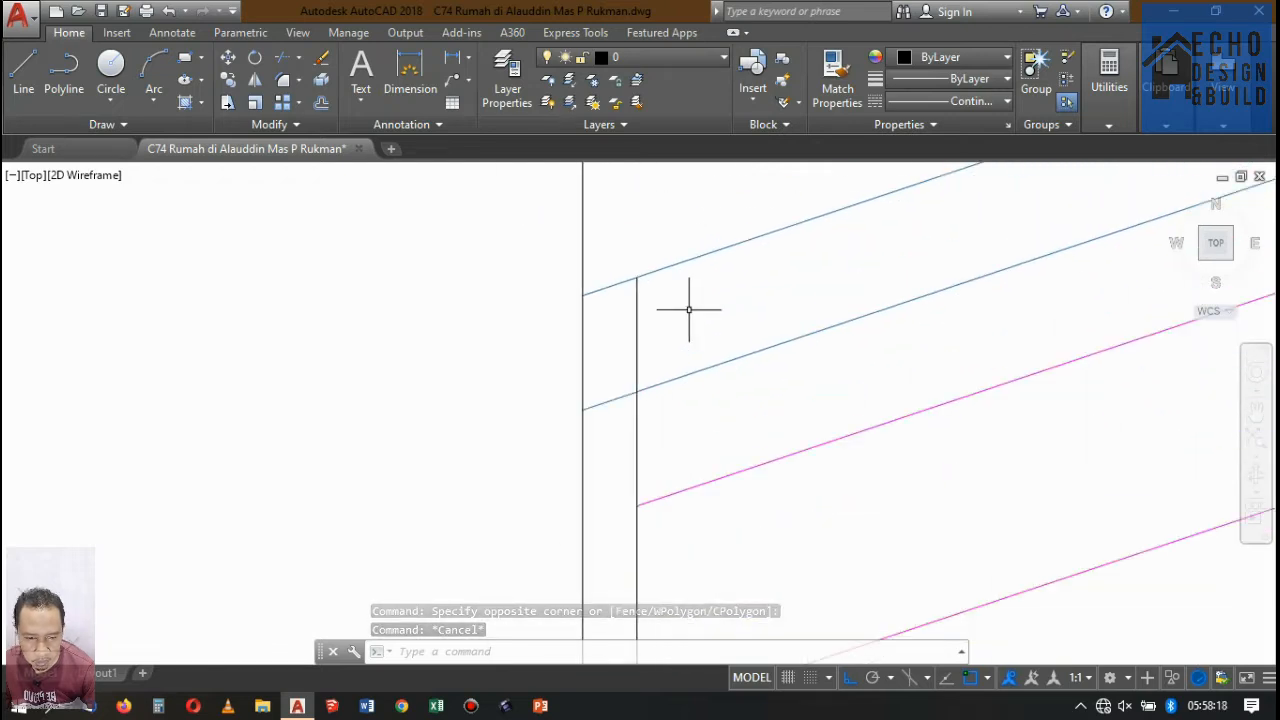
type("tr")
key("space")
key("space")
left_click(616, 387)
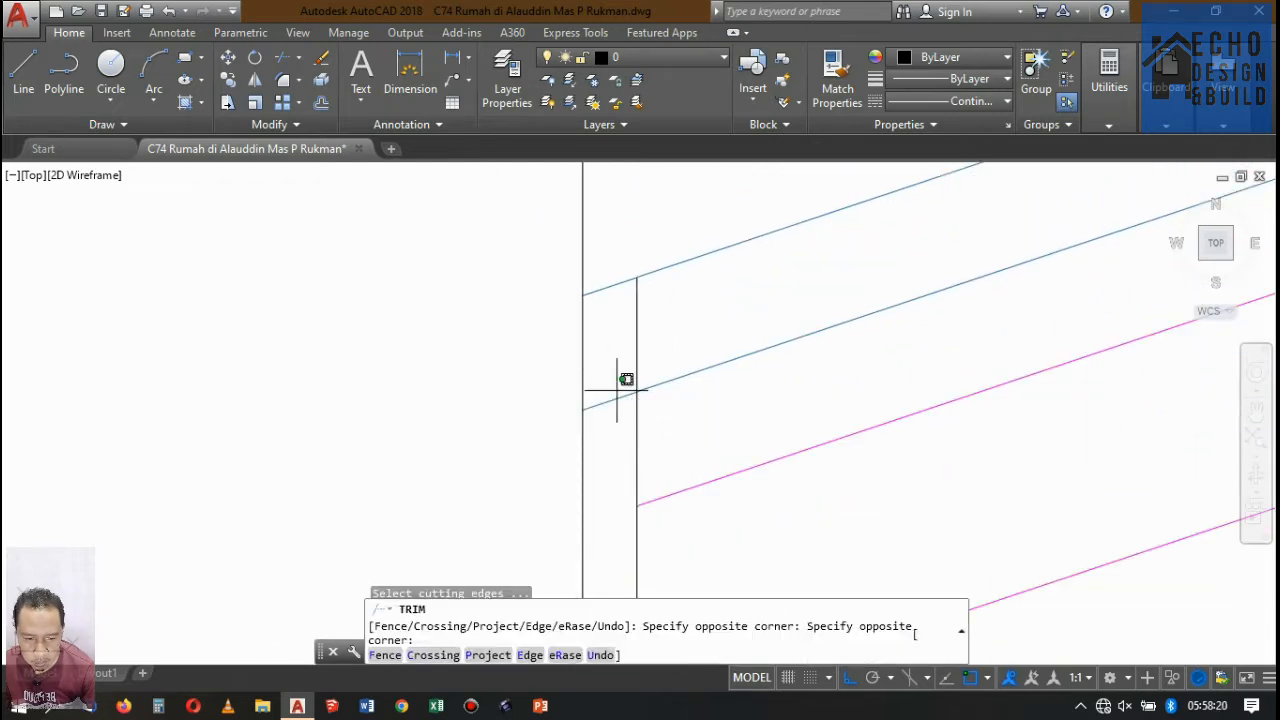
left_click(618, 428)
key("space")
Delete the long horizontal guide line running at roof-top height across Potongan D-D and Potongan A-A.
scroll(646, 312, "down", 8)
scroll(786, 253, "up", 3)
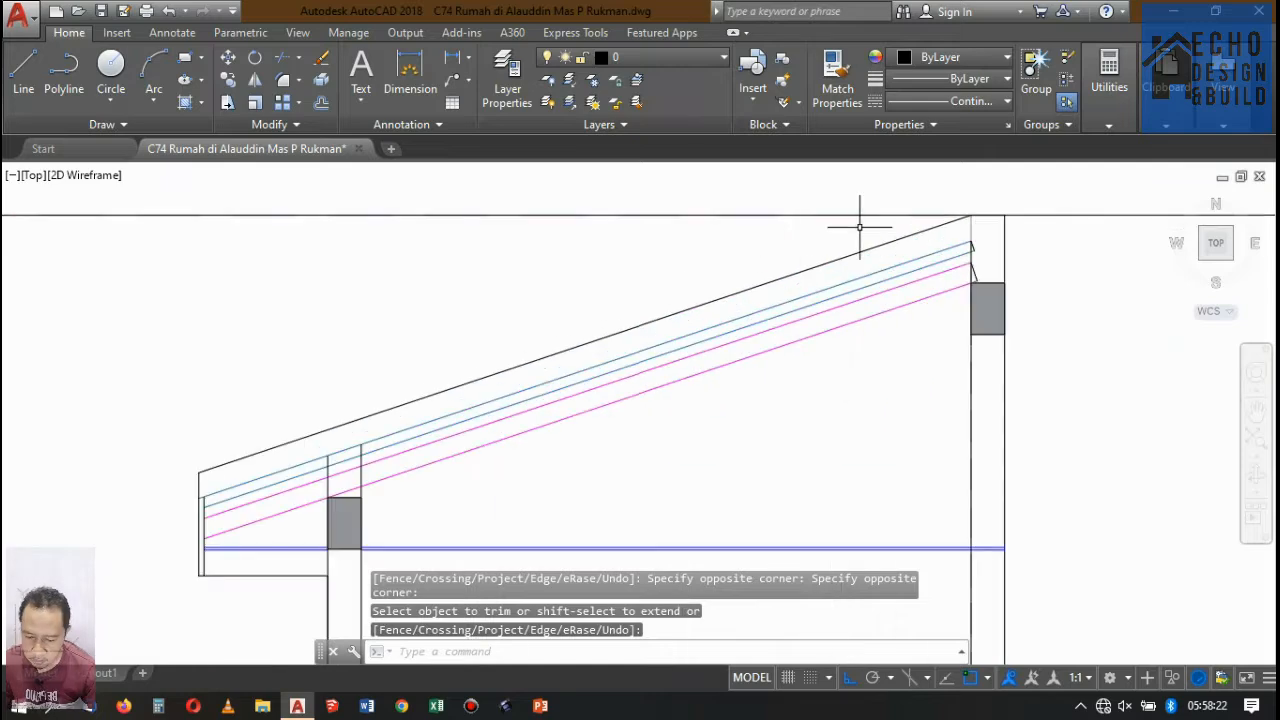
scroll(971, 243, "down", 2)
scroll(971, 225, "up", 3)
scroll(944, 264, "down", 3)
scroll(889, 229, "up", 4)
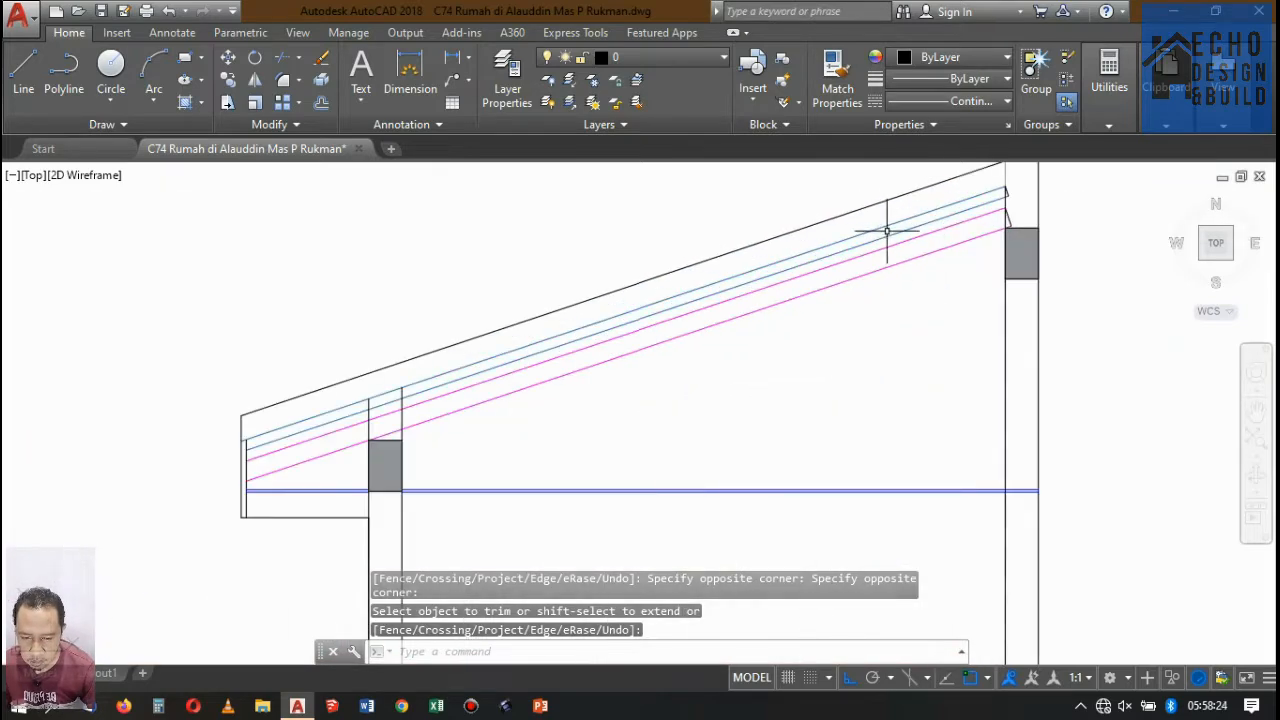
scroll(914, 214, "down", 4)
scroll(946, 194, "up", 5)
scroll(888, 270, "down", 8)
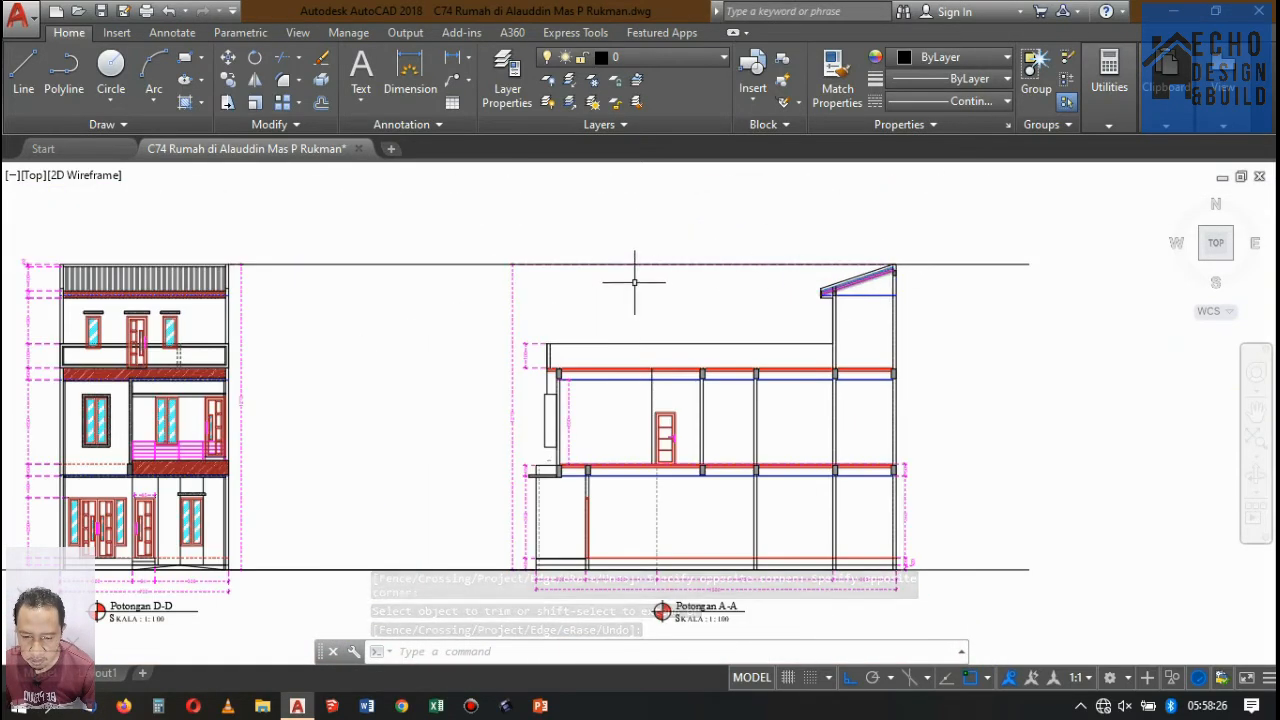
left_click(434, 289)
left_click(417, 249)
key("Delete")
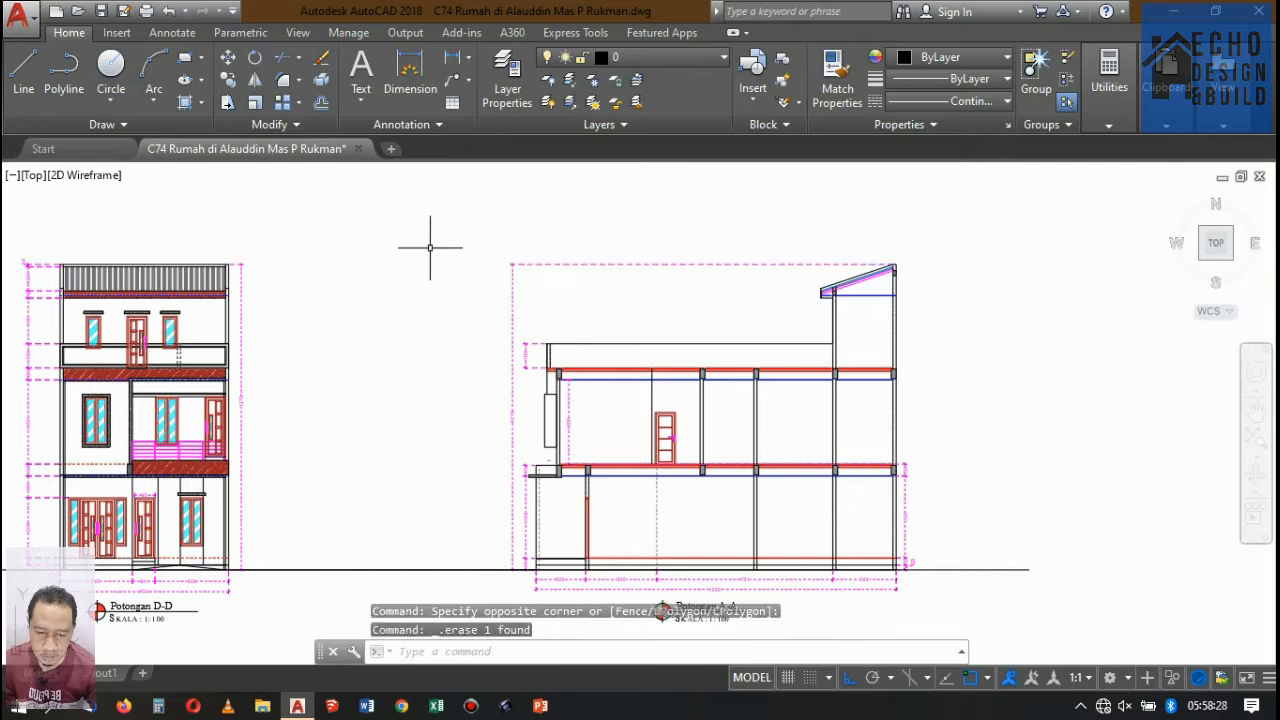
Offset the upper ceiling line under the sloped roof 0.04 upward on both sides of the front beam.
scroll(600, 245, "down", 3)
scroll(672, 244, "up", 8)
scroll(660, 230, "up", 2)
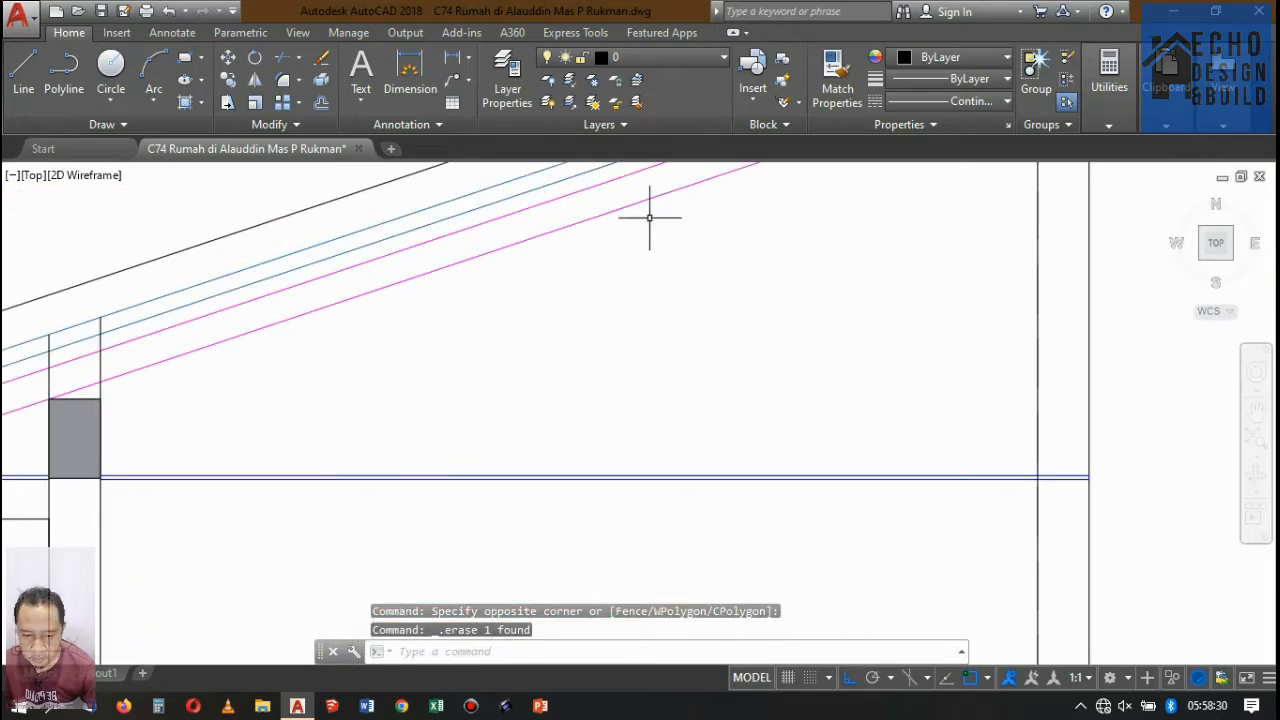
scroll(650, 220, "down", 5)
scroll(543, 194, "up", 5)
scroll(566, 250, "down", 2)
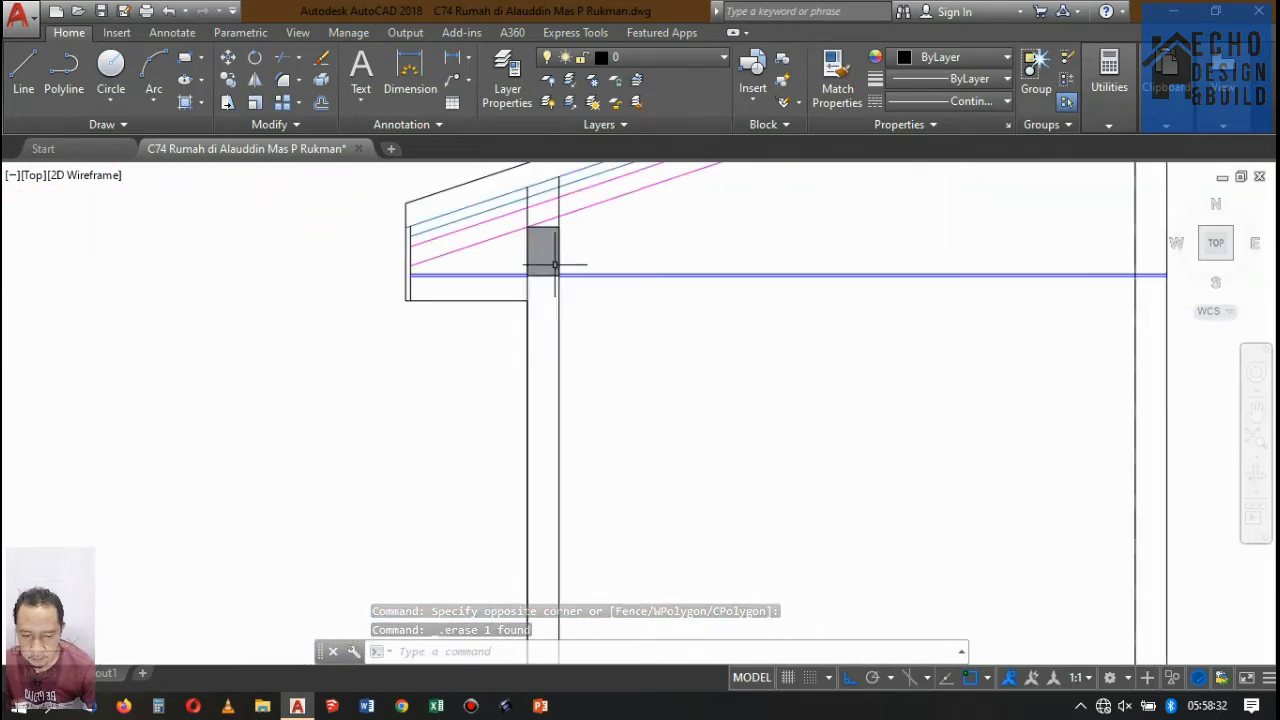
scroll(600, 271, "up", 6)
scroll(600, 275, "down", 6)
scroll(613, 255, "up", 2)
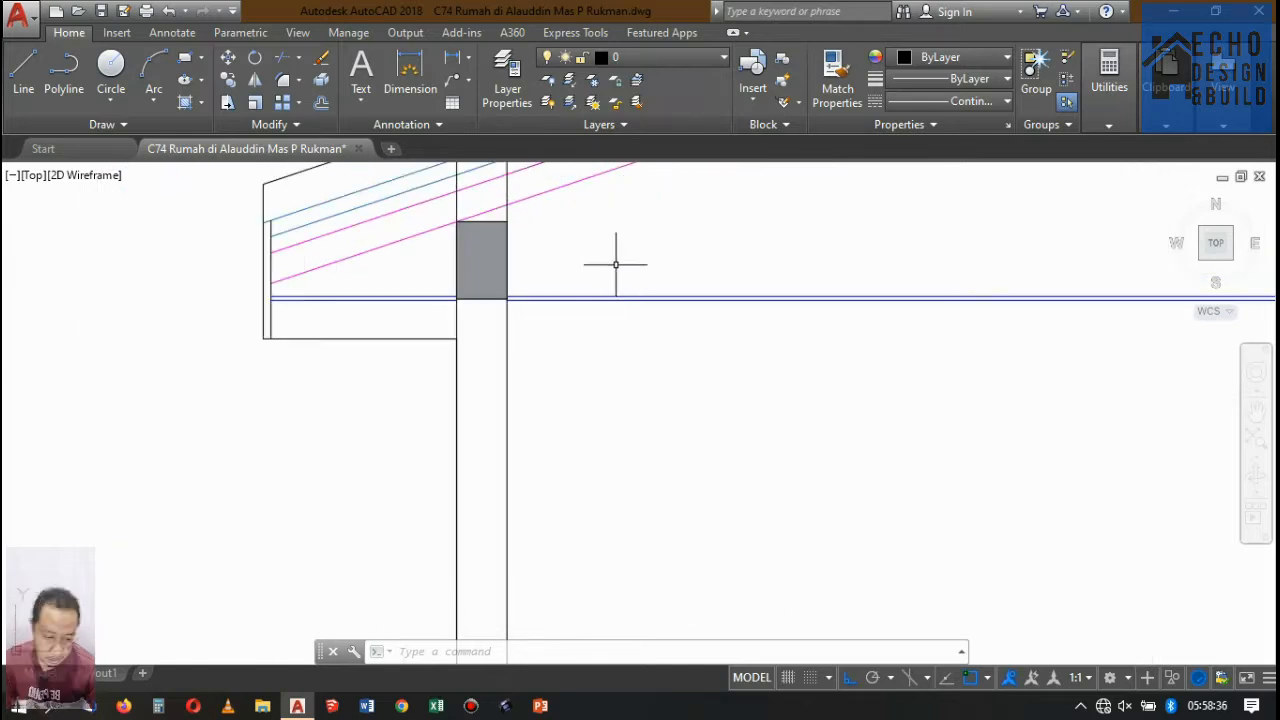
key("Return")
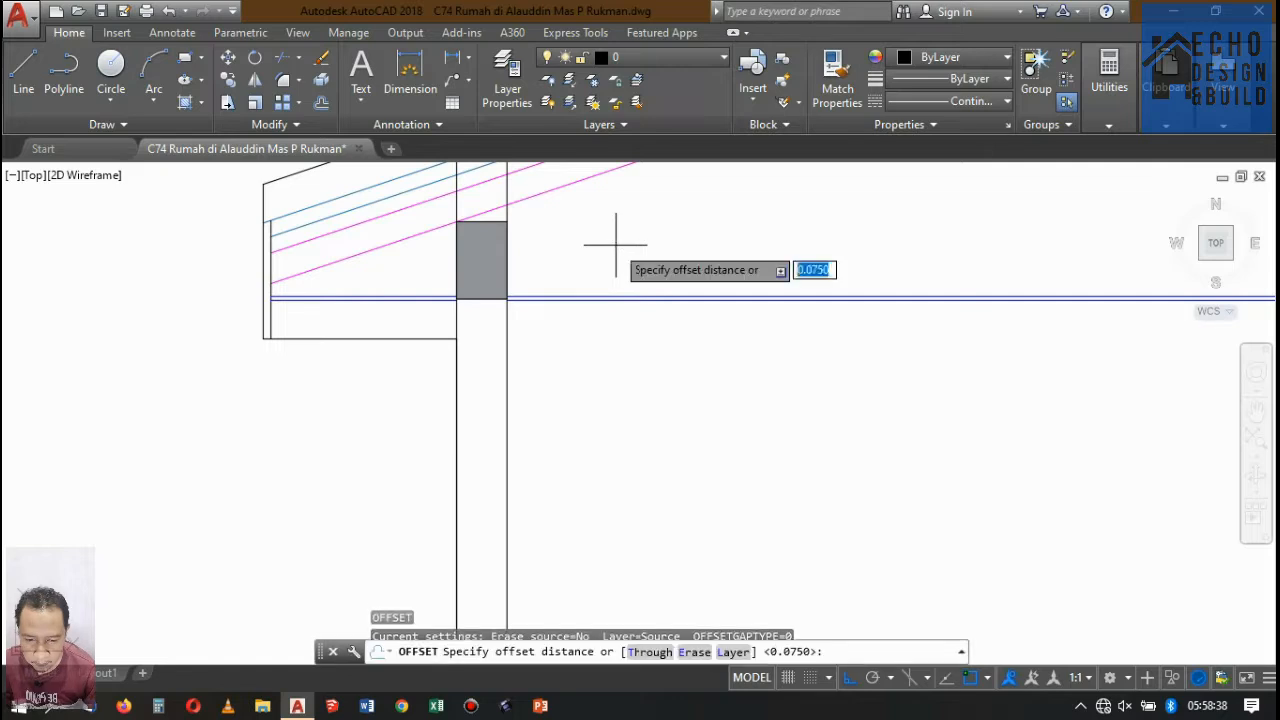
type("0.")
key("Return")
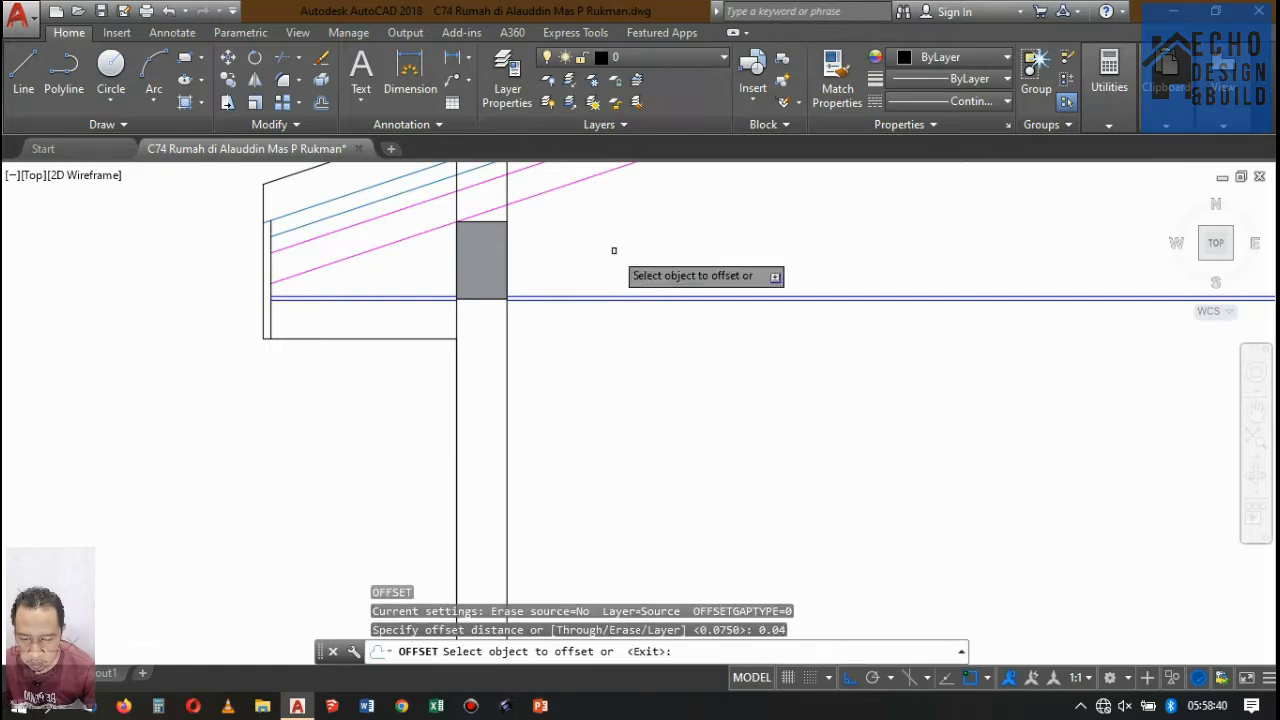
left_click(586, 299)
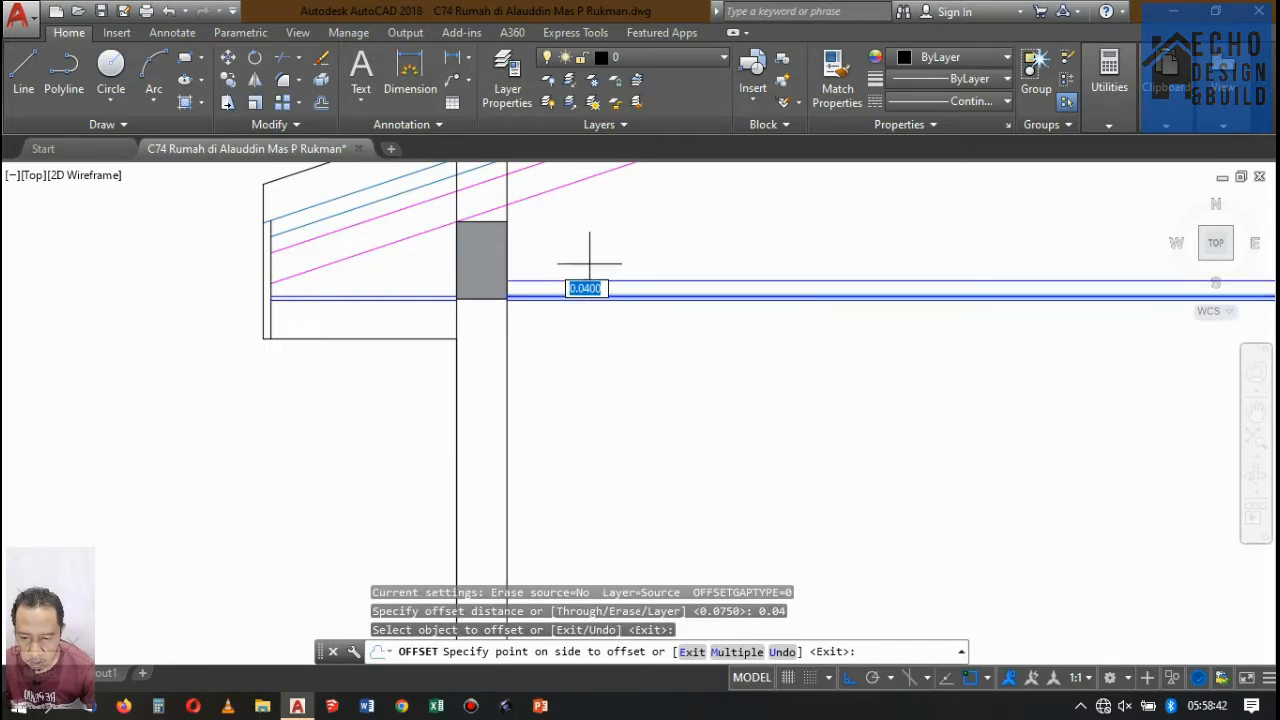
left_click(586, 251)
left_click(432, 297)
left_click(434, 262)
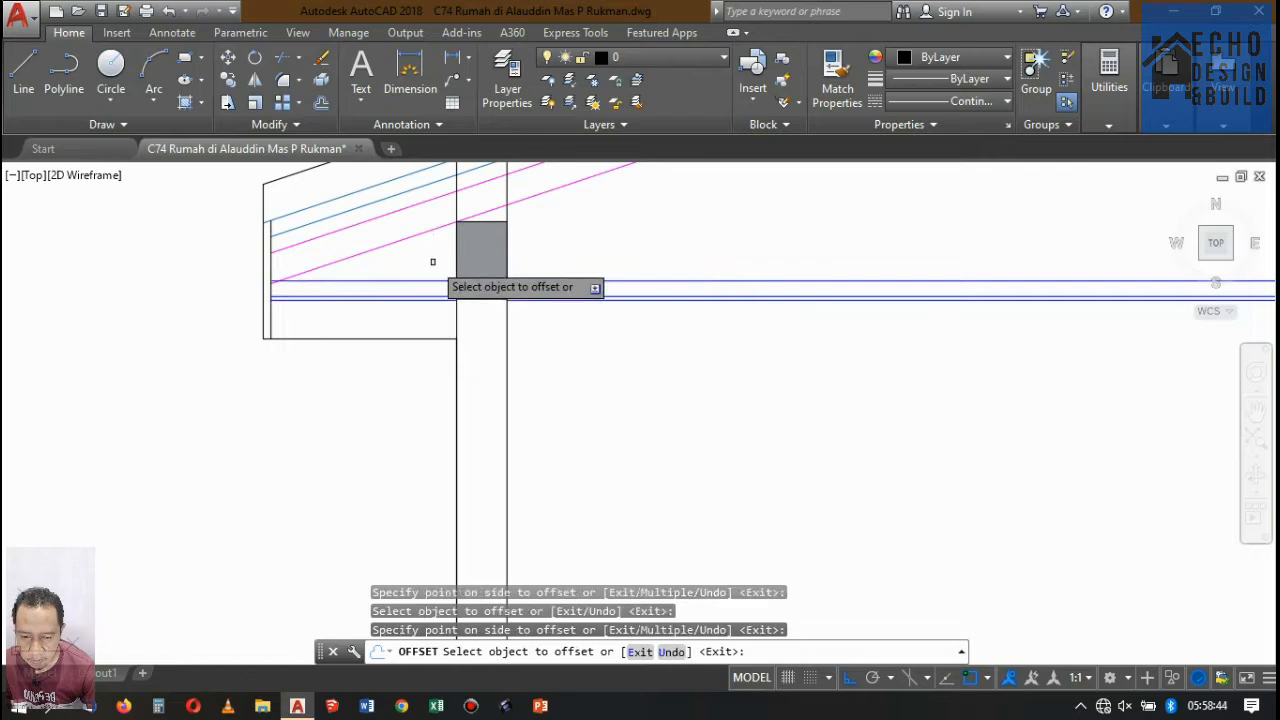
key("Return")
Change the colour of the two new offset lines above the ceiling to black (0,0,0).
scroll(509, 272, "down", 4)
scroll(426, 274, "up", 4)
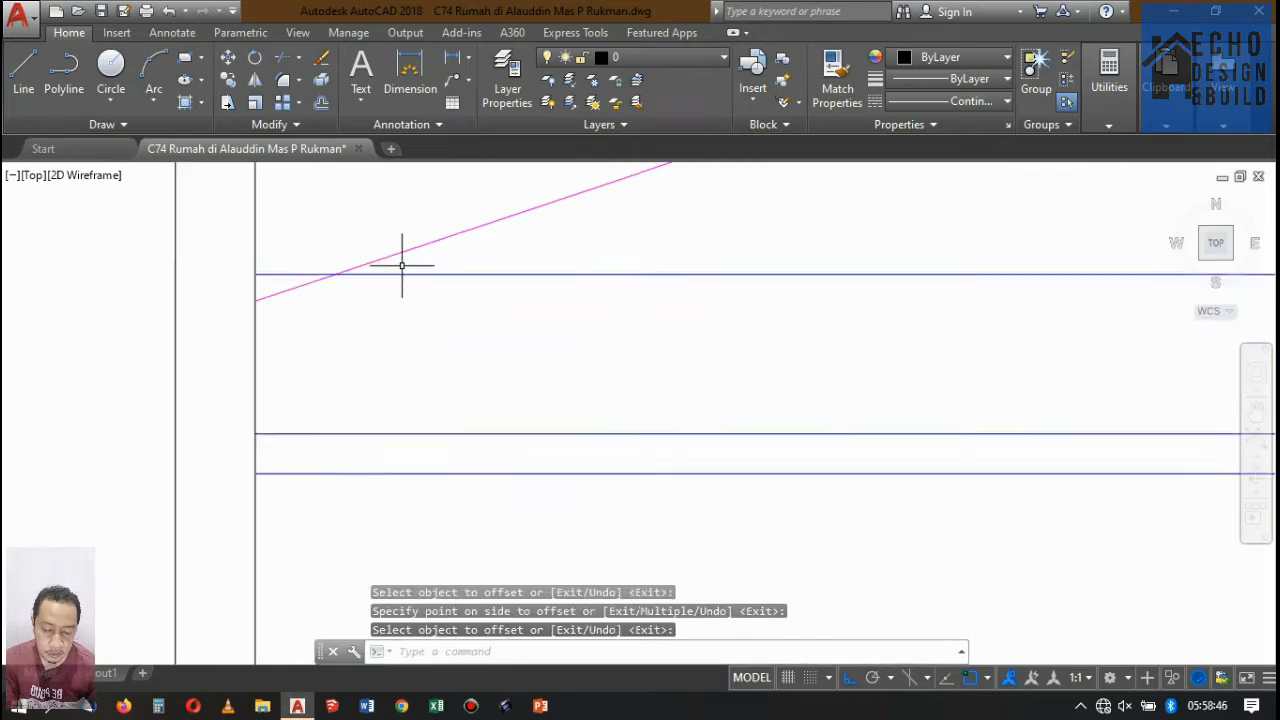
scroll(400, 266, "down", 5)
scroll(627, 240, "up", 2)
scroll(543, 271, "up", 5)
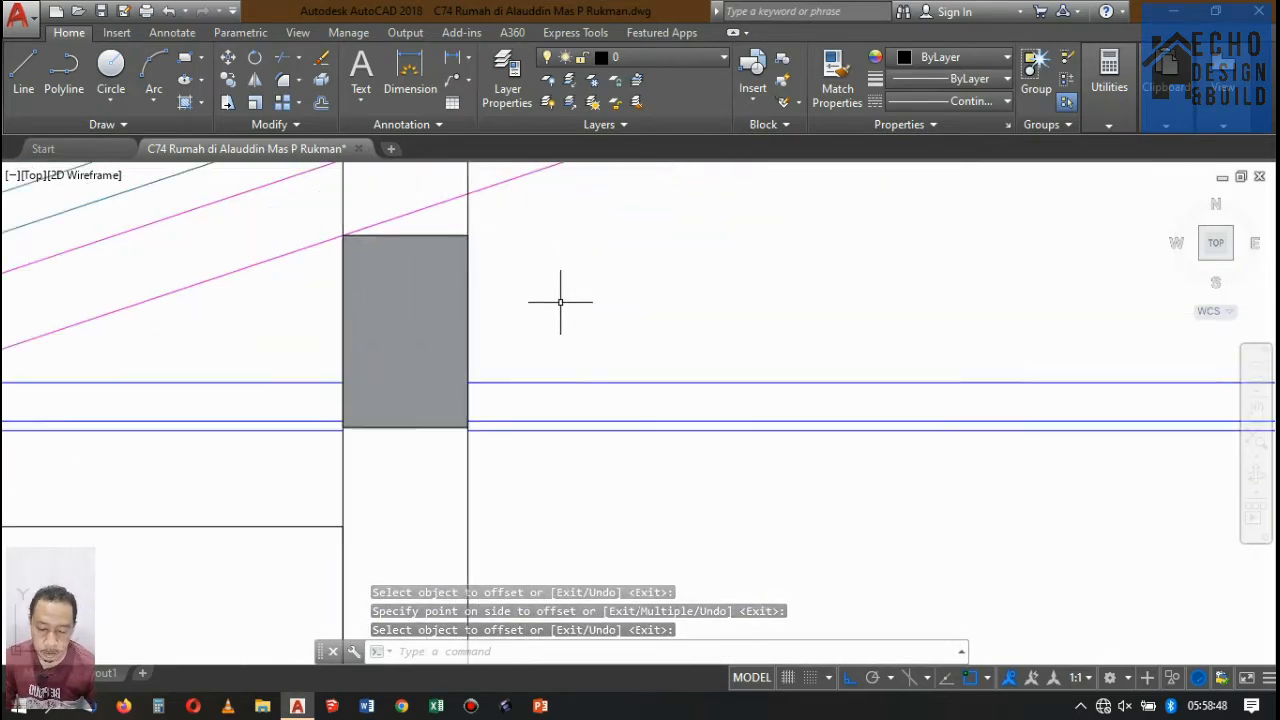
left_click(543, 390)
left_click(308, 389)
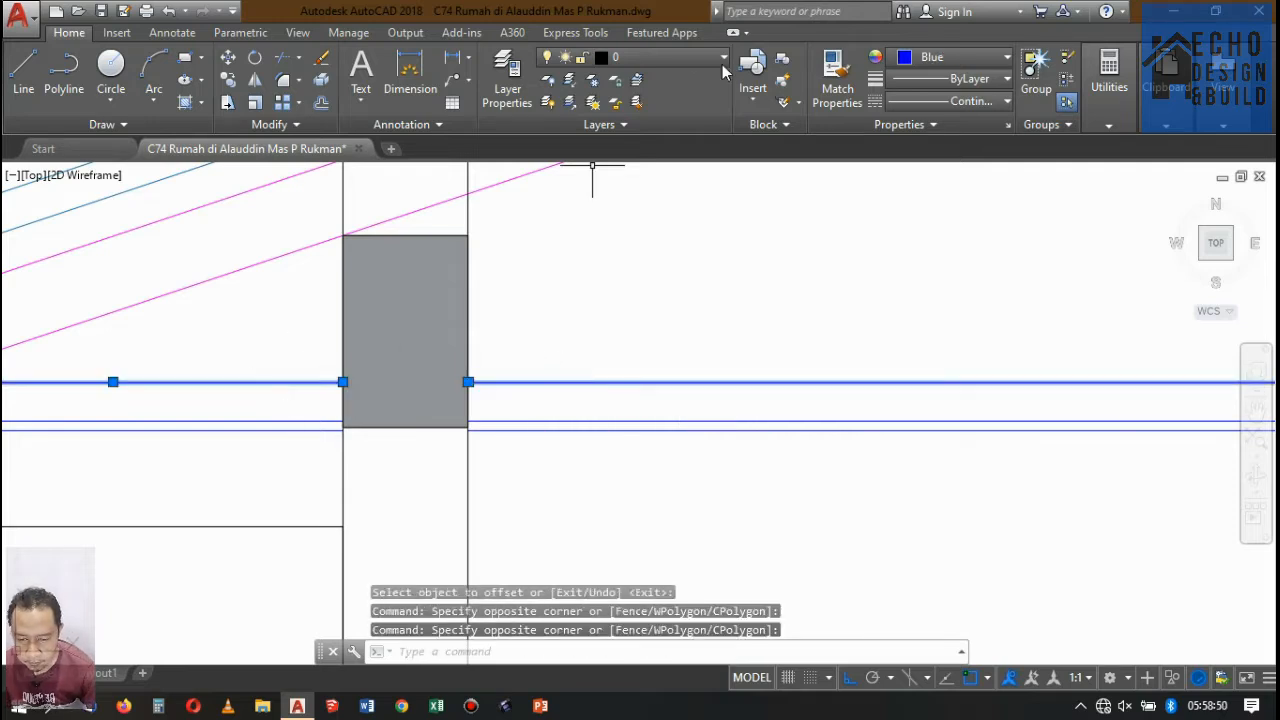
left_click(930, 58)
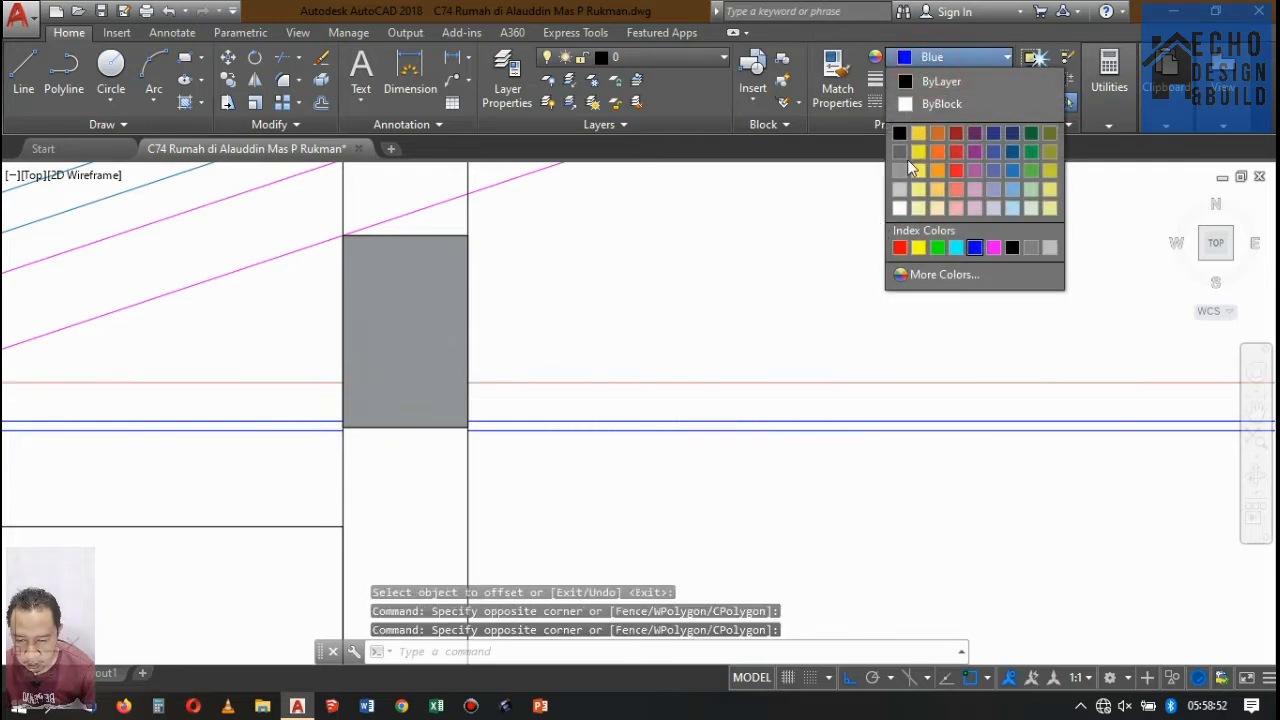
key("Escape")
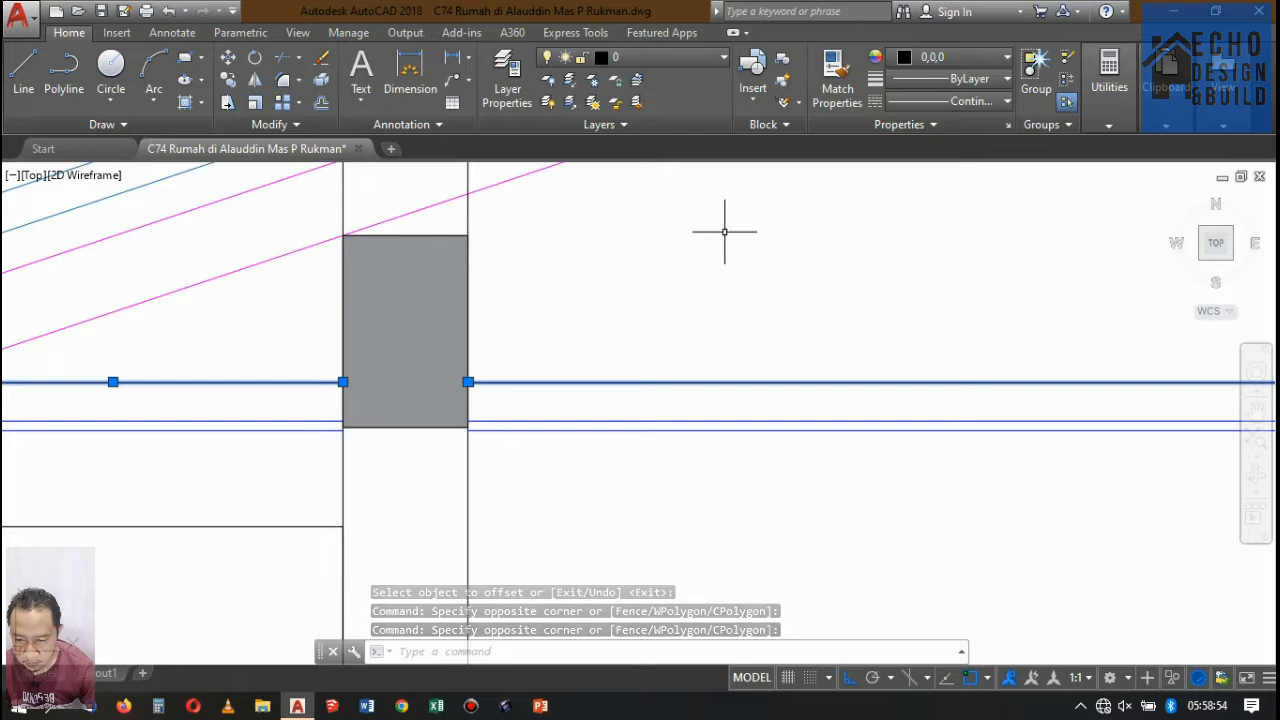
key("Escape")
Draw a 0.02 by 0.04 upright rectangle in the empty space above the ceiling, behind the front beam.
key("Return")
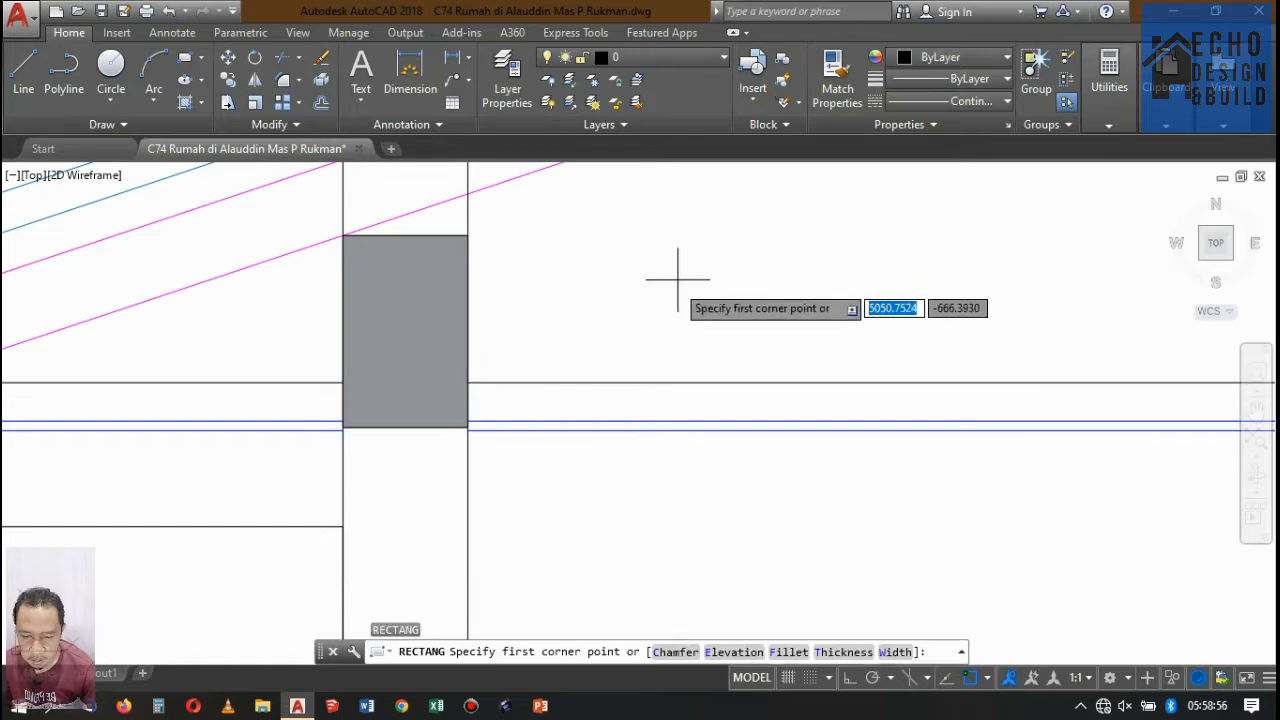
left_click(676, 290)
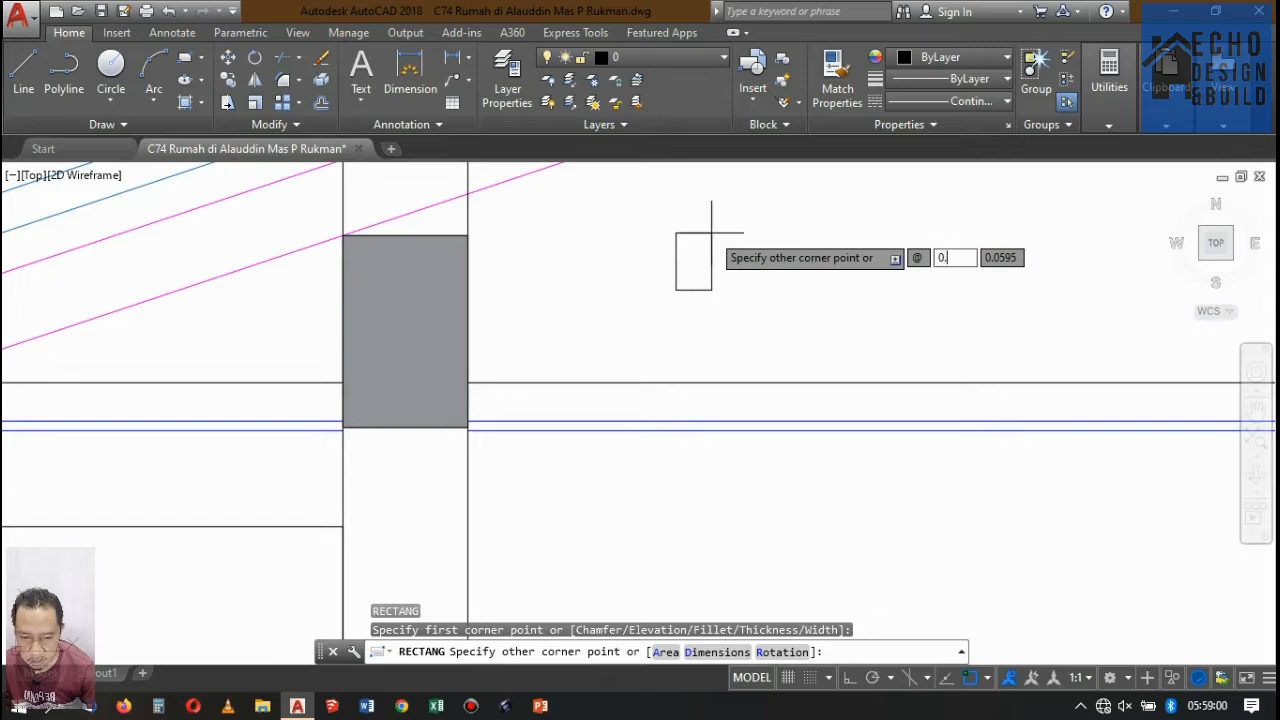
type("0.02")
key("Tab")
type("0")
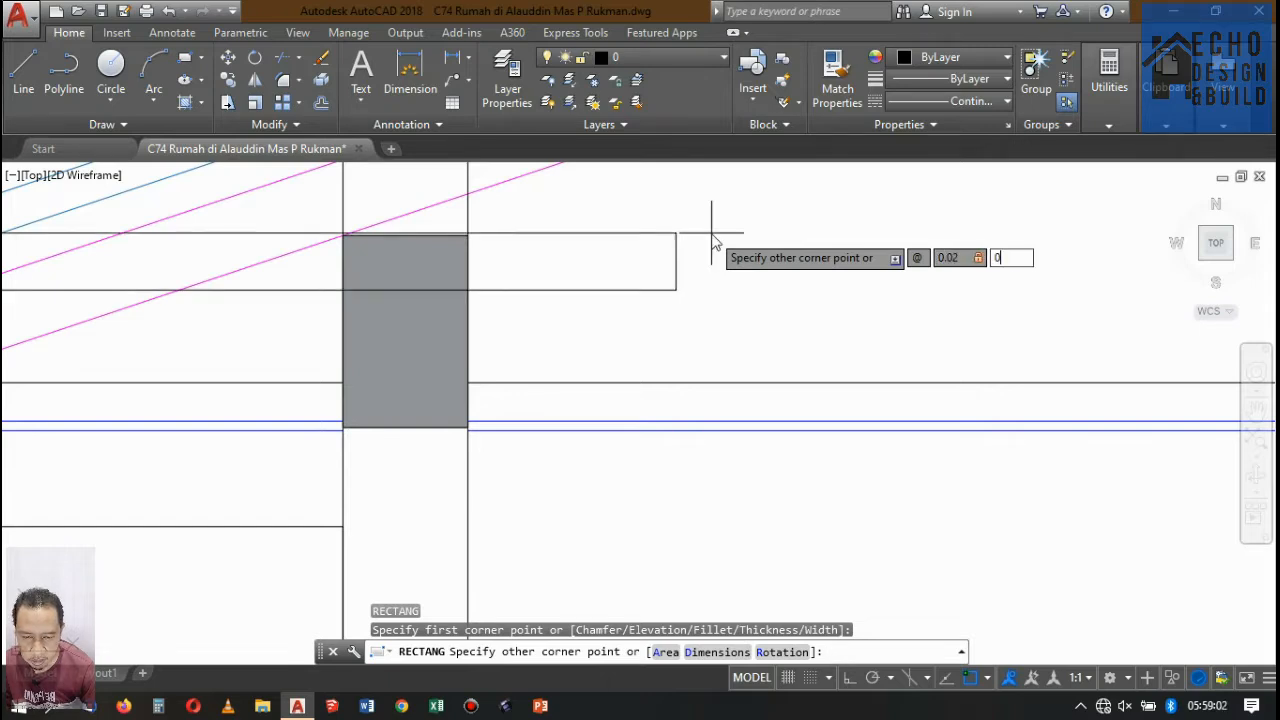
key("Return")
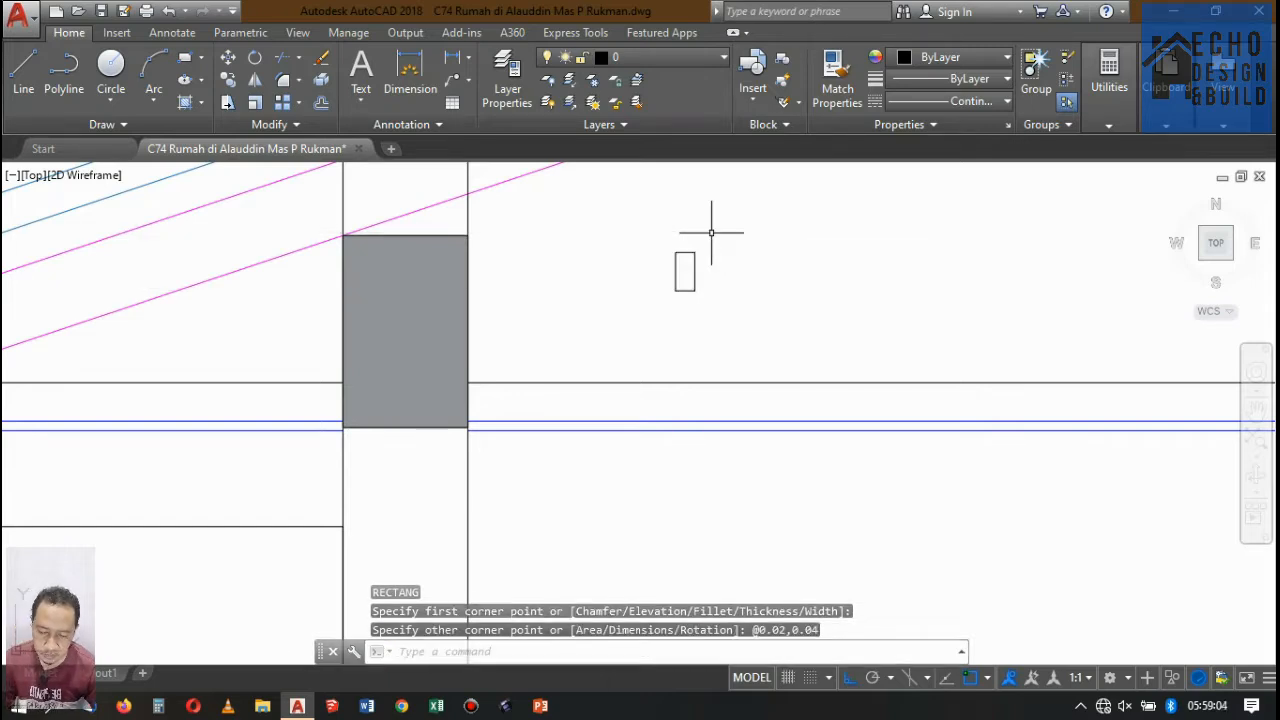
Offset the small upright rectangle 0.005 inward to give it an inner outline.
type("o")
key("Return")
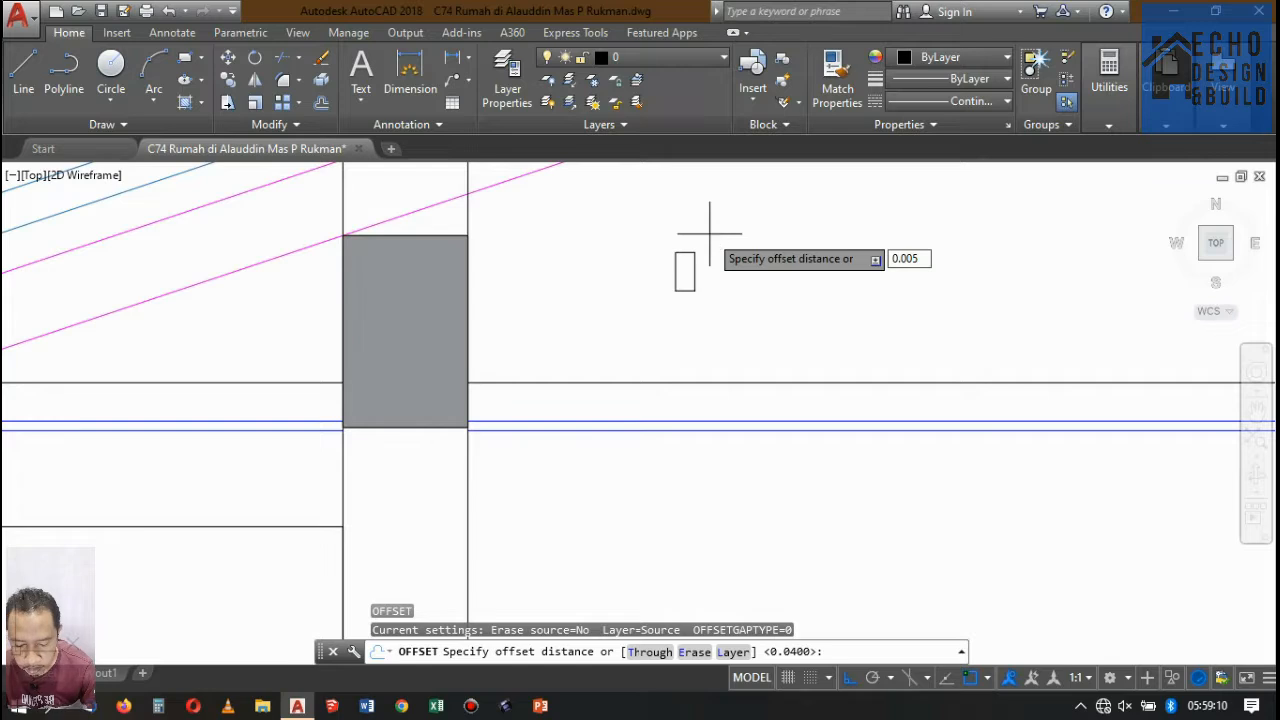
key("Return")
scroll(705, 235, "up", 8)
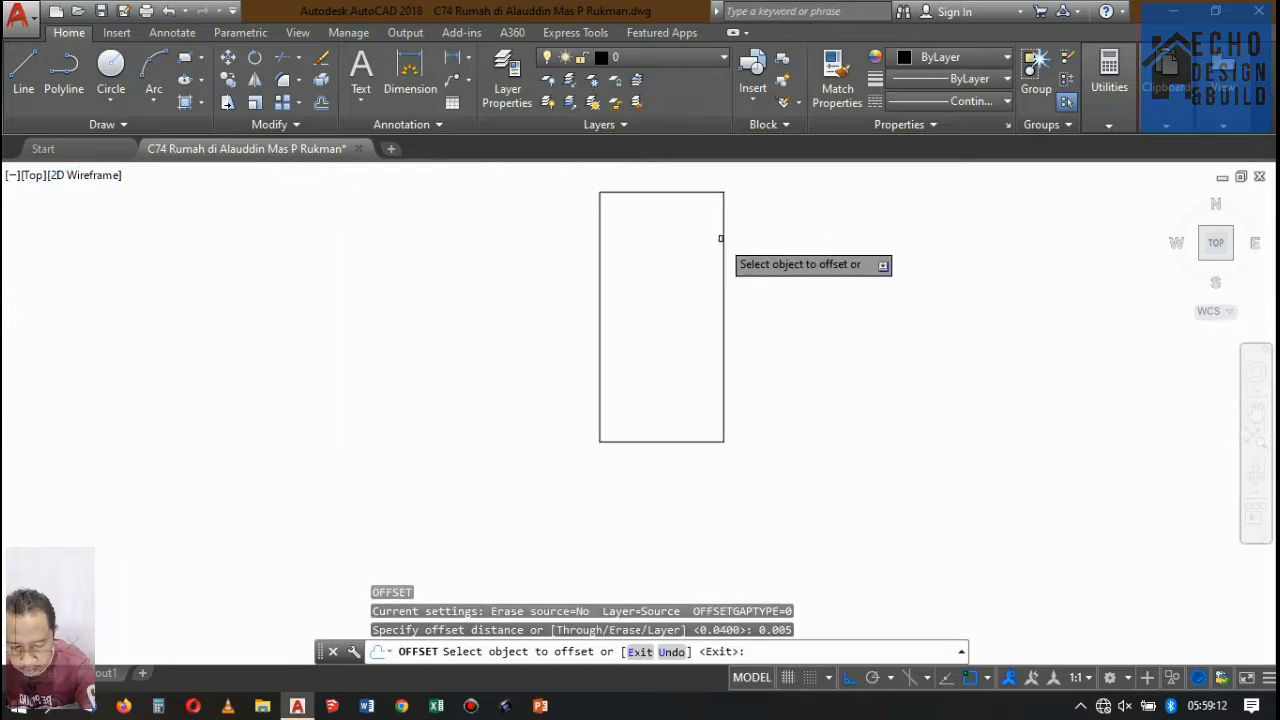
left_click(720, 238)
left_click(663, 263)
scroll(714, 249, "down", 8)
key("Return")
Move the double-outlined rectangle onto the upper ceiling line, with its lower corner against the rear face of the front beam.
scroll(725, 268, "up", 4)
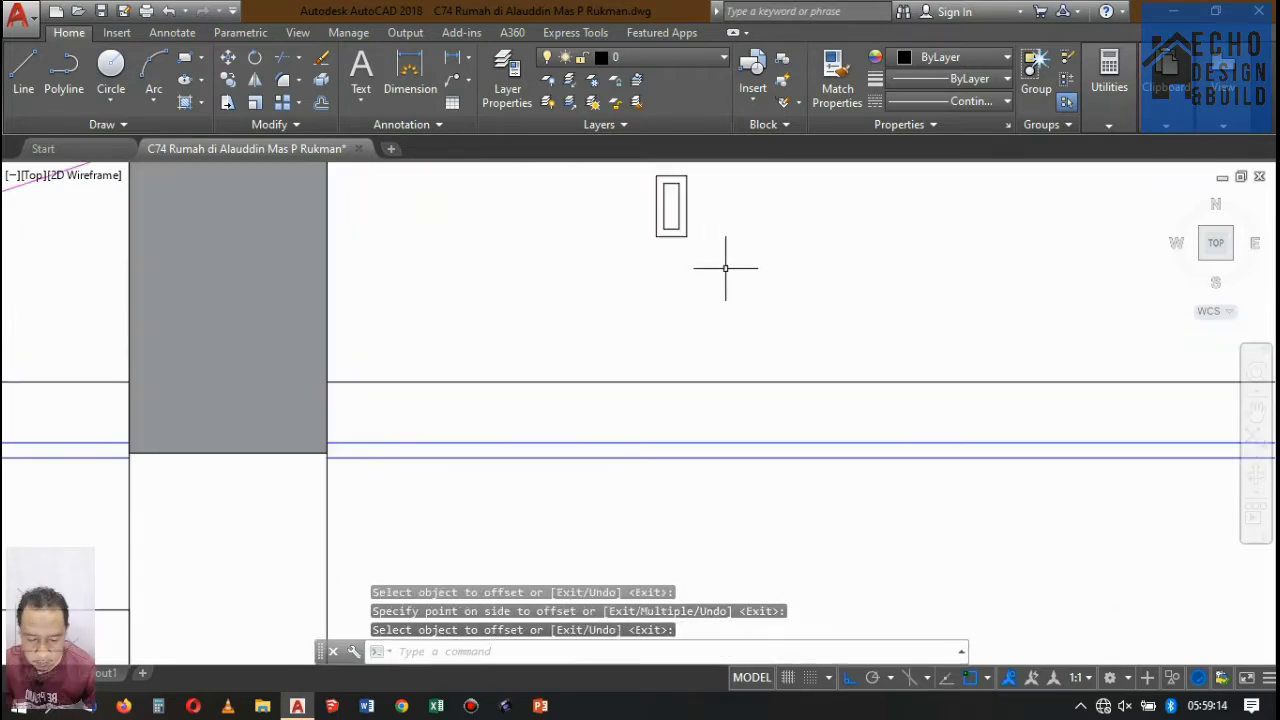
left_click(655, 218)
type("M")
key("Return")
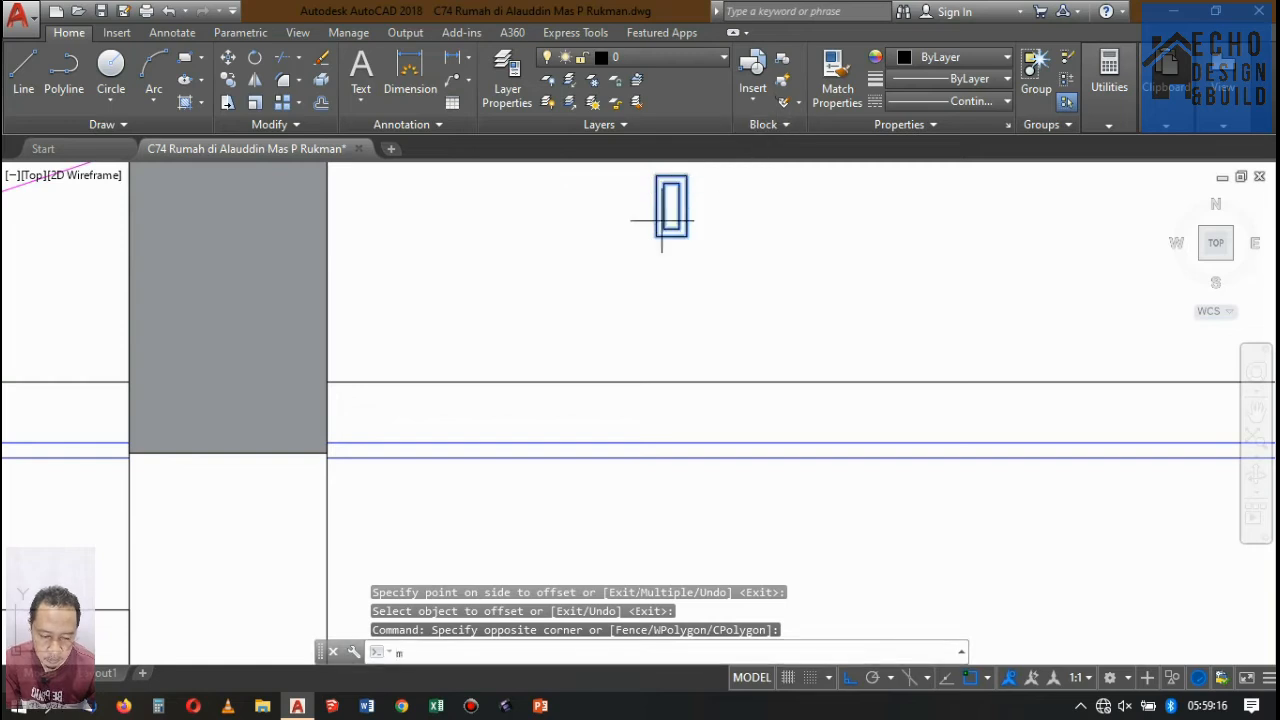
scroll(665, 232, "up", 5)
left_click(672, 231)
scroll(680, 260, "up", 5)
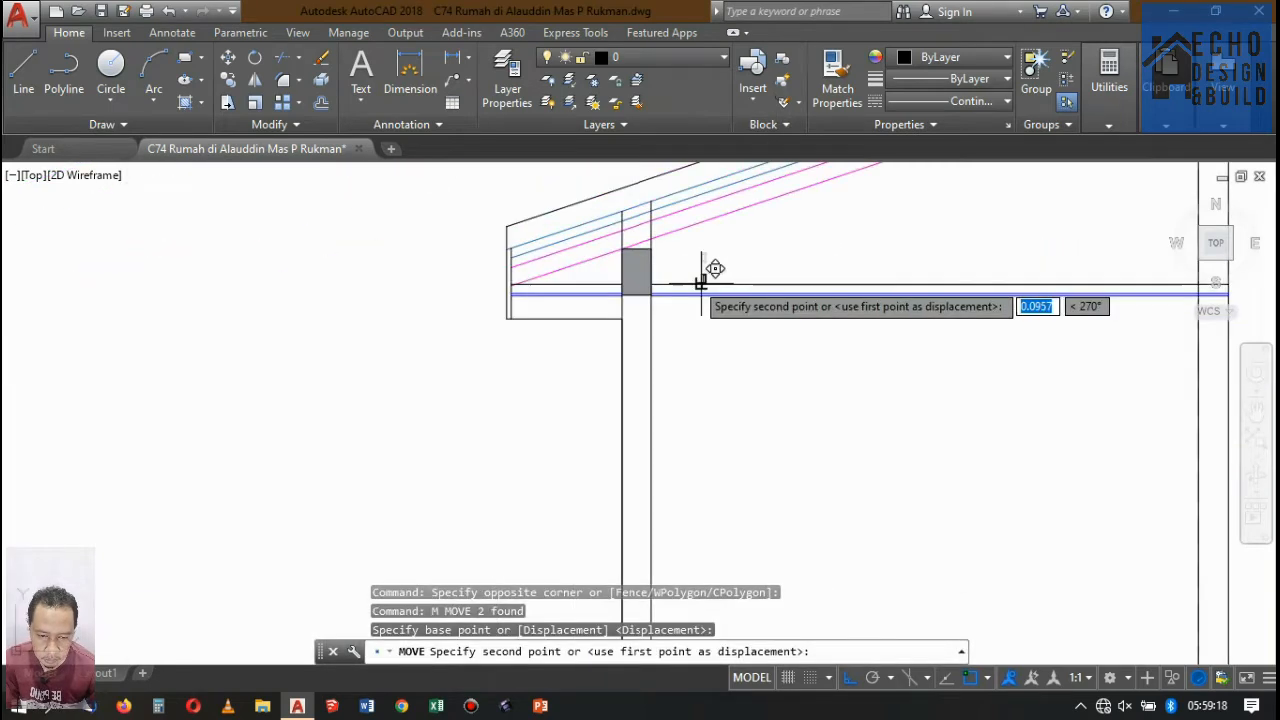
scroll(627, 291, "up", 6)
left_click(520, 268)
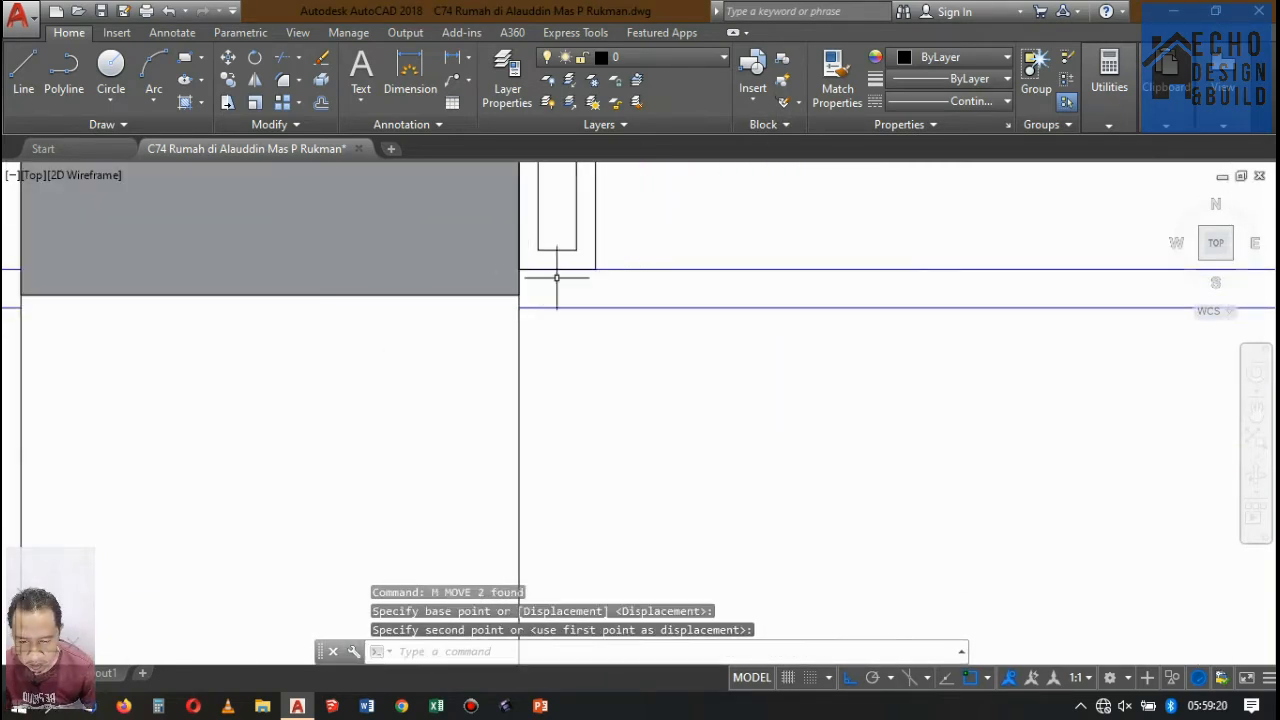
Delete the inner outline of the rectangle beside the beam.
scroll(558, 277, "down", 4)
scroll(576, 245, "up", 4)
scroll(577, 245, "up", 2)
left_click(549, 246)
left_click(526, 243)
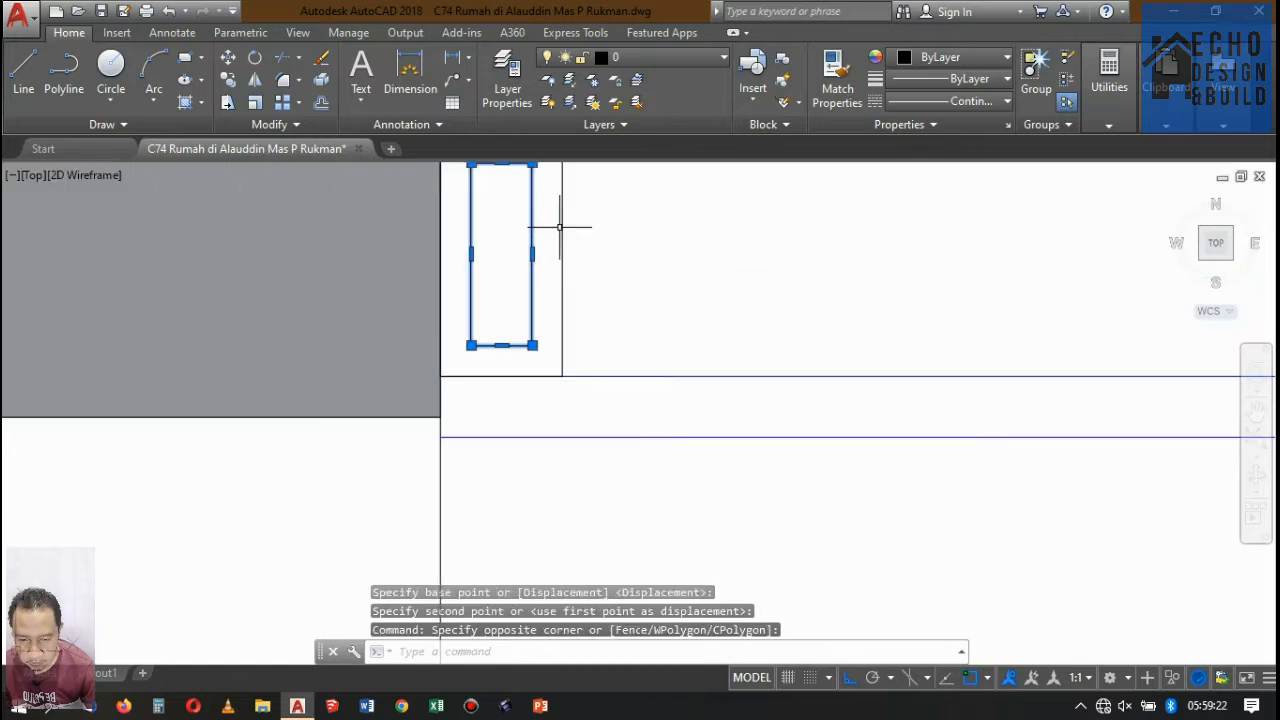
key("Delete")
Offset the remaining rectangle beside the beam 0.001 inward to form a thin-walled ceiling profile.
key("Return")
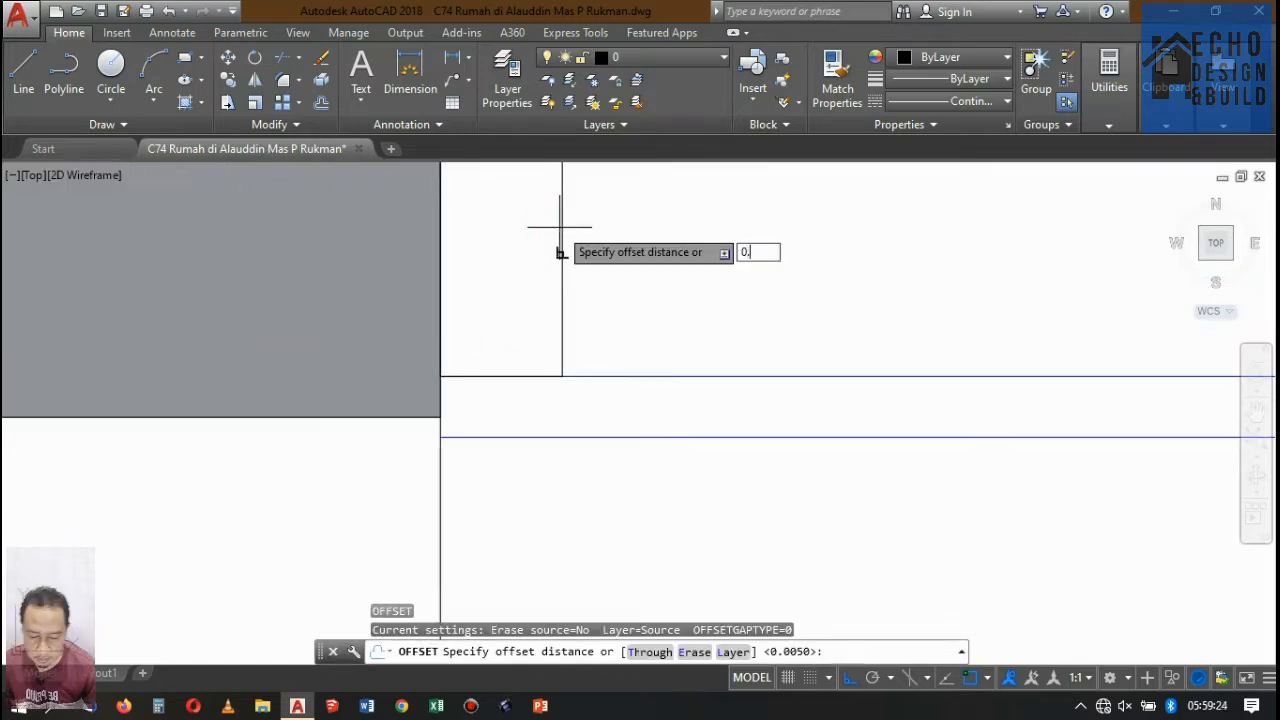
key("Return")
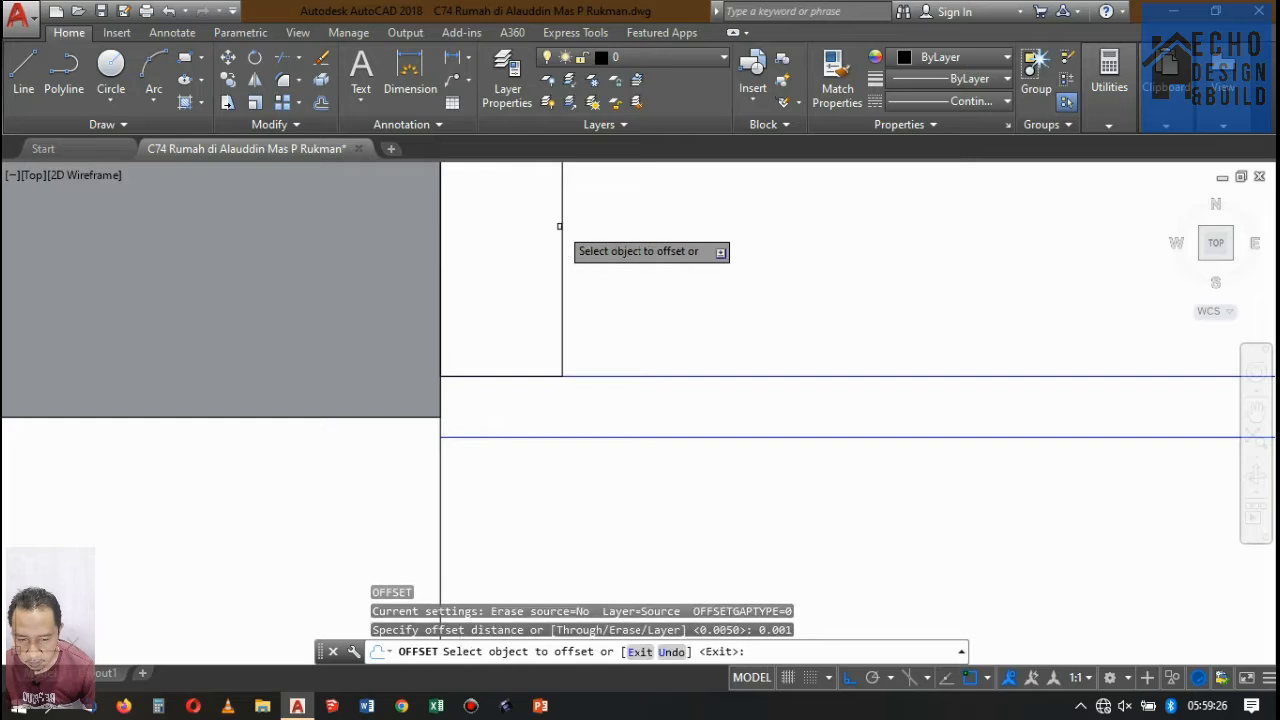
left_click(561, 234)
left_click(519, 213)
scroll(590, 327, "down", 7)
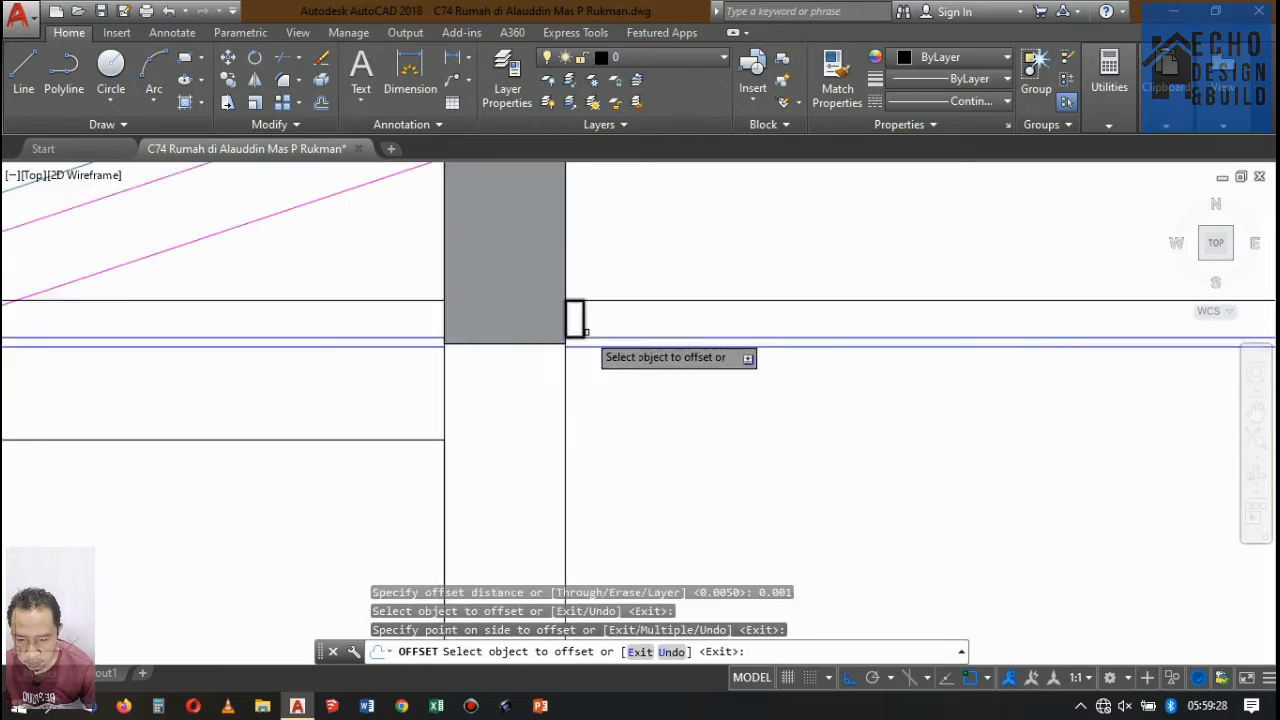
key("Return")
Copy the thin-walled profile 0.6 horizontally along the ceiling, away from the beam.
scroll(597, 306, "up", 5)
left_click(580, 335)
left_click(503, 321)
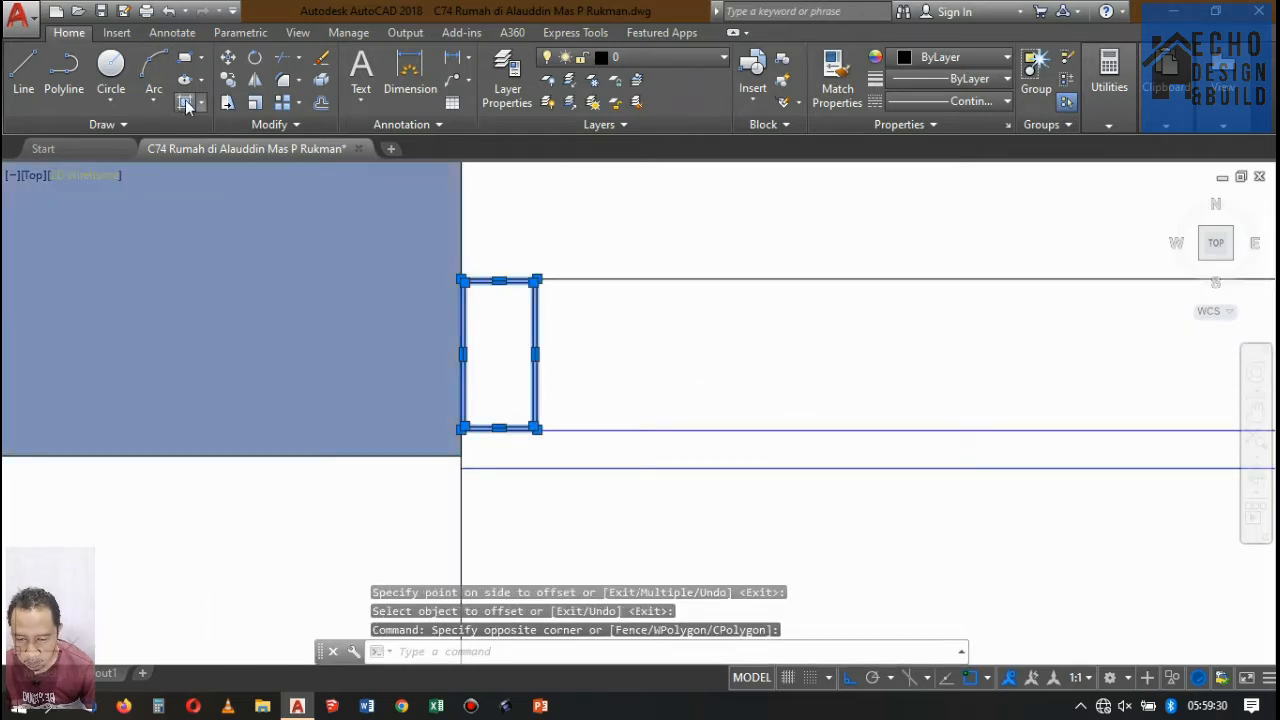
scroll(478, 458, "down", 5)
scroll(533, 401, "up", 3)
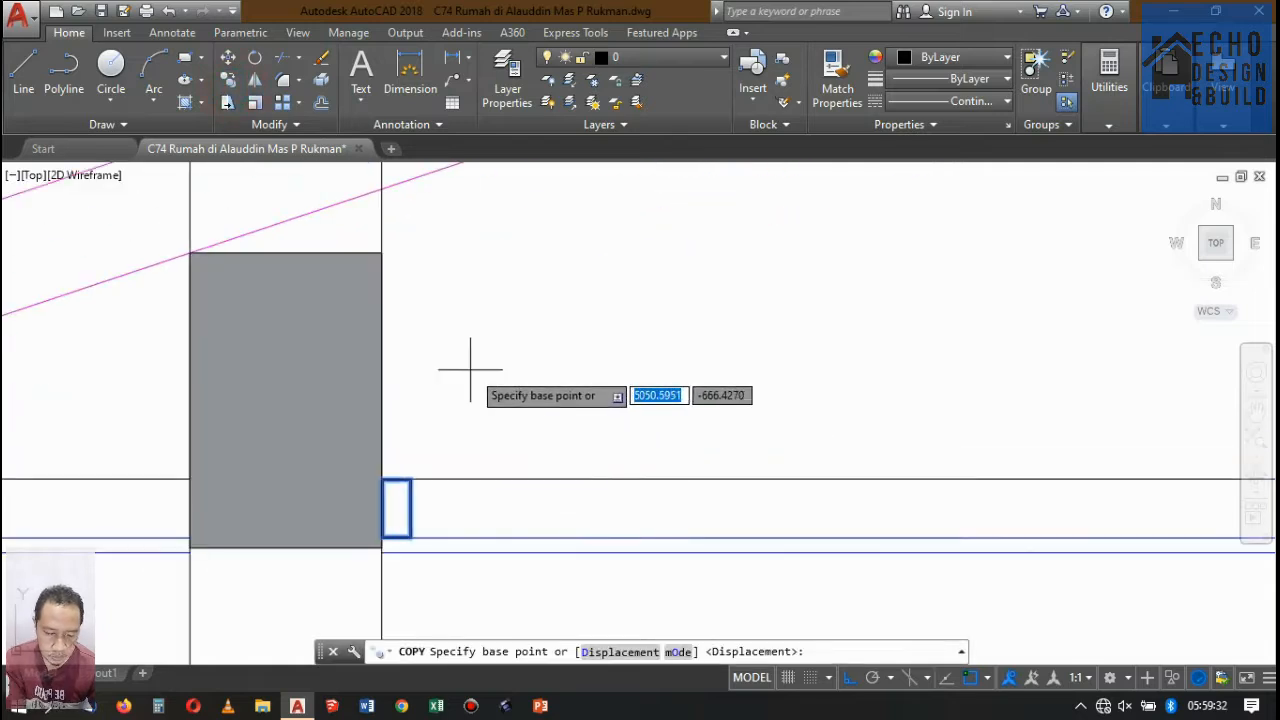
left_click(469, 369)
scroll(460, 369, "down", 5)
scroll(560, 342, "up", 2)
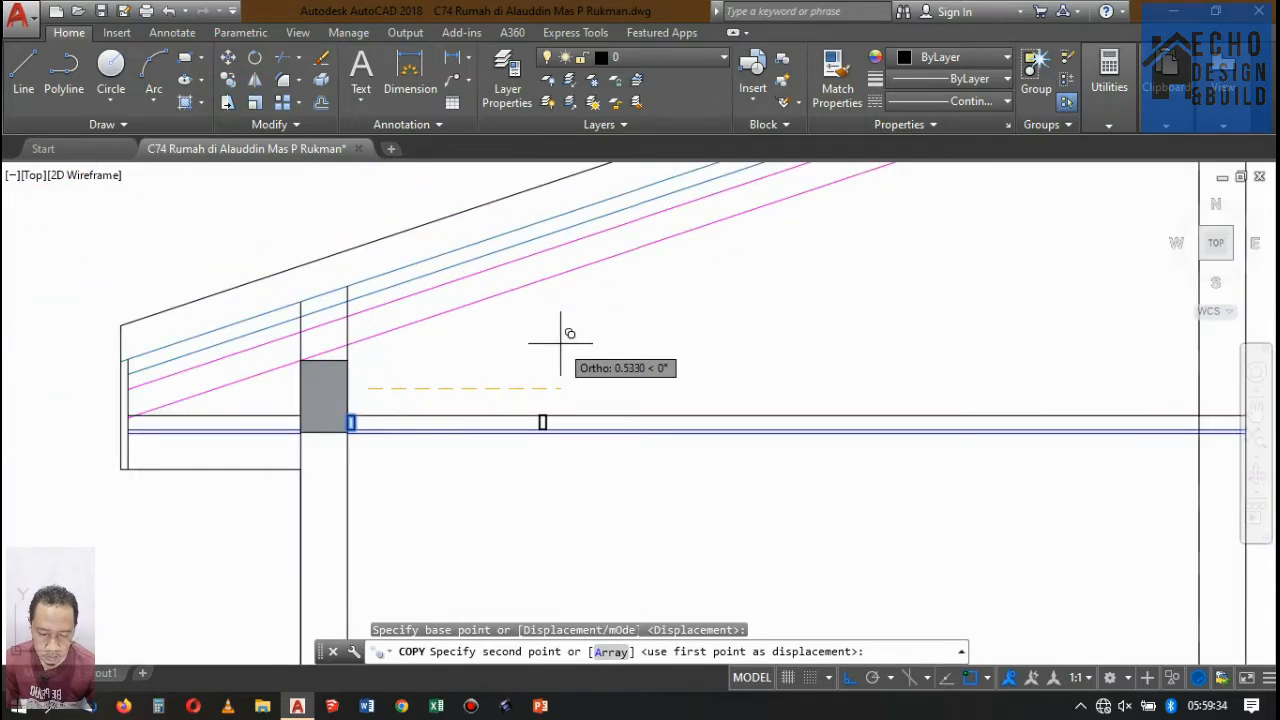
type("0.6")
key("Return")
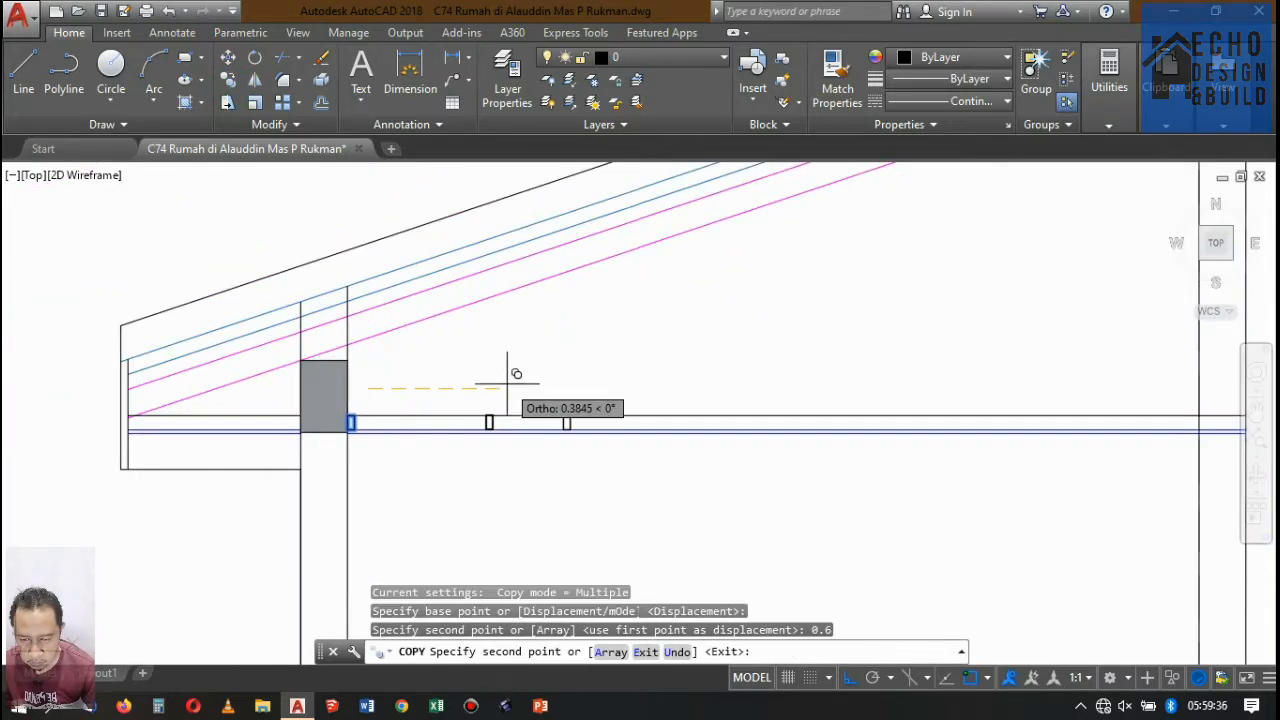
key("Return")
Copy the second ceiling profile three more times at 0.6 spacing along the ceiling as far as the rear wall.
left_click(534, 374)
left_click(625, 498)
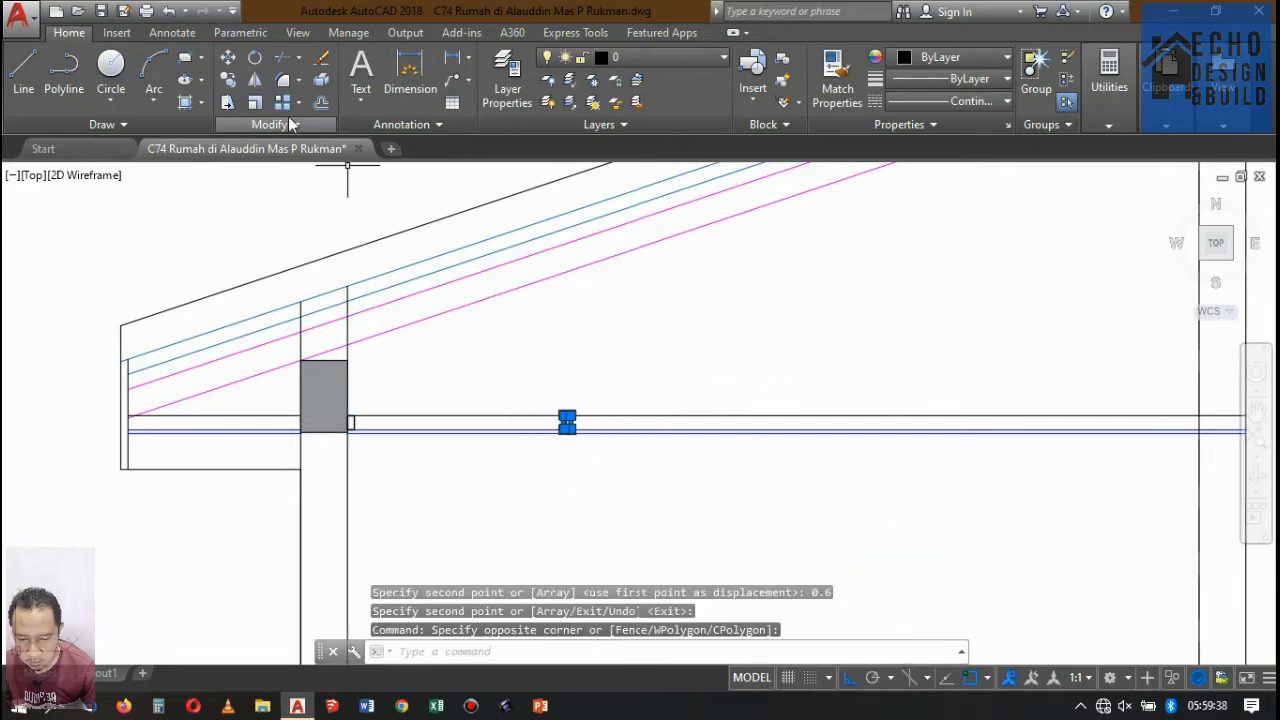
left_click(228, 80)
scroll(330, 440, "up", 5)
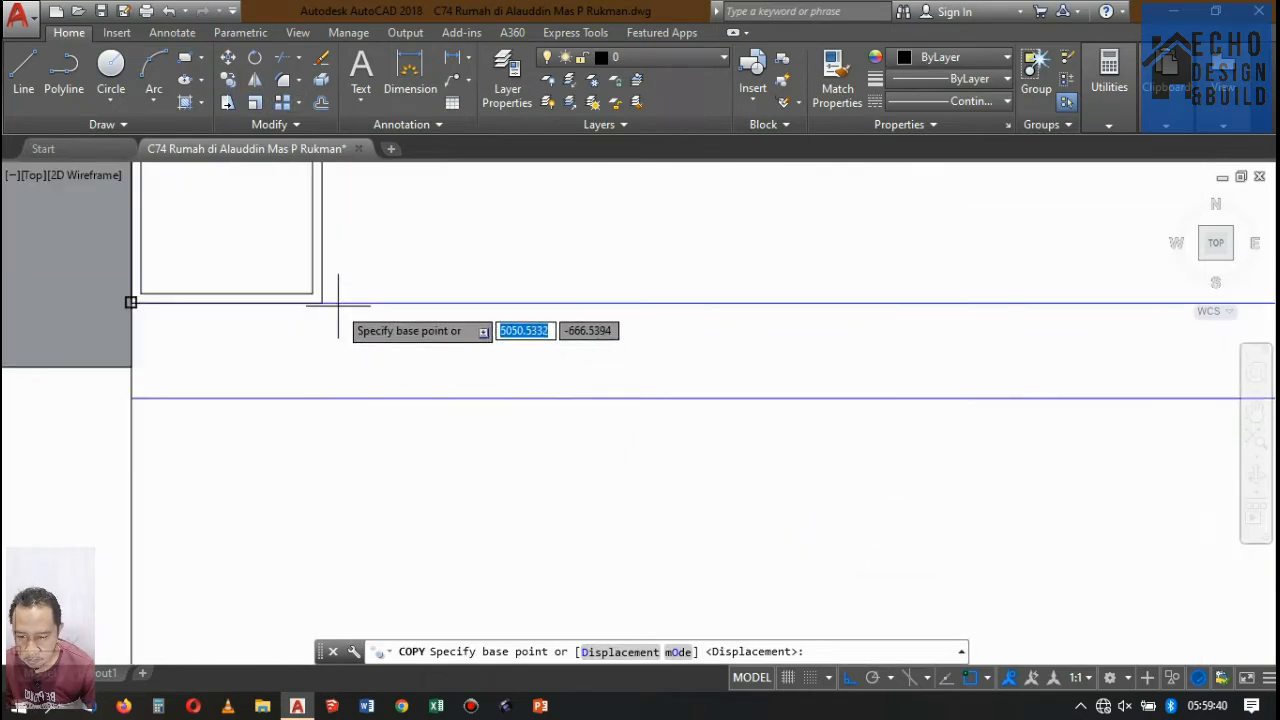
left_click(322, 301)
scroll(244, 356, "down", 2)
scroll(760, 330, "up", 4)
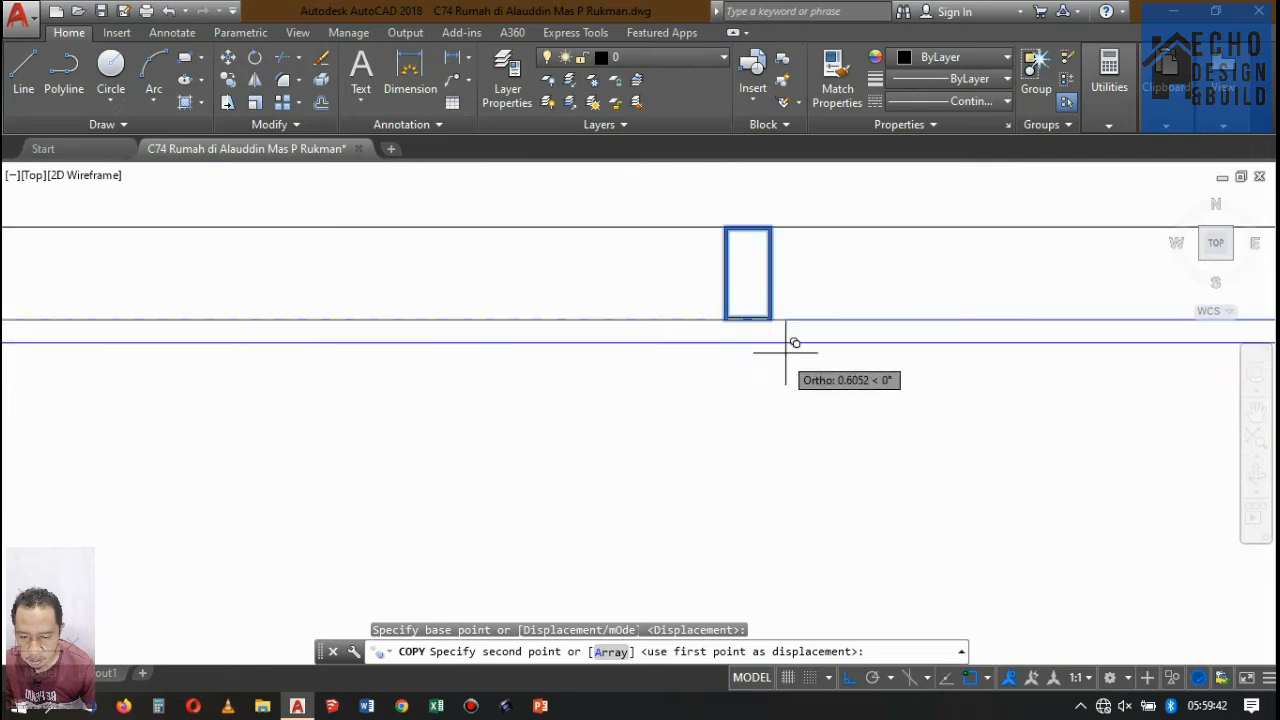
left_click(757, 285)
scroll(757, 285, "down", 3)
scroll(540, 350, "up", 5)
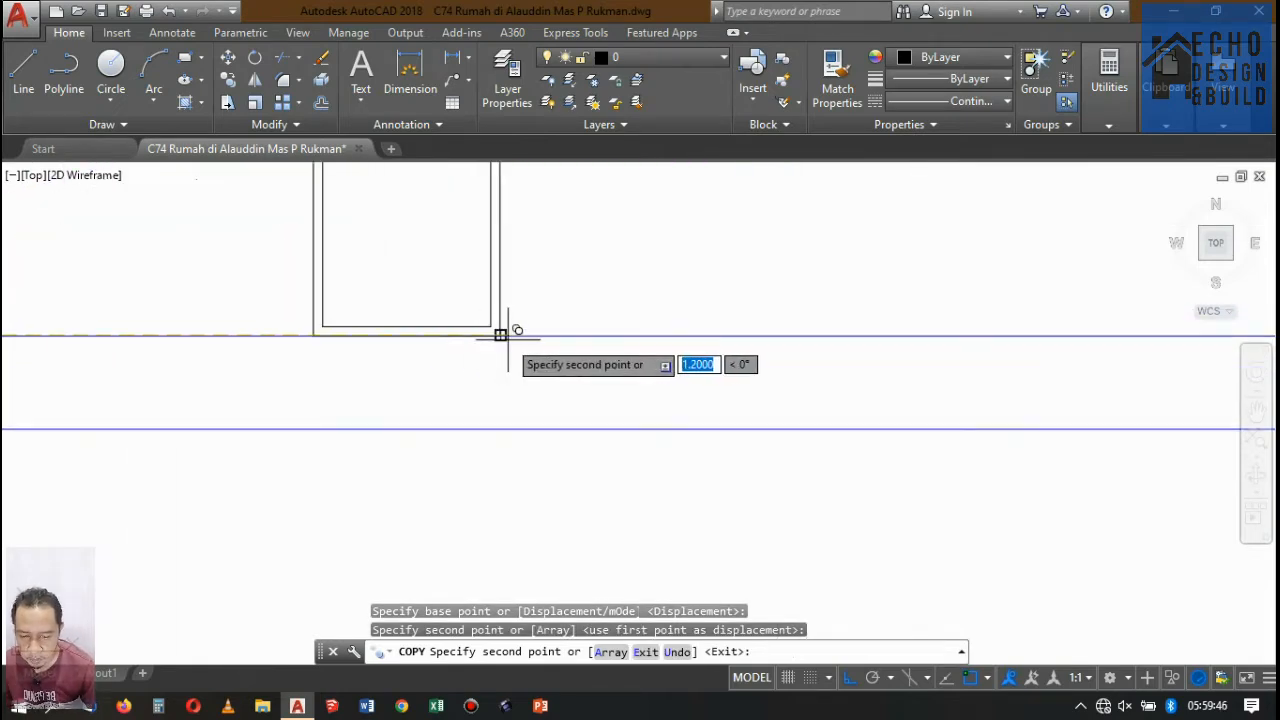
left_click(500, 334)
scroll(571, 414, "down", 3)
scroll(776, 414, "up", 5)
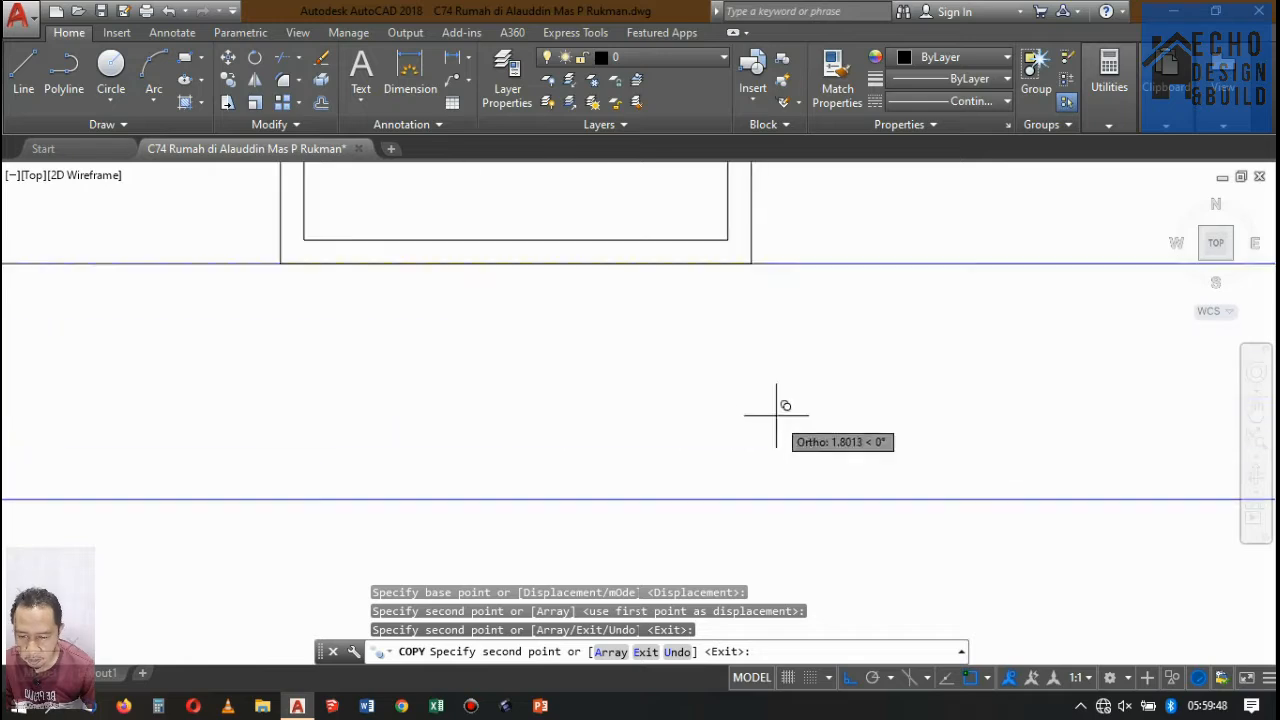
scroll(557, 329, "down", 5)
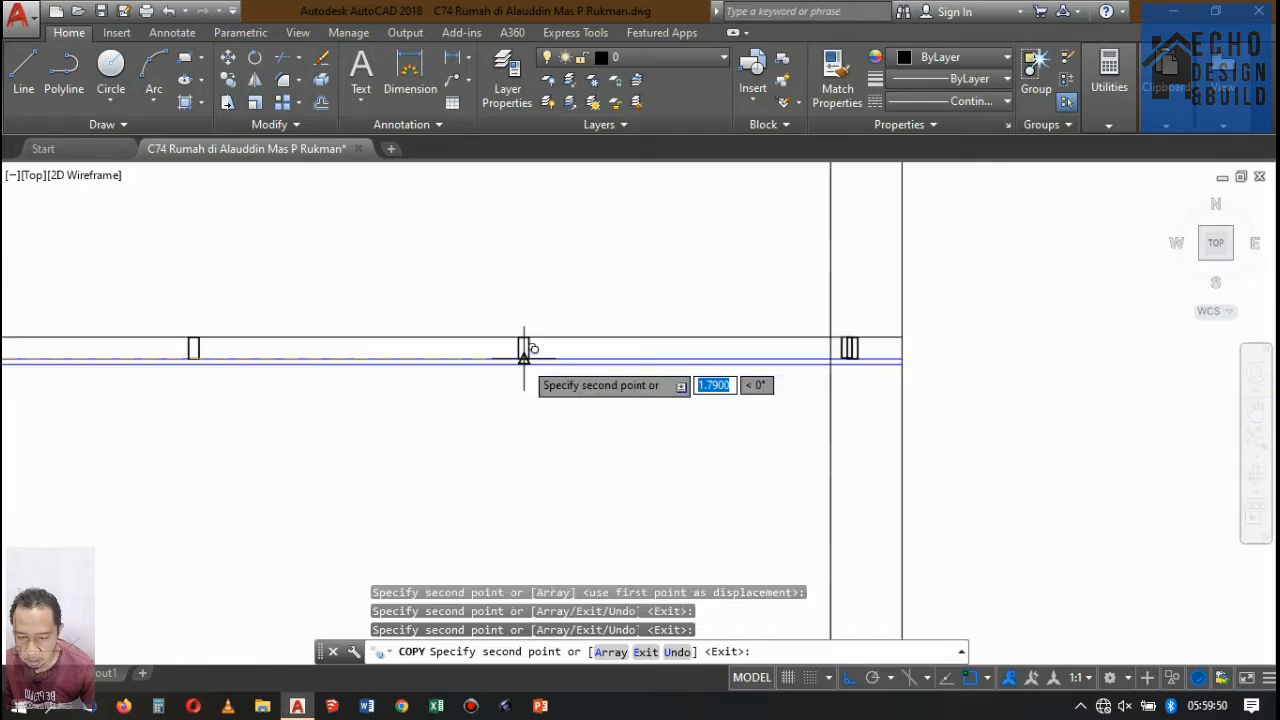
left_click(526, 348)
key("Return")
Move the last ceiling profile out of the wall so its lower corner meets the wall's inner face.
scroll(675, 339, "up", 4)
left_click(706, 314)
left_click(880, 556)
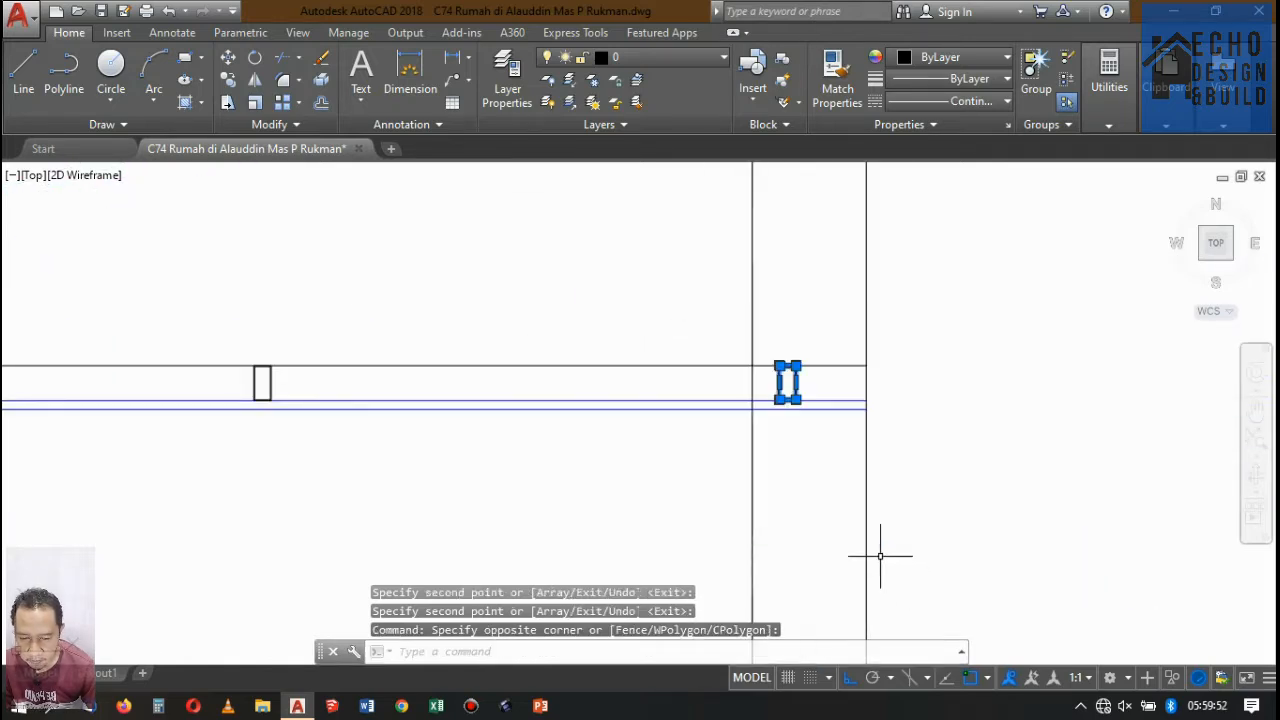
key("Return")
scroll(786, 378, "up", 5)
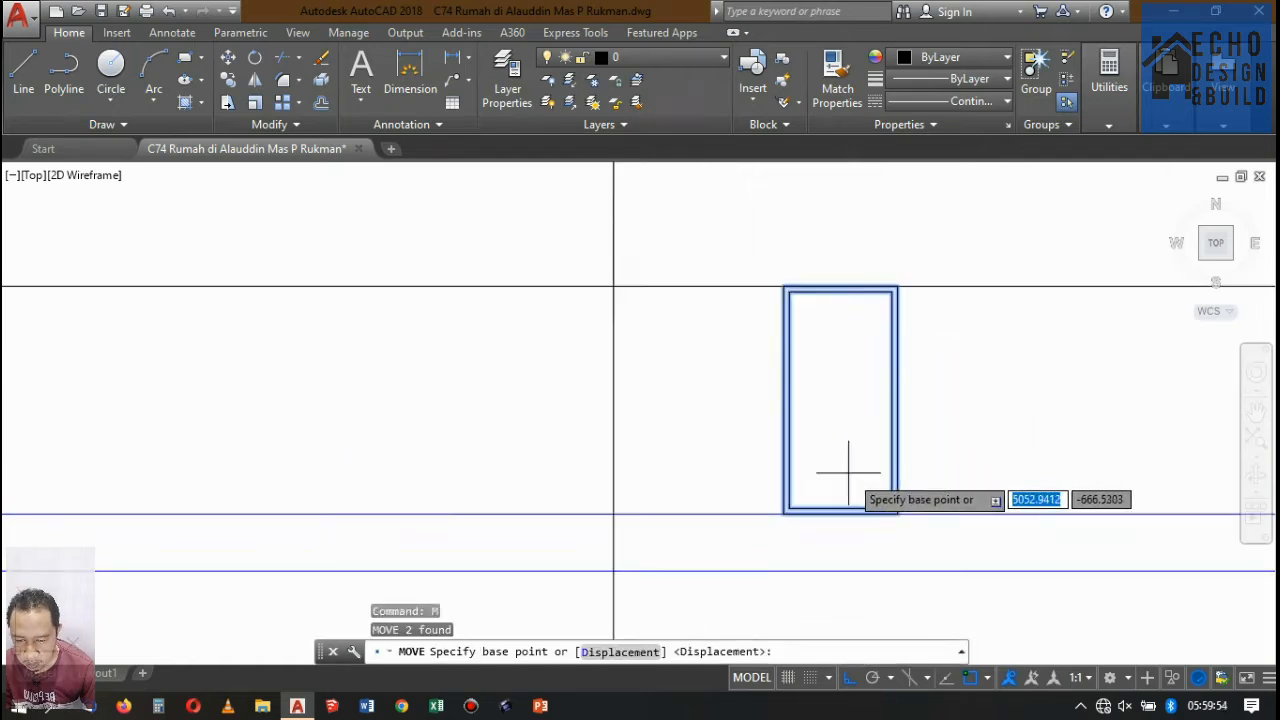
left_click(911, 528)
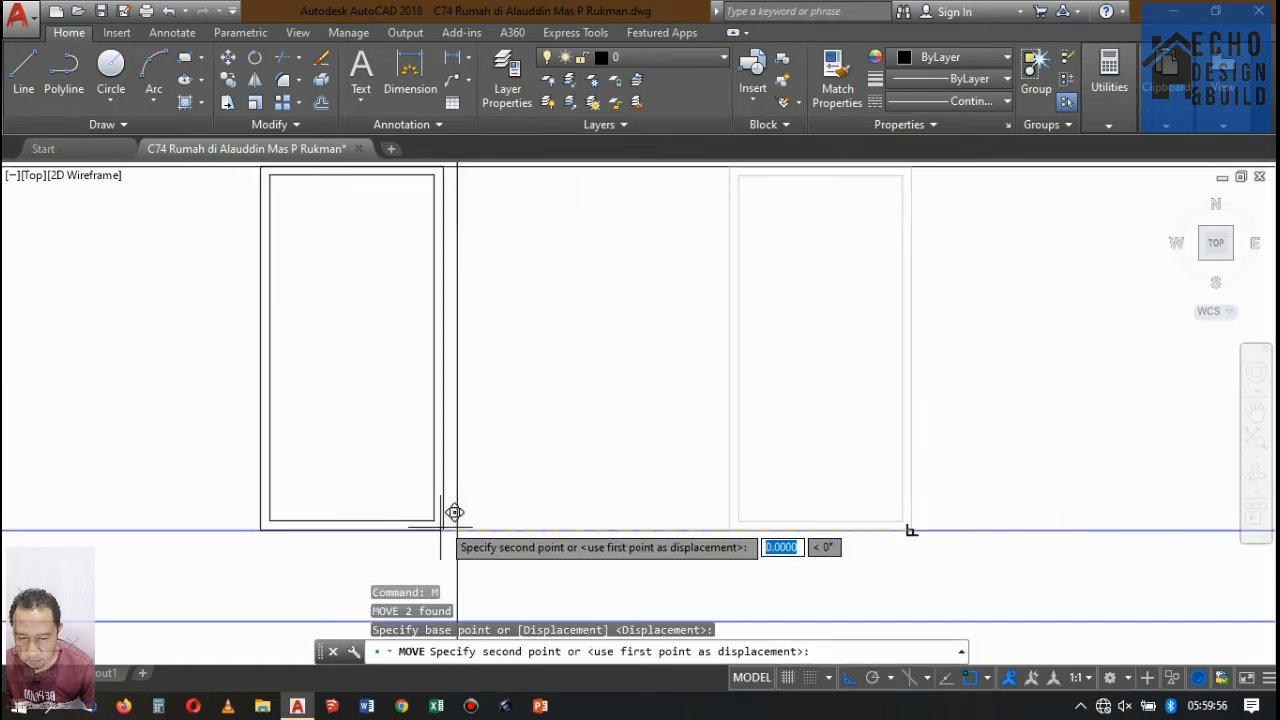
left_click(449, 515)
Trim the ceiling lines that run through the thickness of the rear wall.
scroll(484, 424, "down", 8)
scroll(508, 442, "up", 3)
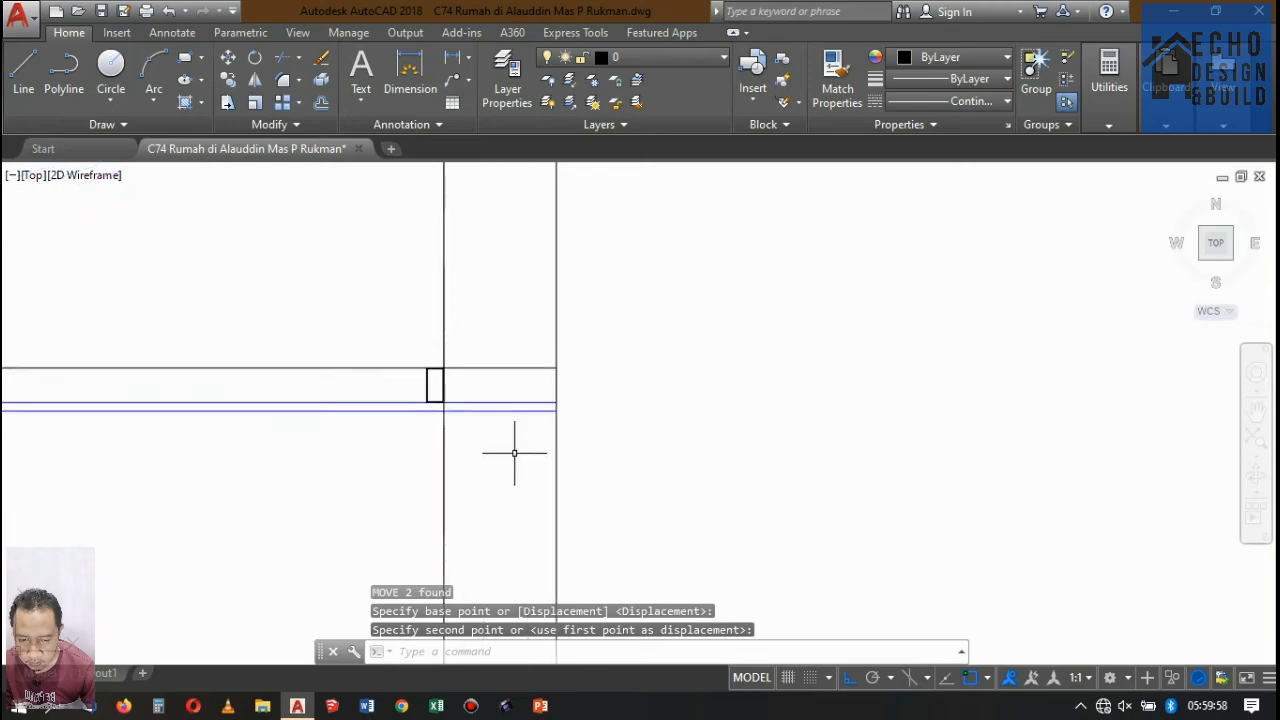
type("tr")
key("Return")
key("Return")
left_click(517, 458)
left_click(503, 360)
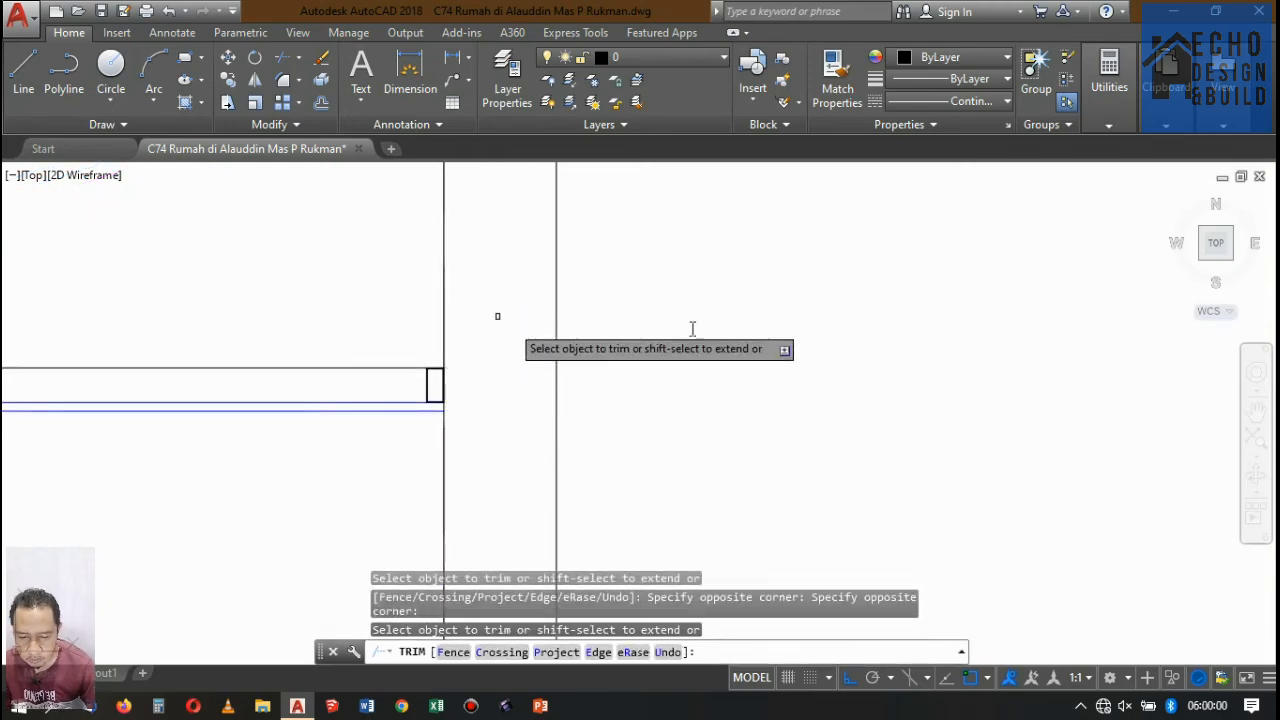
Copy the ceiling profile beside the front beam to the beam's opposite face, under the eave overhang.
scroll(497, 314, "down", 5)
scroll(694, 363, "up", 7)
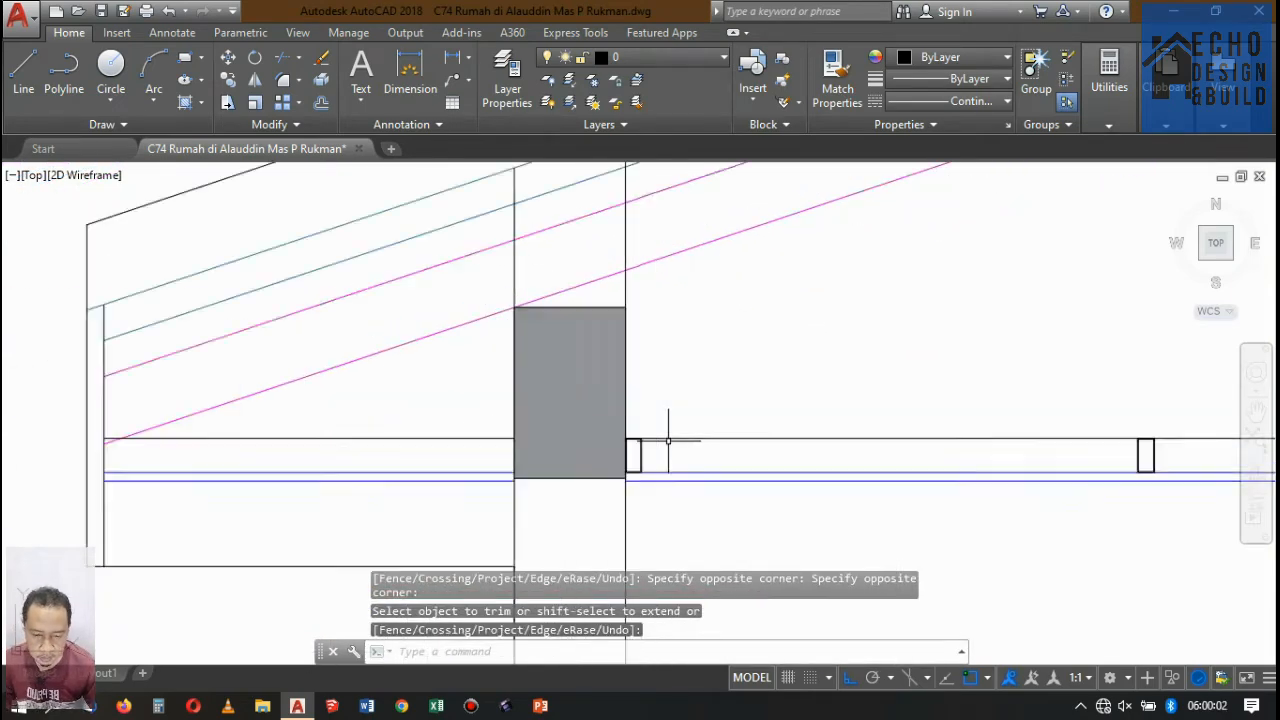
left_click(628, 485)
left_click(535, 435)
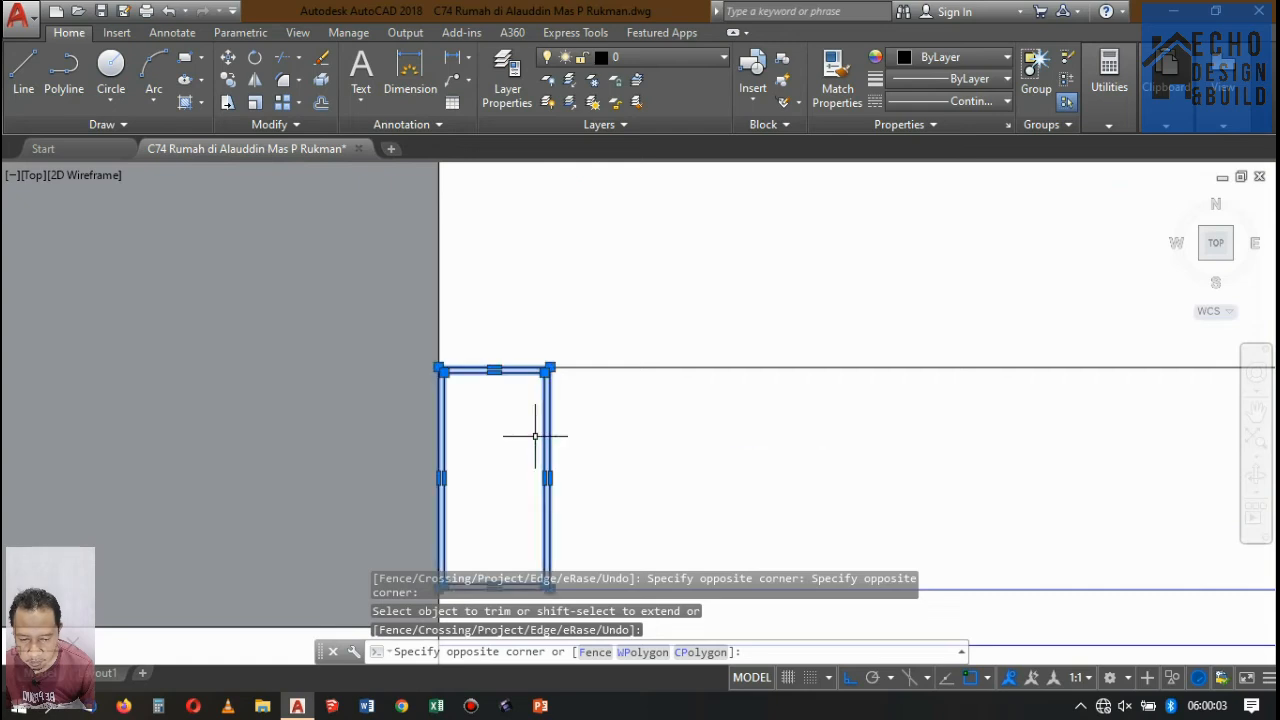
left_click(228, 81)
scroll(585, 300, "down", 2)
scroll(575, 364, "up", 2)
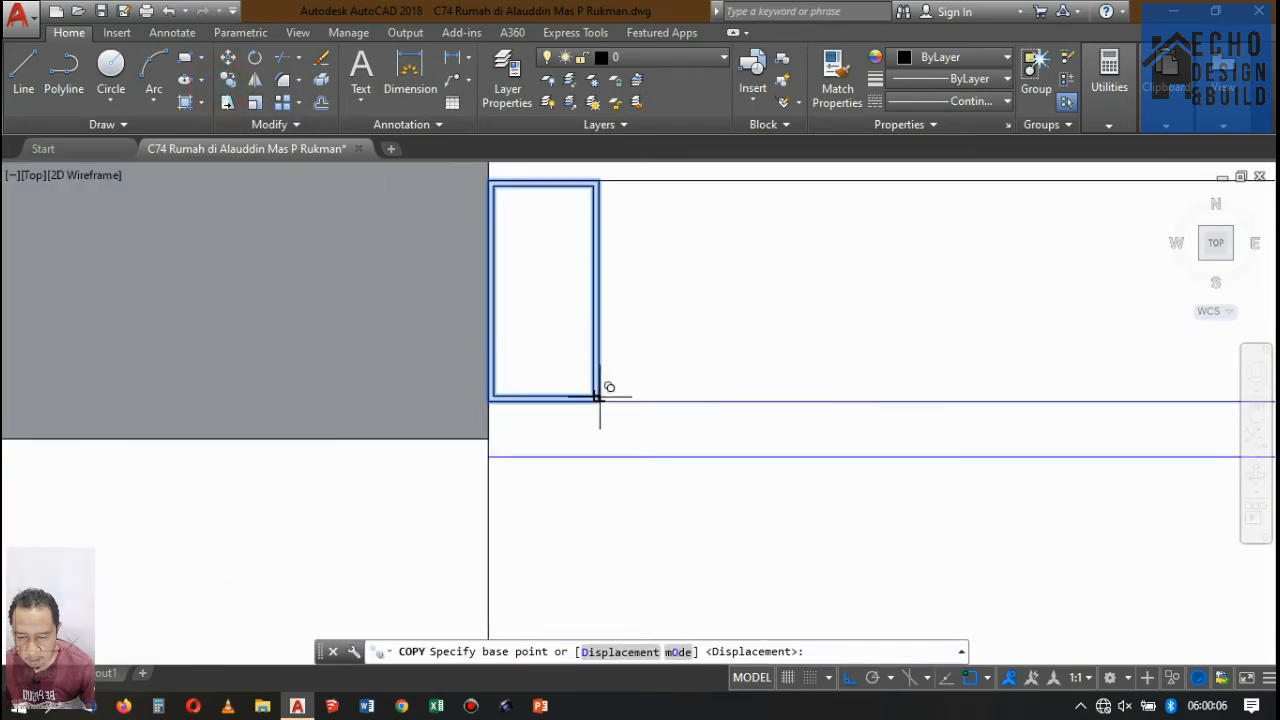
left_click(600, 397)
scroll(671, 403, "down", 2)
scroll(471, 423, "up", 3)
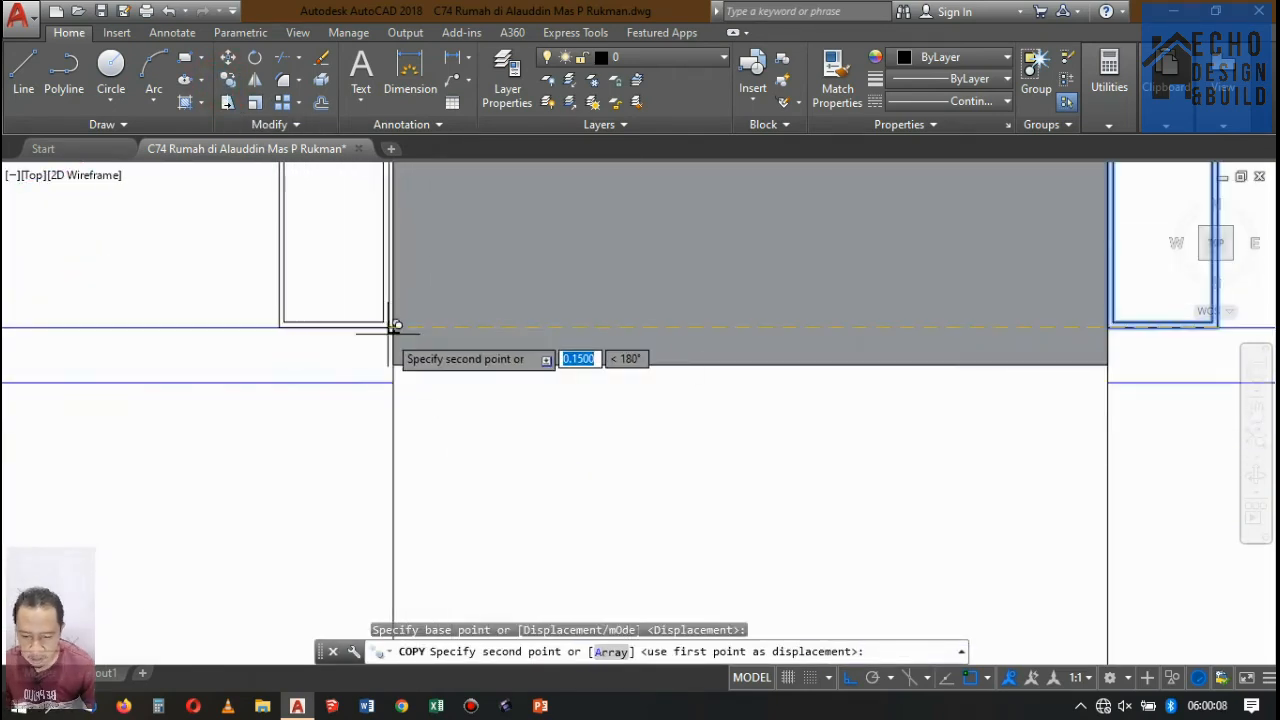
left_click(388, 333)
scroll(745, 396, "down", 5)
key("Return")
scroll(704, 378, "up", 3)
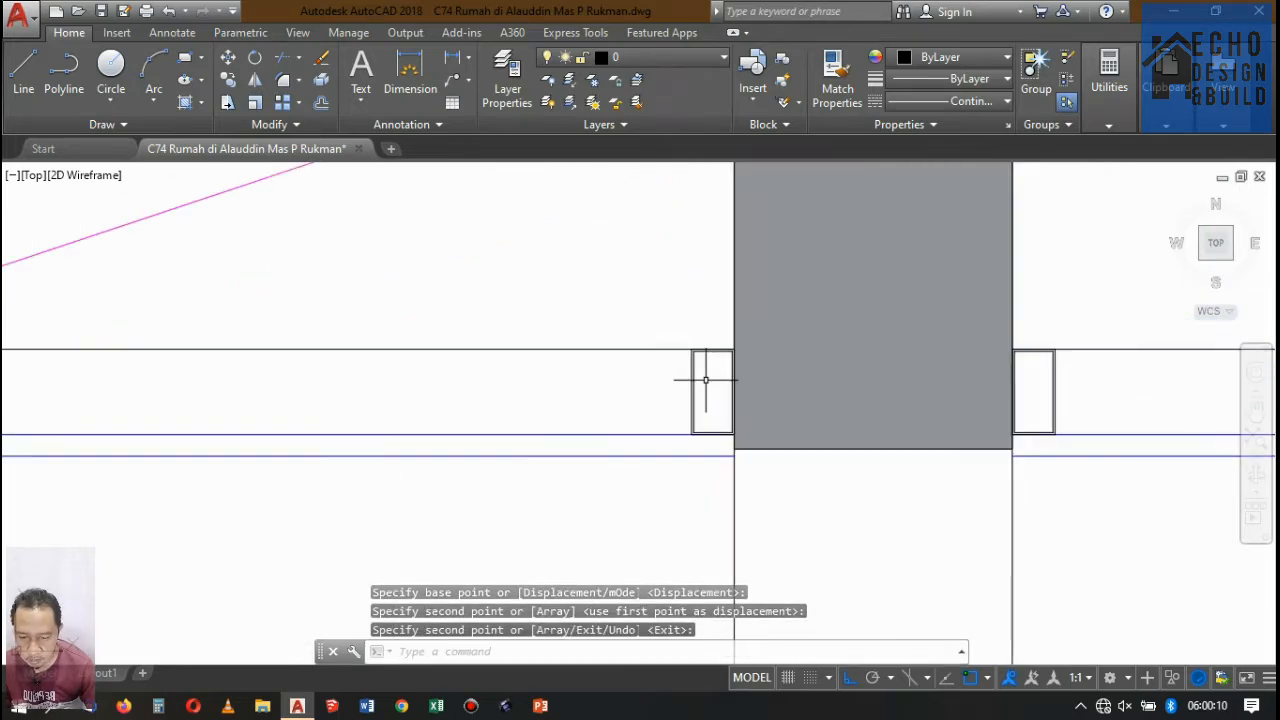
Copy the profile on the beam's eave side to the inner face of the fascia at the ceiling's outer end.
left_click(708, 384)
left_click(656, 380)
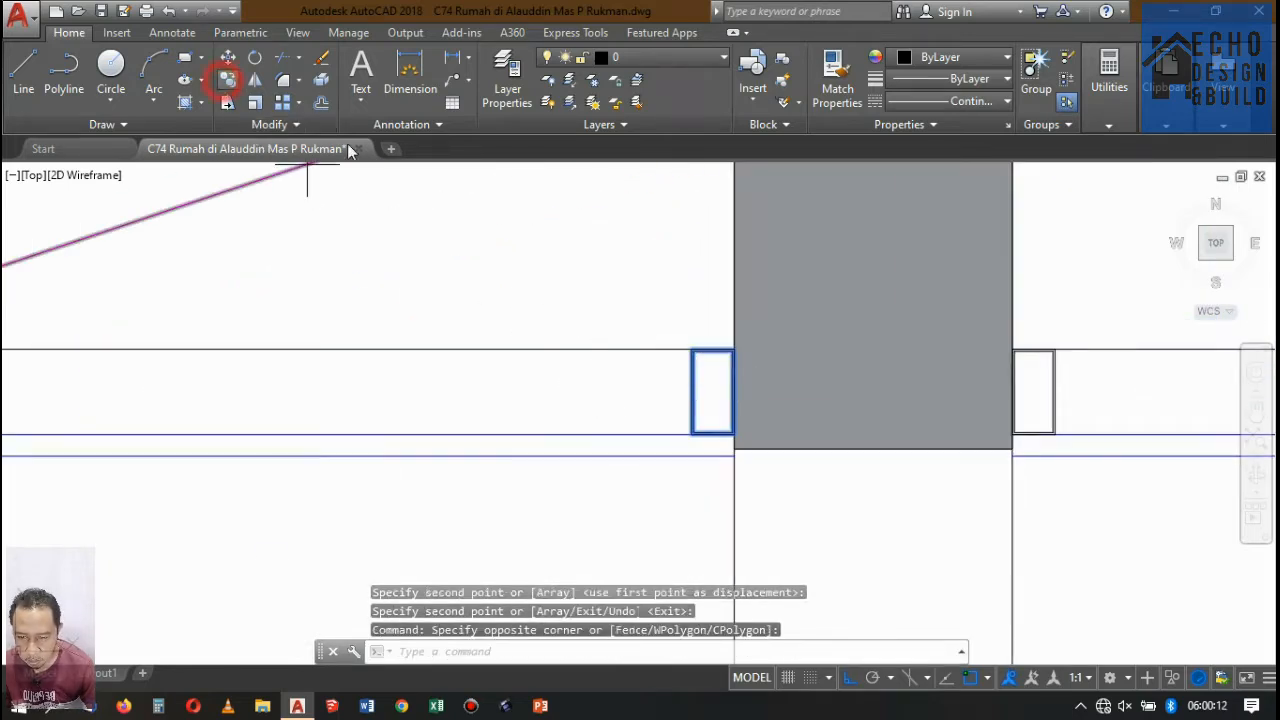
scroll(690, 410, "up", 4)
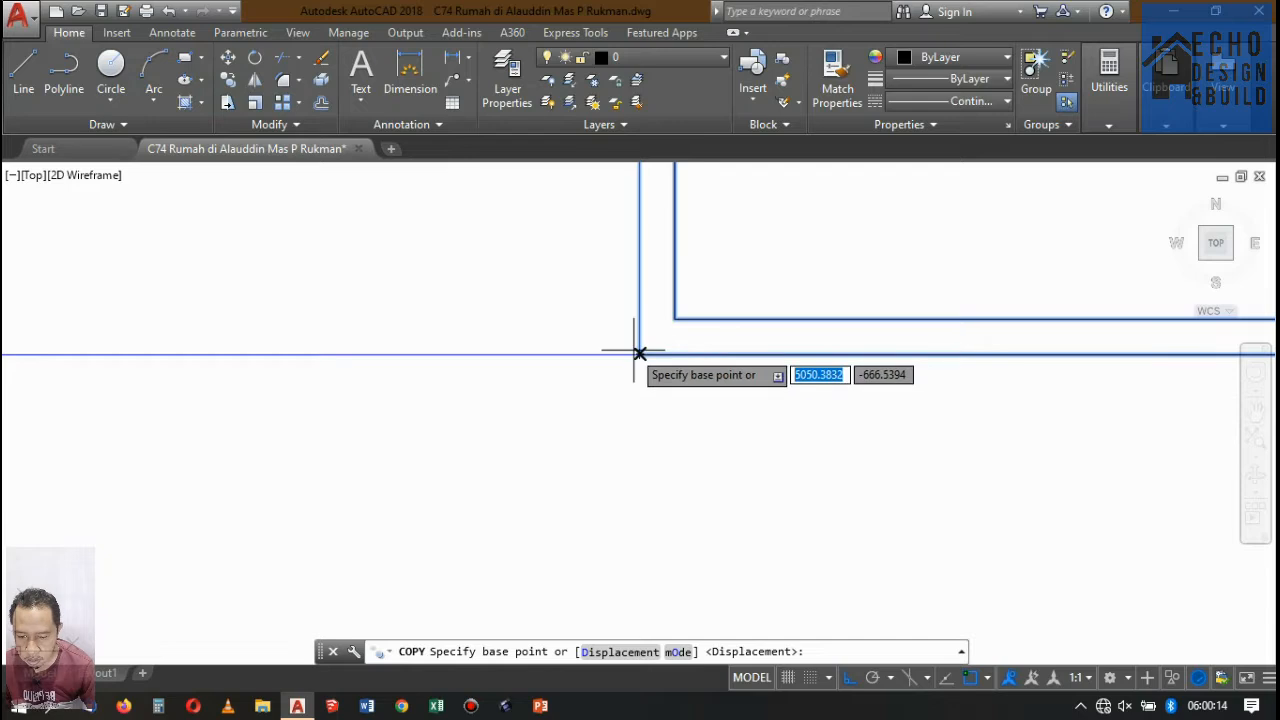
left_click(640, 353)
scroll(886, 445, "down", 5)
scroll(940, 447, "up", 2)
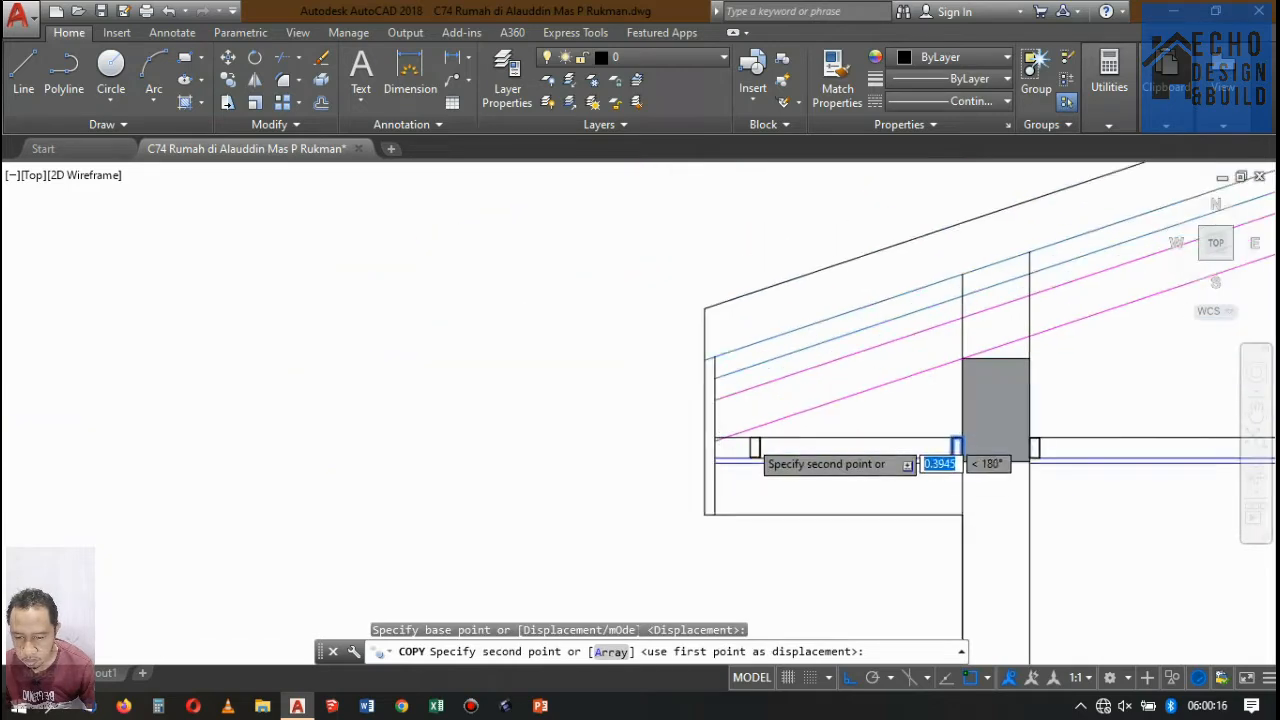
scroll(660, 500, "up", 5)
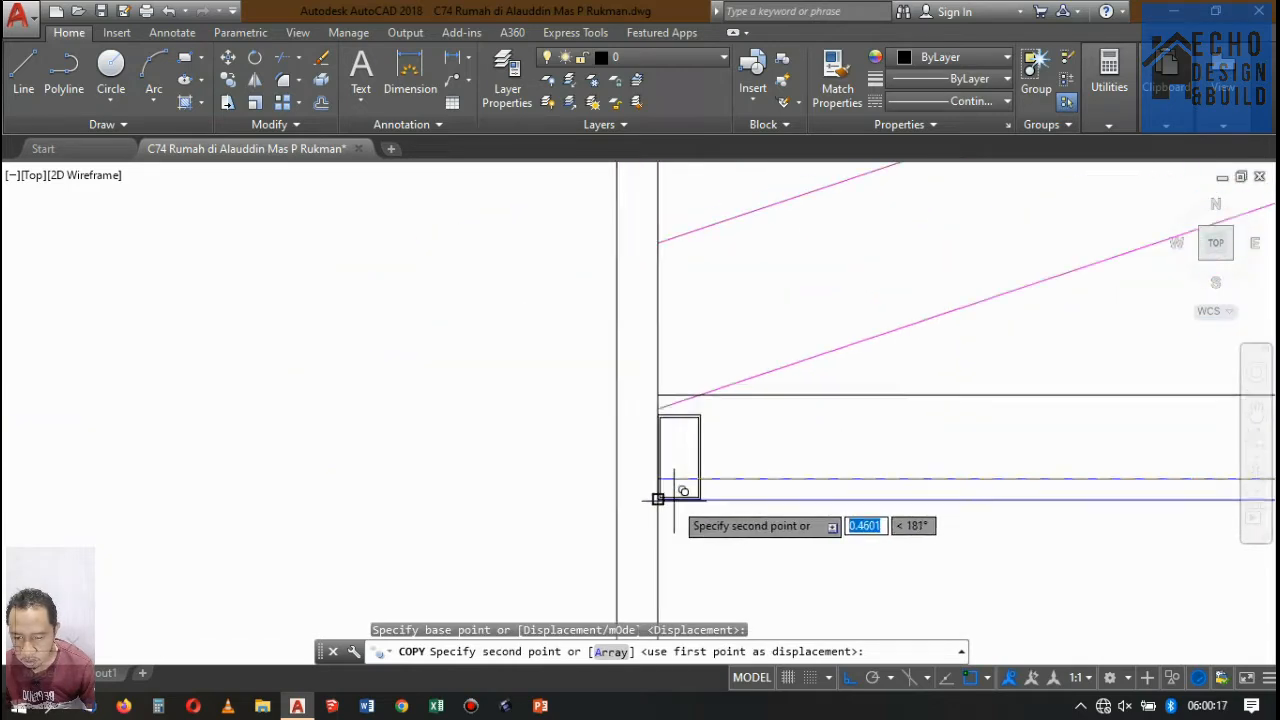
left_click(614, 407)
scroll(608, 406, "down", 5)
key("Return")
scroll(737, 420, "up", 4)
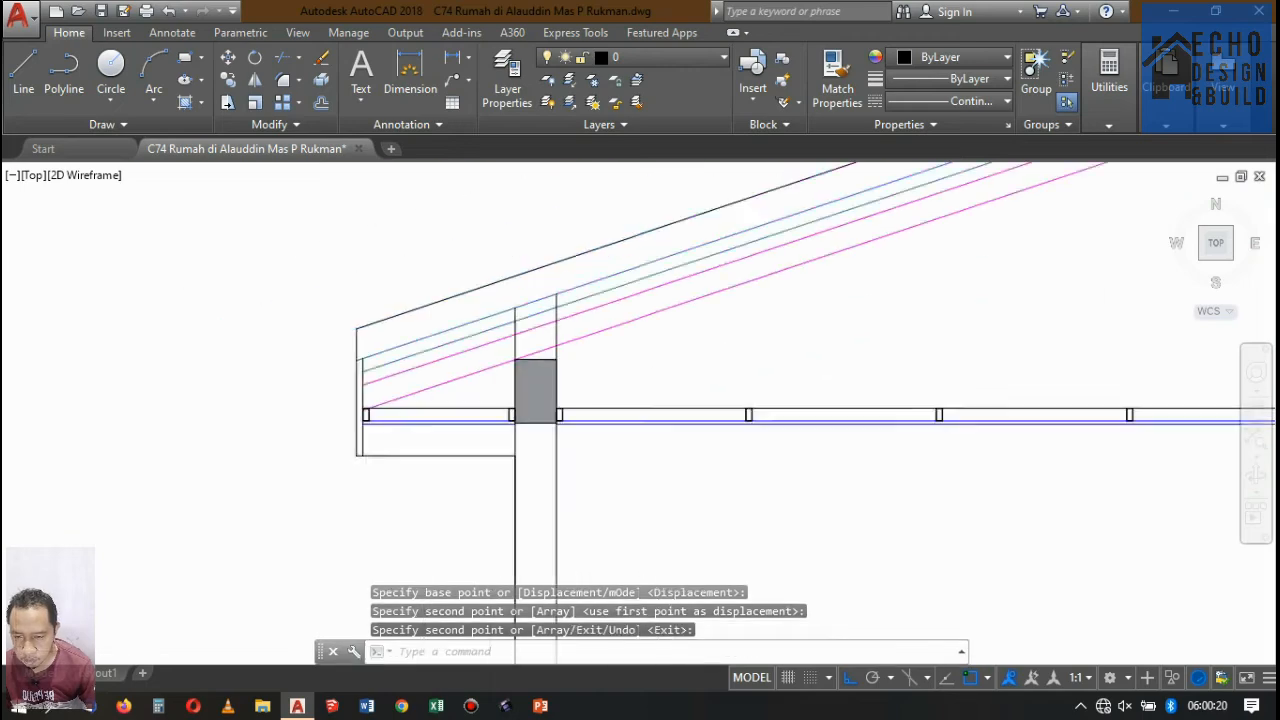
Examine the ceiling lines and beams under the upper slab of Potongan A-A, from the front wall to the rear bay.
scroll(700, 400, "down", 5)
scroll(731, 391, "up", 4)
scroll(731, 391, "down", 4)
scroll(365, 402, "up", 5)
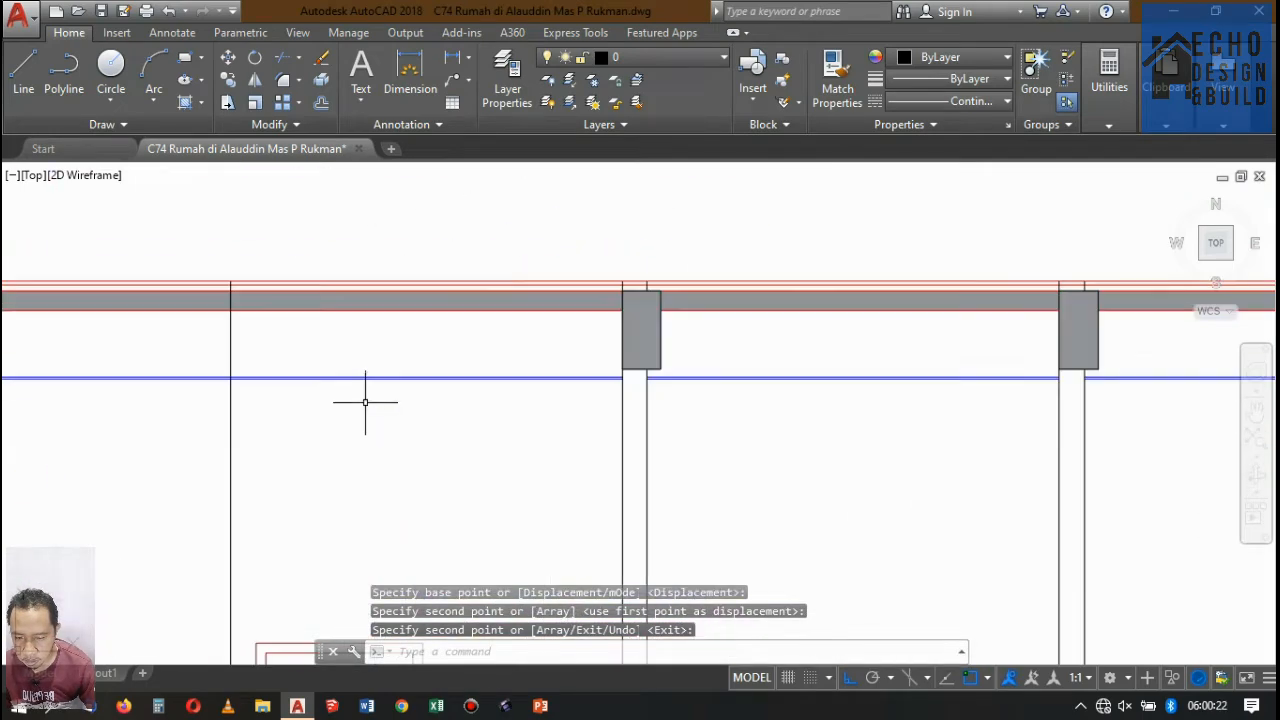
scroll(365, 402, "down", 4)
scroll(306, 371, "up", 5)
scroll(297, 357, "down", 3)
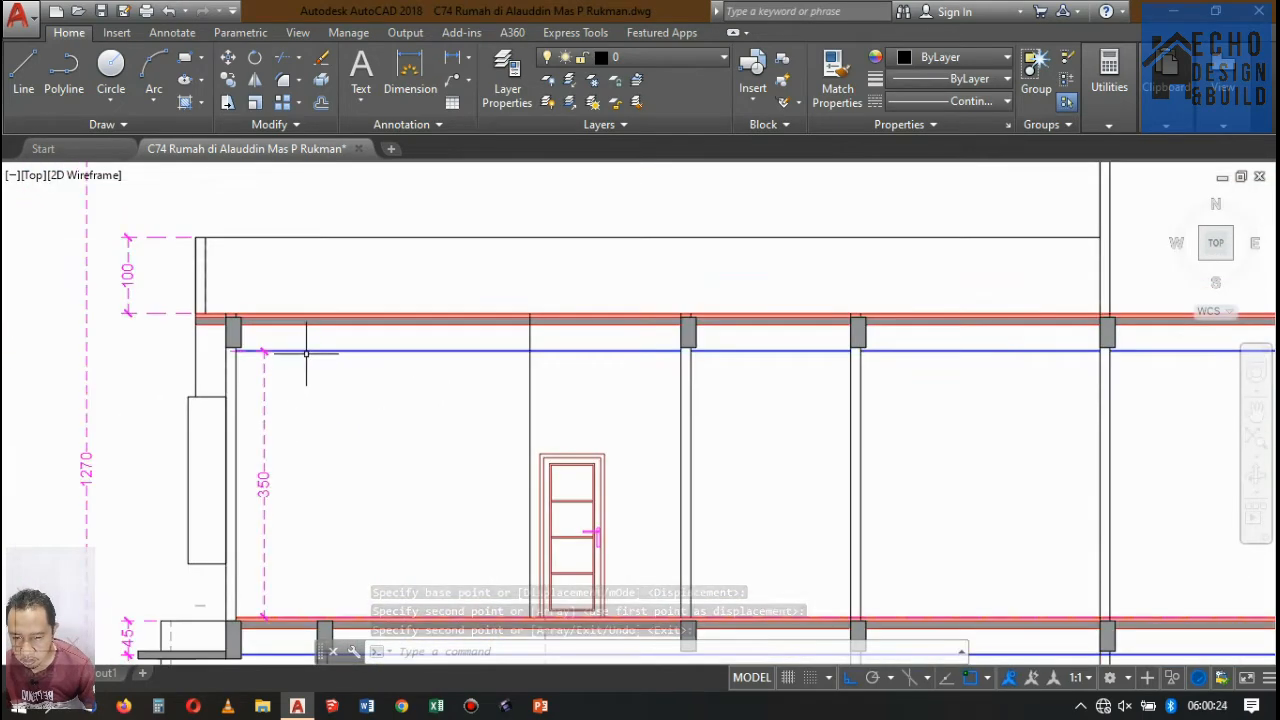
scroll(306, 353, "down", 5)
scroll(322, 355, "up", 4)
scroll(459, 389, "down", 5)
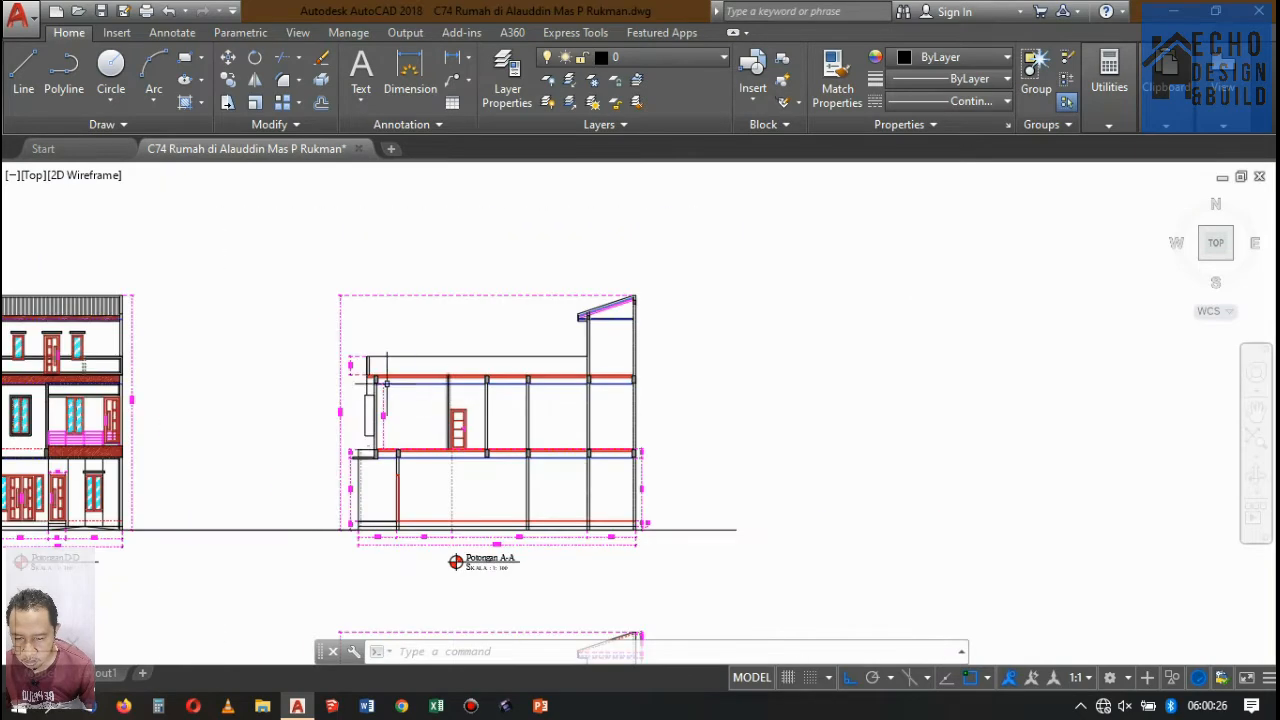
scroll(580, 431, "up", 6)
scroll(555, 350, "up", 2)
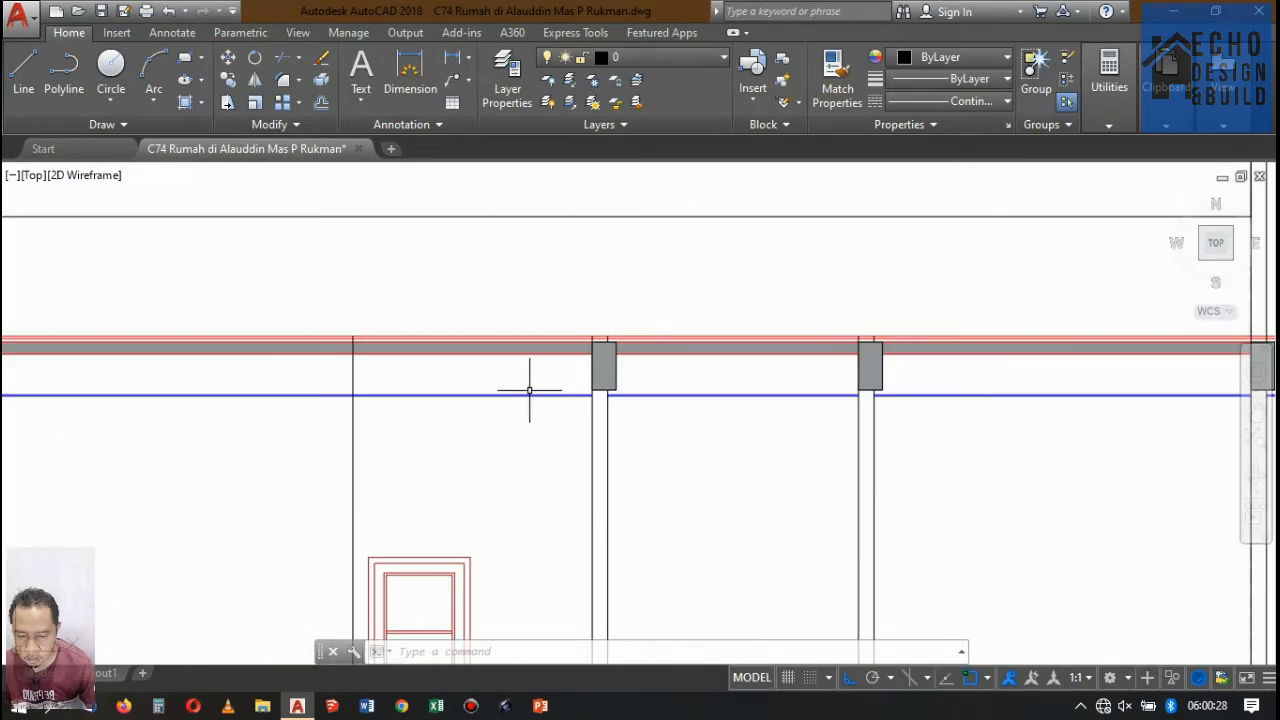
scroll(700, 390, "down", 5)
scroll(820, 385, "up", 6)
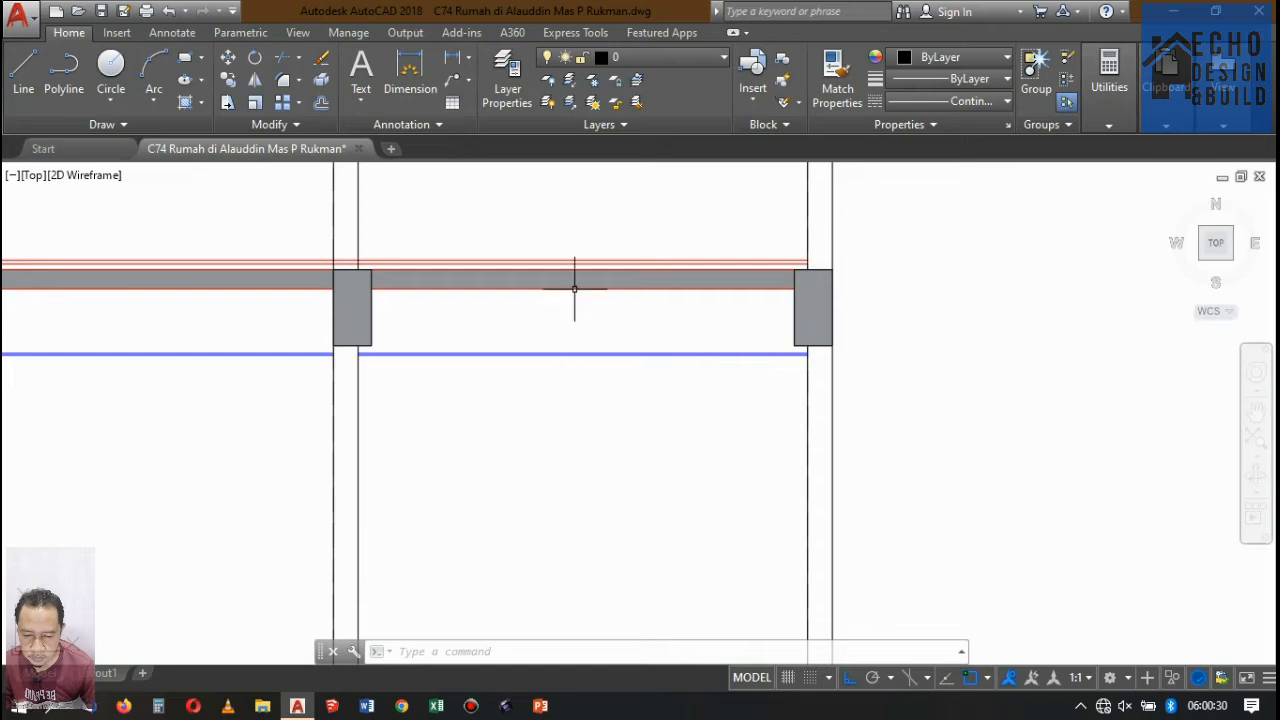
Offset the upper ceiling line upward by 0.04 in the rear bay and in the adjoining bay under the upper slab.
key("Return")
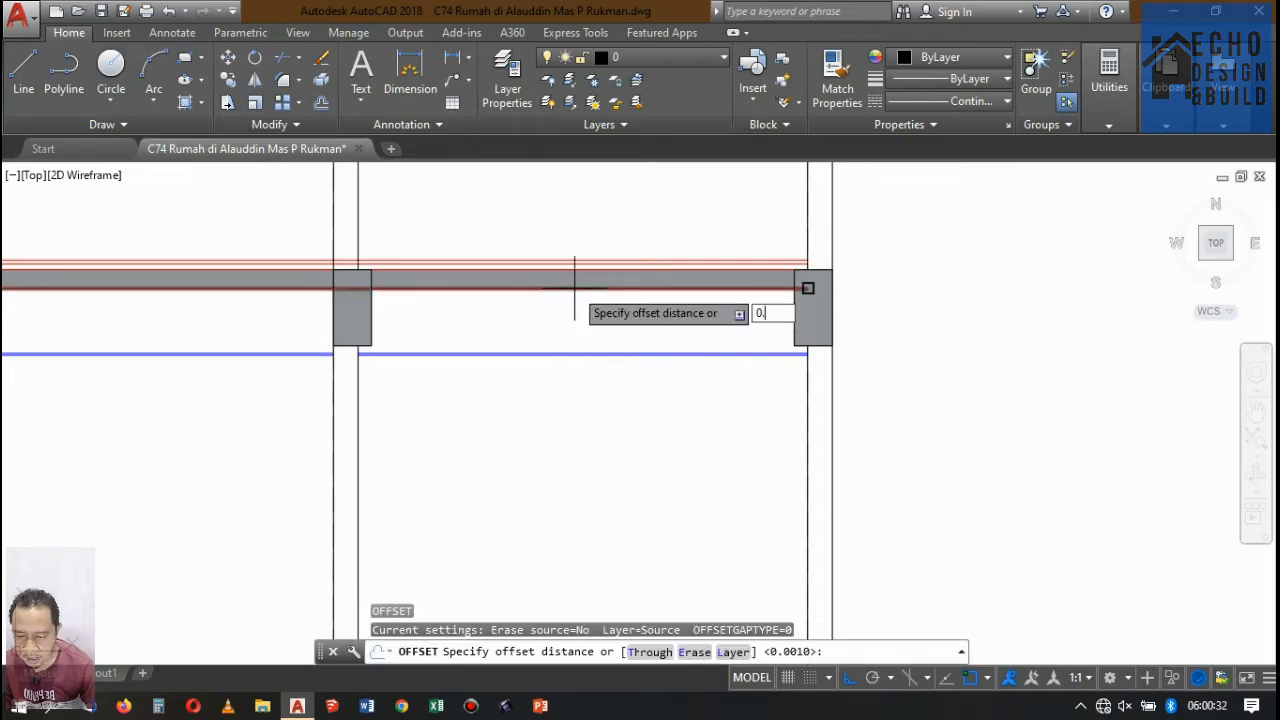
type("0.04")
key("Return")
scroll(392, 327, "up", 6)
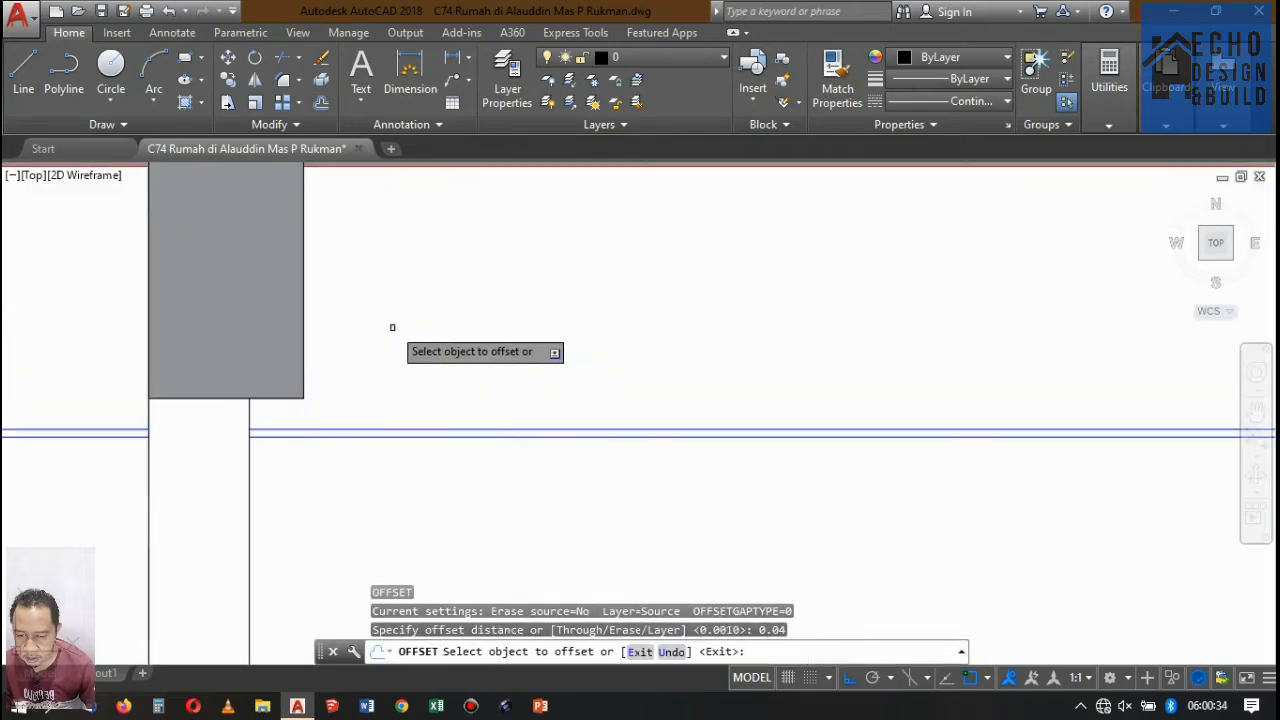
left_click(431, 428)
left_click(463, 406)
scroll(694, 394, "down", 3)
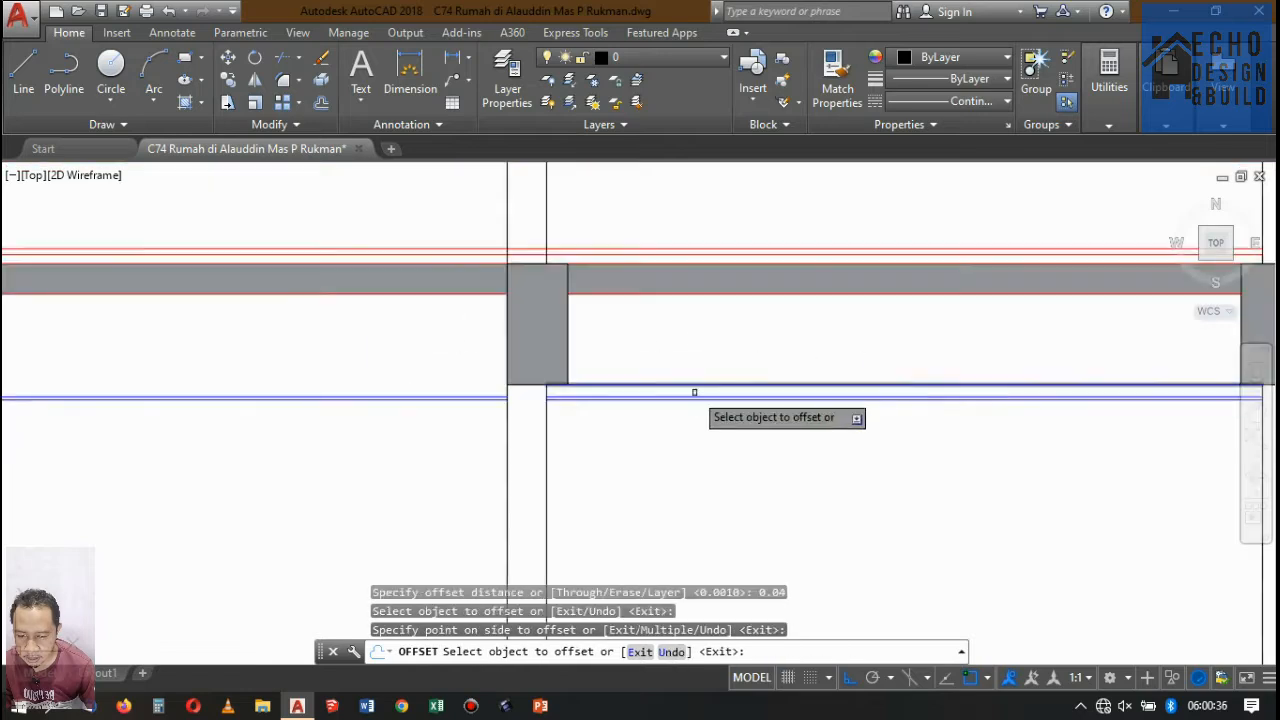
scroll(450, 383, "up", 4)
left_click(447, 444)
left_click(437, 364)
scroll(1050, 395, "down", 4)
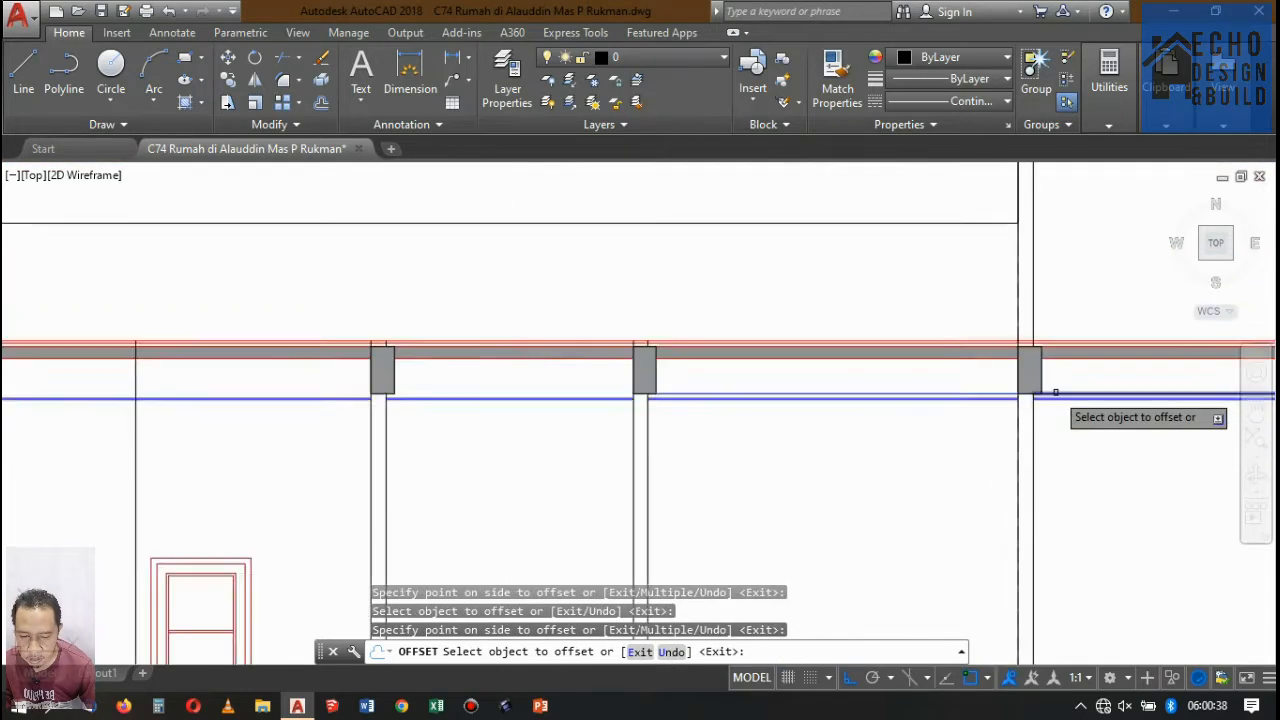
scroll(734, 392, "up", 3)
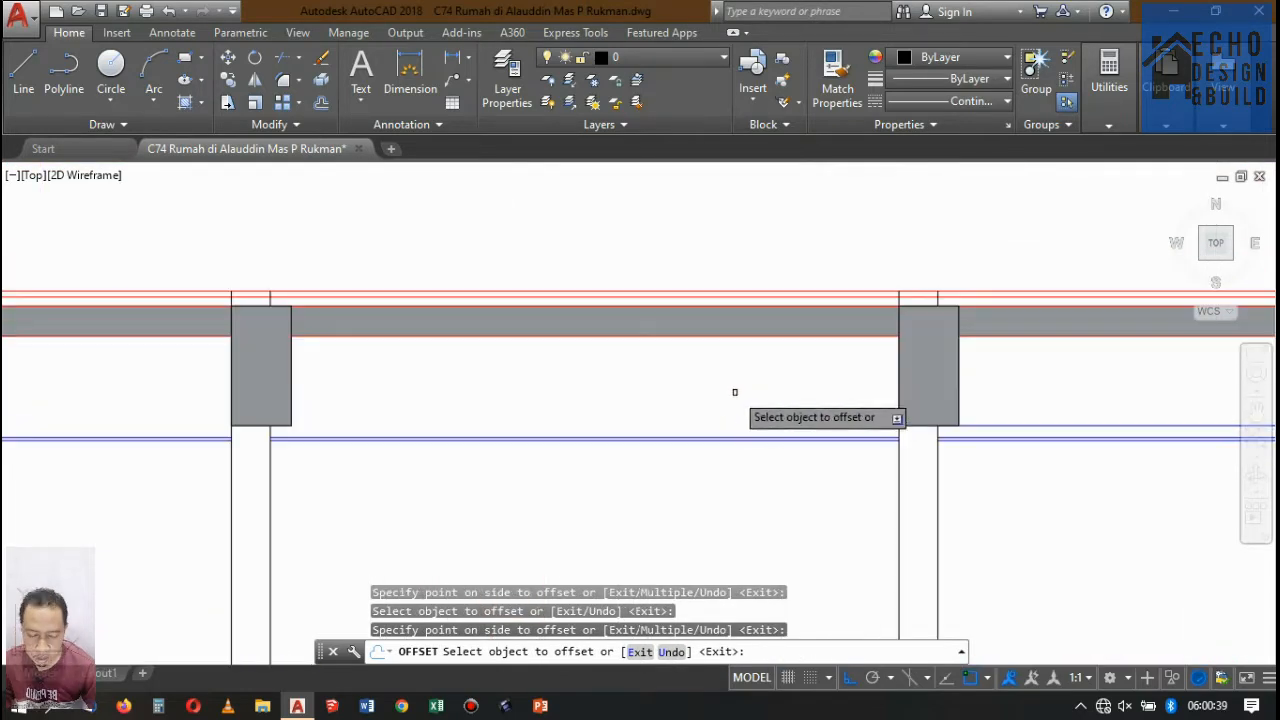
left_click(692, 439)
key("Escape")
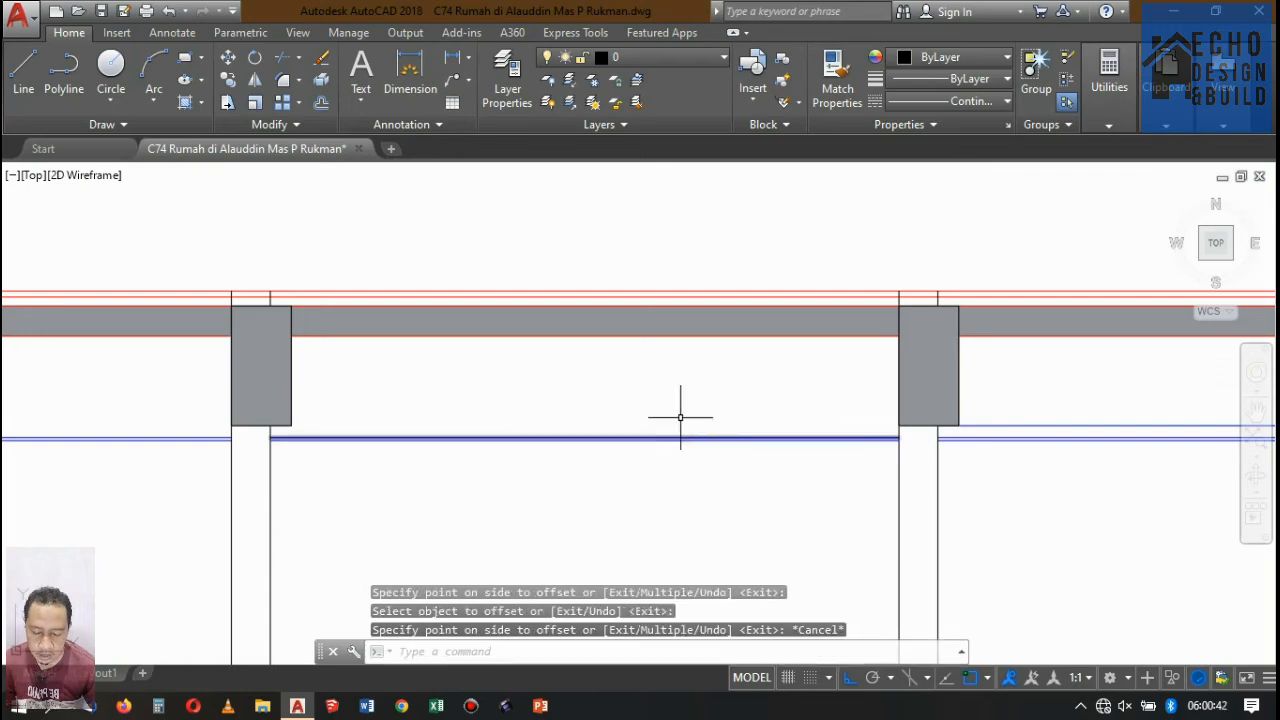
Offset the upper ceiling line of the short bay behind the door room upward by 0.04.
key("Return")
key("Return")
scroll(609, 446, "up", 5)
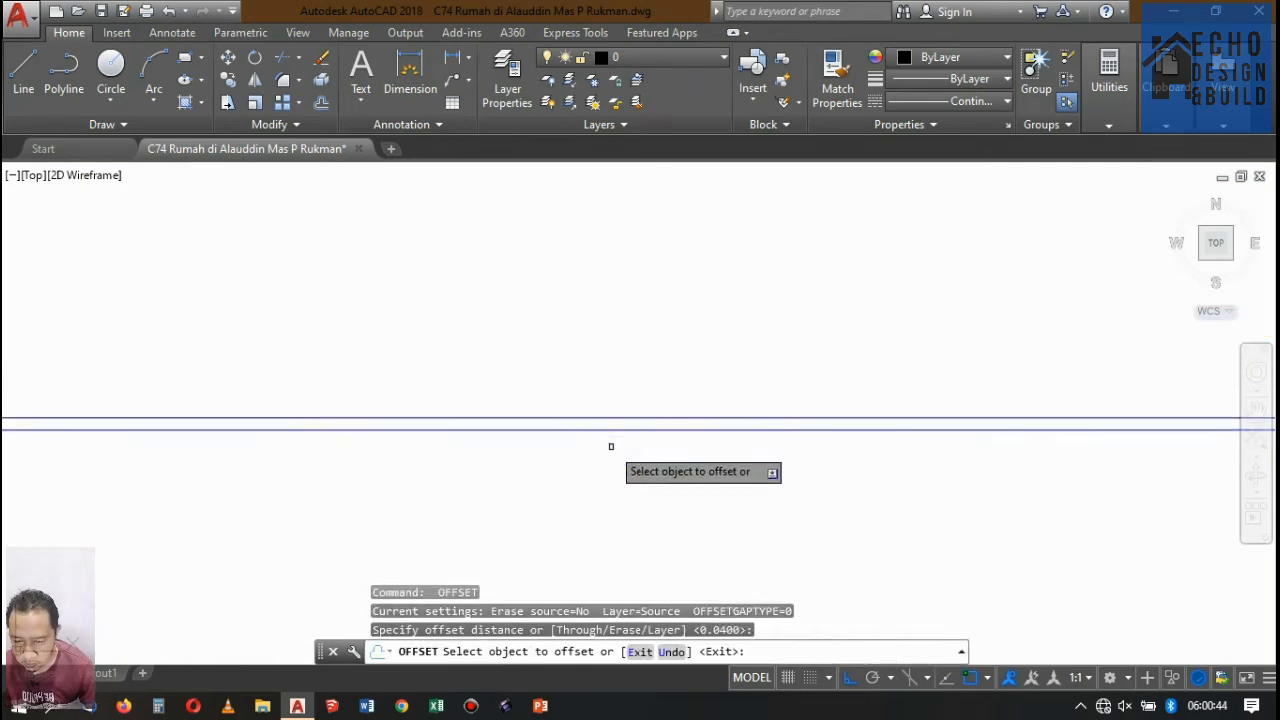
left_click(634, 404)
left_click(659, 291)
scroll(700, 320, "down", 5)
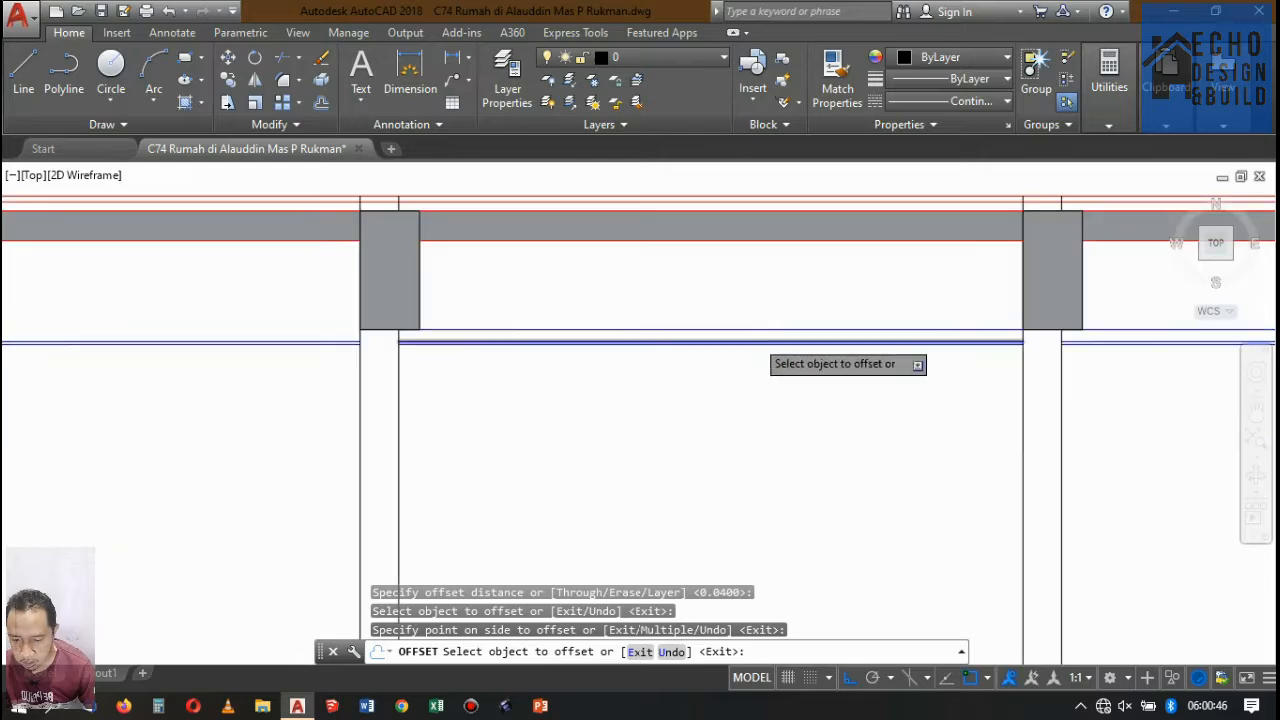
Offset the upper ceiling line of the long front bay upward by 0.04 and finish offsetting.
scroll(540, 350, "up", 4)
left_click(549, 313)
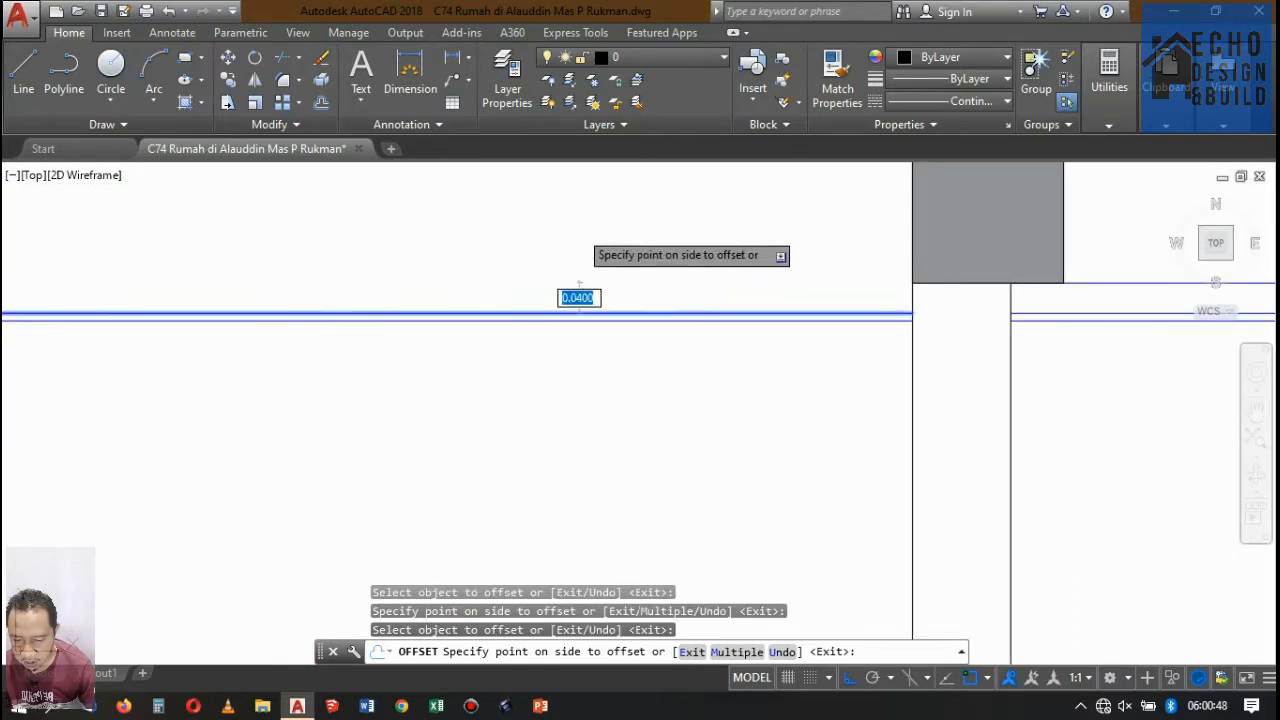
left_click(566, 290)
scroll(563, 277, "down", 4)
scroll(699, 291, "up", 6)
key("Return")
scroll(699, 291, "down", 6)
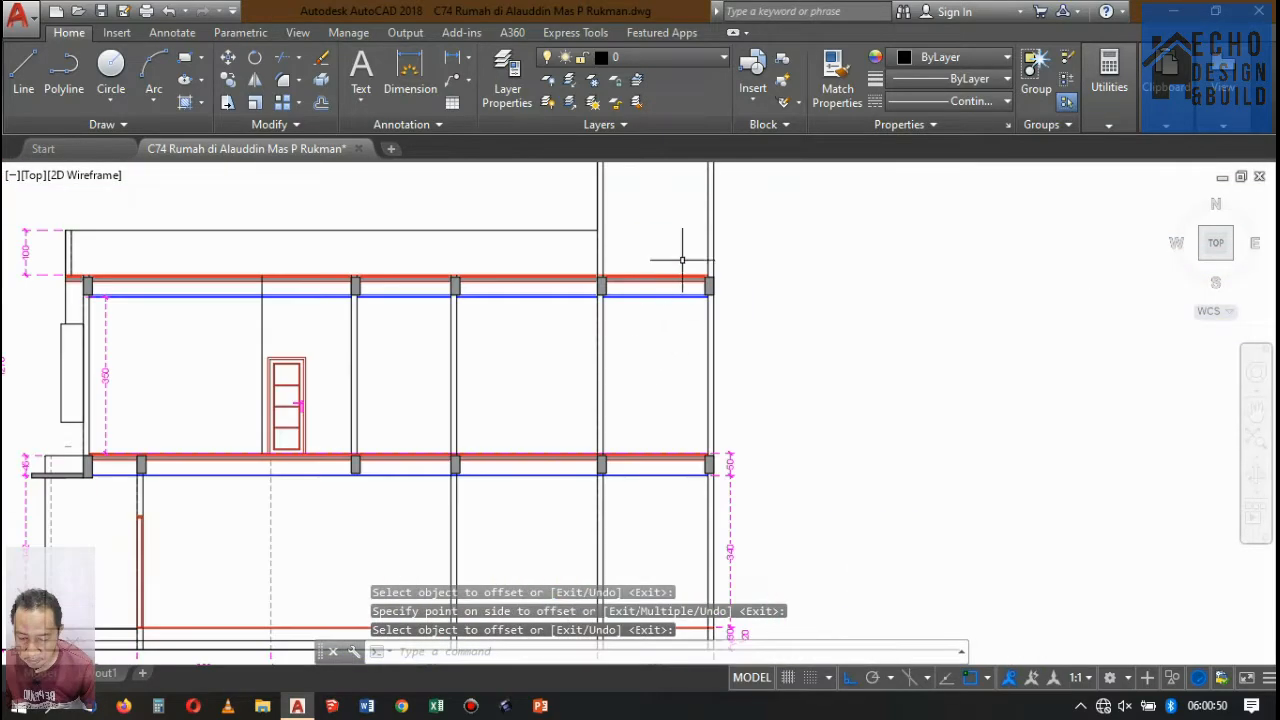
Copy the first two ceiling profiles beside the roof's front beam straight down to the wall face in the rear bay under the upper slab.
scroll(620, 400, "up", 6)
scroll(536, 480, "up", 5)
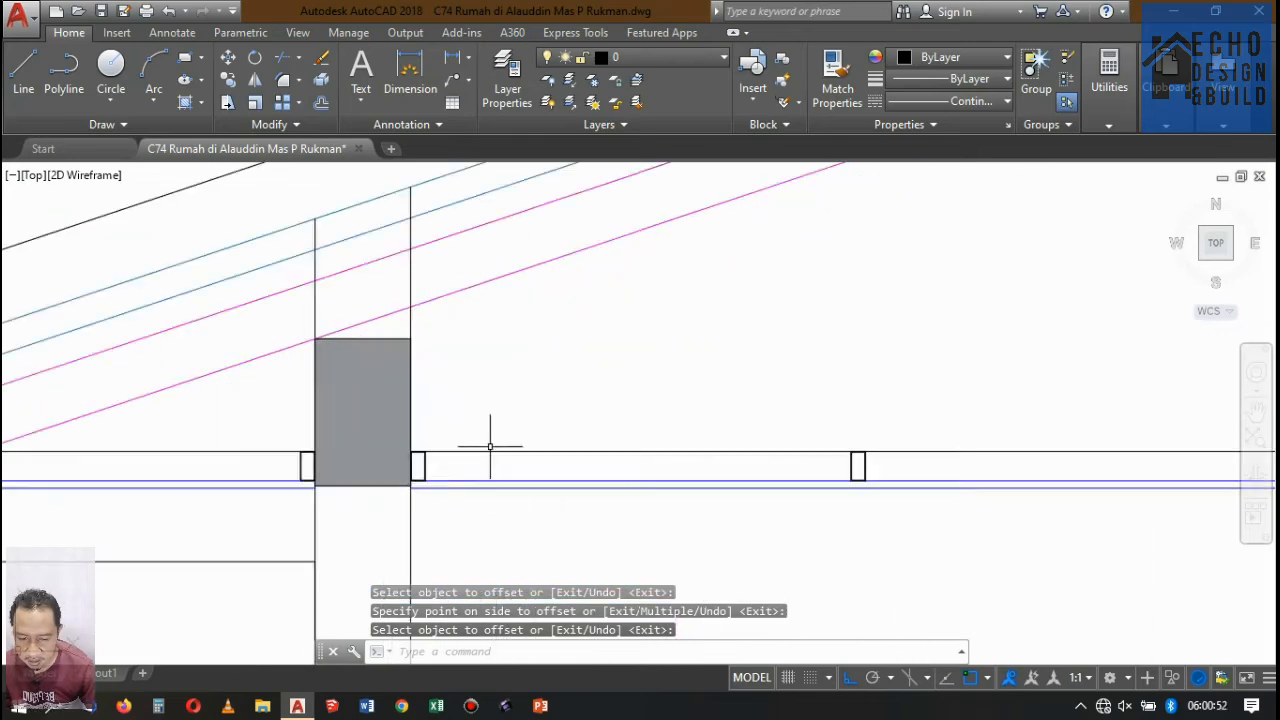
left_click(423, 473)
left_click(390, 490)
scroll(486, 451, "down", 4)
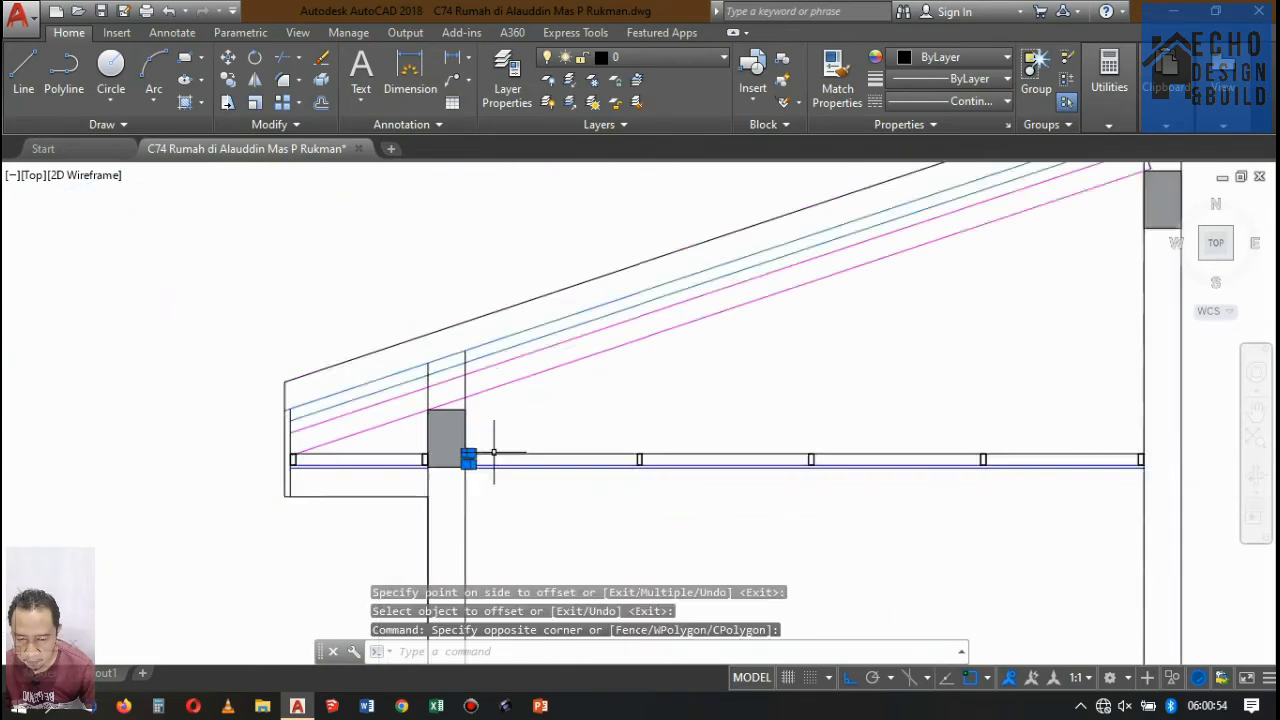
scroll(666, 459, "up", 4)
left_click(707, 460)
left_click(660, 455)
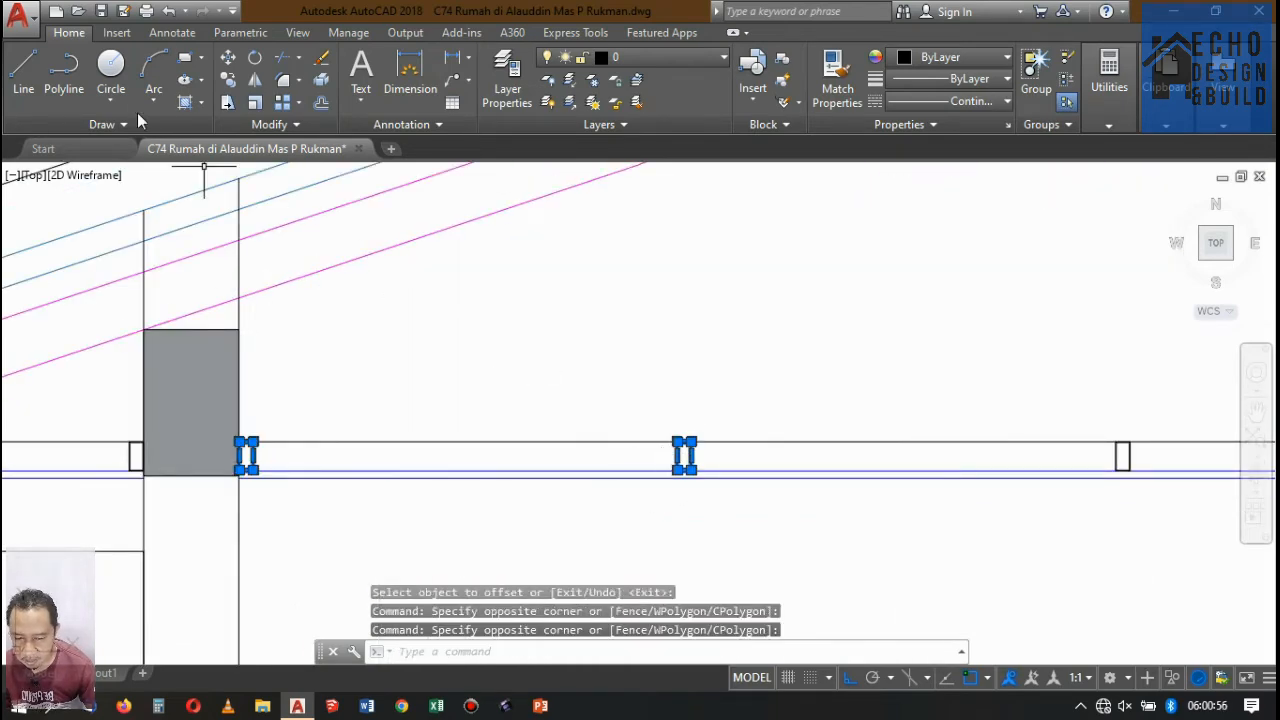
left_click(228, 80)
scroll(246, 459, "up", 8)
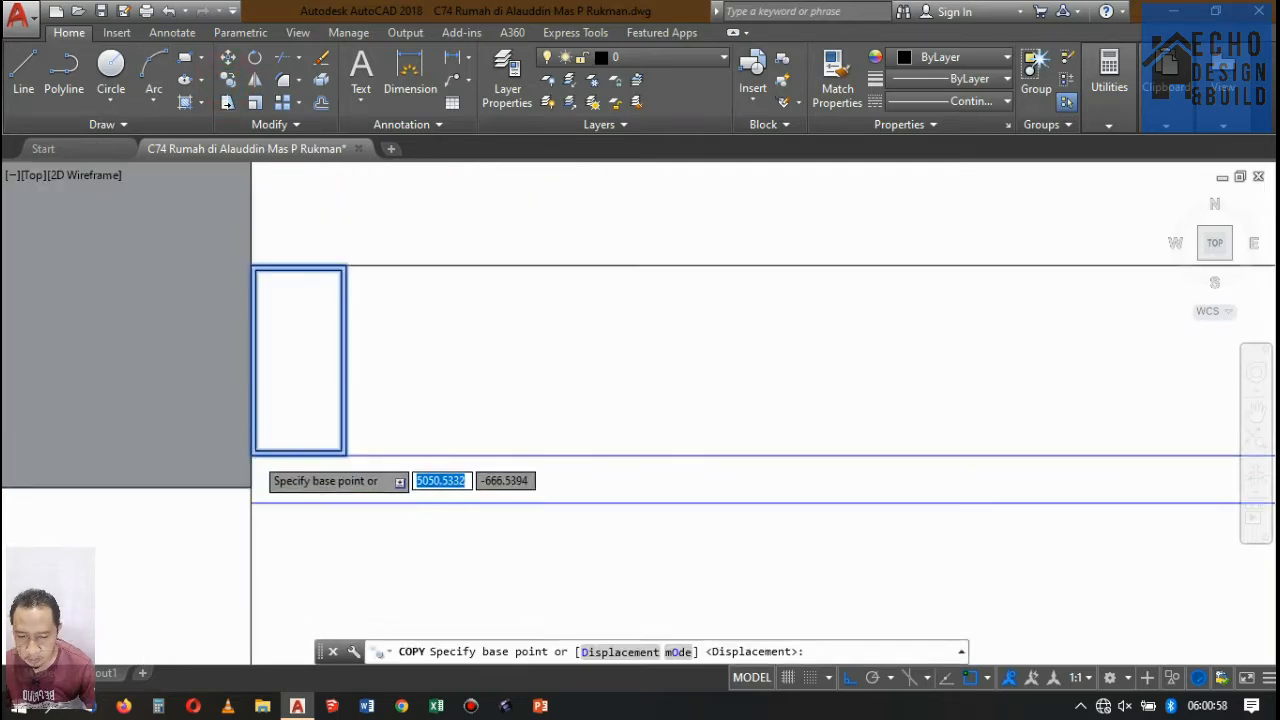
left_click(222, 469)
scroll(551, 266, "down", 8)
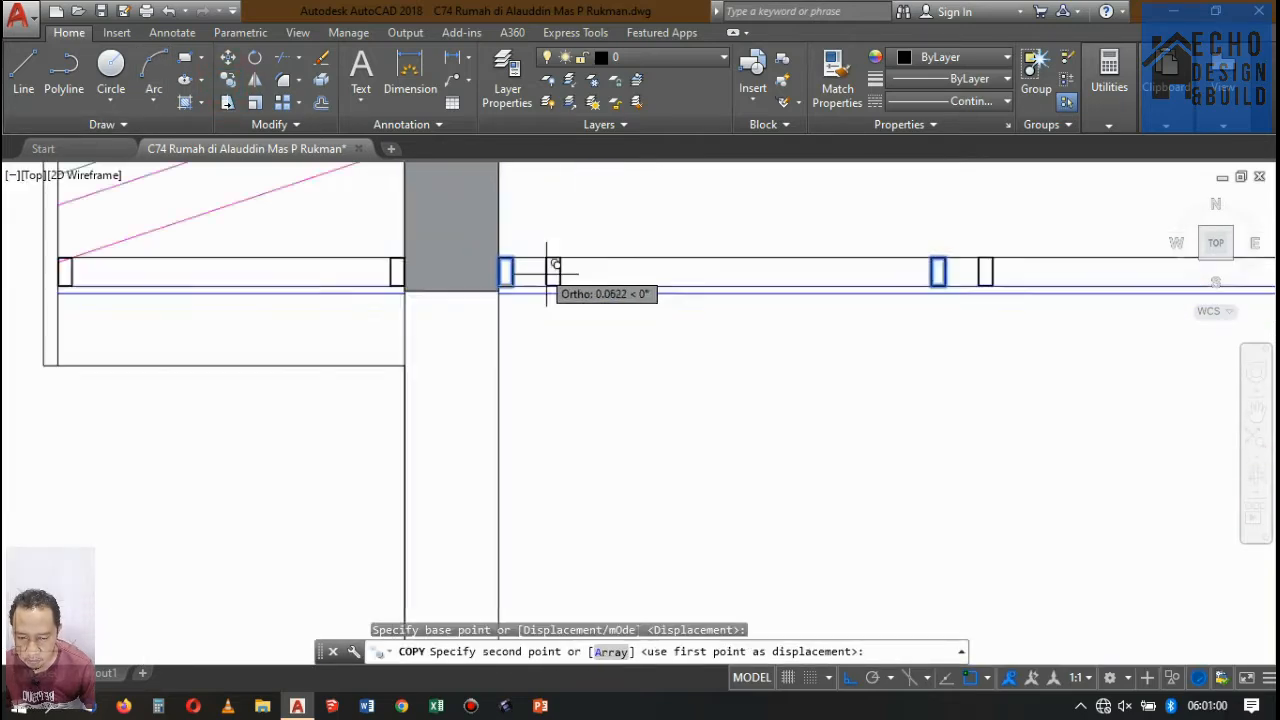
scroll(540, 318, "up", 8)
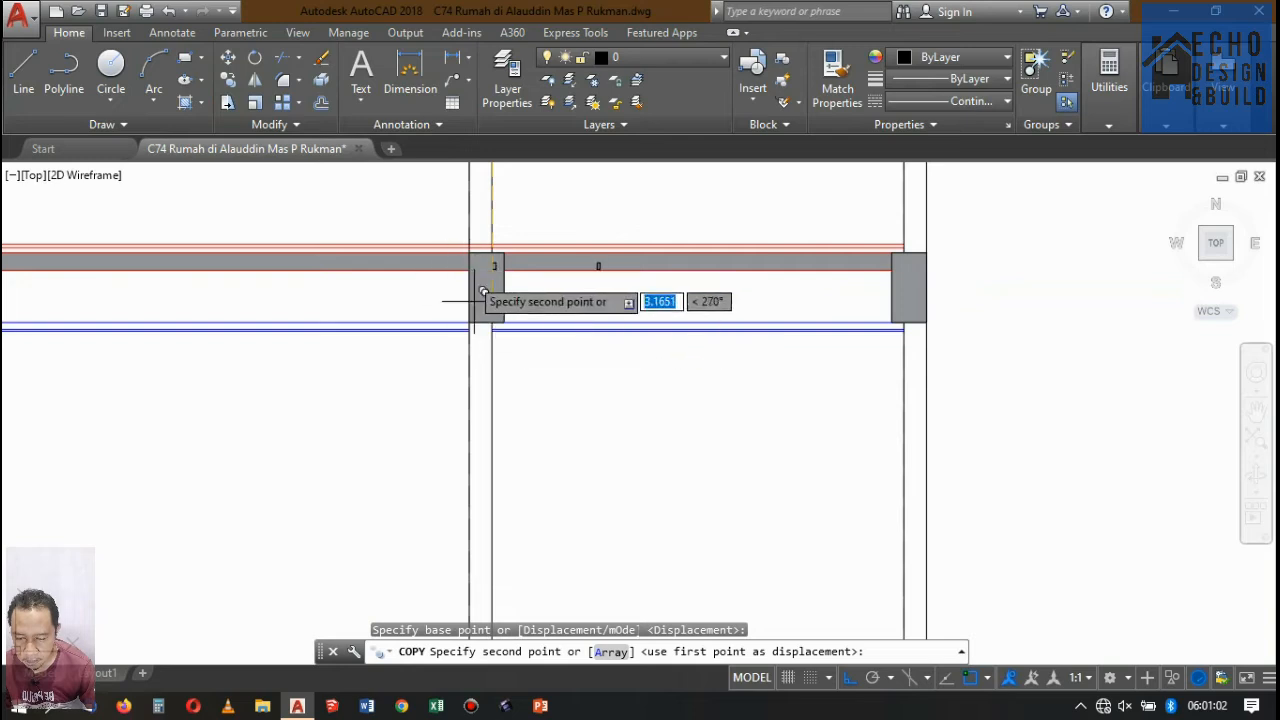
scroll(478, 358, "up", 8)
scroll(445, 380, "down", 4)
scroll(470, 360, "up", 6)
scroll(370, 480, "down", 6)
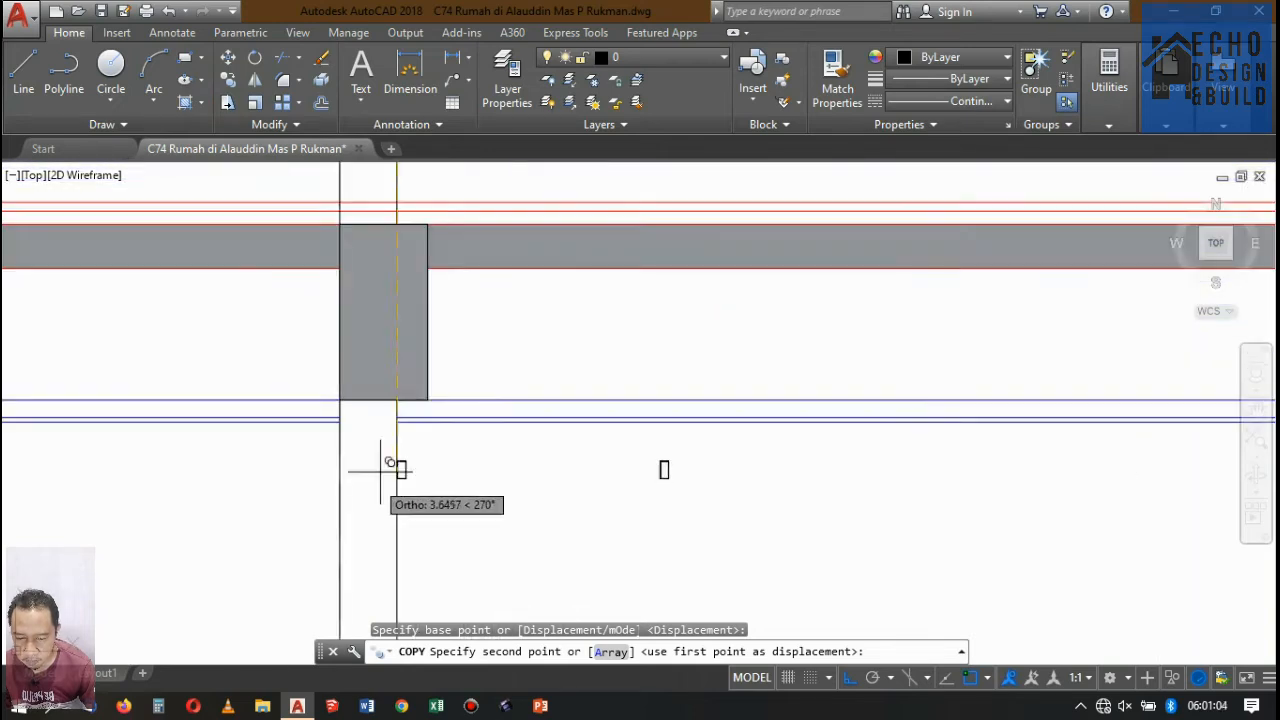
scroll(389, 462, "up", 4)
left_click(353, 463)
scroll(353, 463, "down", 6)
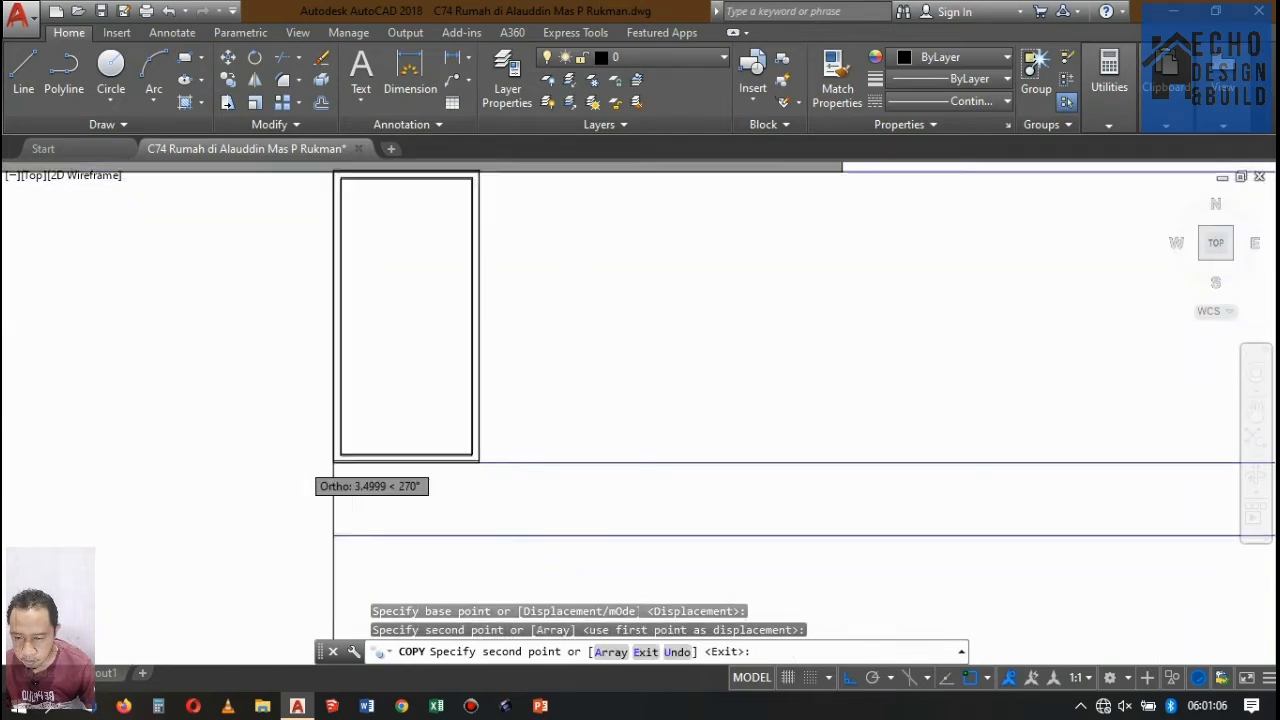
Place further copies of the profile pair at the wall faces of the next two bays toward the front.
scroll(400, 440, "up", 3)
scroll(505, 437, "down", 3)
scroll(420, 423, "down", 3)
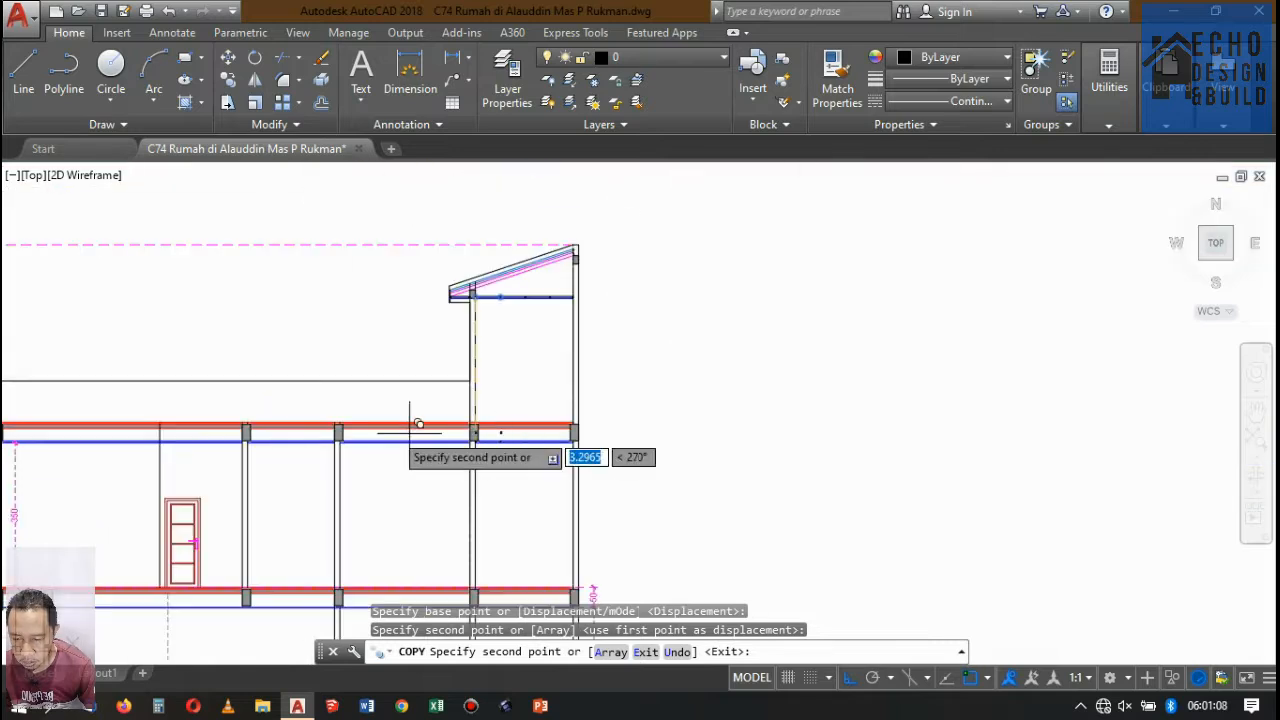
scroll(371, 429, "up", 7)
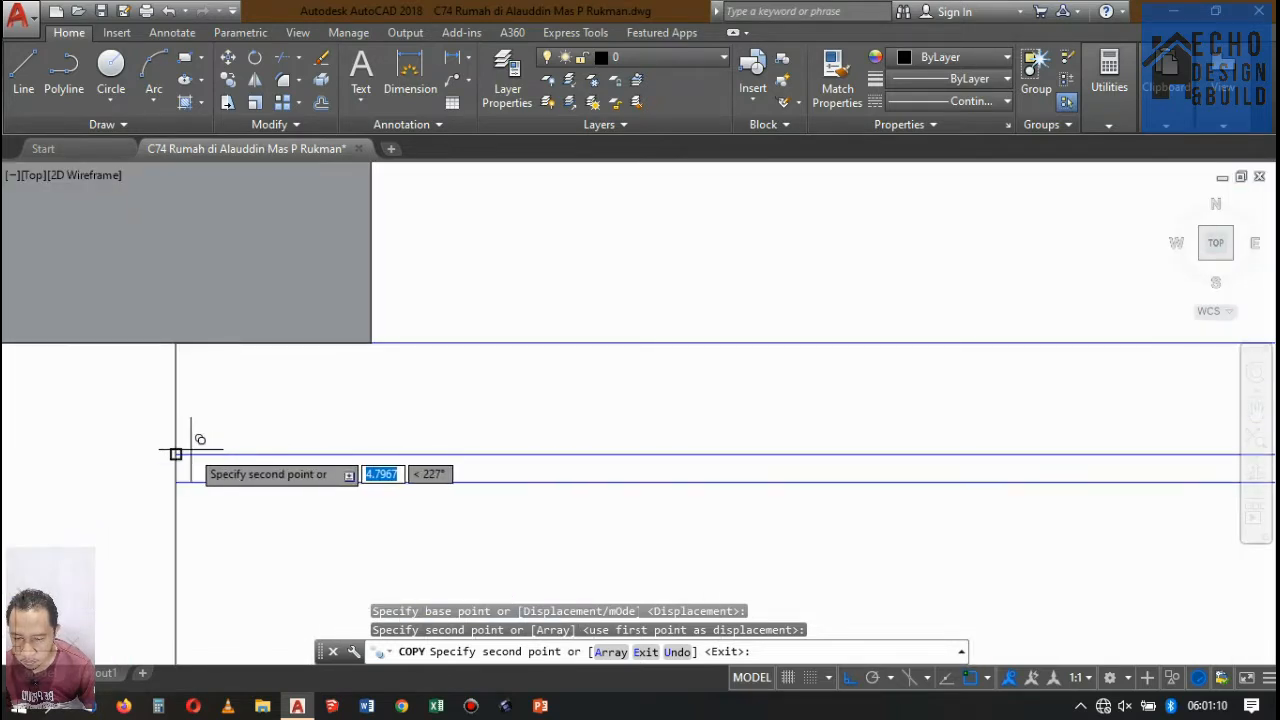
left_click(175, 454)
scroll(600, 400, "down", 5)
scroll(700, 370, "up", 6)
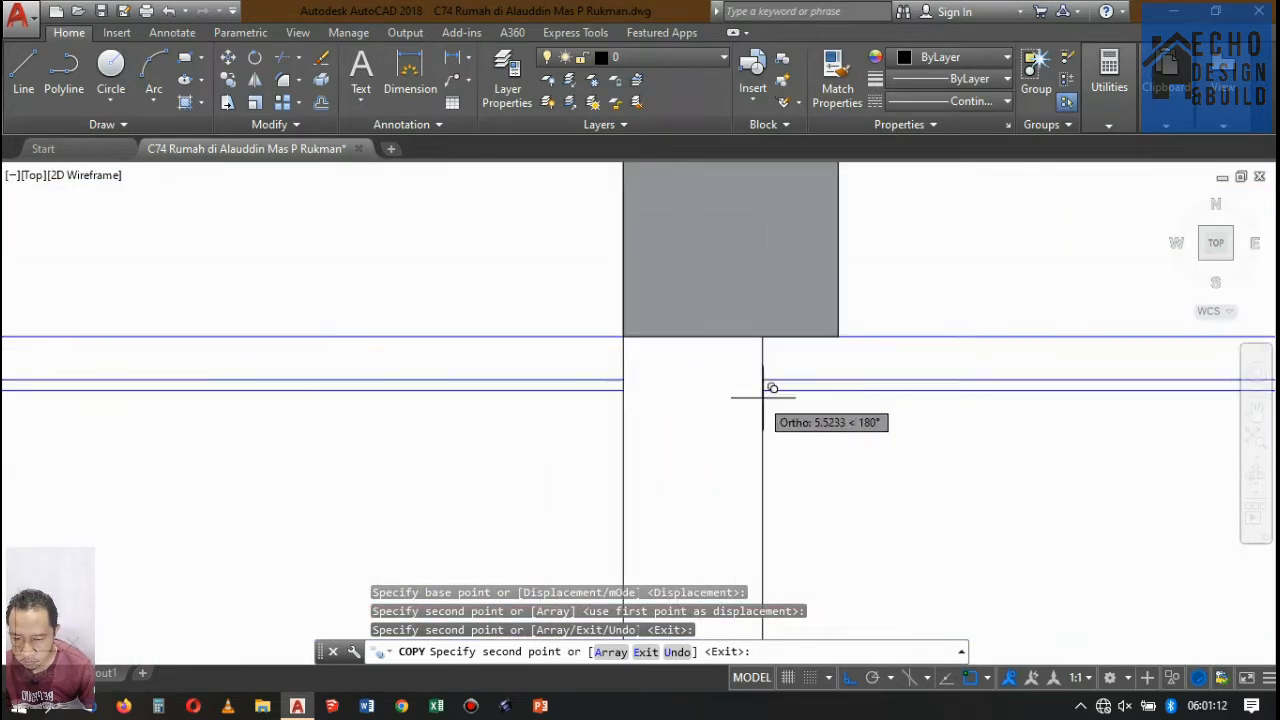
scroll(772, 376, "down", 4)
Try to copy the profile pair to the front wall in the long front bay, and undo that copy.
scroll(651, 371, "up", 6)
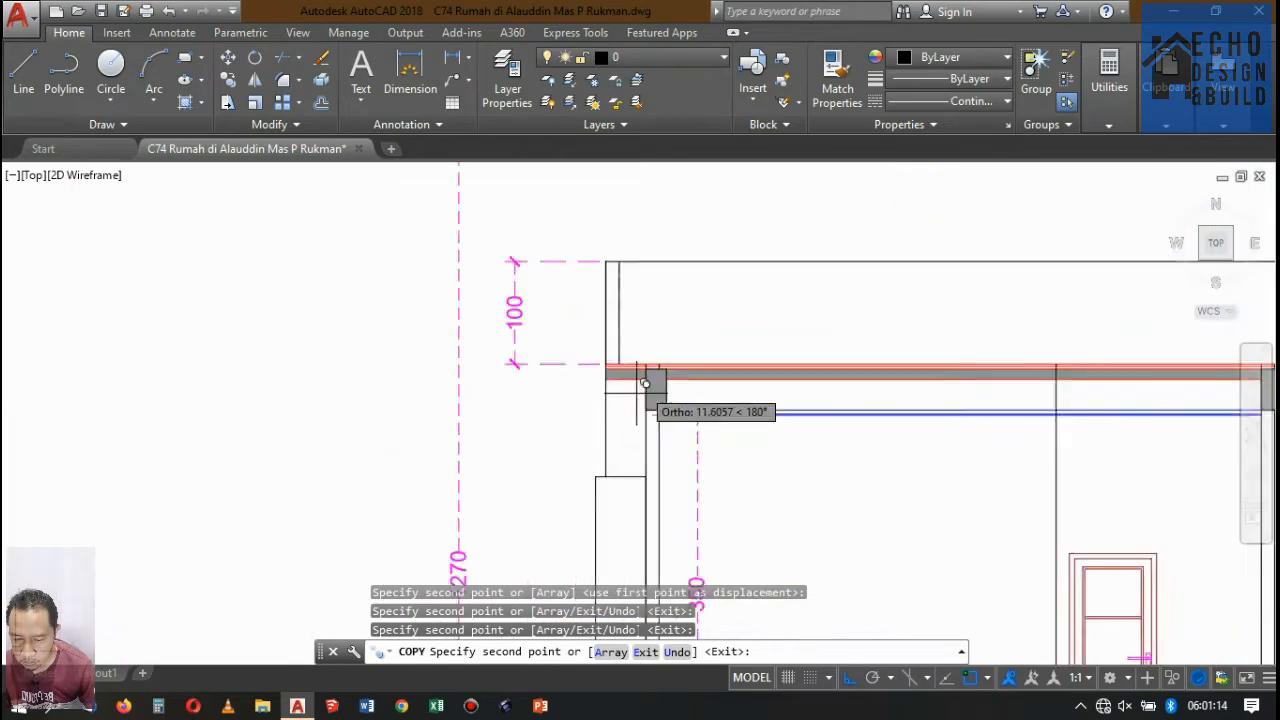
scroll(440, 465, "up", 4)
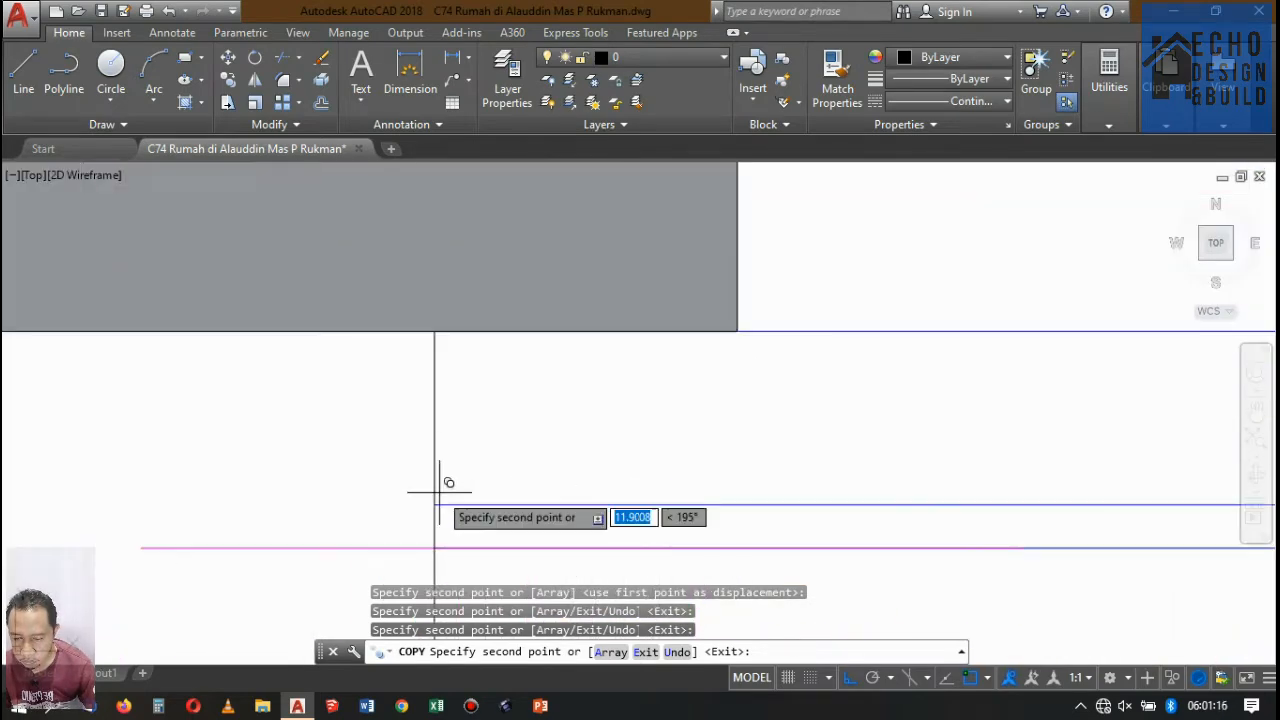
scroll(435, 503, "down", 2)
scroll(517, 411, "down", 2)
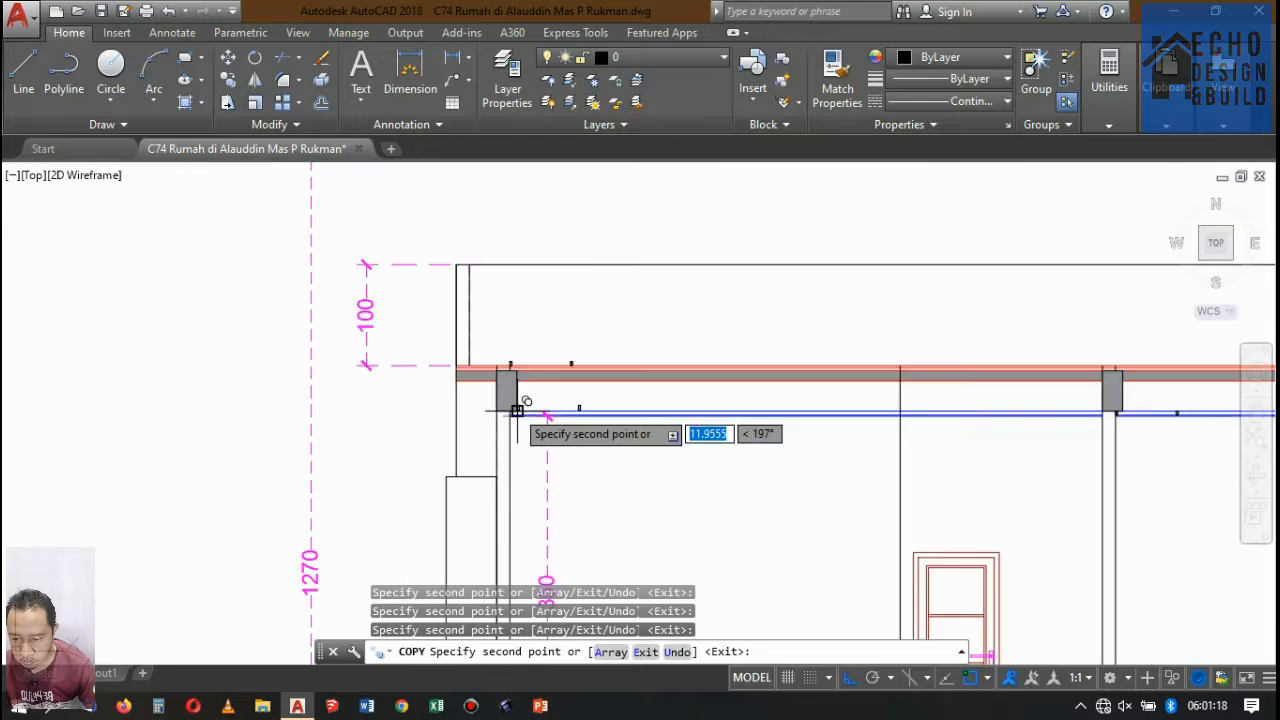
scroll(517, 411, "up", 6)
key("ctrl+z")
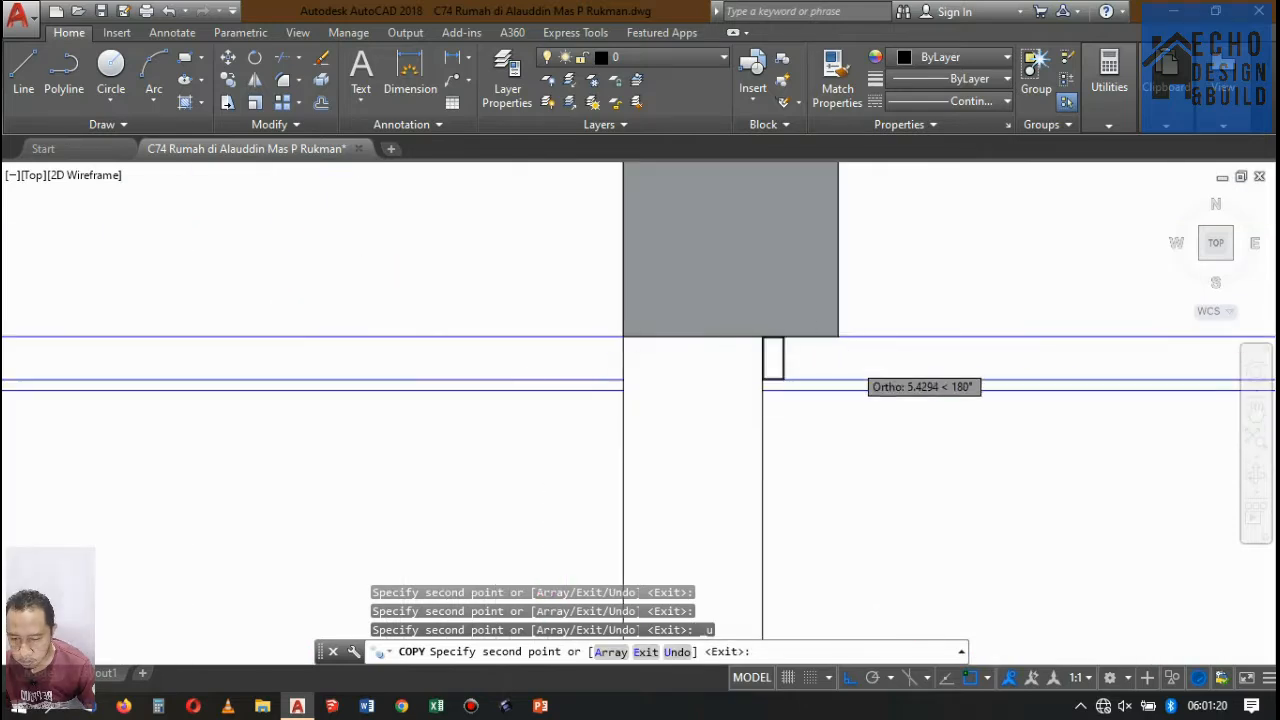
Place a copy of the profile pair at the front wall's inner face, on the front bay's ceiling line, and finish copying.
scroll(805, 365, "down", 4)
scroll(500, 368, "up", 5)
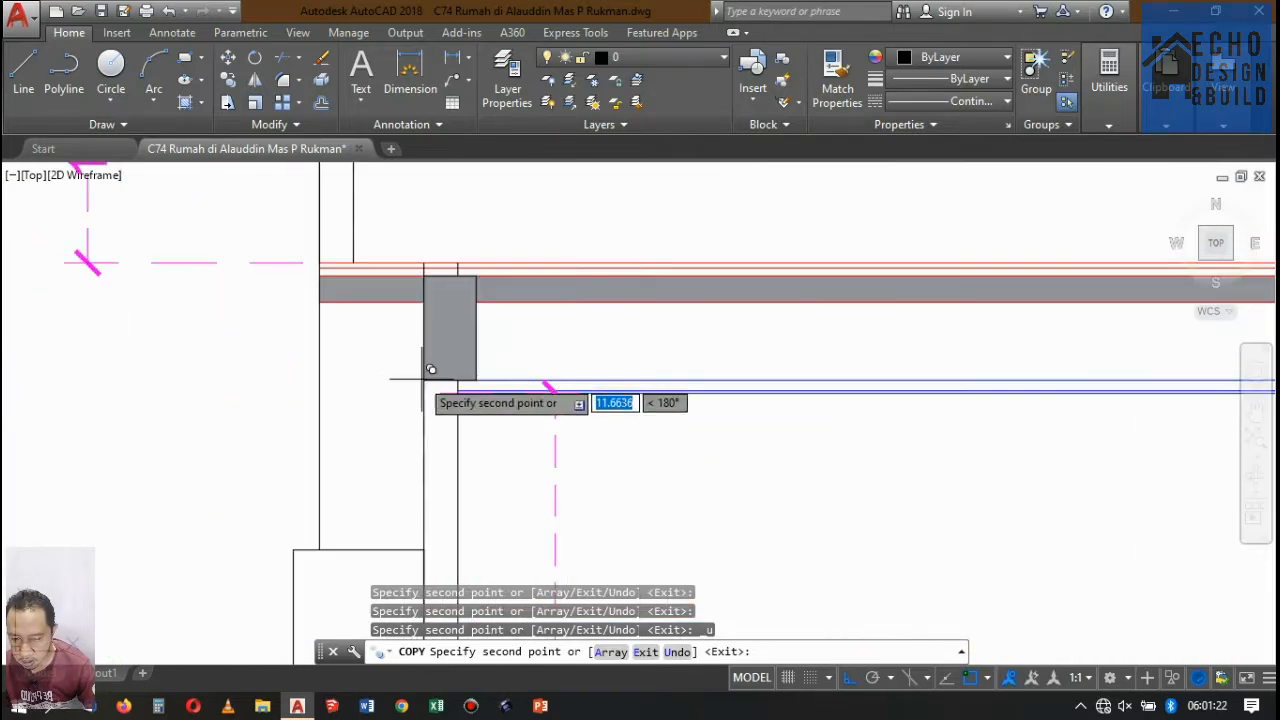
scroll(430, 369, "down", 2)
scroll(463, 366, "up", 5)
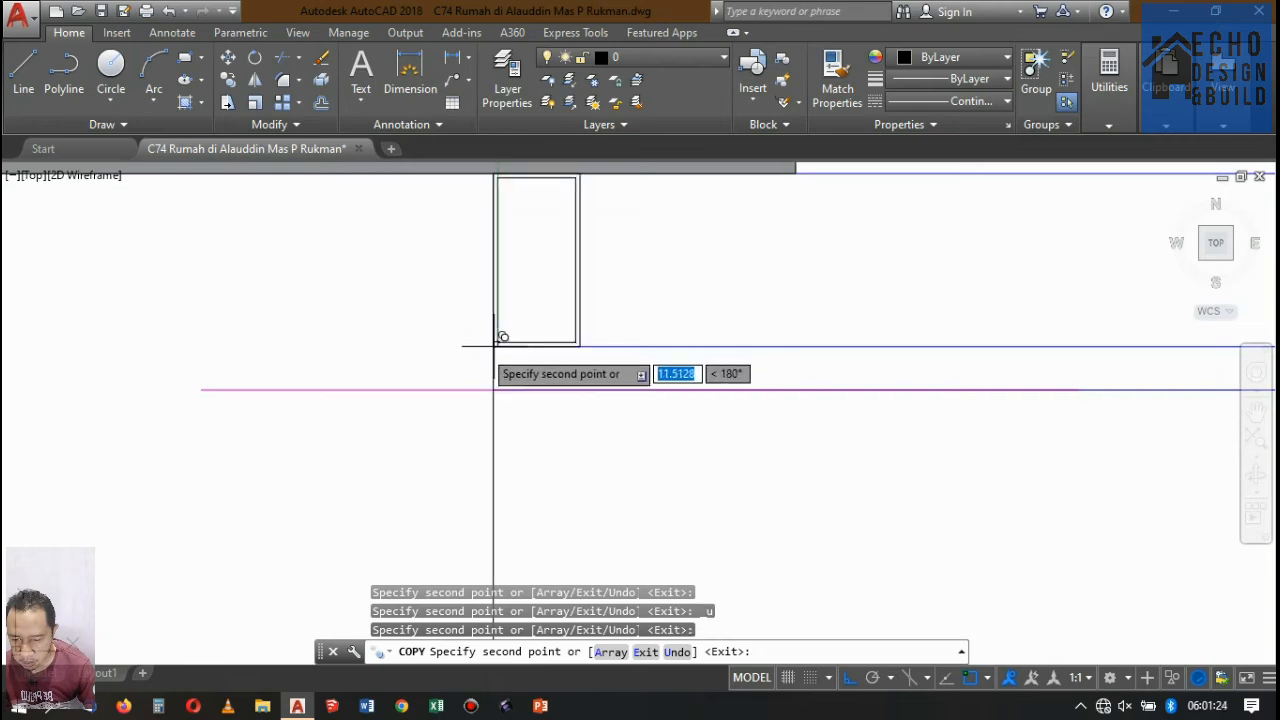
scroll(496, 340, "down", 2)
key("Return")
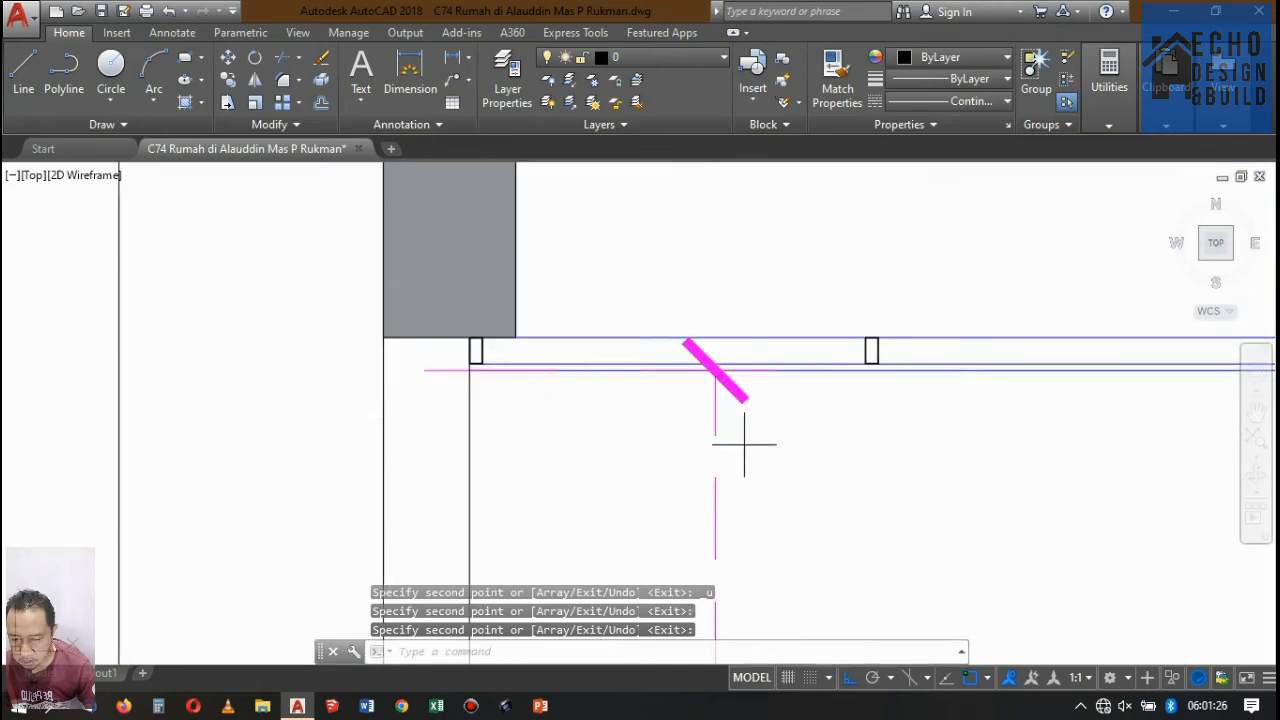
Erase the vertical height dimension beside the front wall in the long front bay of Potongan A-A.
scroll(664, 388, "down", 4)
scroll(642, 313, "up", 3)
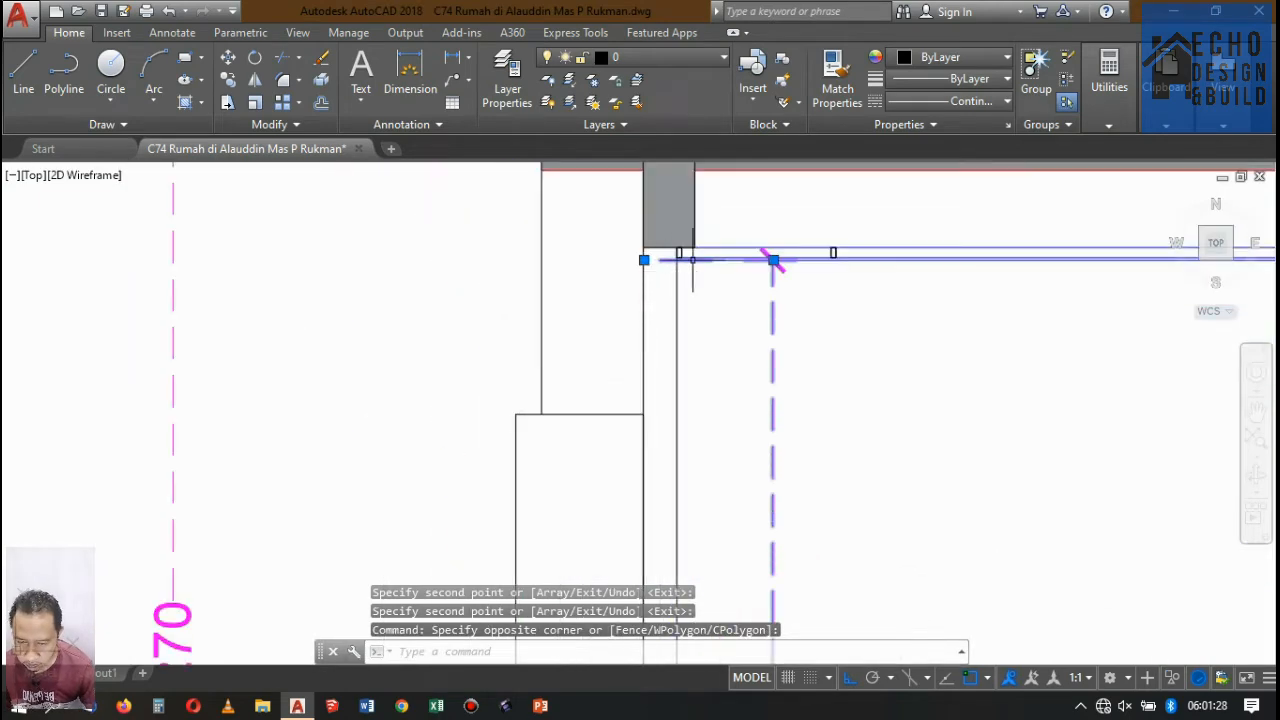
scroll(692, 260, "down", 4)
scroll(731, 252, "up", 3)
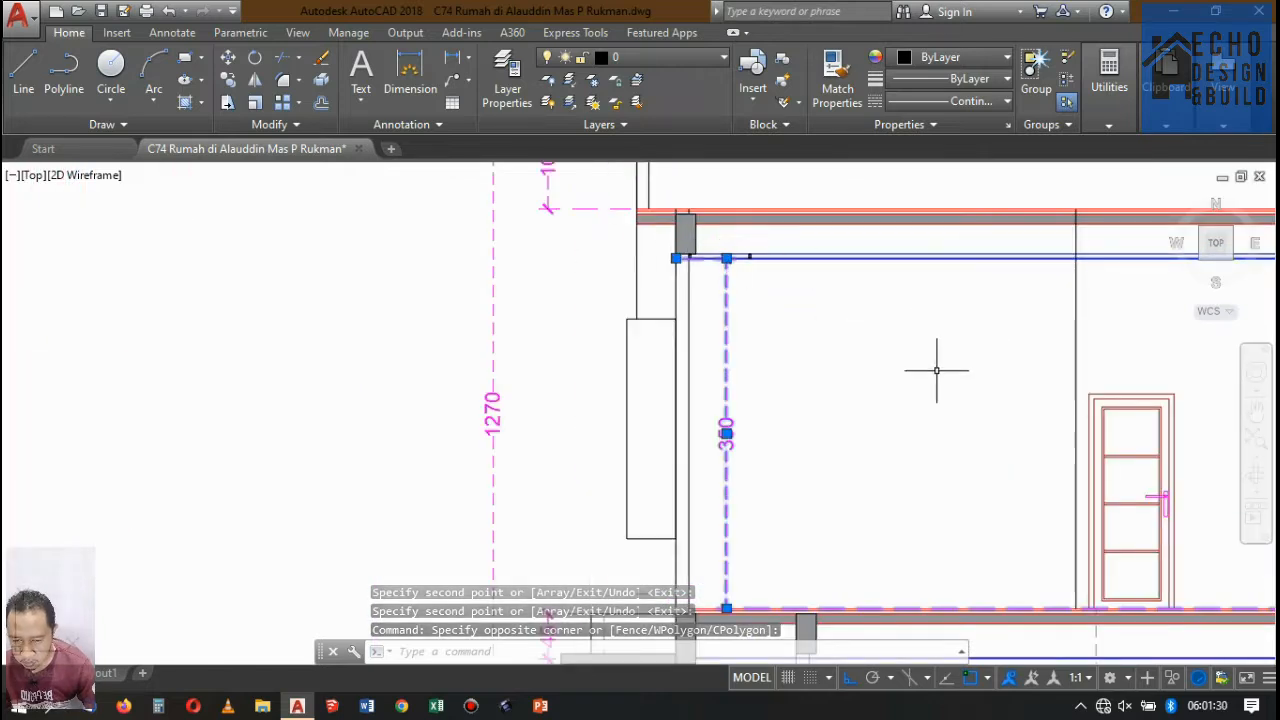
key("Delete")
Copy the second ceiling profile of all four bays under the upper slab one profile spacing toward the rear.
scroll(721, 279, "up", 5)
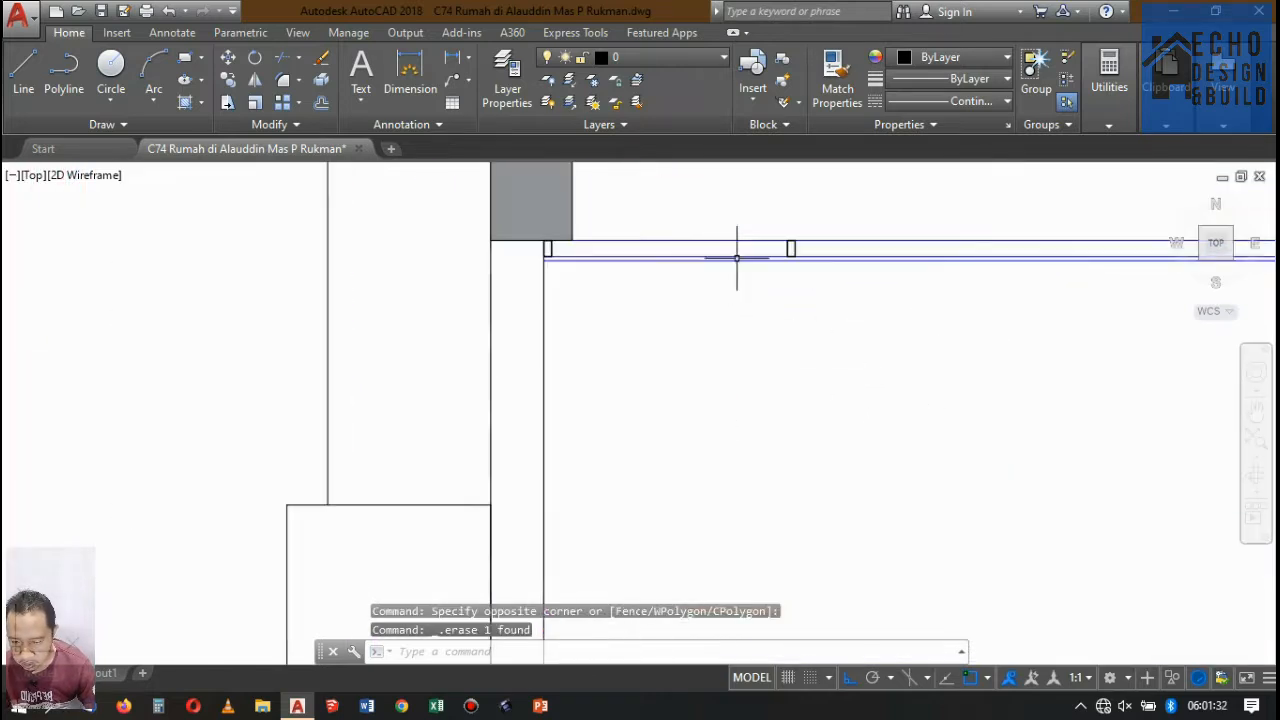
scroll(737, 263, "down", 5)
scroll(460, 277, "up", 2)
left_click(520, 272)
left_click(491, 297)
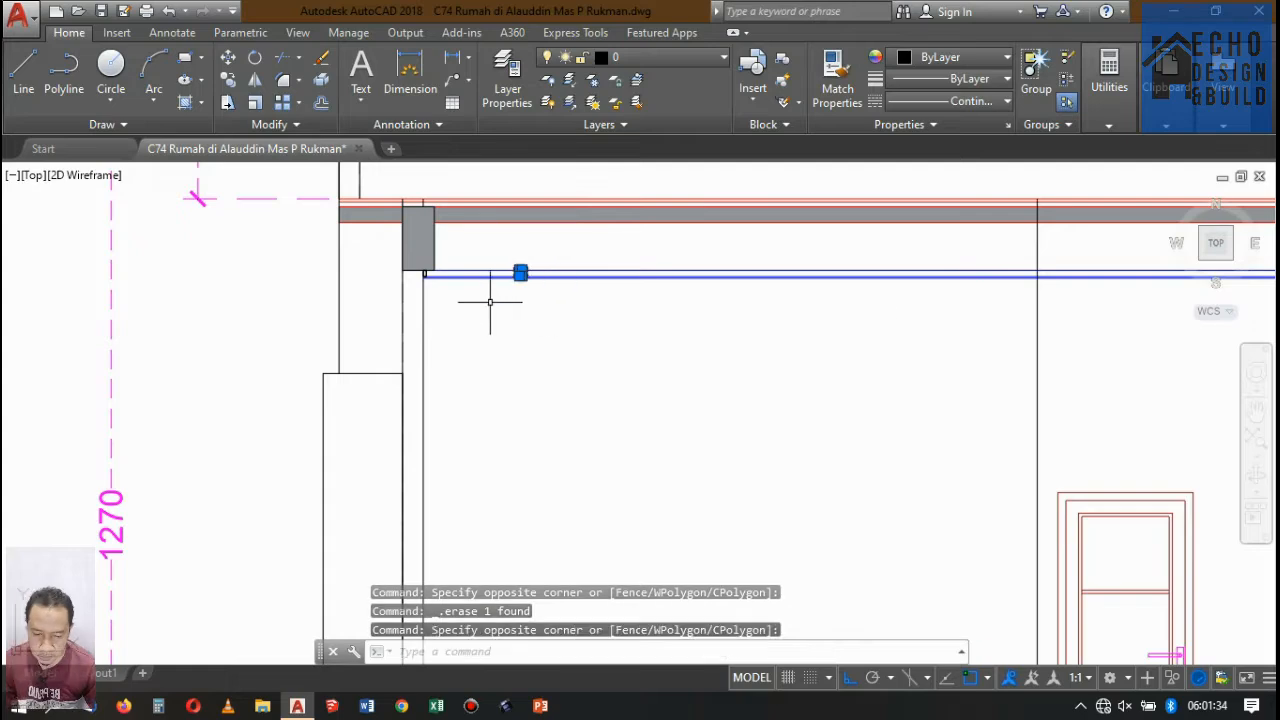
scroll(420, 297, "down", 4)
scroll(466, 294, "up", 3)
scroll(716, 262, "up", 2)
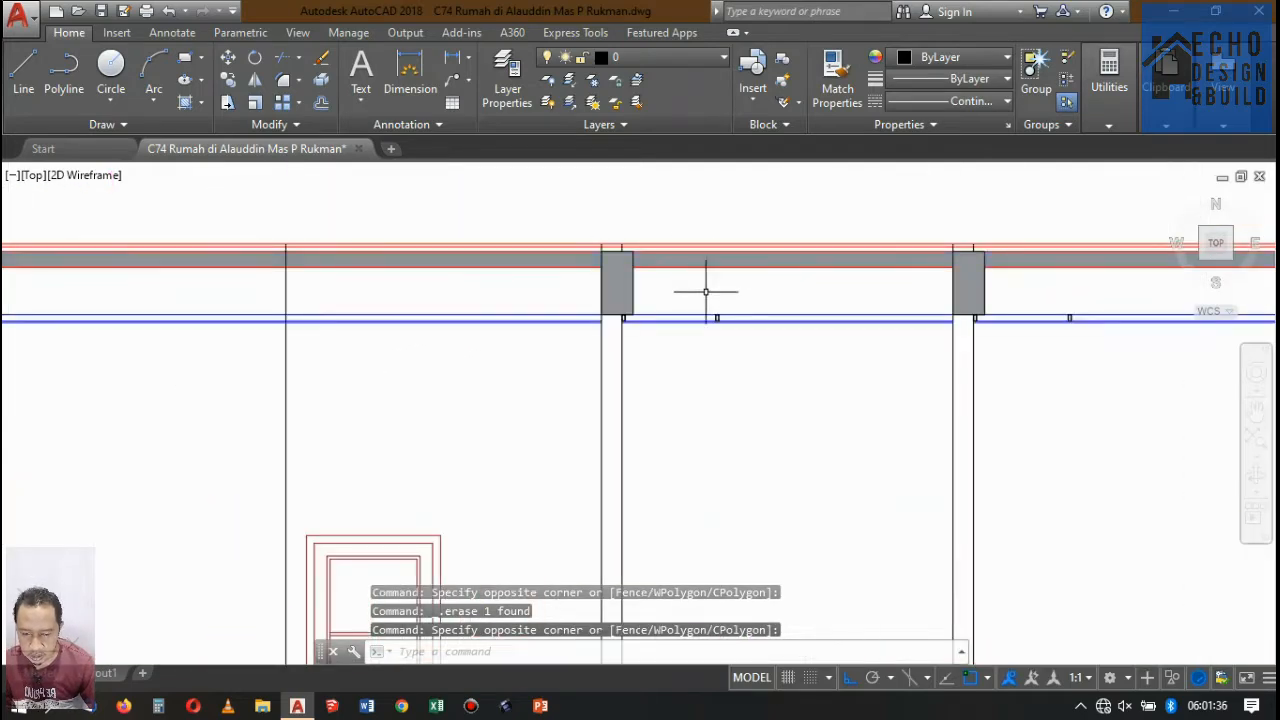
left_click(704, 294)
left_click(744, 343)
scroll(574, 331, "down", 4)
scroll(670, 342, "up", 3)
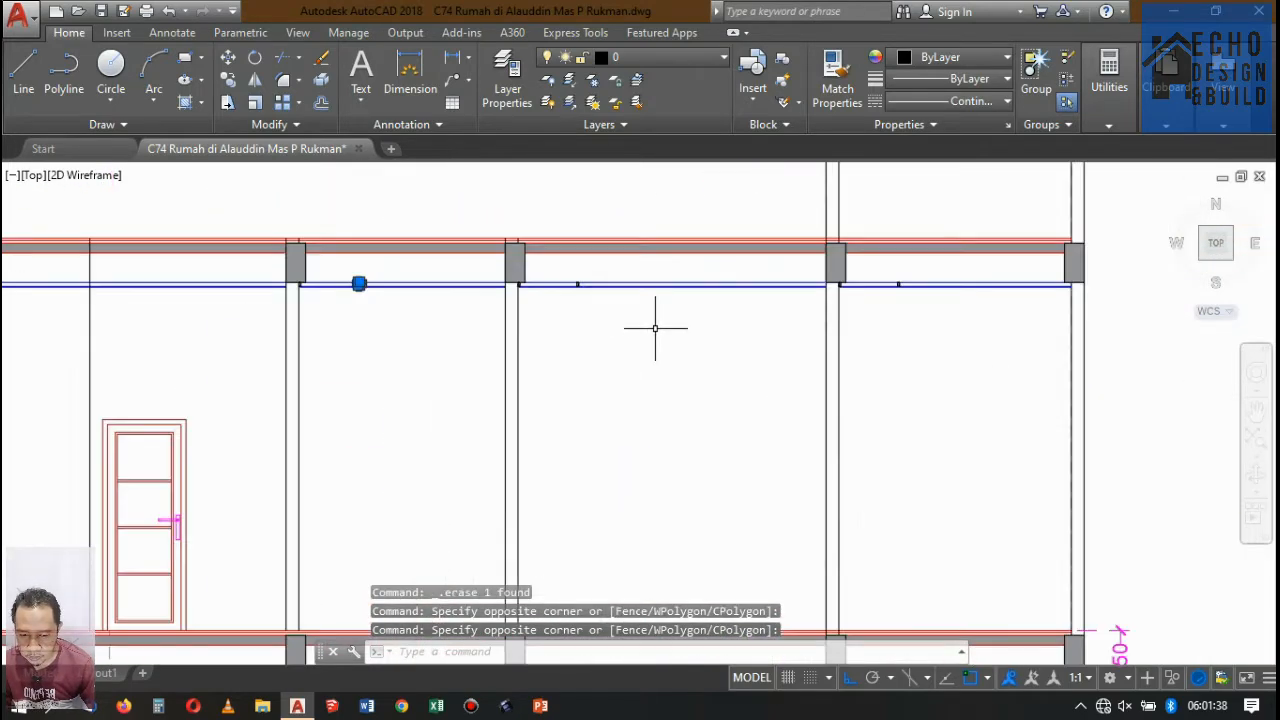
left_click(556, 271)
left_click(657, 337)
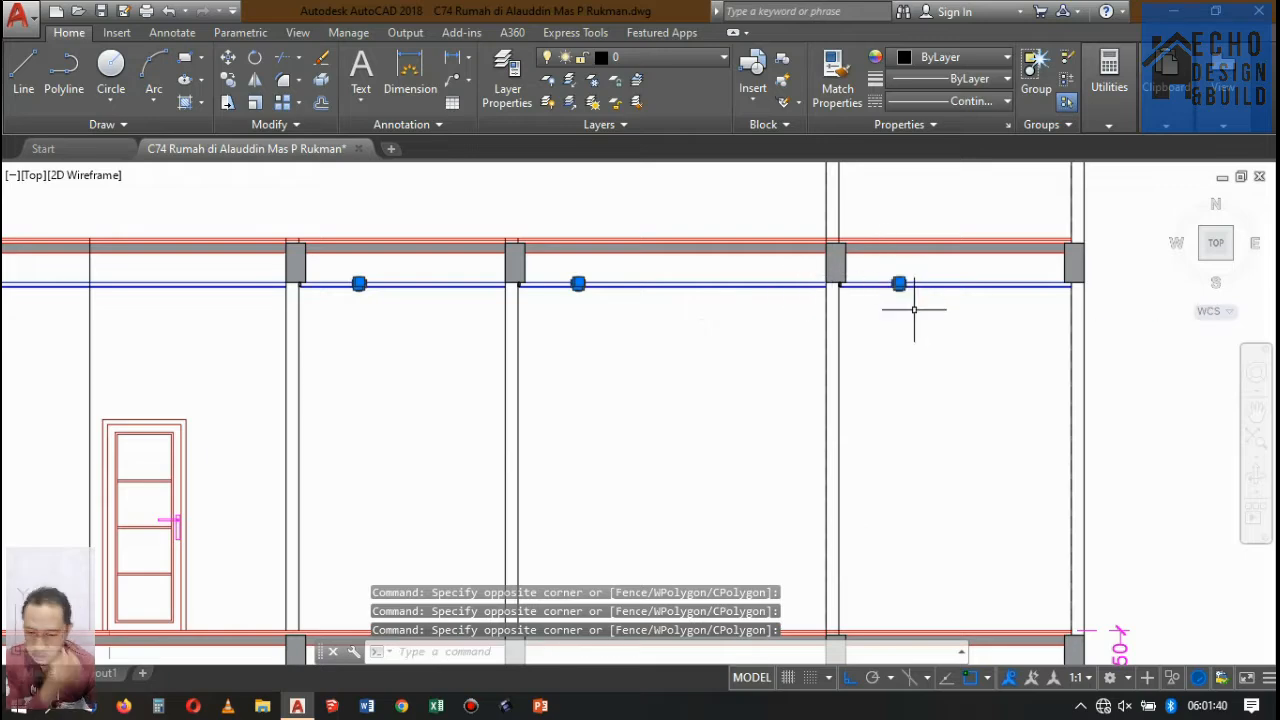
scroll(885, 282, "down", 4)
left_click(228, 80)
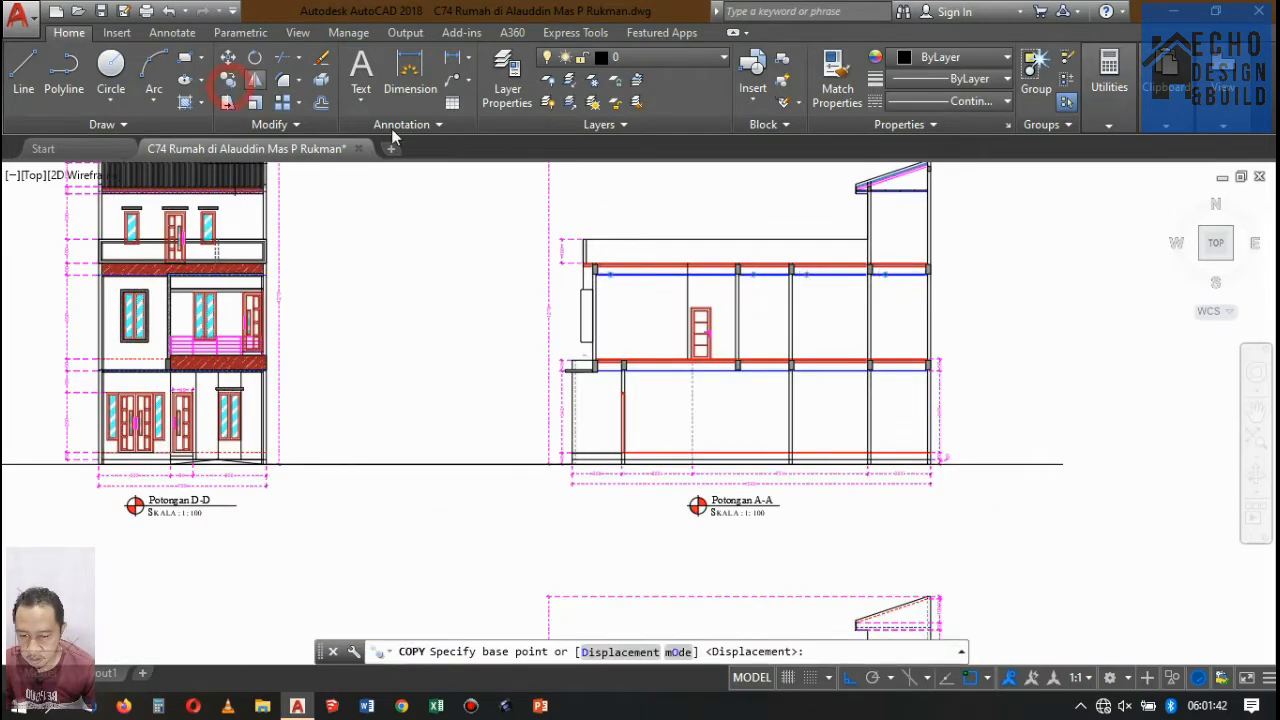
scroll(571, 257, "up", 6)
scroll(300, 310, "up", 5)
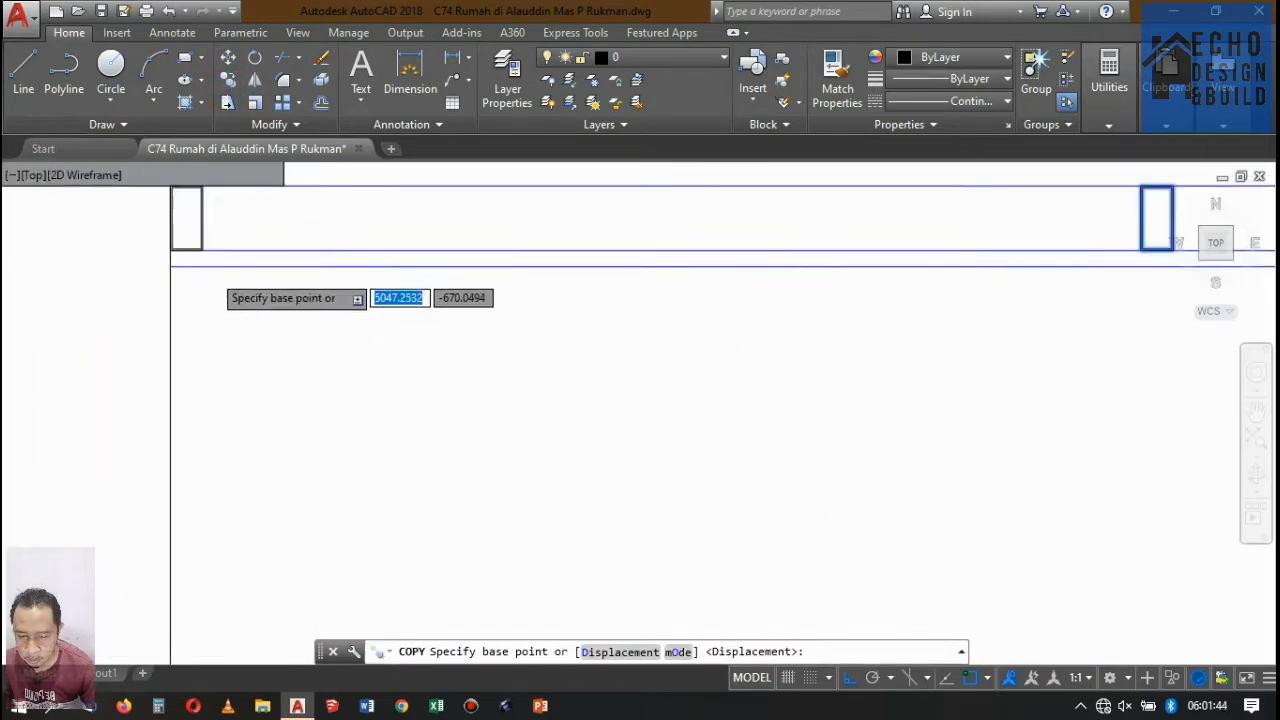
left_click(187, 213)
scroll(566, 237, "down", 4)
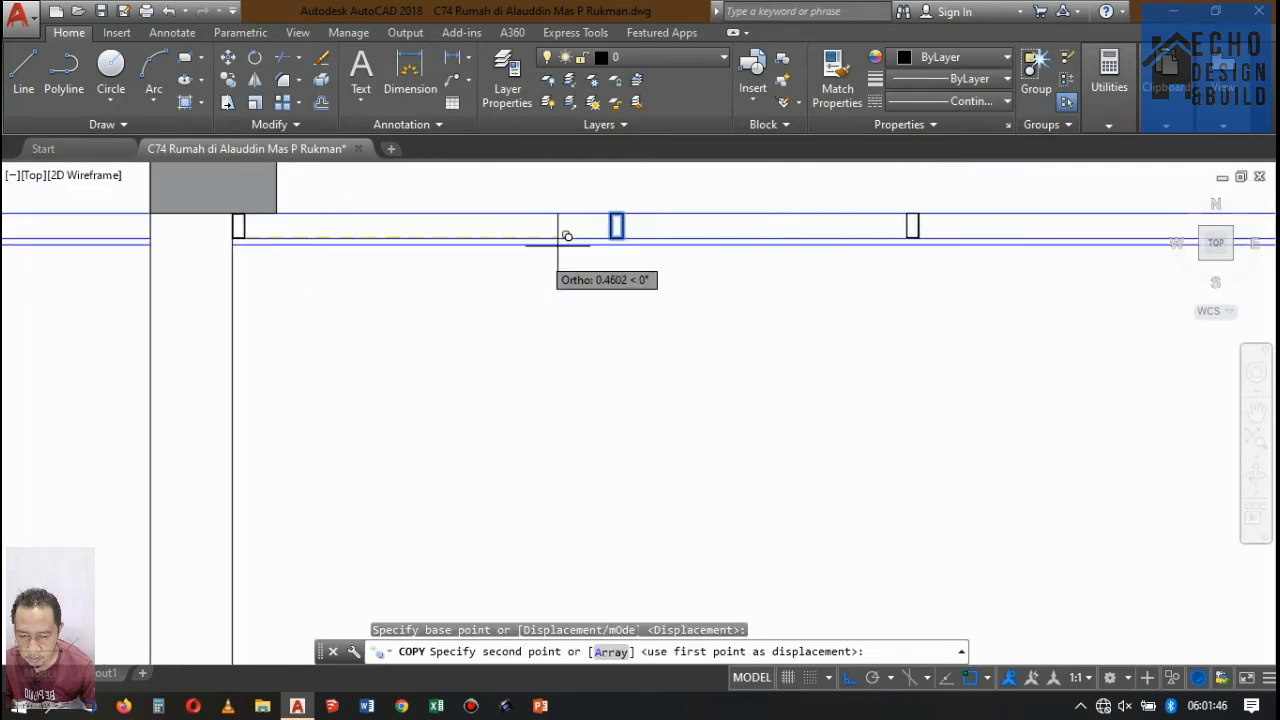
scroll(660, 255, "up", 4)
left_click(350, 249)
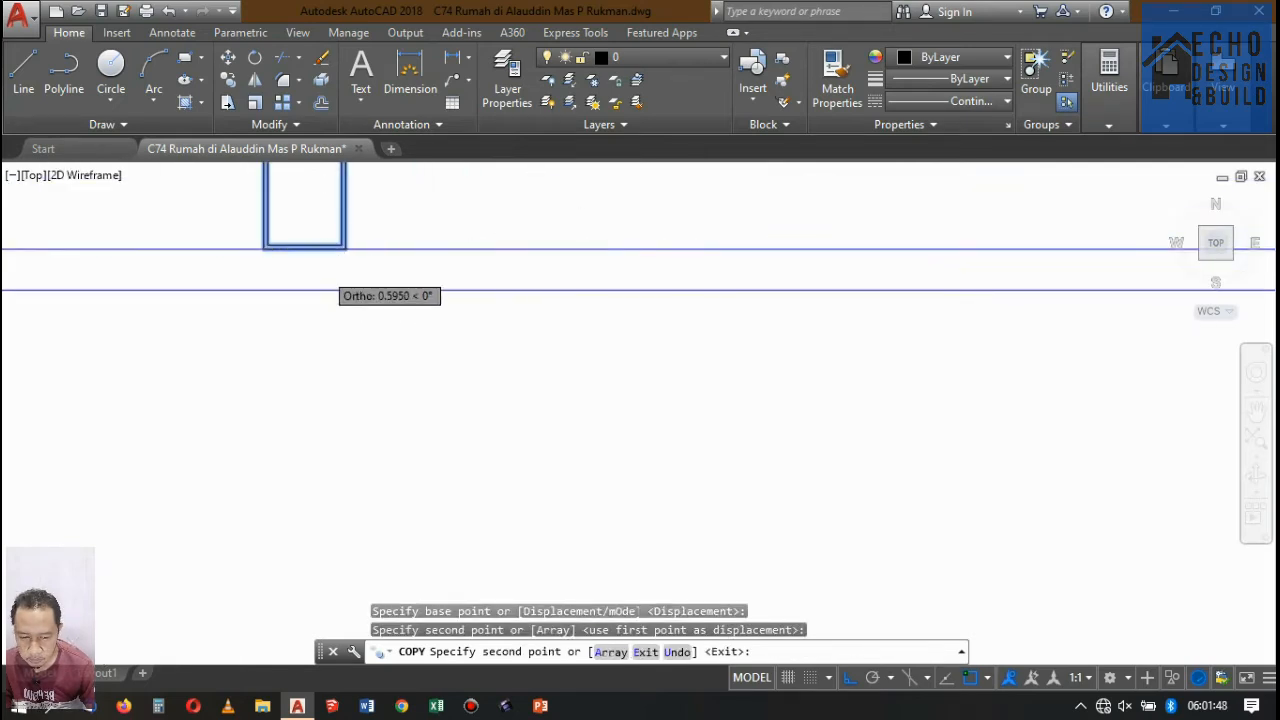
Place further copies of the four profiles at displacements of 1.2 and 1.8 toward the rear, and finish copying.
scroll(729, 280, "down", 3)
scroll(594, 251, "up", 3)
scroll(495, 310, "up", 4)
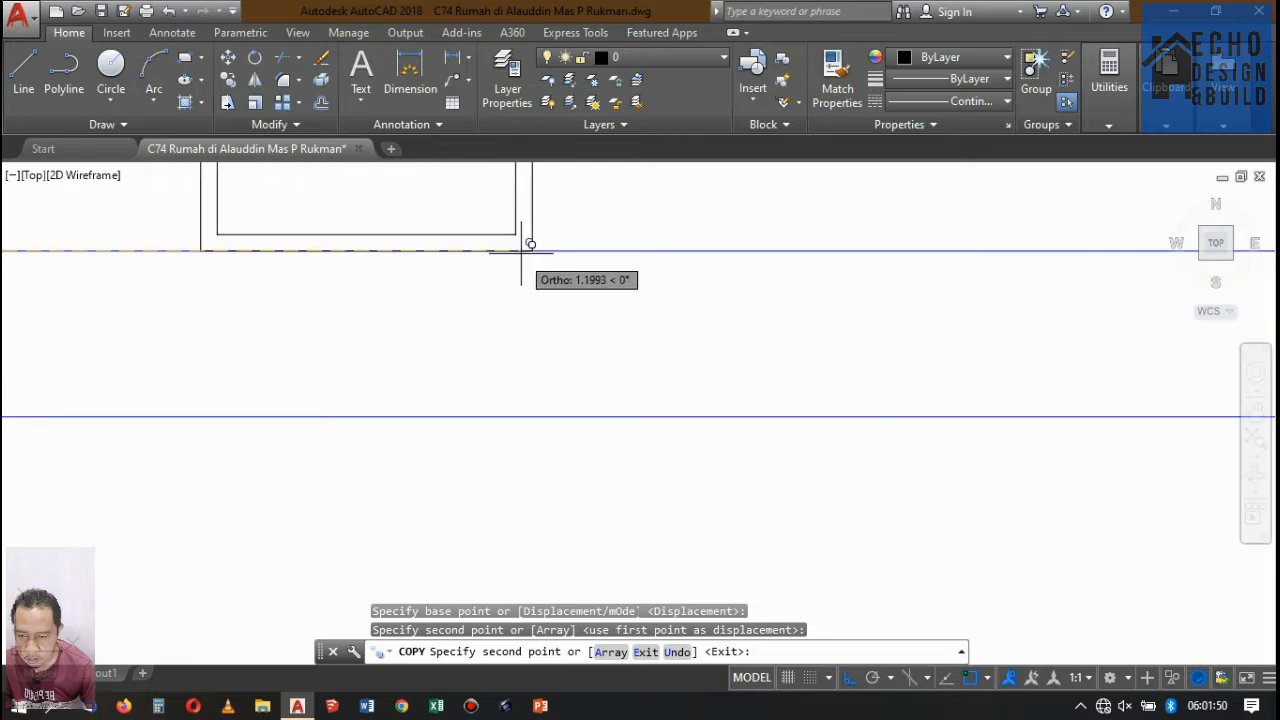
left_click(532, 249)
scroll(329, 337, "down", 5)
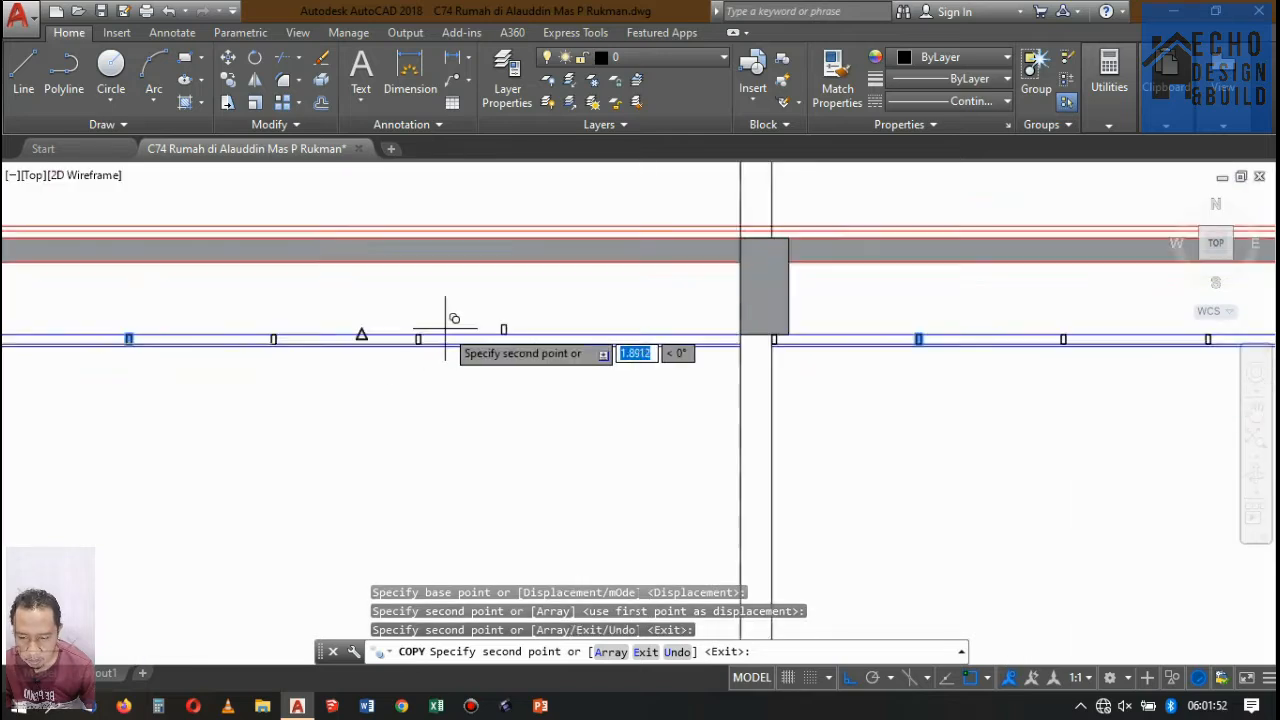
scroll(398, 373, "up", 5)
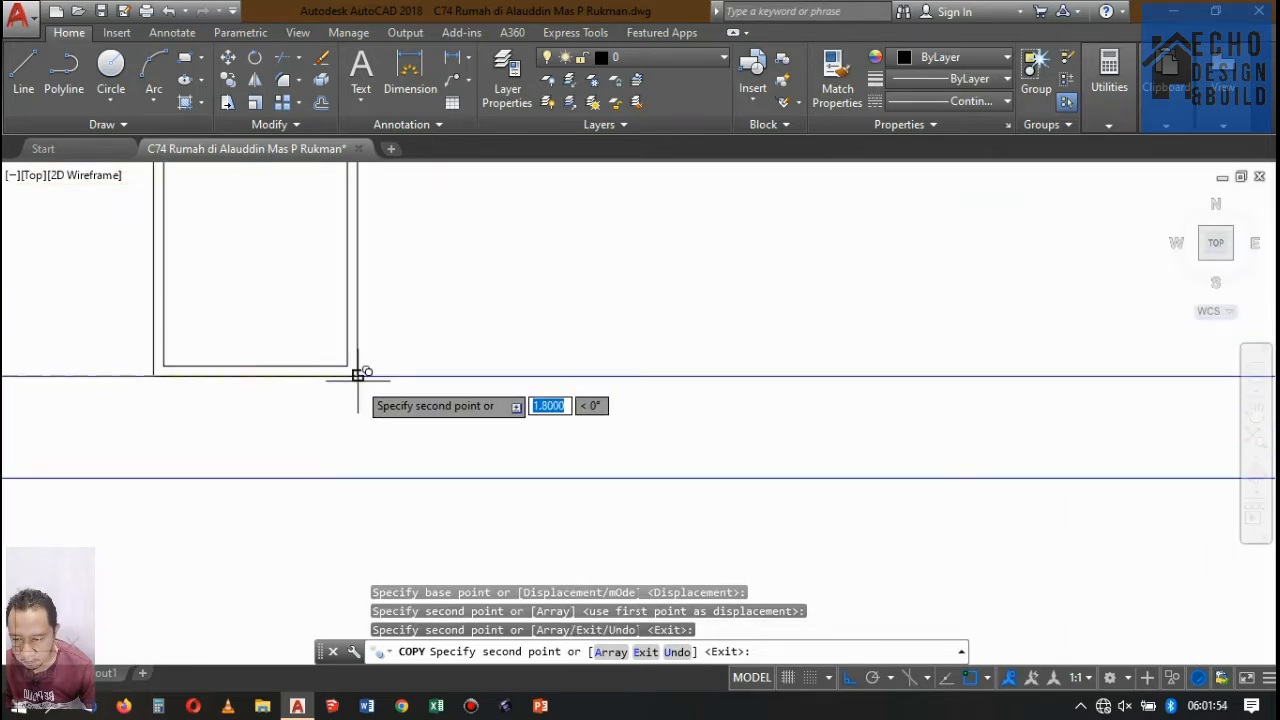
left_click(358, 375)
scroll(591, 286, "down", 5)
scroll(566, 309, "up", 3)
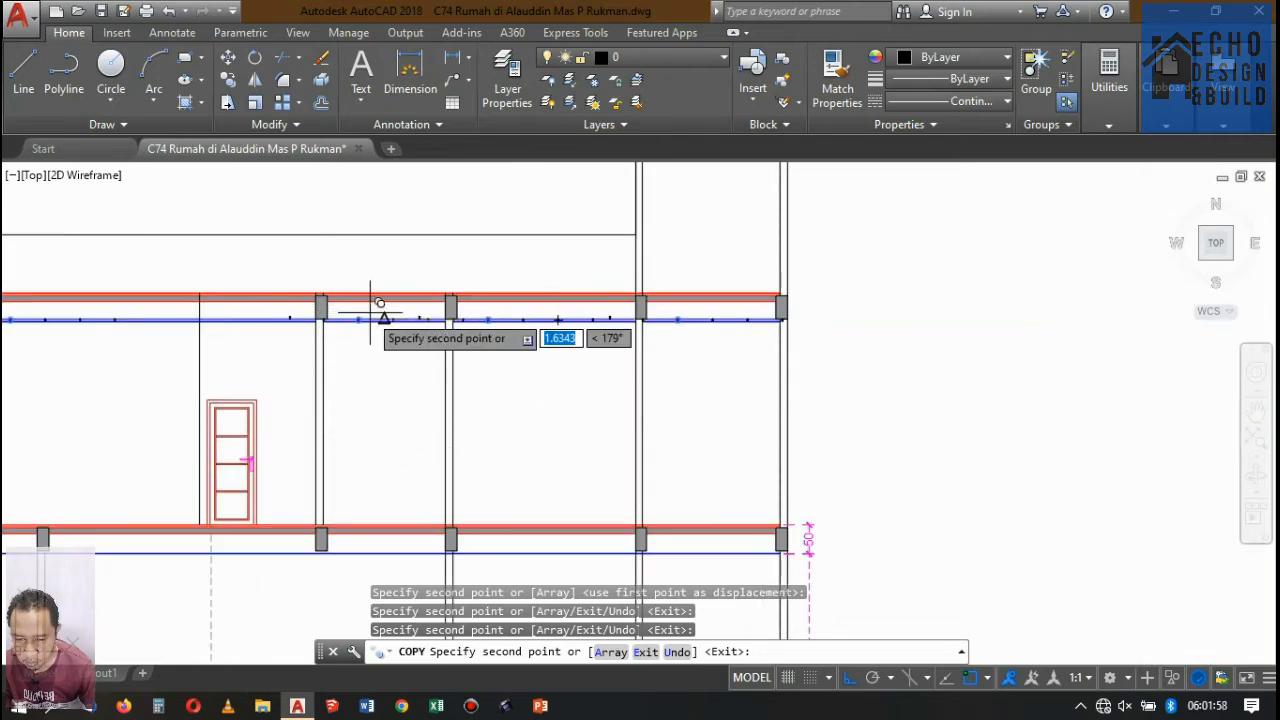
key("Return")
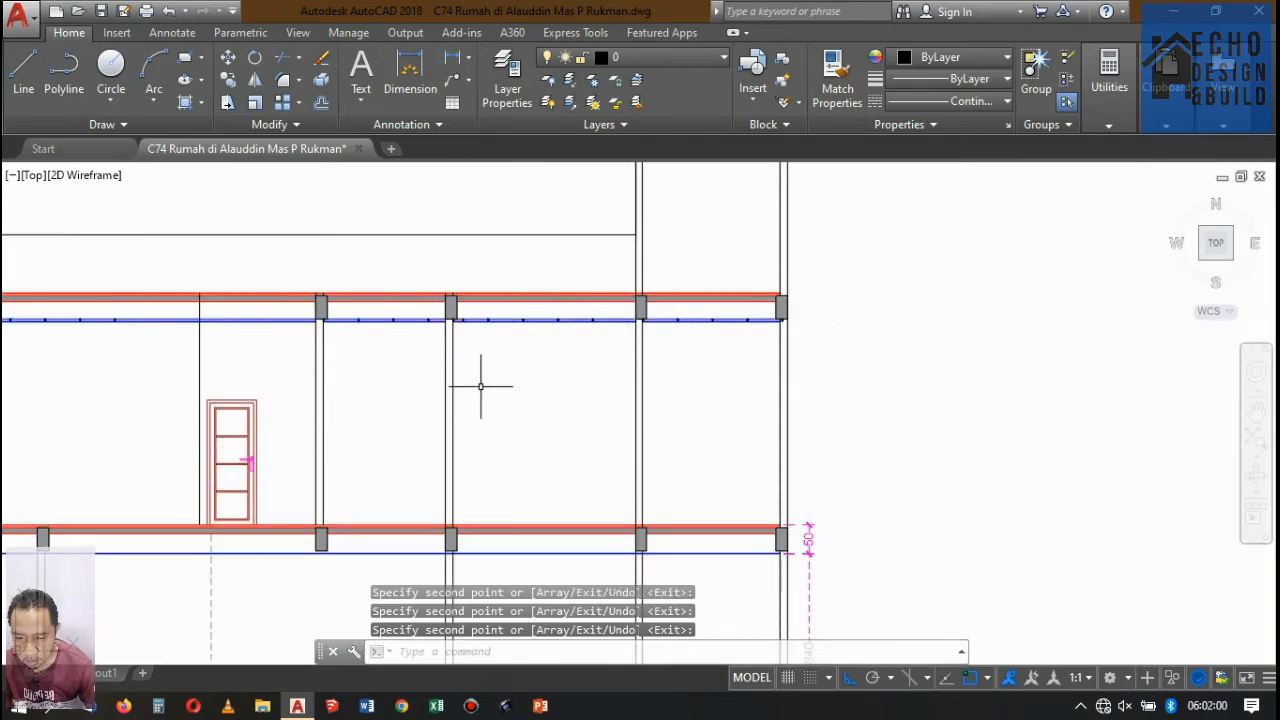
Move the surplus profile just past the wall between the second and third bays back to the second bay's rear wall face.
scroll(408, 323, "up", 6)
left_click(524, 272)
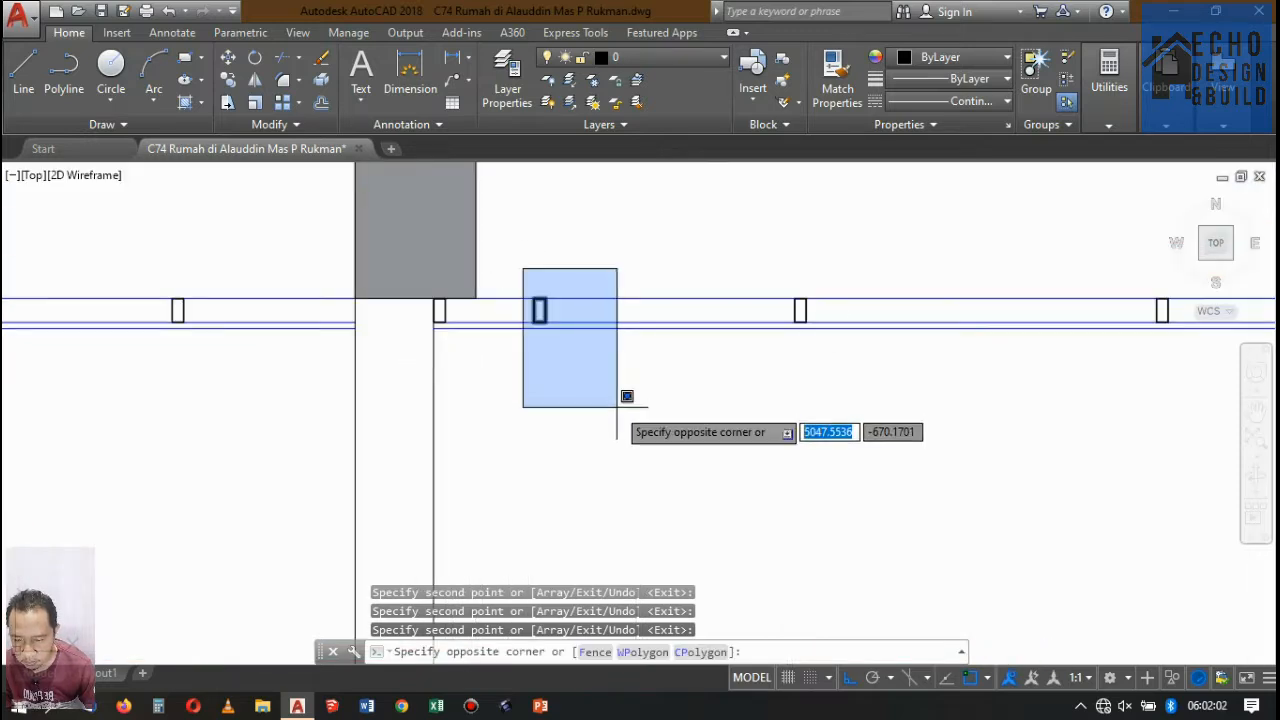
left_click(621, 396)
type("M")
key("Return")
scroll(590, 345, "up", 7)
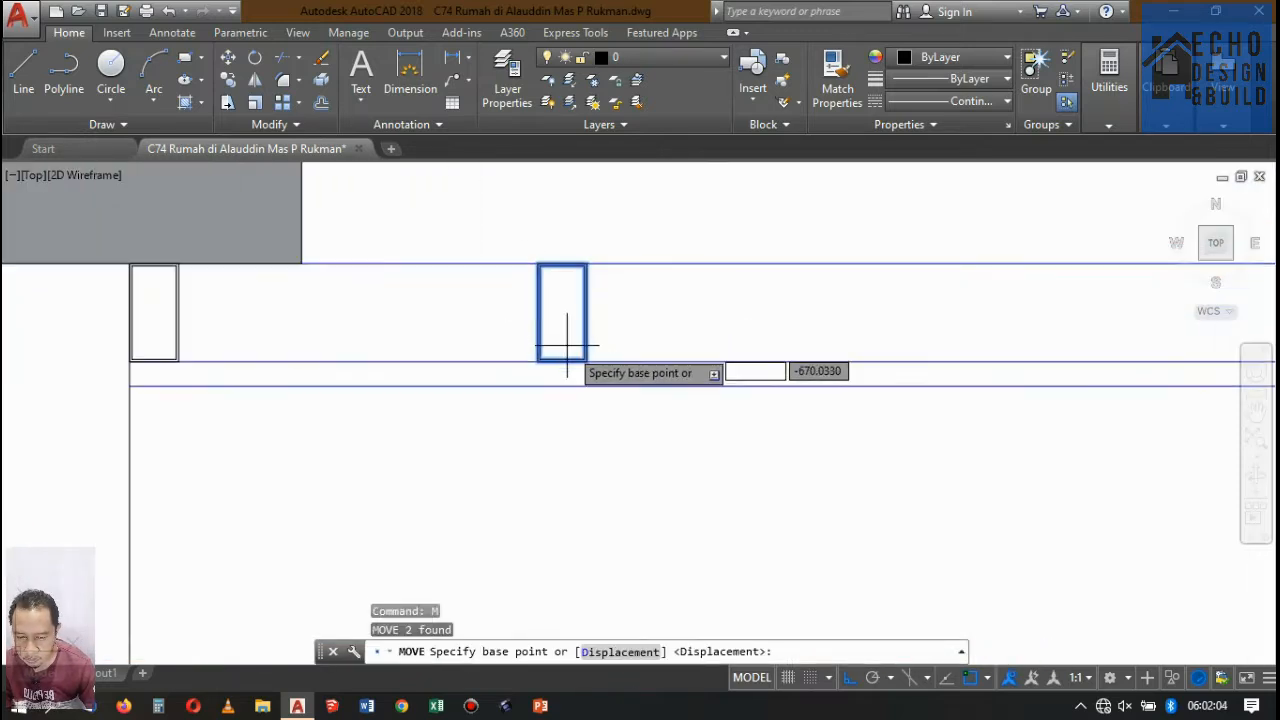
left_click(580, 360)
scroll(707, 336, "down", 5)
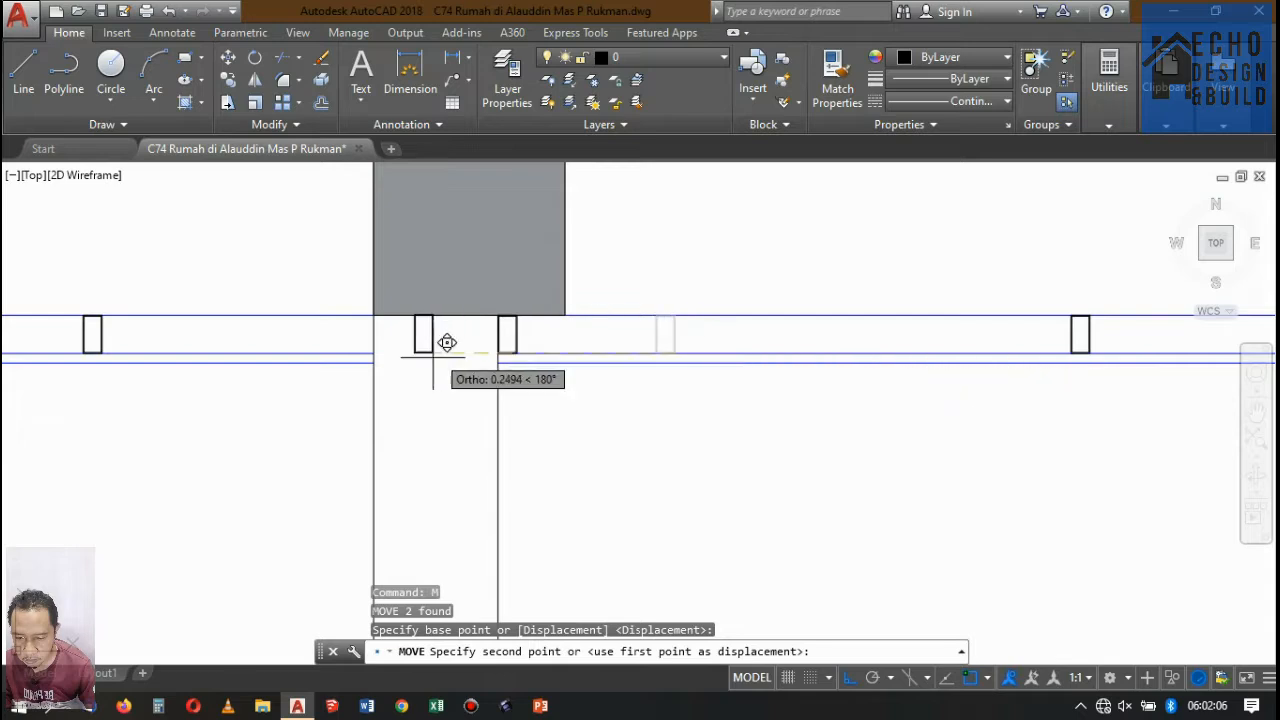
scroll(447, 342, "up", 3)
scroll(300, 330, "up", 4)
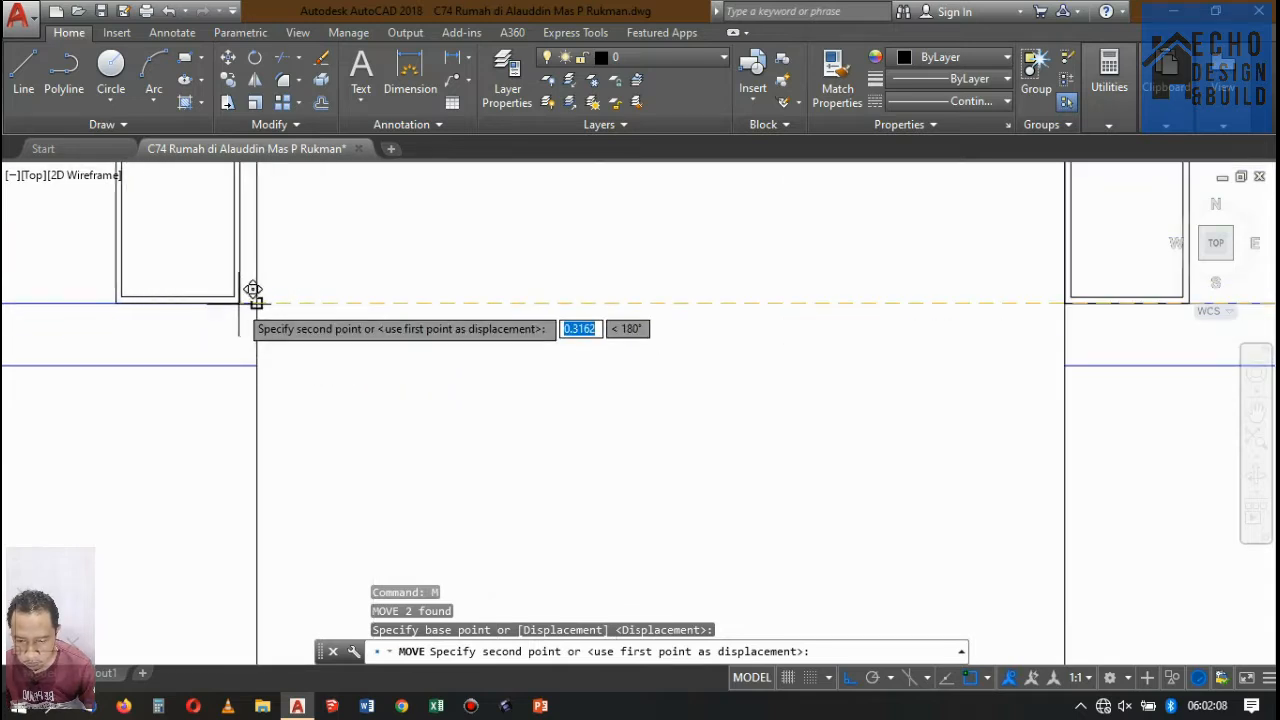
left_click(257, 290)
scroll(265, 290, "down", 3)
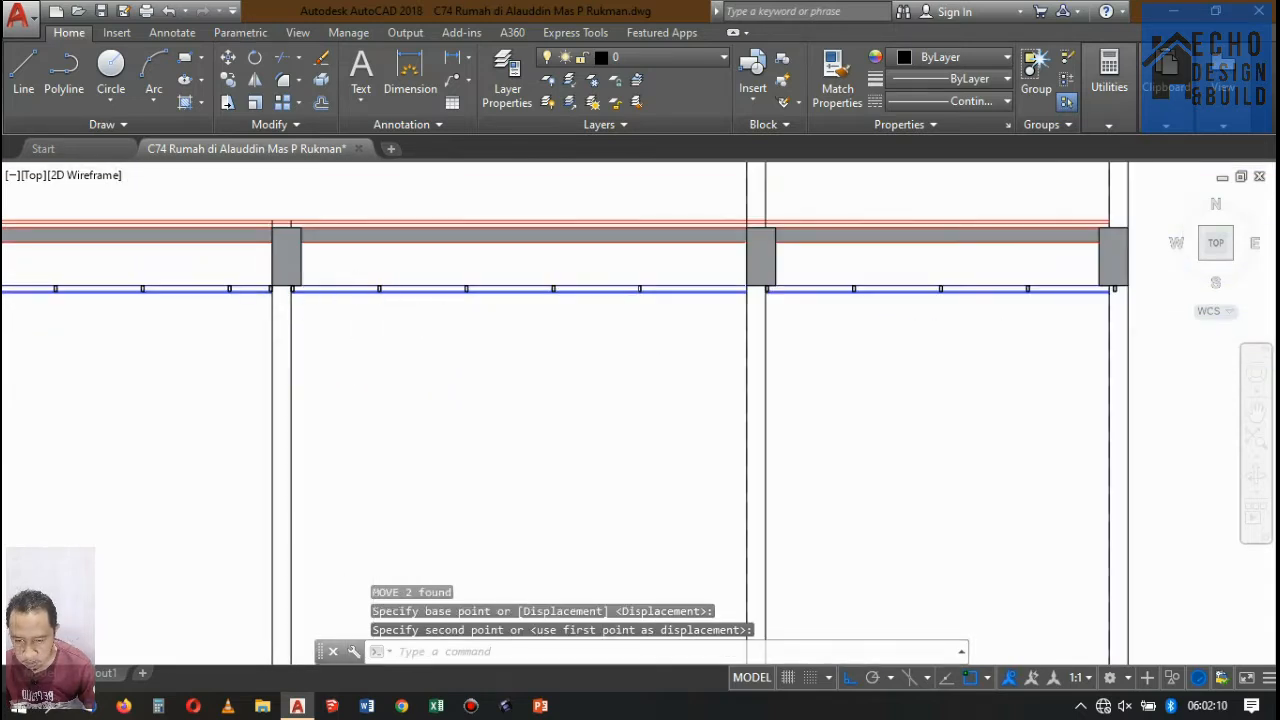
Copy the rearmost ceiling profile of the third bay one profile spacing toward the rear.
scroll(248, 332, "down", 2)
scroll(505, 306, "up", 2)
left_click(466, 280)
left_click(501, 342)
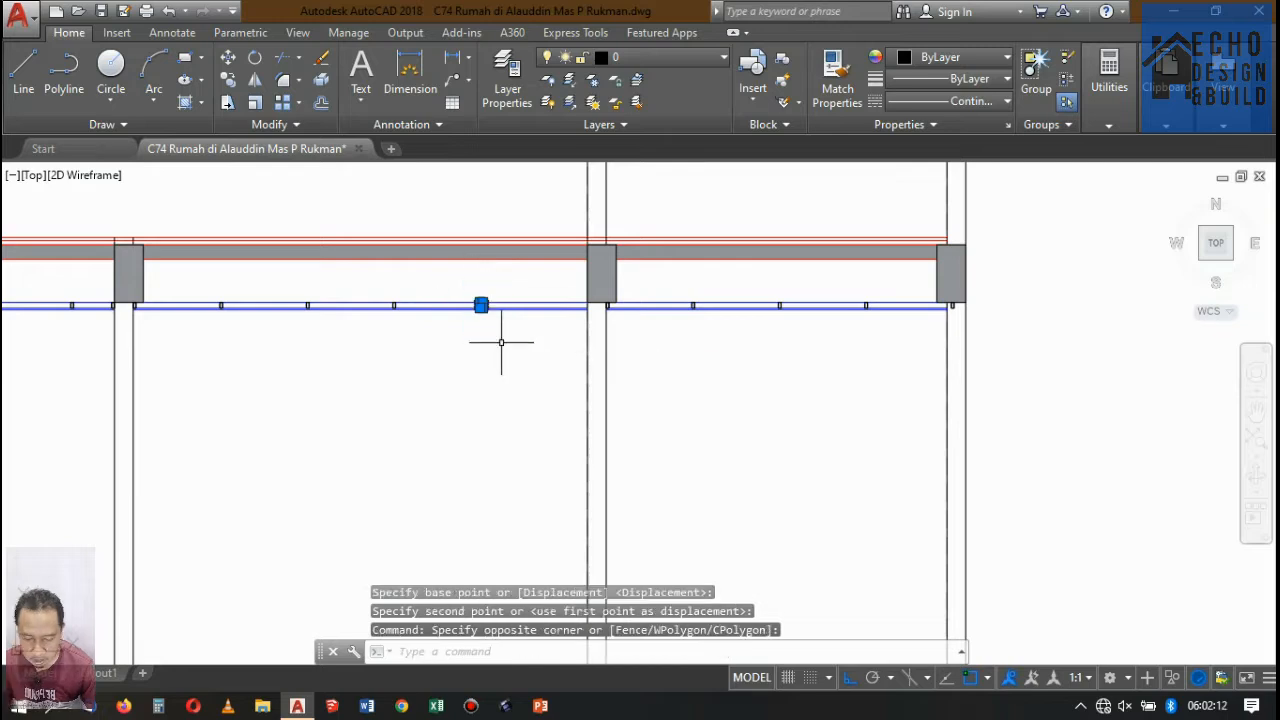
left_click(228, 80)
scroll(360, 305, "up", 5)
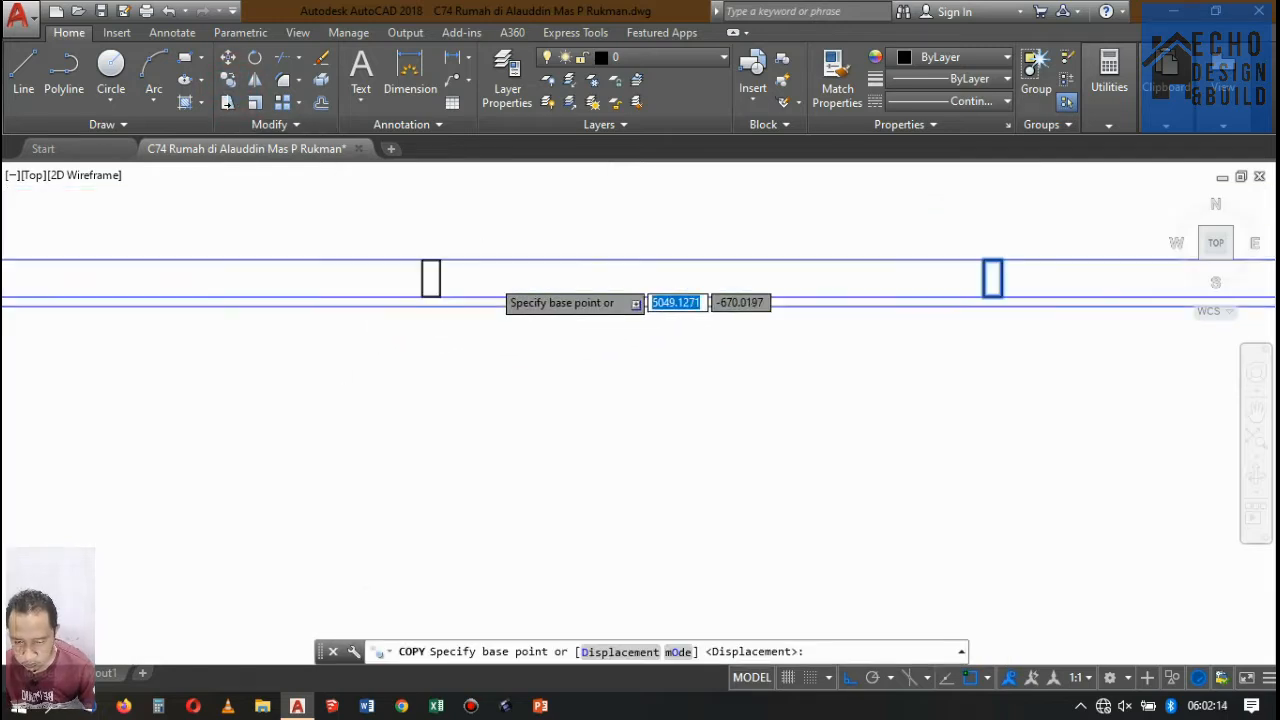
left_click(345, 325)
scroll(348, 350, "down", 5)
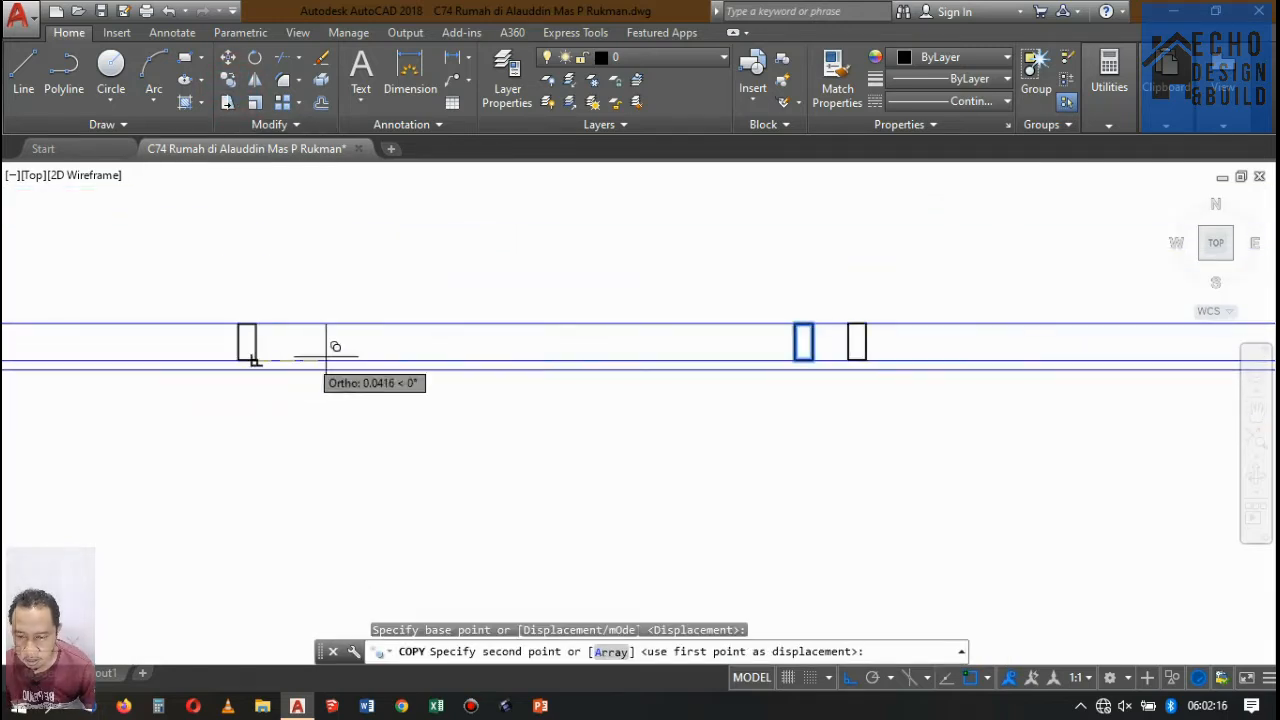
scroll(391, 367, "up", 2)
scroll(401, 364, "up", 6)
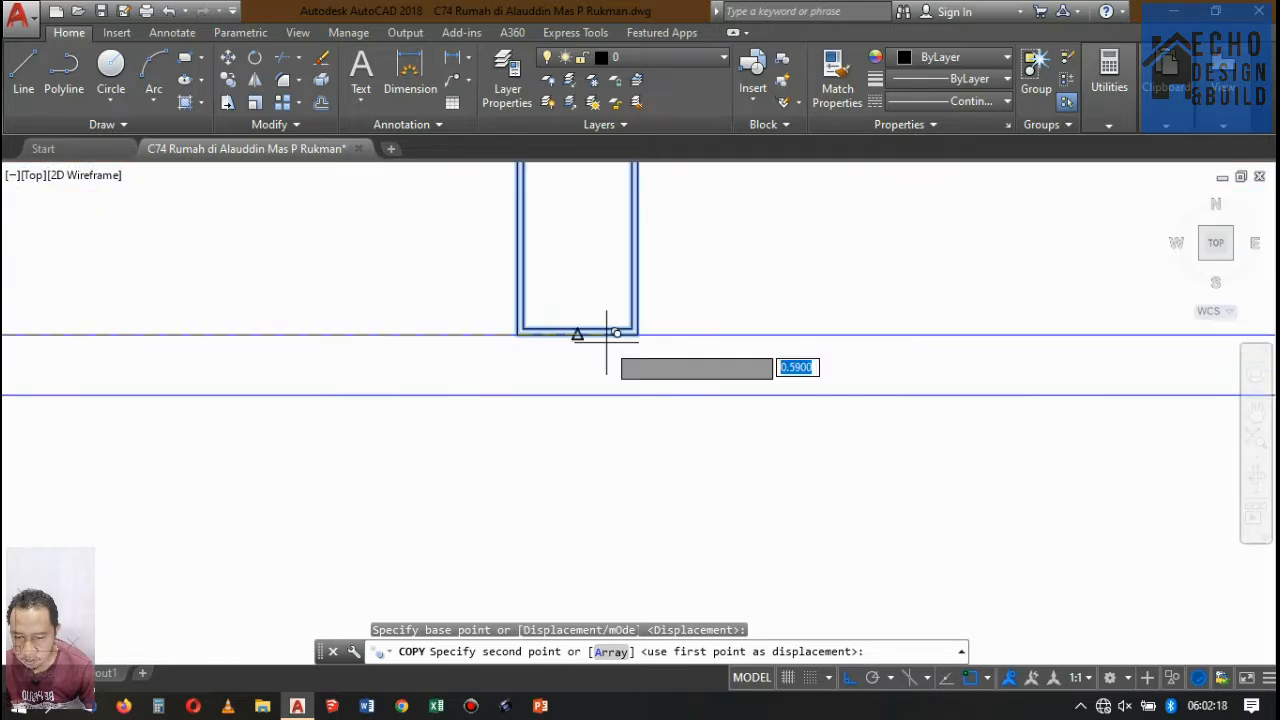
left_click(640, 322)
Place another copy of that profile at a displacement of 1.2, past the wall into the rear bay, and finish copying.
scroll(286, 378, "down", 8)
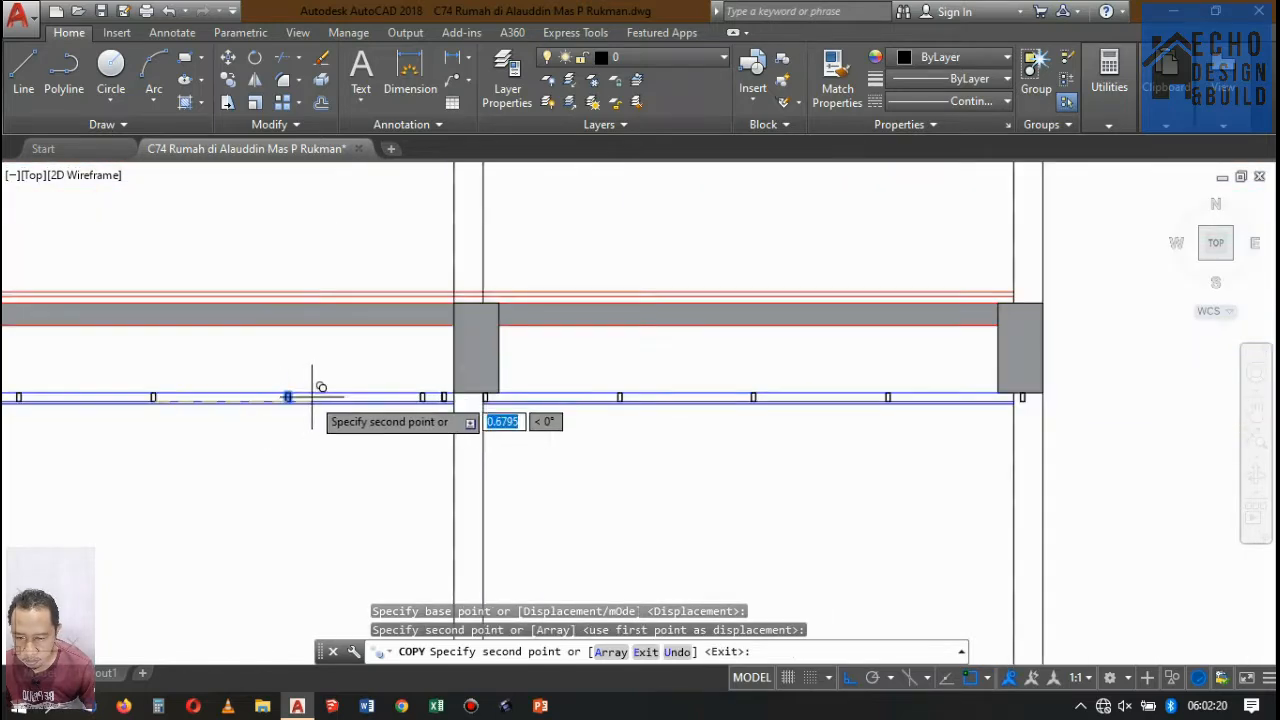
scroll(474, 400, "up", 3)
scroll(474, 400, "up", 5)
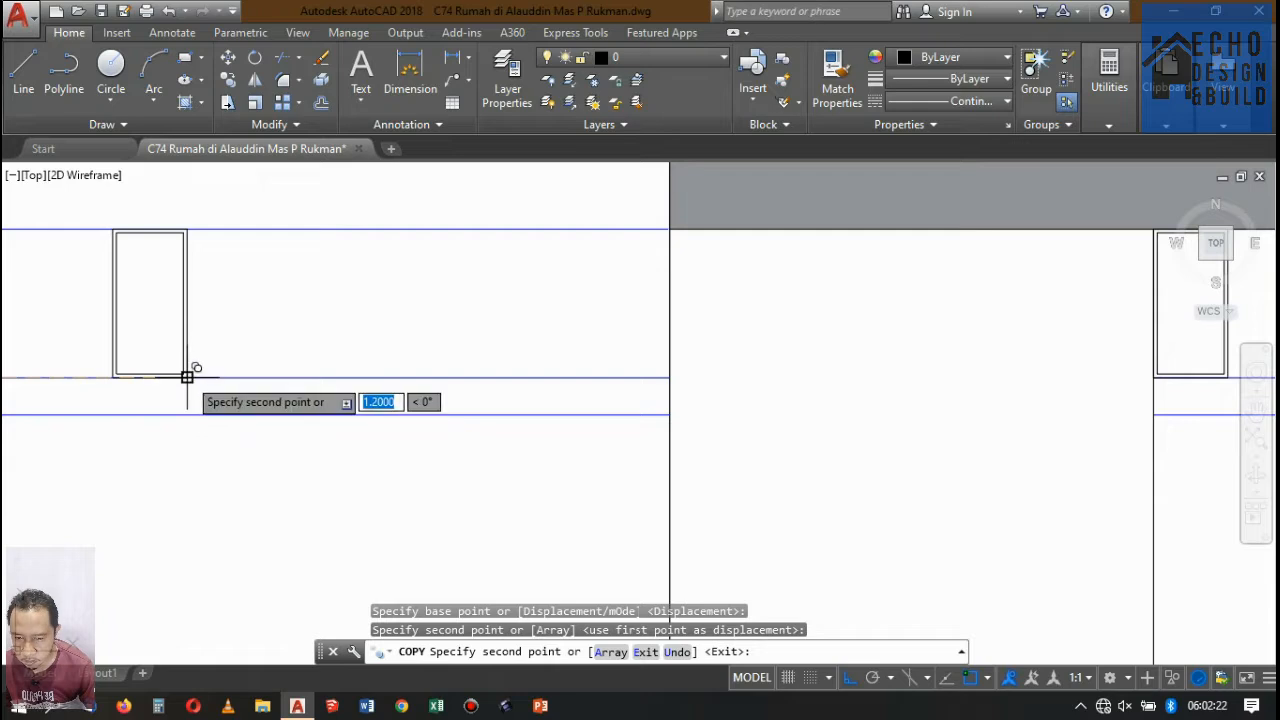
left_click(187, 377)
scroll(271, 366, "down", 4)
key("Return")
Move the surplus profile in the rear bay 0.47 back to the wall face at the third bay's rear end.
scroll(397, 377, "up", 4)
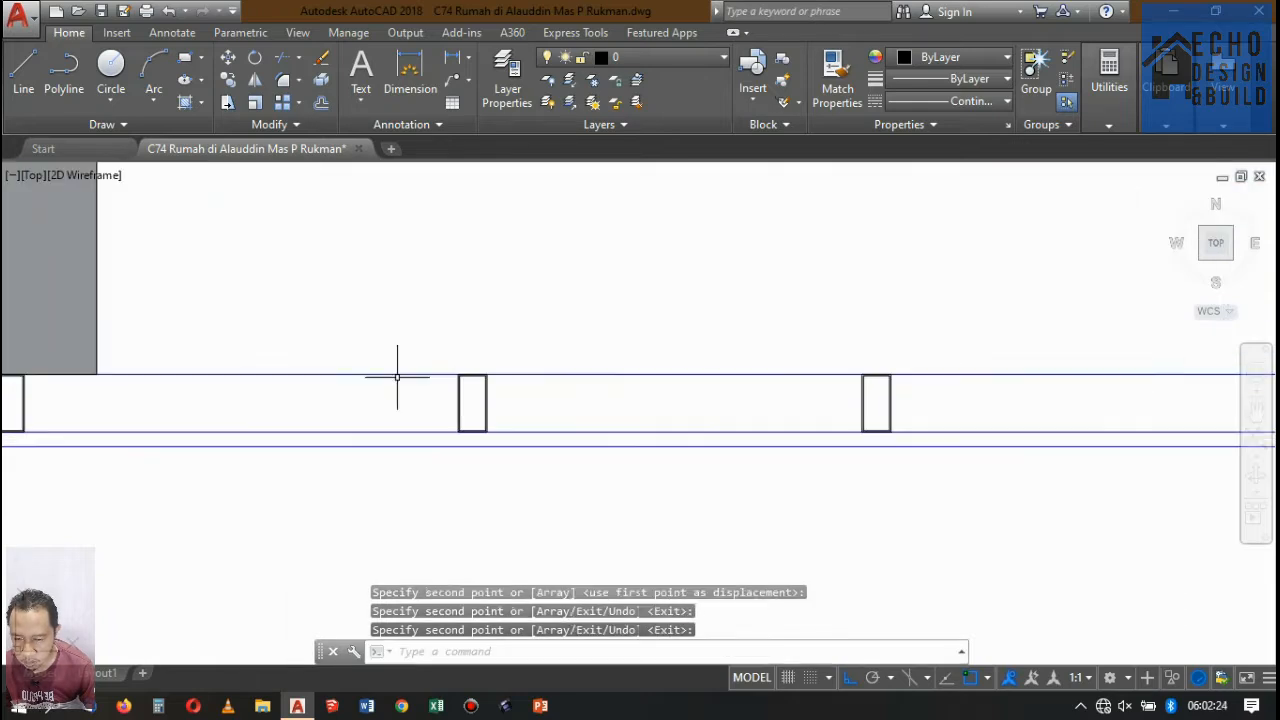
left_click(537, 398)
left_click(474, 388)
type("m")
key("Return")
scroll(487, 424, "up", 5)
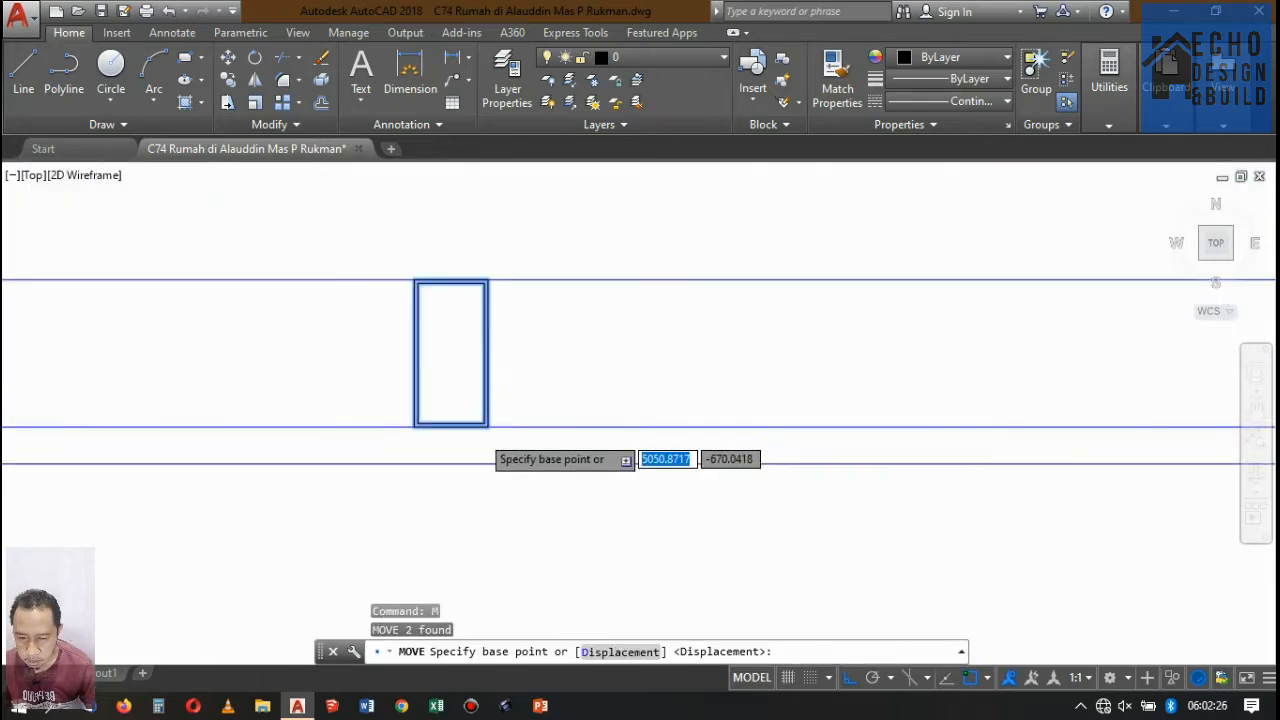
left_click(500, 424)
scroll(506, 414, "down", 4)
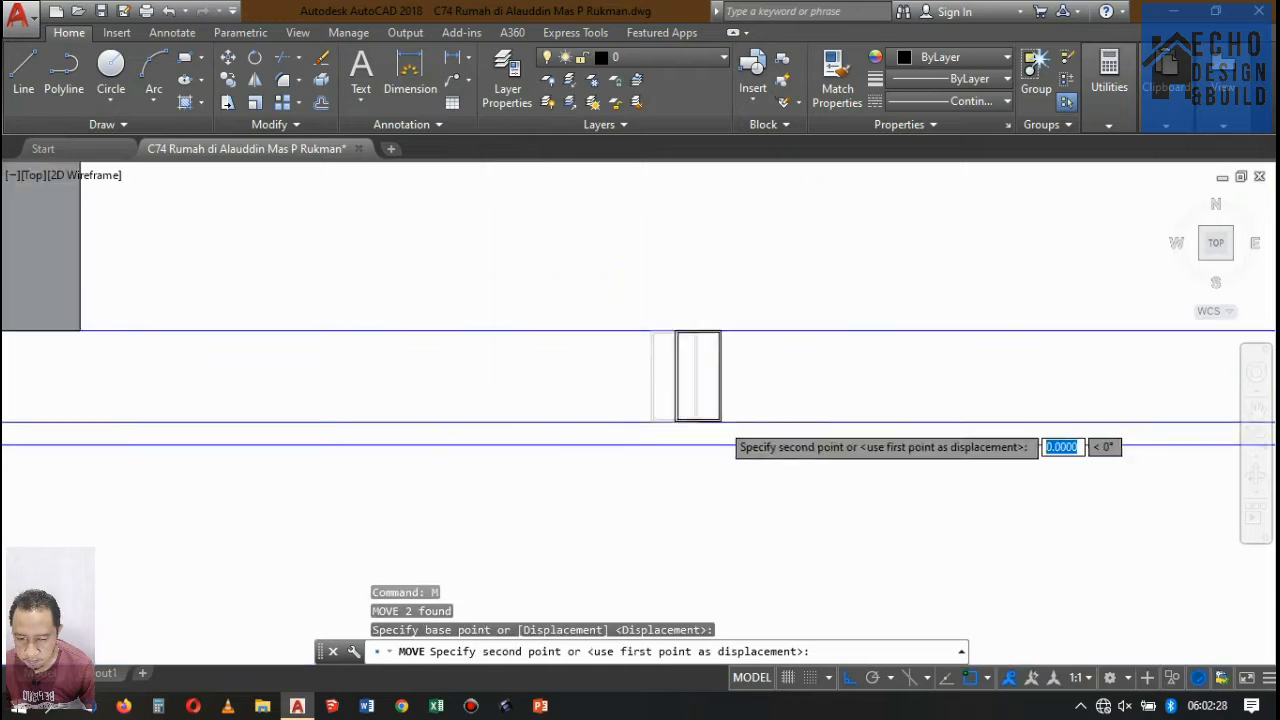
scroll(594, 423, "up", 6)
scroll(350, 403, "up", 5)
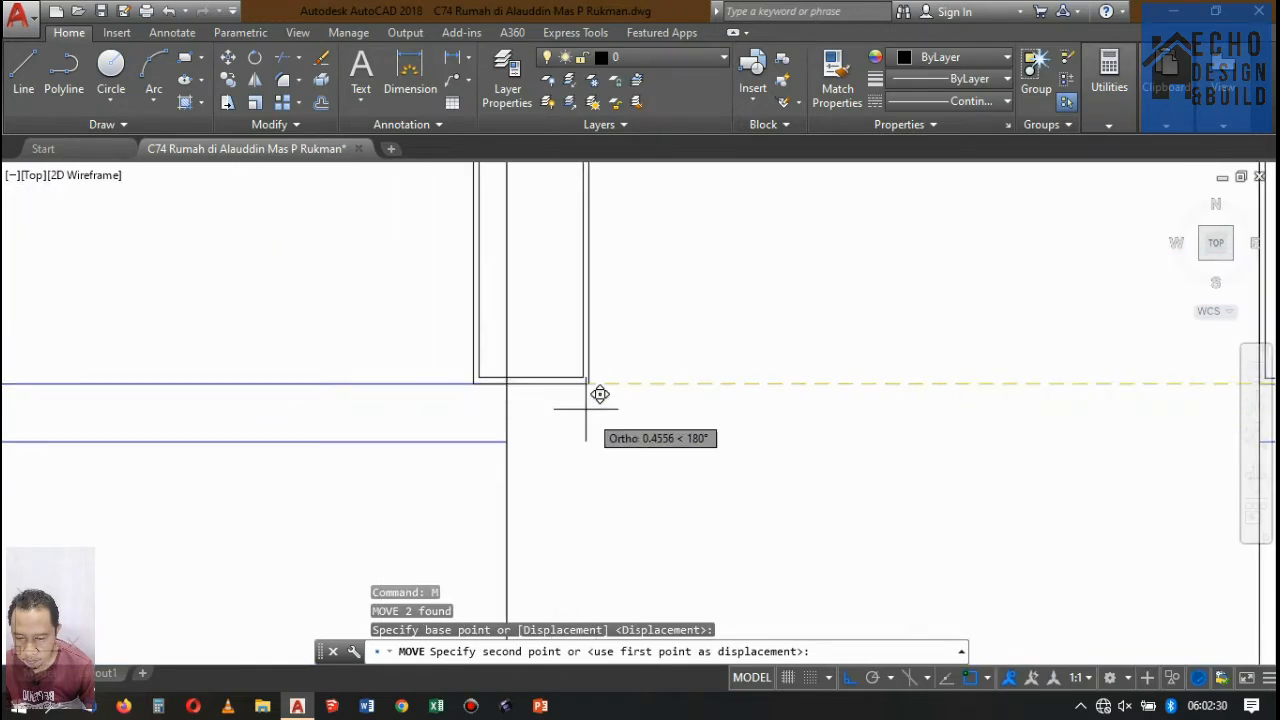
left_click(508, 385)
Move the profile lying inside the rear wall under the beam to the wall's inner face, at the rear bay's end.
scroll(394, 380, "down", 11)
scroll(803, 400, "up", 3)
scroll(606, 335, "up", 4)
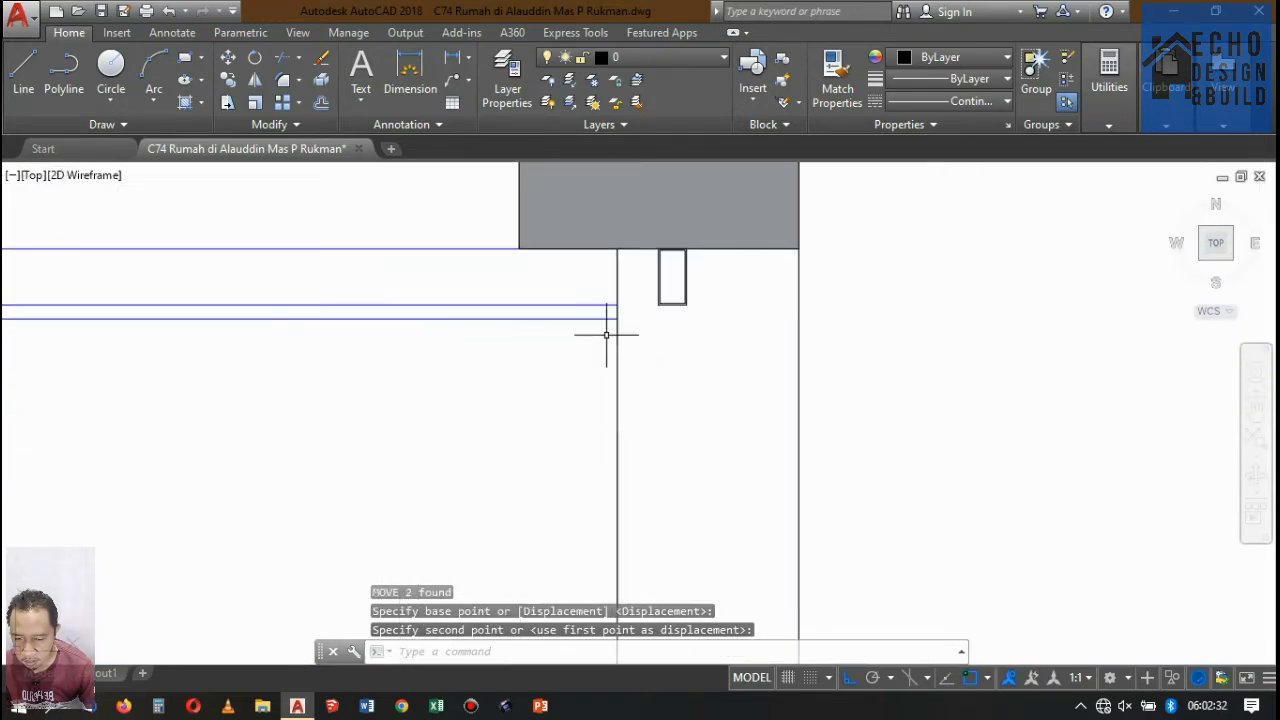
left_click(684, 292)
key("Return")
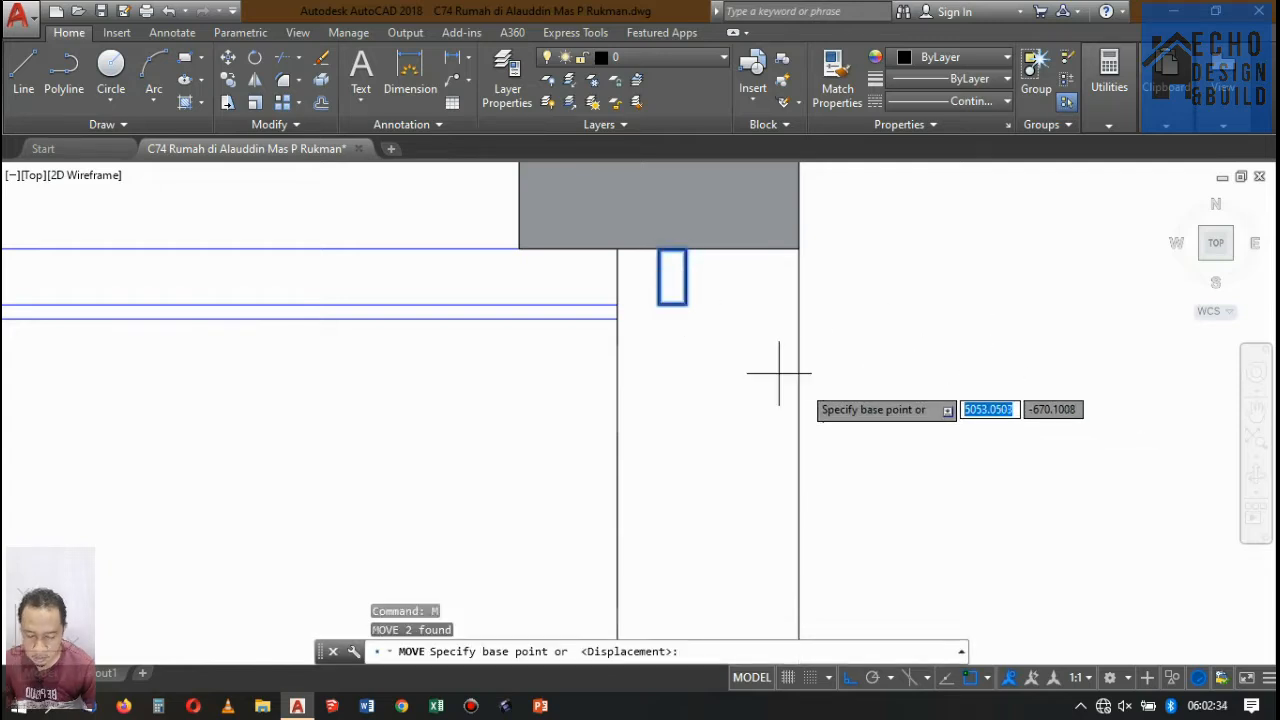
scroll(676, 285, "up", 5)
left_click(692, 251)
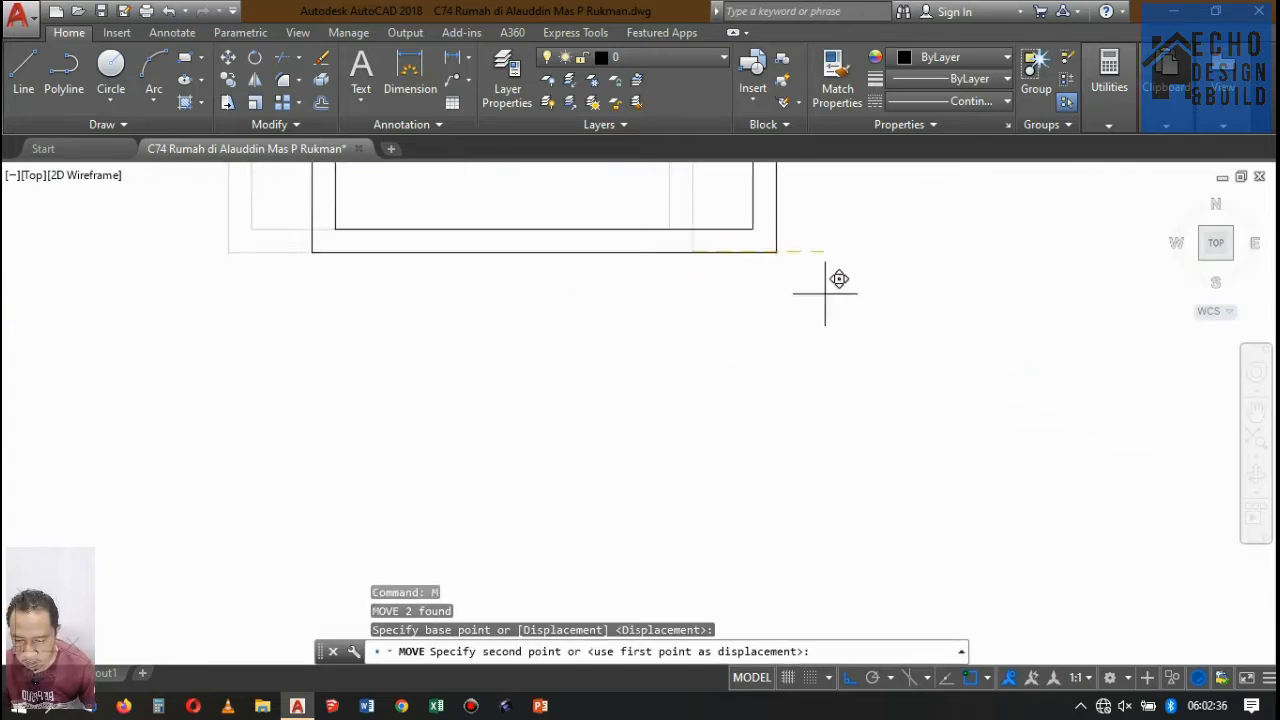
scroll(651, 266, "down", 3)
left_click(638, 378)
scroll(800, 300, "down", 6)
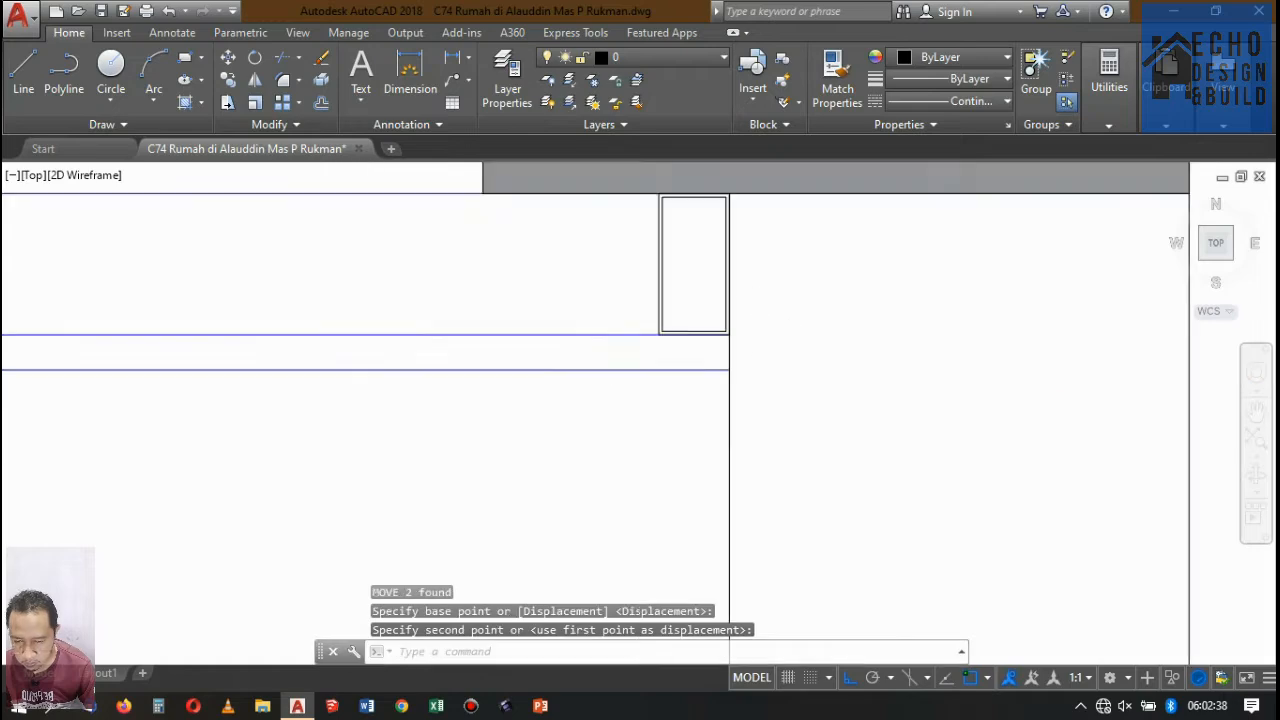
Copy the front bay's four spaced ceiling profiles rearward, using the wall profile's lower corner as base and the last profile's matching corner as target.
scroll(467, 330, "up", 4)
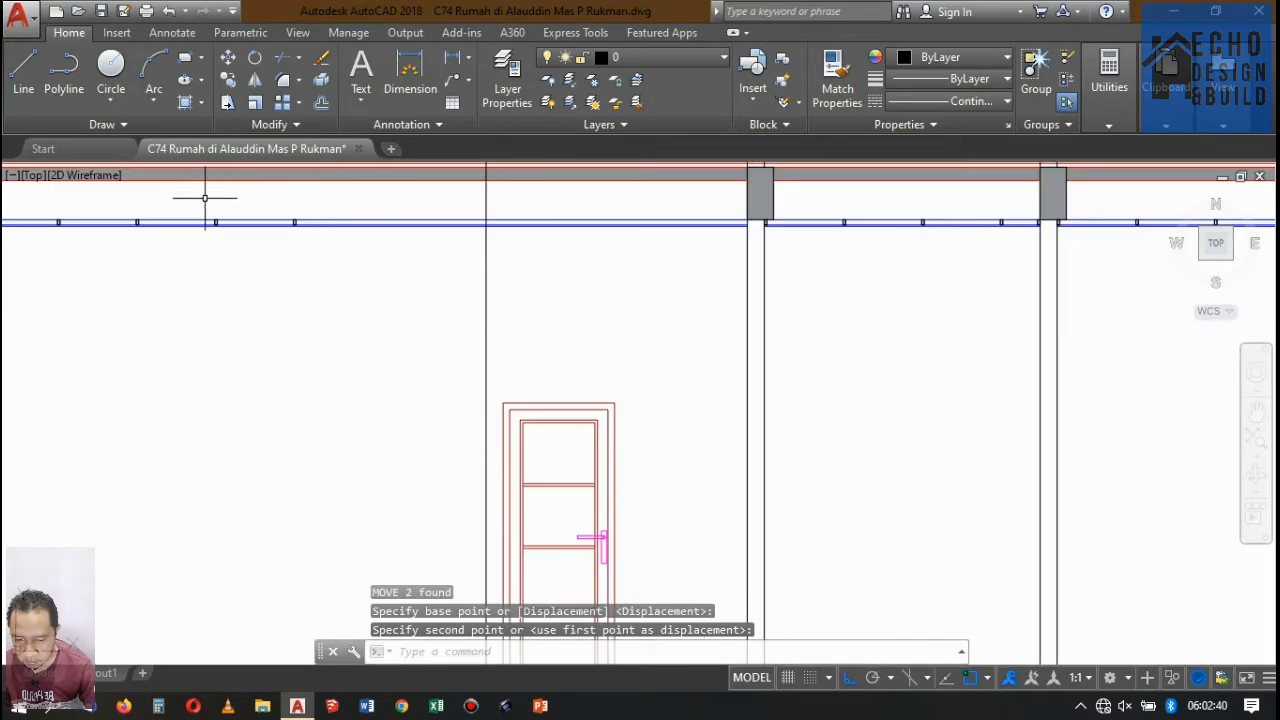
scroll(205, 198, "down", 4)
scroll(321, 300, "up", 4)
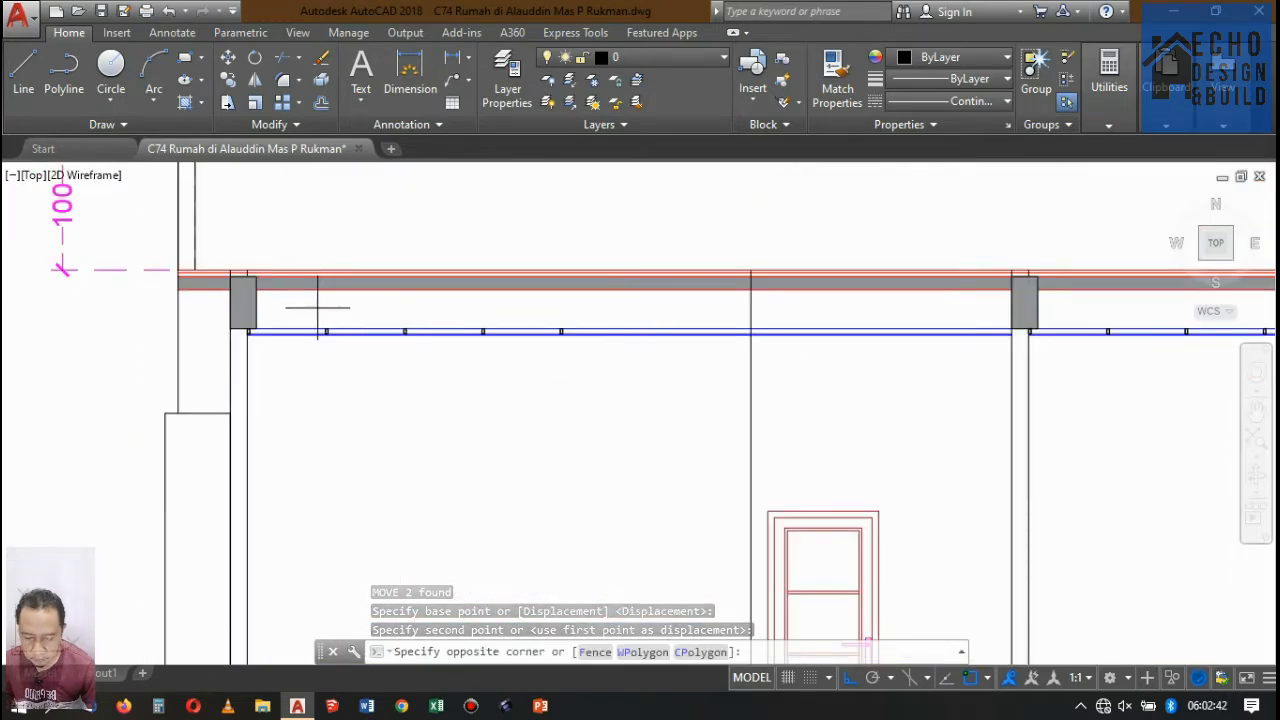
left_click(611, 380)
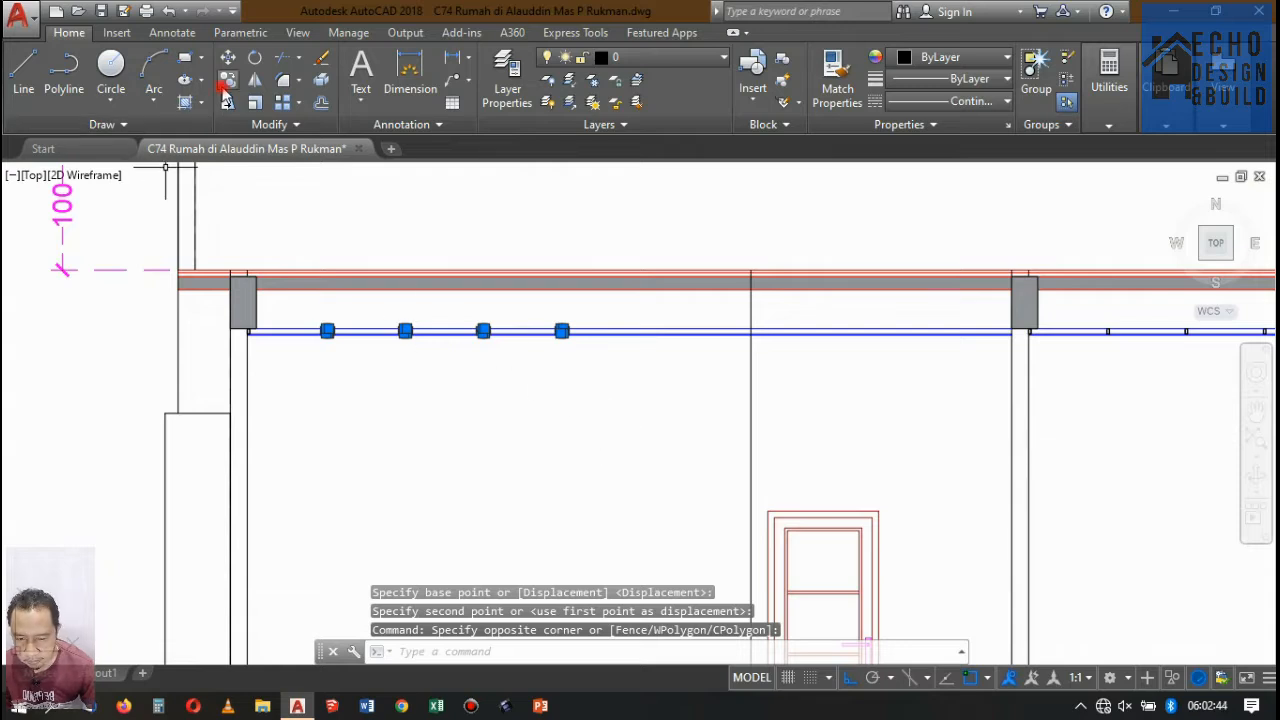
left_click(227, 80)
scroll(250, 350, "up", 5)
scroll(160, 305, "up", 5)
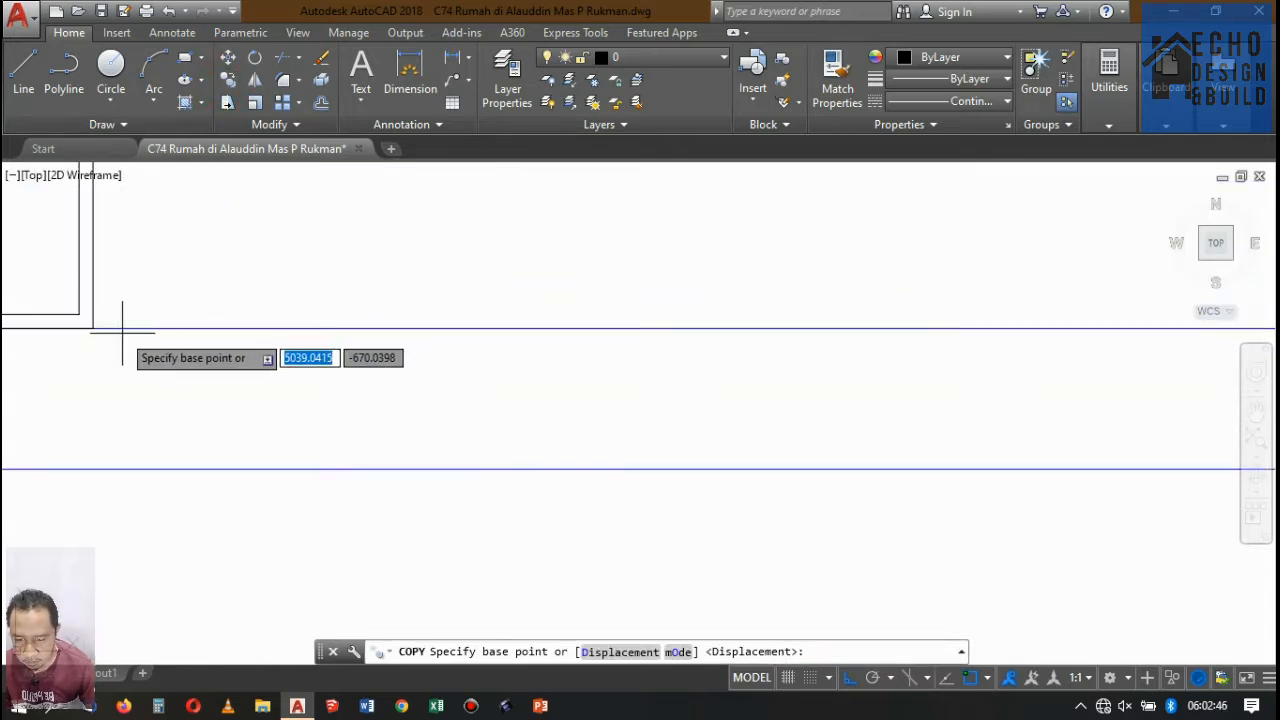
left_click(93, 327)
scroll(85, 335, "up", 3)
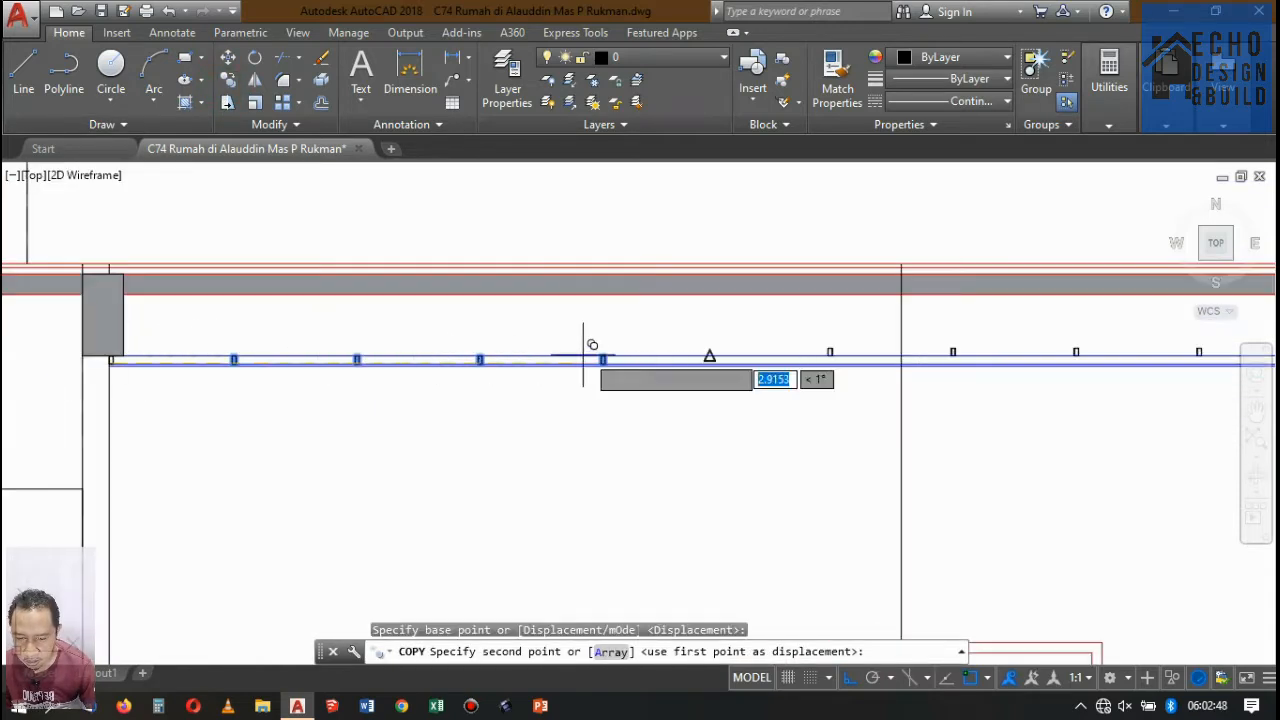
scroll(648, 286, "down", 2)
scroll(557, 294, "up", 8)
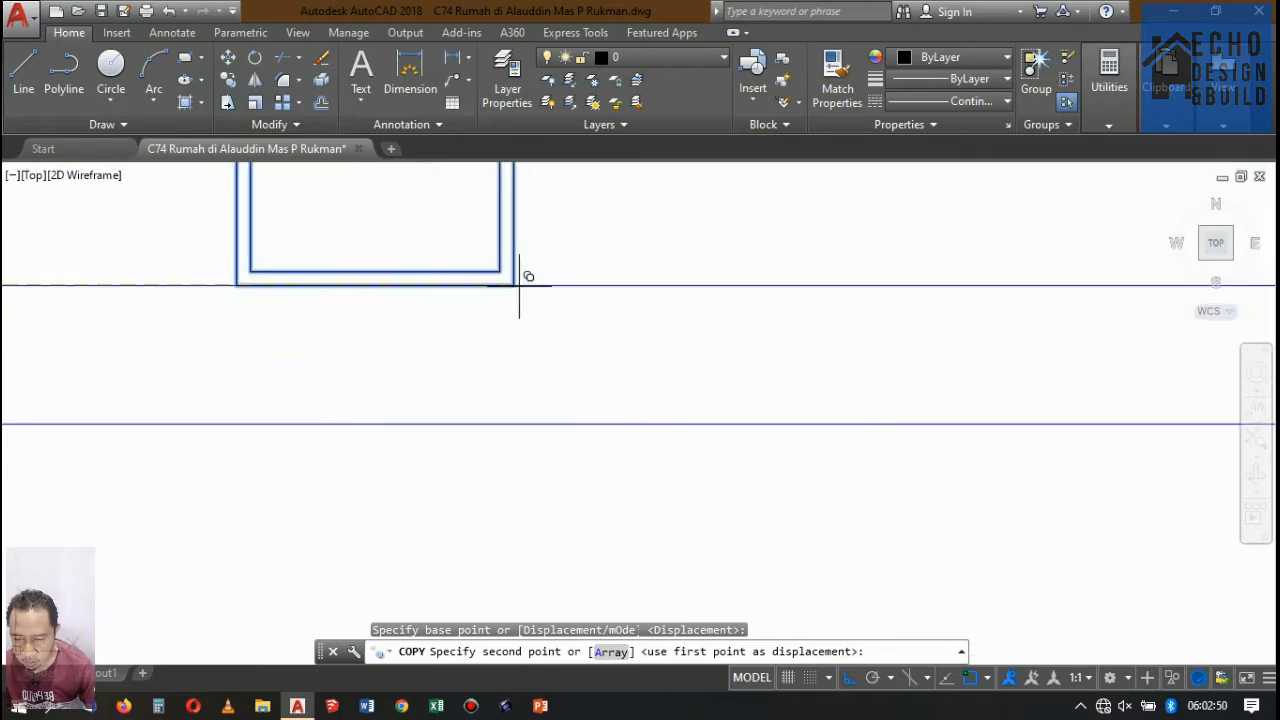
left_click(474, 287)
scroll(474, 287, "down", 4)
scroll(300, 357, "up", 6)
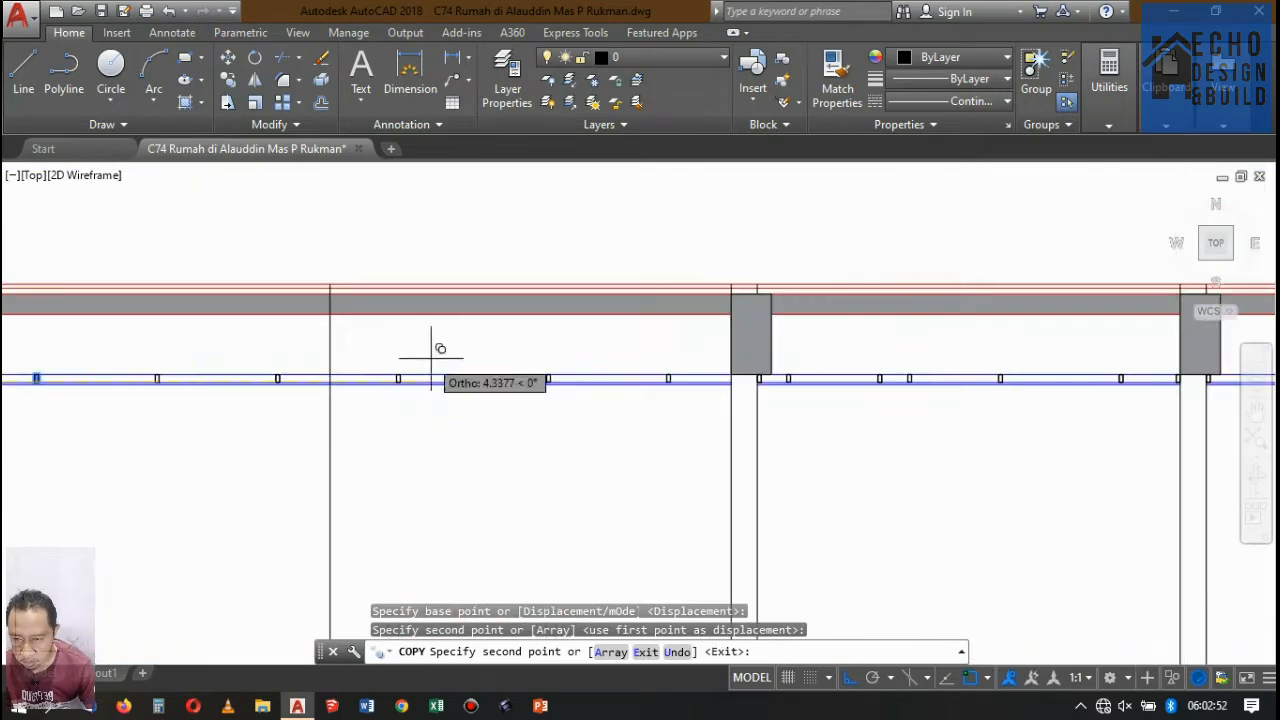
key("Return")
Copy the last two ceiling profiles of the front bay at a displacement of 1.2 toward the rear, continuing the spacing.
left_click(385, 358)
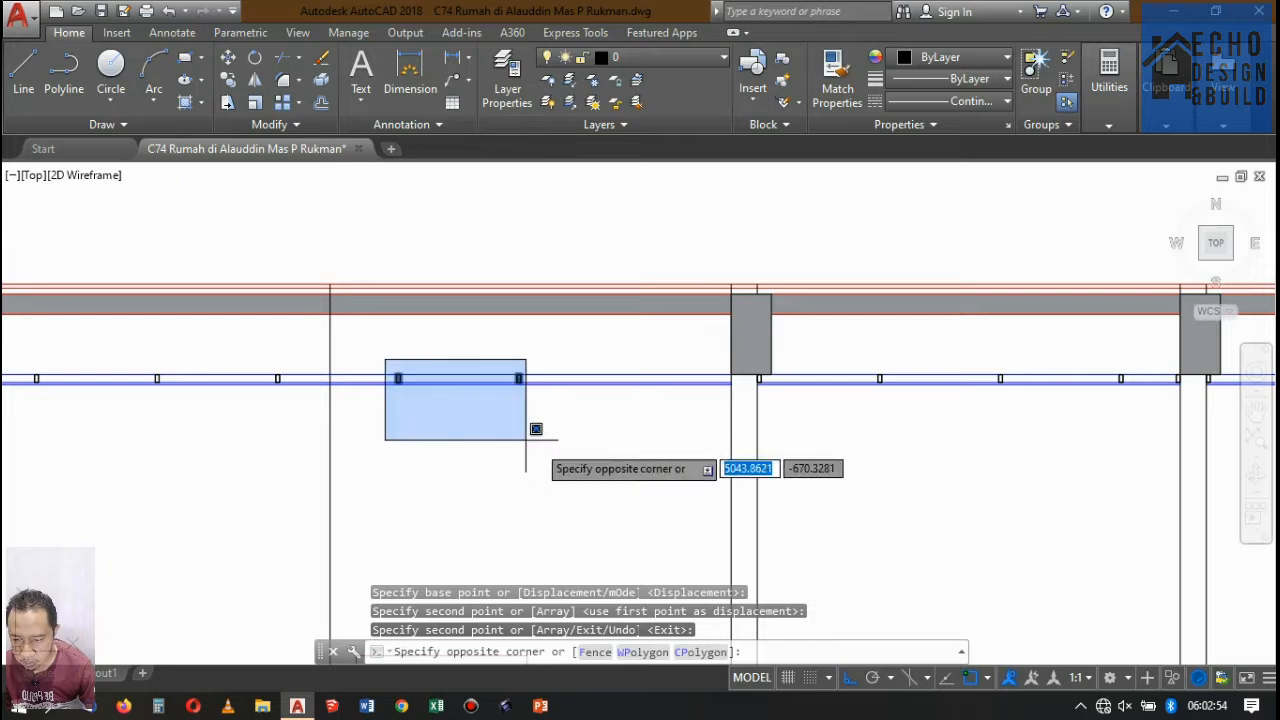
left_click(534, 430)
left_click(228, 79)
scroll(266, 349, "up", 6)
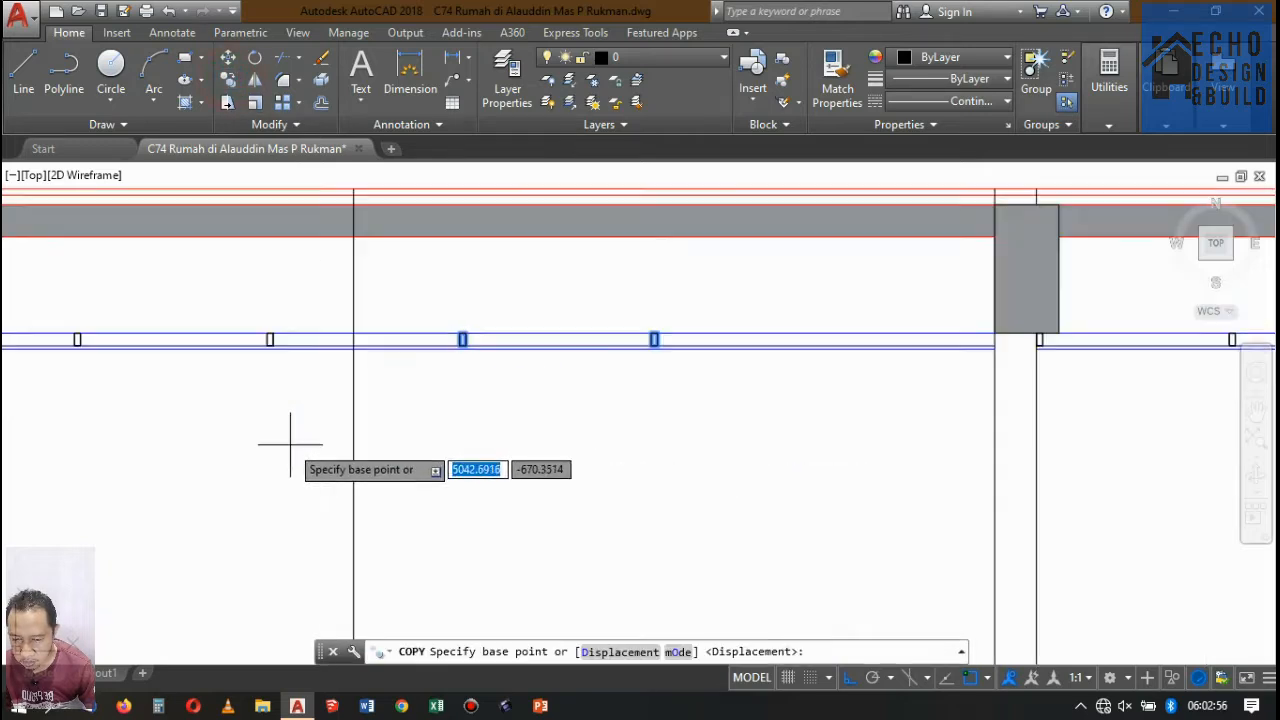
left_click(220, 271)
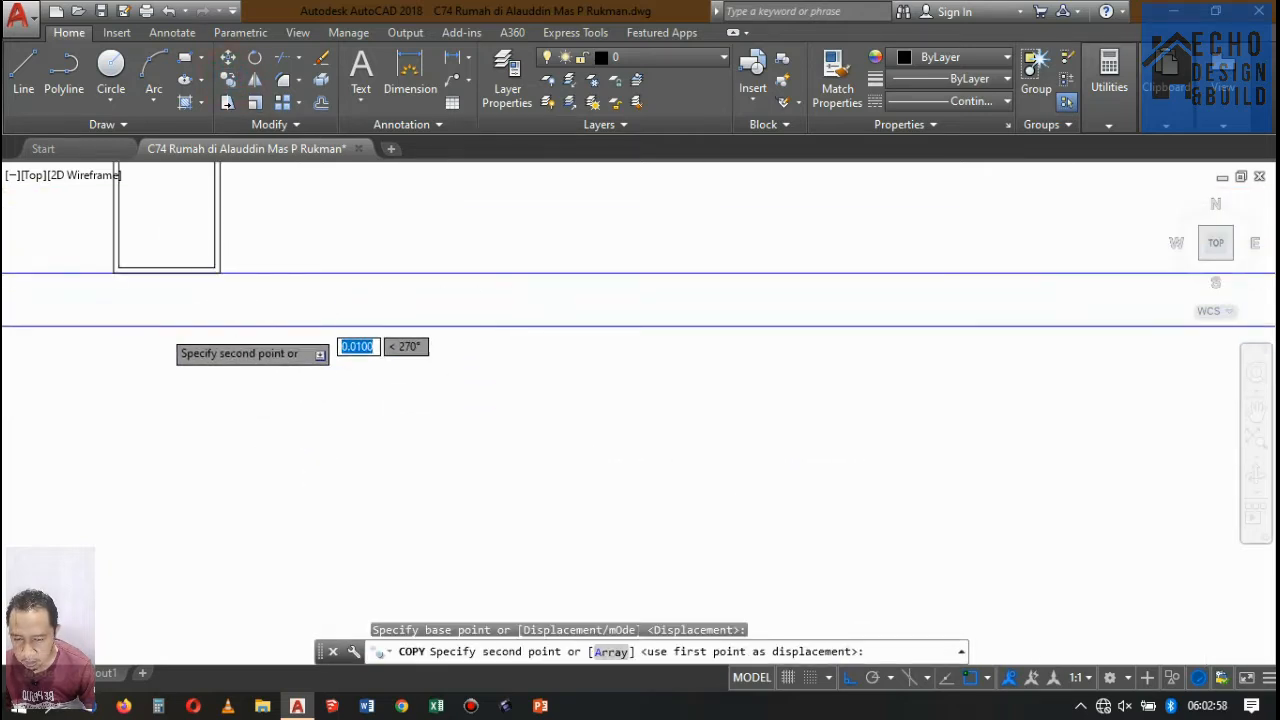
scroll(215, 340, "down", 4)
scroll(380, 340, "down", 1)
scroll(400, 314, "up", 4)
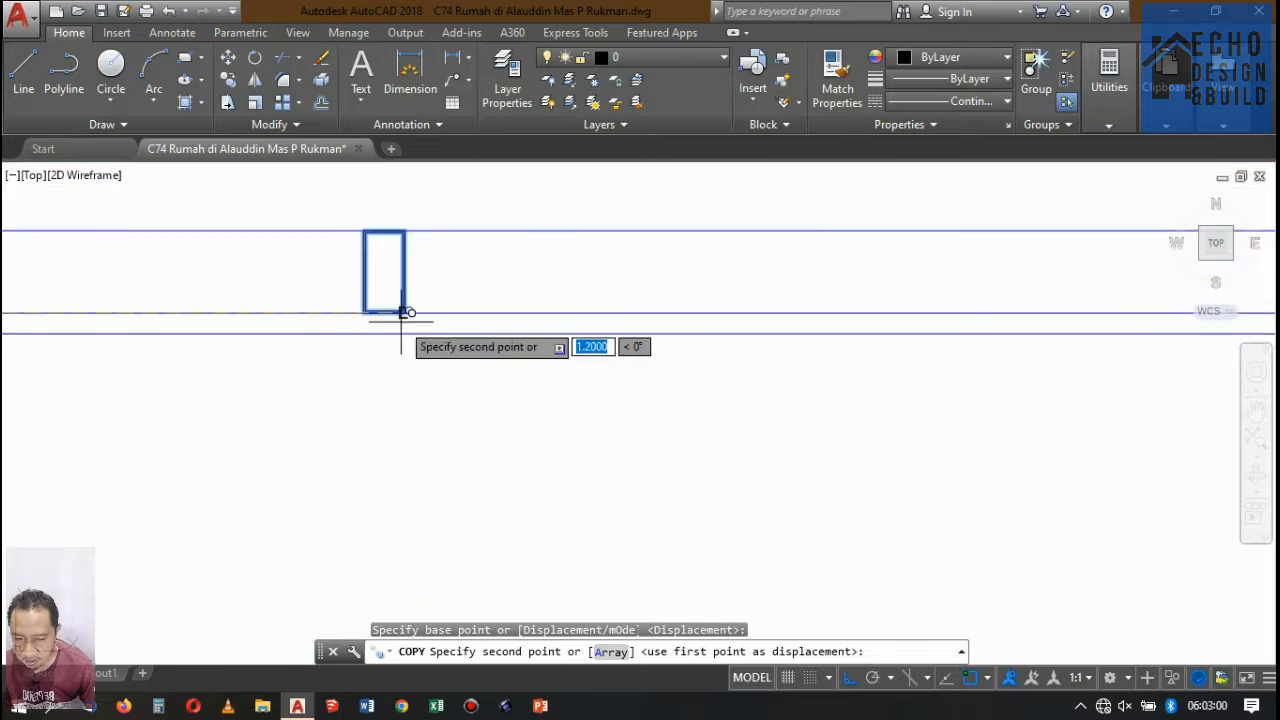
left_click(408, 281)
scroll(360, 310, "down", 3)
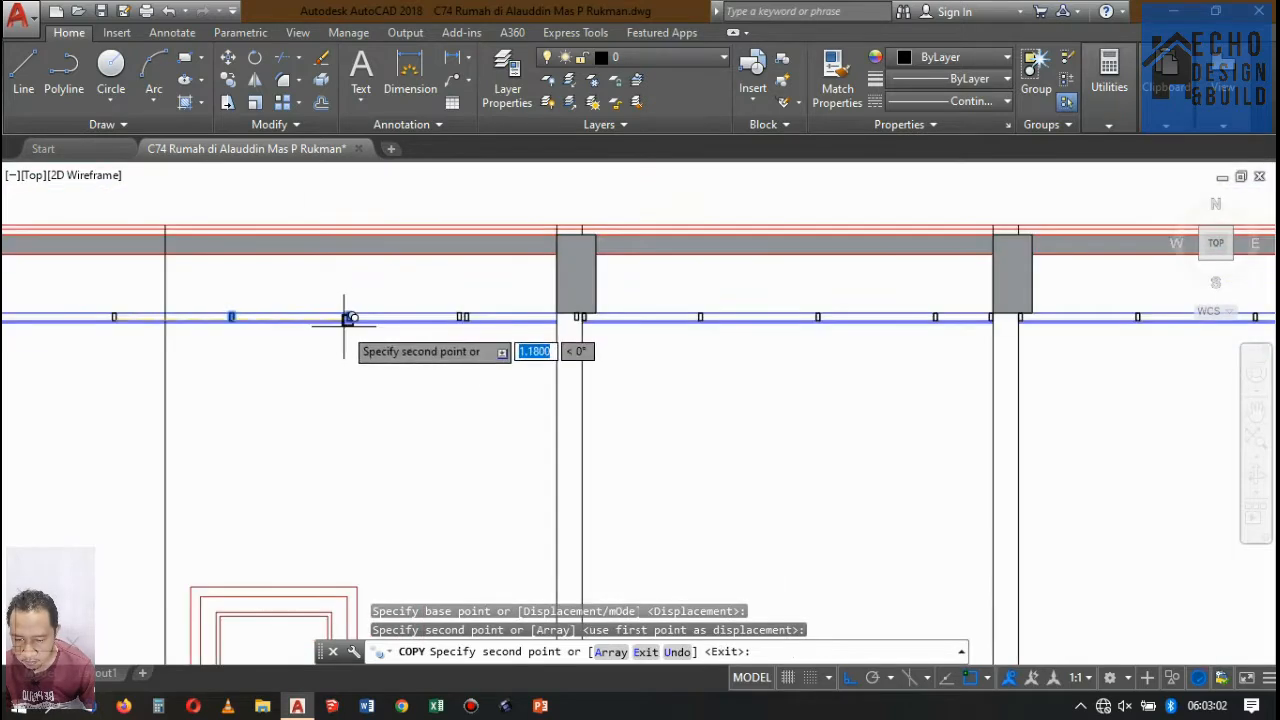
key("Return")
Move the surplus profile overlapping the second bay's first profile back to the wall face at the front bay's rear end.
scroll(623, 337, "up", 2)
scroll(600, 343, "down", 4)
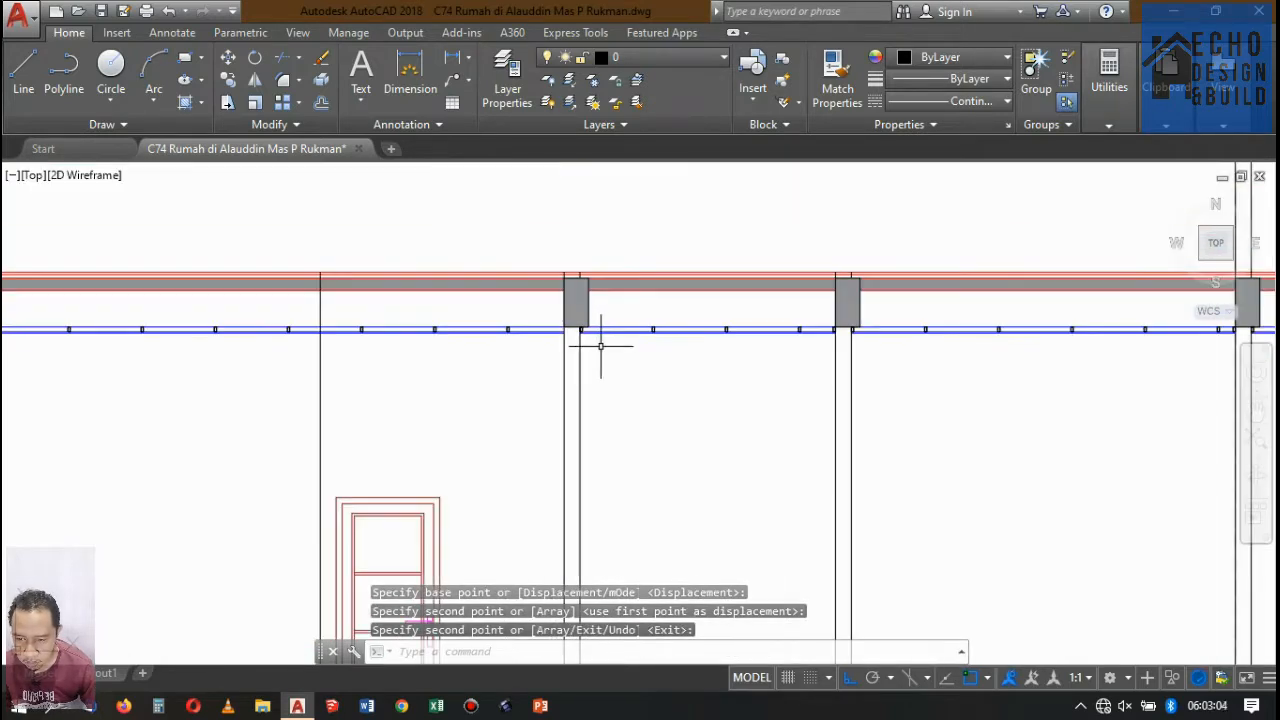
scroll(504, 302, "up", 3)
scroll(617, 329, "up", 4)
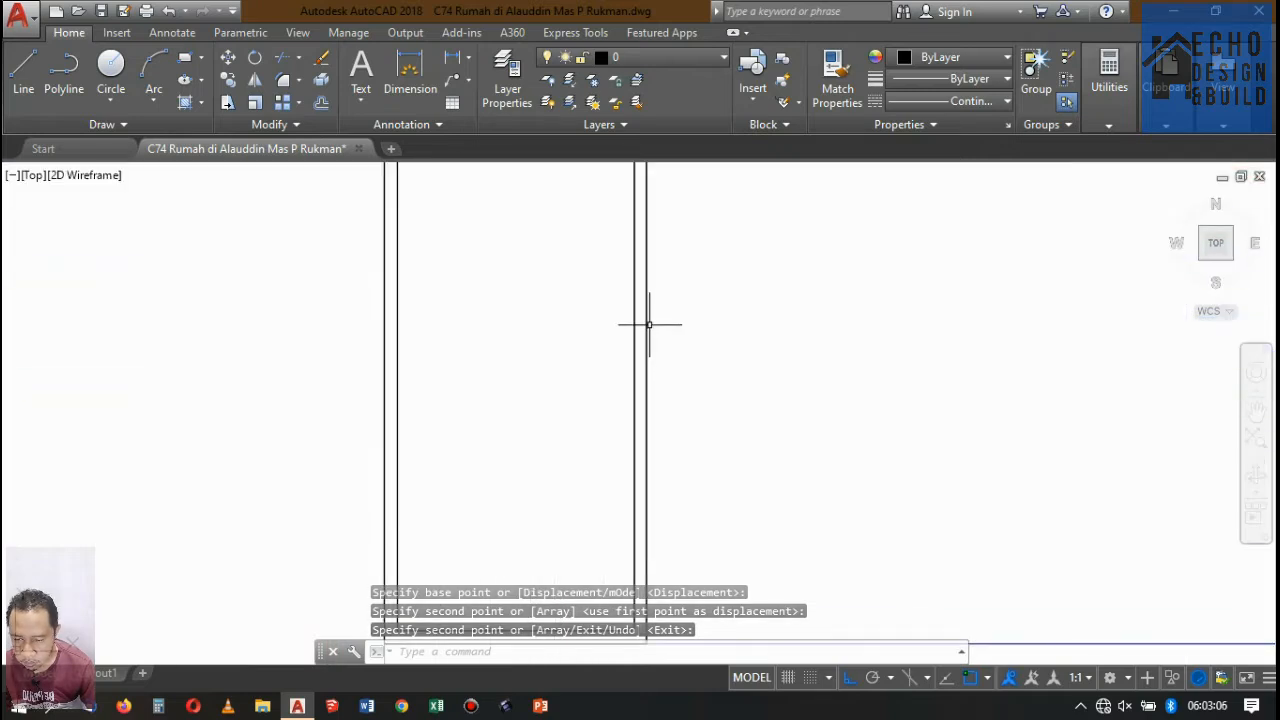
left_click(647, 320)
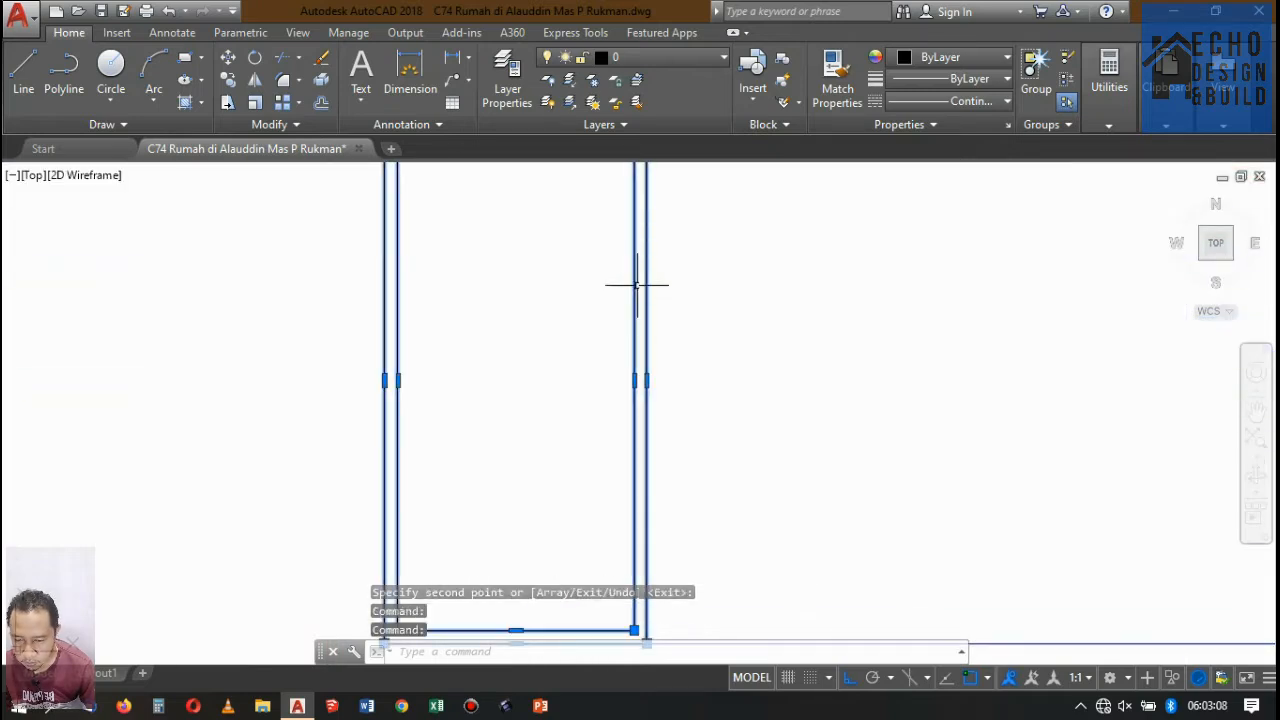
scroll(636, 285, "down", 5)
key("Return")
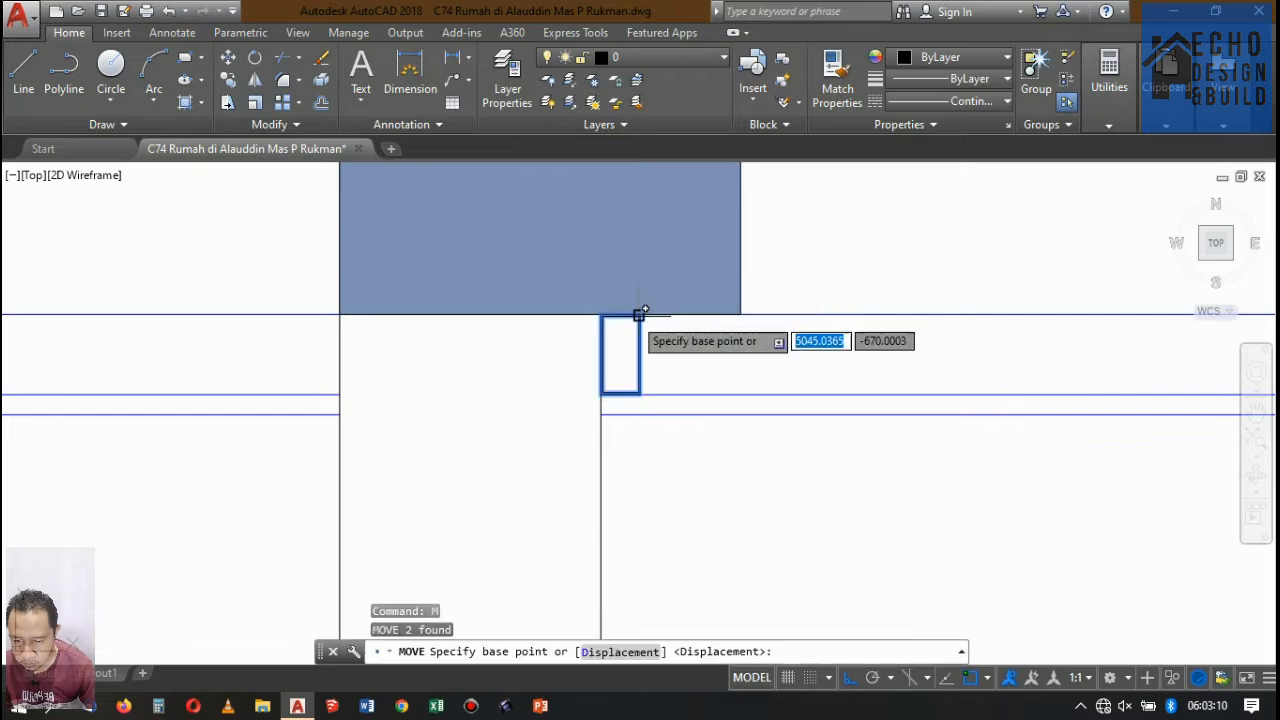
scroll(636, 312, "up", 2)
left_click(647, 306)
scroll(651, 300, "down", 3)
scroll(651, 320, "up", 3)
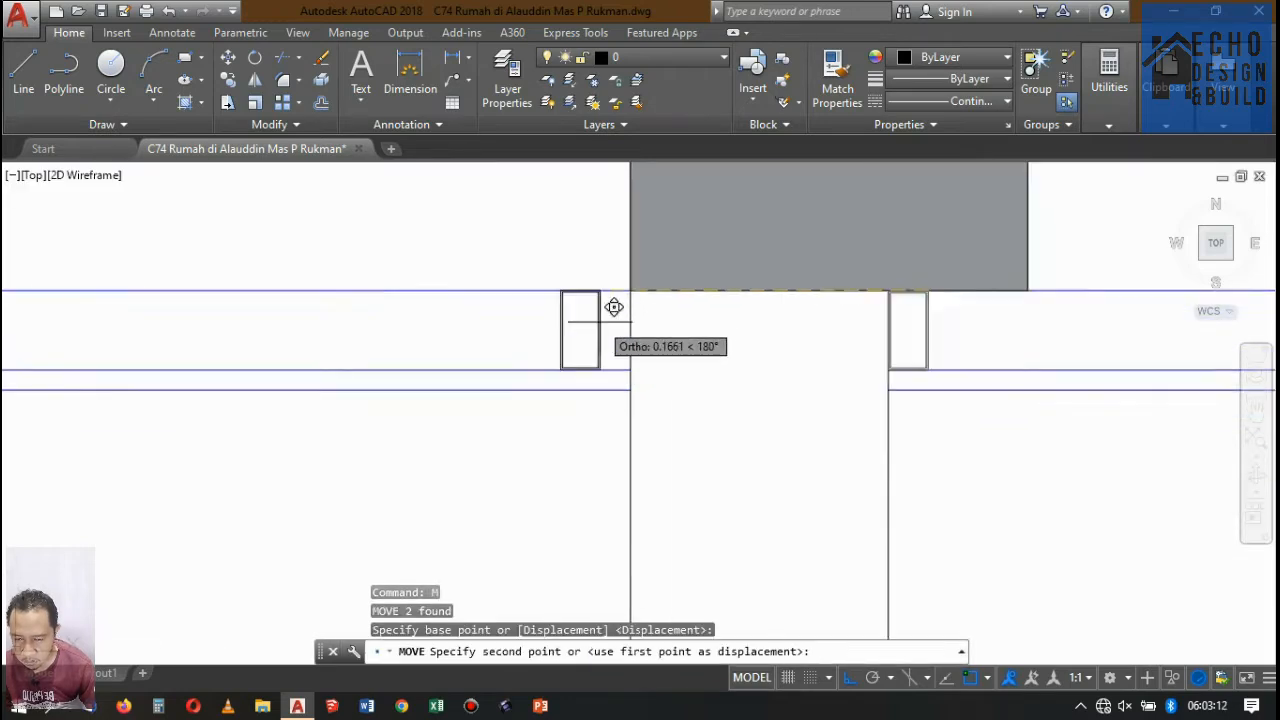
left_click(651, 259)
scroll(665, 300, "down", 5)
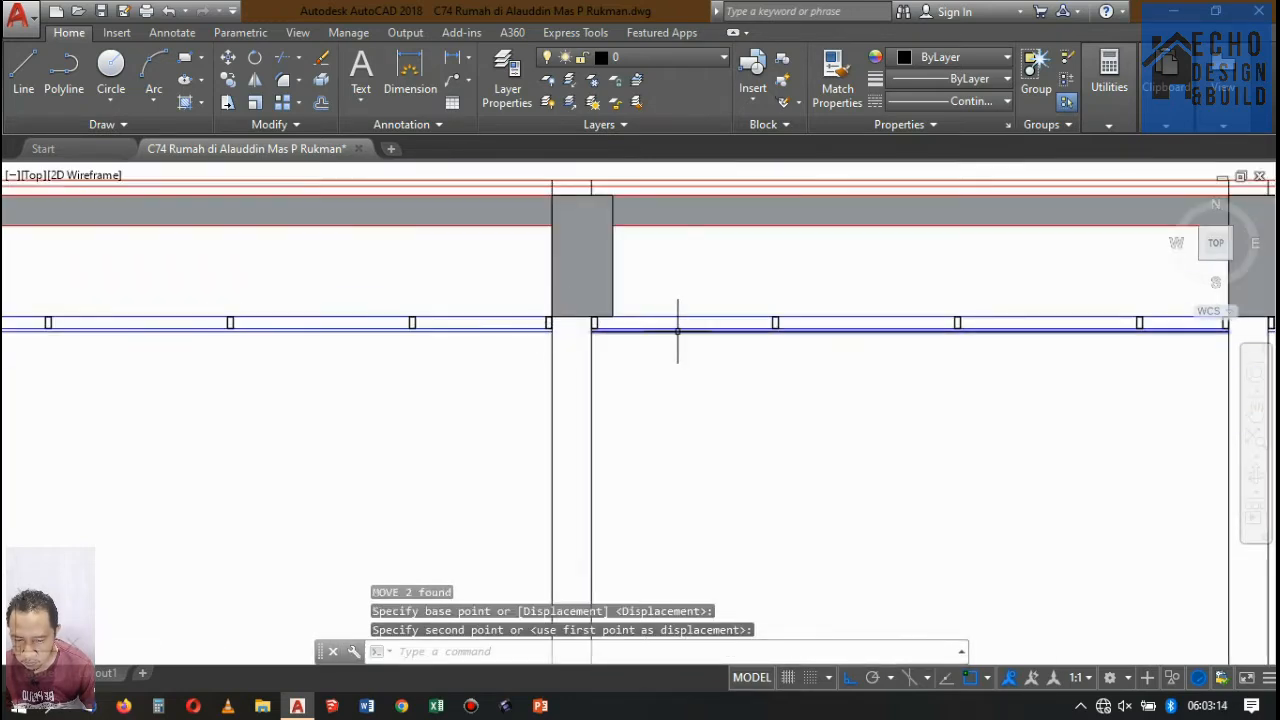
Review the ceiling profiles in all bays under the upper slab, then the lower ceiling level of Potongan A-A.
scroll(606, 309, "up", 2)
scroll(536, 343, "down", 2)
scroll(536, 343, "down", 2)
scroll(631, 349, "up", 6)
scroll(640, 346, "down", 12)
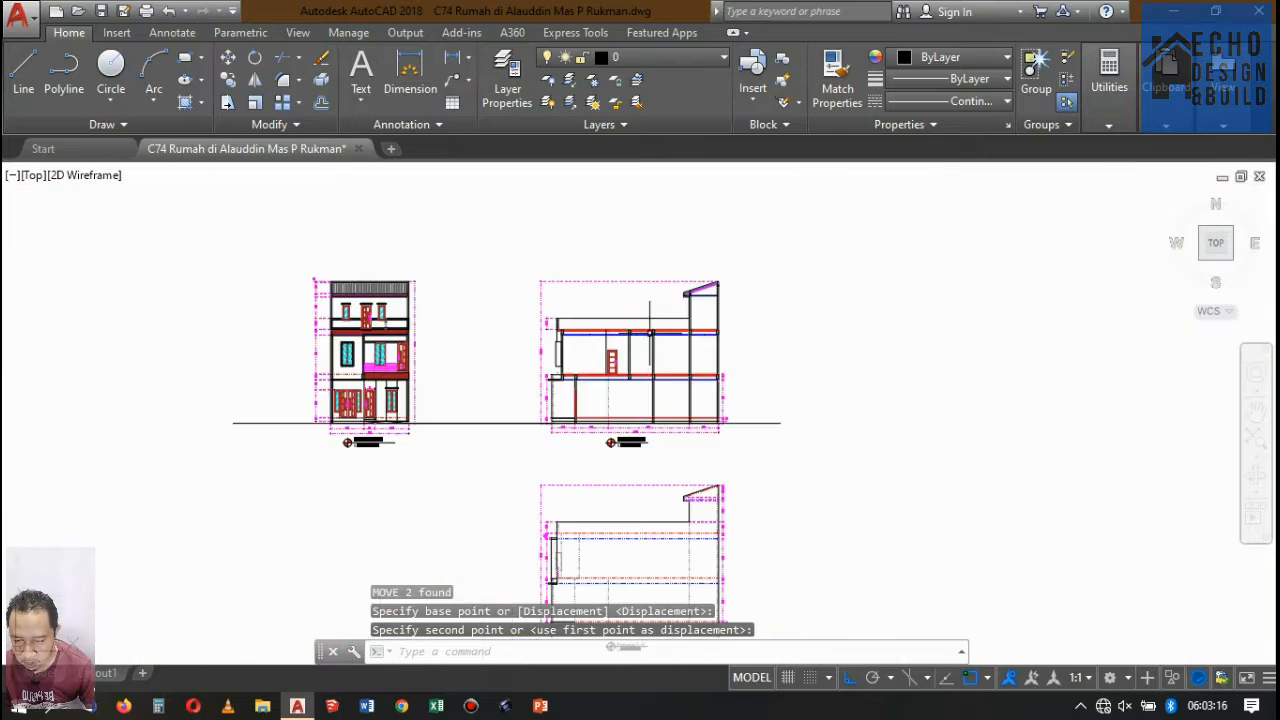
scroll(660, 351, "up", 2)
scroll(554, 373, "up", 6)
scroll(554, 372, "down", 8)
scroll(520, 375, "up", 7)
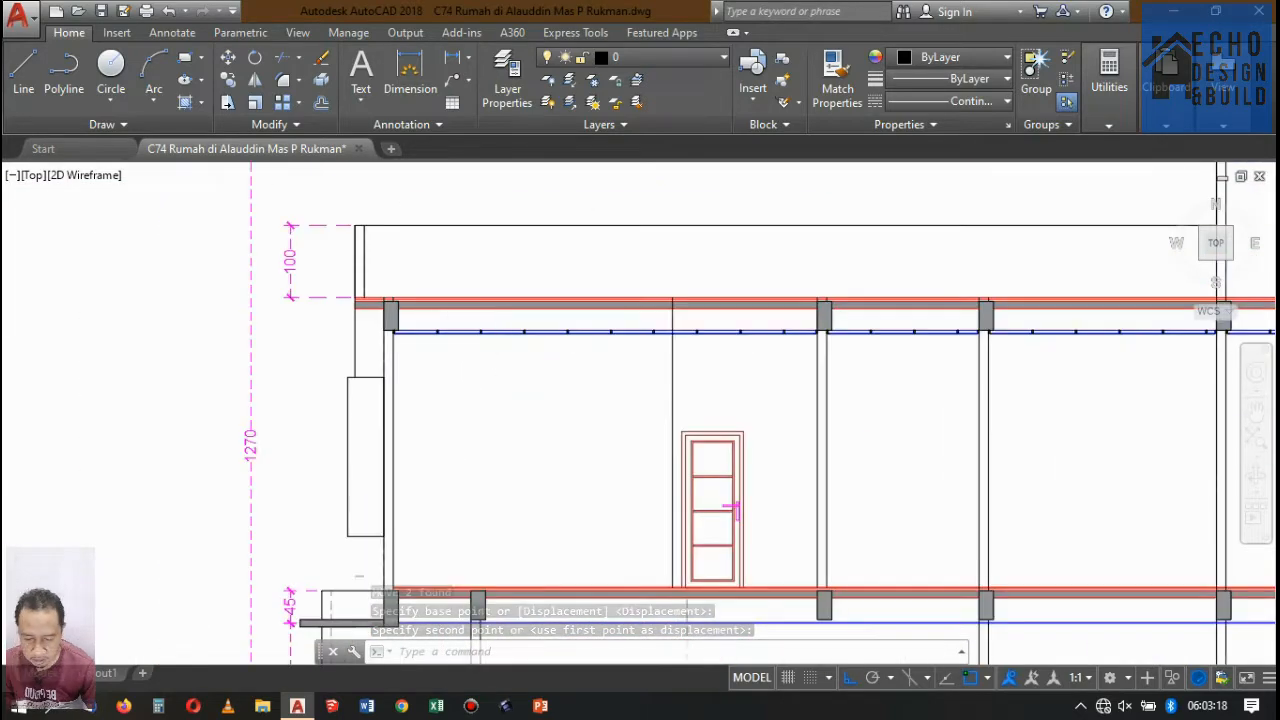
scroll(486, 371, "down", 3)
scroll(448, 381, "up", 5)
scroll(420, 394, "down", 1)
scroll(460, 397, "down", 6)
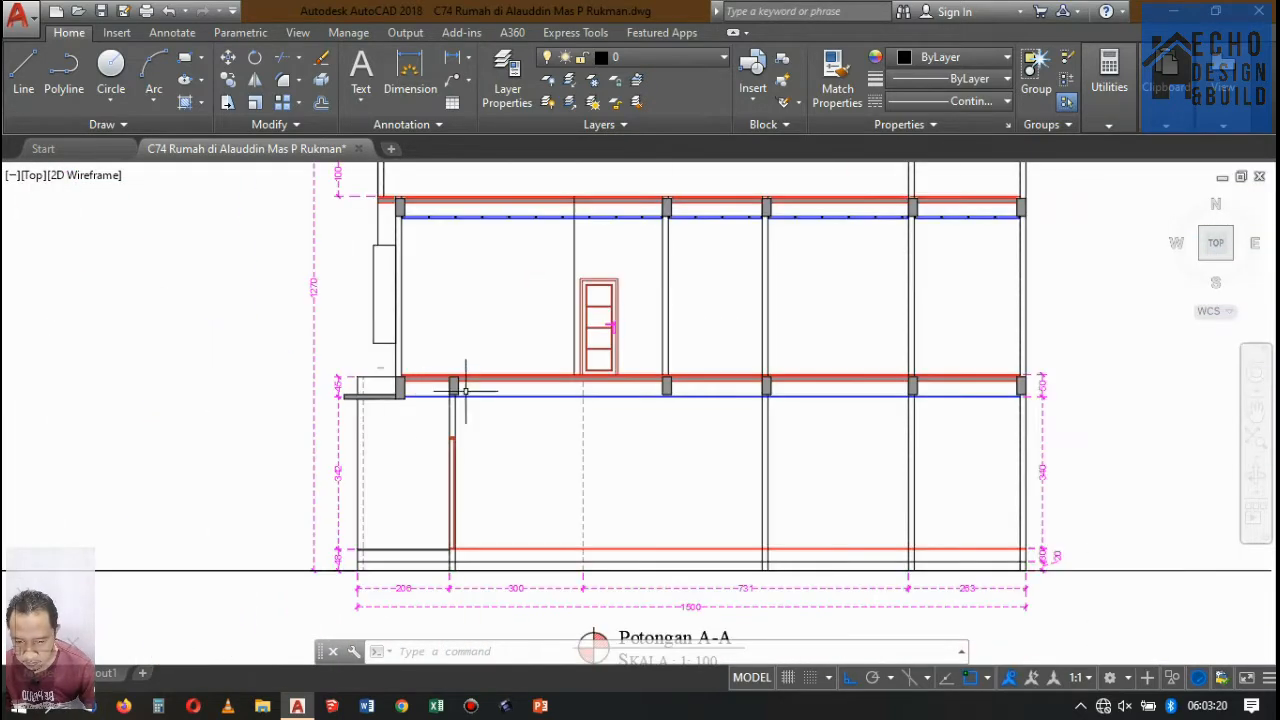
Trim the lower ceiling lines where they cross the front ground-floor wall above the door frame.
scroll(503, 400, "up", 6)
scroll(241, 397, "up", 3)
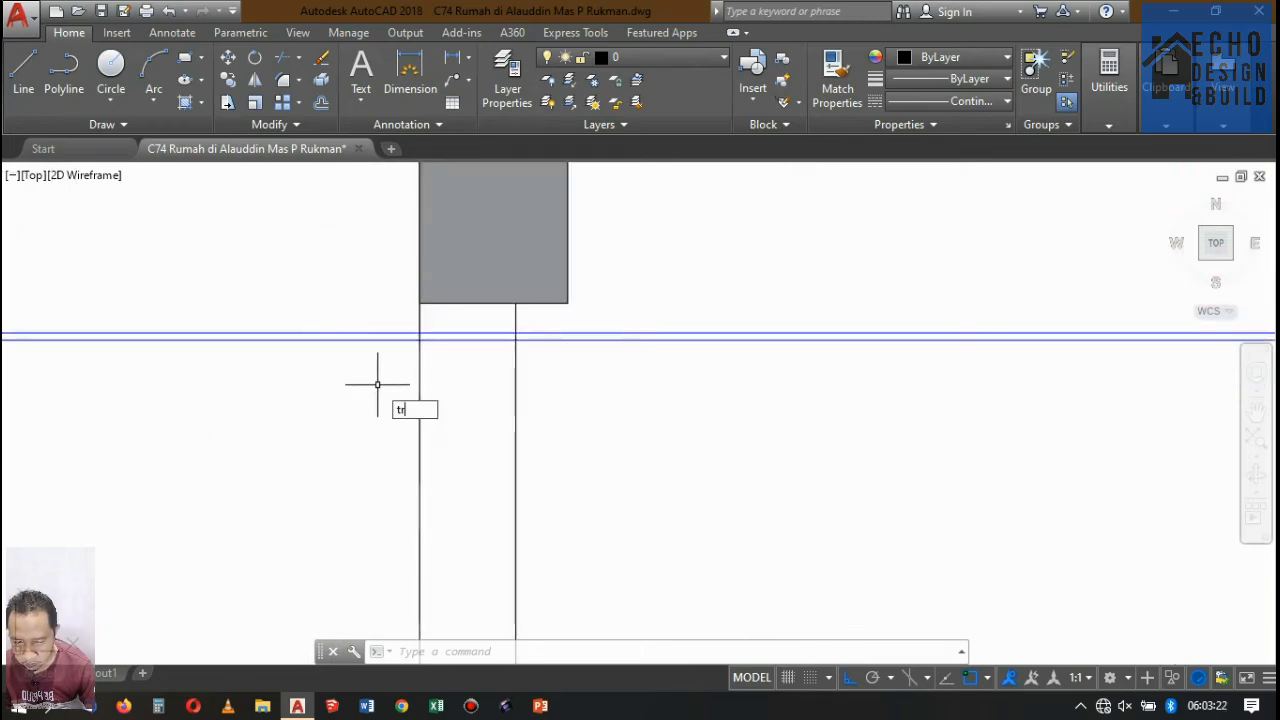
key("Return")
key("Return")
scroll(479, 321, "up", 4)
left_click(480, 320)
left_click(456, 357)
scroll(404, 329, "down", 15)
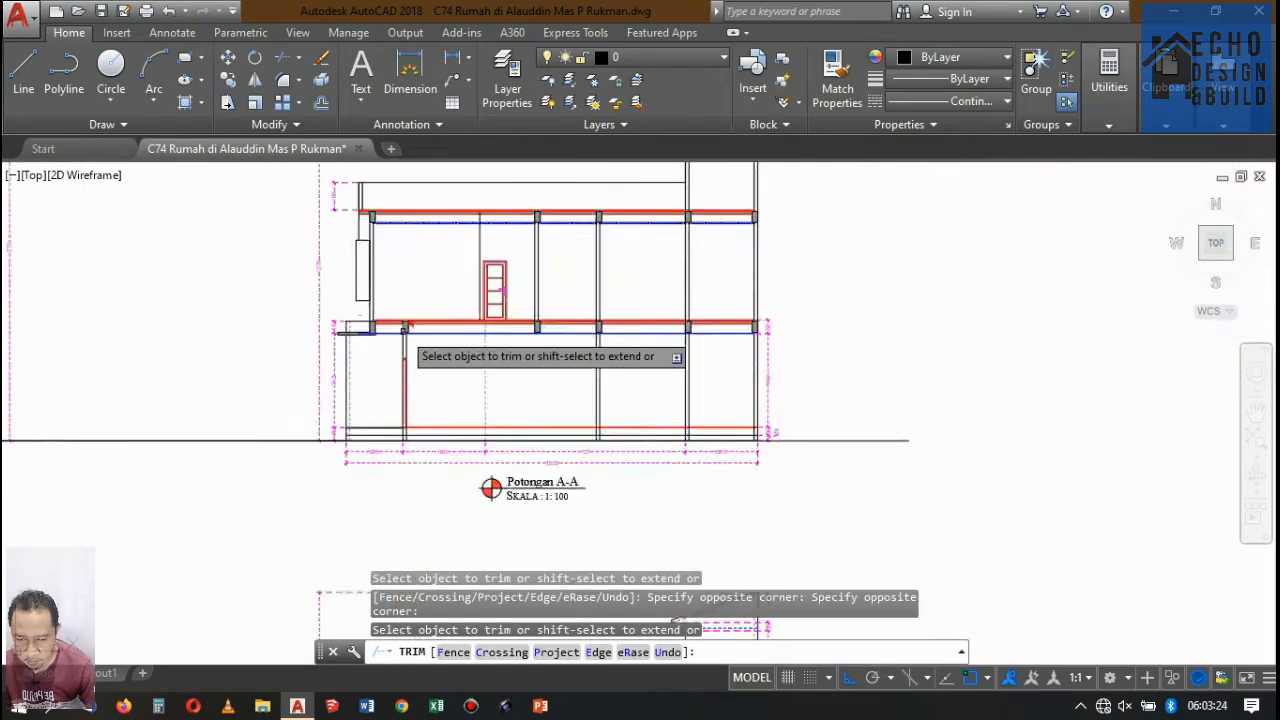
Trim the lower ceiling lines inside the middle ground-floor wall, below its beam.
scroll(523, 336, "down", 3)
scroll(375, 284, "up", 15)
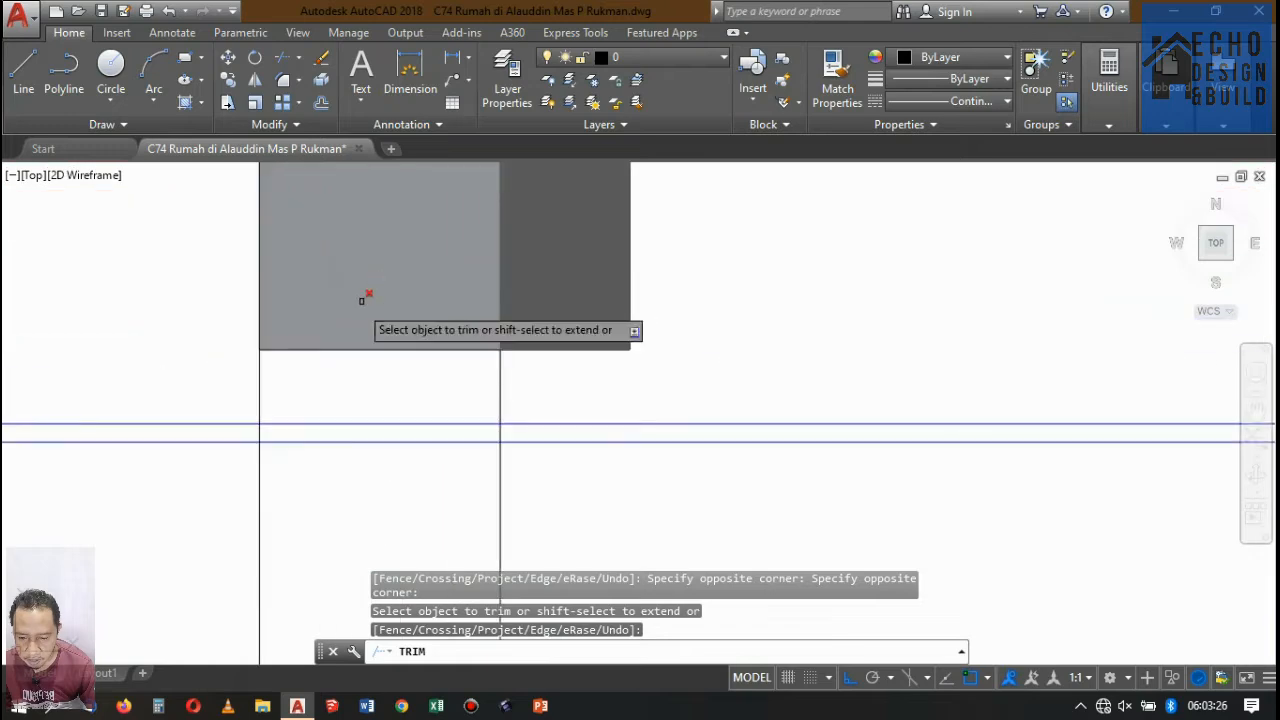
left_click(360, 408)
left_click(337, 474)
scroll(349, 362, "down", 6)
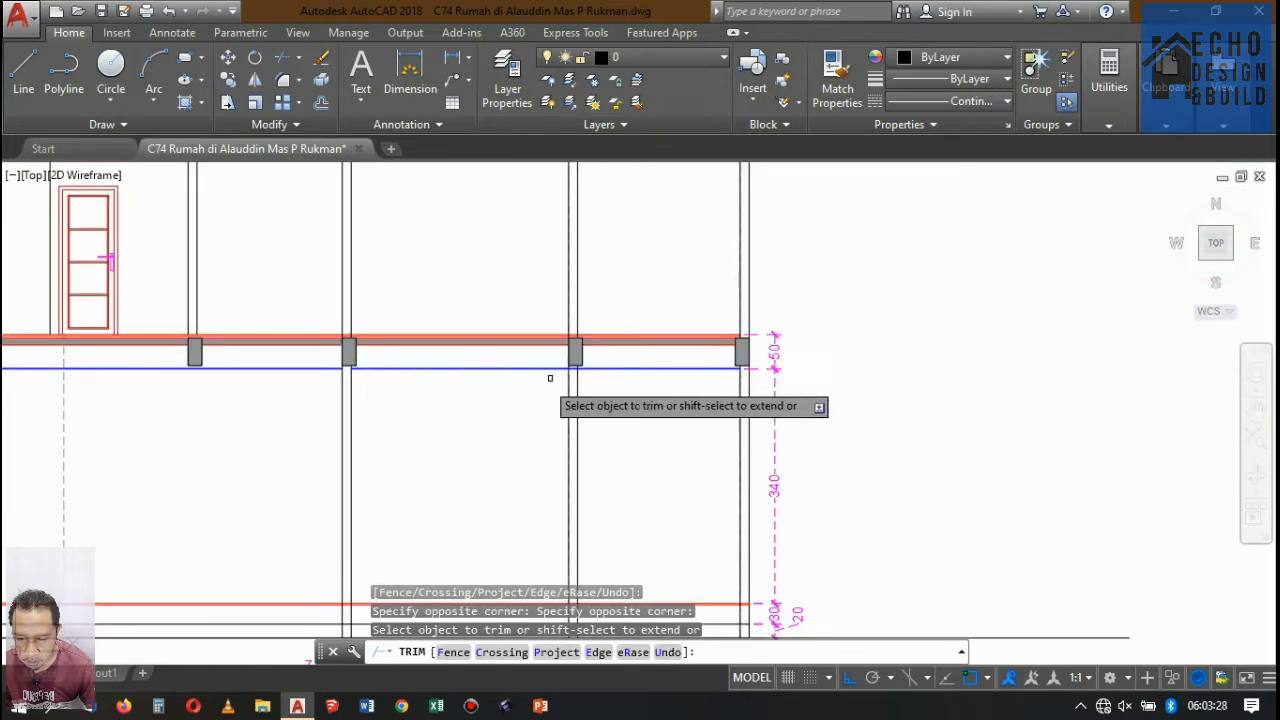
Trim the lower ceiling lines inside the wall in front of the rear bay and finish trimming.
scroll(577, 369, "up", 12)
left_click(561, 328)
left_click(508, 403)
scroll(494, 356, "down", 12)
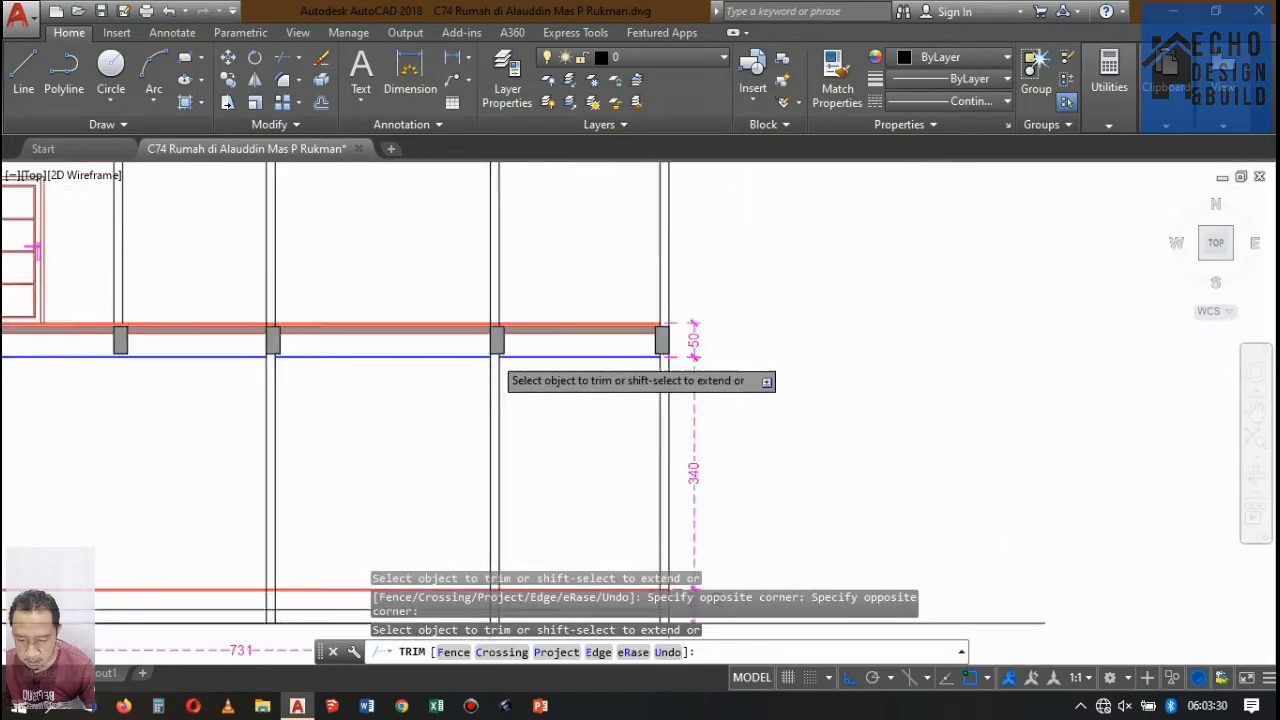
scroll(685, 359, "up", 6)
scroll(588, 354, "up", 6)
key("space")
scroll(633, 315, "down", 14)
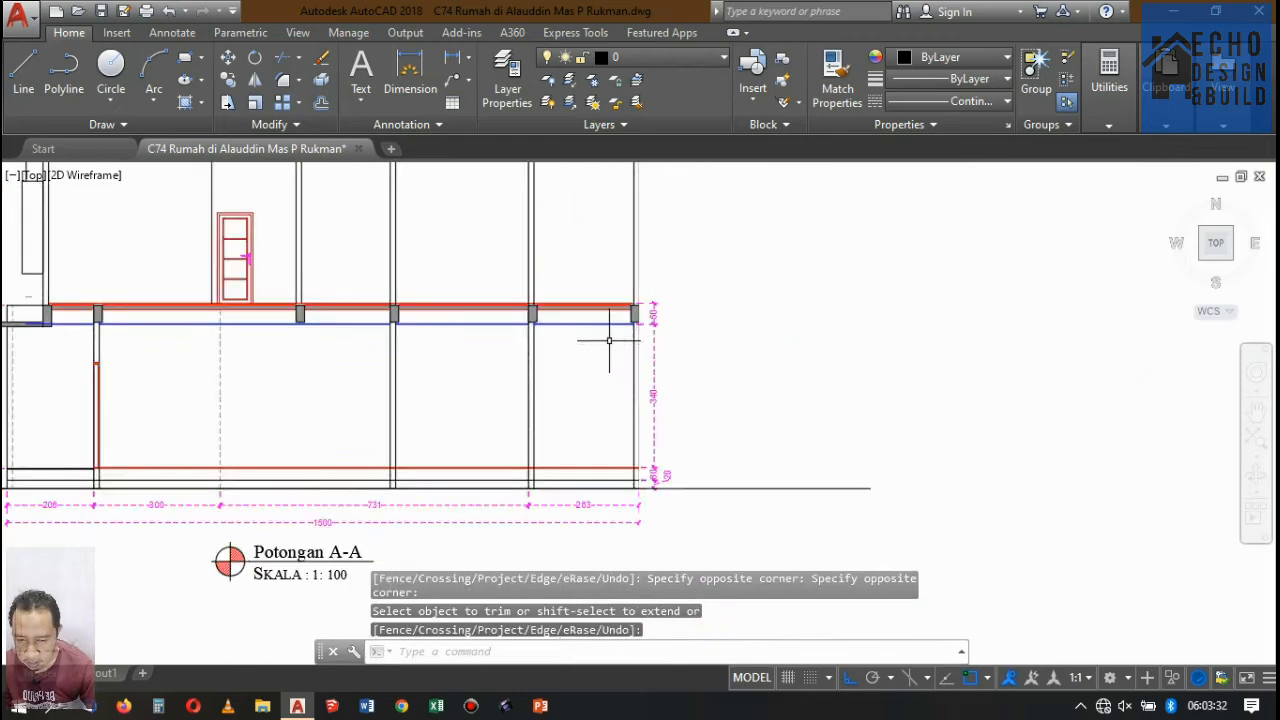
scroll(609, 341, "up", 4)
type("o")
key("space")
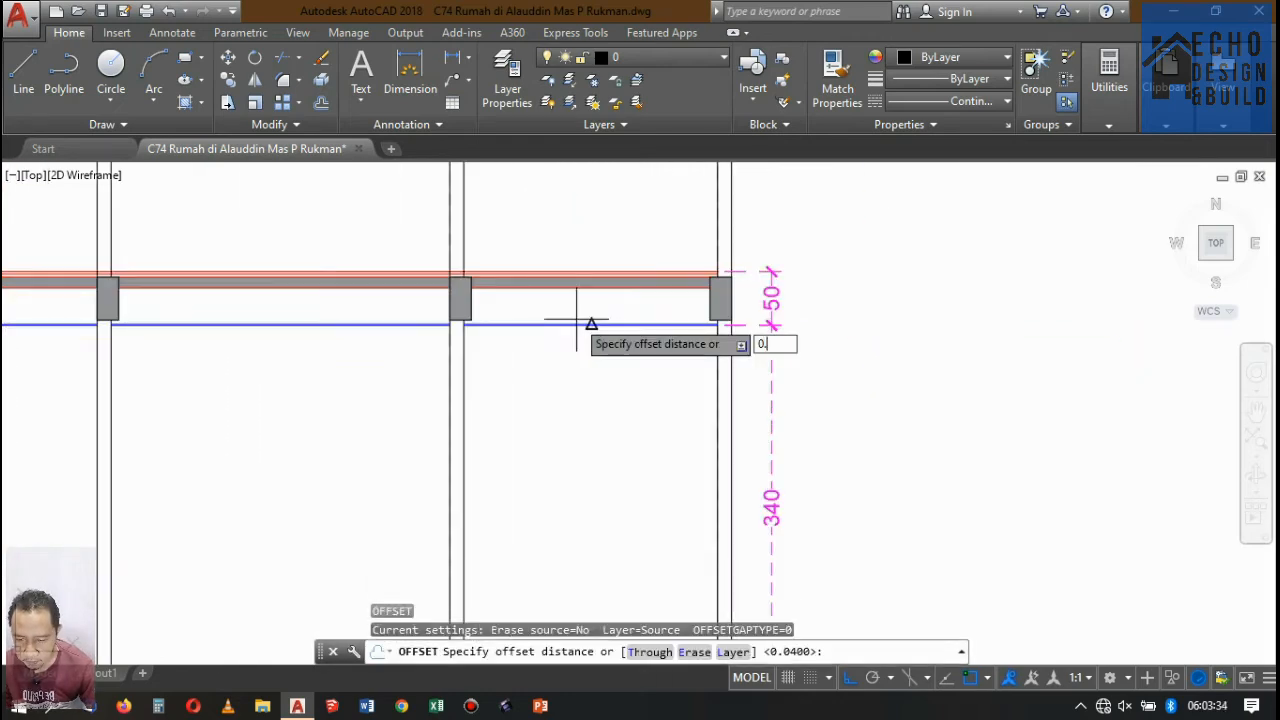
key("space")
scroll(560, 326, "up", 5)
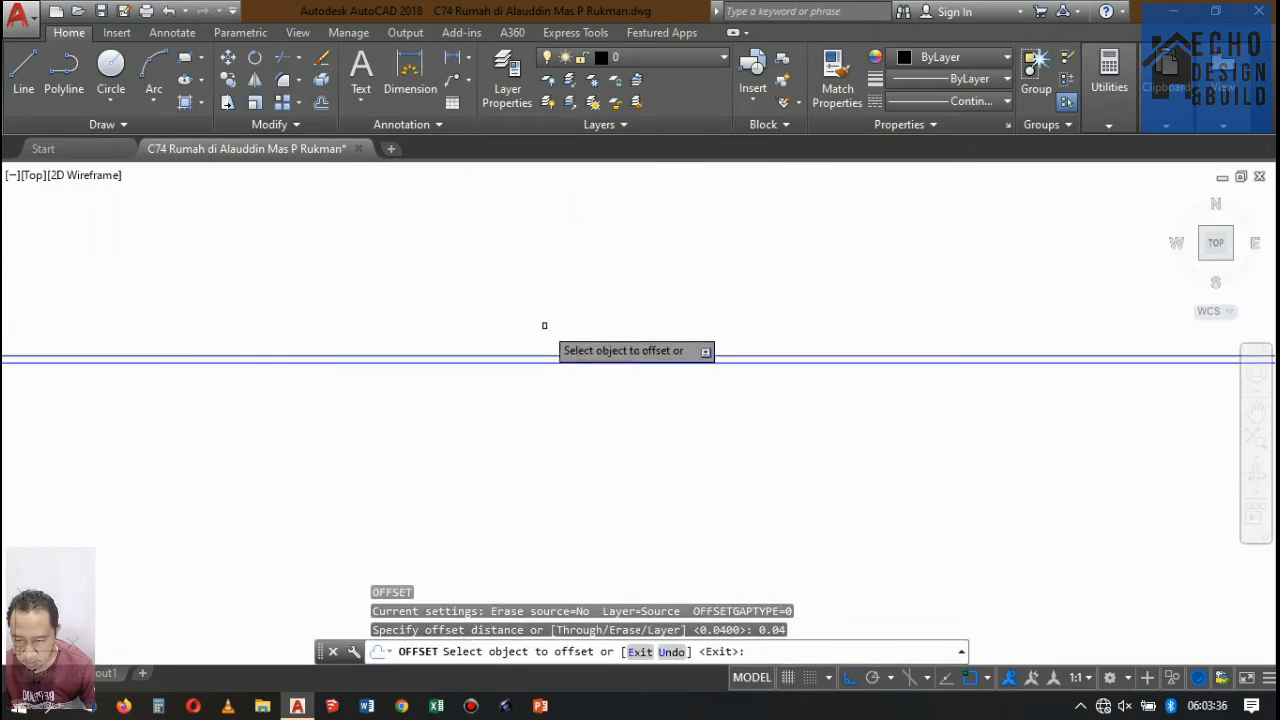
left_click(526, 356)
scroll(443, 320, "down", 4)
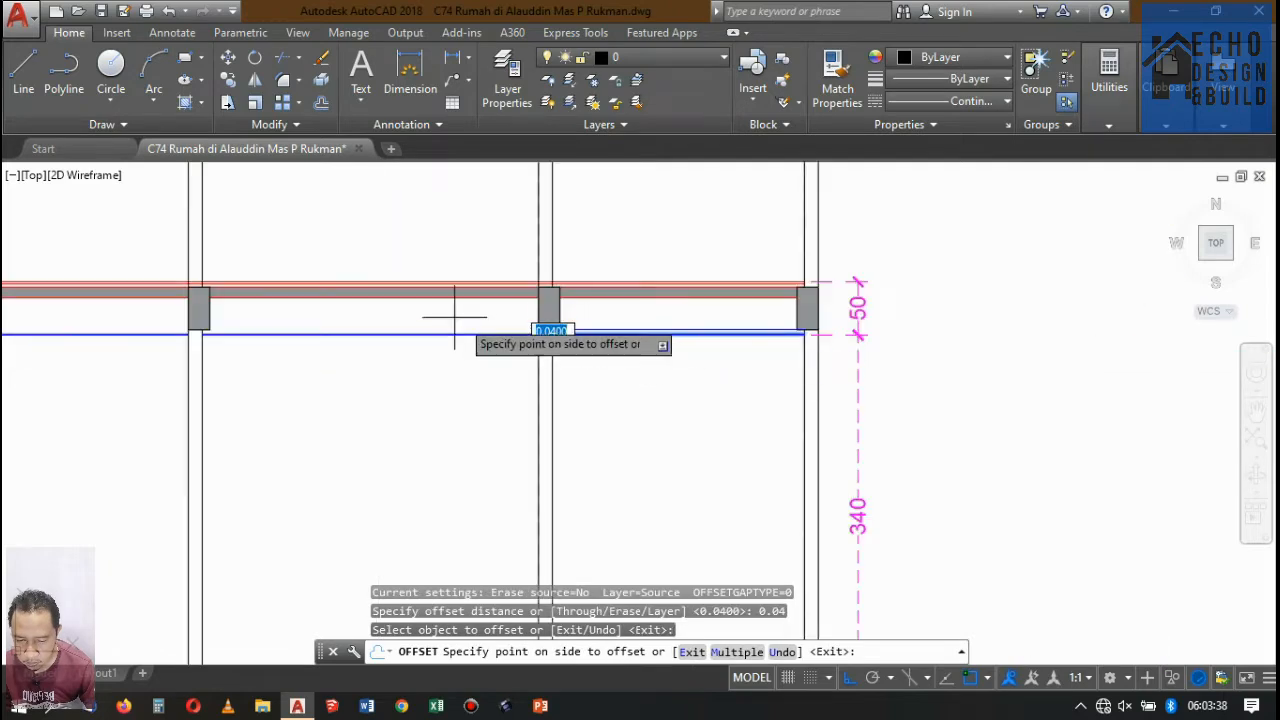
scroll(504, 294, "up", 3)
key("space")
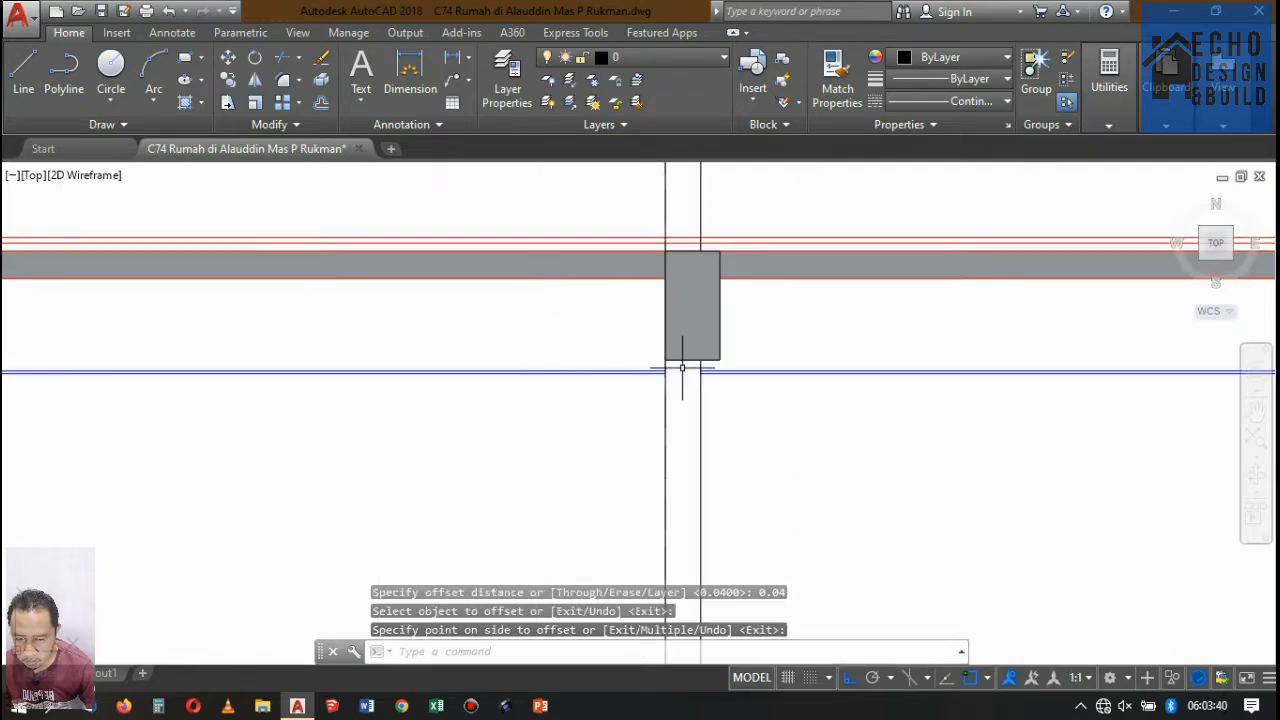
Offset the upper line of the lower ceiling 0.04 upward in the rear bay and in the bay directly in front of it.
key("space")
key("space")
scroll(762, 369, "up", 5)
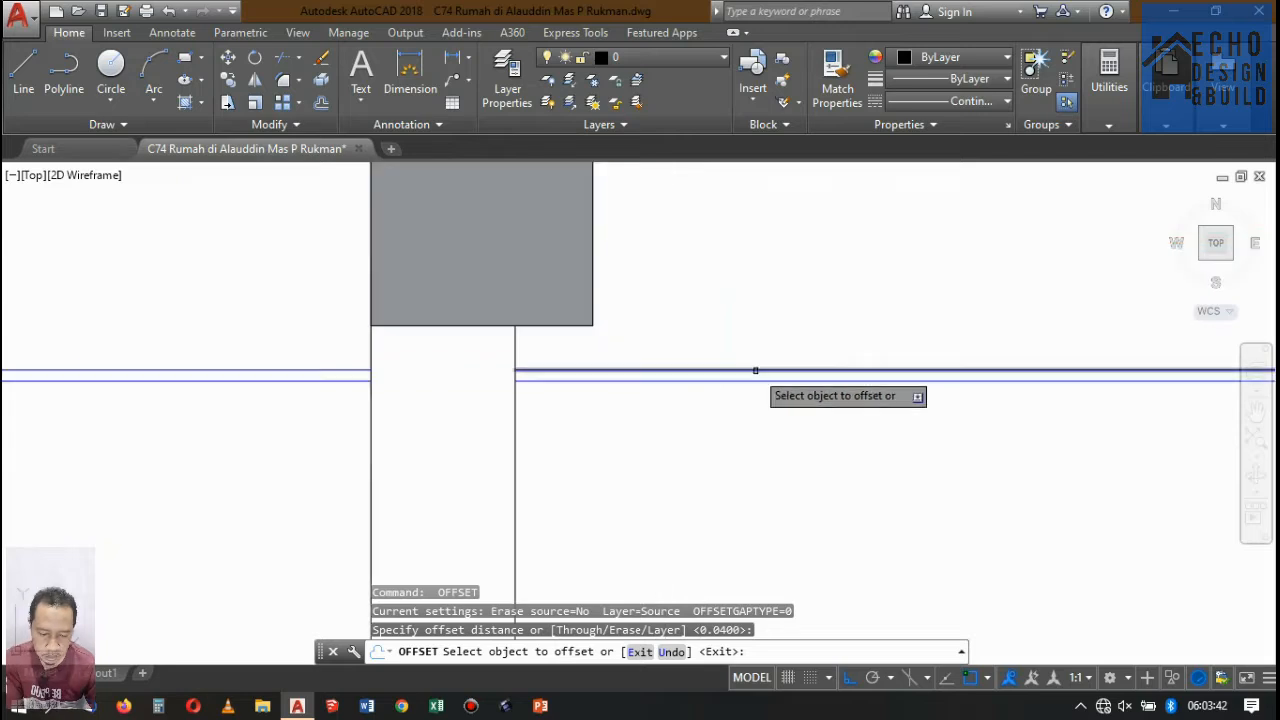
left_click(754, 367)
left_click(740, 300)
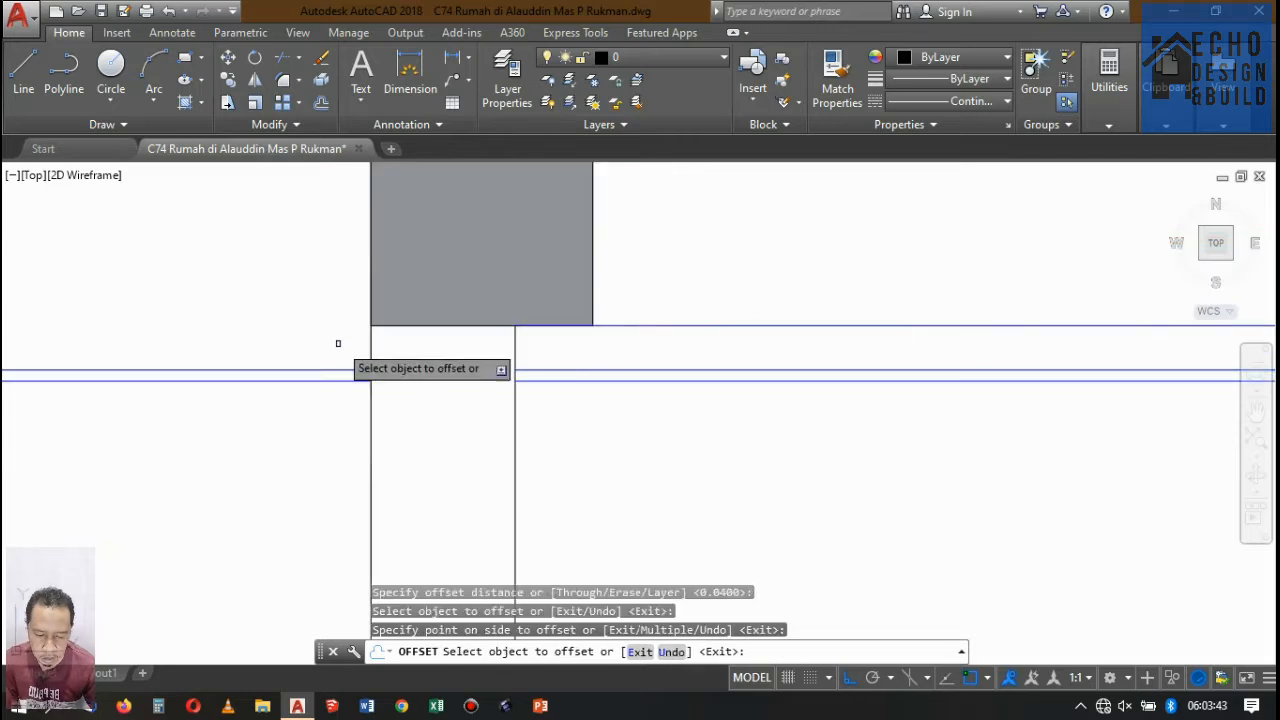
left_click(276, 371)
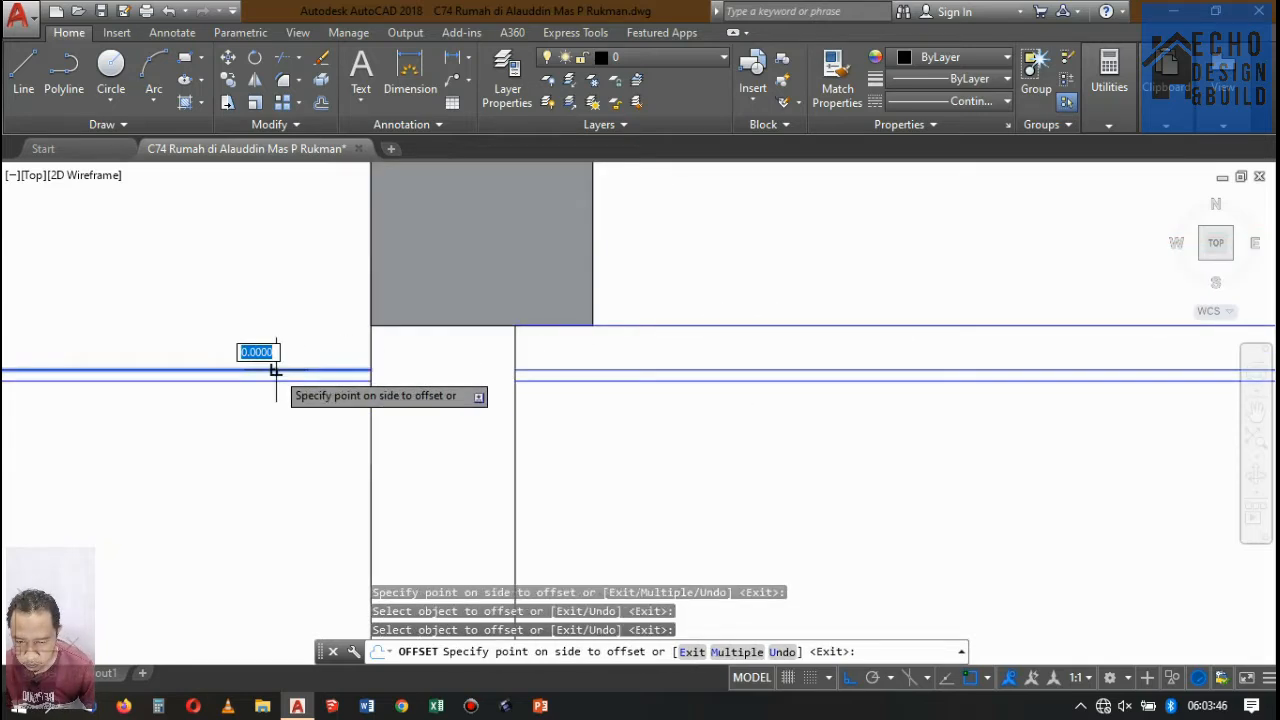
left_click(323, 303)
scroll(790, 380, "down", 5)
scroll(551, 354, "up", 5)
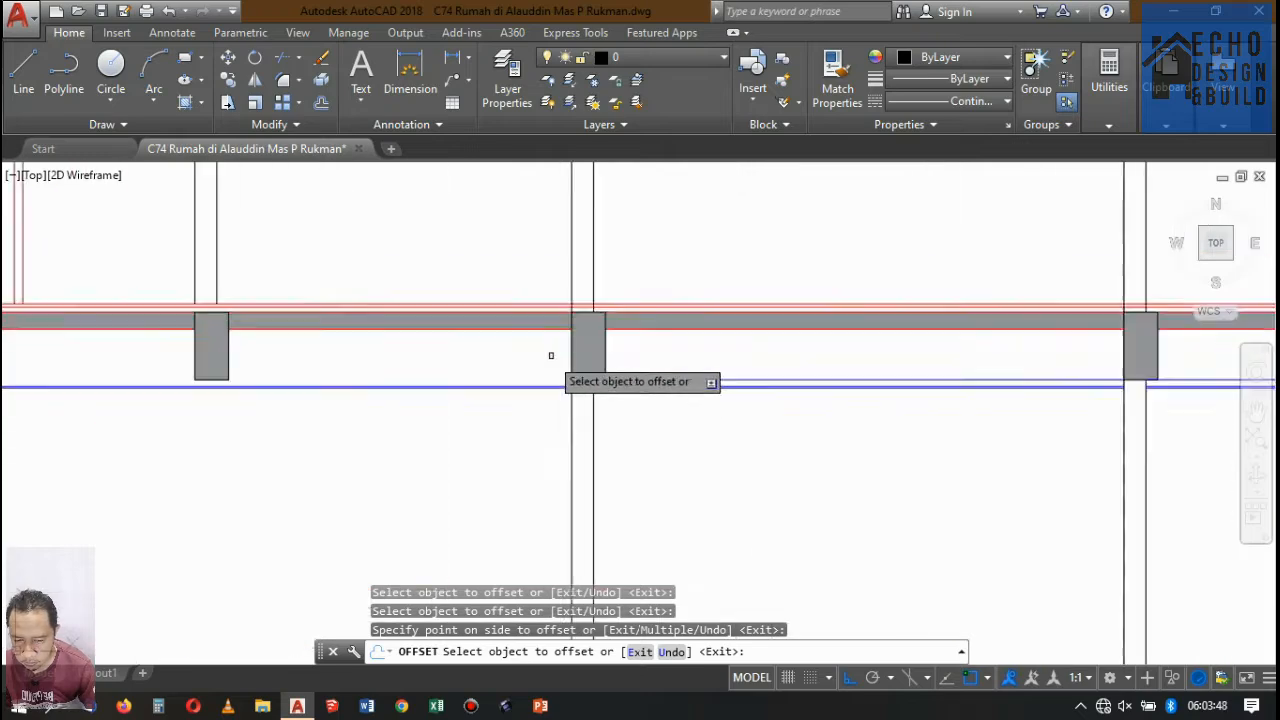
Offset the upper line of the lower ceiling 0.04 upward in the long bay between the front and middle ground-floor walls.
left_click(503, 430)
left_click(526, 348)
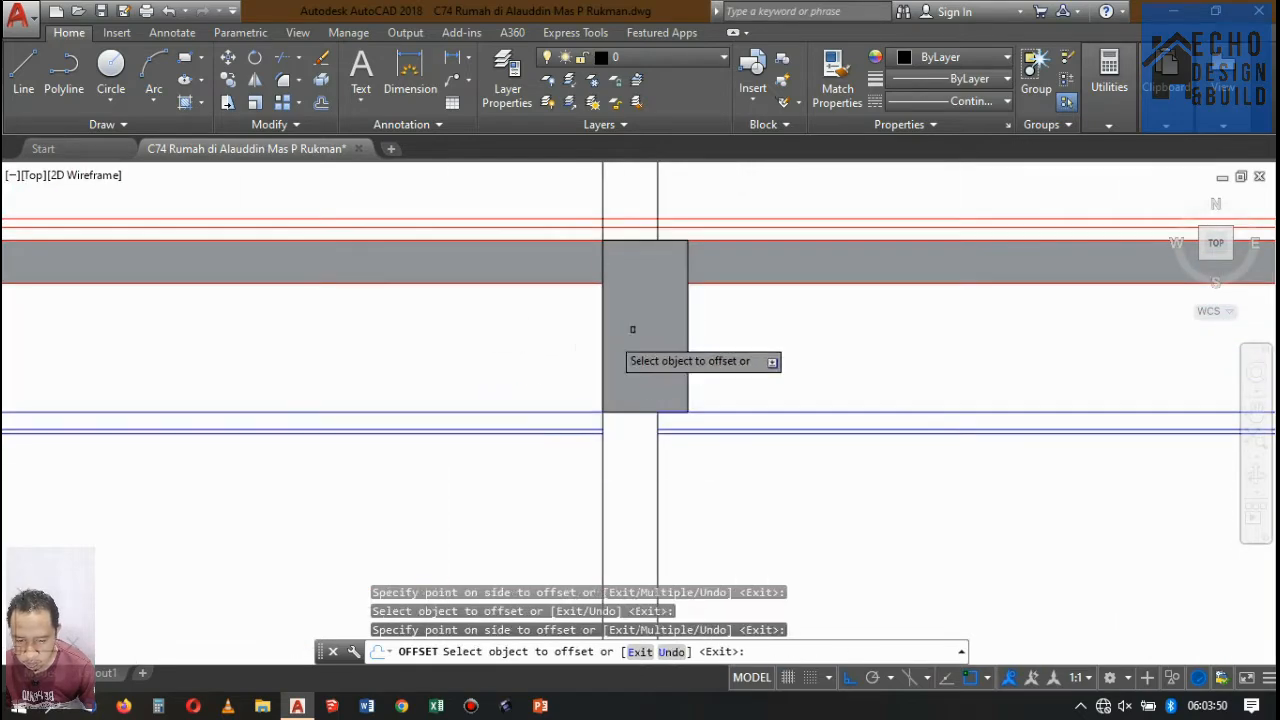
scroll(738, 364, "down", 8)
scroll(490, 356, "up", 6)
scroll(712, 365, "down", 5)
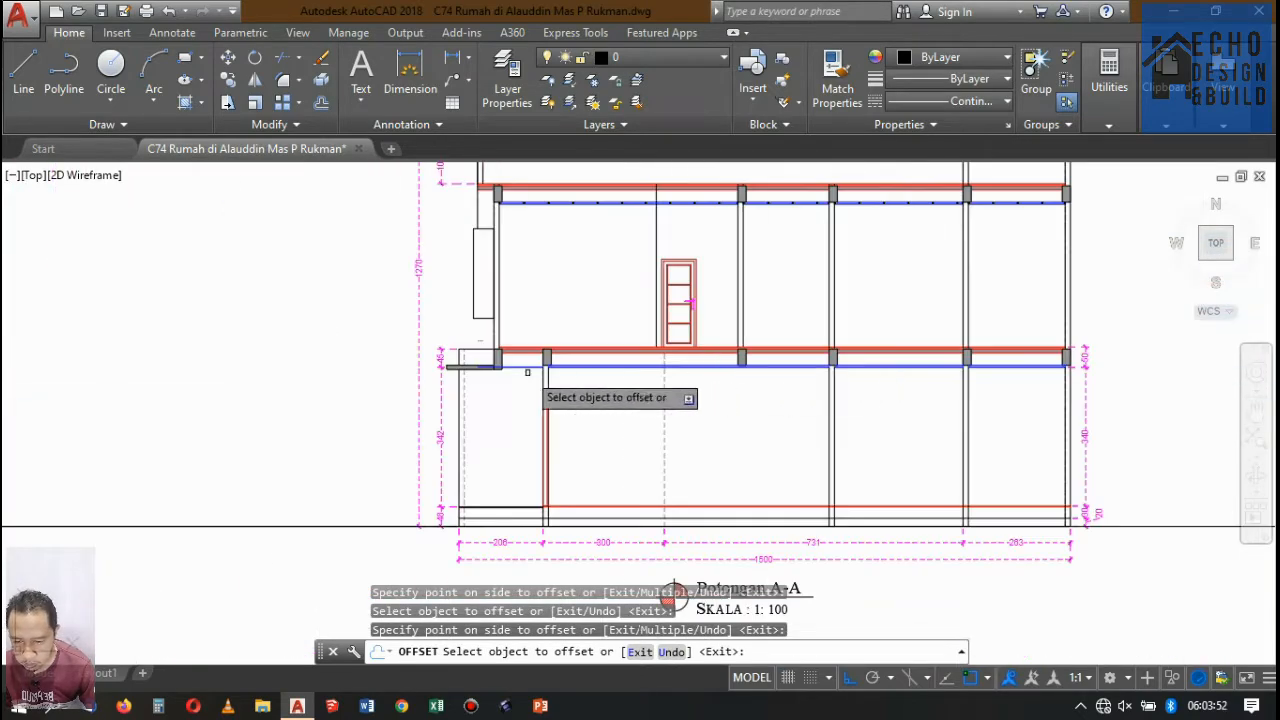
Offset the upper ceiling line 0.04 upward in the short porch bay ahead of the front wall and finish offsetting.
scroll(549, 365, "up", 8)
left_click(543, 355)
left_click(569, 297)
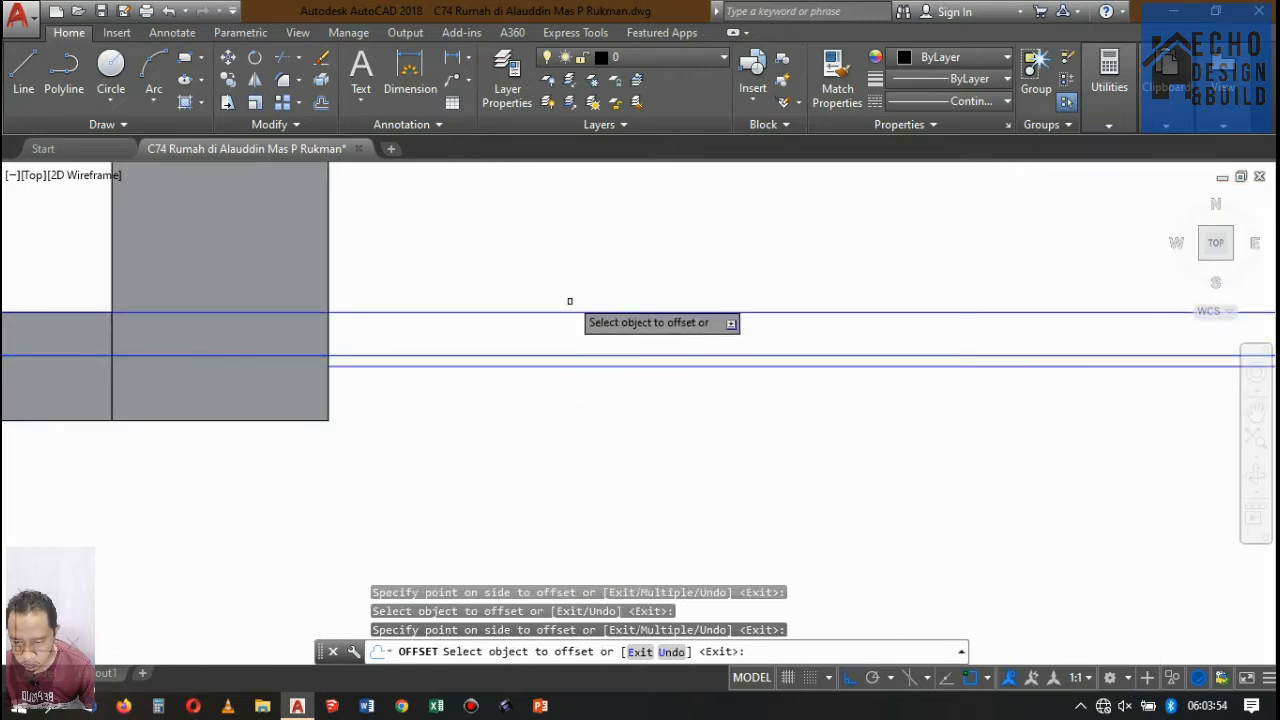
scroll(571, 323, "down", 5)
key("Return")
scroll(537, 294, "up", 8)
scroll(502, 402, "up", 3)
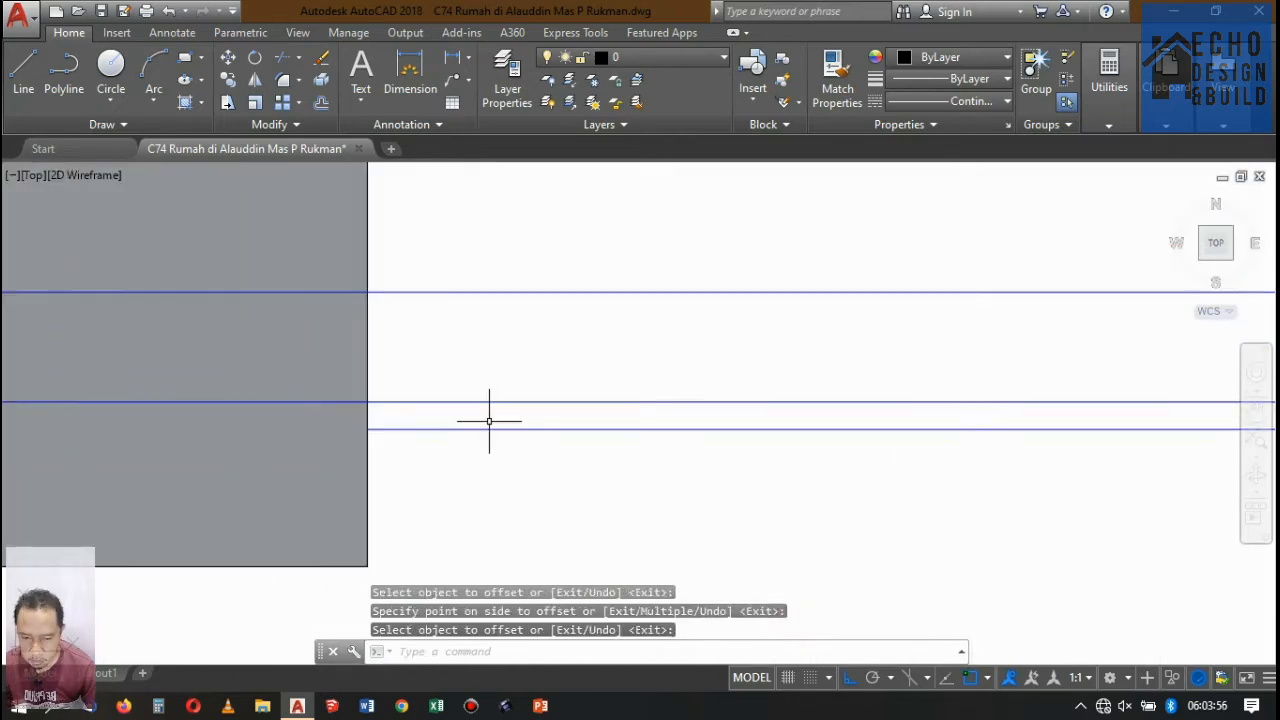
left_click(474, 343)
left_click(514, 480)
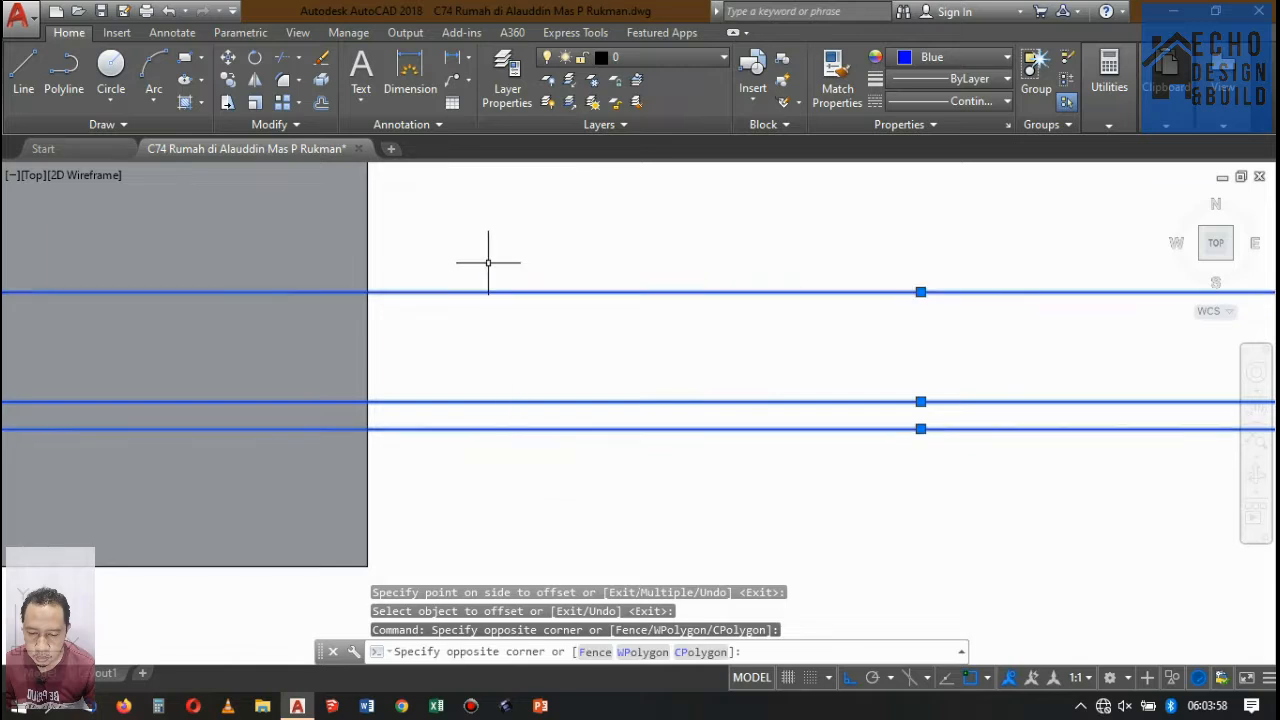
left_click(489, 263)
scroll(591, 272, "down", 4)
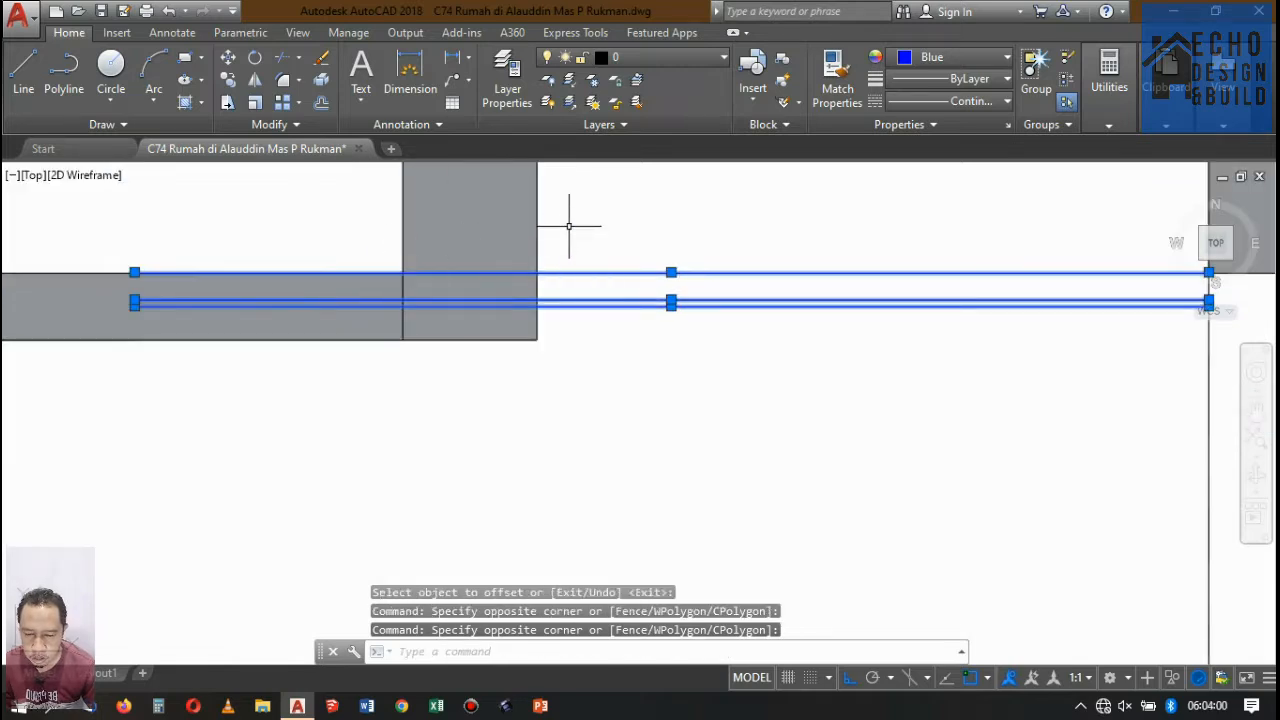
key("Escape")
Trim the porch ceiling lines where they run inside the front beam, using the beam's outline as the cutting edge.
type("tr")
key("Return")
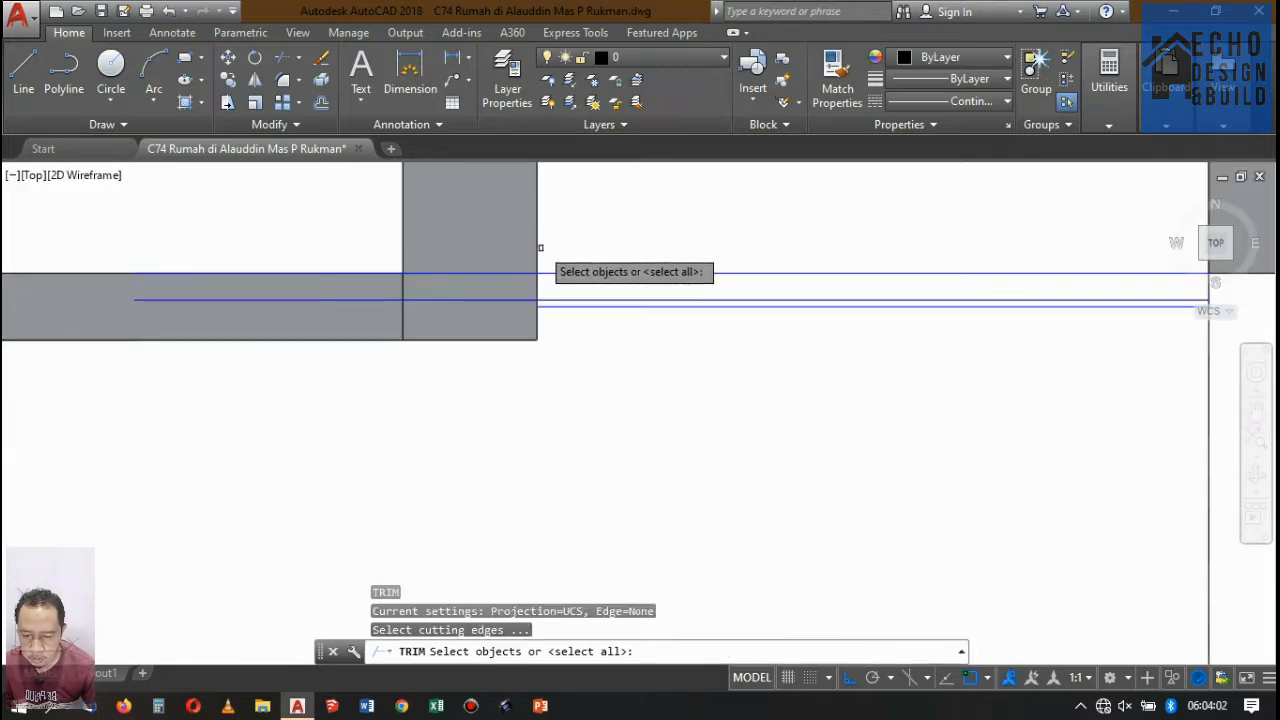
left_click(536, 248)
key("Return")
scroll(477, 363, "up", 2)
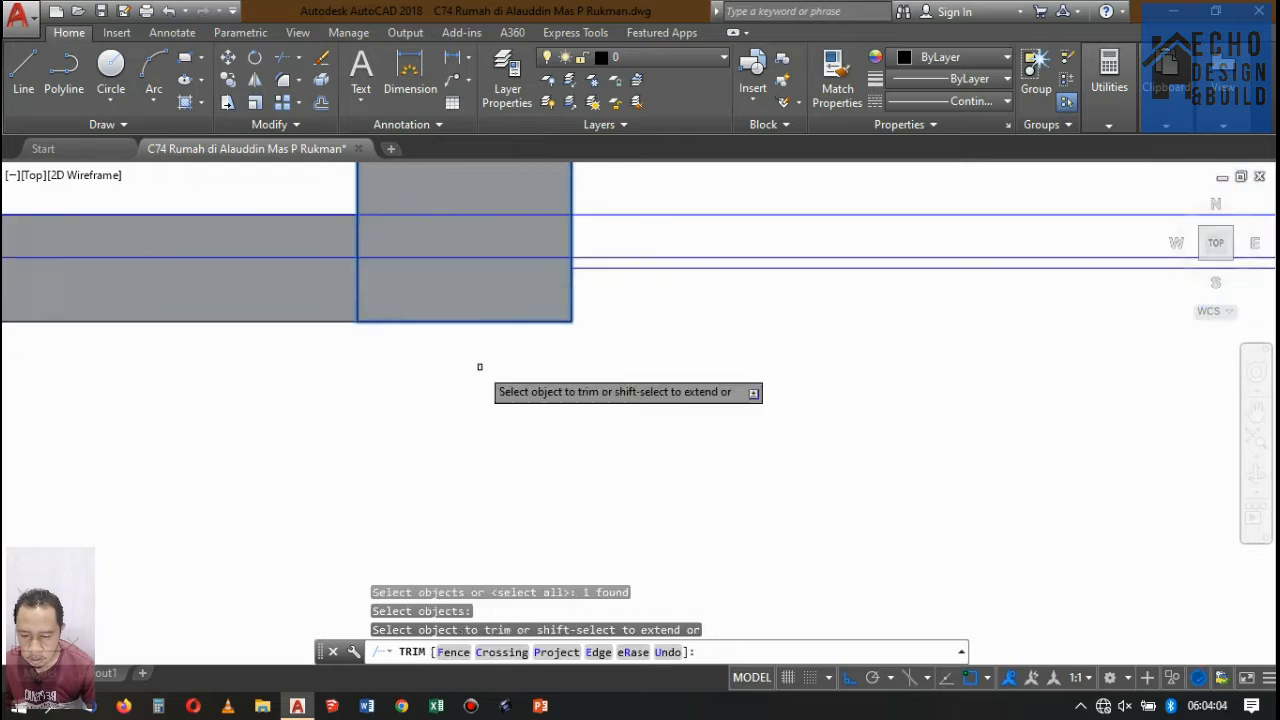
left_click(517, 294)
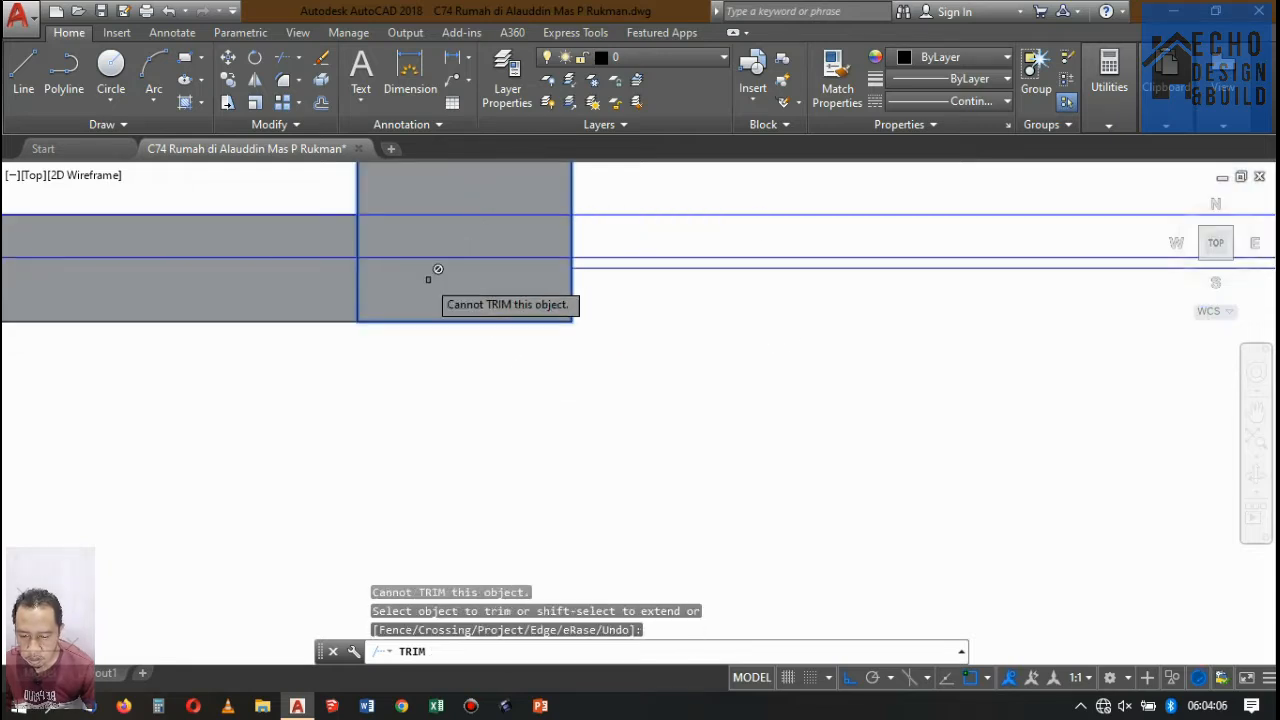
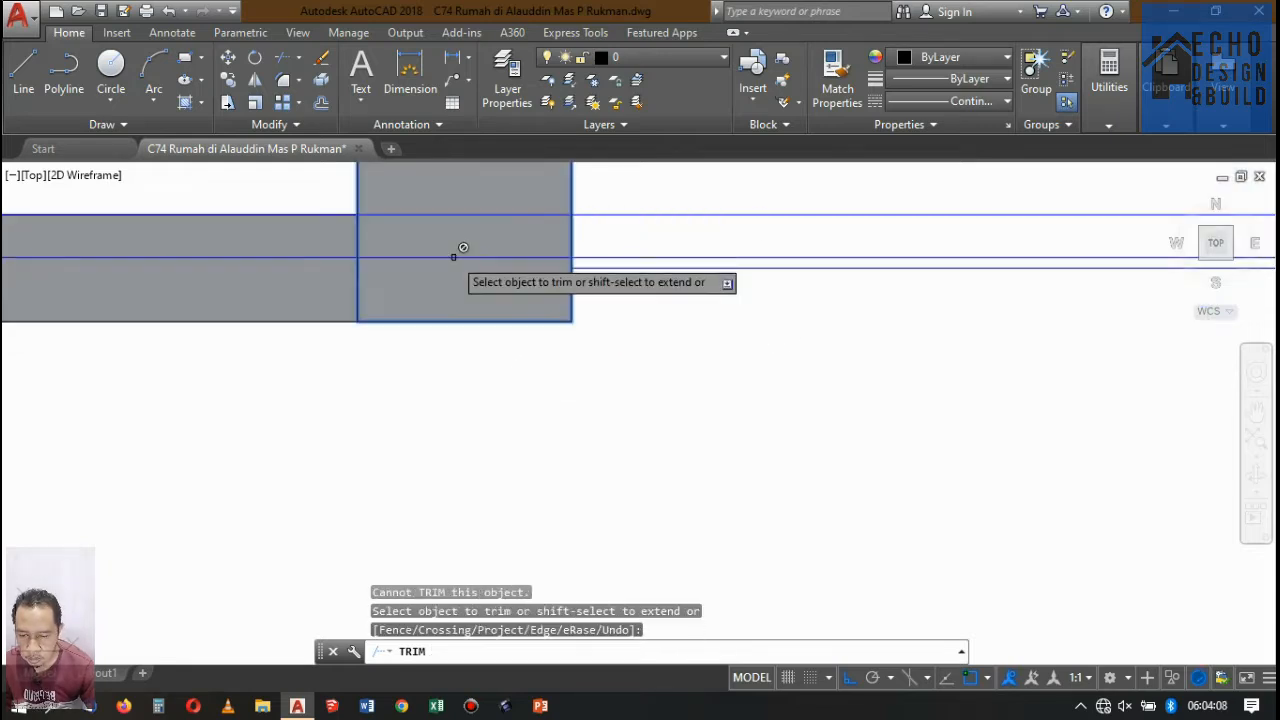
key("Escape")
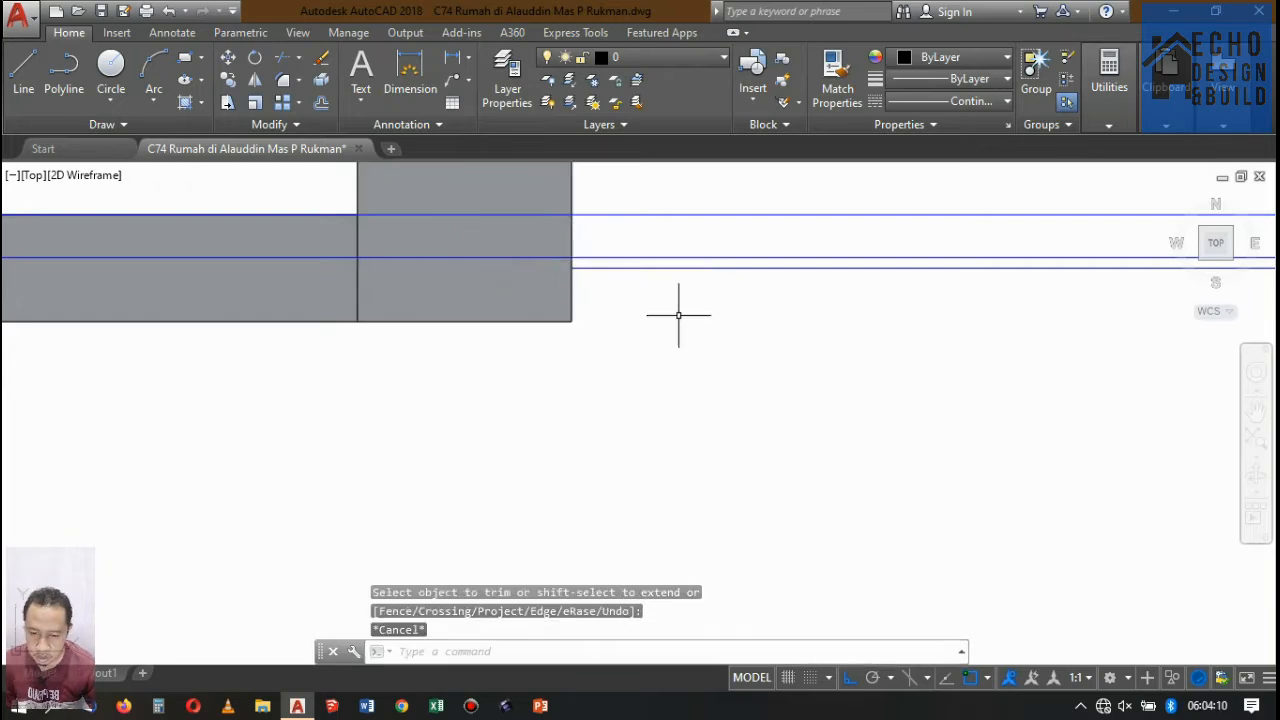
left_click(708, 317)
left_click(666, 190)
scroll(534, 281, "down", 3)
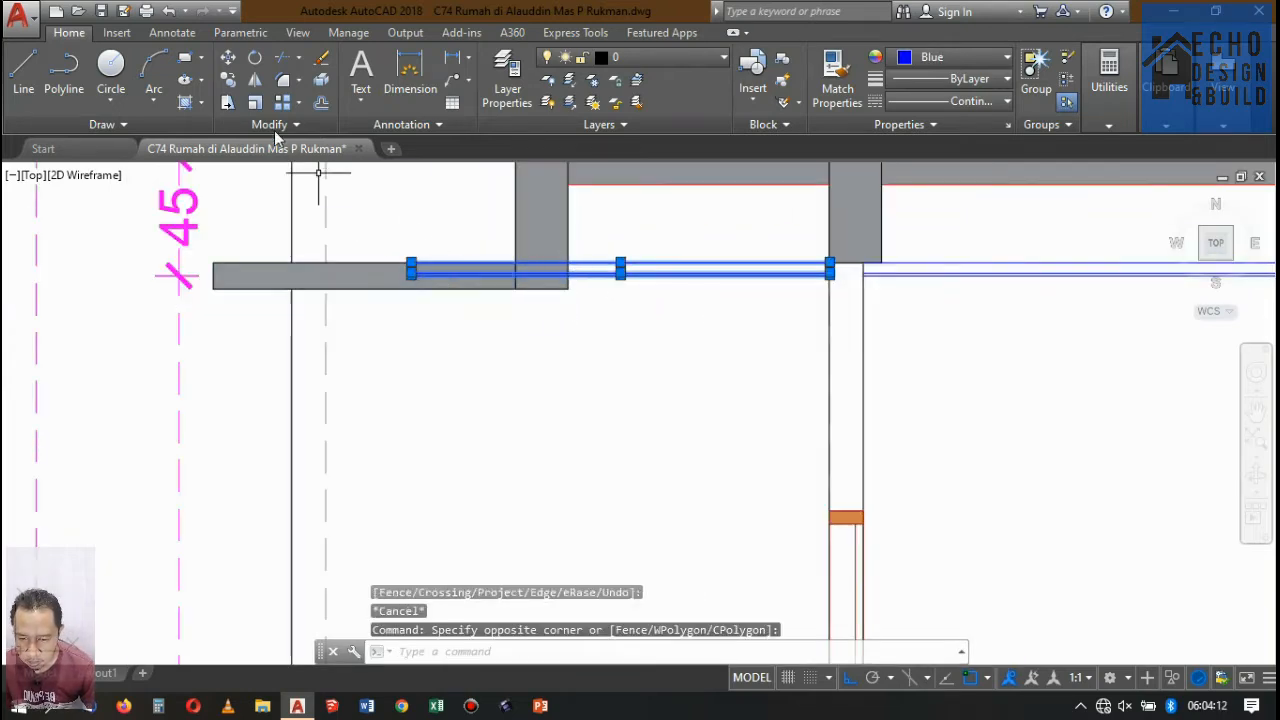
left_click(227, 102)
left_click(432, 340)
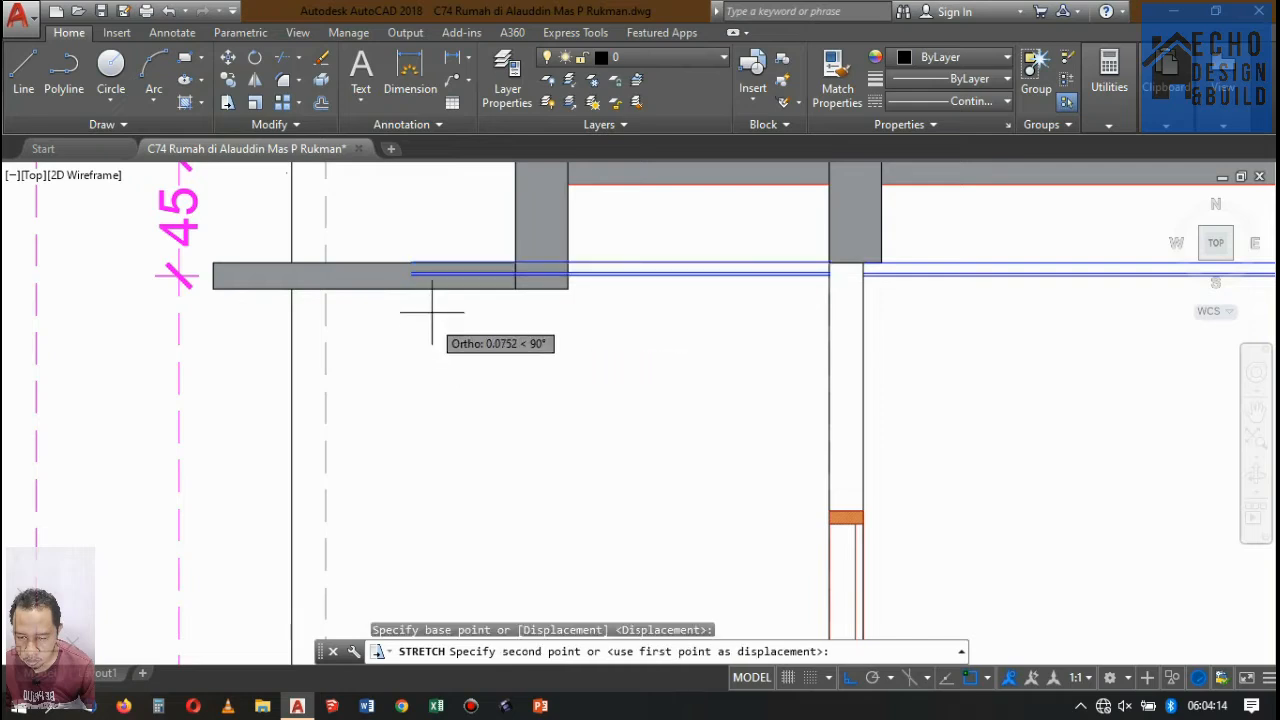
key("Escape")
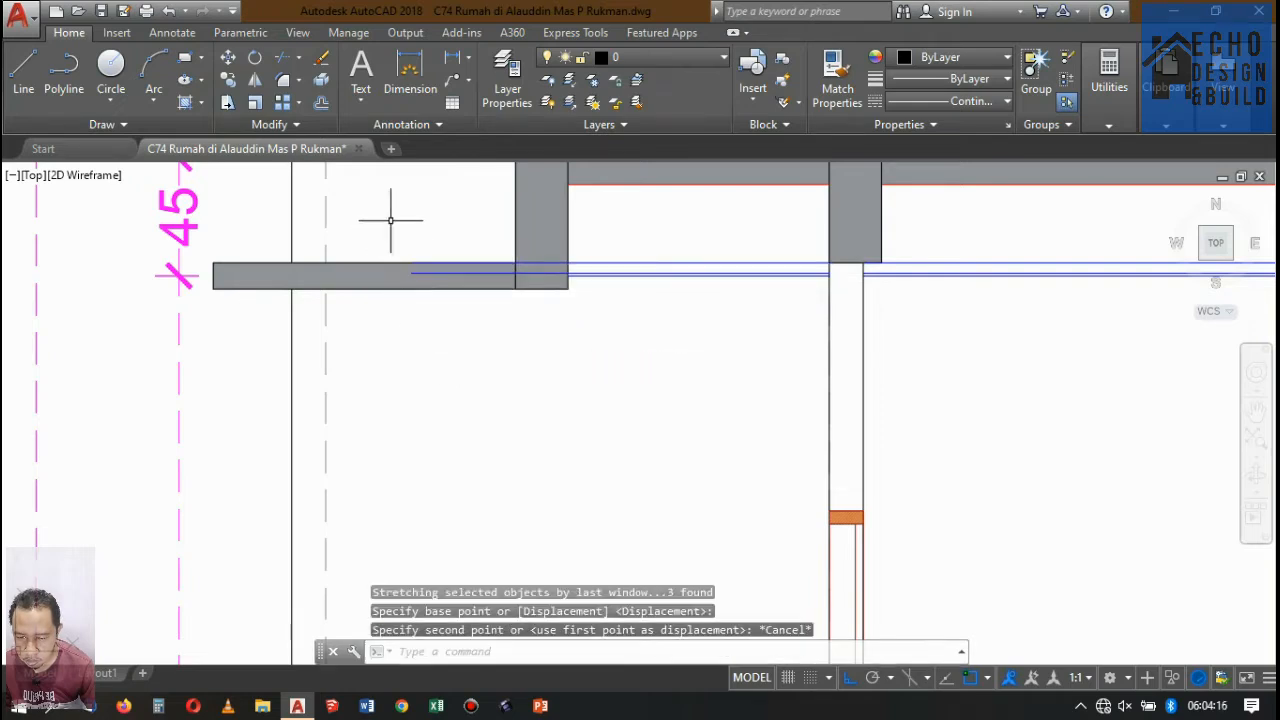
Stretch the left ends of the lower ceiling's blue lines to the right face of the beam adjoining the canopy slab.
left_click(228, 105)
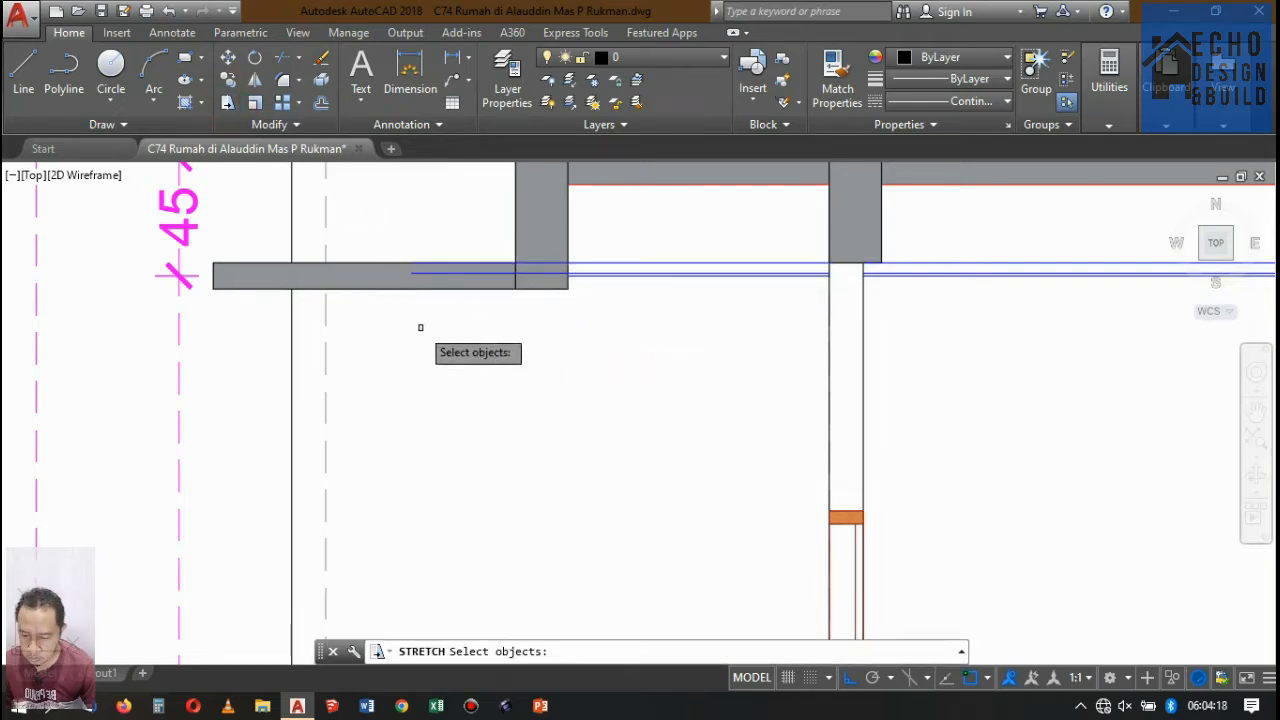
left_click(420, 270)
key("Return")
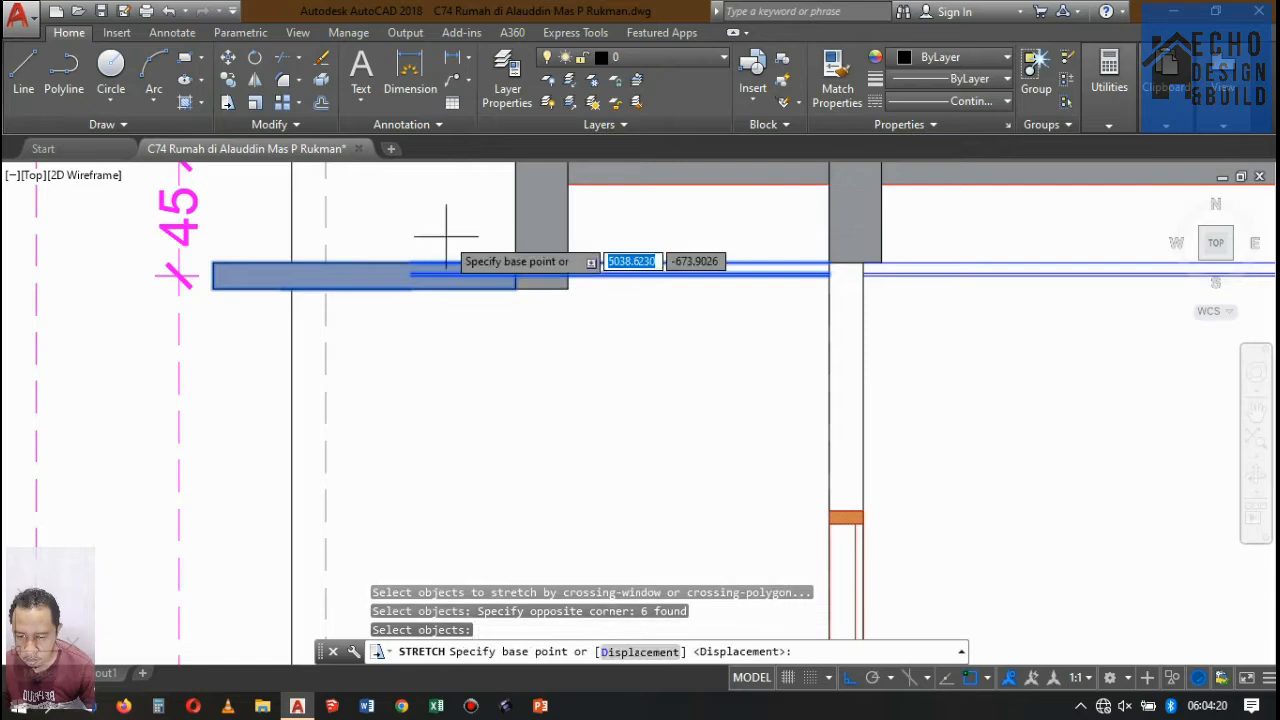
left_click(515, 262)
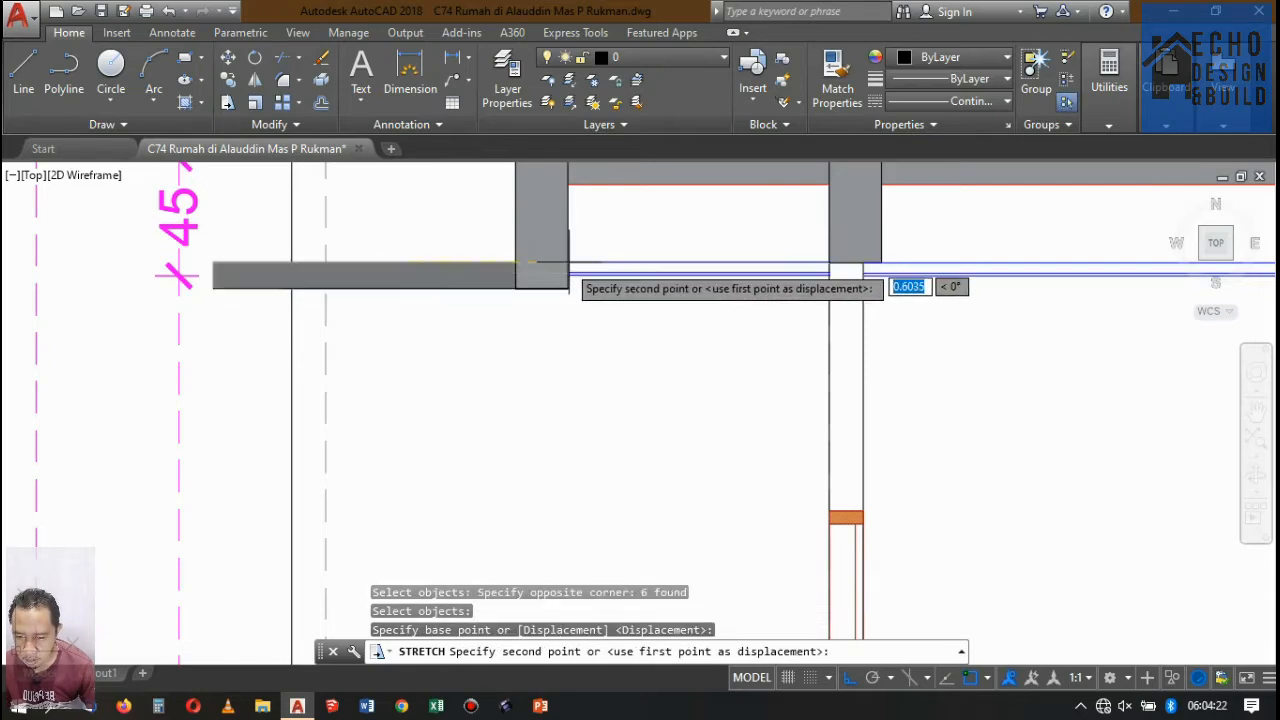
left_click(570, 257)
left_click(623, 276)
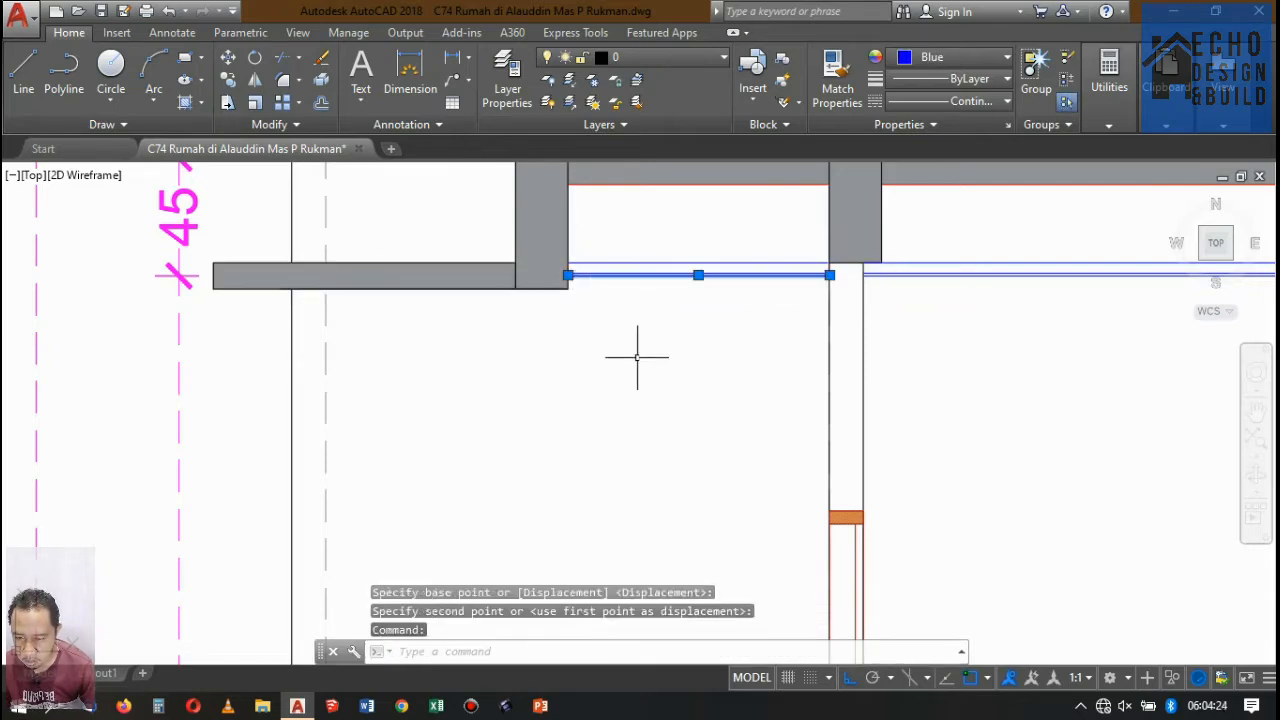
left_click(625, 280)
key("Escape")
Copy the small ceiling frame profiles from the upper ceiling's left bay down to the lower ceiling in section Potongan A-A.
scroll(543, 343, "down", 8)
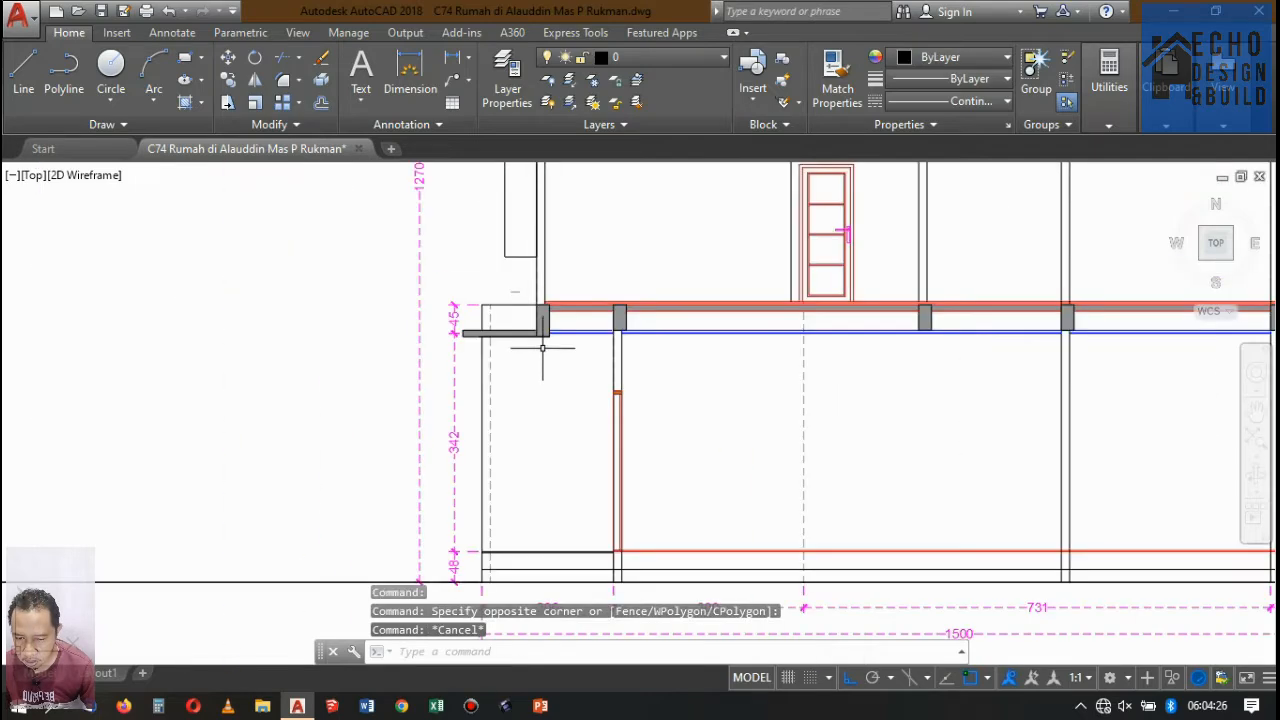
scroll(555, 266, "up", 10)
scroll(549, 286, "up", 3)
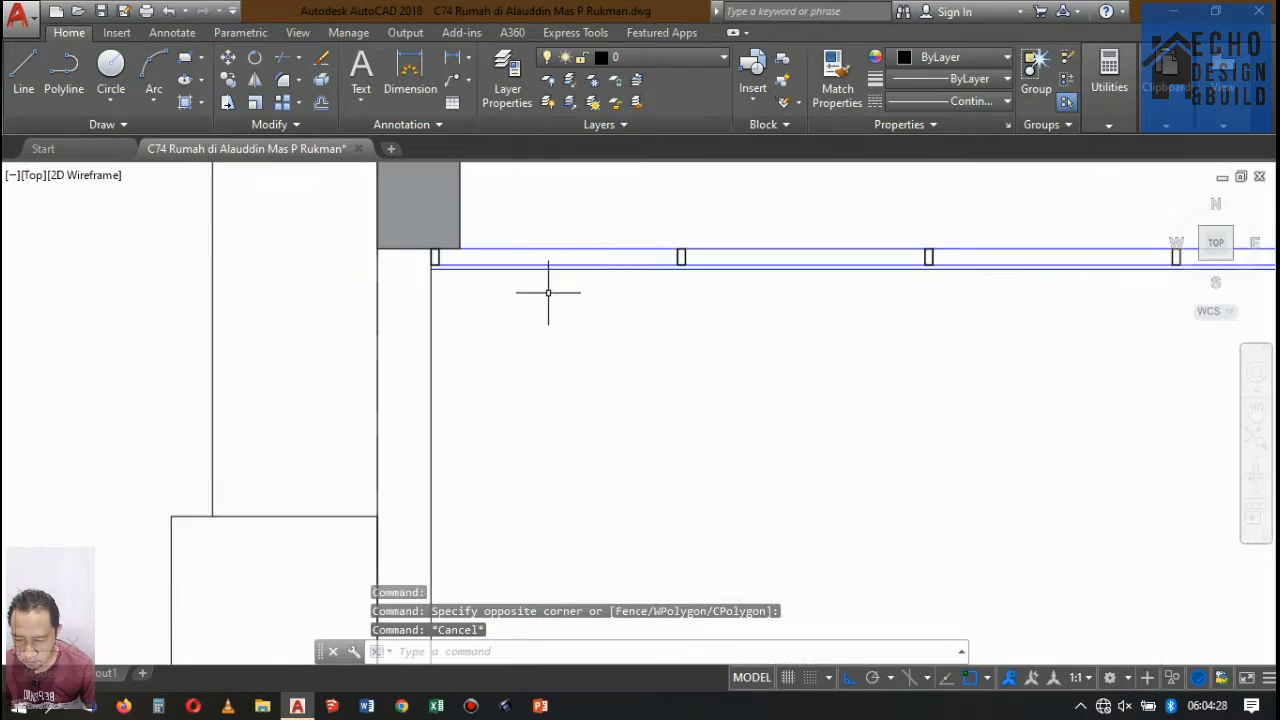
scroll(563, 286, "down", 3)
scroll(551, 257, "up", 3)
scroll(570, 275, "down", 2)
left_click(582, 280)
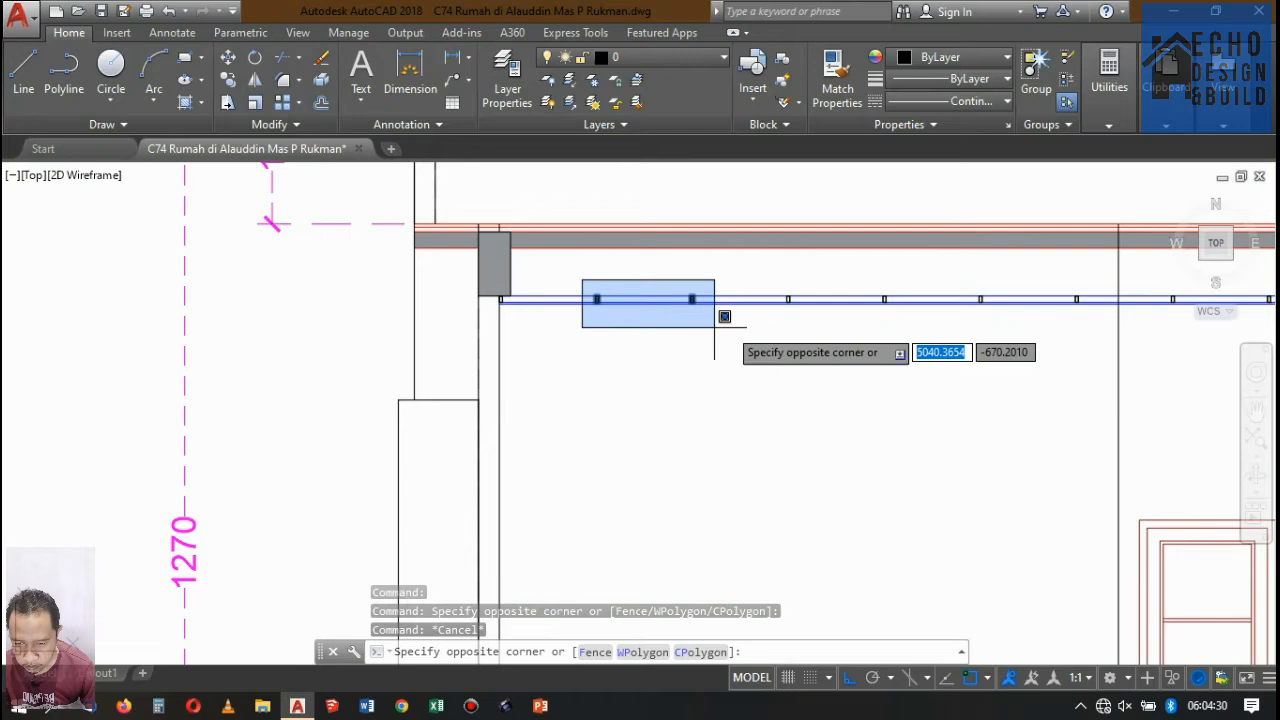
left_click(1111, 327)
scroll(785, 302, "down", 5)
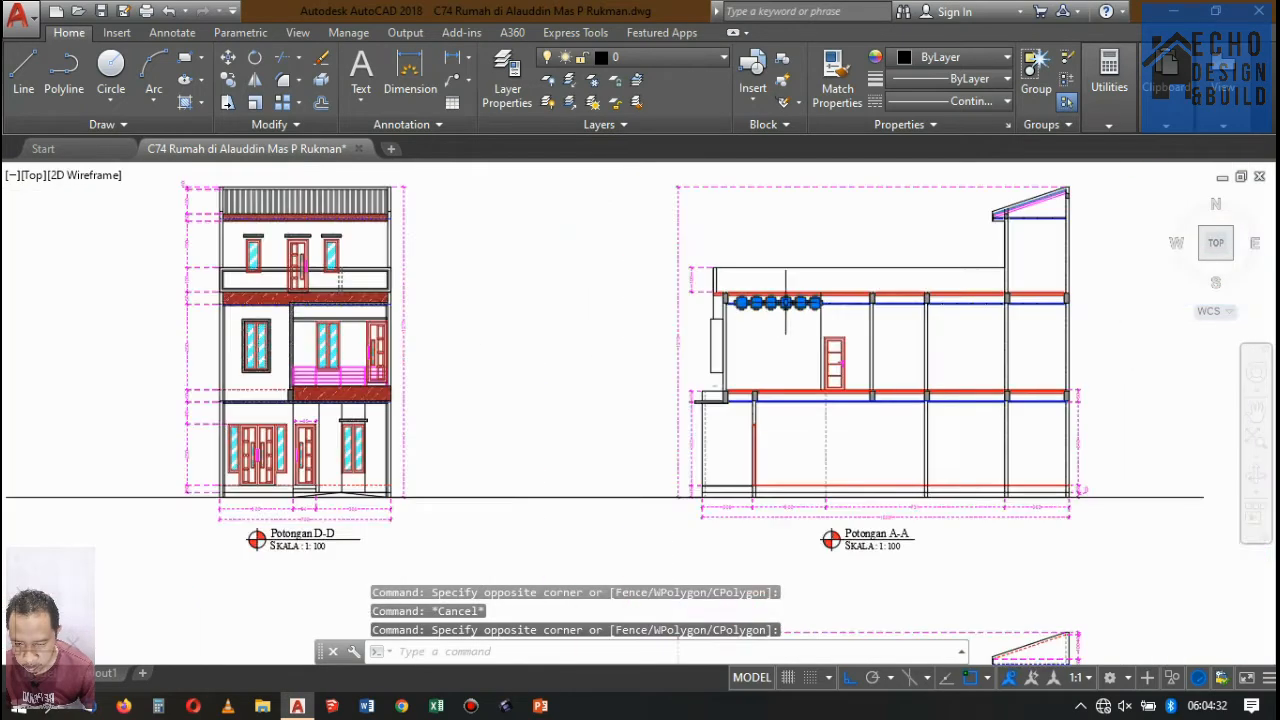
scroll(881, 328, "up", 2)
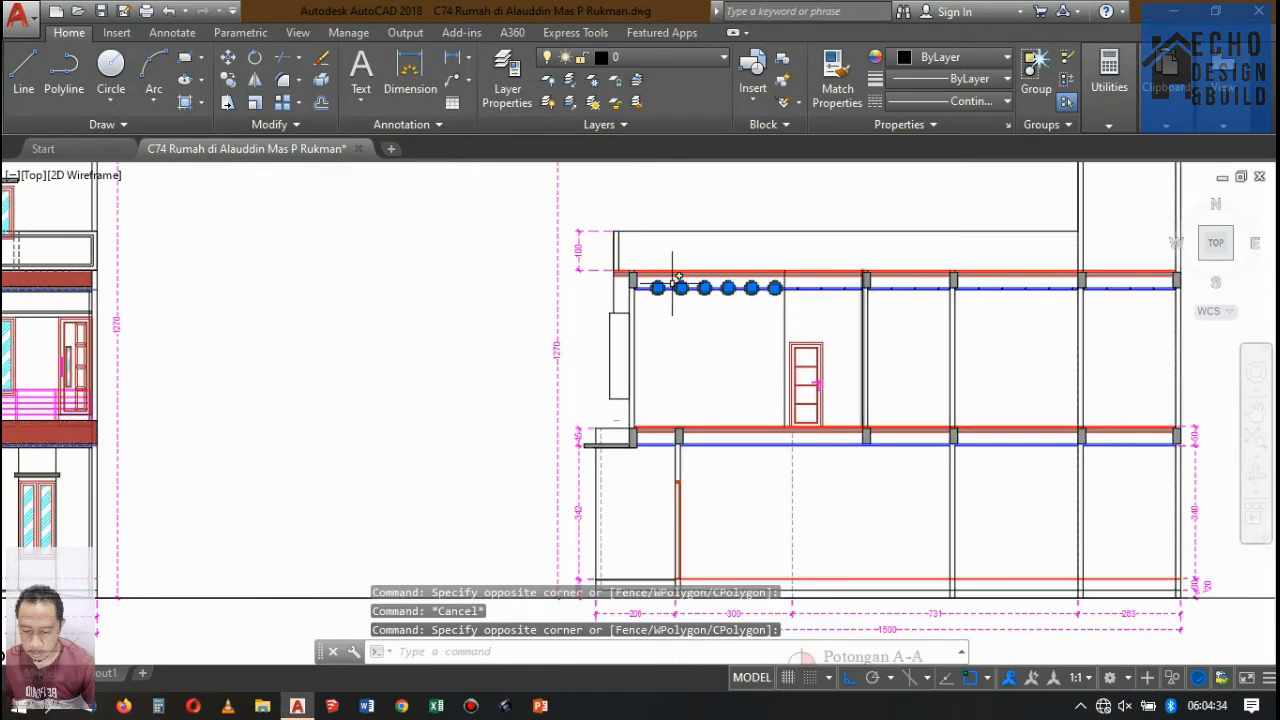
scroll(846, 291, "up", 6)
left_click(715, 228)
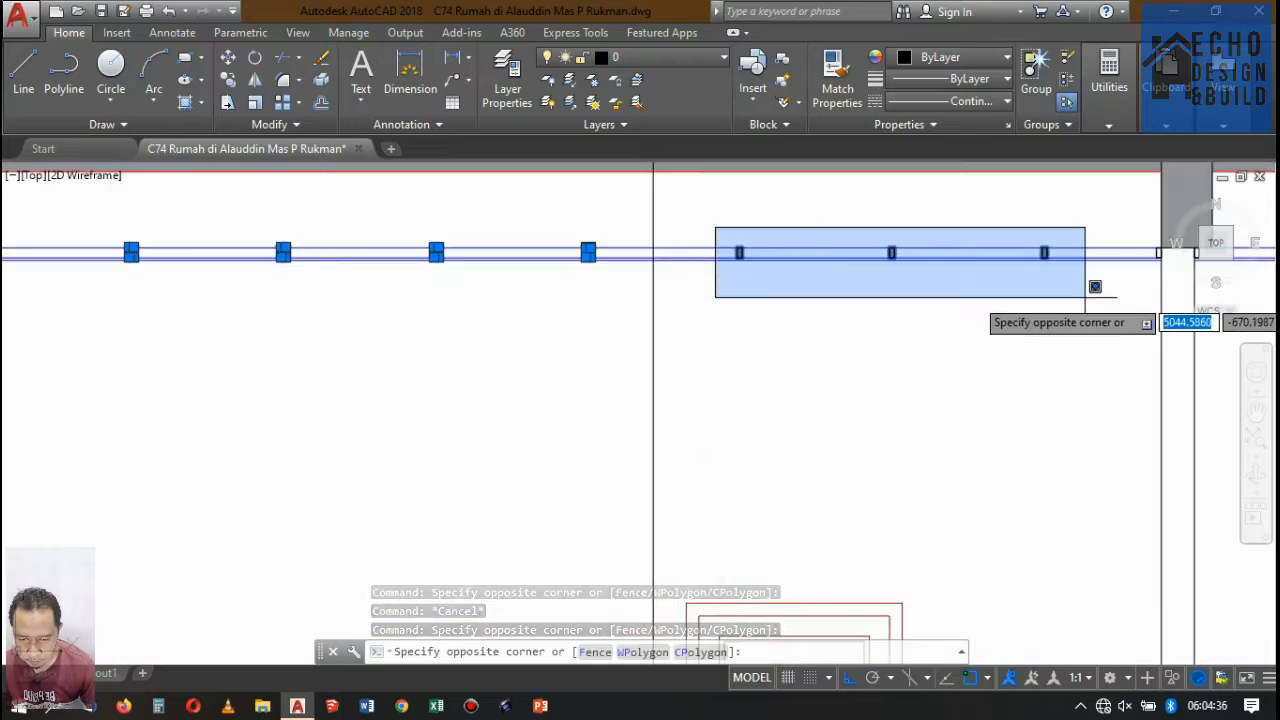
left_click(1165, 265)
scroll(1080, 277, "down", 3)
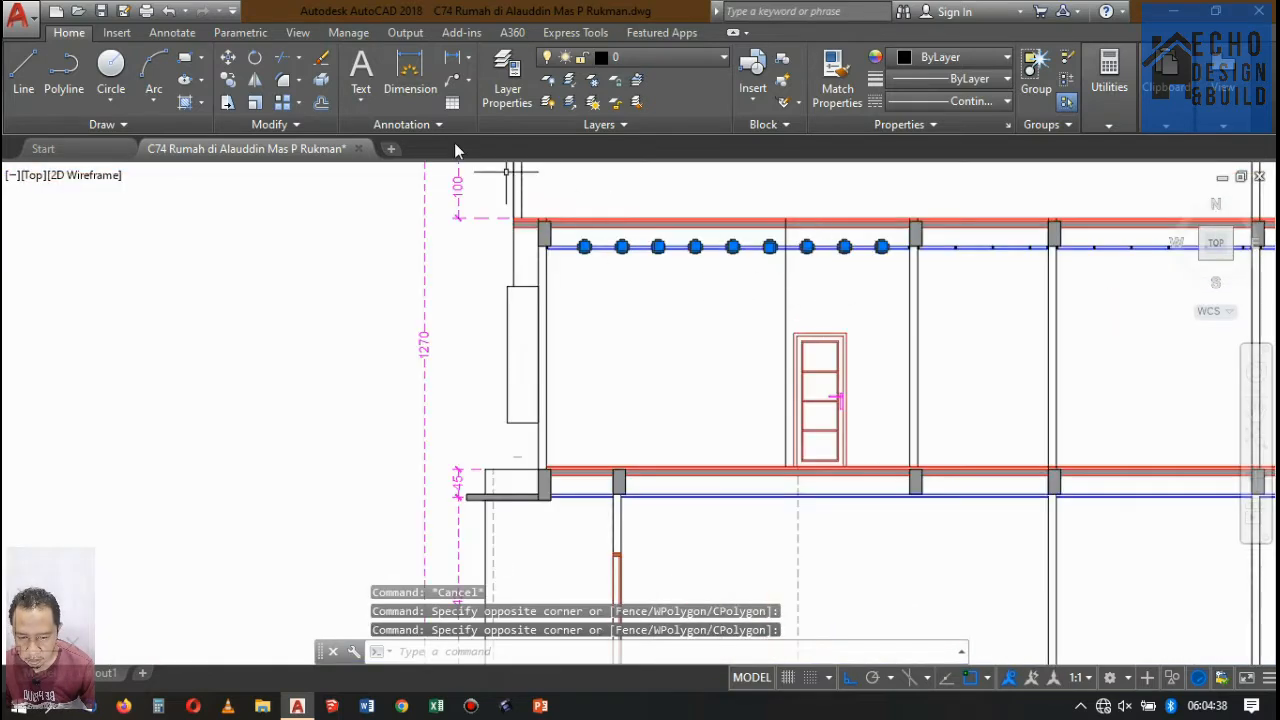
left_click(229, 81)
scroll(571, 243, "up", 4)
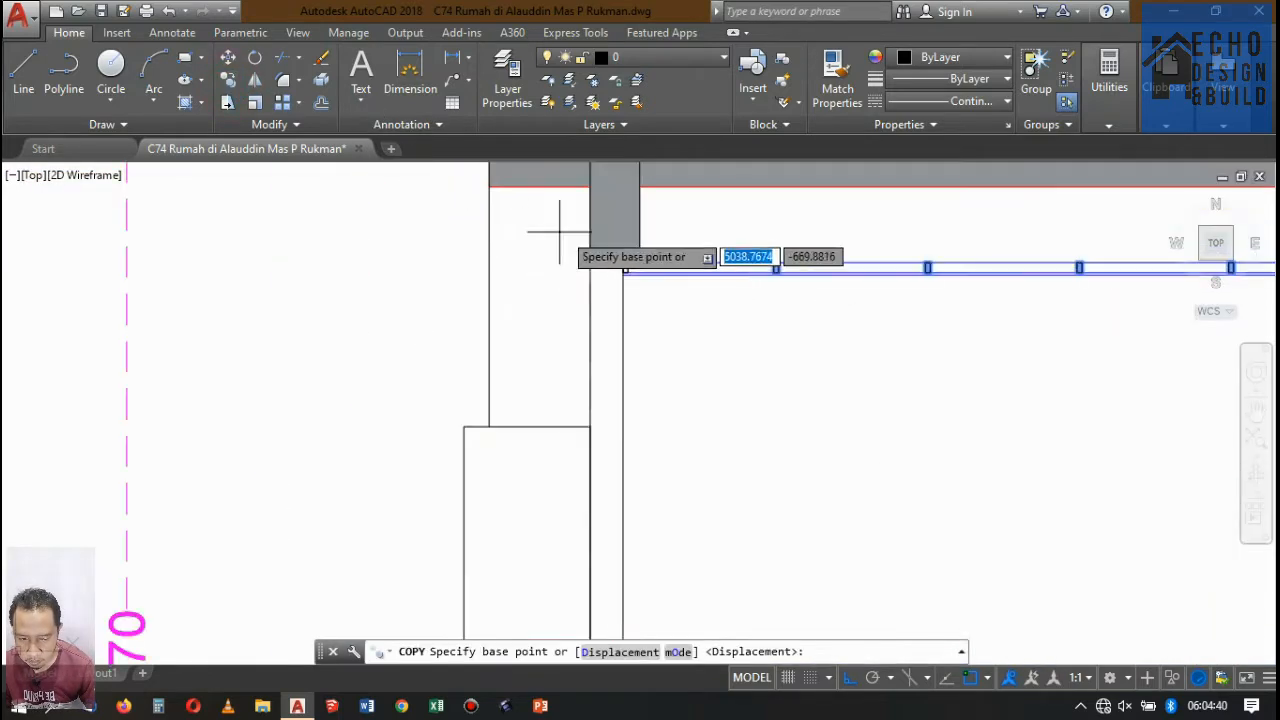
scroll(1014, 329, "up", 5)
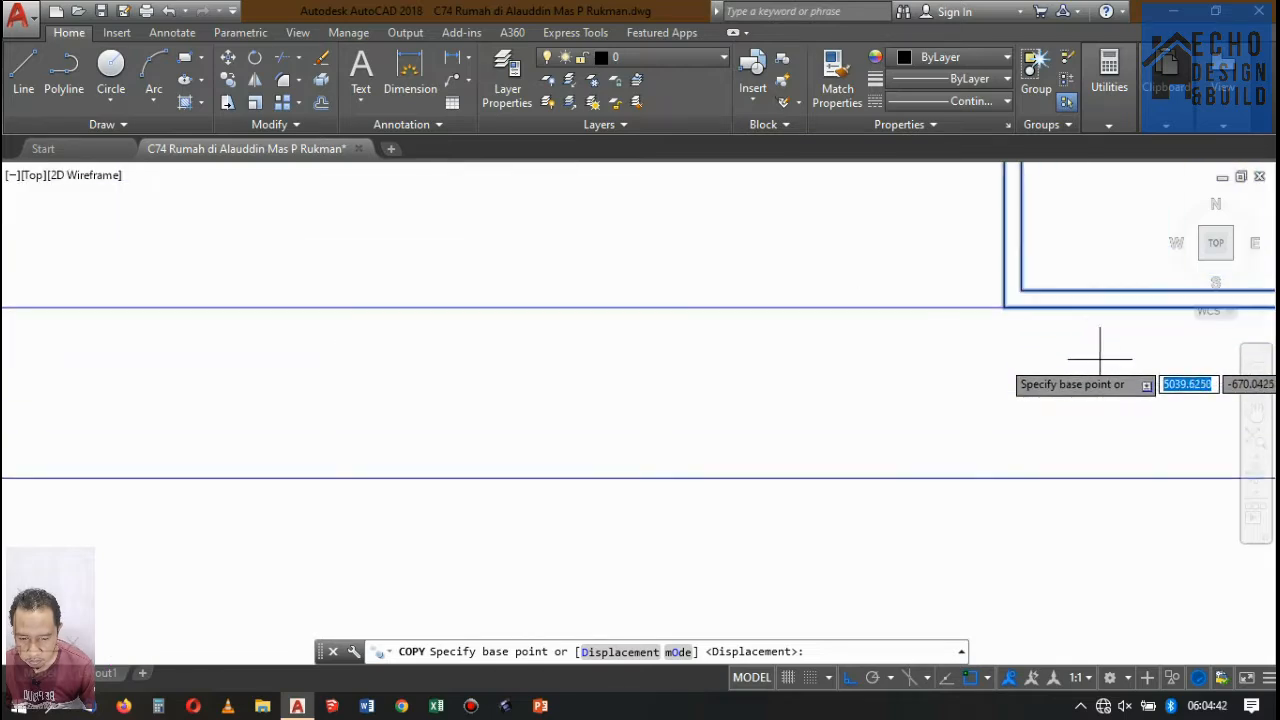
left_click(1004, 307)
scroll(500, 257, "down", 5)
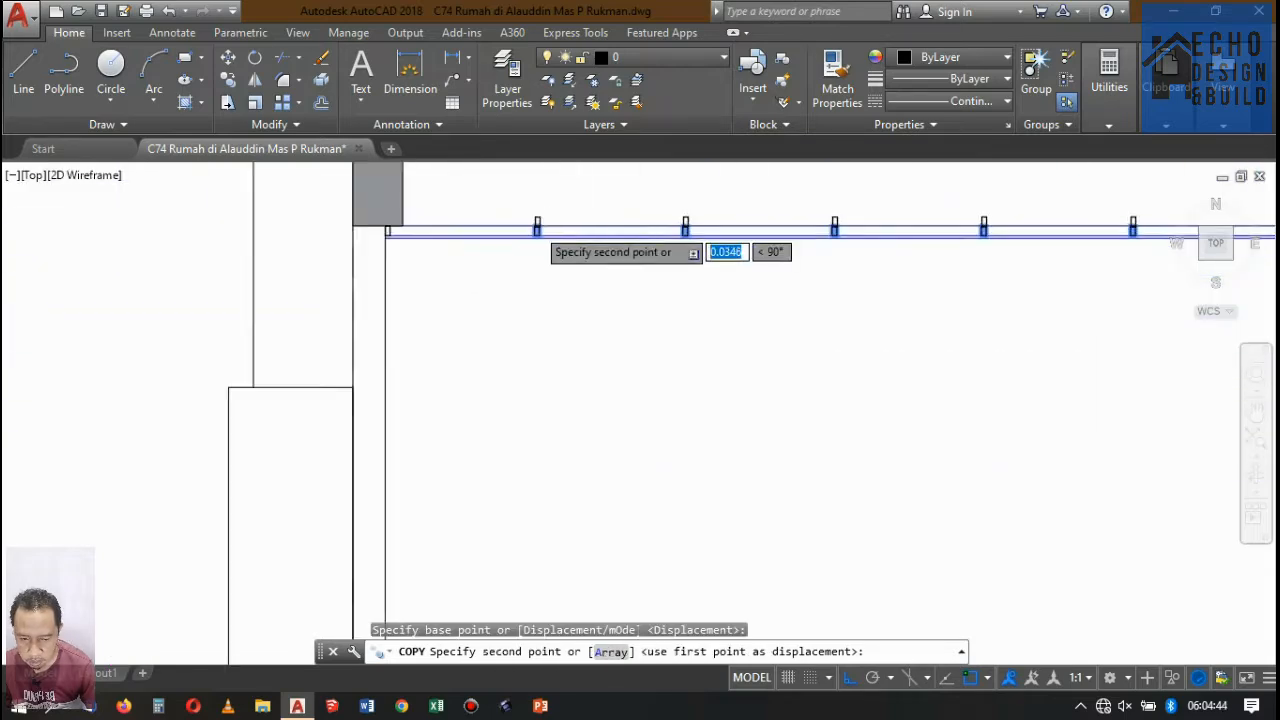
scroll(575, 330, "up", 6)
scroll(594, 338, "up", 8)
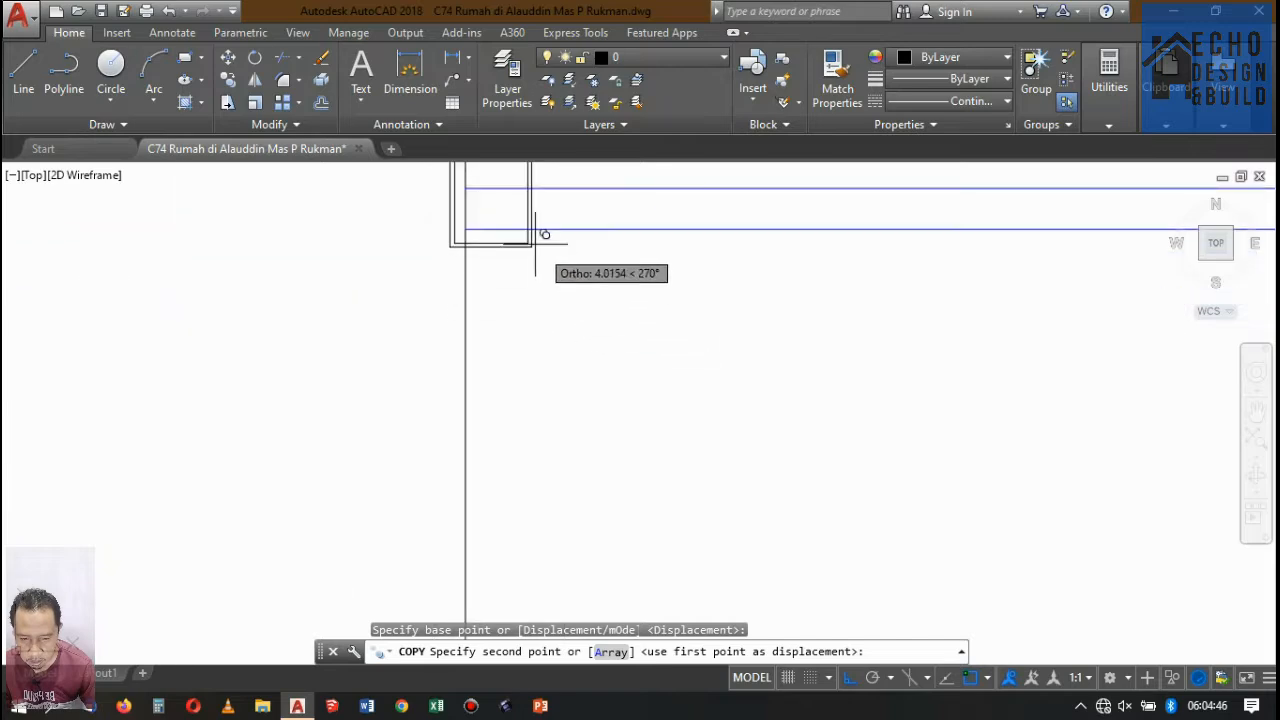
scroll(512, 338, "down", 5)
scroll(500, 328, "up", 5)
left_click(495, 302)
scroll(420, 320, "down", 5)
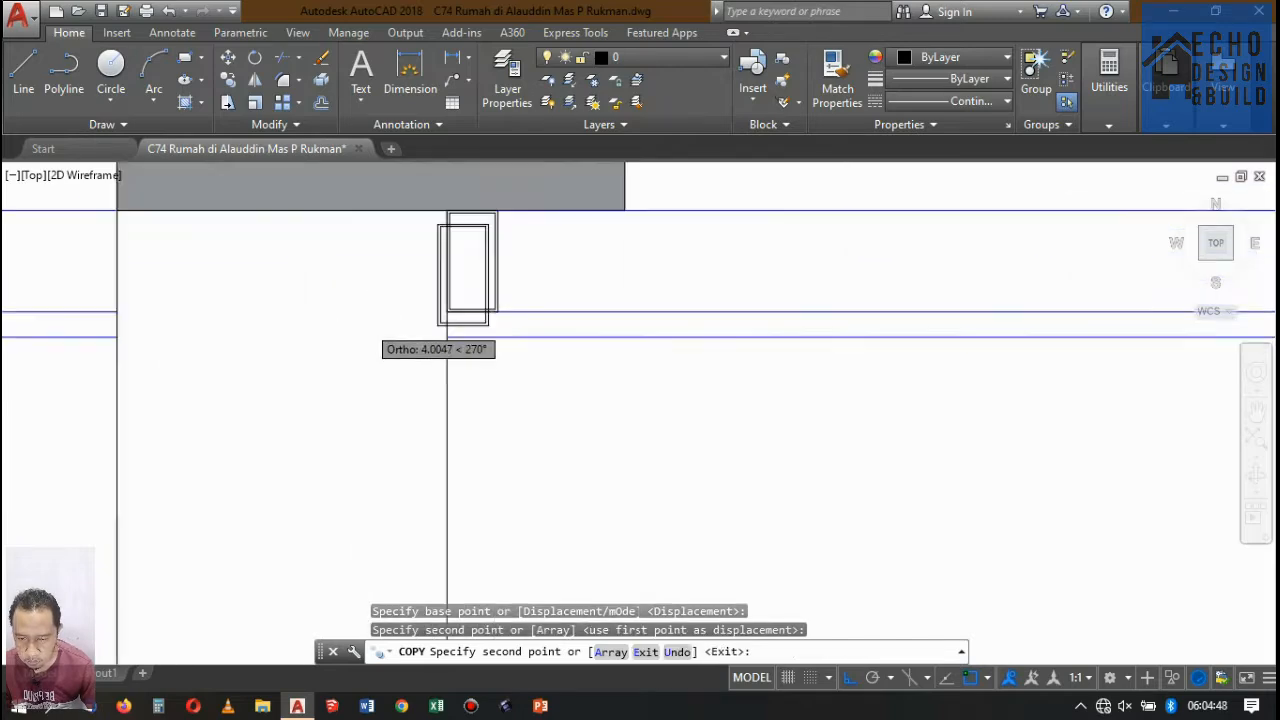
scroll(366, 329, "up", 6)
key("Return")
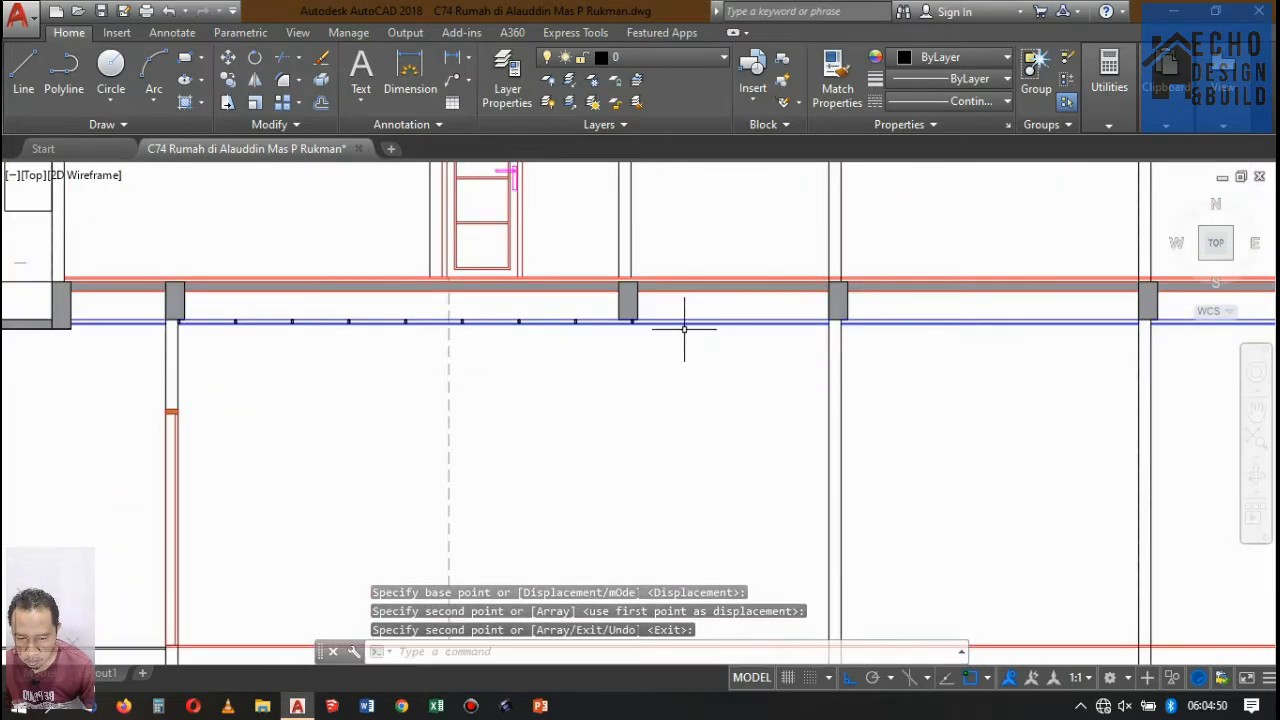
scroll(686, 330, "down", 5)
scroll(700, 290, "up", 6)
scroll(343, 206, "up", 6)
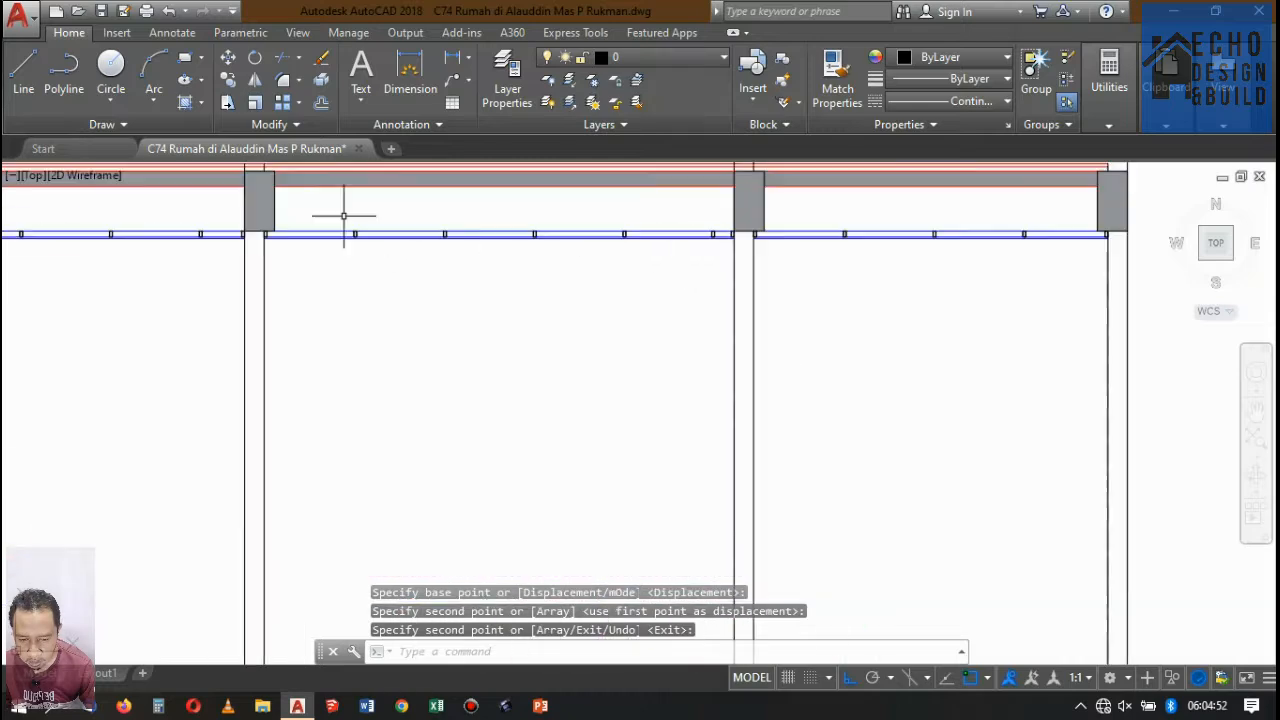
scroll(129, 229, "down", 6)
scroll(509, 363, "down", 5)
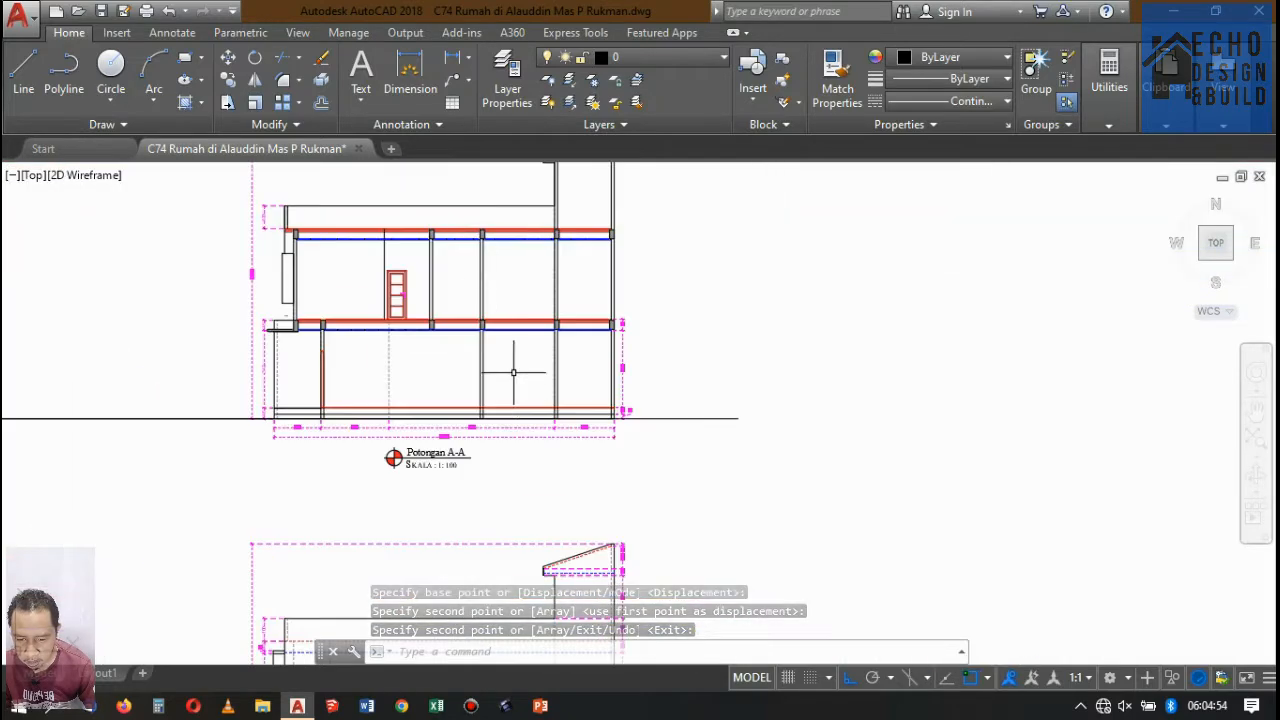
scroll(509, 363, "up", 2)
scroll(408, 331, "up", 4)
scroll(400, 234, "up", 4)
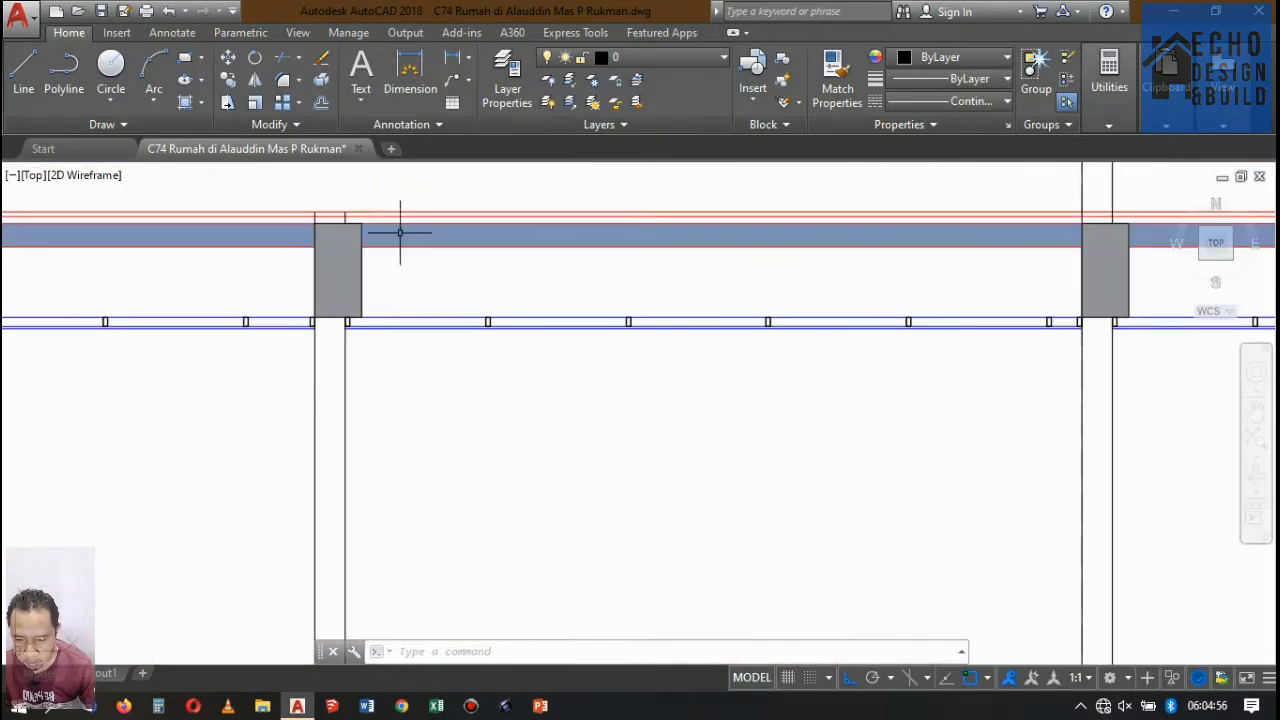
scroll(286, 300, "up", 2)
scroll(211, 300, "down", 3)
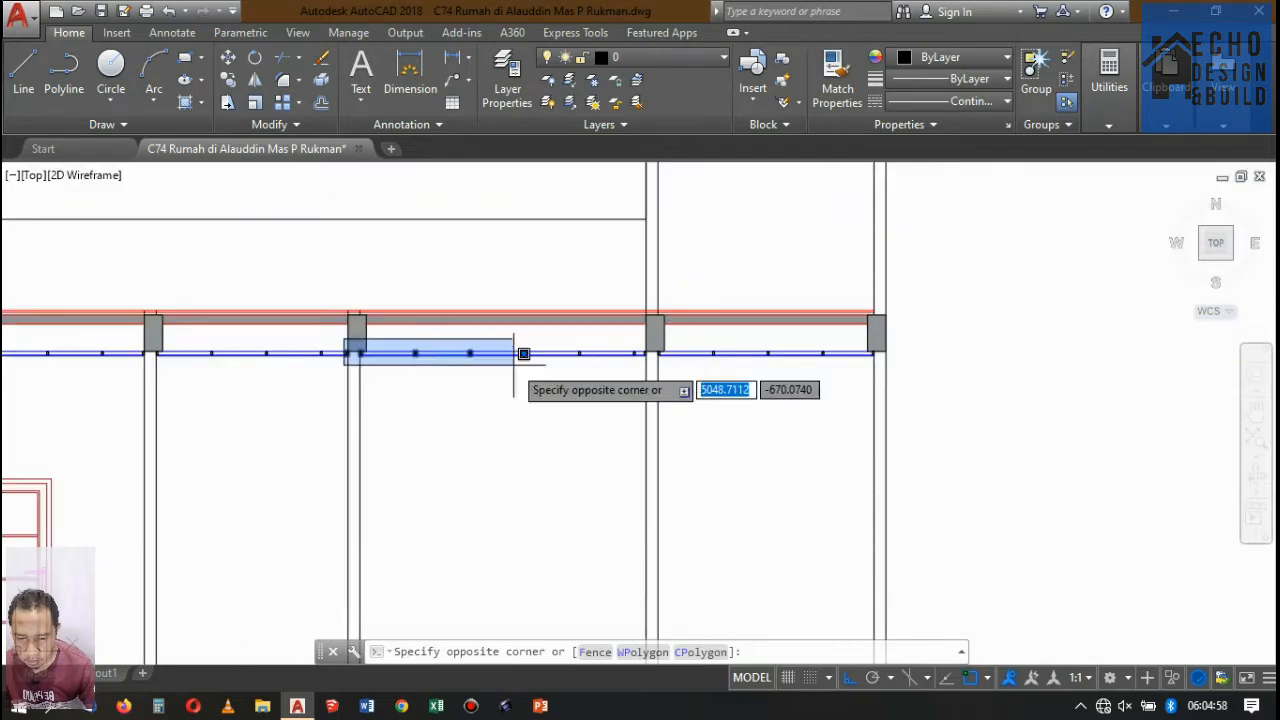
left_click(911, 371)
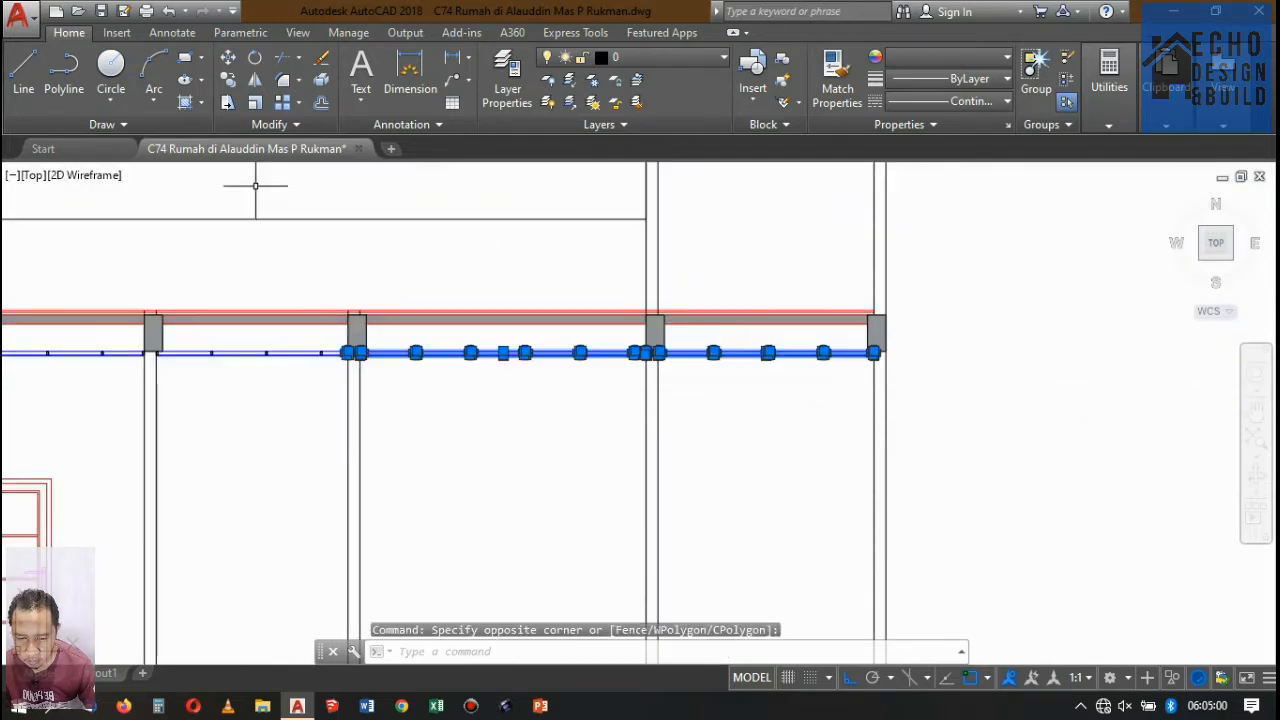
left_click(228, 80)
scroll(650, 340, "up", 5)
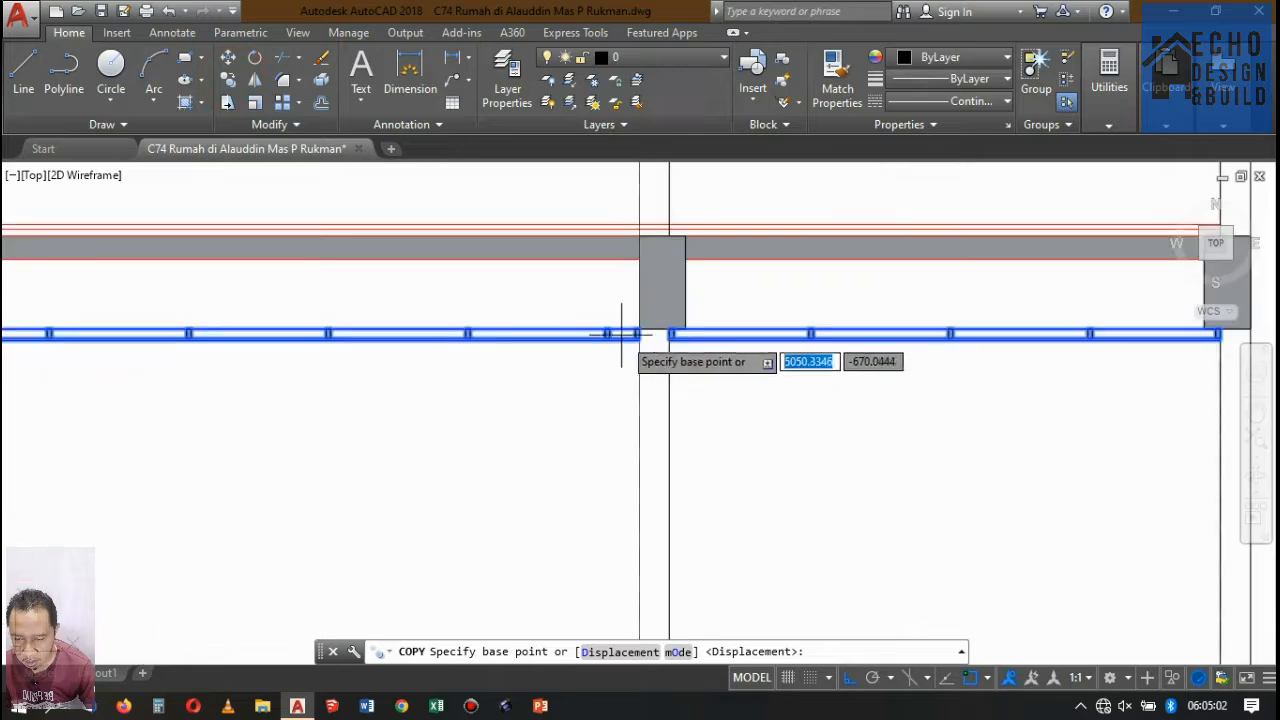
left_click(651, 373)
scroll(651, 250, "down", 5)
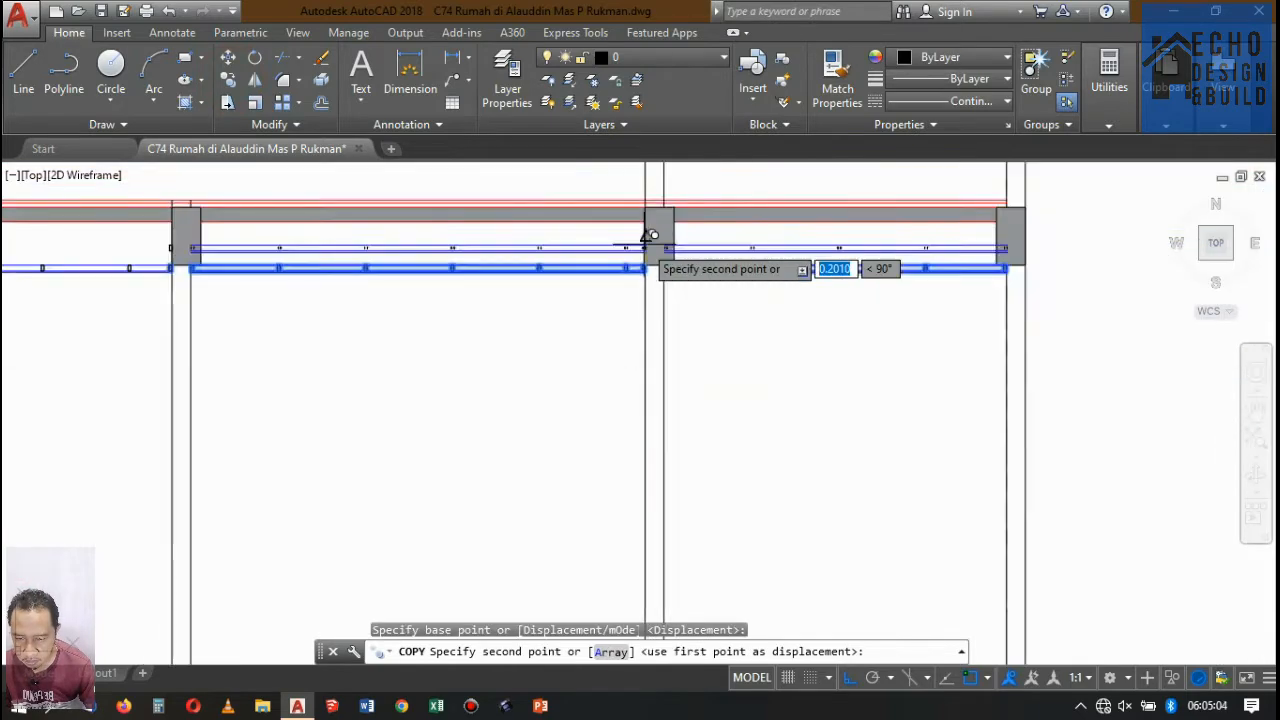
scroll(652, 270, "up", 4)
scroll(608, 366, "up", 6)
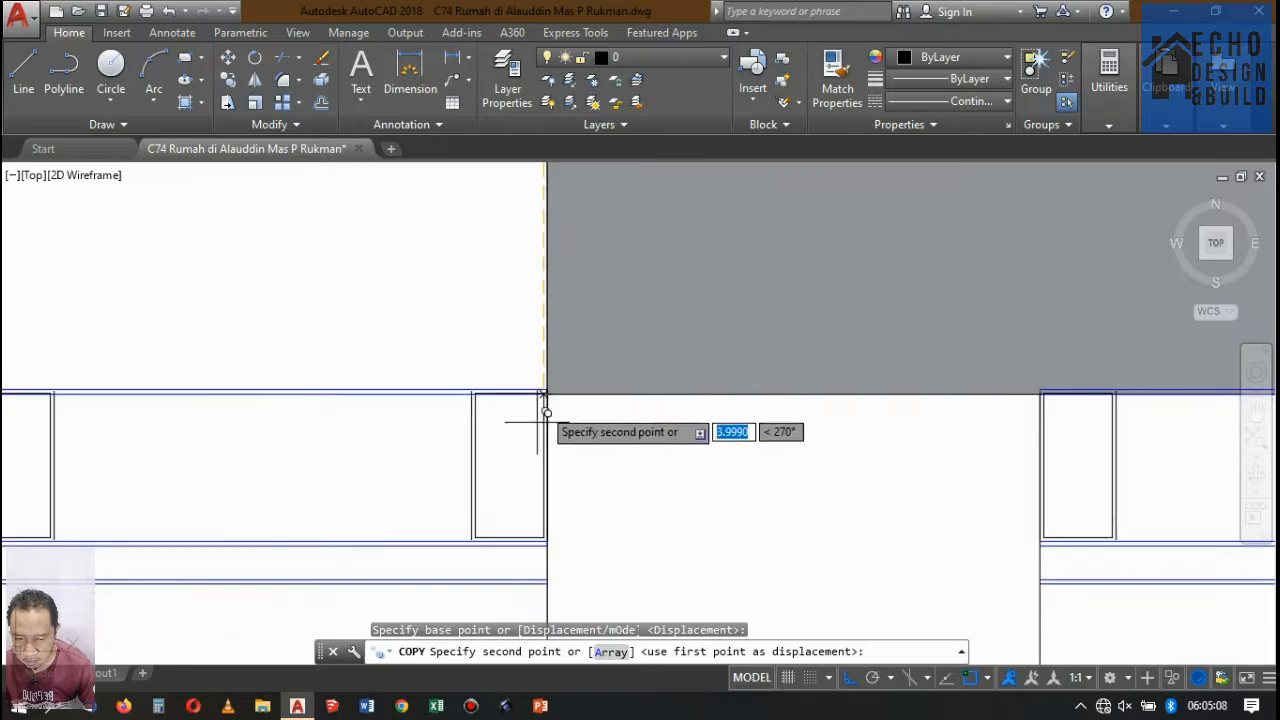
scroll(551, 343, "down", 5)
scroll(532, 426, "down", 4)
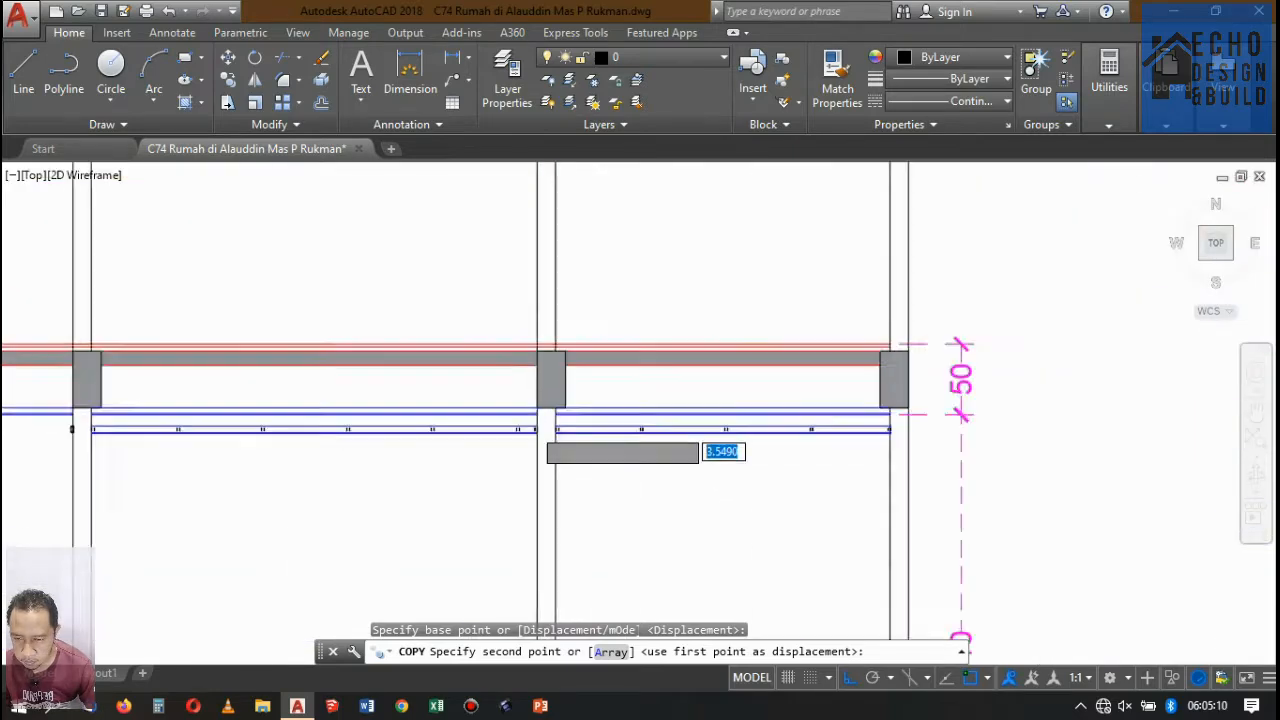
scroll(543, 420, "down", 6)
scroll(517, 348, "up", 6)
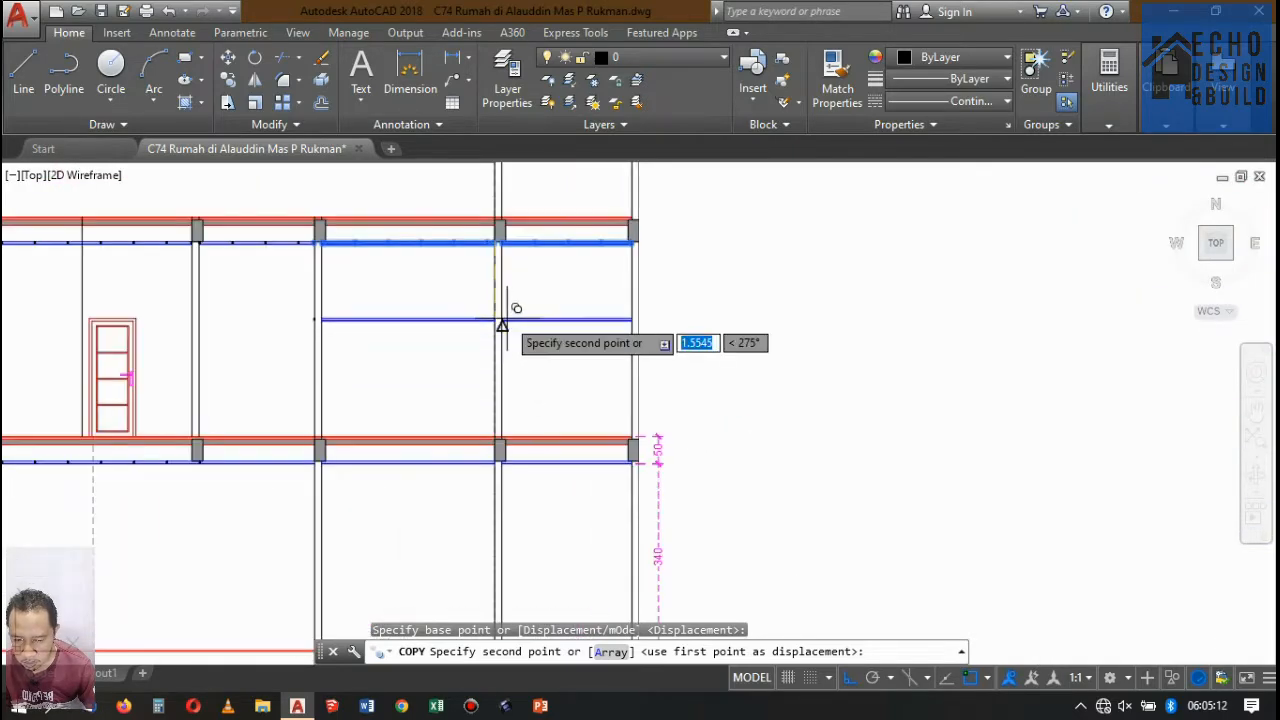
key("Escape")
Copy the ceiling frame profiles of the upper ceiling's two right-hand bays straight down to the lower ceiling in Potongan A-A.
scroll(286, 194, "up", 10)
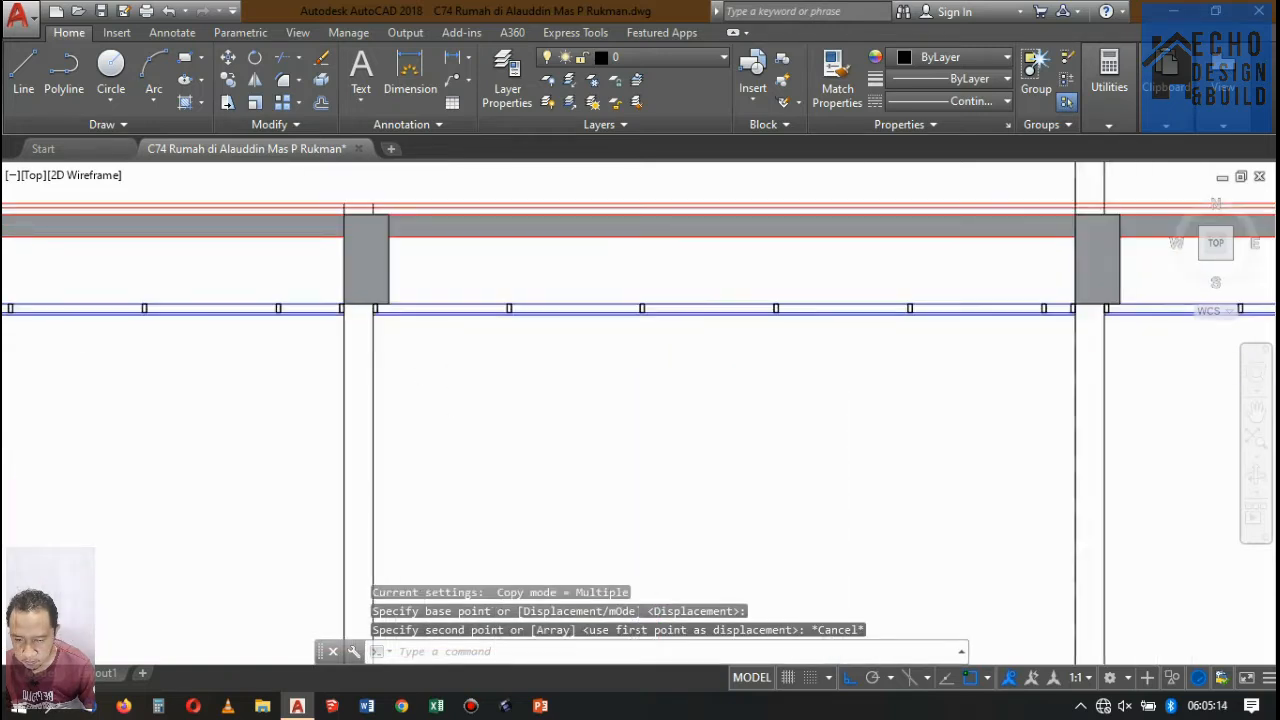
scroll(362, 266, "up", 2)
left_click(312, 289)
left_click(255, 279)
scroll(280, 326, "down", 8)
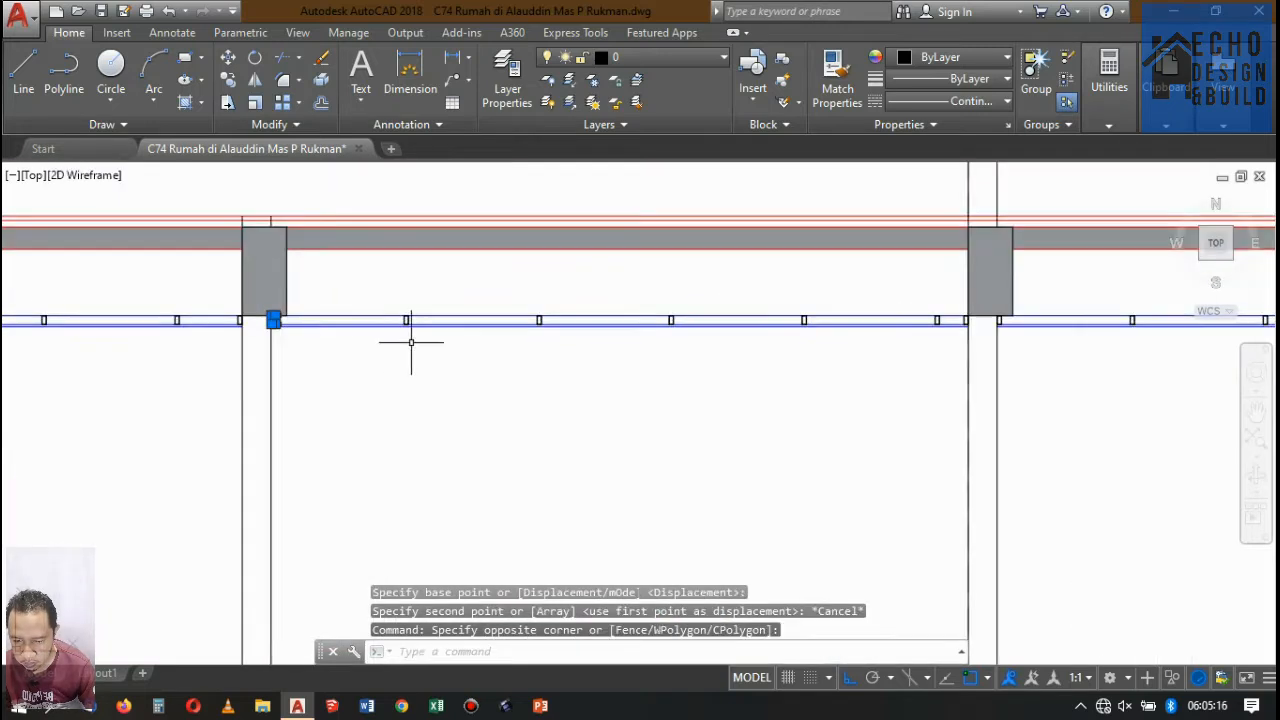
scroll(367, 294, "down", 3)
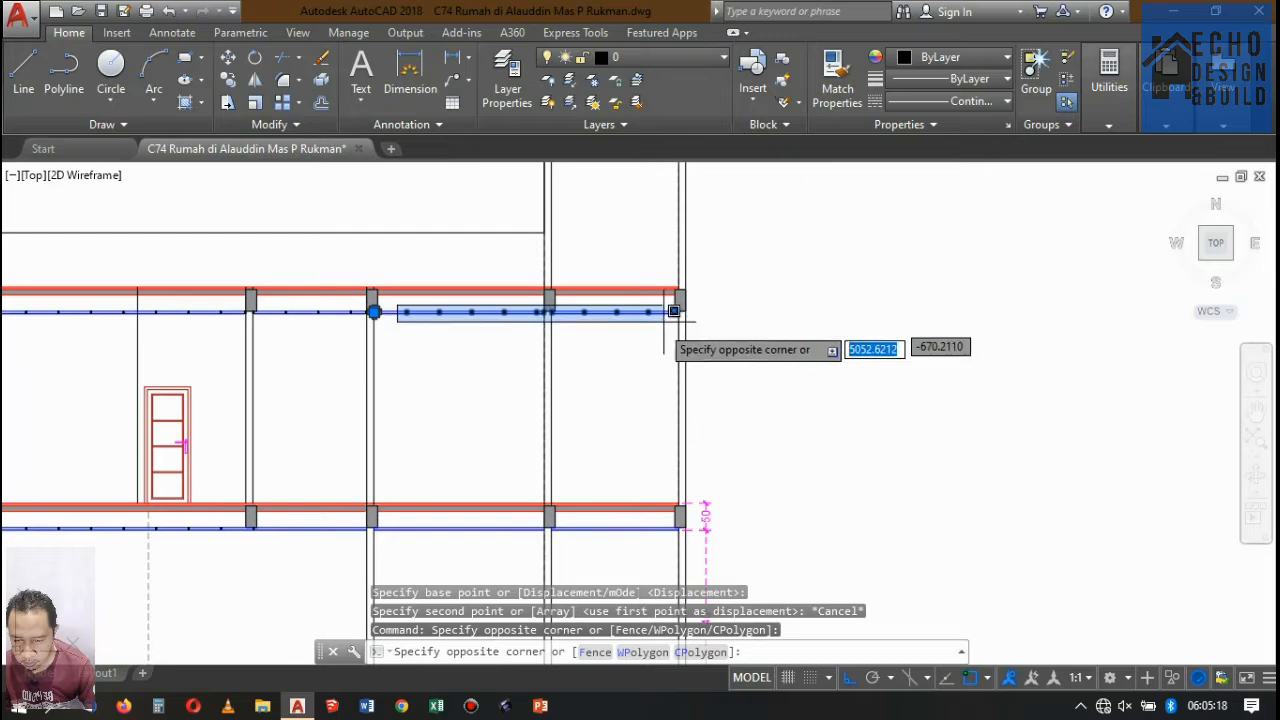
left_click(553, 321)
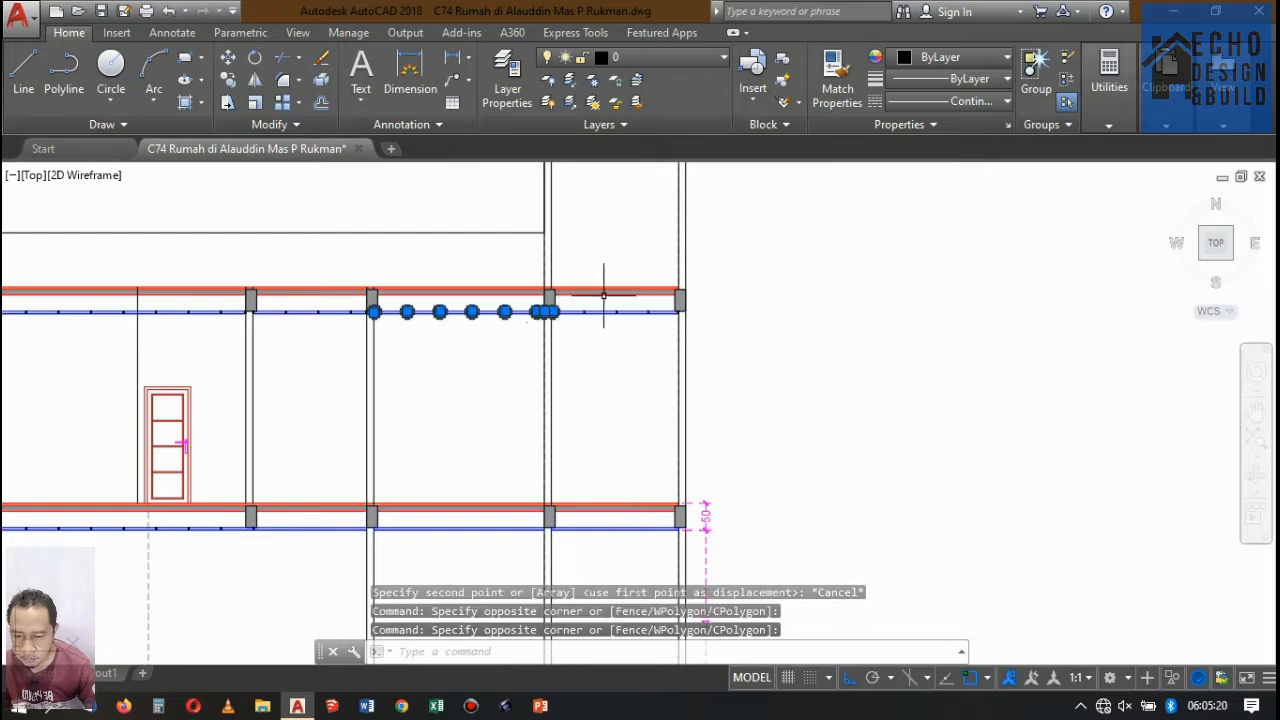
scroll(600, 298, "up", 6)
left_click(487, 279)
scroll(516, 300, "down", 4)
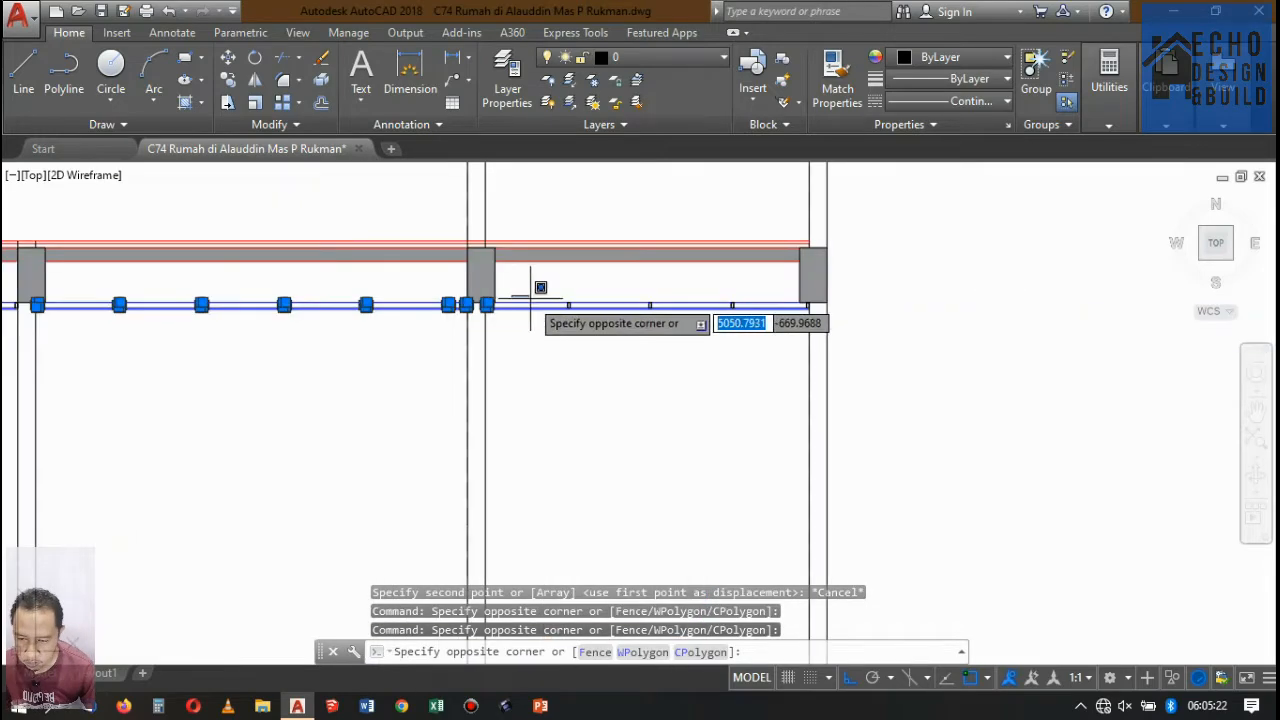
left_click(816, 318)
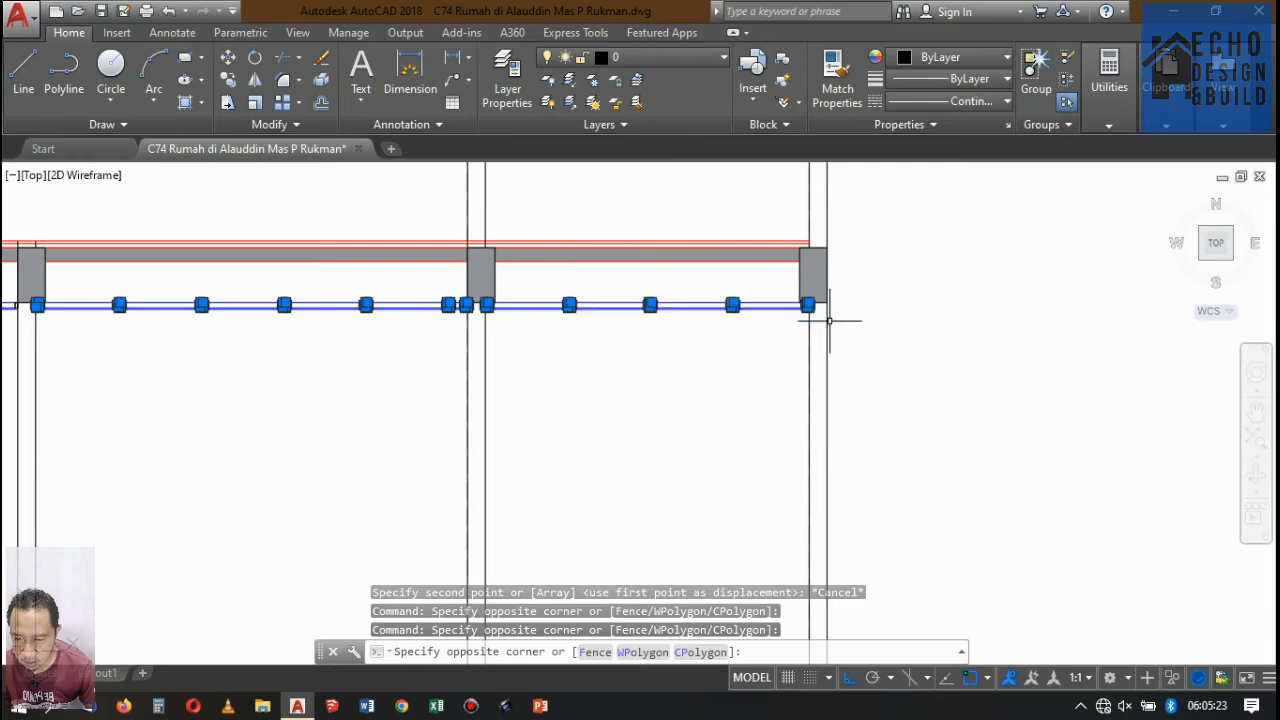
left_click(228, 79)
scroll(471, 318, "up", 6)
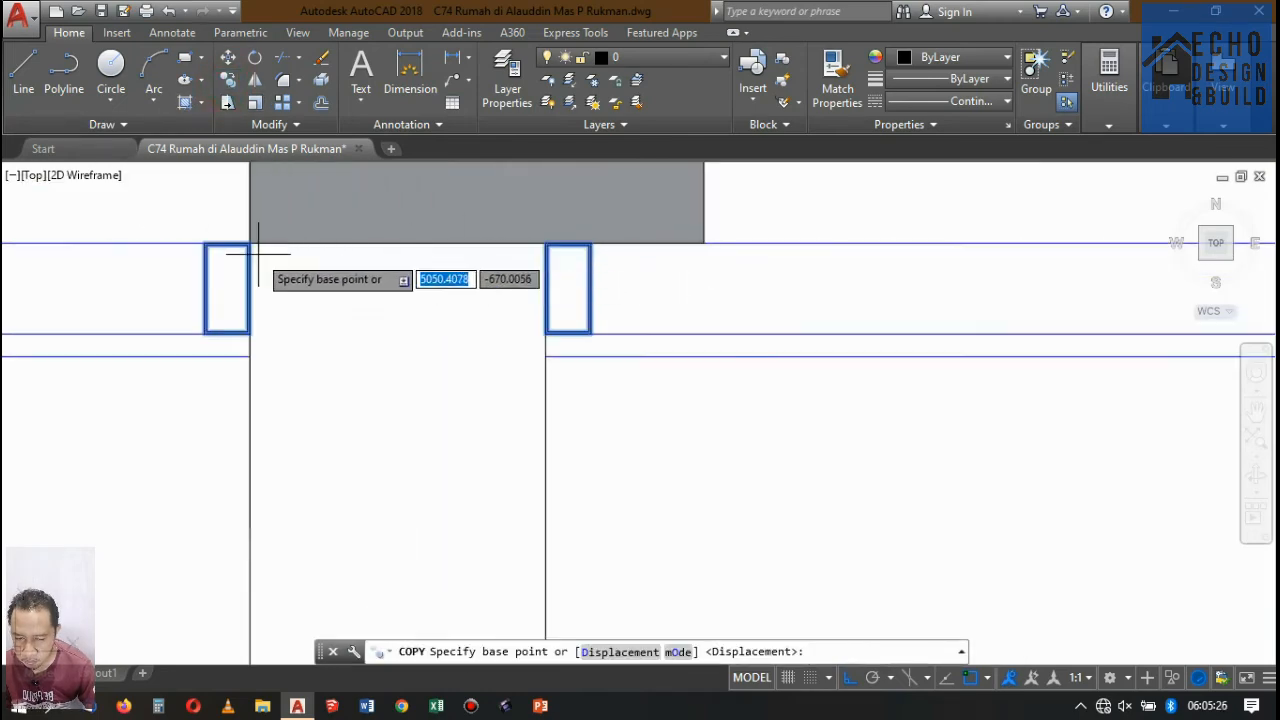
left_click(250, 243)
scroll(251, 240, "down", 6)
middle_click_drag(351, 305, 342, 367)
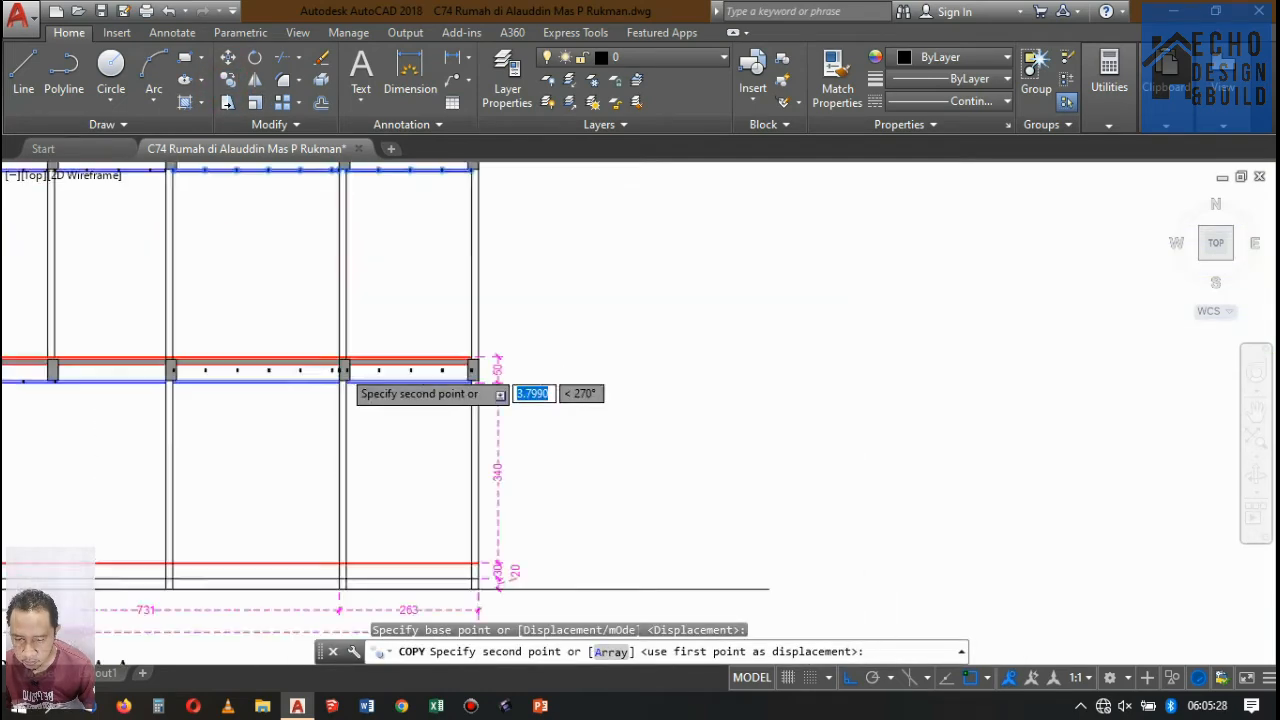
scroll(340, 371, "up", 6)
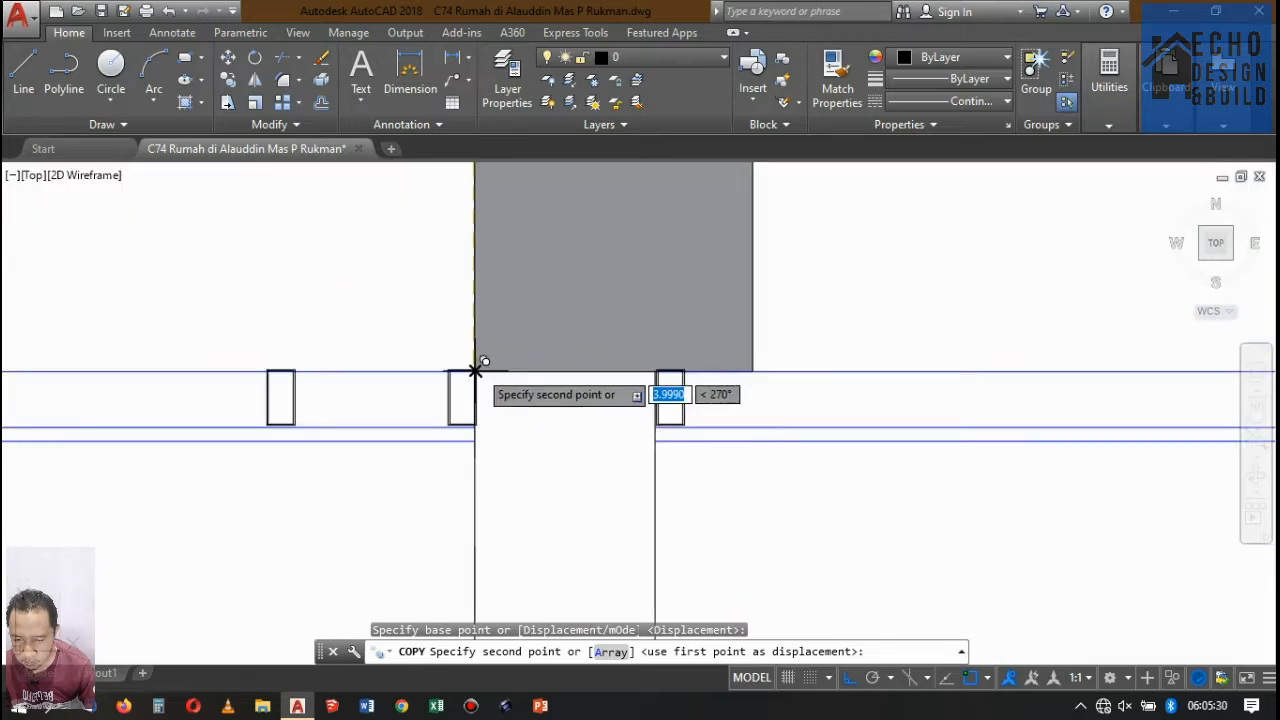
scroll(477, 370, "up", 5)
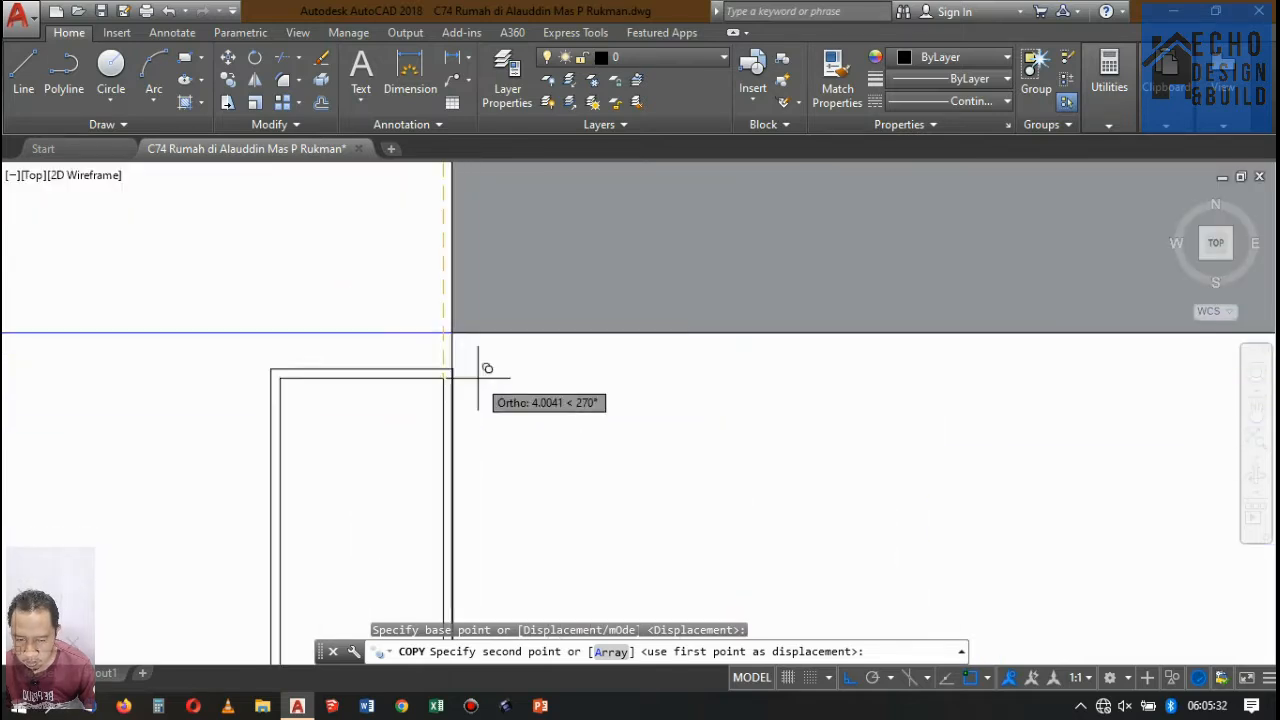
left_click(435, 353)
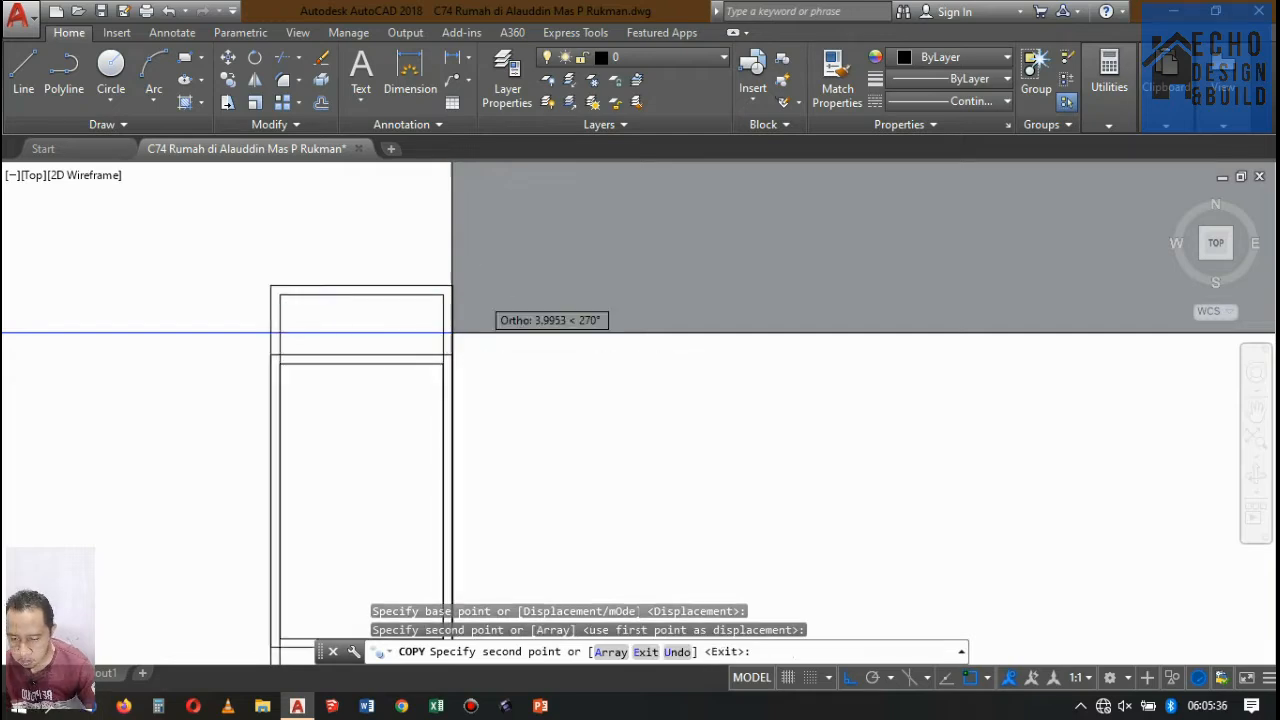
scroll(471, 317, "down", 5)
key("Return")
Move all the frame profiles copied to the lower ceiling's two right-hand bays up against the underside of the beams.
scroll(191, 328, "up", 2)
scroll(243, 350, "up", 5)
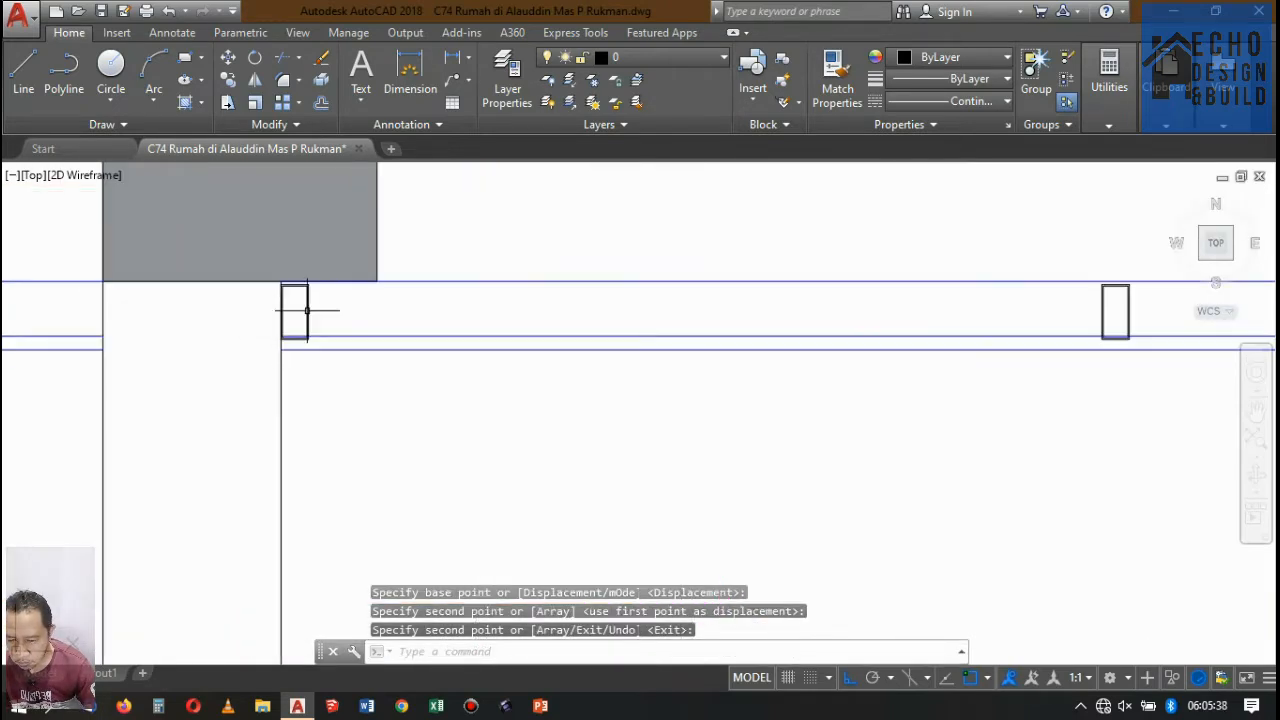
scroll(327, 320, "up", 6)
left_click(314, 289)
left_click(259, 283)
scroll(175, 331, "down", 6)
left_click(414, 272)
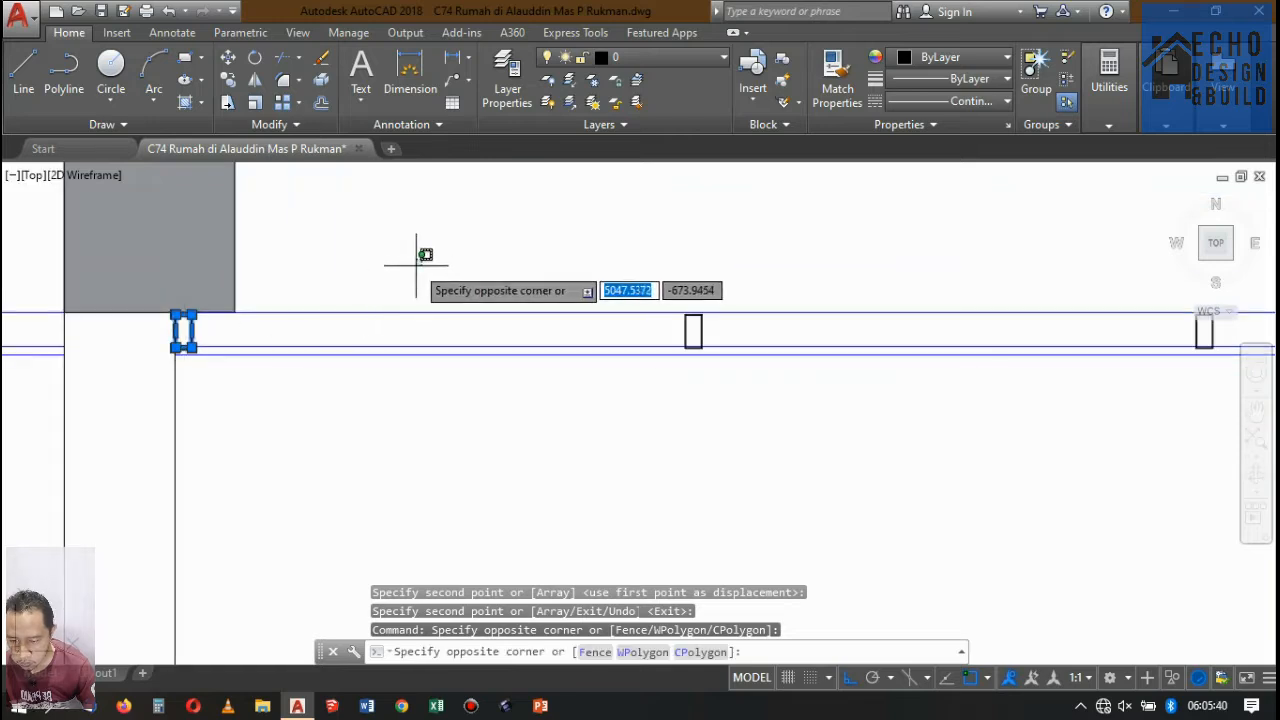
scroll(413, 274, "down", 7)
left_click(699, 307)
scroll(651, 271, "up", 5)
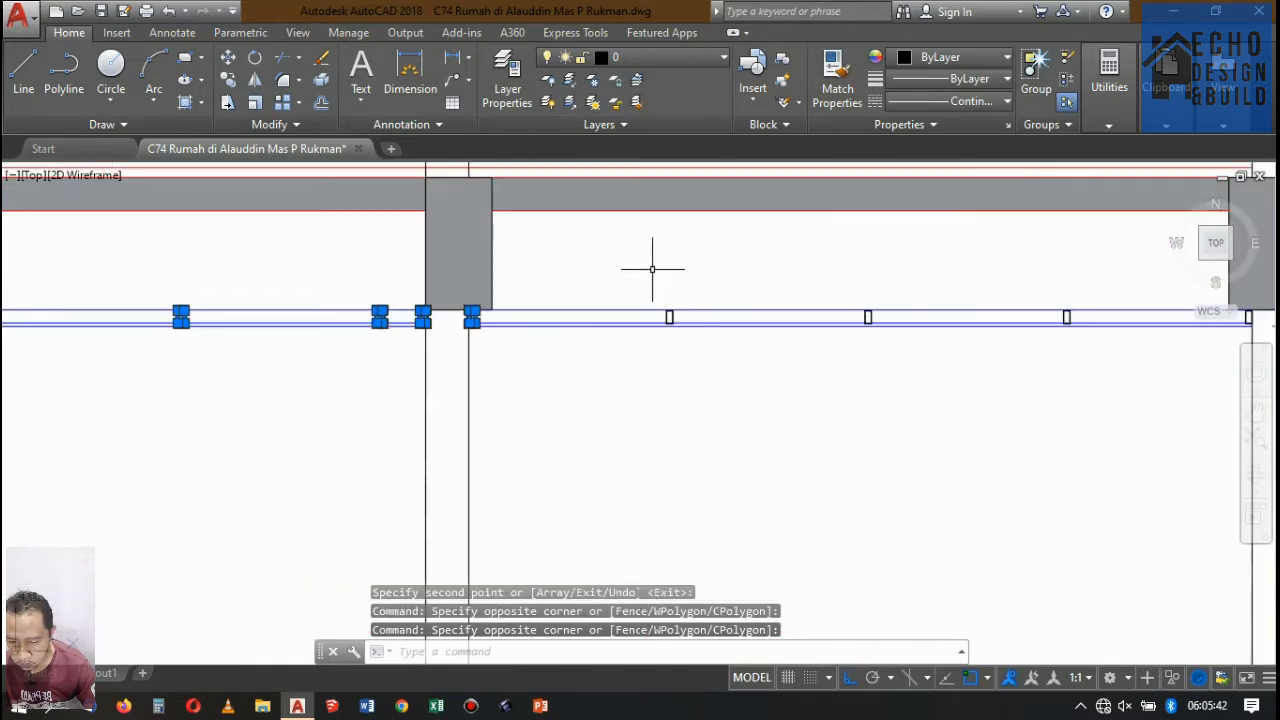
left_click(597, 262)
scroll(600, 270, "down", 5)
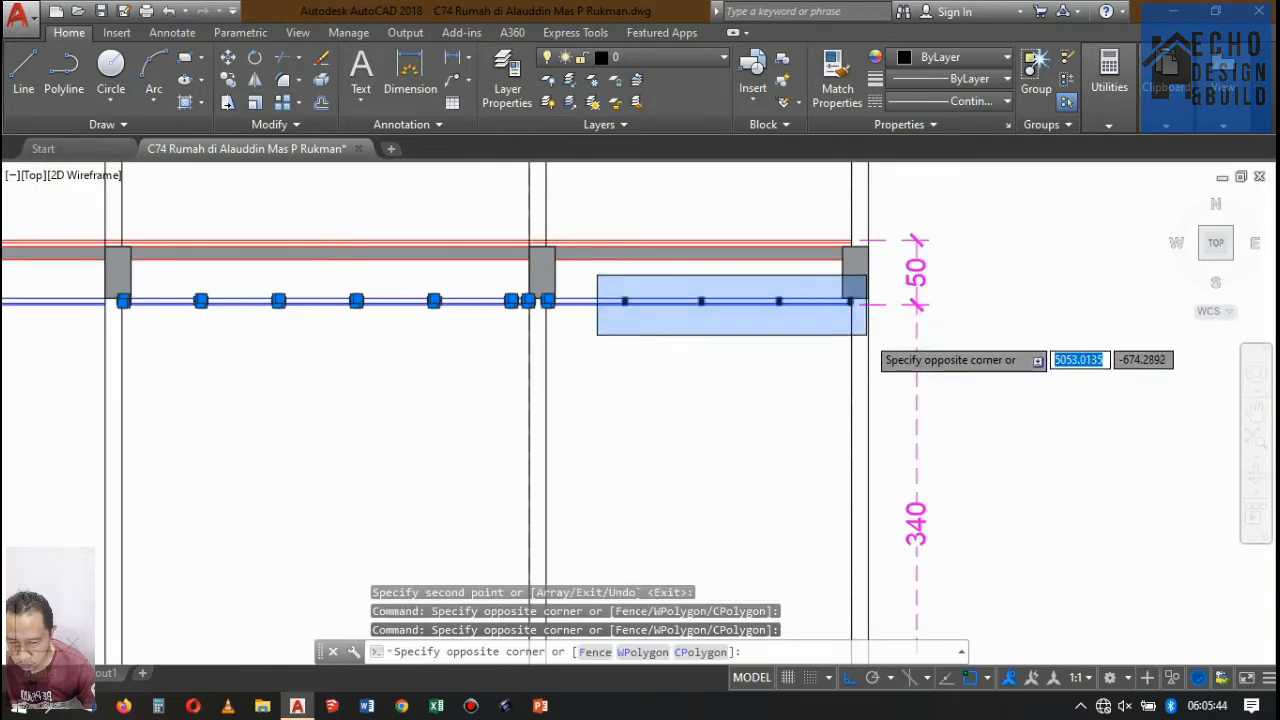
left_click(866, 334)
scroll(866, 334, "up", 10)
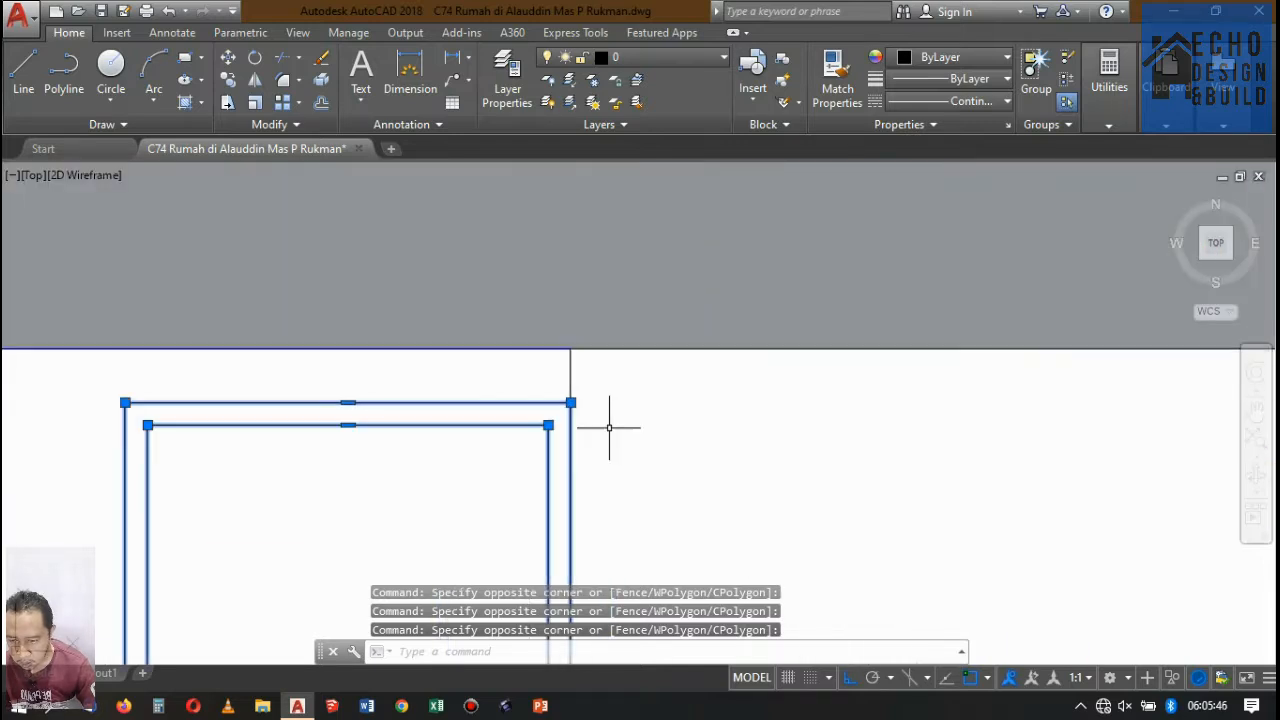
key("Return")
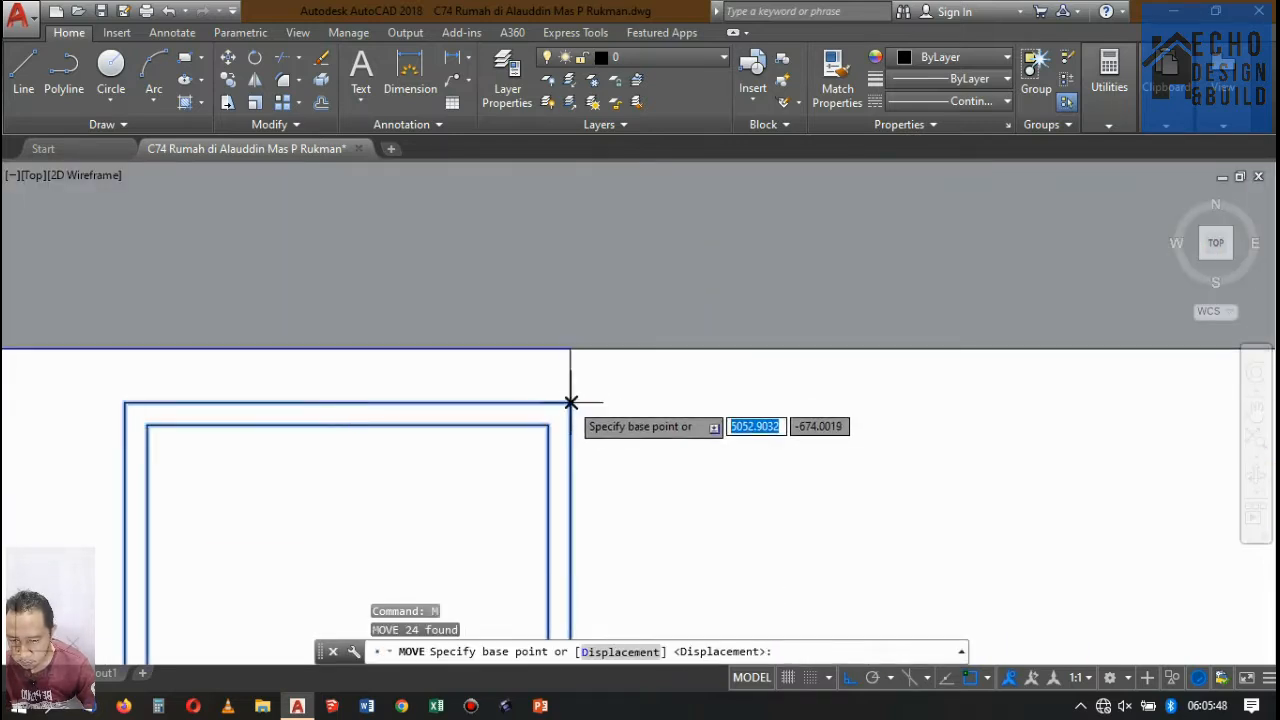
left_click(570, 402)
scroll(663, 323, "up", 5)
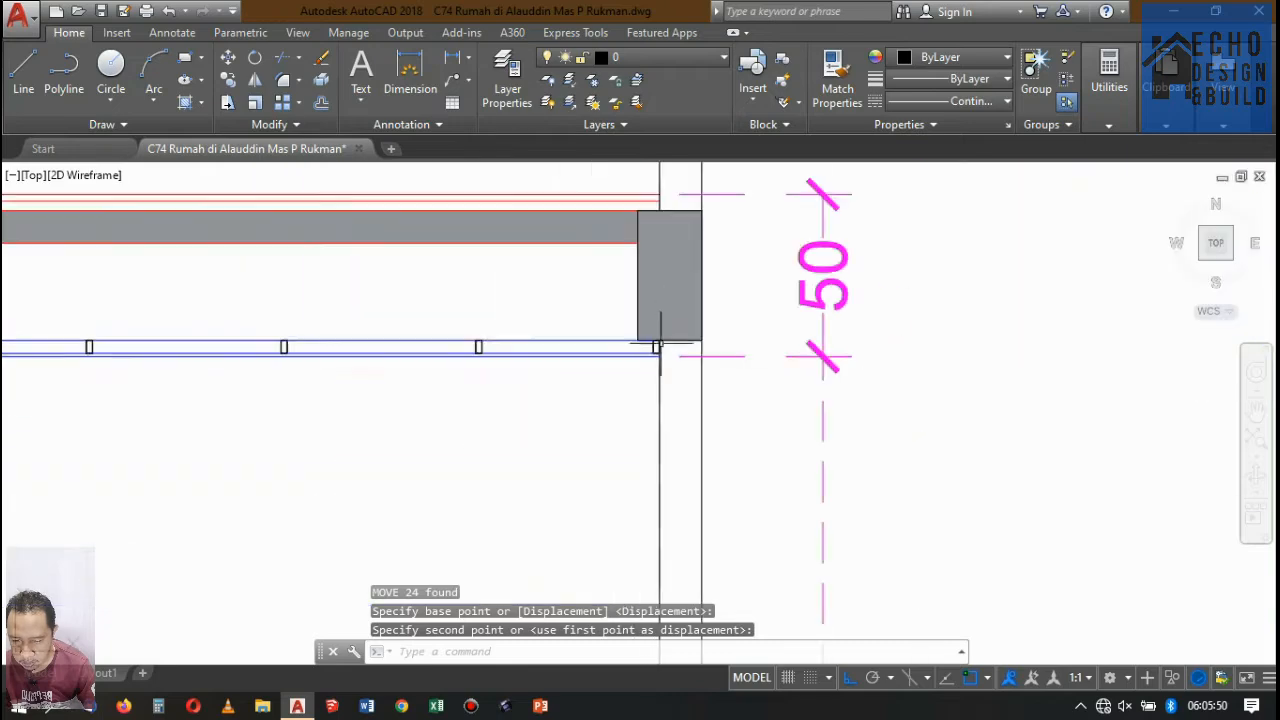
Examine the lower ceiling of Potongan A-A for bays and stretches with missing frame profiles.
scroll(660, 345, "down", 8)
scroll(508, 380, "up", 8)
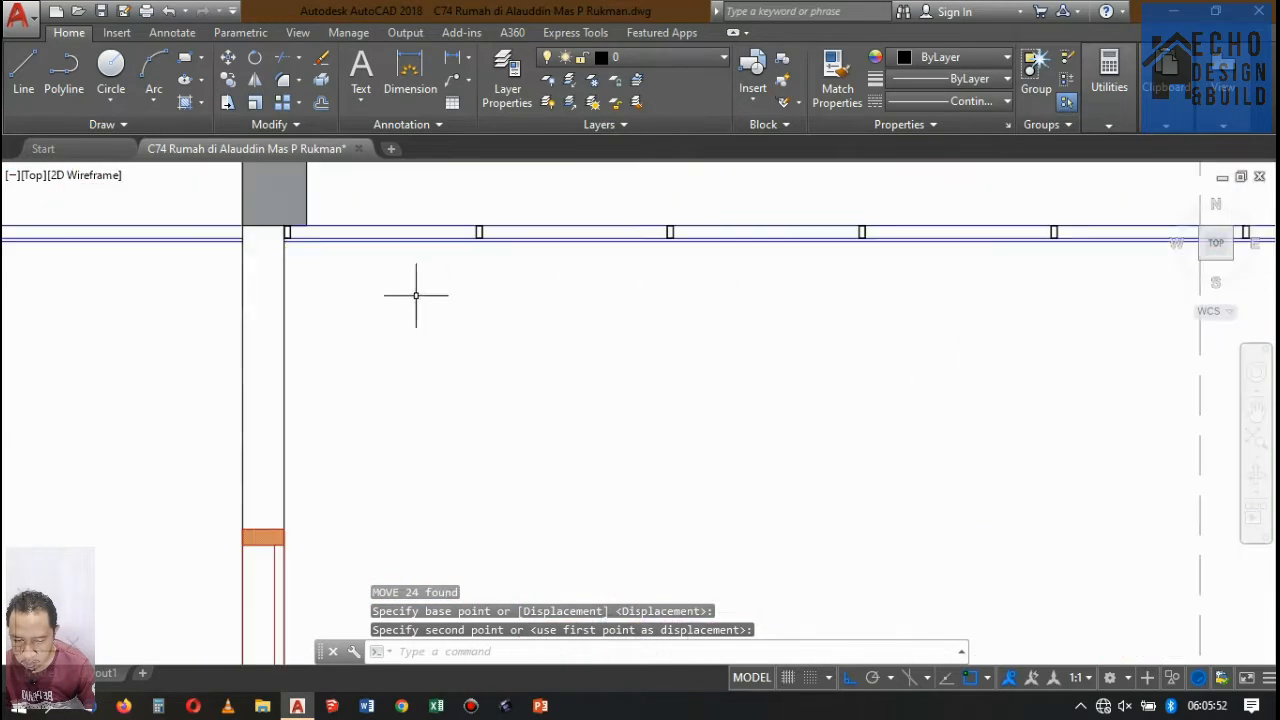
scroll(416, 295, "down", 2)
scroll(380, 306, "up", 4)
scroll(294, 294, "down", 6)
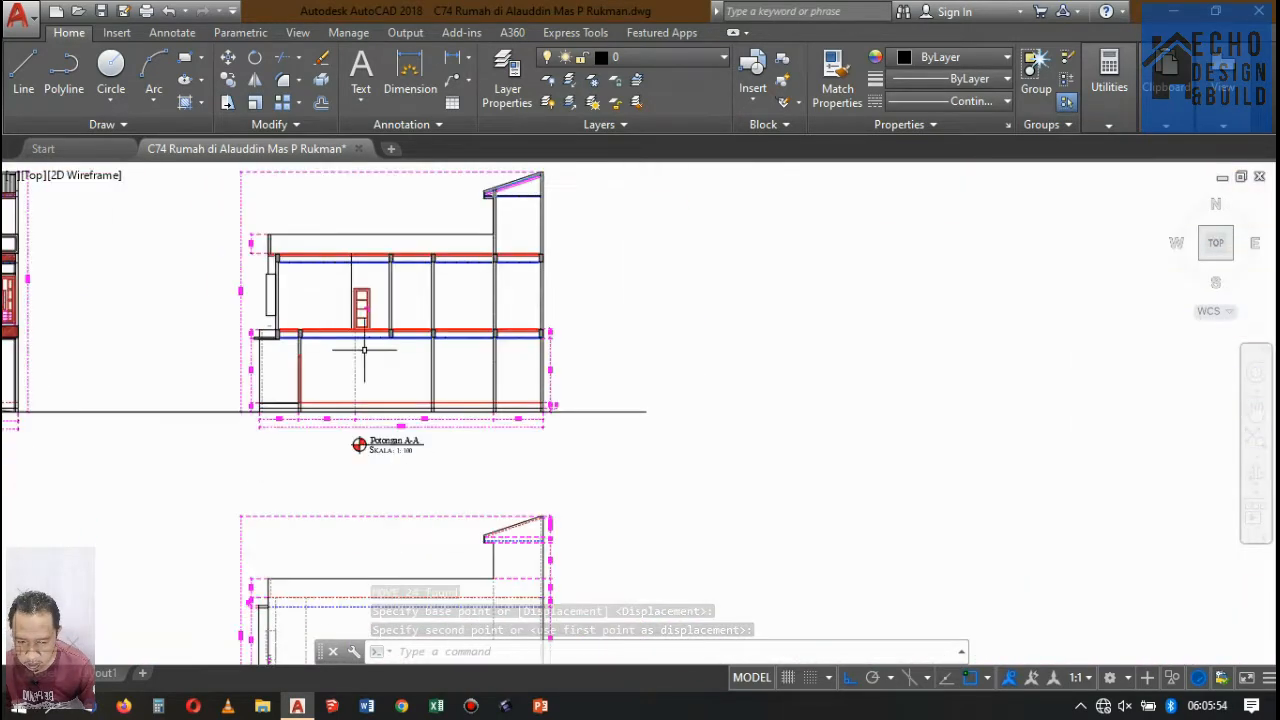
scroll(364, 350, "up", 8)
scroll(411, 355, "down", 3)
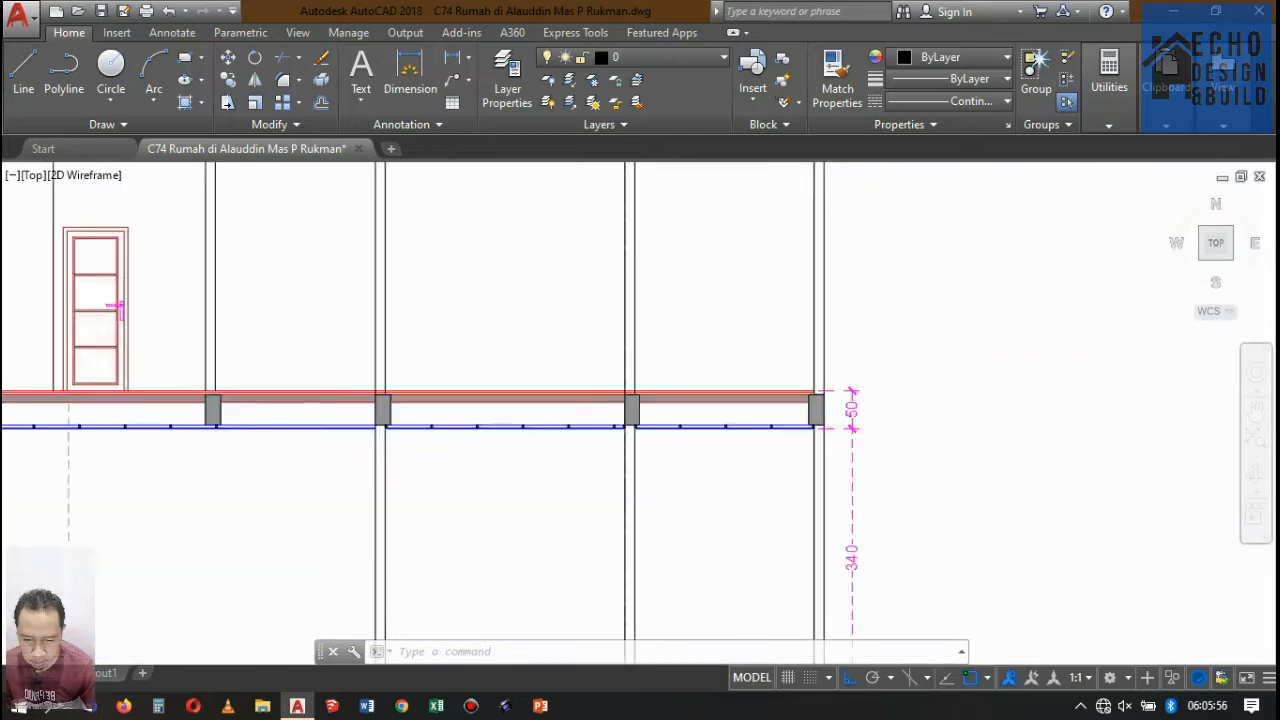
scroll(457, 371, "up", 5)
scroll(450, 358, "down", 5)
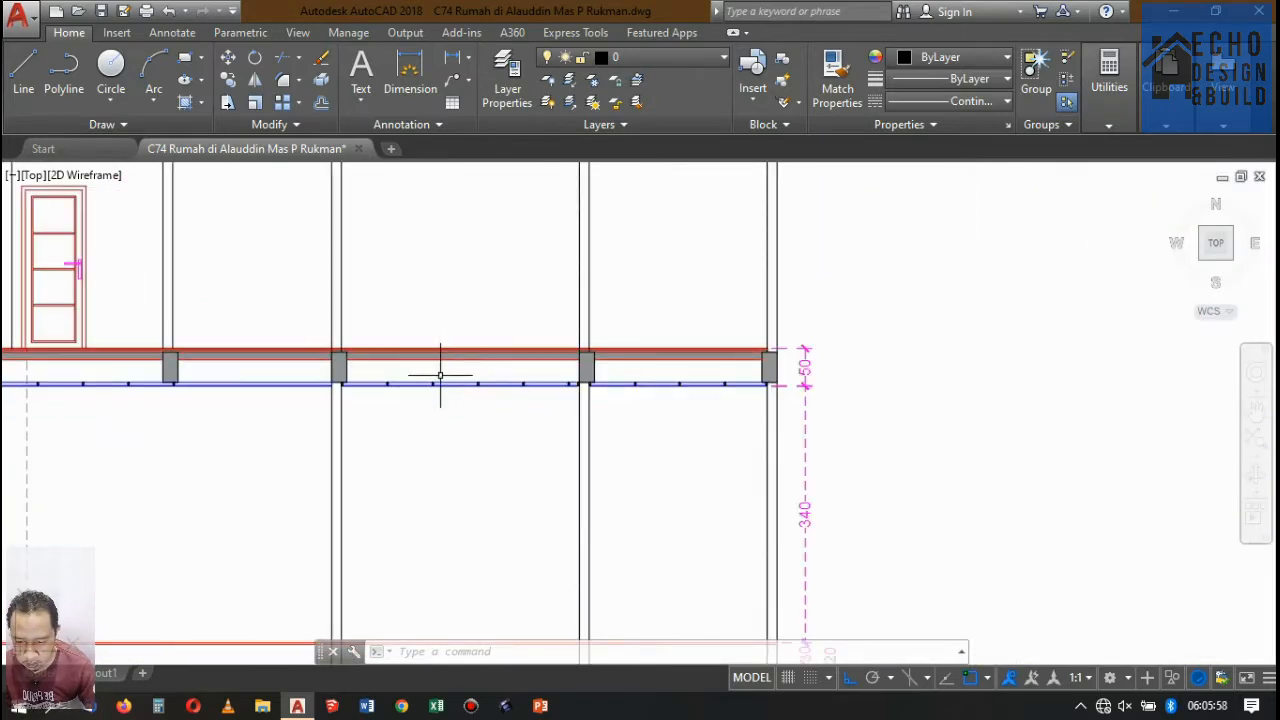
scroll(440, 375, "up", 4)
scroll(460, 355, "down", 6)
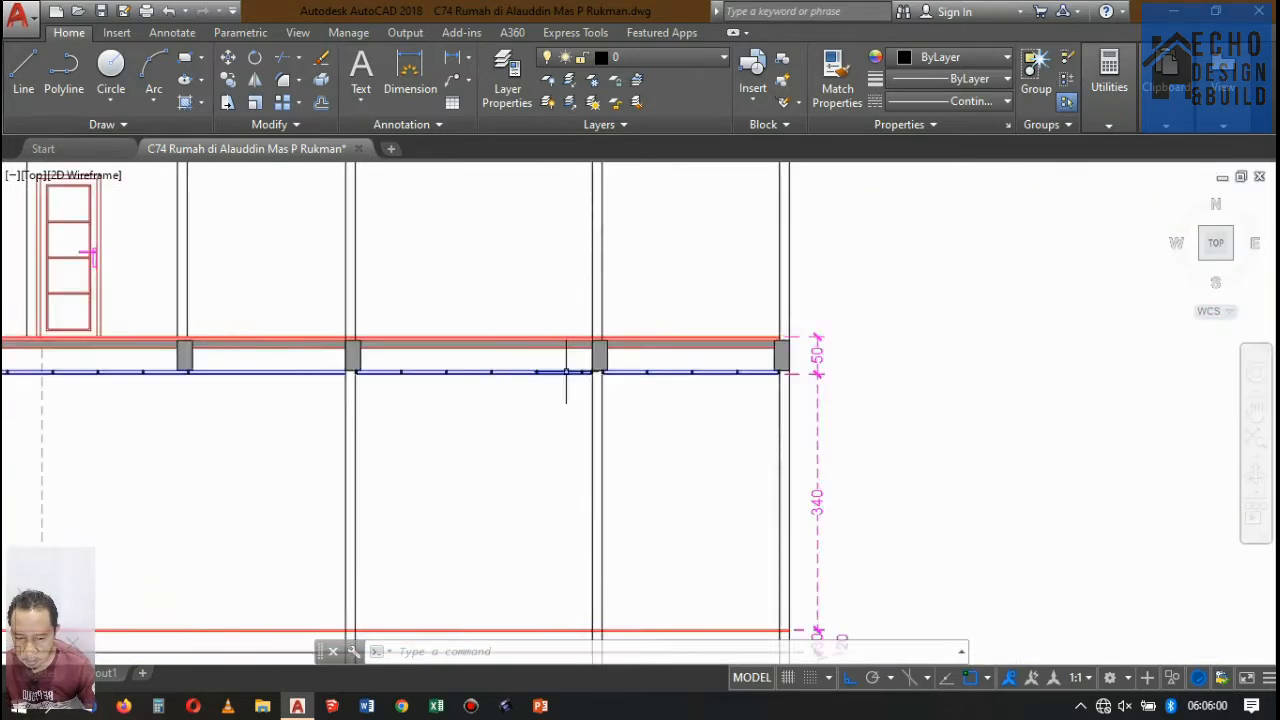
Copy the first five frame profiles from the lower ceiling's door-side bay into the bay beside the canopy, starting at the canopy beam's right face.
scroll(839, 379, "up", 5)
scroll(839, 379, "up", 3)
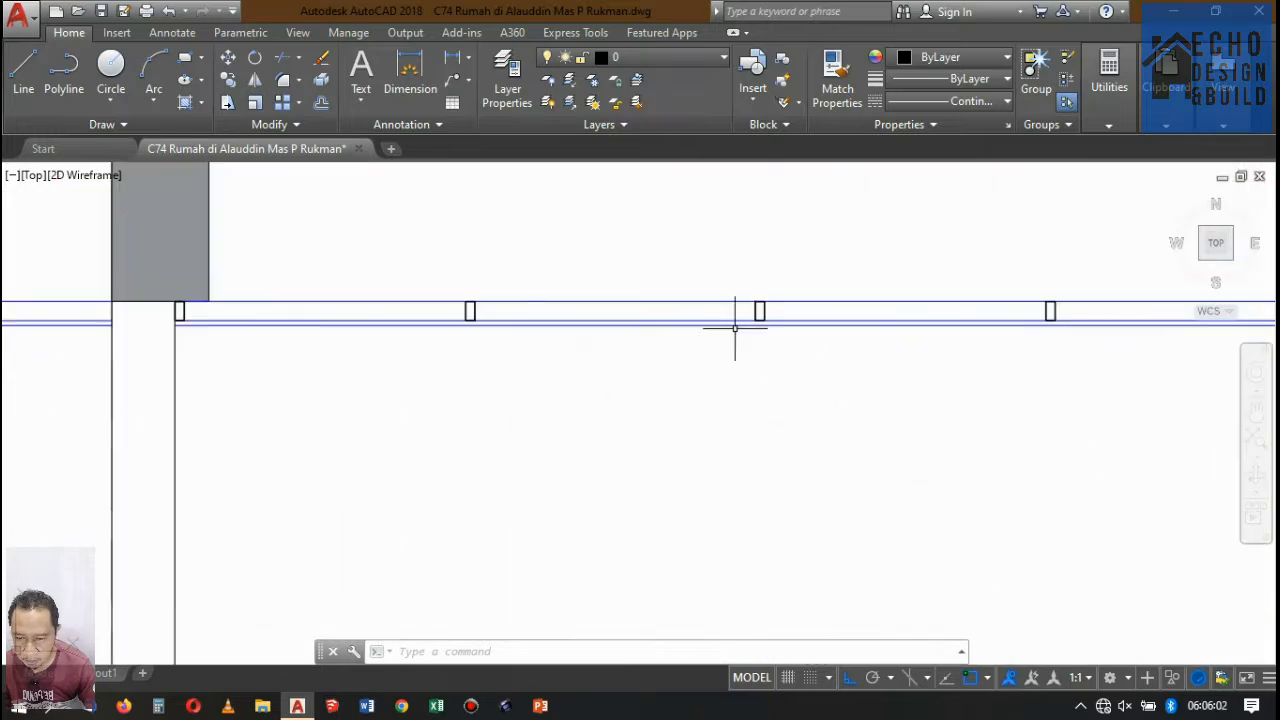
scroll(179, 303, "up", 3)
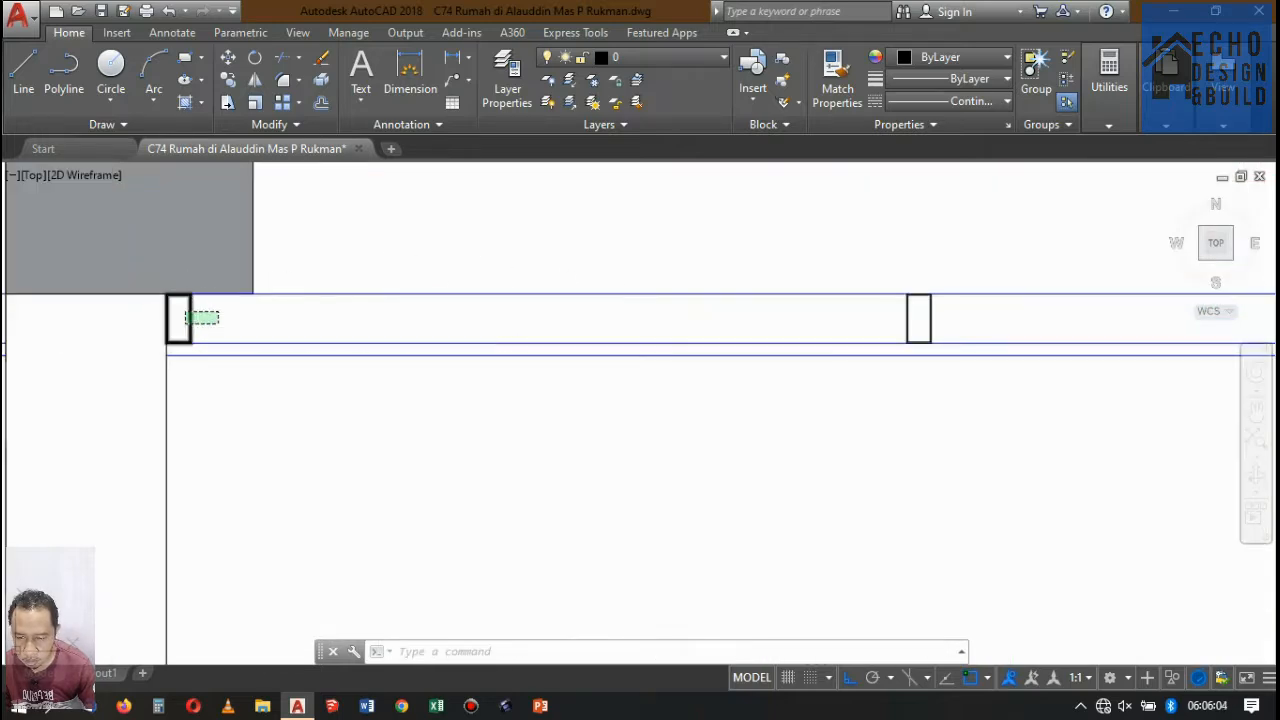
scroll(448, 278, "down", 3)
scroll(505, 280, "down", 4)
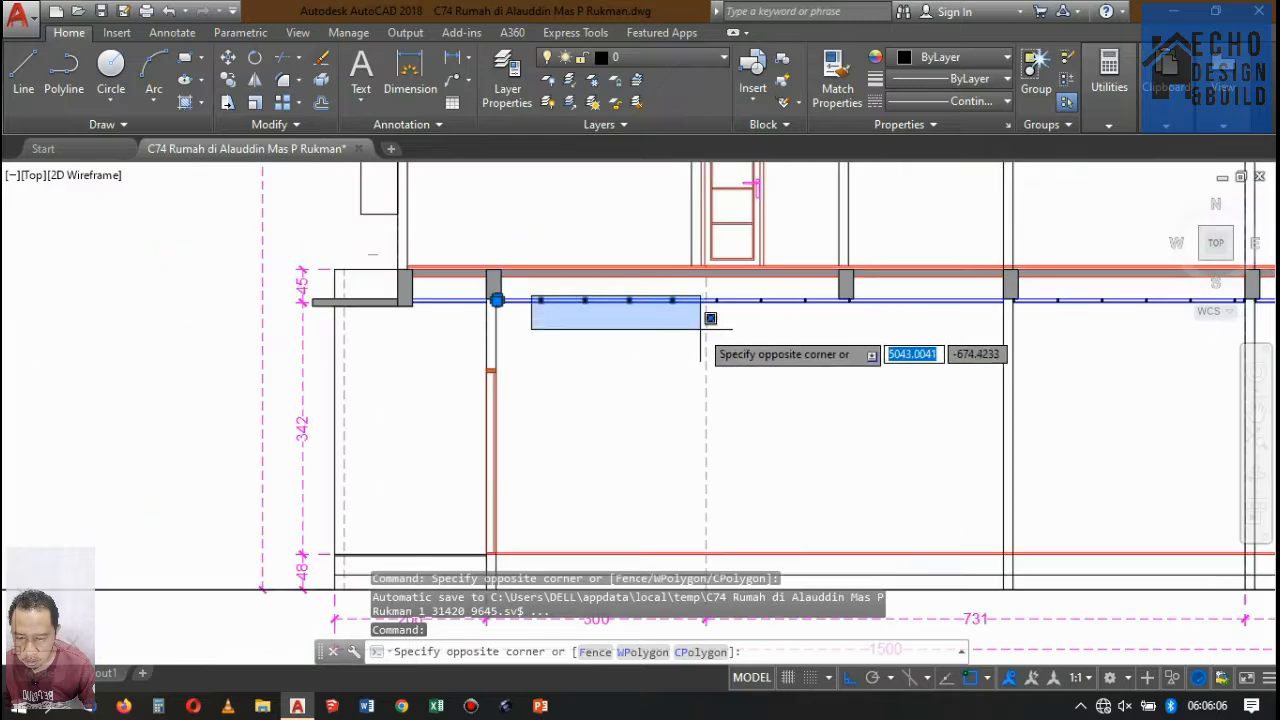
left_click(676, 324)
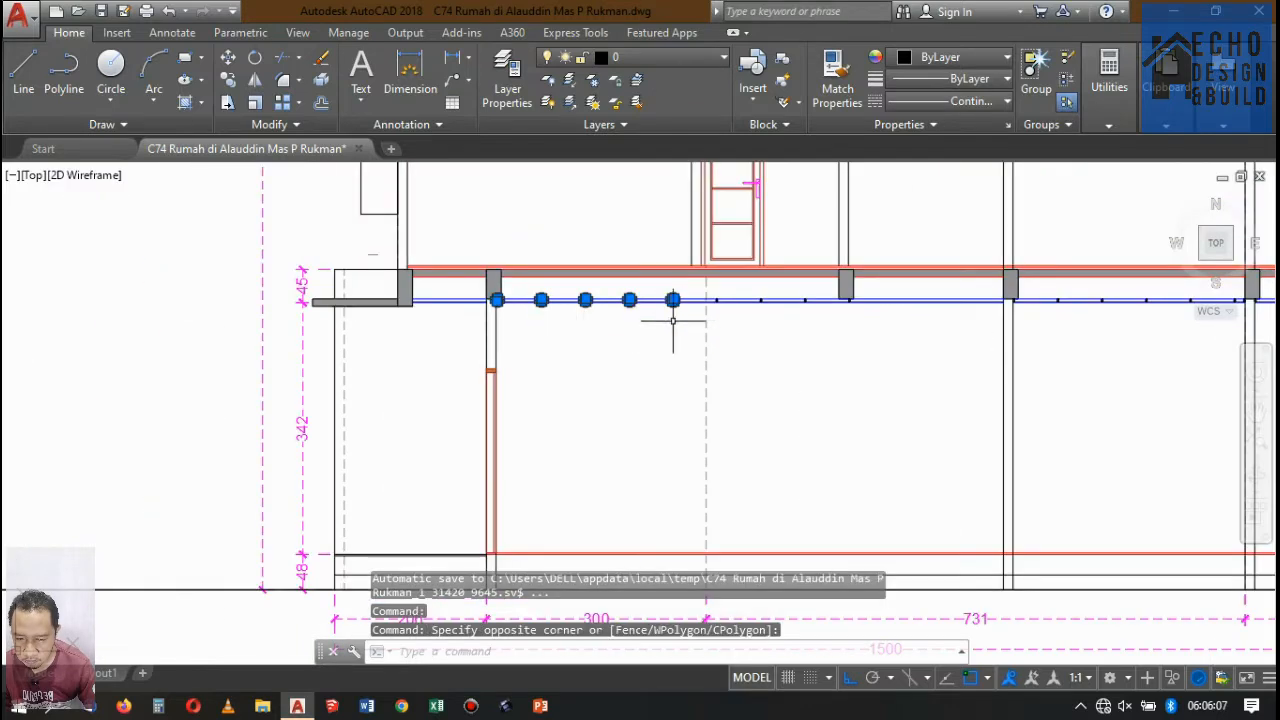
left_click(229, 86)
scroll(506, 298, "up", 6)
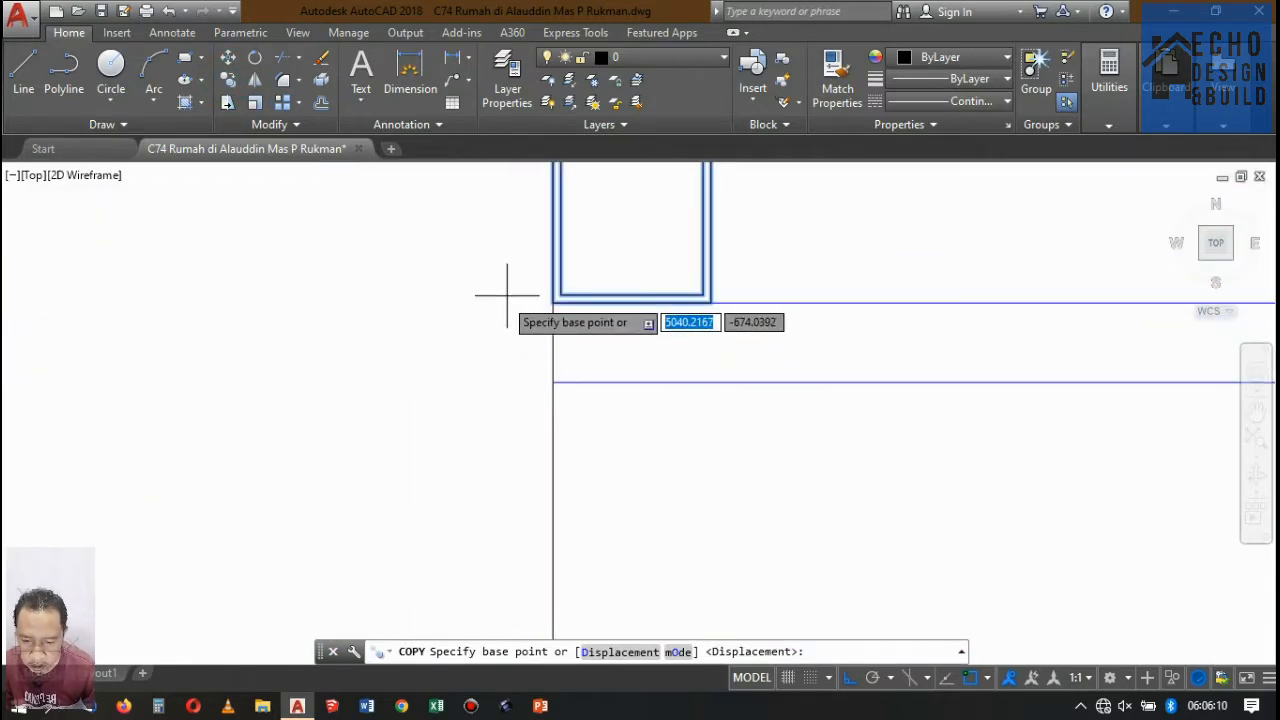
scroll(615, 309, "up", 2)
left_click(671, 324)
scroll(676, 318, "down", 5)
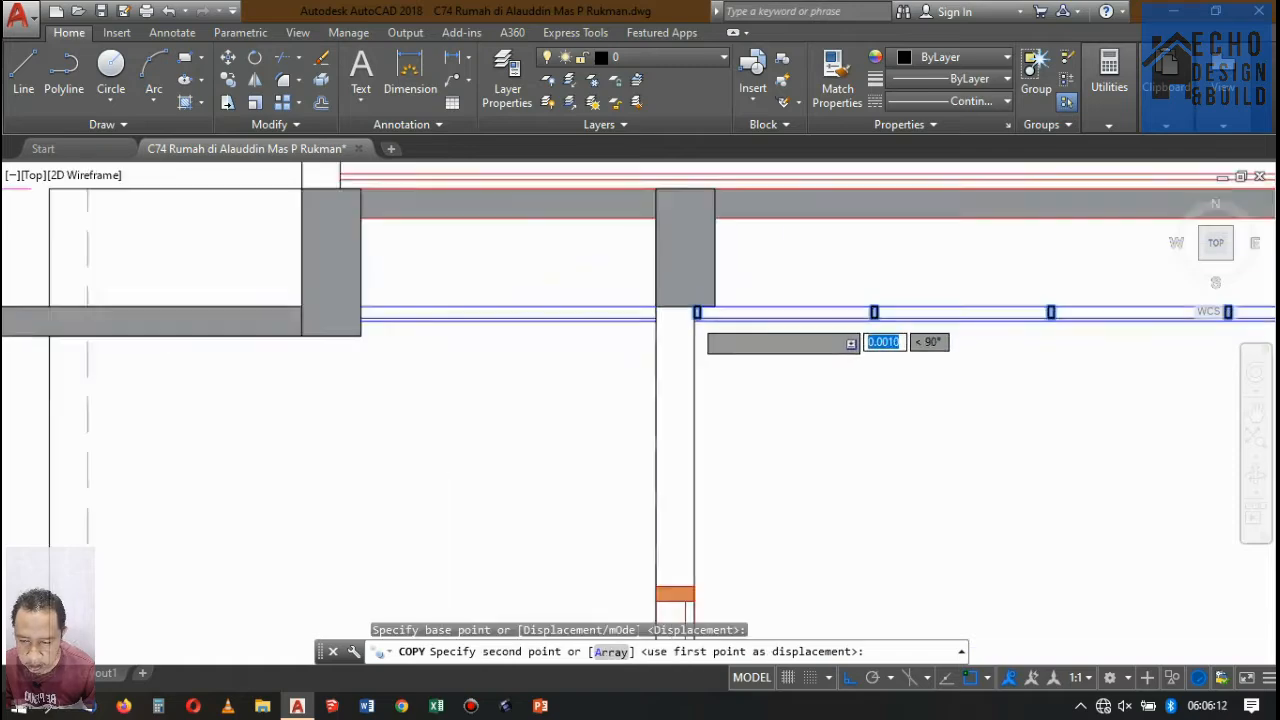
scroll(615, 314, "up", 4)
scroll(612, 311, "up", 3)
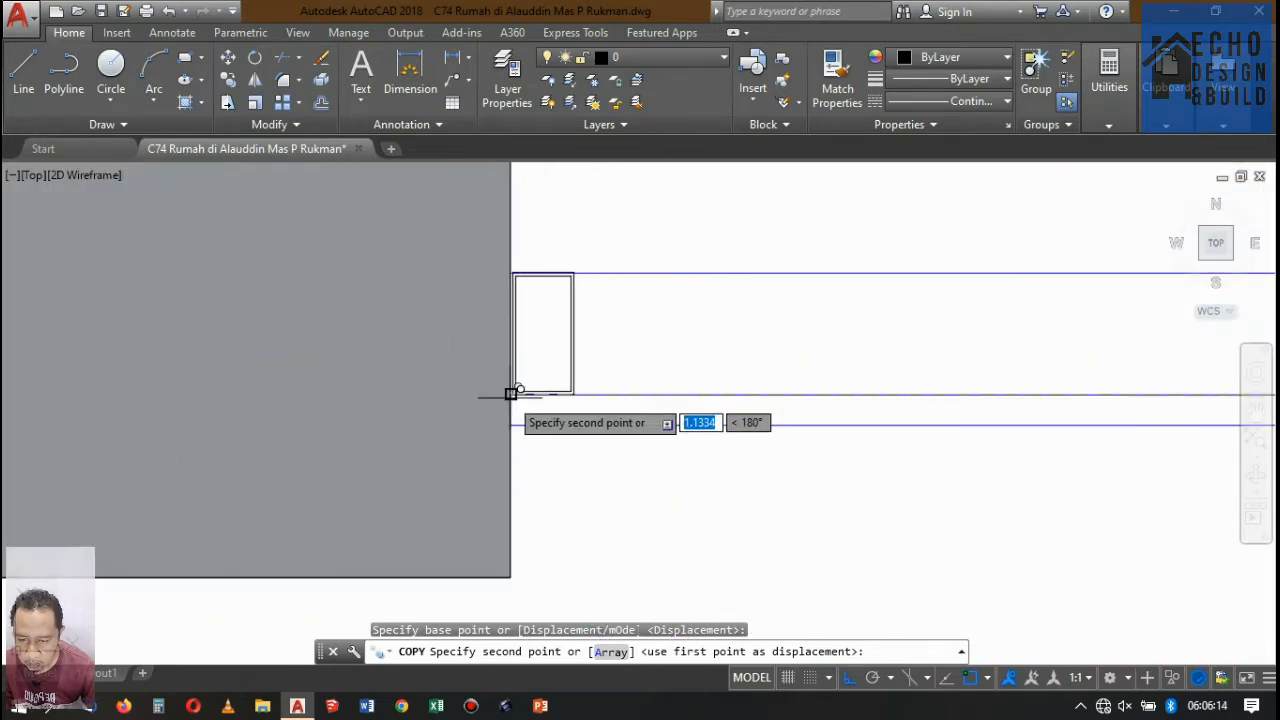
left_click(514, 389)
scroll(514, 389, "down", 4)
key("Return")
Delete the first two surplus frame profiles of the copied row that overrun past the door wall into the neighbouring bay.
scroll(480, 255, "up", 2)
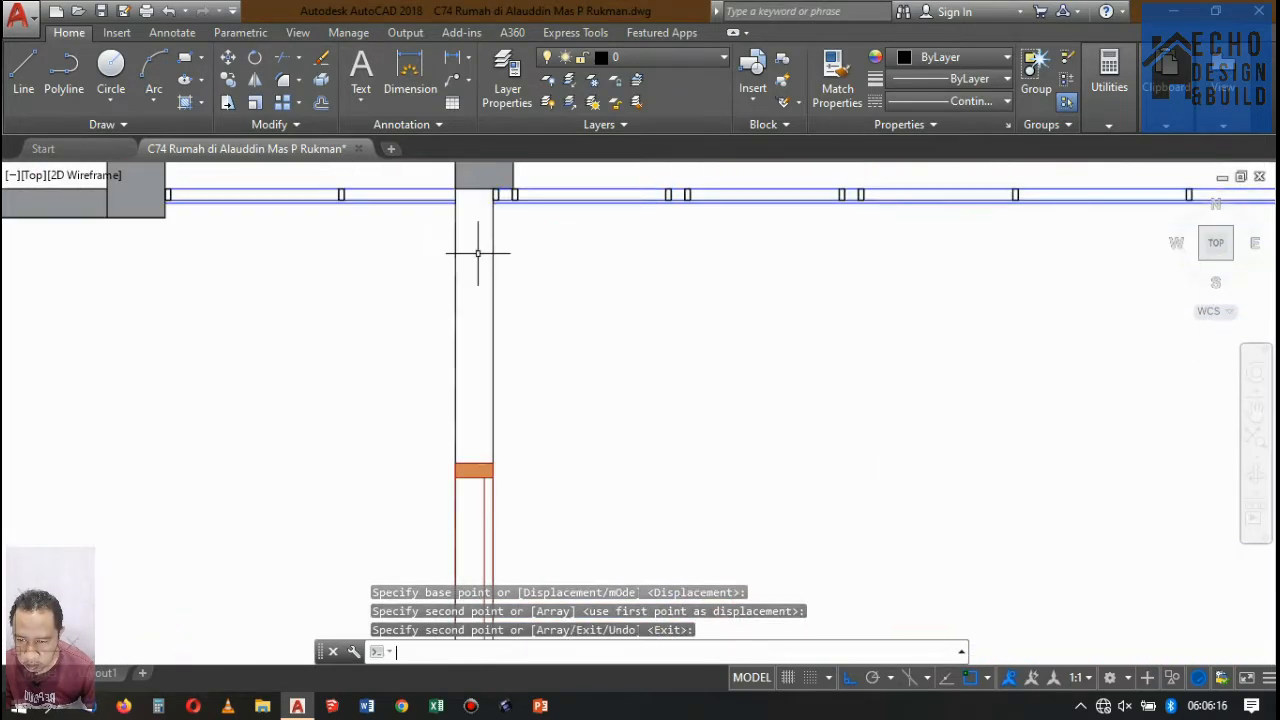
scroll(568, 163, "down", 2)
scroll(677, 209, "up", 3)
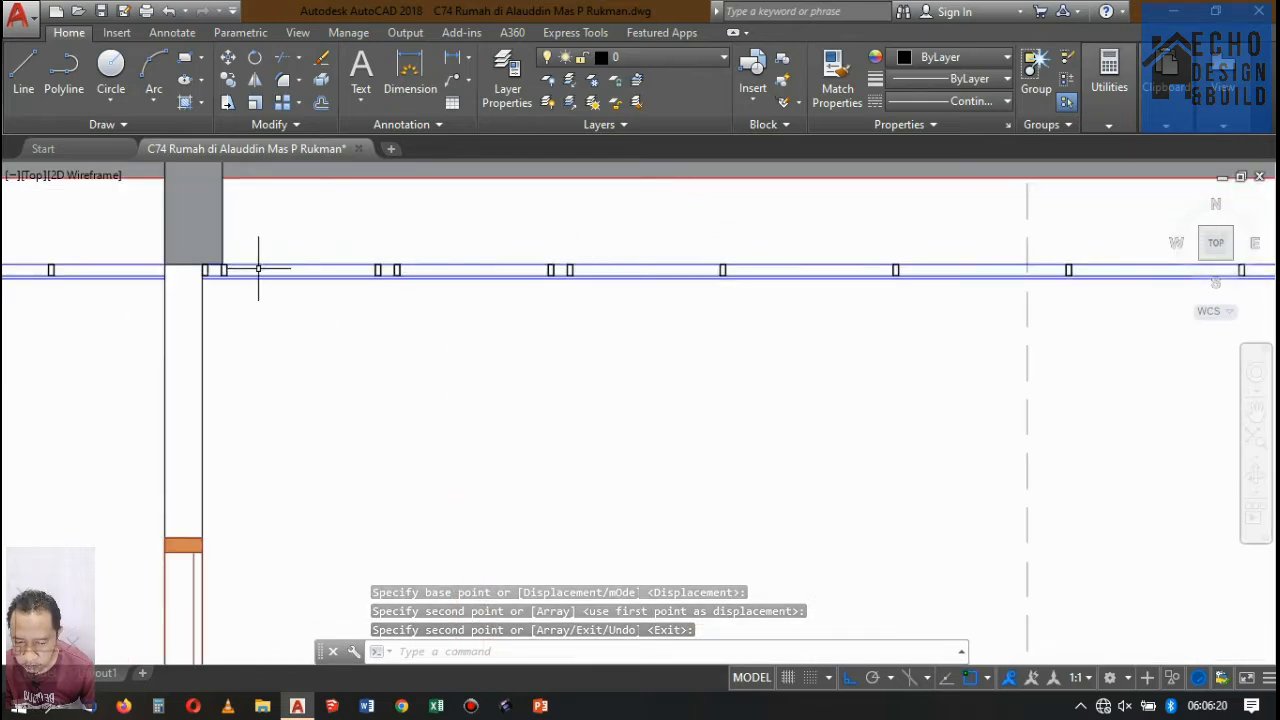
scroll(248, 268, "up", 5)
left_click(209, 266)
left_click(149, 254)
scroll(429, 249, "down", 5)
scroll(552, 245, "up", 5)
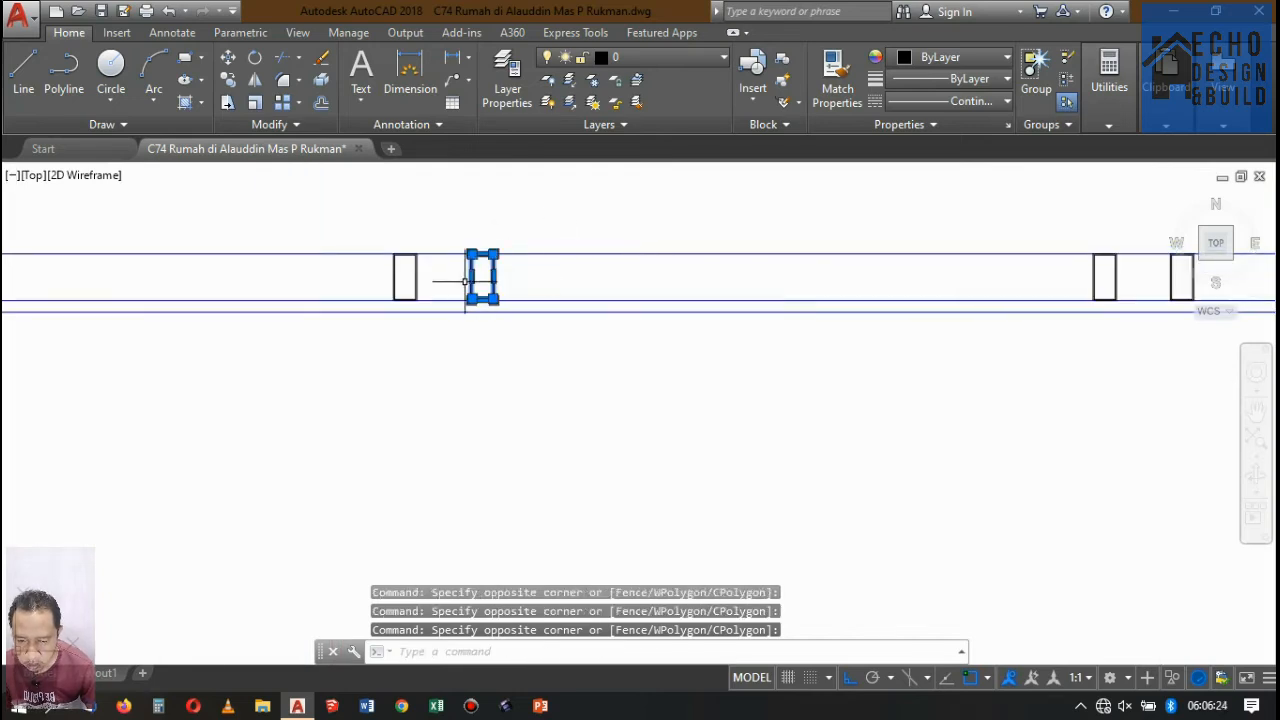
scroll(500, 255, "down", 4)
key("Delete")
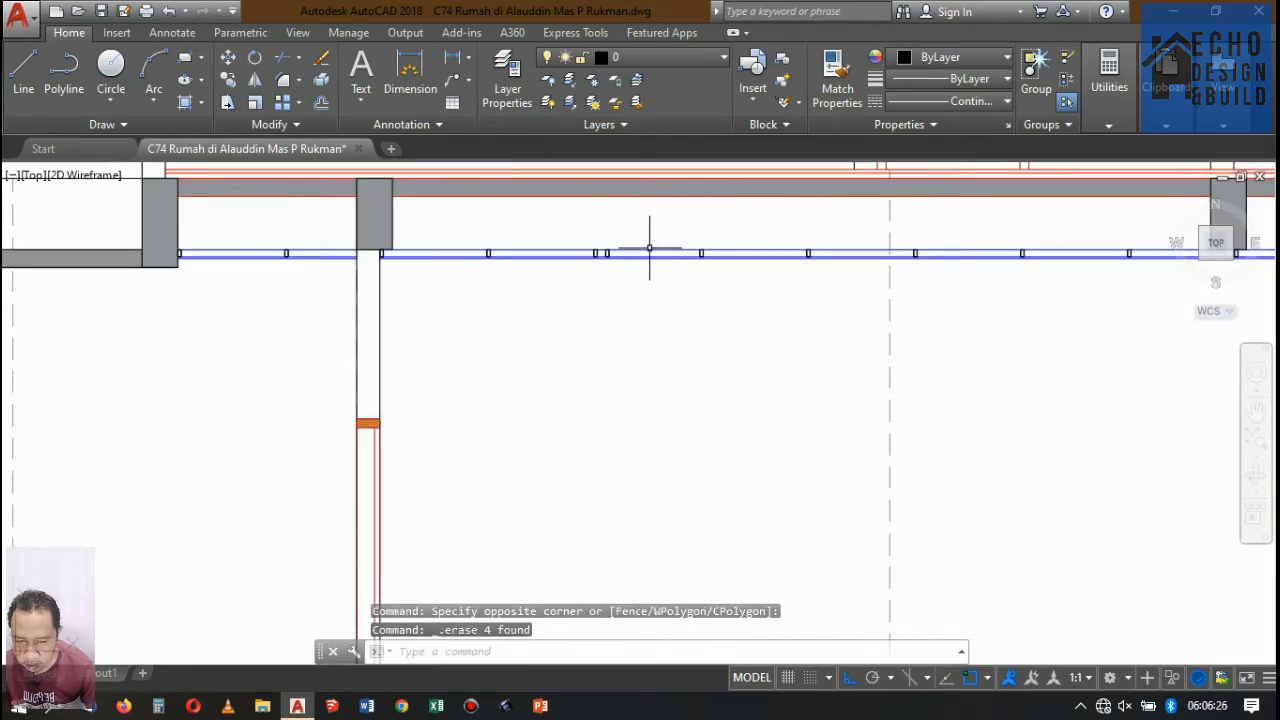
Move the remaining surplus frame profile into the canopy-side bay, with its lower right corner against the door wall's left face.
scroll(638, 237, "down", 4)
left_click(570, 250)
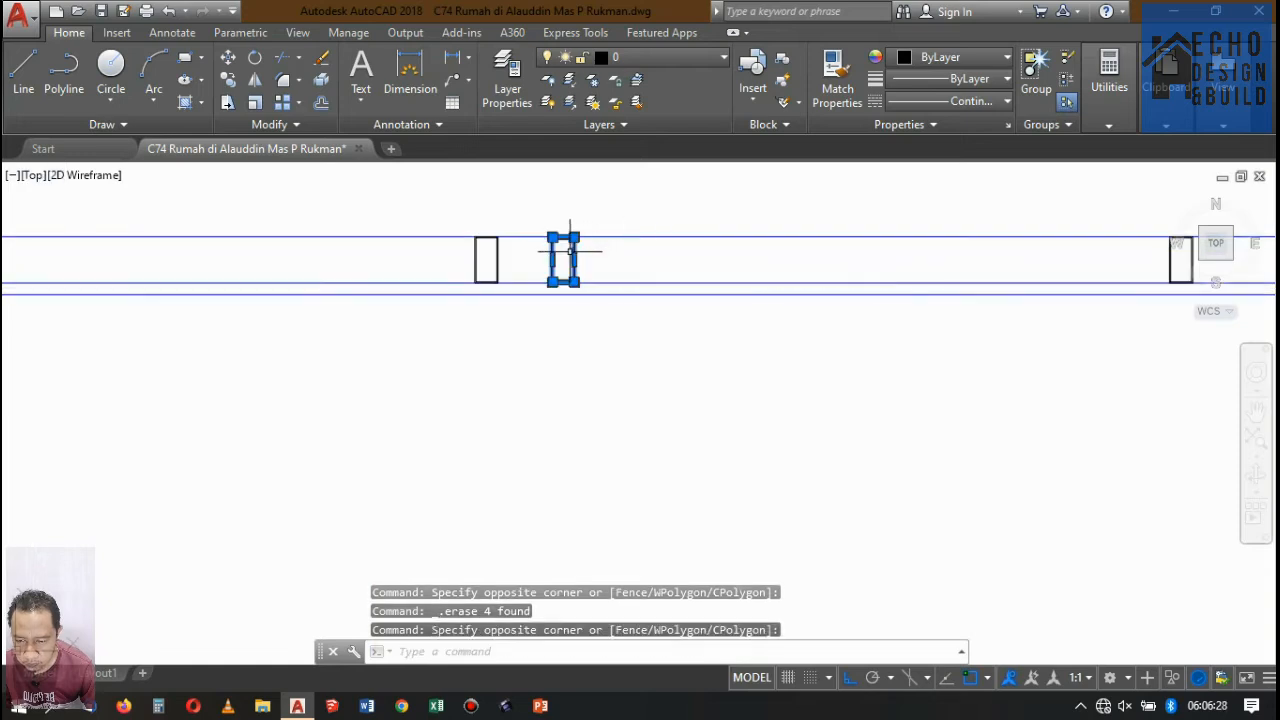
type("M")
key("Return")
scroll(560, 285, "up", 5)
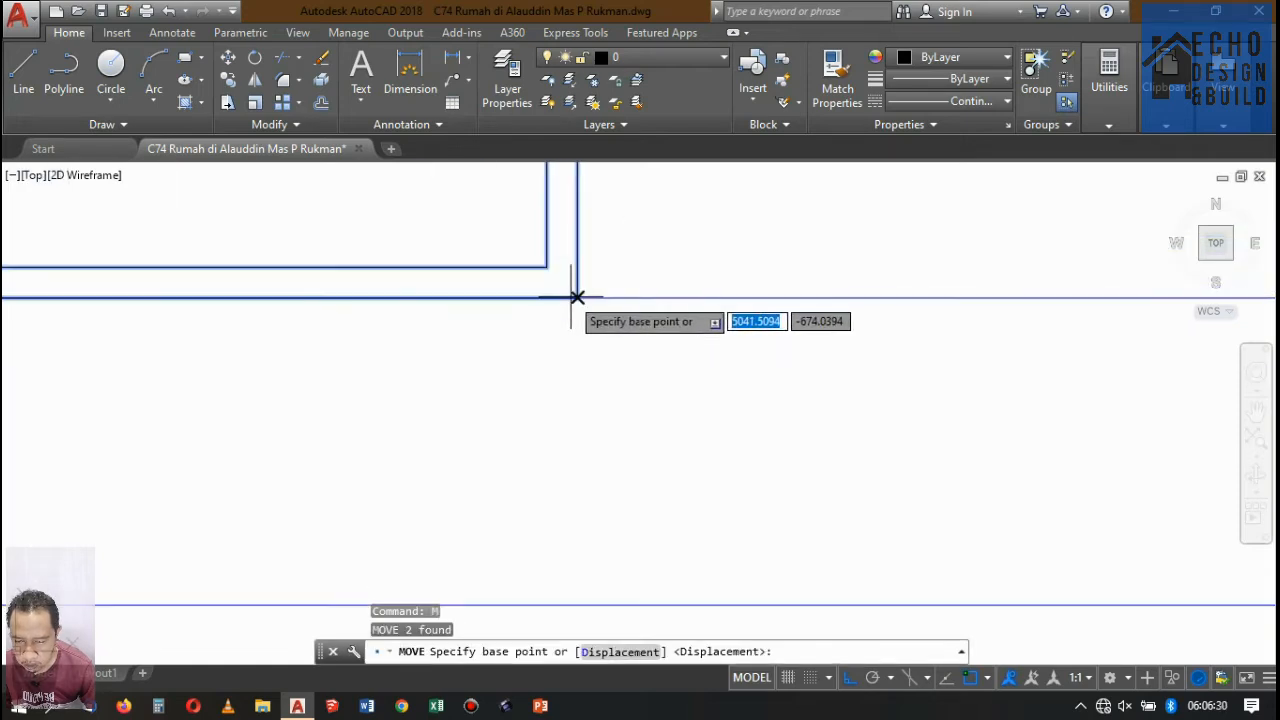
left_click(577, 289)
scroll(600, 289, "down", 5)
scroll(700, 286, "up", 5)
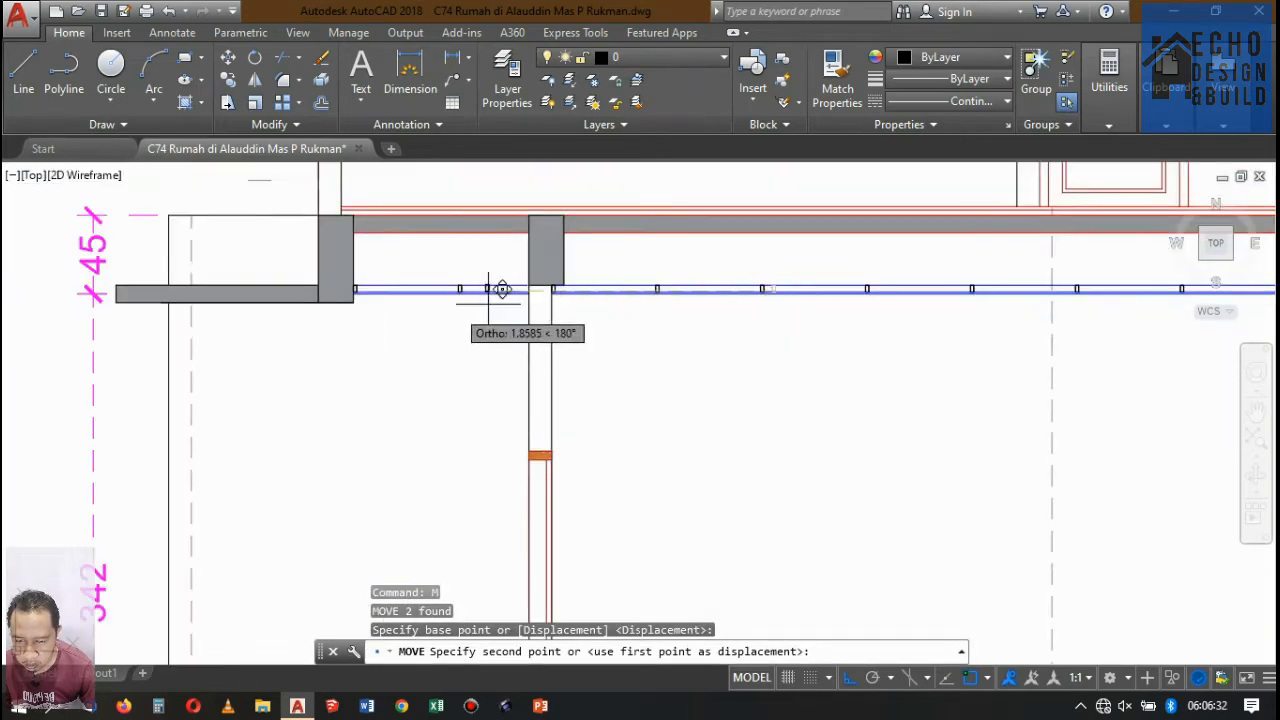
scroll(523, 263, "up", 3)
scroll(375, 236, "up", 3)
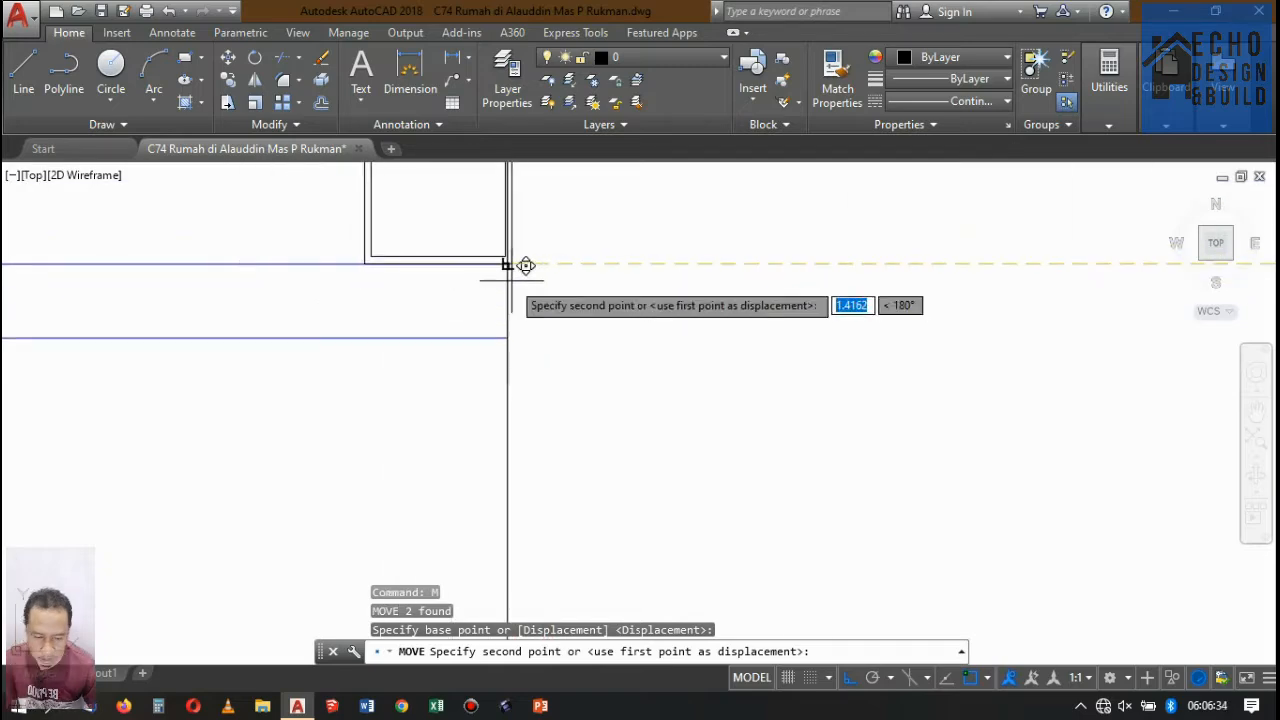
left_click(509, 266)
scroll(459, 296, "down", 3)
Examine both floors of Potongan A-A for the completeness of the ceiling frame profiles and beams.
scroll(459, 296, "down", 10)
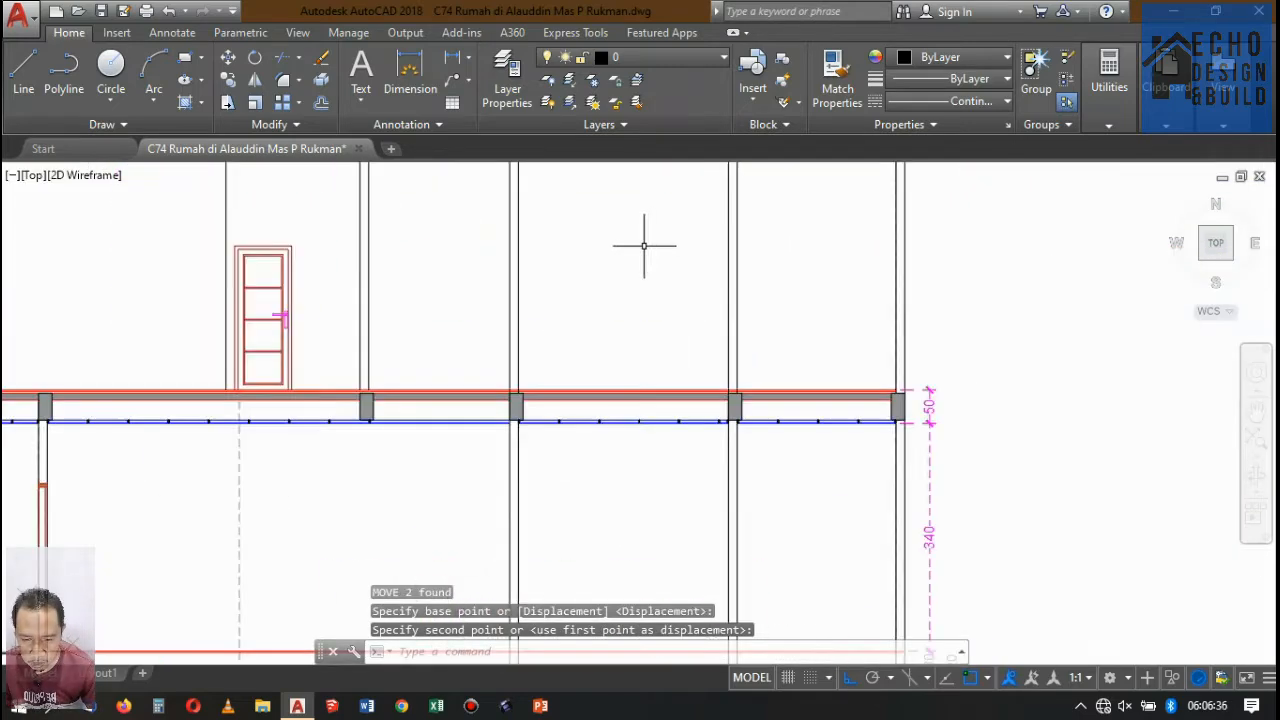
scroll(494, 286, "up", 4)
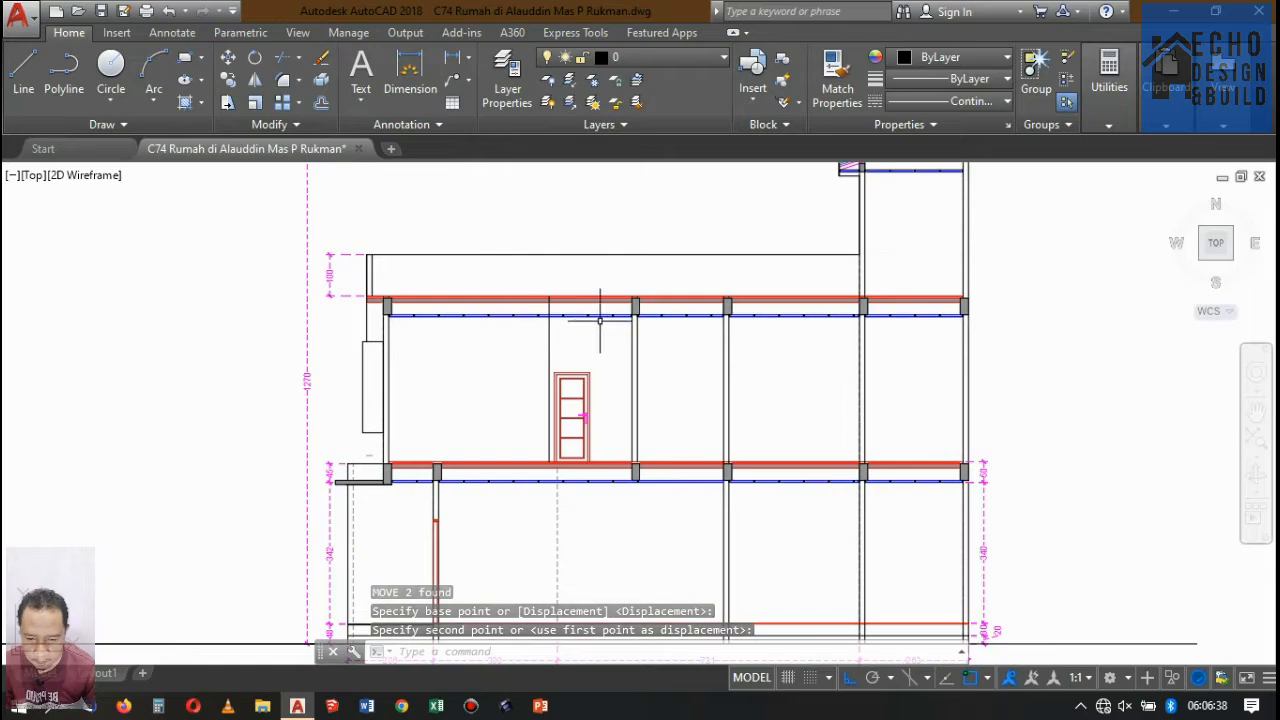
scroll(600, 320, "up", 2)
scroll(580, 320, "down", 4)
scroll(517, 277, "up", 4)
scroll(572, 308, "down", 4)
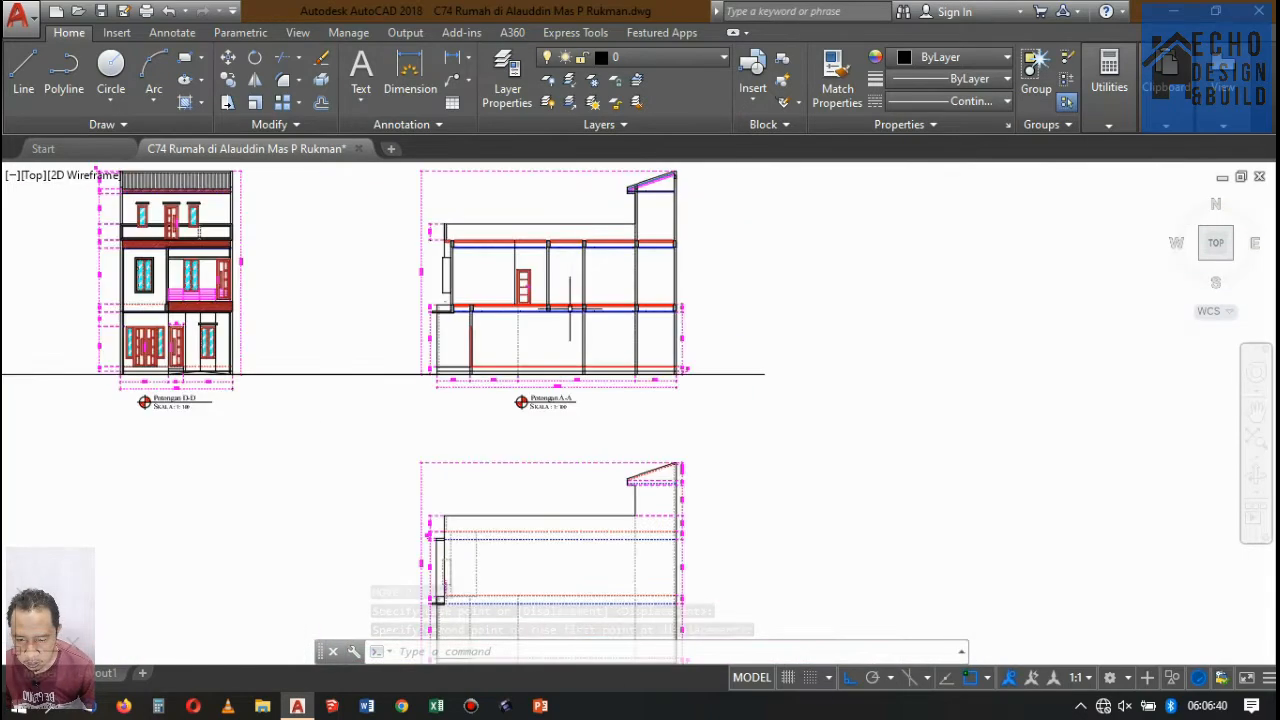
scroll(570, 300, "up", 4)
scroll(586, 237, "down", 6)
scroll(572, 220, "up", 5)
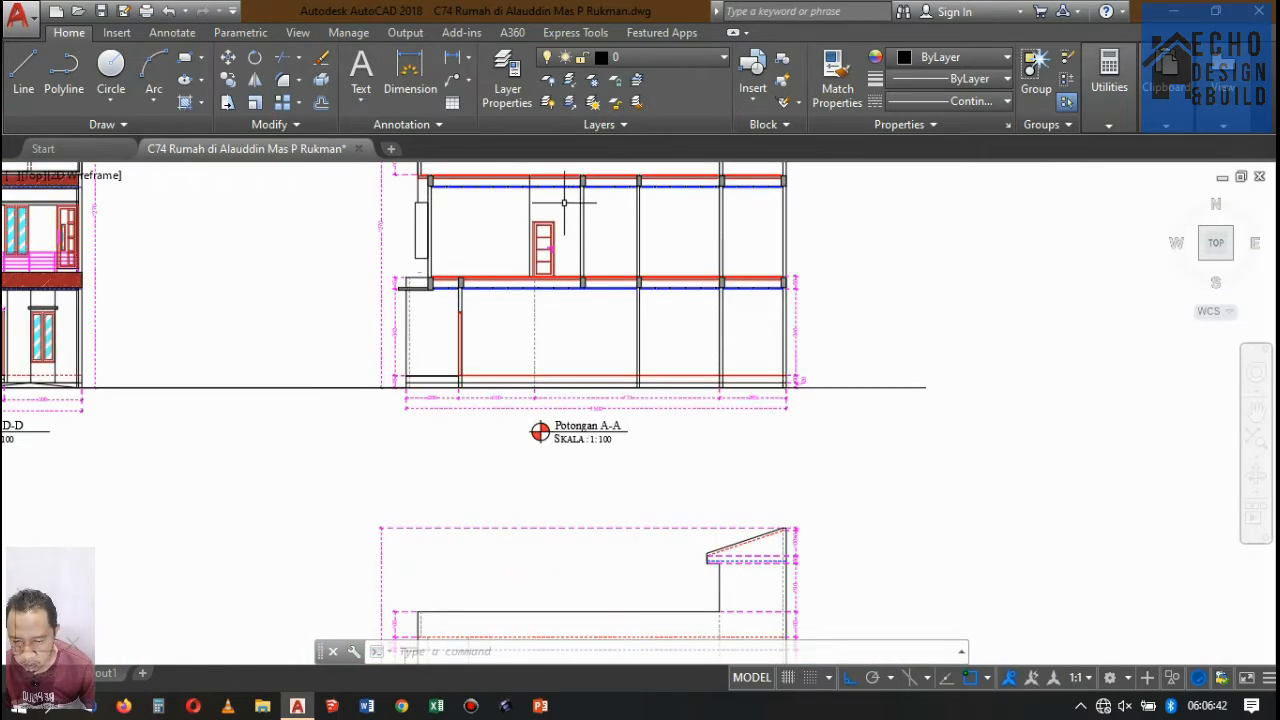
scroll(552, 204, "down", 4)
scroll(562, 213, "up", 6)
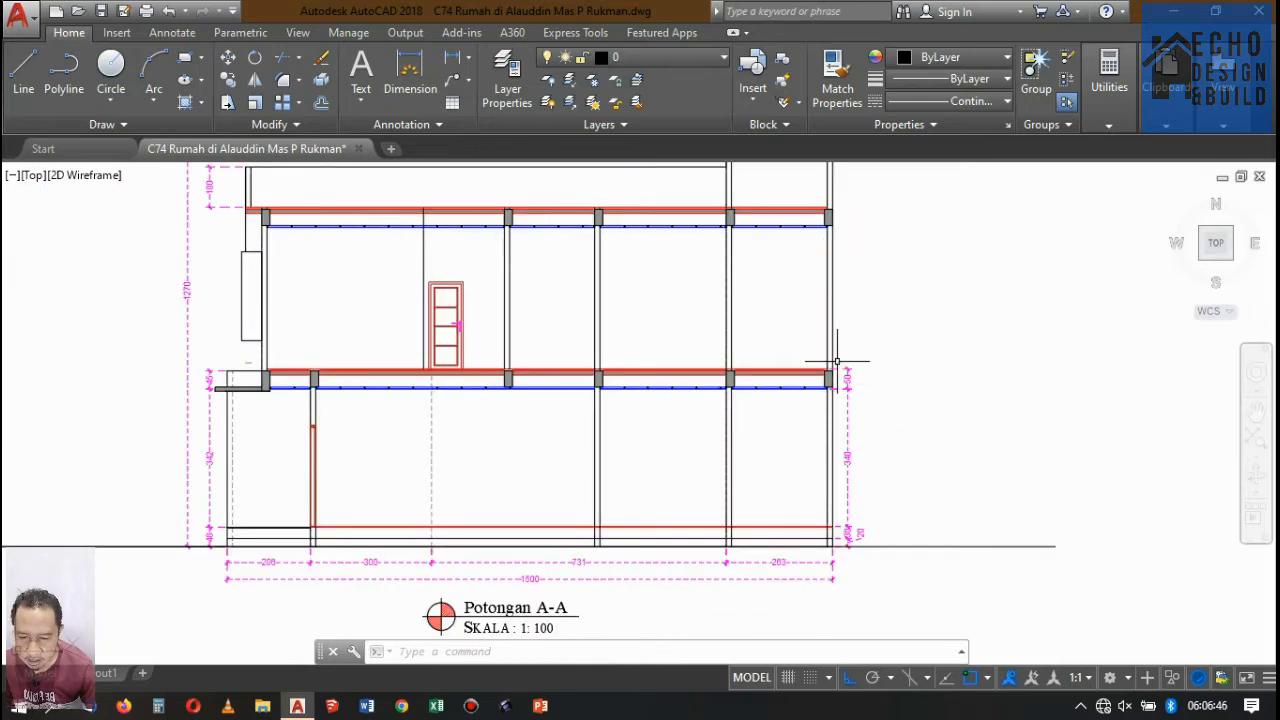
scroll(801, 335, "up", 3)
scroll(754, 354, "down", 5)
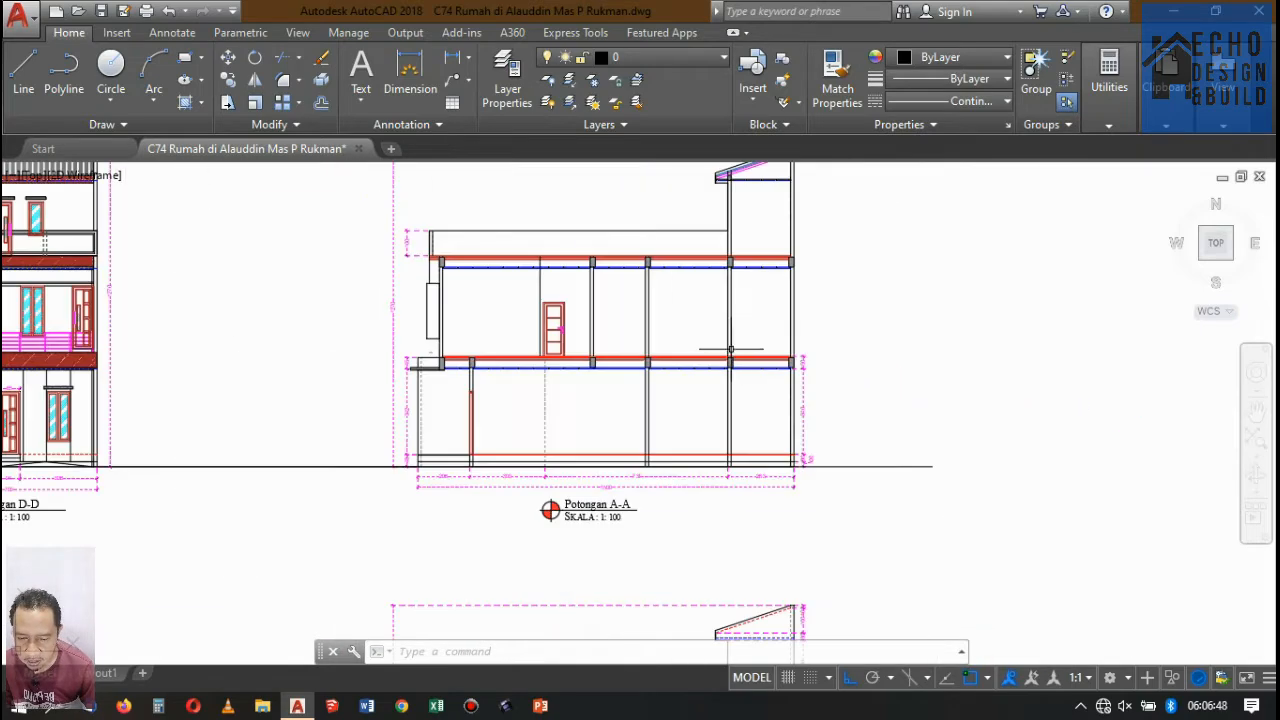
scroll(703, 300, "up", 3)
scroll(510, 387, "up", 3)
scroll(609, 320, "down", 3)
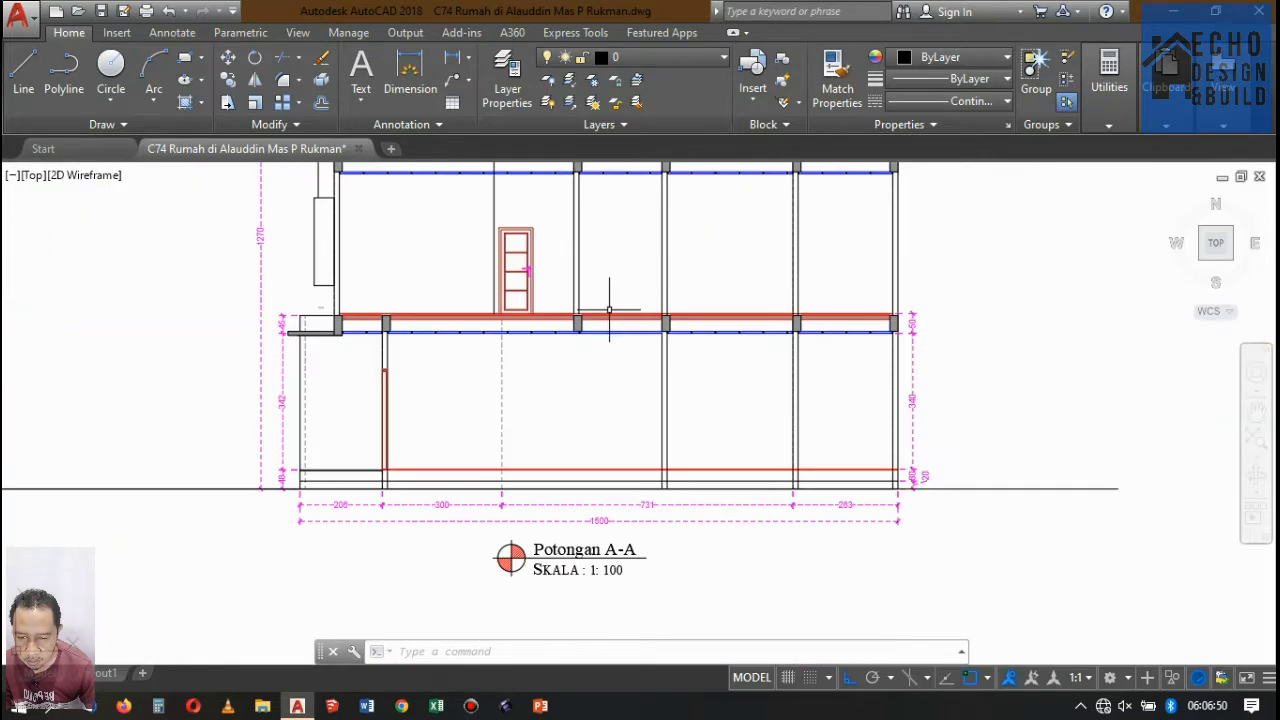
scroll(531, 274, "up", 3)
scroll(567, 320, "down", 3)
scroll(567, 320, "up", 3)
scroll(671, 337, "down", 9)
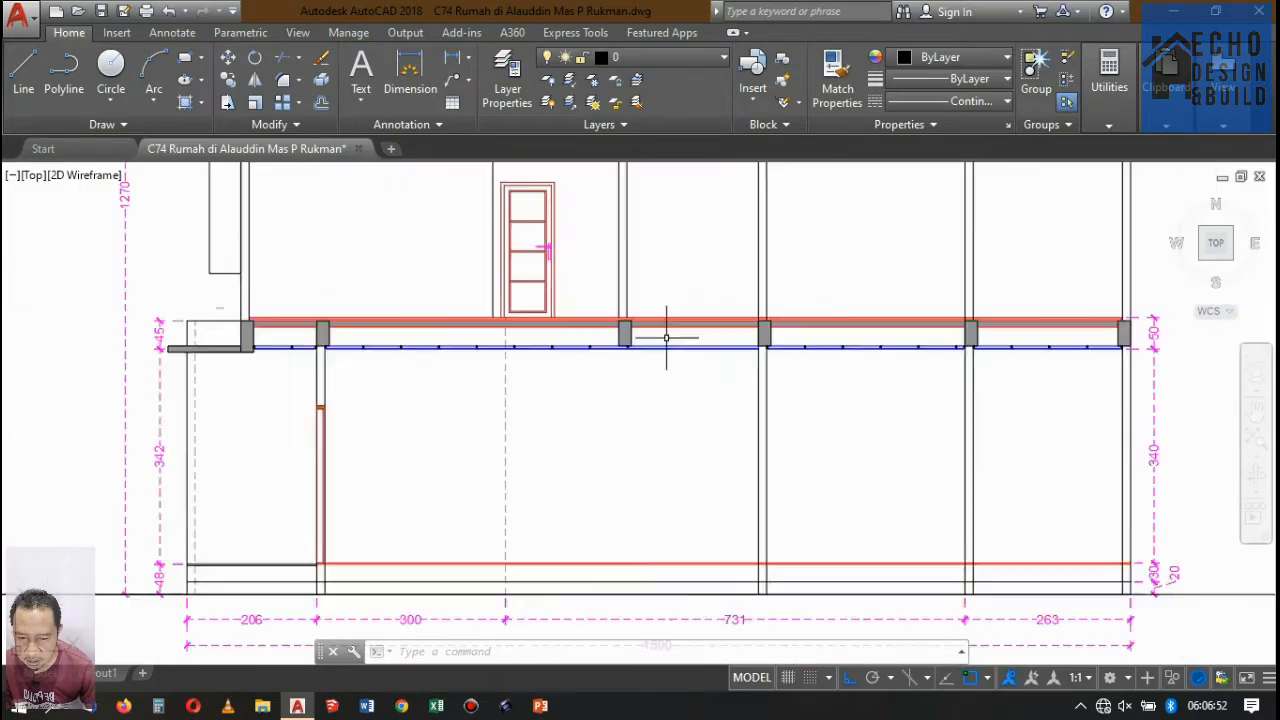
scroll(636, 390, "up", 2)
Examine the column and wall positions around the bedrooms and bathroom in the second-floor plan.
scroll(609, 271, "down", 3)
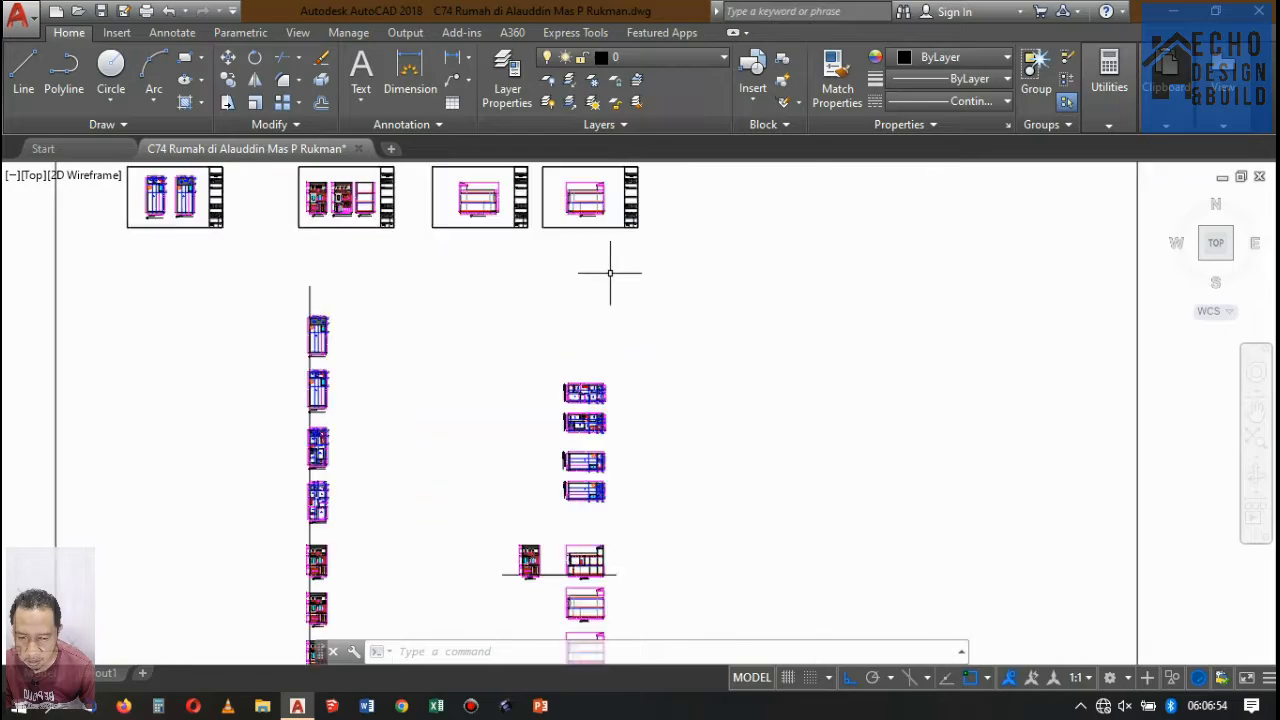
scroll(597, 234, "up", 3)
scroll(551, 408, "down", 4)
scroll(556, 420, "up", 6)
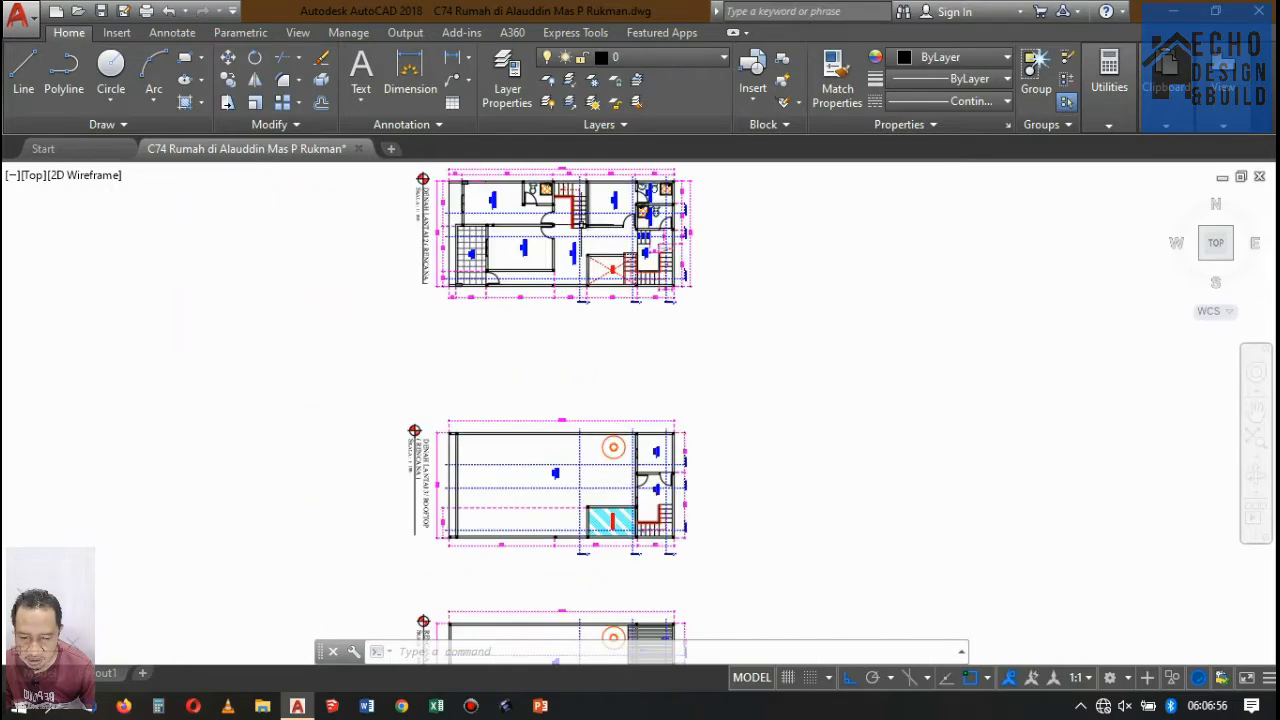
scroll(540, 300, "down", 4)
scroll(534, 286, "up", 4)
scroll(439, 425, "up", 4)
scroll(487, 386, "down", 6)
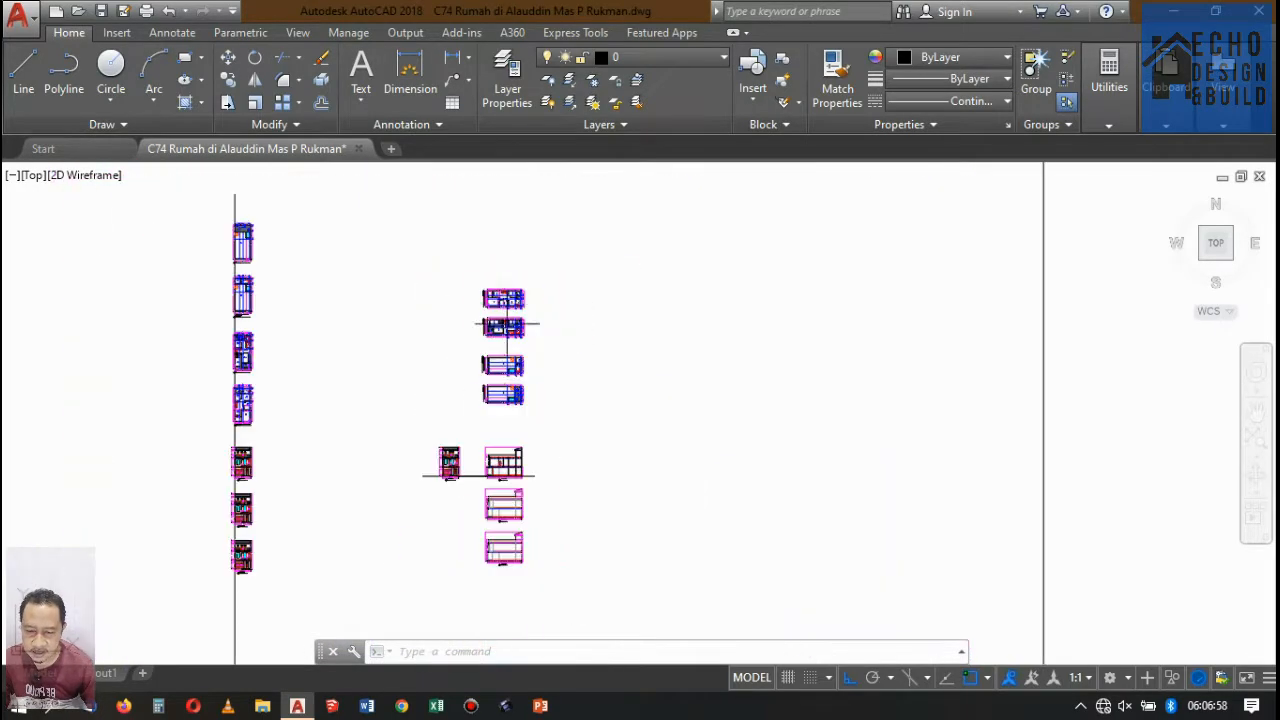
scroll(492, 410, "up", 3)
scroll(515, 345, "down", 2)
scroll(466, 434, "up", 8)
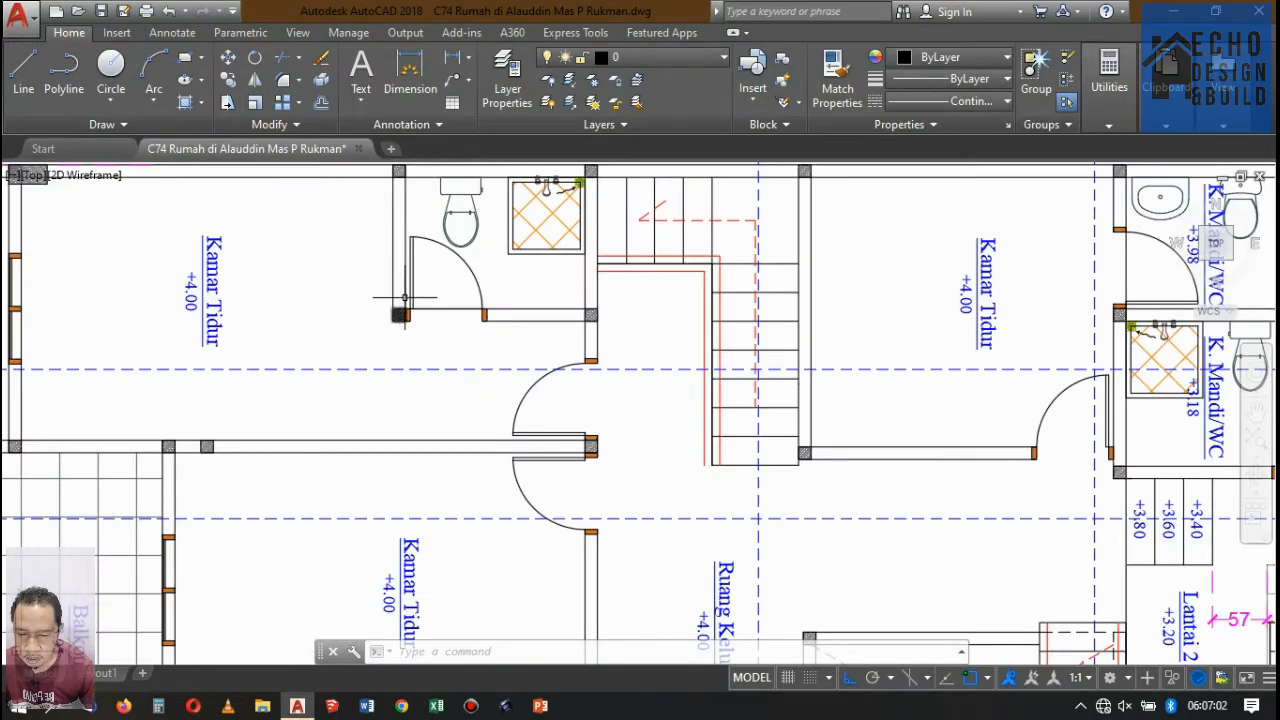
Copy the first-floor ceiling beam beneath the wall right of the upper-floor door to below the wall line left of that door.
scroll(440, 232, "down", 8)
scroll(455, 470, "up", 10)
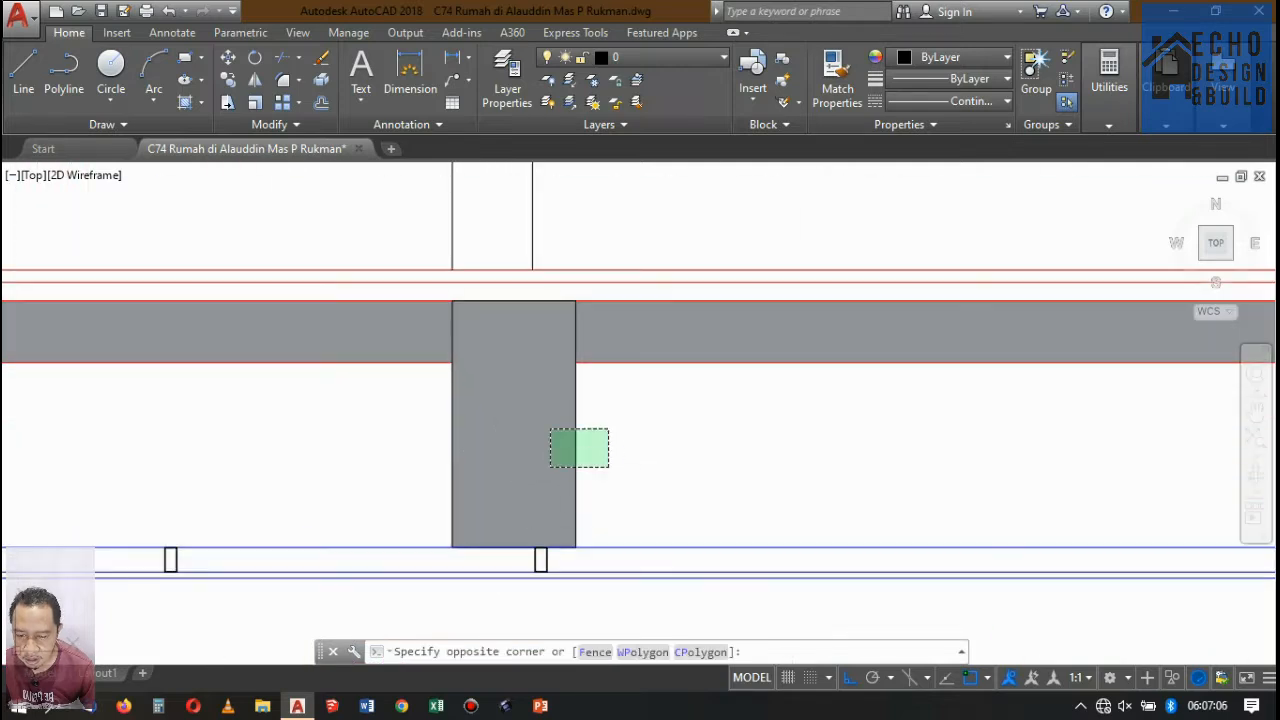
left_click(550, 429)
left_click(228, 81)
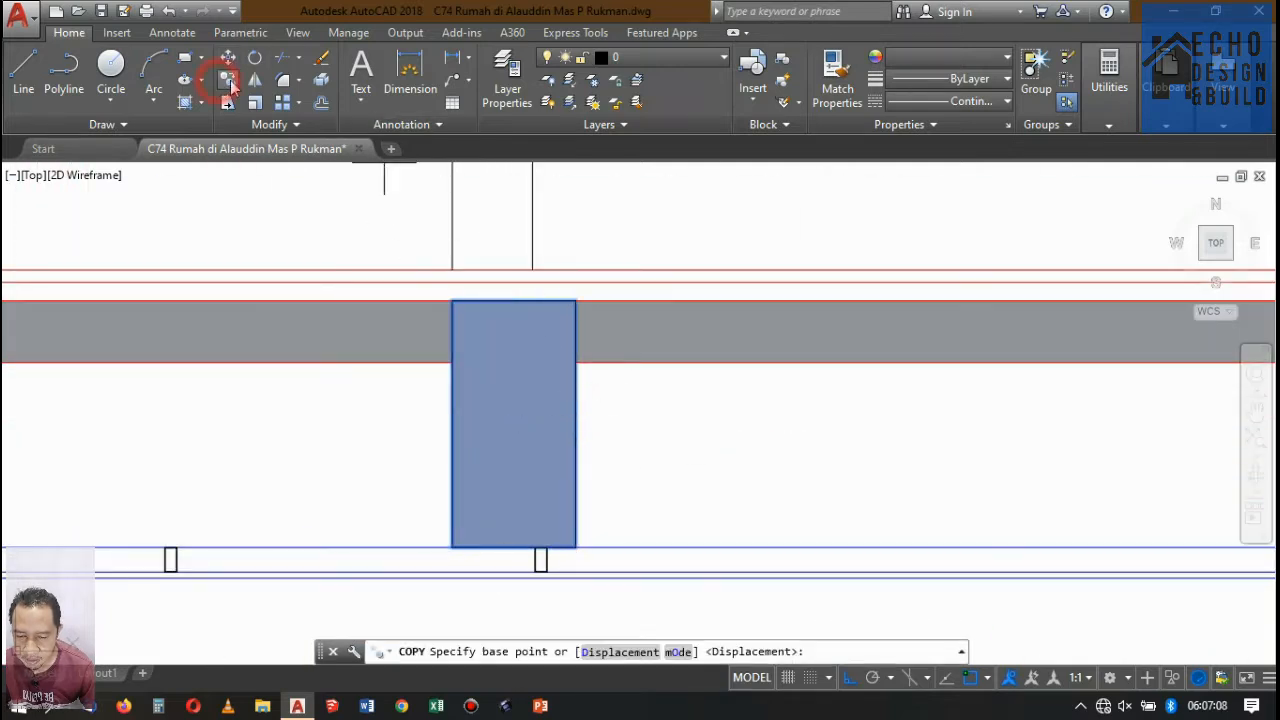
left_click(452, 300)
scroll(646, 309, "down", 5)
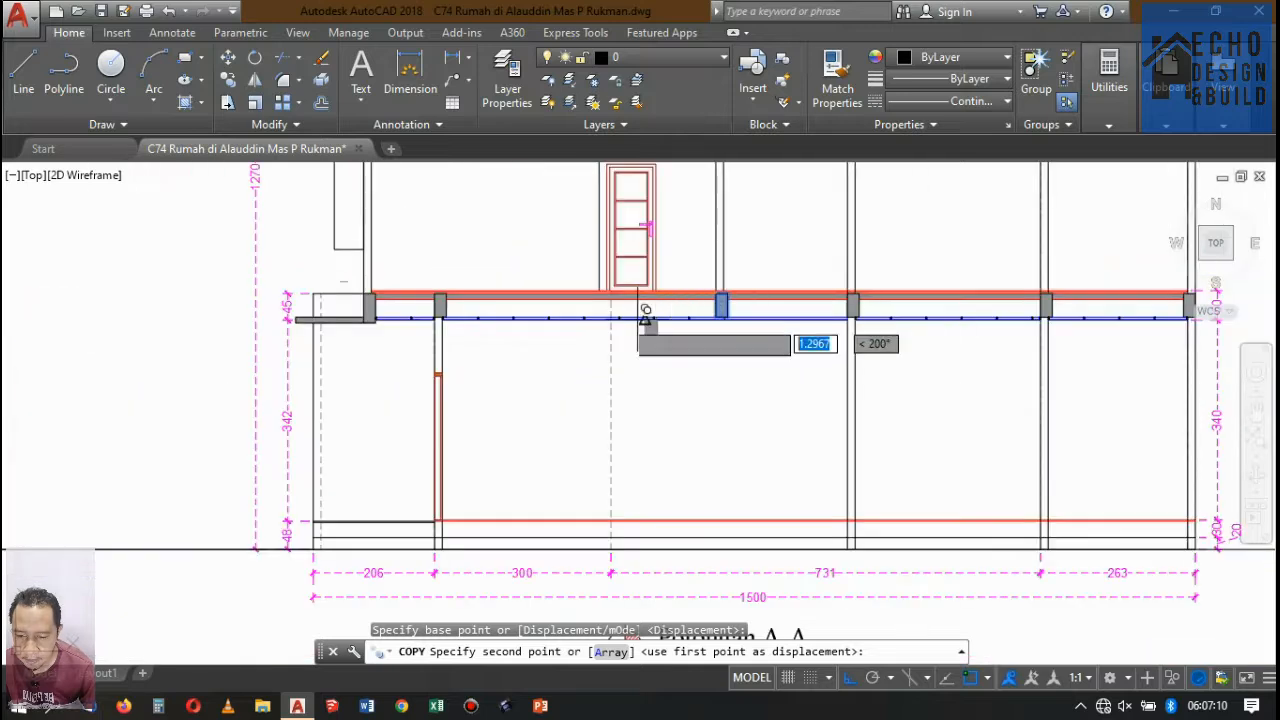
scroll(612, 271, "up", 5)
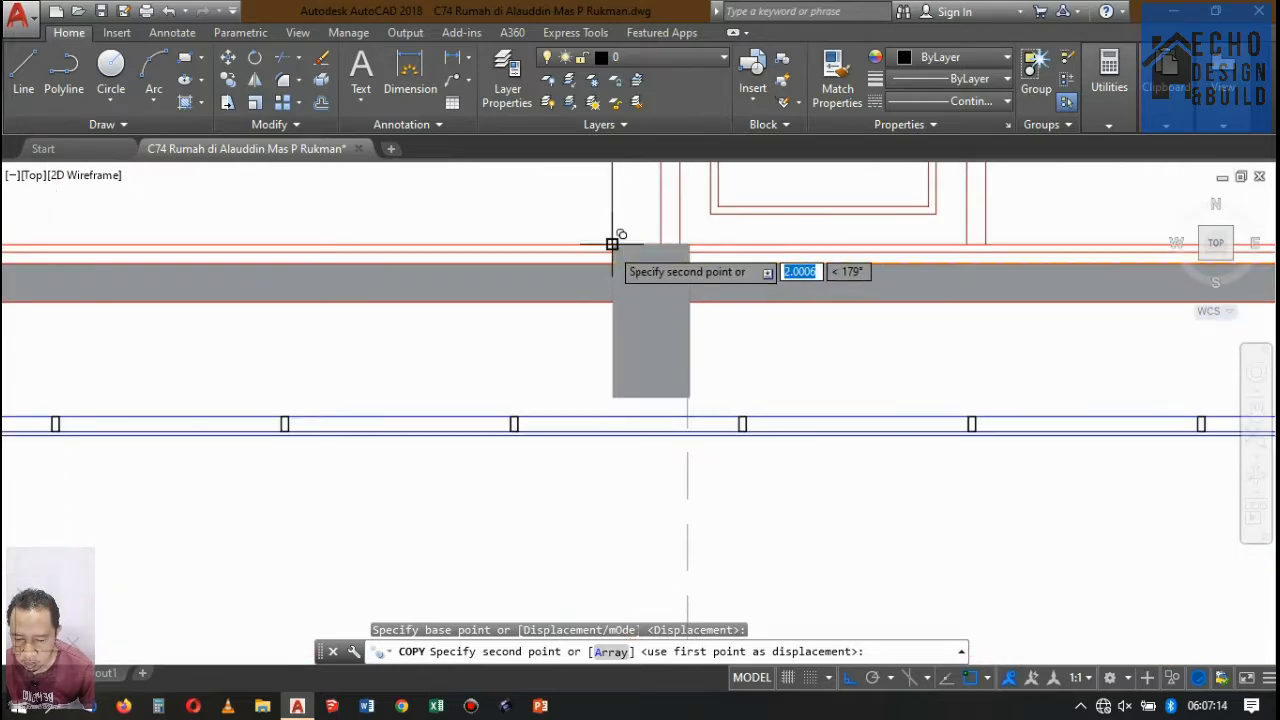
left_click(611, 265)
scroll(657, 254, "down", 2)
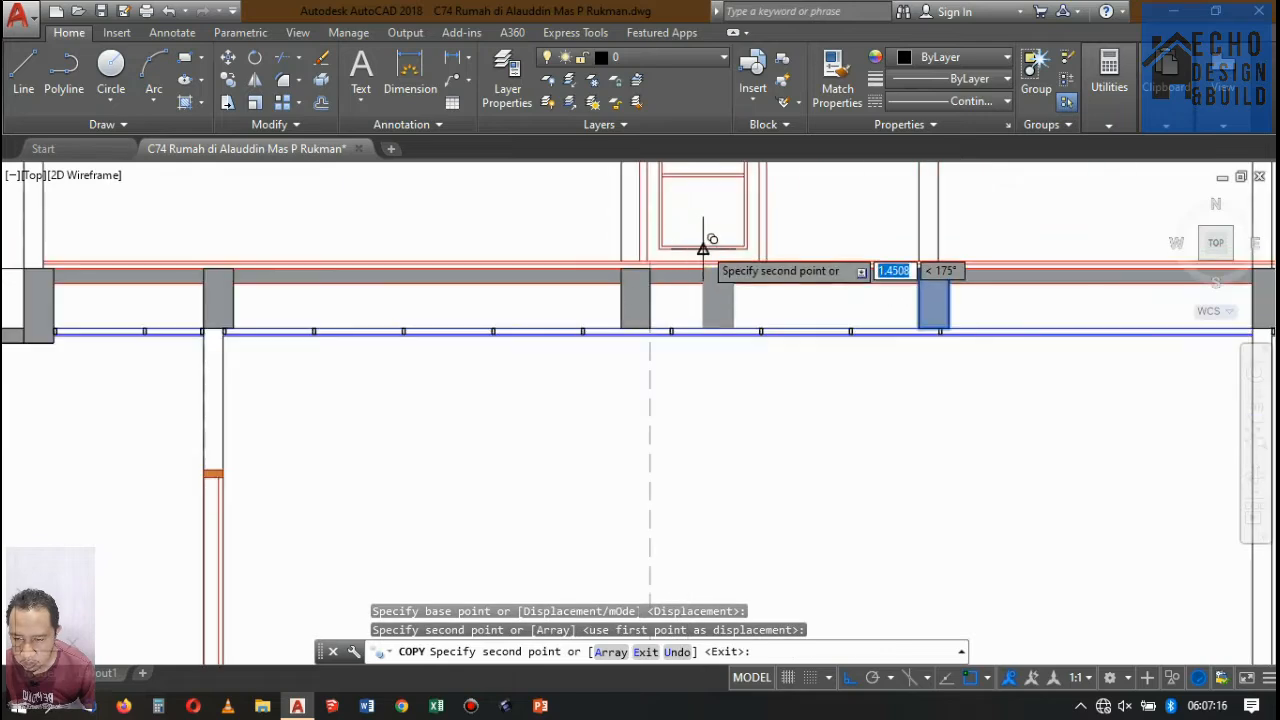
key("Return")
Examine the copied beam and the lower ceiling's frame profiles along the whole of Potongan A-A.
scroll(650, 290, "down", 3)
scroll(634, 297, "up", 4)
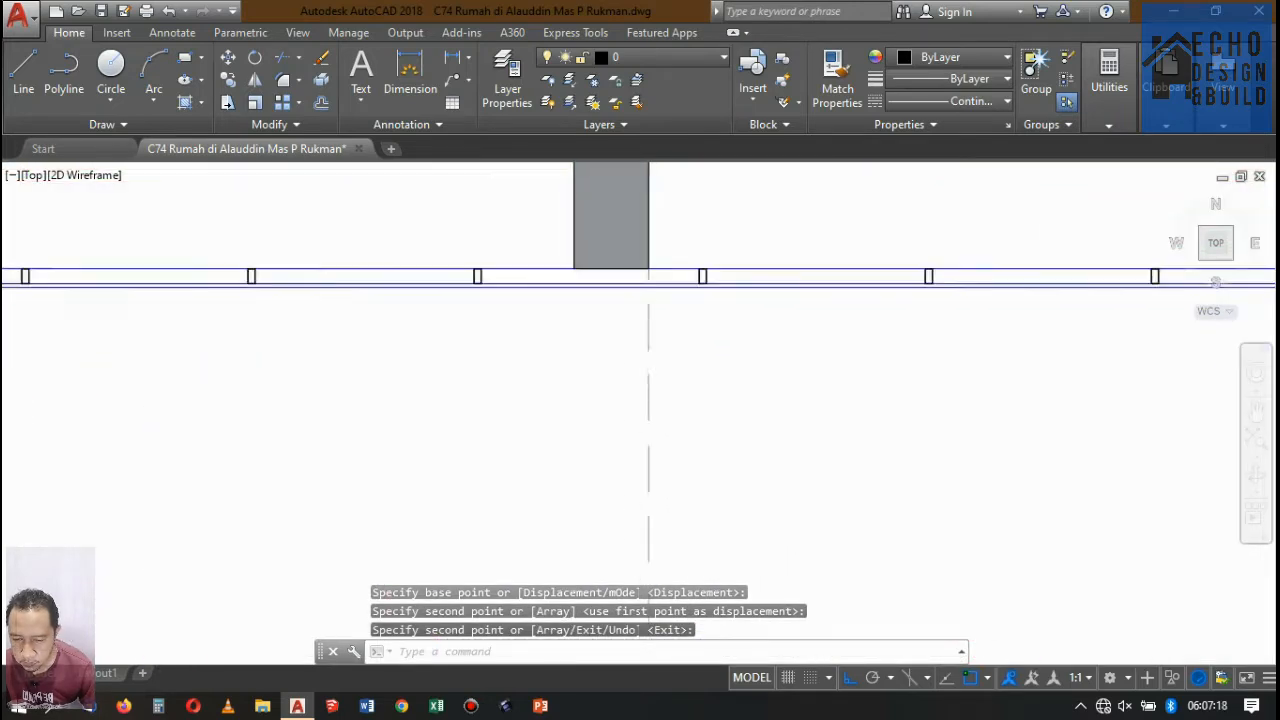
scroll(650, 290, "down", 6)
scroll(467, 287, "up", 6)
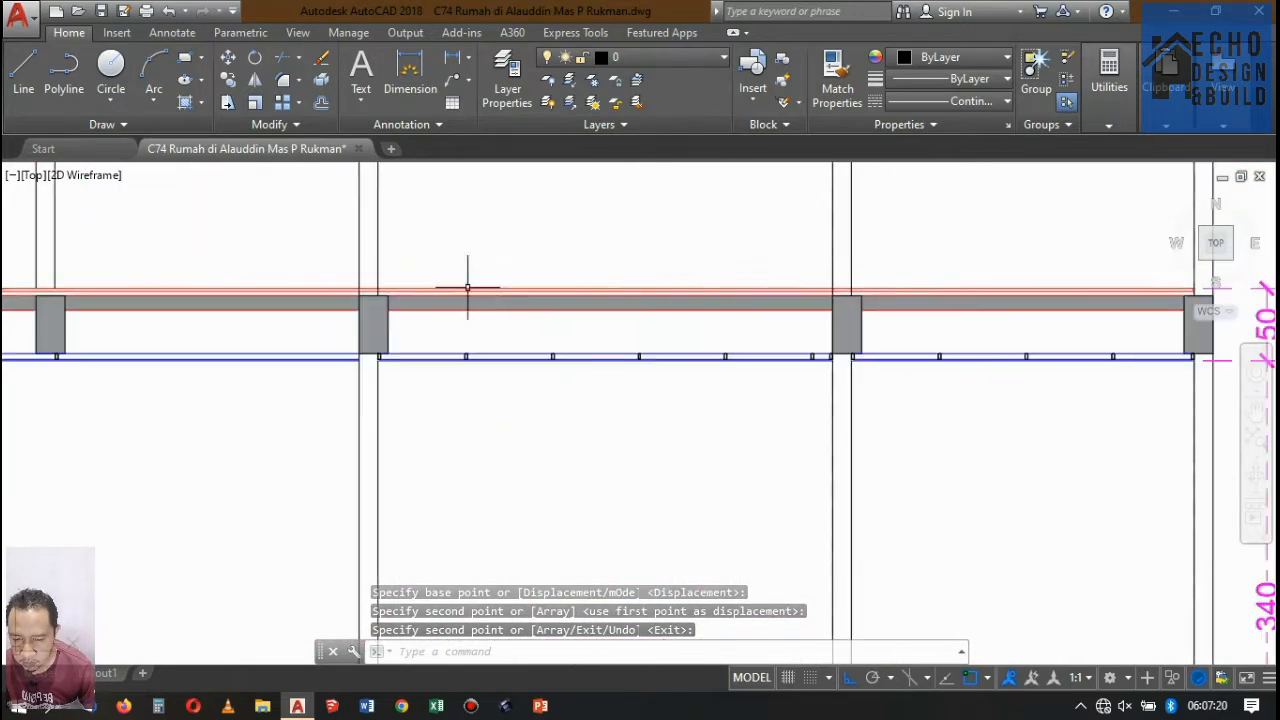
scroll(467, 287, "down", 5)
scroll(594, 286, "up", 6)
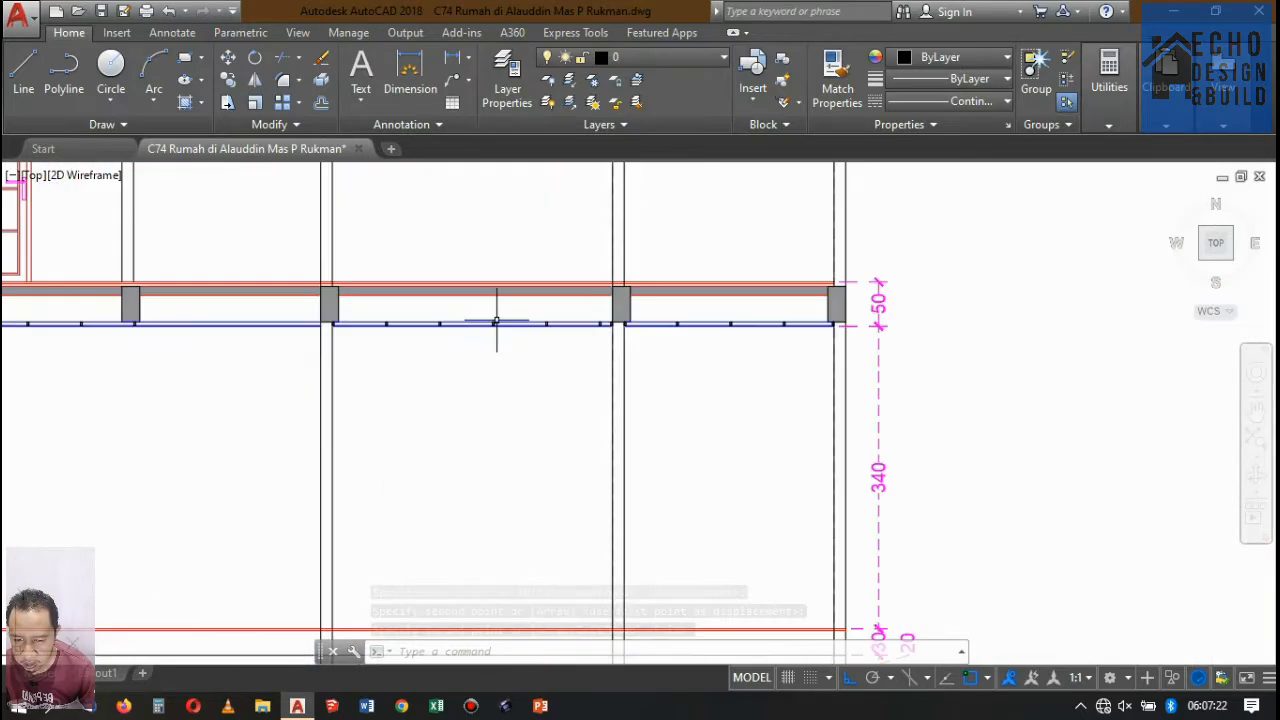
scroll(496, 322, "down", 5)
scroll(539, 265, "up", 4)
scroll(593, 347, "down", 5)
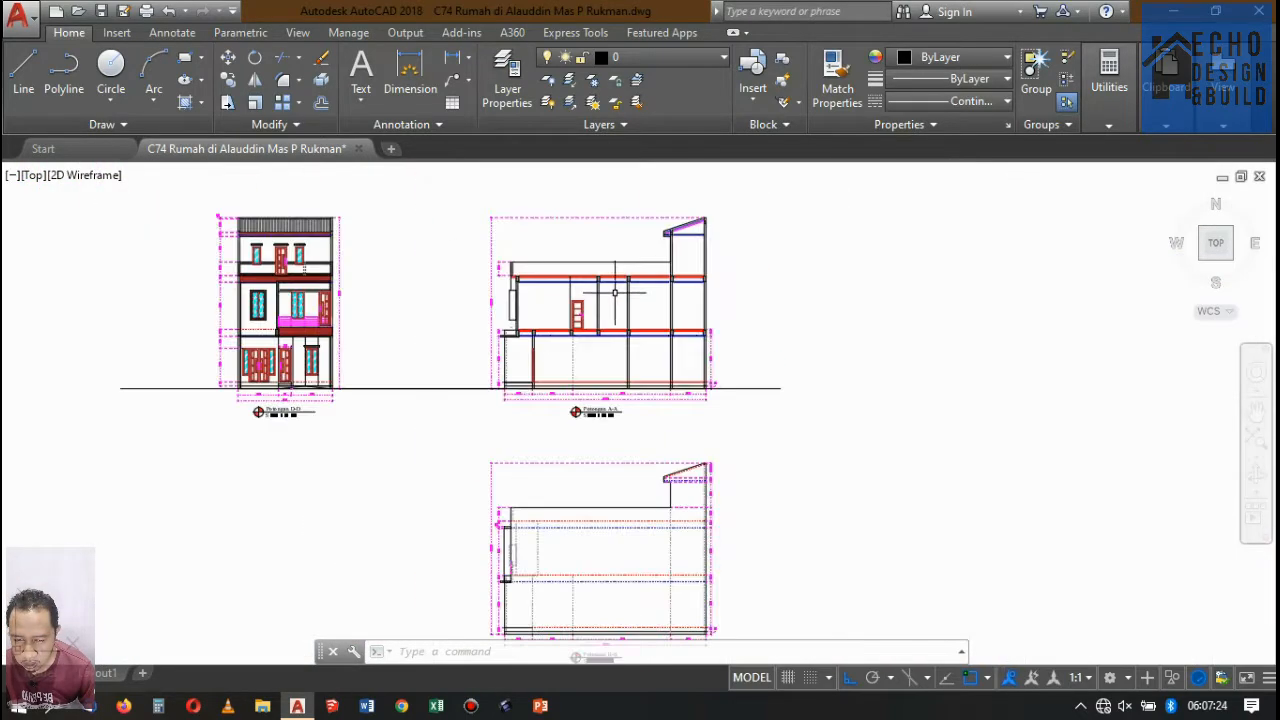
scroll(593, 347, "up", 5)
scroll(620, 296, "down", 5)
scroll(681, 285, "up", 7)
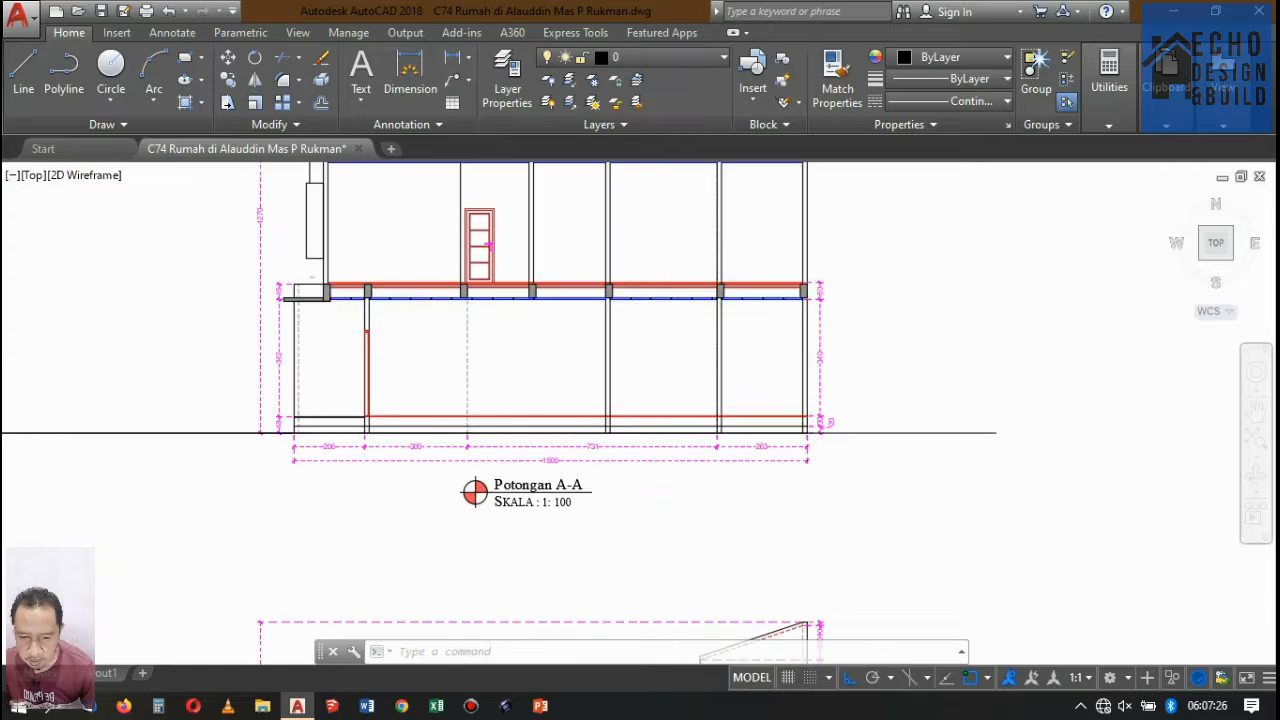
Move the title labels of the three section drawings straight down, farther below their horizontal dimensions.
scroll(681, 285, "down", 5)
scroll(560, 354, "up", 4)
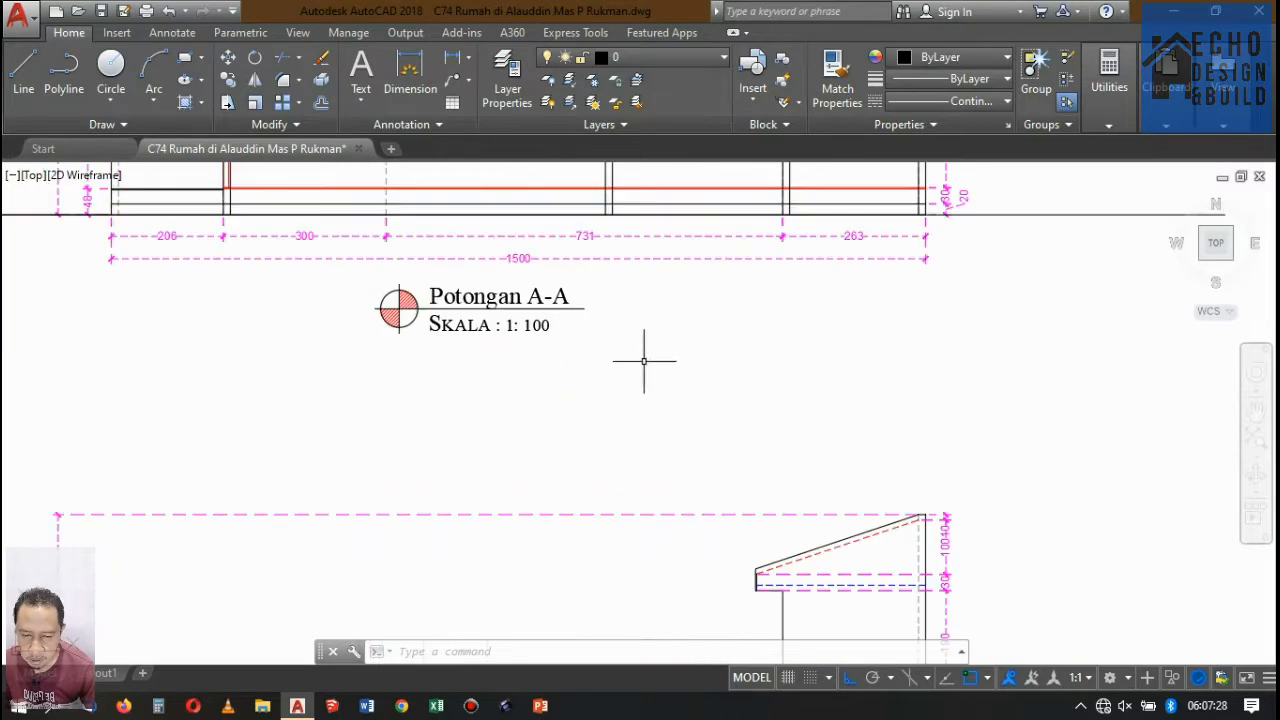
scroll(347, 272, "down", 5)
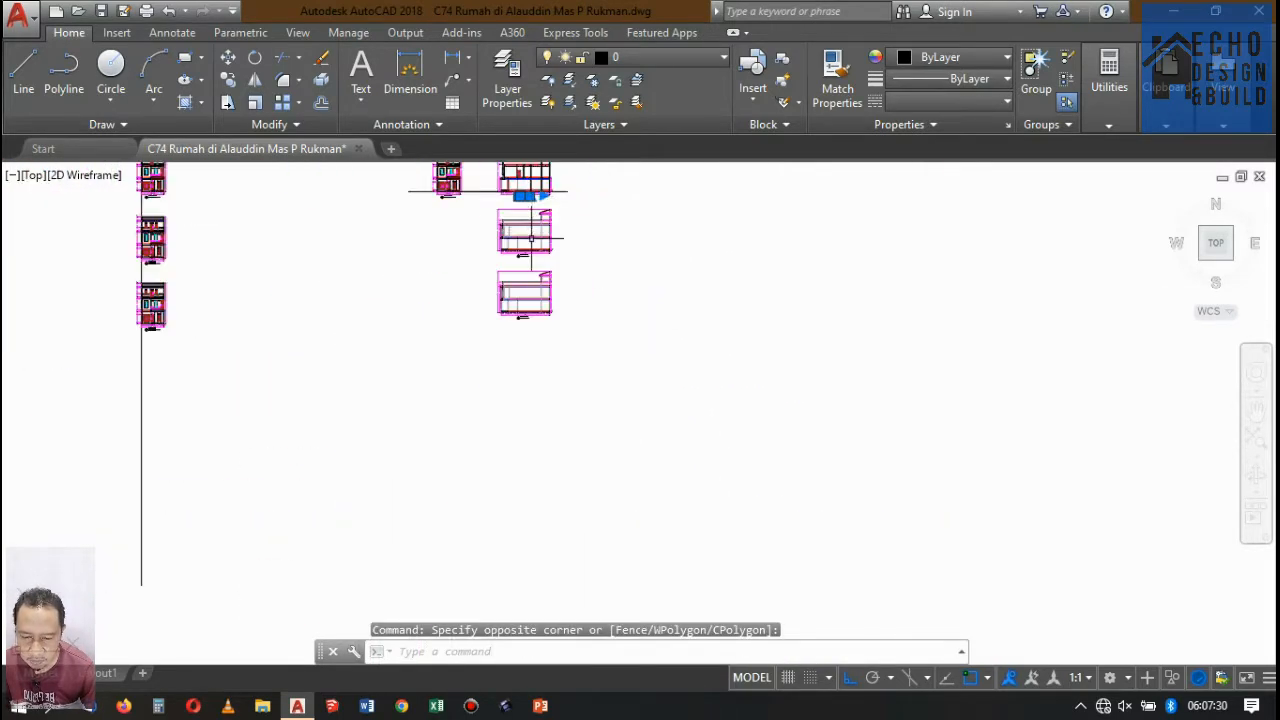
scroll(515, 310, "up", 6)
scroll(353, 247, "down", 5)
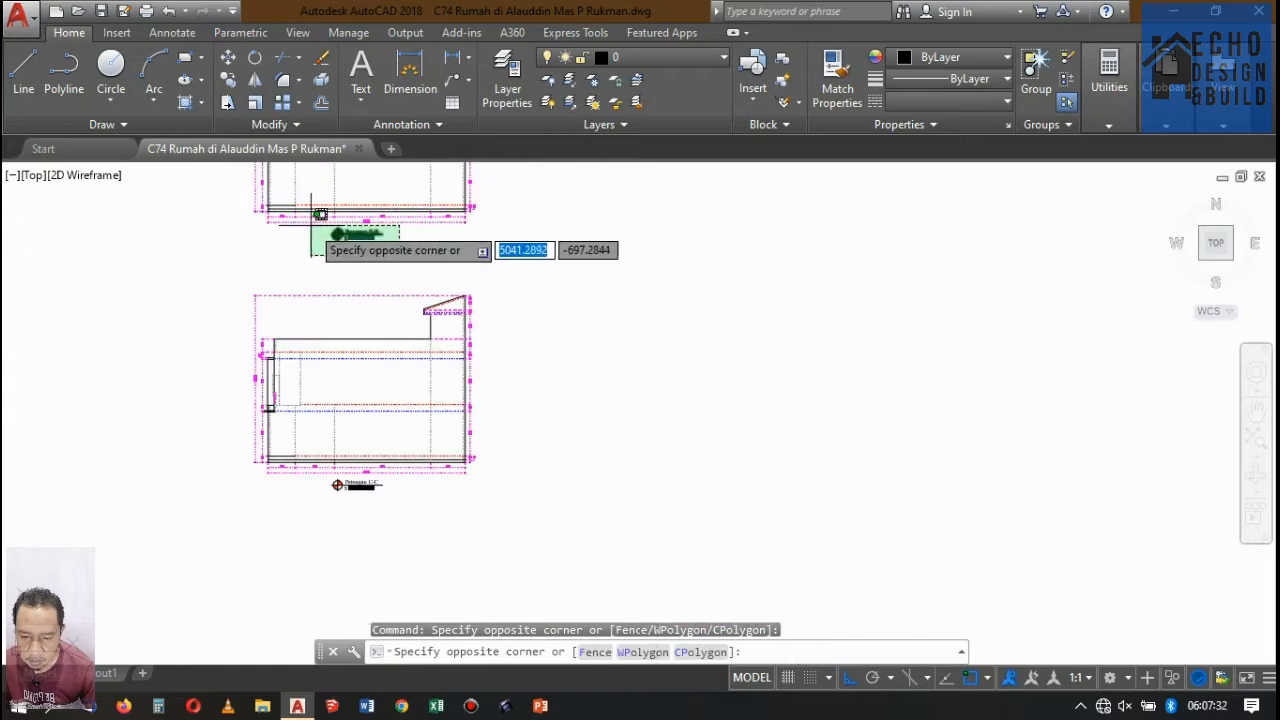
scroll(509, 237, "down", 5)
scroll(400, 245, "up", 6)
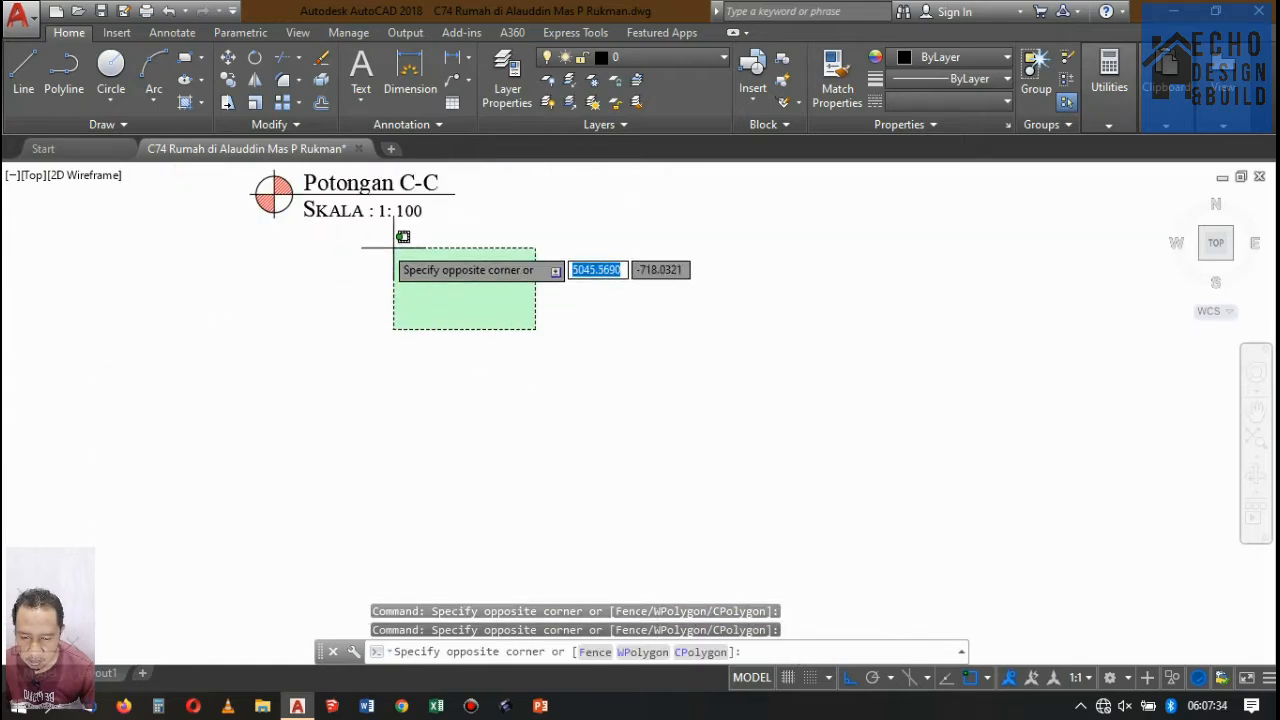
left_click(229, 177)
scroll(583, 366, "down", 8)
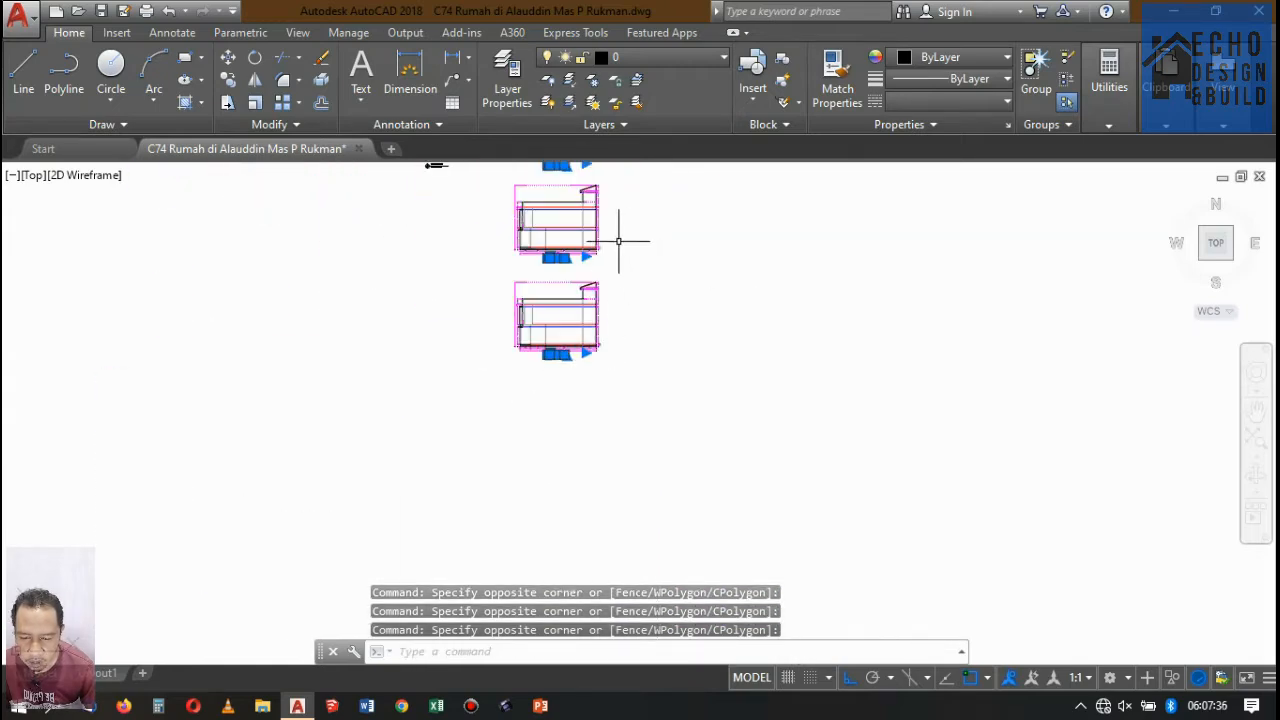
scroll(618, 241, "down", 2)
scroll(603, 300, "up", 4)
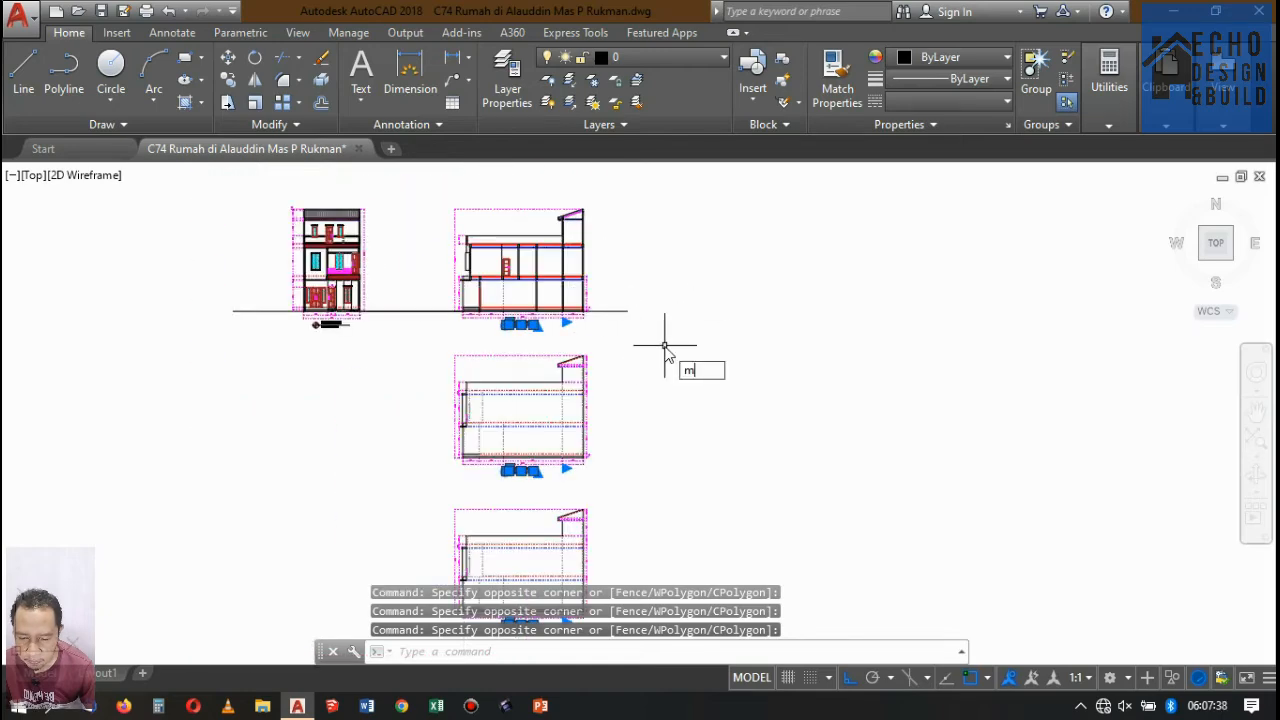
key("Return")
scroll(720, 290, "up", 6)
left_click(772, 258)
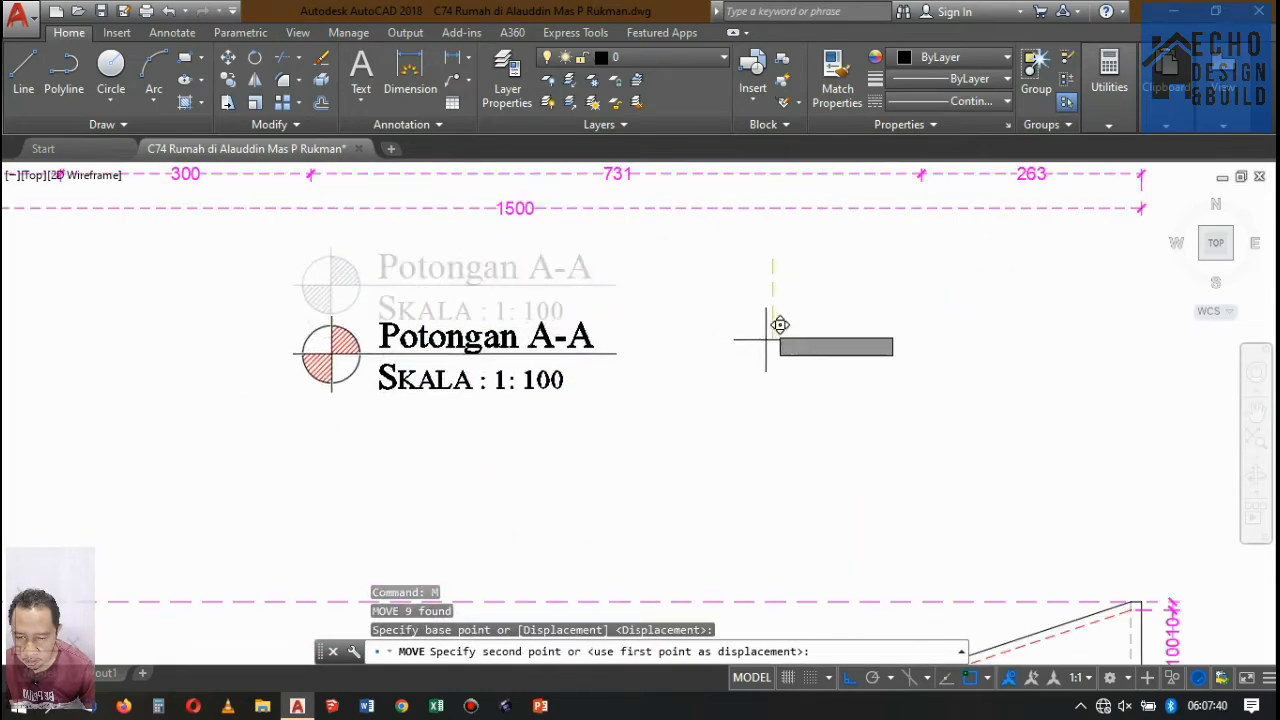
left_click(766, 401)
Delete both rows of horizontal dimensions beneath Potongan A-A.
scroll(766, 405, "down", 3)
scroll(780, 326, "up", 3)
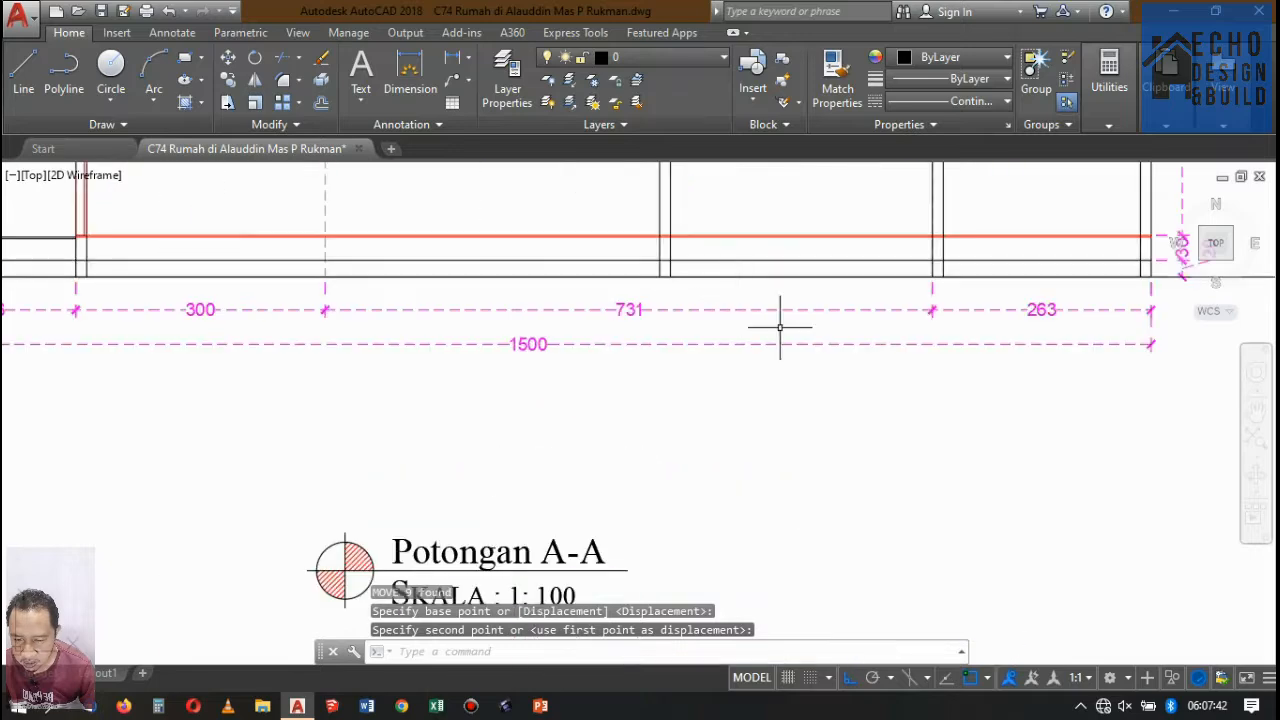
scroll(929, 409, "down", 5)
scroll(951, 414, "up", 2)
left_click(952, 415)
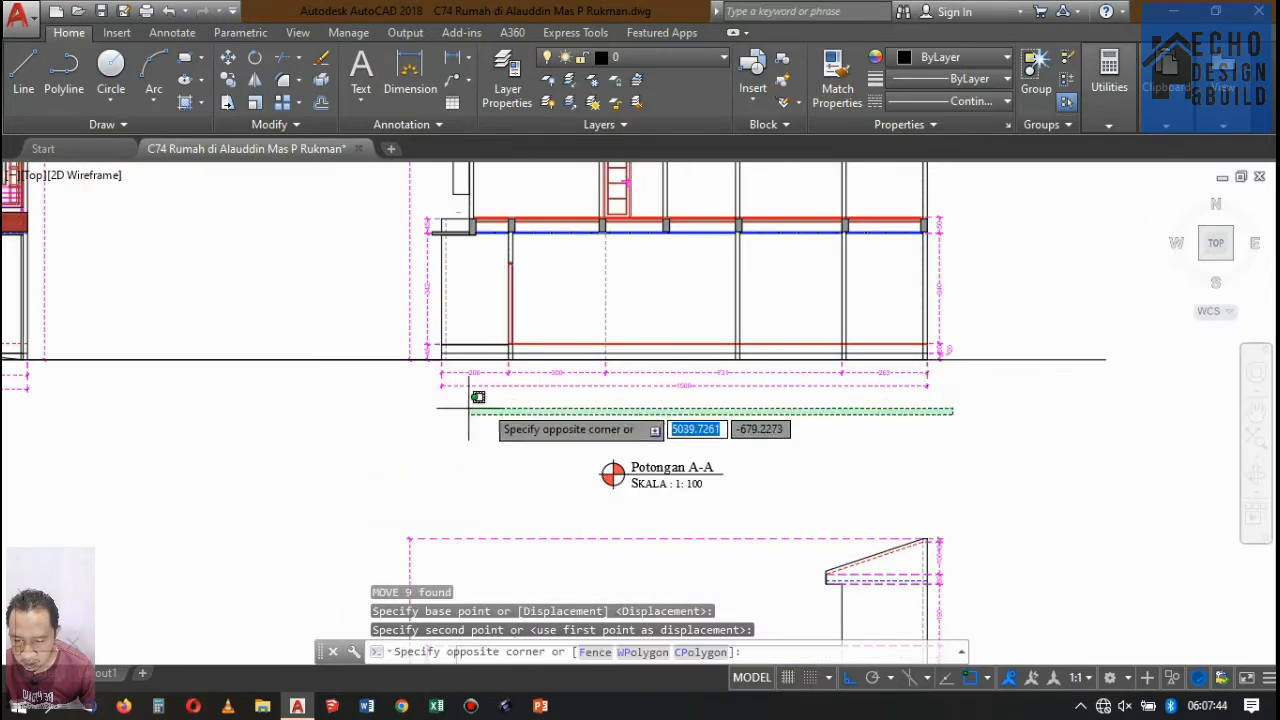
left_click(426, 372)
key("Delete")
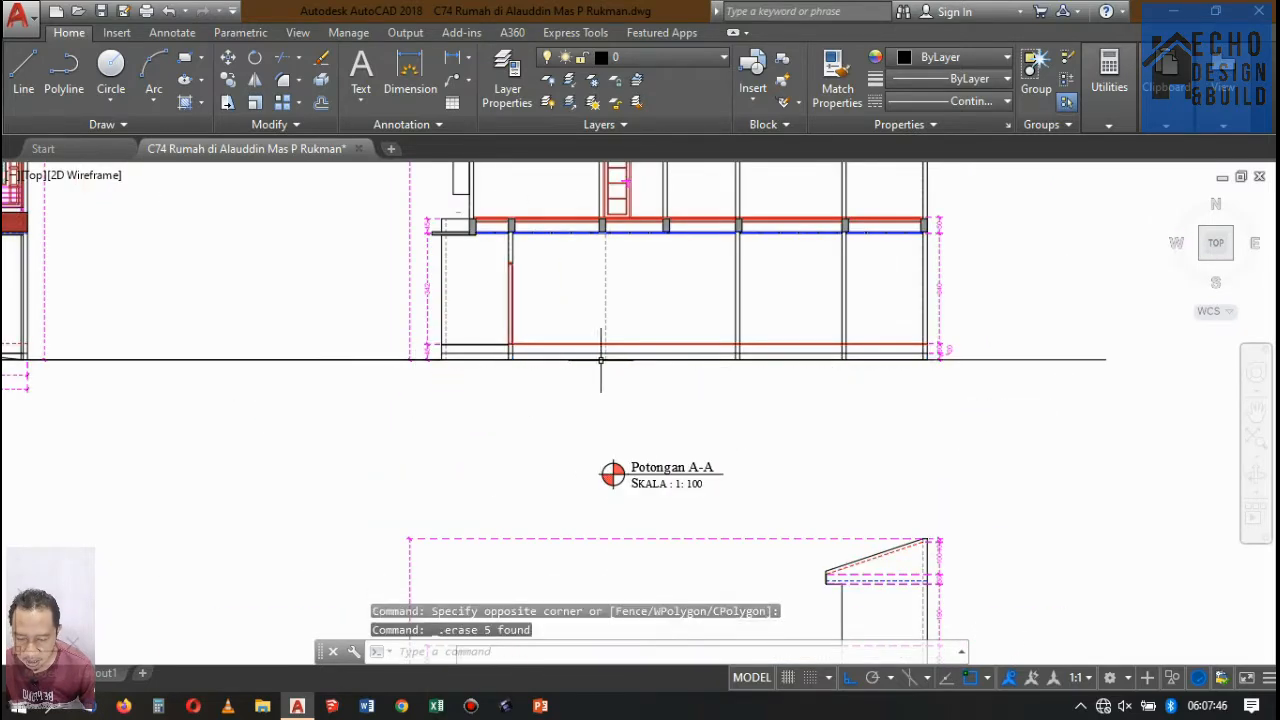
Draw a 0.2 by 0.3 rectangle below the right end of Potongan A-A and fill it with a solid grey hatch.
scroll(629, 366, "up", 2)
scroll(549, 357, "down", 4)
scroll(690, 392, "up", 2)
scroll(750, 395, "up", 4)
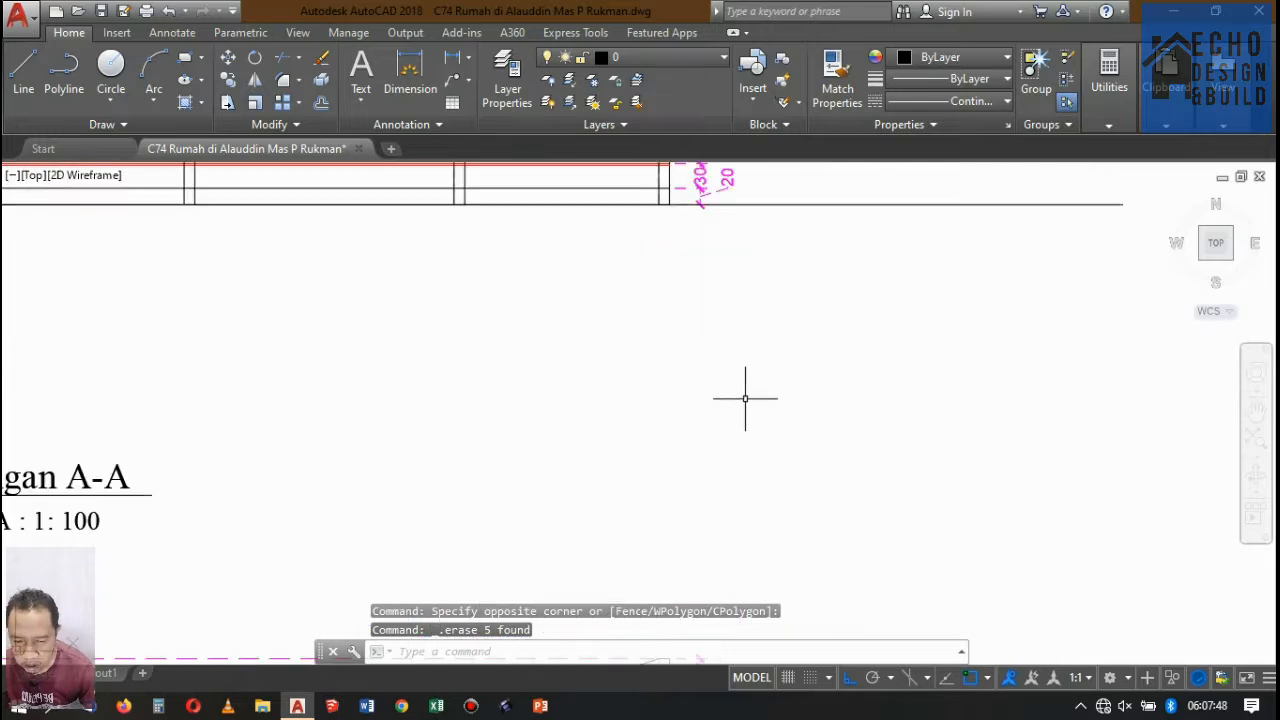
key("Return")
left_click(697, 370)
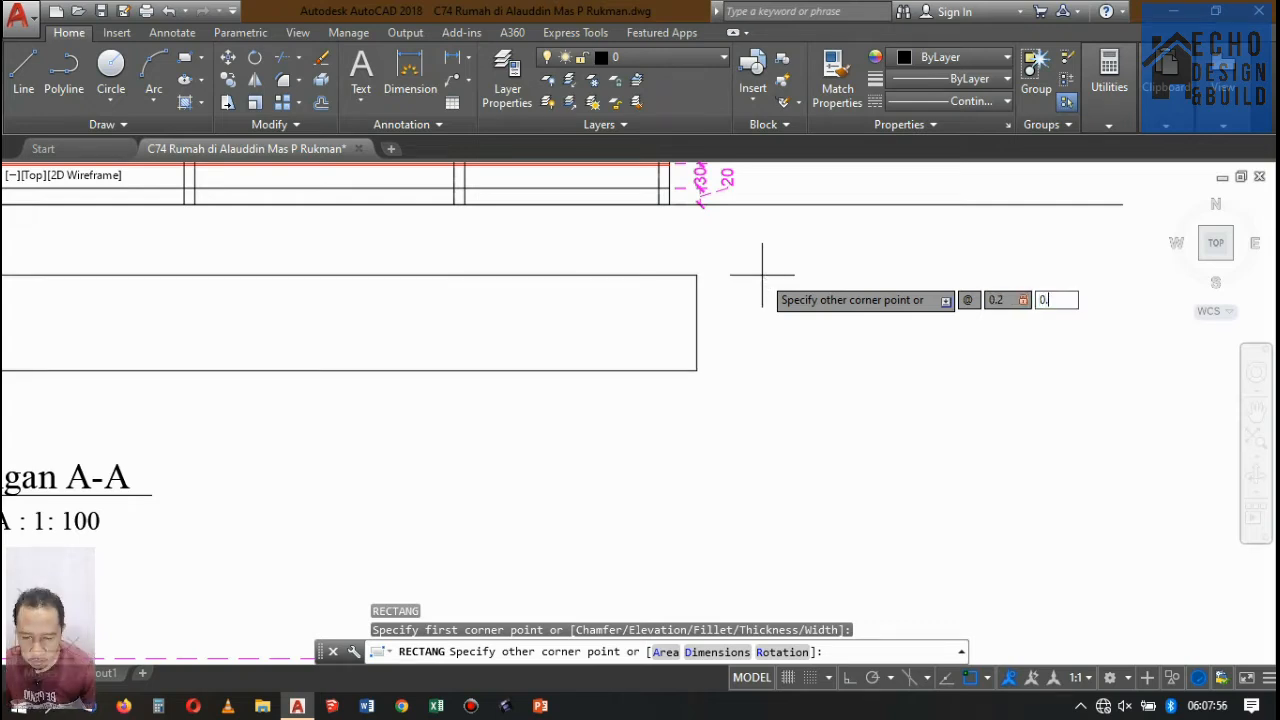
key("Return")
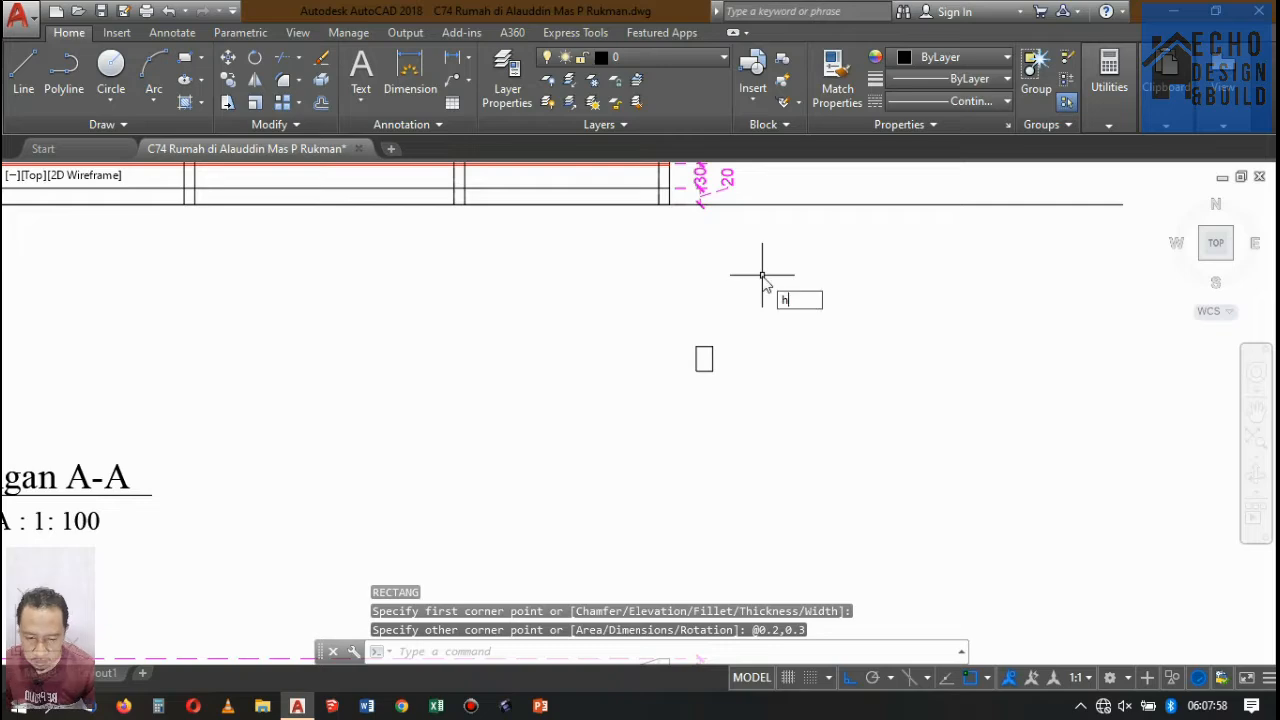
type("h")
key("Return")
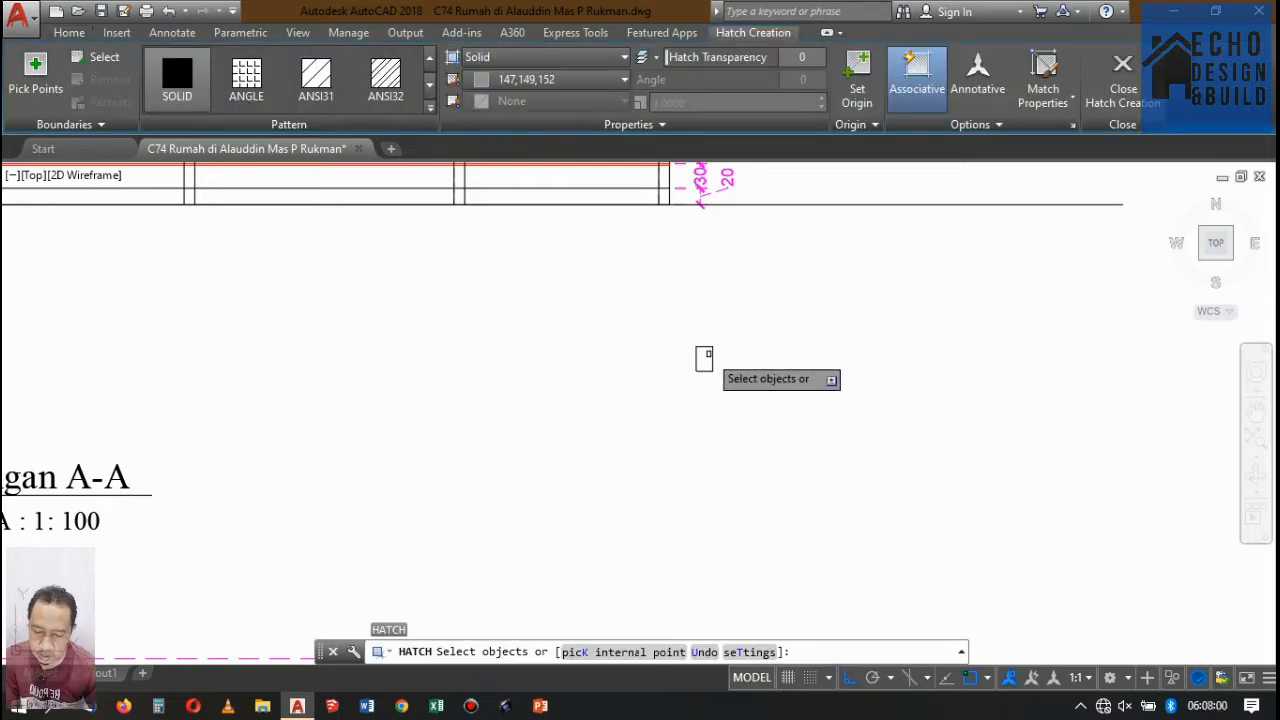
key("Return")
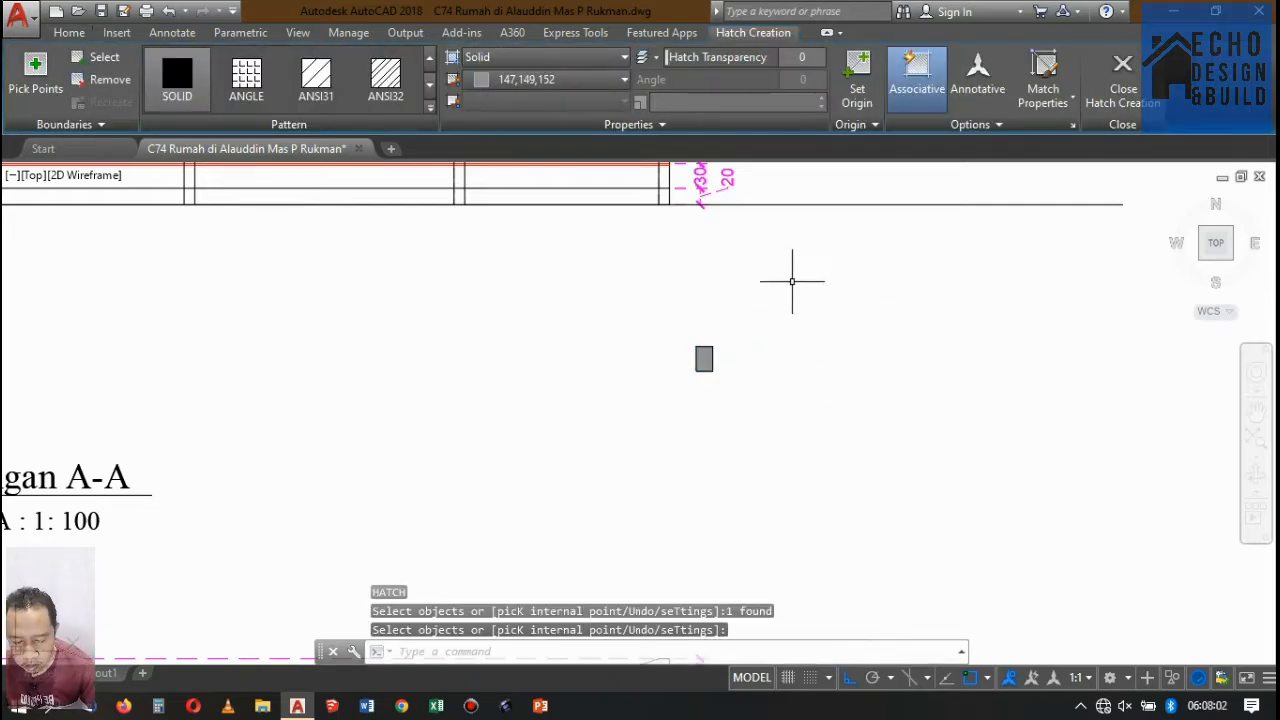
scroll(791, 348, "down", 5)
scroll(777, 328, "up", 5)
left_click(770, 469)
left_click(723, 362)
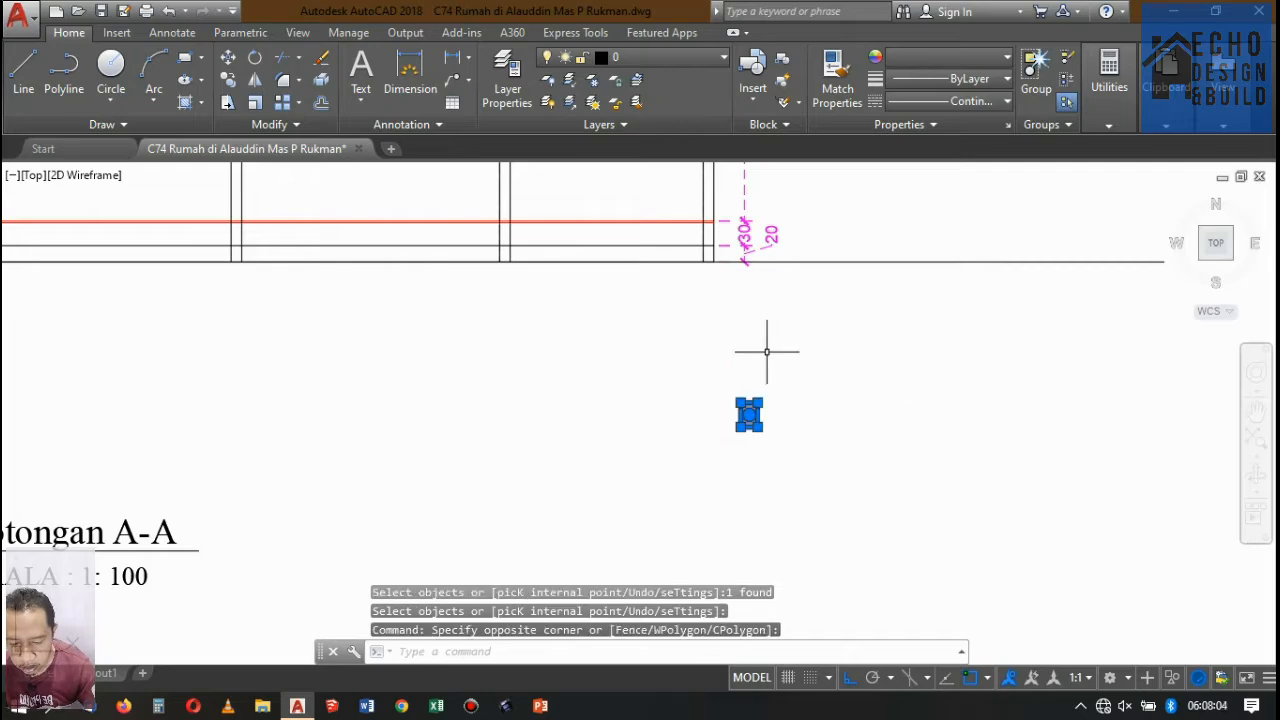
type("m")
key("Return")
scroll(757, 371, "up", 3)
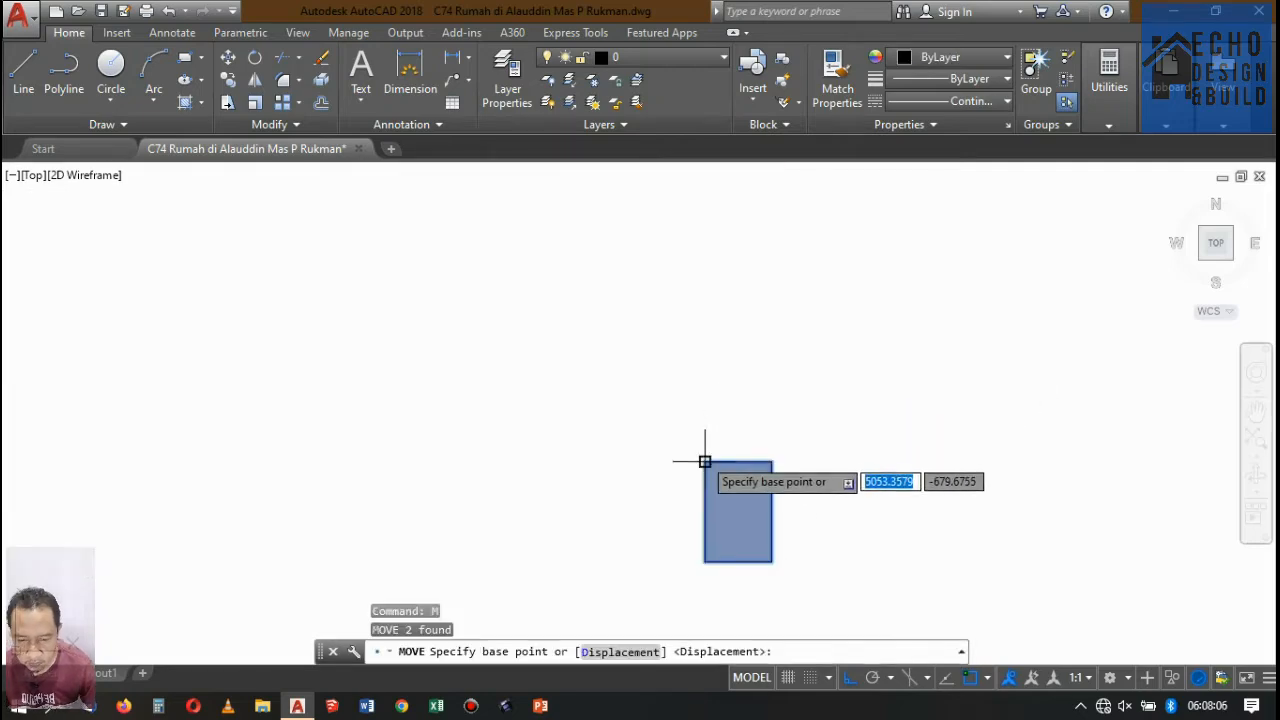
left_click(704, 462)
scroll(880, 438, "down", 5)
scroll(766, 434, "up", 10)
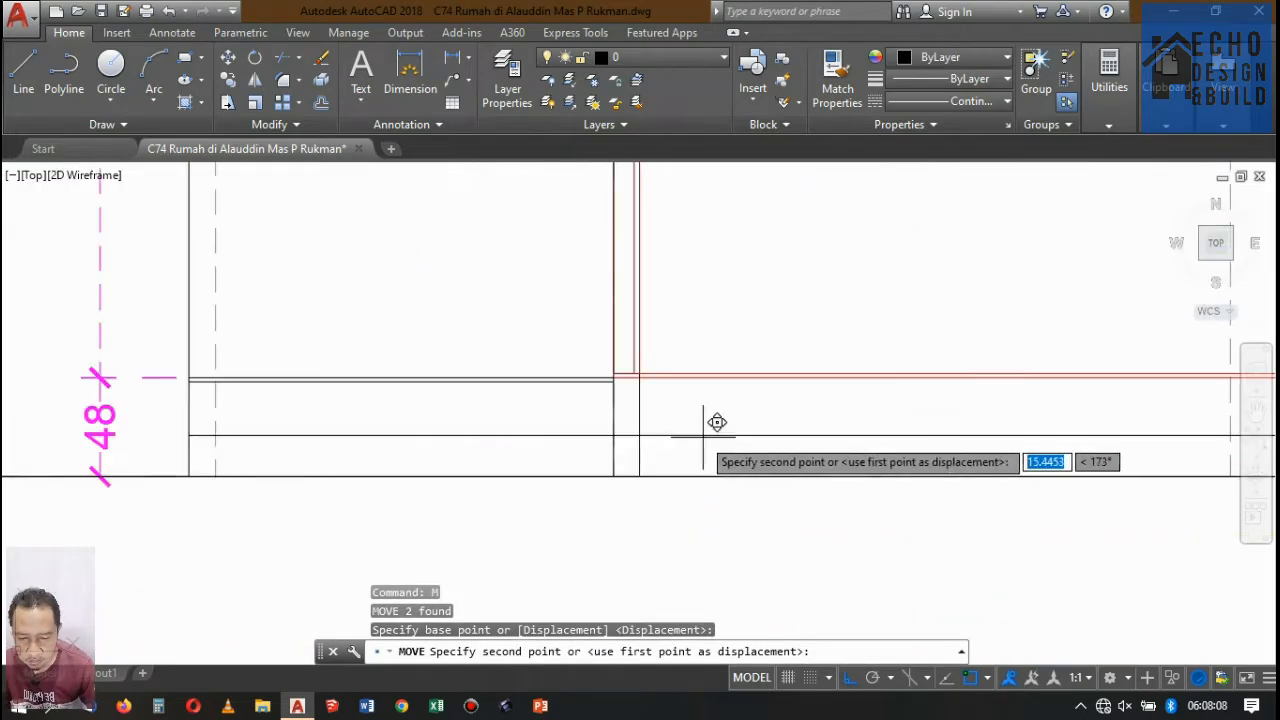
scroll(590, 352, "down", 8)
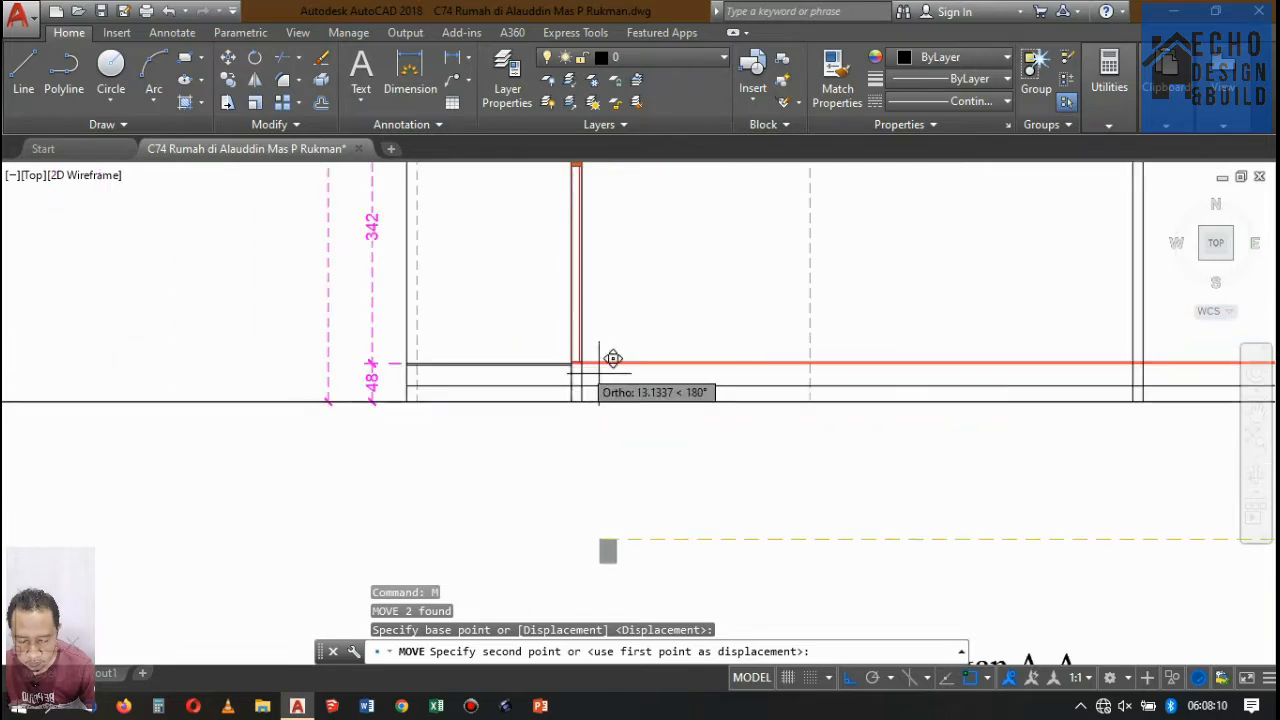
key("Escape")
Offset the ground floor's top red line 0.05 downward in Potongan A-A.
scroll(680, 378, "down", 3)
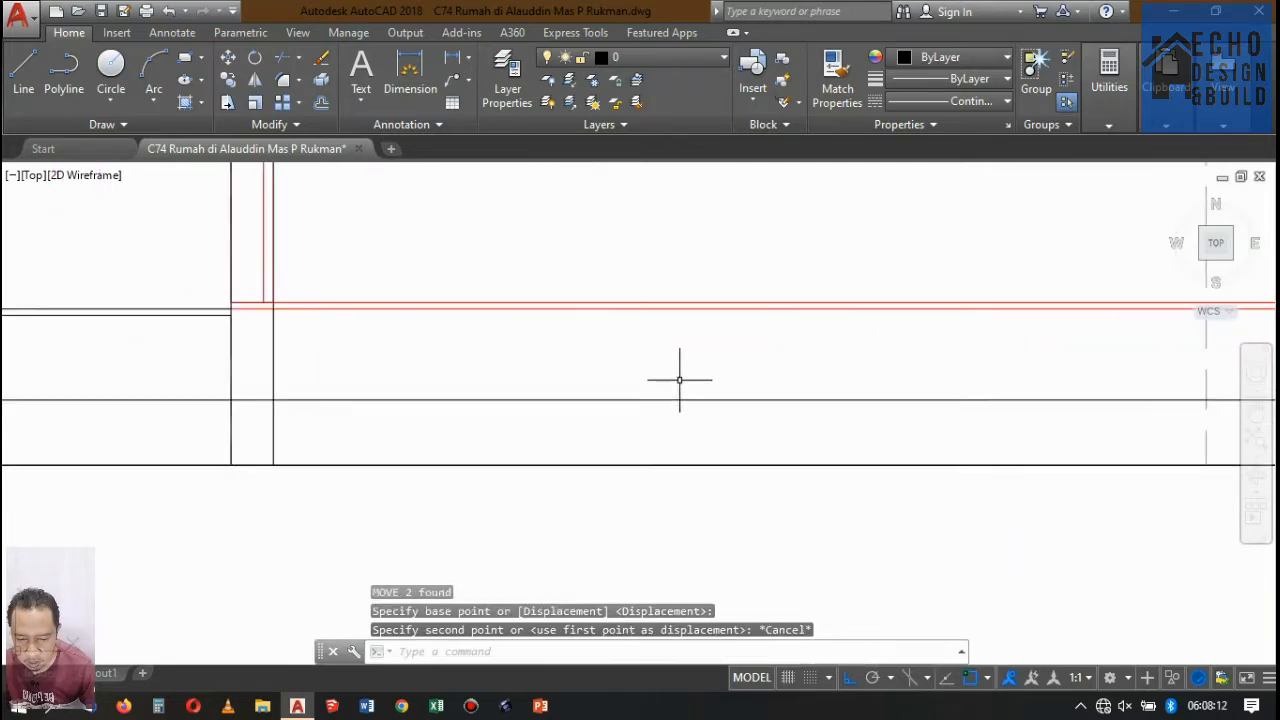
scroll(646, 340, "up", 5)
scroll(610, 350, "down", 5)
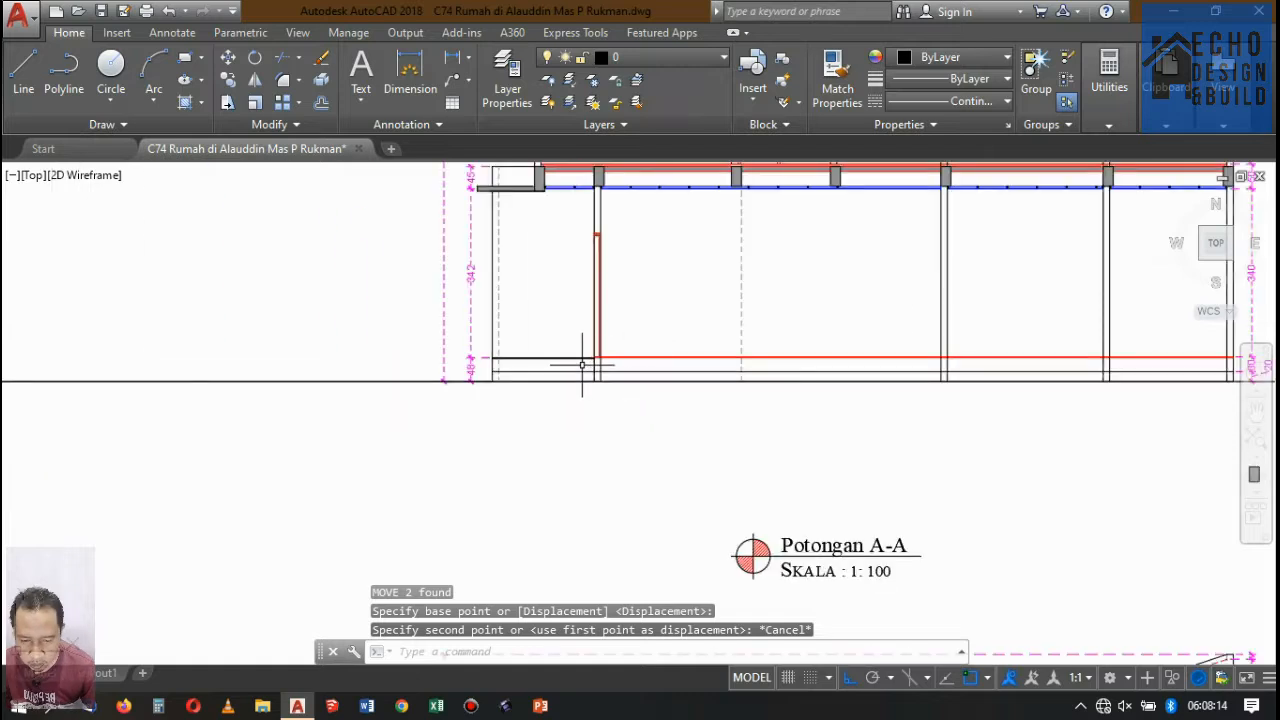
scroll(580, 320, "up", 4)
scroll(655, 338, "up", 5)
scroll(645, 330, "down", 5)
scroll(709, 295, "up", 5)
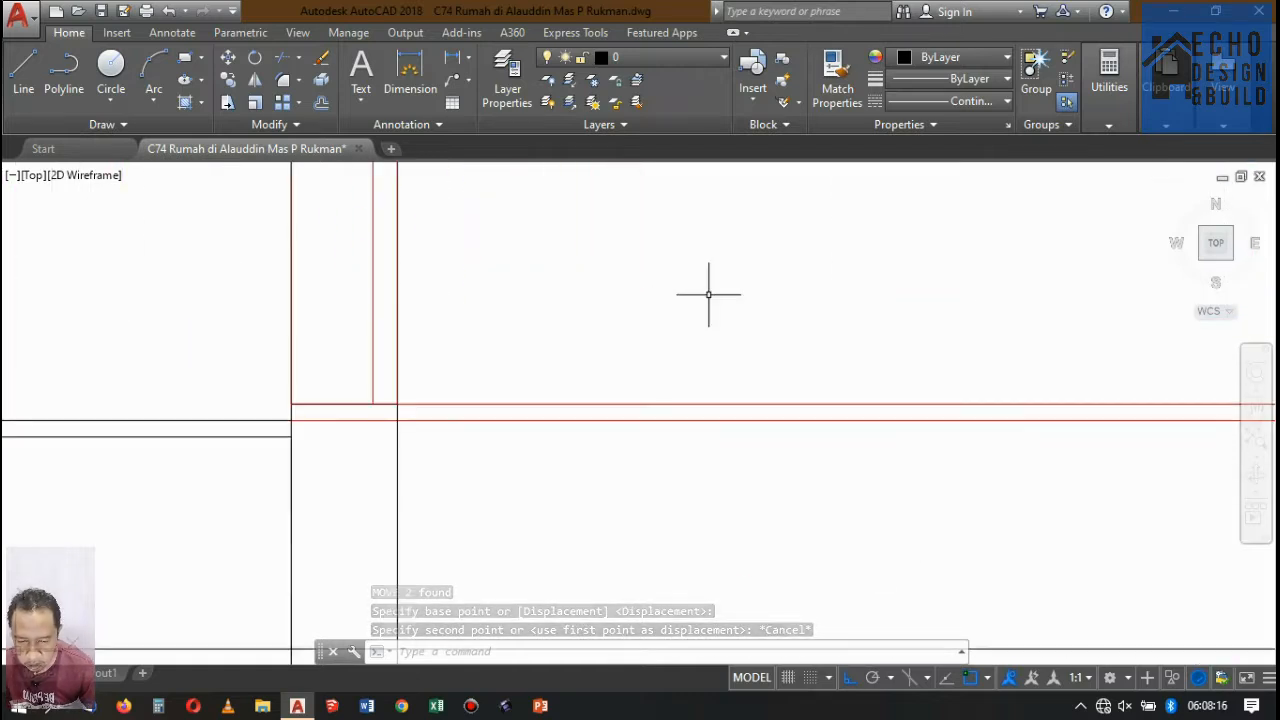
type("o")
key("Return")
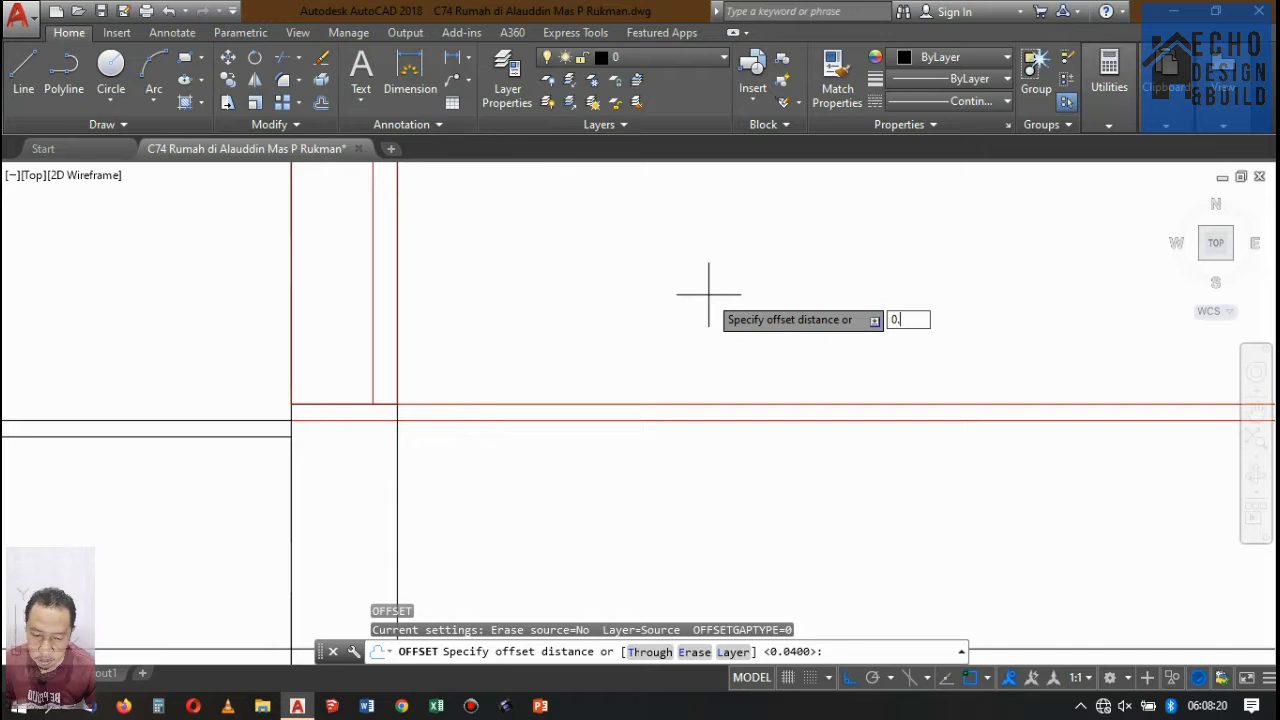
key("Return")
scroll(400, 390, "up", 4)
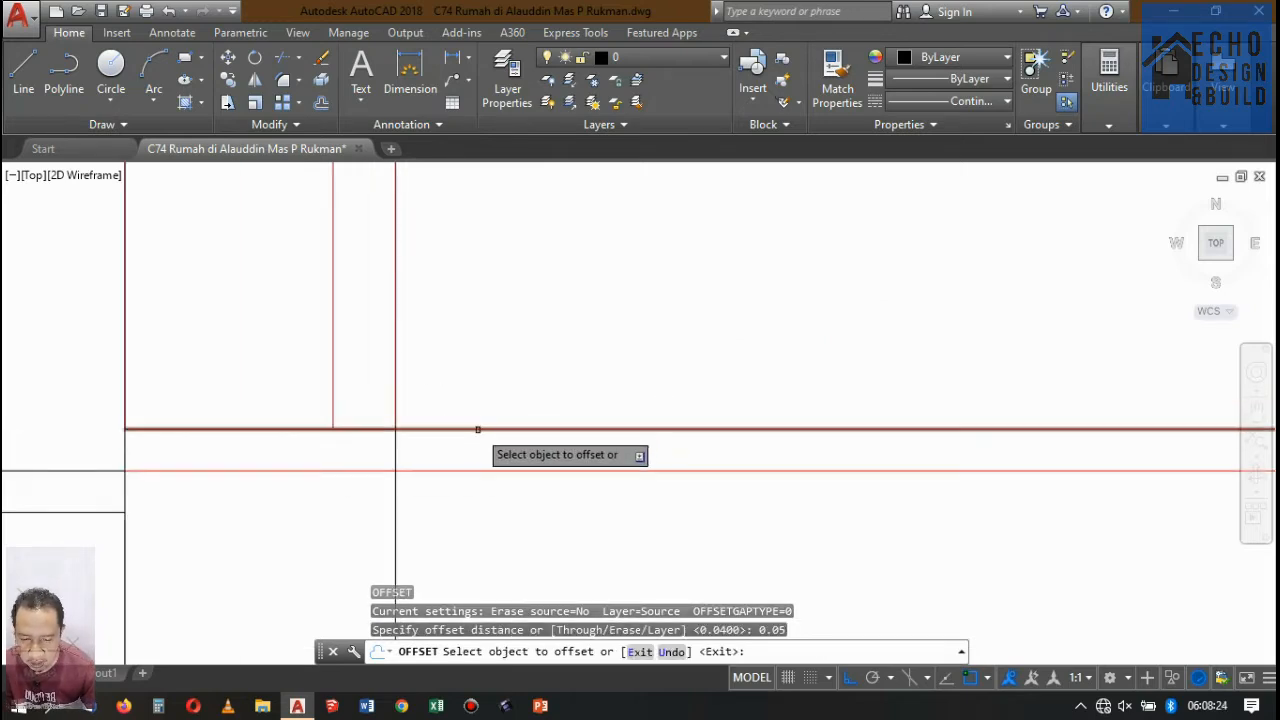
left_click(477, 430)
left_click(470, 526)
scroll(493, 346, "down", 8)
key("Return")
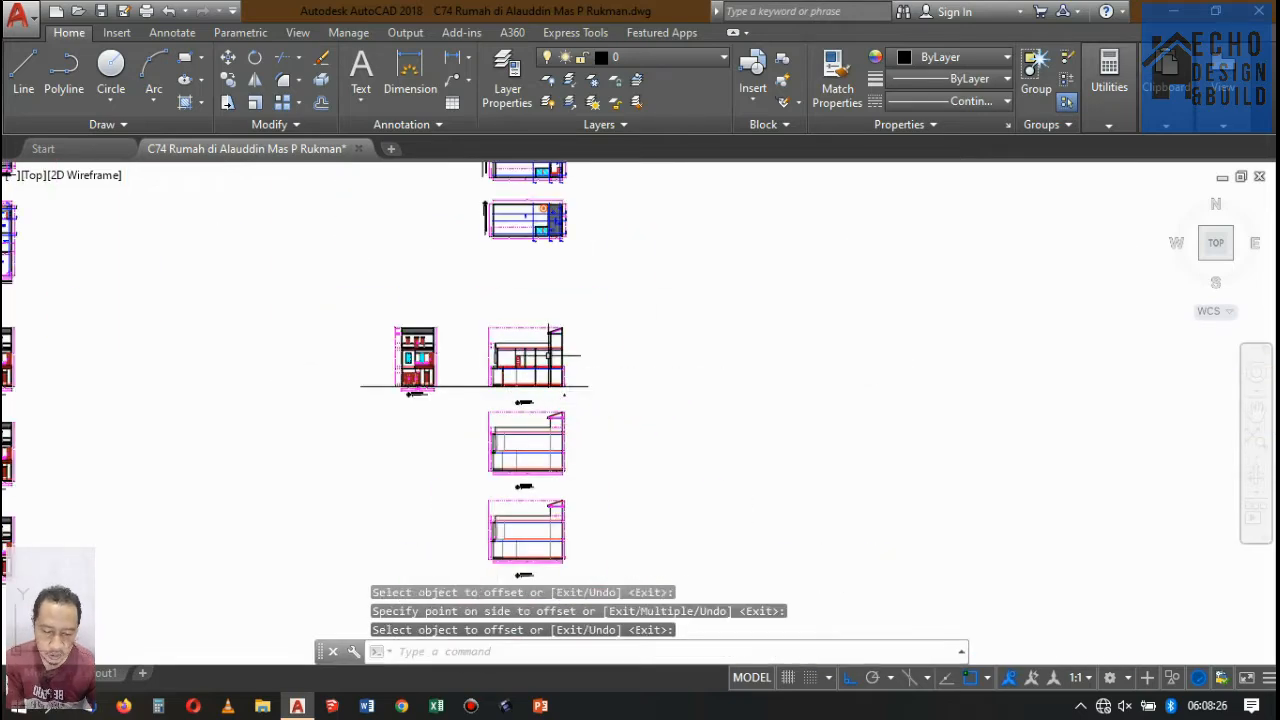
Delete the grey hatch of the upper floor slab in Potongan A-A.
scroll(548, 355, "up", 10)
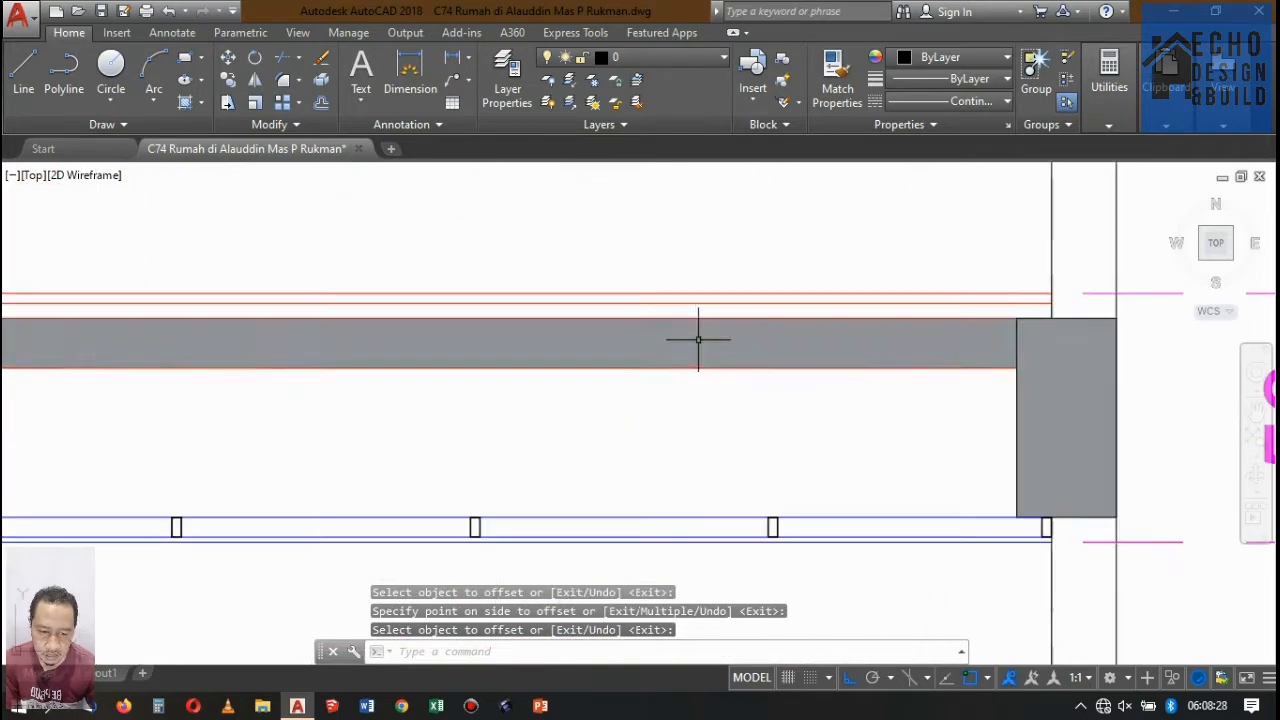
left_click(698, 339)
left_click(694, 340)
key("Delete")
scroll(700, 343, "down", 4)
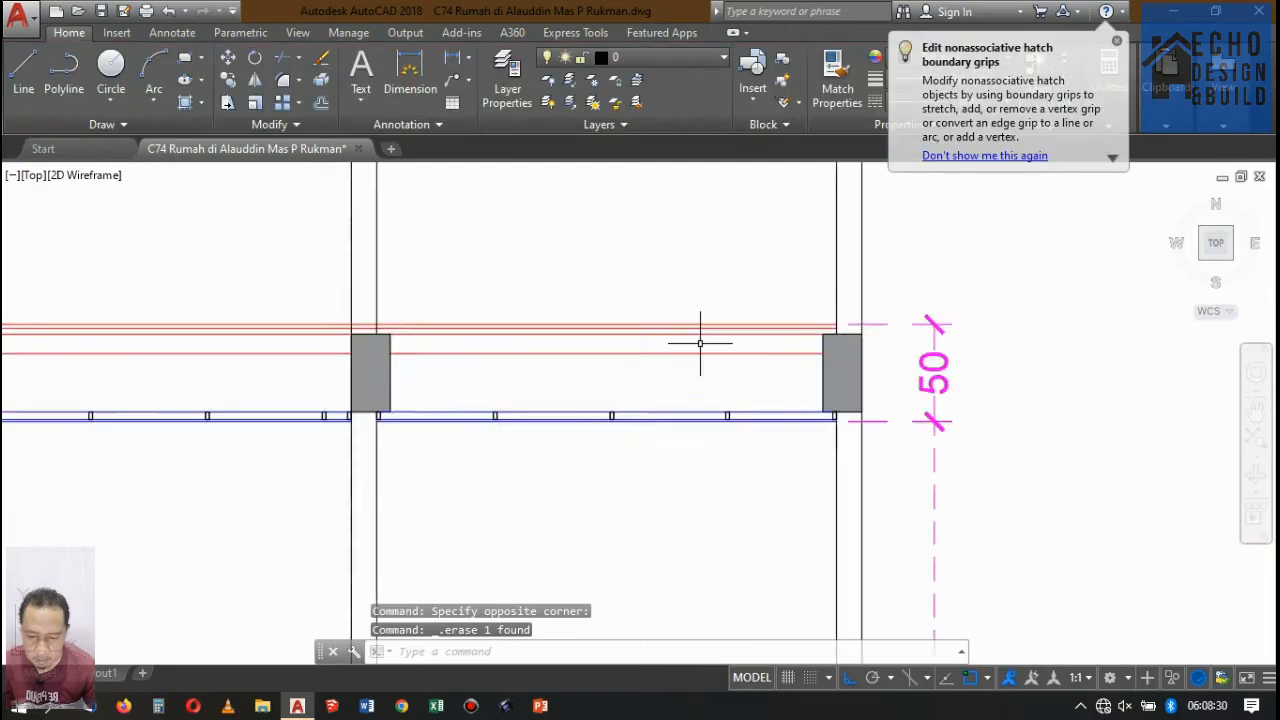
Examine the bathrooms and their floor levels along the Potongan A-A line in the first-floor plan.
scroll(680, 370, "down", 18)
scroll(703, 201, "up", 4)
scroll(640, 318, "up", 4)
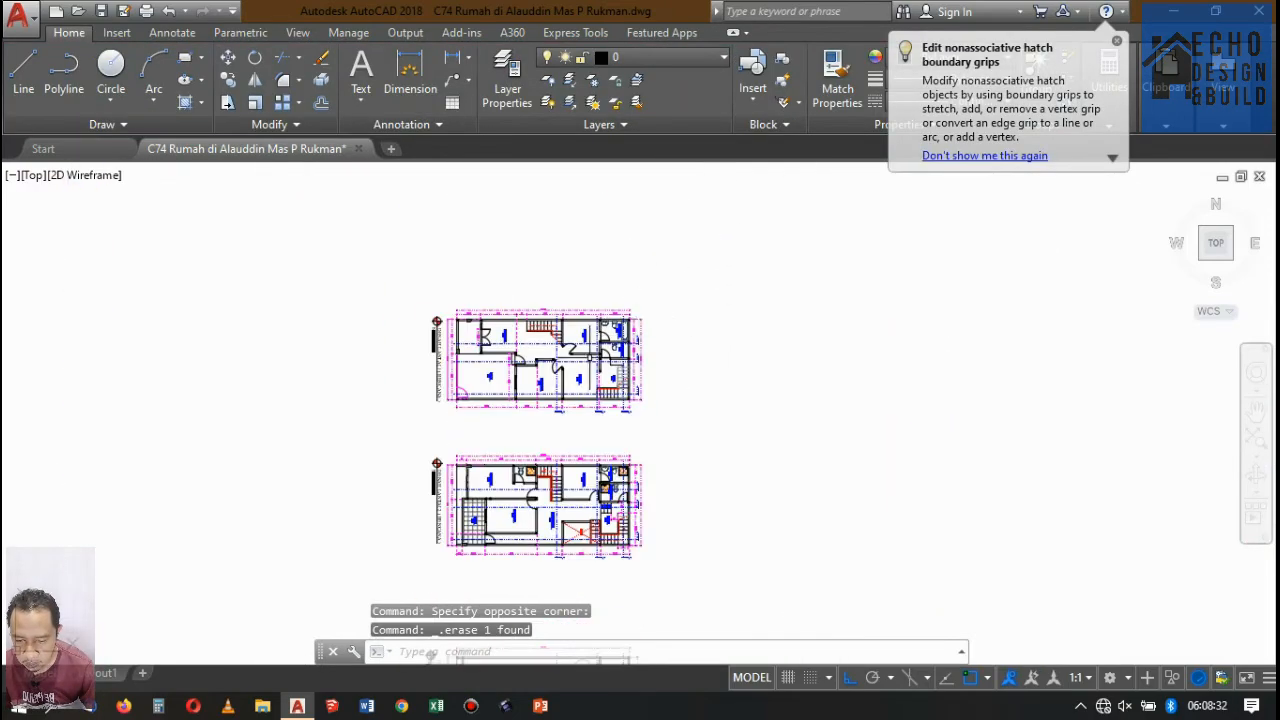
scroll(600, 345, "up", 6)
scroll(632, 268, "down", 6)
scroll(640, 262, "up", 6)
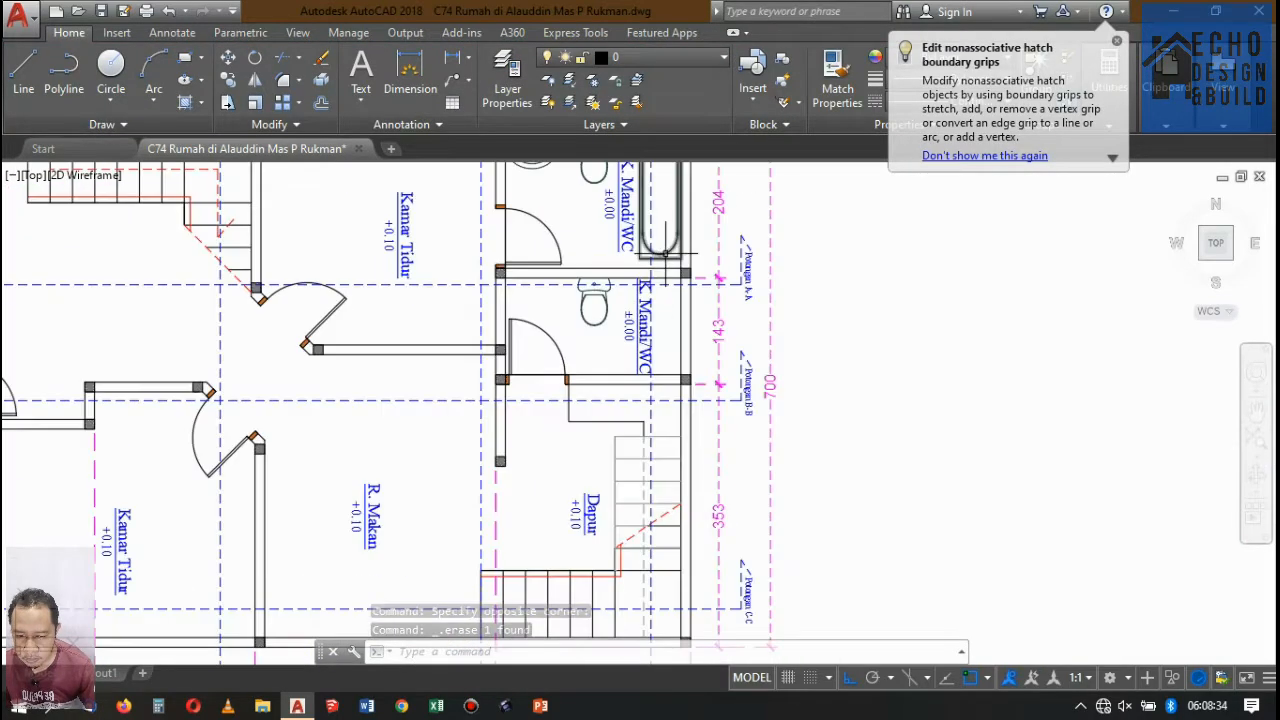
scroll(640, 258, "down", 4)
scroll(645, 252, "up", 4)
scroll(605, 335, "up", 4)
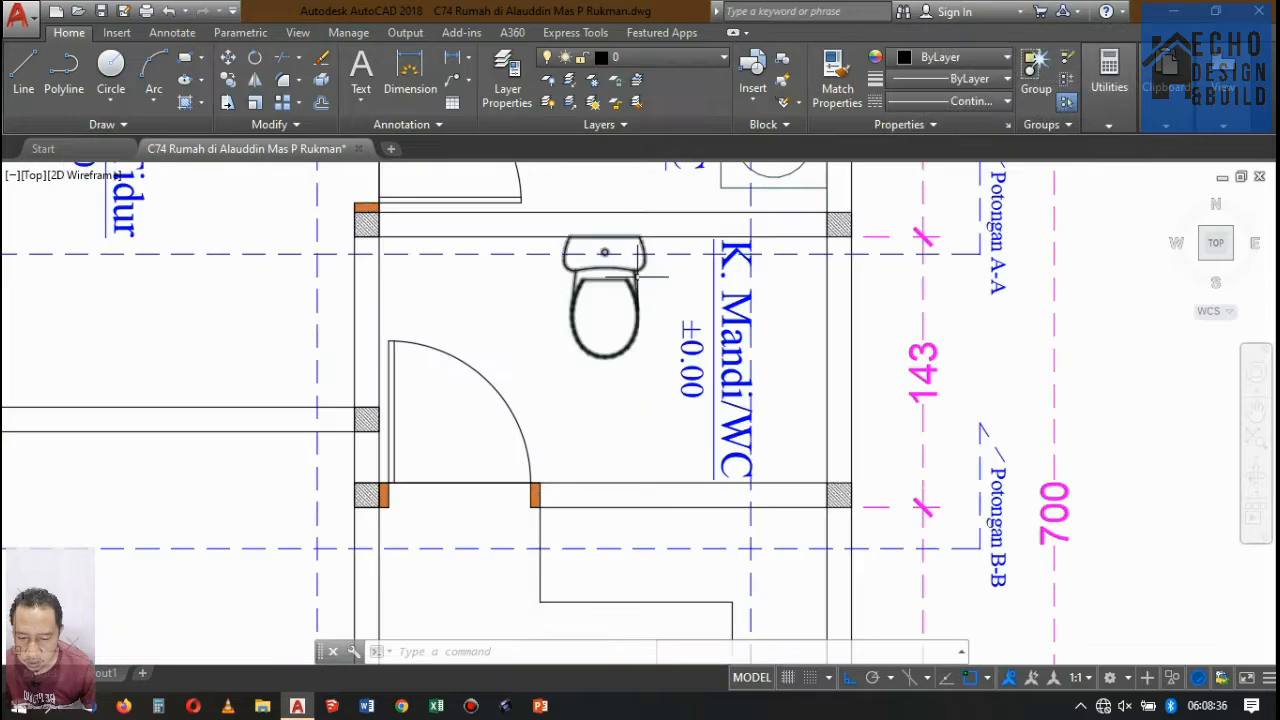
Examine the second-floor plan around the bathrooms and stairs, including the floor level marked Lantai 2.
scroll(636, 262, "down", 10)
scroll(643, 352, "up", 3)
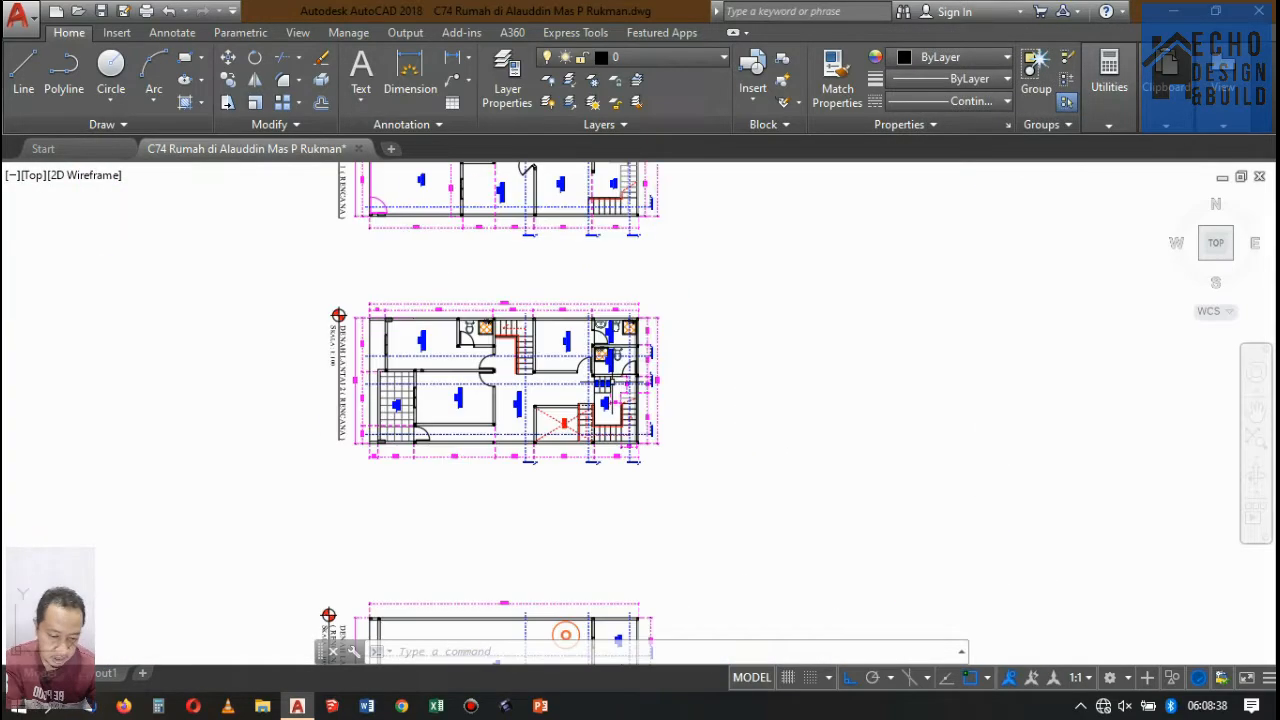
scroll(603, 412, "up", 6)
scroll(603, 412, "down", 2)
scroll(603, 412, "up", 4)
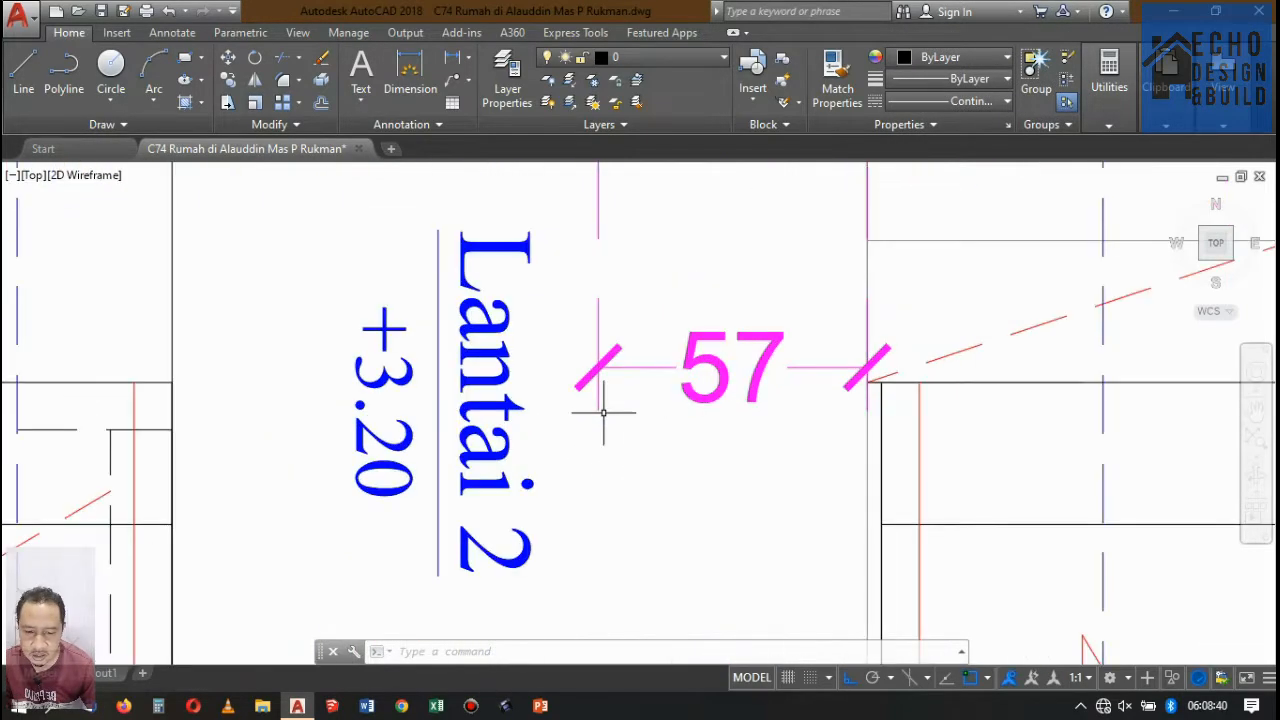
scroll(603, 412, "down", 6)
scroll(590, 380, "up", 4)
scroll(583, 362, "down", 4)
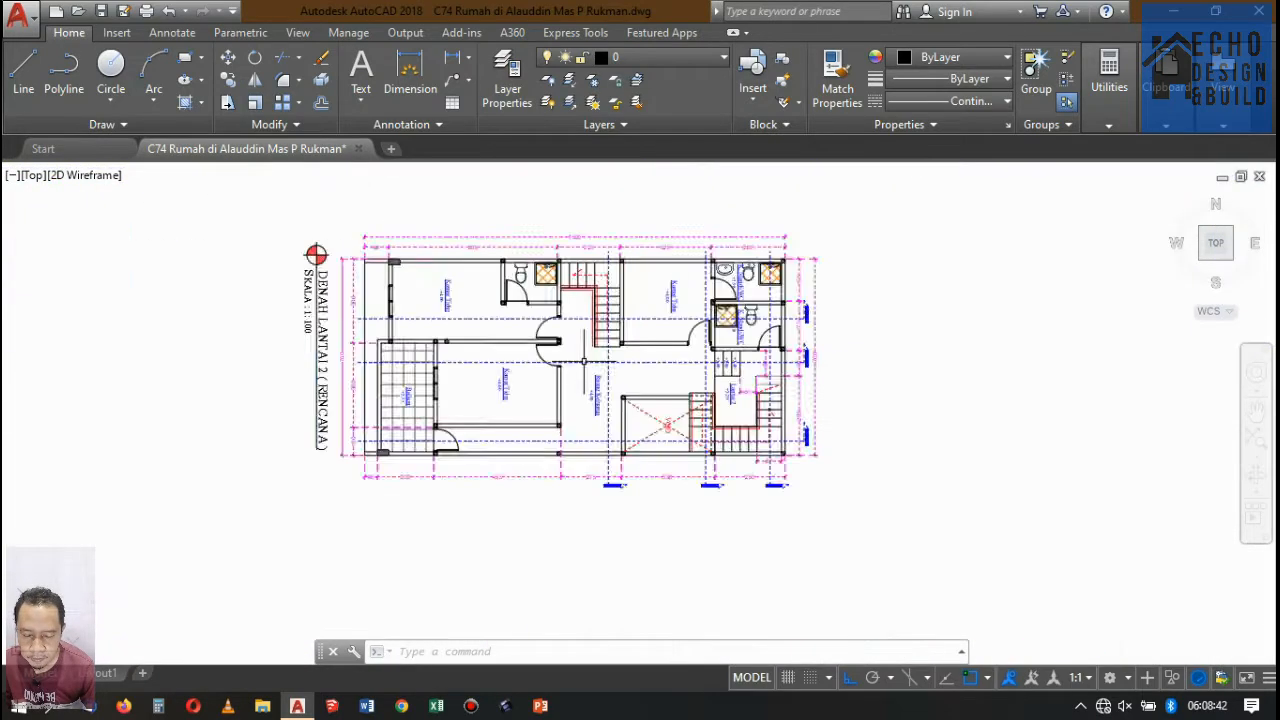
Add a vertical linear dimension from the upper floor's top line to the ground floor's top line at the right end of Potongan A-A.
scroll(583, 362, "down", 6)
scroll(610, 440, "up", 2)
scroll(615, 440, "down", 3)
scroll(640, 447, "up", 3)
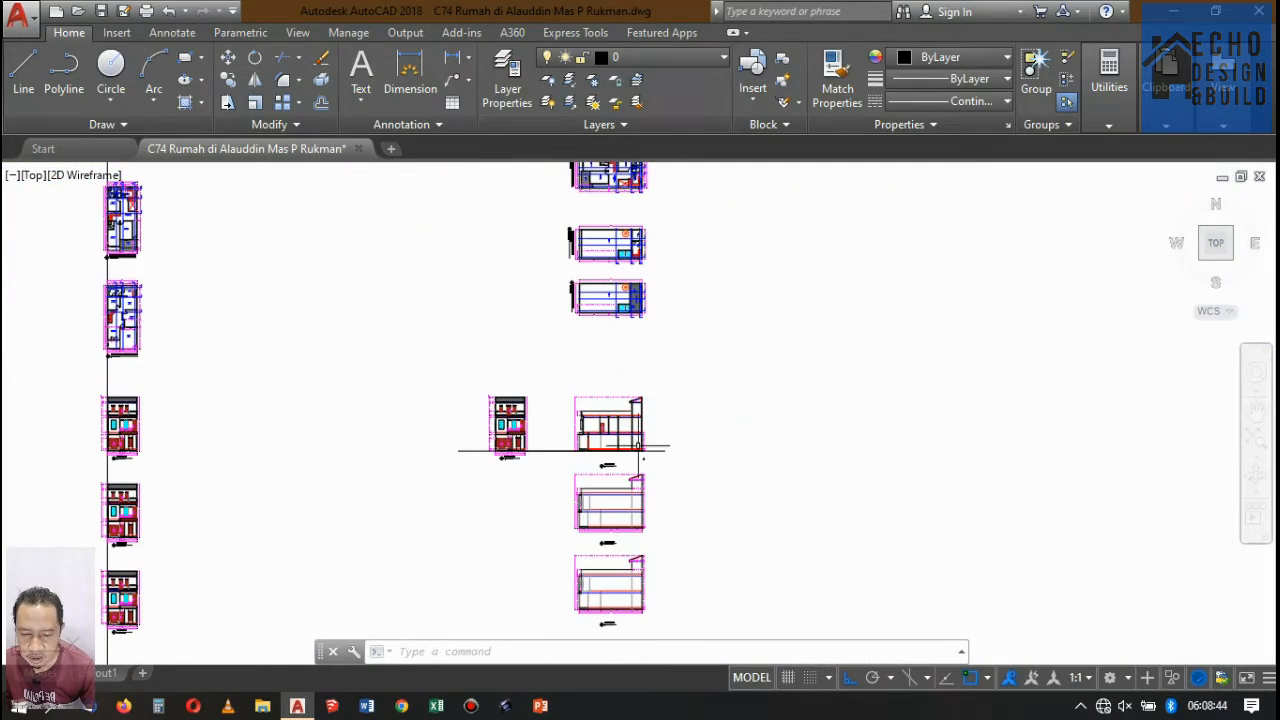
scroll(640, 448, "up", 6)
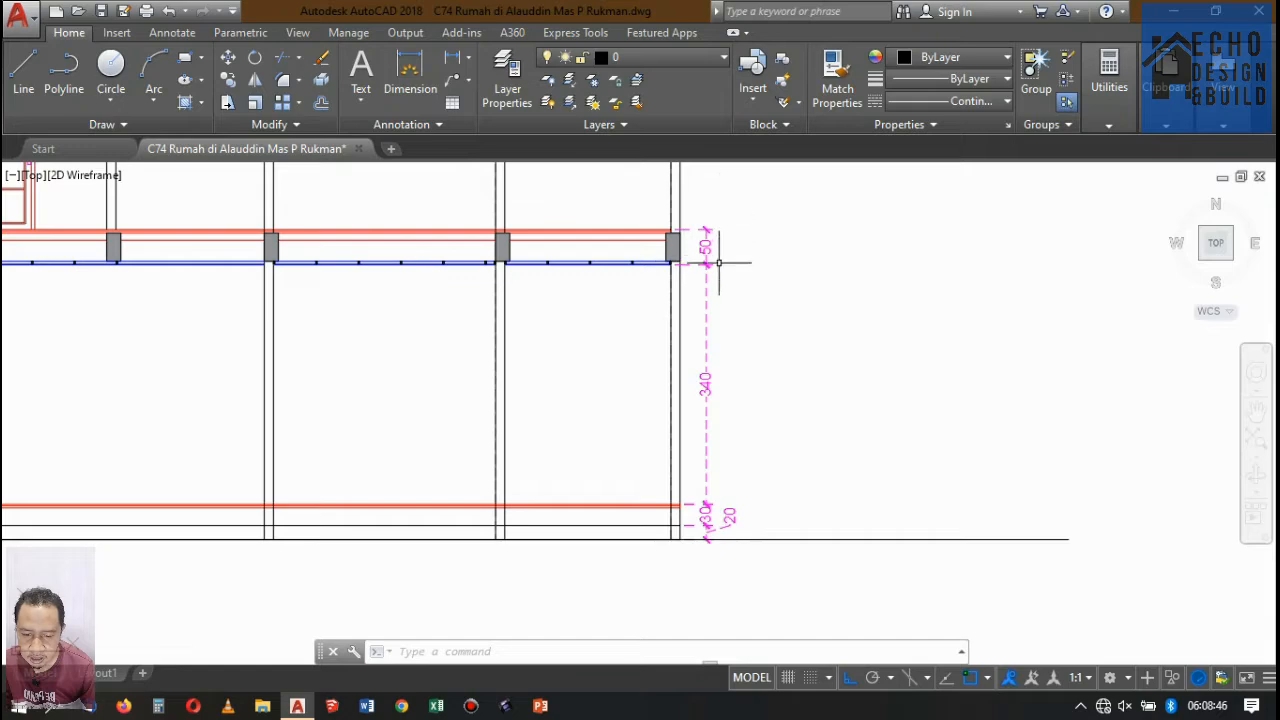
scroll(672, 238, "up", 7)
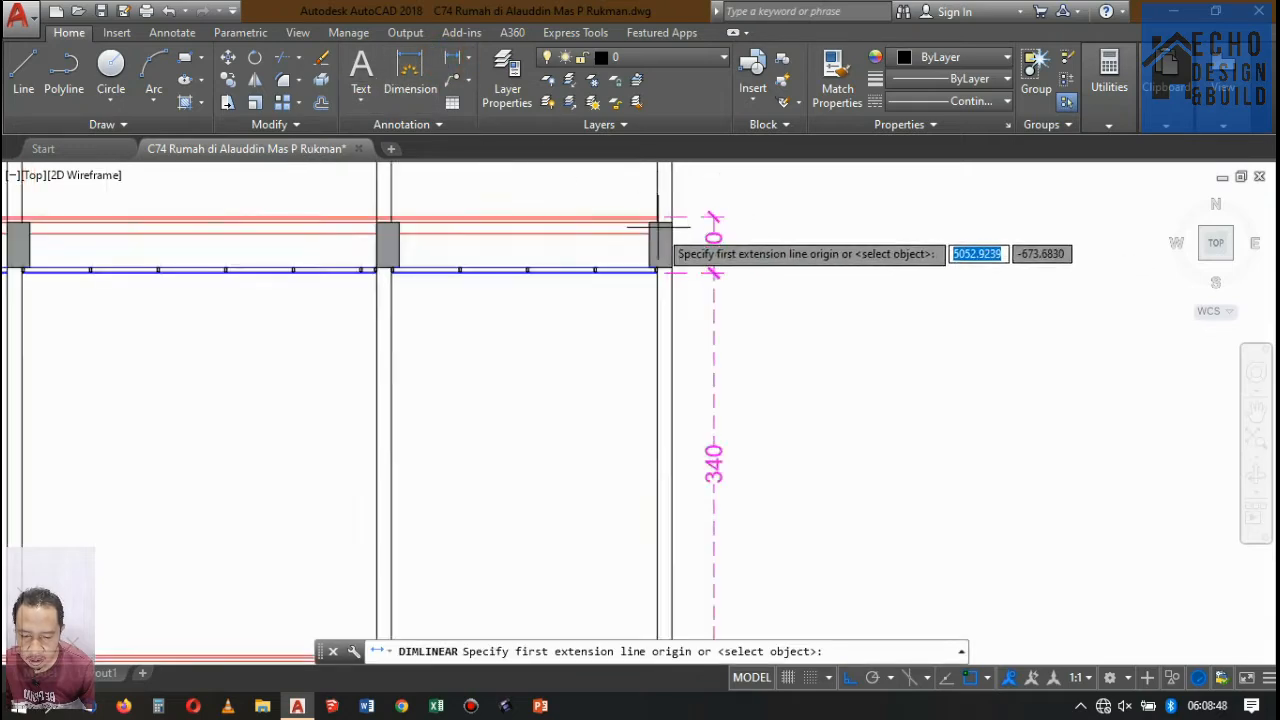
left_click(667, 208)
scroll(675, 300, "down", 5)
scroll(688, 450, "up", 4)
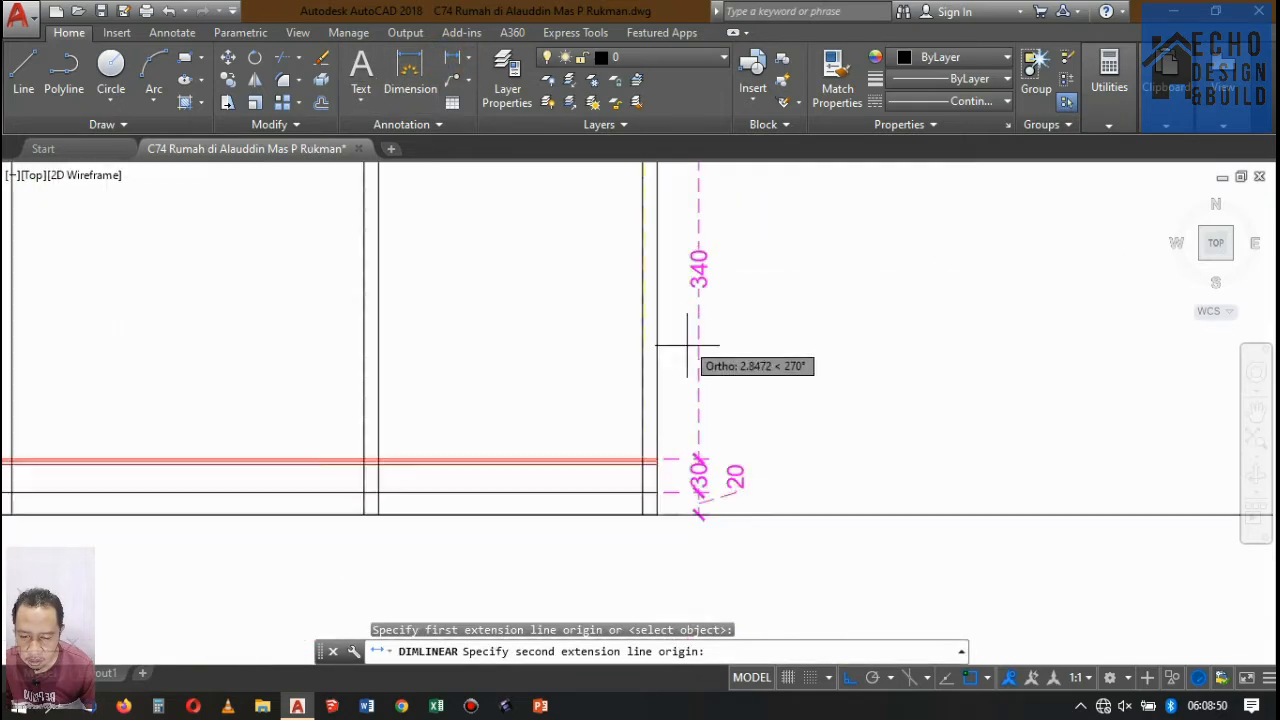
scroll(657, 464, "up", 3)
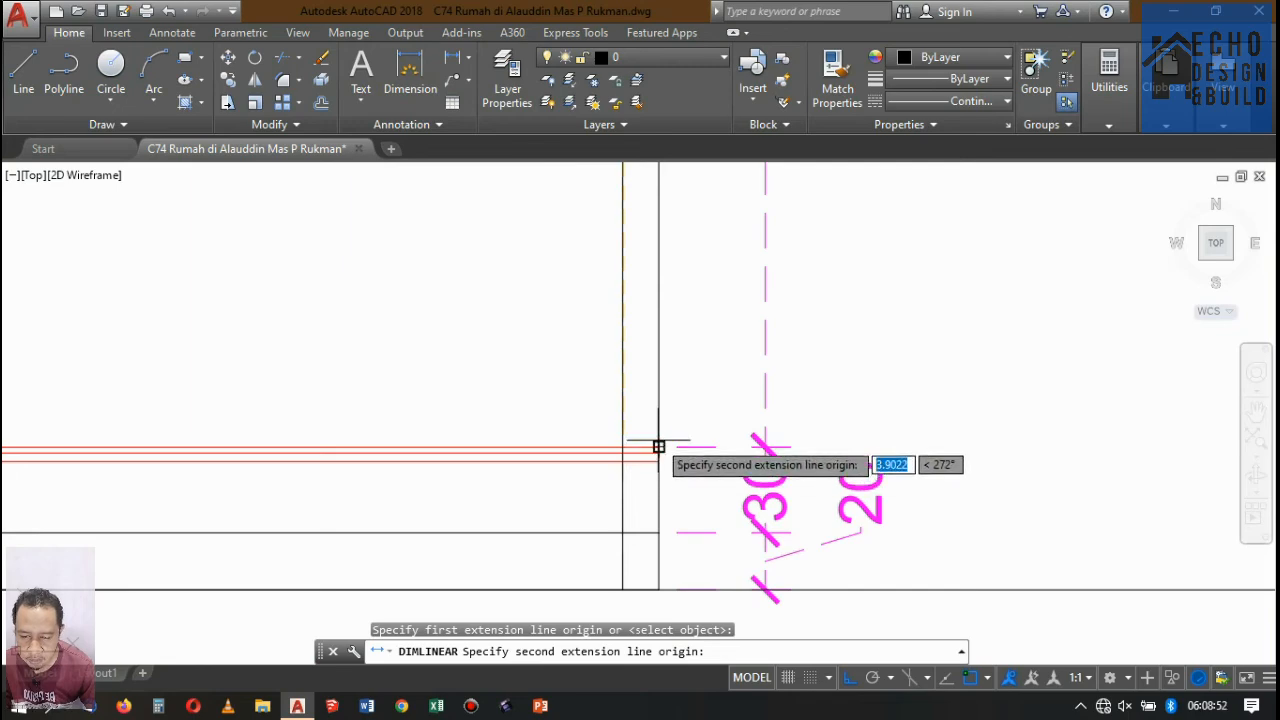
left_click(659, 447)
scroll(674, 443, "down", 4)
scroll(700, 363, "up", 5)
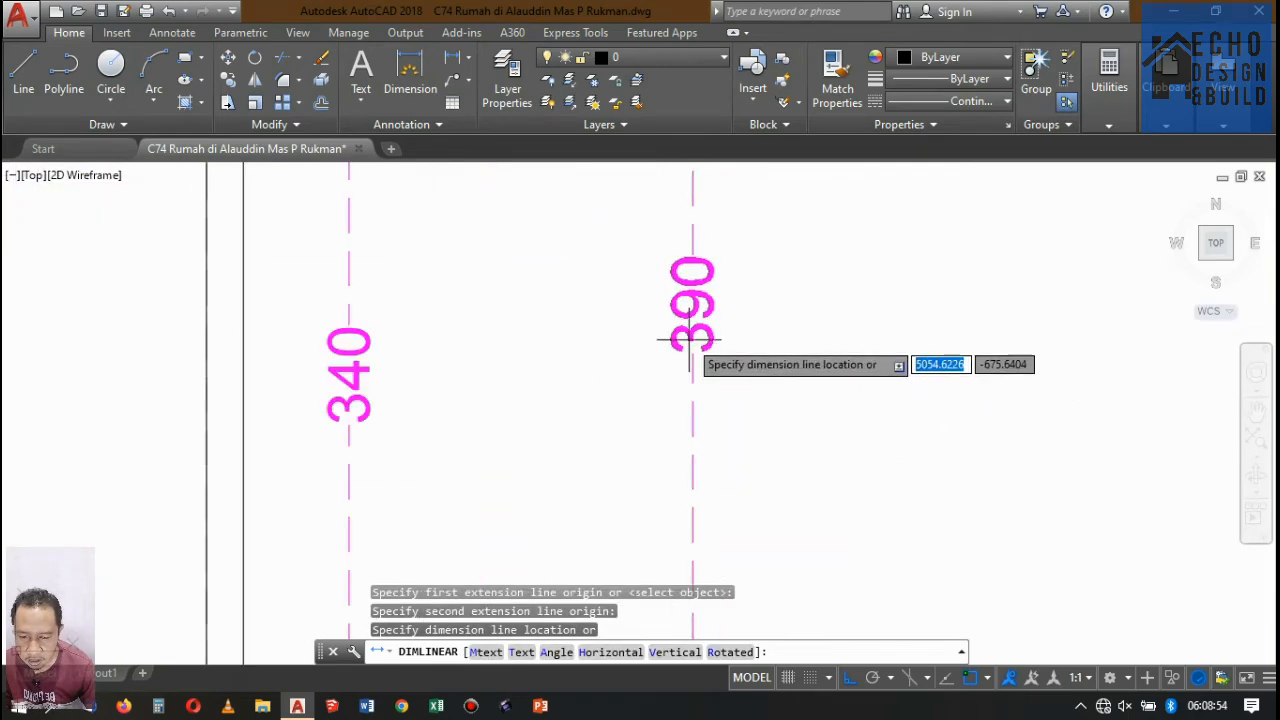
left_click(688, 335)
scroll(686, 257, "down", 4)
scroll(677, 331, "up", 4)
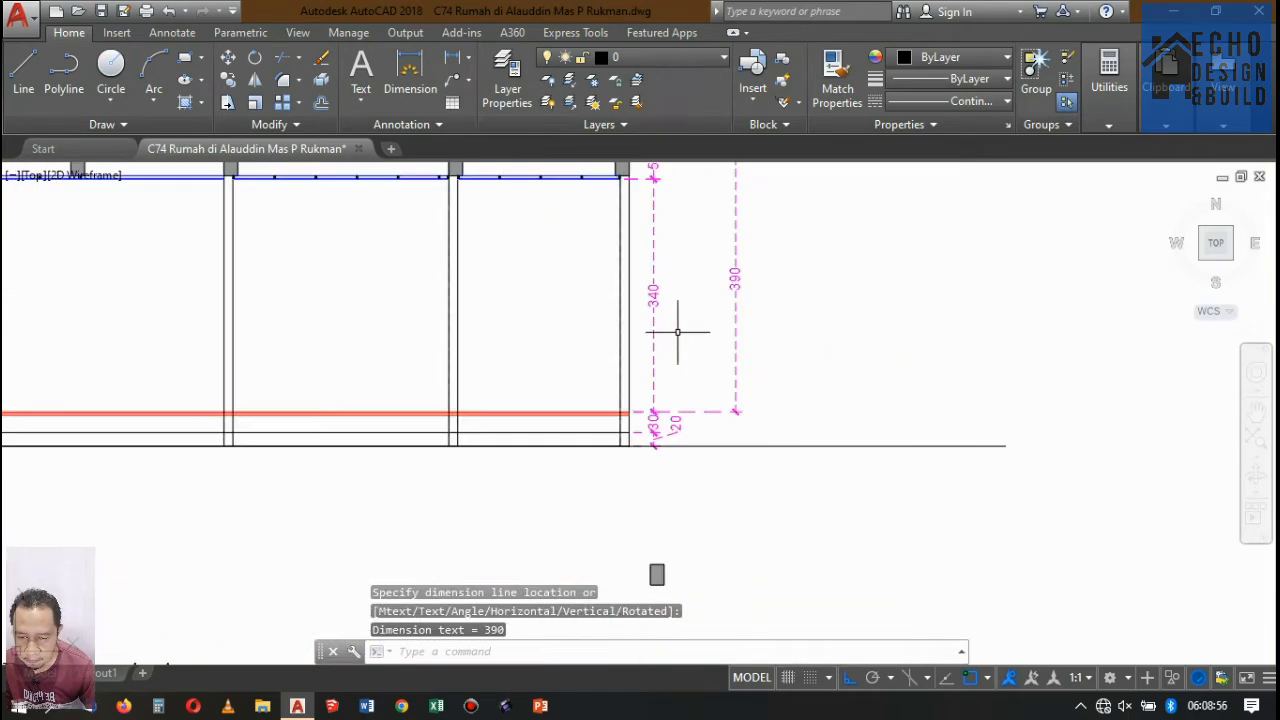
Review the Denah Lantai 1, Denah Lantai 2 and rooftop plans against Potongan A-A.
scroll(665, 393, "up", 1)
scroll(705, 432, "down", 6)
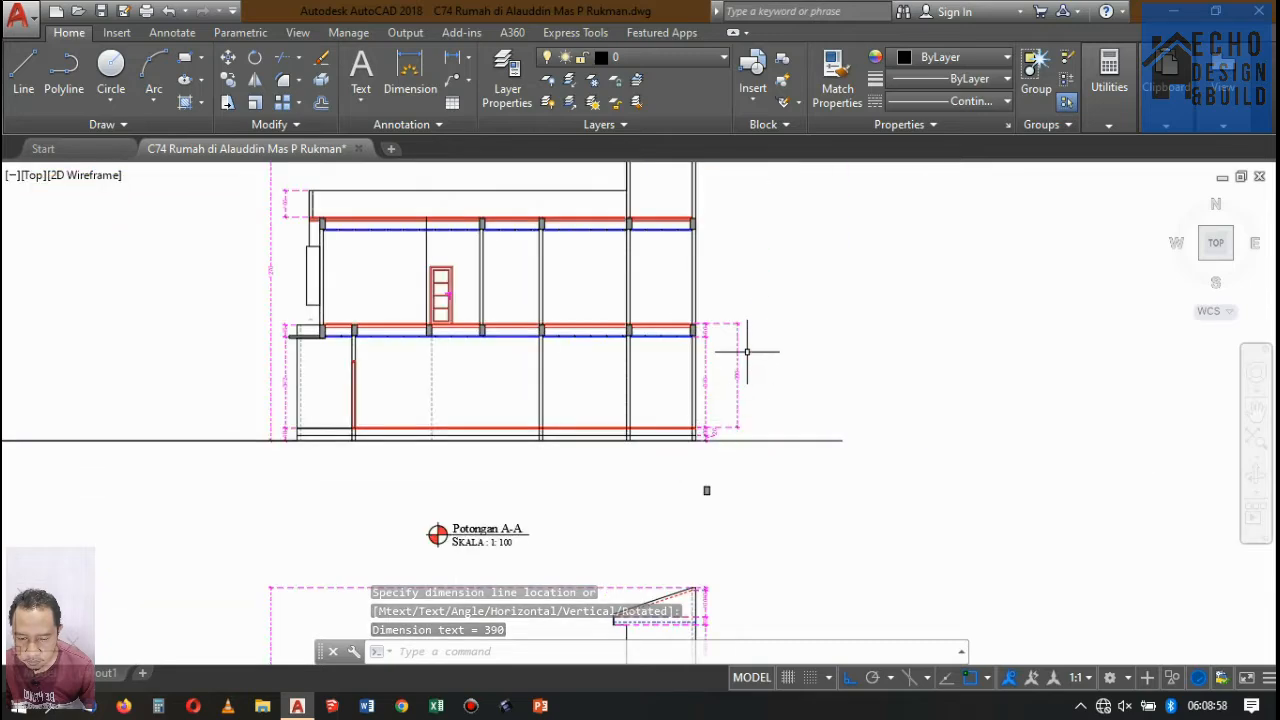
scroll(745, 350, "up", 5)
scroll(736, 314, "down", 4)
scroll(686, 497, "up", 2)
scroll(723, 366, "down", 6)
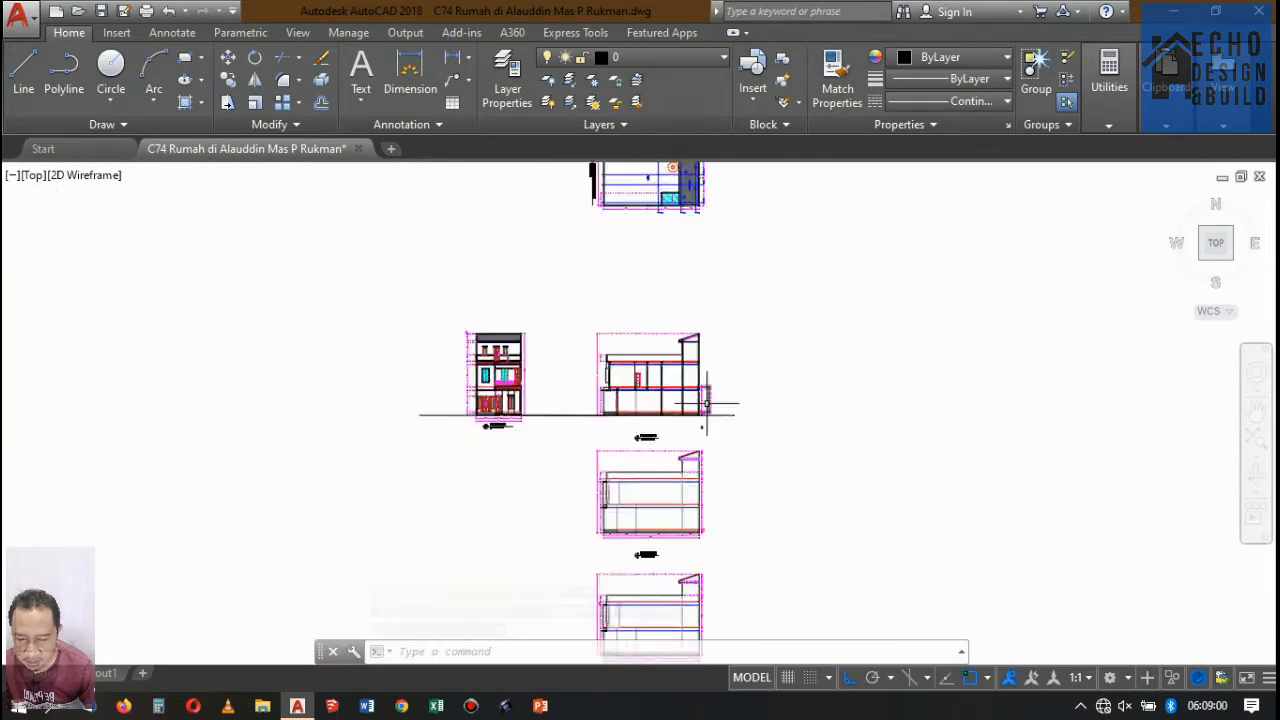
scroll(679, 265, "up", 5)
scroll(675, 300, "down", 4)
scroll(700, 300, "up", 8)
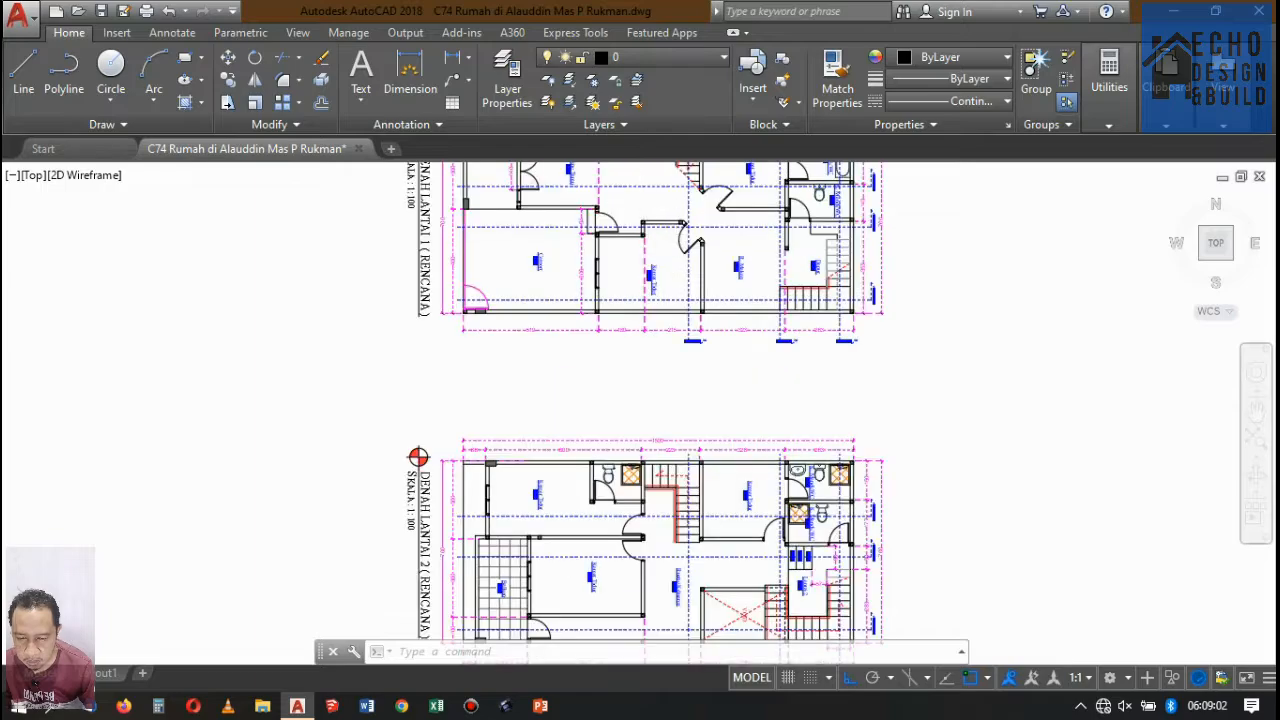
scroll(884, 384, "down", 6)
scroll(737, 380, "up", 7)
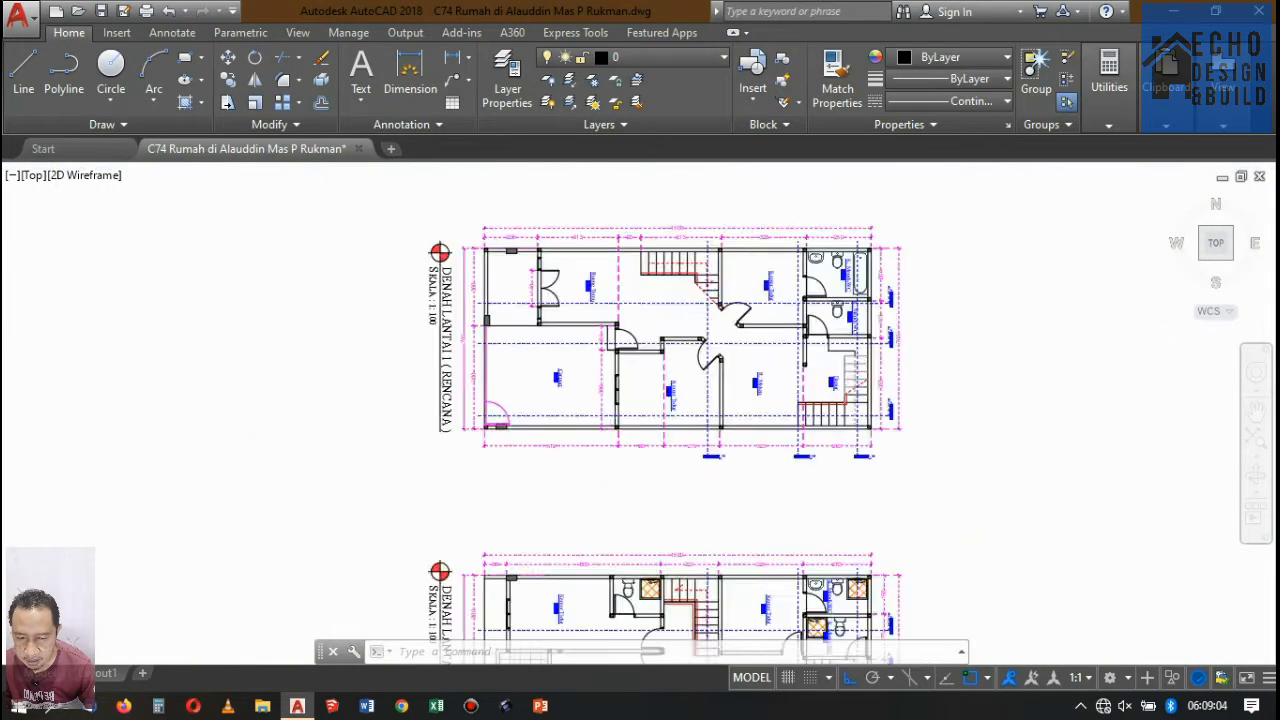
scroll(715, 352, "down", 3)
scroll(686, 363, "up", 3)
scroll(720, 400, "down", 8)
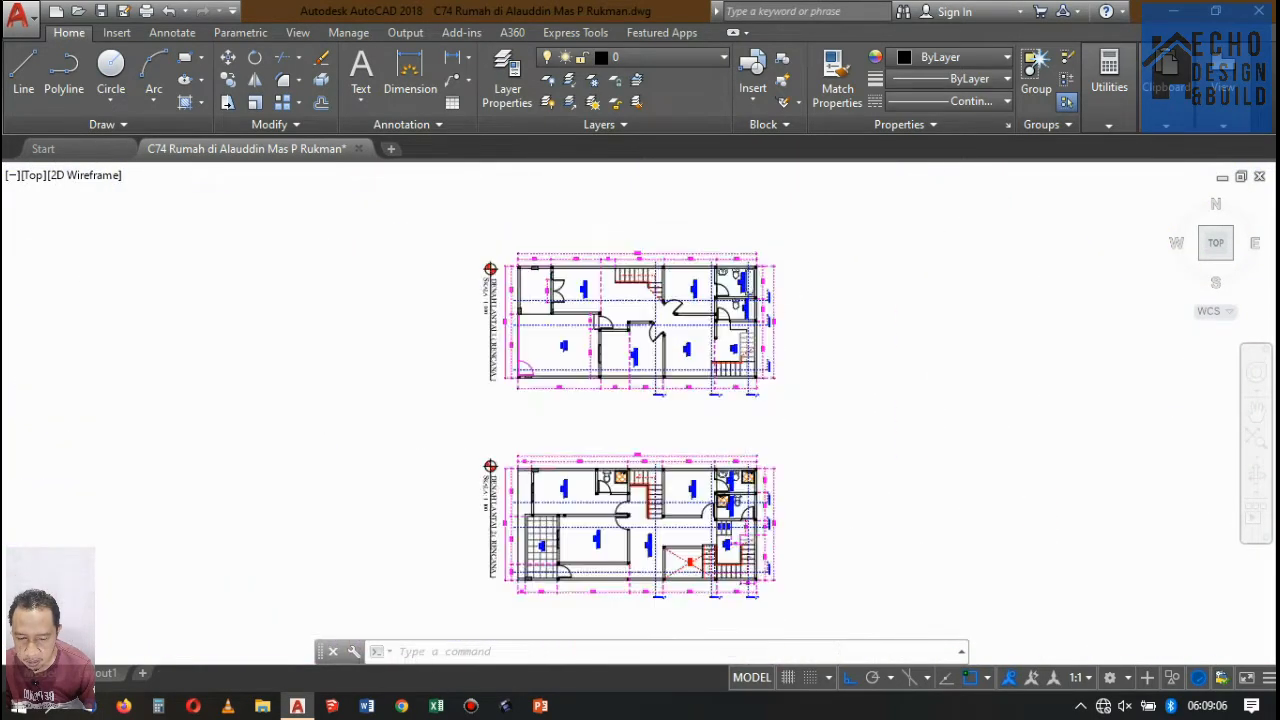
scroll(753, 503, "up", 3)
scroll(713, 376, "up", 2)
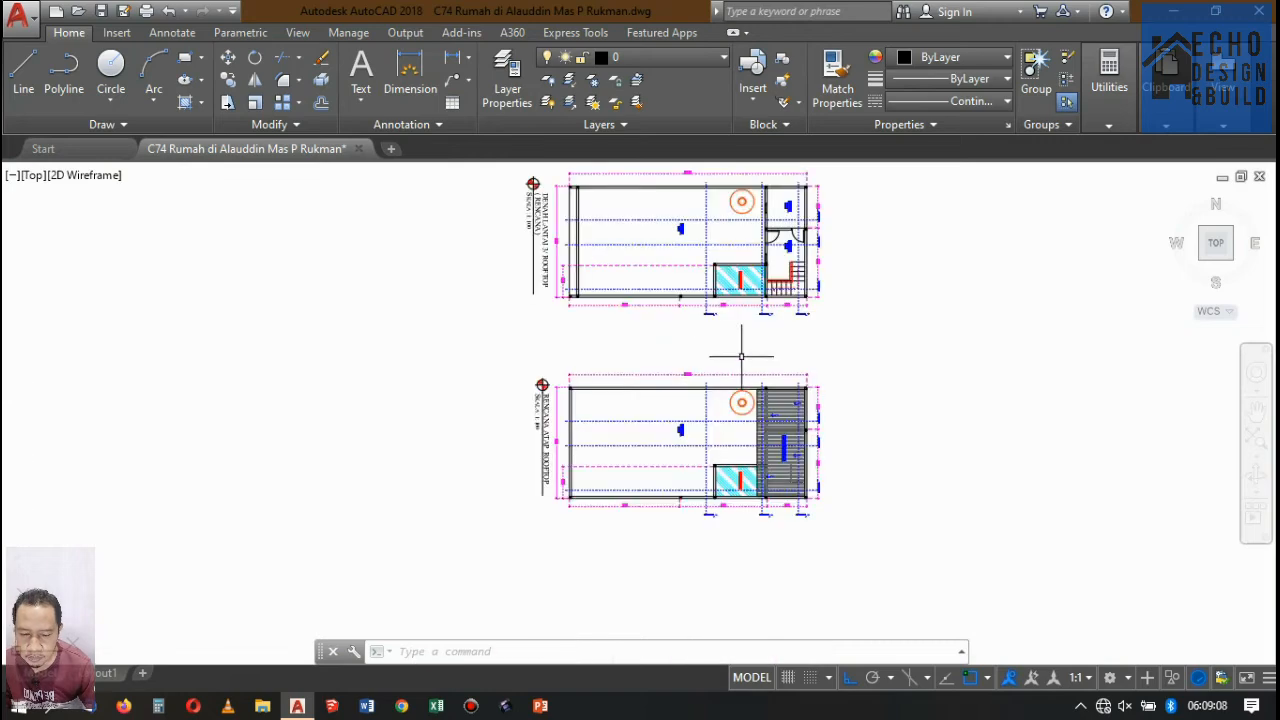
Examine the upper floor slab and floor-to-floor height dimension at the right end of Potongan A-A.
scroll(756, 410, "down", 8)
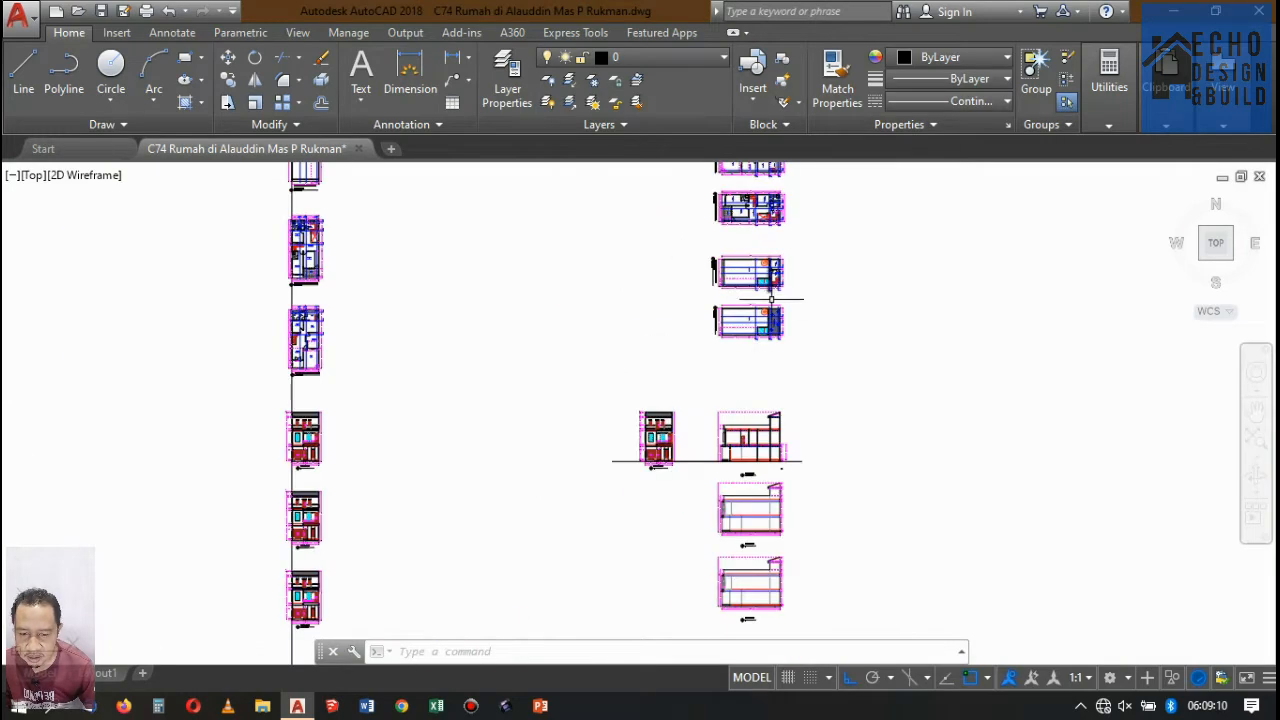
scroll(756, 410, "up", 4)
scroll(756, 410, "down", 4)
scroll(756, 410, "up", 4)
scroll(756, 410, "up", 4)
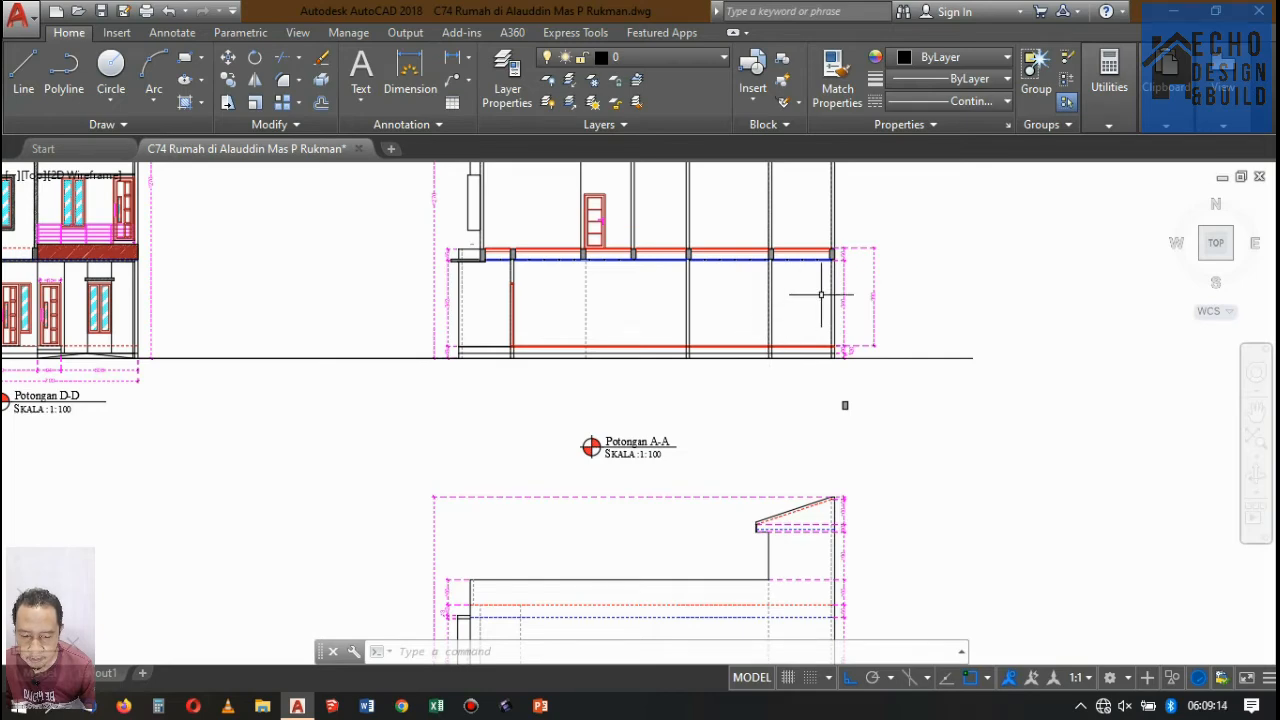
scroll(820, 295, "up", 5)
scroll(840, 338, "down", 5)
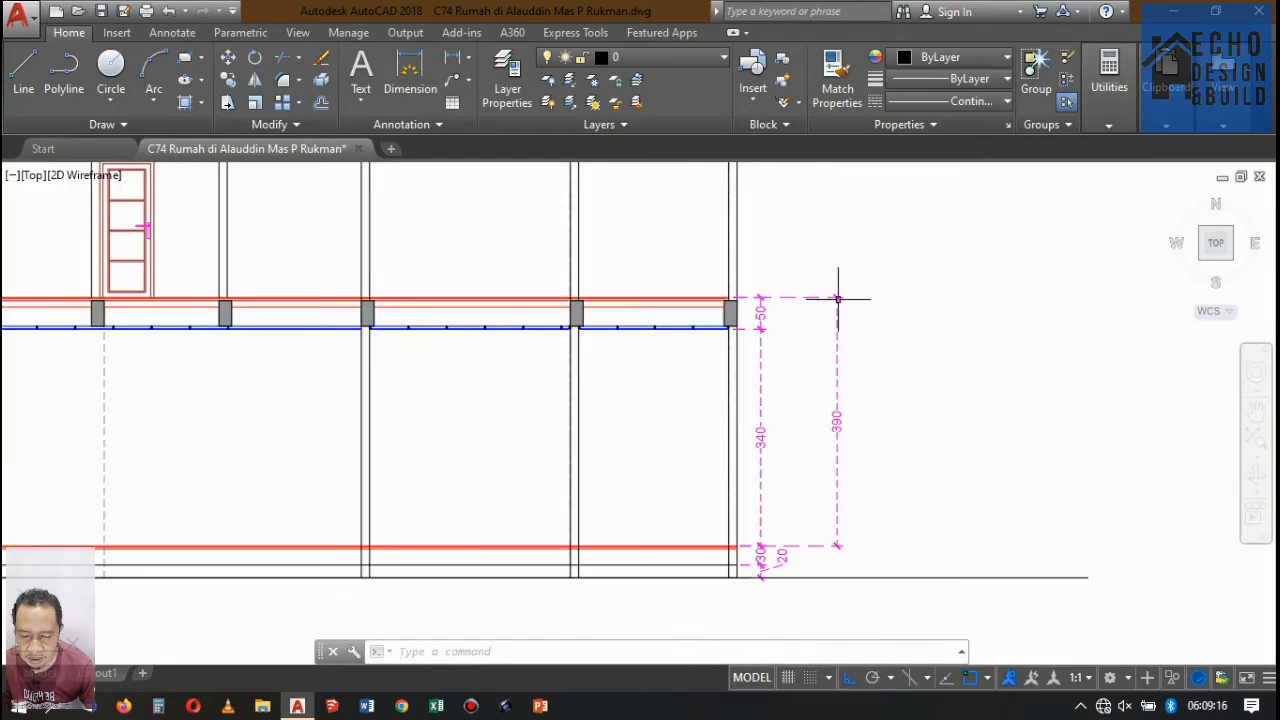
scroll(805, 268, "up", 4)
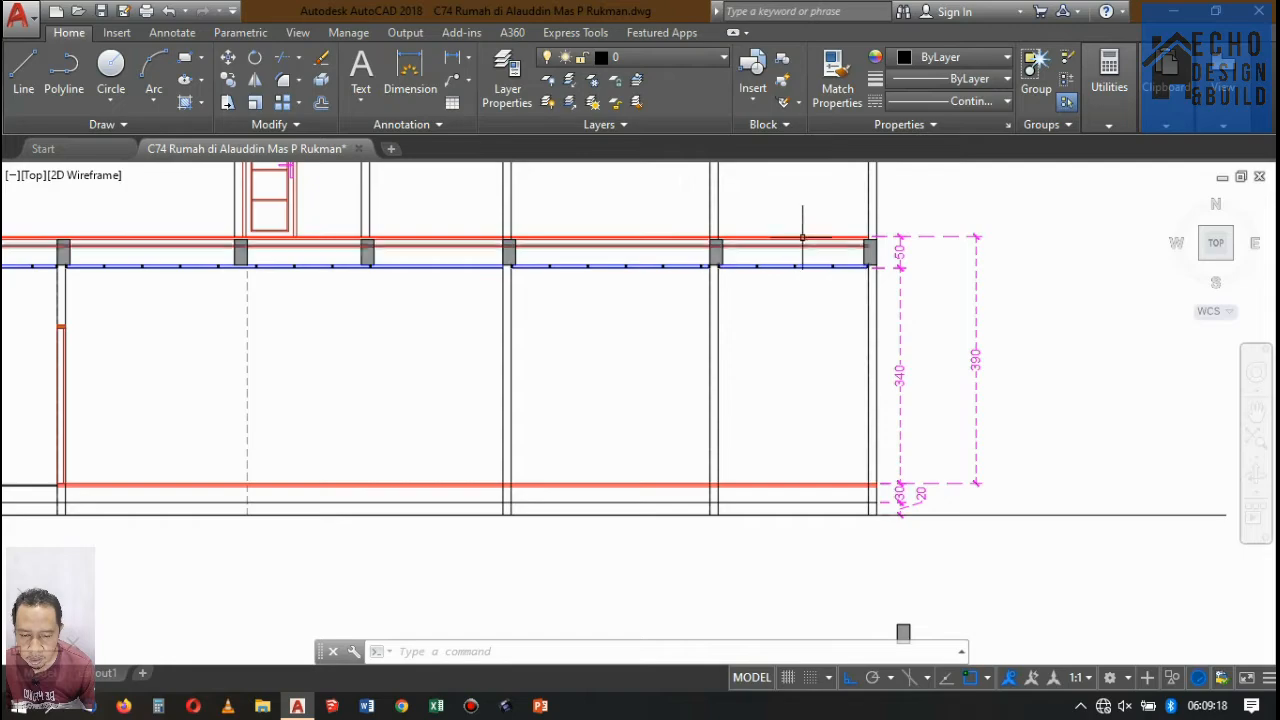
scroll(792, 252, "down", 12)
scroll(740, 312, "up", 4)
scroll(690, 420, "down", 4)
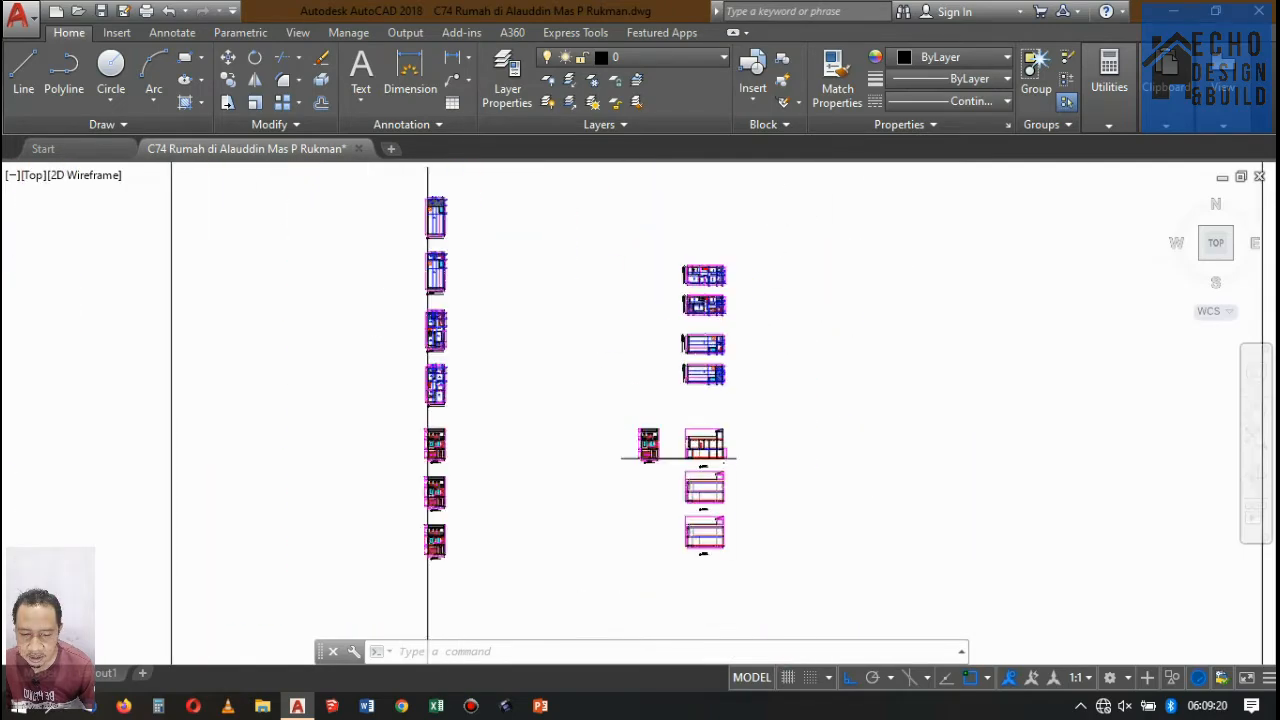
Check the floor level marked Lantai 2 and the adjoining step levels beside the stairs in the second-floor plan.
scroll(700, 286, "up", 9)
scroll(700, 290, "down", 5)
scroll(690, 325, "up", 2)
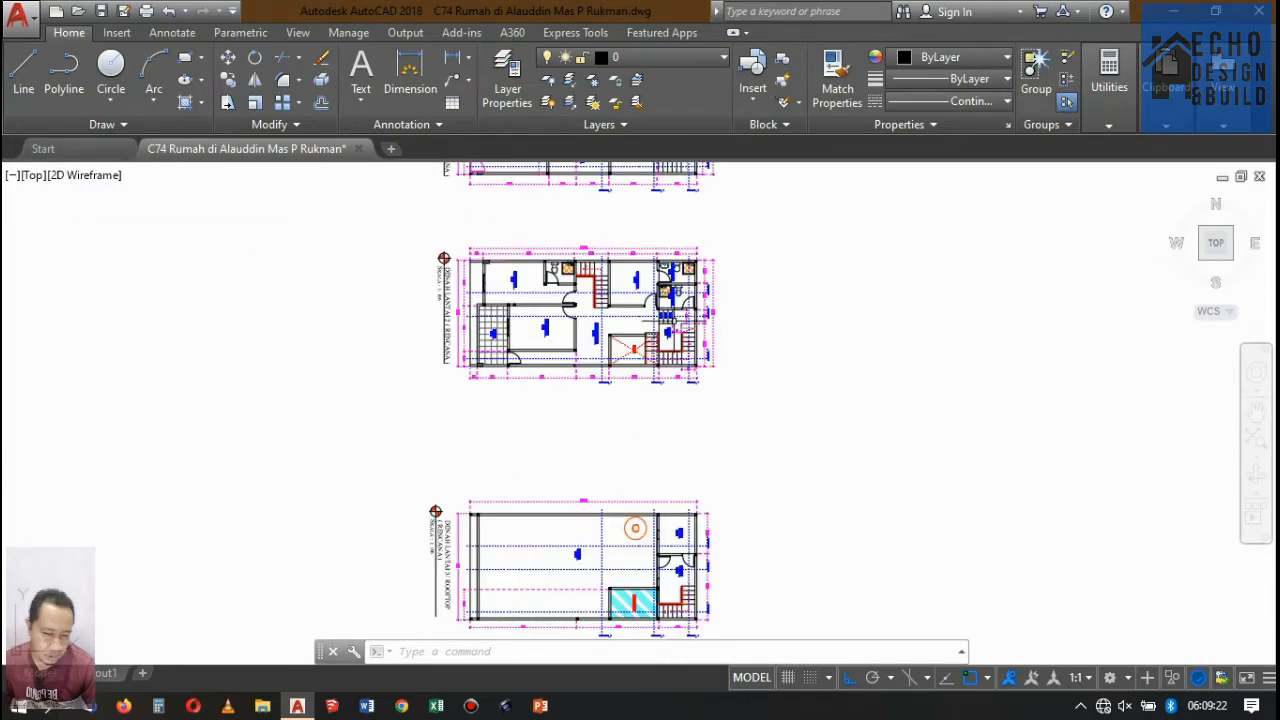
scroll(680, 340, "up", 10)
scroll(655, 375, "down", 5)
scroll(654, 378, "up", 5)
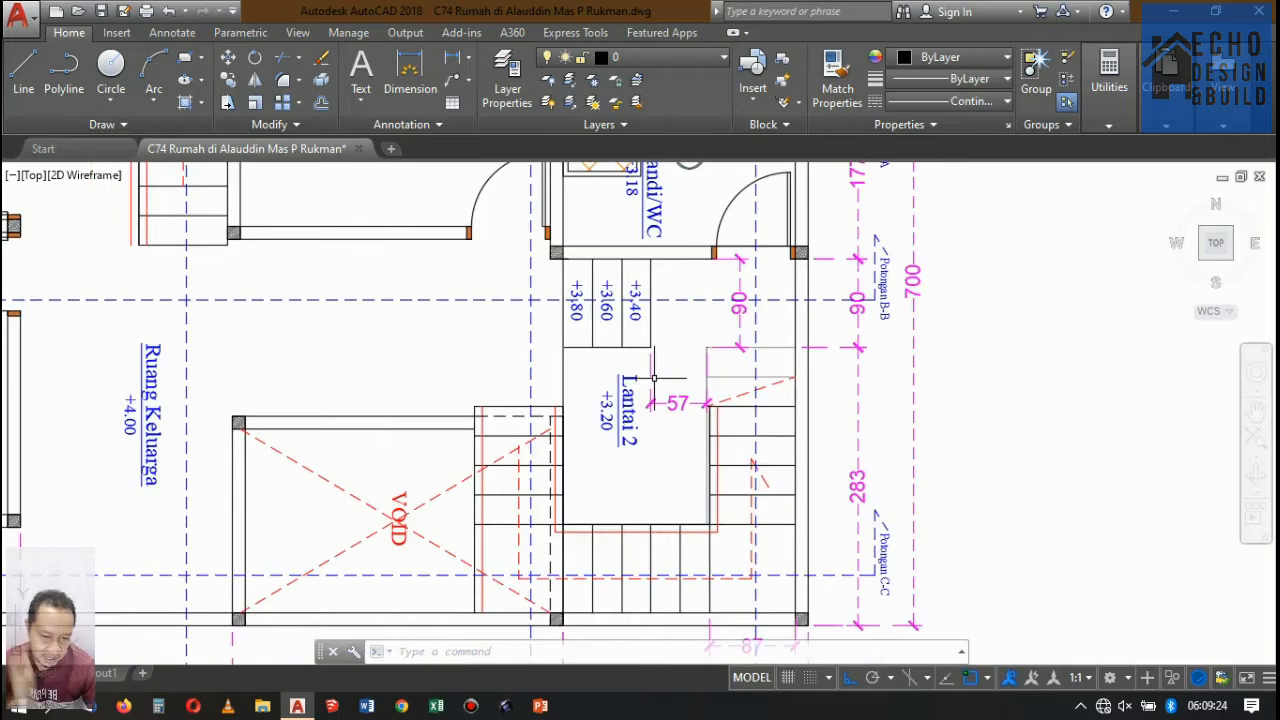
scroll(672, 312, "down", 8)
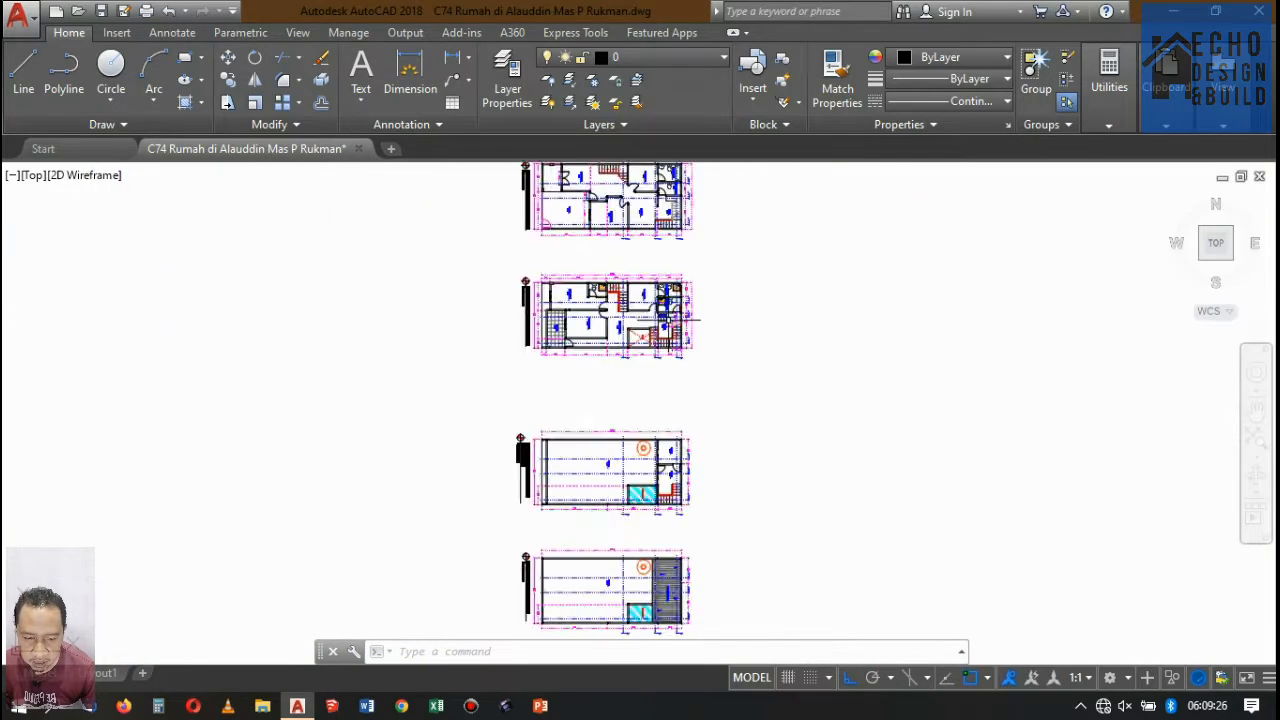
scroll(666, 531, "up", 4)
scroll(644, 473, "down", 3)
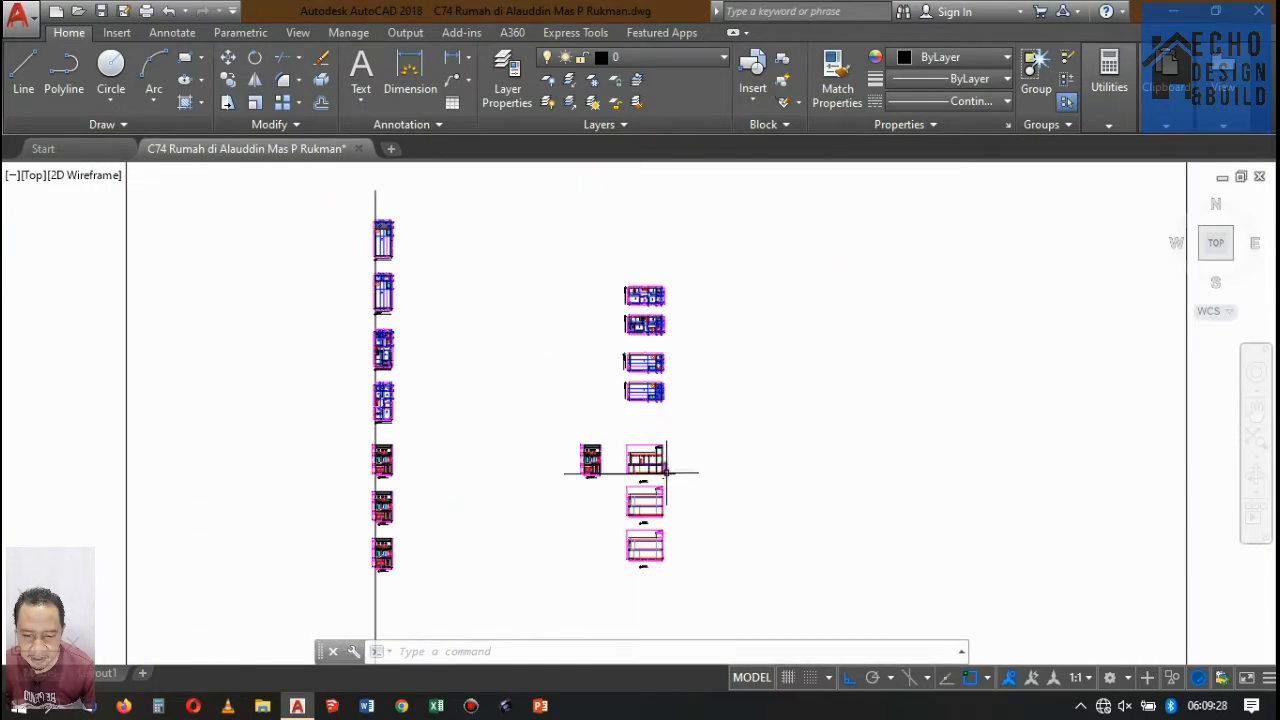
Offset the ground floor's top red line 3.1 upward in Potongan A-A.
scroll(649, 433, "up", 3)
scroll(584, 329, "up", 5)
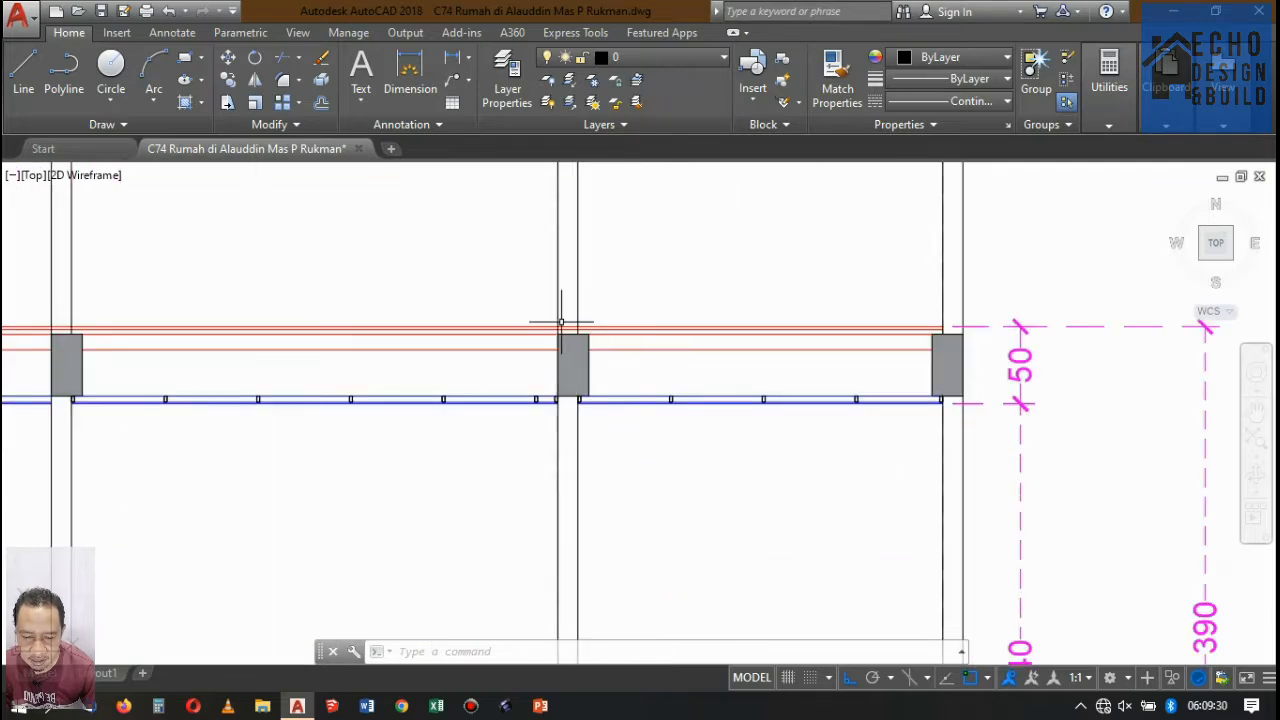
scroll(591, 329, "down", 3)
scroll(600, 333, "up", 3)
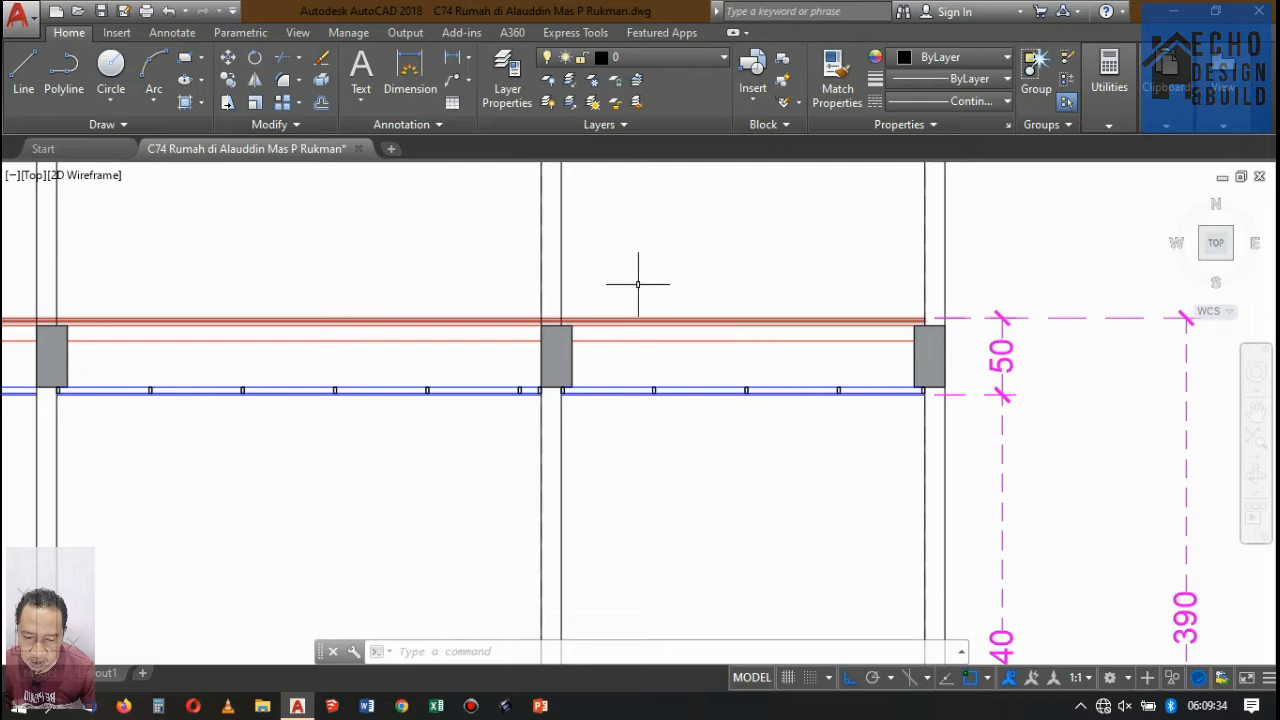
scroll(646, 300, "down", 5)
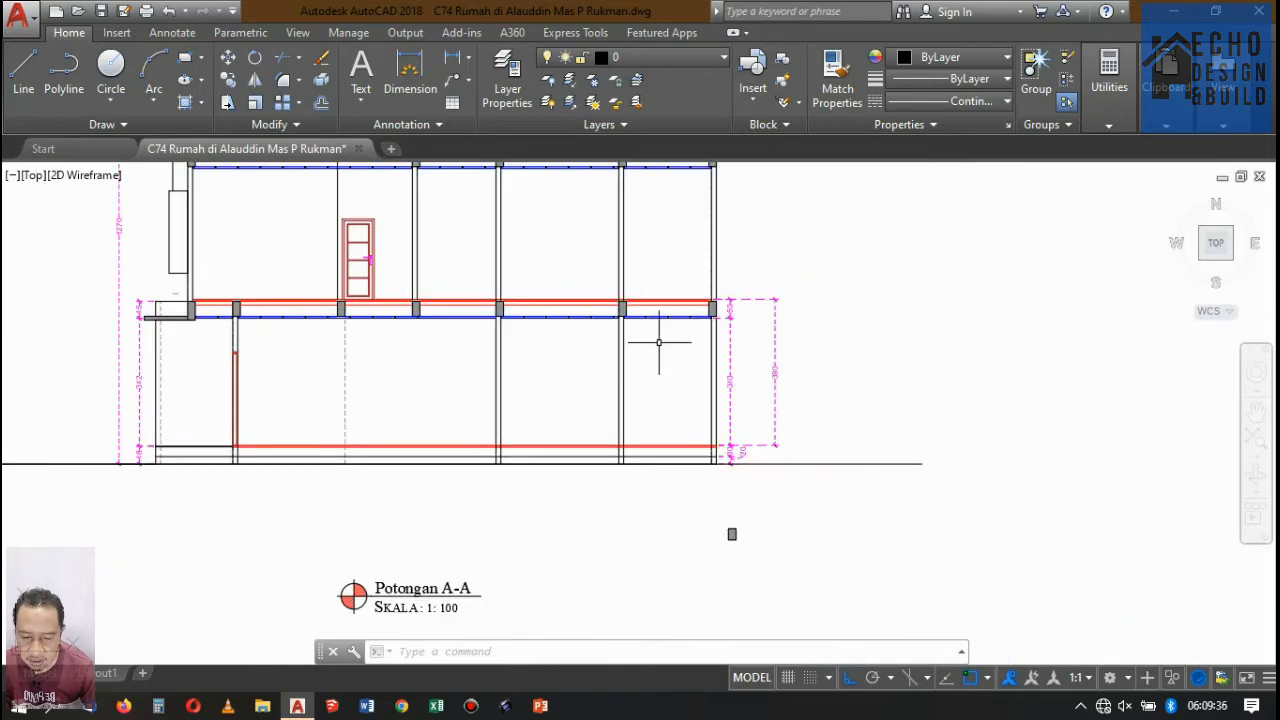
scroll(659, 342, "down", 5)
scroll(664, 350, "up", 5)
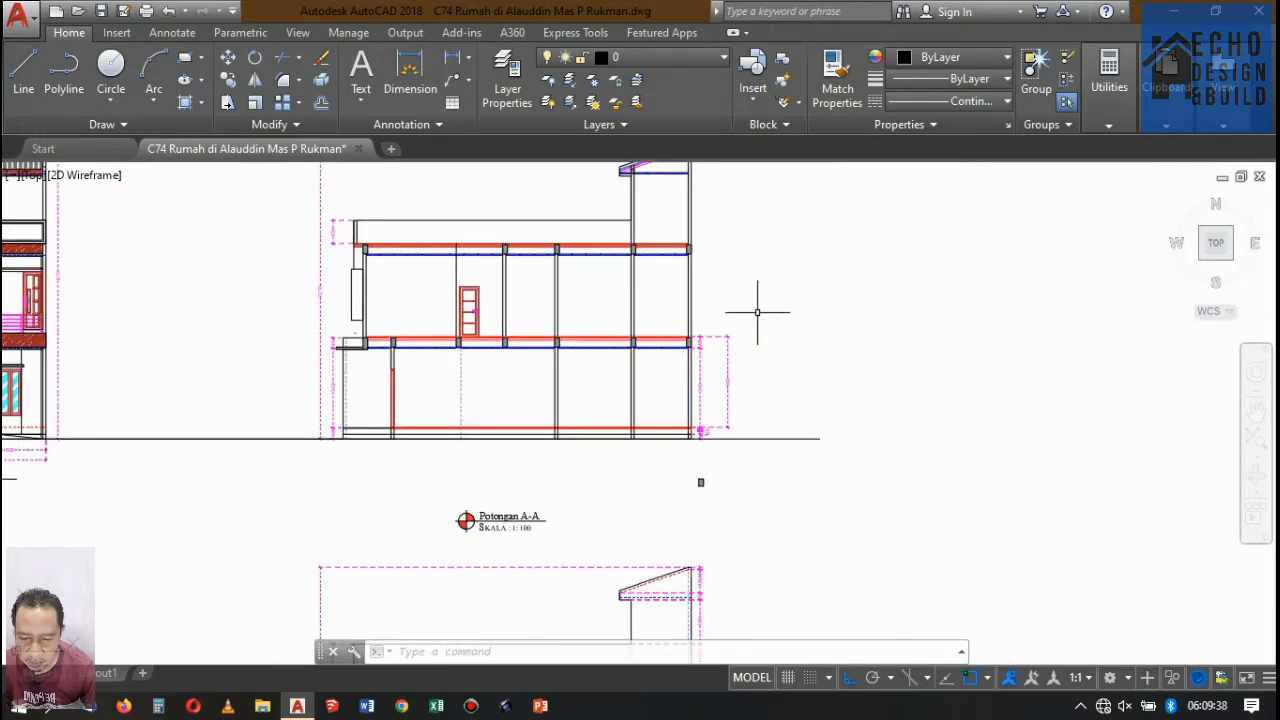
type("o")
key("Return")
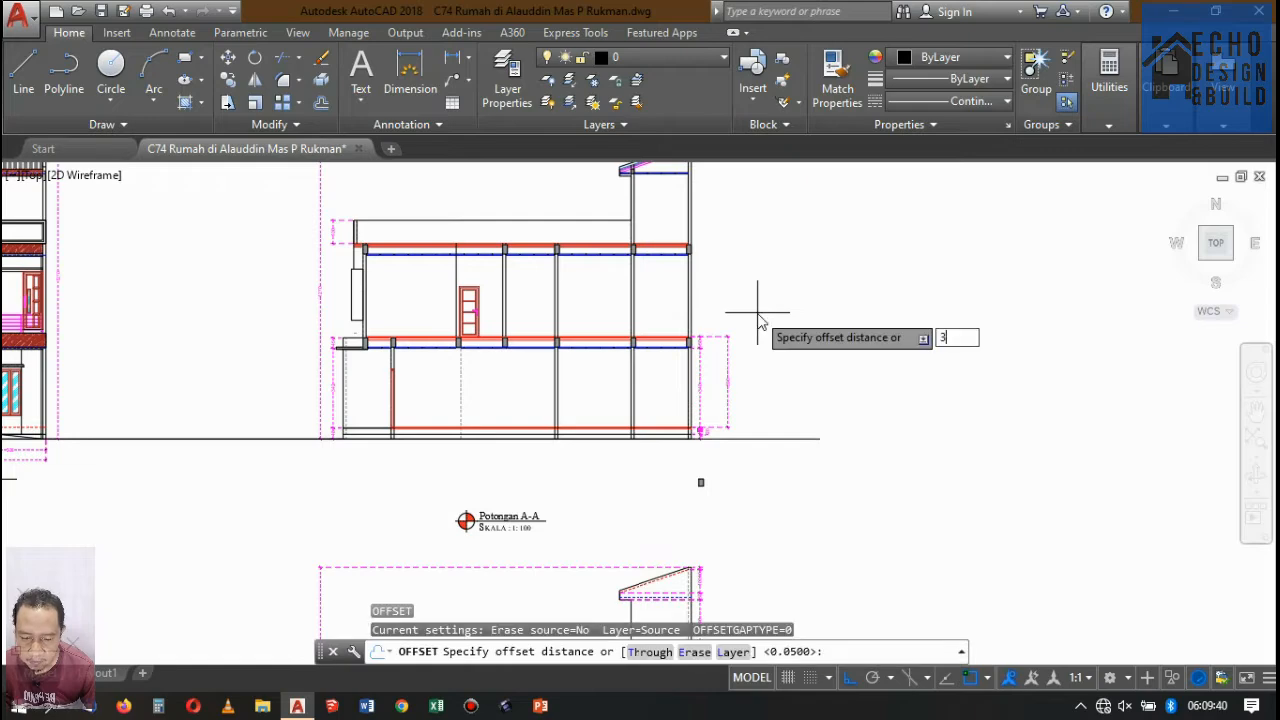
key("Return")
scroll(645, 455, "up", 8)
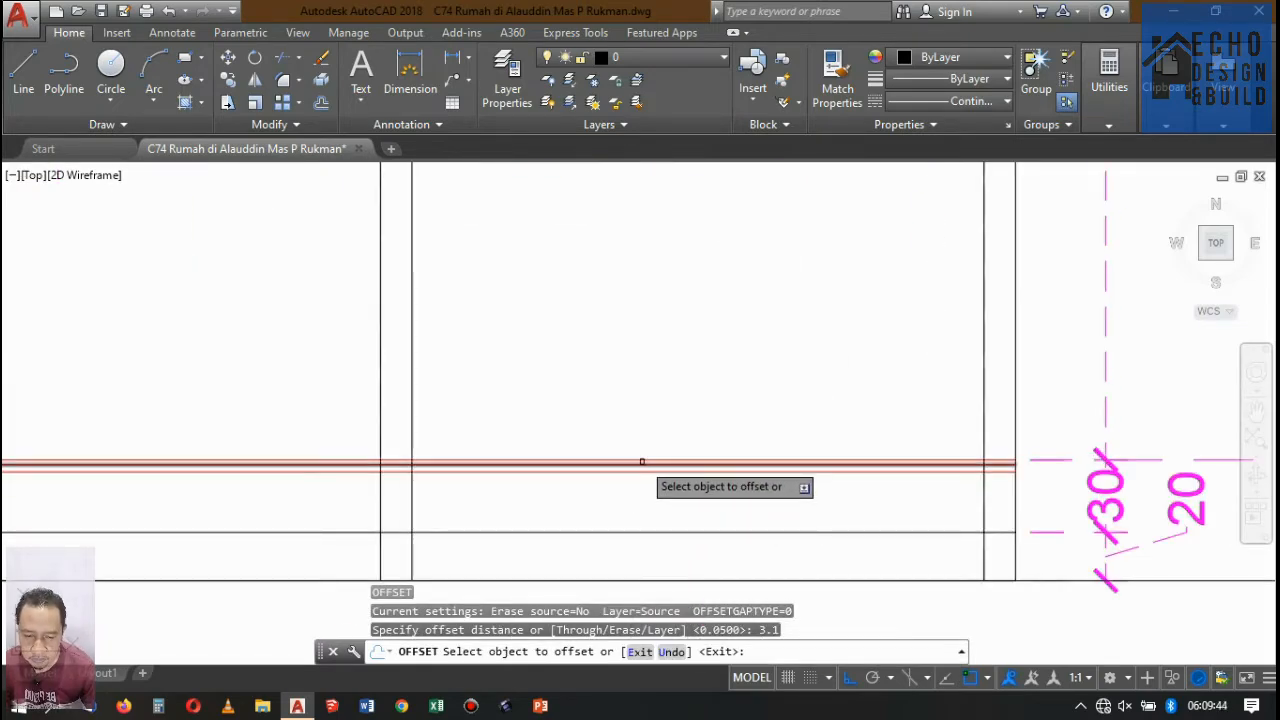
left_click(638, 462)
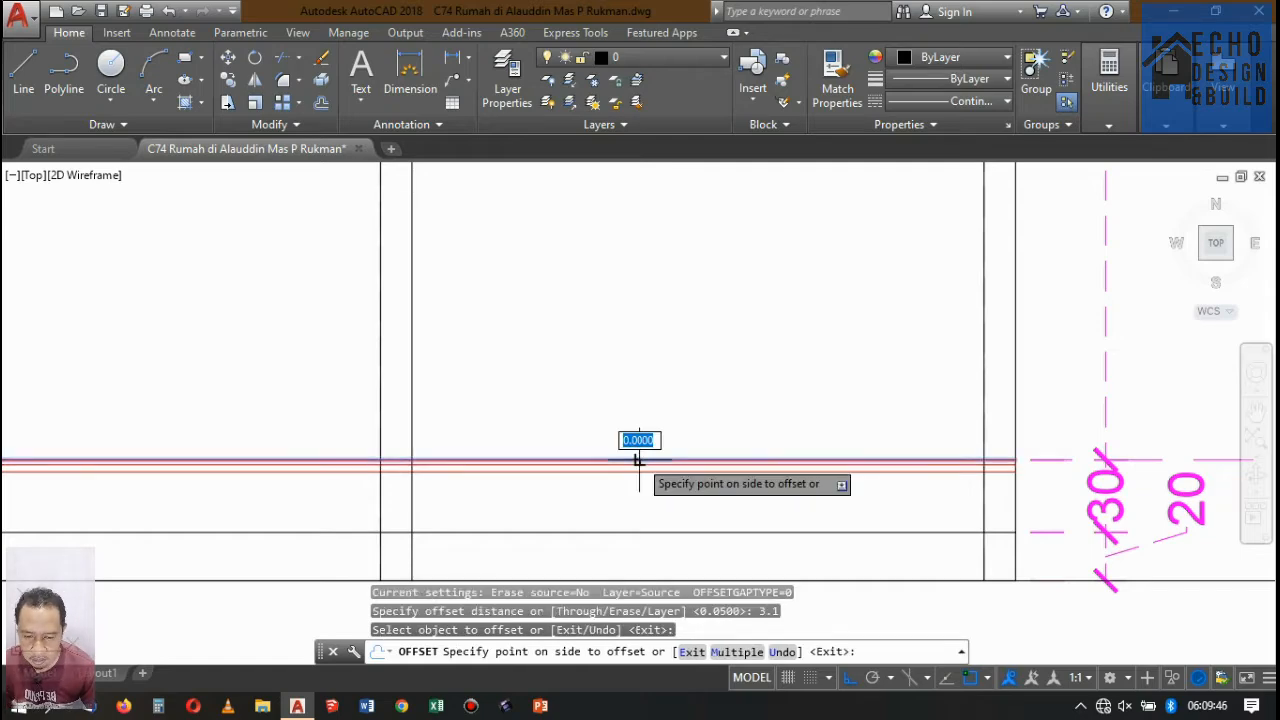
left_click(657, 297)
scroll(707, 391, "down", 7)
key("Return")
scroll(697, 319, "up", 6)
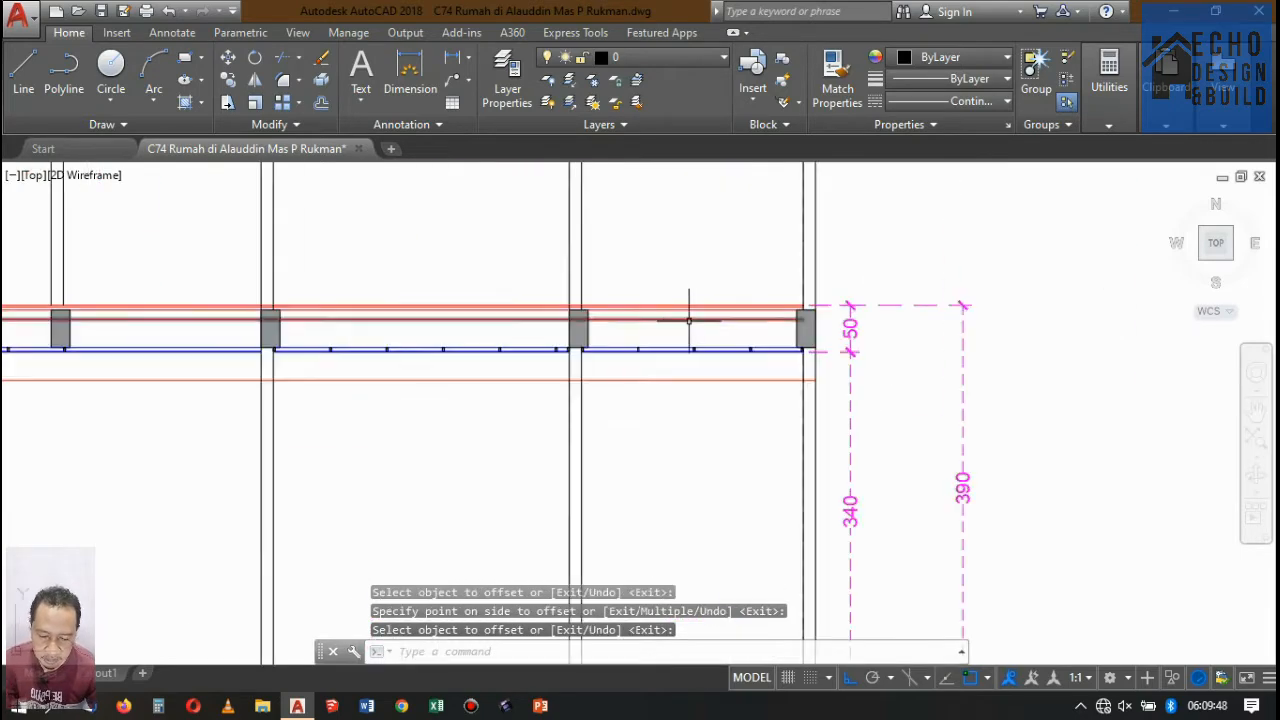
Copy the two upper floor beams at the right end of Potongan A-A down onto the offset red line.
scroll(684, 326, "down", 6)
scroll(670, 328, "up", 6)
scroll(630, 343, "up", 2)
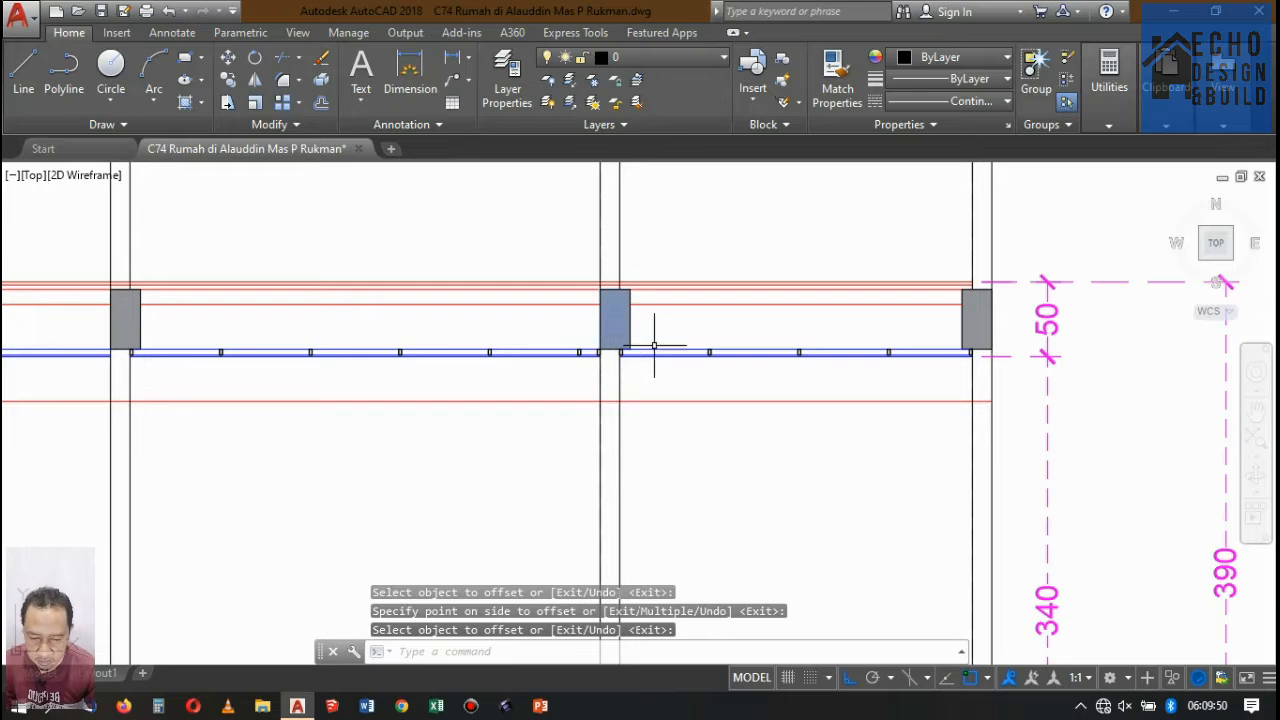
scroll(646, 327, "up", 5)
left_click(632, 310)
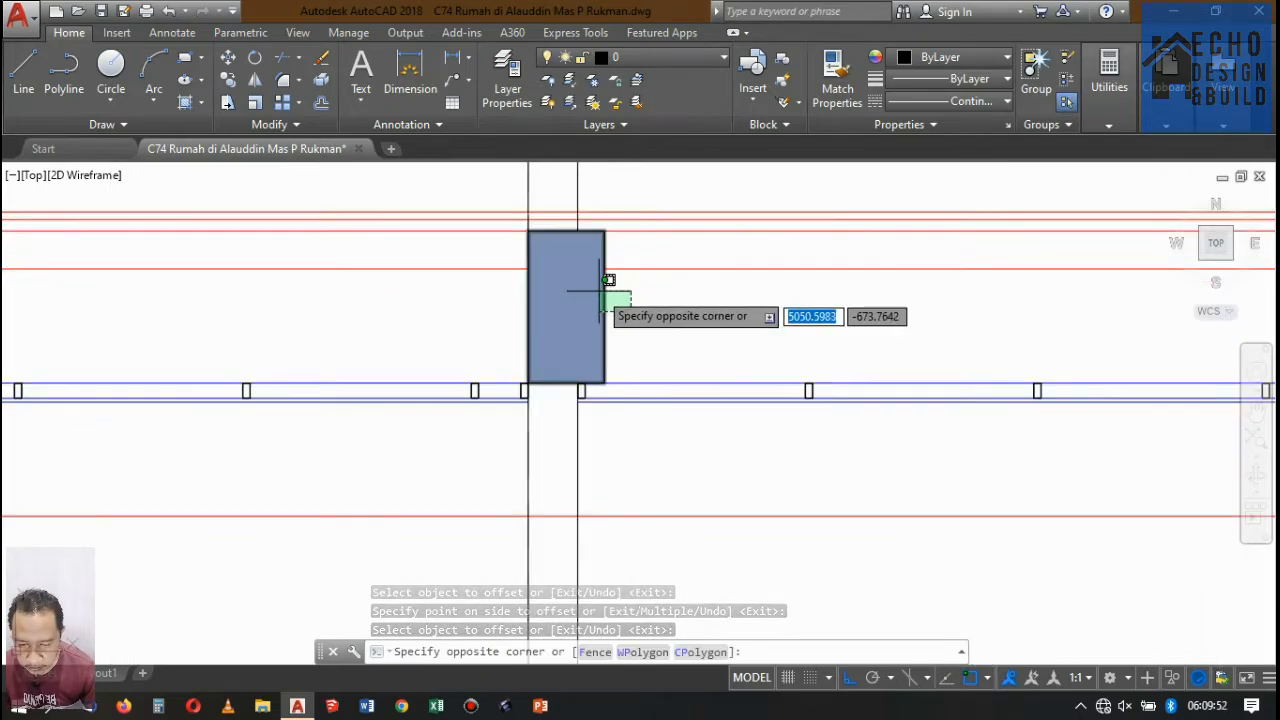
left_click(598, 289)
scroll(820, 289, "down", 4)
scroll(865, 289, "up", 8)
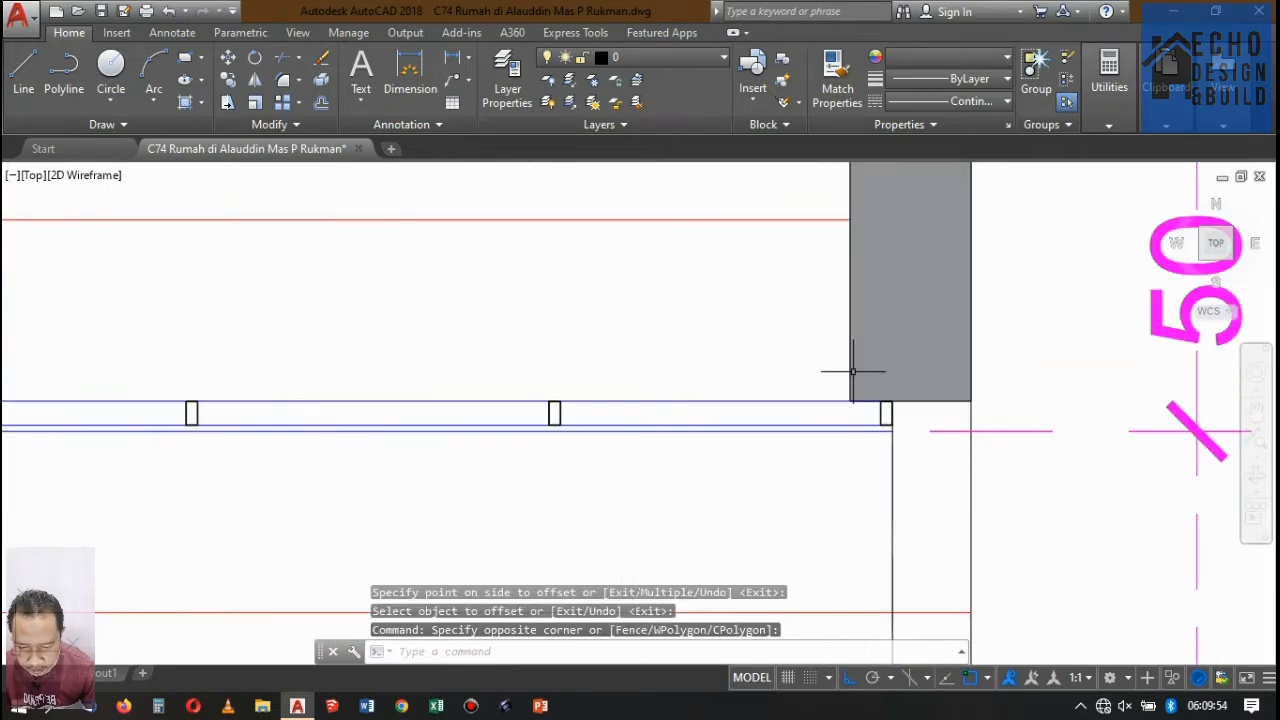
left_click(935, 395)
scroll(810, 330, "down", 5)
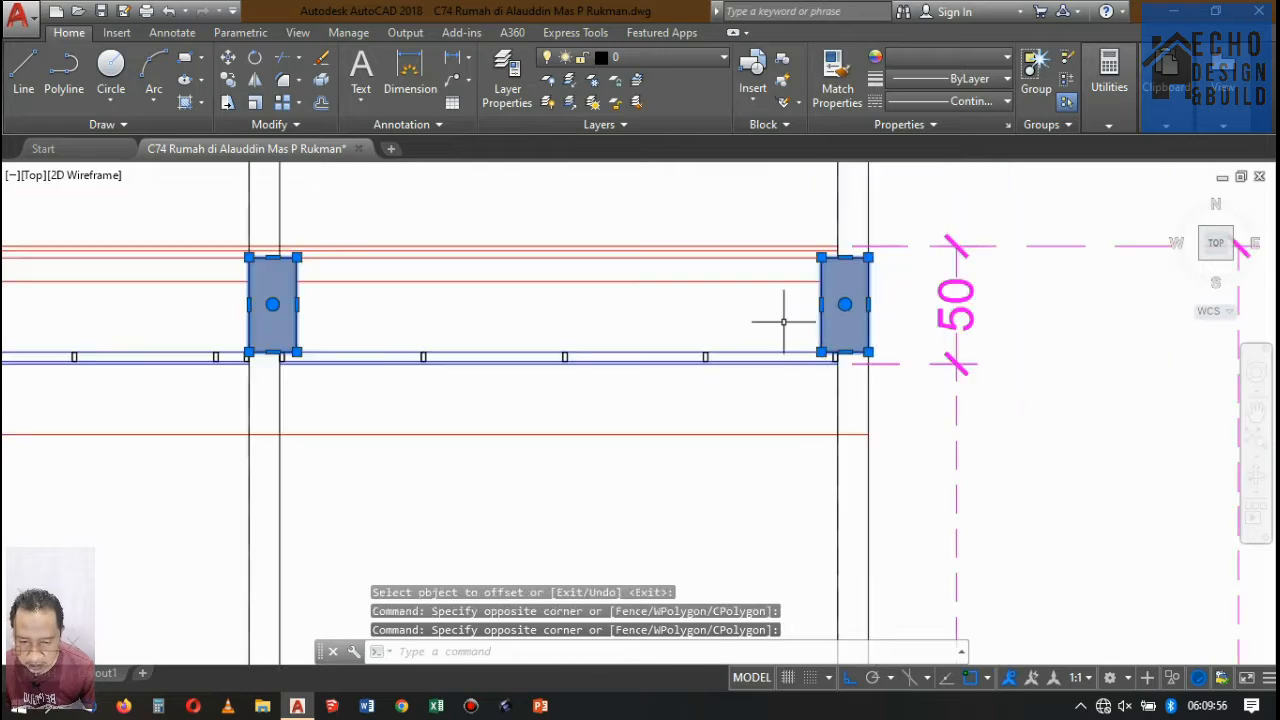
left_click(227, 88)
scroll(248, 312, "up", 4)
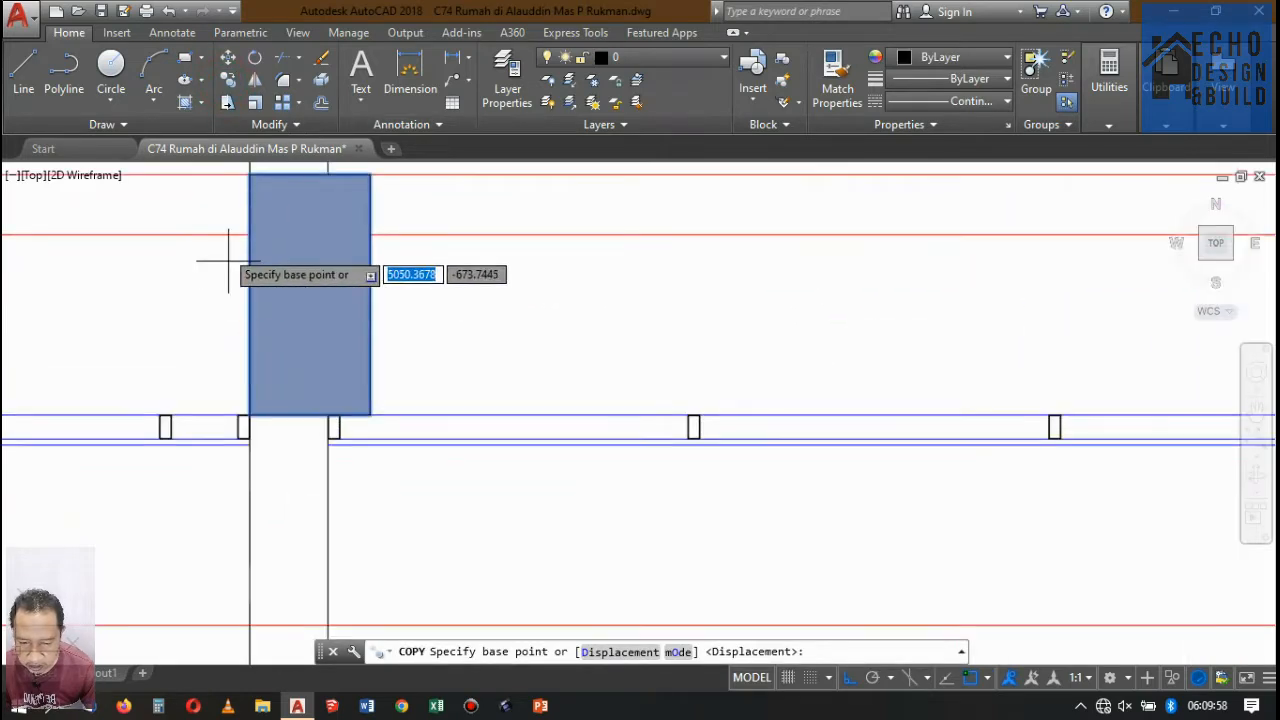
left_click(250, 174)
scroll(251, 220, "down", 4)
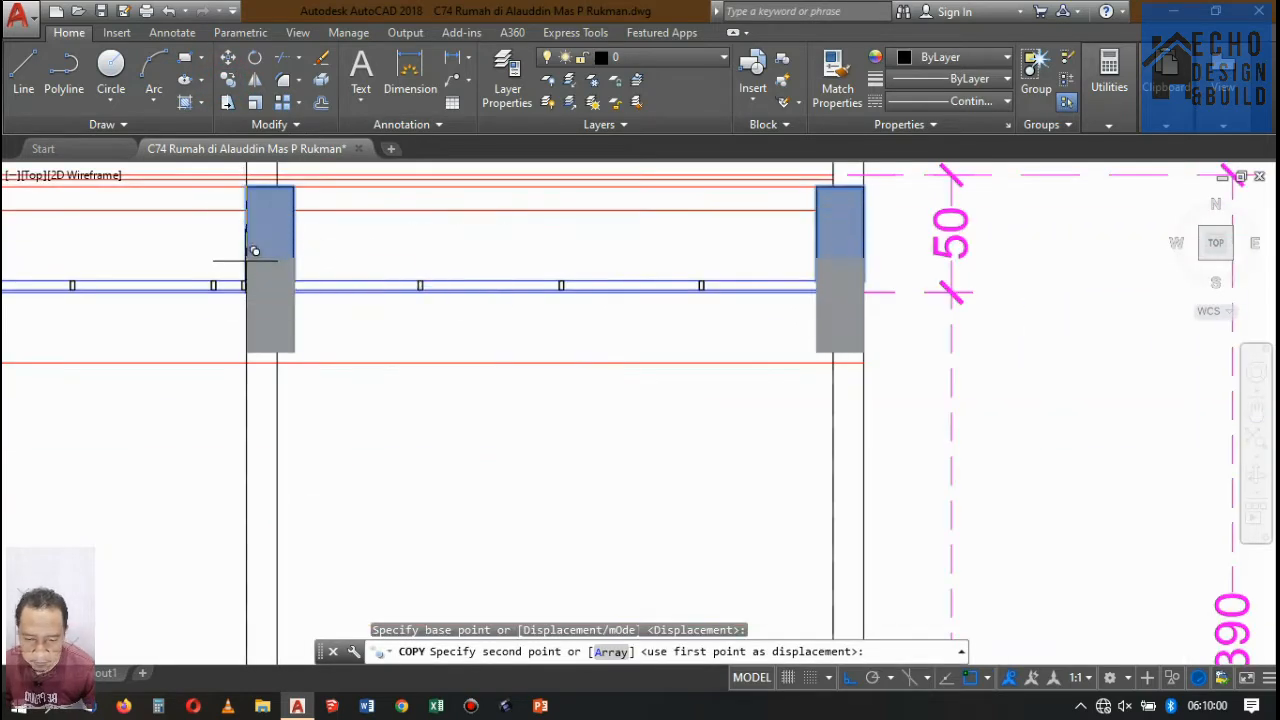
scroll(251, 257, "up", 2)
left_click(243, 402)
scroll(310, 325, "down", 5)
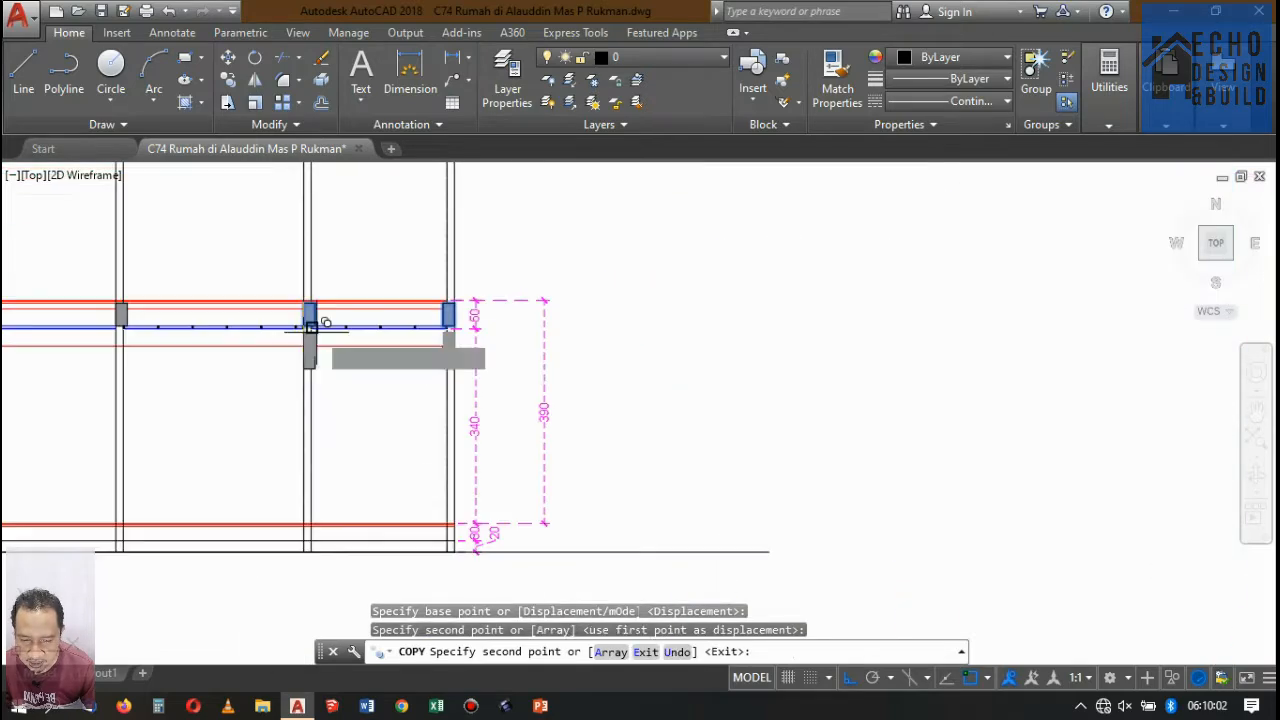
key("Return")
scroll(366, 349, "up", 4)
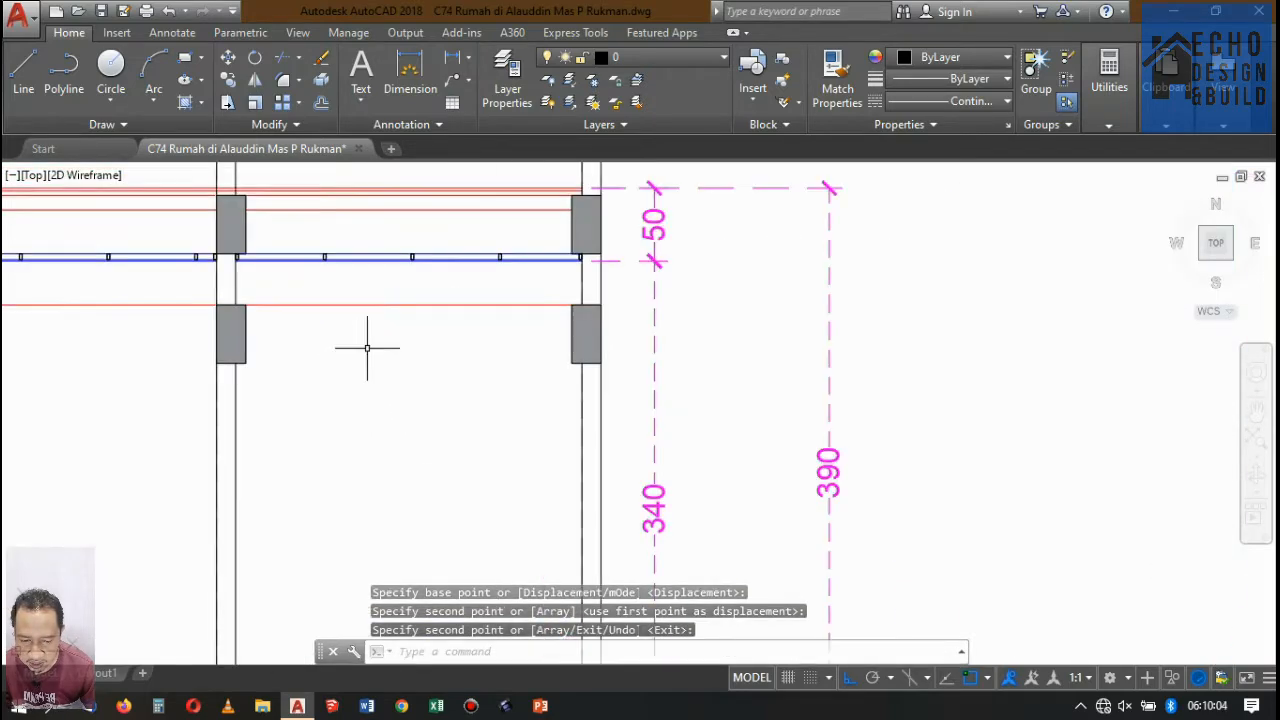
scroll(500, 357, "down", 4)
scroll(497, 364, "up", 2)
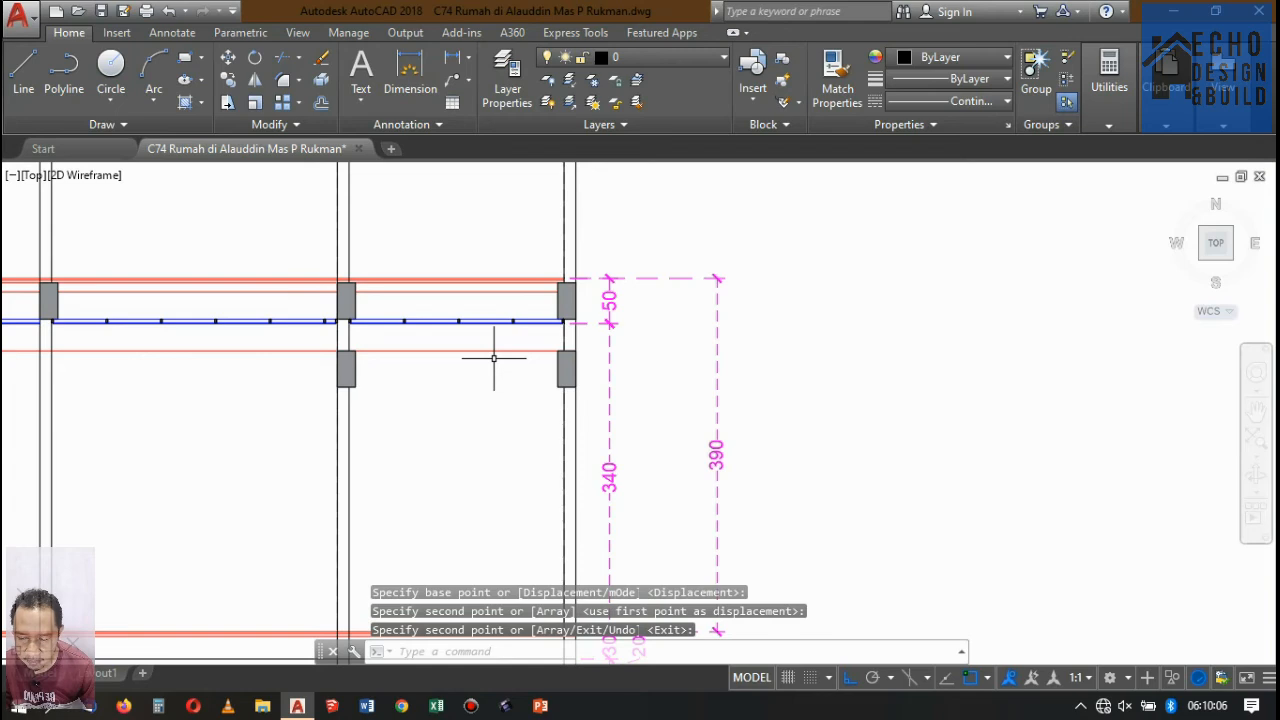
scroll(481, 280, "up", 2)
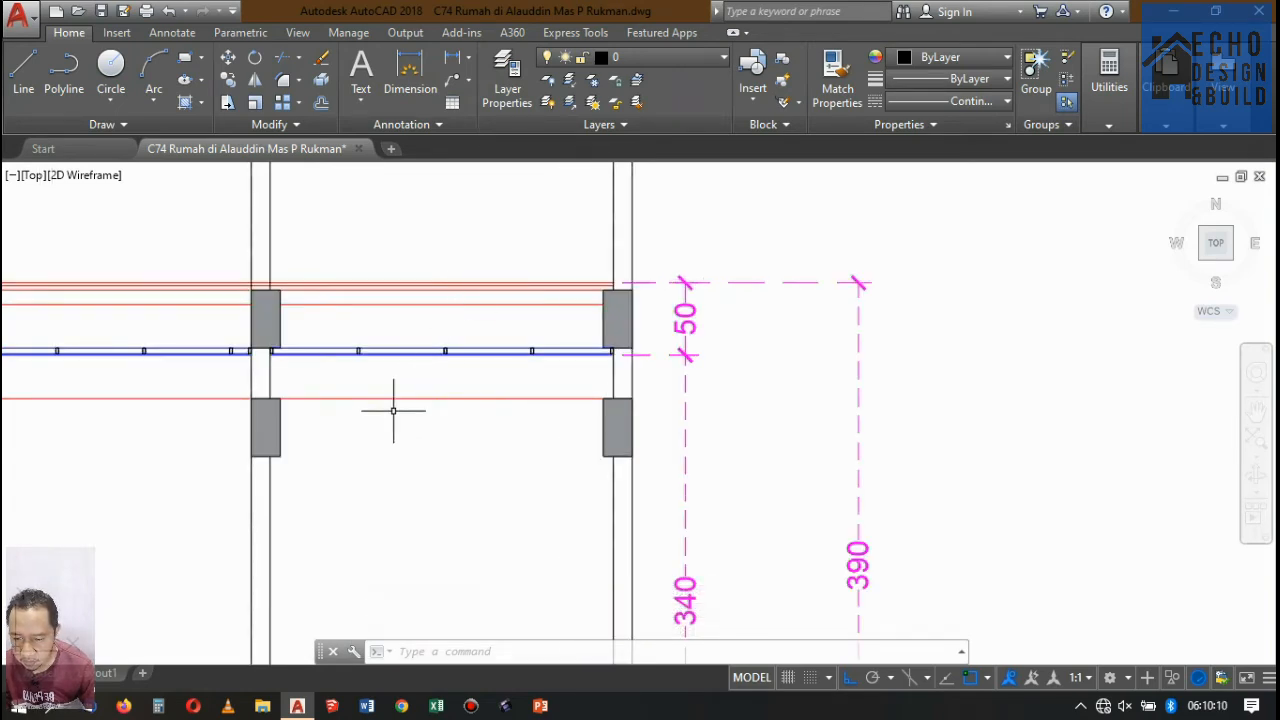
left_click(431, 287)
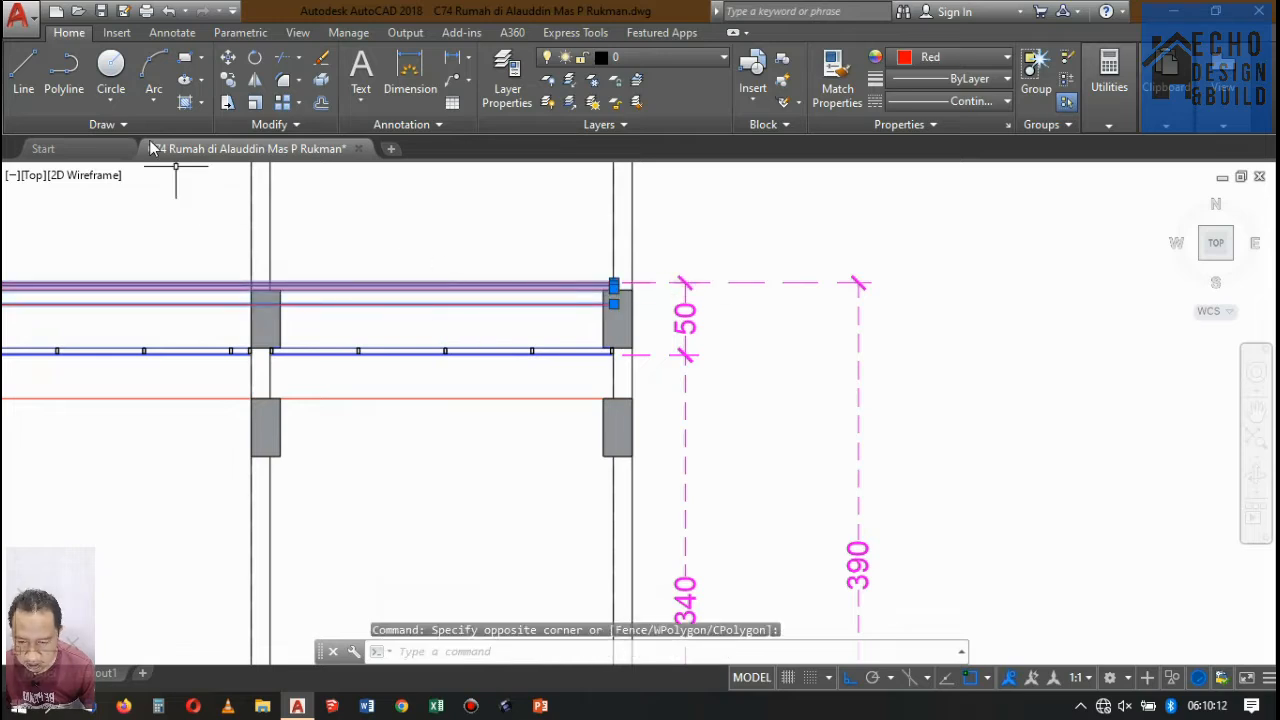
left_click(228, 80)
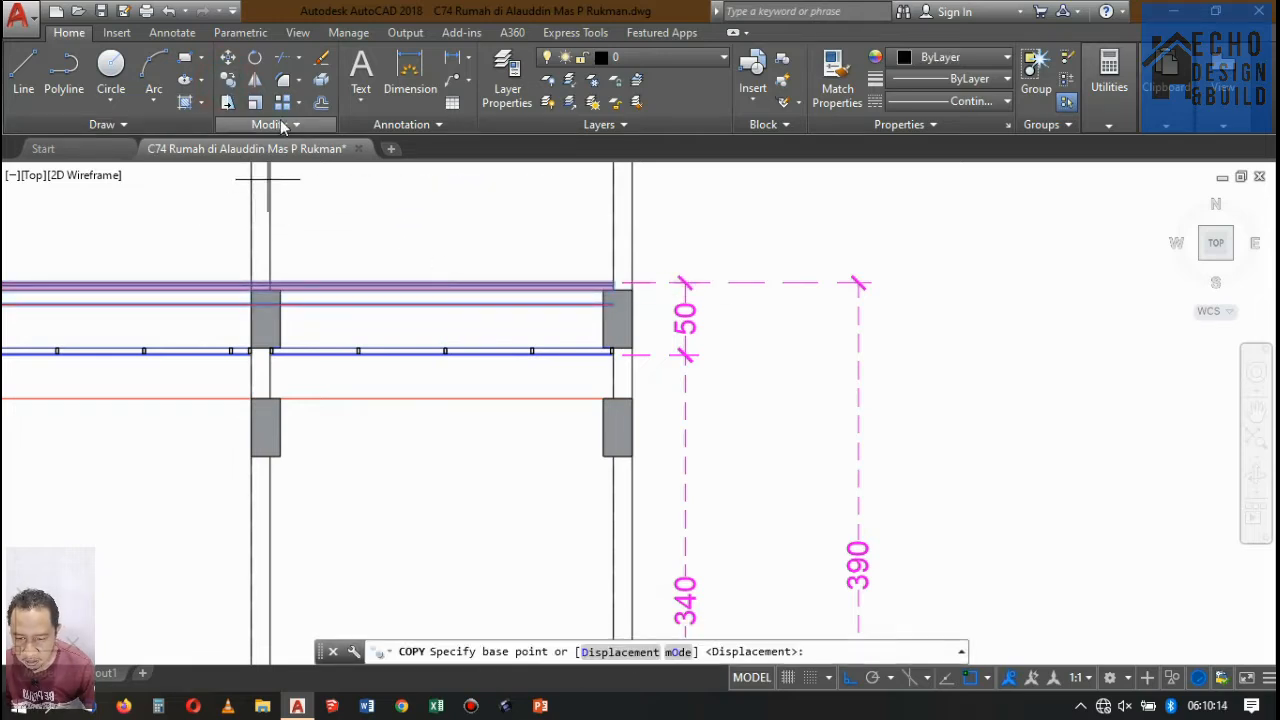
mouse_move(303, 155)
left_click(400, 279)
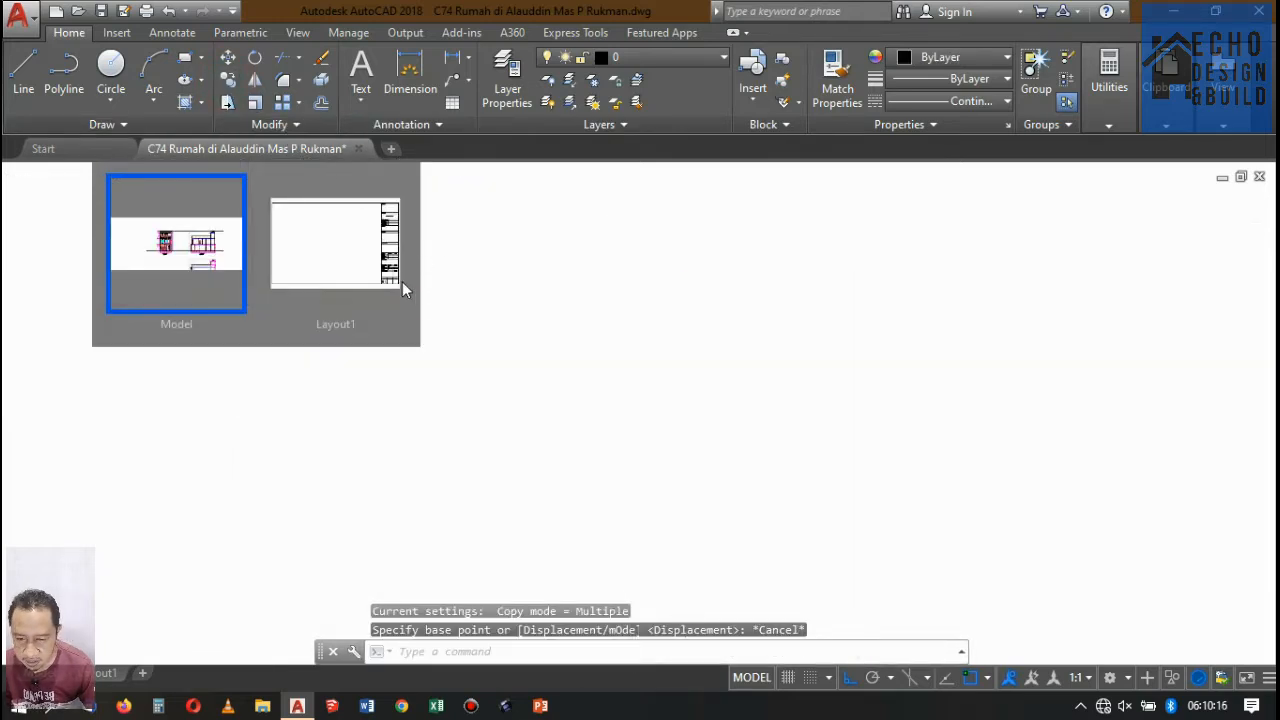
left_click(113, 230)
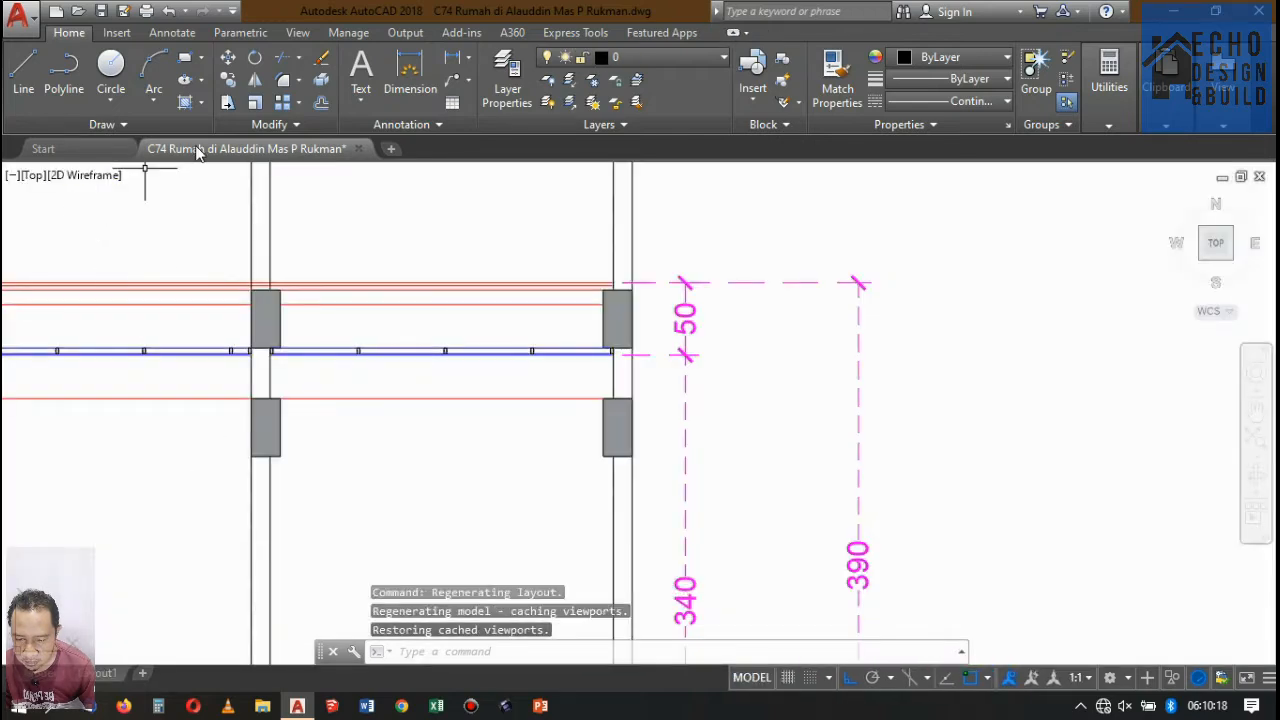
Erase the two copied beams beneath the offset red line.
left_click(297, 434)
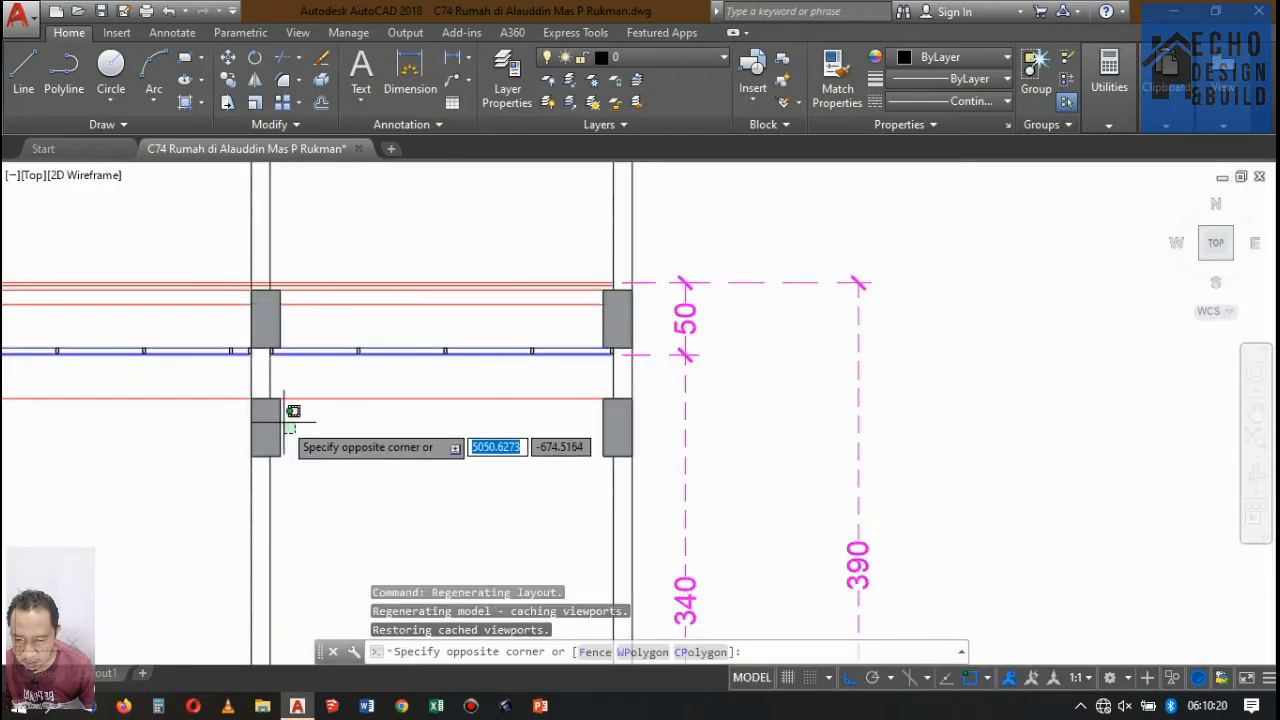
left_click(278, 410)
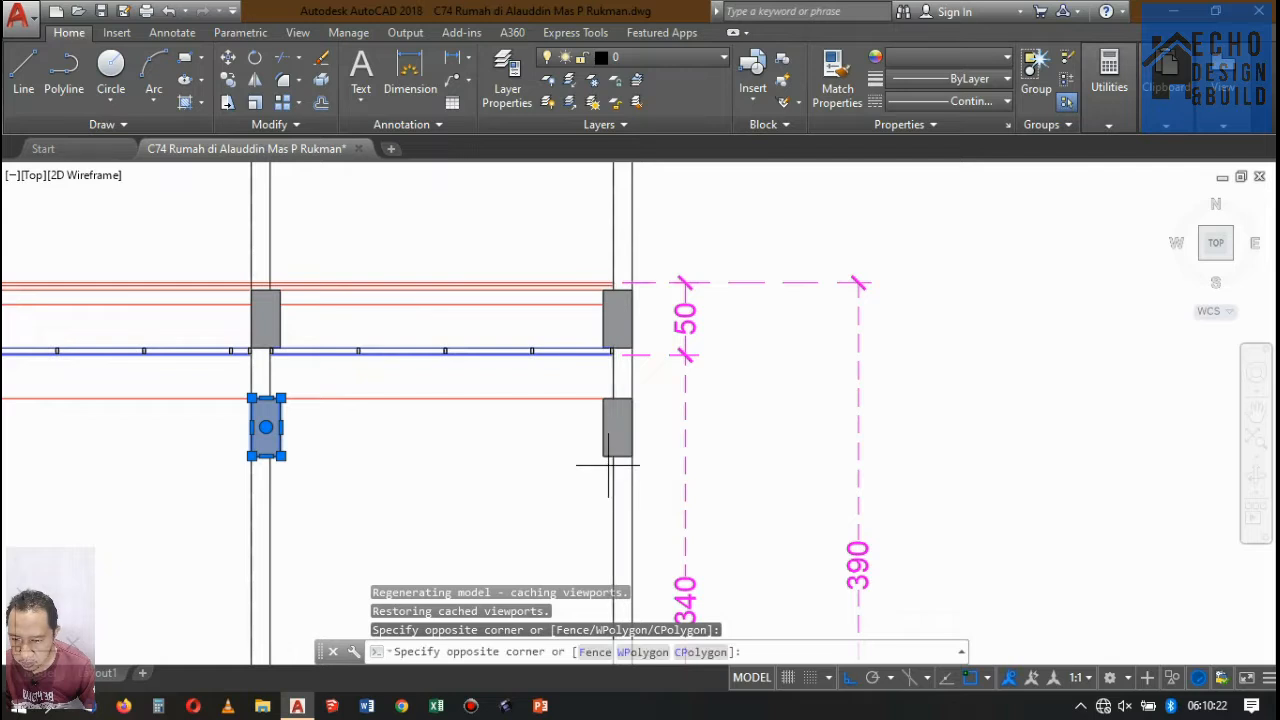
left_click(554, 446)
key("Delete")
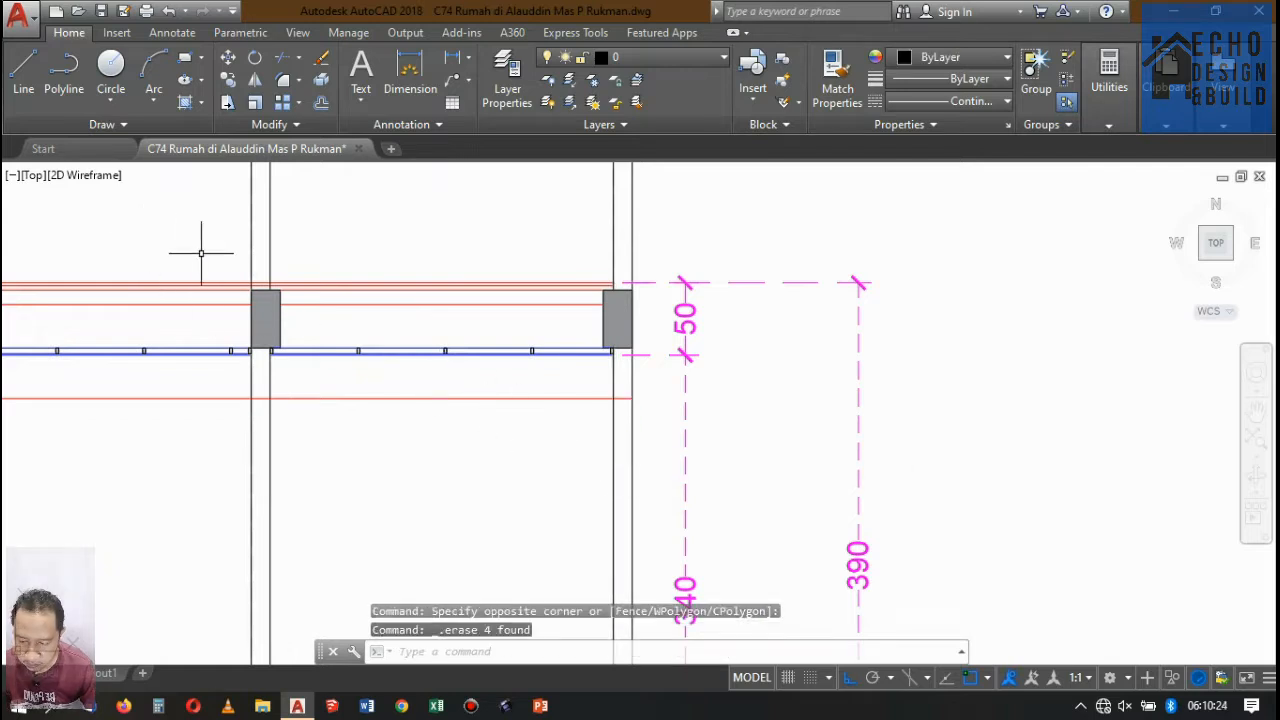
Copy the upper floor's red slab lines together with the two right-end beams 0.8 downward.
left_click(291, 317)
left_click(282, 318)
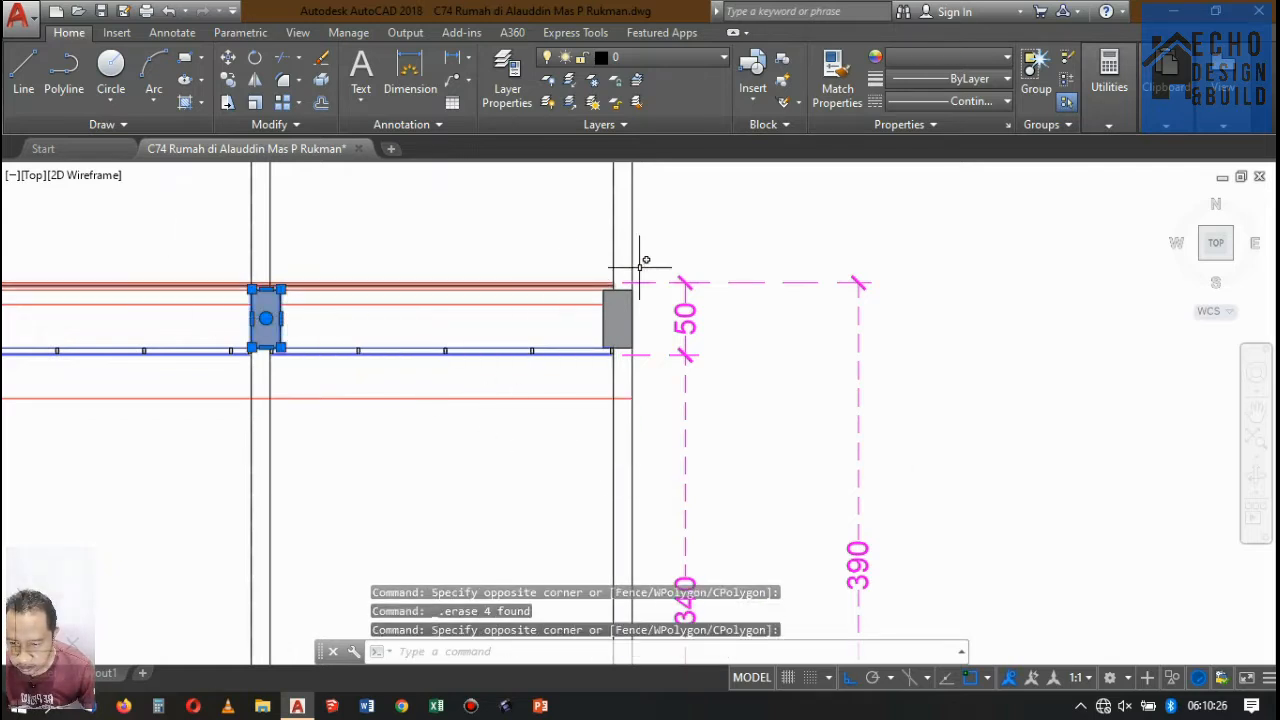
scroll(615, 350, "up", 3)
left_click(616, 382)
left_click(616, 374)
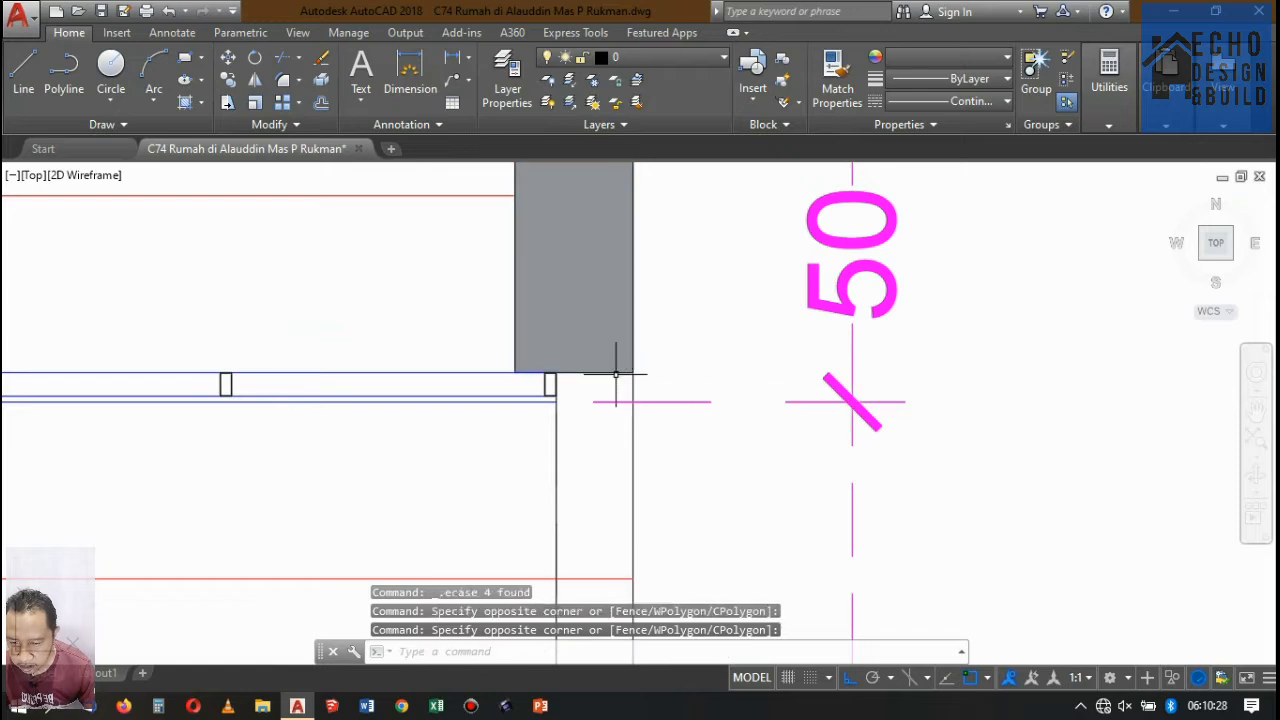
left_click(609, 357)
left_click(610, 389)
left_click(600, 357)
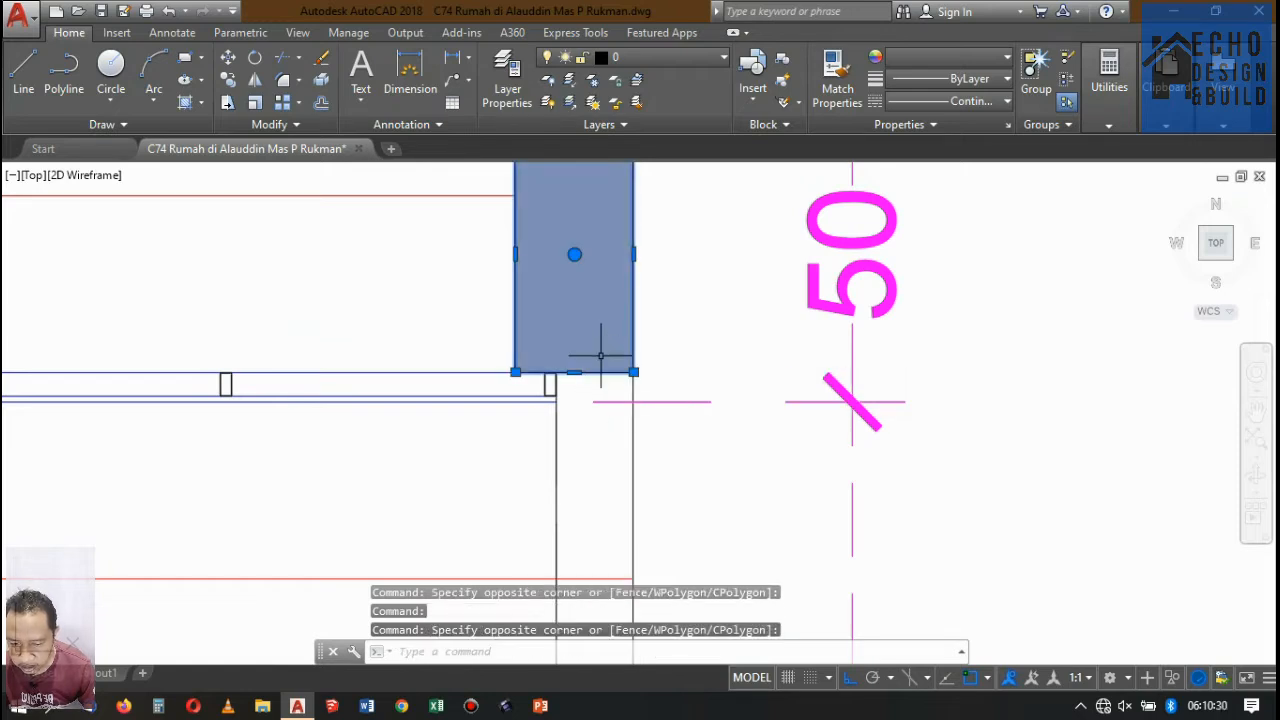
scroll(612, 371, "down", 4)
scroll(518, 342, "up", 3)
left_click(522, 376)
left_click(493, 284)
scroll(550, 300, "down", 3)
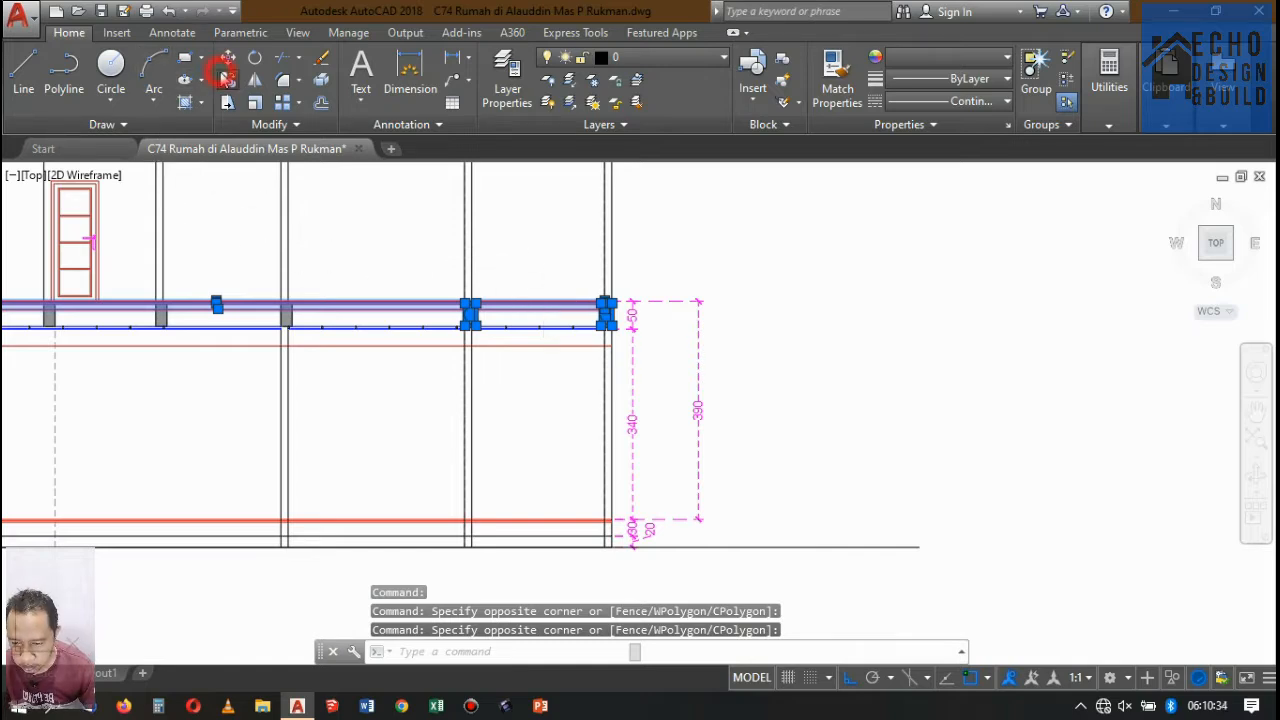
left_click(226, 78)
scroll(773, 331, "up", 2)
left_click(769, 266)
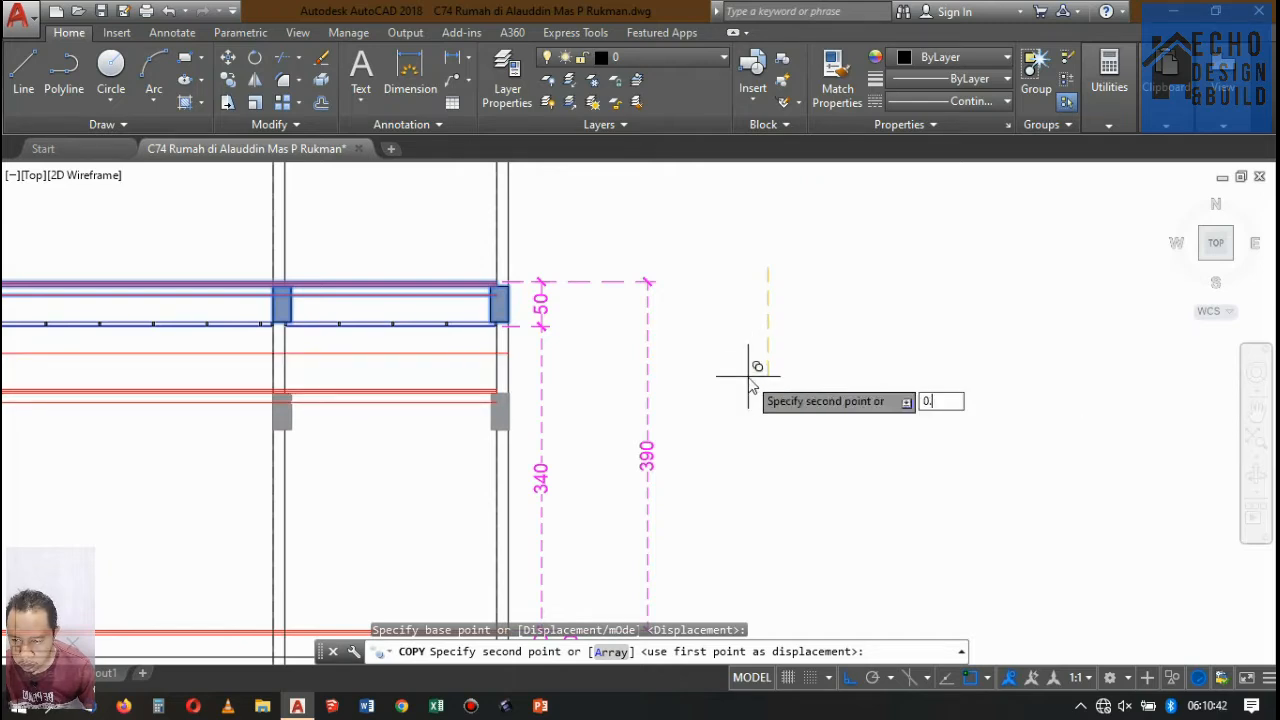
key("Return")
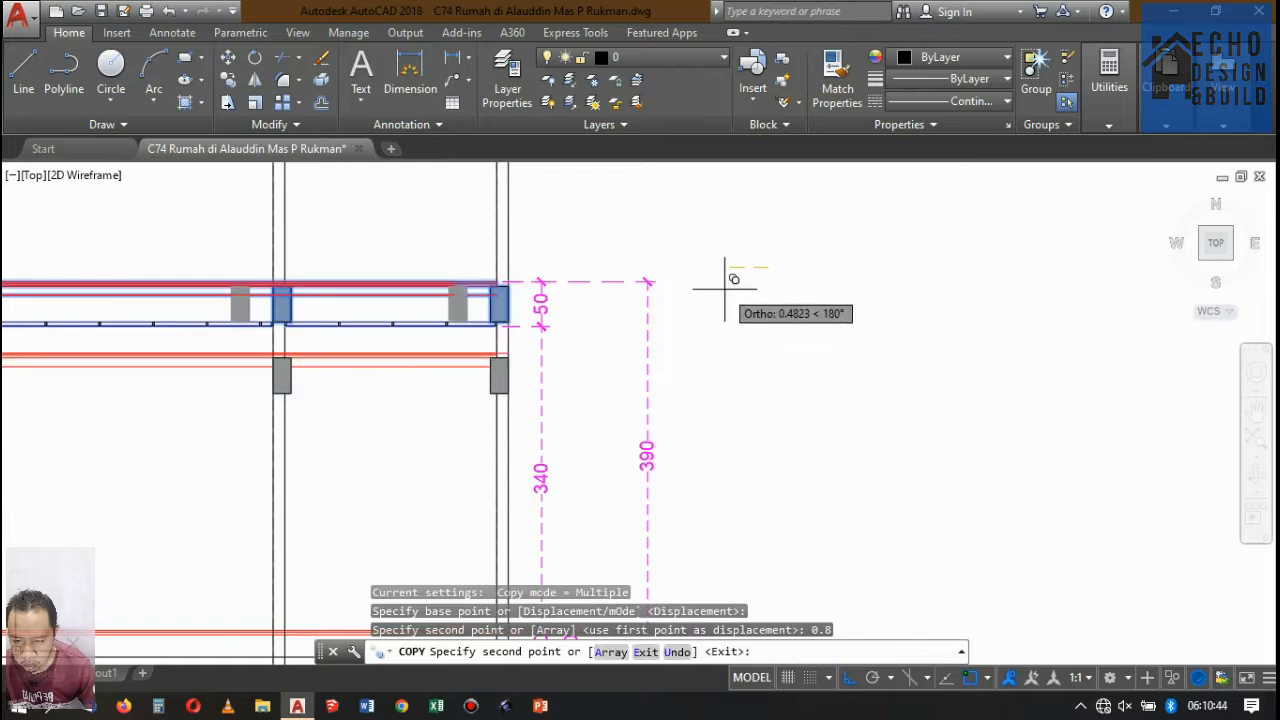
key("Return")
Trim the lowered floor lines at the outer face of the right-end bay's inner wall, keeping only the part inside the bay.
type("tr")
key("Return")
scroll(272, 351, "up", 6)
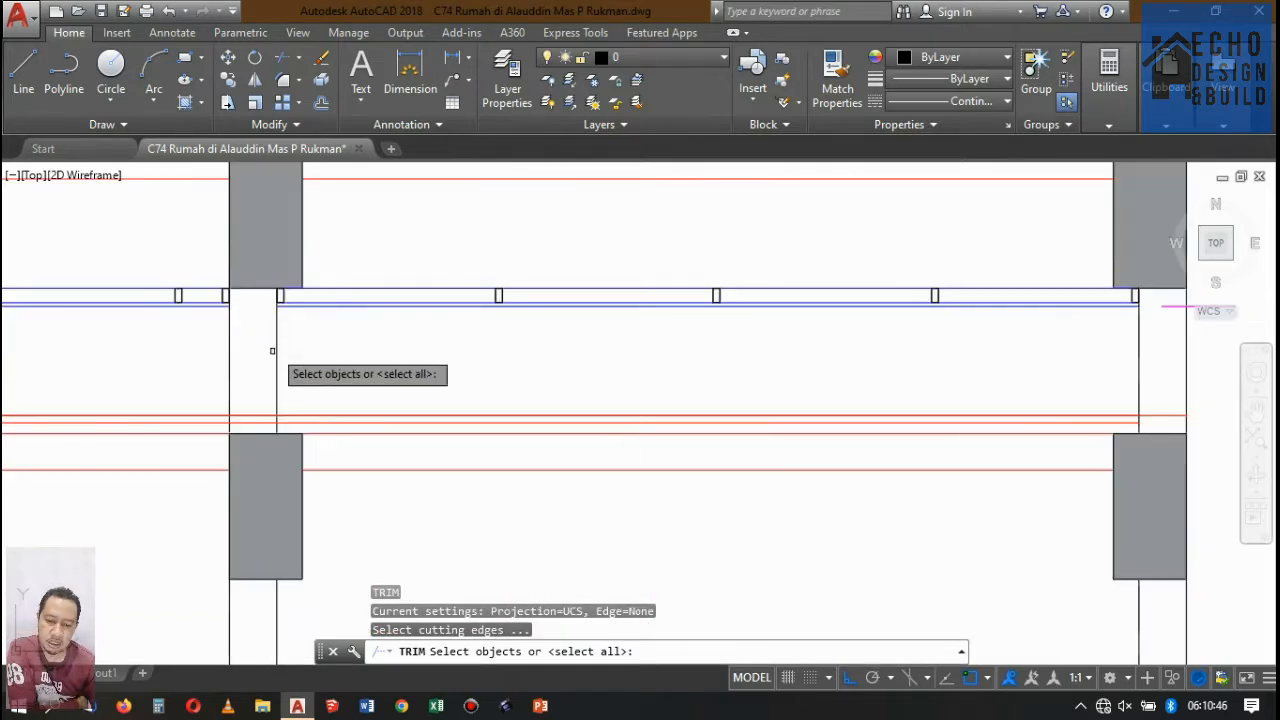
left_click_drag(239, 368, 209, 356)
scroll(328, 368, "down", 6)
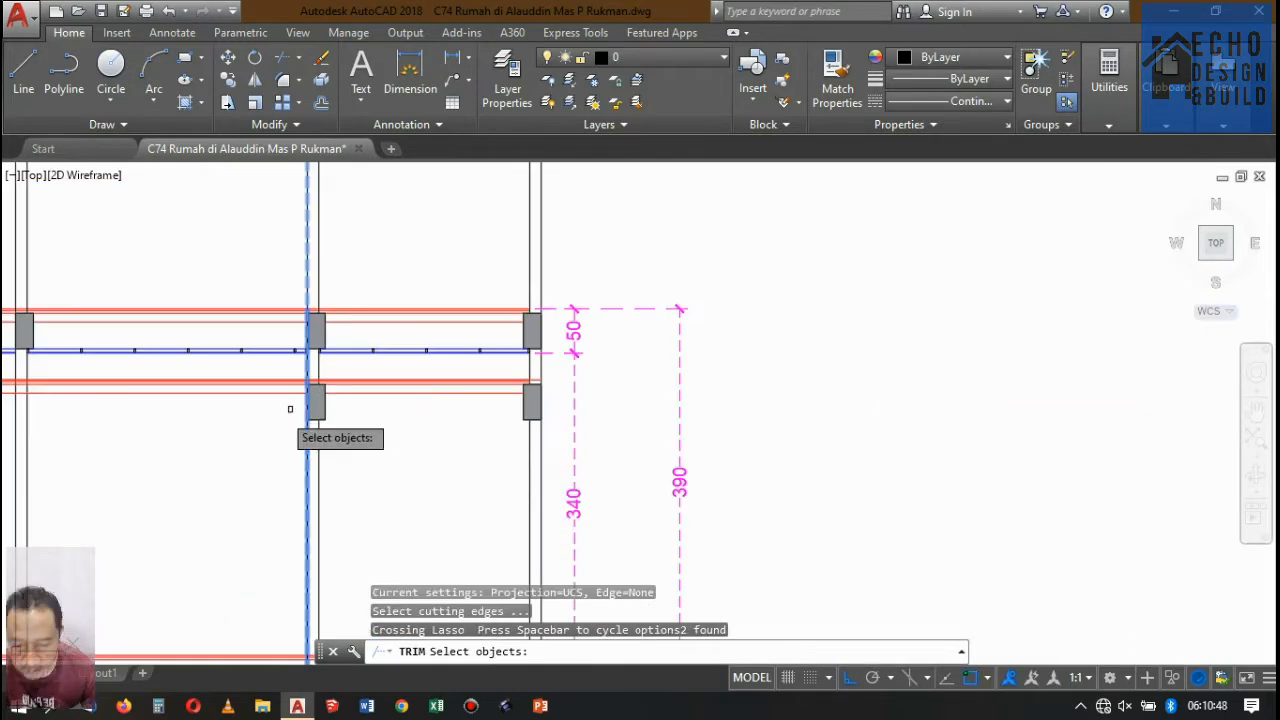
key("Return")
left_click_drag(275, 413, 238, 367)
key("Return")
scroll(440, 360, "up", 5)
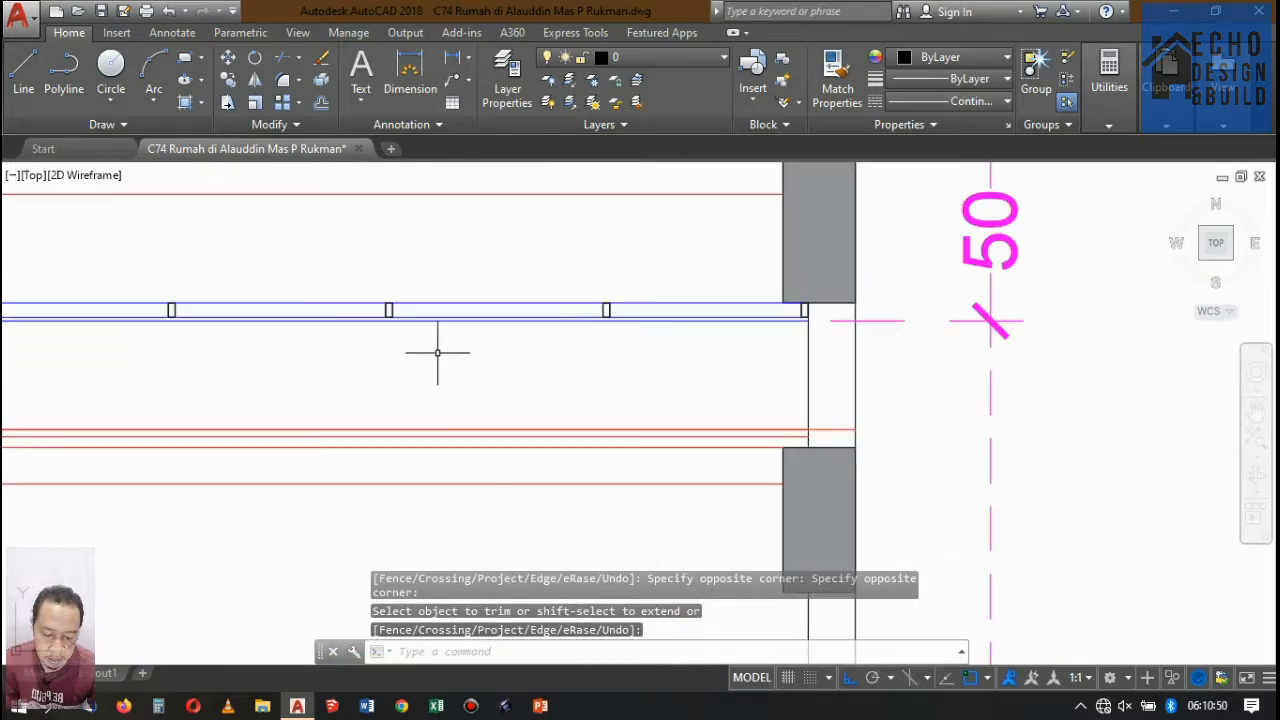
scroll(443, 346, "down", 7)
scroll(323, 314, "up", 7)
scroll(378, 318, "down", 7)
scroll(378, 318, "up", 6)
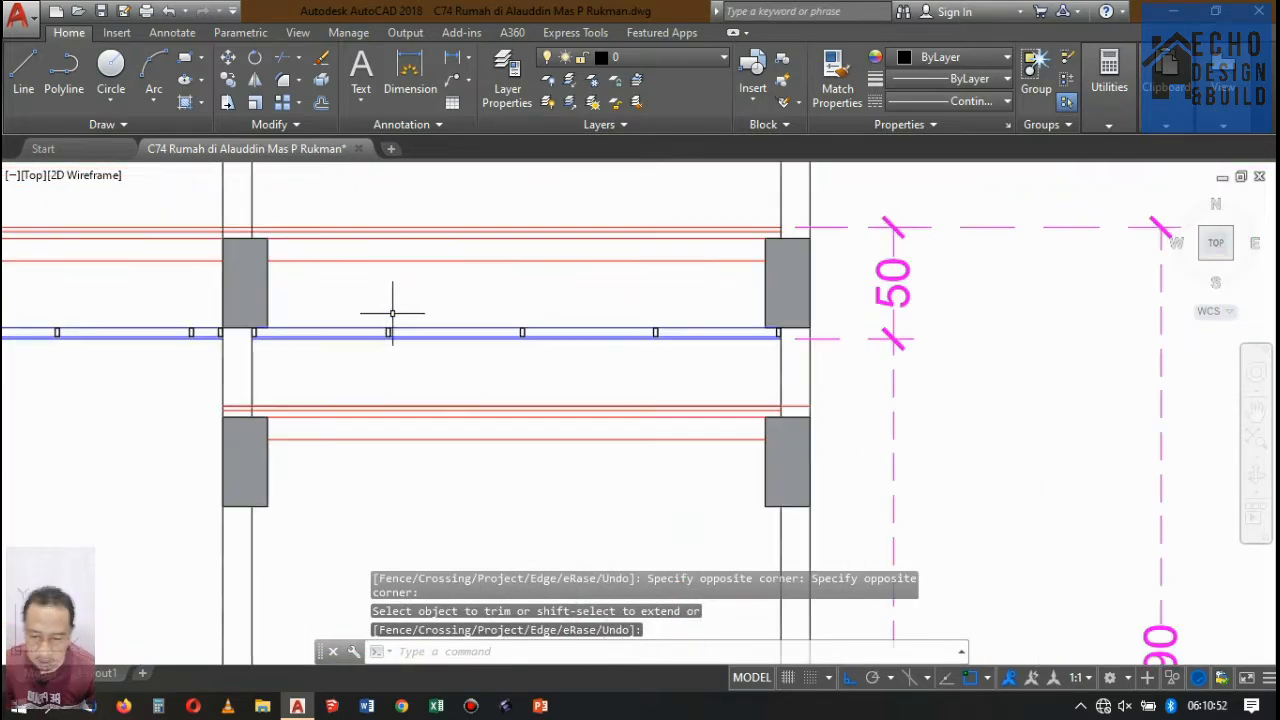
scroll(243, 306, "up", 4)
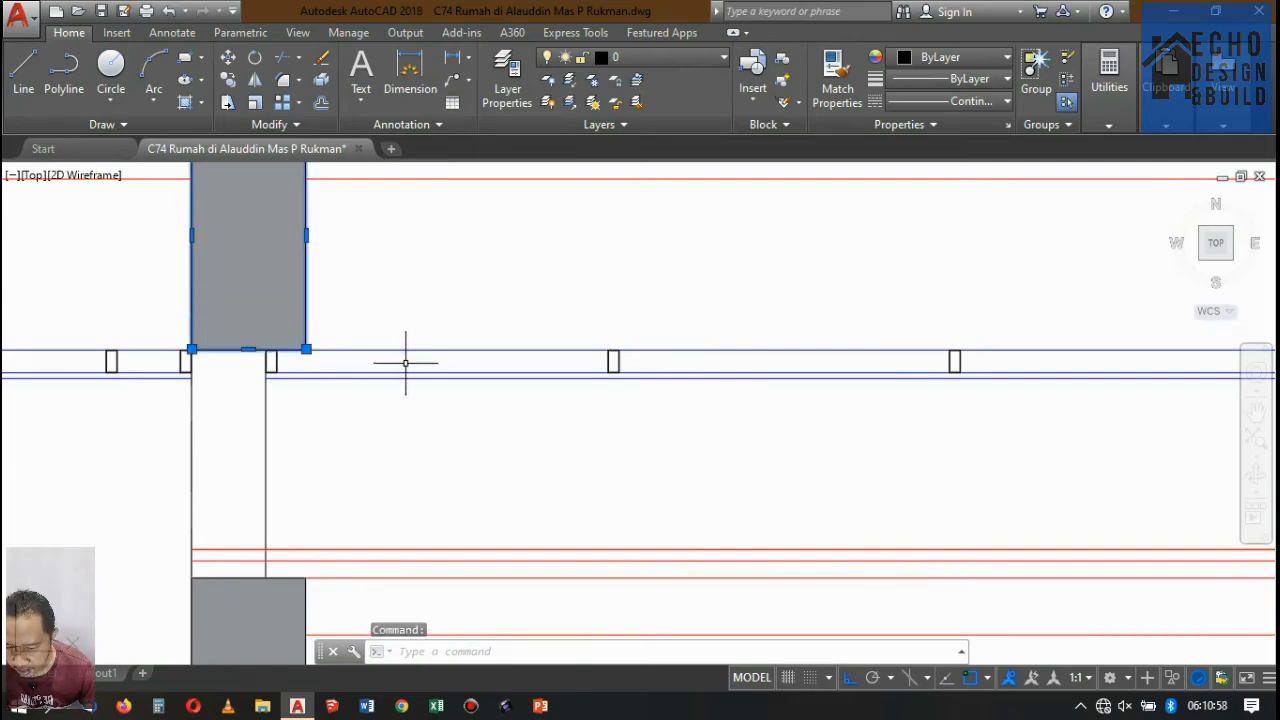
key("Escape")
scroll(485, 282, "down", 6)
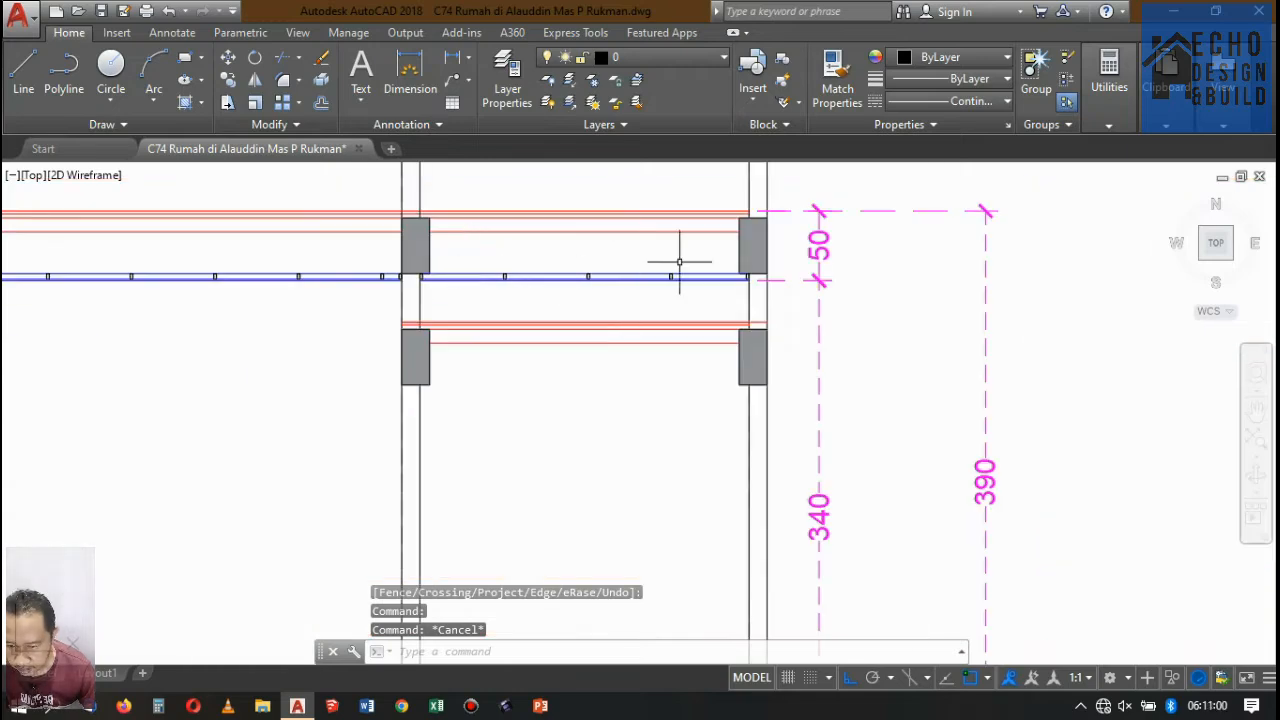
scroll(679, 262, "up", 7)
left_click(674, 335)
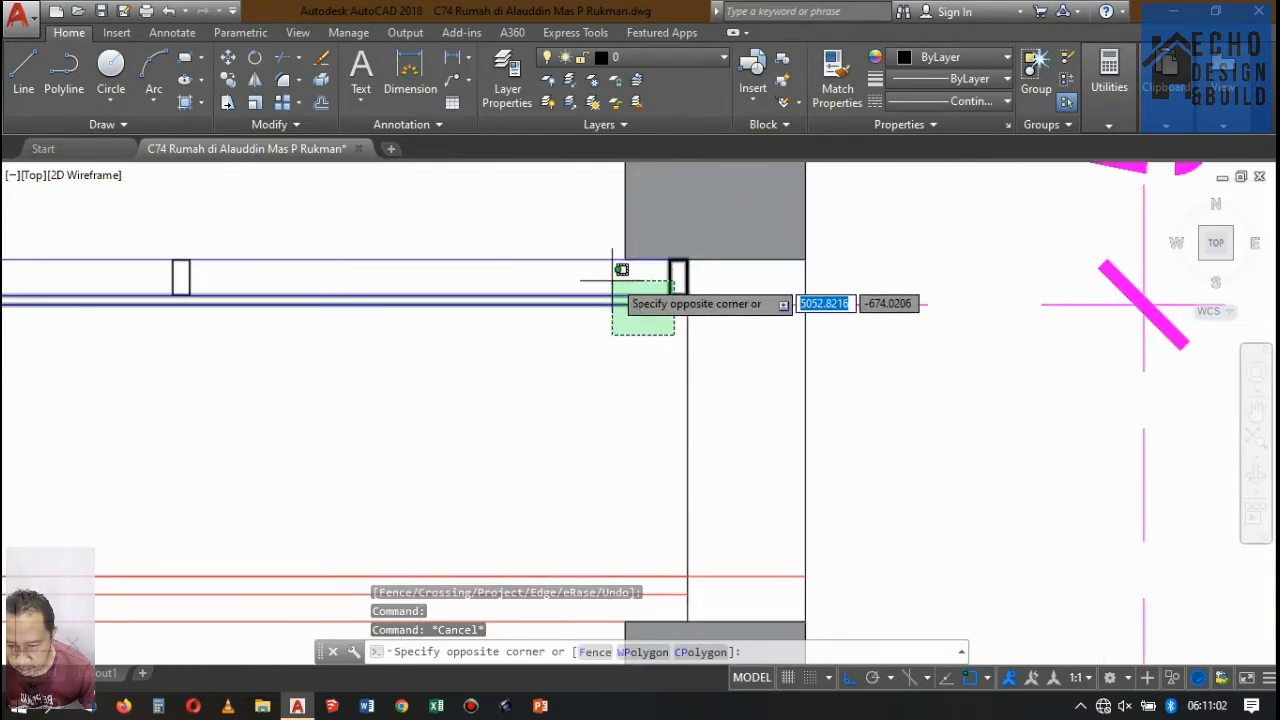
left_click(609, 264)
scroll(629, 335, "down", 3)
left_click(477, 332)
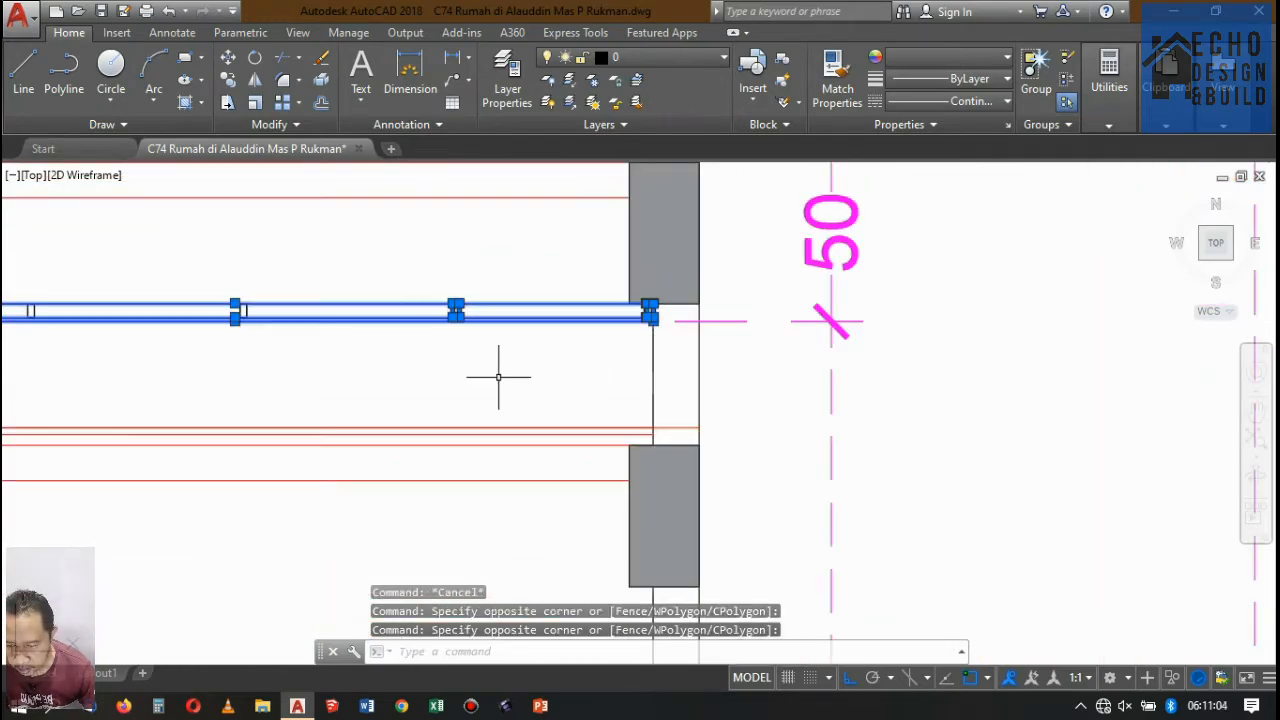
scroll(500, 366, "down", 5)
scroll(510, 420, "up", 8)
scroll(520, 418, "up", 4)
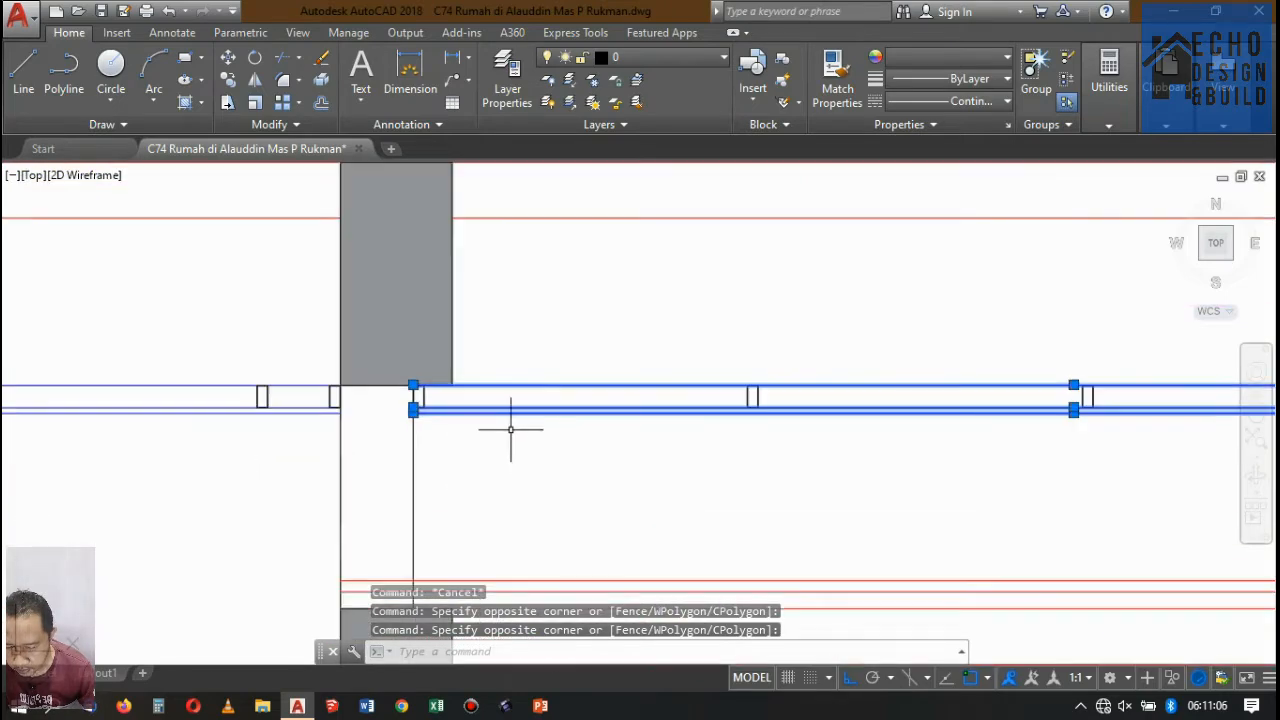
left_click(646, 337)
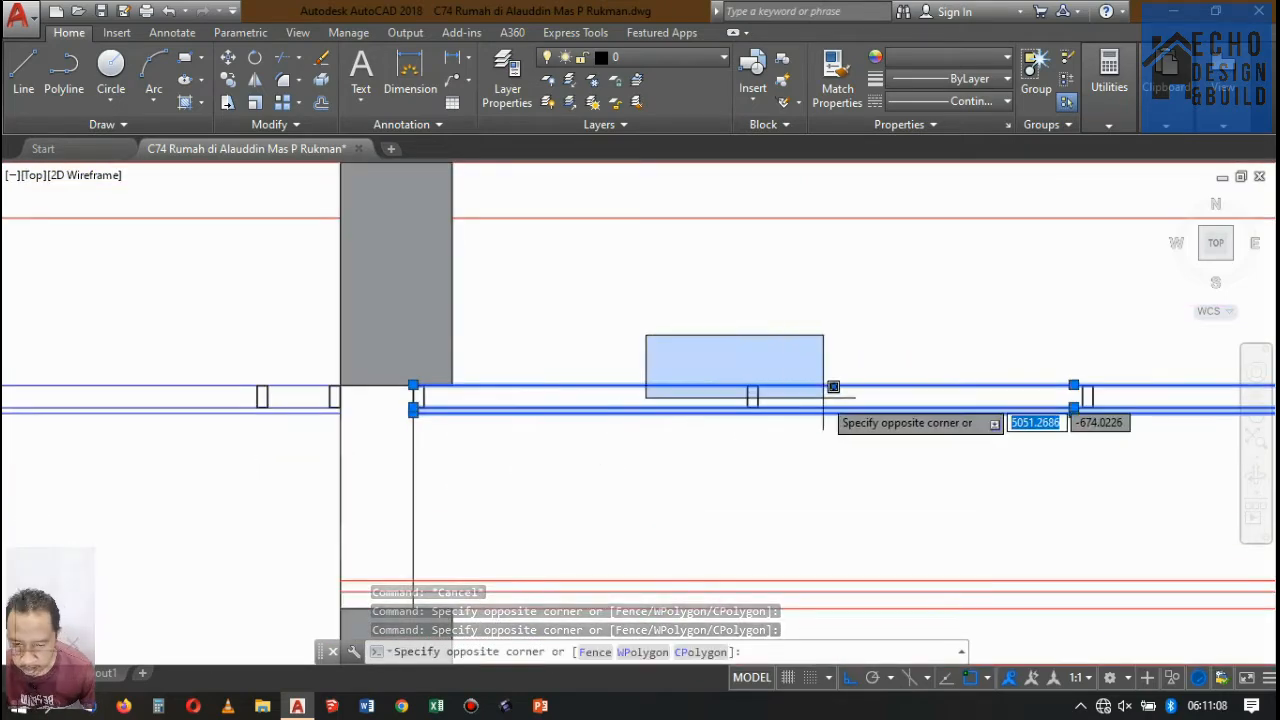
scroll(829, 391, "down", 5)
left_click(943, 414)
scroll(745, 406, "up", 12)
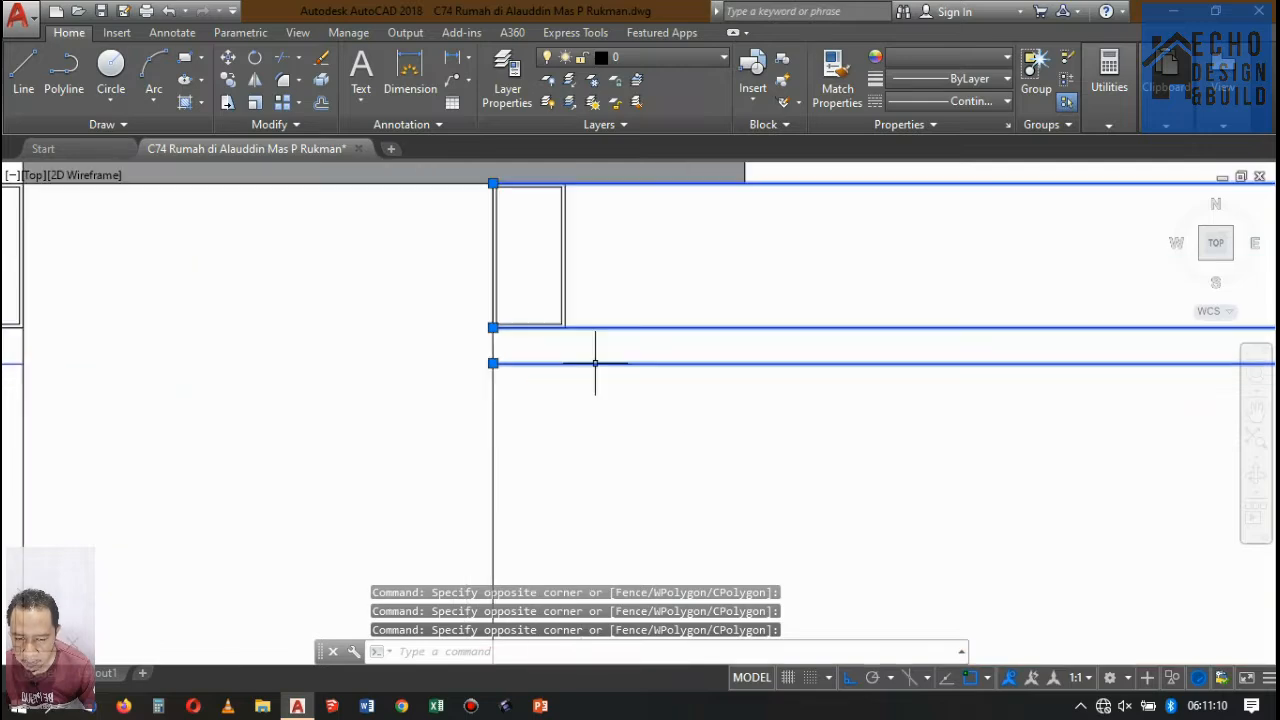
left_click(594, 313)
left_click(545, 275)
scroll(544, 332, "down", 2)
scroll(540, 330, "down", 10)
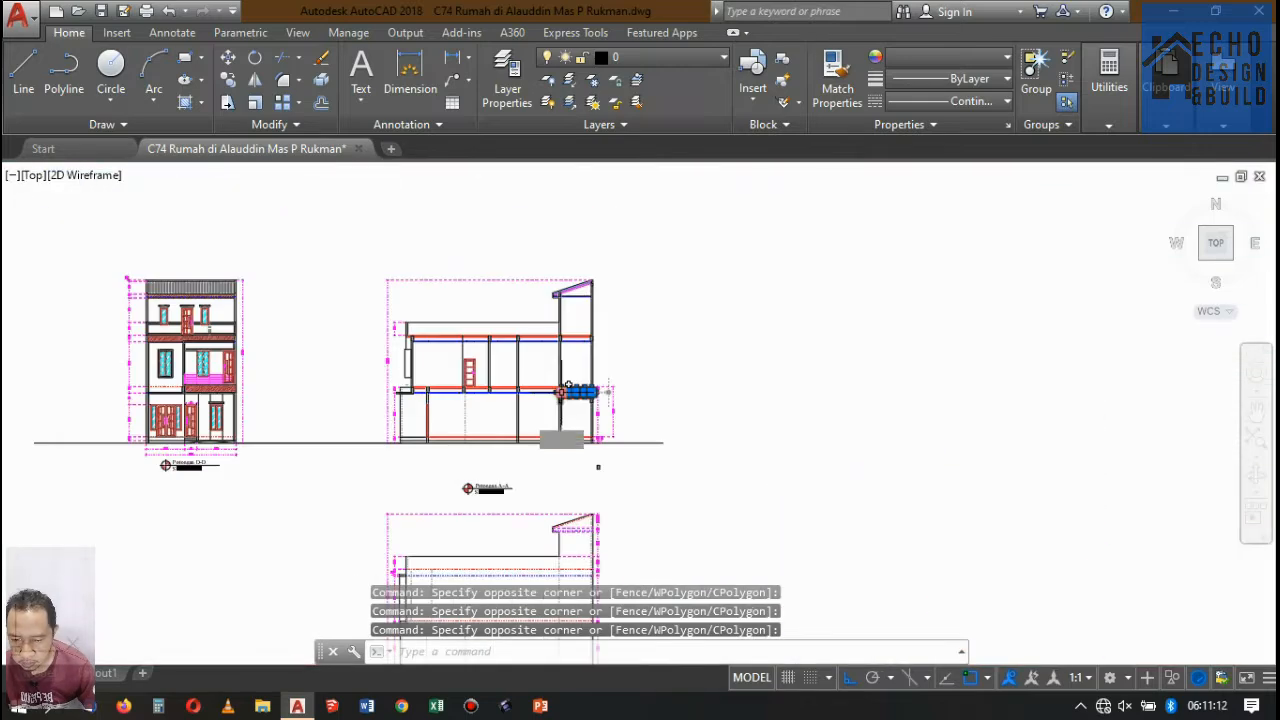
Examine the ground-floor and second-floor plans around the rear bathrooms and stairs, checking floor levels along section line A-A.
scroll(520, 261, "up", 10)
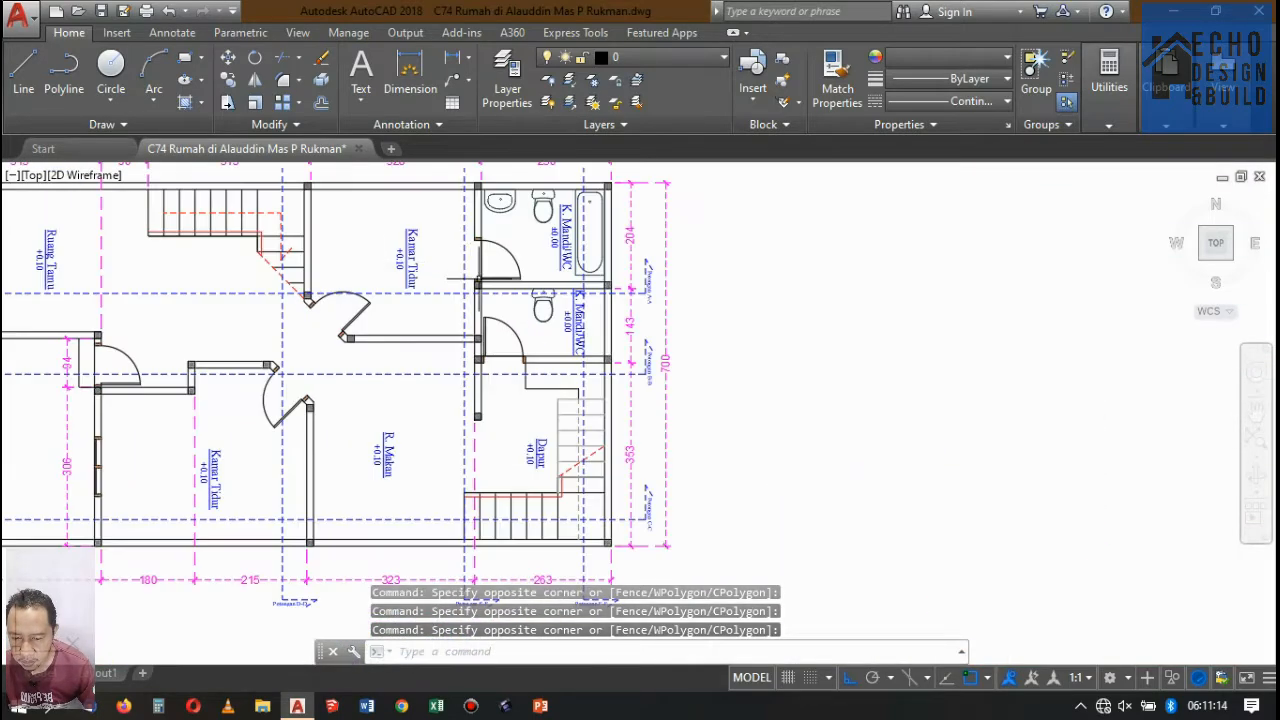
scroll(605, 268, "down", 4)
scroll(605, 268, "up", 6)
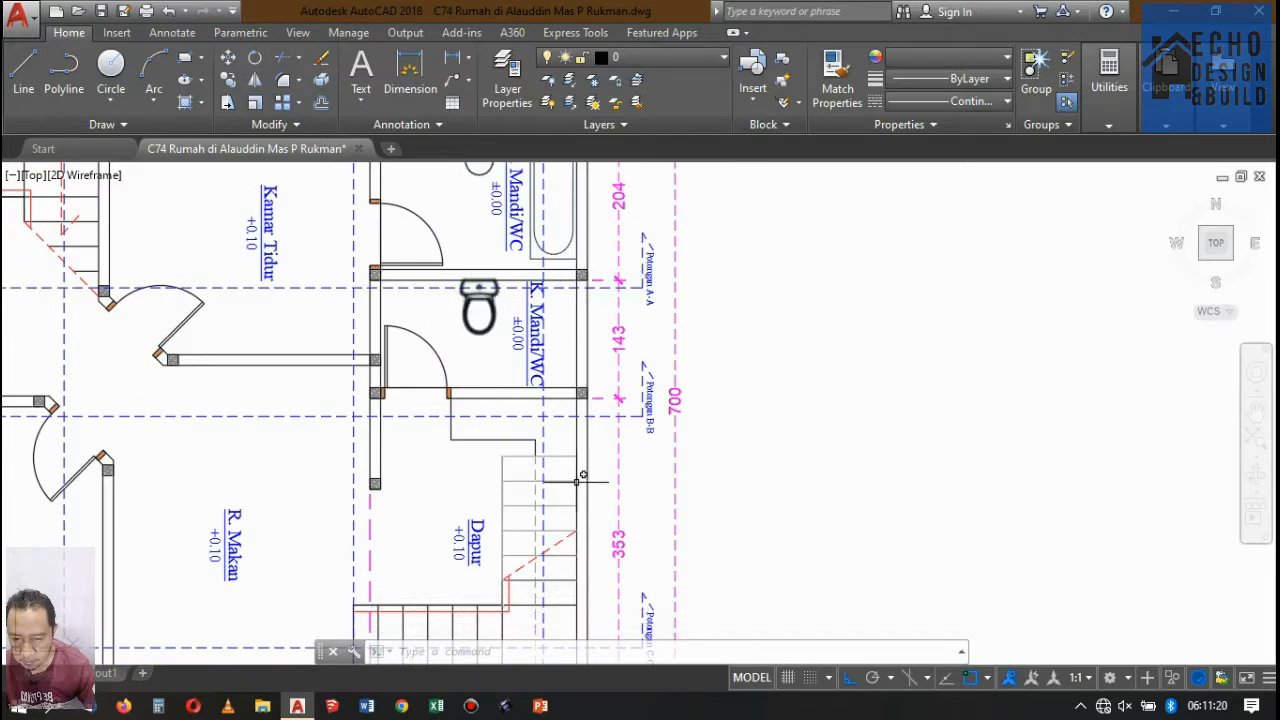
scroll(553, 437, "down", 5)
scroll(531, 428, "up", 6)
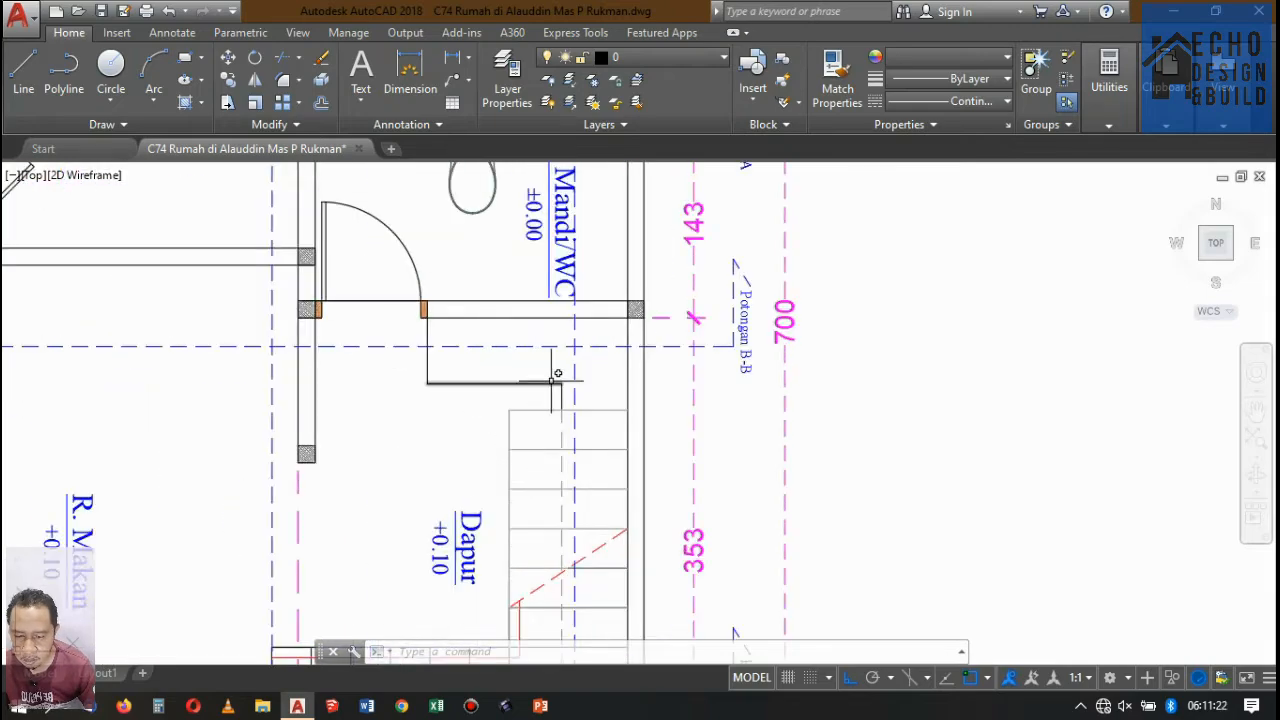
scroll(557, 373, "down", 8)
scroll(557, 373, "up", 5)
scroll(557, 373, "down", 3)
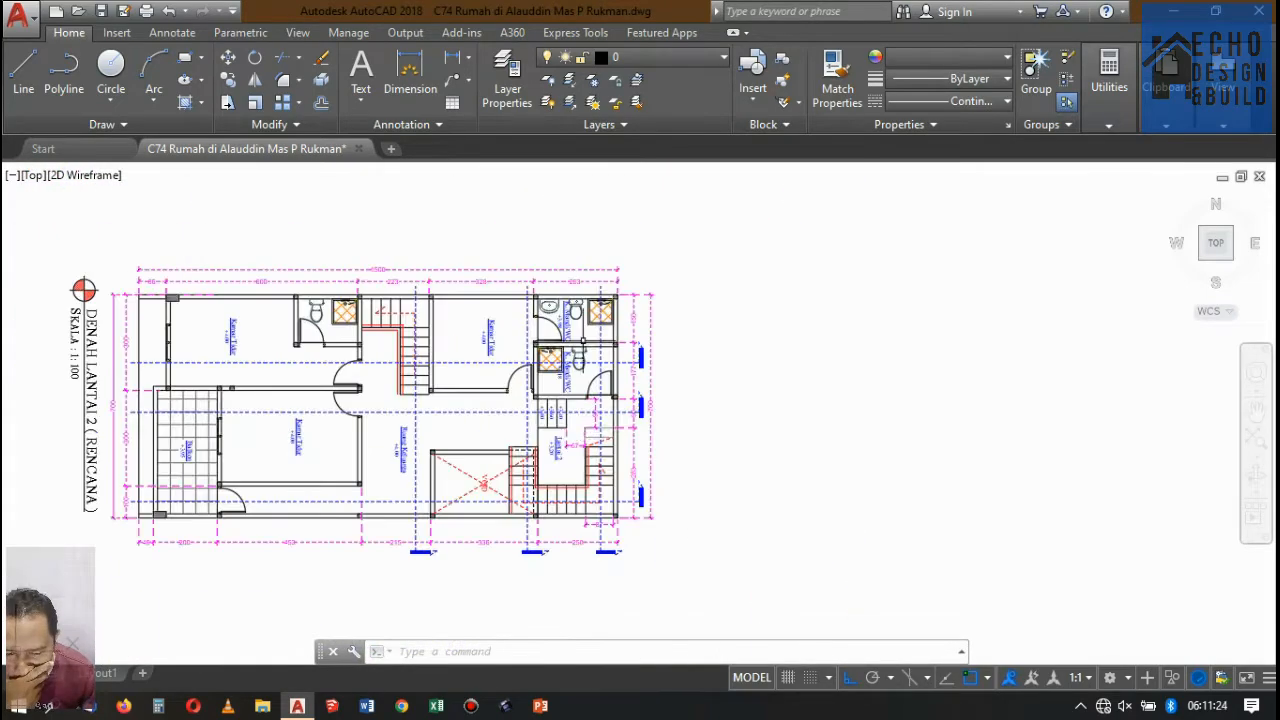
scroll(566, 450, "up", 8)
scroll(530, 411, "down", 4)
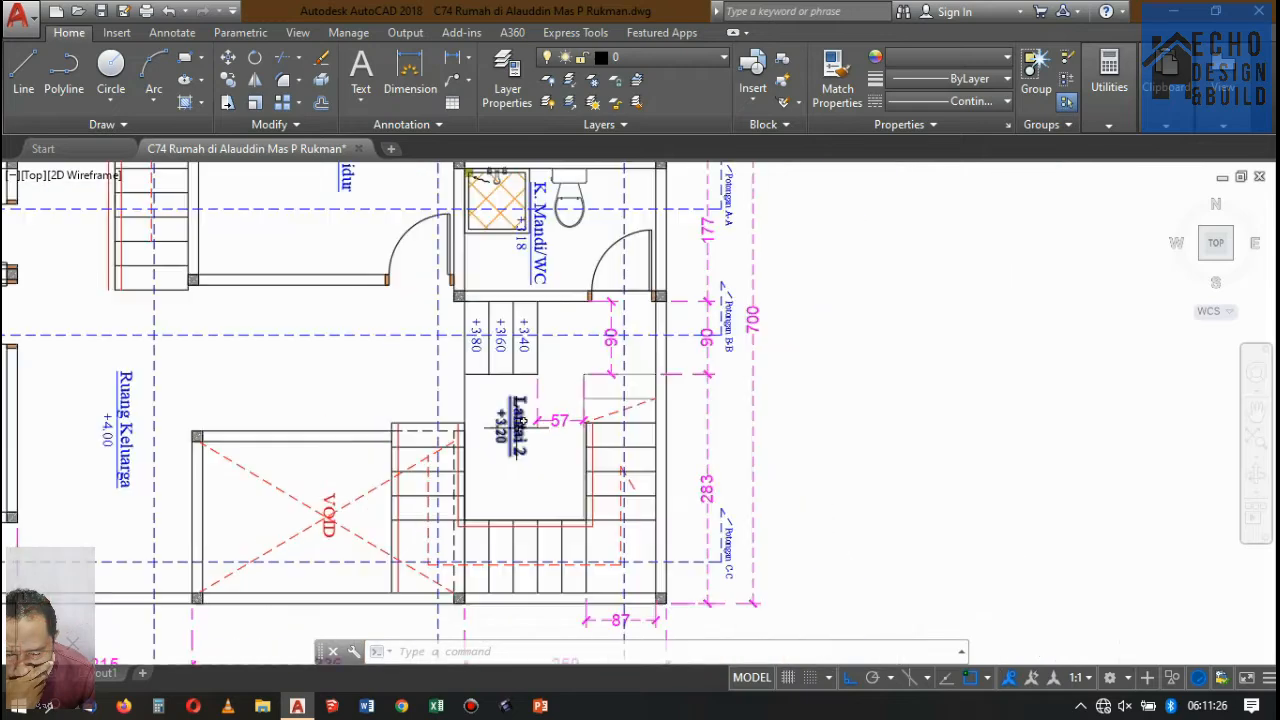
scroll(575, 337, "down", 2)
scroll(583, 284, "up", 4)
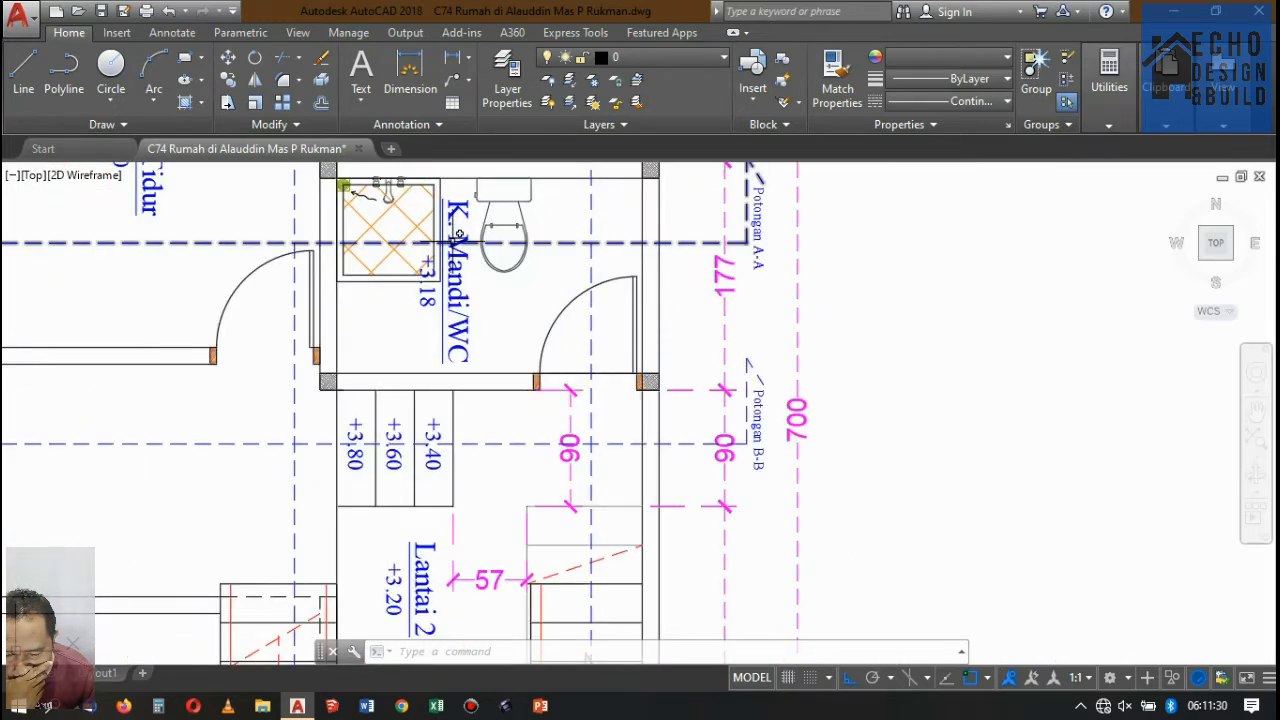
scroll(500, 303, "down", 3)
scroll(380, 254, "up", 2)
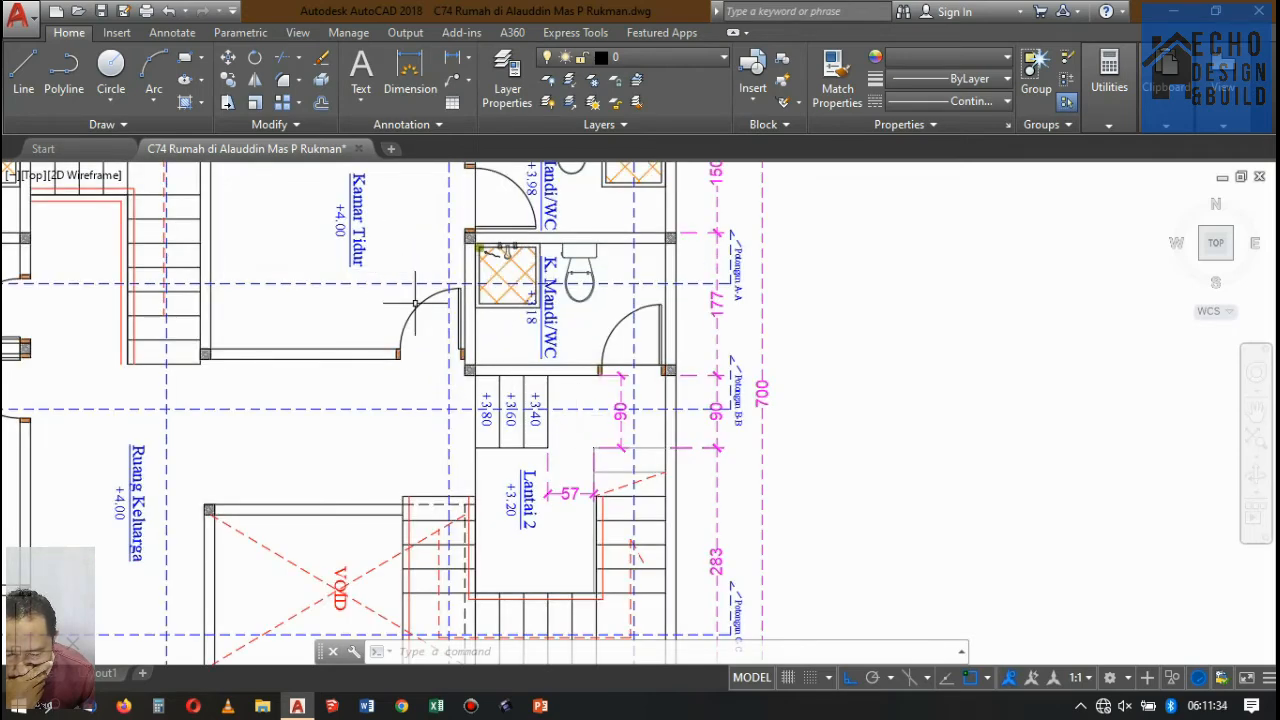
scroll(427, 290, "down", 3)
scroll(427, 290, "up", 2)
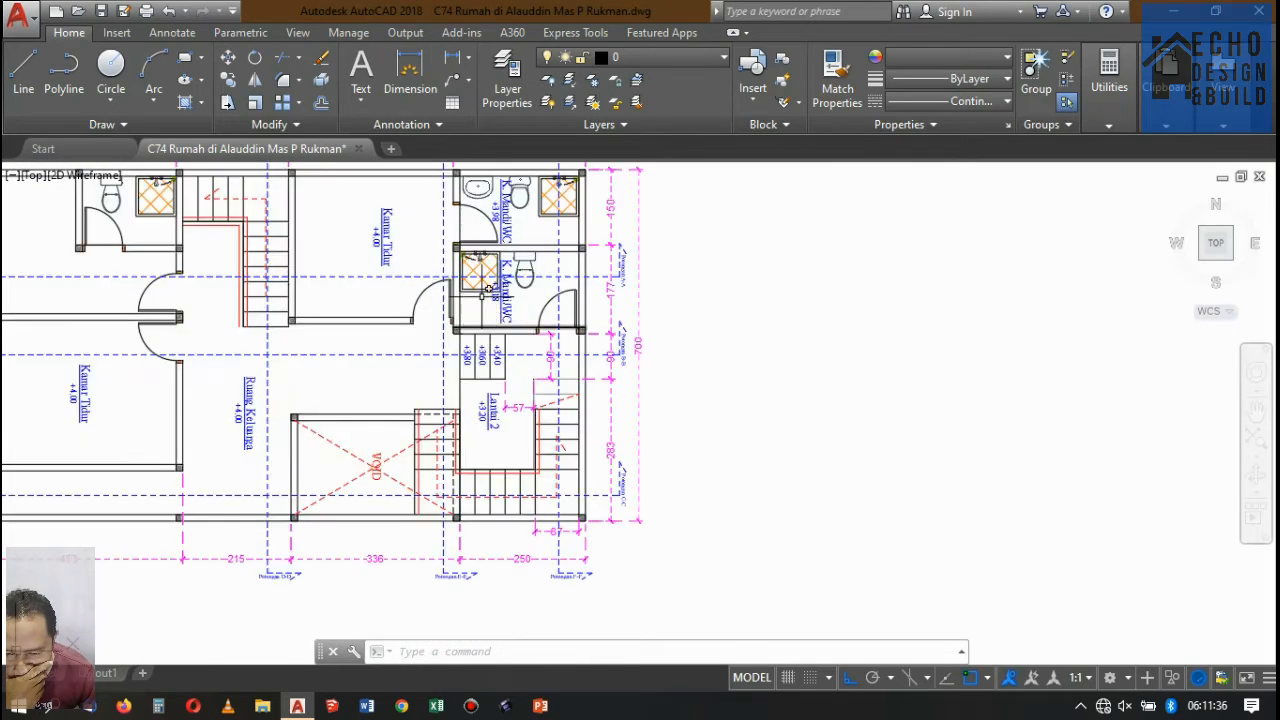
scroll(484, 288, "down", 10)
scroll(530, 213, "up", 4)
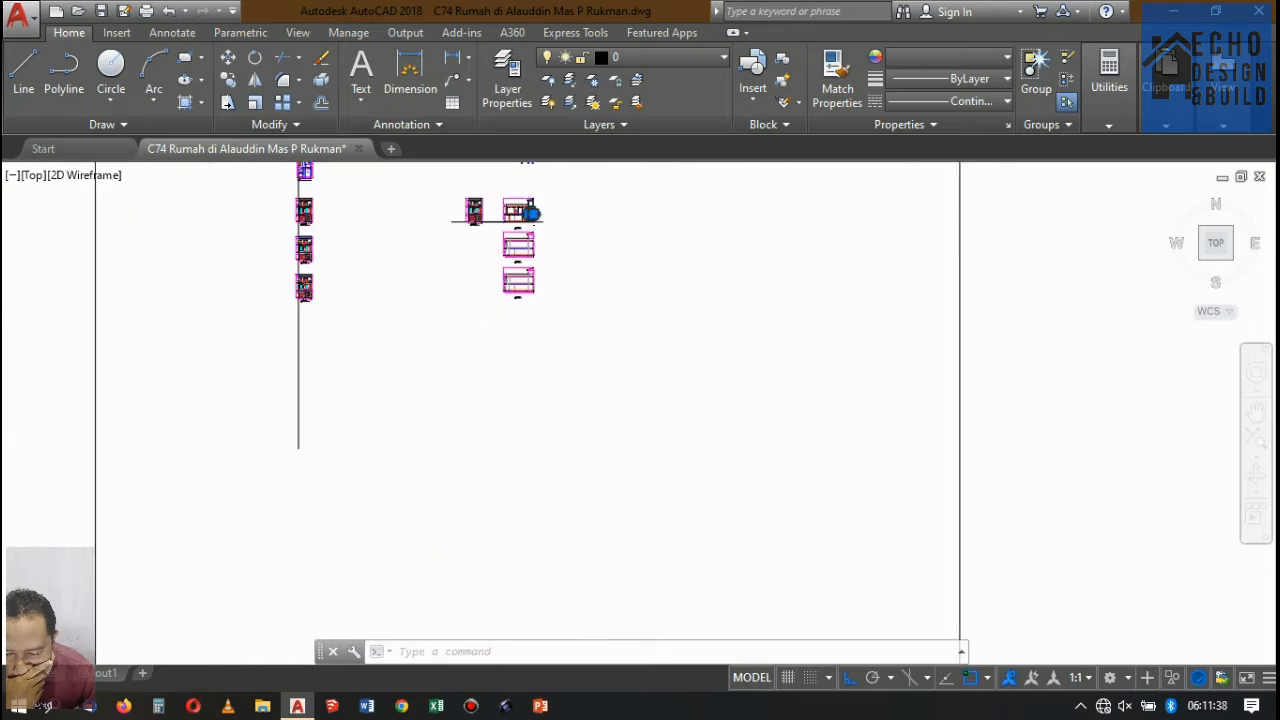
scroll(530, 213, "up", 8)
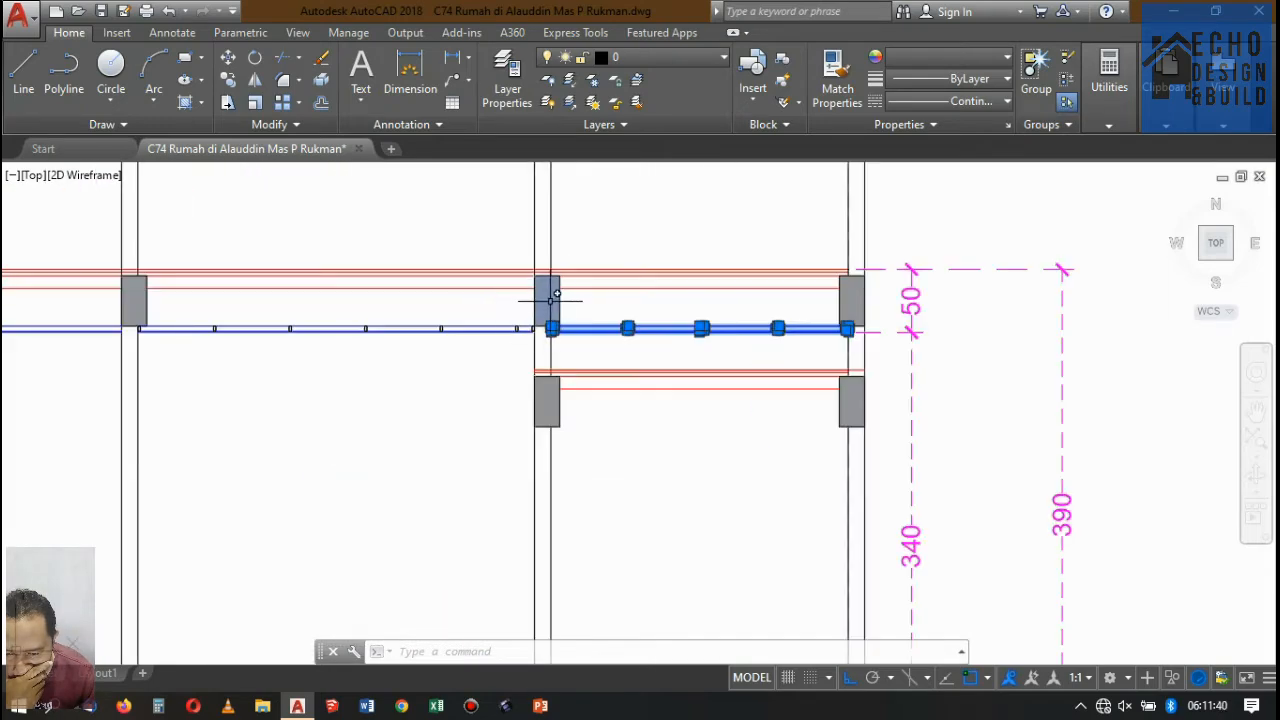
key("Escape")
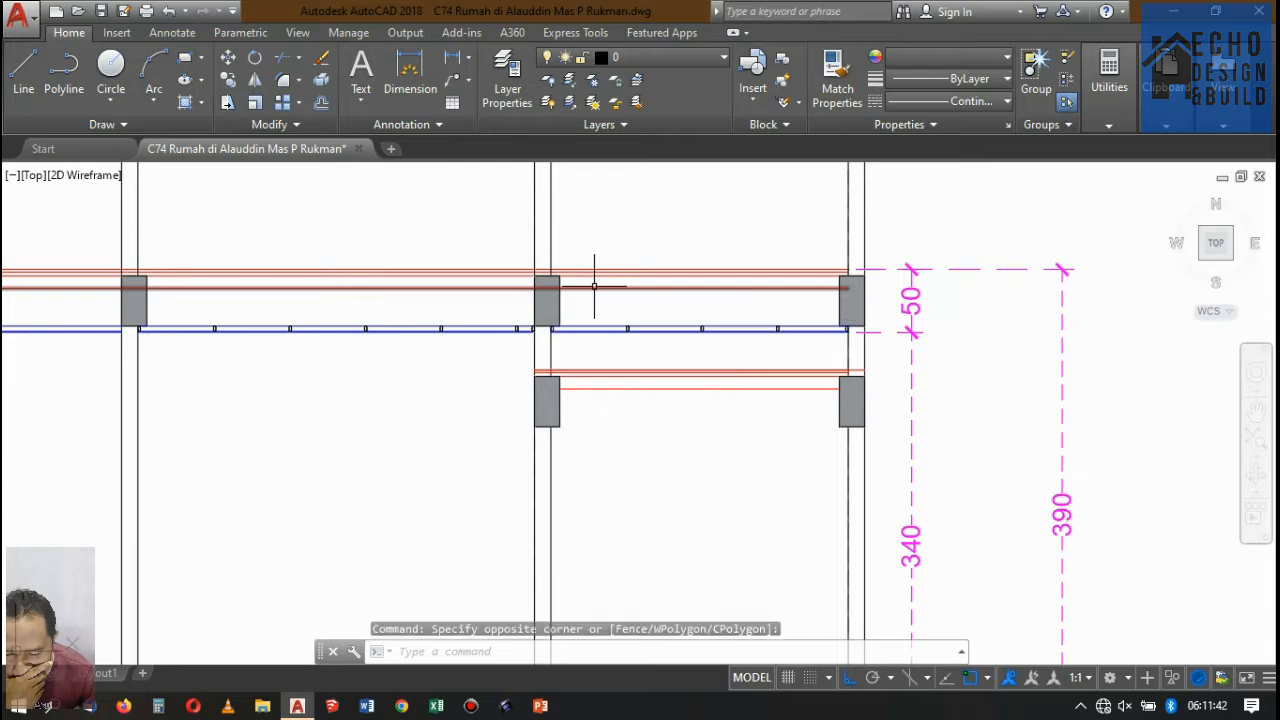
Move the upper and lowered beams at the right-end bay's inner wall left until their right faces align with the wall's bay-side face.
scroll(574, 297, "up", 2)
left_click(571, 304)
left_click(517, 295)
scroll(516, 295, "down", 3)
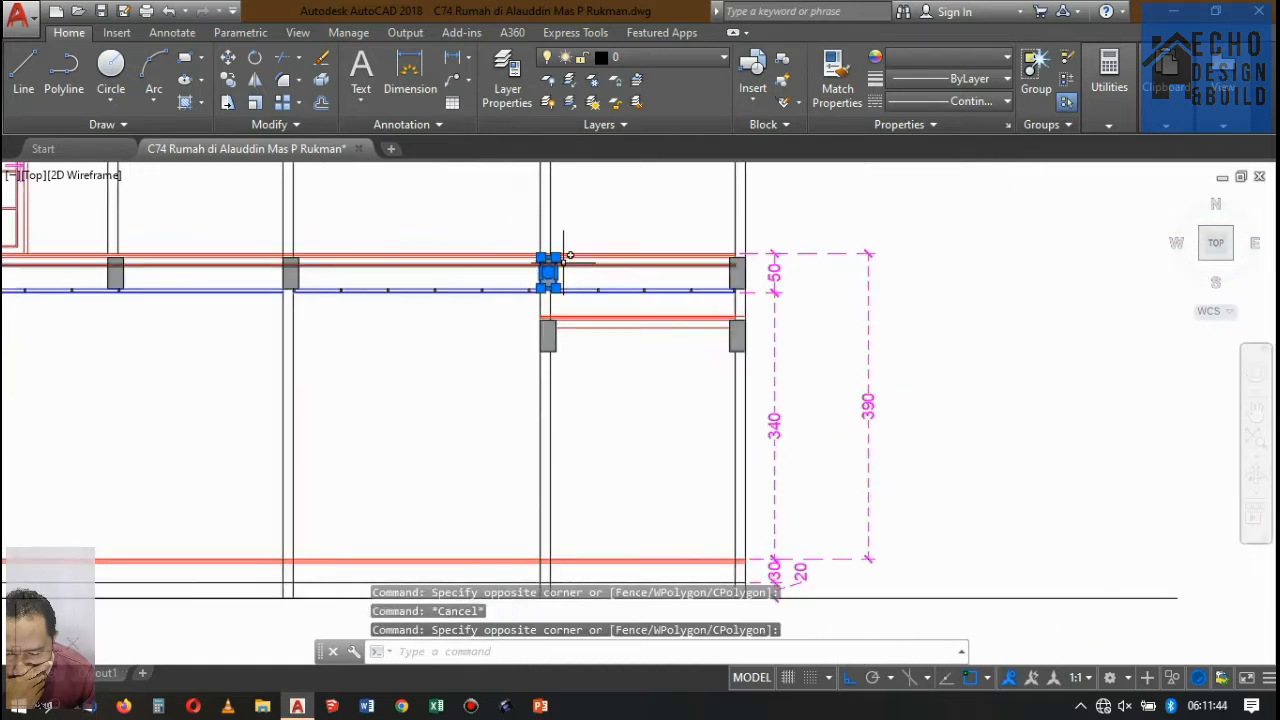
scroll(560, 257, "up", 3)
scroll(577, 274, "down", 3)
scroll(571, 351, "up", 4)
key("Escape")
left_click(550, 397)
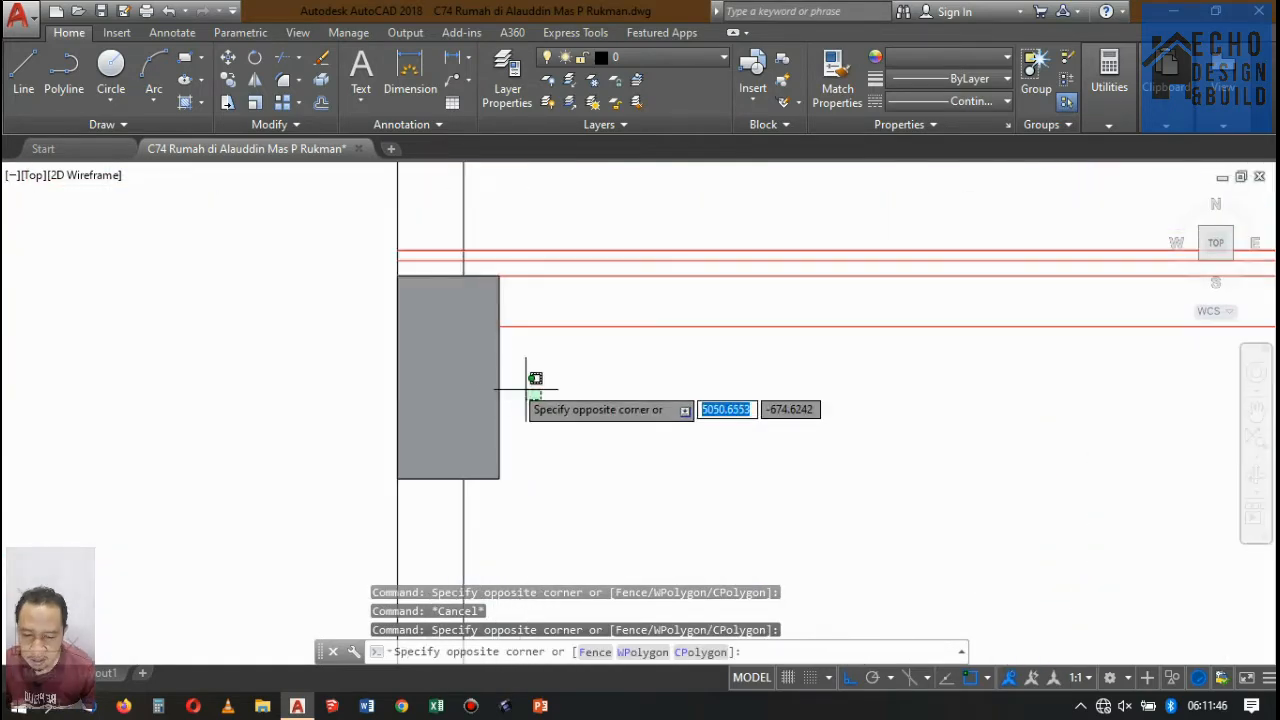
left_click(506, 371)
left_click(540, 374)
left_click(487, 367)
scroll(487, 367, "down", 3)
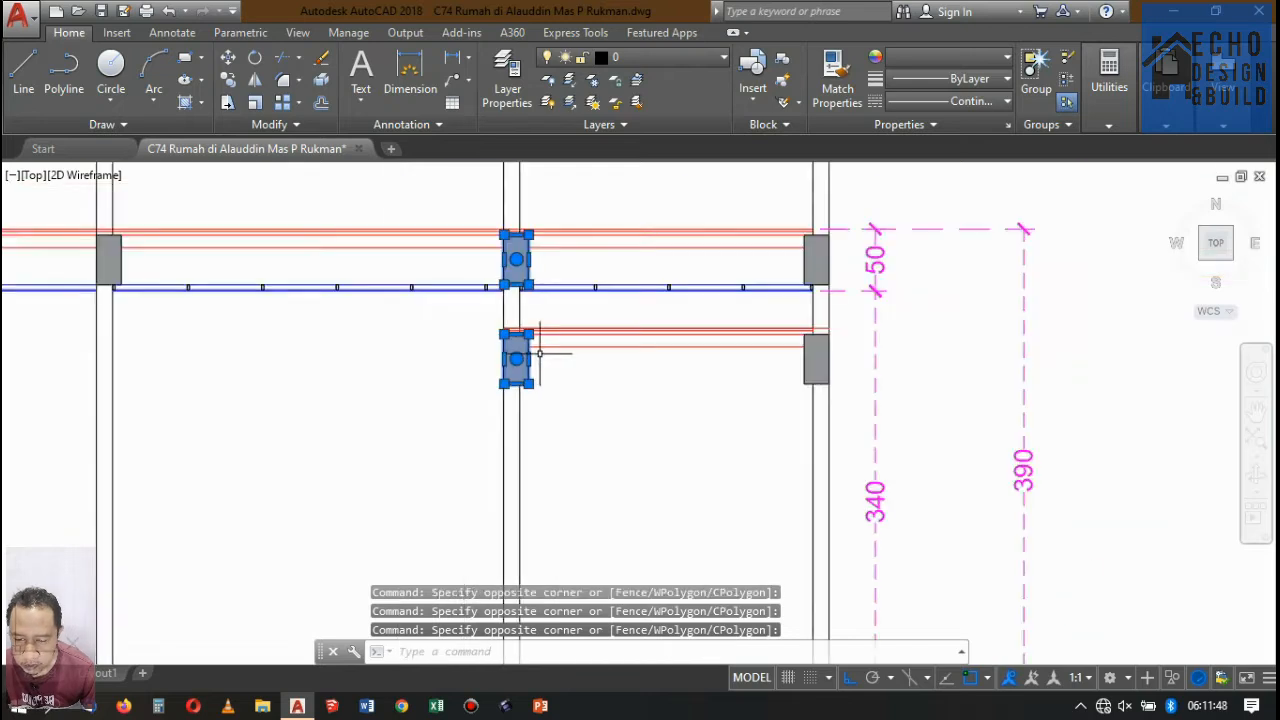
scroll(566, 220, "up", 2)
key("Return")
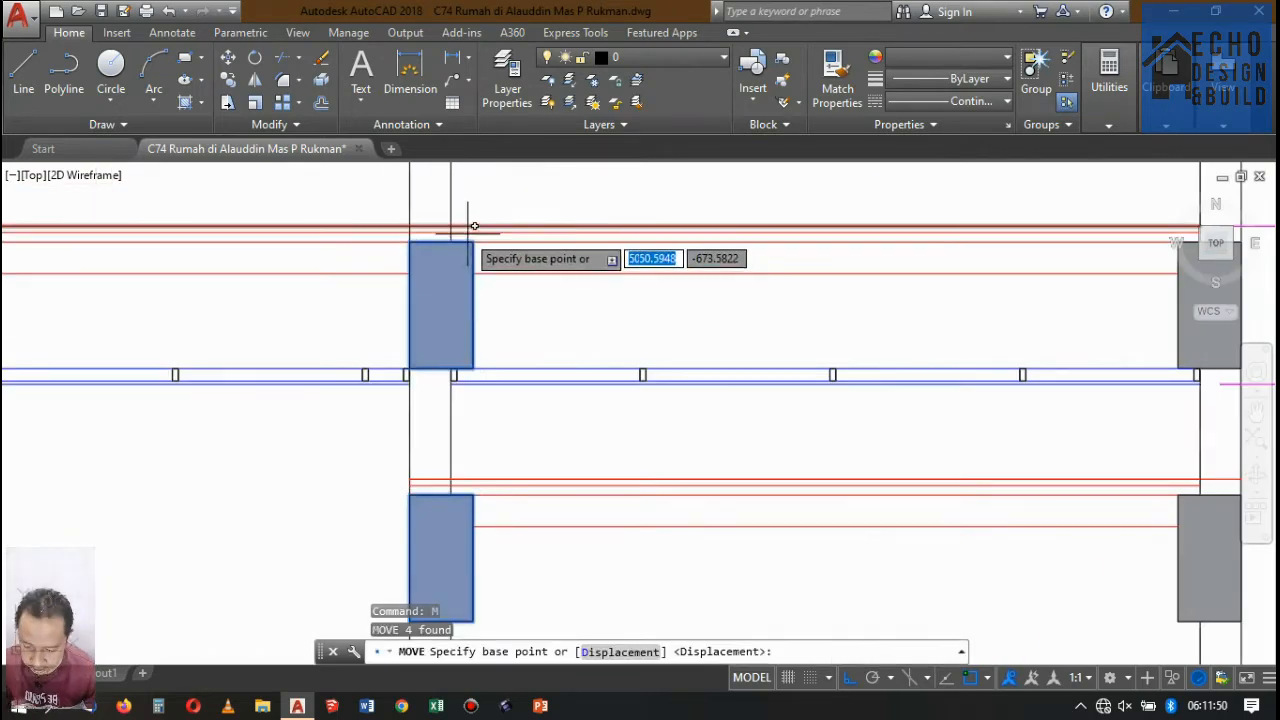
scroll(470, 235, "up", 5)
left_click(485, 260)
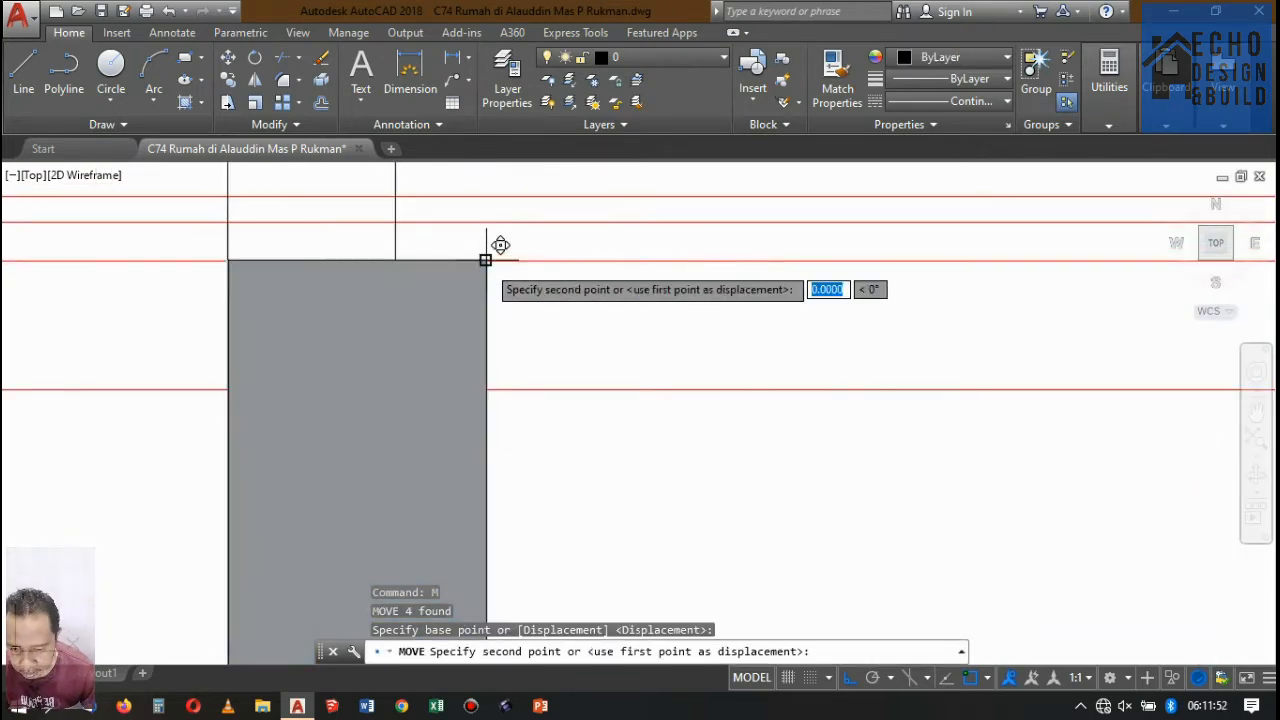
left_click(395, 260)
scroll(490, 225, "down", 5)
scroll(494, 264, "up", 4)
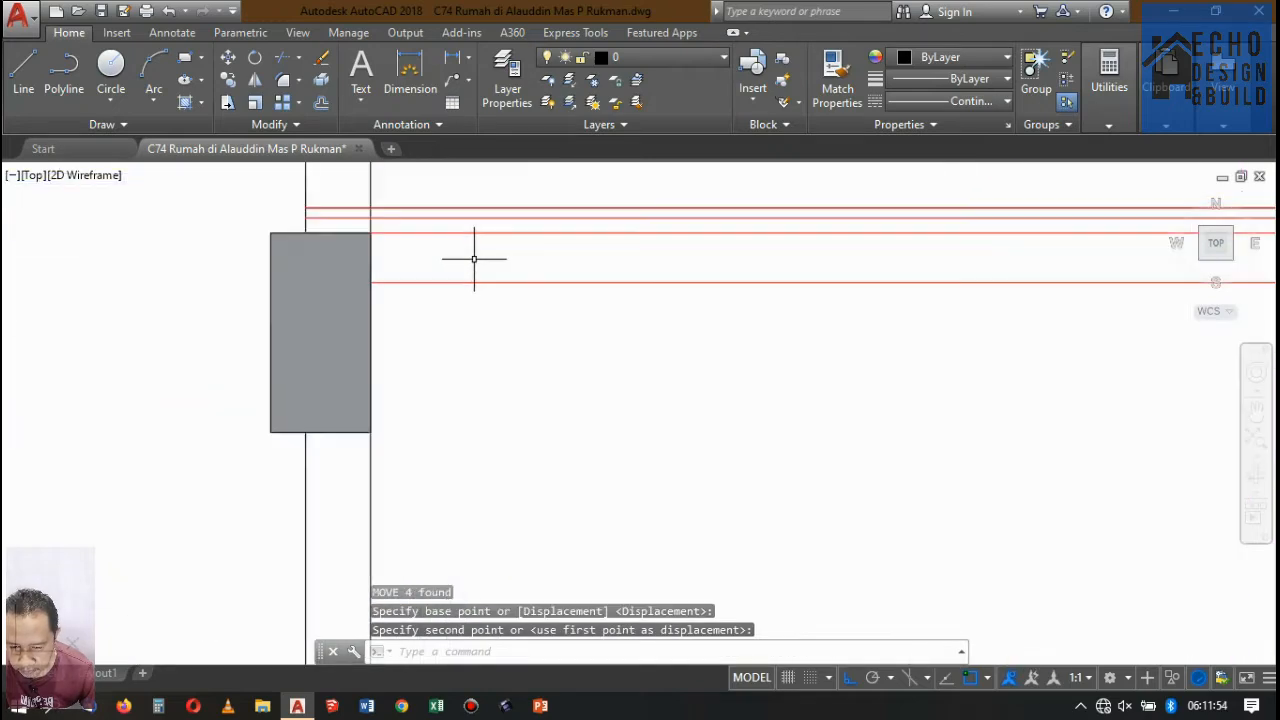
scroll(447, 292, "down", 6)
Move the right-end bay's ceiling lines and battens straight down to the underside of the lowered beams.
middle_click_drag(441, 298, 433, 396)
scroll(511, 293, "down", 6)
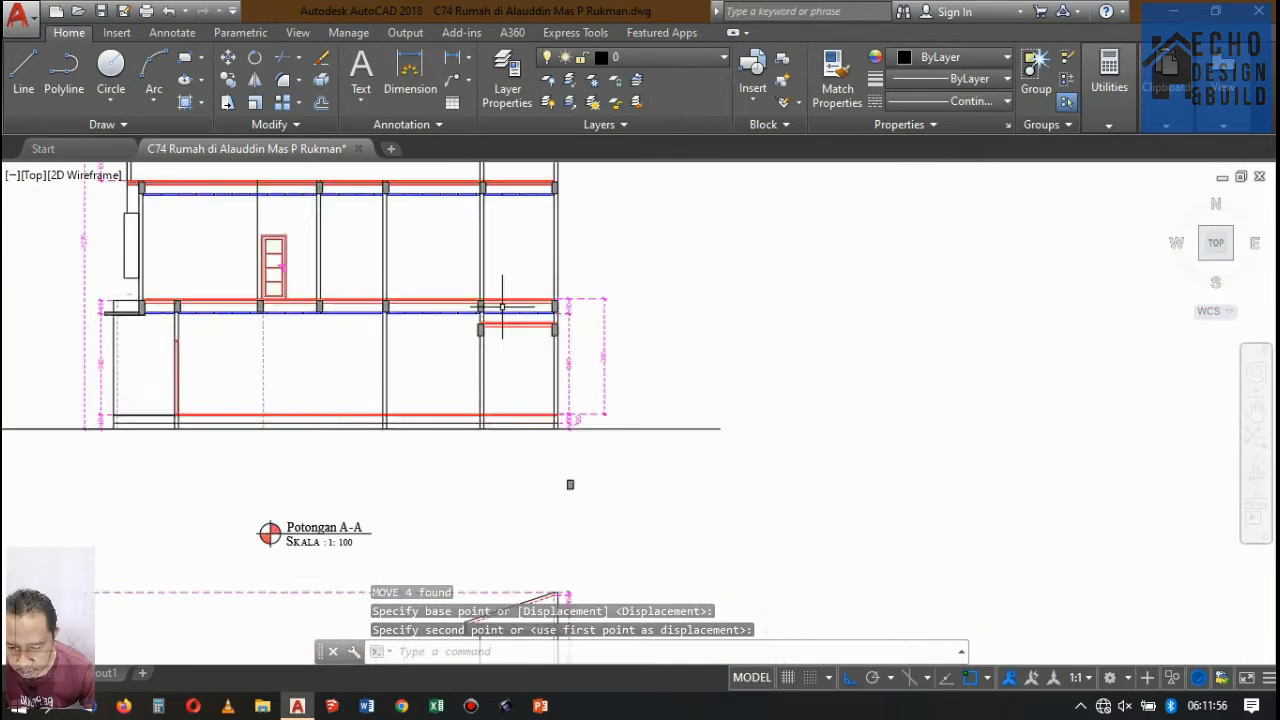
scroll(470, 325, "up", 6)
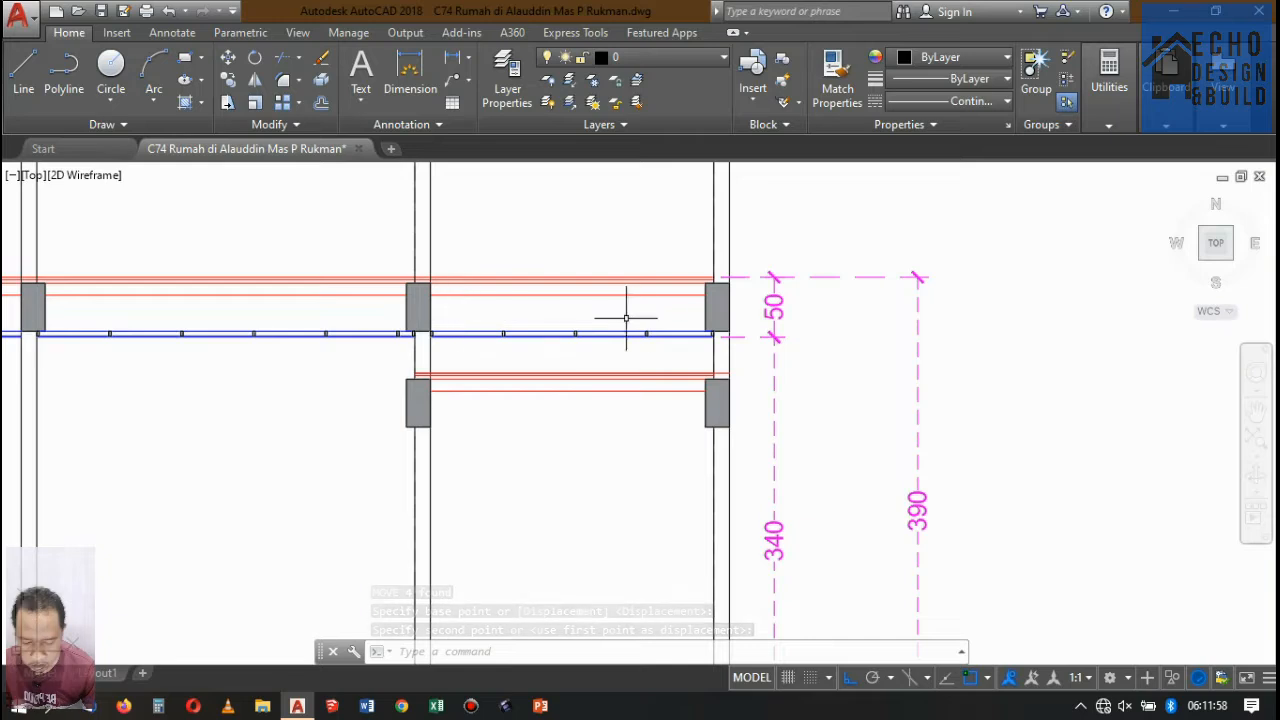
scroll(430, 330, "up", 5)
left_click(495, 405)
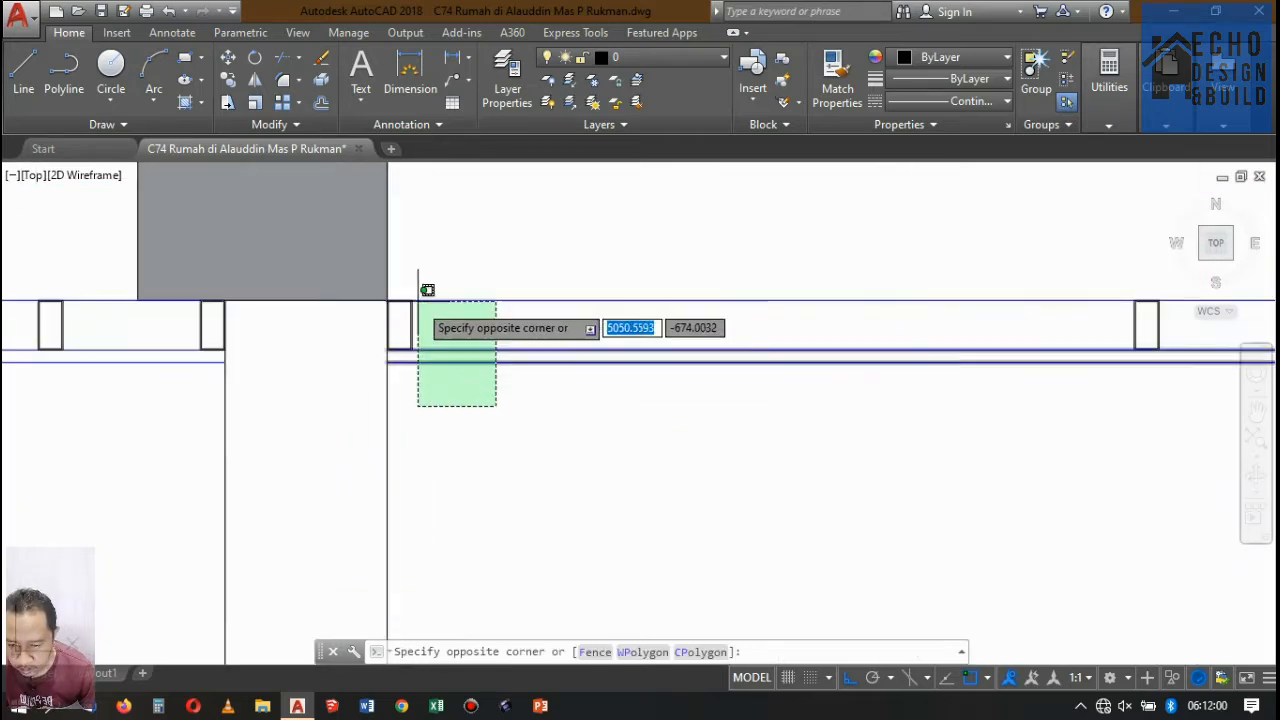
left_click(412, 300)
scroll(444, 322, "down", 5)
left_click(443, 307)
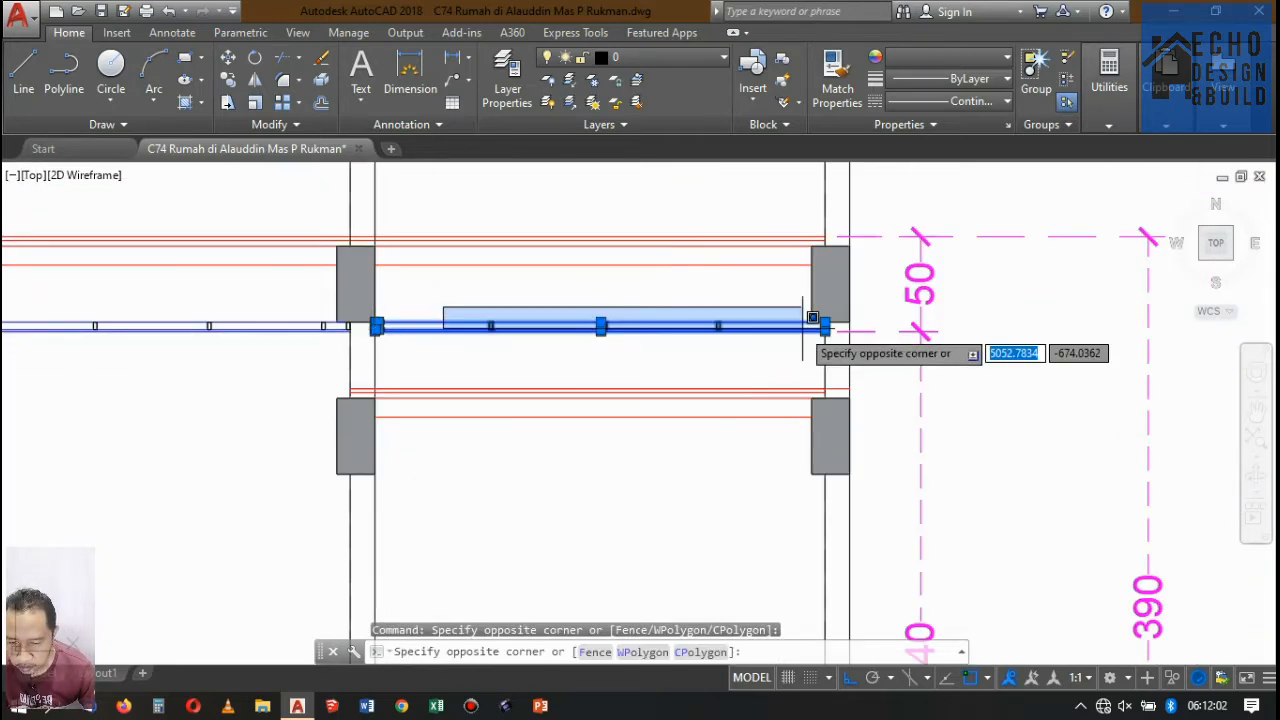
left_click(829, 346)
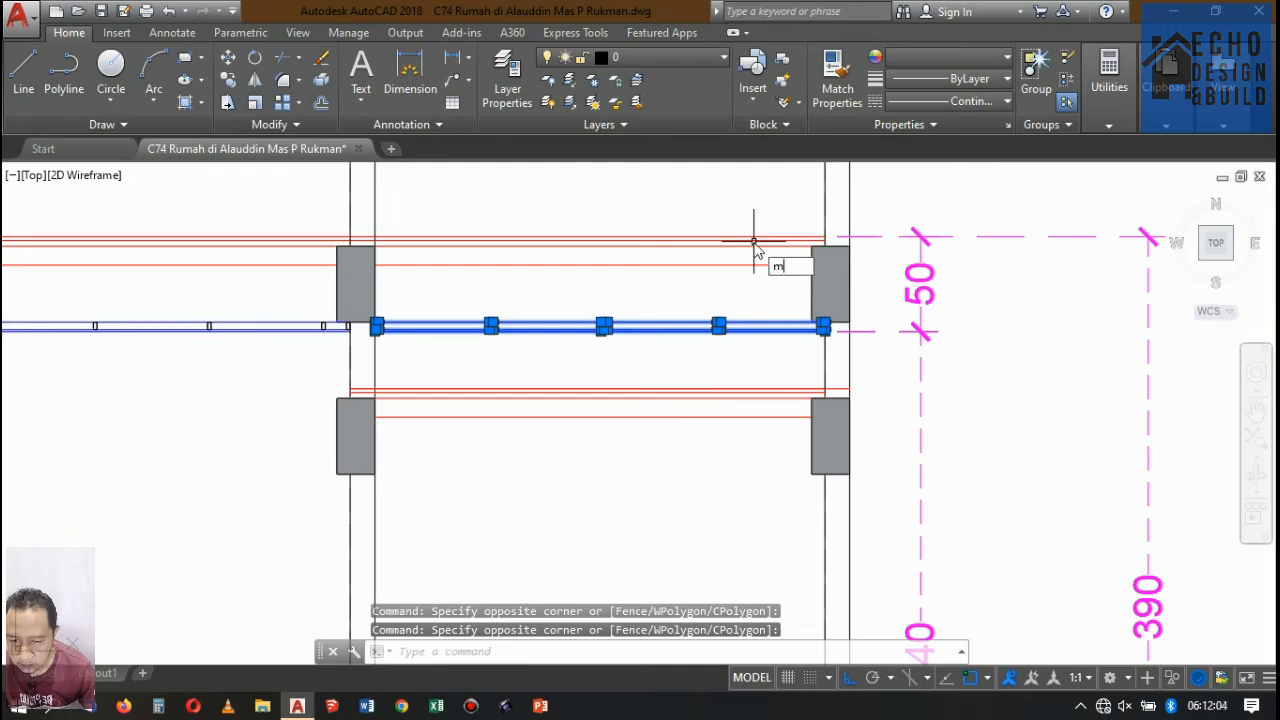
key("Return")
scroll(790, 298, "up", 10)
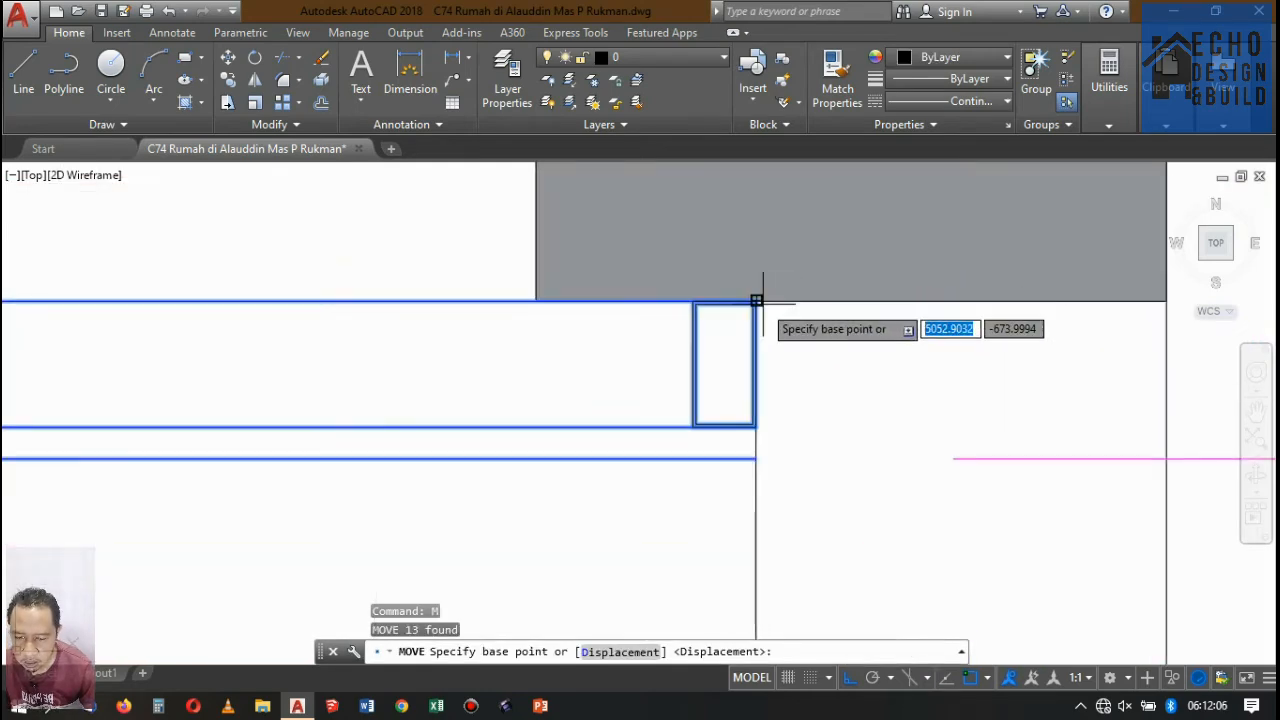
left_click(756, 300)
scroll(757, 286, "down", 8)
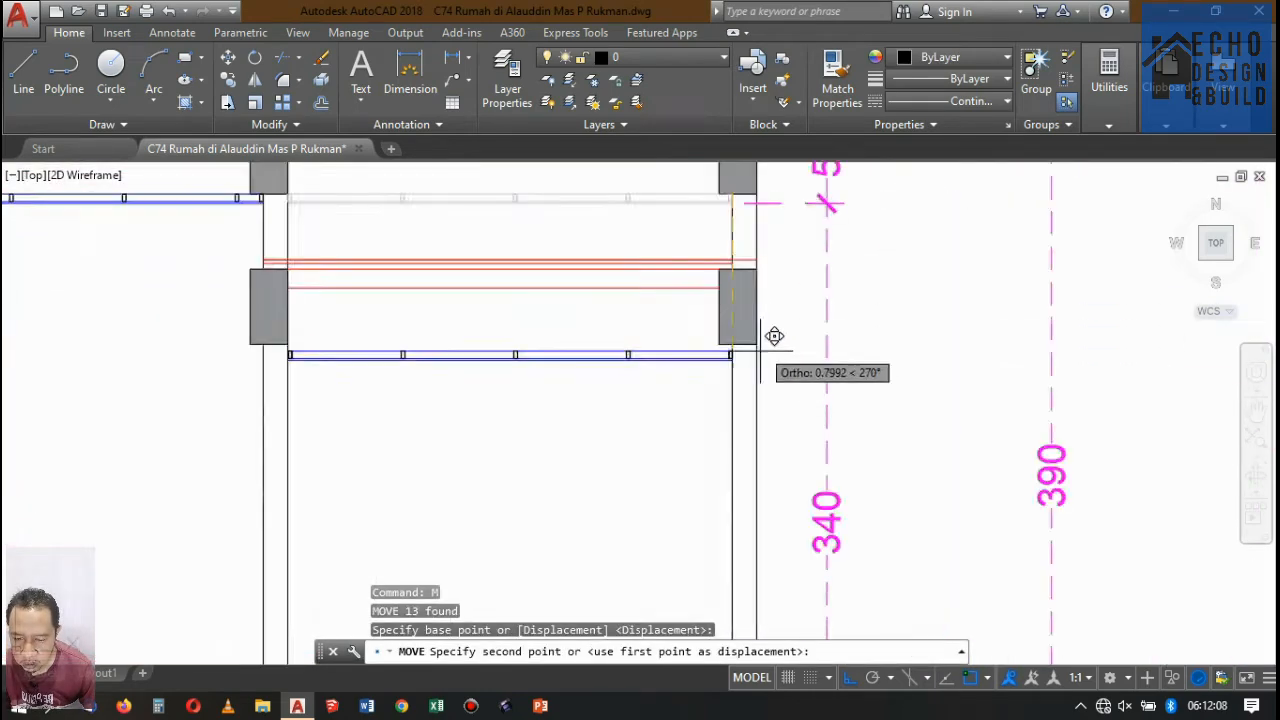
scroll(771, 334, "up", 5)
left_click(688, 309)
scroll(690, 260, "down", 10)
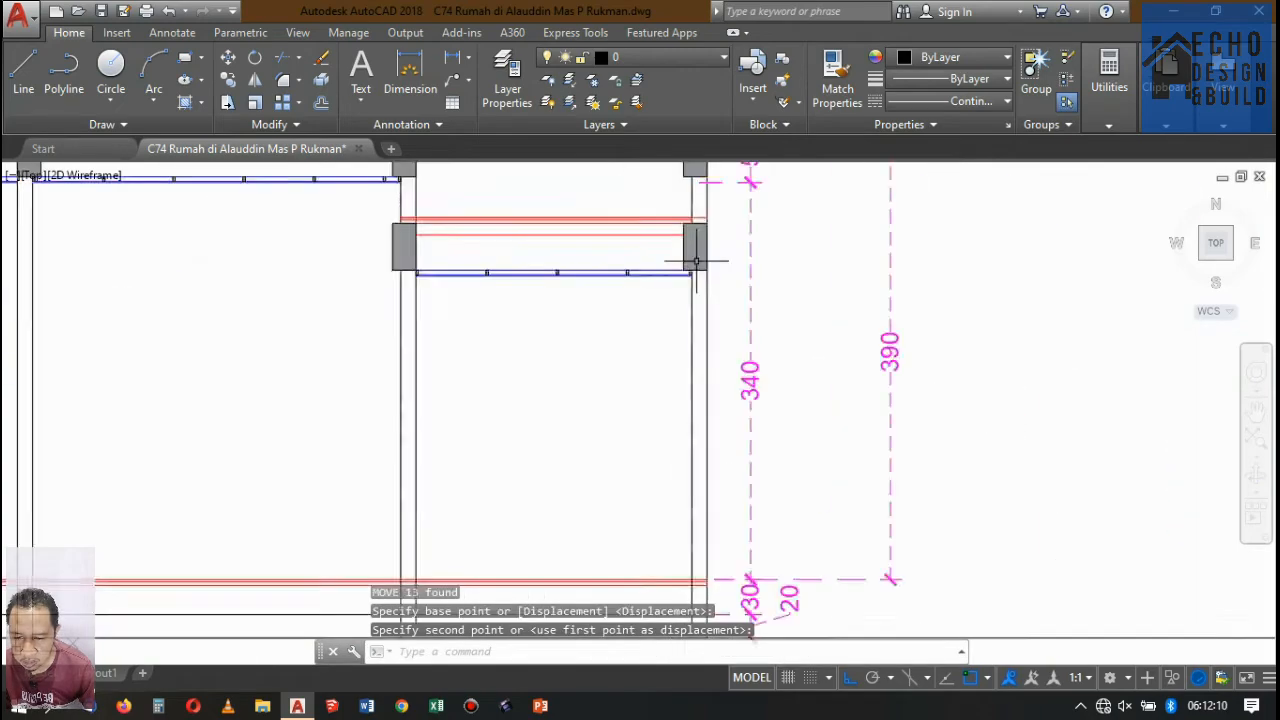
Review the section lines on the floor plans and rooftop plan, comparing them with the right-end bay of Potongan A-A.
scroll(648, 349, "down", 6)
scroll(671, 257, "up", 6)
scroll(555, 468, "up", 6)
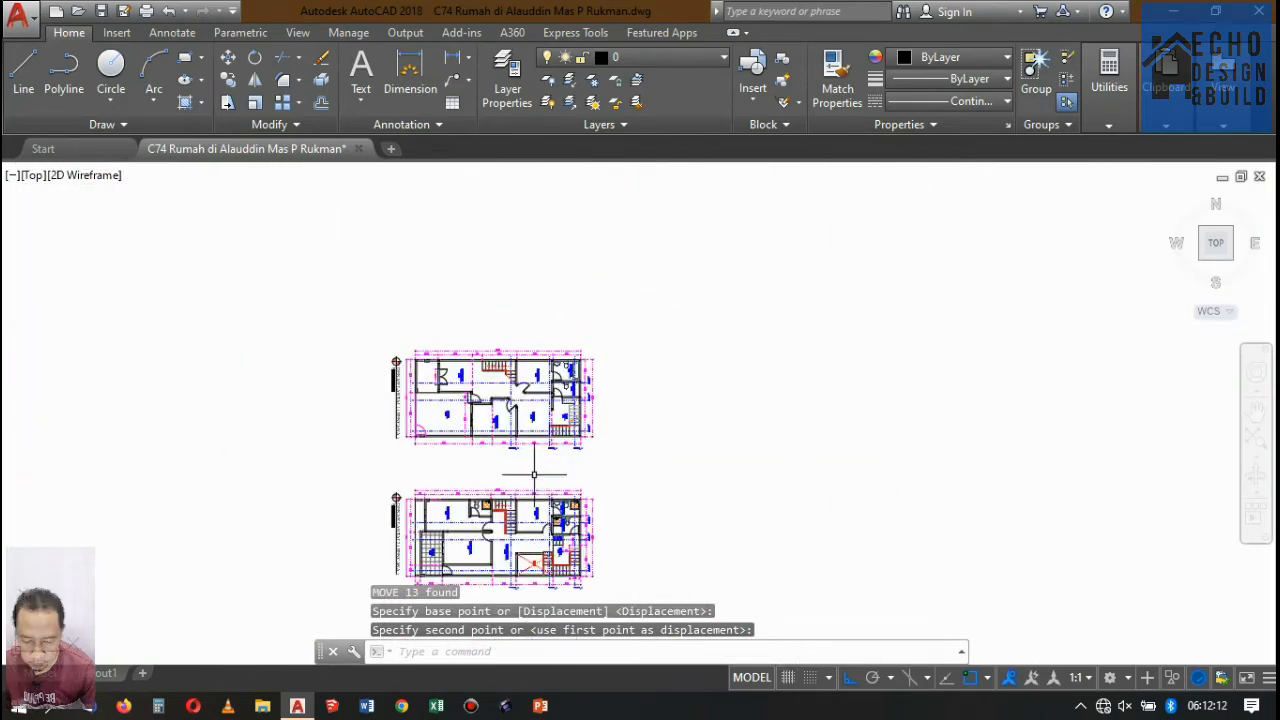
scroll(528, 385, "up", 6)
scroll(531, 360, "down", 4)
scroll(650, 345, "up", 9)
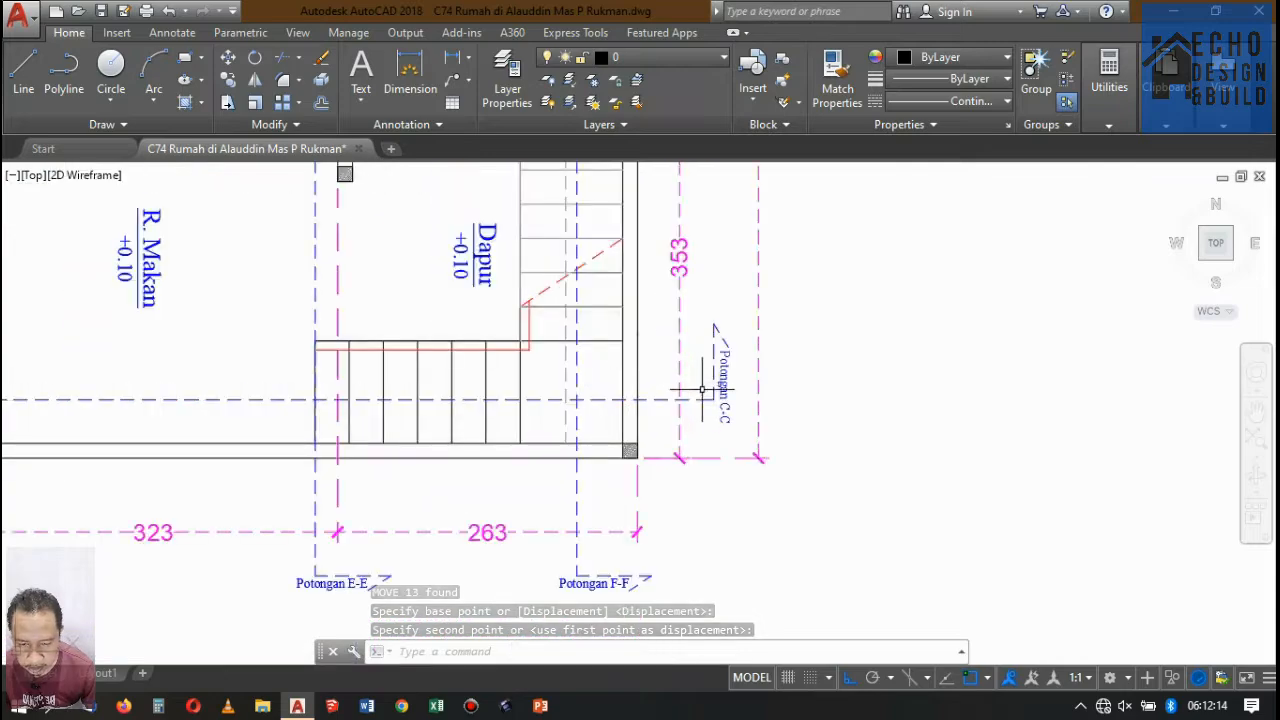
scroll(693, 353, "down", 8)
scroll(693, 353, "down", 8)
scroll(700, 394, "up", 8)
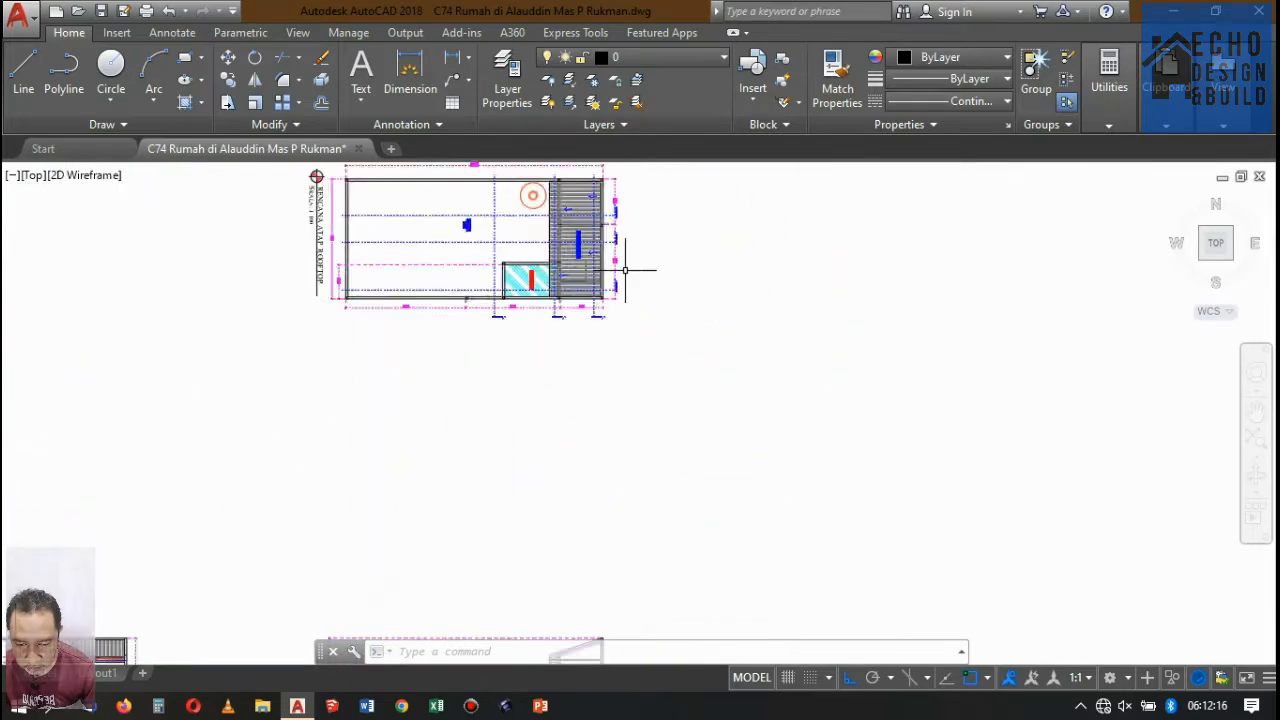
scroll(620, 280, "down", 7)
scroll(587, 305, "up", 10)
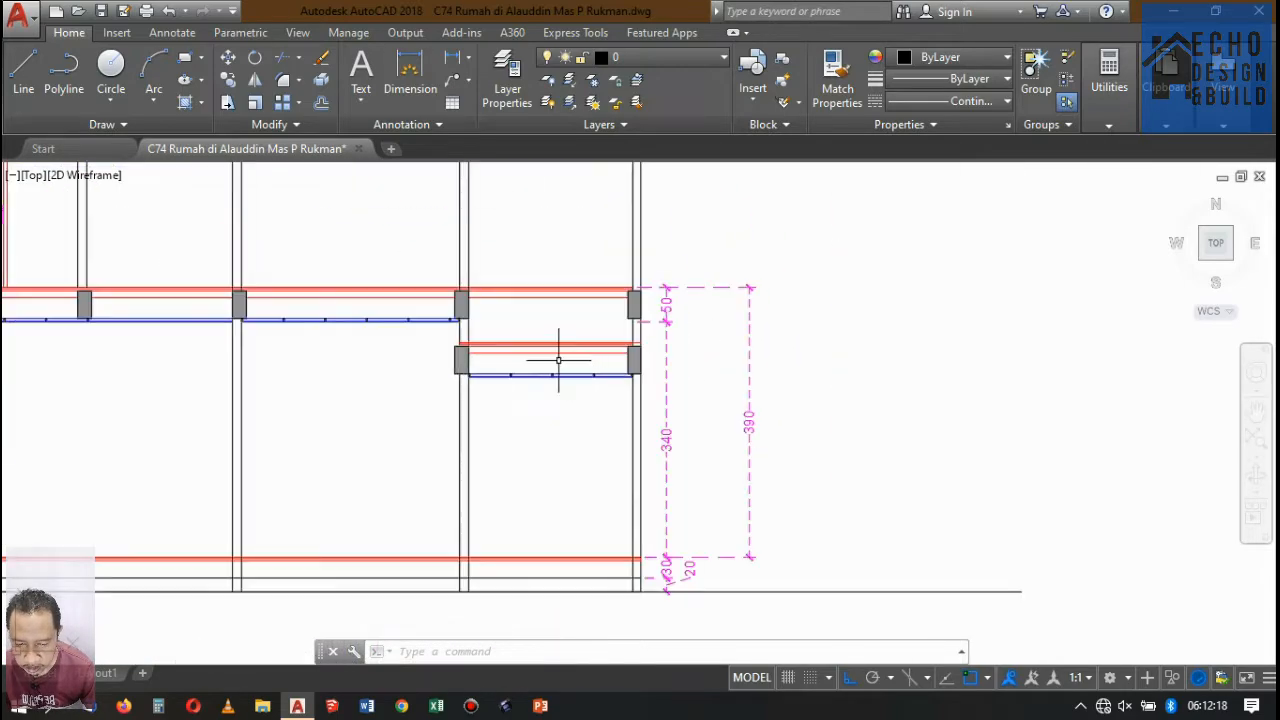
Examine the upper and lowered floor layers, beams and ceiling in the right-end bay of Potongan A-A.
scroll(605, 318, "down", 6)
scroll(610, 307, "up", 6)
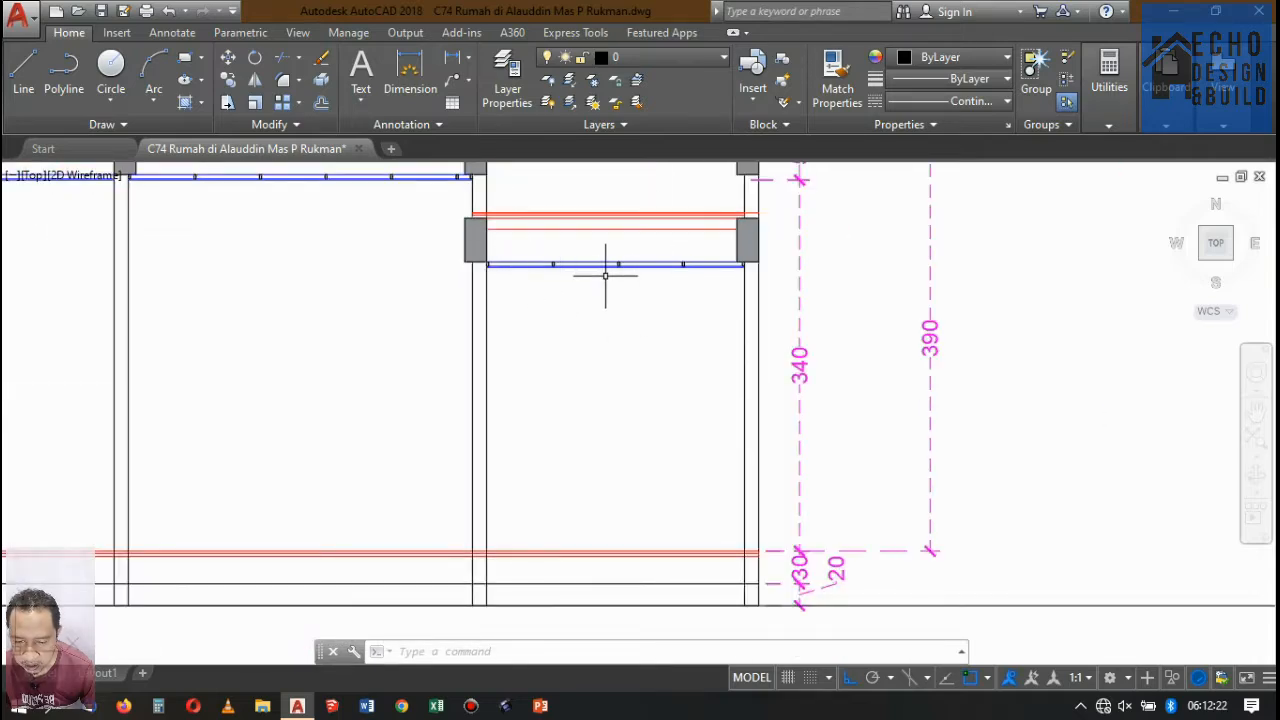
scroll(605, 275, "up", 2)
scroll(700, 290, "down", 4)
scroll(680, 314, "up", 4)
scroll(689, 281, "down", 3)
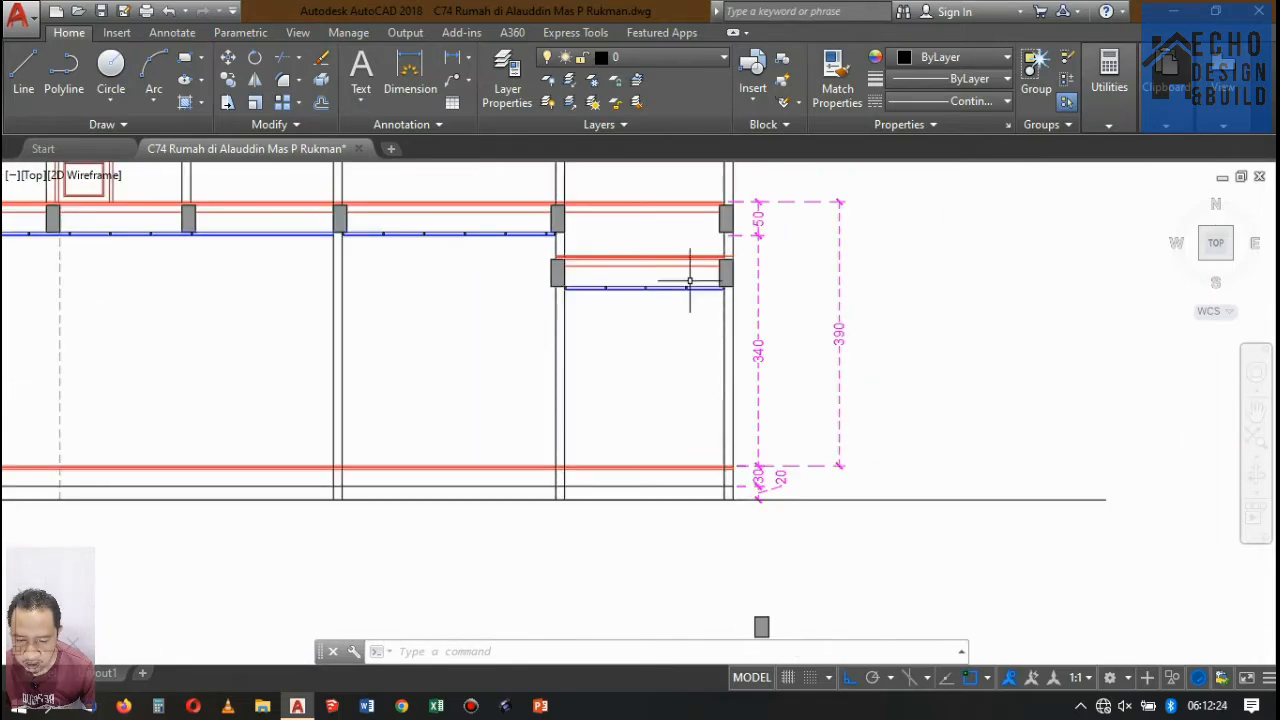
scroll(689, 281, "down", 3)
scroll(680, 330, "up", 2)
scroll(675, 335, "down", 5)
scroll(665, 333, "up", 6)
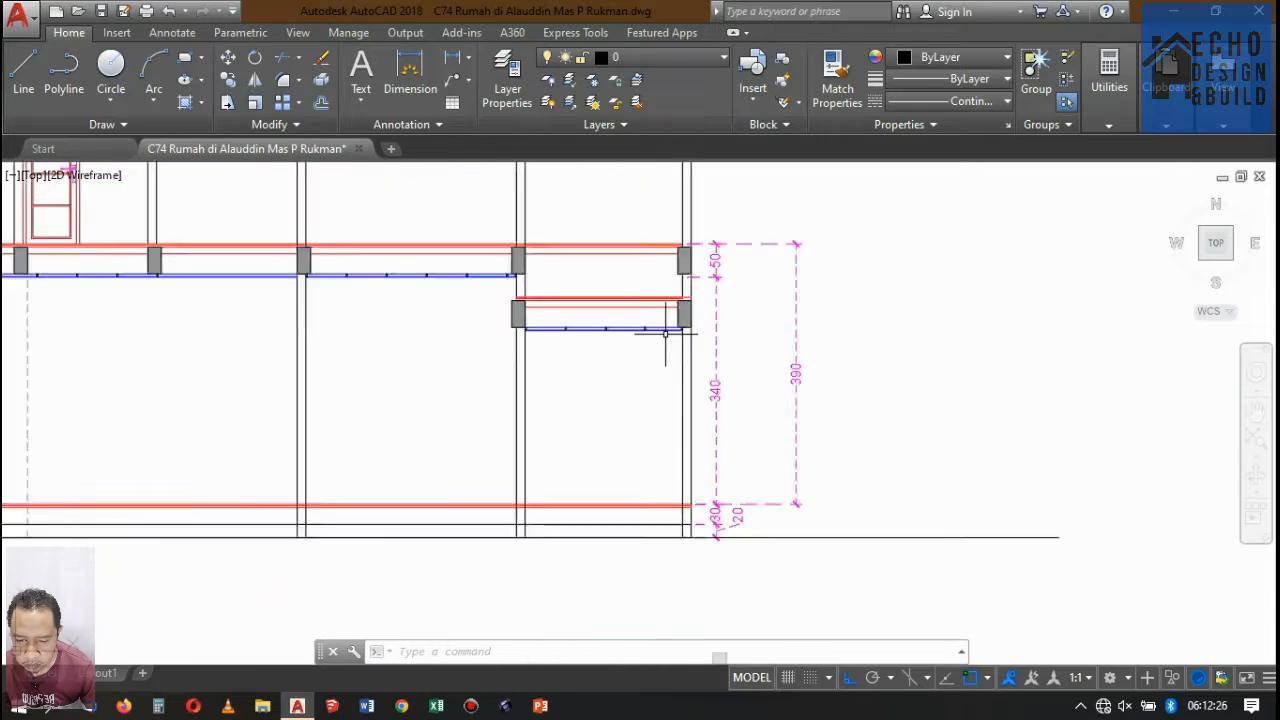
scroll(665, 333, "up", 2)
scroll(706, 294, "down", 2)
scroll(700, 285, "up", 2)
scroll(691, 254, "down", 5)
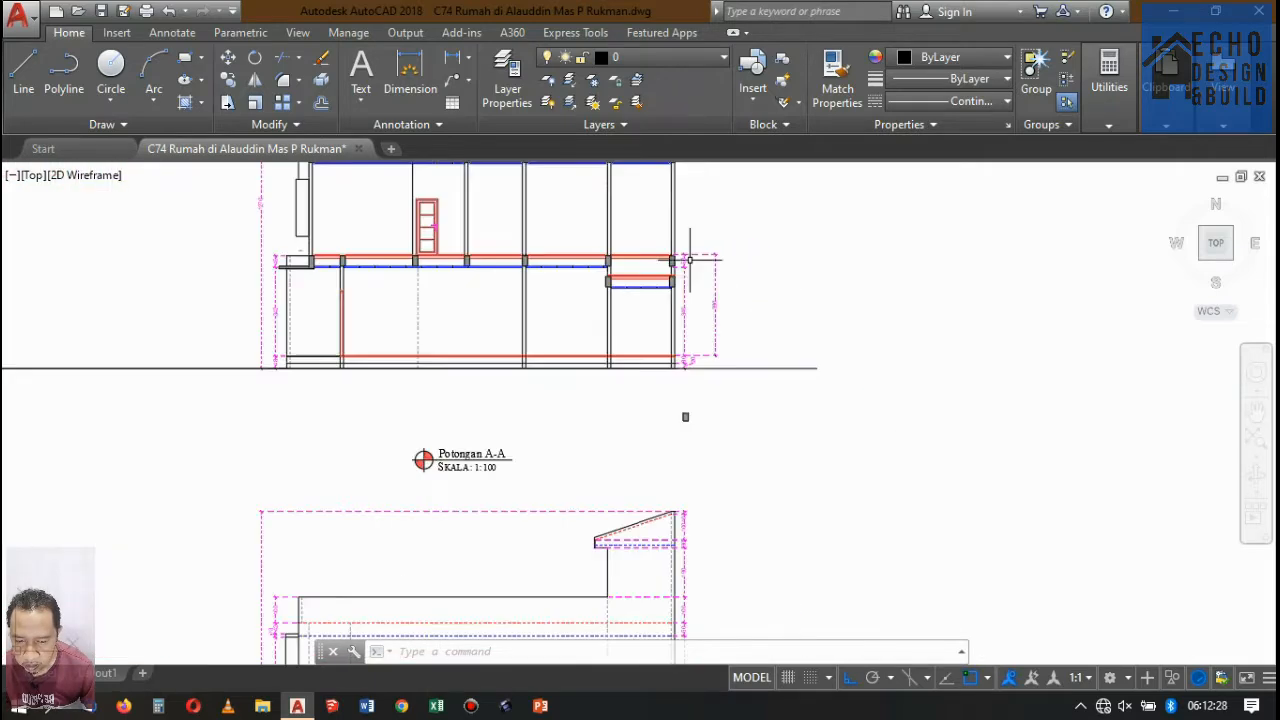
scroll(618, 240, "up", 6)
scroll(634, 272, "up", 4)
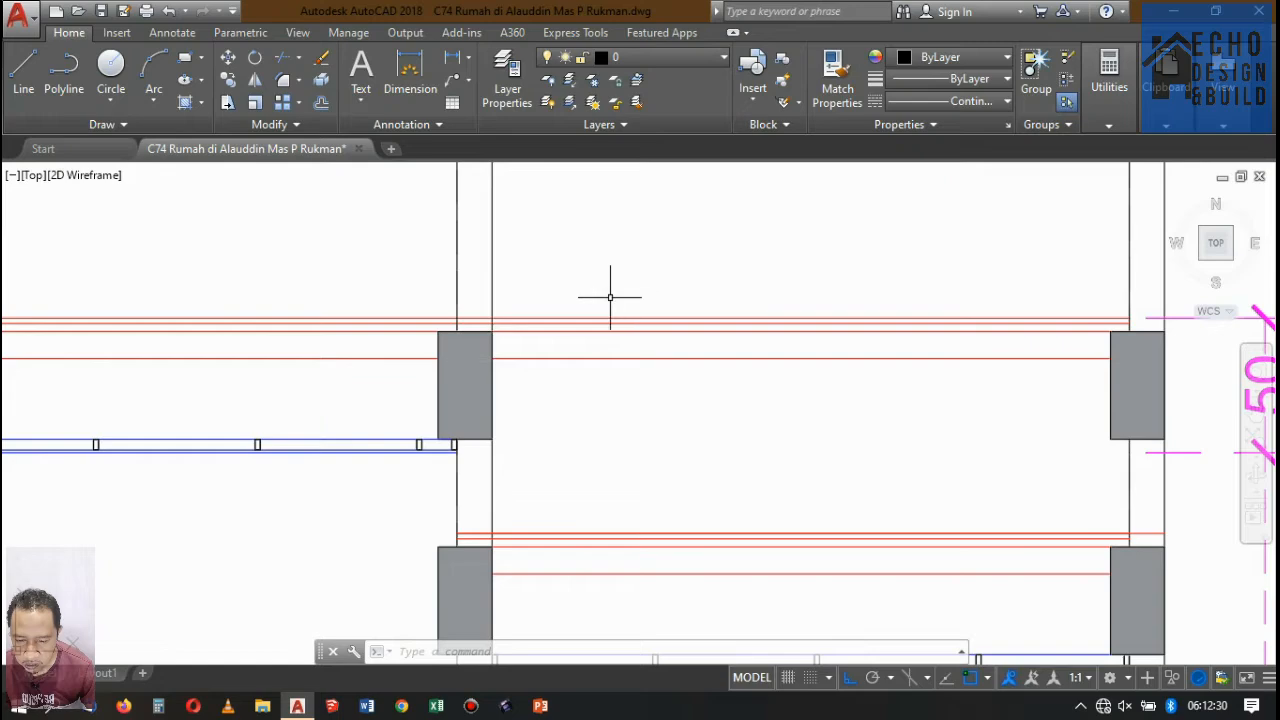
Try to trim the upper slab's underside line in the right-end bay, using the inner wall's face above the floor as cutting edge.
scroll(610, 297, "down", 4)
scroll(618, 228, "up", 6)
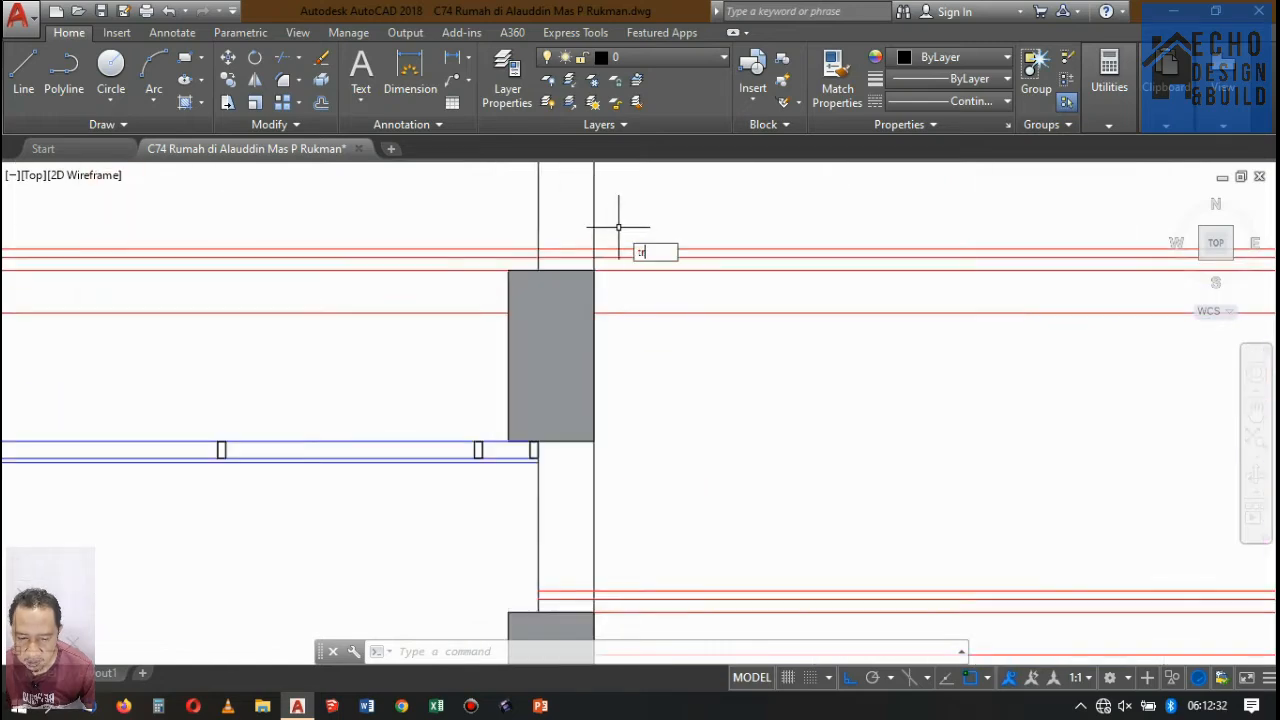
key("Return")
key("Return")
left_click(589, 215)
left_click(592, 196)
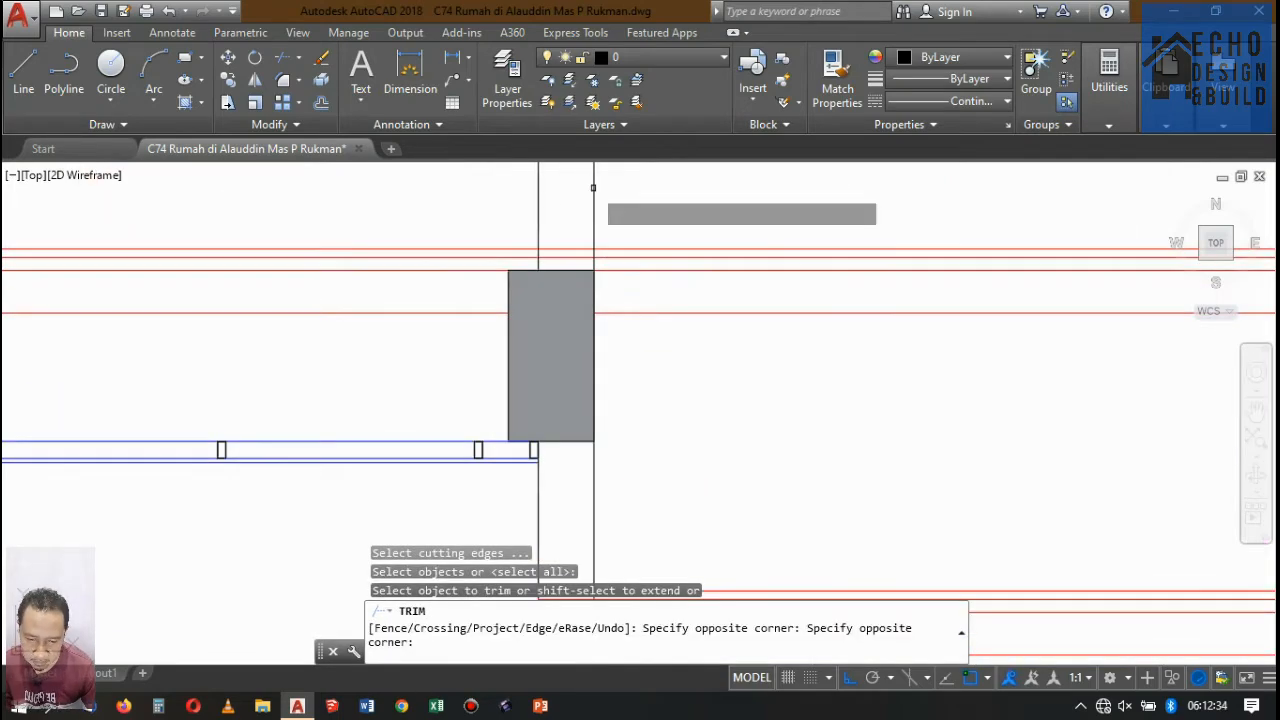
left_click(602, 213)
left_click(608, 219)
key("Return")
left_click(692, 322)
left_click(668, 290)
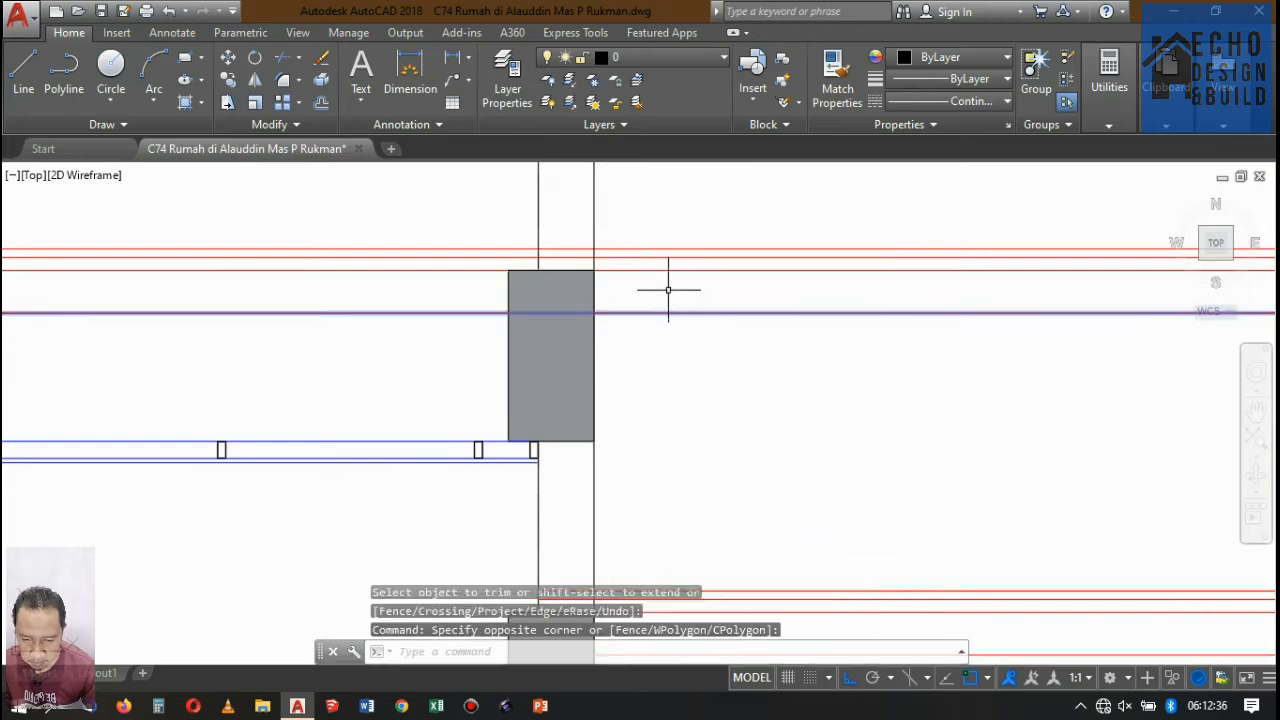
key("Escape")
type("tr")
key("Return")
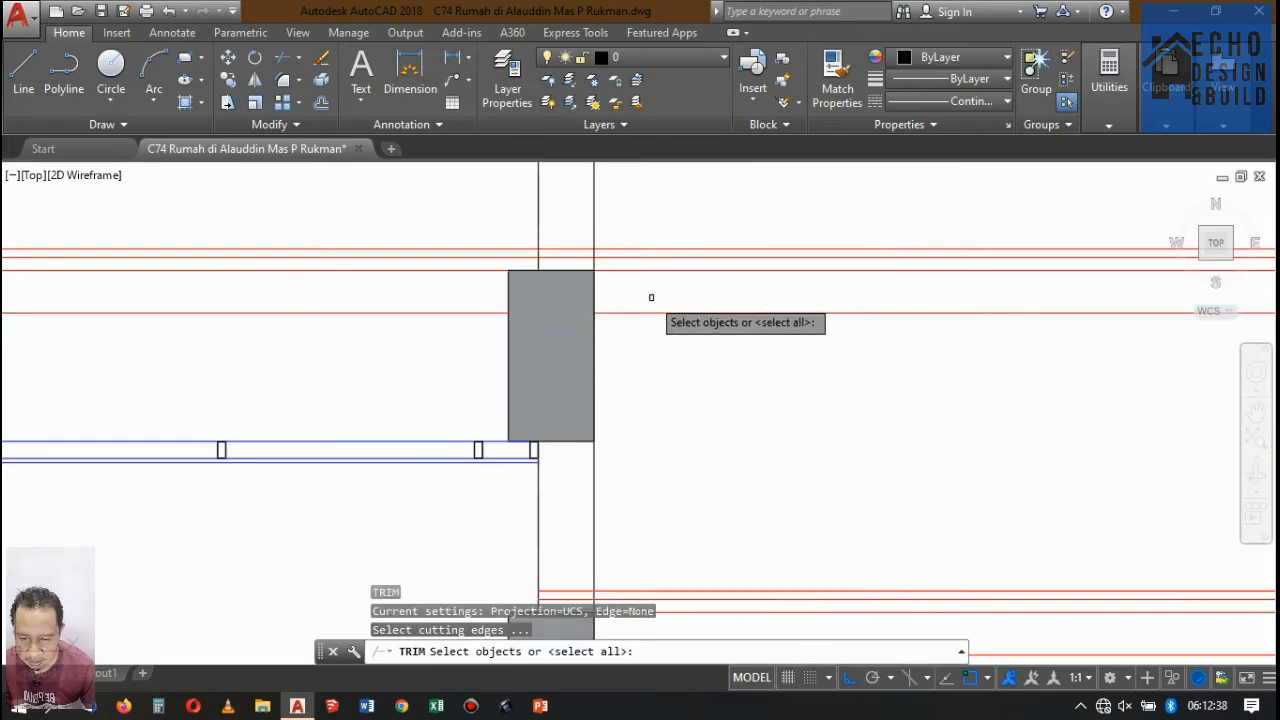
left_click(612, 190)
left_click(575, 215)
key("Return")
left_click(687, 337)
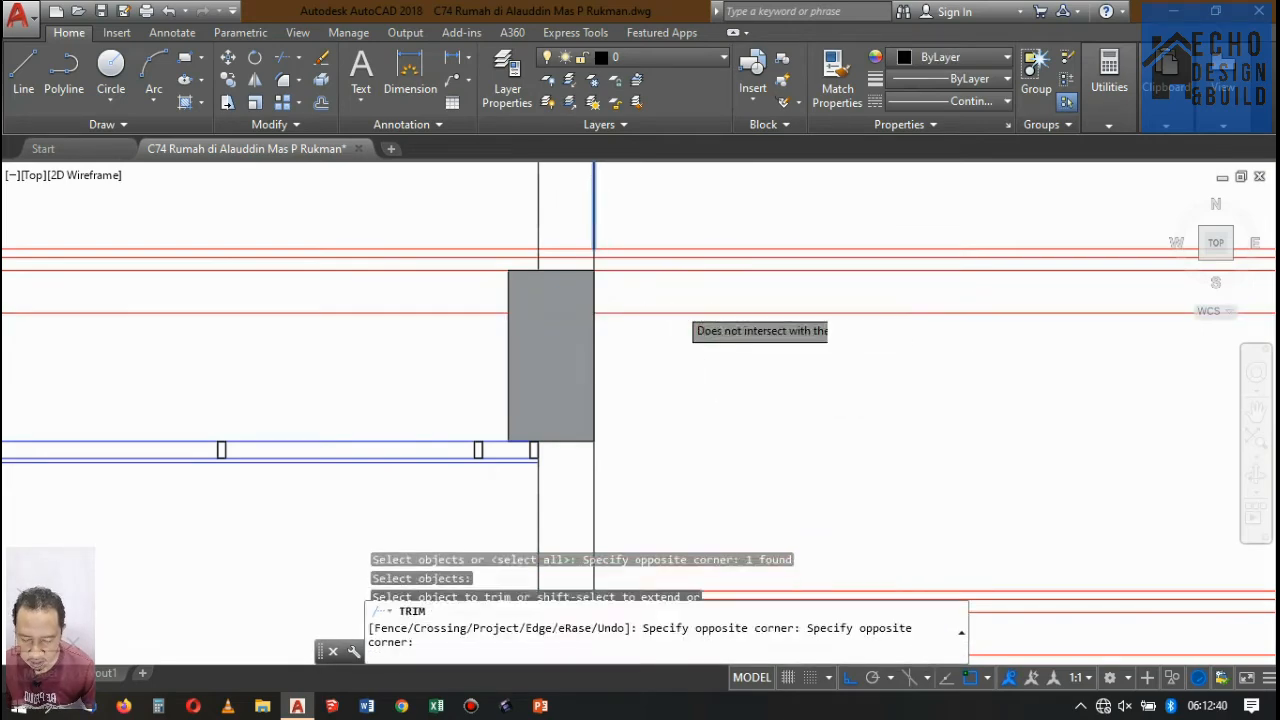
left_click(666, 326)
key("Escape")
Trim the upper slab's underside line out of the right-end bay, using the inner wall's bay-side line below the beam as cutting edge.
type("tr")
key("Return")
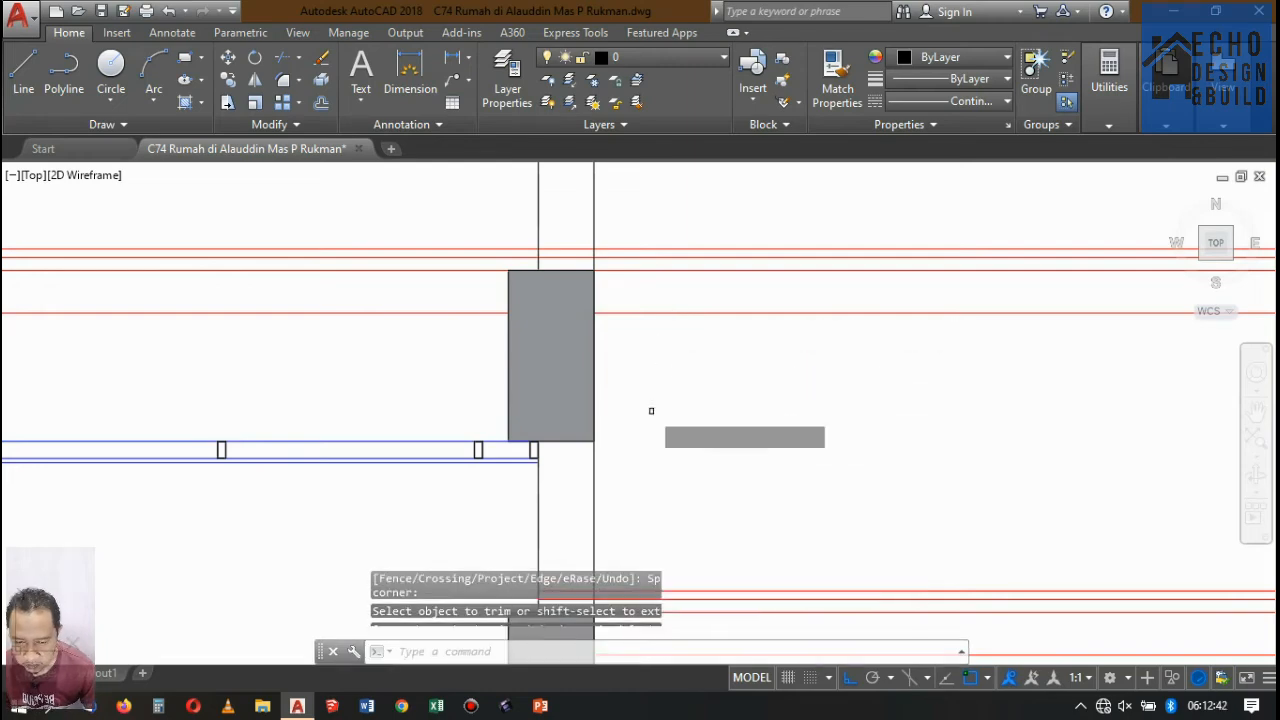
left_click(618, 463)
left_click(562, 470)
key("Return")
left_click(739, 412)
left_click(690, 295)
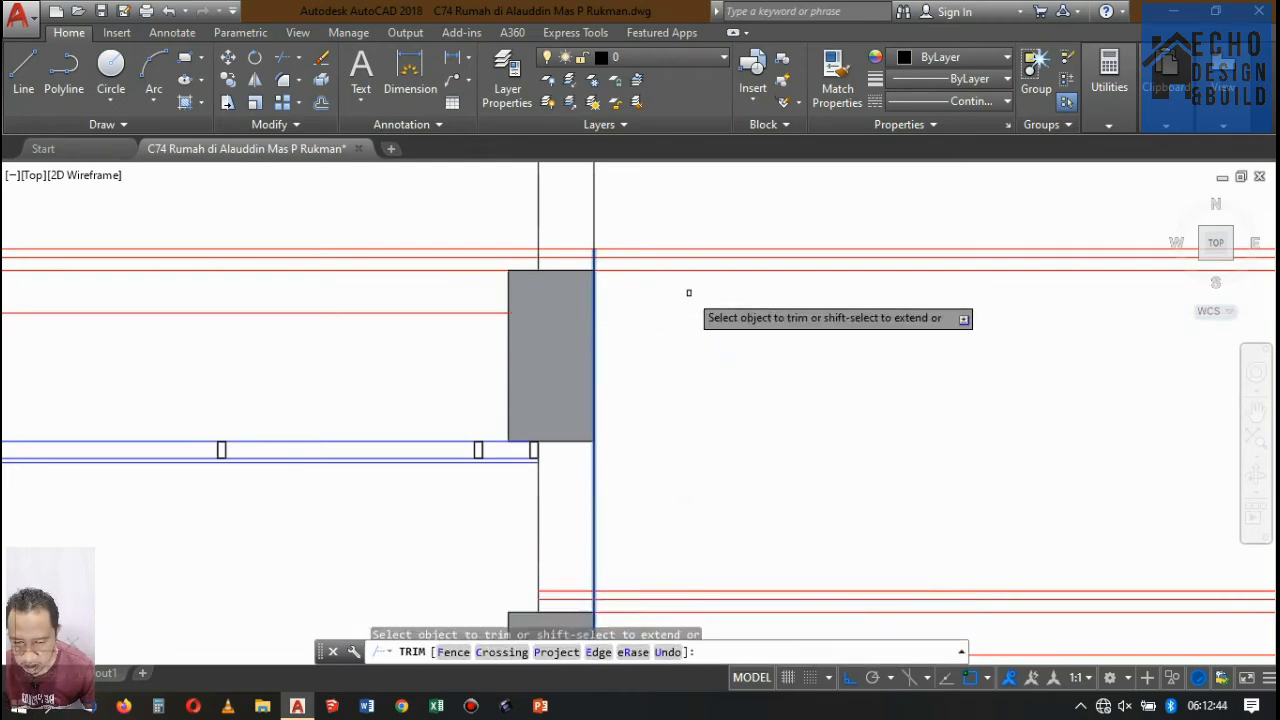
scroll(647, 309, "down", 4)
key("Return")
Check the rooftop plan and the second-floor bathroom levels along section line A-A against the right-end bay of Potongan A-A.
scroll(815, 326, "up", 2)
scroll(571, 243, "up", 2)
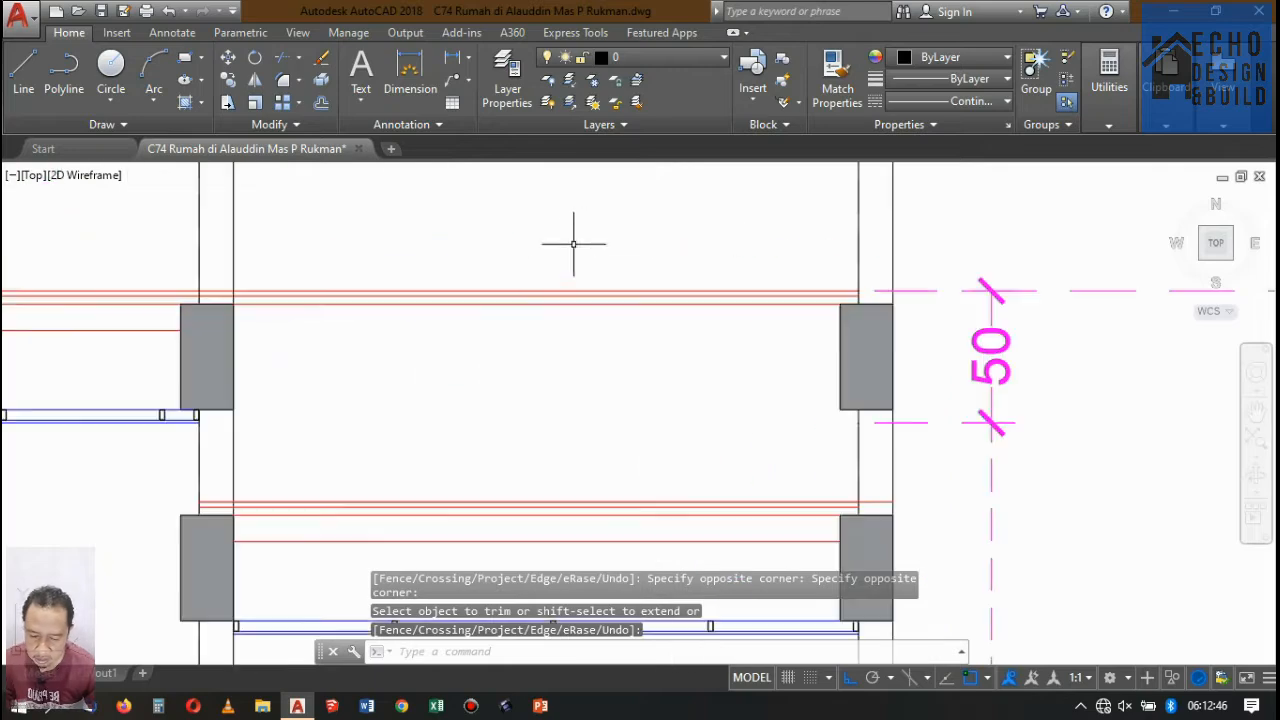
scroll(634, 277, "down", 4)
scroll(587, 246, "up", 2)
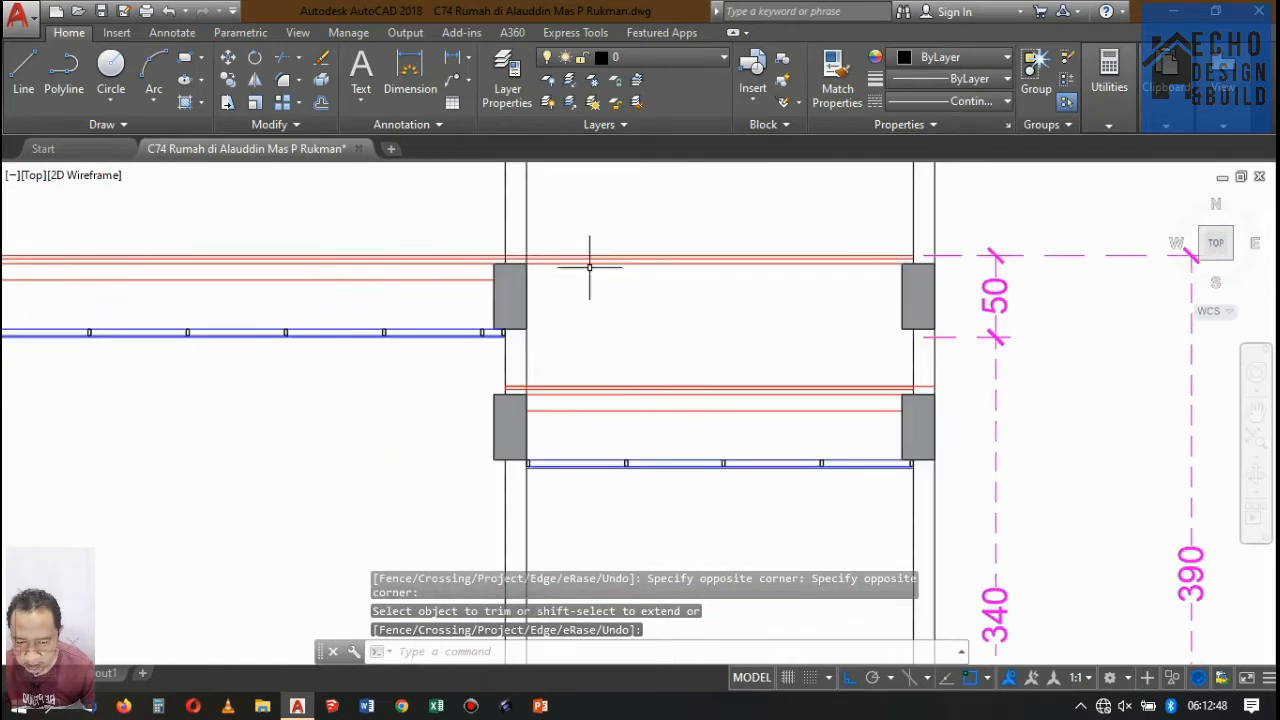
scroll(589, 266, "up", 2)
scroll(654, 297, "down", 5)
scroll(562, 438, "down", 6)
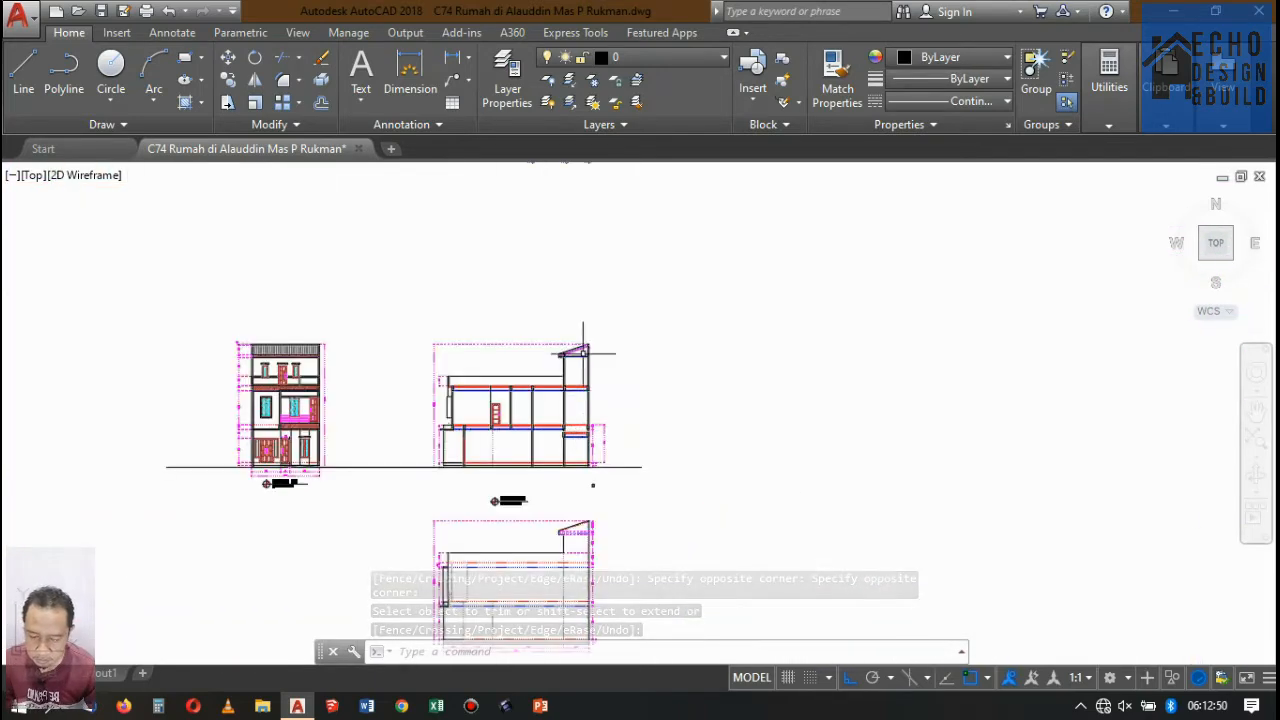
scroll(600, 284, "up", 2)
scroll(599, 340, "down", 6)
scroll(600, 214, "up", 4)
scroll(593, 240, "up", 4)
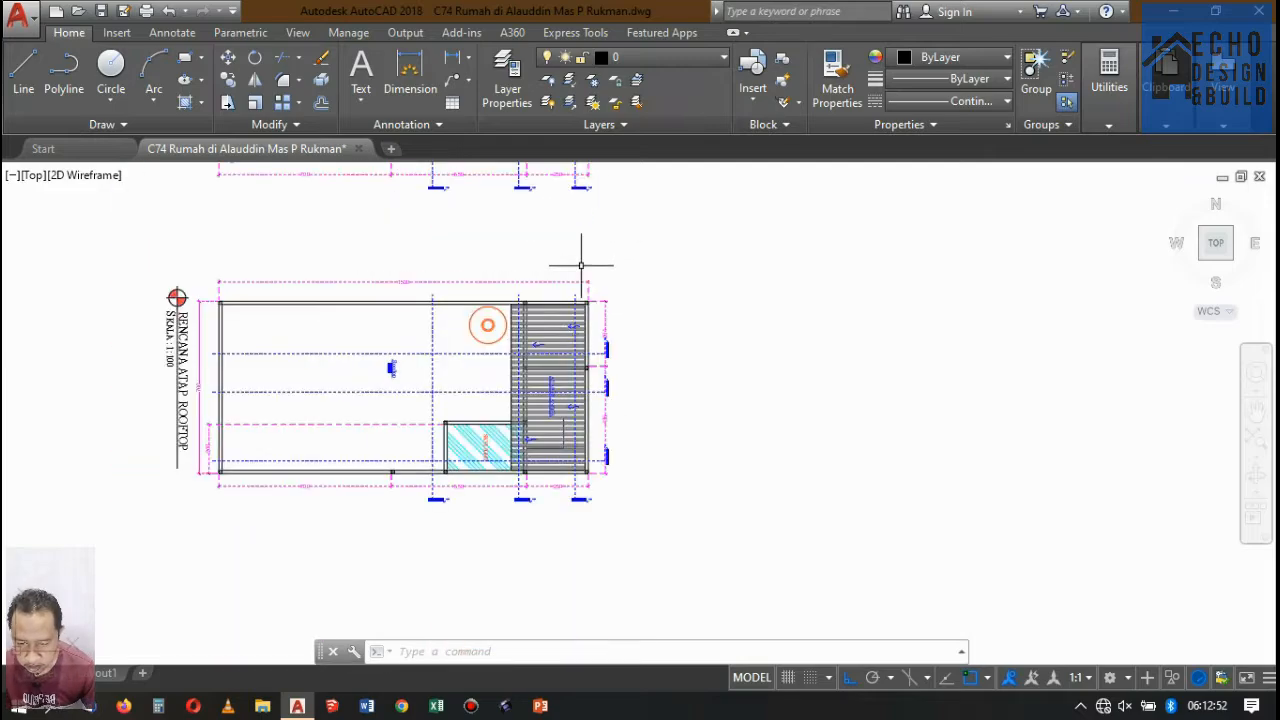
scroll(576, 230, "down", 5)
scroll(580, 240, "up", 3)
scroll(575, 290, "down", 4)
scroll(572, 313, "up", 8)
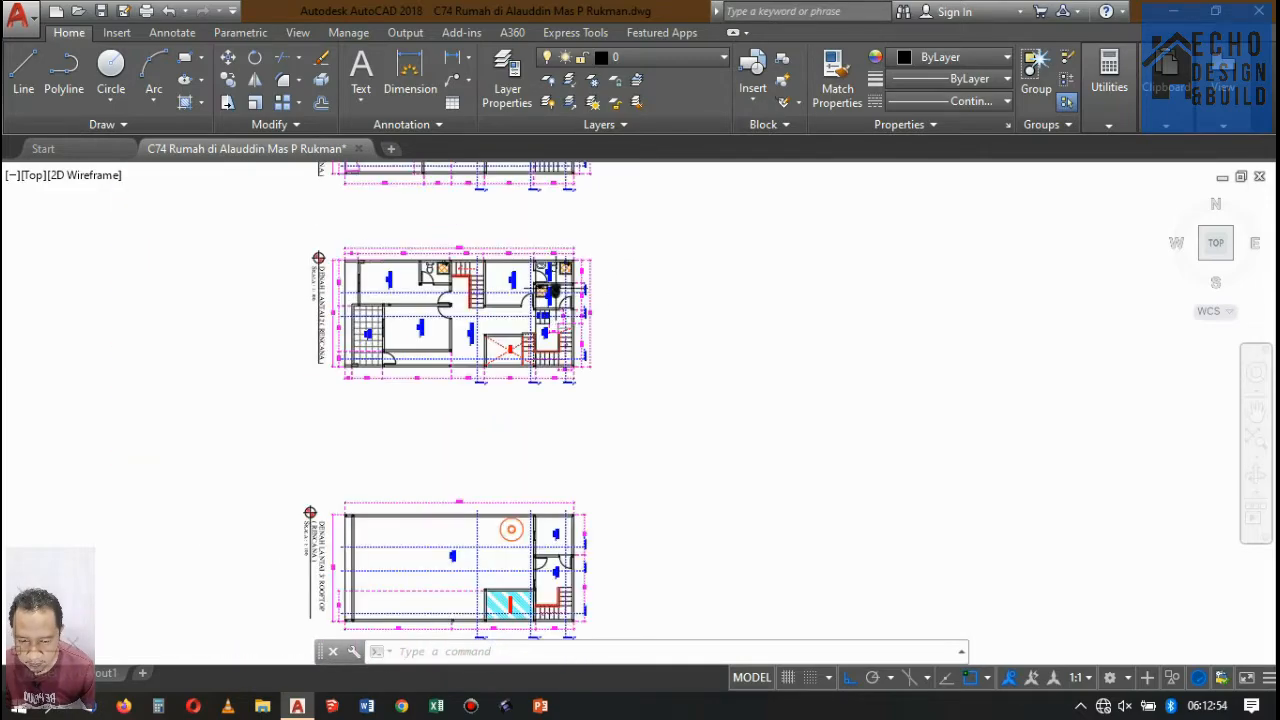
scroll(700, 350, "down", 3)
scroll(848, 387, "up", 3)
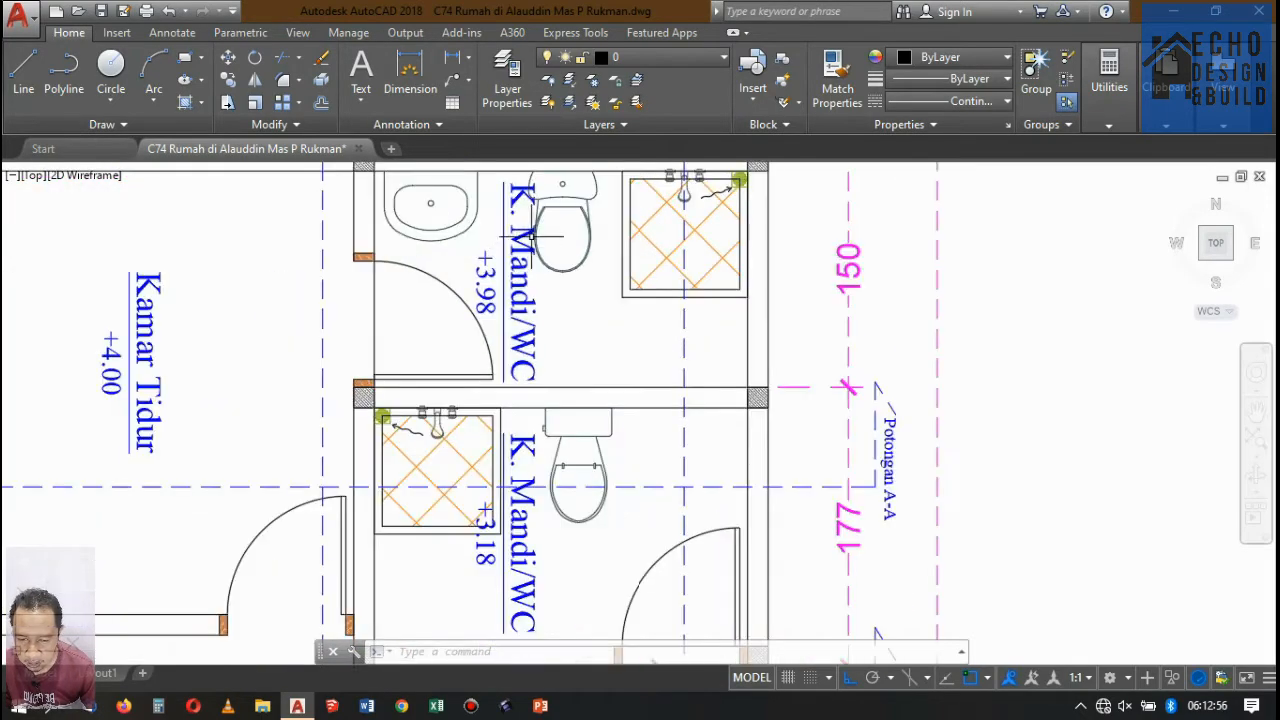
scroll(848, 387, "down", 8)
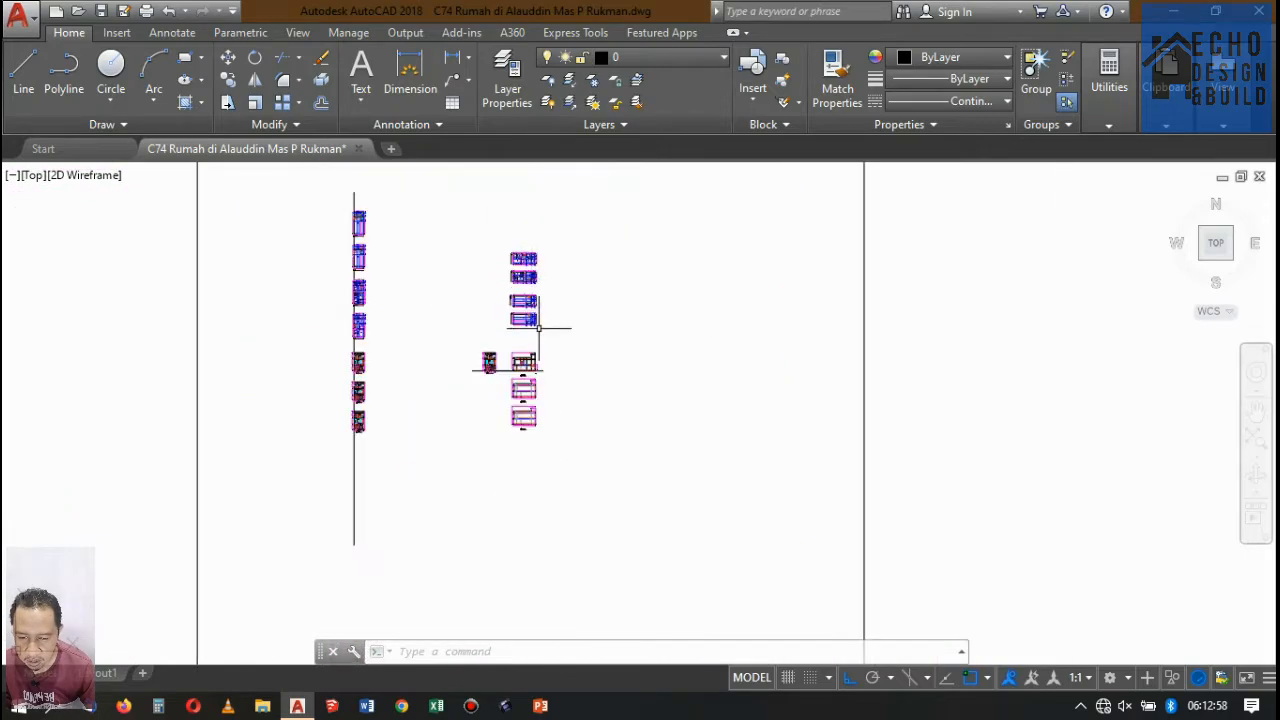
scroll(474, 551, "up", 4)
scroll(474, 551, "up", 4)
scroll(514, 408, "down", 8)
scroll(509, 368, "up", 3)
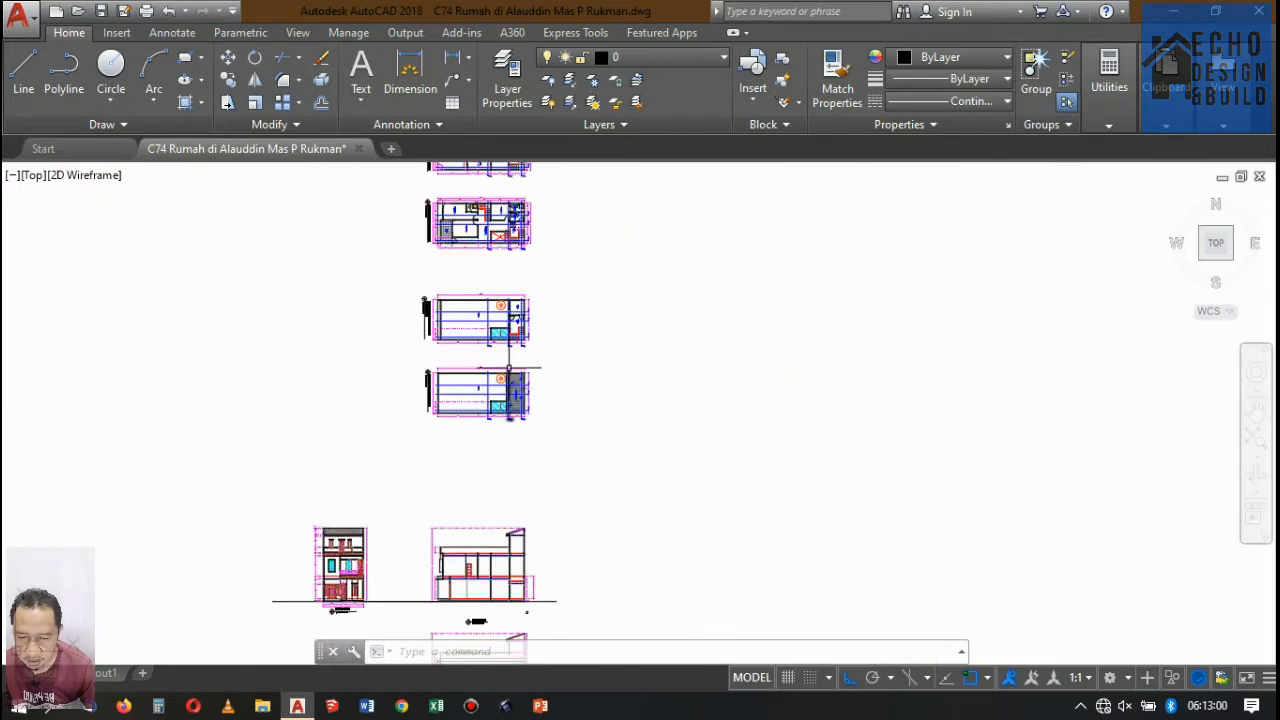
scroll(515, 347, "up", 3)
scroll(514, 366, "down", 6)
scroll(551, 478, "up", 4)
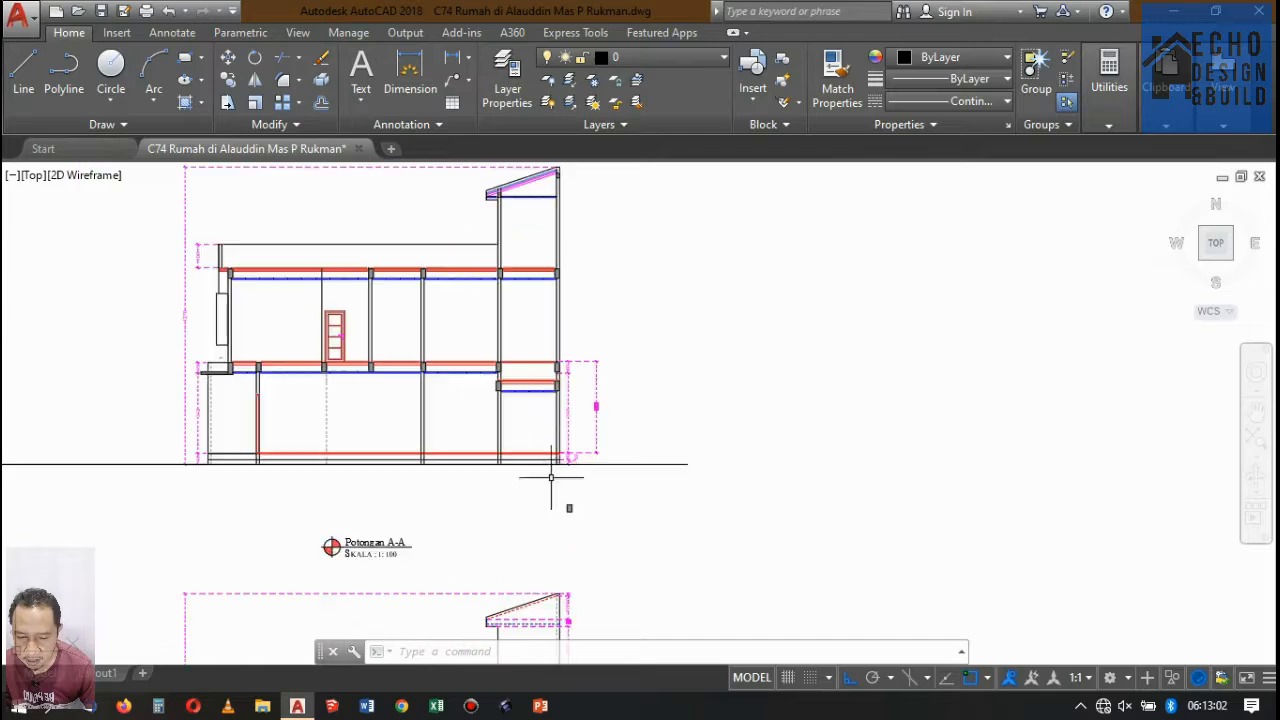
scroll(524, 381, "up", 6)
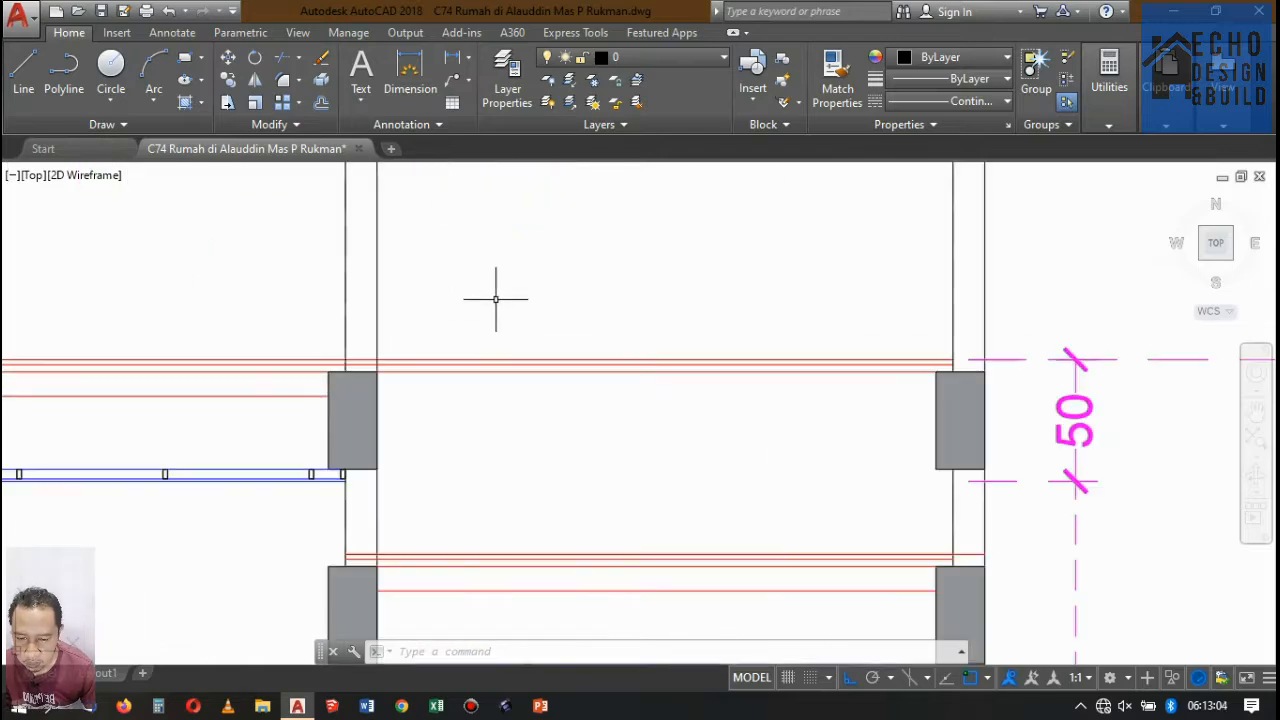
Trim the remaining upper floor lines out of the right-end bay, cutting them at the inner wall's face away from the bay.
key("Return")
left_click(420, 302)
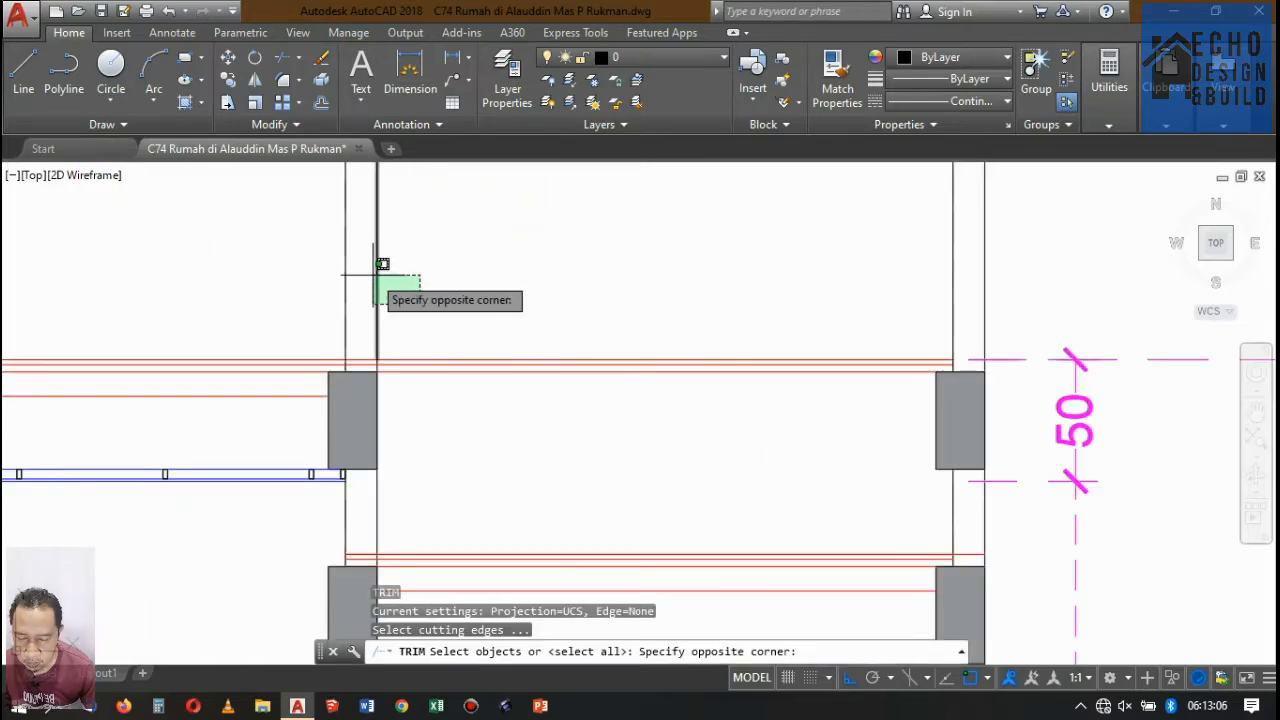
left_click(382, 284)
scroll(363, 339, "up", 4)
left_click(346, 314)
left_click(286, 272)
scroll(415, 333, "down", 4)
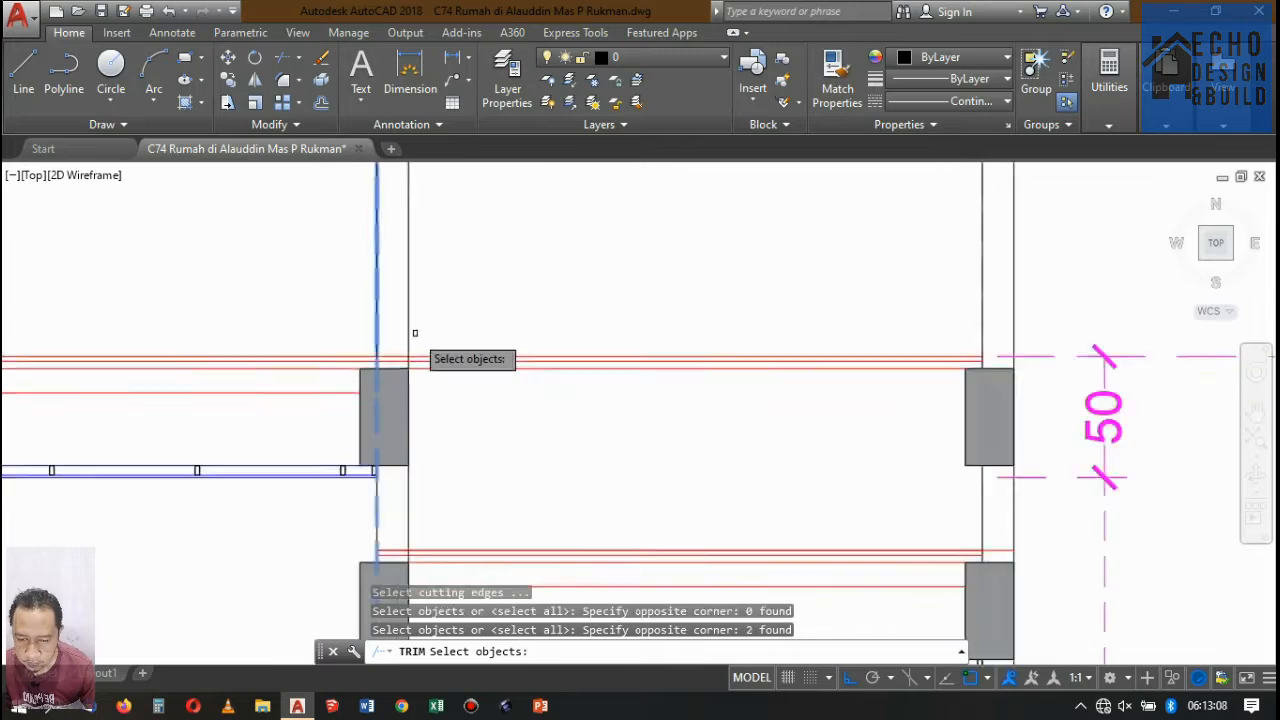
scroll(415, 333, "down", 2)
key("Return")
left_click(486, 400)
left_click(457, 314)
key("Return")
scroll(584, 320, "down", 4)
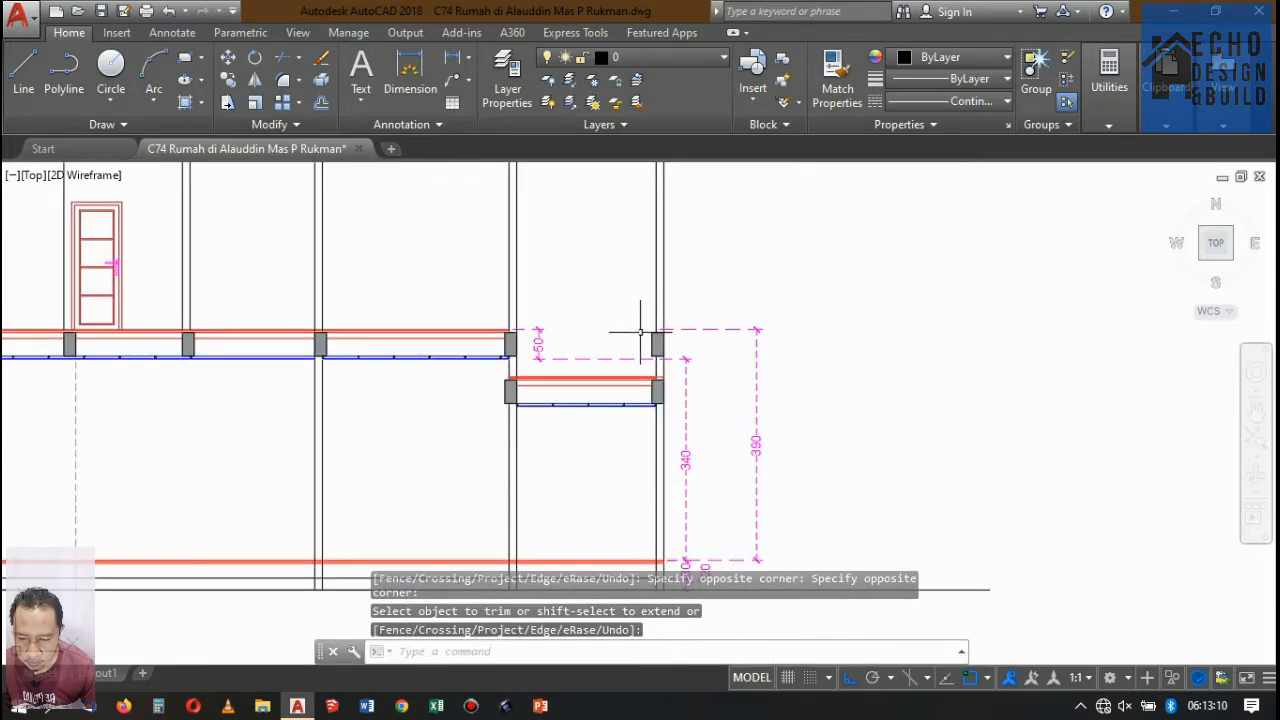
Delete the upper beam with its hatch at the right-end bay's outer wall.
scroll(640, 332, "up", 10)
left_click(625, 350)
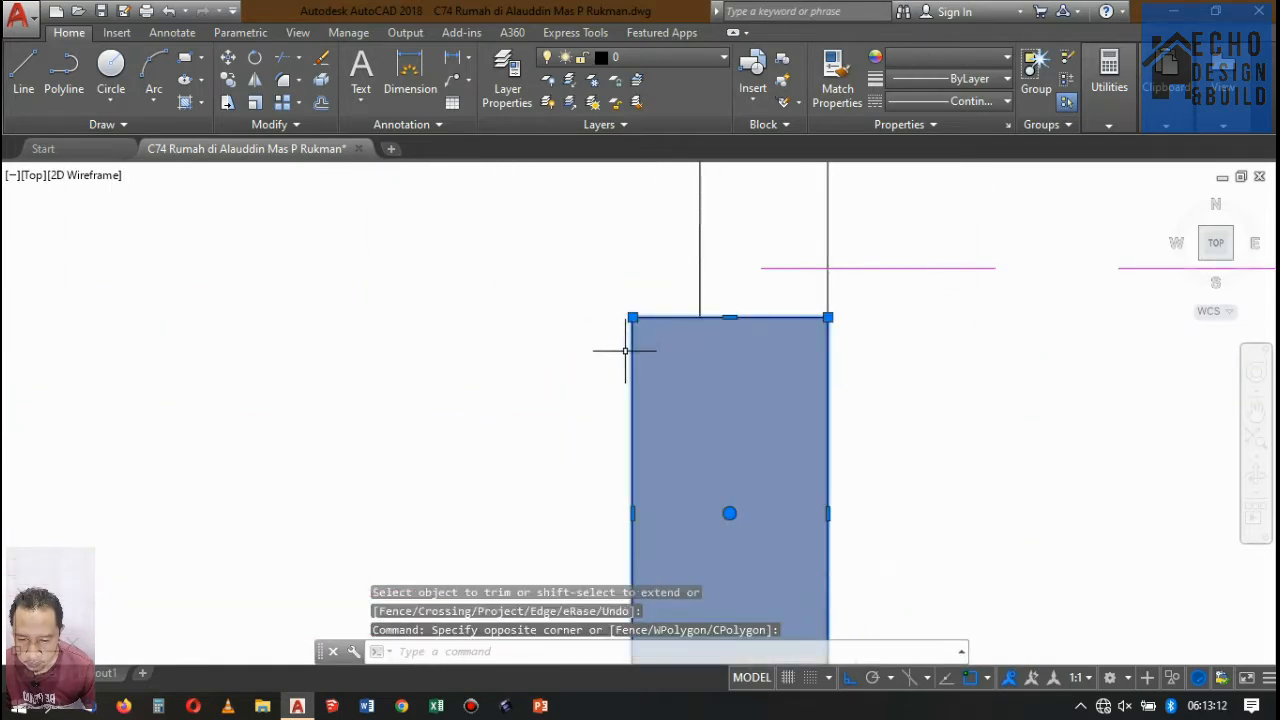
key("Delete")
scroll(676, 244, "down", 3)
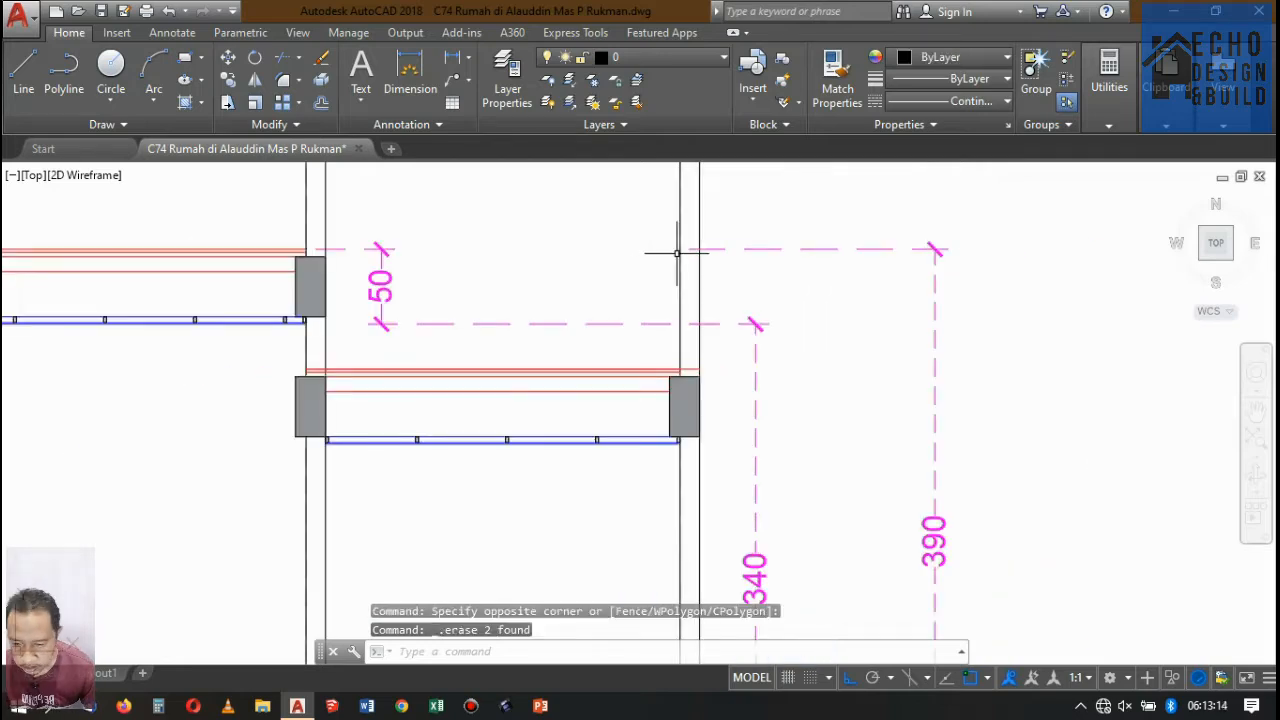
Delete the 50, 340, 390, 30 and 20 height dimensions beside the right-end bay of Potongan A-A.
scroll(288, 335, "up", 2)
scroll(349, 232, "down", 4)
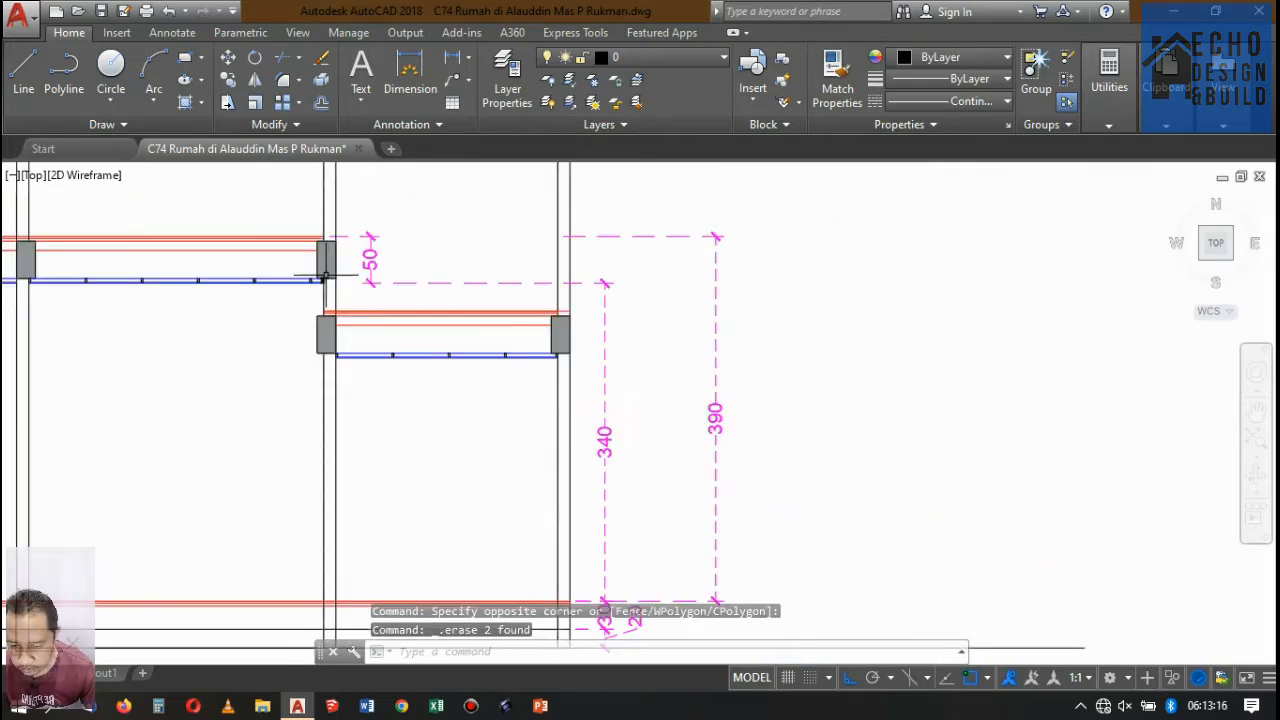
scroll(562, 250, "down", 2)
scroll(491, 251, "up", 4)
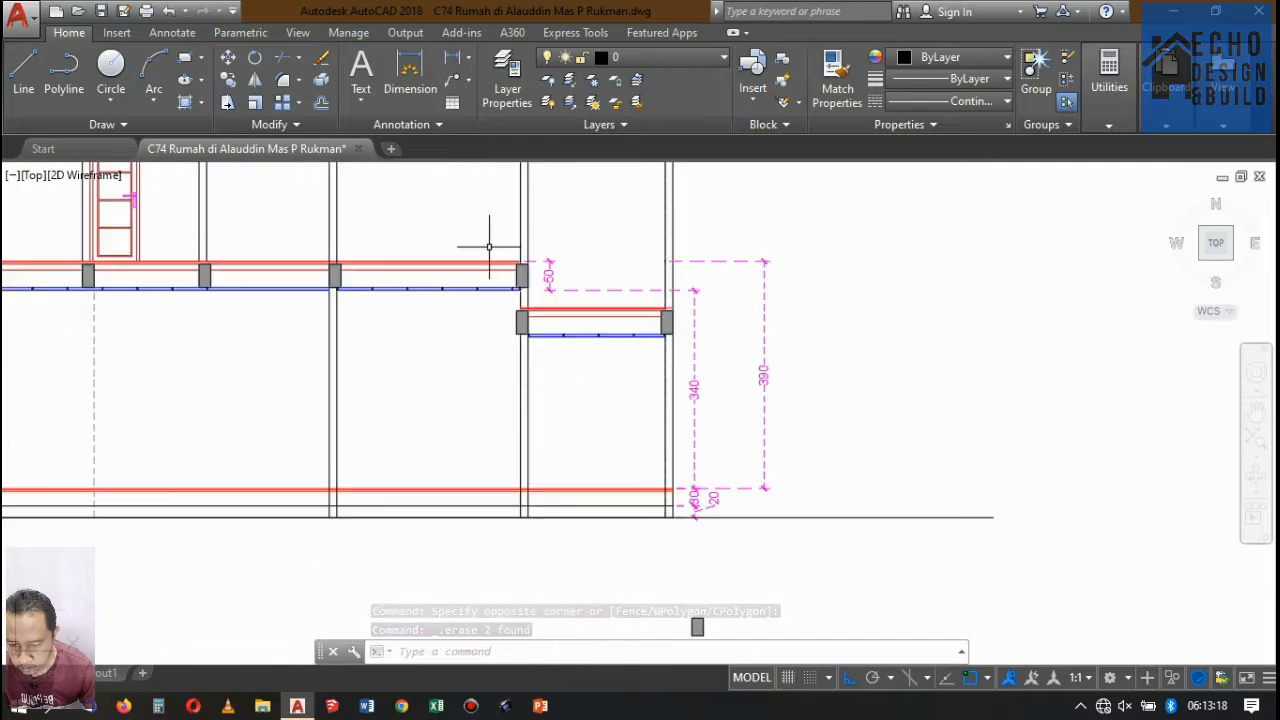
scroll(614, 297, "down", 2)
scroll(686, 294, "up", 2)
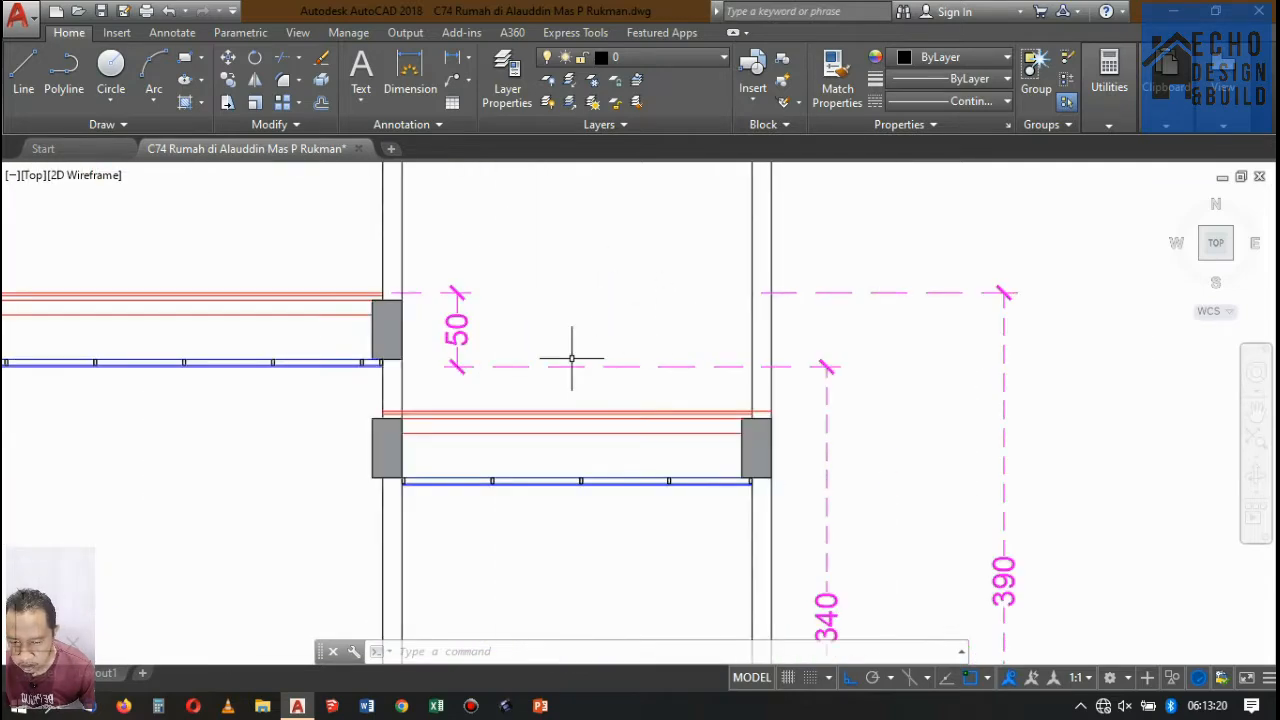
left_click(533, 390)
left_click(494, 270)
scroll(643, 294, "down", 2)
scroll(600, 329, "up", 3)
left_click(600, 329)
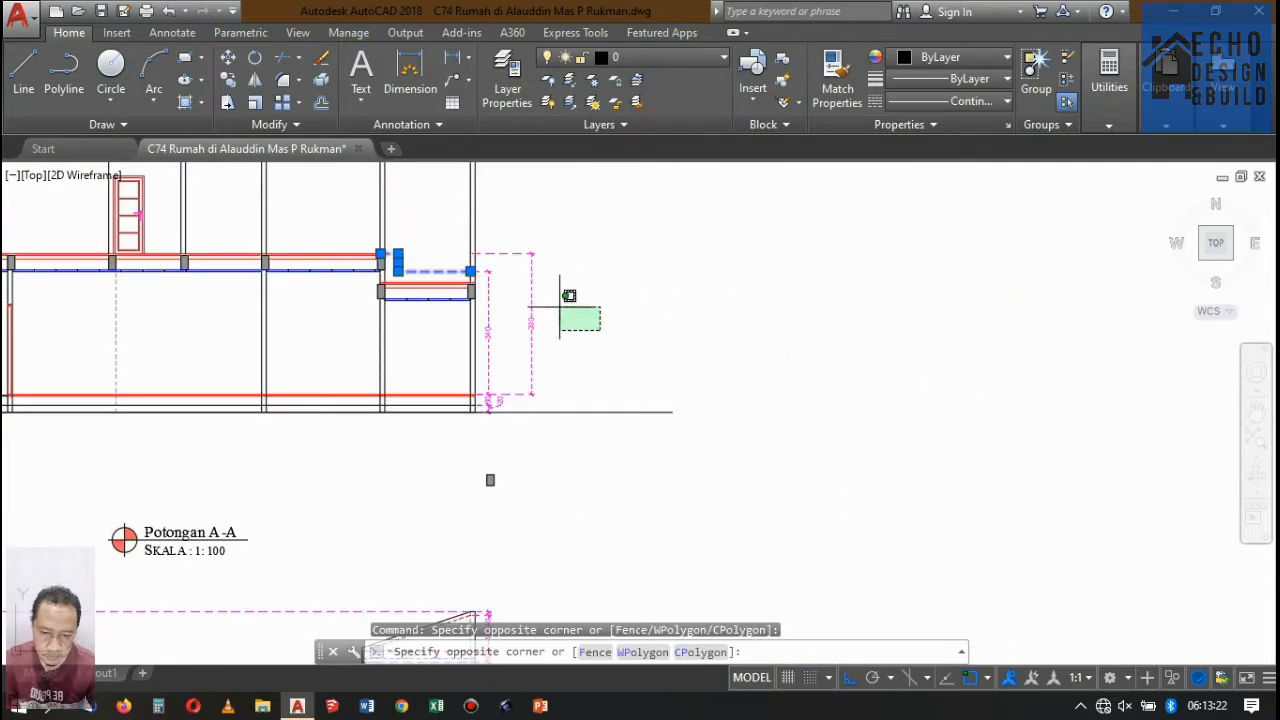
left_click(486, 231)
scroll(486, 426, "up", 5)
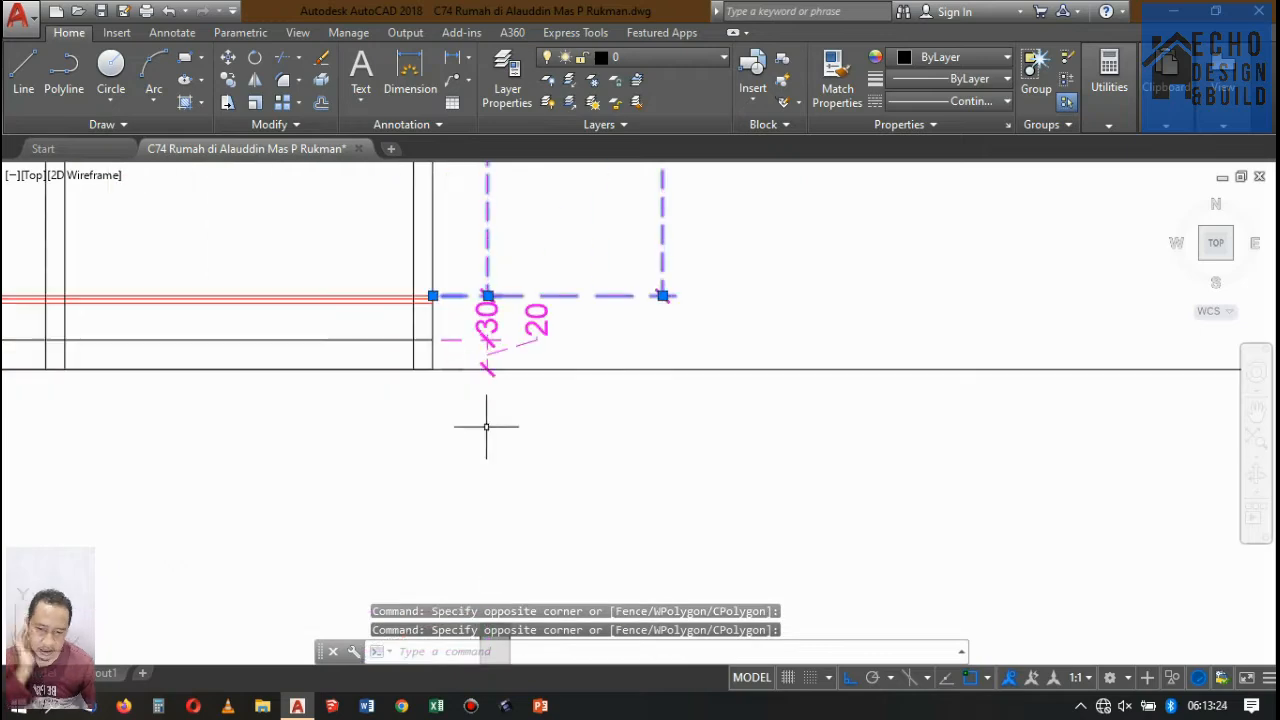
left_click(577, 340)
left_click(488, 283)
key("Delete")
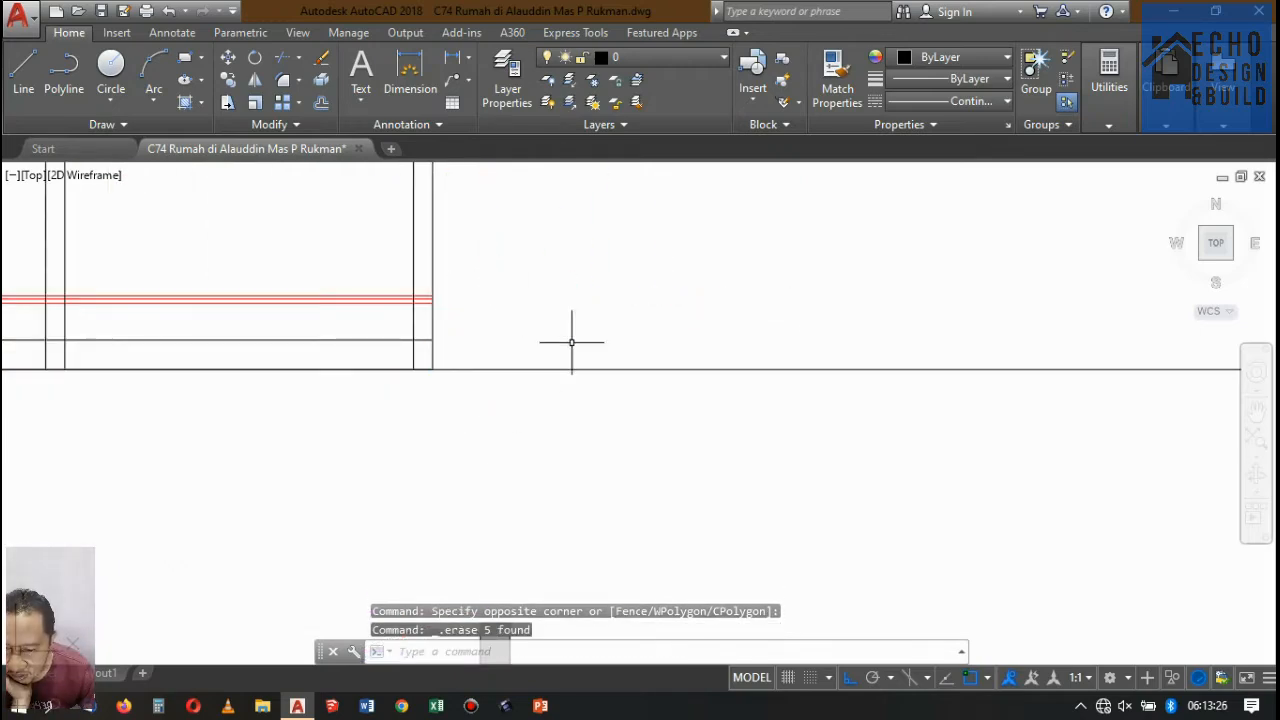
scroll(571, 340, "down", 5)
scroll(543, 300, "up", 2)
scroll(479, 292, "down", 2)
scroll(590, 385, "up", 6)
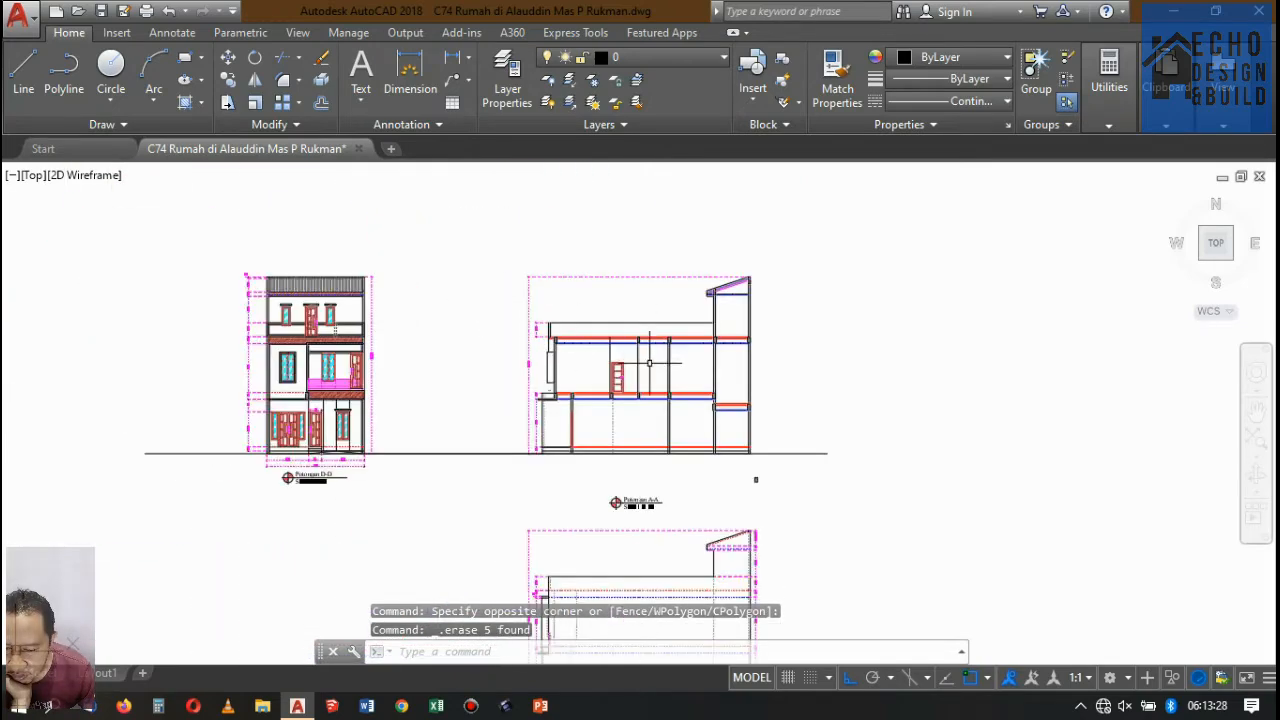
scroll(572, 385, "down", 3)
scroll(571, 383, "down", 4)
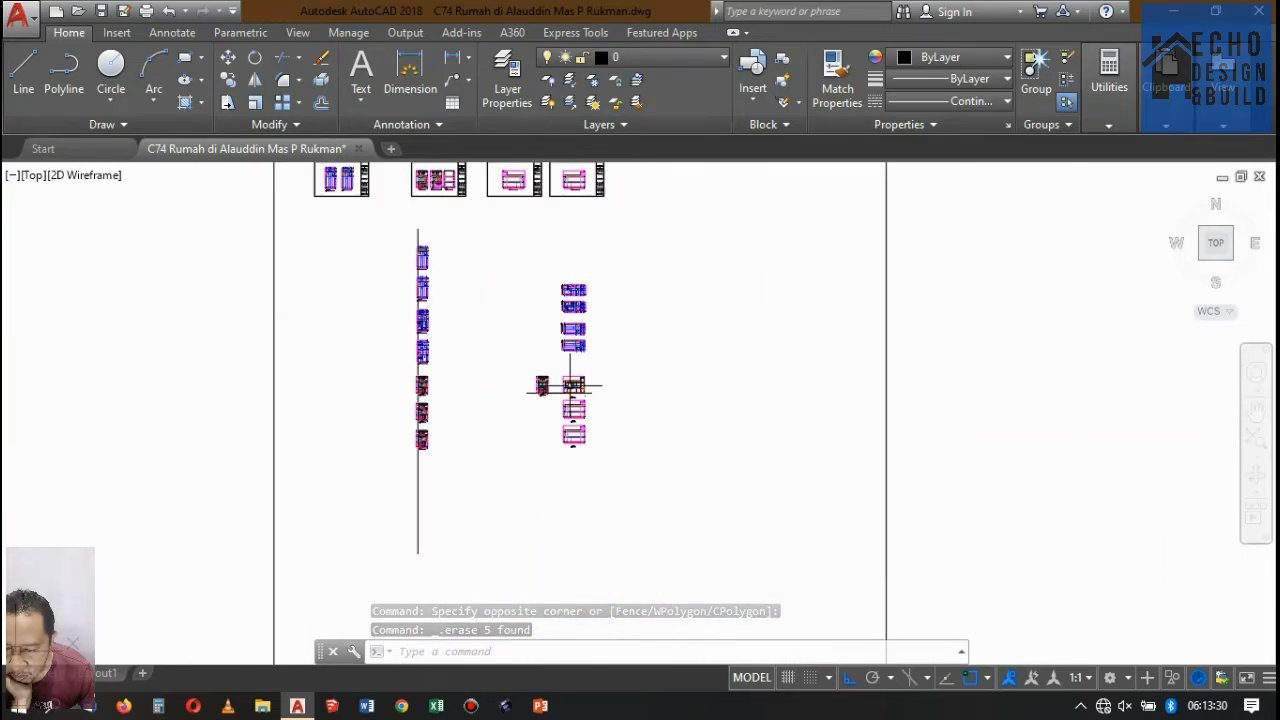
scroll(586, 257, "up", 4)
scroll(629, 377, "down", 4)
scroll(629, 377, "up", 7)
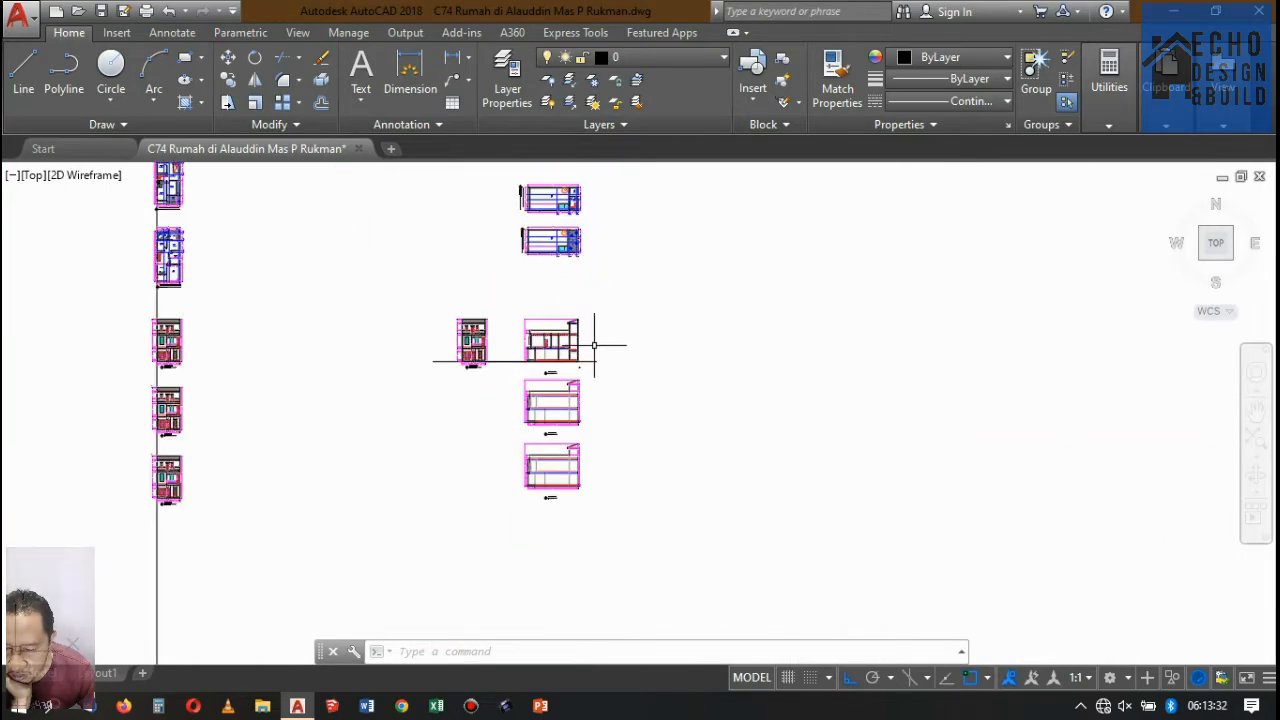
left_click(565, 505)
left_click(510, 427)
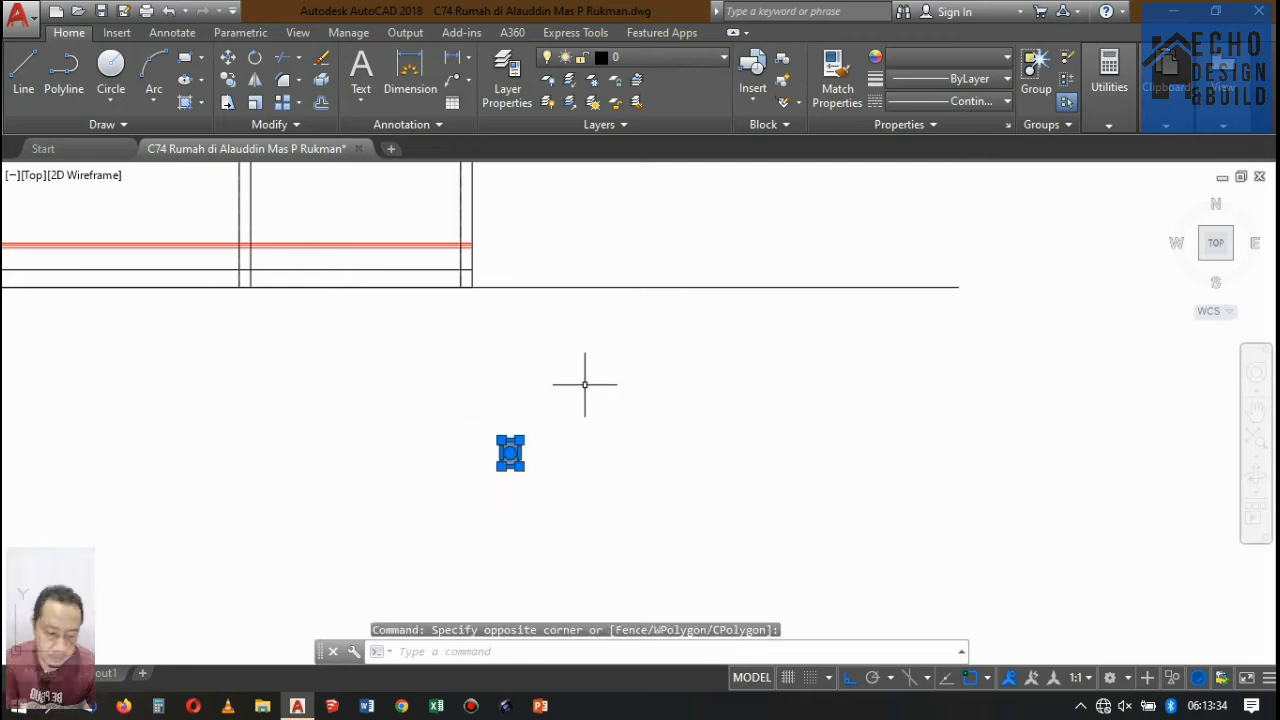
type("m")
key("Return")
scroll(586, 382, "up", 2)
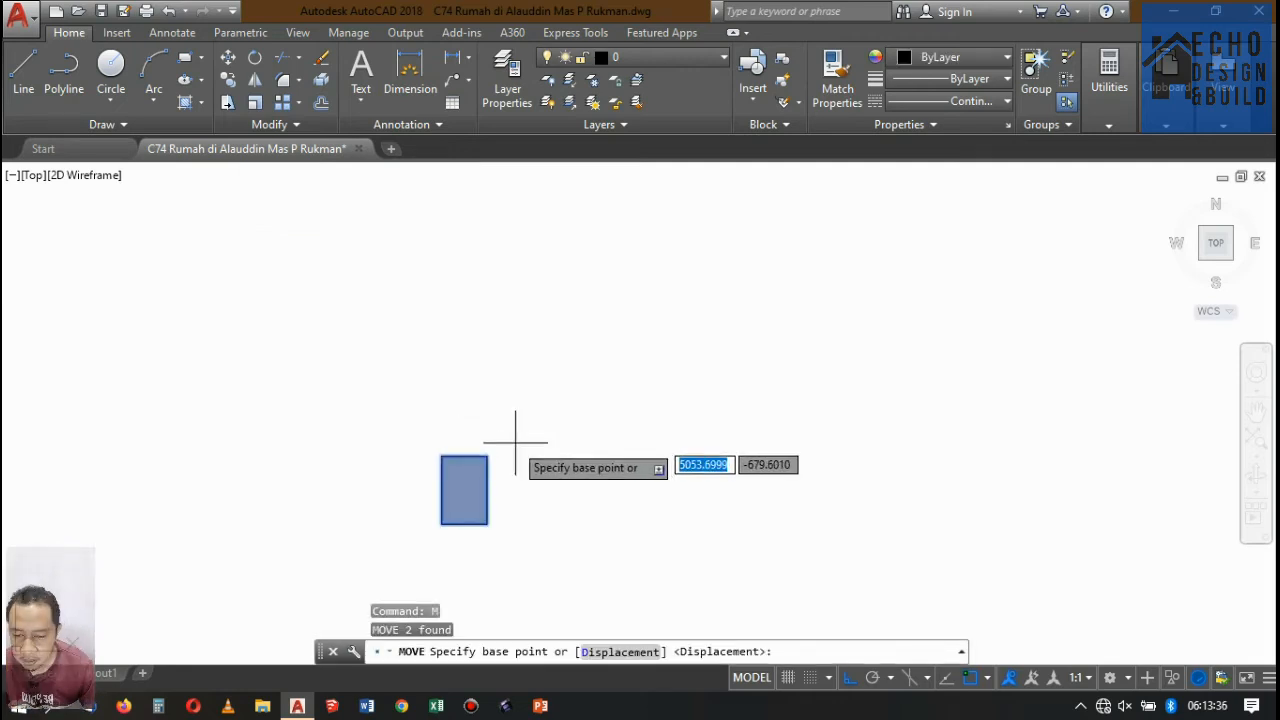
left_click(442, 457)
scroll(543, 514, "down", 5)
scroll(520, 329, "up", 2)
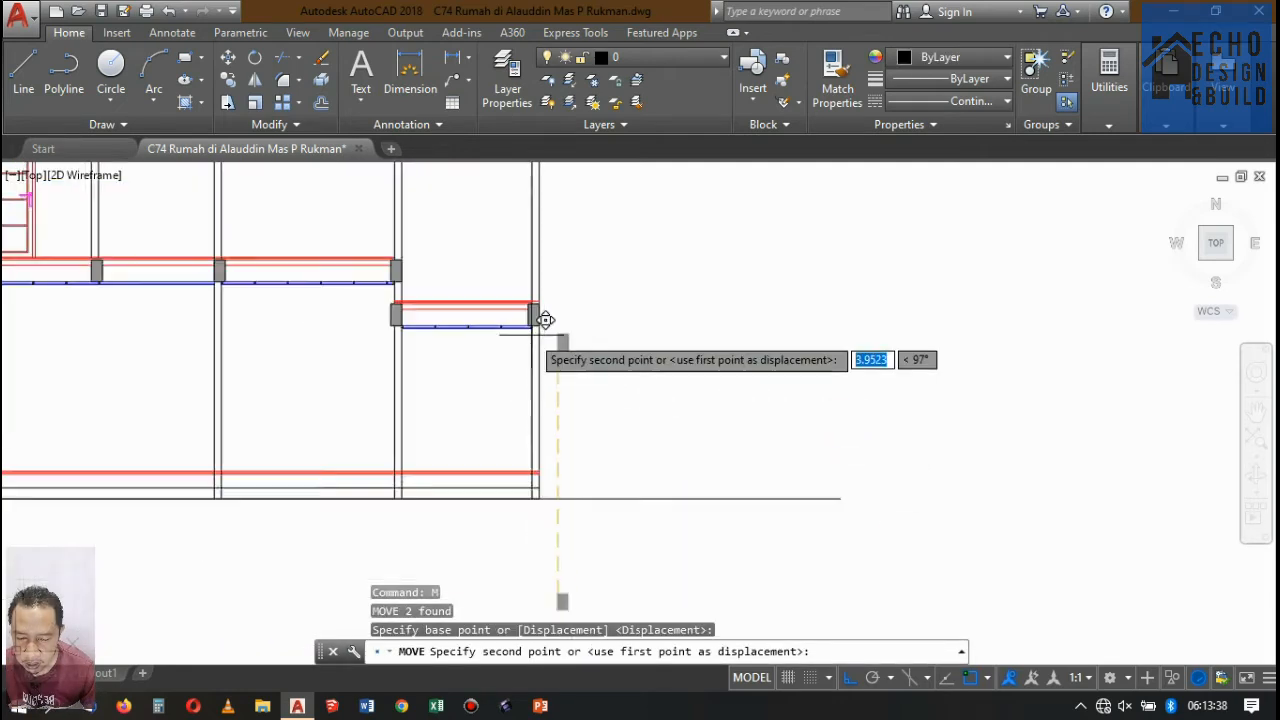
key("Escape")
Move the loose hatched beam rectangle below Potongan A-A under the ground floor layers, its upper outer corner at the right-end outer wall's outer face.
scroll(540, 500, "up", 3)
left_click(549, 551)
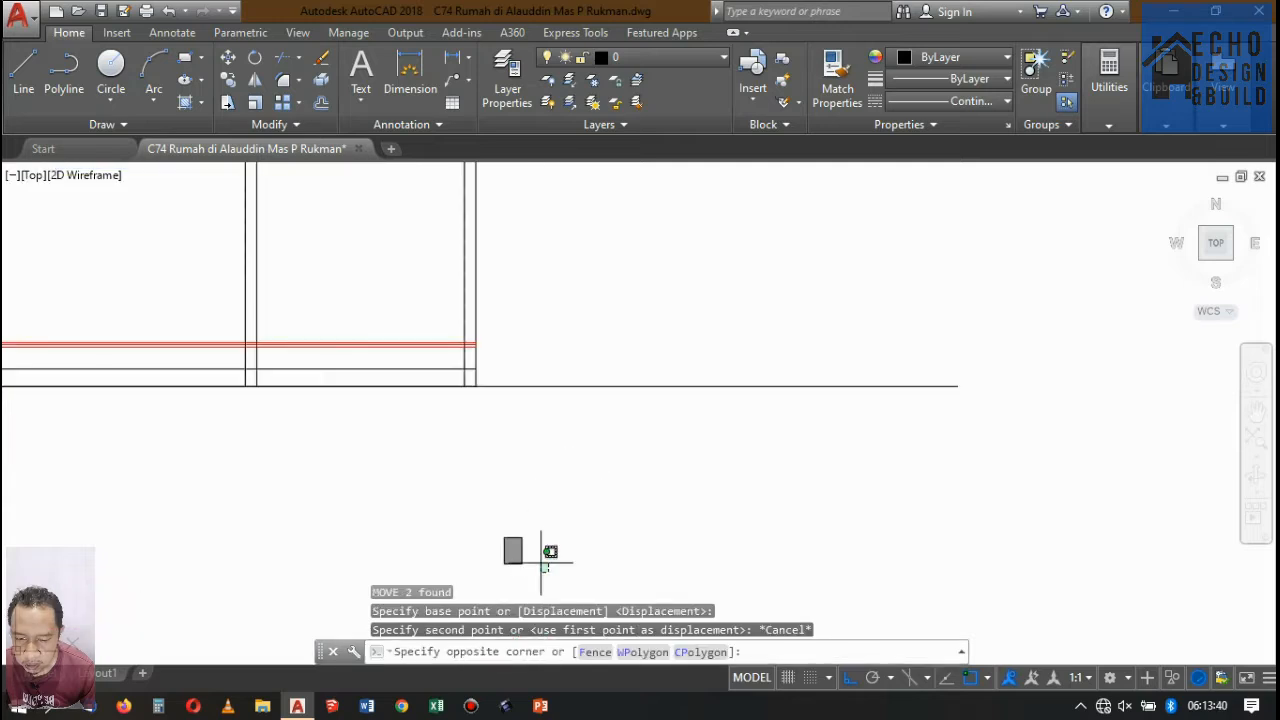
left_click(480, 485)
type("m")
key("Return")
scroll(520, 515, "up", 2)
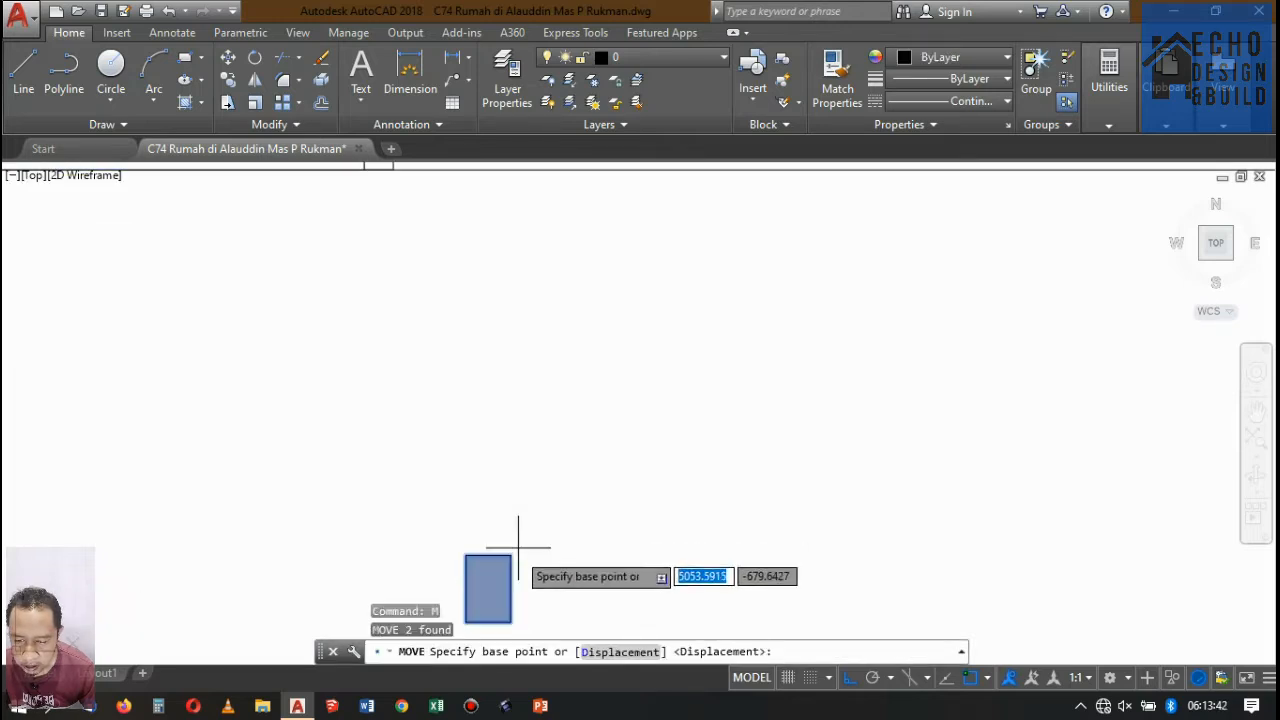
left_click(518, 538)
scroll(505, 520, "down", 3)
scroll(498, 472, "up", 4)
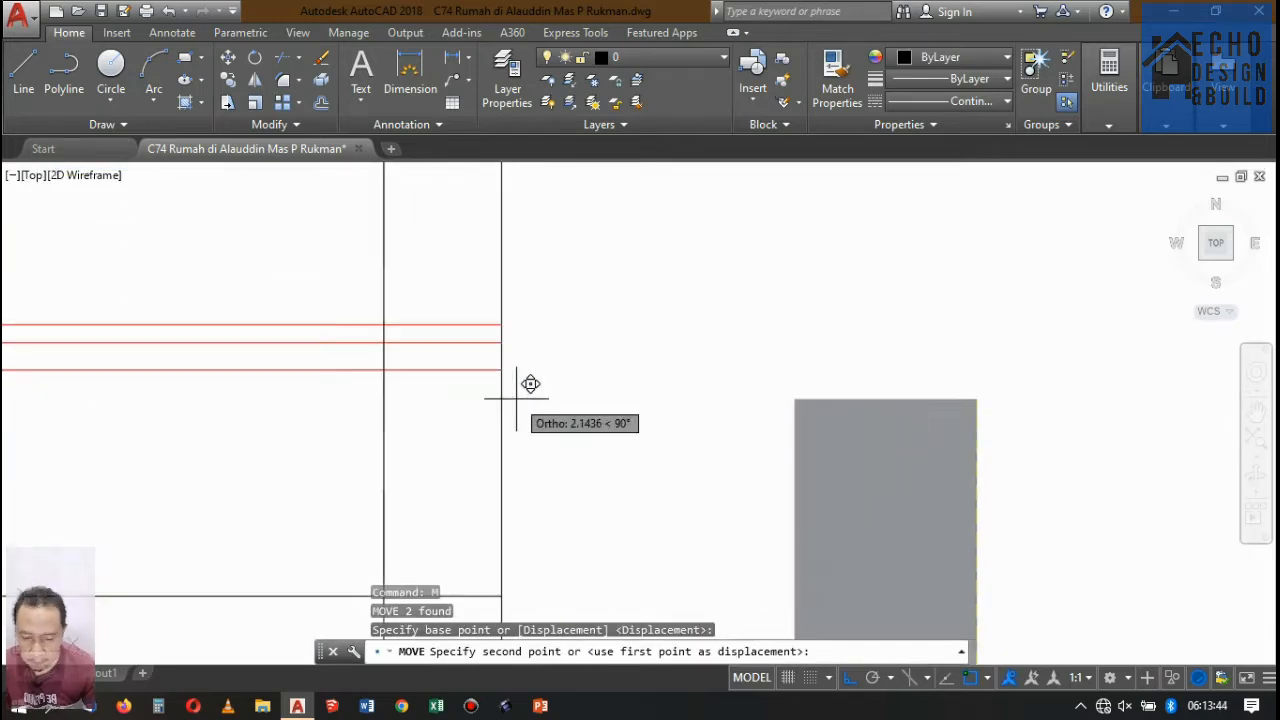
left_click(502, 369)
Copy the hatched ground beam at the right-end bay's outer wall, including its outline.
scroll(540, 400, "down", 3)
scroll(537, 400, "up", 5)
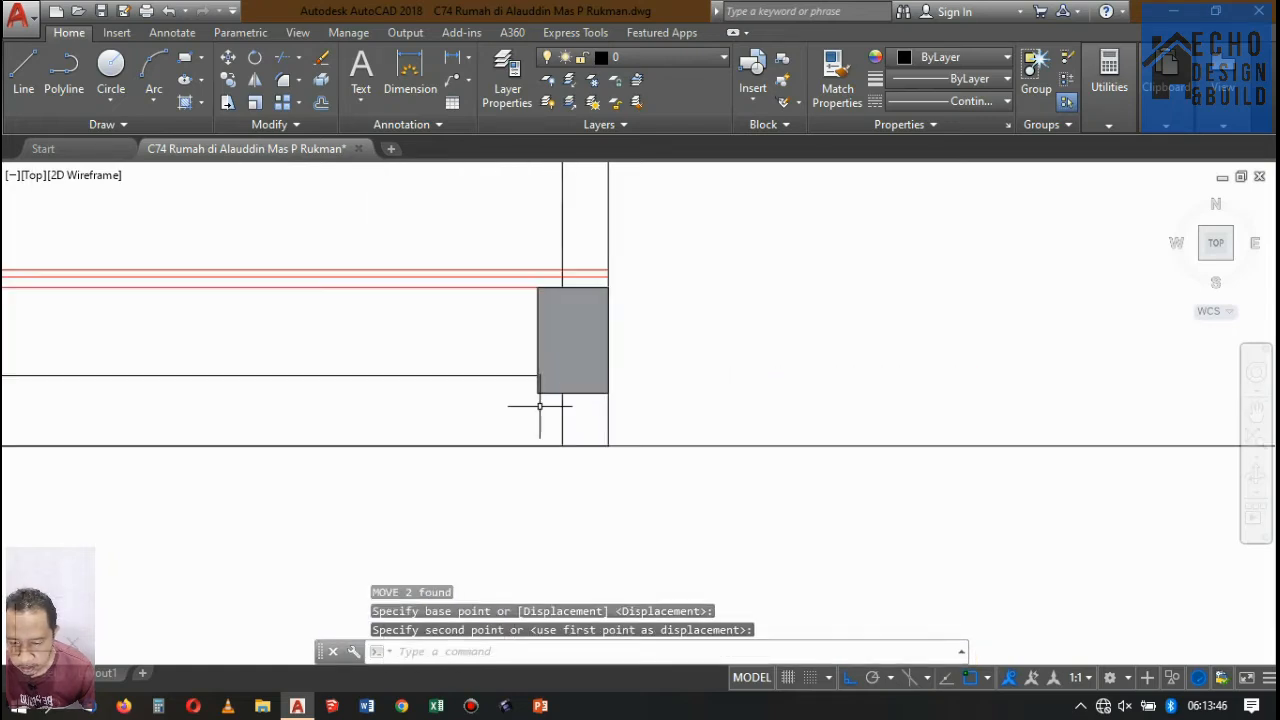
left_click(549, 400)
left_click(517, 343)
scroll(600, 340, "down", 5)
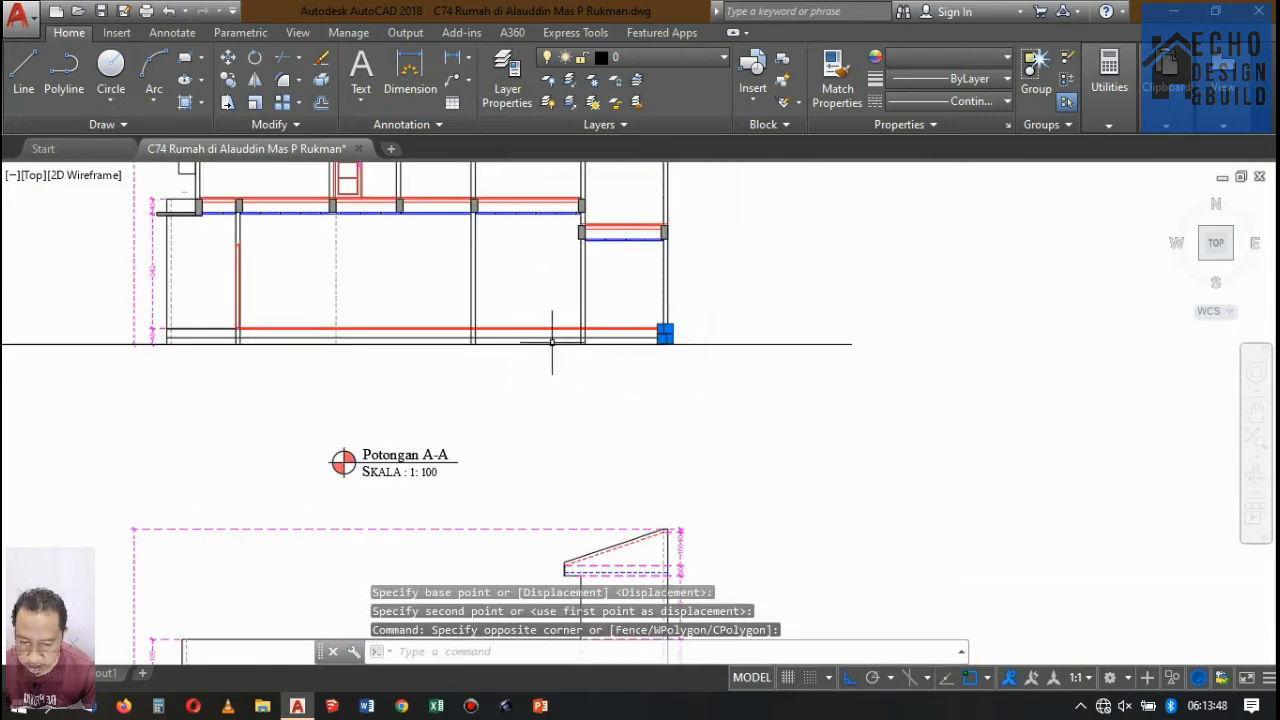
left_click(227, 102)
scroll(666, 337, "up", 6)
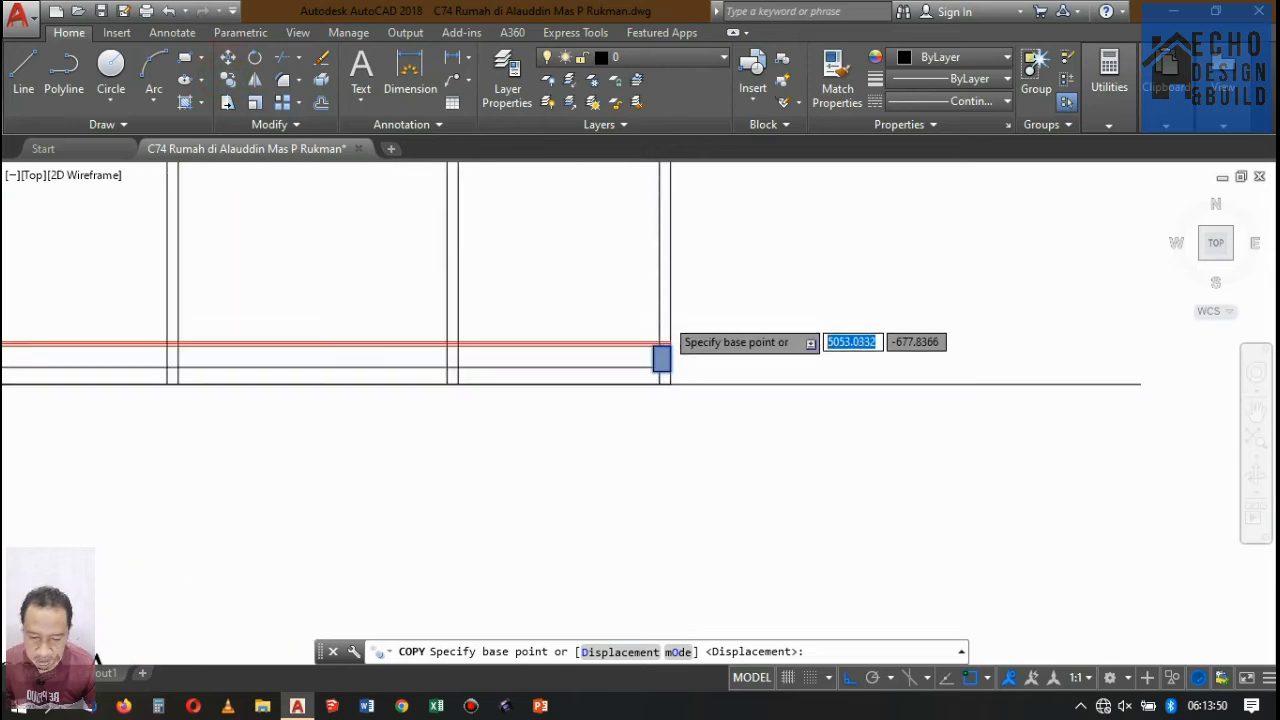
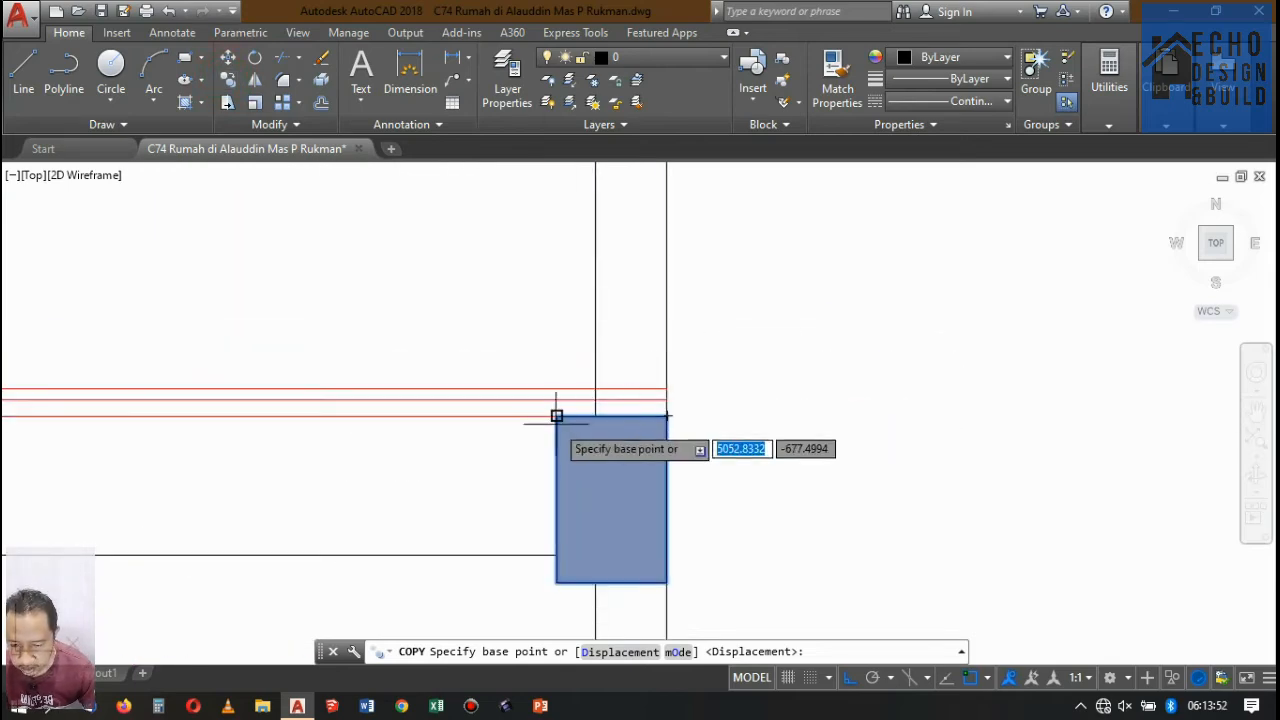
left_click(557, 415)
scroll(737, 440, "down", 5)
Move the upper-slab beam and its hatch at the right-end bay's inner wall so its upper corner meets the wall face toward that bay.
scroll(746, 432, "up", 5)
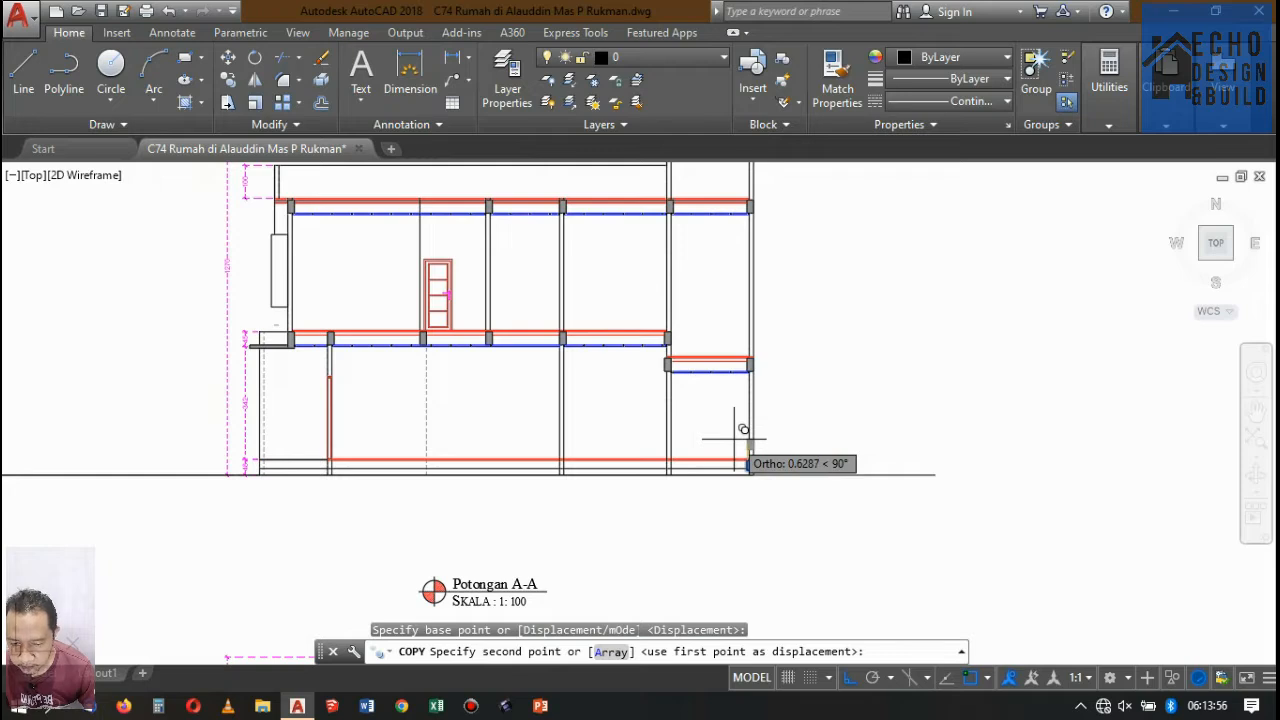
key("Escape")
scroll(680, 195, "up", 8)
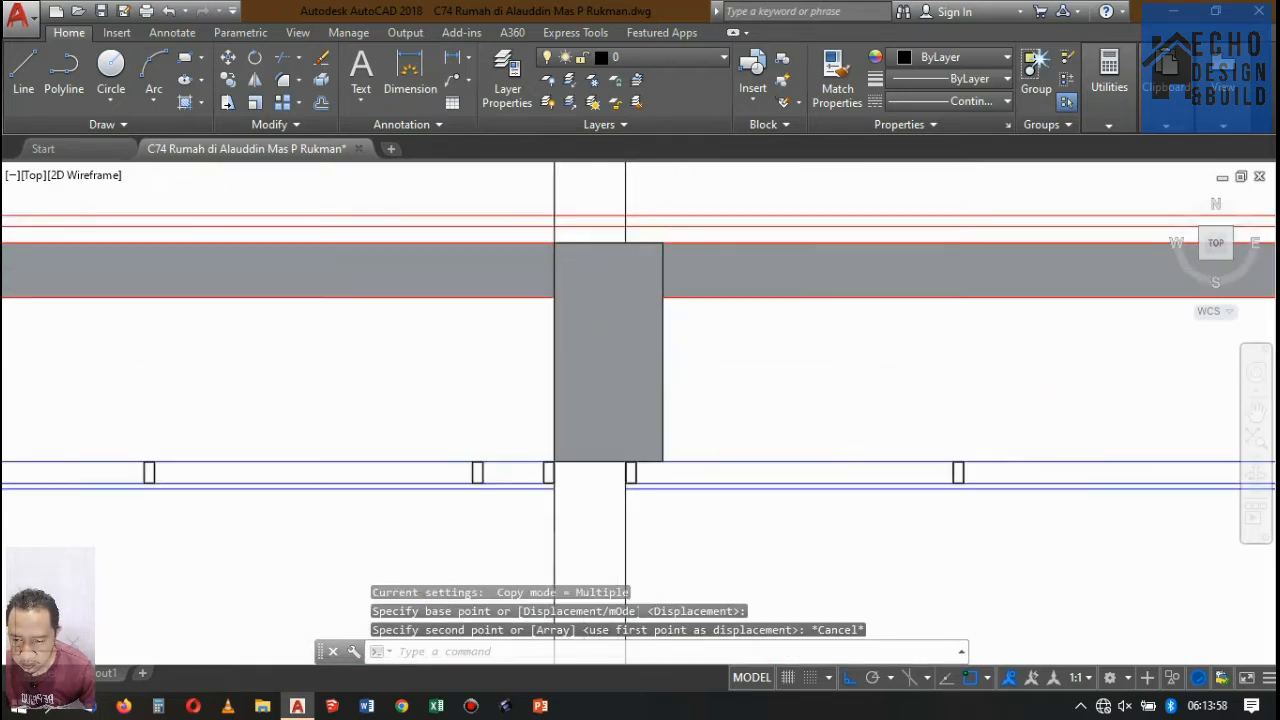
left_click(837, 384)
left_click(659, 338)
type("m")
key("Return")
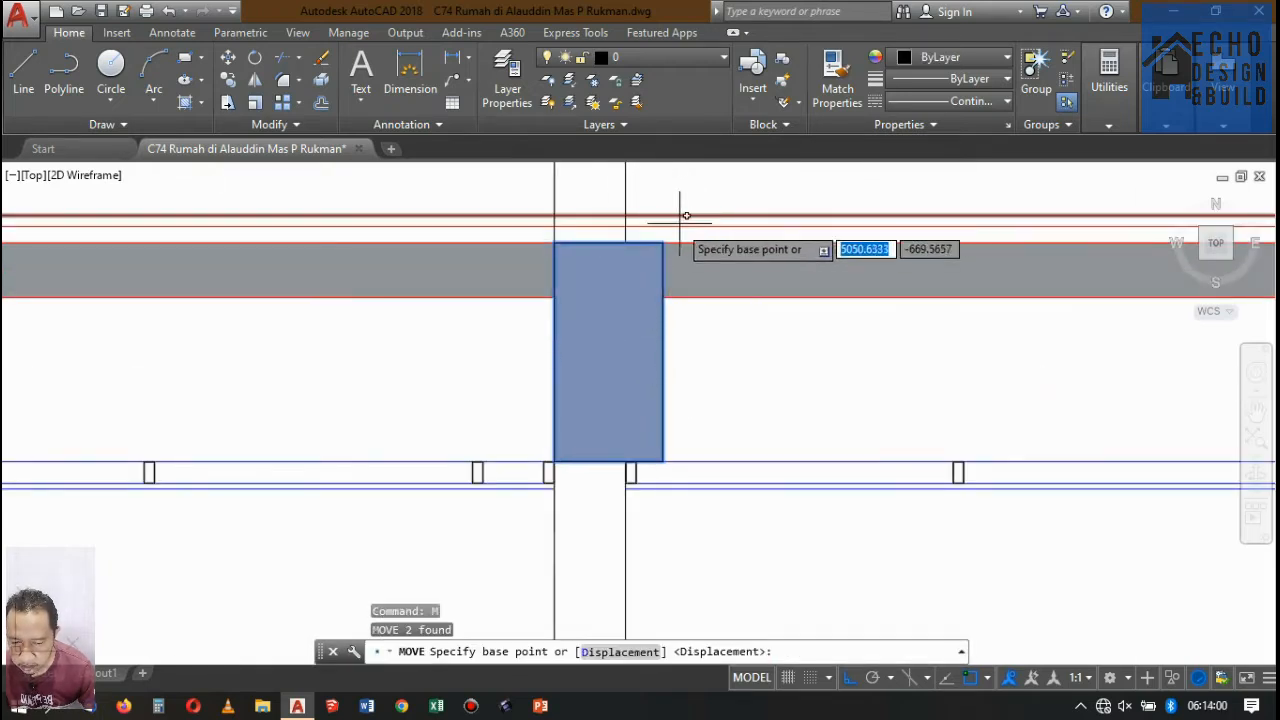
left_click(663, 242)
scroll(624, 217, "down", 4)
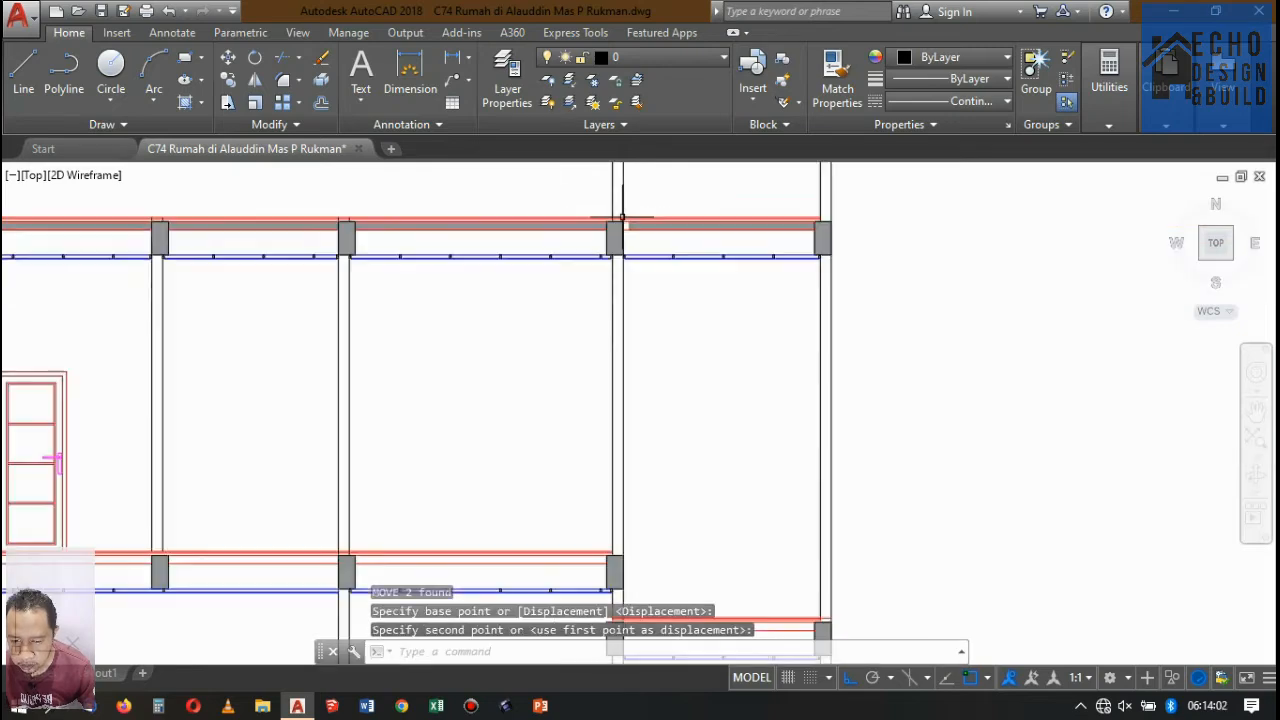
Stretch the edge of the right-end bay's upper slab hatch to meet the moved beam's face.
scroll(629, 217, "up", 6)
left_click_drag(615, 290, 569, 316)
left_click(569, 317)
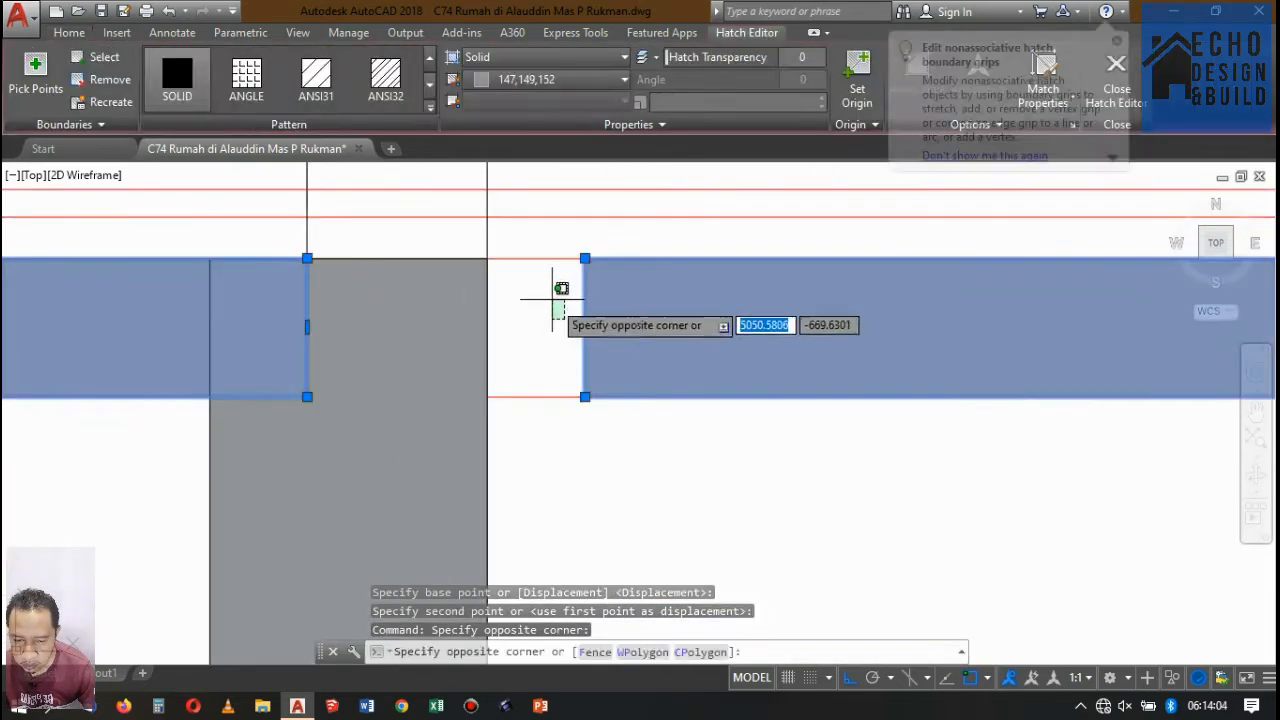
left_click(552, 298)
left_click(585, 326)
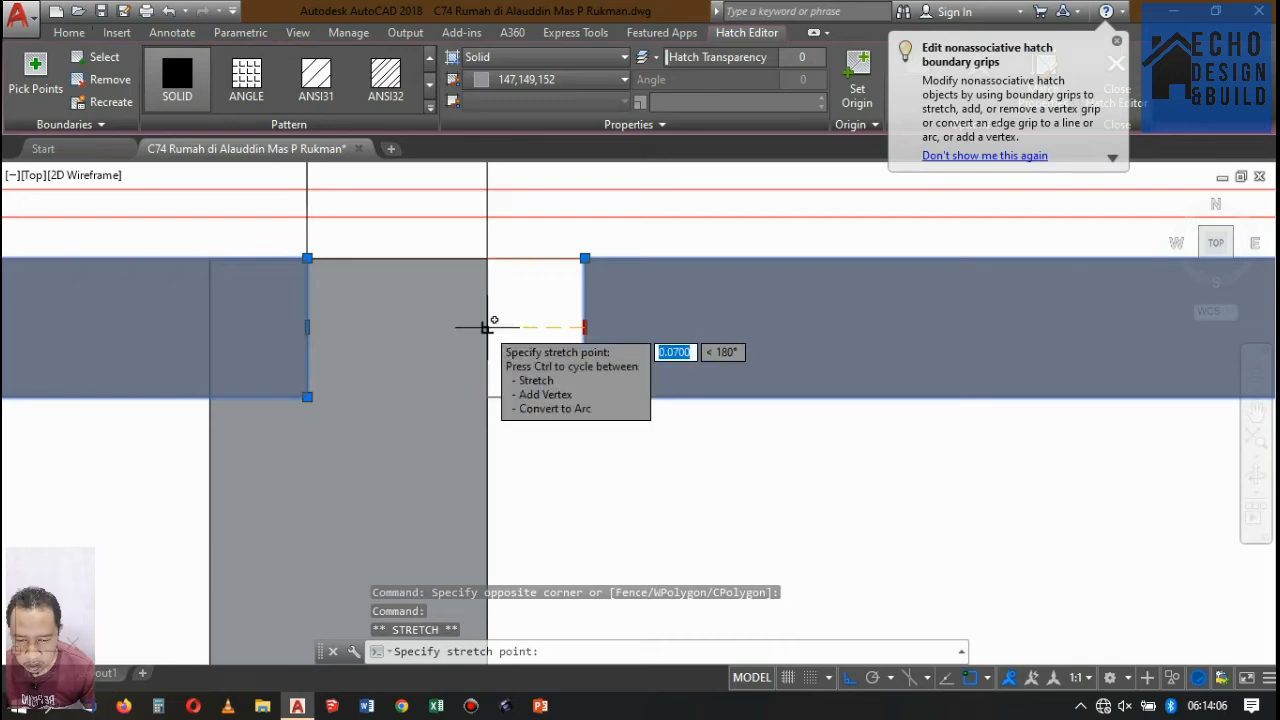
key("Escape")
key("Escape")
Fill the lower, stepped-down slab between the two beams of the right-end bay with a solid 147,149,152 hatch.
scroll(577, 233, "down", 4)
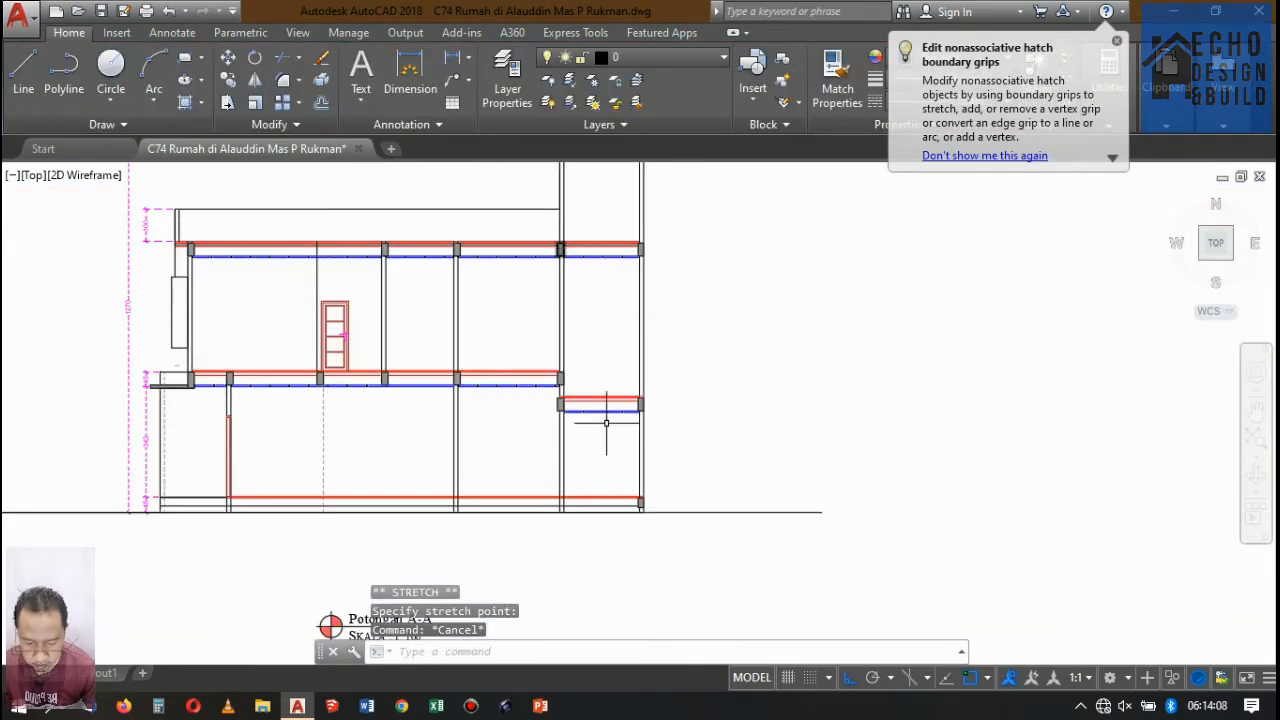
scroll(606, 423, "up", 4)
scroll(478, 356, "up", 6)
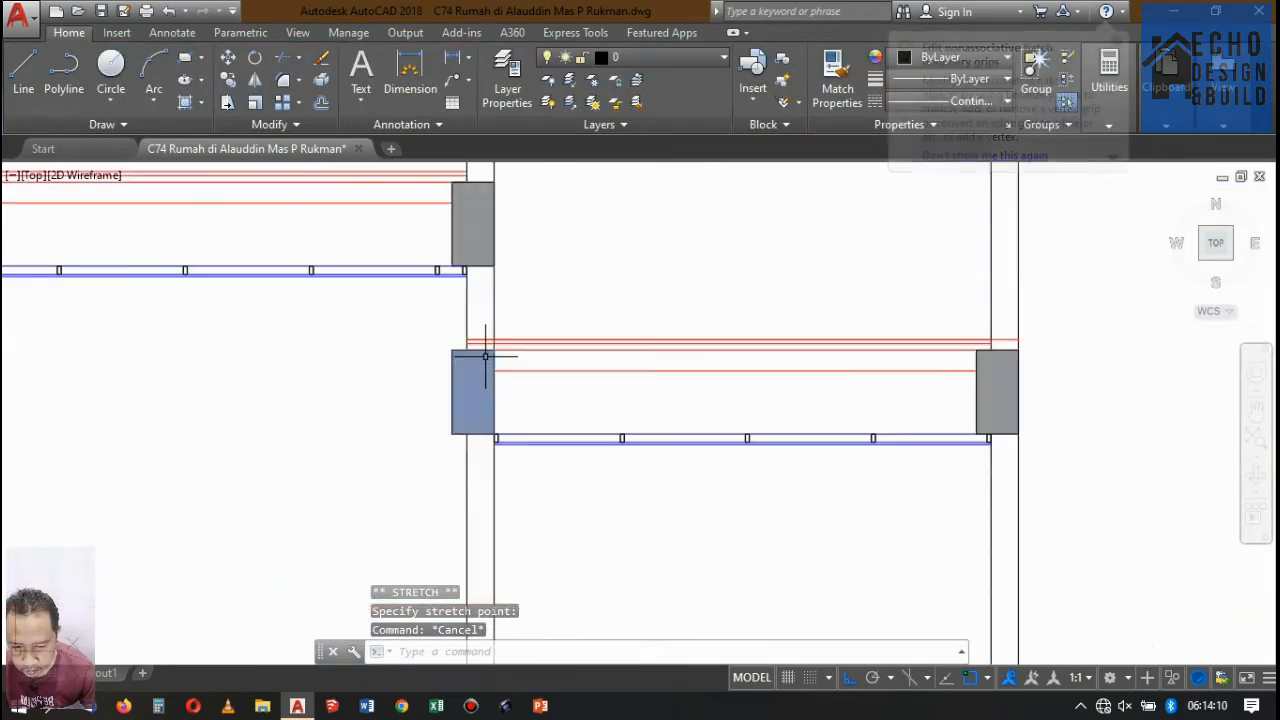
scroll(539, 311, "down", 3)
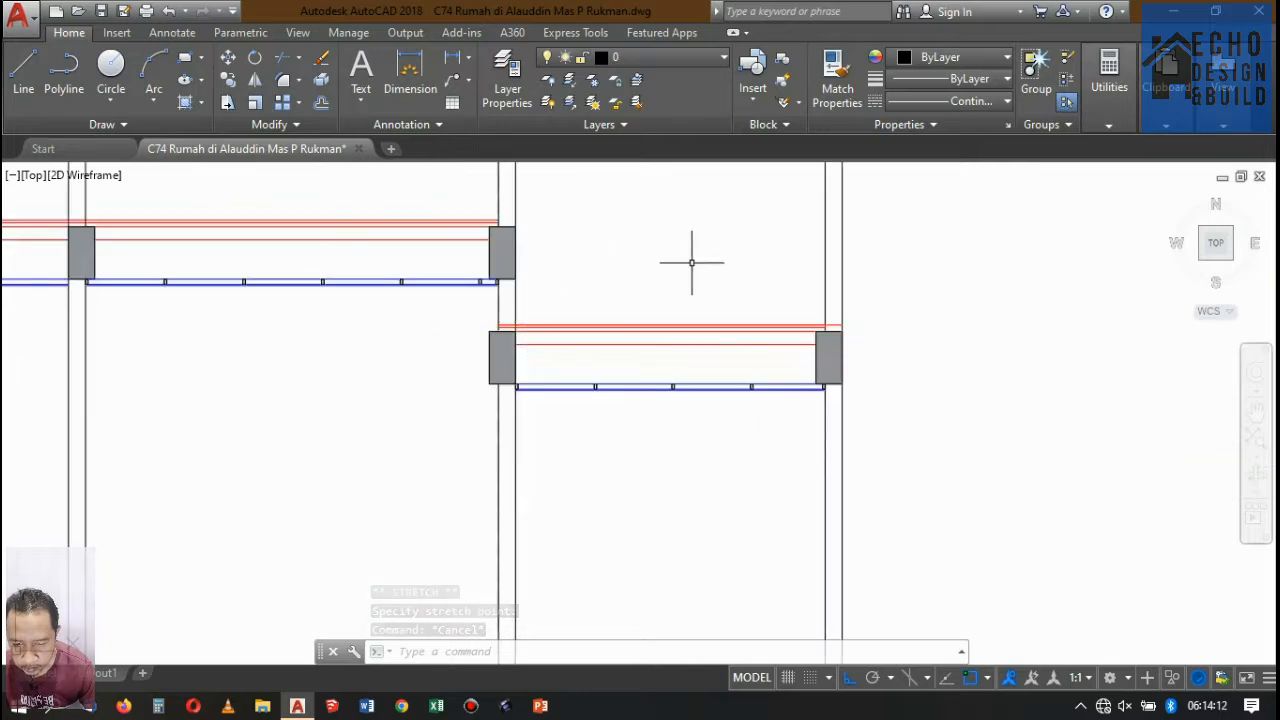
scroll(691, 263, "down", 3)
type("h")
key("Return")
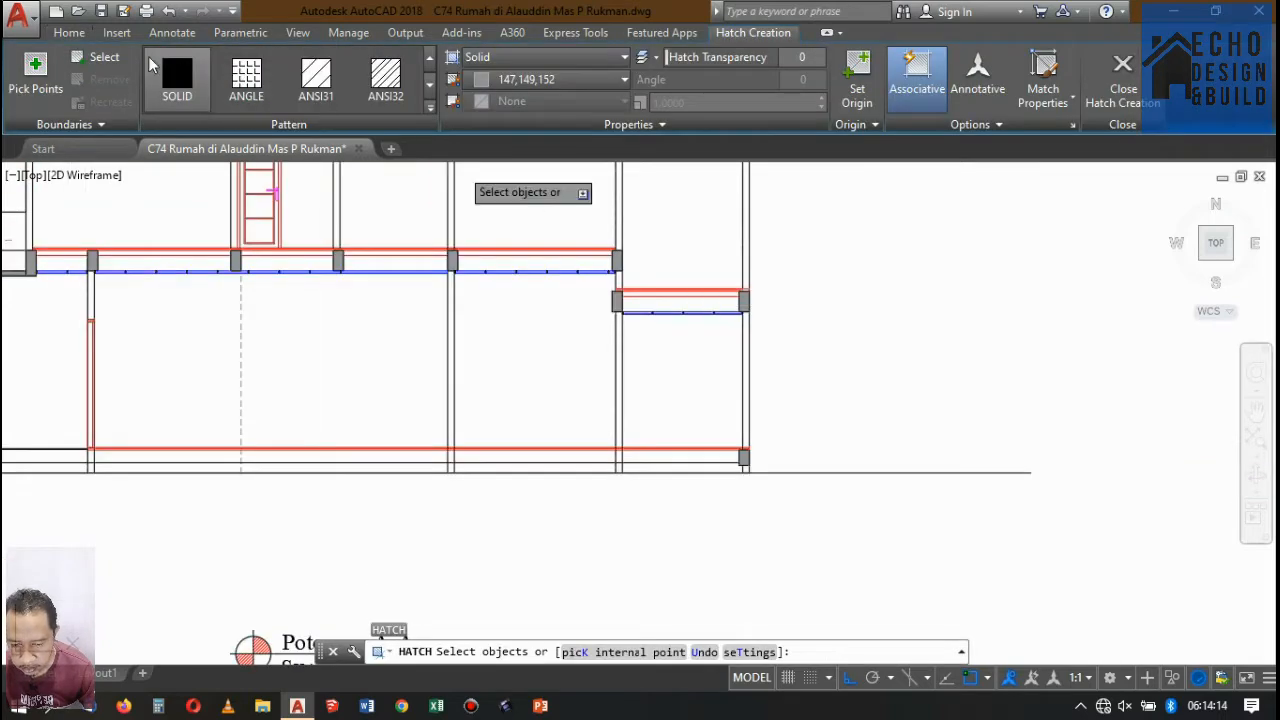
type("k")
key("Return")
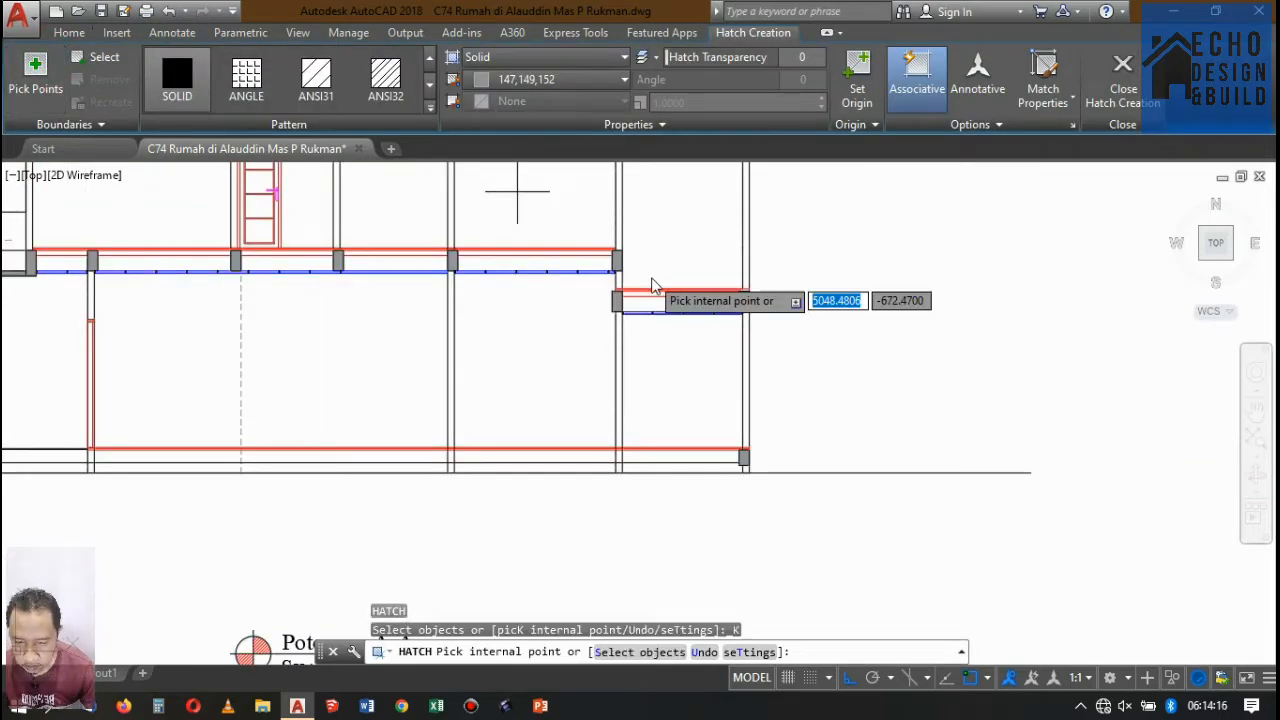
scroll(652, 281, "up", 4)
left_click(614, 320)
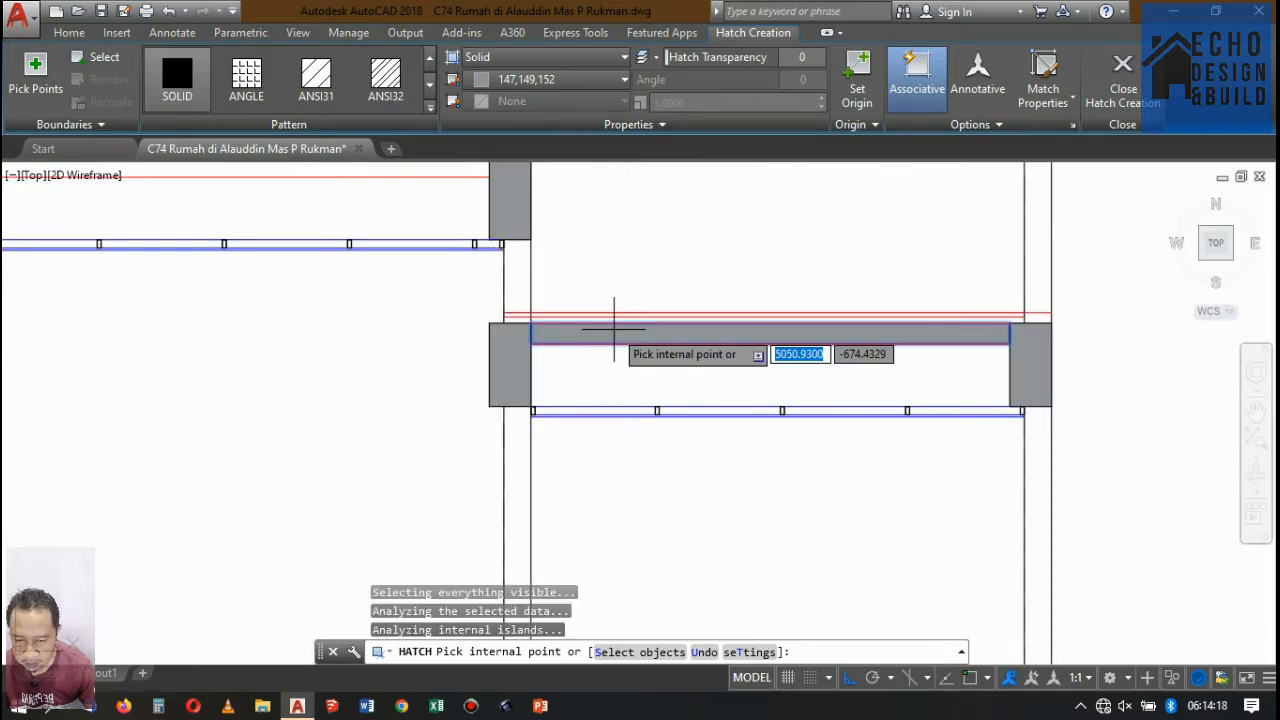
scroll(673, 296, "down", 2)
scroll(675, 285, "down", 5)
key("Return")
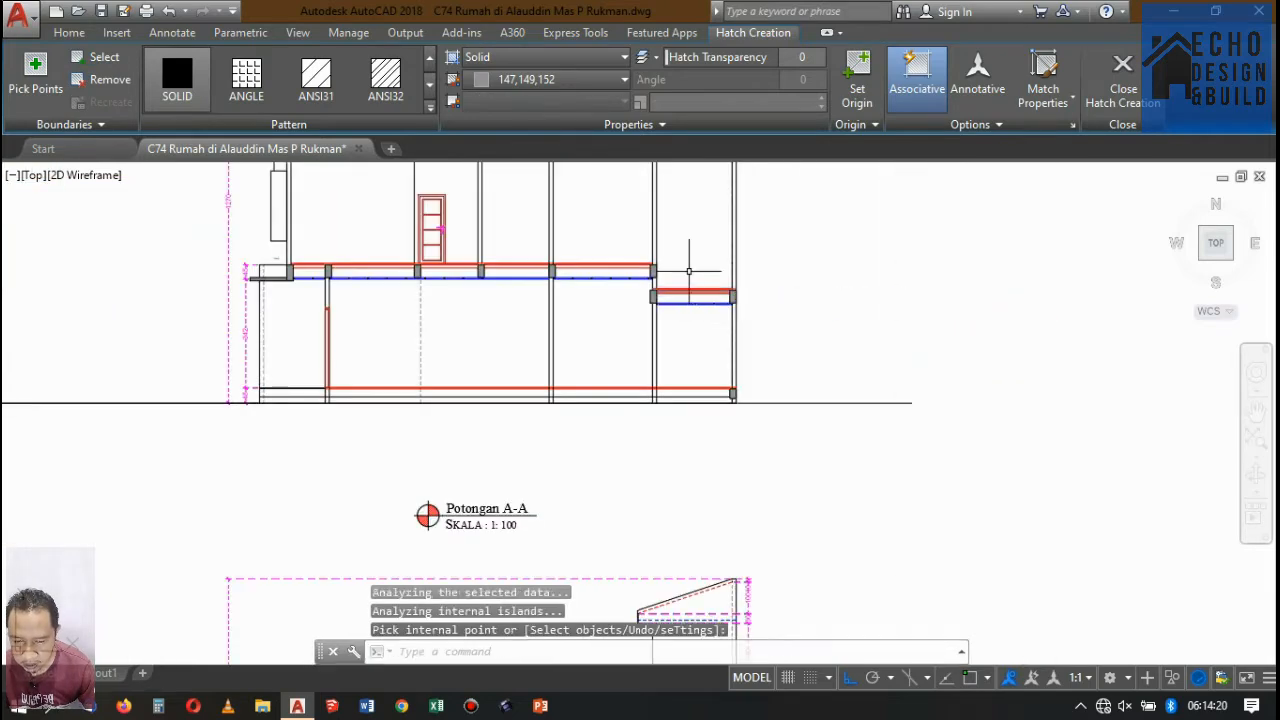
Fill all the middle floor slab segments between the beams of Potongan A-A with the same solid grey hatch.
scroll(276, 240, "up", 3)
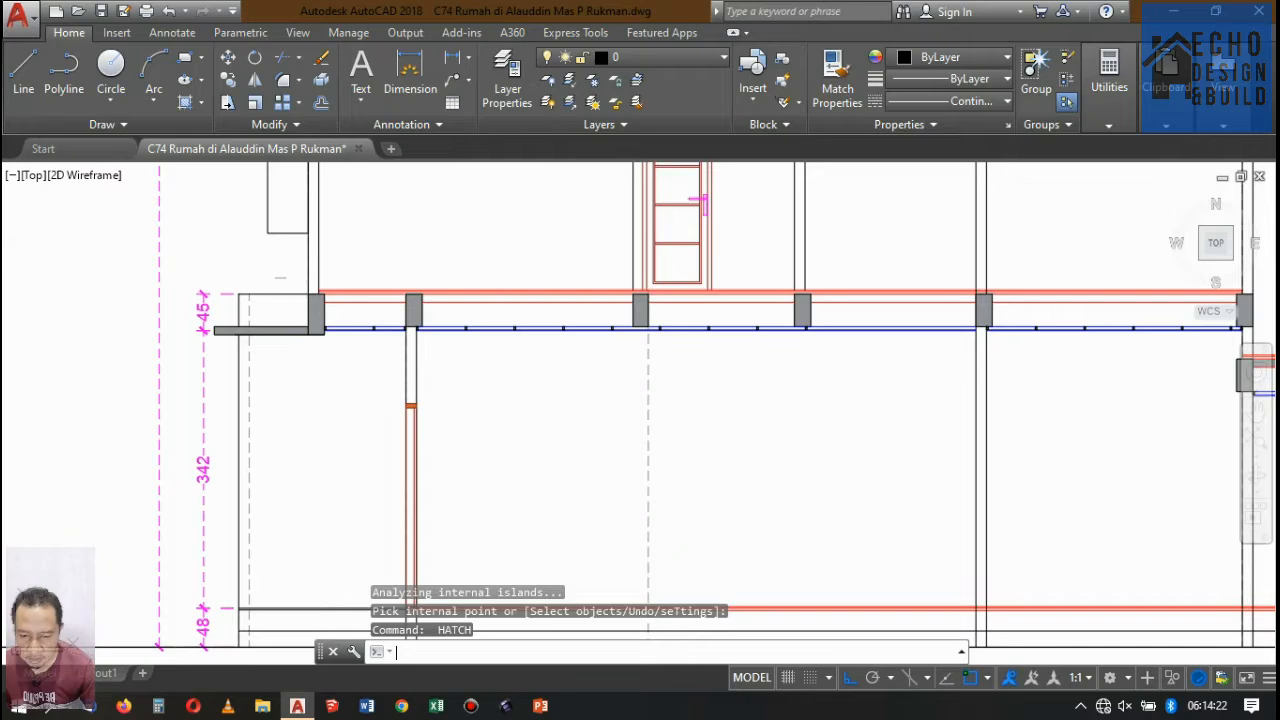
left_click(359, 297)
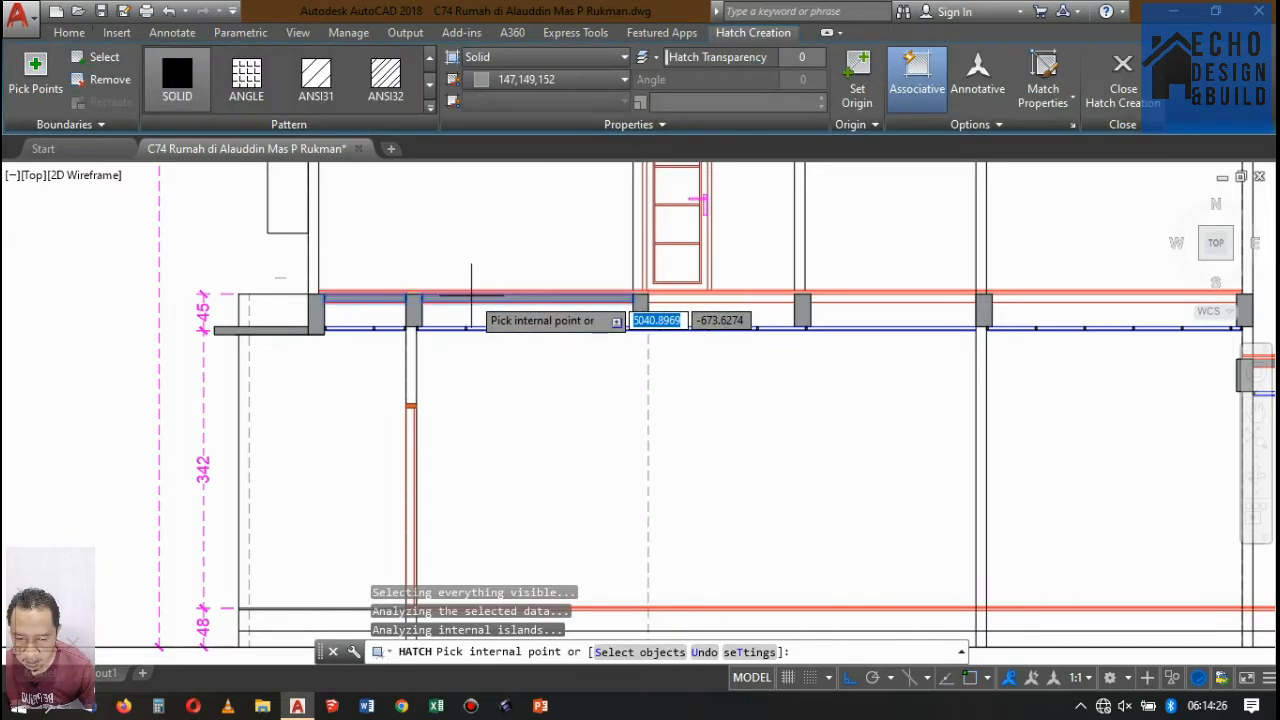
scroll(757, 271, "up", 3)
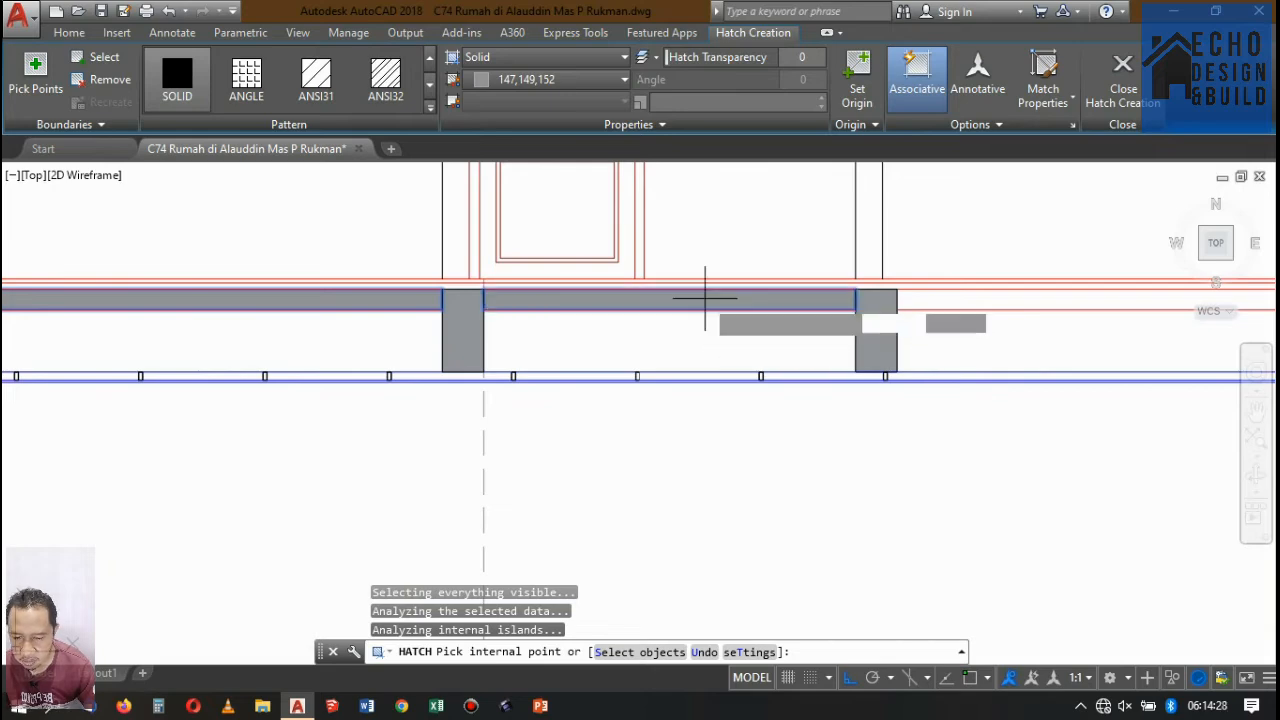
scroll(705, 297, "down", 3)
scroll(571, 349, "up", 4)
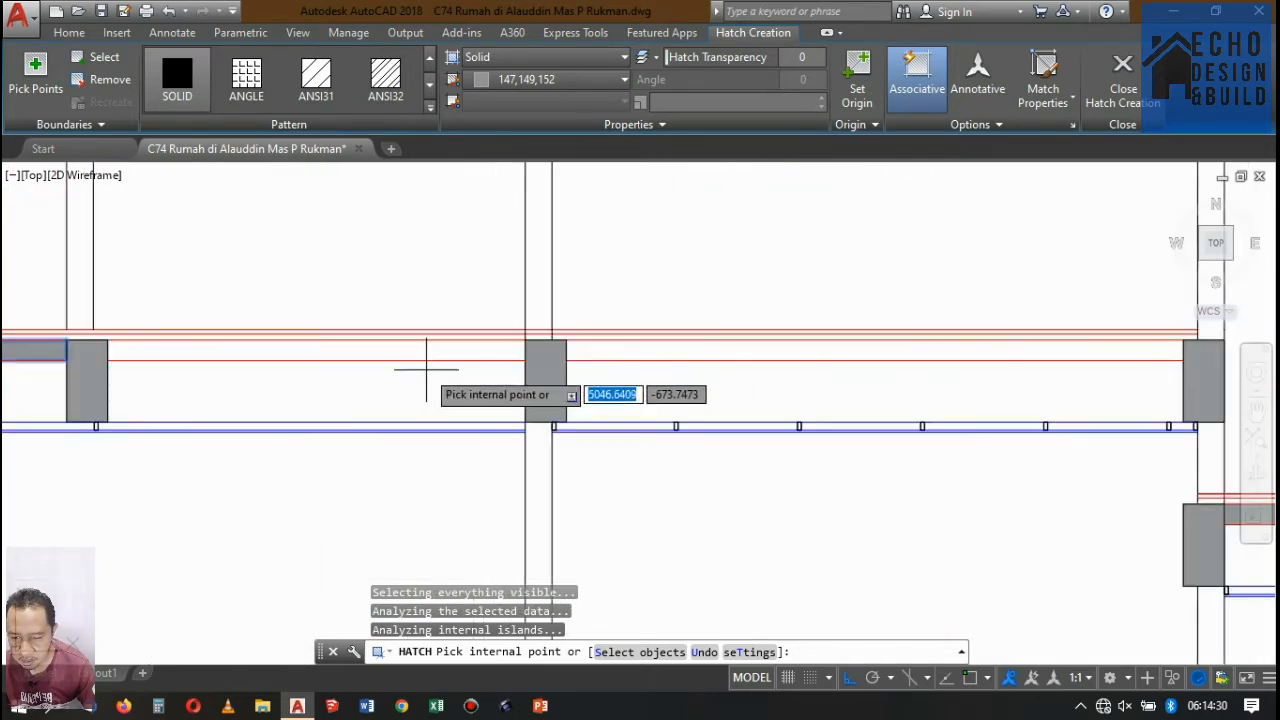
left_click(428, 350)
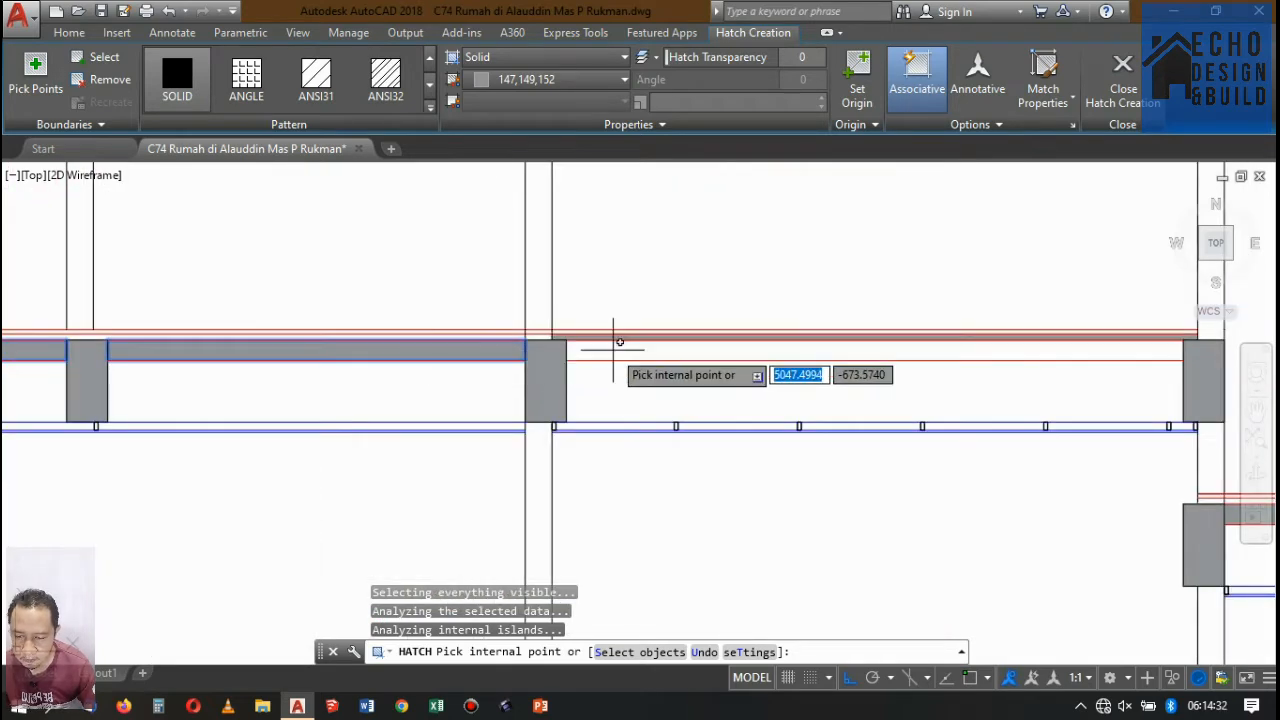
left_click(623, 349)
scroll(560, 342, "down", 5)
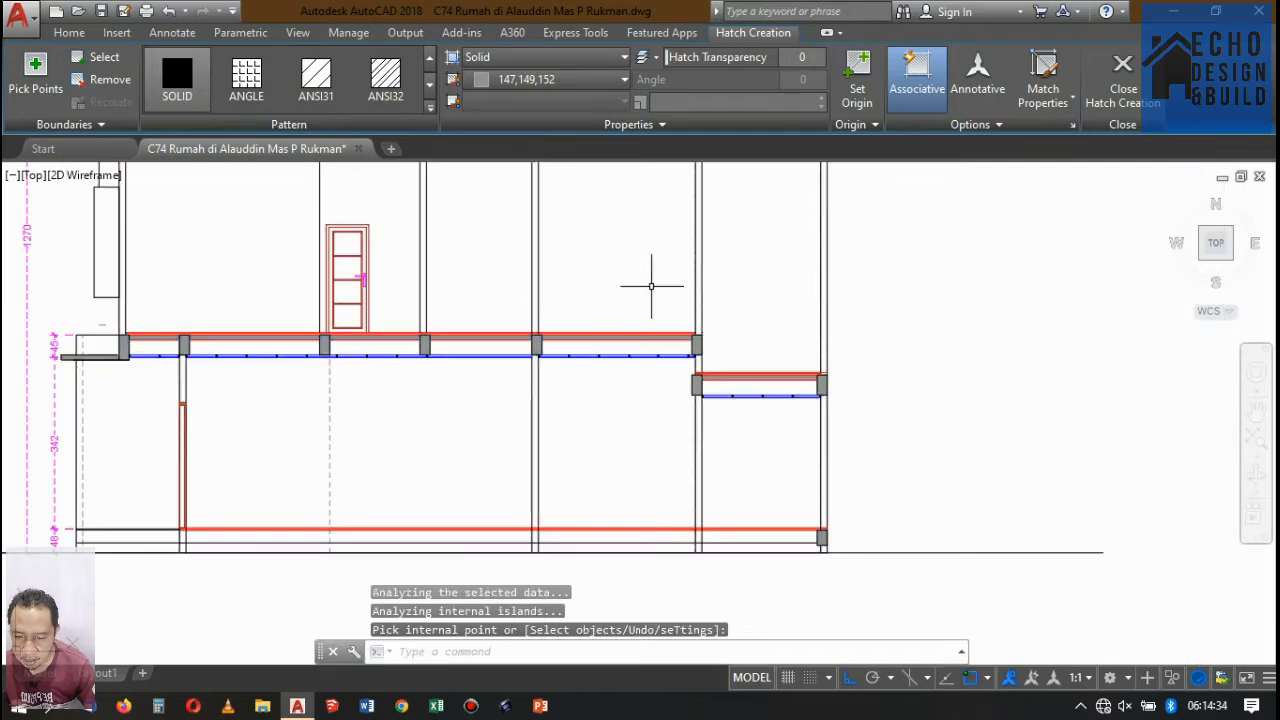
Check the K. Mandi/WC walls and floor levels around the Potongan A-A cut line on the second-floor plan.
scroll(785, 371, "down", 6)
scroll(832, 392, "up", 6)
scroll(780, 337, "down", 4)
scroll(754, 323, "up", 6)
scroll(514, 366, "down", 10)
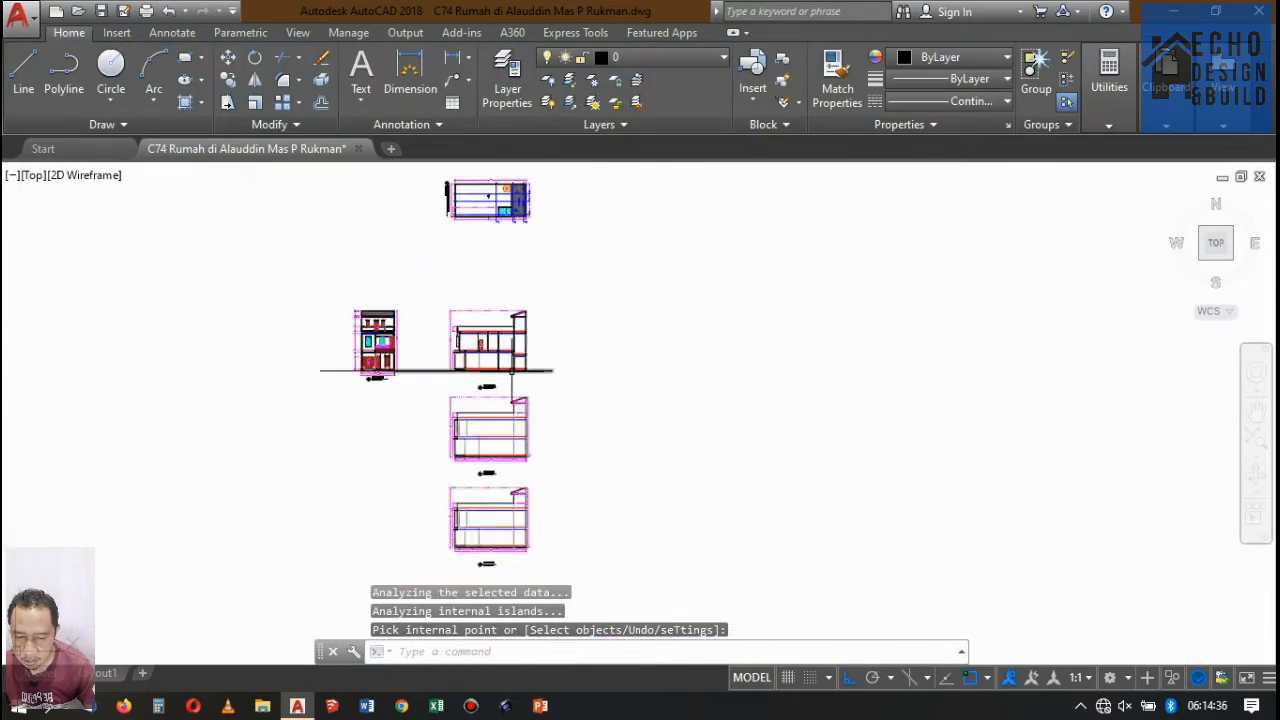
scroll(495, 480, "down", 5)
scroll(495, 300, "up", 16)
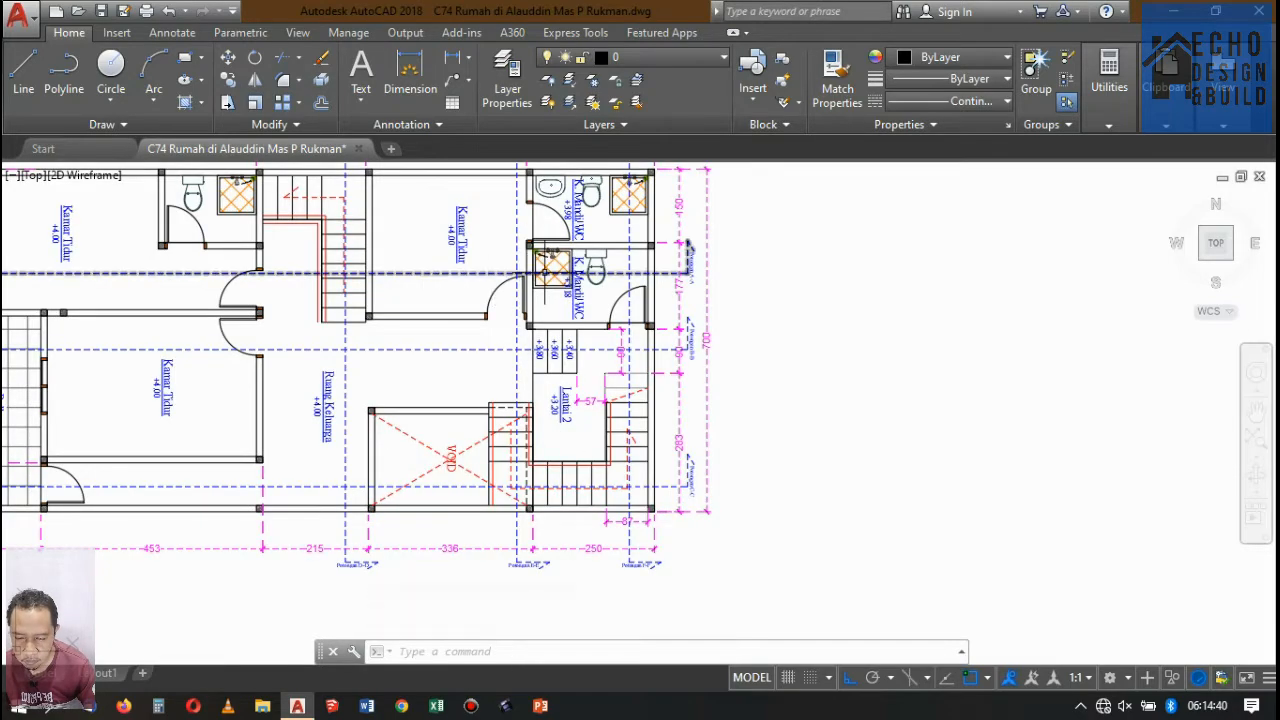
scroll(517, 241, "down", 7)
scroll(517, 241, "up", 12)
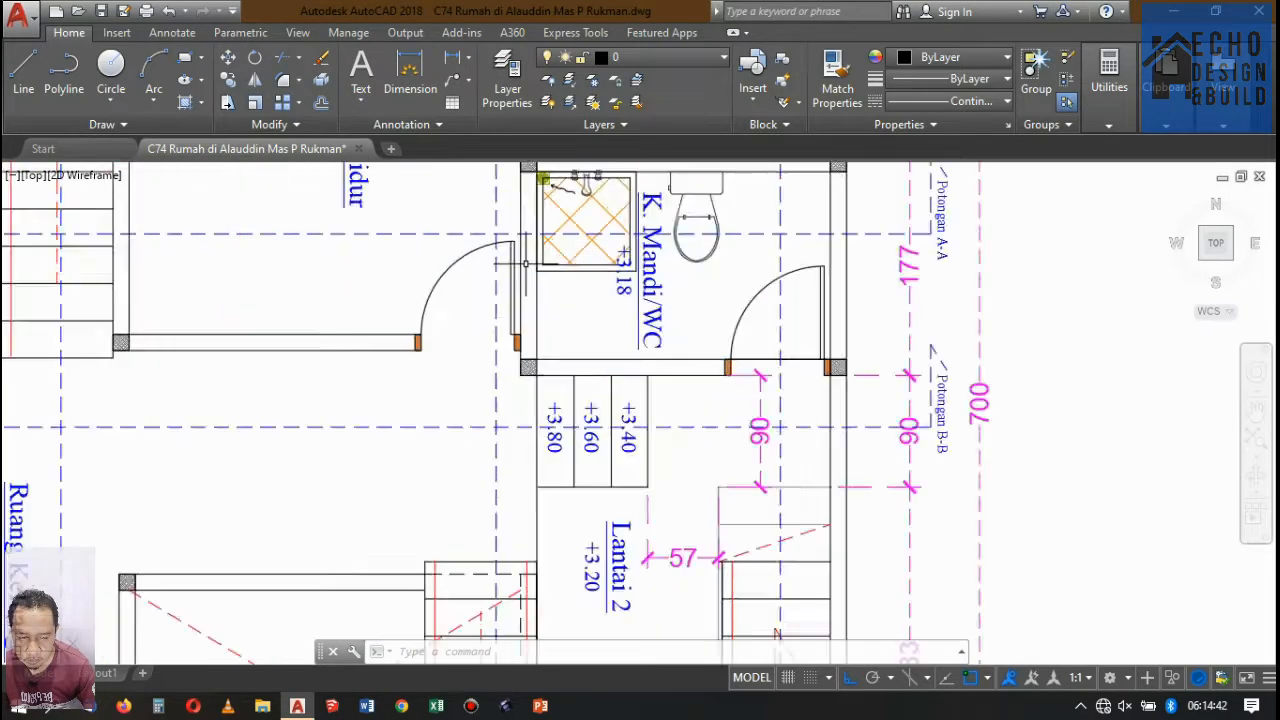
scroll(520, 241, "down", 15)
middle_click_drag(530, 510, 532, 406)
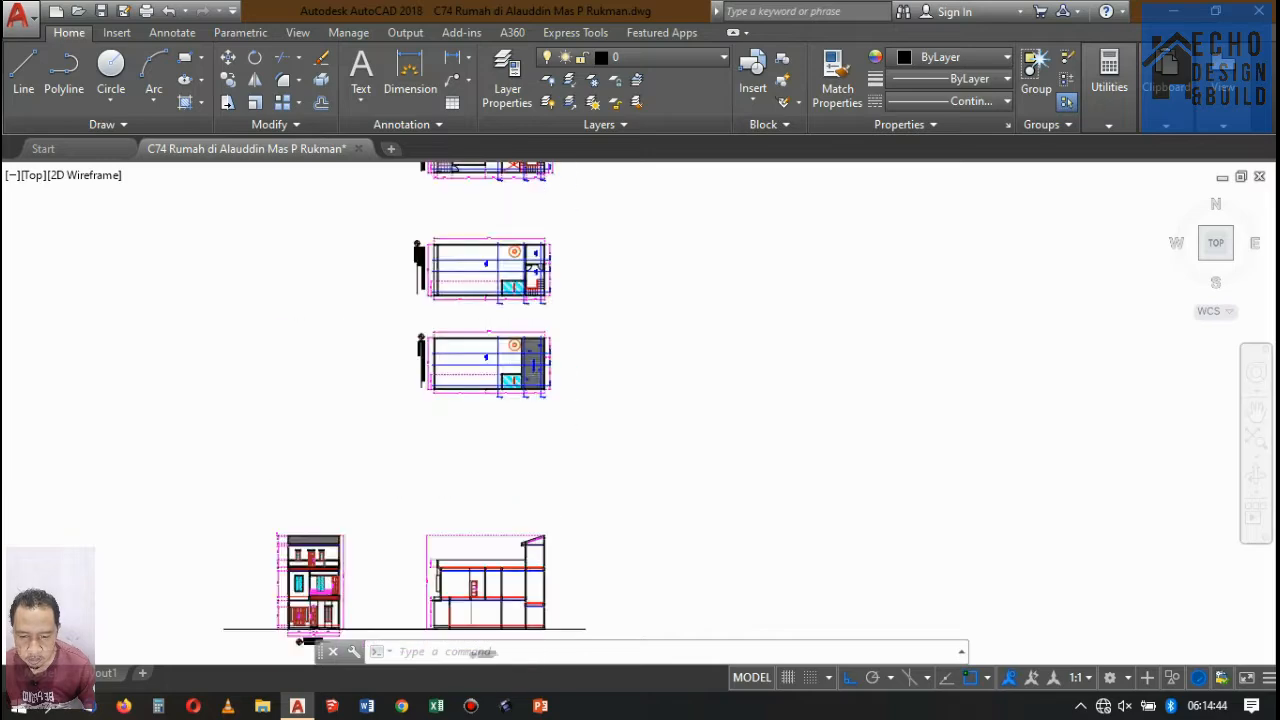
Examine the beams, slabs and ceilings at each wall of Potongan A-A, especially around the right-end bay.
scroll(532, 406, "down", 3)
scroll(534, 447, "up", 10)
scroll(466, 482, "up", 2)
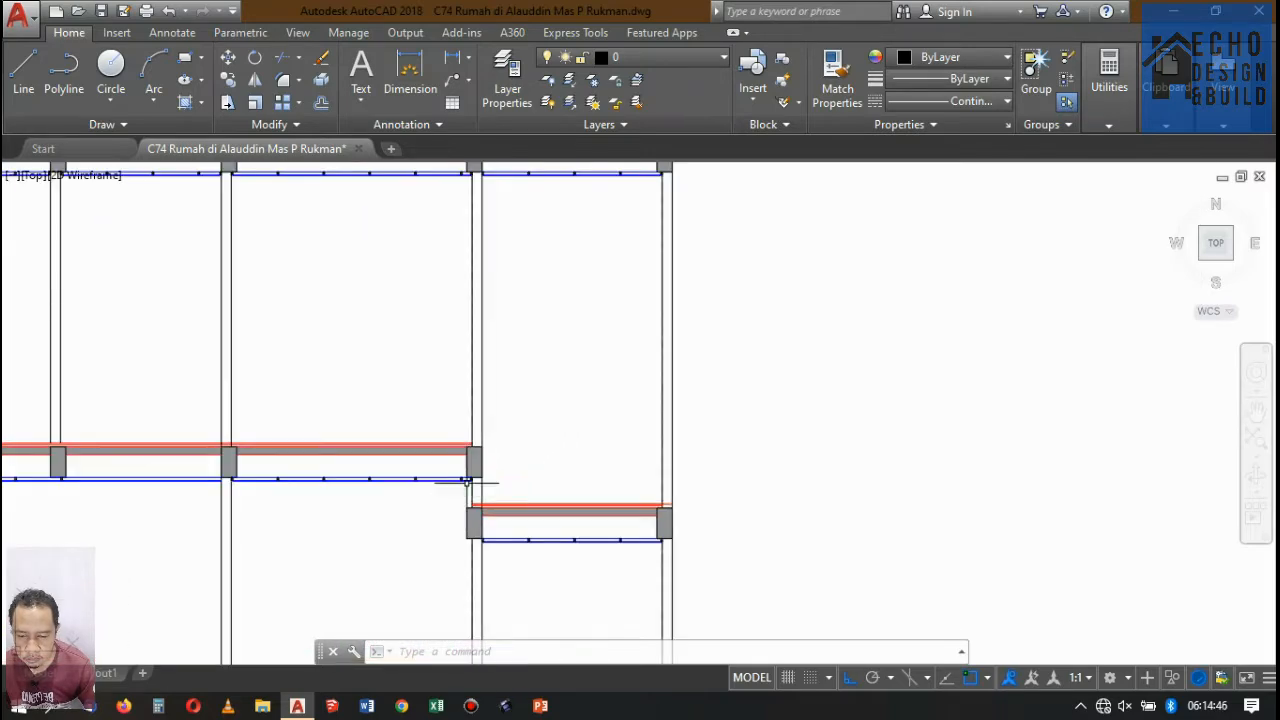
scroll(578, 468, "down", 8)
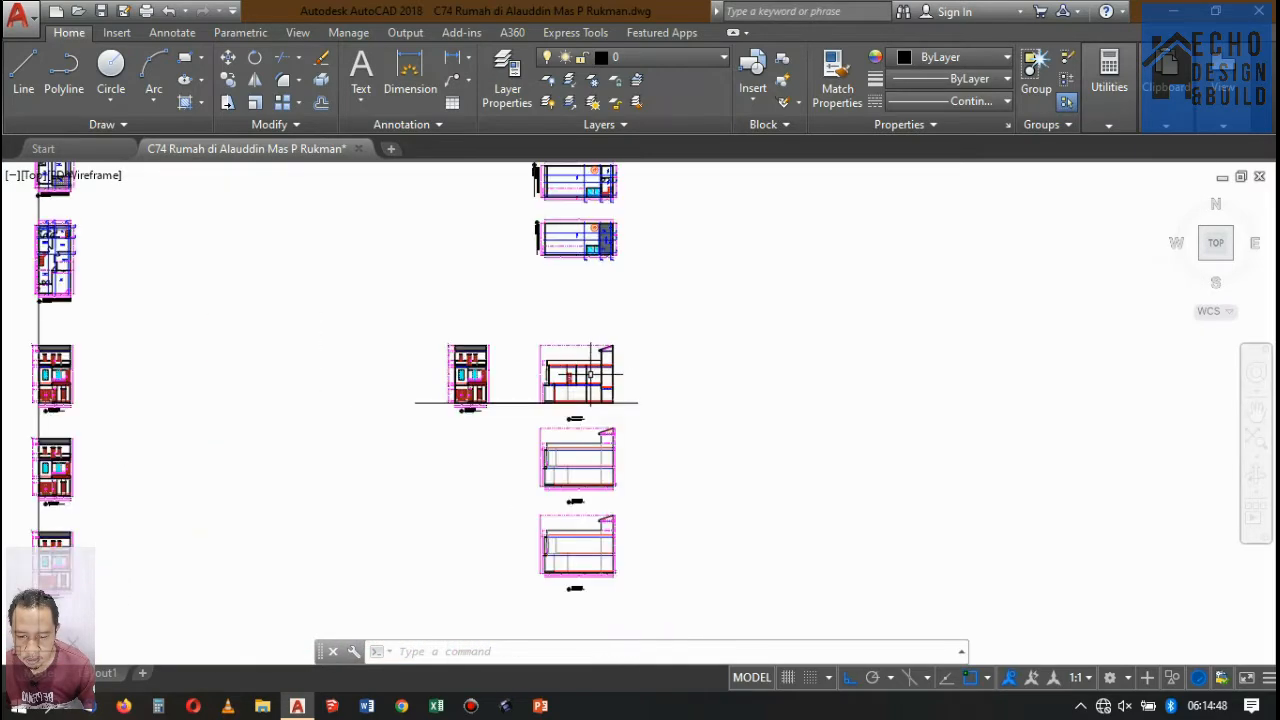
scroll(576, 391, "up", 3)
scroll(576, 391, "up", 5)
scroll(720, 409, "down", 2)
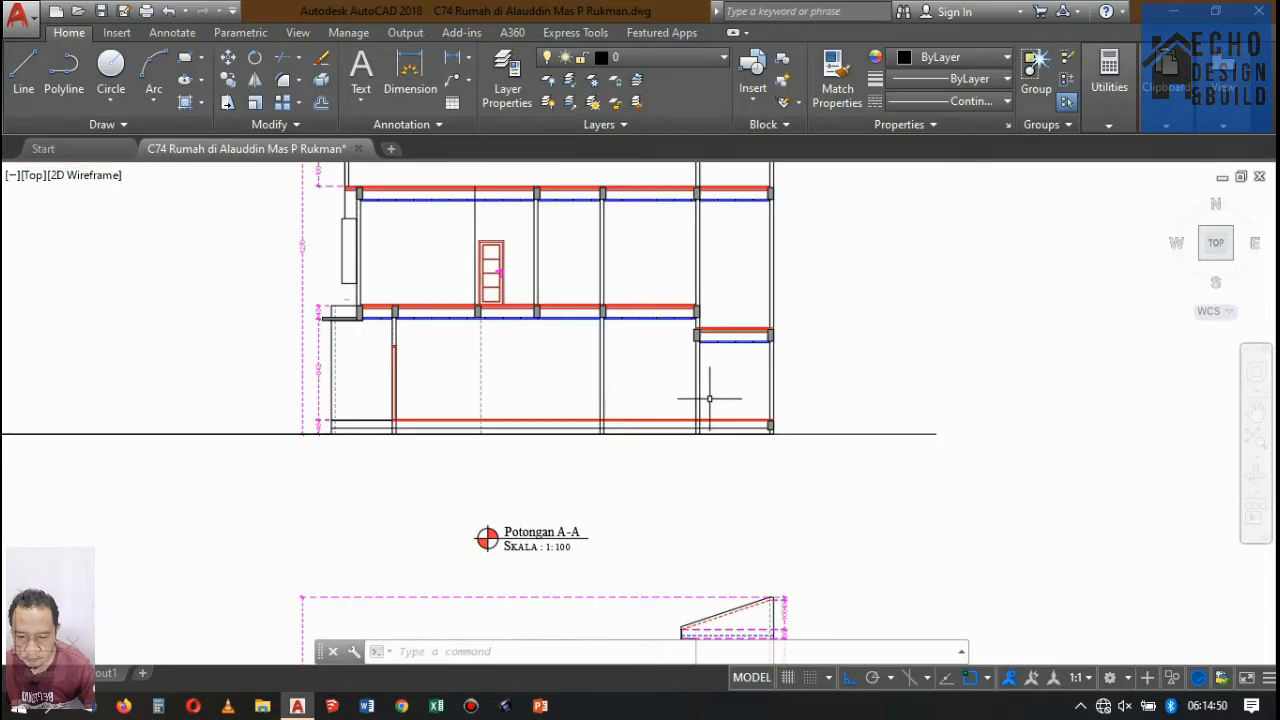
scroll(789, 434, "up", 6)
scroll(789, 434, "up", 2)
scroll(749, 455, "down", 7)
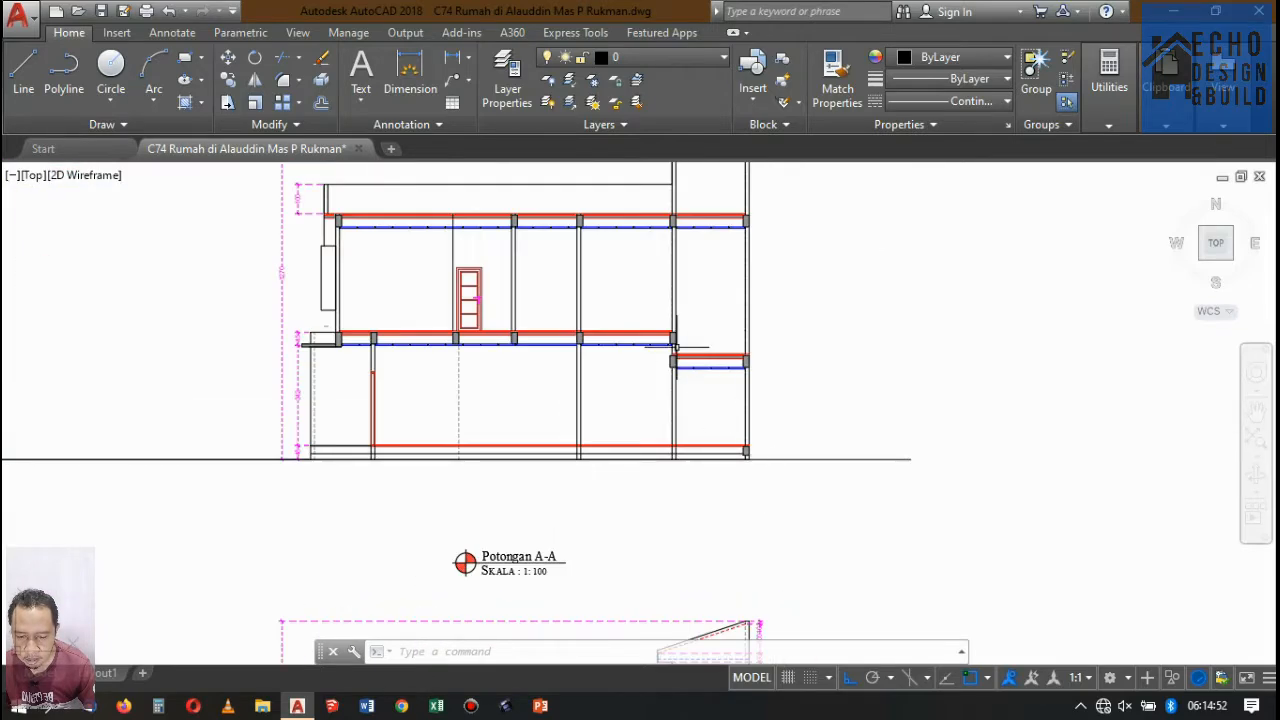
scroll(652, 366, "up", 3)
scroll(652, 366, "down", 4)
scroll(654, 222, "up", 7)
scroll(654, 228, "down", 9)
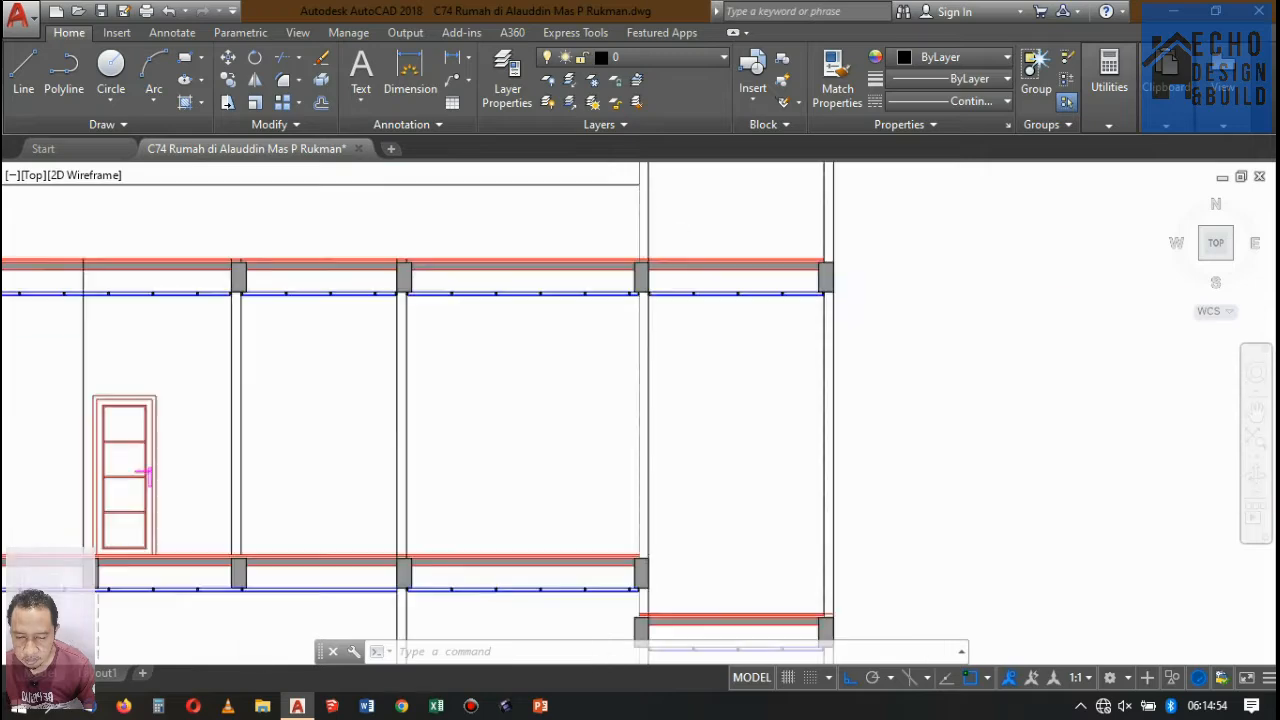
scroll(653, 248, "down", 4)
scroll(652, 215, "up", 8)
scroll(654, 215, "down", 9)
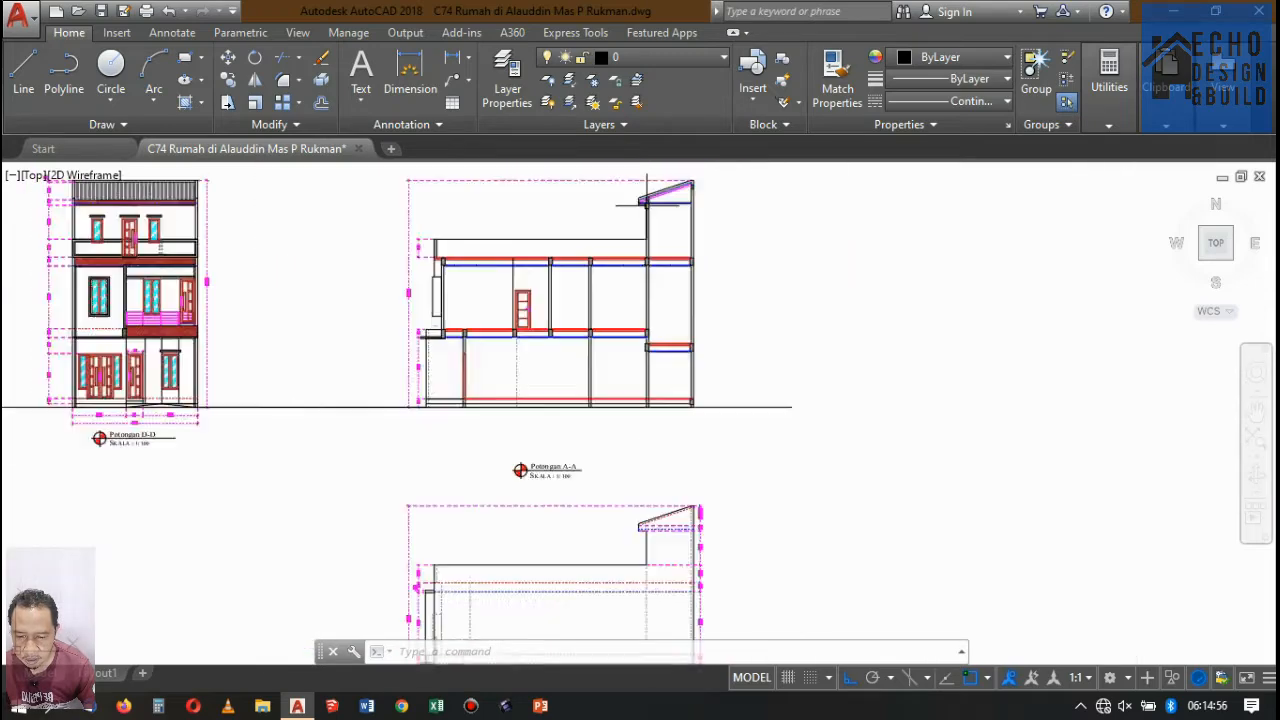
Copy the outlined, hatched ground beam from the right-end outer wall to that bay's inner wall, 2.5 away, aligning its upper corner with the wall face.
scroll(668, 310, "up", 9)
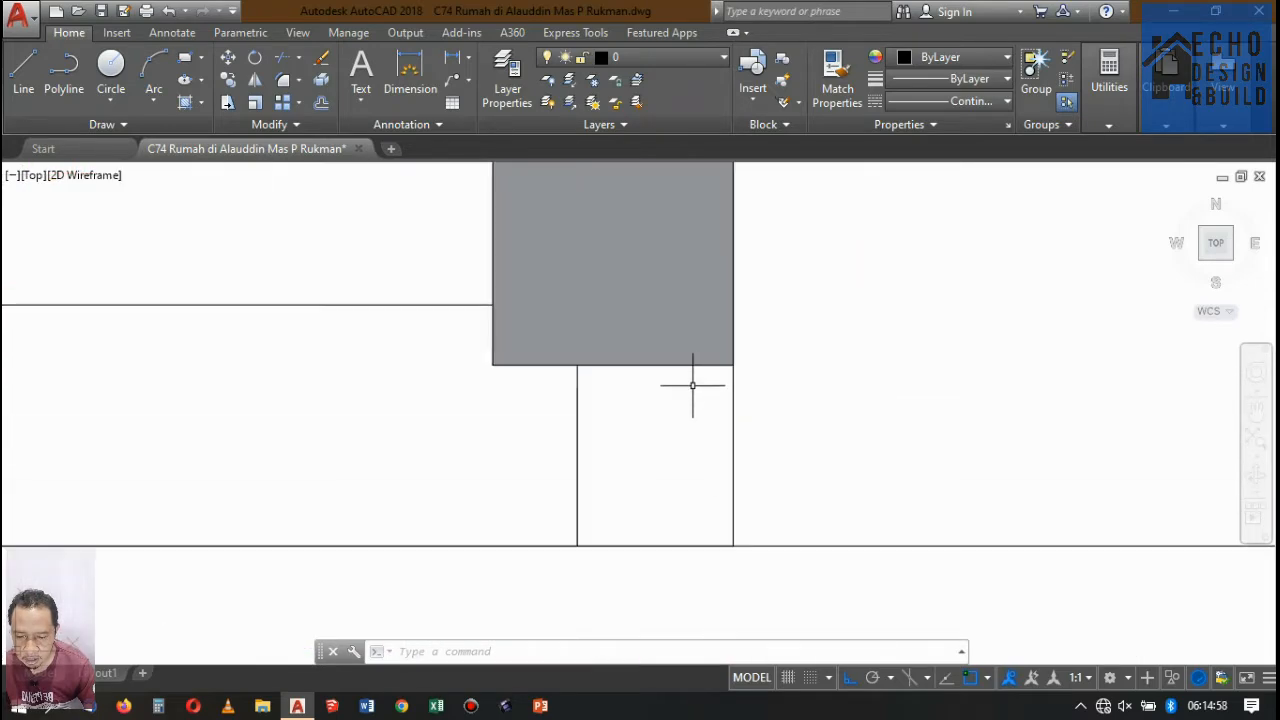
left_click(671, 337)
scroll(671, 337, "down", 5)
left_click(658, 354)
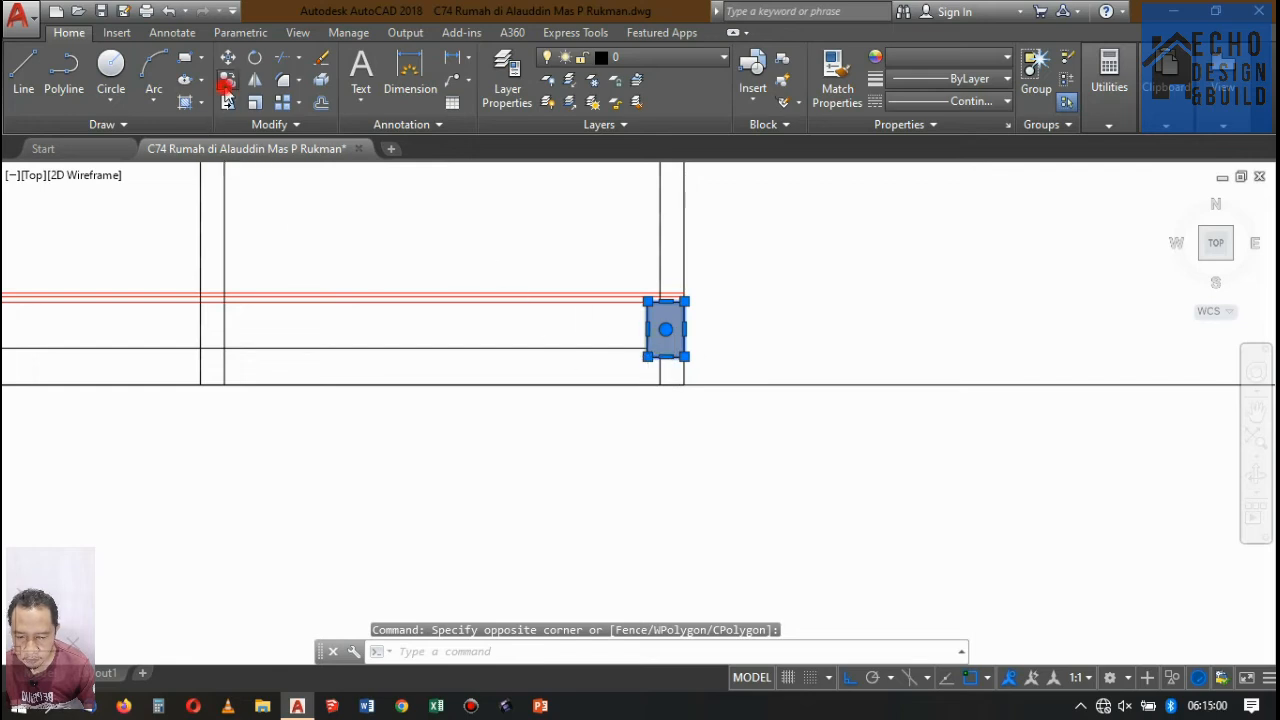
left_click(227, 82)
scroll(680, 295, "up", 5)
left_click(677, 315)
scroll(843, 323, "down", 3)
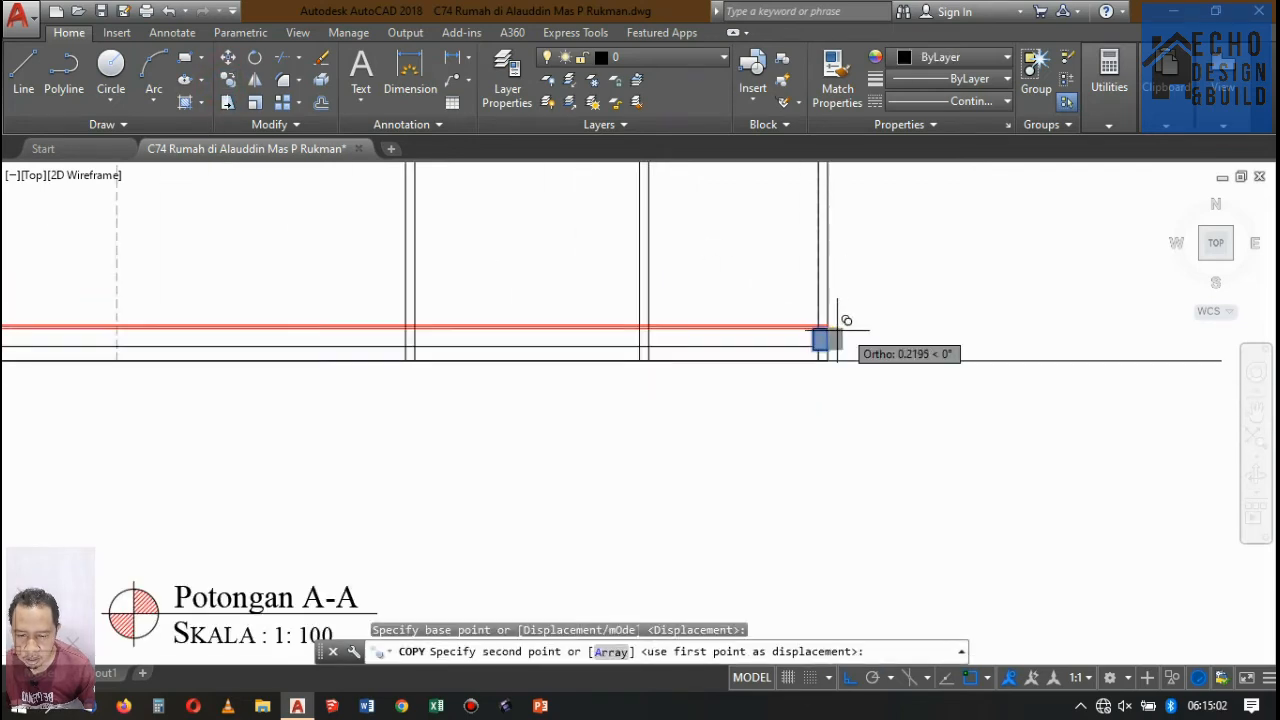
scroll(643, 323, "up", 6)
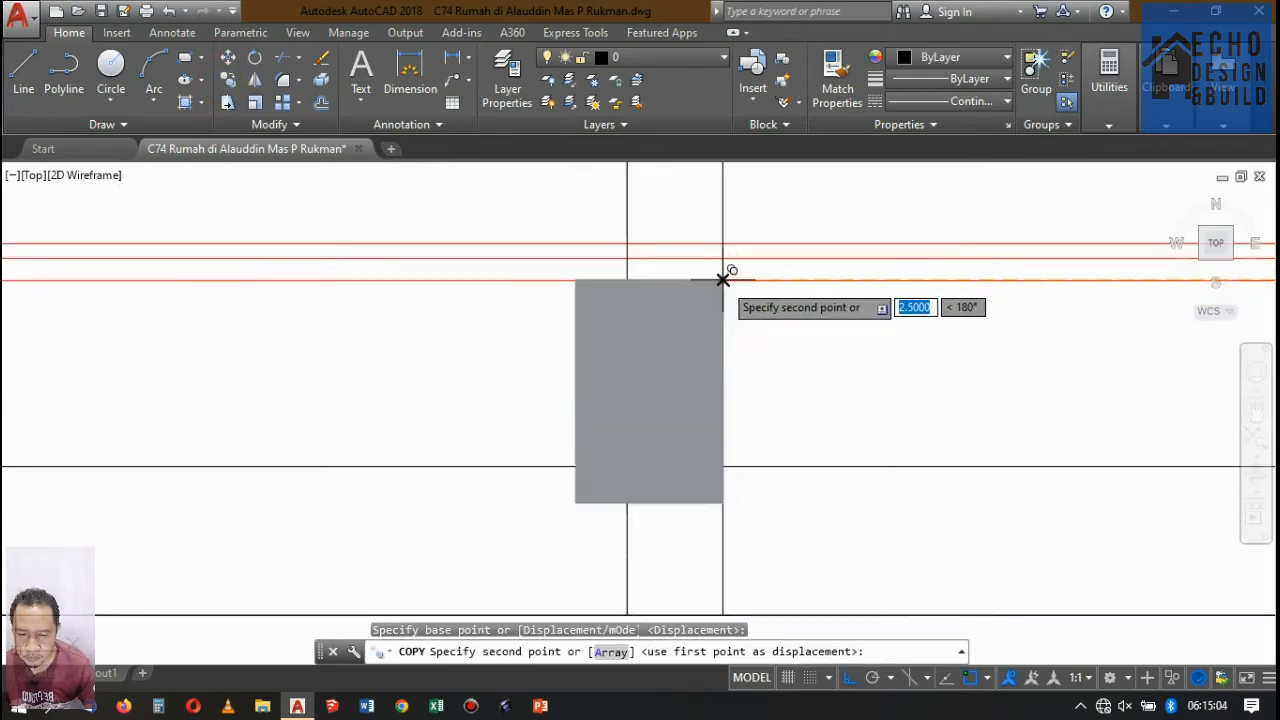
left_click(720, 277)
scroll(734, 274, "down", 6)
key("Return")
Copy the hatched ground beam from the right-end bay's inner wall to the next ground-floor wall, matching its upper-left corner to the wall face.
scroll(703, 337, "up", 6)
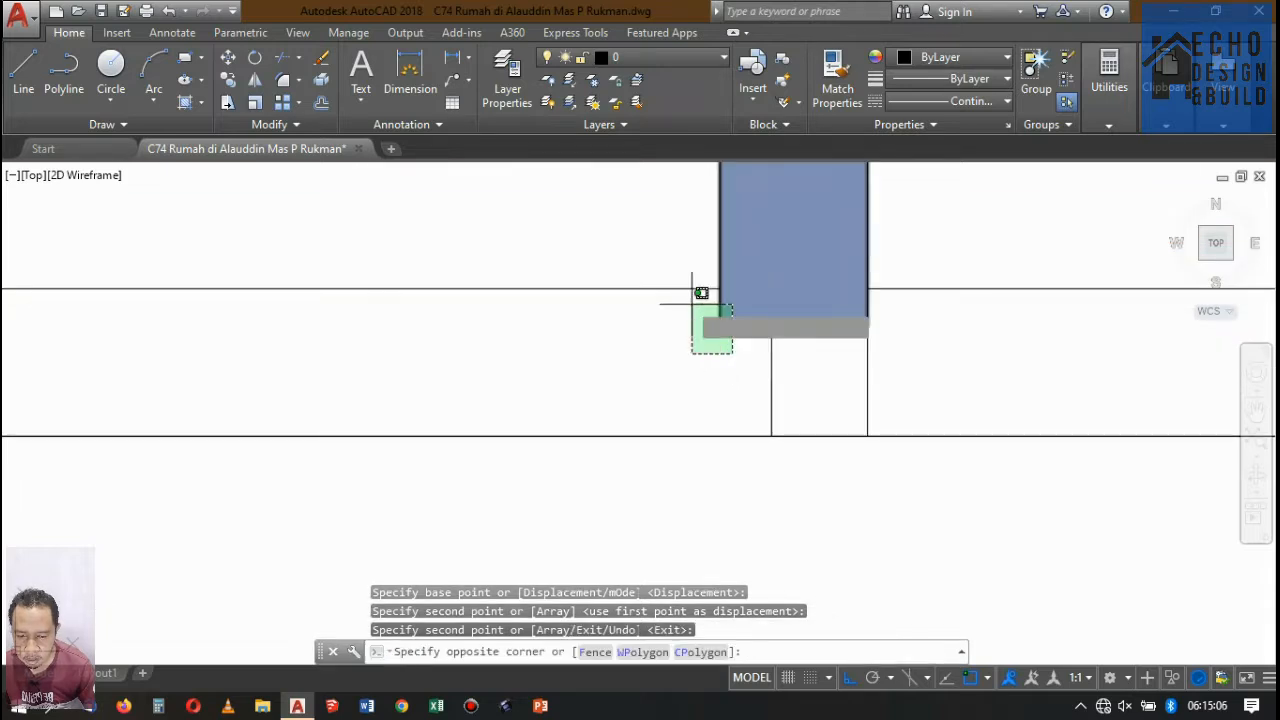
left_click(692, 304)
scroll(694, 300, "down", 6)
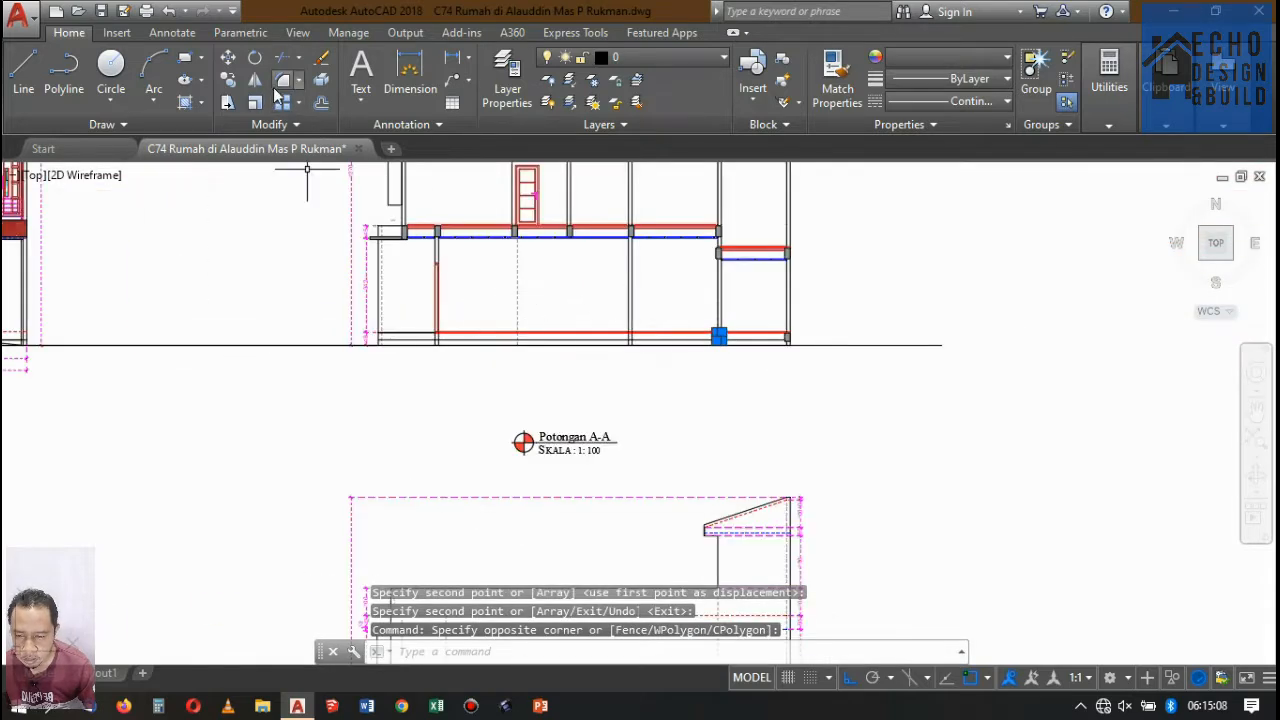
left_click(227, 79)
scroll(700, 360, "up", 6)
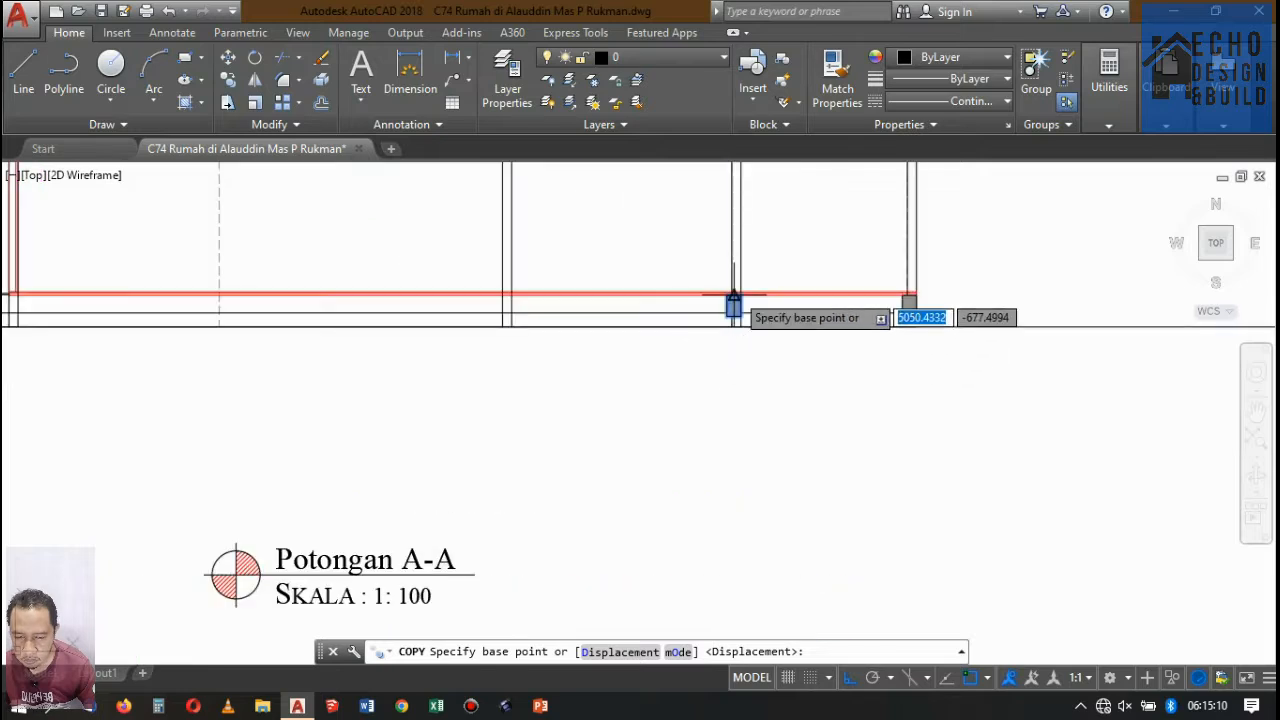
left_click(689, 267)
scroll(891, 280, "down", 6)
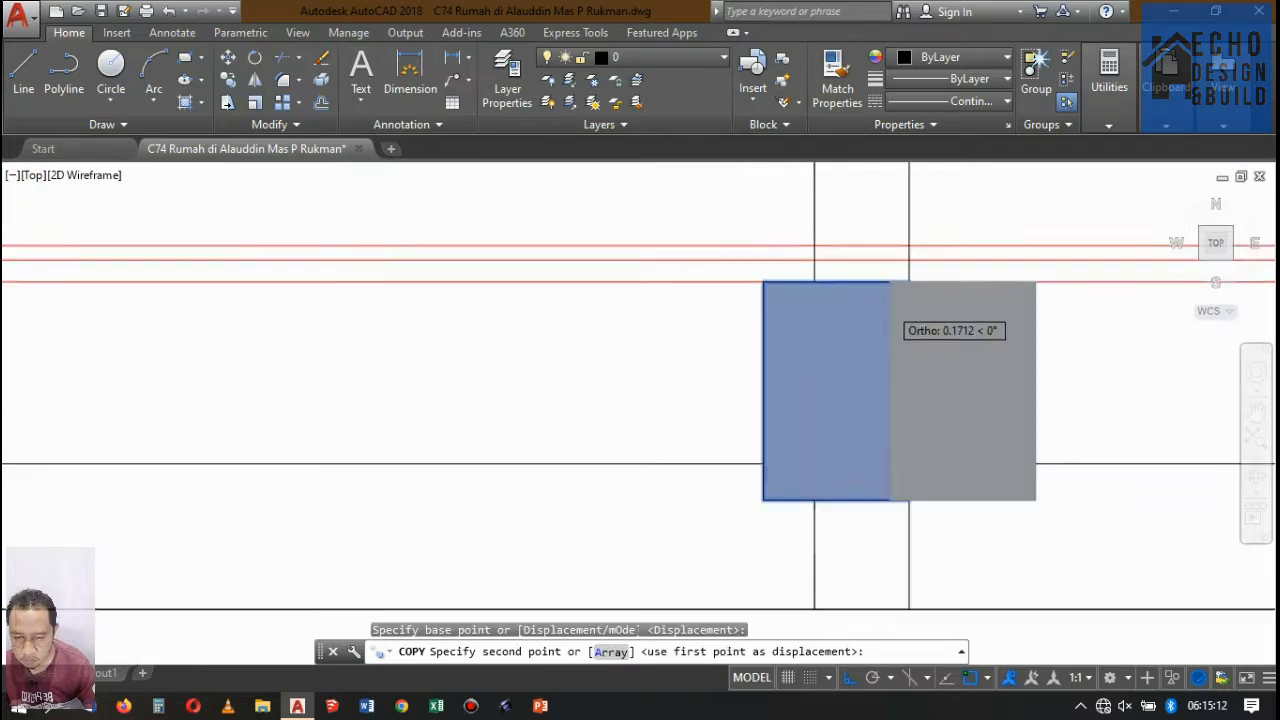
scroll(652, 313, "up", 6)
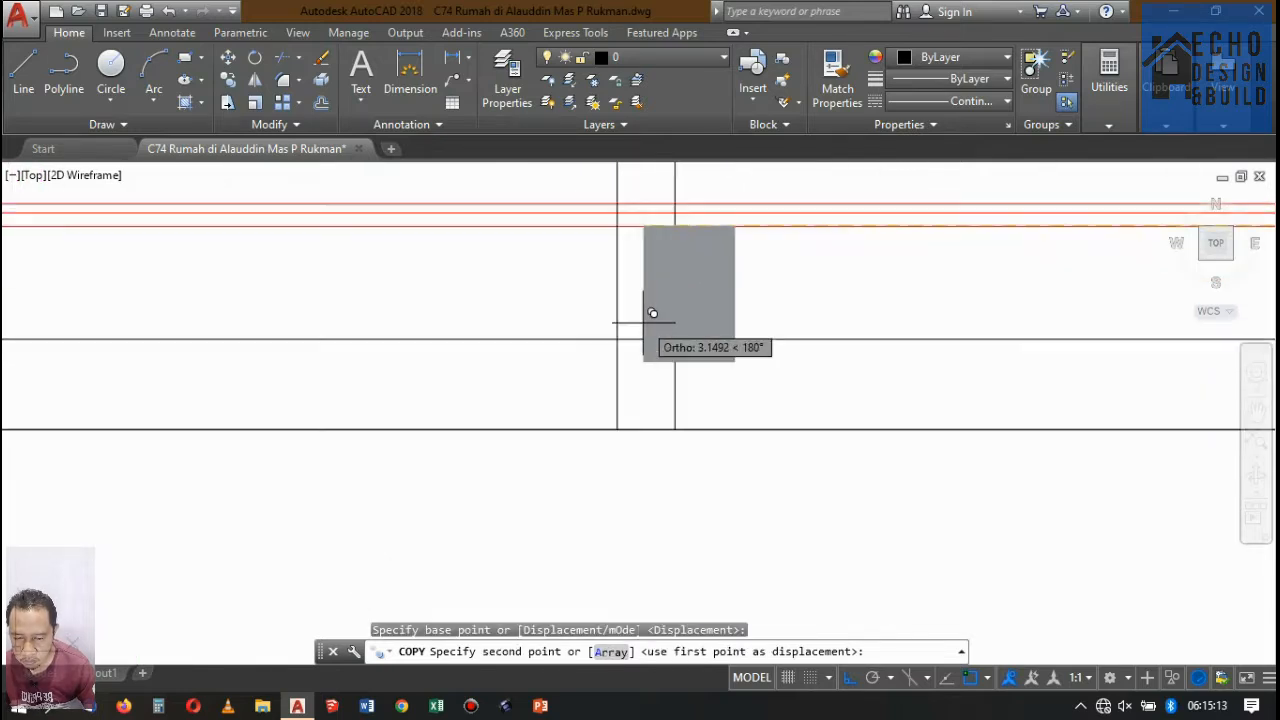
left_click(618, 226)
Place another copy of the ground beam under the wall with the red door, its upper-left corner on the wall's outer face.
scroll(618, 230, "down", 5)
scroll(755, 337, "up", 5)
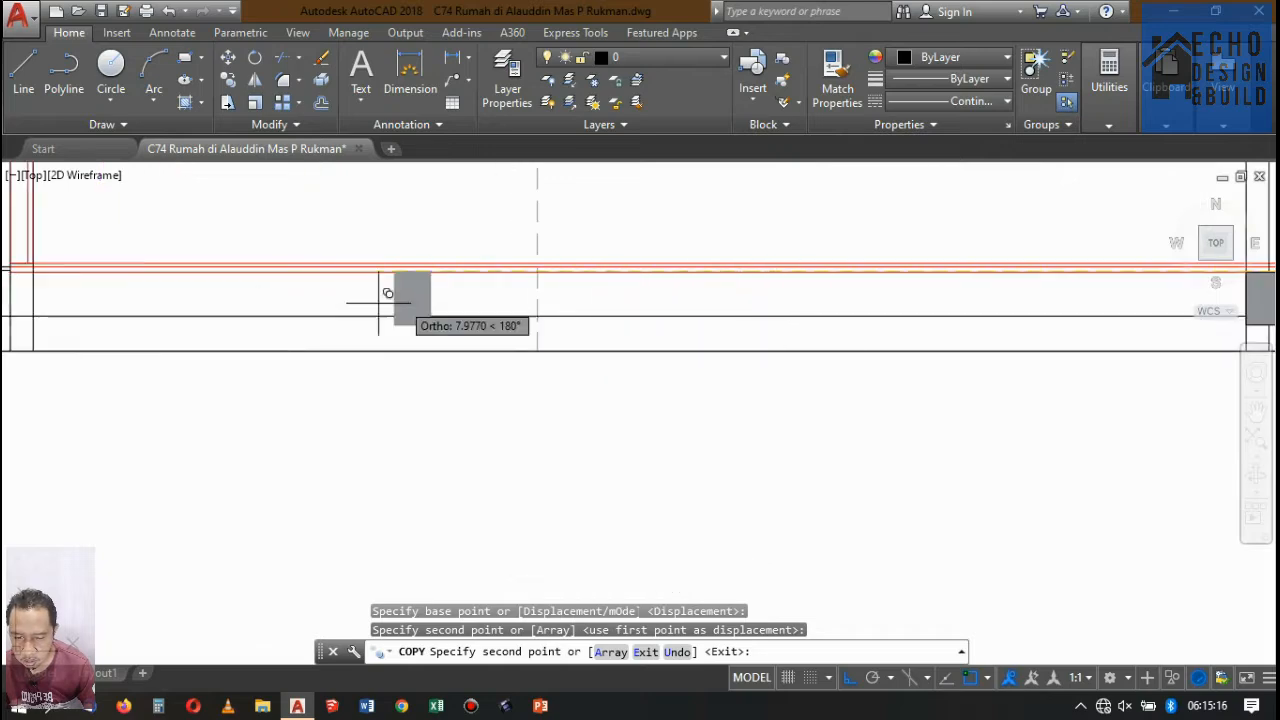
scroll(830, 350, "down", 5)
scroll(680, 335, "up", 6)
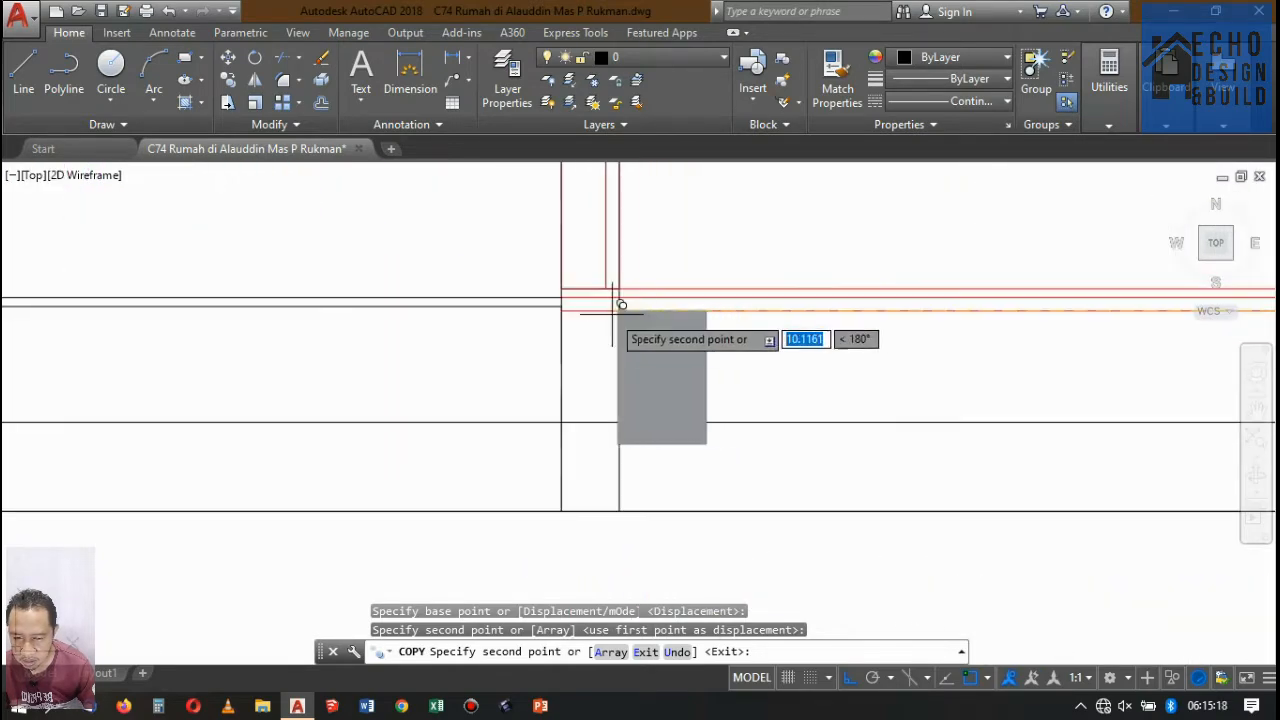
scroll(600, 303, "up", 3)
left_click(557, 303)
Place one more ground beam copy at the front edge of the raised floor and finish copying.
scroll(920, 350, "down", 5)
scroll(870, 365, "up", 5)
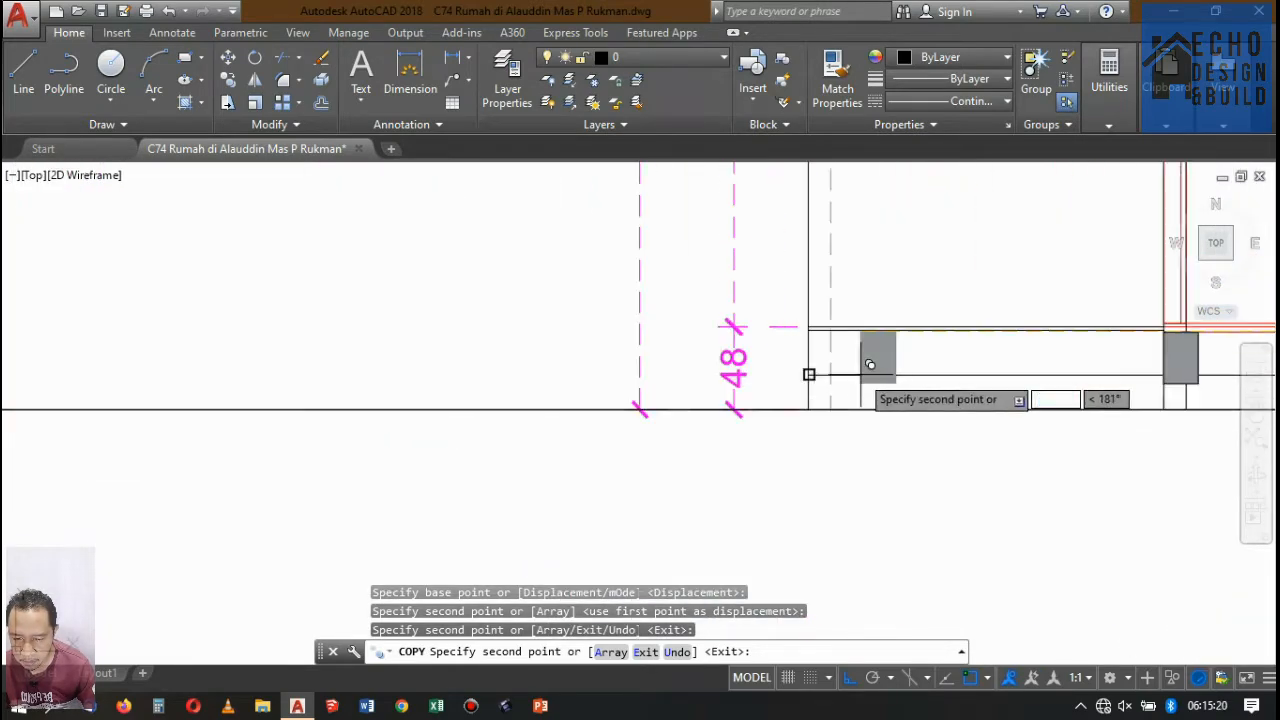
scroll(810, 355, "up", 5)
left_click(838, 283)
scroll(780, 342, "down", 8)
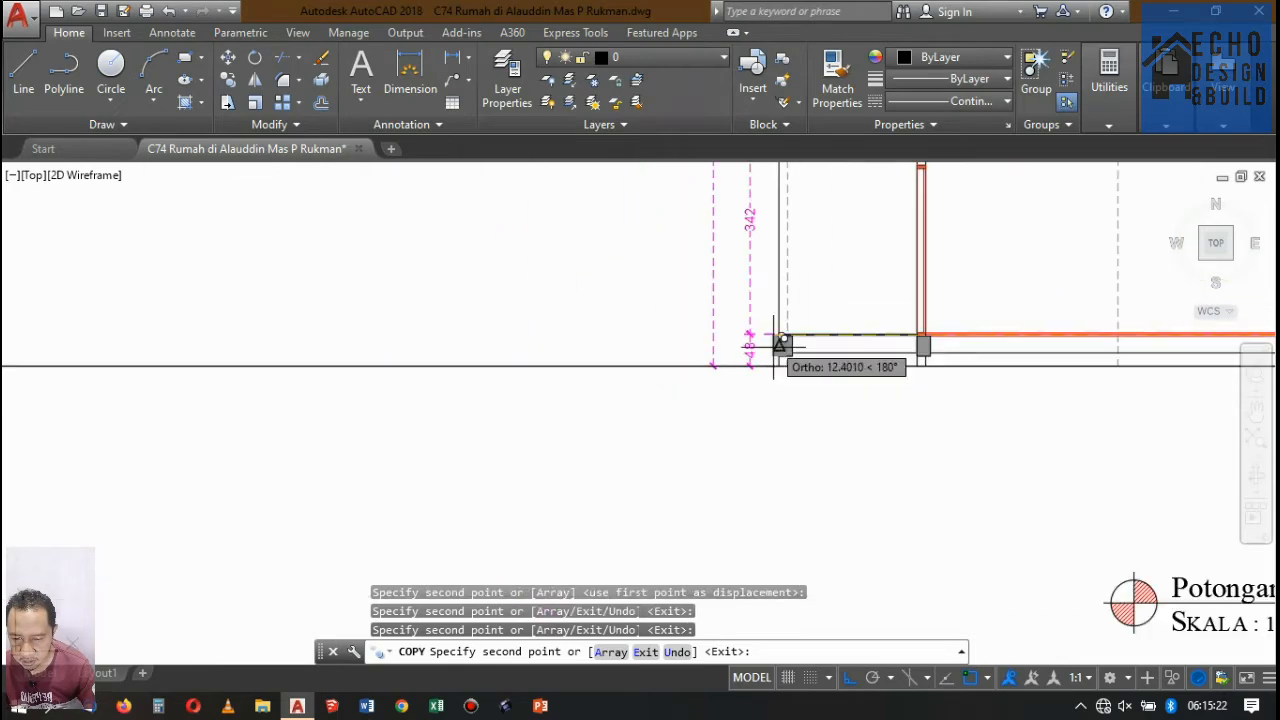
left_click(781, 343)
key("Return")
scroll(851, 320, "down", 6)
scroll(900, 351, "up", 2)
scroll(900, 352, "down", 2)
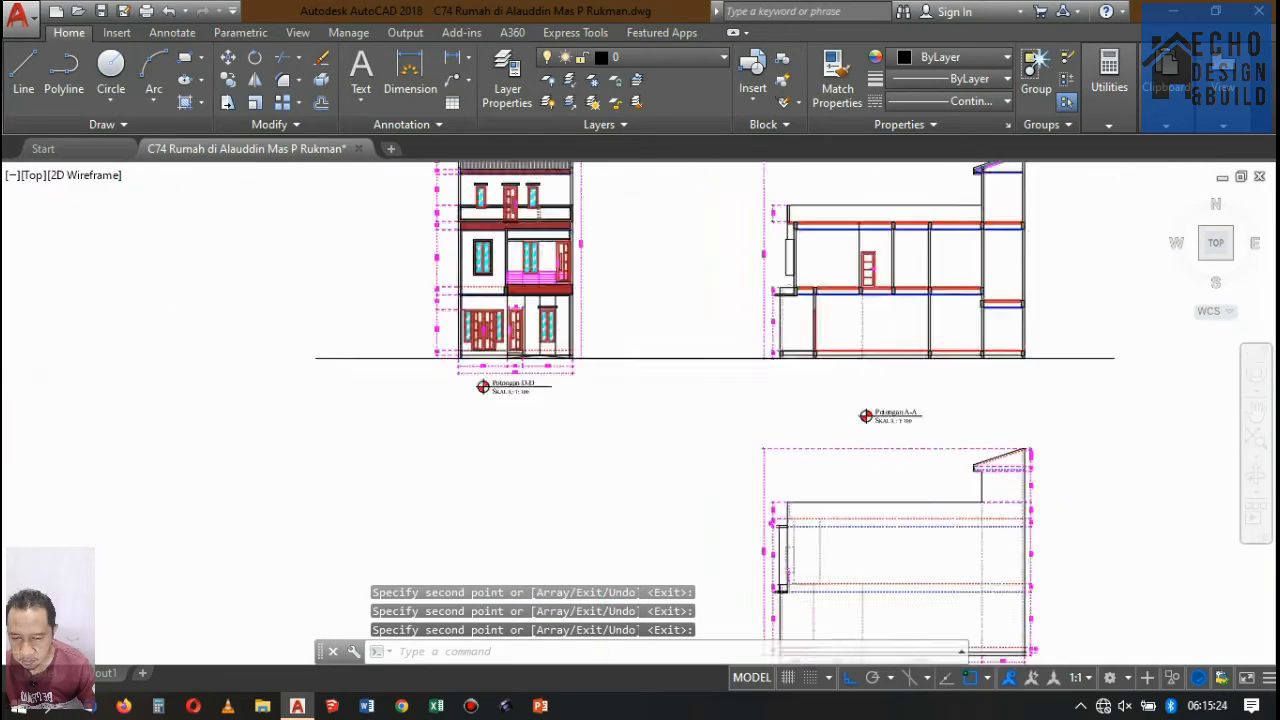
scroll(890, 310, "down", 2)
scroll(875, 323, "up", 4)
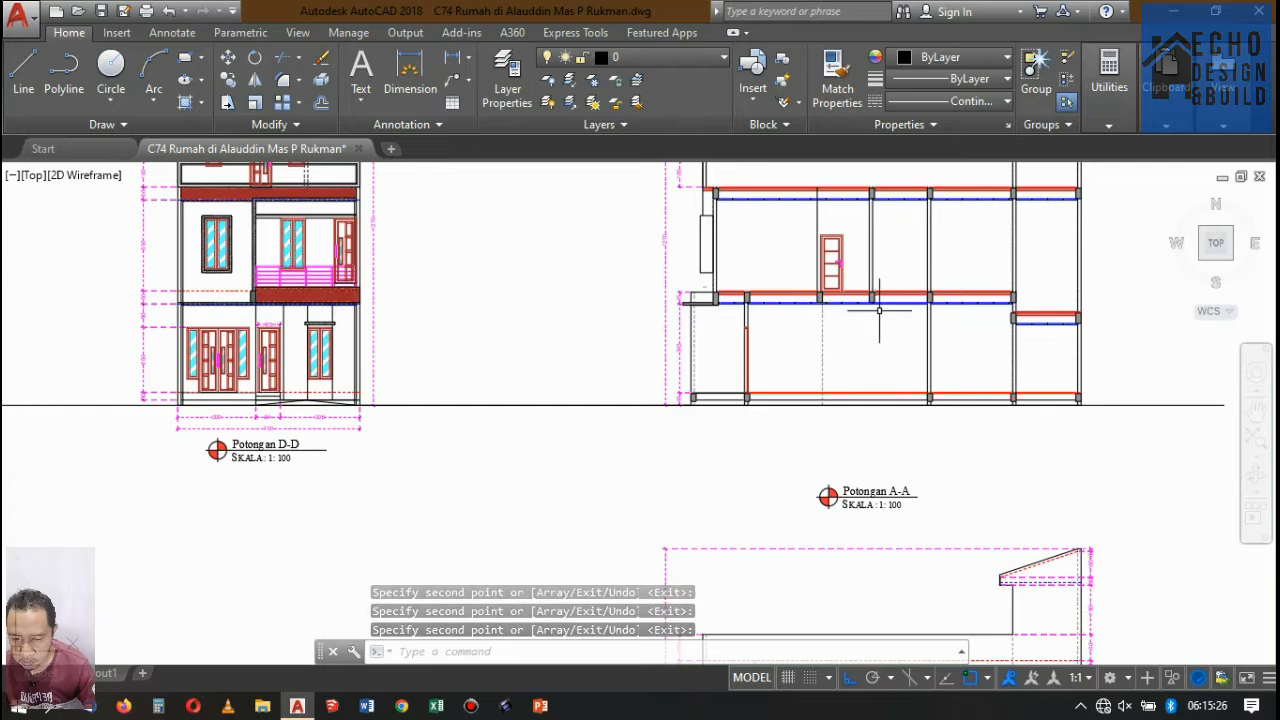
type("rec")
key("Return")
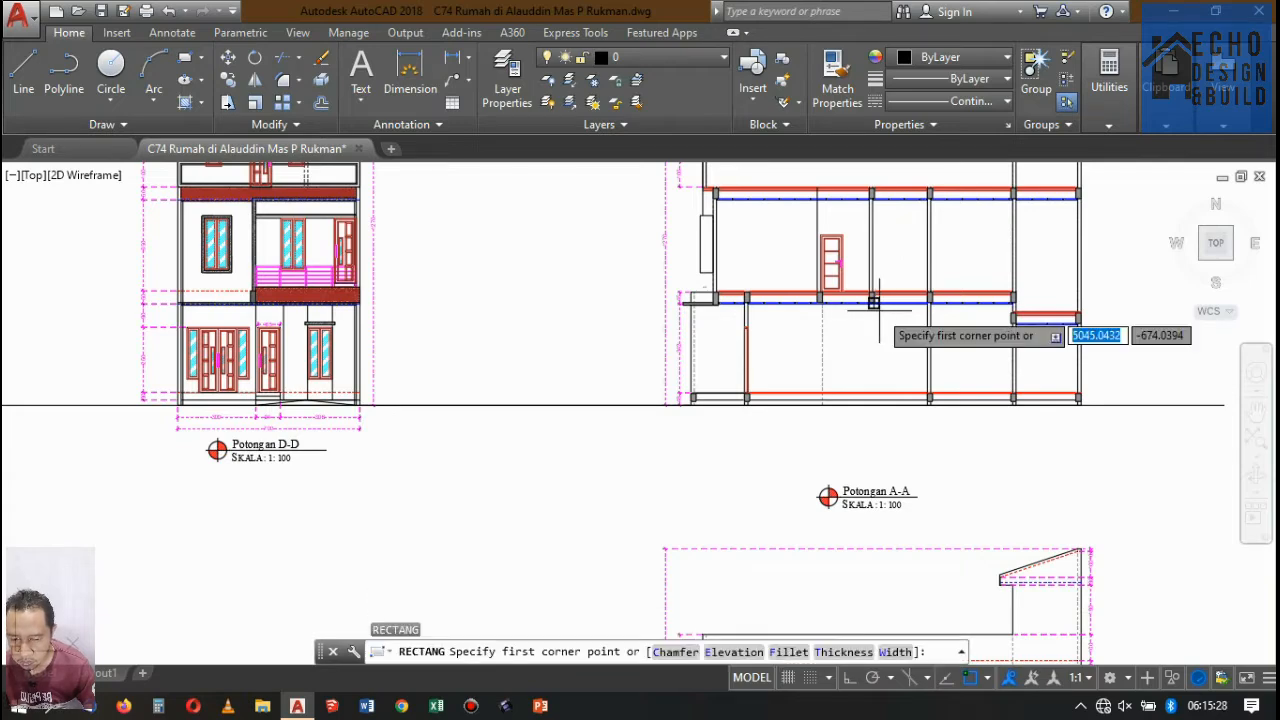
key("Escape")
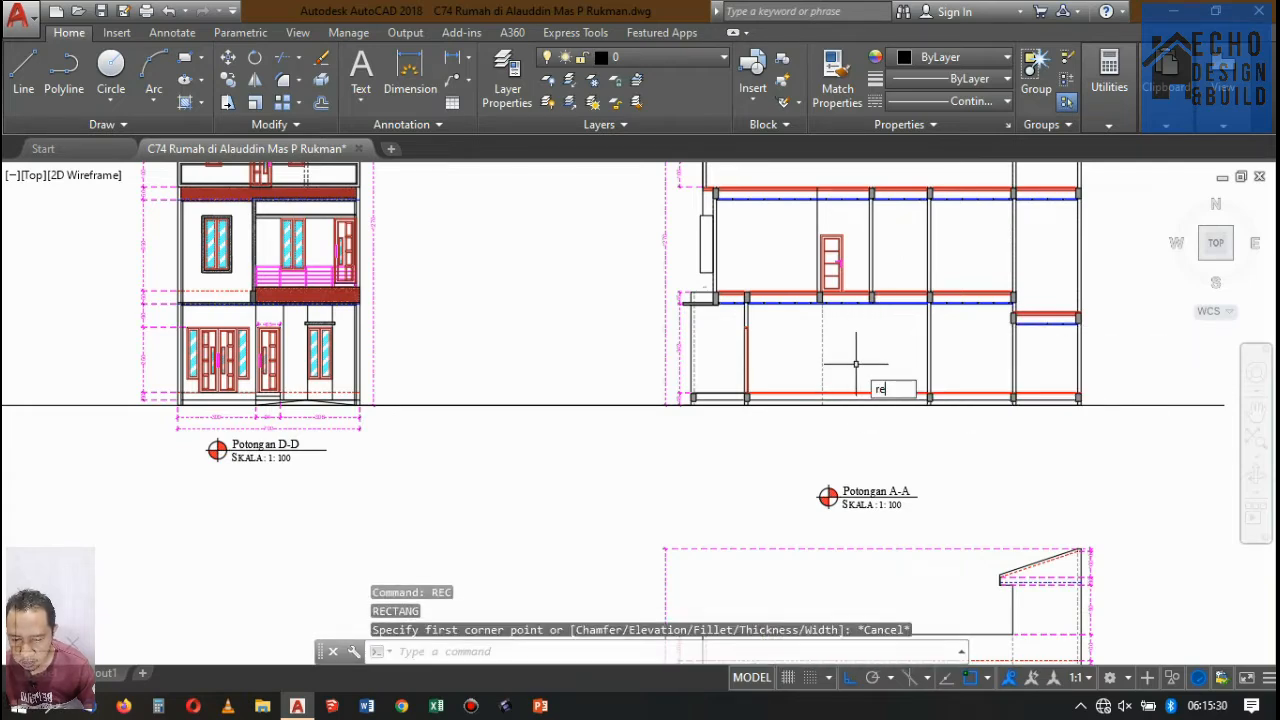
Draw a 0.6 by 0.6 square in the empty area beyond the Potongan A-A title.
key("Return")
scroll(855, 364, "down", 5)
scroll(846, 414, "up", 4)
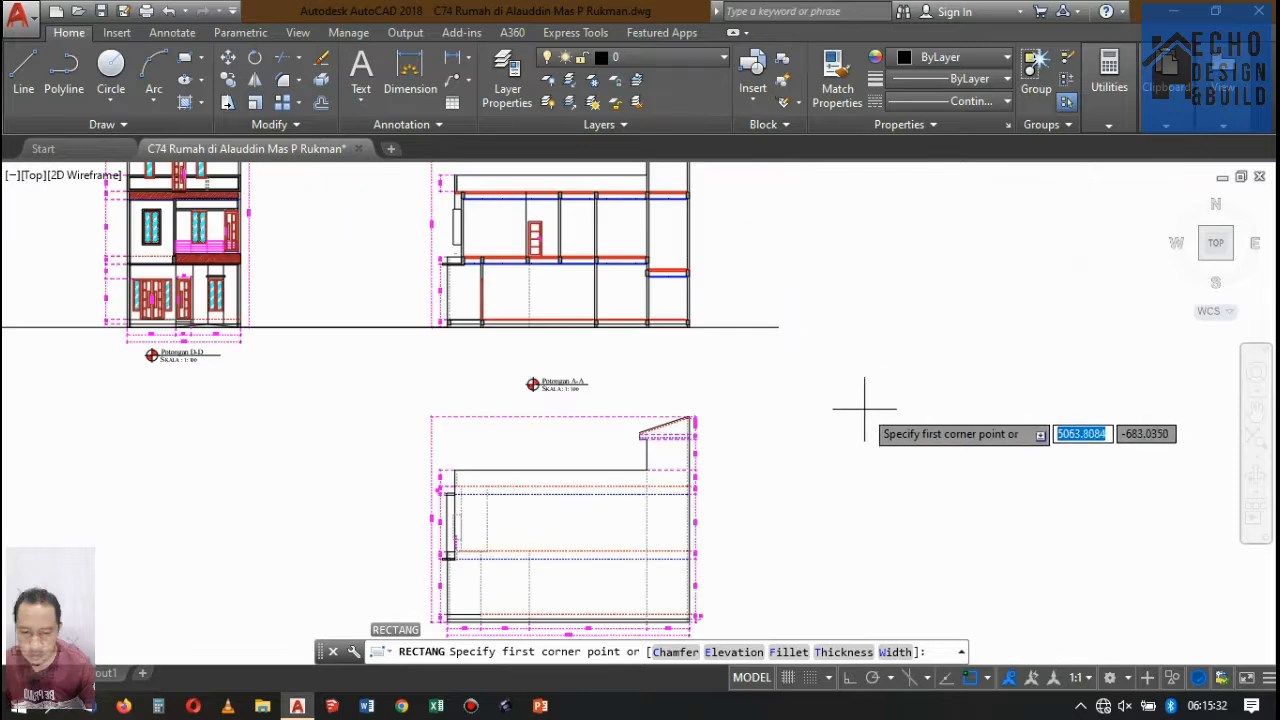
left_click(770, 392)
scroll(828, 365, "up", 3)
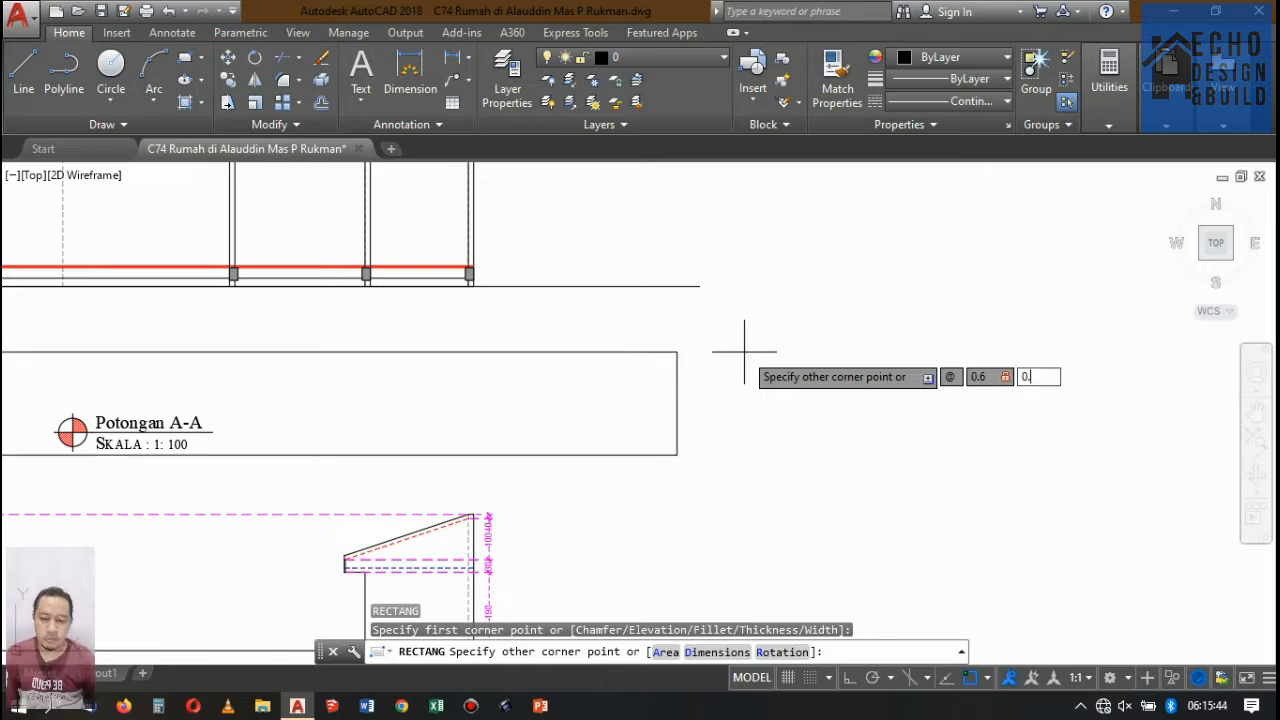
type("@0.6,0.6")
key("Return")
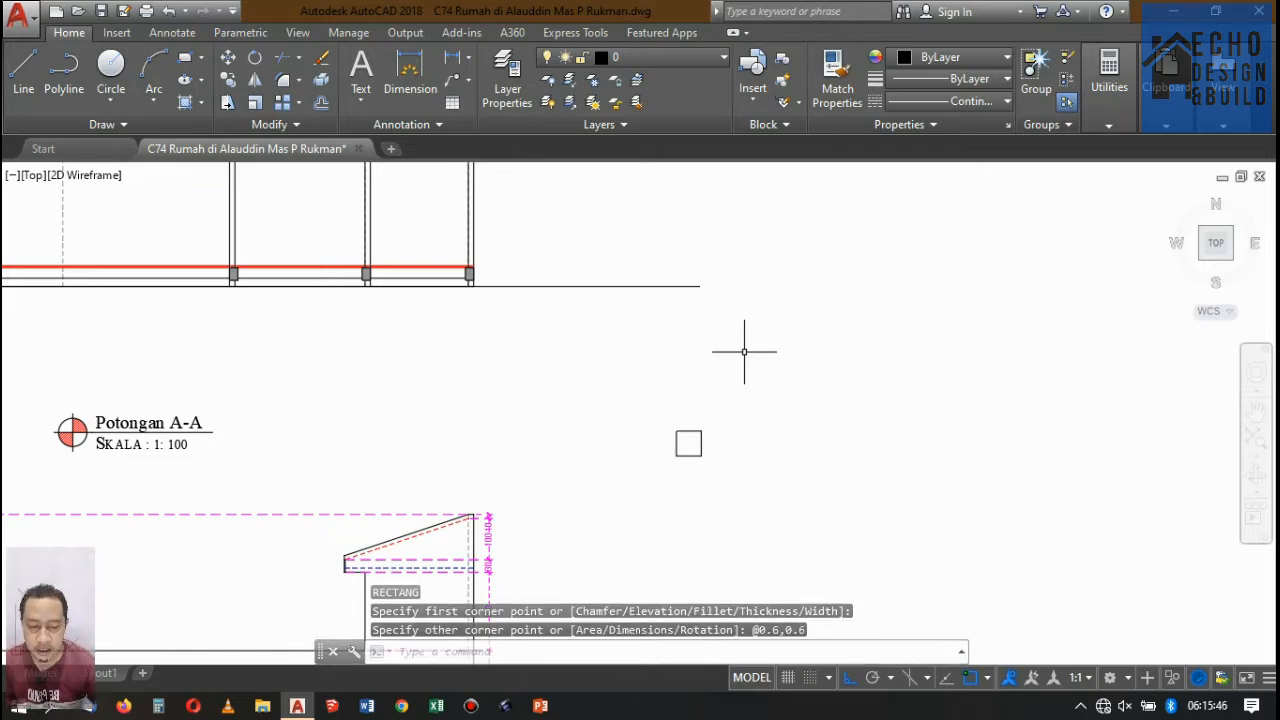
Copy the 0.6 square exactly onto itself, using the midpoint of its upper edge as base and target point.
scroll(705, 412, "up", 8)
scroll(712, 366, "up", 2)
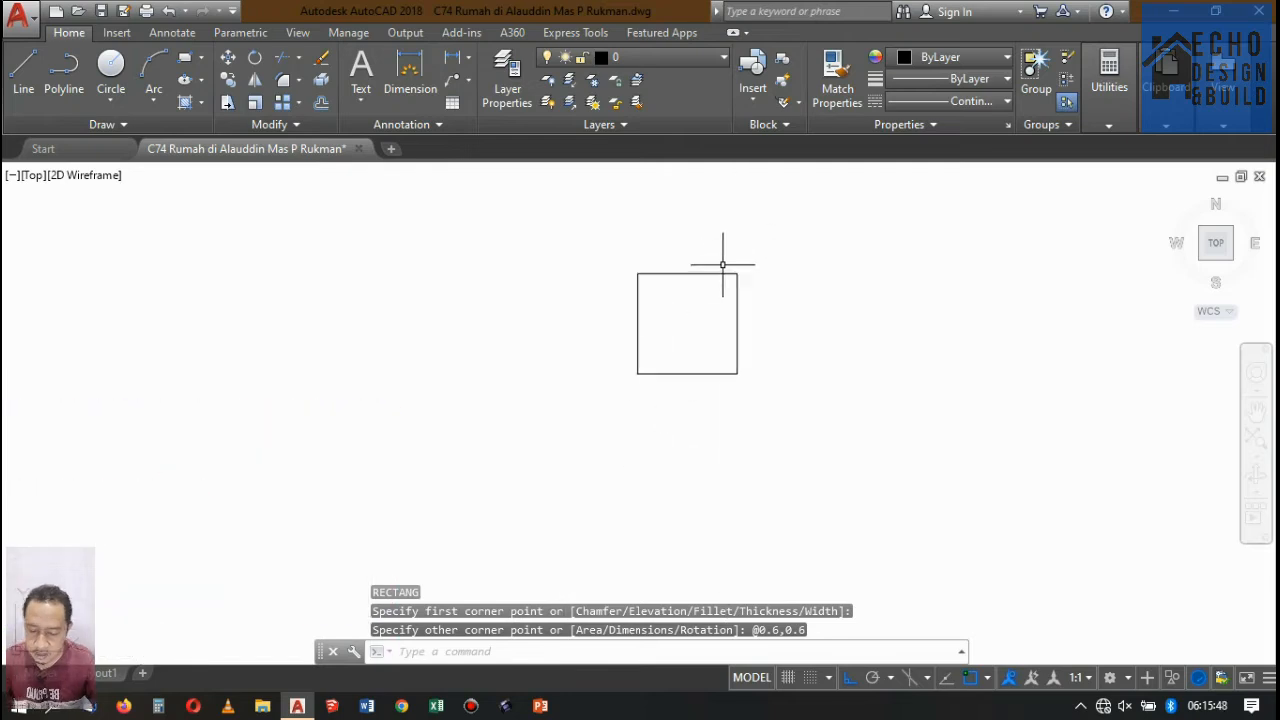
left_click(850, 228)
left_click(708, 328)
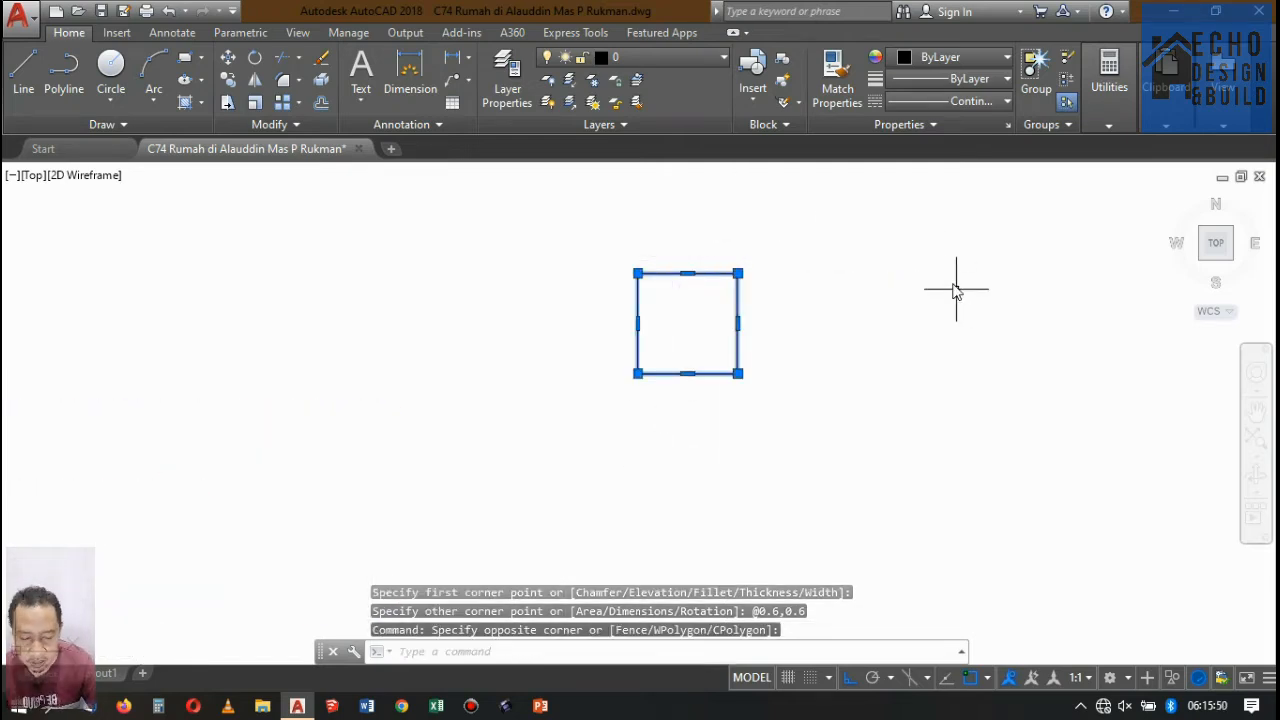
key("Return")
left_click(687, 273)
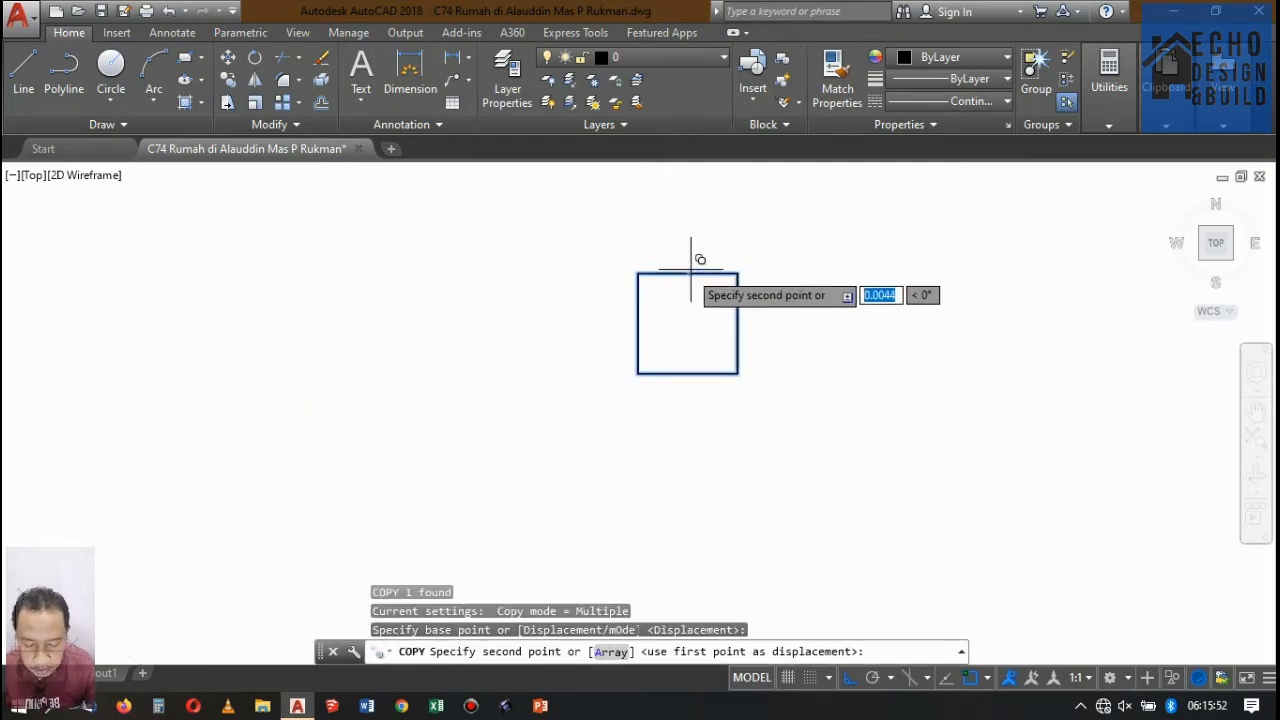
left_click(690, 272)
key("Return")
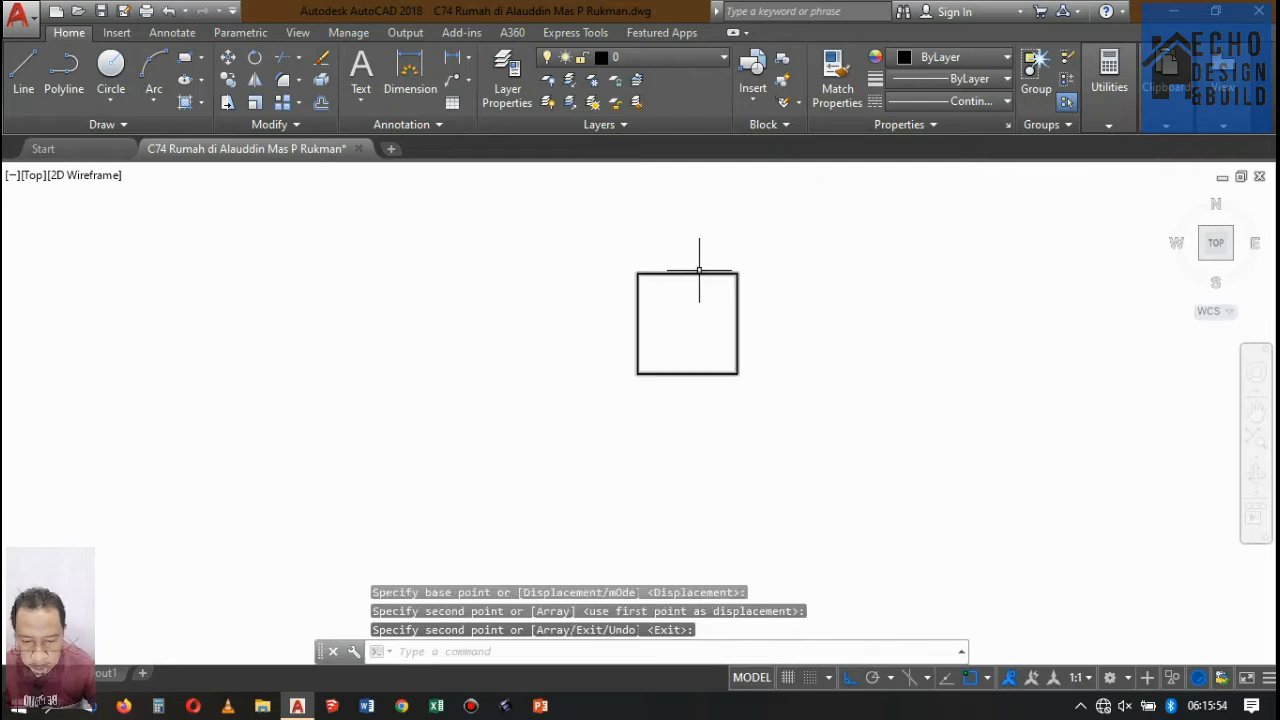
key("Escape")
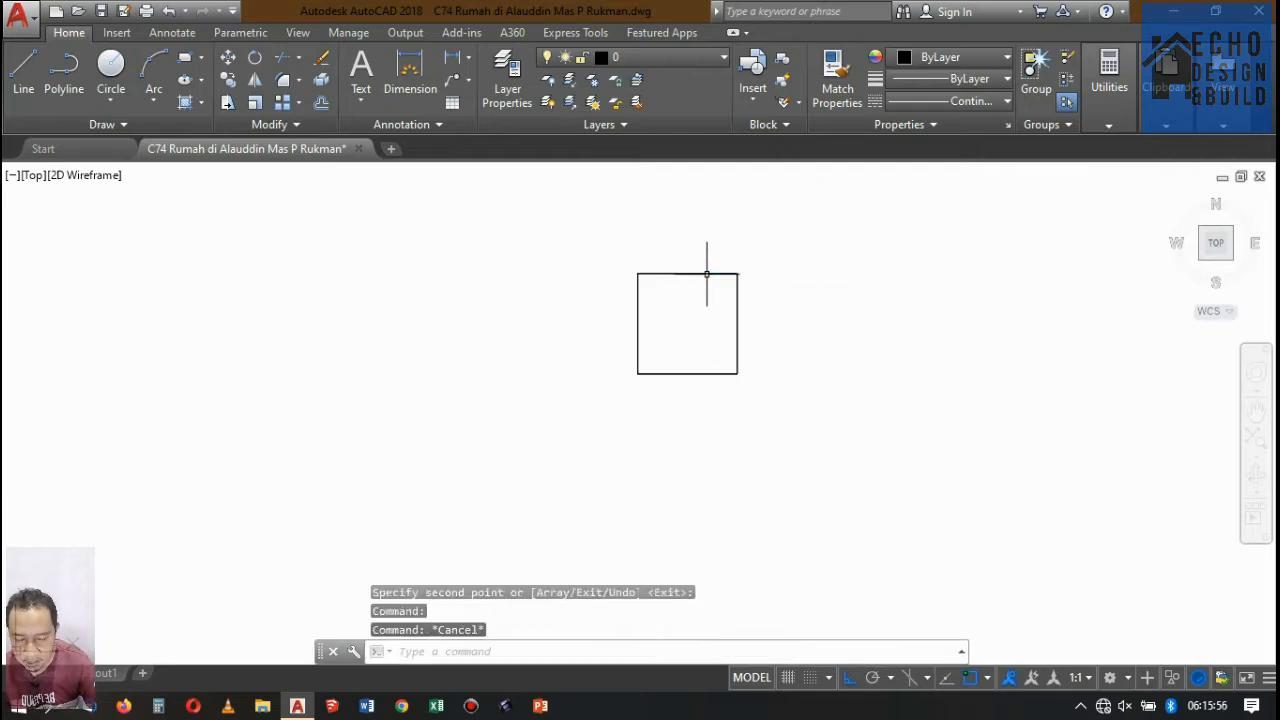
Draw a vertical centre line from the midpoint of the square's upper edge down past its lower edge.
type("l")
key("Return")
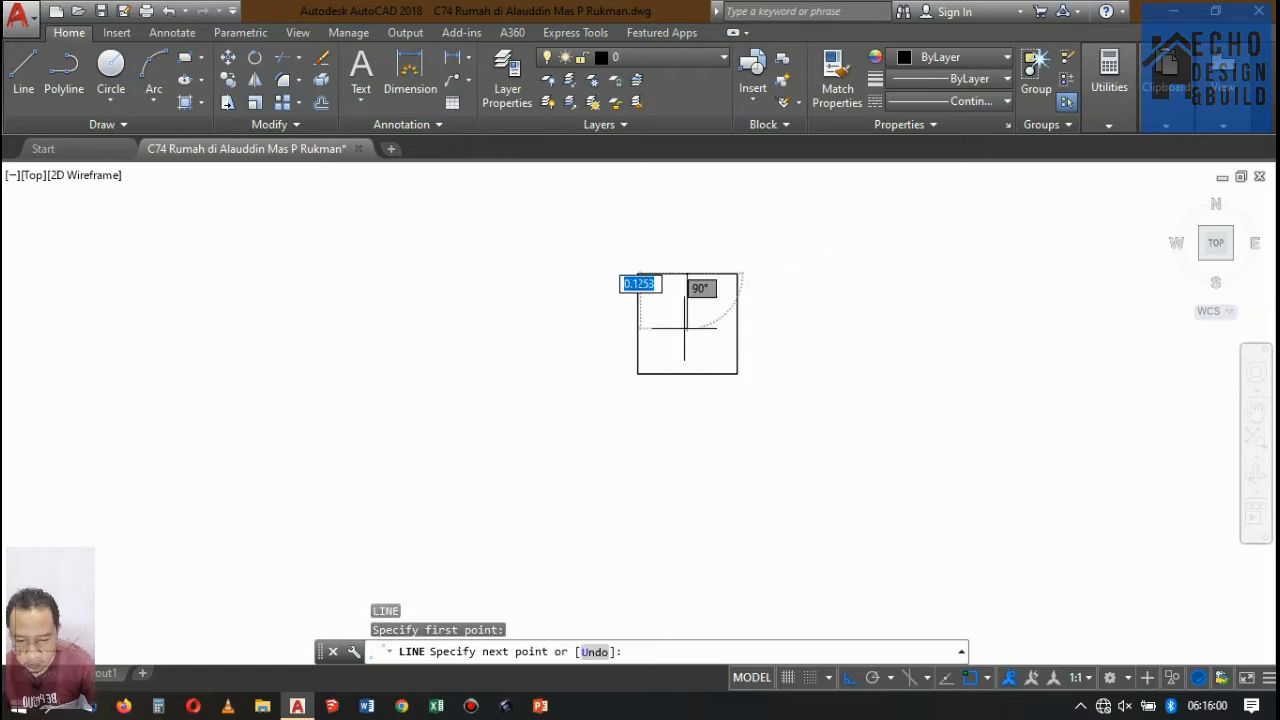
left_click(687, 445)
key("Return")
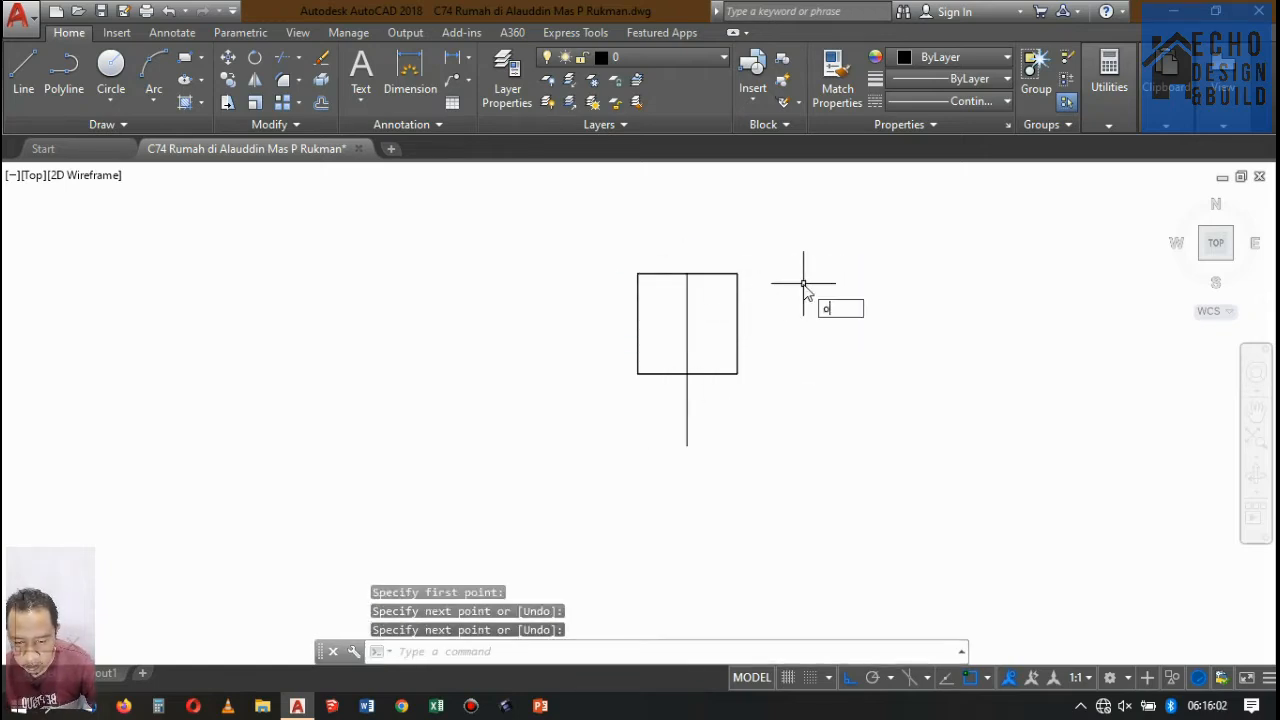
Try offsetting the centre line 0.2 to its right and erase the offset line.
key("Return")
type("0.2")
key("Return")
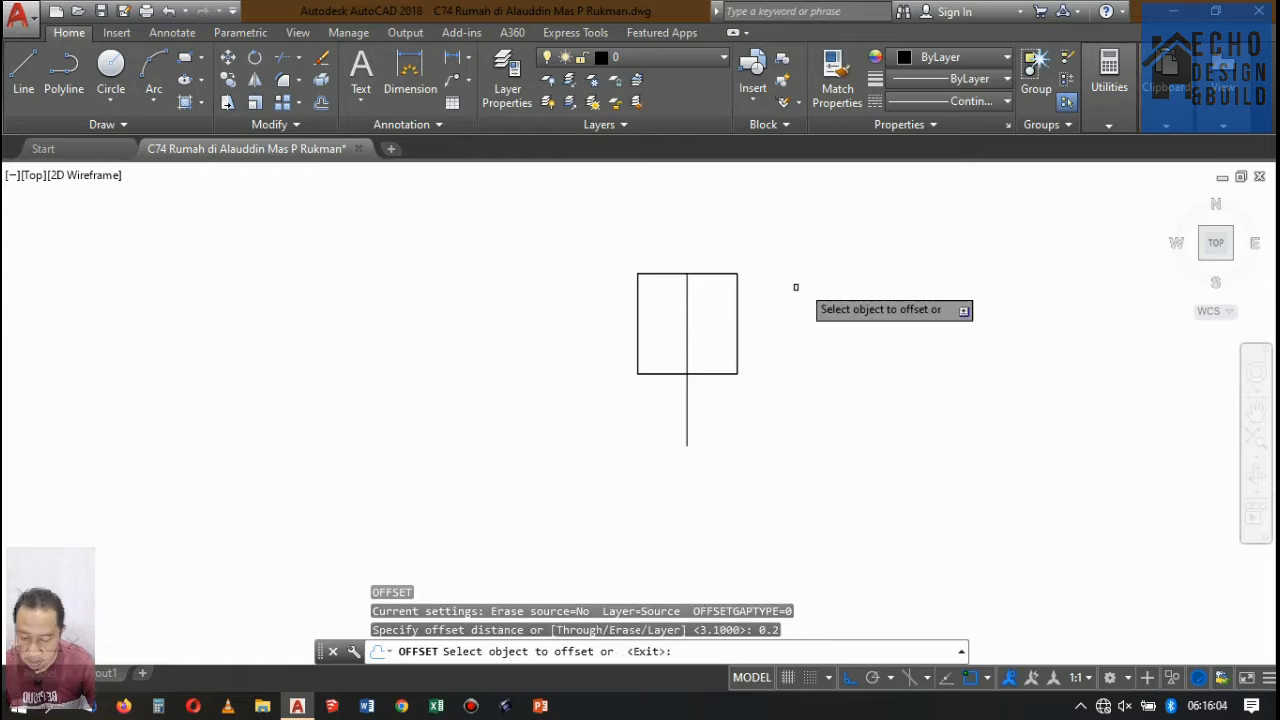
left_click(700, 298)
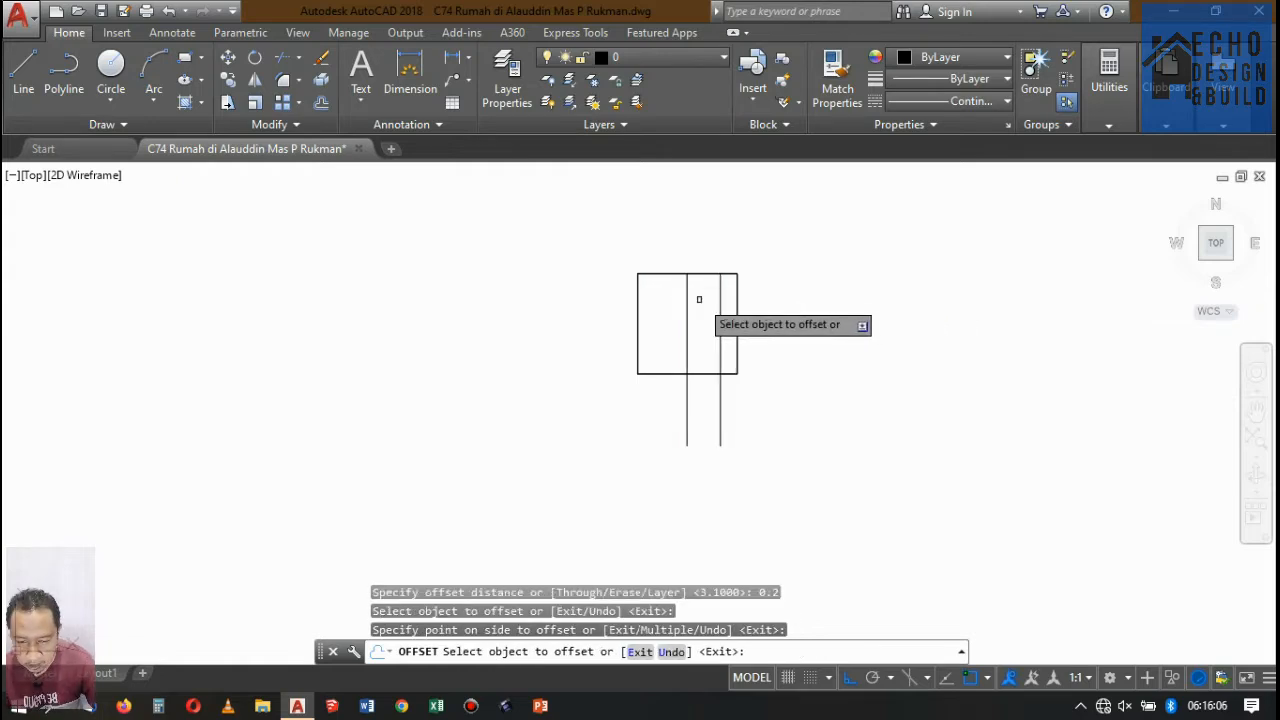
key("Return")
left_click(718, 310)
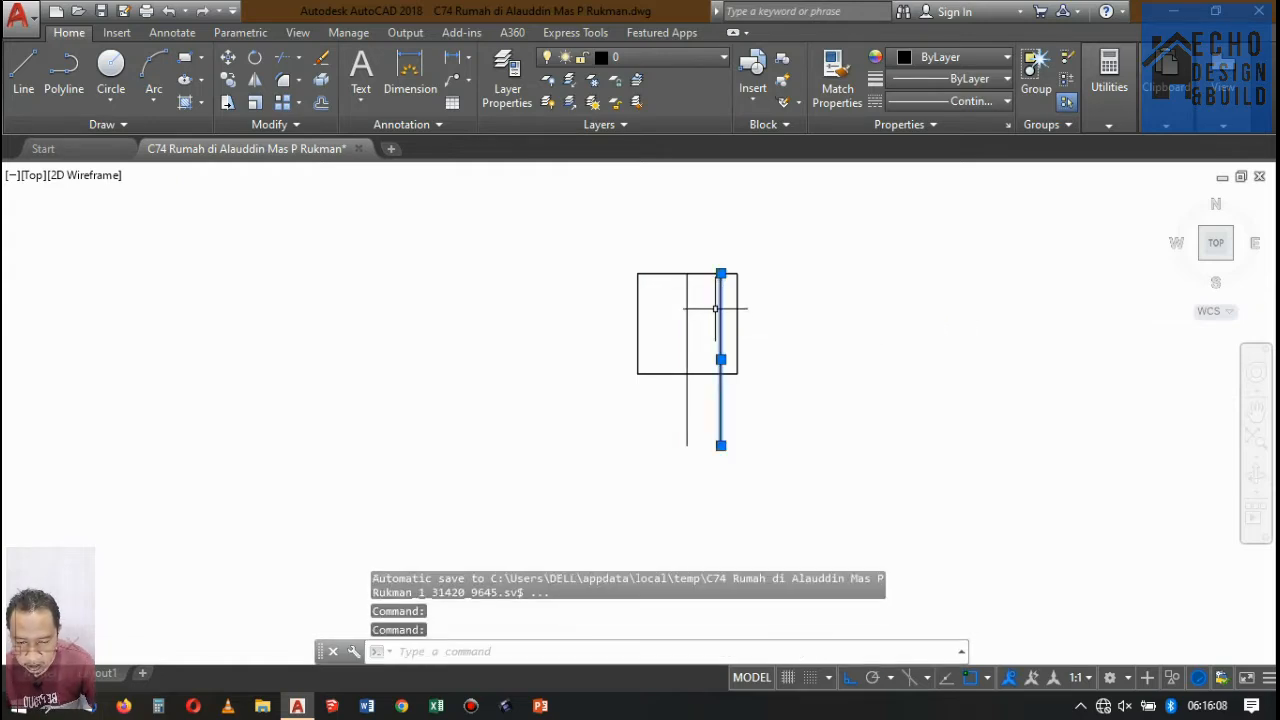
key("Delete")
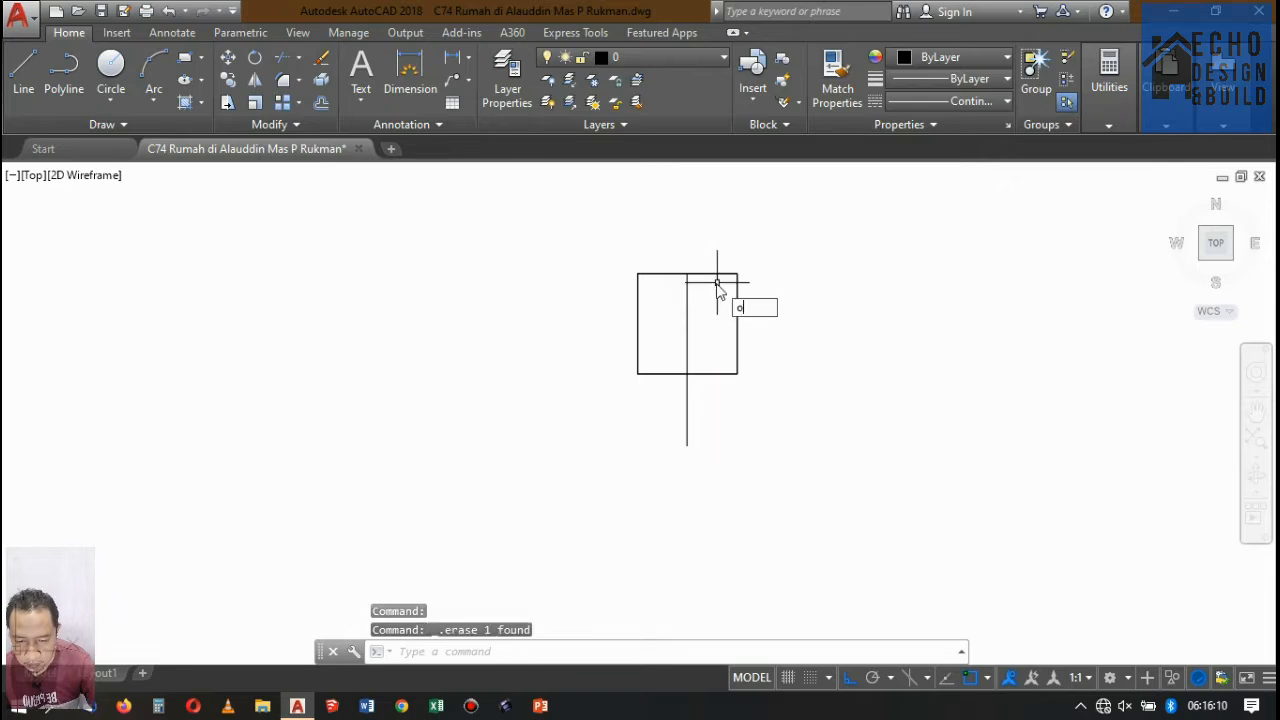
Offset the square's vertical centre line by 0.1 to both sides.
key("Return")
type("0.")
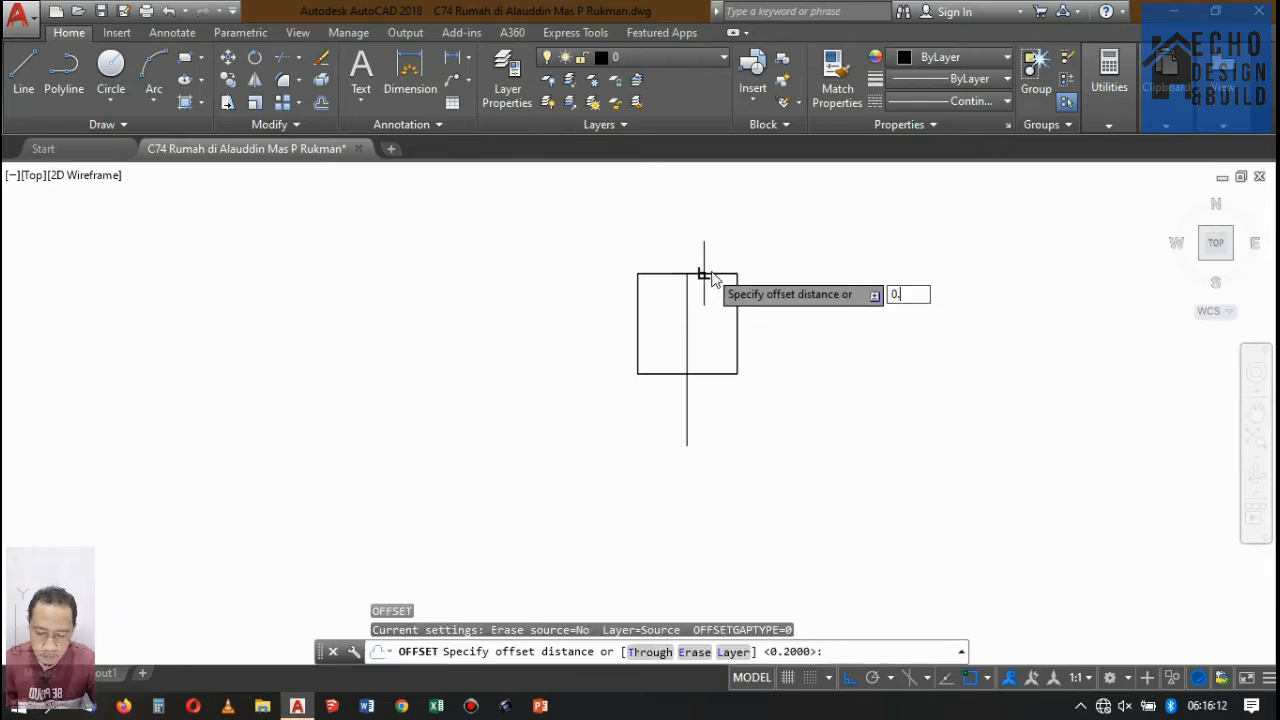
type("1")
key("Return")
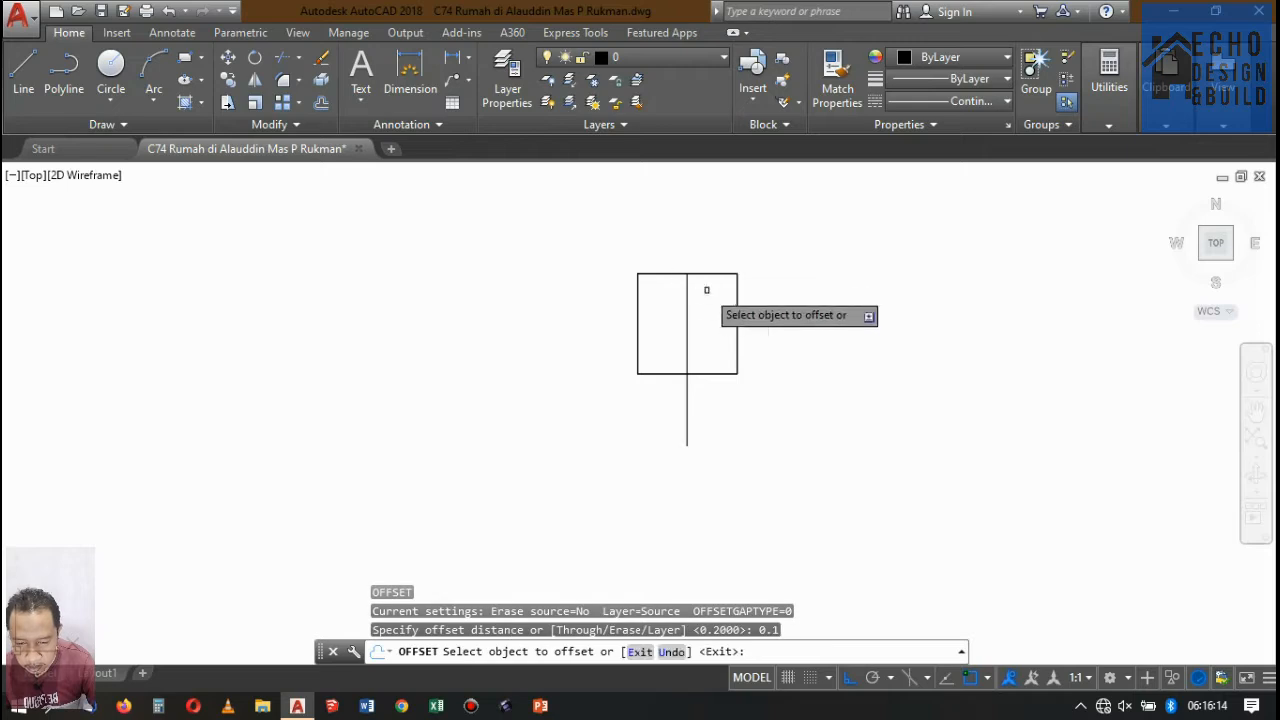
left_click(687, 300)
left_click(714, 298)
scroll(686, 284, "up", 4)
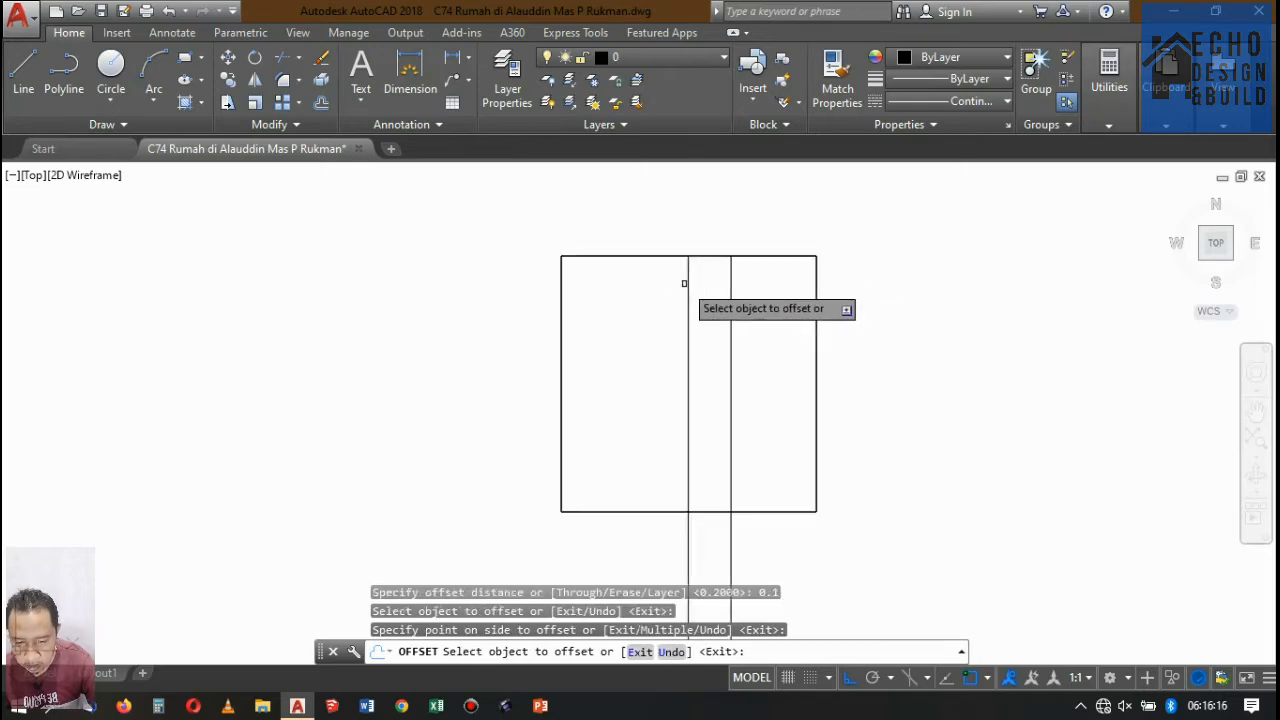
left_click(688, 280)
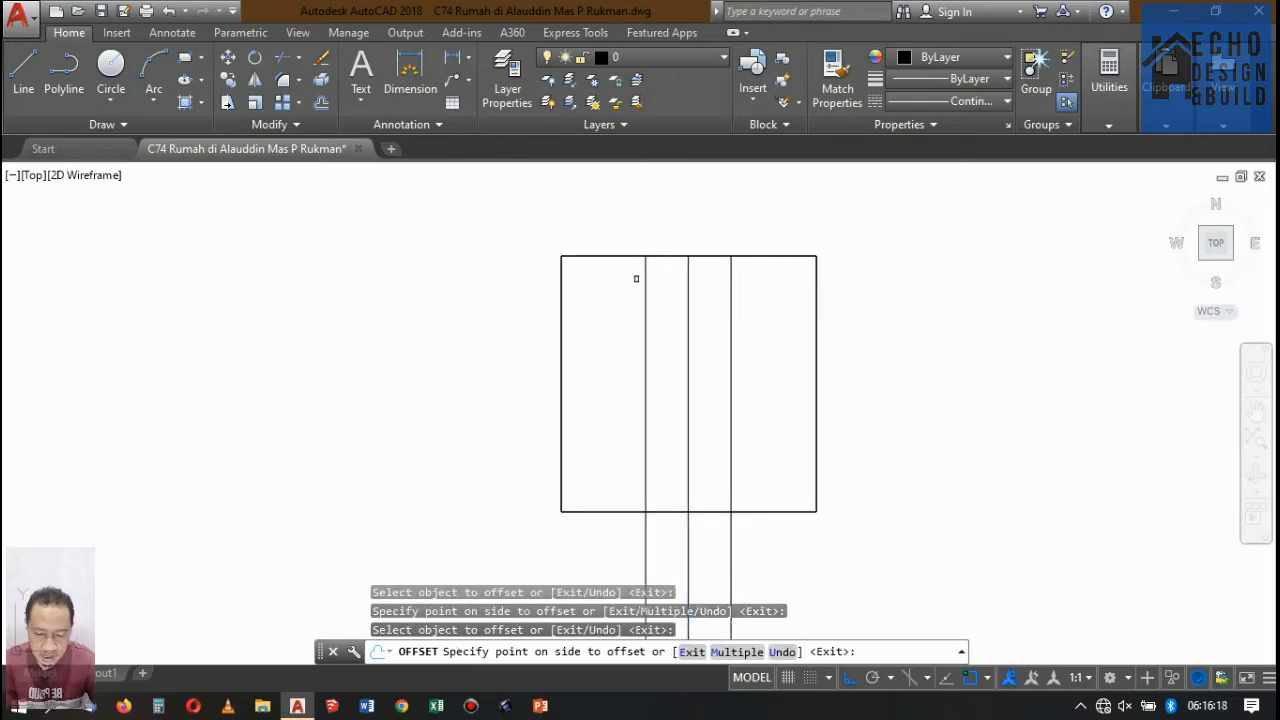
left_click(636, 278)
key("Escape")
Stretch both upper corners of one square inward to the offset lines, forming a trapezoid with a 0.2 wide top.
left_click(818, 282)
left_click(816, 256)
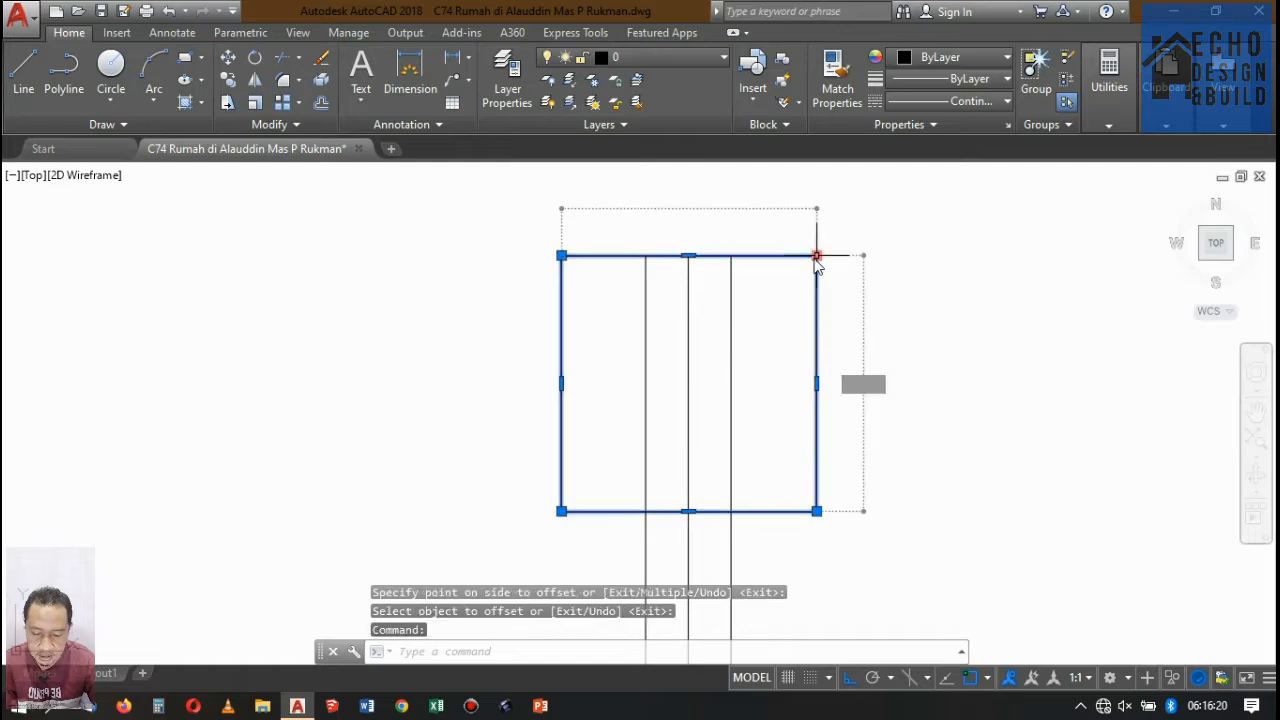
left_click(731, 256)
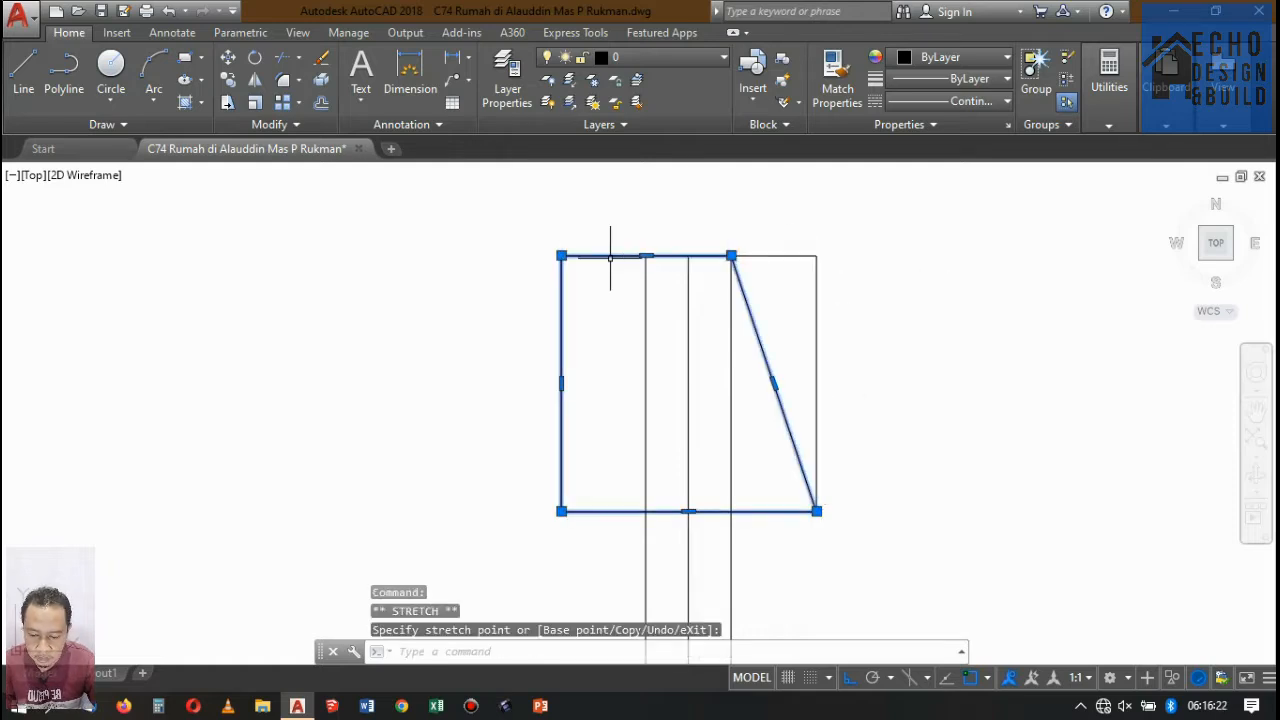
left_click(561, 256)
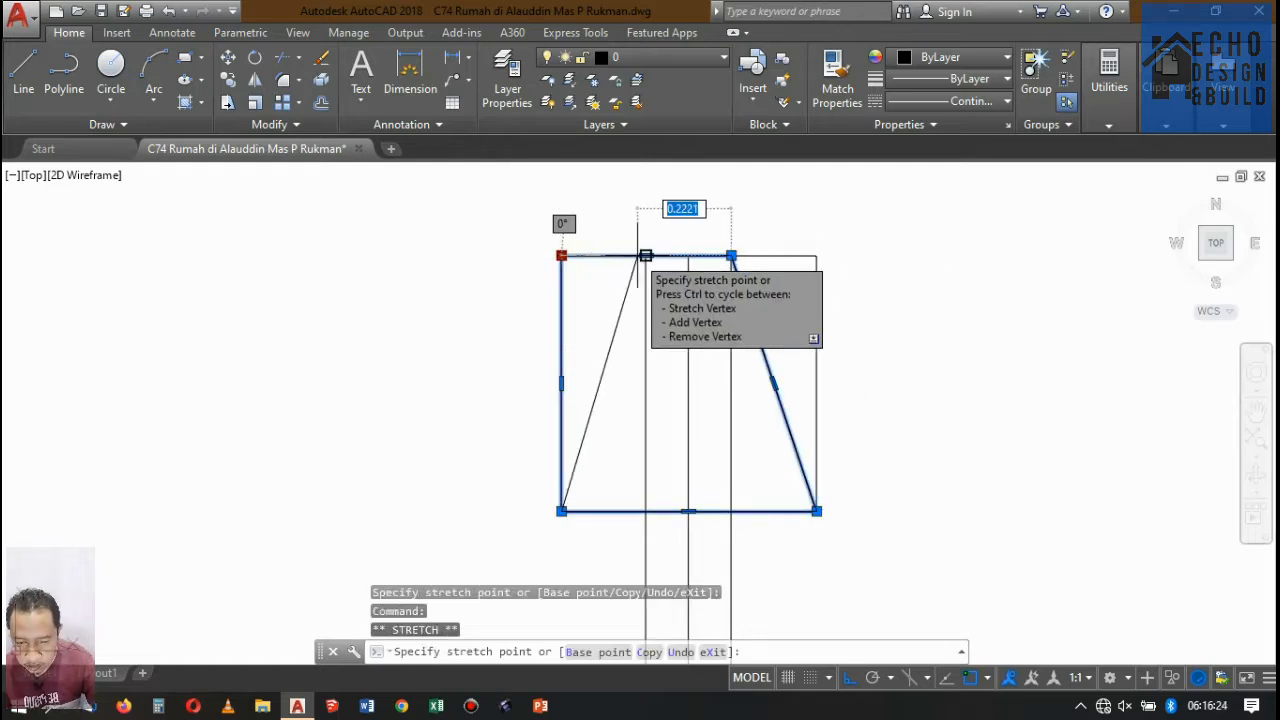
left_click(645, 256)
scroll(712, 253, "up", 5)
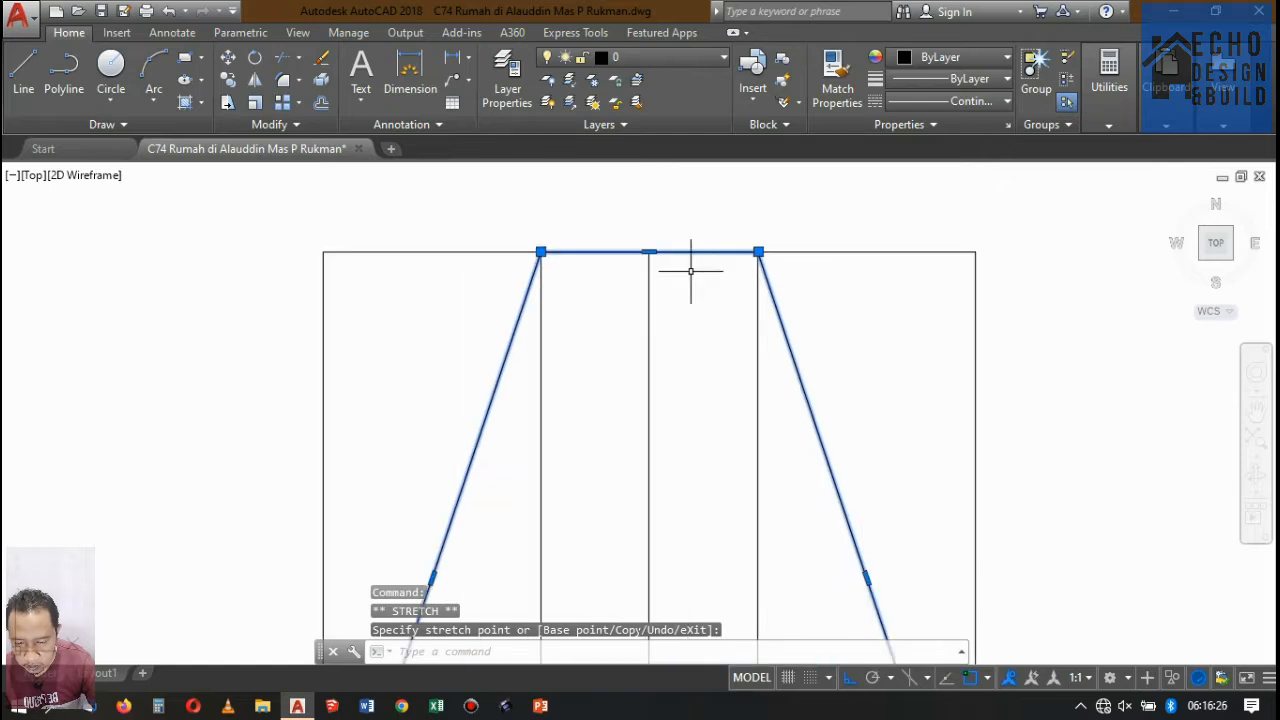
Stretch both vertical sides of the outer square outward by 0.1 each, leaving the trapezoid as it is.
scroll(690, 270, "down", 8)
key("Escape")
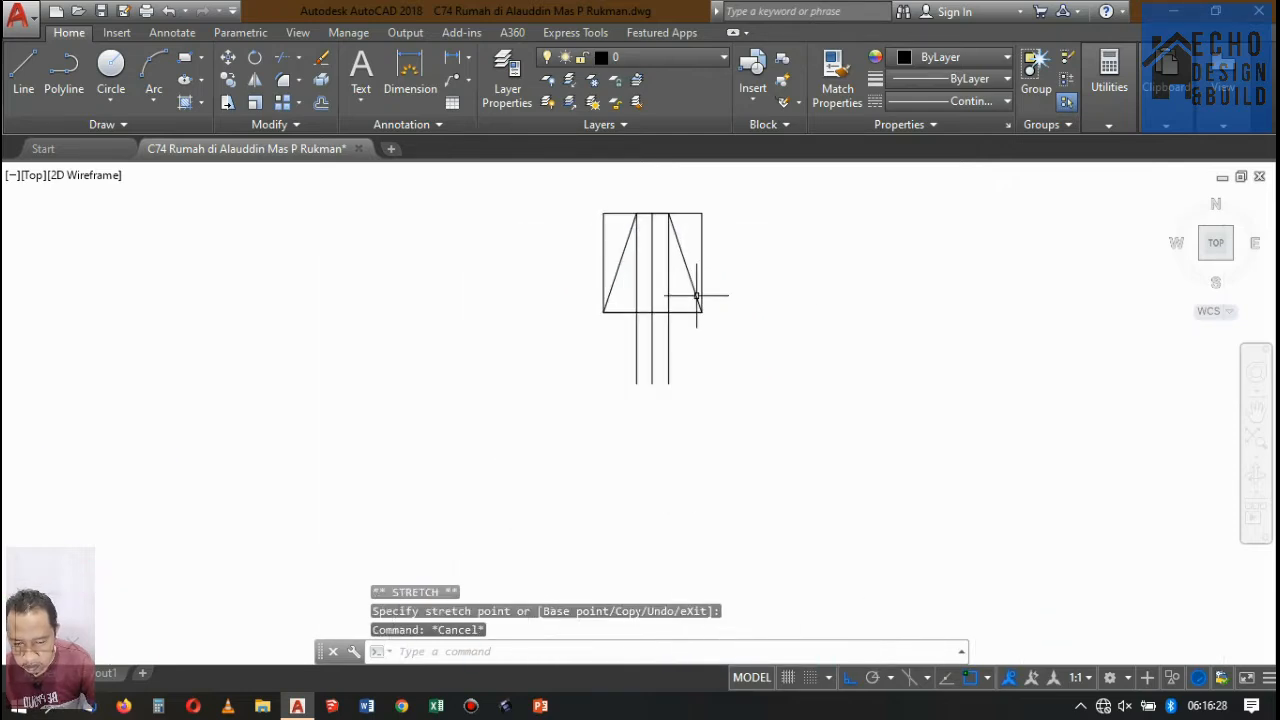
scroll(692, 316, "down", 5)
scroll(694, 285, "up", 5)
left_click(695, 284)
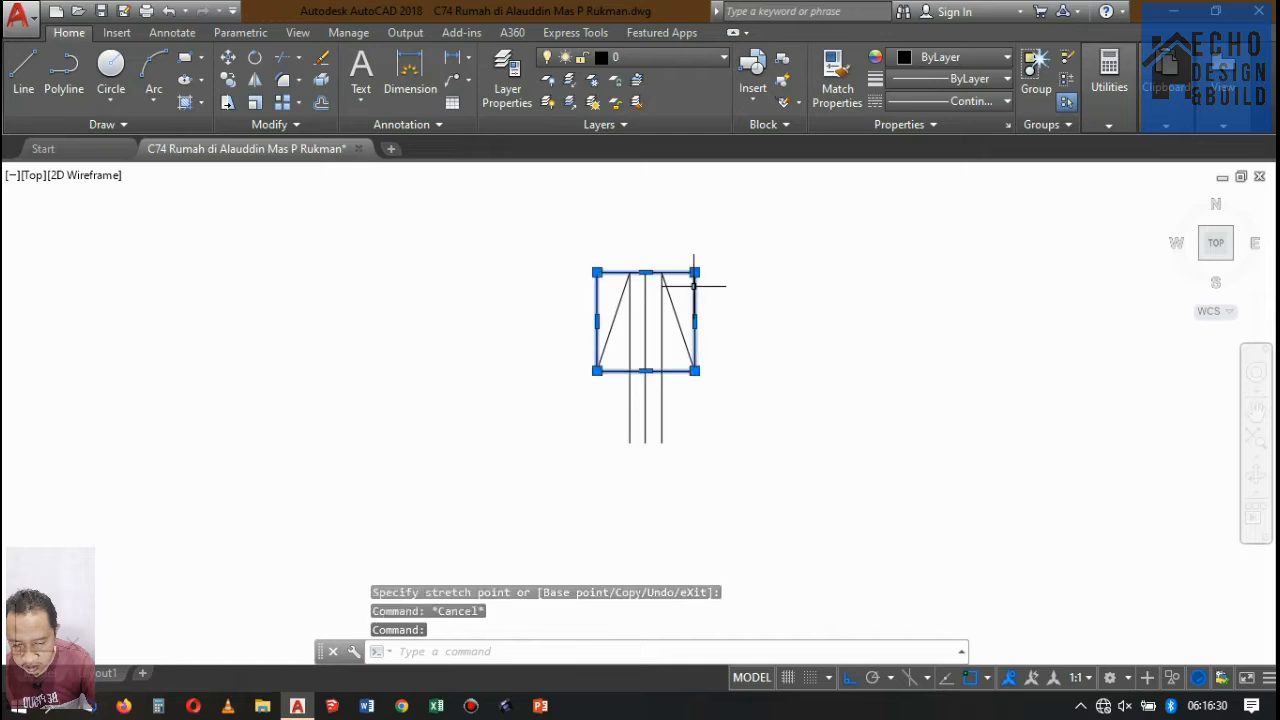
scroll(721, 322, "up", 5)
left_click(653, 316)
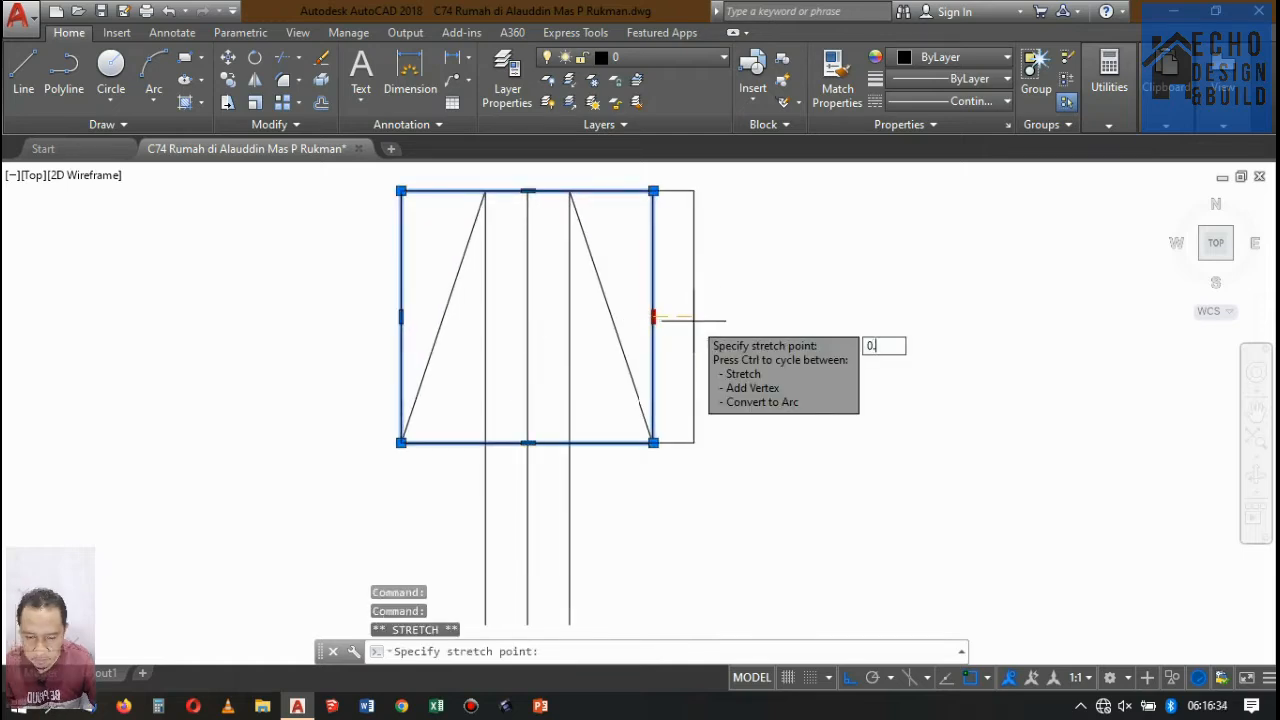
key("Return")
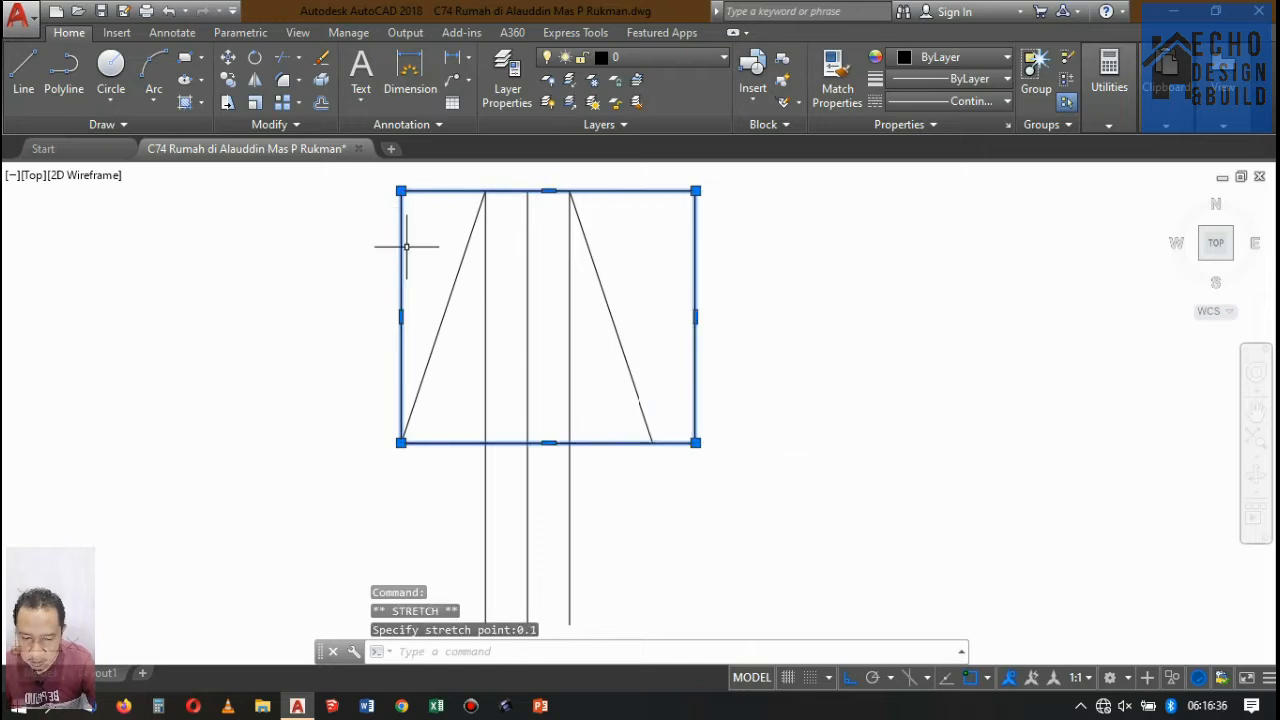
left_click(401, 316)
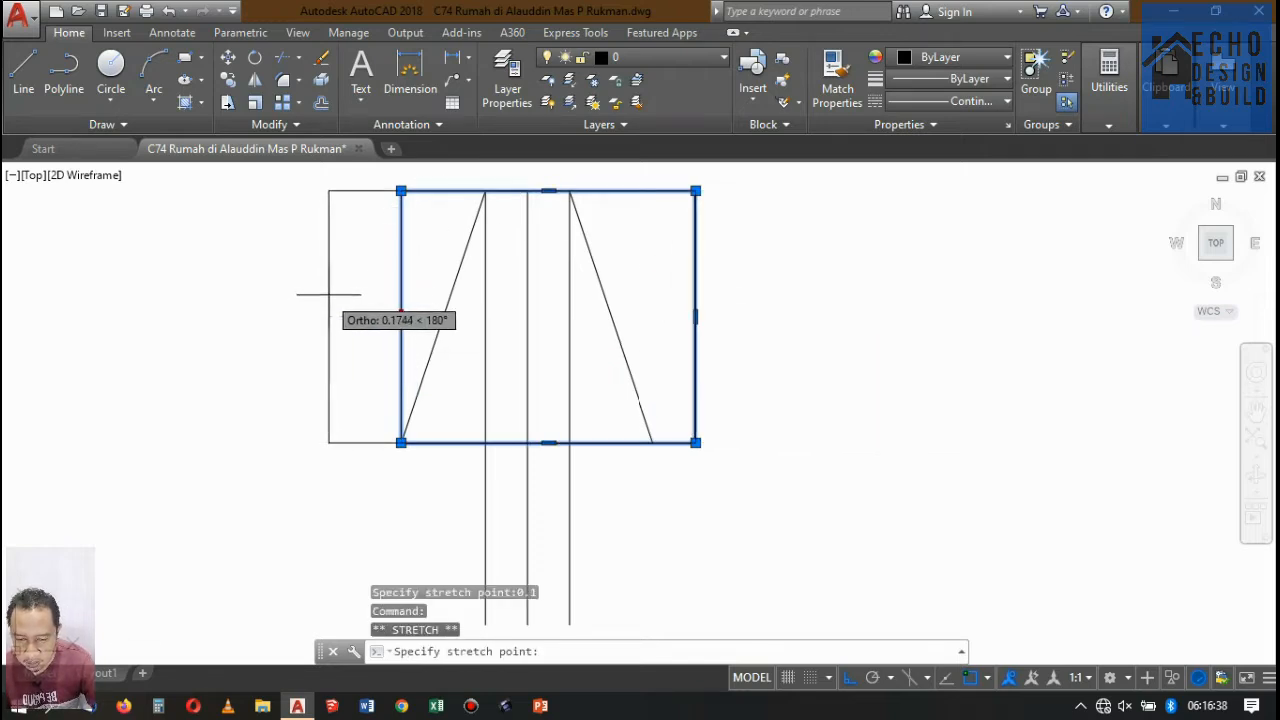
type("0.1")
key("Return")
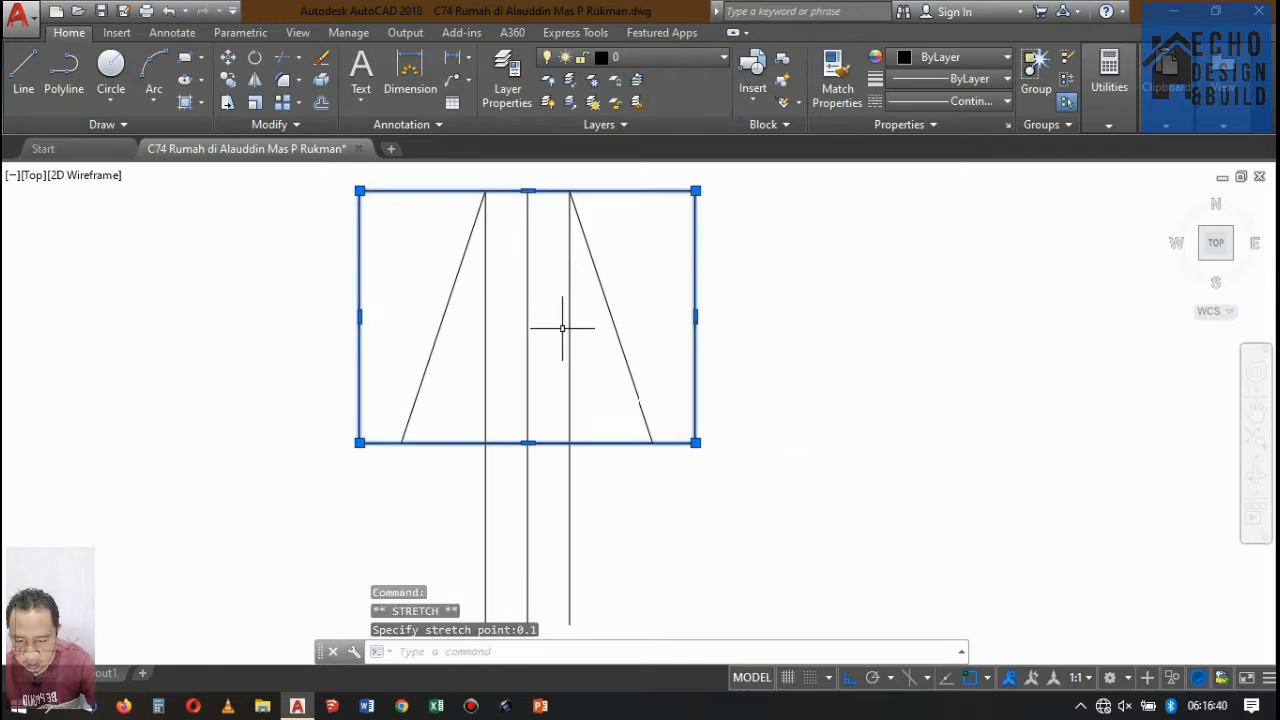
Stretch the lower edge of the outer rectangle down by 0.1.
left_click(528, 442)
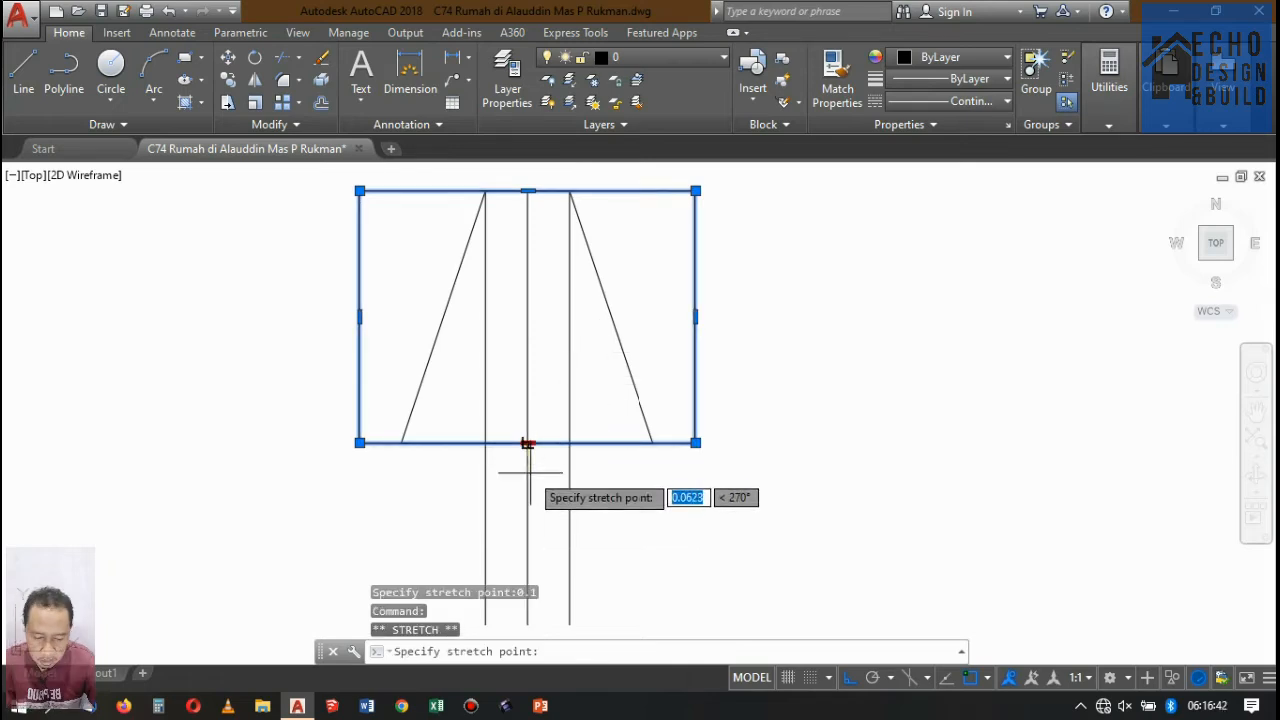
scroll(536, 472, "up", 4)
type("0.")
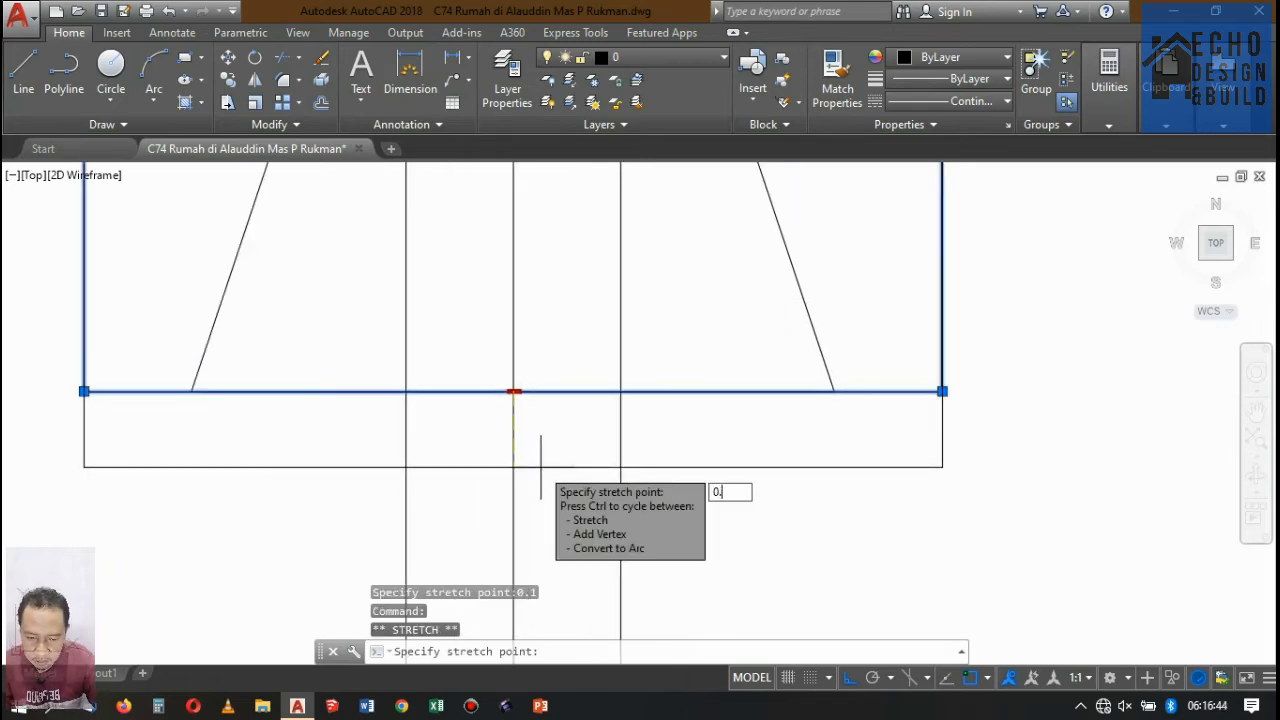
type("1")
key("Return")
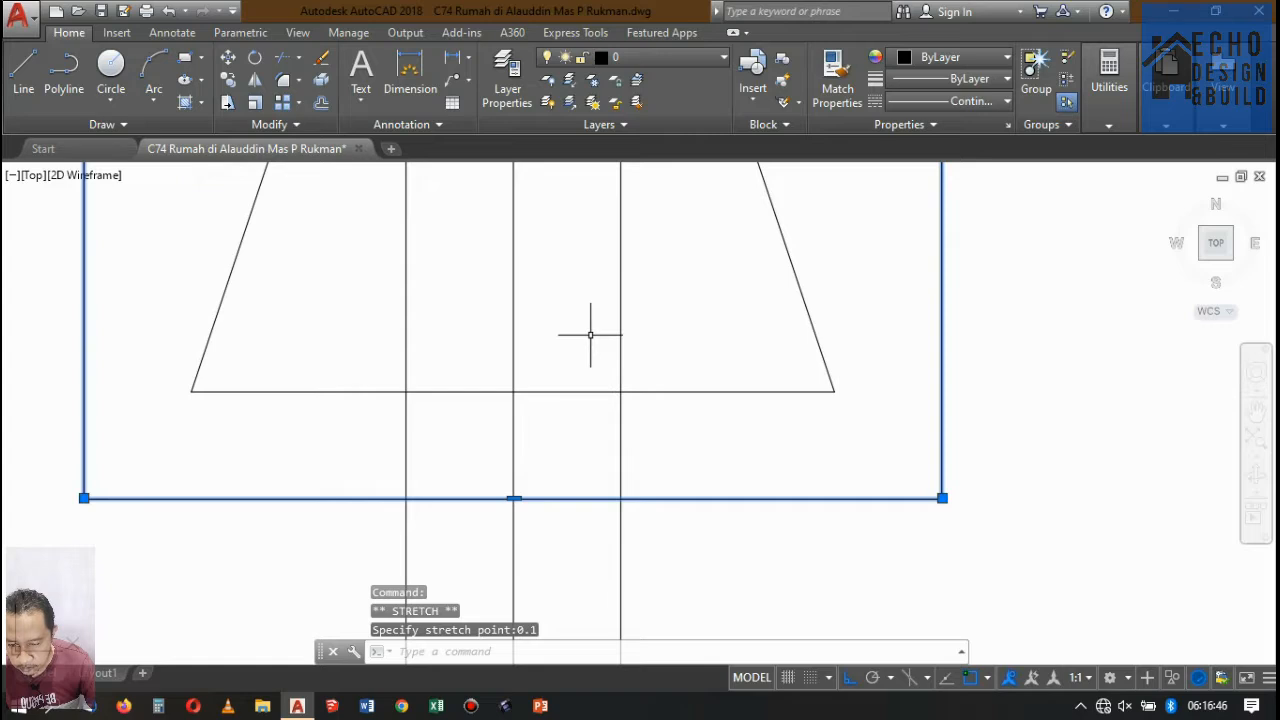
key("Escape")
Erase the vertical centre line and its two offset lines running through the trapezoid.
scroll(620, 314, "down", 8)
scroll(608, 323, "up", 4)
left_click(618, 303)
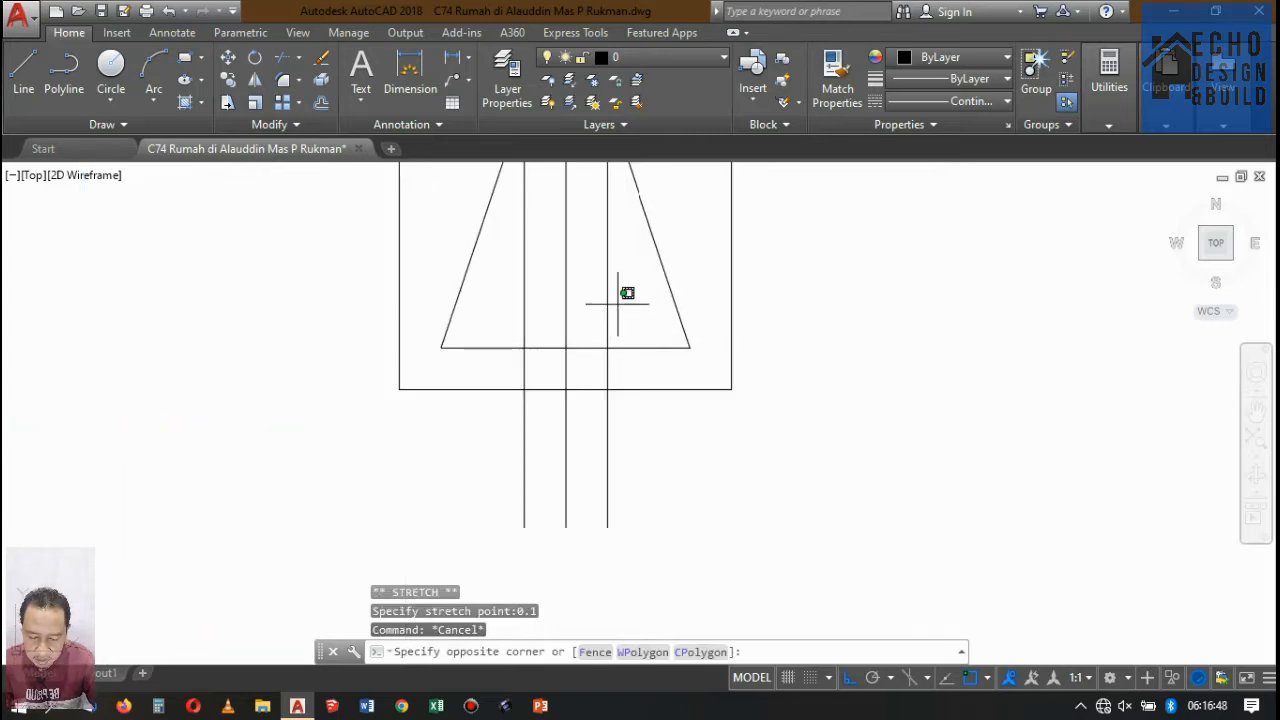
left_click(370, 413)
key("Escape")
left_click(624, 288)
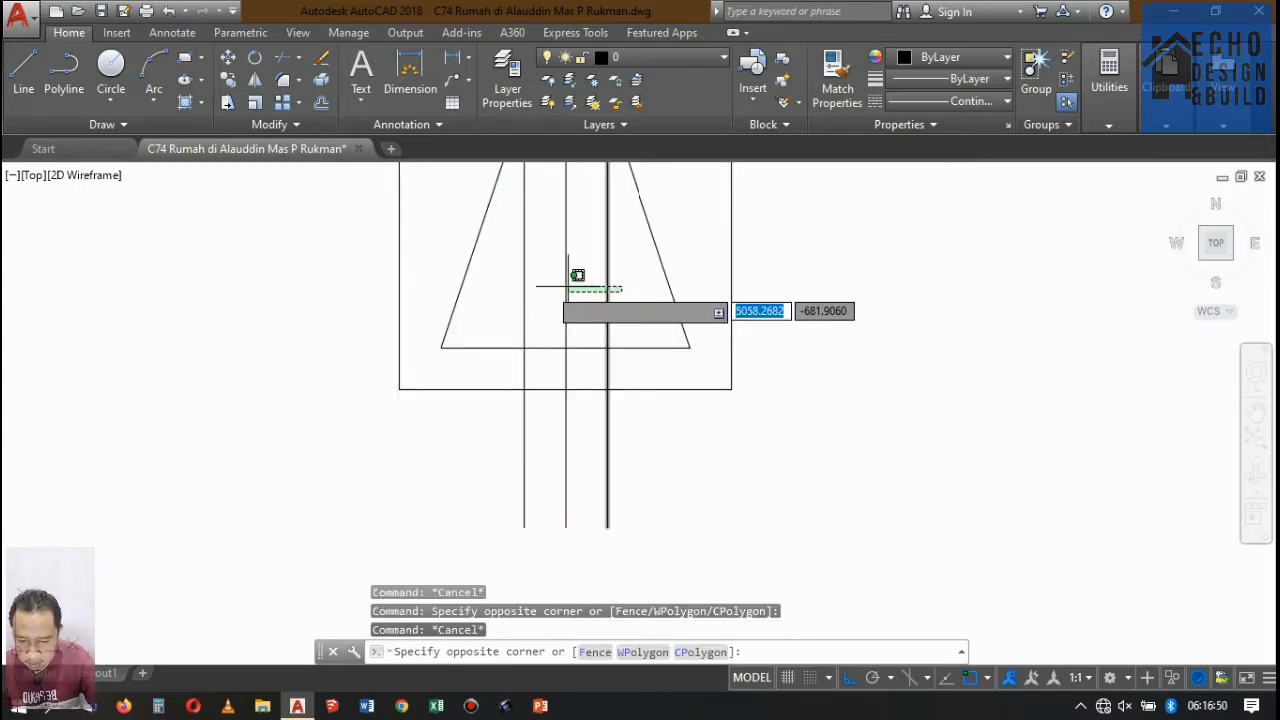
left_click(520, 284)
key("Delete")
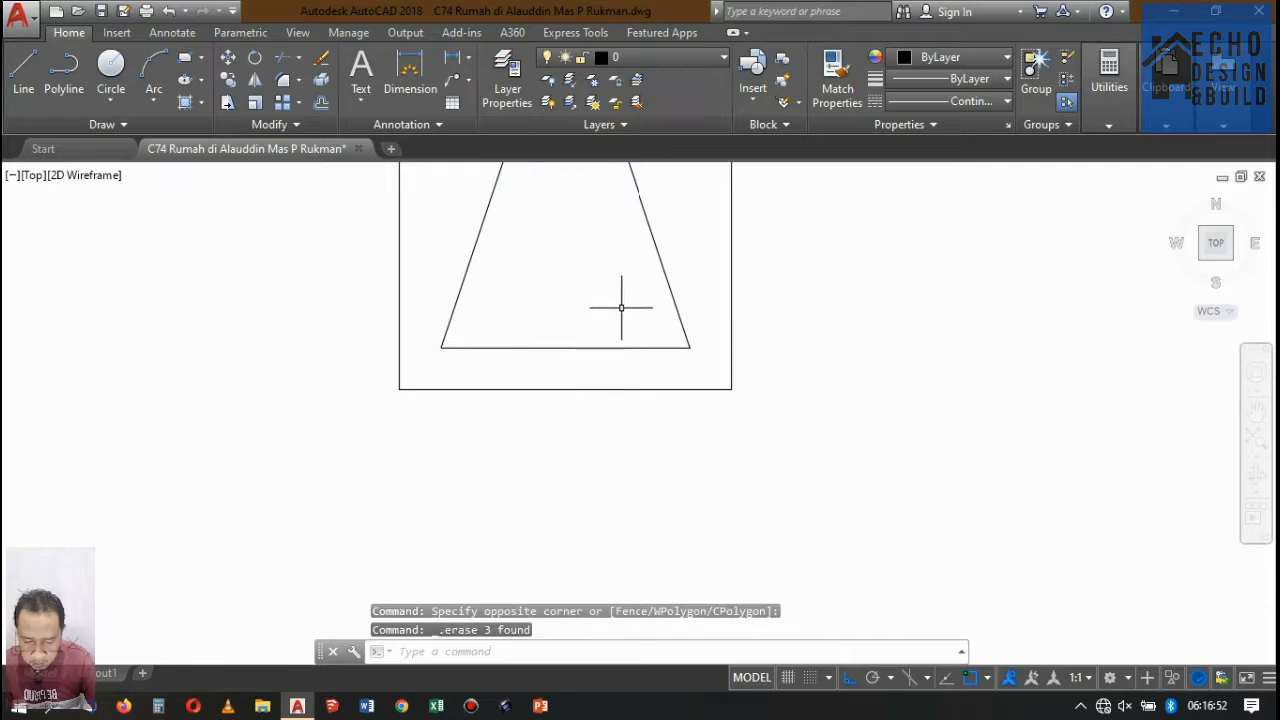
Draw a 0.8 long horizontal line across the outer rectangle, level with the trapezoid's base.
scroll(646, 325, "down", 2)
scroll(620, 316, "up", 2)
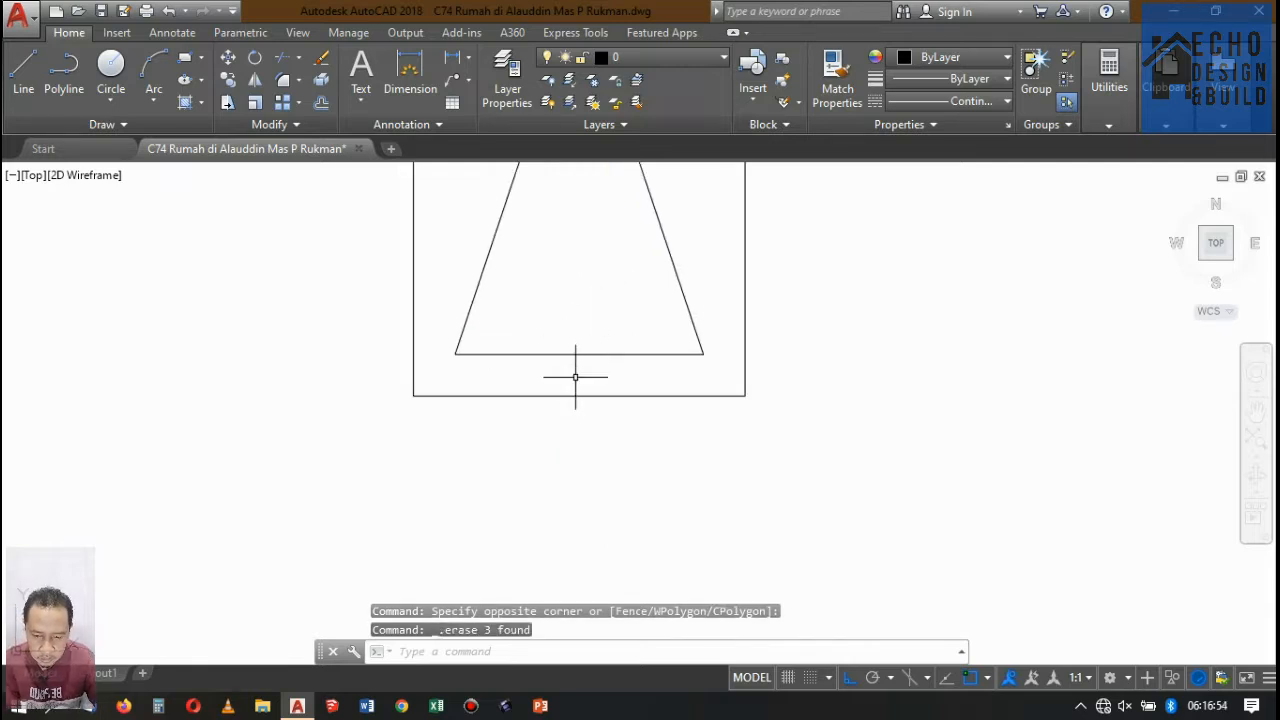
scroll(575, 377, "up", 2)
scroll(686, 363, "up", 2)
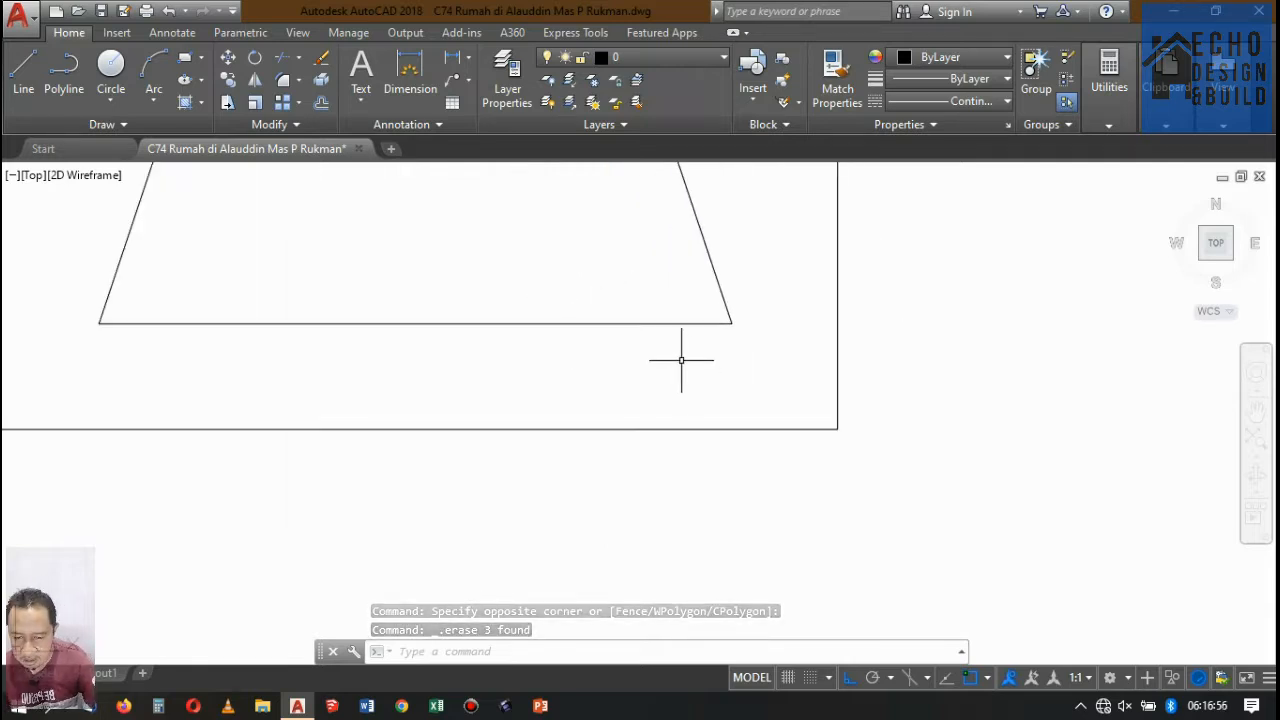
type("l")
key("Return")
scroll(915, 372, "down", 3)
scroll(742, 363, "up", 1)
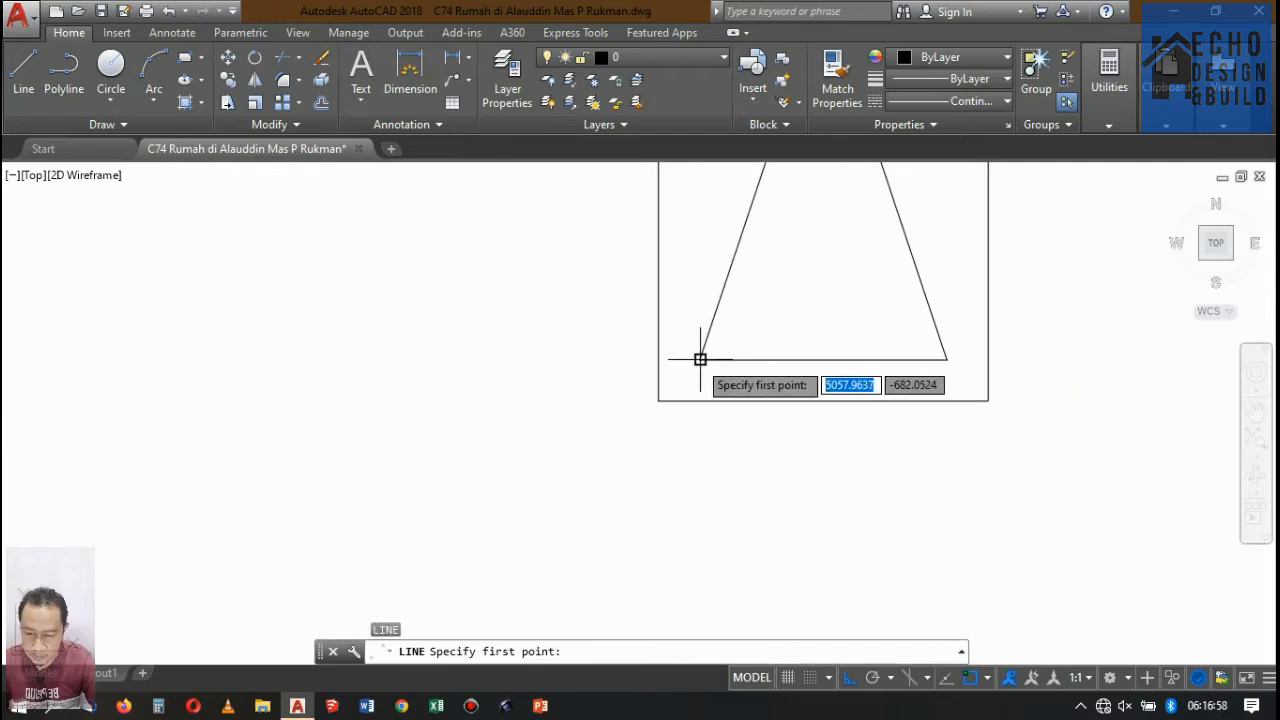
left_click(659, 359)
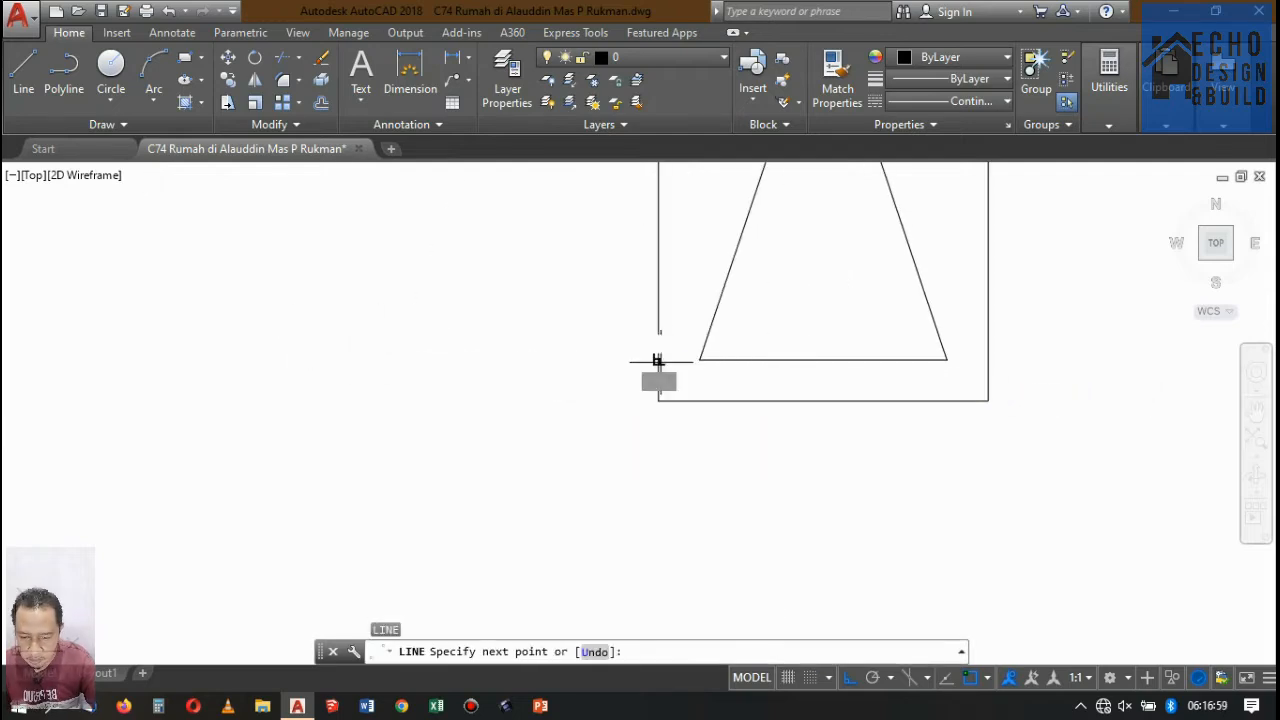
left_click(986, 359)
key("Return")
Hatch the trapezoid with the GRAVEL pattern at a scale of 0.5.
scroll(900, 360, "down", 5)
scroll(865, 351, "up", 3)
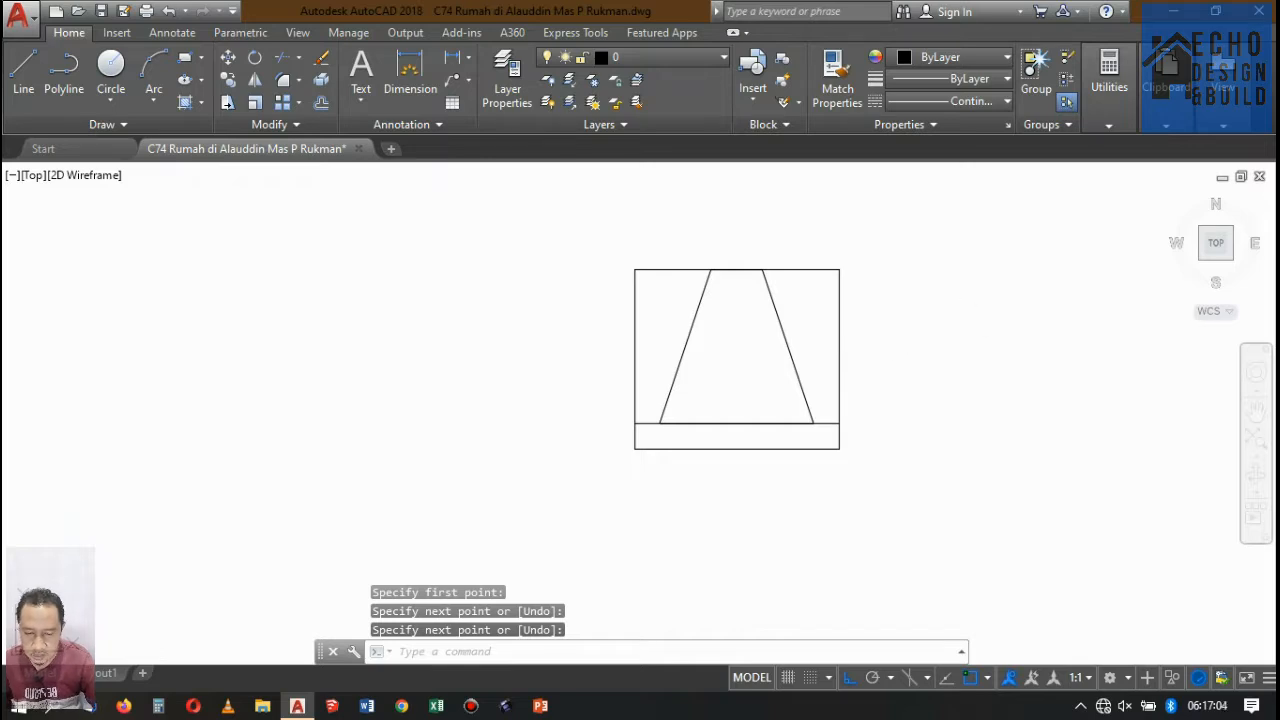
type("h")
key("Return")
left_click(711, 349)
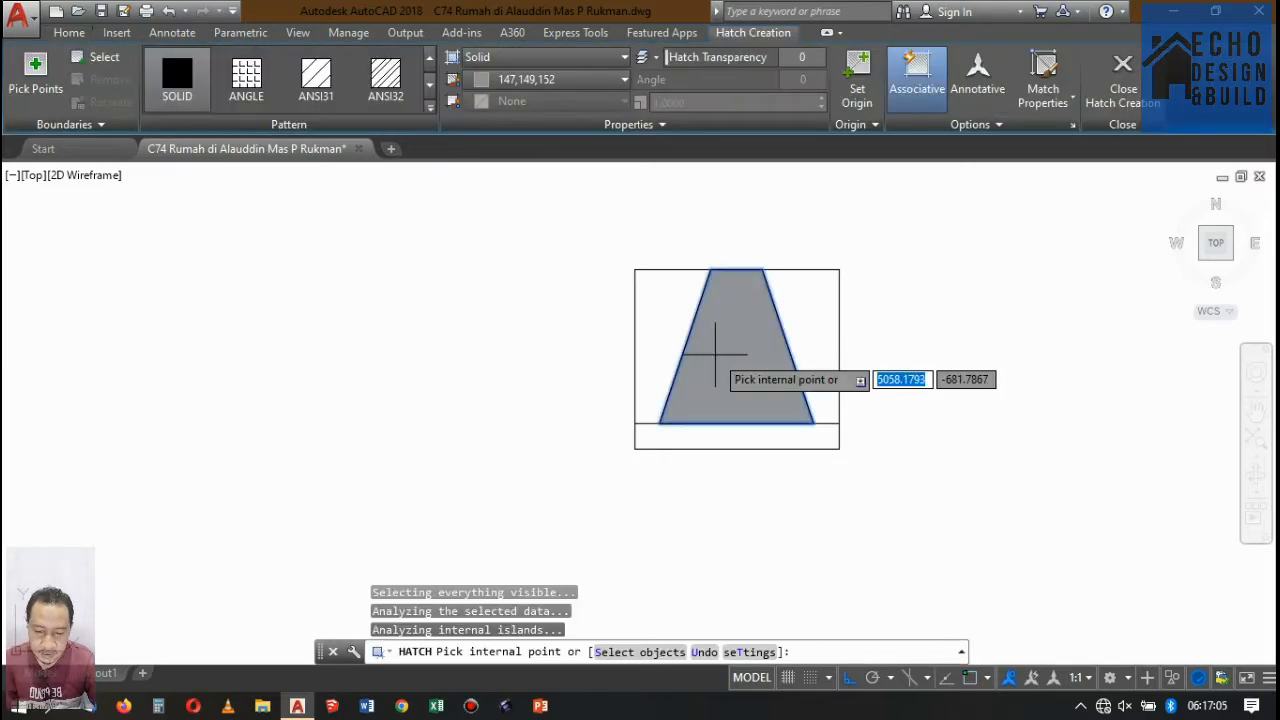
left_click(428, 110)
scroll(243, 232, "down", 2)
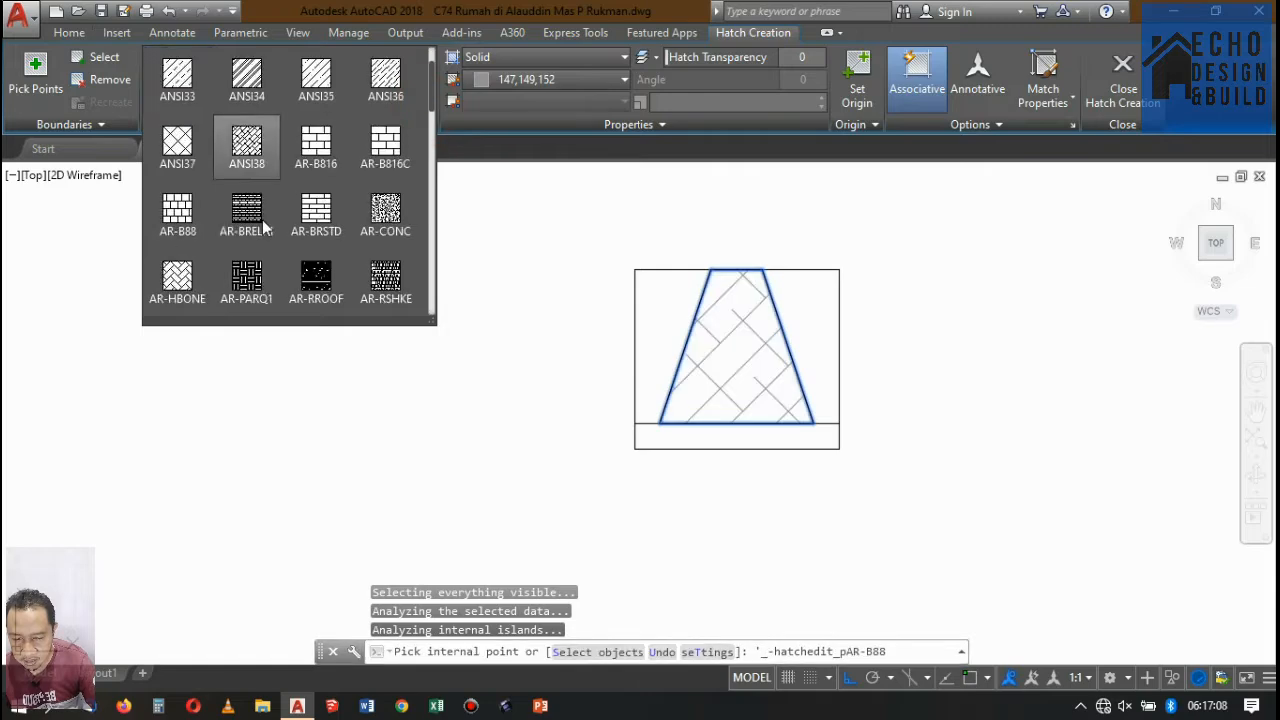
scroll(172, 272, "down", 2)
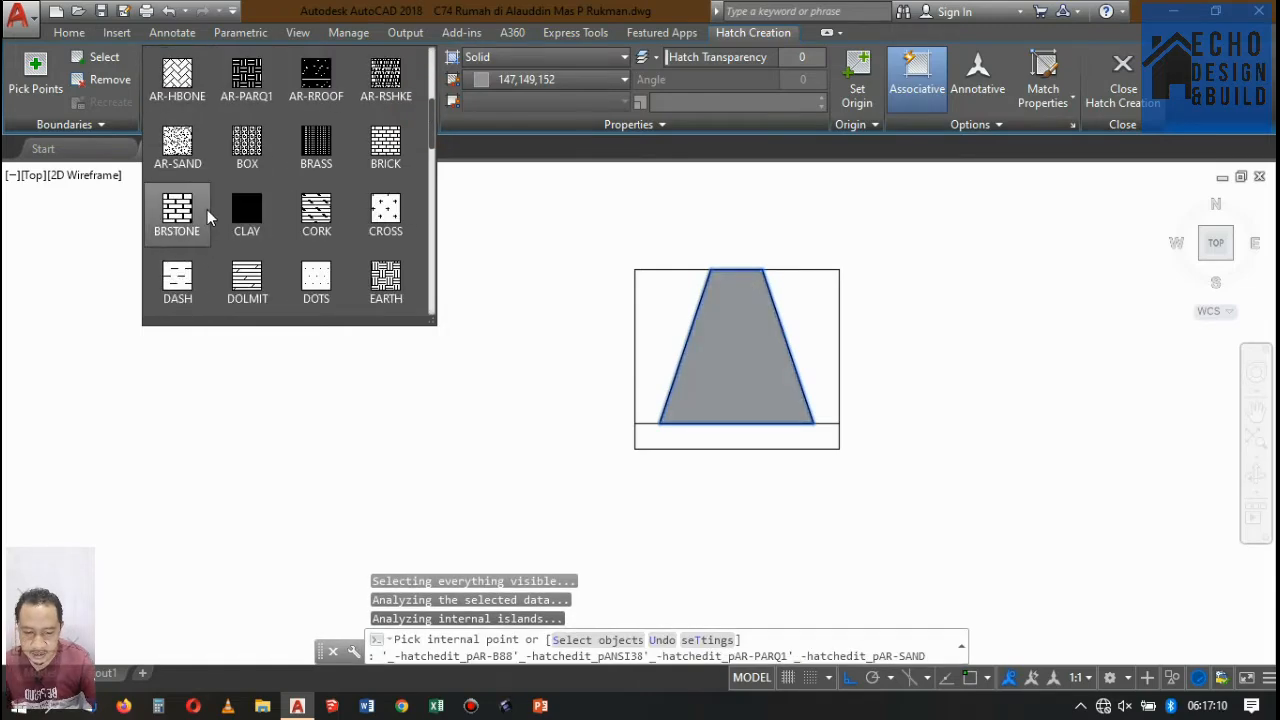
scroll(207, 209, "down", 2)
scroll(207, 208, "down", 3)
left_click(186, 272)
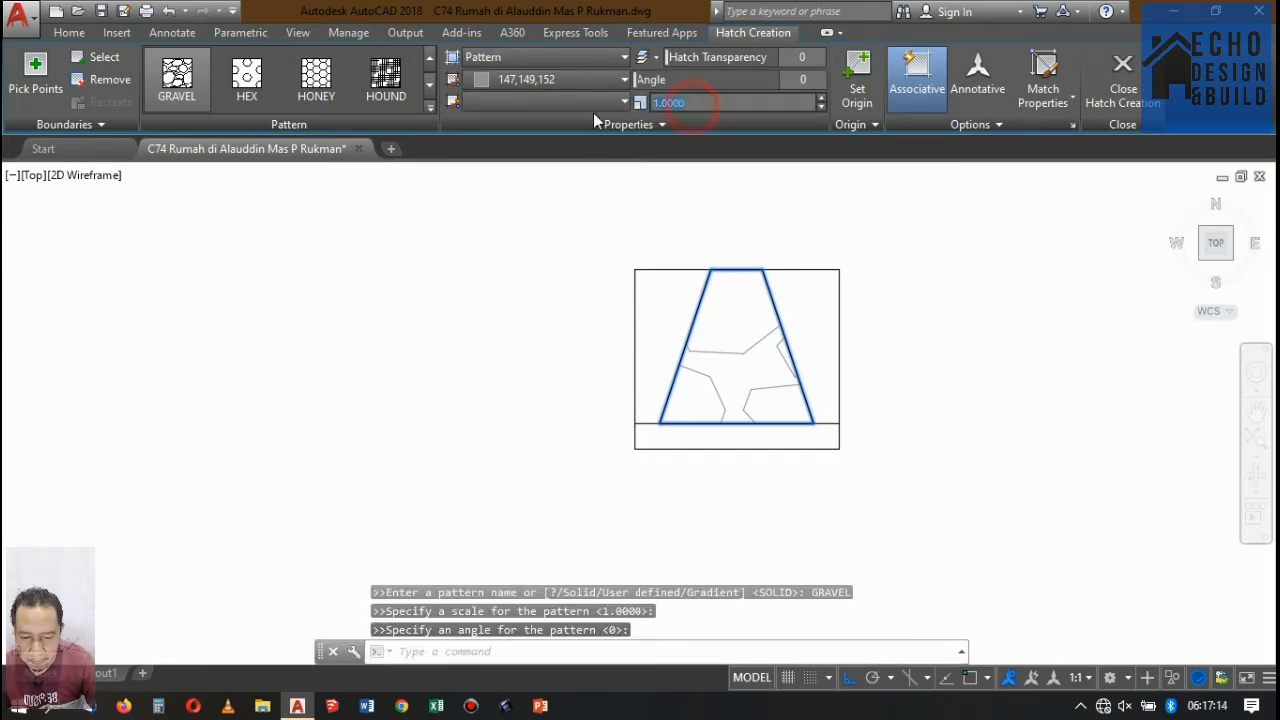
type("0.5")
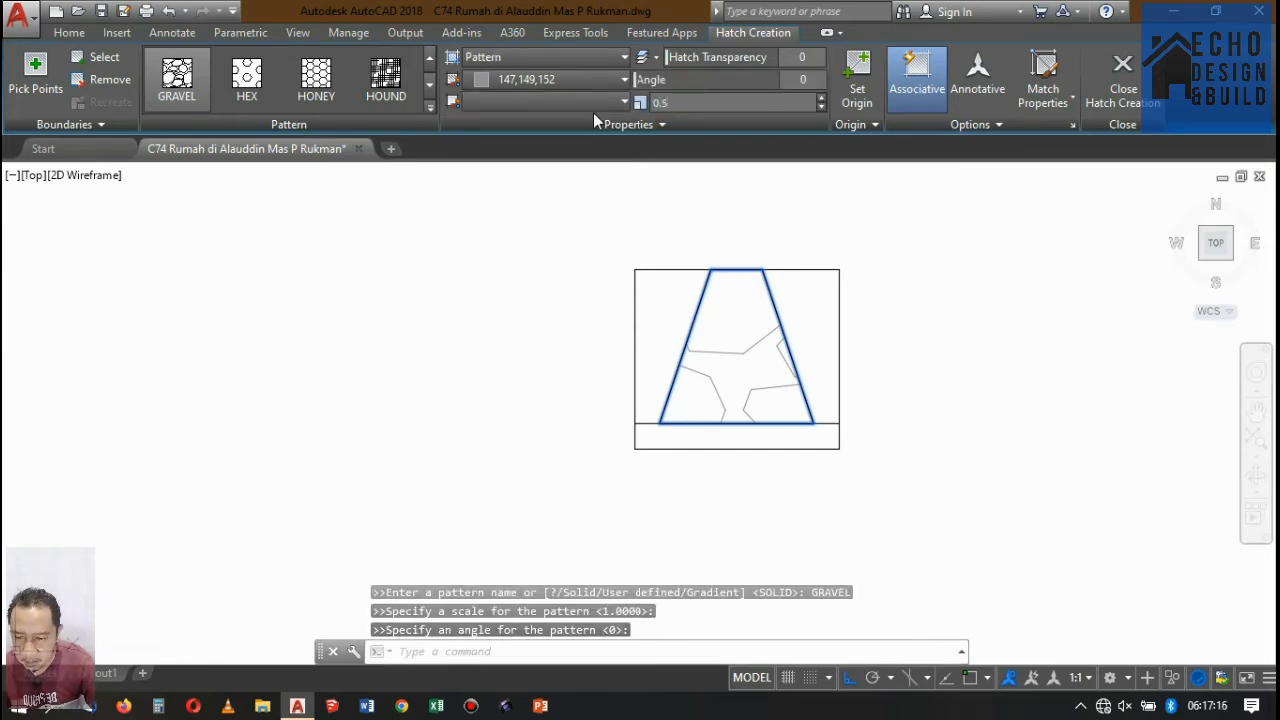
key("Return")
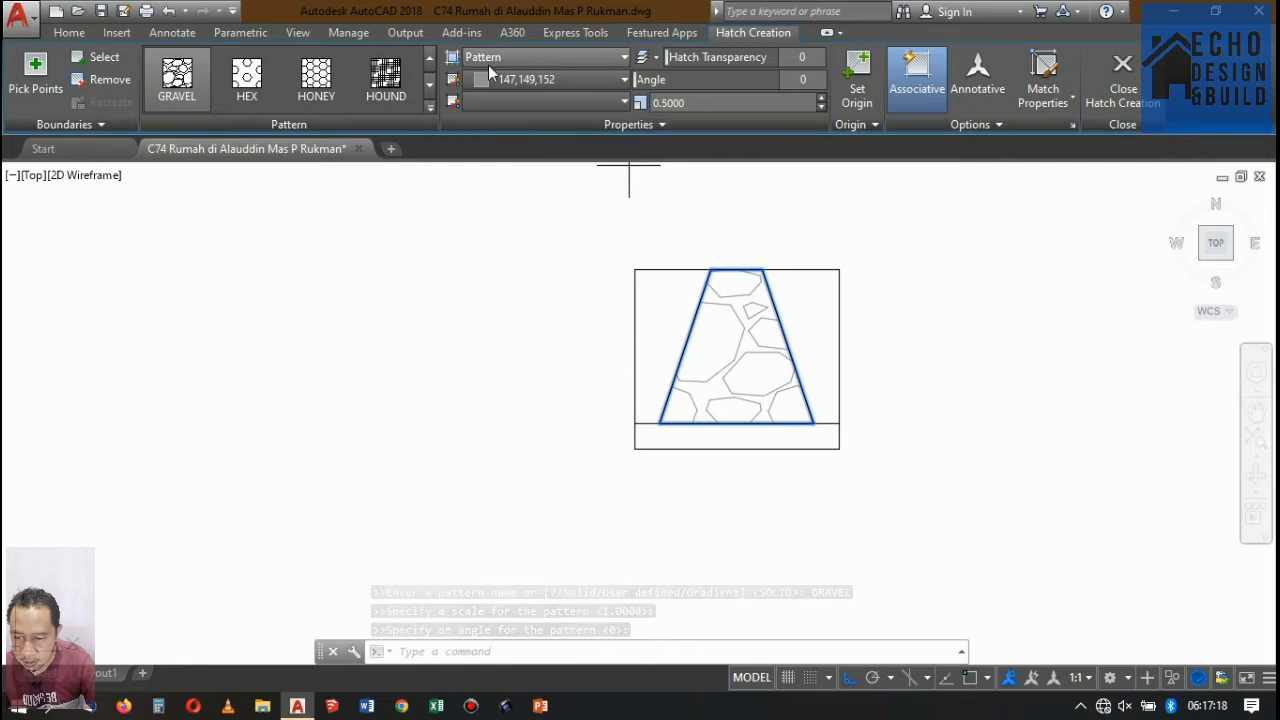
Try a Solid fill and preview other patterns on the trapezoid, and return its hatch to the GRAVEL pattern.
left_click(540, 57)
left_click(502, 80)
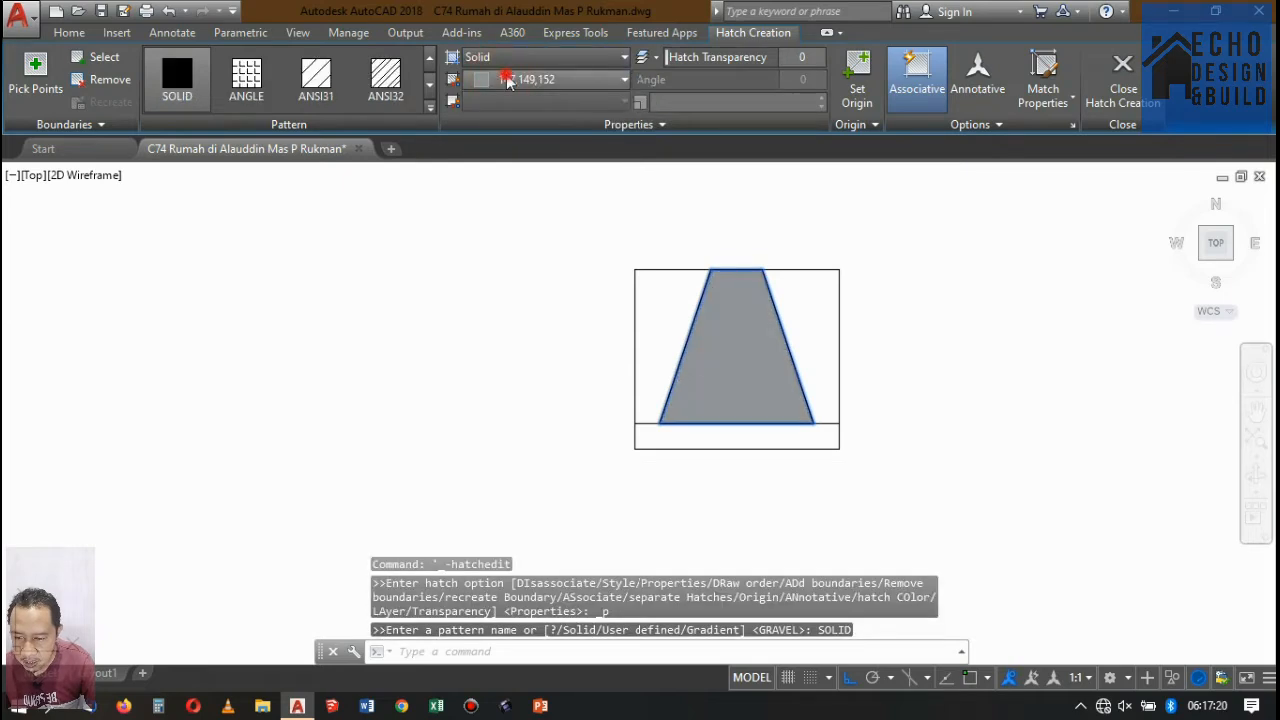
left_click(502, 80)
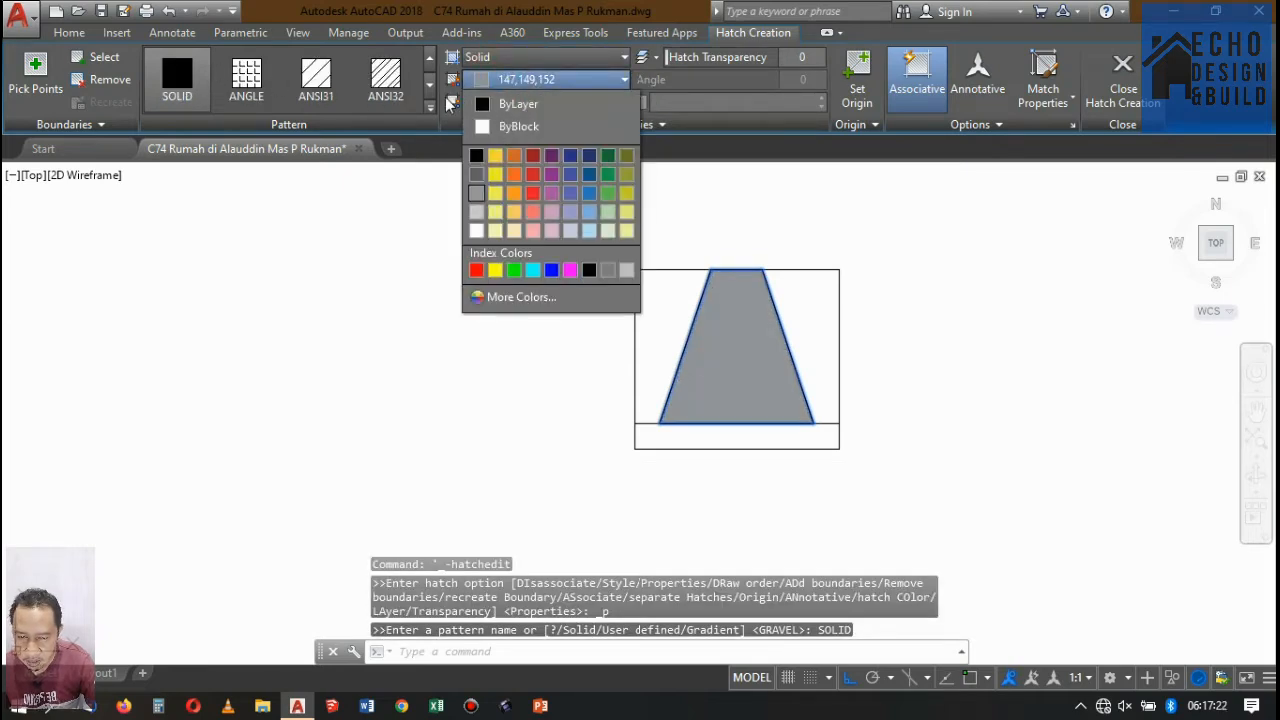
left_click(431, 106)
left_click(431, 106)
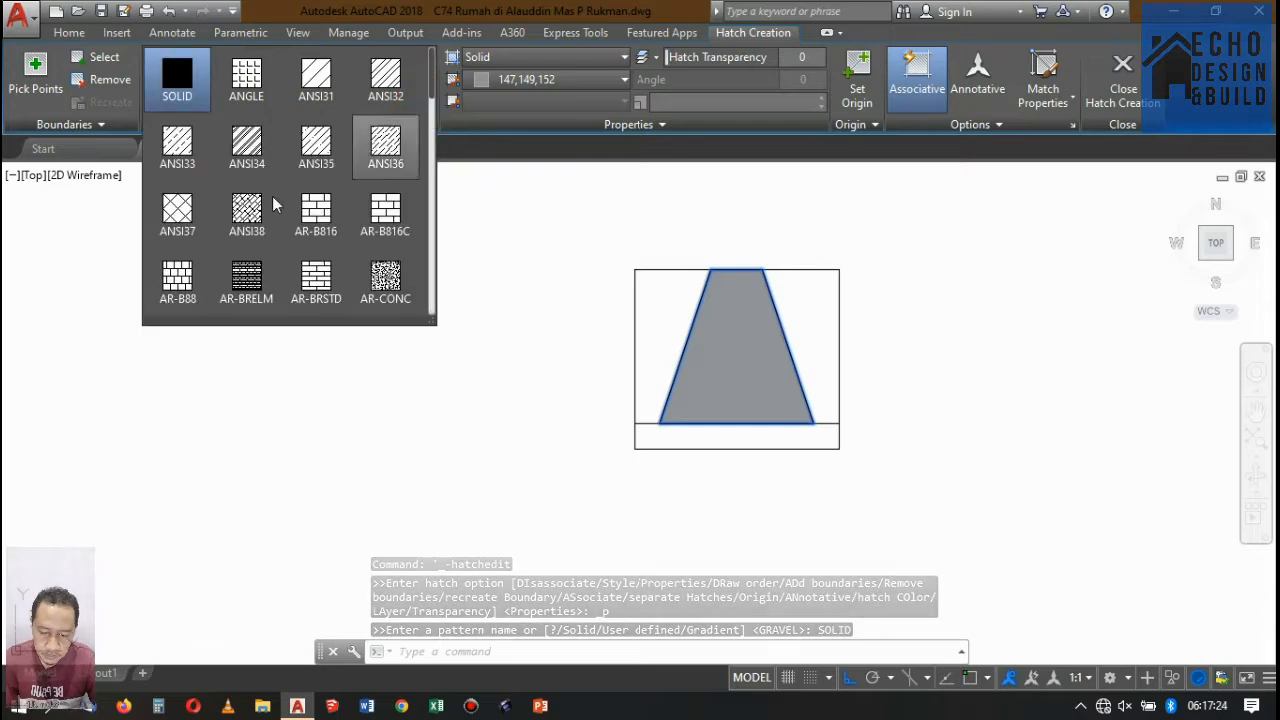
scroll(220, 246, "down", 3)
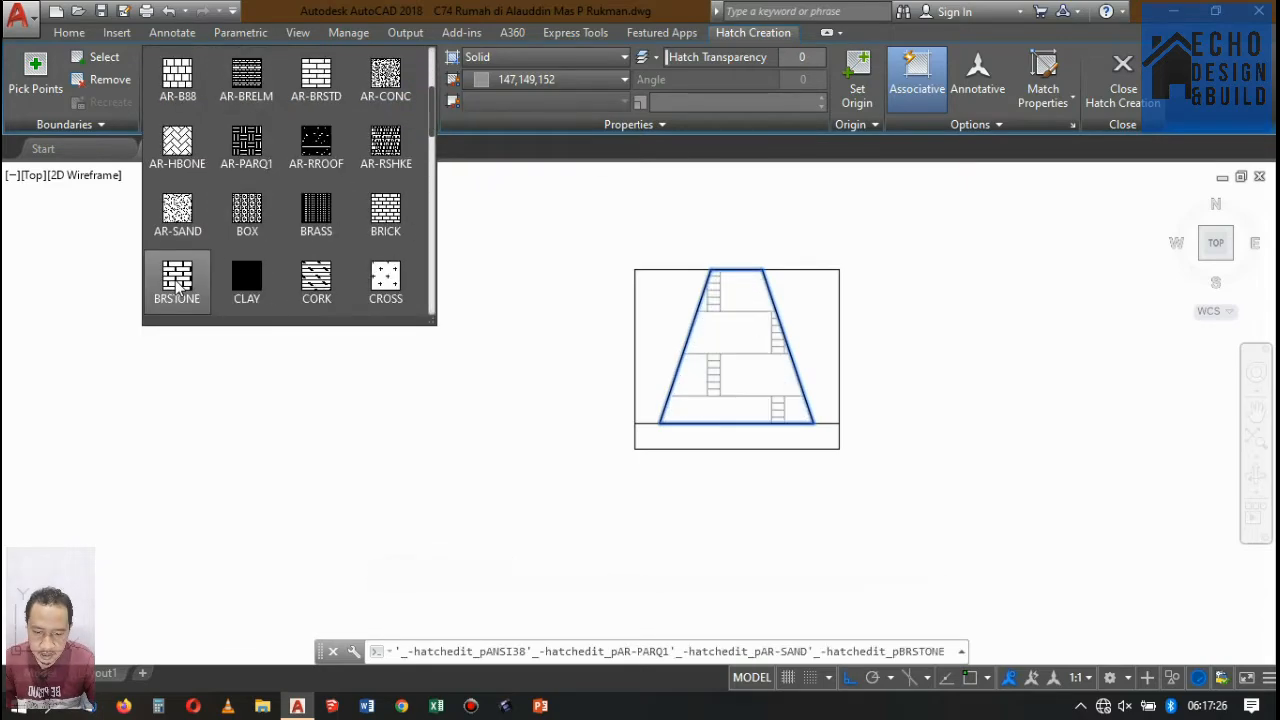
scroll(177, 285, "down", 3)
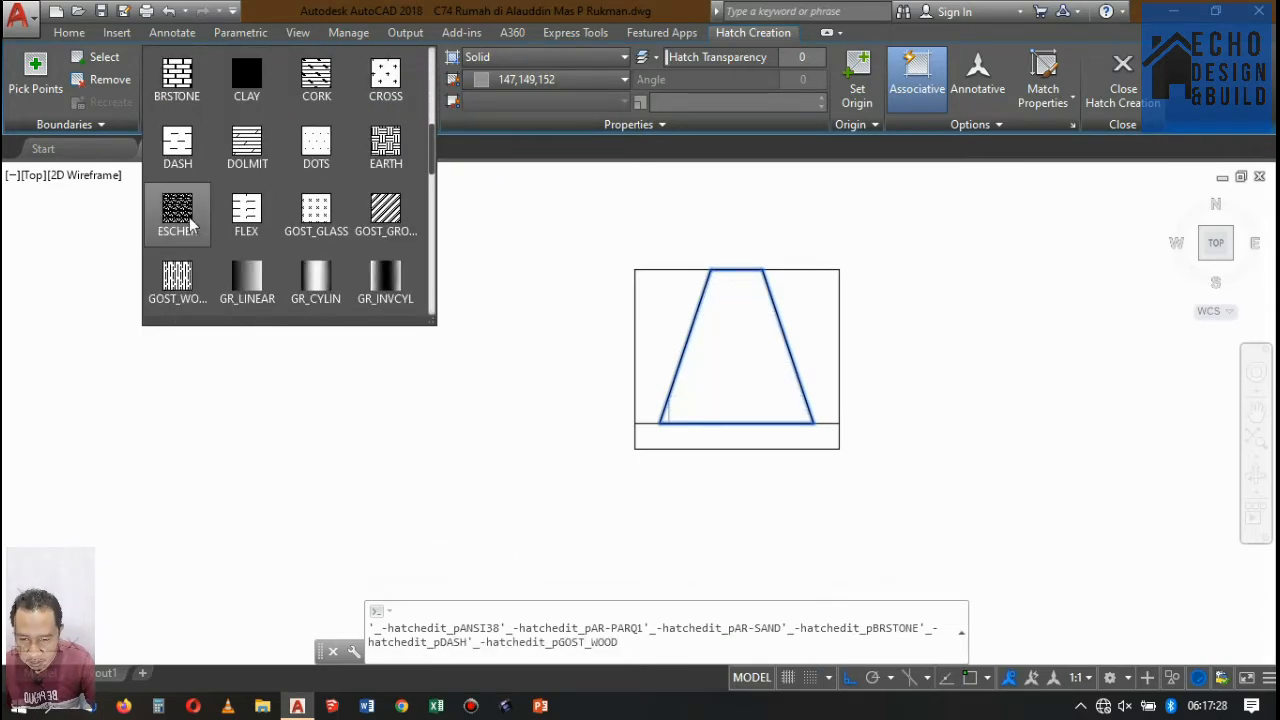
scroll(184, 227, "down", 2)
scroll(183, 231, "up", 7)
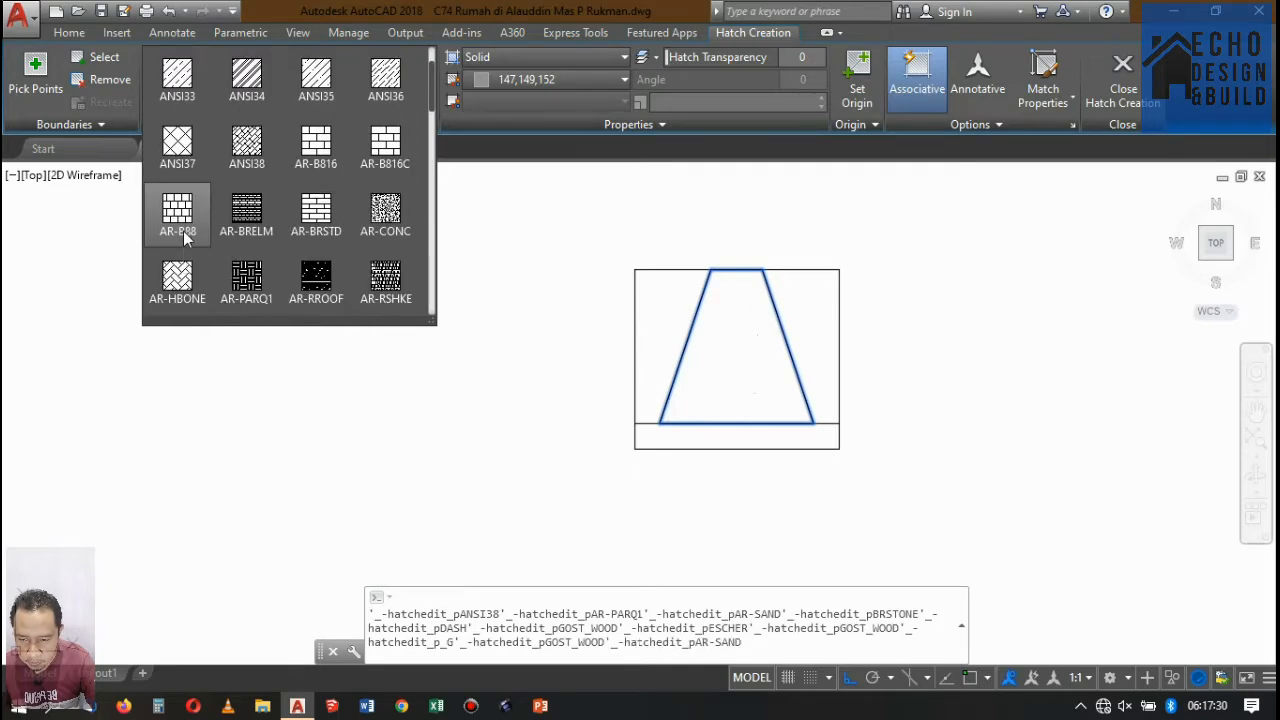
scroll(183, 231, "up", 1)
scroll(183, 231, "down", 4)
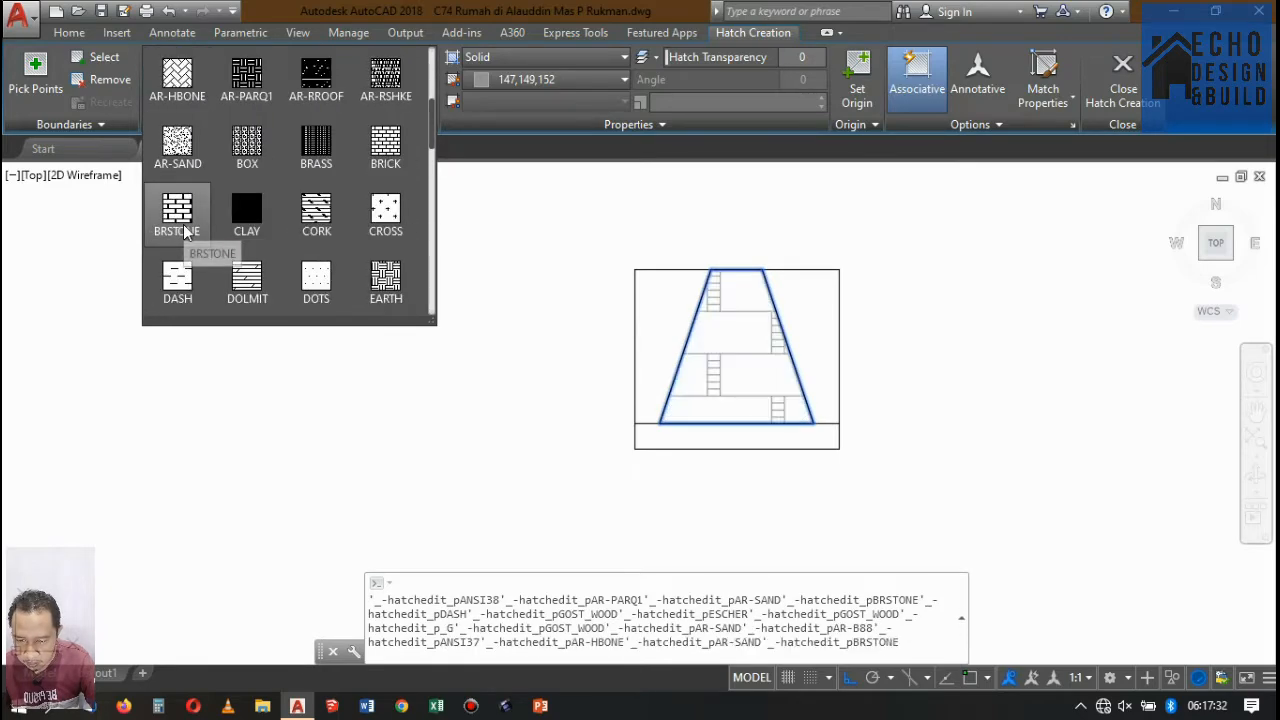
scroll(183, 231, "down", 3)
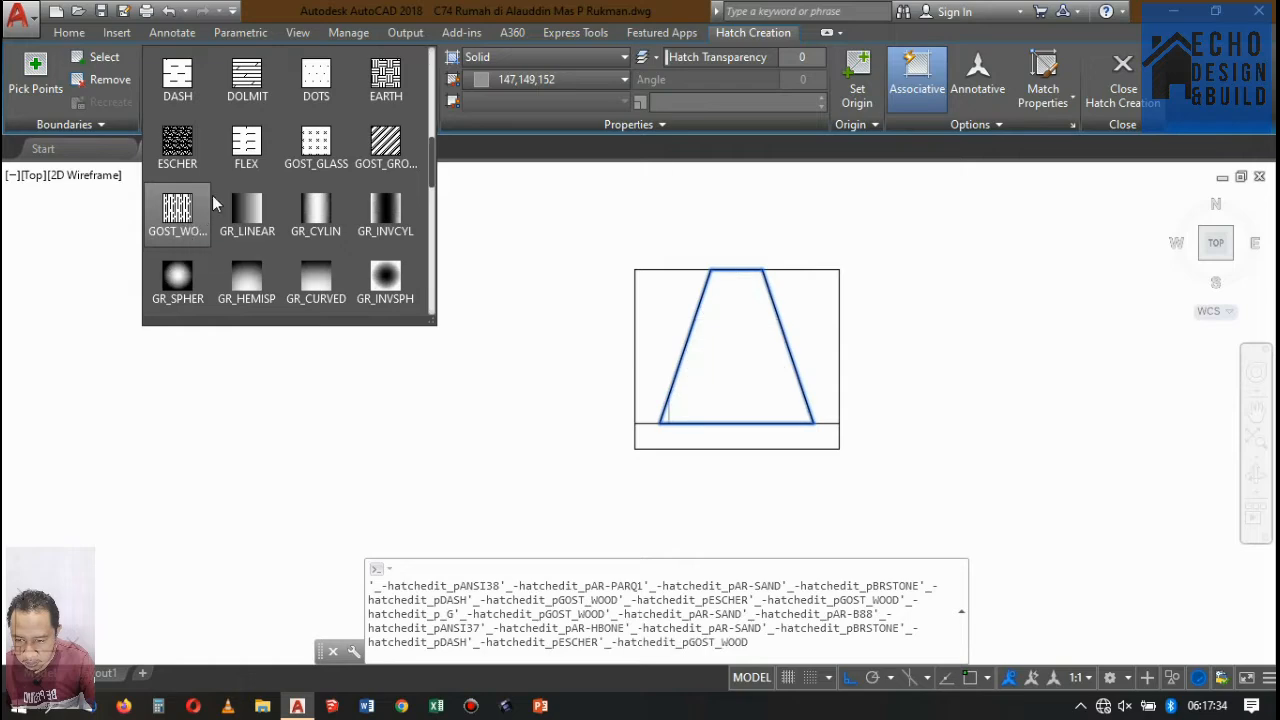
scroll(212, 195, "up", 6)
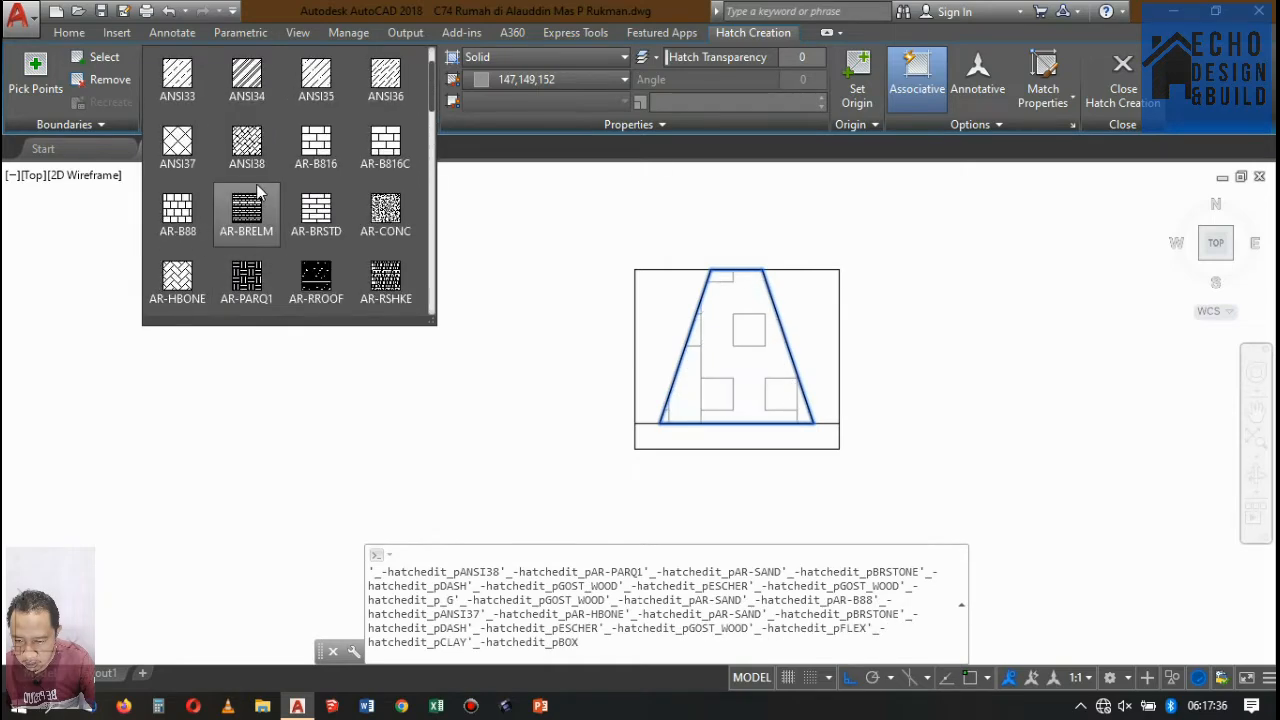
scroll(256, 190, "up", 1)
scroll(378, 218, "down", 1)
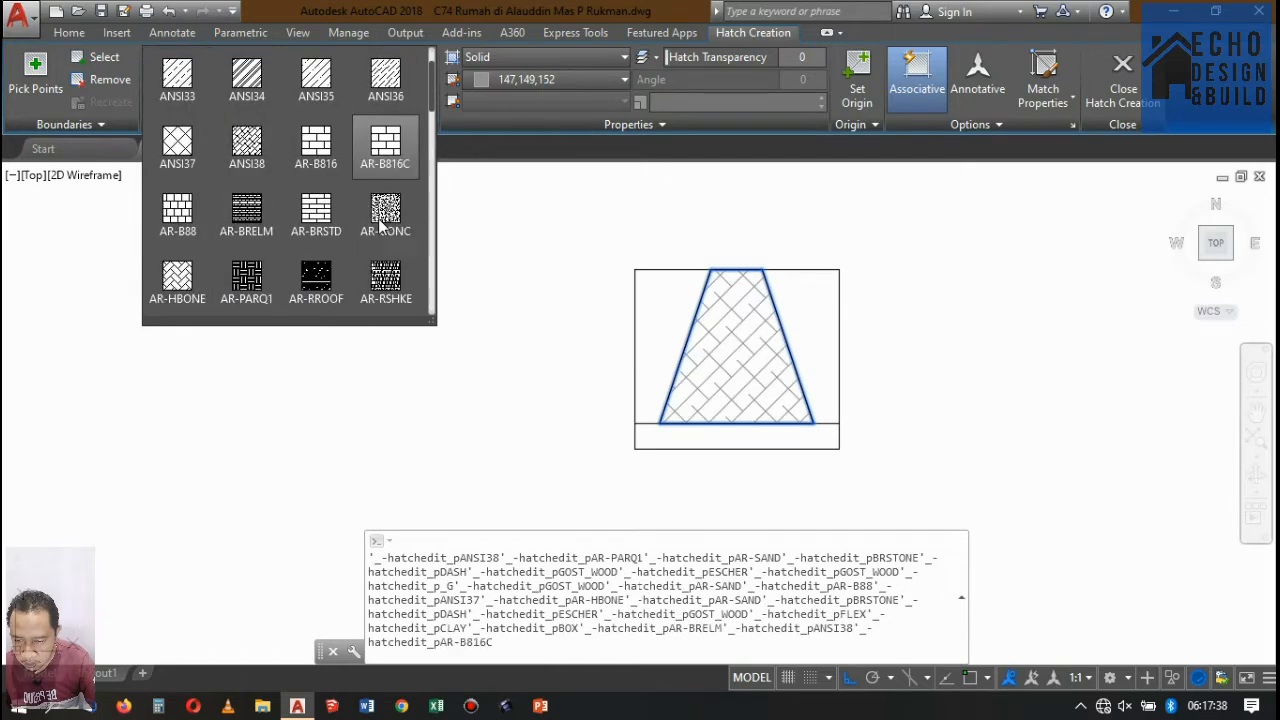
left_click(595, 60)
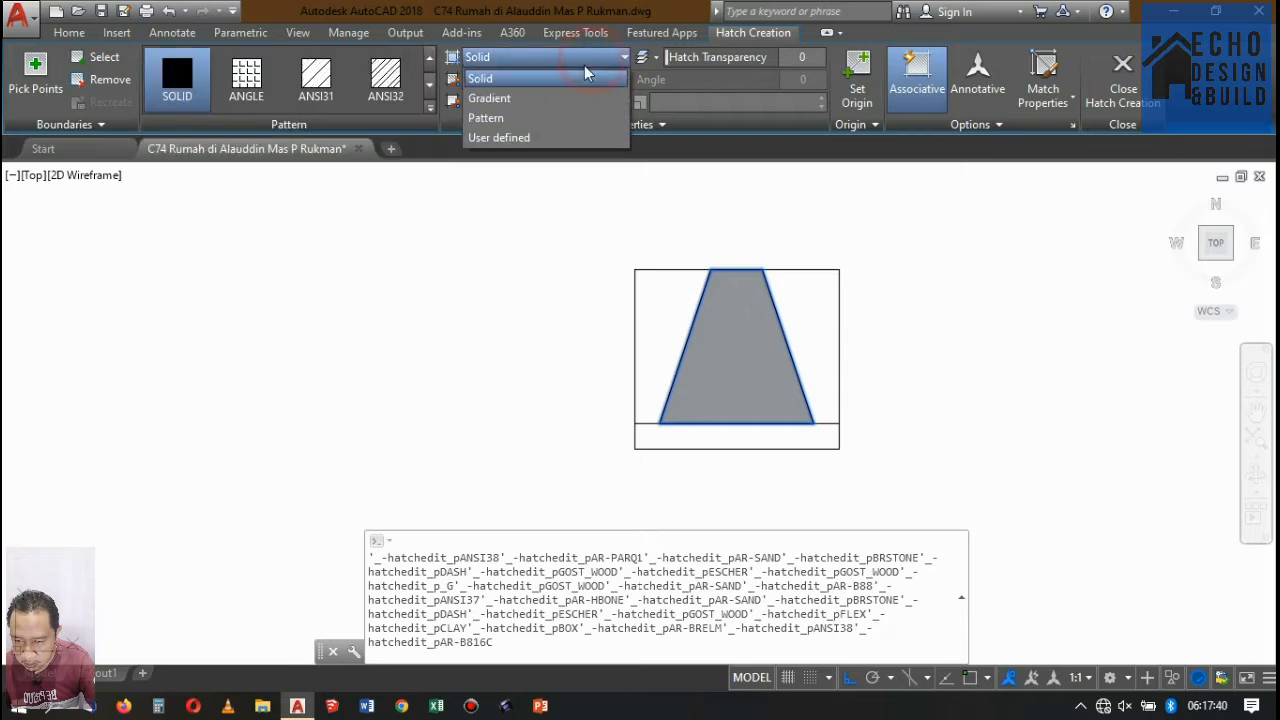
left_click(510, 116)
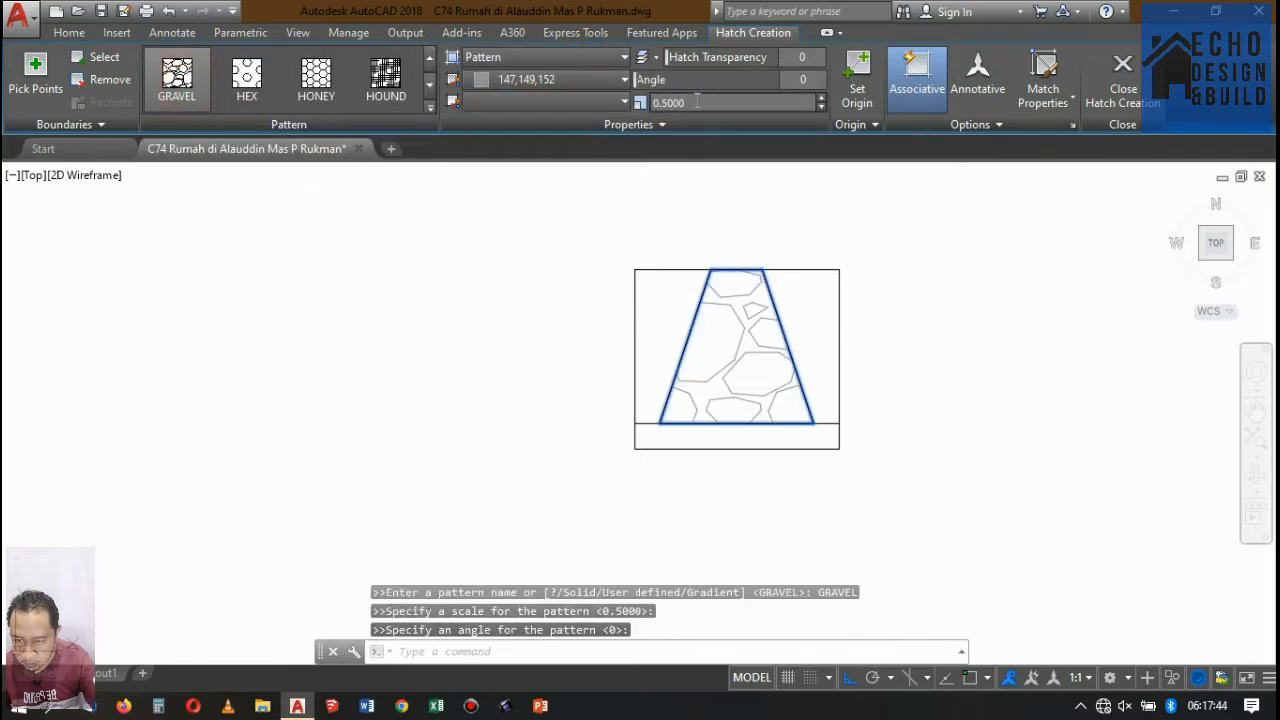
Set the trapezoid's gravel hatch colour to the dark grey 99,100,102 and finish the hatch.
left_click(499, 80)
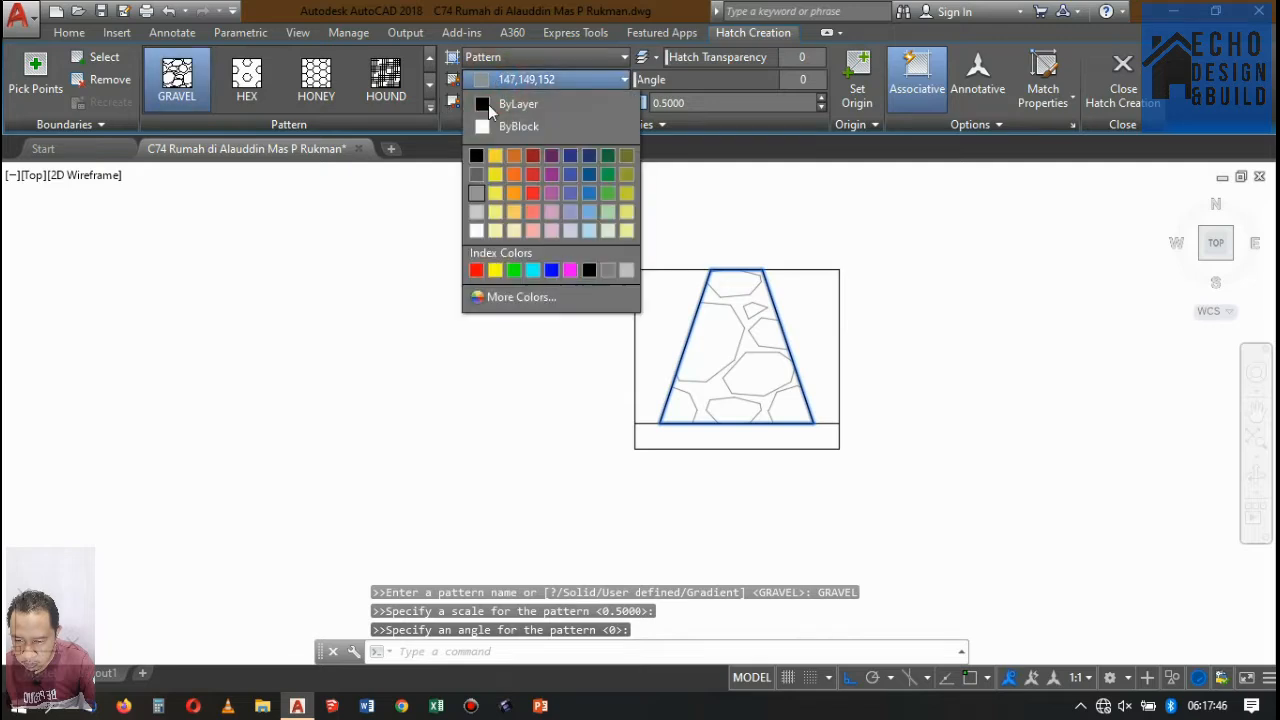
left_click(481, 175)
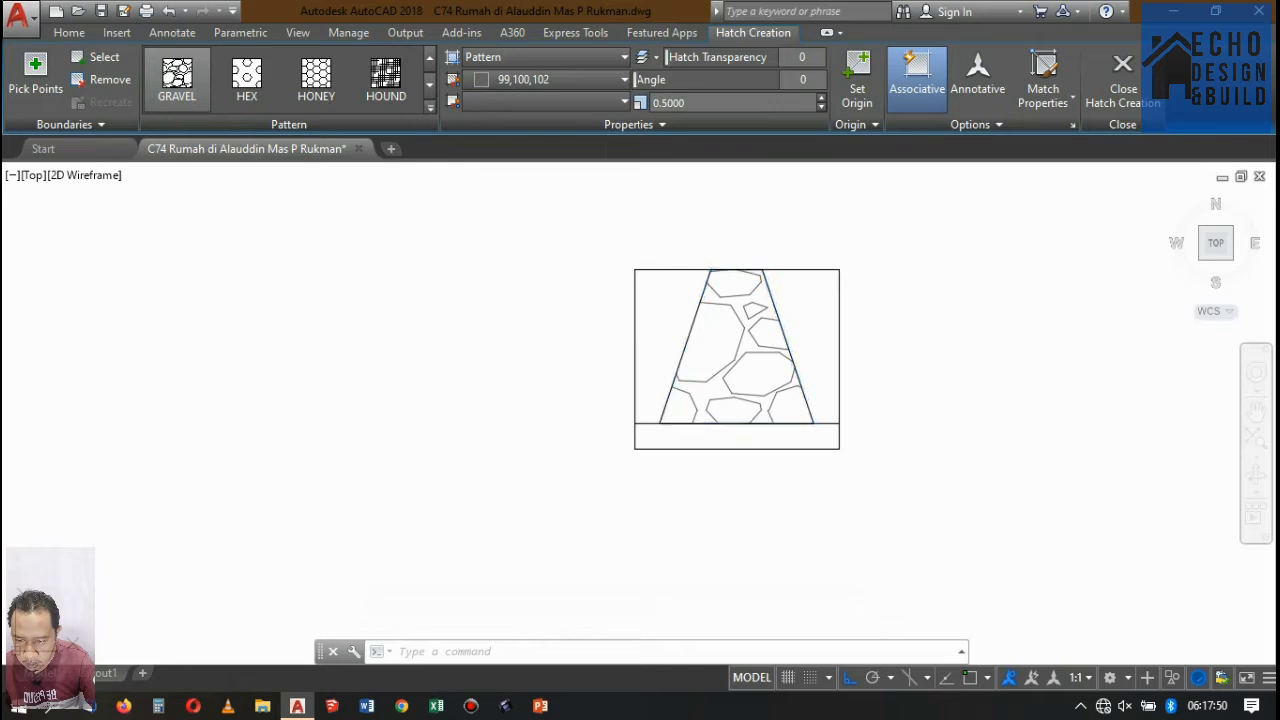
key("Escape")
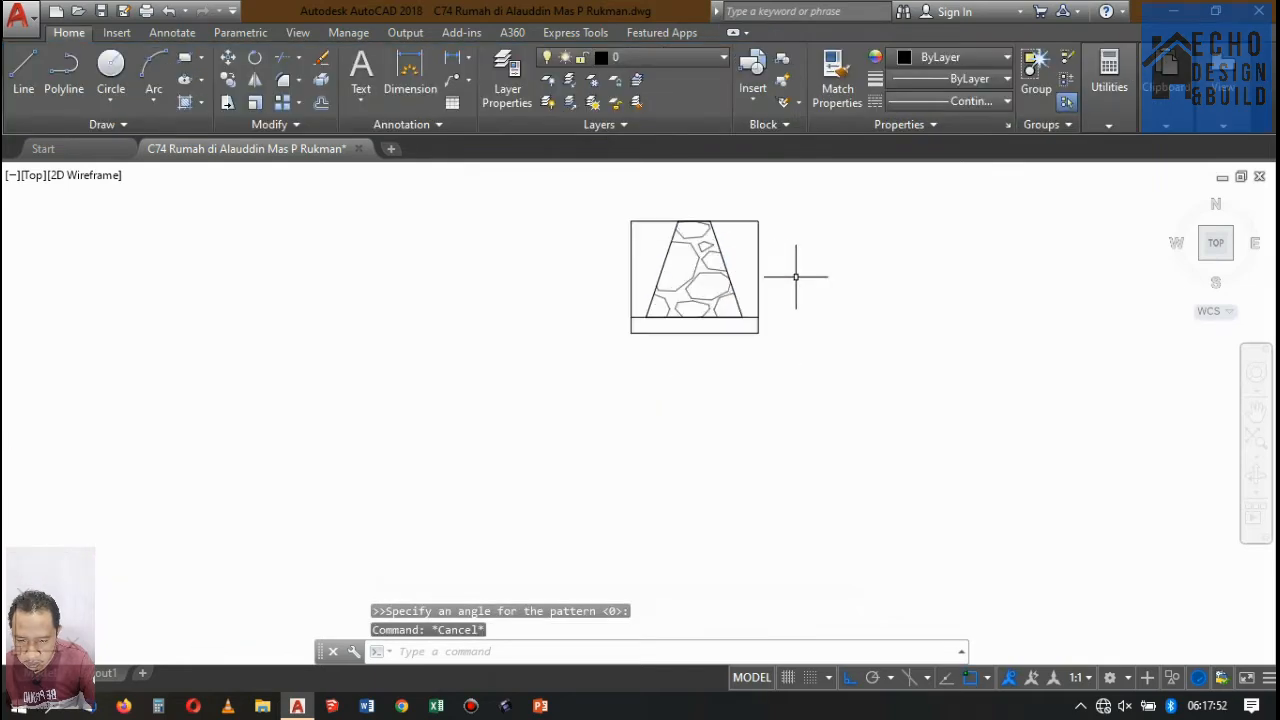
Raise the outer rectangle's bottom edge by 0.05 to thin the strip beneath the trapezoid.
scroll(724, 330, "up", 2)
left_click(664, 388)
left_click(585, 394)
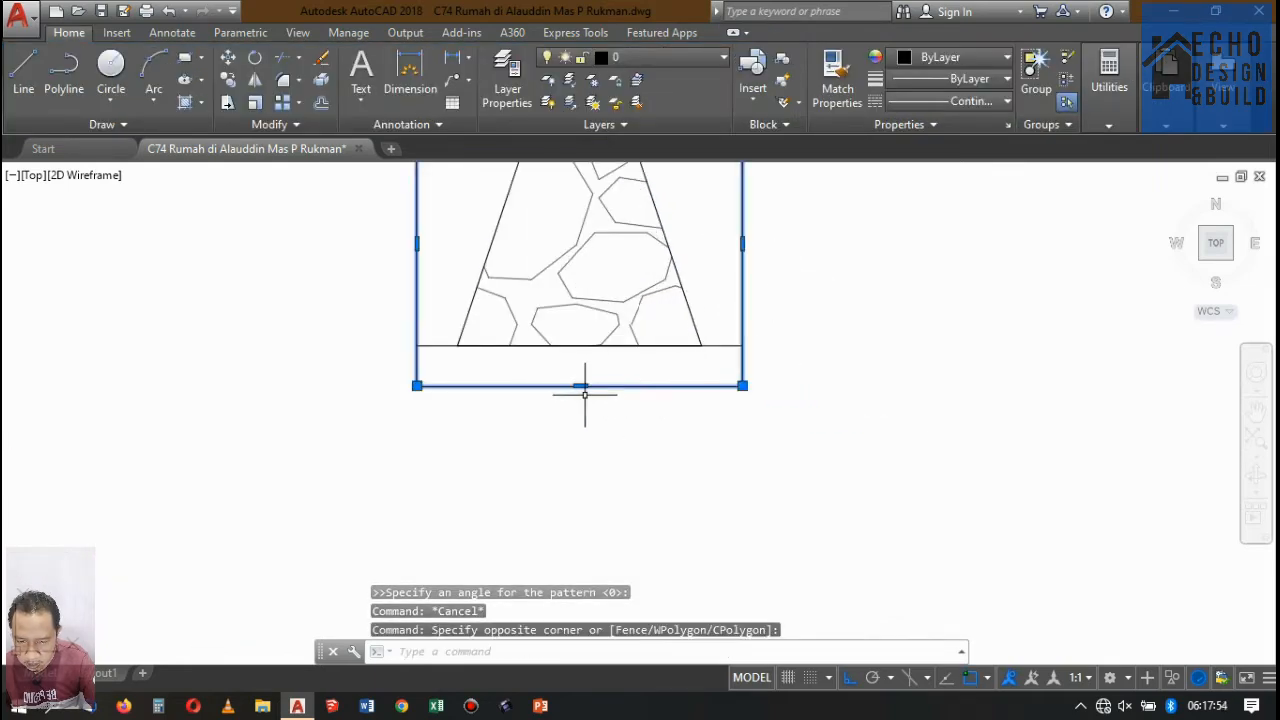
left_click(580, 385)
scroll(582, 372, "up", 4)
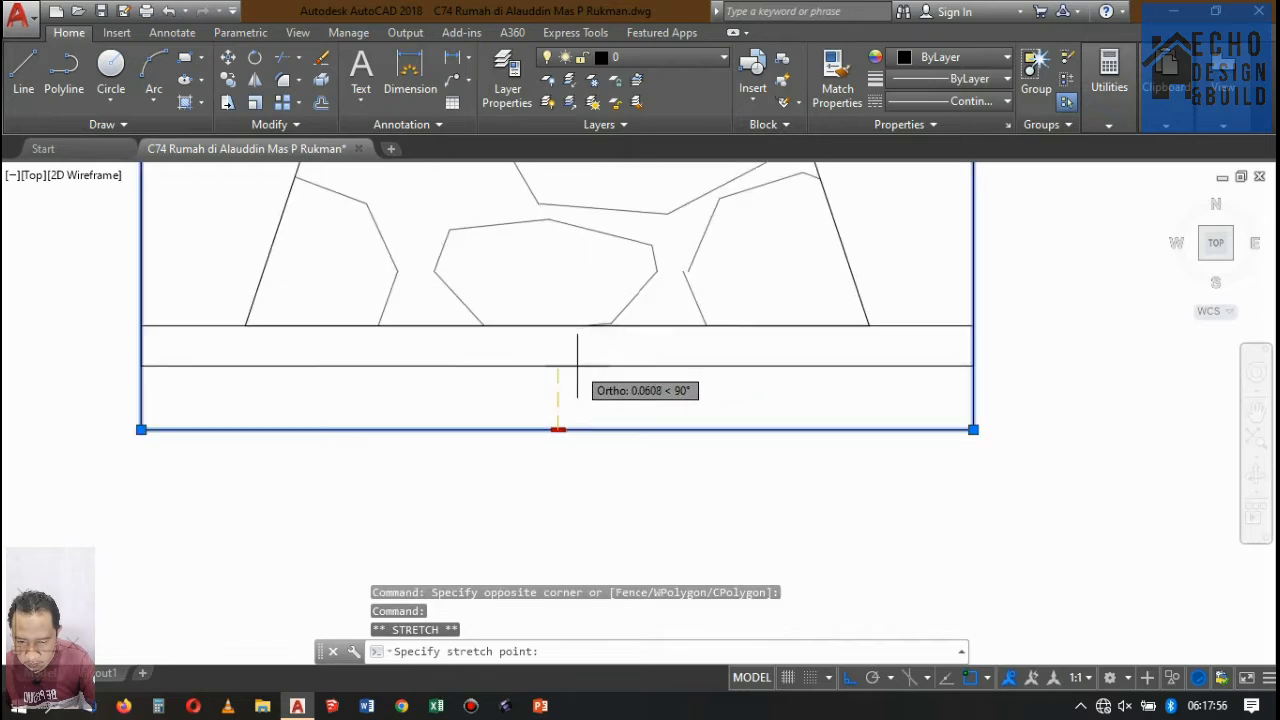
type("0.")
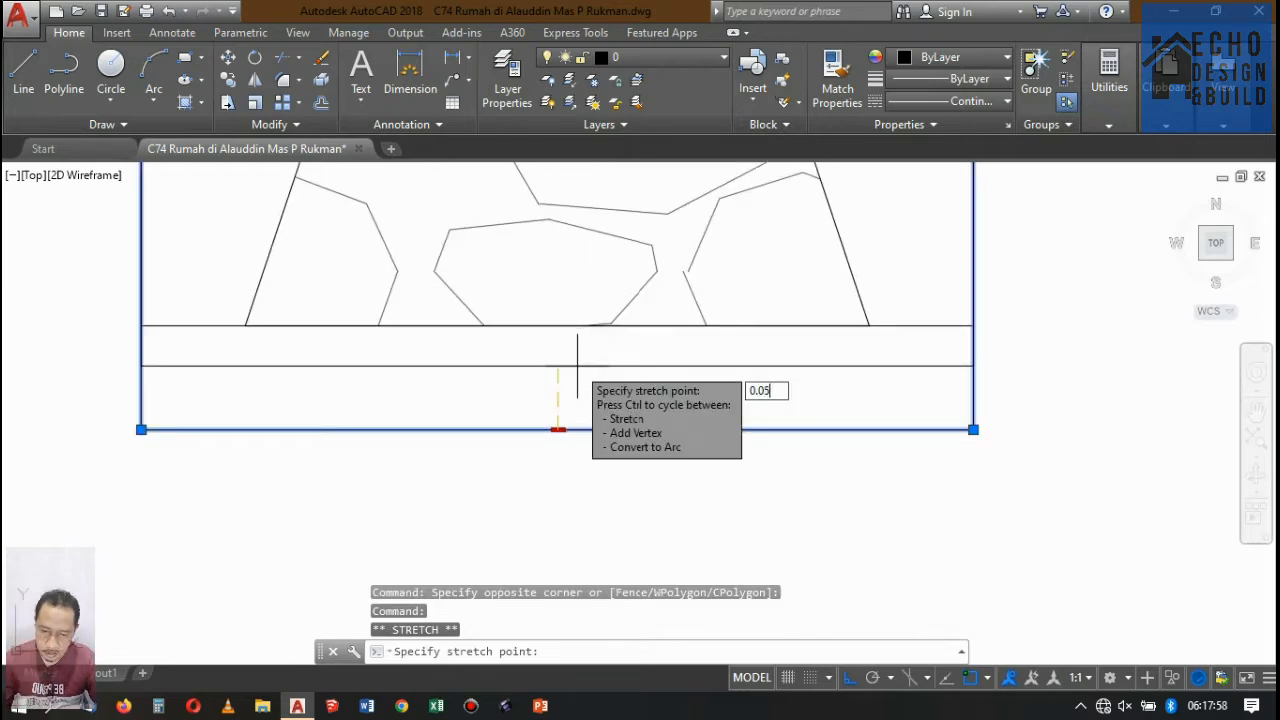
type("05")
key("Return")
scroll(600, 385, "down", 6)
key("Escape")
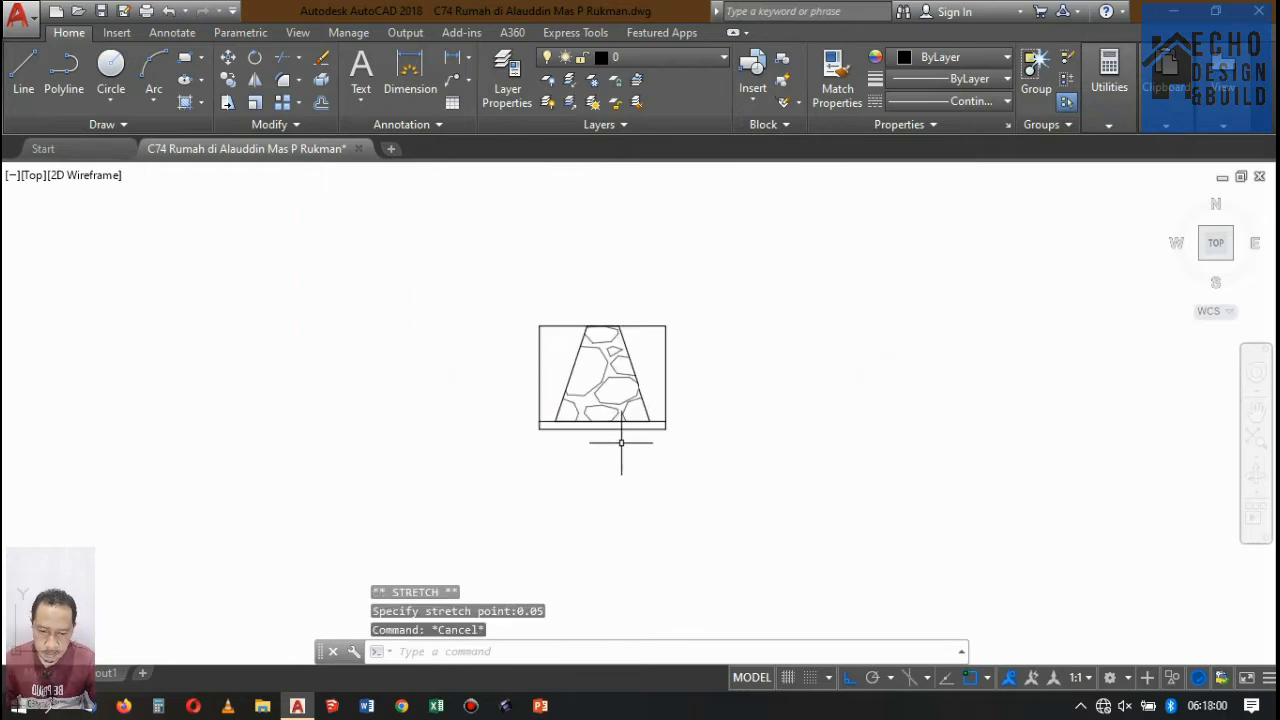
Hatch the thin strip beneath the trapezoid with the AR-CONC concrete pattern.
scroll(644, 428, "up", 4)
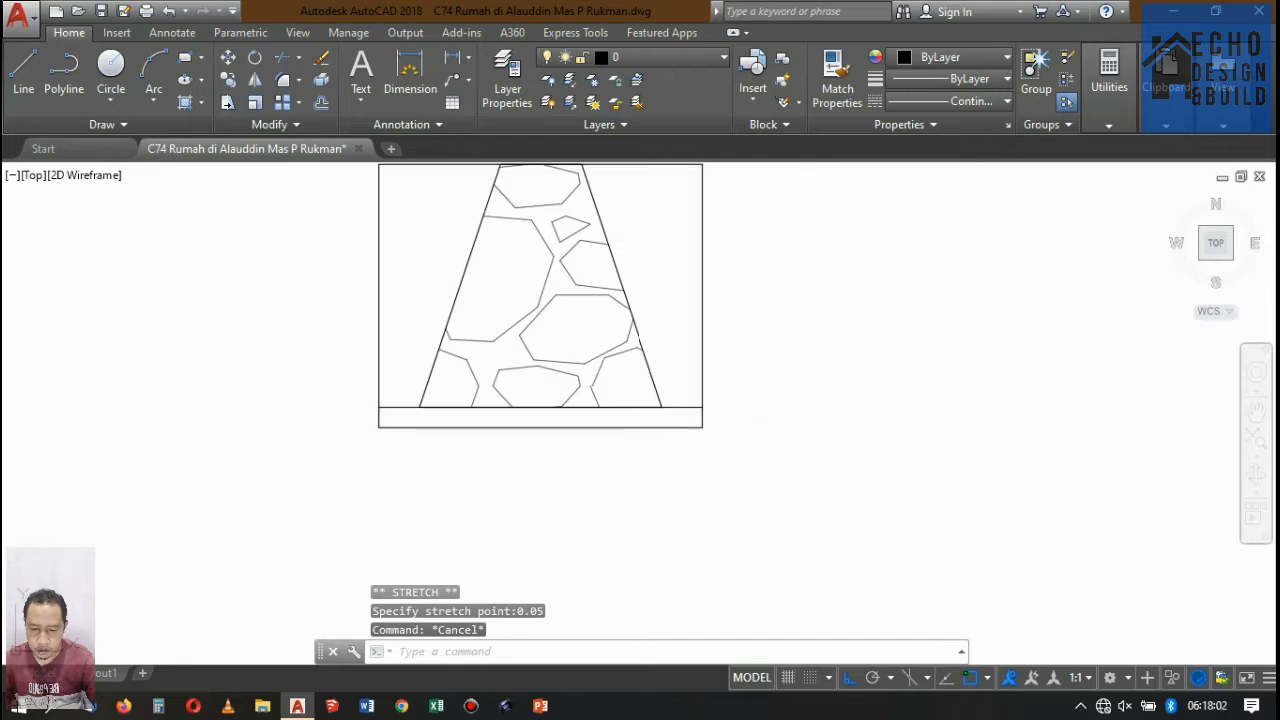
type("h")
key("Return")
left_click(609, 418)
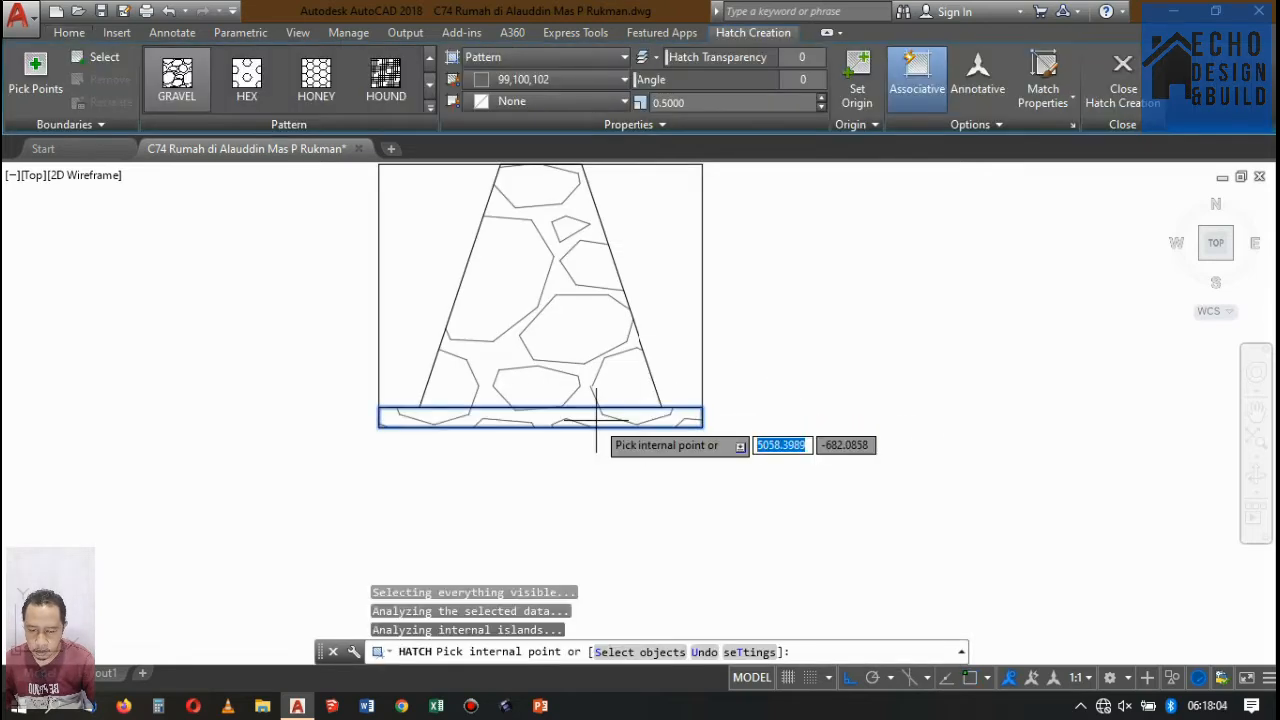
left_click(424, 112)
scroll(371, 170, "up", 8)
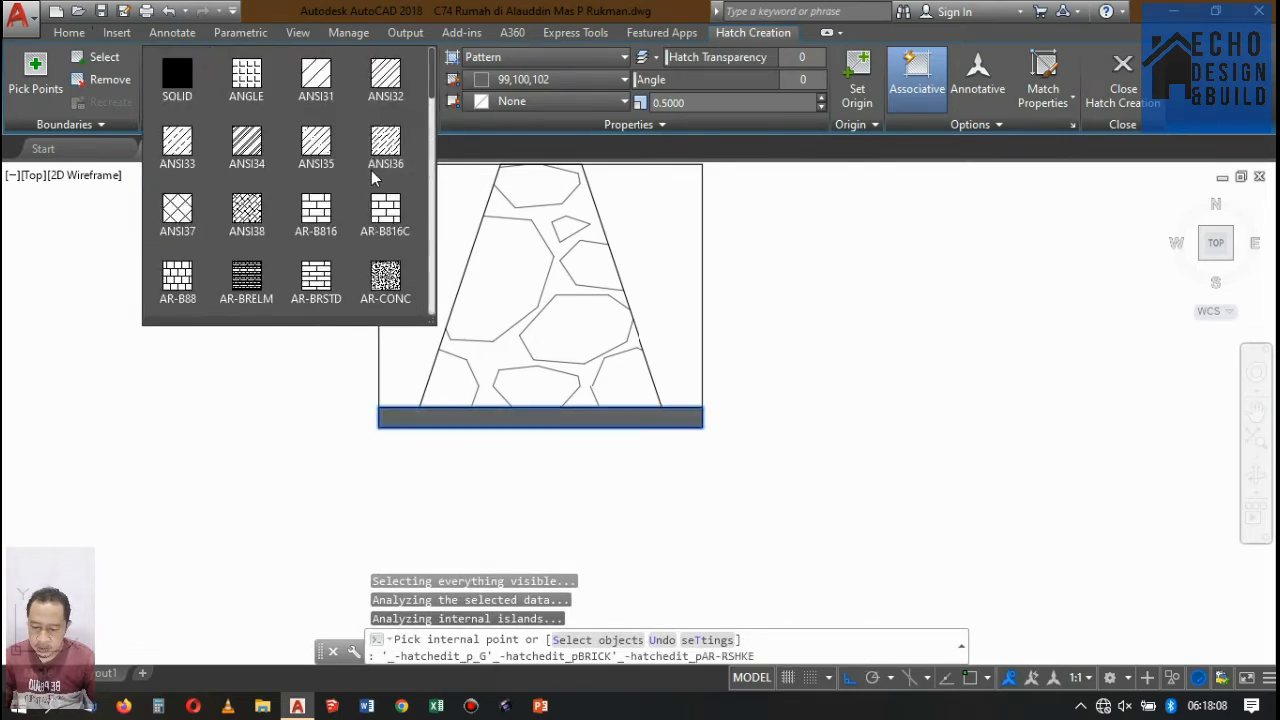
scroll(373, 185, "down", 1)
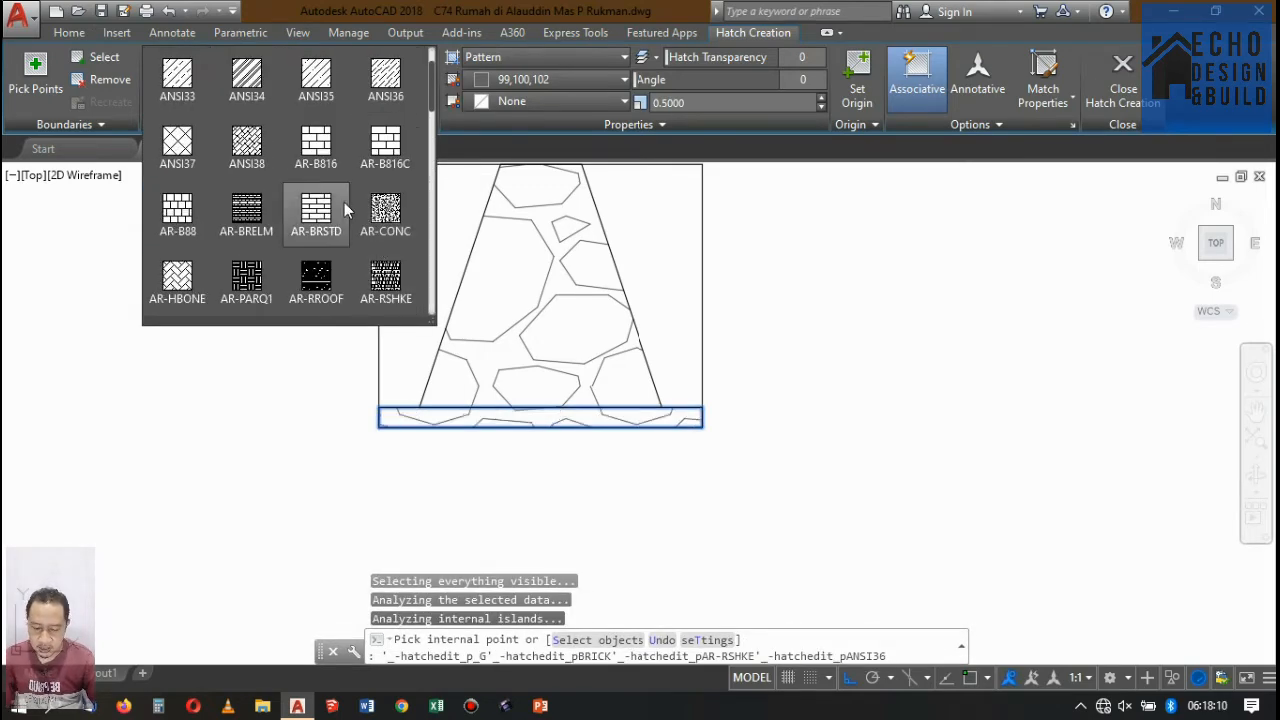
left_click(390, 208)
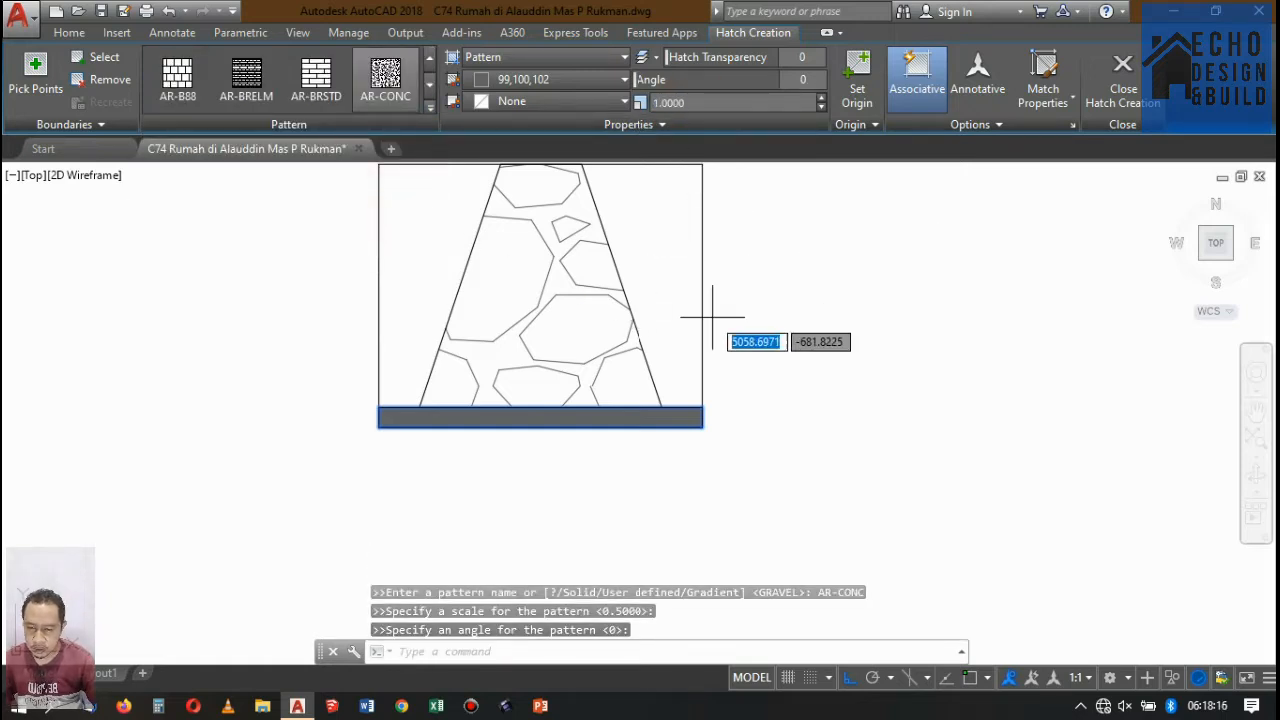
key("Escape")
Set the strip's concrete hatch scale to 0.01 and reapply the AR-CONC pattern.
scroll(712, 315, "up", 2)
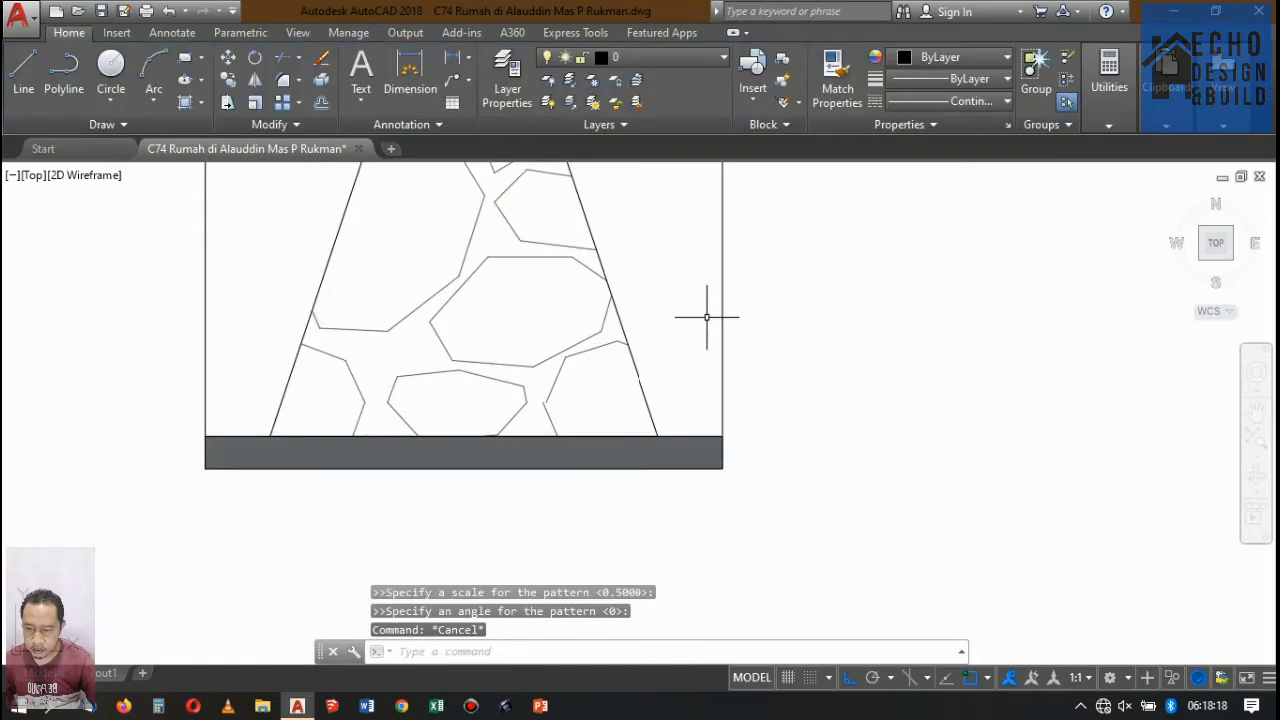
left_click(569, 454)
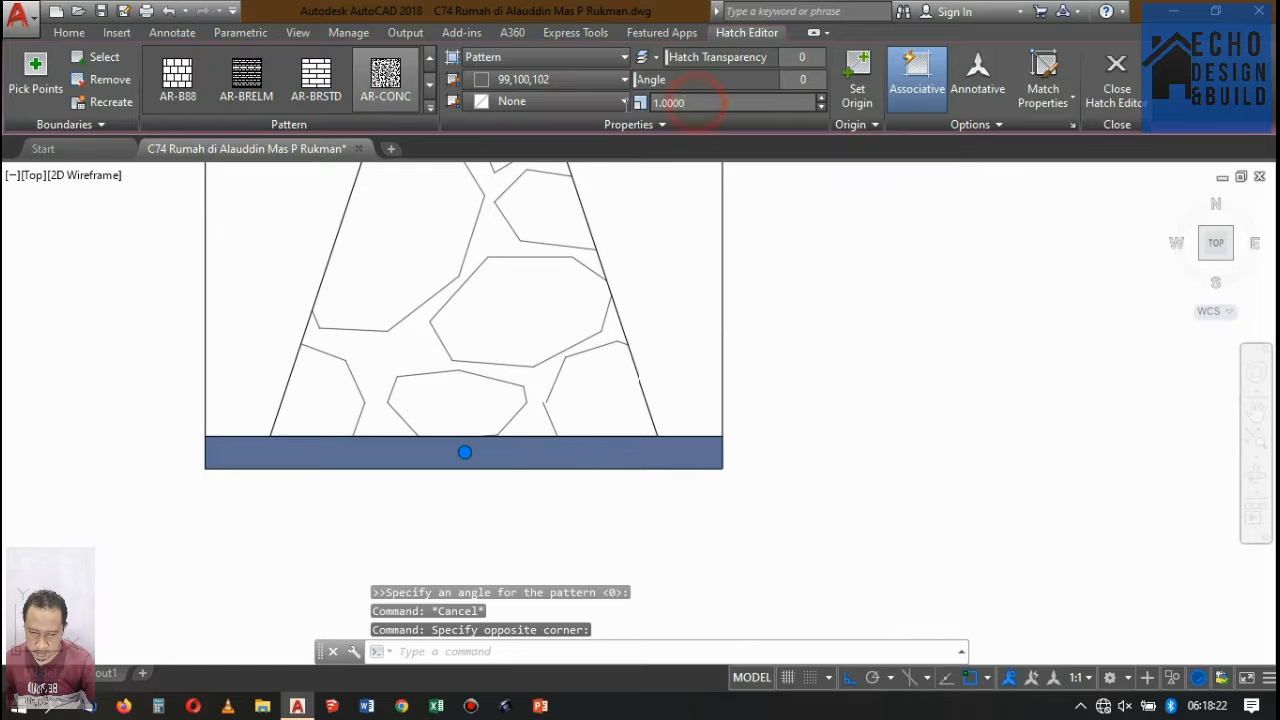
type("0.")
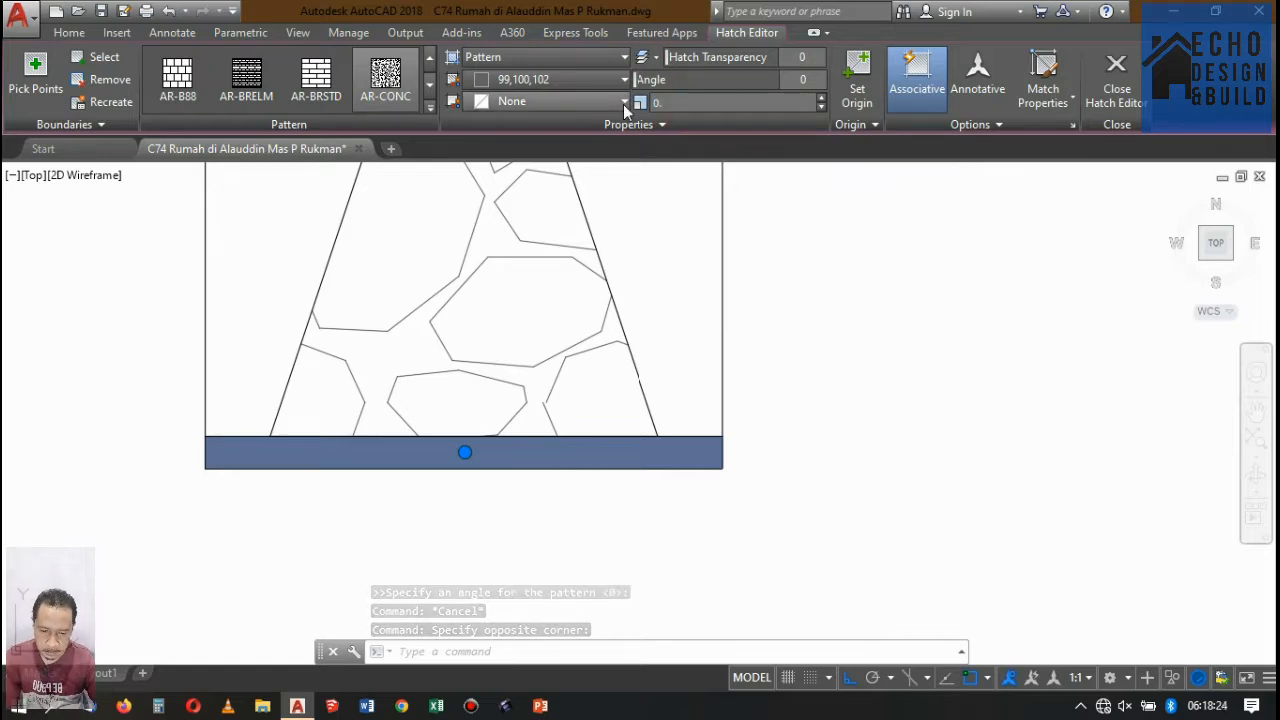
type("100")
key("Return")
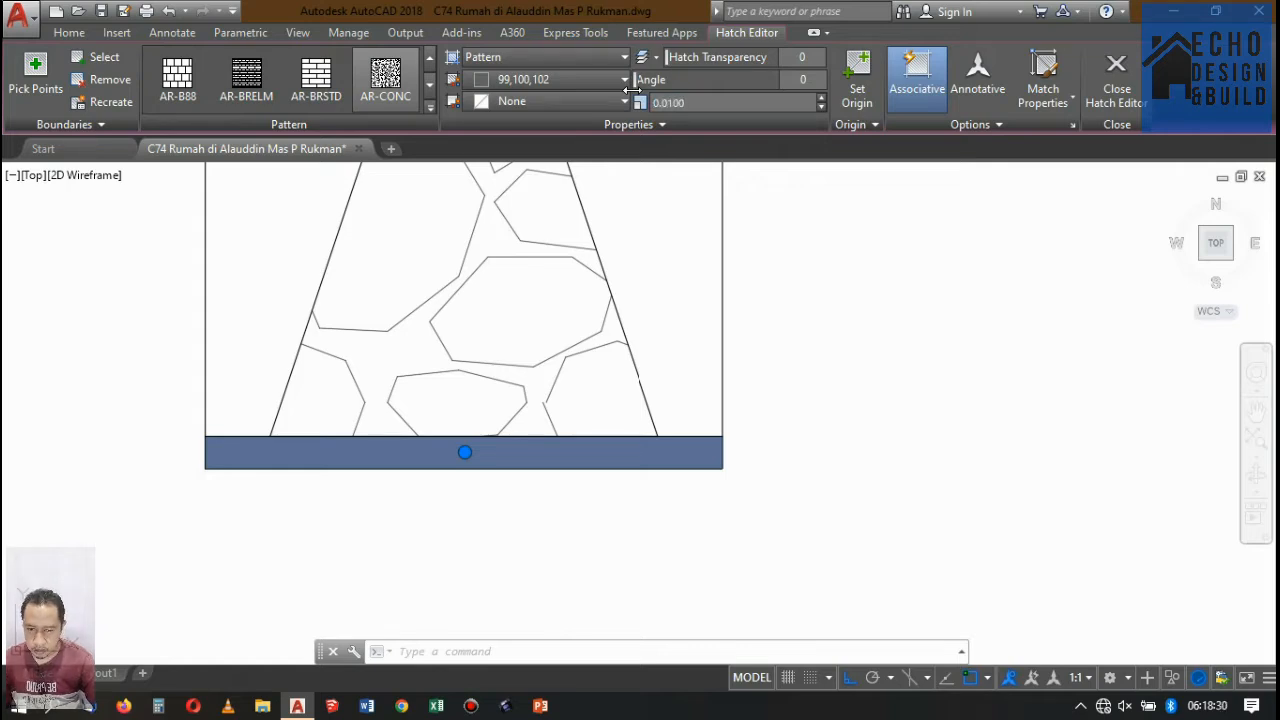
left_click(386, 80)
key("Escape")
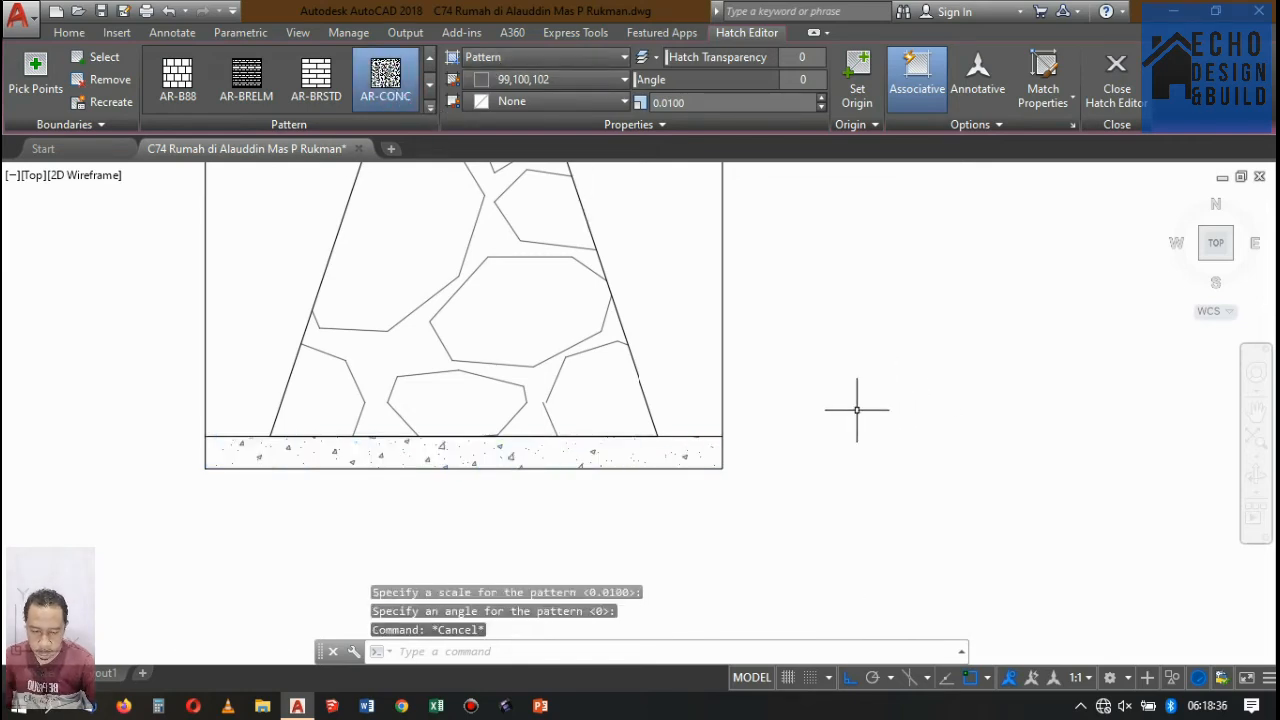
scroll(840, 398, "down", 5)
scroll(835, 380, "up", 3)
scroll(677, 400, "up", 3)
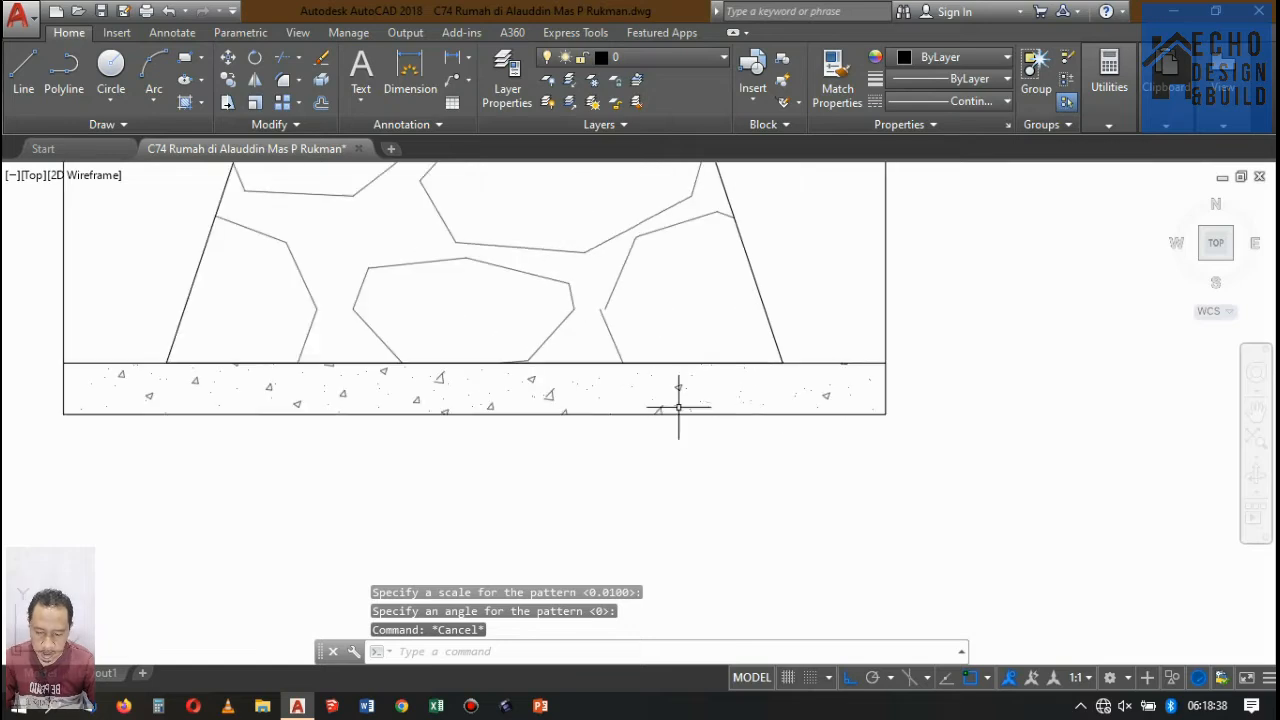
scroll(586, 429, "down", 4)
scroll(571, 429, "up", 3)
scroll(610, 400, "down", 5)
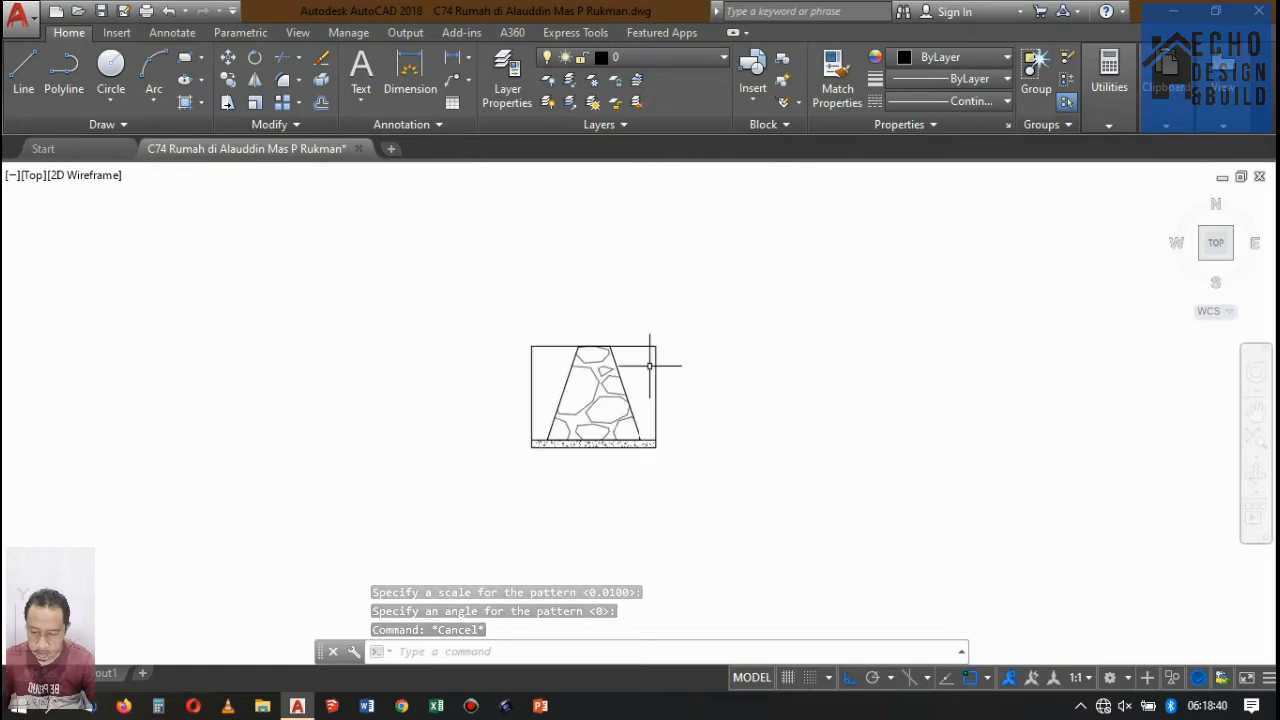
Try to grip-stretch the outer rectangle's upper-right corner outward by 0.1, and undo the change.
scroll(651, 360, "up", 2)
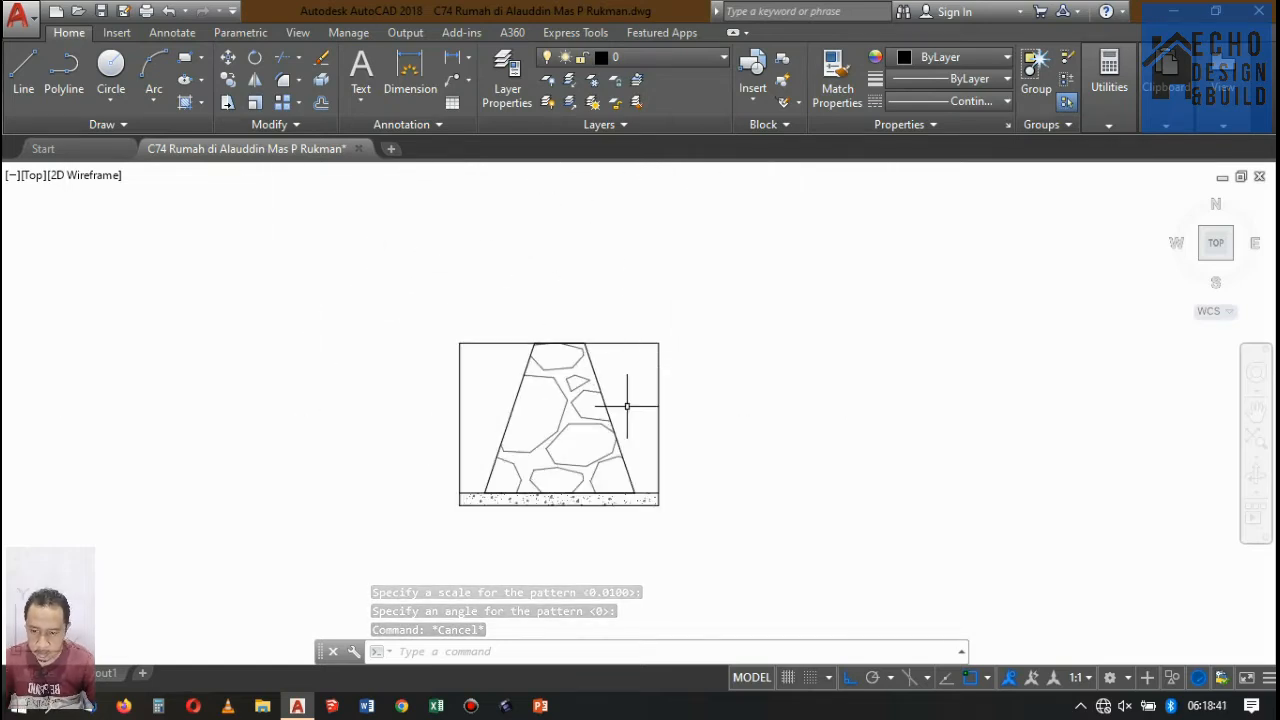
left_click(669, 343)
left_click(664, 348)
scroll(663, 340, "up", 4)
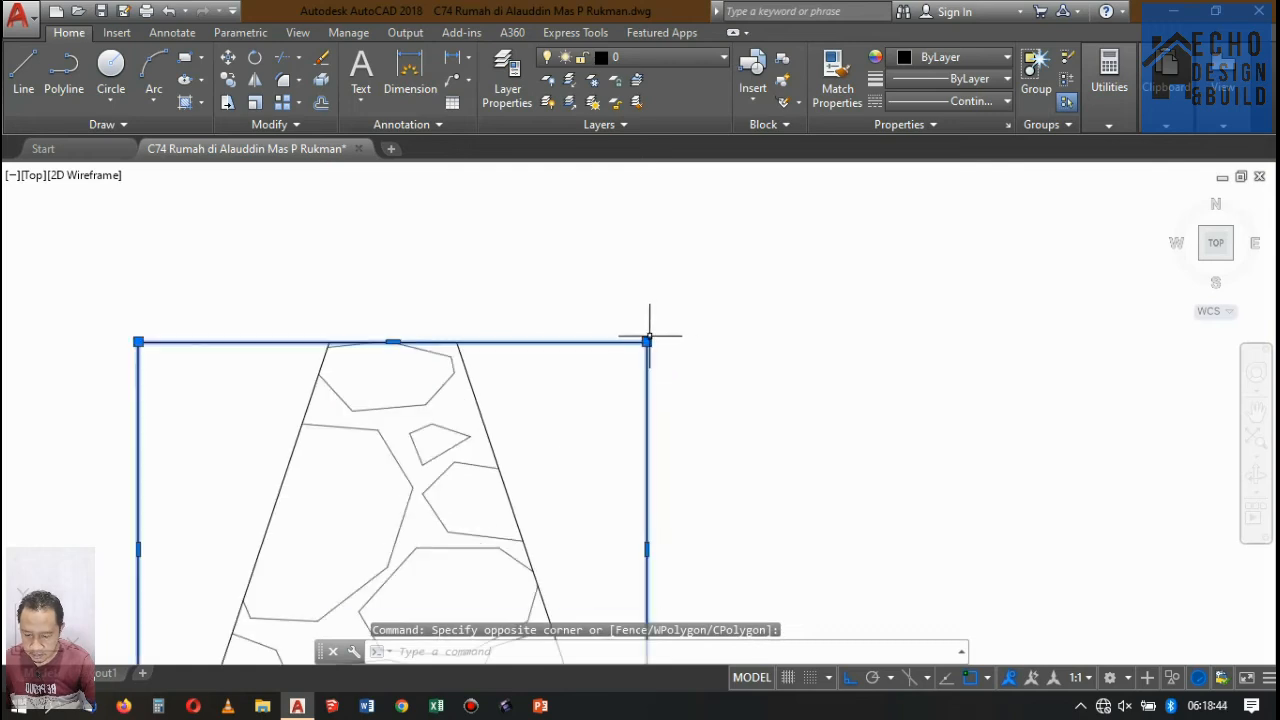
left_click(646, 342)
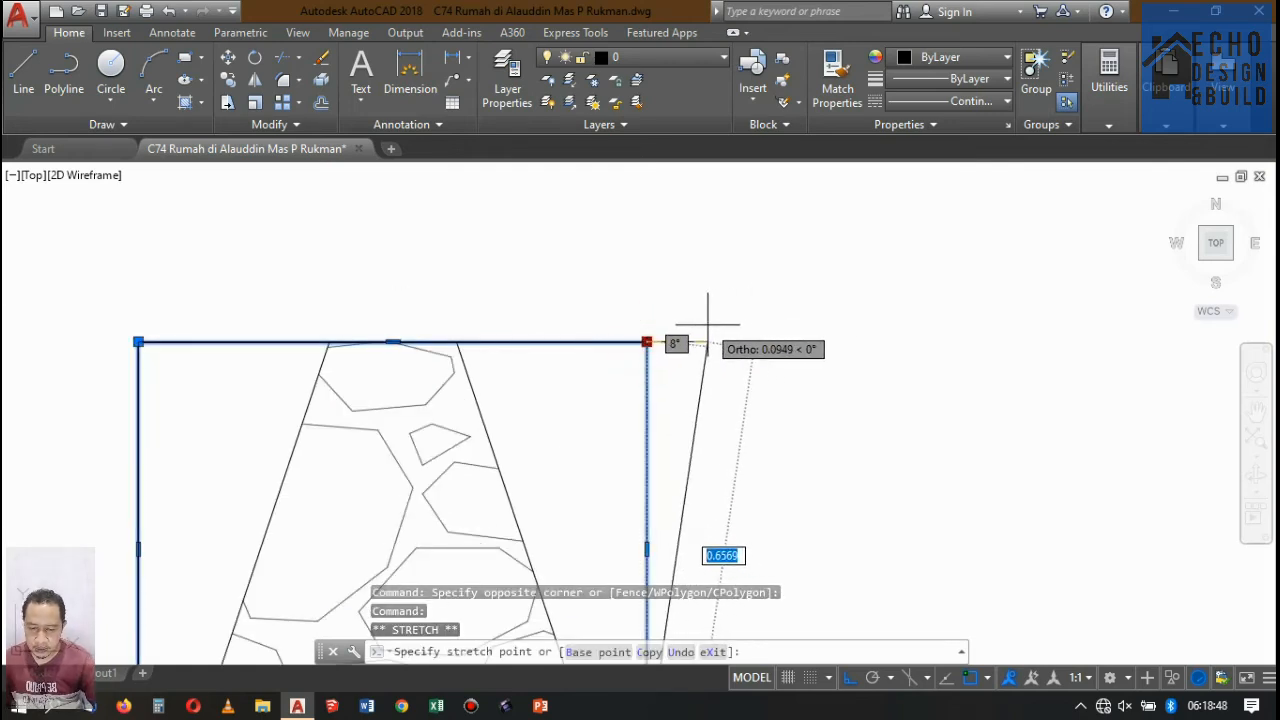
type("0")
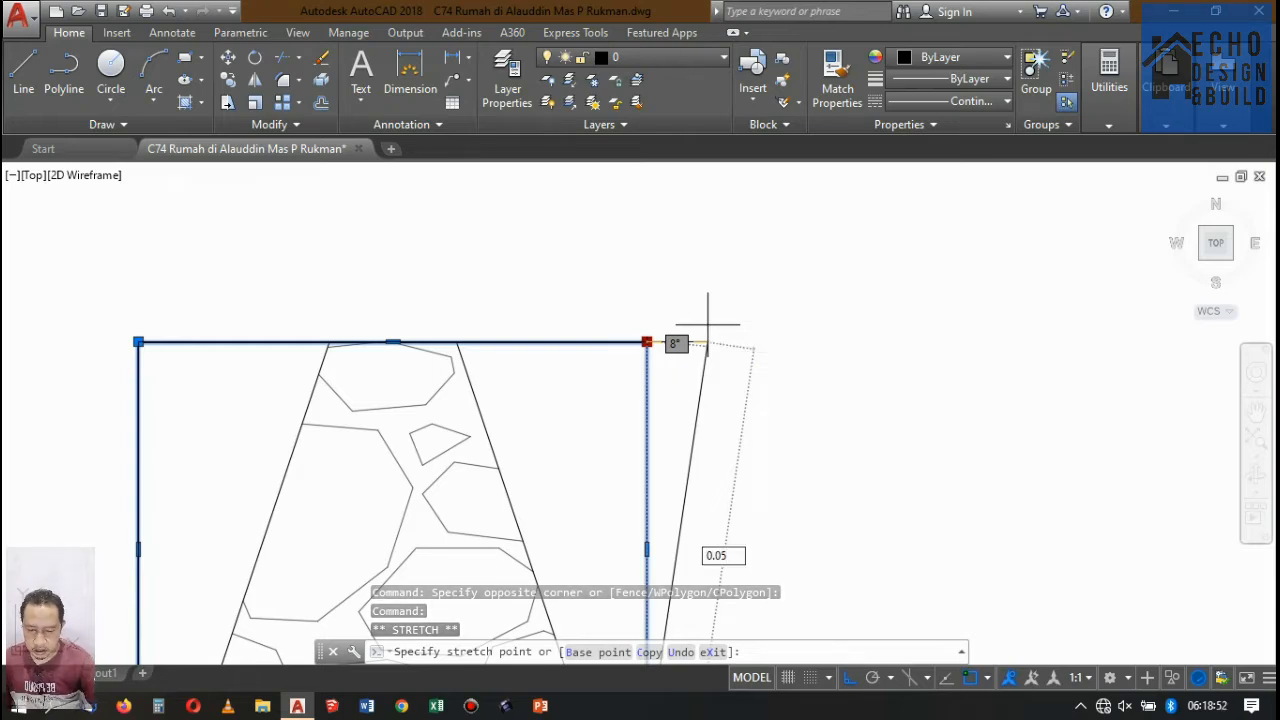
key("BackSpace")
key("BackSpace")
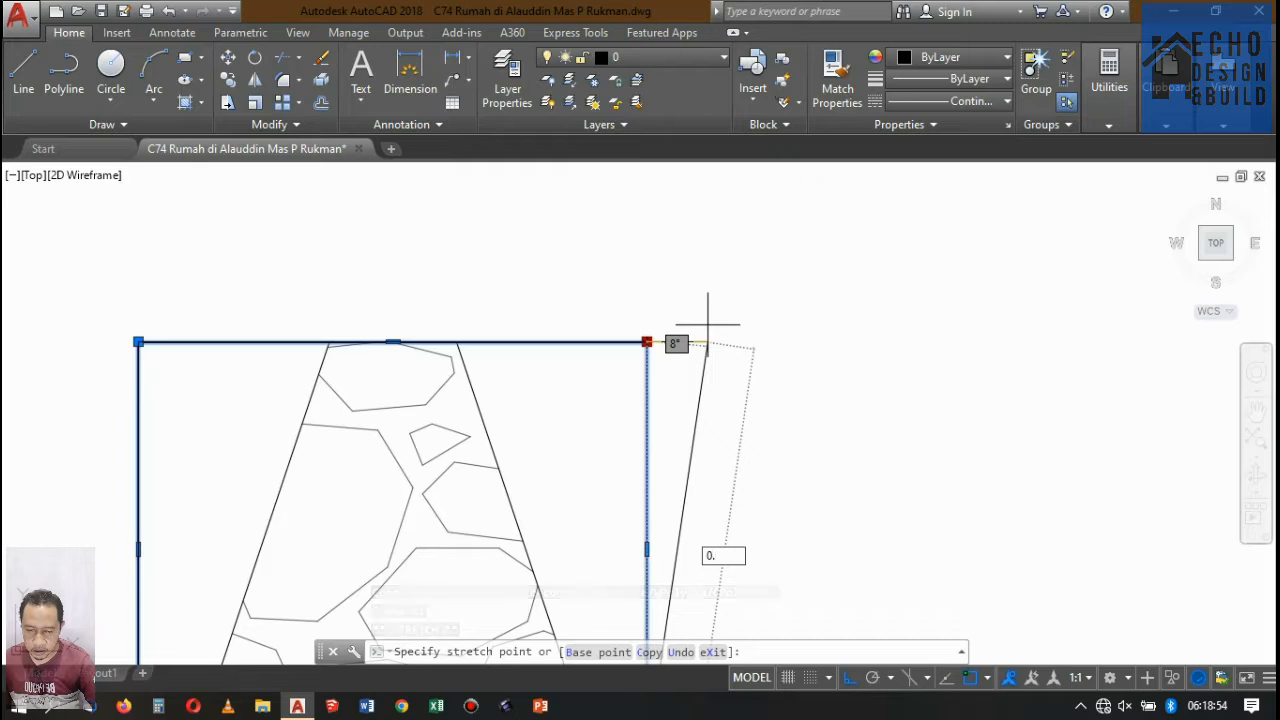
type("1")
key("Return")
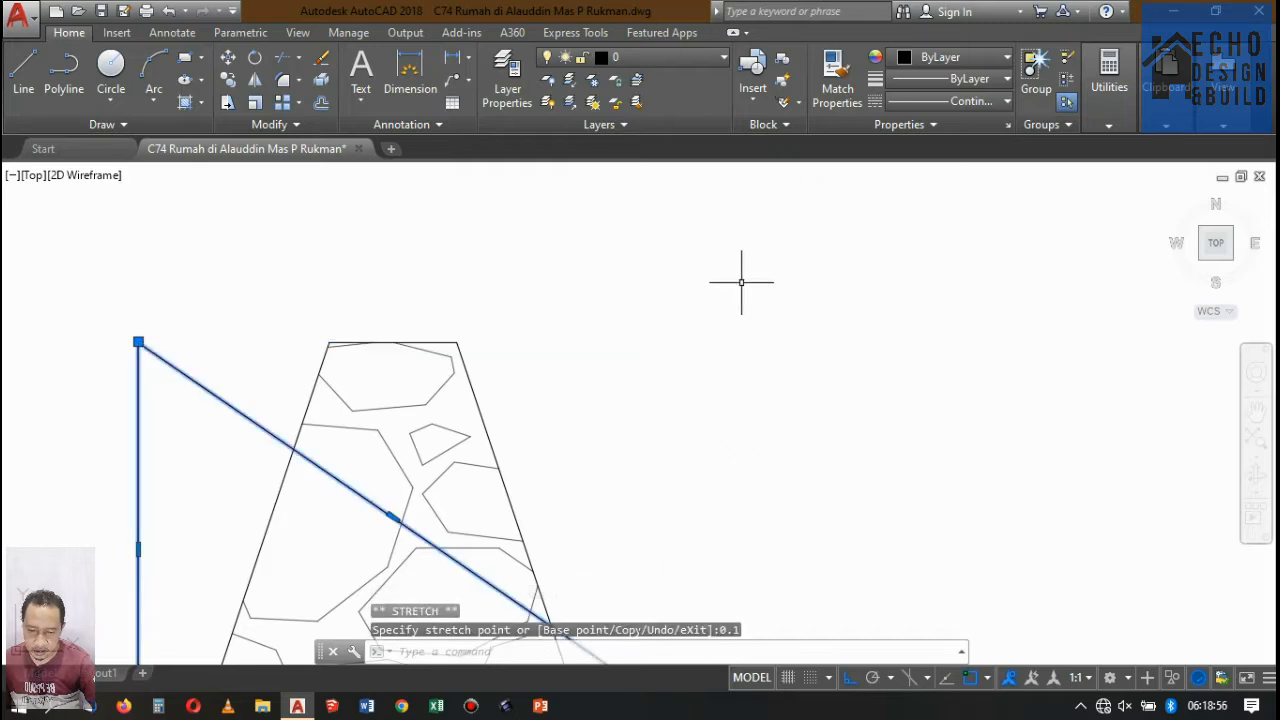
key("ctrl+z")
Retry the 0.1 grip stretch on the same rectangle corner and undo it again.
left_click(657, 391)
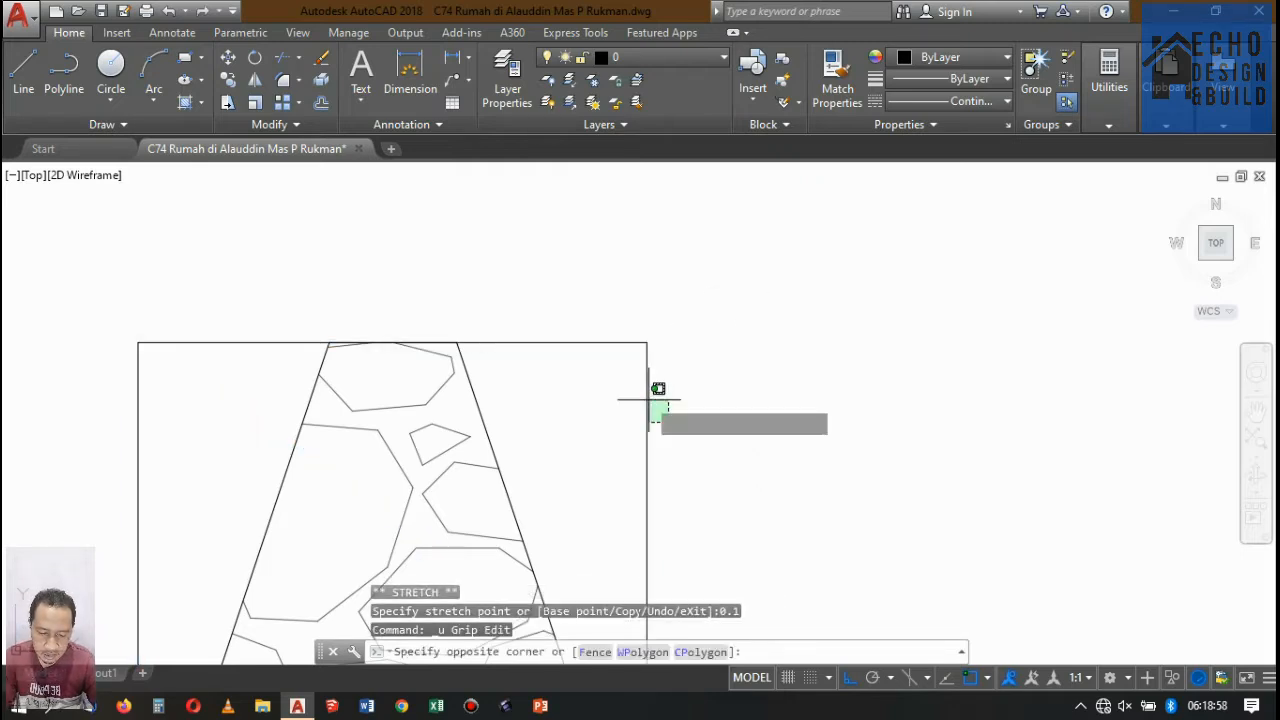
left_click(654, 340)
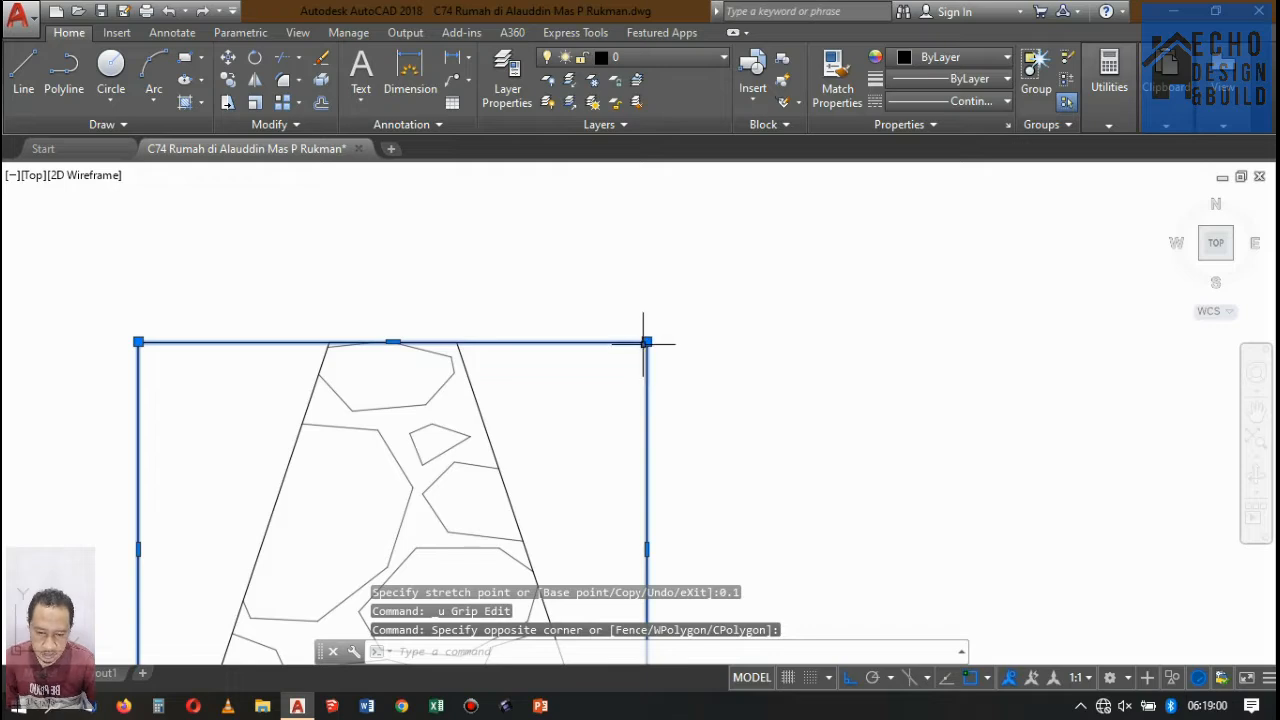
left_click(647, 341)
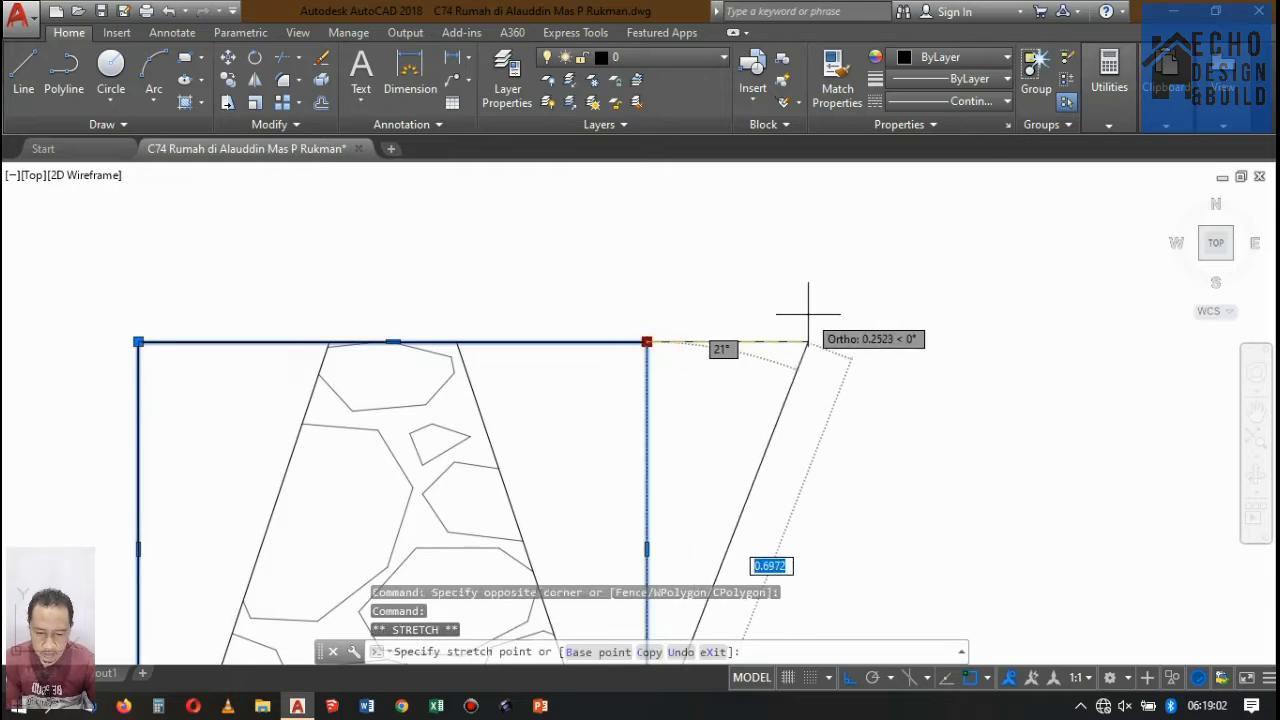
type("0.1")
key("Return")
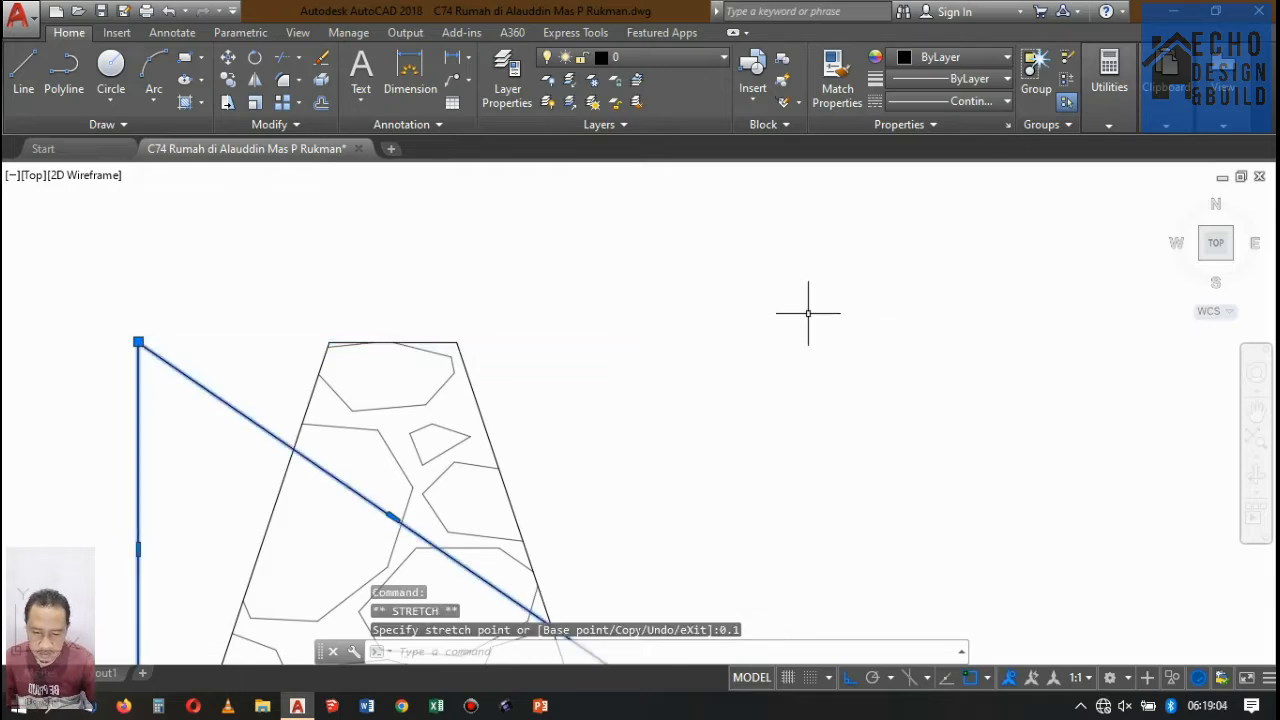
scroll(808, 311, "down", 8)
scroll(808, 305, "up", 4)
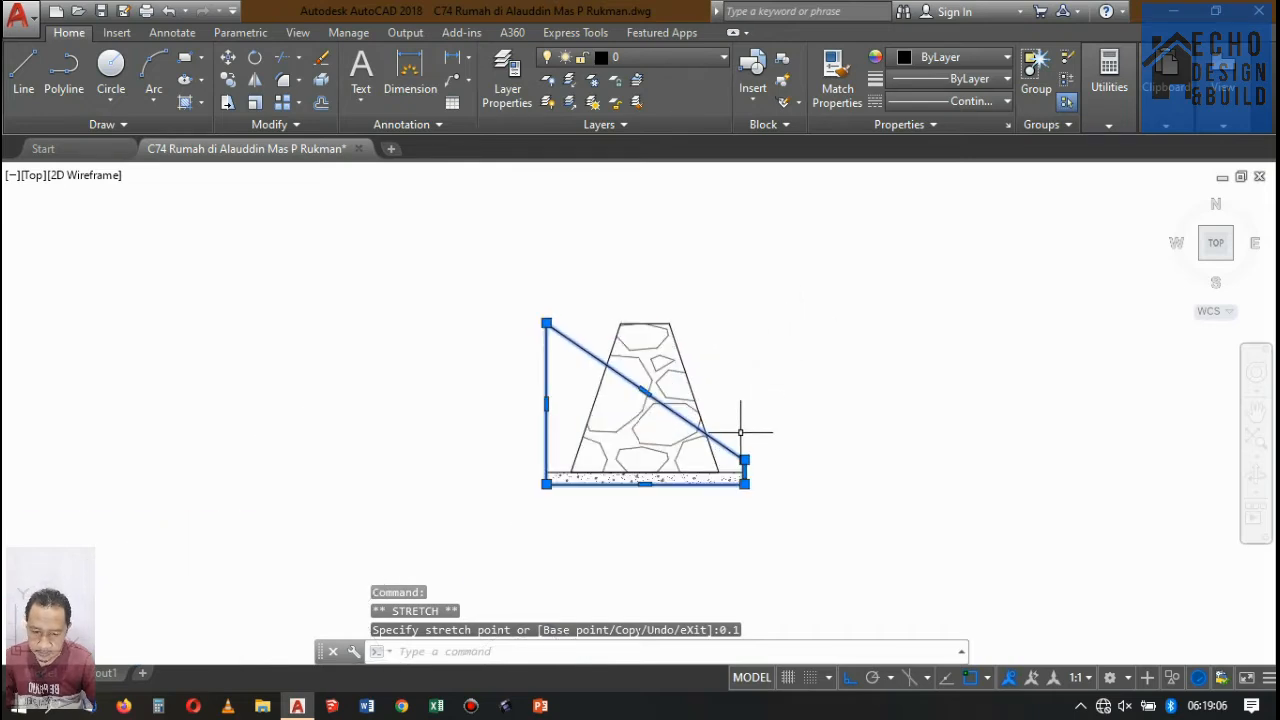
key("ctrl+z")
key("ctrl+z")
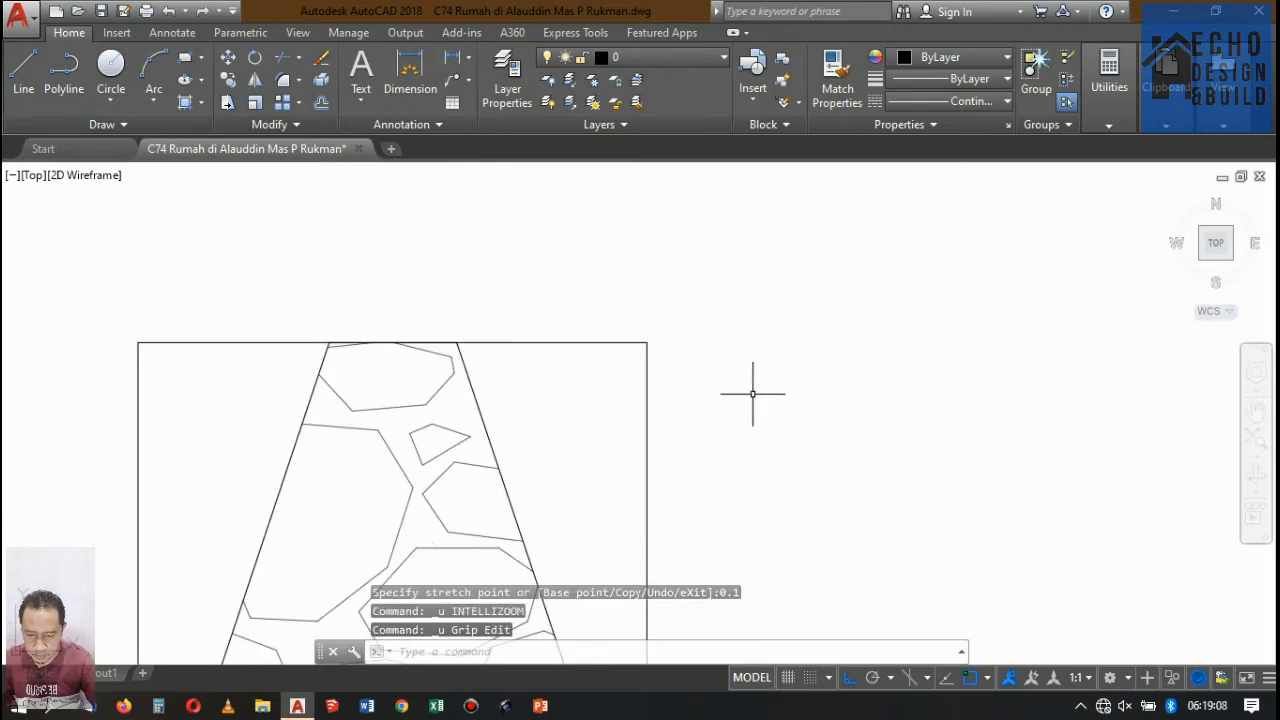
Use the Stretch command to shift the outer rectangle's upper-right corner 0.1 horizontally outward, so its right side slopes.
left_click(228, 103)
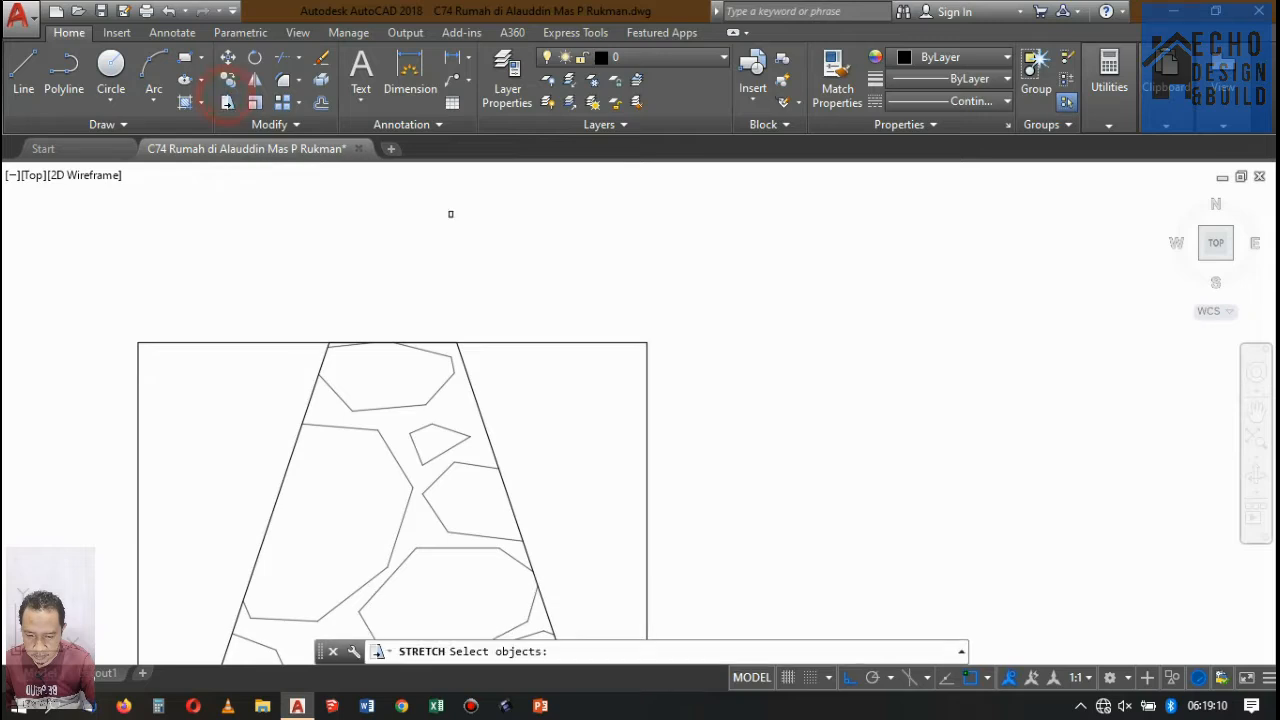
left_click(709, 377)
left_click(643, 329)
key("Return")
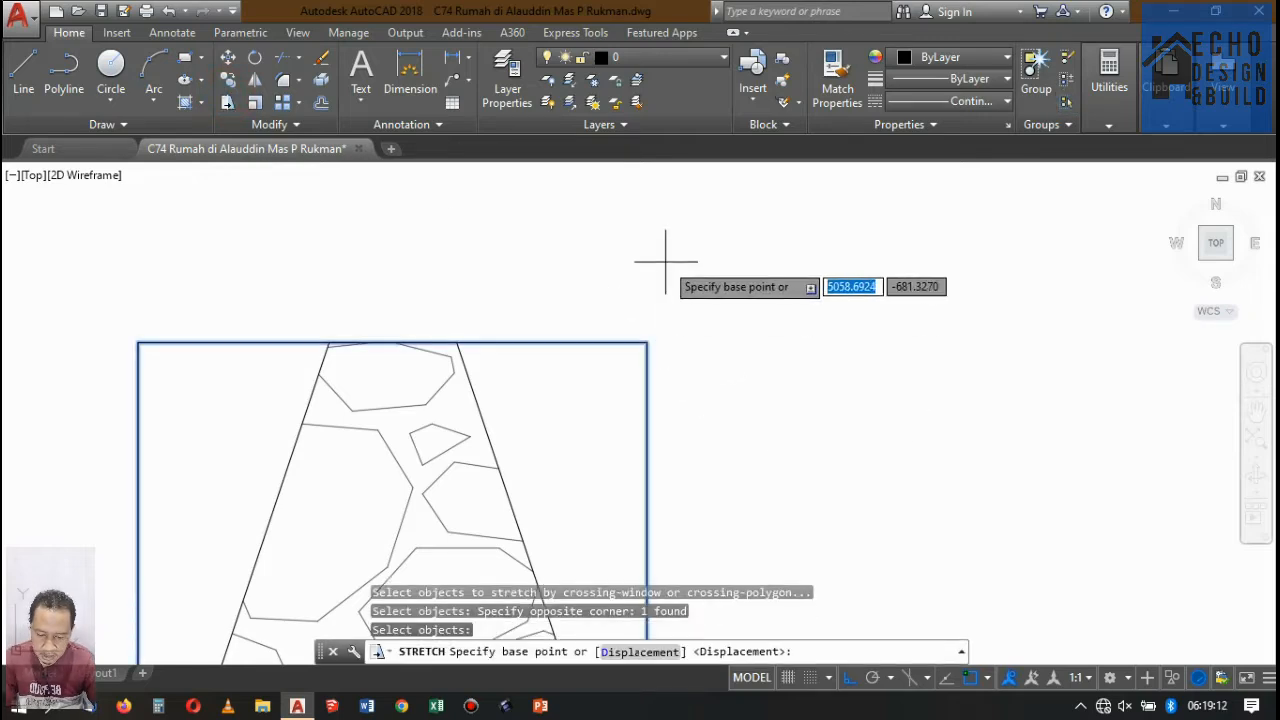
left_click(665, 261)
type("0.1")
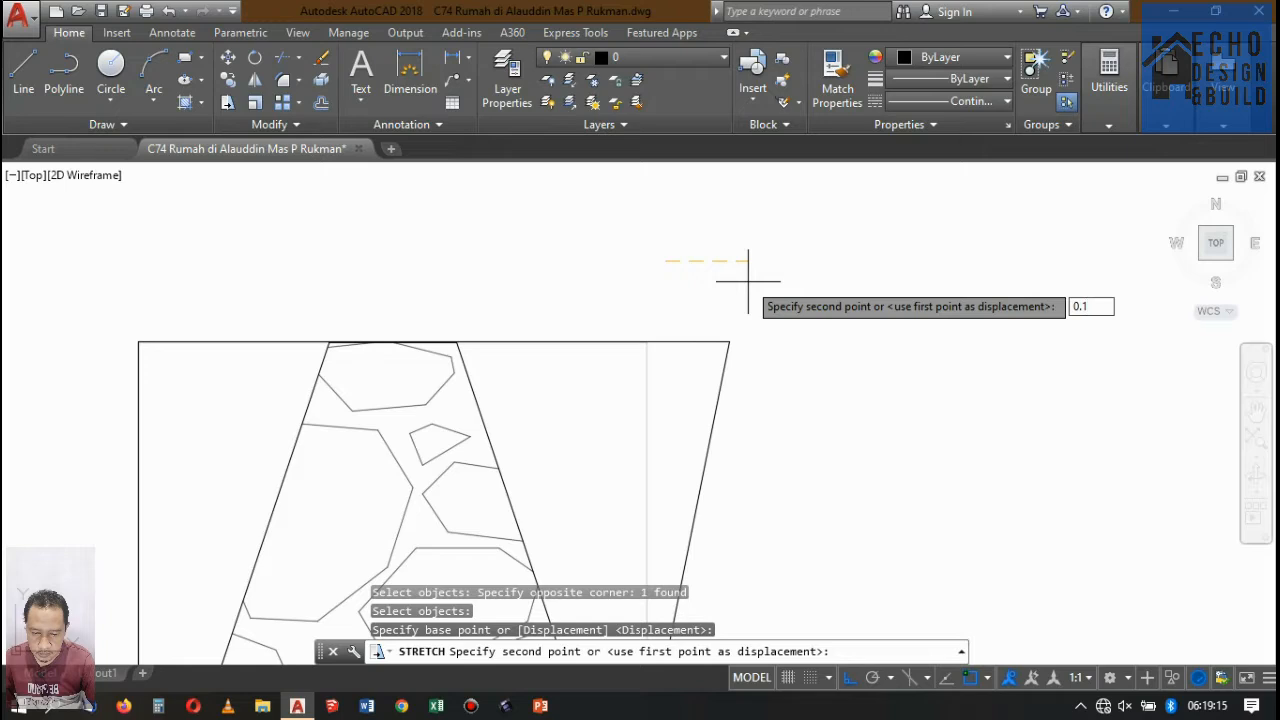
key("Return")
scroll(770, 262, "down", 4)
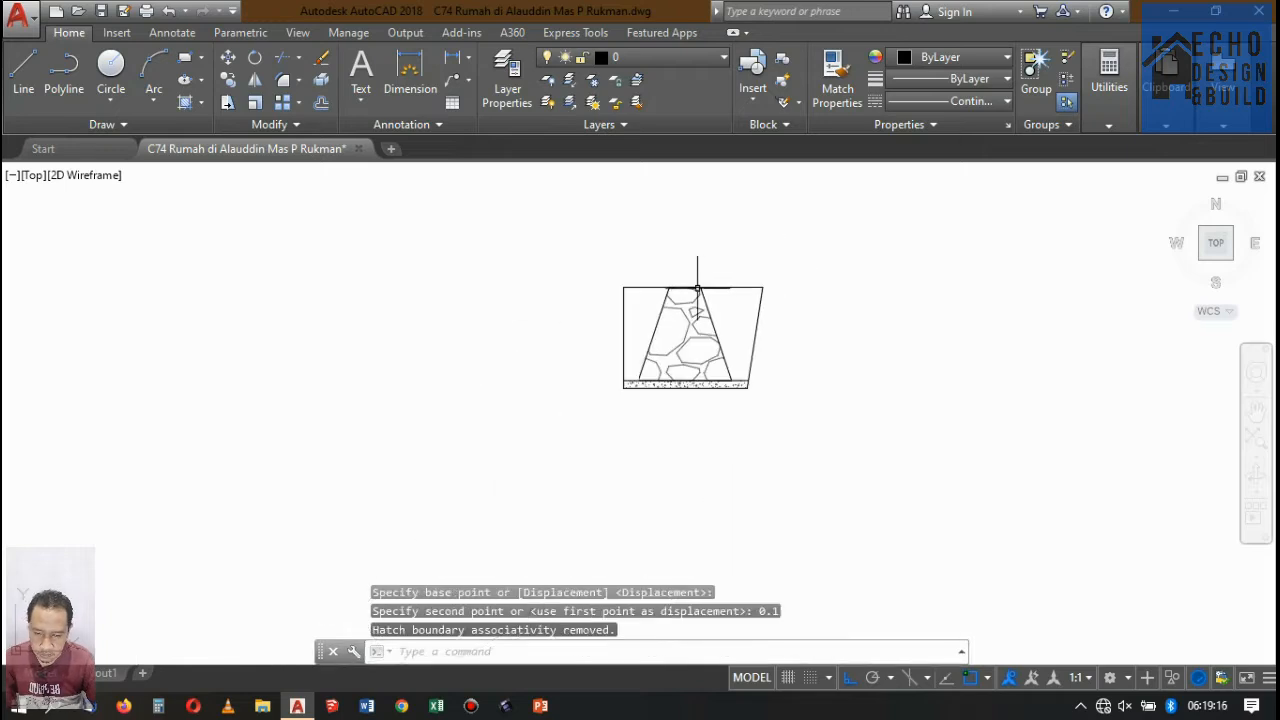
Use the Stretch command to shift the outer outline's upper-left corner 0.1 horizontally outward, so its left side slopes.
scroll(694, 277, "up", 2)
key("Return")
left_click(592, 276)
left_click(508, 234)
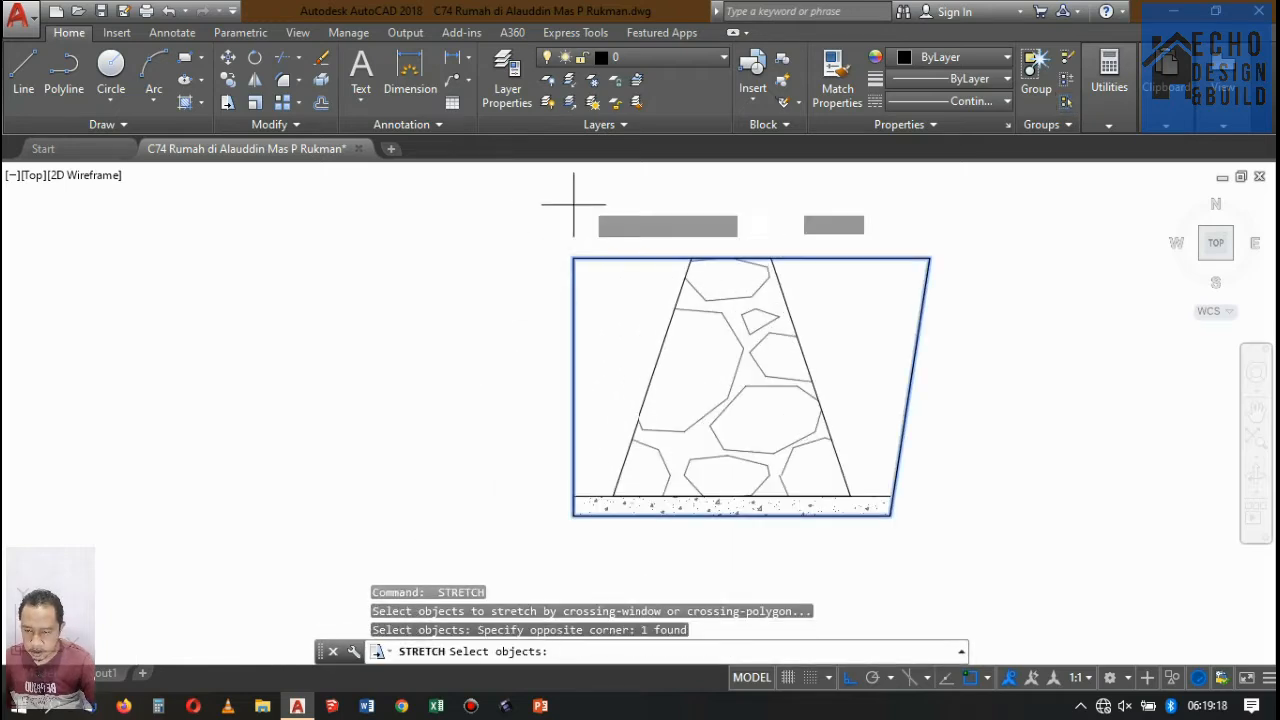
key("Return")
left_click(586, 190)
type("0")
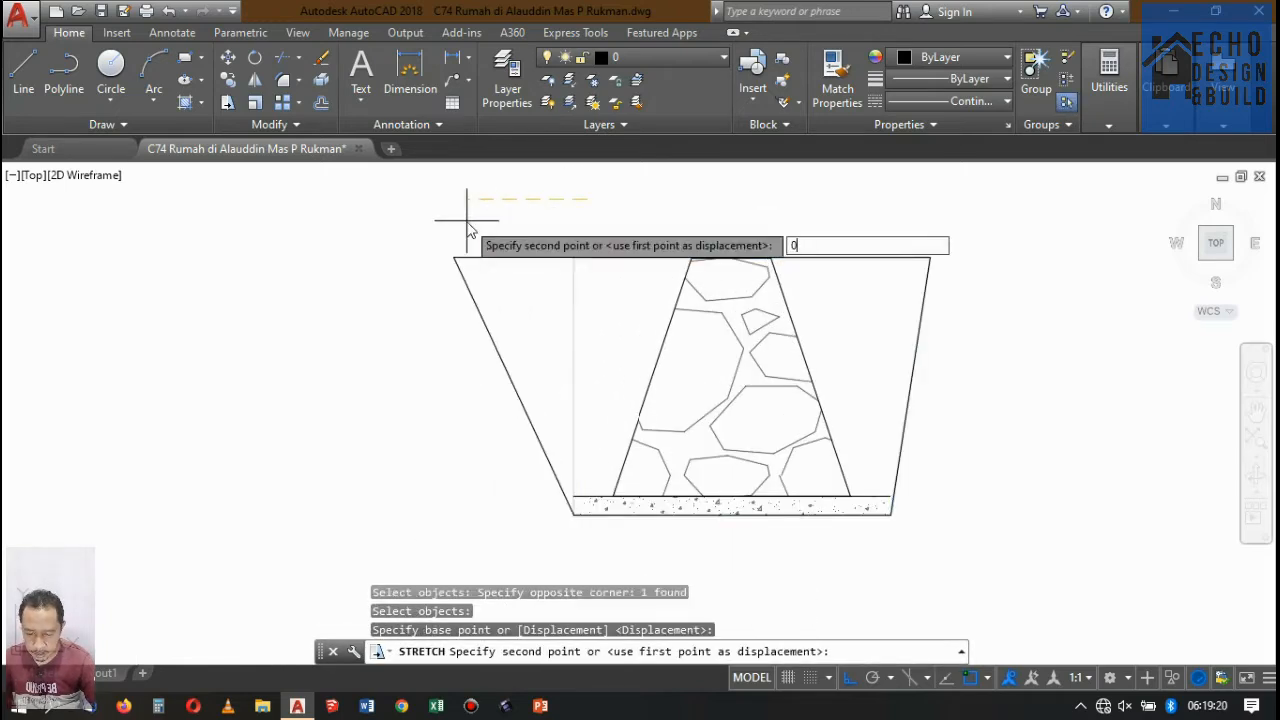
type(".1")
key("Return")
Extend both ends of the concrete strip's top line to the sloped excavation sides.
scroll(558, 520, "up", 5)
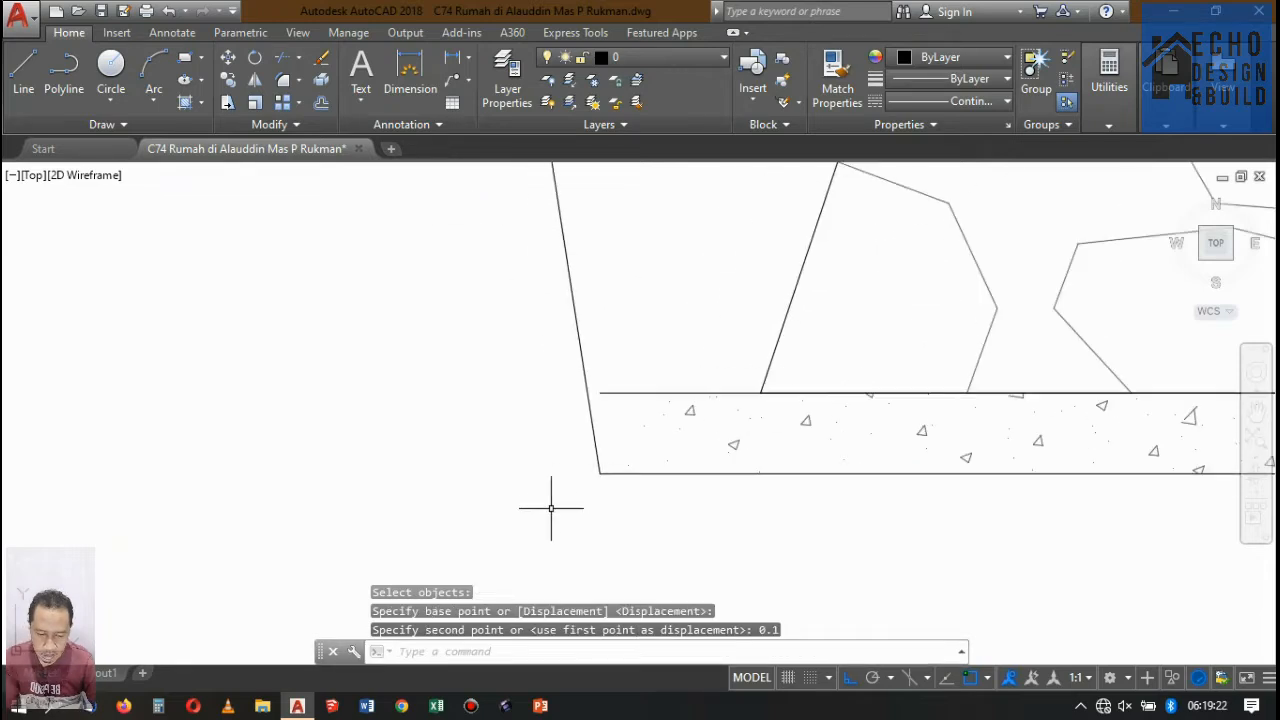
type("ex")
key("Return")
key("Return")
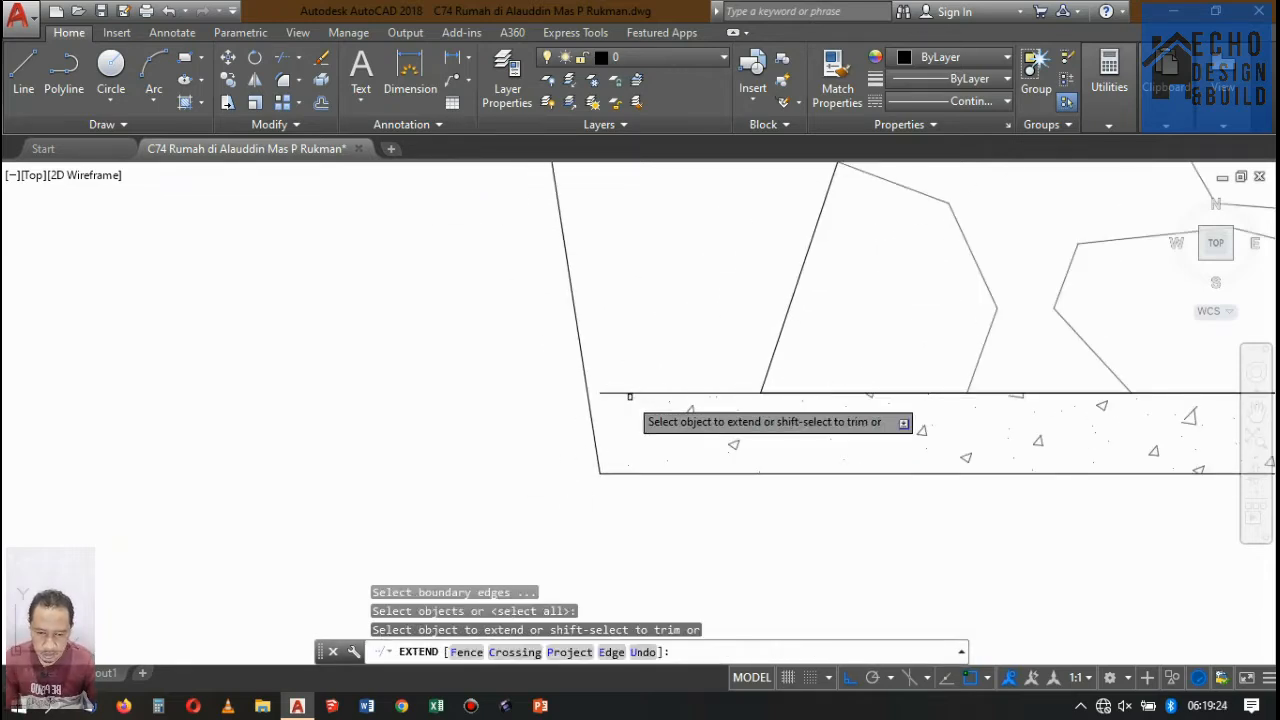
left_click(628, 398)
left_click(620, 381)
scroll(593, 401, "down", 5)
scroll(766, 403, "up", 4)
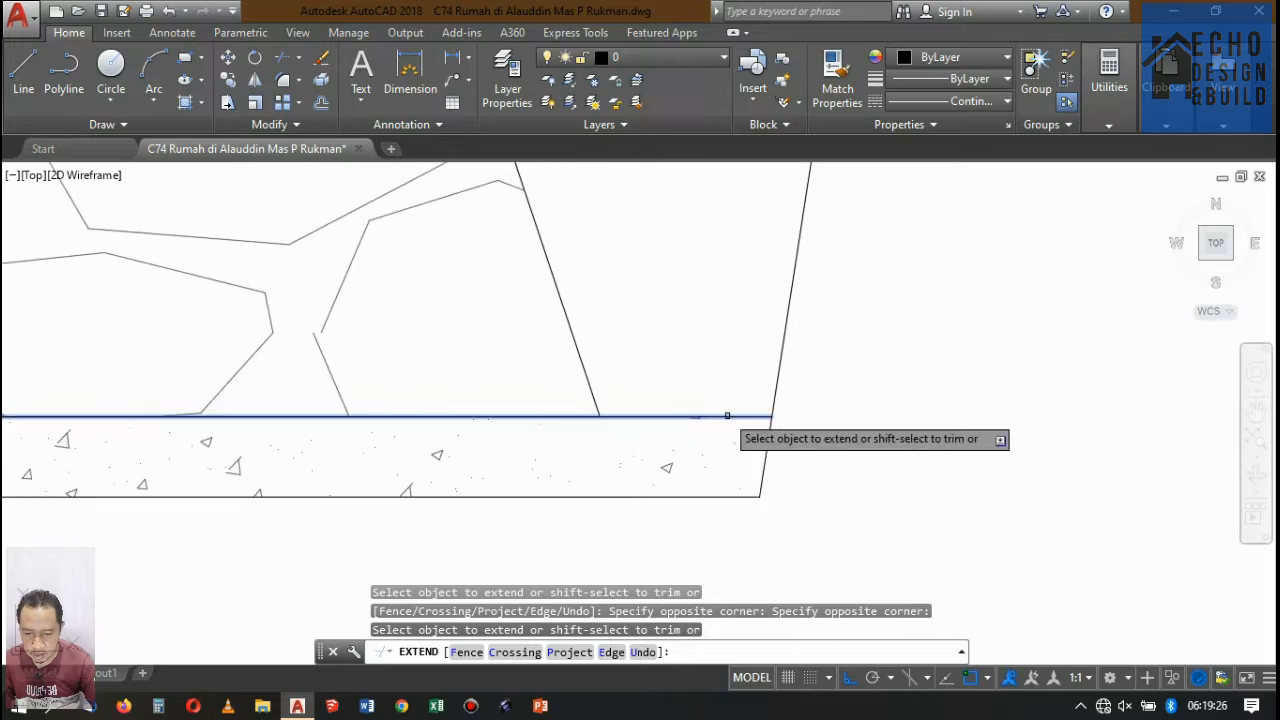
left_click(737, 401)
left_click(730, 417)
key("Return")
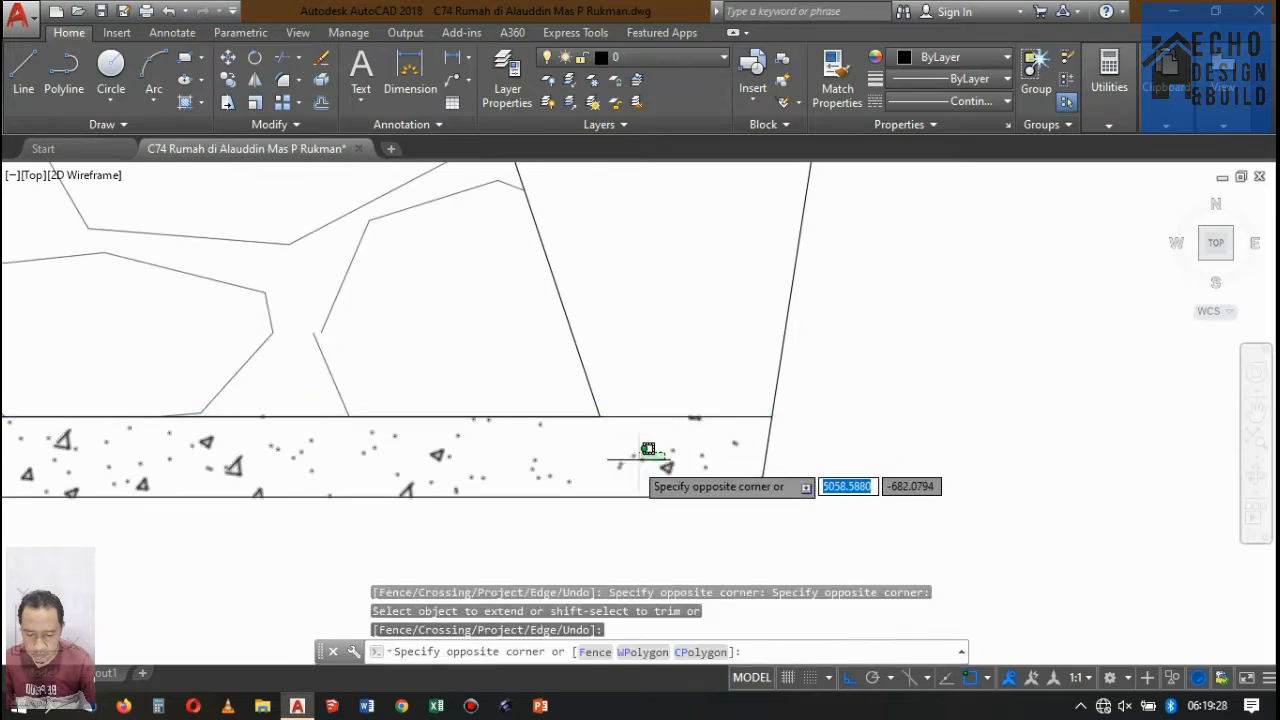
Stretch the concrete hatch's two upper corners outward to where the strip's top line meets the sloped sides.
left_click(646, 452)
scroll(760, 414, "up", 3)
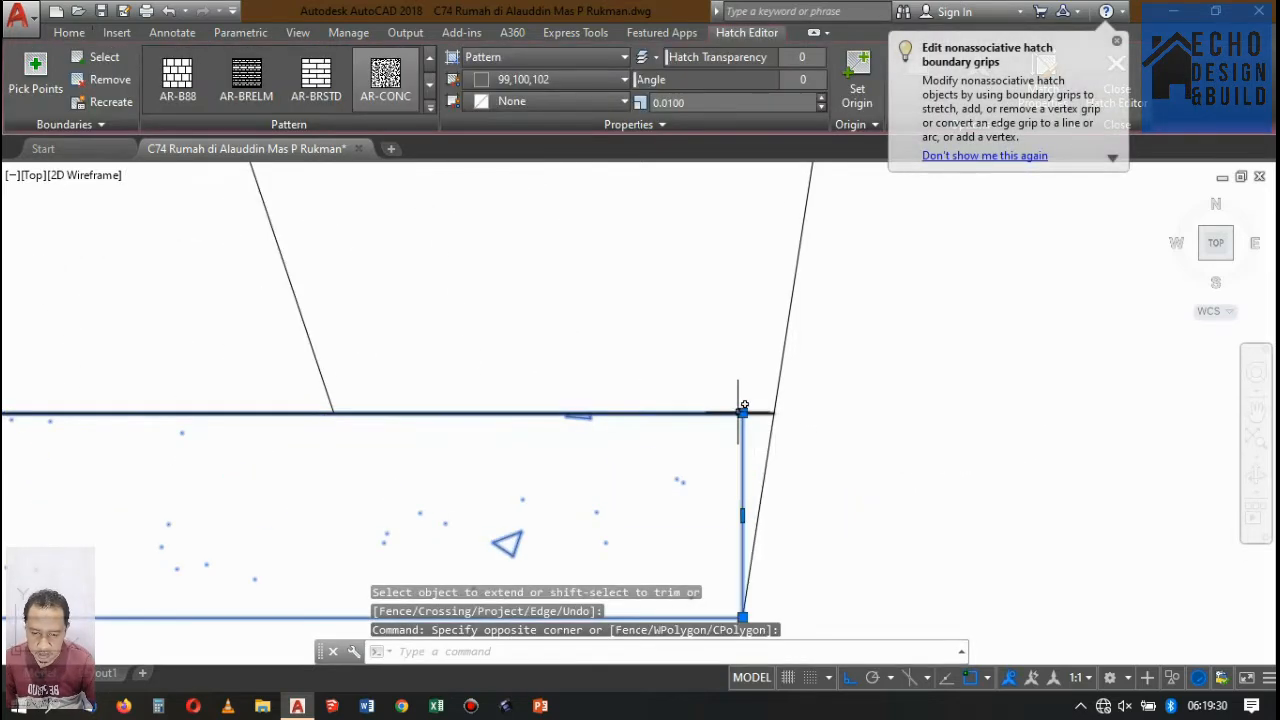
left_click(742, 412)
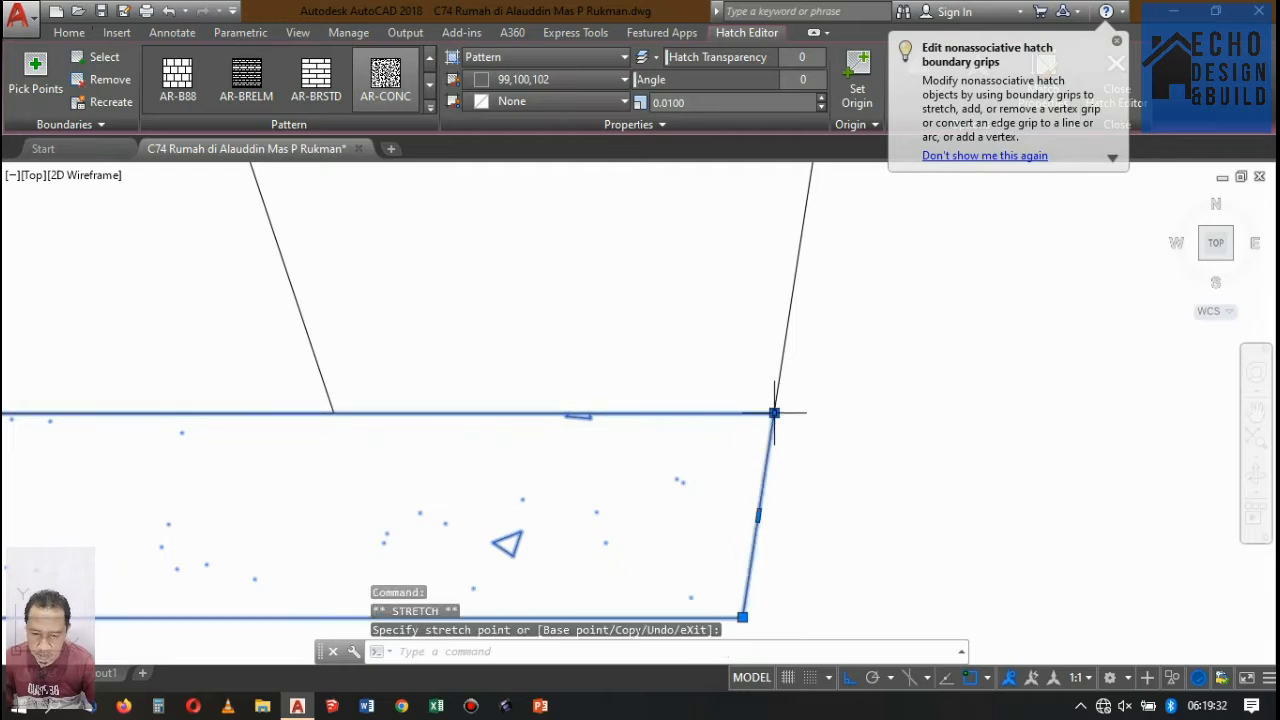
scroll(771, 410, "down", 6)
scroll(737, 420, "up", 6)
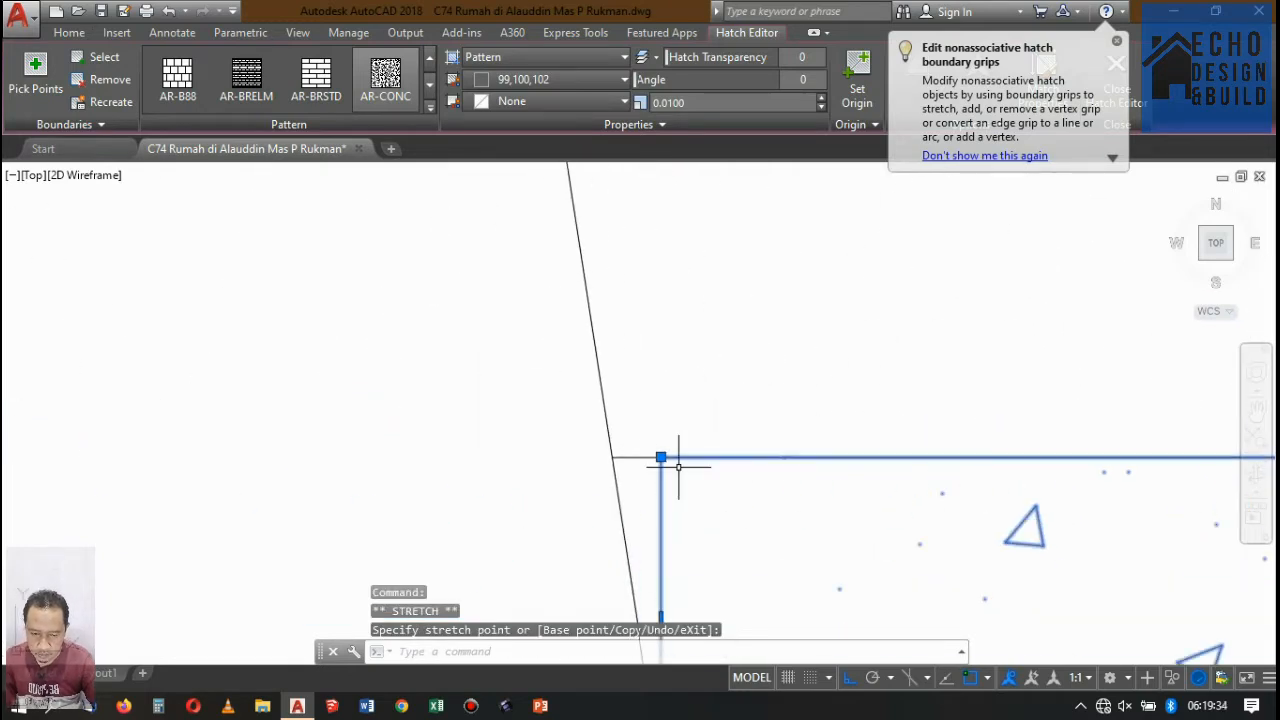
scroll(632, 457, "down", 10)
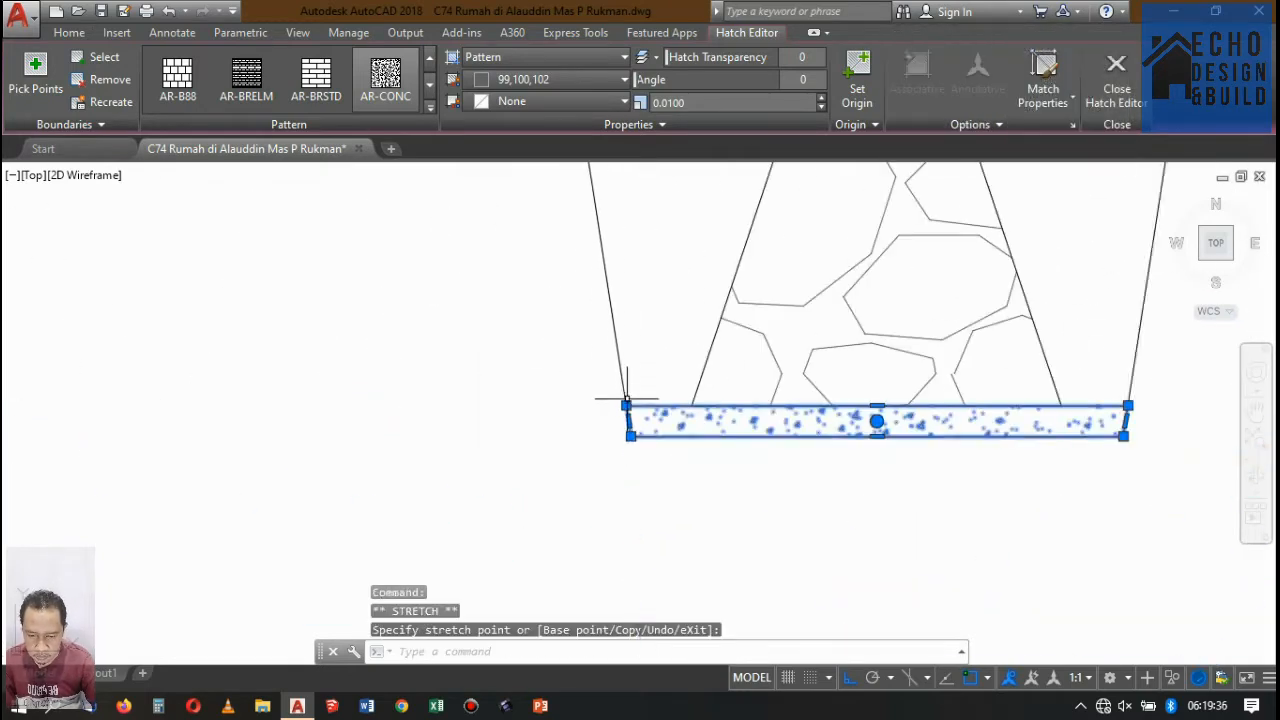
key("Escape")
scroll(647, 428, "up", 7)
scroll(570, 290, "down", 3)
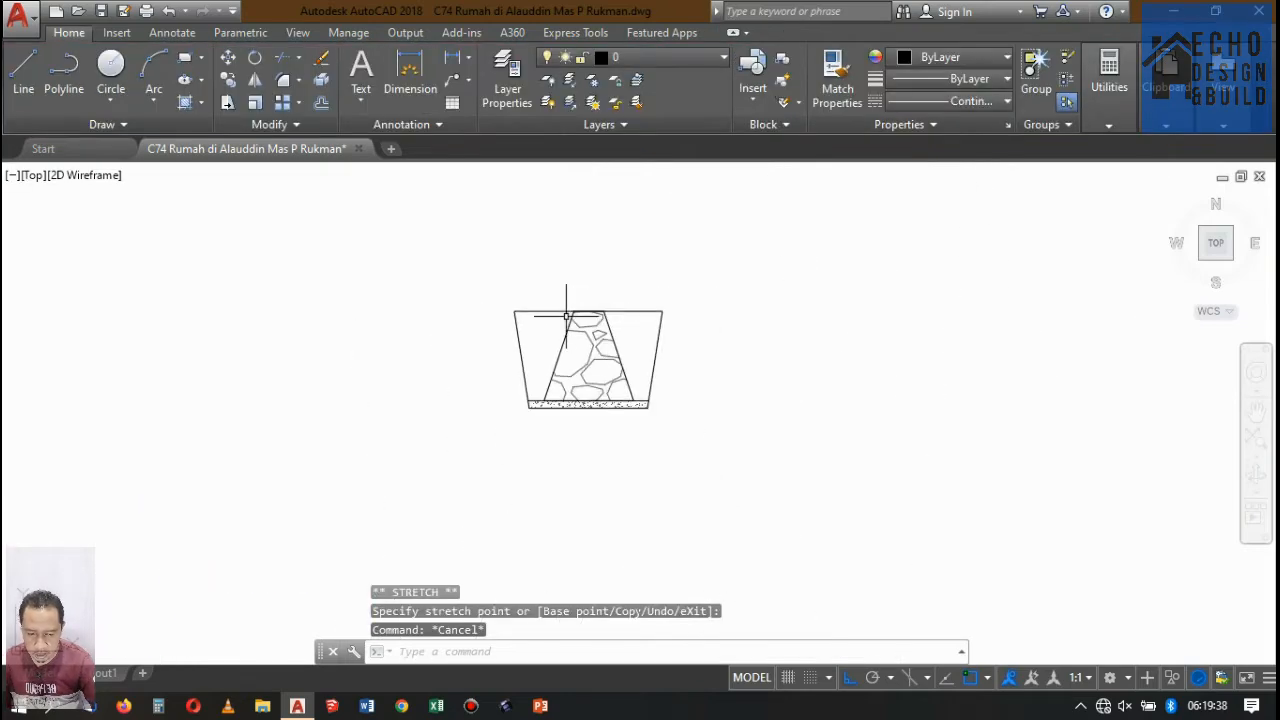
Convert the whole foundation profile into a block named "pondasi batu gunung" based at its top edge's midpoint, redefining the existing block.
left_click(706, 443)
type("b")
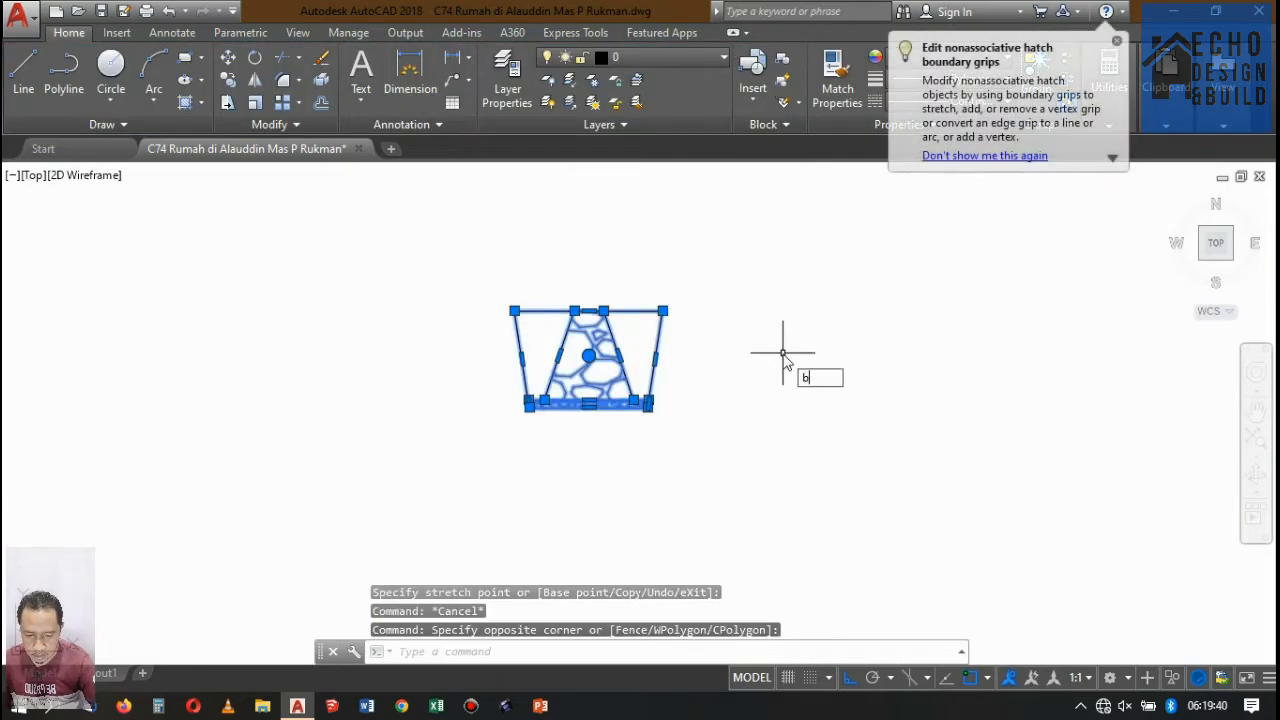
key("Return")
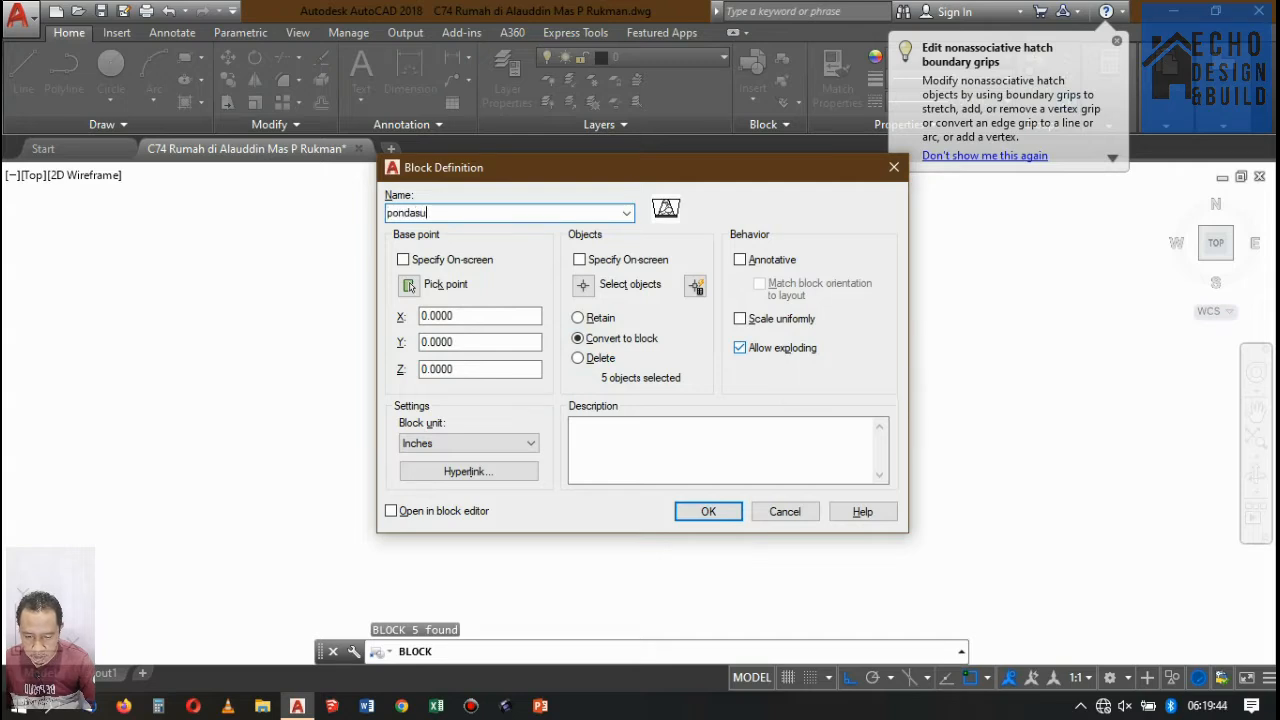
type("pondasi batu gunung")
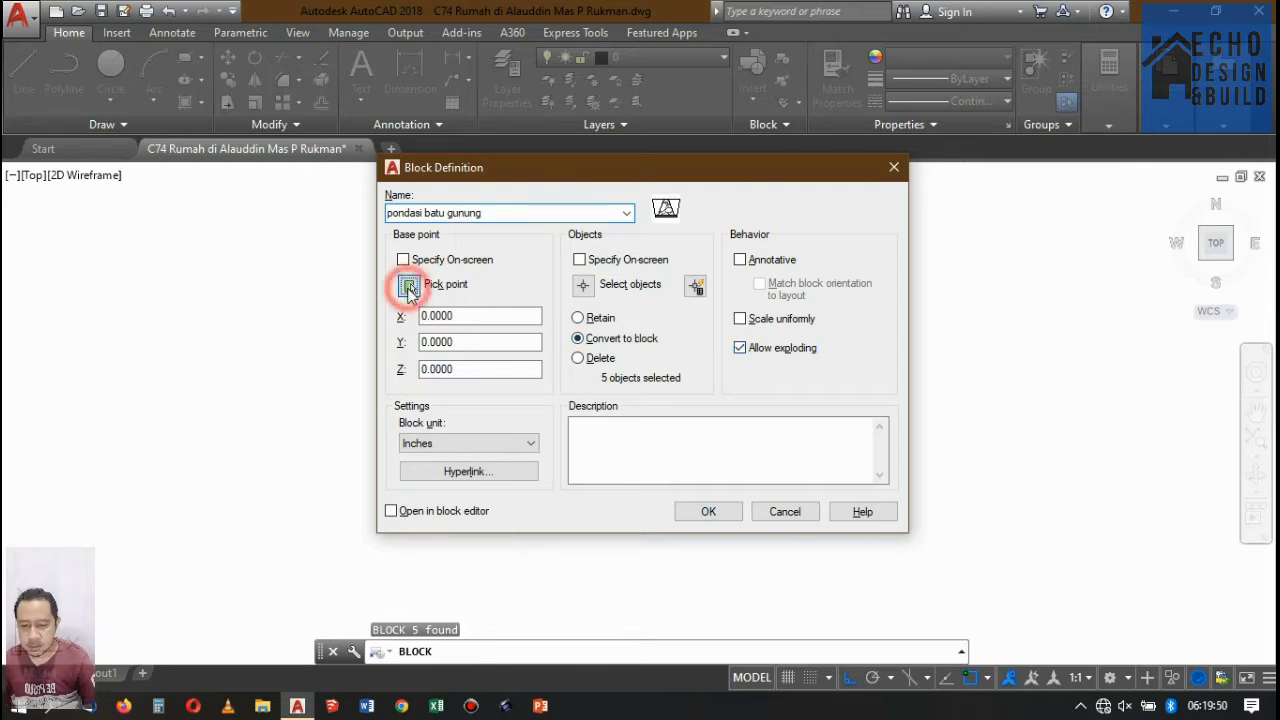
left_click(409, 287)
scroll(600, 286, "up", 4)
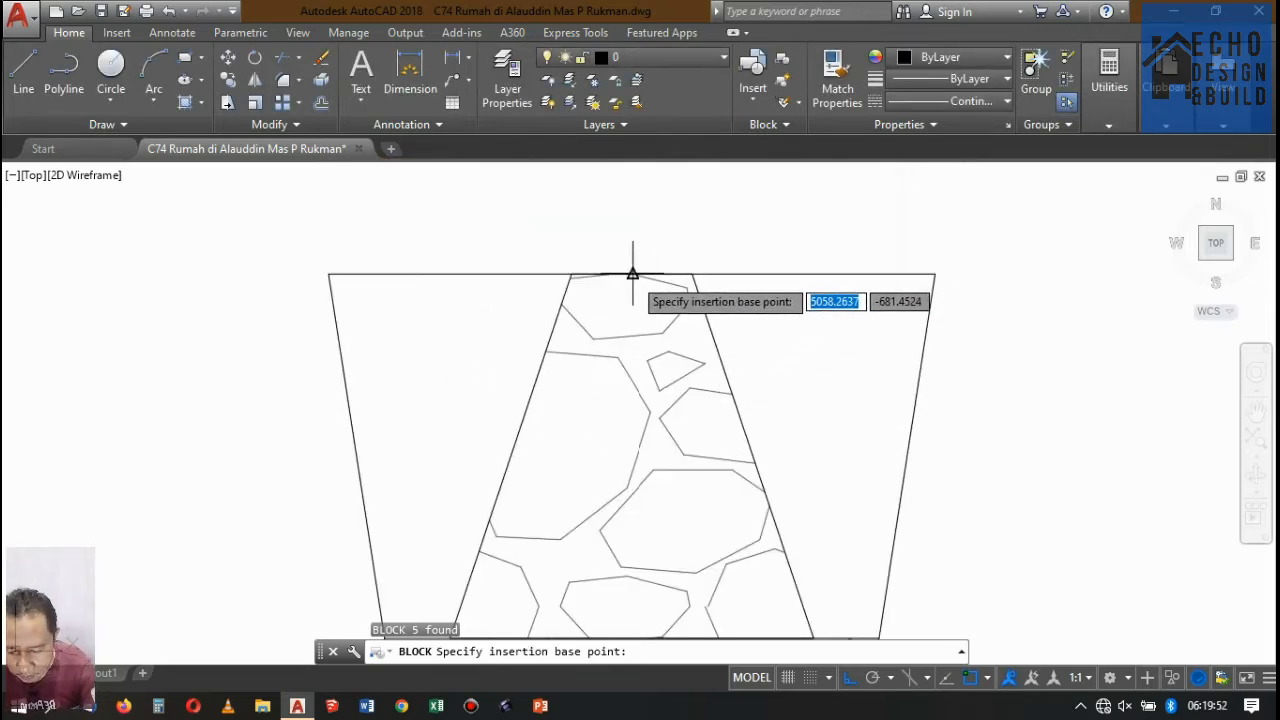
left_click(632, 273)
left_click(703, 512)
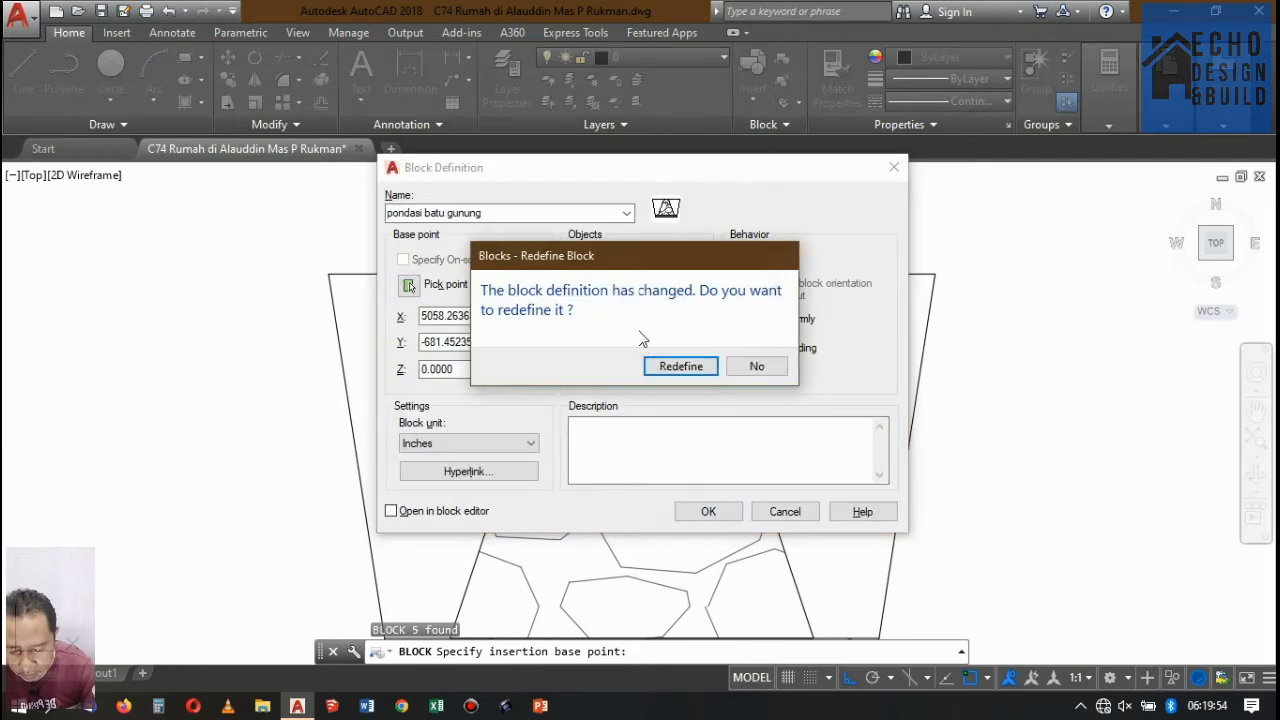
left_click(688, 367)
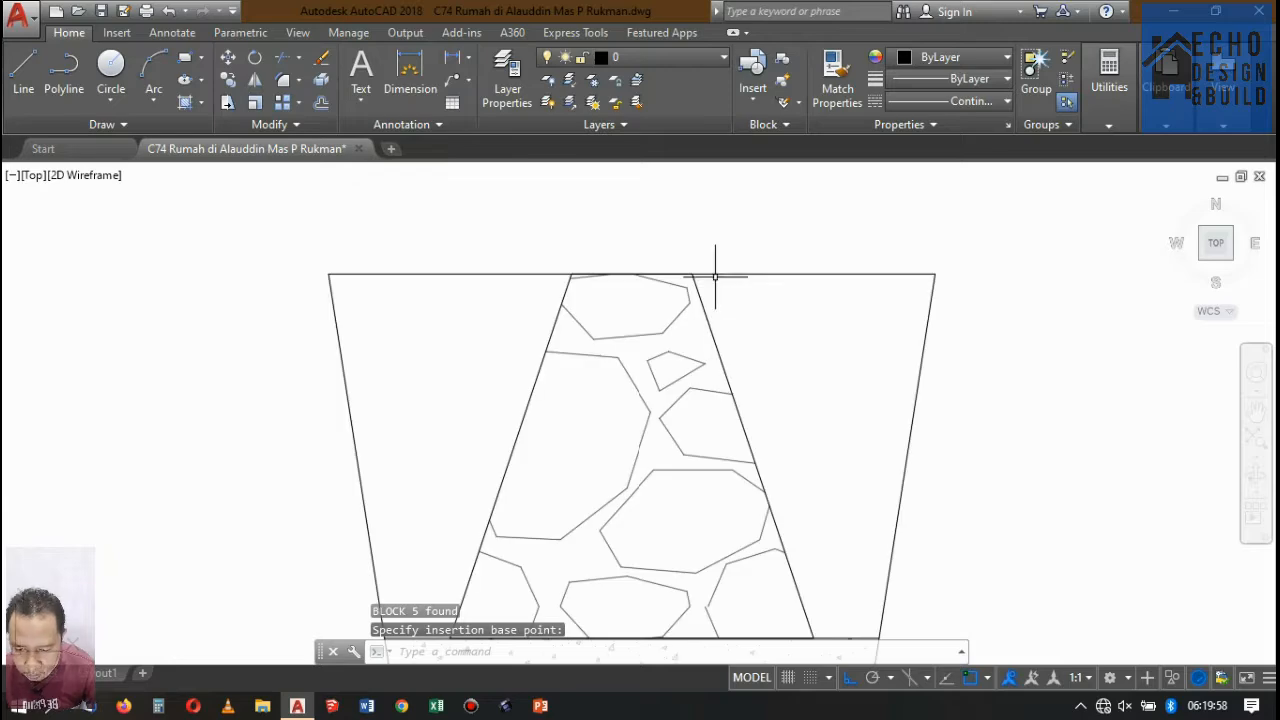
Move the foundation block by its top midpoint to the bottom midpoint of Potongan A-A's leftmost ground beam.
left_click(676, 258)
left_click(632, 272)
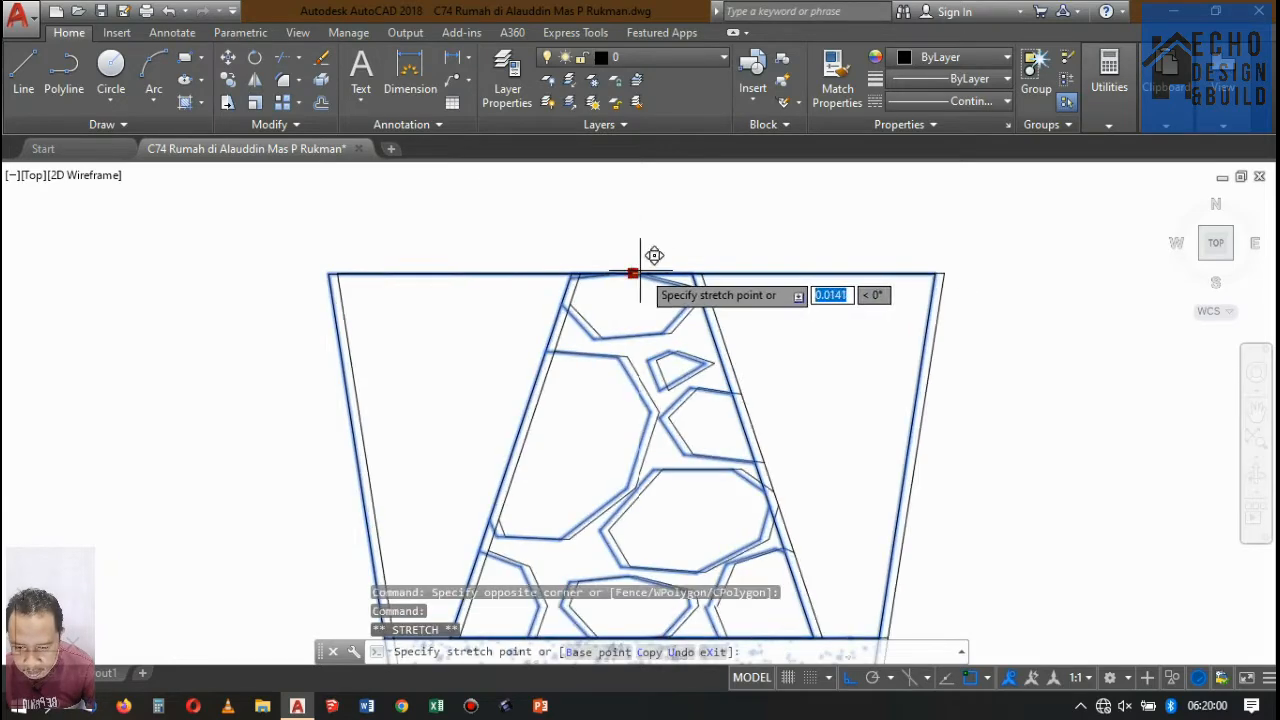
scroll(737, 371, "down", 10)
scroll(676, 358, "up", 4)
scroll(676, 358, "up", 10)
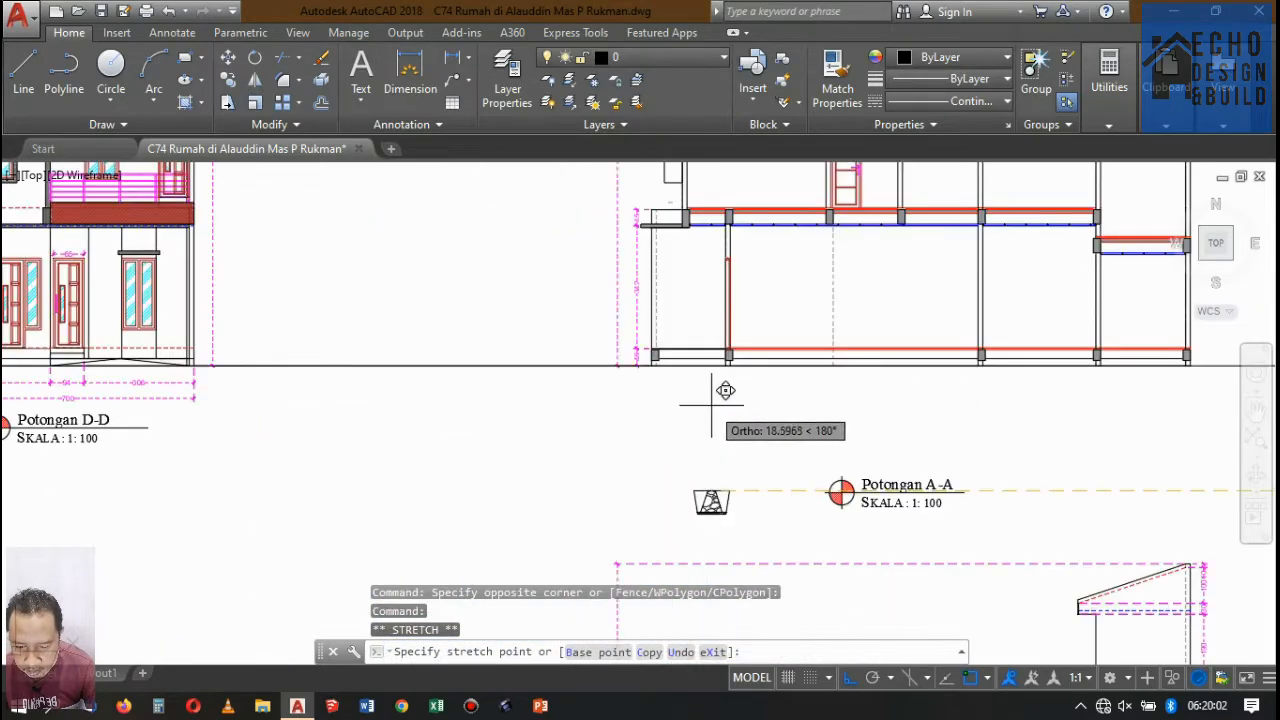
scroll(575, 242, "down", 10)
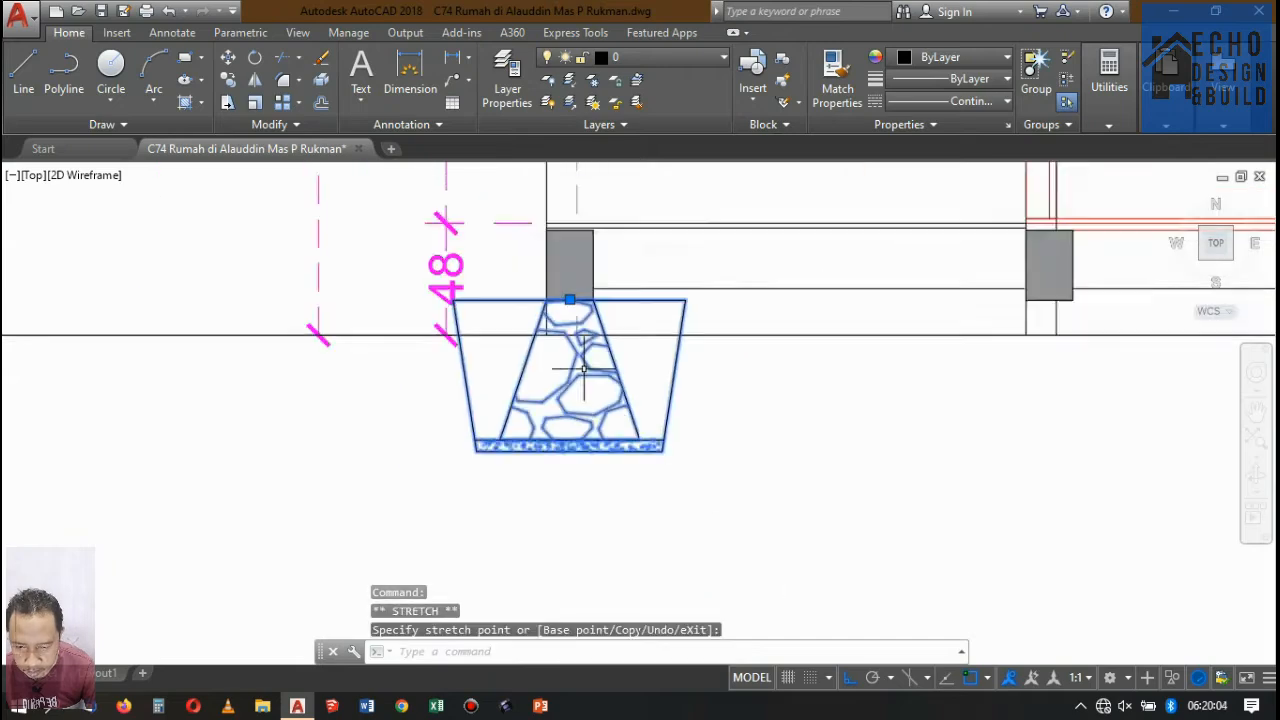
scroll(645, 343, "up", 6)
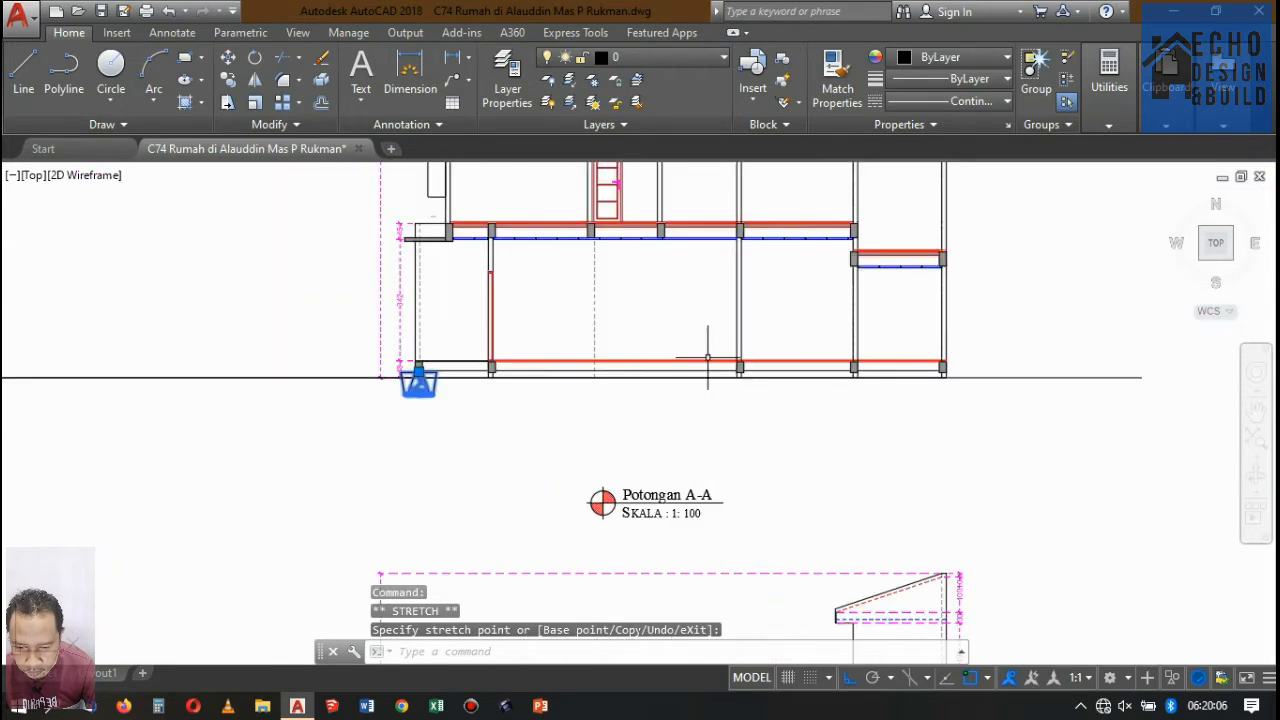
Start copying the foundation block from its top midpoint and place the first copy centred under the second ground beam.
left_click(232, 82)
scroll(450, 330, "up", 3)
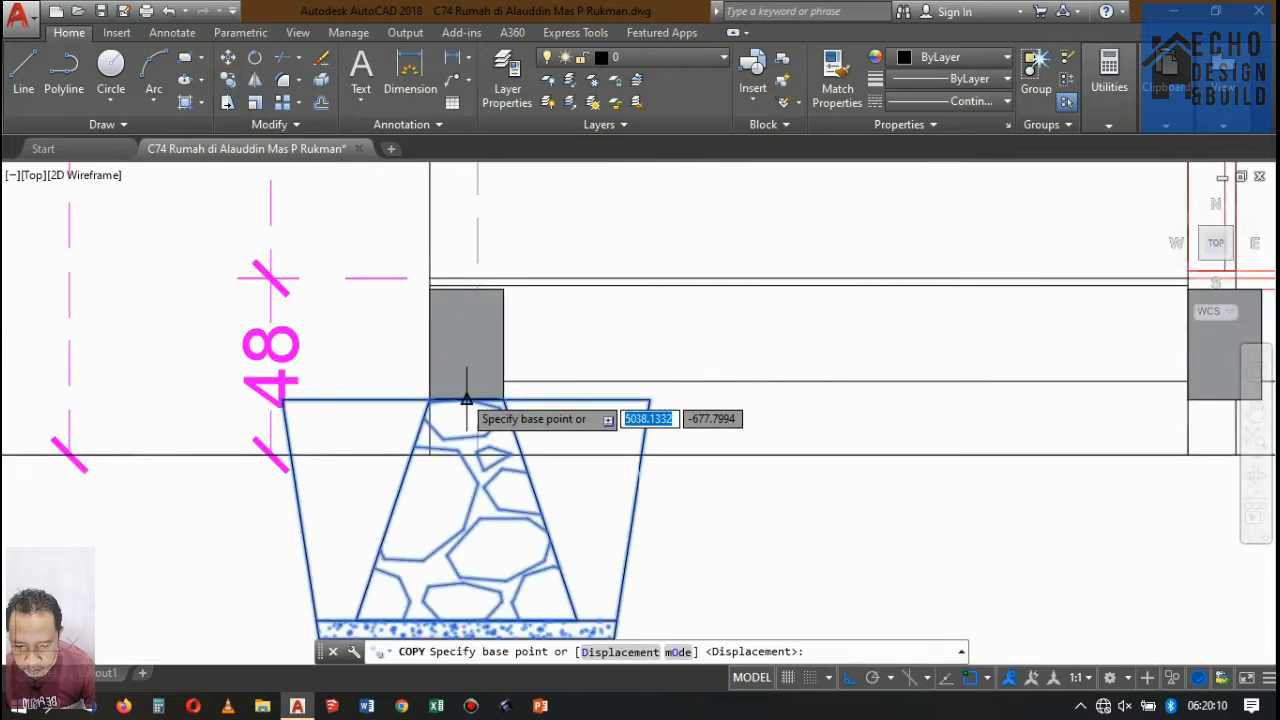
left_click(466, 399)
scroll(346, 434, "down", 8)
scroll(381, 422, "up", 8)
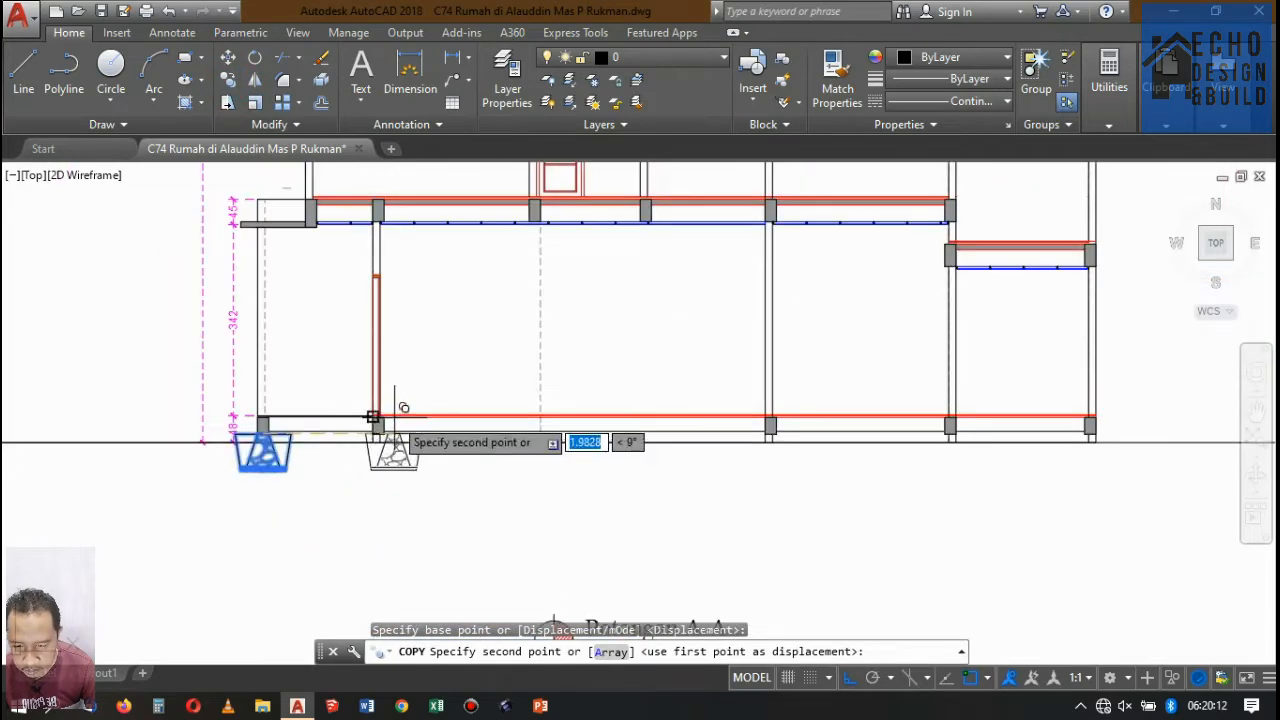
scroll(337, 443, "down", 3)
scroll(386, 457, "up", 5)
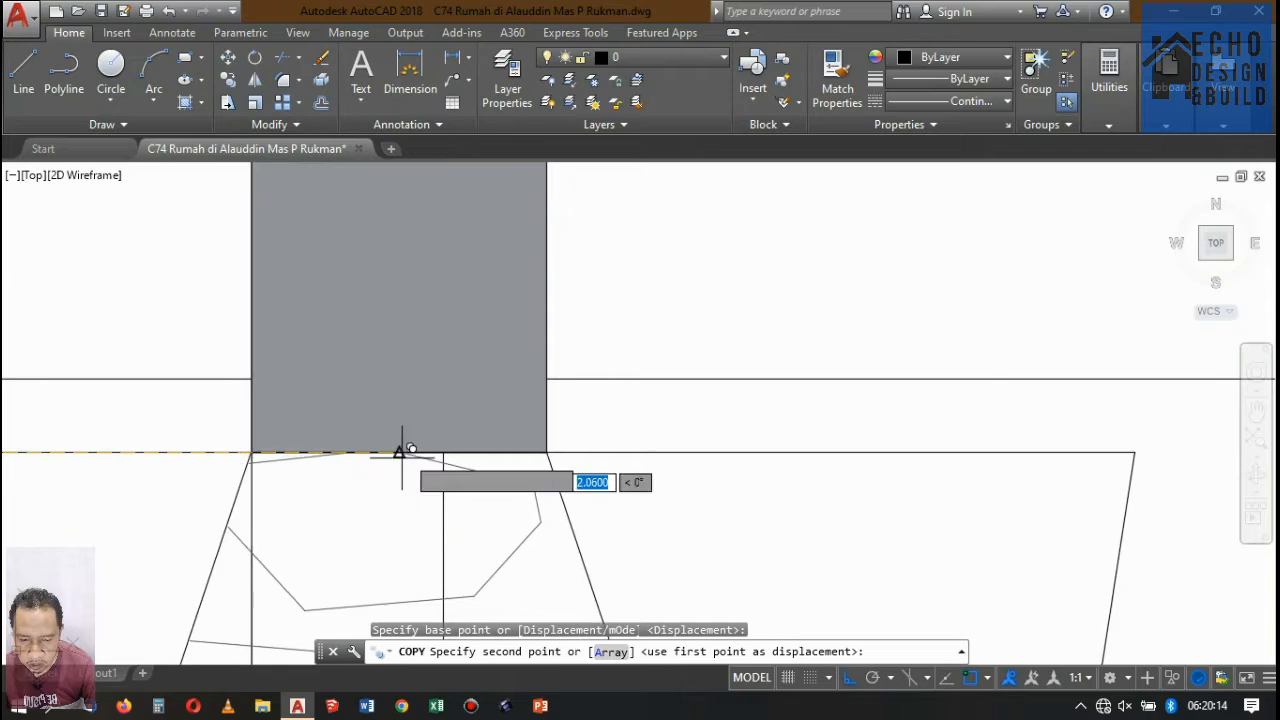
left_click(400, 453)
scroll(354, 418, "down", 9)
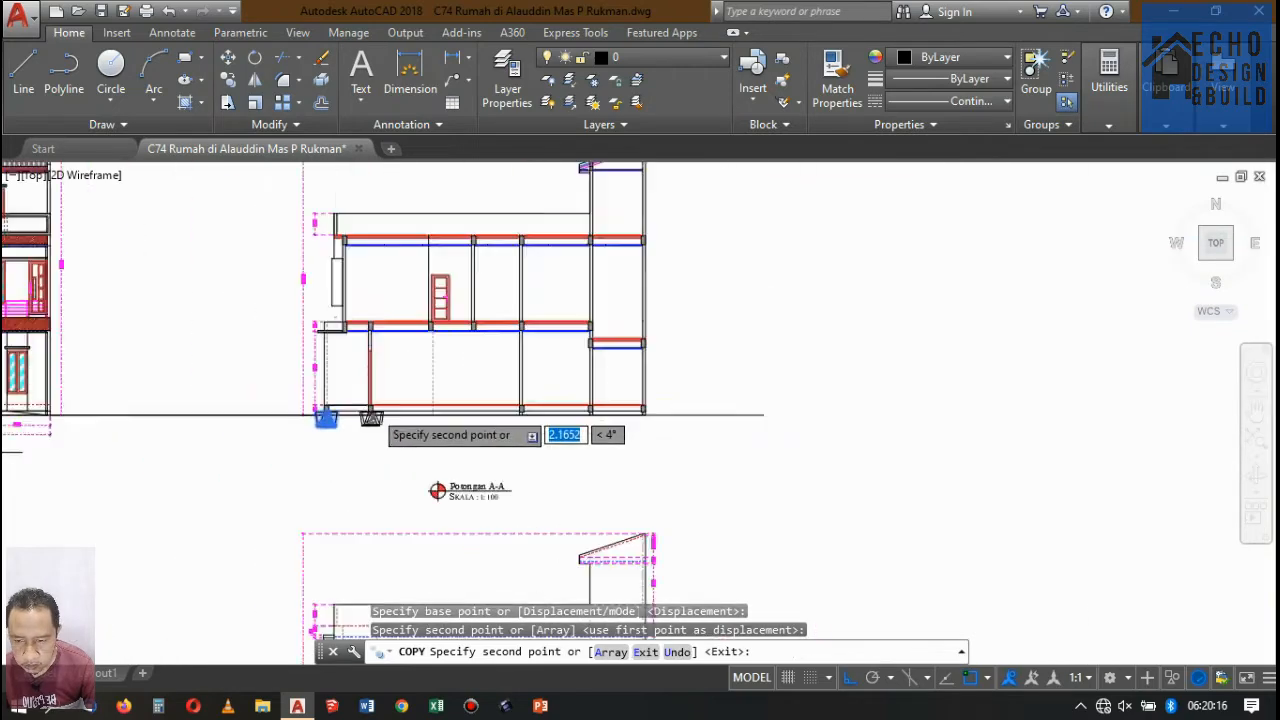
Place further foundation copies centred under the remaining three ground beams of Potongan A-A and end the copying.
scroll(540, 422, "up", 3)
scroll(470, 387, "up", 3)
scroll(343, 340, "up", 6)
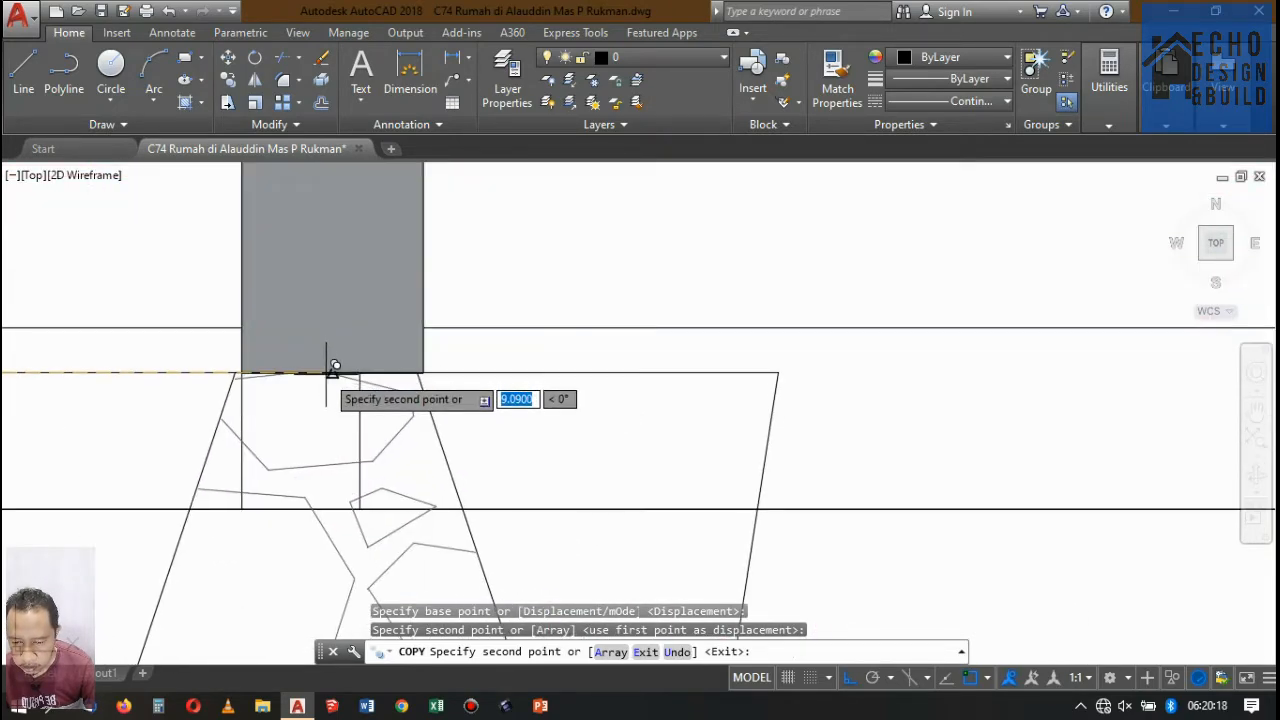
left_click(329, 365)
scroll(350, 378, "down", 4)
scroll(330, 382, "up", 2)
scroll(314, 366, "down", 7)
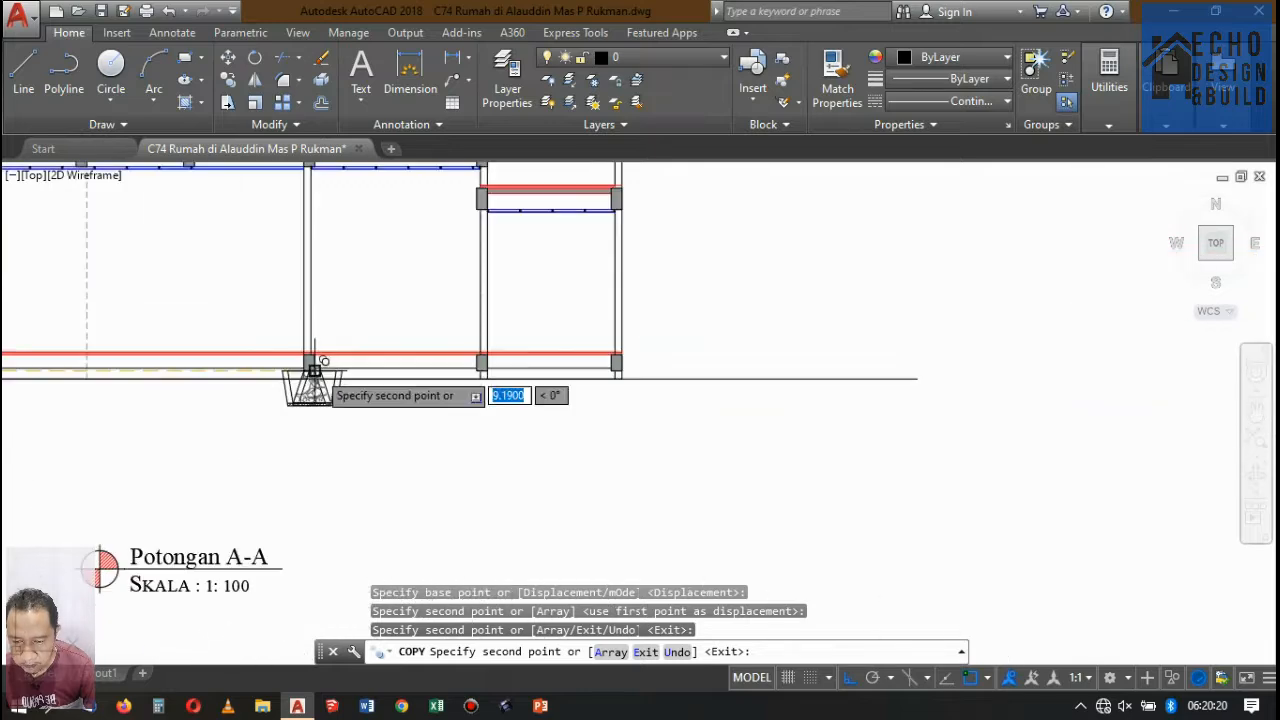
scroll(694, 391, "up", 3)
scroll(450, 385, "up", 3)
scroll(470, 395, "up", 3)
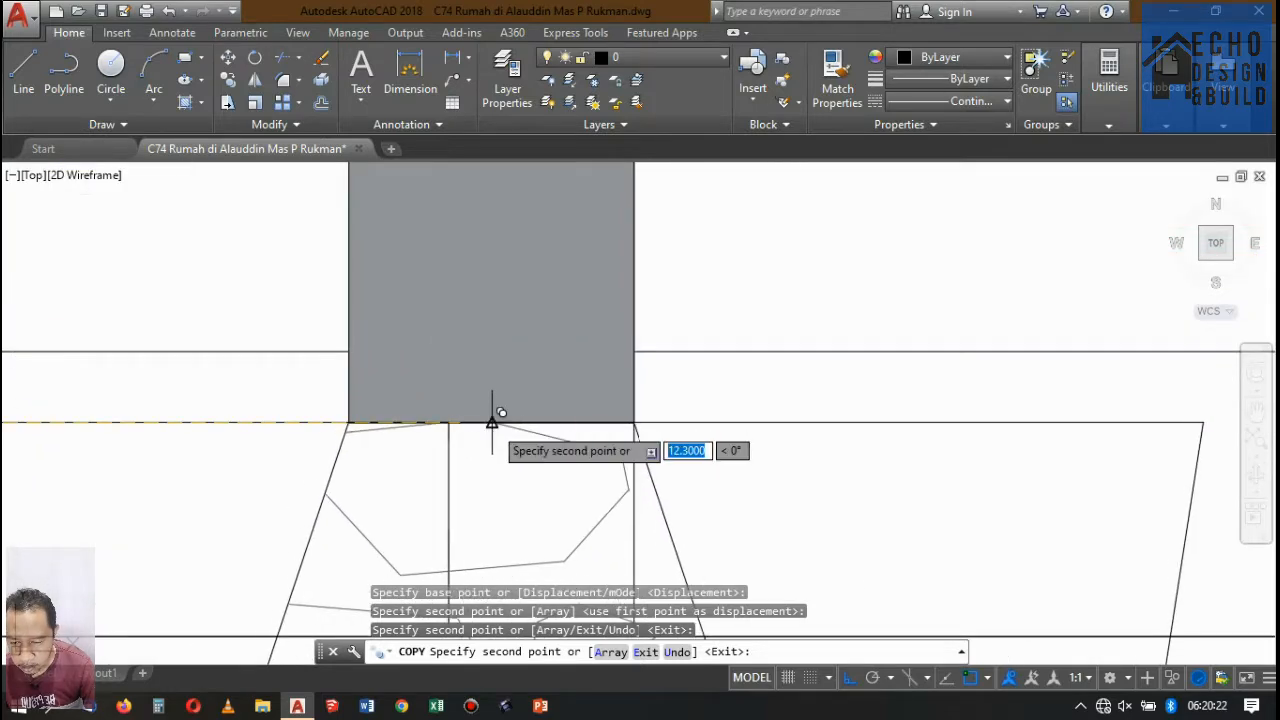
left_click(480, 420)
scroll(462, 420, "down", 5)
scroll(440, 414, "down", 2)
scroll(779, 430, "up", 7)
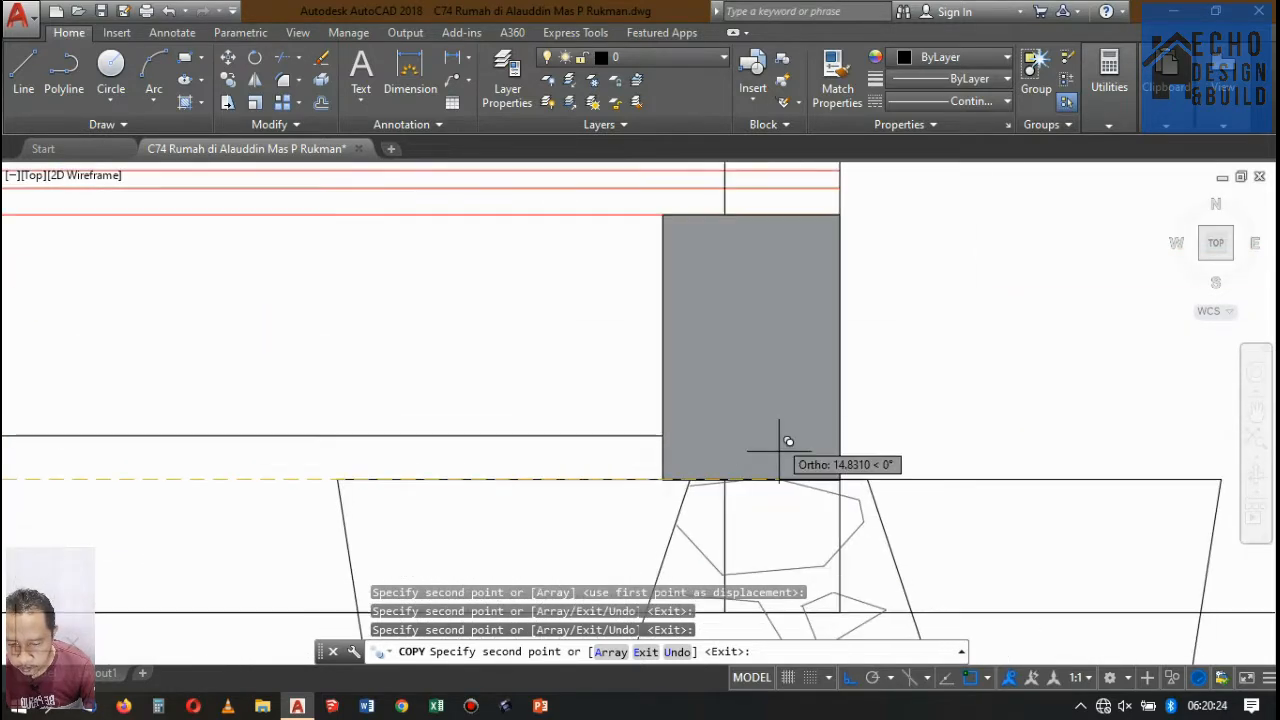
left_click(763, 470)
scroll(763, 470, "down", 8)
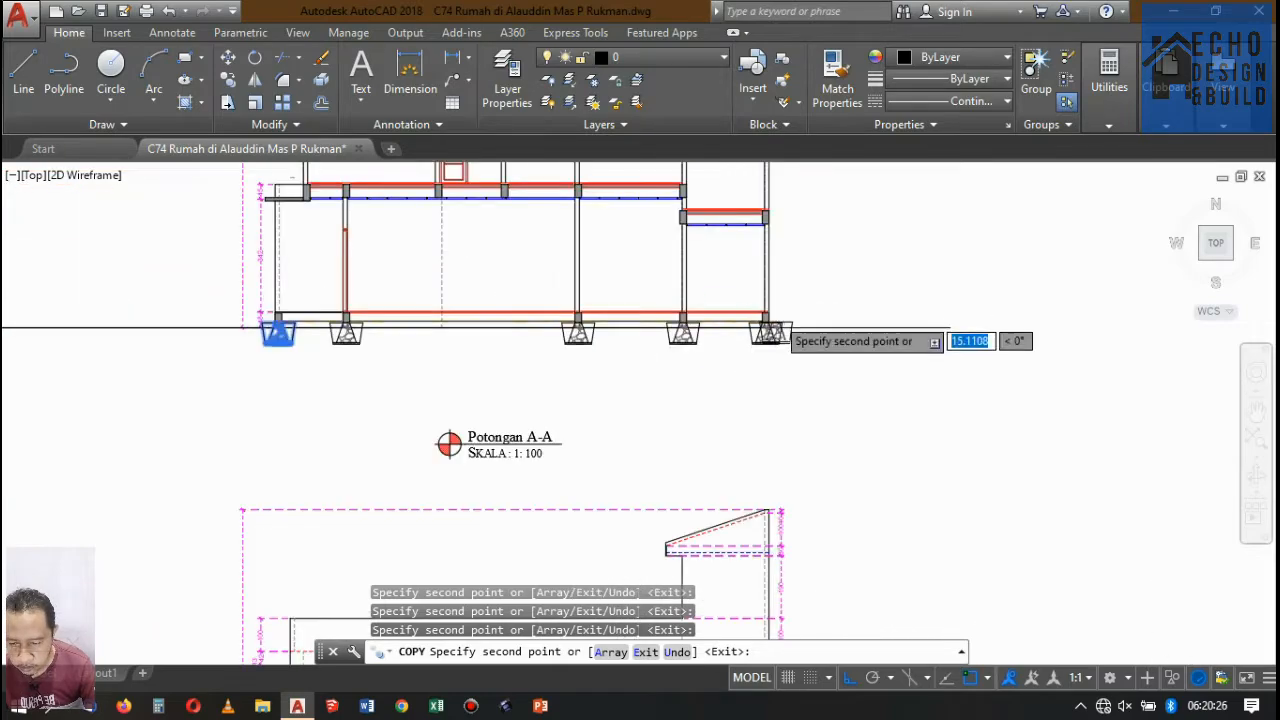
key("Return")
Review the row of foundations in Potongan A-A against the neighbouring sections, and look over the floor plans.
scroll(722, 325, "up", 5)
scroll(700, 310, "down", 5)
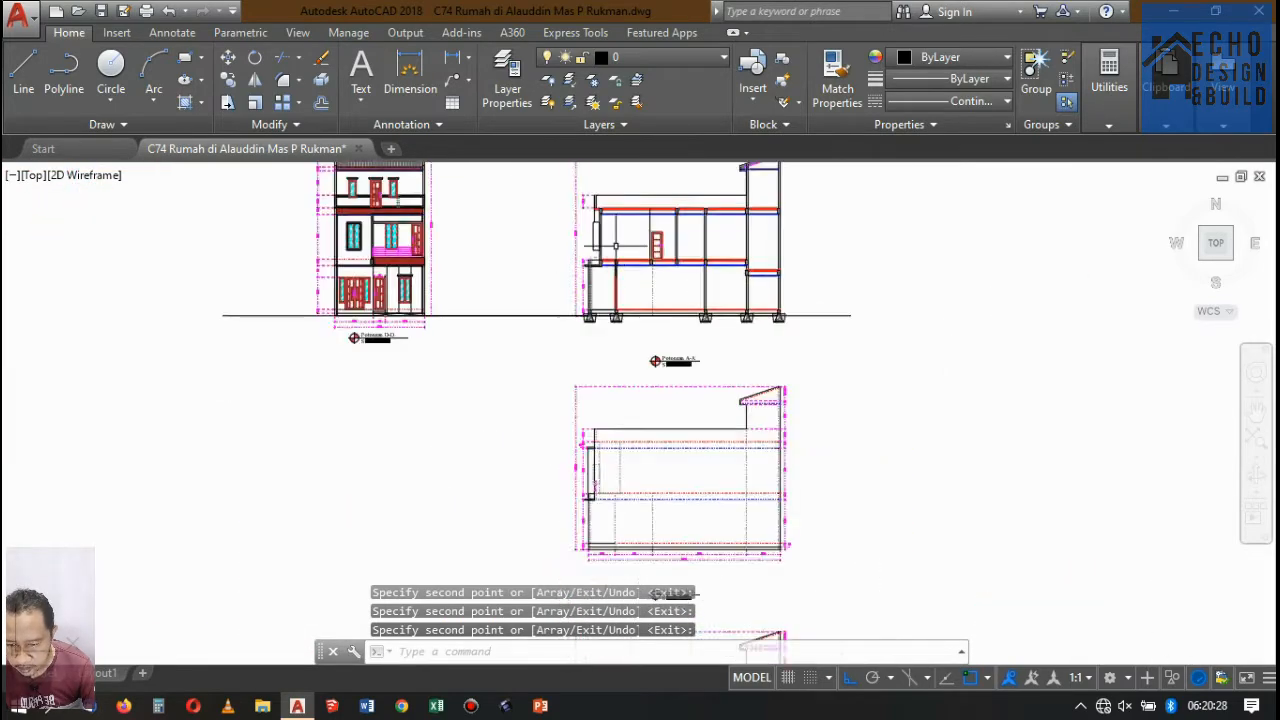
scroll(614, 277, "up", 5)
scroll(614, 277, "down", 3)
scroll(640, 340, "down", 2)
scroll(623, 337, "up", 5)
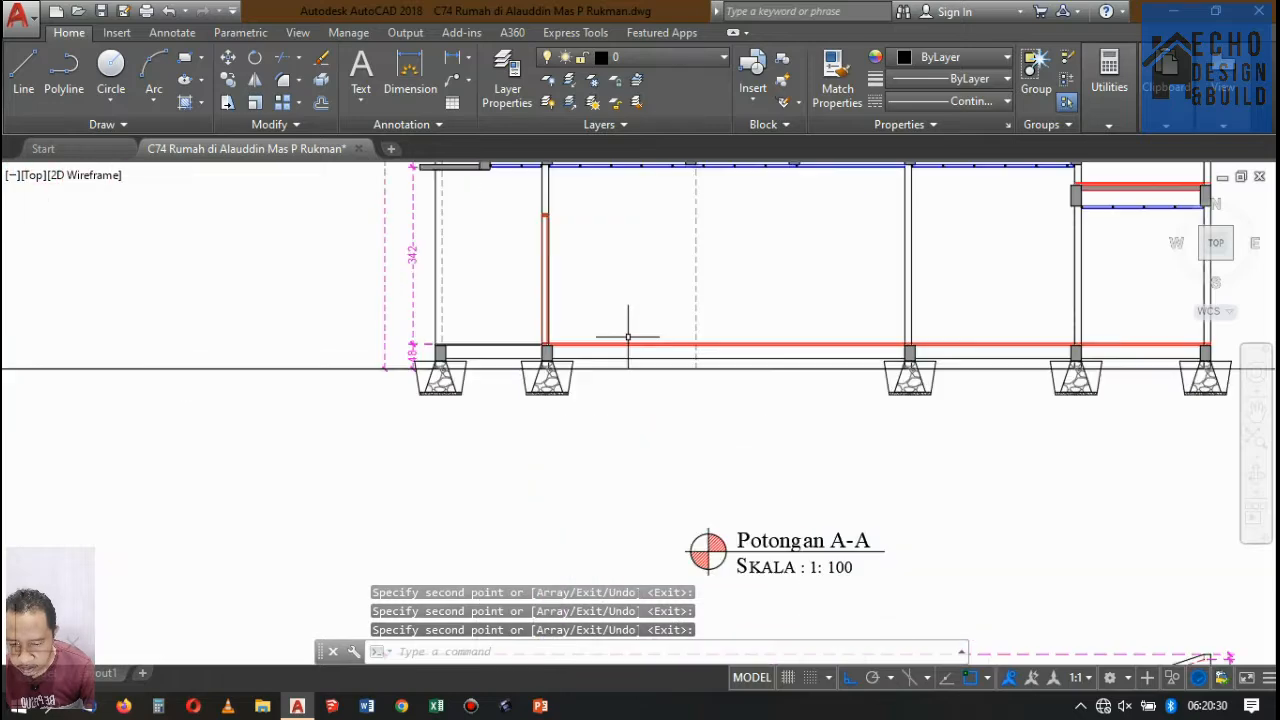
scroll(630, 340, "down", 3)
scroll(643, 340, "up", 1)
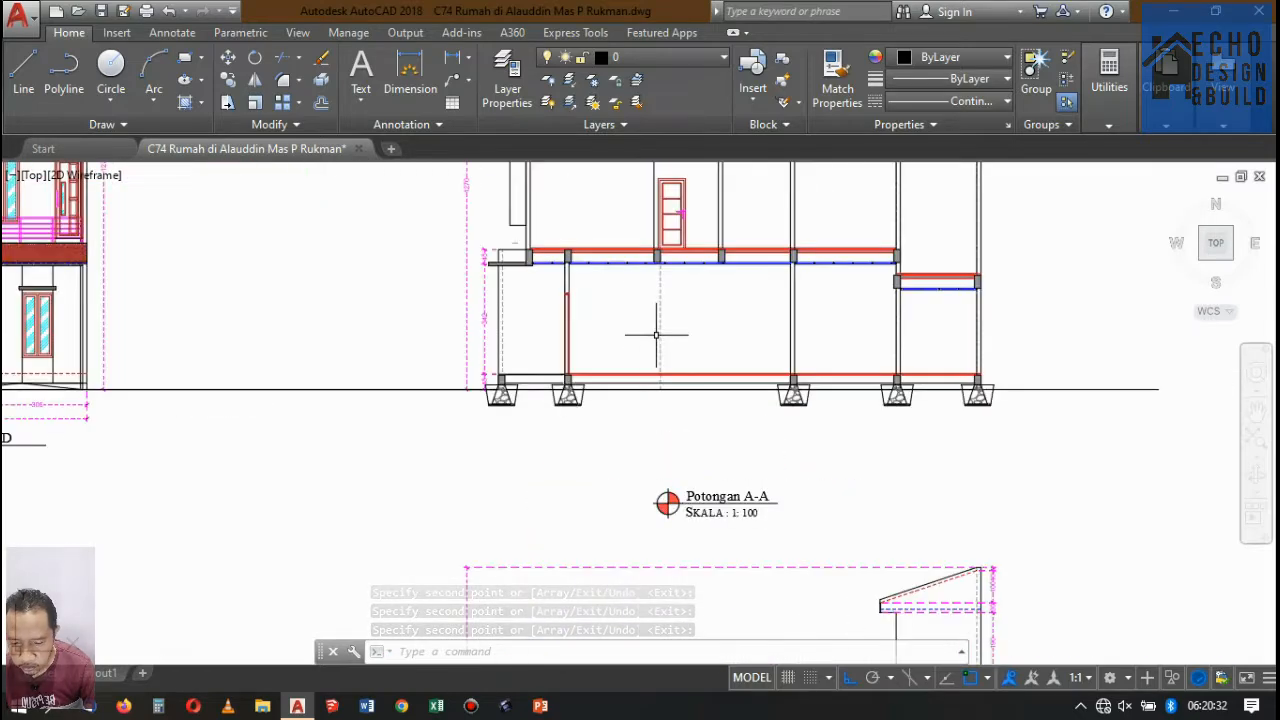
scroll(603, 283, "down", 8)
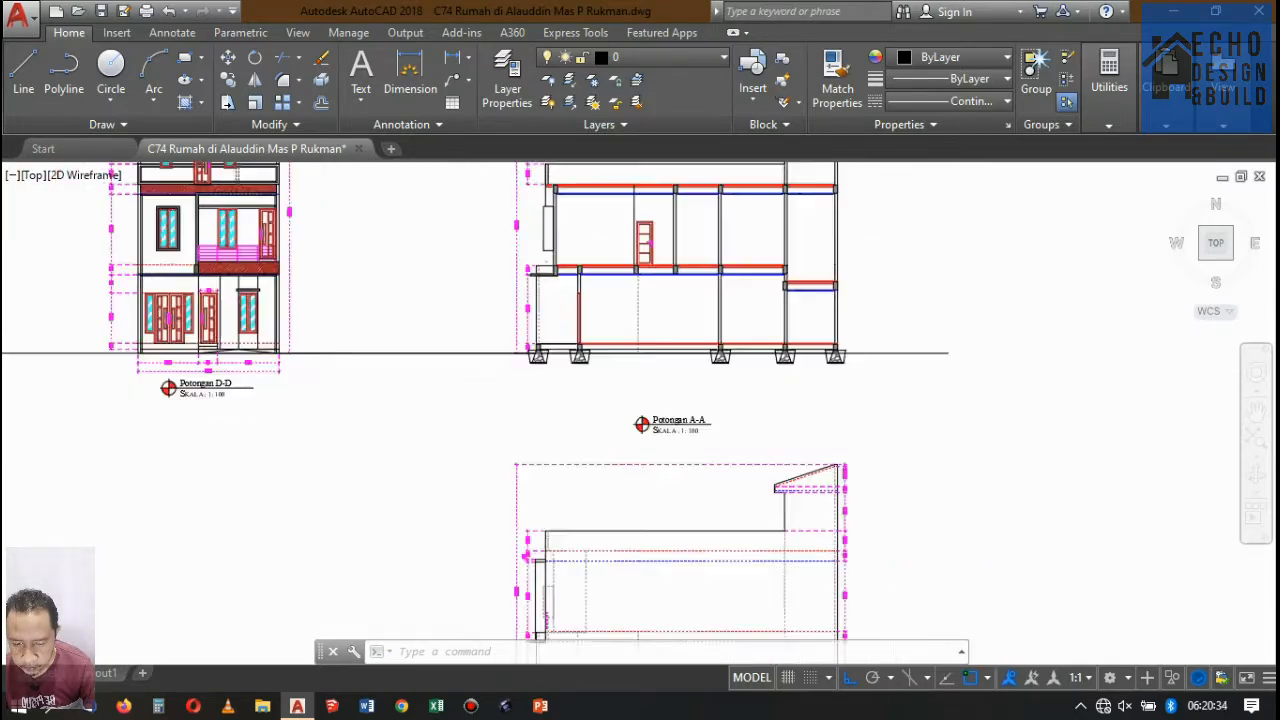
scroll(608, 271, "up", 2)
scroll(590, 220, "down", 2)
scroll(580, 196, "up", 8)
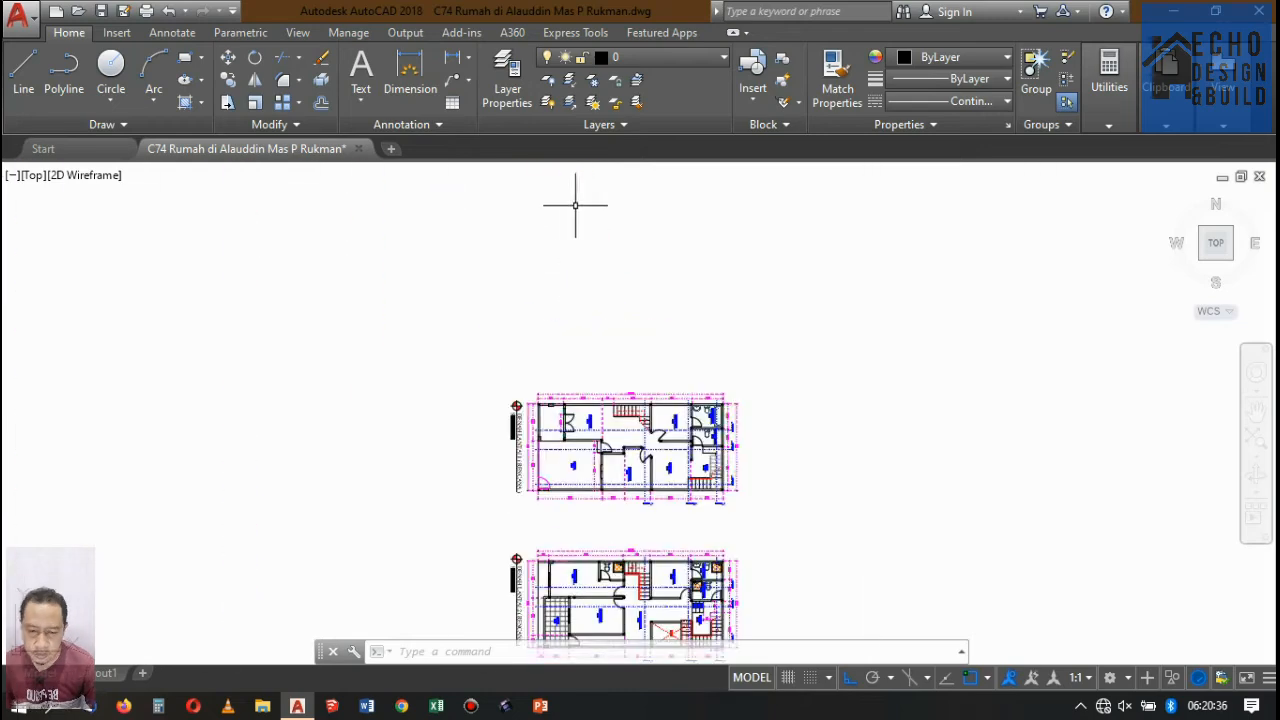
Draw a vertical line from the right lower corner of Denah Lantai 1's wide hatched column down to Potongan A-A's ground line.
scroll(553, 360, "down", 3)
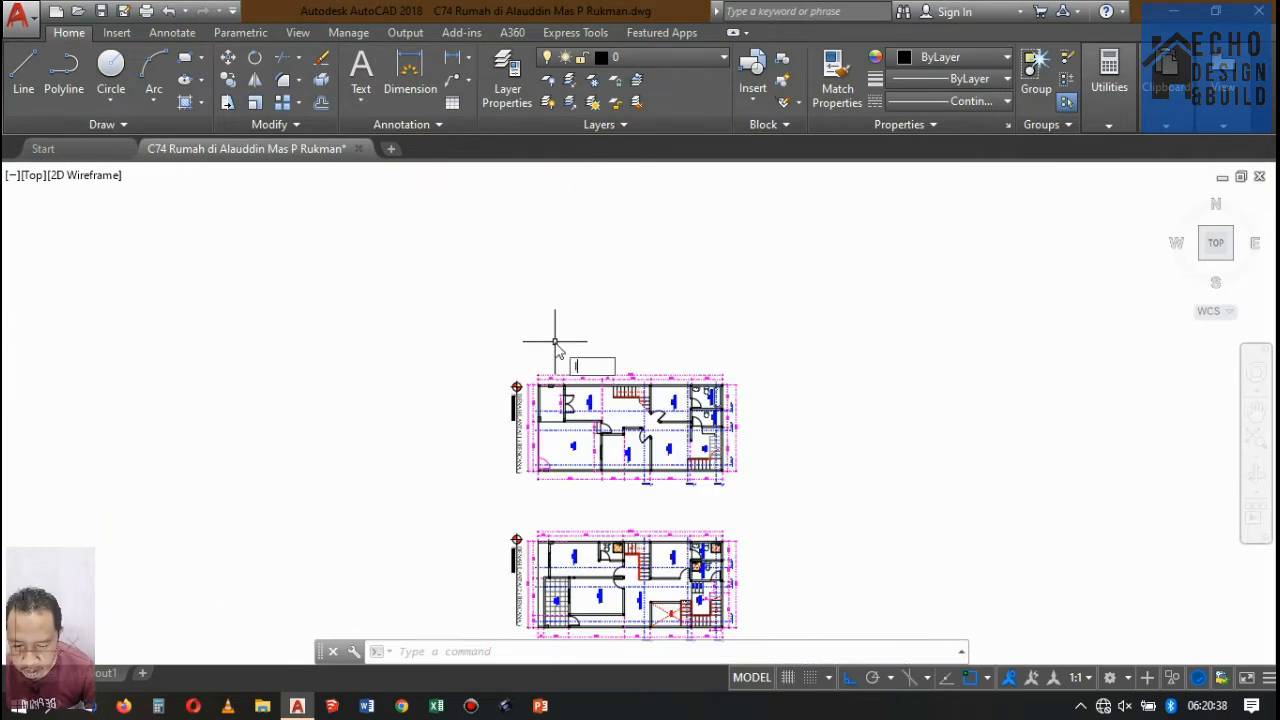
scroll(548, 386, "up", 8)
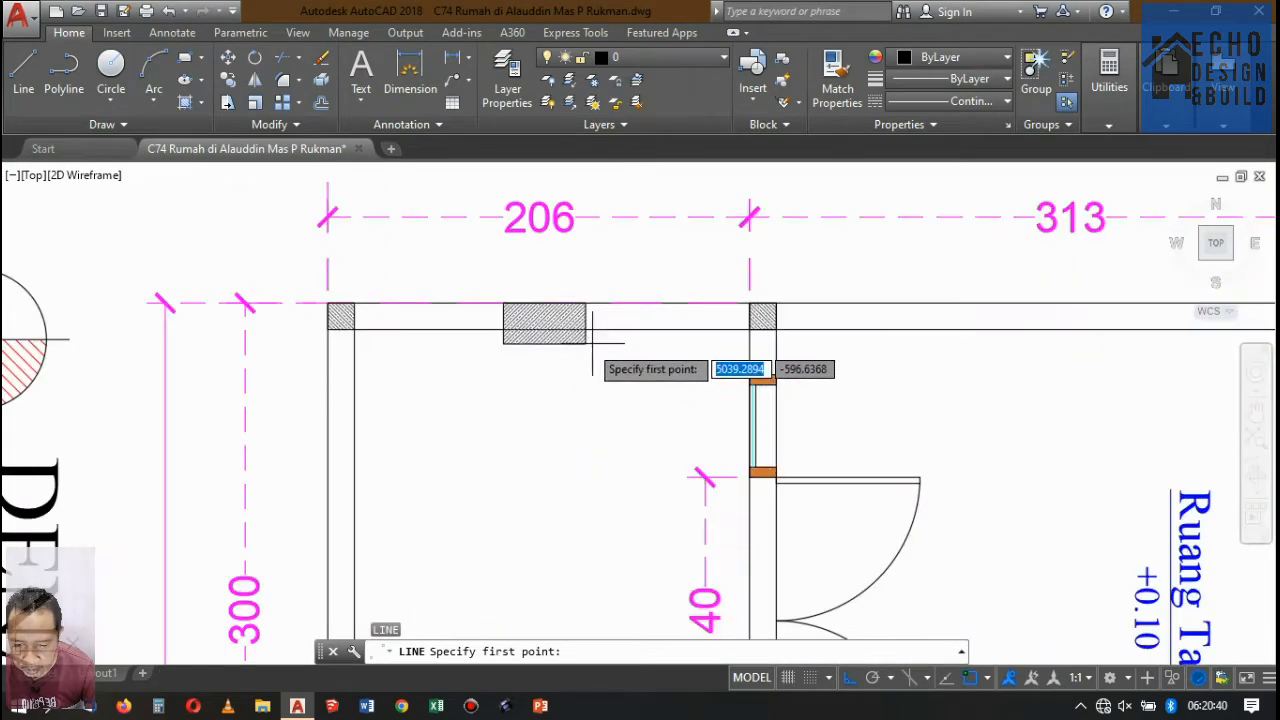
left_click(592, 342)
scroll(580, 305, "down", 8)
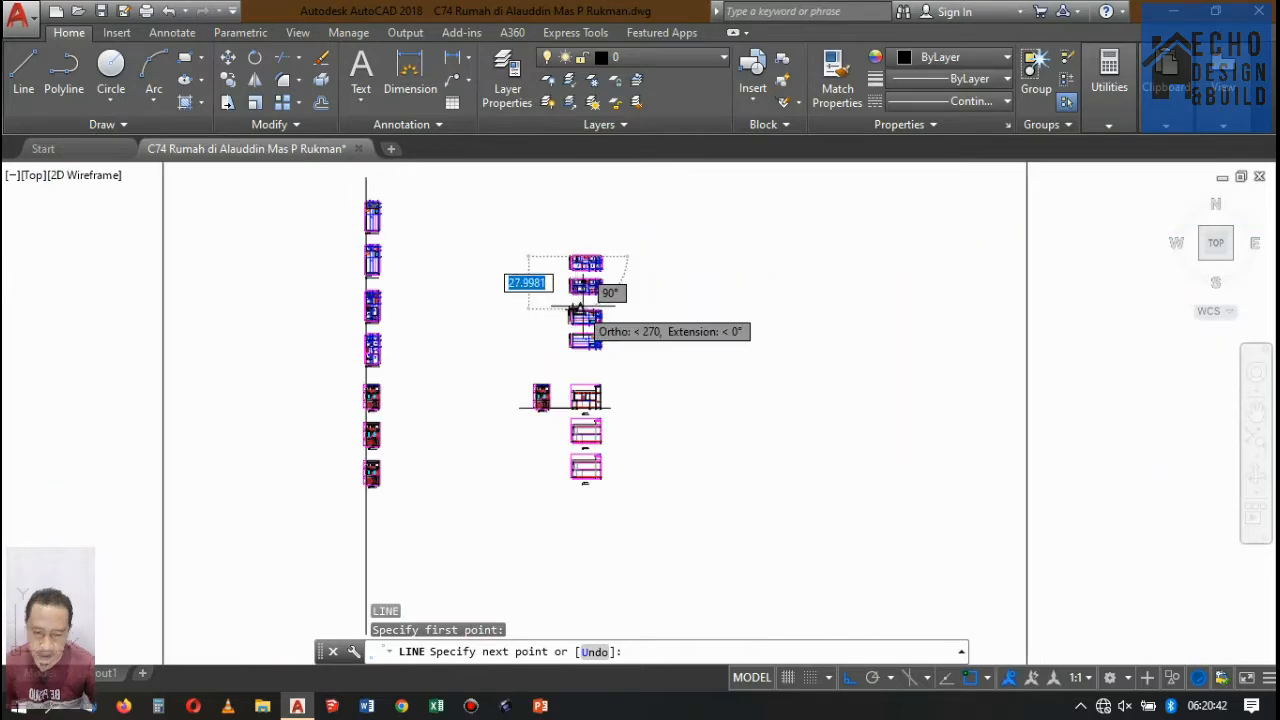
scroll(578, 310, "up", 5)
scroll(571, 395, "down", 3)
scroll(560, 450, "up", 6)
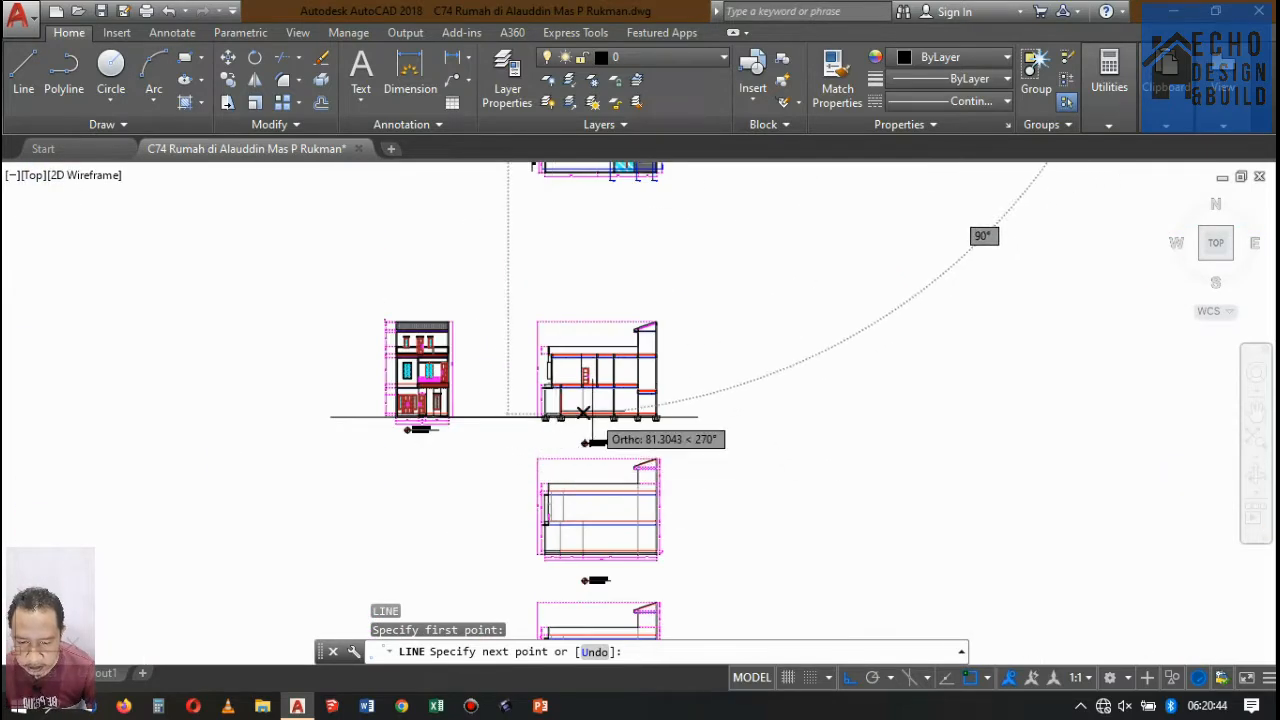
scroll(583, 413, "up", 7)
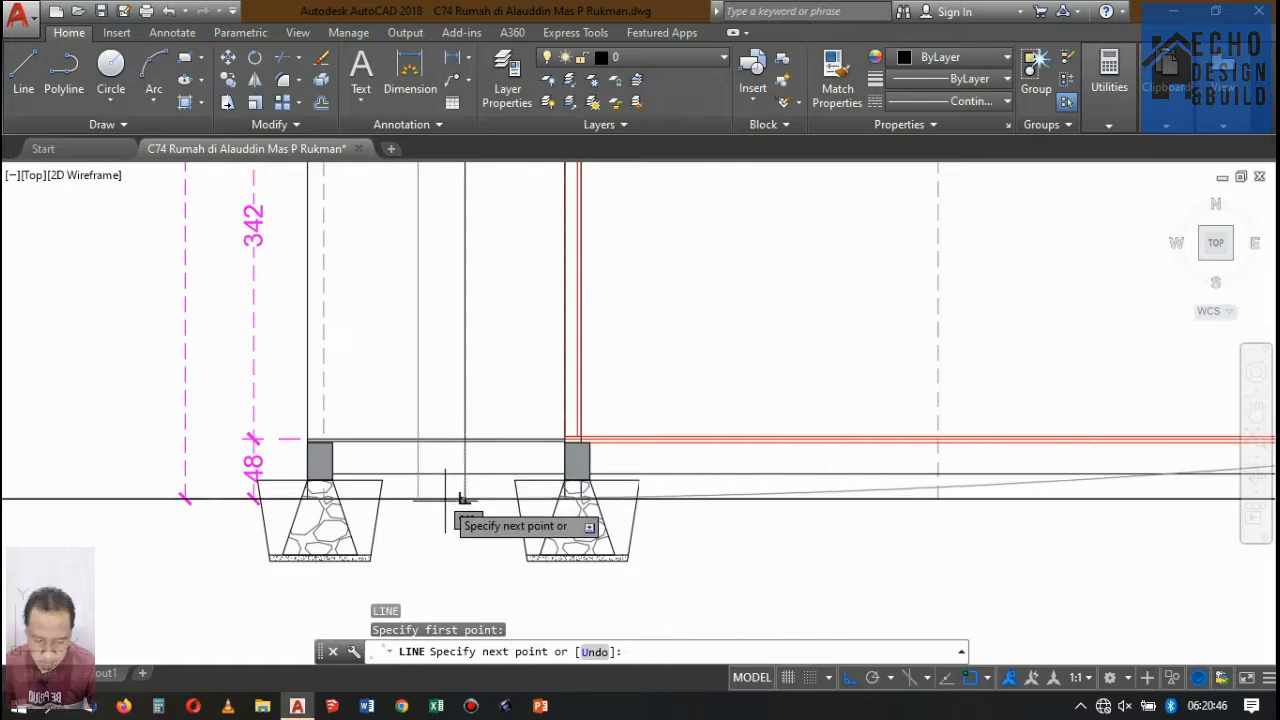
scroll(463, 497, "up", 2)
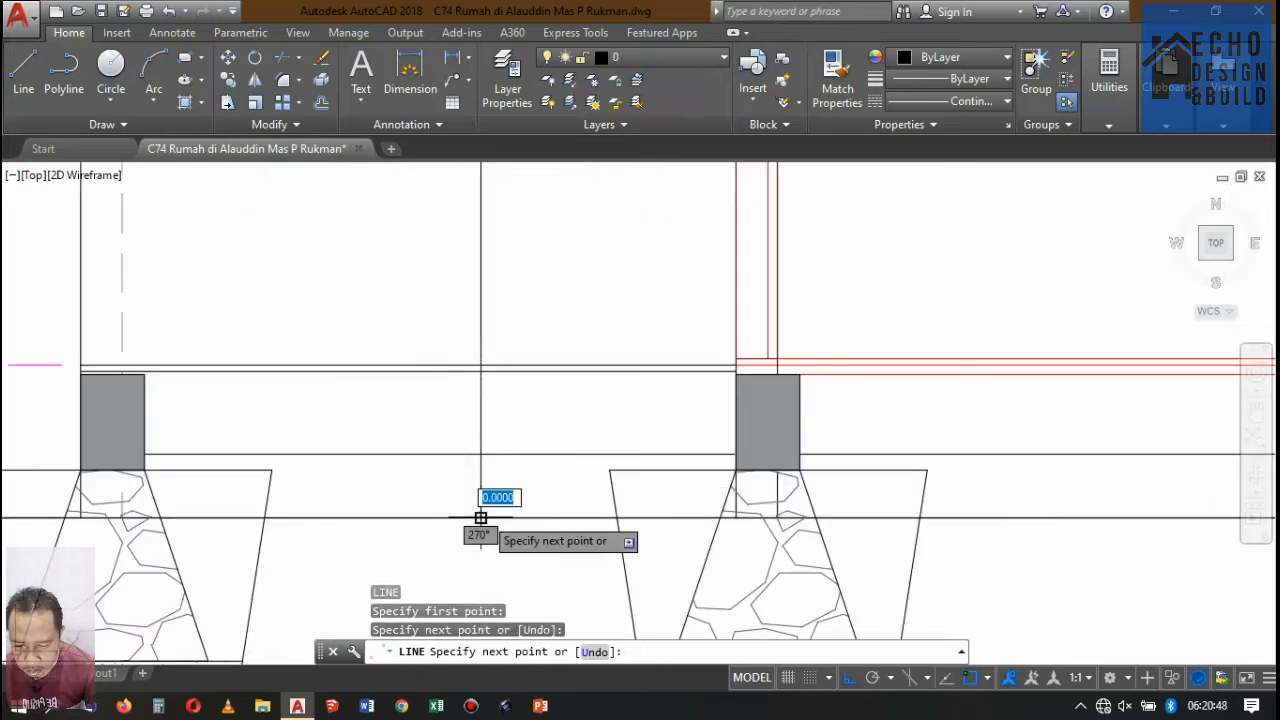
scroll(481, 517, "down", 8)
key("Return")
scroll(536, 380, "down", 3)
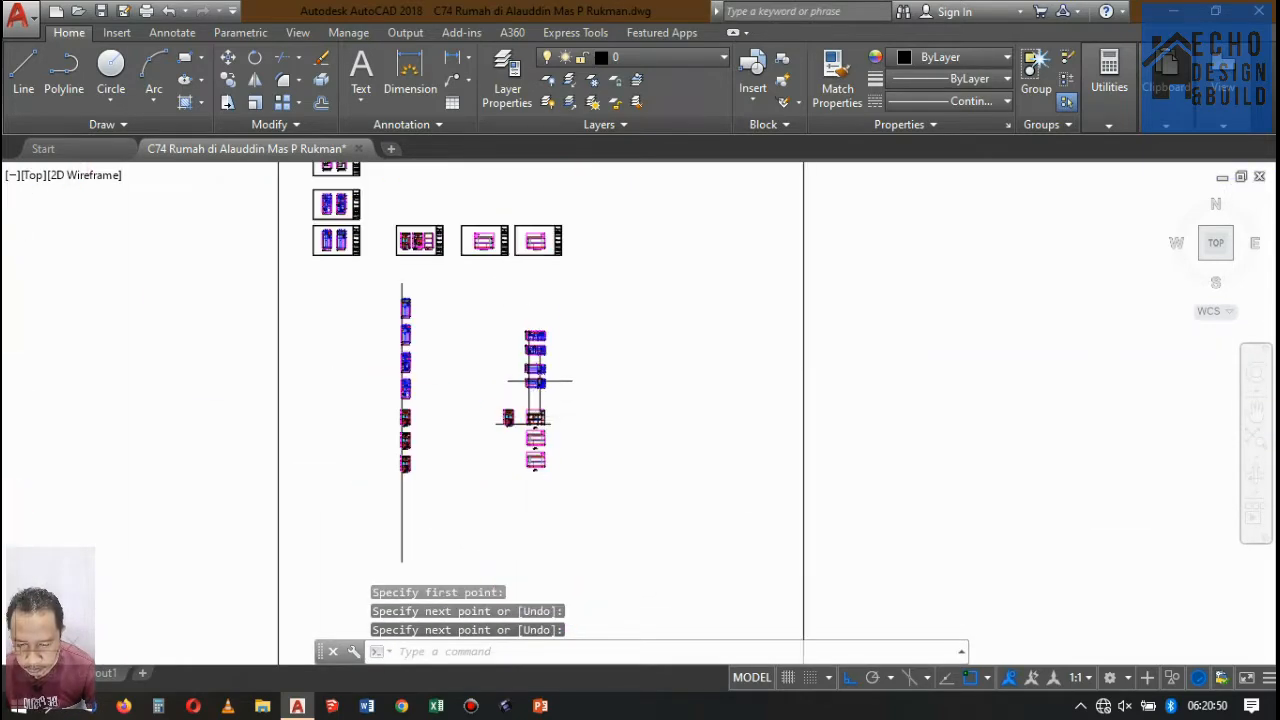
Copy the projection line to the wide column's left lower corner and to the lower right corner of the front wall column.
scroll(523, 329, "up", 10)
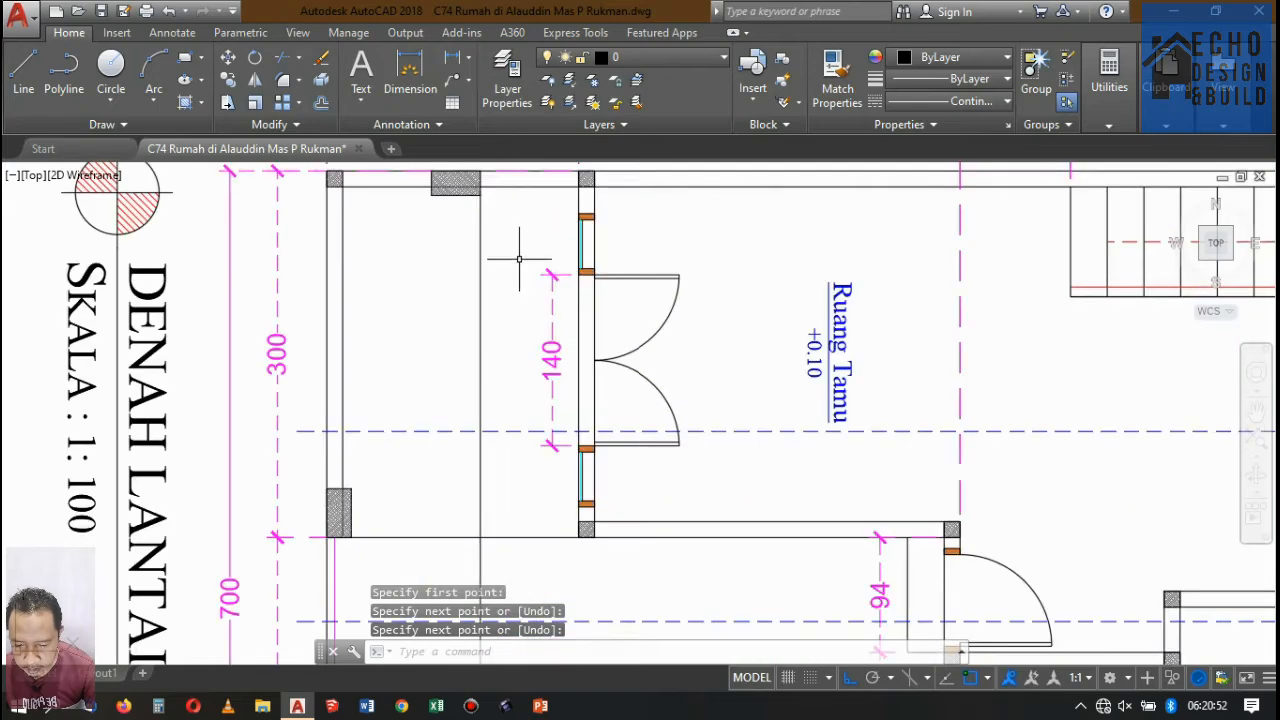
left_click(476, 246)
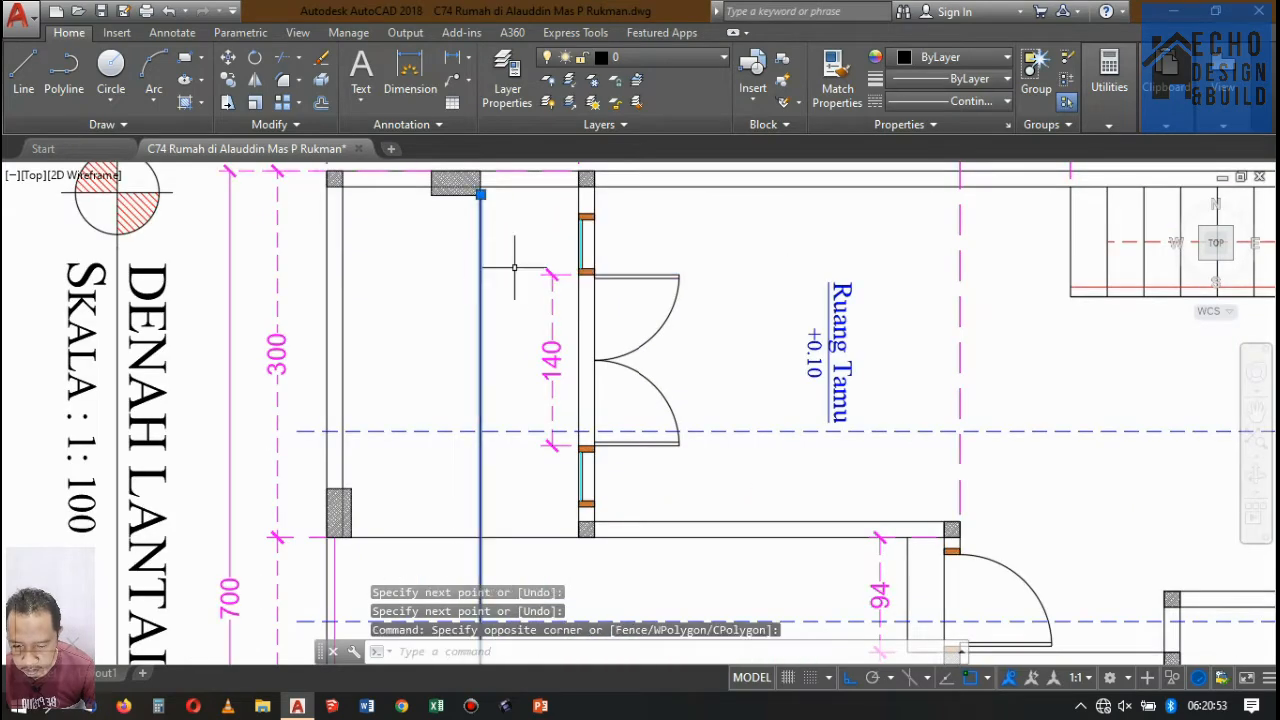
left_click(227, 84)
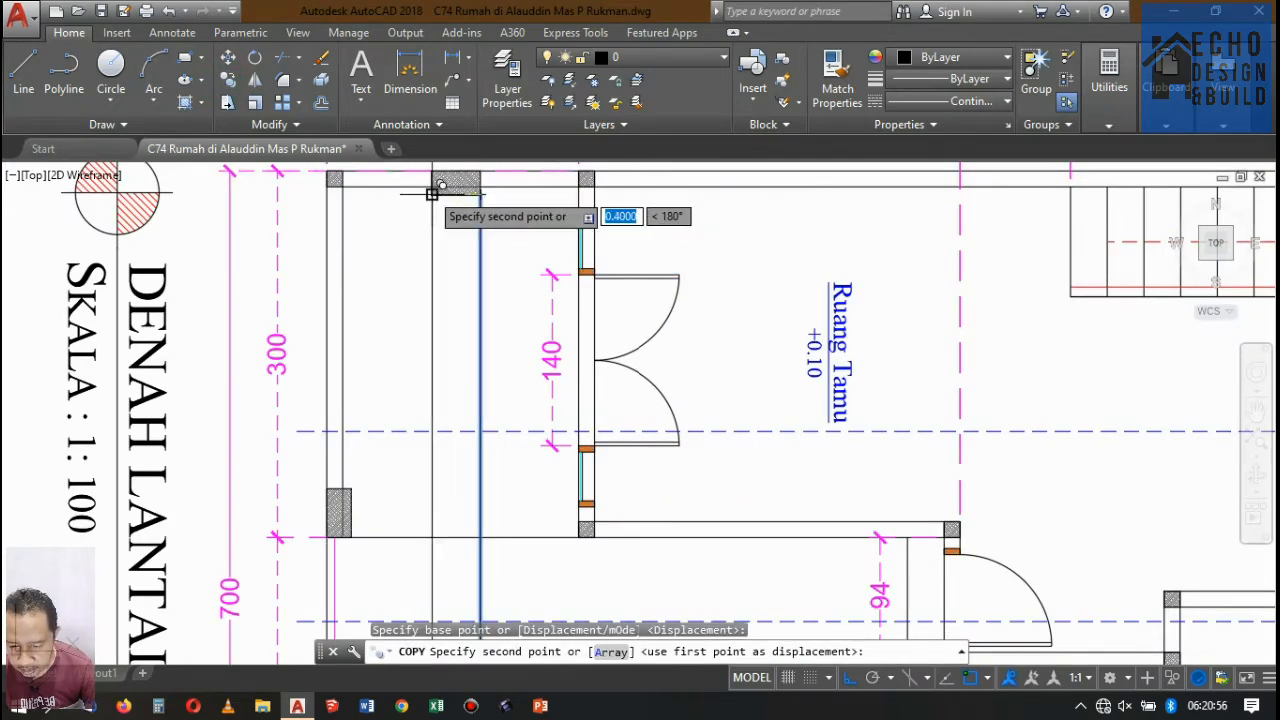
scroll(432, 193, "down", 5)
scroll(469, 280, "up", 6)
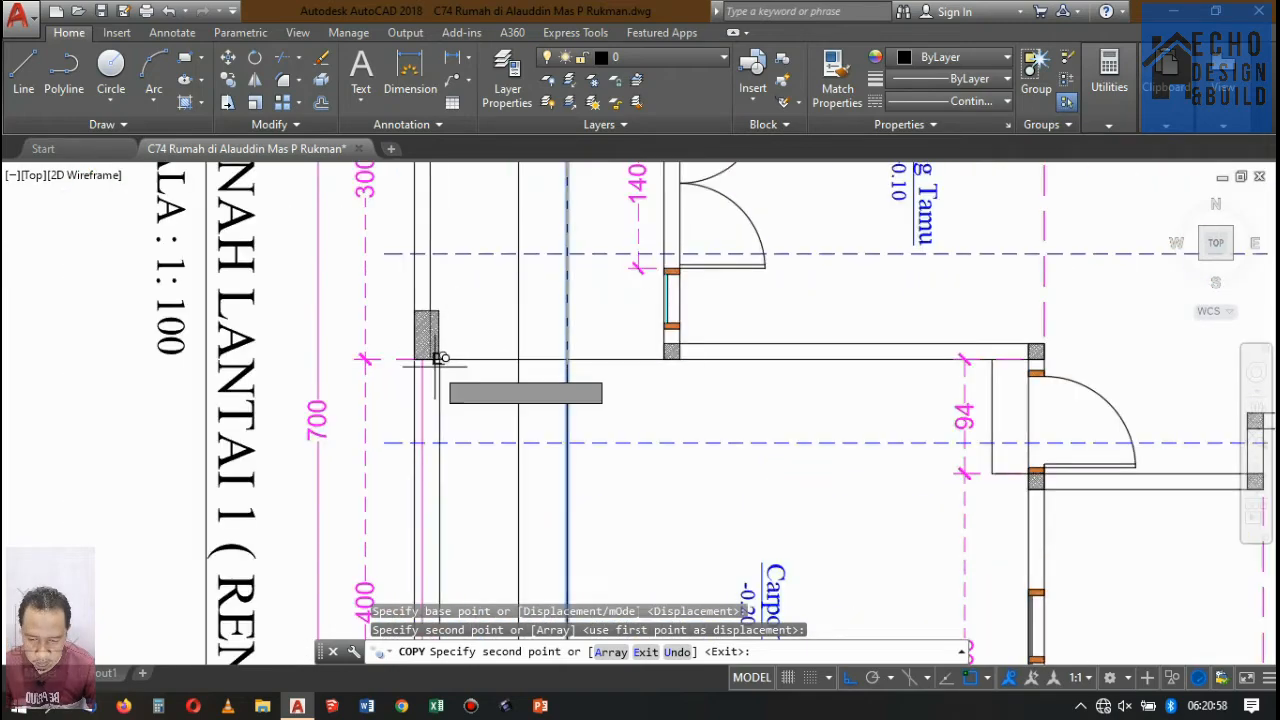
left_click(438, 358)
scroll(540, 200, "down", 6)
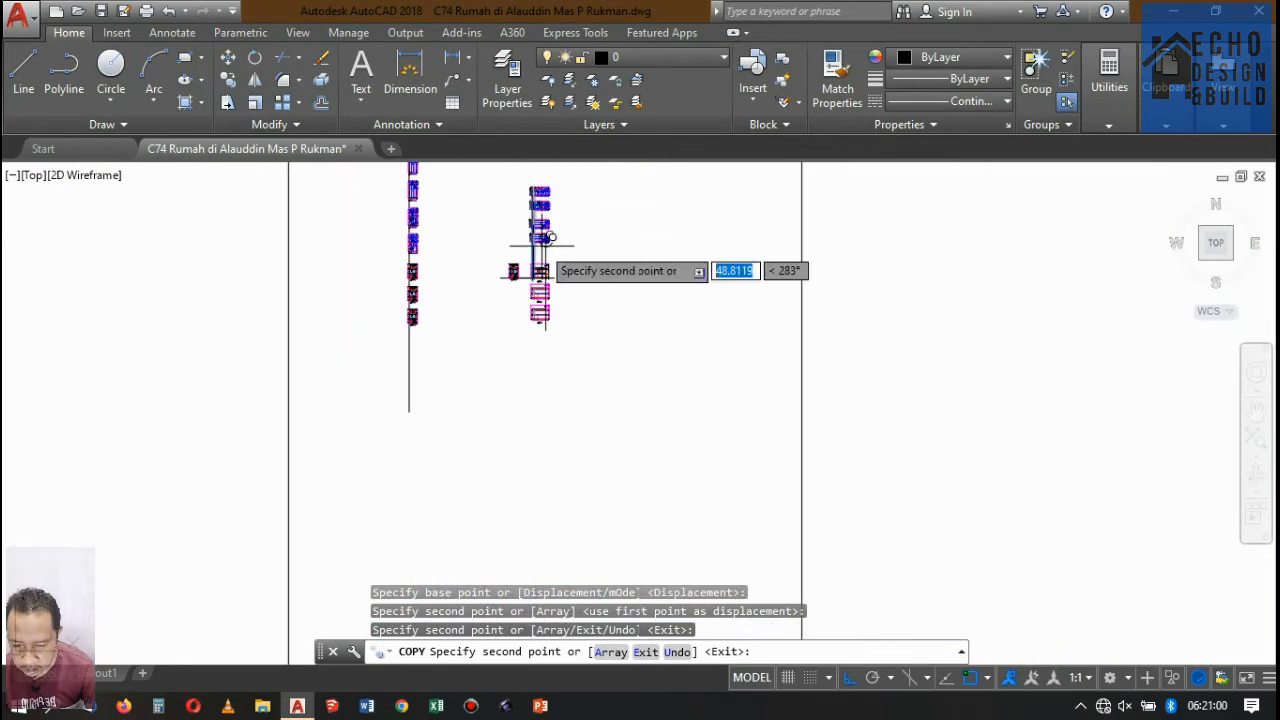
key("Return")
Erase the copied projection line that runs through the leftmost foundation and extends below the ground line of Potongan A-A.
scroll(520, 354, "up", 7)
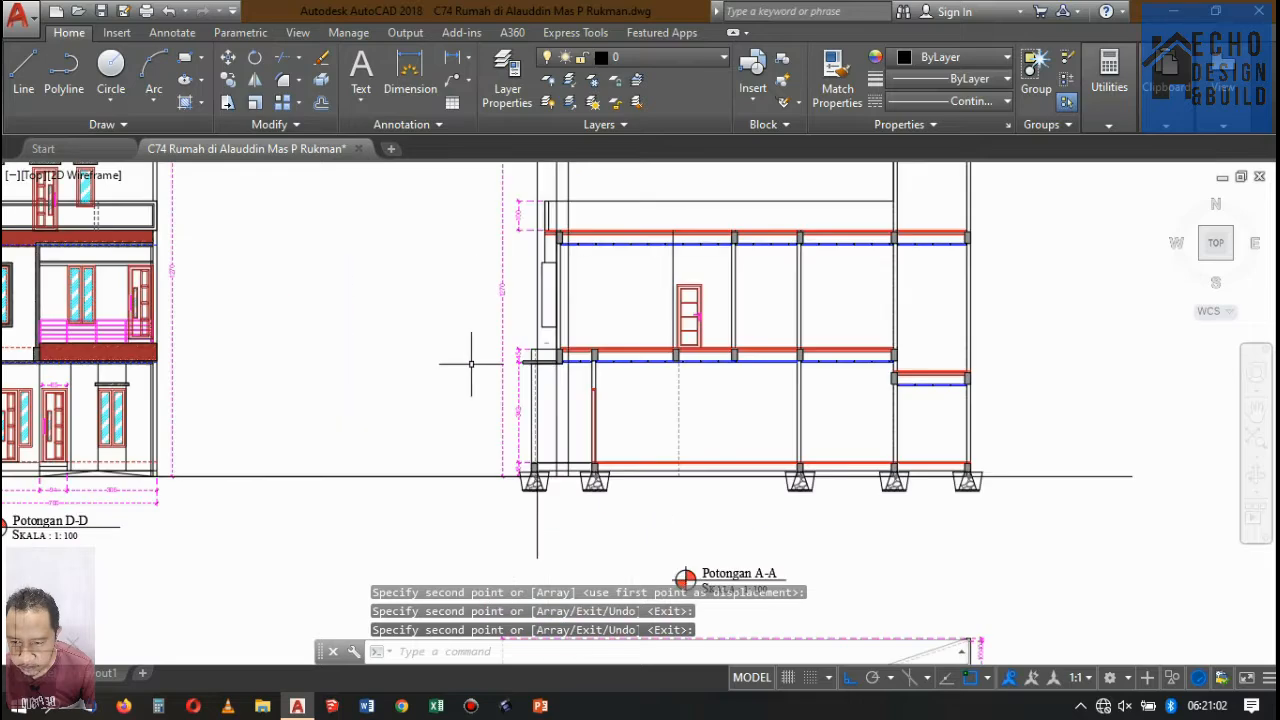
scroll(540, 420, "up", 7)
scroll(575, 400, "down", 6)
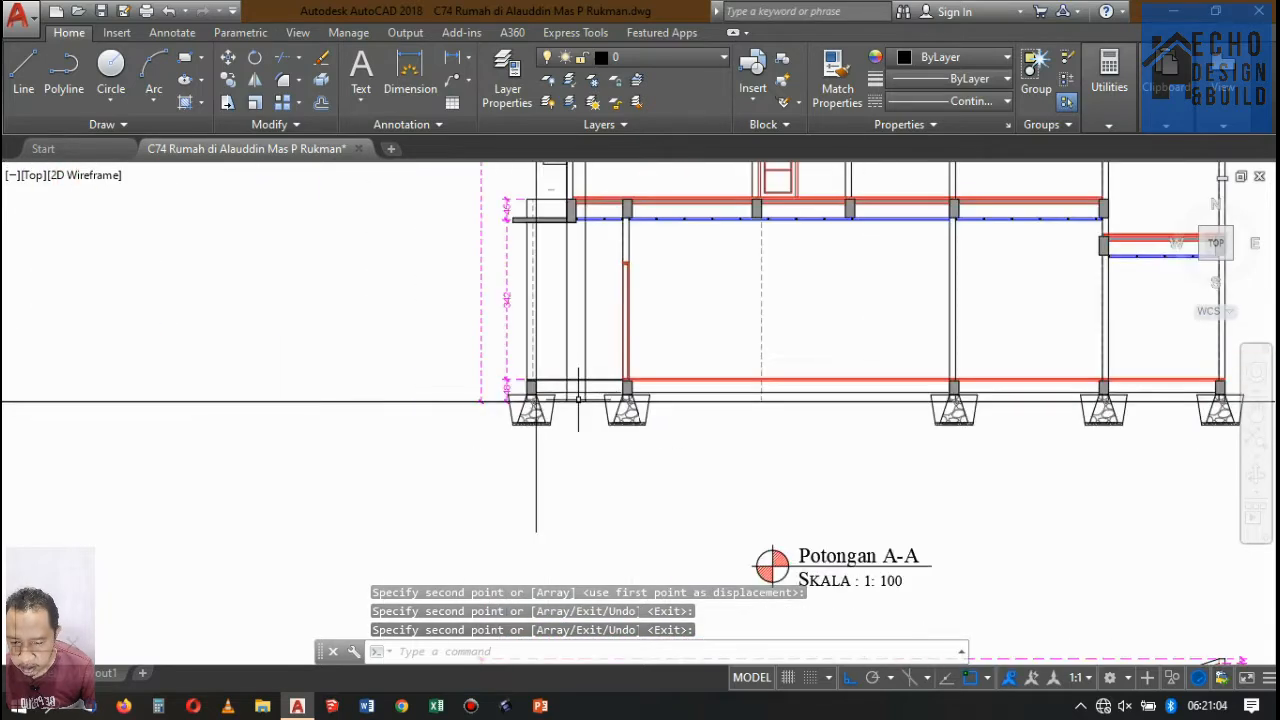
scroll(568, 385, "up", 5)
scroll(568, 382, "down", 4)
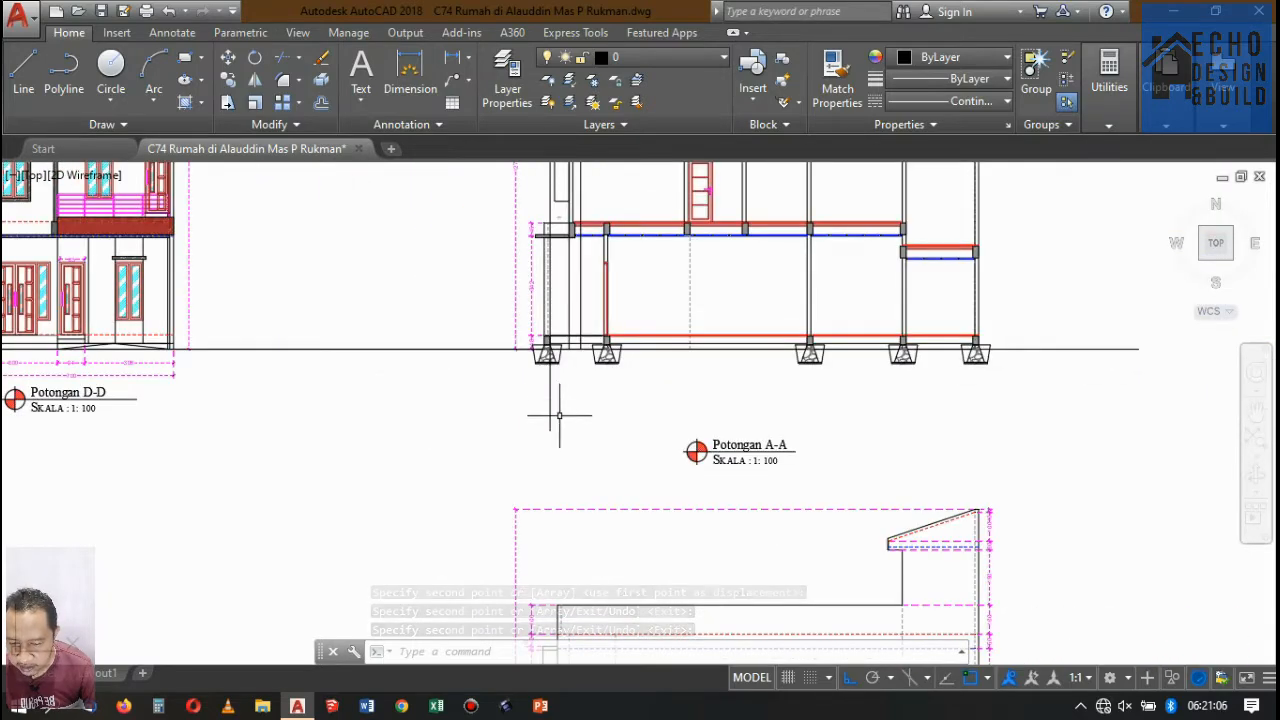
scroll(531, 251, "up", 6)
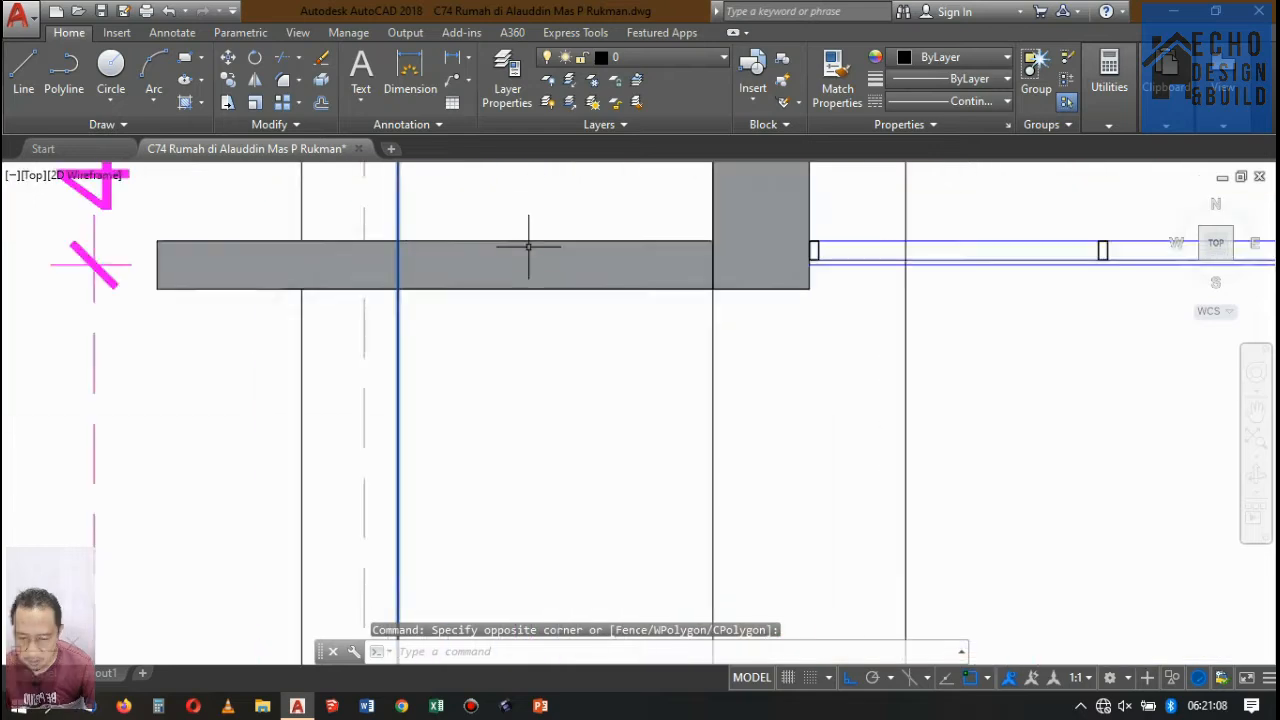
scroll(531, 251, "down", 3)
scroll(535, 255, "down", 4)
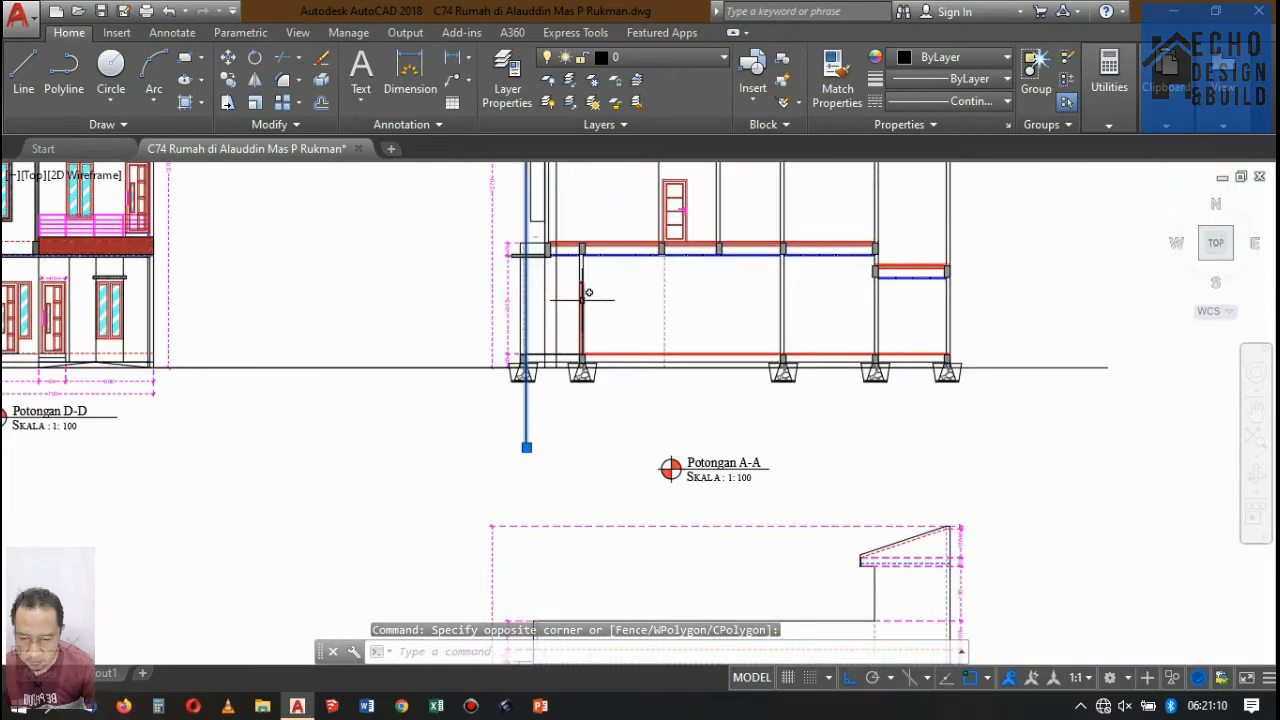
scroll(534, 343, "up", 4)
scroll(534, 343, "down", 4)
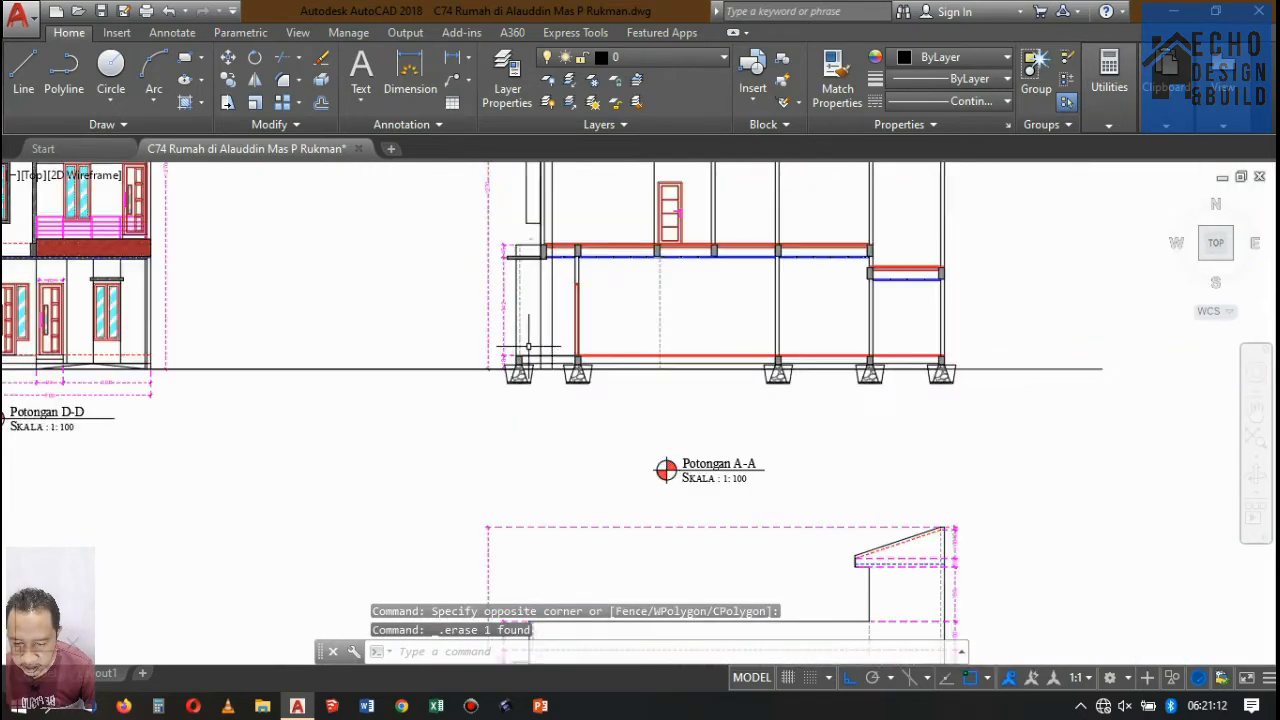
Examine where the two remaining projection lines cross the floors and front wall of Potongan A-A.
scroll(522, 265, "up", 4)
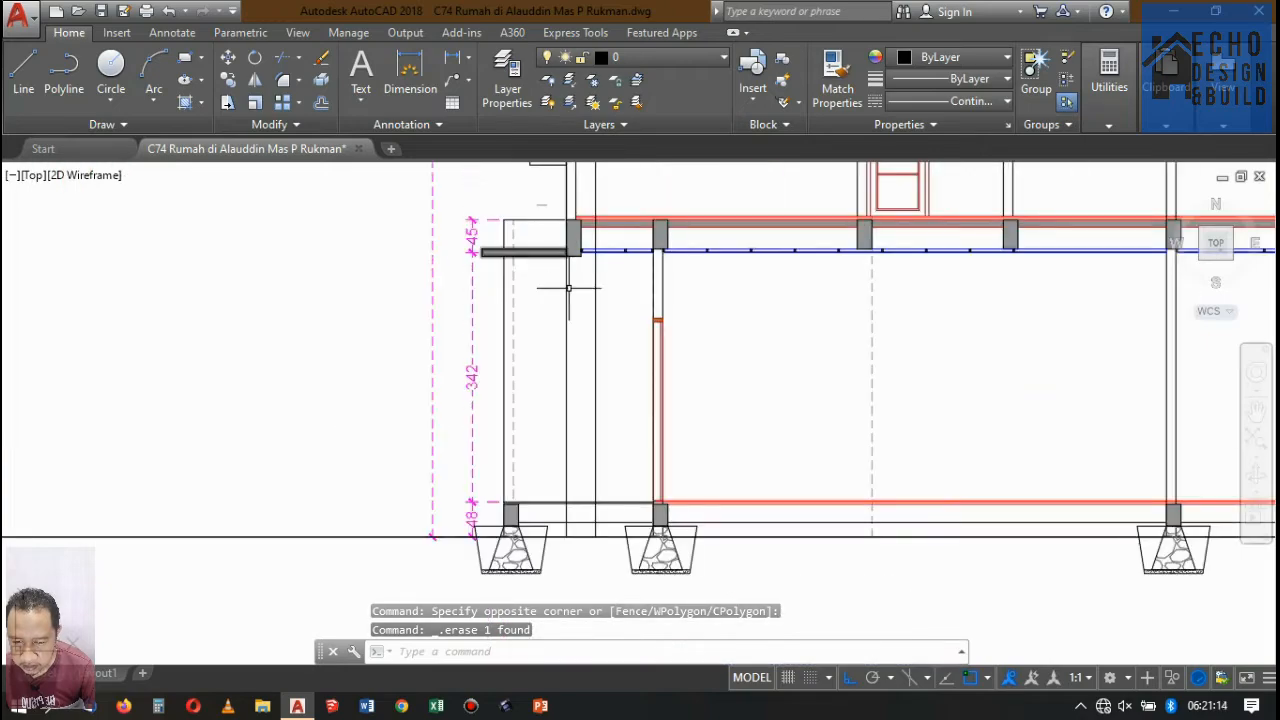
scroll(568, 288, "down", 4)
scroll(570, 300, "up", 4)
scroll(572, 300, "down", 4)
scroll(586, 289, "up", 4)
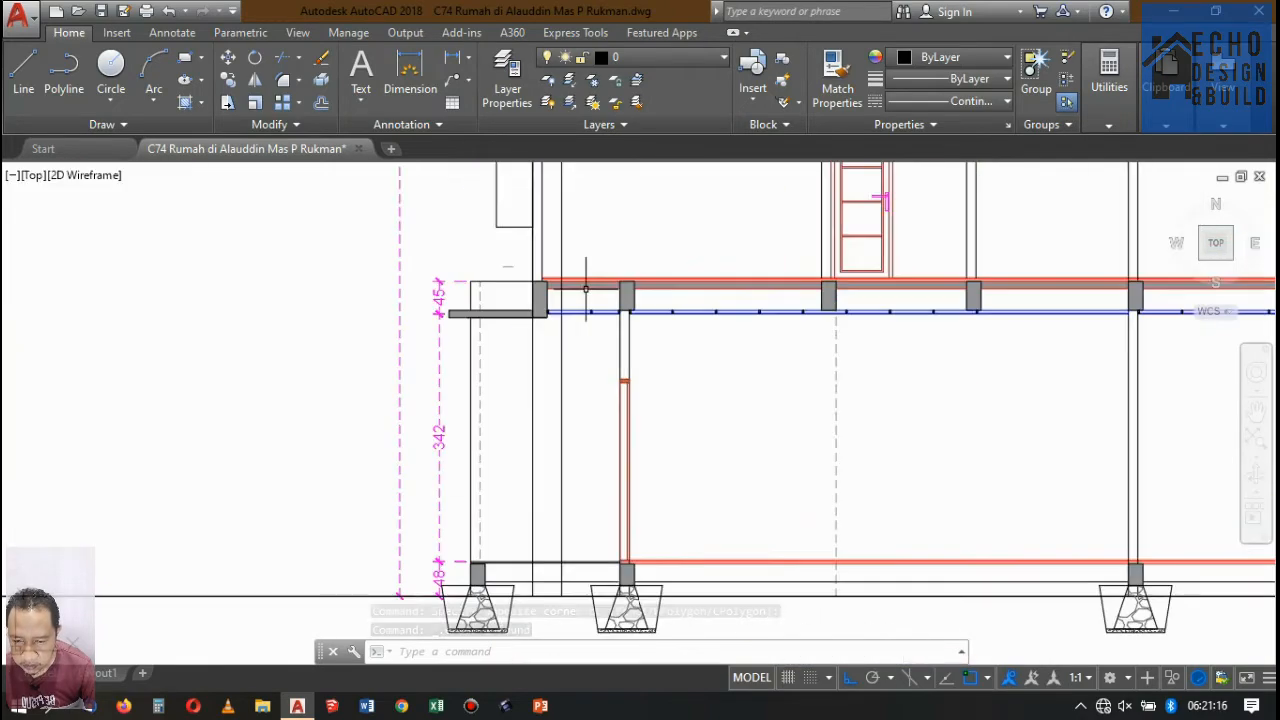
scroll(586, 289, "down", 4)
scroll(586, 320, "up", 4)
scroll(590, 340, "down", 4)
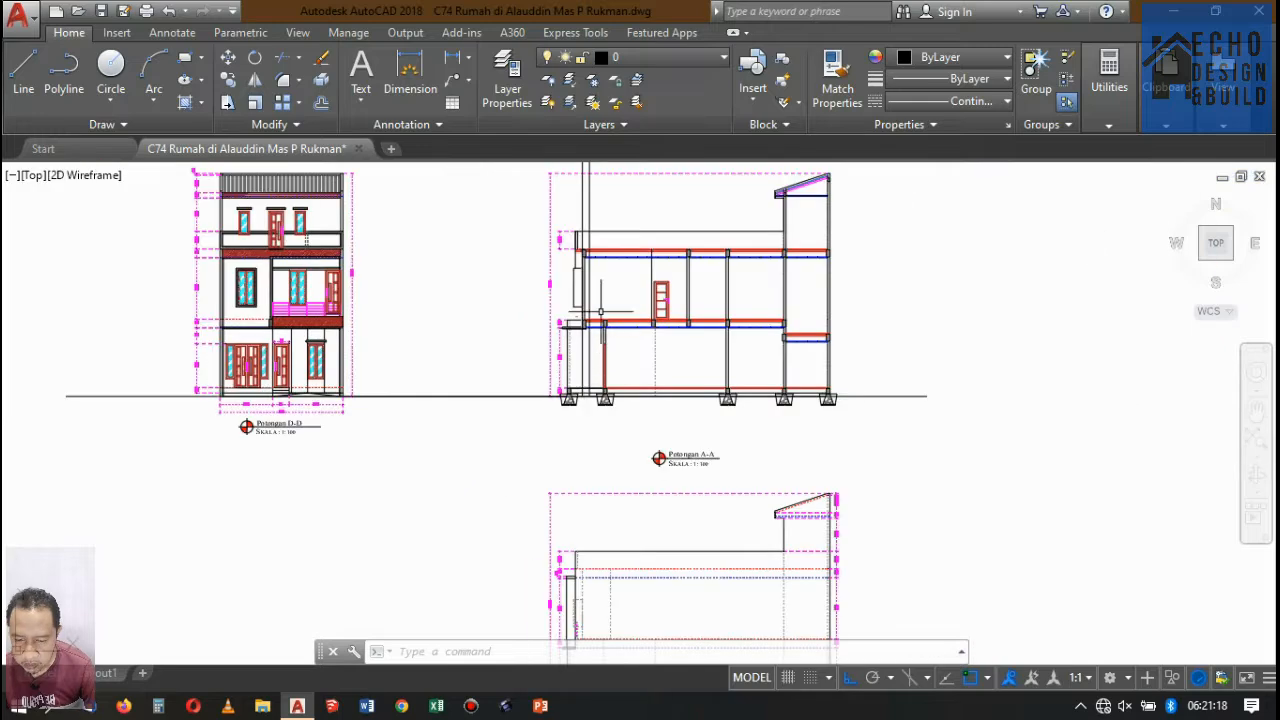
scroll(600, 312, "up", 5)
scroll(591, 271, "down", 2)
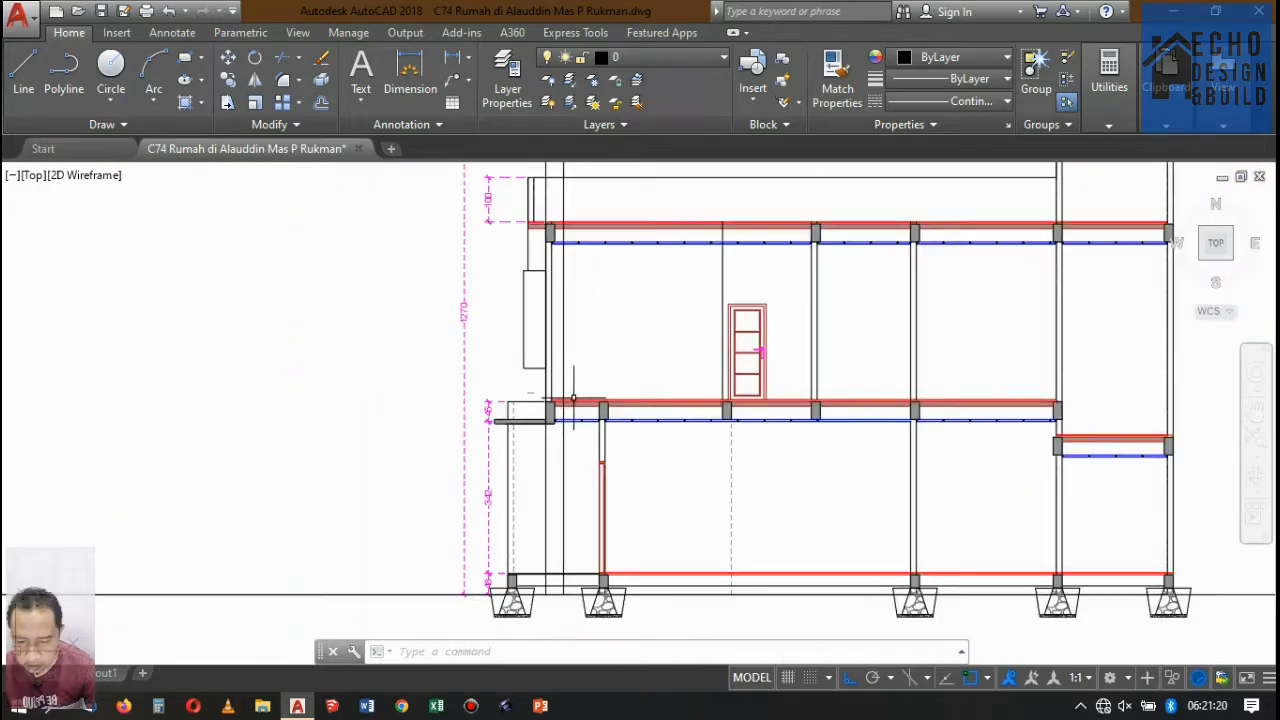
scroll(573, 398, "down", 4)
scroll(560, 300, "up", 5)
scroll(560, 320, "down", 2)
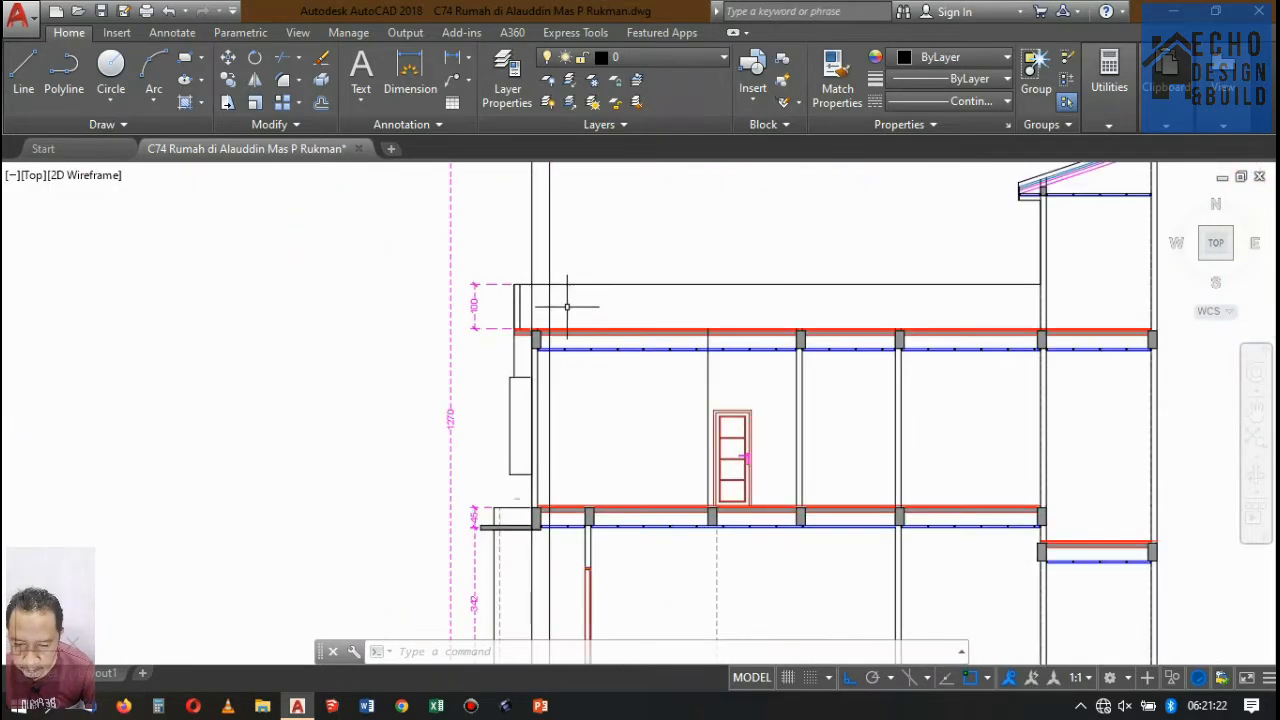
Trim both projection lines above the top slab of Potongan A-A, using the slab's upper finish line as the cutting edge.
scroll(568, 302, "up", 4)
key("Return")
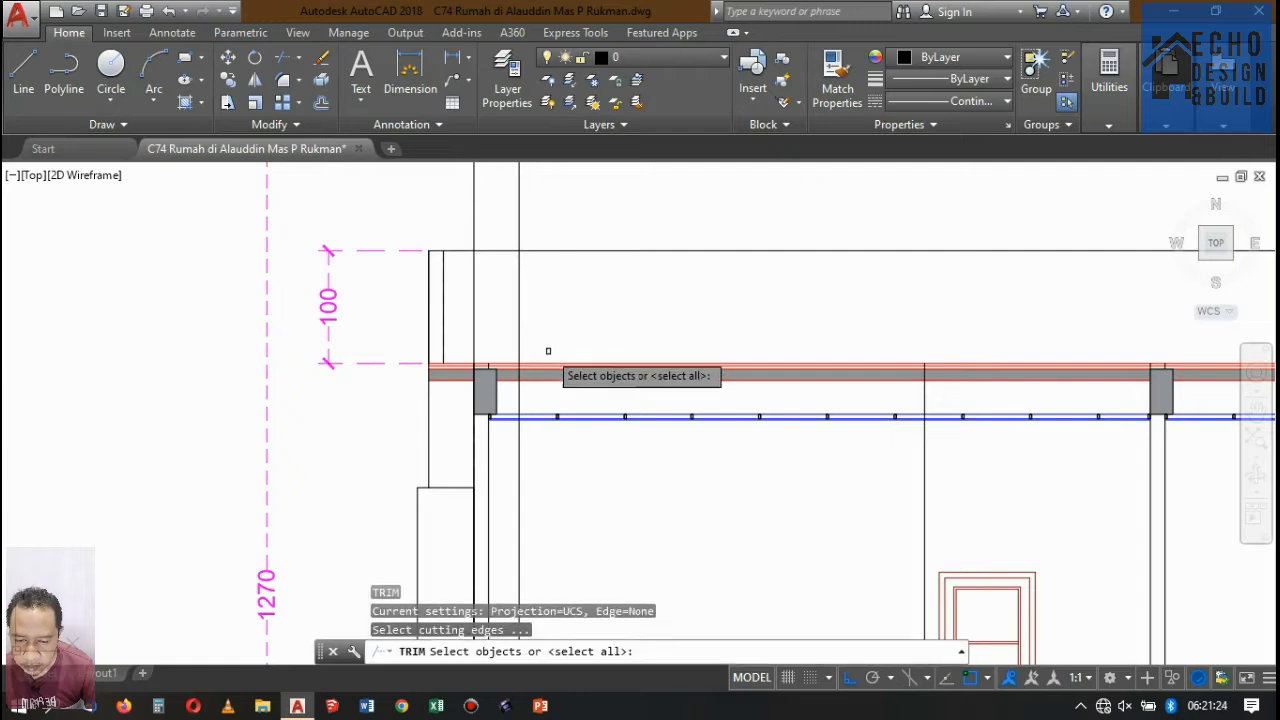
scroll(549, 351, "up", 3)
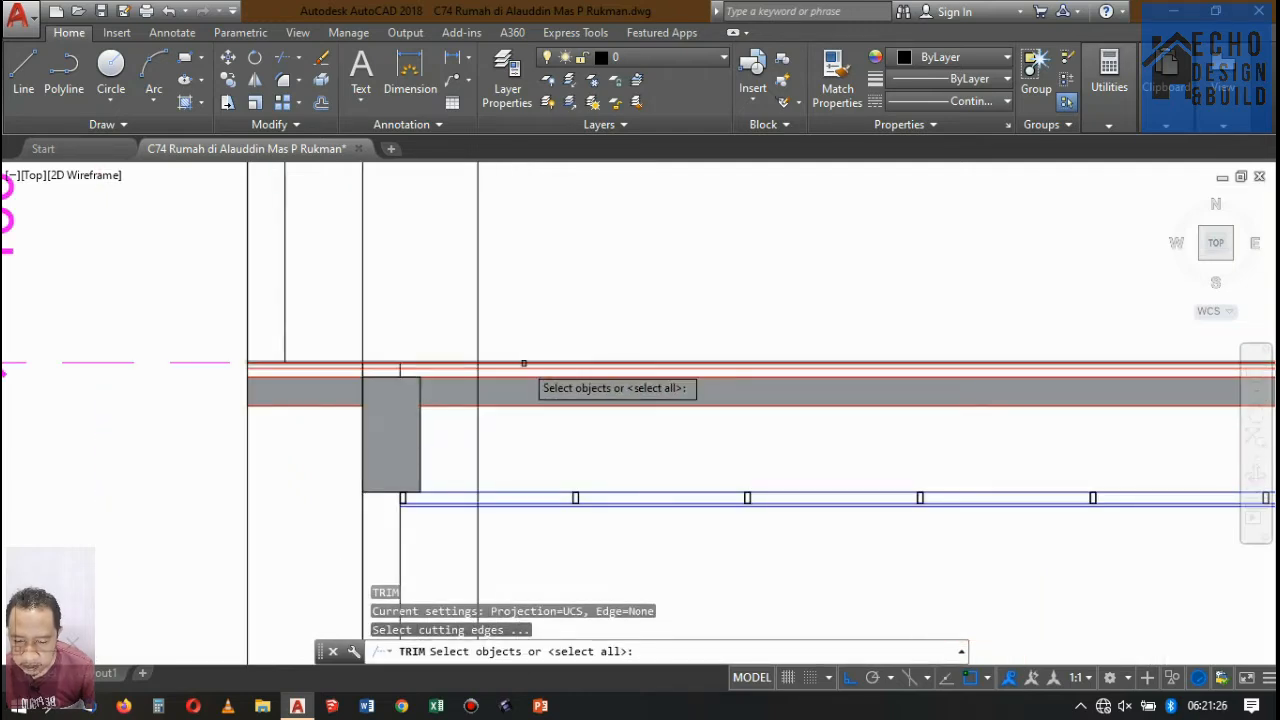
left_click(522, 362)
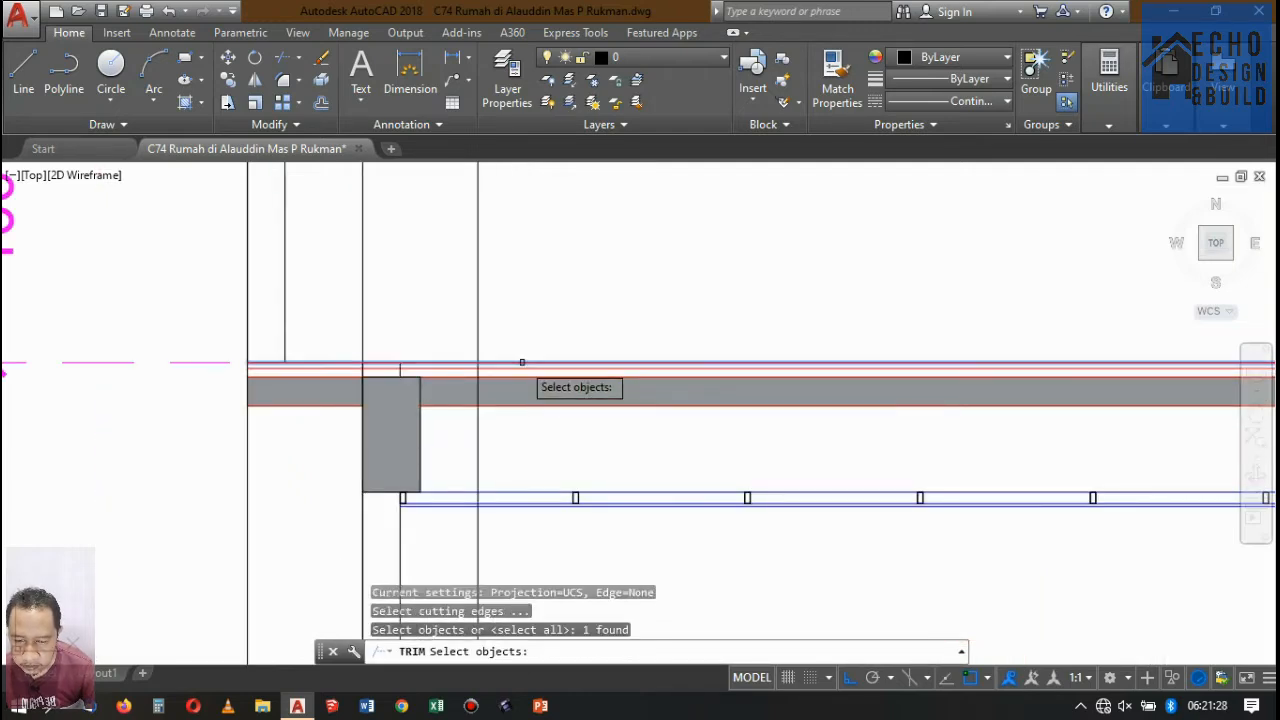
key("Return")
left_click(508, 307)
left_click(357, 261)
key("Return")
scroll(492, 258, "down", 9)
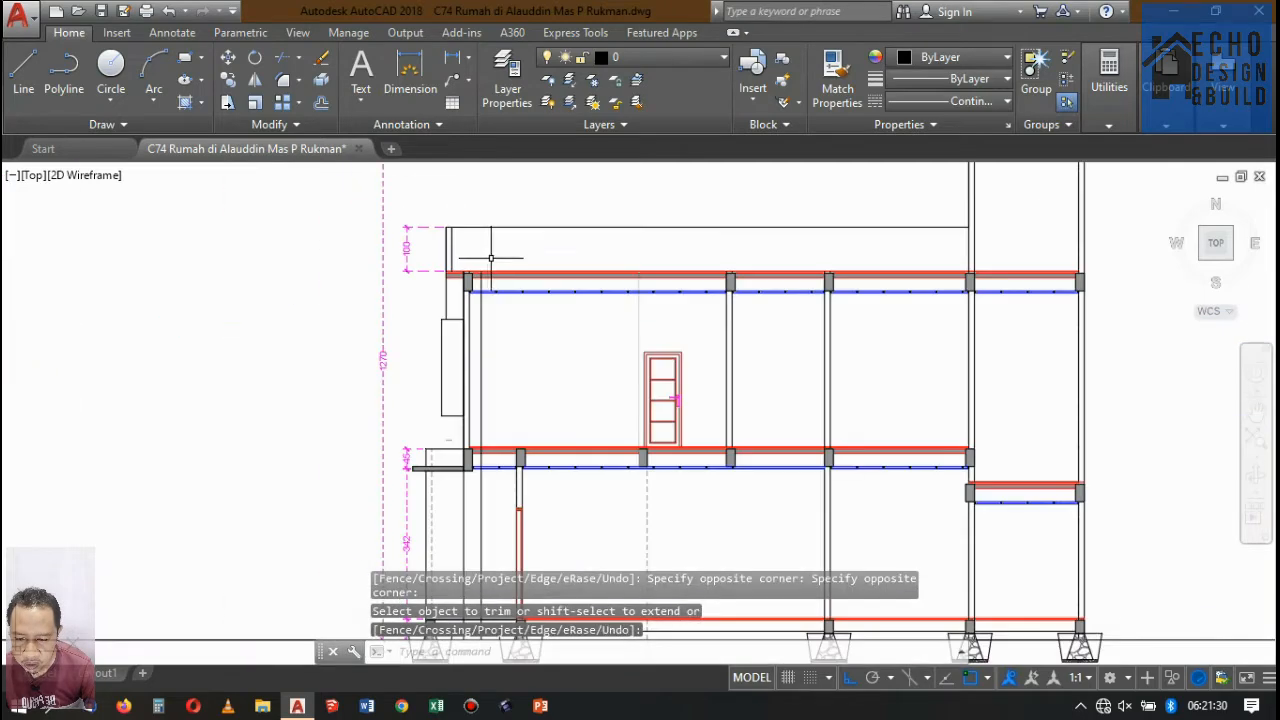
Set the colour of the two trimmed column lines to grey 99,100,102 and clear the selection.
scroll(521, 321, "up", 8)
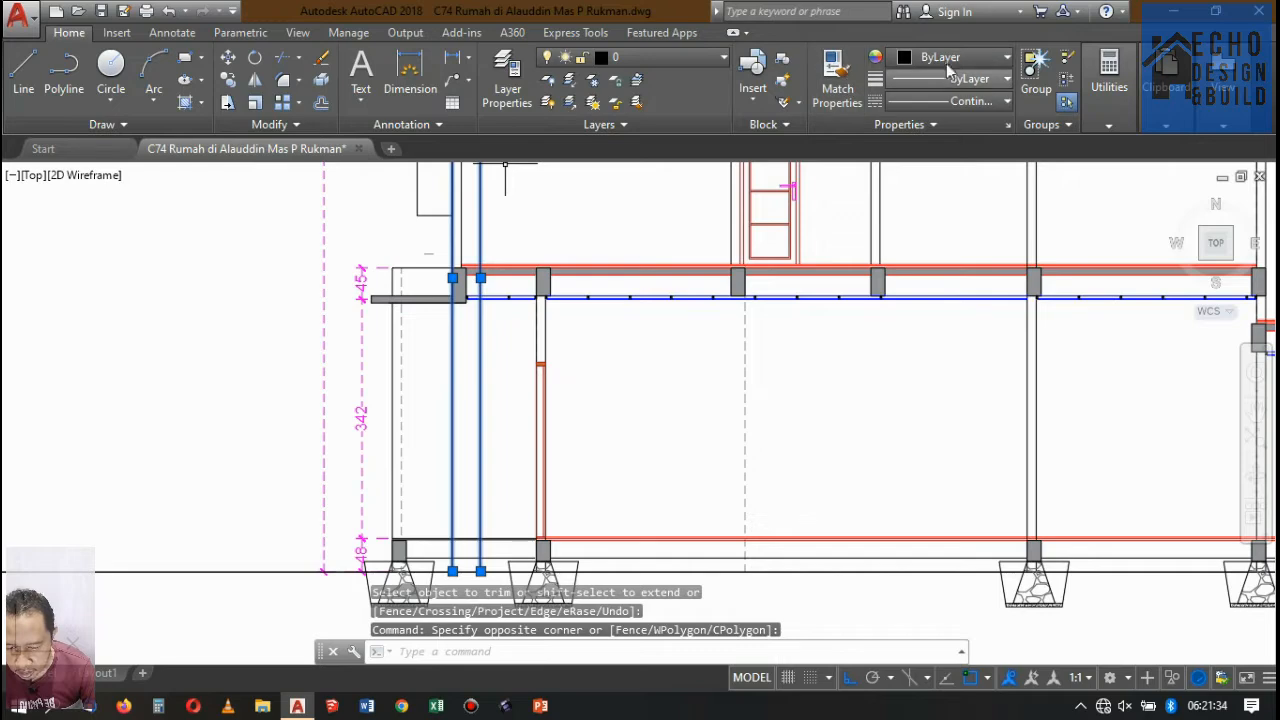
left_click(948, 60)
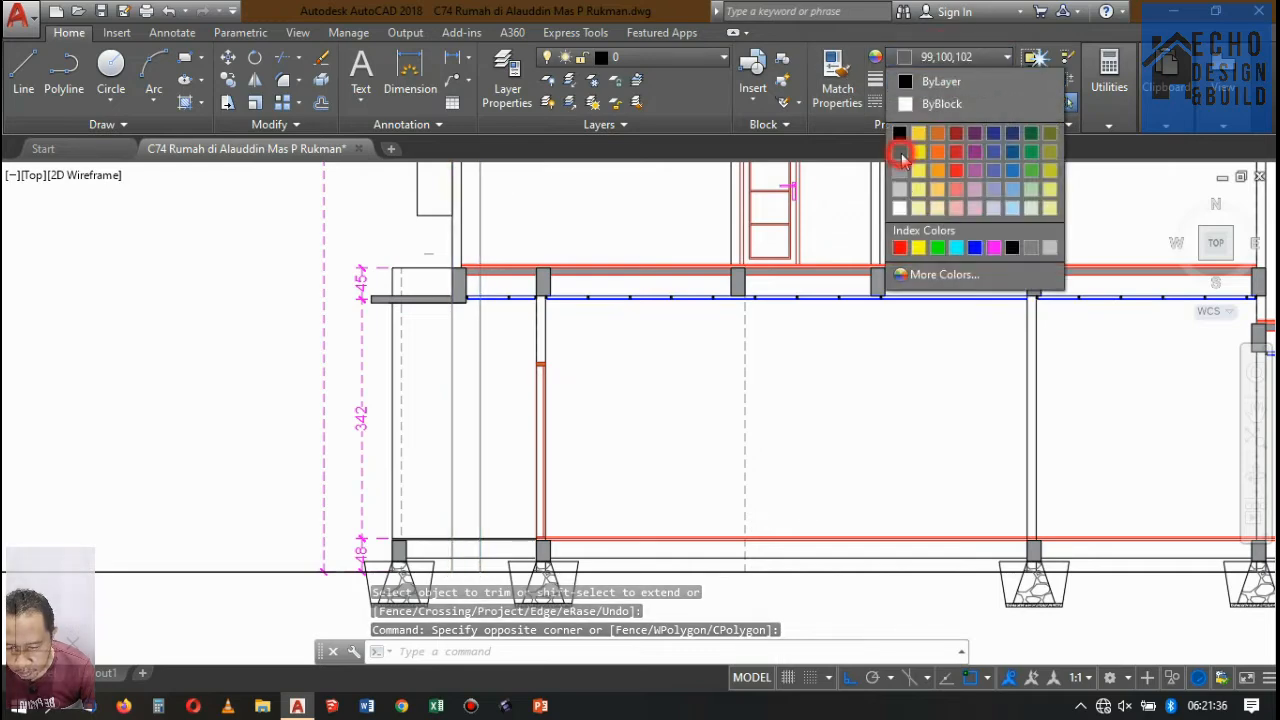
left_click(900, 168)
key("Escape")
Erase the dashed vertical line on the ground floor of Potongan A-A, below the beam by the upper-floor door.
scroll(655, 350, "down", 3)
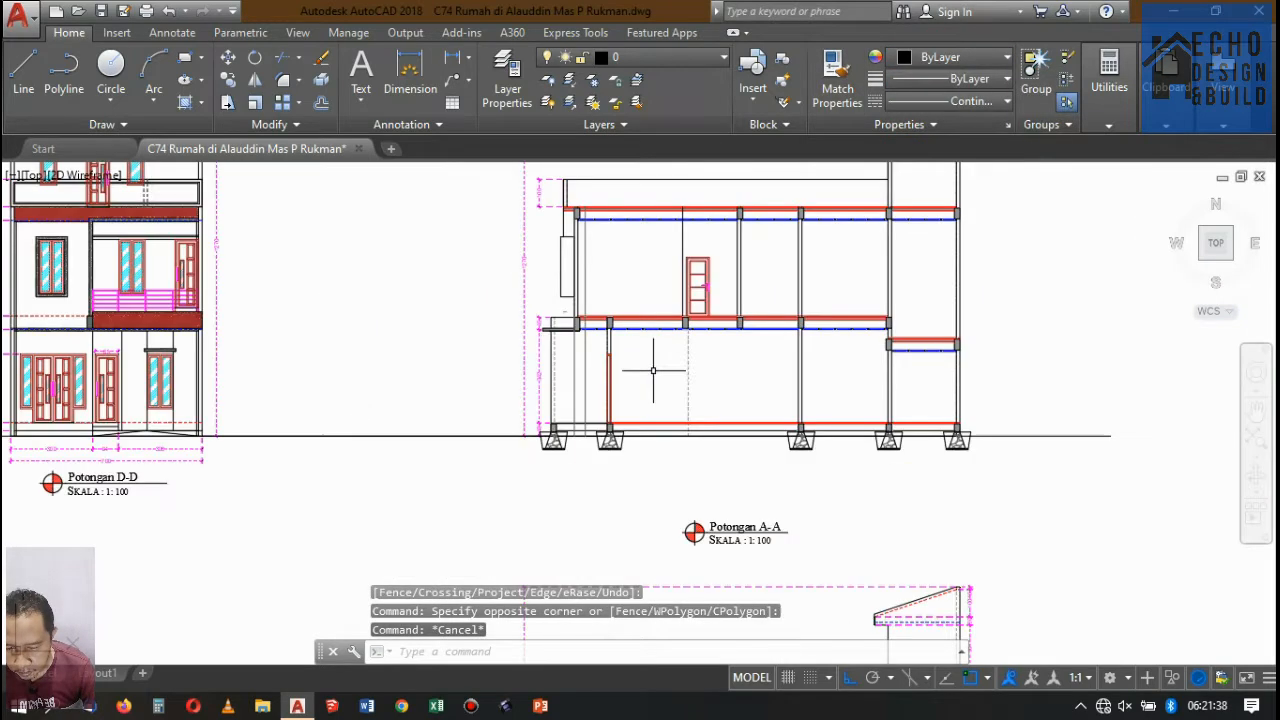
scroll(657, 371, "up", 2)
scroll(650, 375, "down", 4)
scroll(580, 429, "up", 5)
scroll(575, 425, "down", 2)
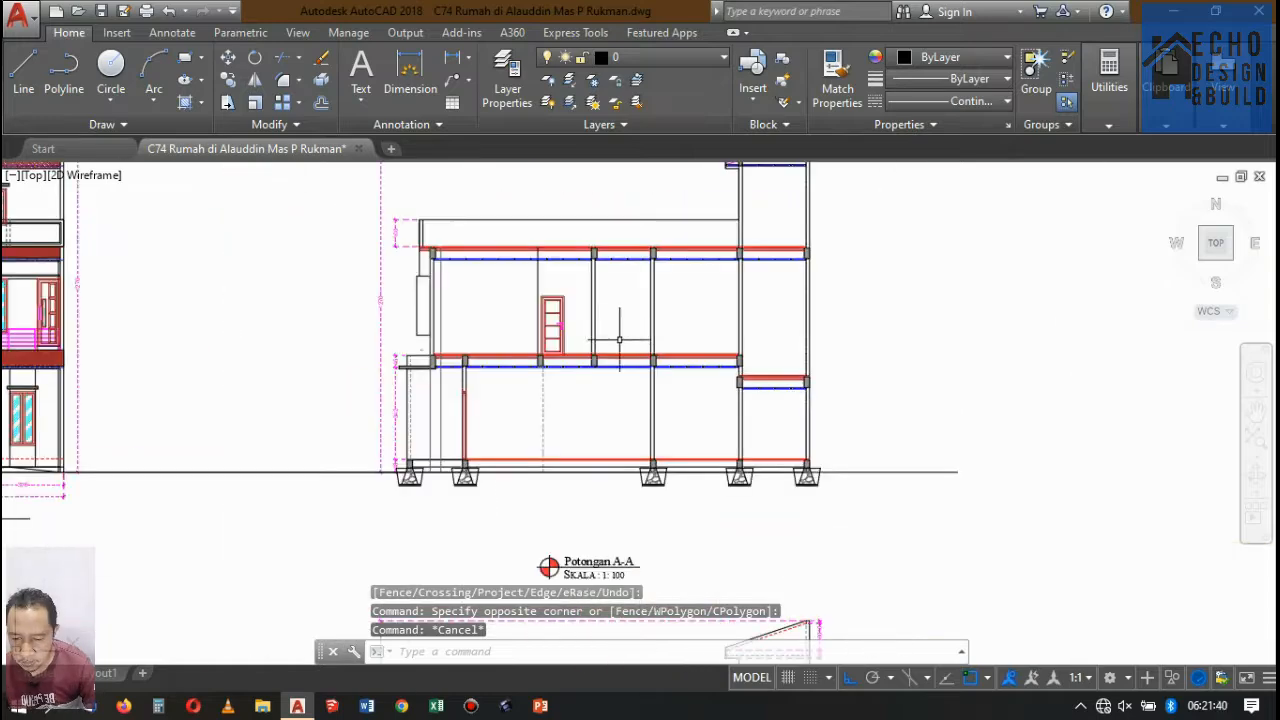
scroll(548, 406, "up", 2)
left_click(581, 344)
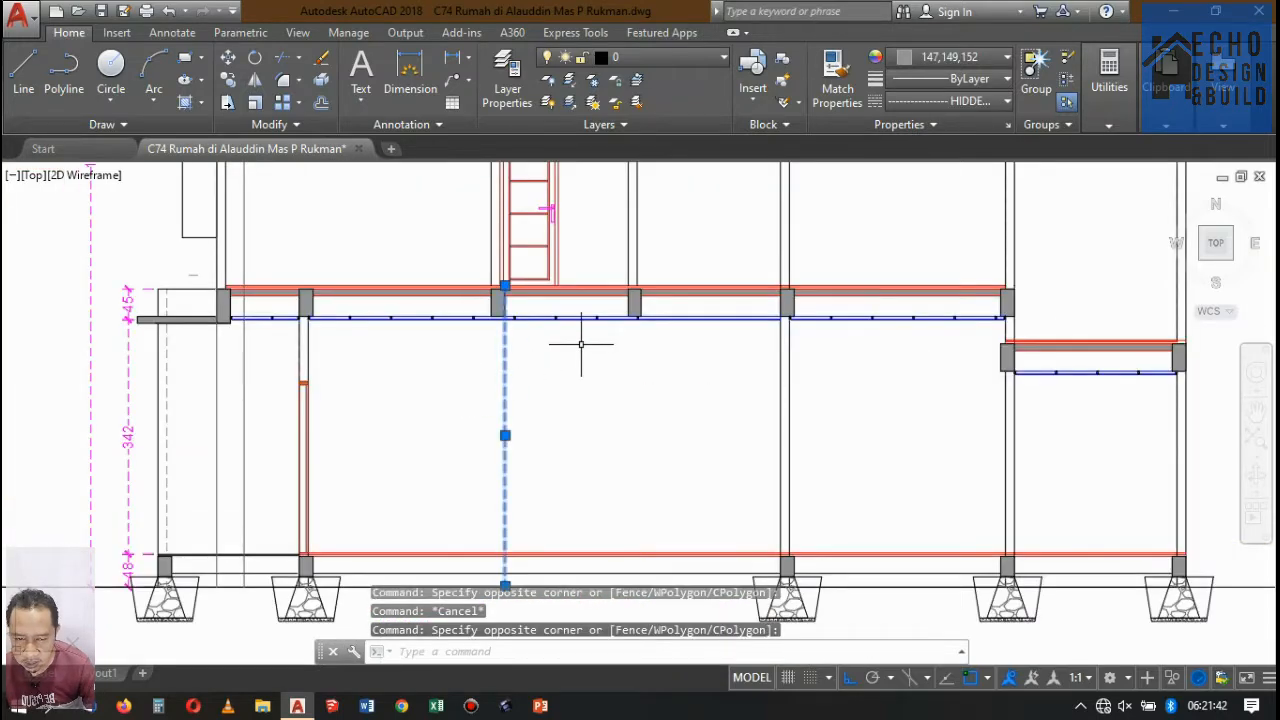
key("Delete")
Examine the second-floor plan (DENAH LANTAI 2), checking the bedrooms, balcony, stairs and void along the section lines.
scroll(590, 360, "down", 10)
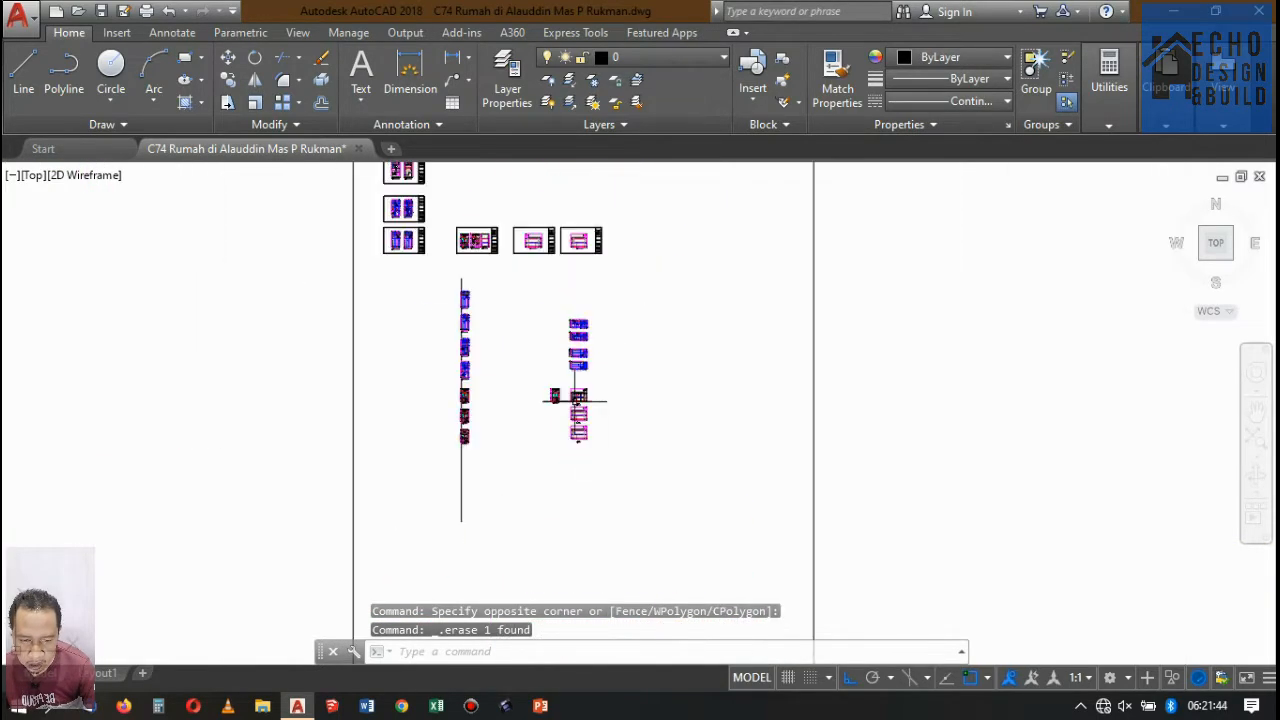
scroll(575, 400, "up", 8)
scroll(524, 390, "down", 4)
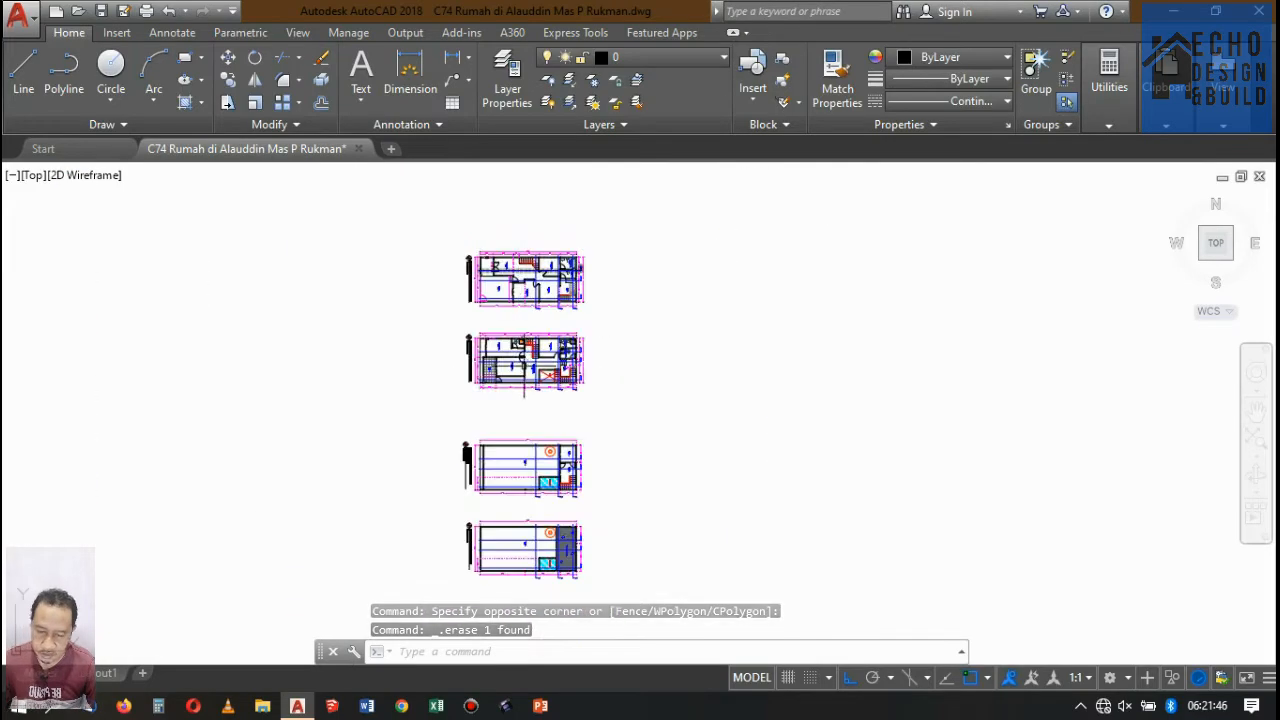
scroll(524, 390, "up", 8)
scroll(405, 328, "down", 5)
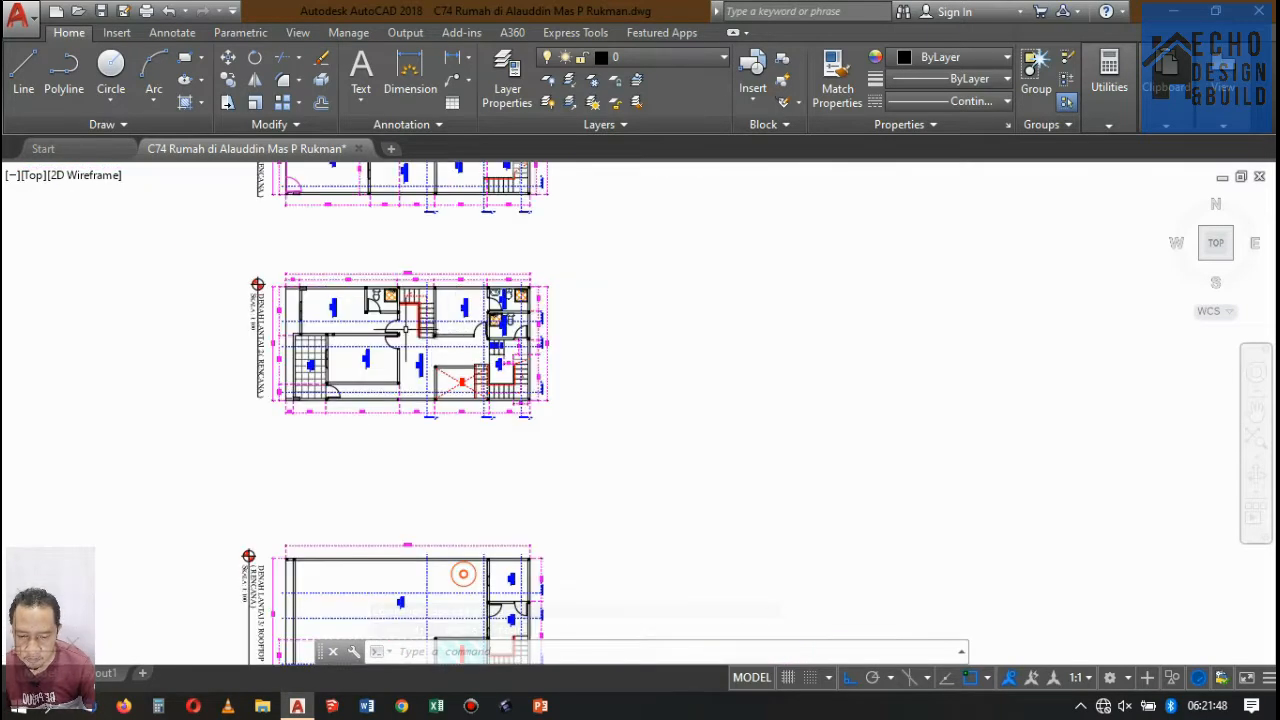
scroll(405, 328, "up", 6)
scroll(400, 310, "down", 7)
scroll(395, 290, "up", 8)
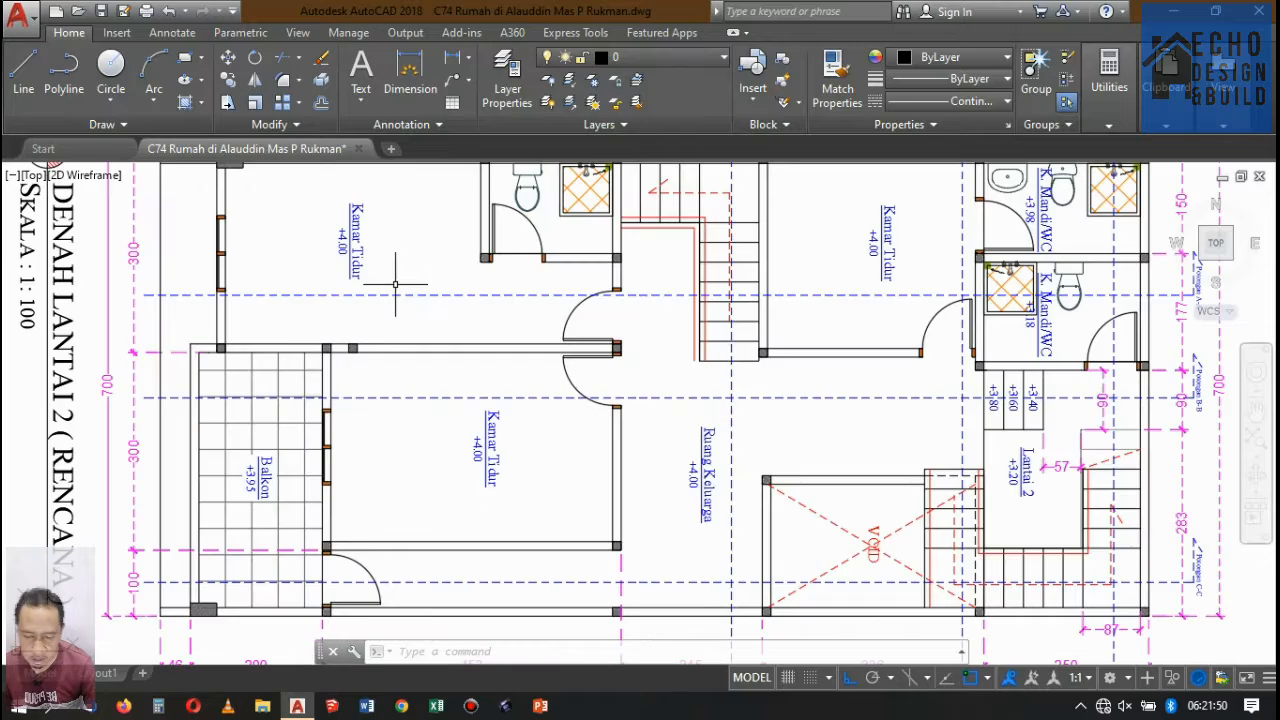
scroll(395, 285, "down", 8)
scroll(395, 285, "up", 3)
scroll(496, 272, "up", 3)
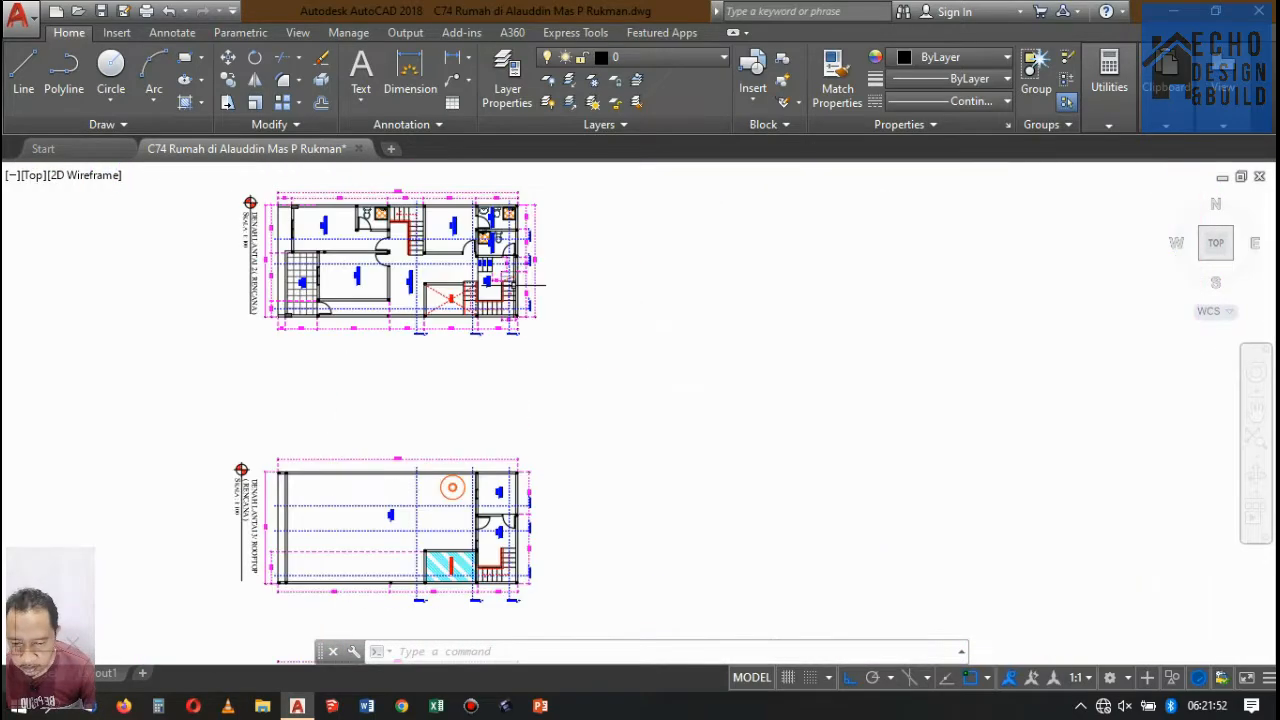
Examine the beams, ceiling lines and upper-floor door of Potongan A-A.
scroll(496, 272, "down", 4)
scroll(480, 290, "up", 5)
scroll(480, 290, "down", 6)
scroll(460, 520, "up", 8)
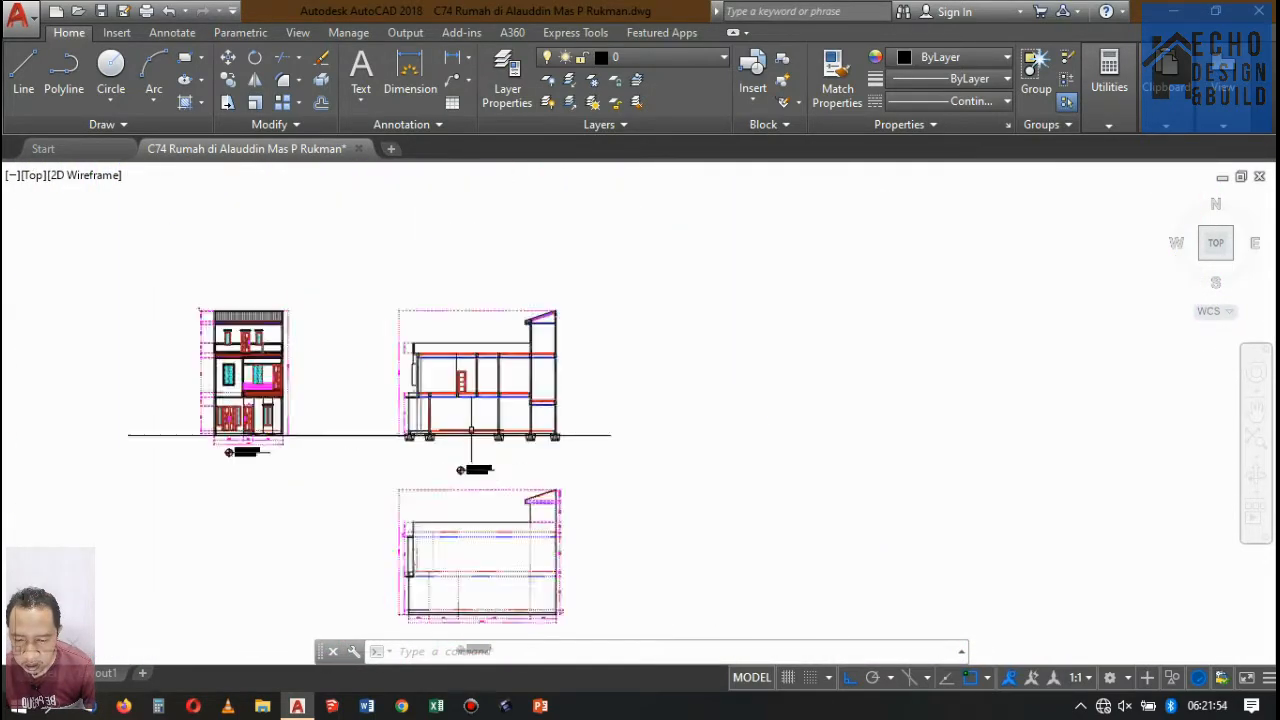
scroll(440, 400, "down", 6)
scroll(432, 376, "up", 6)
scroll(432, 376, "up", 4)
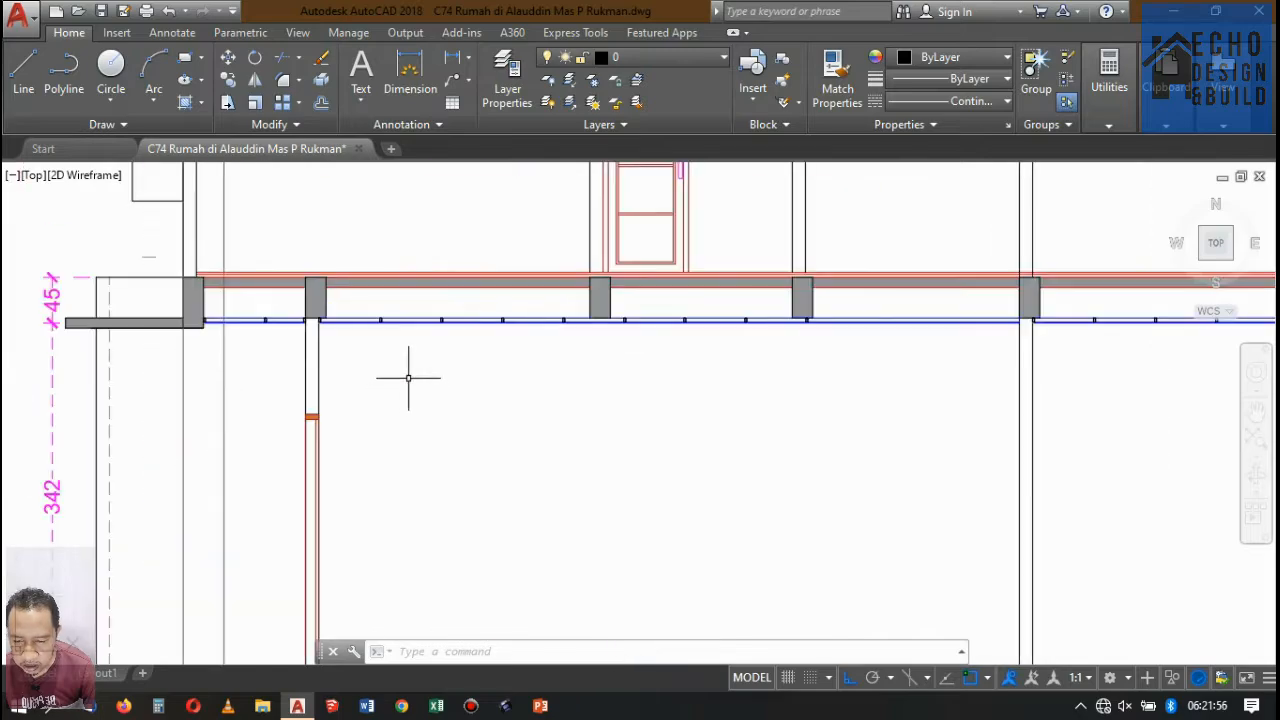
scroll(414, 371, "down", 4)
scroll(440, 370, "up", 3)
scroll(466, 362, "down", 3)
scroll(466, 363, "up", 3)
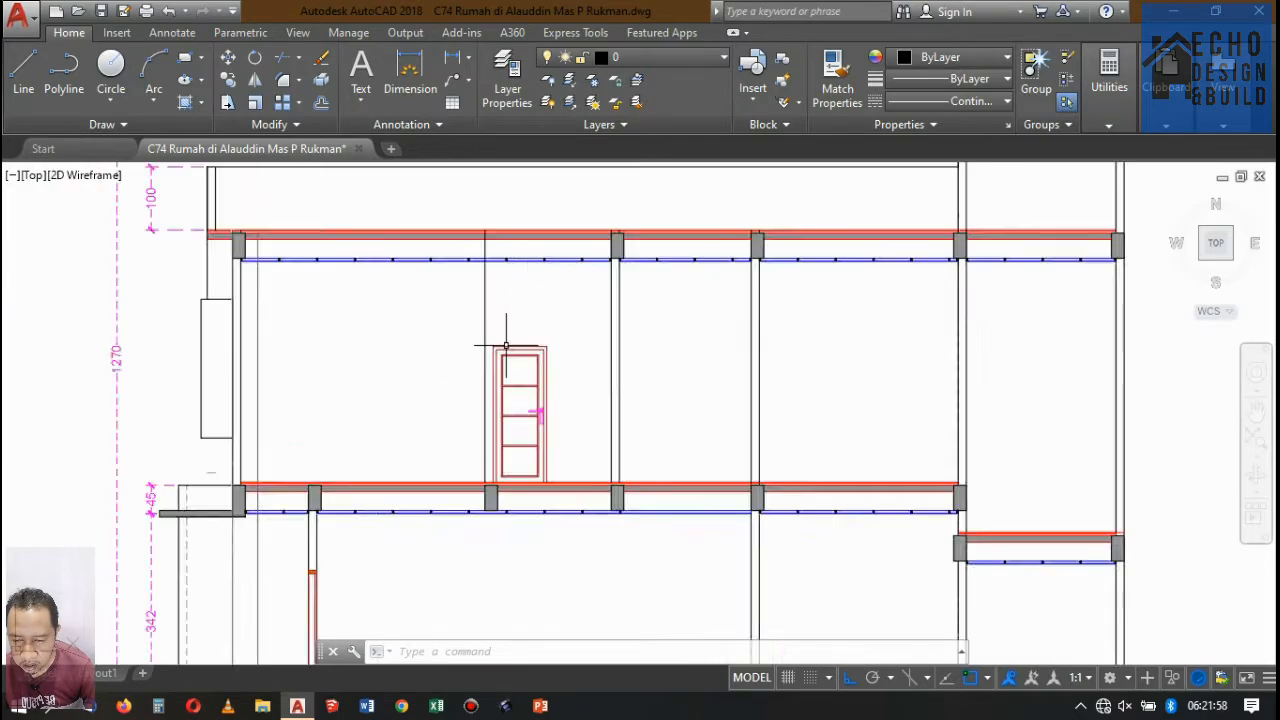
scroll(508, 343, "down", 7)
scroll(582, 330, "up", 1)
scroll(582, 331, "up", 3)
scroll(571, 343, "down", 3)
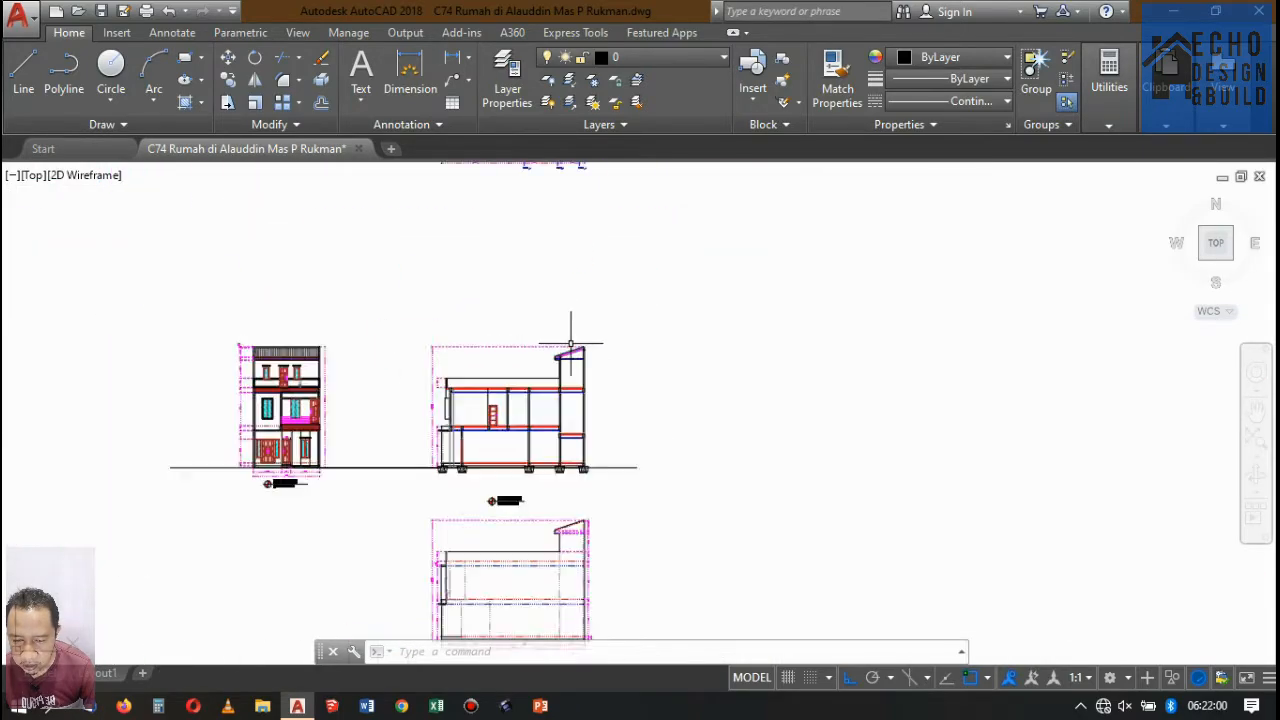
Compare Potongan A-A with the unfinished Potongan B-B below it.
scroll(546, 374, "up", 4)
scroll(543, 386, "up", 2)
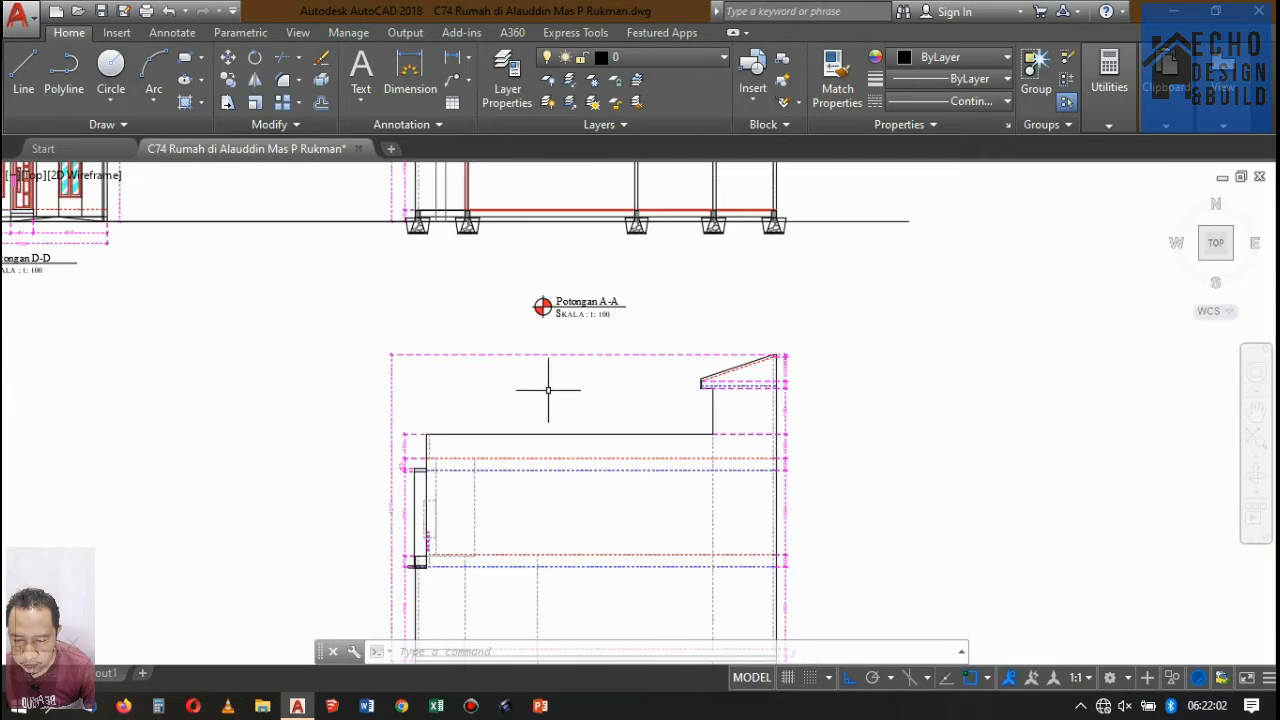
scroll(571, 335, "down", 6)
scroll(571, 335, "up", 3)
scroll(575, 330, "down", 4)
scroll(590, 290, "up", 5)
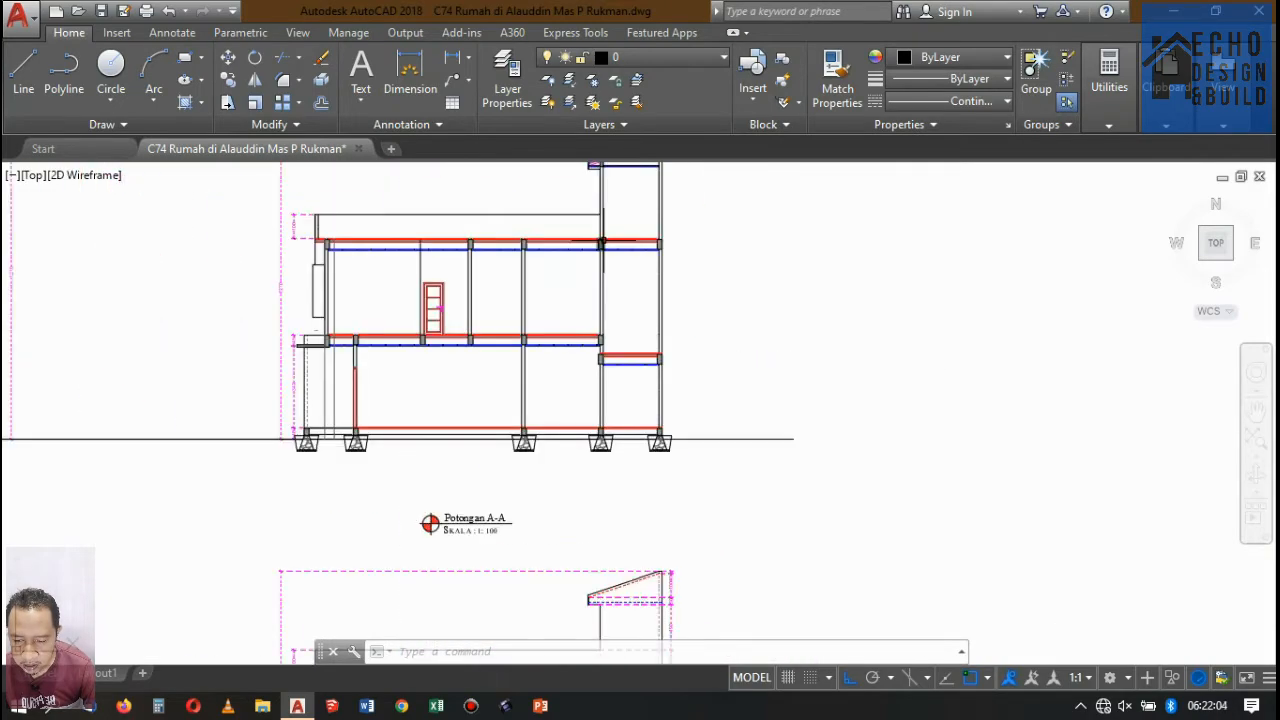
scroll(601, 242, "down", 5)
scroll(601, 243, "up", 5)
scroll(592, 255, "down", 5)
scroll(565, 370, "down", 6)
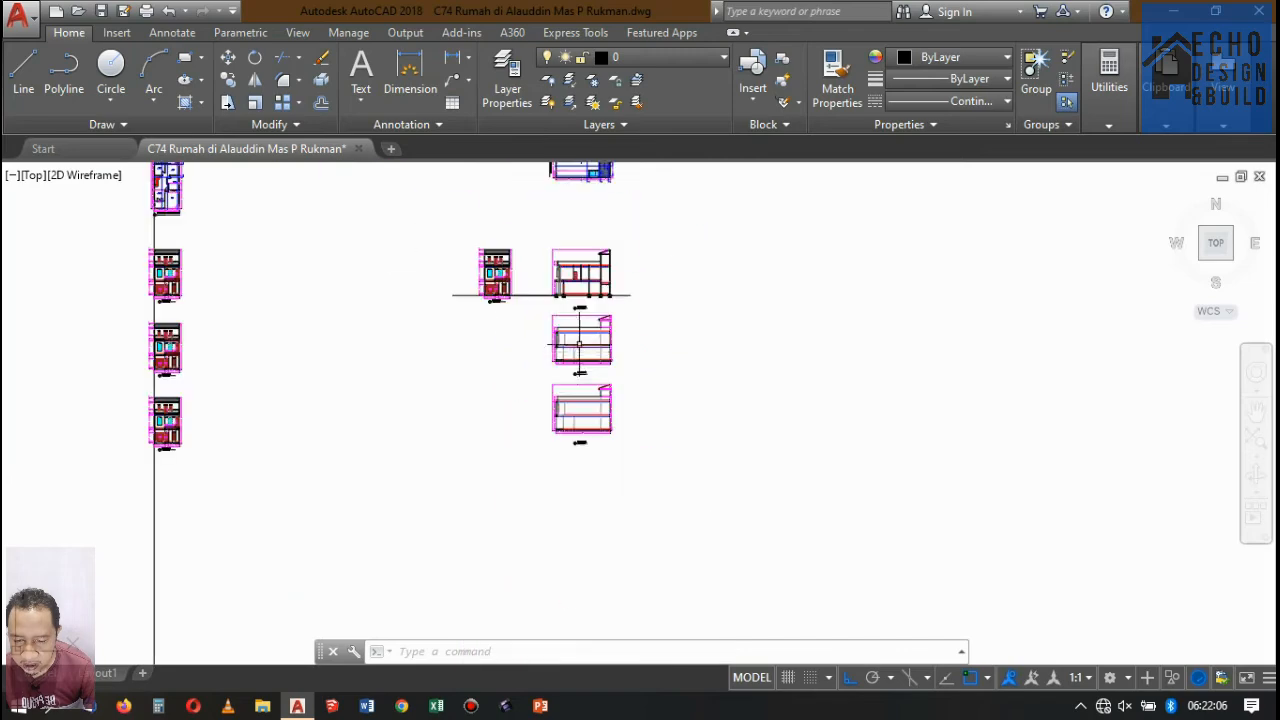
scroll(580, 362, "up", 5)
scroll(569, 328, "down", 5)
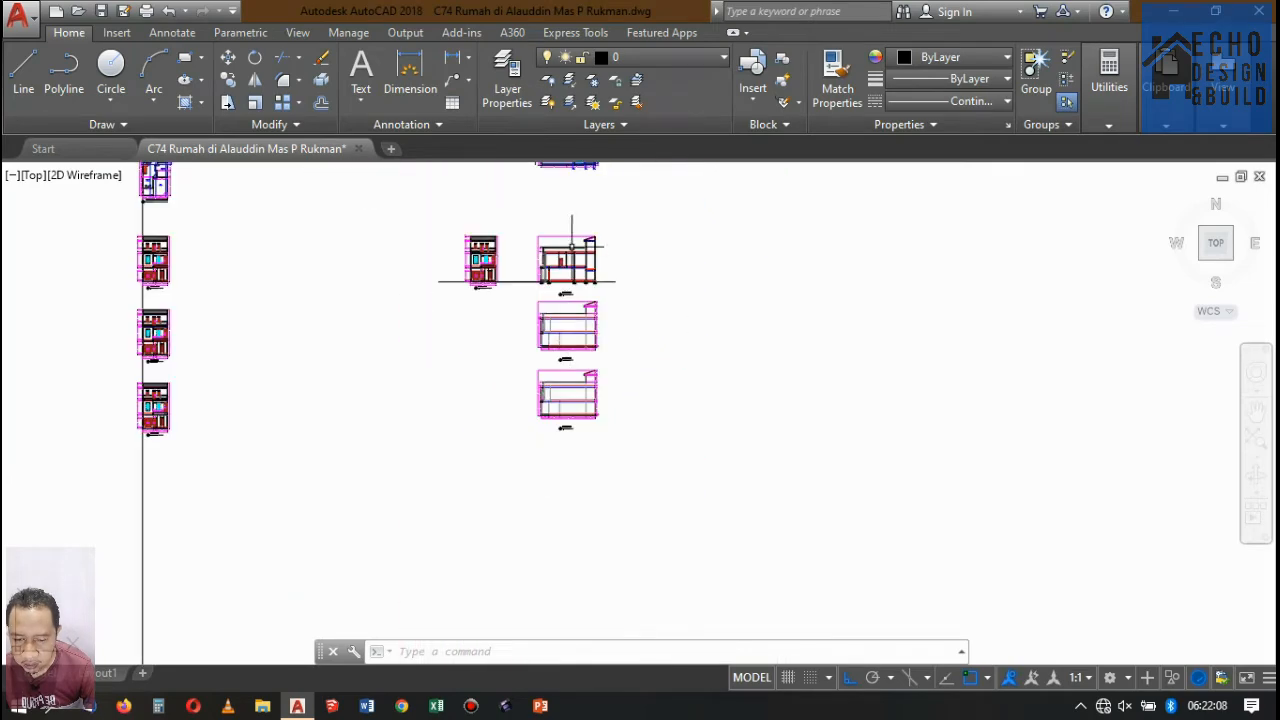
scroll(572, 243, "up", 4)
scroll(585, 370, "up", 4)
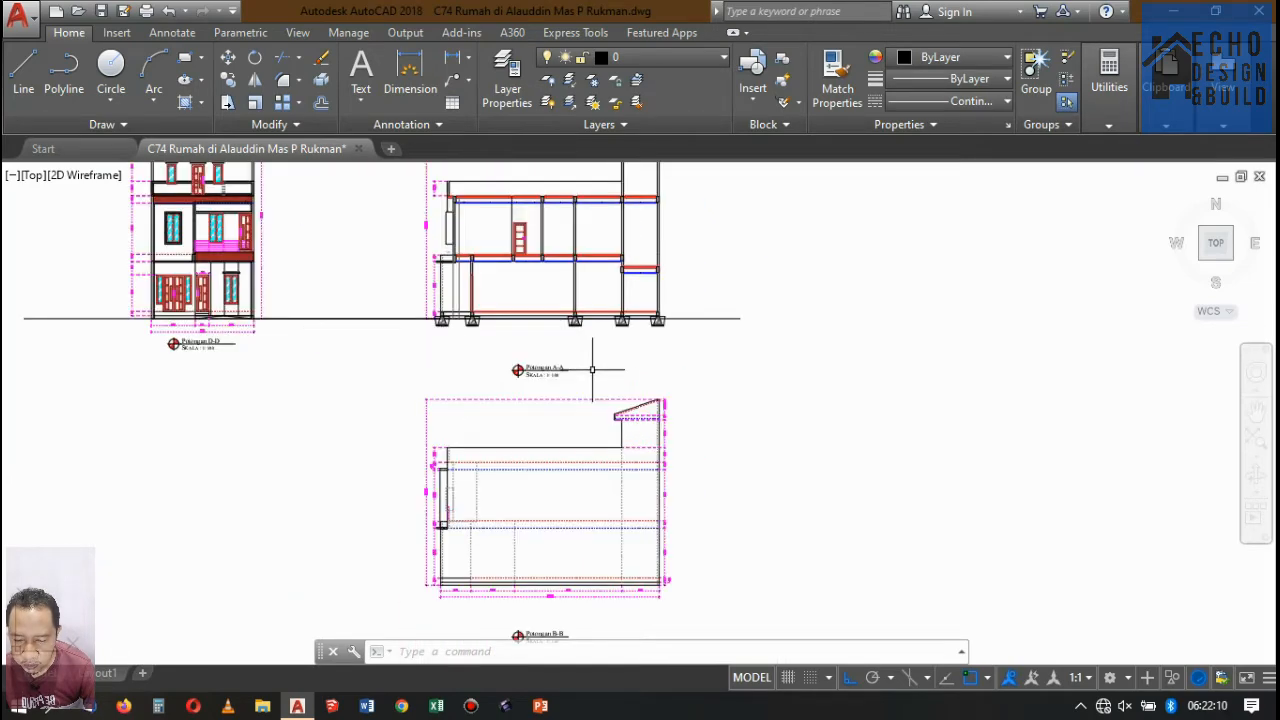
scroll(575, 330, "down", 8)
scroll(600, 315, "up", 7)
scroll(608, 236, "down", 5)
scroll(608, 236, "up", 1)
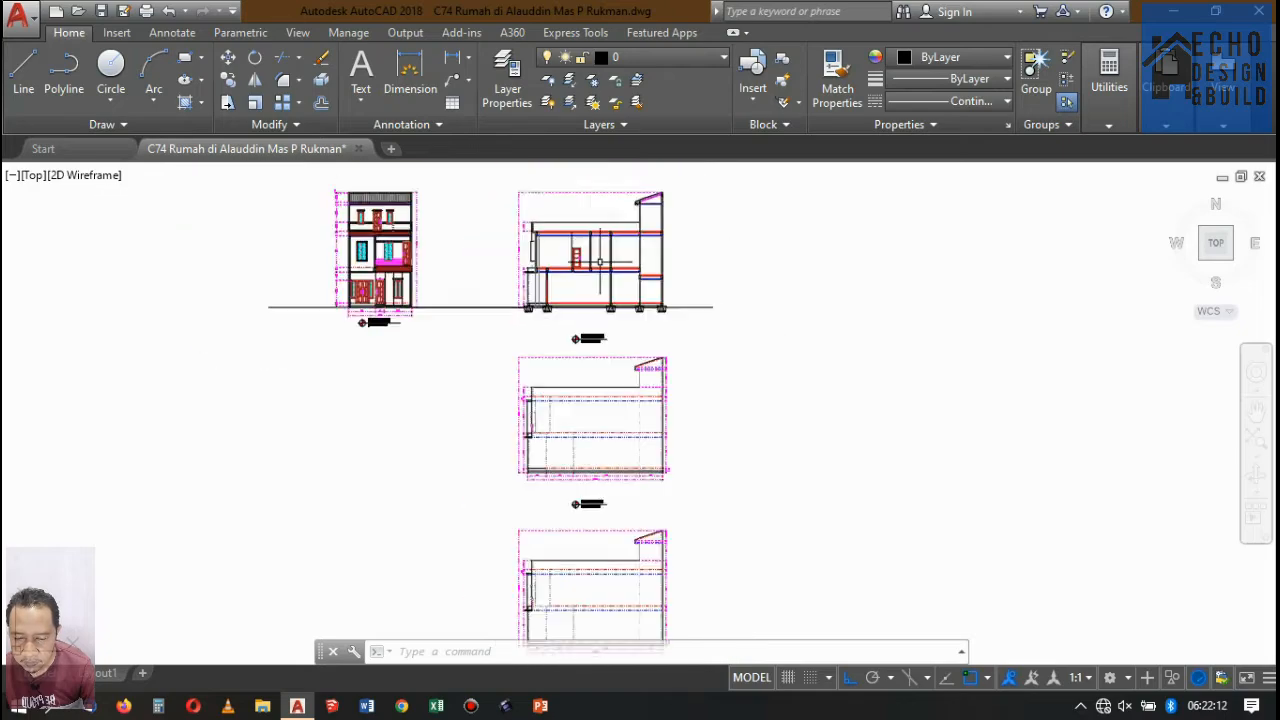
scroll(605, 245, "down", 6)
scroll(610, 260, "up", 2)
scroll(605, 280, "down", 2)
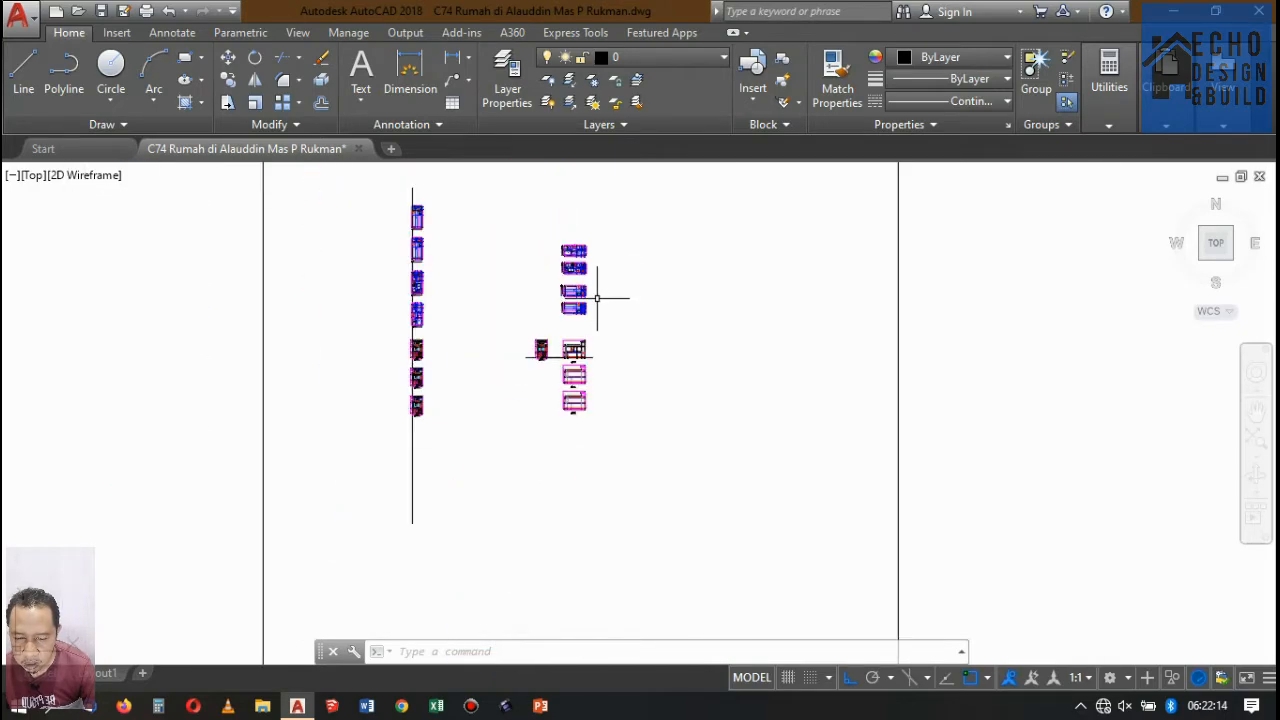
Check the second-floor plan's bedrooms, stairs and void again in relation to the section drawings.
scroll(577, 214, "up", 4)
scroll(560, 250, "down", 4)
scroll(503, 277, "up", 3)
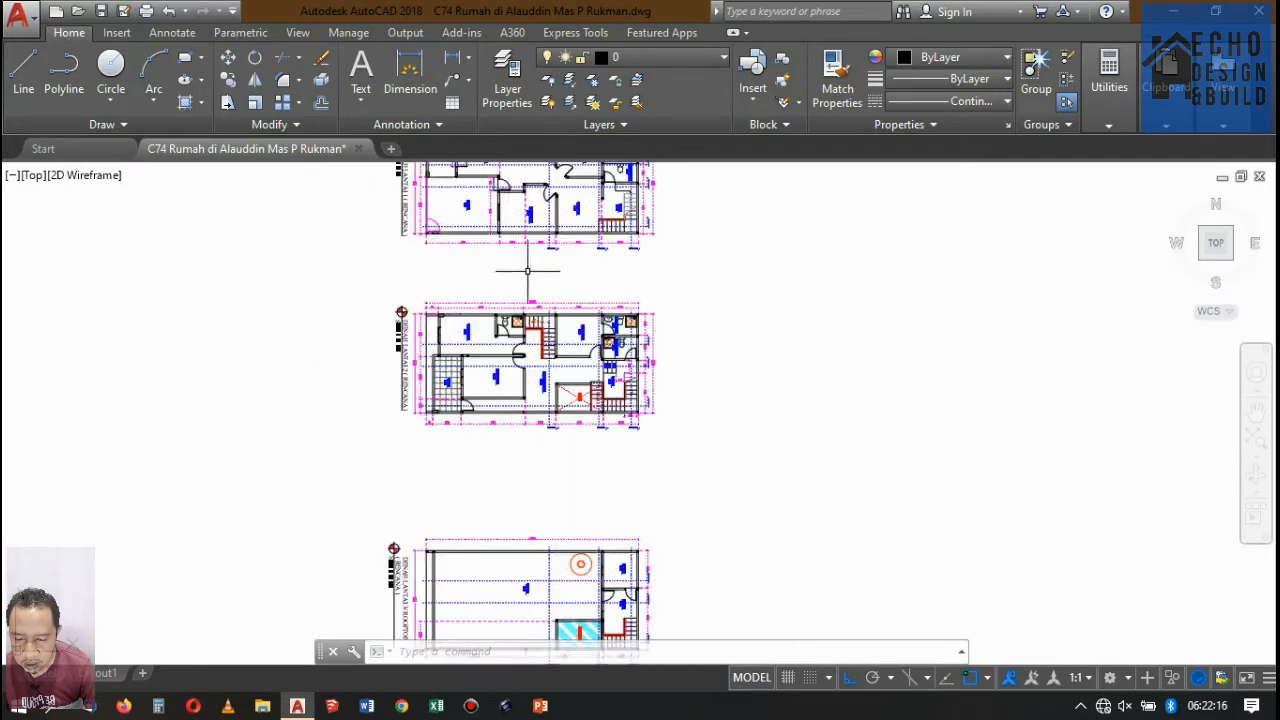
scroll(526, 330, "down", 3)
scroll(526, 328, "up", 8)
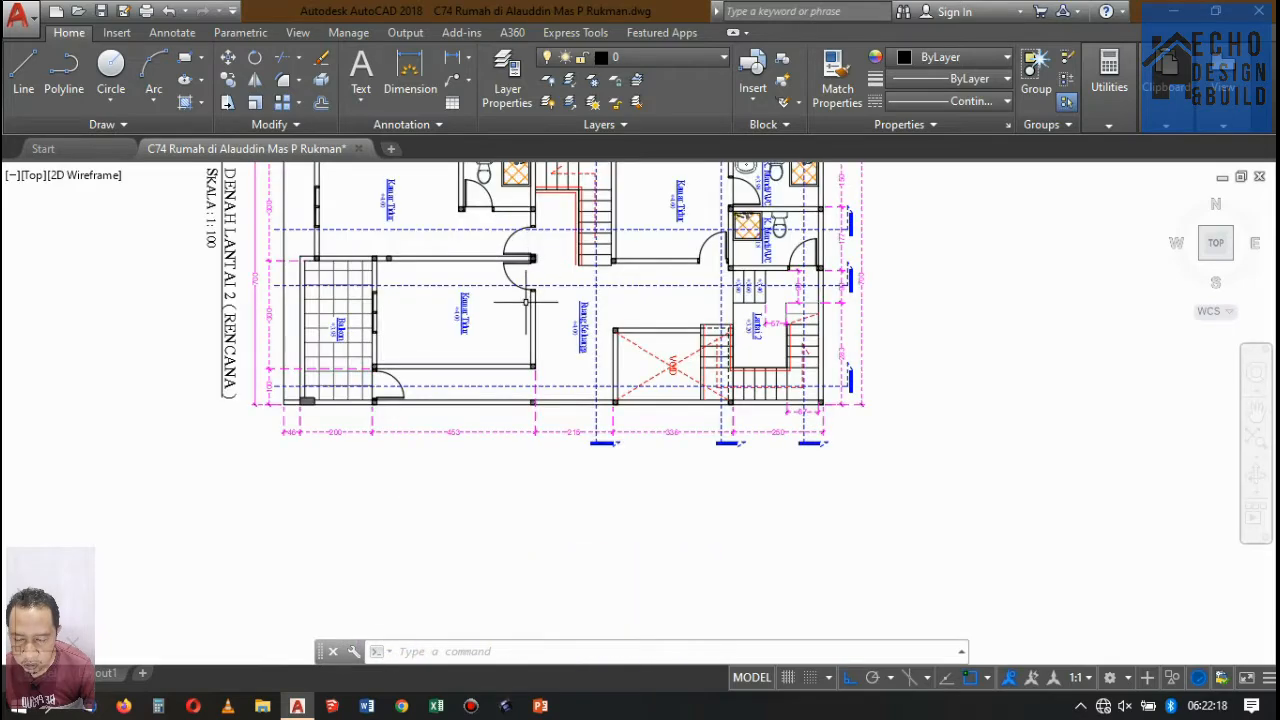
scroll(526, 300, "down", 7)
scroll(545, 405, "up", 6)
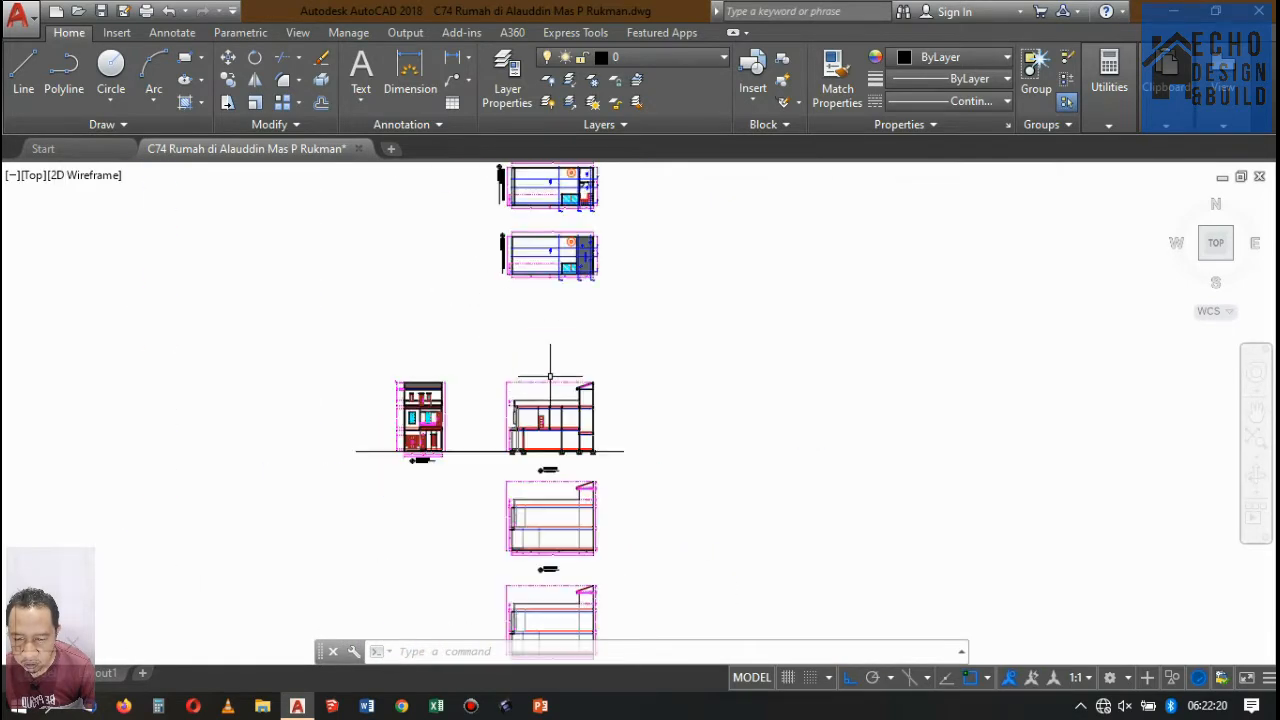
scroll(560, 314, "down", 6)
scroll(547, 360, "up", 5)
scroll(560, 300, "down", 5)
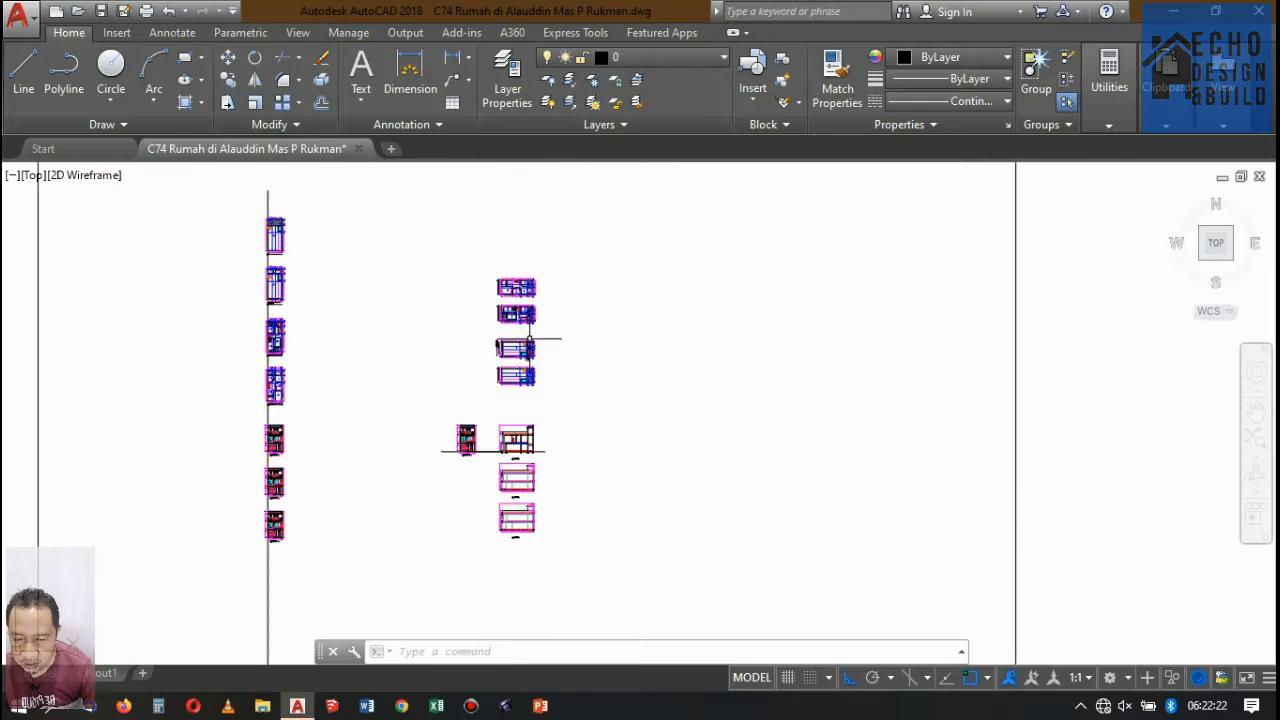
scroll(520, 360, "up", 6)
scroll(517, 343, "down", 6)
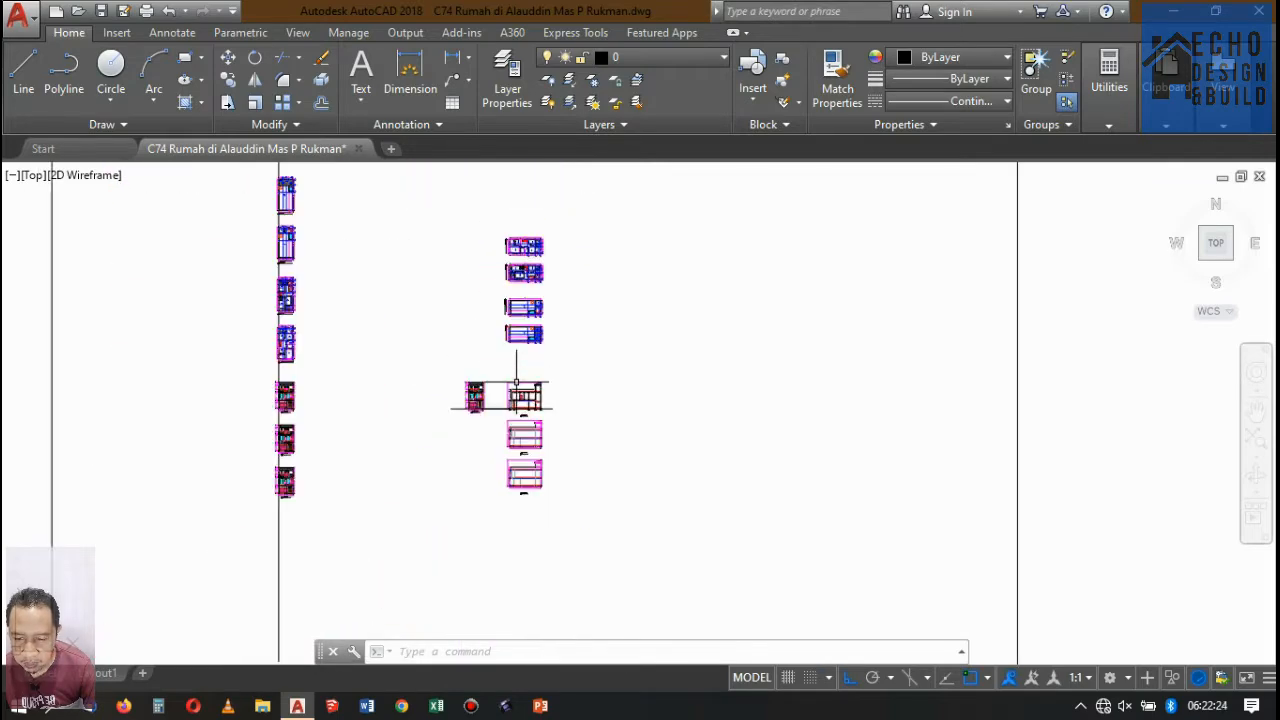
Examine the walls, floors and foundations of Potongan A-A against the floor plans for anything still missing.
scroll(486, 394, "up", 5)
scroll(435, 420, "up", 4)
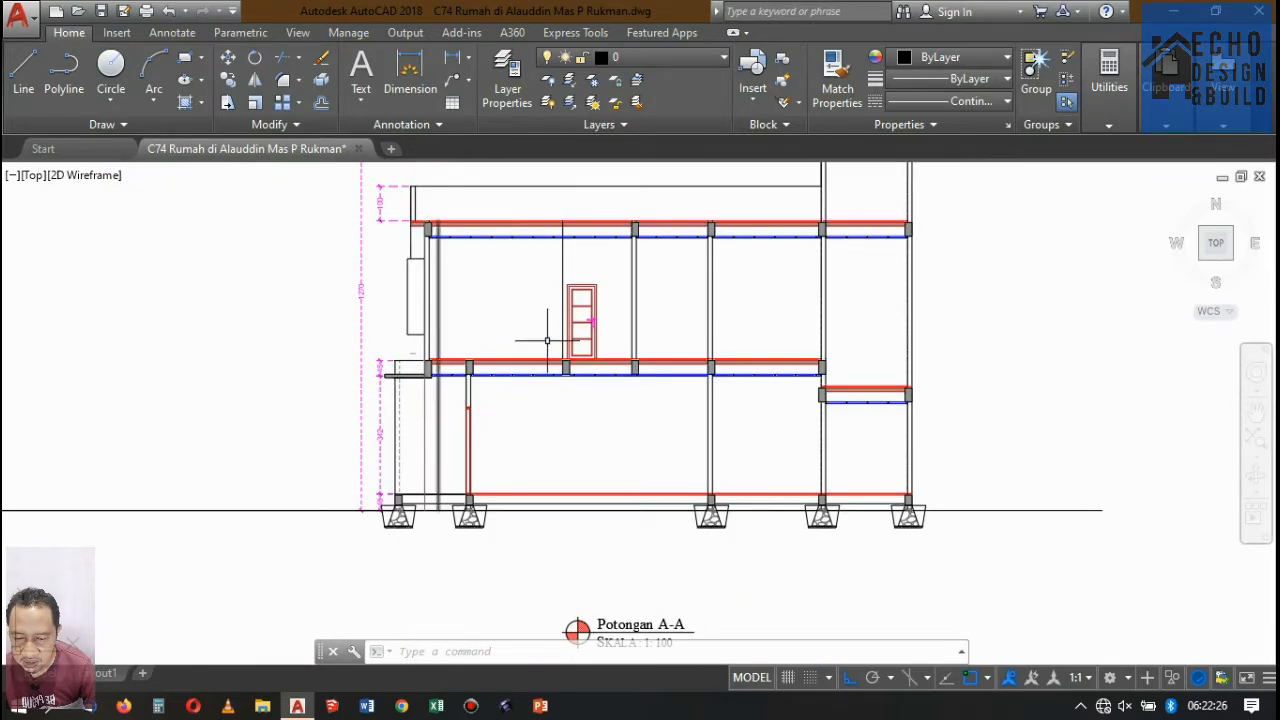
scroll(547, 341, "down", 8)
scroll(566, 352, "up", 5)
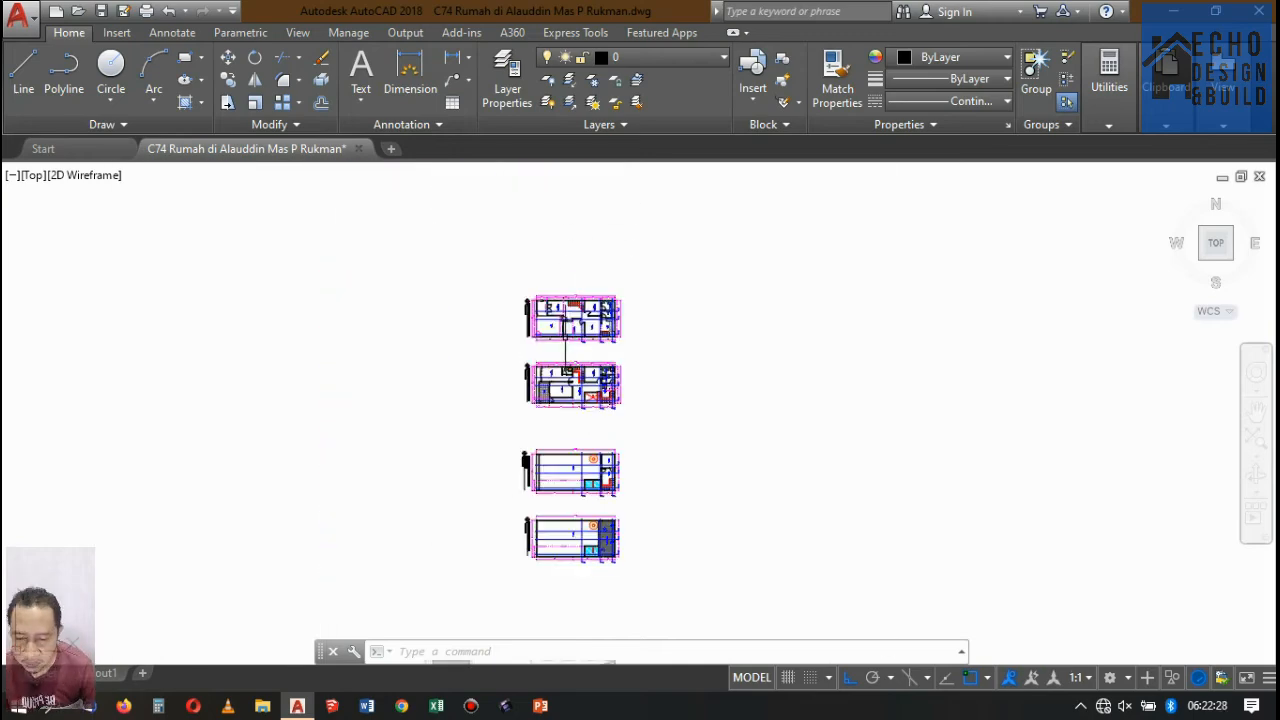
scroll(606, 294, "down", 5)
scroll(617, 437, "up", 8)
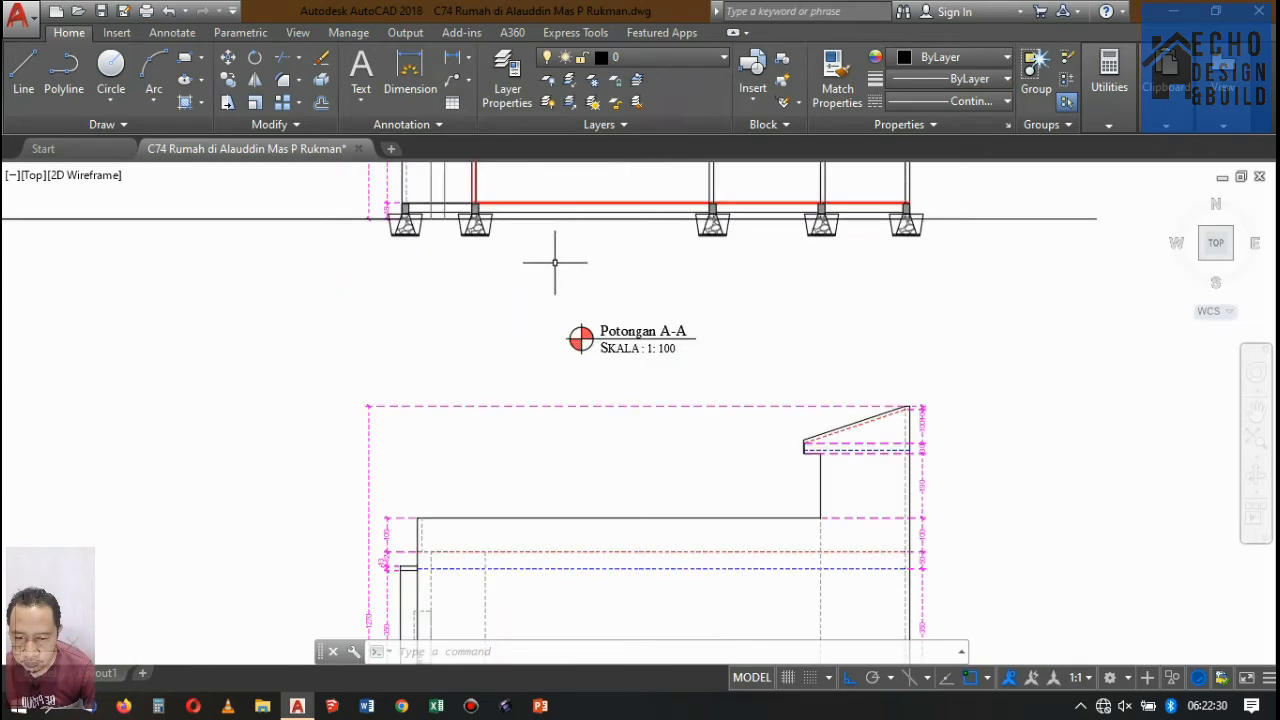
scroll(565, 268, "down", 5)
scroll(587, 283, "up", 5)
scroll(640, 276, "down", 3)
scroll(690, 270, "up", 3)
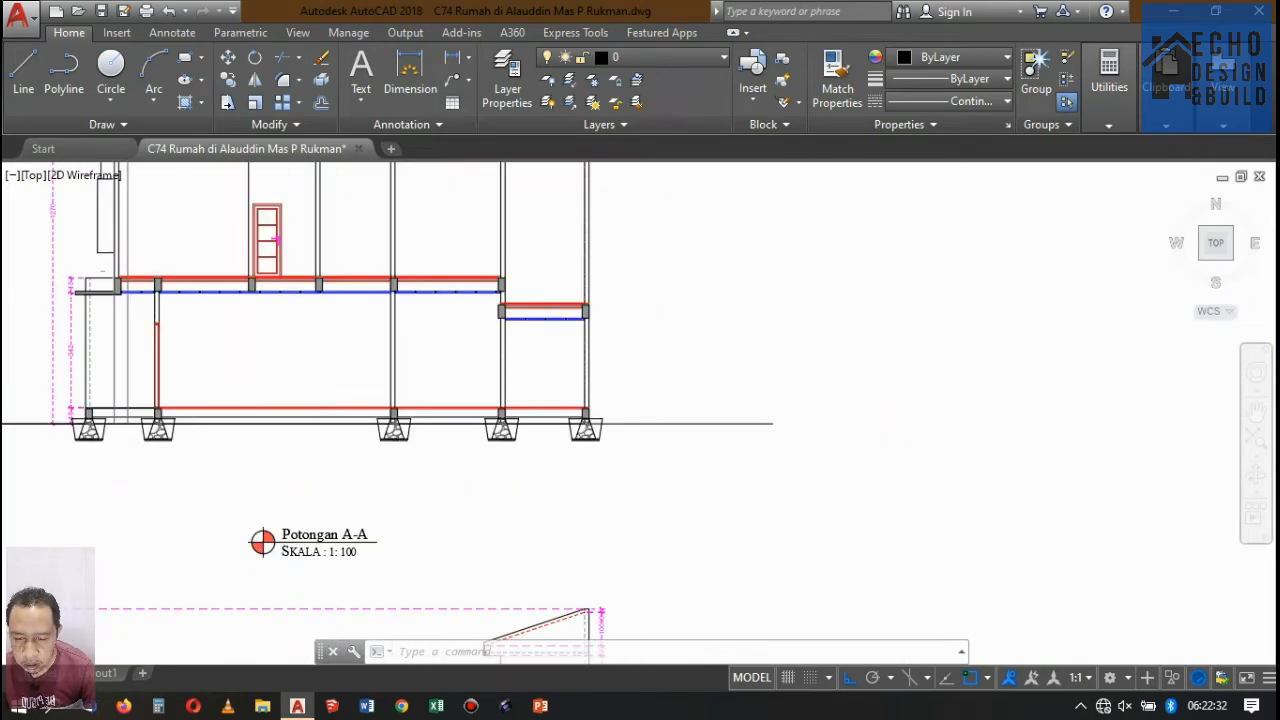
scroll(694, 294, "down", 3)
scroll(629, 291, "up", 5)
scroll(671, 277, "down", 6)
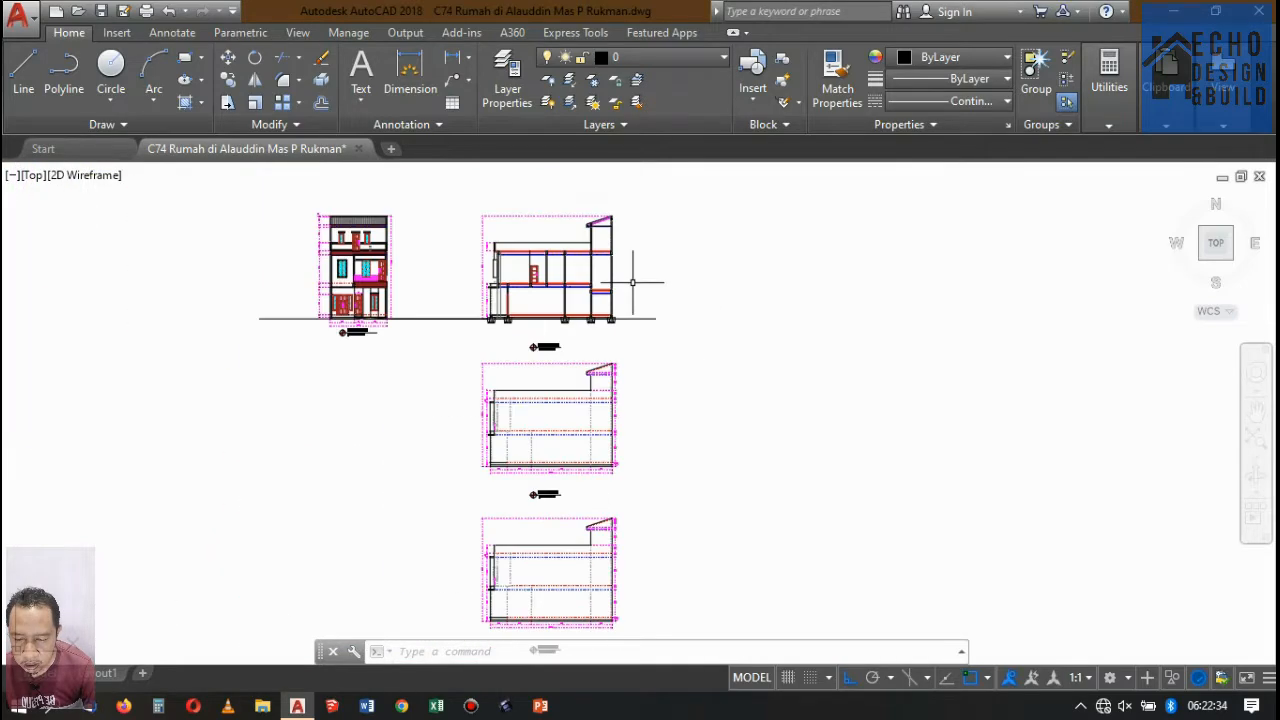
Draw a rectangle in the empty space beside Potongan A-A.
scroll(697, 293, "up", 2)
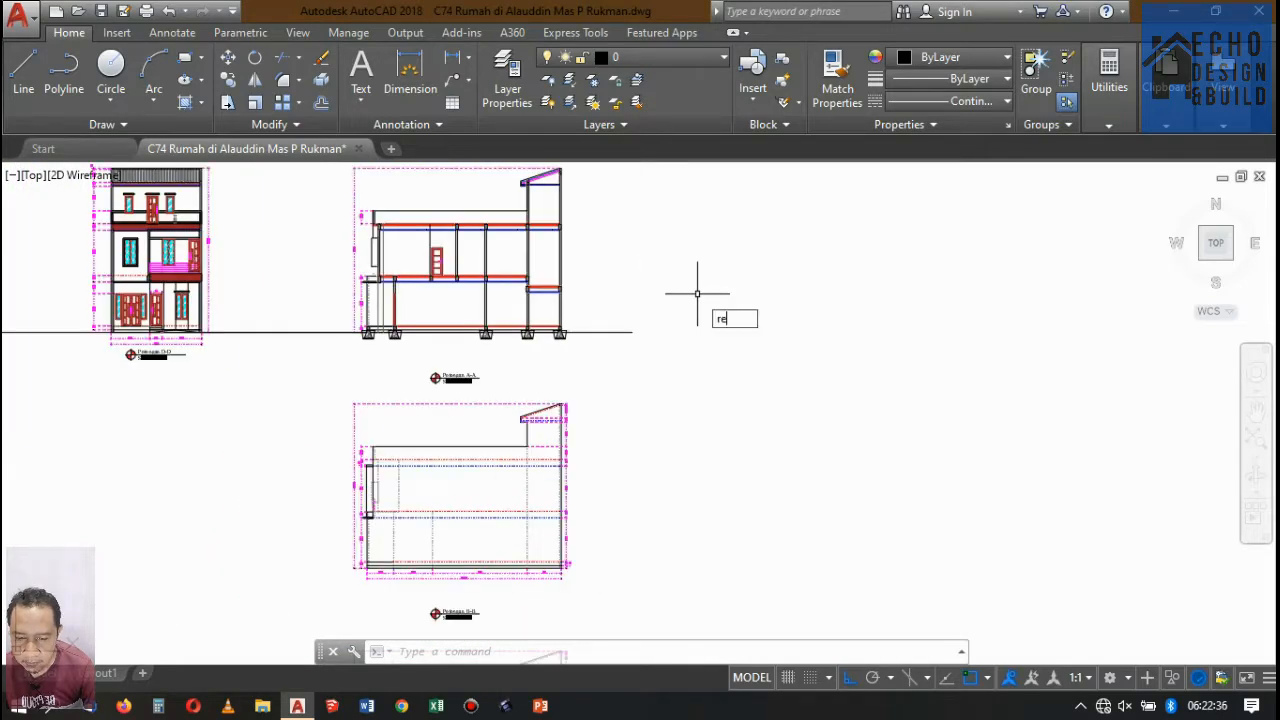
type("rec")
key("Return")
left_click(708, 261)
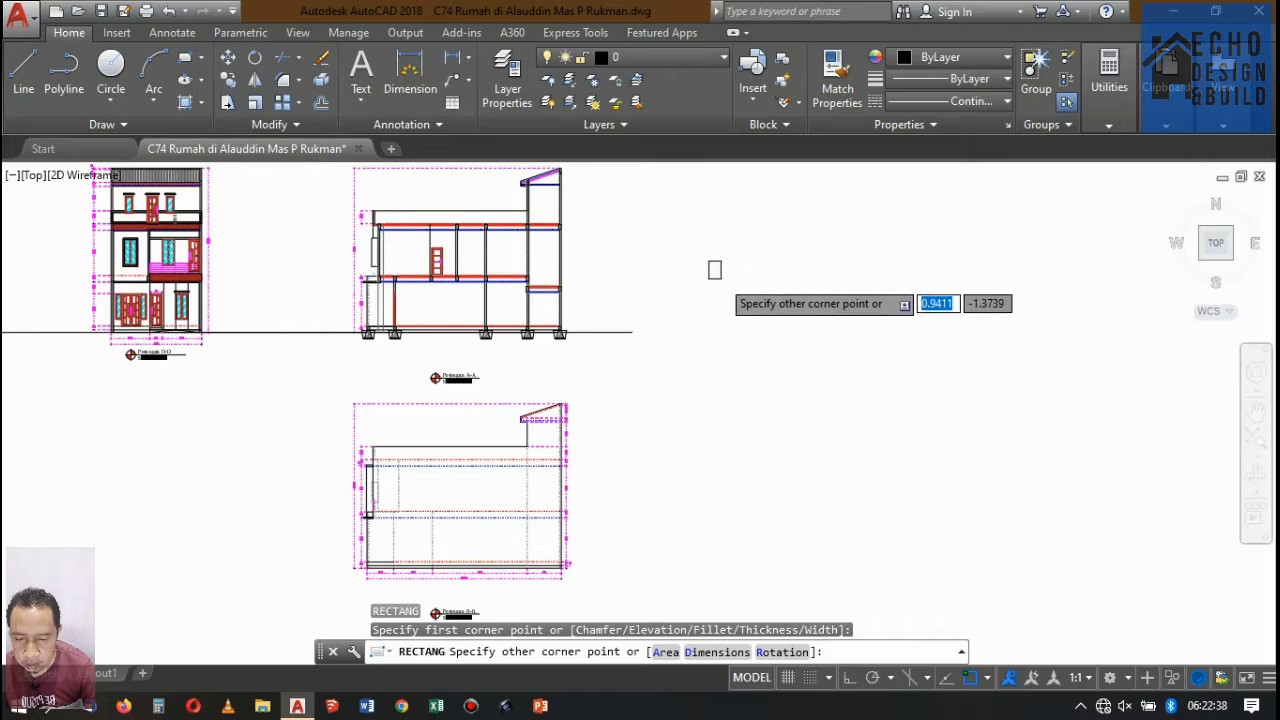
scroll(719, 285, "up", 5)
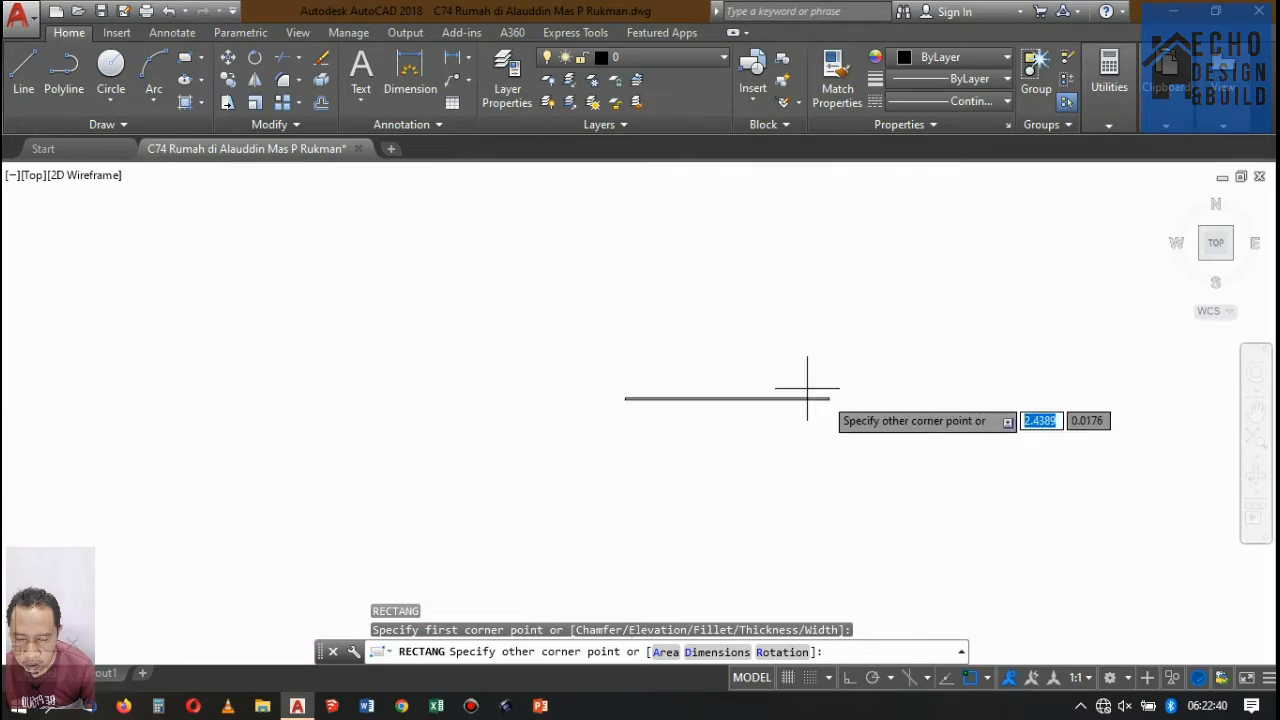
scroll(690, 378, "up", 4)
scroll(744, 439, "down", 4)
scroll(736, 428, "up", 2)
scroll(762, 434, "down", 4)
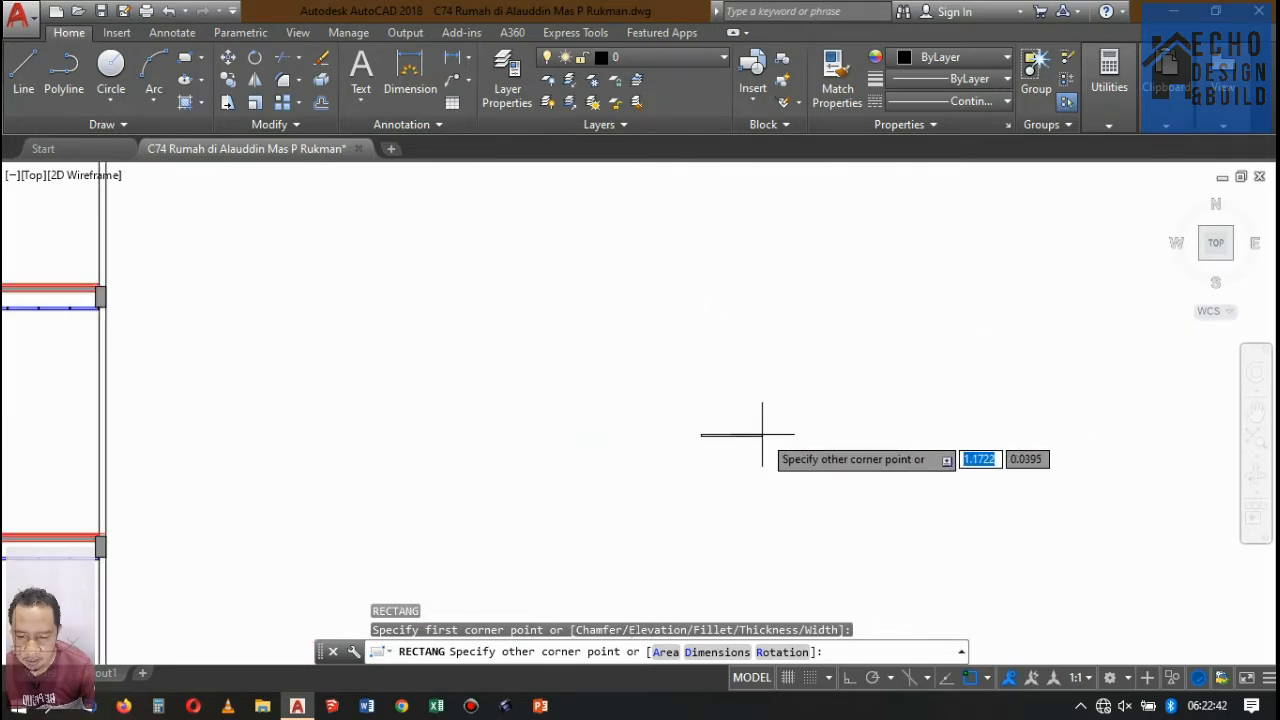
scroll(763, 422, "up", 2)
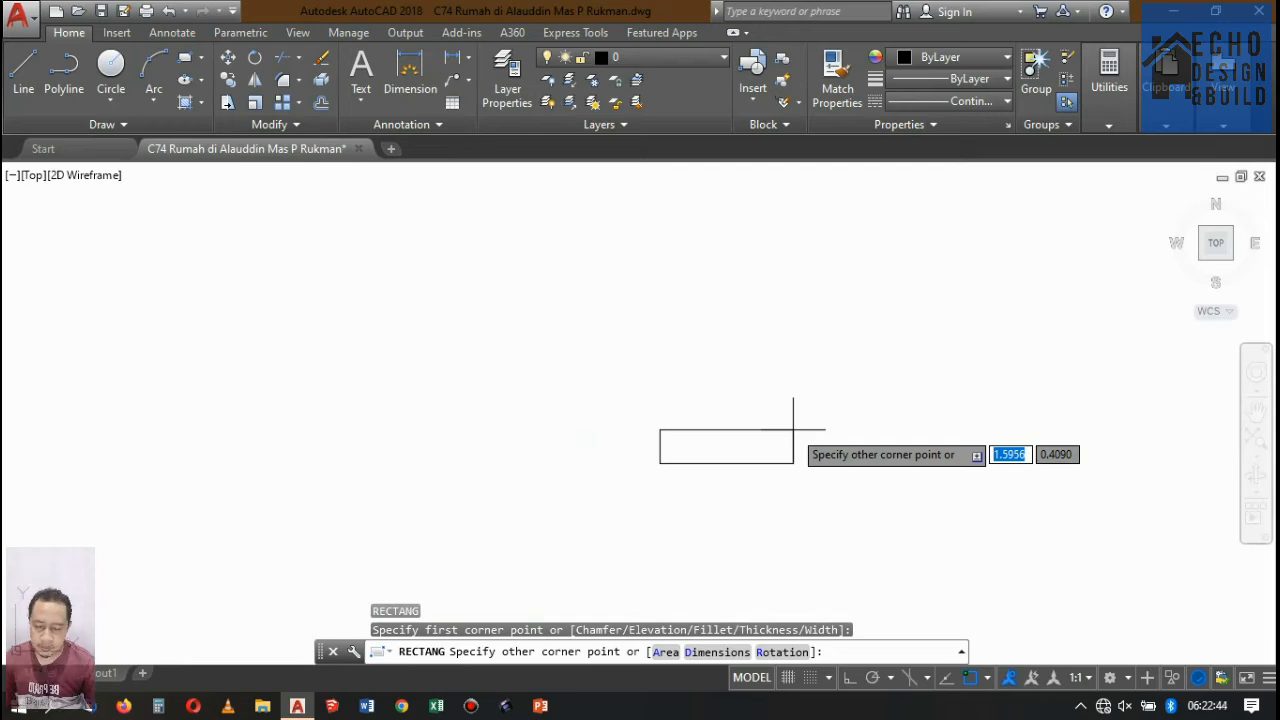
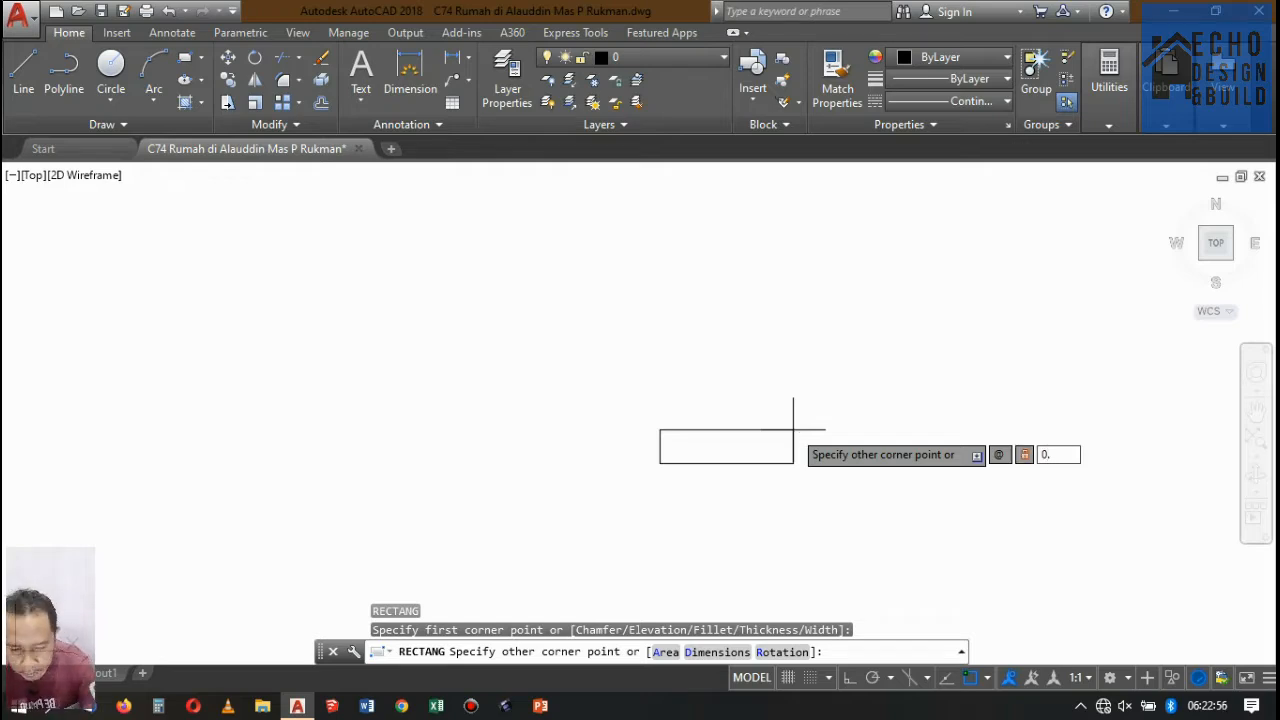
Complete the rectangle beside Potongan A-A at 1 unit wide by 0.2 unit high.
key("Return")
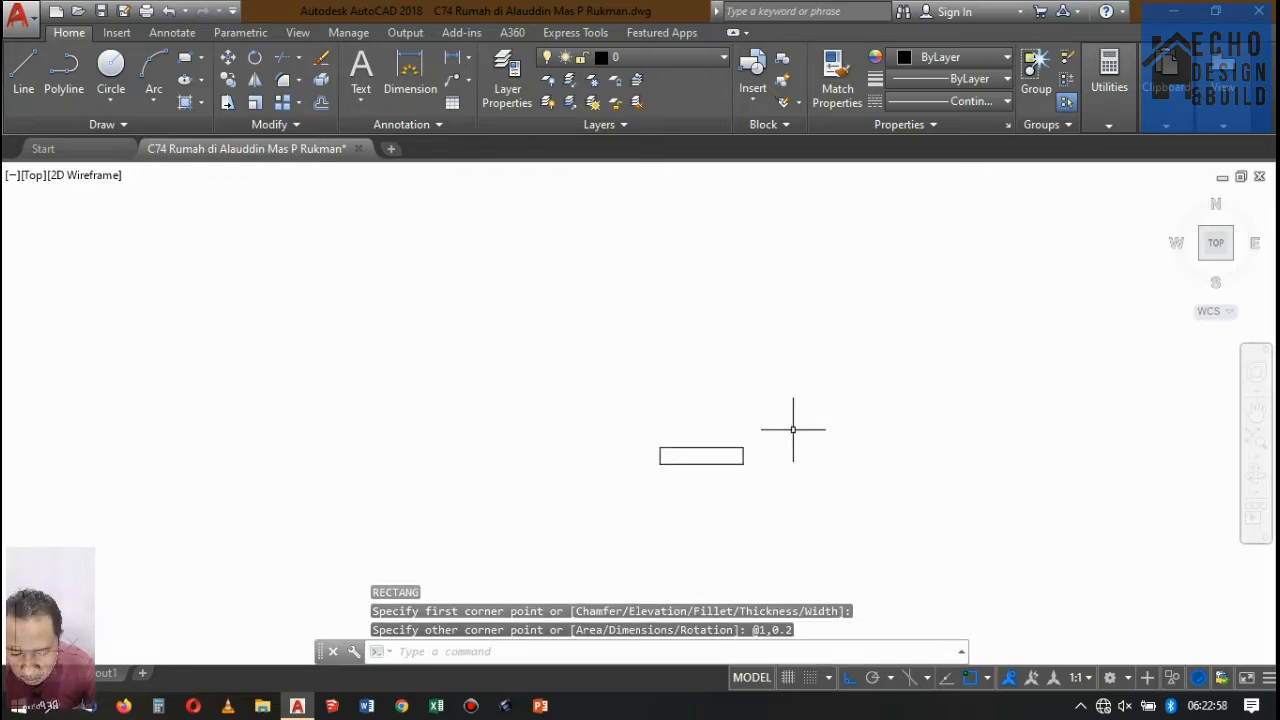
scroll(766, 429, "down", 8)
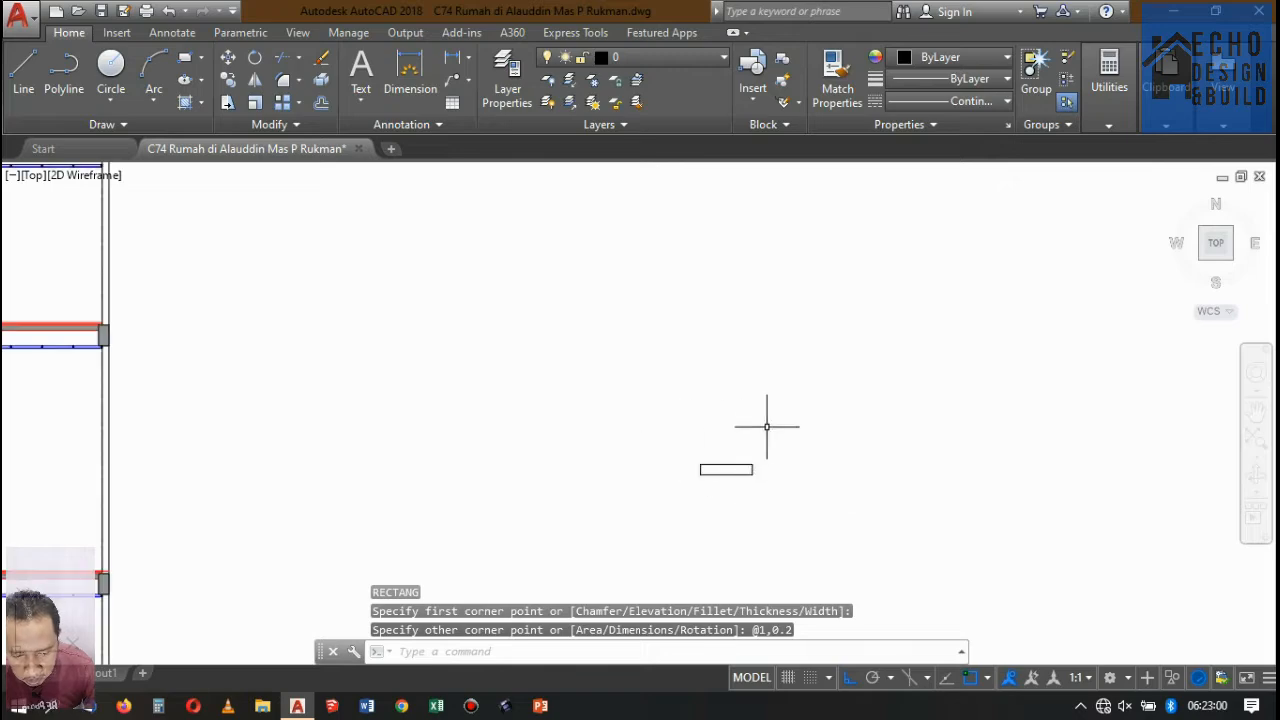
scroll(694, 451, "up", 5)
scroll(766, 416, "up", 4)
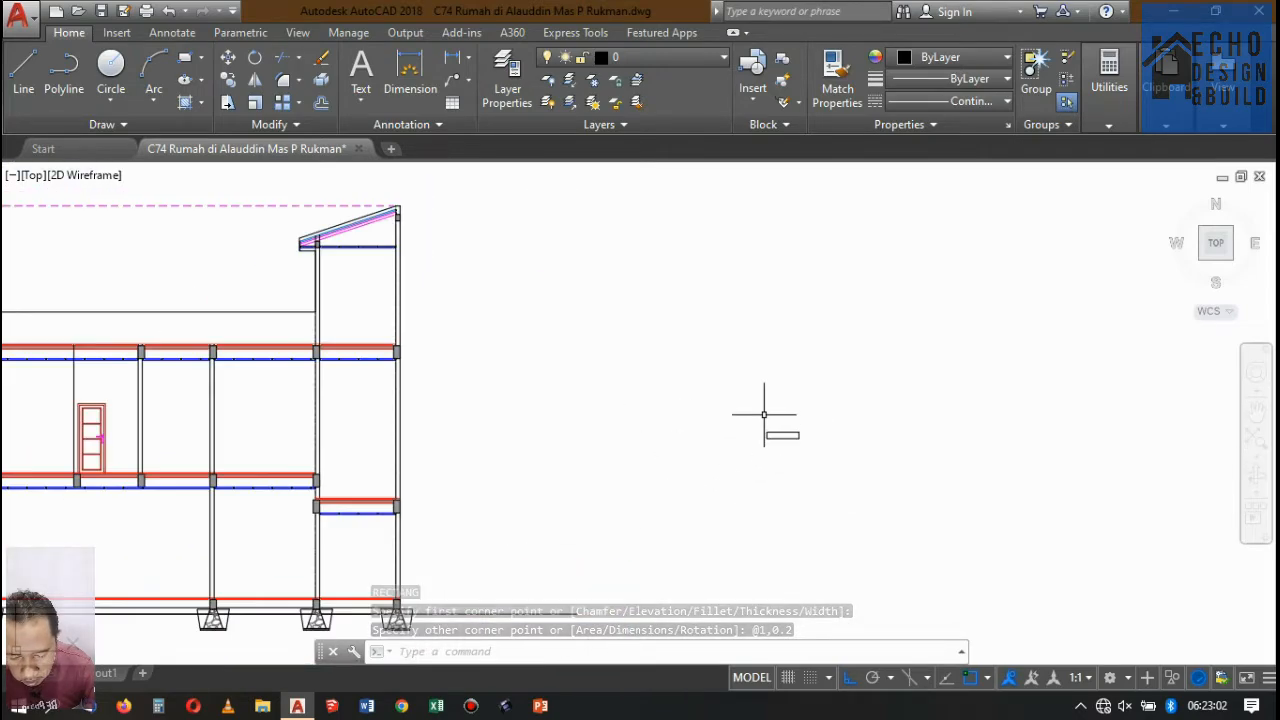
scroll(790, 400, "down", 3)
scroll(804, 381, "up", 3)
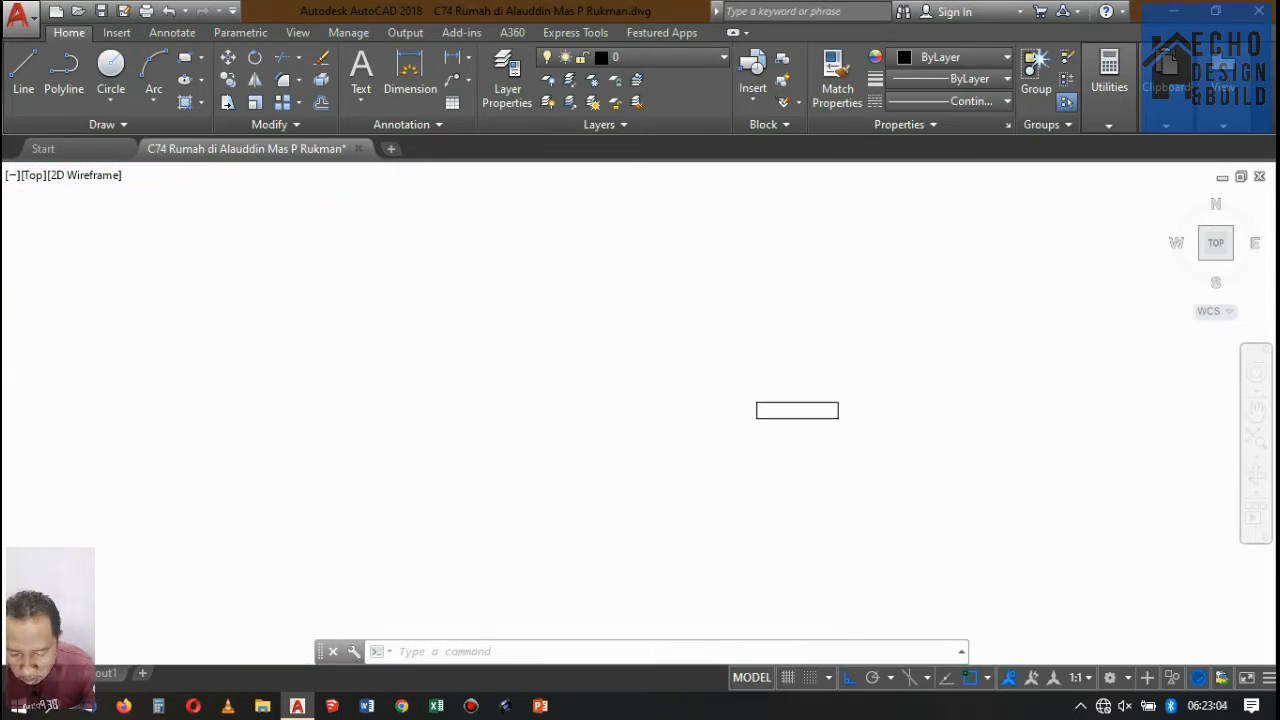
scroll(806, 386, "up", 2)
scroll(805, 406, "up", 4)
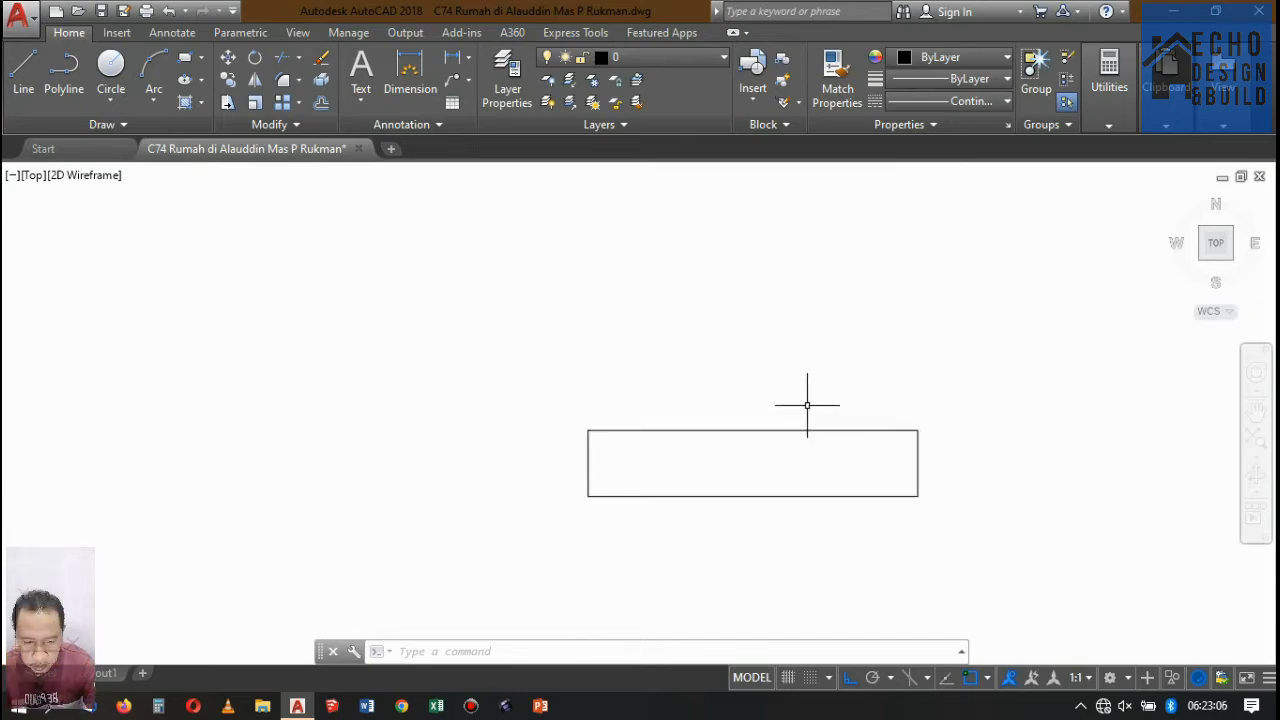
scroll(764, 398, "down", 5)
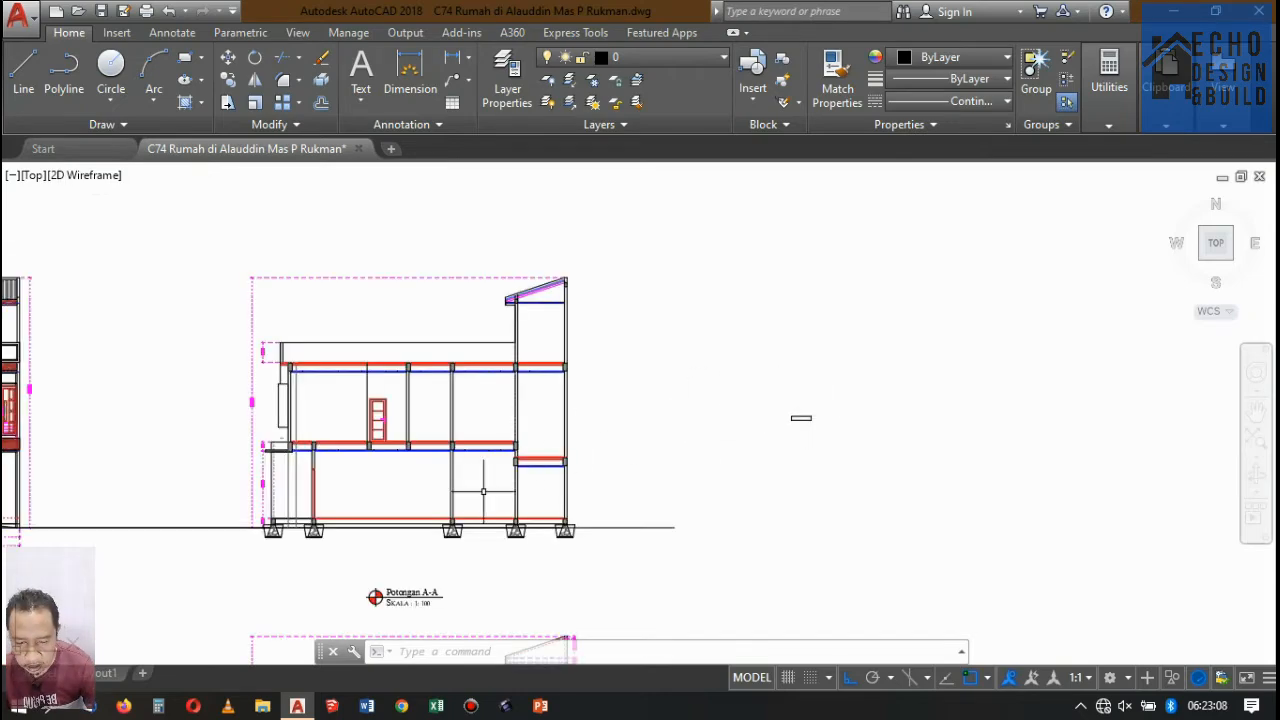
Copy the grey block above Potongan A-A's outermost right foundation onto the midpoint of the new rectangle's upper edge.
scroll(491, 514, "up", 6)
scroll(429, 445, "up", 5)
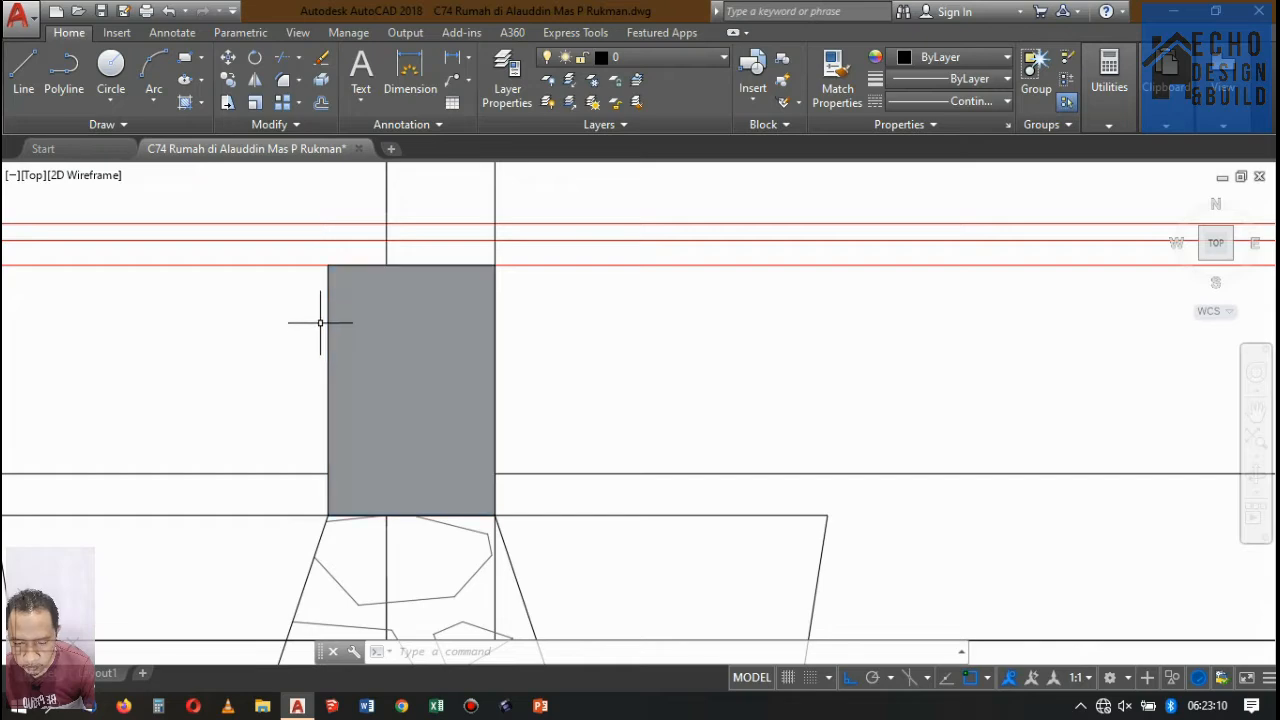
scroll(335, 306, "up", 3)
scroll(345, 310, "down", 8)
scroll(345, 310, "down", 2)
scroll(509, 314, "up", 4)
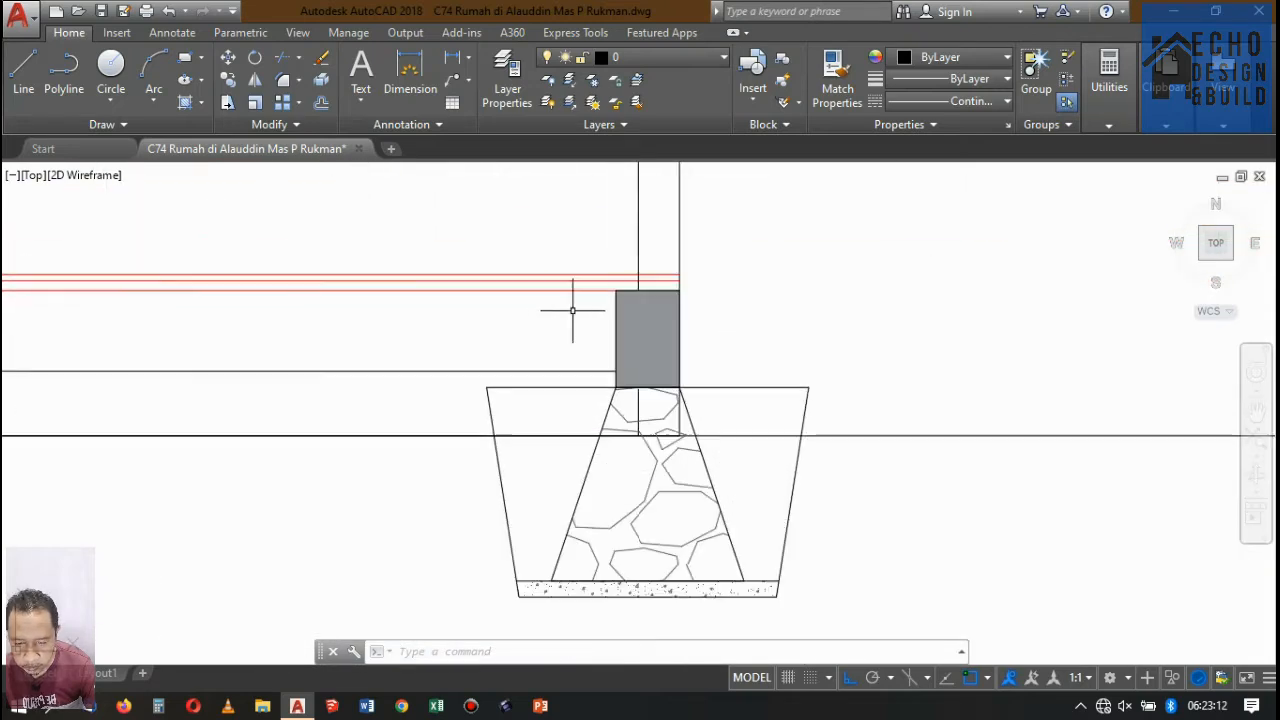
scroll(590, 280, "up", 2)
left_click(597, 226)
left_click(773, 450)
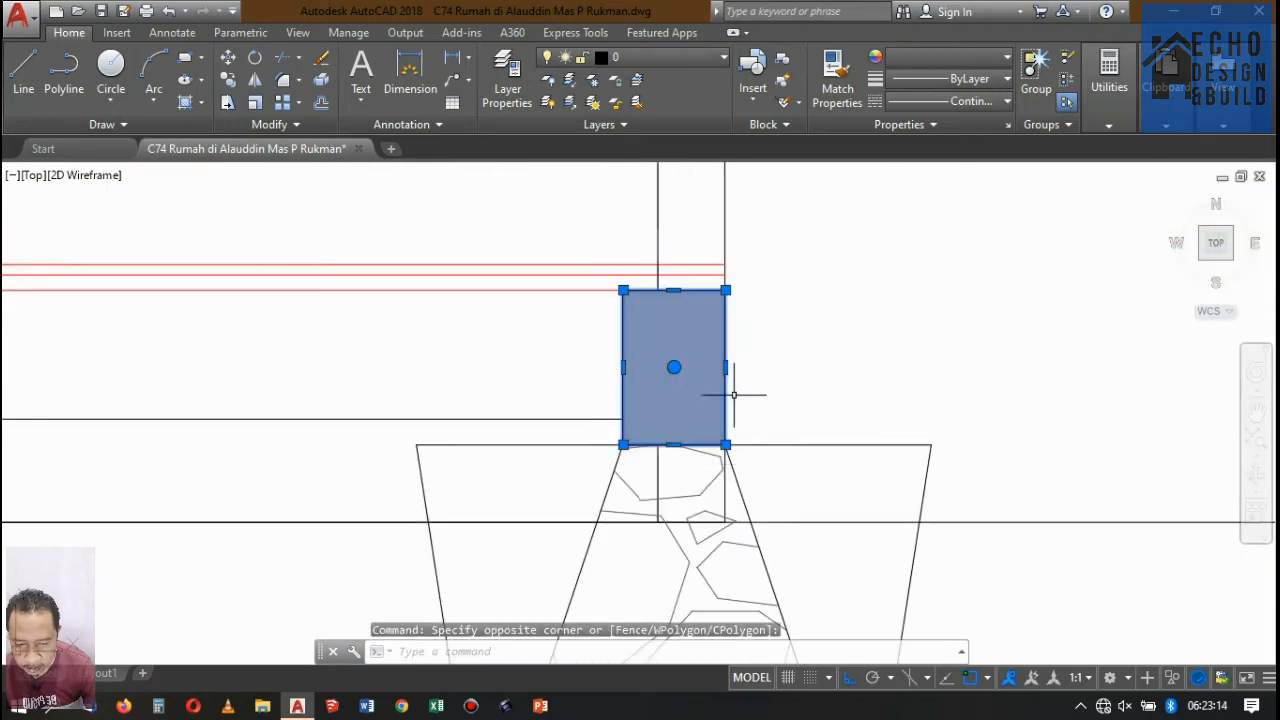
left_click(226, 88)
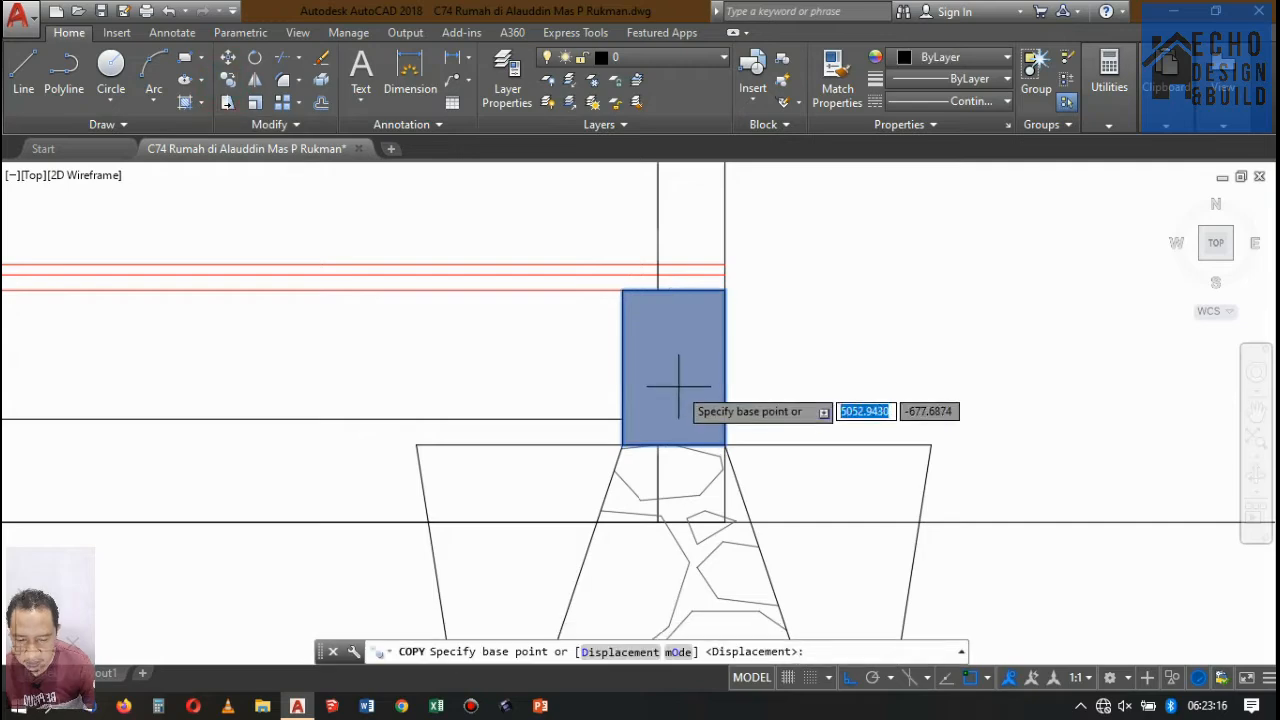
scroll(674, 380, "up", 2)
left_click(645, 478)
scroll(450, 424, "down", 5)
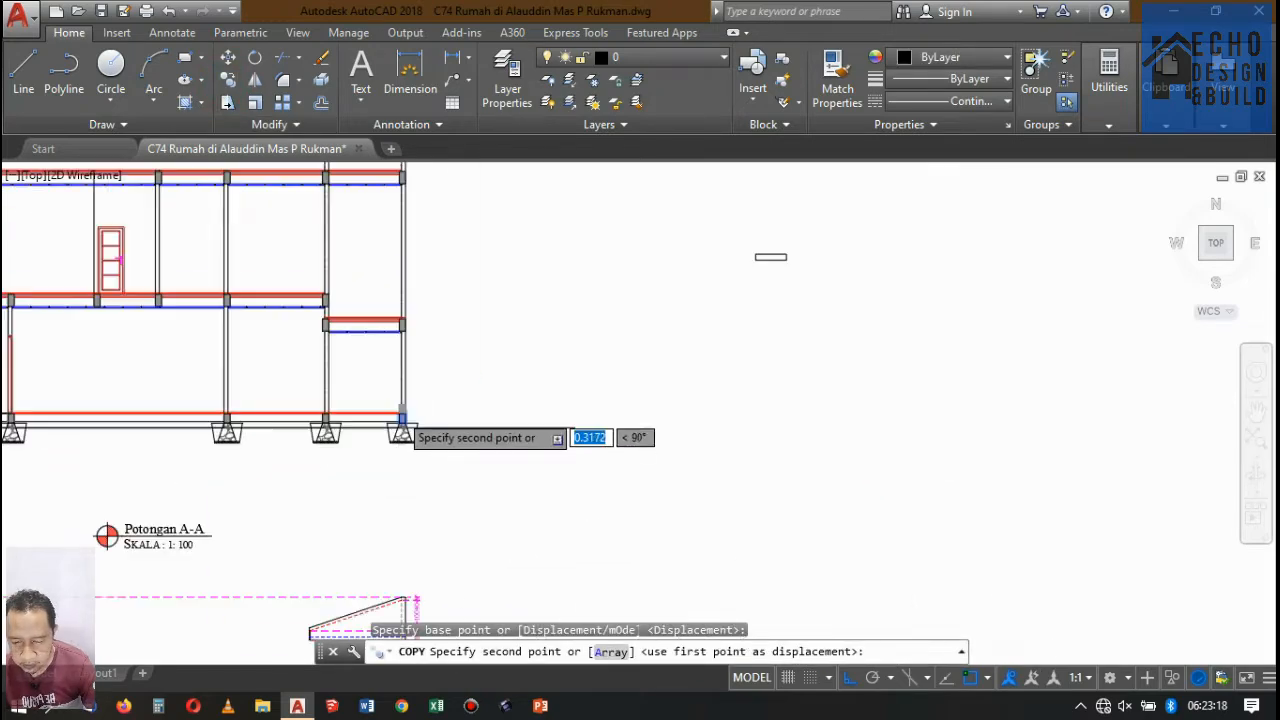
scroll(337, 420, "up", 4)
scroll(382, 404, "up", 2)
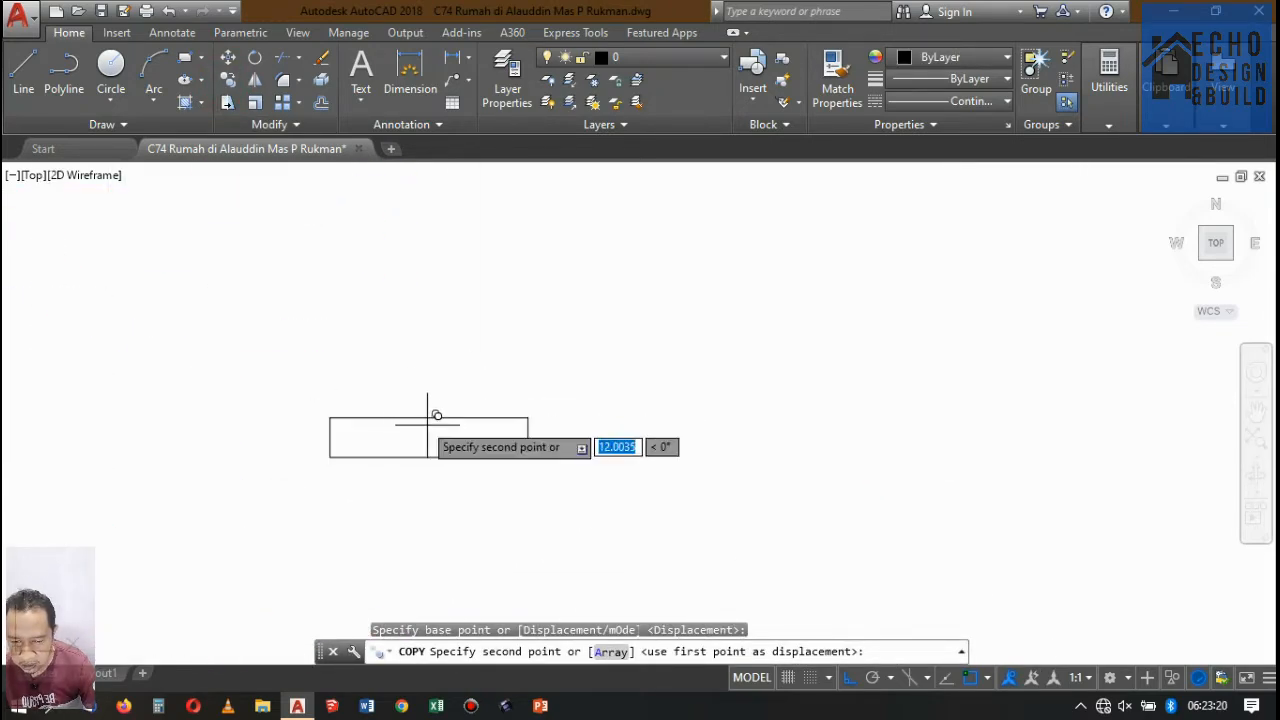
left_click(432, 408)
scroll(549, 393, "down", 5)
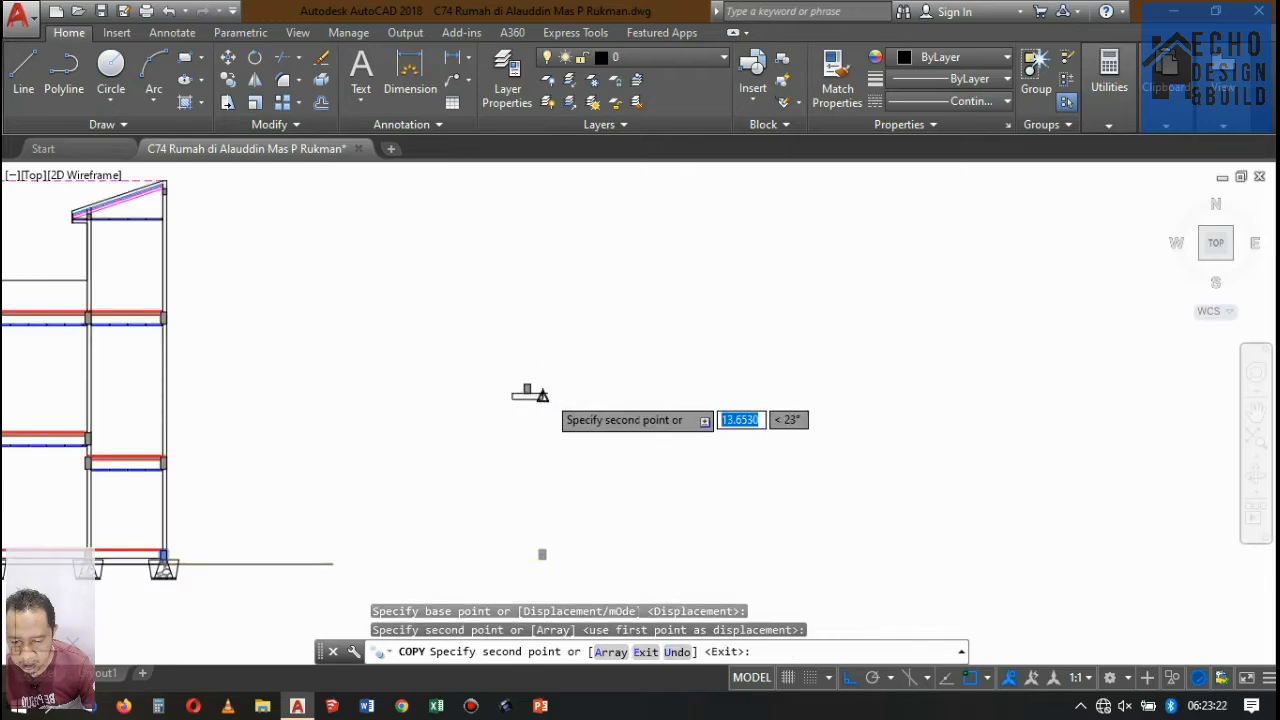
key("Return")
Examine the proportions of the grey block standing on the base rectangle.
scroll(528, 386, "up", 5)
scroll(511, 409, "down", 3)
scroll(600, 330, "down", 2)
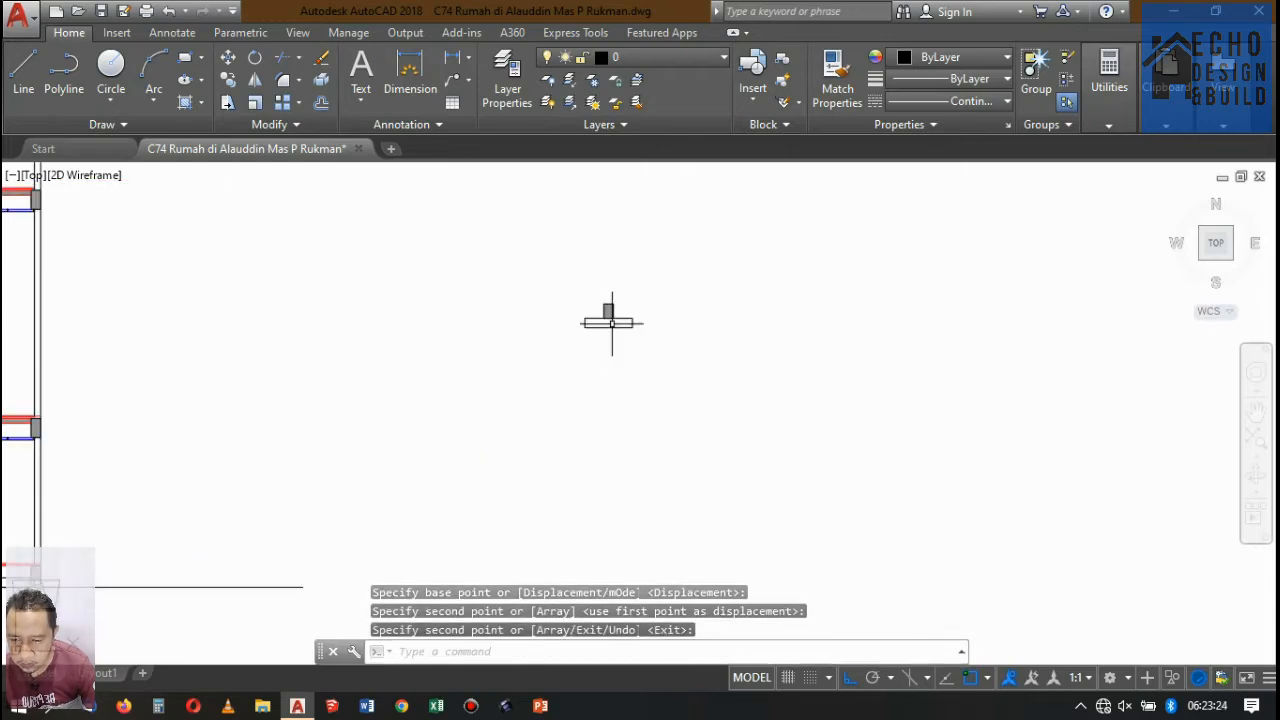
scroll(612, 300, "up", 6)
scroll(616, 320, "down", 4)
scroll(611, 321, "up", 6)
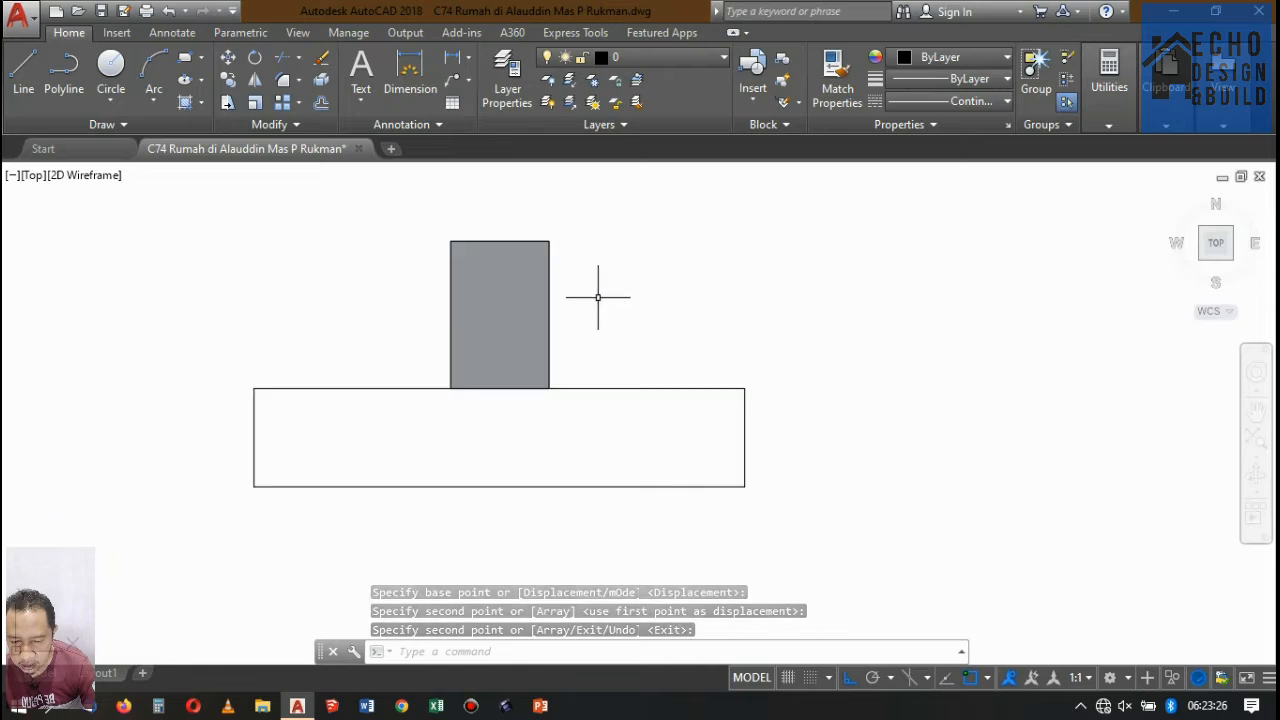
scroll(597, 294, "down", 2)
scroll(601, 309, "down", 4)
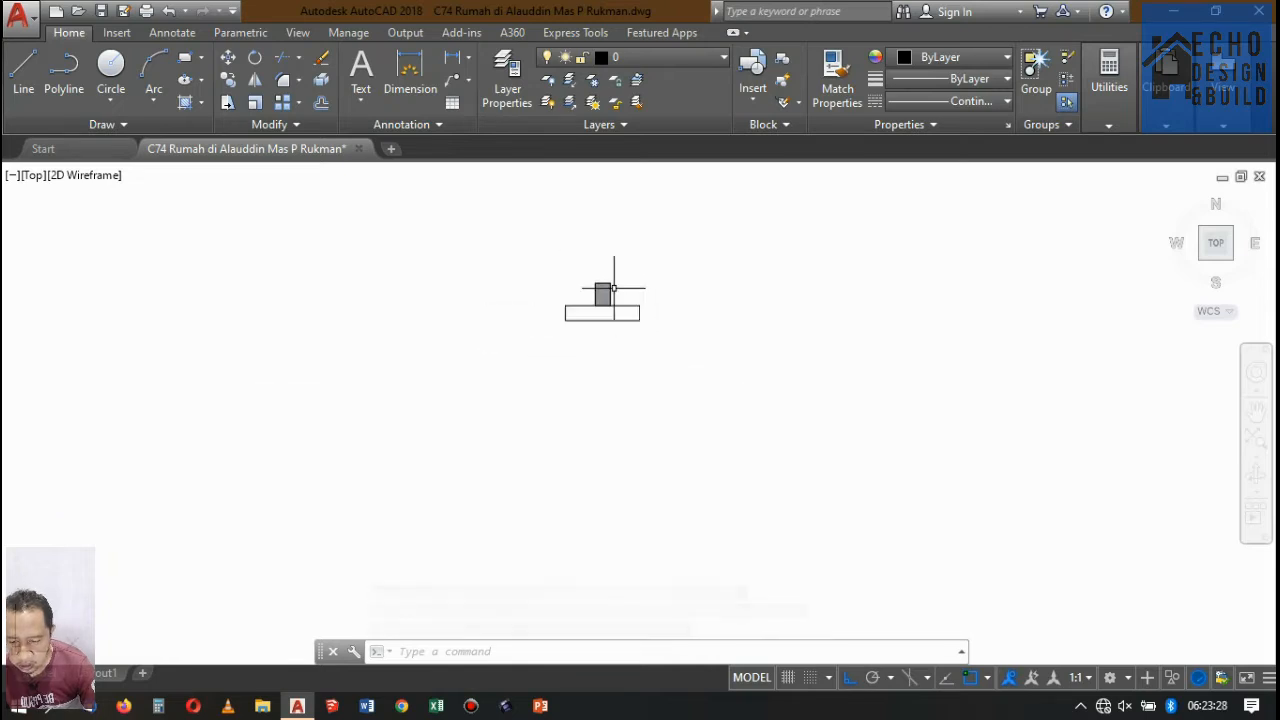
scroll(640, 285, "up", 4)
scroll(630, 290, "down", 2)
scroll(607, 296, "up", 5)
scroll(620, 300, "down", 5)
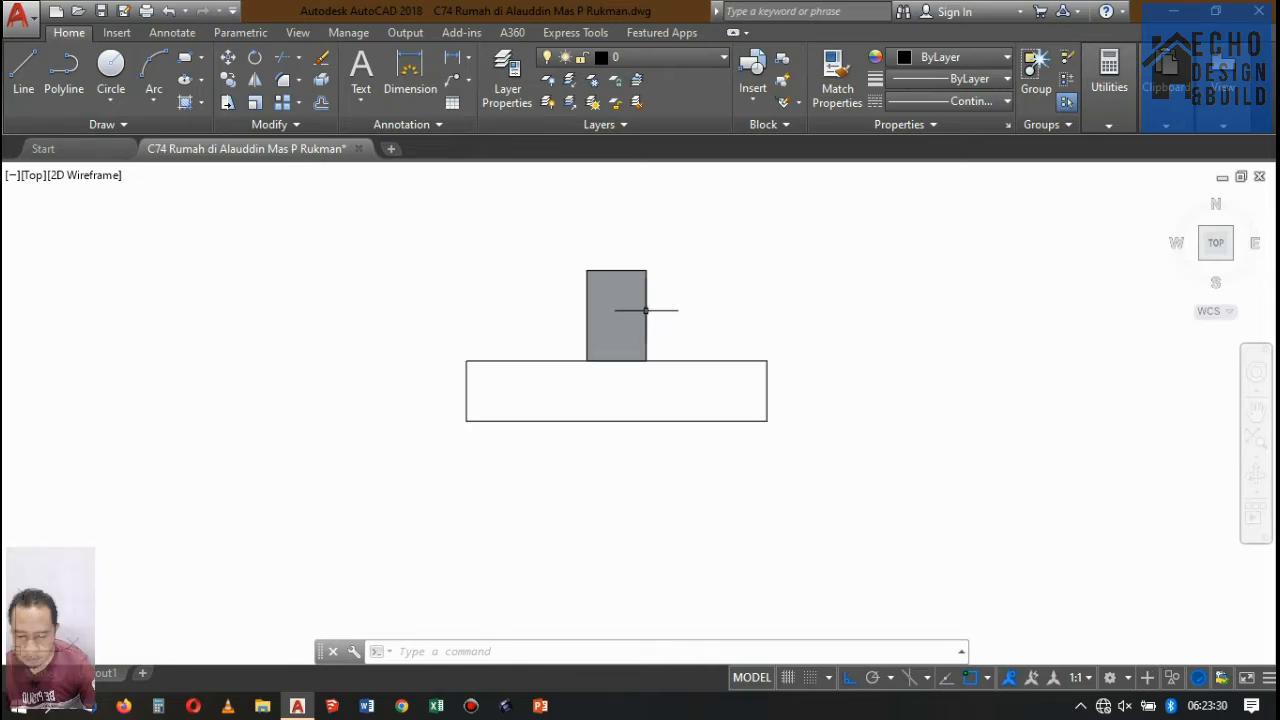
scroll(660, 299, "up", 2)
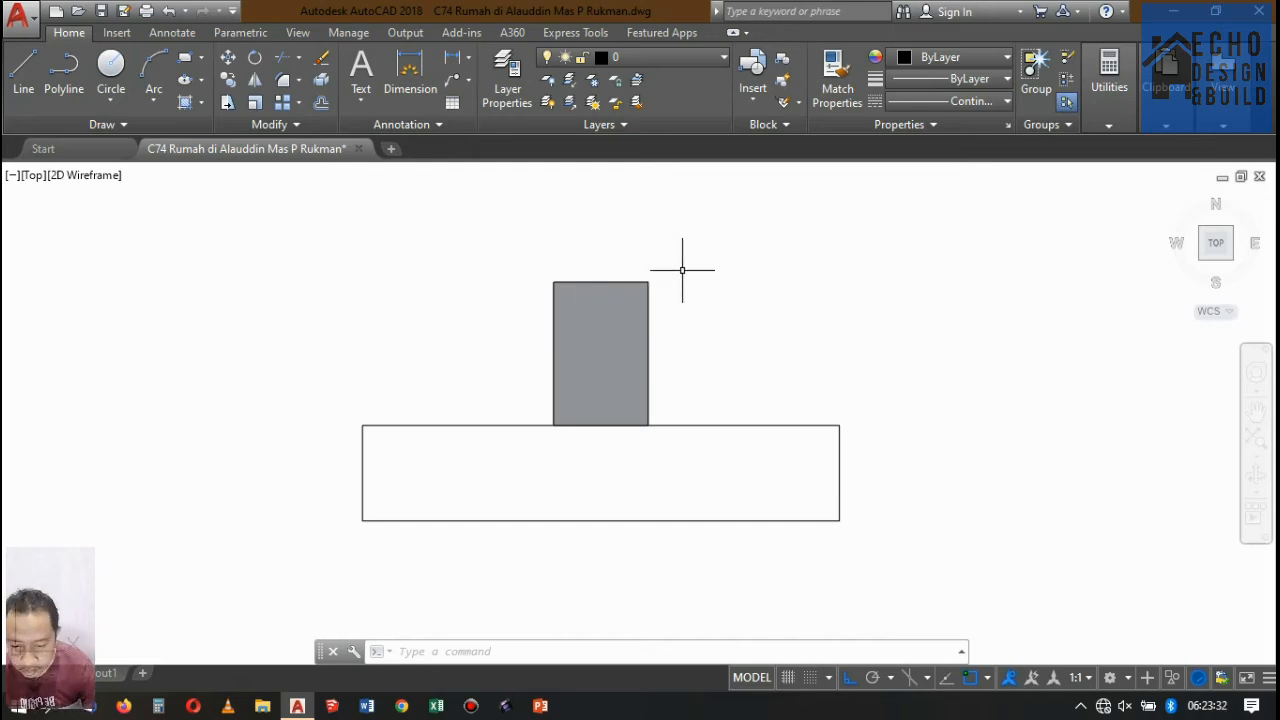
scroll(684, 270, "down", 4)
scroll(695, 295, "up", 2)
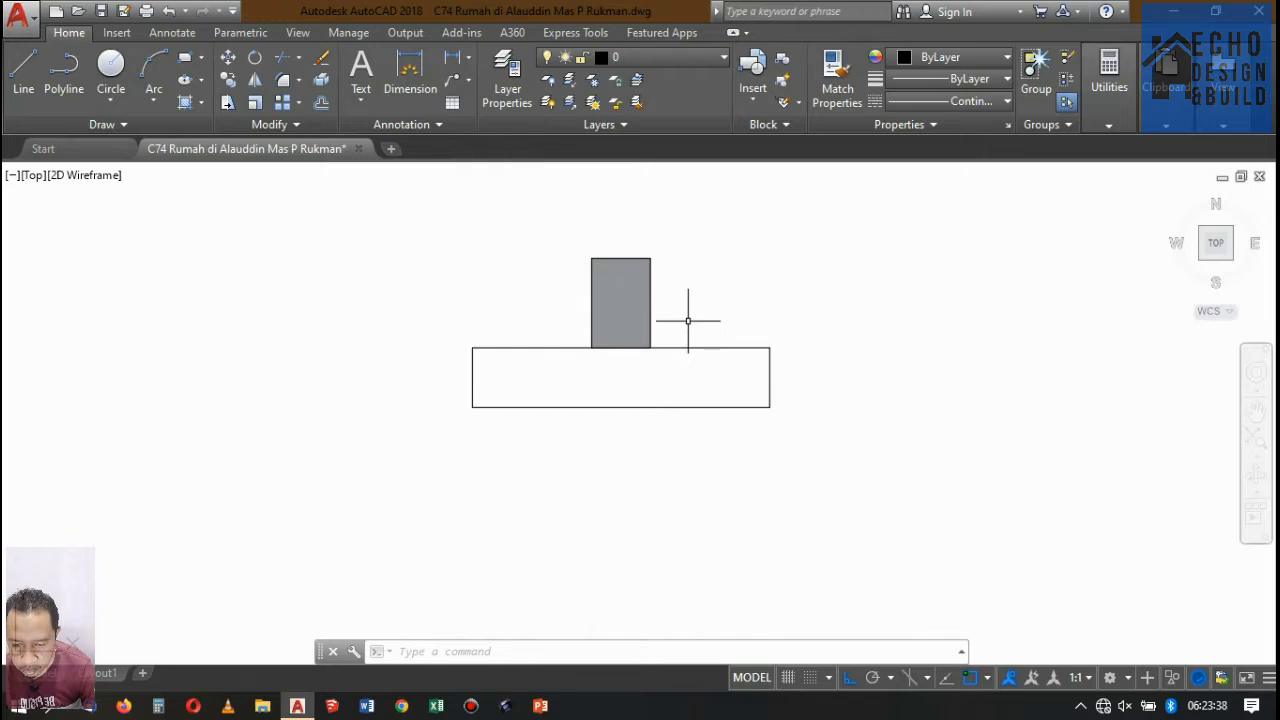
Draw a sloping line from the midpoint of the block's right side to the base rectangle's upper right corner.
key("Return")
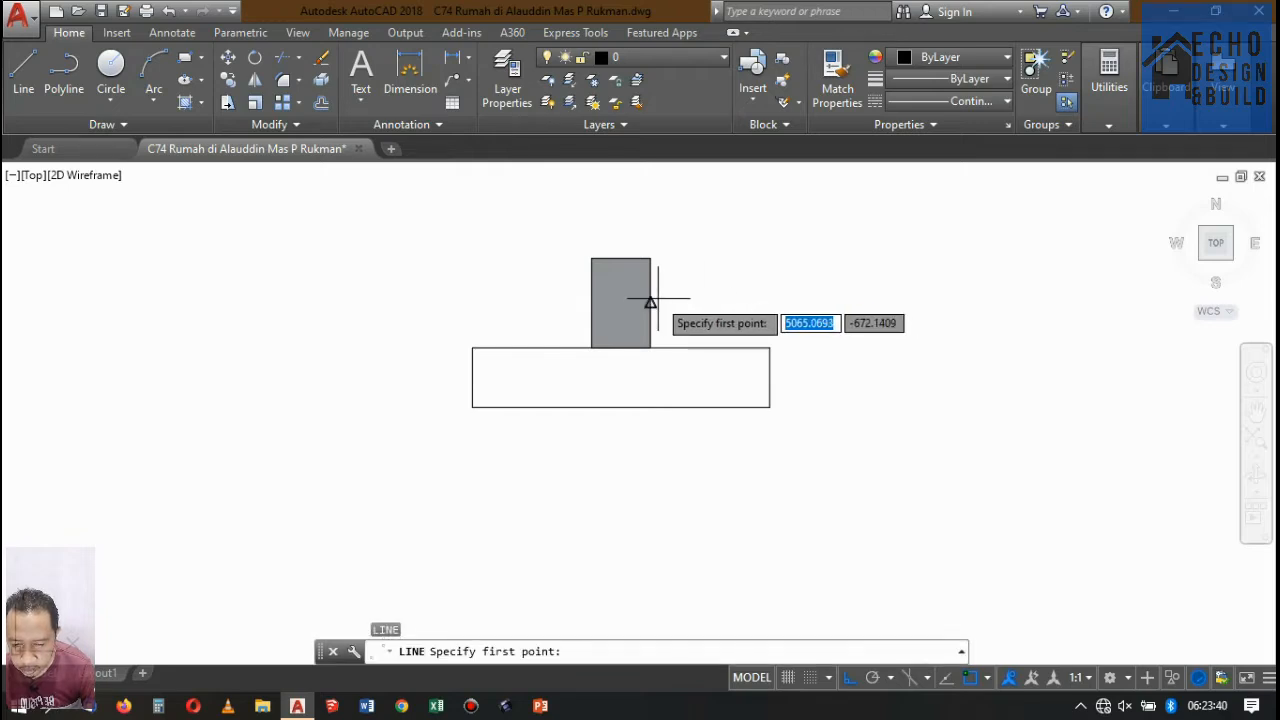
left_click(651, 301)
left_click(769, 347)
key("Return")
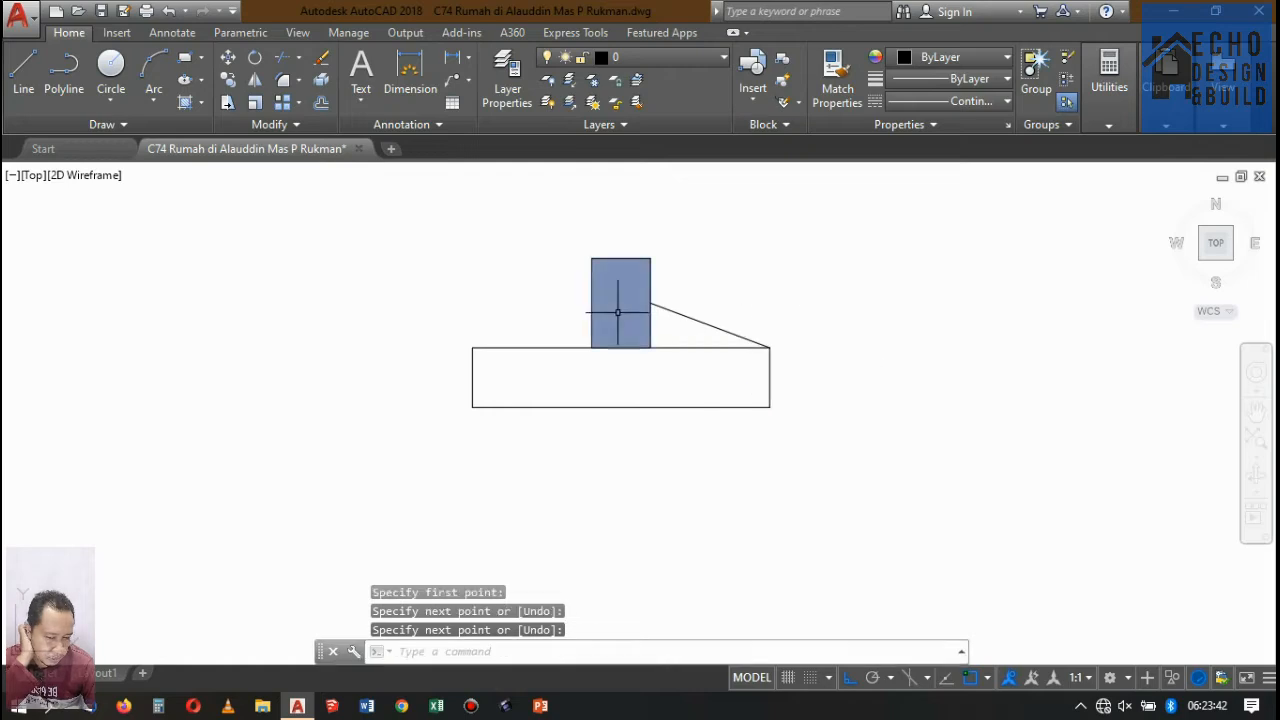
Draw a matching sloping line from the midpoint of the block's left side to the base rectangle's upper left corner.
key("Return")
left_click(591, 303)
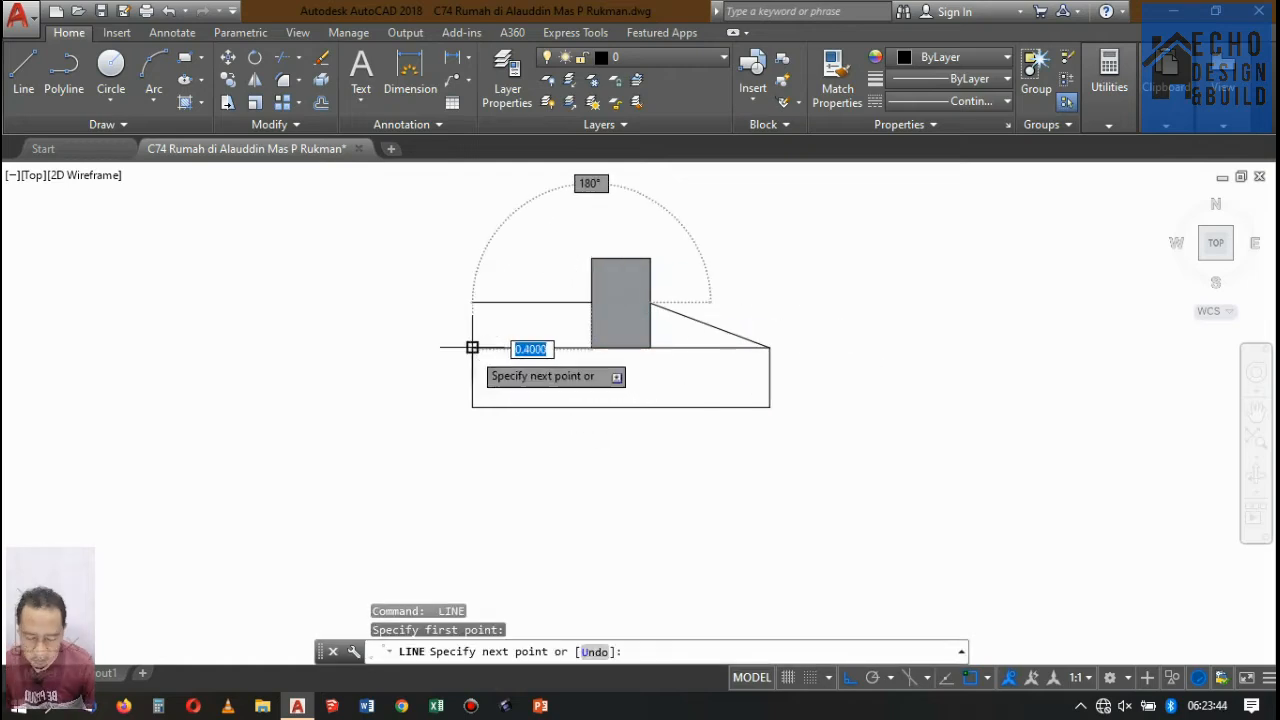
left_click(472, 347)
key("Return")
scroll(677, 307, "up", 4)
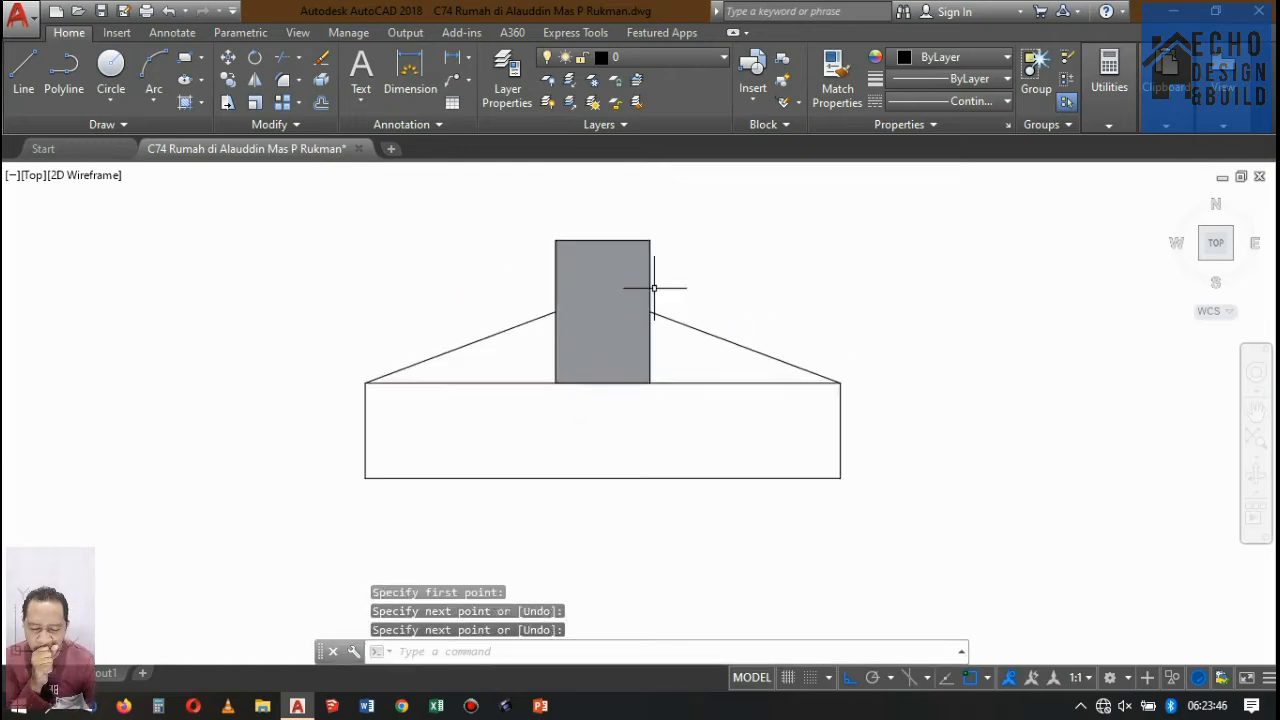
left_click(737, 451)
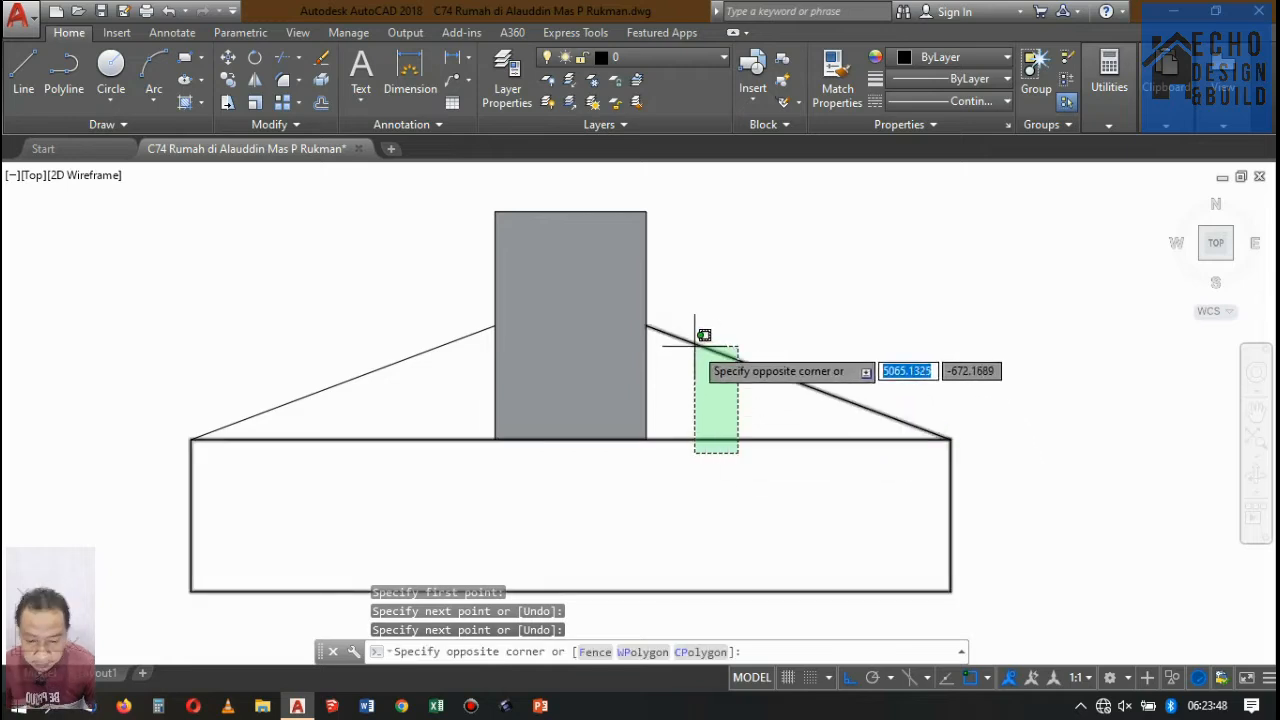
left_click(700, 338)
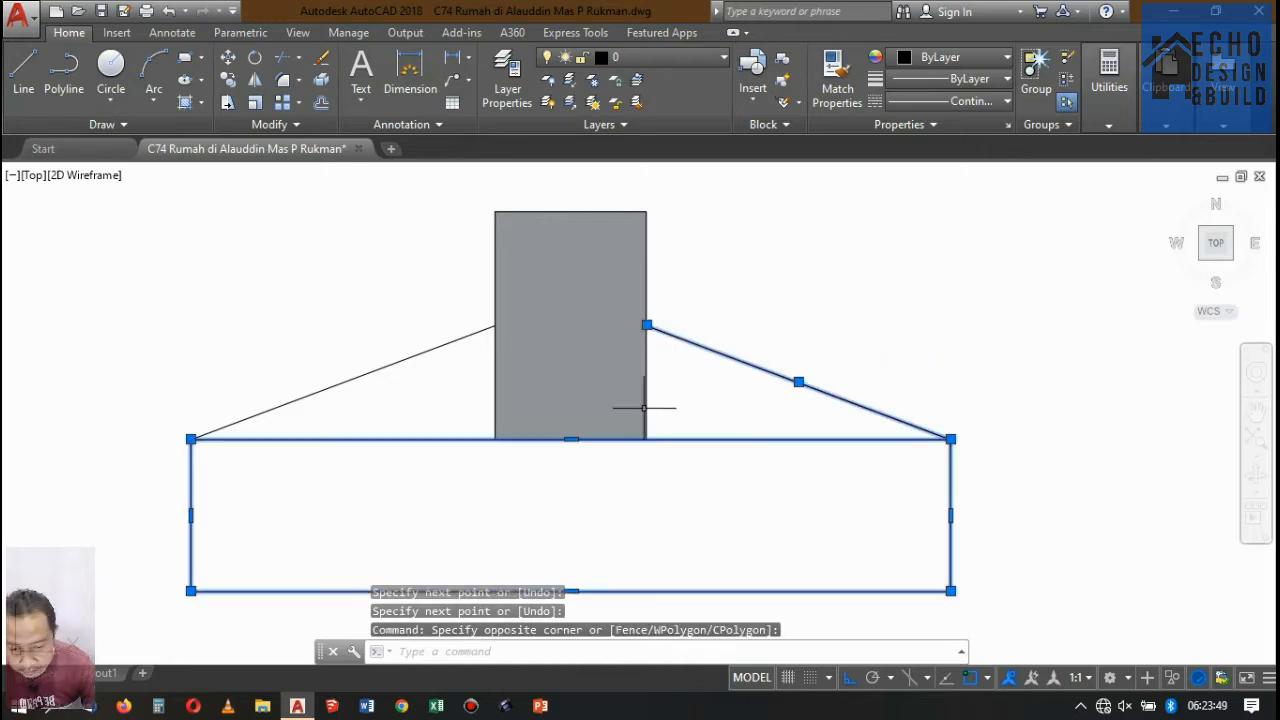
left_click(508, 351)
left_click(466, 323)
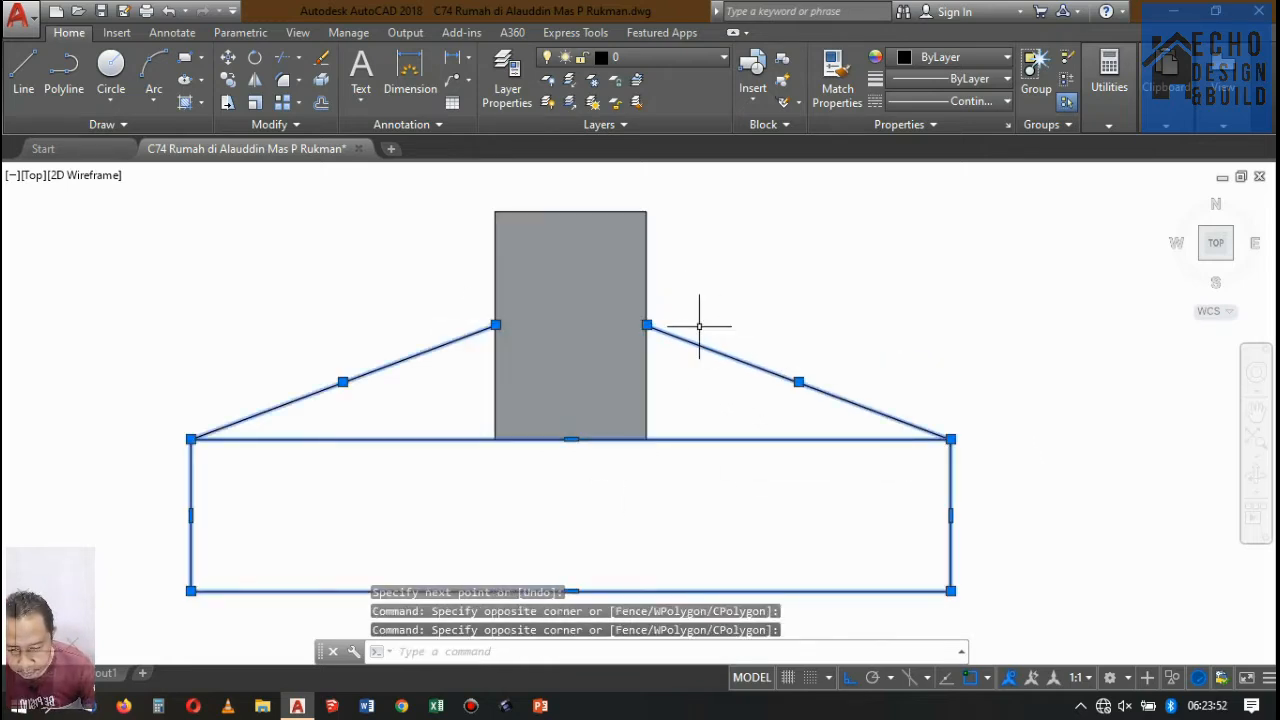
key("Escape")
Delete the sloping line on the block's left side.
left_click(474, 366)
left_click(396, 287)
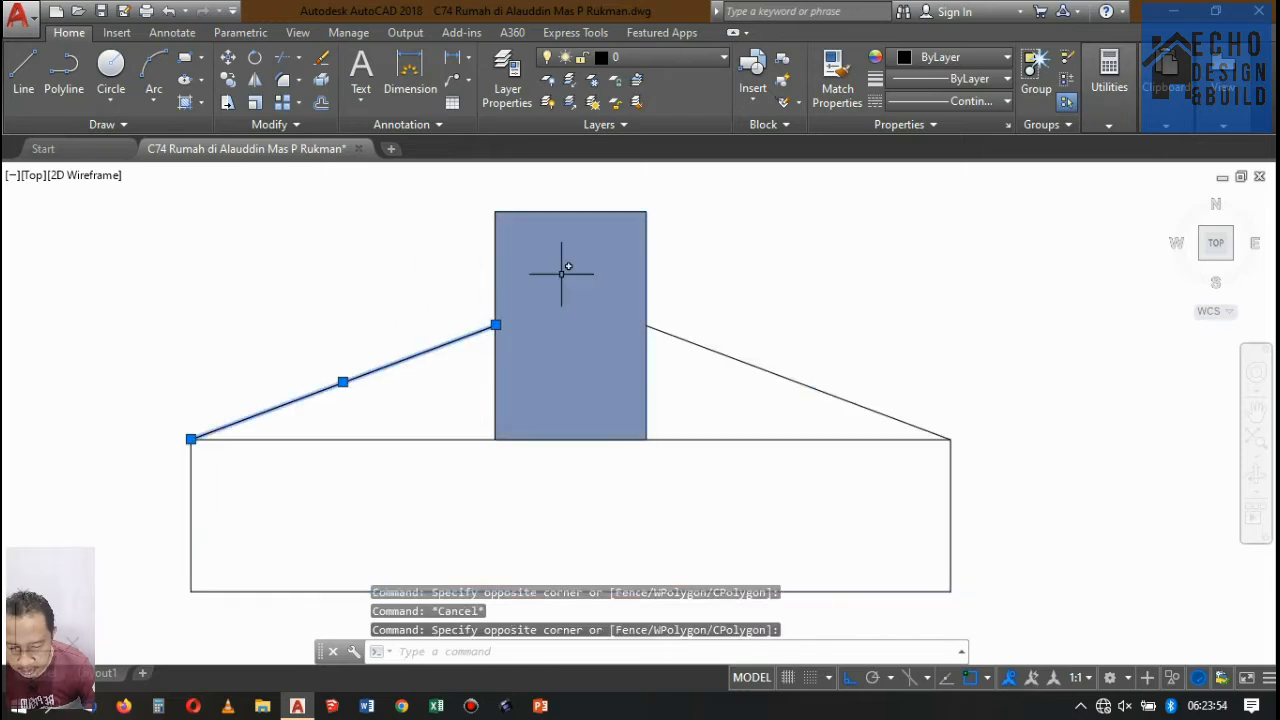
key("Delete")
Mirror the right sloping line about the block's vertical centre line, keeping the original.
left_click(728, 367)
left_click(638, 231)
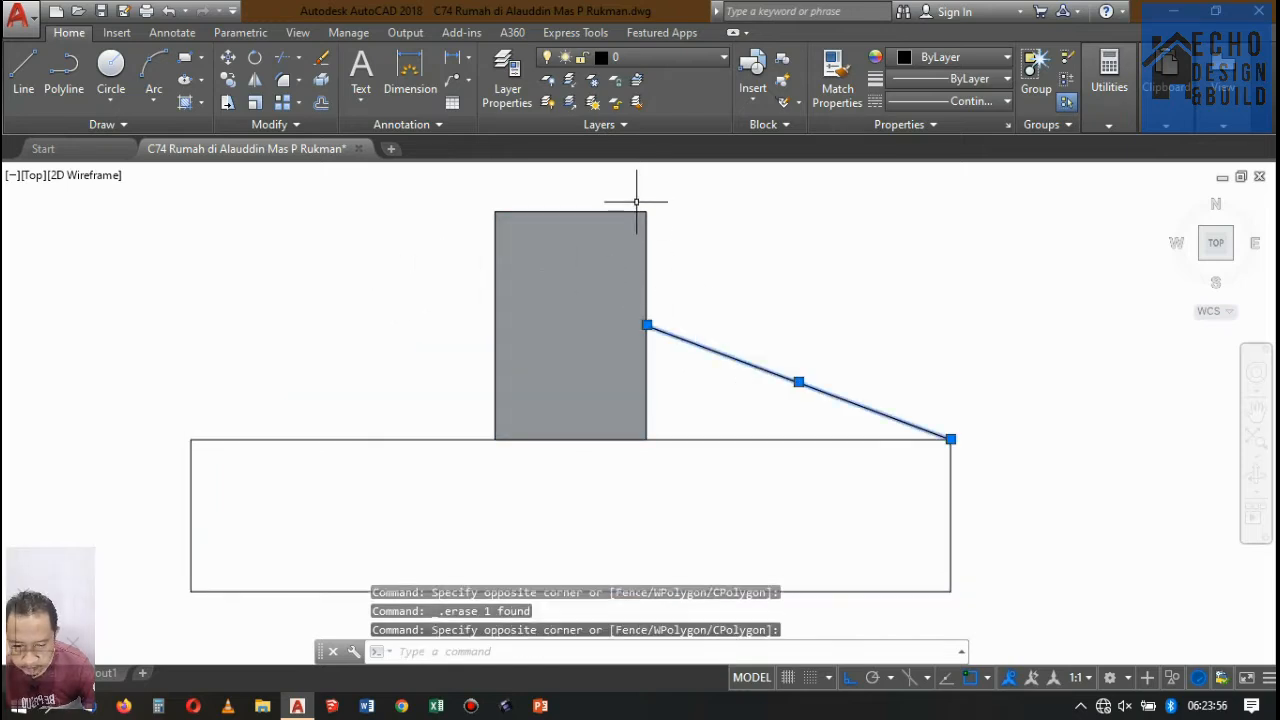
key("Return")
left_click(571, 211)
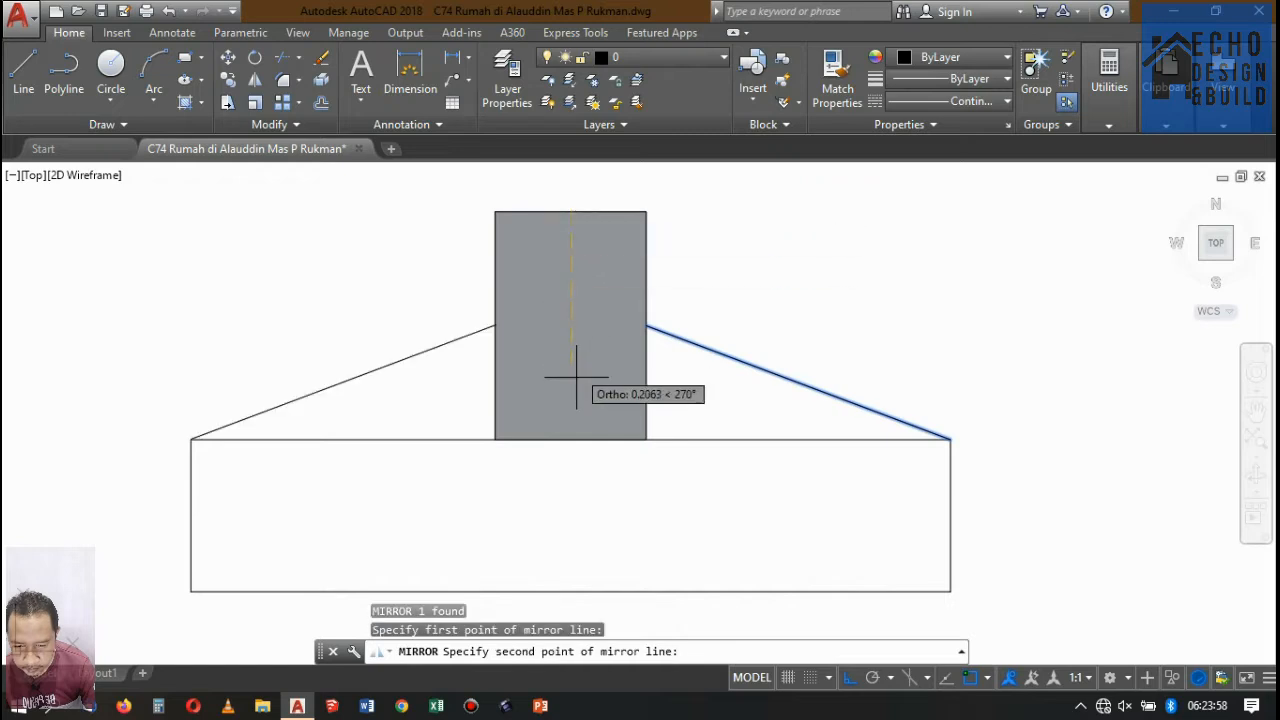
left_click(571, 440)
key("Return")
Move the base rectangle and both sloping lines down 0.15 so the slopes meet the block's lower corners.
scroll(727, 273, "down", 4)
left_click(840, 334)
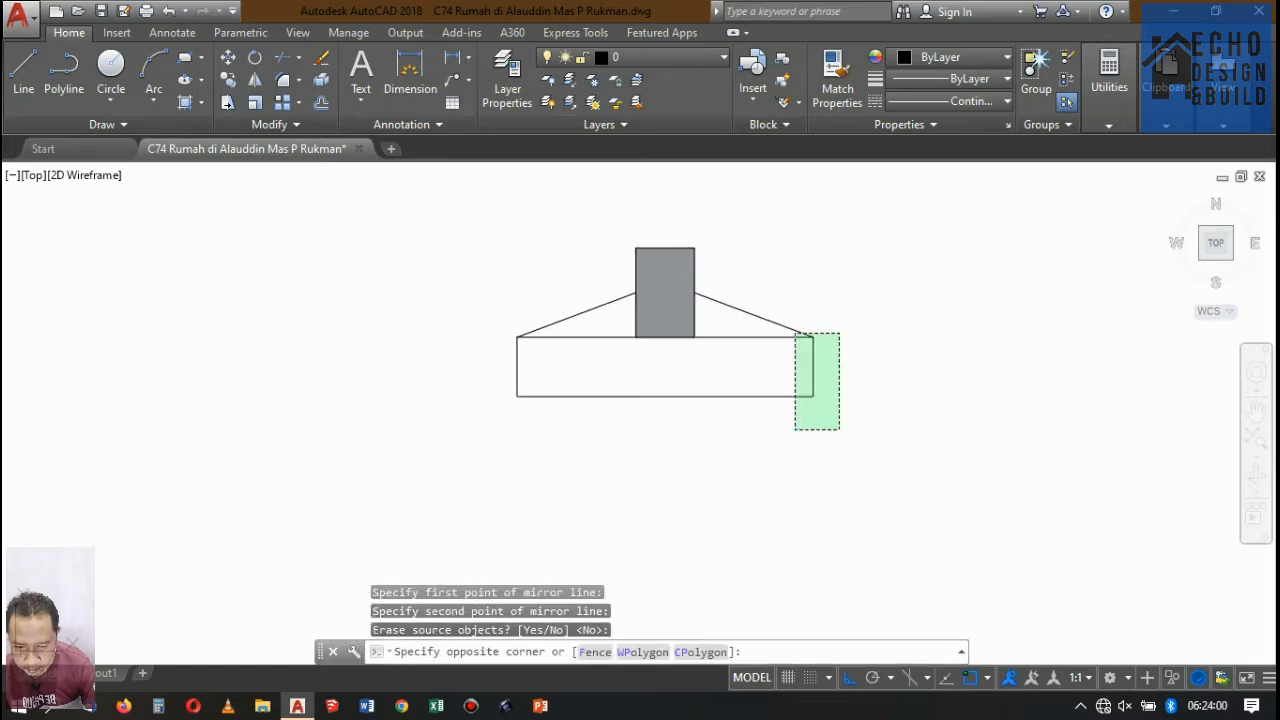
left_click(614, 413)
left_click(554, 474)
left_click(480, 316)
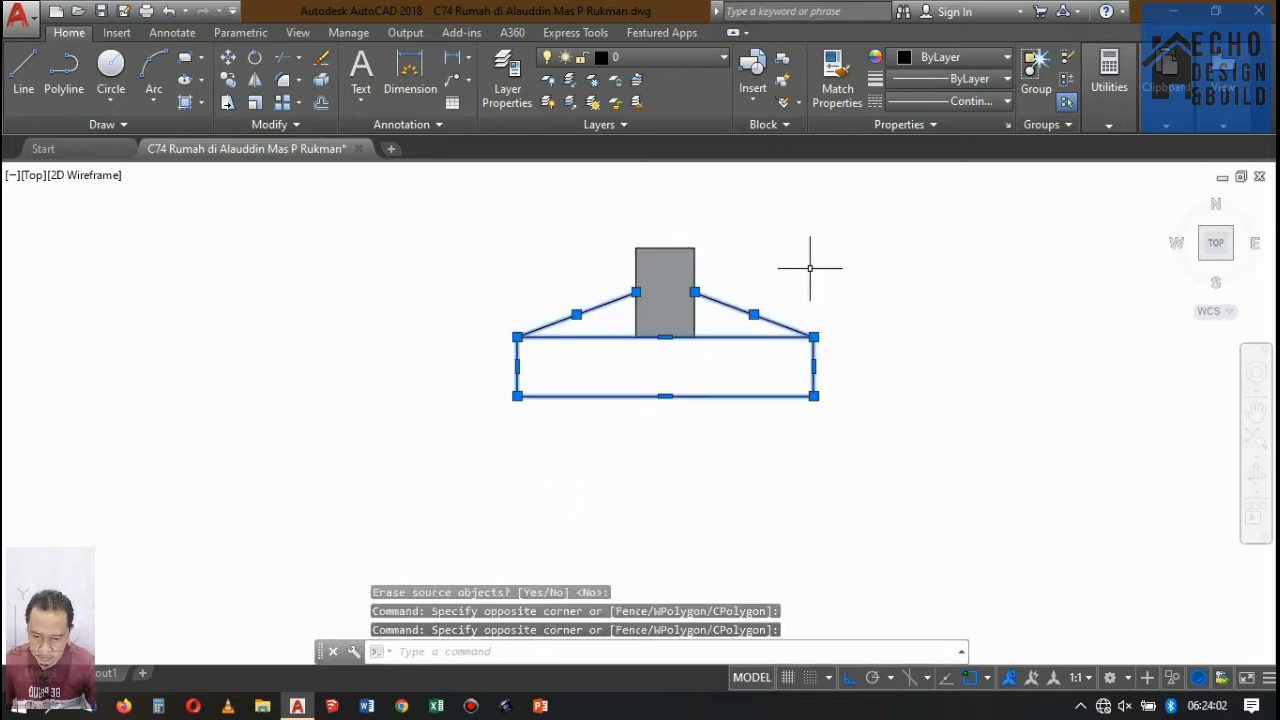
type("m")
key("Return")
left_click(694, 292)
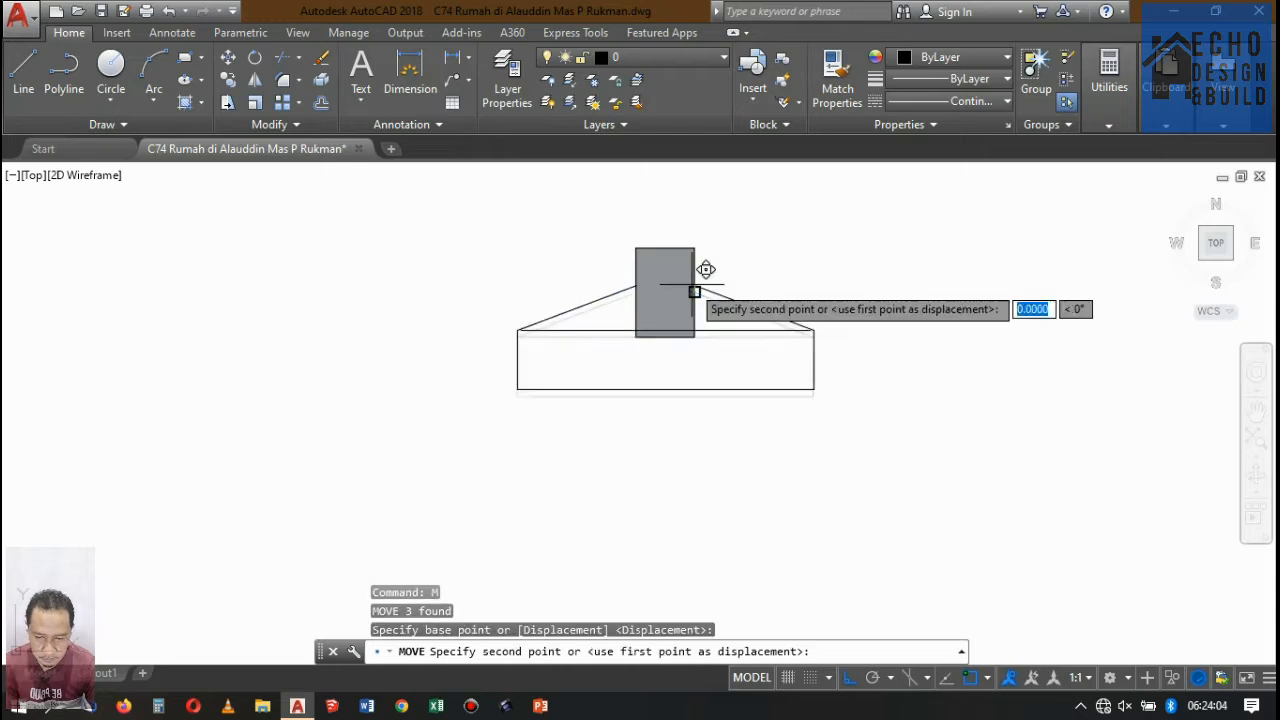
left_click(694, 337)
scroll(760, 314, "down", 5)
scroll(777, 291, "up", 5)
scroll(773, 287, "down", 5)
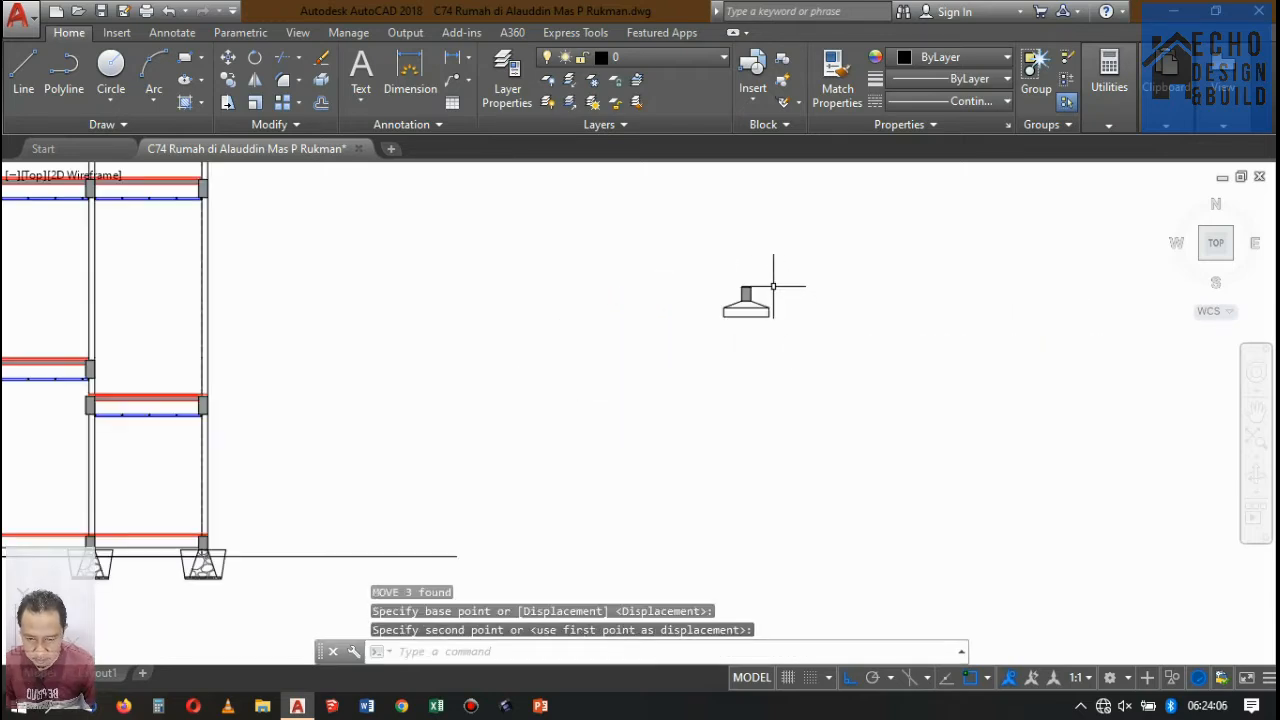
Delete the grey solid hatch from the column stub above the footing.
scroll(776, 288, "down", 2)
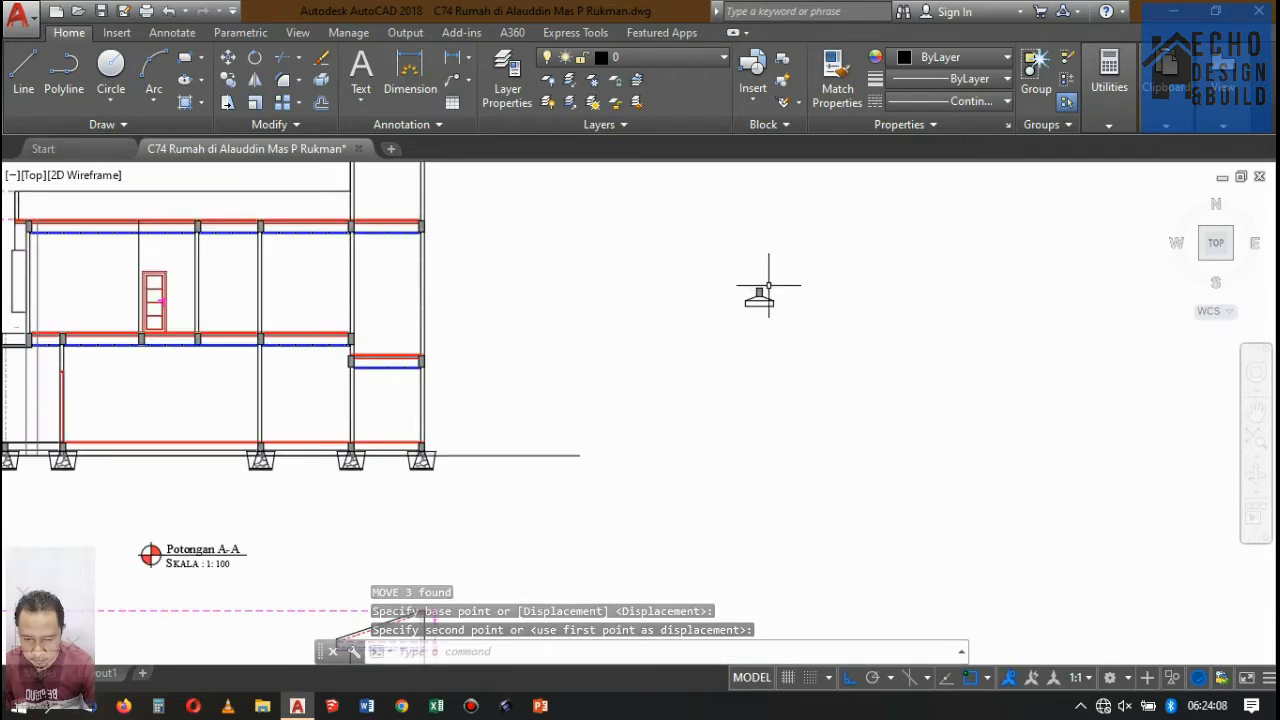
scroll(757, 286, "up", 5)
left_click(745, 281)
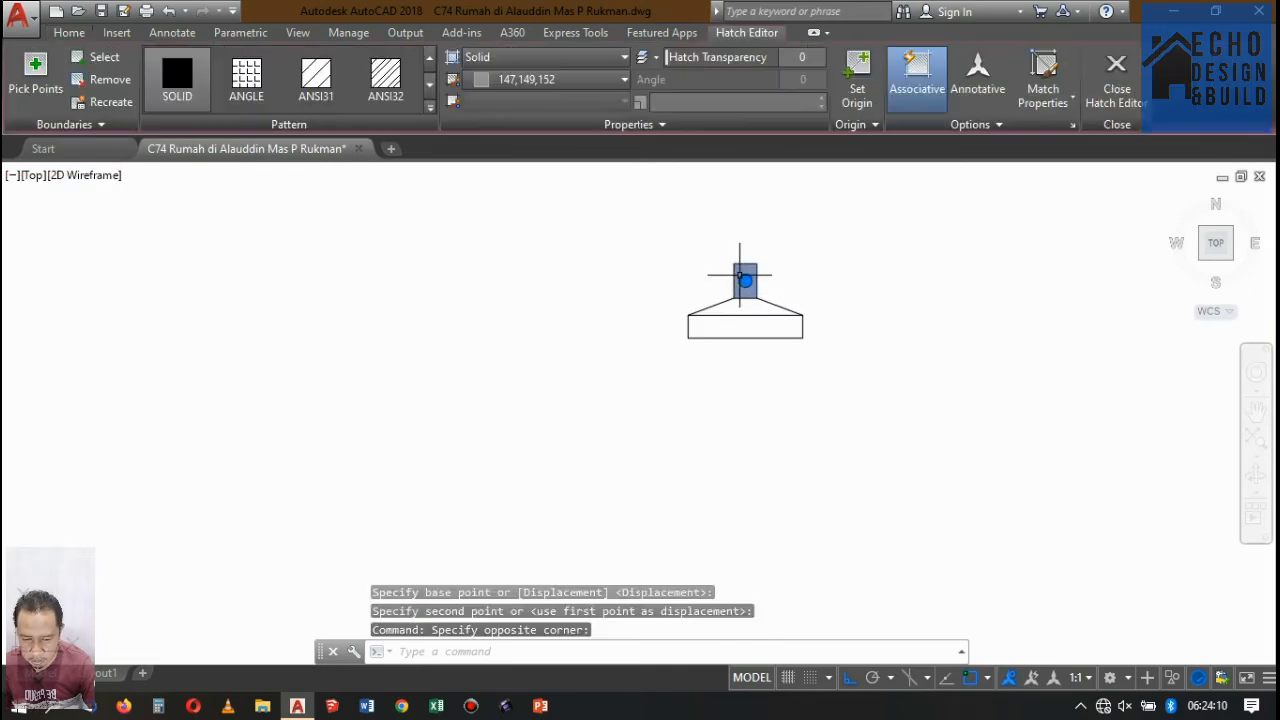
key("Delete")
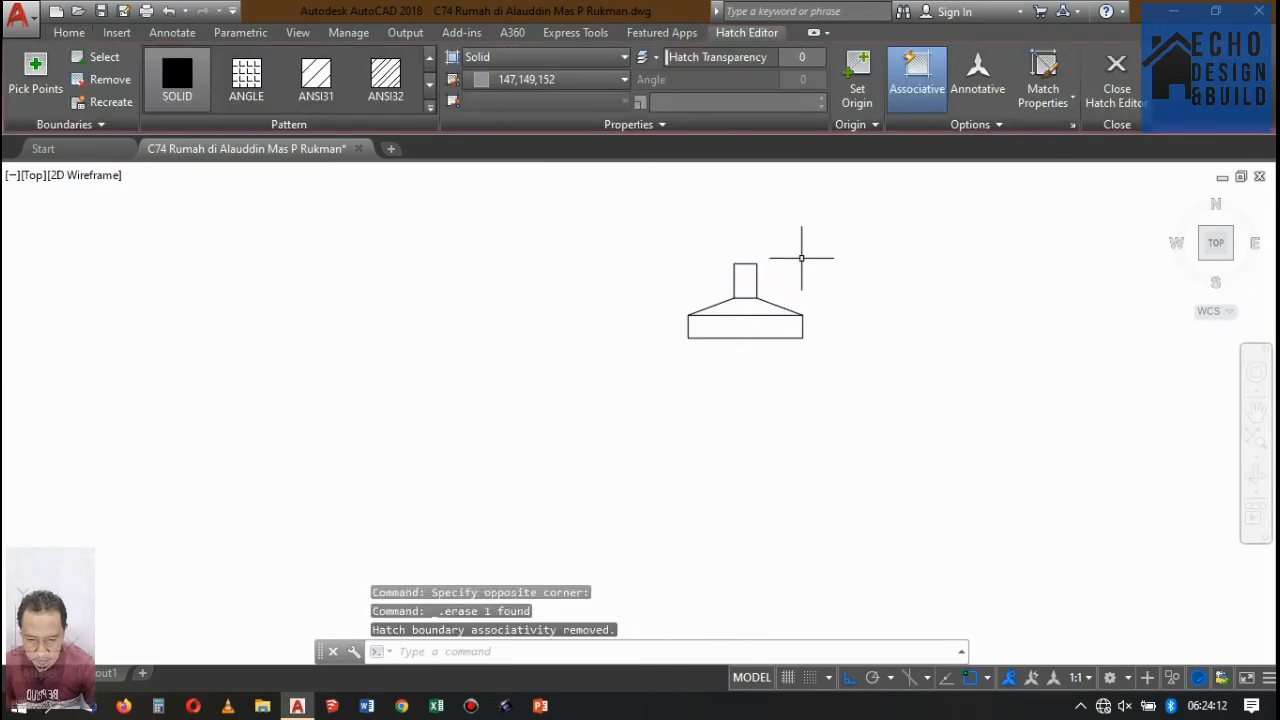
scroll(756, 266, "up", 5)
left_click(706, 263)
left_click(689, 224)
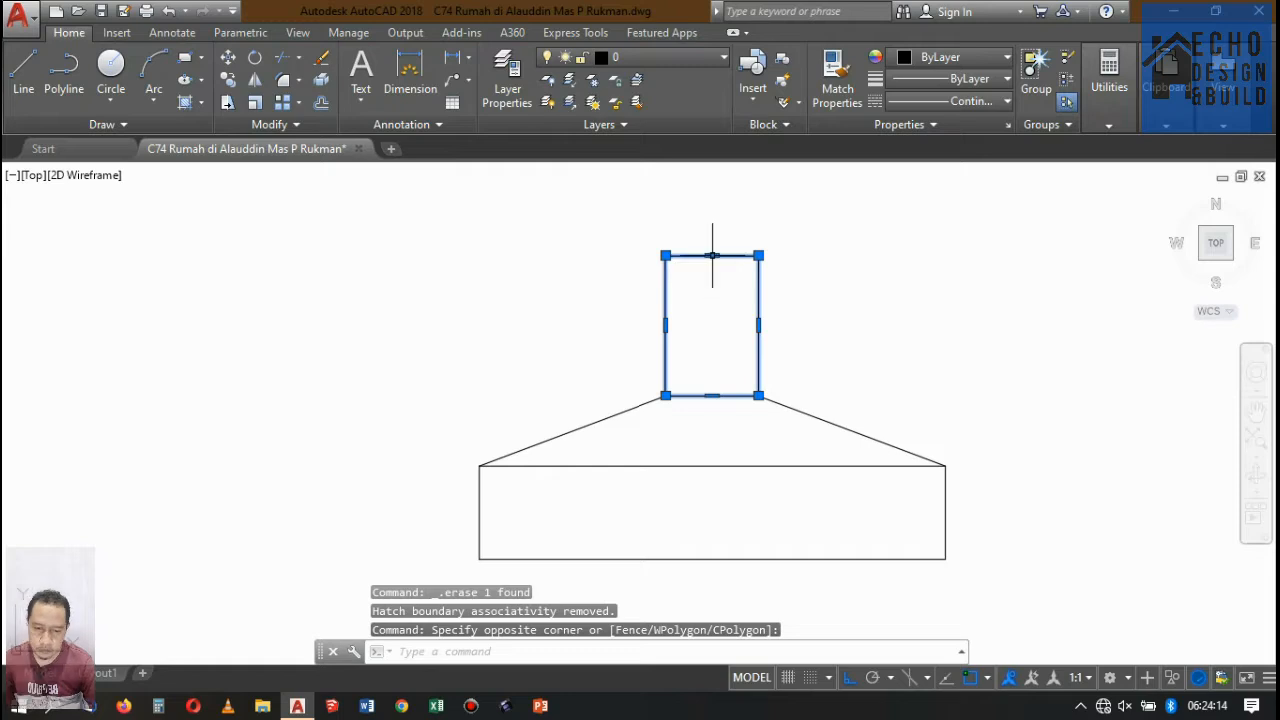
left_click(712, 255)
scroll(709, 277, "down", 4)
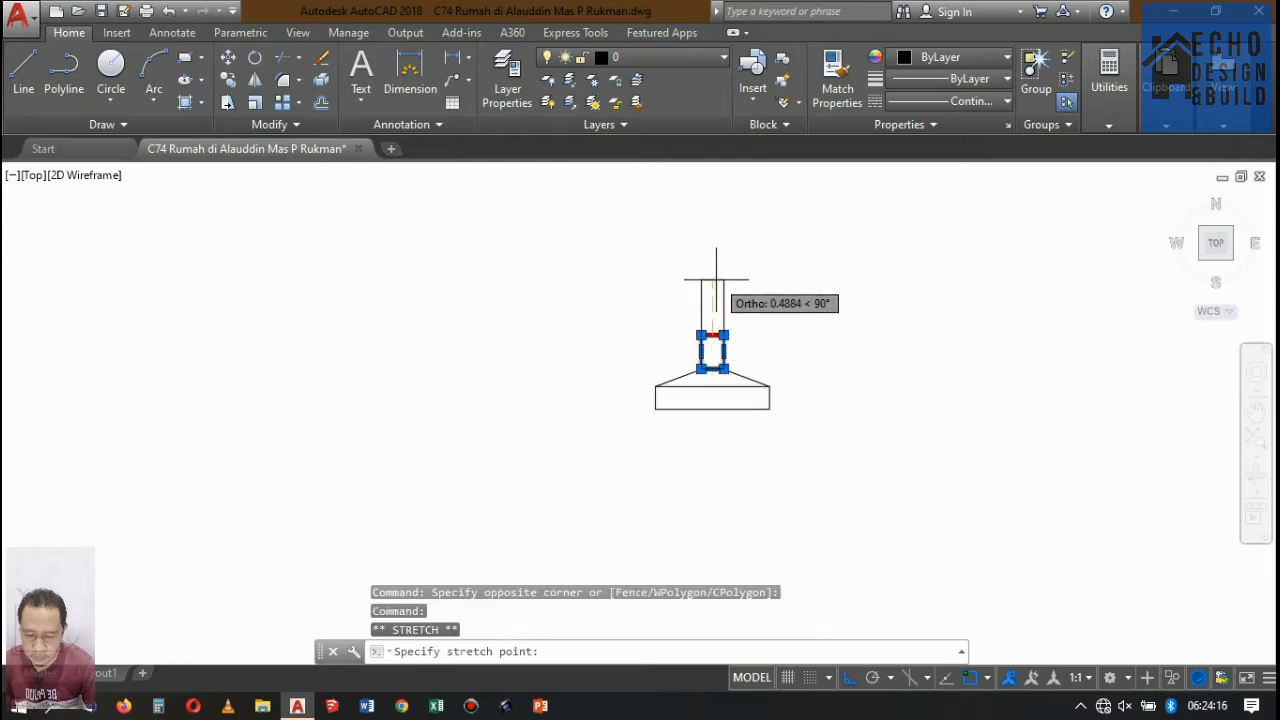
key("Escape")
key("Escape")
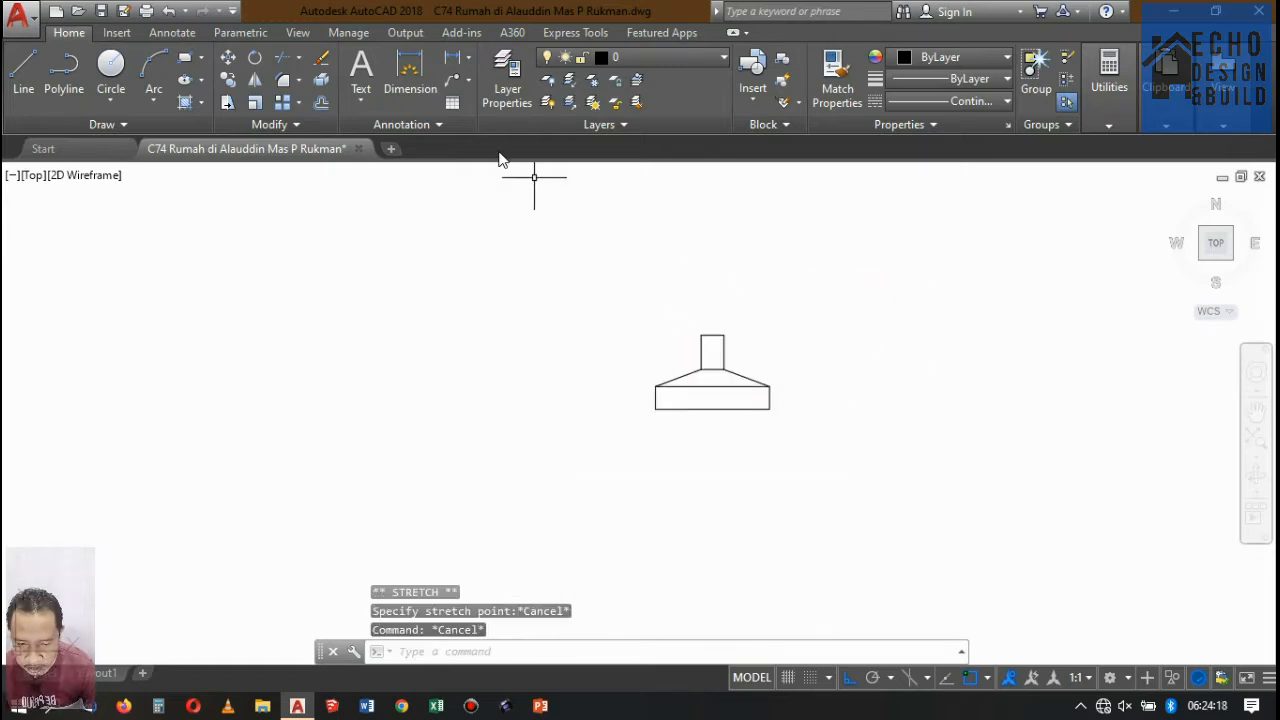
Measure the footing's overall height from base to stub top with a temporary linear dimension and erase it.
left_click(453, 60)
left_click(770, 409)
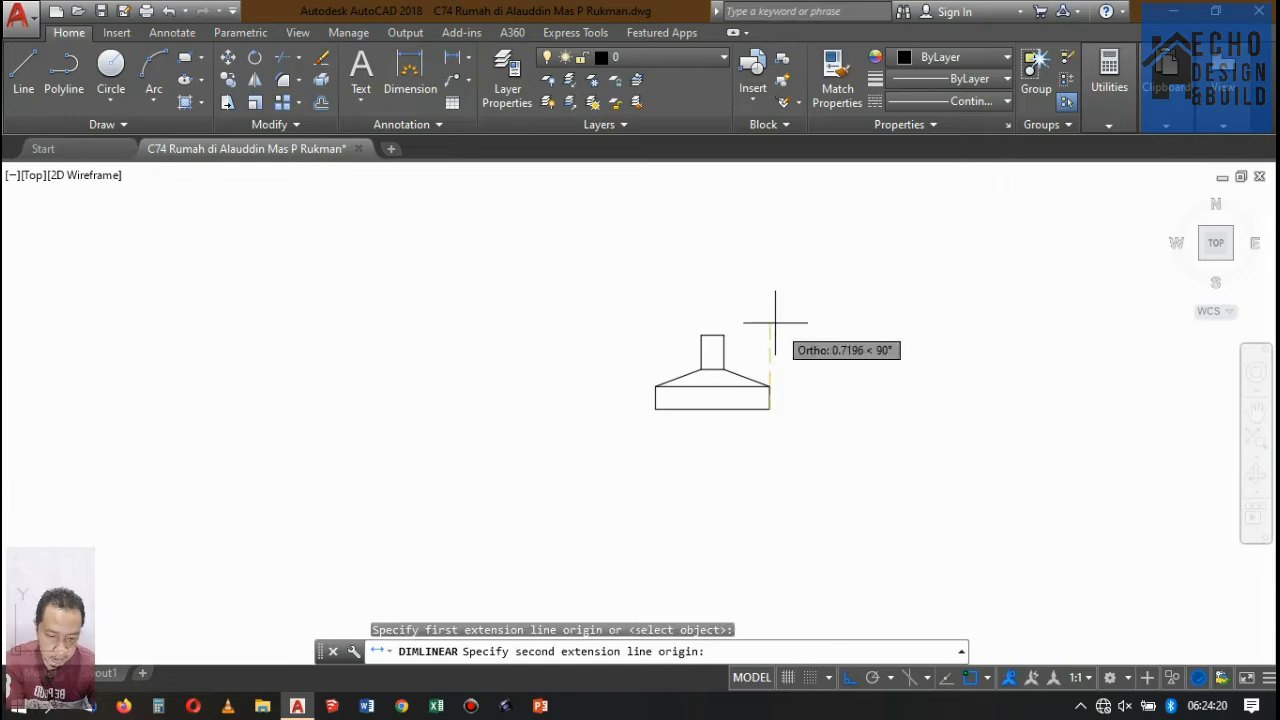
left_click(724, 335)
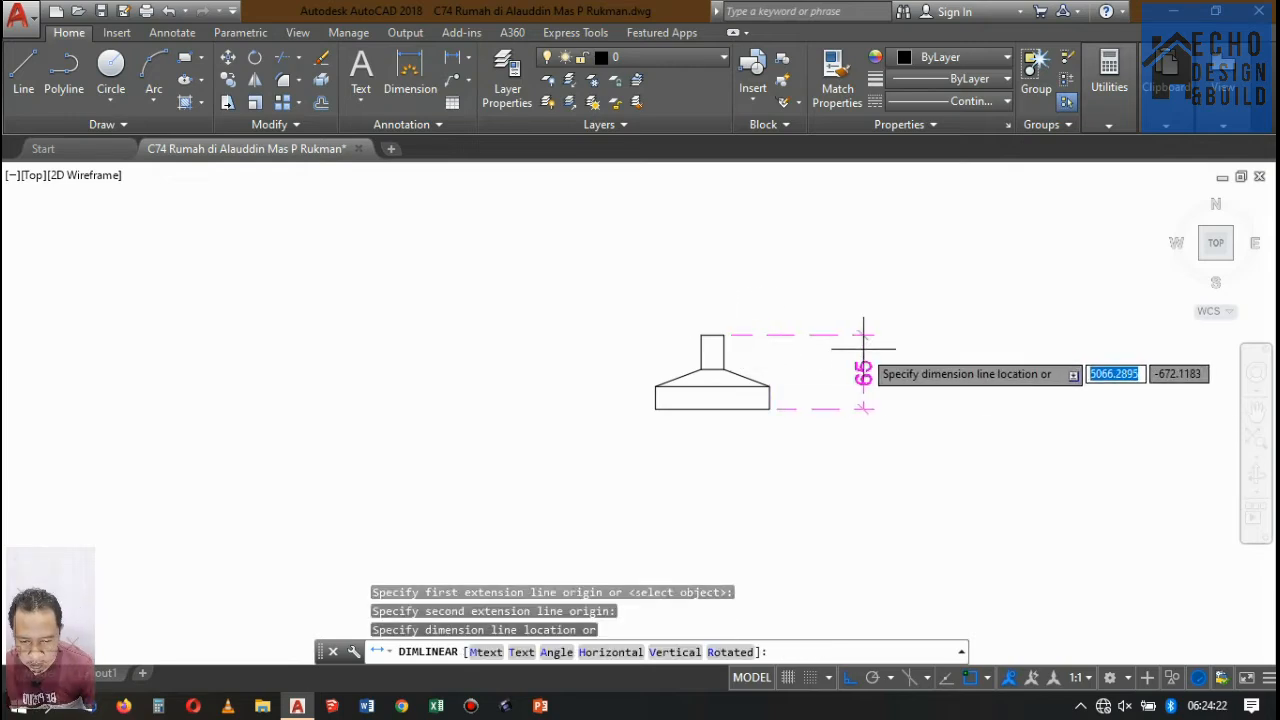
left_click(863, 350)
left_click(877, 377)
left_click(857, 361)
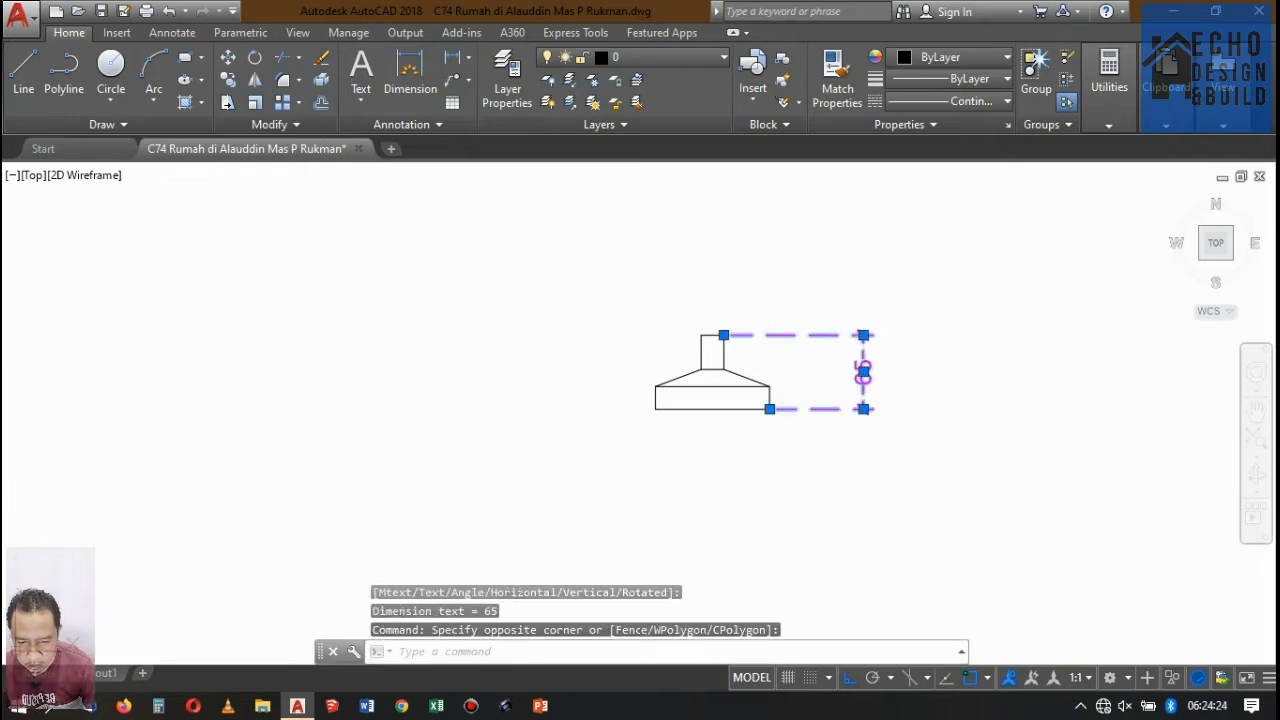
key("Delete")
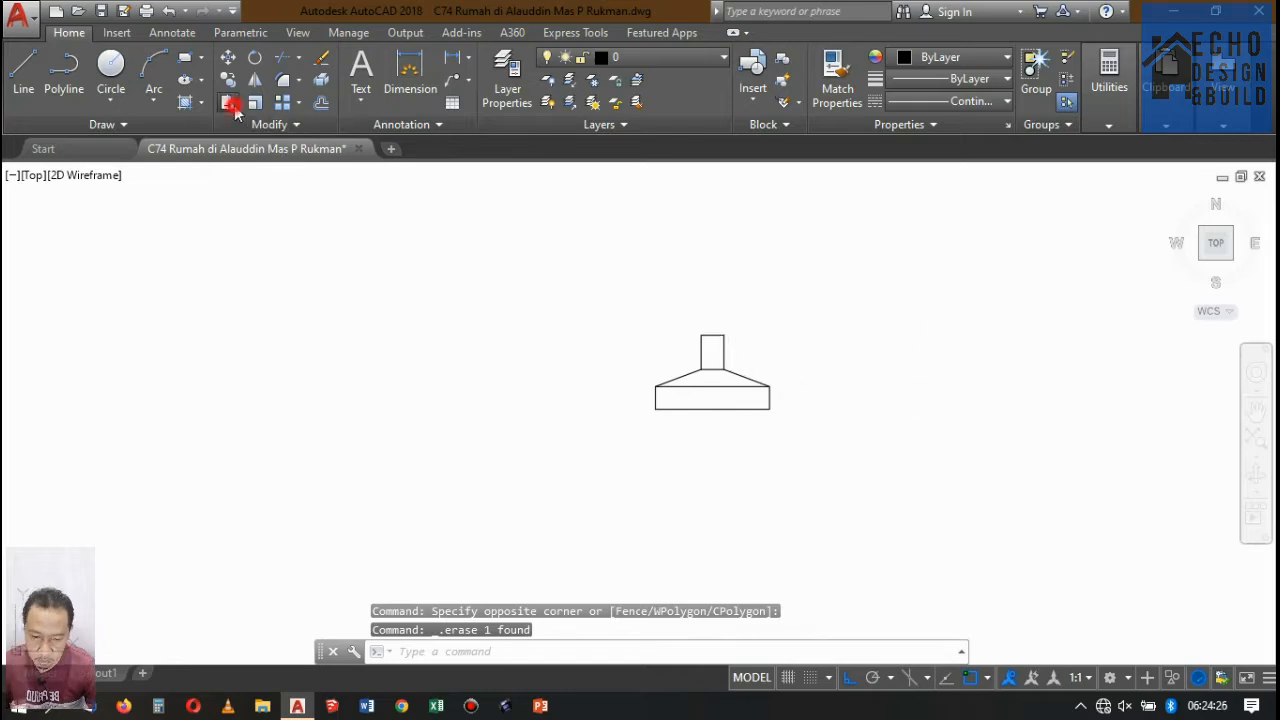
Stretch the upper end of the column stub upward by 0.35.
left_click(229, 103)
left_click(757, 320)
left_click(663, 335)
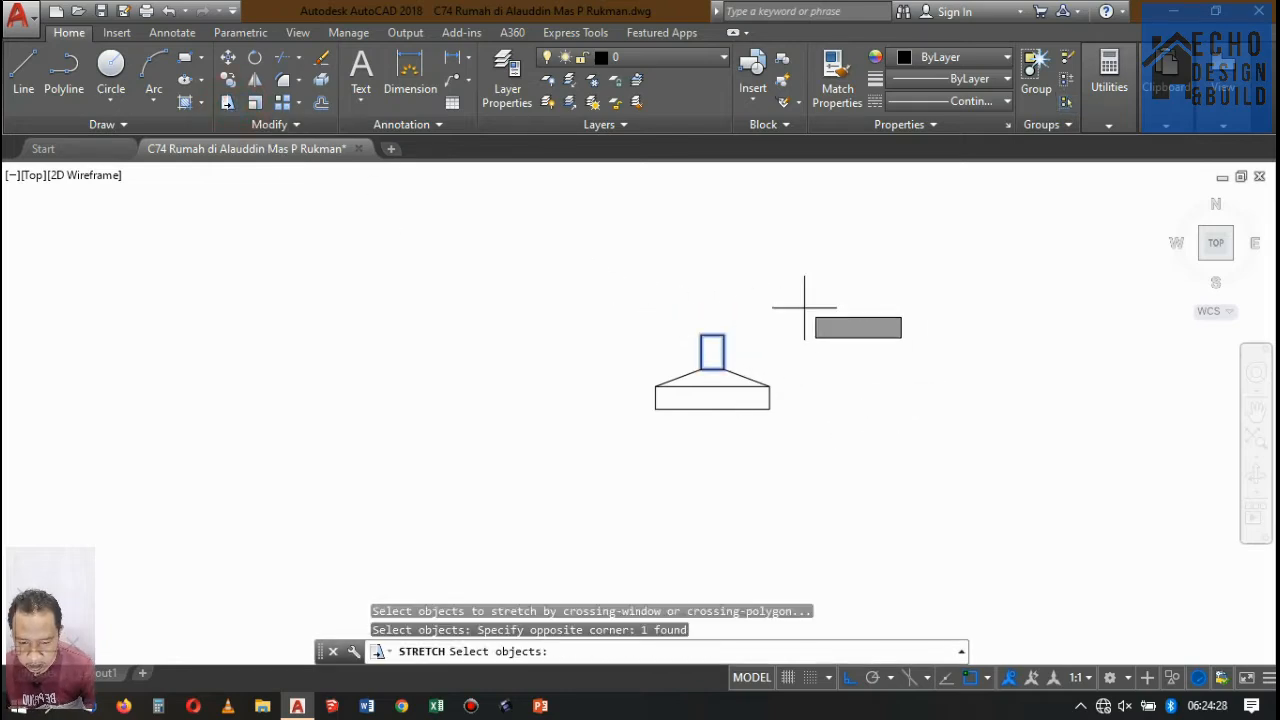
key("Return")
left_click(803, 306)
type("0.35")
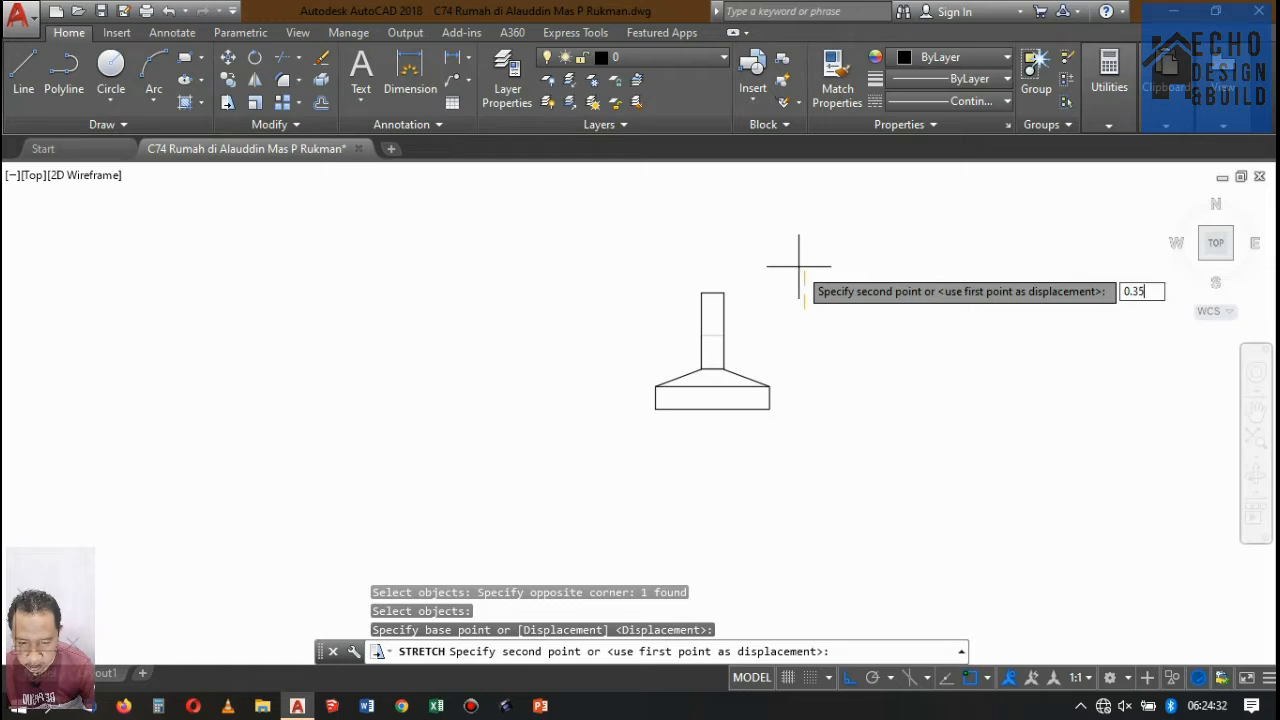
key("Return")
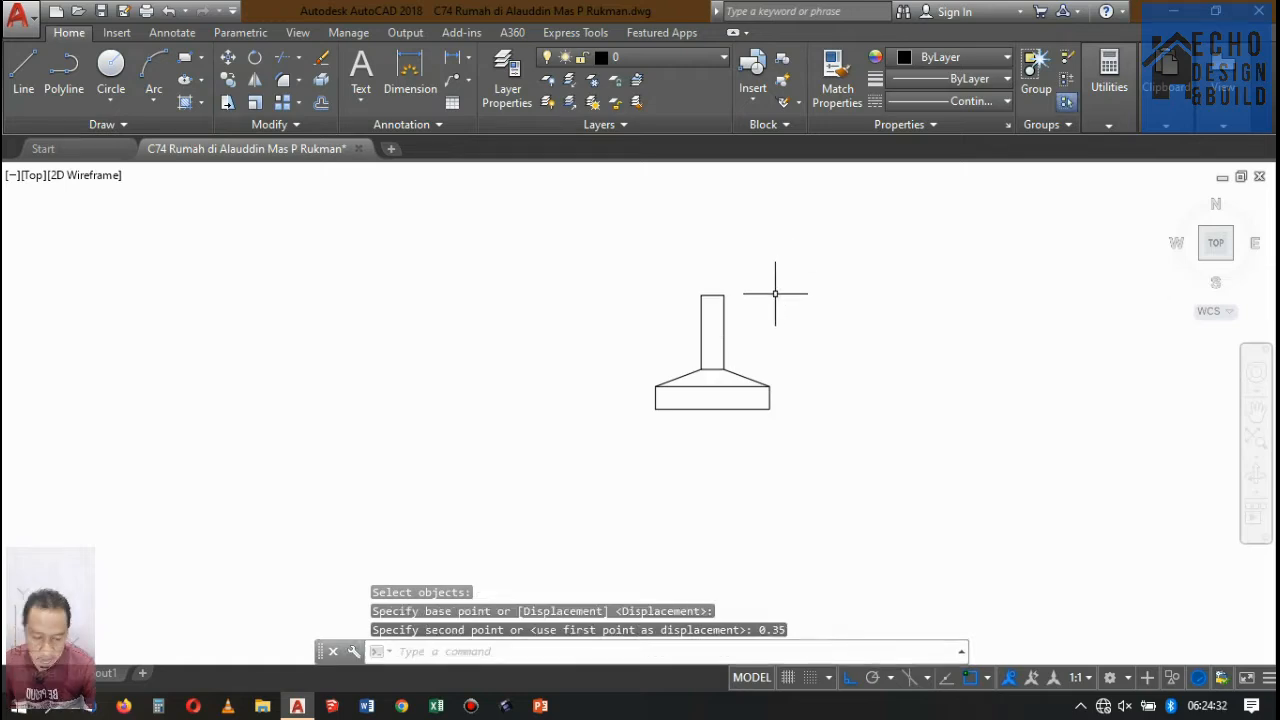
Set the whole footing, including its column stub, to the HIDDEN2 linetype and the colour Blue.
left_click(849, 444)
left_click(511, 229)
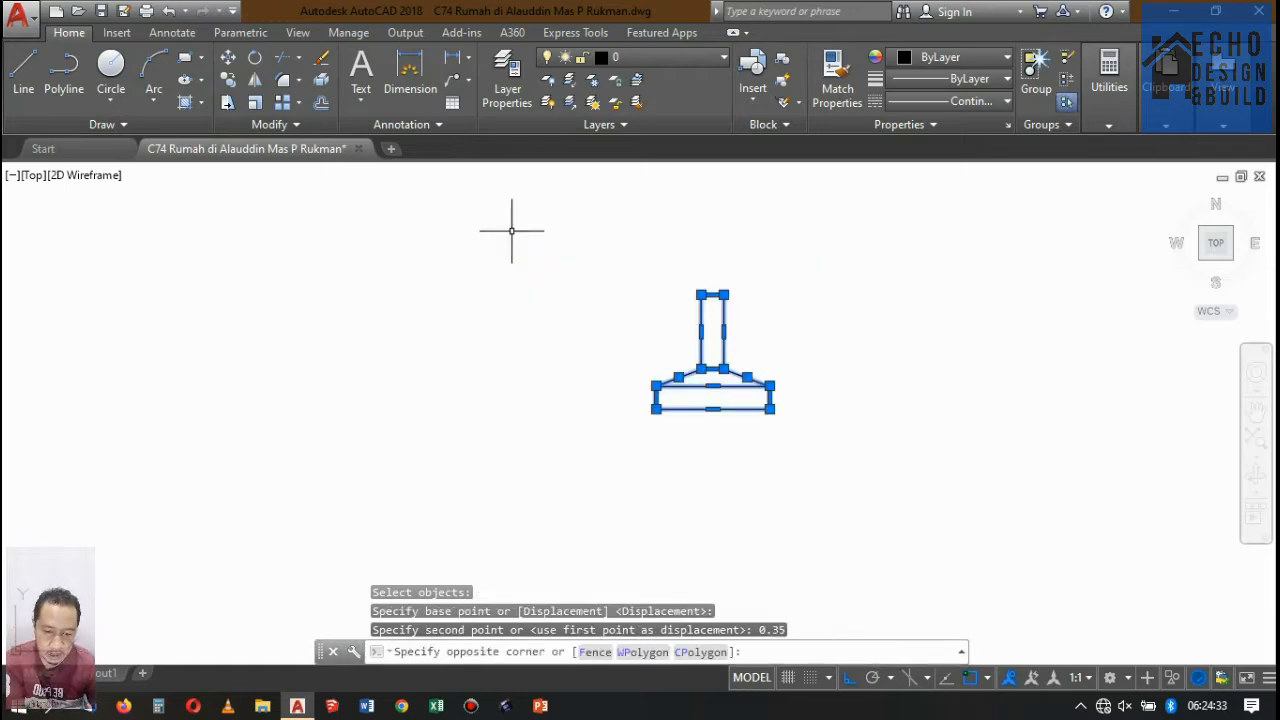
left_click(979, 102)
left_click(966, 265)
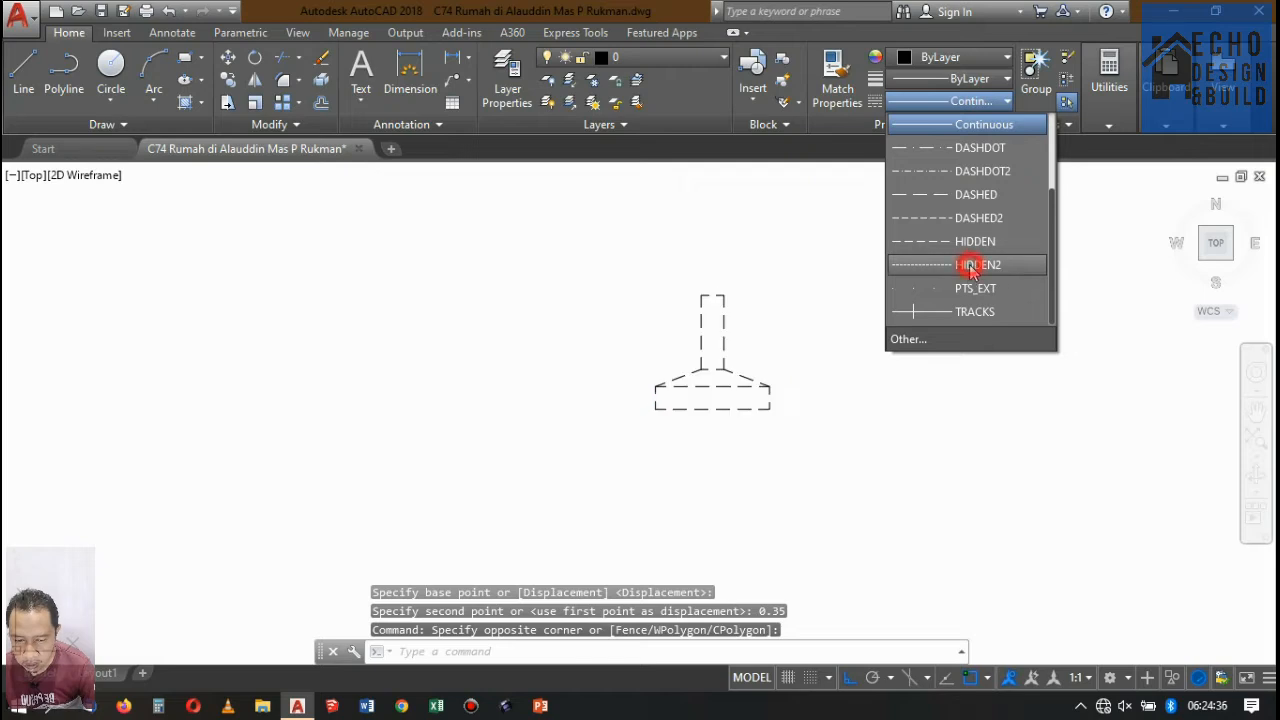
left_click(945, 101)
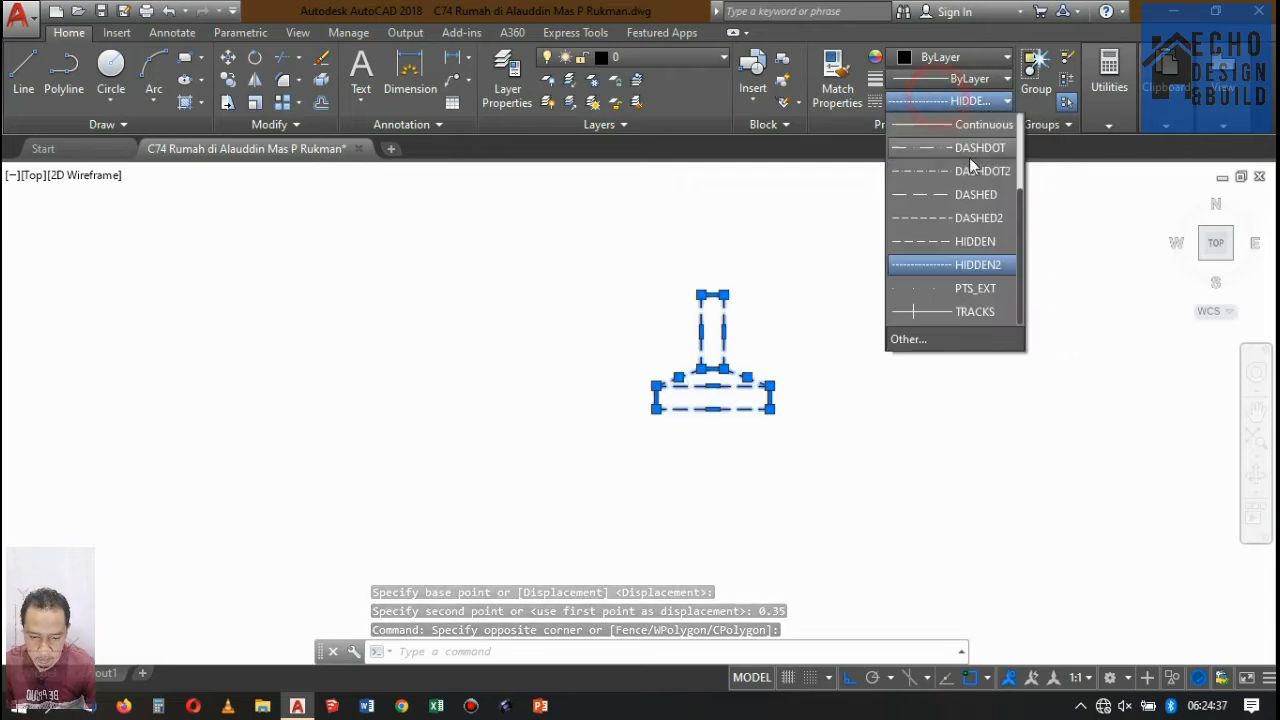
left_click(960, 266)
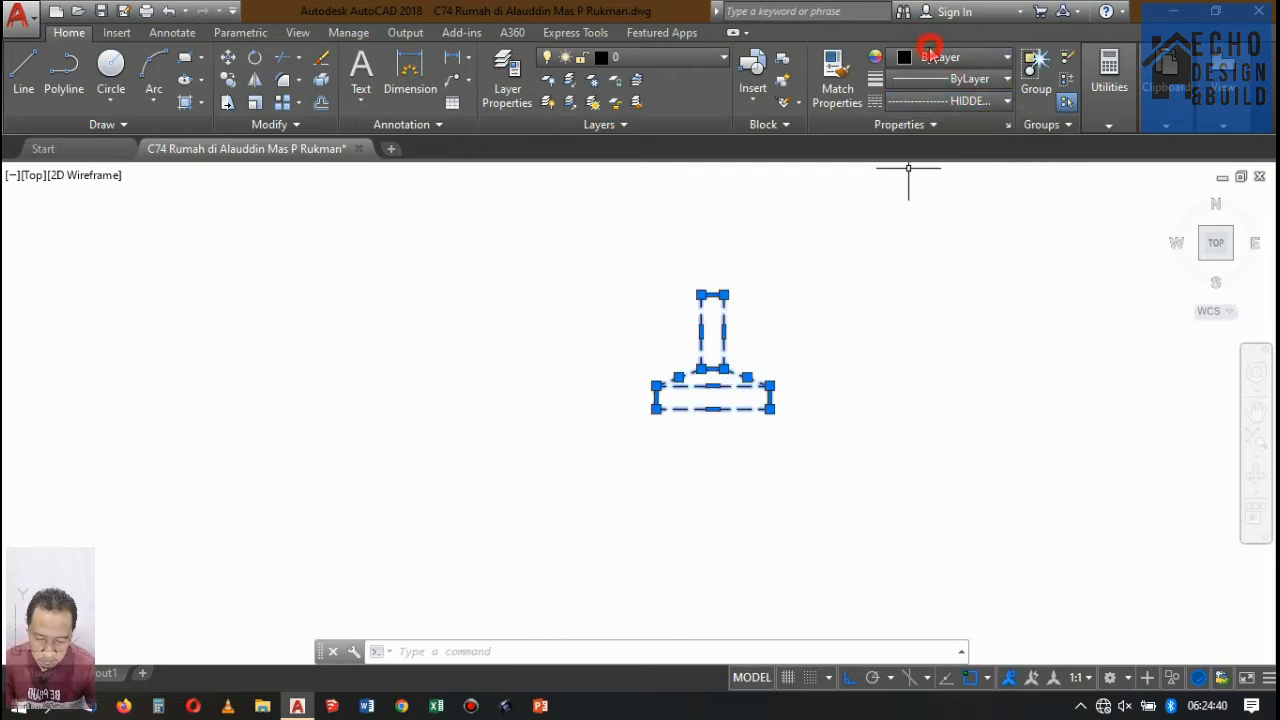
left_click(929, 58)
left_click(978, 250)
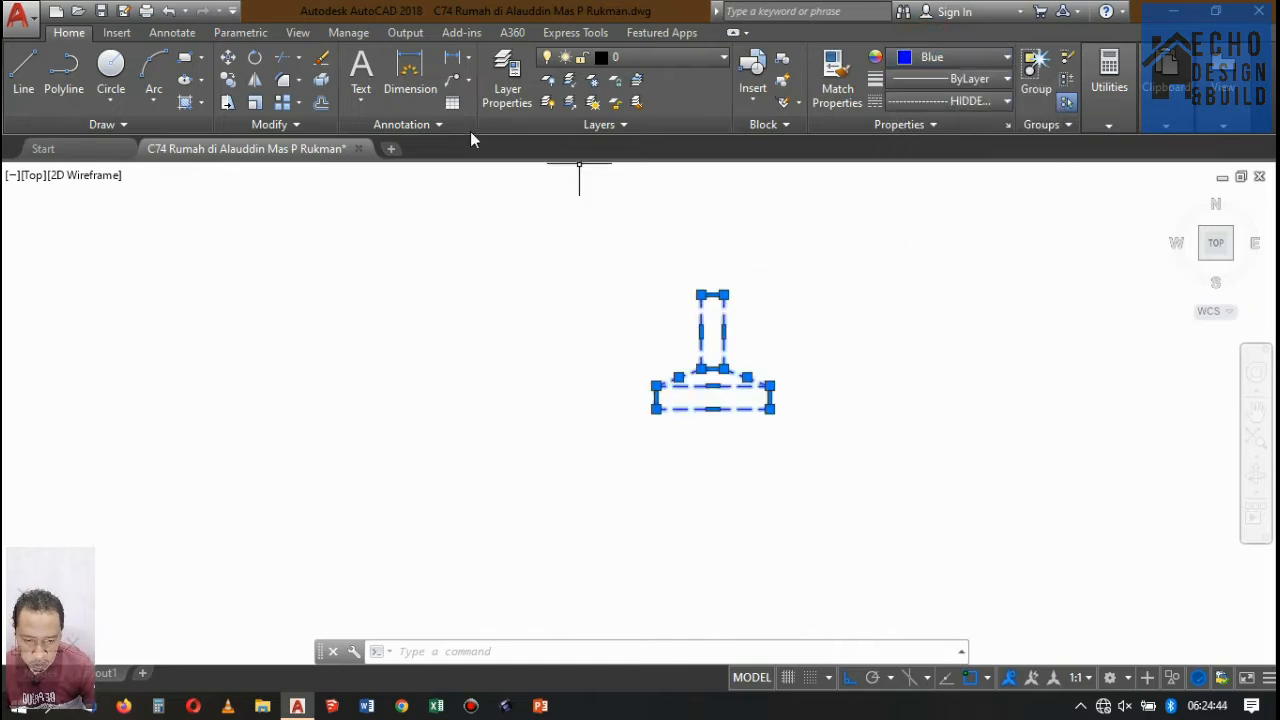
Convert the footing into a block named footplate with its base point at the midpoint of the stub's upper edge.
type("b")
key("Return")
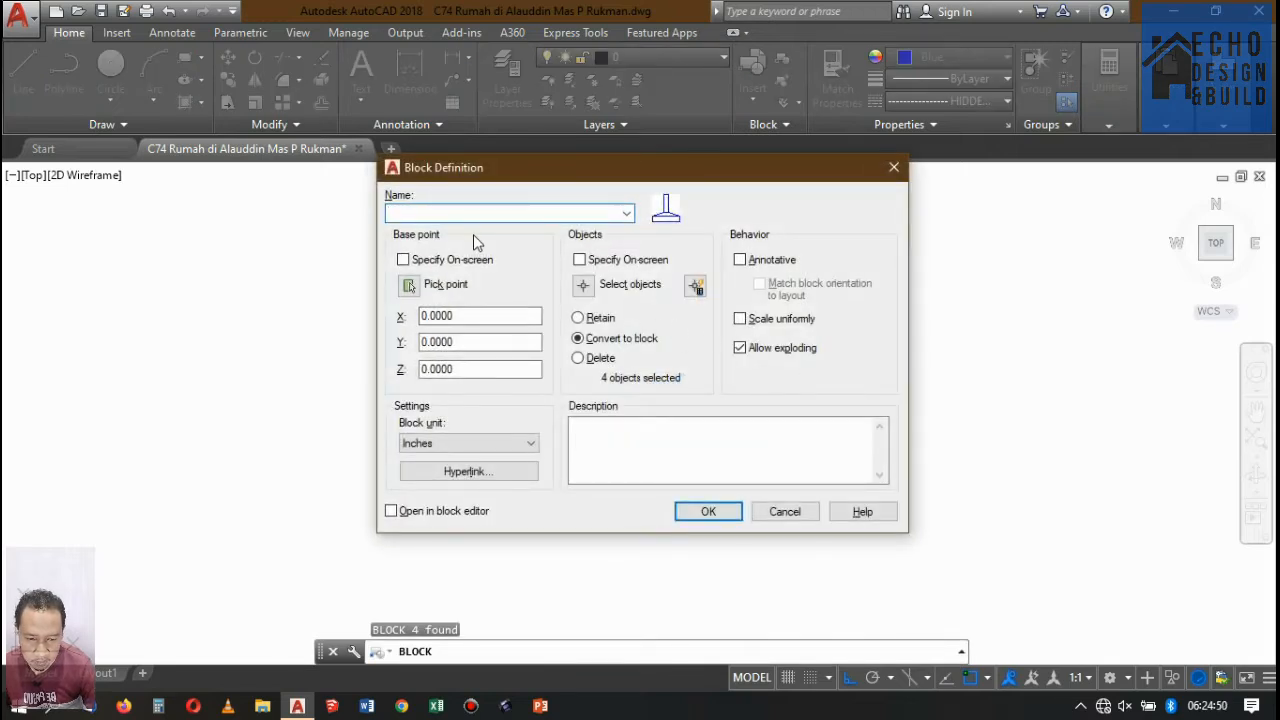
type("footplate")
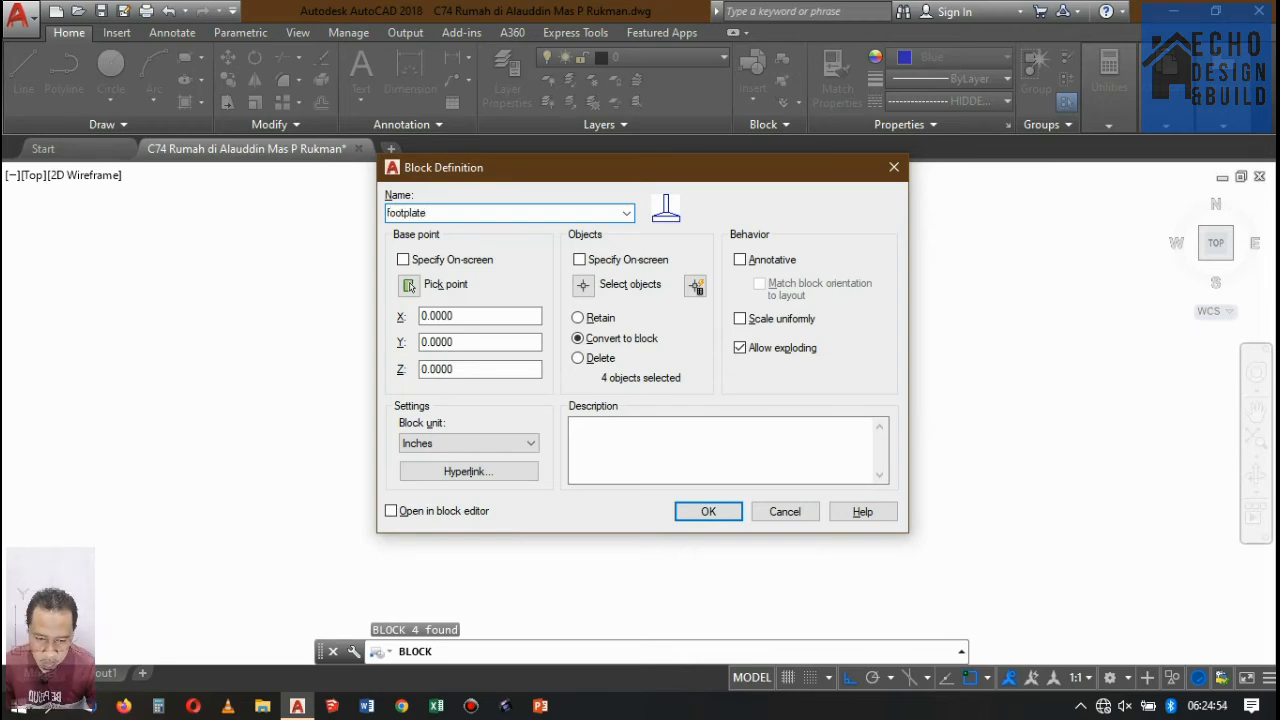
left_click(410, 285)
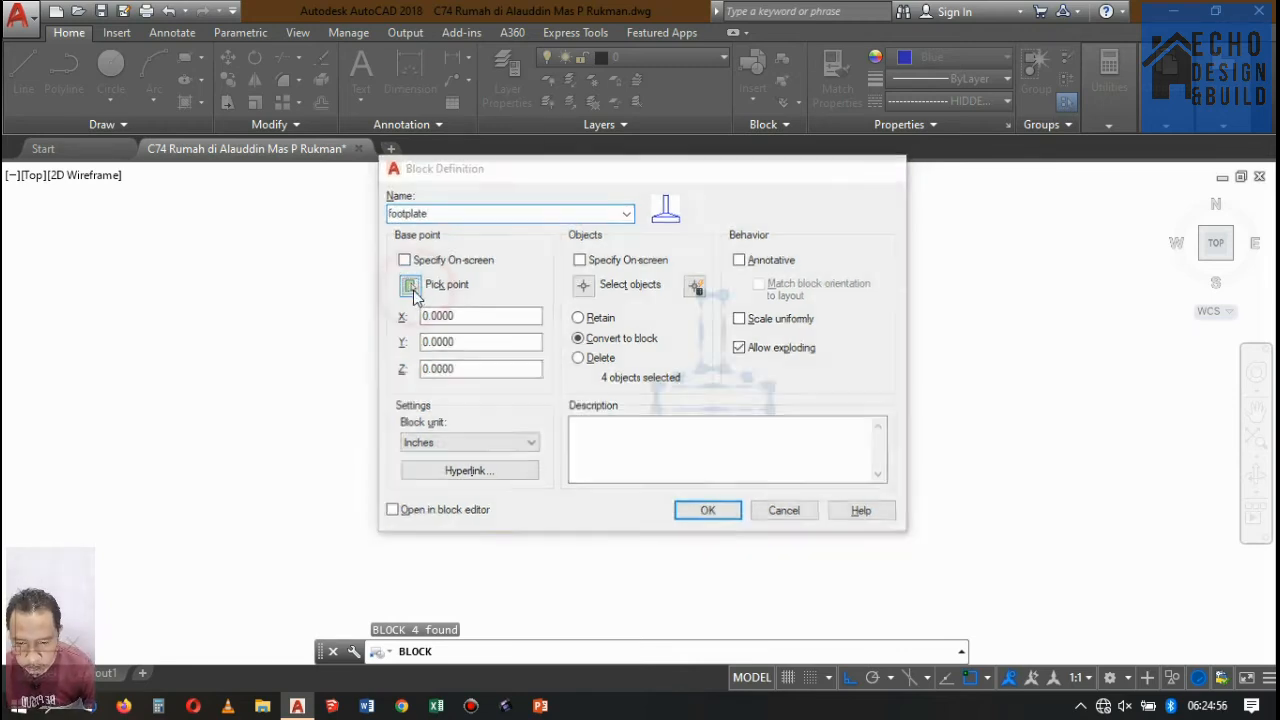
left_click(712, 295)
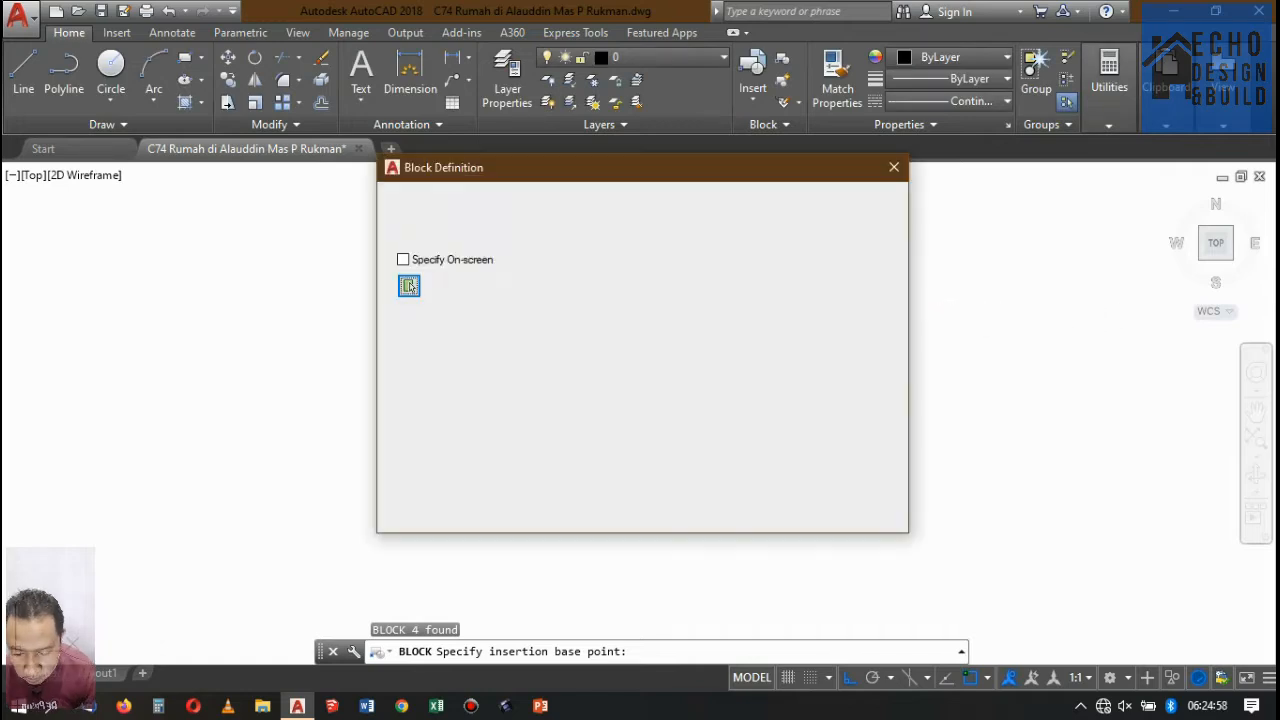
left_click(707, 512)
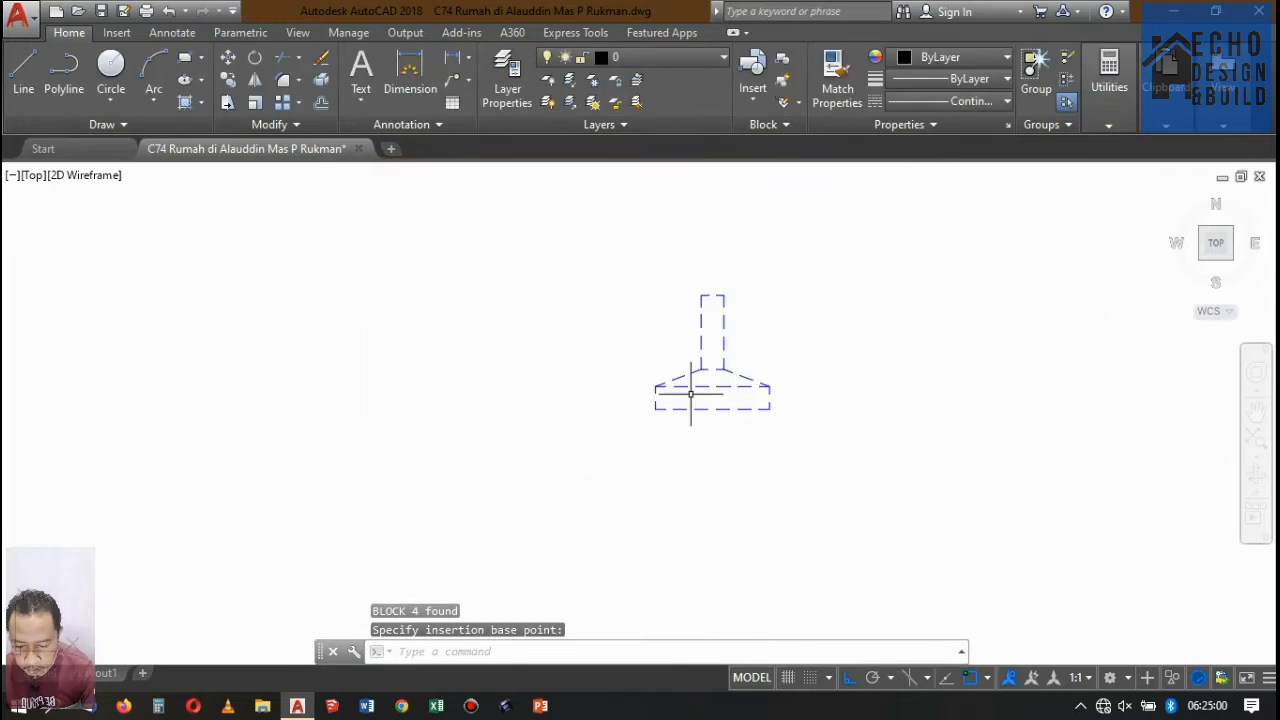
Move the footplate block by its upper midpoint onto the top of the grey column at Potongan A-A's rightmost foundation.
type("m")
key("Return")
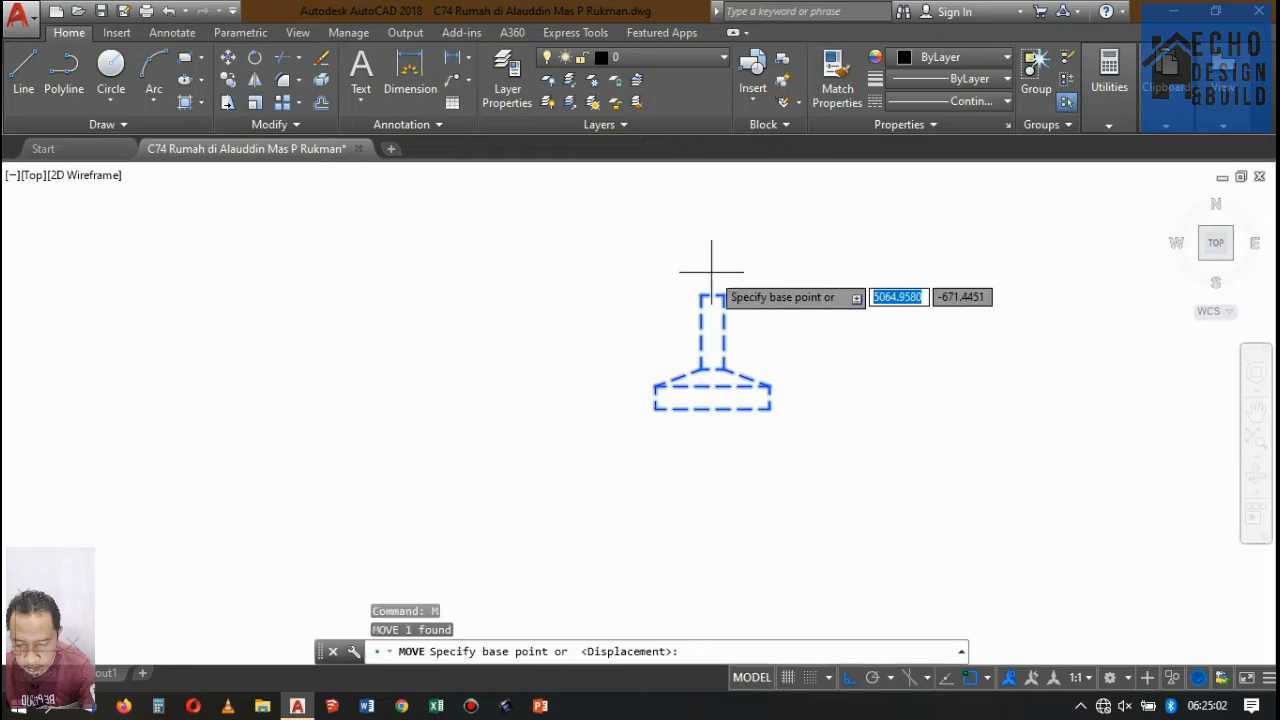
left_click(703, 294)
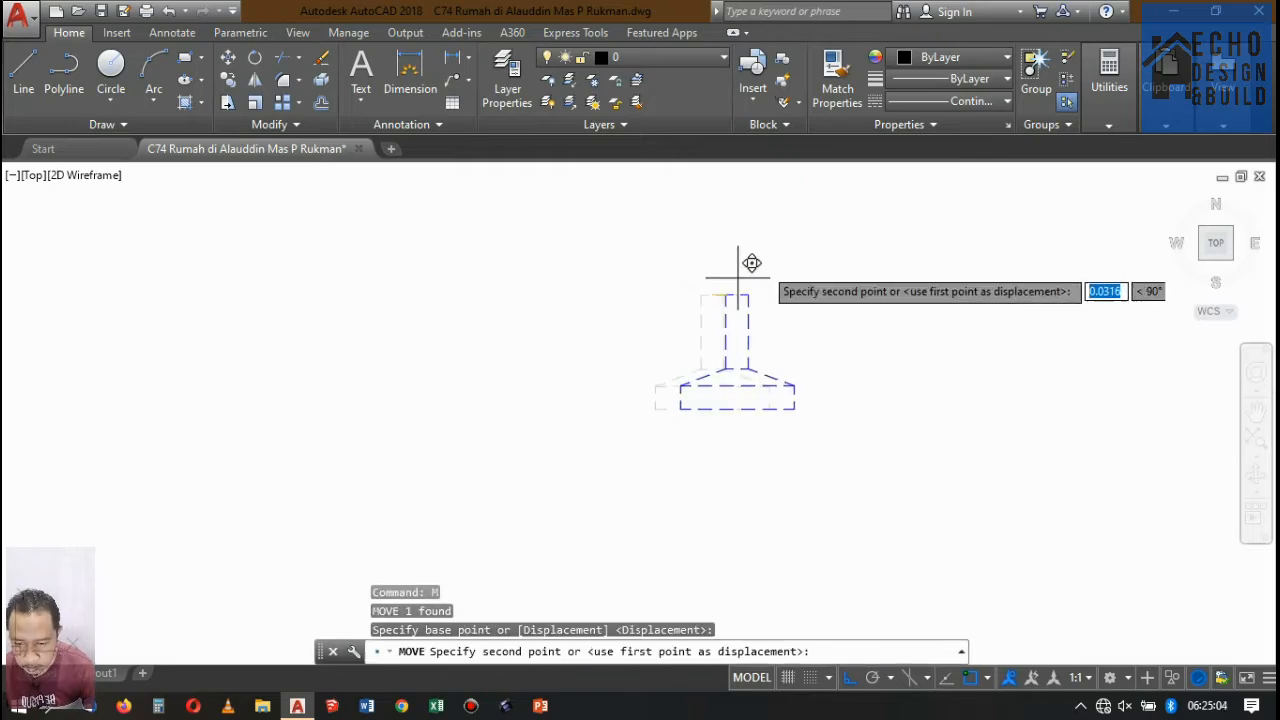
scroll(760, 285, "down", 3)
scroll(817, 304, "up", 8)
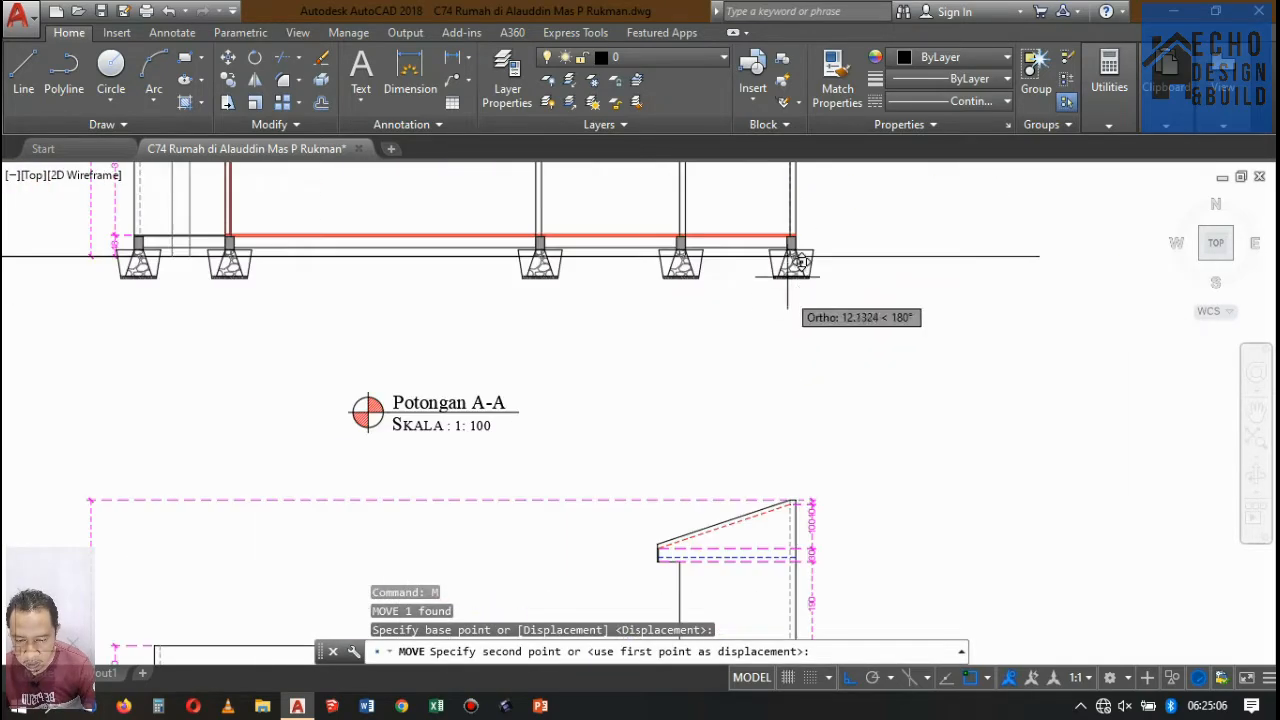
scroll(840, 240, "down", 5)
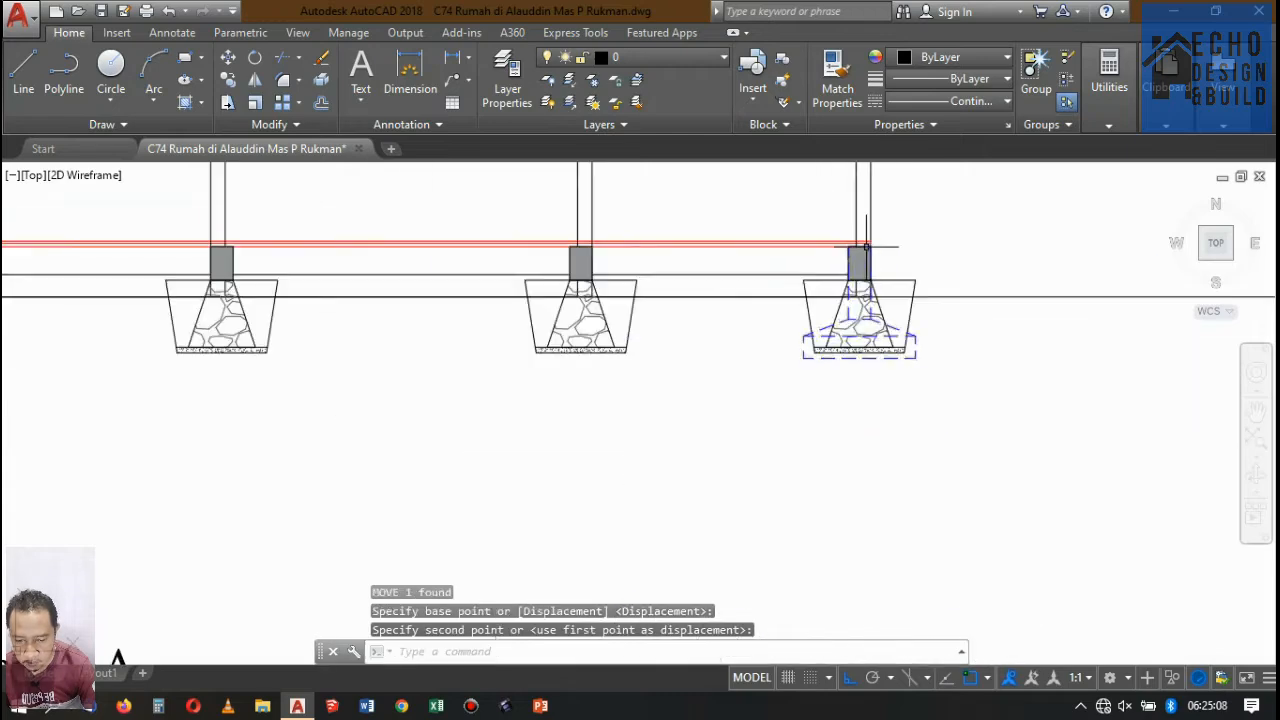
Copy the footplate block by its upper midpoint to the top midpoint of the grey column at the middle of the five foundations.
scroll(900, 300, "up", 4)
scroll(864, 336, "up", 2)
left_click(826, 379)
left_click(813, 348)
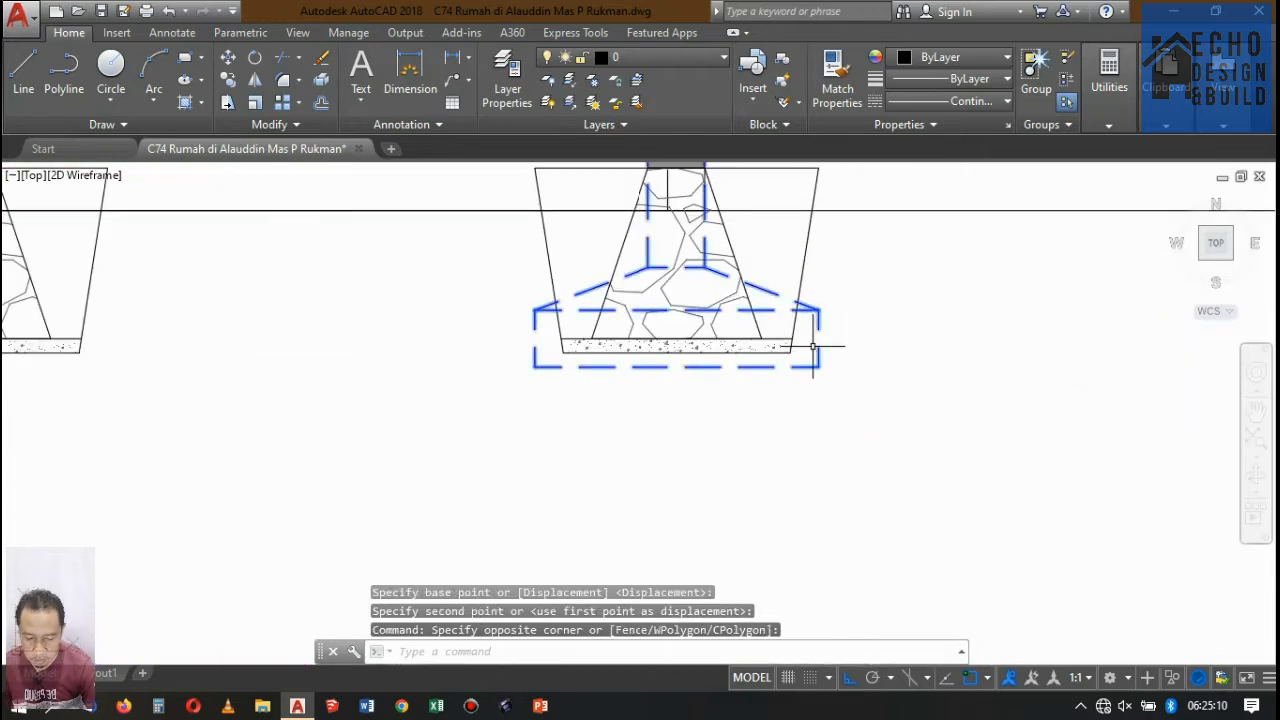
scroll(811, 380, "down", 6)
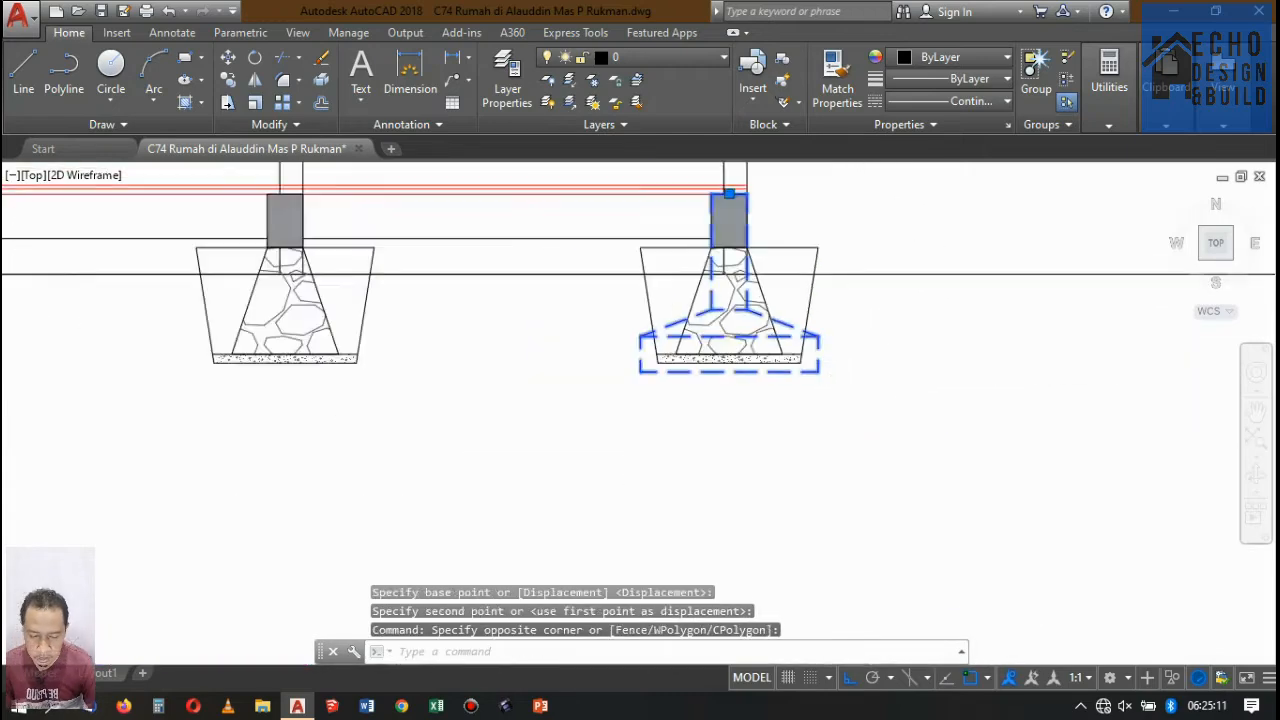
left_click(227, 80)
scroll(780, 312, "up", 5)
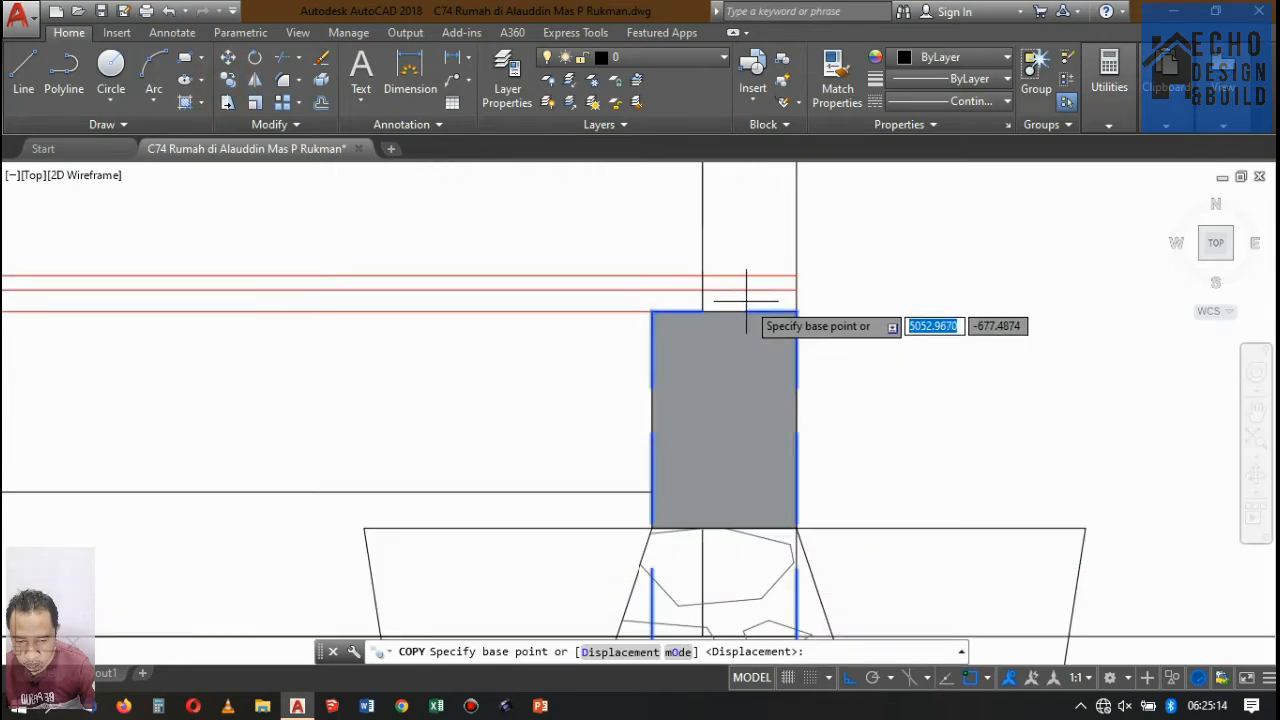
left_click(724, 311)
scroll(789, 349, "down", 5)
scroll(663, 337, "up", 6)
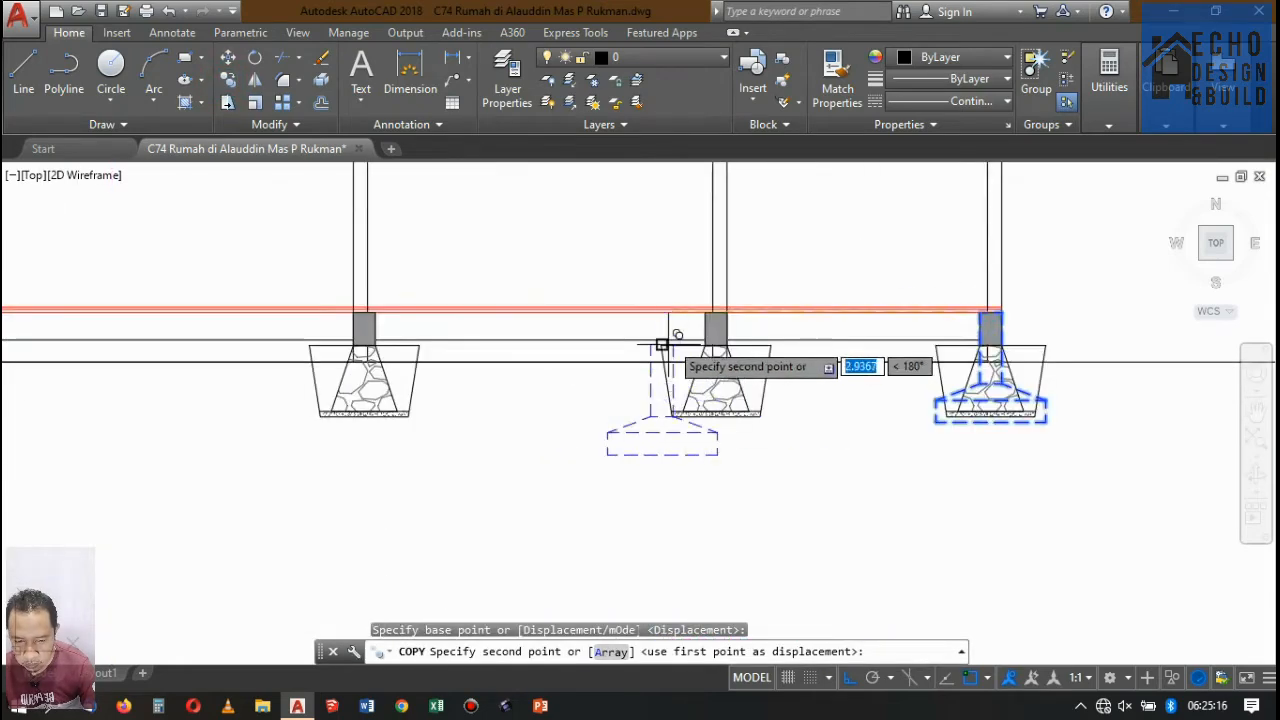
scroll(620, 300, "down", 4)
scroll(340, 303, "up", 9)
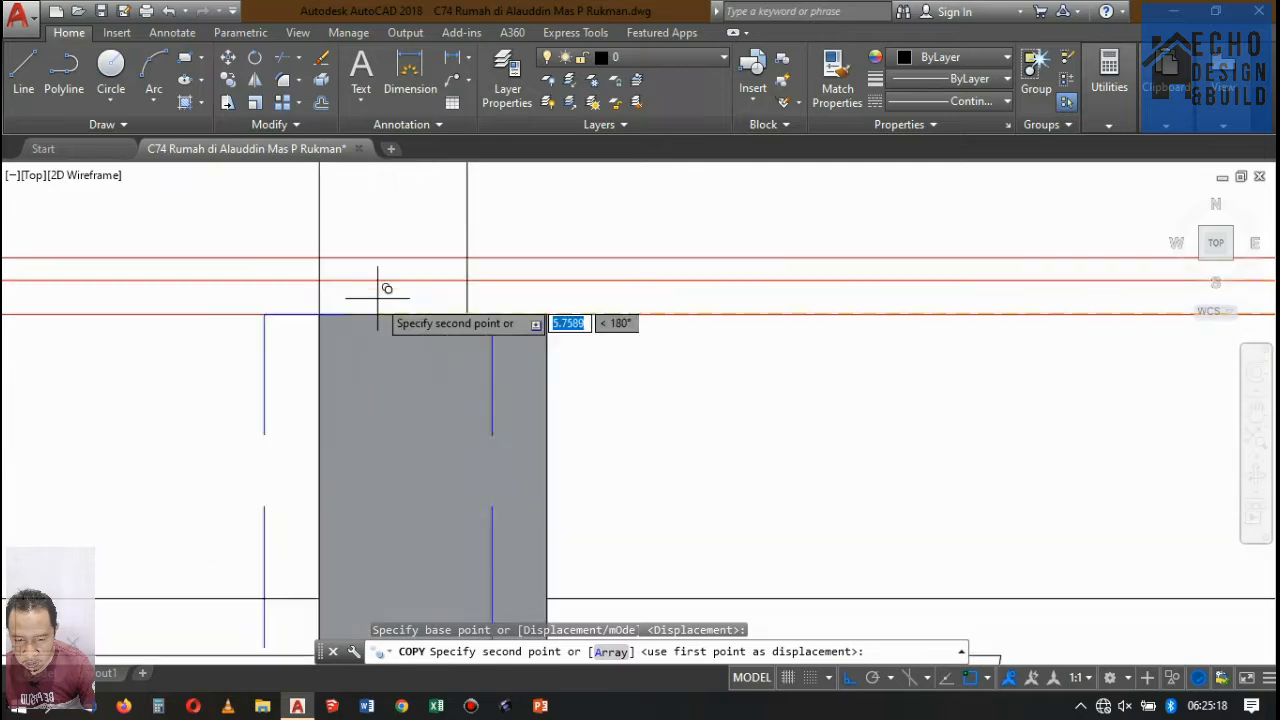
left_click(440, 314)
Copy the footplate block to the top midpoint of the grey column at the second foundation from Potongan A-A's left end.
scroll(700, 290, "down", 5)
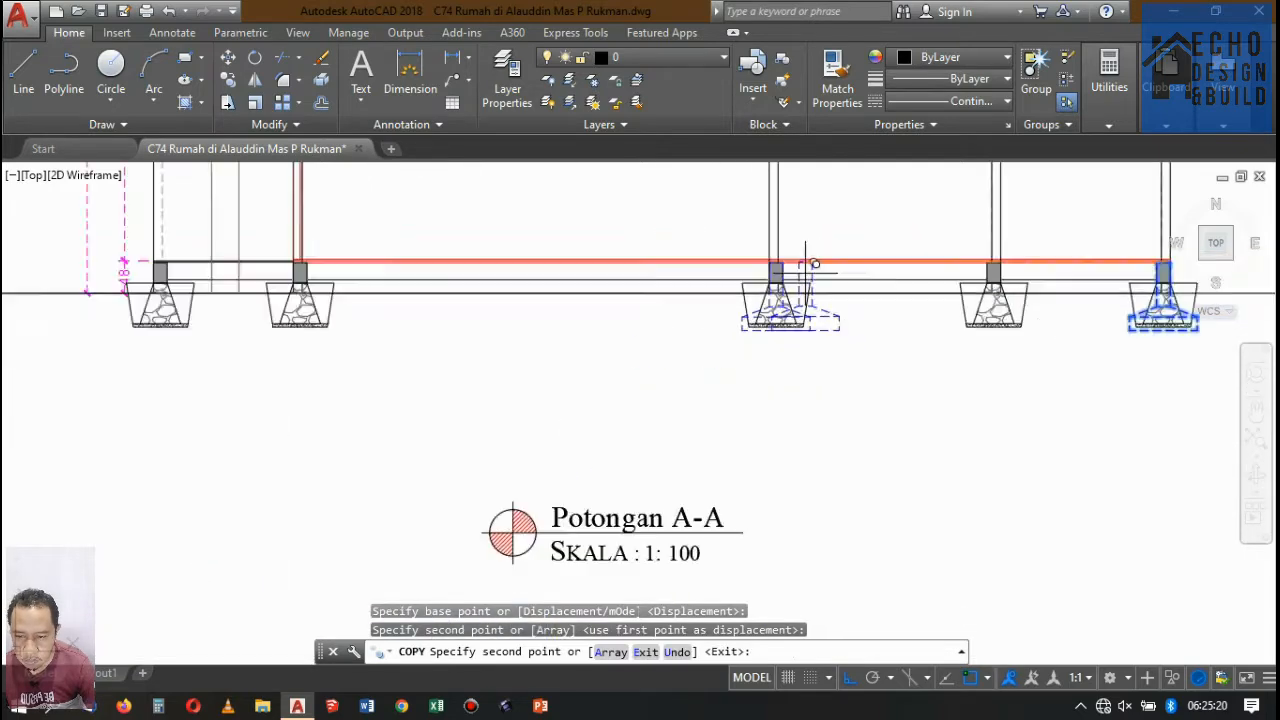
scroll(544, 257, "up", 7)
scroll(553, 257, "up", 10)
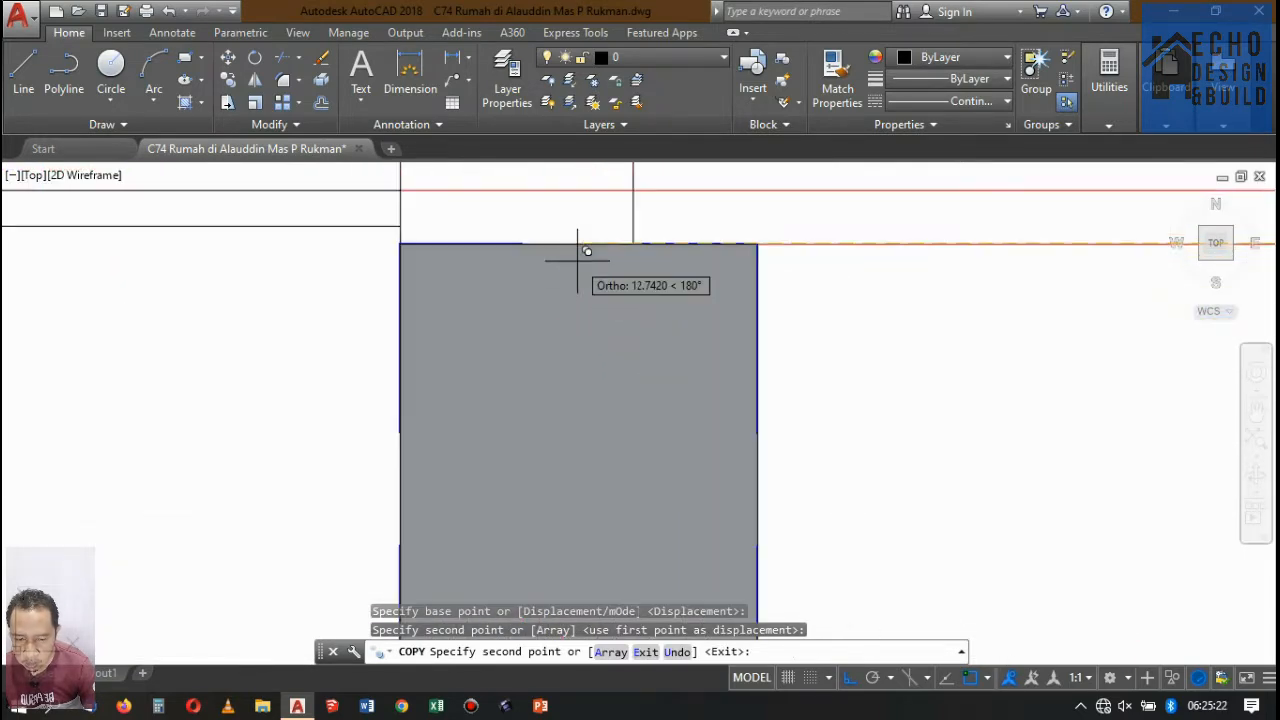
left_click(580, 243)
Copy the footplate block onto the left edge line of the column between the two leftmost foundations, level with the other footplates.
scroll(680, 280, "down", 5)
scroll(720, 295, "up", 9)
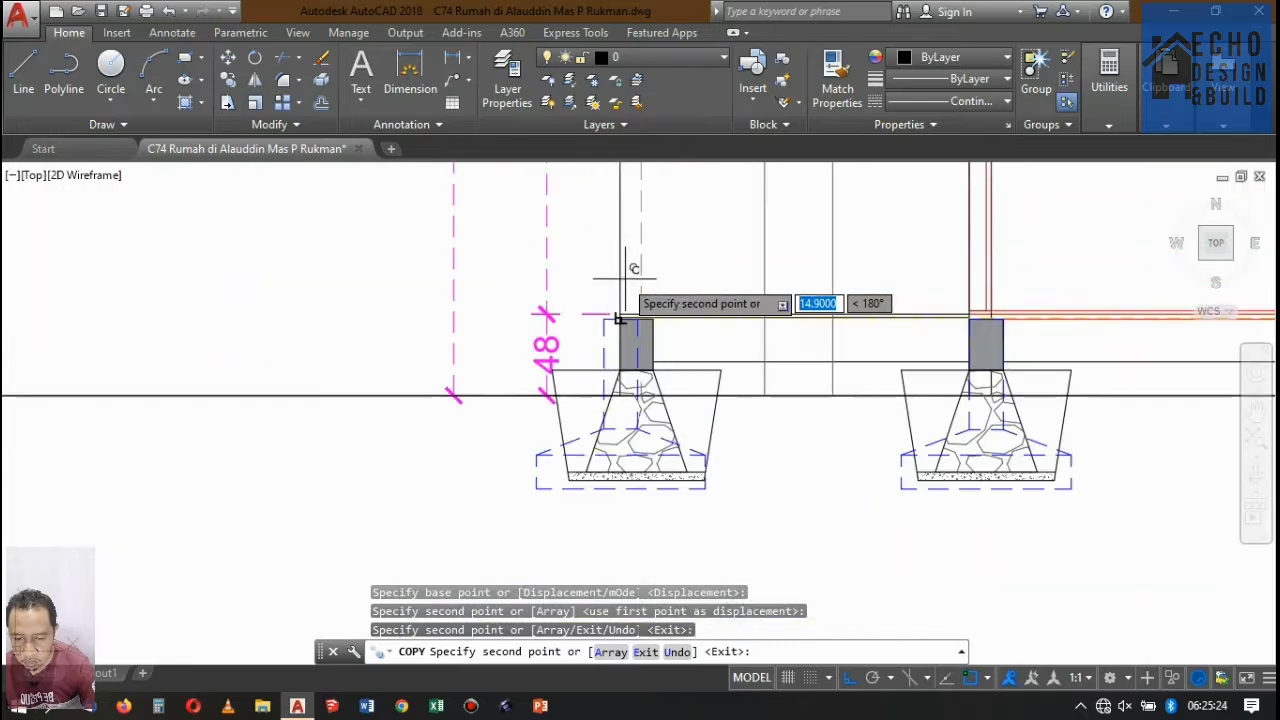
scroll(620, 314, "down", 5)
scroll(629, 286, "up", 6)
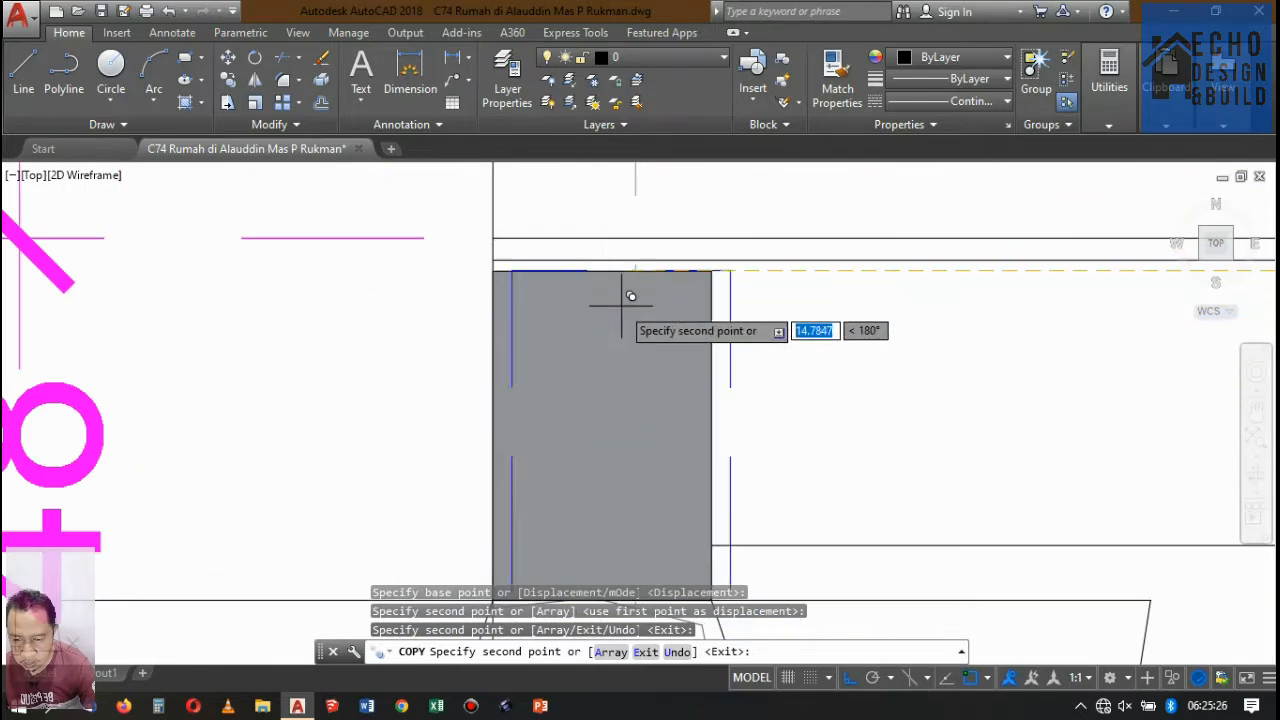
scroll(612, 275, "down", 6)
scroll(627, 270, "up", 3)
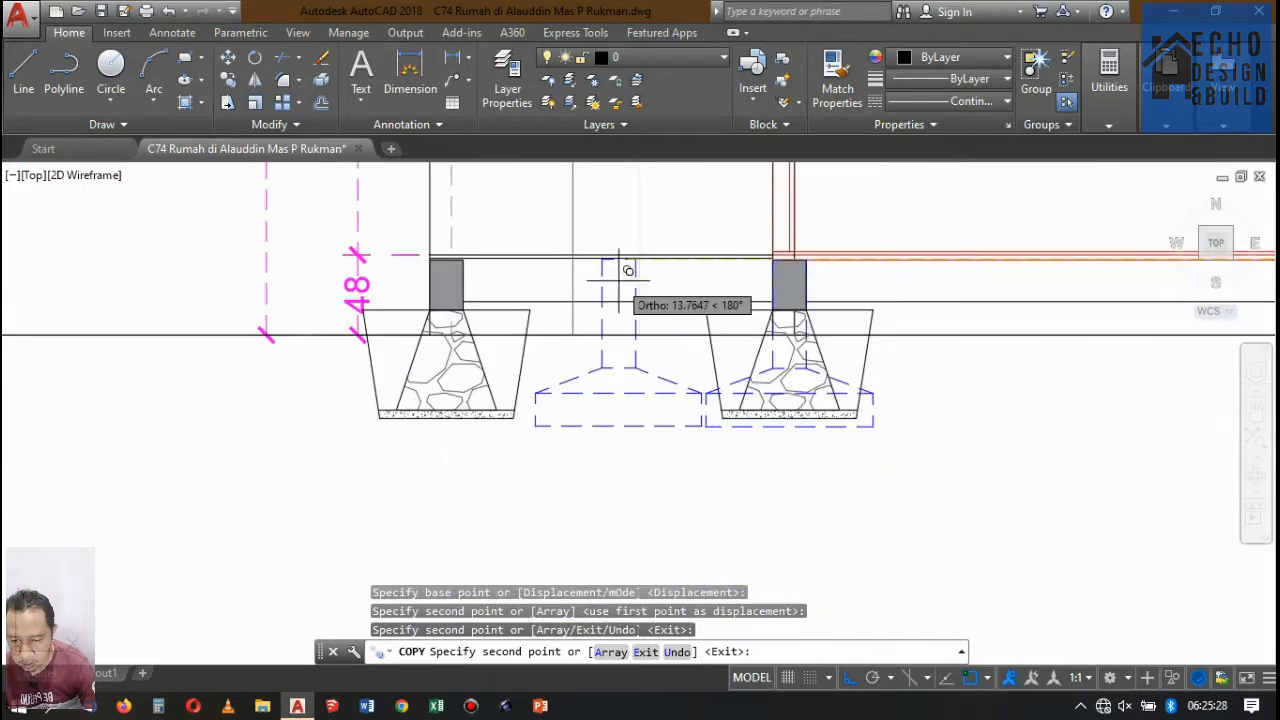
scroll(608, 262, "up", 4)
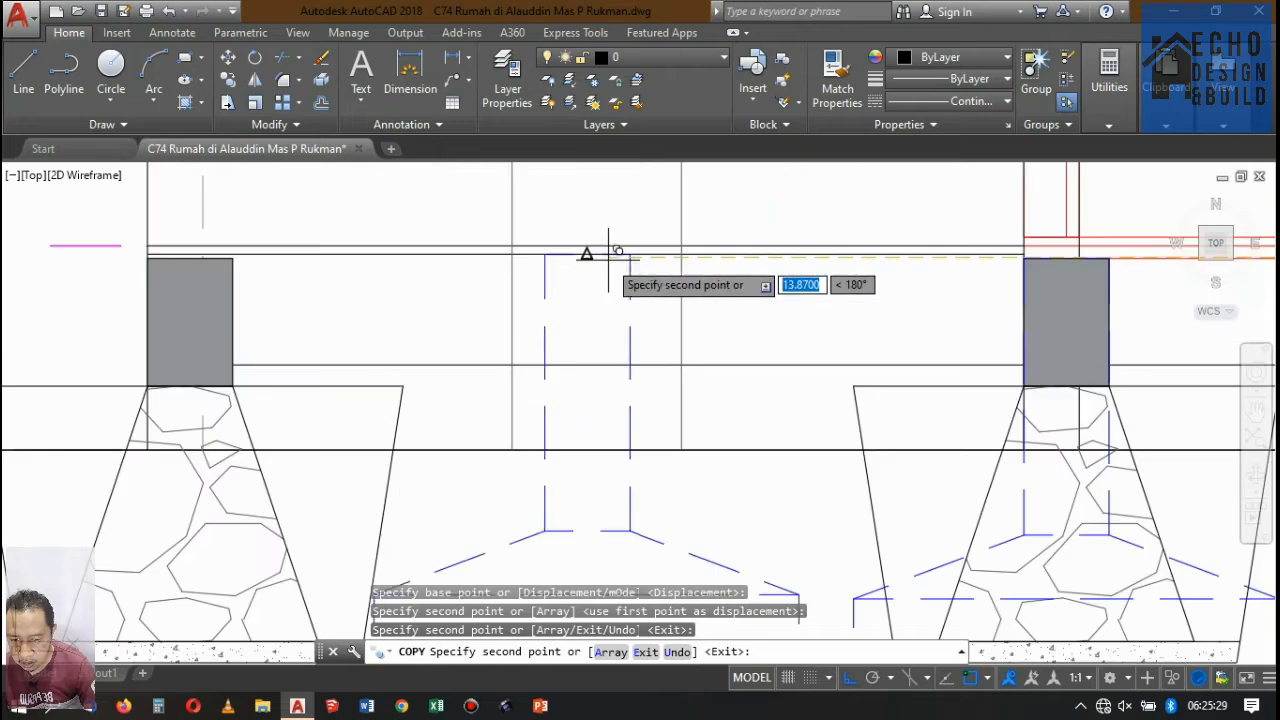
left_click(514, 252)
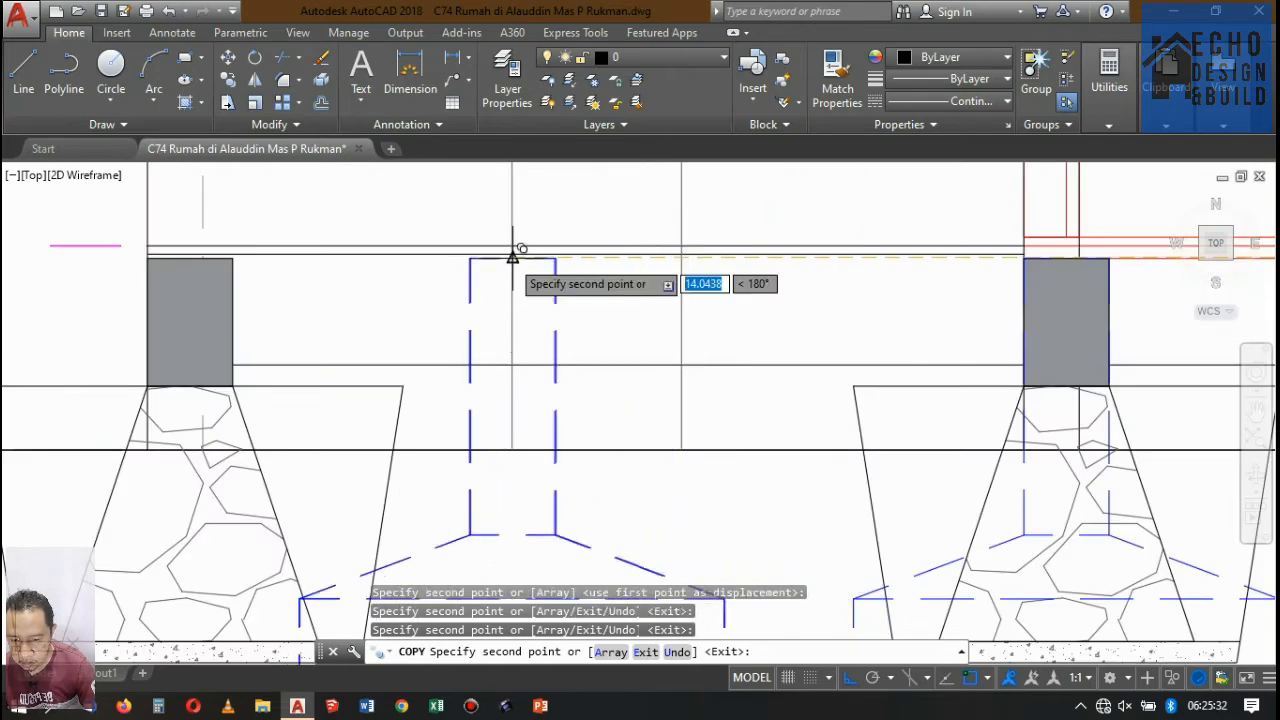
scroll(540, 270, "down", 5)
key("Return")
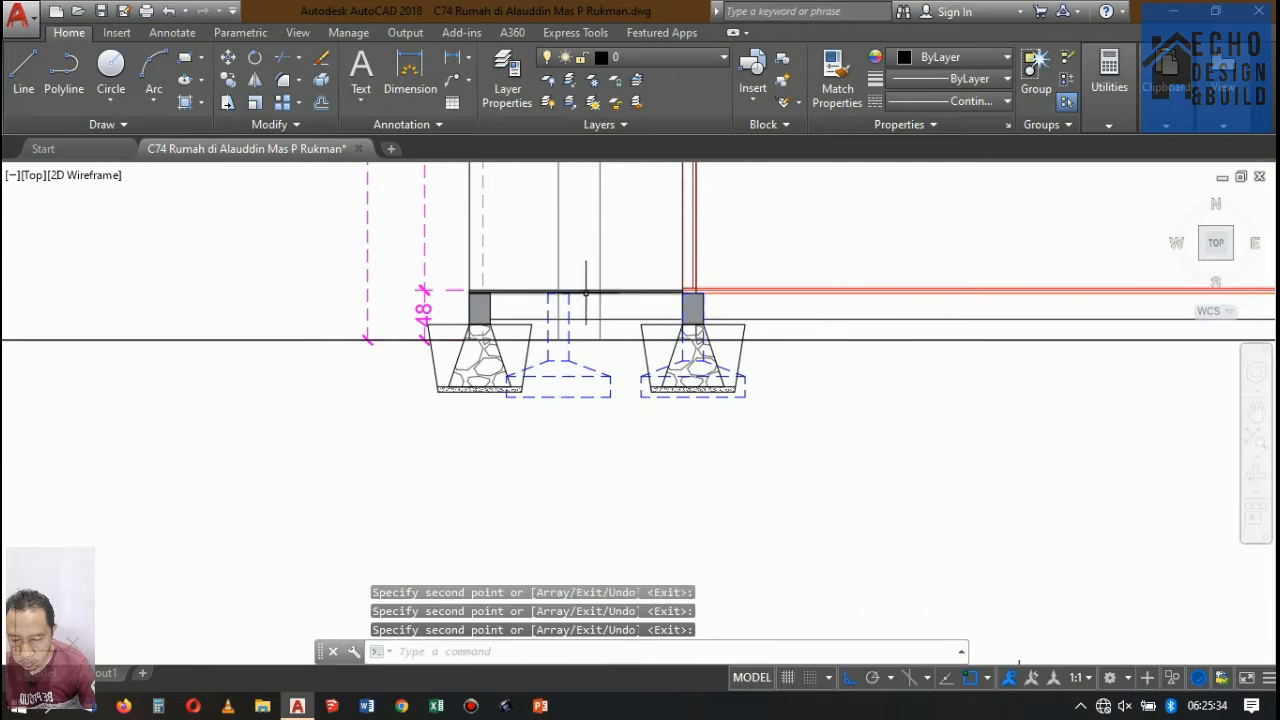
Move the footplate between the two leftmost foundations 0.2 to the right.
scroll(578, 300, "up", 6)
left_click(543, 323)
left_click(512, 272)
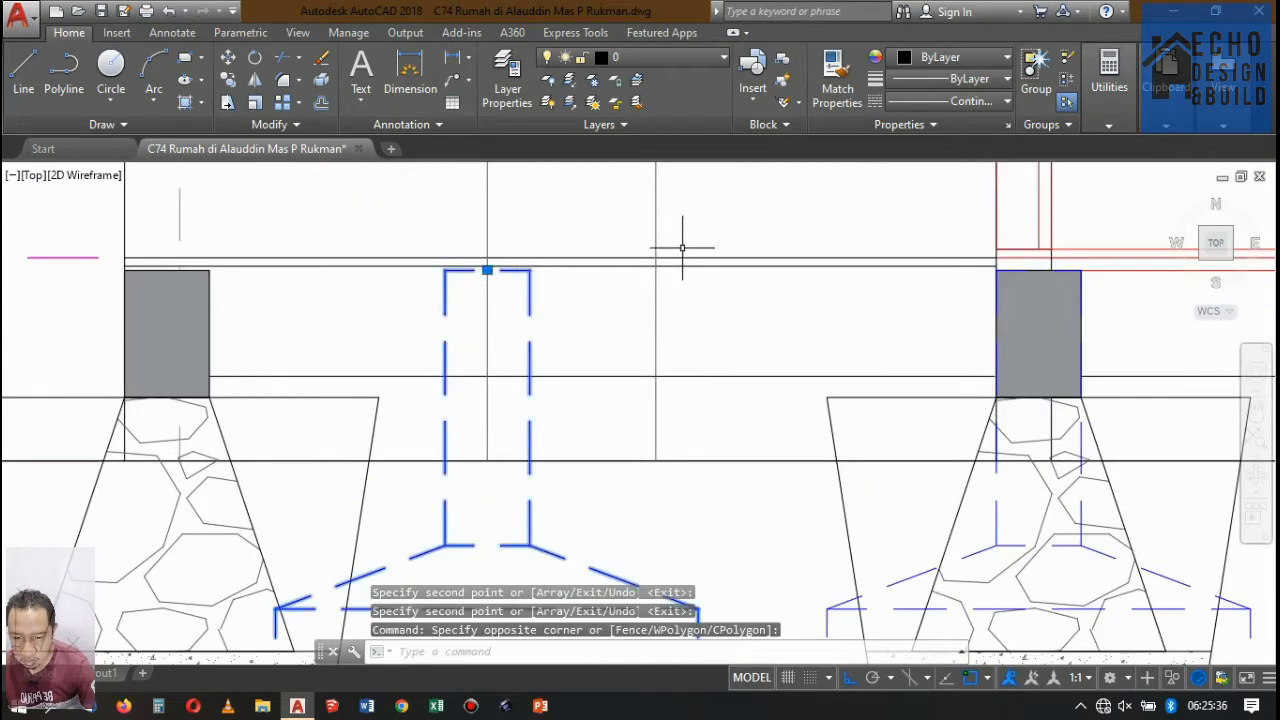
key("Return")
left_click(711, 221)
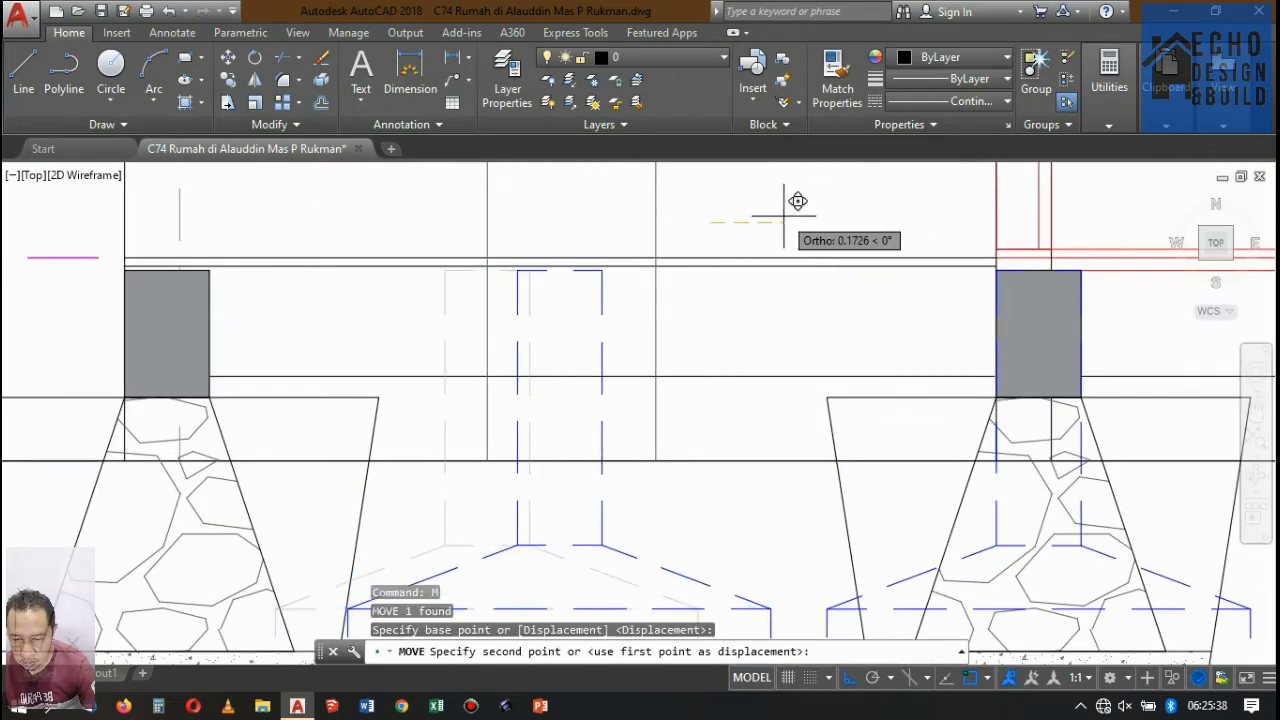
type("0")
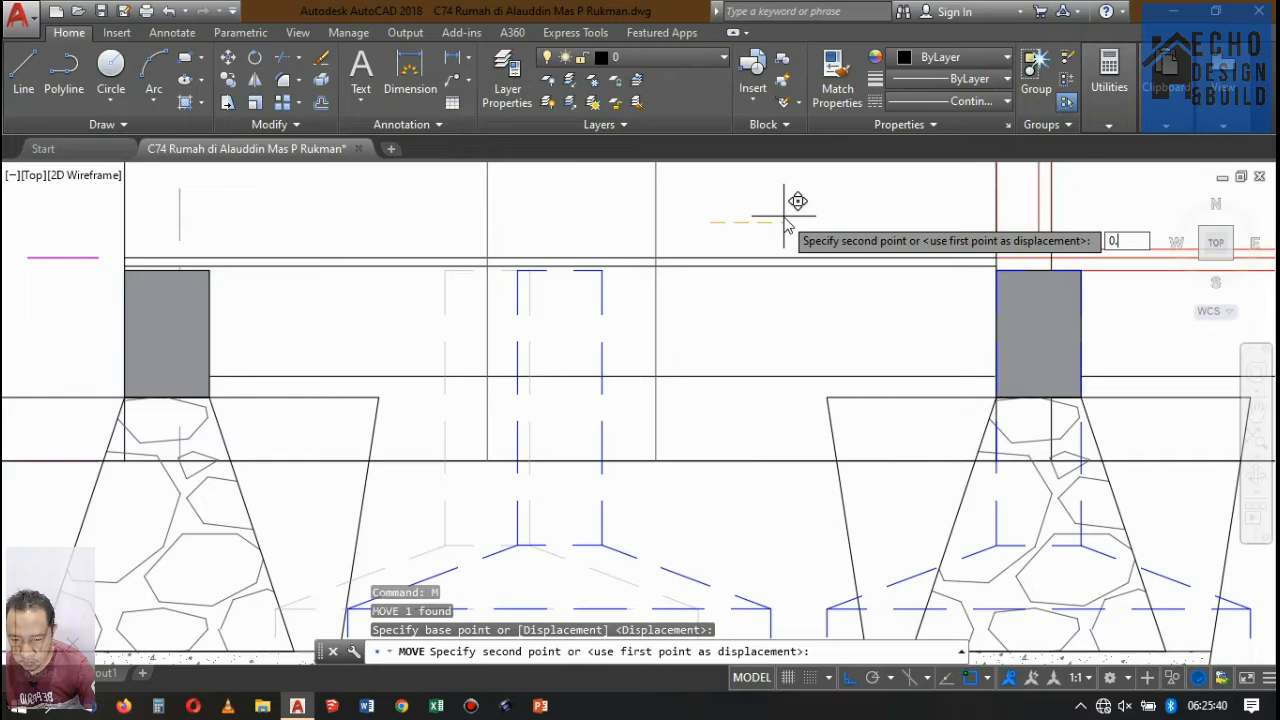
type(".2")
key("Return")
scroll(666, 223, "down", 5)
scroll(657, 286, "up", 2)
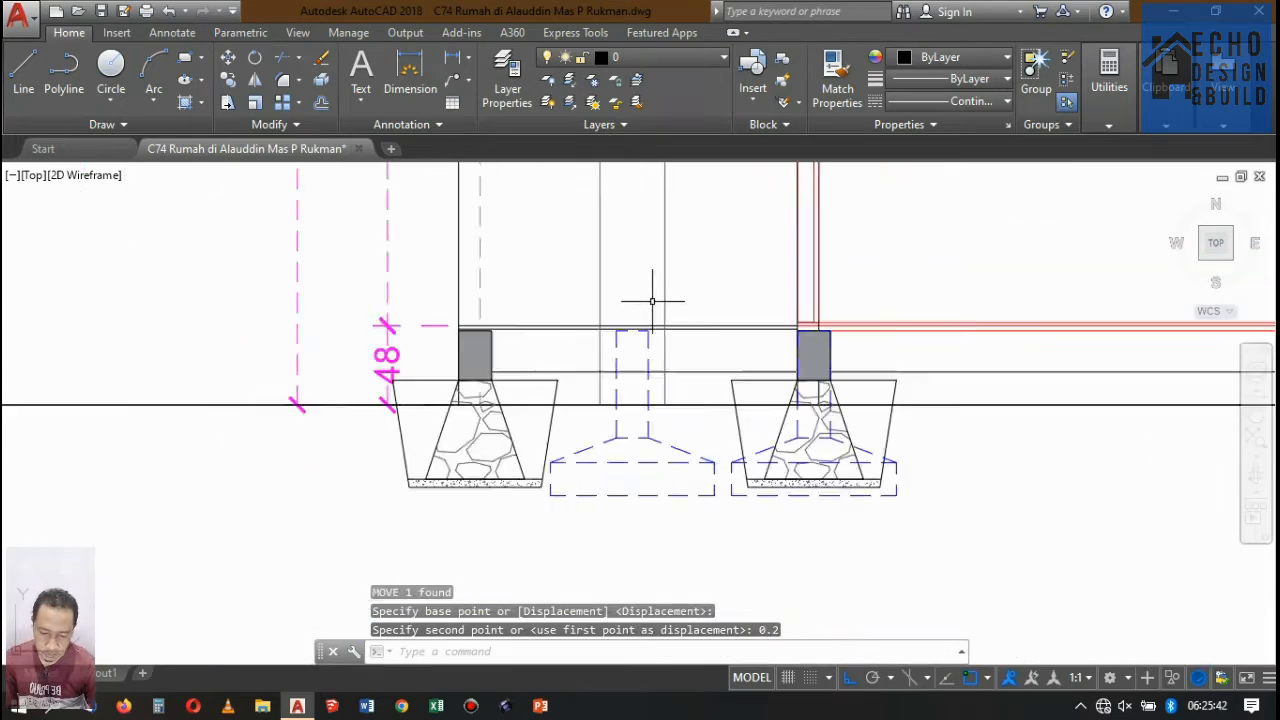
Examine the footplates along the base of Potongan A-A and the neighbouring drawings.
scroll(645, 338, "down", 6)
scroll(645, 340, "up", 10)
scroll(600, 457, "down", 2)
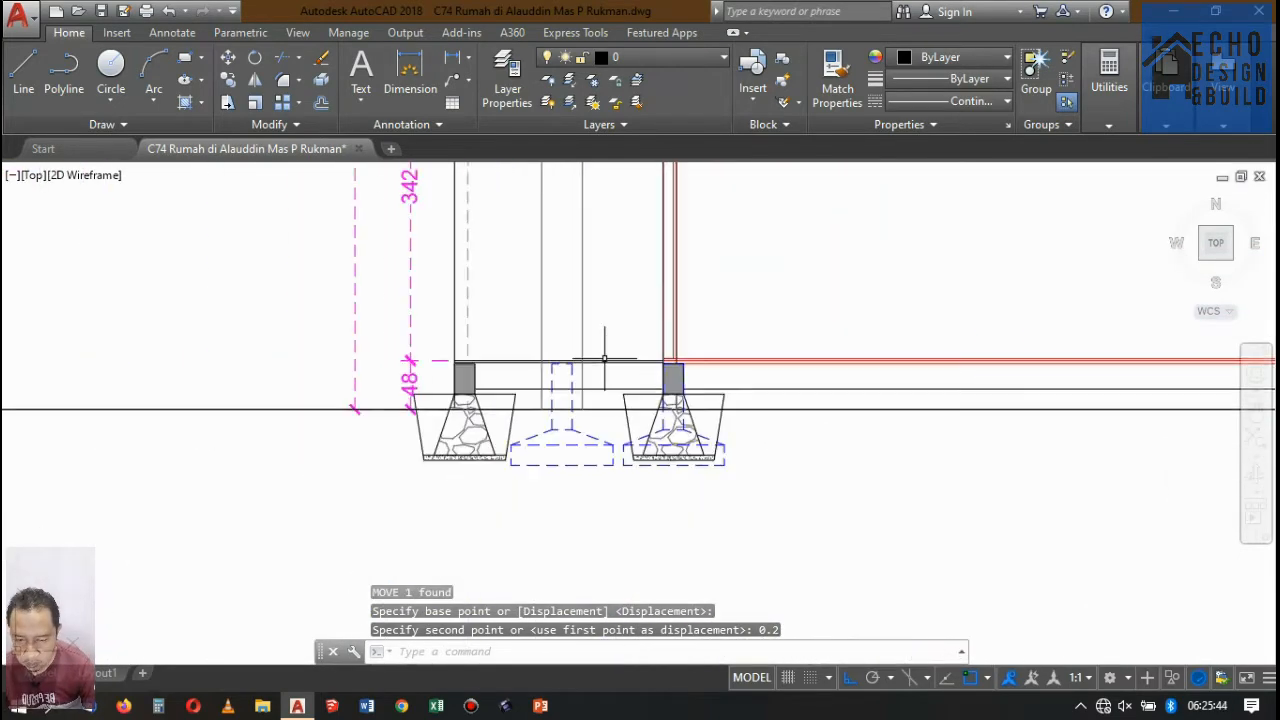
scroll(616, 351, "down", 8)
scroll(600, 370, "up", 8)
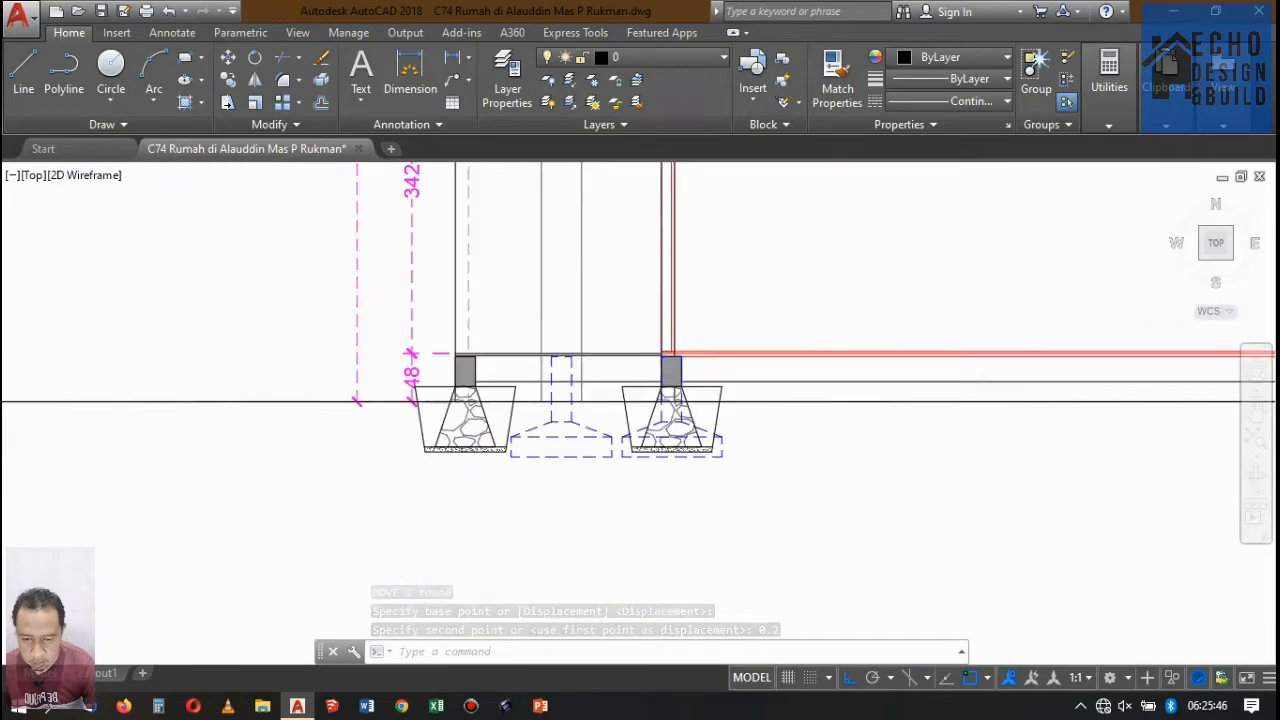
scroll(574, 395, "down", 6)
scroll(574, 395, "up", 3)
scroll(570, 396, "down", 6)
scroll(565, 397, "up", 7)
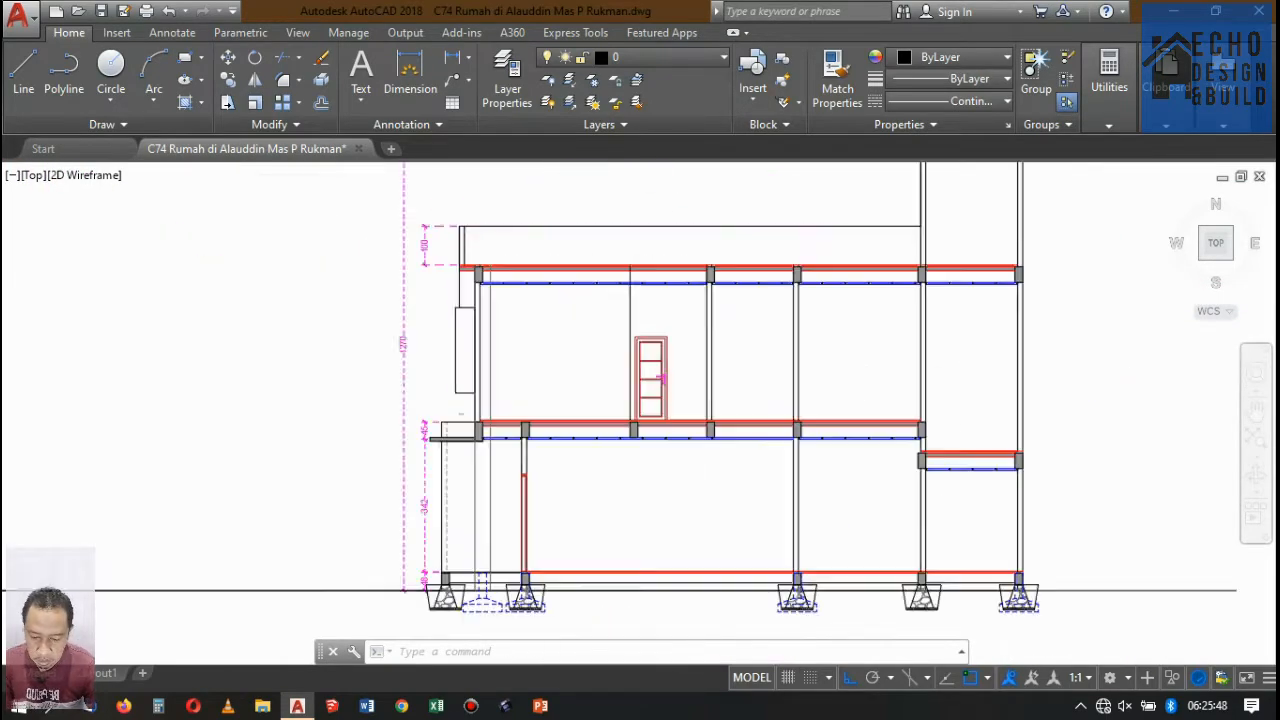
scroll(556, 398, "down", 4)
scroll(611, 420, "up", 4)
scroll(630, 390, "down", 7)
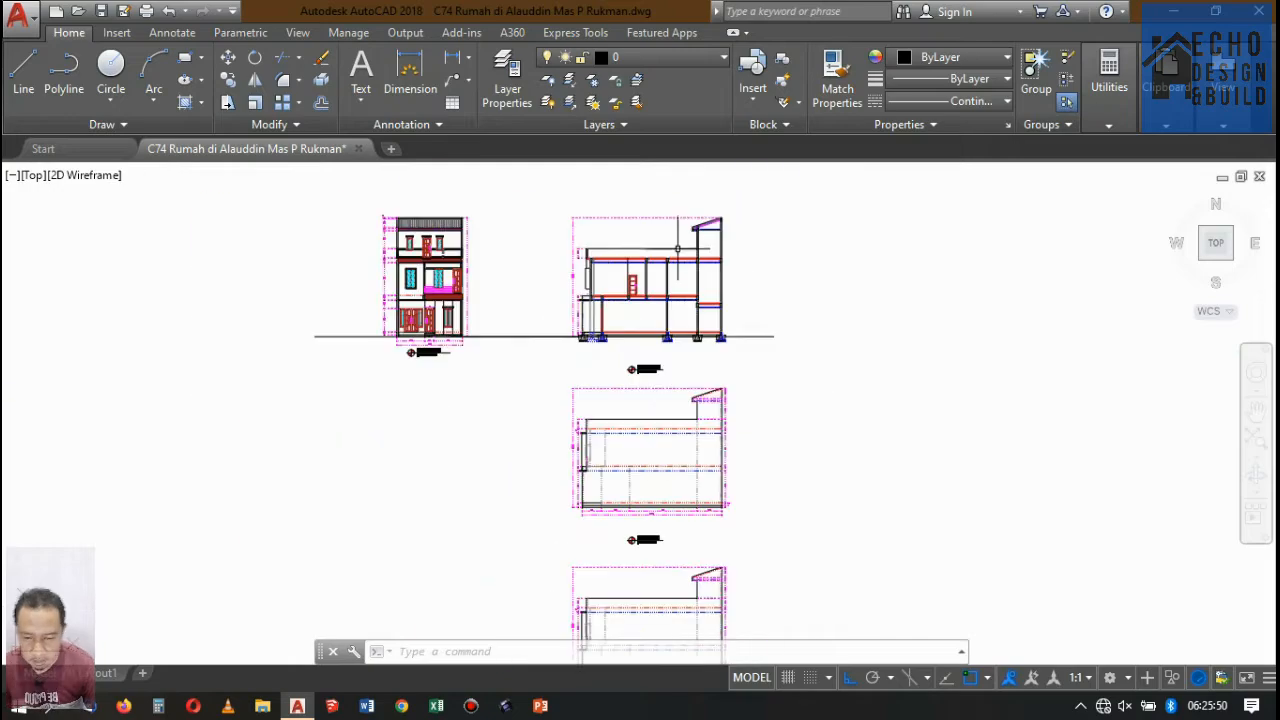
scroll(612, 360, "up", 5)
scroll(612, 354, "up", 7)
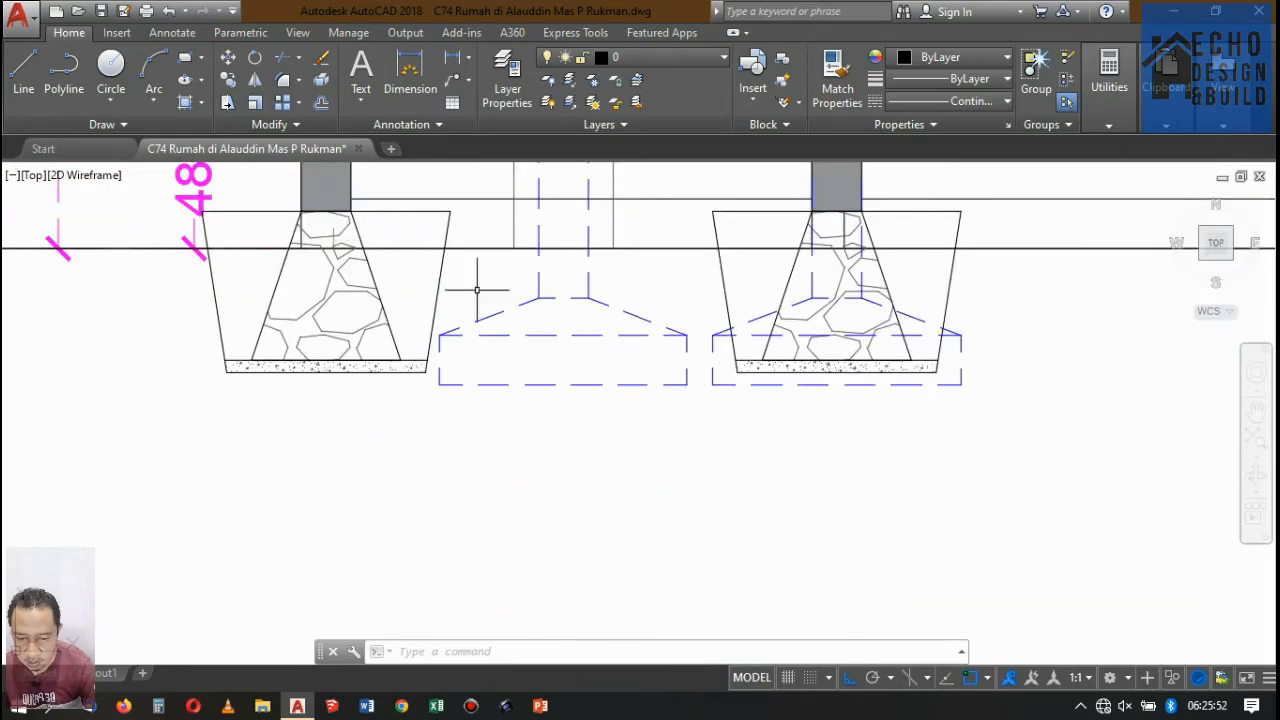
Erase the ground lines running between Potongan D-D and Potongan A-A.
scroll(477, 290, "down", 10)
scroll(405, 285, "up", 4)
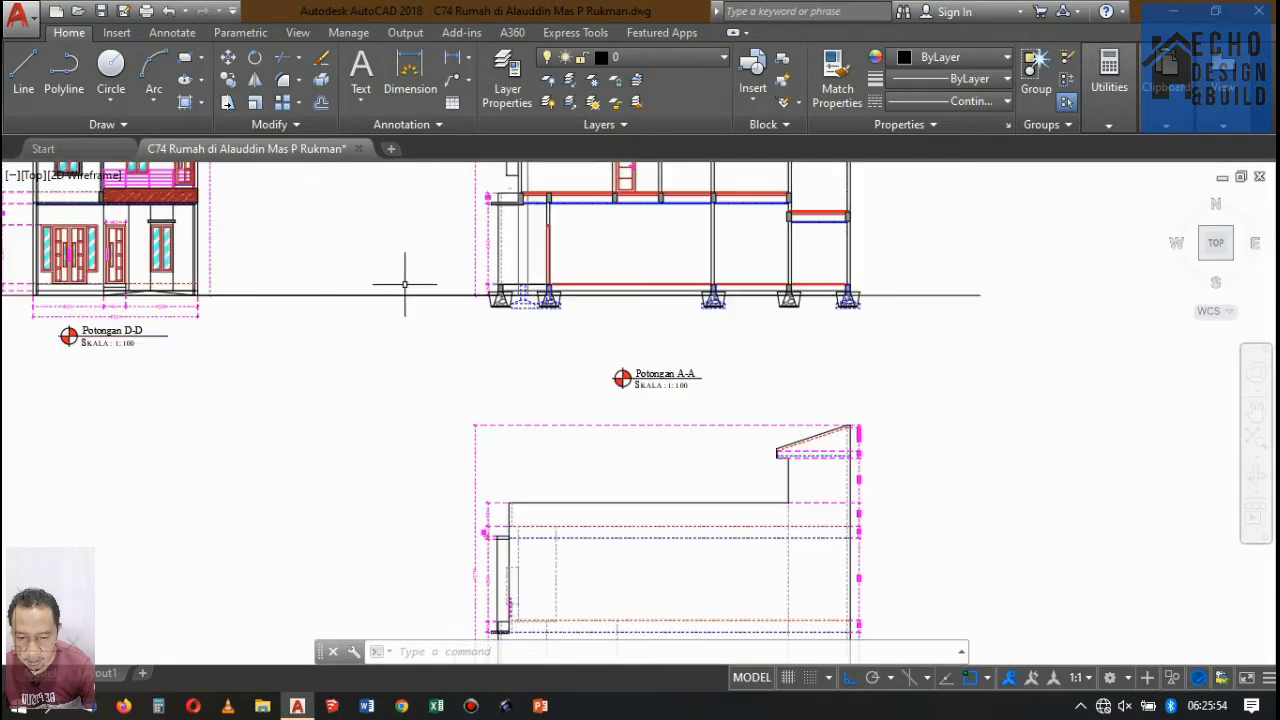
left_click_drag(358, 315, 365, 245)
key("Delete")
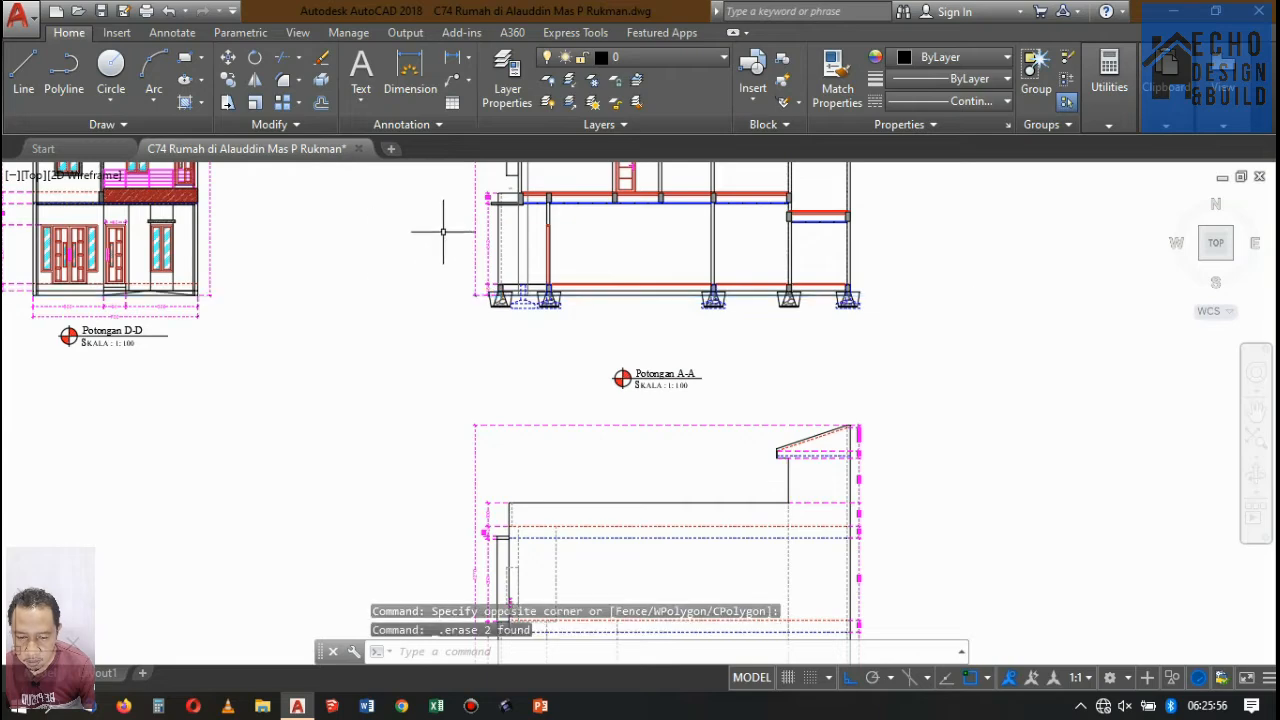
Open the PONDASI BATU GUNUNG block of the leftmost stone foundation in the Block Editor.
scroll(443, 229, "up", 6)
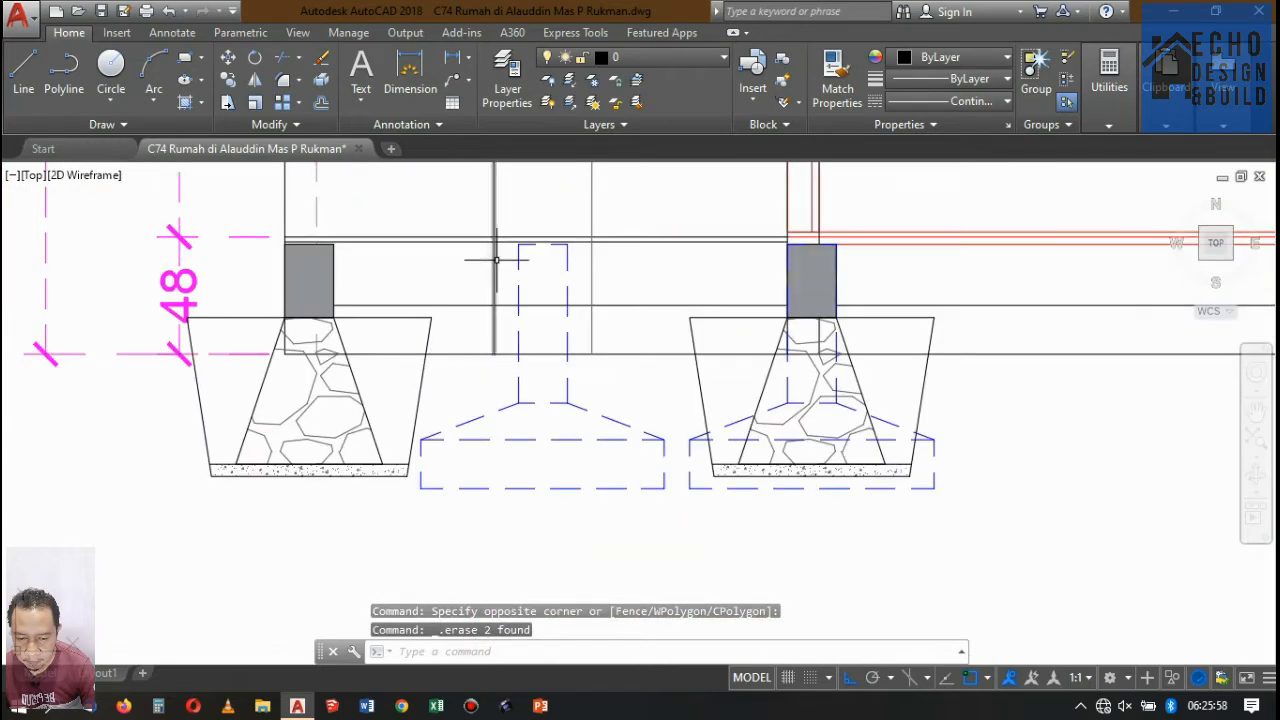
scroll(495, 260, "down", 8)
scroll(500, 270, "up", 7)
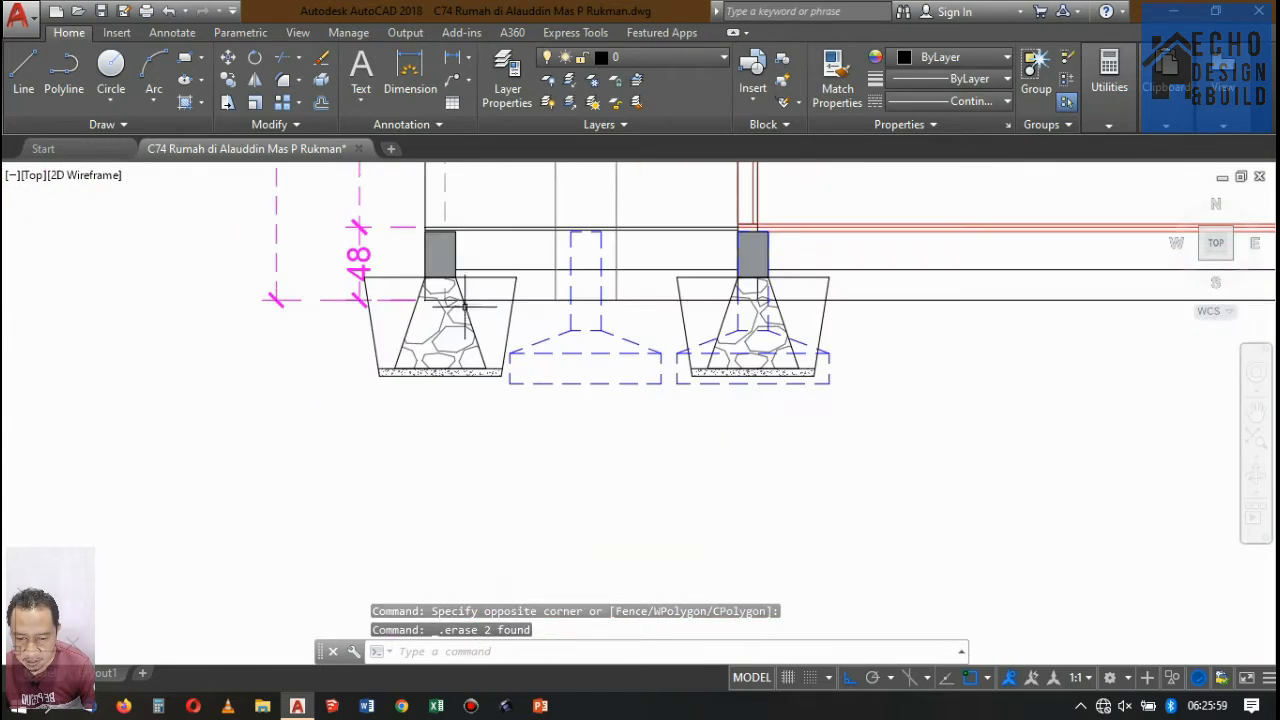
left_click(514, 287)
double_click(514, 287)
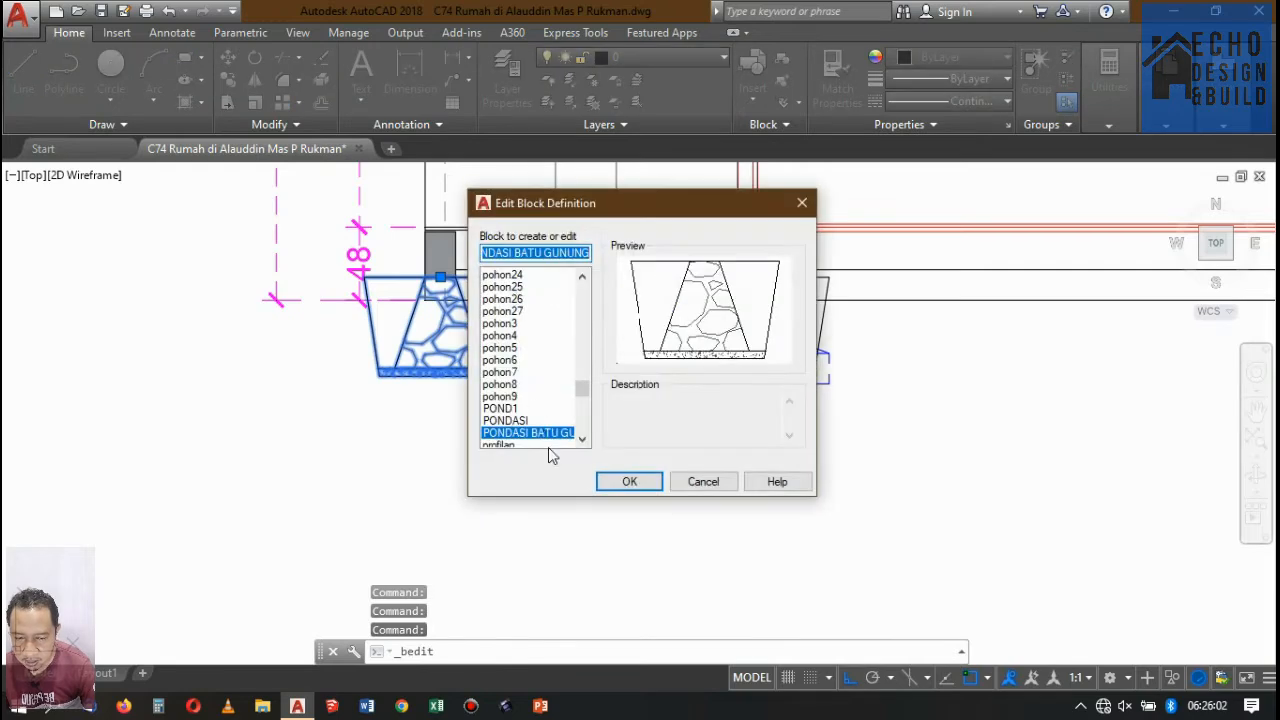
left_click(612, 484)
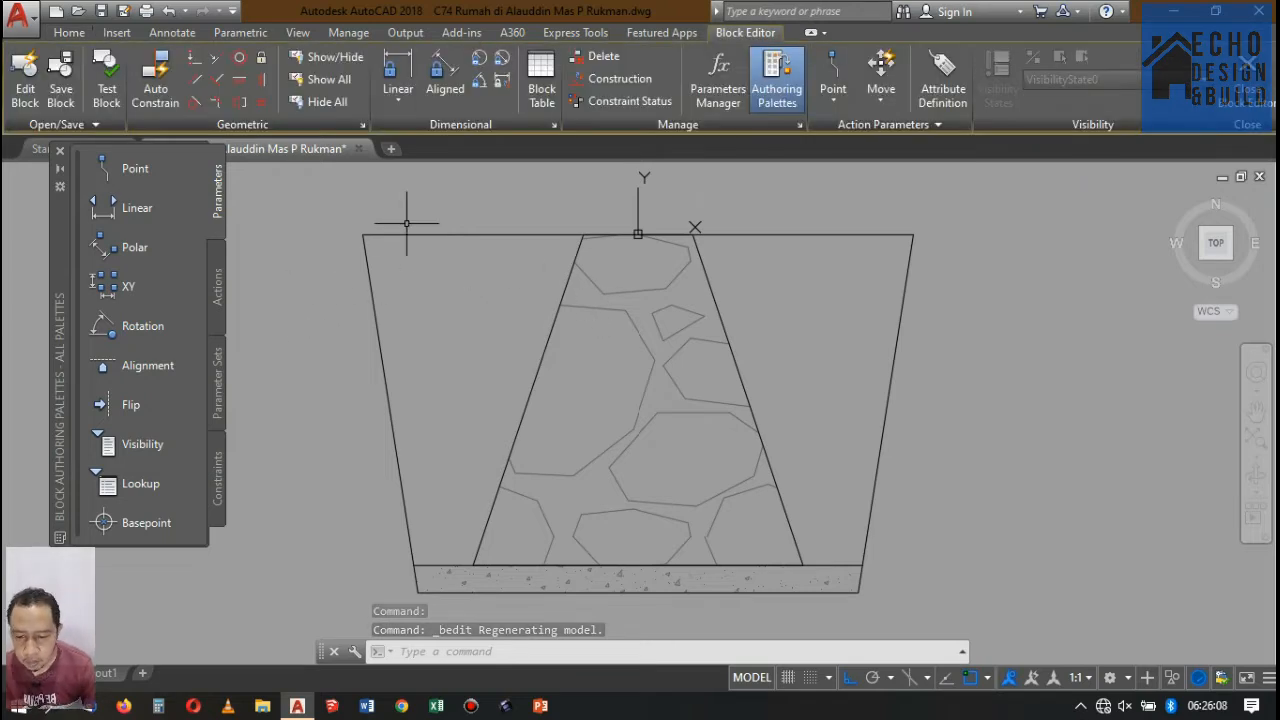
Hatch the two trench areas on either side of the stone masonry with the ANSI32 pattern at an angle of 45.
type("h")
key("Return")
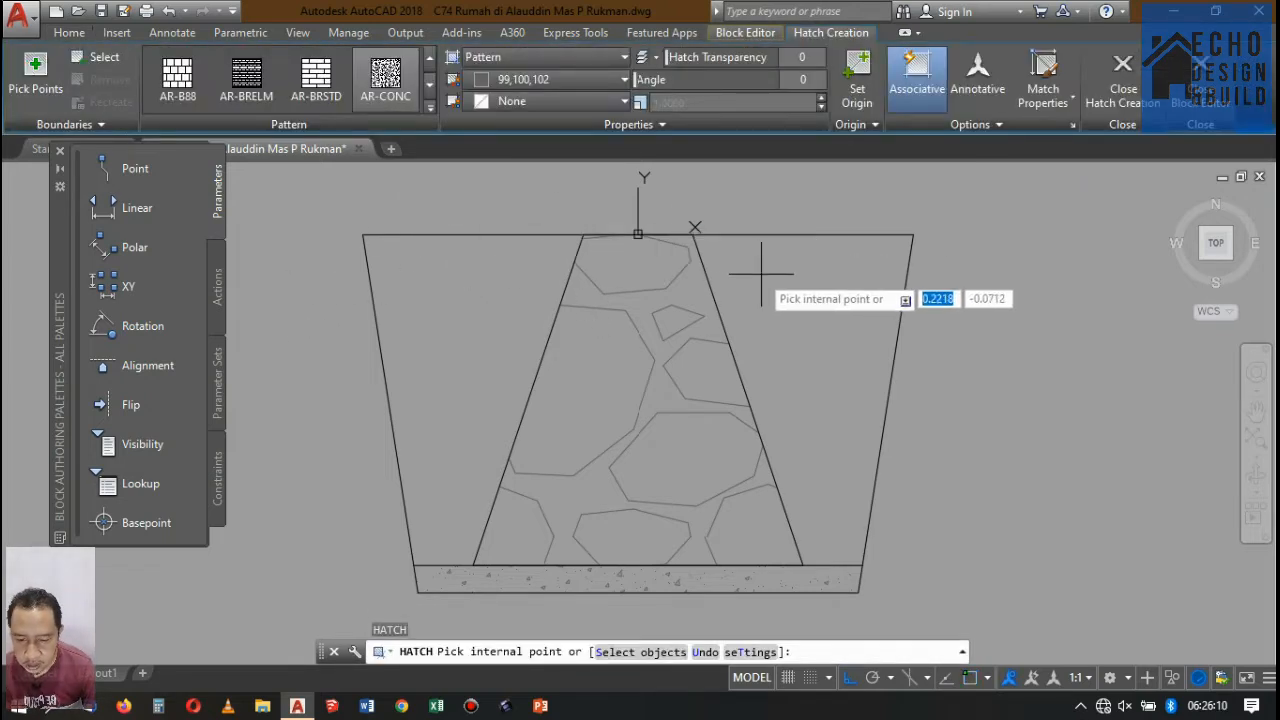
left_click(489, 283)
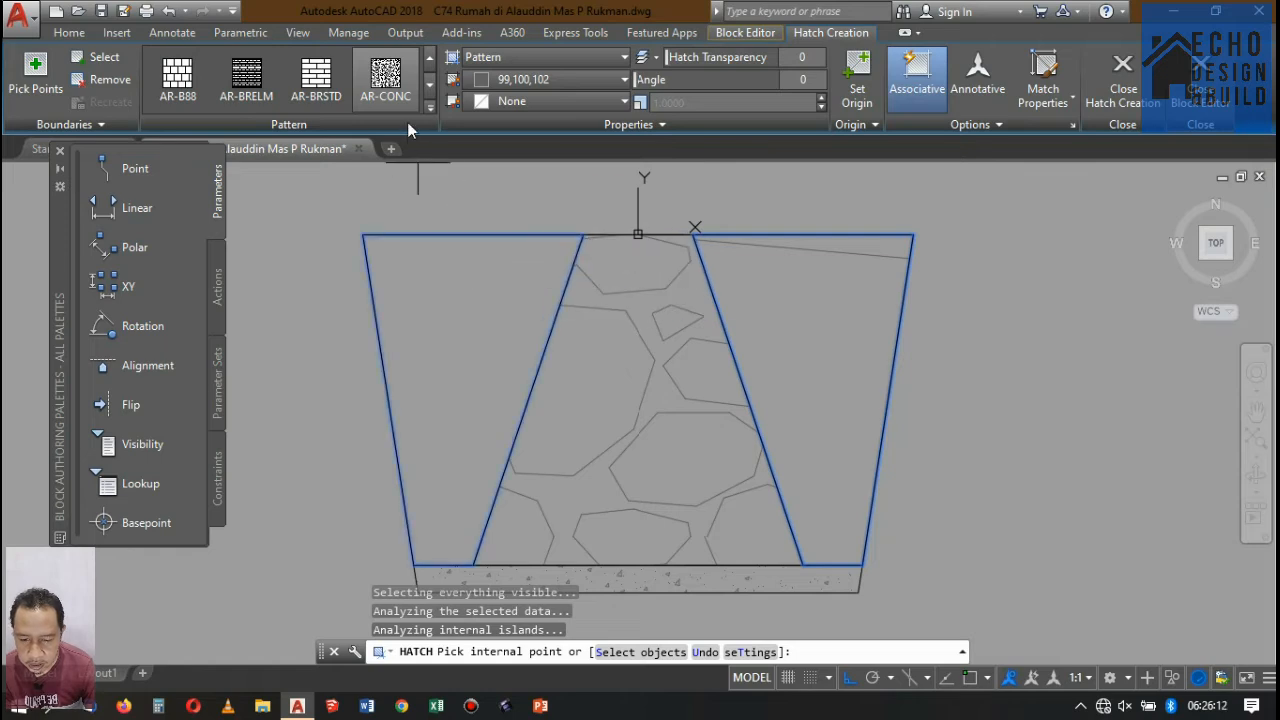
left_click(429, 107)
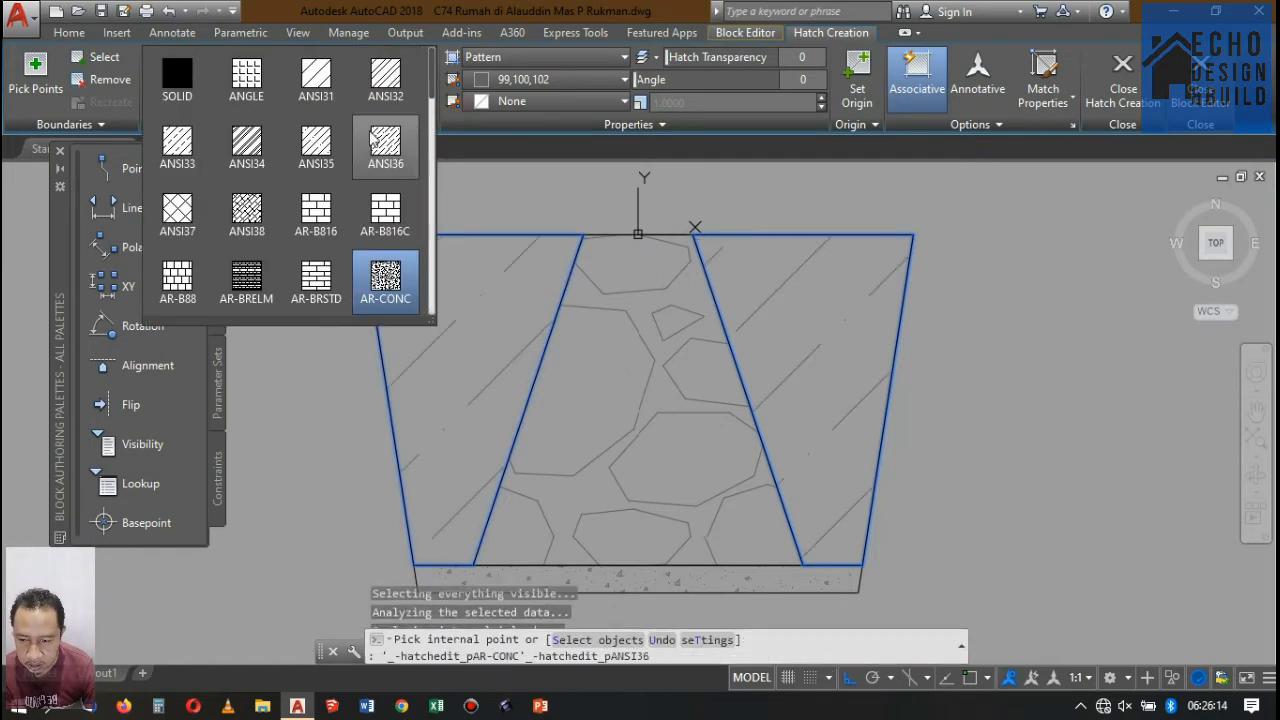
left_click(337, 93)
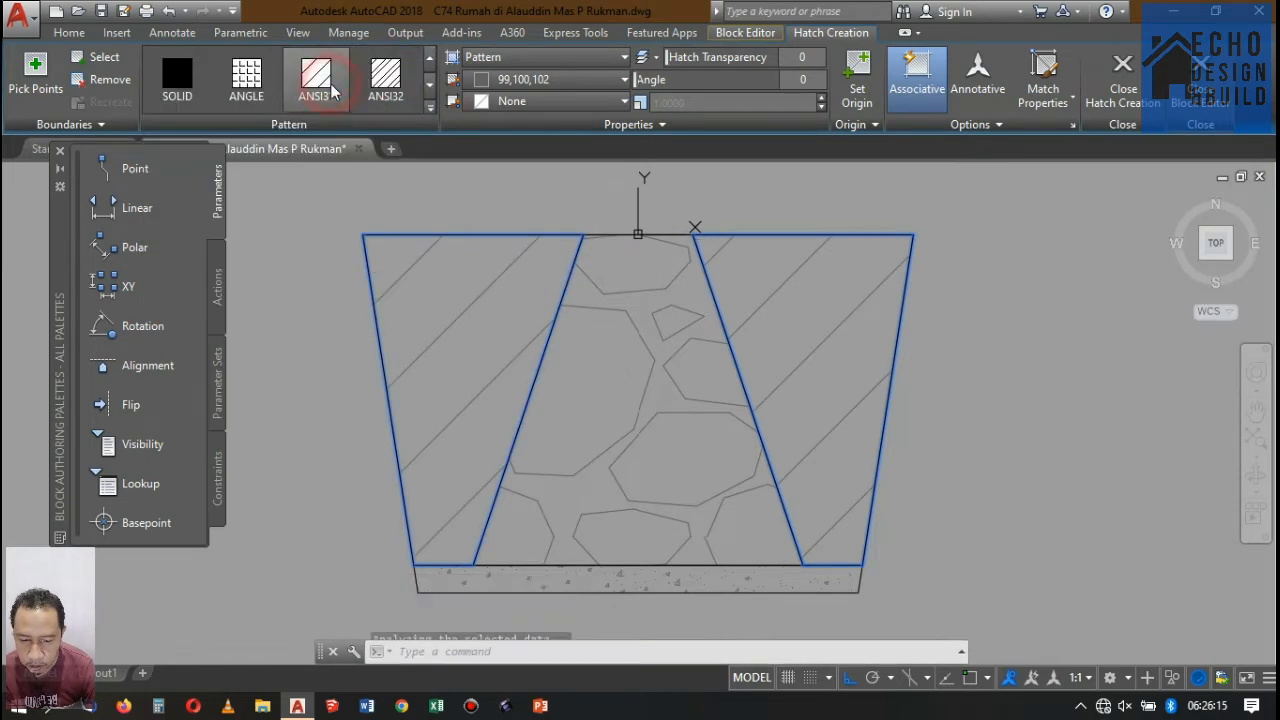
left_click(412, 88)
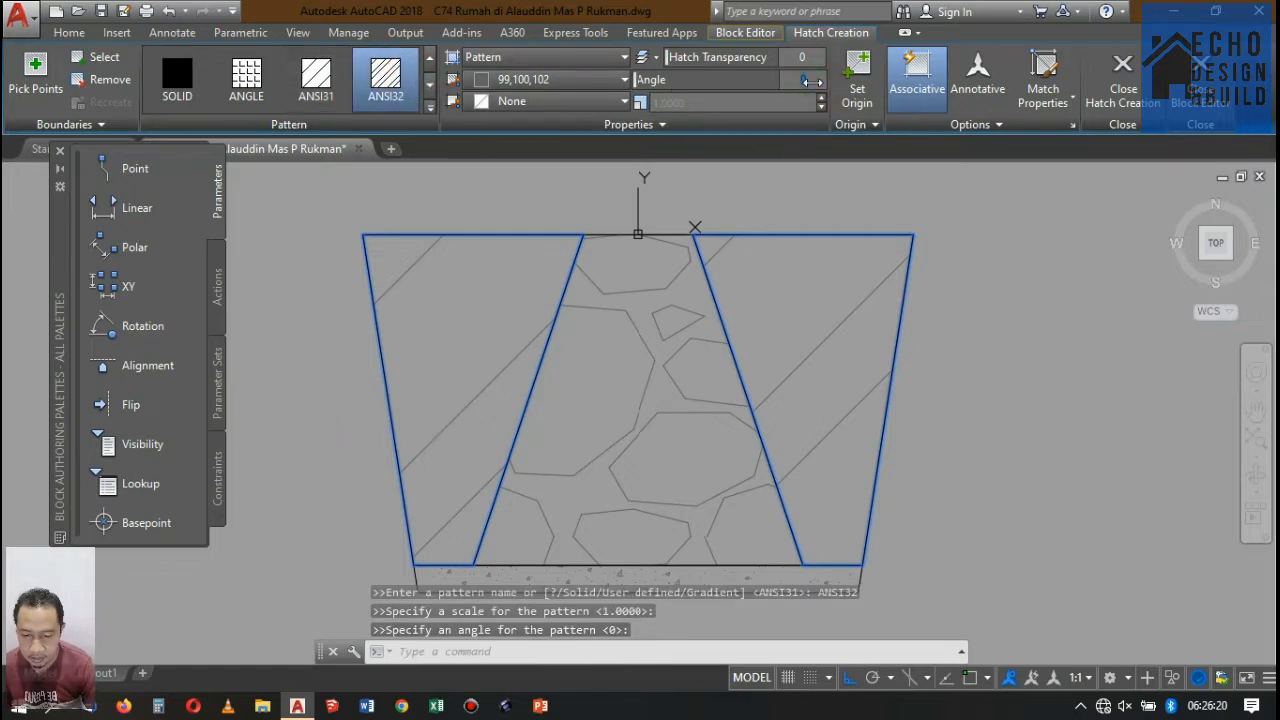
type("45")
key("Return")
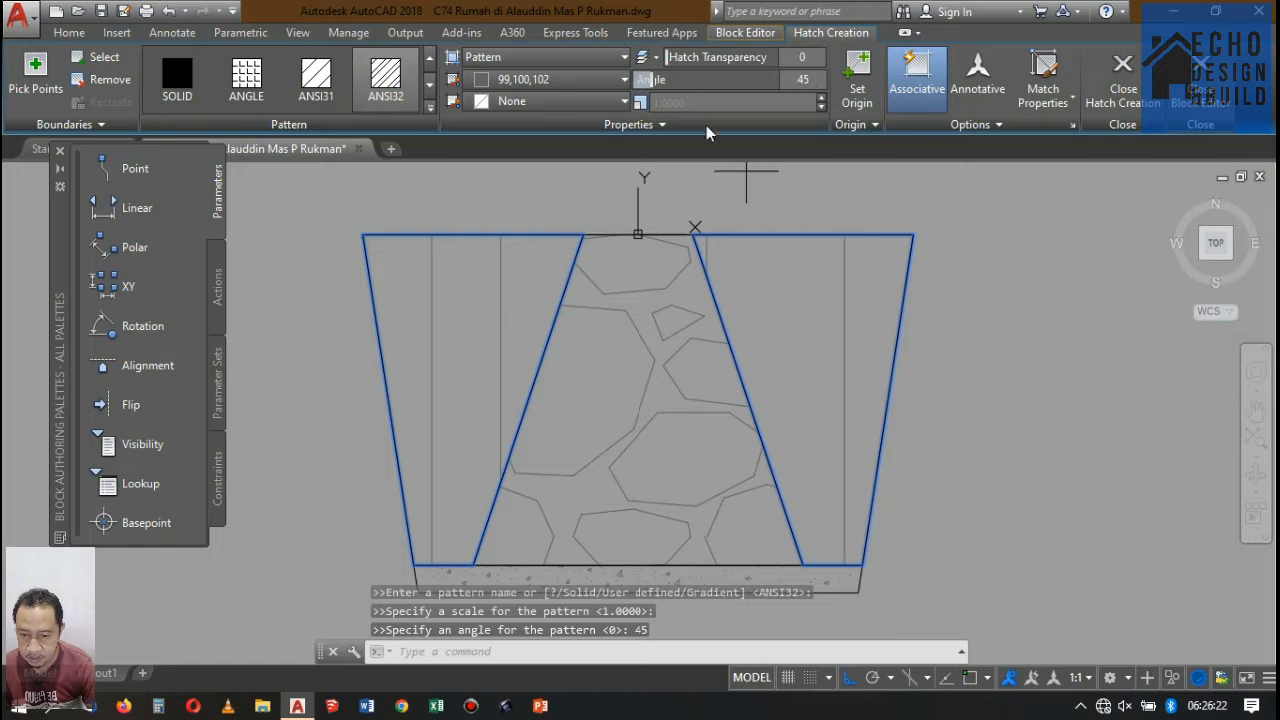
Try a pattern scale of 0.3 for the trench hatch.
left_click(686, 100)
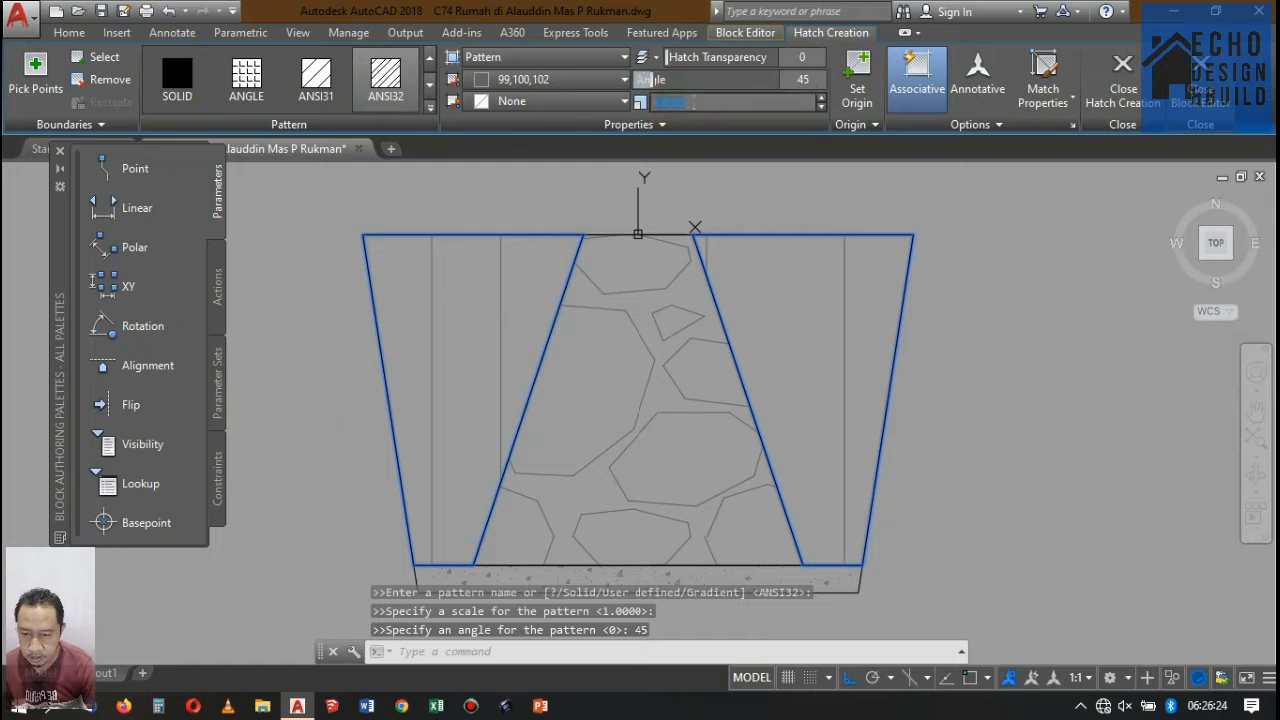
type("0.")
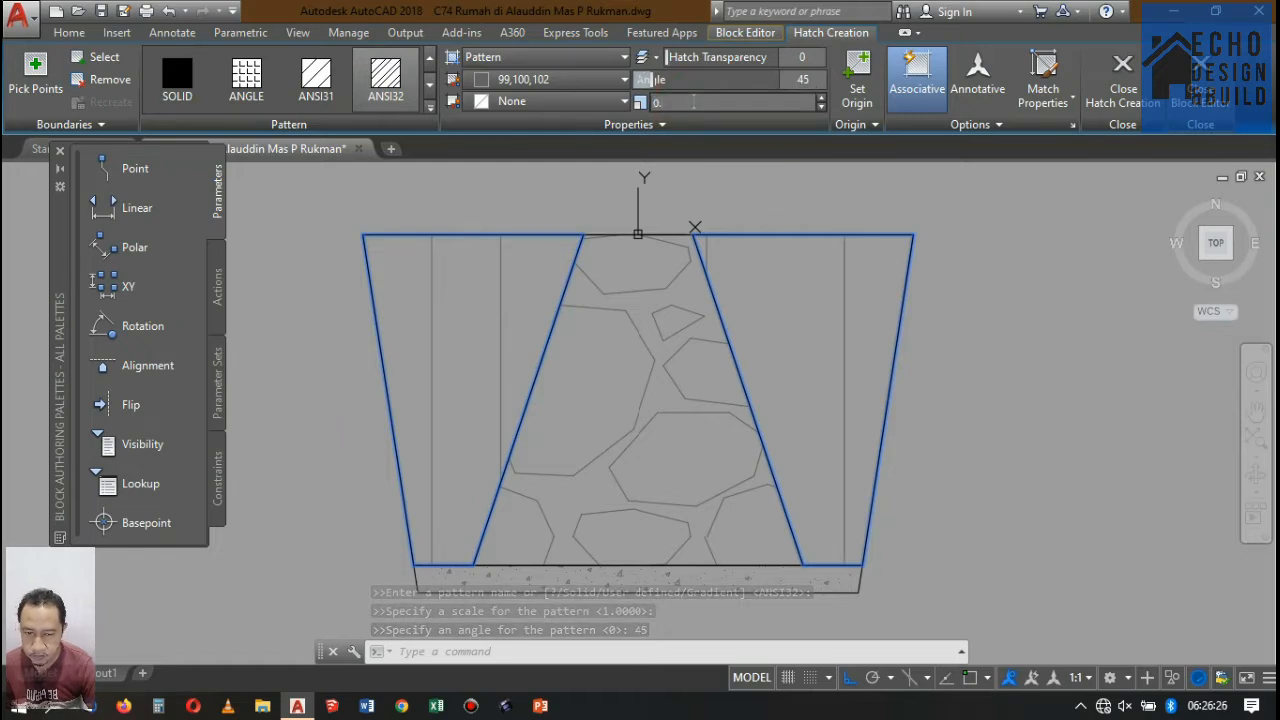
type("3")
key("Return")
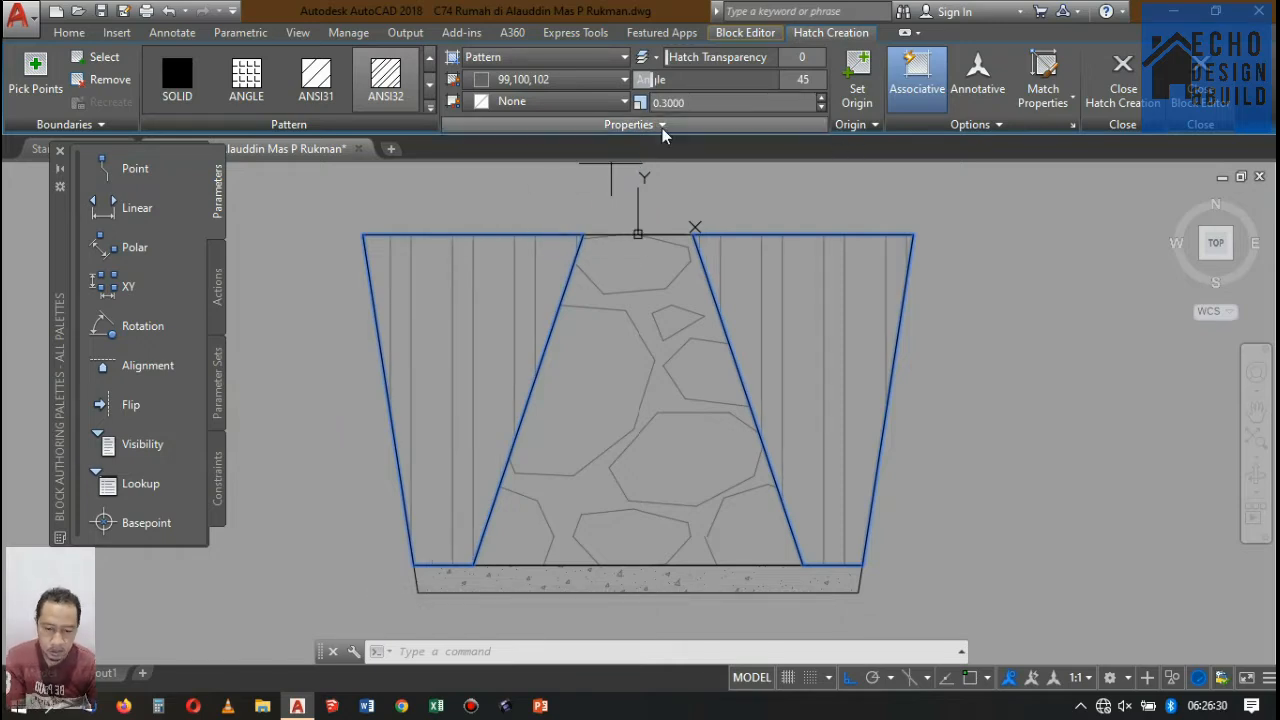
Set the trench hatch's pattern scale to 0.1.
left_click(641, 107)
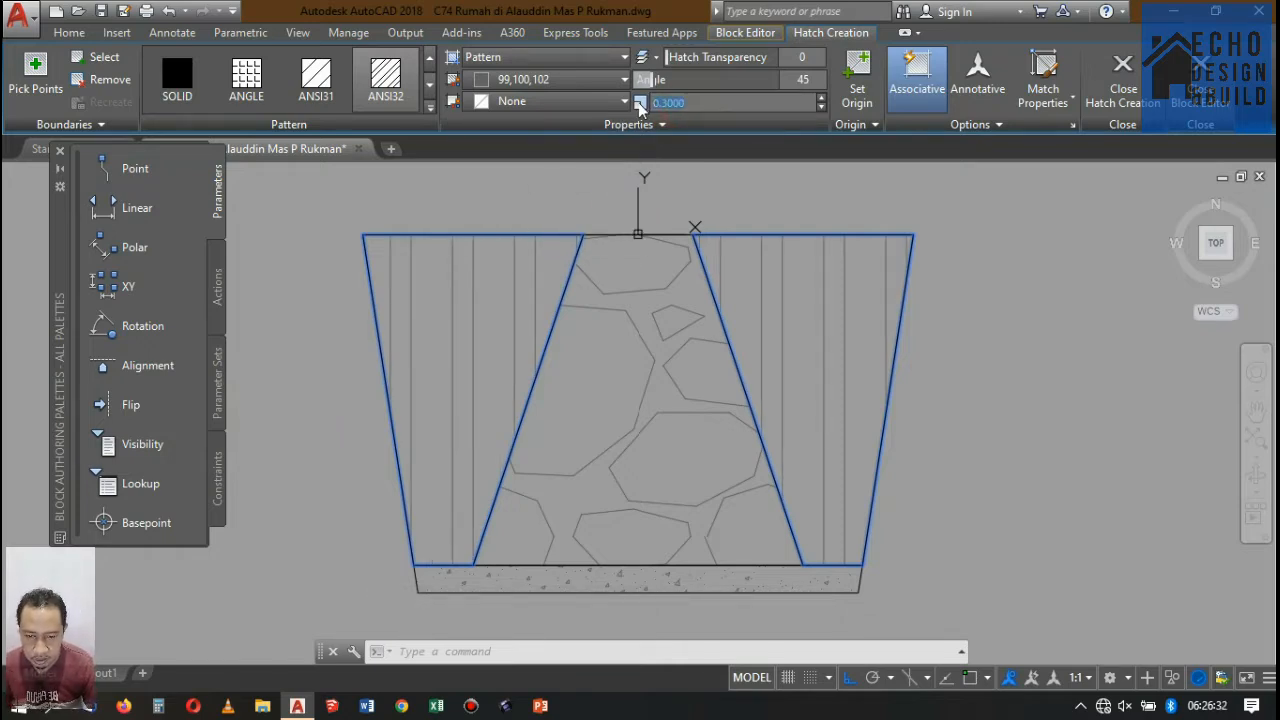
type("0.1")
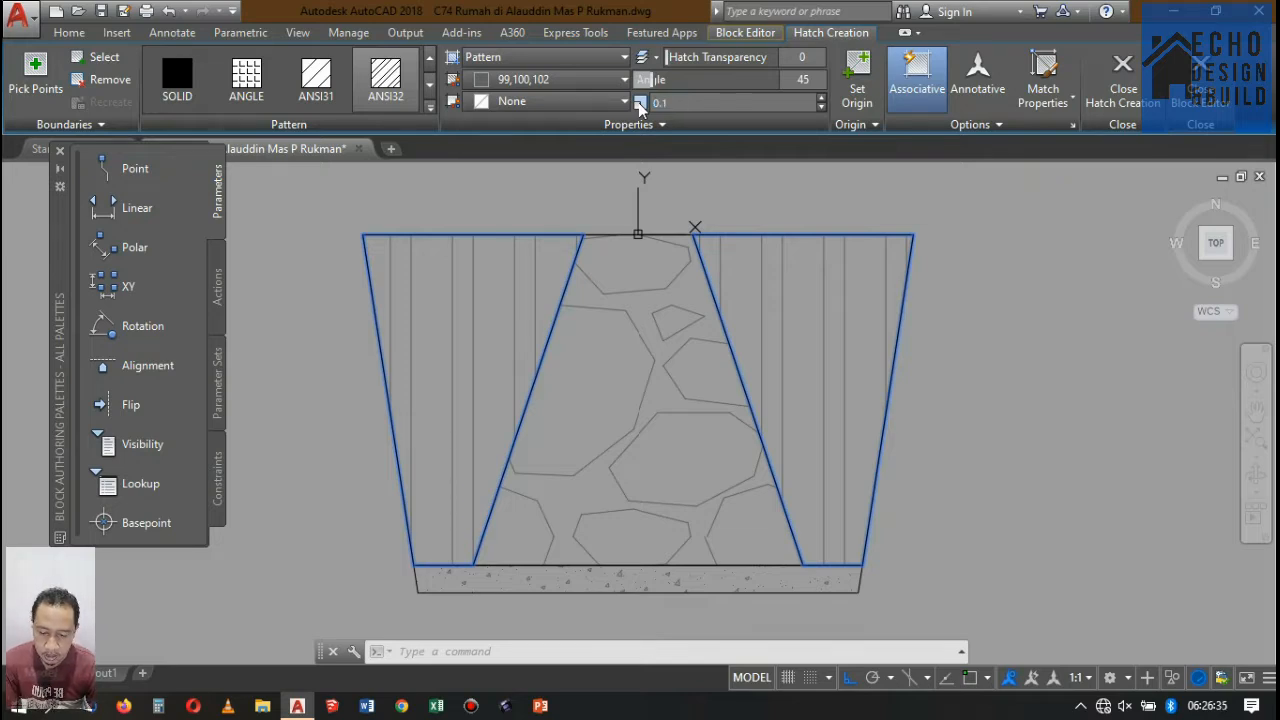
key("Return")
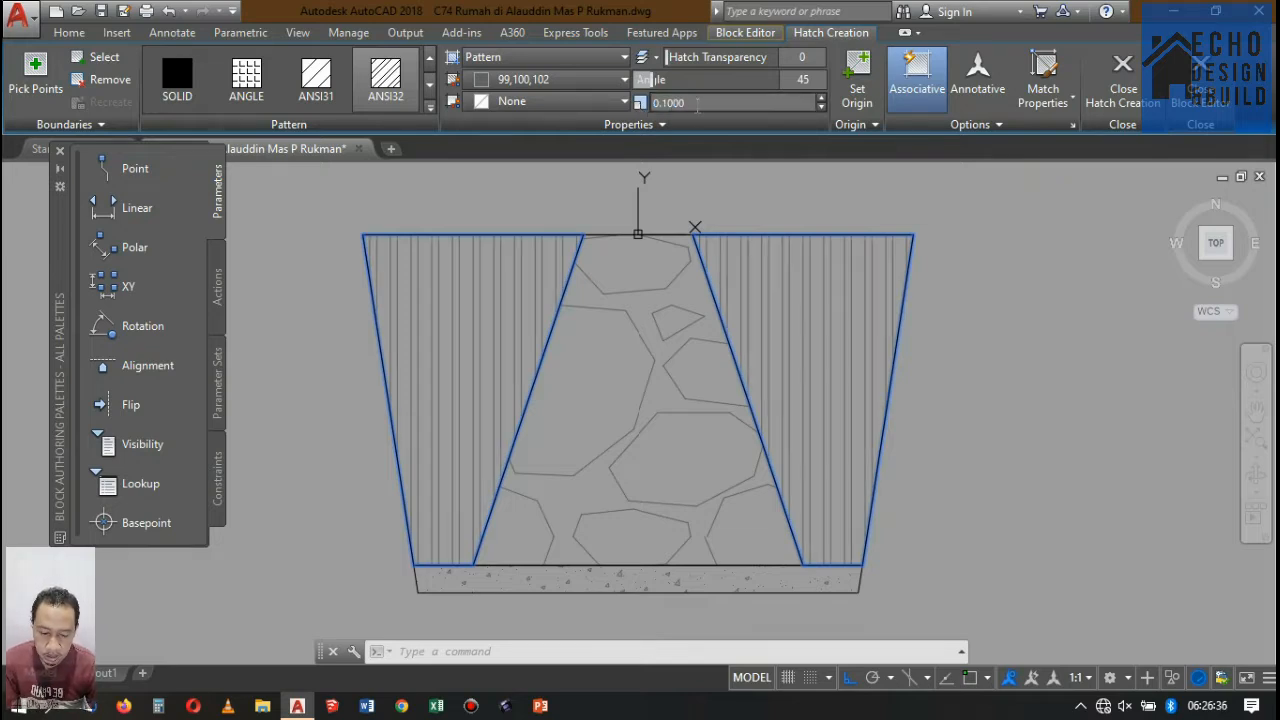
Set the trench hatch's colour to 205,105,40 and close the Block Editor, saving the changes to PONDASI BATU GUNUNG.
left_click(541, 79)
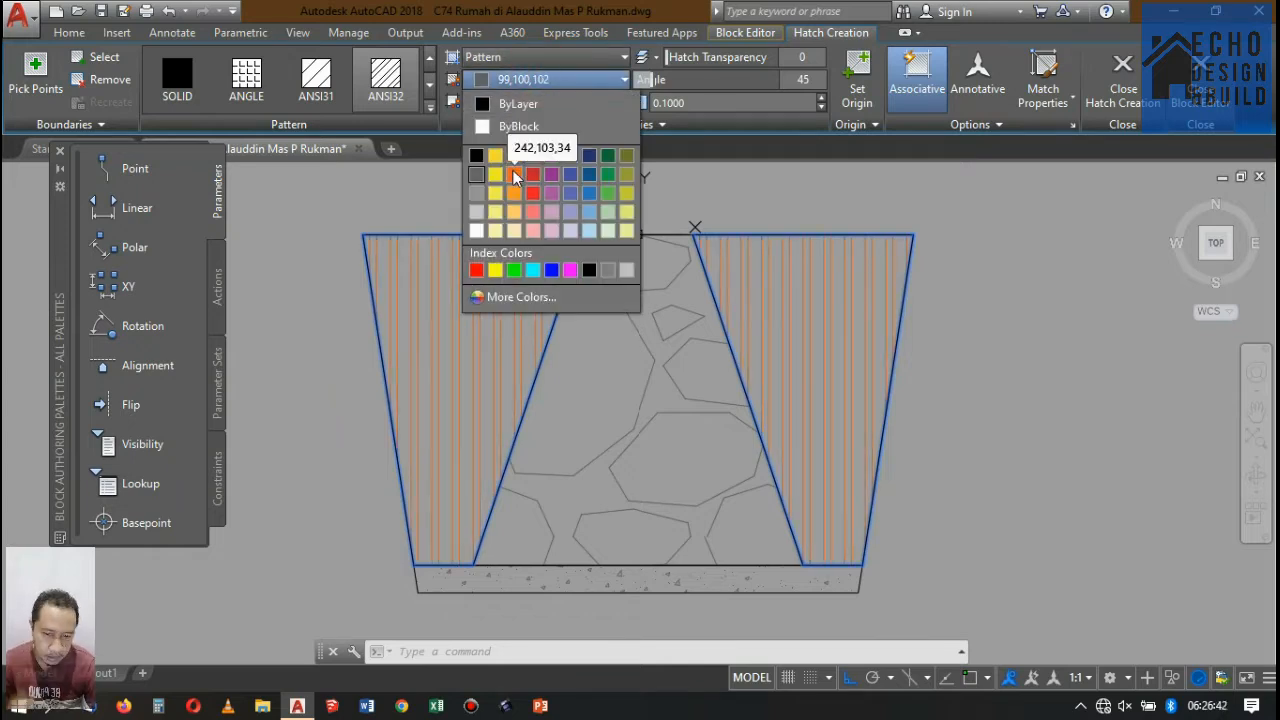
left_click(514, 156)
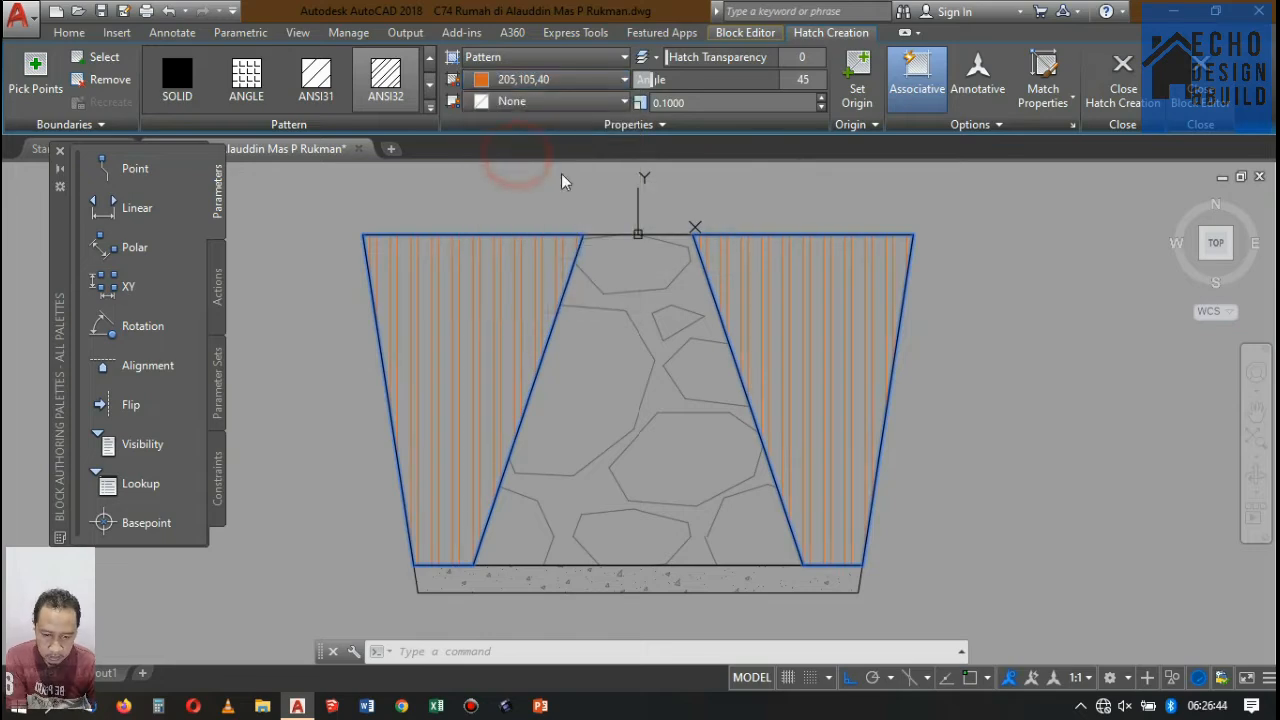
key("Escape")
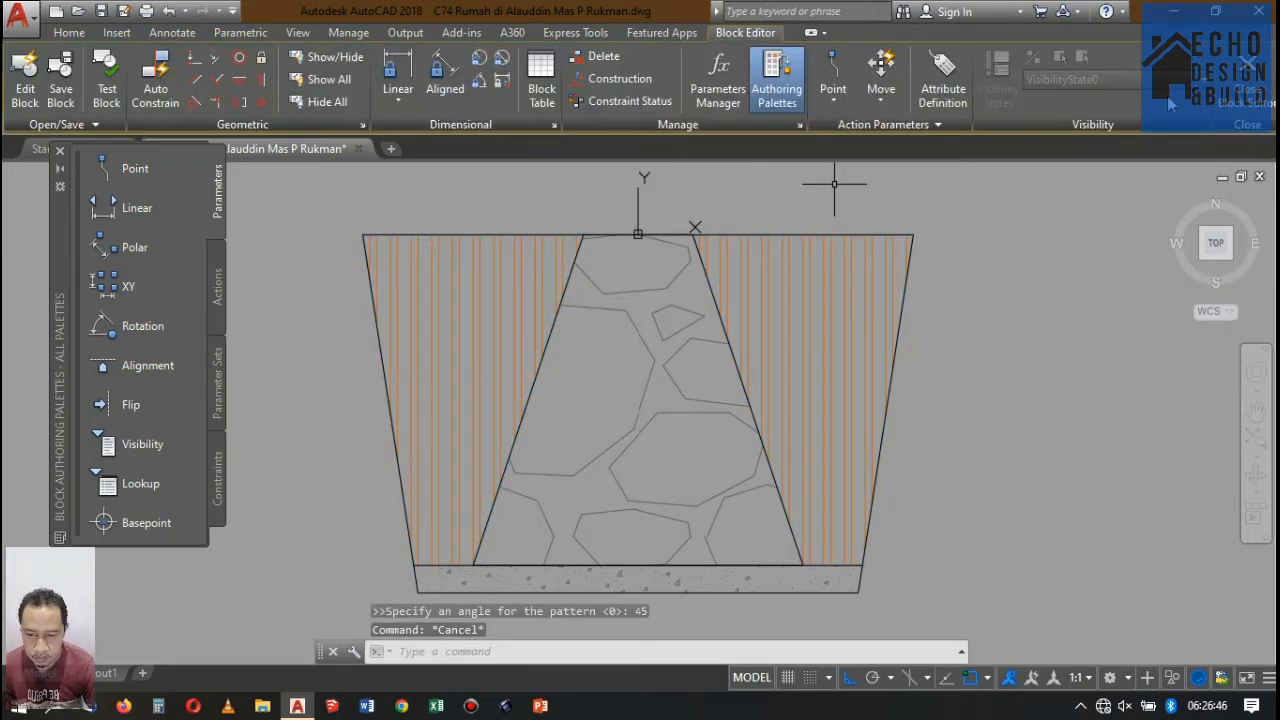
left_click(1246, 88)
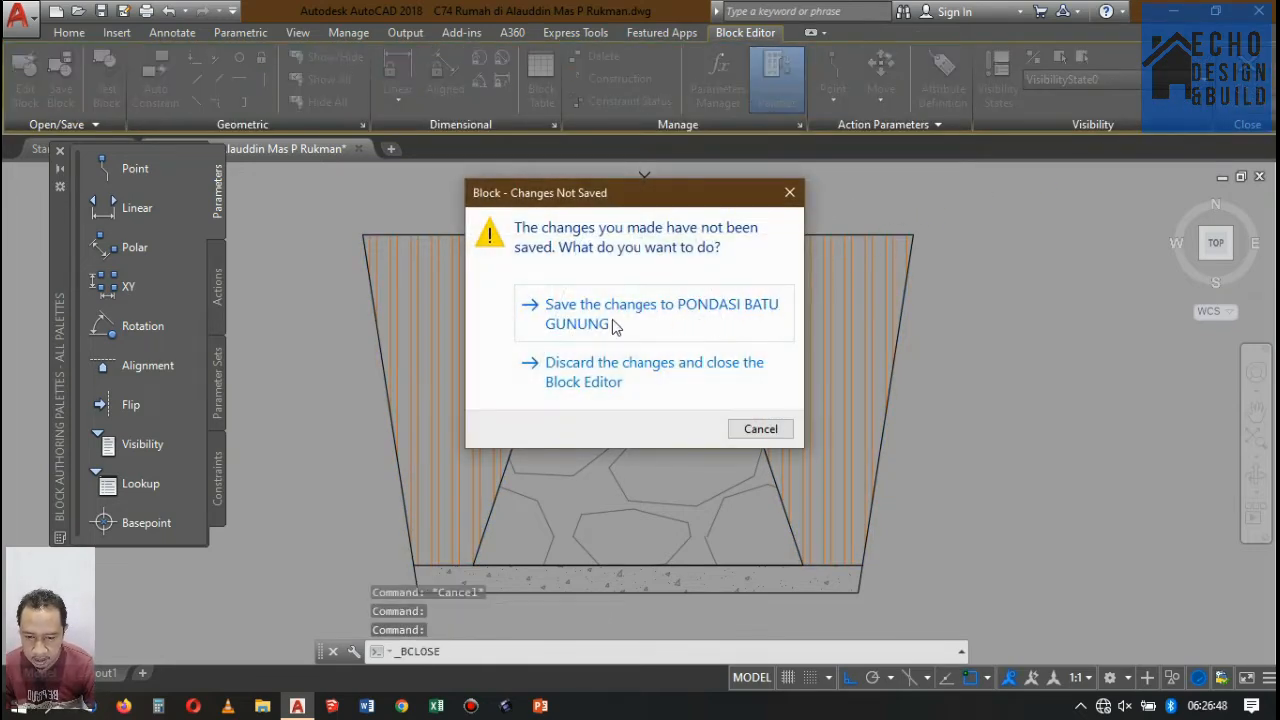
left_click(613, 320)
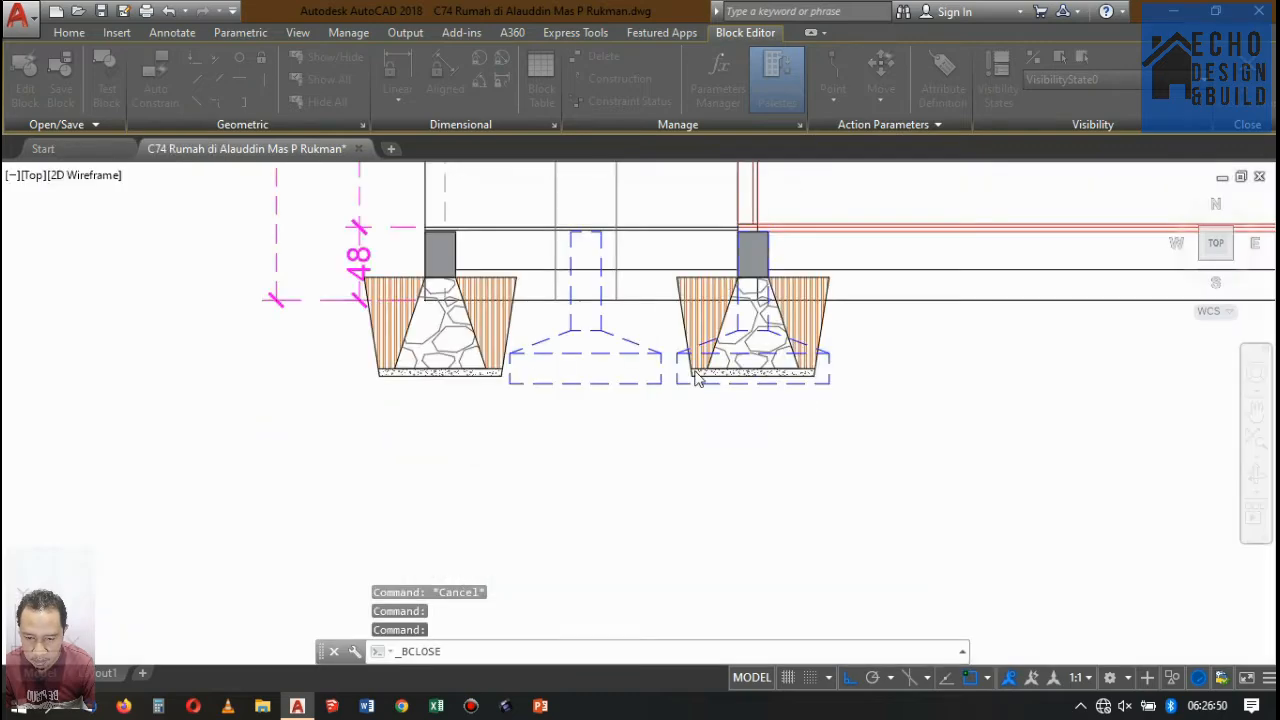
Examine the updated stone foundations and the ground lines between them along the base of Potongan A-A.
scroll(660, 288, "down", 2)
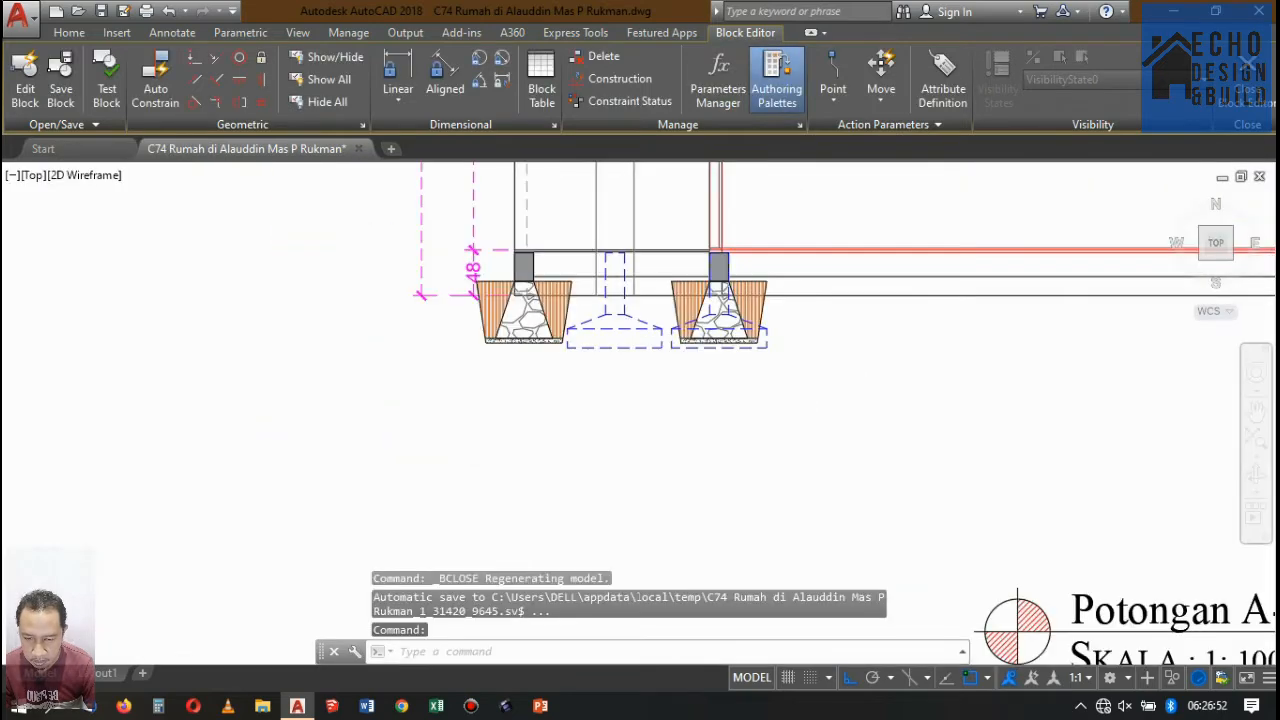
scroll(600, 314, "down", 3)
scroll(762, 283, "up", 2)
scroll(756, 301, "down", 1)
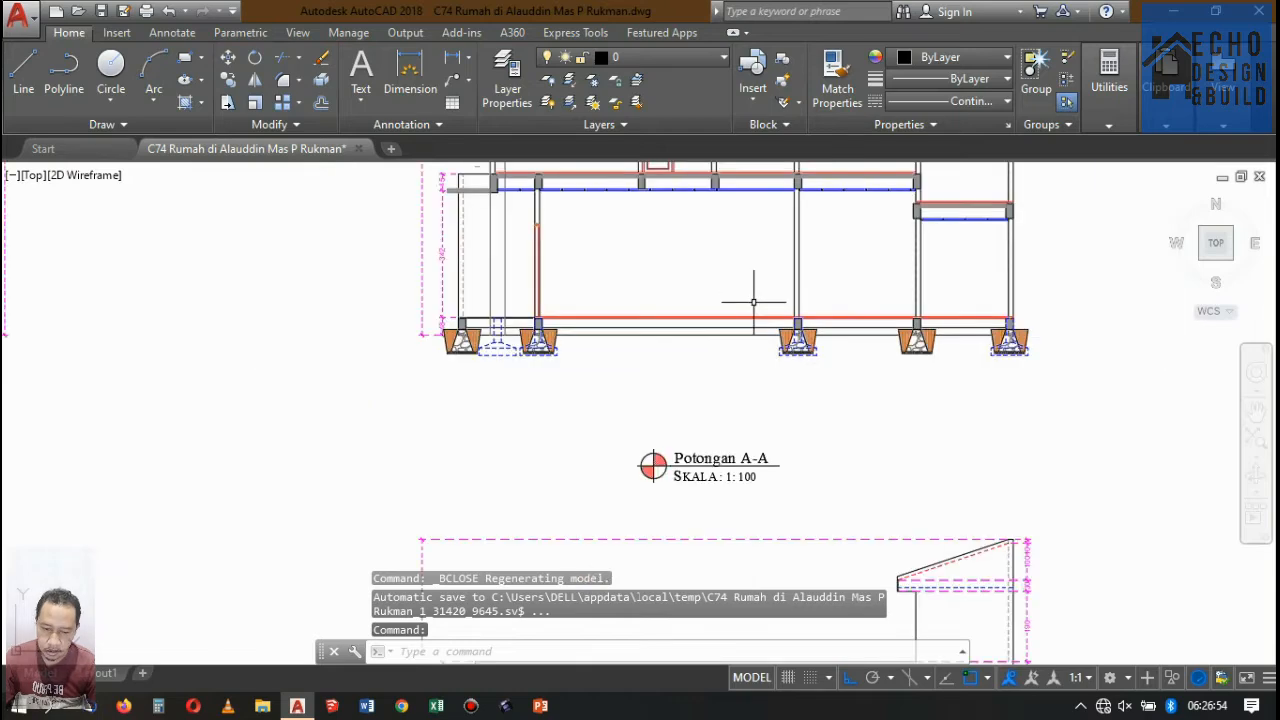
scroll(552, 330, "up", 5)
scroll(290, 360, "down", 4)
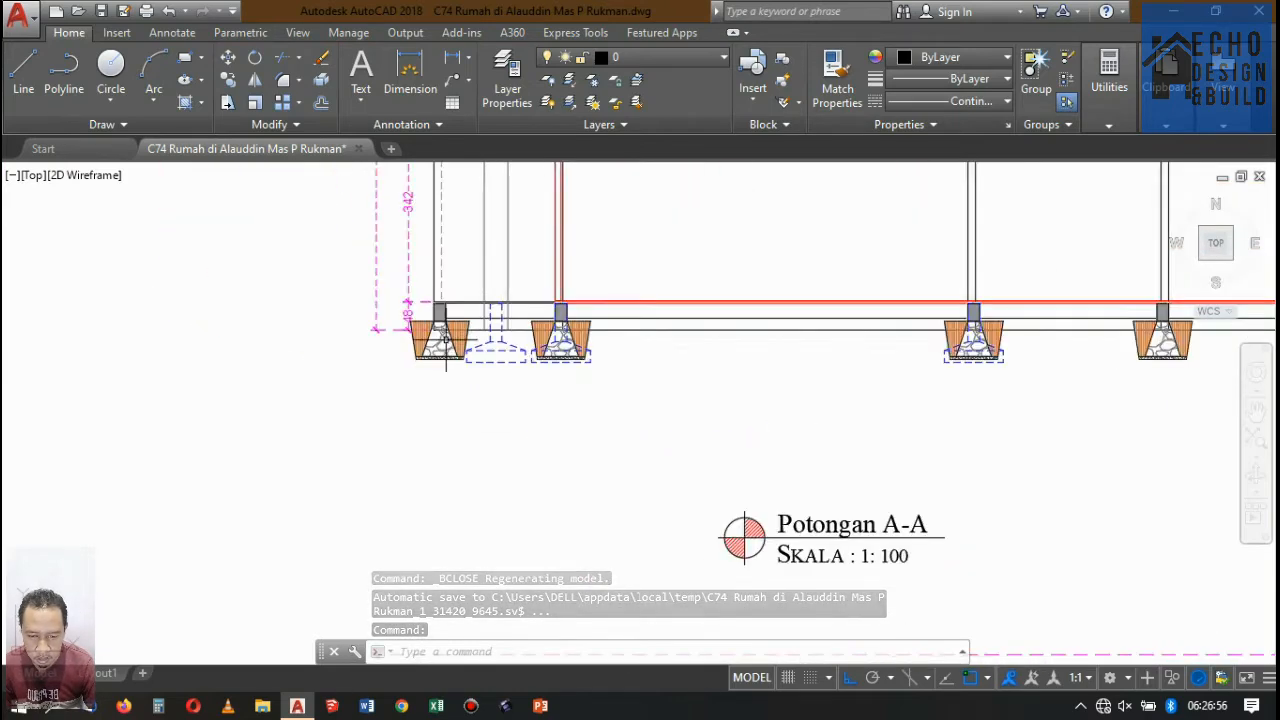
scroll(445, 318, "up", 3)
scroll(430, 330, "down", 1)
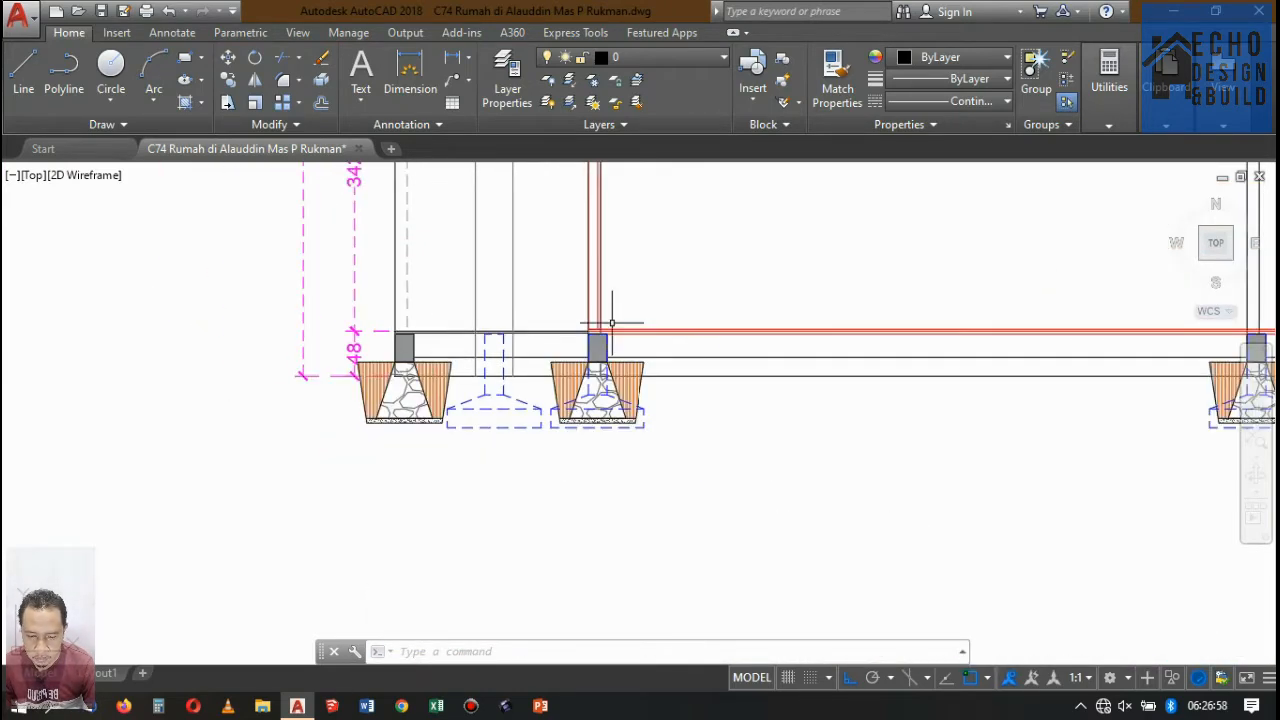
scroll(597, 340, "up", 1)
scroll(371, 380, "up", 1)
scroll(303, 375, "down", 5)
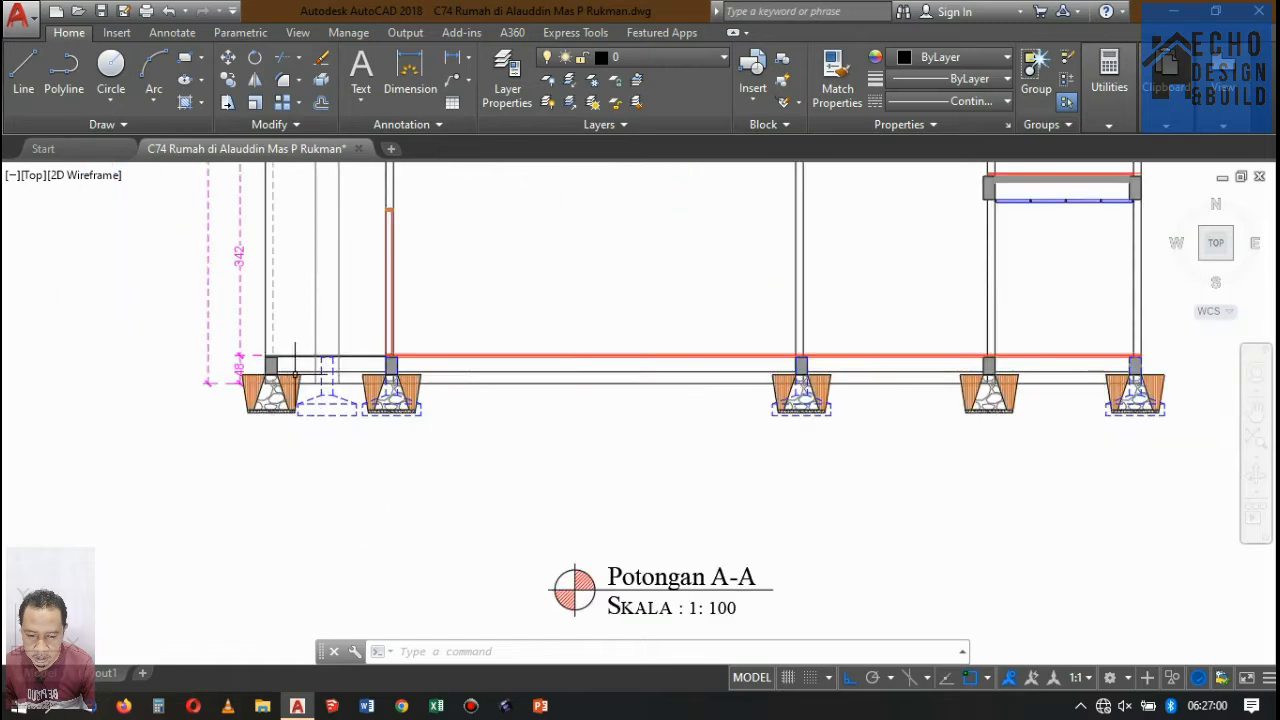
scroll(672, 336, "up", 2)
scroll(586, 391, "down", 2)
scroll(586, 394, "up", 2)
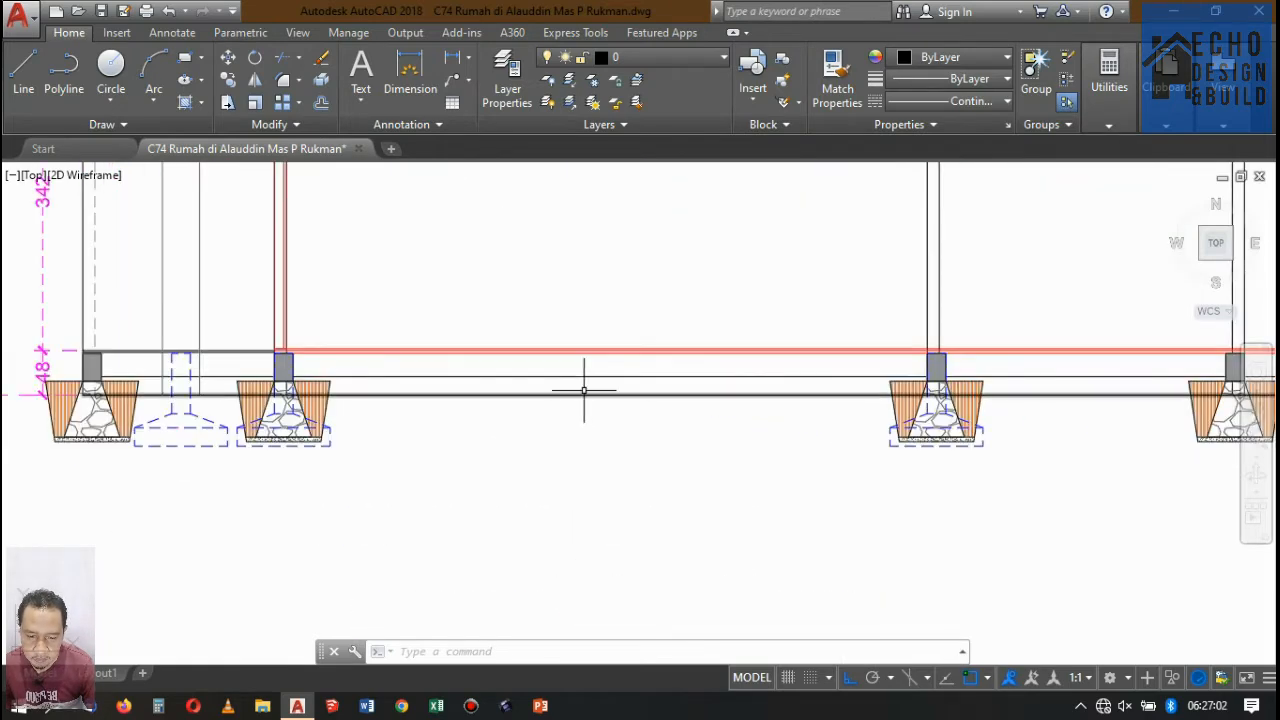
scroll(586, 394, "down", 1)
scroll(414, 386, "up", 2)
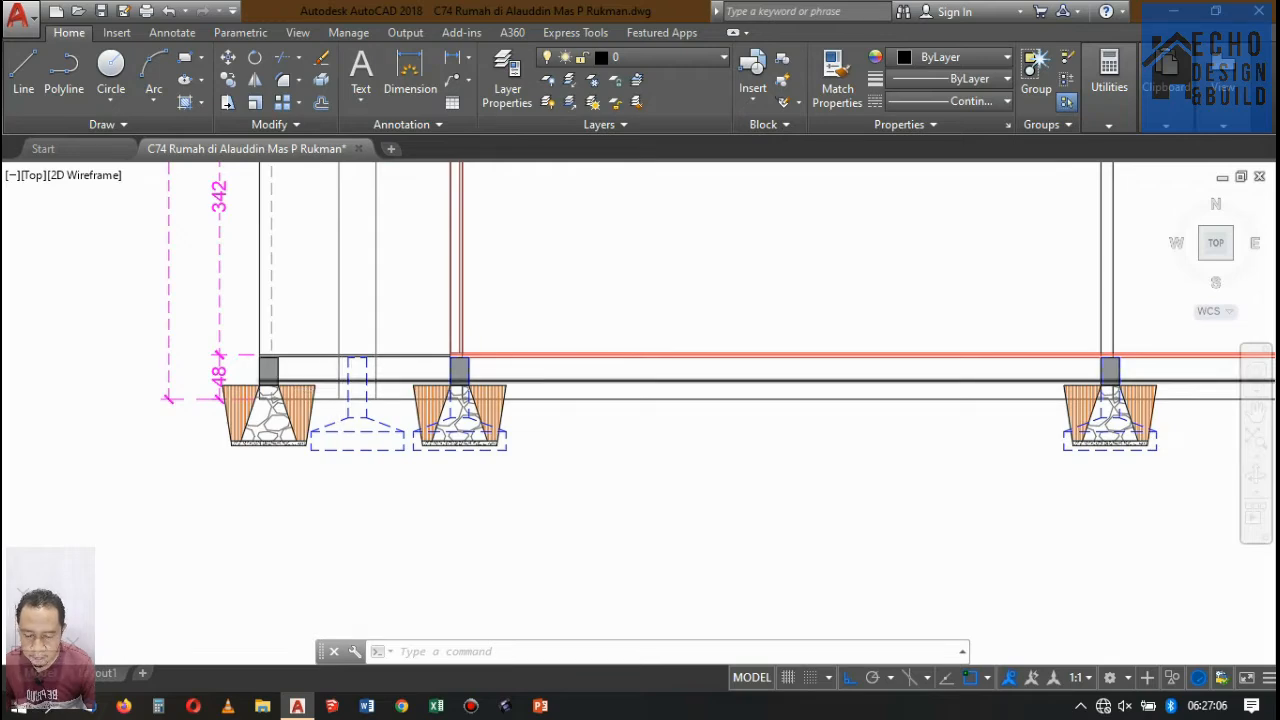
Try hatching the soil strip between the leftmost stone foundation and the neighbouring footplate column with ANSI32 at scale 0.1 and angle 45.
type("h")
key("Return")
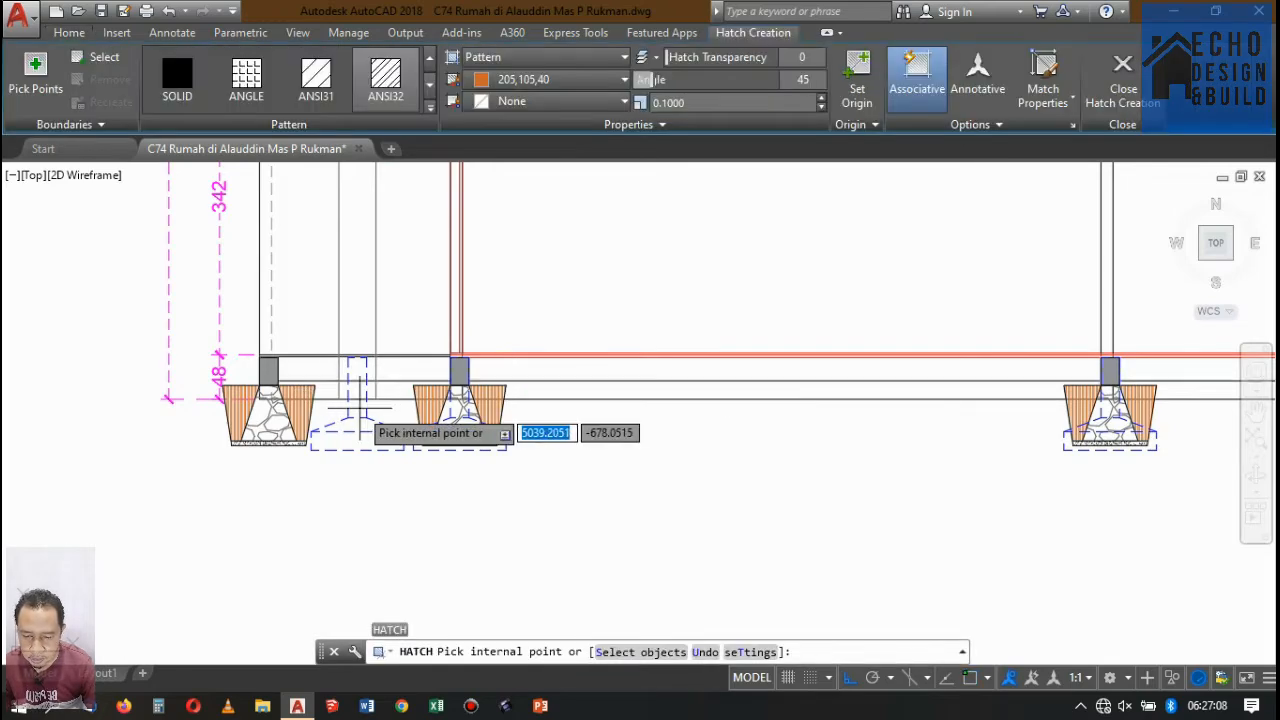
scroll(340, 391, "up", 2)
scroll(340, 391, "up", 2)
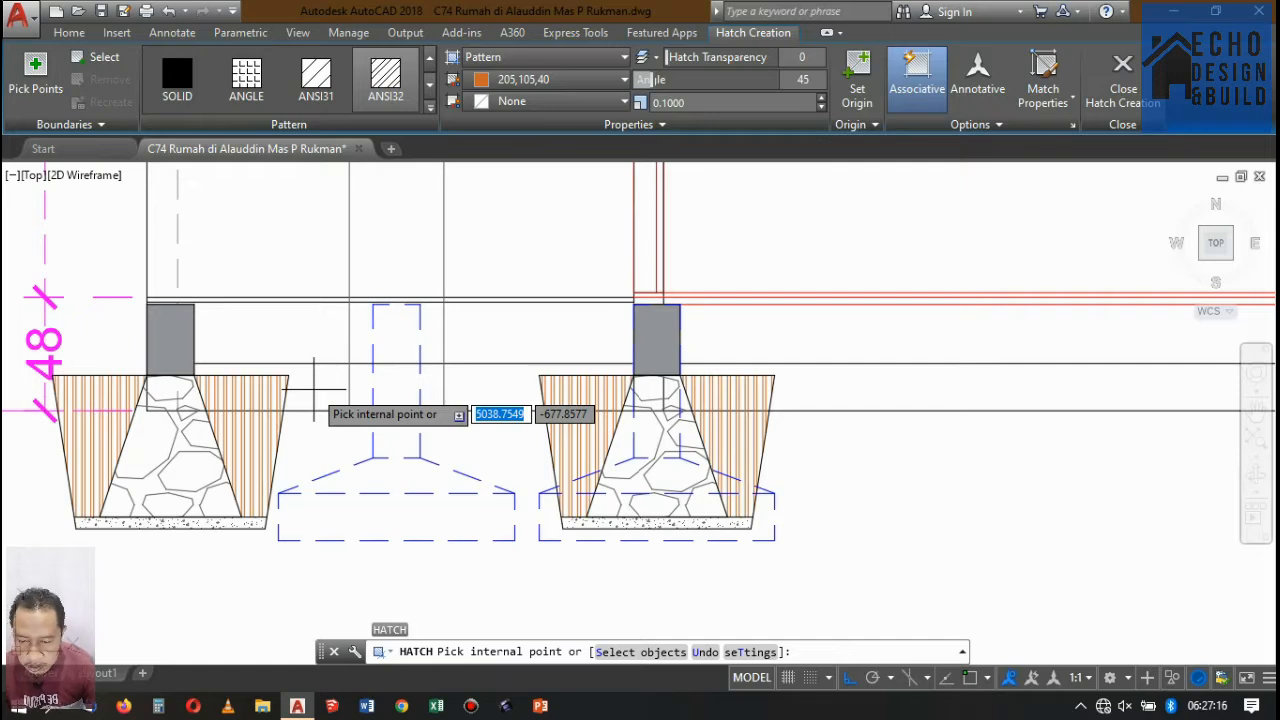
left_click(345, 367)
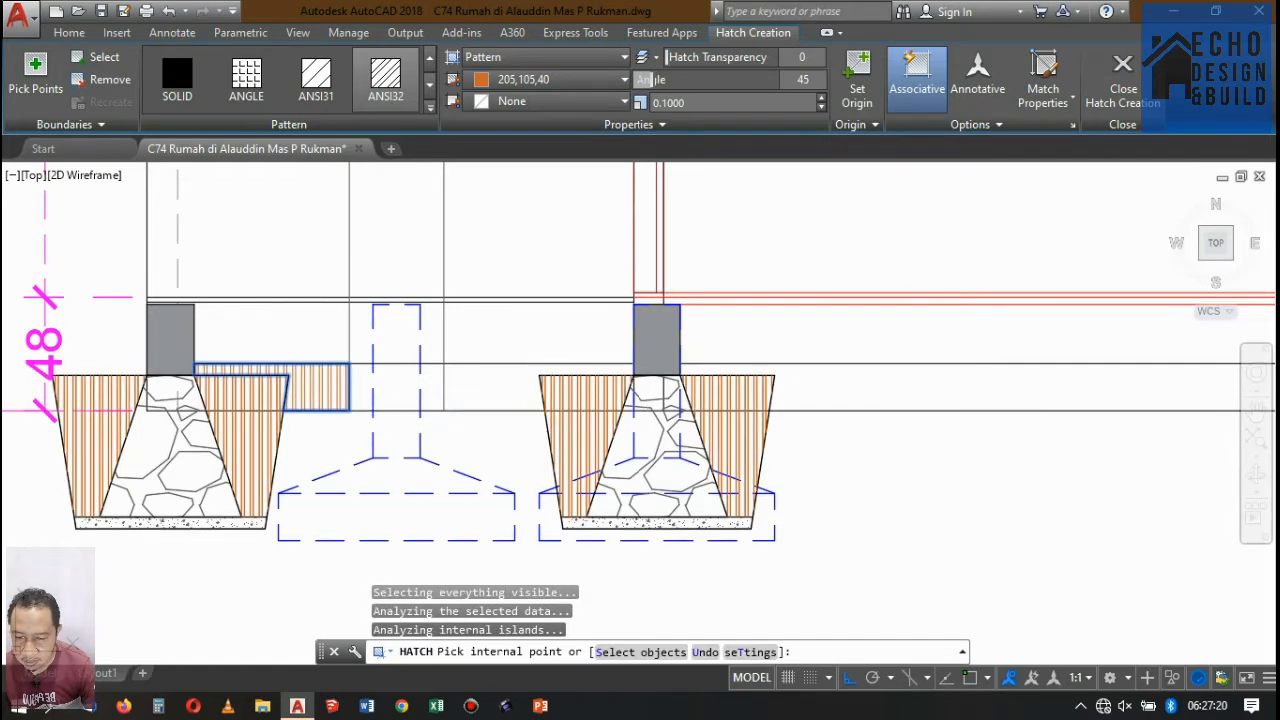
left_click(362, 380)
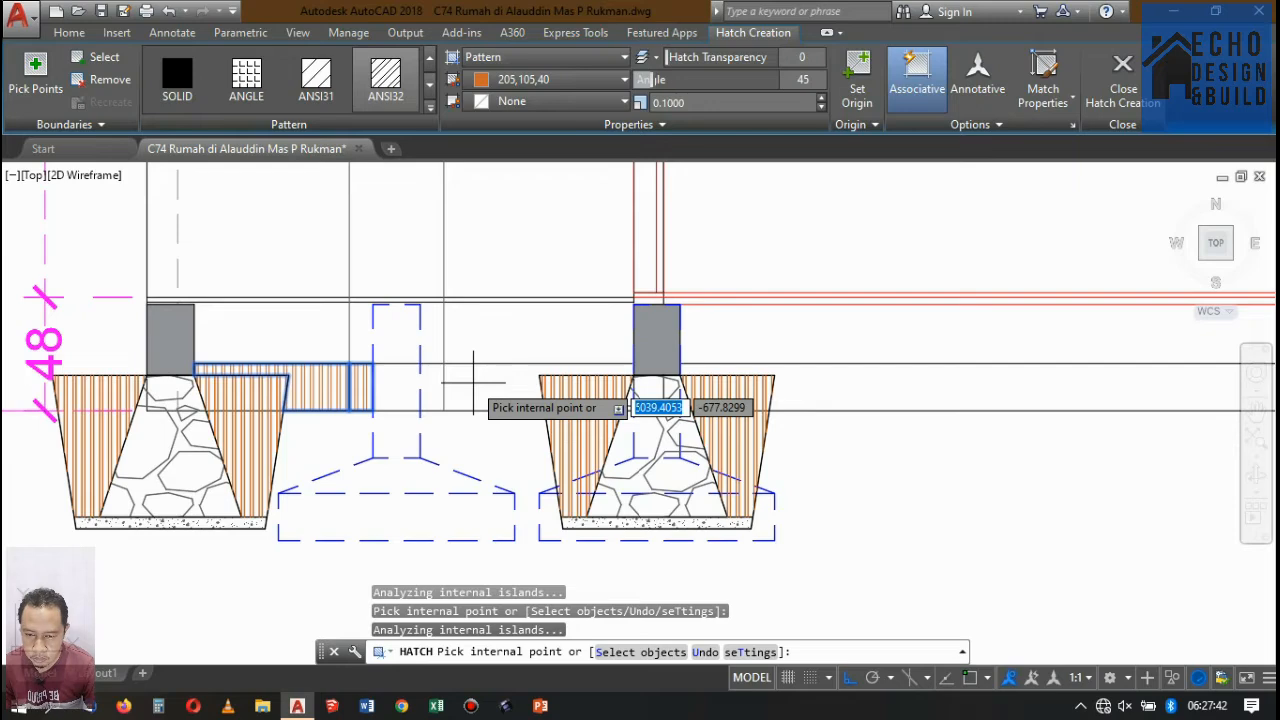
key("Return")
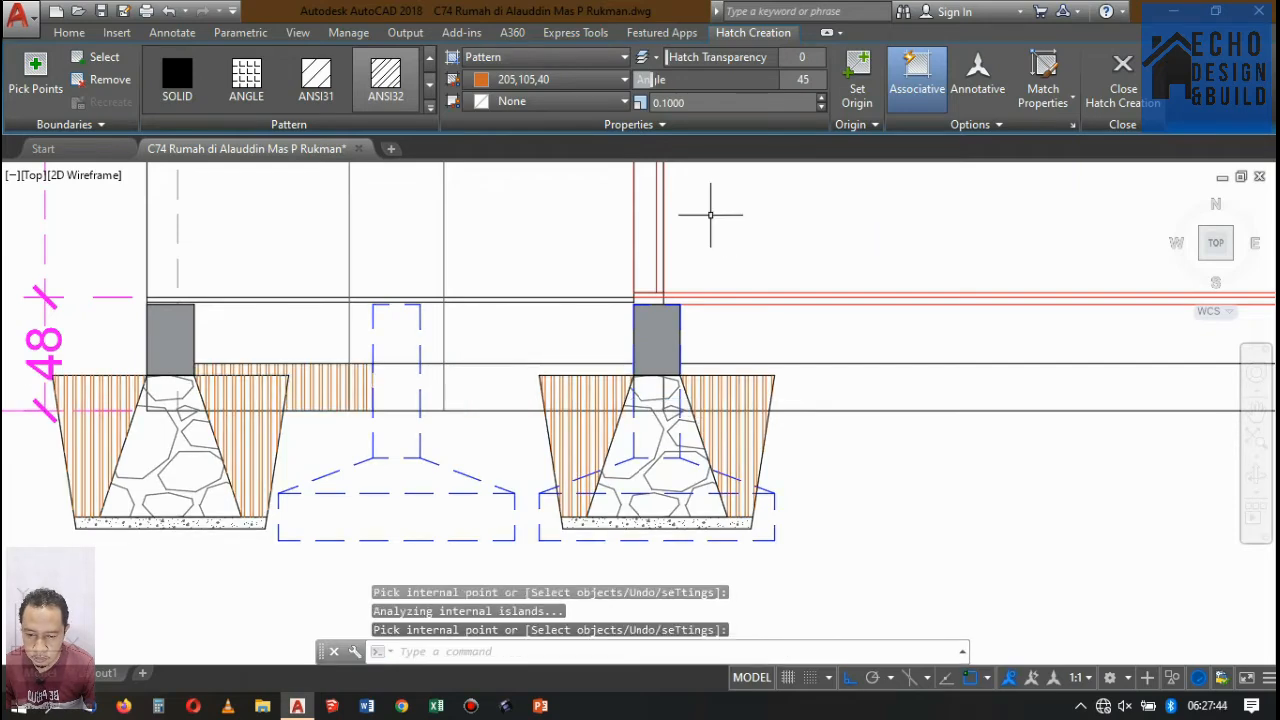
scroll(661, 241, "down", 5)
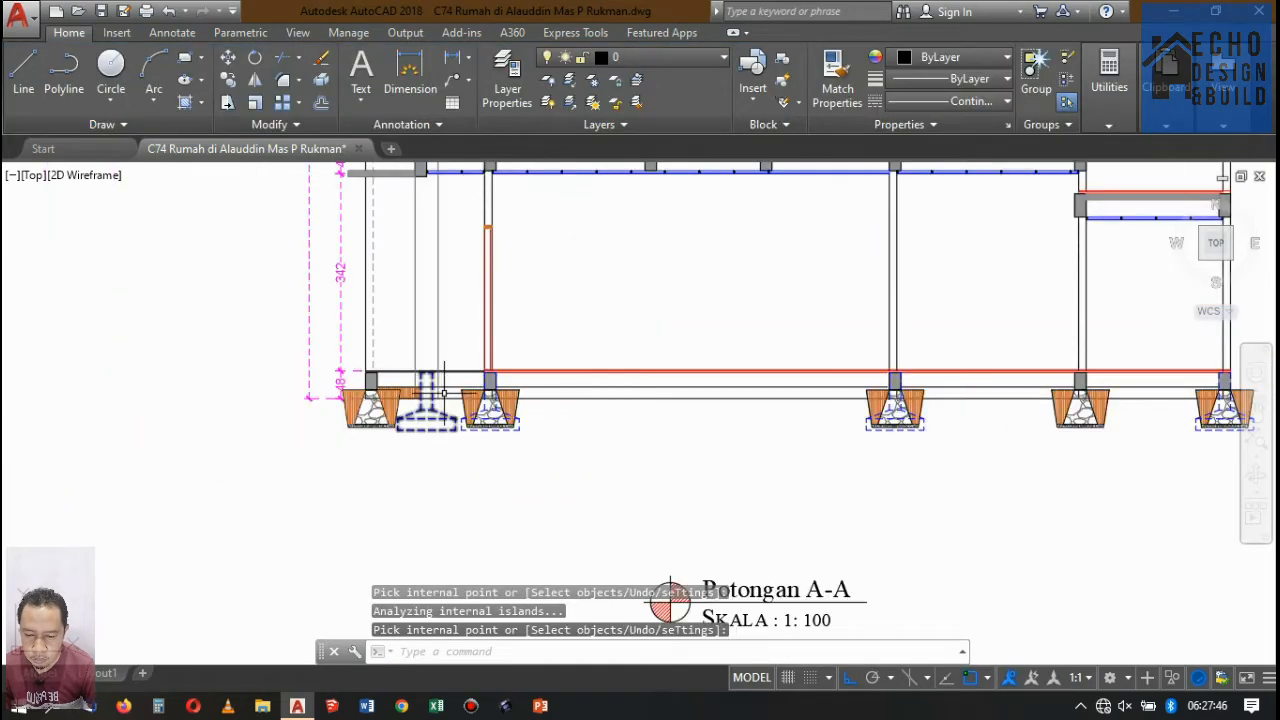
scroll(671, 400, "up", 3)
scroll(593, 418, "down", 3)
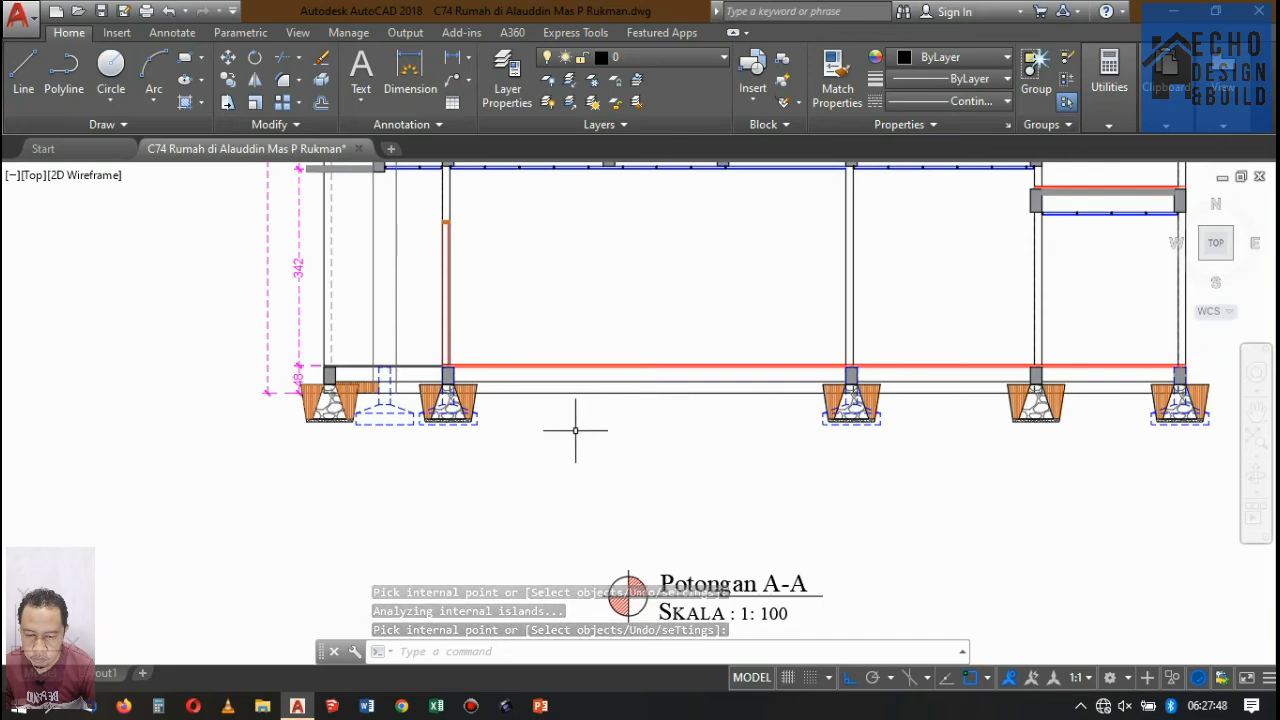
key("Return")
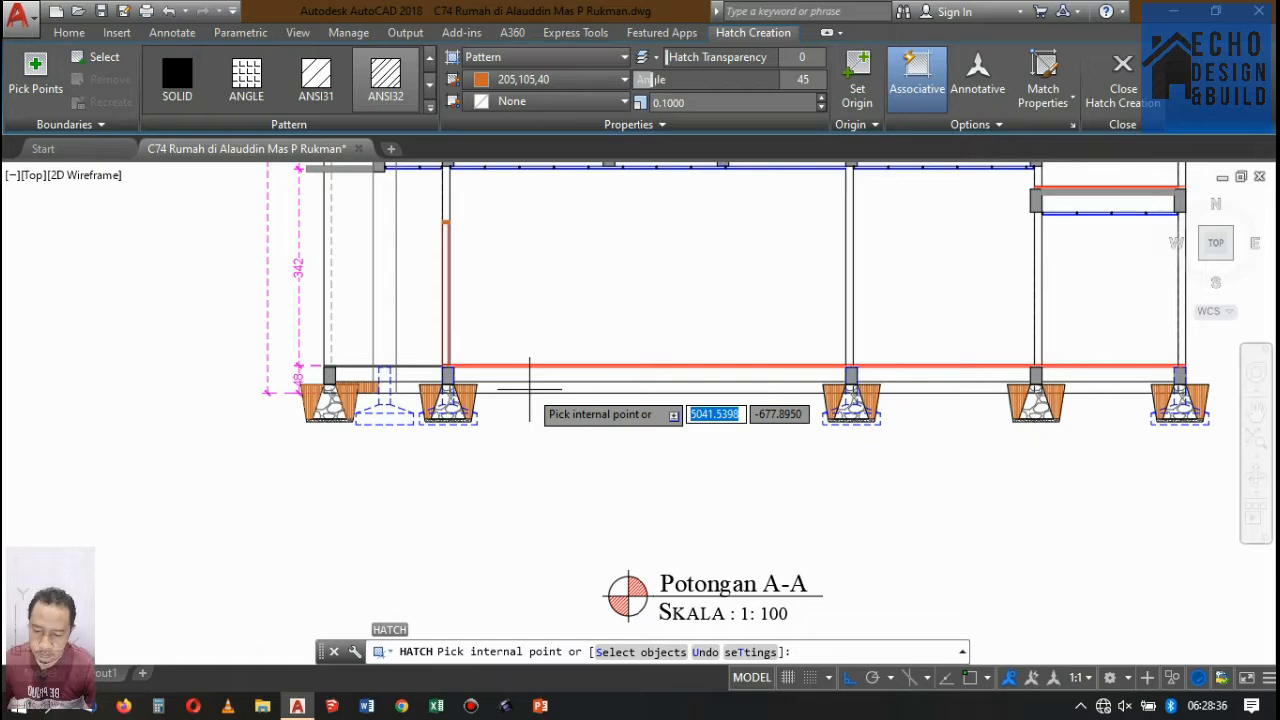
key("Escape")
left_click(529, 390)
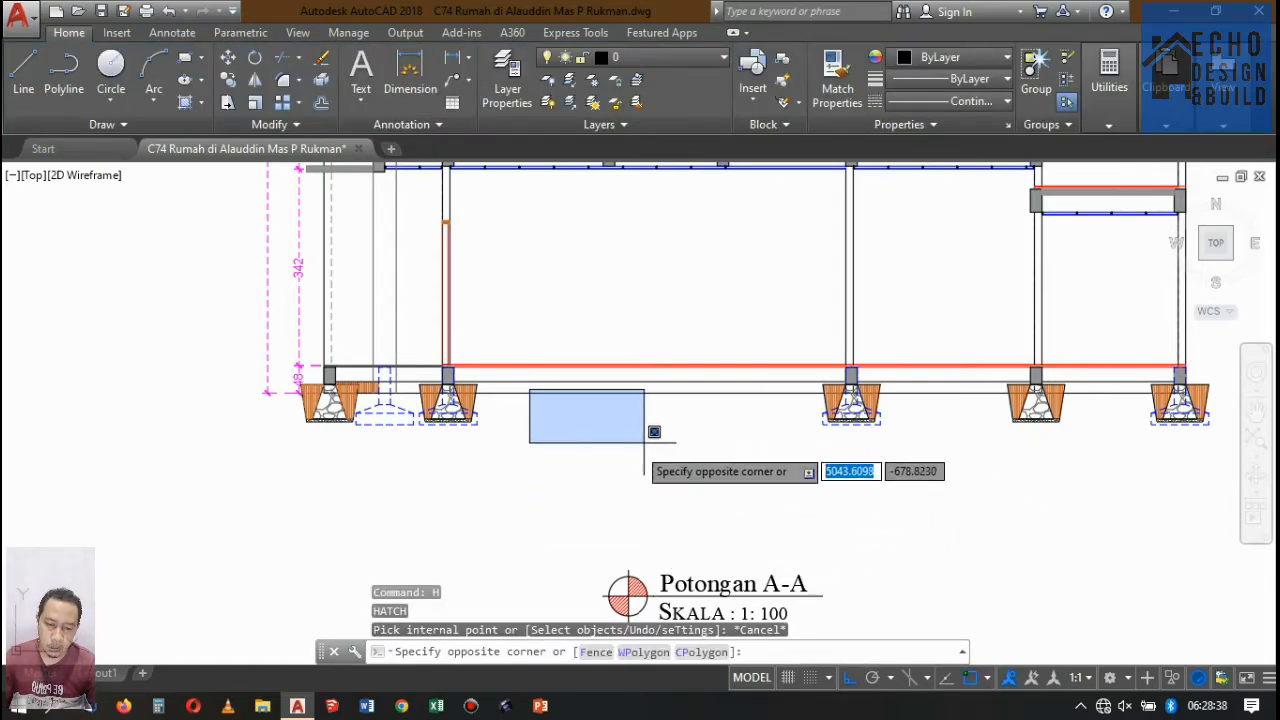
left_click(636, 438)
Erase the soil strip hatch between the leftmost stone foundation and the neighbouring footplate column.
scroll(351, 381, "up", 7)
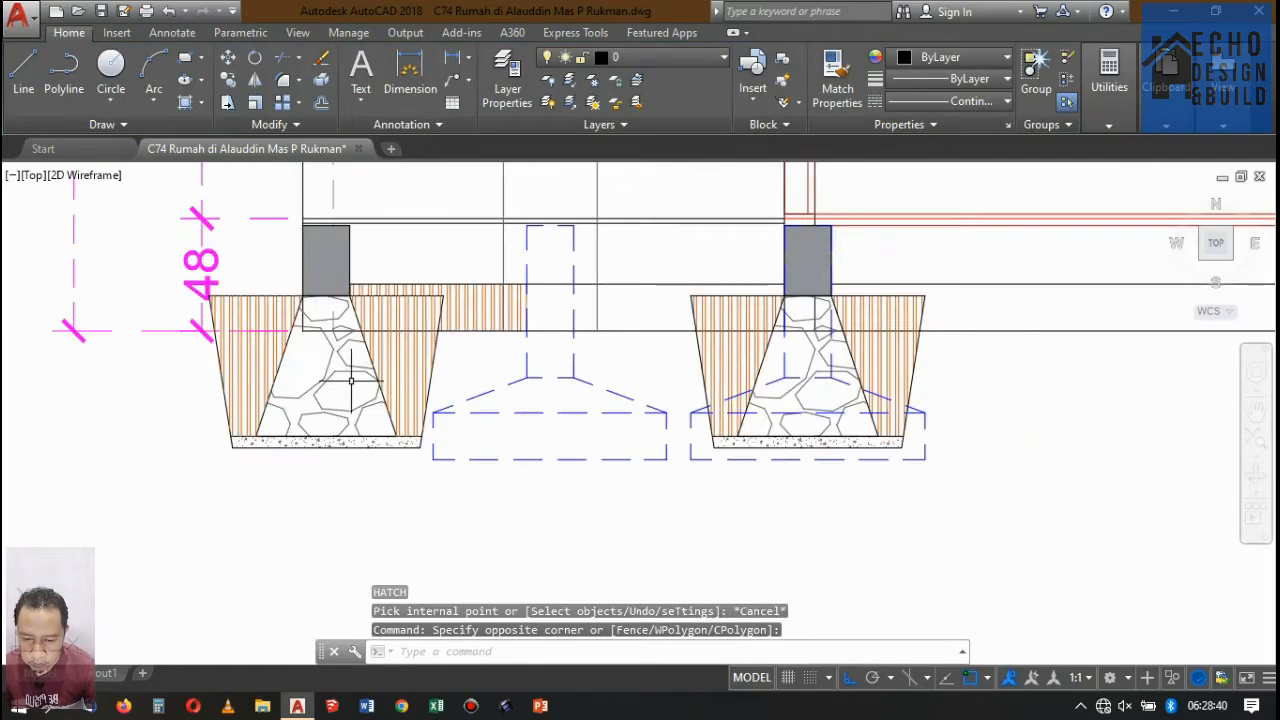
scroll(447, 322, "up", 2)
left_click(494, 286)
key("Delete")
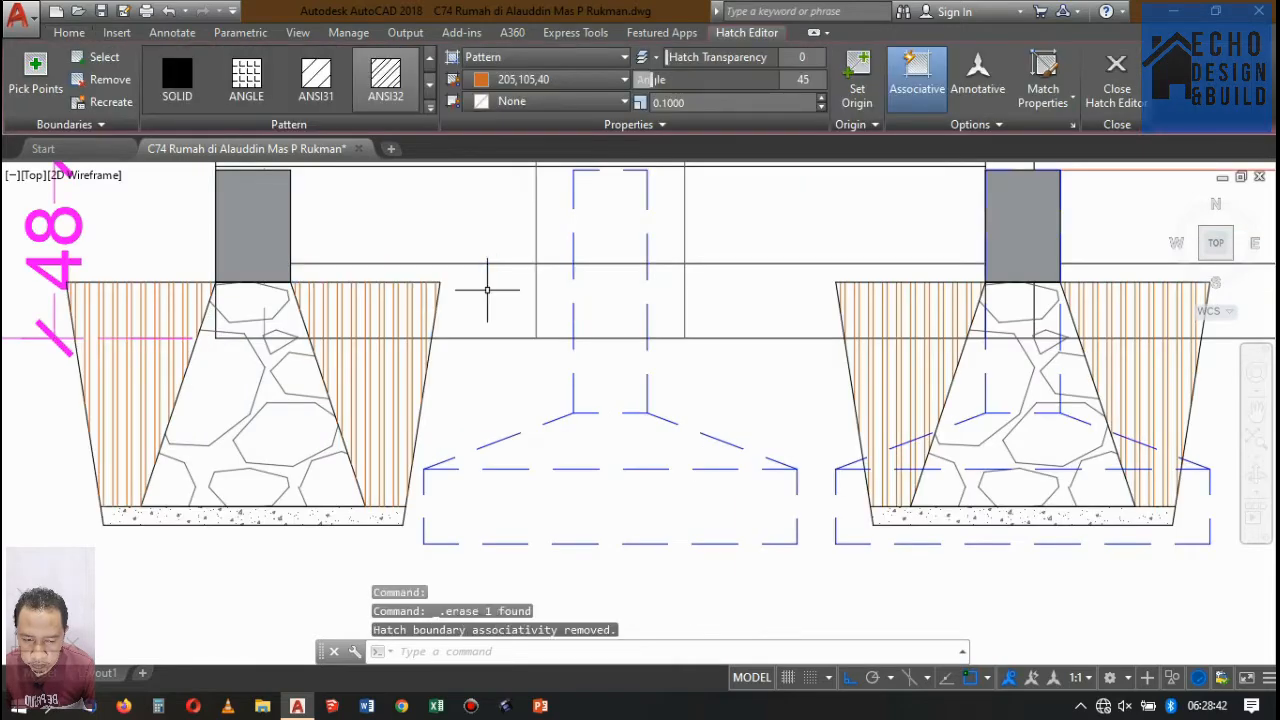
Examine the foundation and floor junctions of Potongan A-A together with the section as a whole.
scroll(495, 285, "down", 8)
scroll(550, 295, "up", 2)
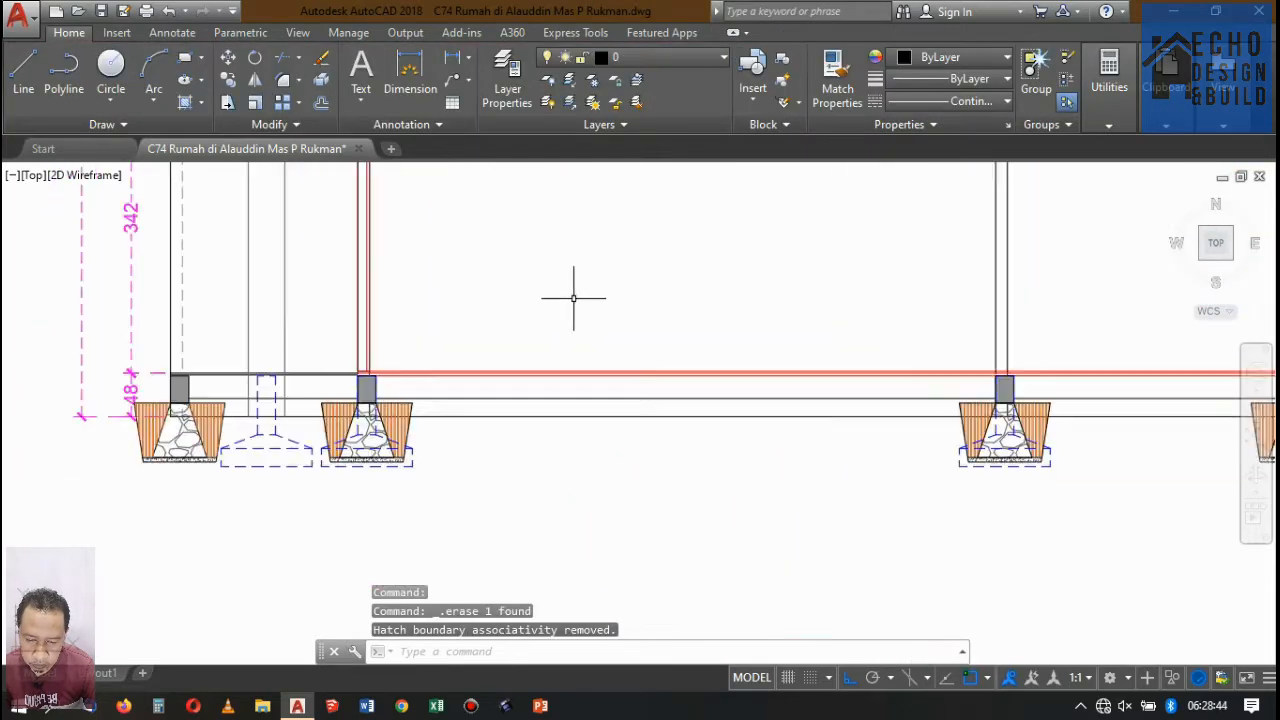
scroll(371, 363, "up", 4)
scroll(396, 349, "down", 3)
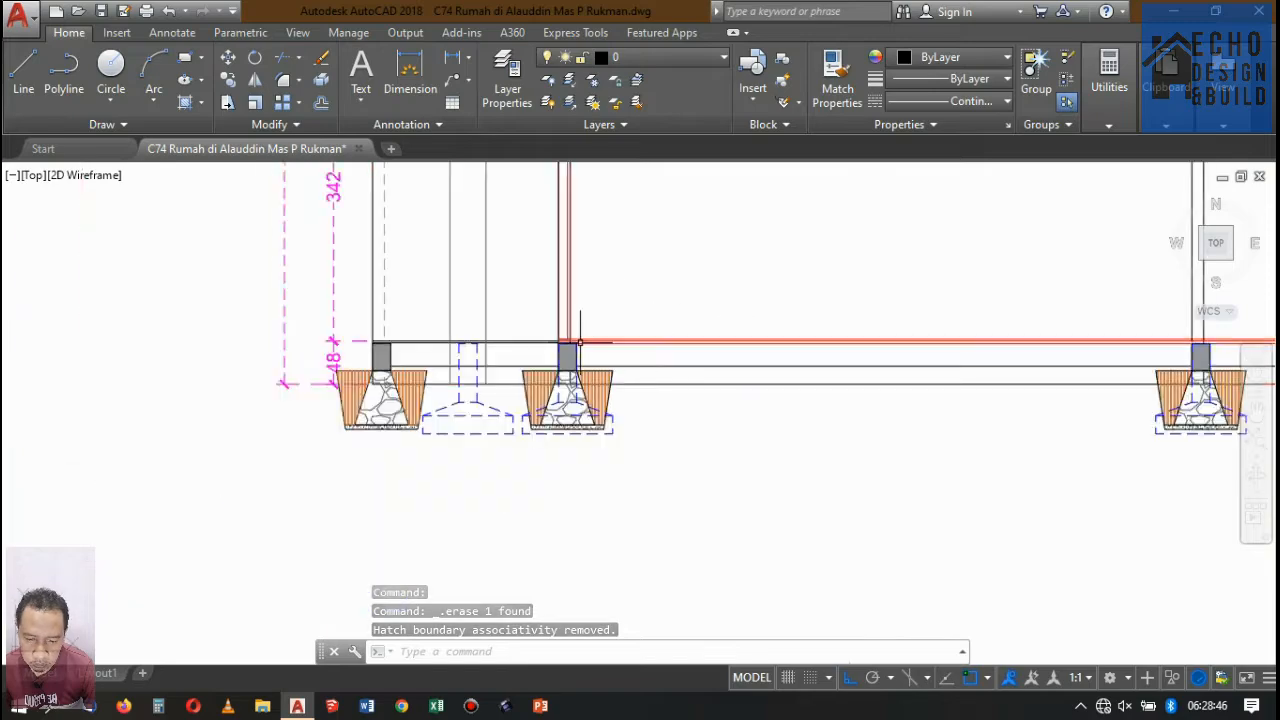
scroll(517, 337, "up", 3)
scroll(470, 337, "down", 1)
scroll(487, 337, "up", 2)
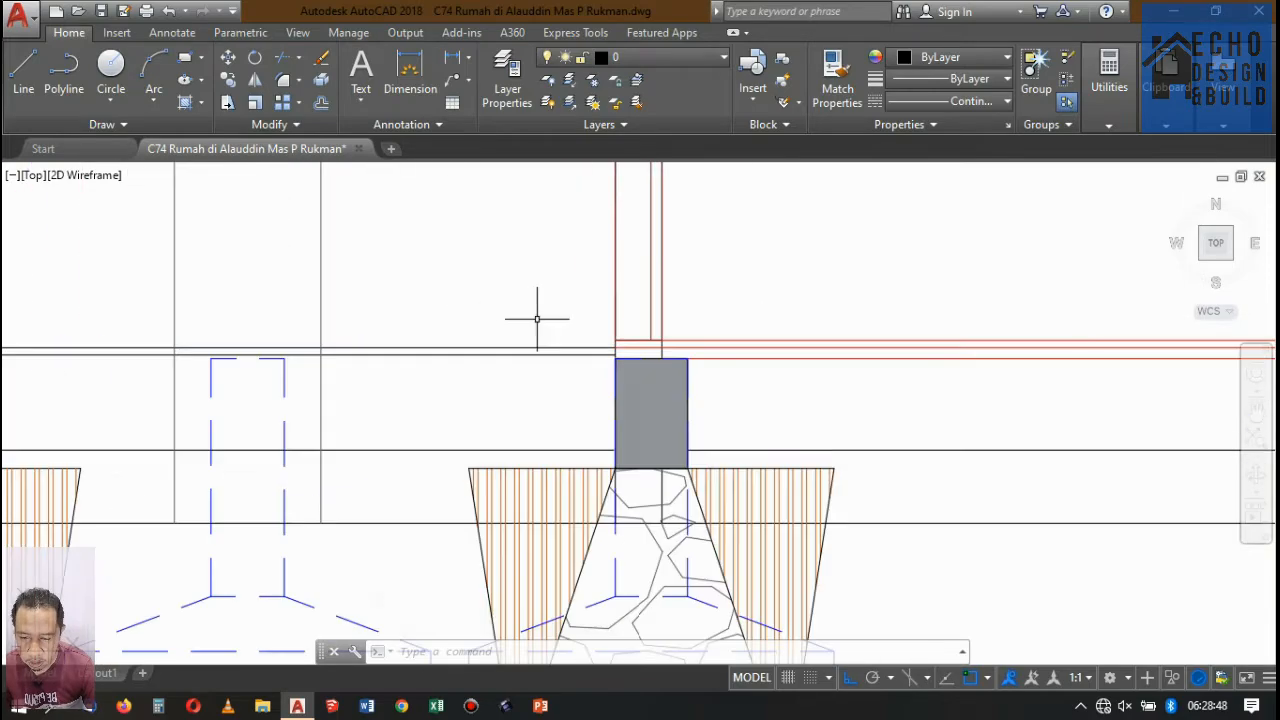
scroll(537, 317, "down", 2)
scroll(534, 334, "down", 6)
scroll(562, 336, "up", 4)
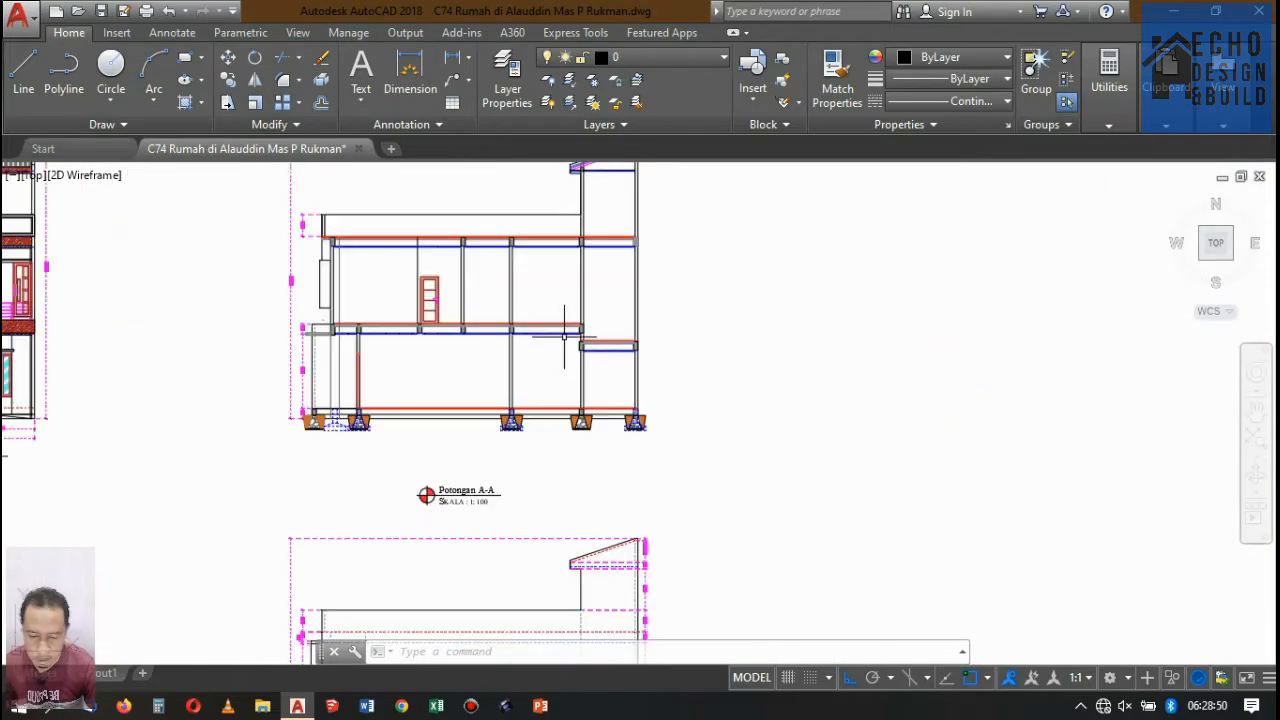
scroll(562, 336, "down", 4)
scroll(565, 320, "up", 5)
scroll(521, 396, "down", 9)
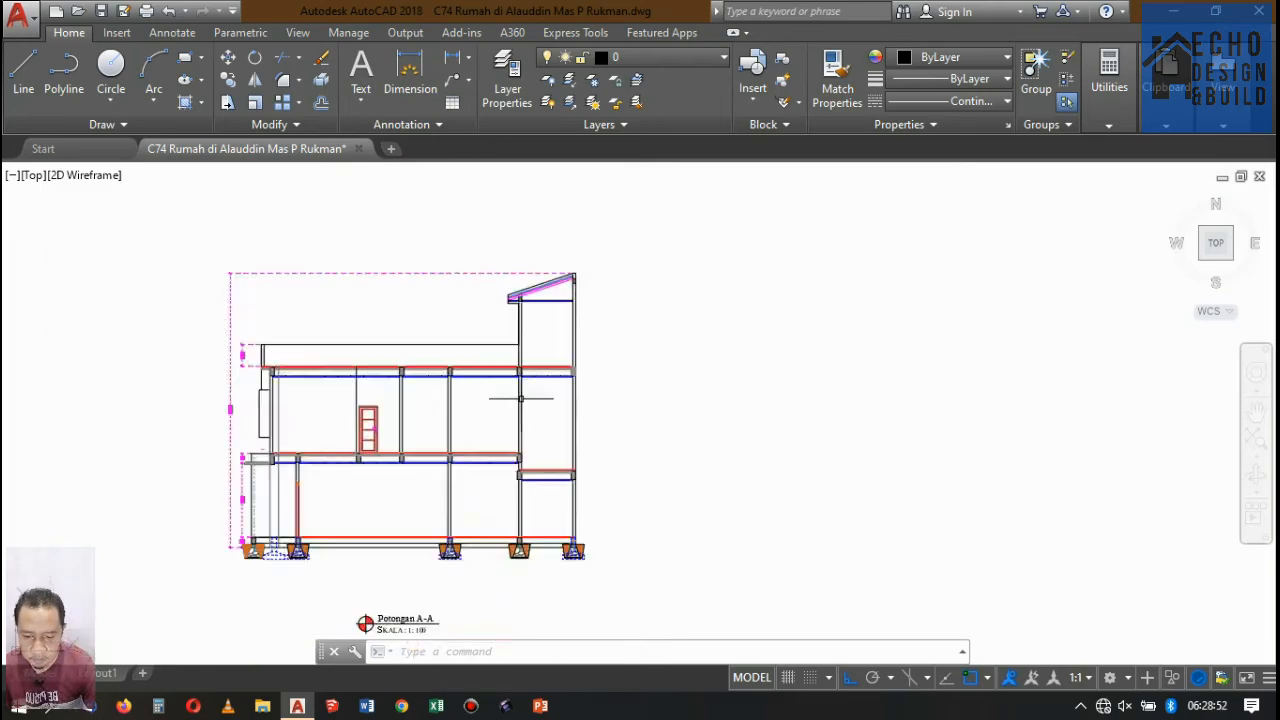
Examine the bathrooms crossed by the Potongan A-A line in the floor plans, comparing the lower floor with DENAH LANTAI 2.
scroll(537, 195, "up", 7)
scroll(548, 322, "up", 3)
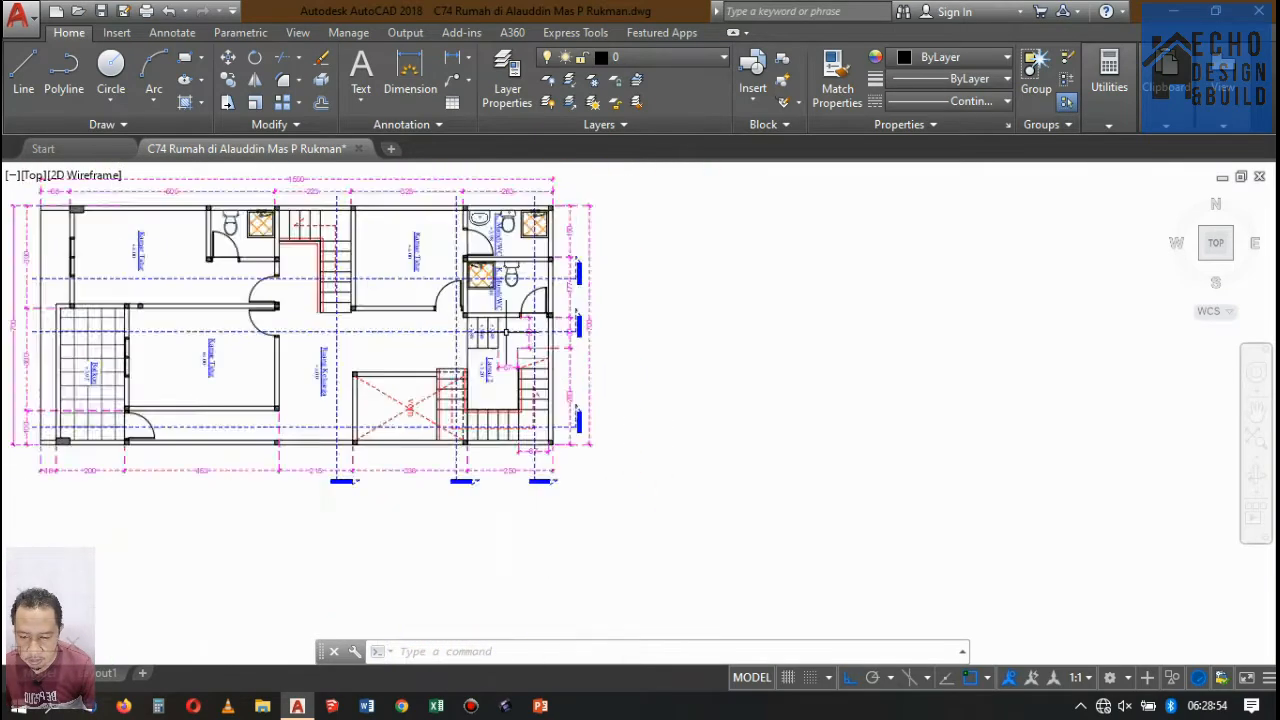
scroll(548, 322, "down", 4)
scroll(548, 322, "up", 4)
scroll(548, 322, "down", 5)
scroll(548, 324, "down", 3)
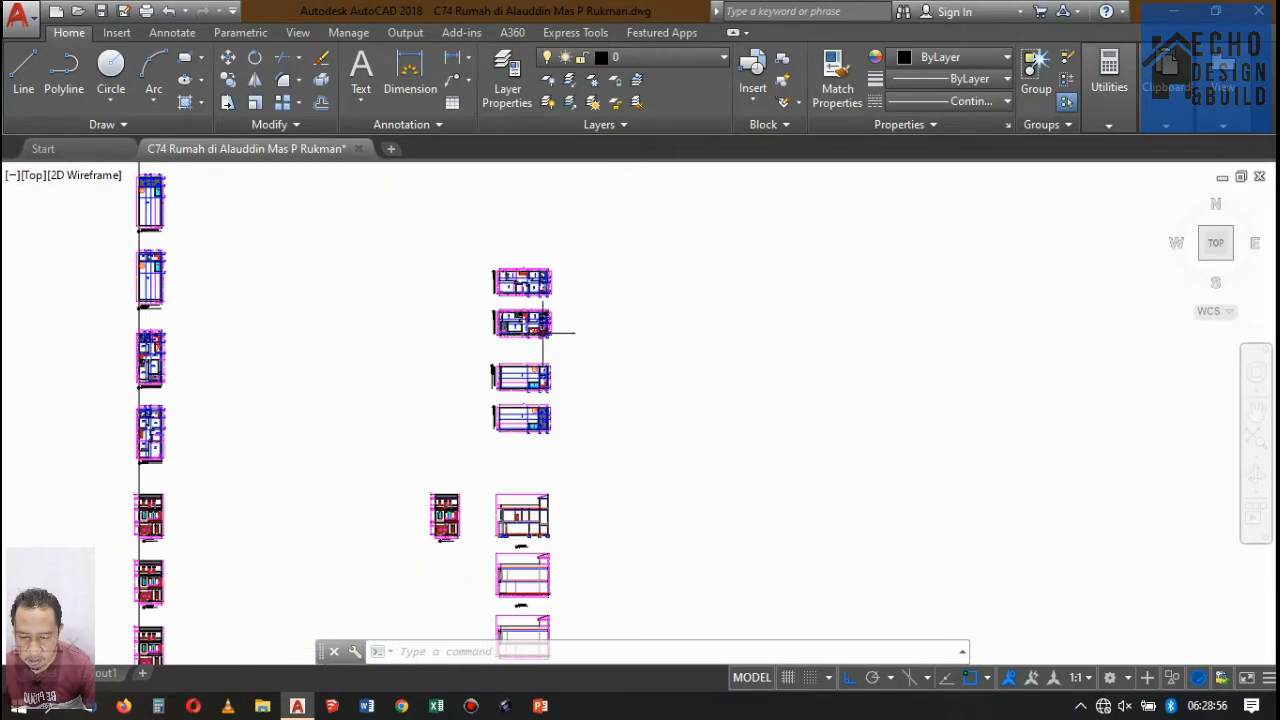
scroll(545, 325, "up", 6)
scroll(500, 316, "down", 2)
scroll(500, 316, "up", 5)
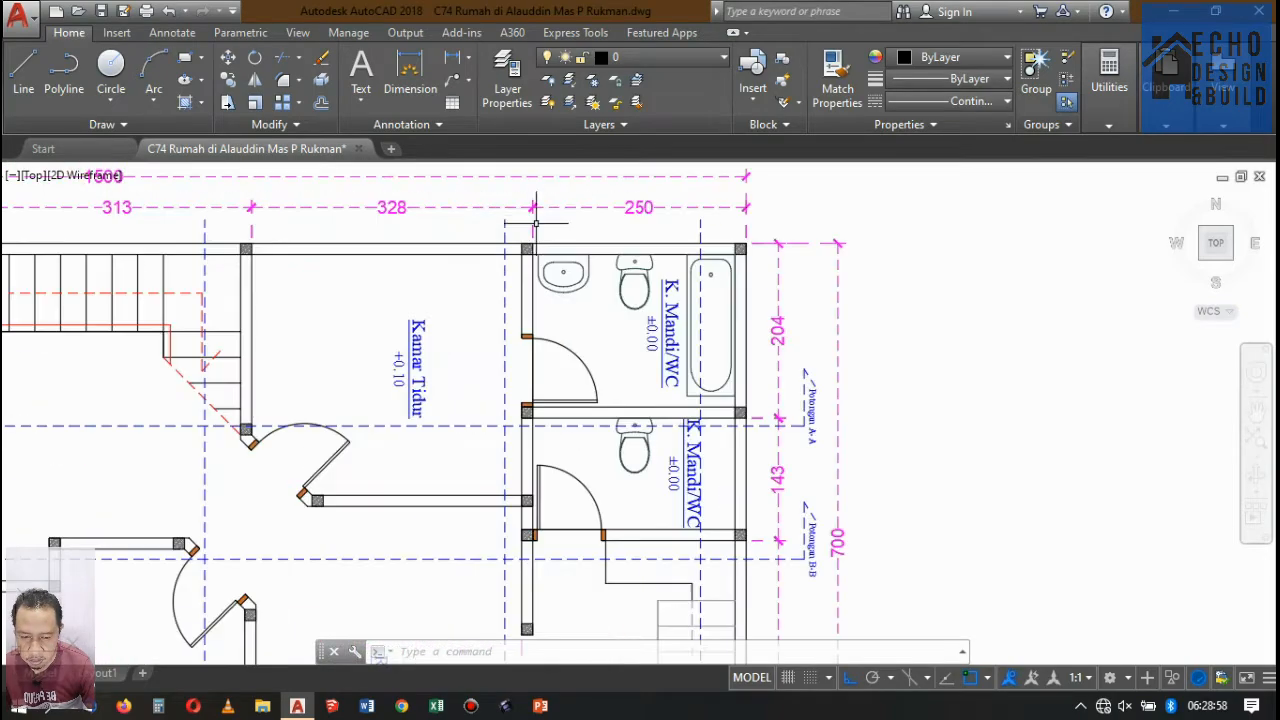
scroll(620, 390, "down", 2)
scroll(620, 390, "up", 2)
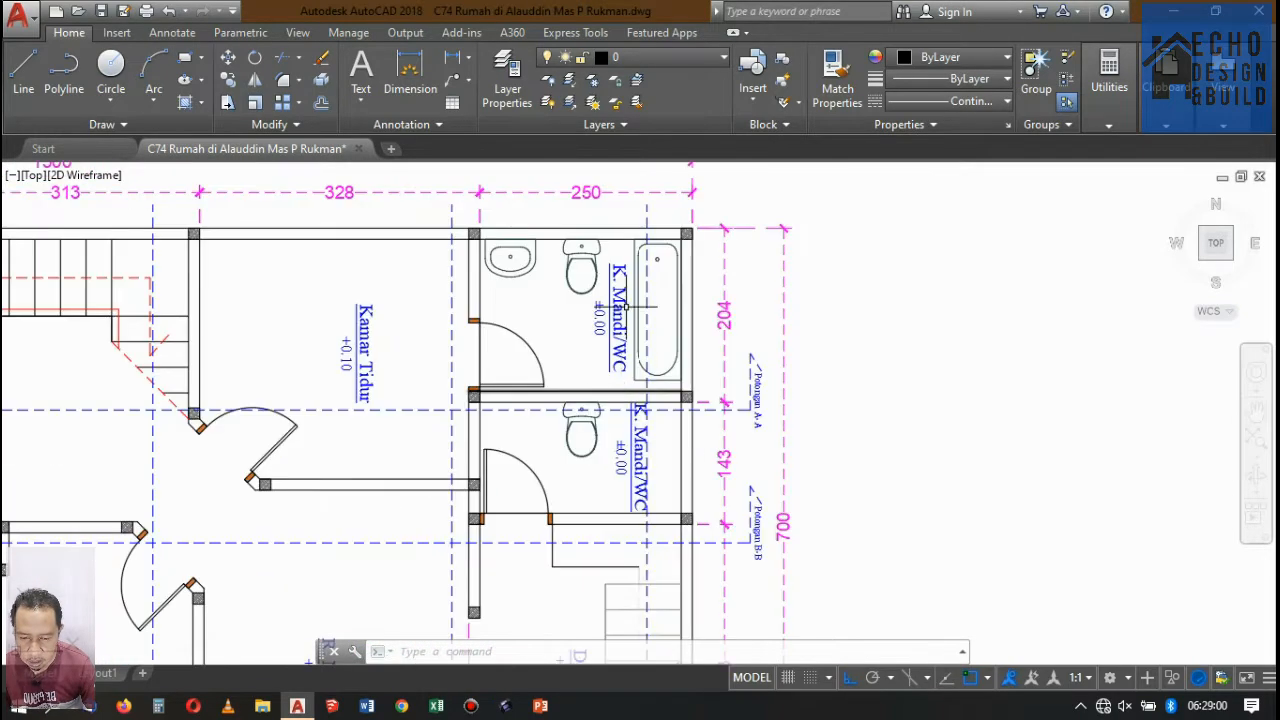
scroll(621, 390, "down", 5)
scroll(597, 447, "up", 5)
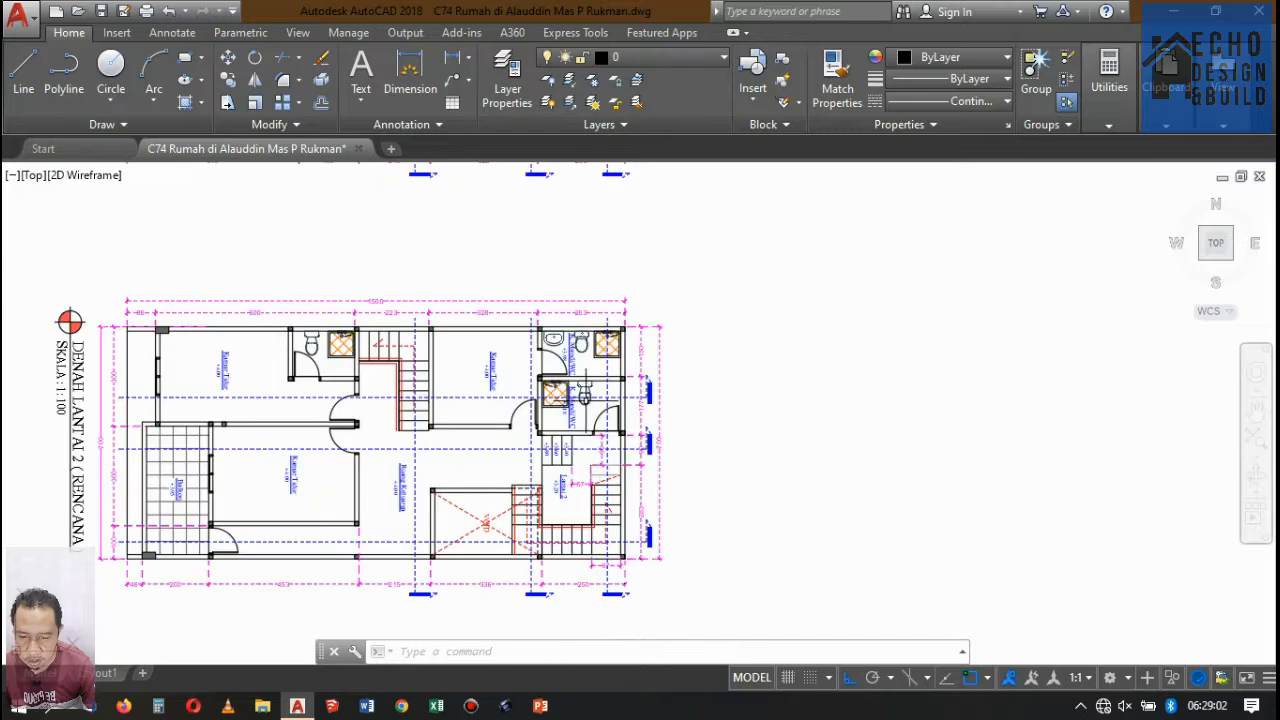
scroll(560, 205, "down", 4)
scroll(571, 226, "down", 5)
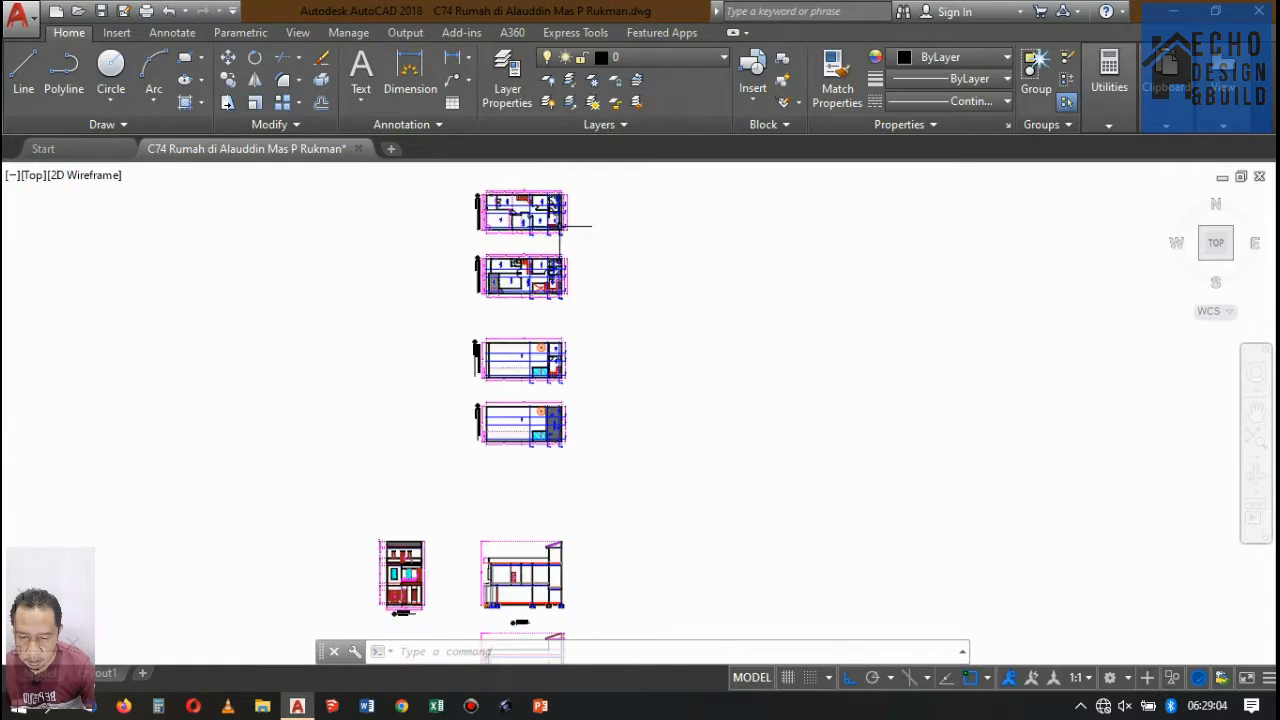
scroll(604, 380, "up", 5)
scroll(604, 380, "up", 10)
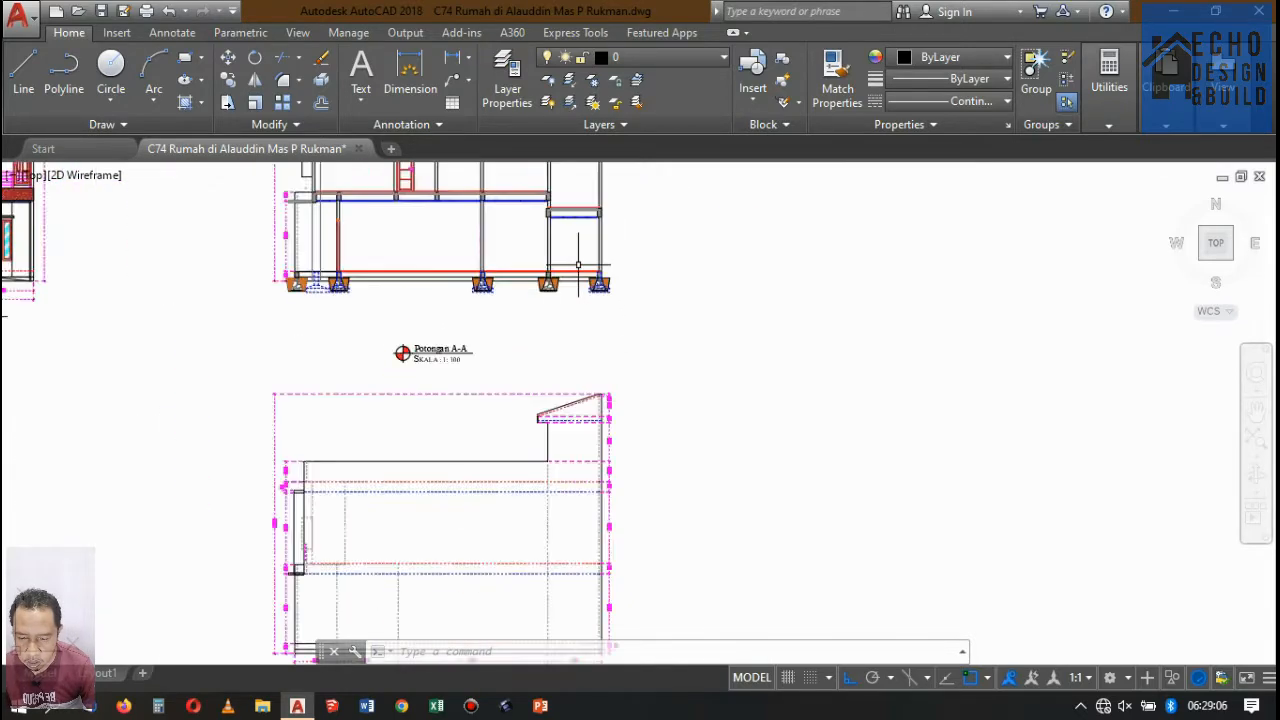
Trim the red floor lines out of the wall above the second foundation from the right in Potongan A-A.
scroll(586, 343, "down", 3)
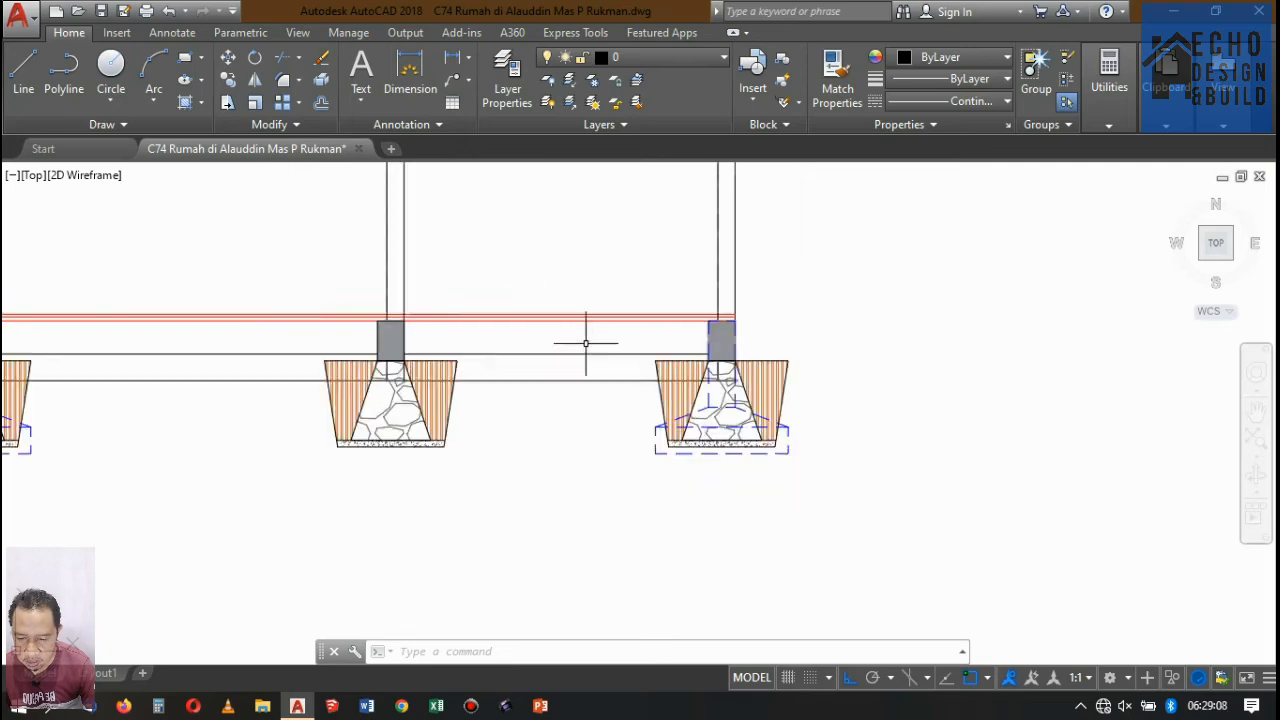
scroll(471, 337, "up", 6)
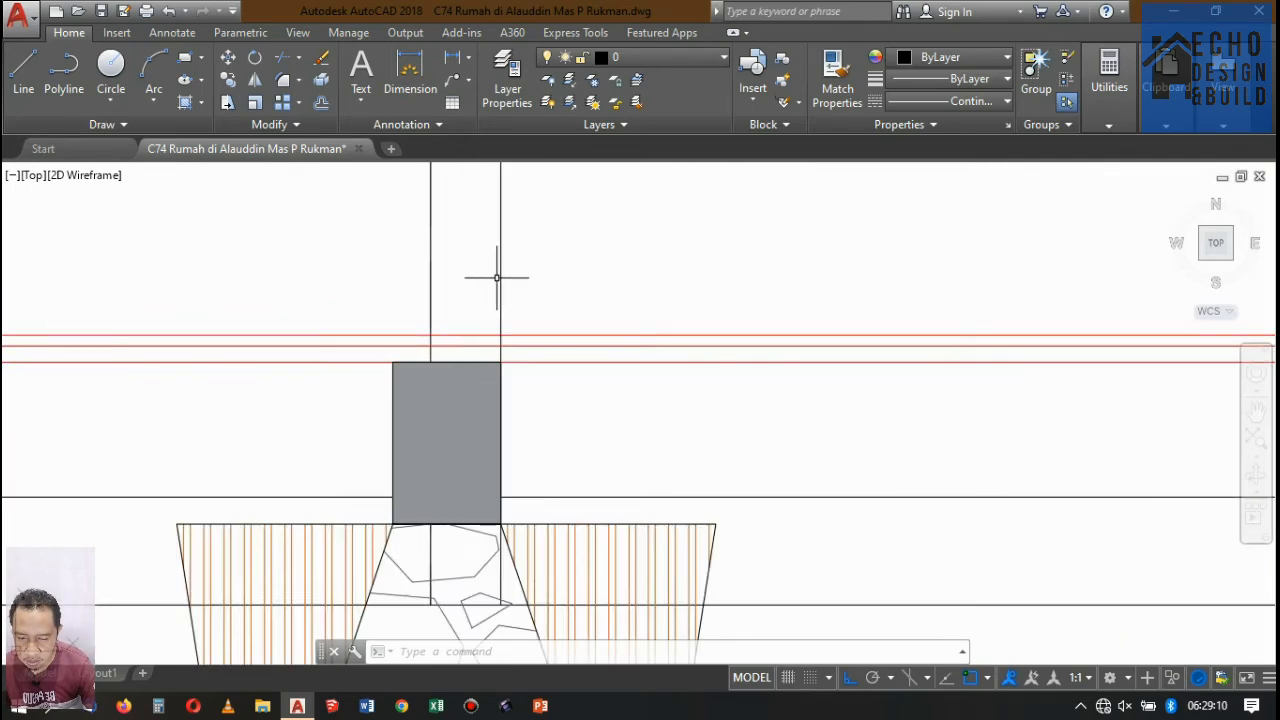
type("r")
key("Return")
key("Return")
scroll(486, 349, "up", 4)
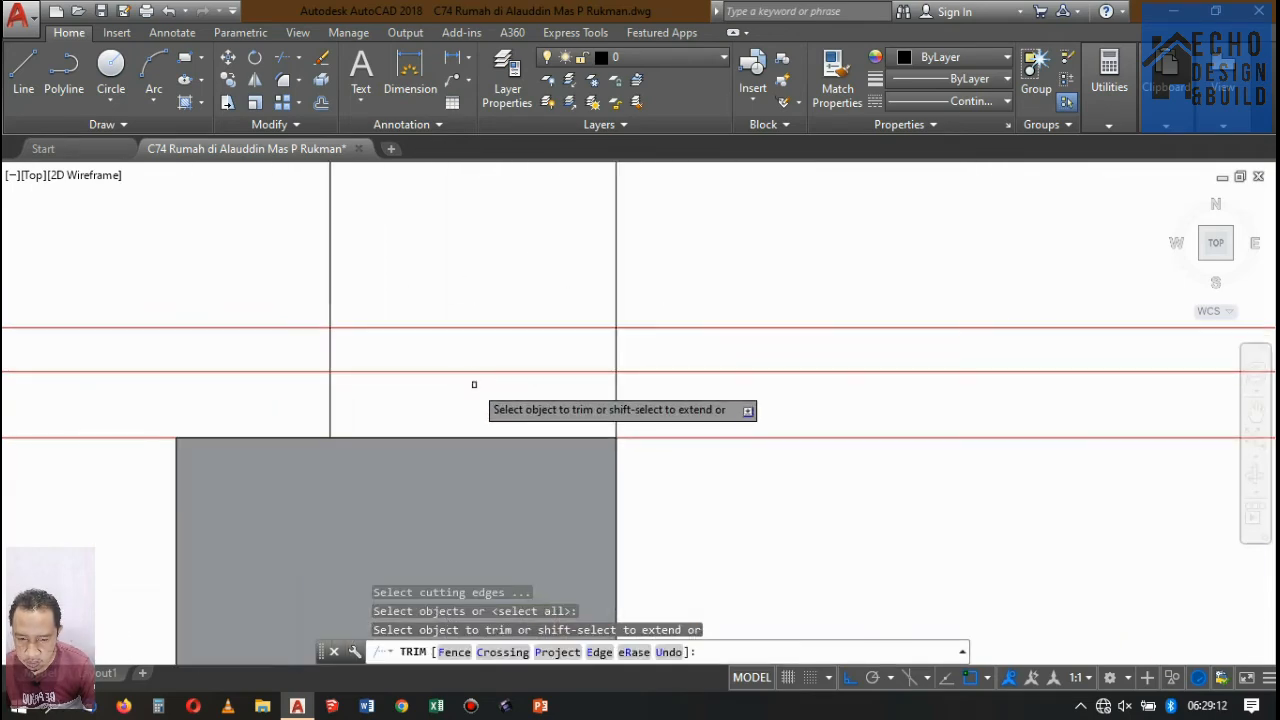
left_click(474, 384)
left_click(438, 283)
Trim the red floor lines out of the wall above the middle foundation of Potongan A-A.
scroll(490, 268, "down", 5)
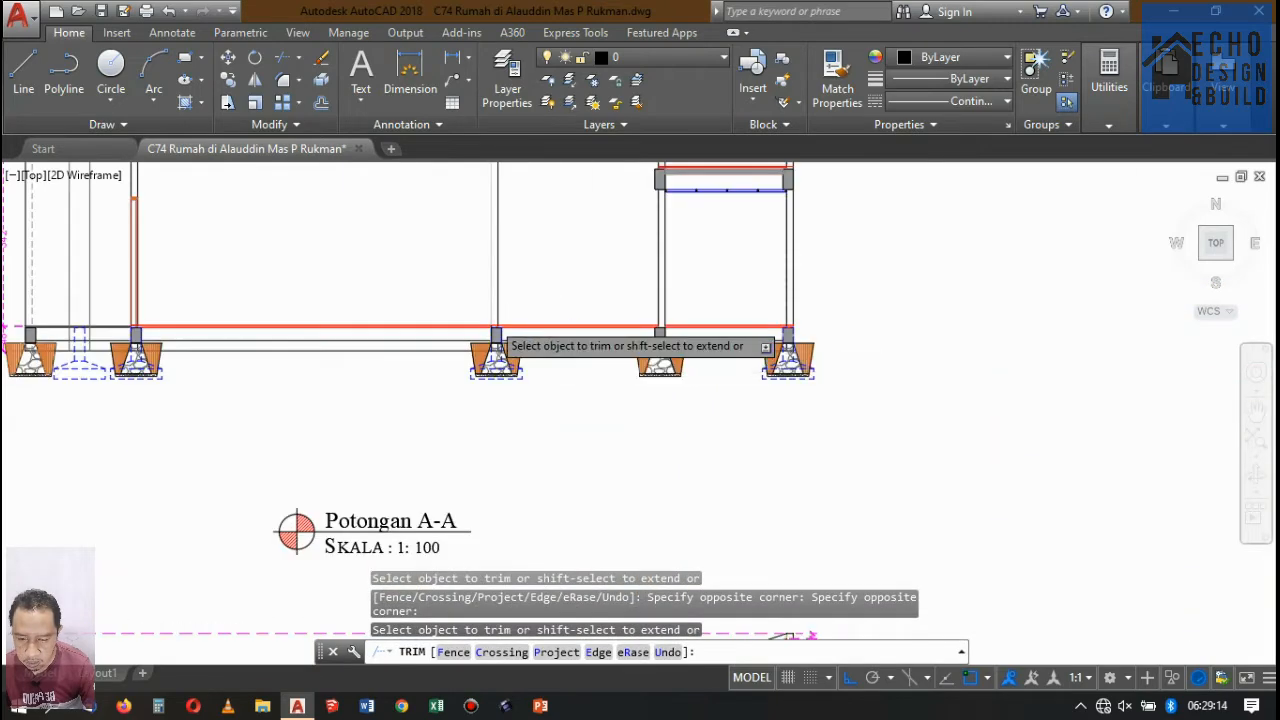
scroll(500, 342, "up", 5)
scroll(499, 339, "up", 1)
left_click(502, 334)
left_click(478, 270)
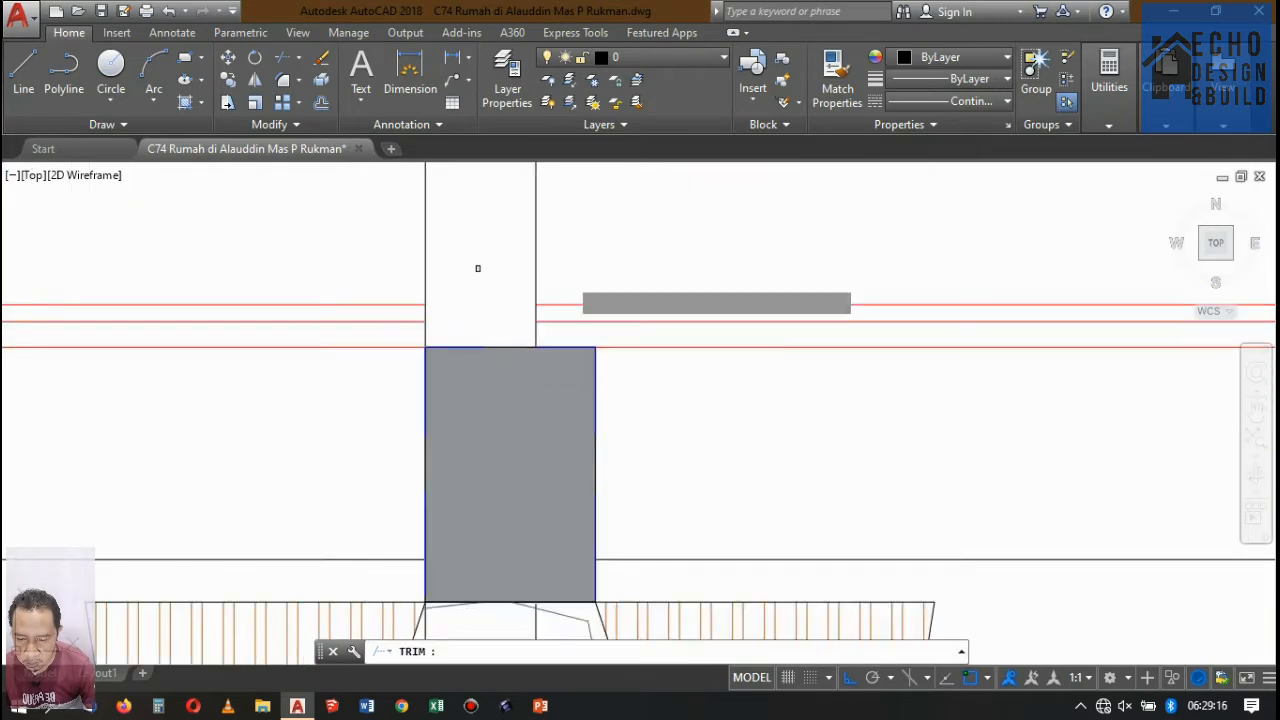
scroll(631, 312, "down", 5)
scroll(663, 315, "down", 5)
scroll(597, 332, "up", 10)
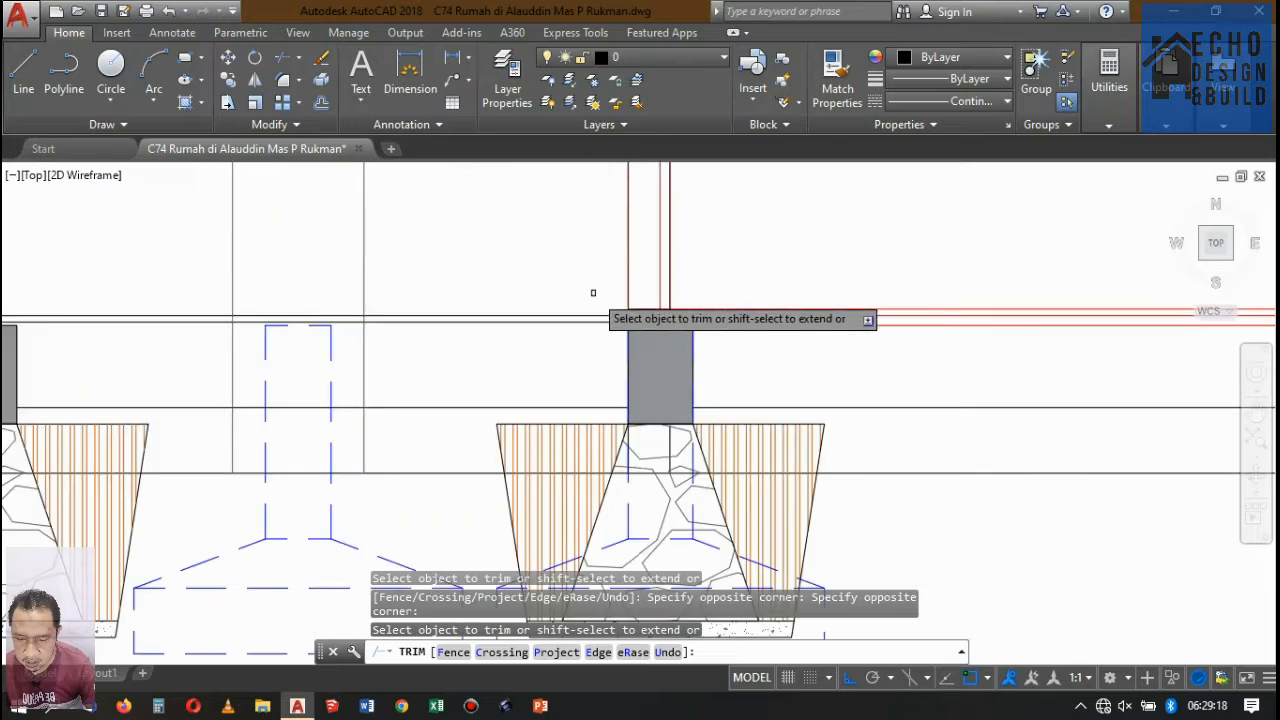
scroll(673, 318, "down", 8)
scroll(726, 334, "up", 4)
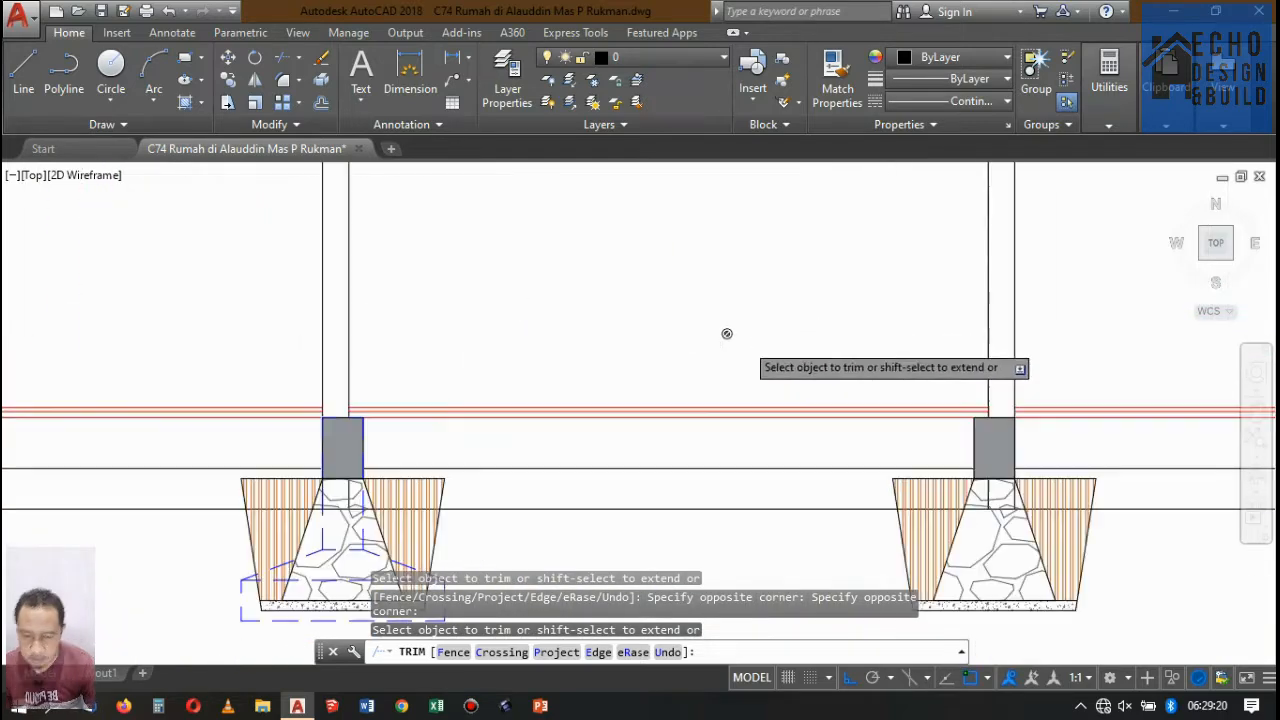
scroll(569, 352, "down", 4)
key("Return")
Erase the uppermost red floor line in the rightmost ground-floor bay of Potongan A-A.
scroll(657, 371, "up", 8)
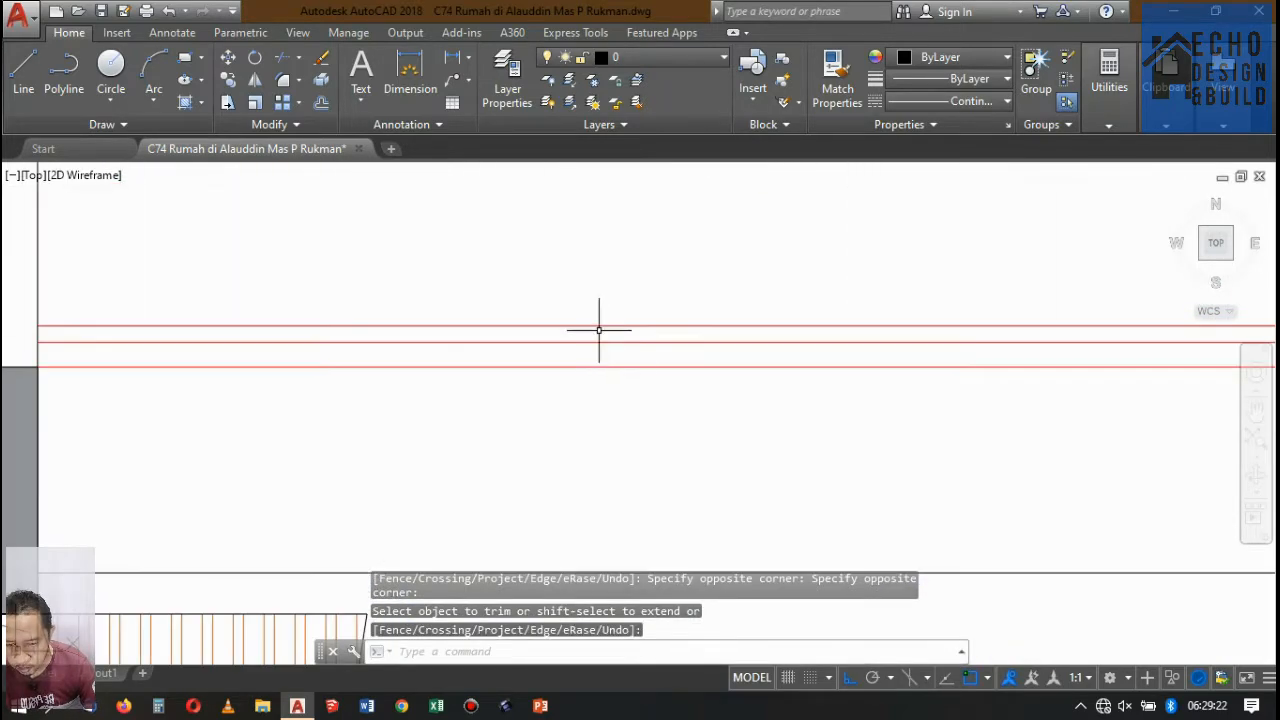
left_click(594, 343)
left_click(564, 291)
key("Delete")
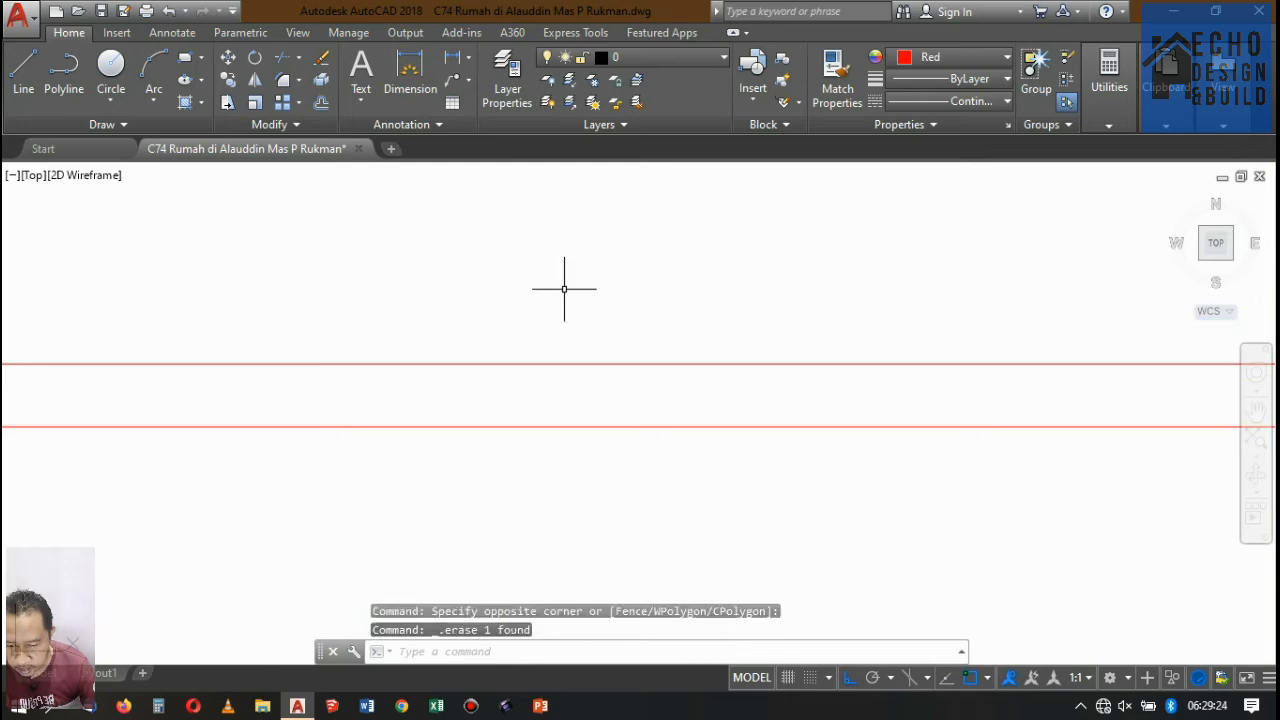
Offset the remaining upper floor line of the rightmost ground-floor bay downward by 0.02.
scroll(700, 265, "down", 5)
type("o")
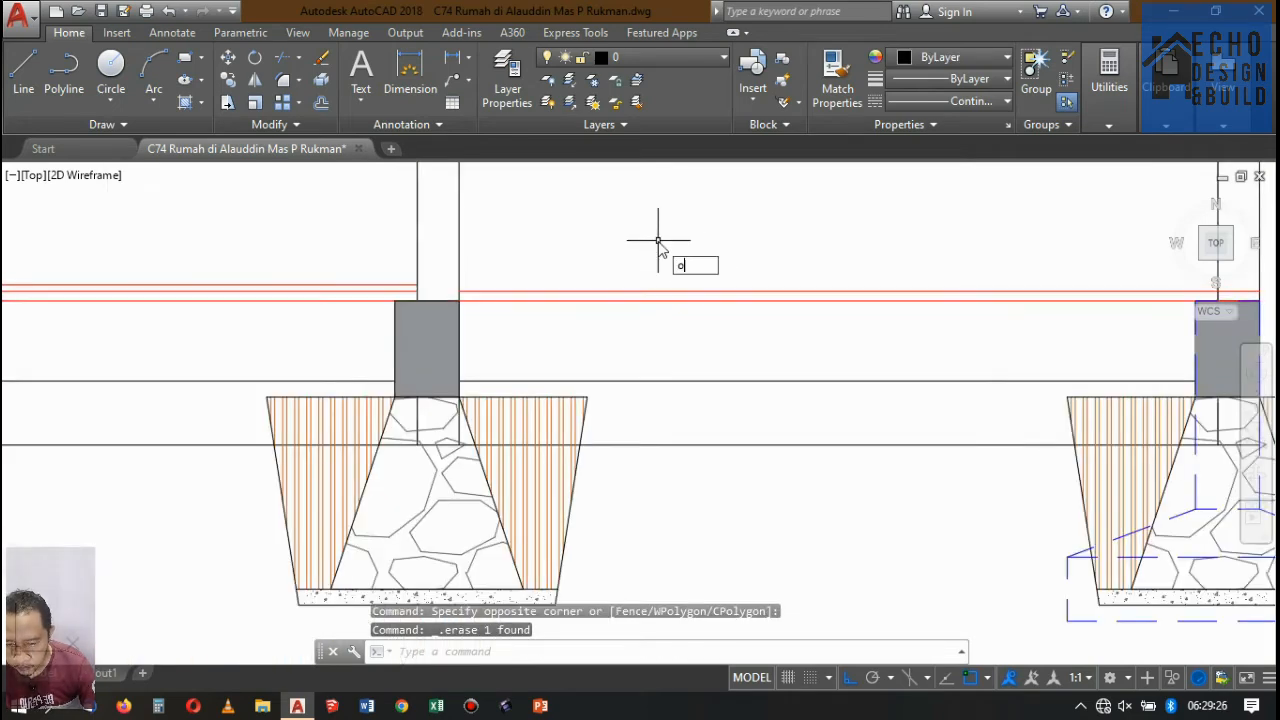
key("Return")
type("0.")
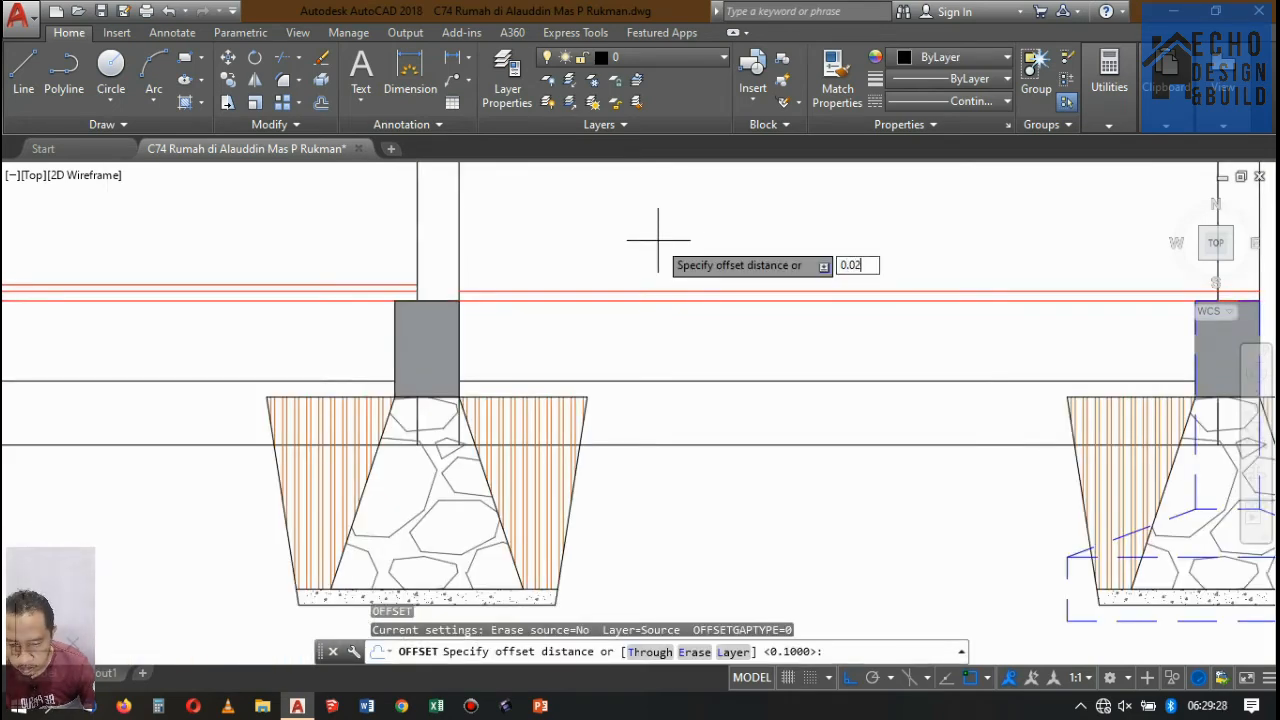
type("02")
key("Return")
scroll(482, 288, "up", 3)
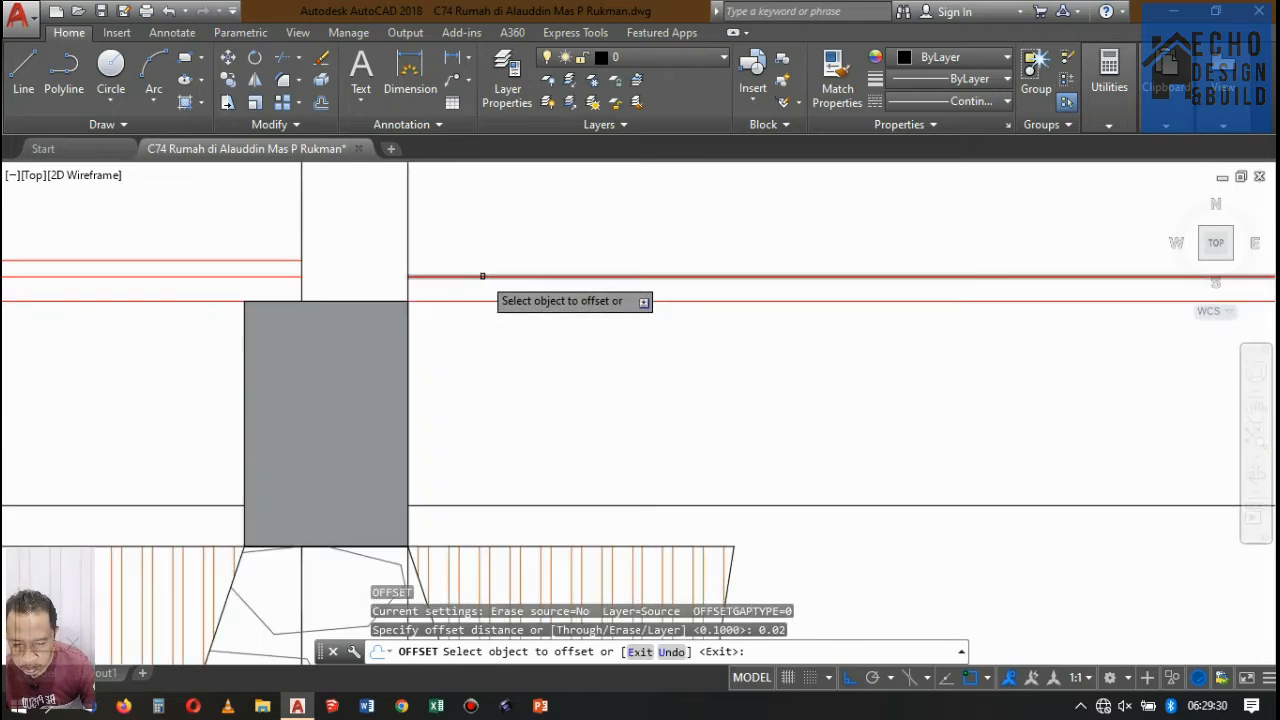
left_click(480, 277)
left_click(471, 324)
key("Return")
Examine the lowered floor of the rightmost bay against the neighbouring floors and the rest of Potongan A-A.
scroll(480, 290, "down", 5)
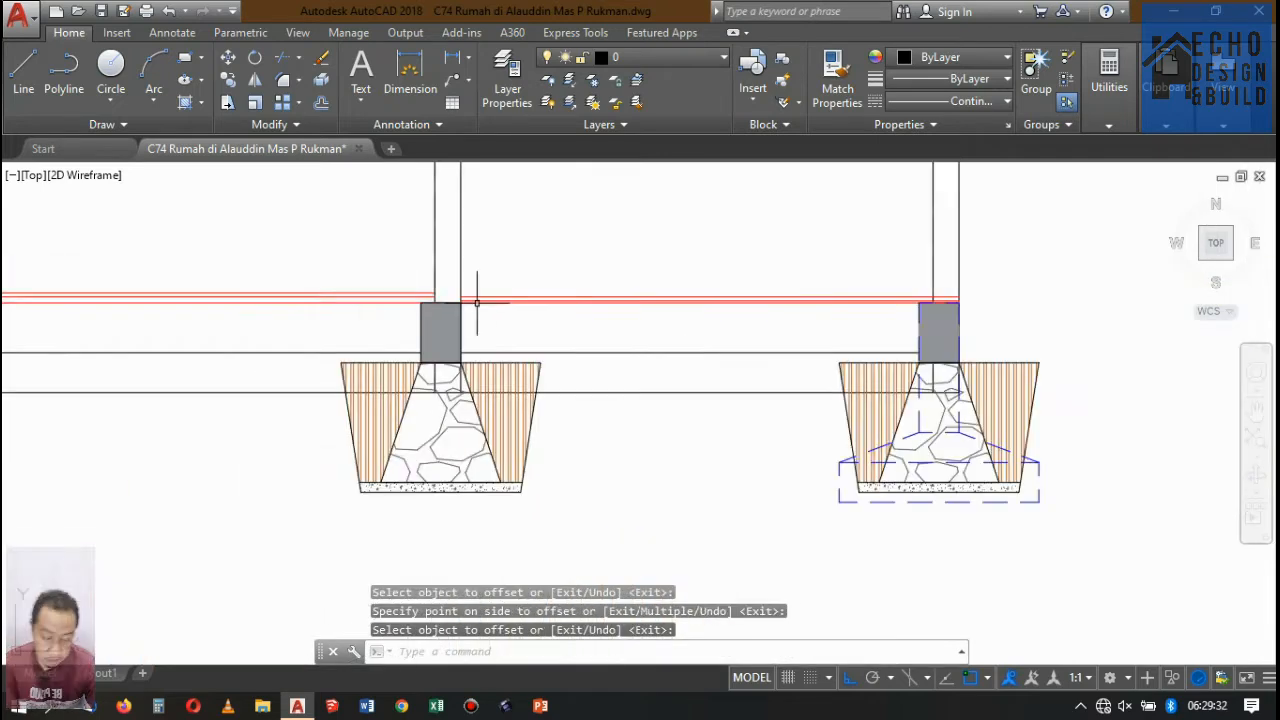
scroll(594, 290, "up", 3)
scroll(564, 262, "down", 6)
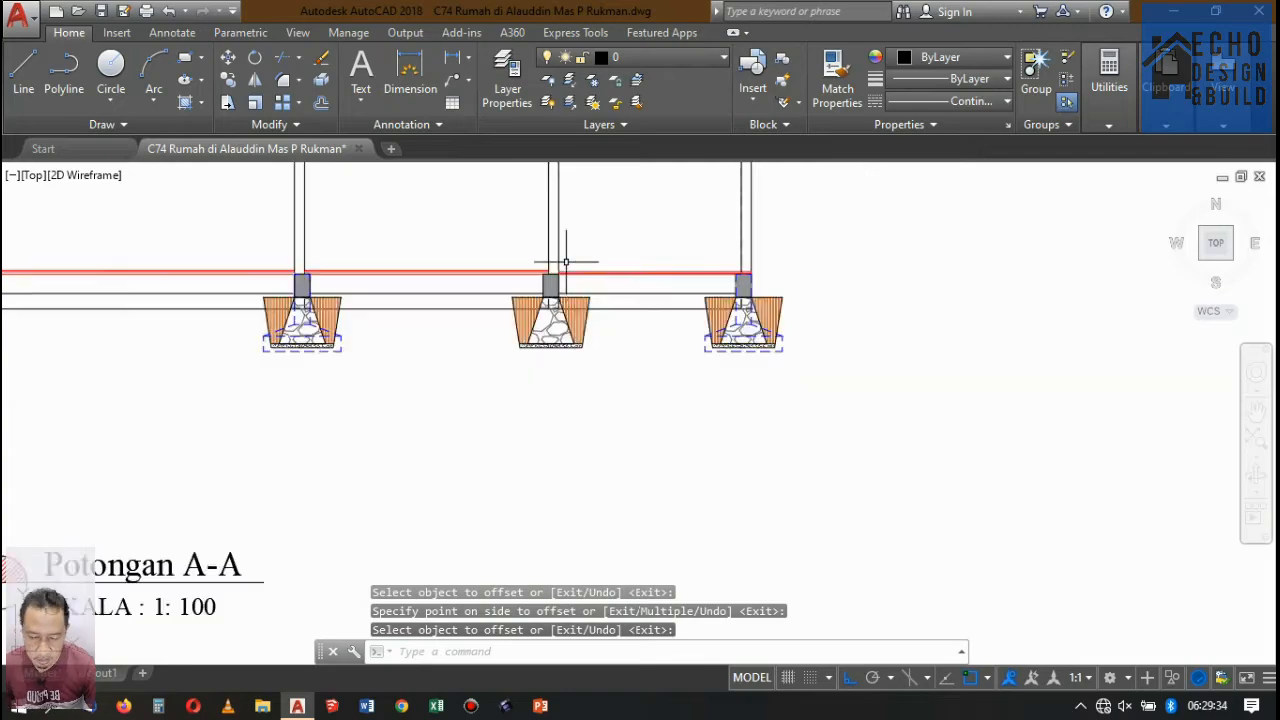
scroll(606, 216, "up", 6)
scroll(554, 312, "down", 4)
scroll(592, 301, "down", 4)
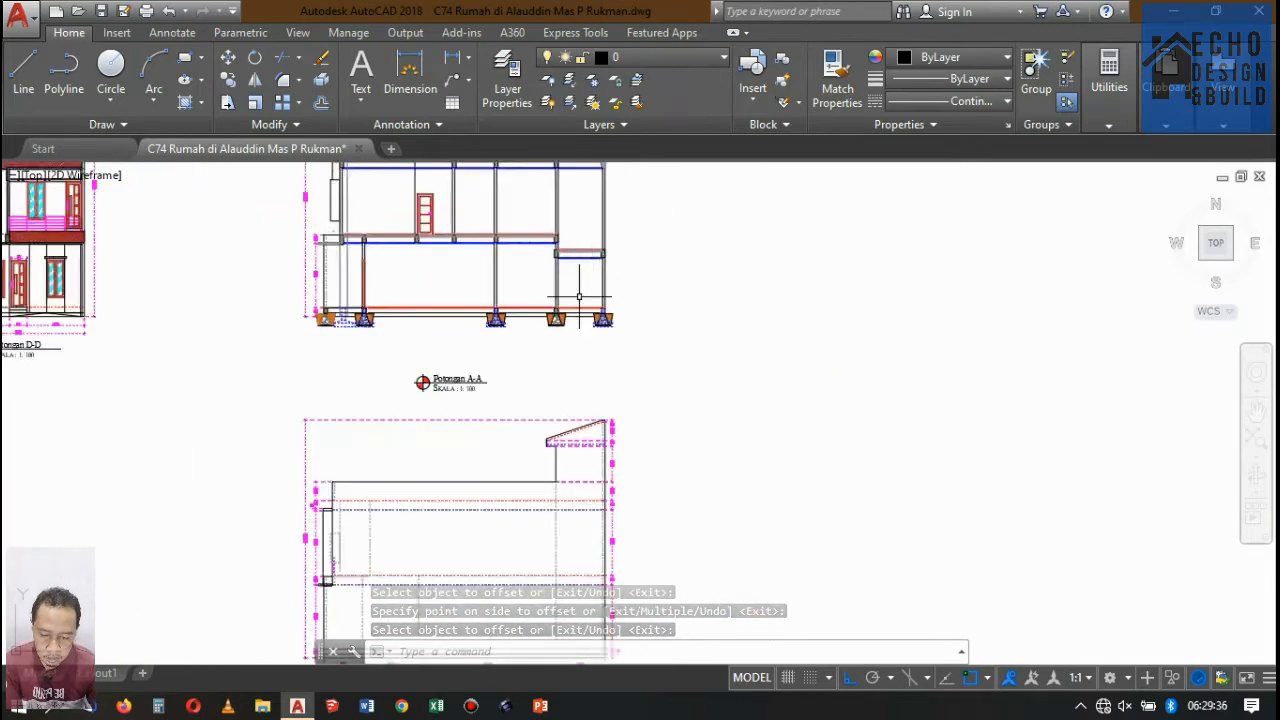
scroll(592, 301, "up", 5)
scroll(592, 301, "up", 2)
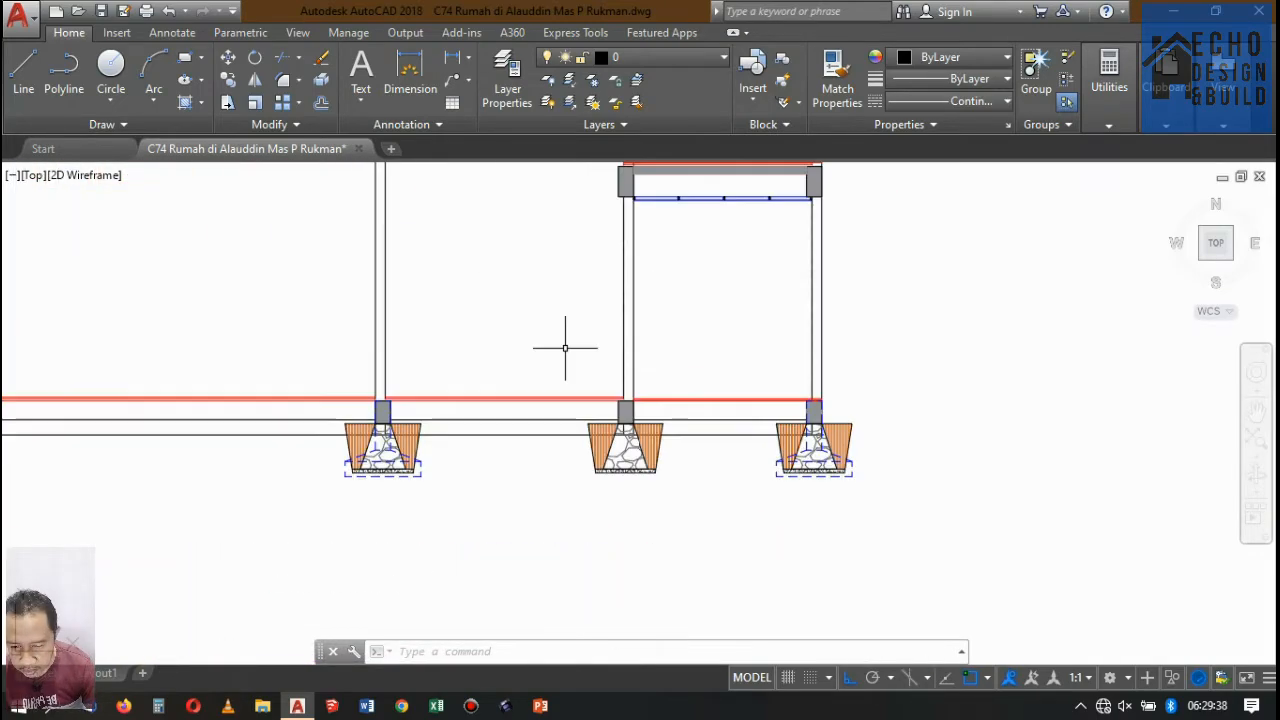
scroll(566, 349, "down", 7)
scroll(567, 380, "up", 7)
scroll(580, 309, "down", 7)
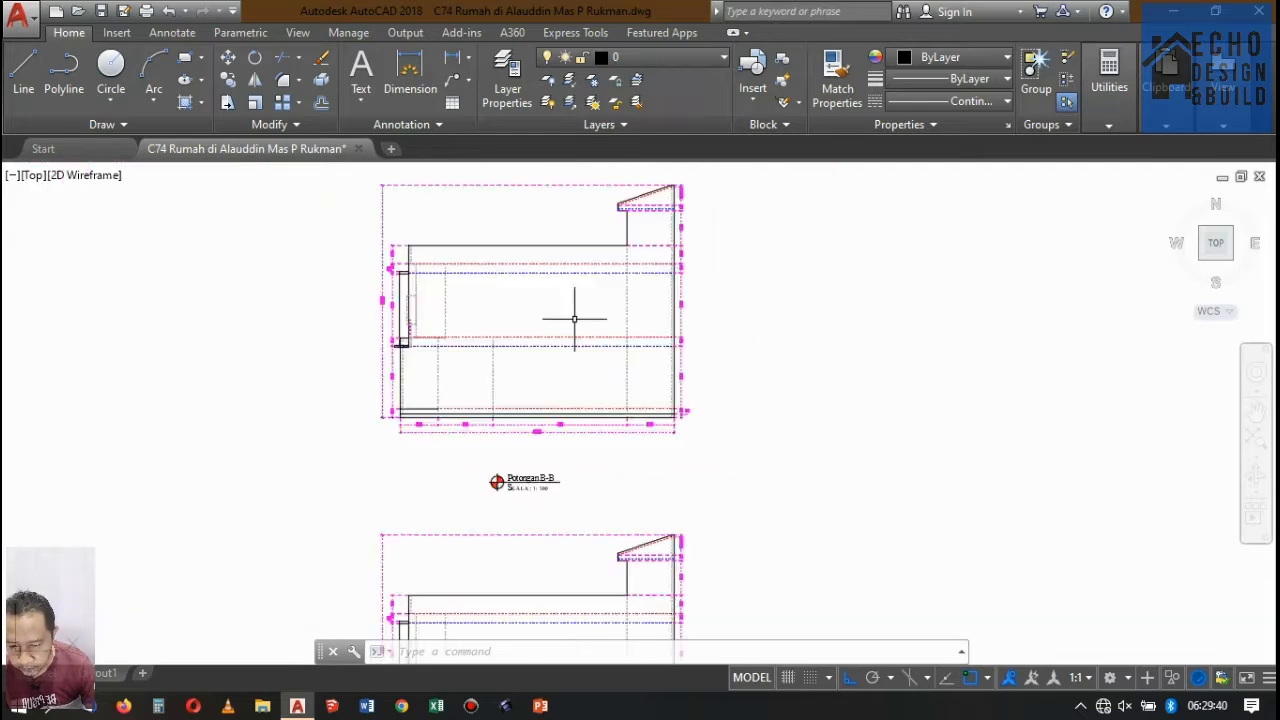
scroll(594, 238, "up", 3)
scroll(594, 238, "up", 2)
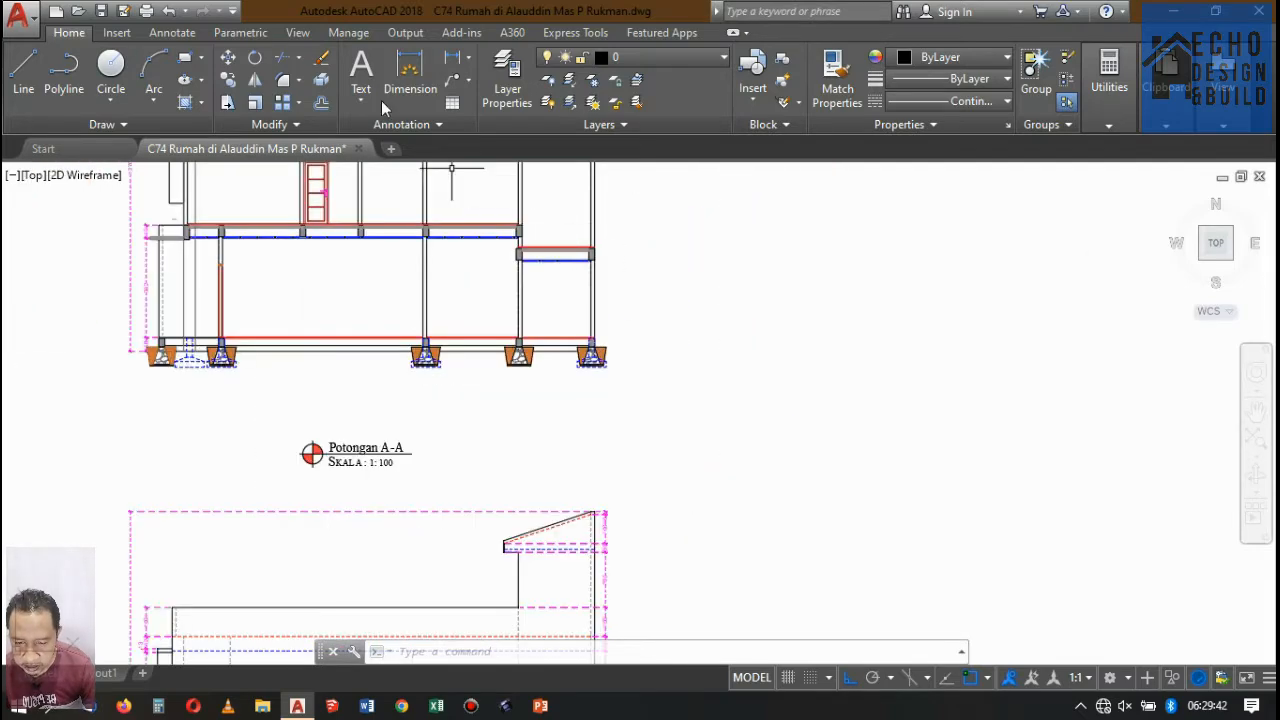
Measure the rightmost ground-floor bay's clear height from ceiling underside to finished floor with a temporary linear dimension.
left_click(438, 56)
left_click(451, 58)
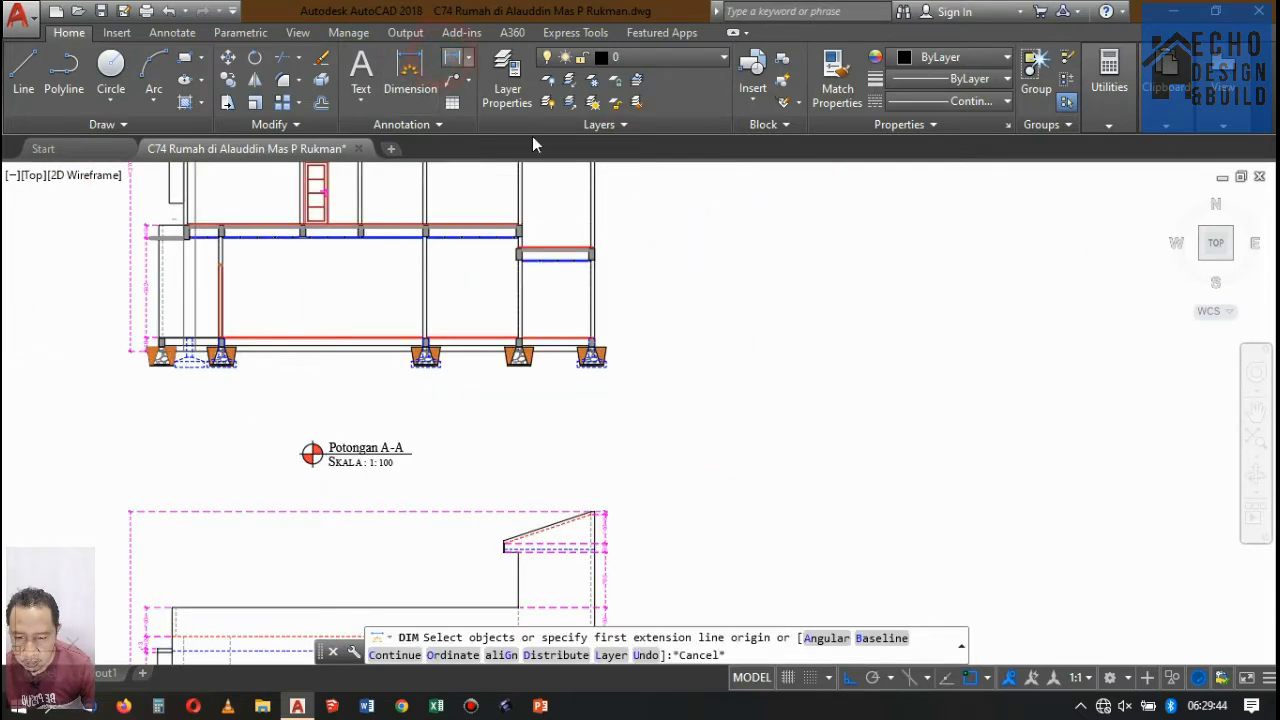
scroll(600, 262, "up", 7)
scroll(579, 242, "up", 5)
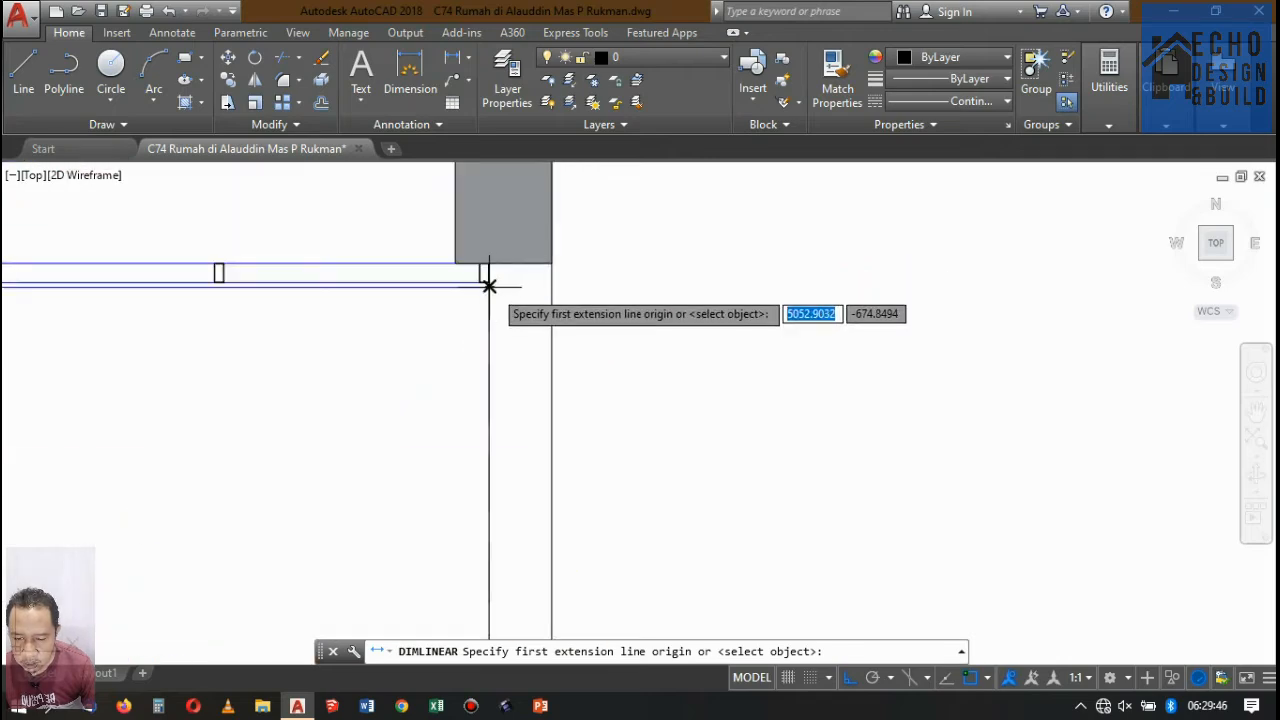
left_click(486, 283)
scroll(545, 388, "down", 10)
scroll(580, 449, "up", 8)
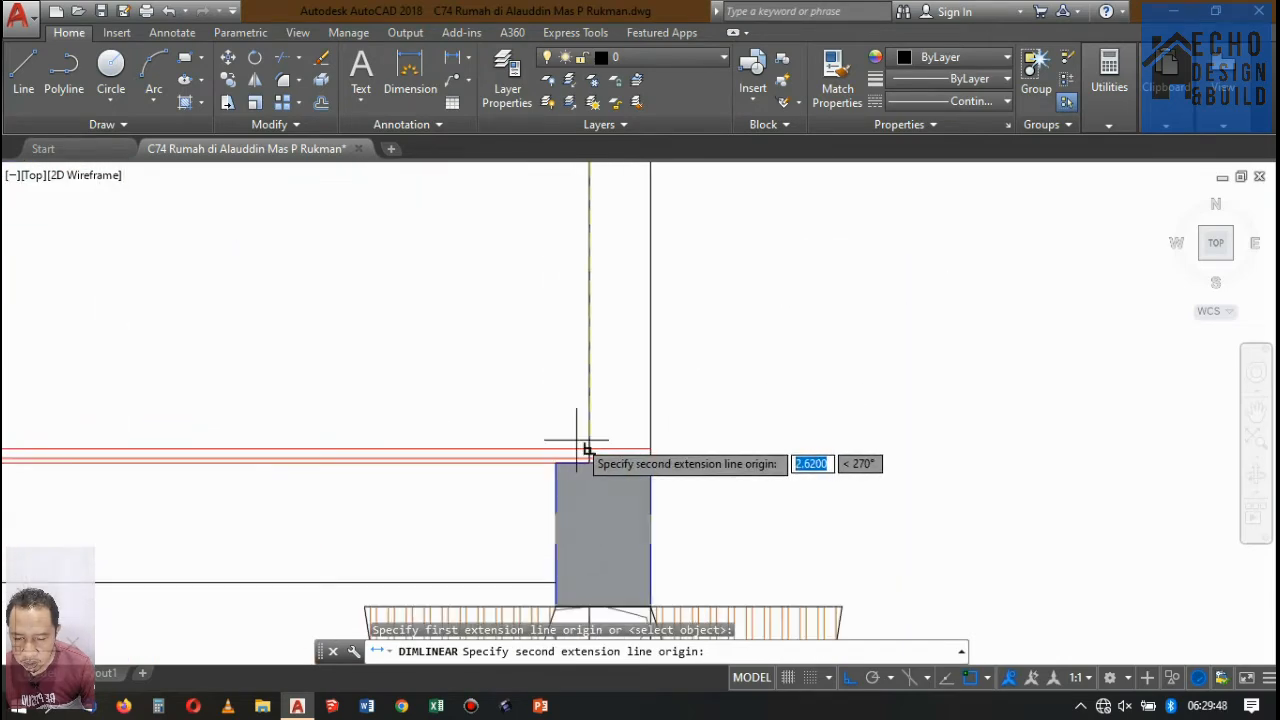
left_click(590, 457)
scroll(590, 457, "down", 8)
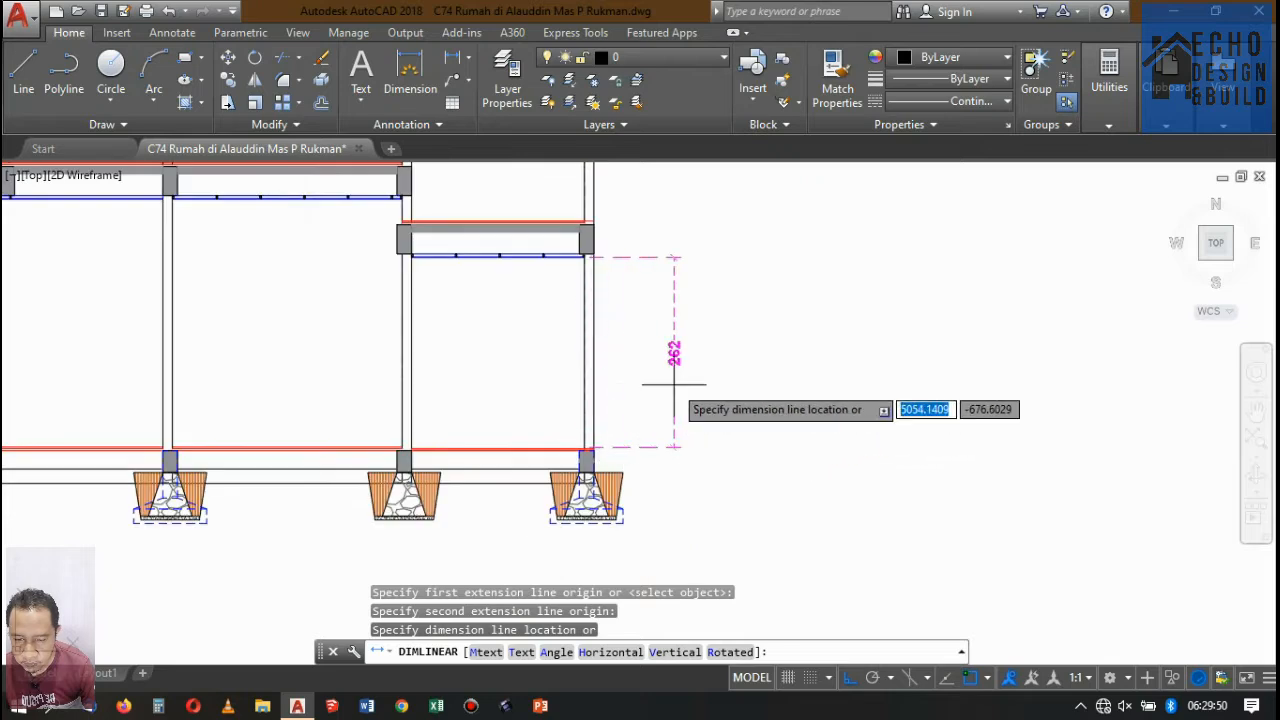
left_click(673, 352)
left_click(650, 279)
key("Delete")
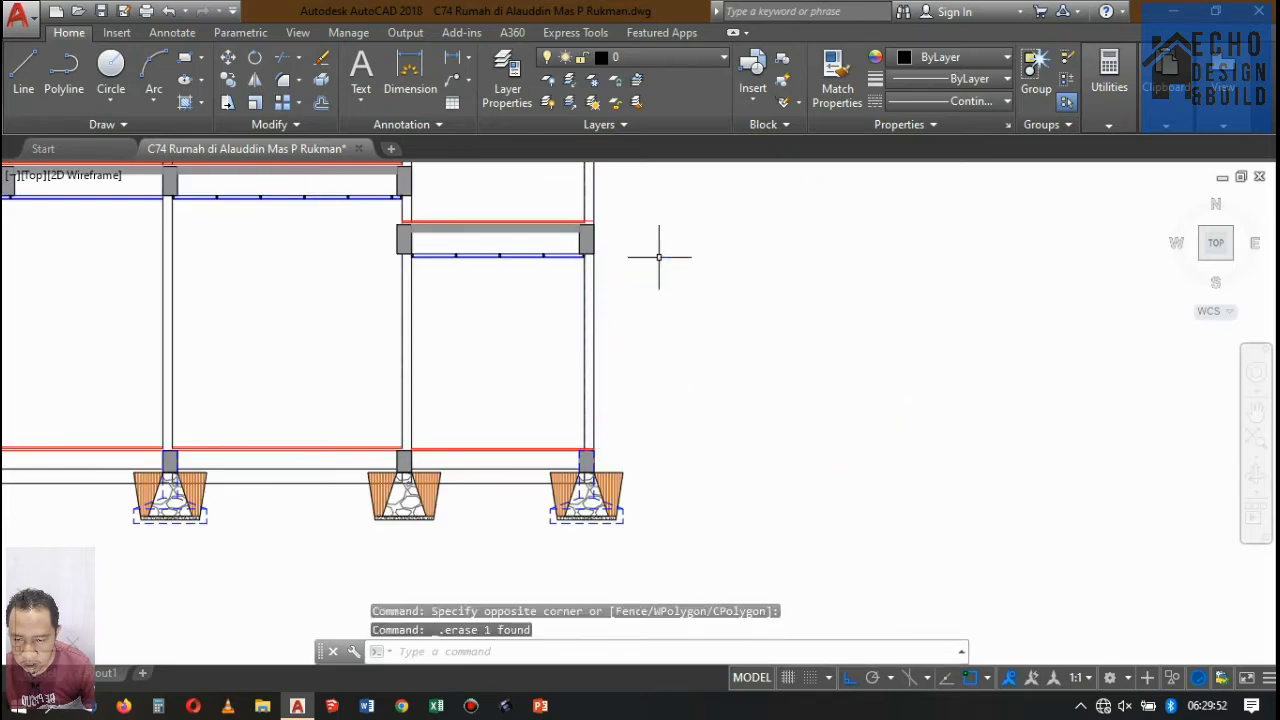
Trim the red floor lines out of the outer wall above the rightmost foundation of Potongan A-A.
scroll(586, 457, "up", 8)
scroll(540, 449, "up", 6)
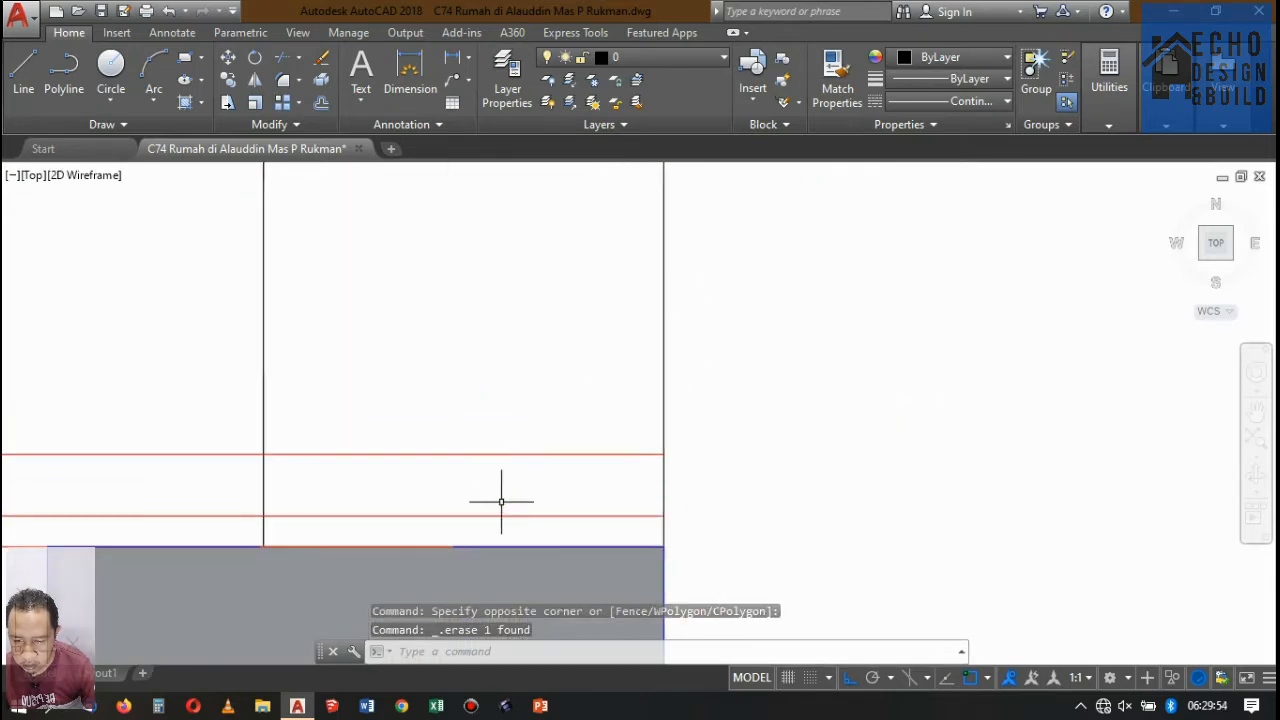
key("Return")
key("Return")
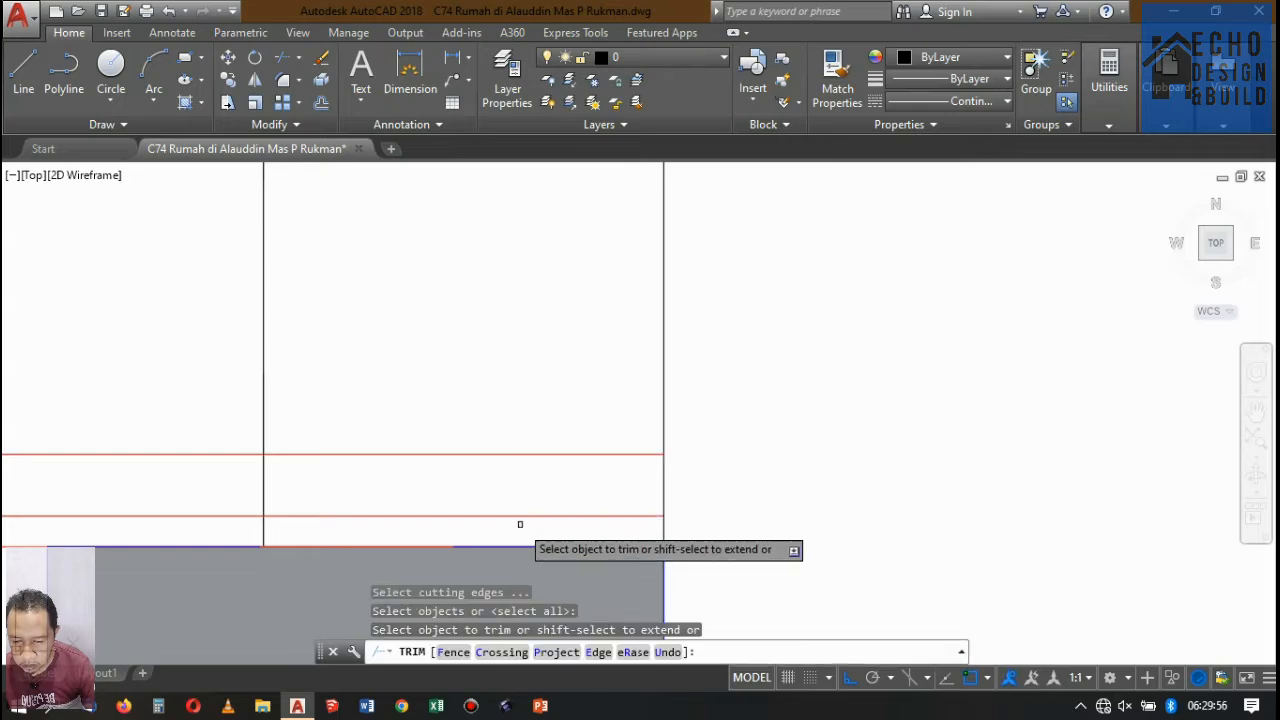
left_click(520, 523)
left_click(486, 386)
key("Return")
scroll(627, 285, "down", 10)
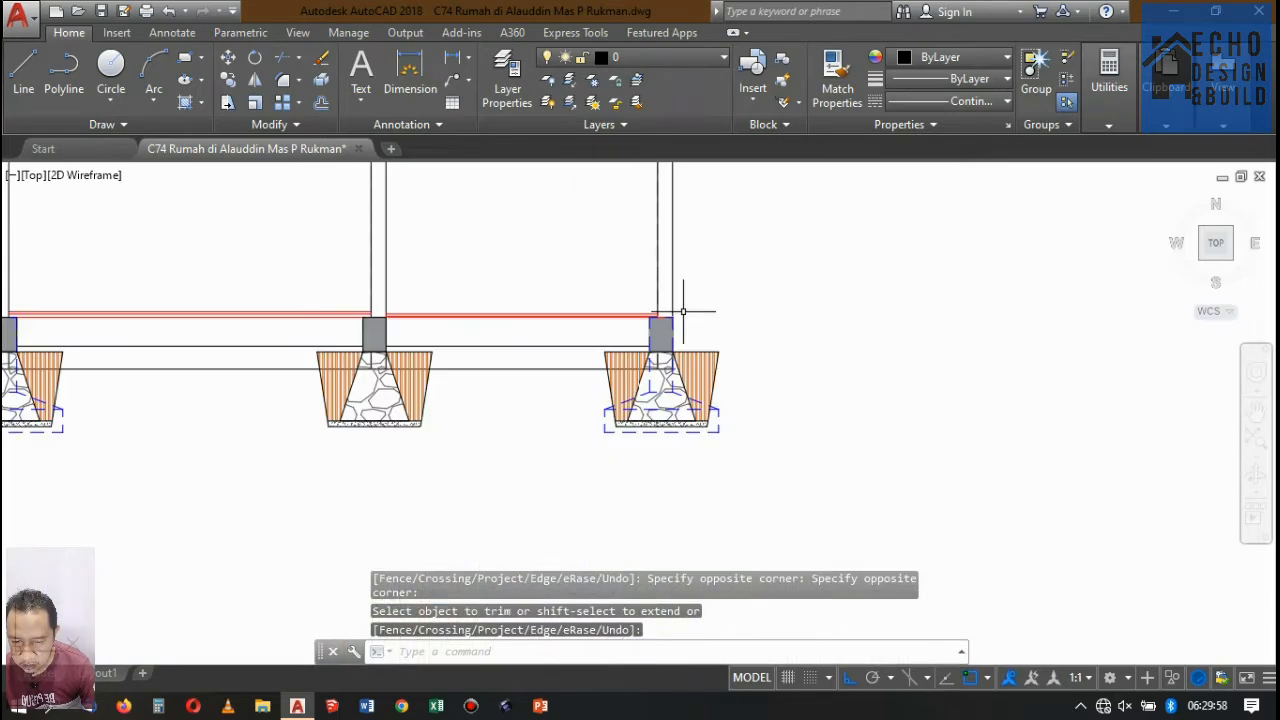
scroll(627, 285, "up", 4)
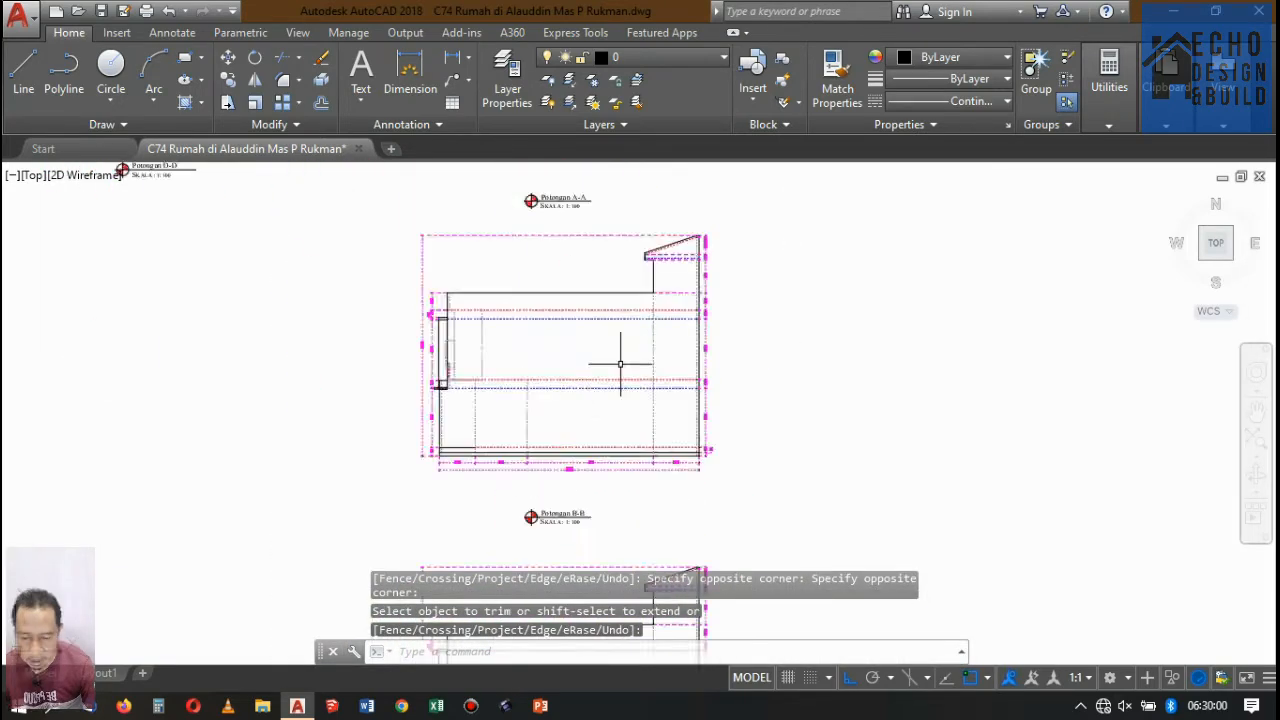
scroll(608, 357, "down", 4)
scroll(519, 490, "up", 4)
scroll(520, 493, "down", 2)
scroll(537, 380, "up", 6)
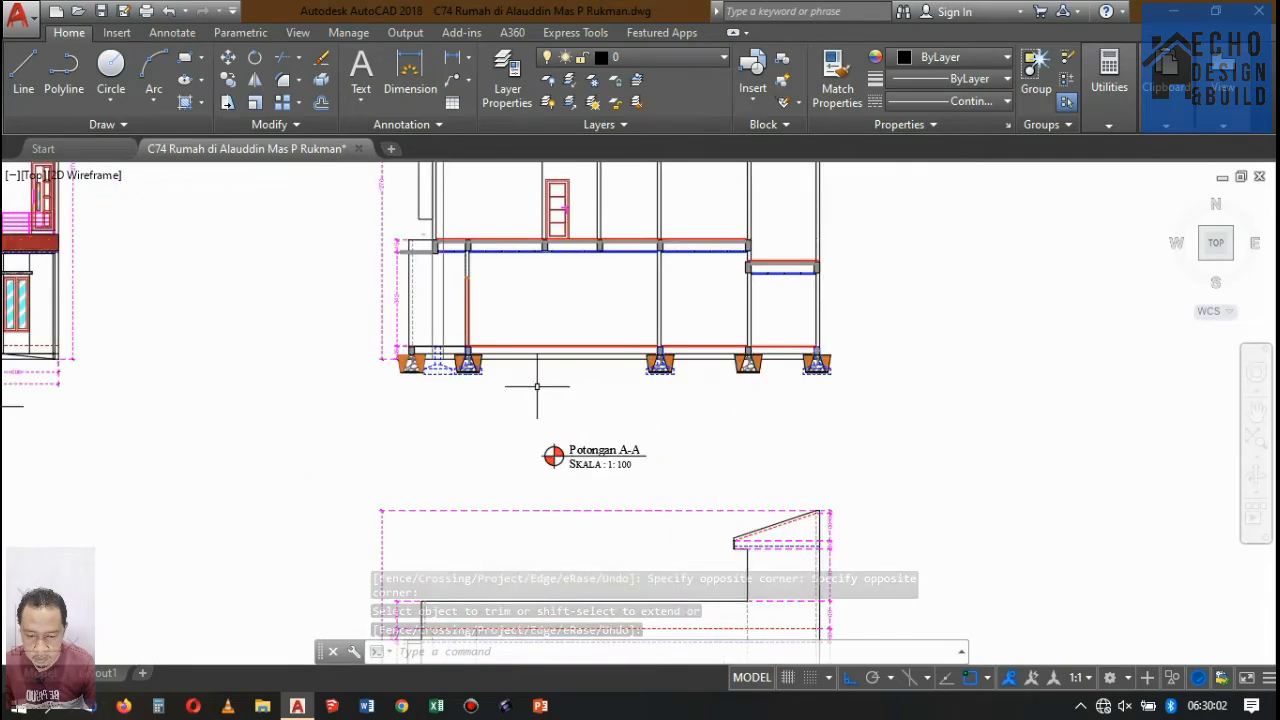
scroll(377, 306, "down", 2)
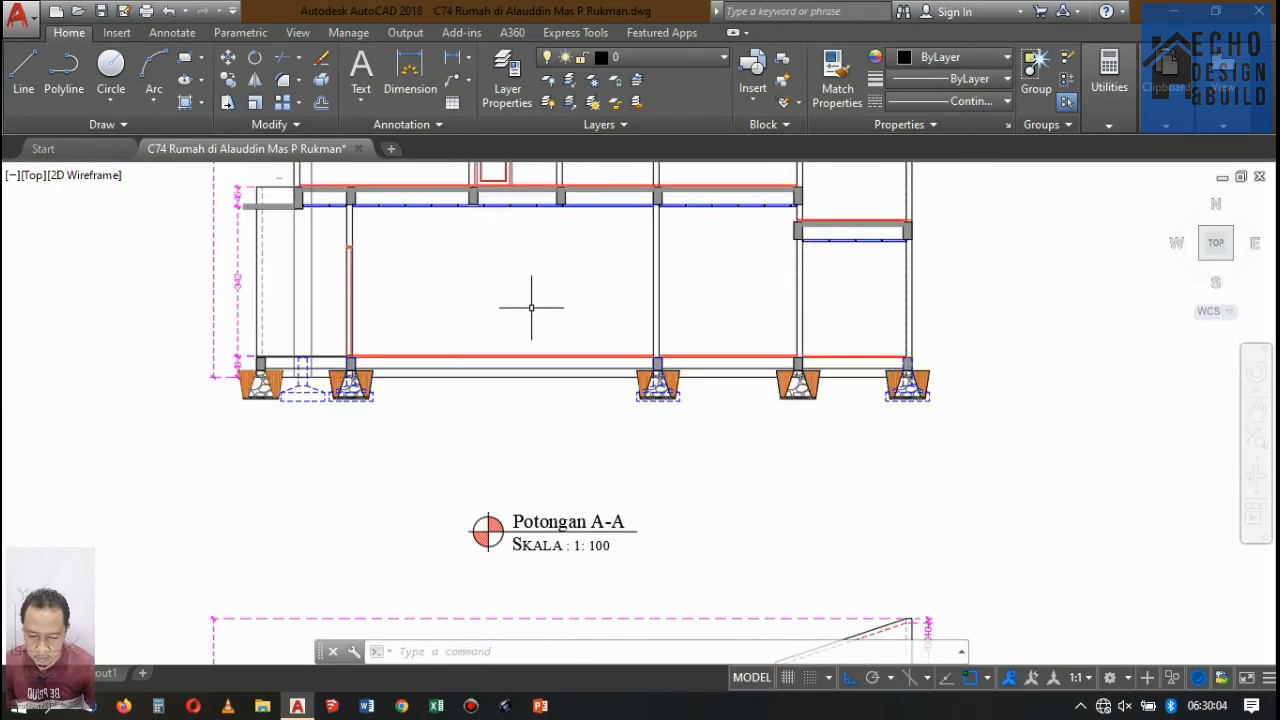
type("h")
key("Return")
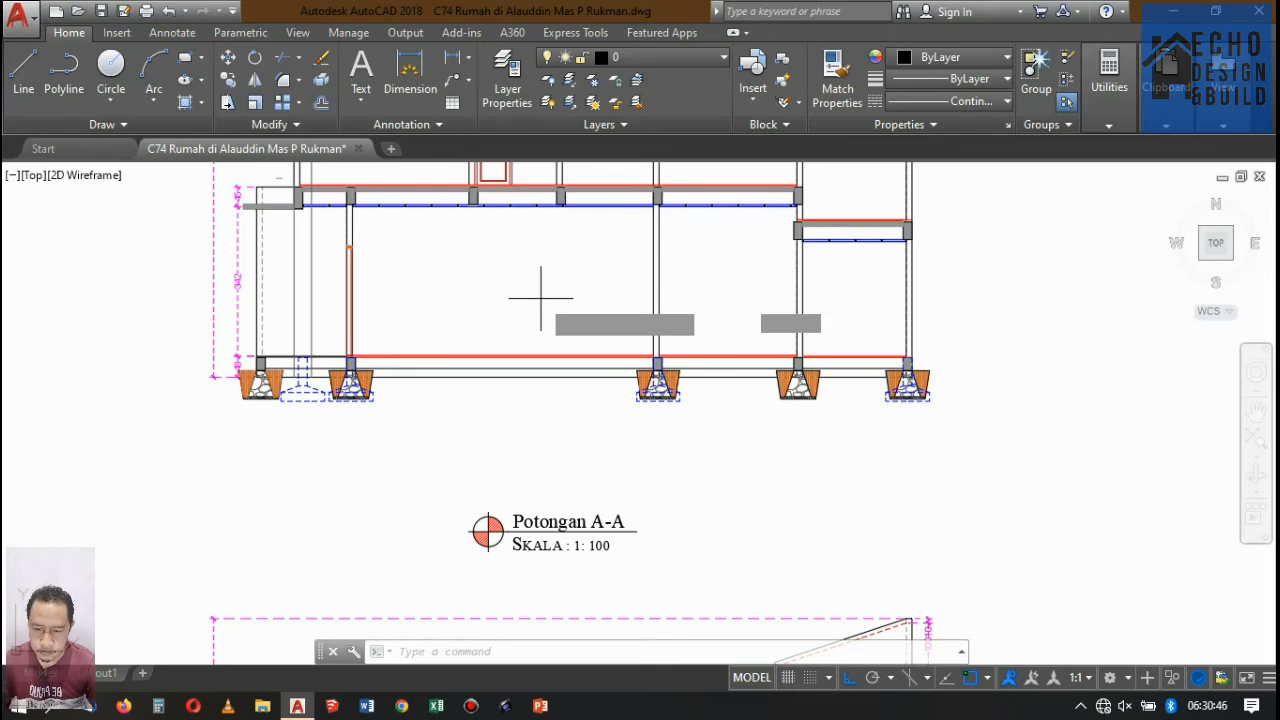
key("Return")
key("Escape")
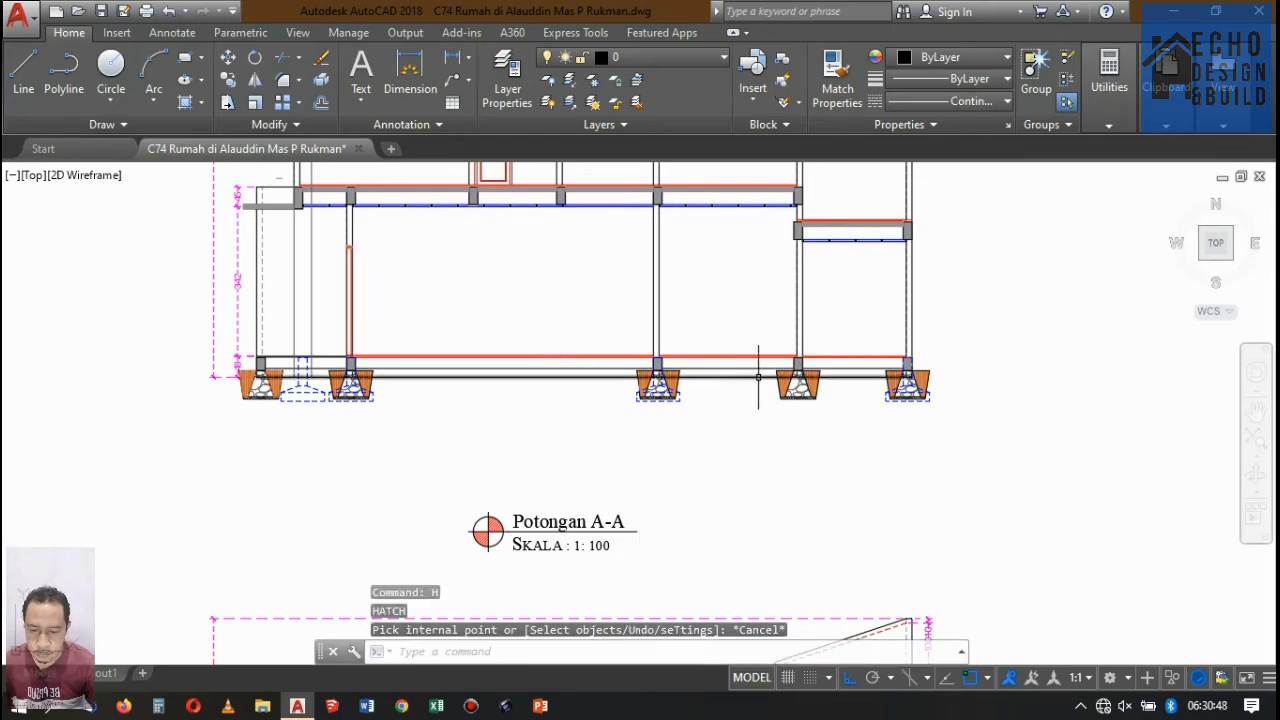
Examine Potongan A-A alongside the other sections, elevations and floor plans of the drawing.
scroll(737, 337, "down", 3)
scroll(877, 309, "up", 5)
scroll(826, 330, "down", 8)
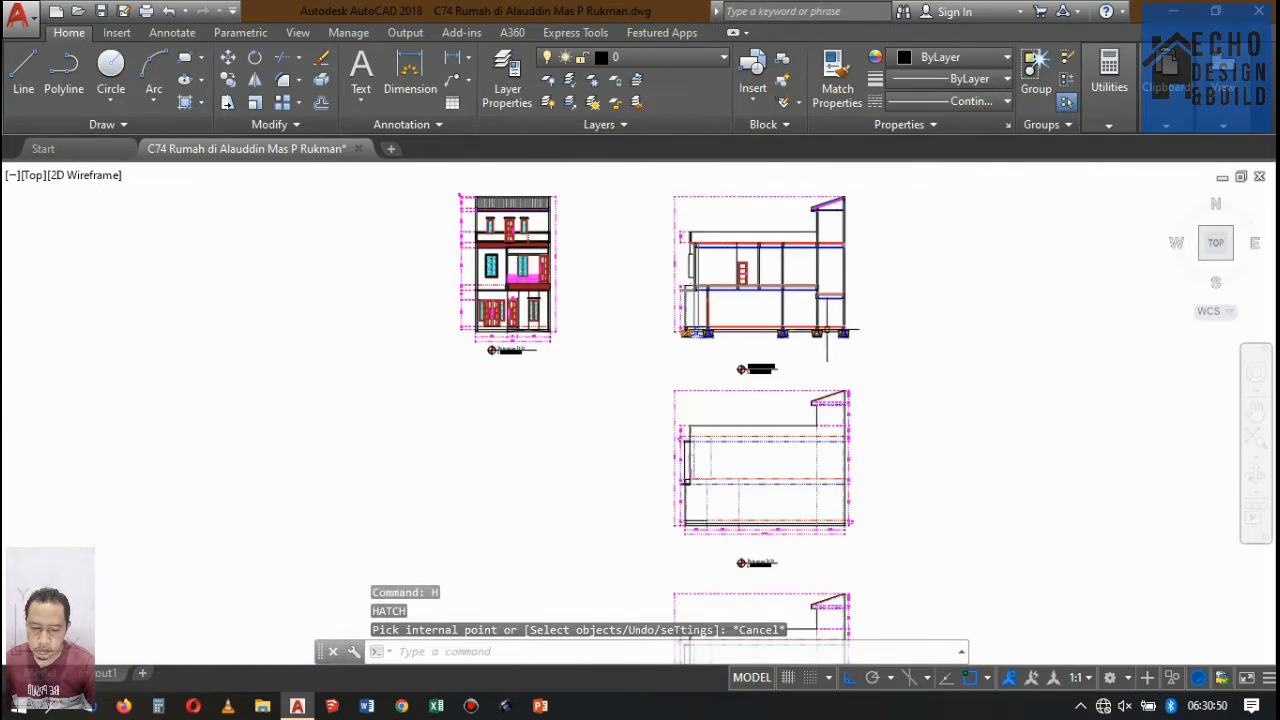
scroll(826, 330, "up", 7)
scroll(606, 309, "down", 3)
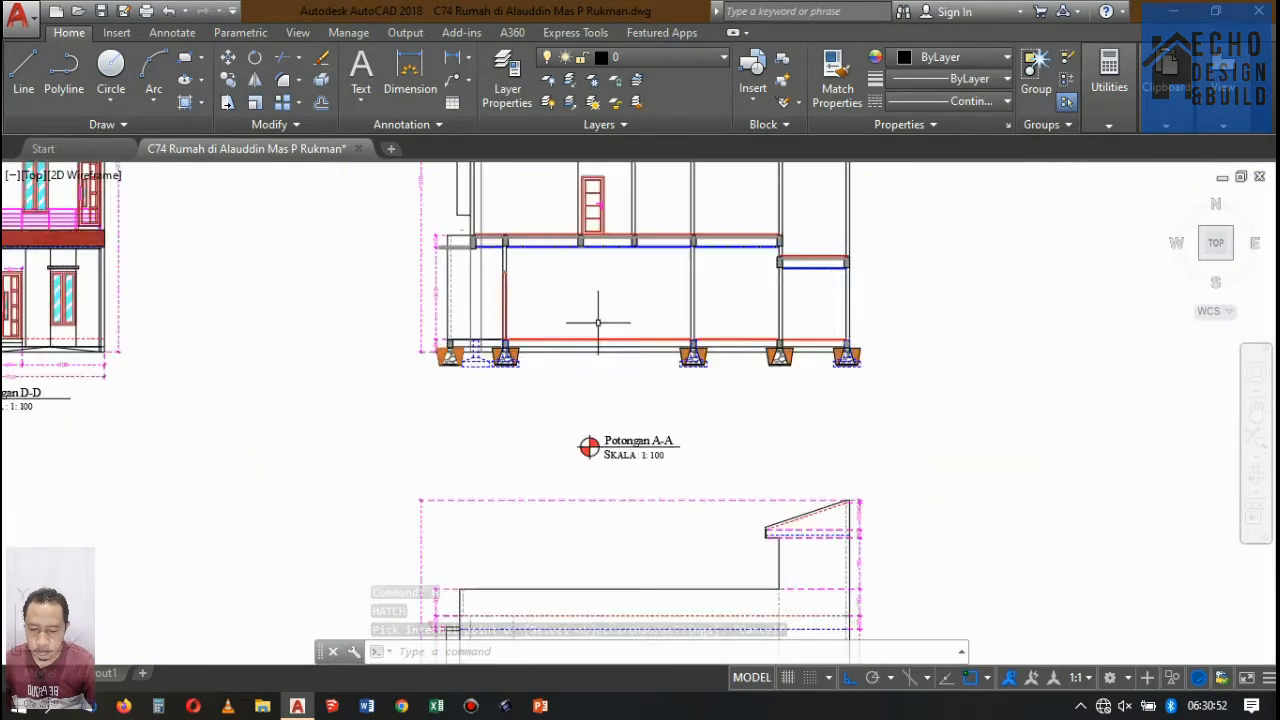
scroll(596, 340, "down", 6)
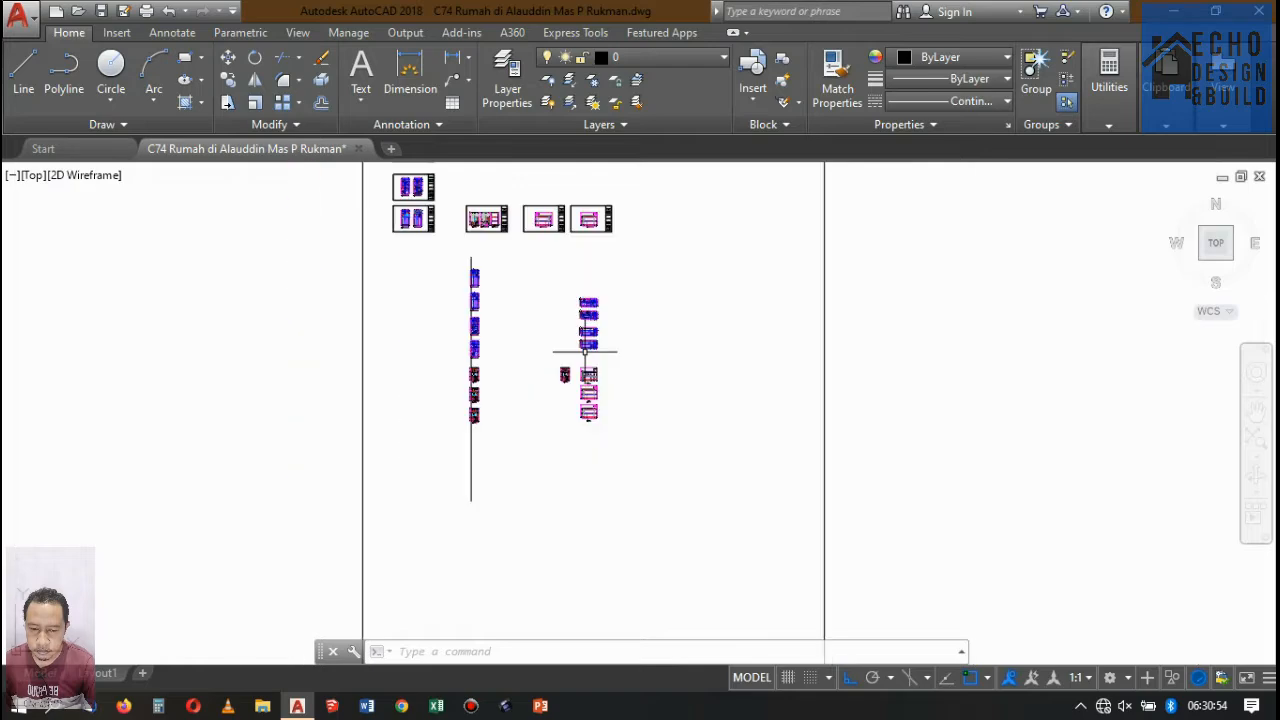
scroll(594, 345, "down", 3)
scroll(562, 352, "up", 5)
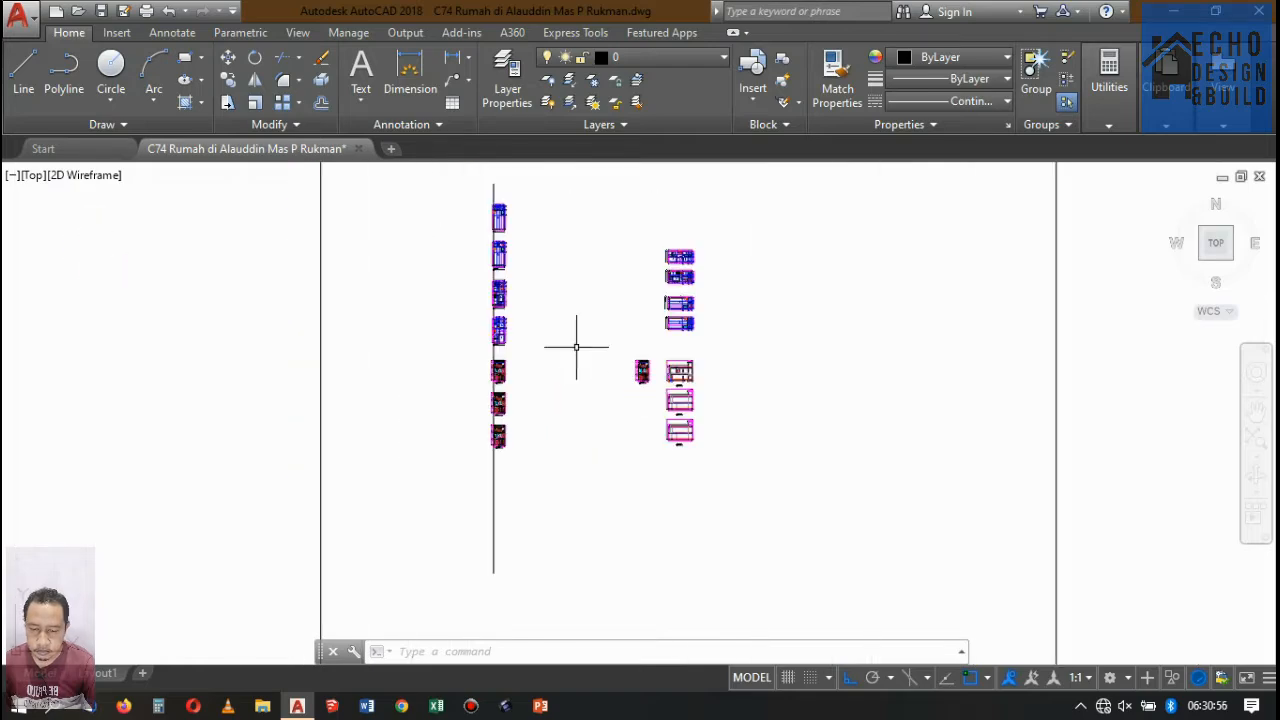
Purge all unused named items, such as blocks and layers, from the drawing.
scroll(634, 371, "up", 4)
scroll(634, 371, "down", 4)
scroll(629, 366, "up", 3)
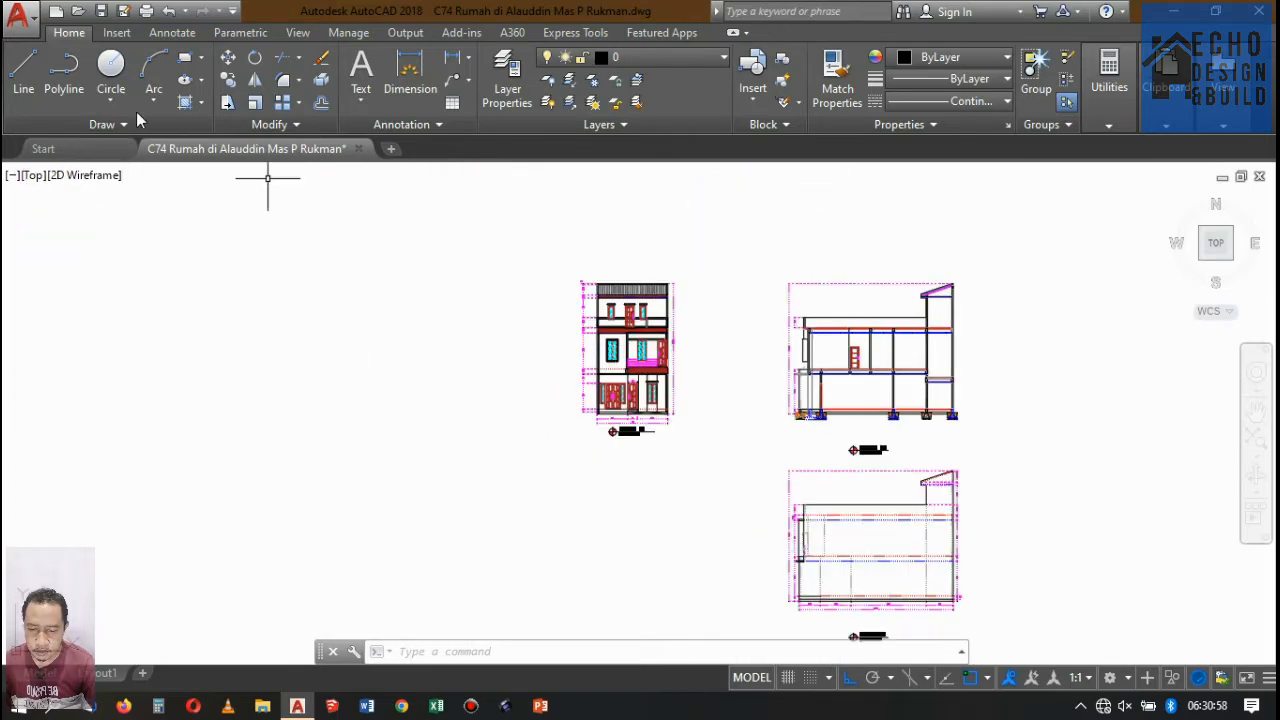
left_click(18, 15)
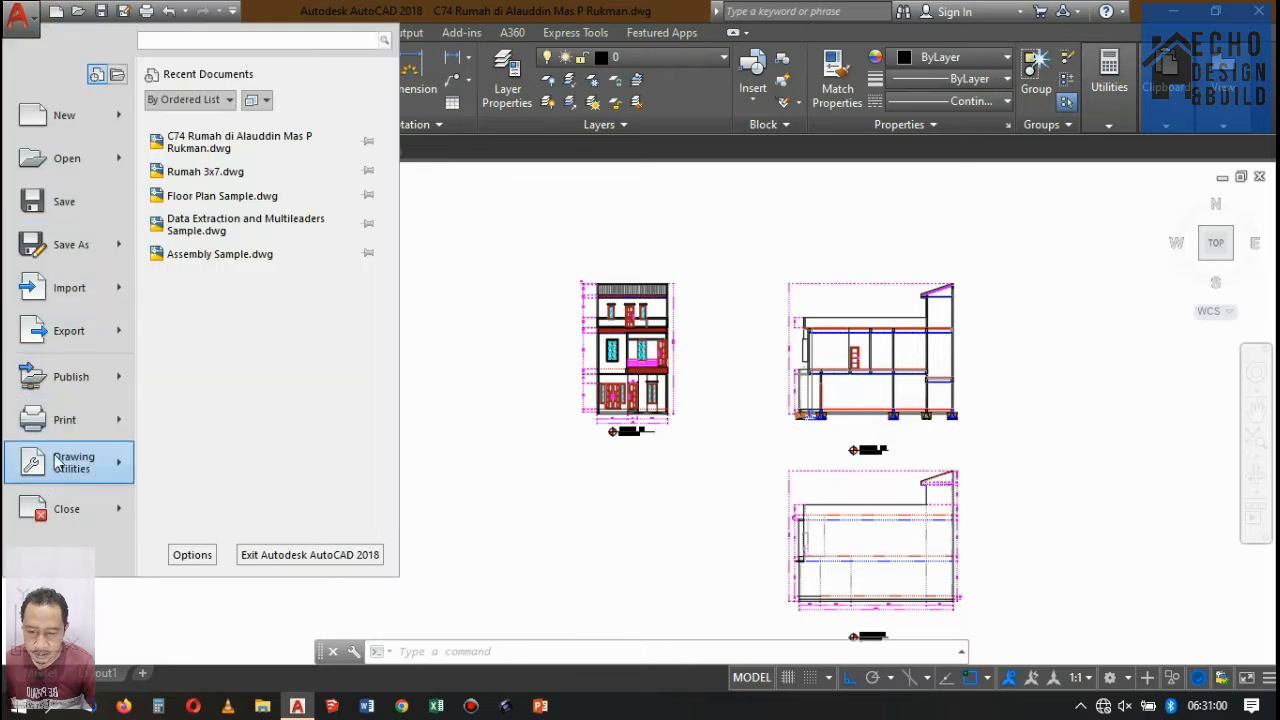
mouse_move(99, 471)
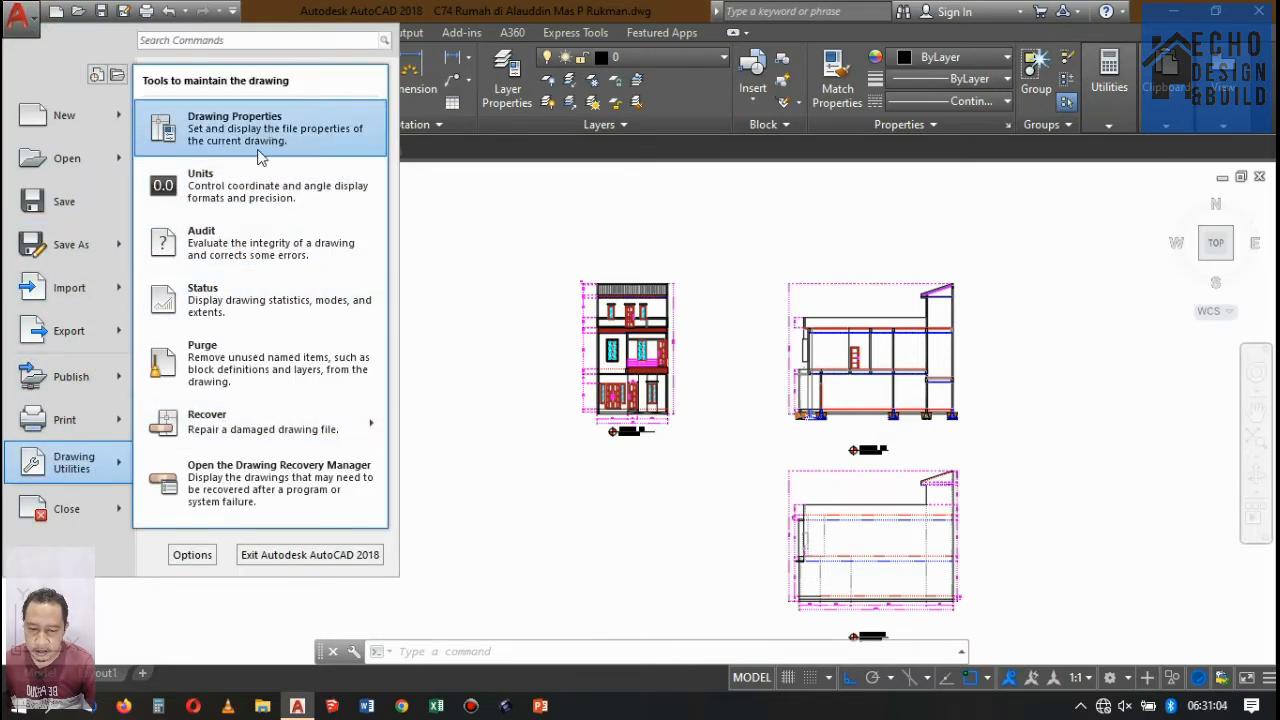
left_click(252, 363)
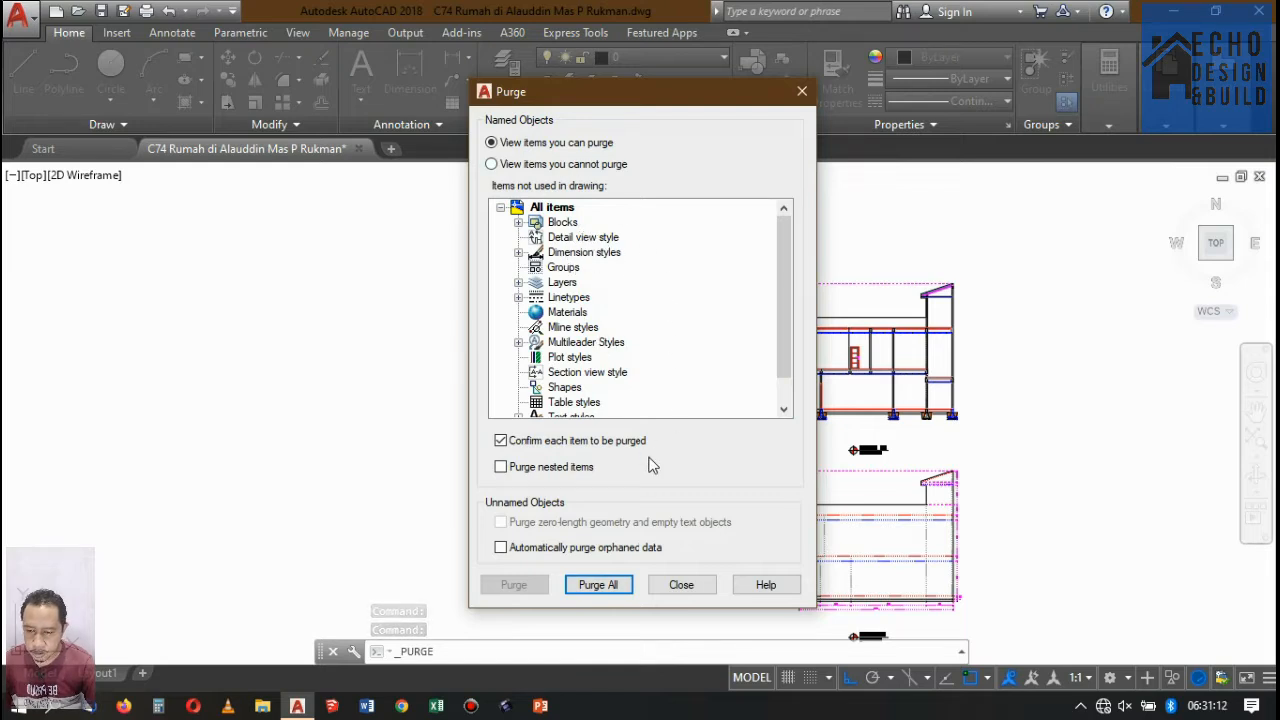
left_click(592, 585)
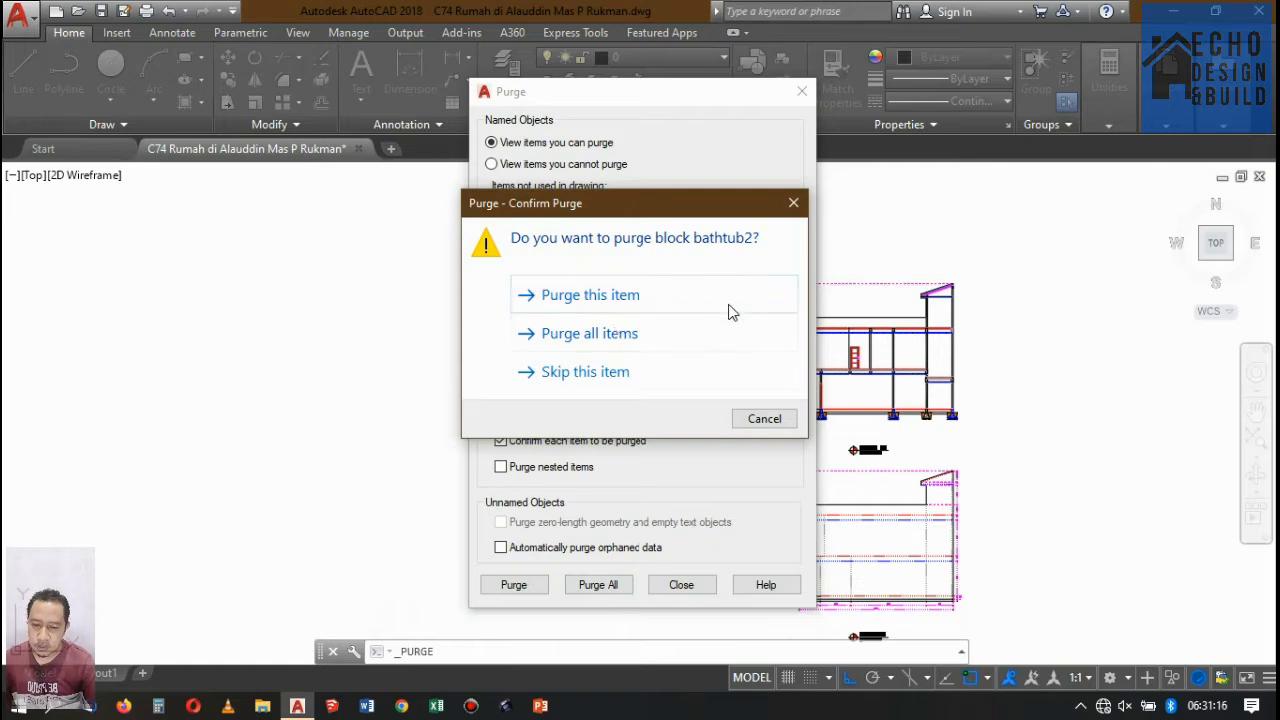
left_click(585, 333)
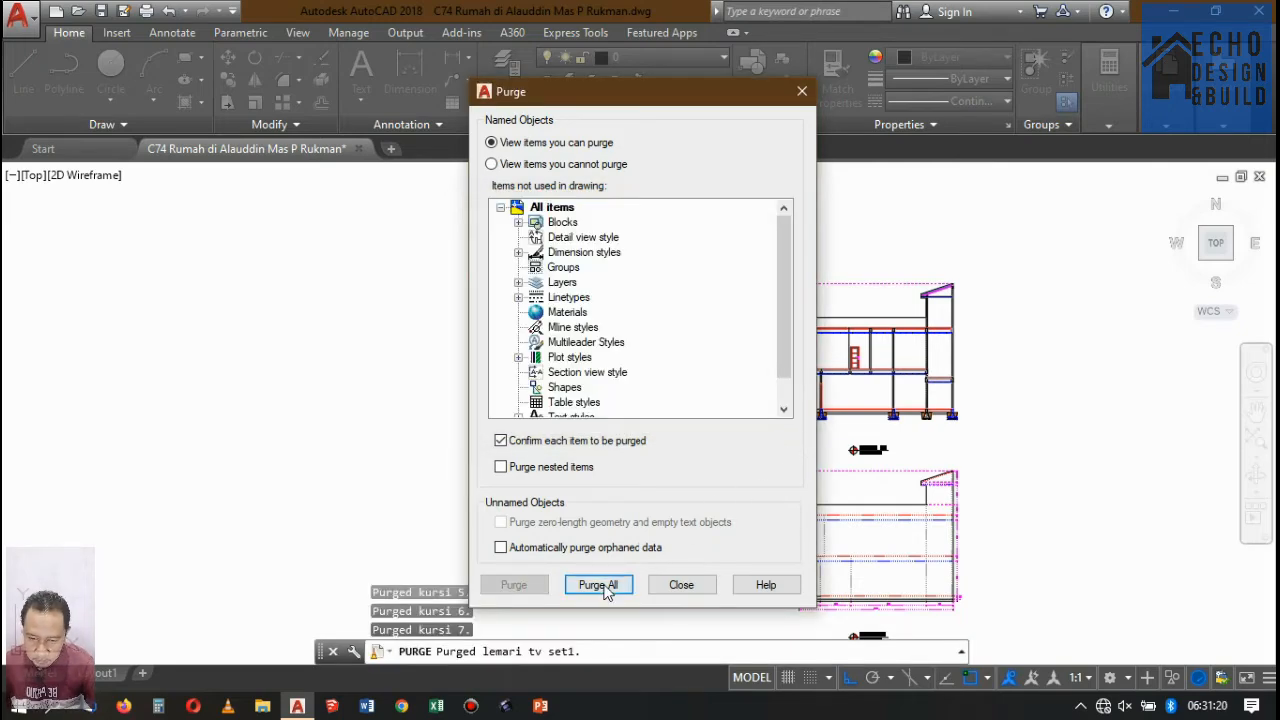
left_click(672, 585)
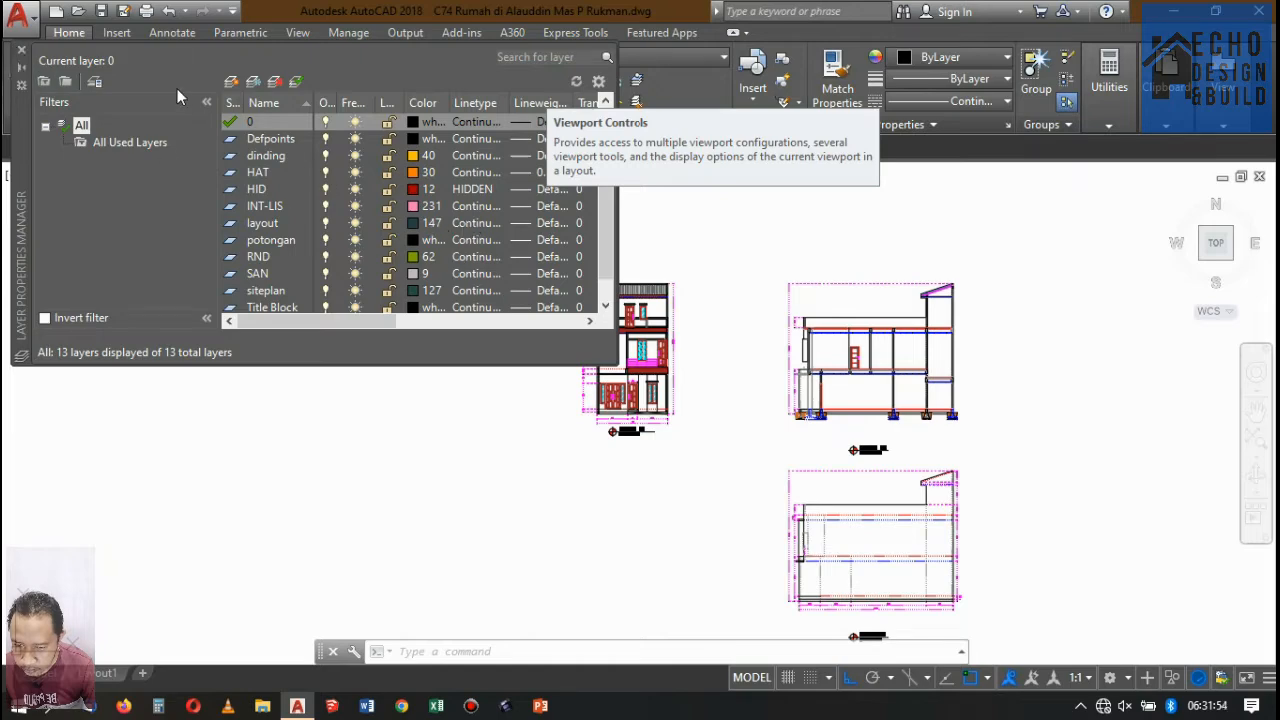
Dismiss the layer list and examine Potongan A-A among the other drawings, down to the upper floor's ceiling and beams.
left_click(21, 49)
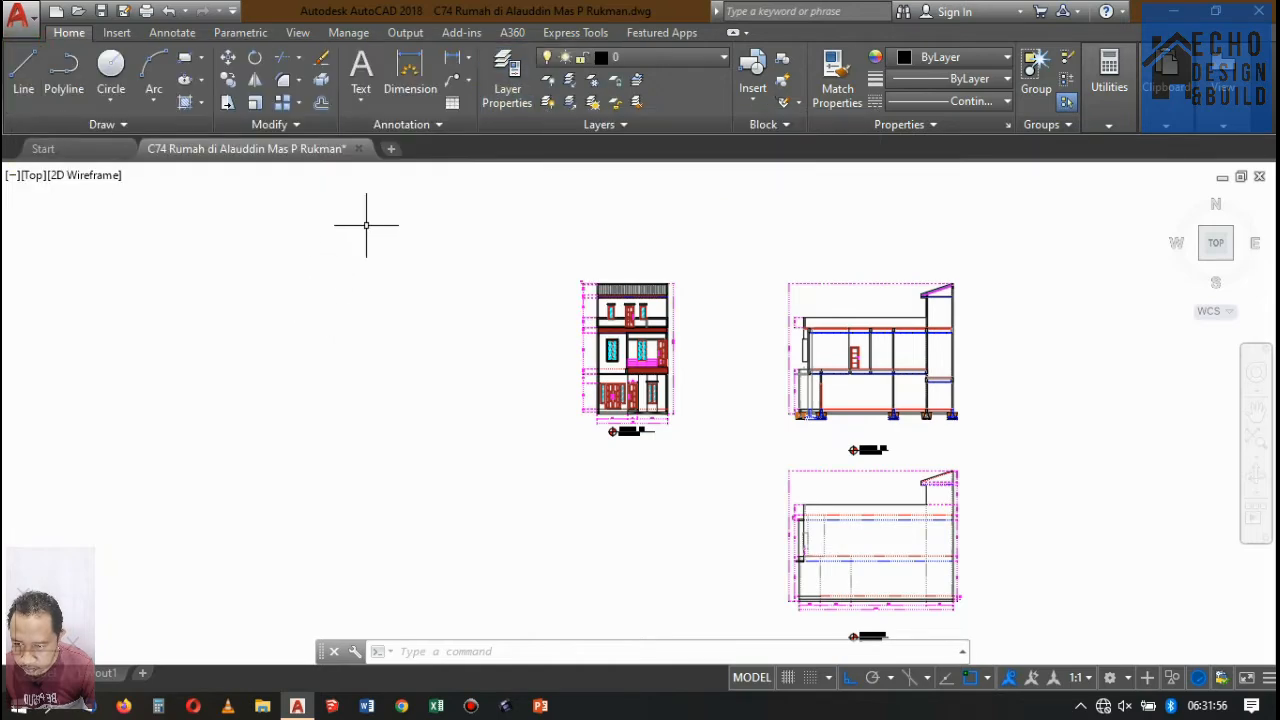
scroll(366, 223, "down", 1)
scroll(653, 271, "up", 3)
scroll(600, 300, "down", 3)
scroll(540, 351, "up", 5)
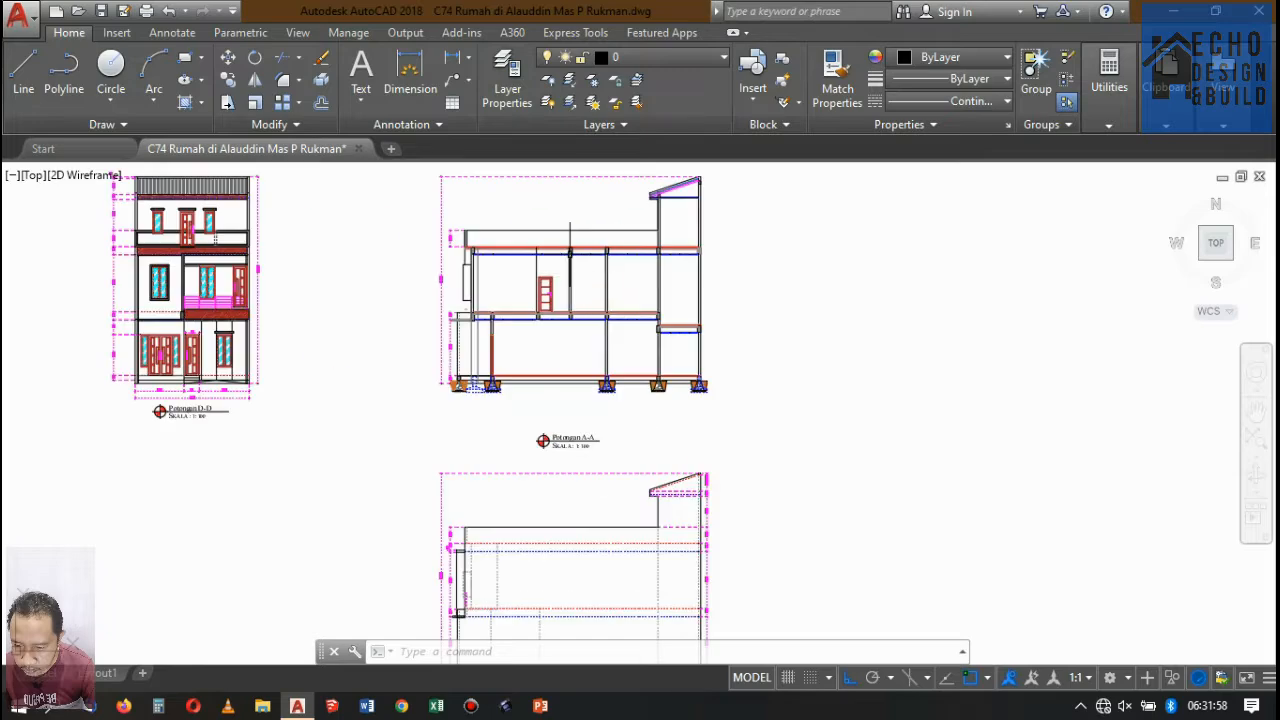
scroll(457, 357, "down", 5)
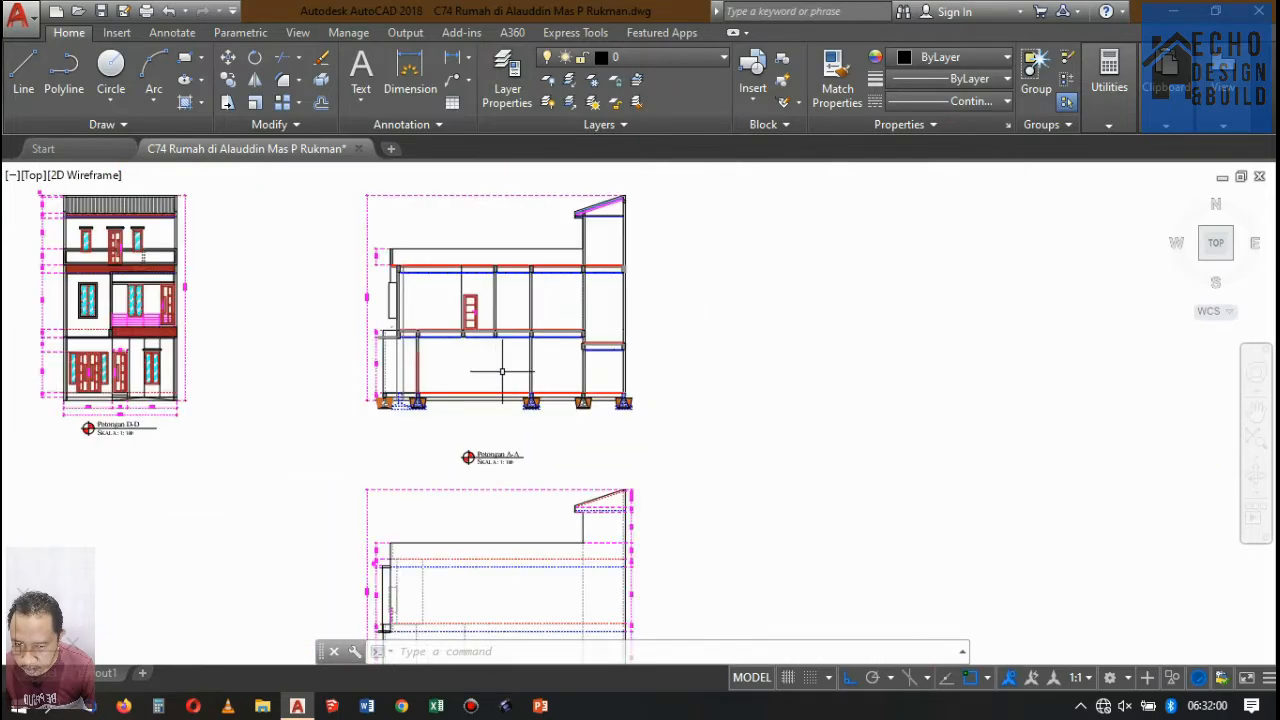
scroll(496, 290, "up", 2)
scroll(494, 287, "down", 5)
scroll(469, 309, "up", 4)
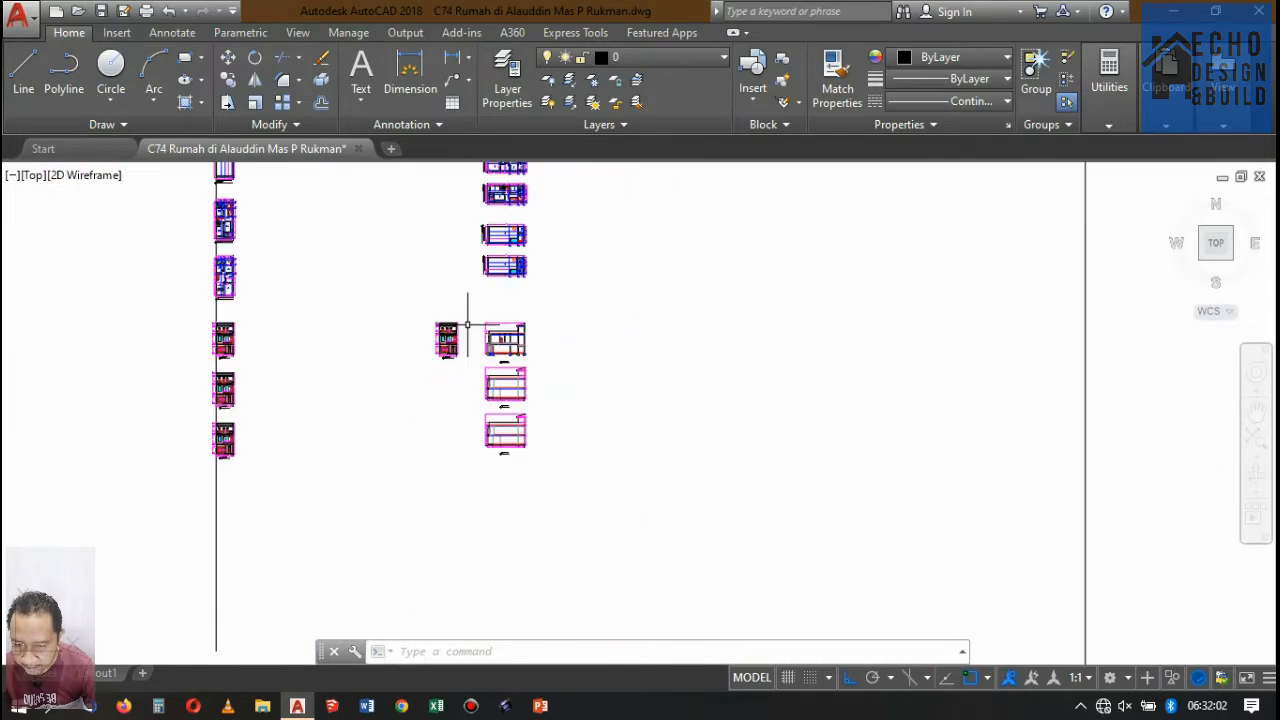
scroll(500, 345, "up", 7)
scroll(550, 370, "down", 2)
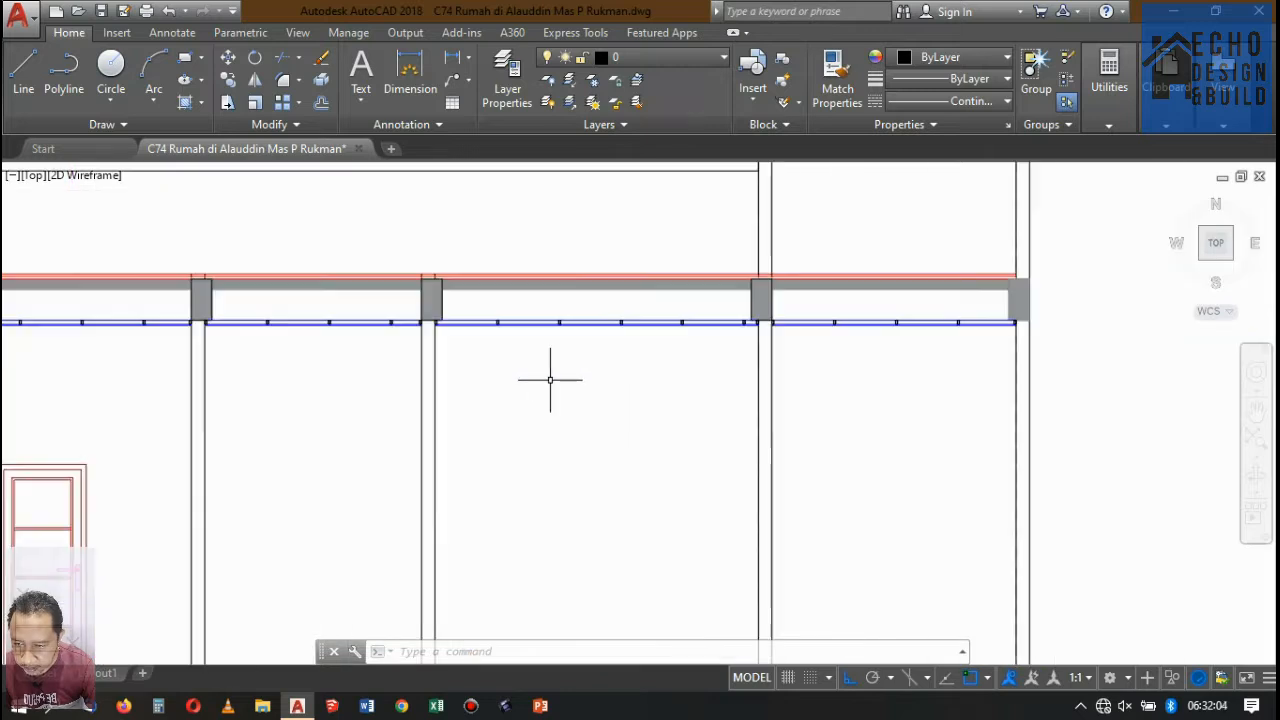
type("re")
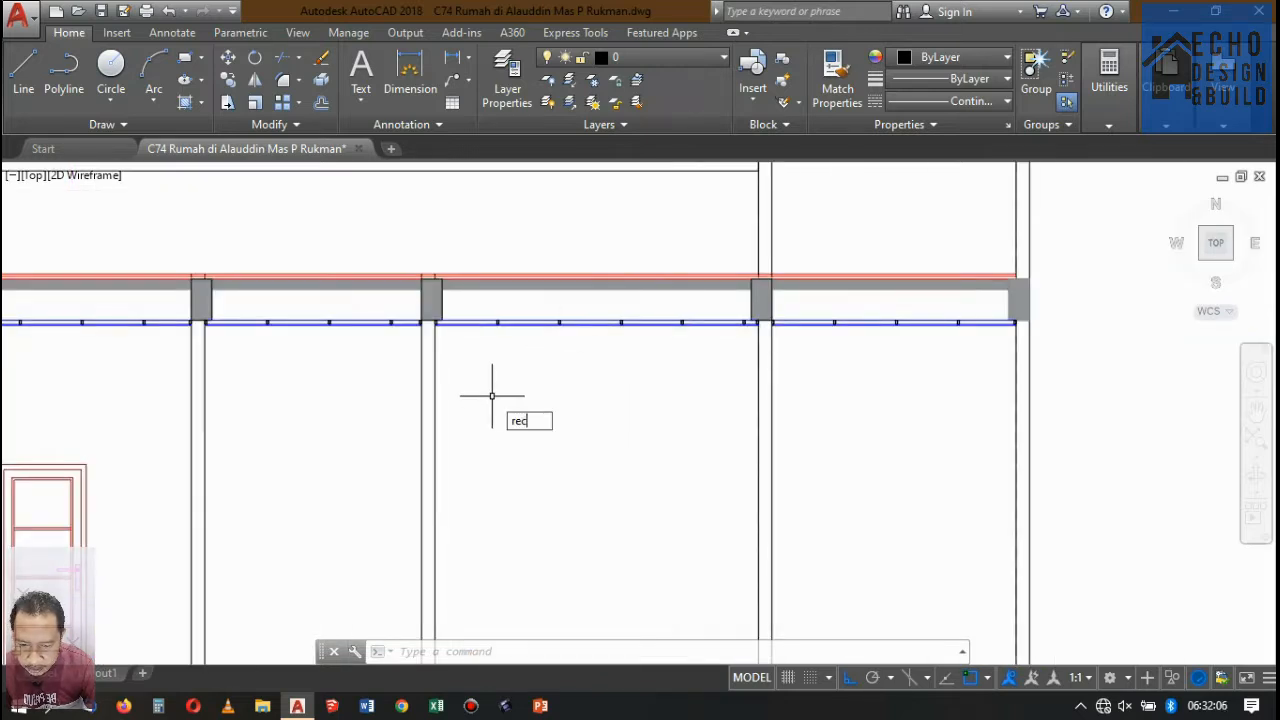
type("c")
key("Return")
left_click(513, 433)
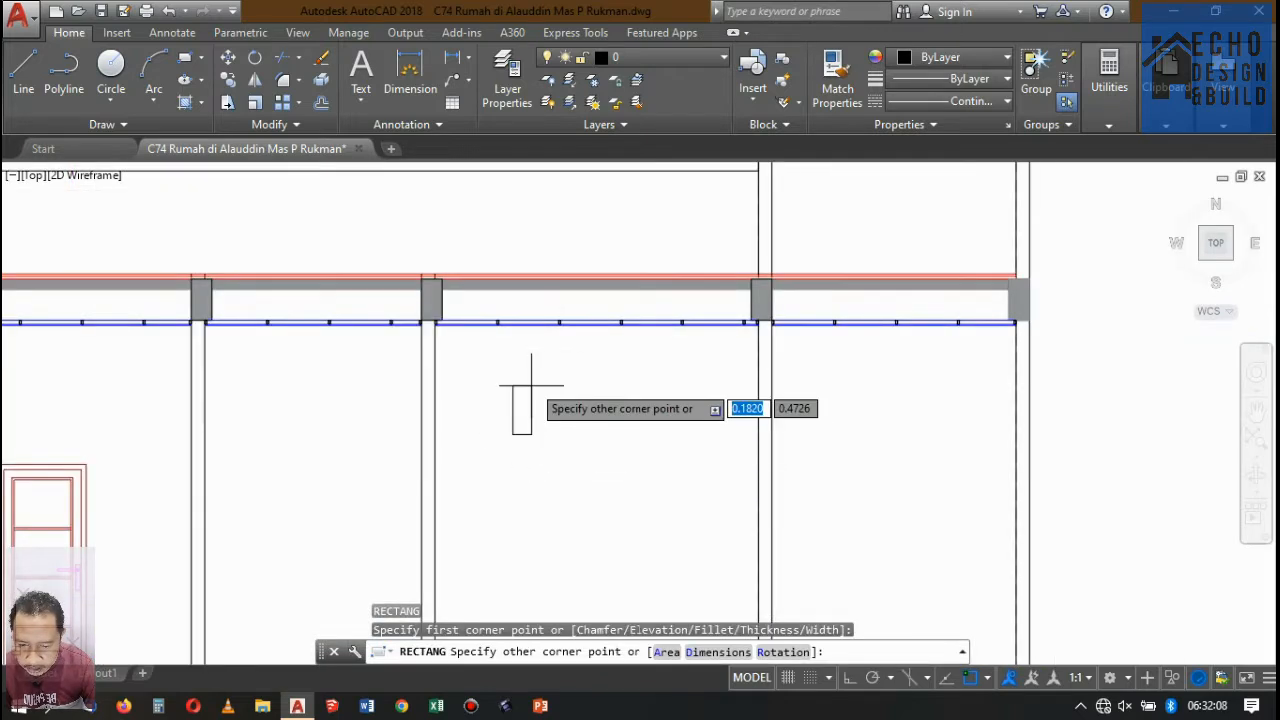
key("Escape")
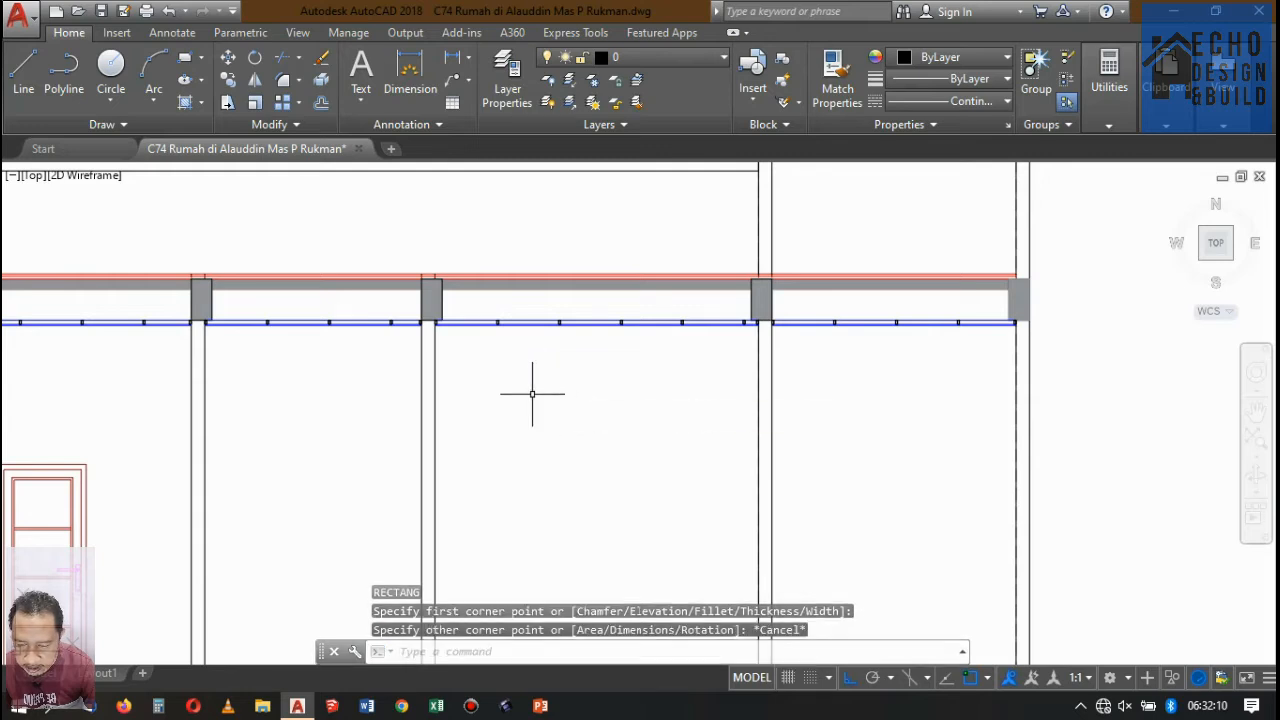
Draw a small three-sided polygon, inscribed in a circle and pointing up, below the upper-floor ceiling of Potongan A-A.
left_click(201, 58)
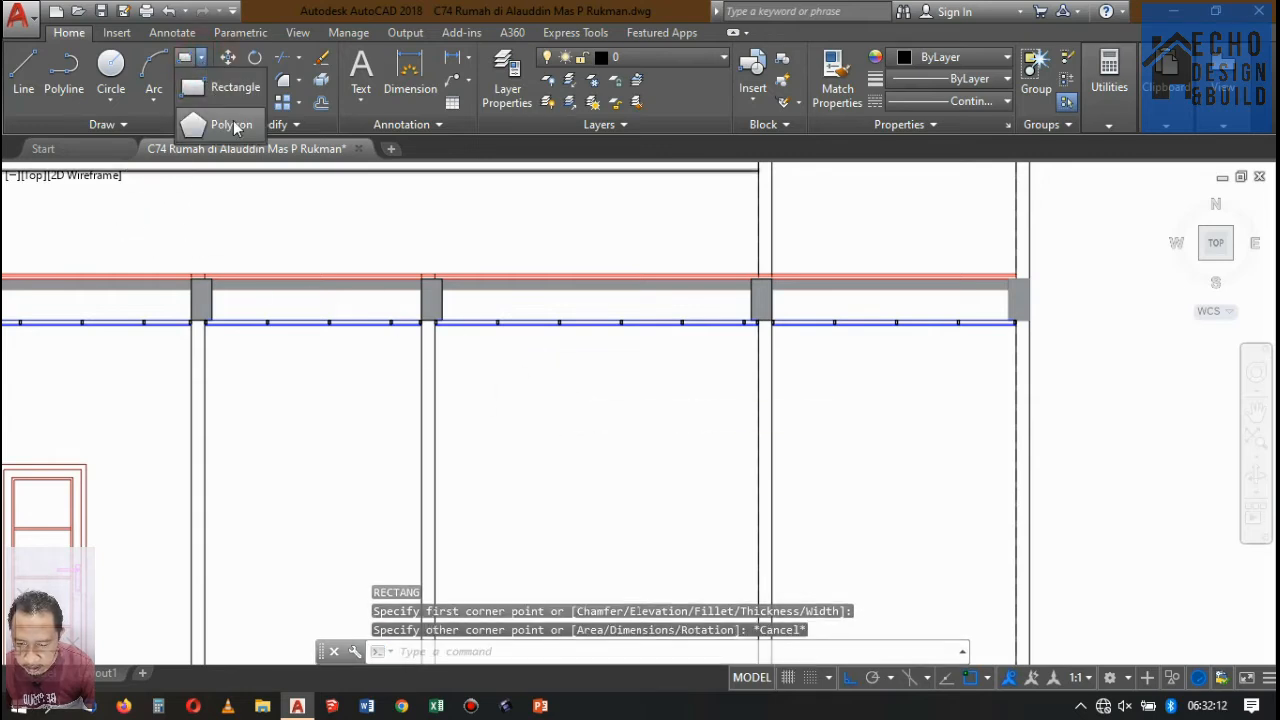
left_click(233, 125)
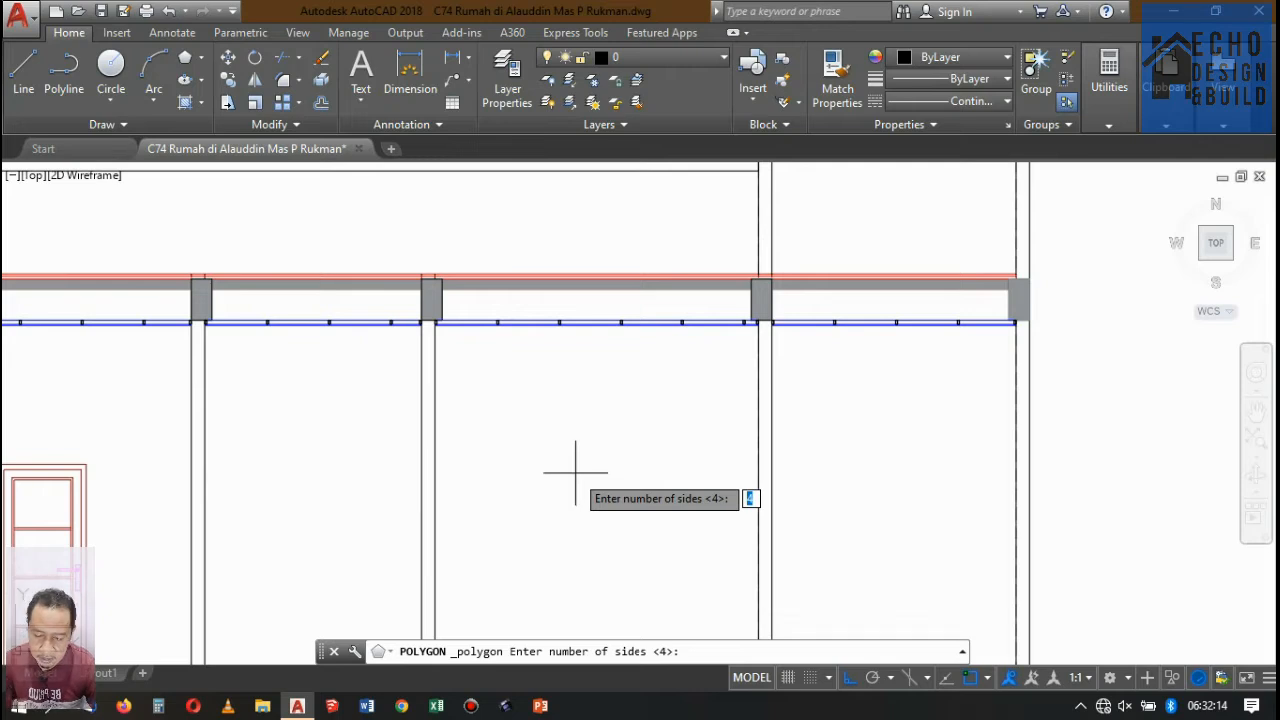
key("Return")
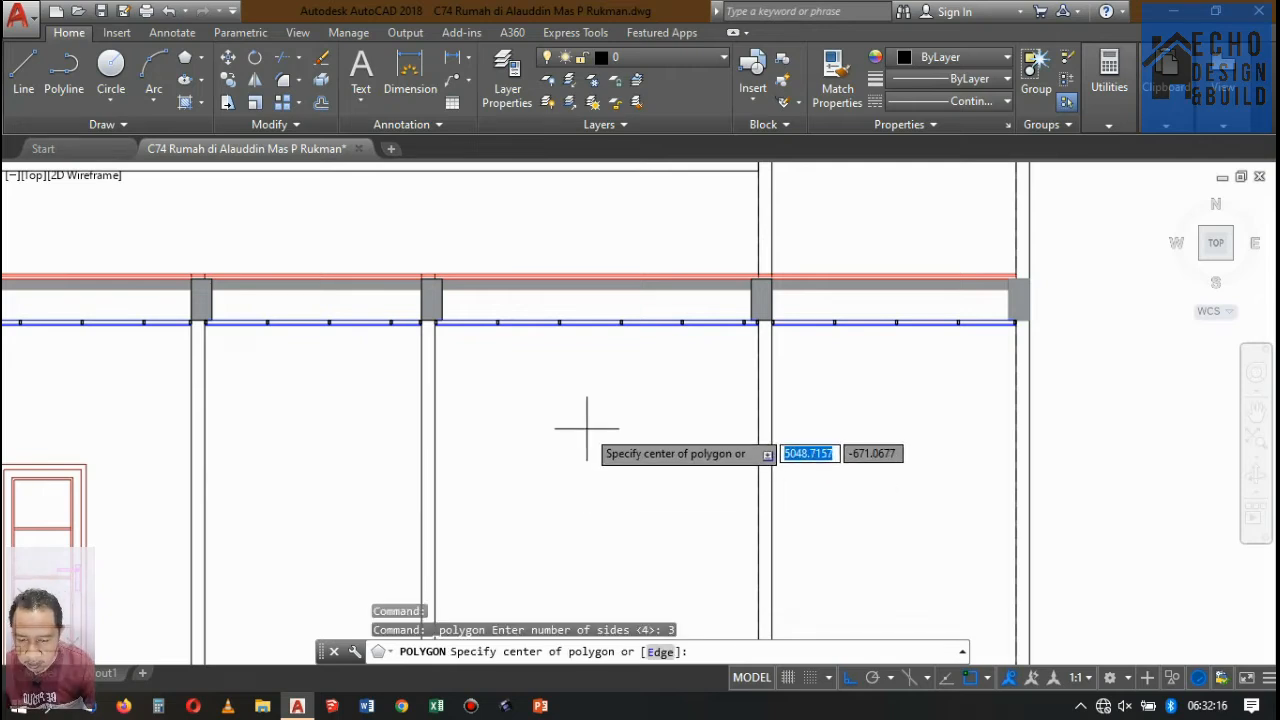
left_click(587, 428)
left_click(650, 450)
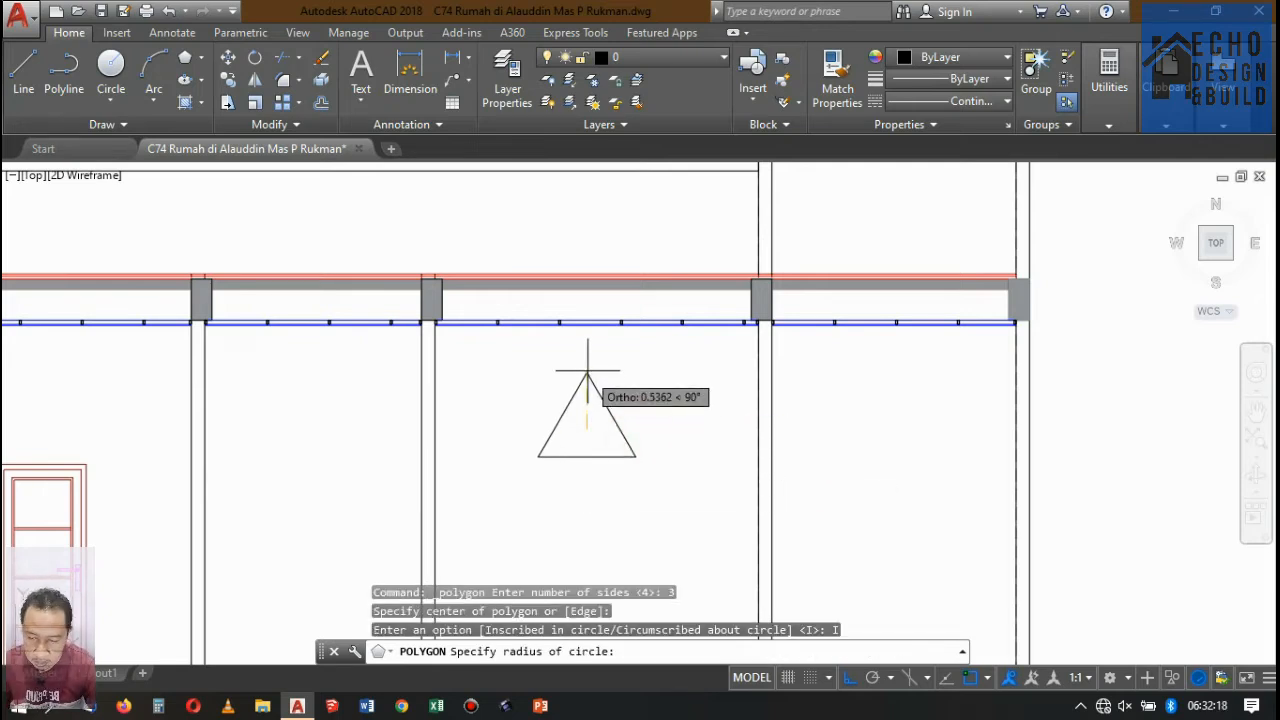
left_click(588, 430)
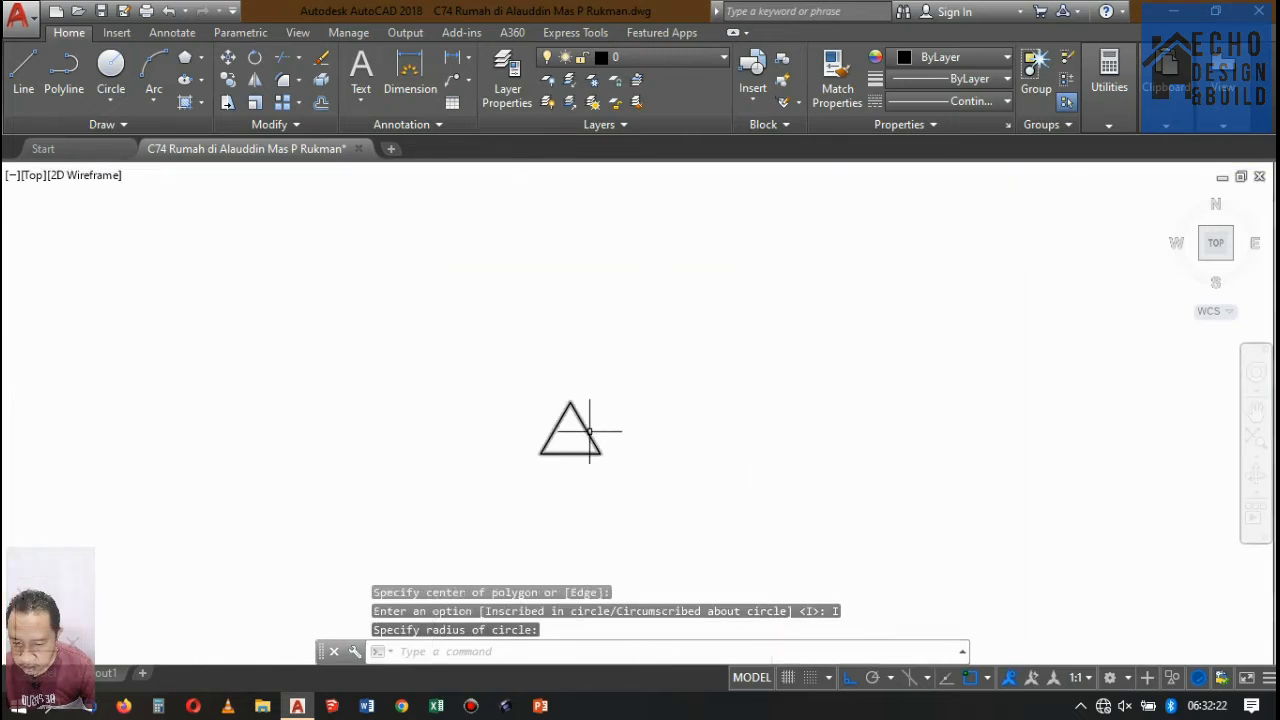
Hatch the inside of the triangle with the SOLID pattern in index colour blue.
scroll(586, 423, "up", 3)
type("h")
key("Return")
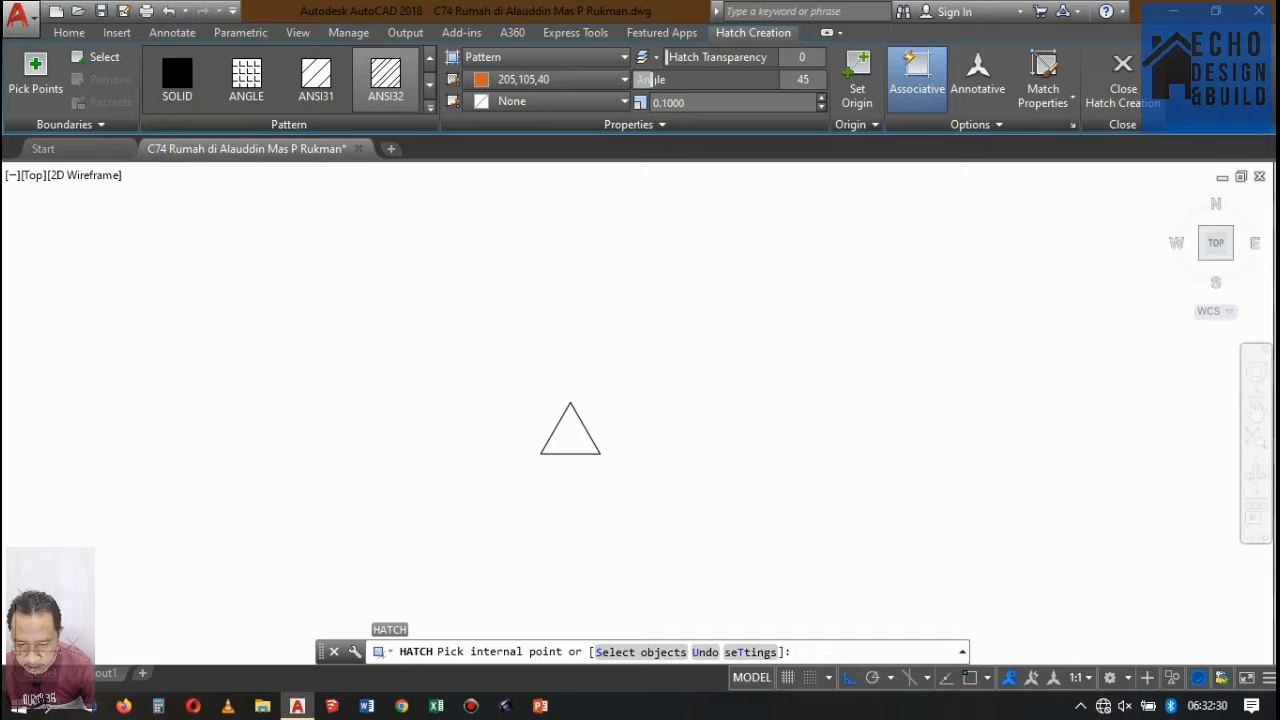
left_click(565, 435)
left_click(197, 82)
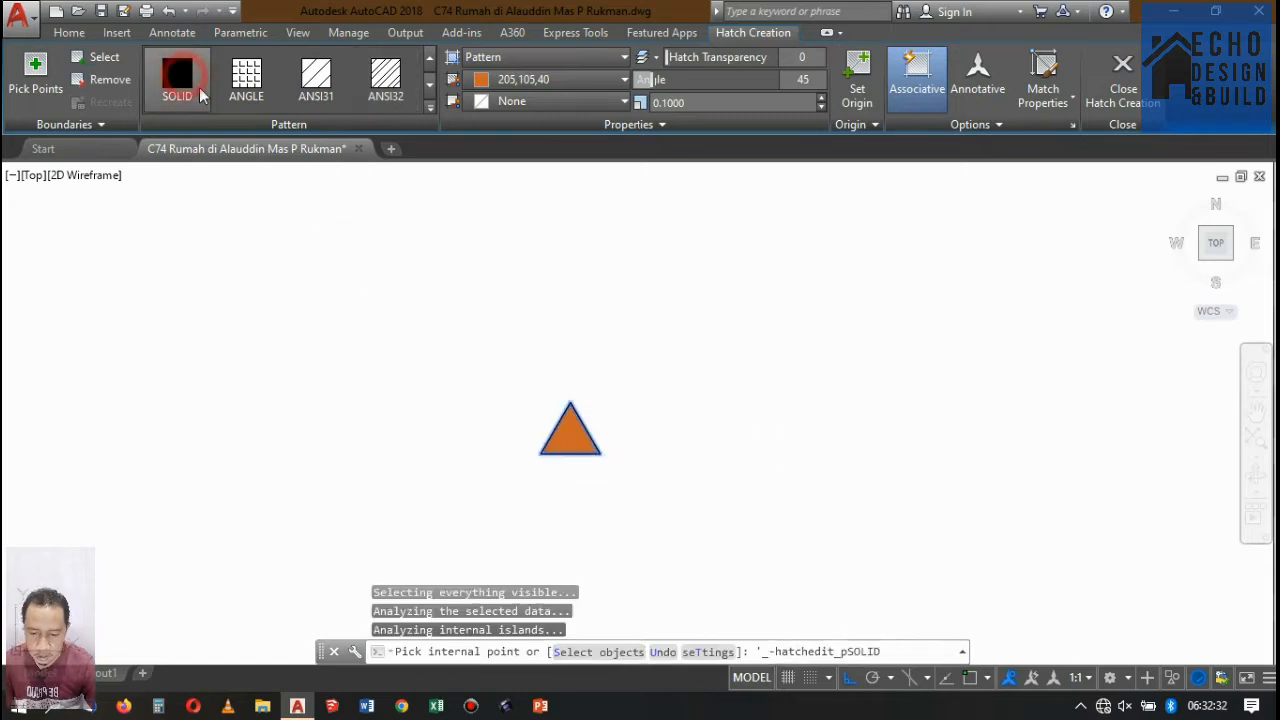
left_click(531, 80)
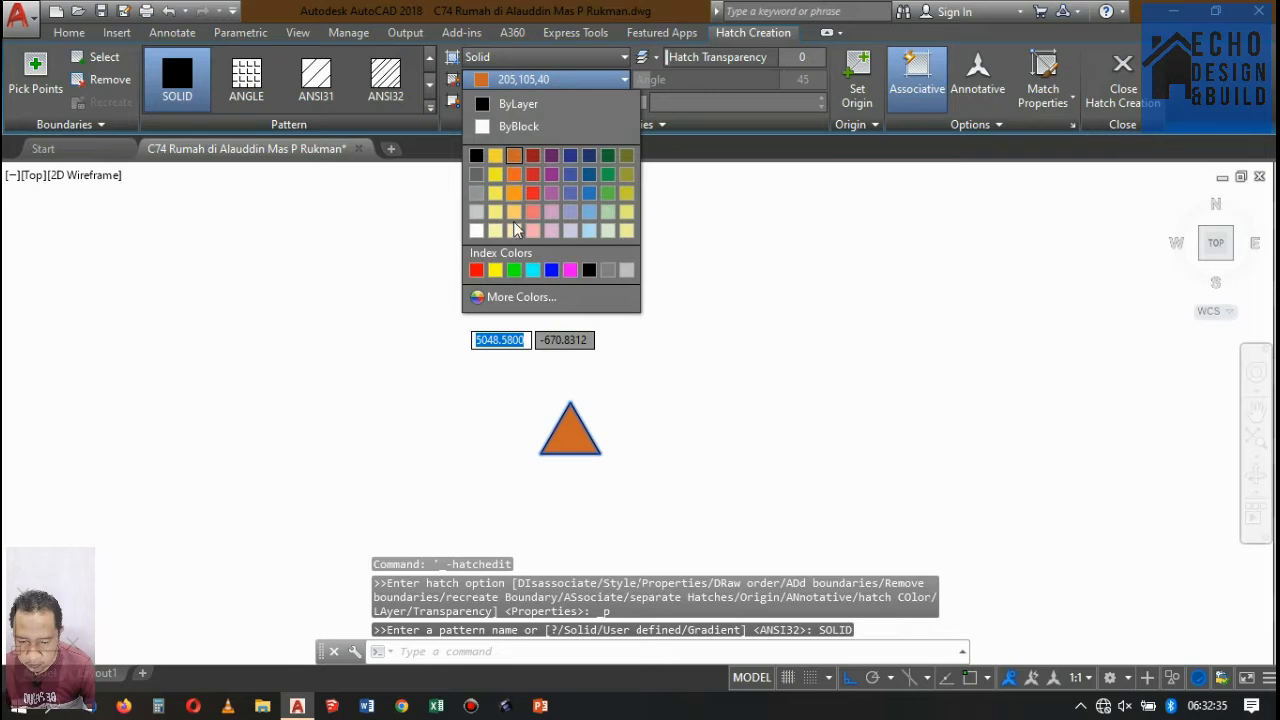
left_click(551, 270)
key("Escape")
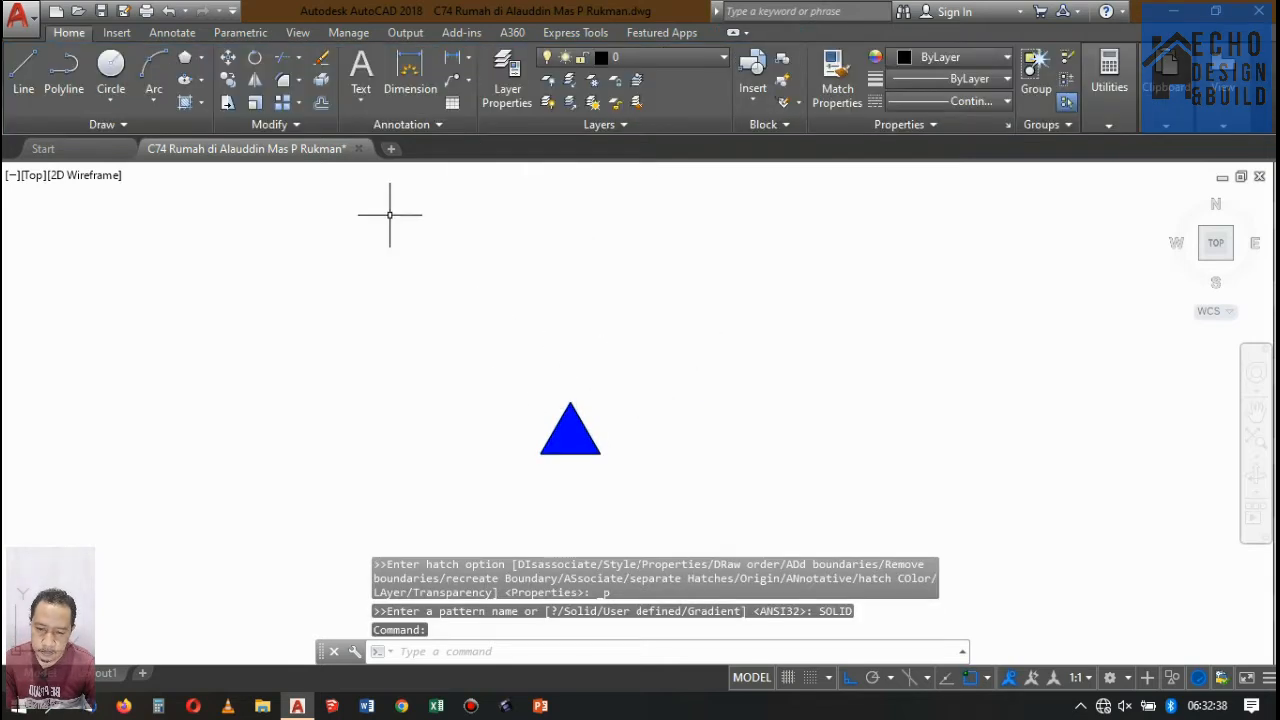
Add the multiline text "plafond" beside the blue triangle.
left_click(357, 78)
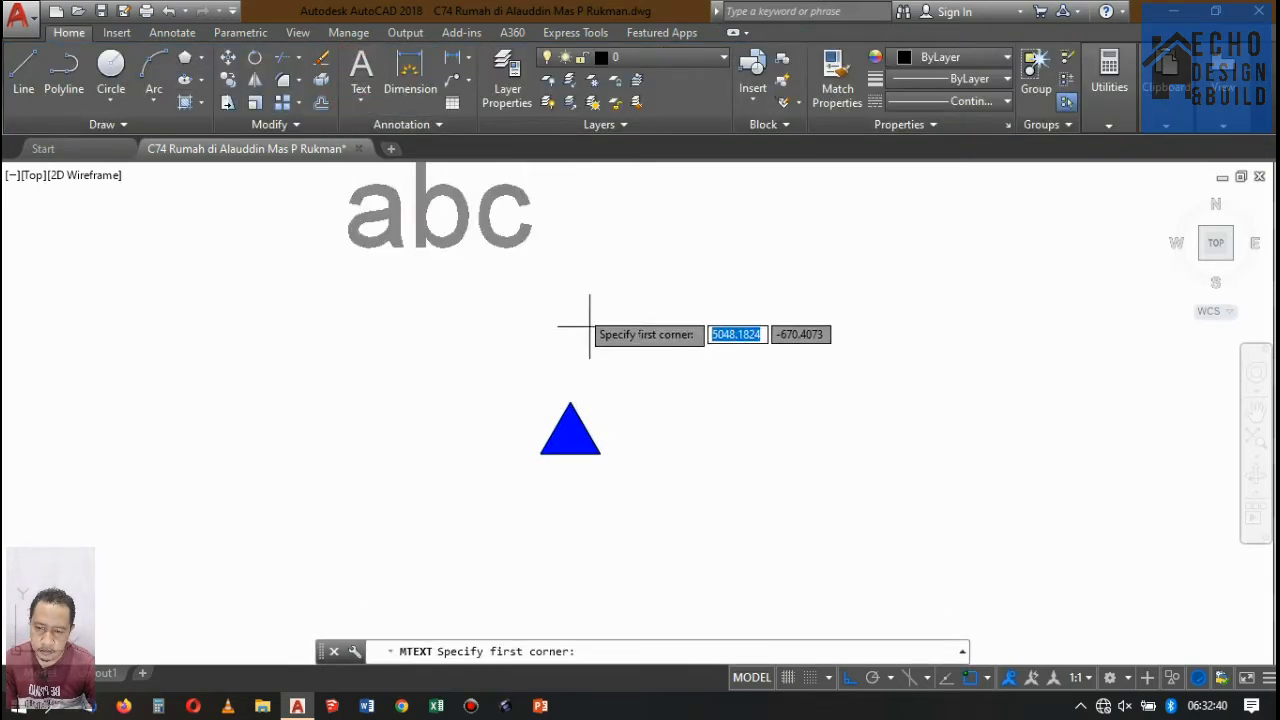
left_click(620, 446)
left_click(734, 366)
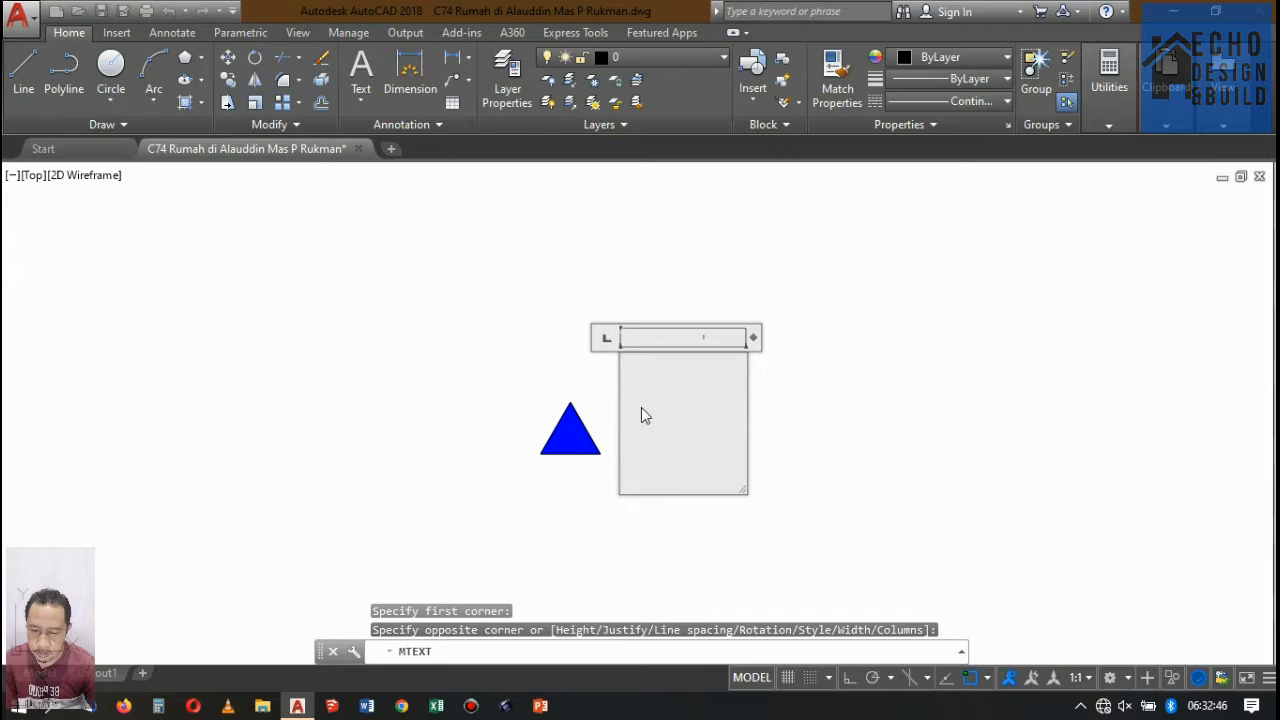
left_click(641, 407)
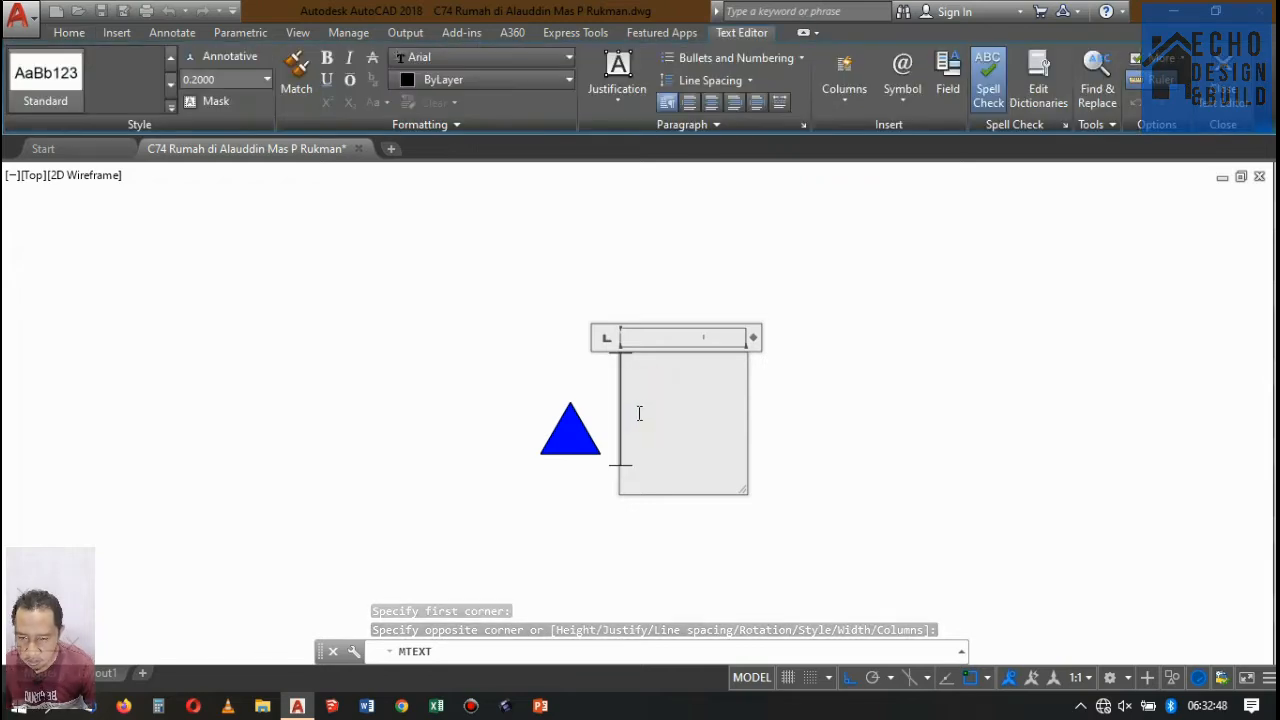
type("plafond")
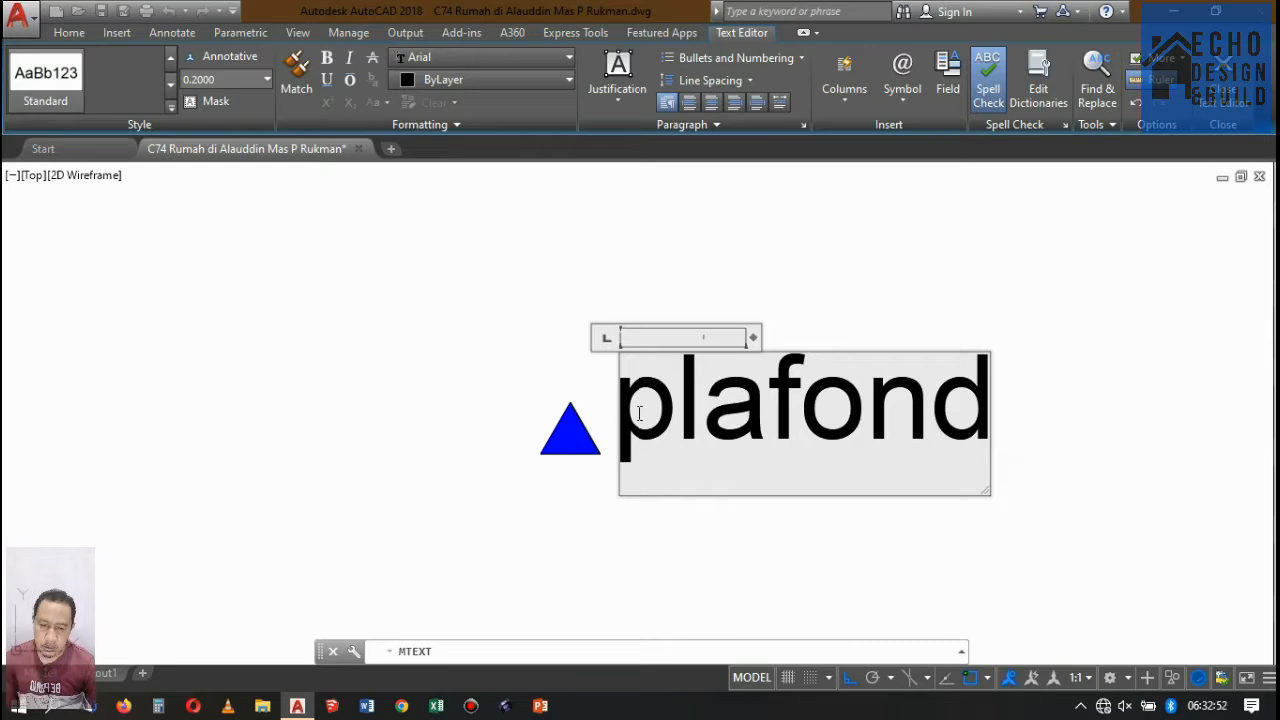
key("Return")
scroll(680, 280, "down", 8)
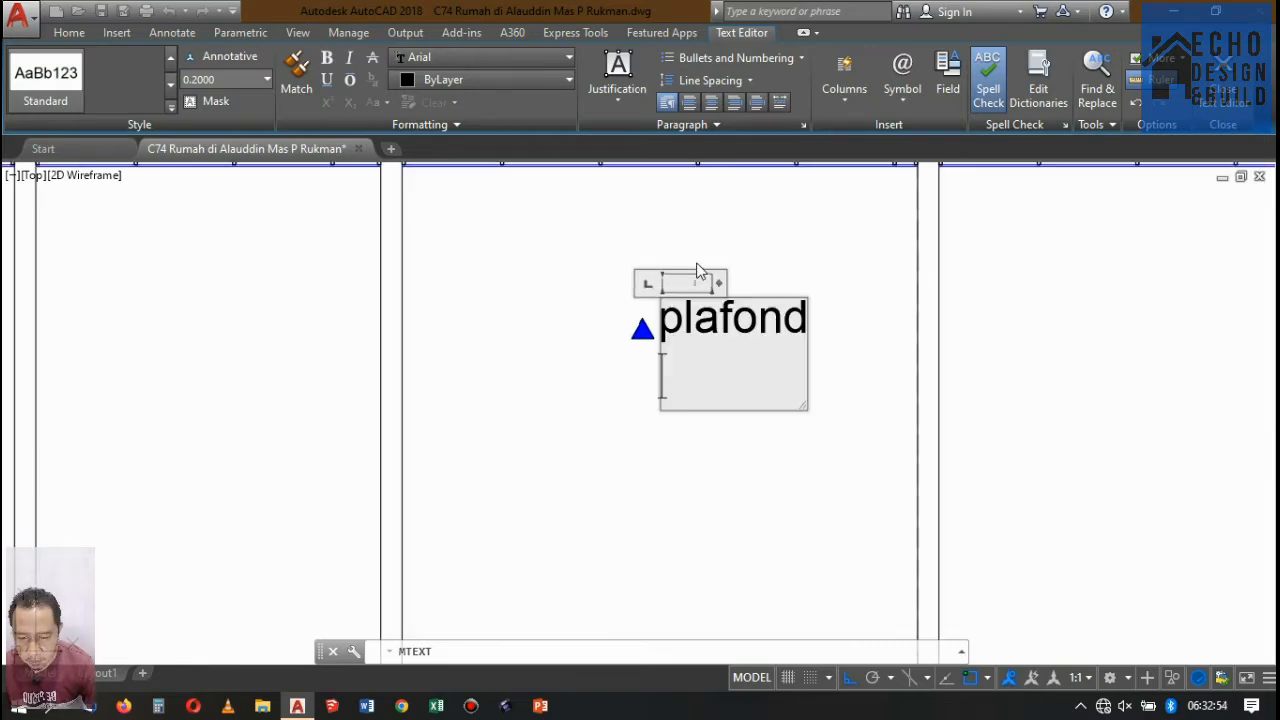
scroll(680, 338, "up", 5)
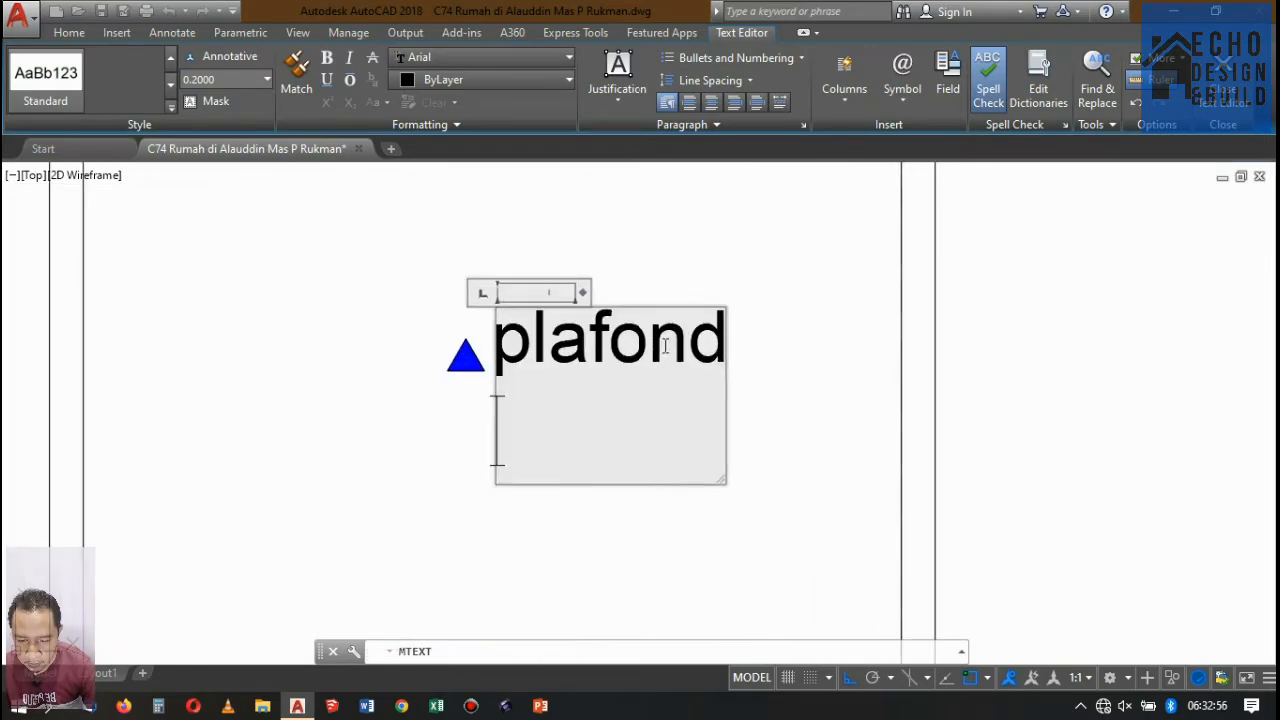
left_click(736, 276)
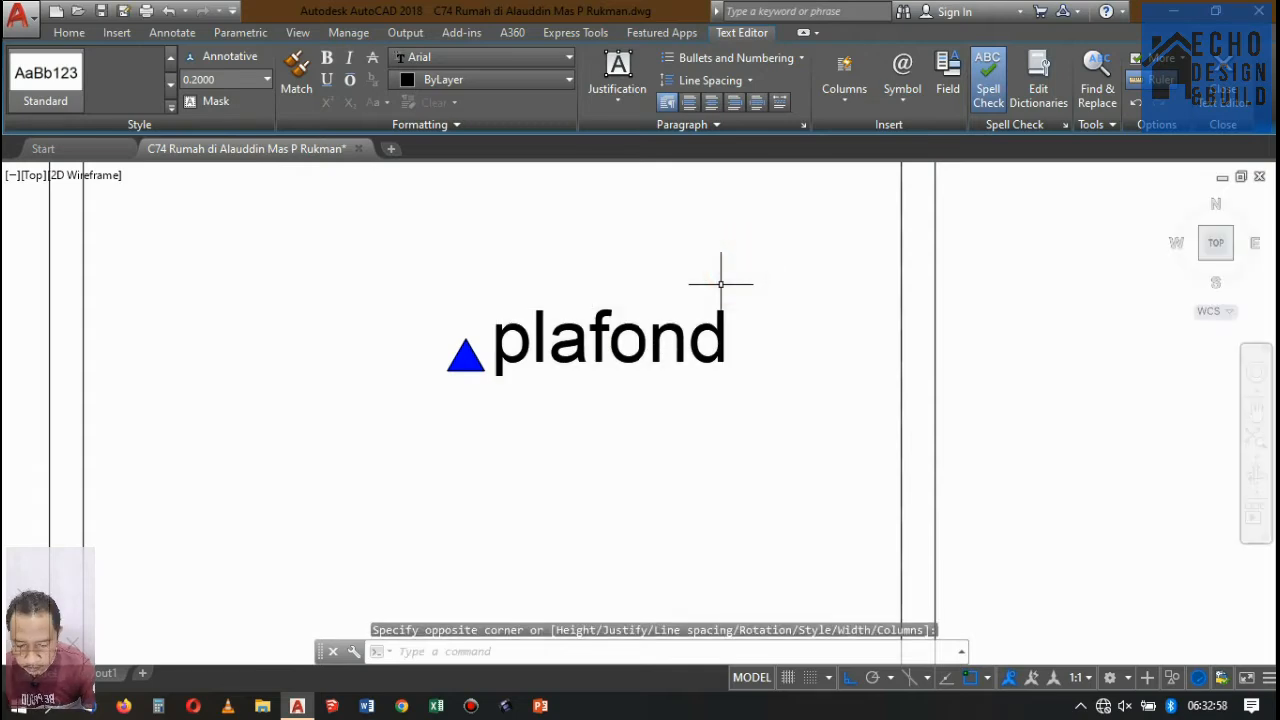
Move the "plafond" text to just beneath the blue triangle, with Ortho off.
scroll(470, 350, "up", 2)
left_click(536, 362)
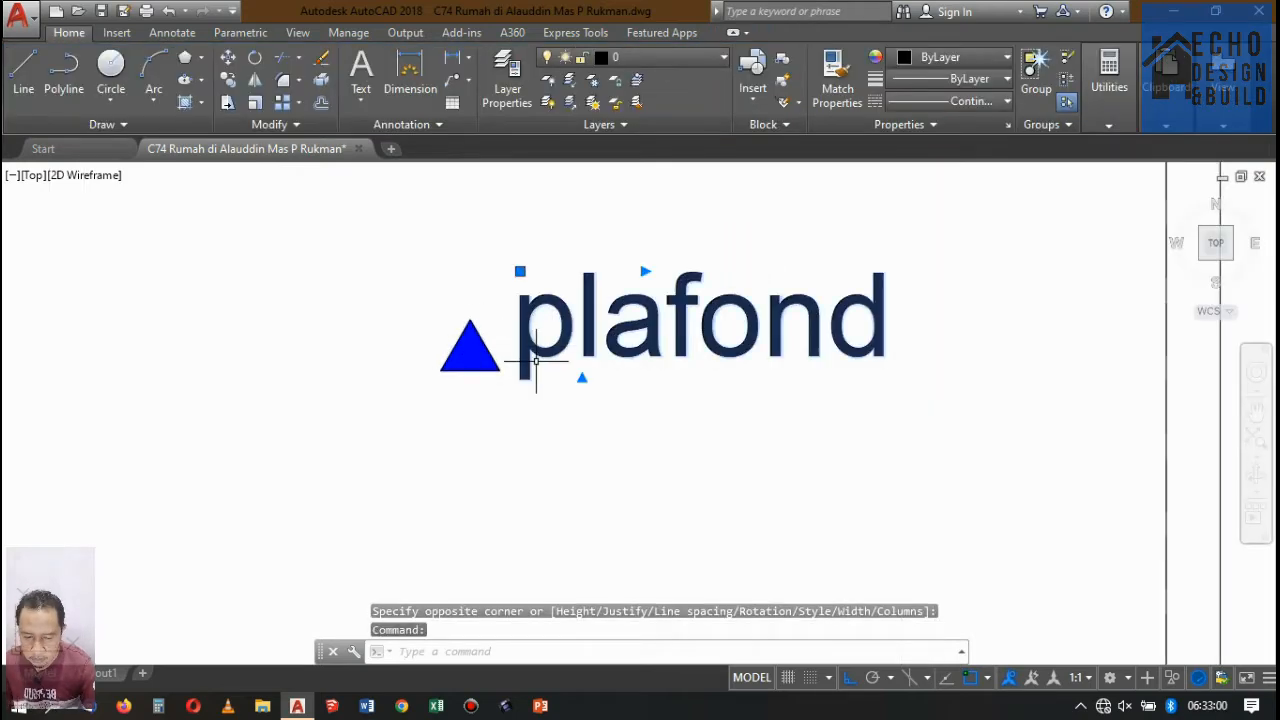
type("m")
key("Return")
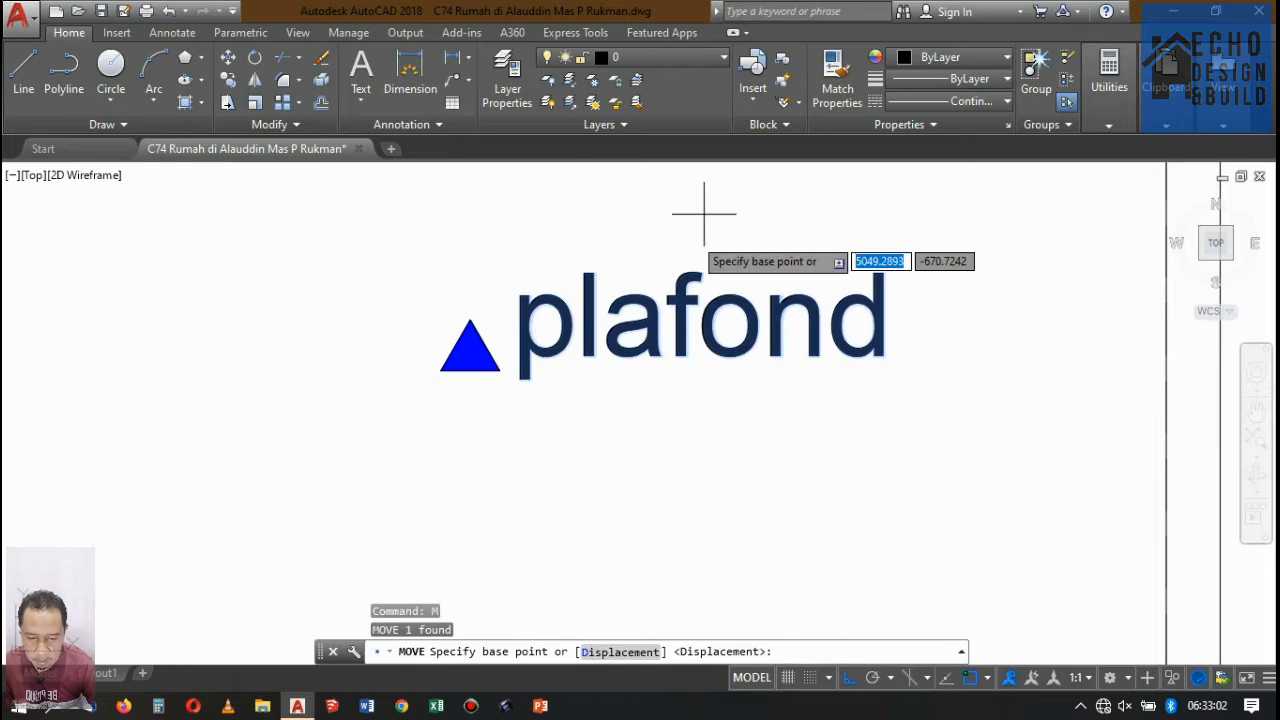
left_click(705, 213)
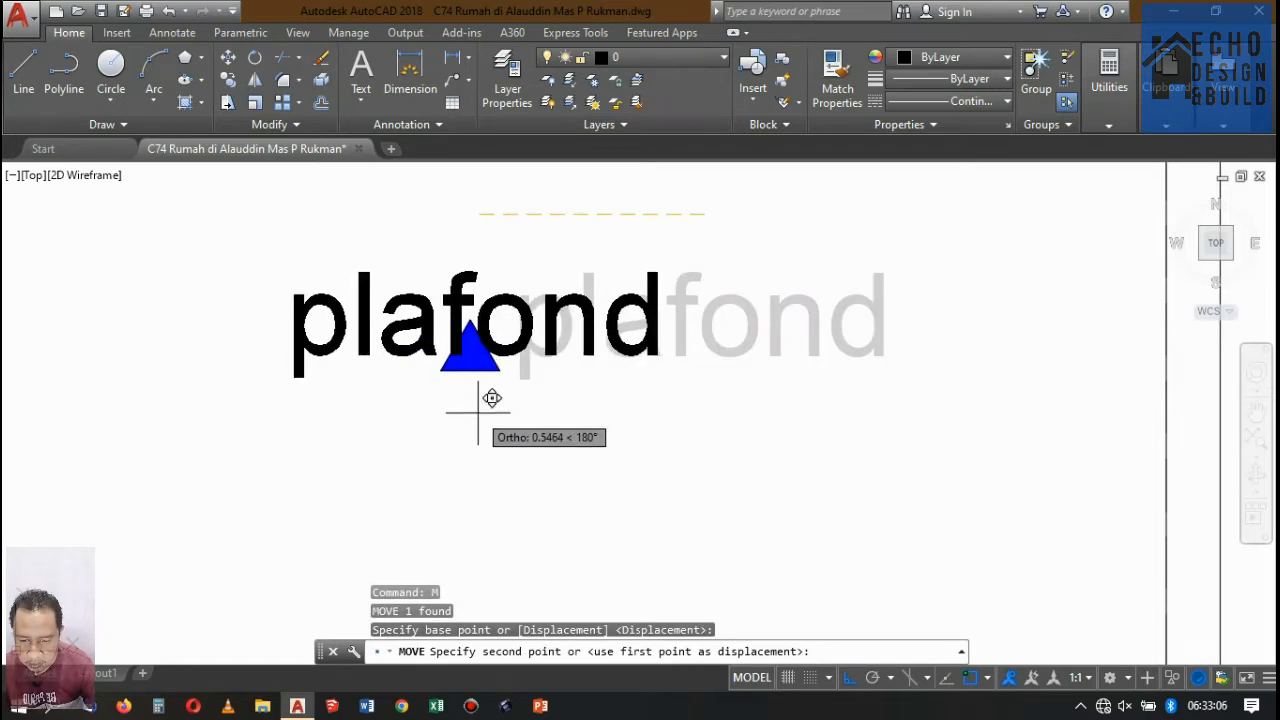
key("F8")
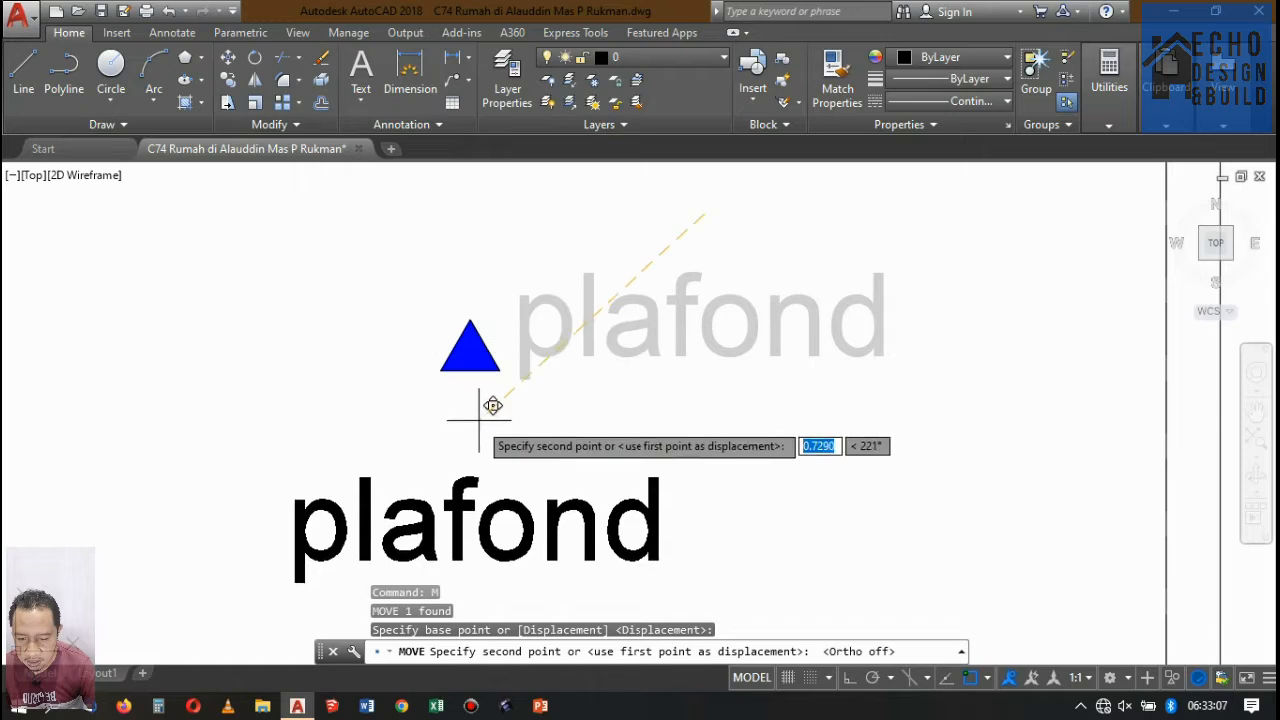
left_click(478, 325)
Set the text's colour to index blue and capitalise its wording to "Plafond".
left_click(573, 375)
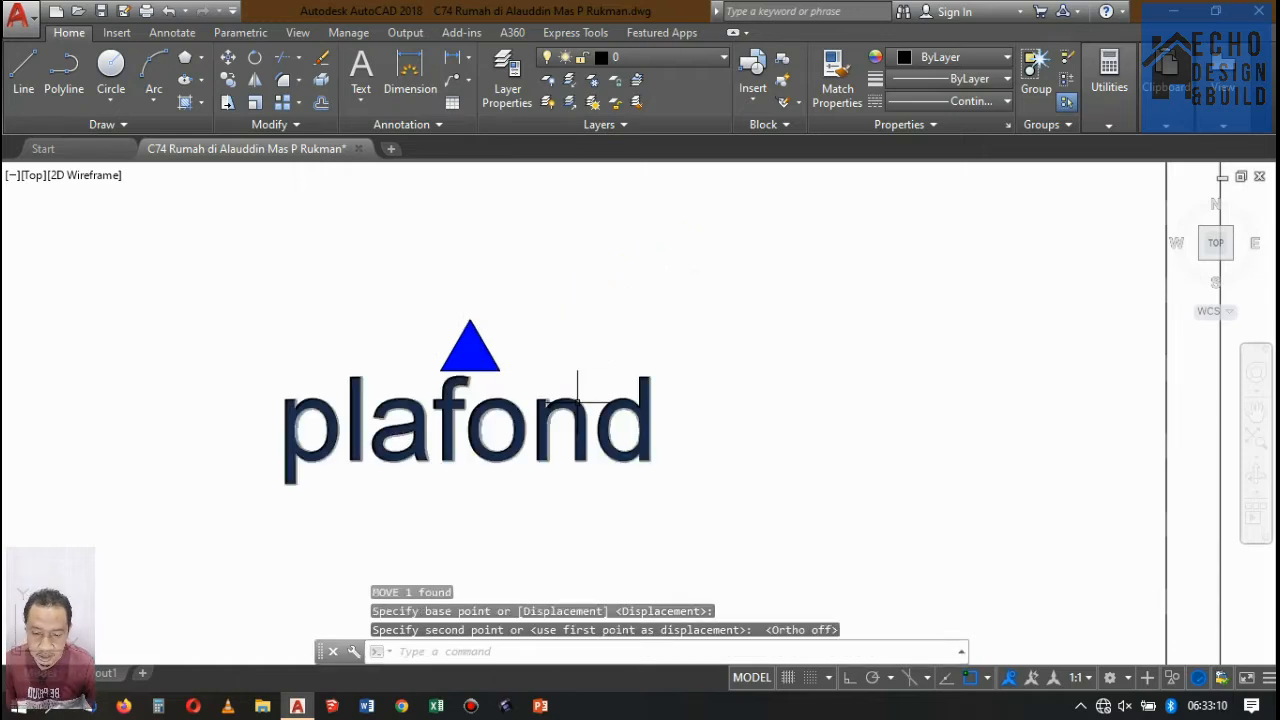
left_click(918, 60)
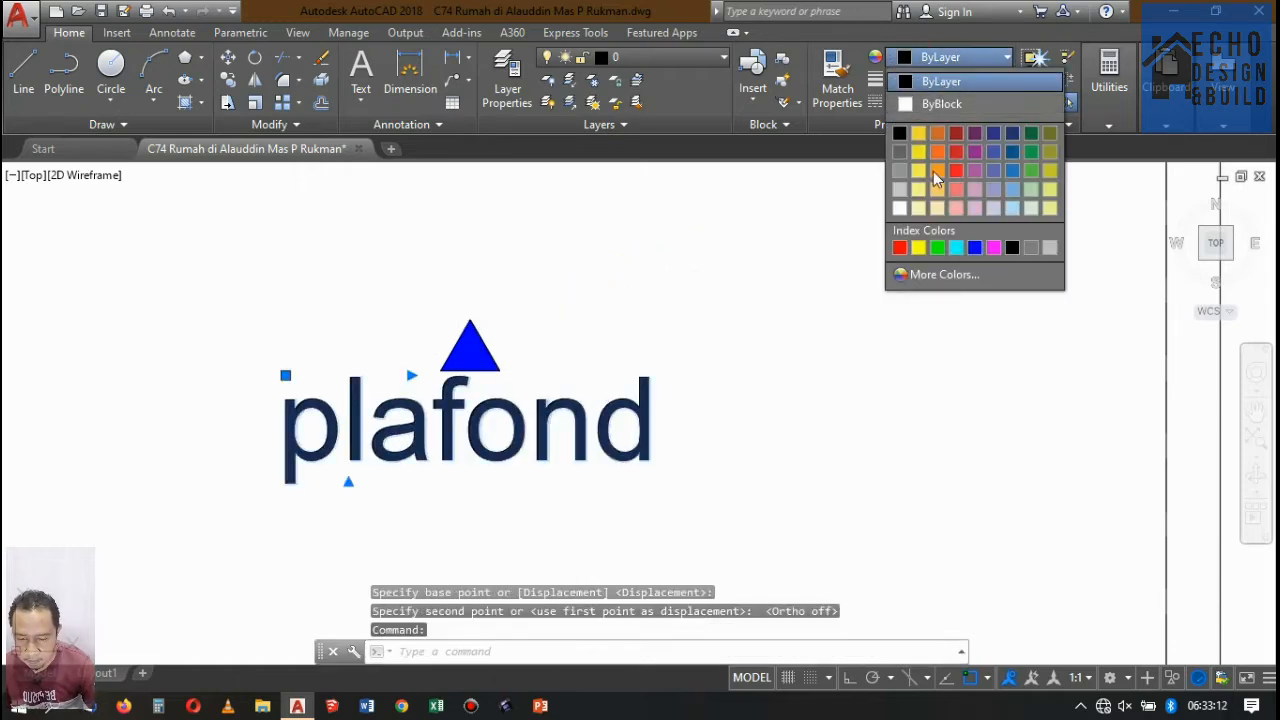
left_click(975, 248)
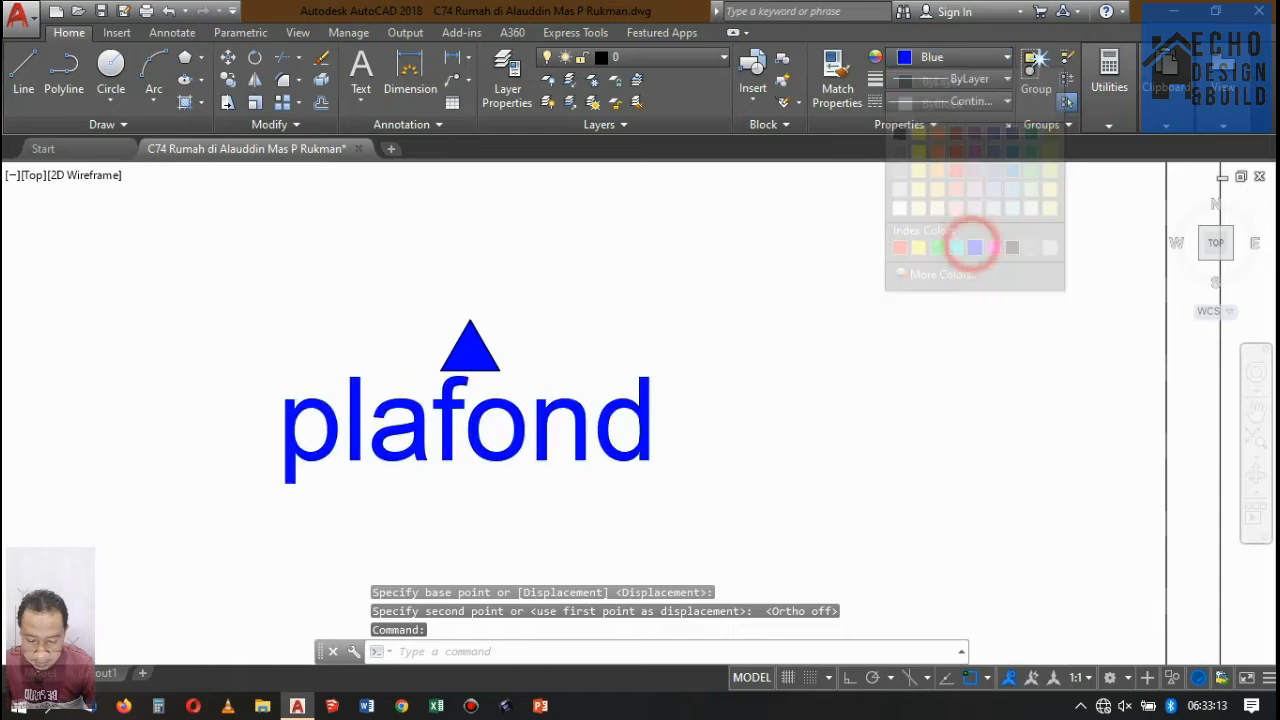
double_click(331, 405)
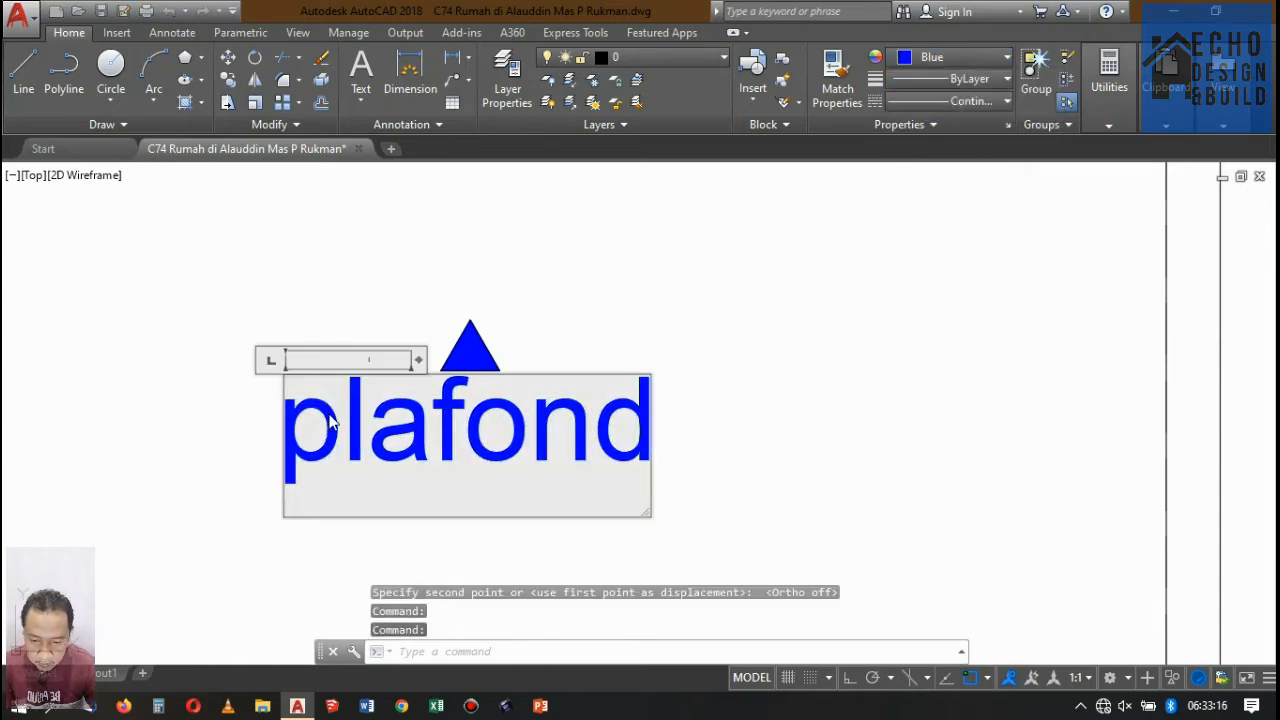
left_click_drag(340, 408, 242, 400)
type("P")
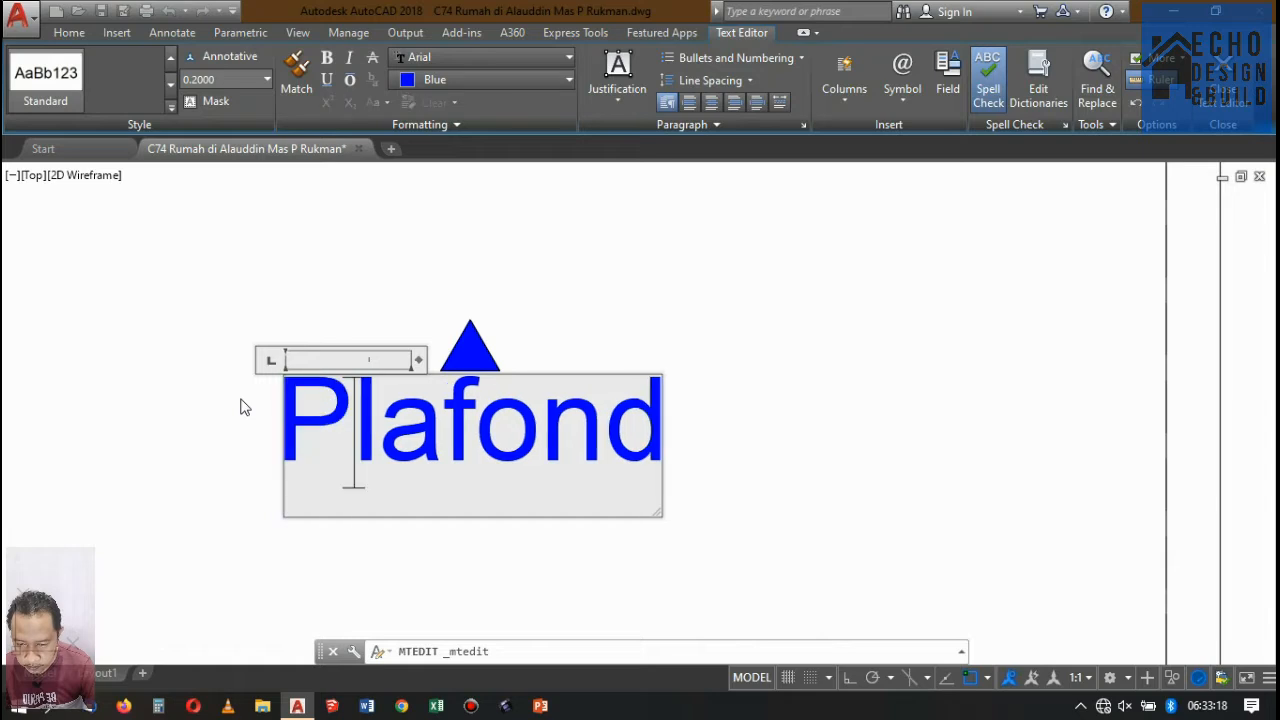
left_click(658, 341)
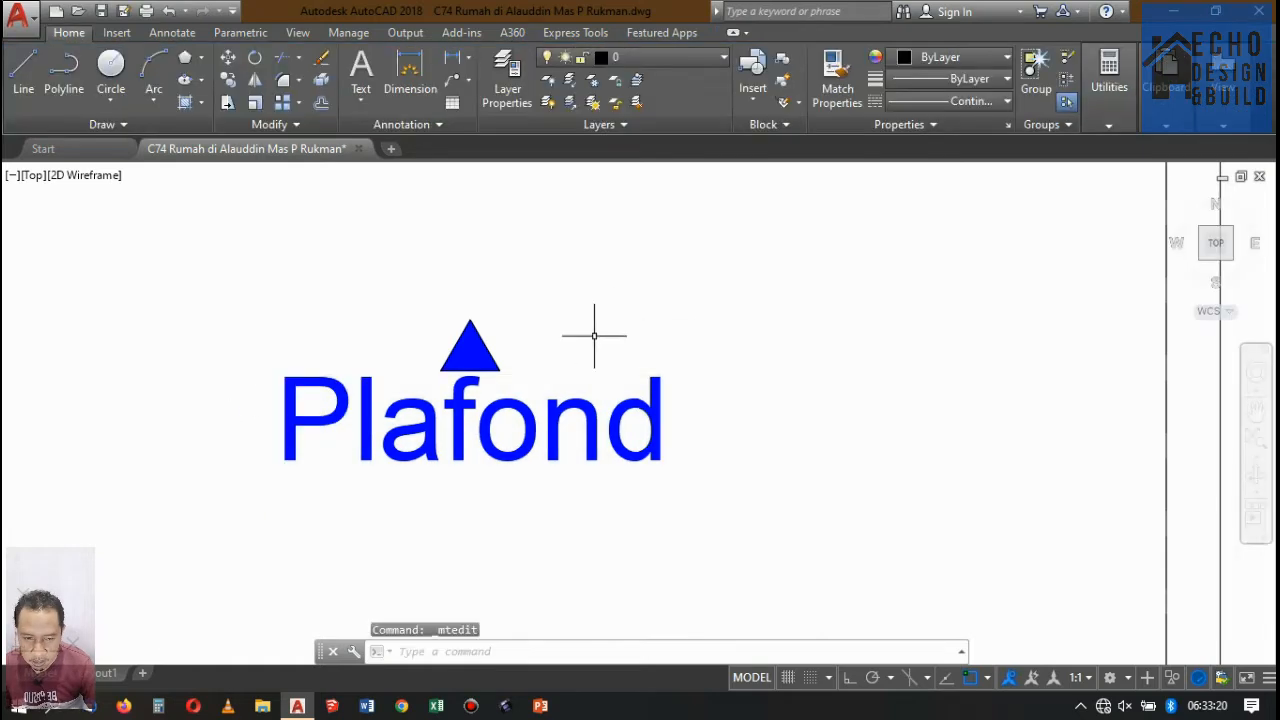
Move the triangle and its "Plafond" label up so the triangle's tip touches the underside of the upper-floor ceiling.
scroll(512, 405, "down", 5)
left_click(569, 403)
left_click(431, 357)
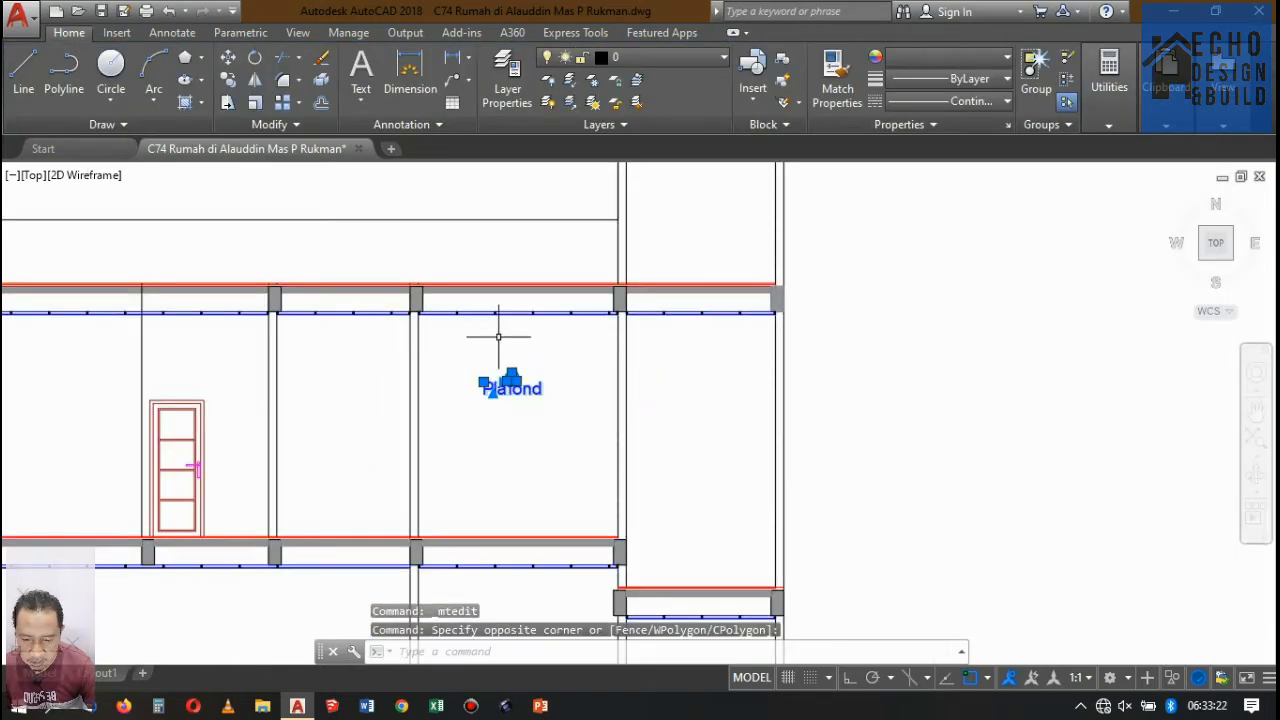
type("m")
key("Return")
scroll(500, 343, "up", 6)
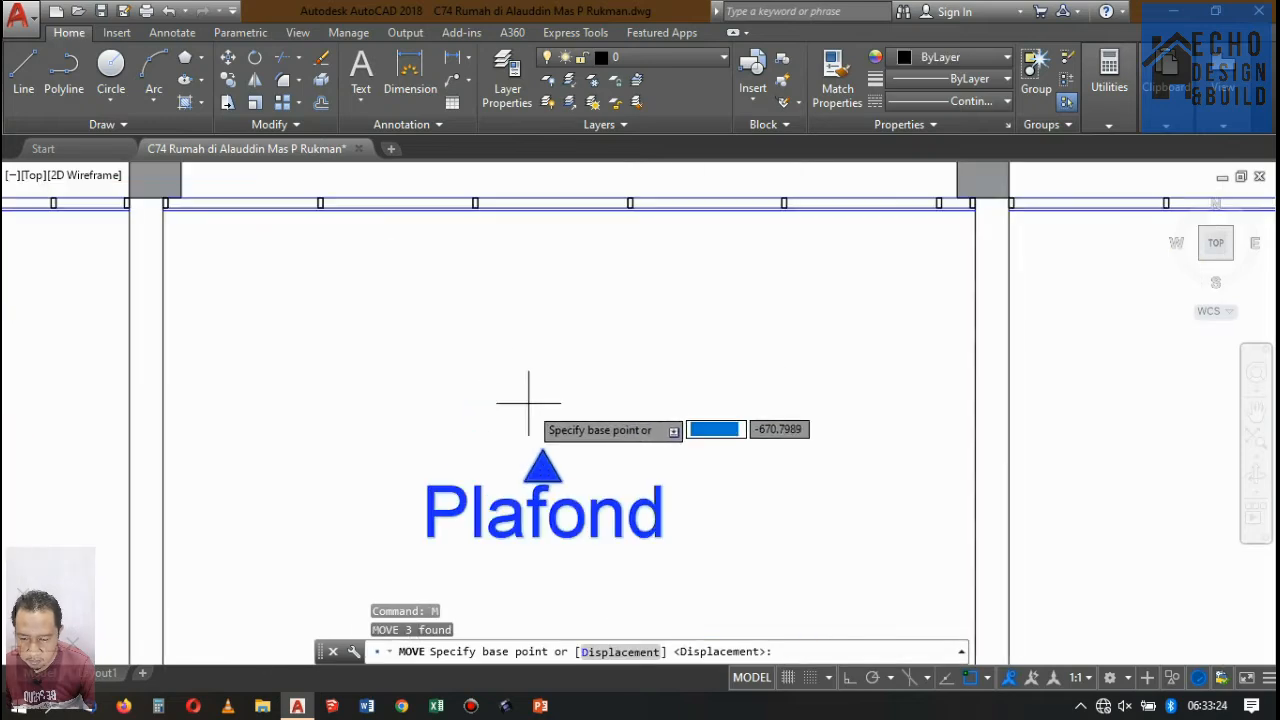
left_click(542, 450)
scroll(550, 240, "up", 4)
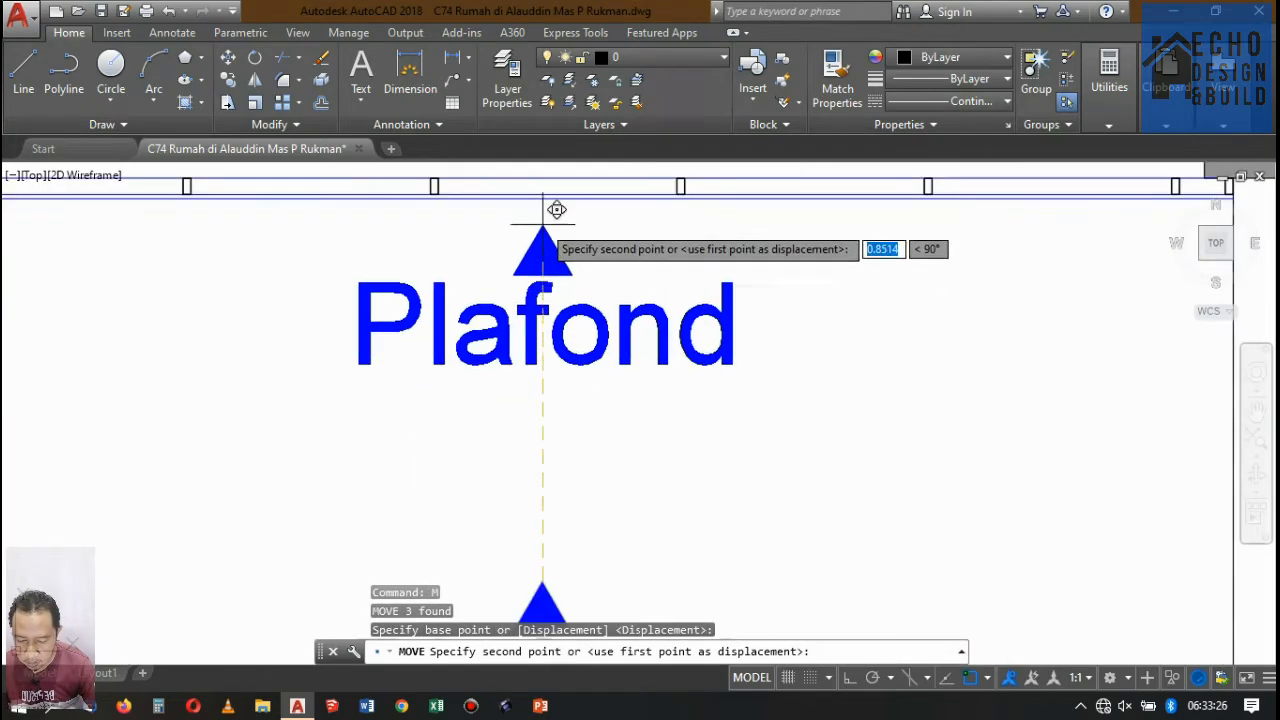
scroll(545, 250, "down", 4)
scroll(540, 265, "up", 2)
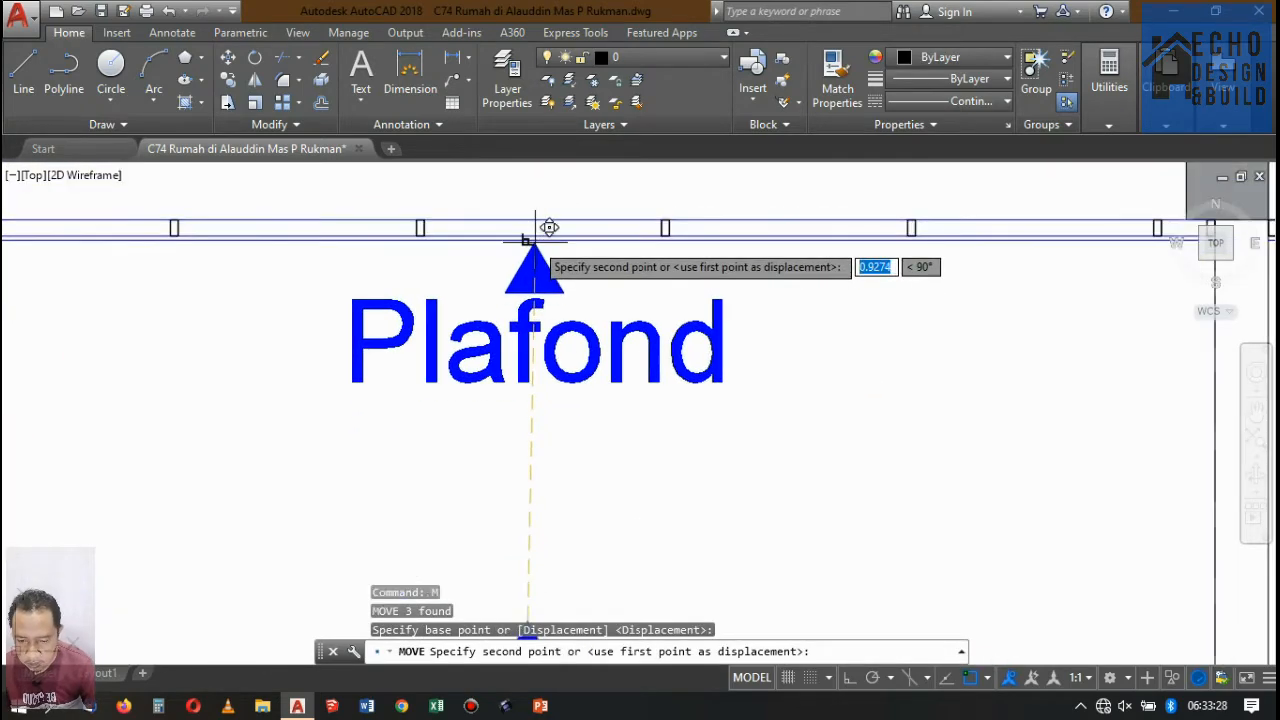
left_click(533, 238)
Copy the Plafond marker from the triangle's tip to the ceiling underside of the rightmost upper-floor bay.
scroll(538, 345, "down", 5)
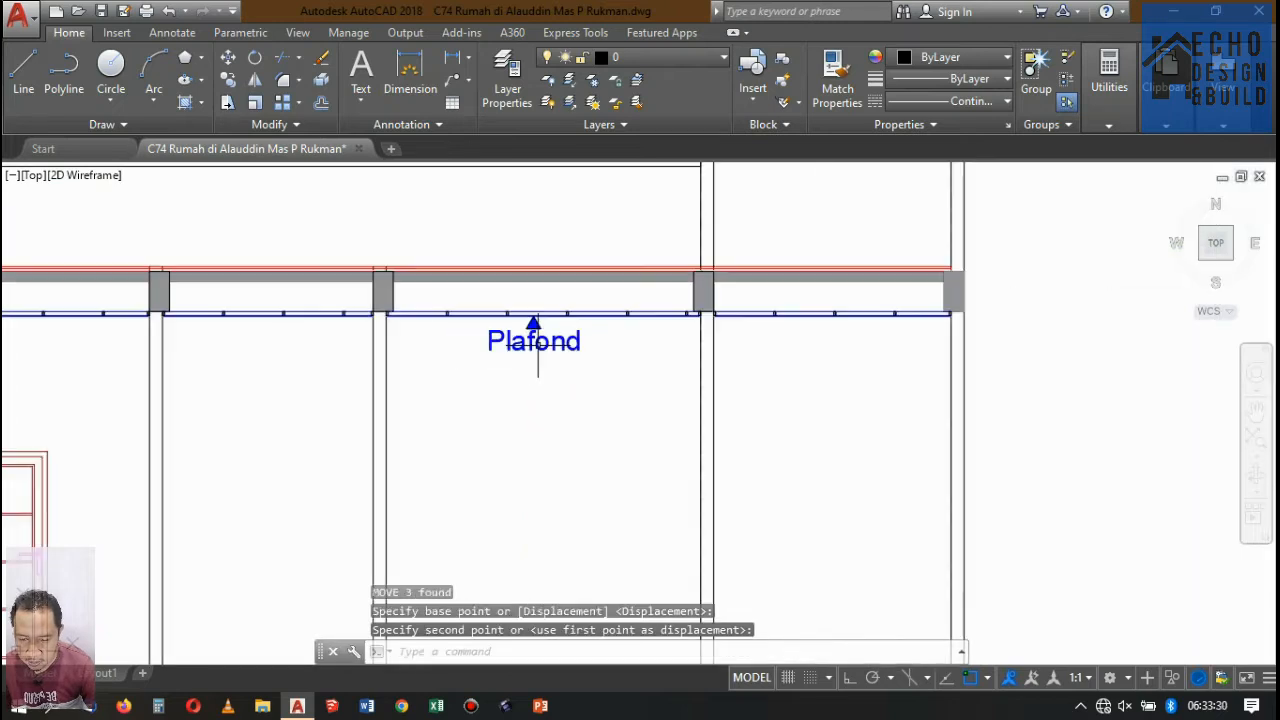
scroll(595, 388, "up", 2)
left_click(589, 366)
left_click(333, 237)
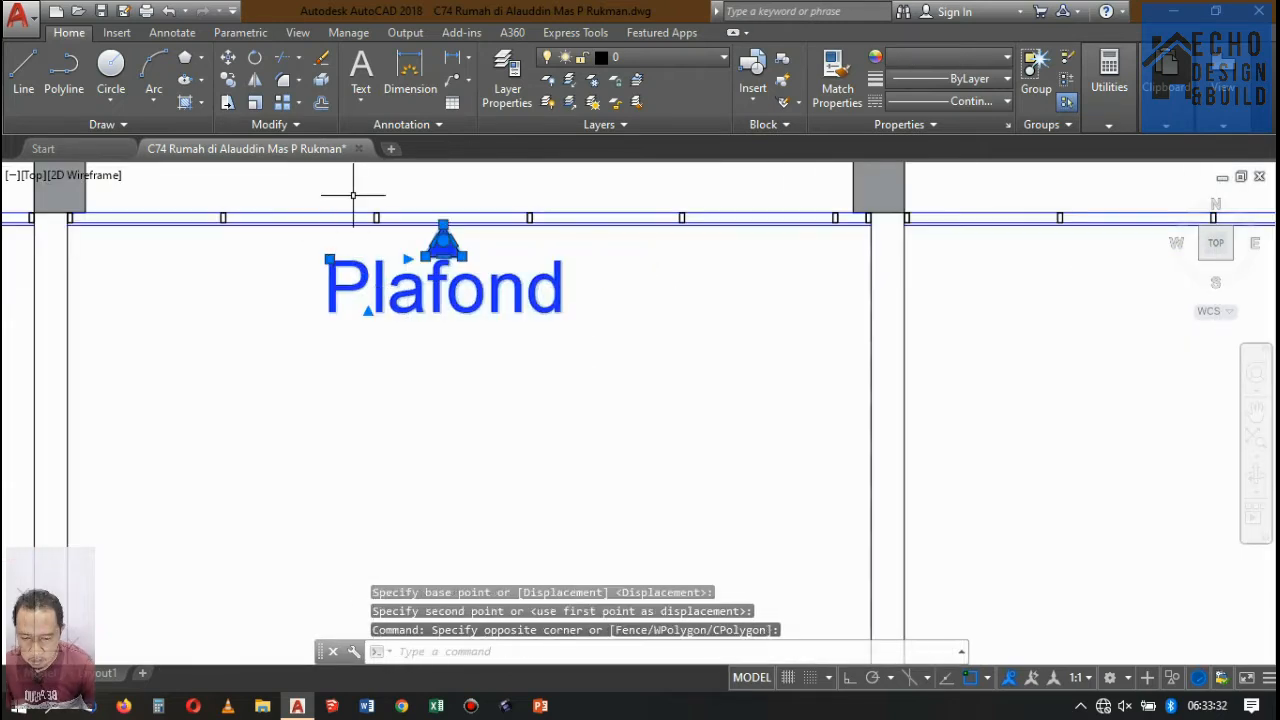
left_click(228, 79)
scroll(450, 238, "up", 4)
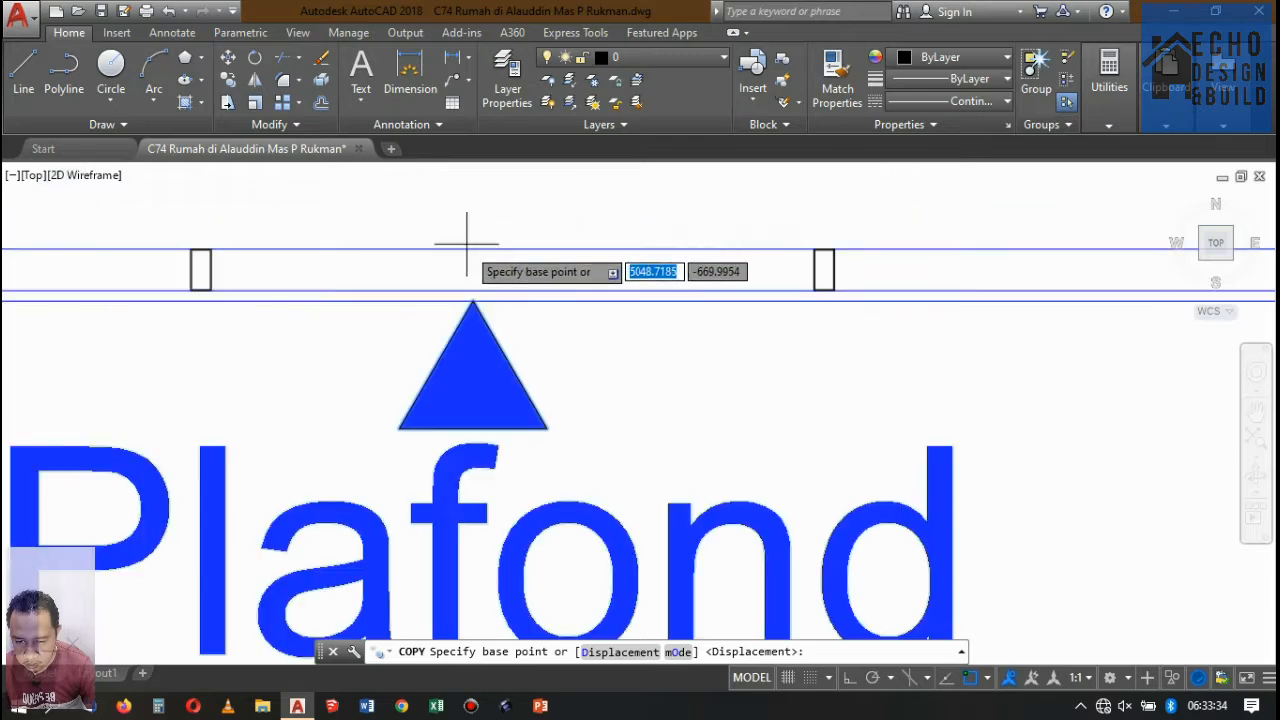
left_click(473, 327)
scroll(189, 340, "down", 6)
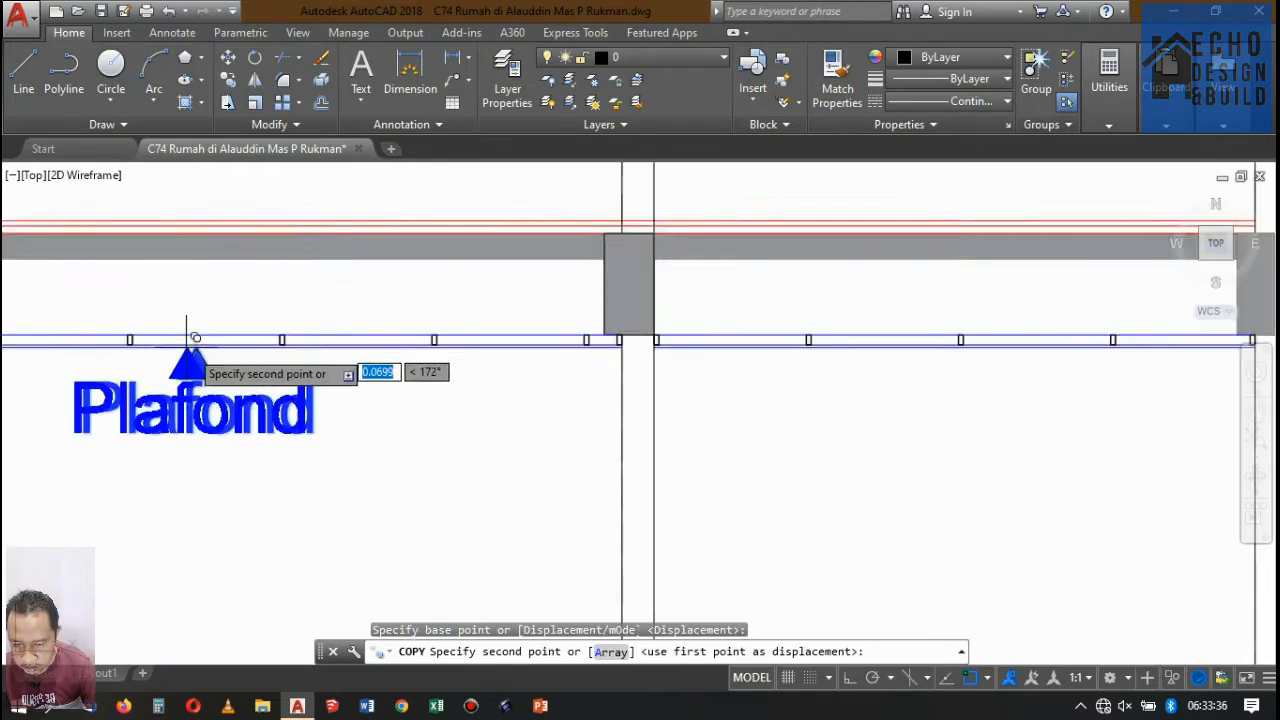
scroll(340, 405, "up", 4)
scroll(358, 361, "up", 6)
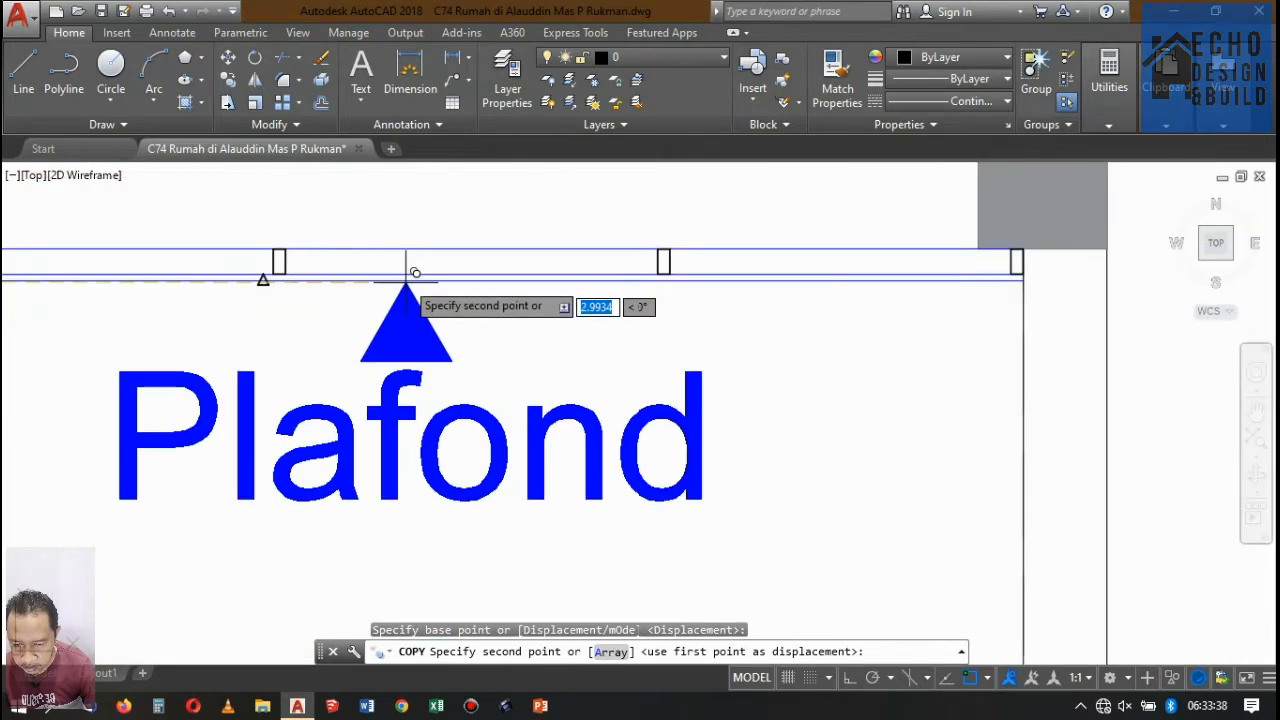
left_click(274, 266)
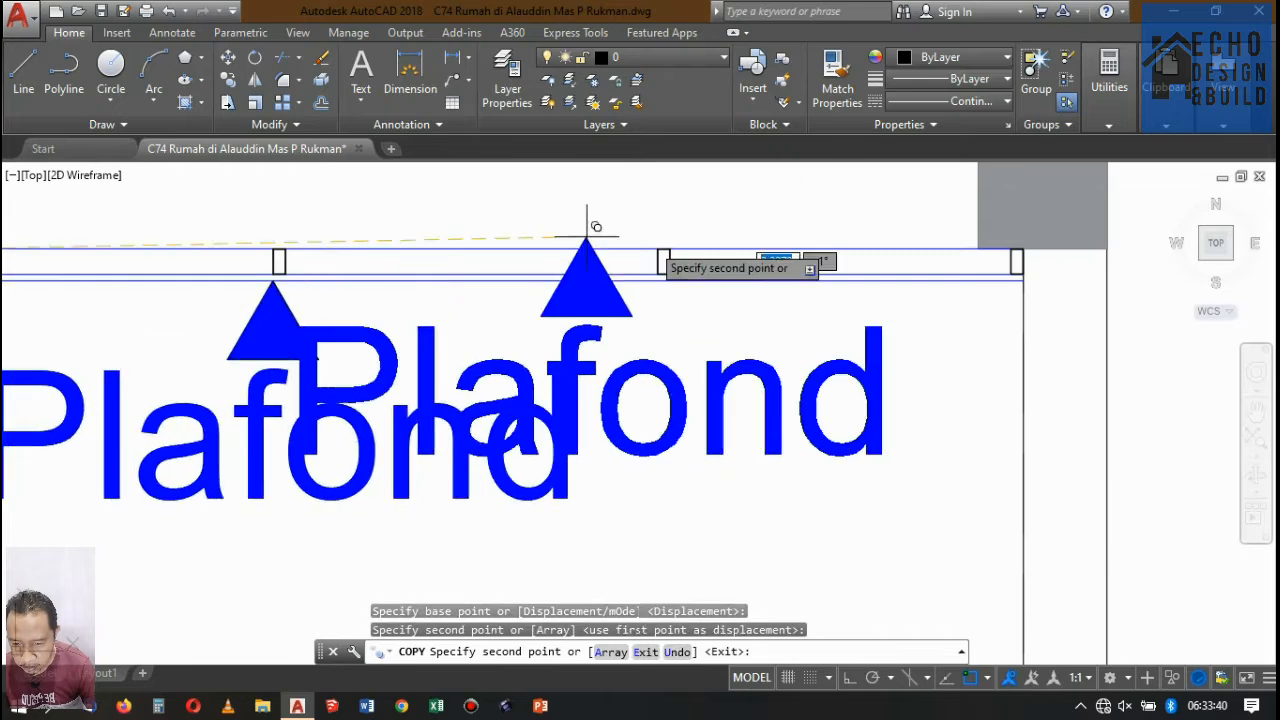
Place further copies of the Plafond marker under the ceilings of the leftmost and second upper-floor bays.
scroll(594, 220, "down", 6)
scroll(596, 337, "up", 8)
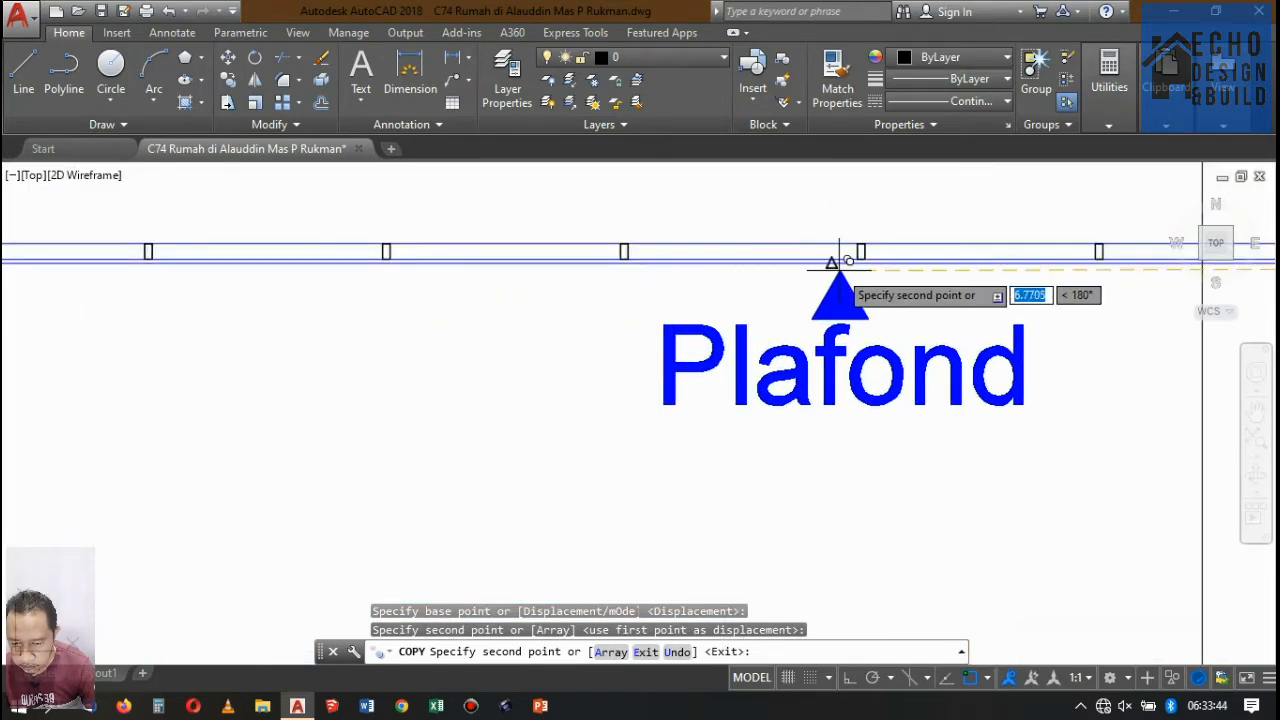
left_click(831, 264)
scroll(286, 357, "down", 6)
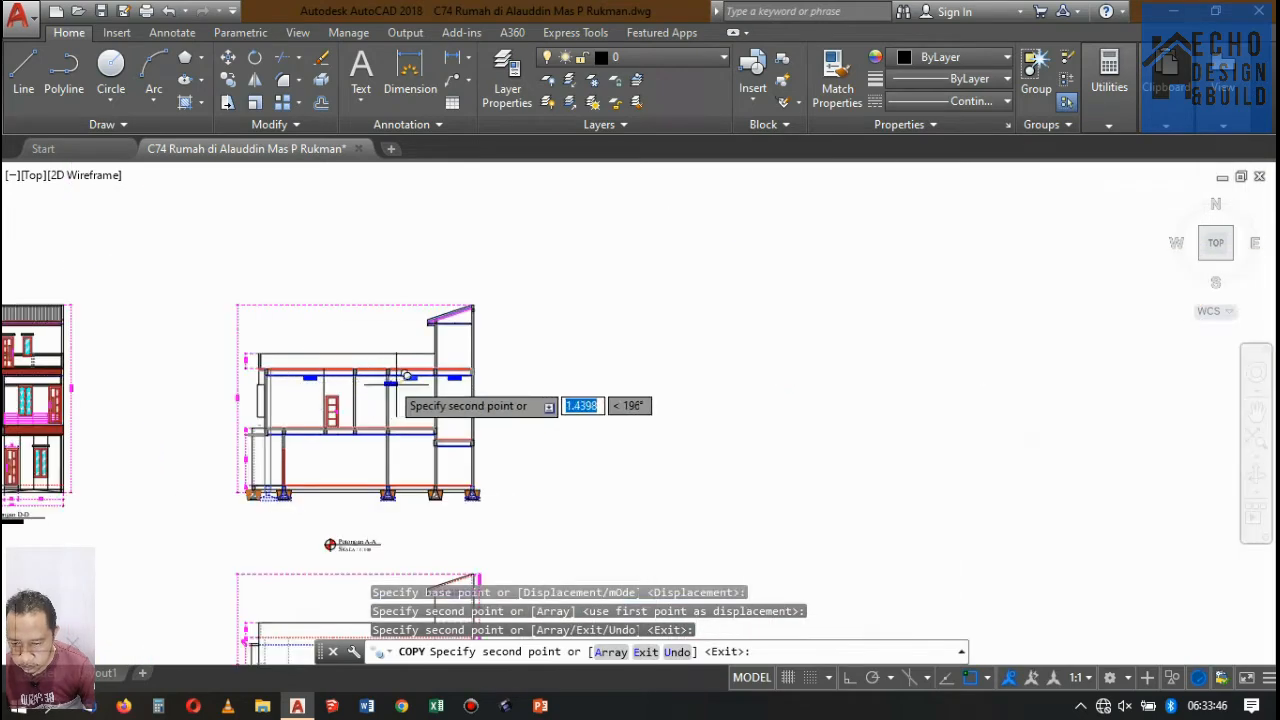
scroll(306, 366, "up", 6)
scroll(245, 335, "up", 4)
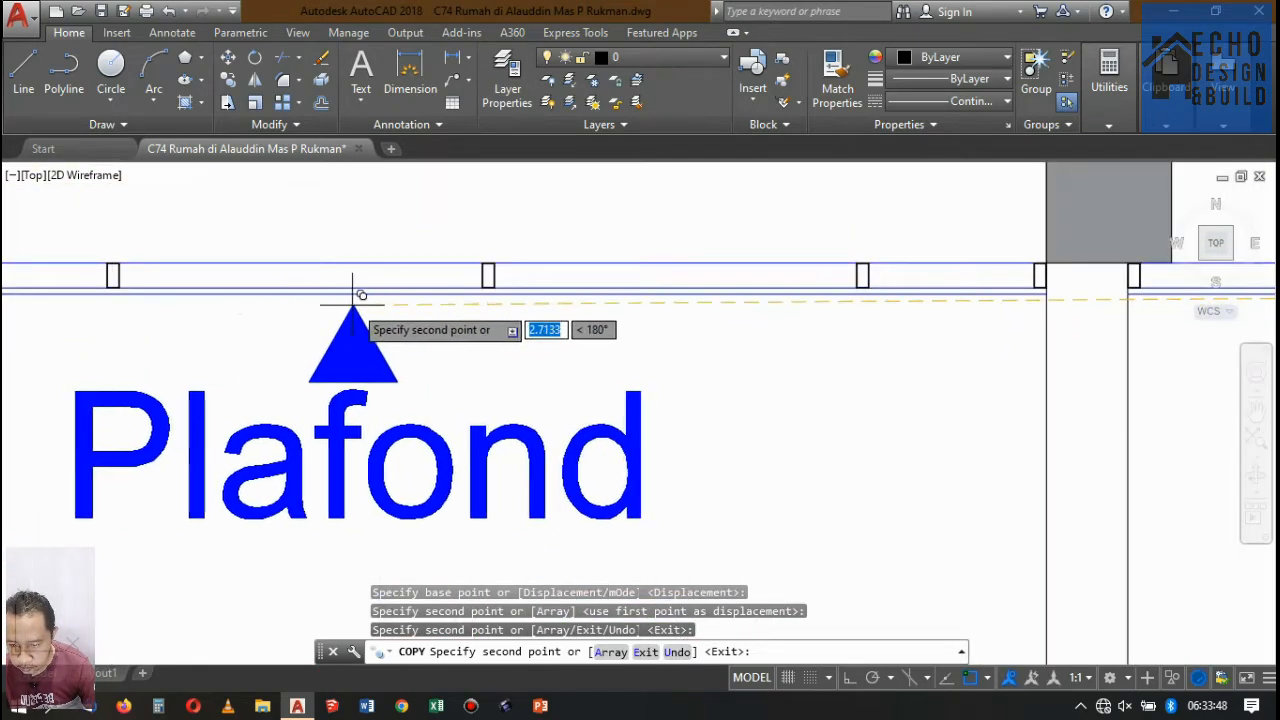
left_click(390, 292)
scroll(457, 286, "down", 6)
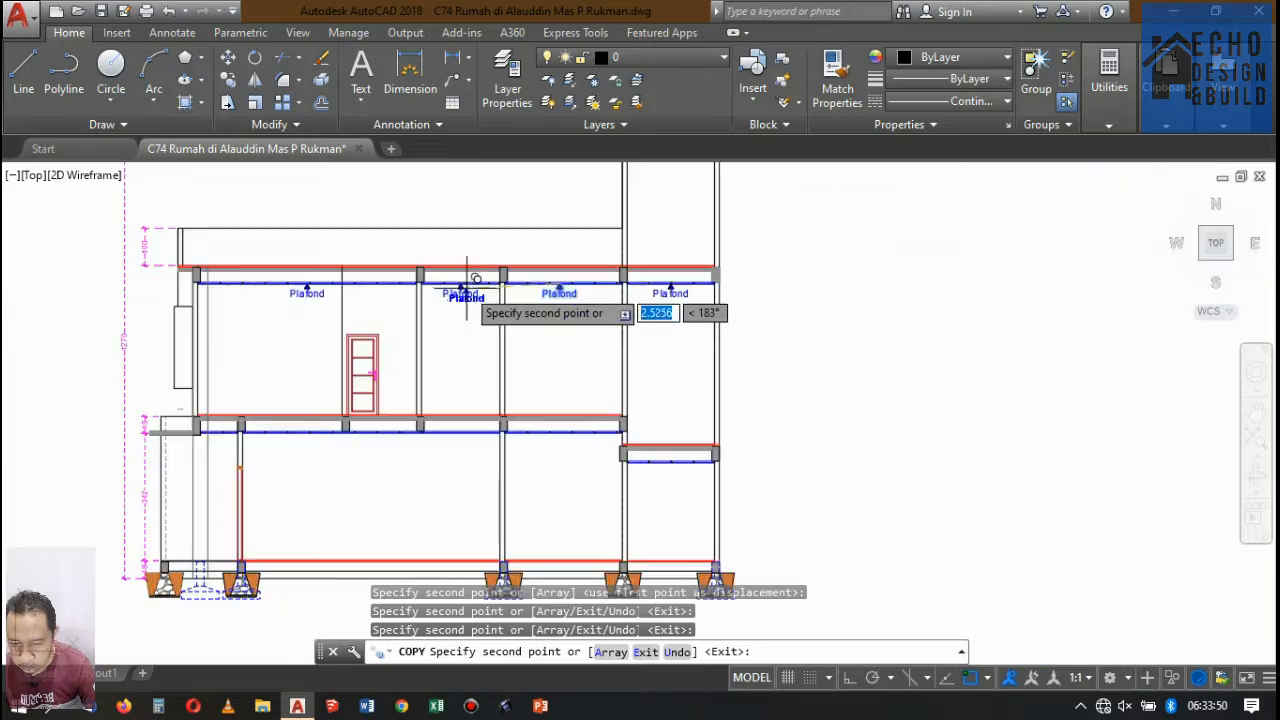
scroll(486, 320, "up", 3)
scroll(485, 303, "down", 5)
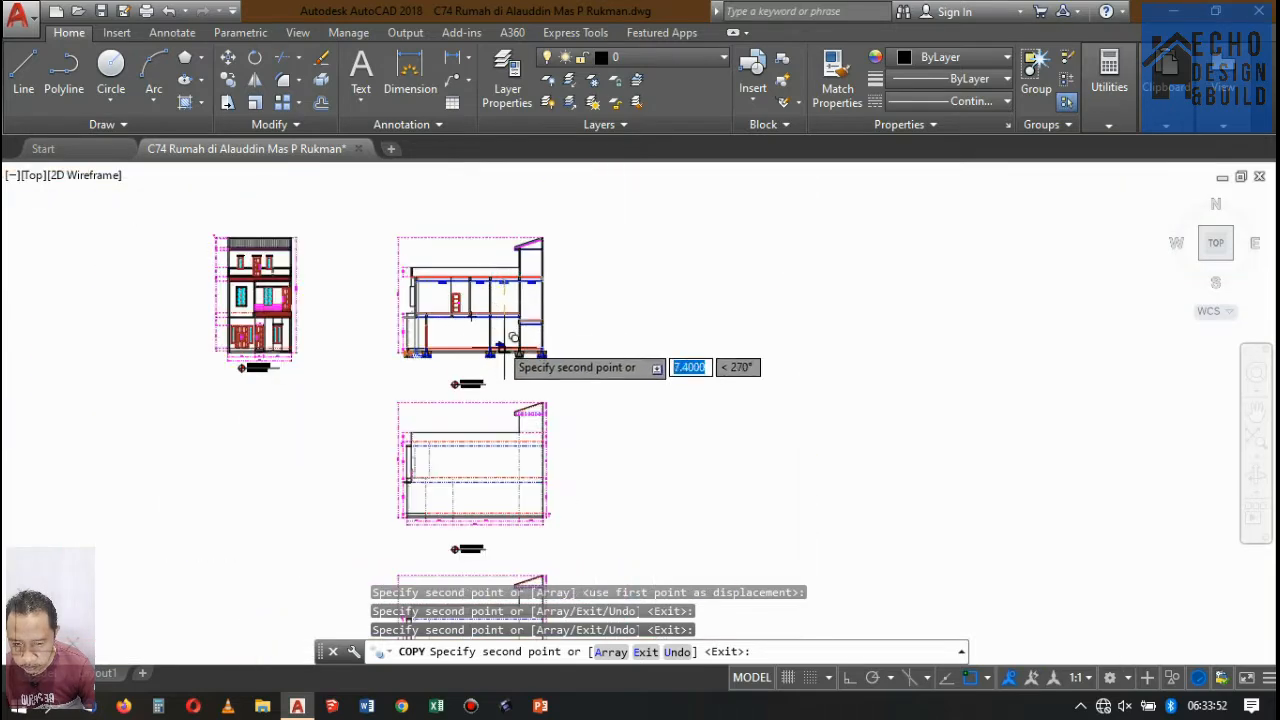
scroll(513, 339, "up", 2)
key("Return")
Examine the upper-floor markers and lower-floor ceilings of Potongan A-A alongside the neighbouring sections.
scroll(514, 255, "up", 2)
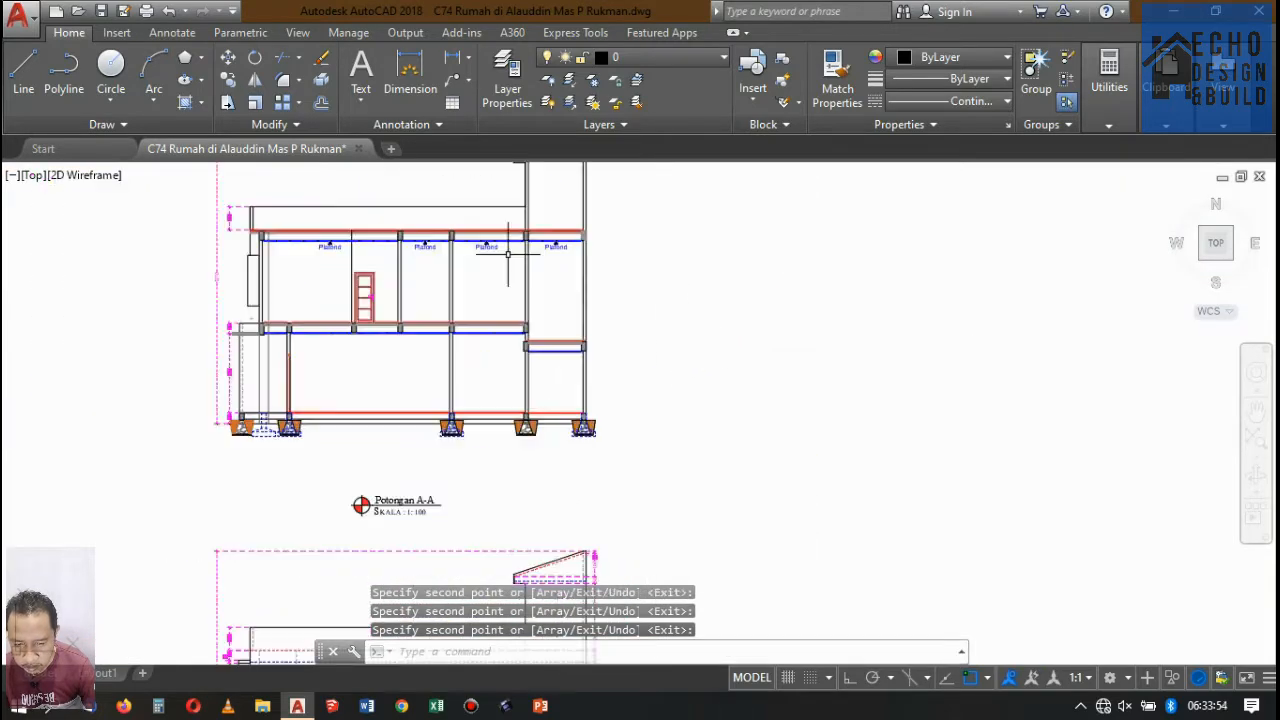
scroll(509, 300, "down", 5)
scroll(479, 324, "up", 5)
scroll(479, 324, "down", 3)
scroll(500, 325, "up", 2)
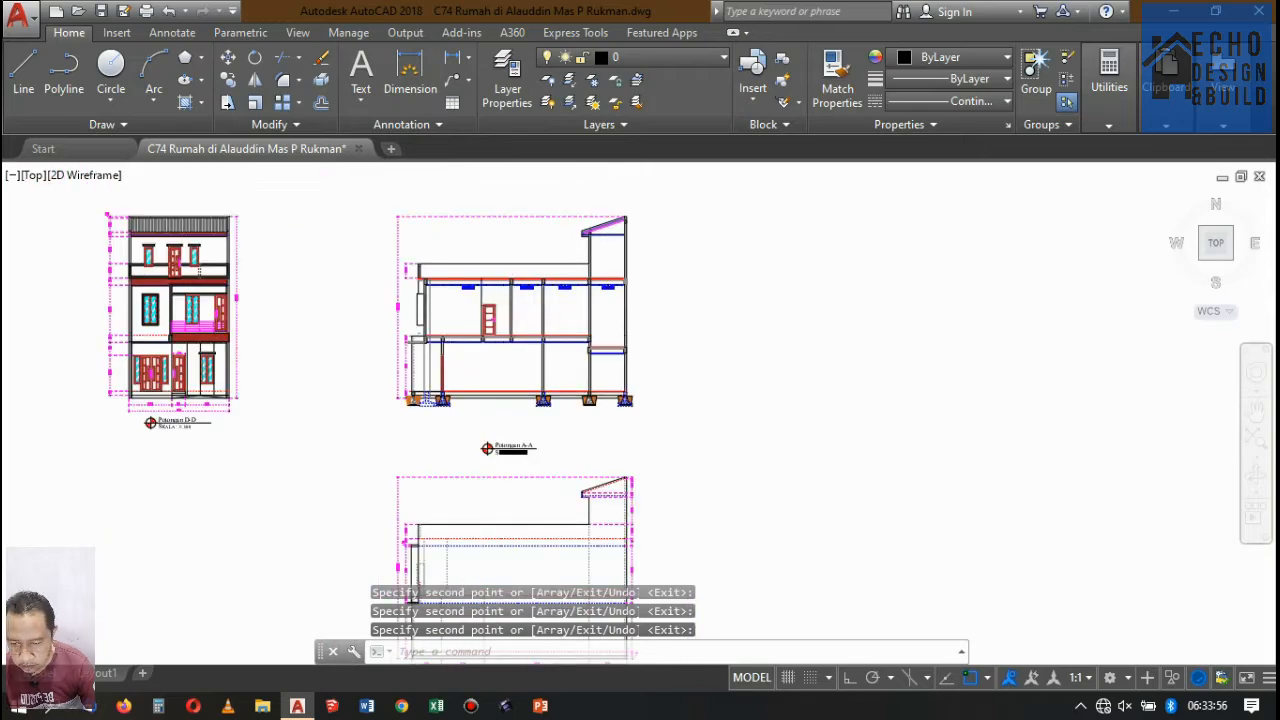
scroll(515, 320, "down", 3)
scroll(521, 315, "up", 5)
scroll(521, 315, "down", 2)
scroll(520, 320, "up", 6)
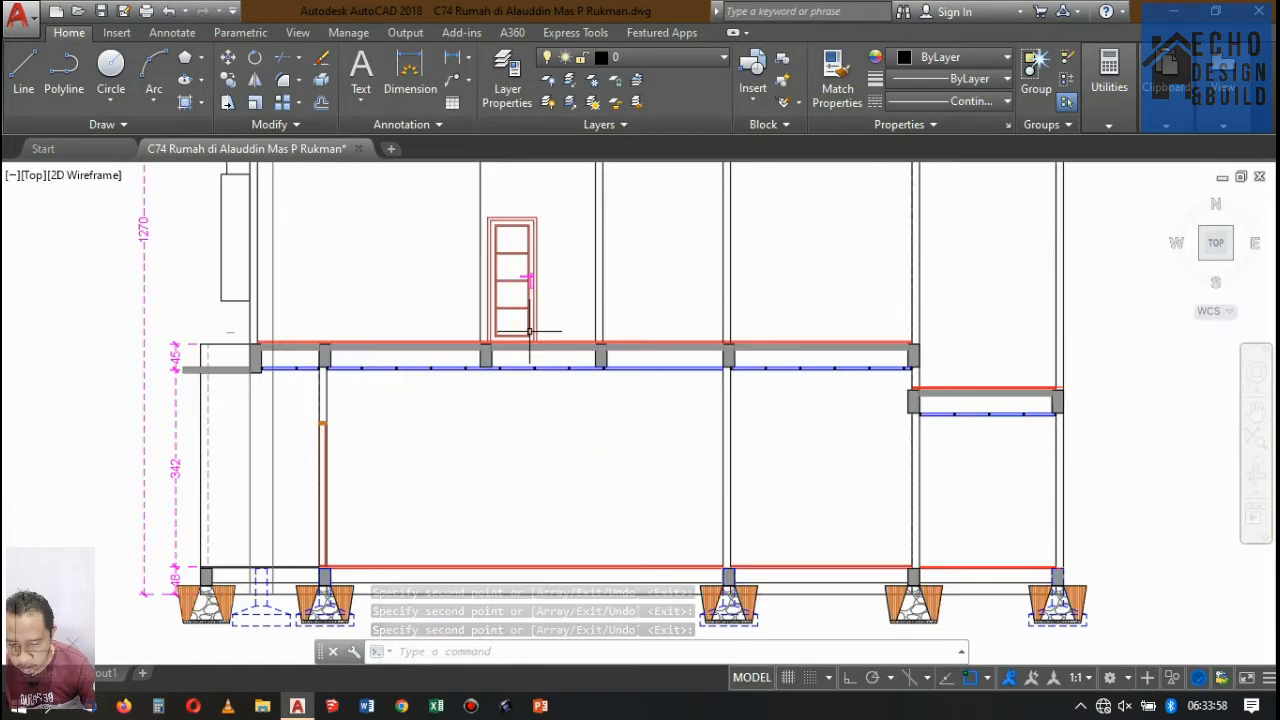
scroll(525, 325, "down", 5)
Copy an upper-floor Plafond marker from its triangle's tip to the ceiling undersides of the leftmost and second lower-floor bays.
scroll(517, 321, "up", 8)
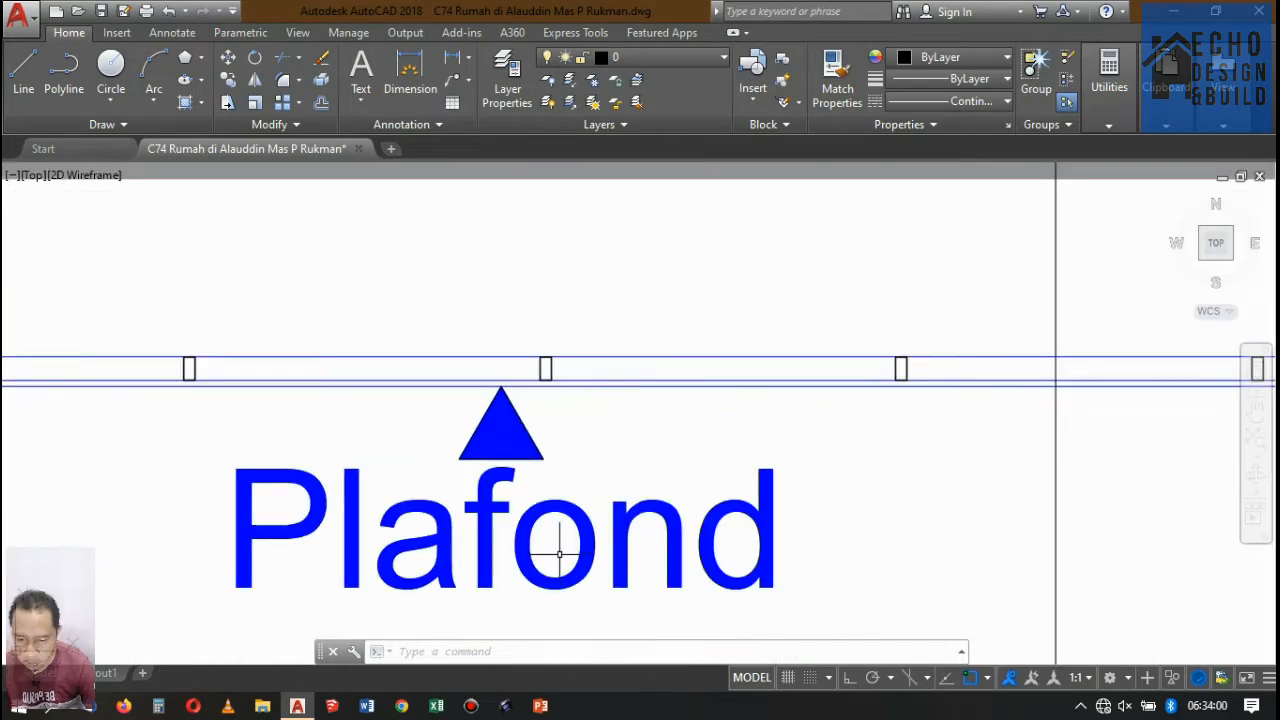
left_click(470, 434)
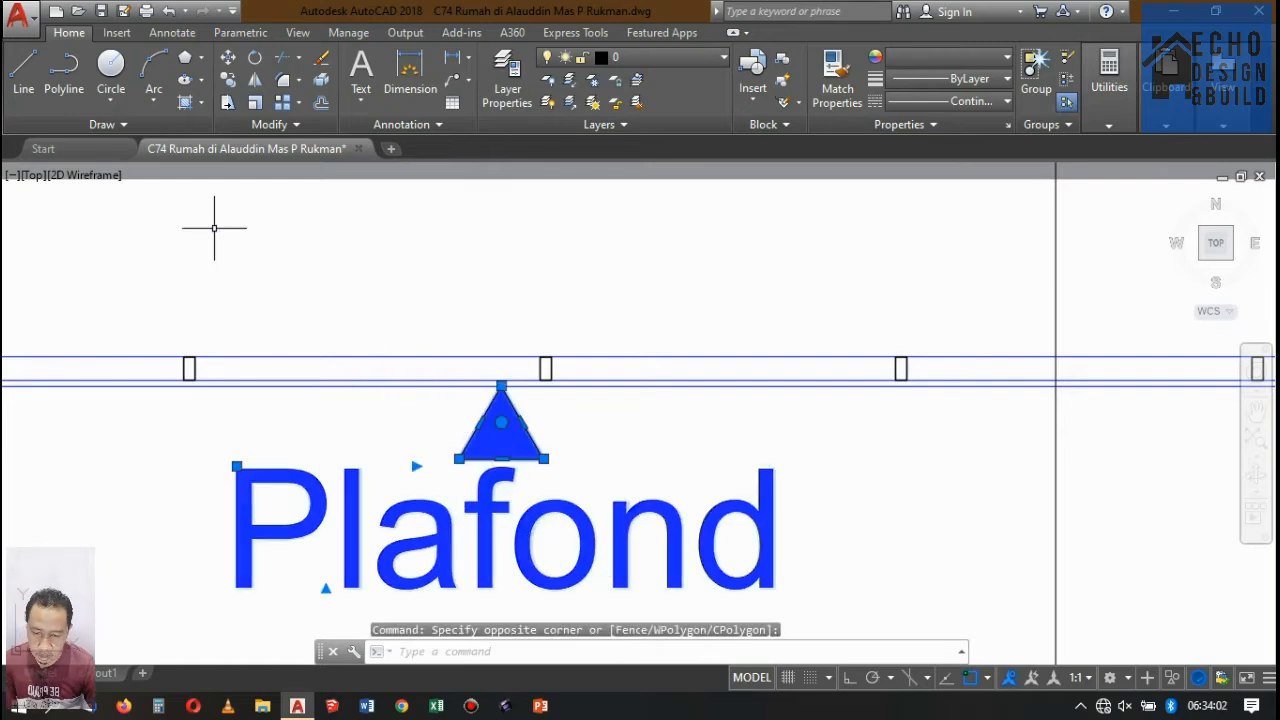
scroll(520, 372, "up", 6)
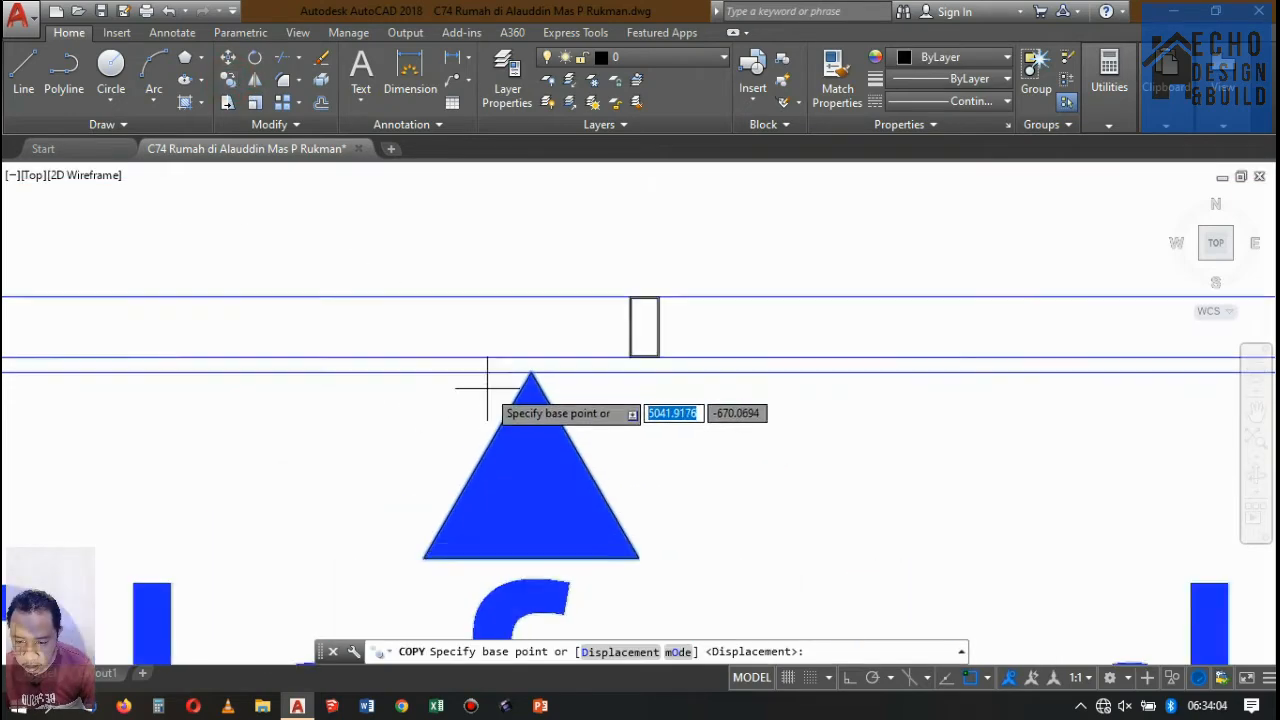
left_click(552, 360)
scroll(423, 200, "down", 10)
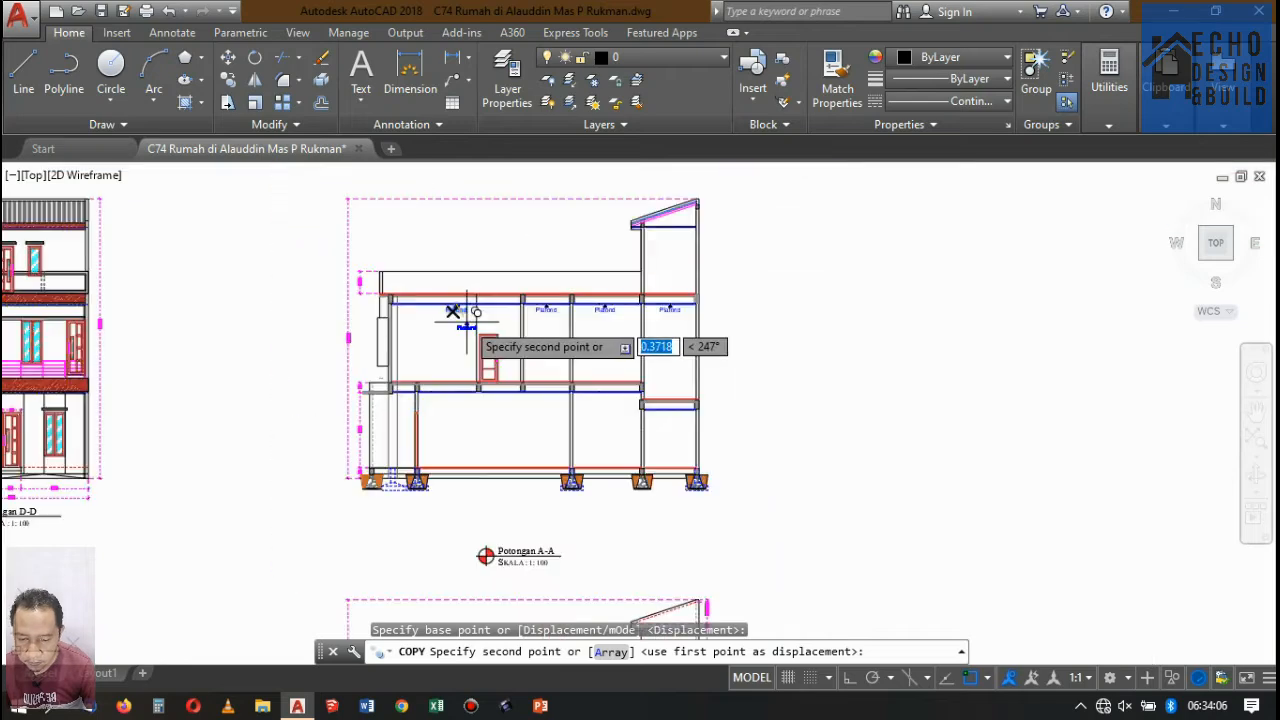
scroll(476, 342, "up", 10)
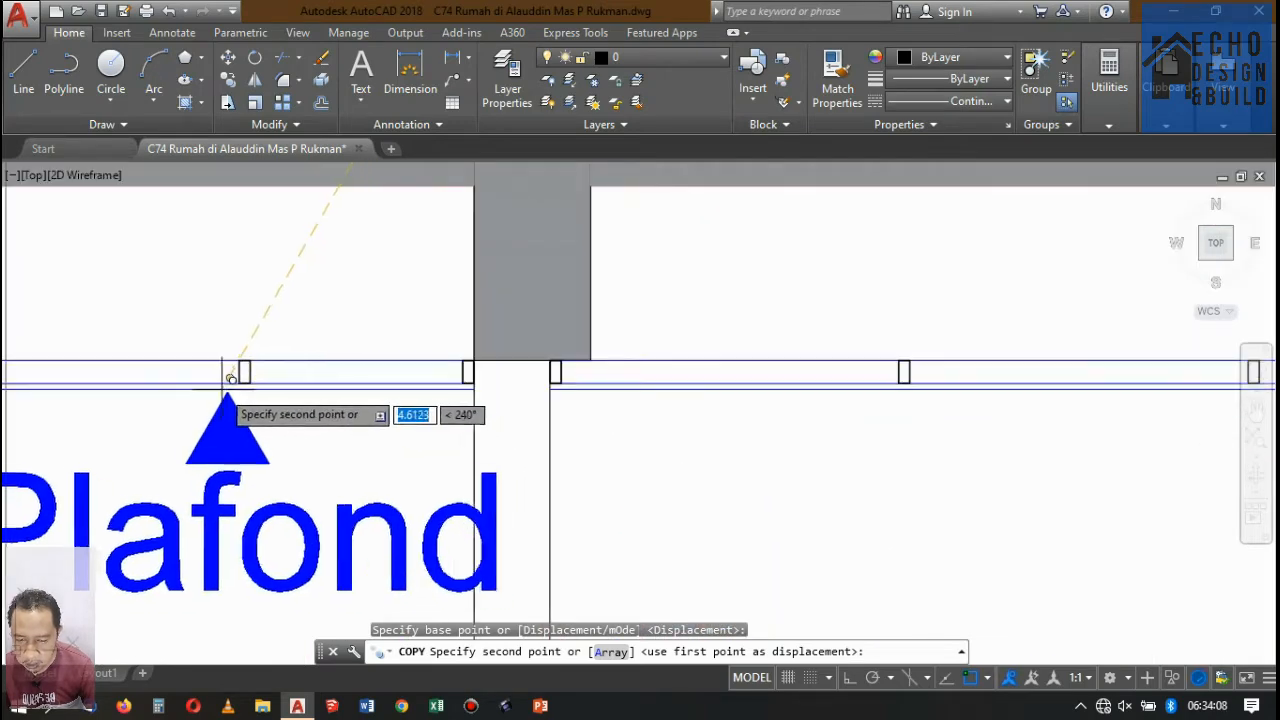
scroll(198, 372, "down", 8)
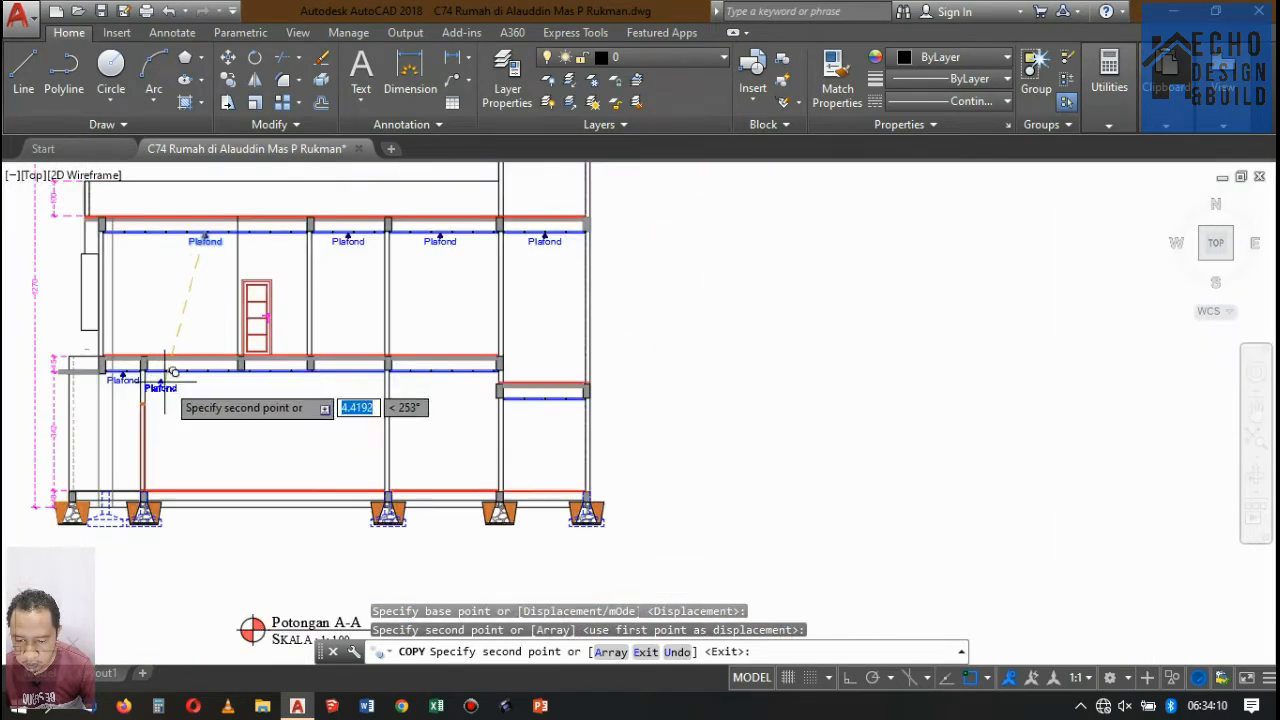
scroll(296, 370, "up", 4)
scroll(296, 370, "up", 4)
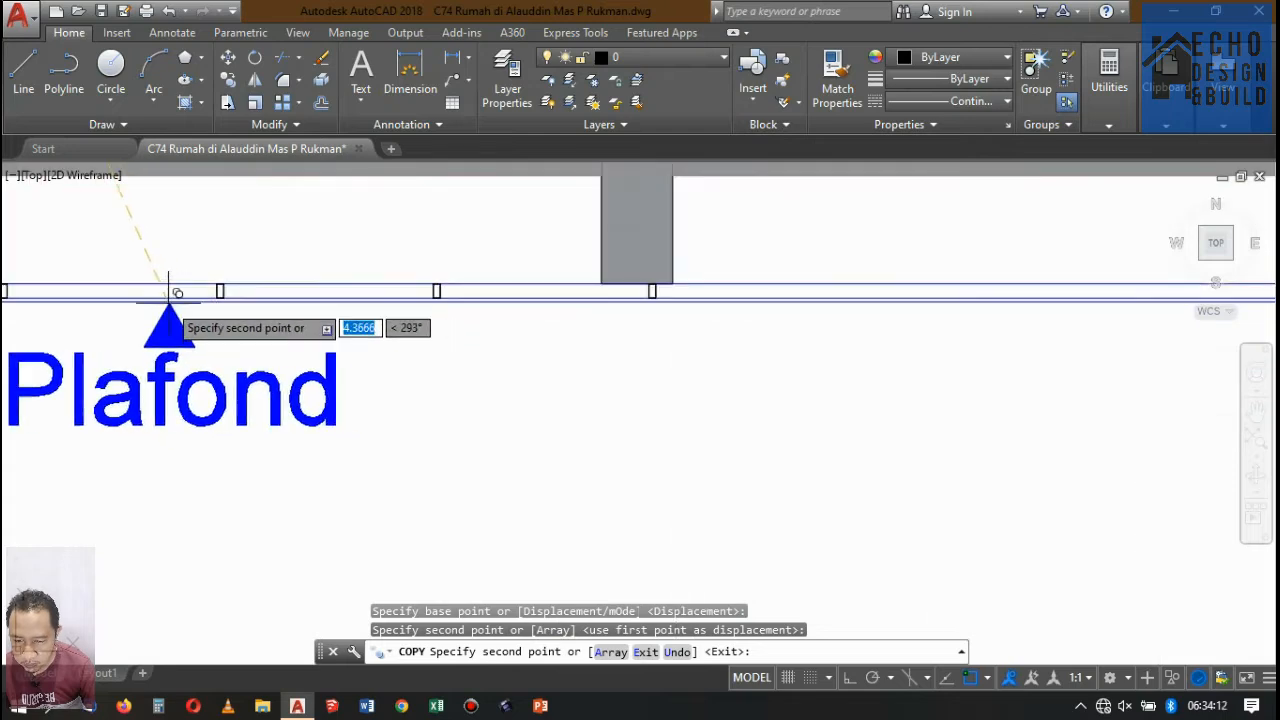
scroll(163, 291, "down", 8)
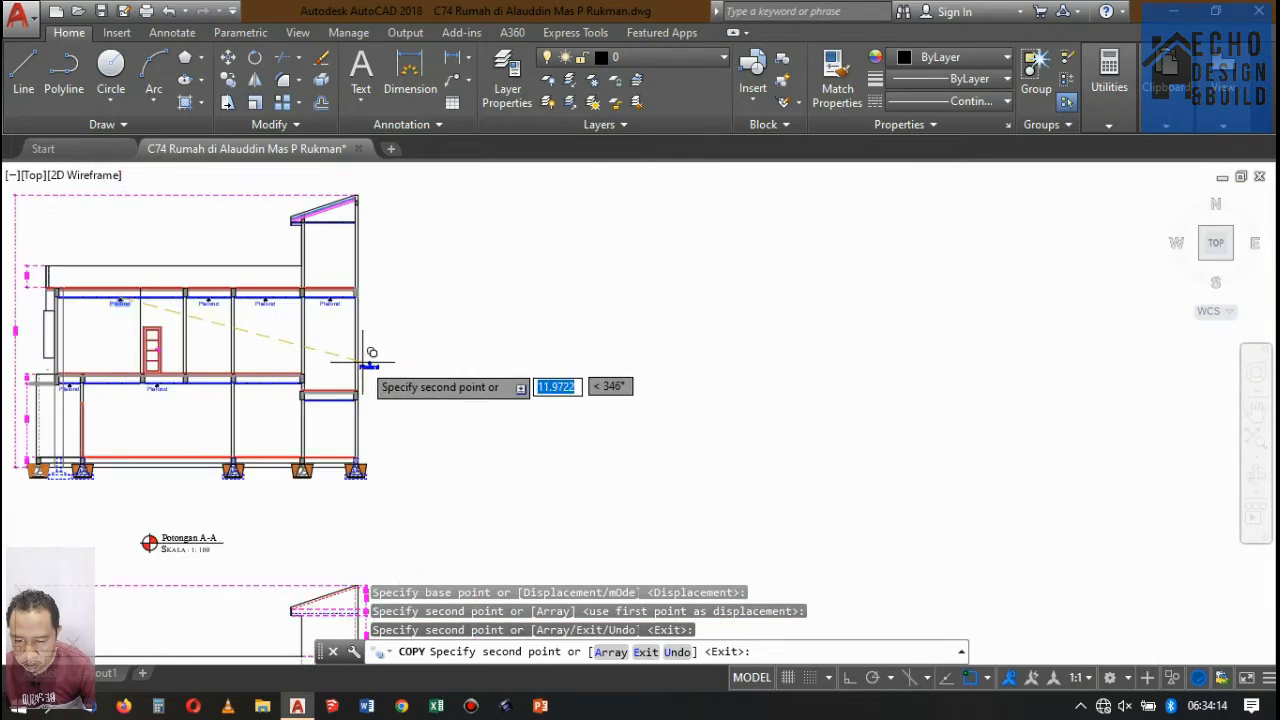
Place further copies of the Plafond marker under the ceilings of the third and the dropped rightmost lower-floor bays.
scroll(231, 386, "up", 8)
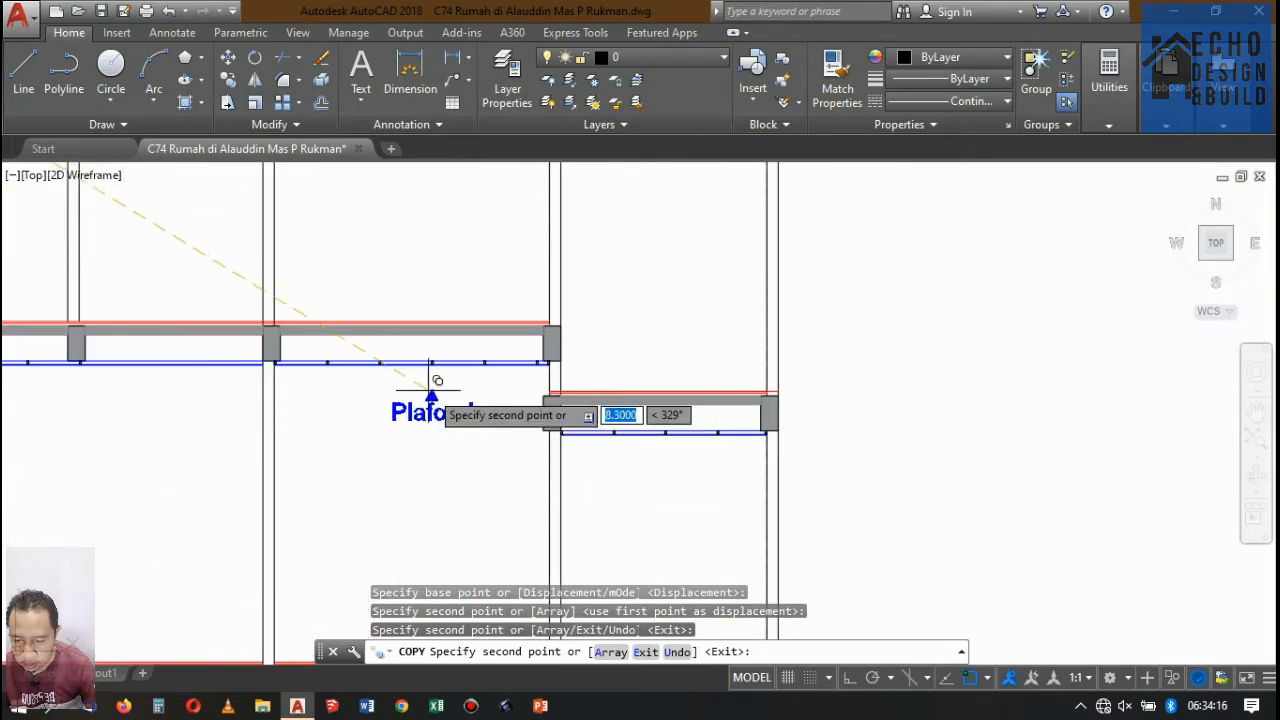
scroll(437, 381, "up", 6)
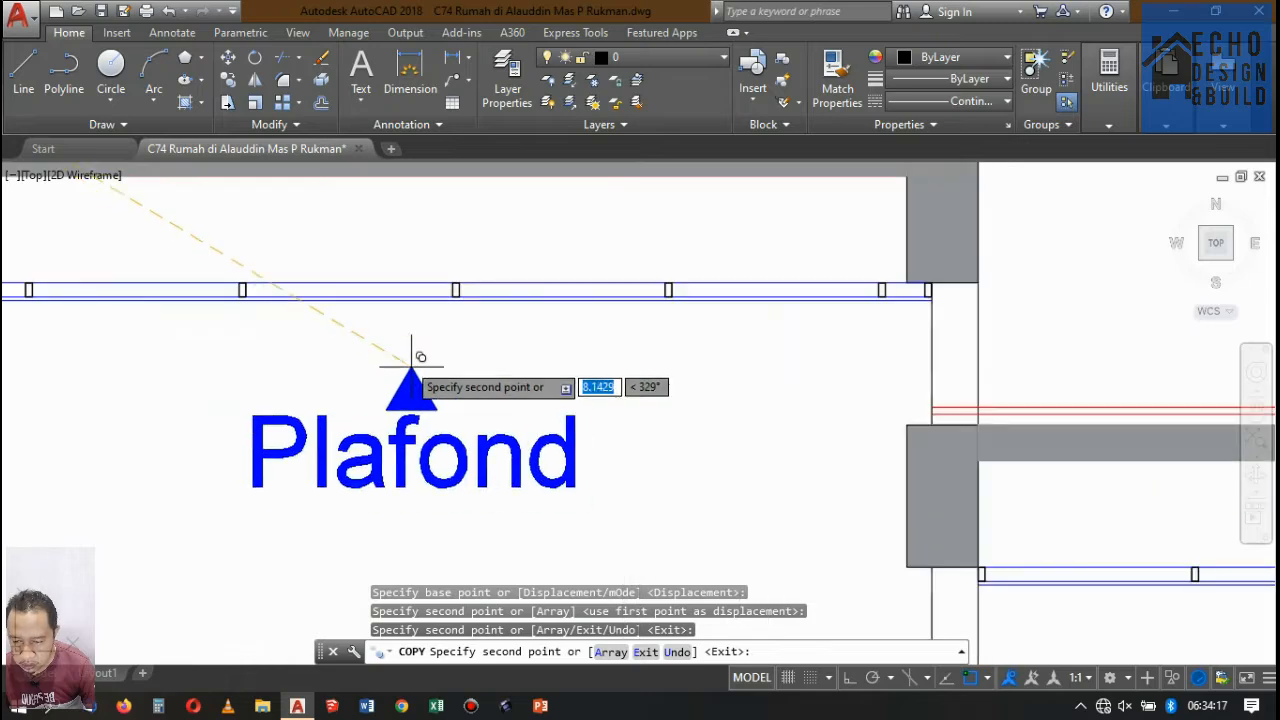
left_click(366, 304)
scroll(322, 318, "down", 7)
scroll(492, 367, "up", 6)
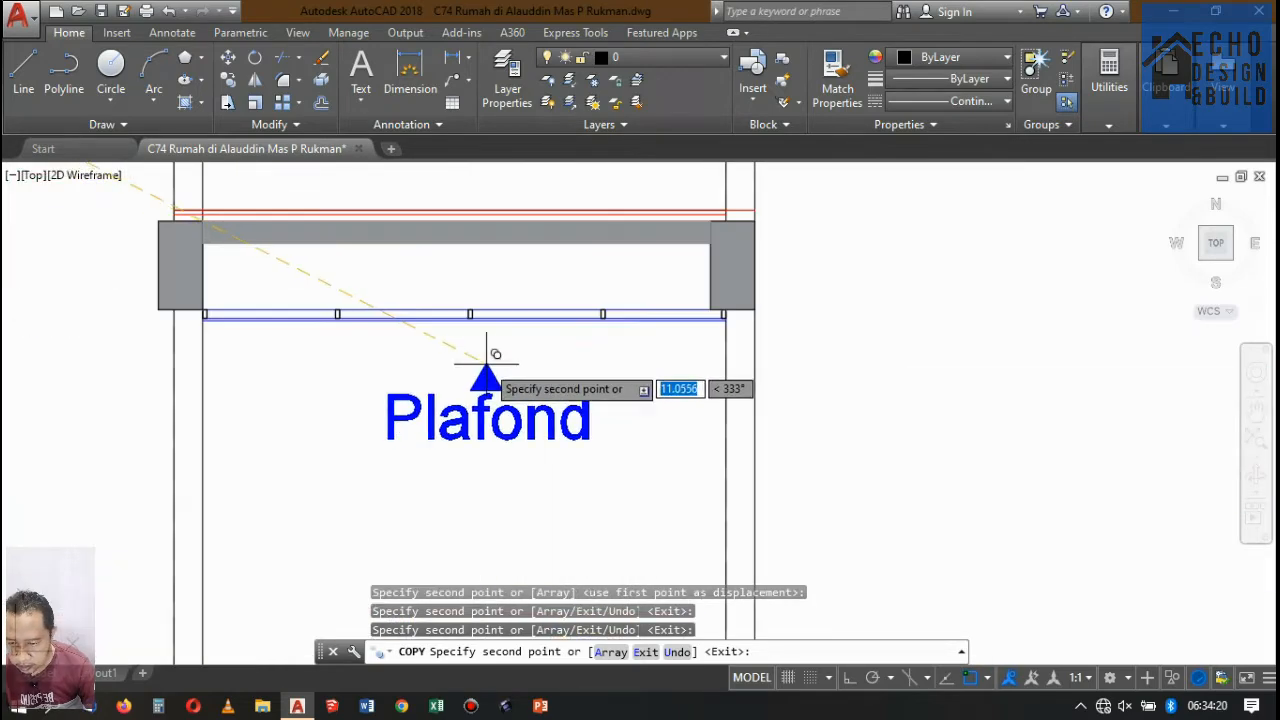
left_click(484, 322)
scroll(515, 345, "down", 7)
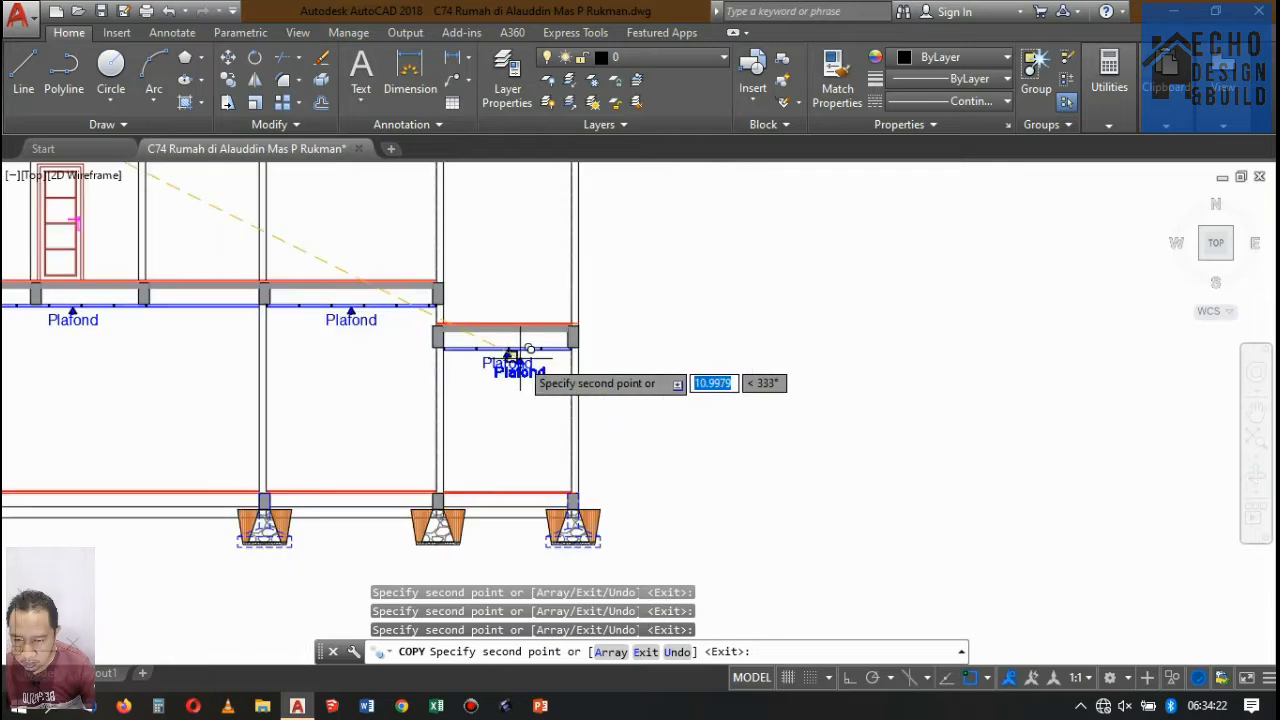
scroll(395, 340, "up", 6)
scroll(395, 337, "up", 2)
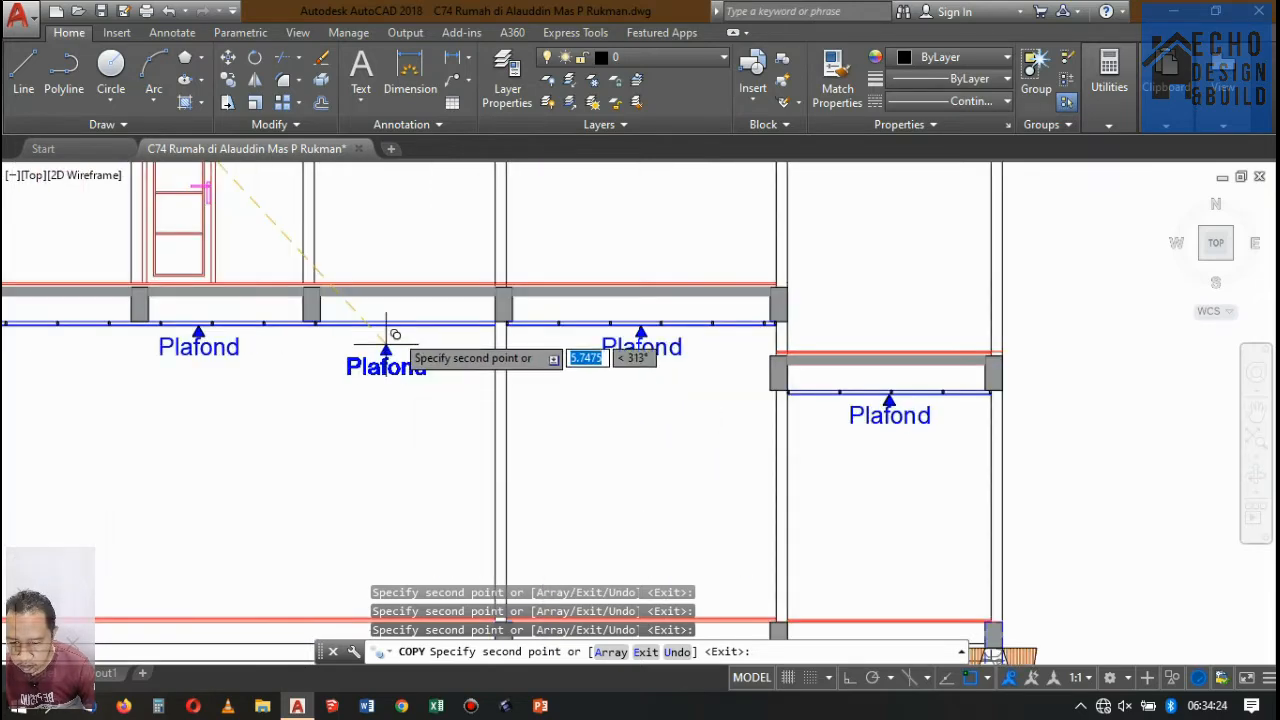
key("Escape")
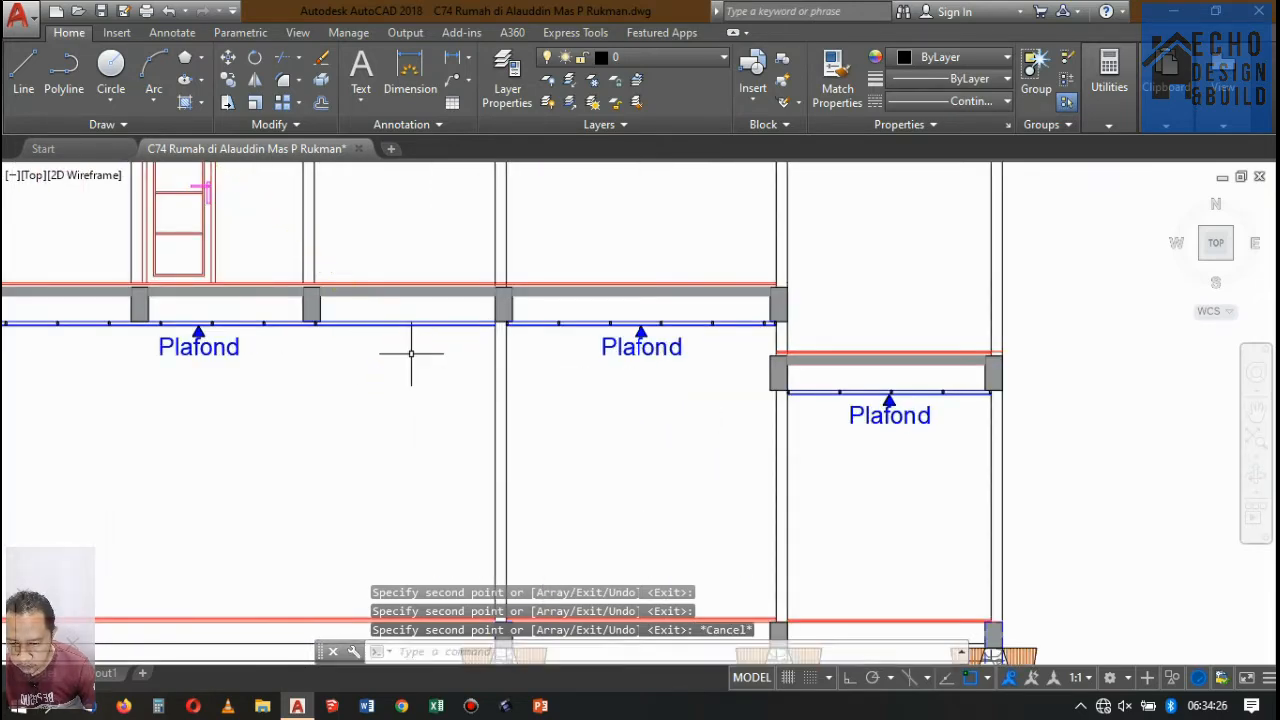
Copy the last two ceiling battens of the wide lower-floor bay to the right, aligned by their bottom corner, continuing the batten row.
scroll(308, 310, "up", 3)
scroll(214, 323, "up", 3)
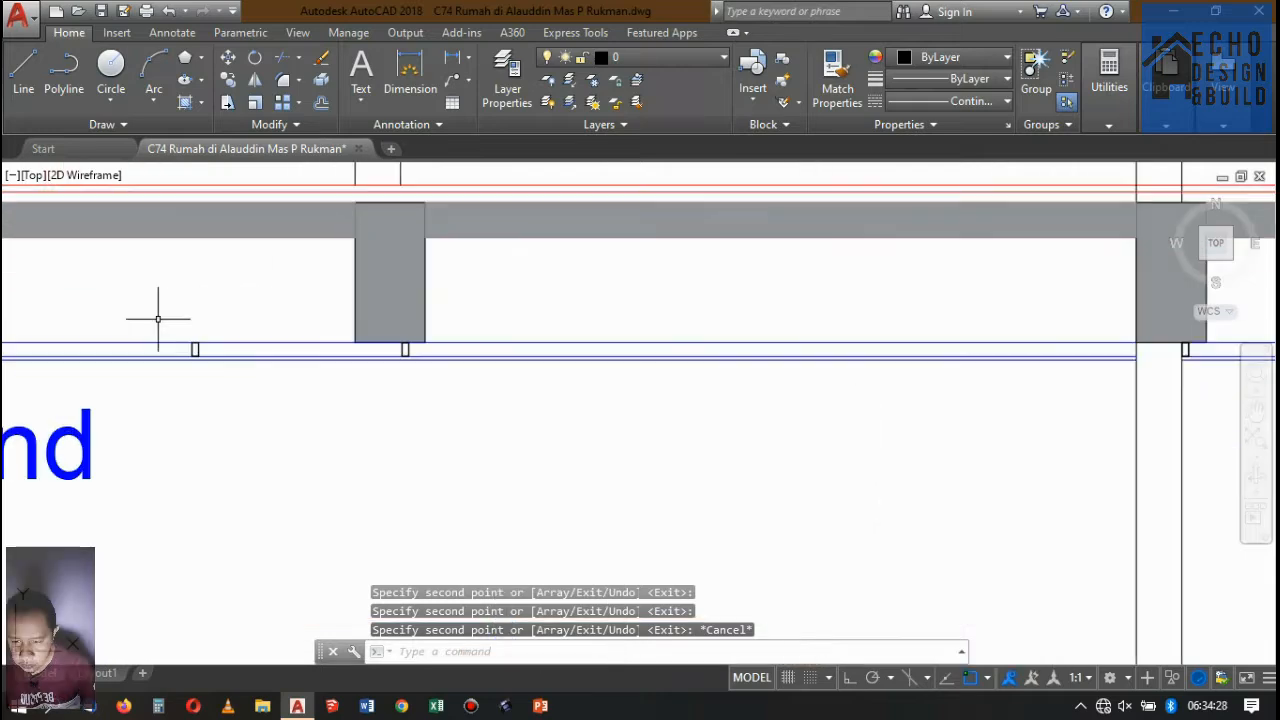
left_click(157, 320)
left_click(451, 406)
scroll(576, 284, "down", 6)
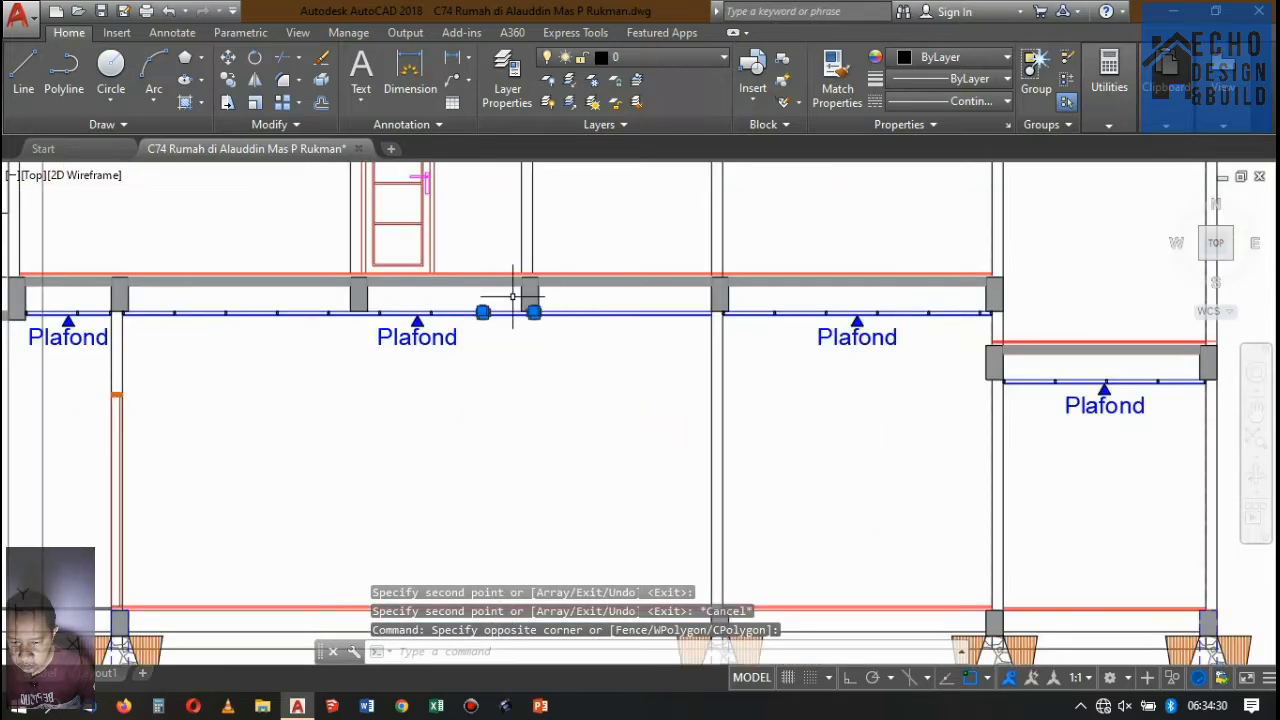
type("co")
key("space")
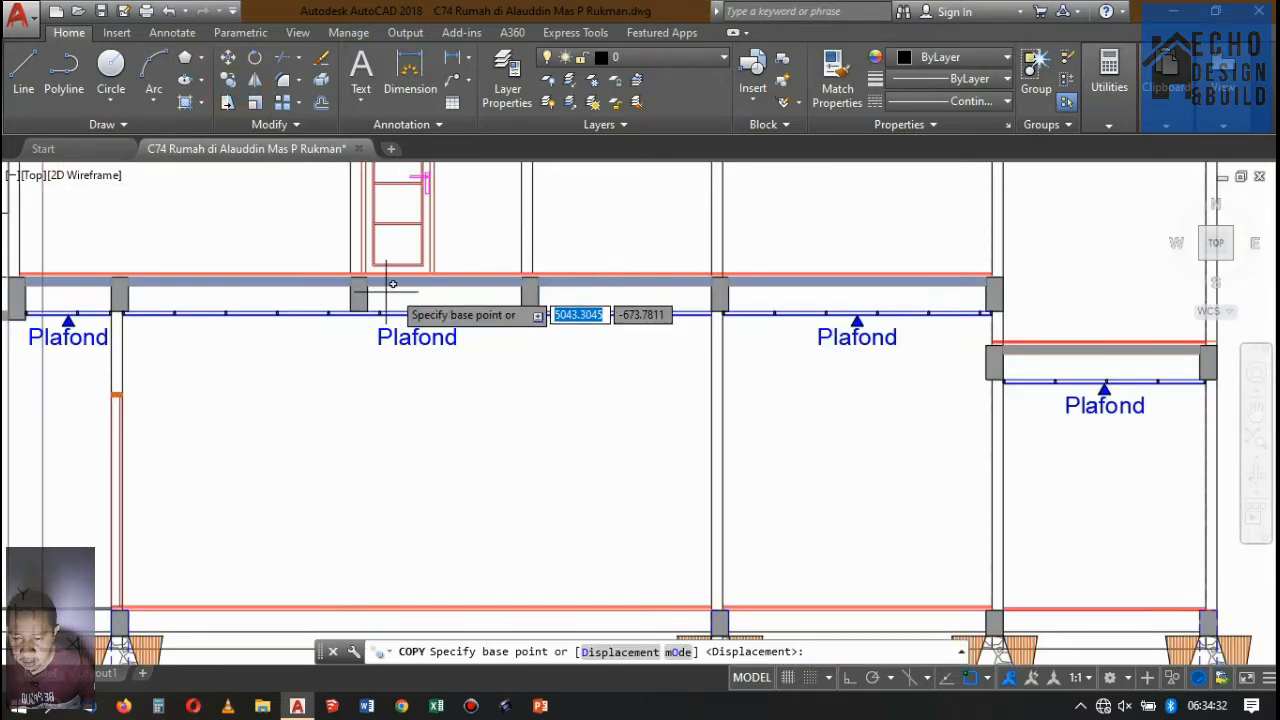
scroll(400, 310, "up", 8)
scroll(400, 313, "up", 4)
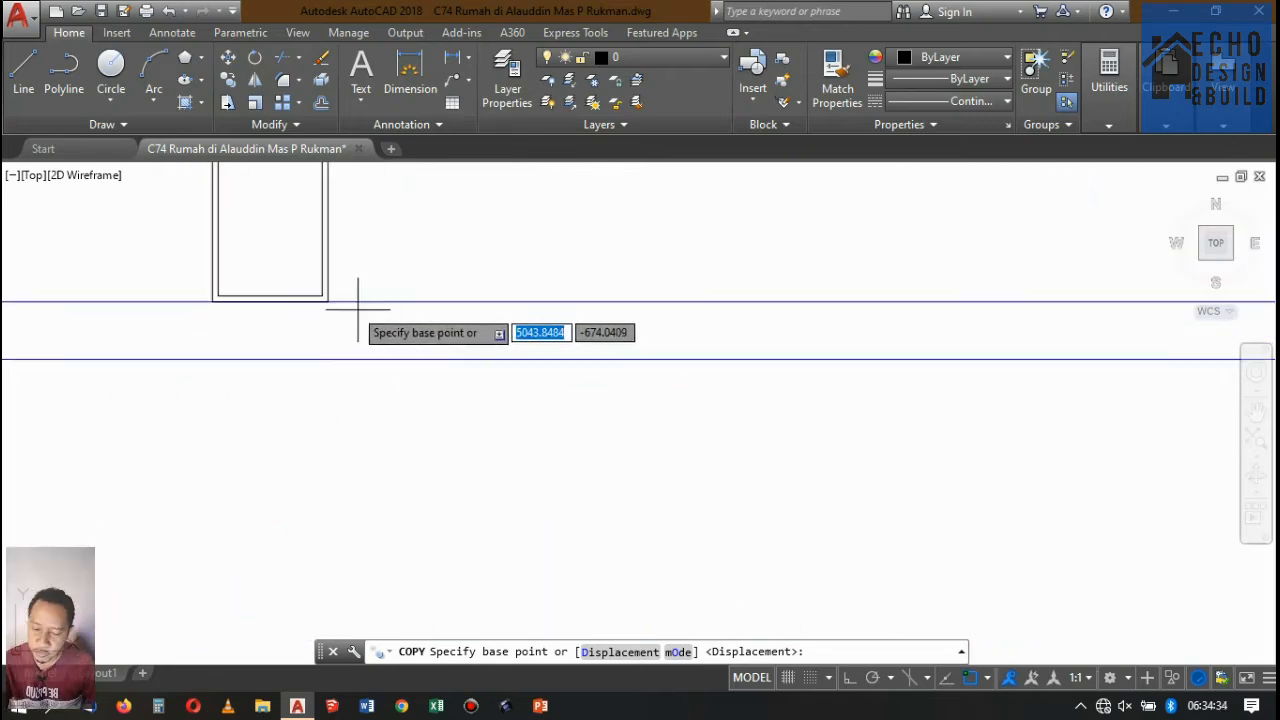
left_click(327, 301)
scroll(140, 318, "down", 8)
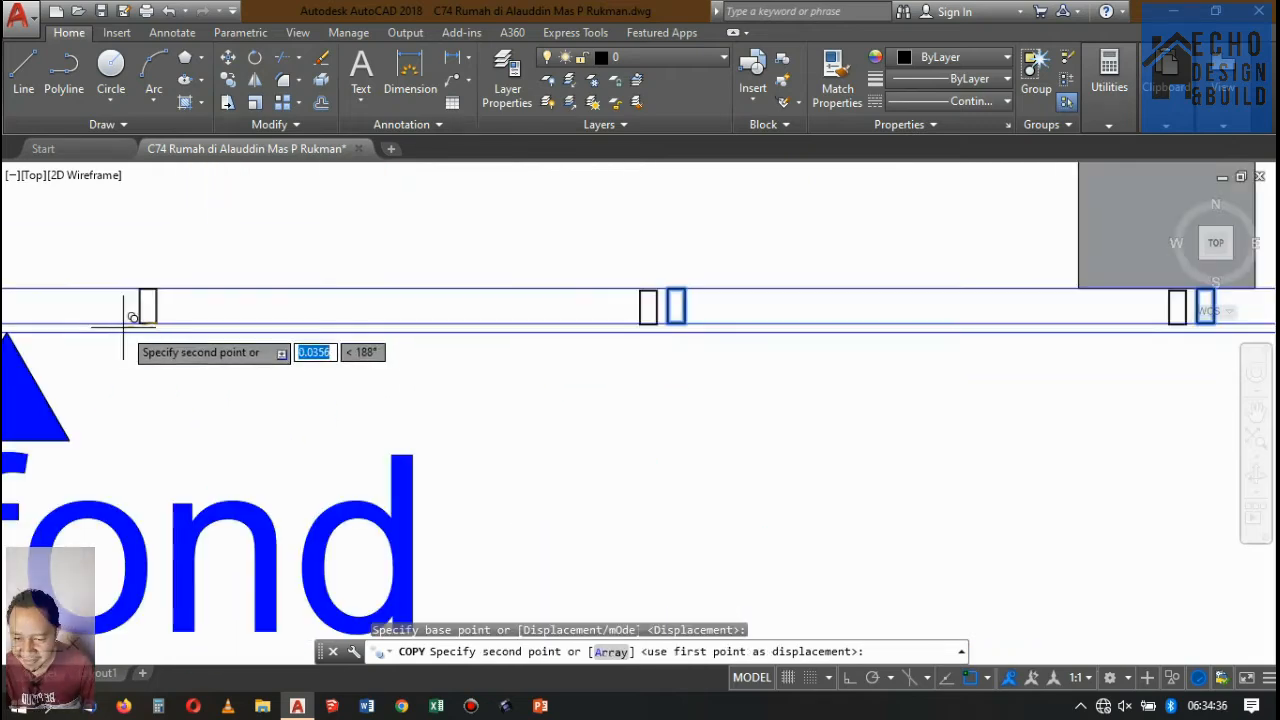
scroll(415, 335, "up", 6)
scroll(163, 229, "up", 5)
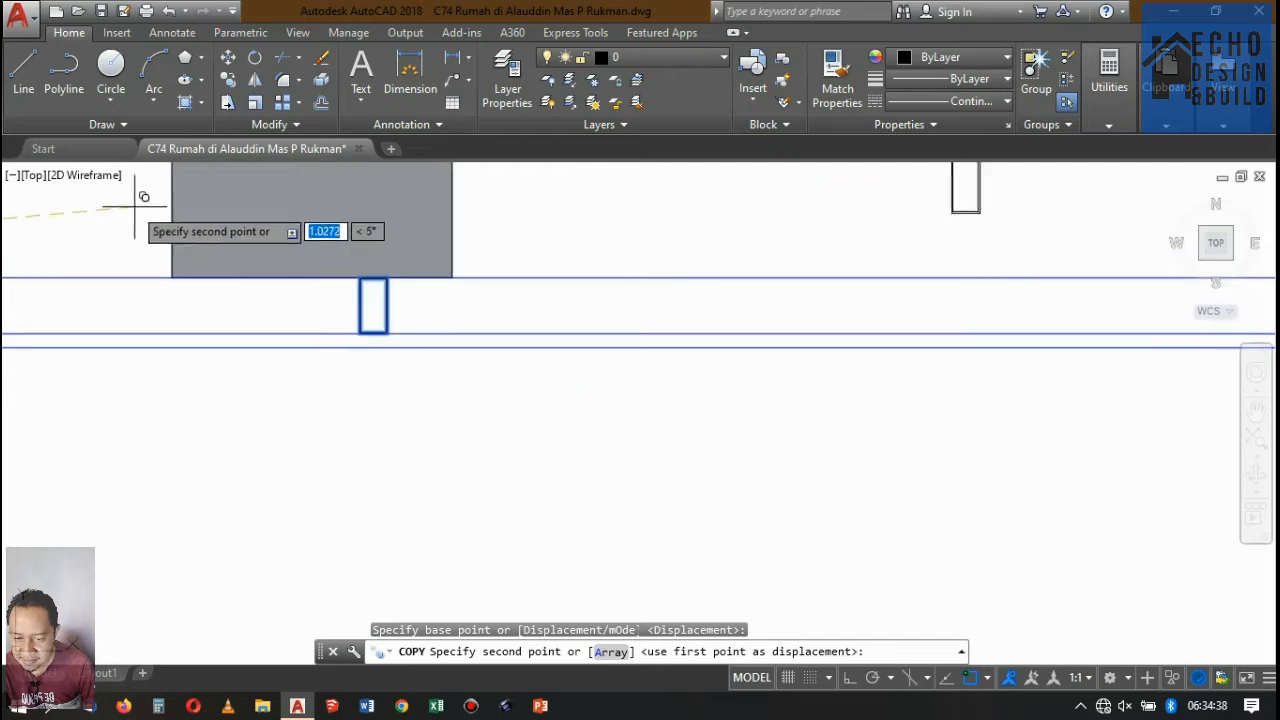
scroll(583, 427, "up", 6)
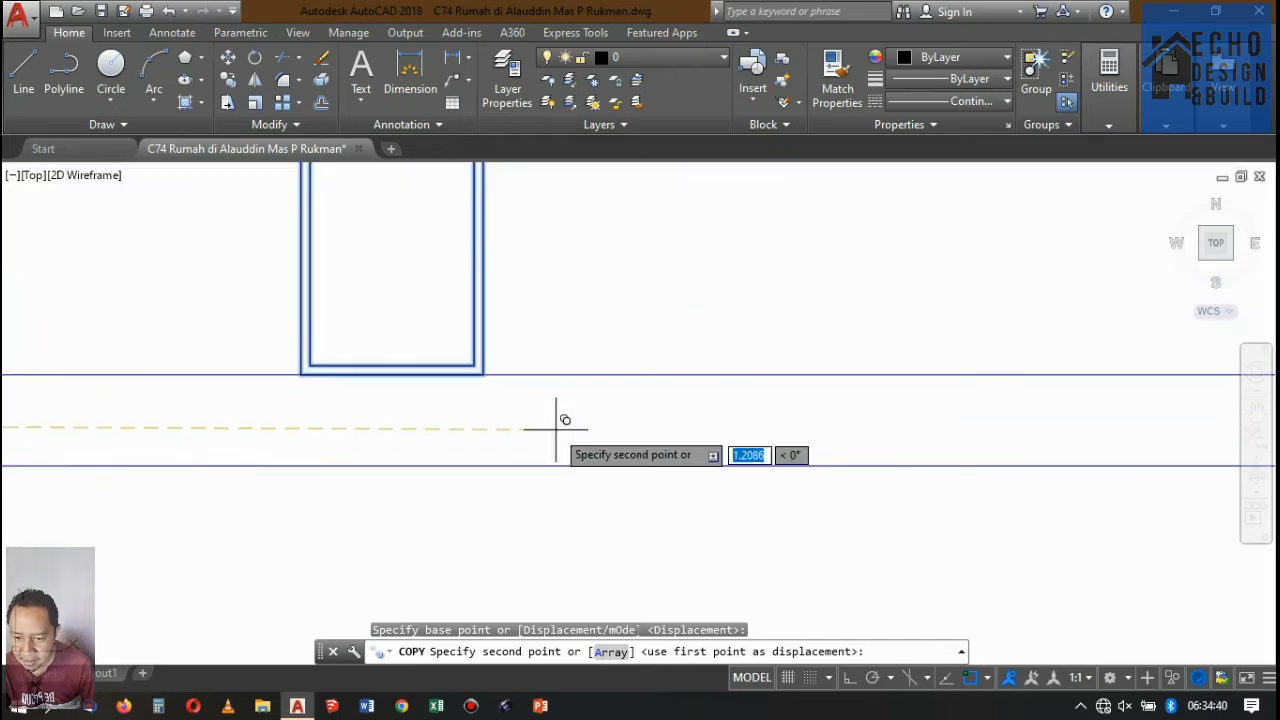
left_click(483, 374)
Place a second copy of the batten pair at the end of the extended row to reach the bay's right wall.
scroll(400, 385, "down", 6)
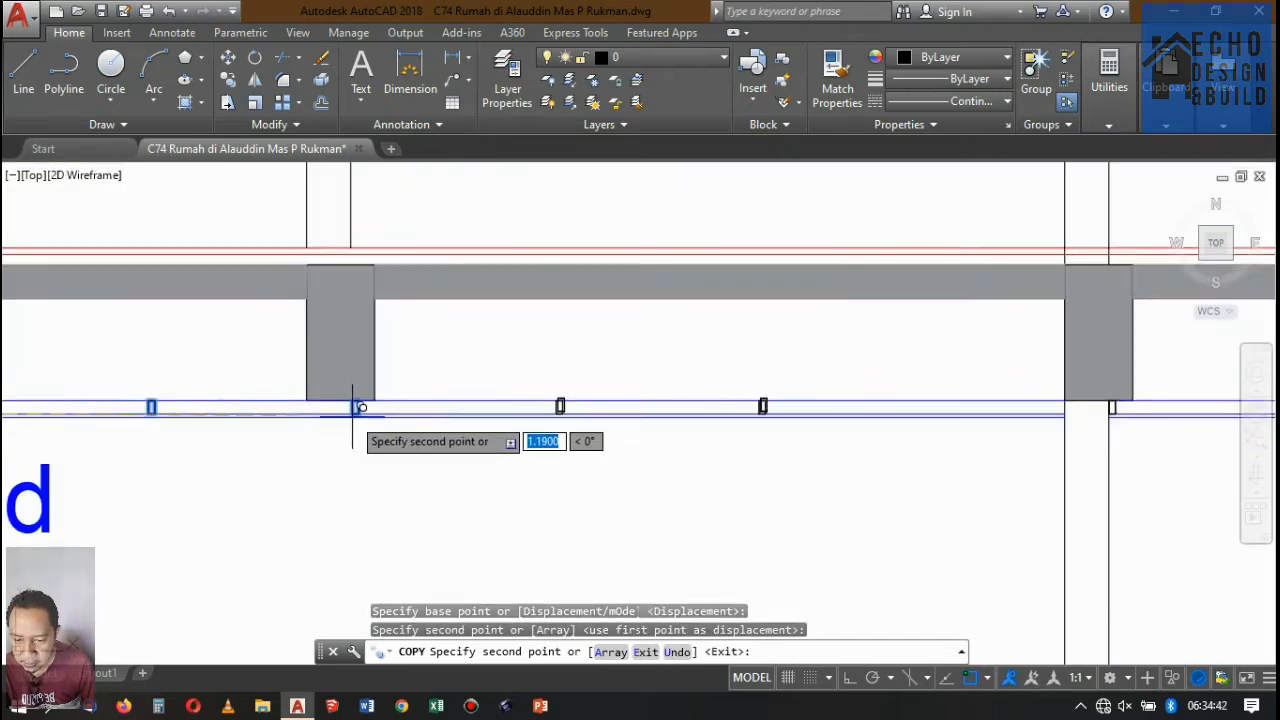
scroll(600, 412, "down", 3)
scroll(517, 400, "up", 8)
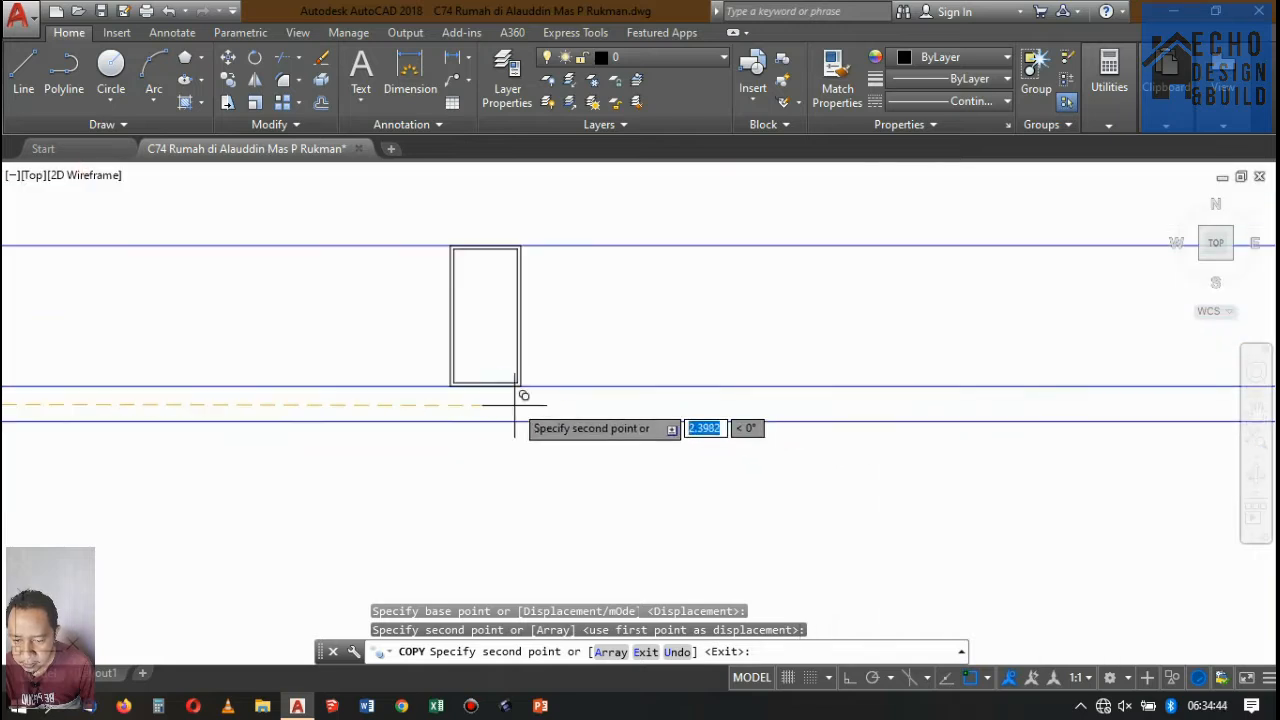
left_click(505, 398)
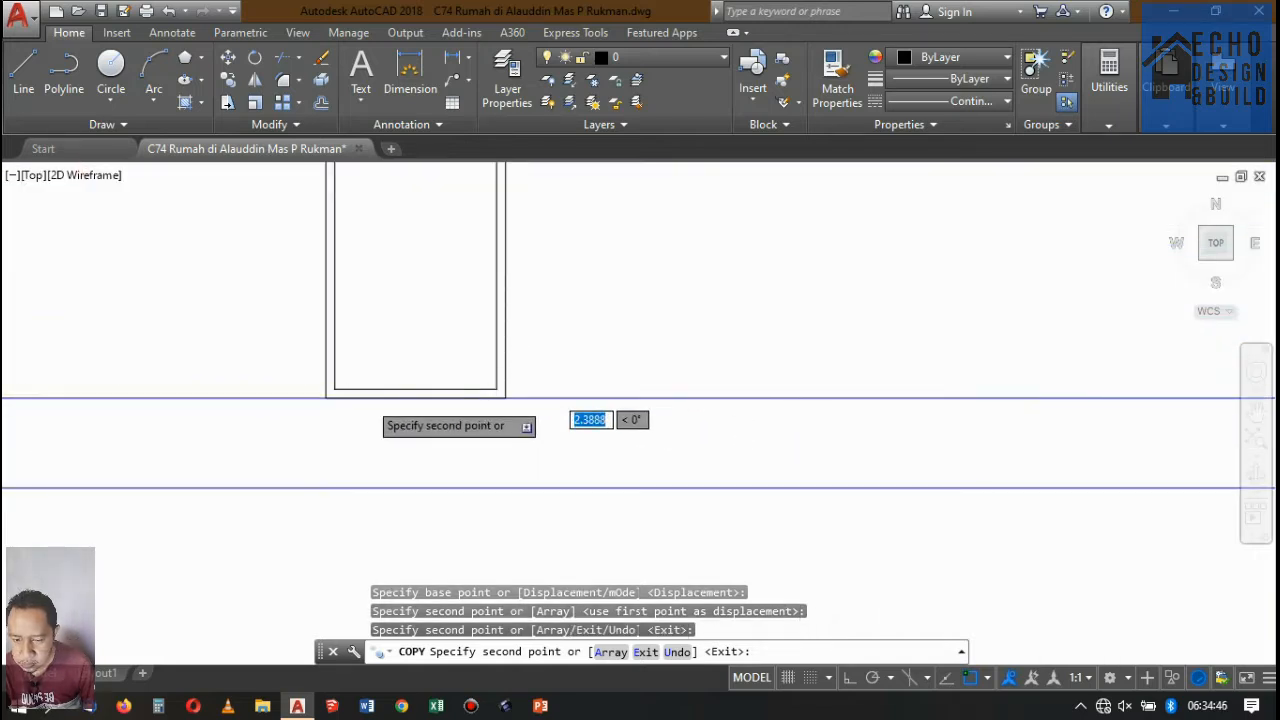
scroll(371, 382, "down", 7)
scroll(757, 400, "up", 2)
key("Return")
Move the extra batten that overshoots into the next bay back against the left face of the dividing wall.
scroll(777, 383, "up", 2)
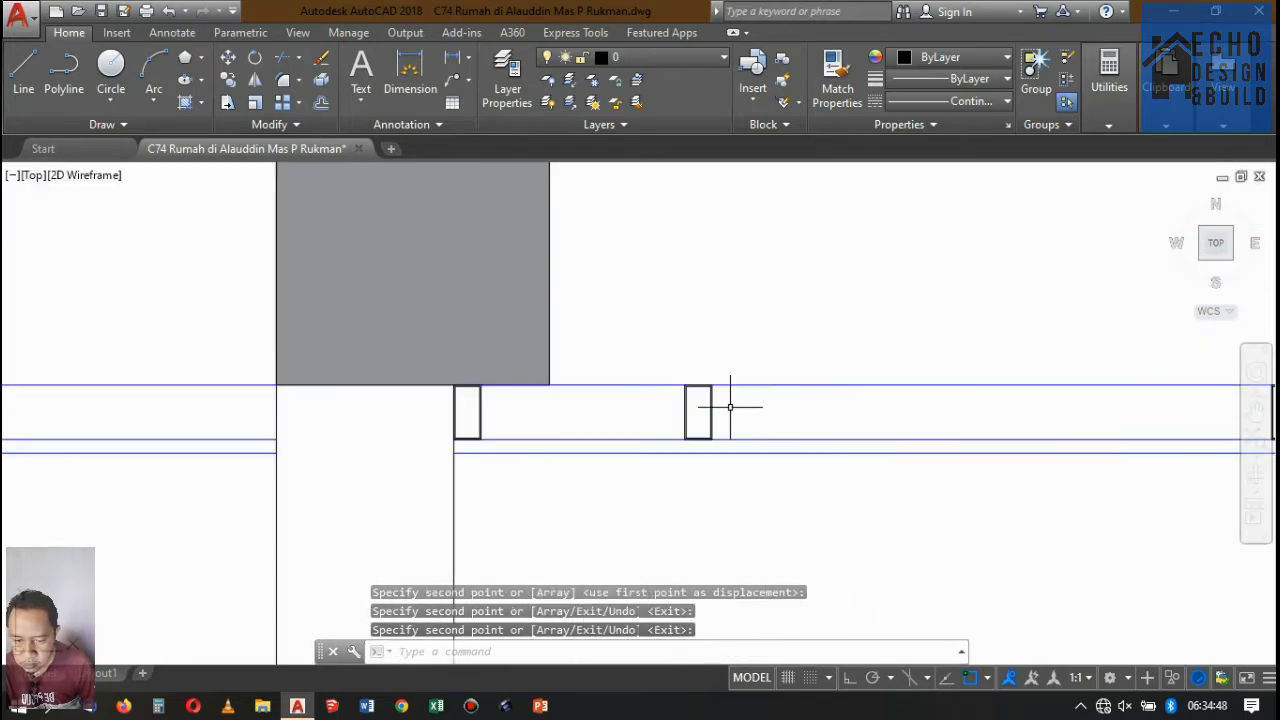
scroll(733, 405, "up", 1)
left_click(733, 405)
left_click(674, 405)
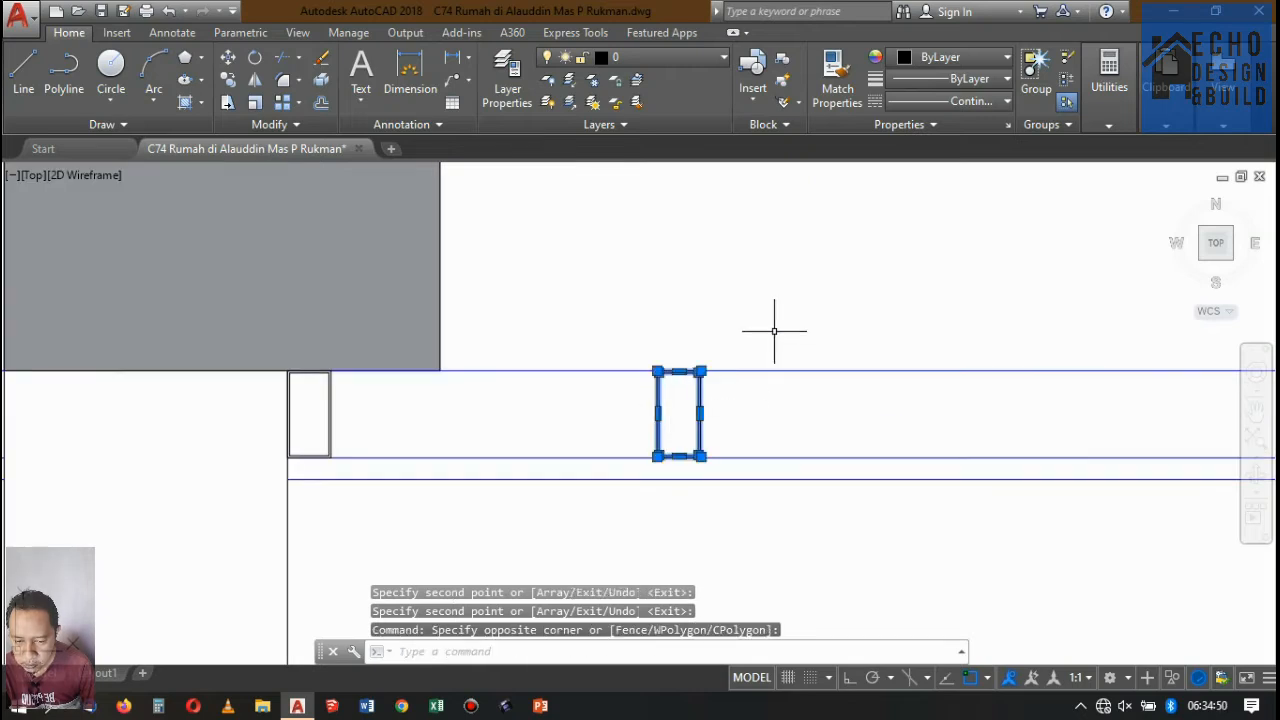
type("m")
key("Return")
scroll(700, 350, "up", 3)
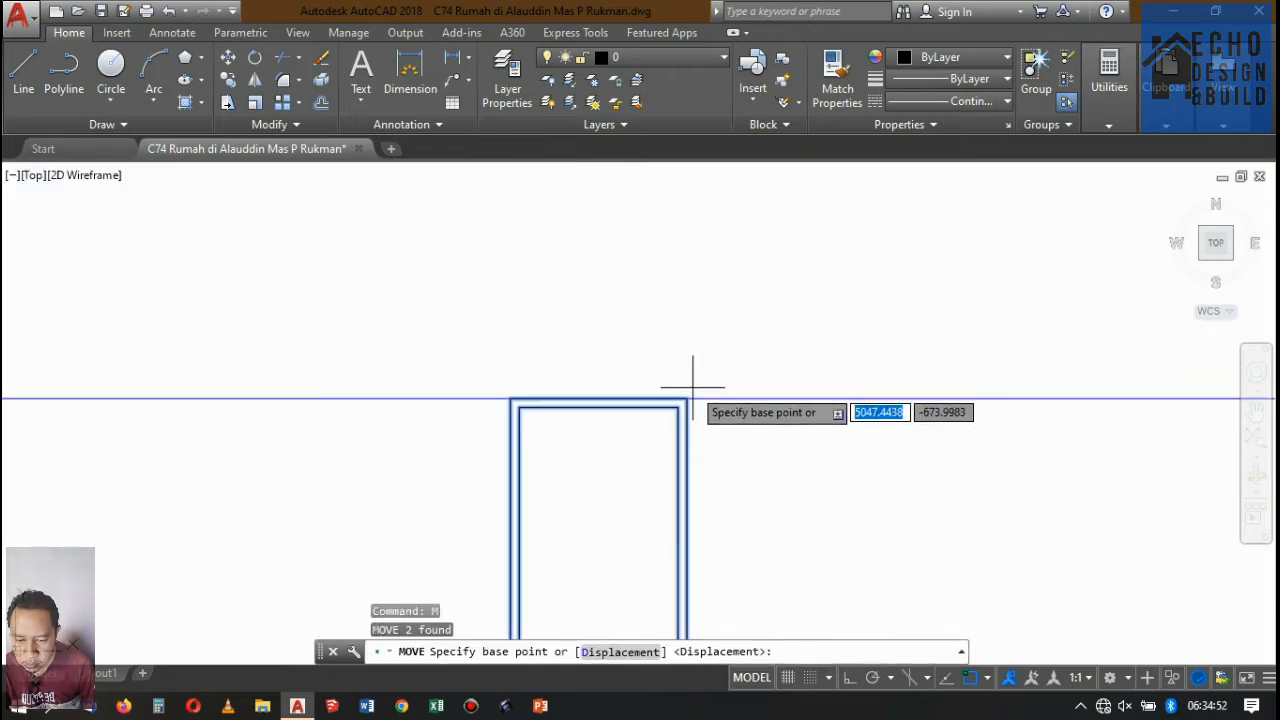
left_click(687, 398)
scroll(874, 289, "down", 4)
scroll(683, 320, "up", 4)
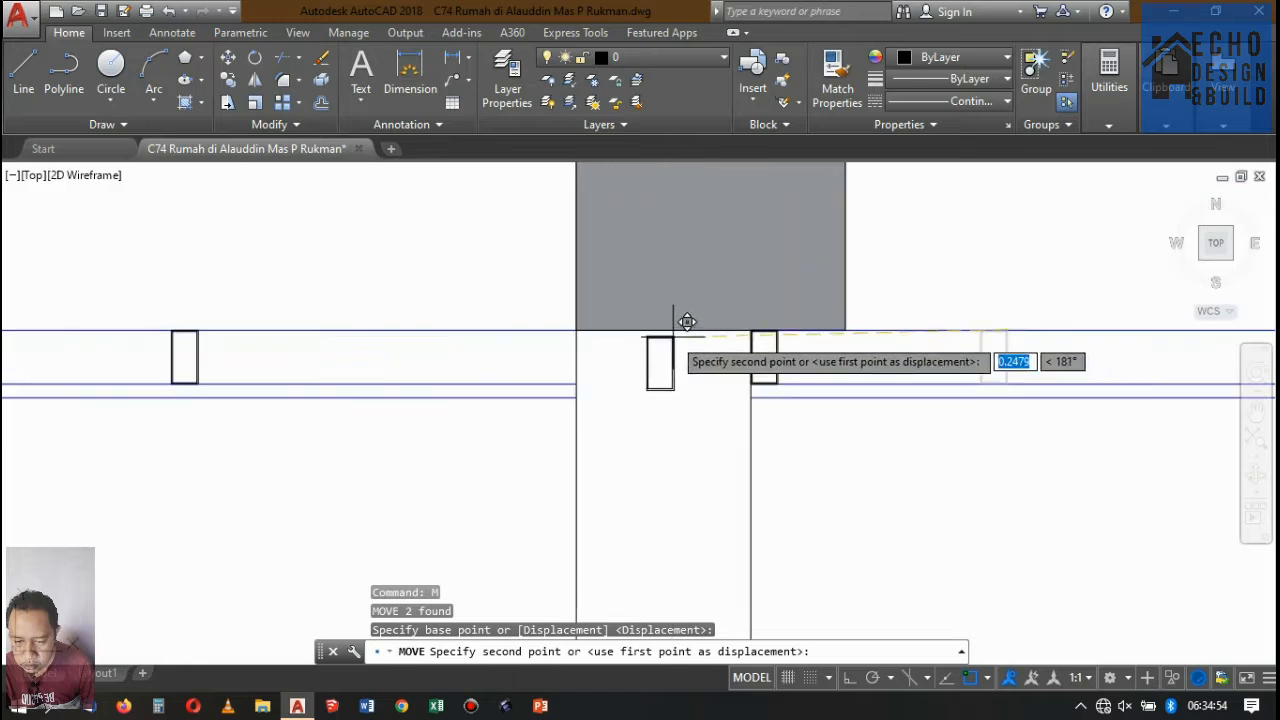
left_click(581, 328)
scroll(594, 278, "down", 6)
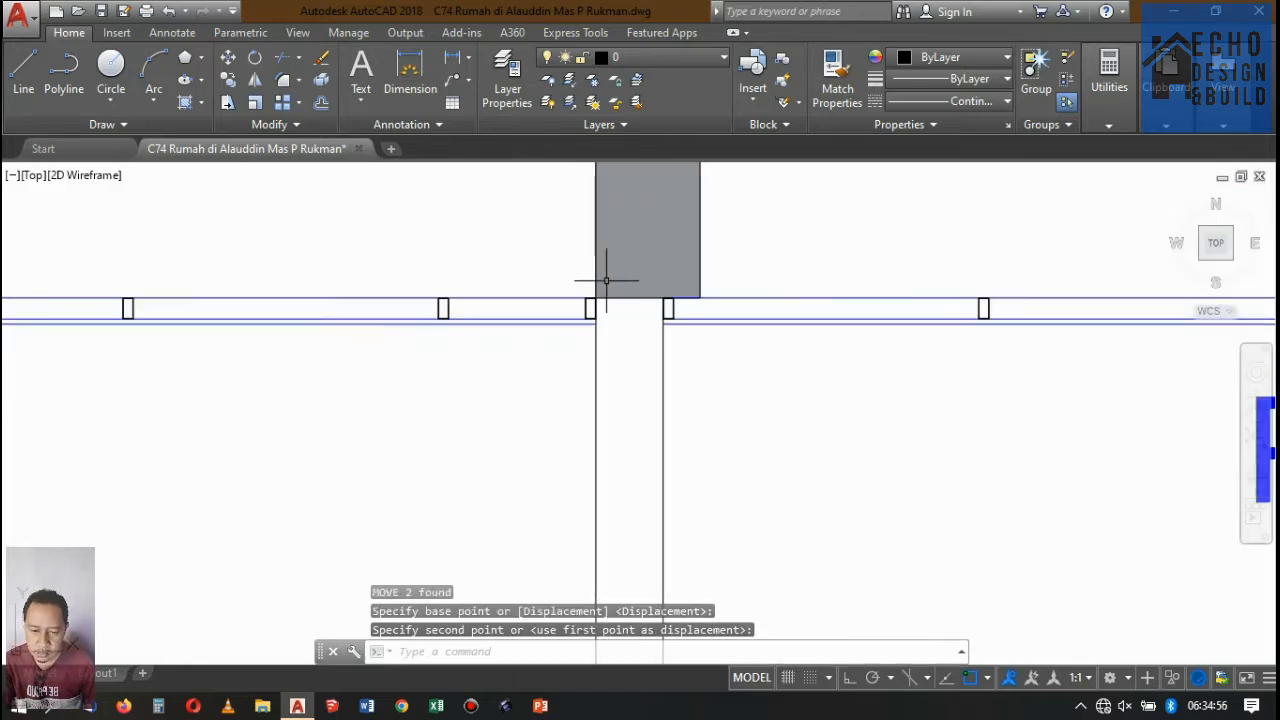
key("space")
scroll(440, 340, "down", 6)
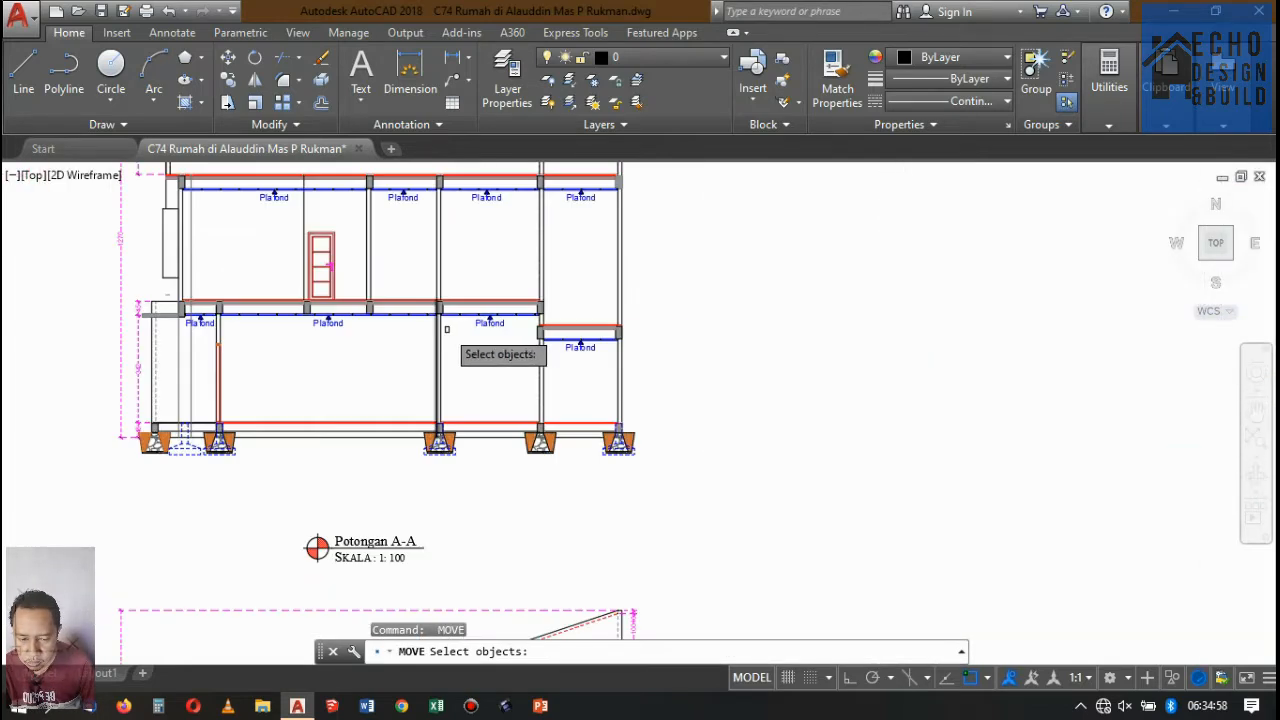
key("Escape")
Start a line at the staircase edge beside the bedroom in the DENAH LANTAI 1 (RENCANA) floor plan.
scroll(543, 265, "down", 4)
scroll(491, 294, "up", 4)
scroll(491, 294, "down", 4)
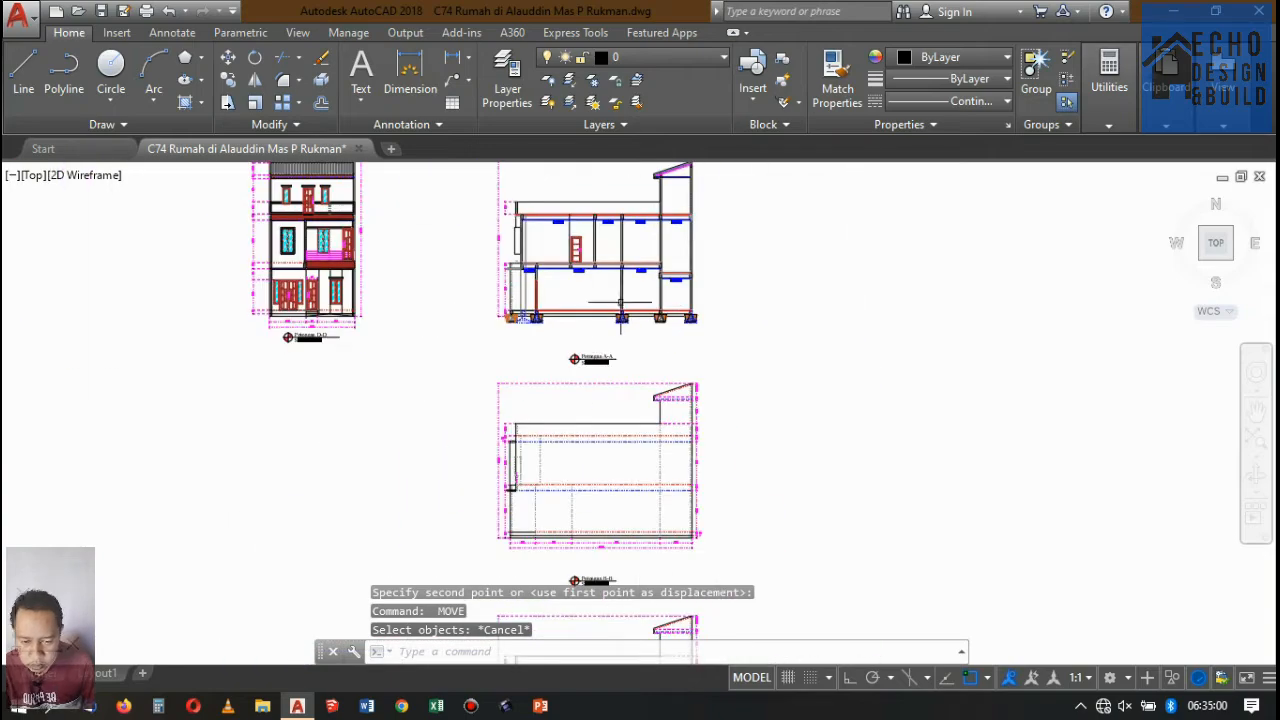
scroll(617, 299, "down", 6)
scroll(606, 297, "down", 4)
scroll(602, 257, "up", 4)
scroll(583, 191, "up", 6)
scroll(638, 292, "up", 2)
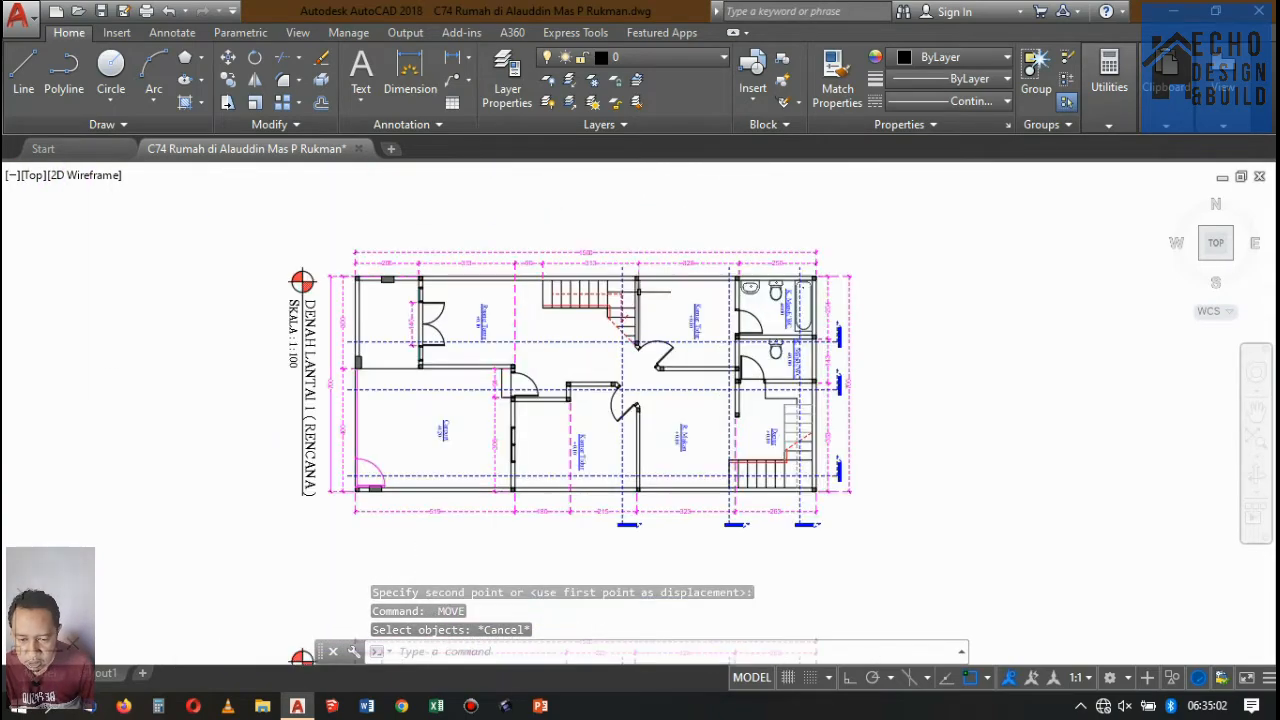
key("l")
key("space")
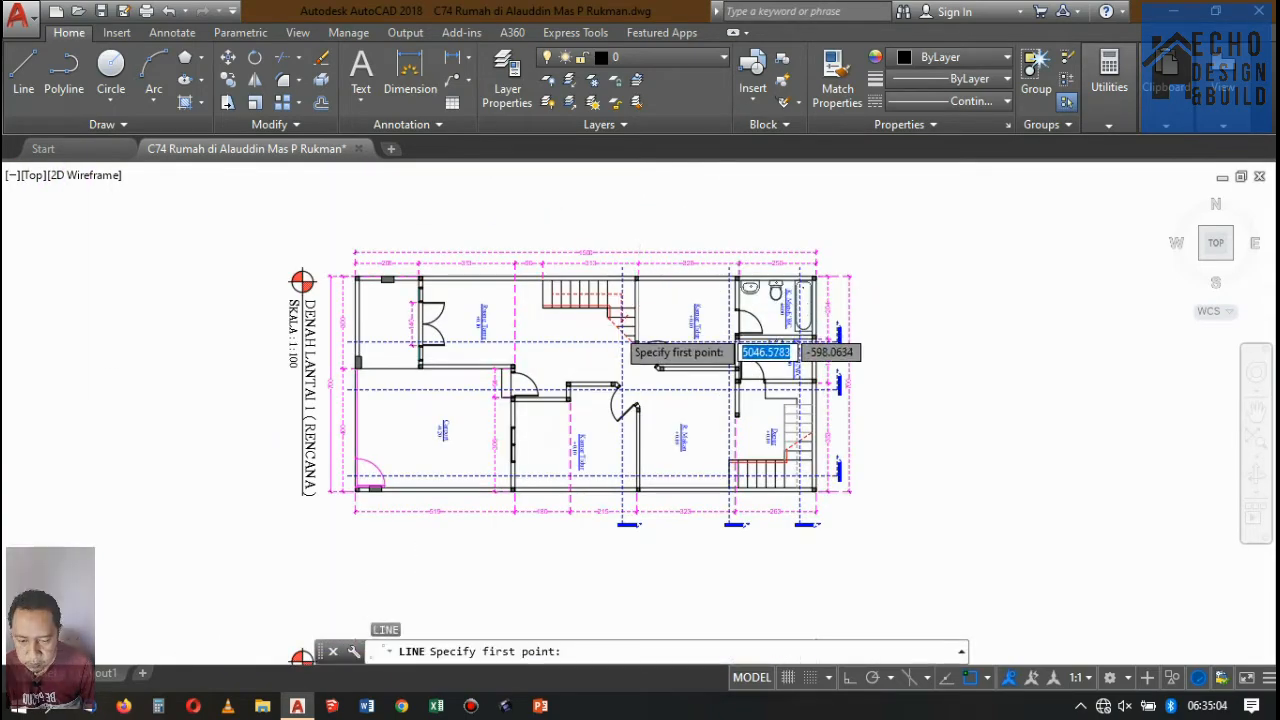
scroll(557, 272, "up", 6)
left_click(582, 285)
scroll(586, 250, "down", 10)
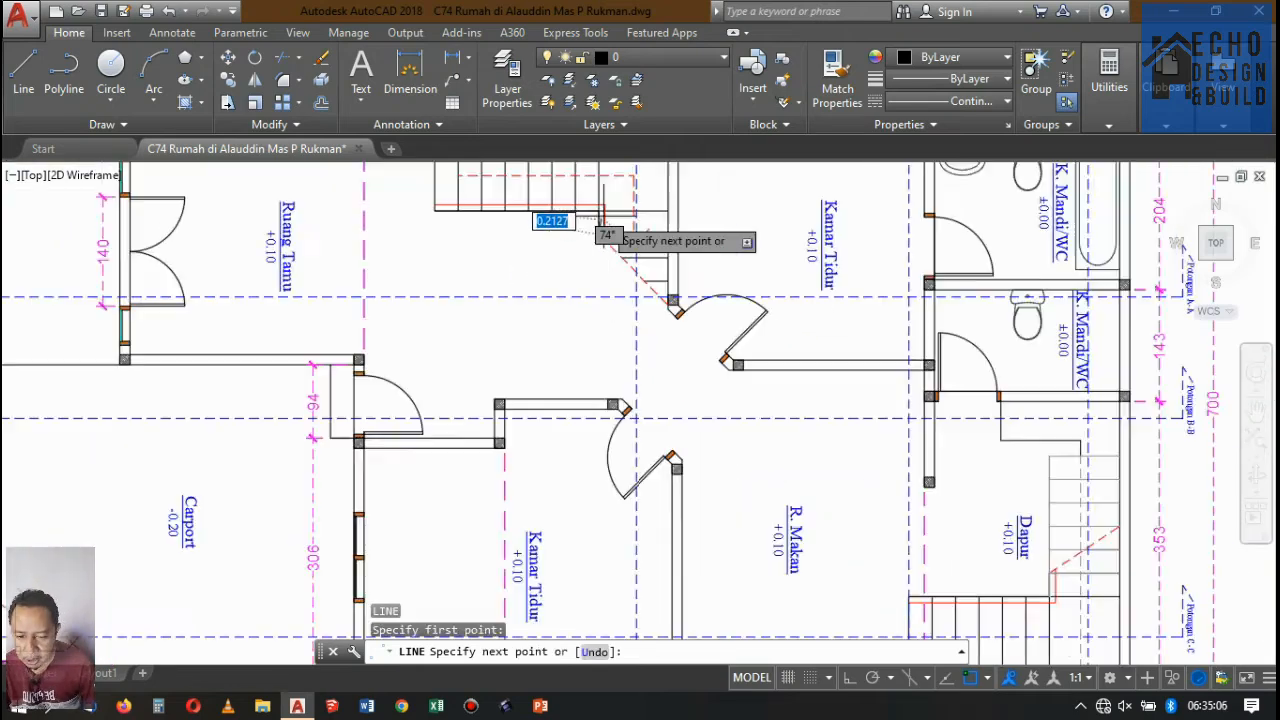
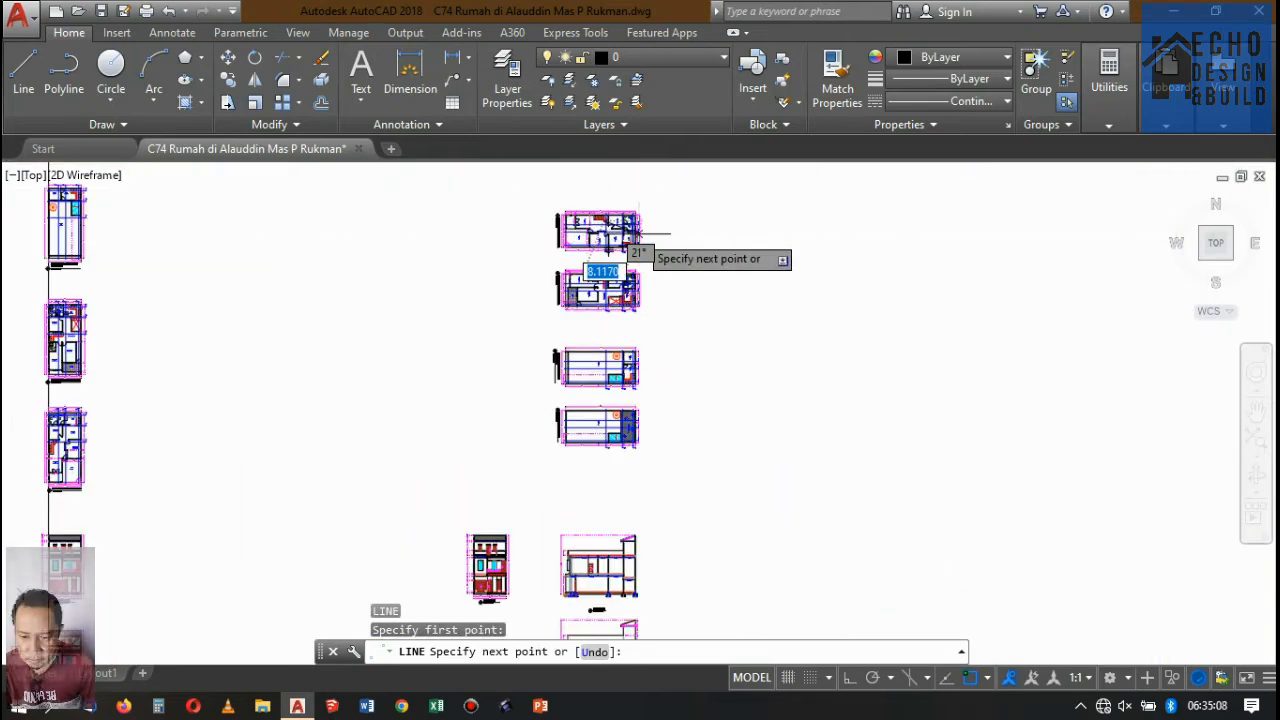
Run the line vertically down, constrained orthogonally, about 80.6 units from the staircase edge to just below the foundations of Potongan A-A.
scroll(595, 505, "up", 6)
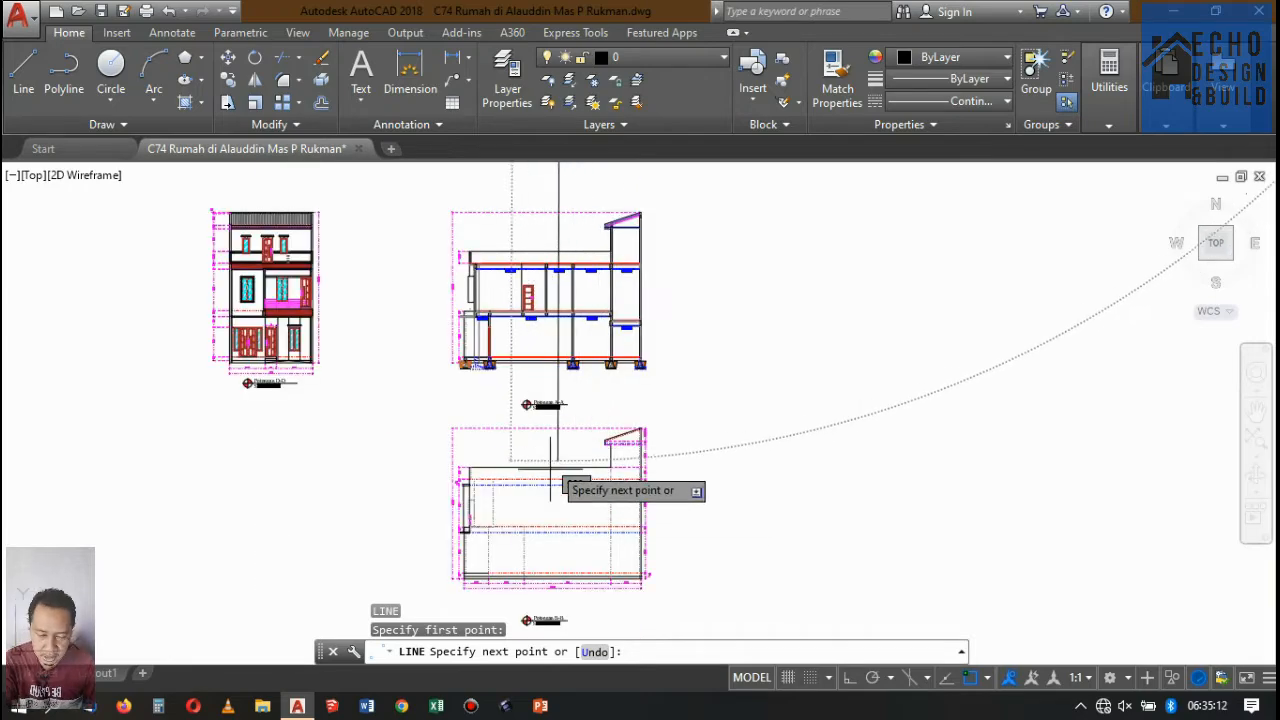
scroll(585, 478, "up", 4)
scroll(582, 510, "down", 2)
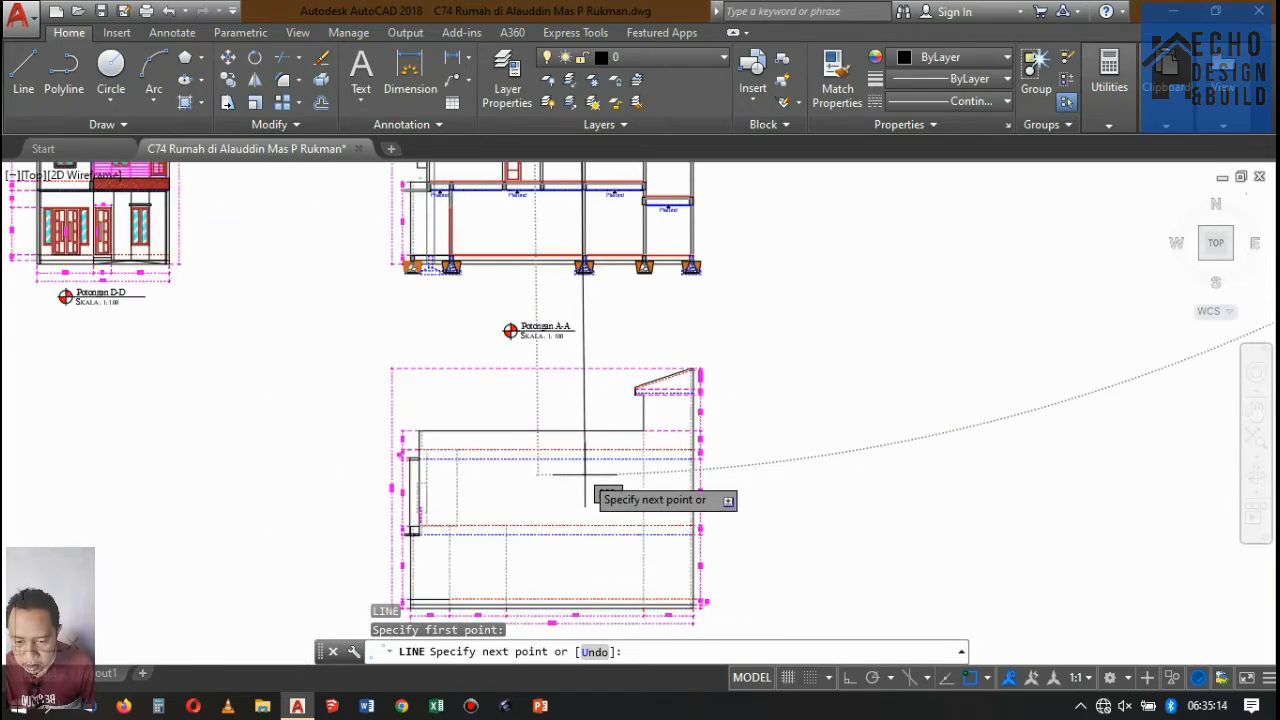
key("F8")
scroll(575, 380, "down", 3)
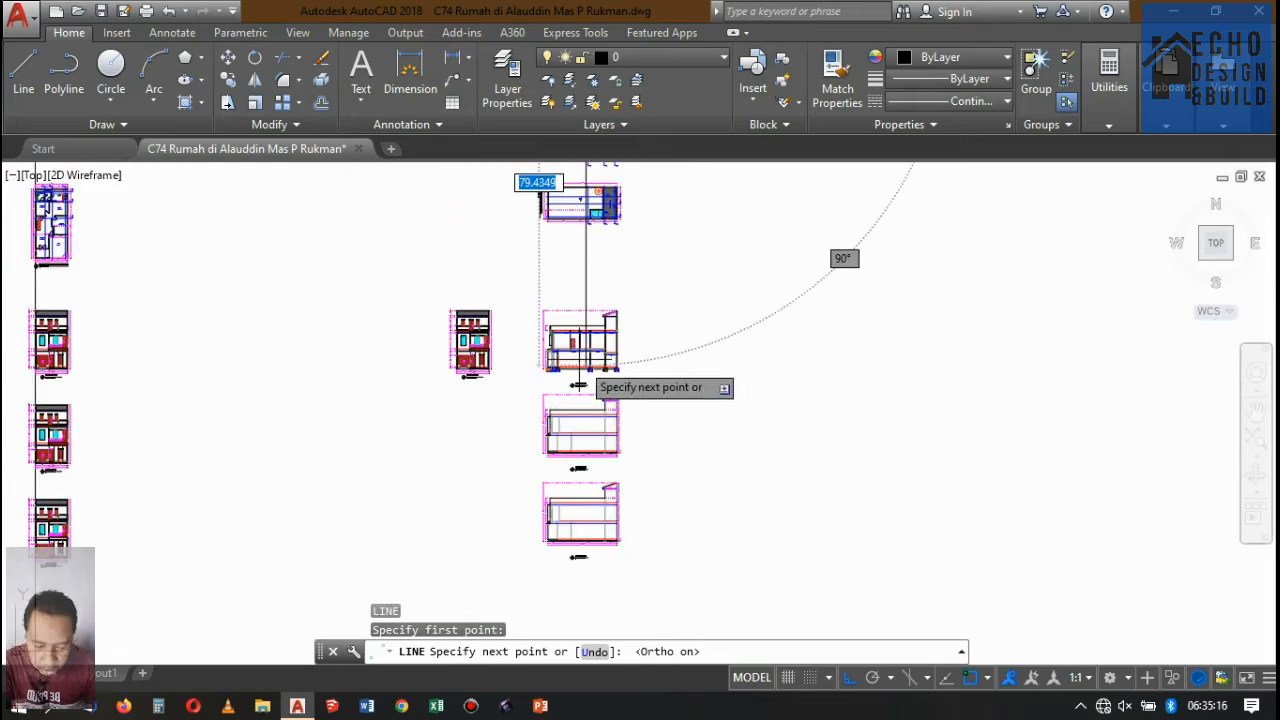
scroll(569, 340, "up", 4)
scroll(670, 430, "up", 5)
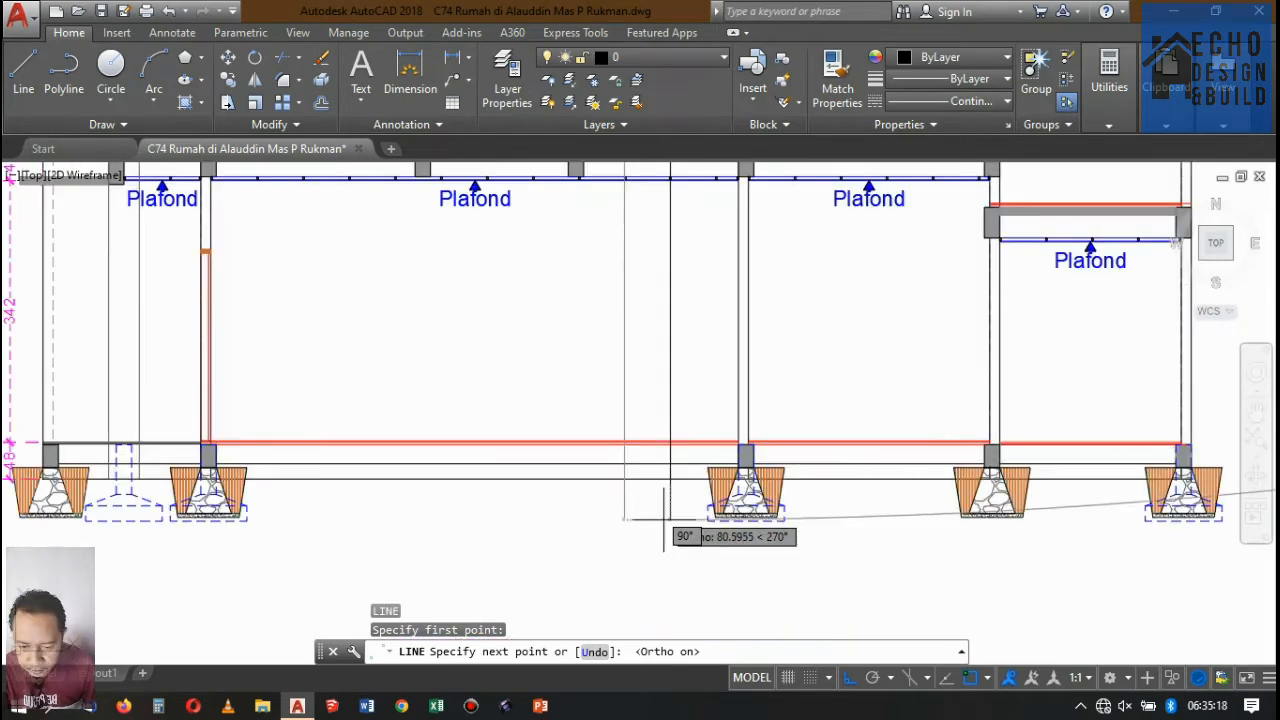
key("Return")
Copy the vertical projection line from the staircase's inner corner to the outer end of the stair flight beside Ruang Tamu.
scroll(651, 429, "down", 8)
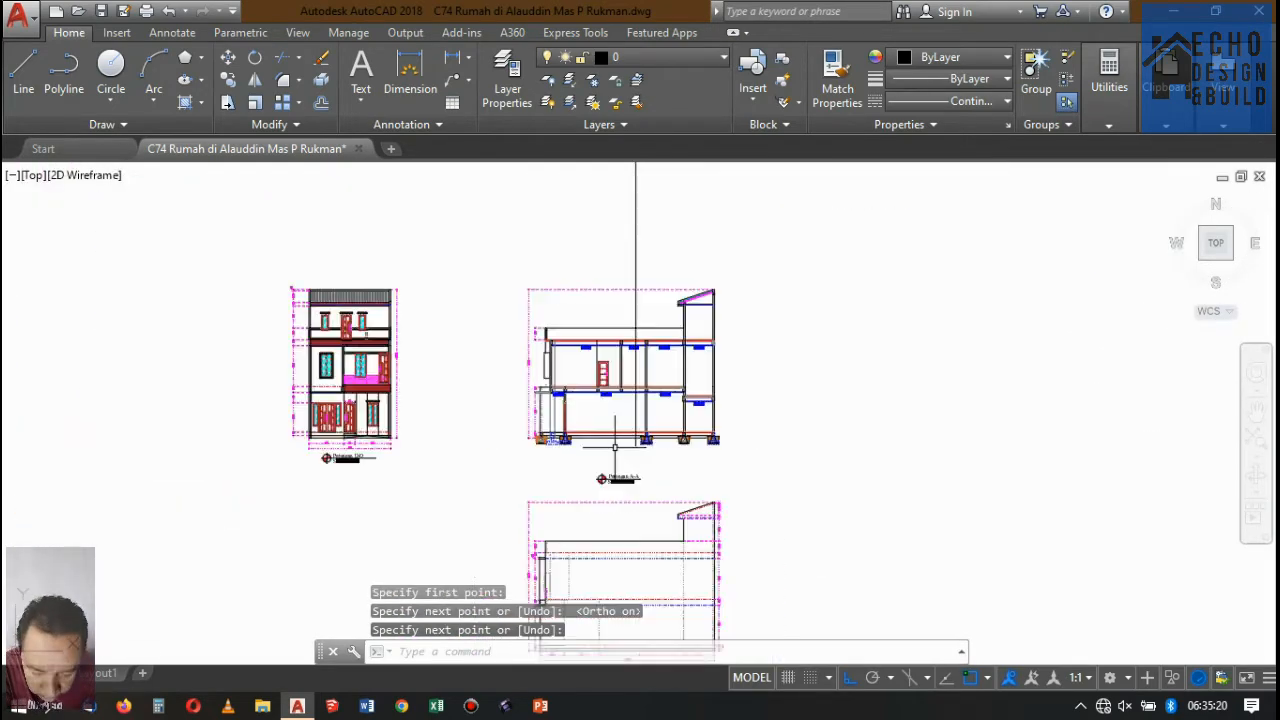
scroll(610, 300, "up", 6)
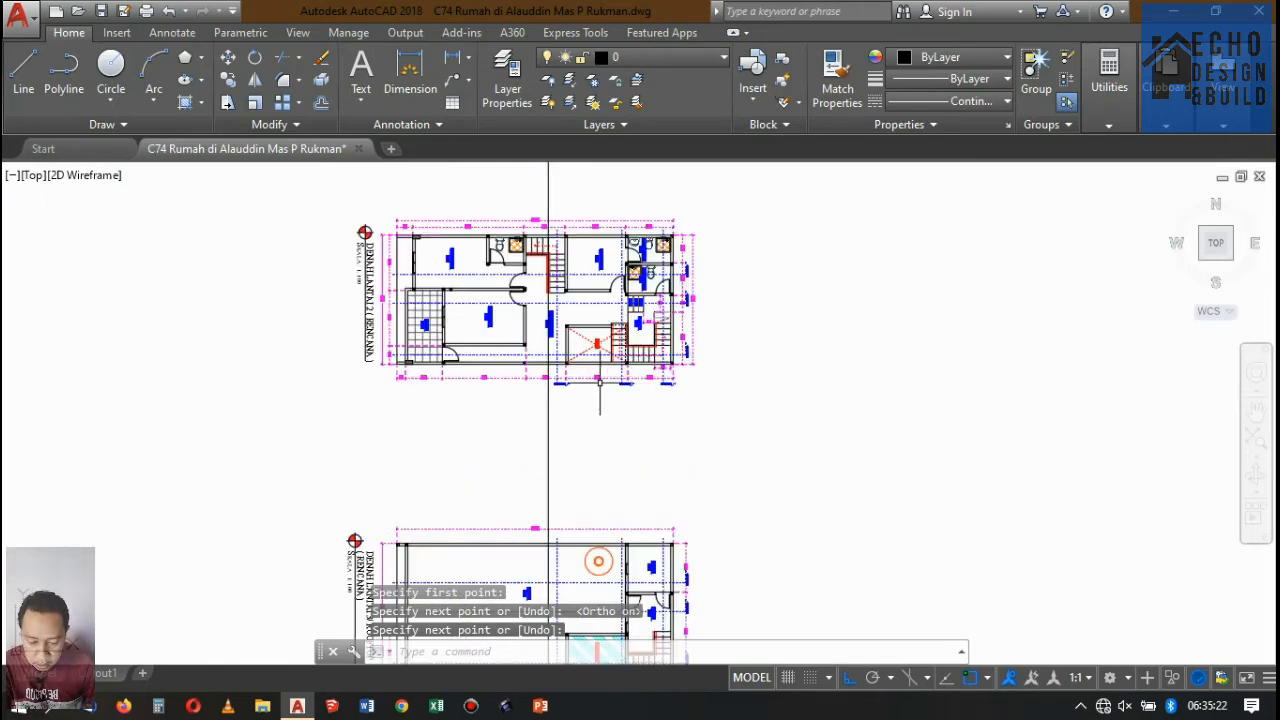
left_click(580, 450)
left_click(516, 420)
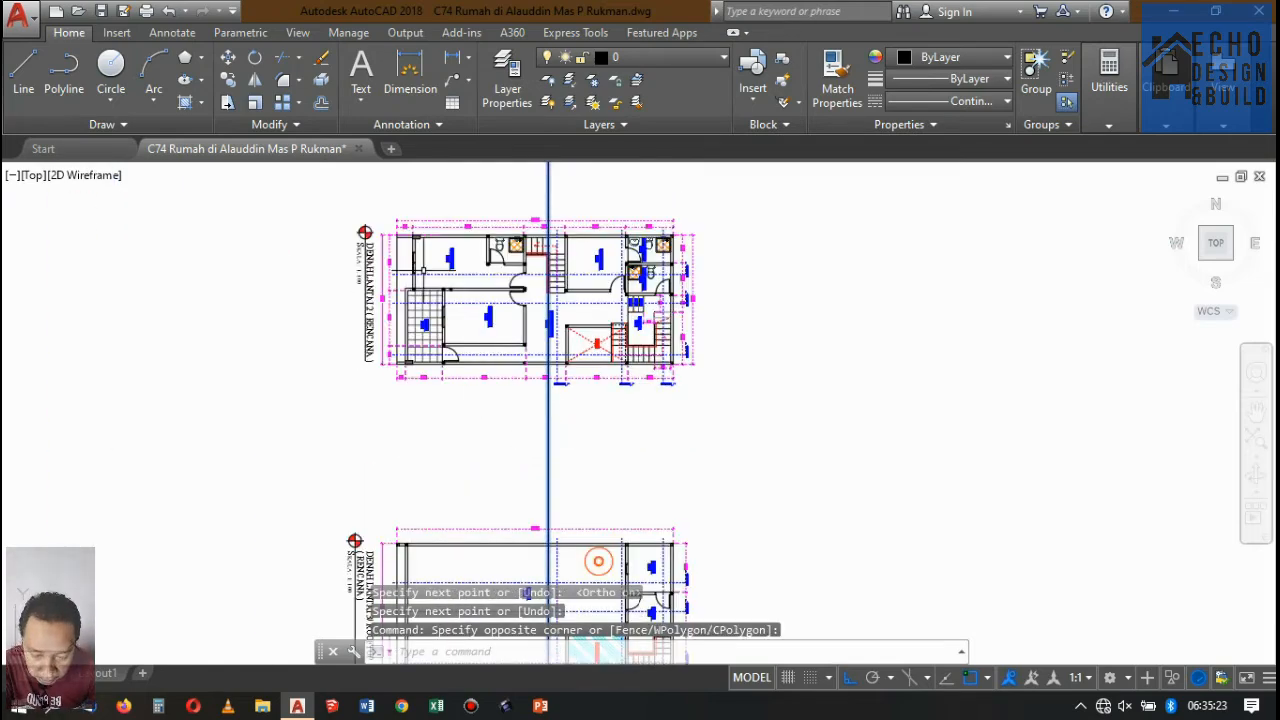
left_click(228, 82)
scroll(614, 280, "down", 5)
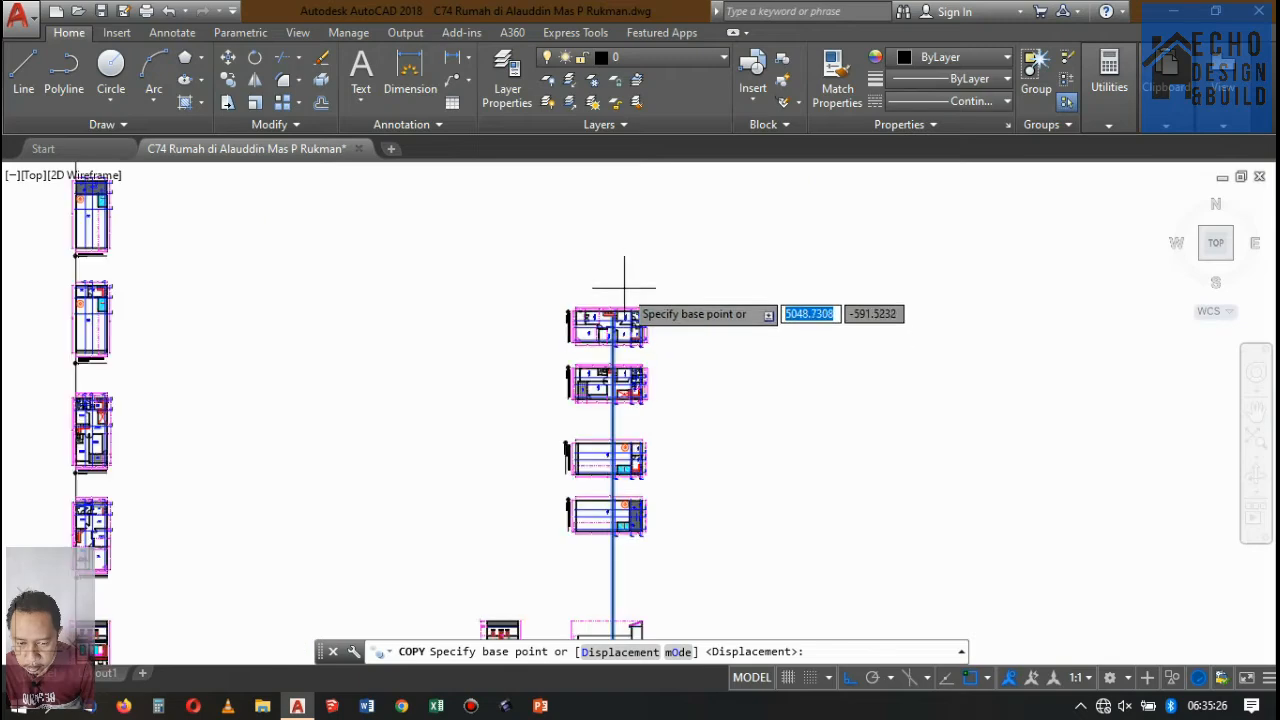
scroll(624, 288, "up", 10)
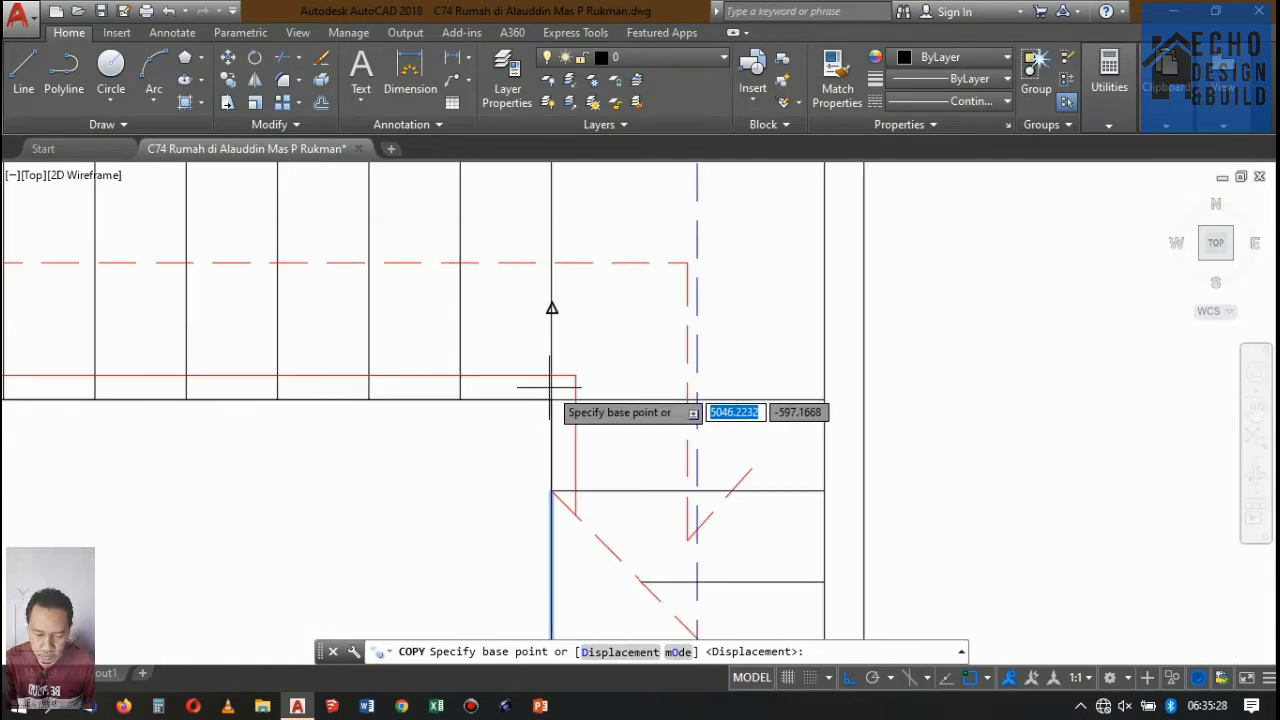
left_click(551, 400)
scroll(600, 380, "down", 3)
scroll(350, 390, "up", 2)
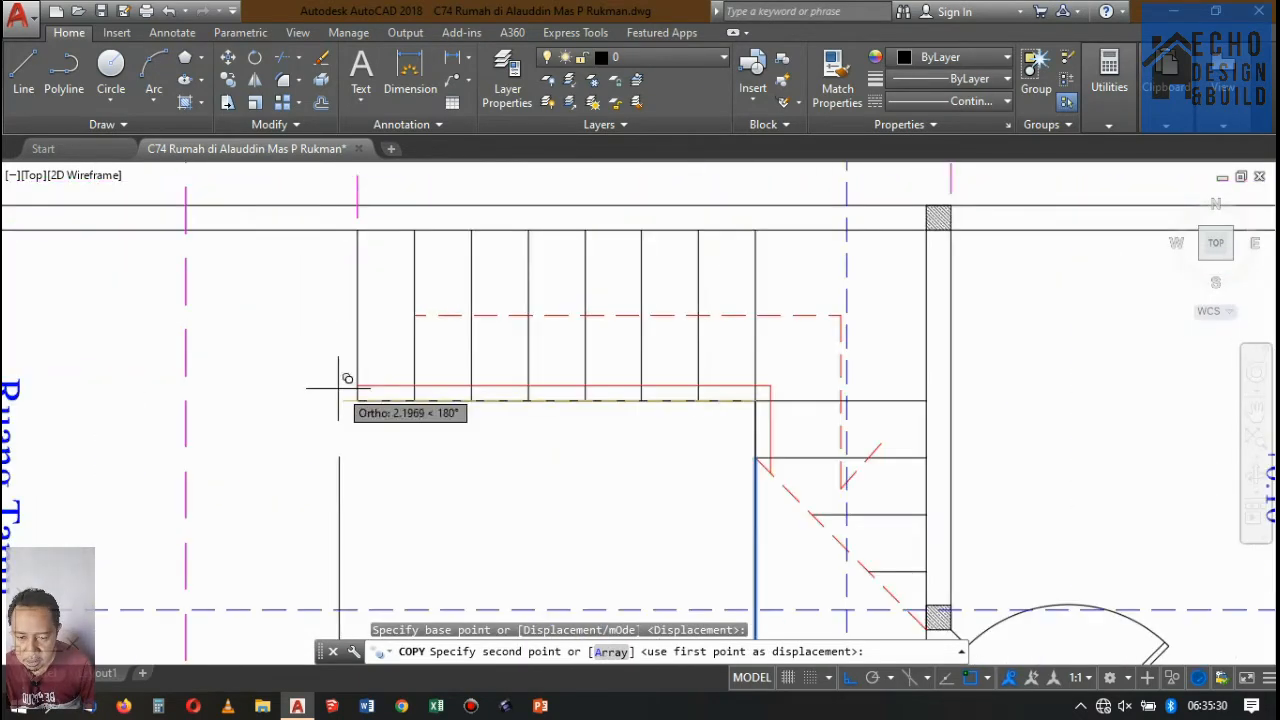
left_click(358, 400)
Place another copy of the projection line at the starting edge of the Dapur staircase in DENAH LANTAI 1.
scroll(528, 251, "down", 5)
scroll(571, 286, "up", 3)
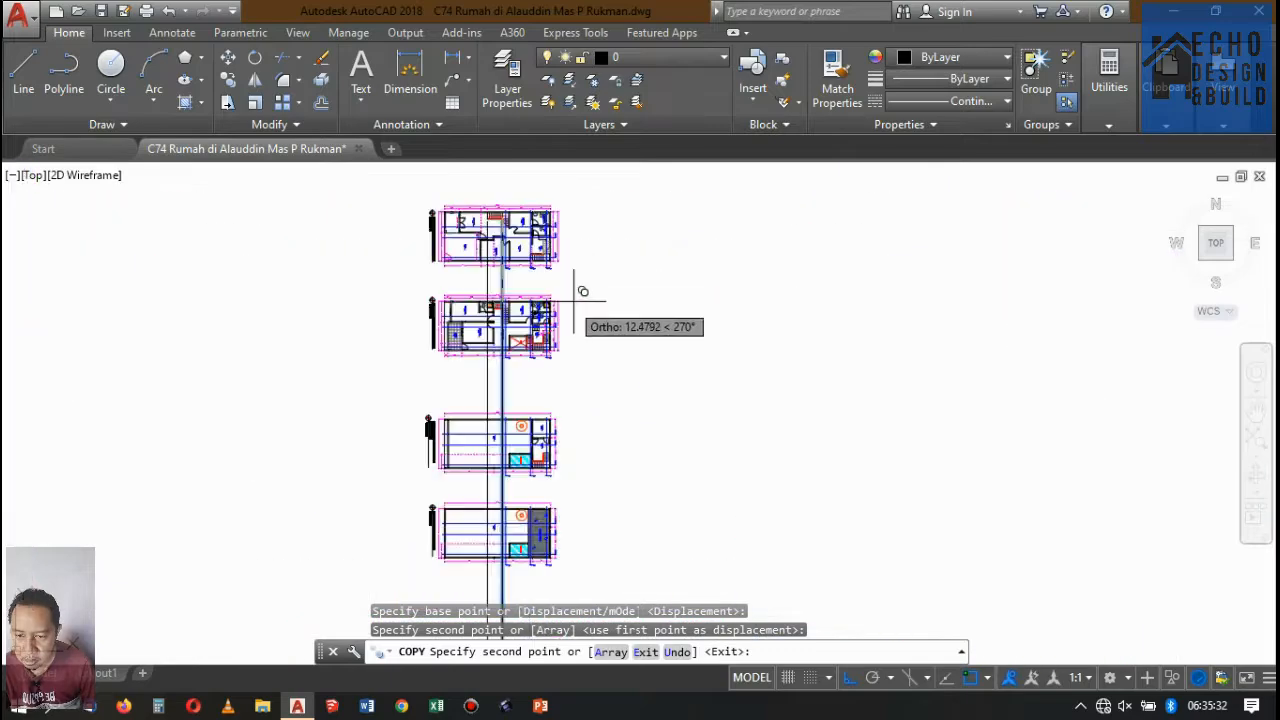
scroll(520, 215, "up", 4)
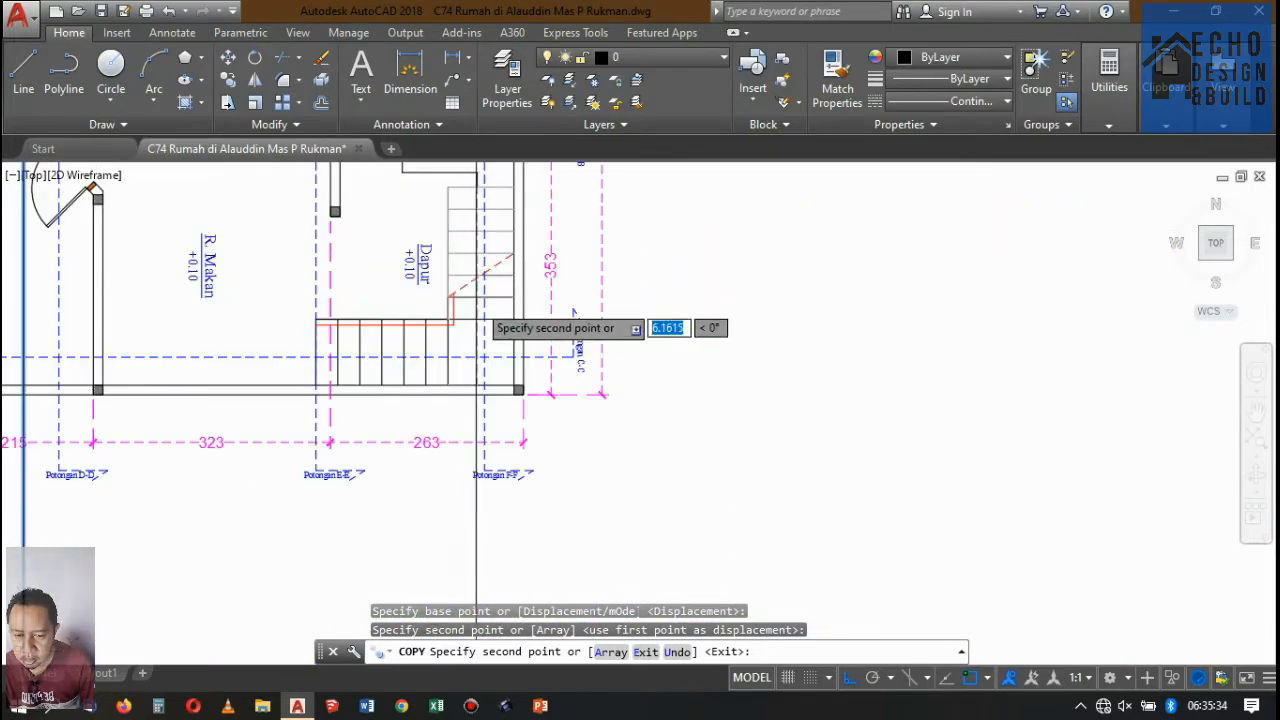
scroll(500, 313, "down", 5)
scroll(515, 341, "up", 5)
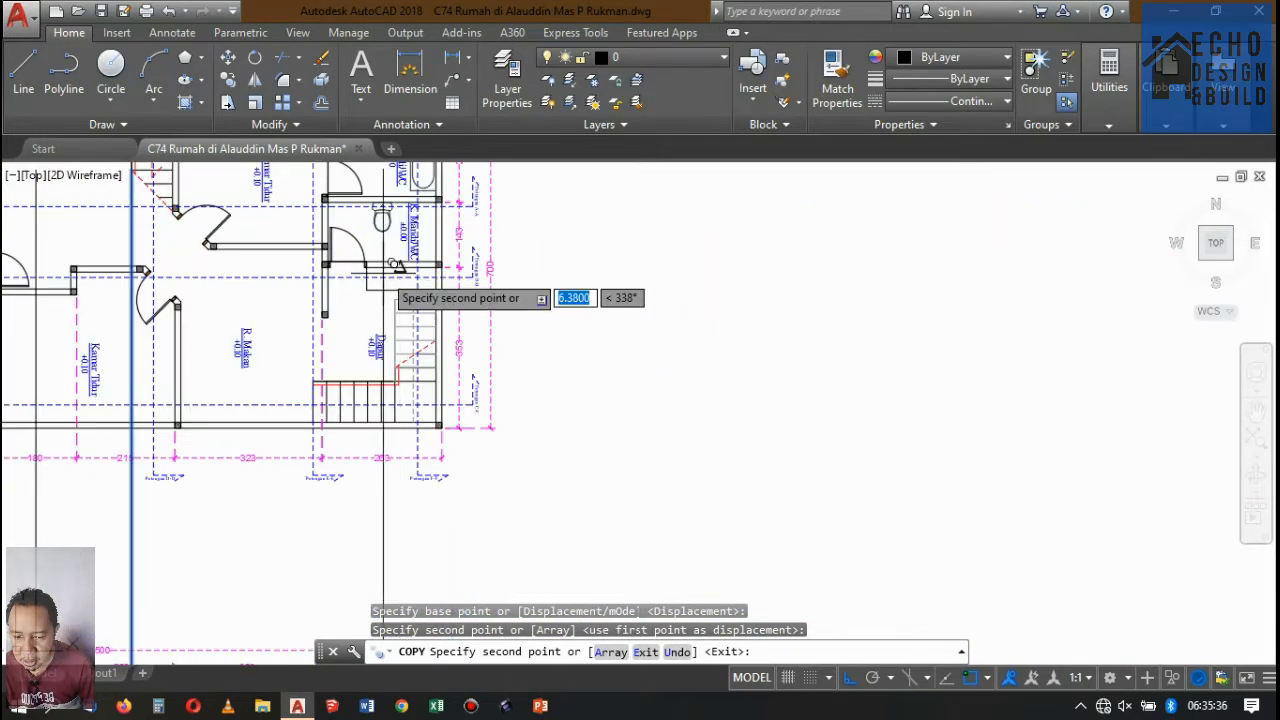
scroll(440, 275, "down", 5)
scroll(479, 279, "up", 5)
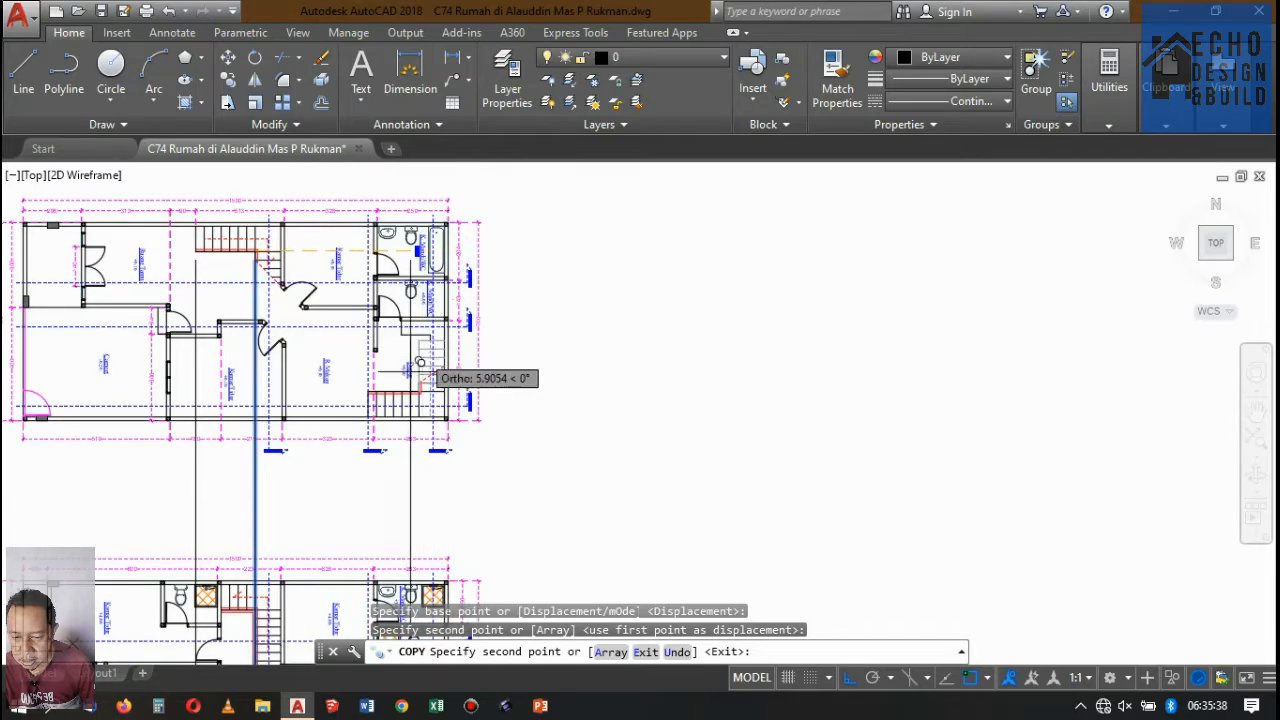
scroll(420, 363, "up", 8)
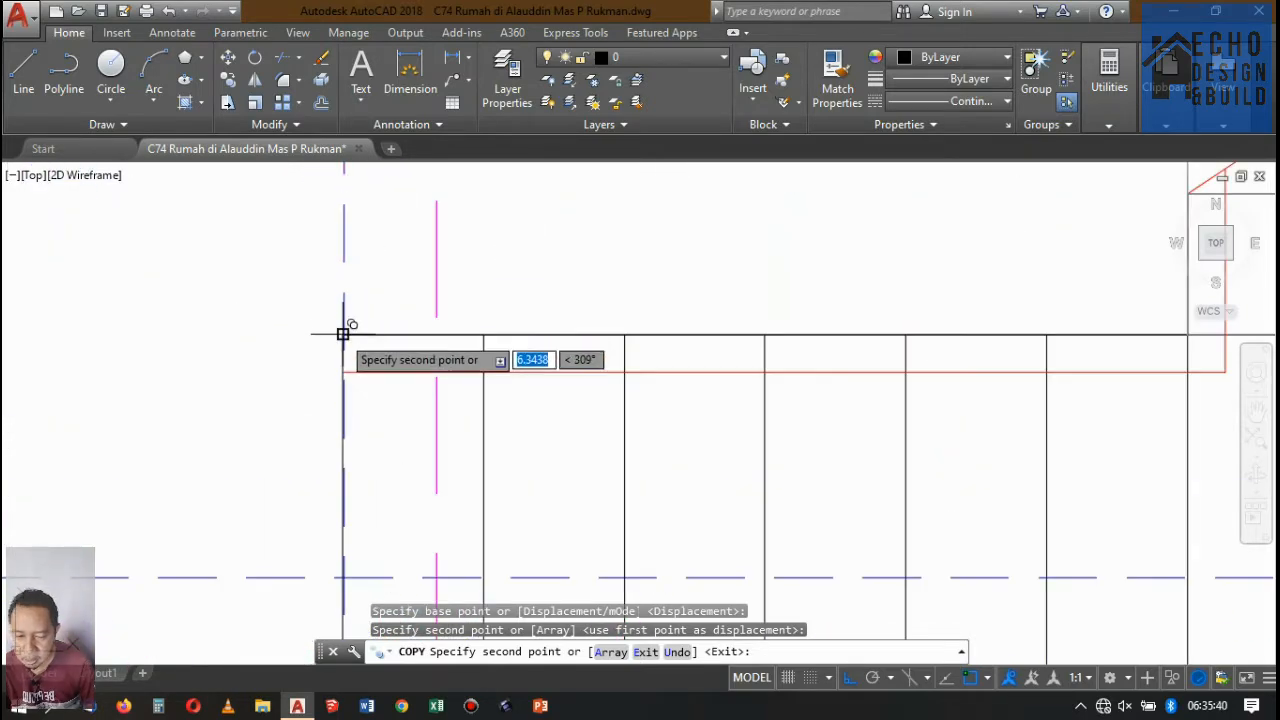
scroll(343, 333, "up", 4)
left_click(380, 285)
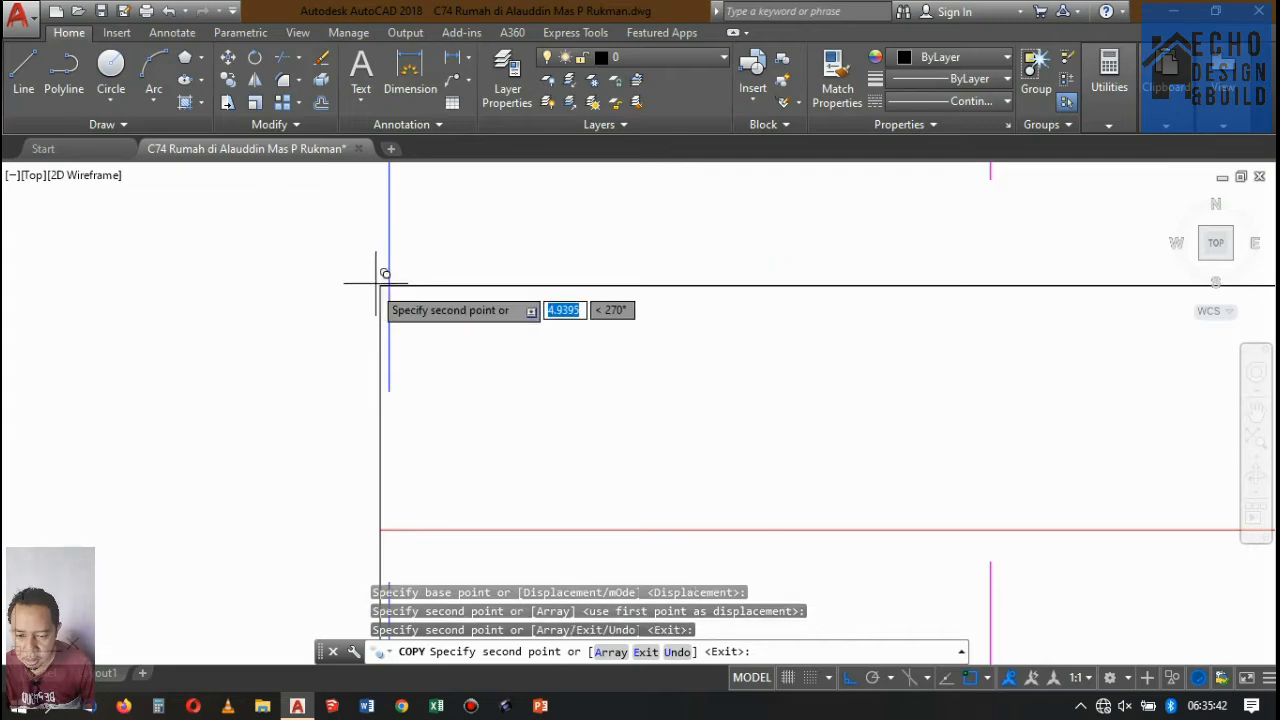
Place one more copy of the projection line at the inner turning corner of the Dapur staircase and finish copying.
scroll(380, 290, "down", 3)
scroll(570, 320, "up", 5)
scroll(570, 325, "up", 4)
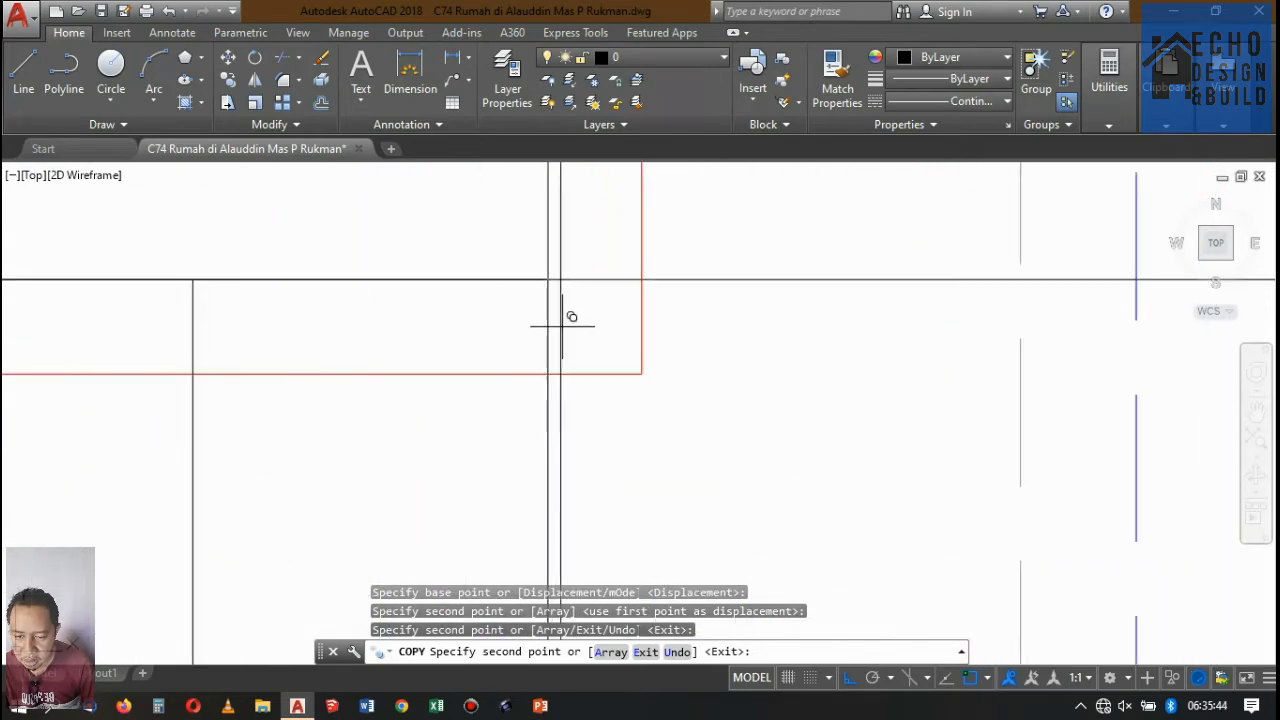
left_click(548, 279)
scroll(557, 329, "down", 10)
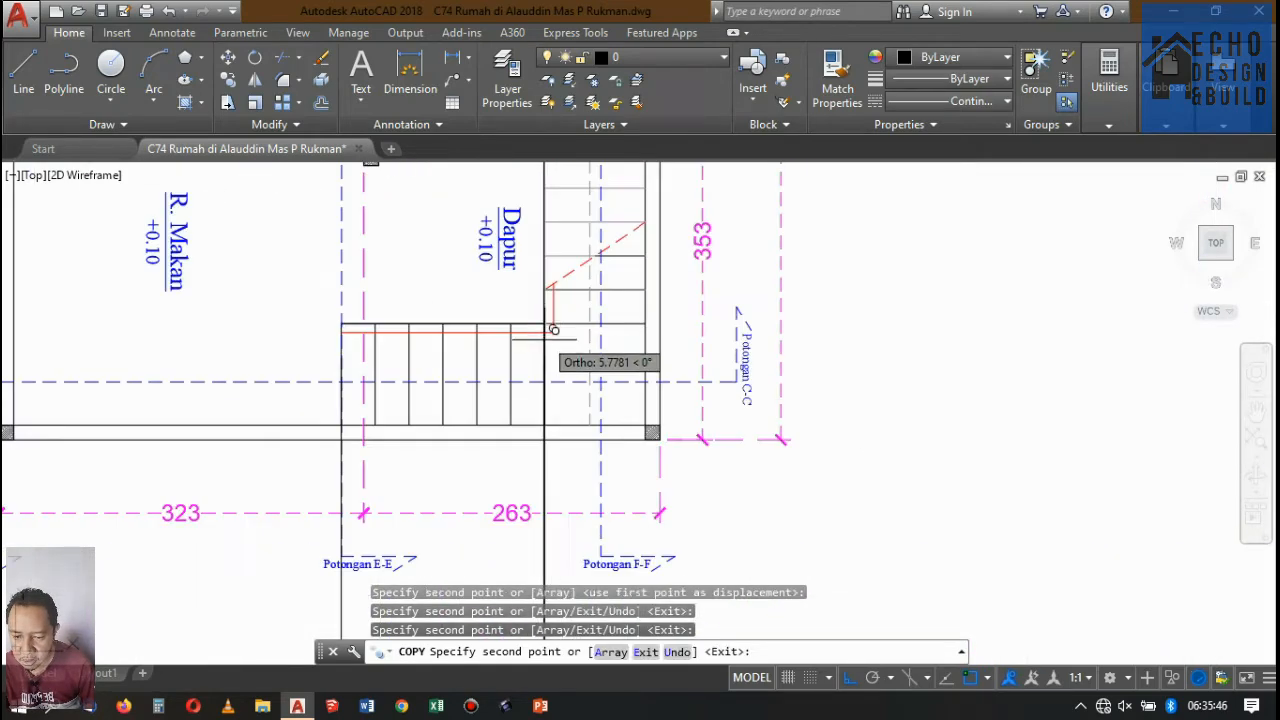
scroll(627, 425, "up", 8)
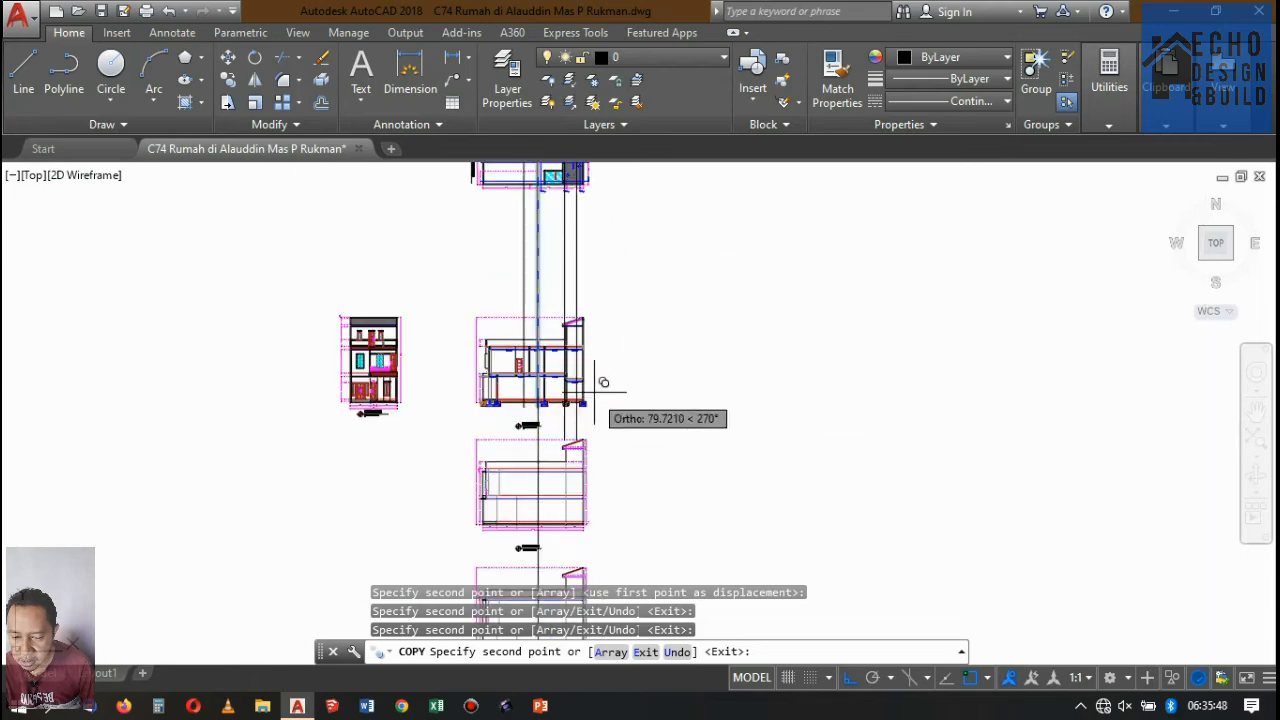
scroll(622, 335, "down", 5)
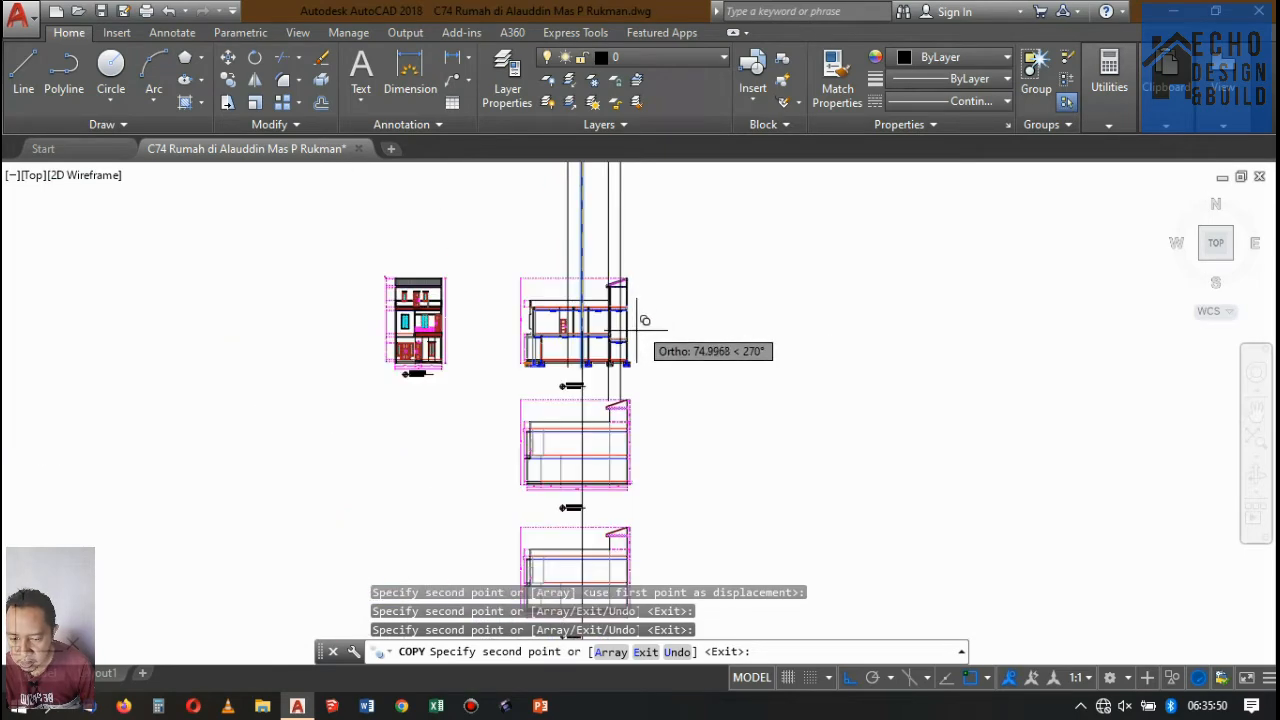
scroll(643, 323, "up", 3)
key("Return")
Change the colour of the four vertical staircase projection lines to dark grey 99,100,102.
scroll(627, 345, "down", 5)
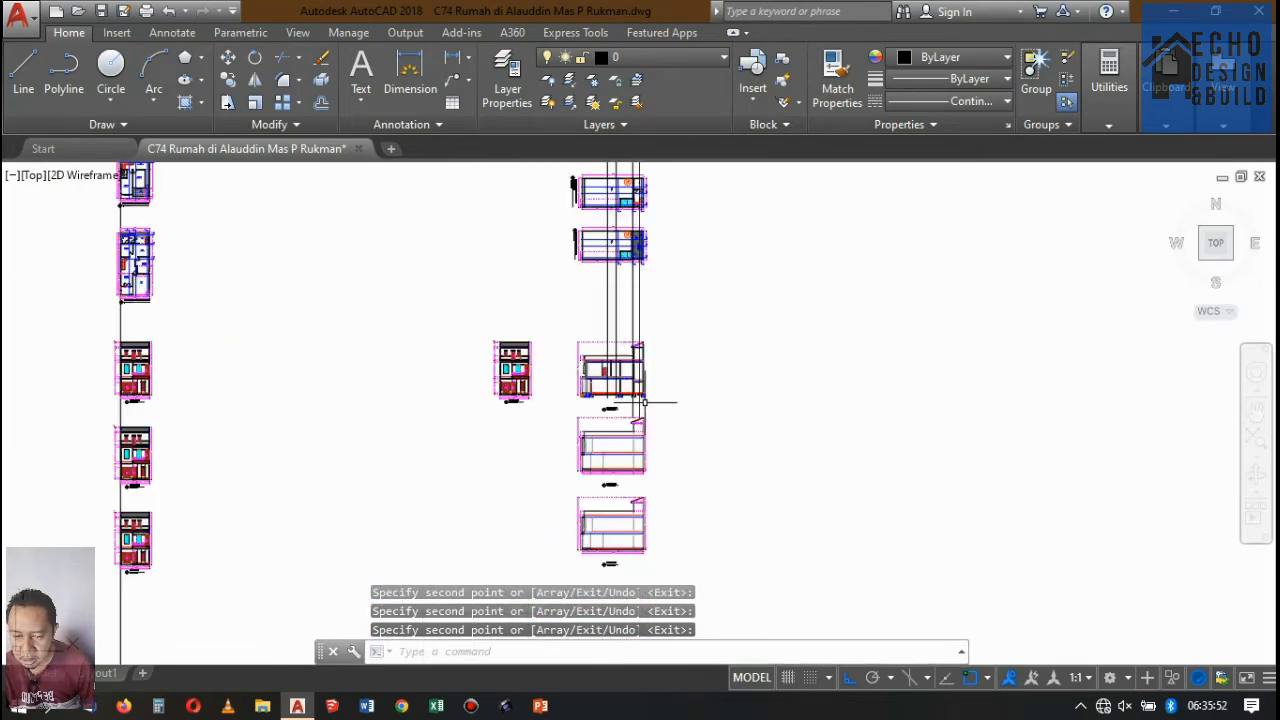
scroll(634, 268, "up", 3)
left_click(675, 345)
left_click(529, 304)
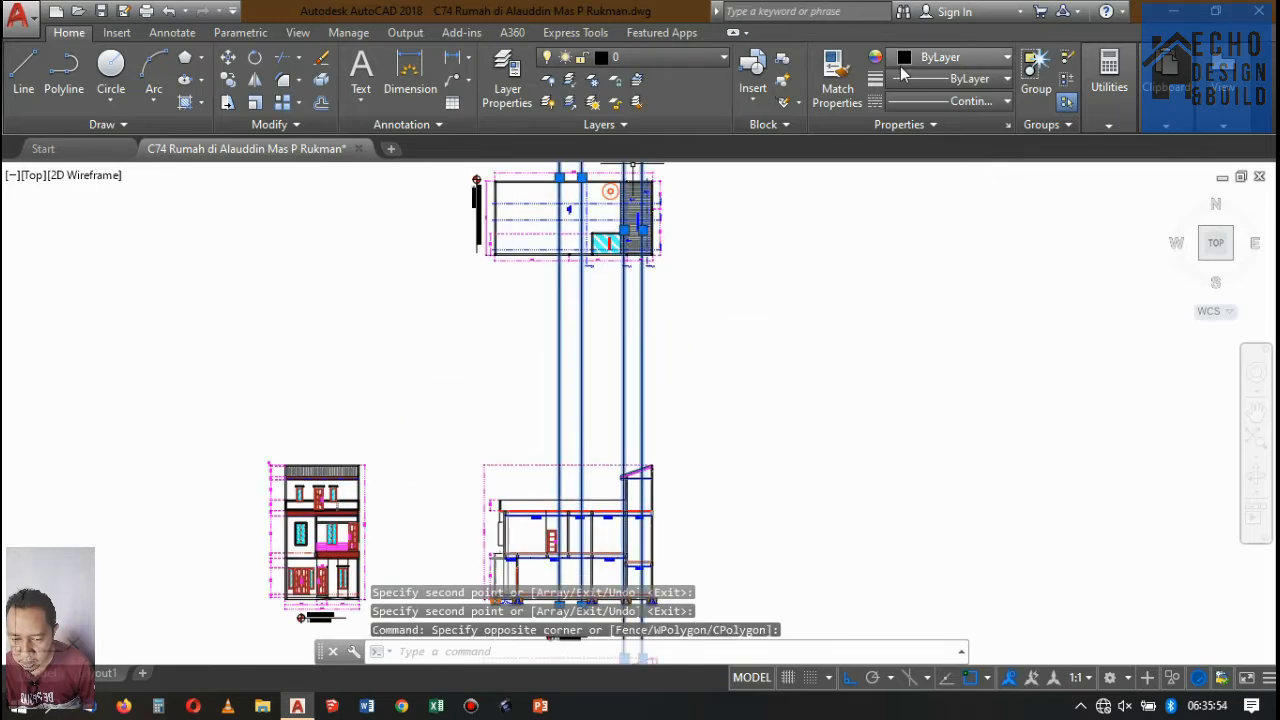
left_click(905, 60)
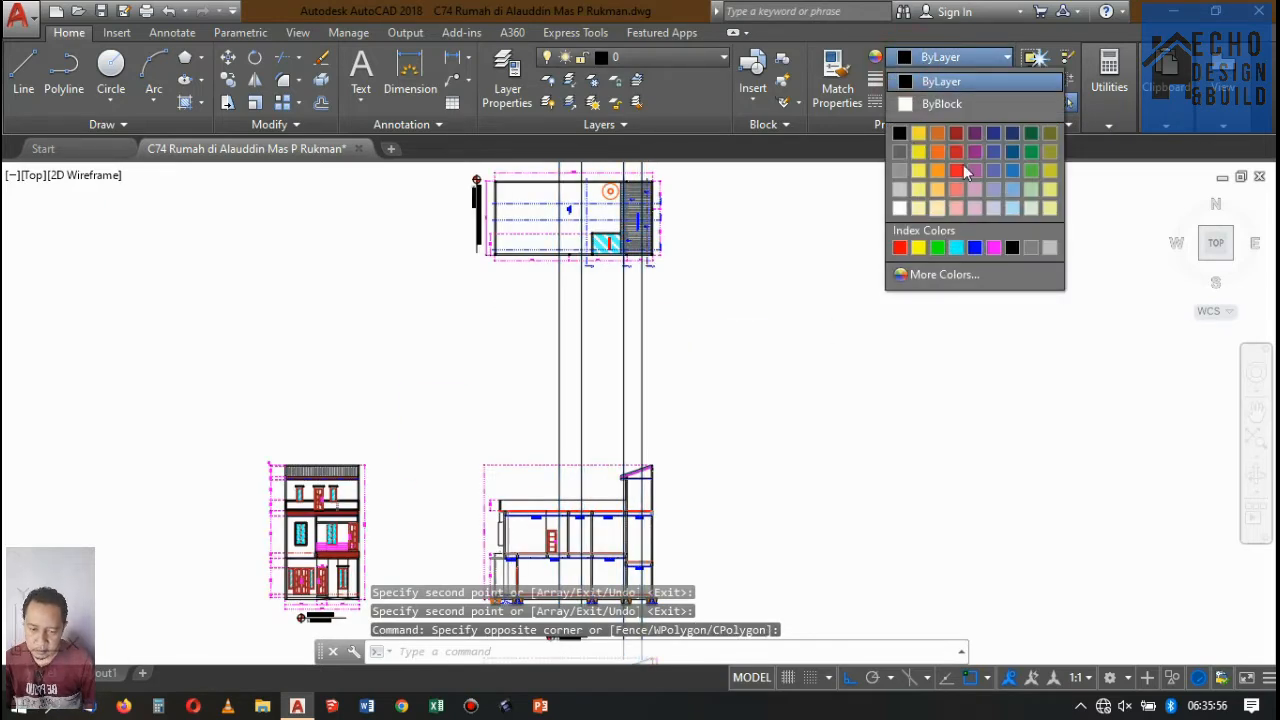
left_click(898, 156)
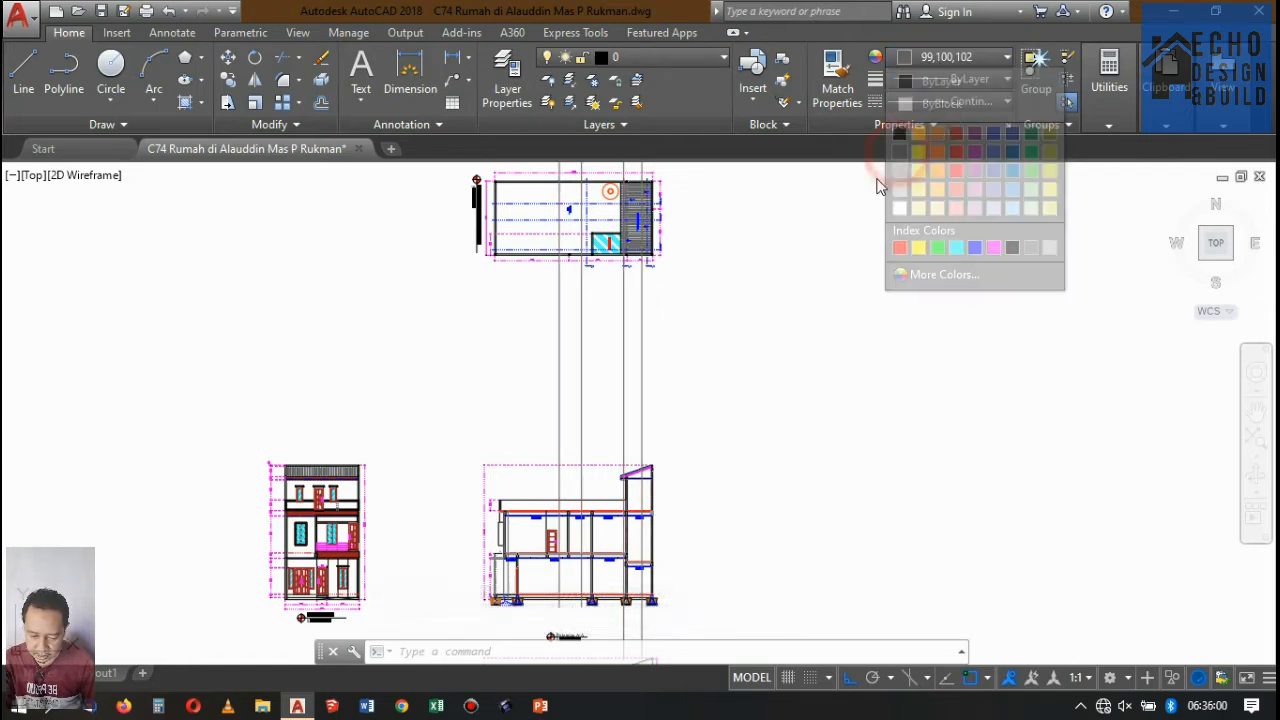
key("Escape")
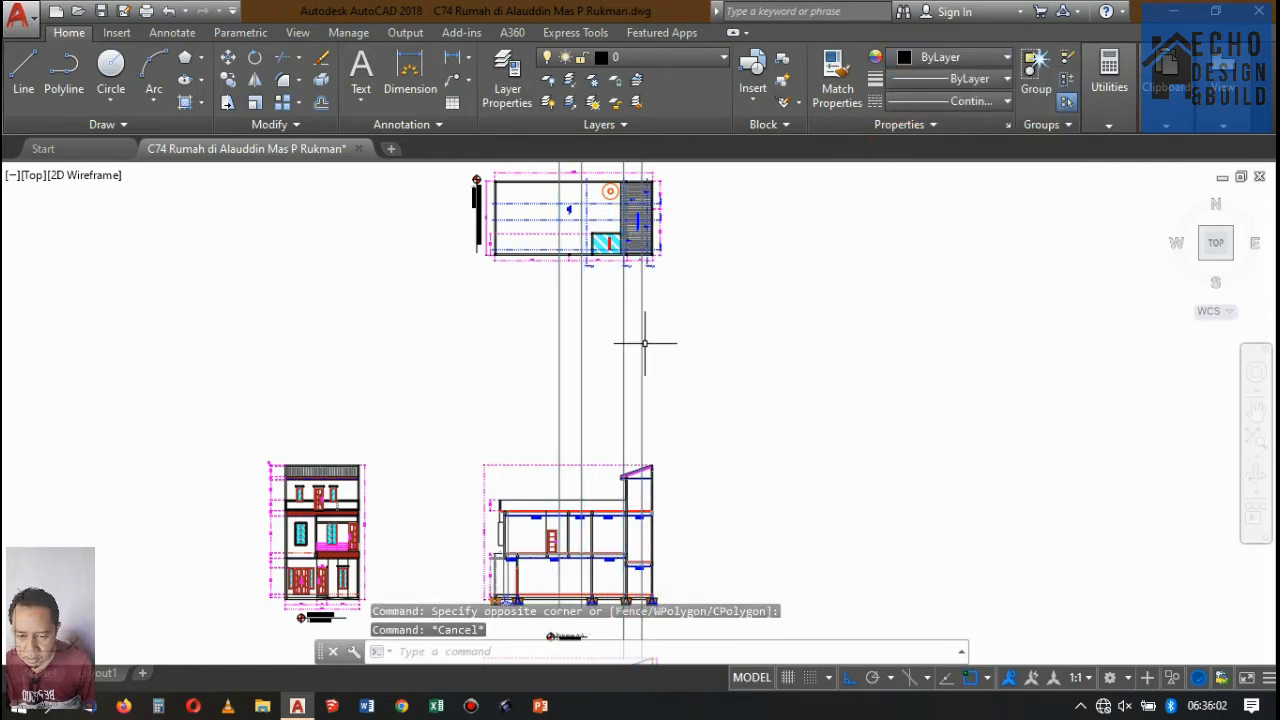
Examine the staircases and projection lines in the DENAH LANTAI 1 and DENAH LANTAI 2 floor plans.
scroll(654, 349, "down", 5)
scroll(549, 171, "up", 8)
scroll(780, 225, "up", 3)
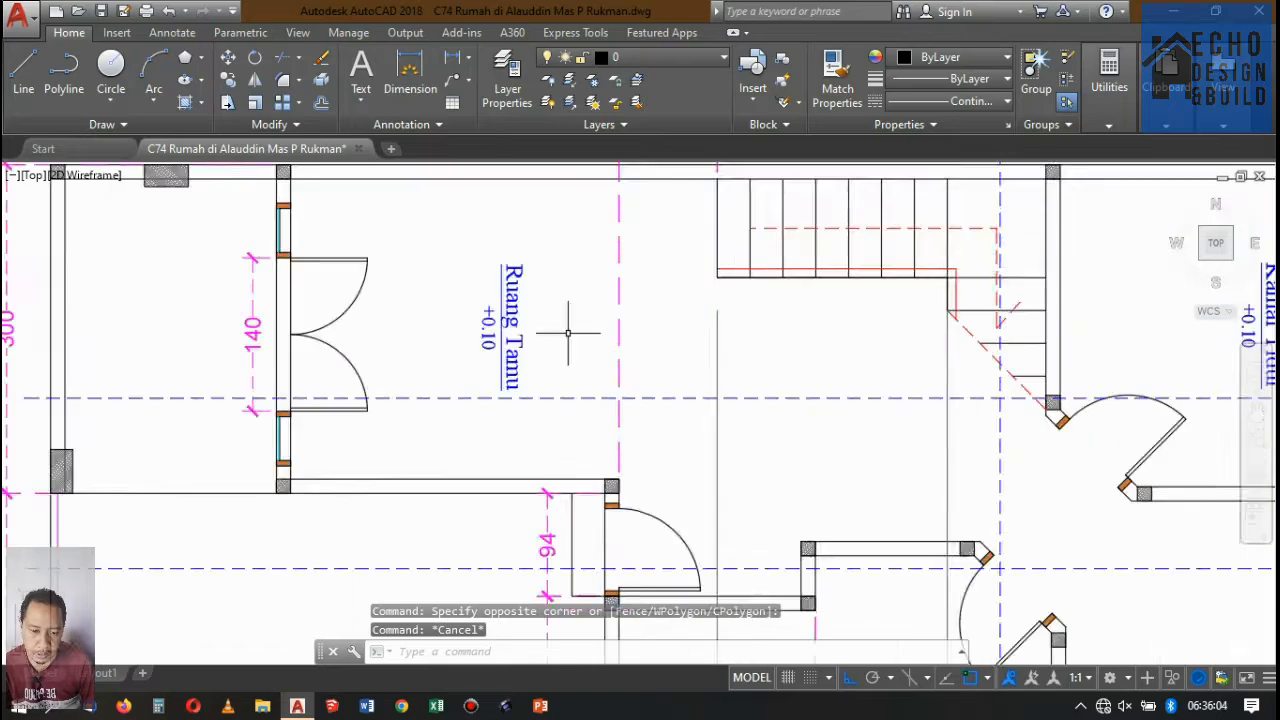
scroll(571, 334, "down", 8)
scroll(565, 283, "down", 5)
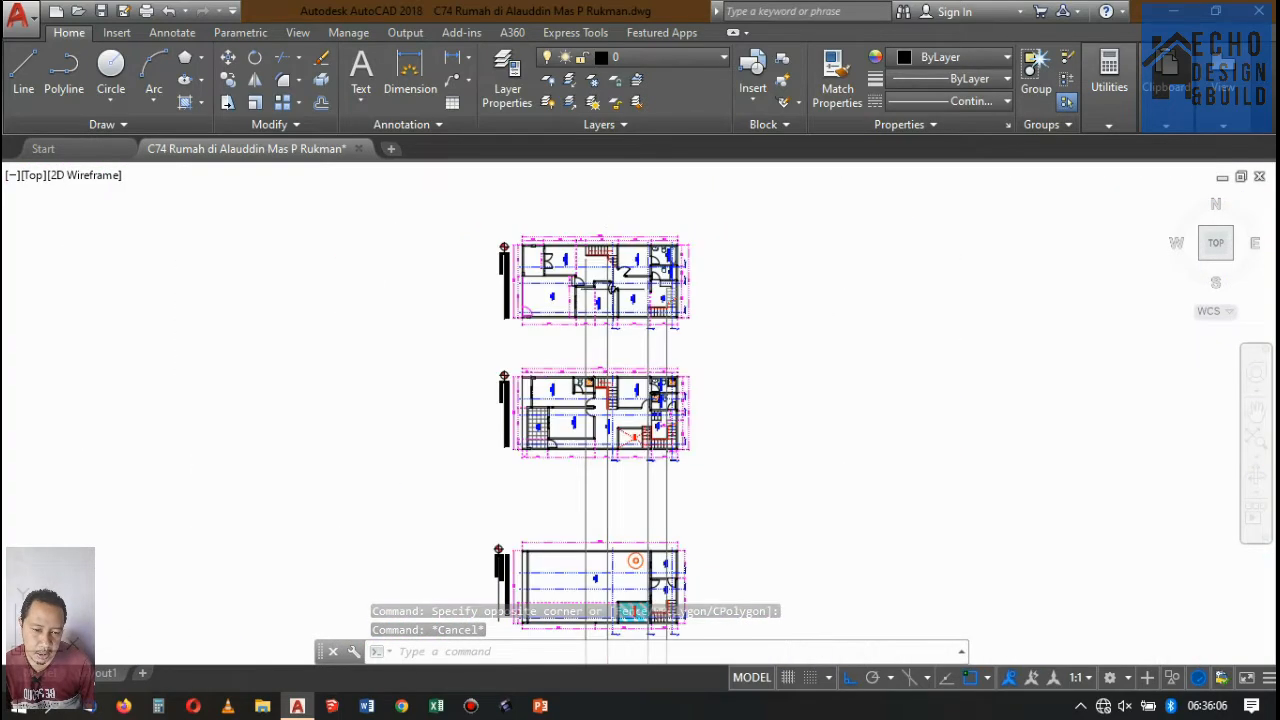
scroll(630, 423, "up", 6)
scroll(630, 423, "down", 2)
scroll(630, 423, "up", 5)
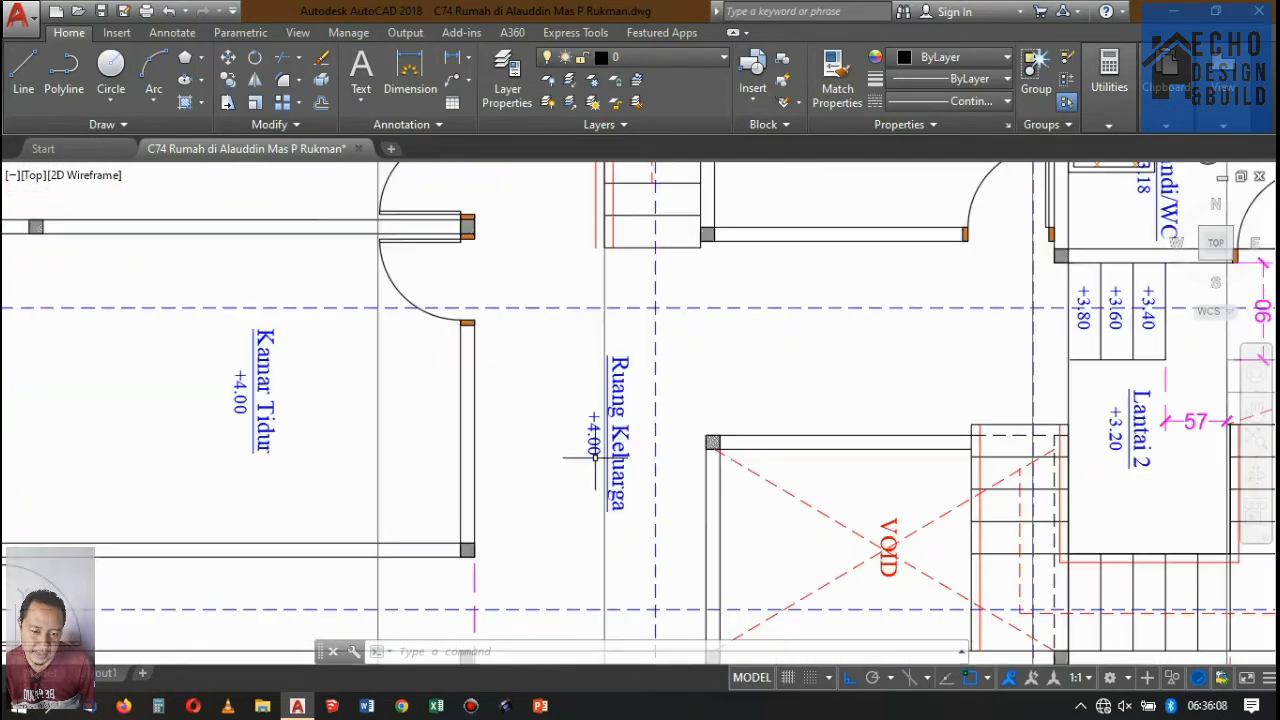
scroll(614, 458, "down", 5)
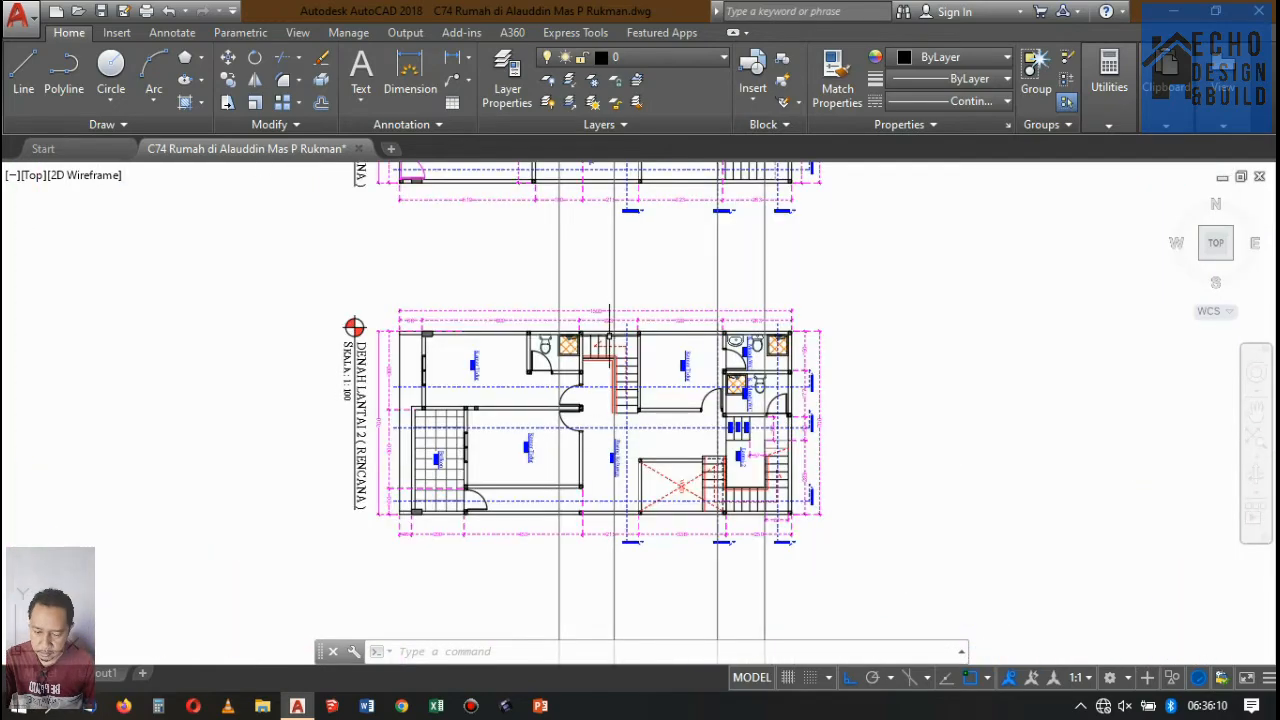
scroll(609, 320, "down", 4)
scroll(586, 277, "up", 8)
scroll(640, 260, "down", 3)
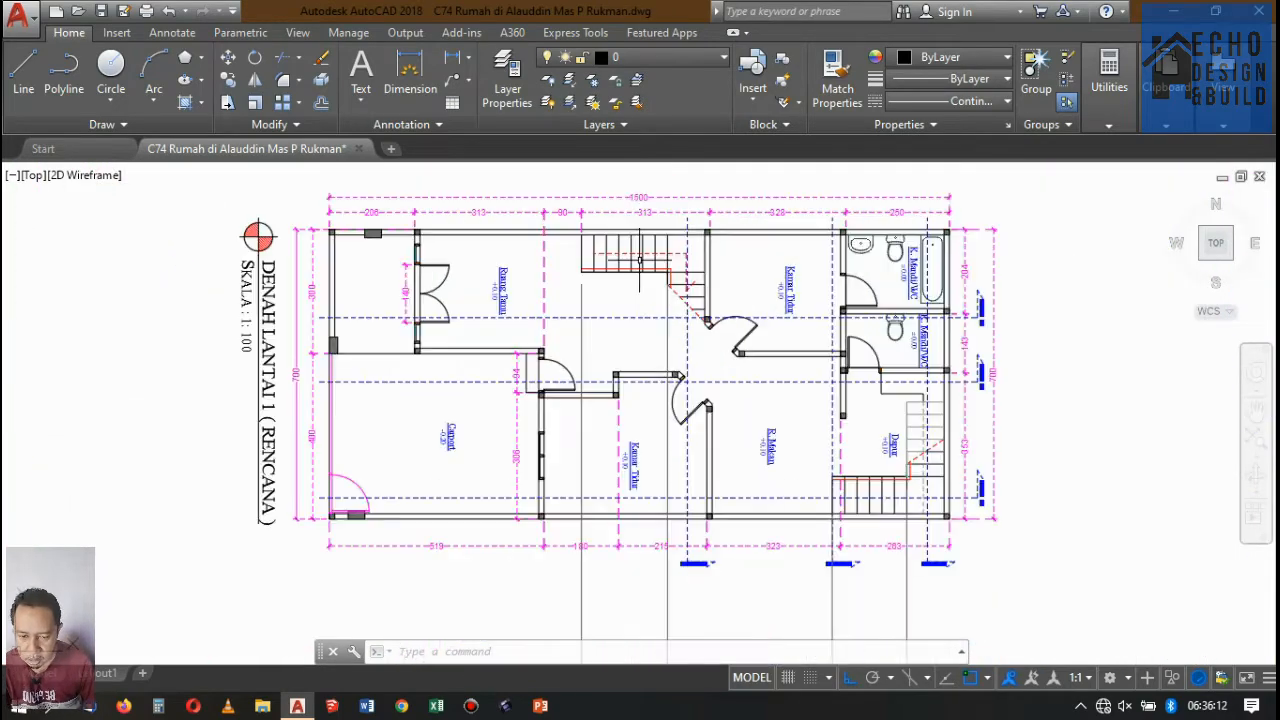
scroll(532, 325, "up", 3)
scroll(500, 277, "down", 7)
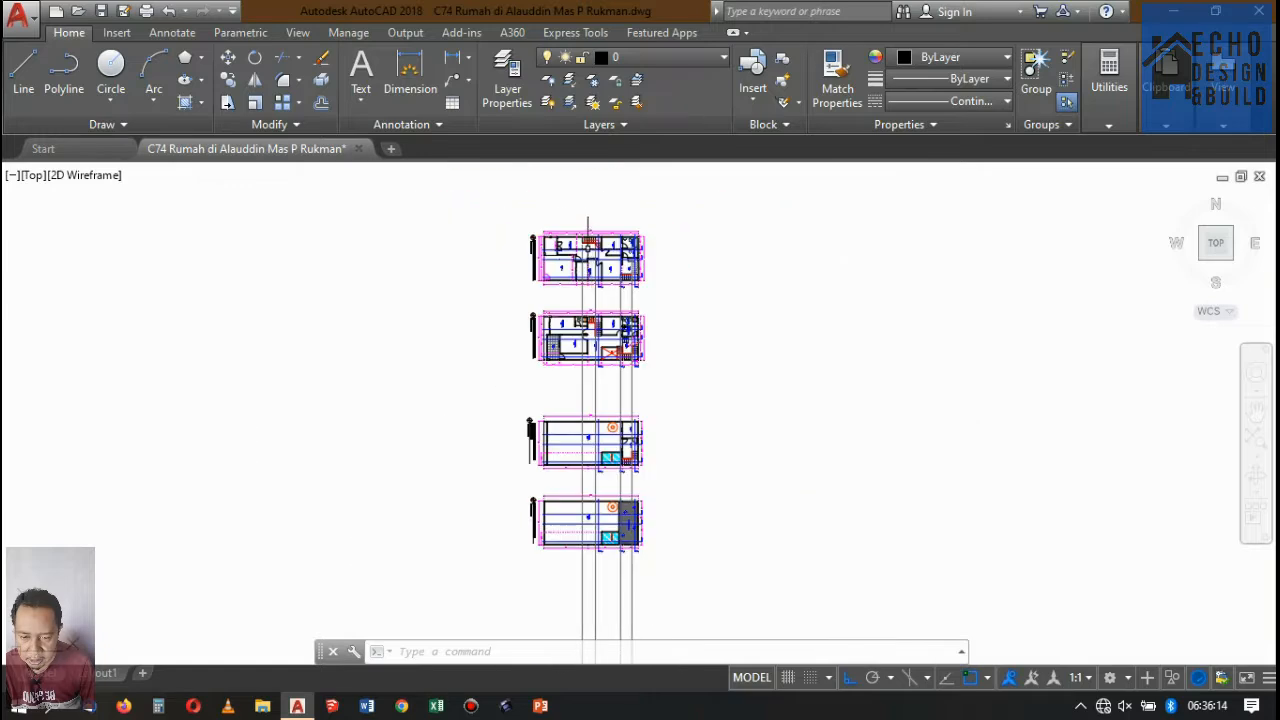
scroll(608, 295, "down", 4)
scroll(608, 300, "up", 4)
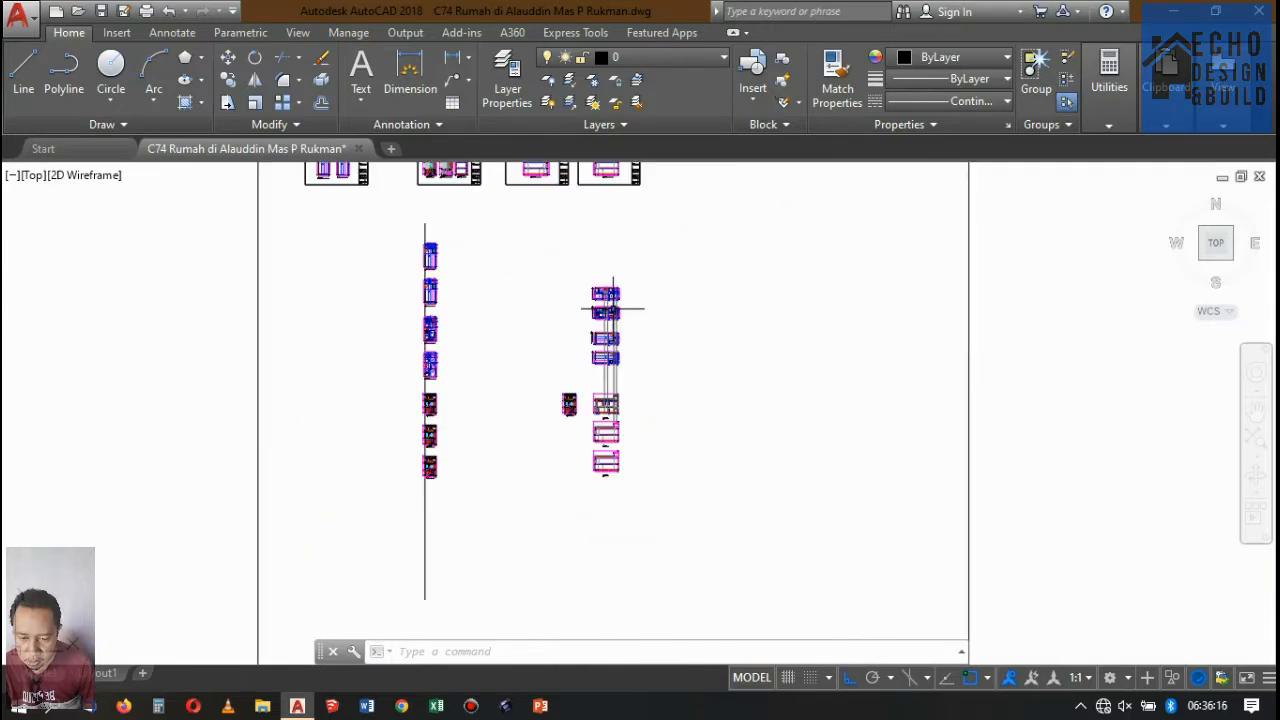
scroll(600, 289, "up", 4)
scroll(600, 289, "down", 4)
scroll(590, 262, "up", 2)
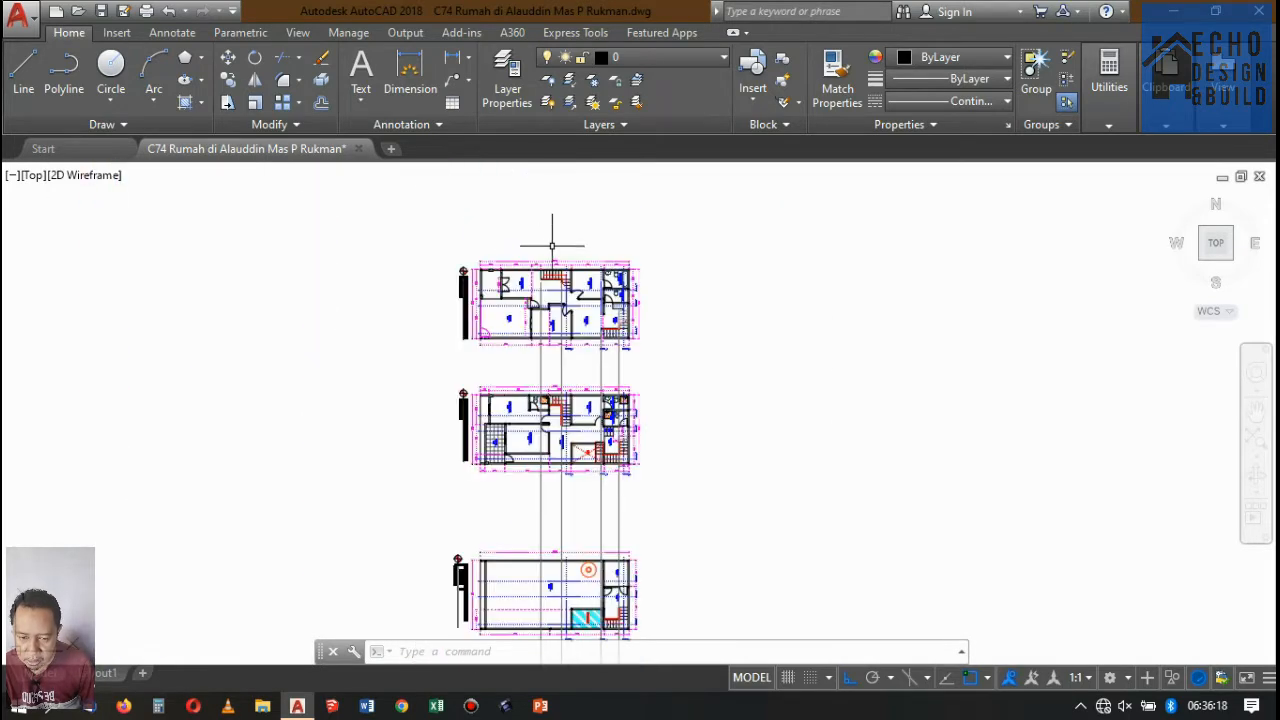
scroll(589, 256, "down", 2)
scroll(514, 259, "up", 8)
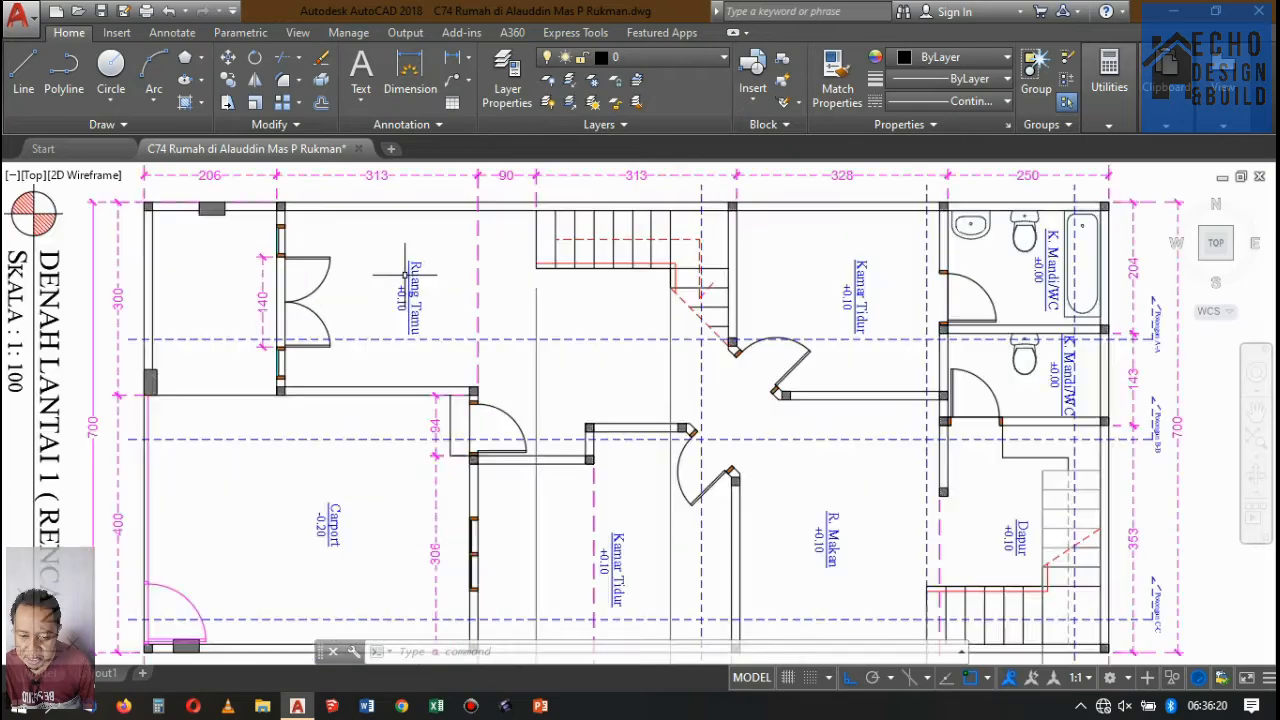
scroll(500, 251, "down", 3)
scroll(552, 256, "up", 4)
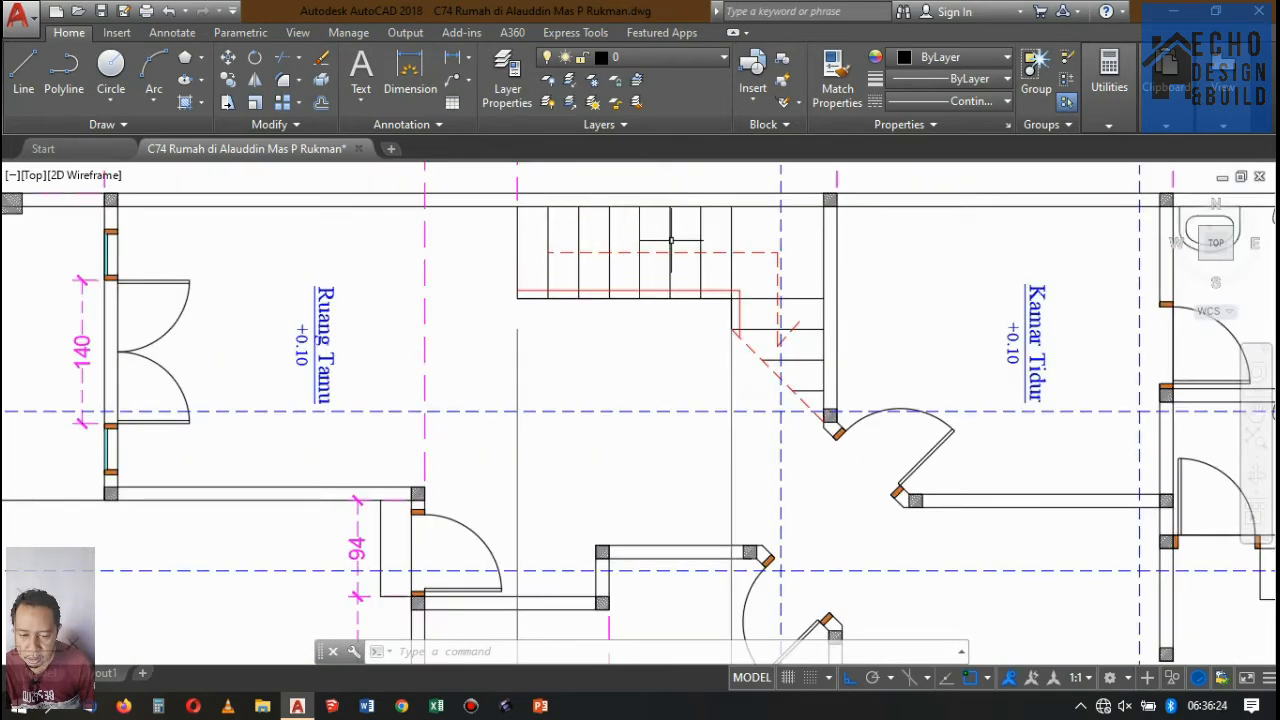
Compare the stair treads in both floor plans with the ground-floor height of Potongan A-A.
scroll(756, 228, "down", 12)
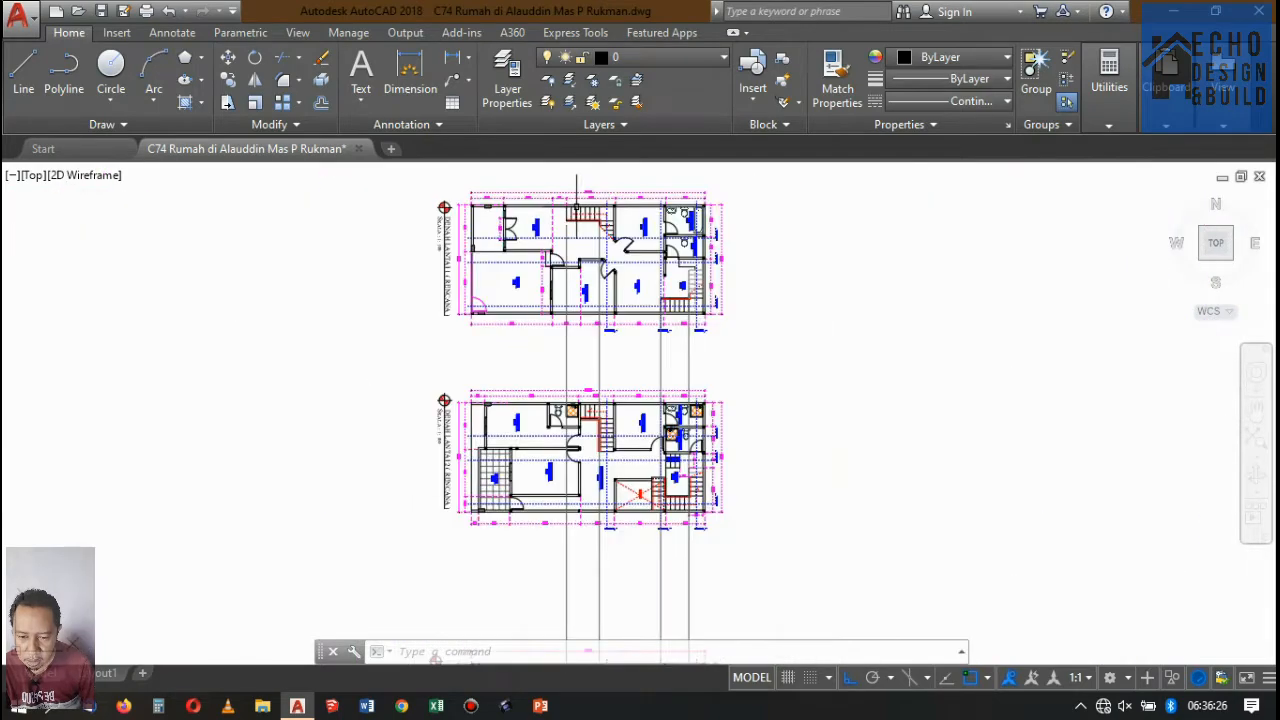
scroll(598, 273, "up", 8)
scroll(598, 273, "up", 2)
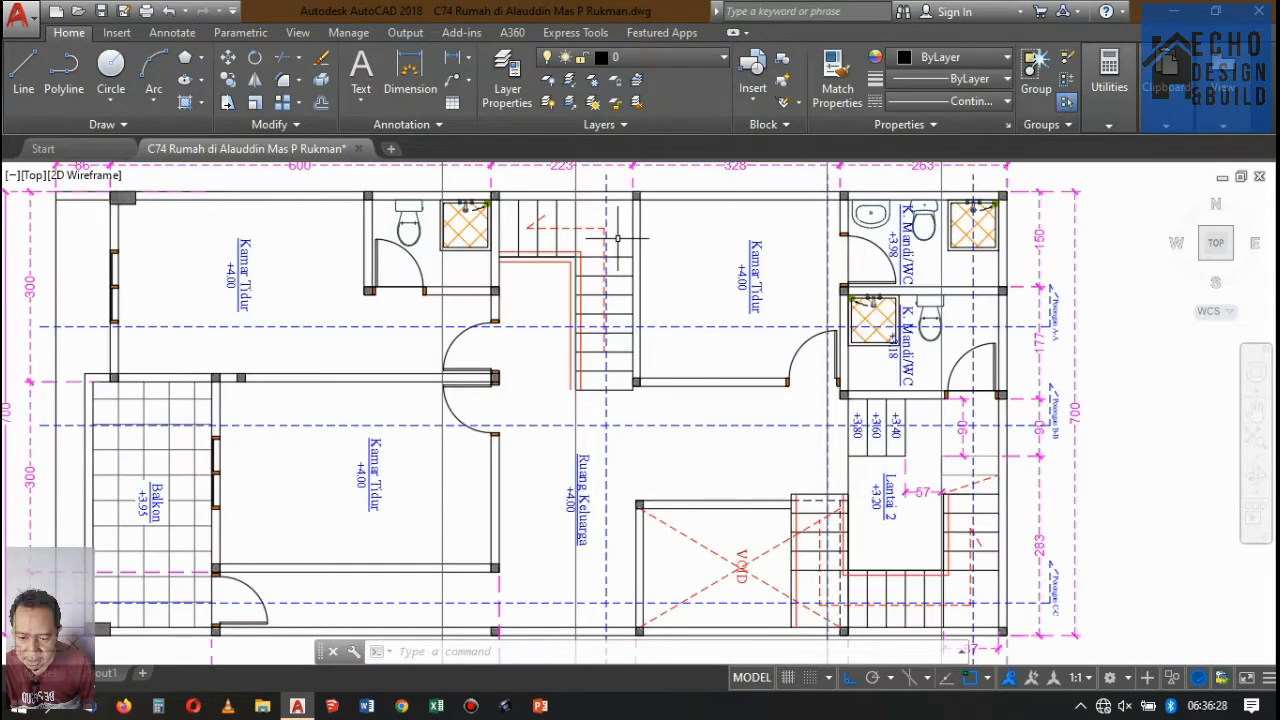
scroll(617, 238, "up", 2)
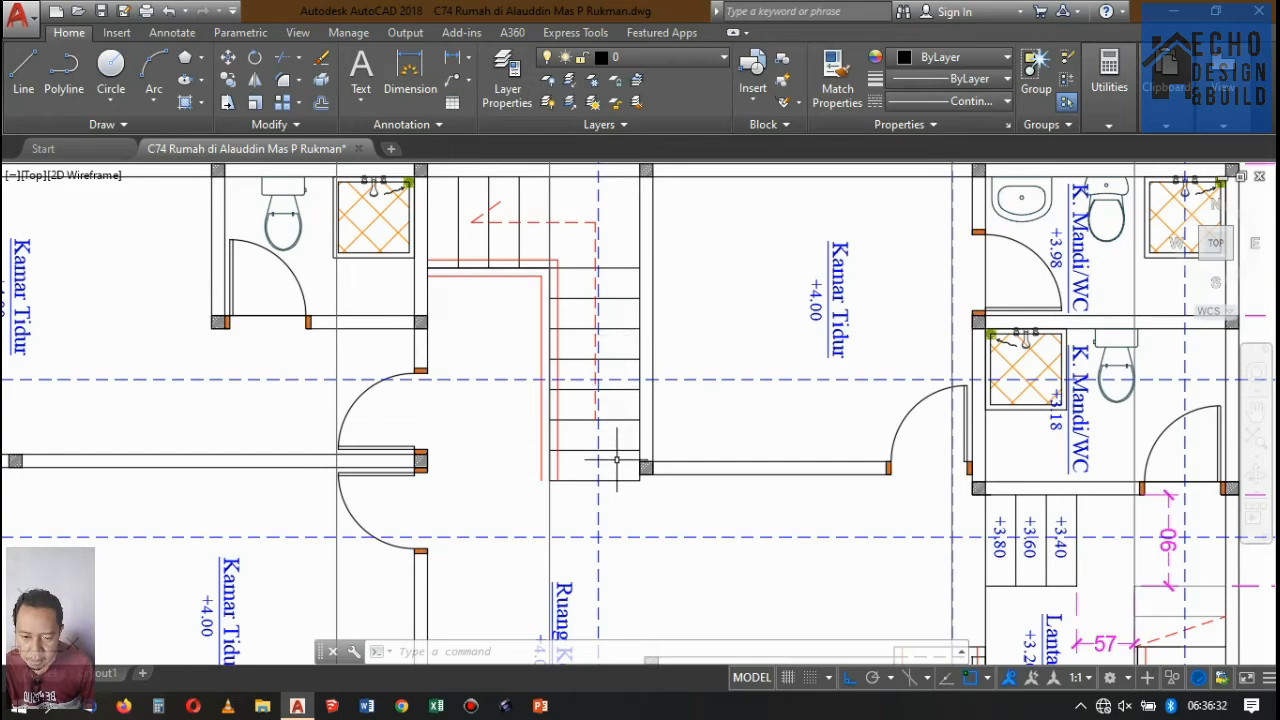
scroll(598, 325, "down", 19)
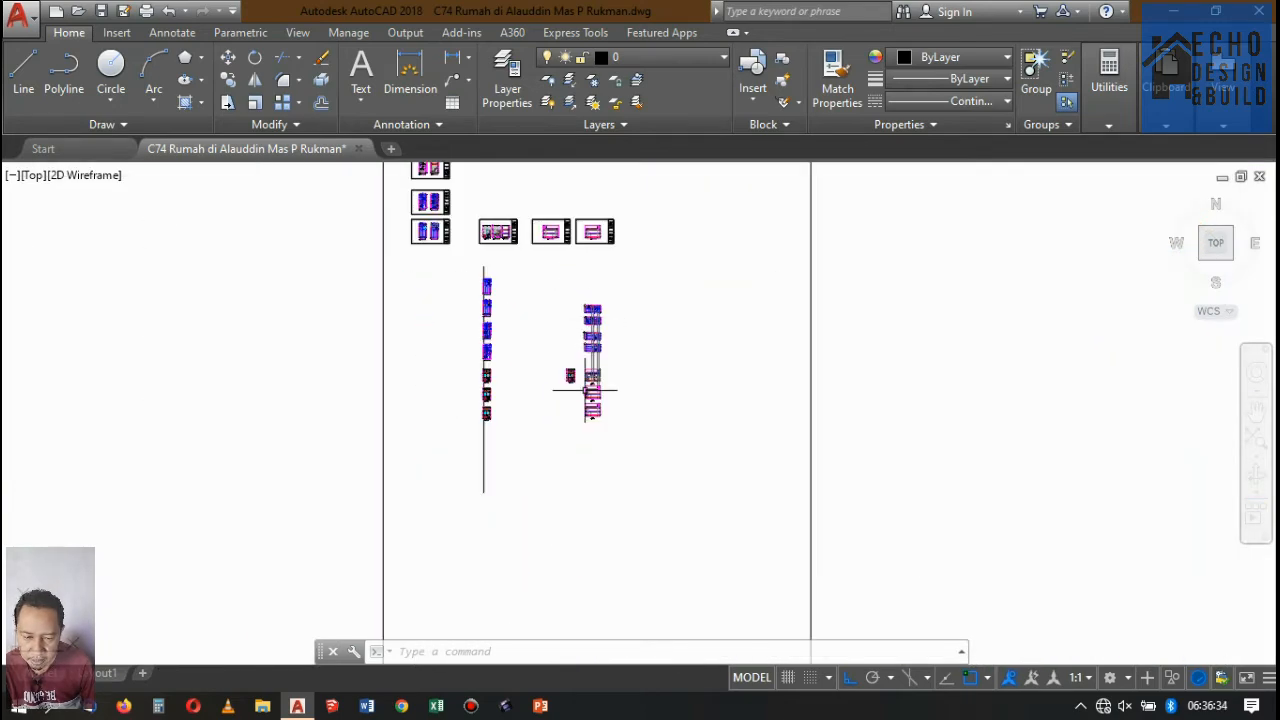
scroll(586, 390, "up", 7)
scroll(597, 330, "up", 12)
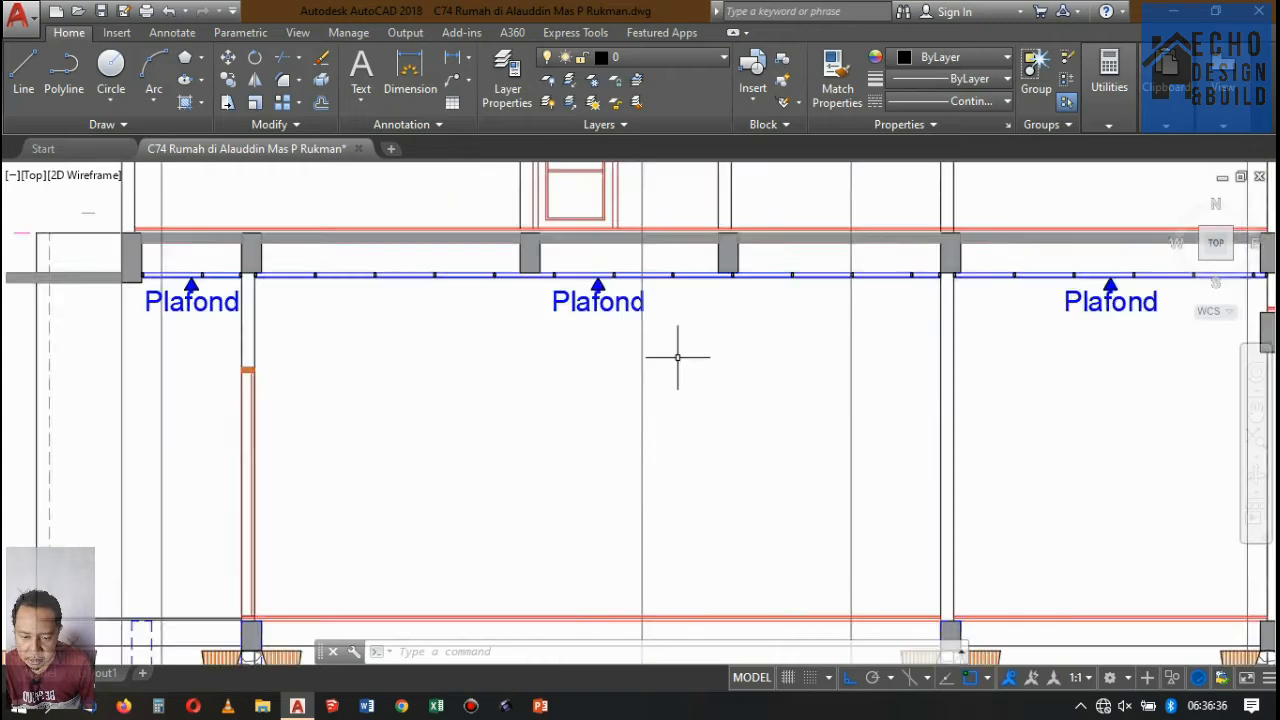
scroll(680, 354, "down", 5)
scroll(697, 411, "up", 6)
scroll(592, 382, "down", 2)
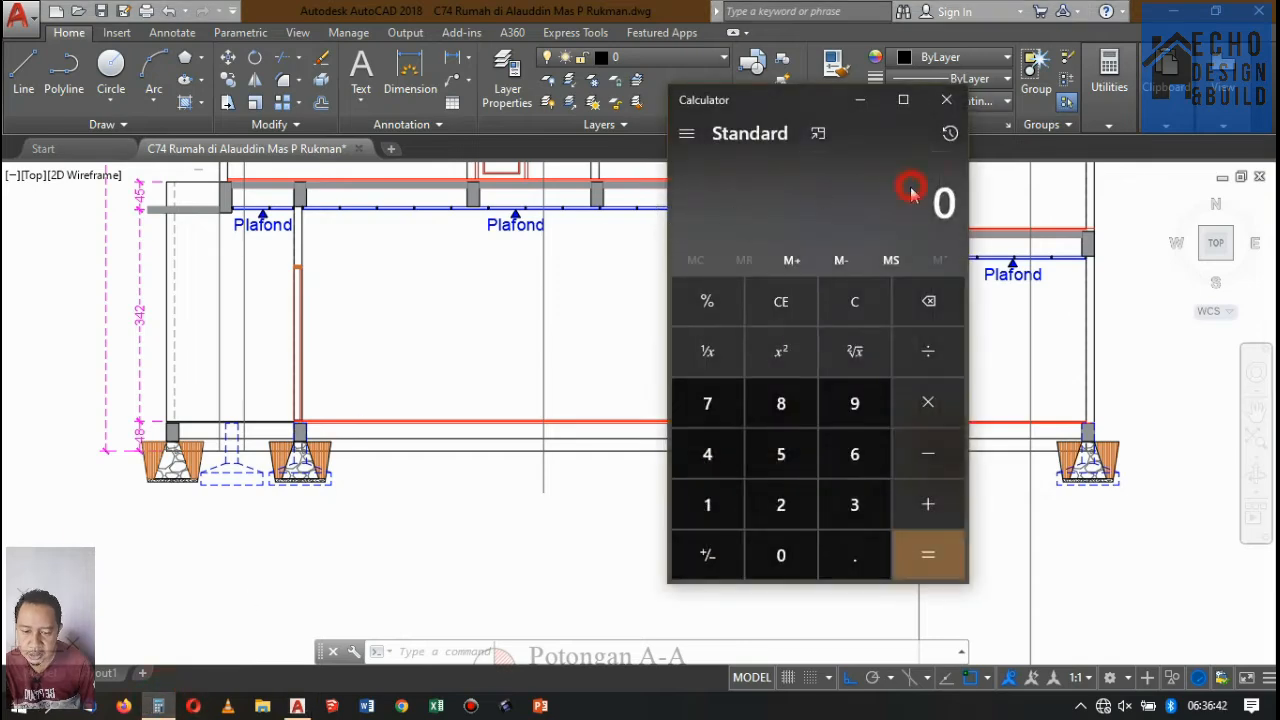
Calculate 3.9 divided by 16 in Calculator and close it.
type("3.9")
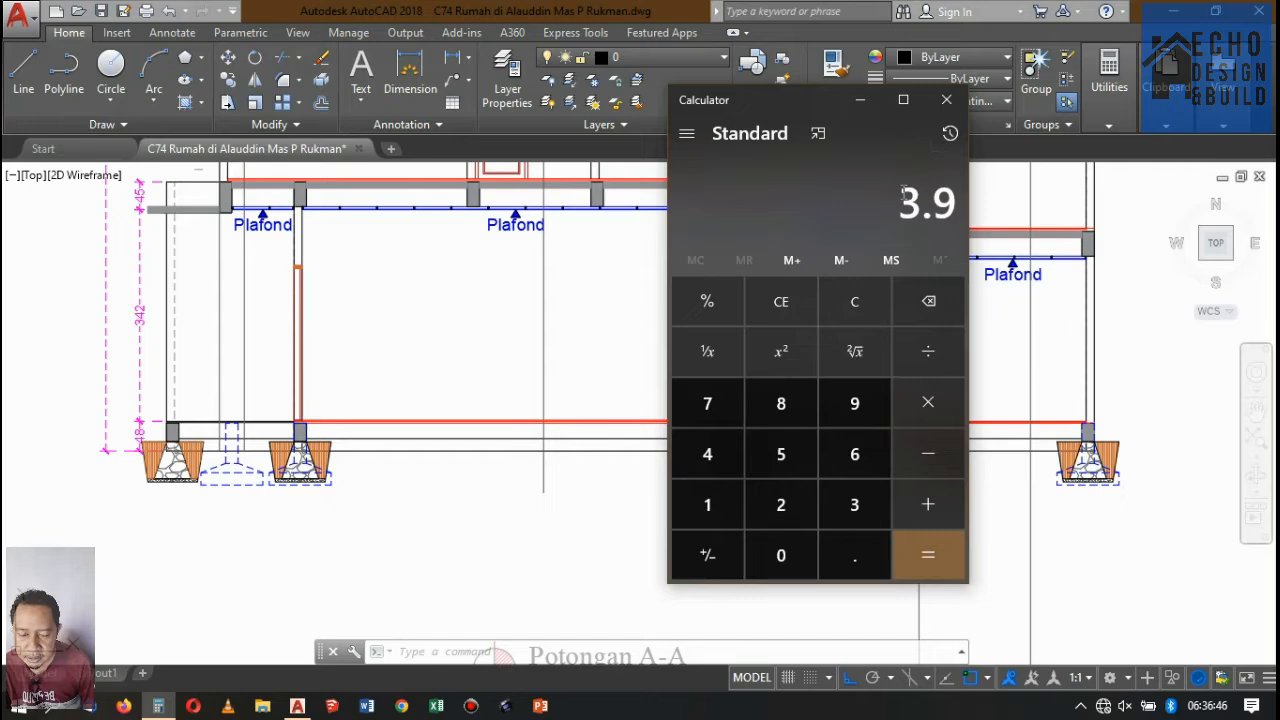
type("/16")
key("Return")
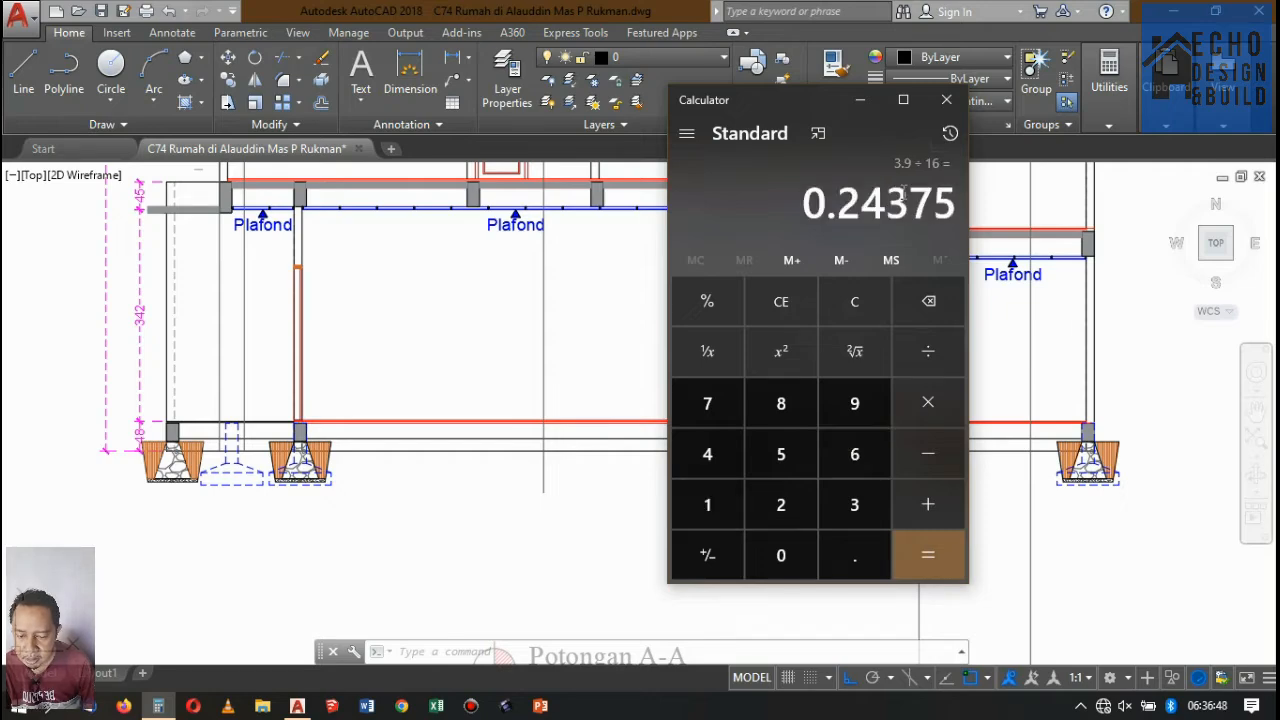
left_click(947, 101)
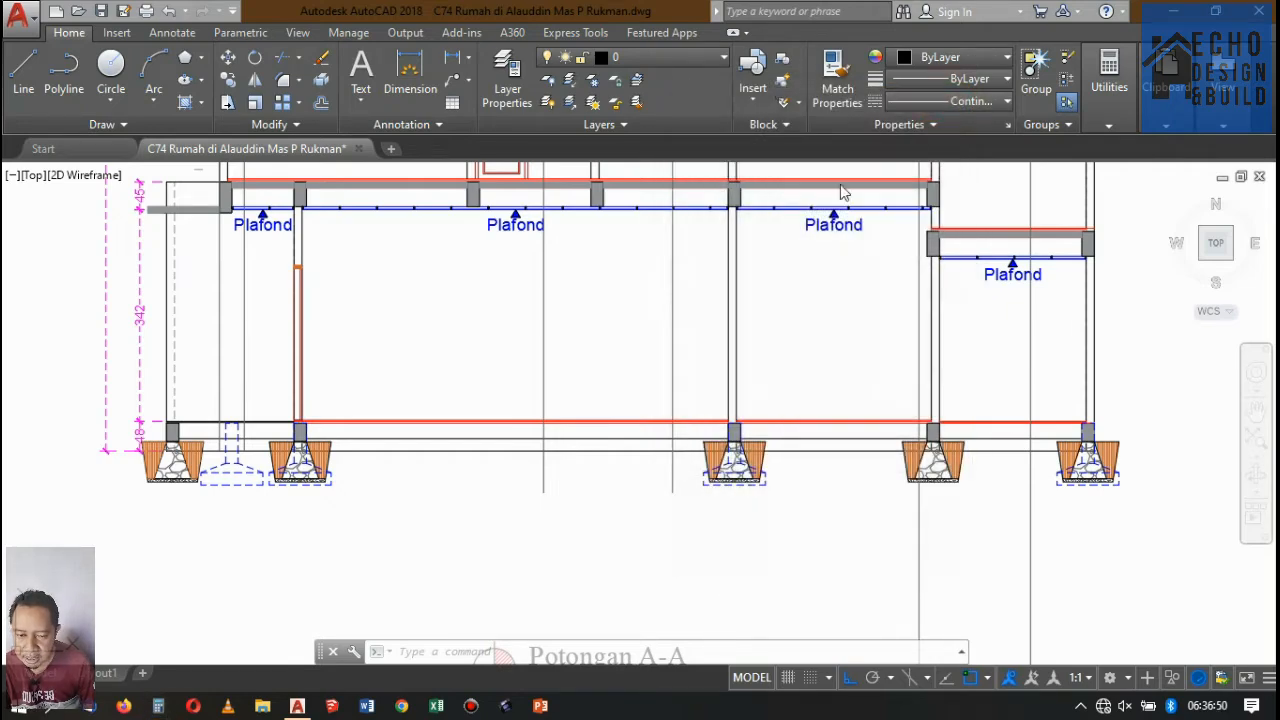
Add a linear dimension to the width of the first tread of the staircase beside Ruang Tamu in DENAH LANTAI 1.
scroll(733, 321, "down", 6)
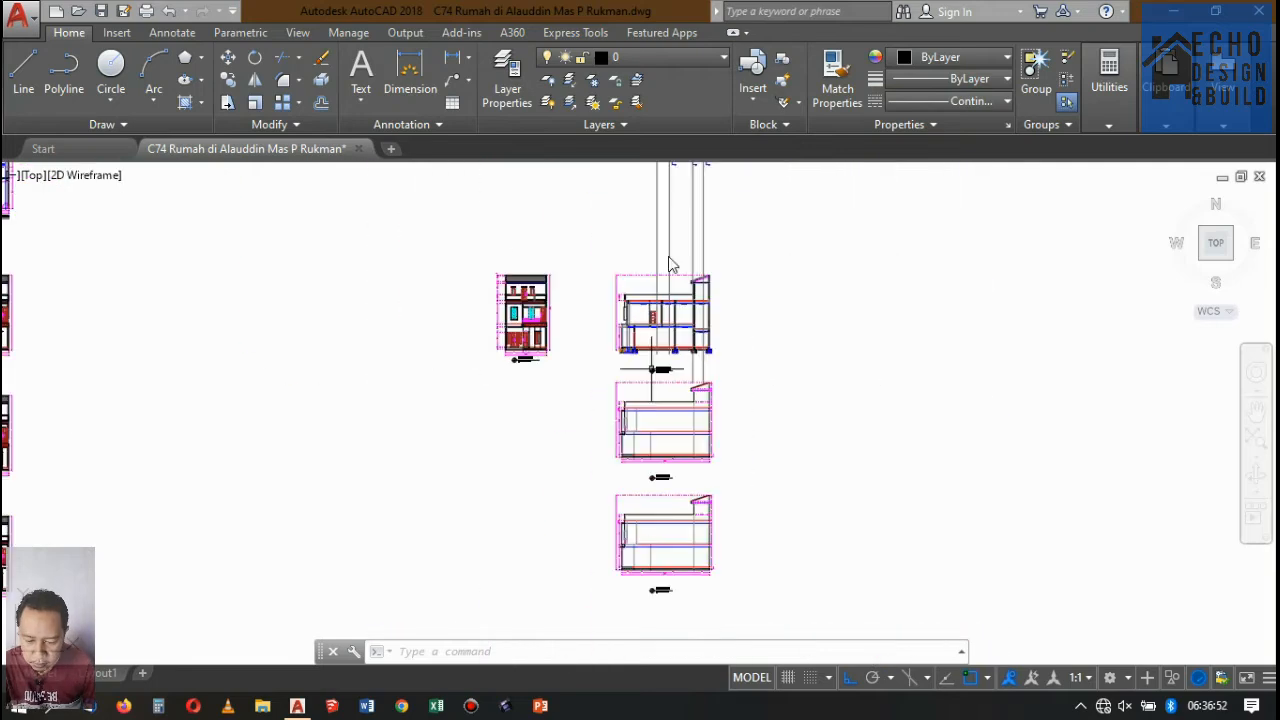
scroll(645, 227, "down", 8)
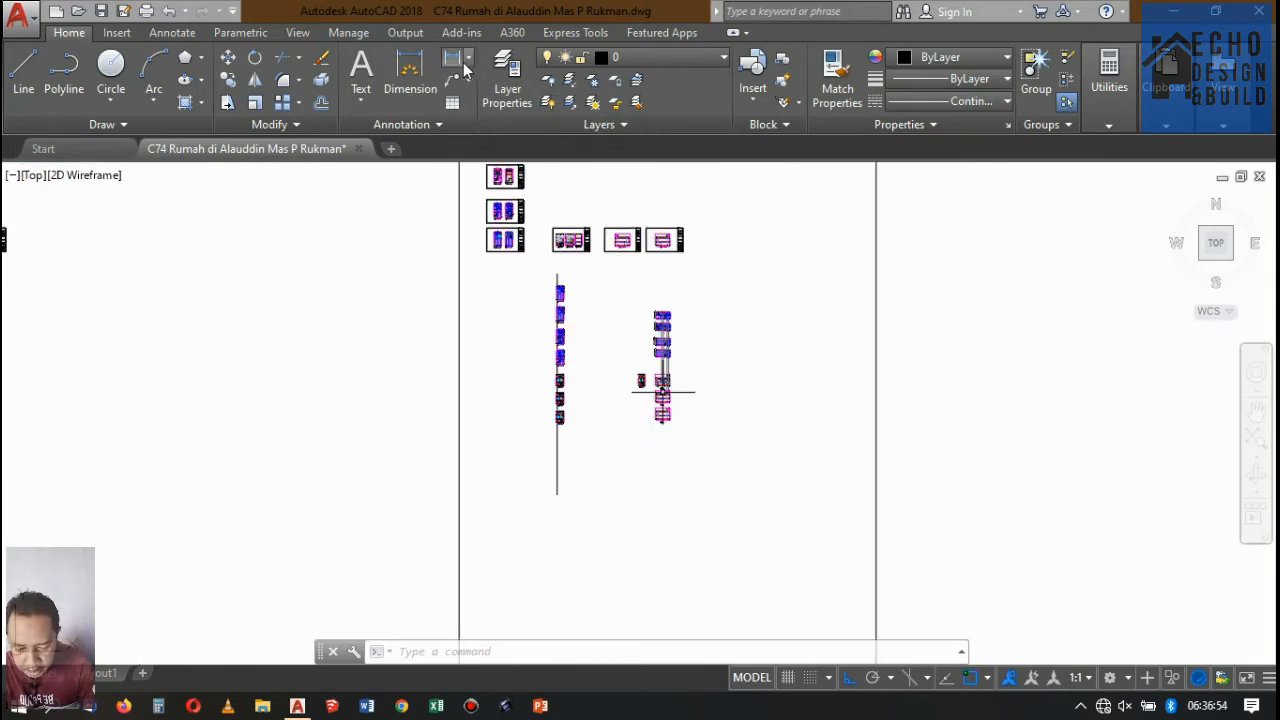
scroll(694, 357, "up", 10)
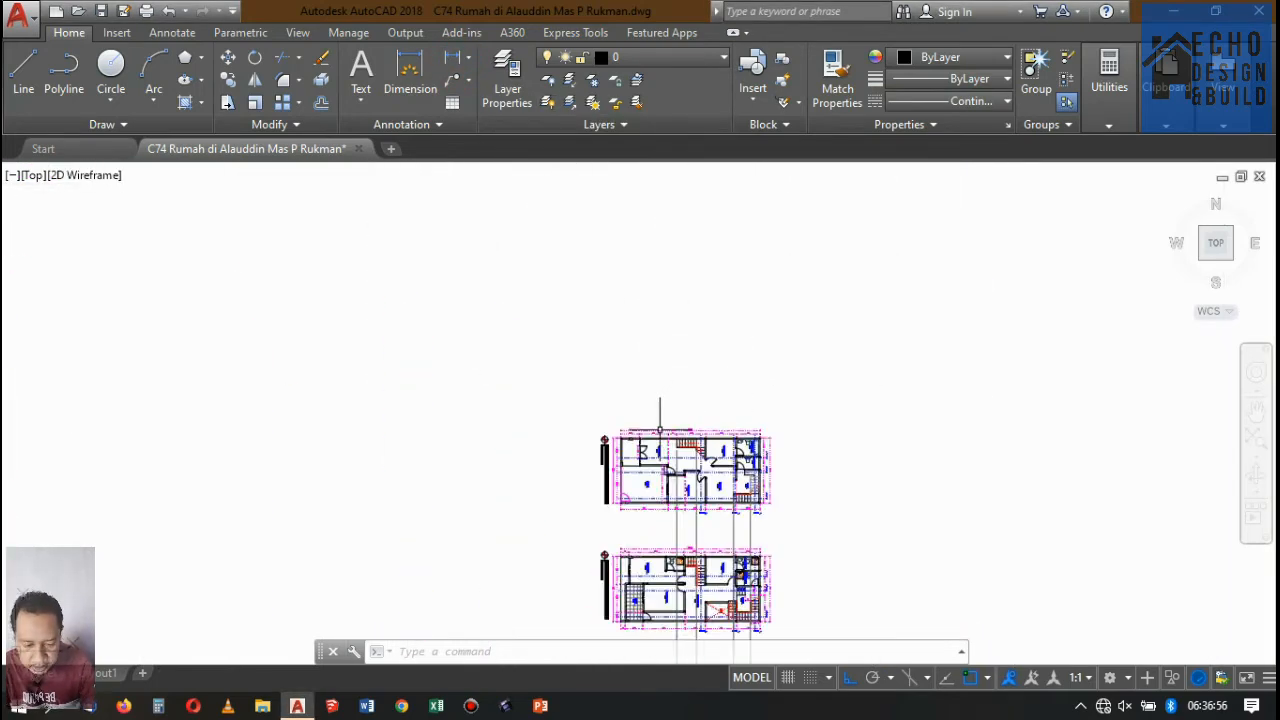
left_click(432, 64)
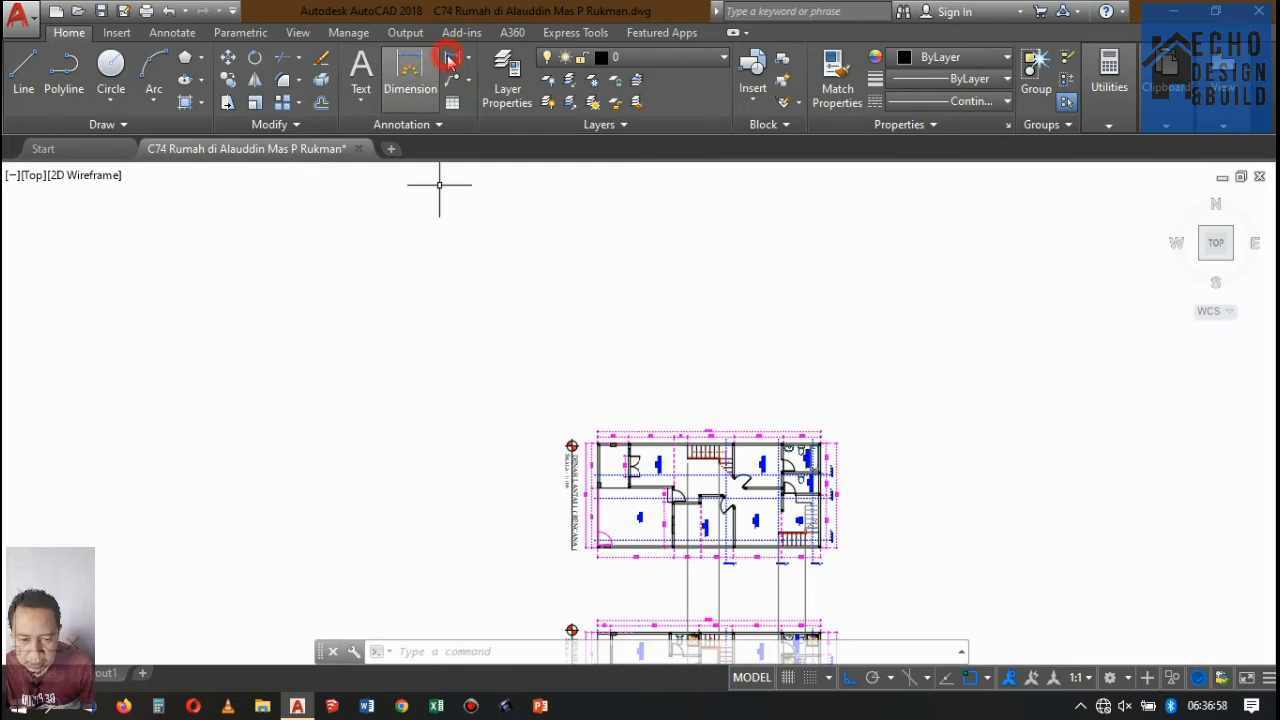
scroll(708, 491, "up", 2)
scroll(713, 489, "up", 6)
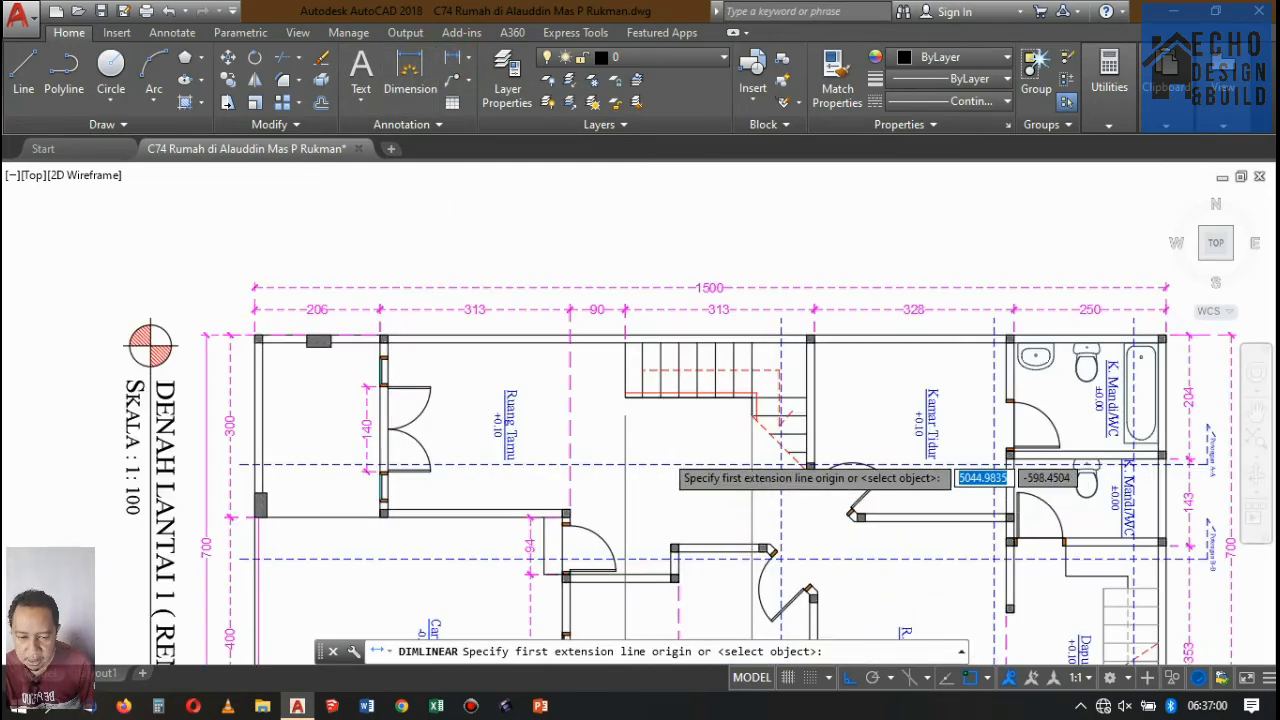
left_click(537, 298)
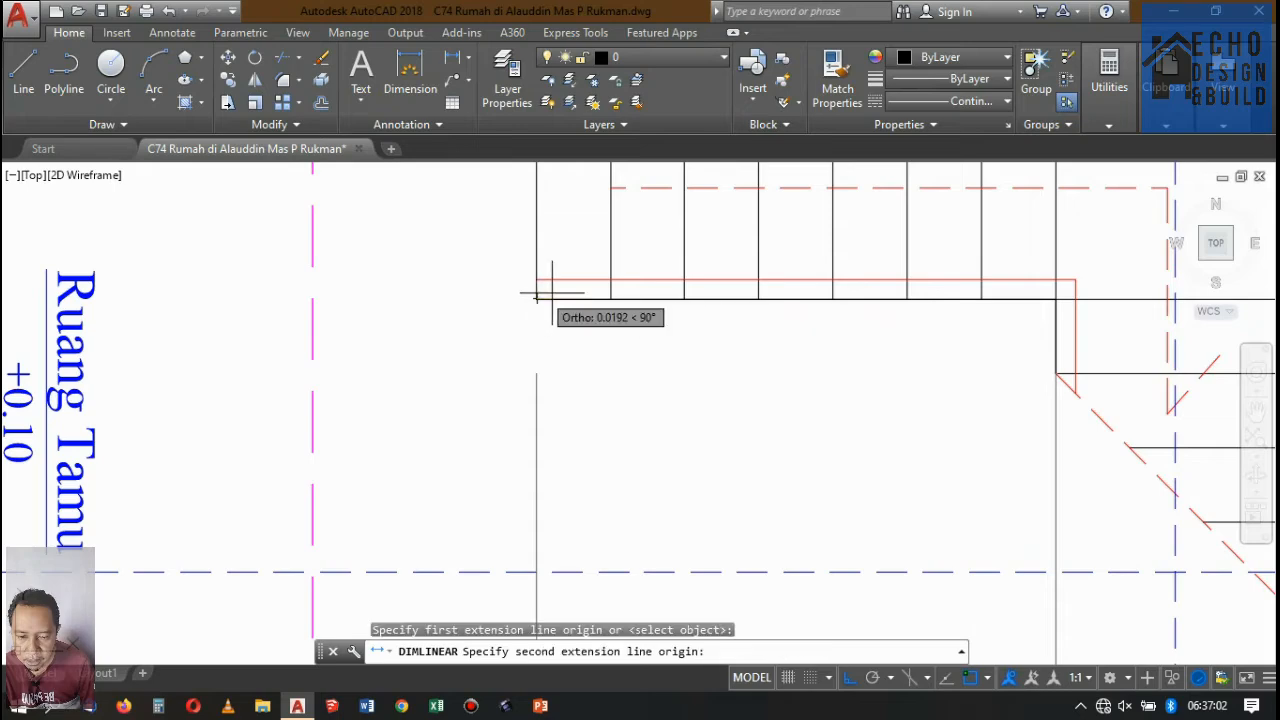
left_click(610, 298)
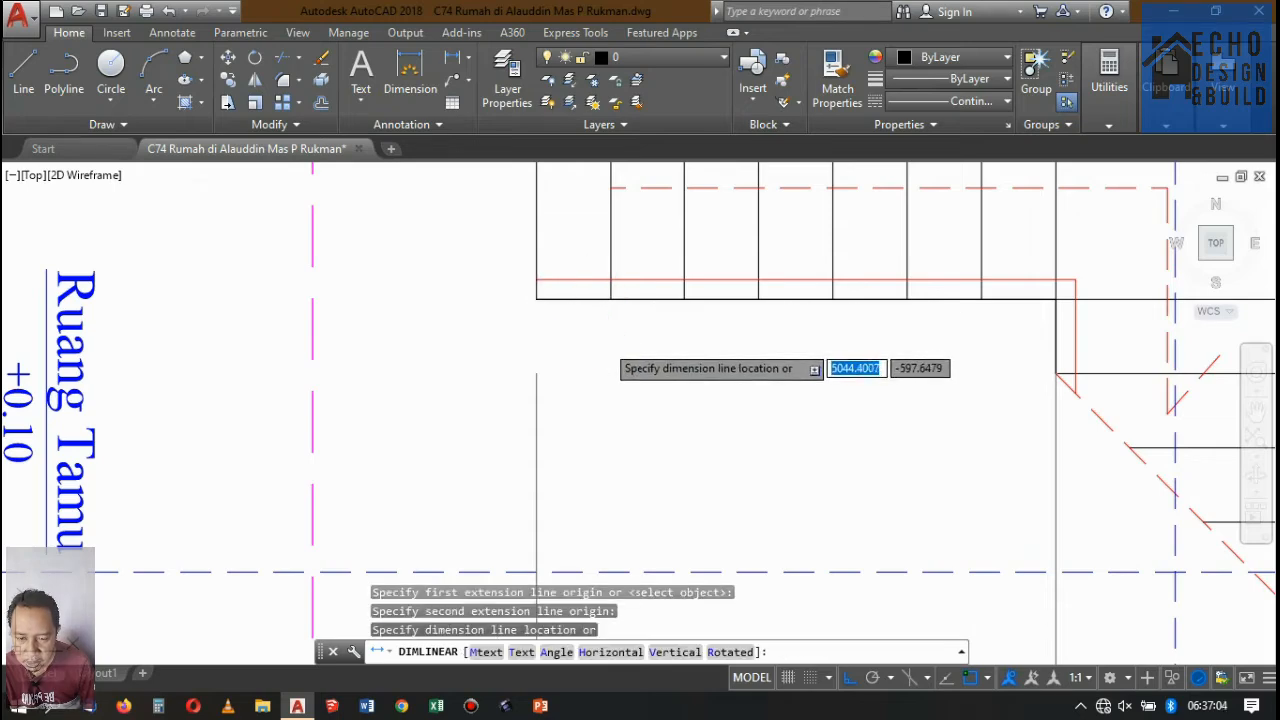
left_click(604, 340)
scroll(630, 335, "down", 4)
scroll(658, 330, "up", 3)
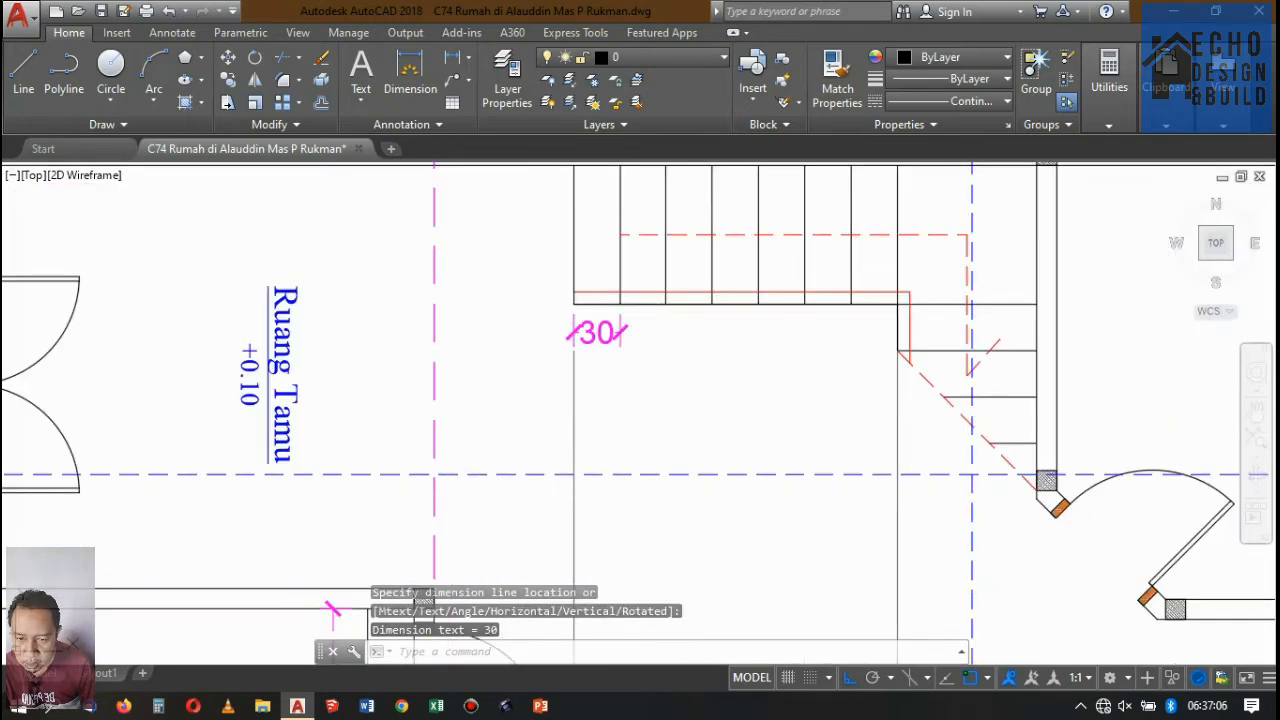
Erase the tread dimension below the staircase beside Ruang Tamu.
left_click(646, 334)
left_click(604, 310)
key("Delete")
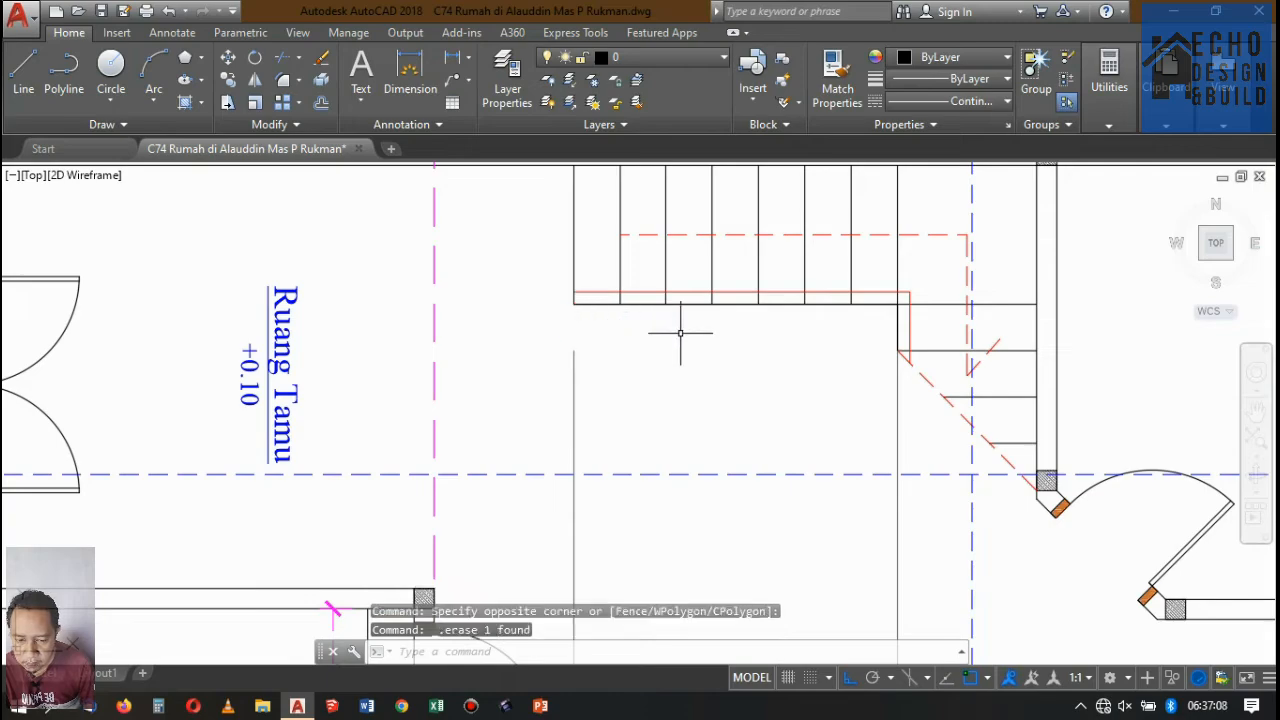
Examine how the vertical projection lines run from the DENAH LANTAI 1 staircases through the other plans towards the sections.
scroll(680, 338, "down", 6)
scroll(680, 338, "up", 2)
scroll(713, 640, "down", 3)
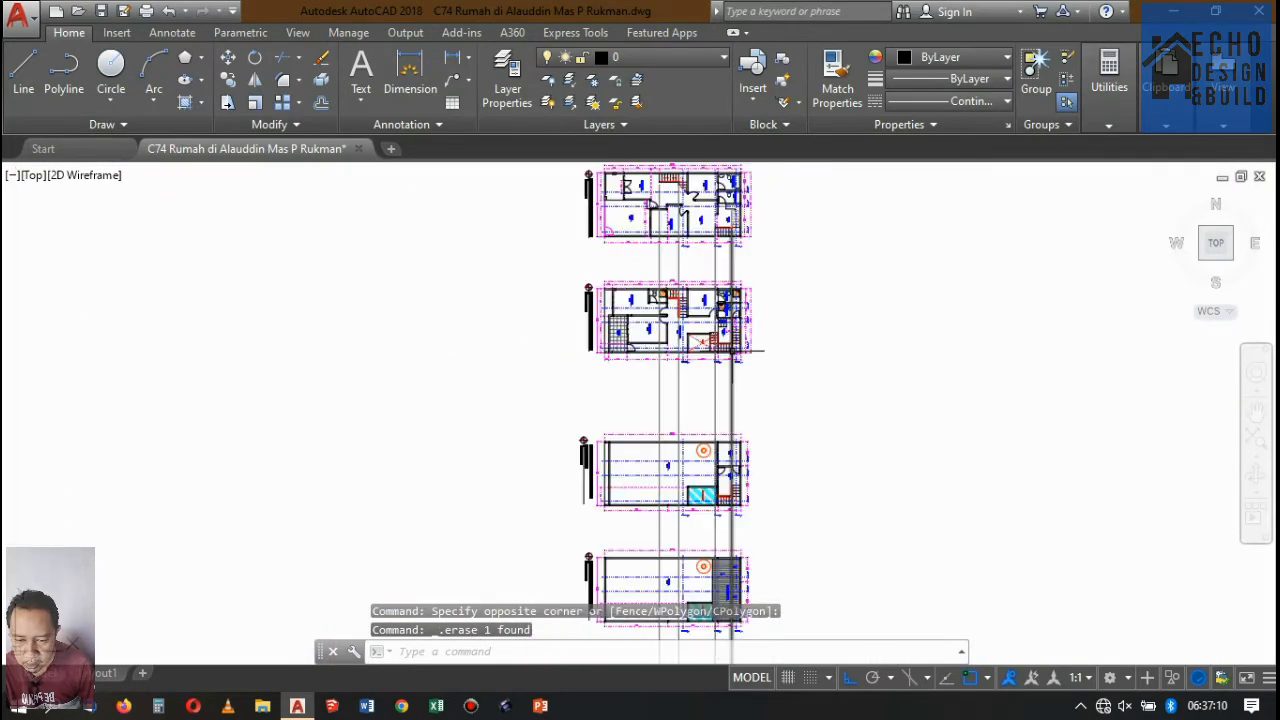
scroll(696, 539, "up", 3)
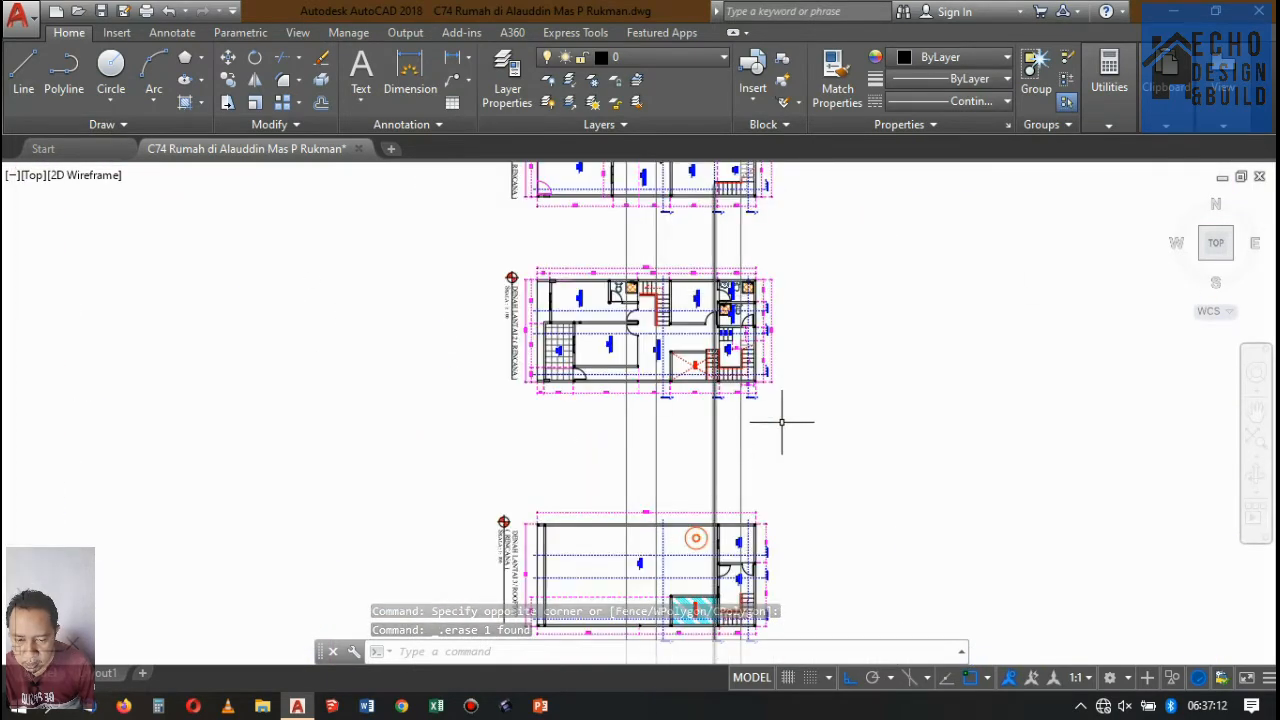
scroll(757, 443, "down", 4)
scroll(765, 380, "up", 2)
scroll(745, 420, "down", 4)
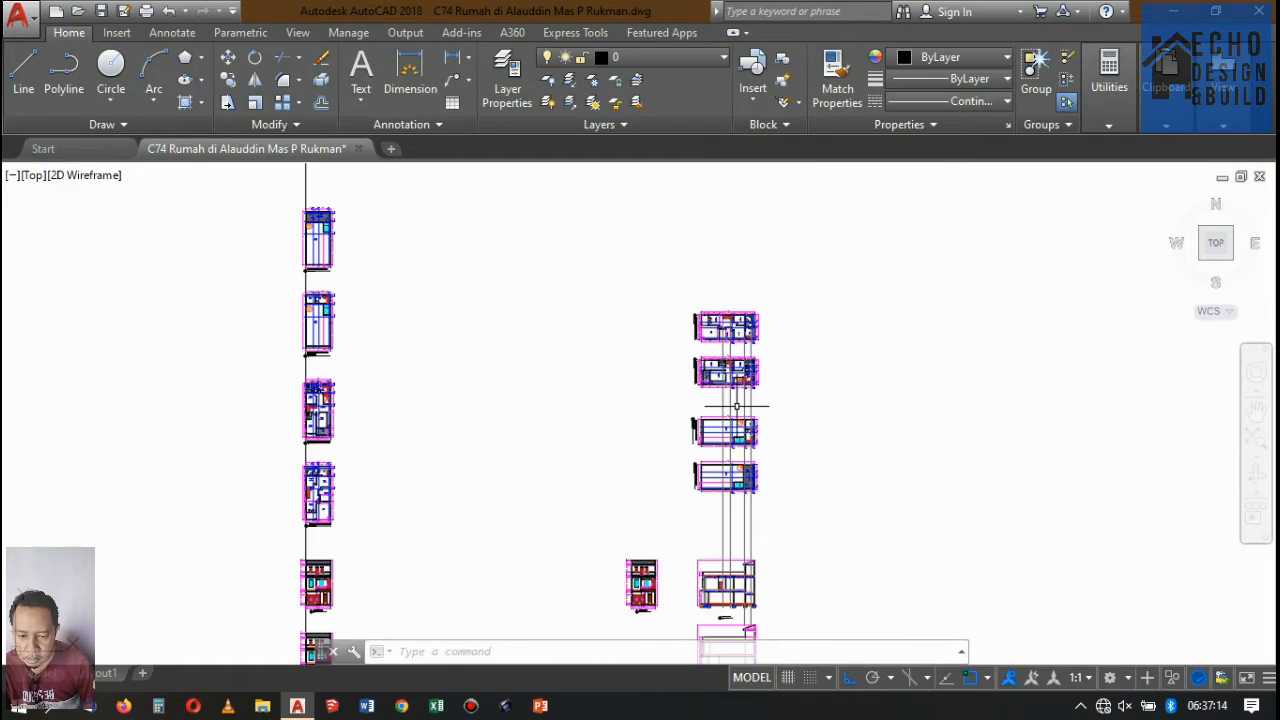
scroll(758, 335, "up", 2)
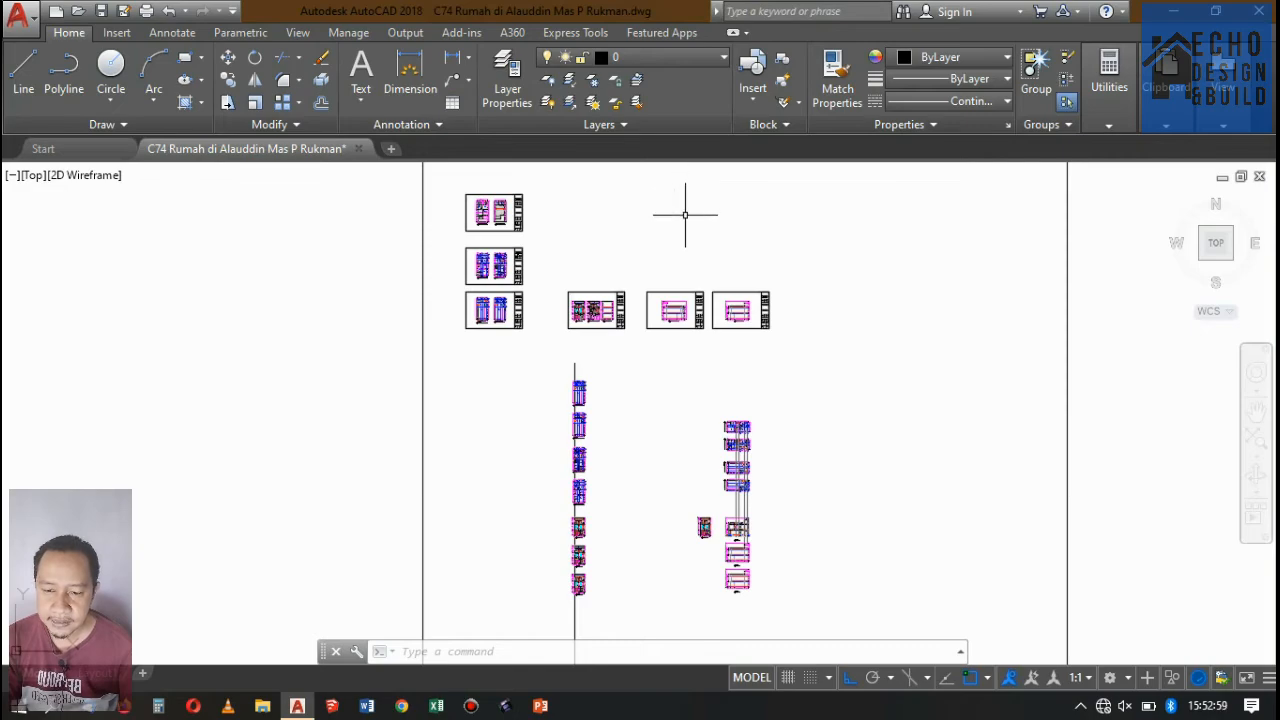
scroll(705, 368, "up", 8)
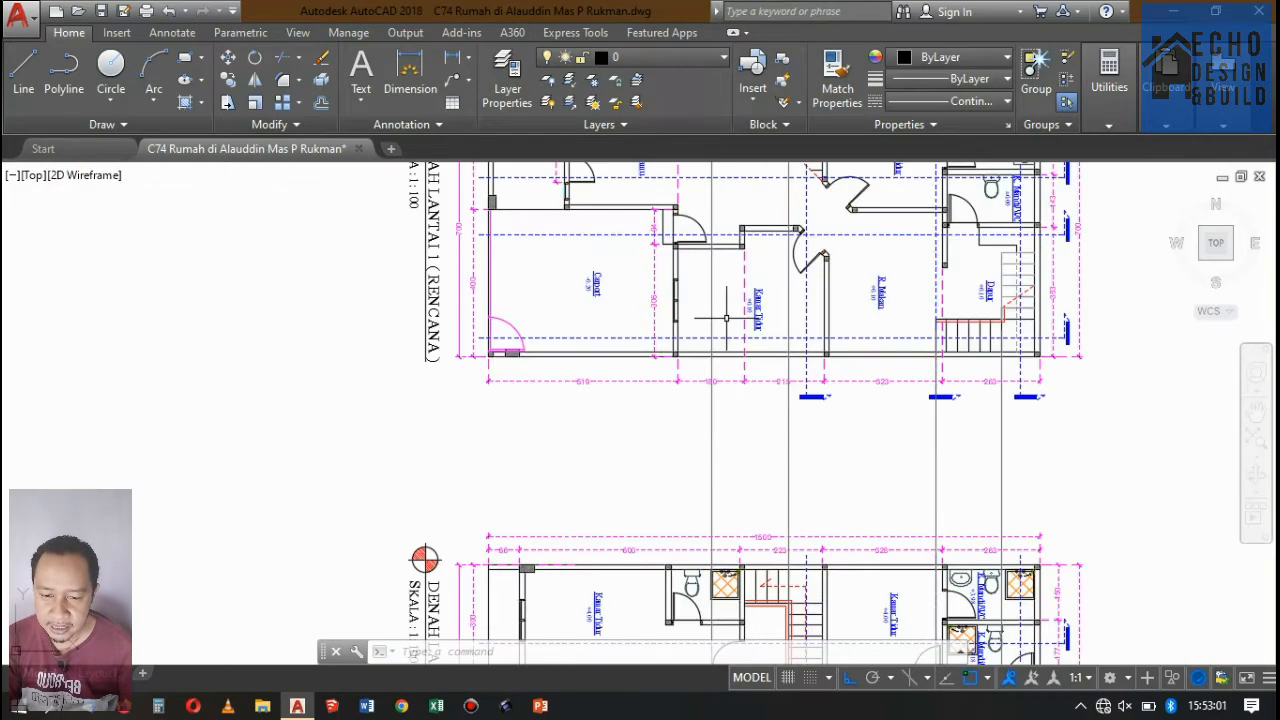
scroll(779, 238, "down", 3)
scroll(734, 357, "up", 10)
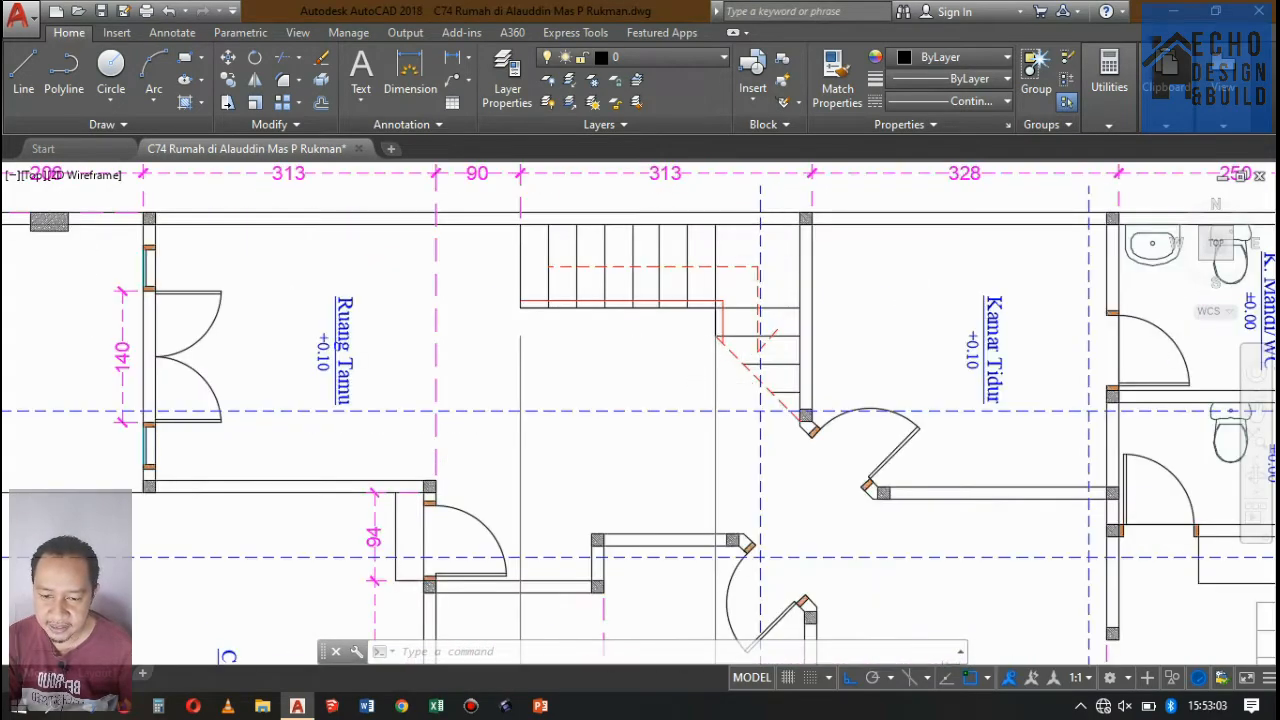
Select the projection line at the inner corner of the staircase beside Ruang Tamu and trace it down to Potongan A-A and back.
left_click_drag(734, 358, 668, 325)
scroll(694, 272, "down", 12)
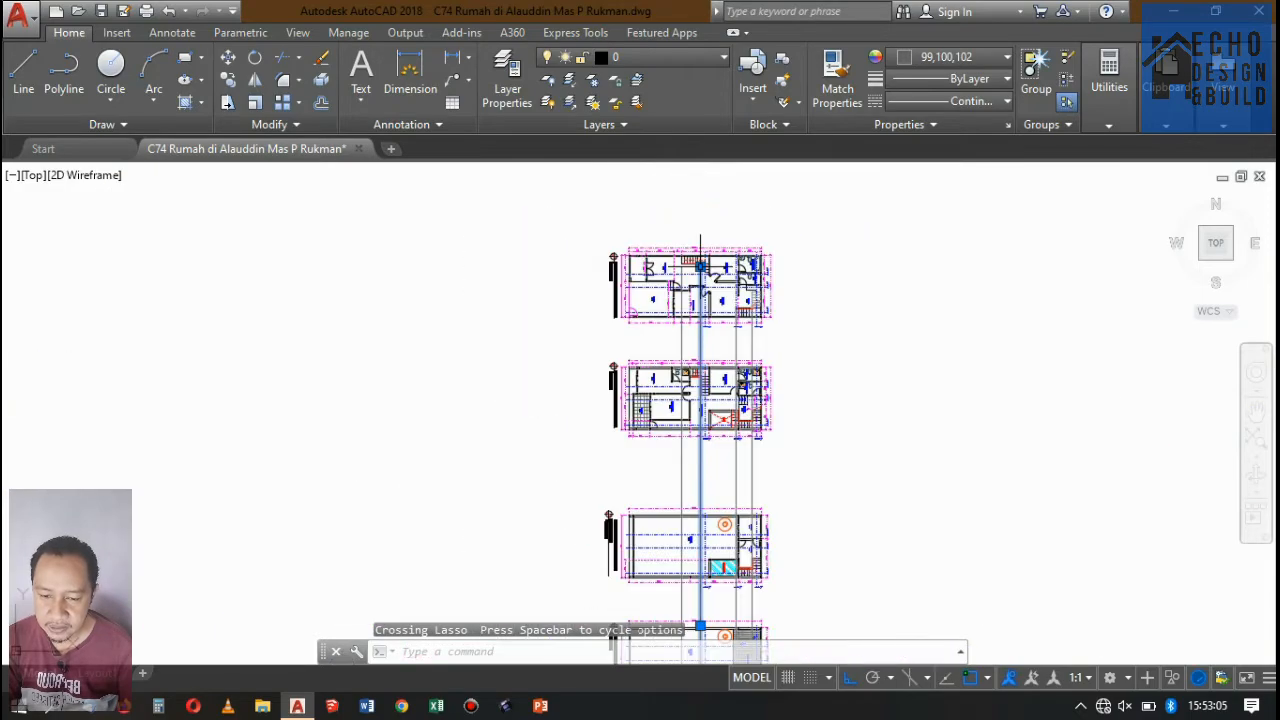
scroll(732, 472, "down", 4)
scroll(734, 543, "up", 8)
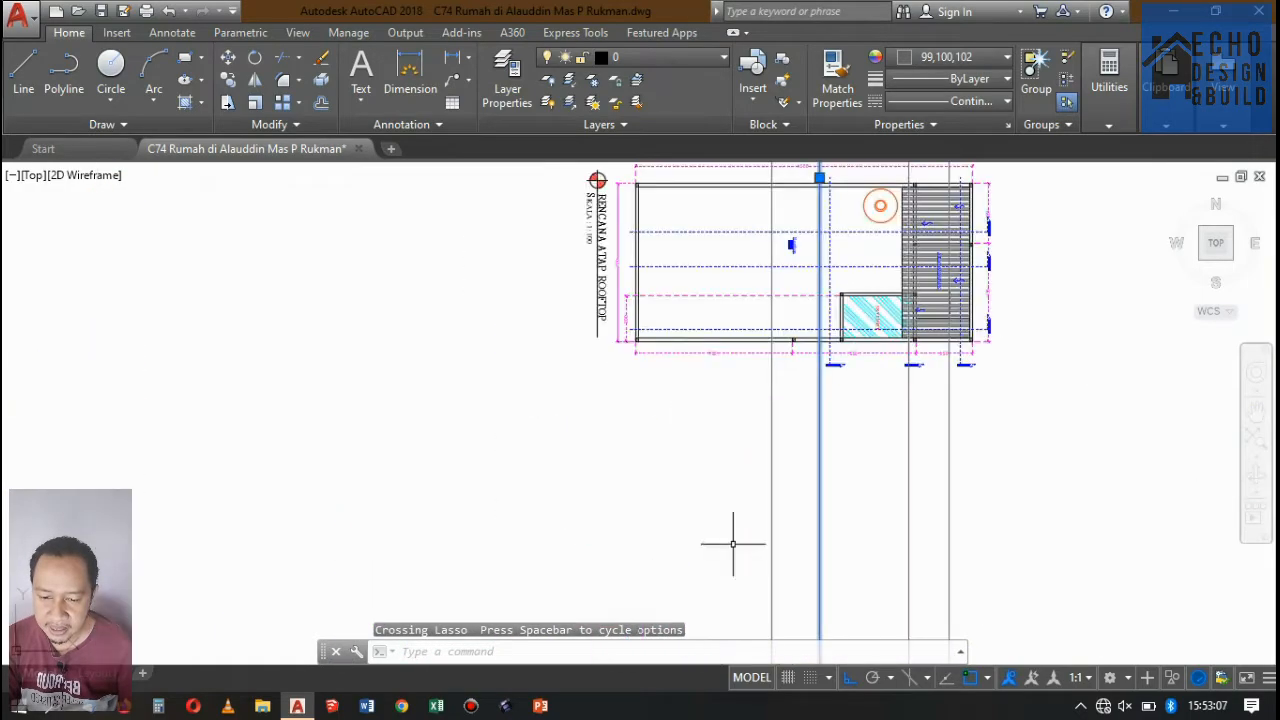
scroll(765, 437, "down", 7)
scroll(765, 437, "up", 10)
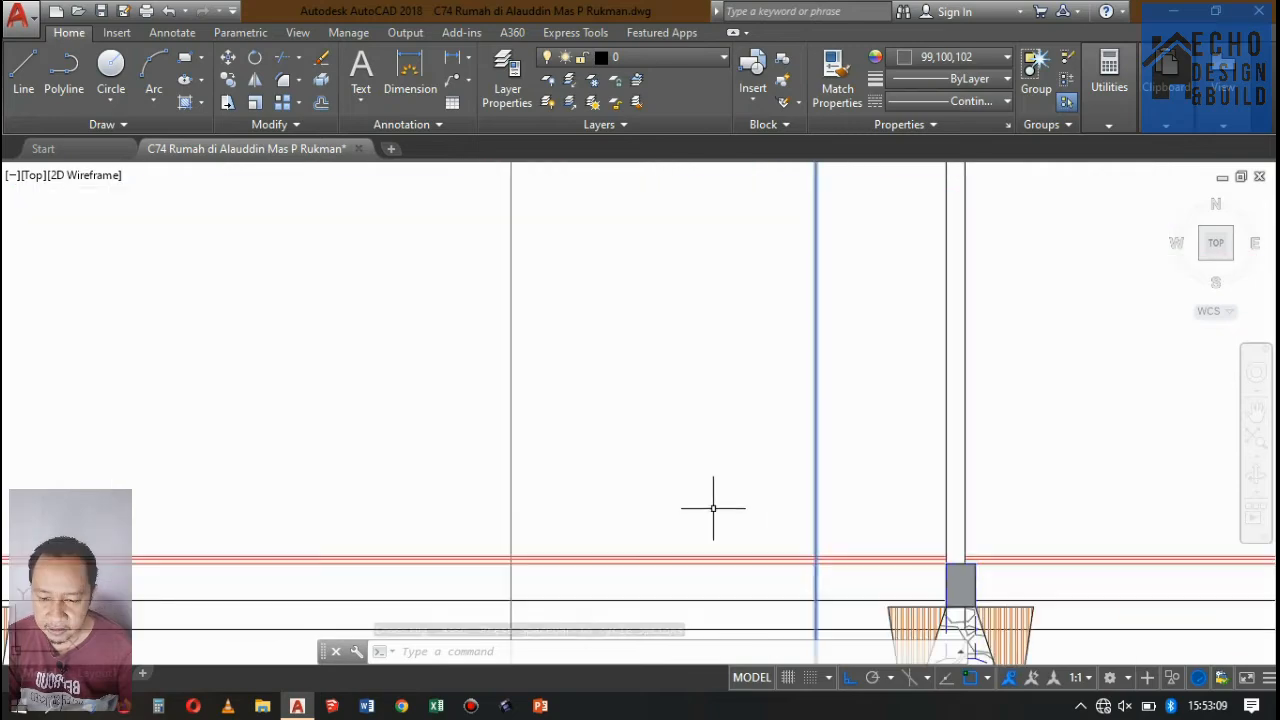
scroll(709, 509, "down", 3)
scroll(716, 503, "up", 2)
scroll(763, 437, "down", 9)
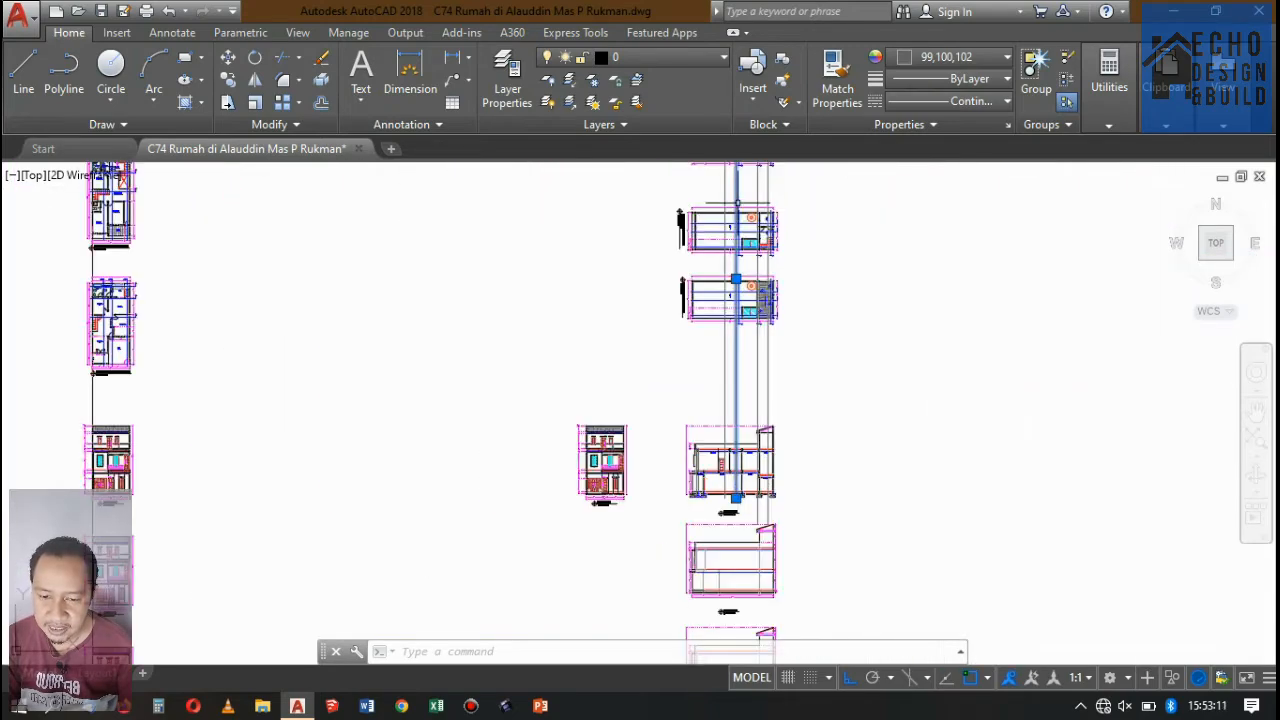
scroll(700, 260, "down", 3)
scroll(623, 225, "up", 10)
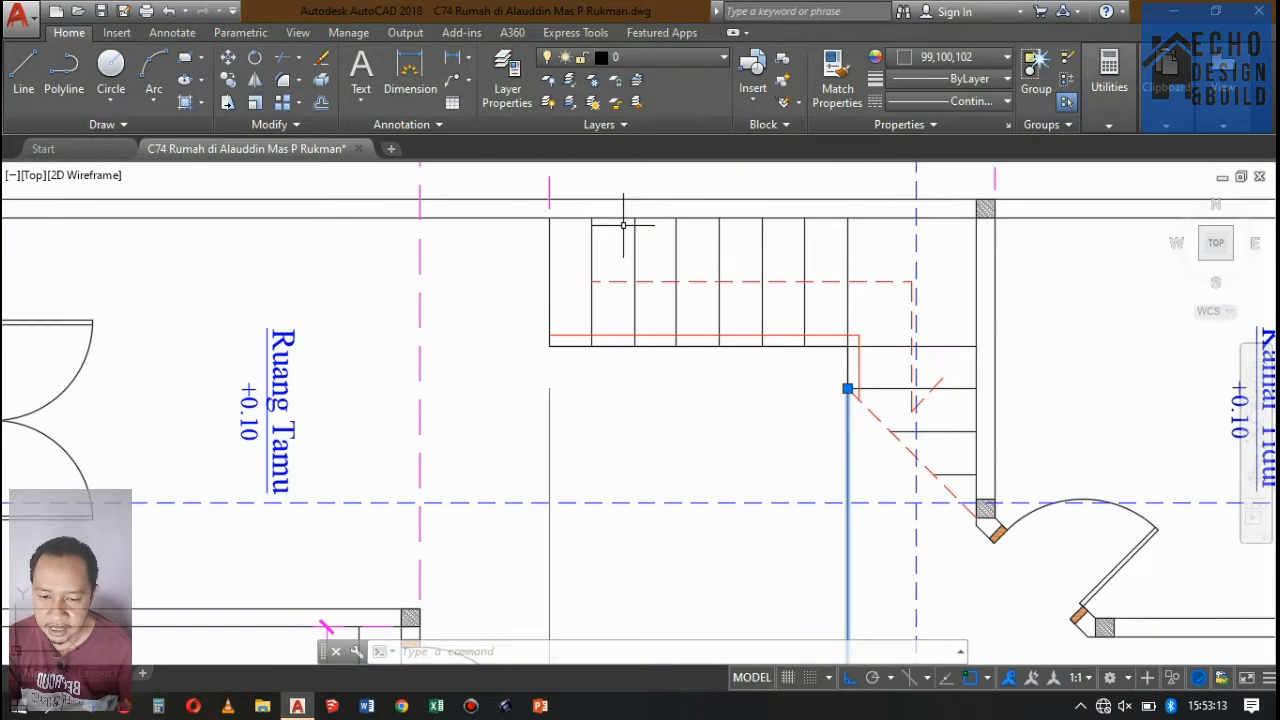
Dimension the first tread's width inside the staircase beside Ruang Tamu, measuring along the wall line in DENAH LANTAI 1.
scroll(578, 226, "down", 4)
middle_click_drag(578, 226, 609, 285)
scroll(603, 264, "up", 2)
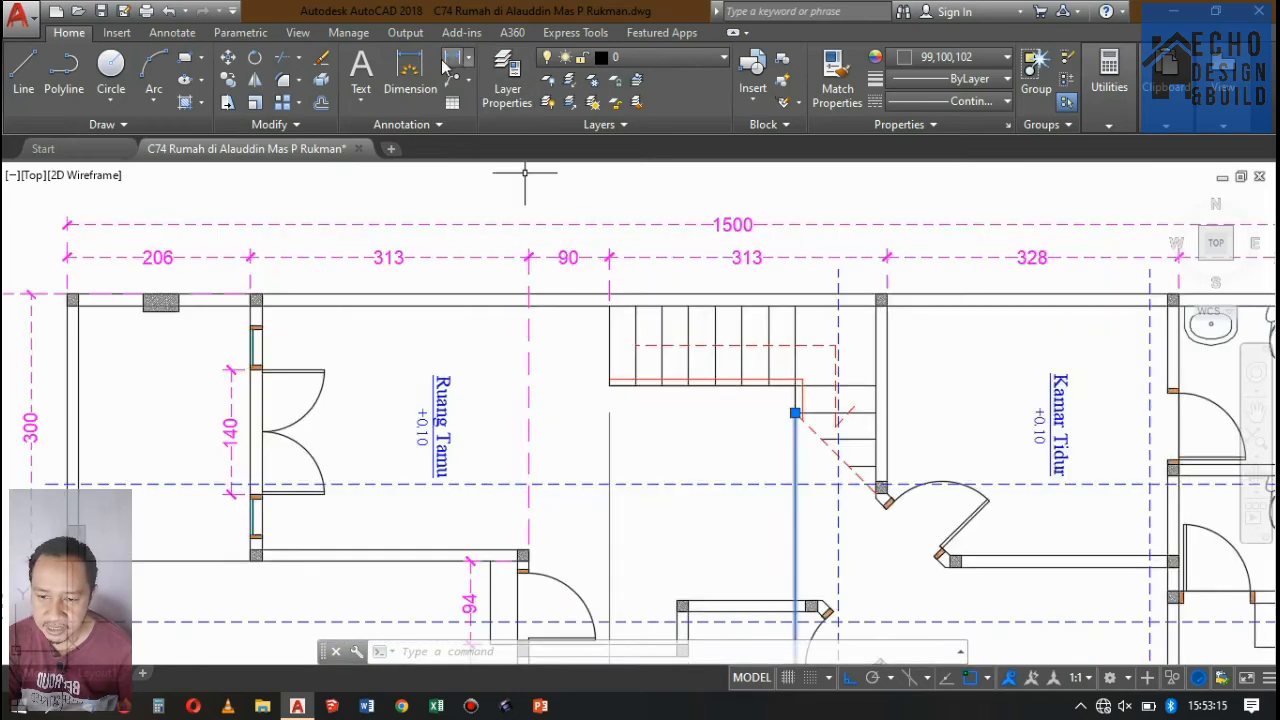
left_click(451, 59)
left_click(610, 305)
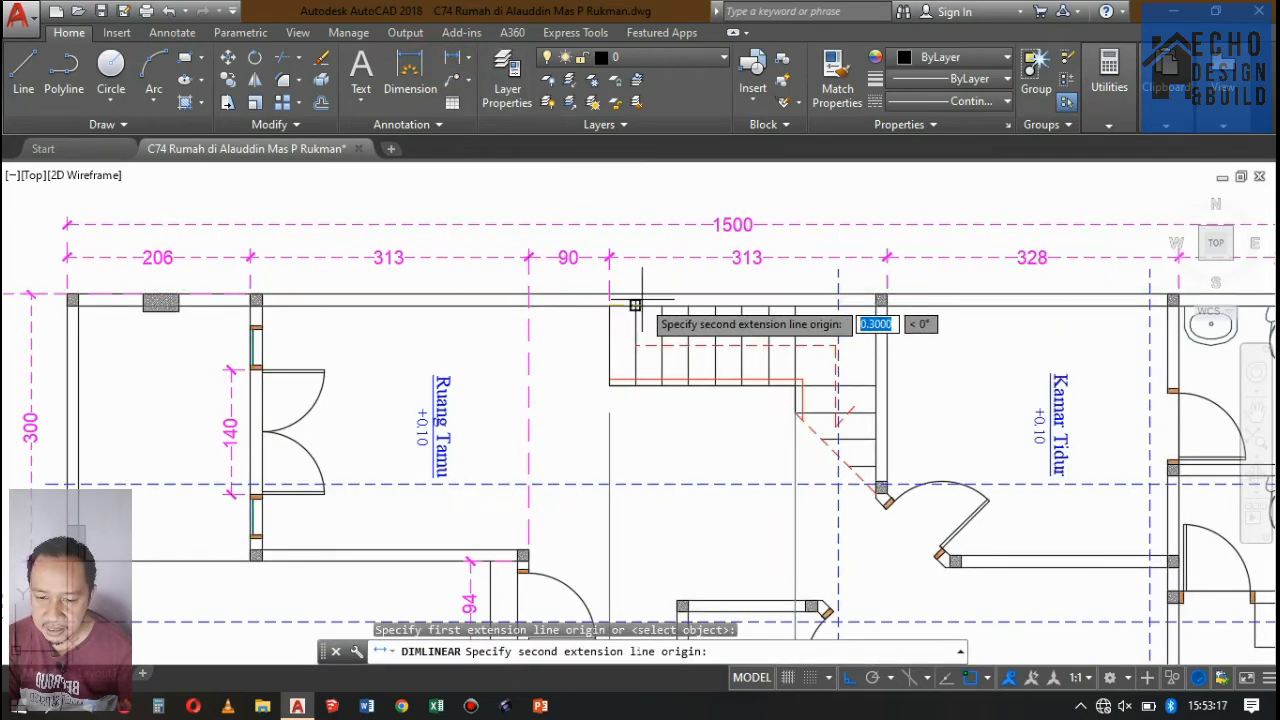
left_click(634, 305)
left_click(623, 329)
scroll(623, 329, "up", 6)
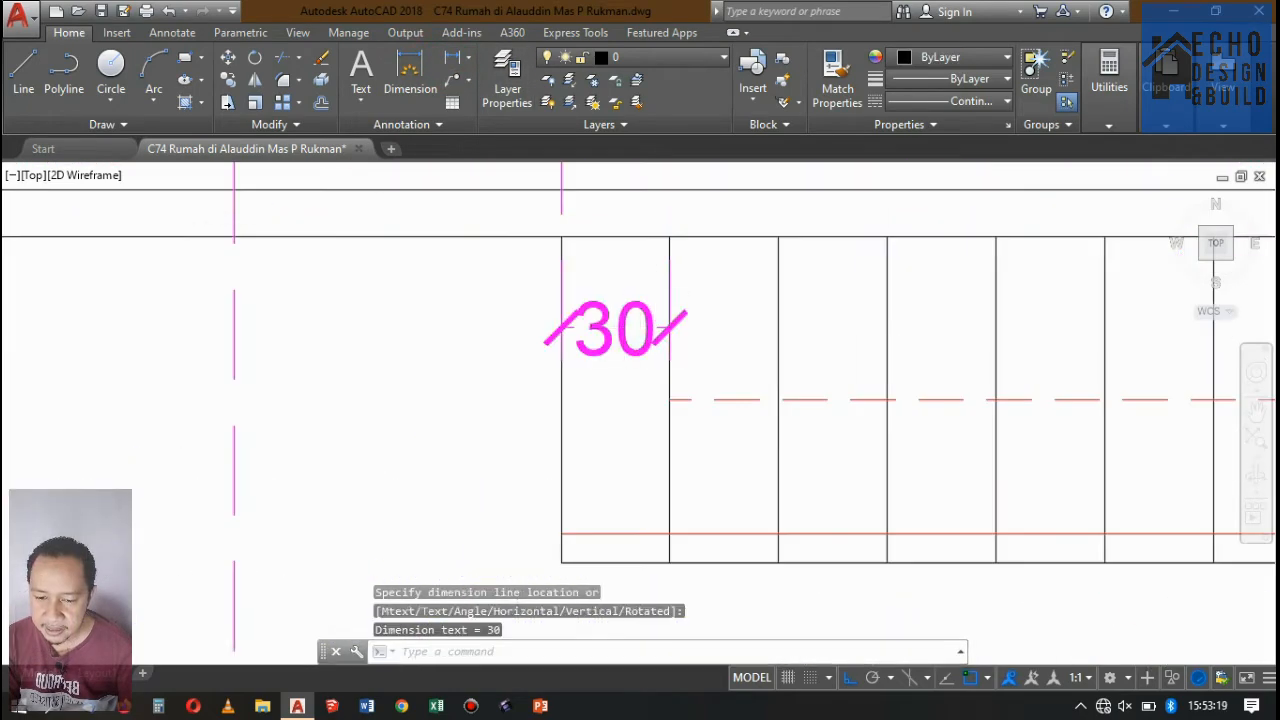
Examine the projection lines in Potongan A-A against the dimensioned staircase in DENAH LANTAI 1.
scroll(654, 279, "down", 18)
scroll(657, 396, "up", 4)
scroll(657, 511, "up", 2)
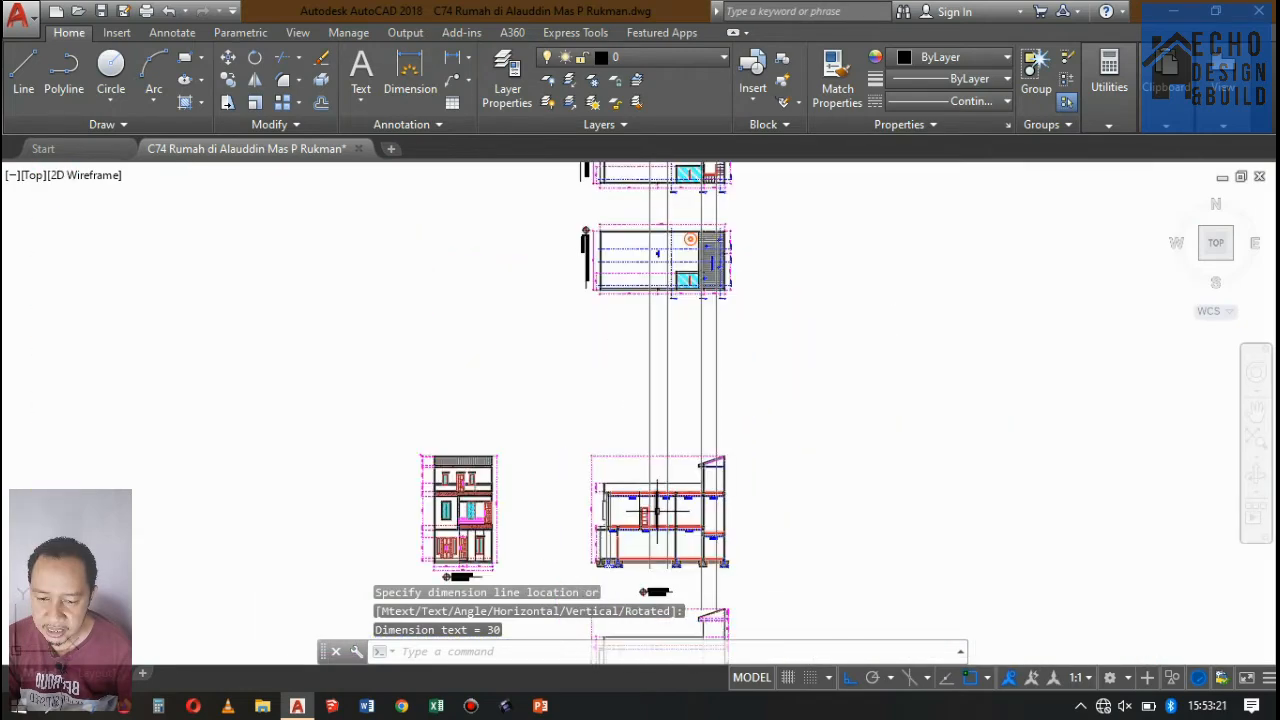
scroll(657, 511, "down", 4)
scroll(662, 560, "up", 9)
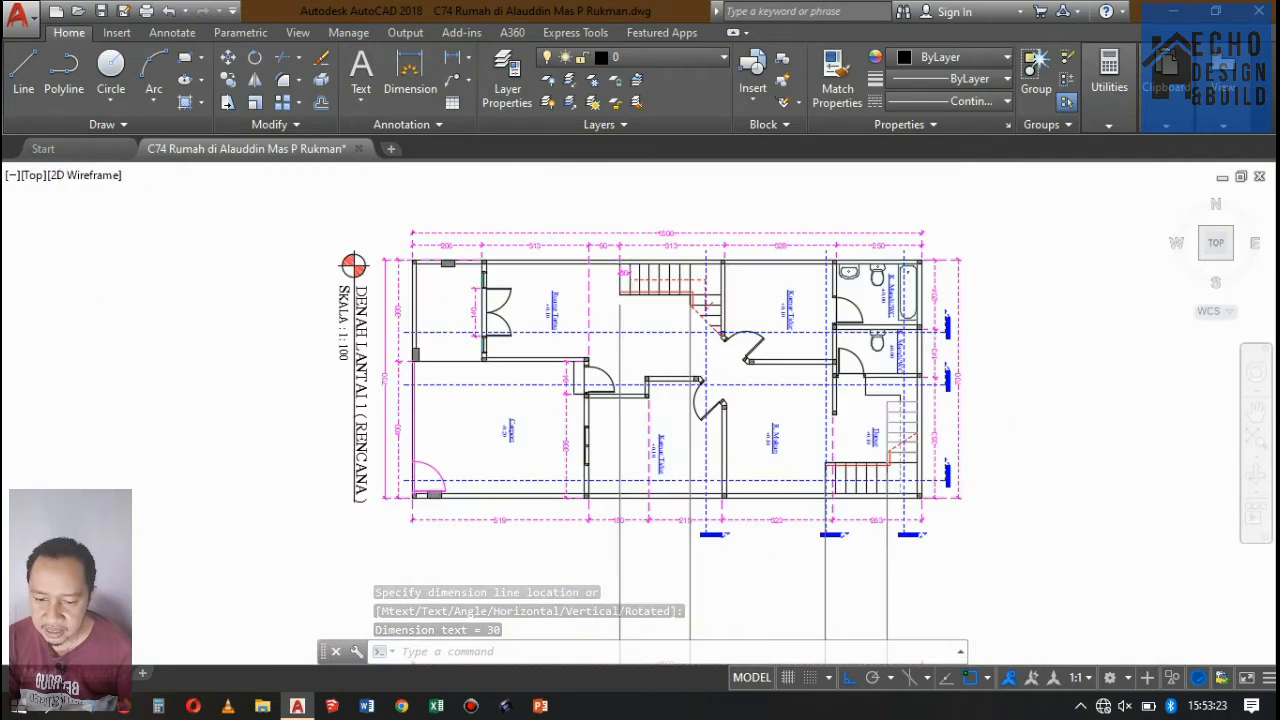
scroll(700, 560, "up", 2)
scroll(700, 560, "down", 8)
scroll(765, 283, "down", 2)
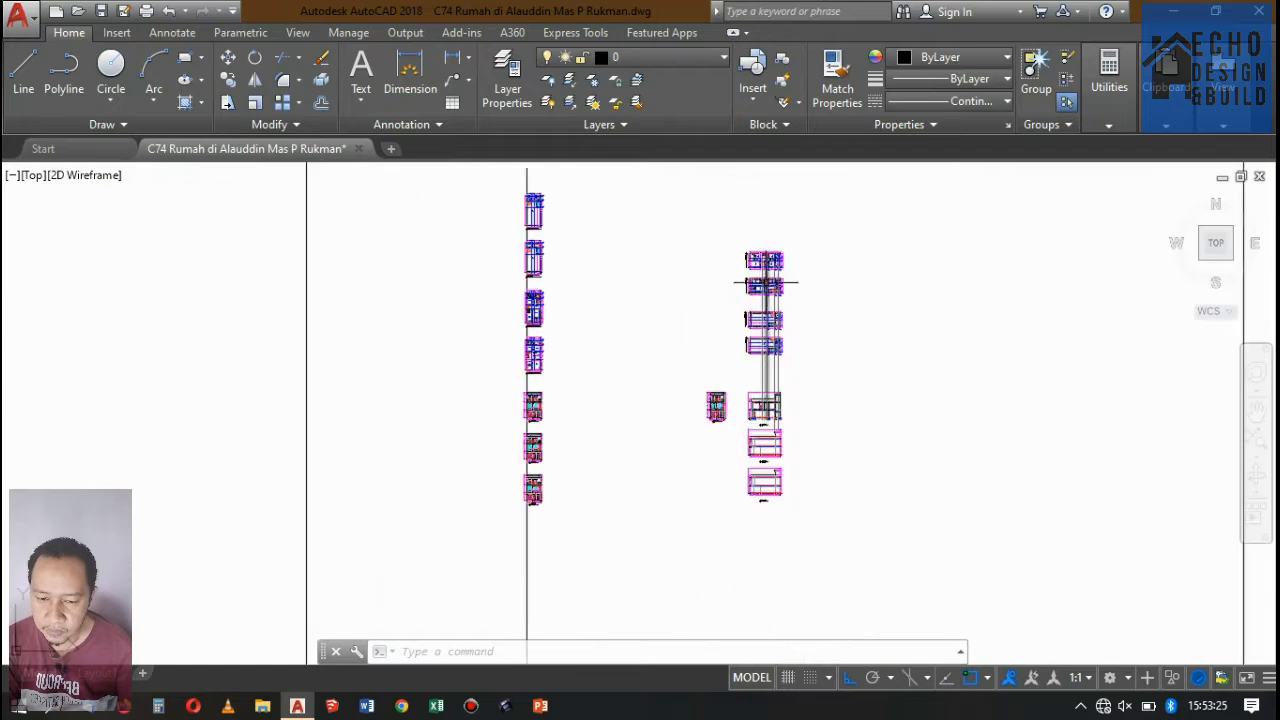
Examine the floor levels and level dimensions in Potongan B-B and Potongan A-A around the projected stair lines.
scroll(765, 283, "up", 10)
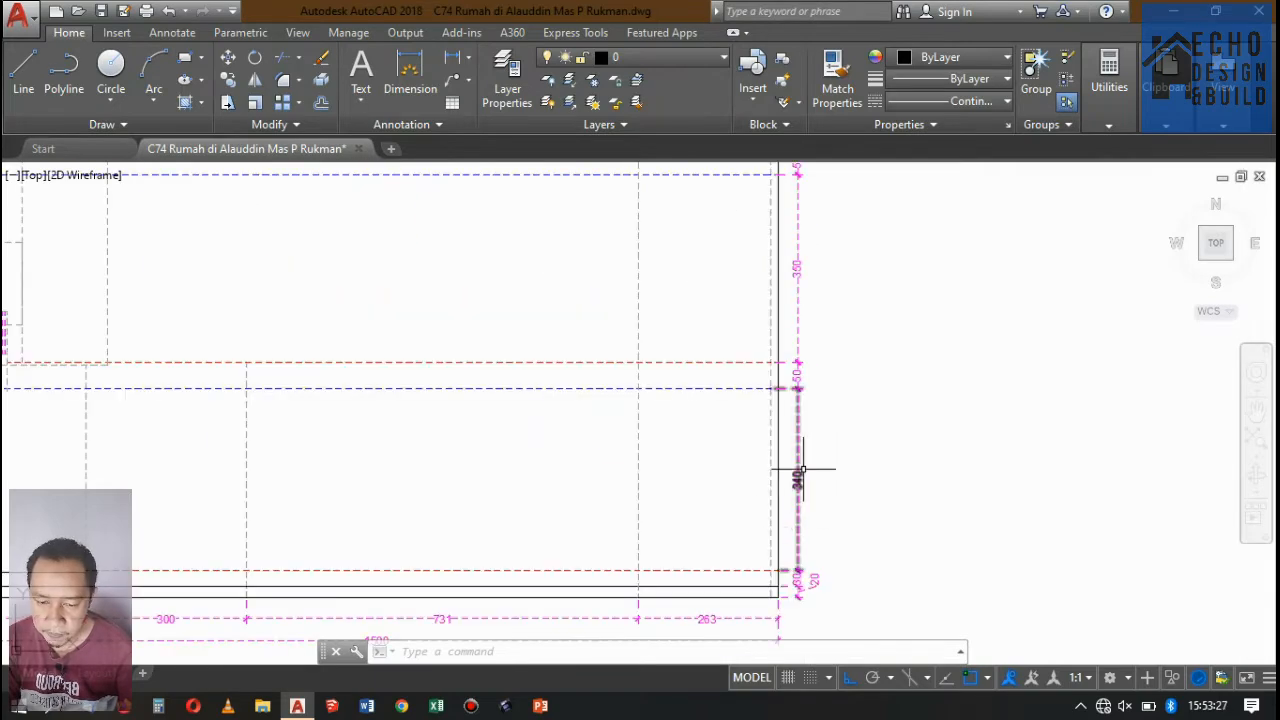
scroll(810, 396, "down", 6)
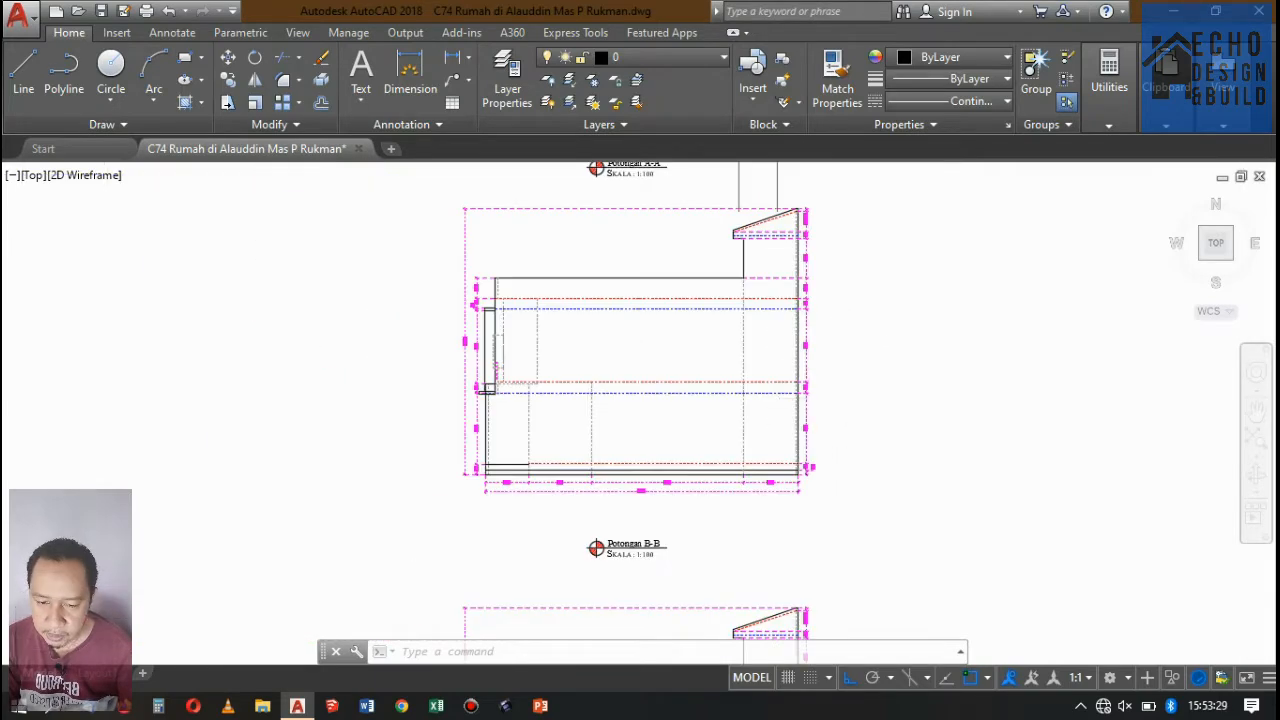
scroll(805, 330, "up", 4)
scroll(500, 360, "up", 6)
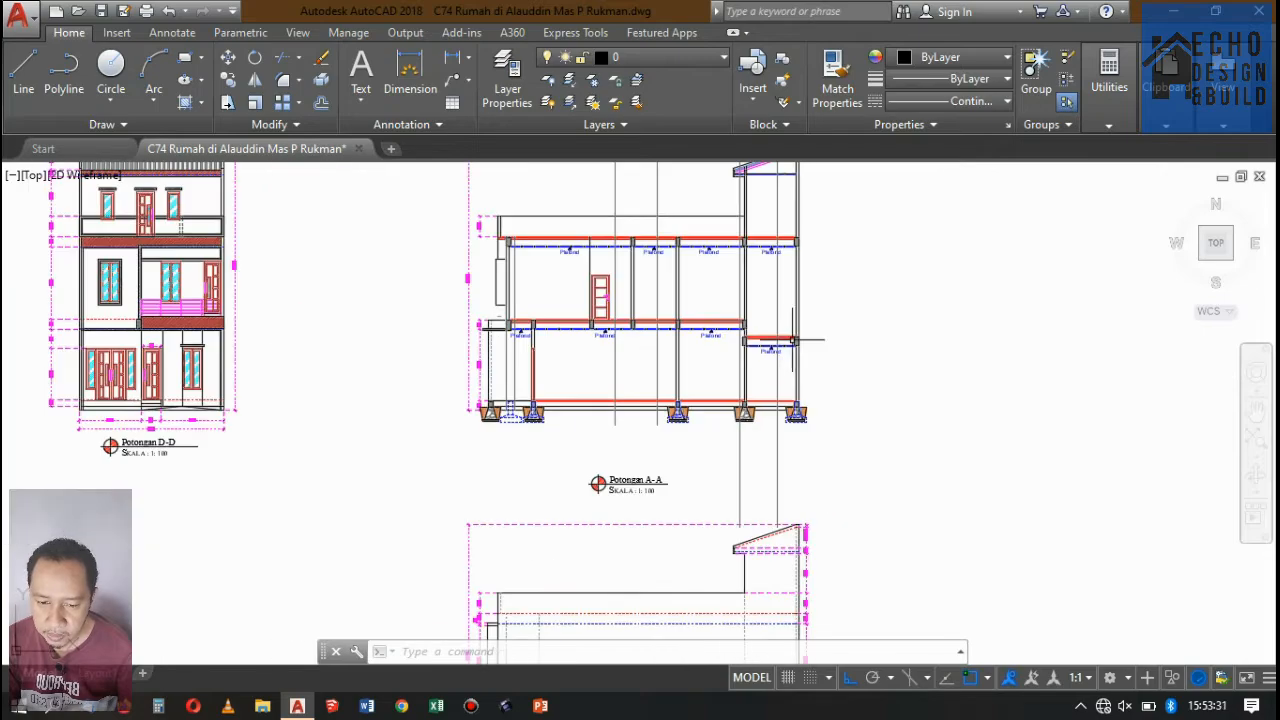
scroll(502, 366, "down", 2)
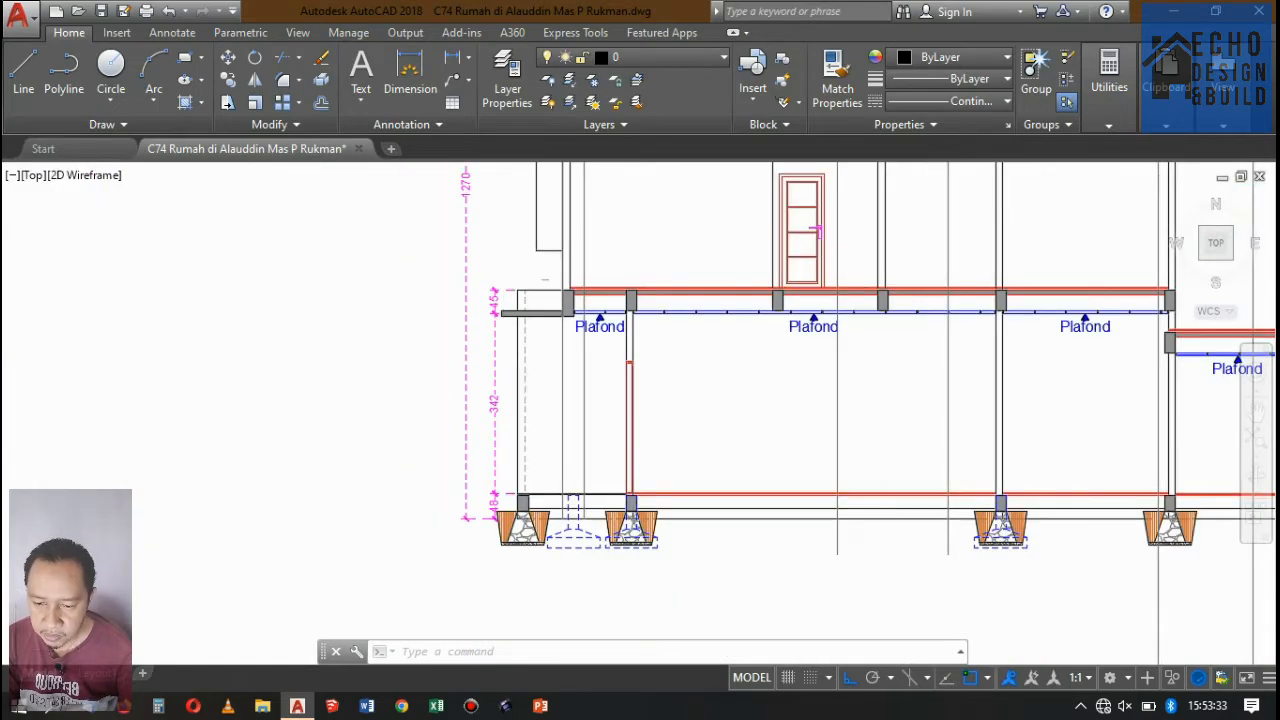
scroll(765, 322, "down", 5)
scroll(740, 316, "up", 7)
scroll(765, 322, "down", 3)
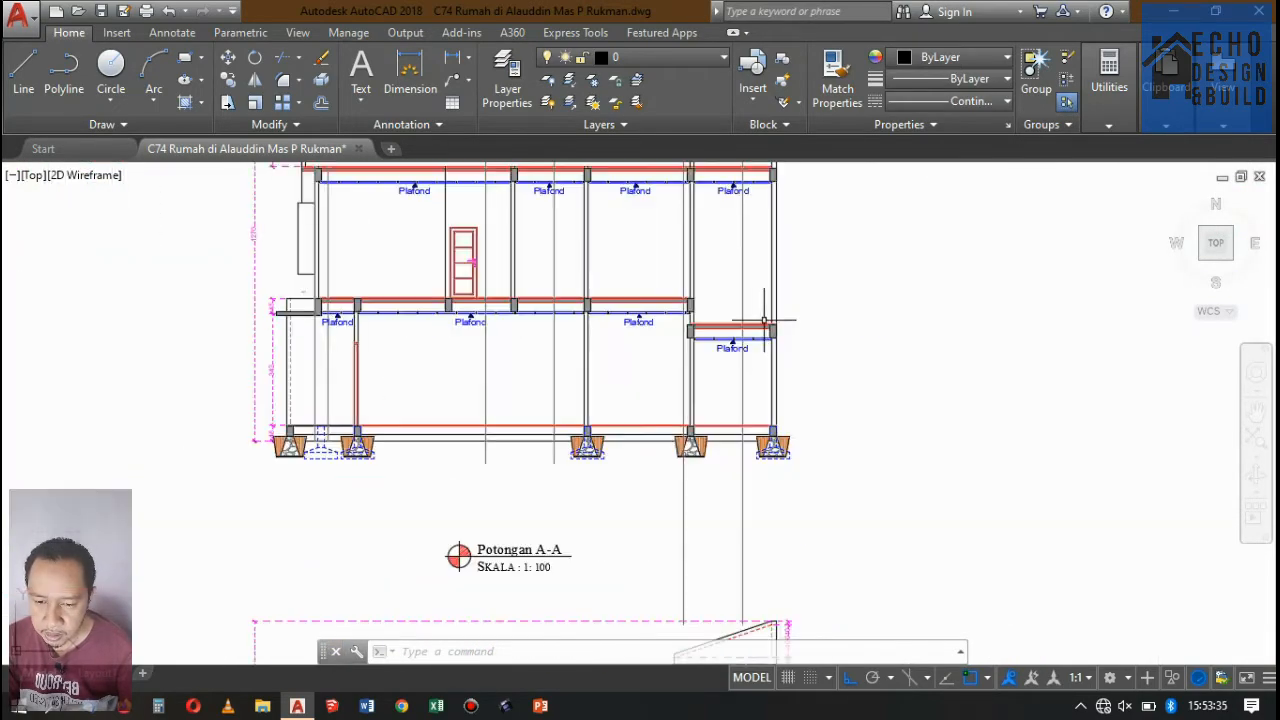
Dimension the vertical height from the upper floor surface to the ground floor surface in Potongan A-A, placing it beside the second stair projection line.
left_click(455, 57)
scroll(578, 268, "up", 5)
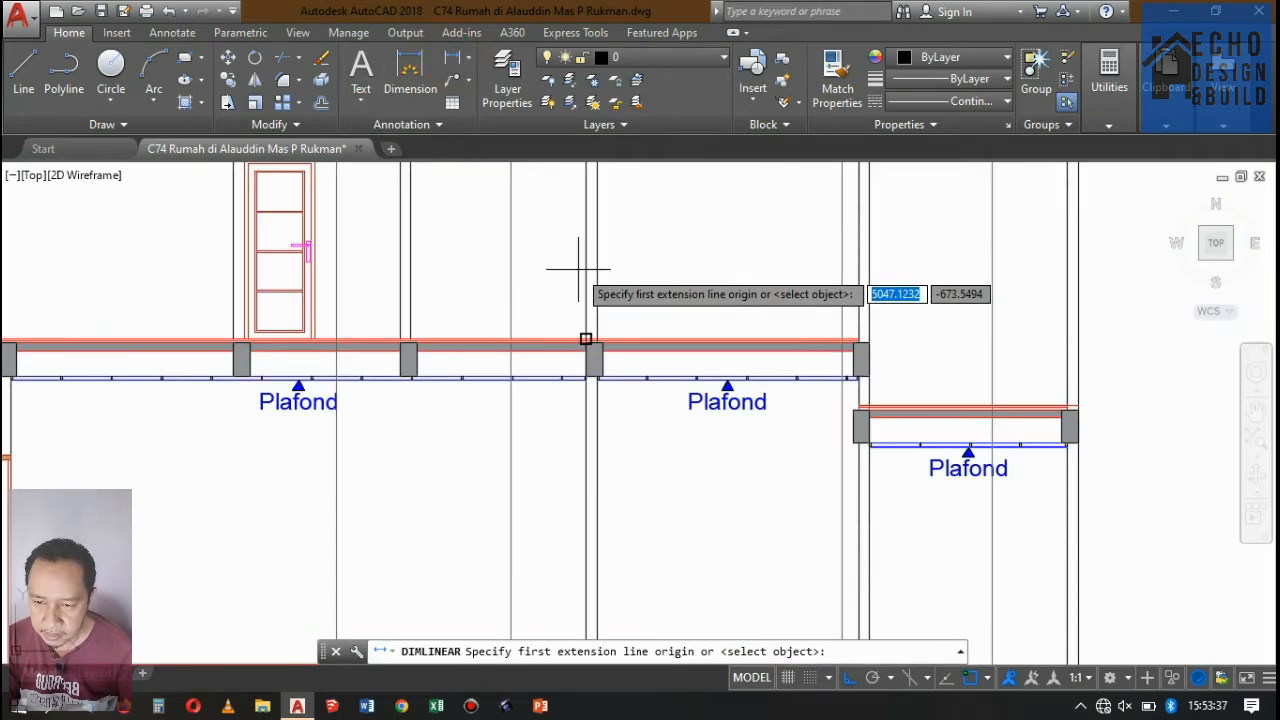
scroll(509, 337, "up", 2)
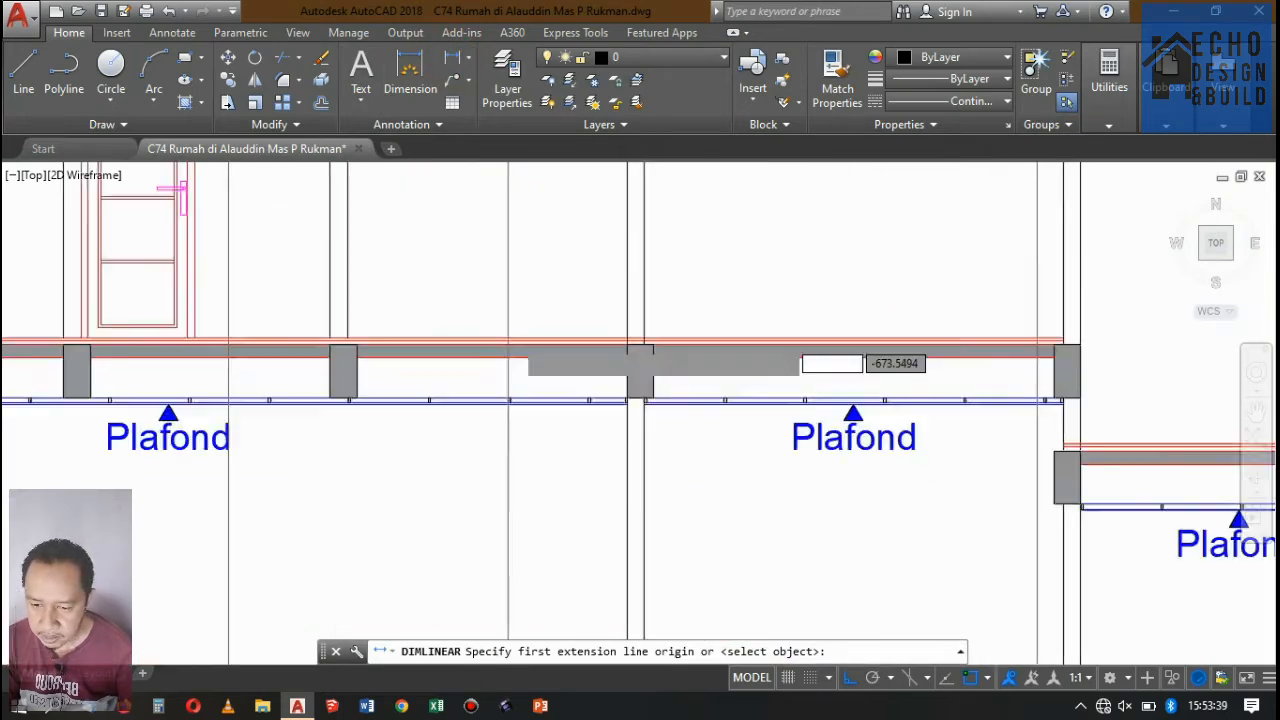
scroll(514, 339, "up", 4)
left_click(494, 333)
scroll(566, 229, "down", 8)
scroll(558, 396, "up", 2)
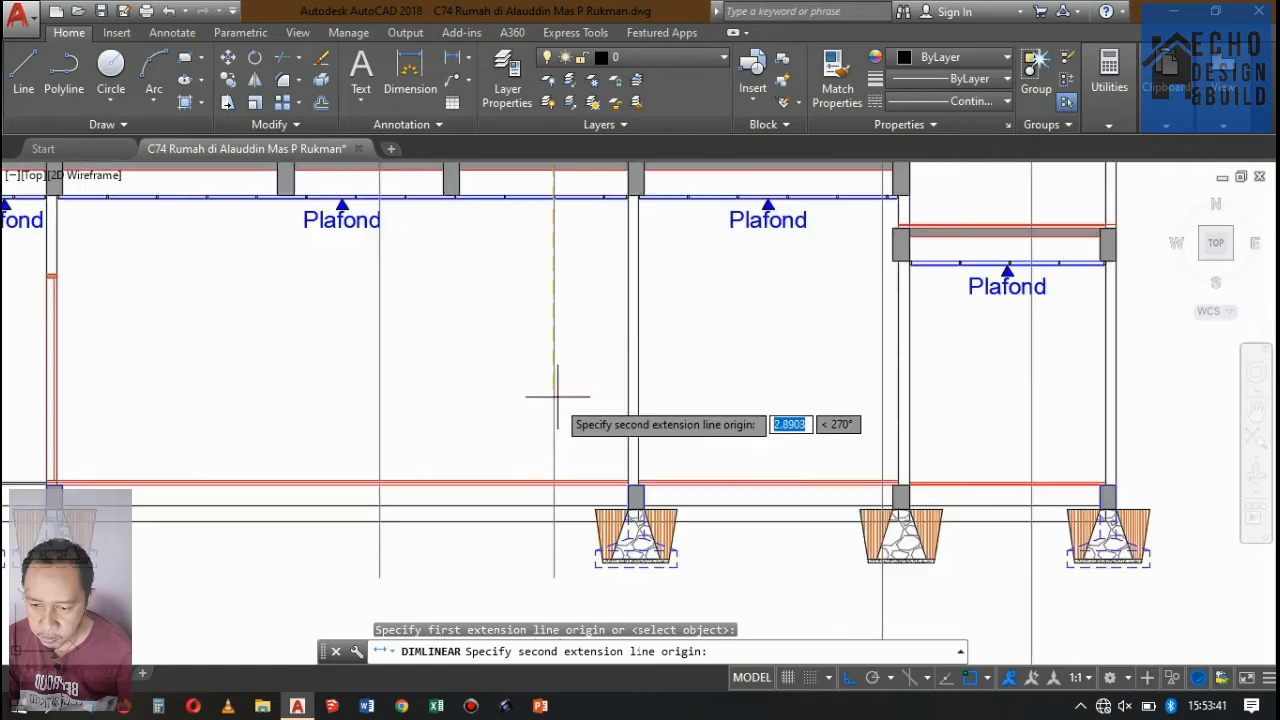
scroll(553, 460, "up", 2)
left_click(552, 492)
scroll(628, 448, "down", 6)
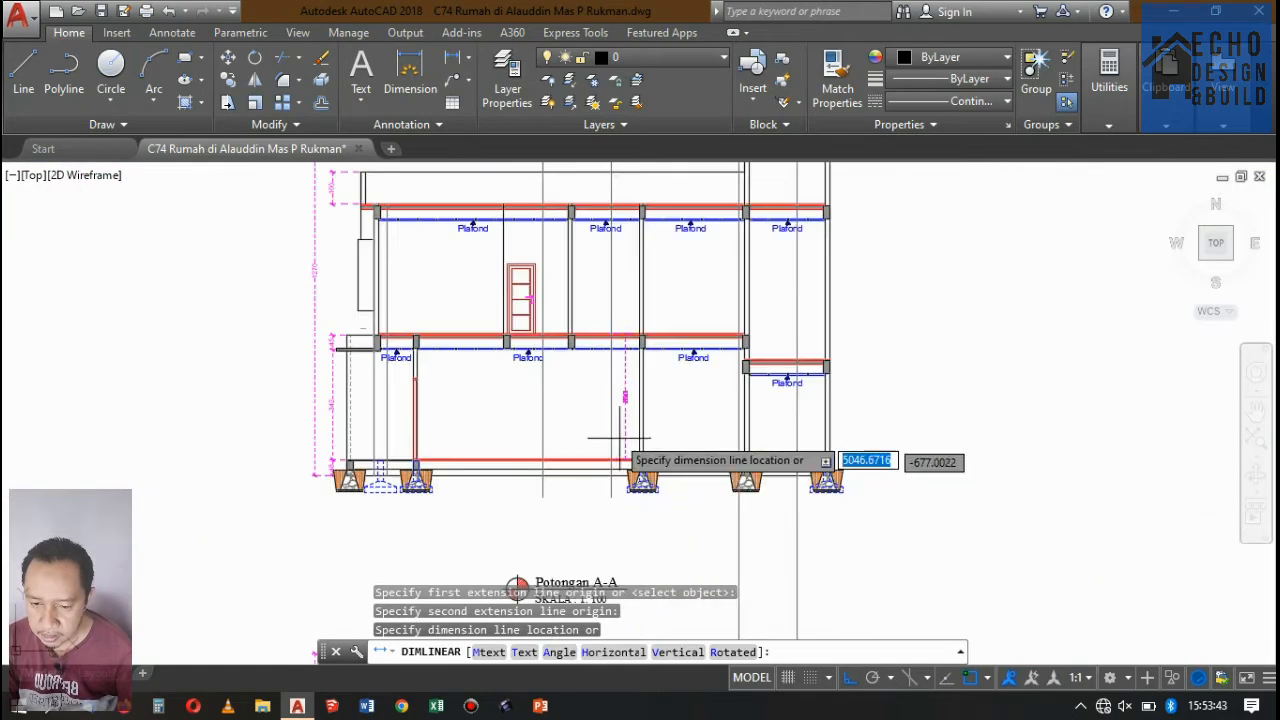
scroll(620, 438, "up", 10)
left_click(670, 395)
scroll(706, 354, "down", 10)
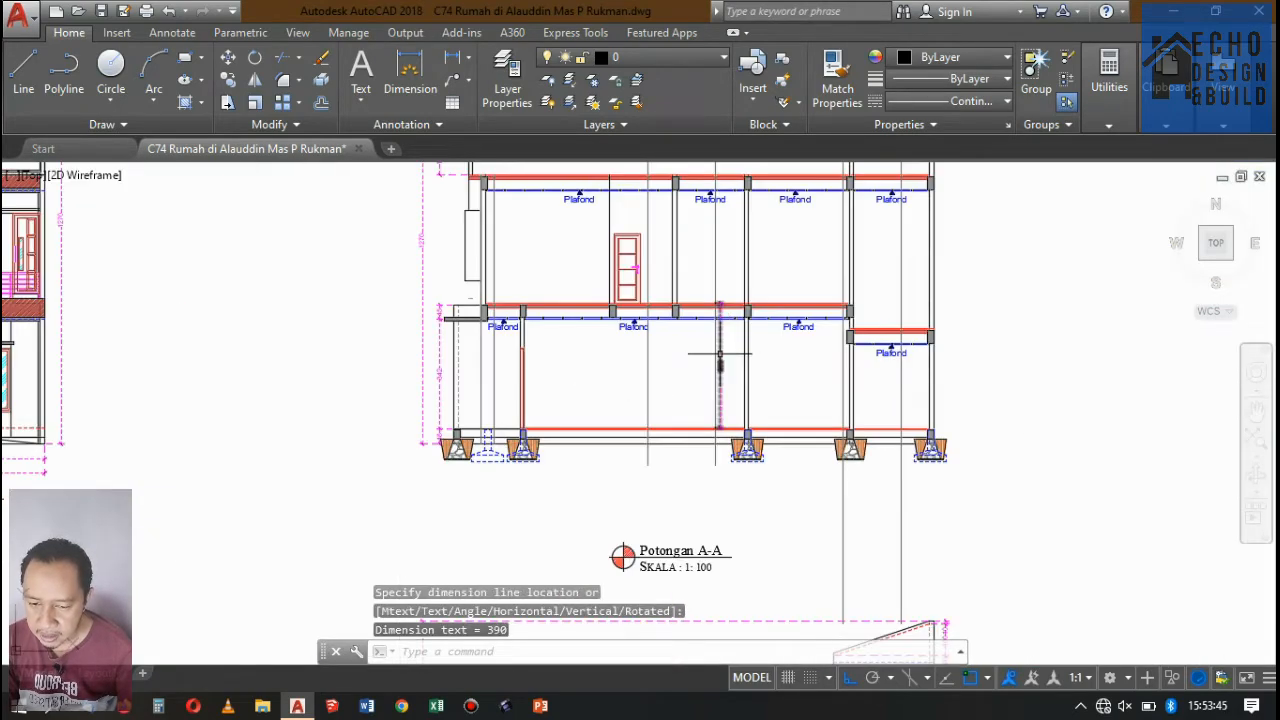
Draw a polyline step with a 0.25 riser and a 0.3 tread, starting where the first stair projection line meets the ground floor.
scroll(720, 353, "up", 4)
scroll(694, 363, "down", 6)
scroll(645, 403, "up", 6)
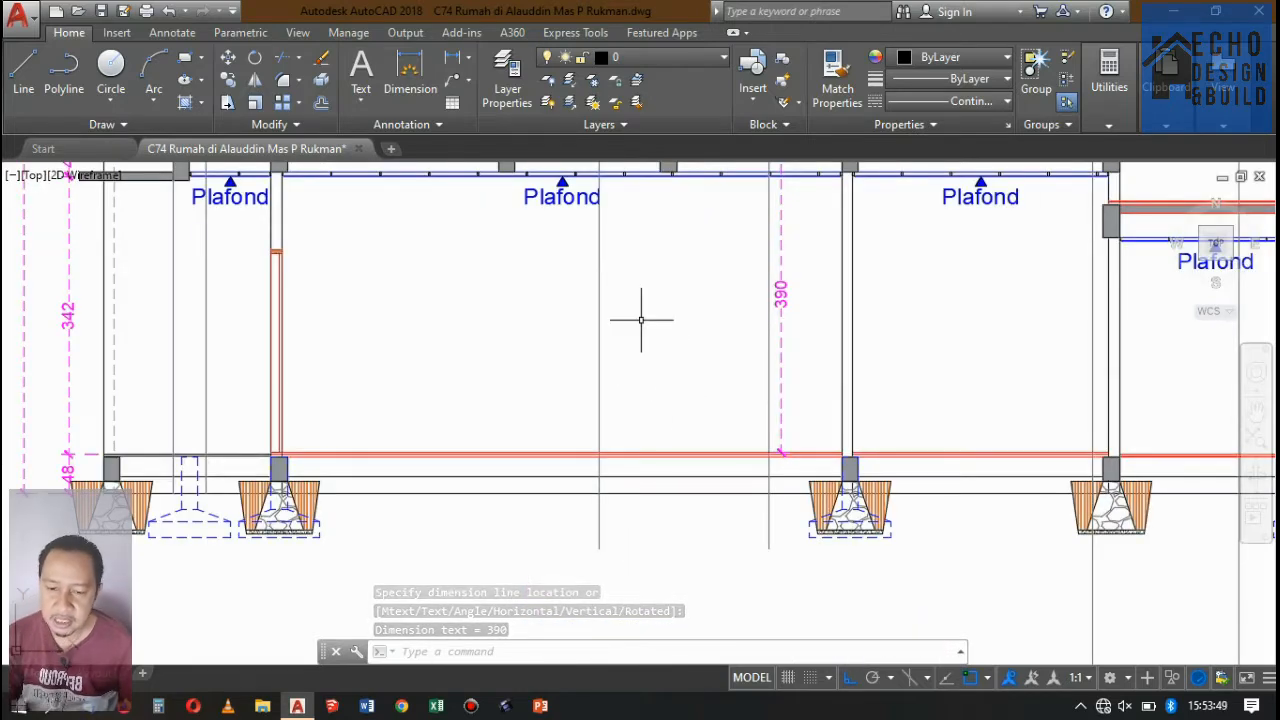
type("pl")
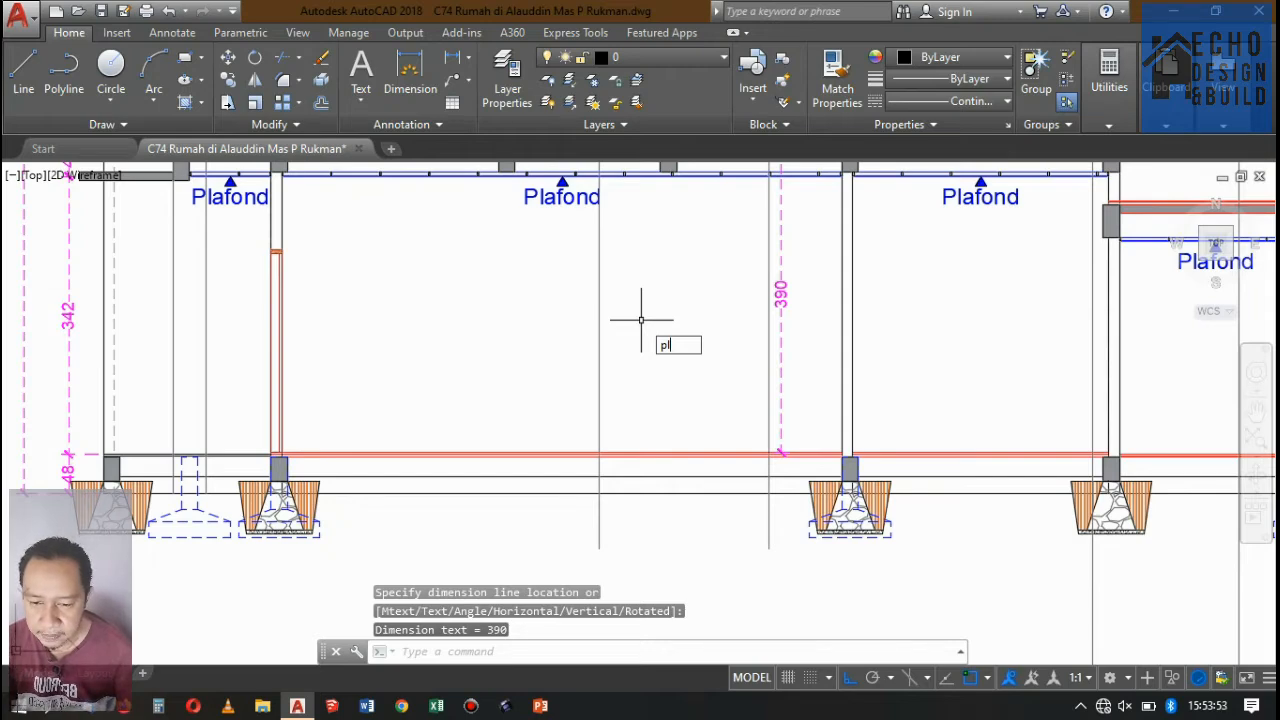
key("Return")
scroll(590, 450, "up", 4)
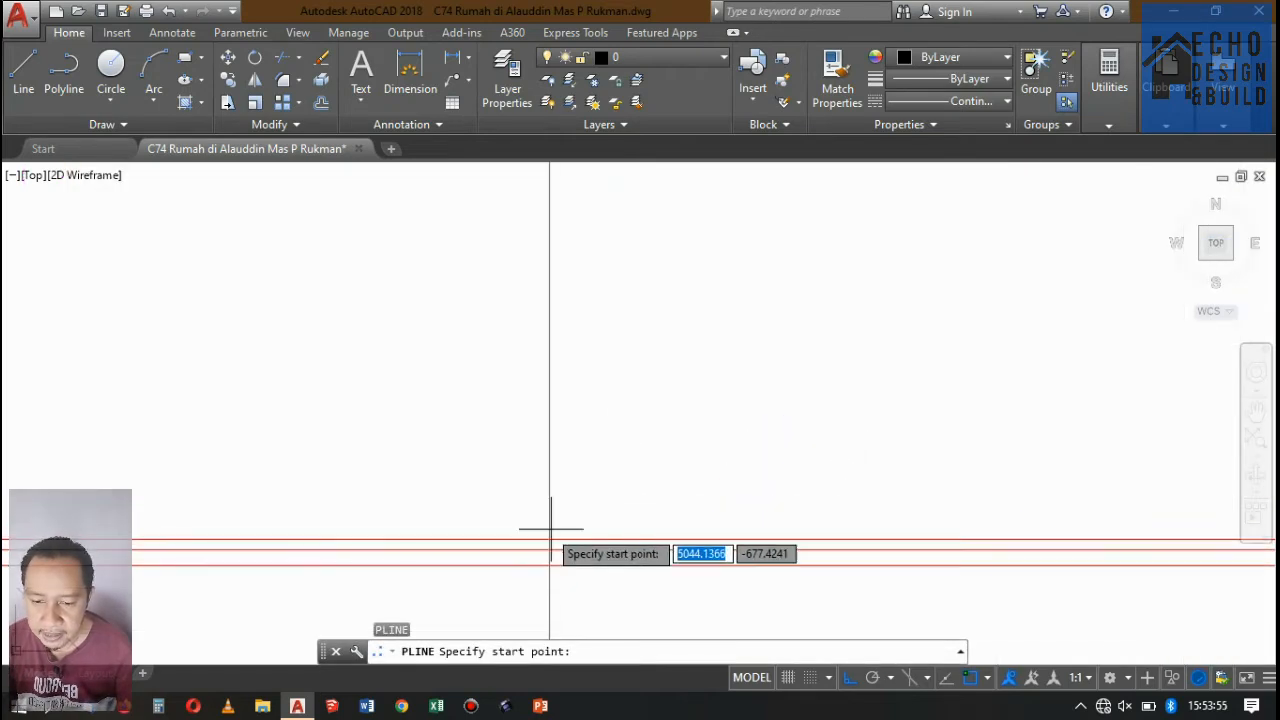
left_click(549, 538)
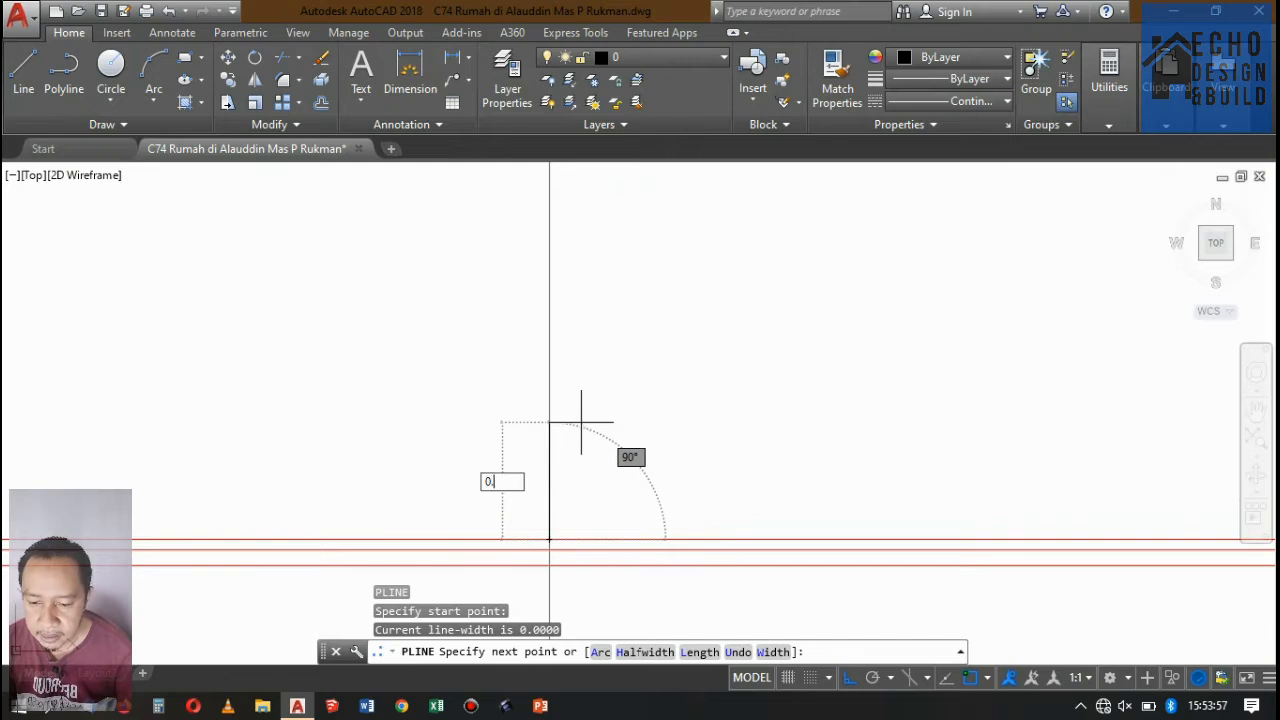
type("0.25")
key("Return")
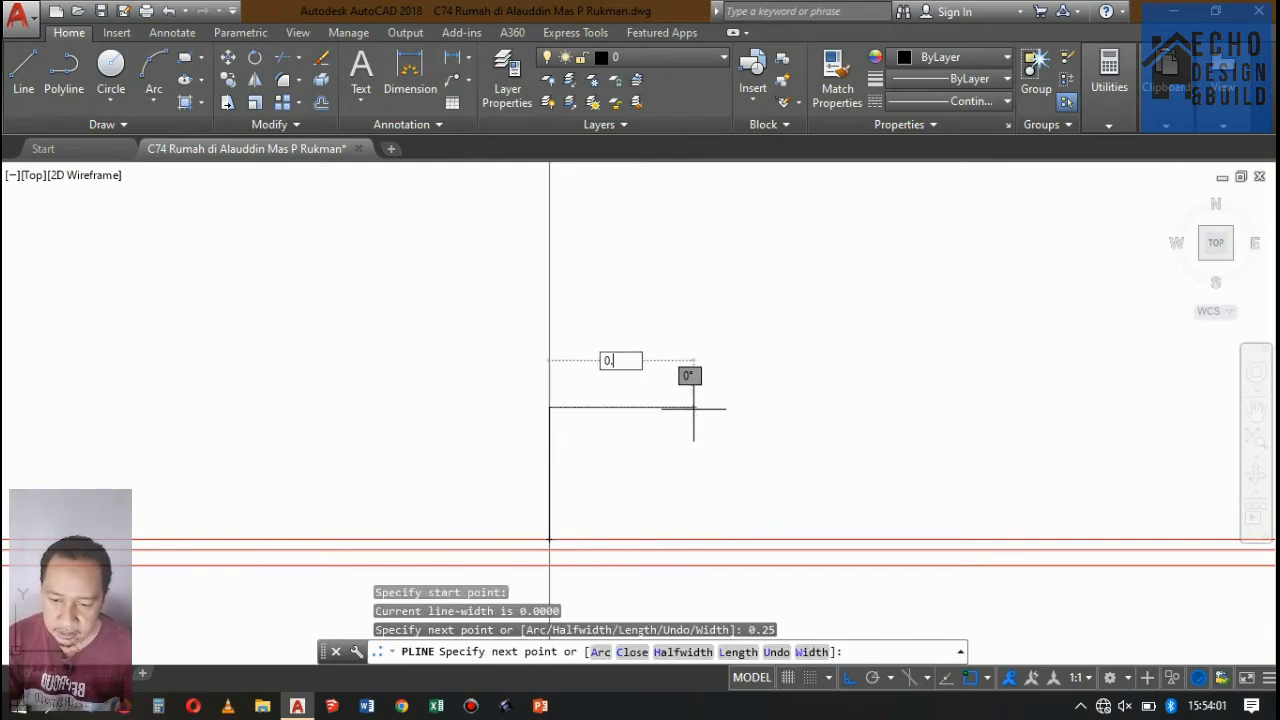
key("Return")
scroll(695, 409, "down", 2)
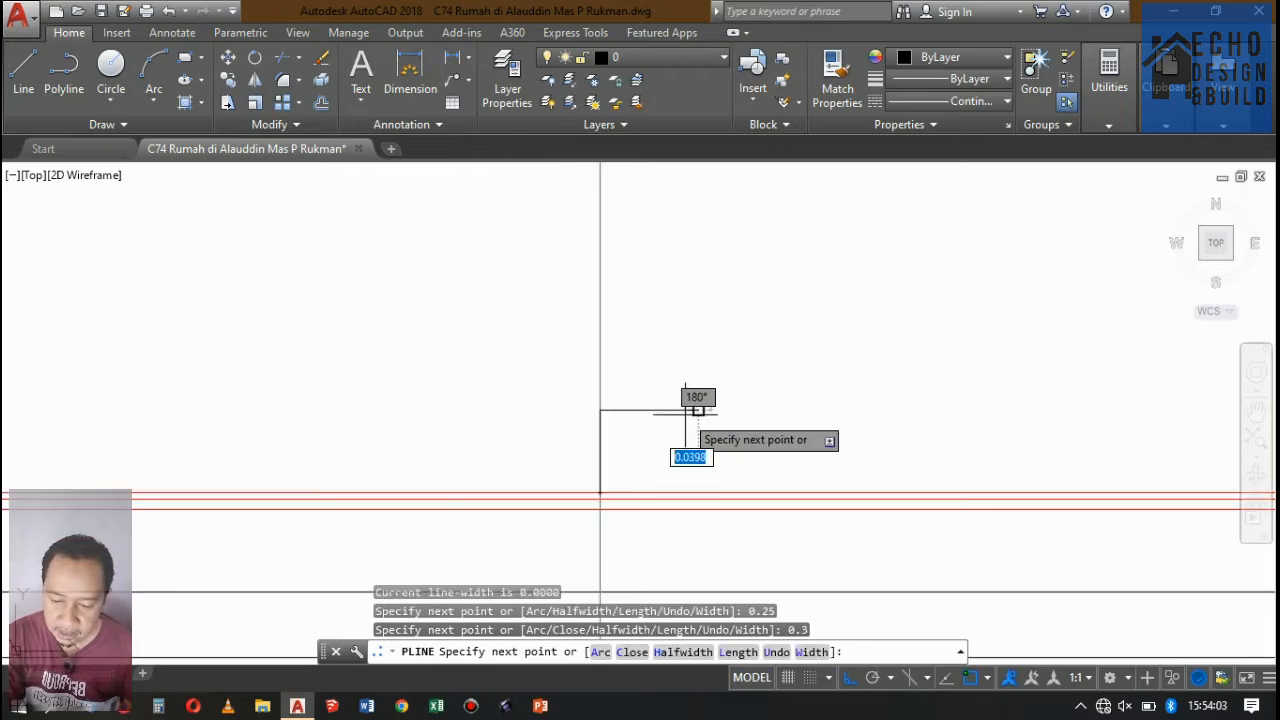
key("Return")
Copy the step from its bottom corner onto the outer end of its tread to form the second step.
scroll(814, 323, "down", 5)
scroll(709, 380, "up", 2)
scroll(688, 397, "down", 2)
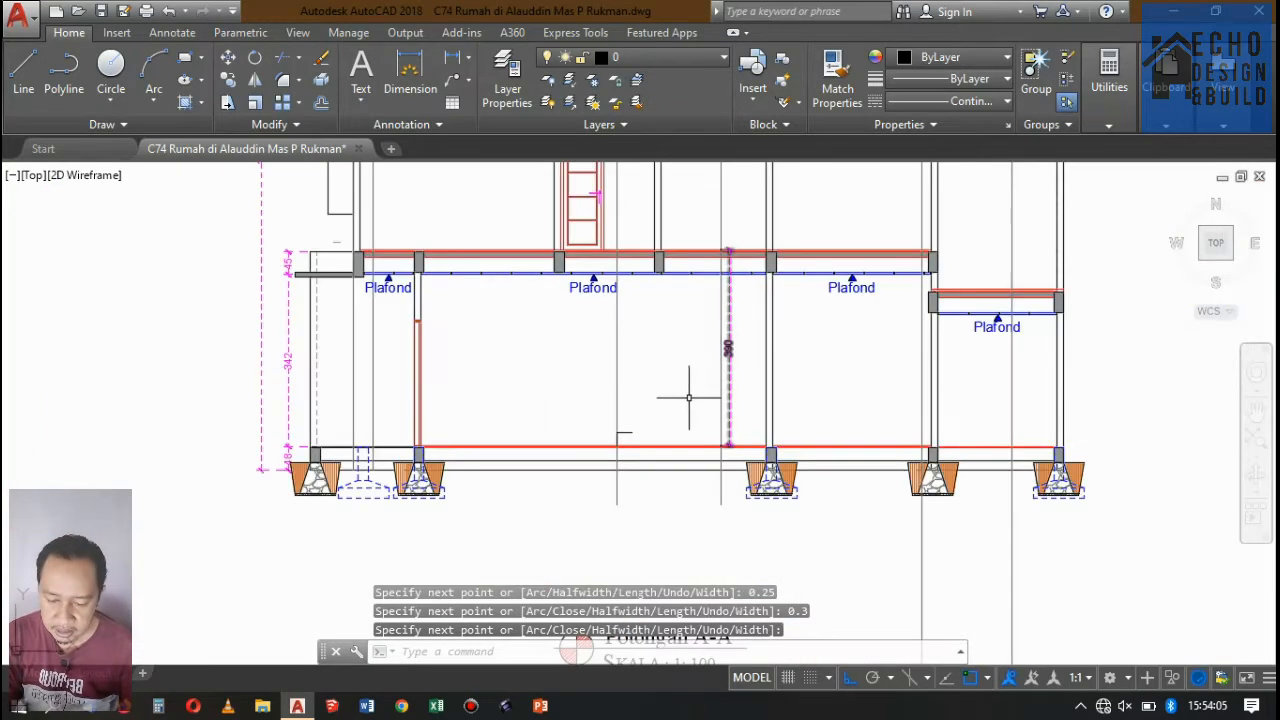
scroll(630, 428, "up", 4)
left_click(665, 380)
left_click(650, 347)
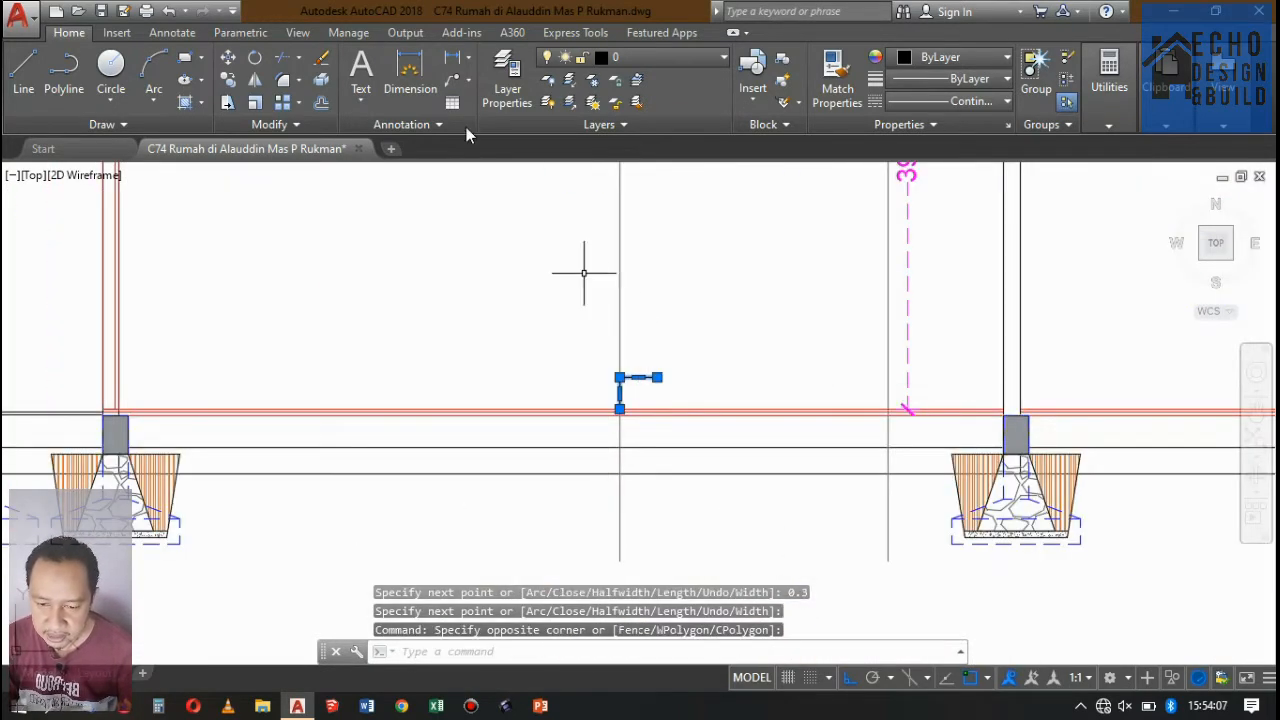
left_click(228, 81)
scroll(620, 385, "up", 6)
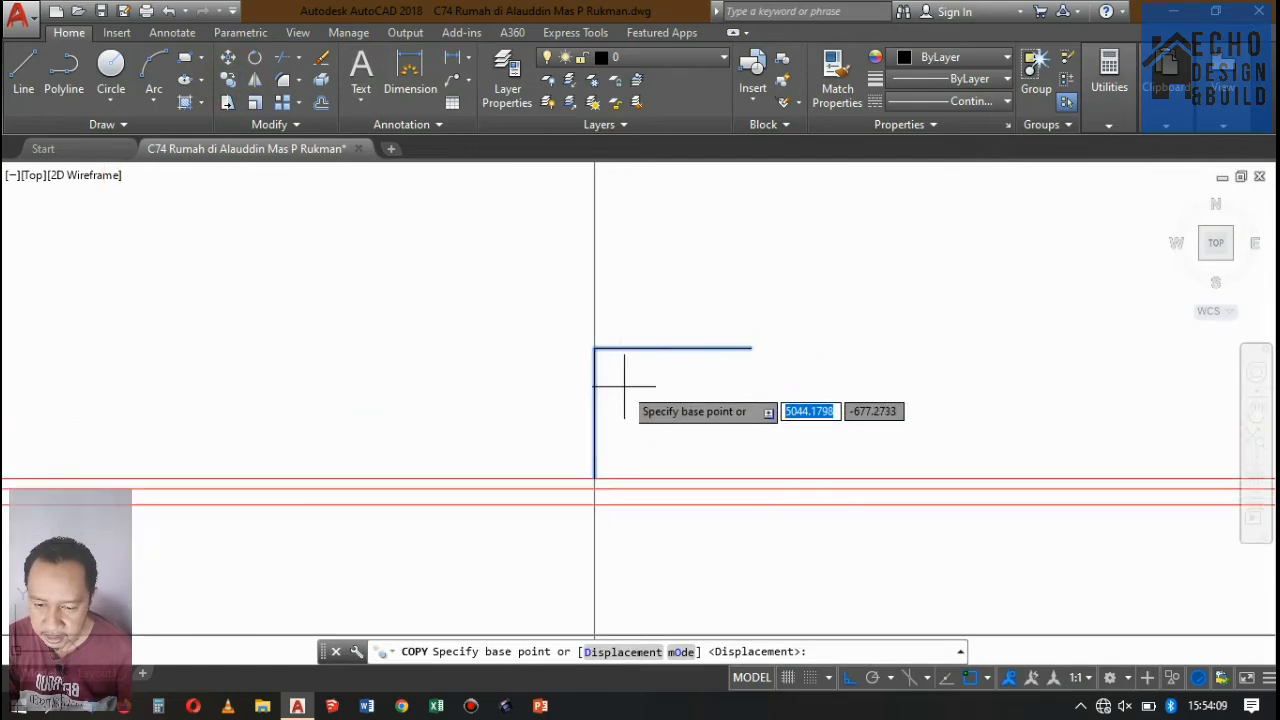
left_click(594, 478)
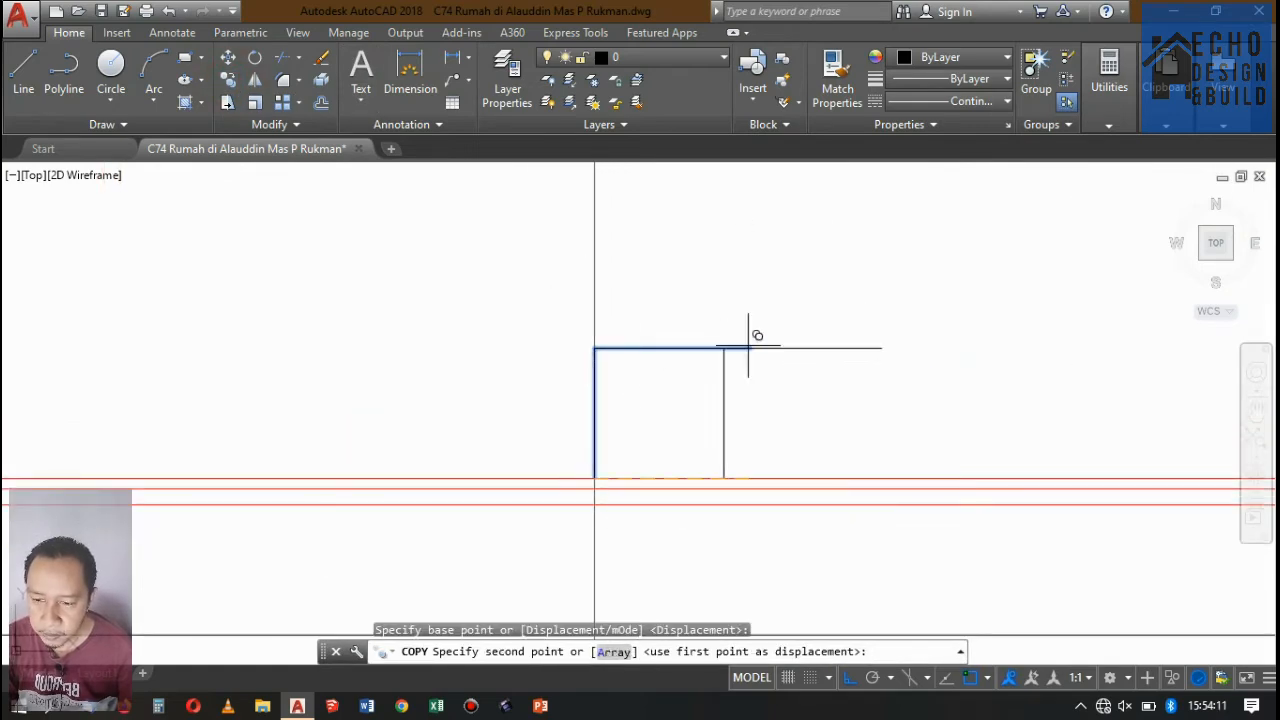
scroll(658, 372, "down", 6)
scroll(658, 372, "up", 4)
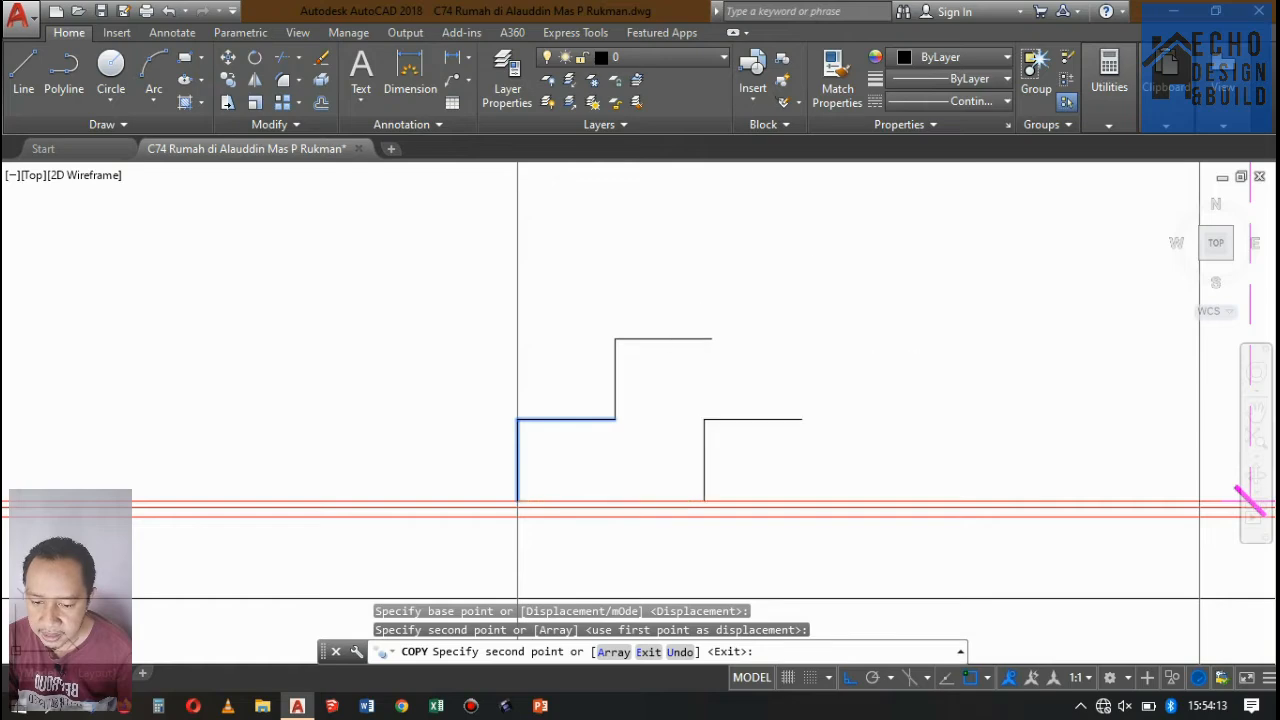
Place five more copies of the step end to end until the flight reaches the second projection line.
left_click(704, 344)
scroll(704, 344, "down", 4)
left_click(720, 318)
scroll(708, 318, "down", 5)
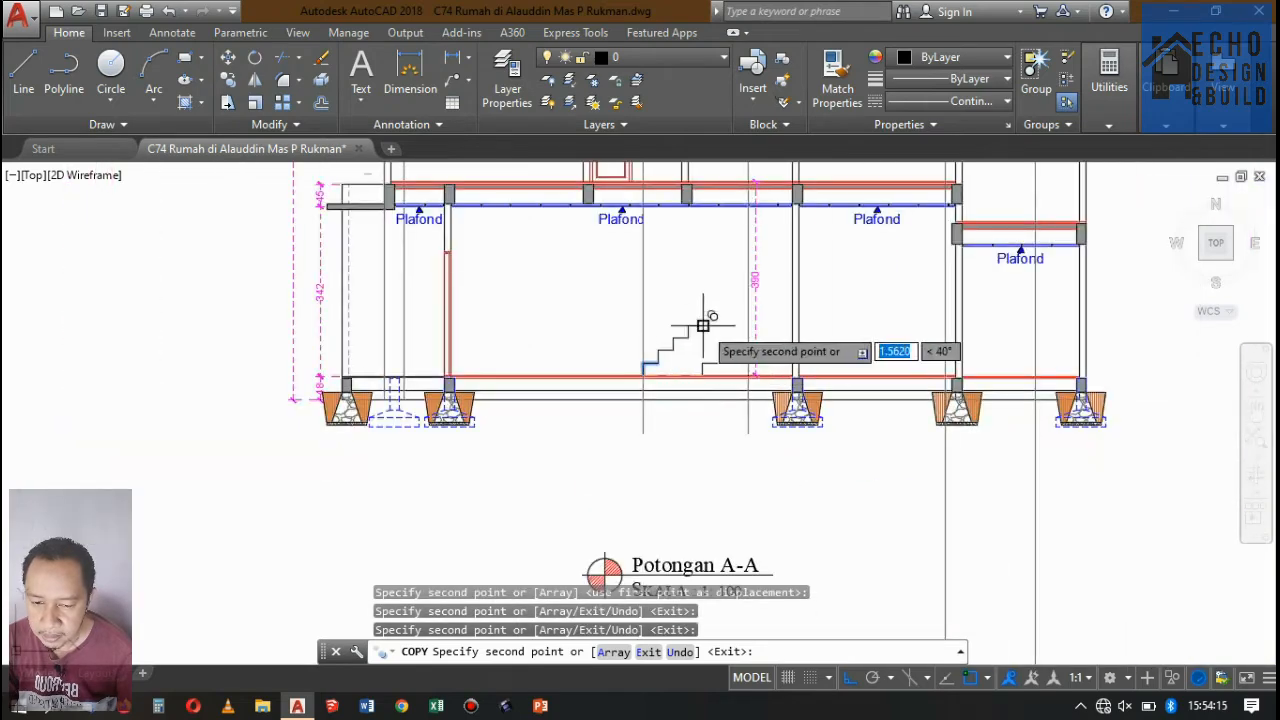
scroll(708, 315, "up", 7)
left_click(684, 318)
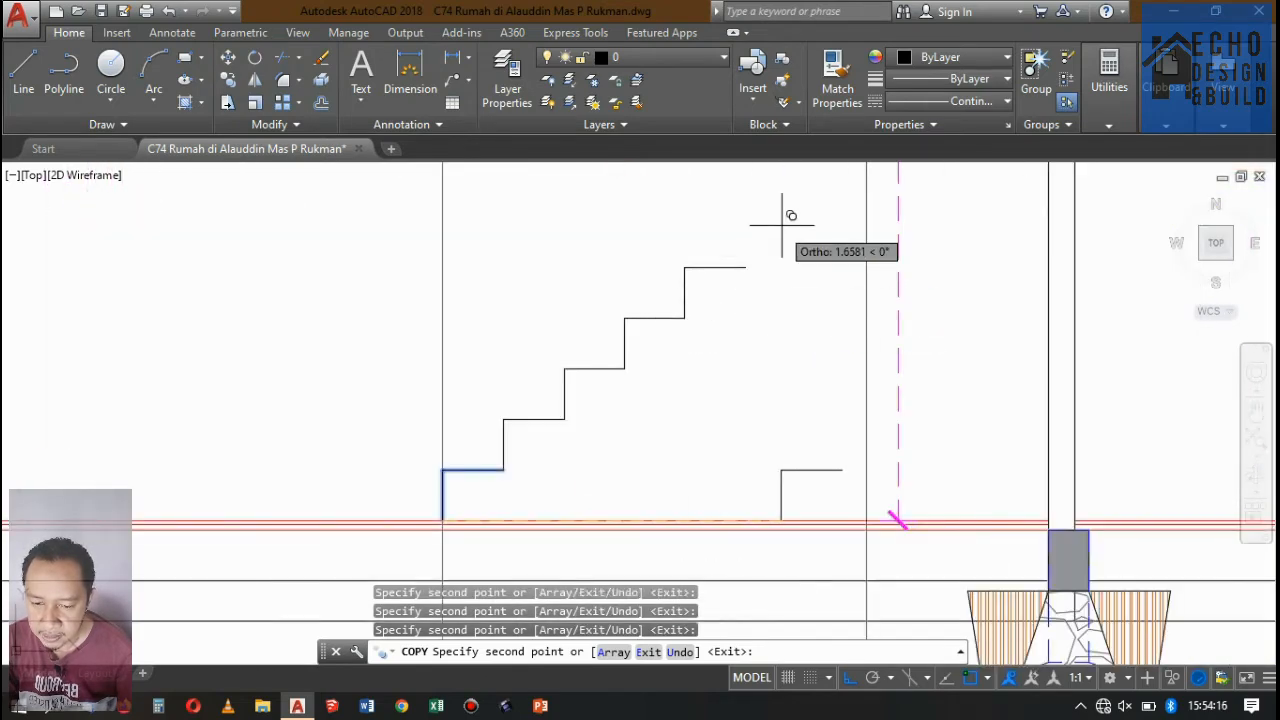
left_click(745, 267)
left_click(805, 216)
scroll(771, 286, "down", 7)
scroll(811, 206, "up", 5)
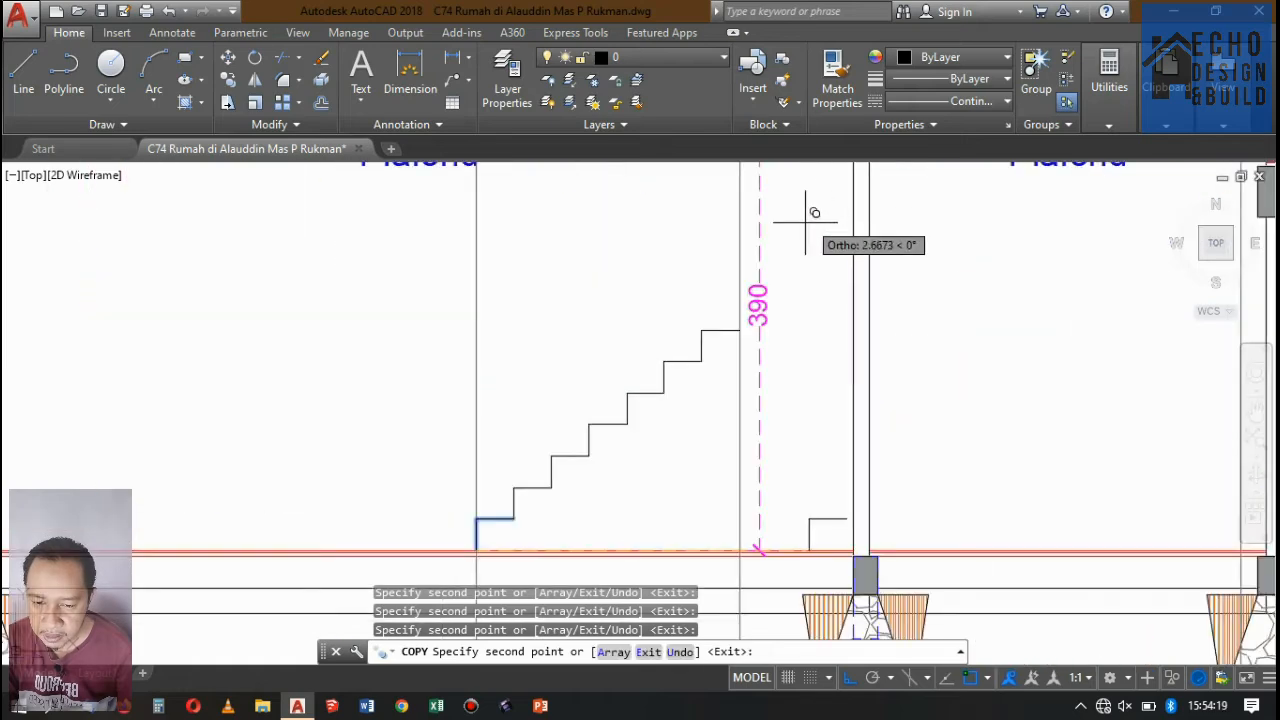
Draw a horizontal landing line from the end of the top tread to the near face of the wall.
type("l")
key("Return")
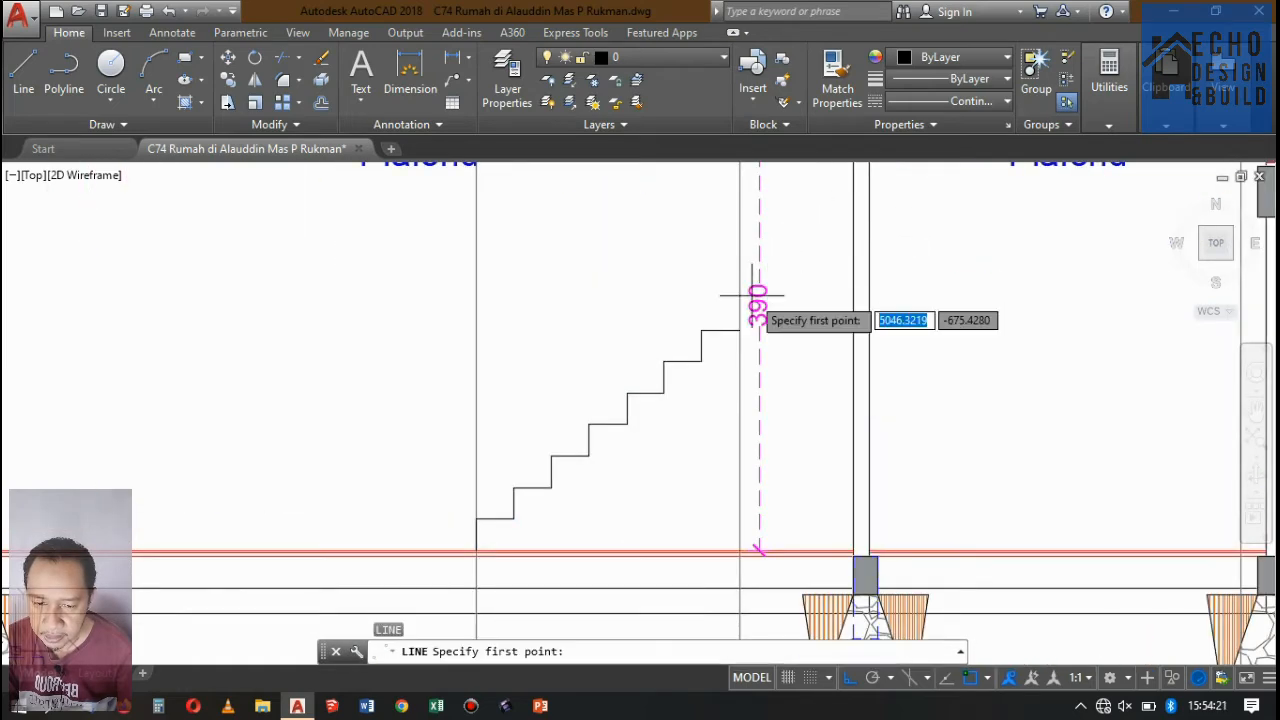
left_click(740, 330)
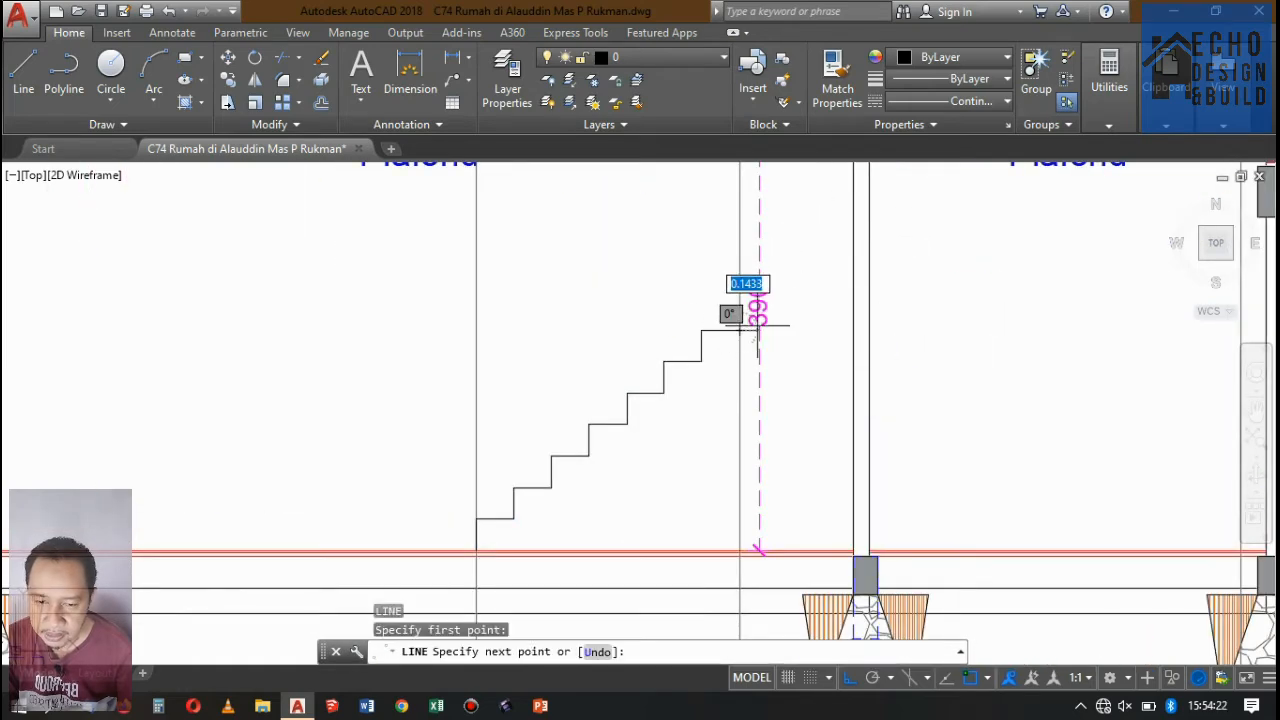
left_click(853, 330)
key("Return")
Move the landing line straight up by 0.25.
left_click(814, 352)
left_click(796, 301)
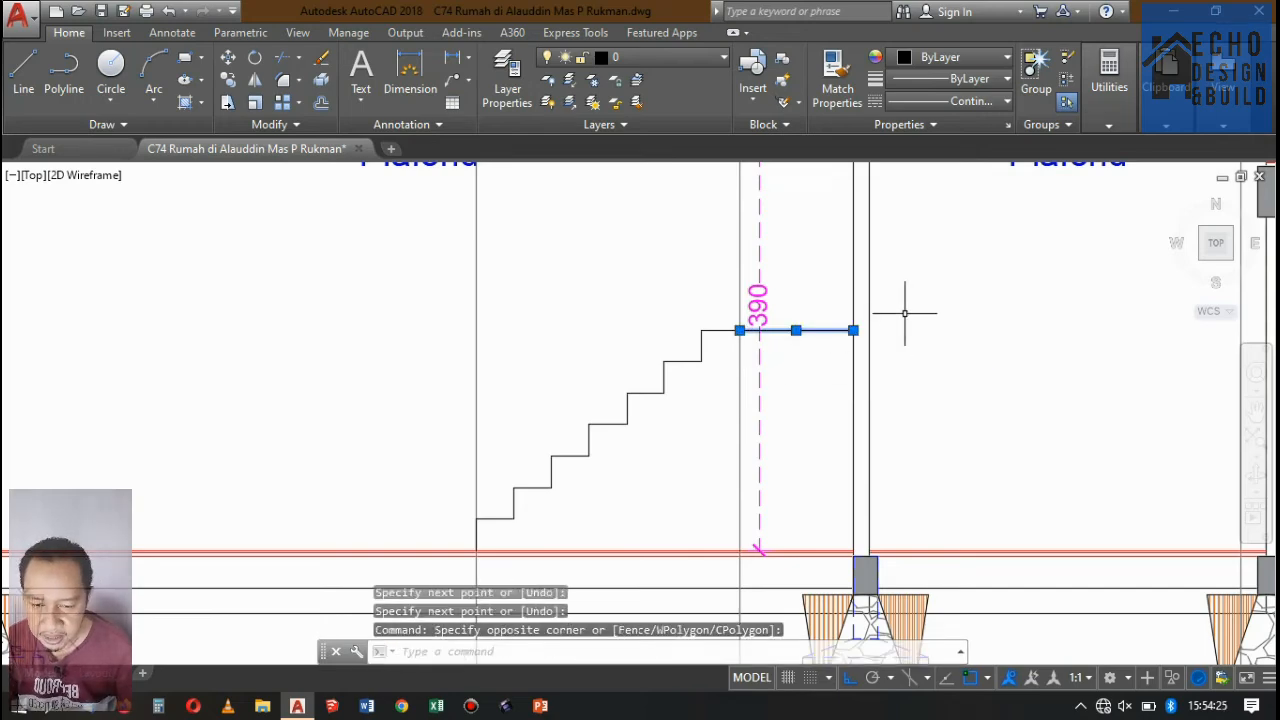
type("m")
key("Return")
left_click(945, 332)
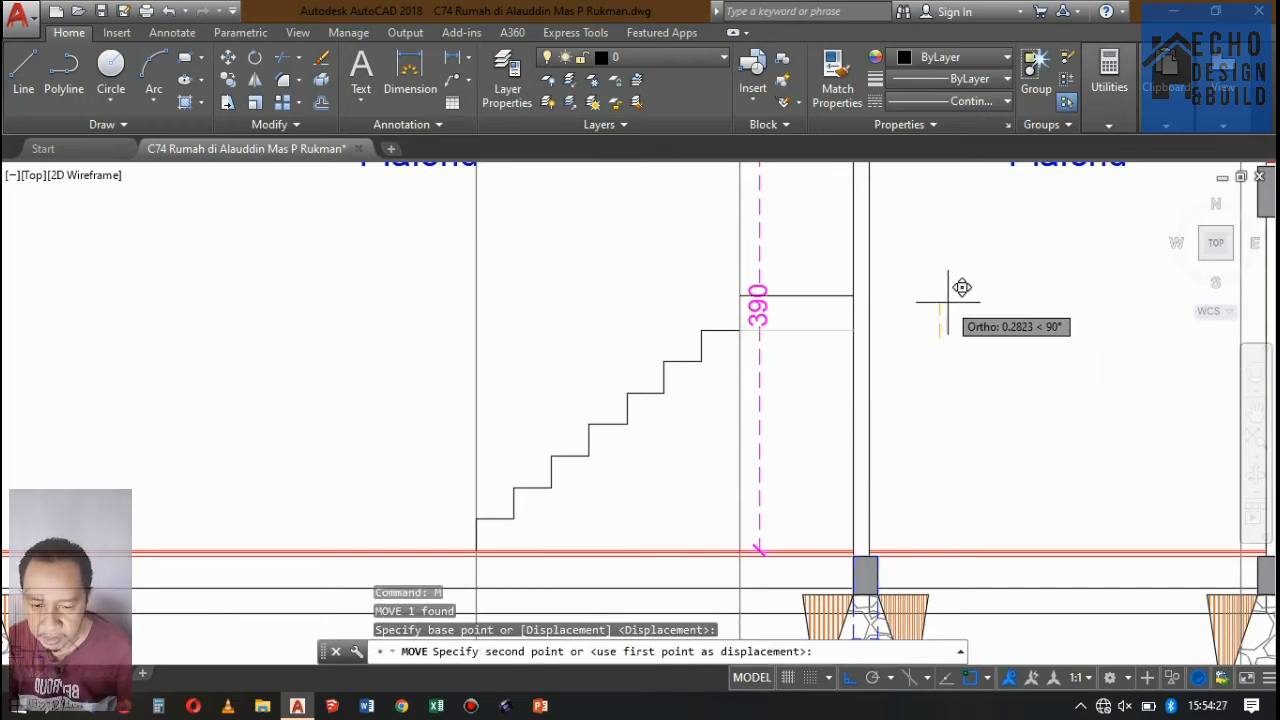
type("0.25")
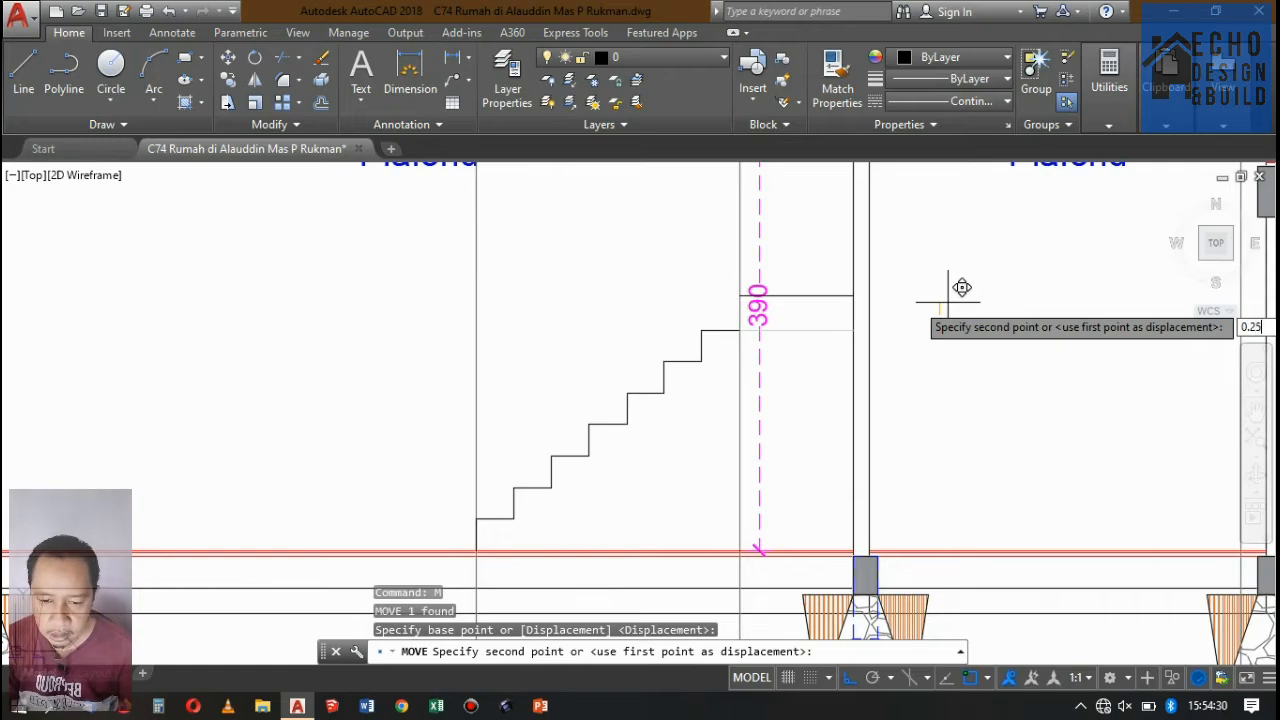
key("Return")
Examine the staircase beside Ruang Tamu in DENAH LANTAI 1 and its upper flight in DENAH LANTAI 2 against the steps in Potongan A-A.
scroll(940, 310, "down", 8)
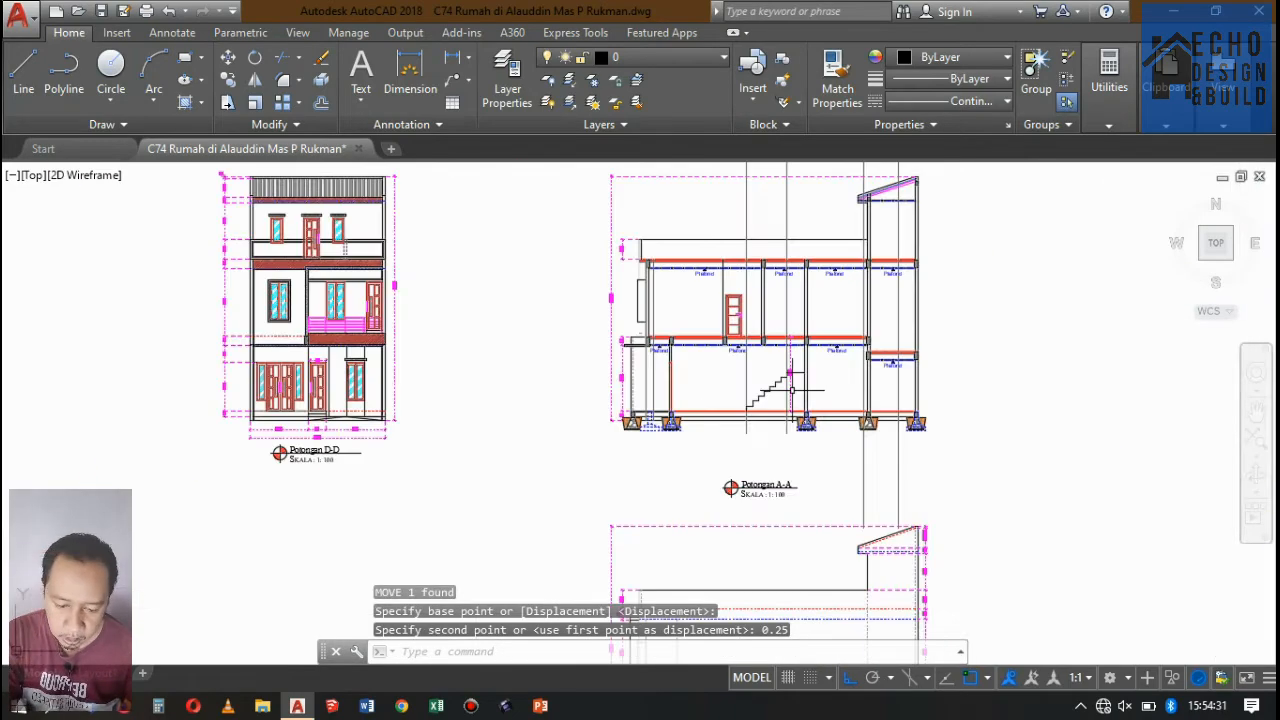
scroll(762, 390, "up", 10)
scroll(762, 408, "down", 12)
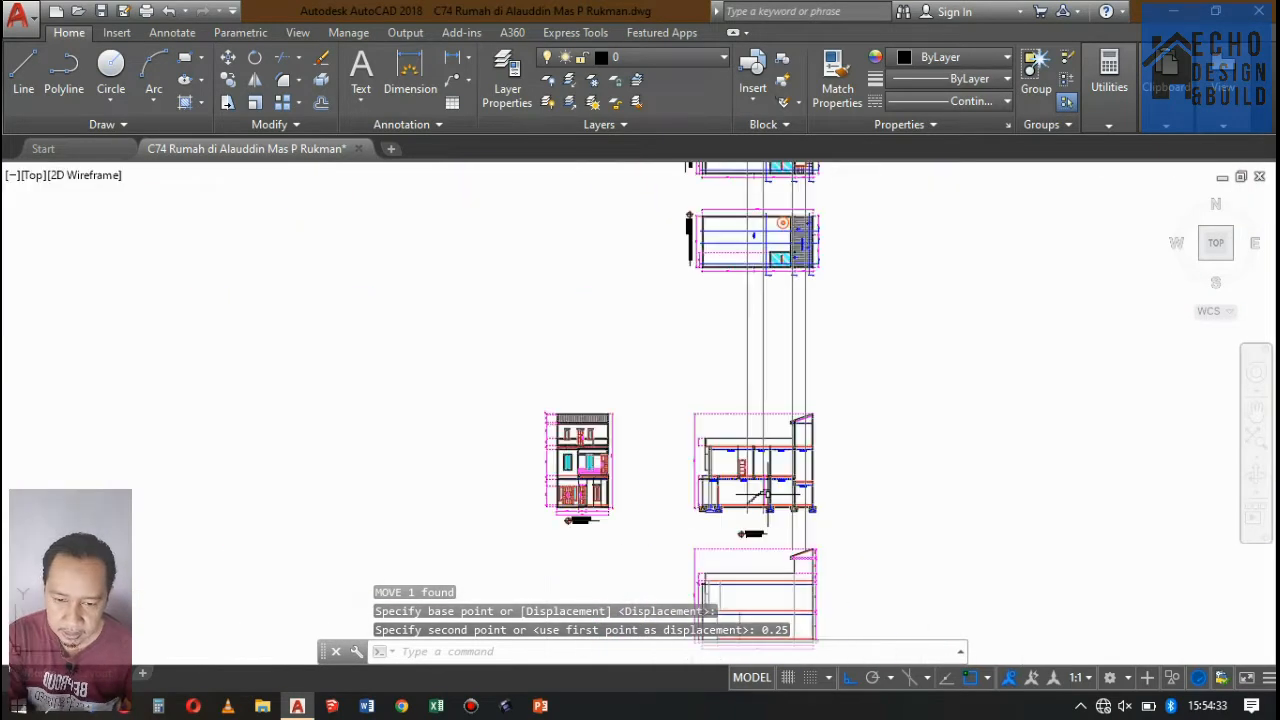
scroll(782, 298, "up", 4)
scroll(713, 450, "up", 3)
scroll(713, 450, "up", 6)
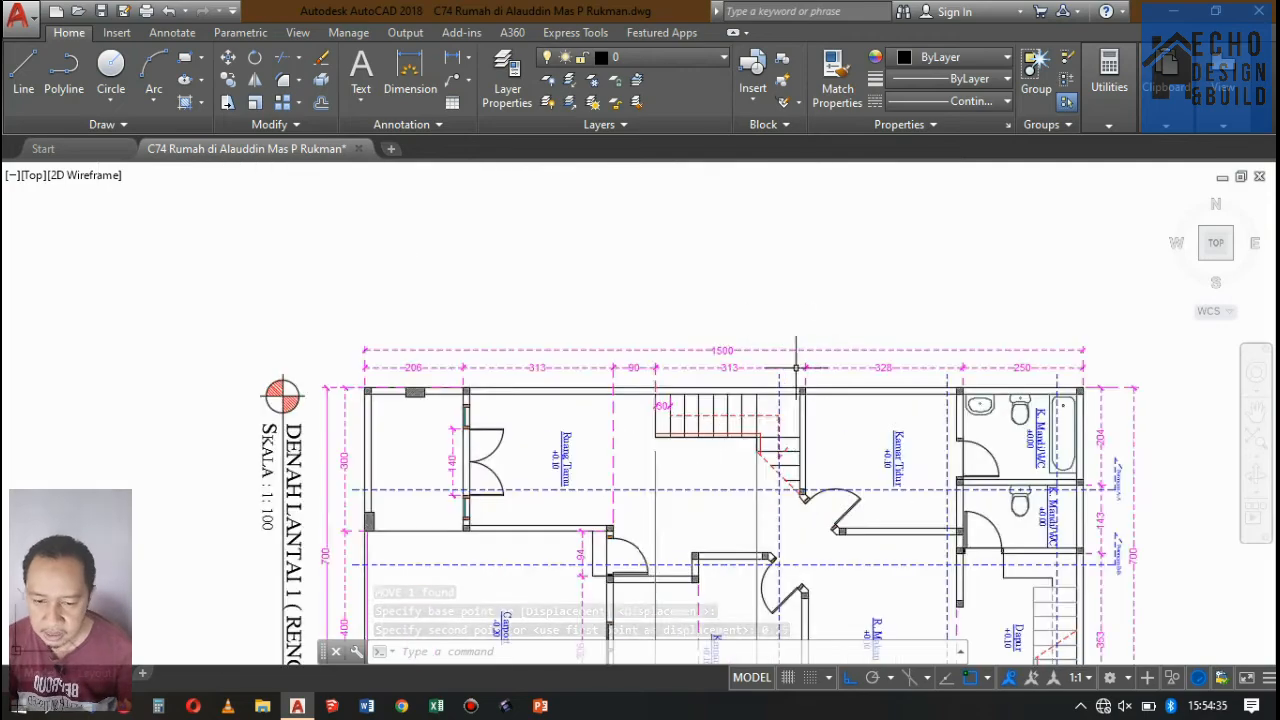
scroll(713, 450, "down", 8)
scroll(713, 450, "up", 2)
scroll(805, 341, "up", 6)
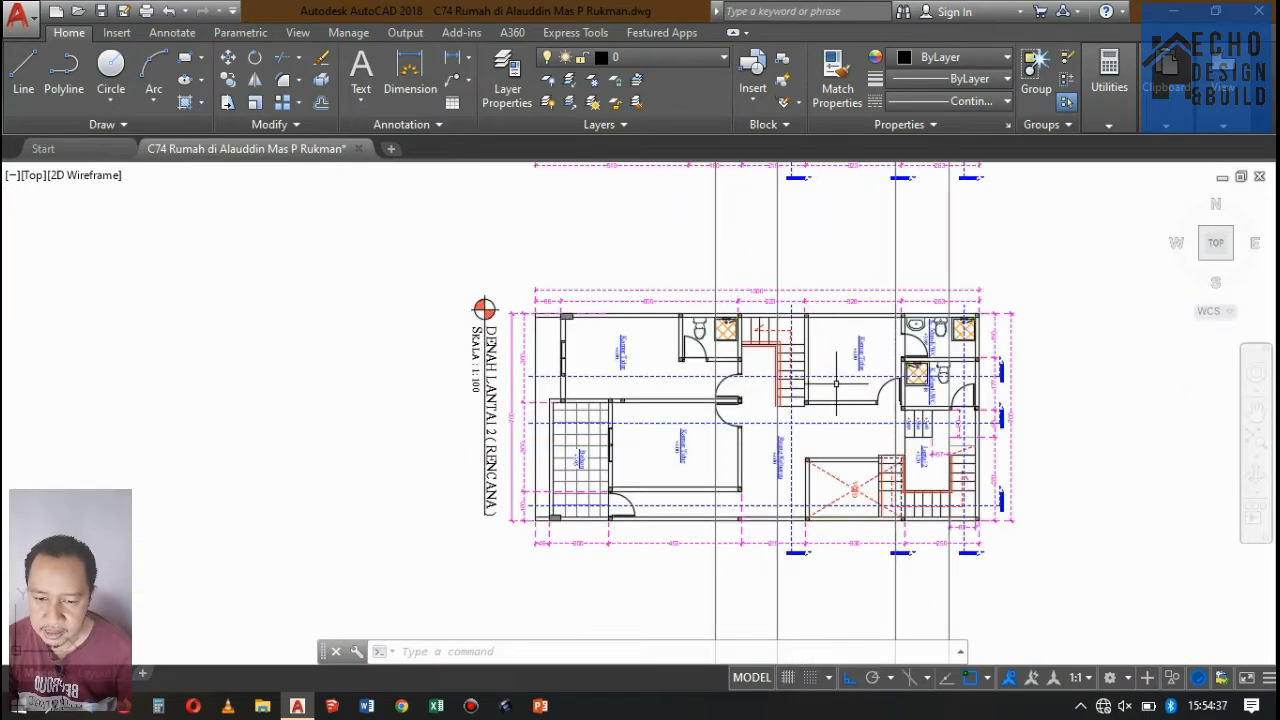
scroll(757, 257, "up", 4)
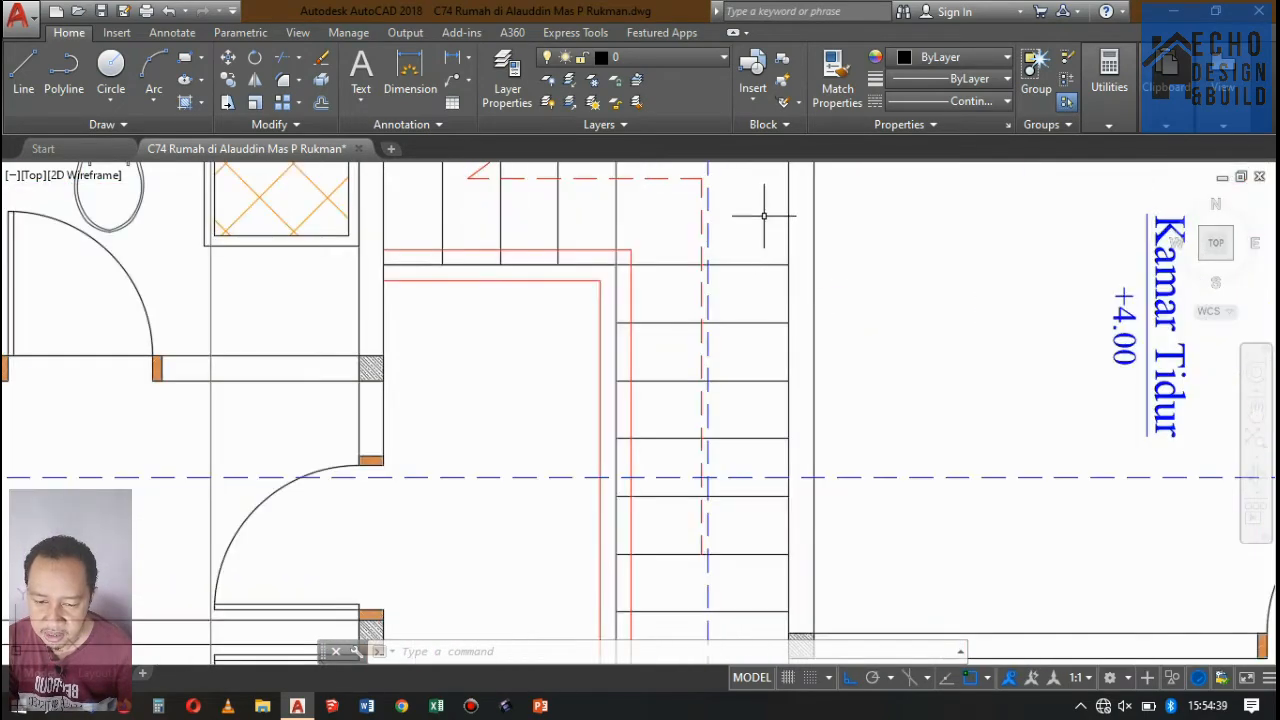
scroll(764, 215, "down", 2)
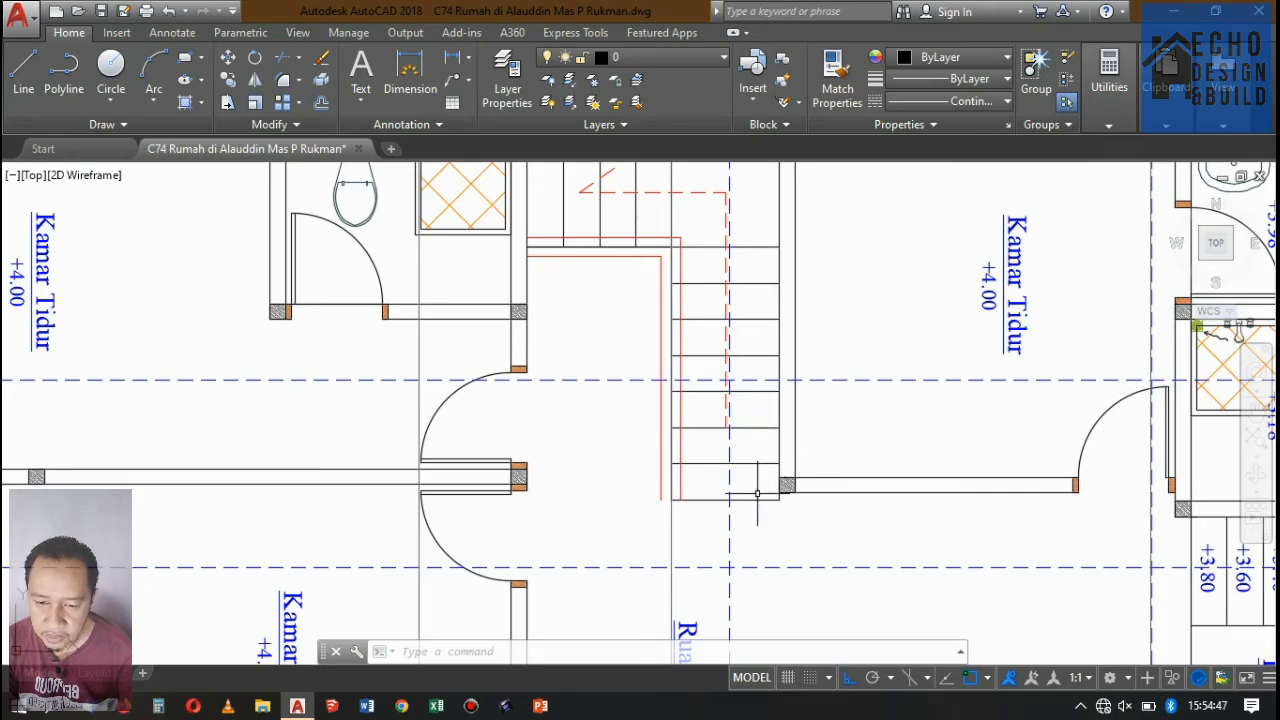
Copy the landing line straight up twice at 0.25 spacing to start the upper flight's riser lines.
scroll(755, 269, "down", 6)
scroll(776, 351, "up", 6)
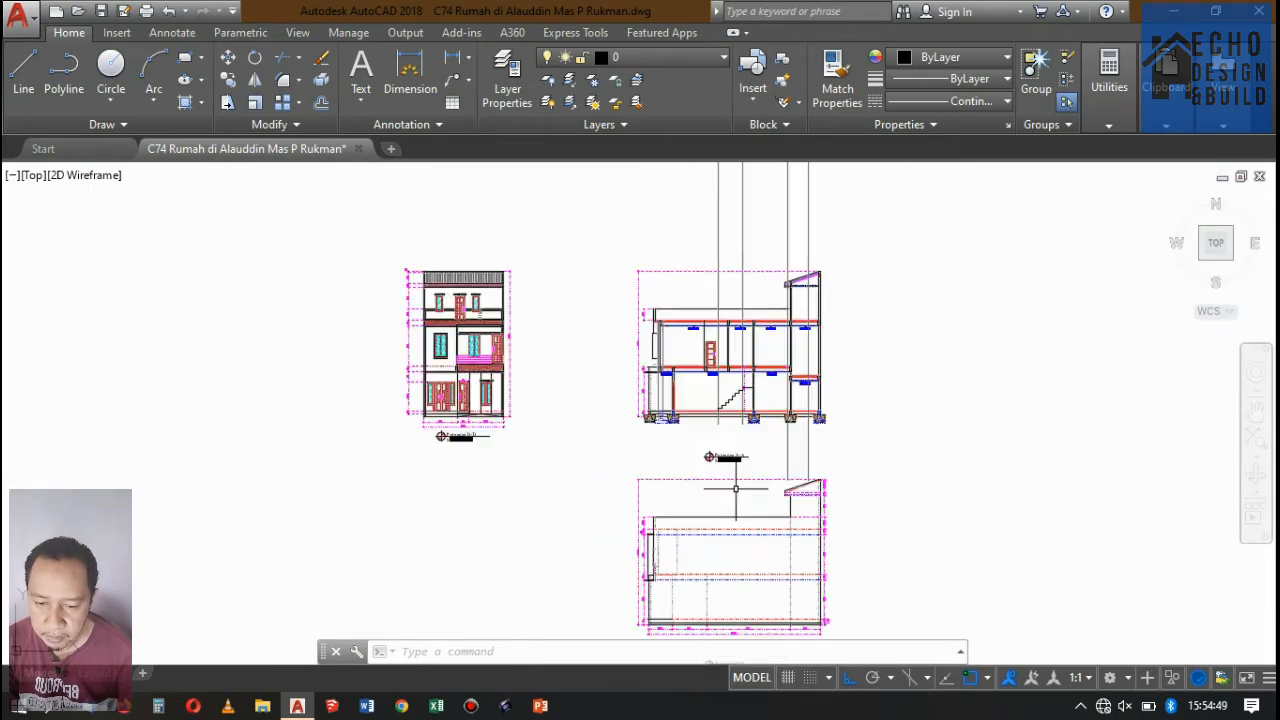
scroll(697, 449, "up", 6)
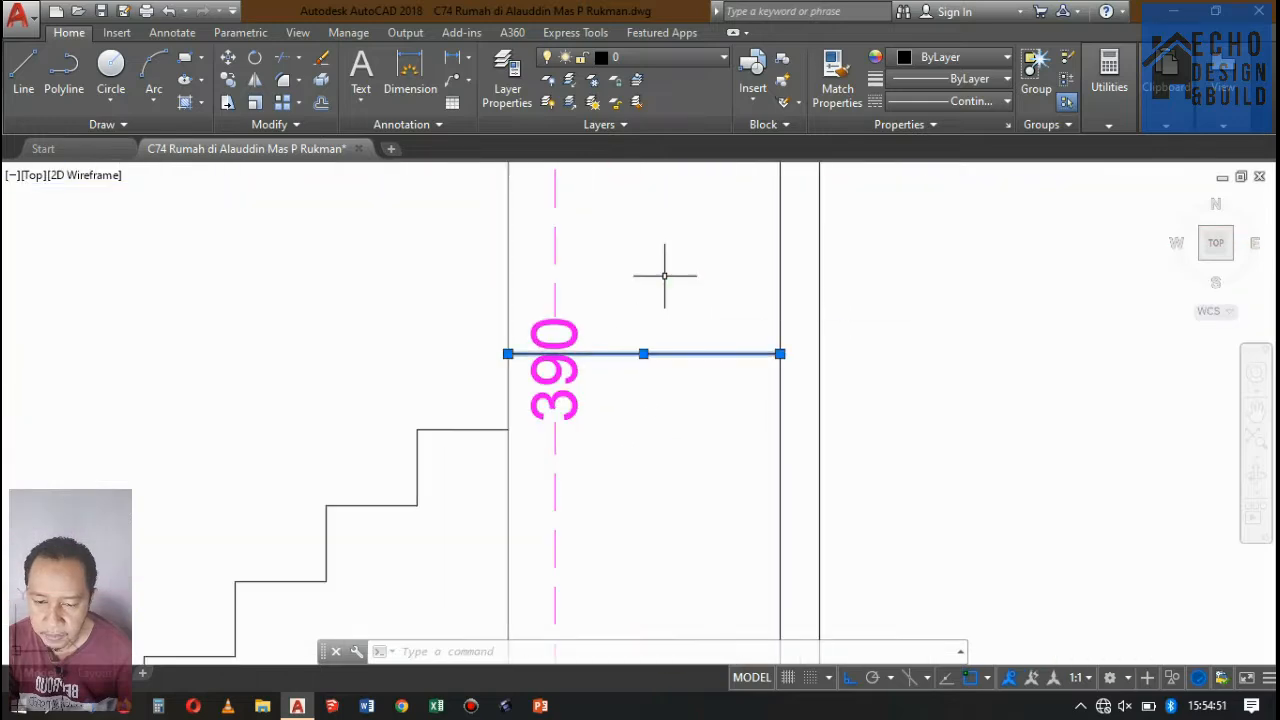
left_click(664, 275)
left_click(229, 80)
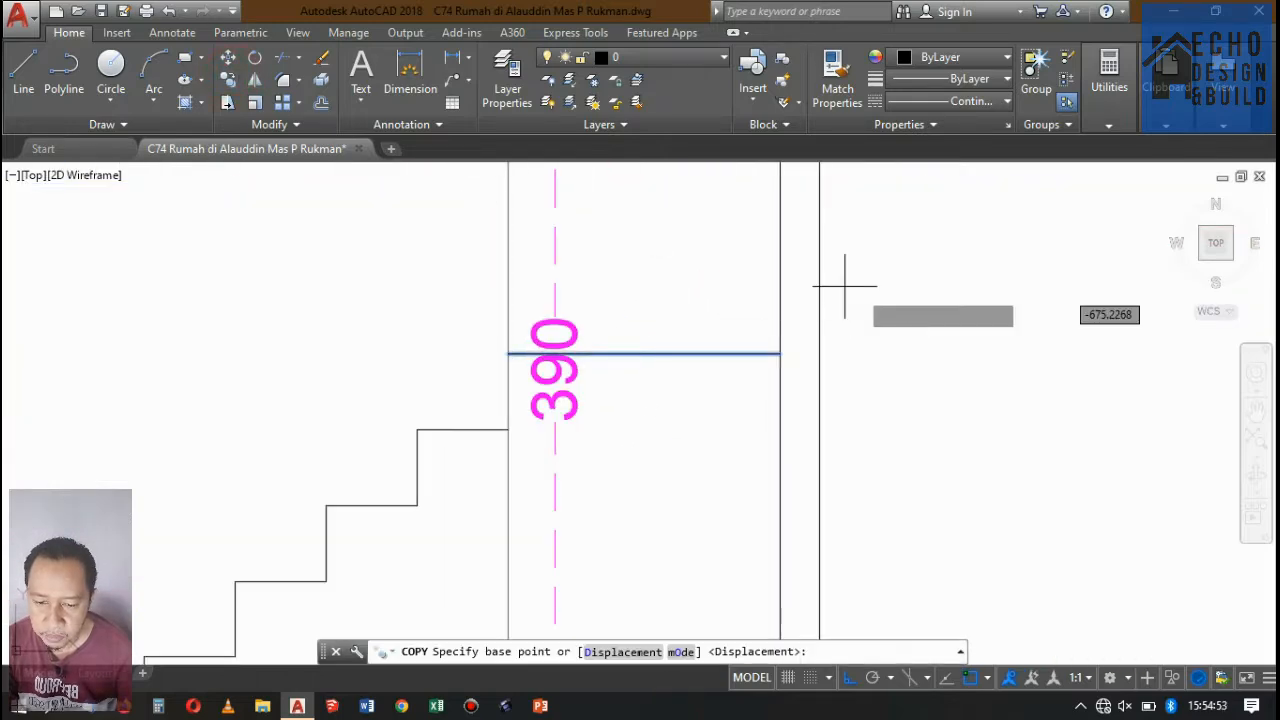
left_click(508, 430)
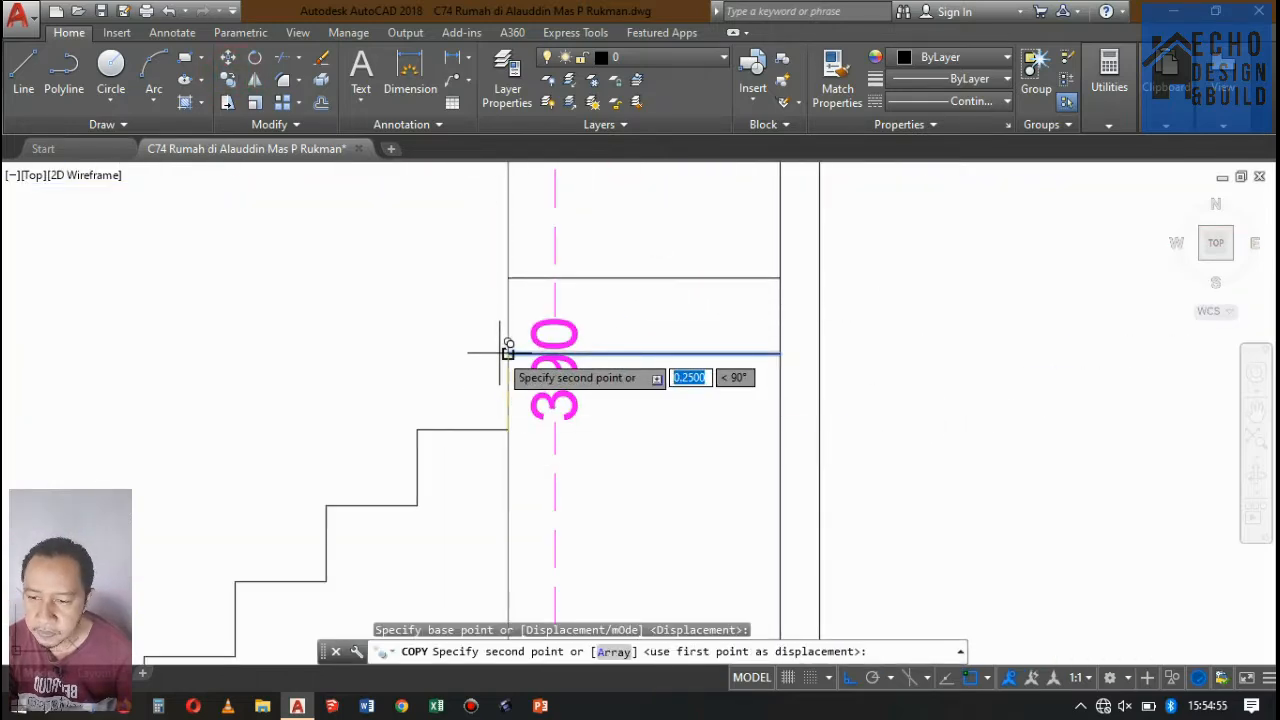
left_click(508, 352)
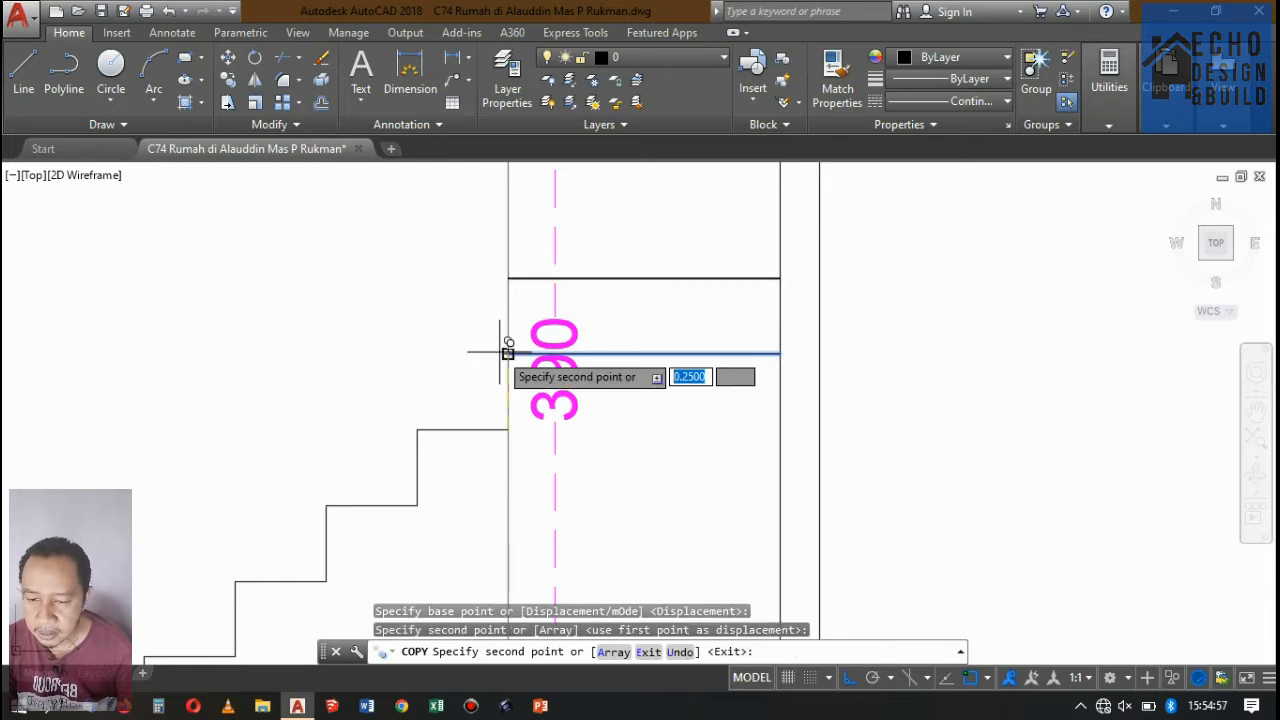
left_click(508, 277)
Continue the line copies upward at 0.25 intervals to 1.75, until they reach the underside of the second-floor slab.
scroll(510, 285, "down", 3)
scroll(522, 315, "up", 5)
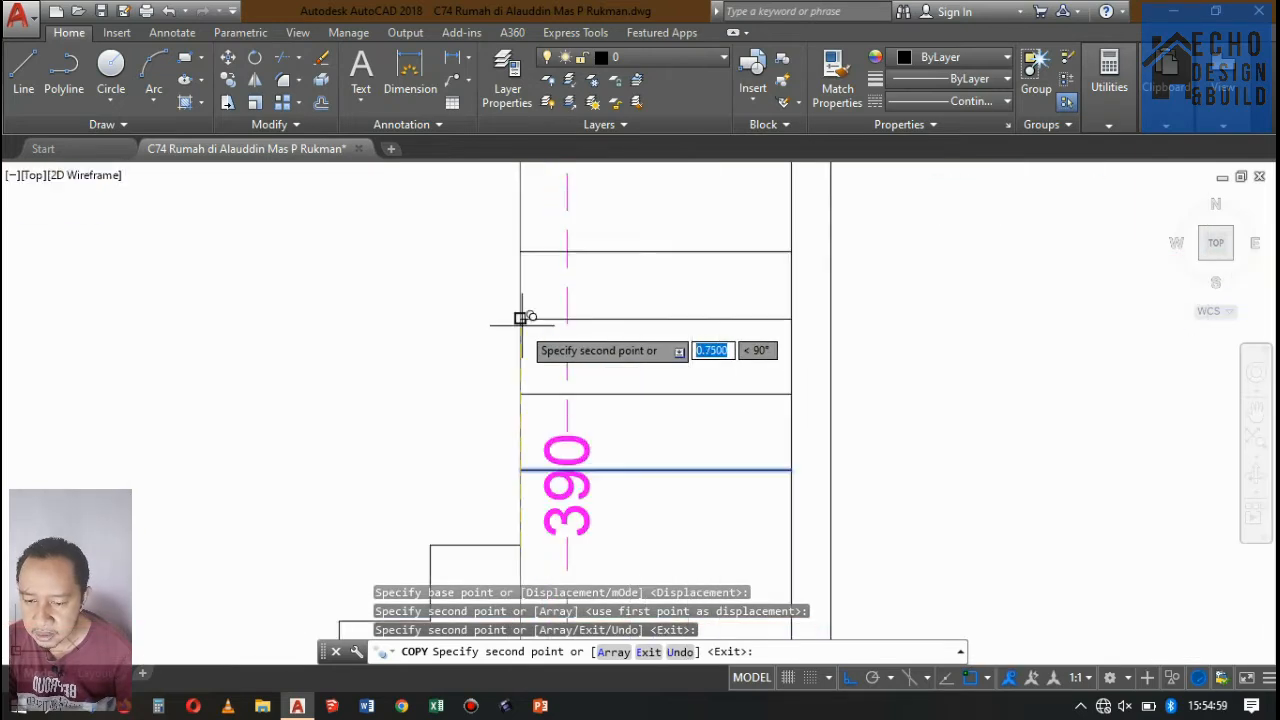
left_click(520, 314)
scroll(539, 440, "down", 4)
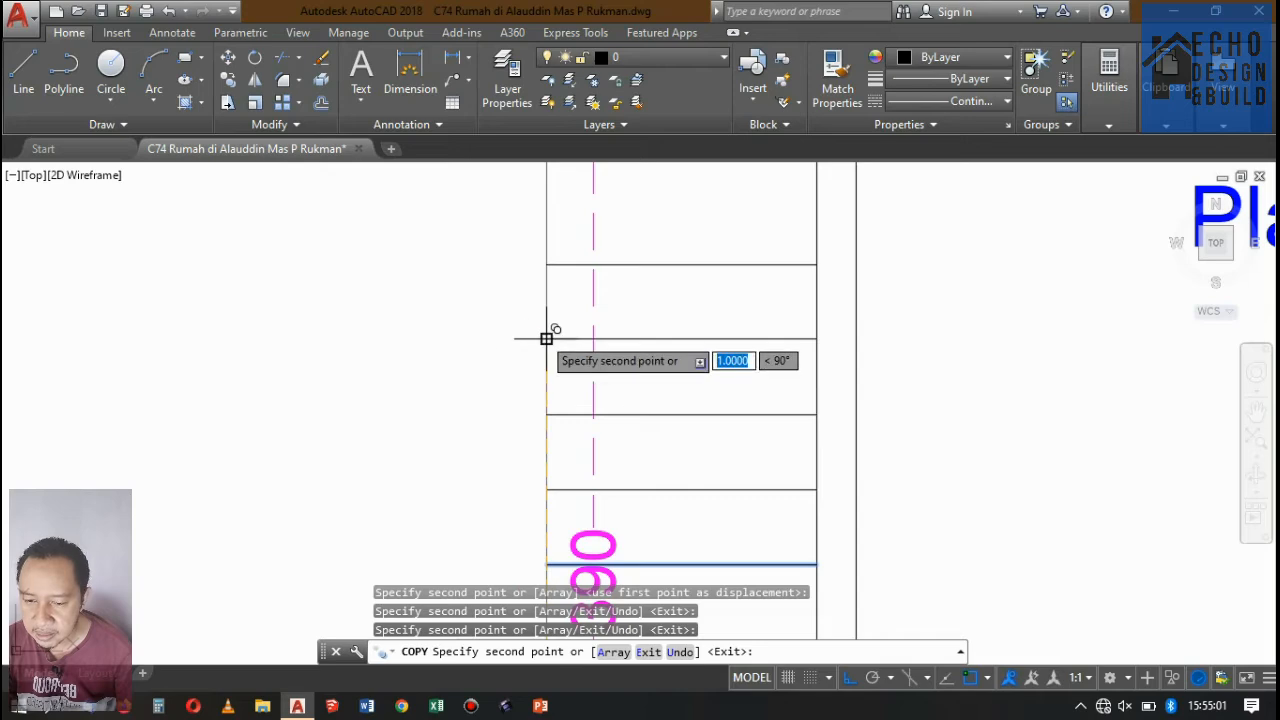
scroll(528, 386, "up", 4)
scroll(543, 329, "down", 8)
scroll(520, 457, "up", 2)
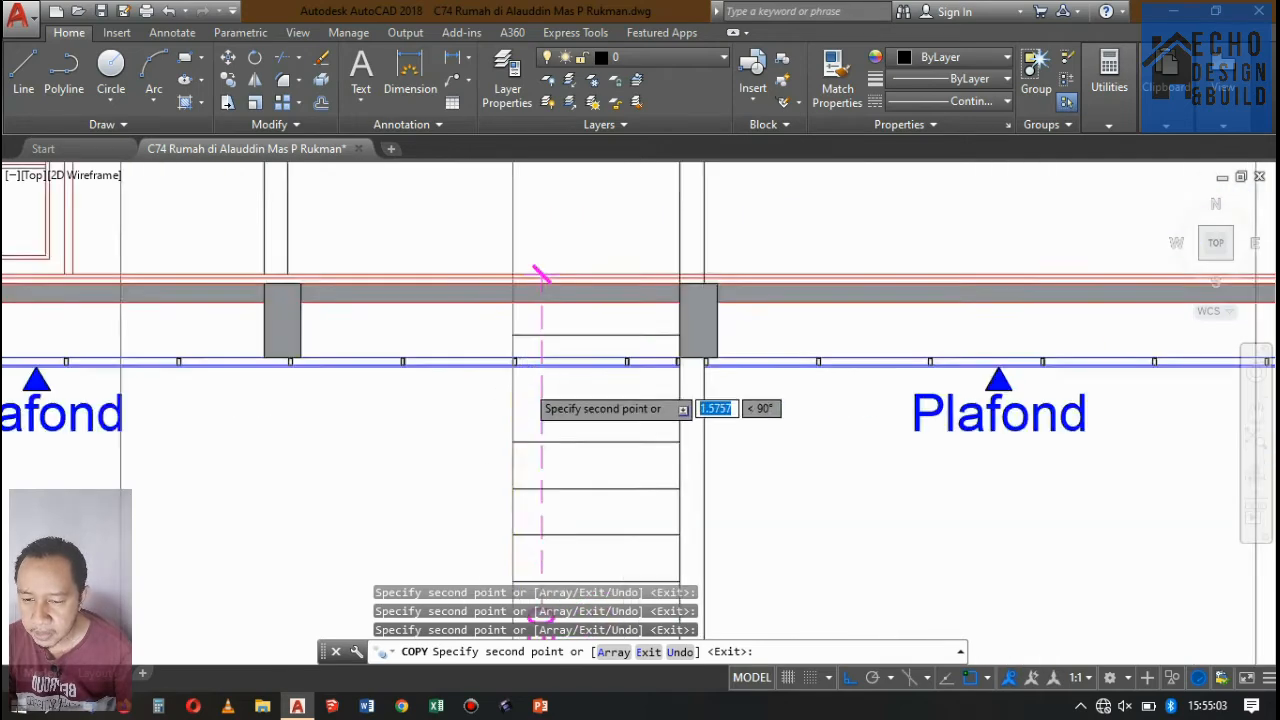
scroll(528, 385, "up", 2)
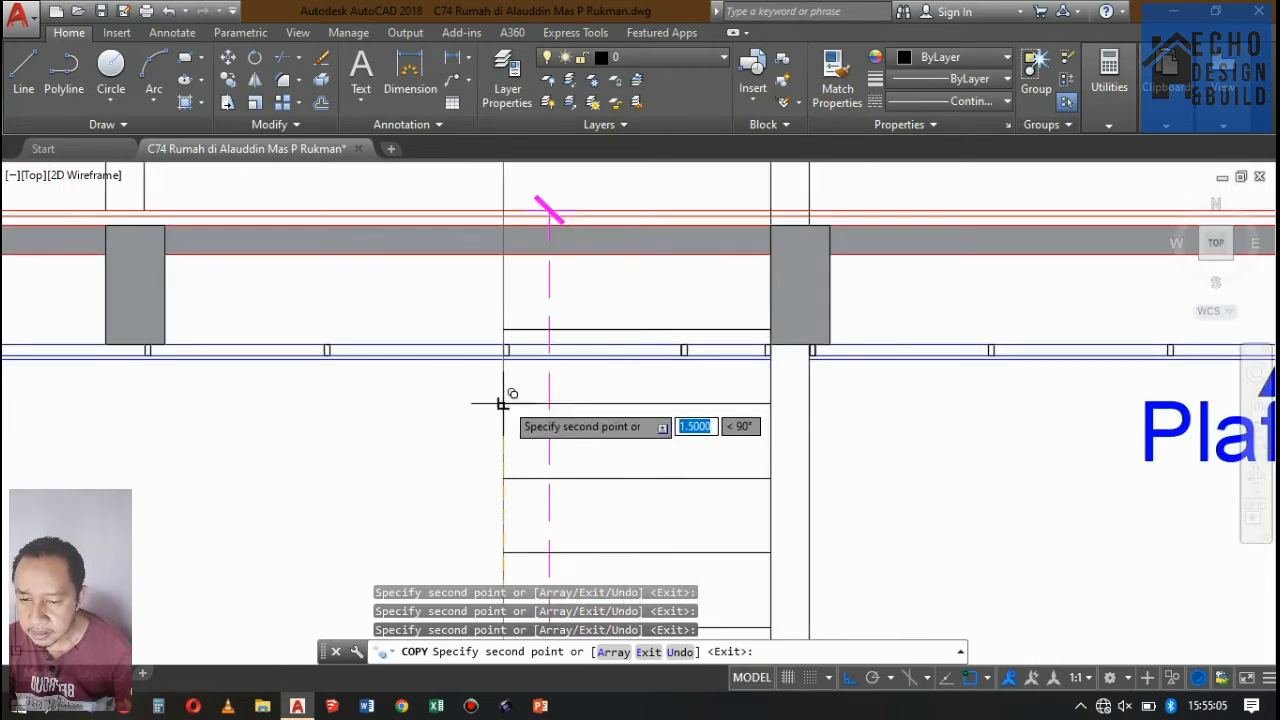
scroll(505, 294, "up", 2)
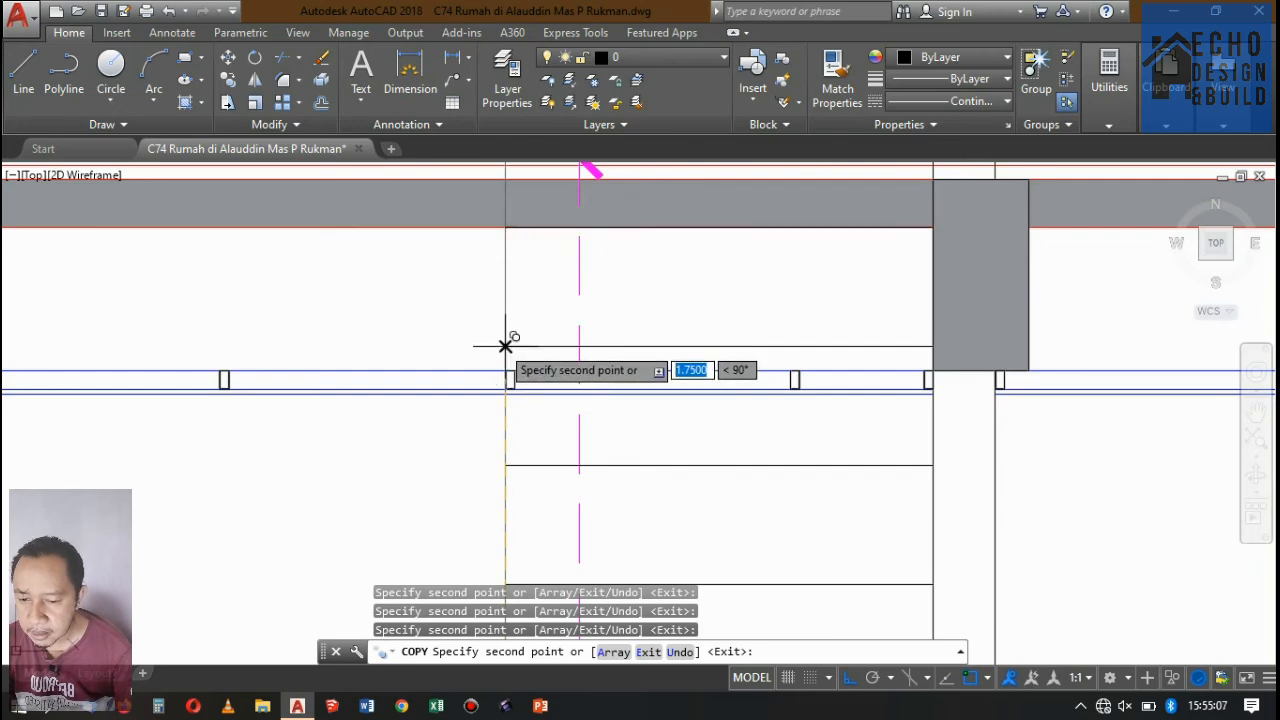
scroll(505, 345, "down", 5)
scroll(529, 315, "up", 3)
key("Return")
Trim off the part of the stair's projection line that rises above the second-floor finish lines.
scroll(558, 287, "up", 2)
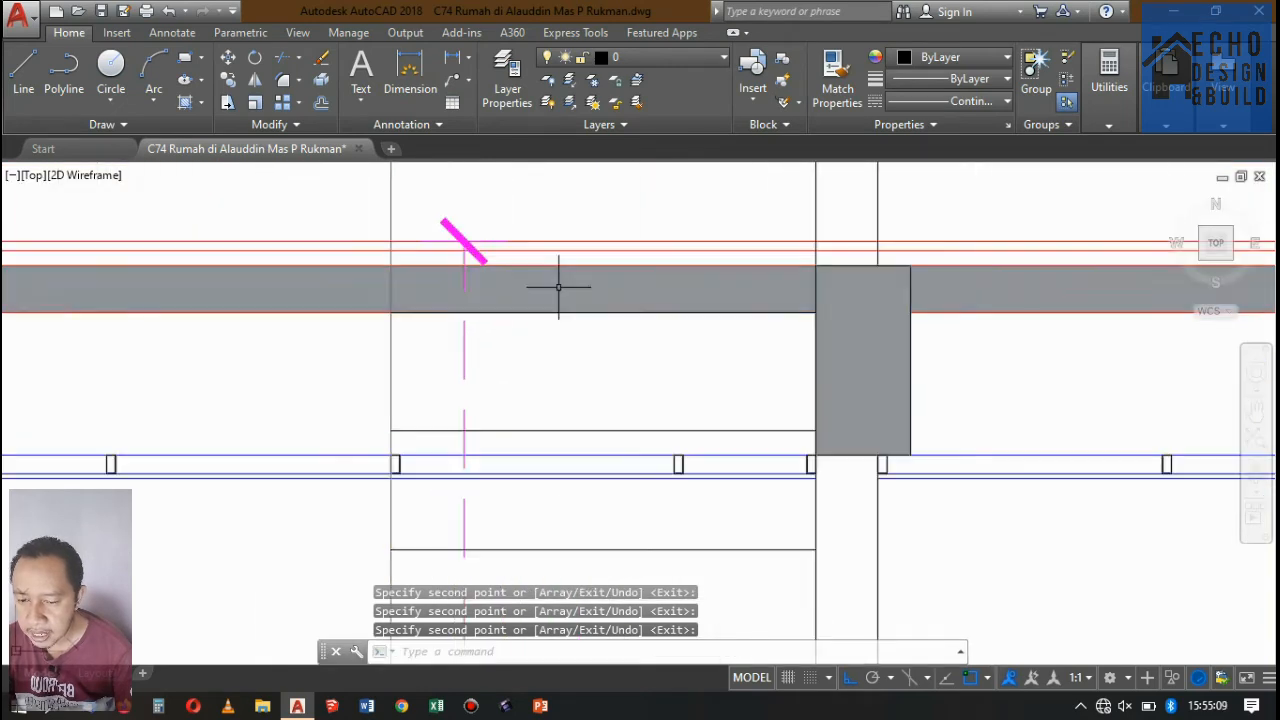
scroll(551, 310, "down", 6)
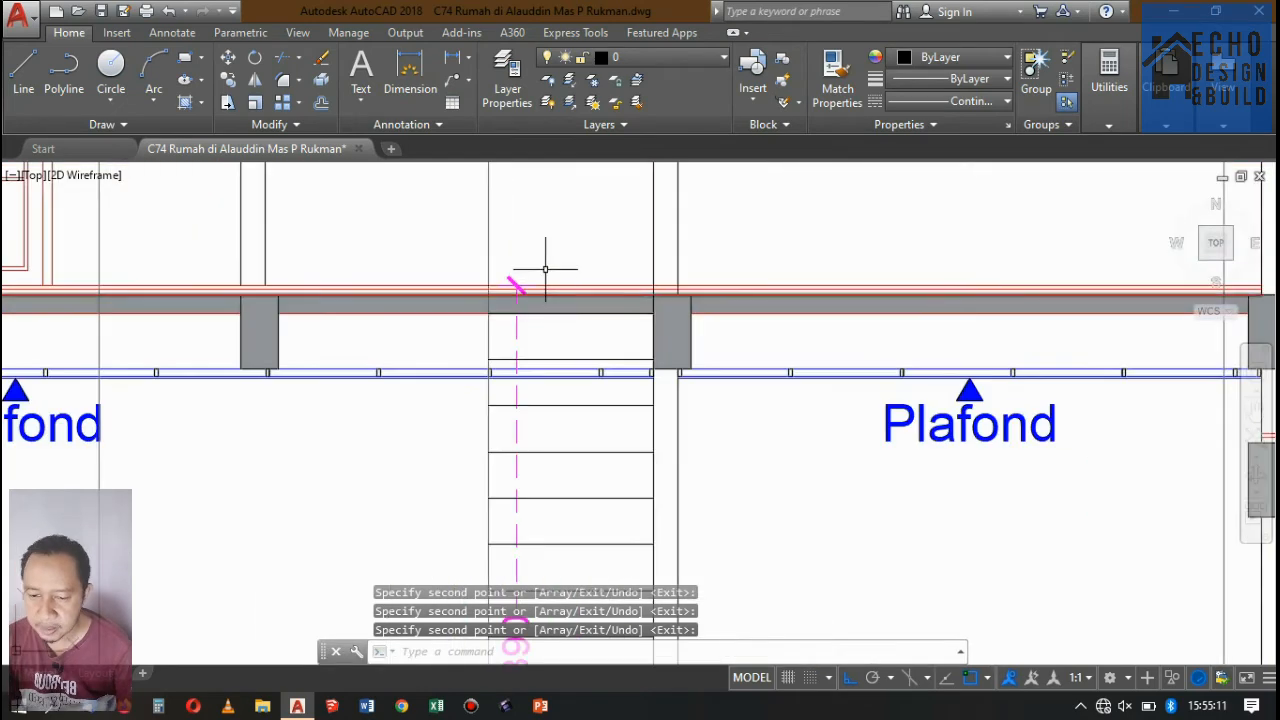
scroll(600, 391, "up", 1)
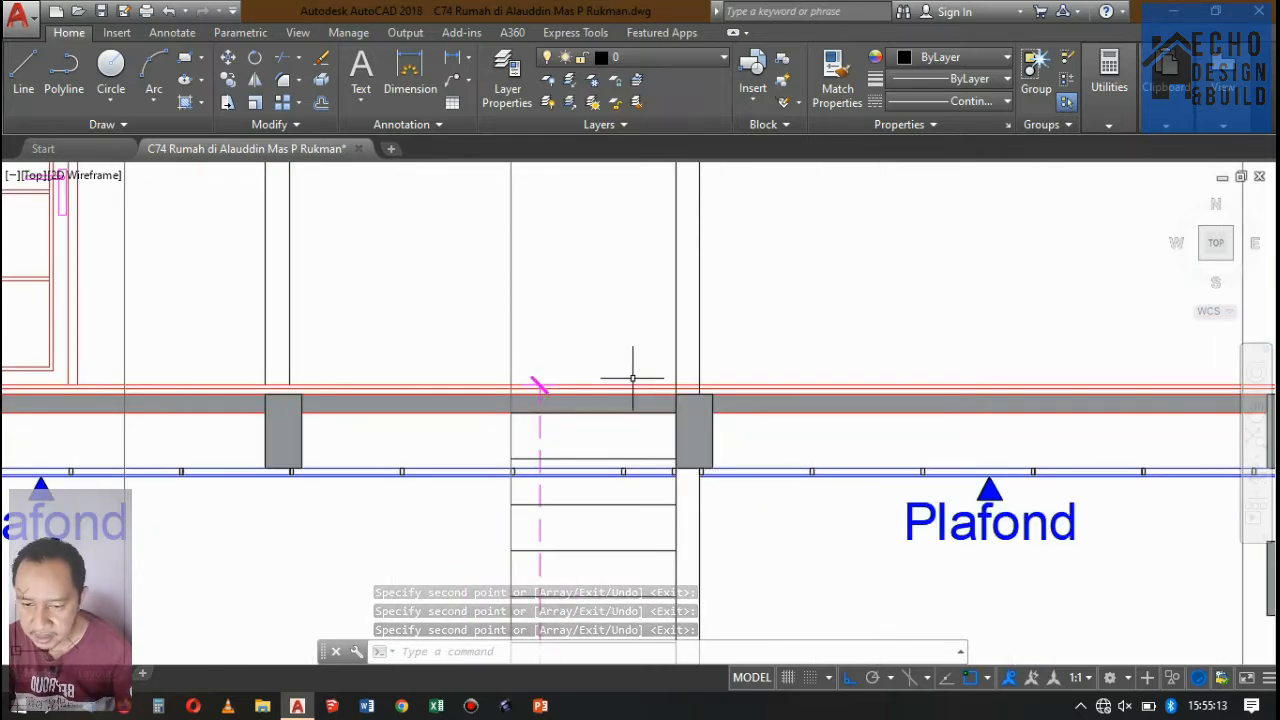
type("tr")
key("Return")
scroll(530, 385, "up", 2)
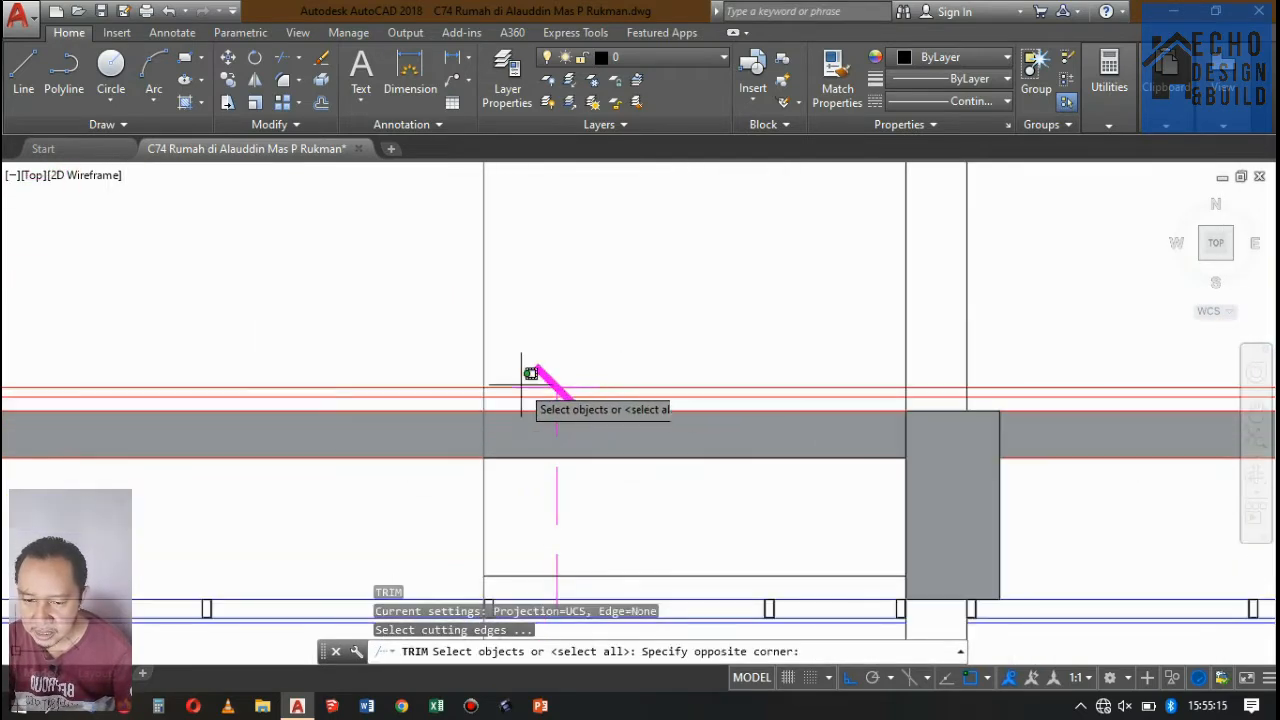
left_click(508, 398)
key("Return")
left_click(528, 317)
left_click(468, 278)
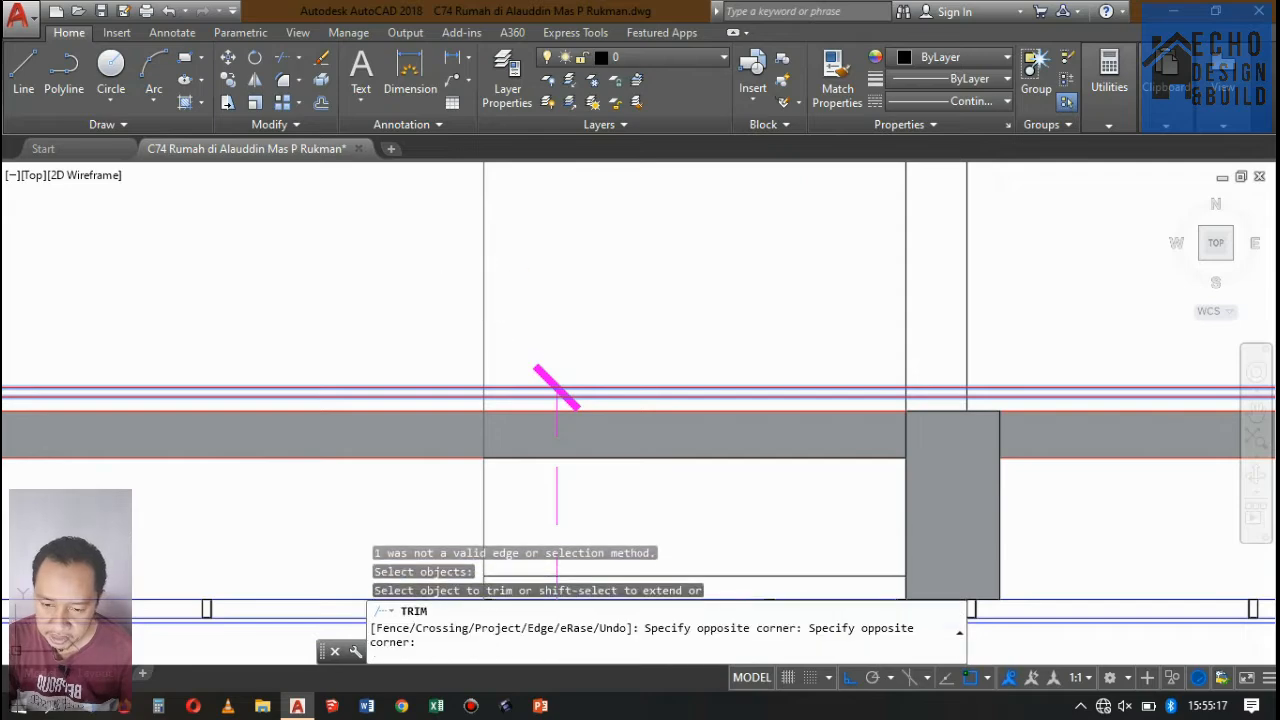
scroll(562, 278, "down", 5)
scroll(601, 336, "up", 6)
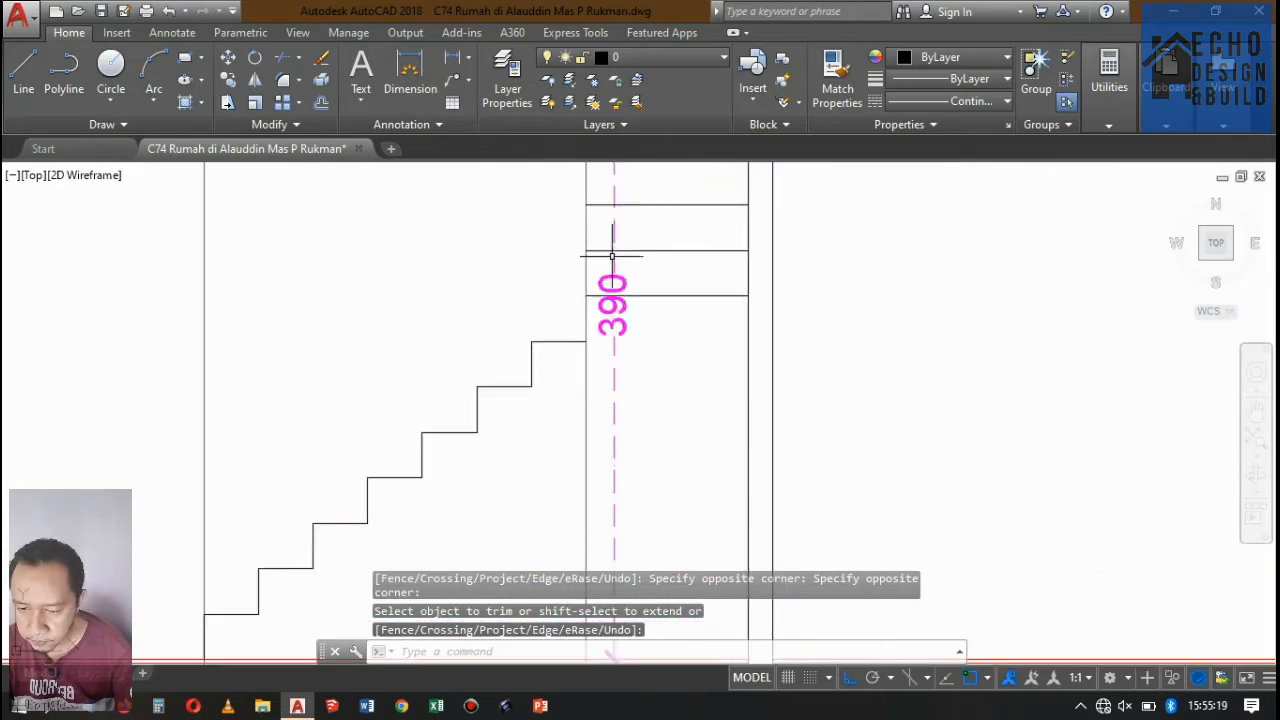
Trim away the same projection line below the lower flight's top tread.
key("Return")
key("Return")
left_click(583, 342)
key("Return")
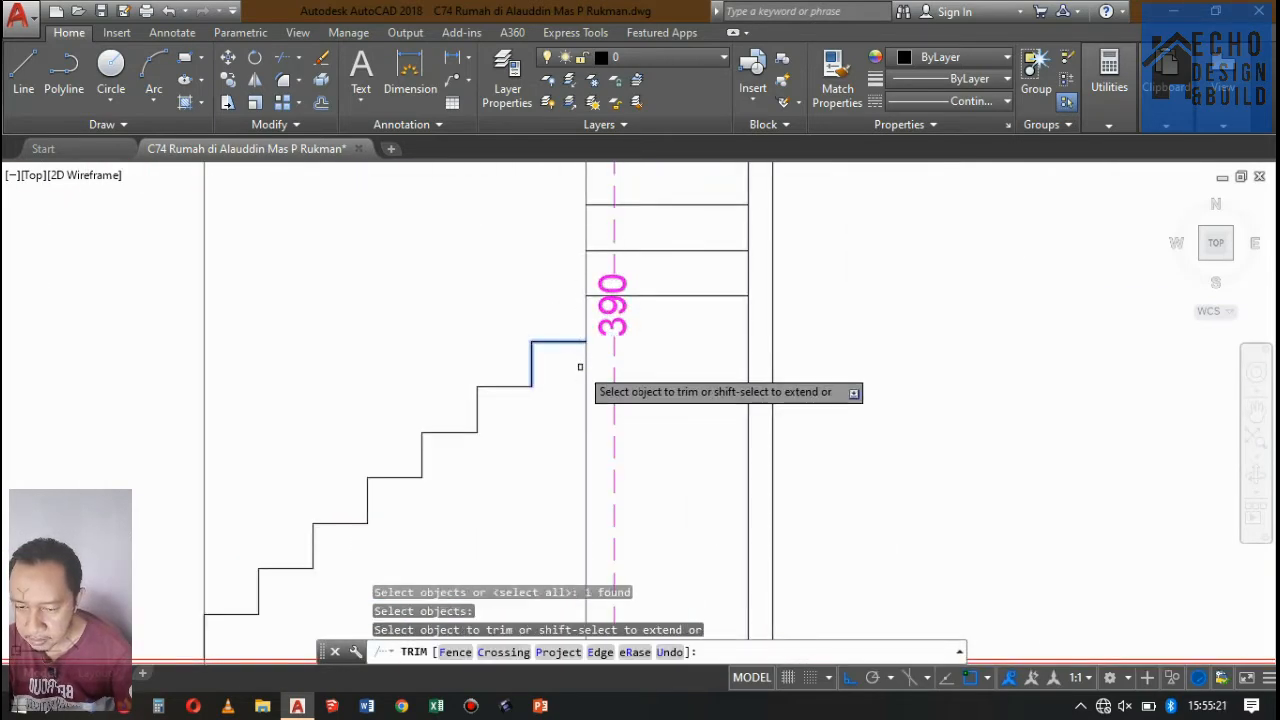
left_click(584, 360)
key("Return")
Match the properties of the upper flight's lower horizontal lines to its vertical edge line.
type("m")
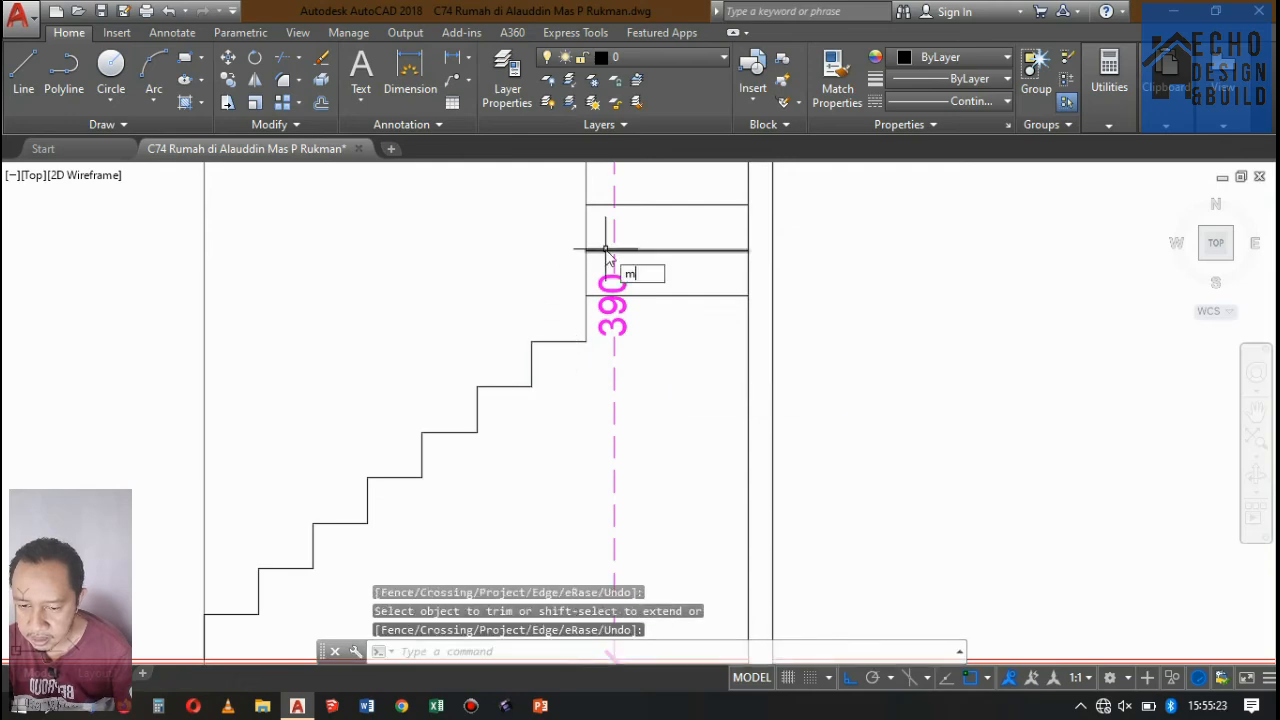
type("a")
key("Return")
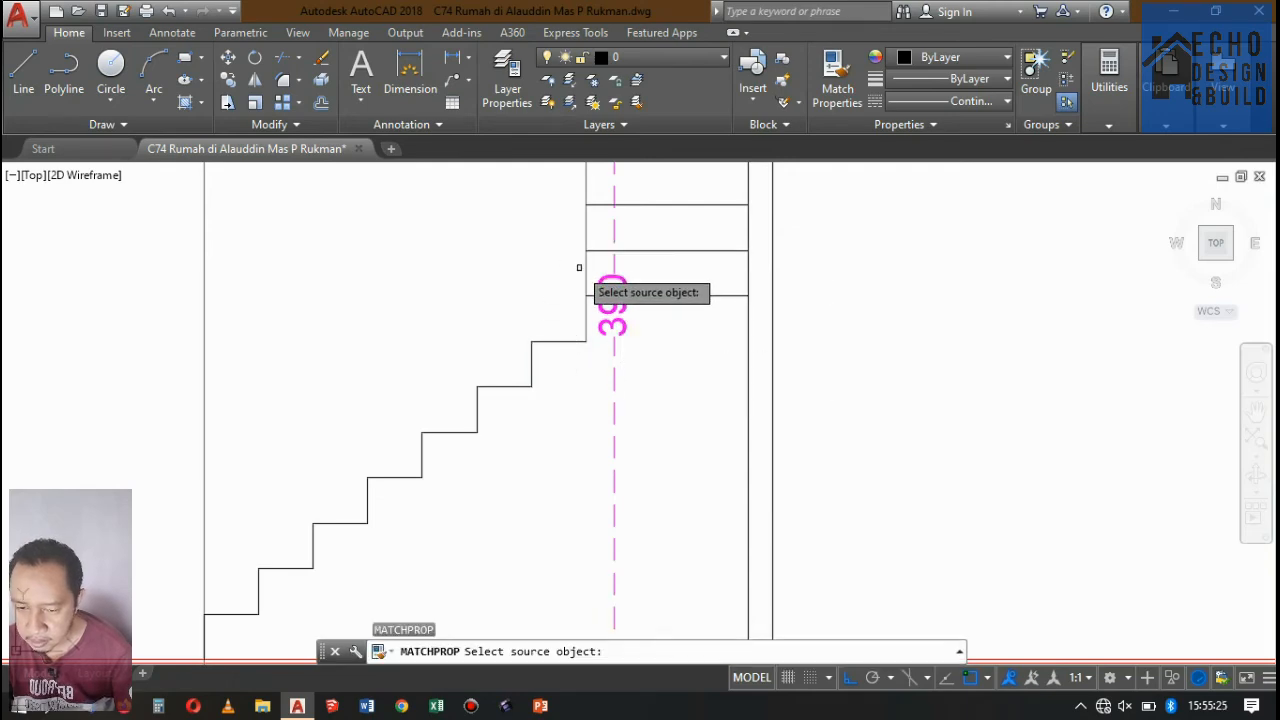
left_click(588, 266)
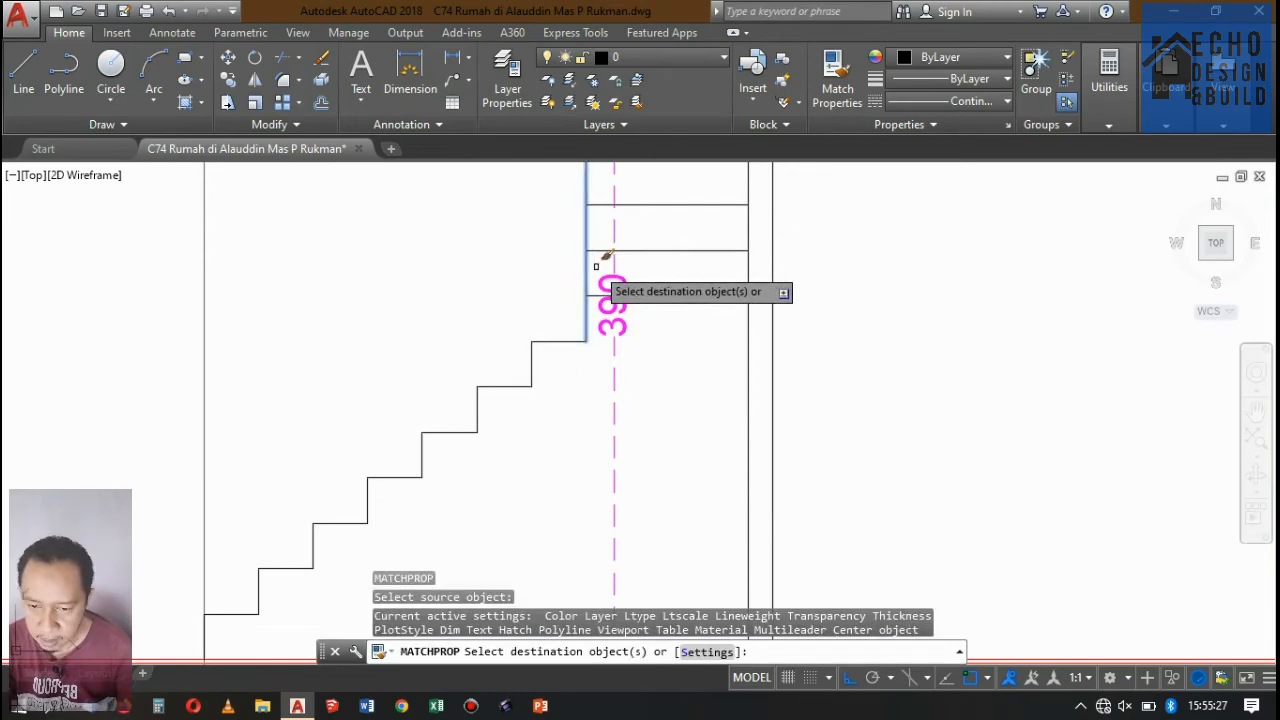
scroll(654, 380, "down", 2)
scroll(663, 363, "up", 2)
left_click(655, 383)
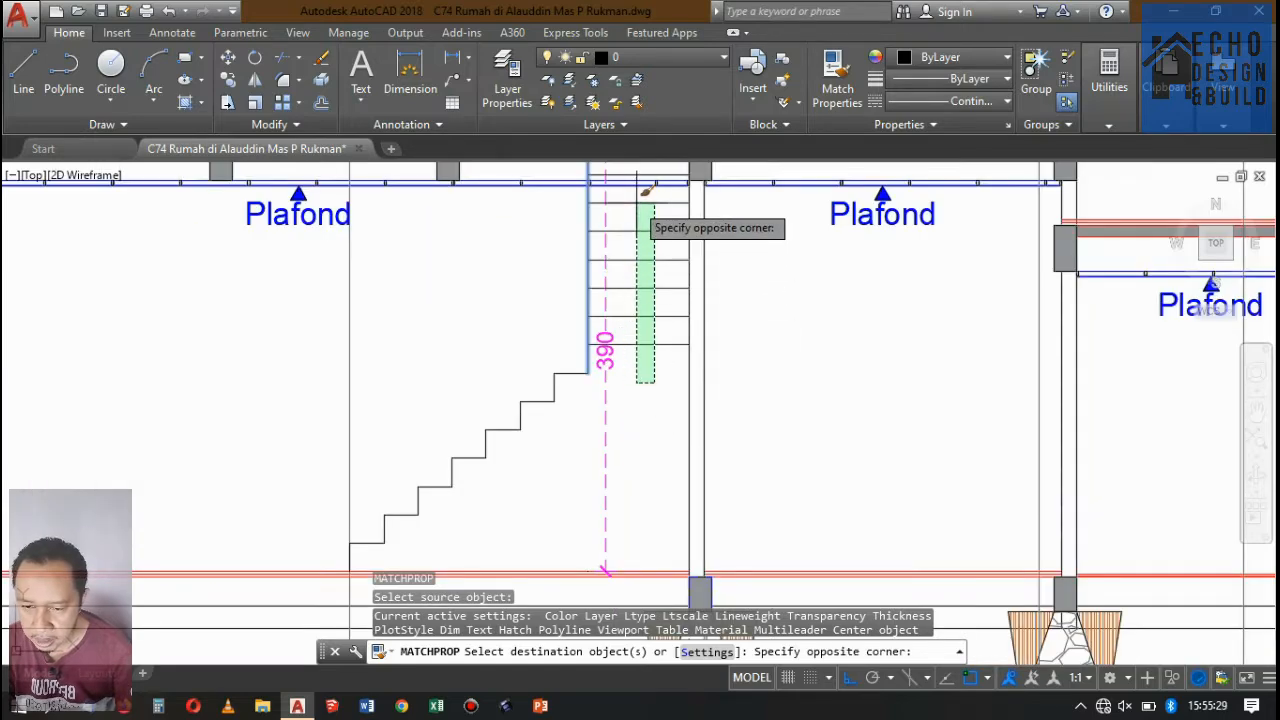
left_click(641, 200)
Apply the vertical edge line's properties to the remaining upper-flight lines between the ceiling and the slab underside.
scroll(645, 205, "down", 2)
scroll(690, 425, "up", 2)
scroll(662, 350, "up", 5)
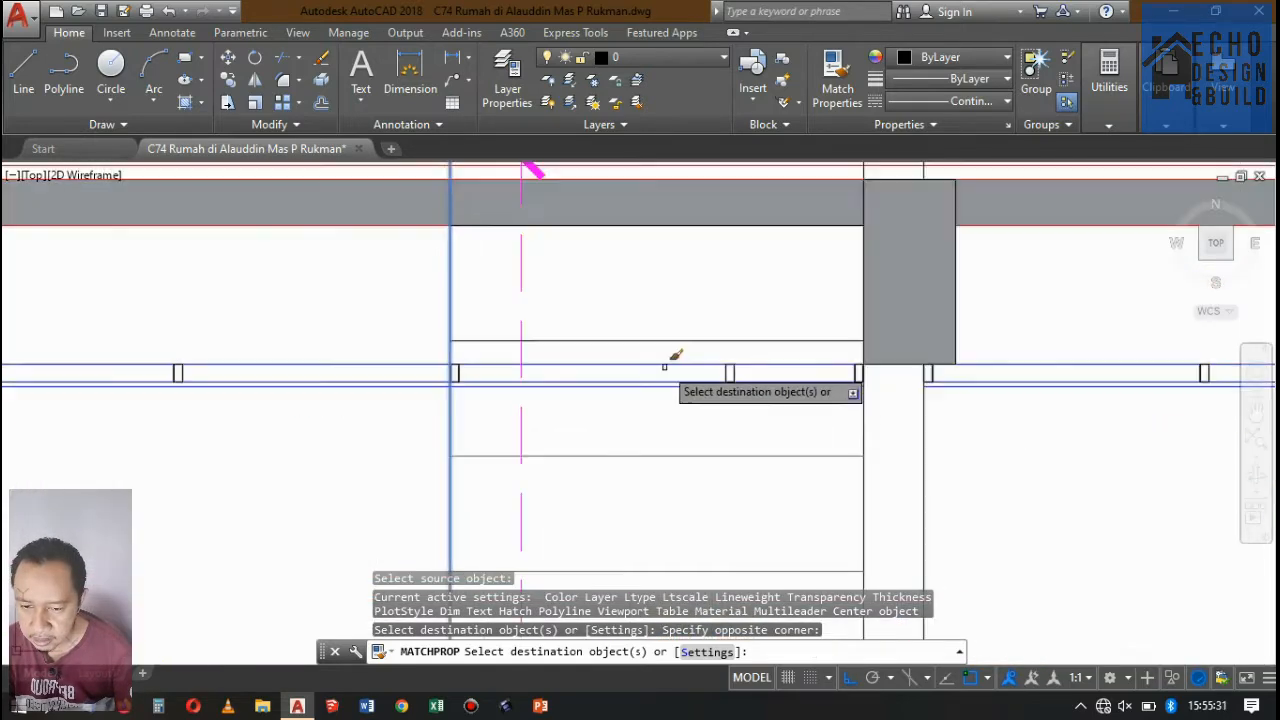
left_click(662, 363)
left_click(665, 310)
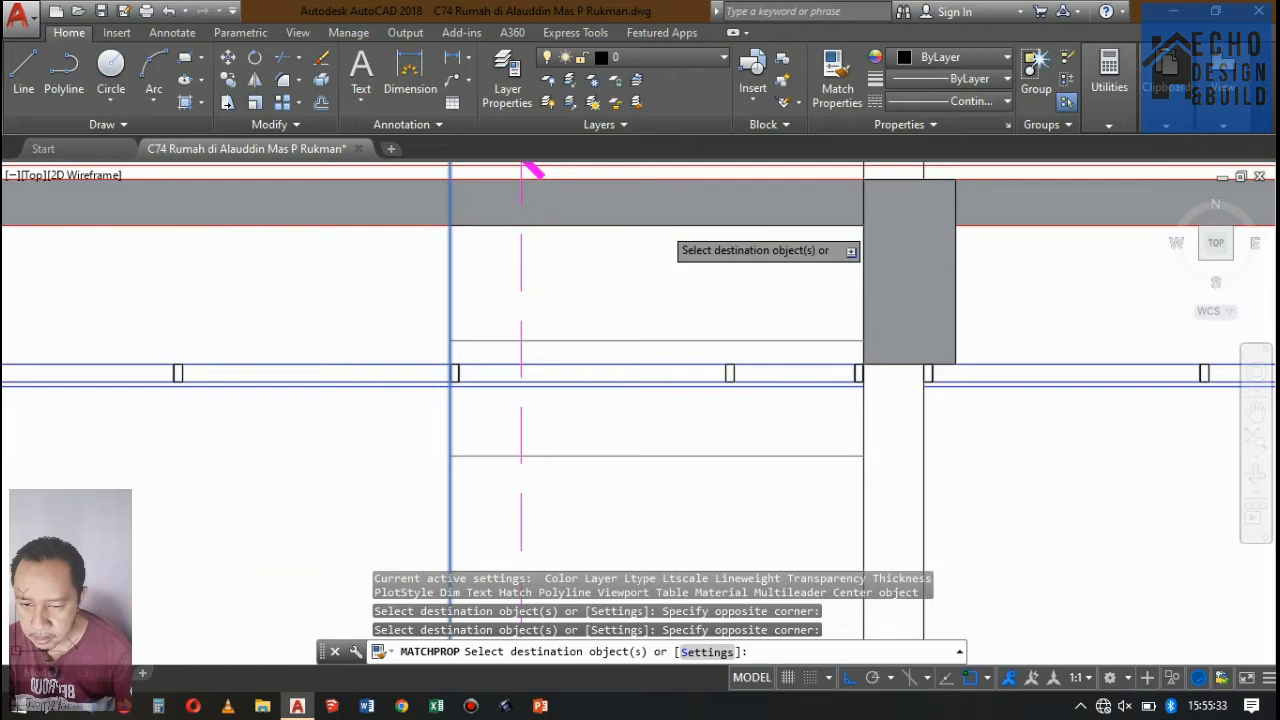
left_click(662, 226)
scroll(692, 276, "down", 3)
key("Return")
scroll(528, 614, "down", 1)
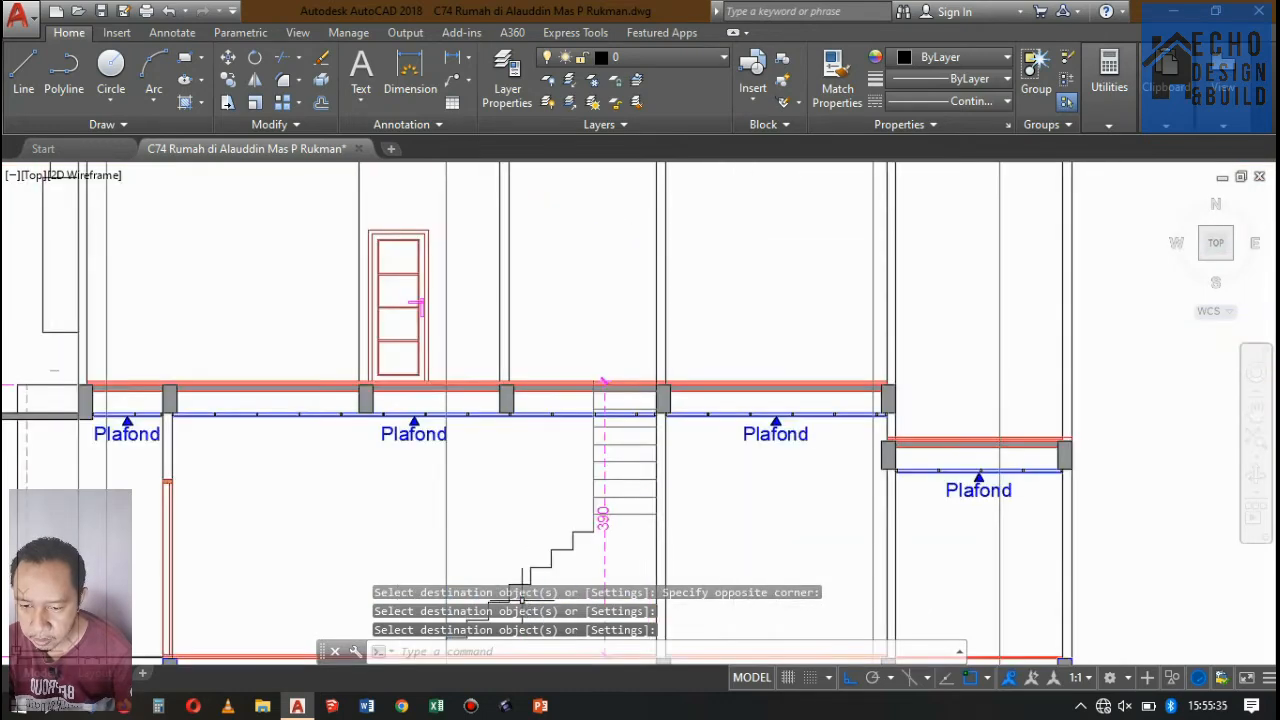
Match the lower flight's steps, except the bottom one, to the properties of the upper flight's vertical edge line.
scroll(545, 530, "down", 5)
scroll(545, 540, "up", 6)
scroll(640, 420, "down", 2)
scroll(632, 371, "up", 2)
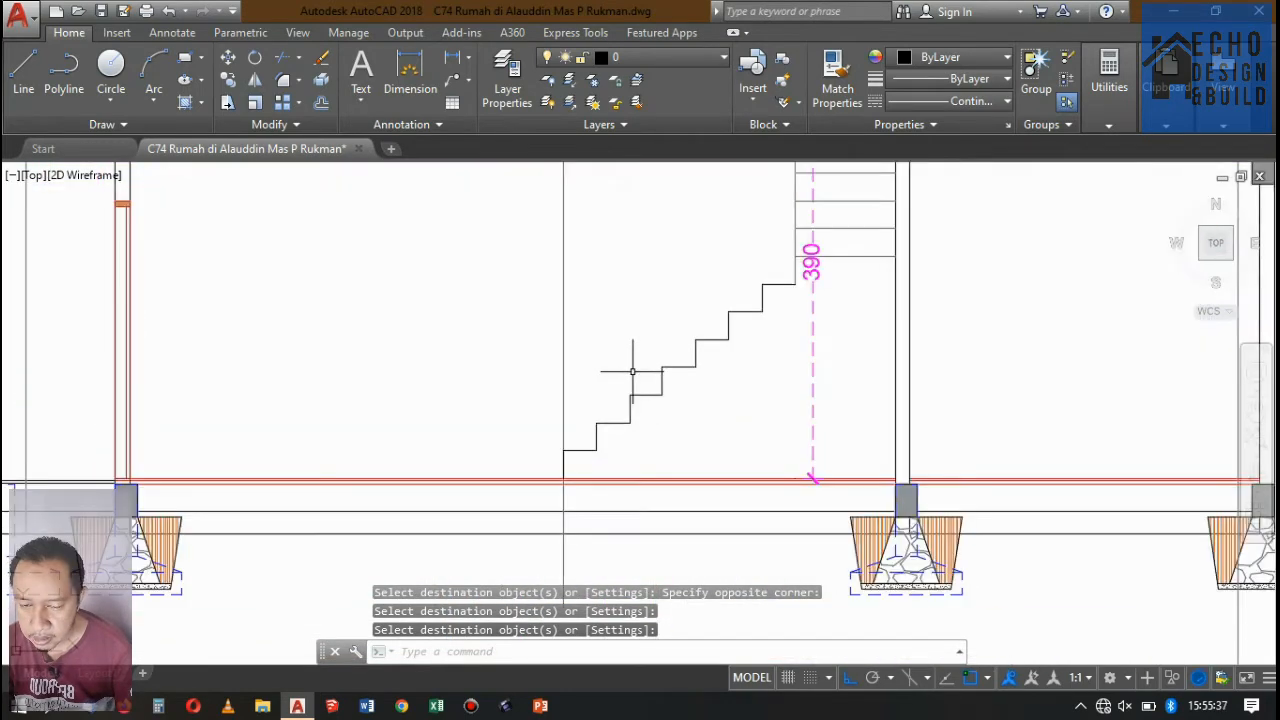
type("ma")
key("Return")
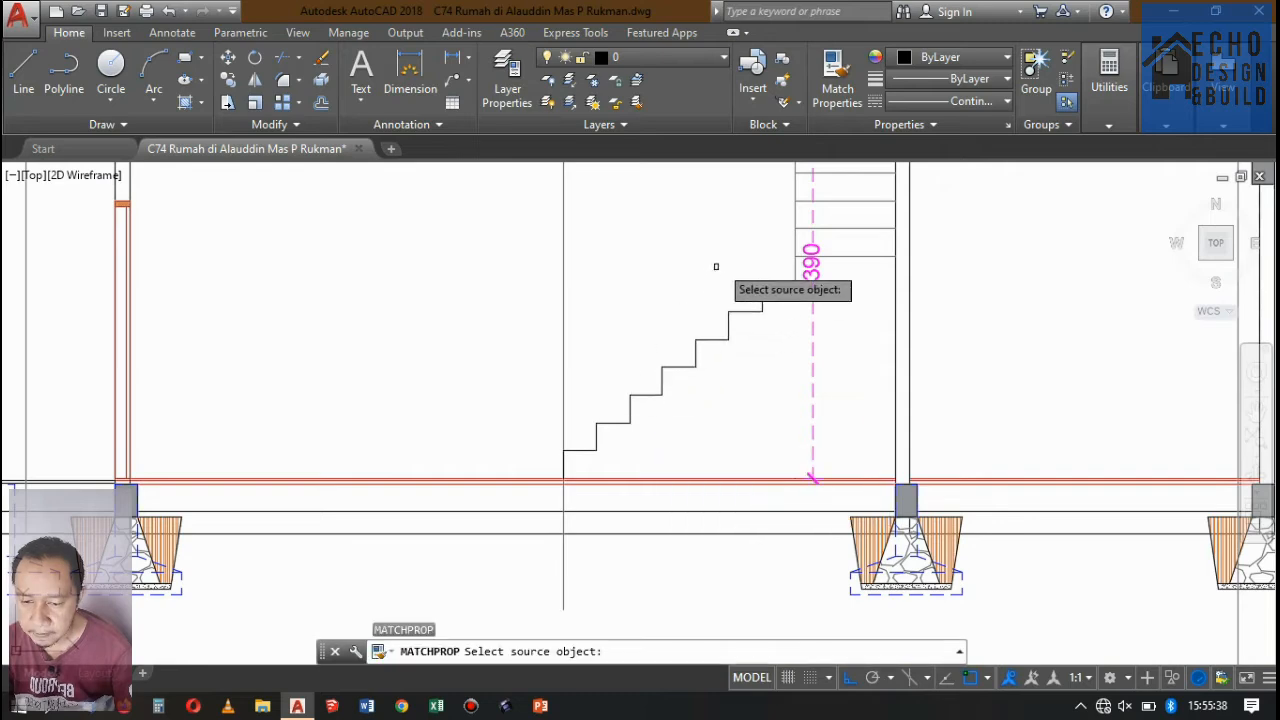
left_click(796, 245)
left_click(787, 358)
left_click(682, 256)
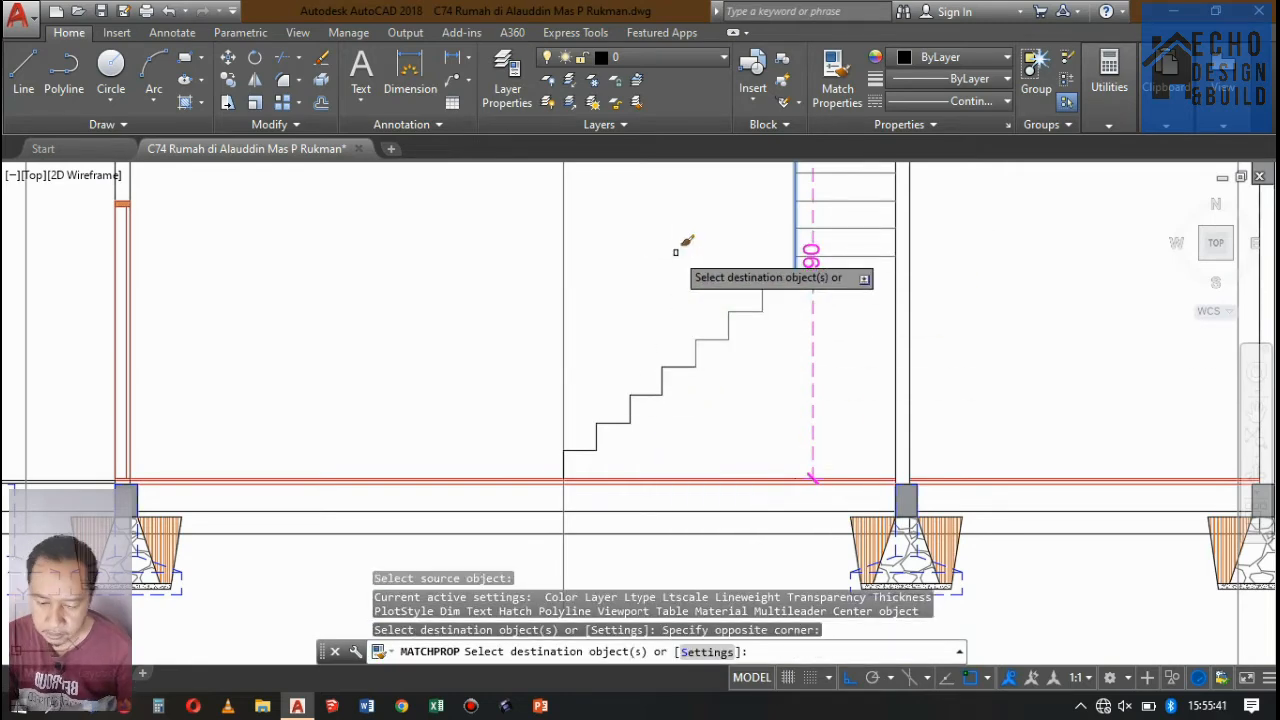
left_click(702, 394)
left_click(604, 320)
left_click(660, 415)
left_click(602, 395)
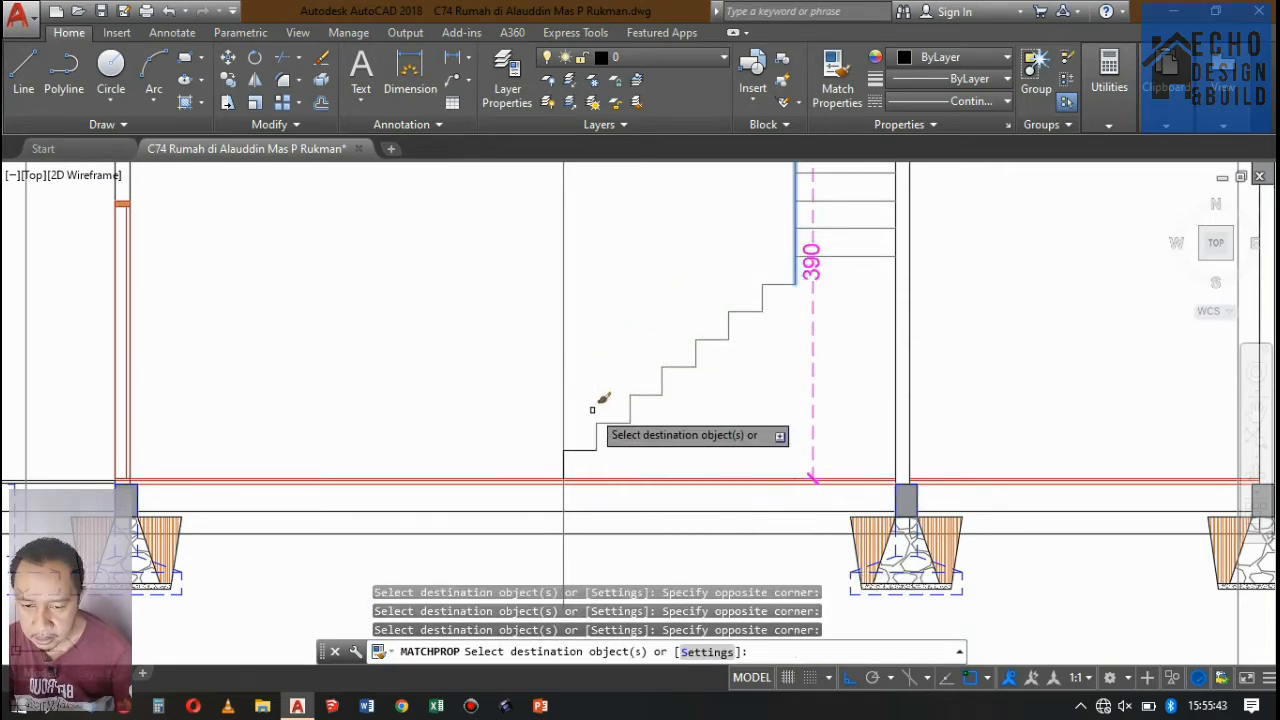
Match the bottom step's properties to those of the step directly above it.
scroll(582, 450, "up", 6)
key("Return")
key("Return")
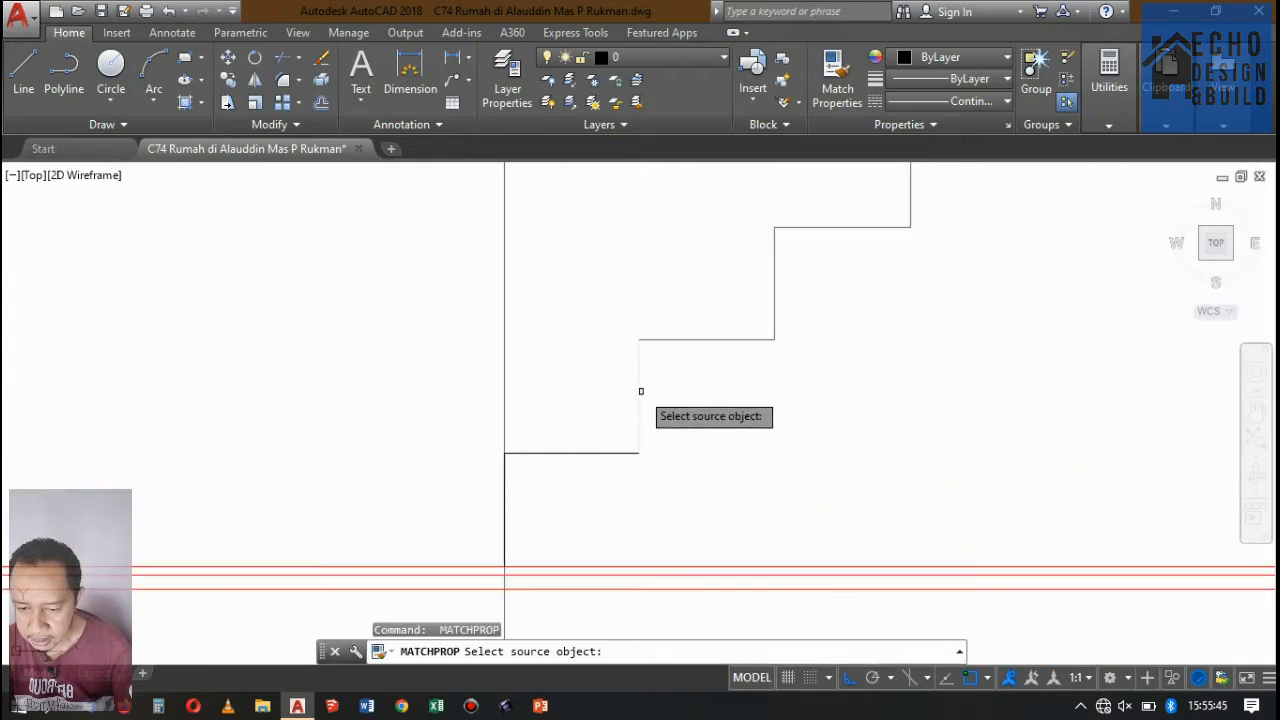
left_click(640, 390)
left_click(595, 460)
left_click(543, 370)
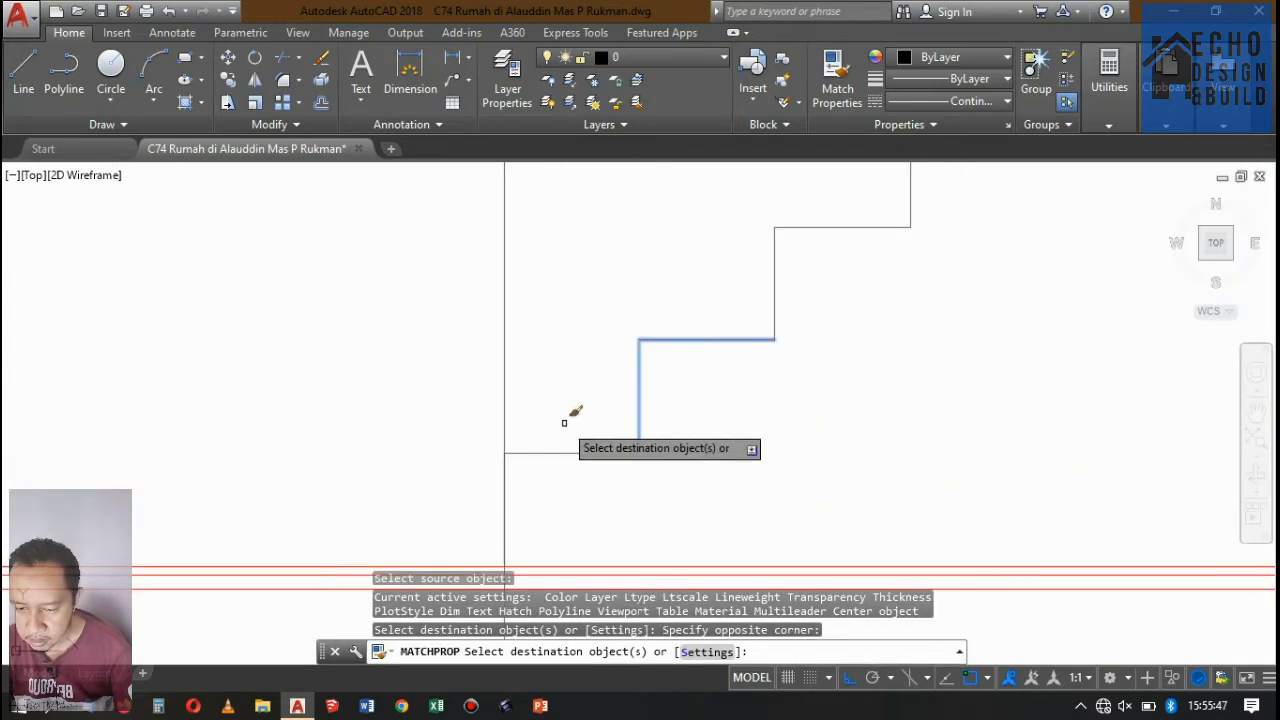
key("Return")
Delete the vertical projection line standing at the foot of the stairs.
left_click(537, 289)
left_click(430, 252)
scroll(603, 510, "down", 6)
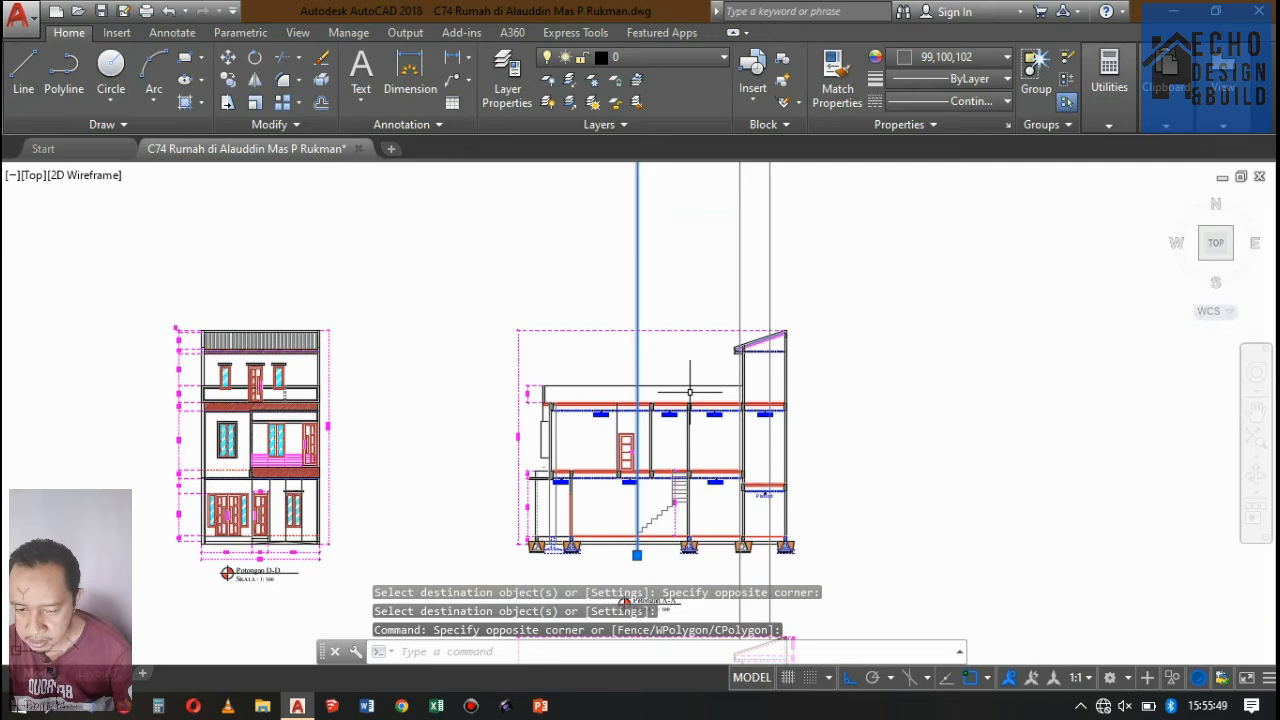
key("Delete")
Draw a sloped line from the outer end of the top tread to the base of the first riser.
scroll(652, 543, "up", 8)
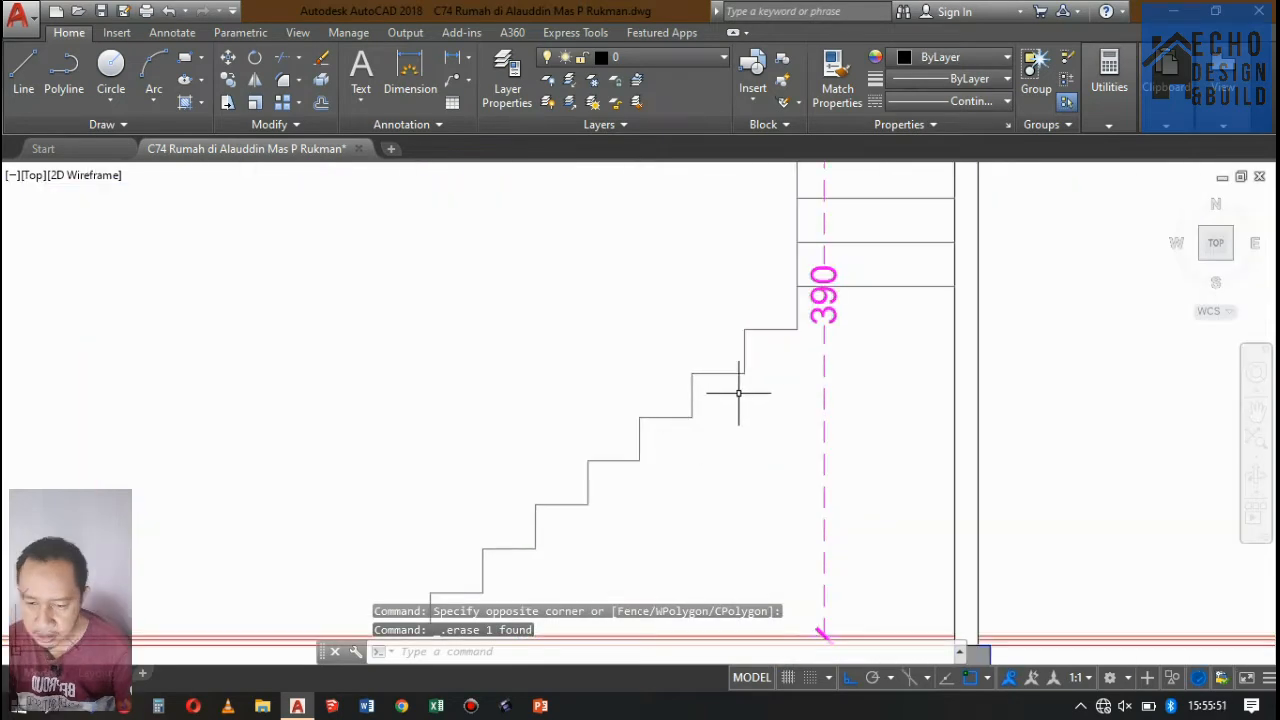
type("l")
key("Return")
left_click(797, 328)
scroll(785, 350, "down", 5)
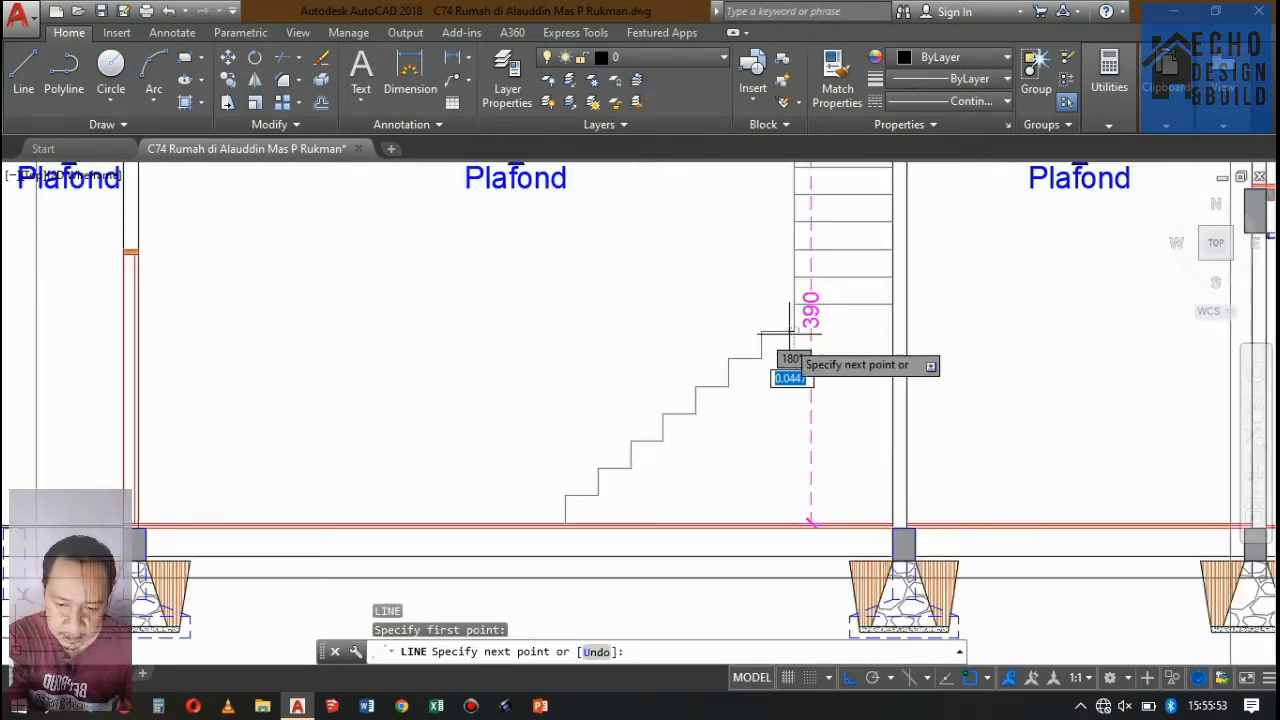
scroll(697, 425, "up", 5)
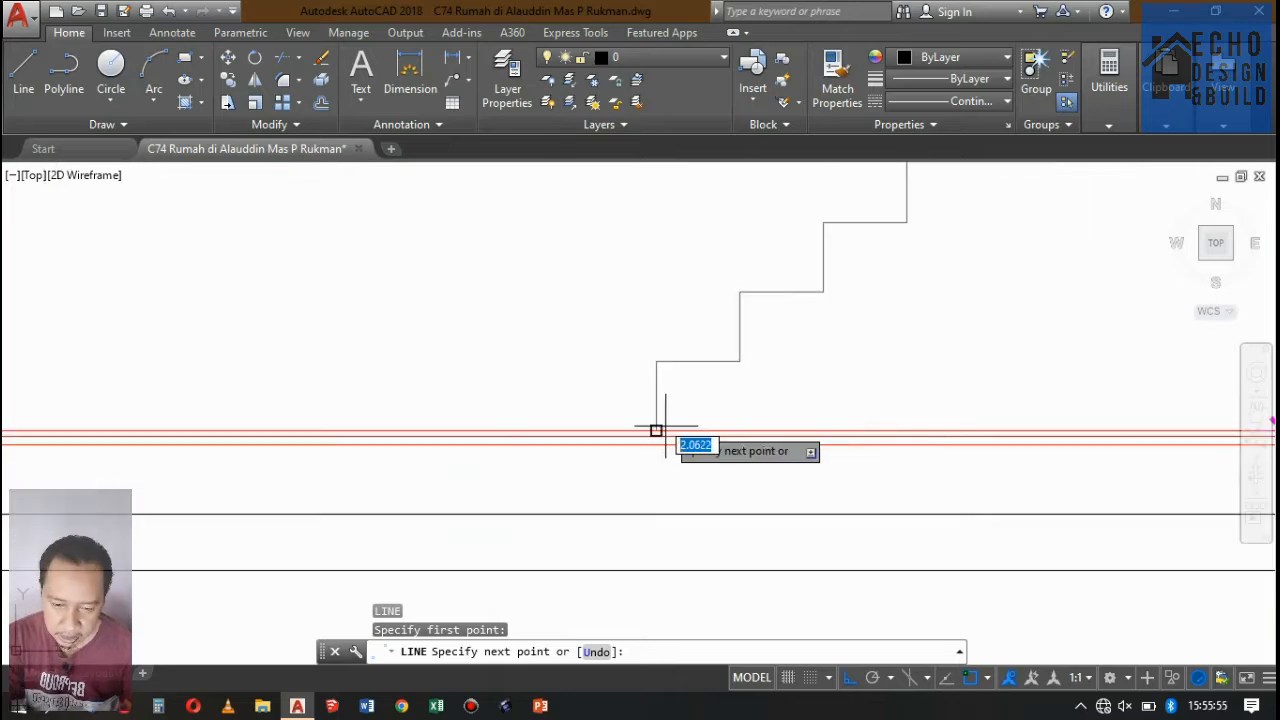
left_click(656, 430)
key("Return")
scroll(700, 400, "down", 4)
scroll(766, 343, "up", 6)
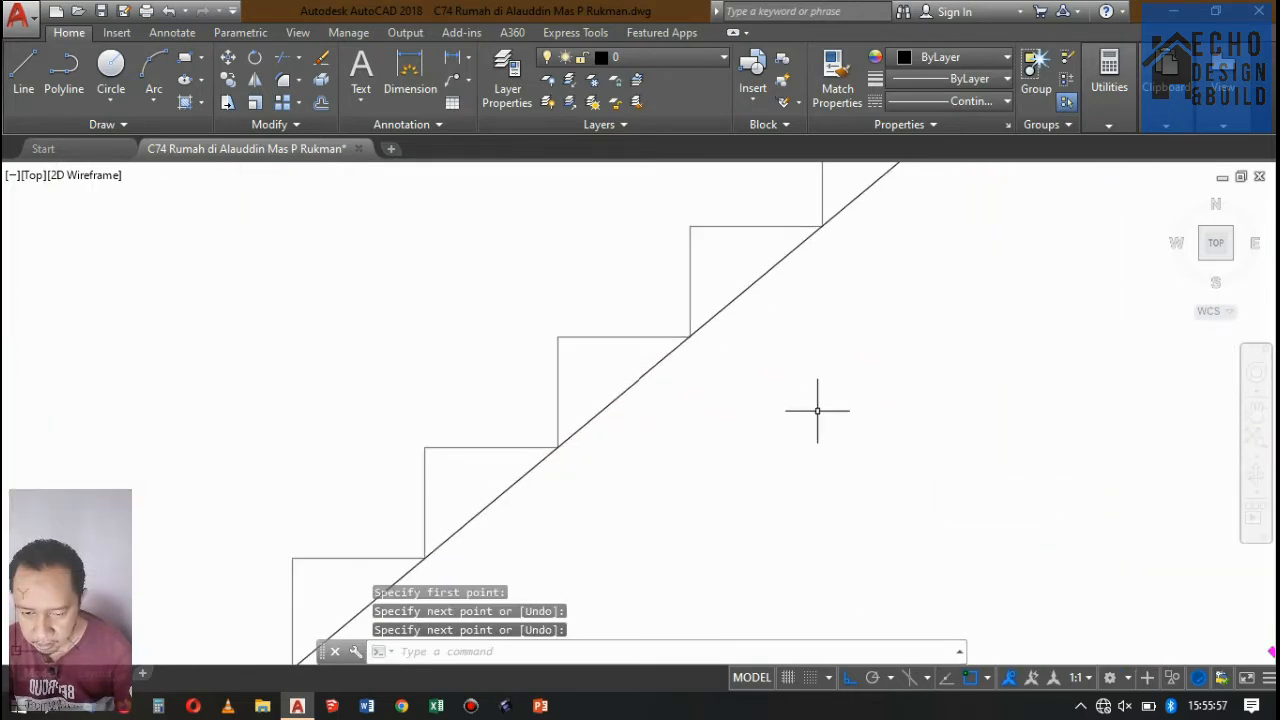
Offset the sloped stair line by 0.1 to the underside and delete the original line.
type("o")
key("Return")
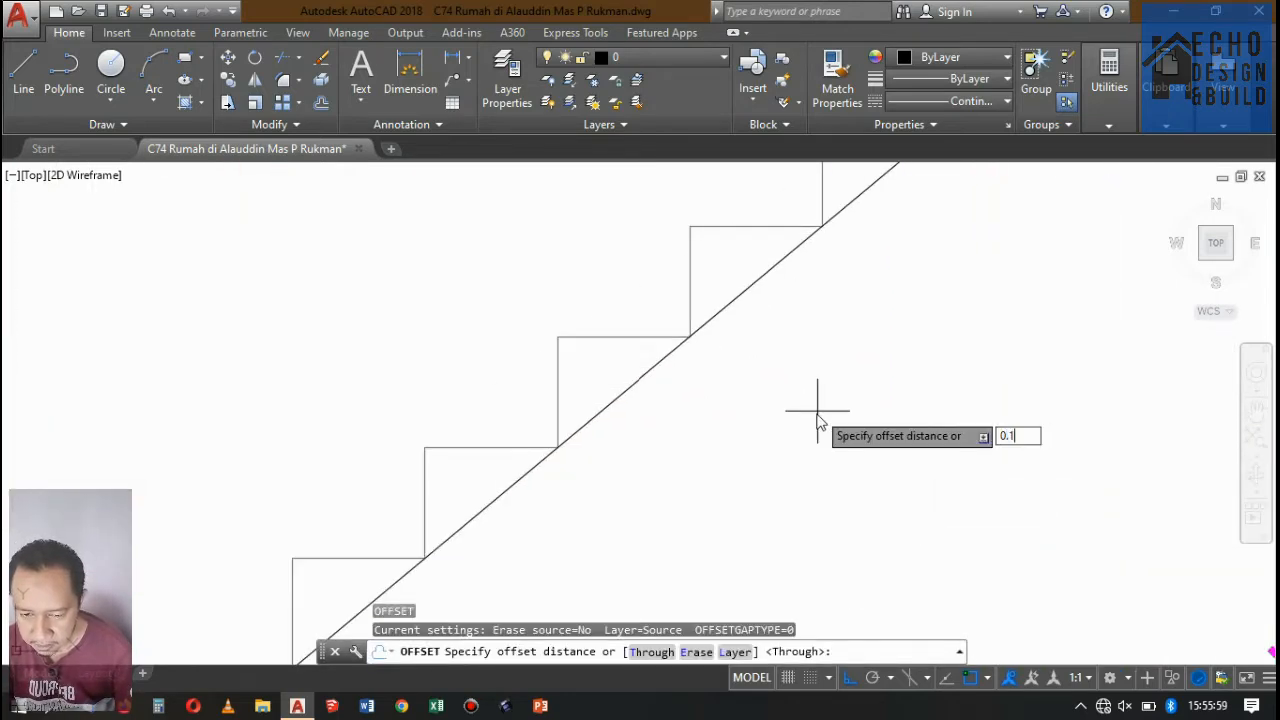
type("0.1")
key("Return")
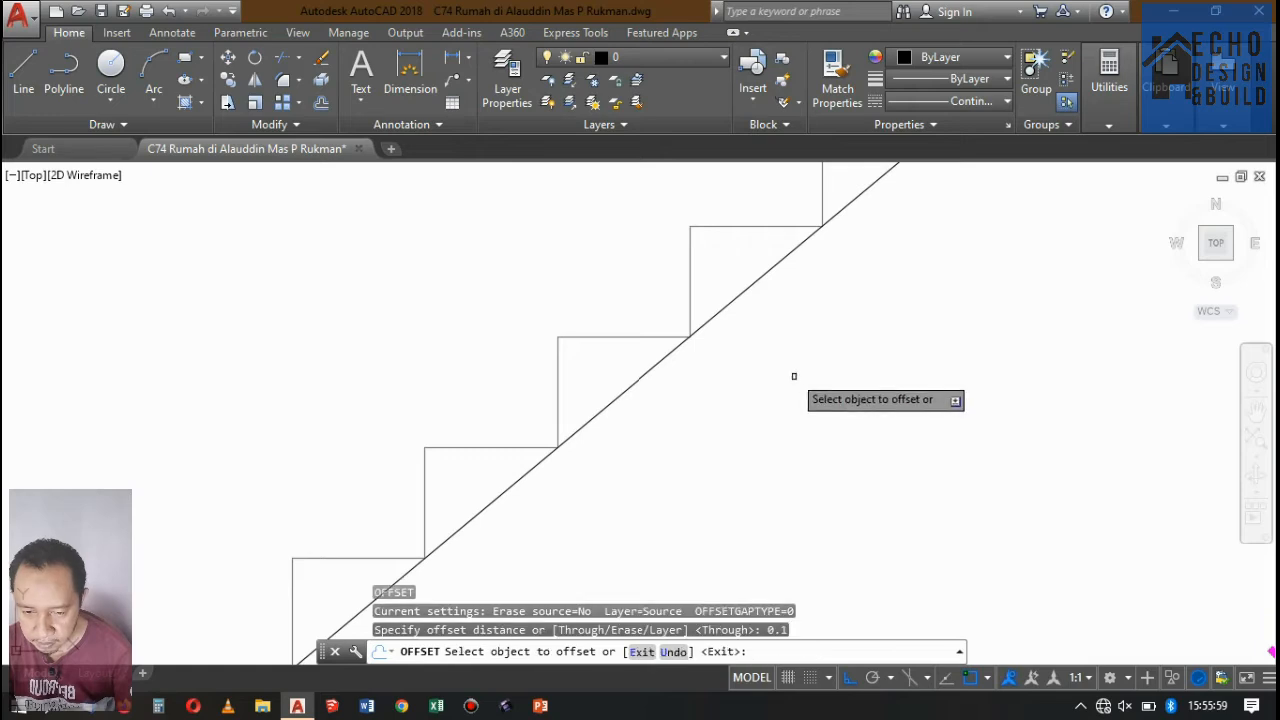
left_click(738, 301)
left_click(723, 353)
key("Return")
left_click(813, 257)
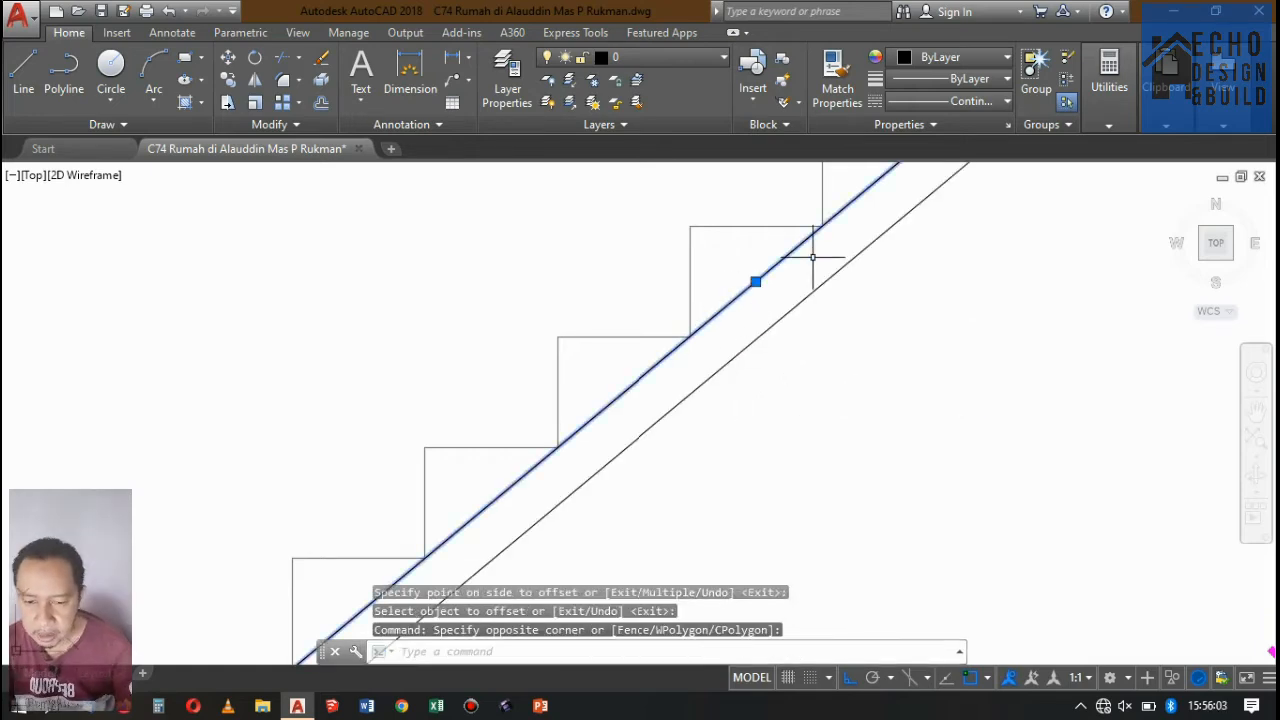
key("Delete")
Extend the upper flight's vertical edge down to the sloped underside line.
scroll(843, 249, "down", 5)
scroll(735, 330, "up", 5)
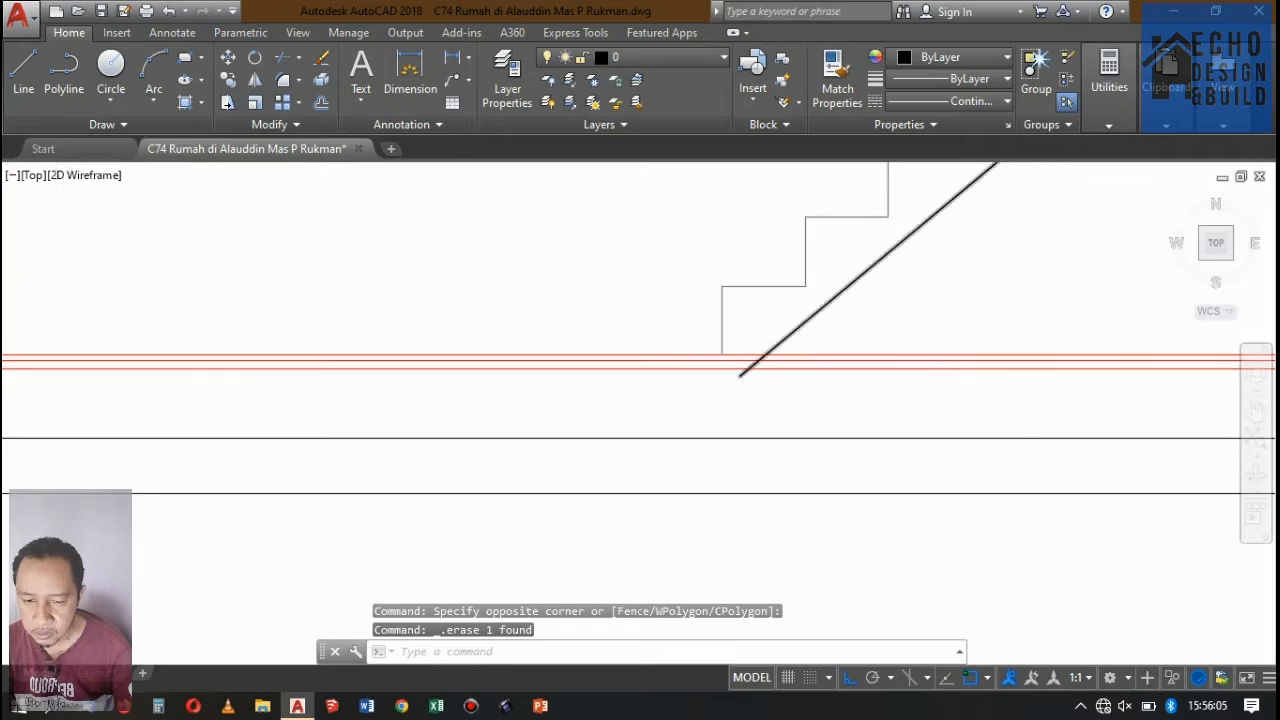
scroll(700, 400, "down", 3)
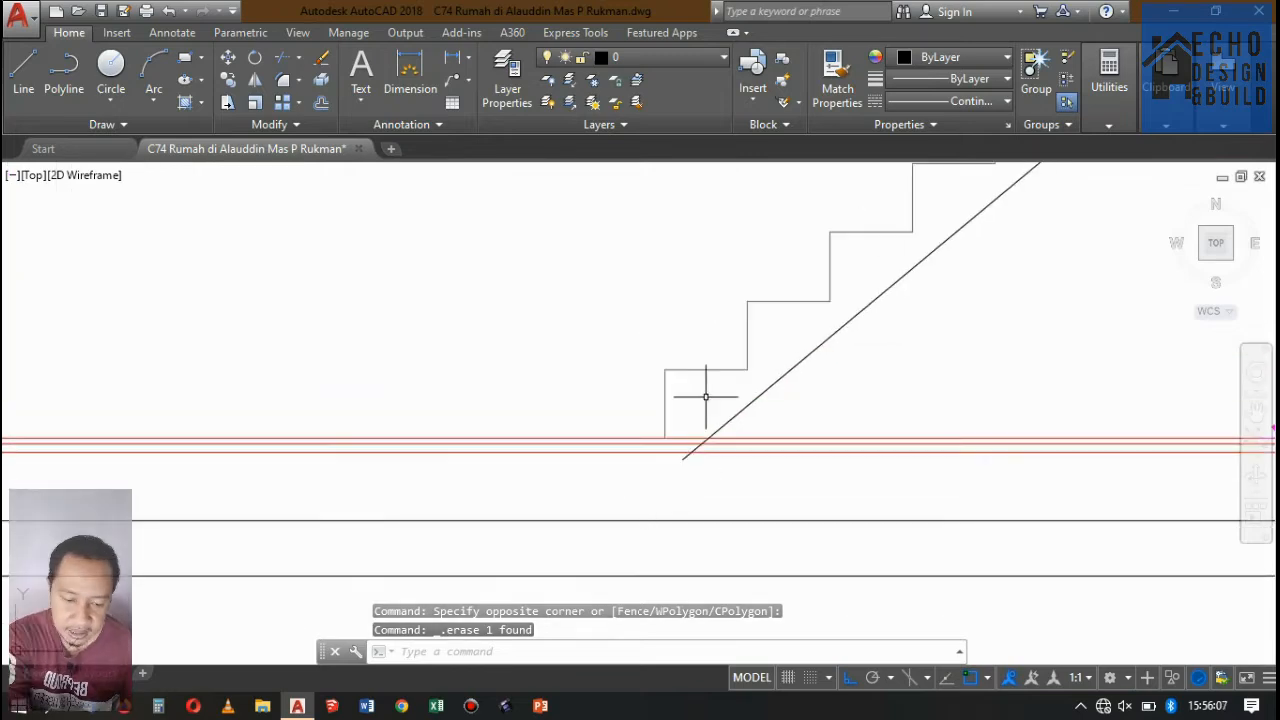
scroll(860, 270, "up", 5)
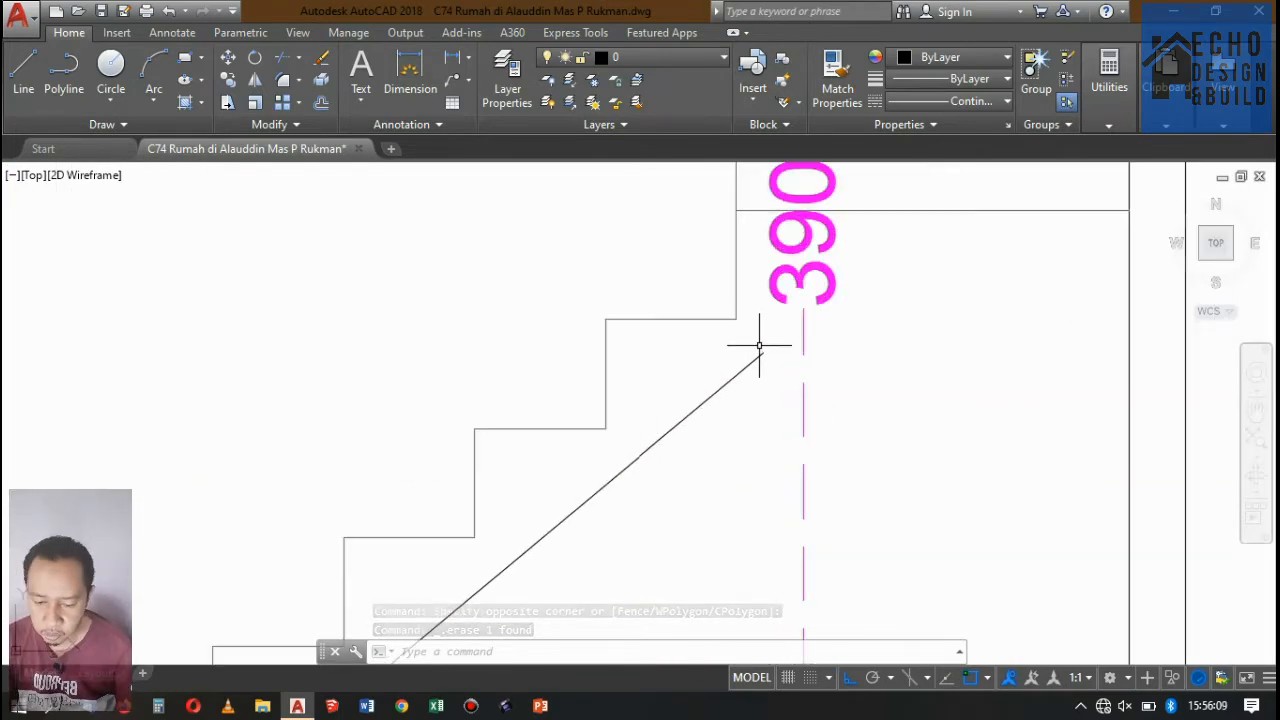
scroll(757, 349, "down", 2)
scroll(766, 337, "up", 1)
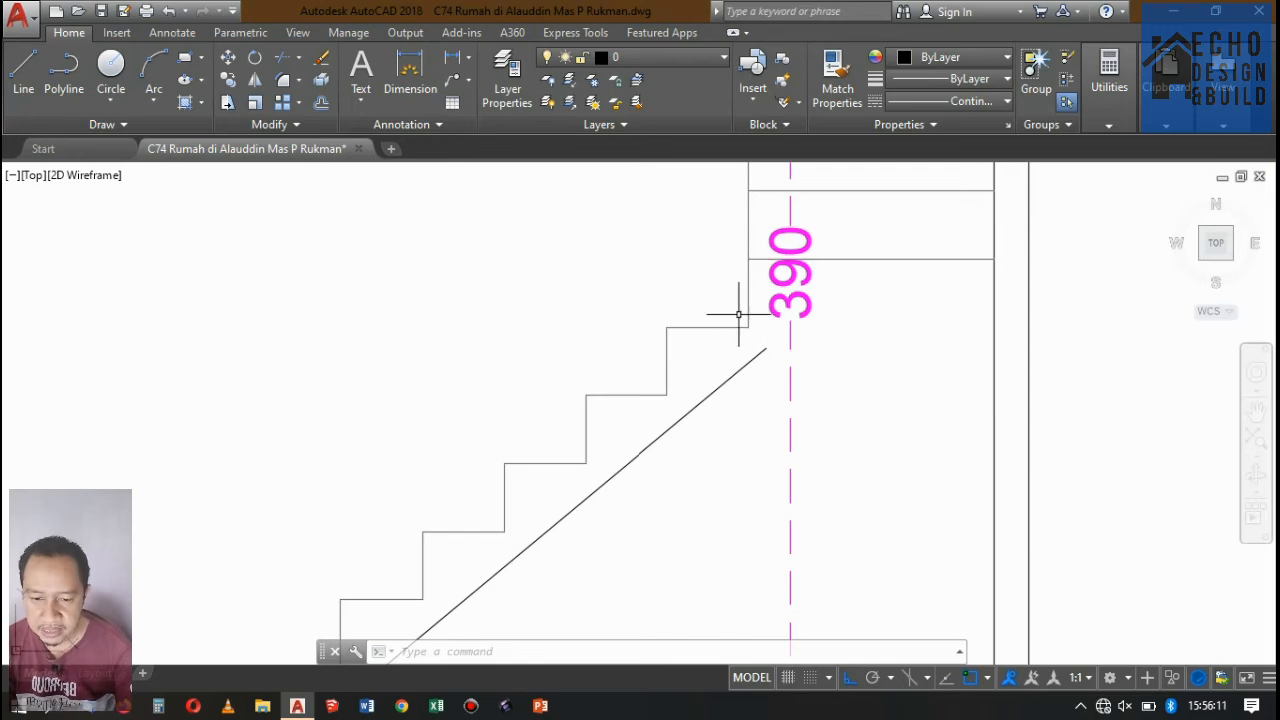
type("ex")
key("Return")
key("Return")
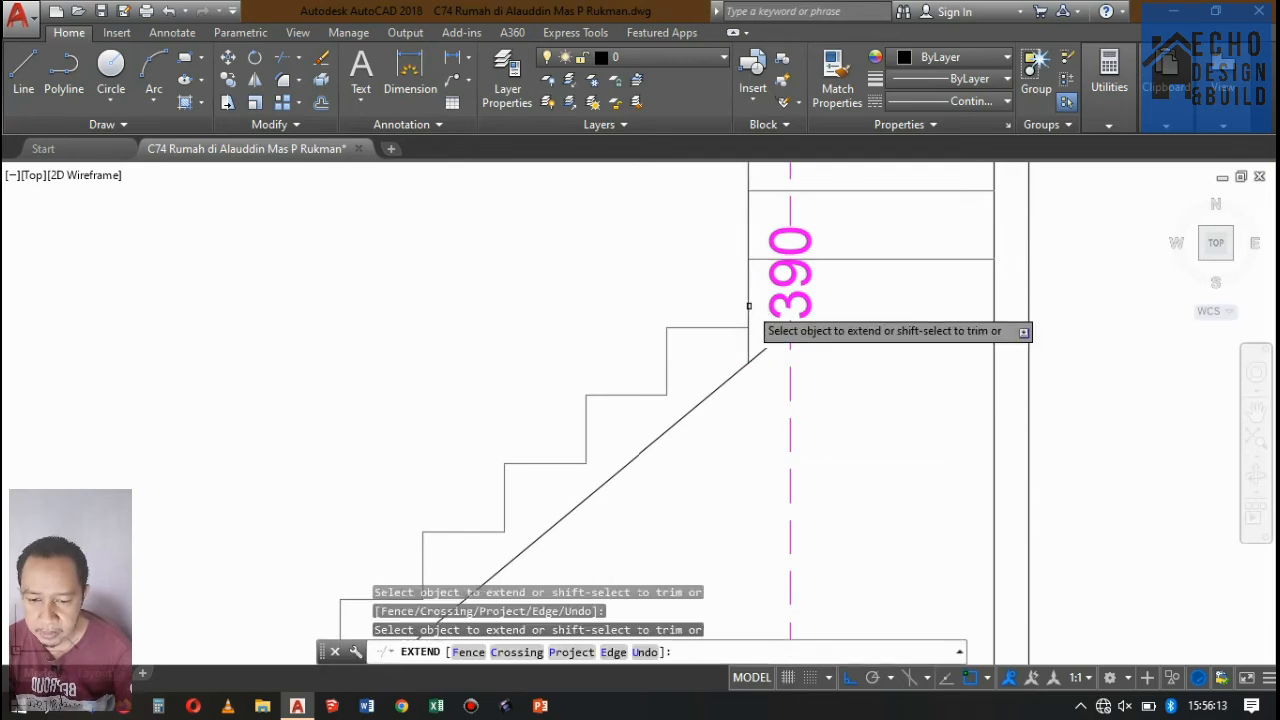
Trim the lower end of the sloped underside line back to the uppermost red floor line.
scroll(851, 300, "down", 2)
scroll(686, 400, "down", 3)
scroll(707, 446, "up", 6)
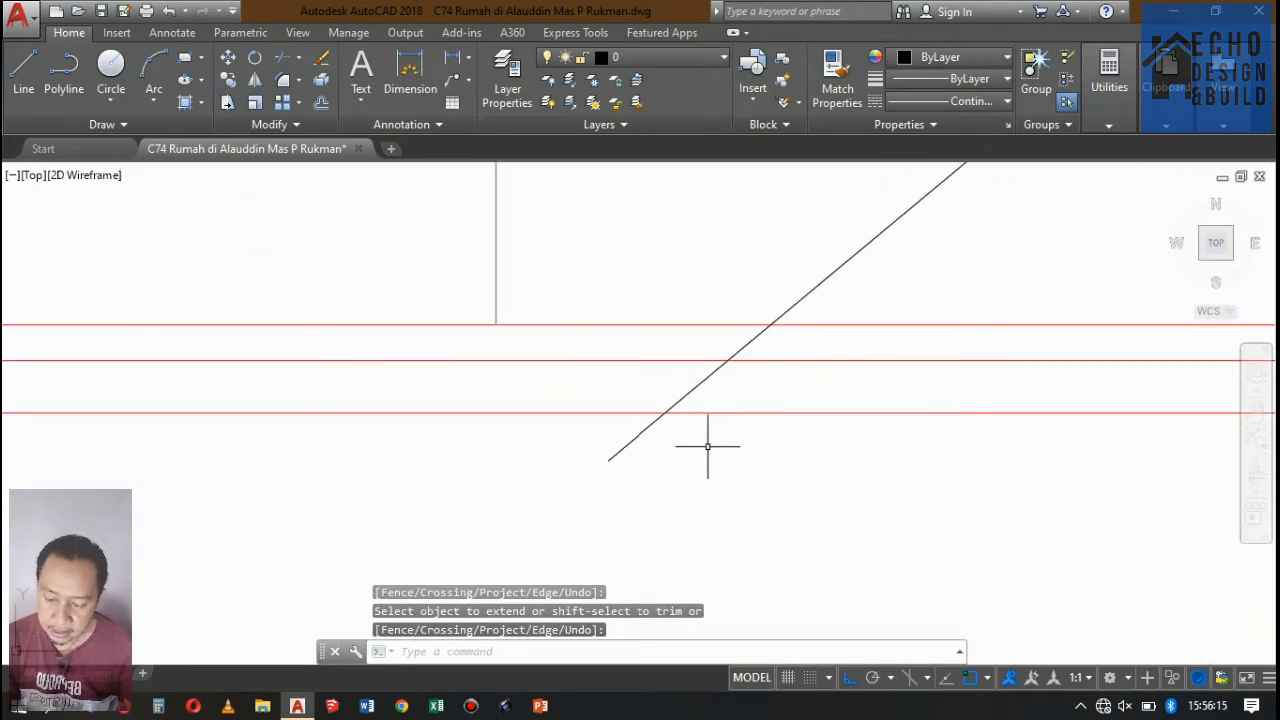
type("tr")
key("Return")
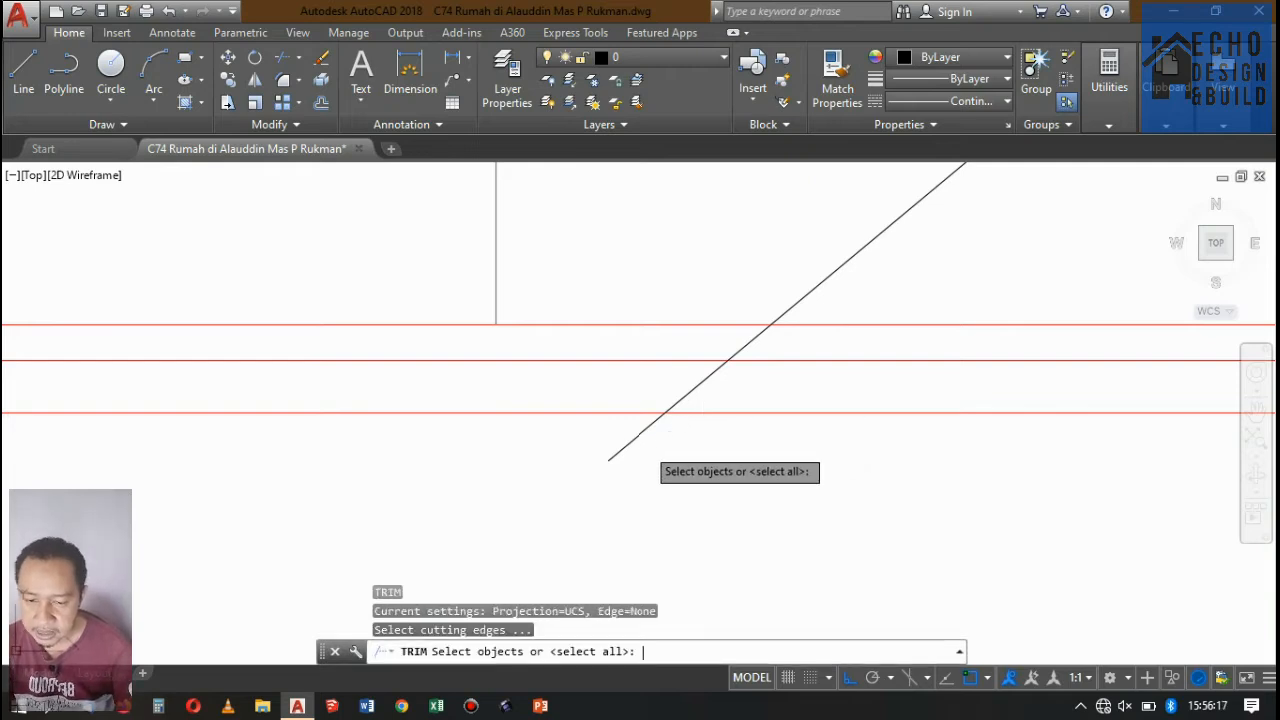
key("Return")
left_click(652, 420)
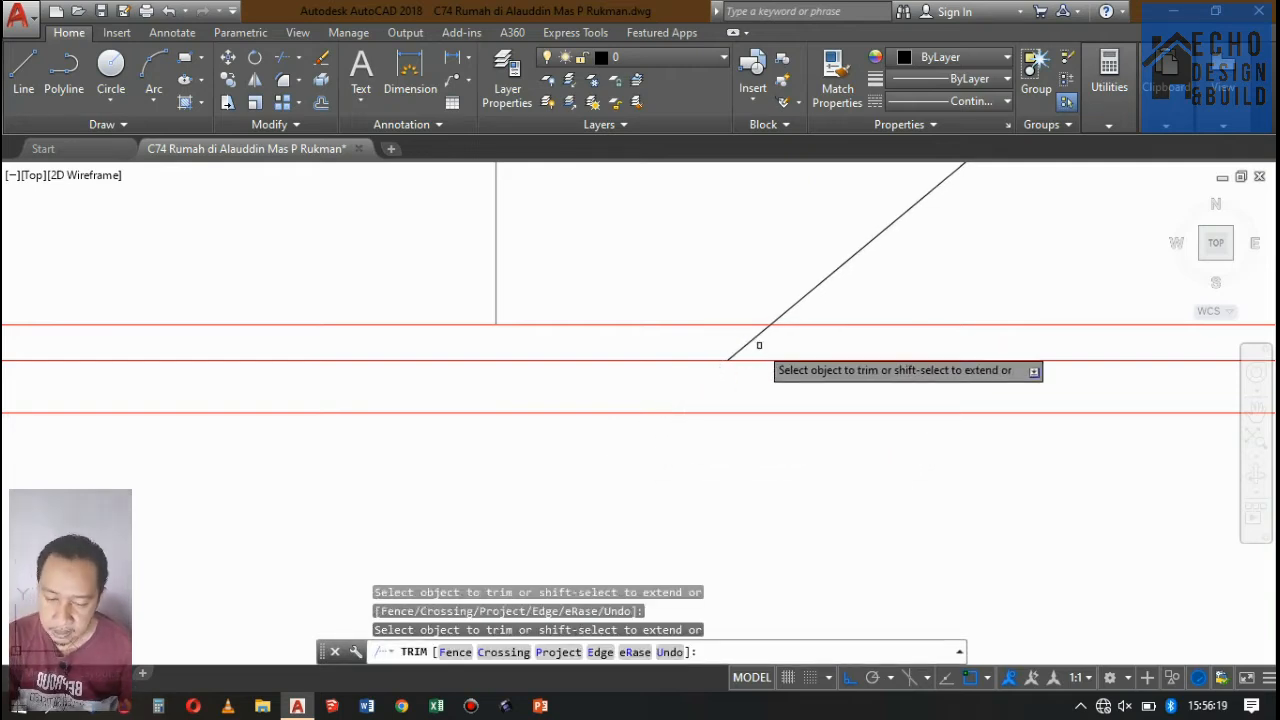
double_click(723, 340)
Trim the upper end of the sloped underside line back to the upper flight's vertical edge.
scroll(655, 415, "down", 6)
scroll(655, 400, "down", 5)
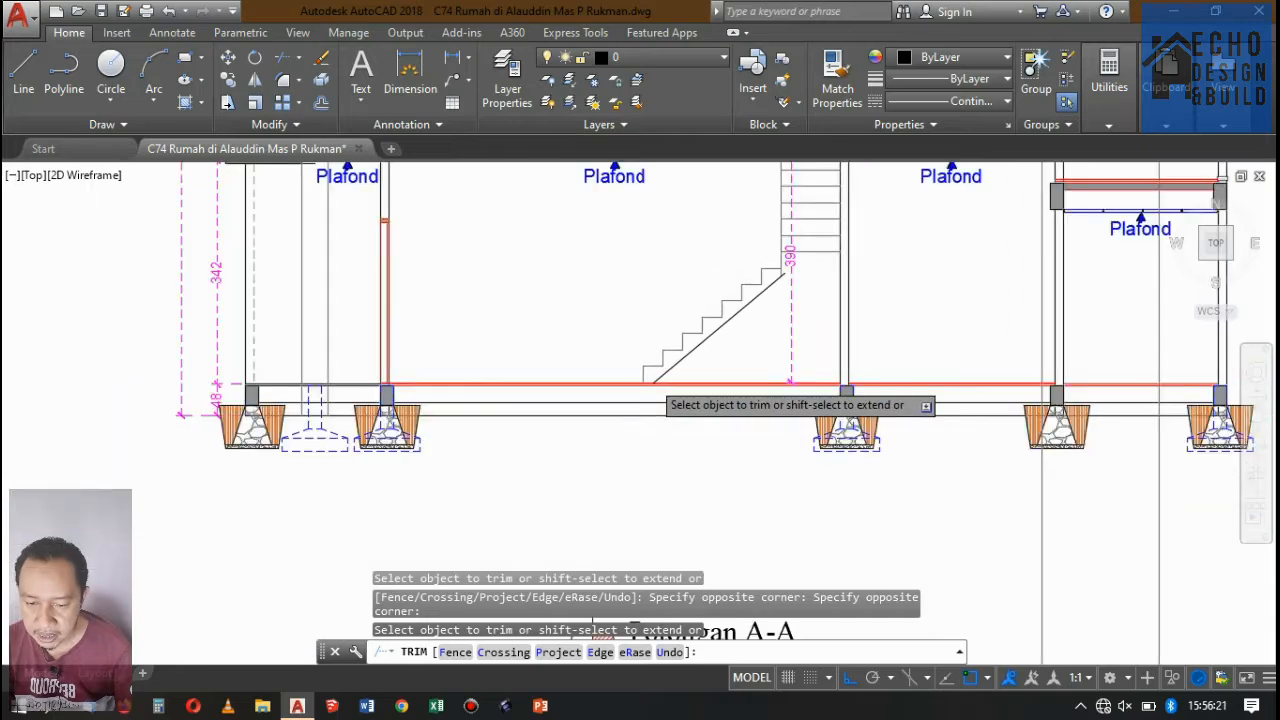
scroll(698, 396, "up", 8)
middle_click_drag(596, 500, 750, 243)
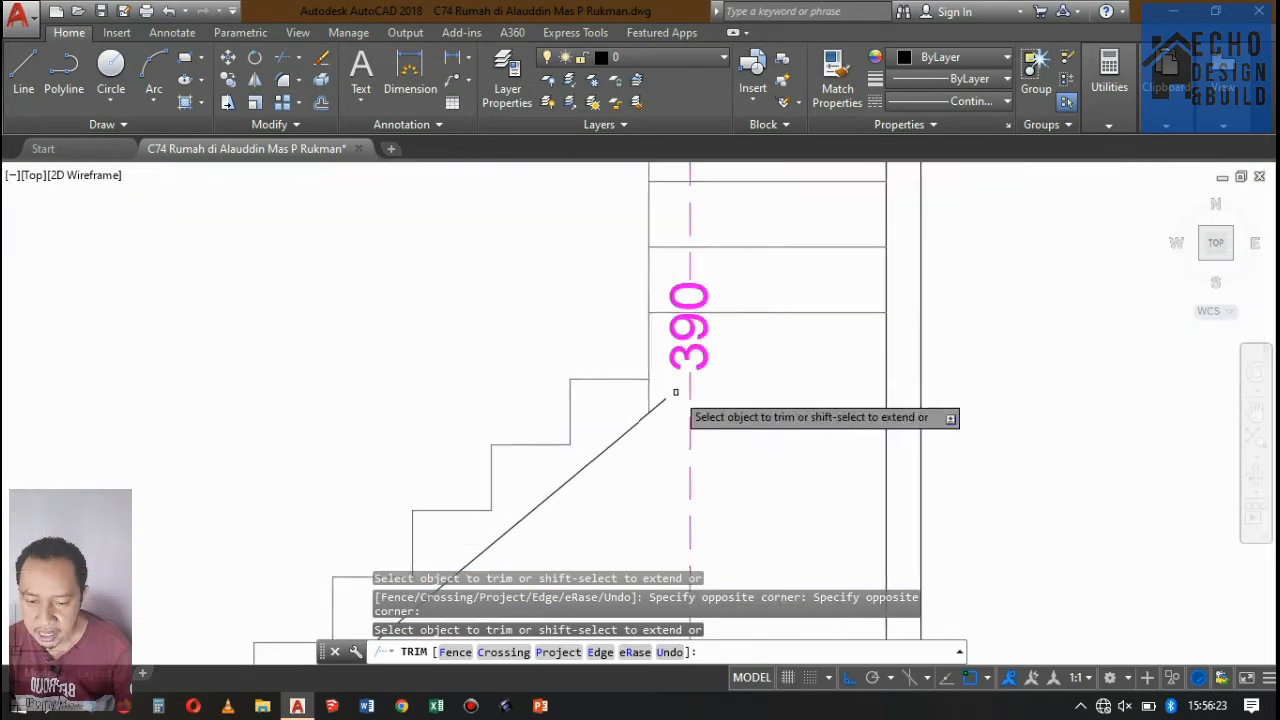
scroll(677, 392, "up", 2)
left_click(657, 404)
key("Return")
scroll(737, 340, "down", 6)
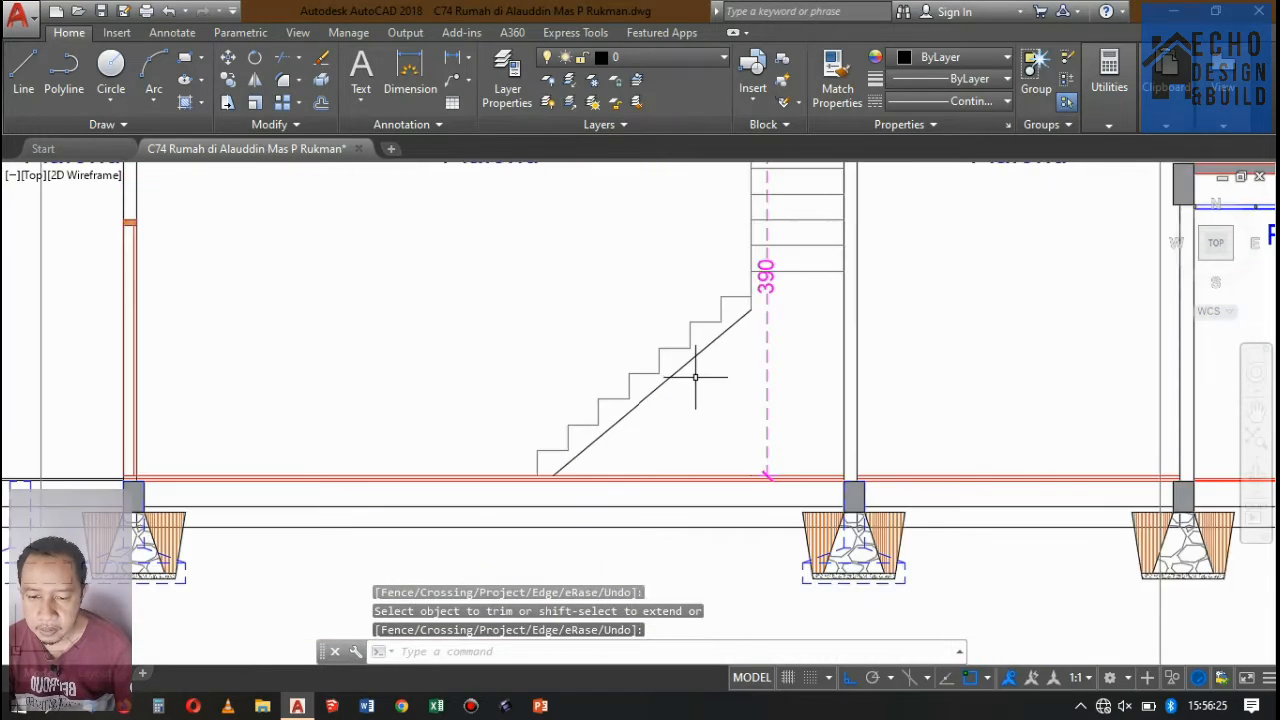
Match the sloped underside line's properties to those of a lower-flight step.
type("ma")
key("Return")
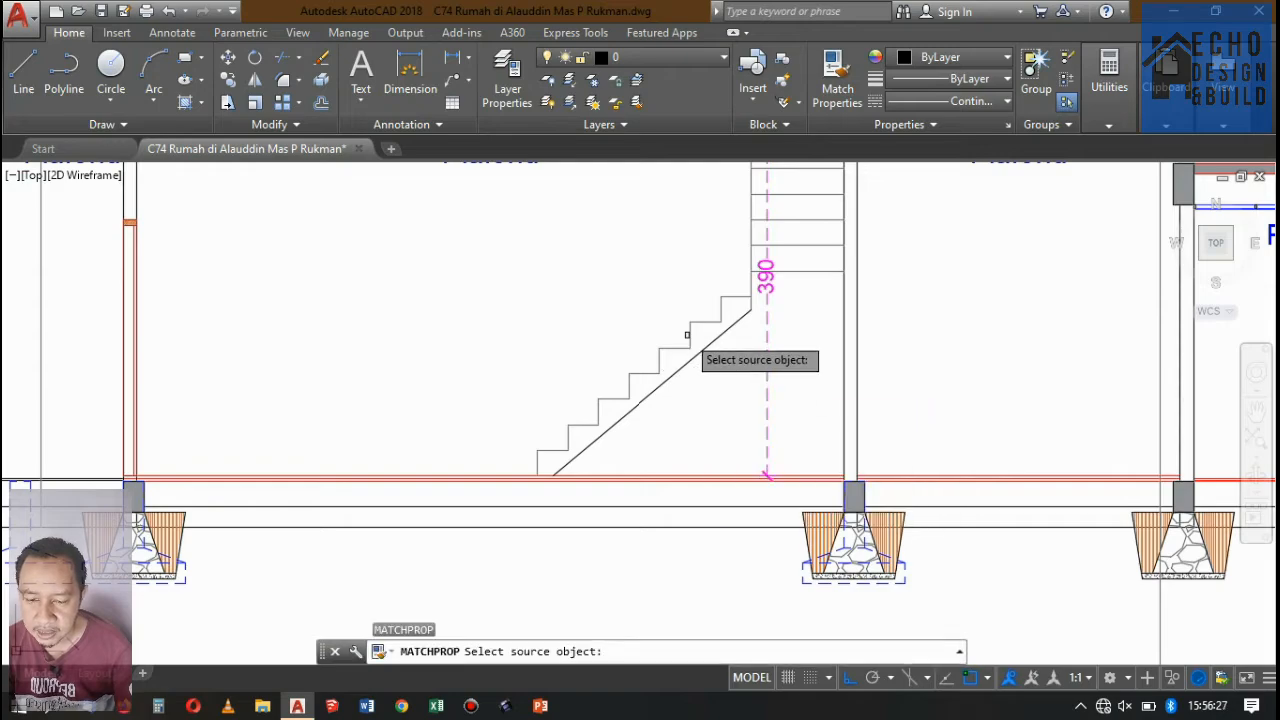
left_click(691, 335)
scroll(720, 343, "up", 2)
scroll(722, 348, "up", 4)
left_click(729, 354)
left_click(689, 309)
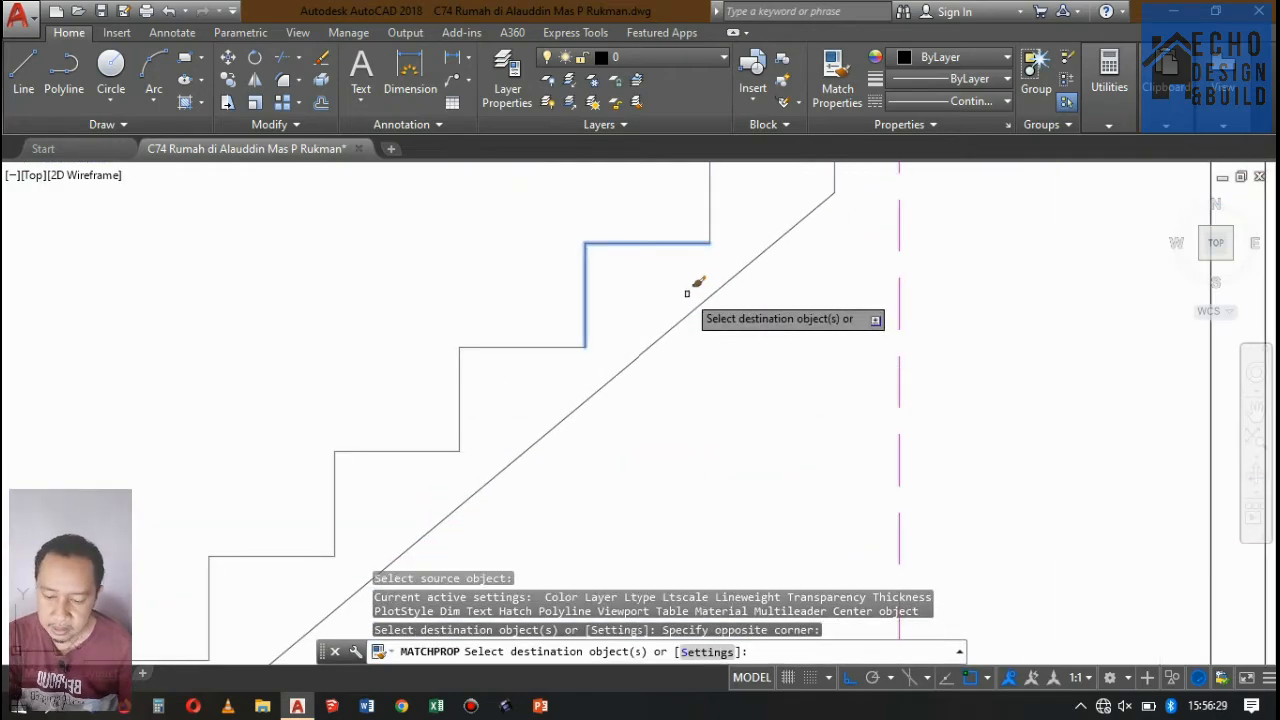
scroll(694, 362, "down", 8)
key("Return")
Examine the stairs and section lines on the floor plans and compare them with the Potongan A-A drawing.
scroll(703, 367, "down", 4)
scroll(703, 369, "up", 4)
scroll(777, 340, "down", 10)
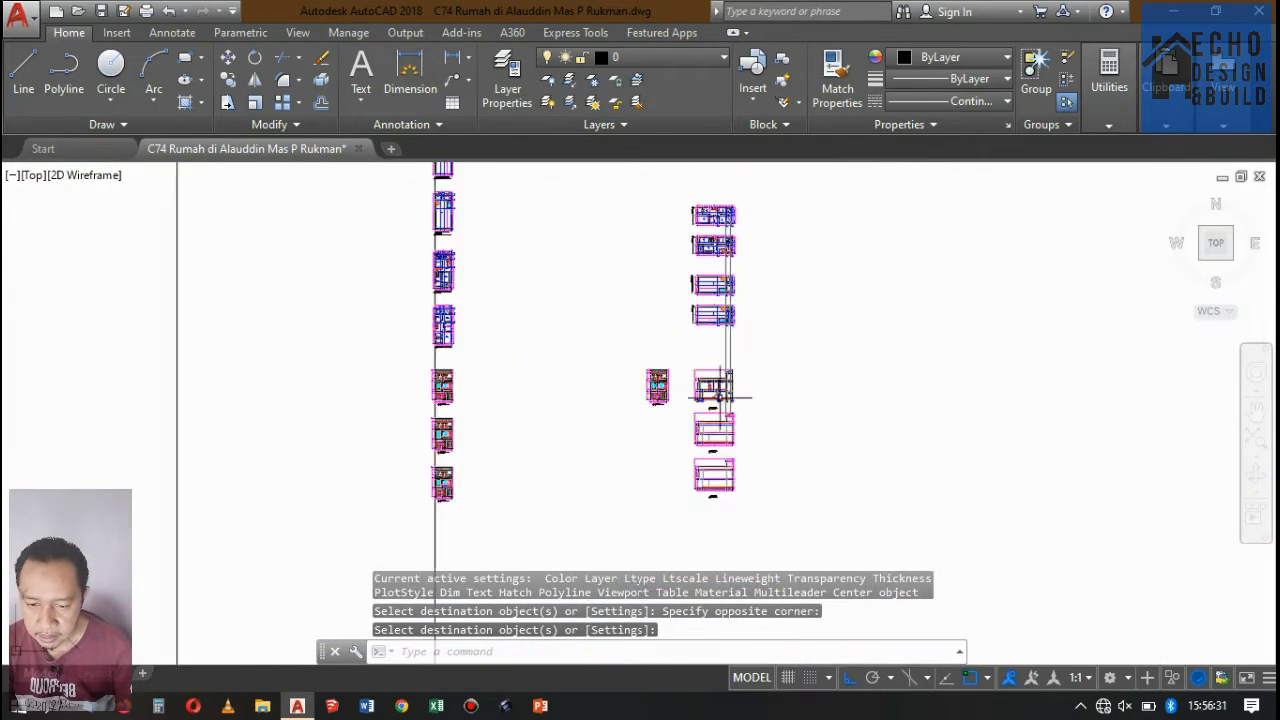
scroll(720, 380, "up", 3)
scroll(729, 371, "down", 3)
scroll(707, 311, "up", 10)
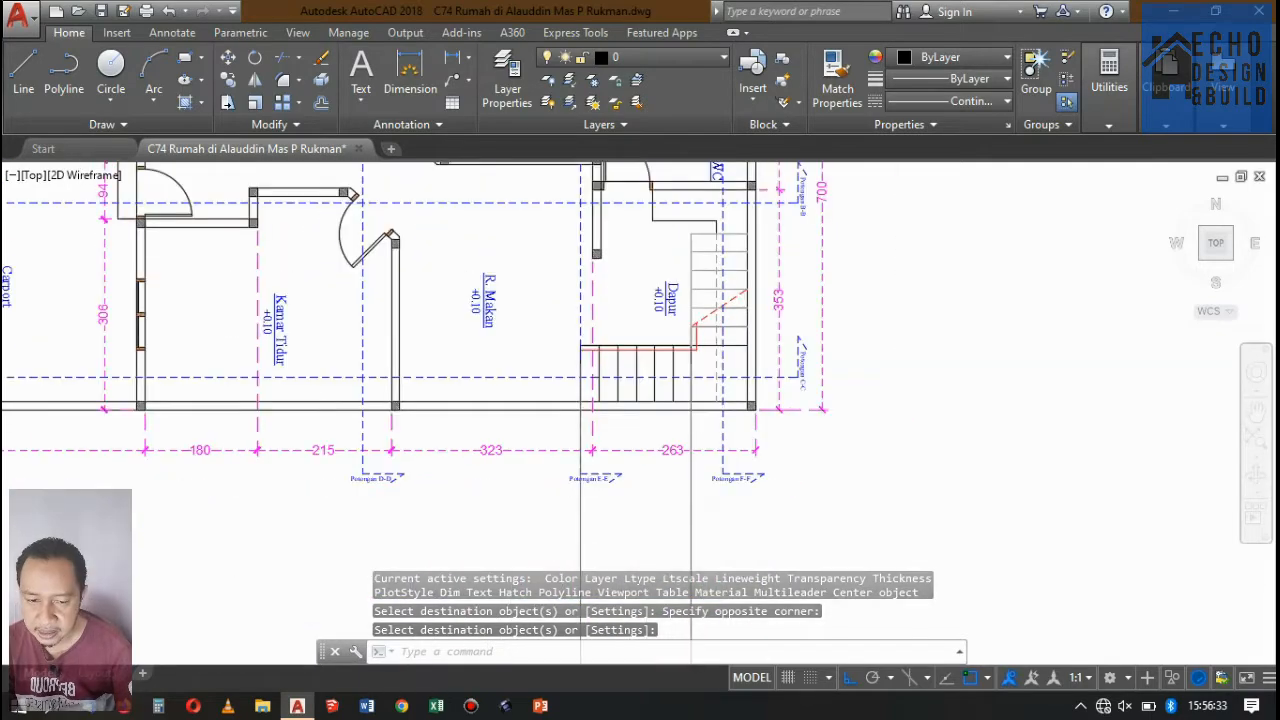
scroll(806, 320, "up", 2)
scroll(808, 320, "down", 4)
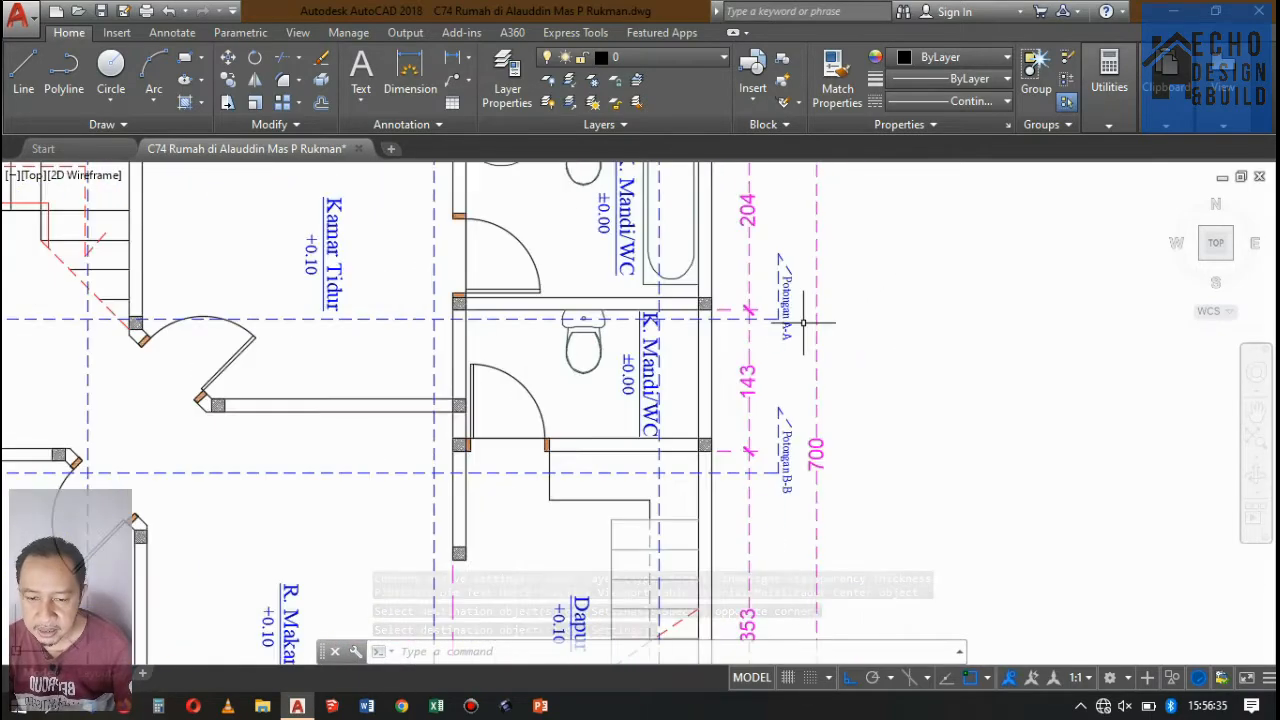
scroll(800, 322, "down", 4)
scroll(659, 324, "up", 4)
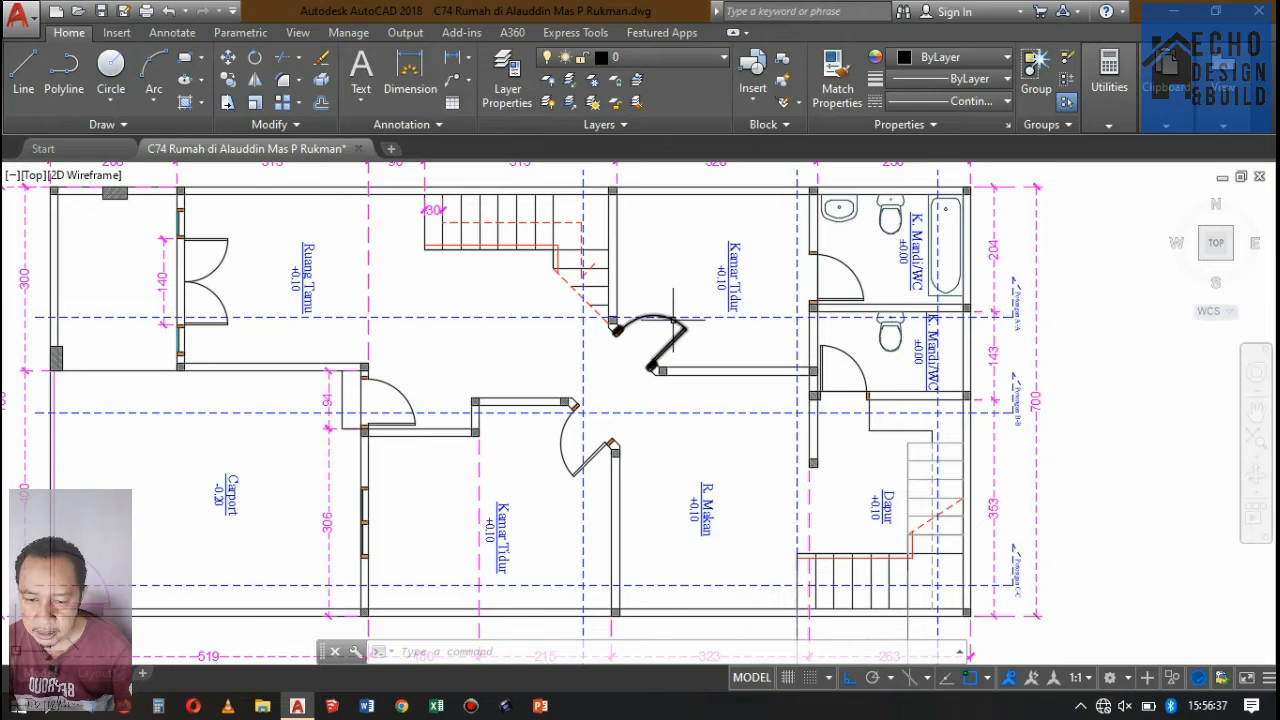
scroll(673, 319, "down", 3)
scroll(700, 380, "up", 3)
scroll(731, 489, "down", 8)
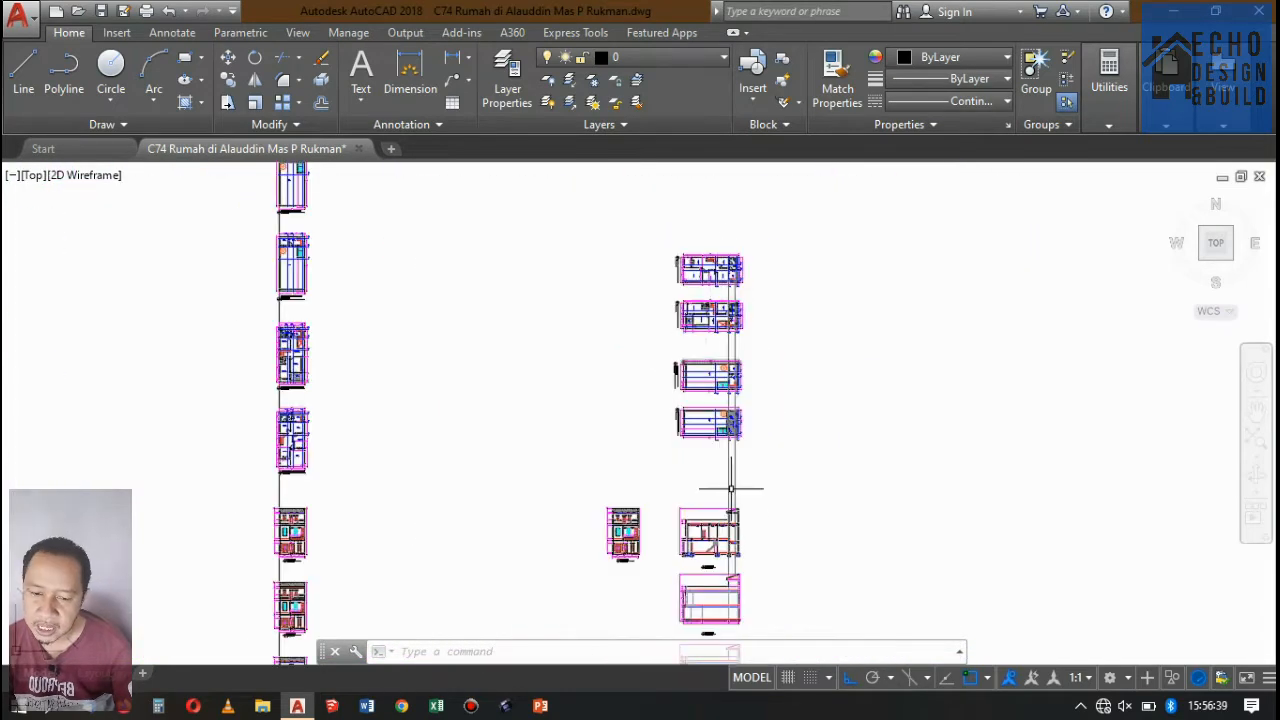
scroll(677, 414, "up", 2)
scroll(677, 440, "down", 2)
scroll(677, 486, "up", 6)
scroll(638, 280, "up", 1)
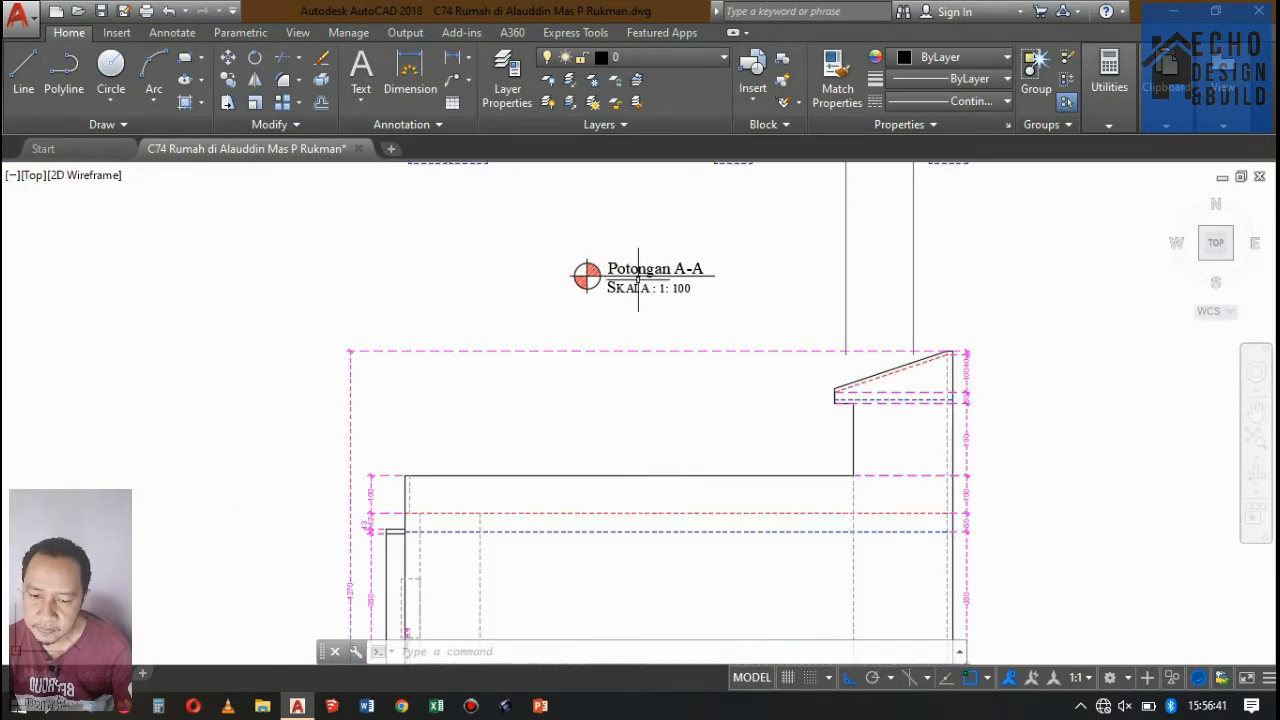
scroll(638, 300, "down", 3)
scroll(660, 340, "up", 6)
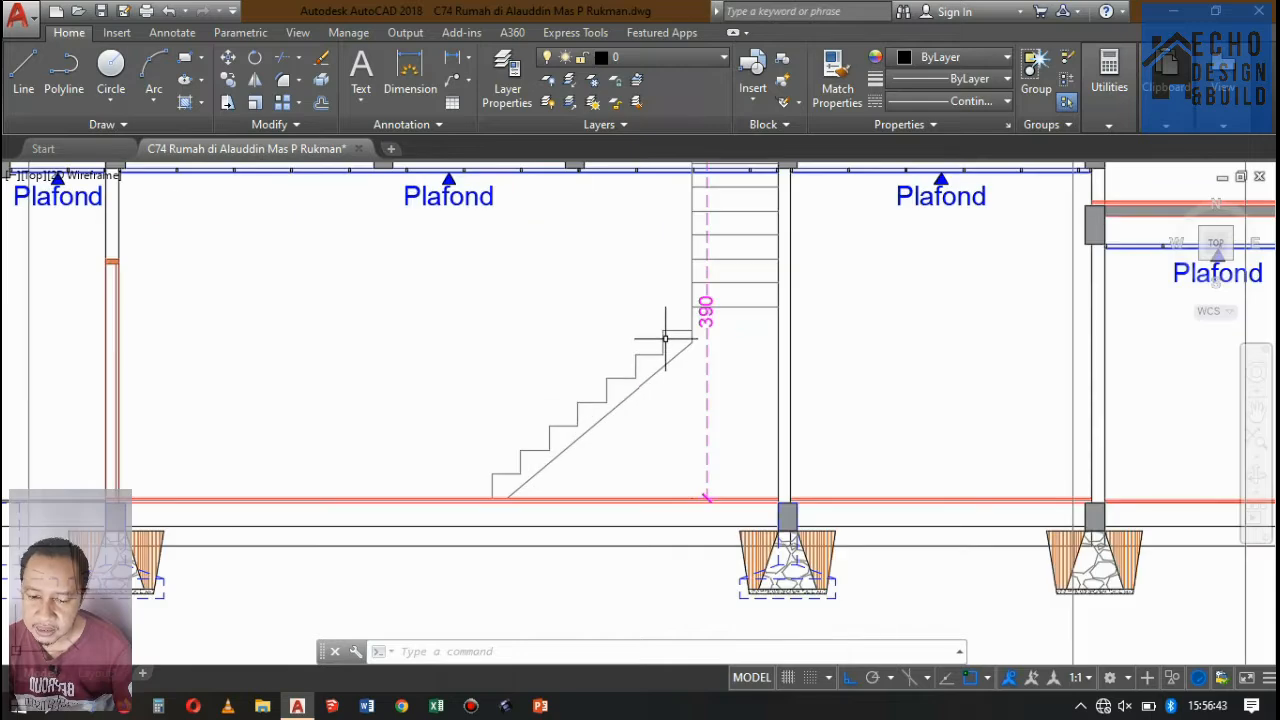
Draw a sloped line from the midpoint of the bottom tread to the midpoint of the lower flight's top tread.
type("l")
key("Return")
scroll(575, 430, "up", 2)
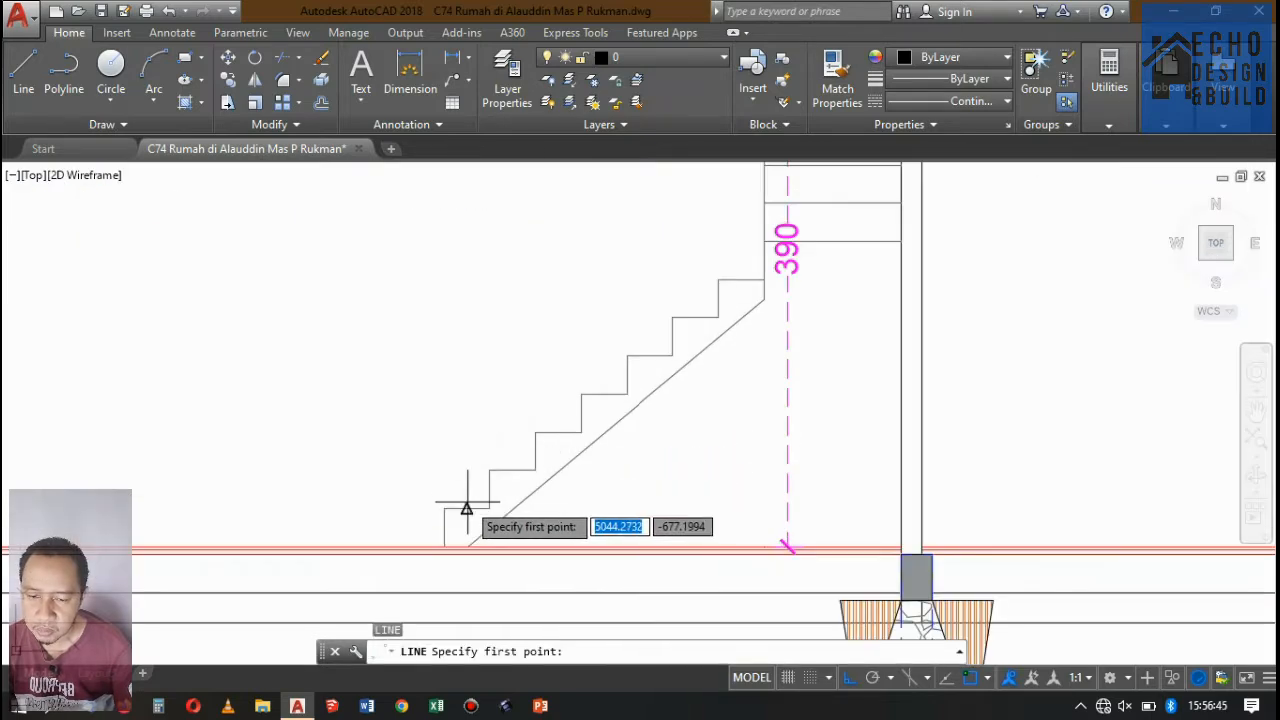
left_click(467, 508)
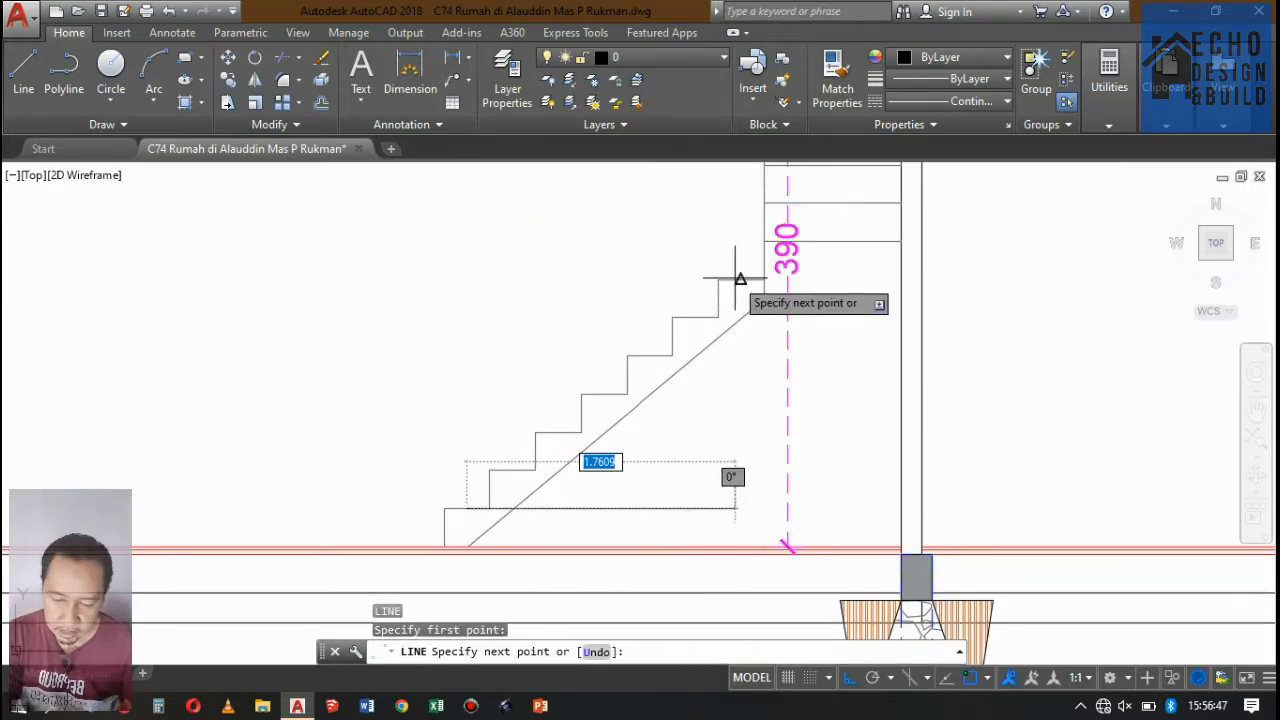
key("Return")
scroll(742, 280, "down", 3)
scroll(714, 323, "up", 3)
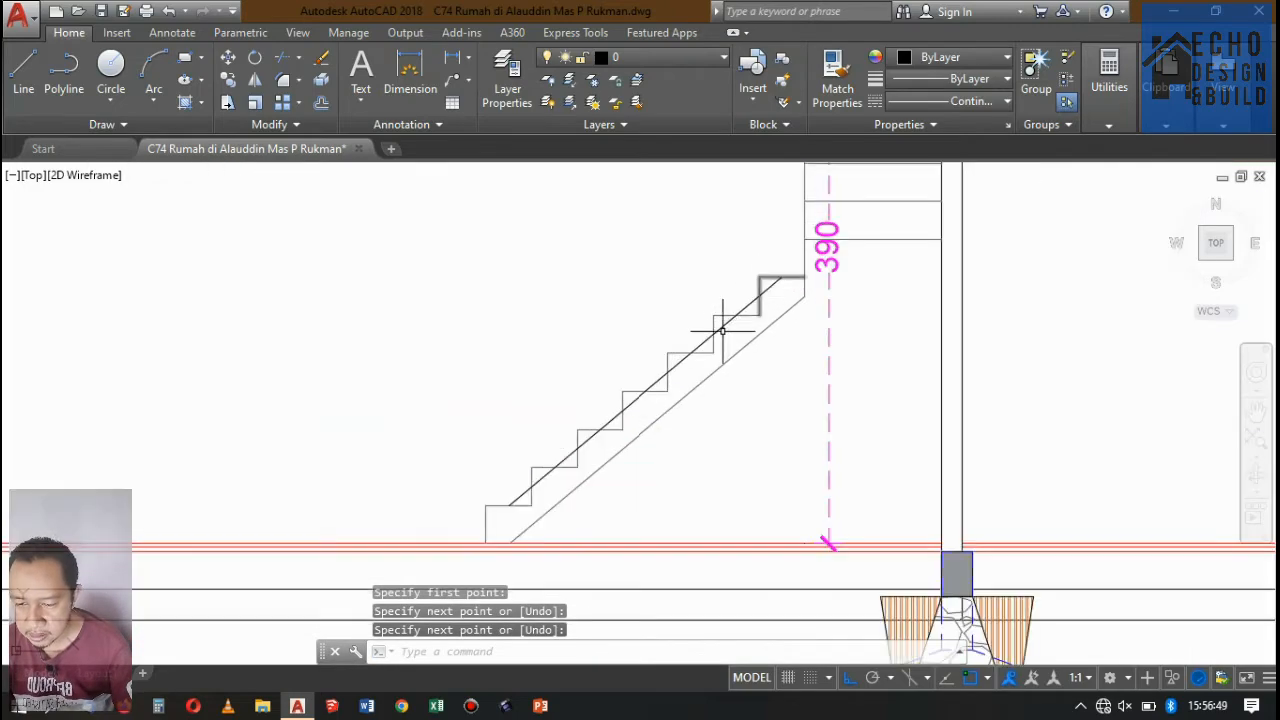
Move the new sloped line 0.15 horizontally, from the top tread's midpoint to that step's outer corner.
scroll(741, 288, "down", 2)
scroll(725, 320, "up", 3)
scroll(709, 351, "down", 3)
scroll(737, 351, "up", 3)
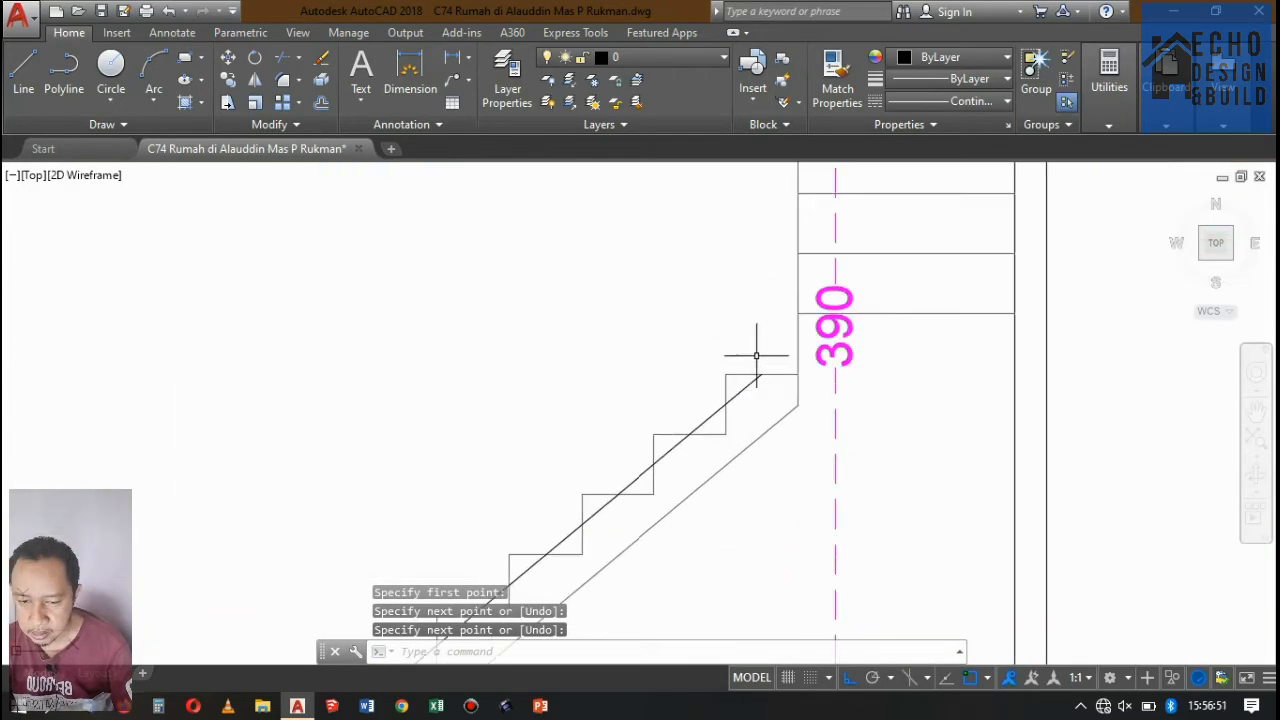
scroll(765, 352, "down", 2)
scroll(771, 345, "up", 3)
left_click(757, 352)
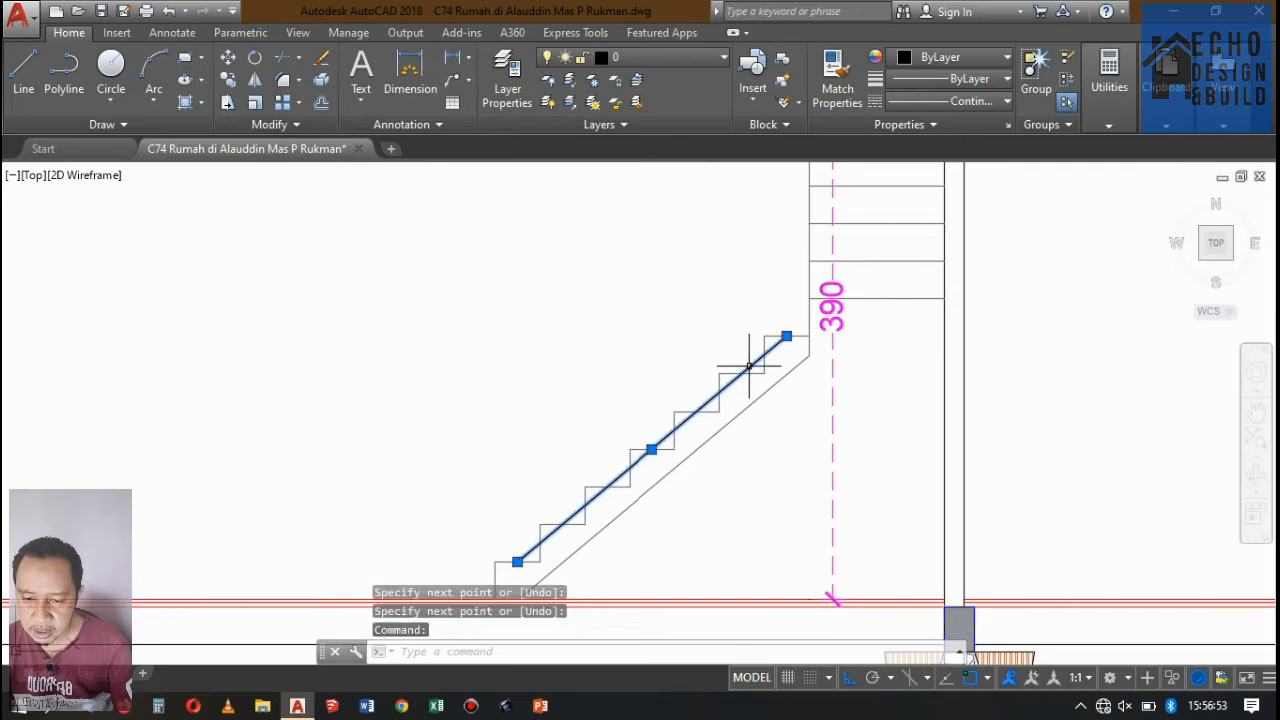
scroll(741, 378, "down", 5)
scroll(741, 378, "up", 4)
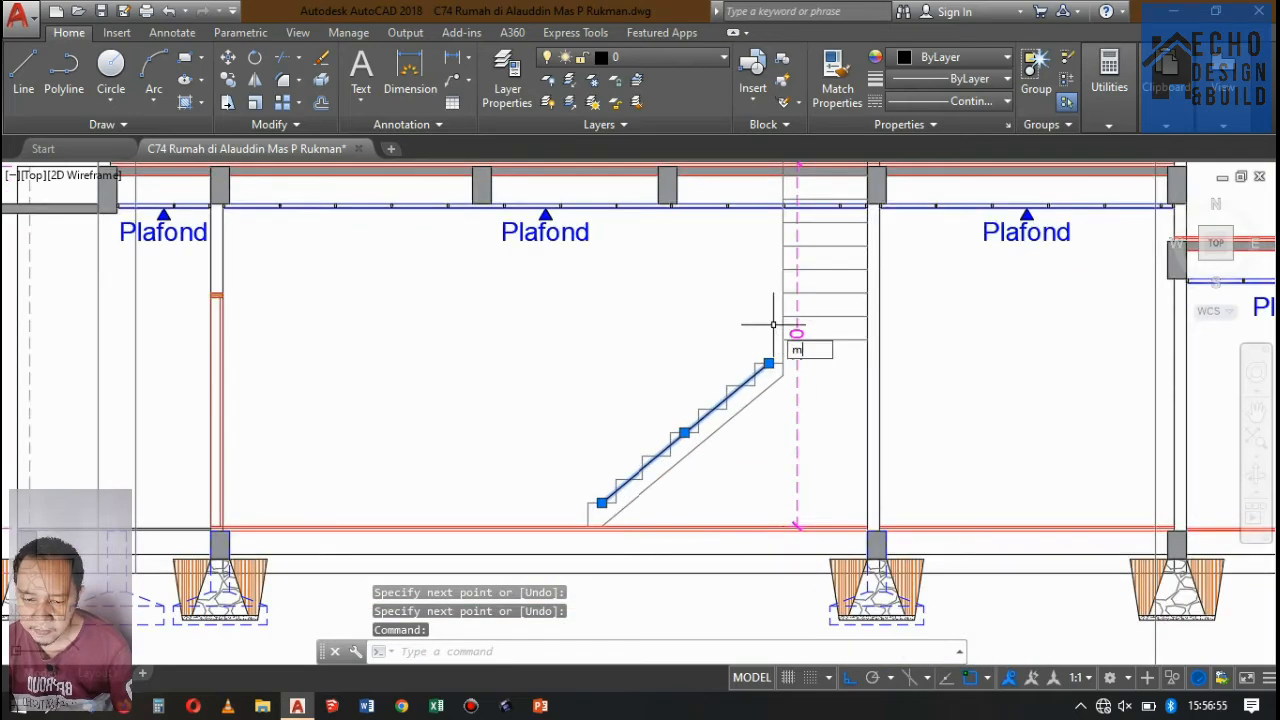
key("Return")
scroll(773, 340, "up", 4)
left_click(773, 357)
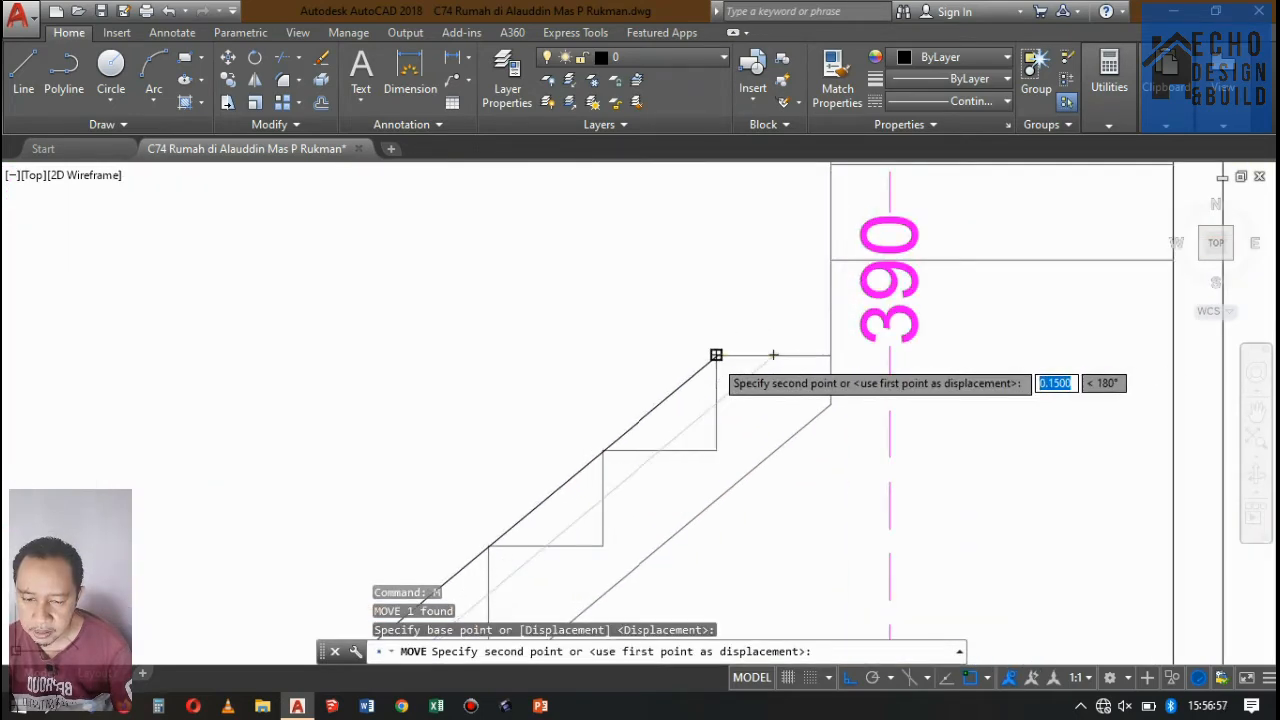
left_click(716, 355)
scroll(869, 304, "down", 5)
scroll(757, 367, "up", 2)
scroll(757, 363, "up", 2)
scroll(766, 357, "up", 1)
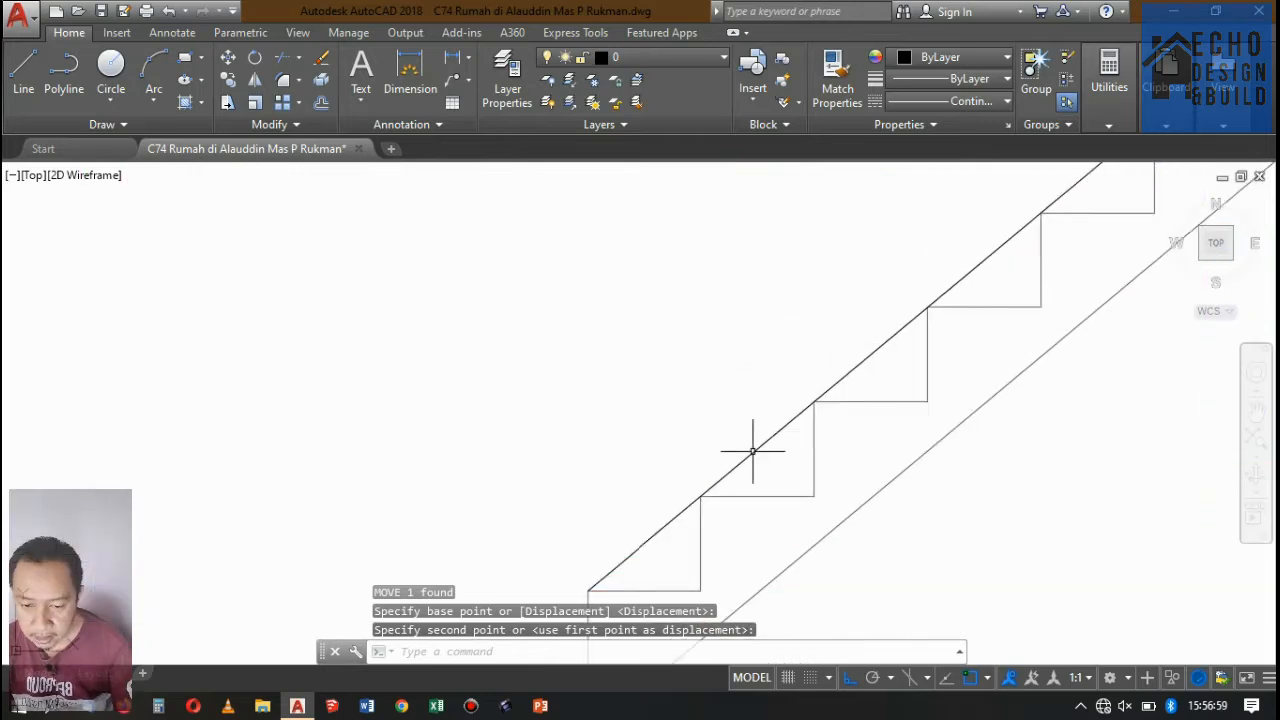
scroll(751, 443, "down", 1)
left_click(817, 426)
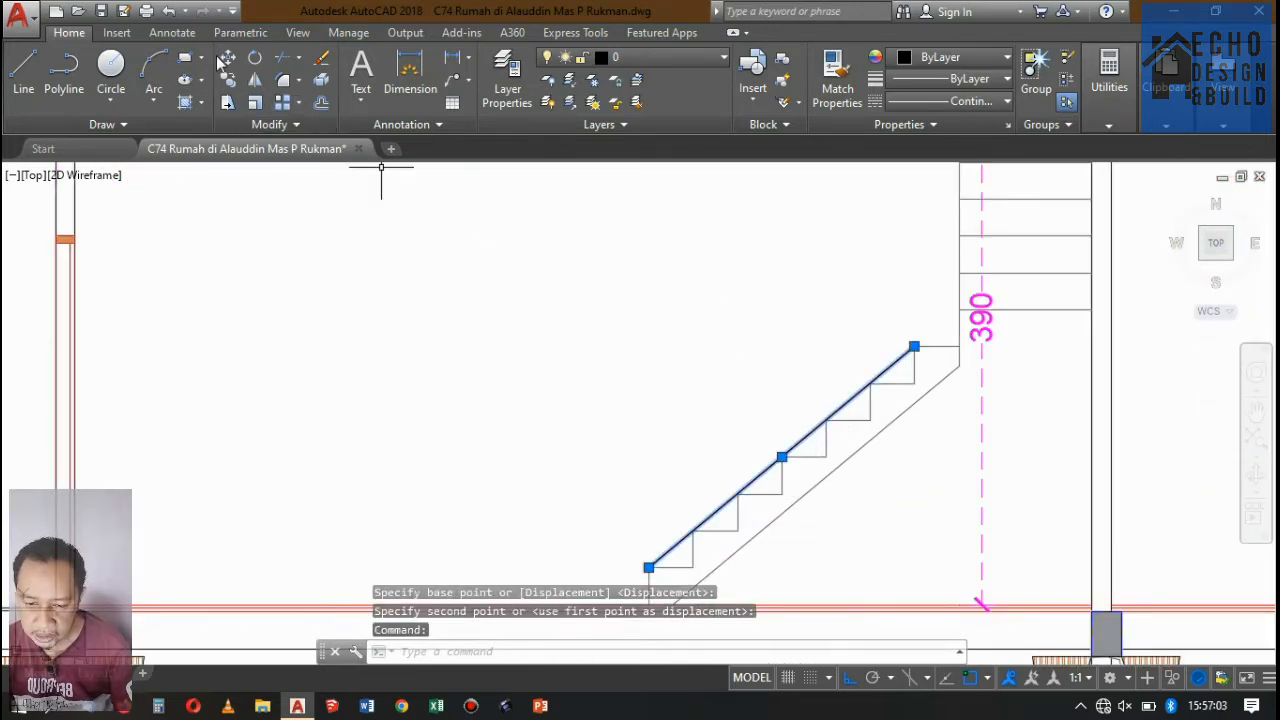
left_click(228, 58)
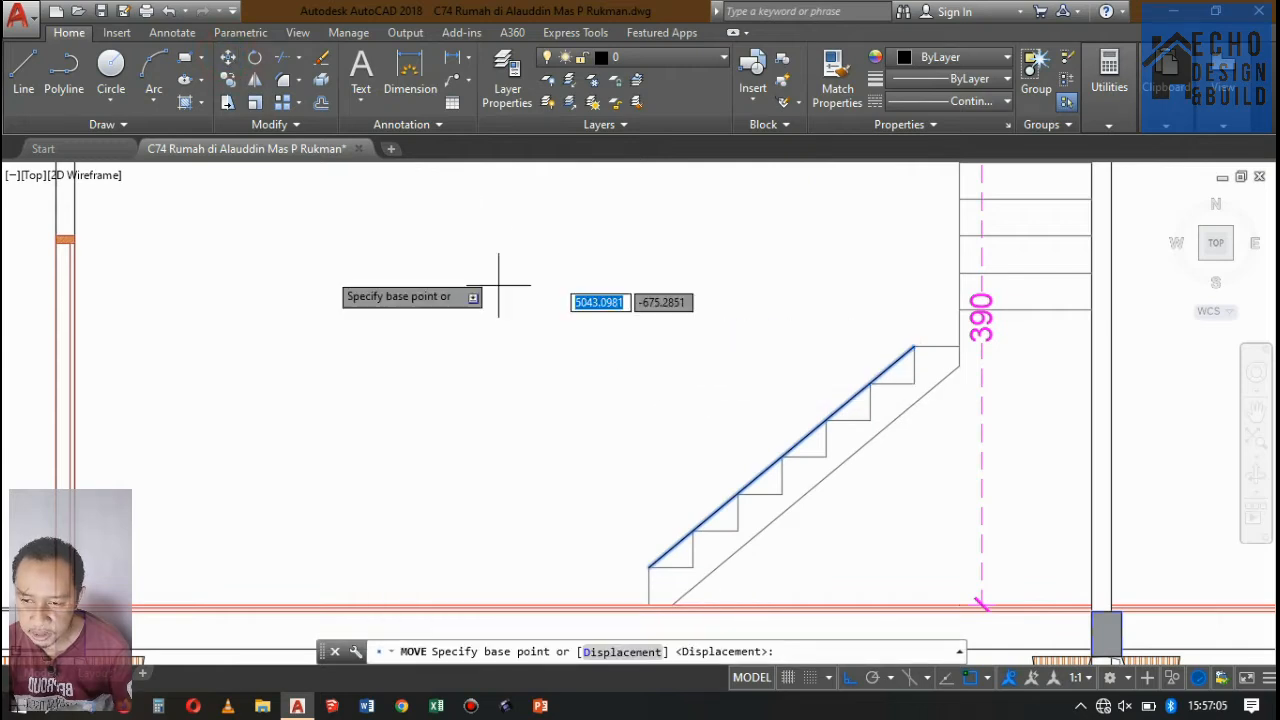
left_click(229, 81)
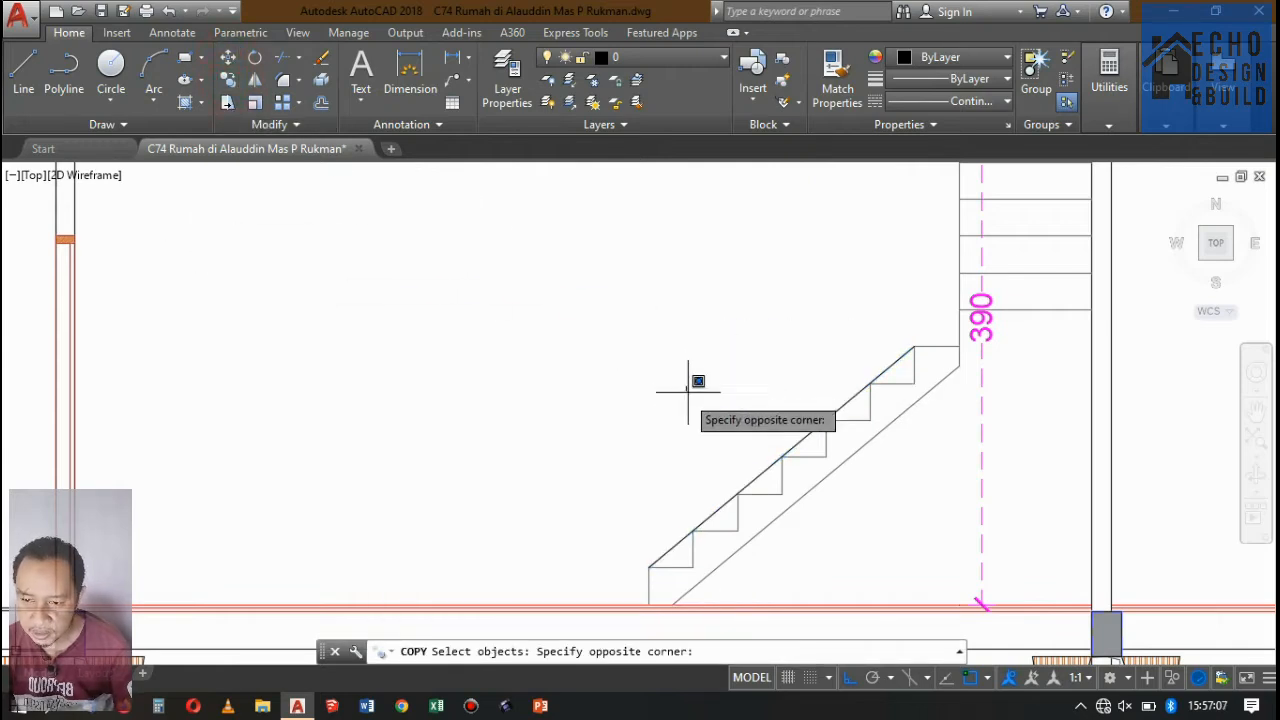
left_click(727, 382)
key("Escape")
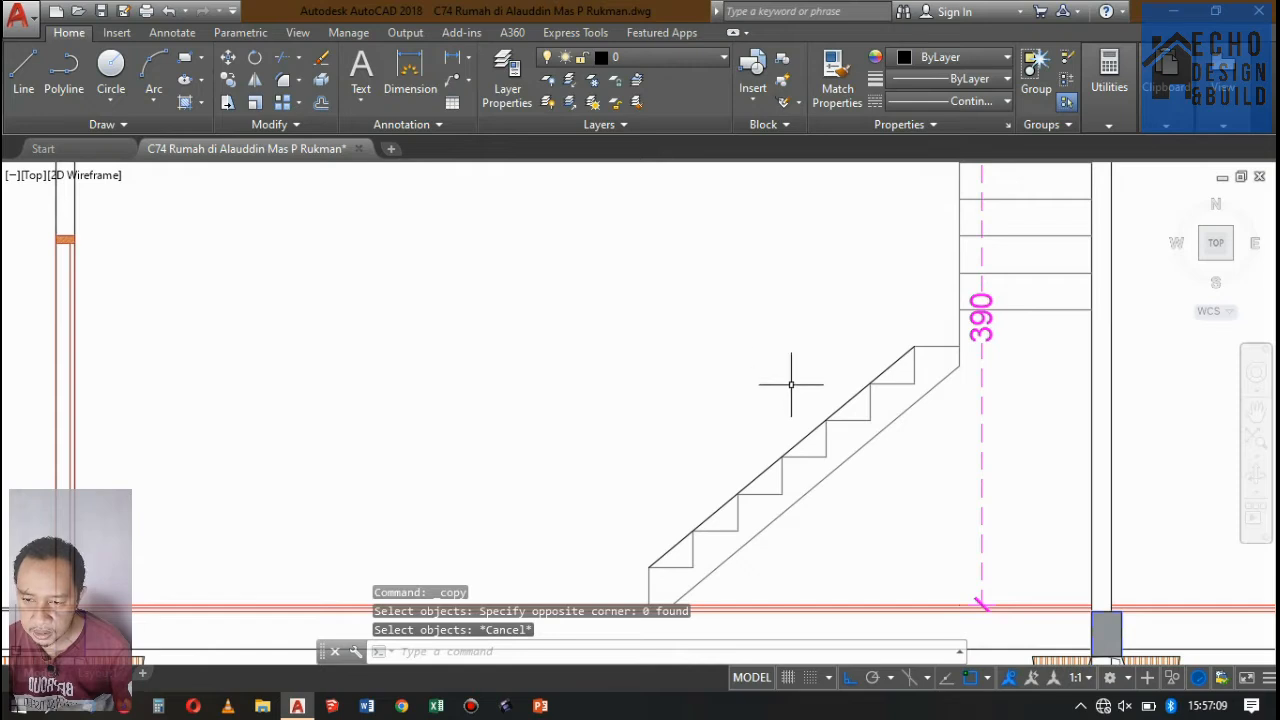
Copy the sloped line along the step corners 0.8 straight up as the handrail line.
left_click(815, 430)
left_click(230, 80)
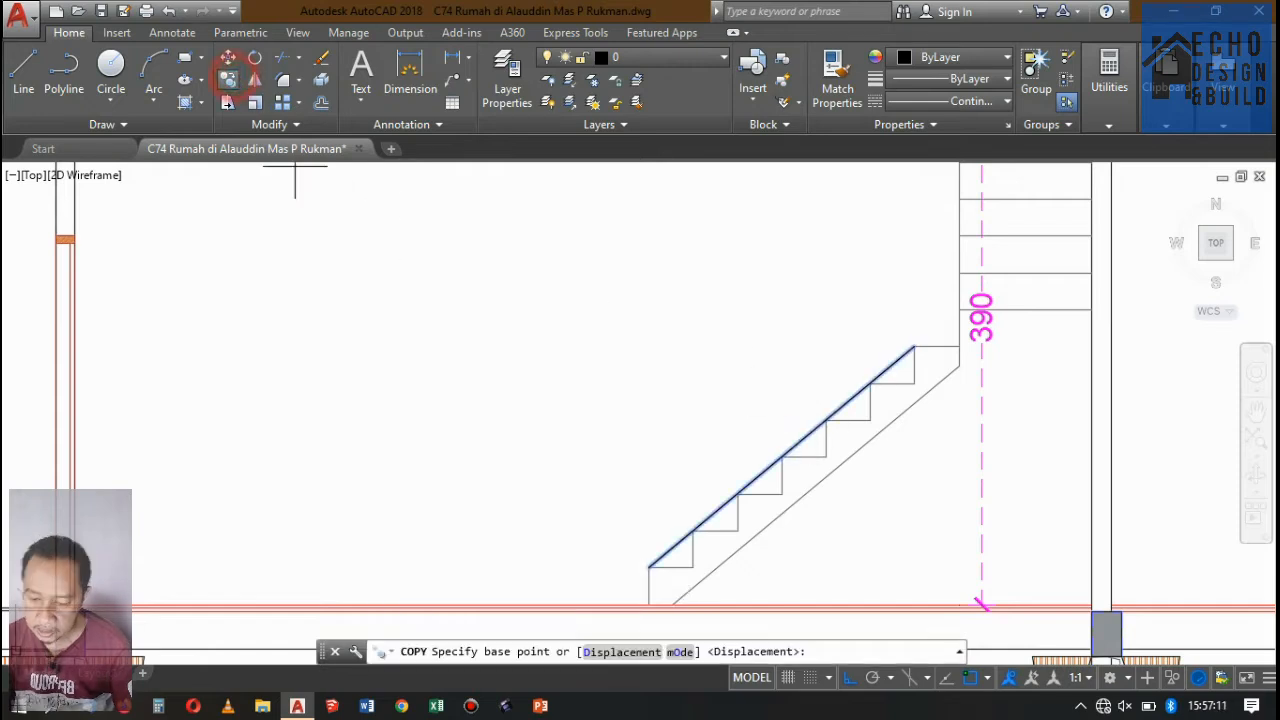
left_click(681, 420)
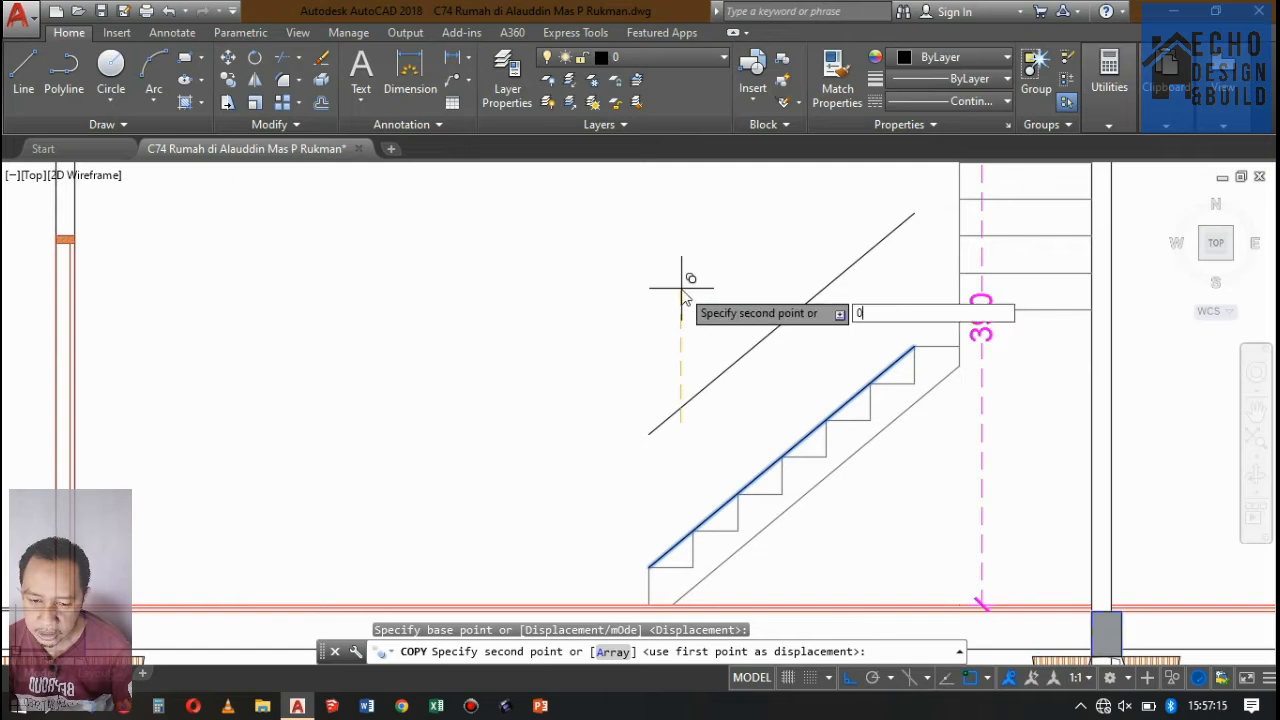
key("Return")
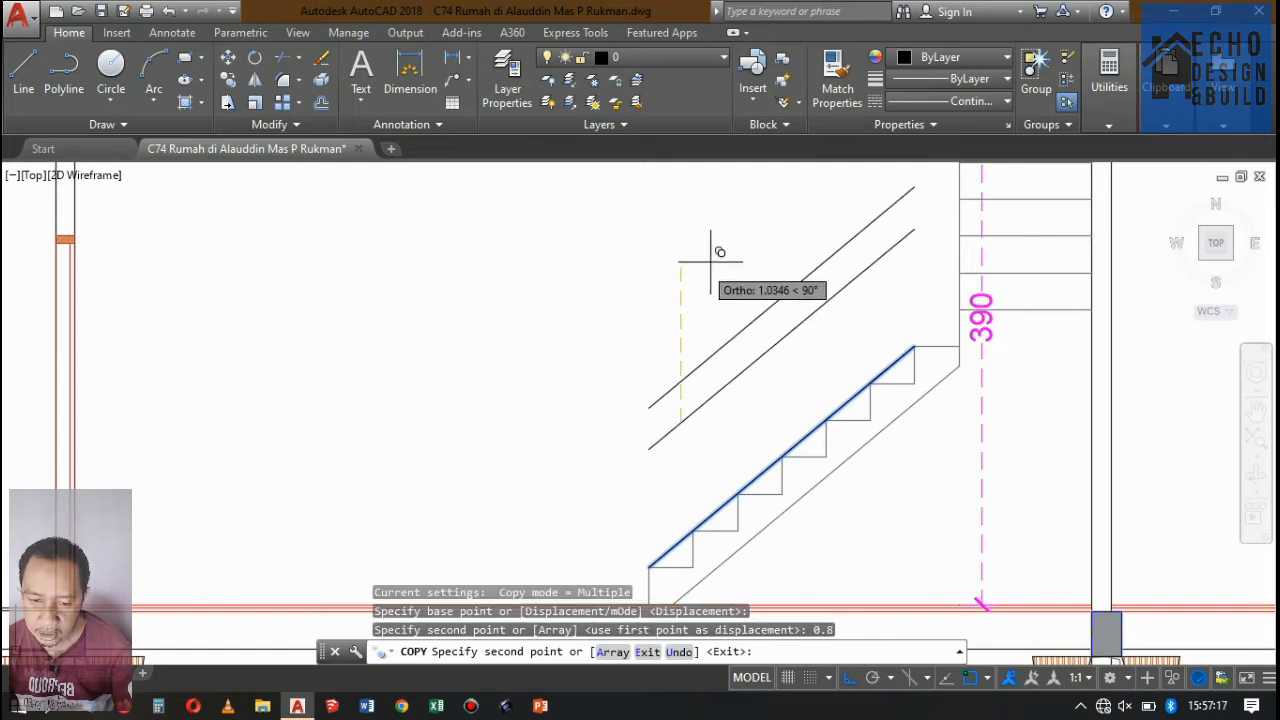
key("Escape")
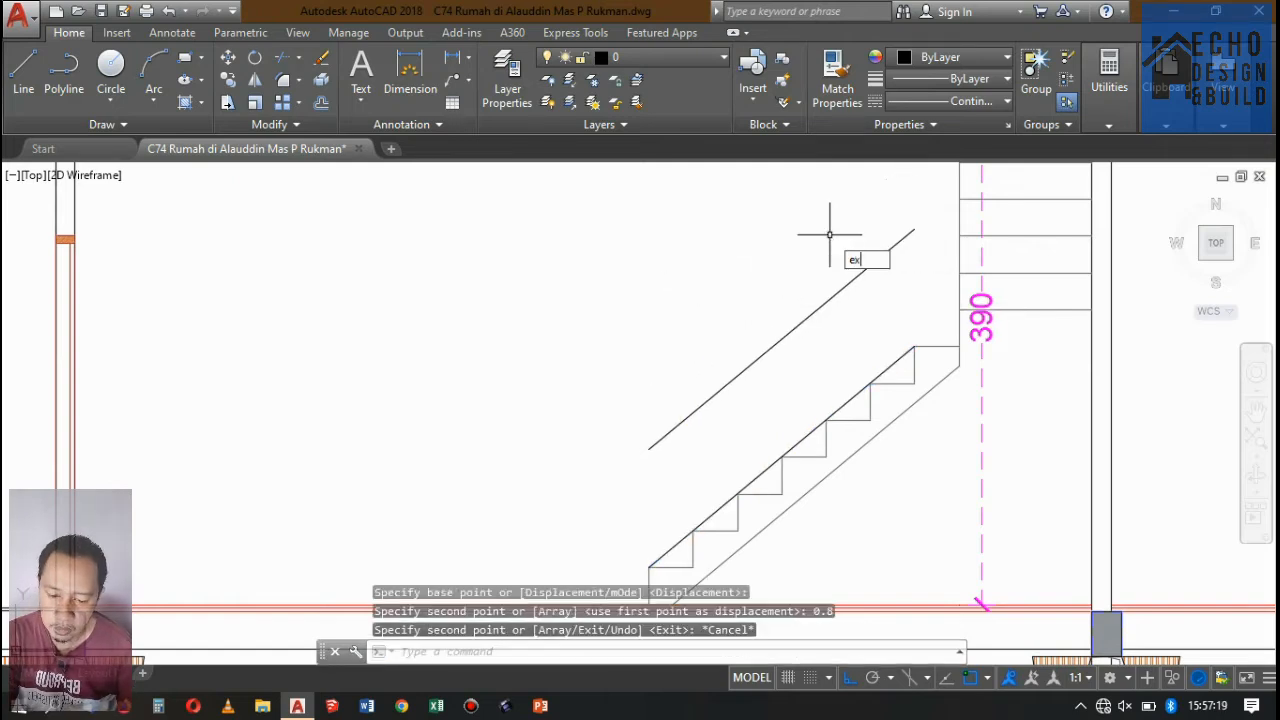
Extend the upper end of the copied handrail line to the vertical edge of the upper flight.
key("Return")
key("Return")
left_click(902, 255)
left_click(881, 224)
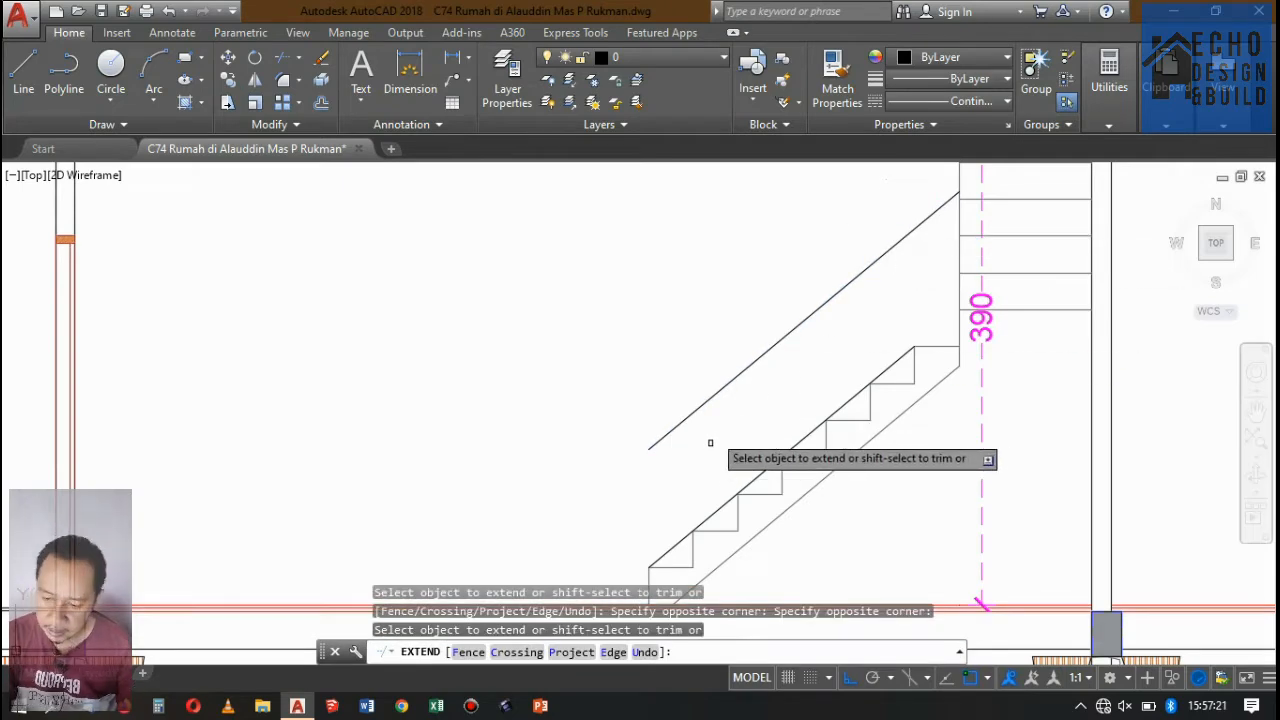
key("Return")
scroll(710, 442, "down", 3)
scroll(771, 382, "up", 3)
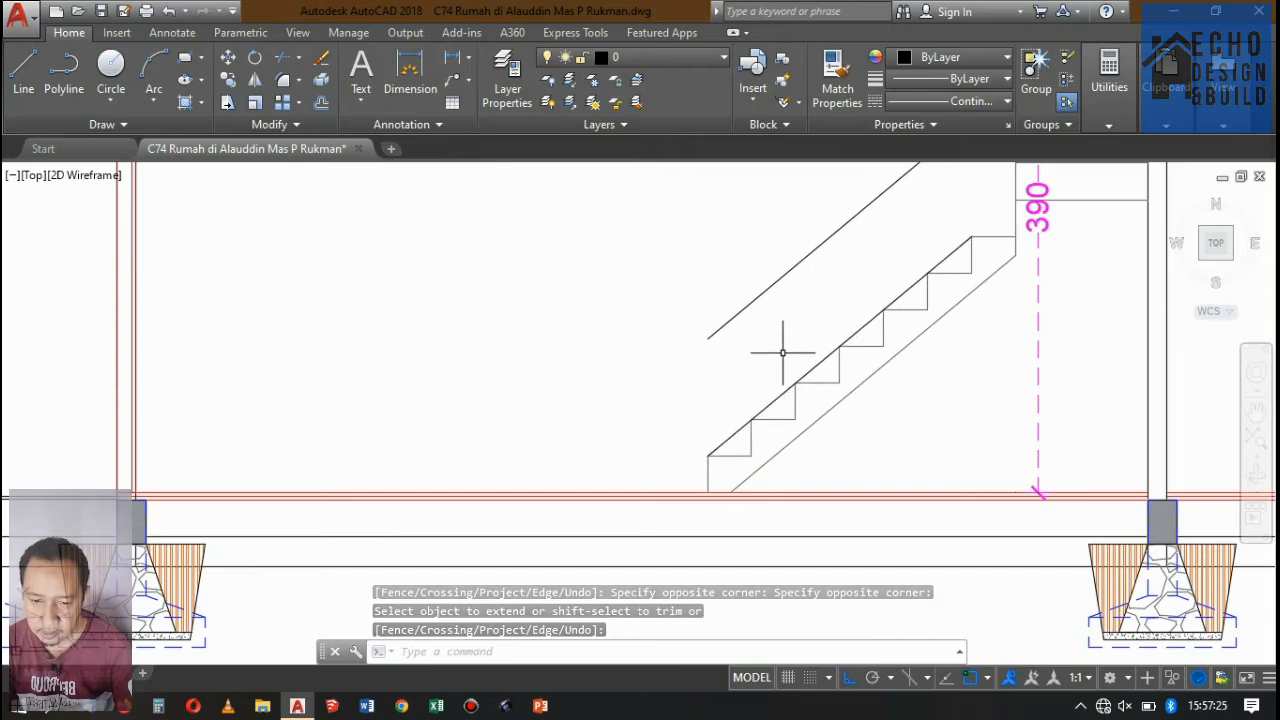
Offset the sloped line along the step corners 0.05 to its upper side.
type("o")
key("Return")
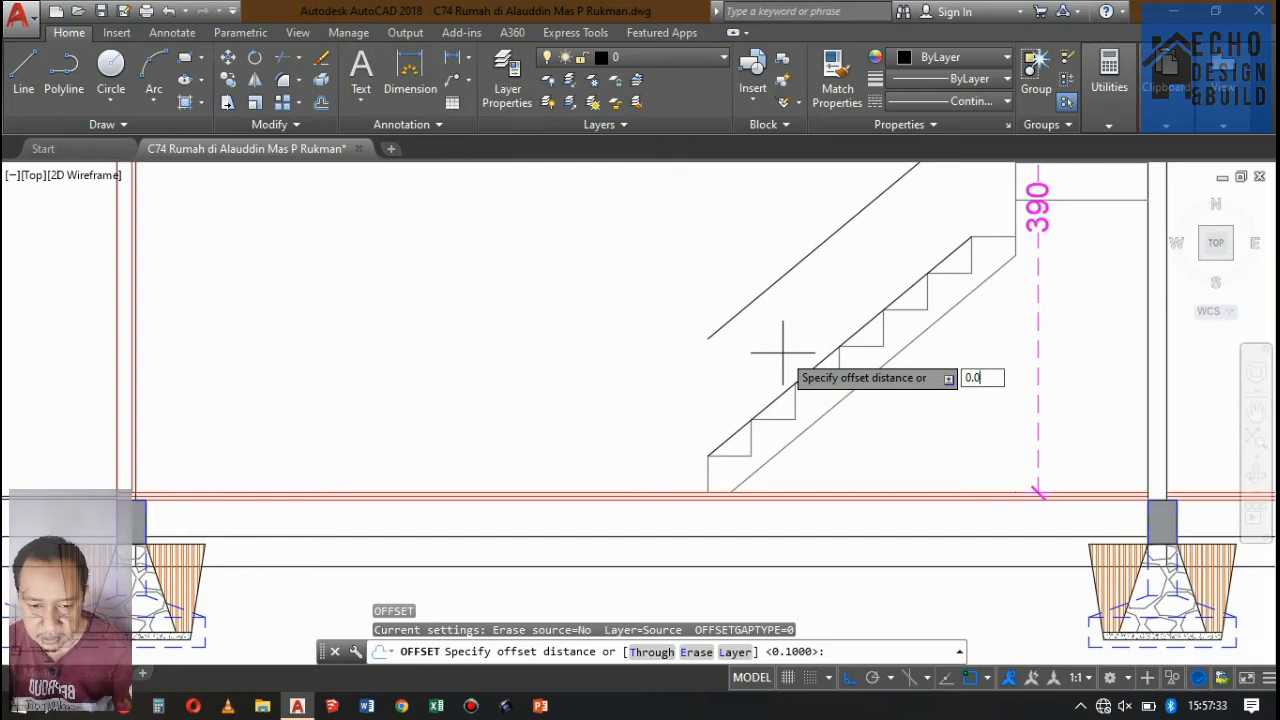
key("Return")
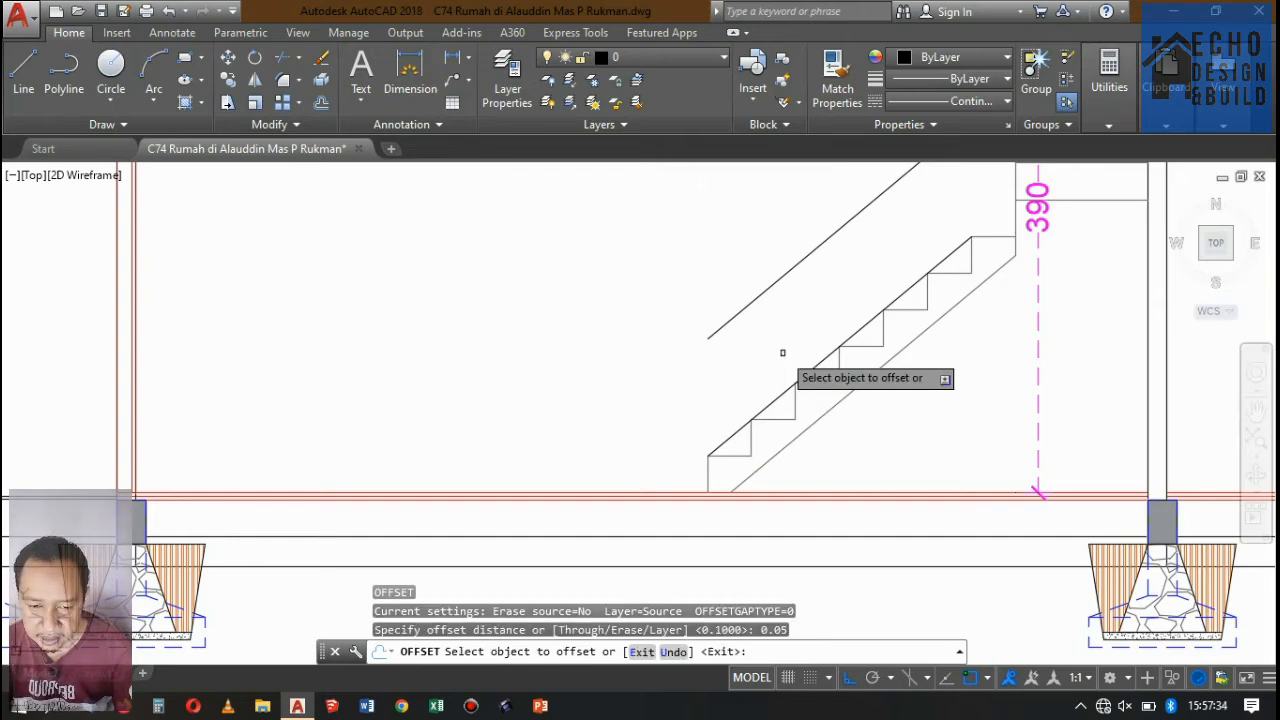
left_click(846, 340)
left_click(923, 200)
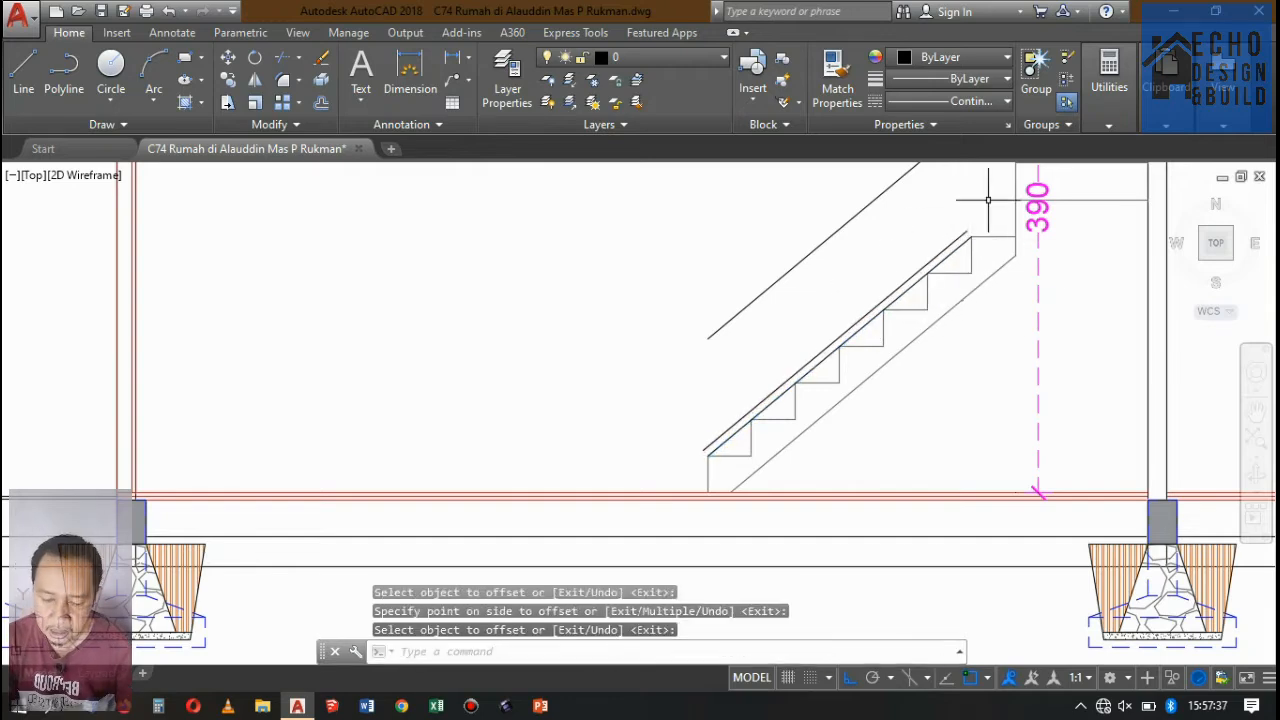
Extend the upper end of the new offset line to the vertical edge of the upper flight.
type("ex")
key("Return")
key("Return")
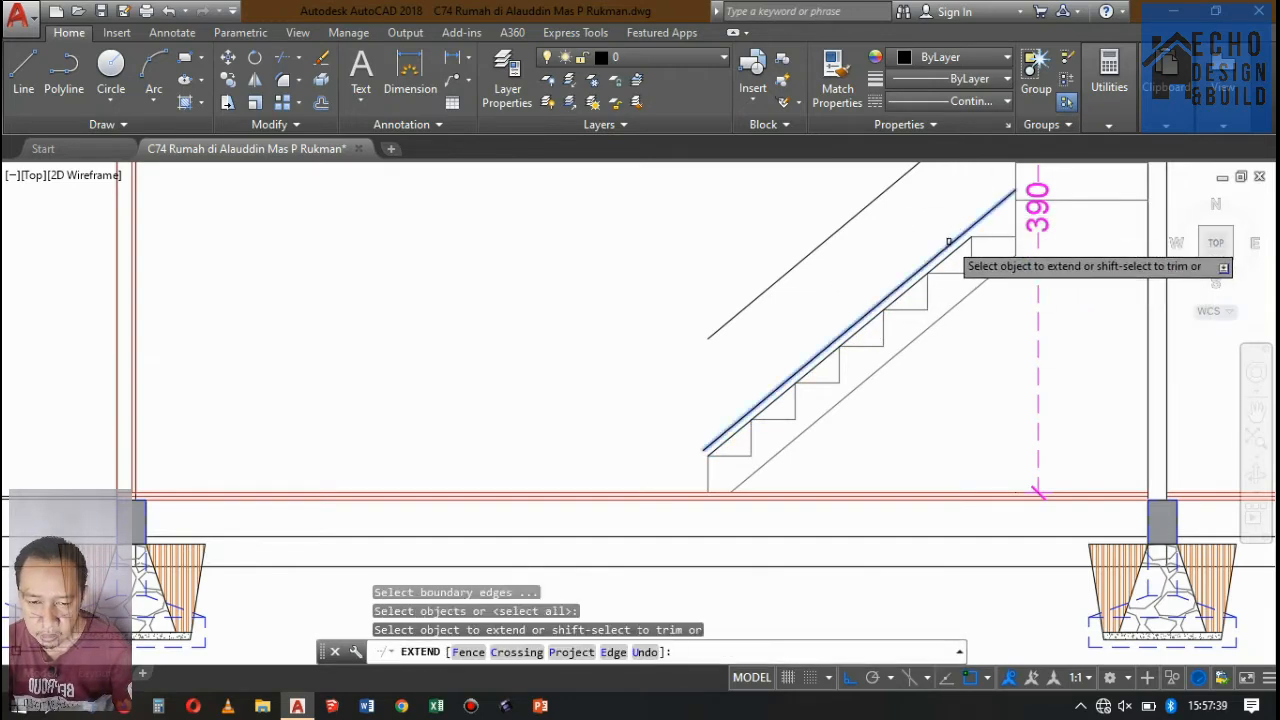
scroll(900, 250, "down", 4)
scroll(831, 318, "up", 4)
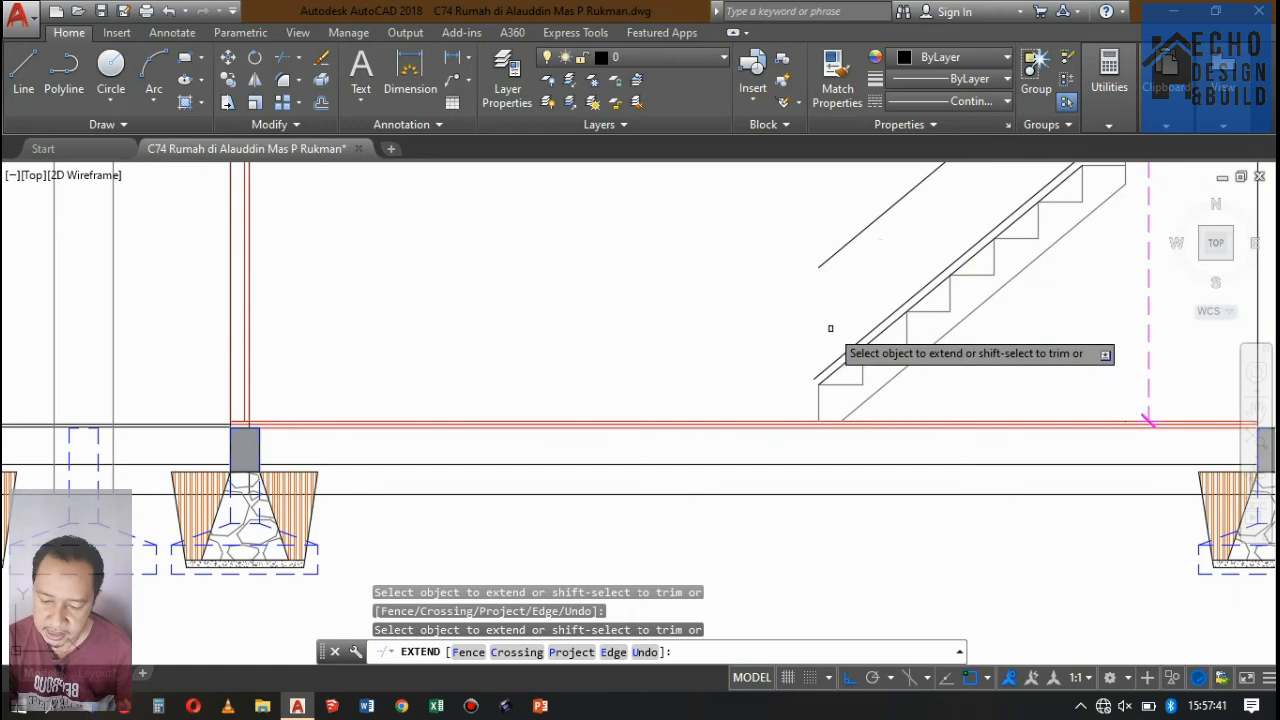
key("Escape")
Draw a vertical line from the bottom step's outer corner up past the lower end of the handrail line.
type("l")
key("Return")
scroll(835, 345, "up", 2)
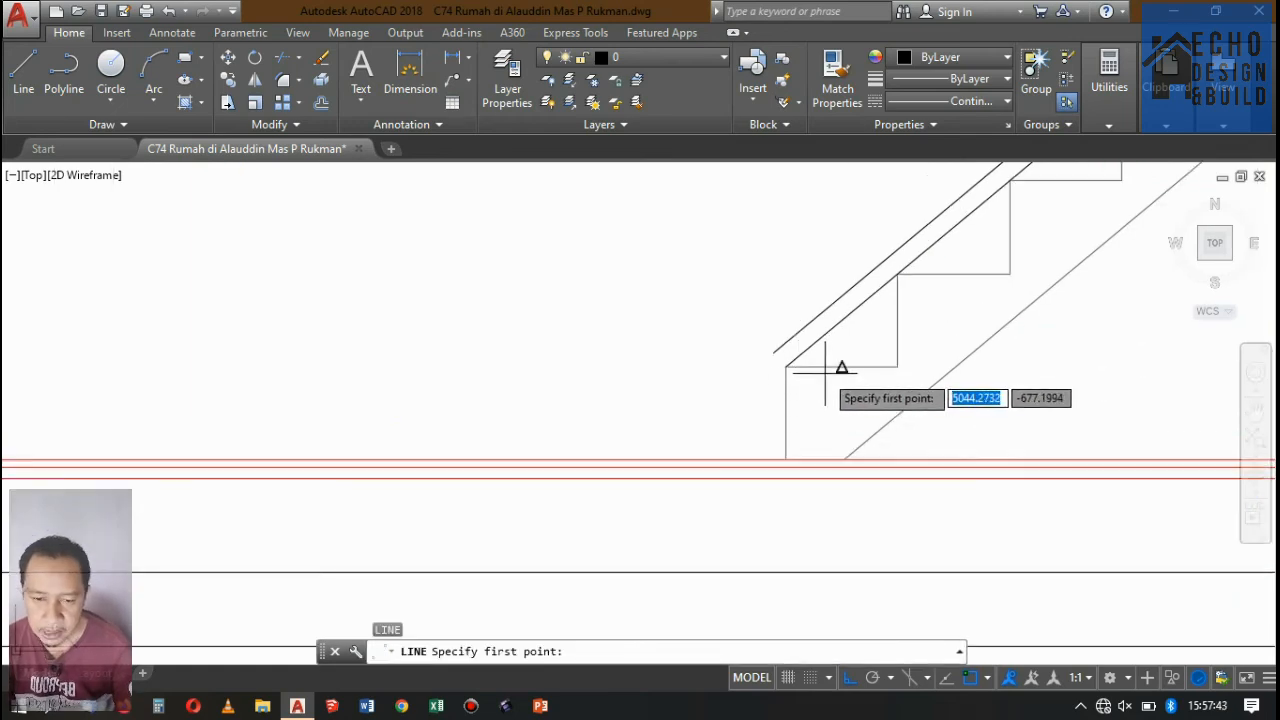
left_click(787, 378)
scroll(790, 395, "down", 5)
scroll(793, 358, "up", 5)
left_click(798, 289)
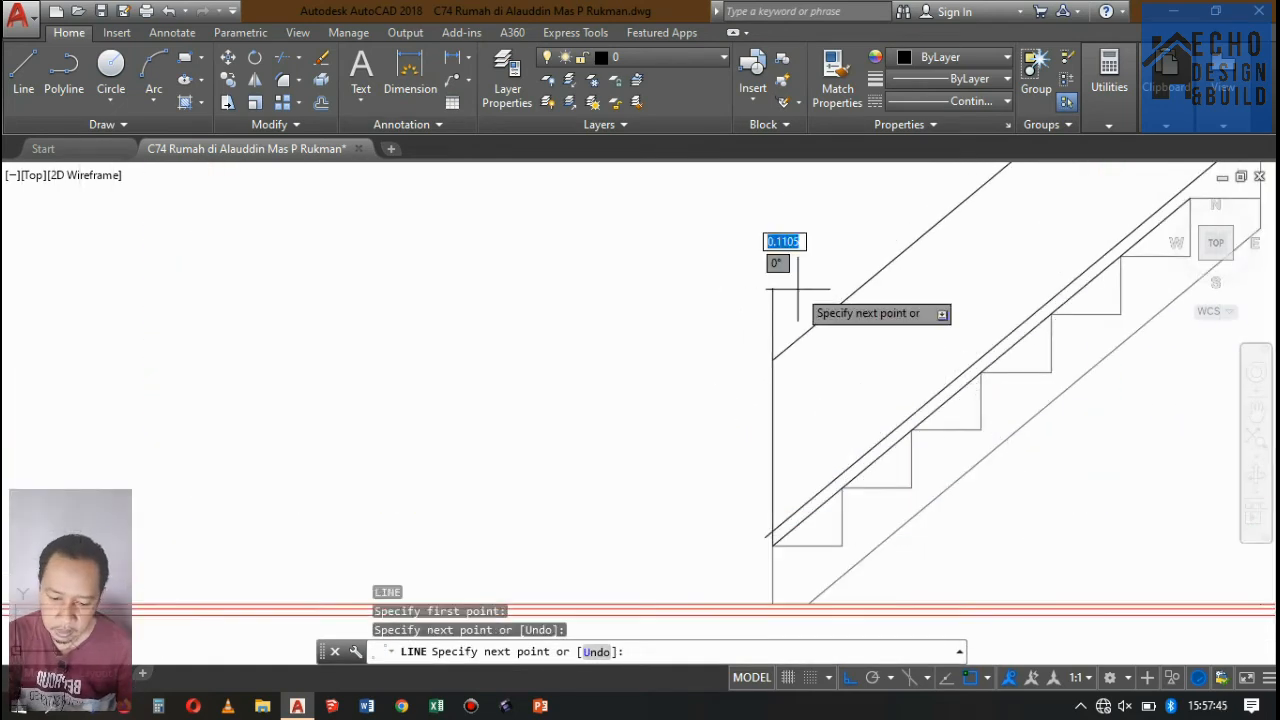
key("Return")
Trim the part of the vertical line that sticks out above the handrail line.
type("tr")
key("Return")
key("Return")
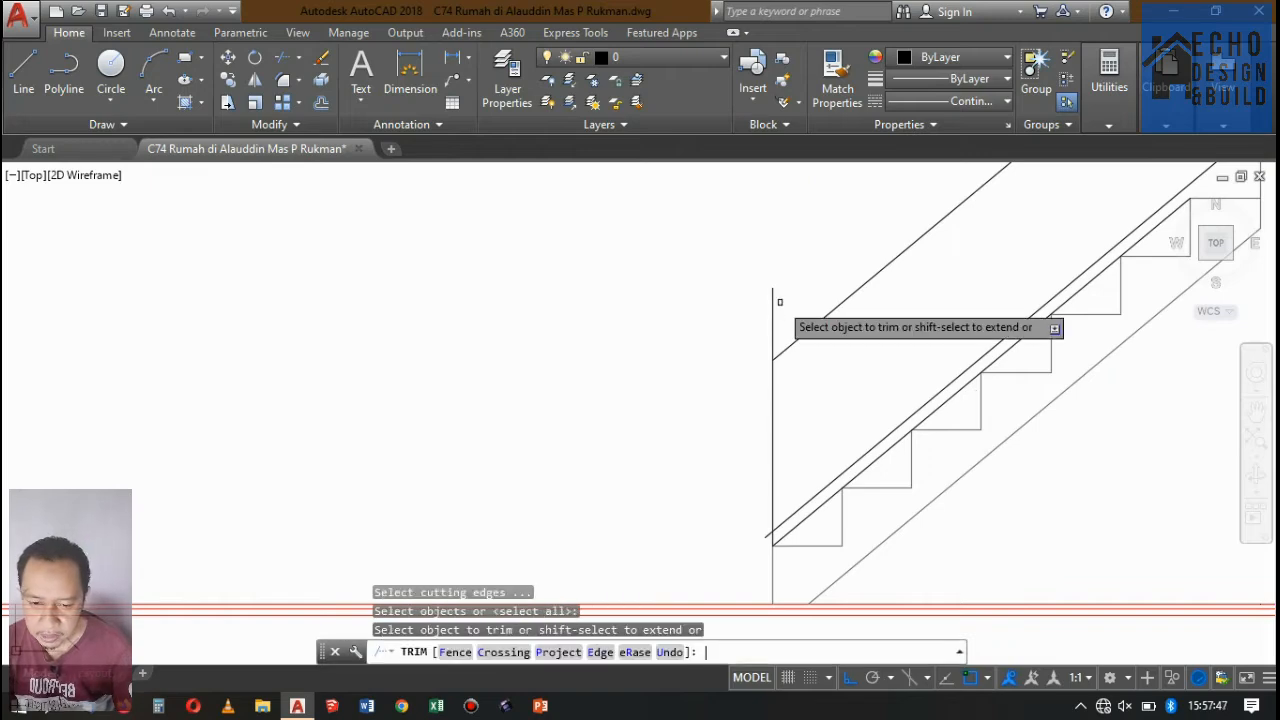
left_click(737, 272)
left_click(786, 294)
scroll(786, 294, "down", 3)
scroll(786, 294, "down", 3)
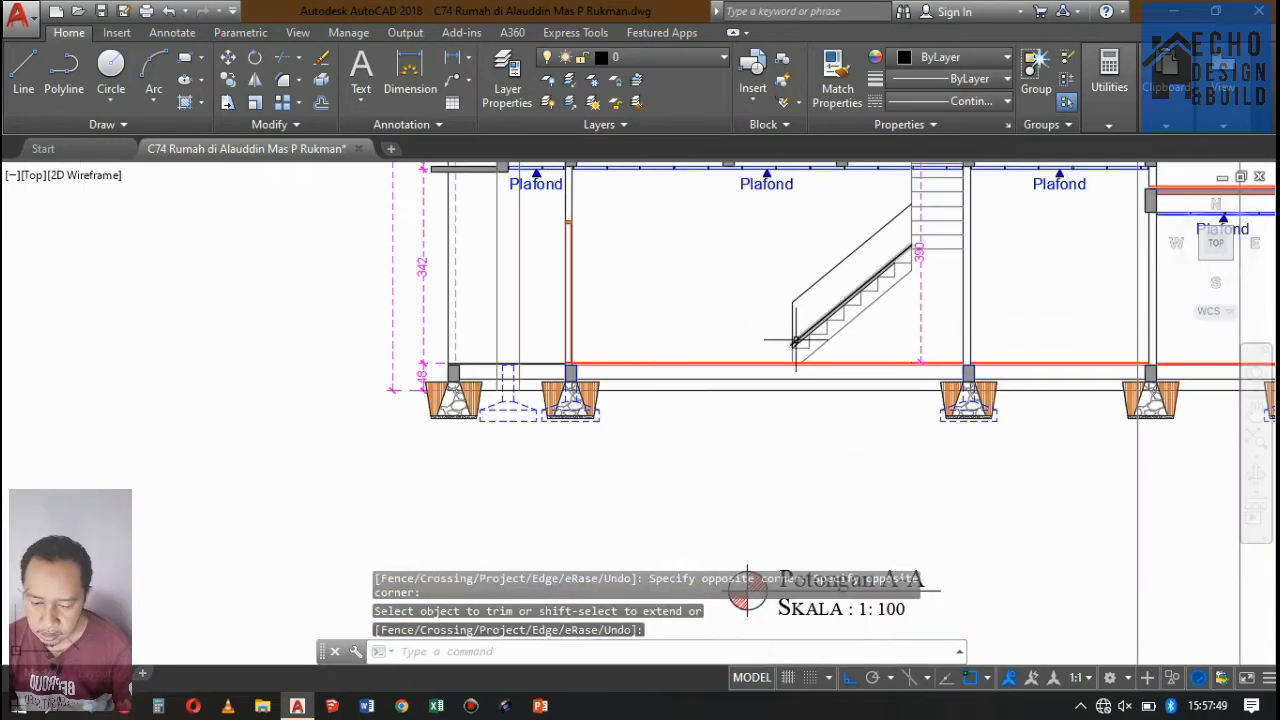
Delete the original sloped line that runs through the step corners.
scroll(771, 357, "up", 7)
key("Return")
left_click(809, 362)
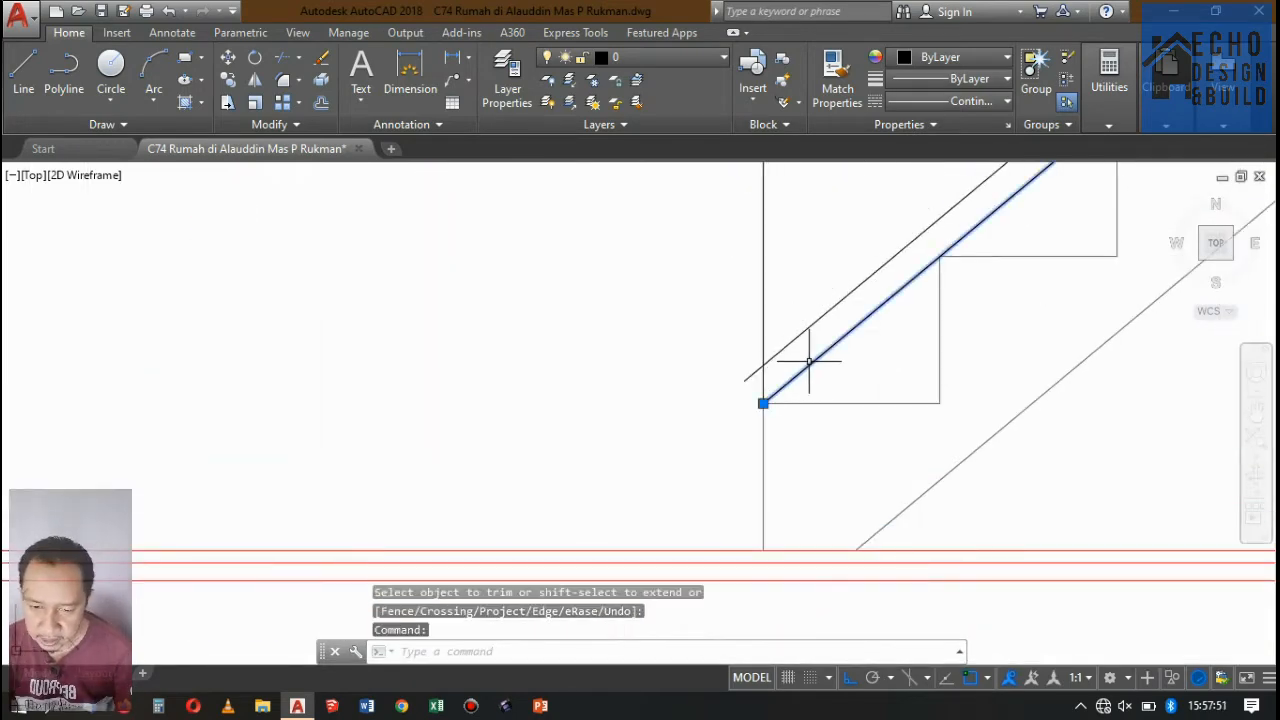
key("Delete")
Trim the lower end of the remaining offset line where it overhangs the vertical line.
middle_click_drag(809, 362, 784, 428)
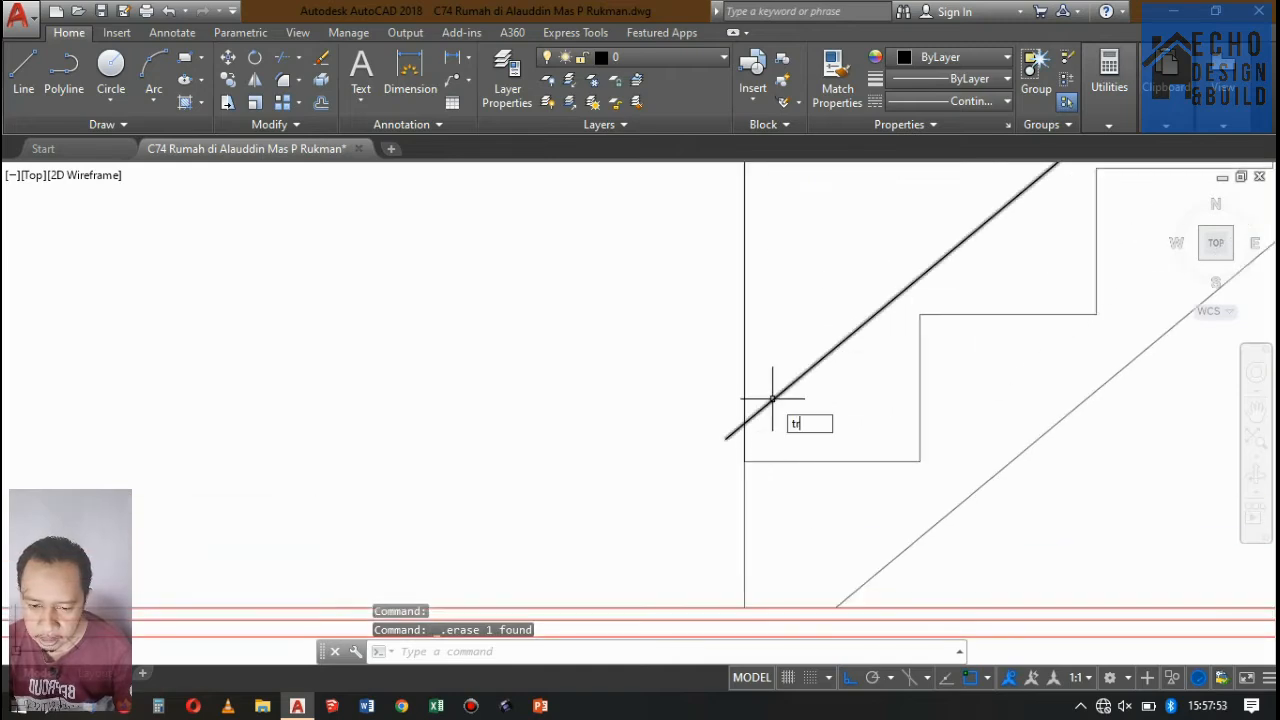
key("Return")
key("Return")
scroll(728, 443, "up", 2)
left_click(732, 430)
left_click(721, 404)
left_click(713, 411)
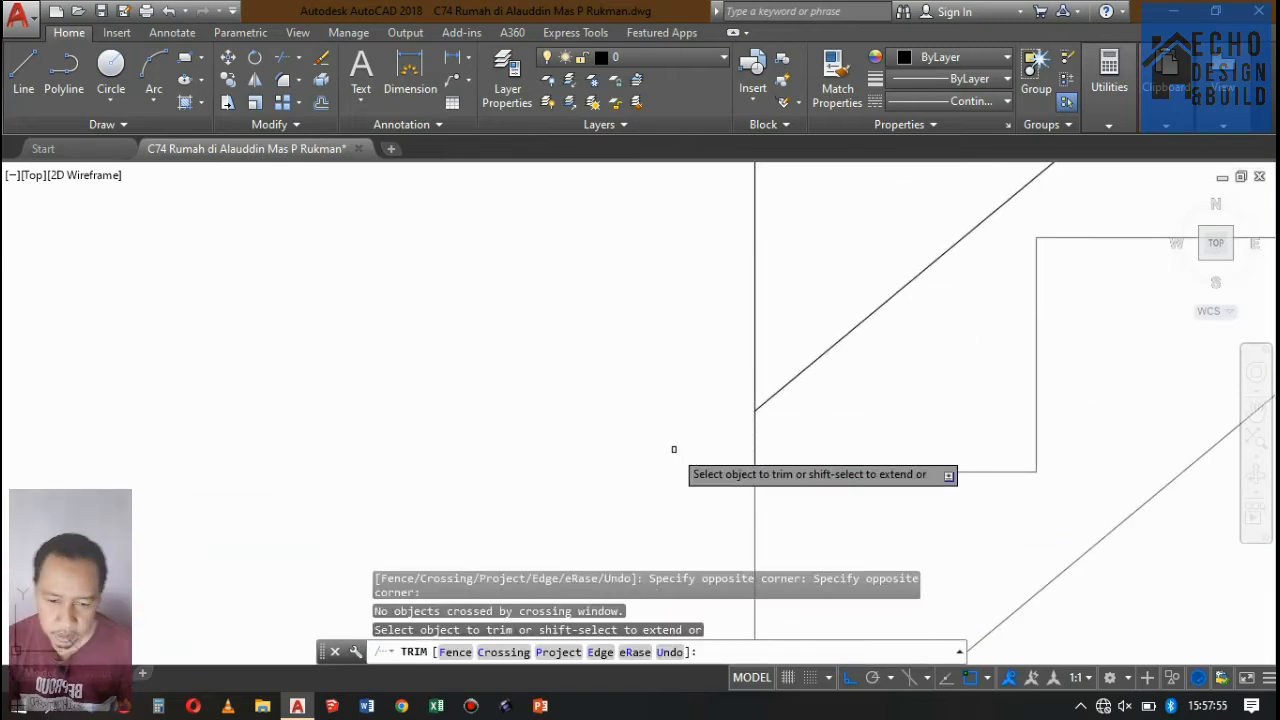
key("Return")
scroll(737, 386, "down", 6)
scroll(737, 374, "up", 4)
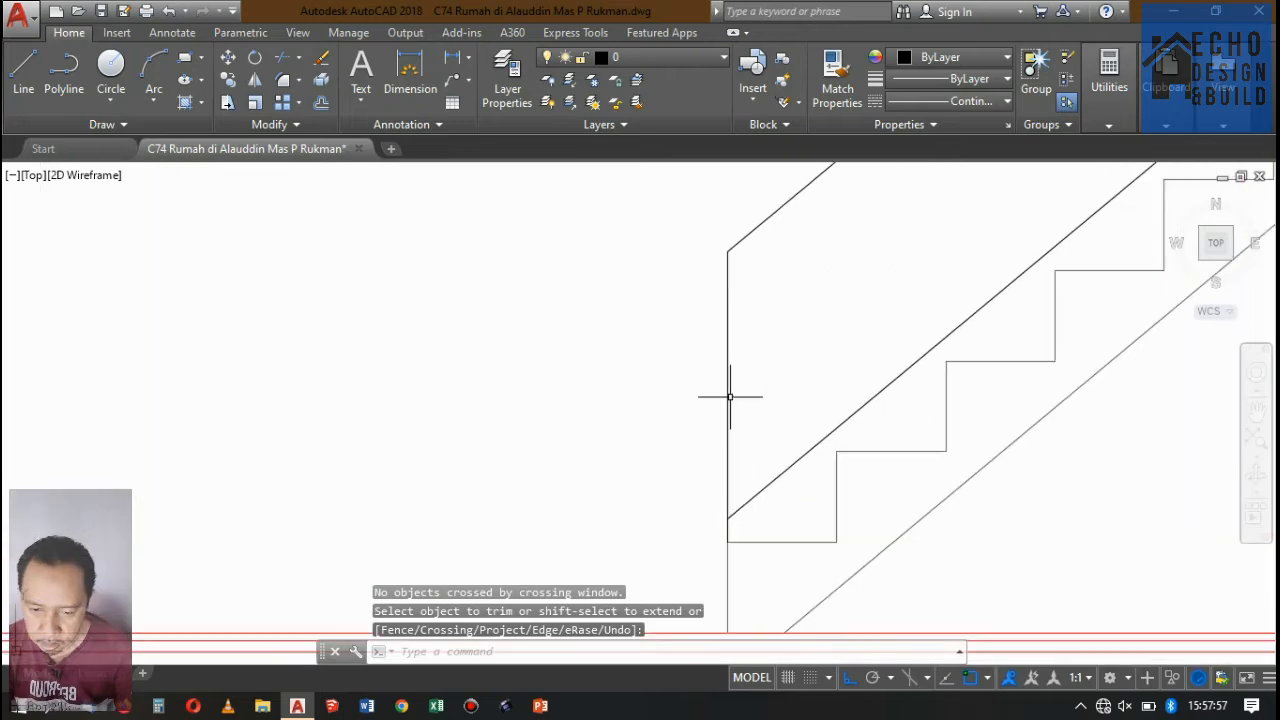
scroll(738, 386, "down", 3)
scroll(746, 374, "up", 3)
scroll(746, 374, "down", 3)
scroll(746, 377, "up", 3)
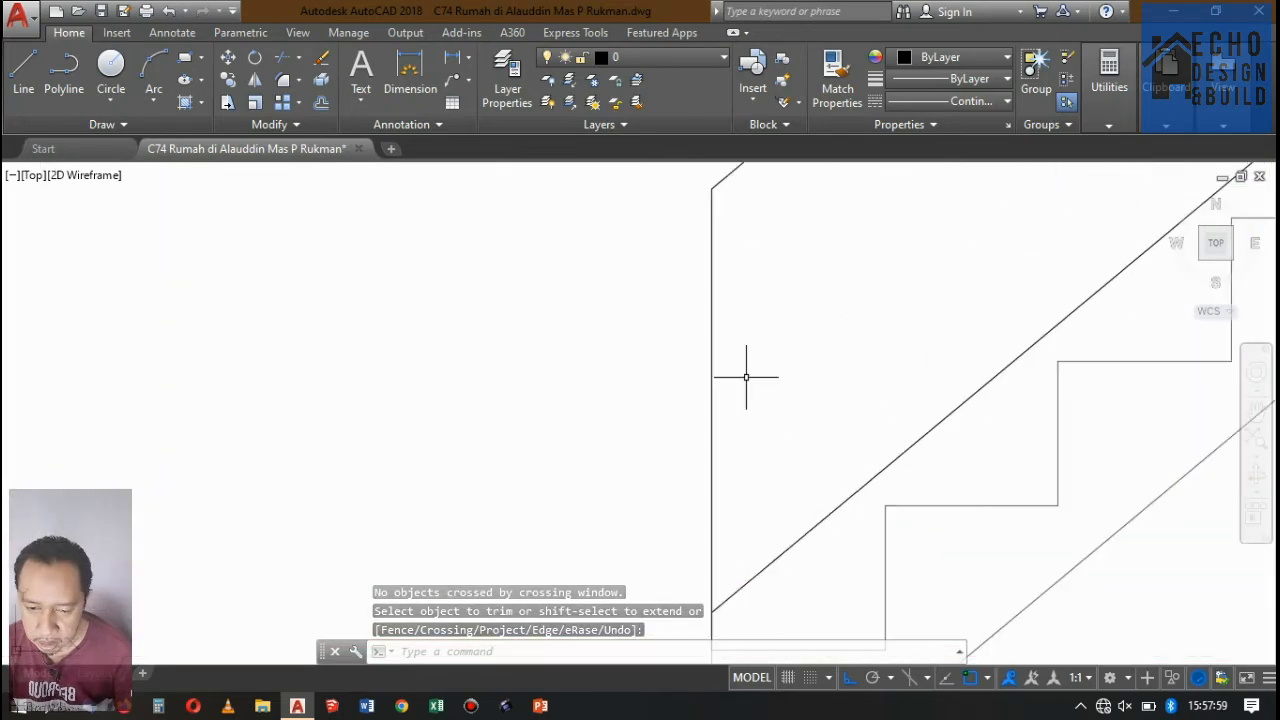
scroll(746, 377, "down", 3)
scroll(748, 371, "up", 2)
scroll(748, 375, "up", 1)
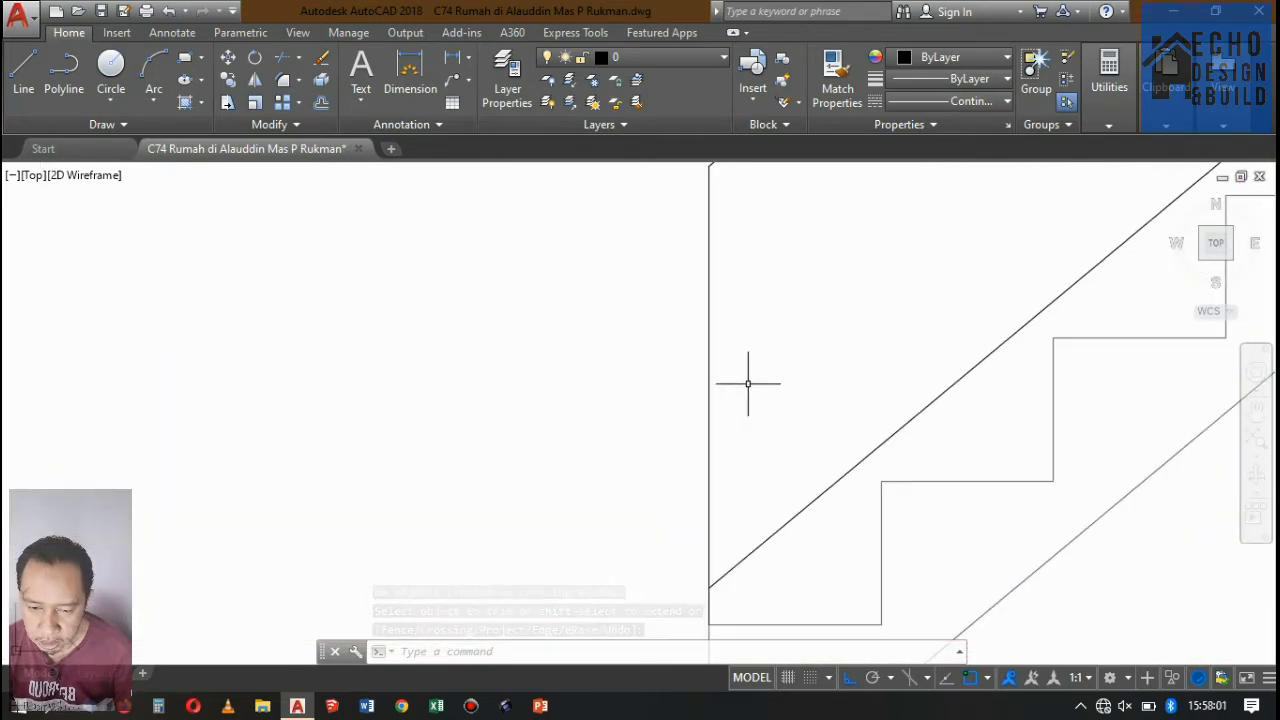
scroll(748, 384, "down", 2)
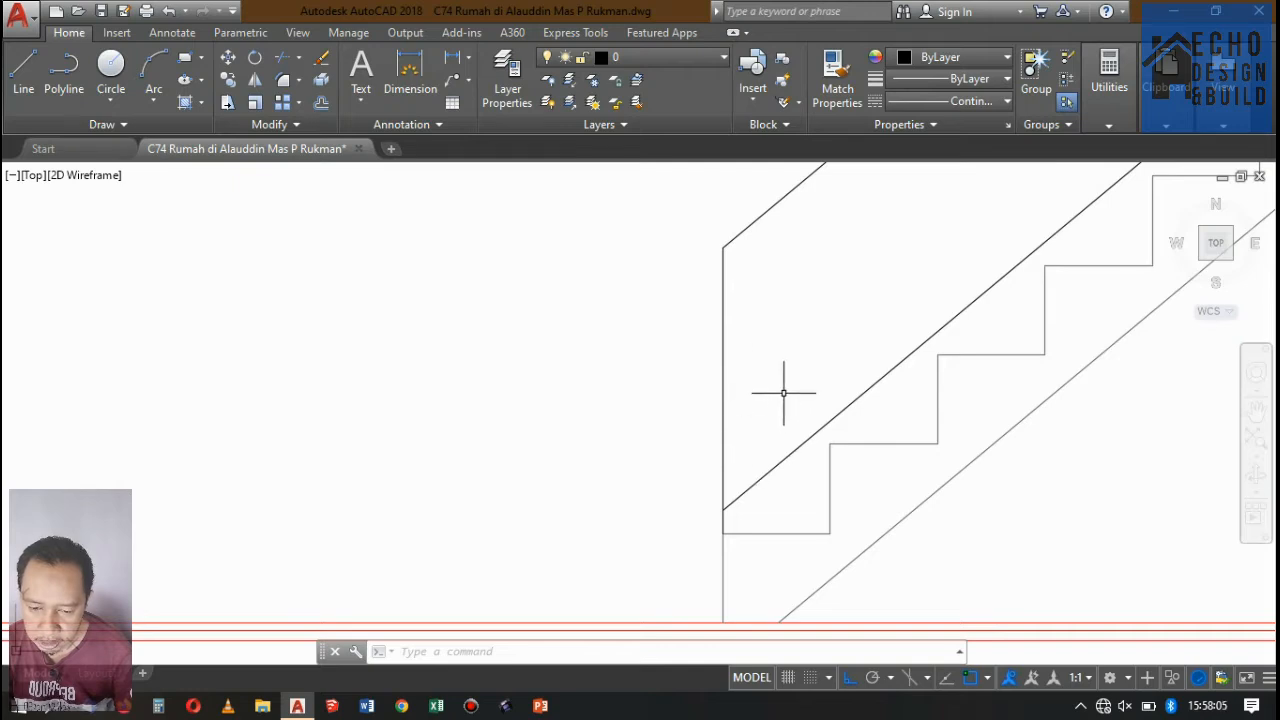
Offset the vertical line at the bottom step 0.04 towards the stairs.
key("Return")
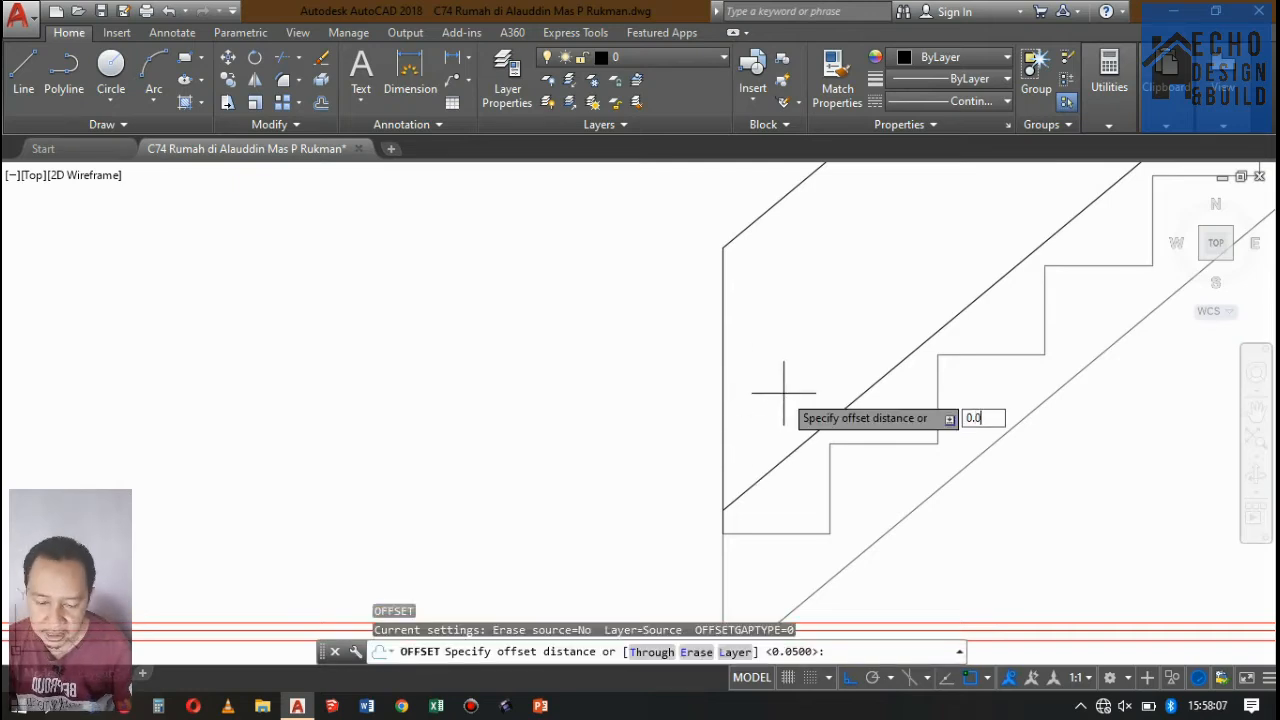
type("0.04")
key("Return")
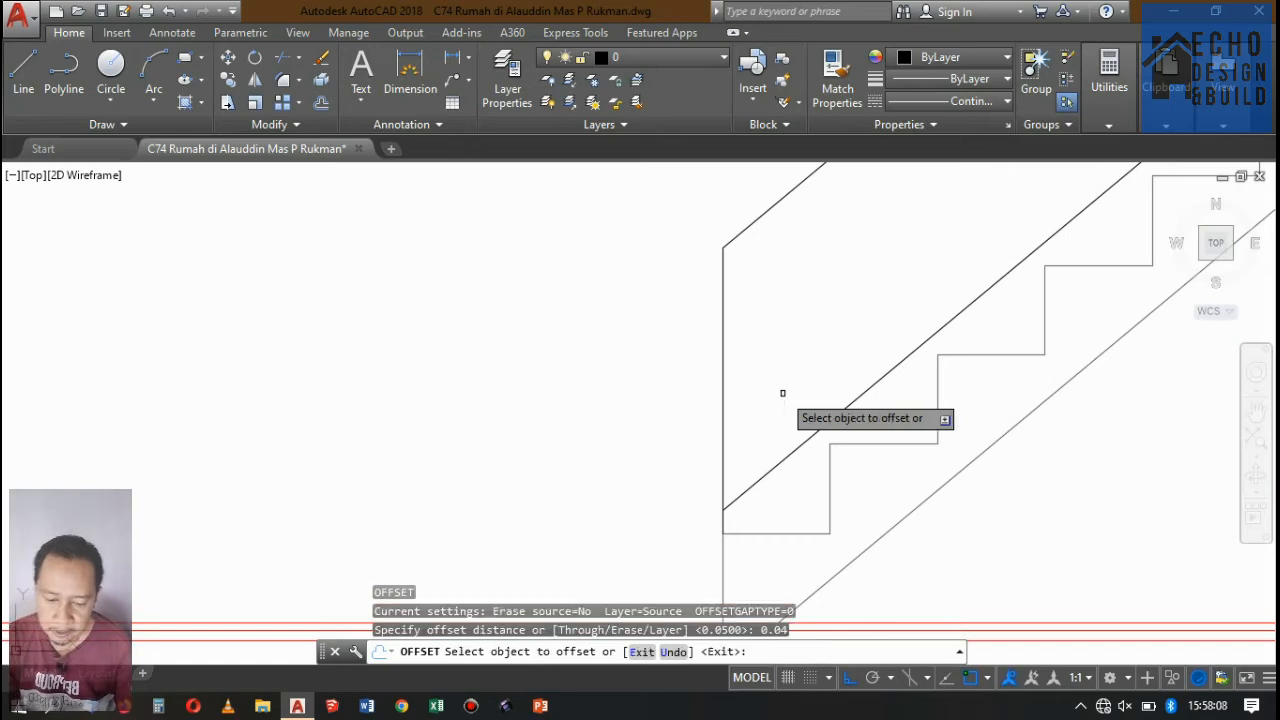
left_click(724, 344)
left_click(779, 275)
key("Return")
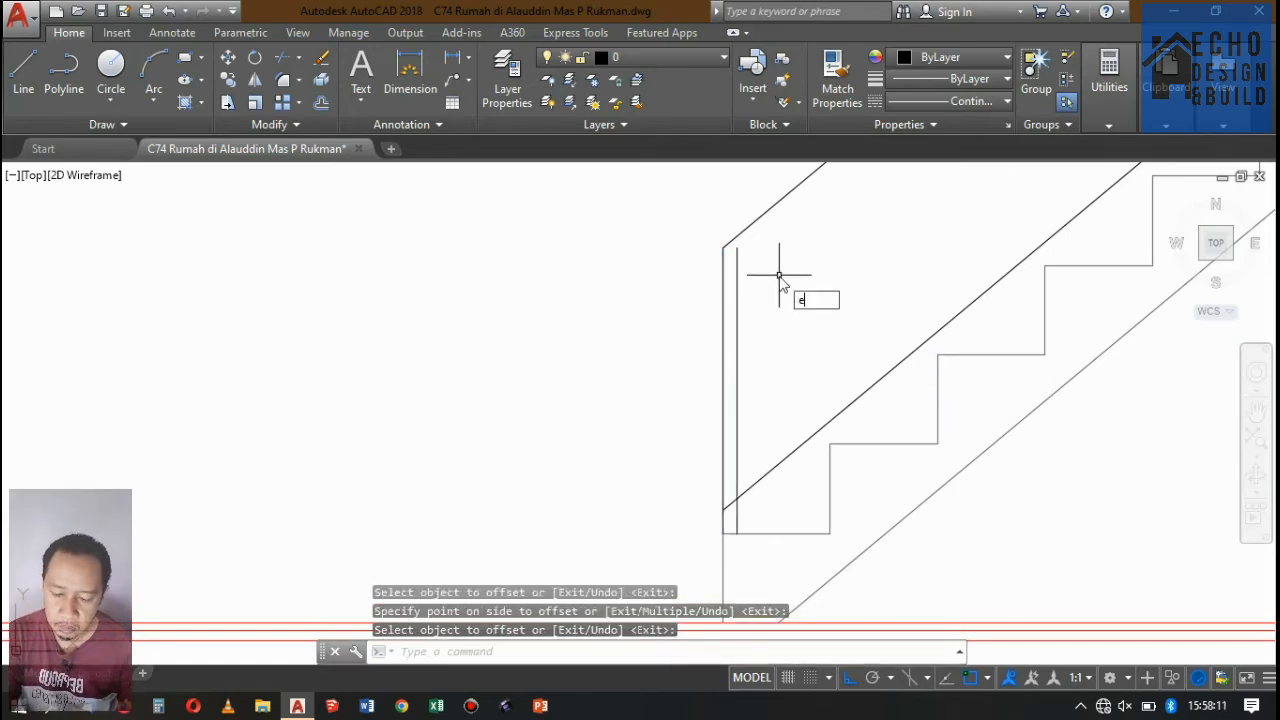
Extend the top of the offset vertical line to the handrail line.
type("ex")
key("Return")
left_click(738, 252)
key("Return")
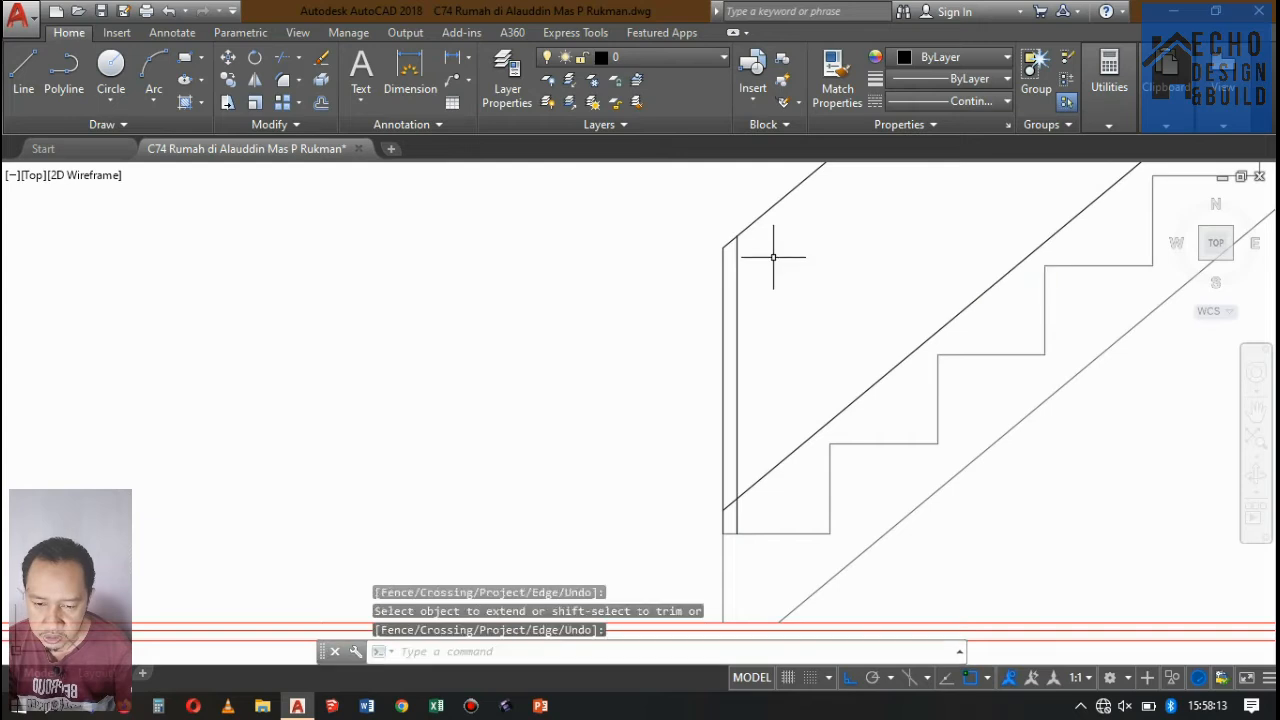
Offset the second vertical line another 0.04 towards the stairs to form the post's inner edge.
type("o")
key("Return")
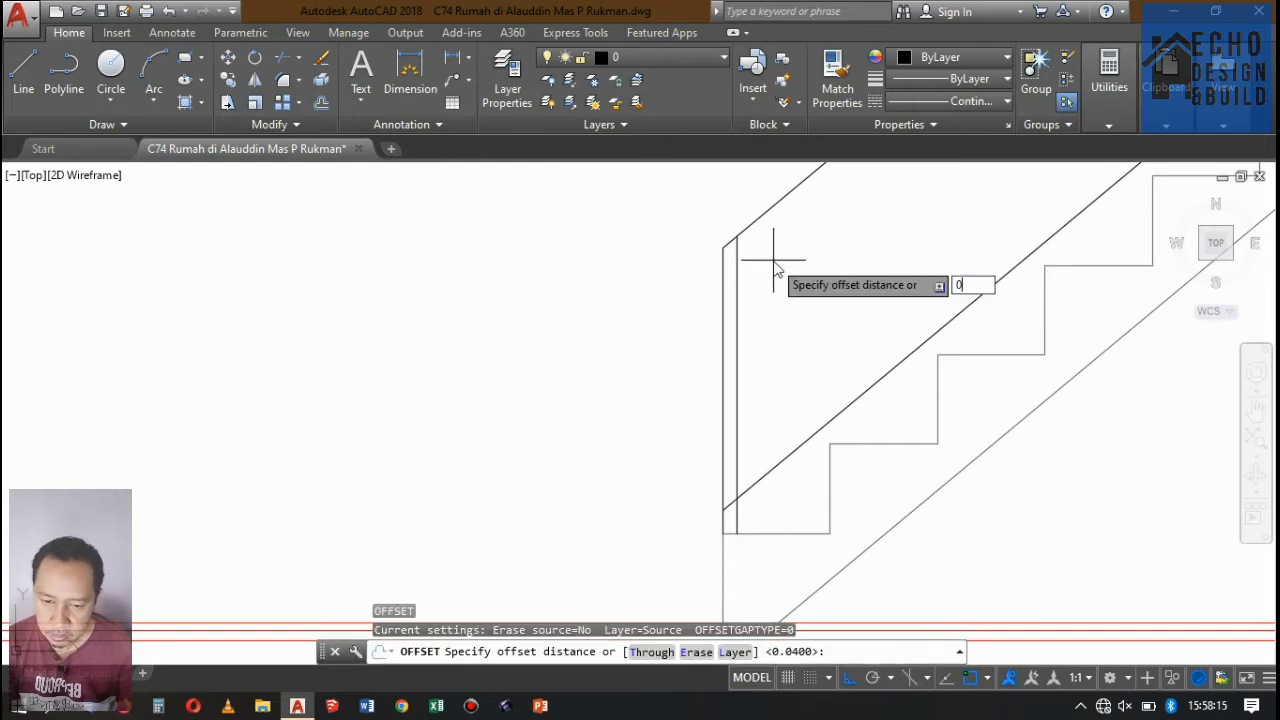
type("0.04")
key("Return")
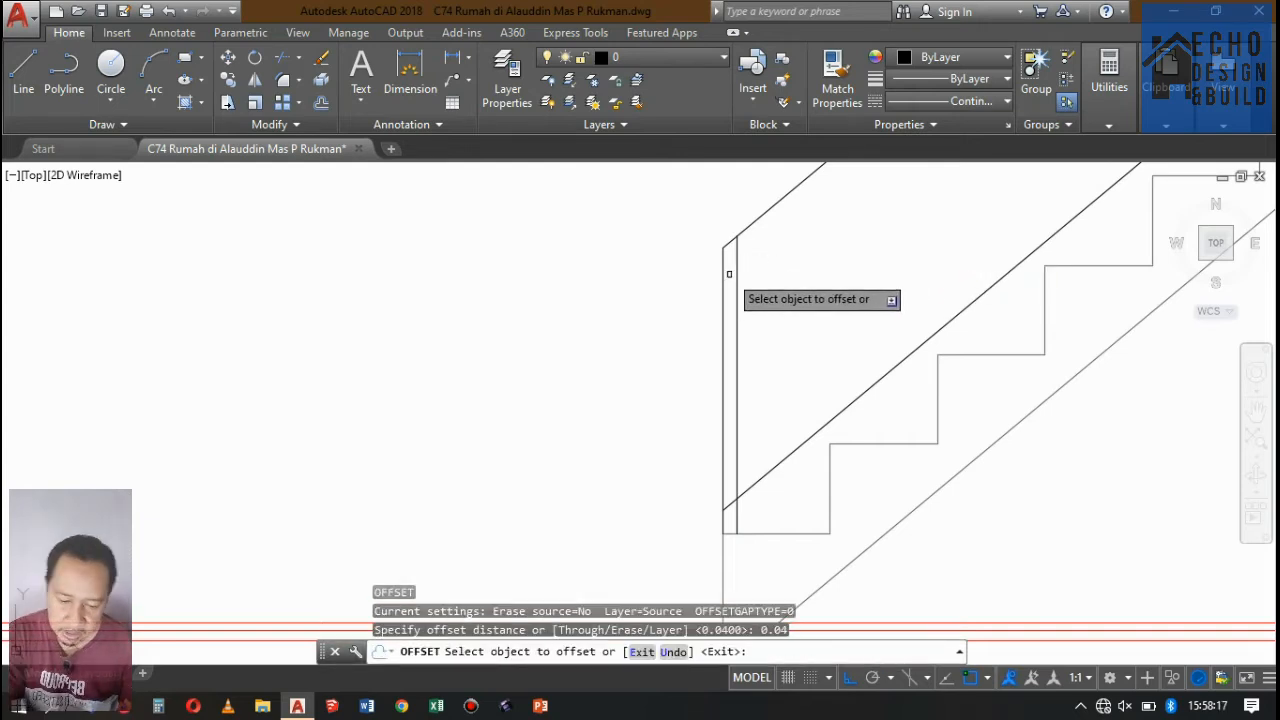
left_click(740, 265)
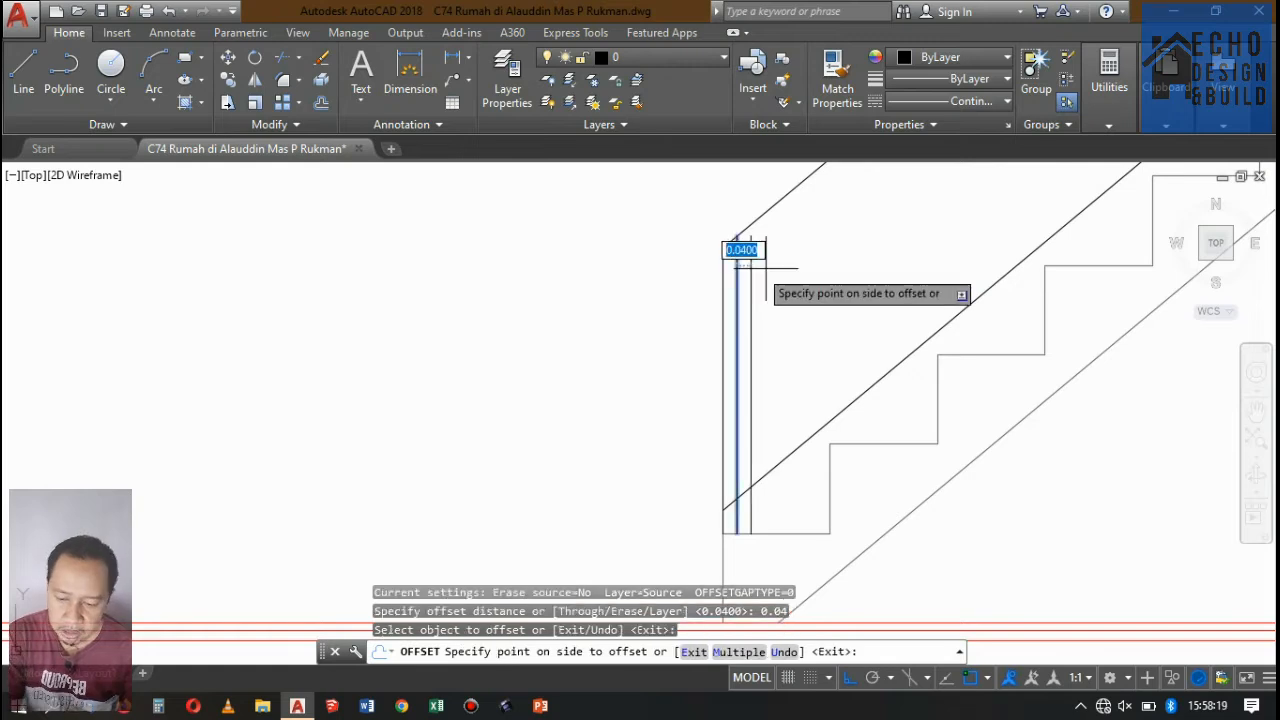
left_click(789, 263)
key("Return")
Extend the top of the third vertical line to the handrail line.
type("x")
key("Return")
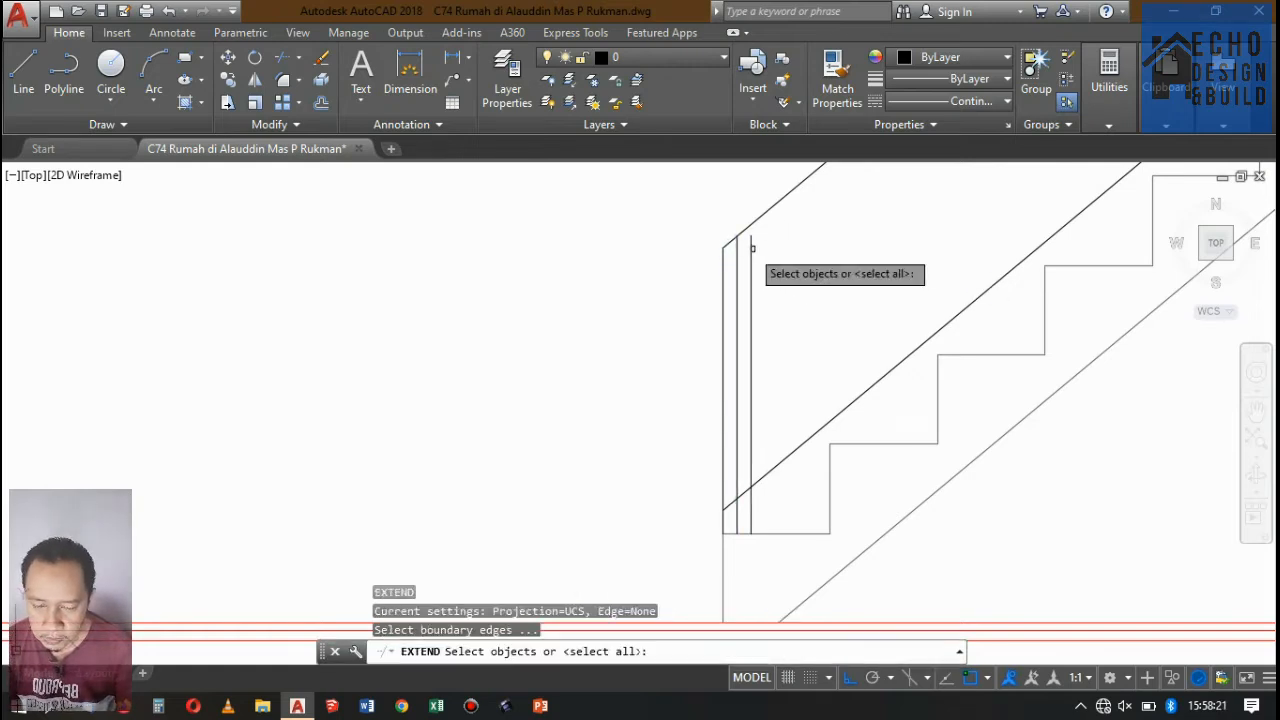
key("Return")
left_click(749, 244)
key("Return")
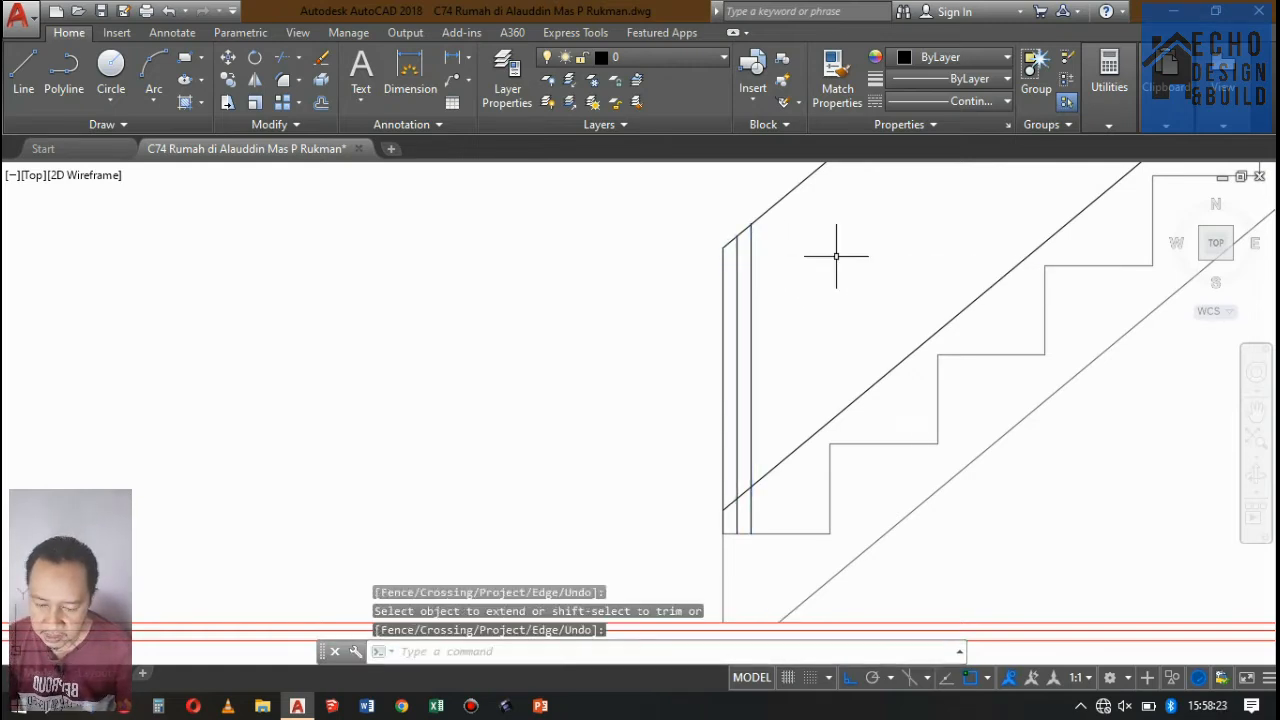
Delete the outermost vertical line and trim the lower sloped line's end back to the post's outer edge.
left_click(695, 277)
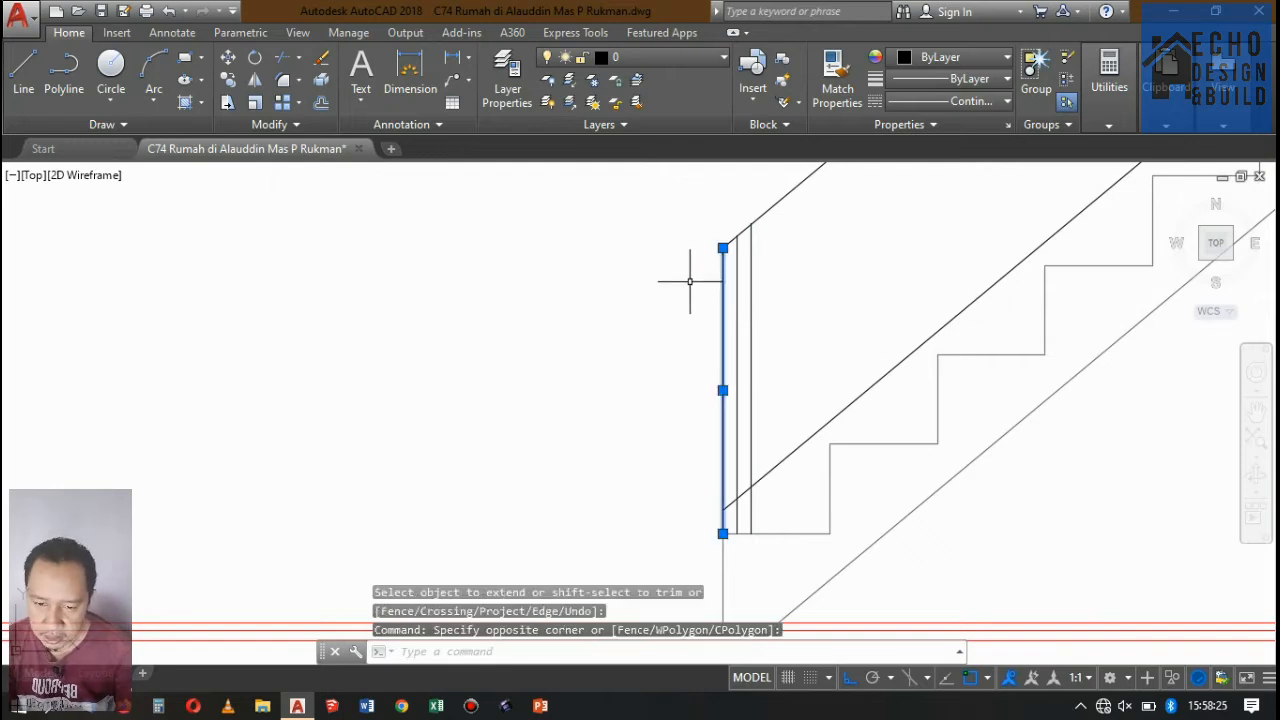
key("Delete")
type("tr")
key("Return")
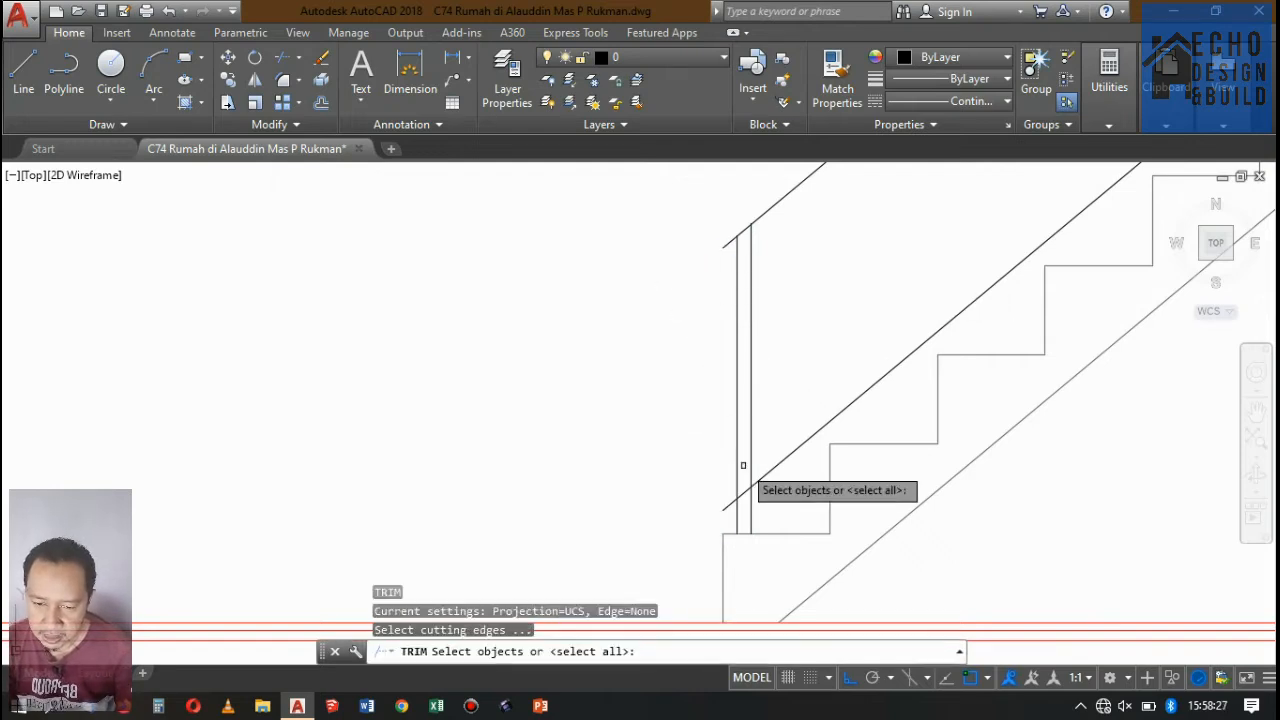
key("Return")
scroll(720, 508, "up", 2)
left_click(711, 513)
left_click(703, 527)
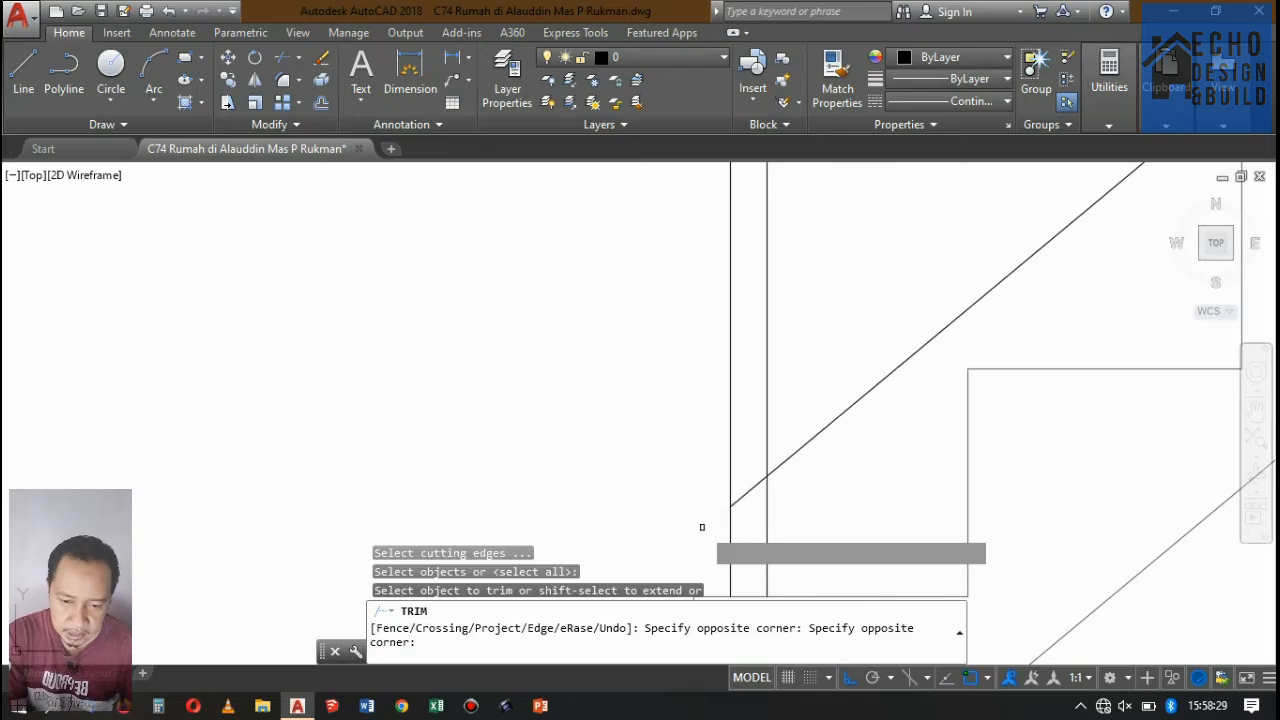
scroll(738, 468, "down", 6)
key("Return")
scroll(785, 367, "up", 2)
scroll(734, 400, "up", 3)
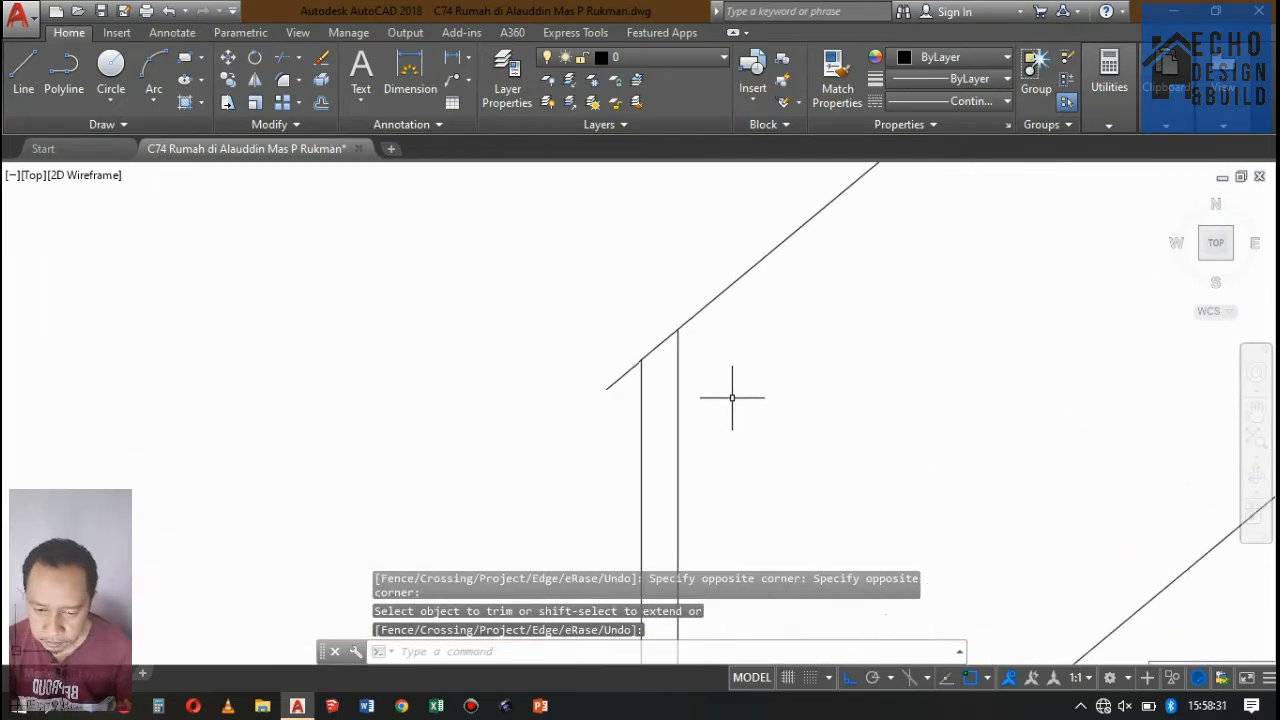
Trim the handrail line's overhanging lower end back to the bottom post's outer edge.
scroll(700, 400, "down", 5)
scroll(727, 377, "up", 4)
key("Return")
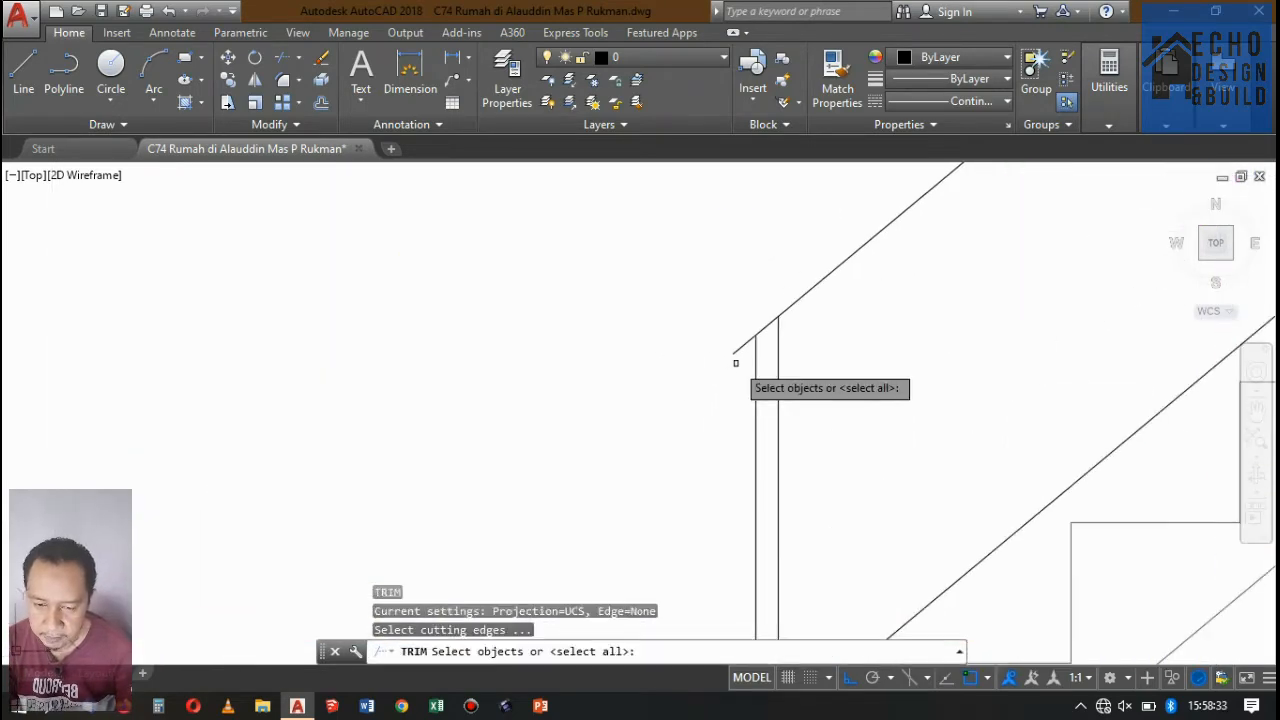
key("Return")
left_click(738, 350)
scroll(800, 288, "down", 2)
scroll(800, 288, "down", 4)
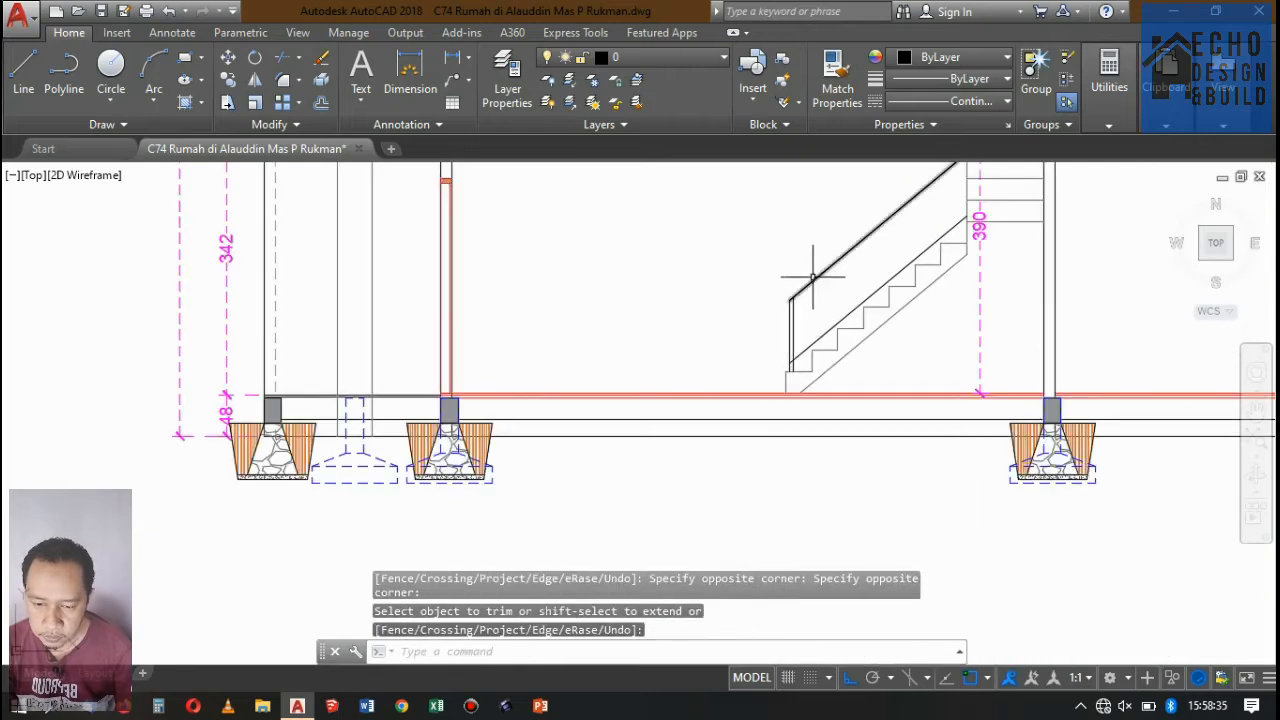
Offset the handrail line 0.04 downwards to form the handrail's underside.
scroll(801, 317, "up", 3)
key("Return")
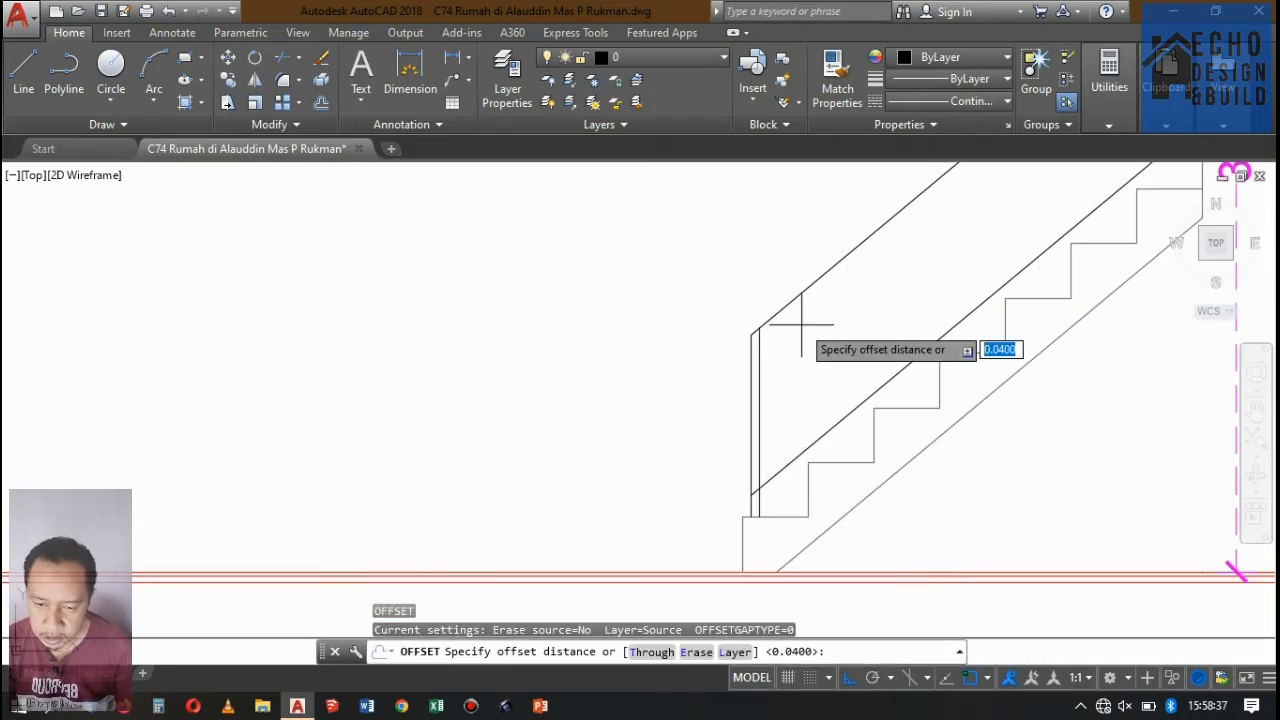
type("0.04")
key("Return")
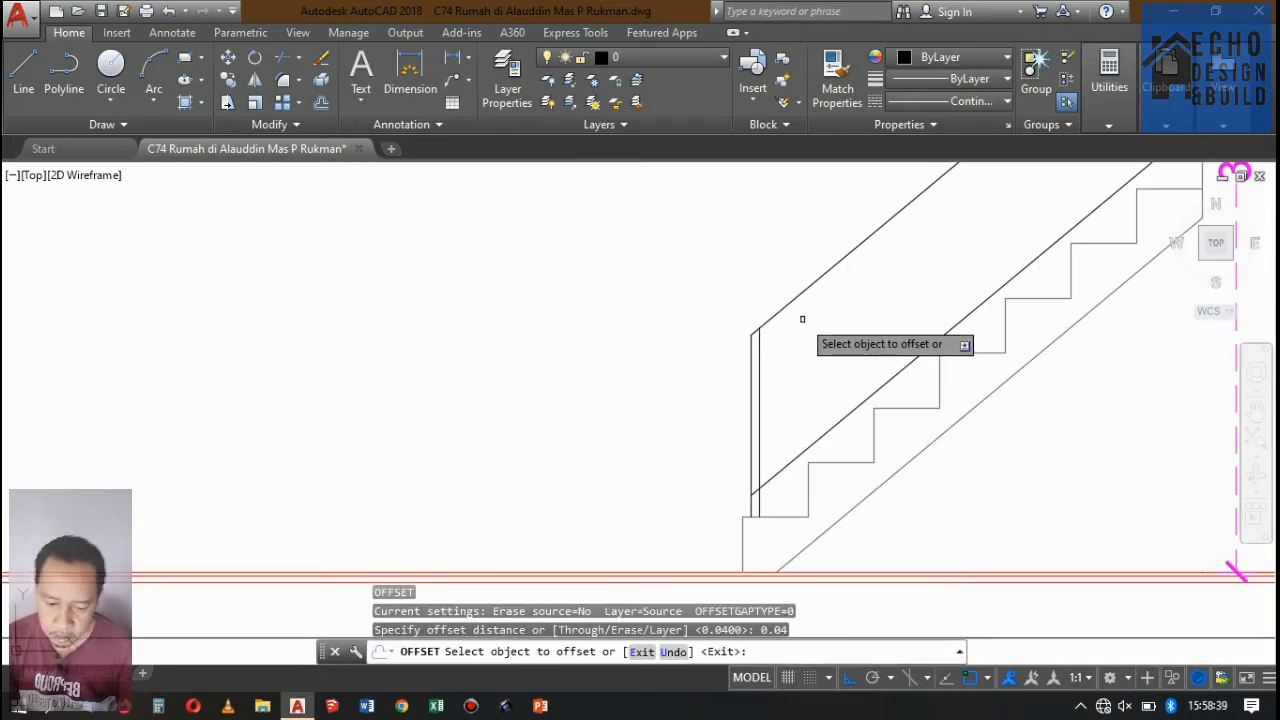
left_click(807, 288)
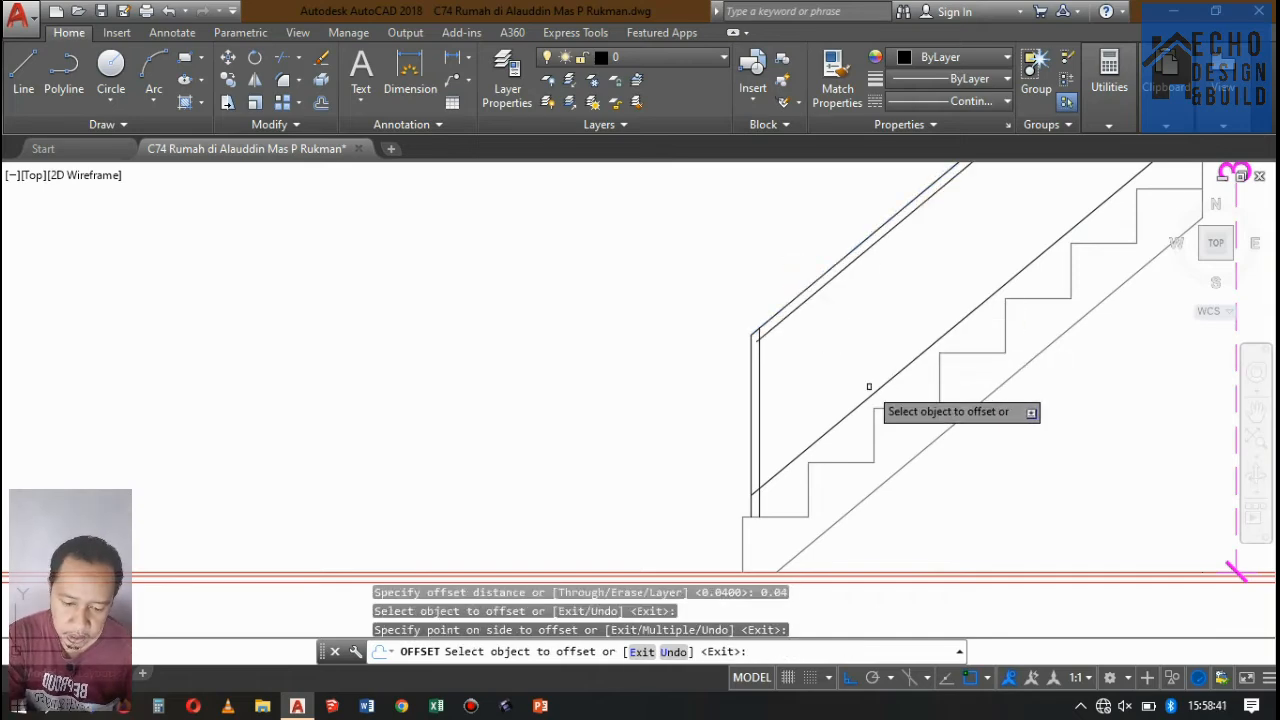
key("Return")
scroll(846, 320, "down", 3)
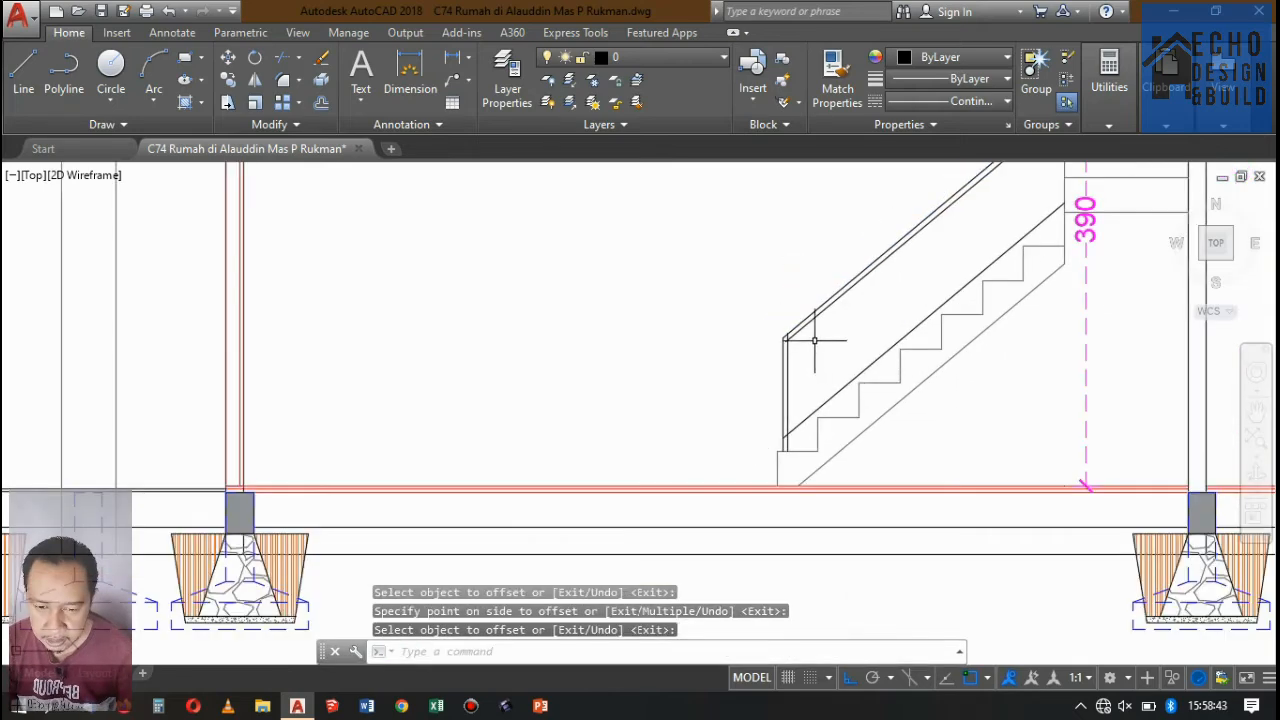
Extend the lower end of the handrail's underside line to the bottom post's outer edge.
scroll(811, 340, "up", 5)
type("ex")
key("Return")
key("Return")
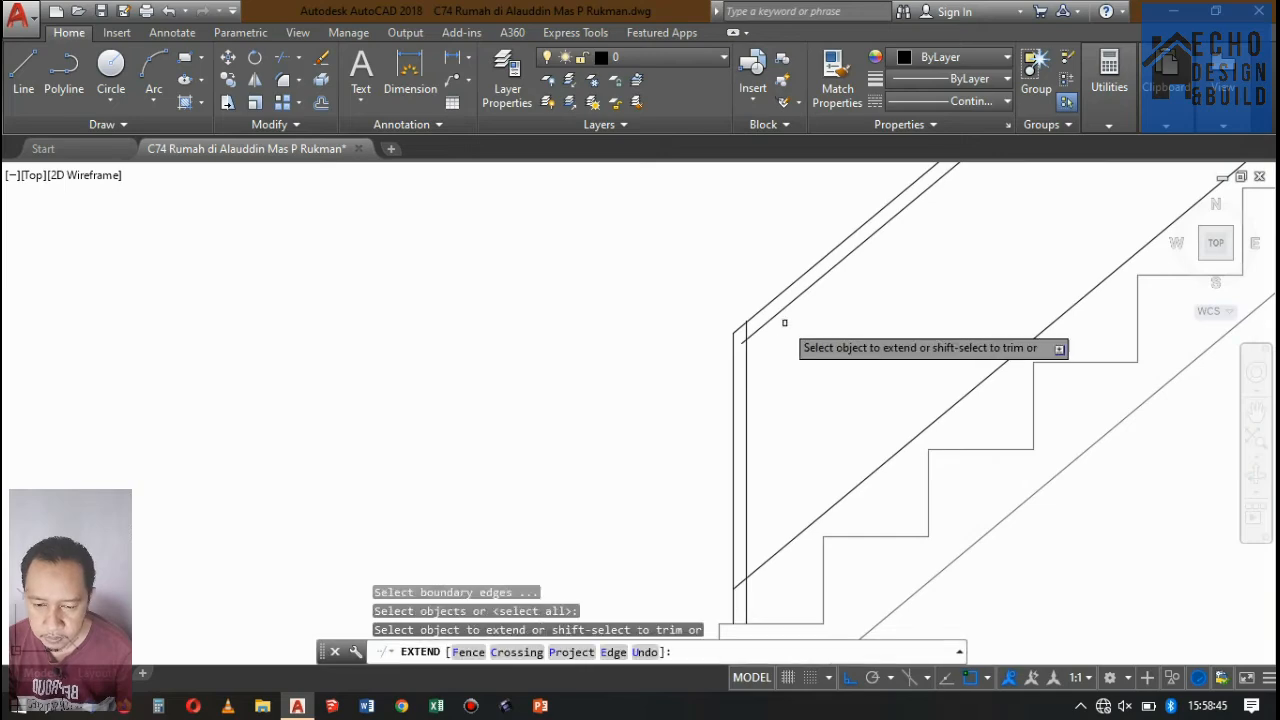
left_click(773, 321)
key("Return")
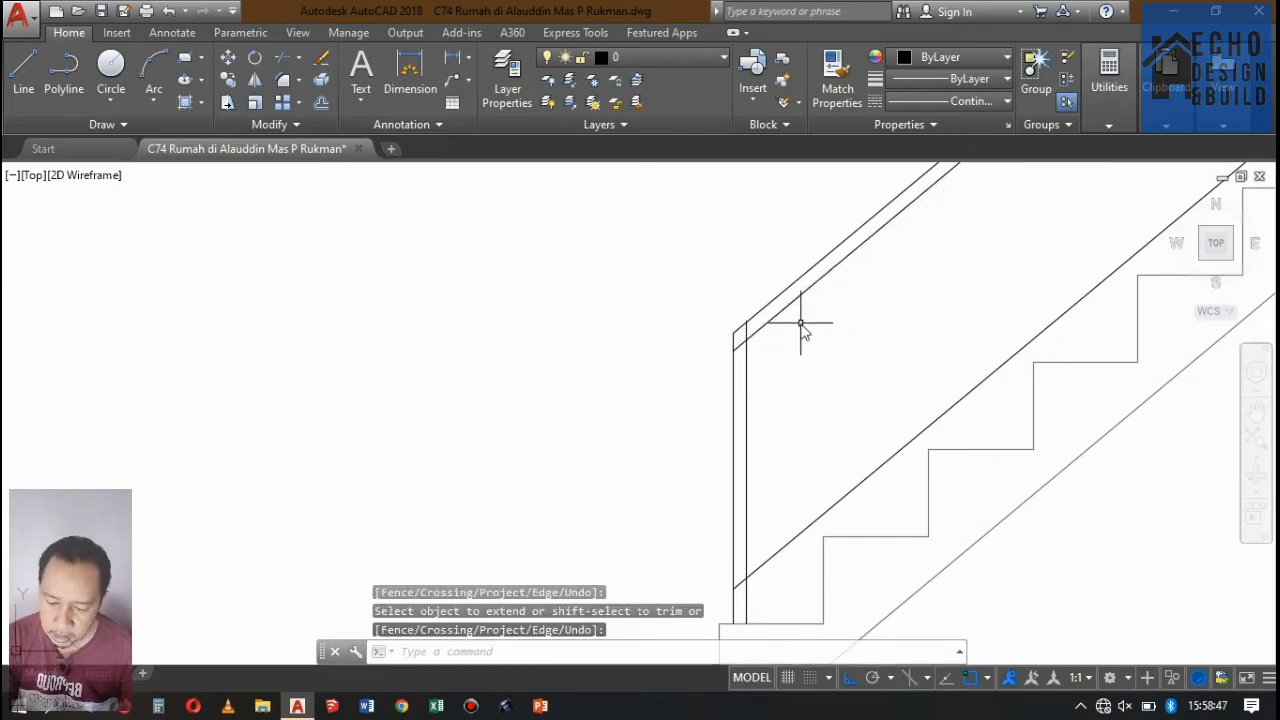
Trim the top of the bottom post's inner edge back to the handrail's underside.
type("tr")
key("Return")
key("Return")
scroll(750, 331, "up", 4)
left_click(748, 316)
left_click(694, 323)
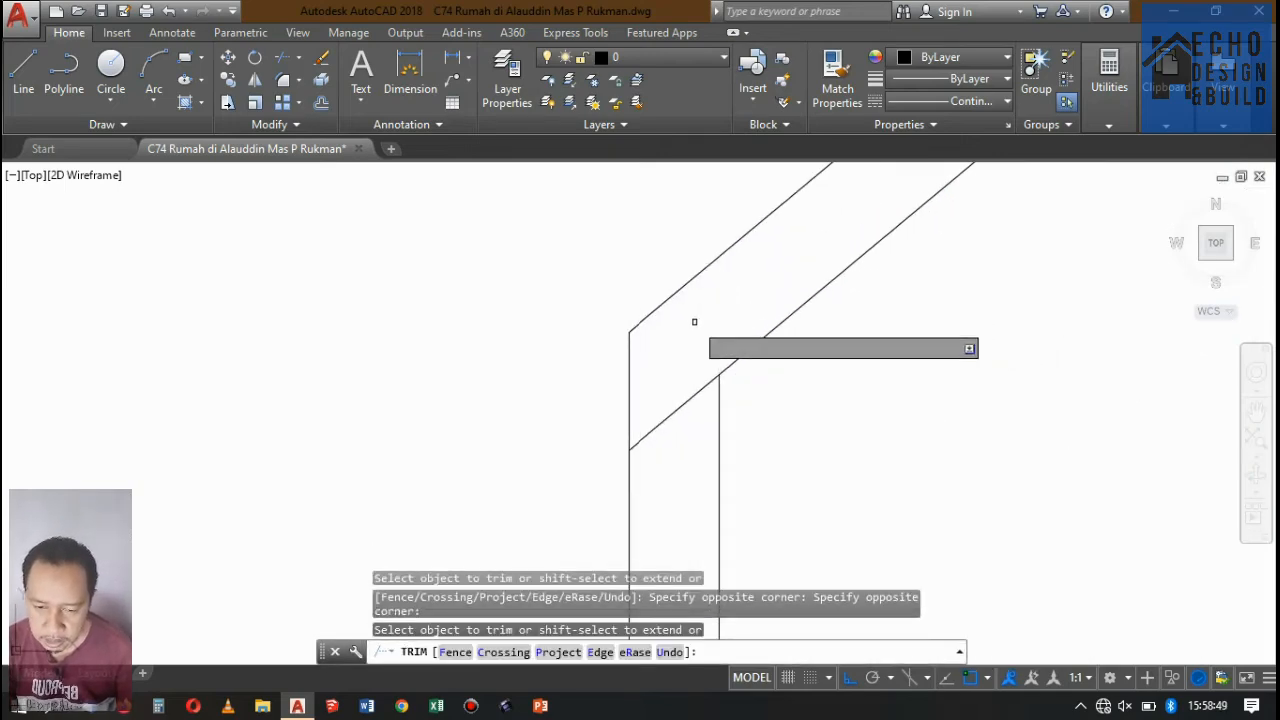
scroll(688, 383, "down", 6)
key("Return")
Copy the bottom post's two vertical lines from the first step's corner to the third step's corner.
scroll(696, 407, "up", 3)
left_click(704, 398)
left_click(614, 377)
scroll(785, 292, "down", 2)
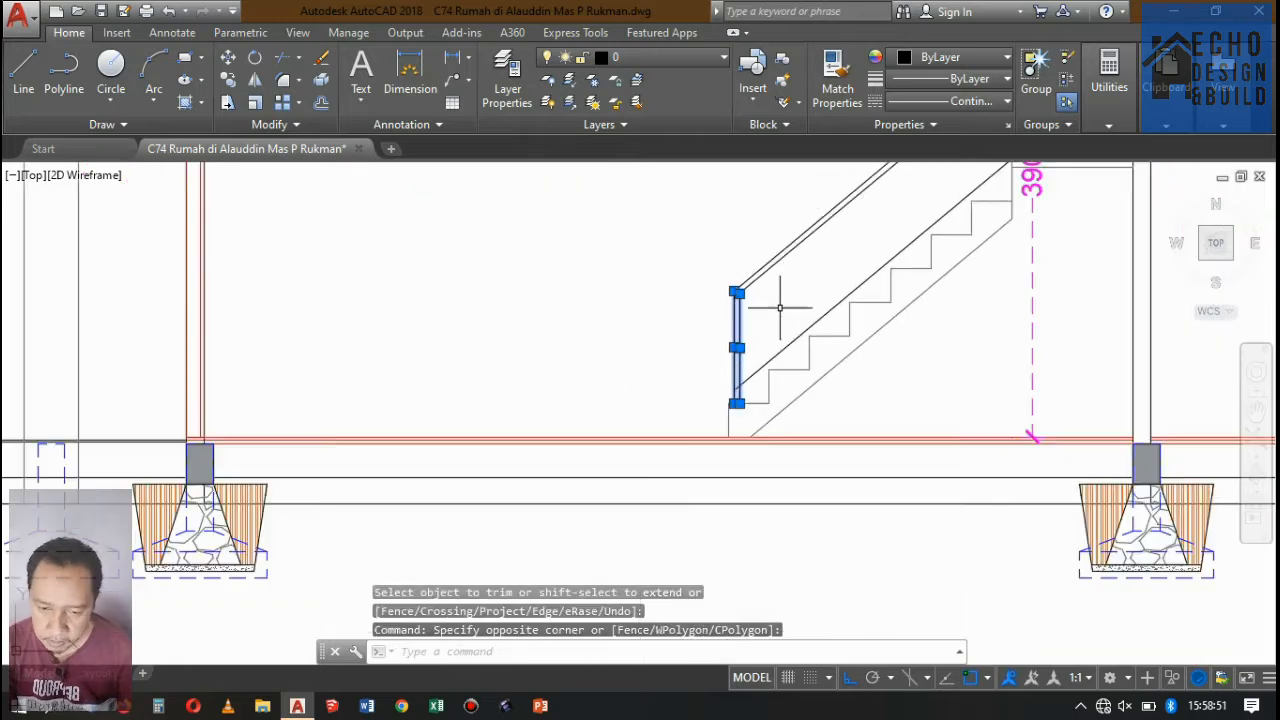
scroll(767, 313, "up", 2)
scroll(765, 313, "down", 1)
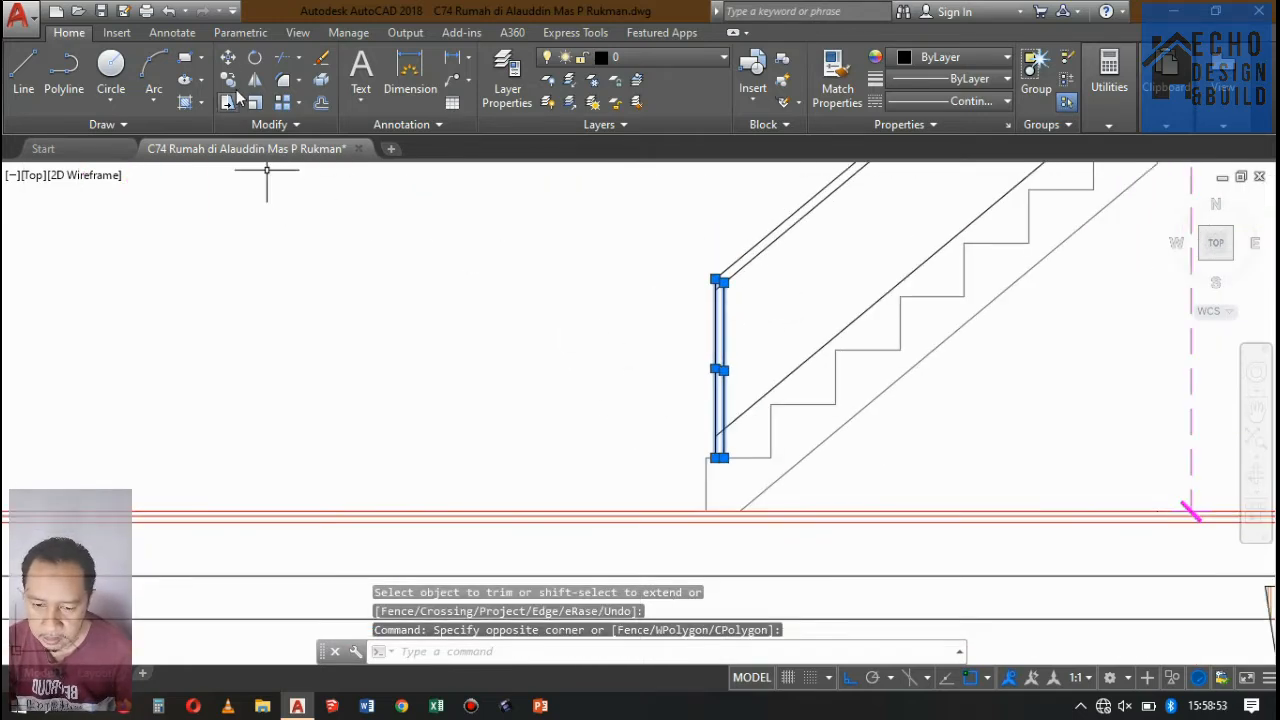
scroll(725, 445, "up", 5)
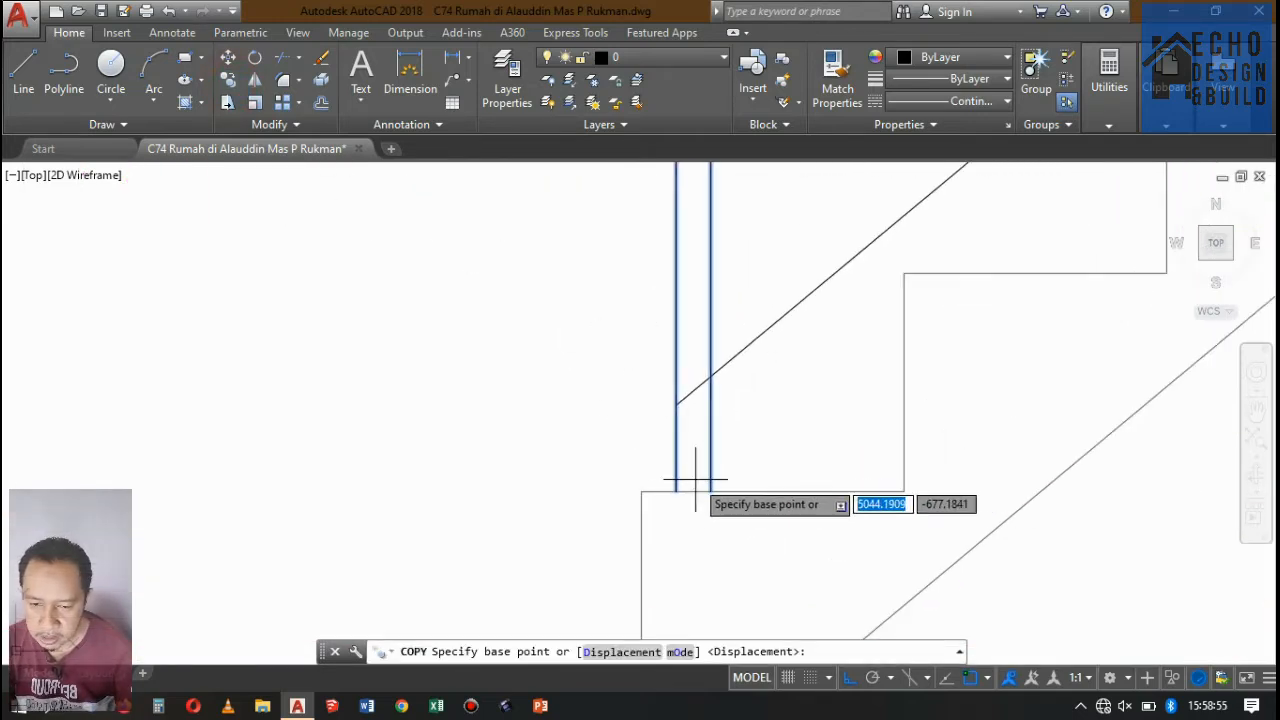
left_click(641, 491)
scroll(660, 490, "down", 4)
scroll(737, 425, "up", 5)
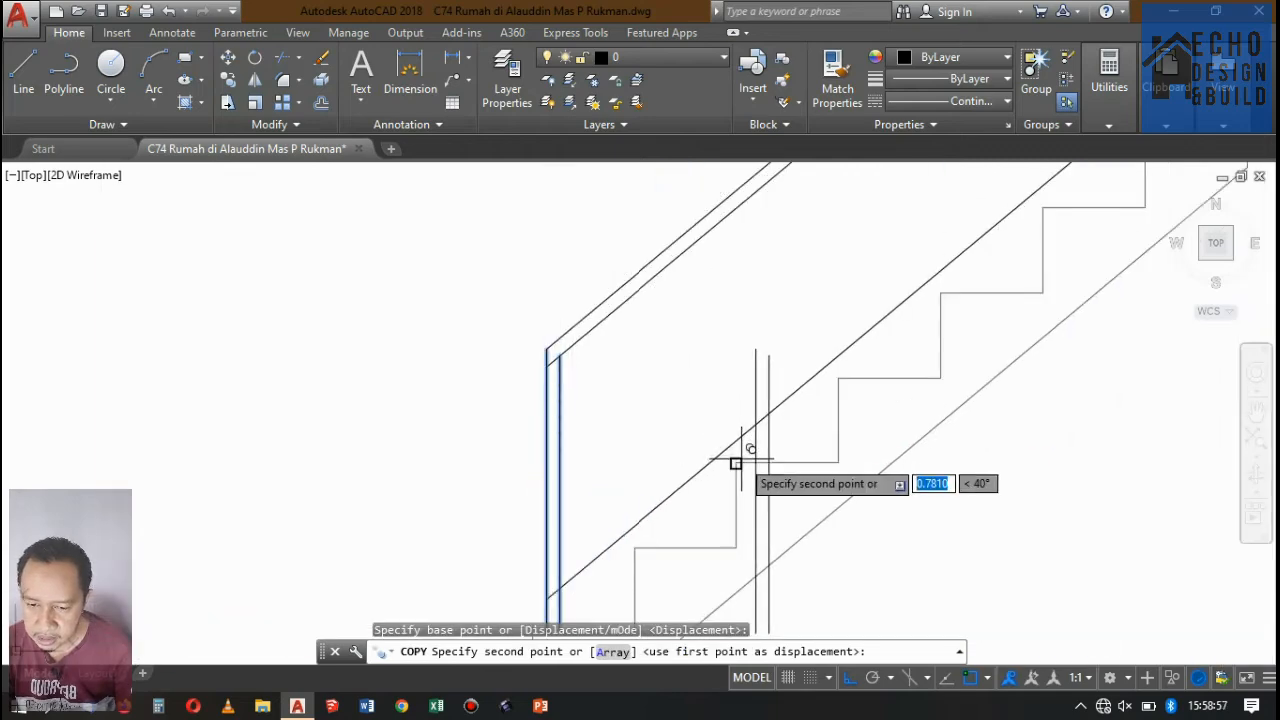
left_click(736, 463)
Place two more copies of the post on the fifth and seventh steps and finish copying.
scroll(736, 463, "down", 4)
scroll(820, 378, "up", 5)
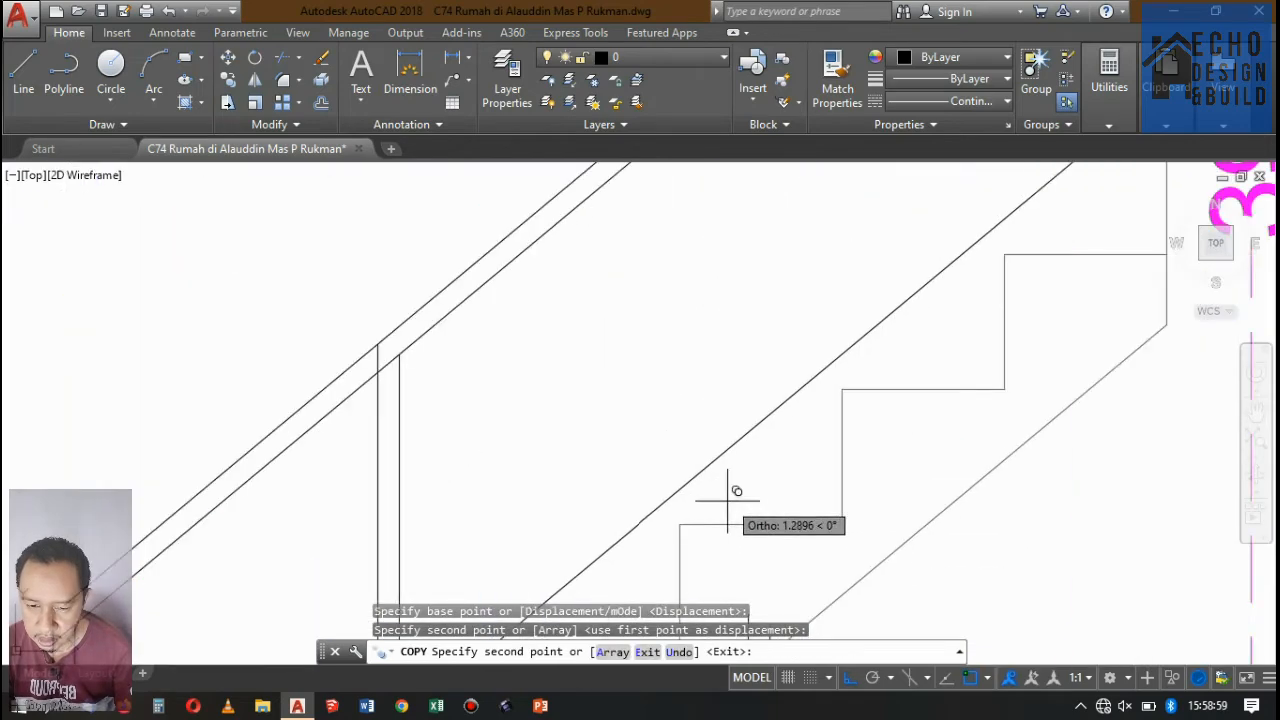
left_click(698, 518)
scroll(680, 523, "down", 4)
scroll(773, 438, "up", 5)
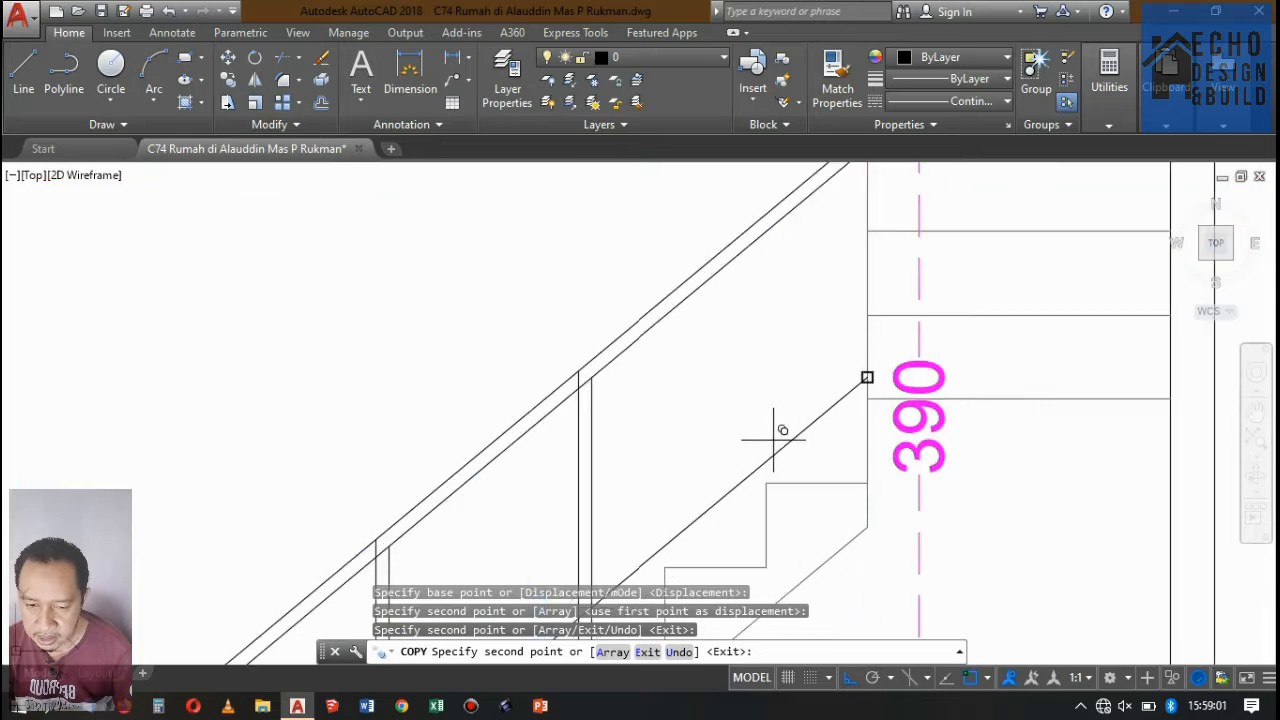
left_click(775, 481)
scroll(822, 387, "down", 5)
key("space")
Trim the part of the uppermost post that crosses the handrail back to the handrail's underside.
scroll(788, 333, "up", 5)
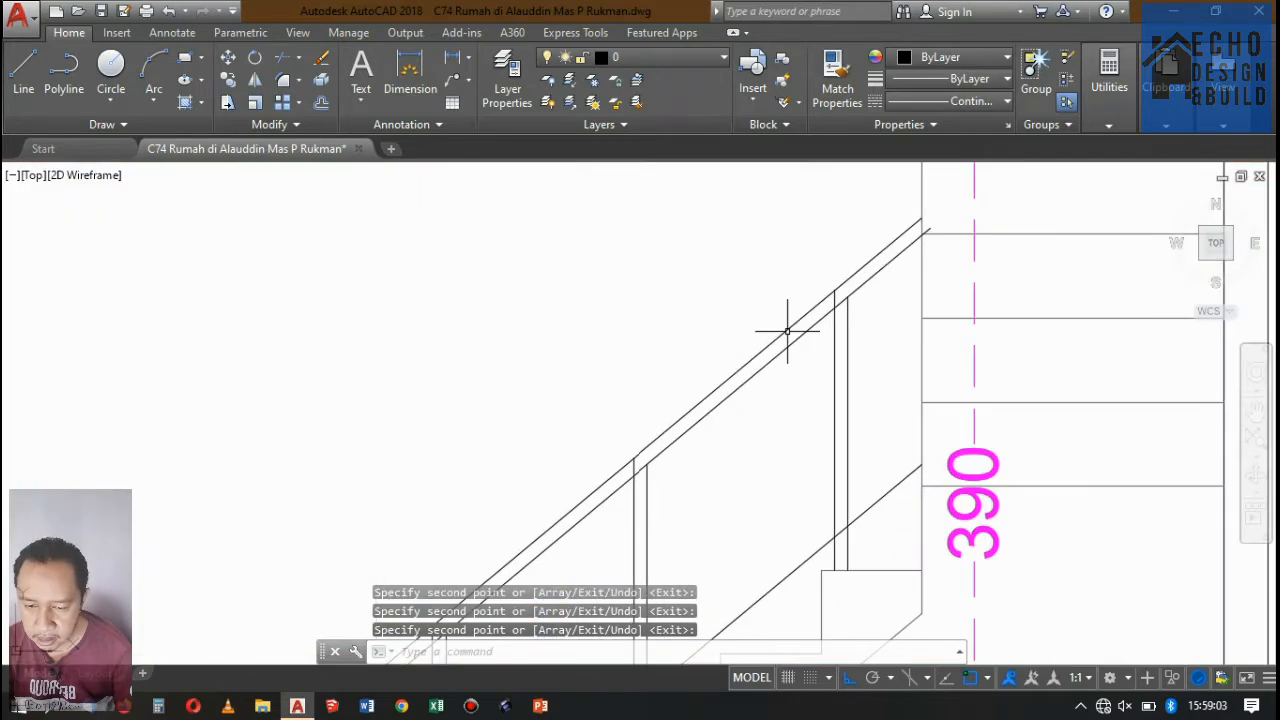
type("tr")
key("space")
key("space")
scroll(837, 282, "up", 7)
left_click(826, 383)
left_click(826, 383)
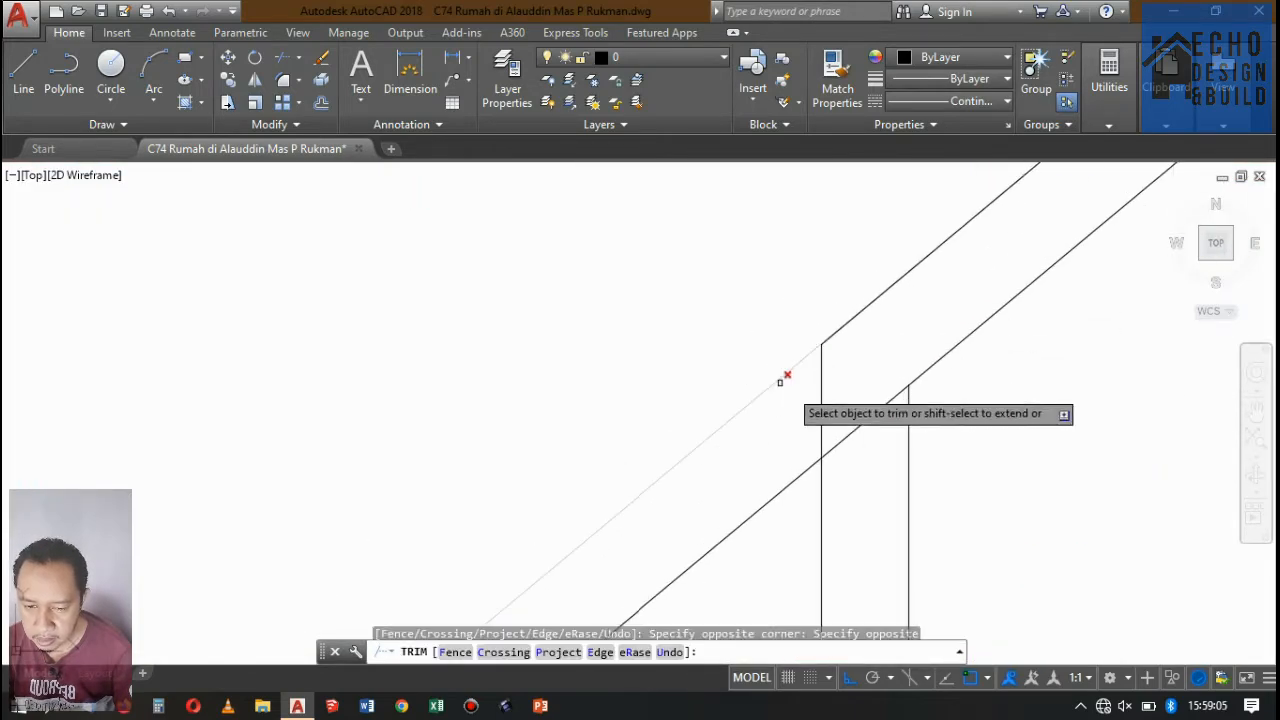
left_click(820, 371)
scroll(851, 302, "down", 8)
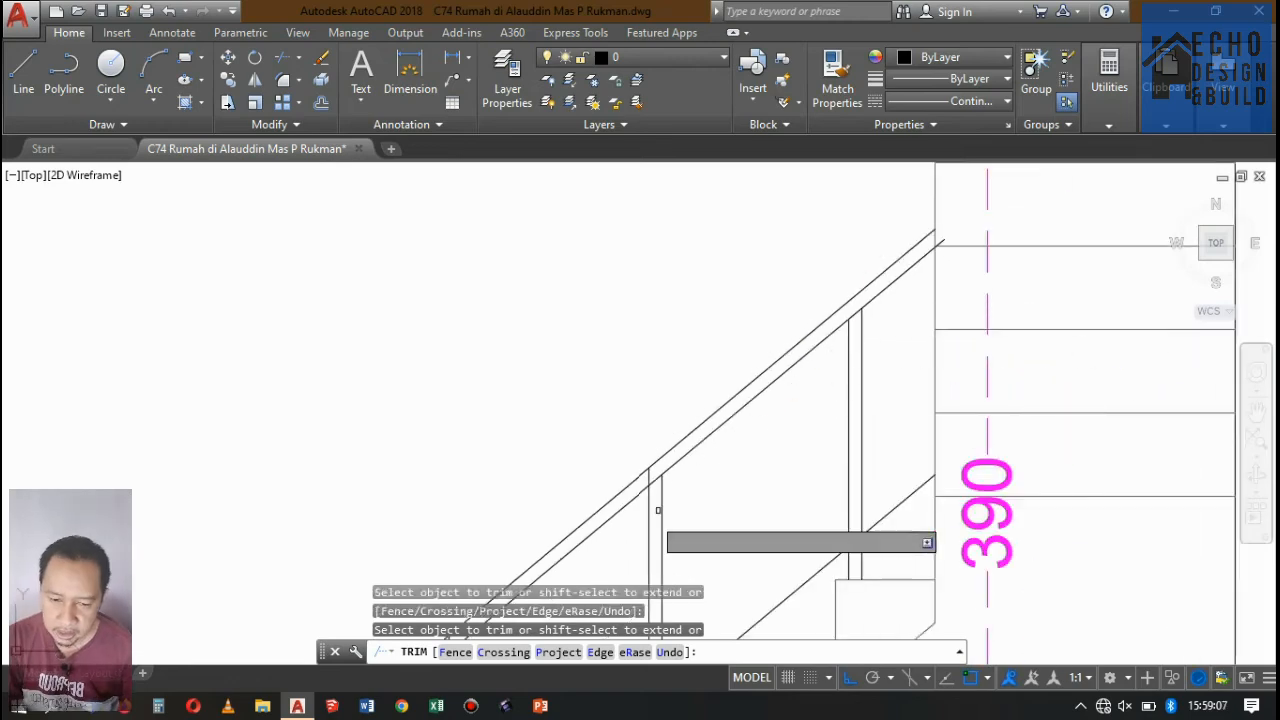
Trim the tops of the two middle posts back to the handrail's underside.
scroll(655, 513, "up", 6)
left_click(660, 369)
left_click(660, 369)
scroll(835, 254, "down", 5)
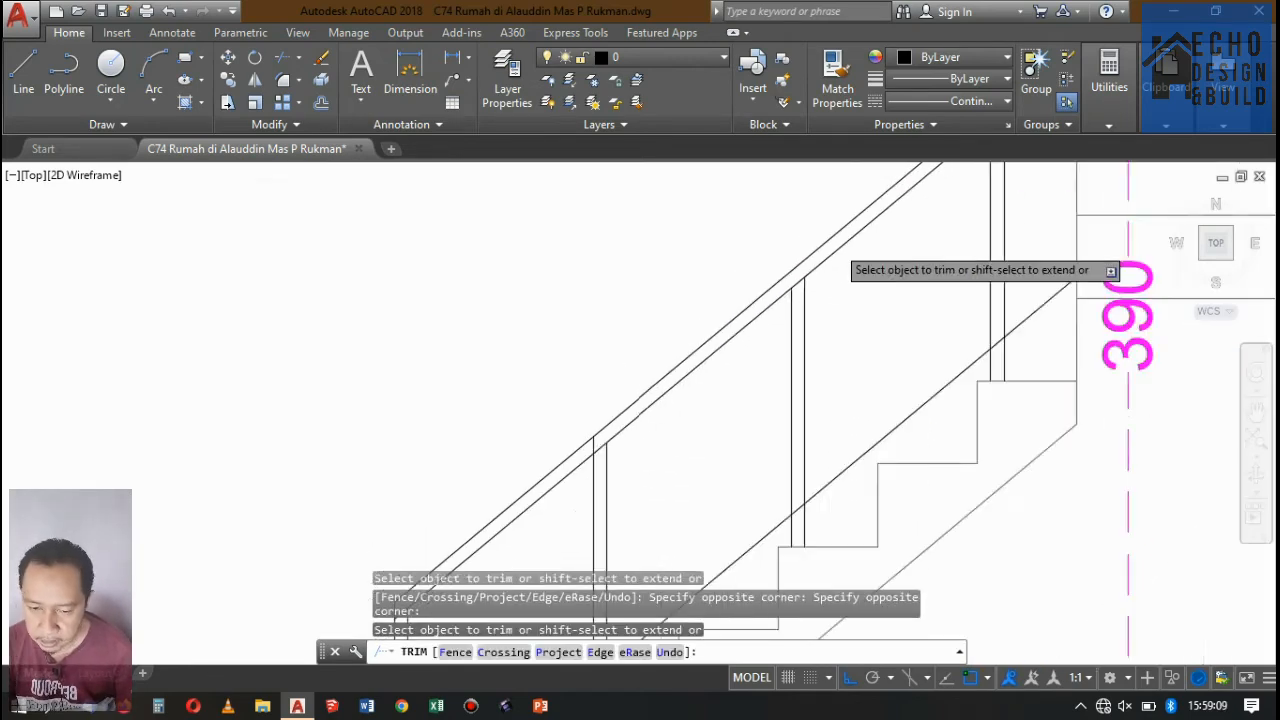
scroll(683, 398, "up", 6)
left_click(672, 297)
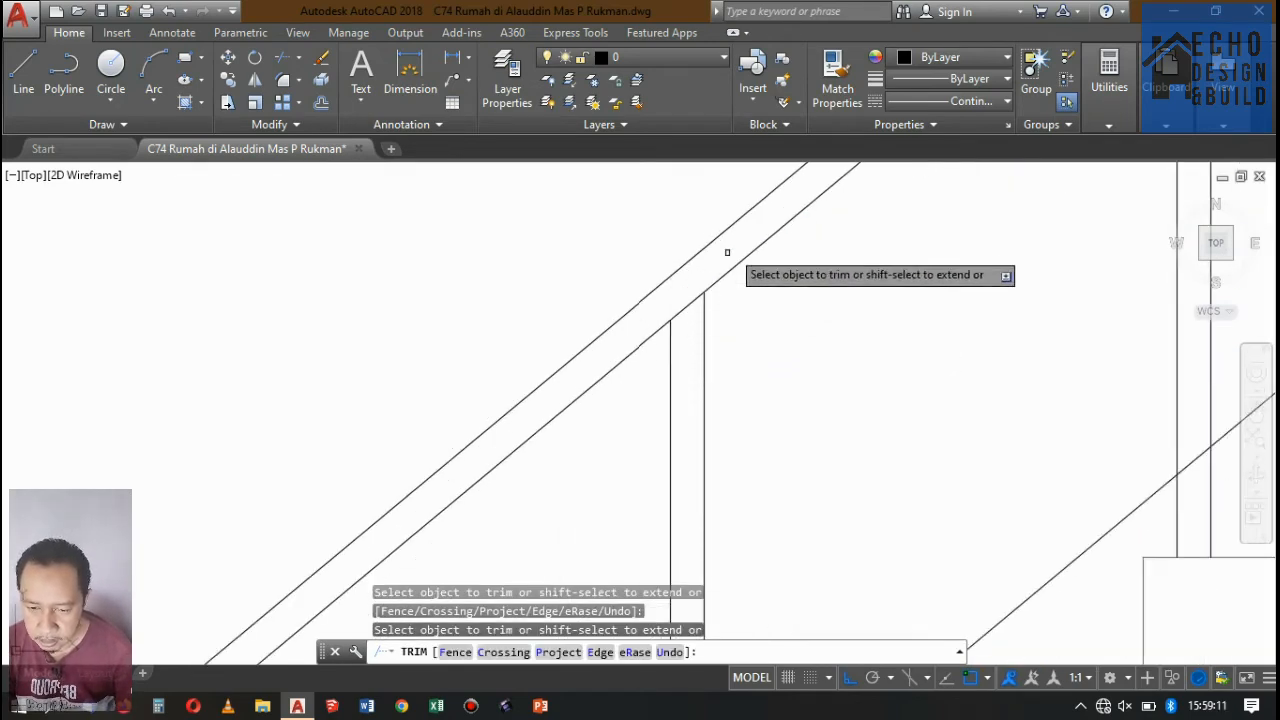
scroll(700, 300, "down", 8)
key("Return")
scroll(751, 296, "up", 5)
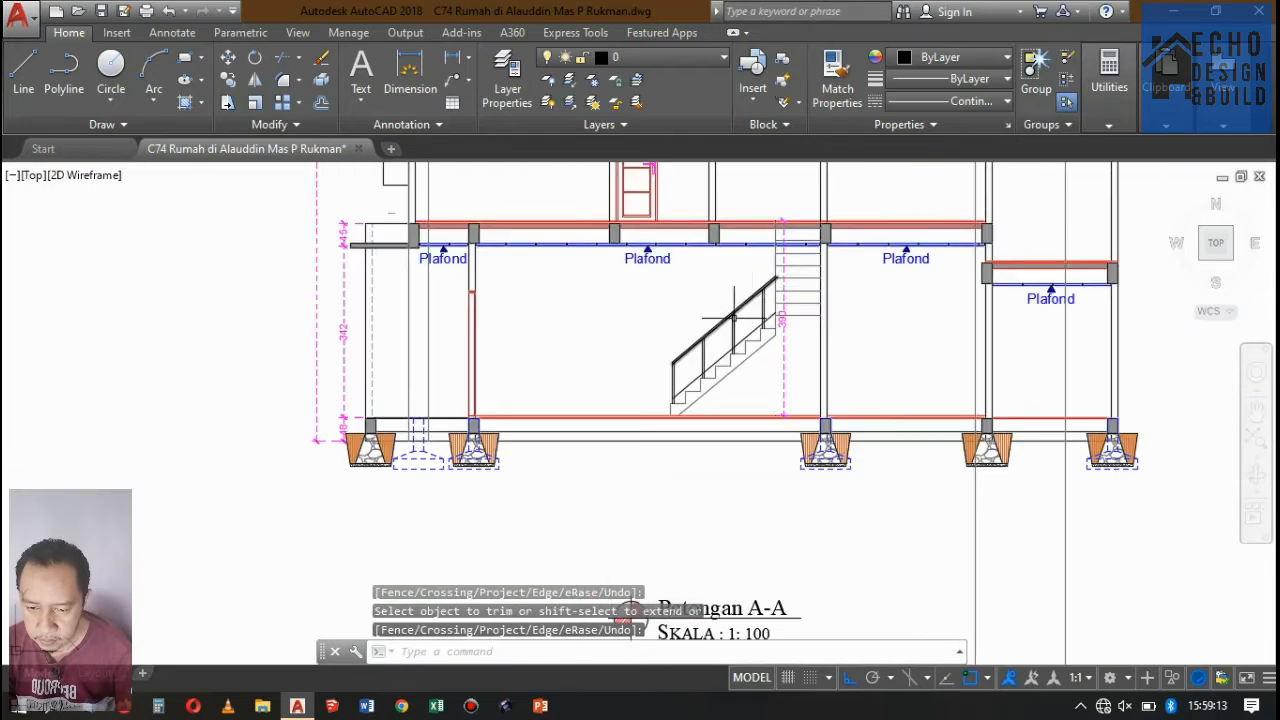
scroll(733, 317, "up", 6)
scroll(790, 315, "down", 1)
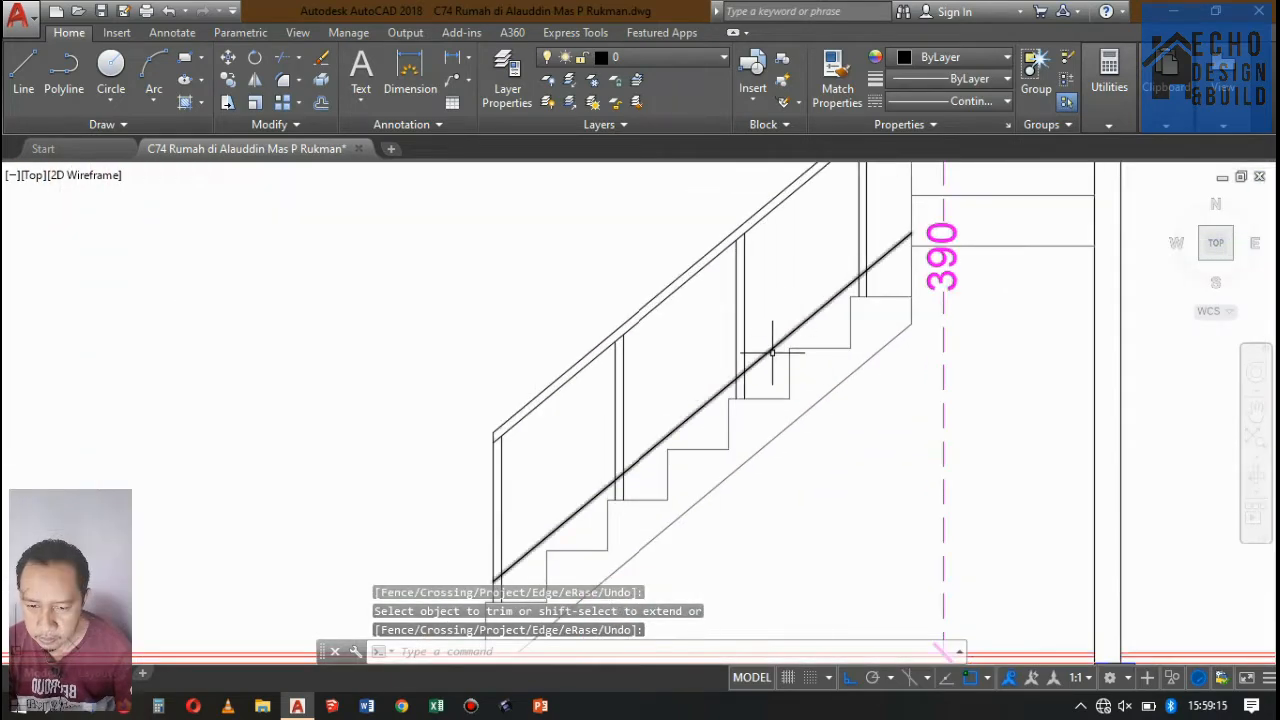
key("Return")
left_click(772, 350)
type("co")
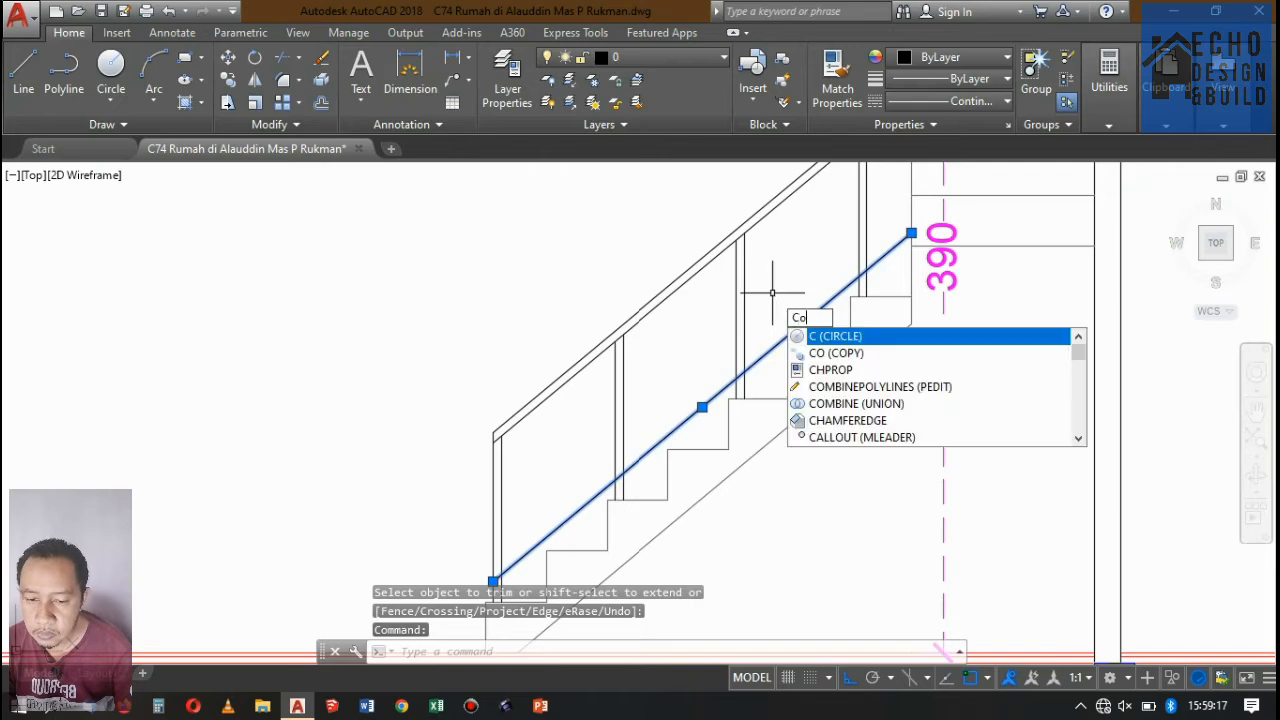
key("Return")
scroll(714, 349, "up", 3)
left_click(657, 337)
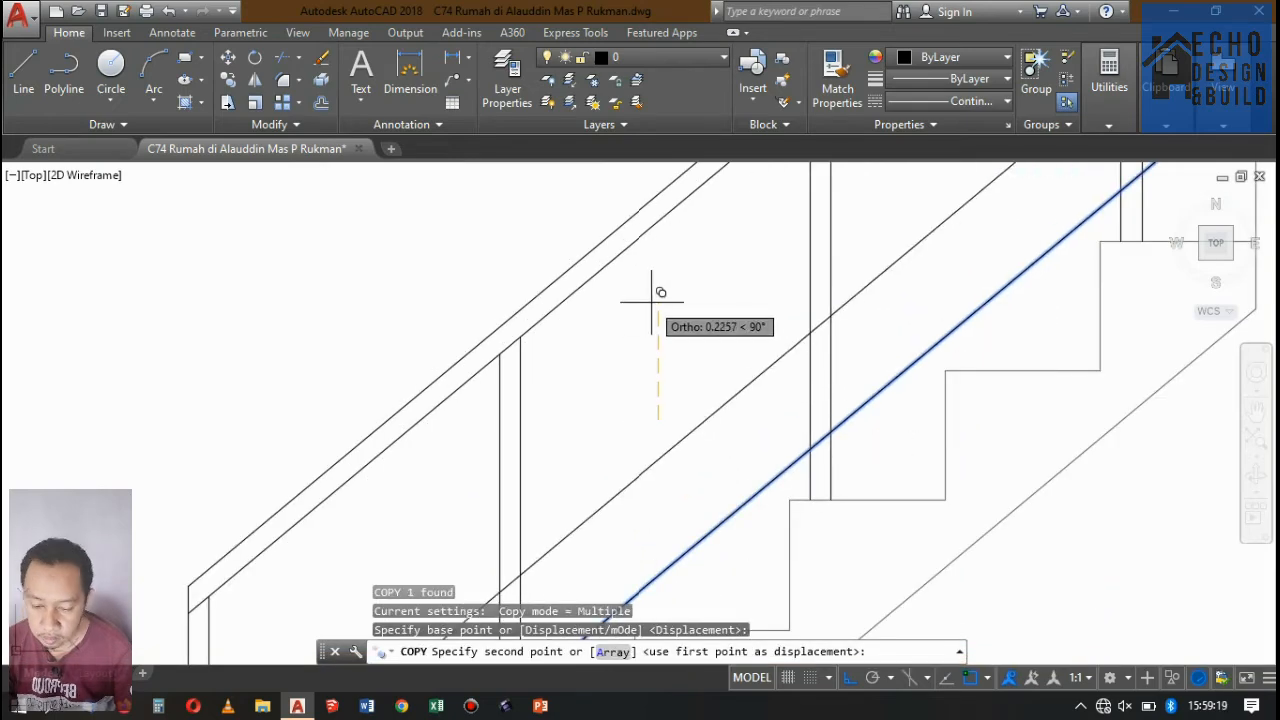
key("Escape")
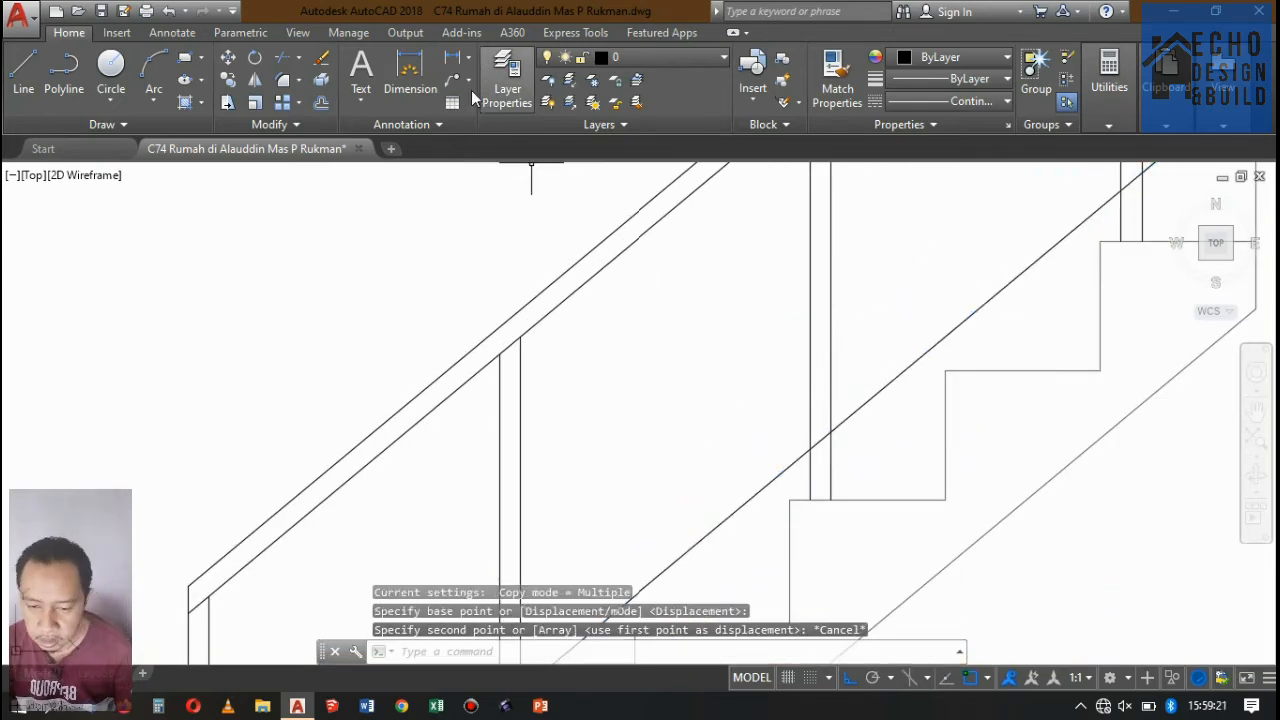
Measure the vertical distance from the handrail's underside to the lower rail line at the second post, without placing a dimension.
left_click(451, 57)
left_click(520, 338)
scroll(574, 300, "down", 4)
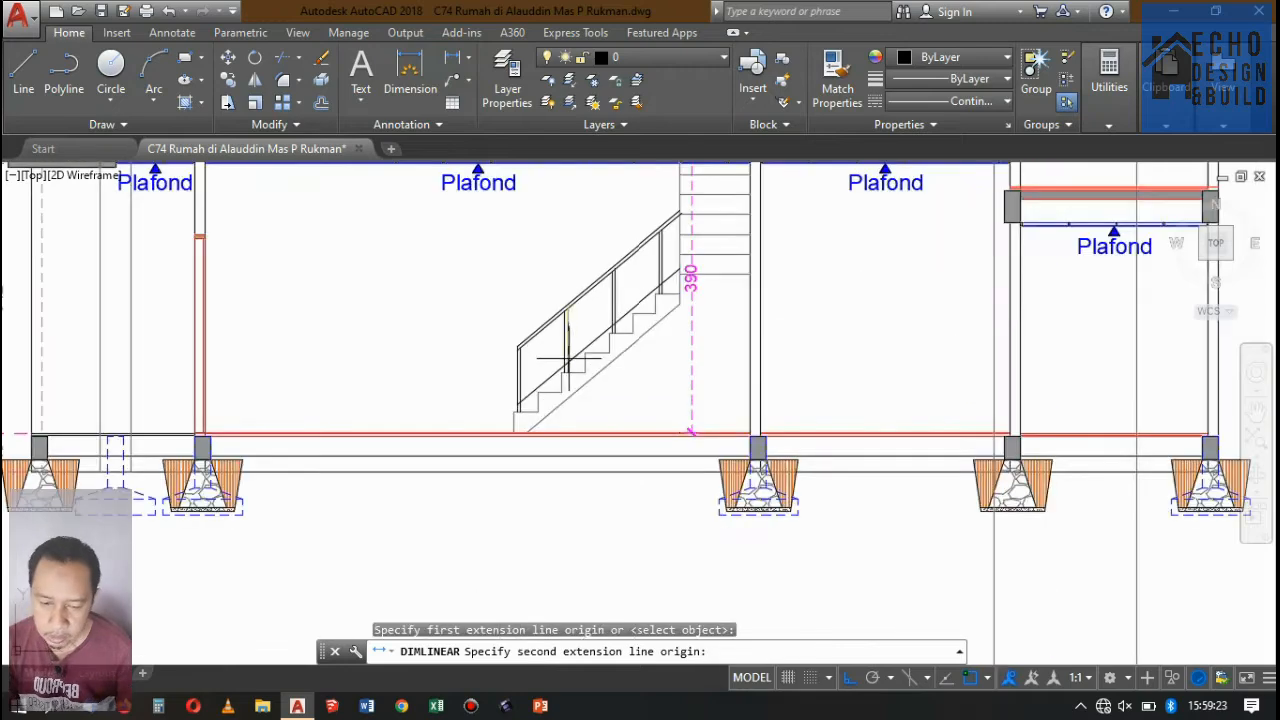
scroll(569, 408, "up", 2)
scroll(579, 327, "up", 2)
left_click(543, 357)
scroll(471, 400, "down", 2)
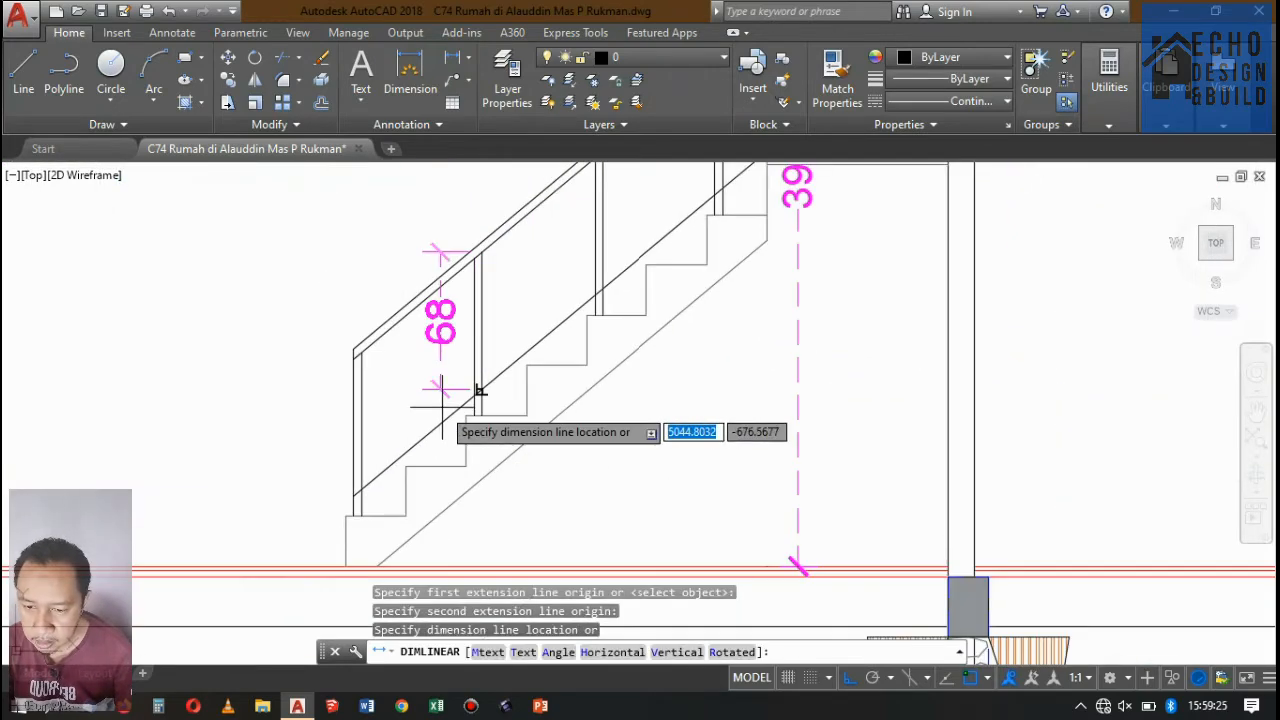
scroll(471, 400, "up", 2)
scroll(448, 357, "down", 5)
key("Escape")
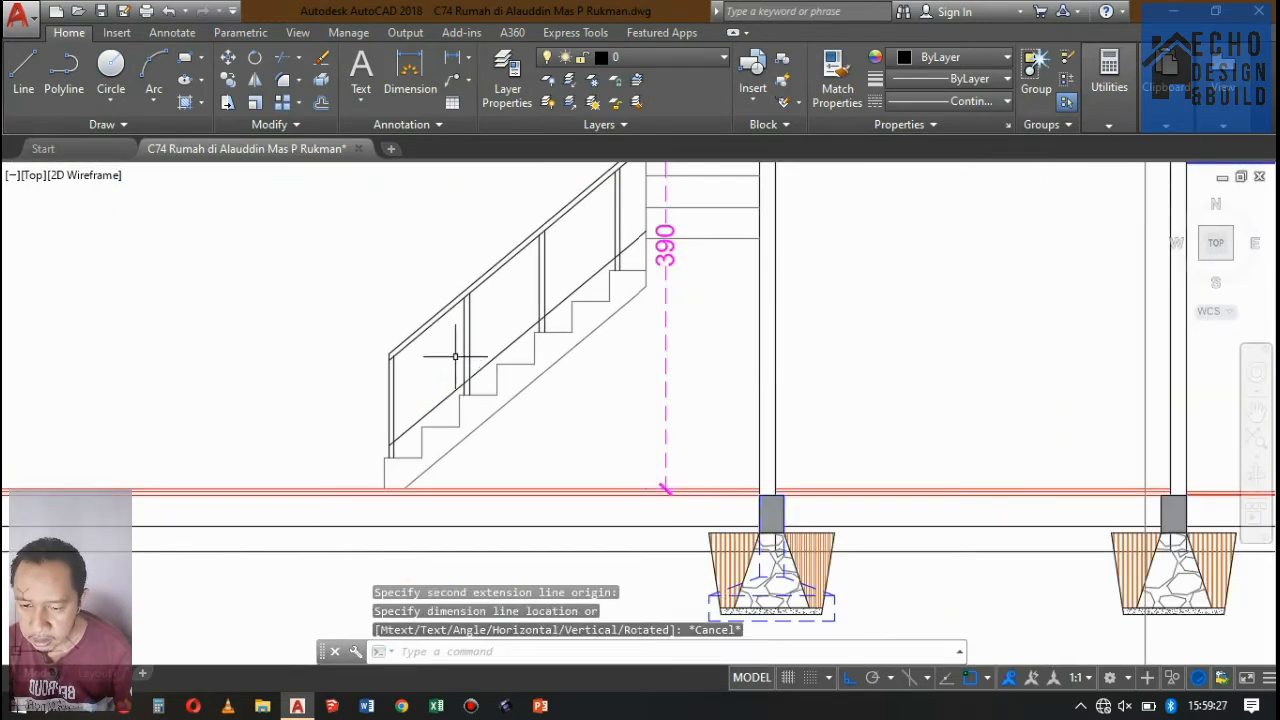
Copy the lower rail line 0.15 straight up.
scroll(492, 354, "up", 2)
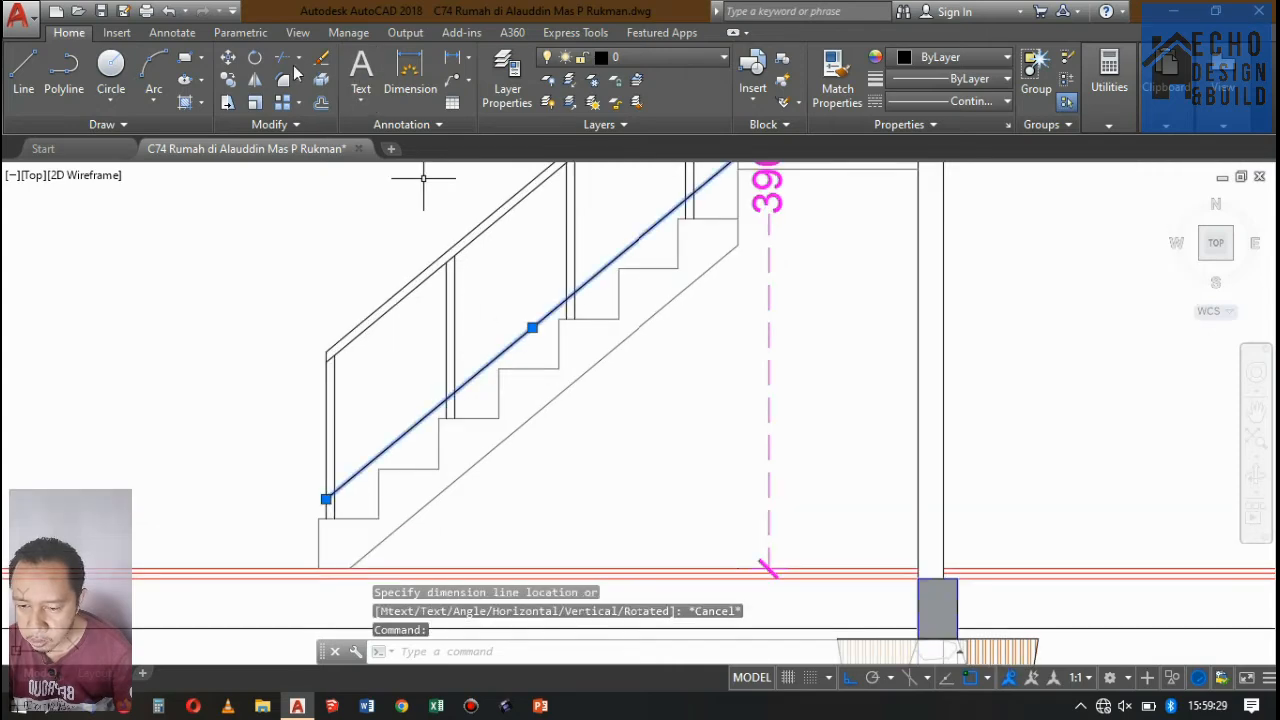
left_click(228, 80)
scroll(430, 200, "up", 4)
left_click(535, 340)
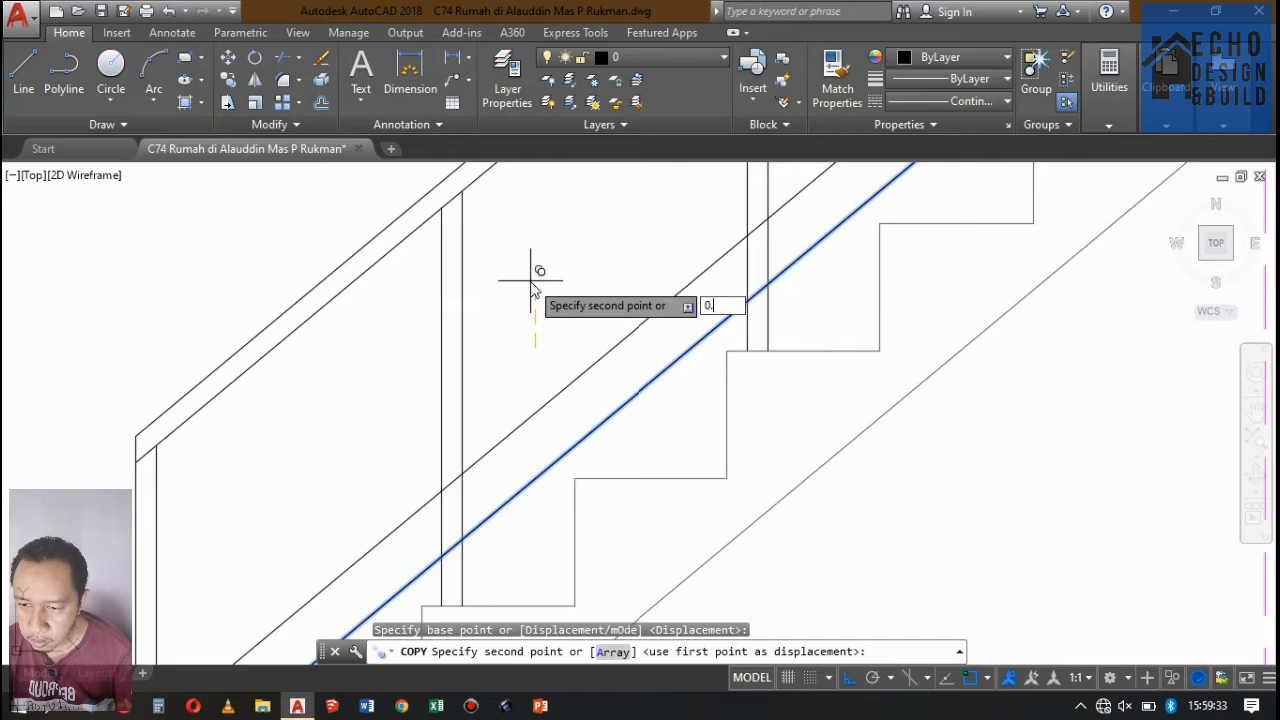
key("Return")
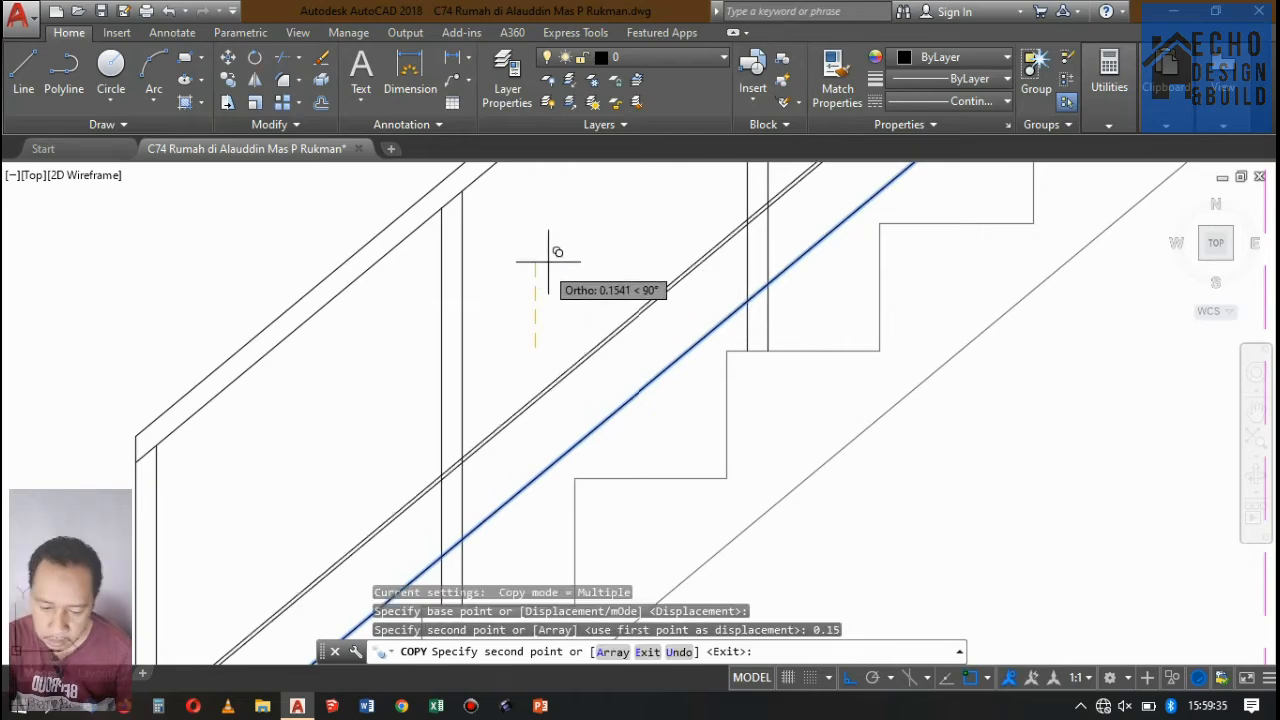
scroll(535, 271, "down", 5)
key("Return")
Copy the upper of the two rail lines three times straight up at 0.15 spacing, using the rail ends at the lowest post.
scroll(567, 273, "up", 4)
left_click(515, 305)
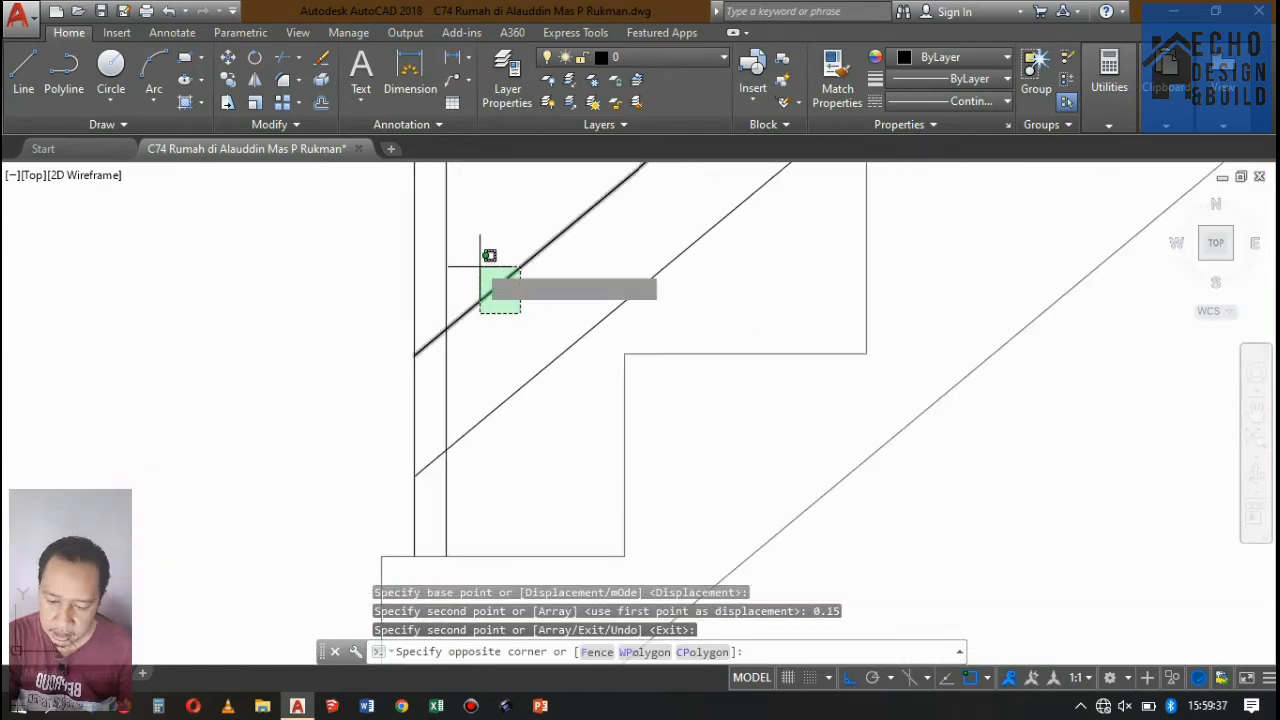
left_click(471, 284)
left_click(228, 80)
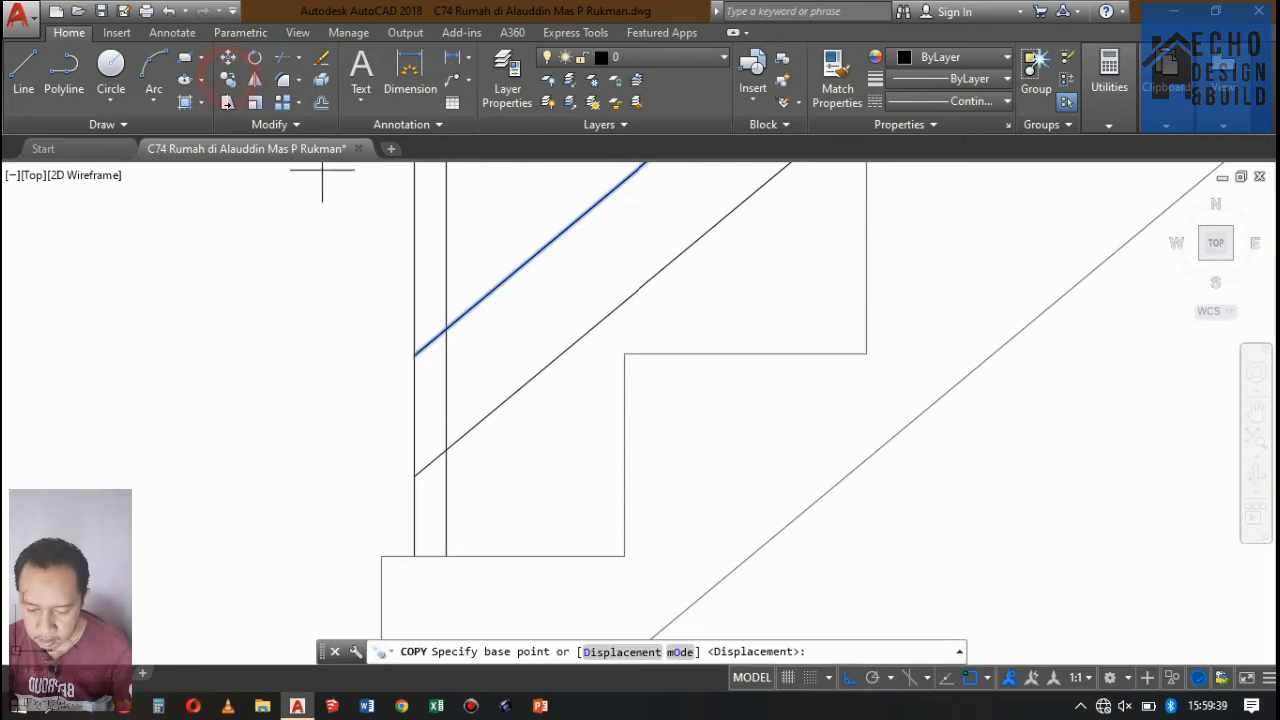
left_click(414, 476)
left_click(414, 353)
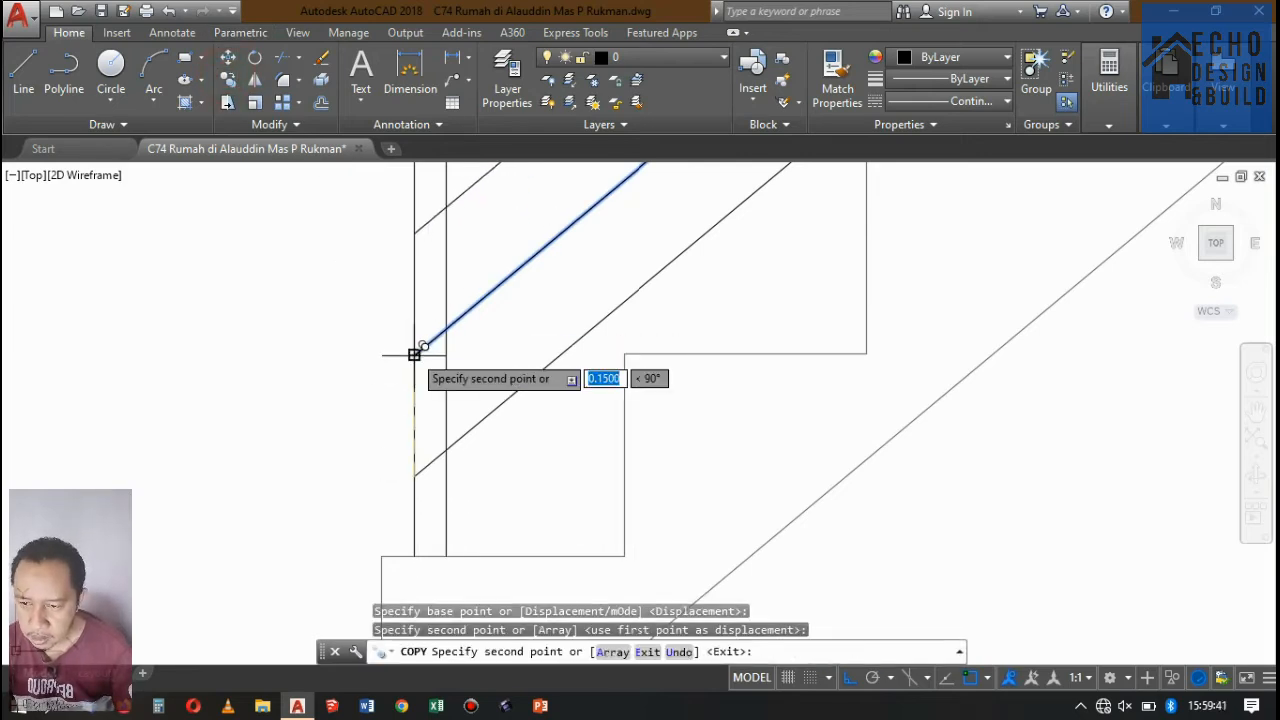
scroll(400, 380, "down", 2)
scroll(437, 352, "up", 4)
left_click(391, 362)
scroll(406, 439, "down", 3)
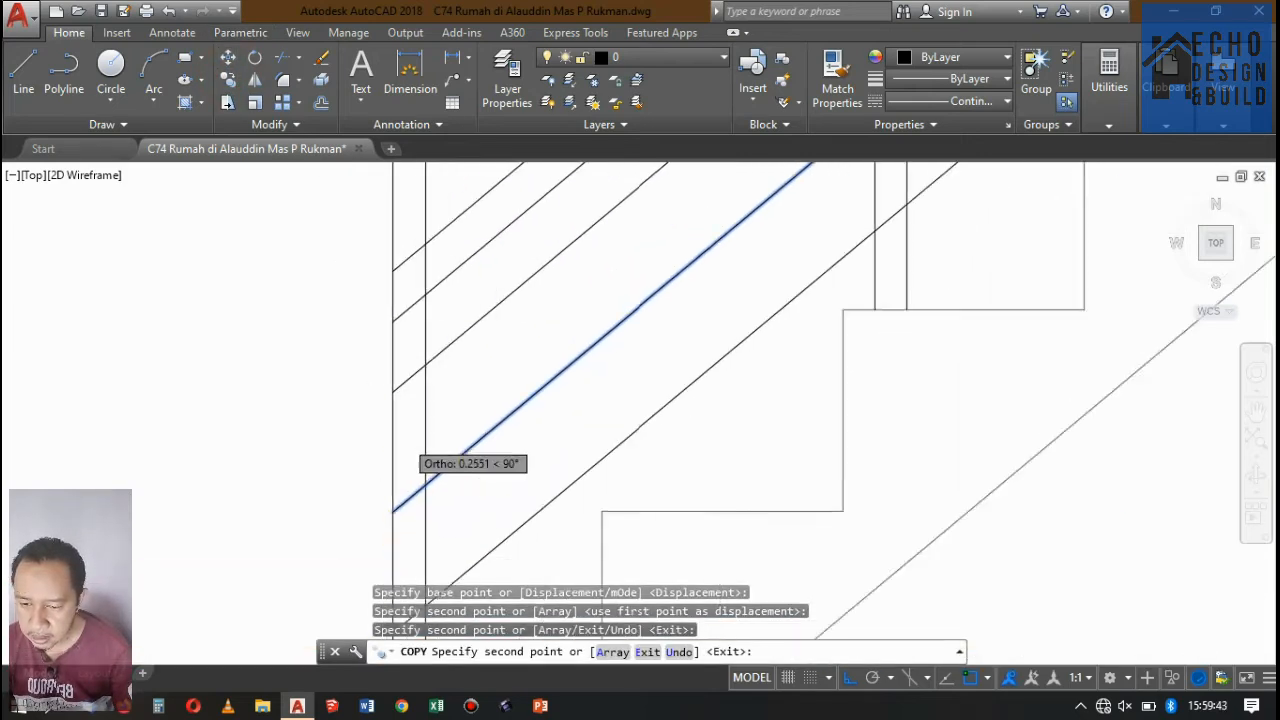
scroll(403, 375, "up", 2)
left_click(402, 375)
key("Return")
Match the properties of the rail lines and the two lowest posts to the stair step outline.
scroll(440, 412, "down", 3)
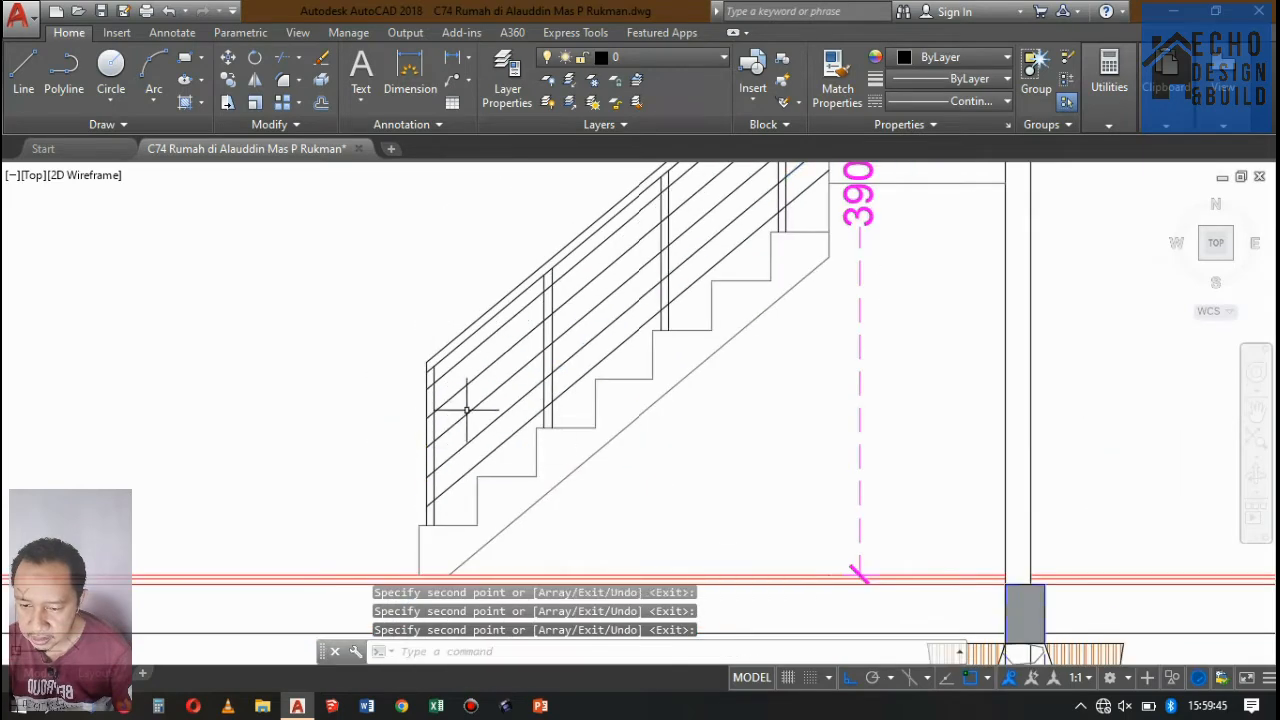
scroll(470, 440, "up", 3)
scroll(470, 420, "down", 3)
scroll(546, 398, "up", 3)
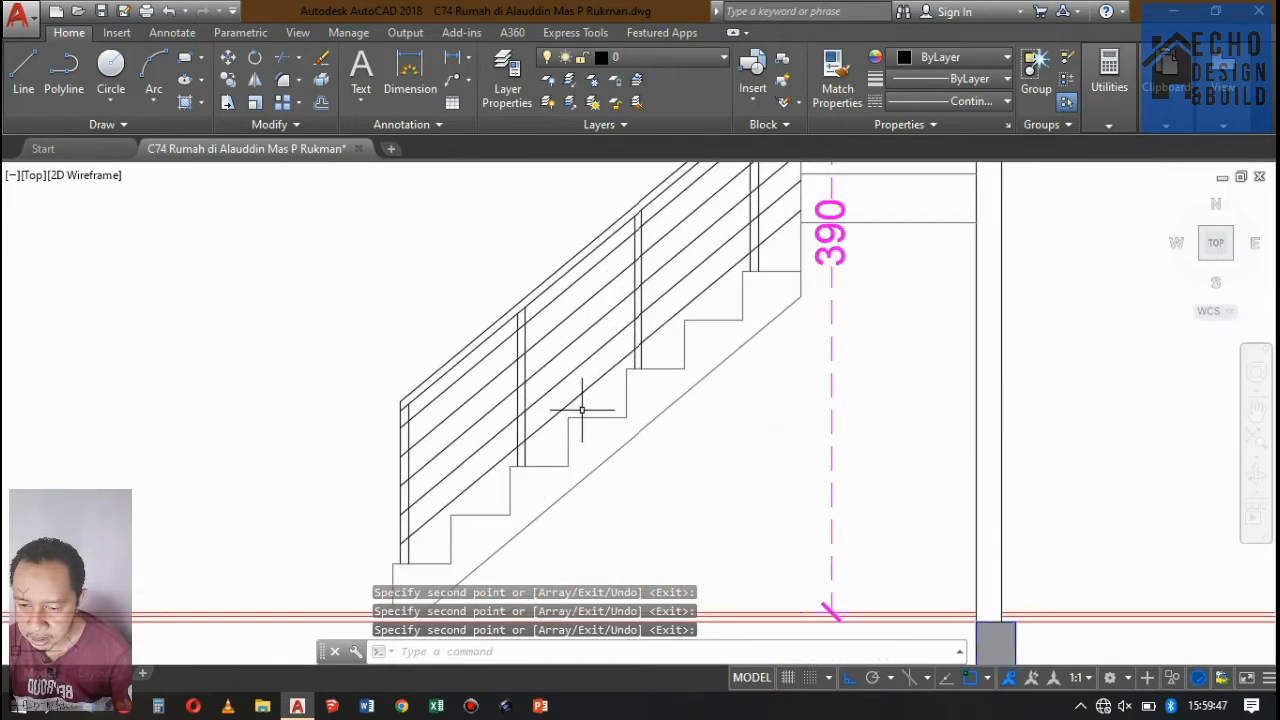
type("ma")
key("Return")
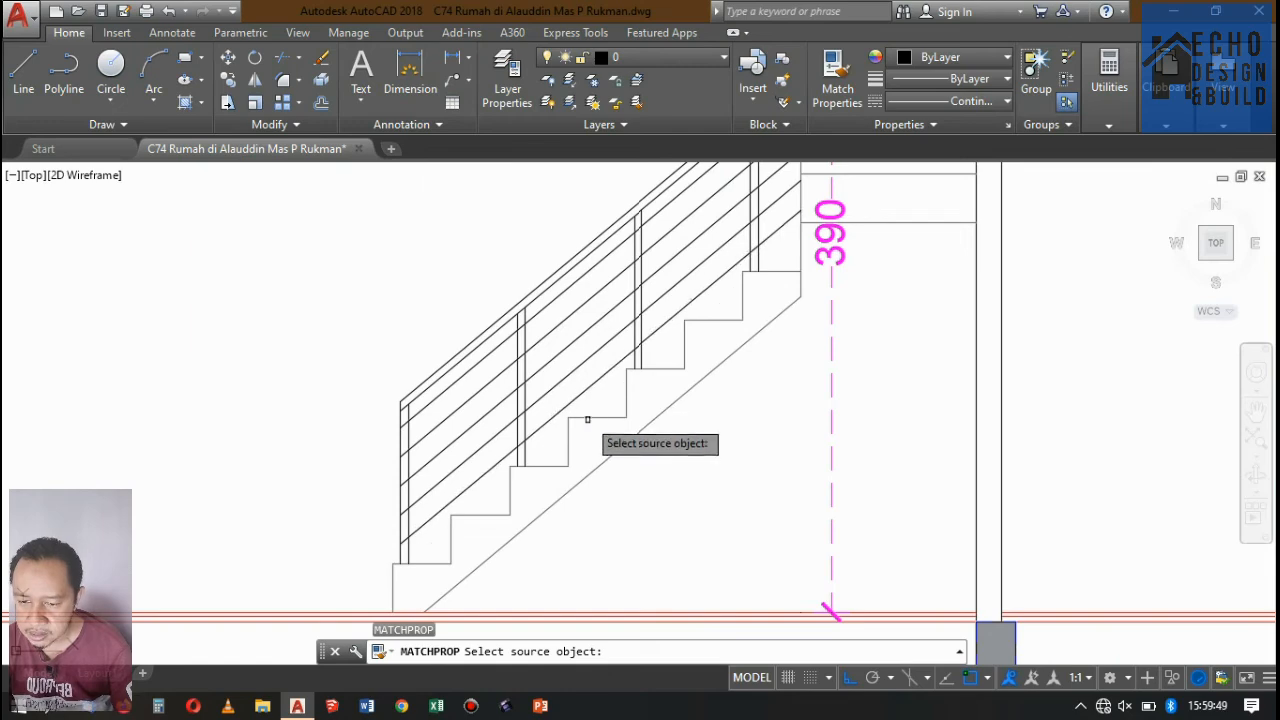
left_click(588, 419)
left_click(444, 283)
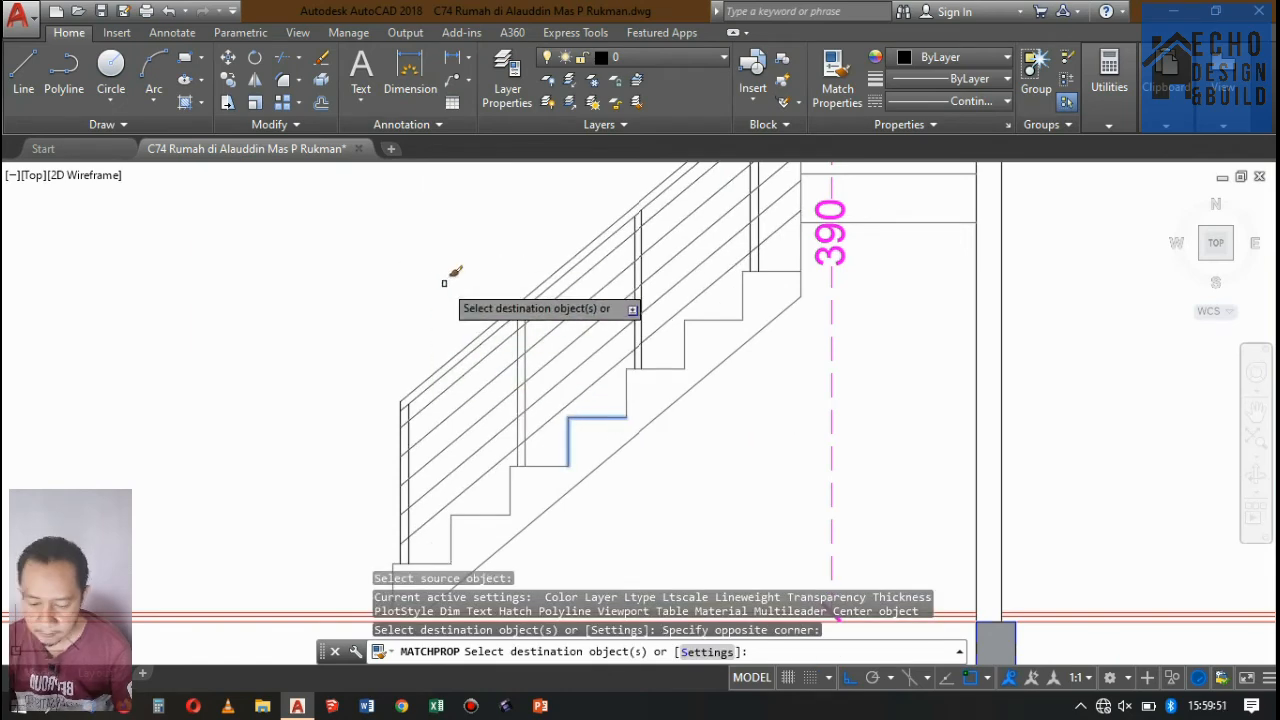
left_click(436, 436)
left_click(370, 366)
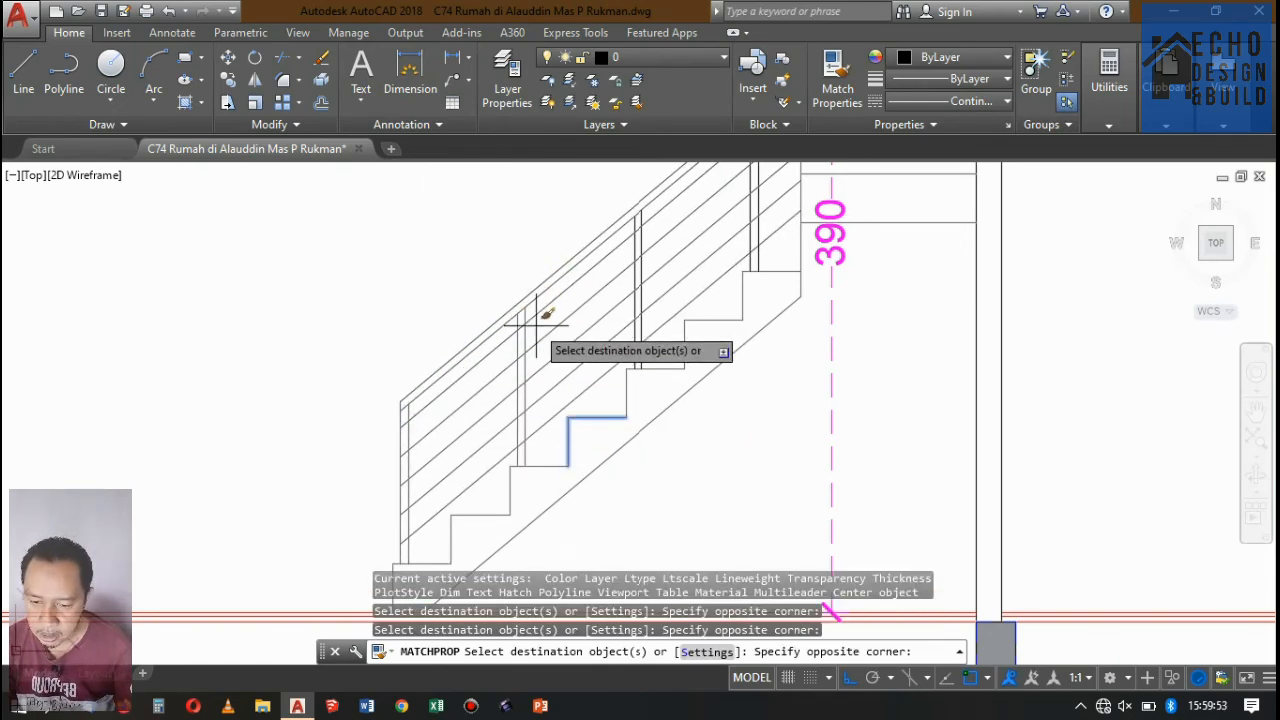
Match the properties of the remaining upper posts and handrail line to the stair step outline.
scroll(614, 226, "down", 4)
scroll(657, 300, "up", 9)
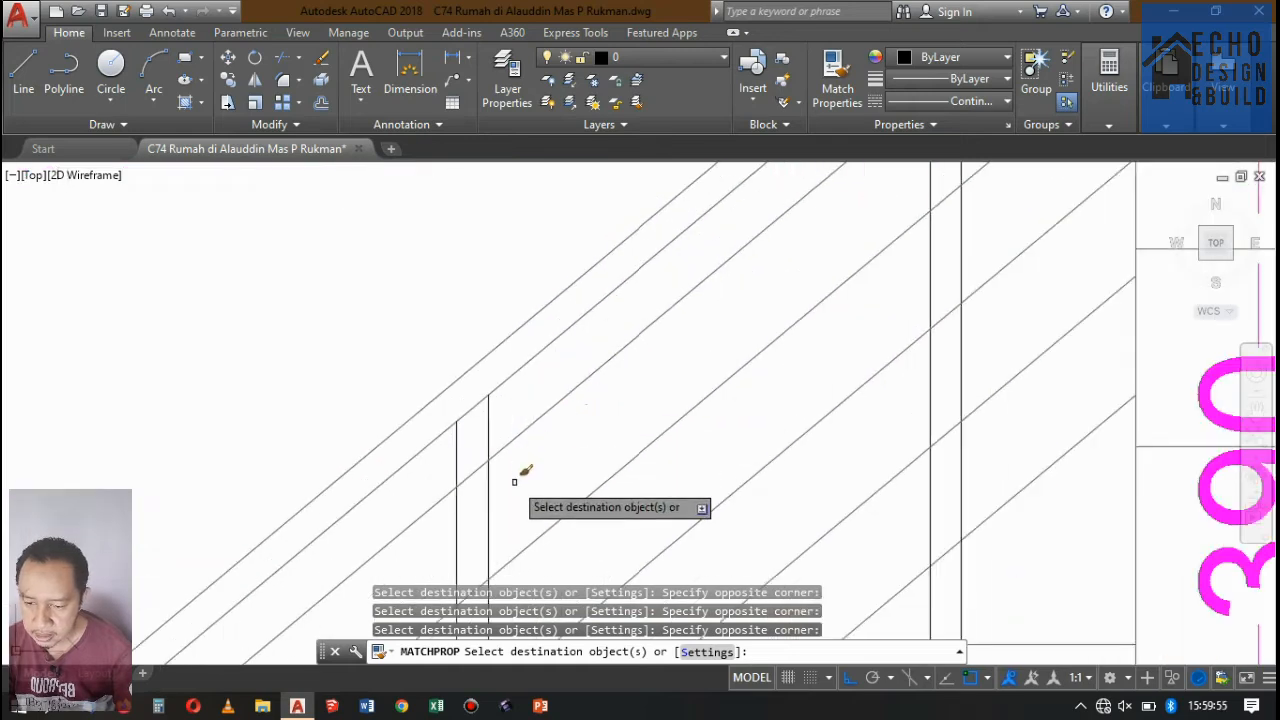
scroll(618, 302, "down", 3)
scroll(650, 310, "up", 3)
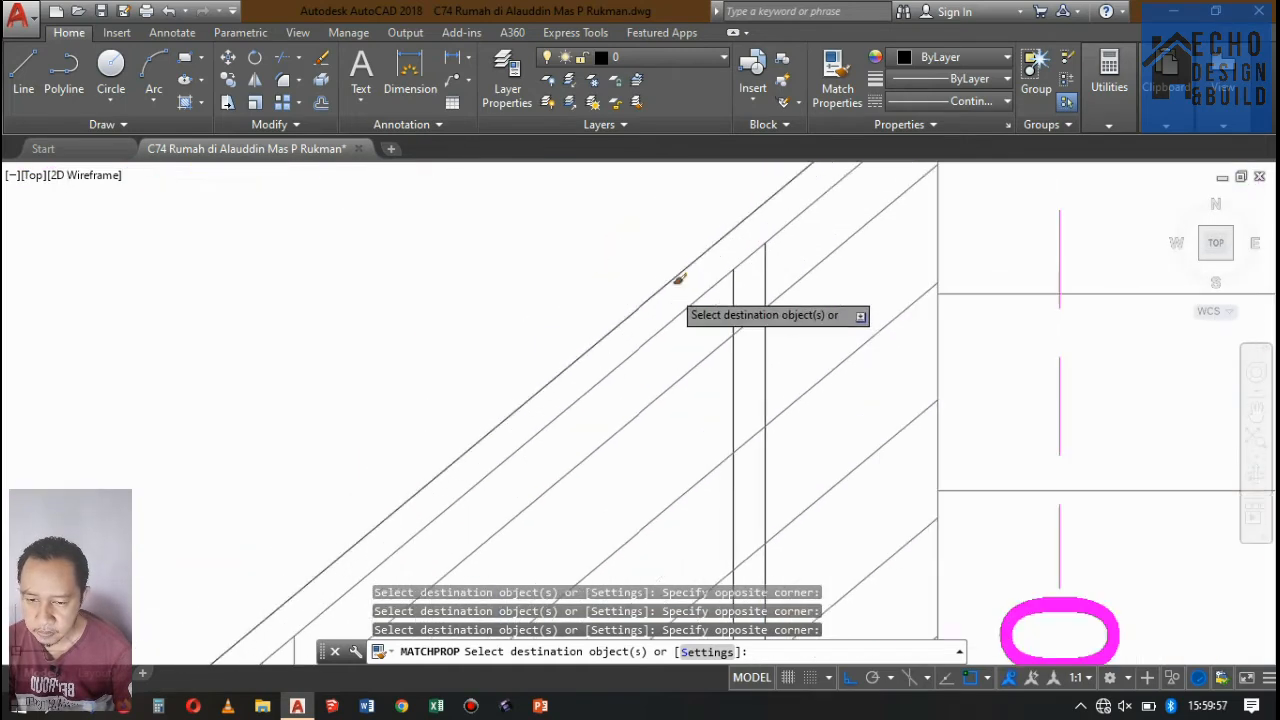
left_click_drag(730, 281, 722, 284)
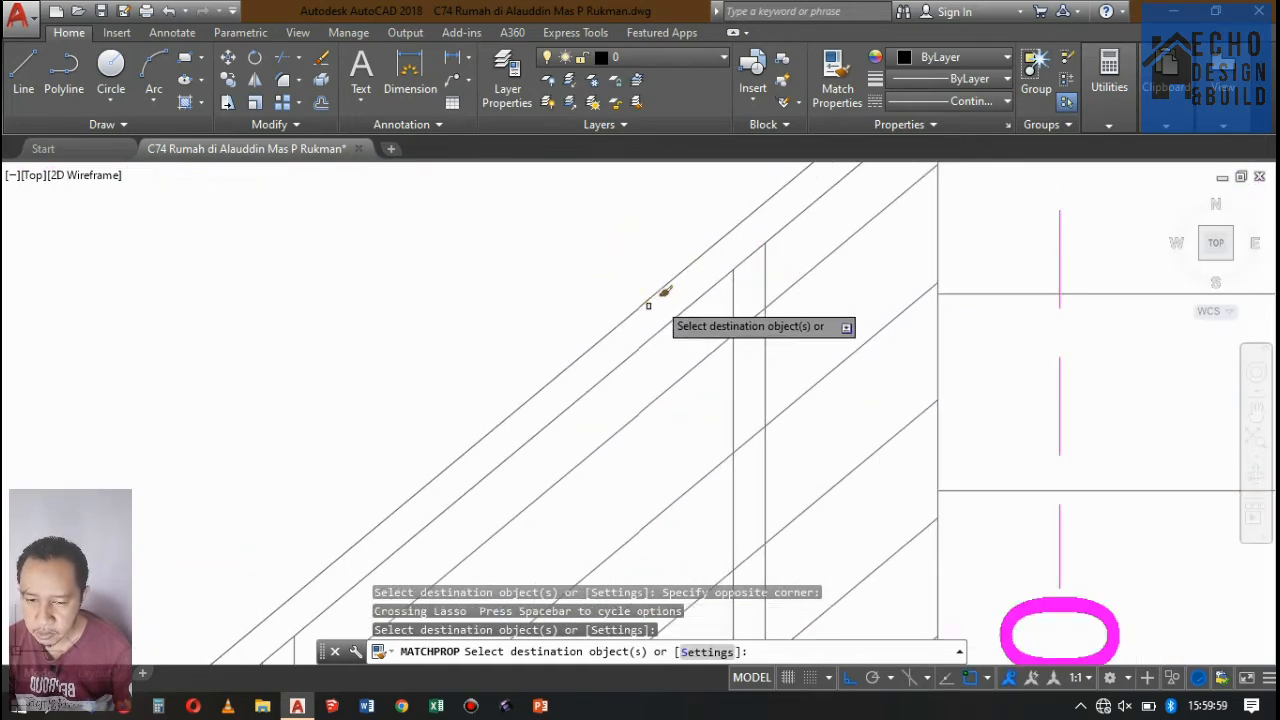
key("Return")
Trim the end of the handrail's lower line that overshoots the upper flight's vertical edge.
scroll(742, 212, "down", 9)
scroll(625, 332, "up", 2)
scroll(600, 380, "up", 4)
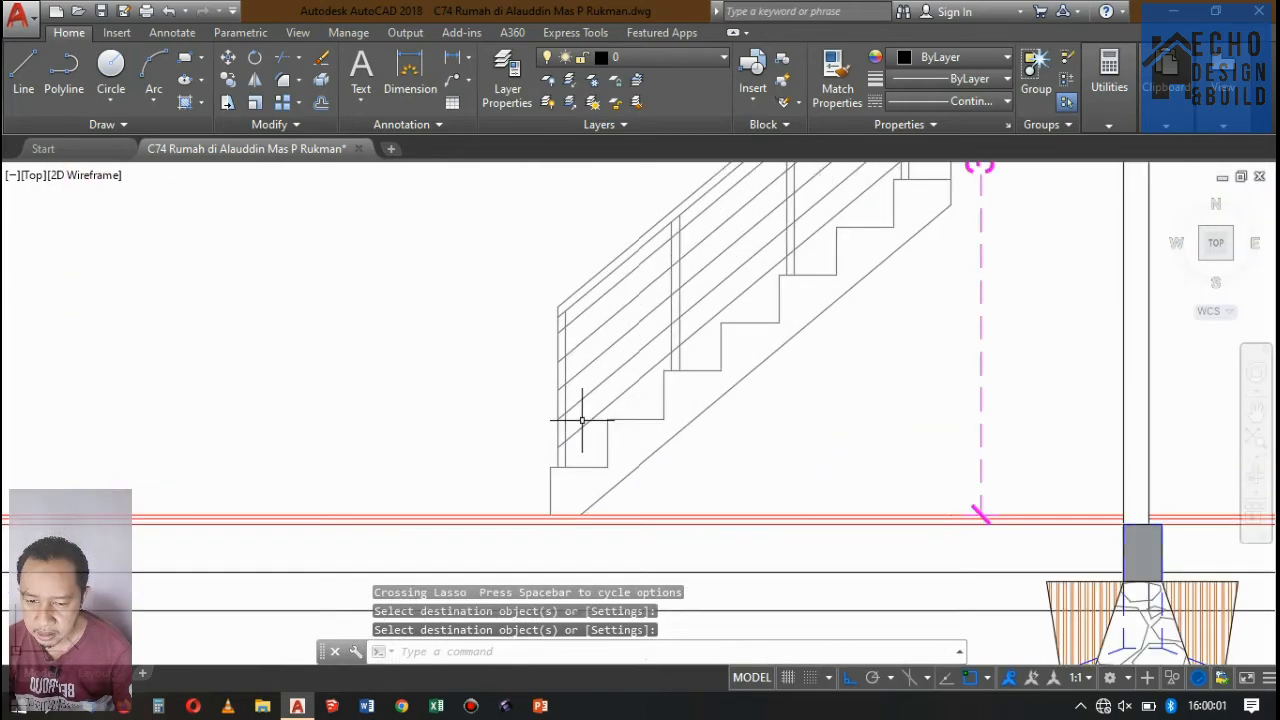
scroll(586, 323, "down", 2)
scroll(597, 316, "down", 6)
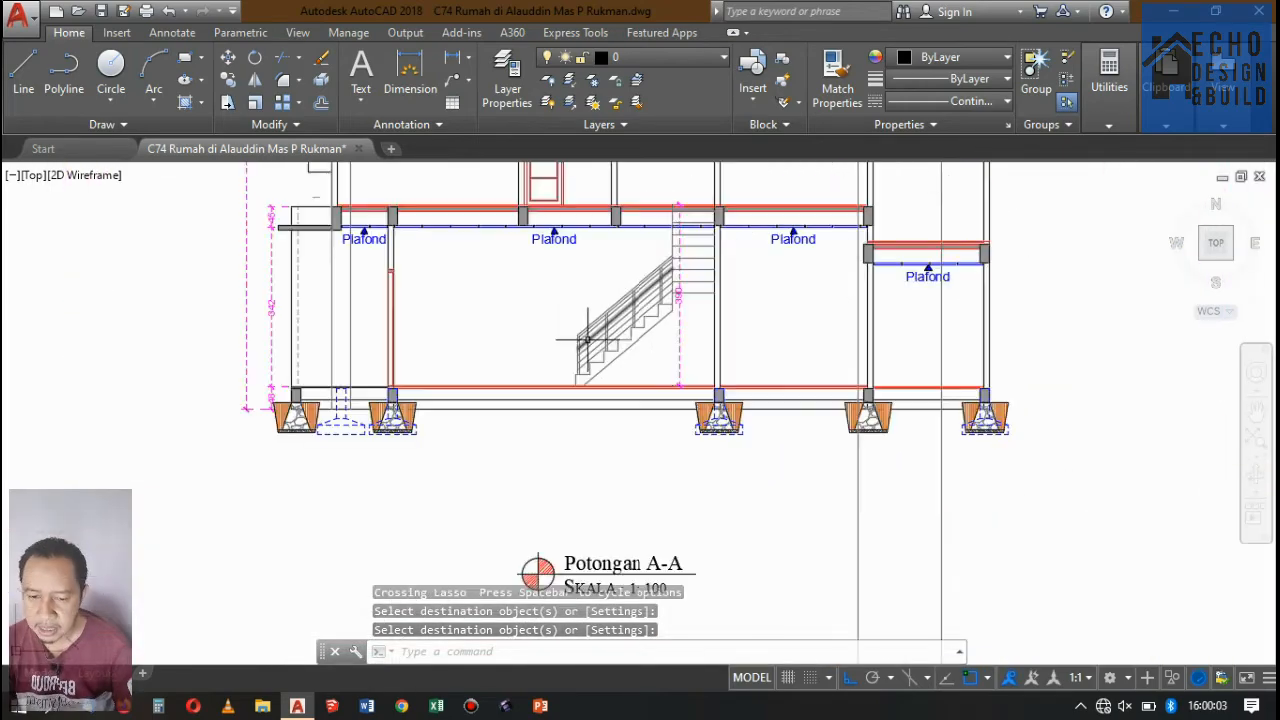
scroll(623, 291, "up", 7)
scroll(620, 337, "down", 4)
scroll(620, 337, "up", 8)
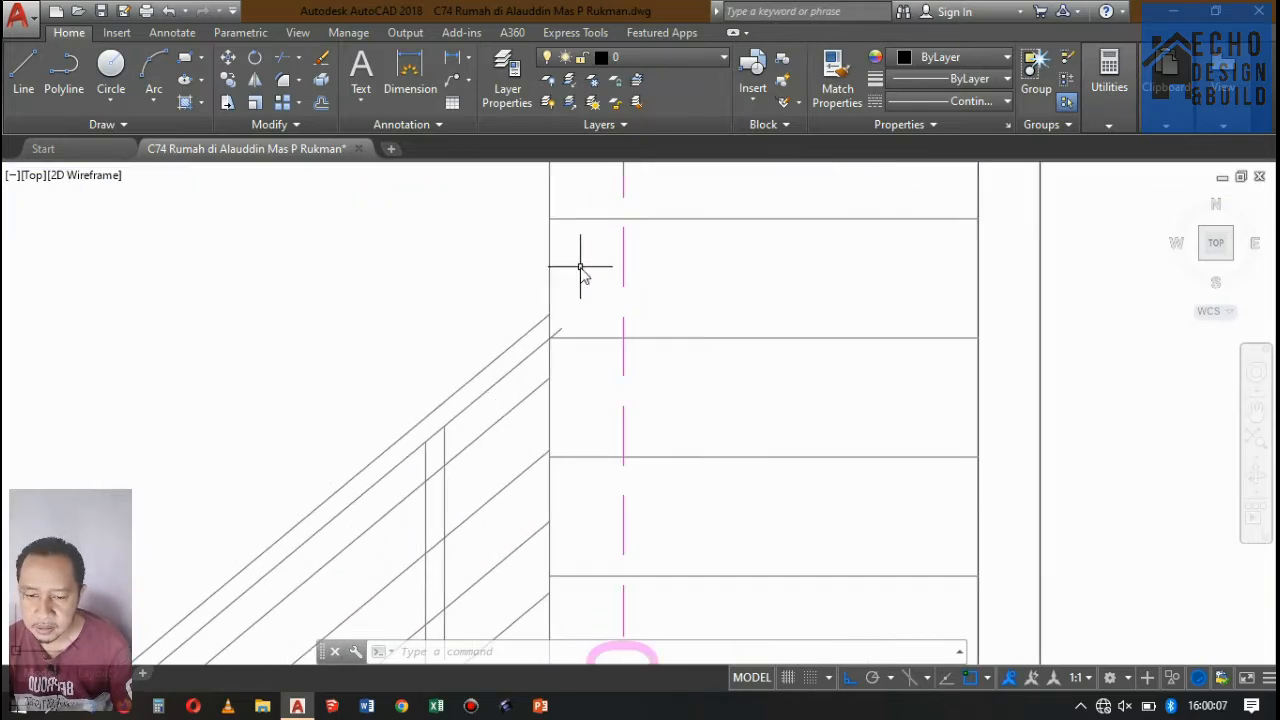
type("tr")
key("Return")
key("Return")
scroll(557, 338, "up", 5)
scroll(553, 313, "down", 8)
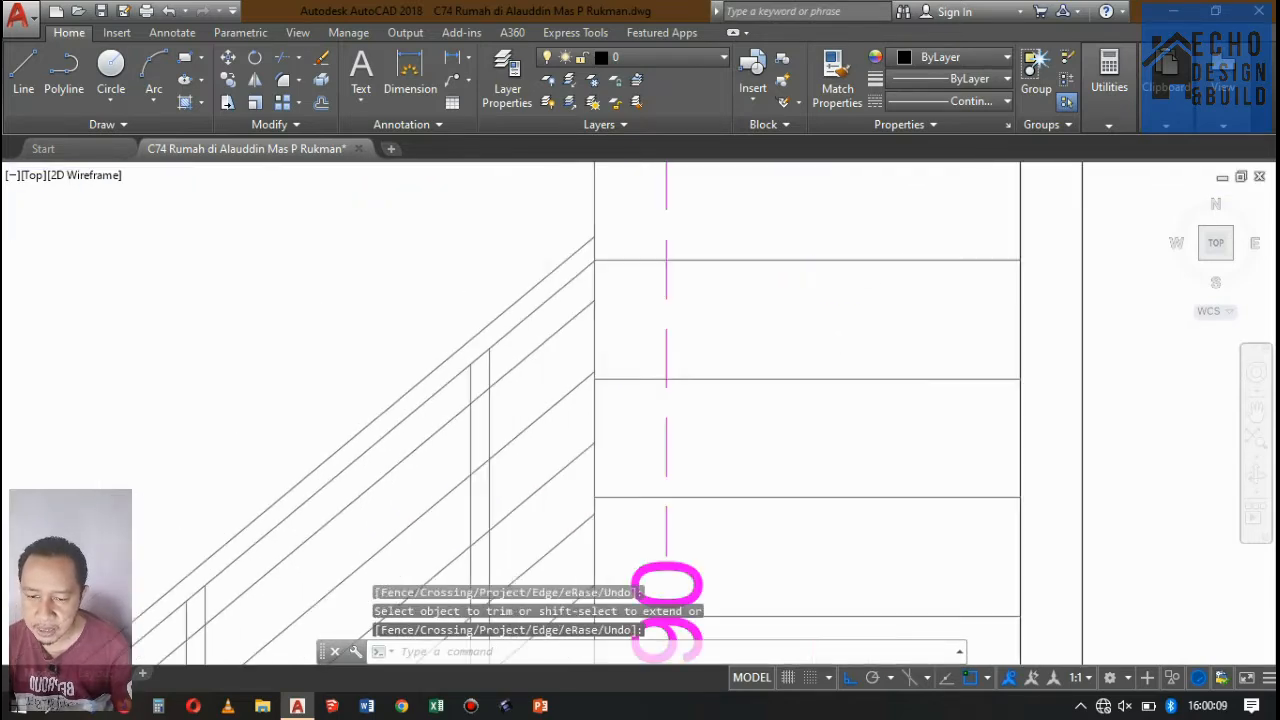
key("Return")
Set the linetype of the six uppermost horizontal tread lines in the upper flight to Hidden.
scroll(643, 361, "up", 4)
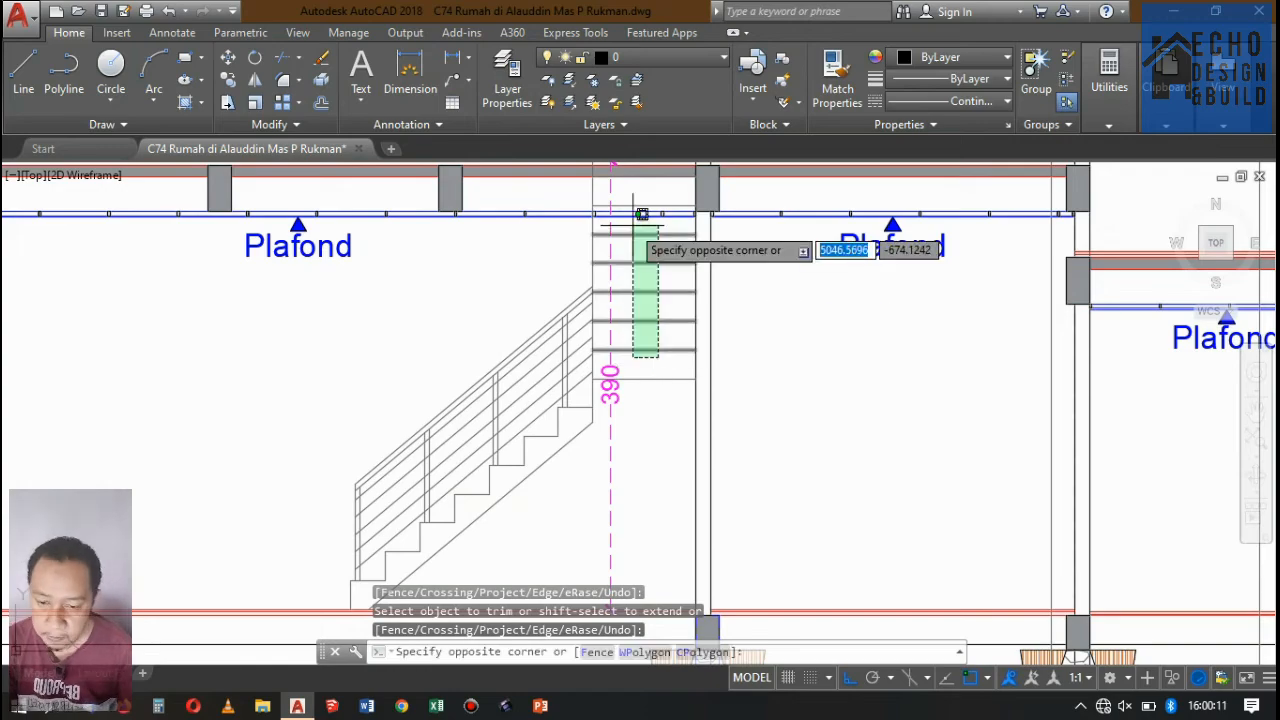
left_click(641, 215)
scroll(626, 230, "up", 5)
left_click(642, 251)
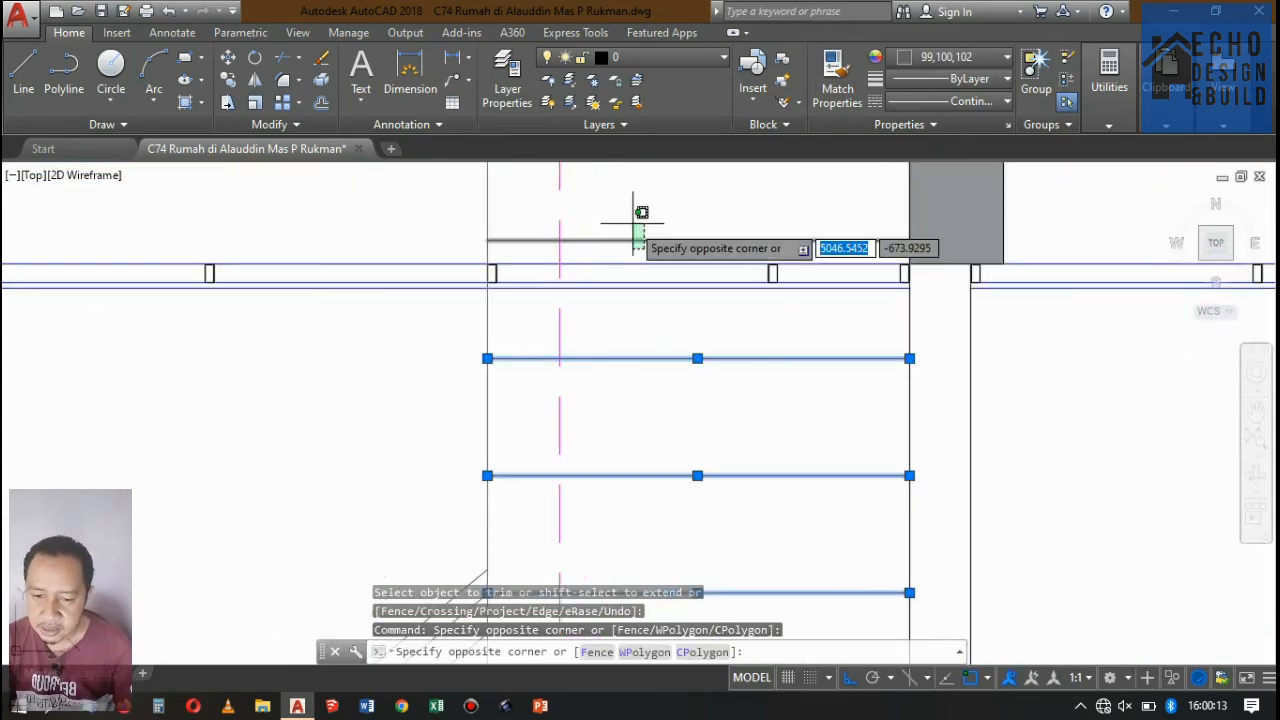
left_click(633, 222)
scroll(625, 344, "down", 12)
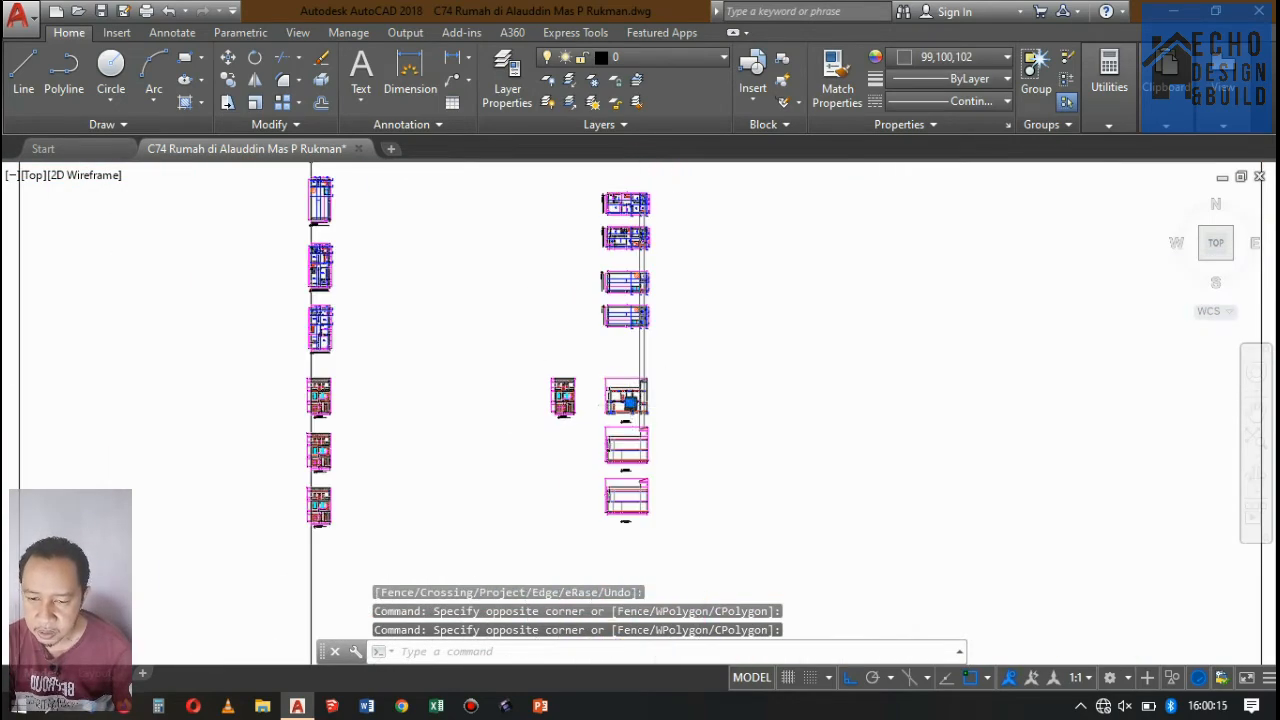
scroll(630, 403, "up", 12)
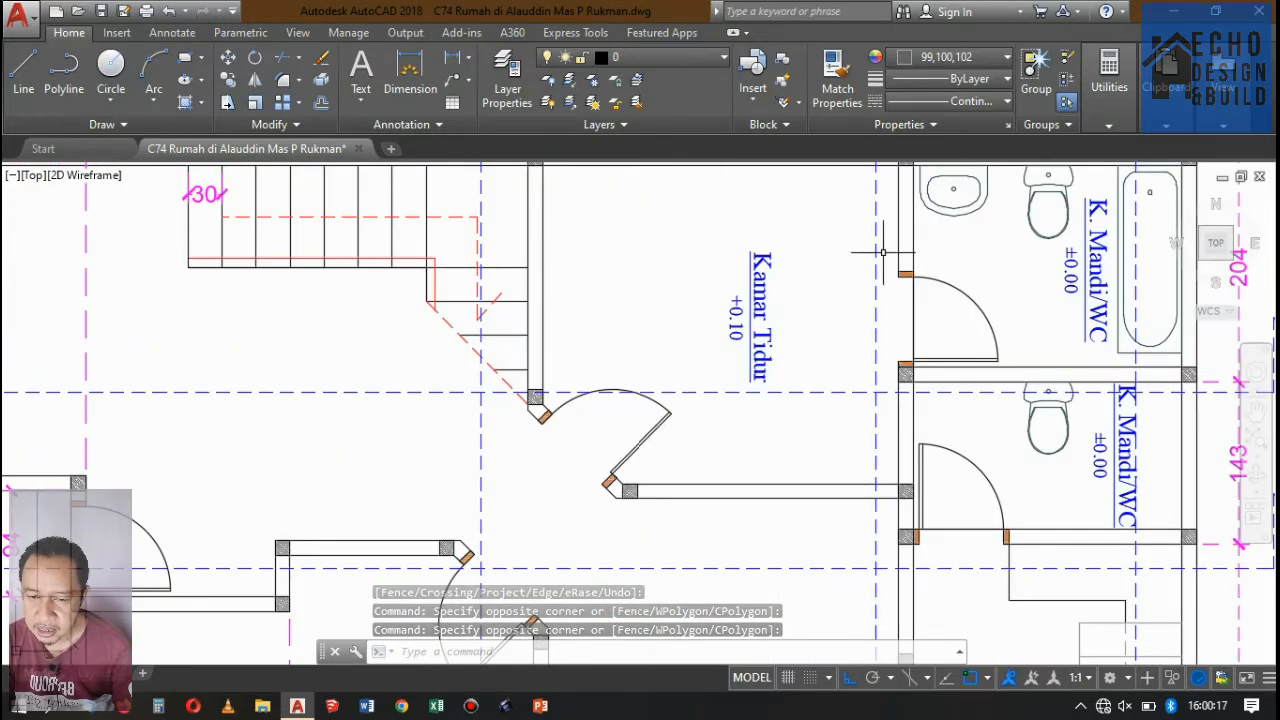
scroll(883, 252, "down", 5)
scroll(1143, 314, "up", 2)
scroll(935, 258, "down", 5)
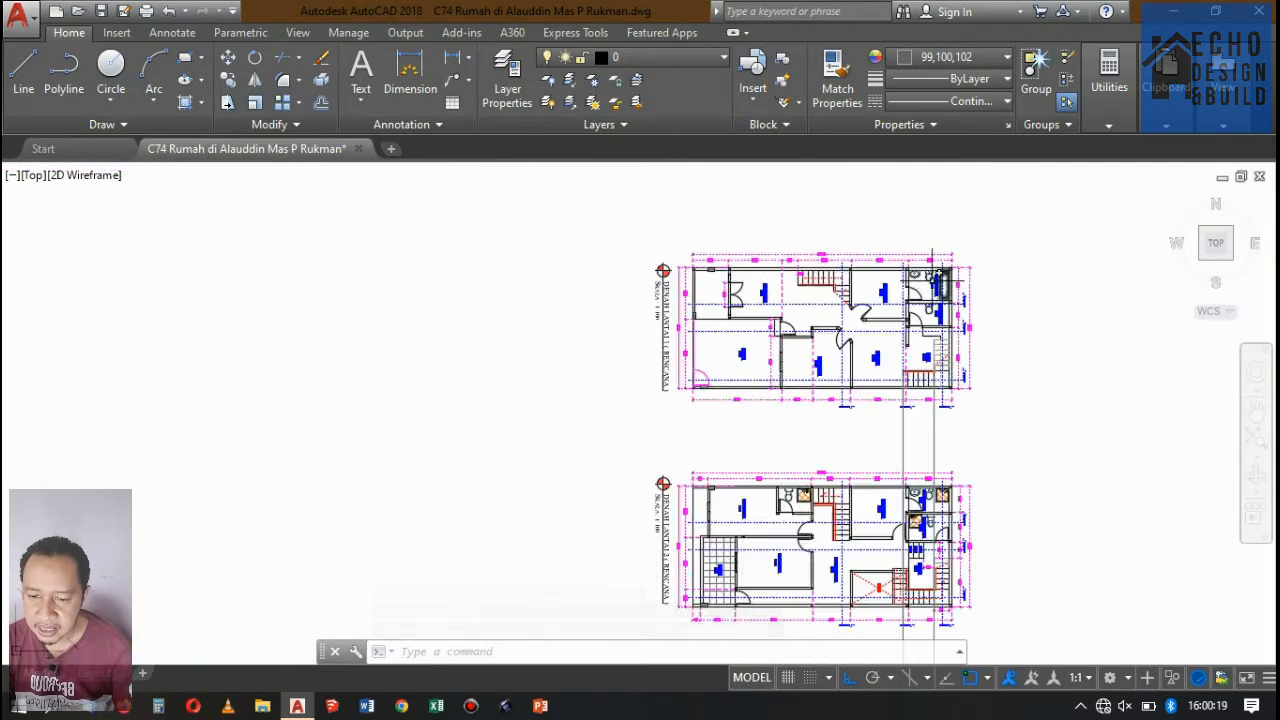
scroll(932, 281, "down", 4)
scroll(872, 406, "down", 6)
scroll(862, 434, "up", 8)
scroll(711, 438, "up", 2)
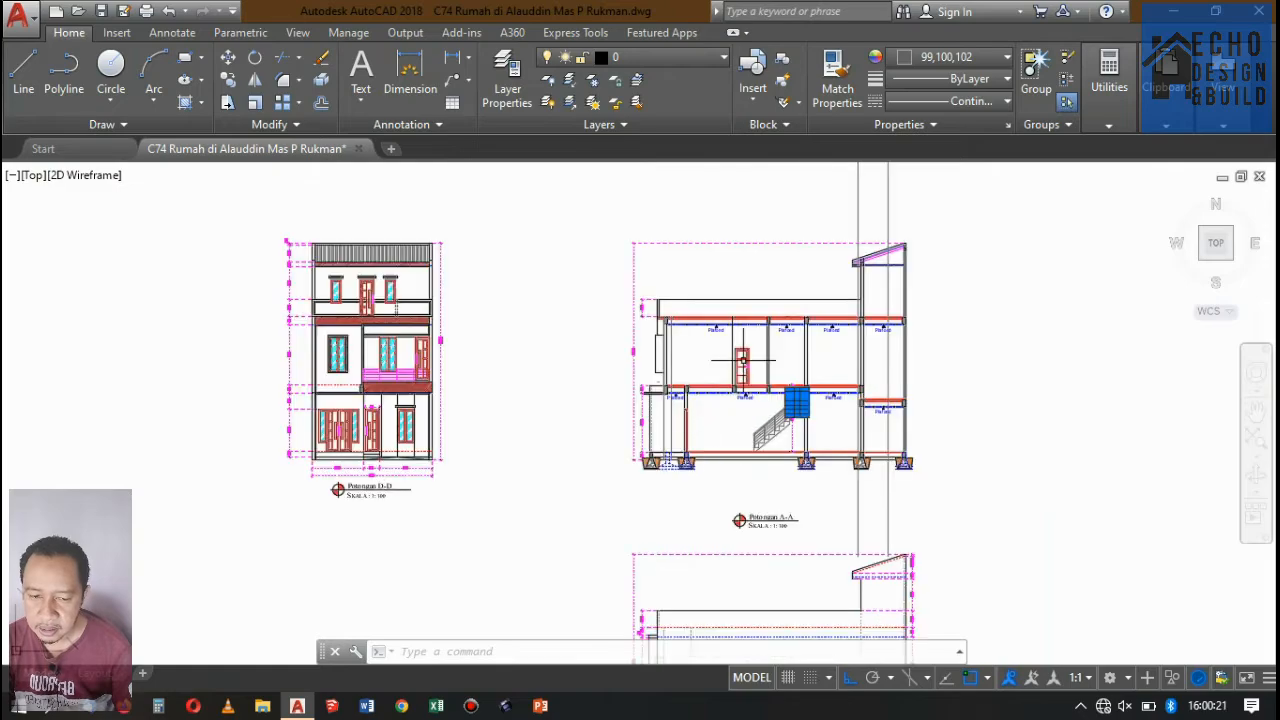
scroll(742, 360, "down", 2)
scroll(791, 309, "up", 8)
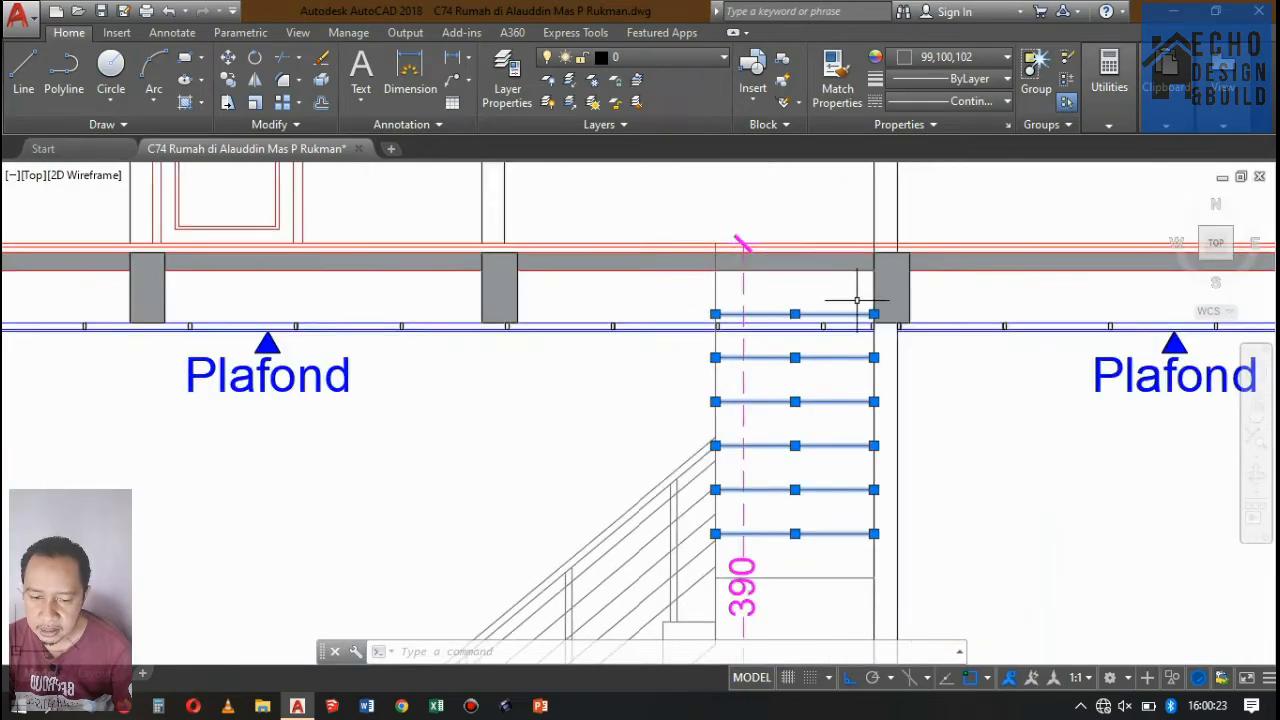
scroll(790, 325, "up", 5)
scroll(789, 302, "down", 10)
scroll(745, 326, "up", 11)
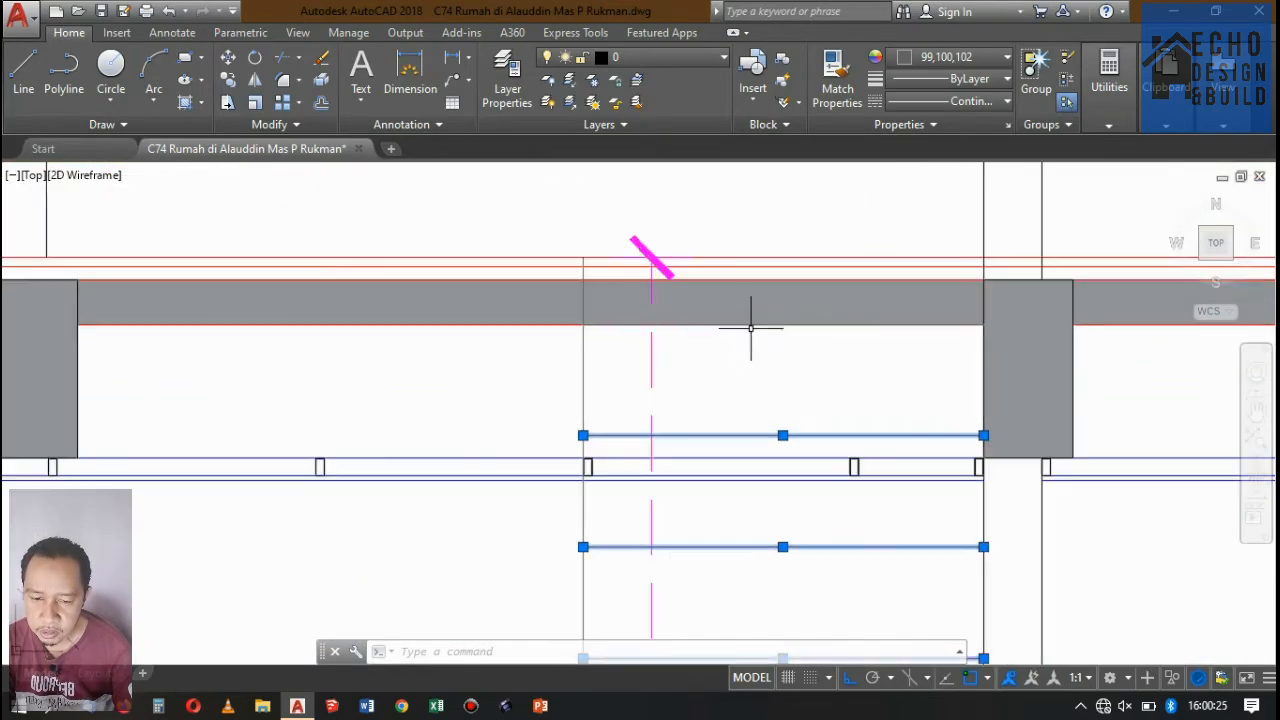
left_click(926, 102)
left_click(932, 265)
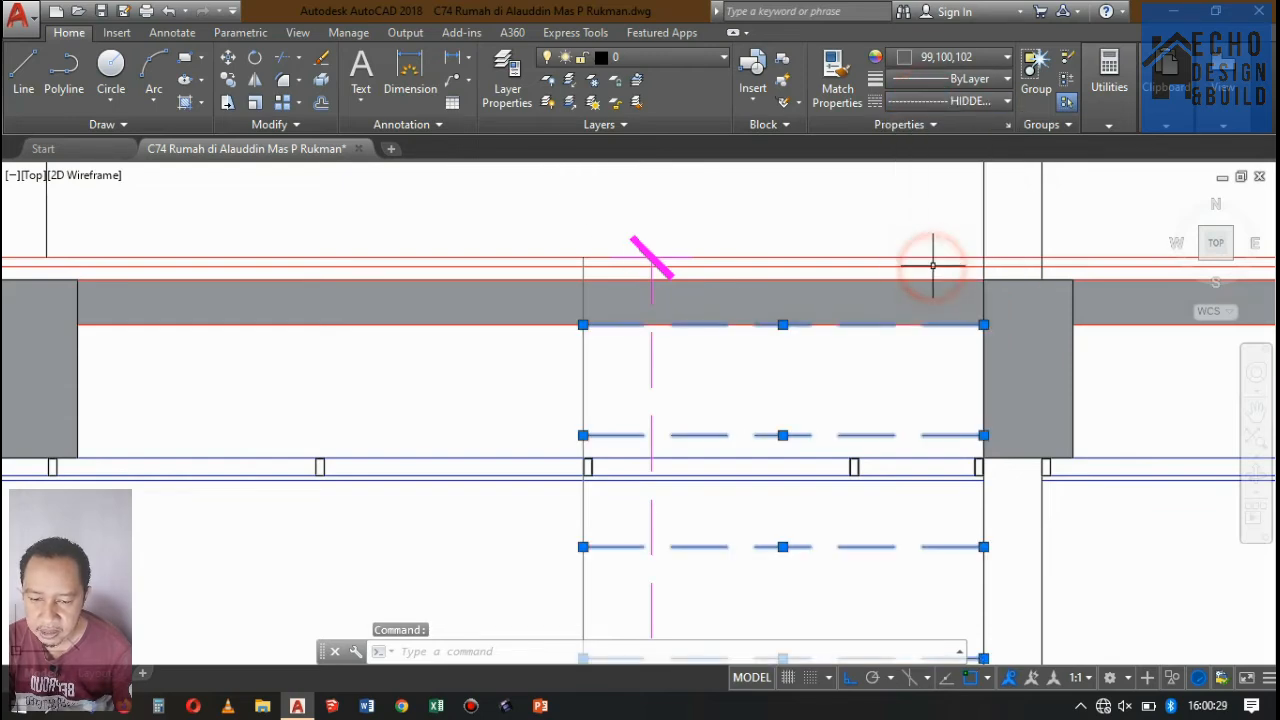
key("Escape")
Select the two long vertical projection lines that run from the floor plans down to Potongan A-A.
scroll(677, 274, "down", 10)
scroll(737, 337, "up", 4)
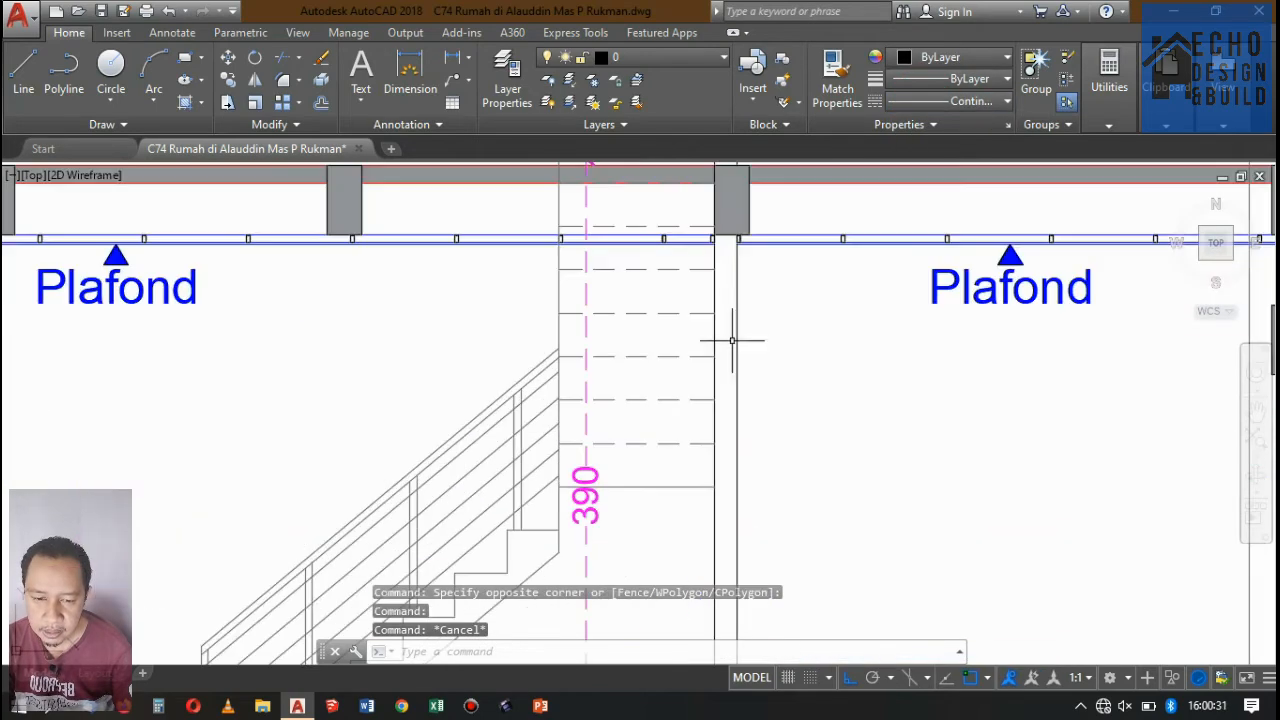
scroll(737, 337, "down", 4)
middle_click_drag(778, 297, 703, 354)
scroll(703, 354, "down", 4)
middle_click_drag(710, 200, 684, 447)
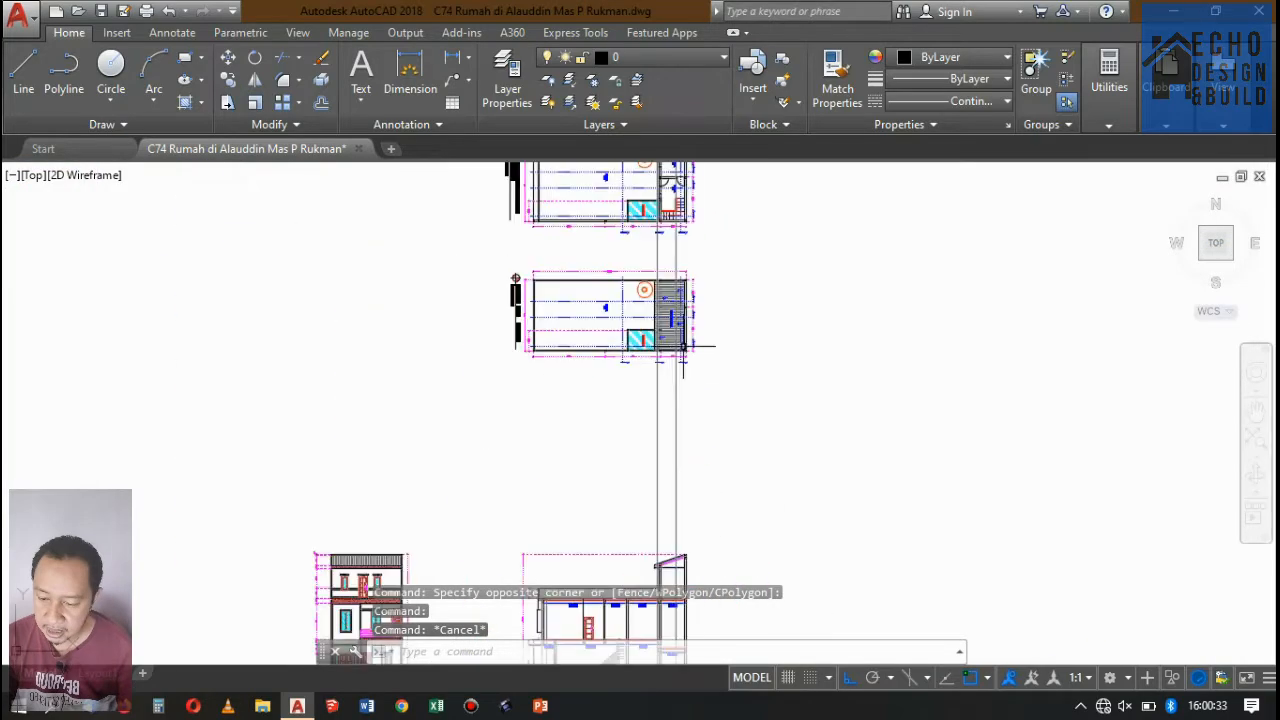
scroll(686, 347, "up", 2)
left_click(604, 412)
scroll(604, 412, "down", 5)
scroll(681, 241, "up", 8)
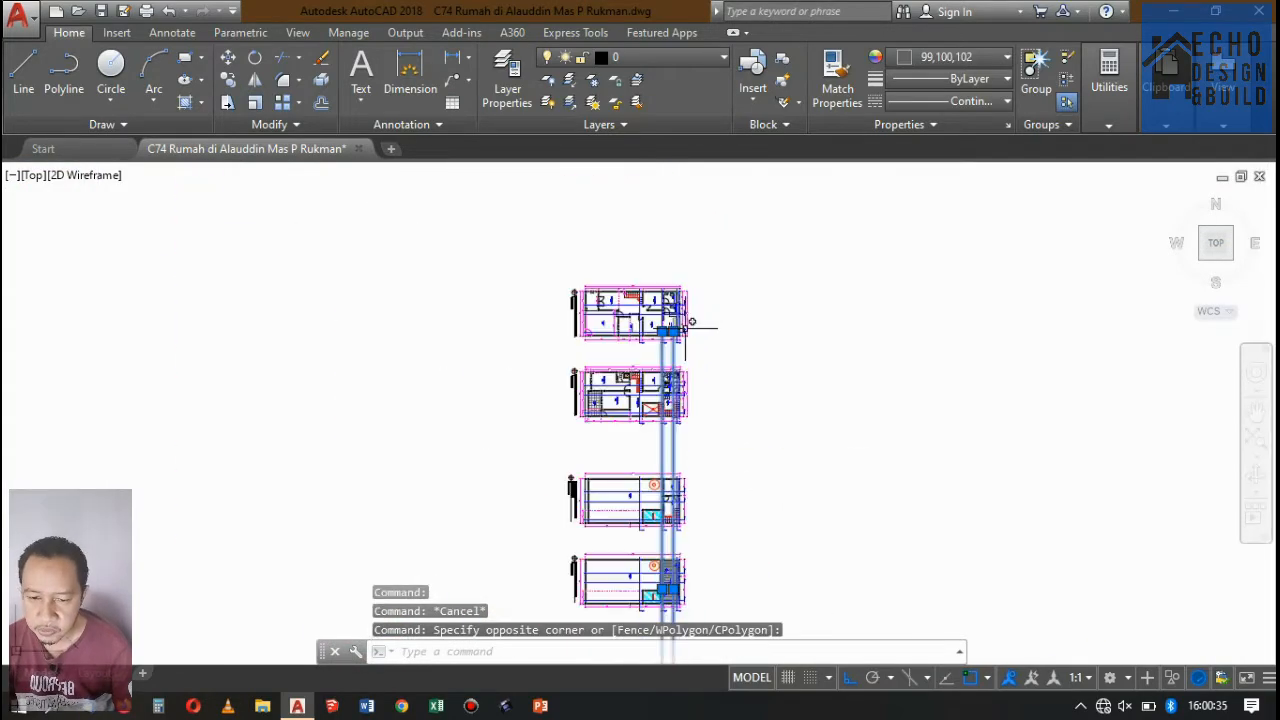
Examine the kitchen stairs and the section cut lines around them in the Denah Lantai 1 plan.
scroll(681, 241, "down", 3)
scroll(677, 251, "up", 6)
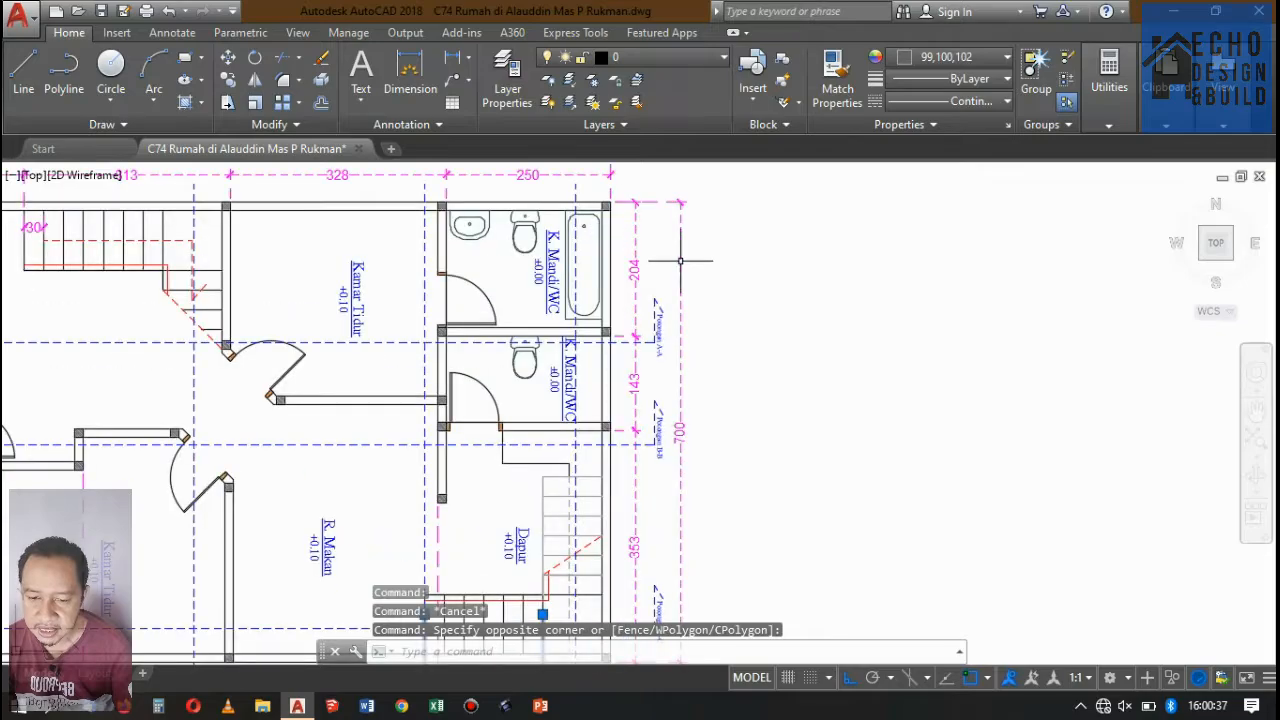
scroll(603, 323, "down", 2)
scroll(603, 330, "down", 1)
scroll(620, 330, "up", 5)
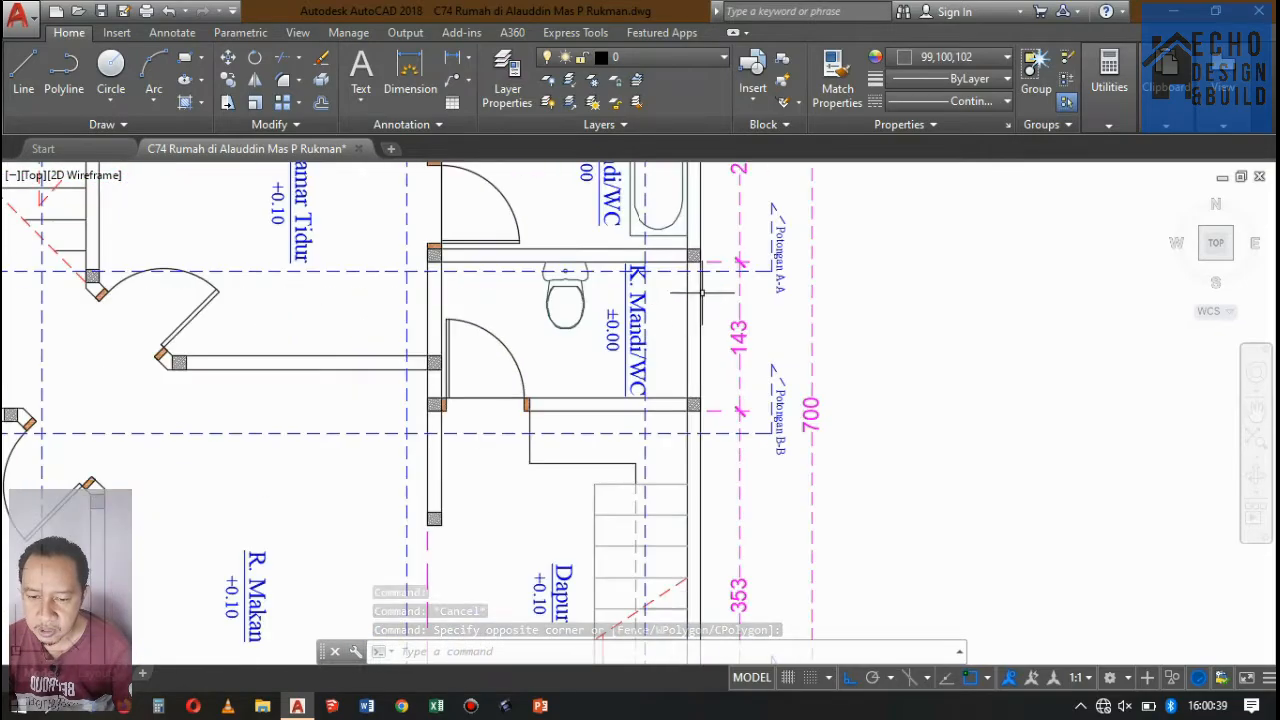
scroll(745, 322, "down", 7)
scroll(750, 326, "up", 5)
scroll(750, 326, "down", 5)
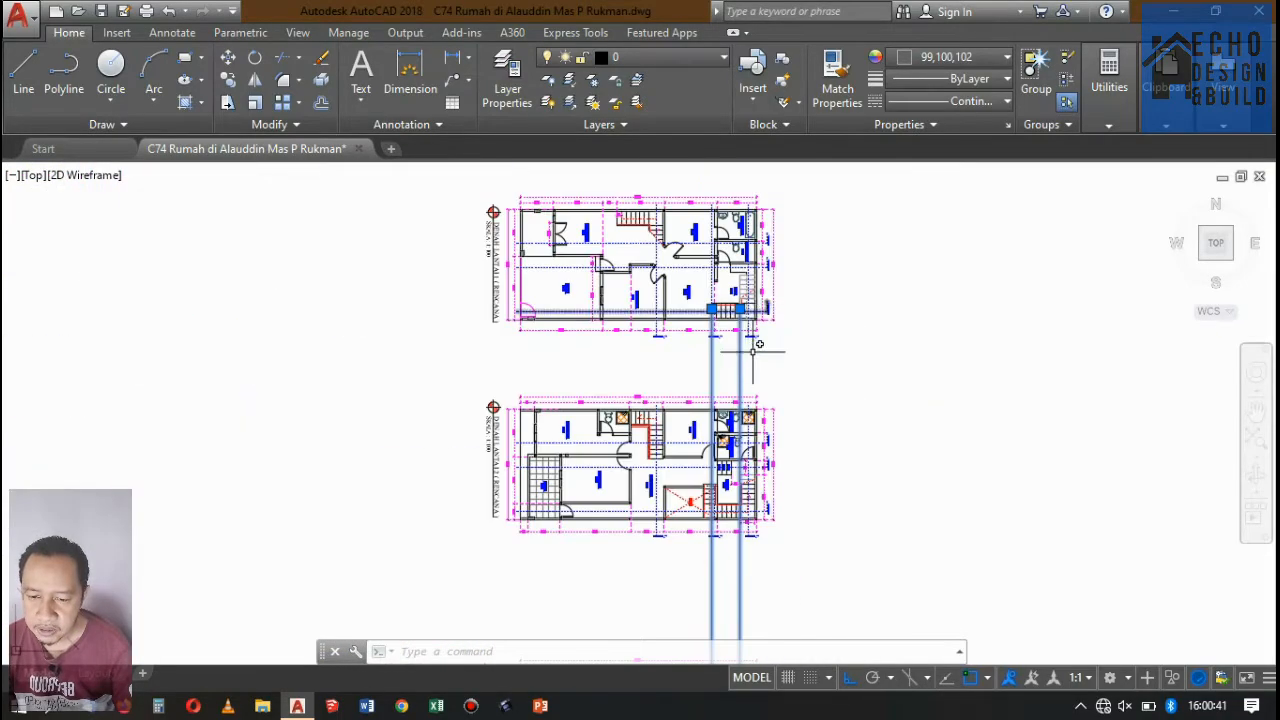
scroll(751, 326, "up", 8)
scroll(751, 326, "down", 6)
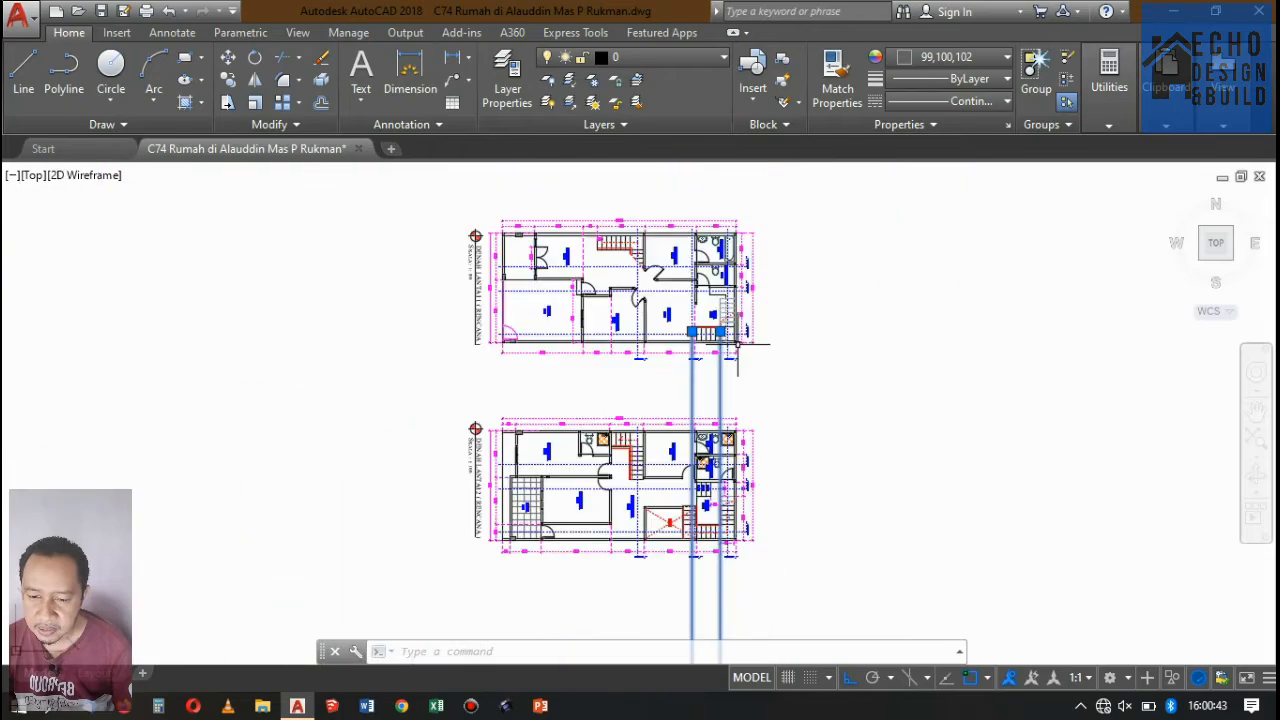
scroll(737, 290, "up", 6)
scroll(755, 378, "down", 4)
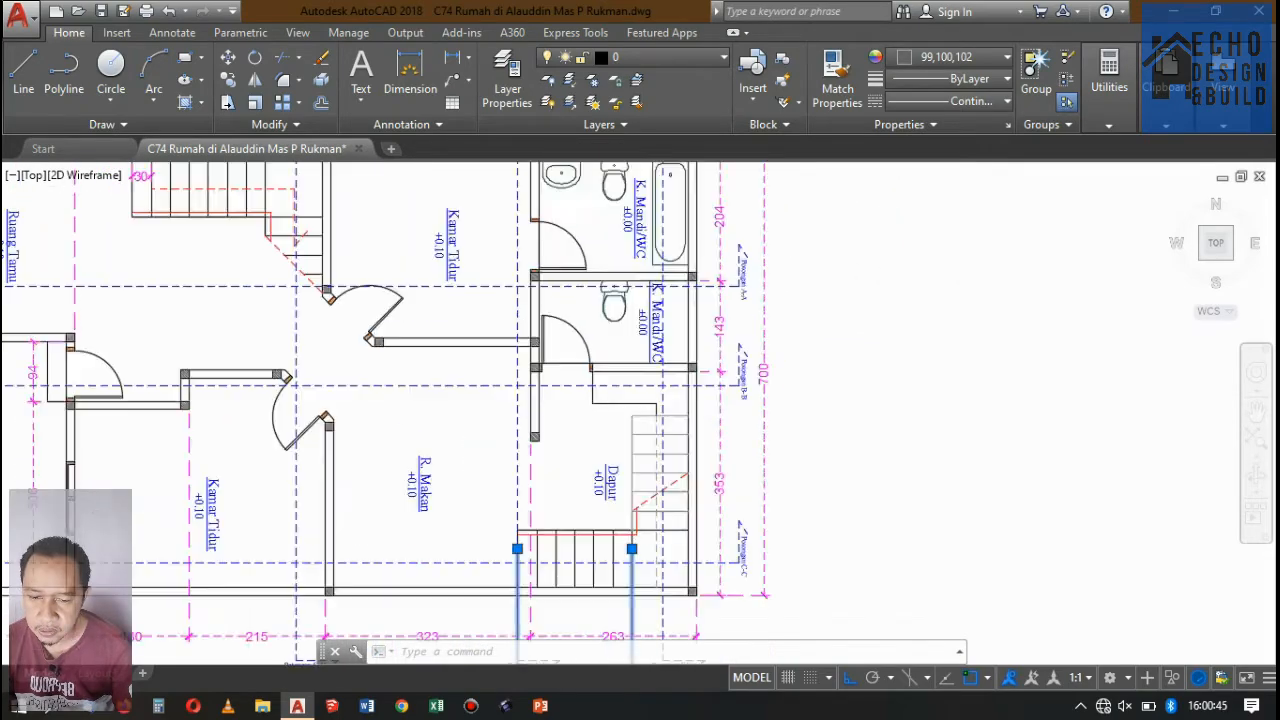
scroll(755, 360, "up", 5)
scroll(755, 350, "down", 8)
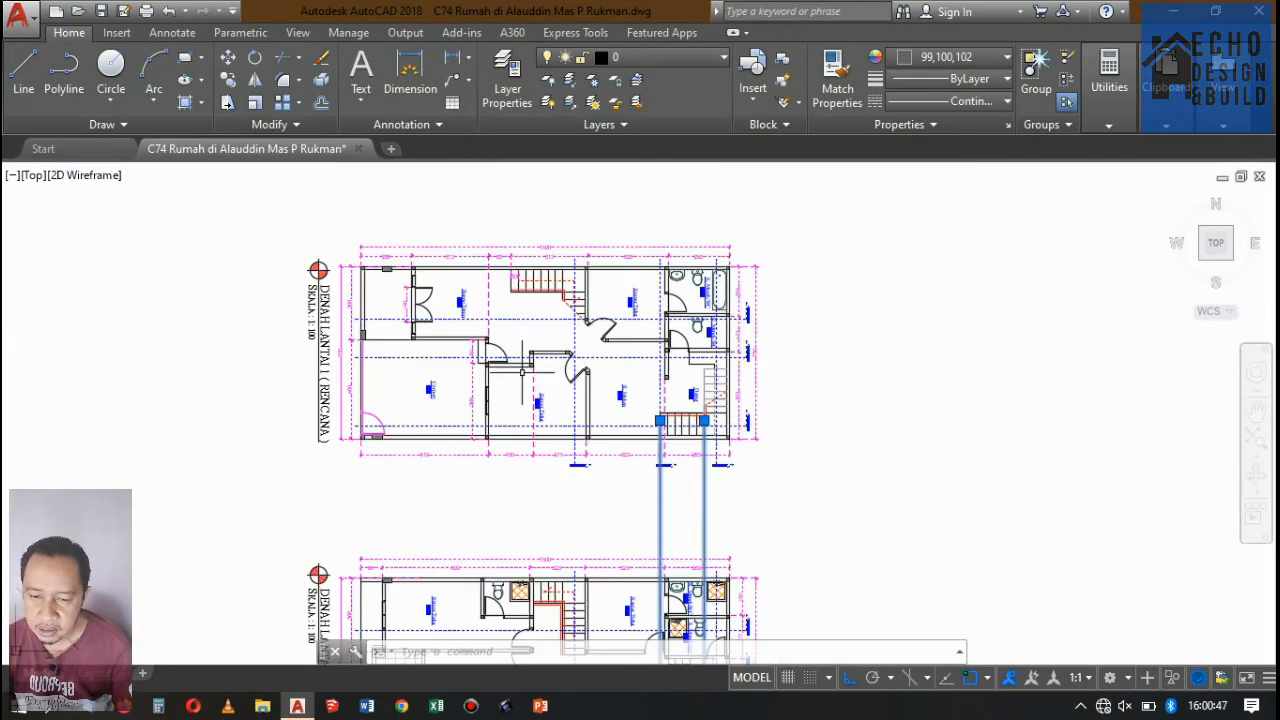
scroll(521, 372, "up", 4)
scroll(580, 350, "down", 5)
scroll(660, 325, "up", 3)
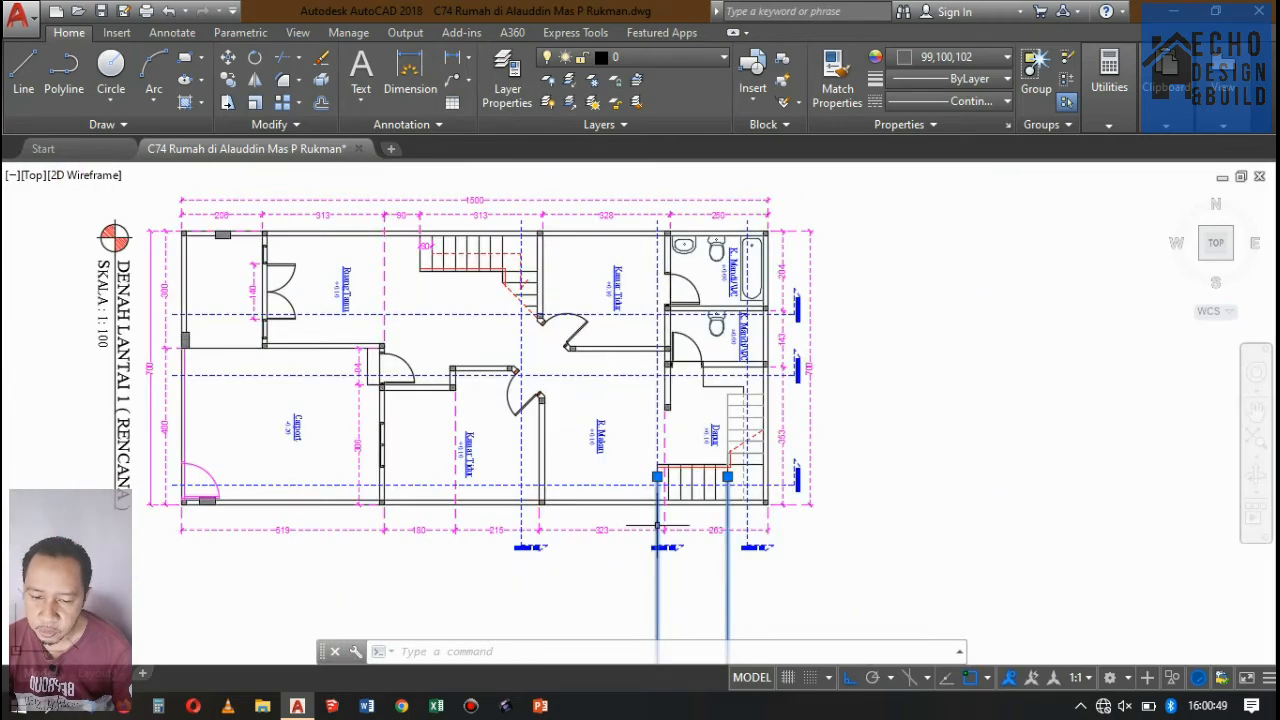
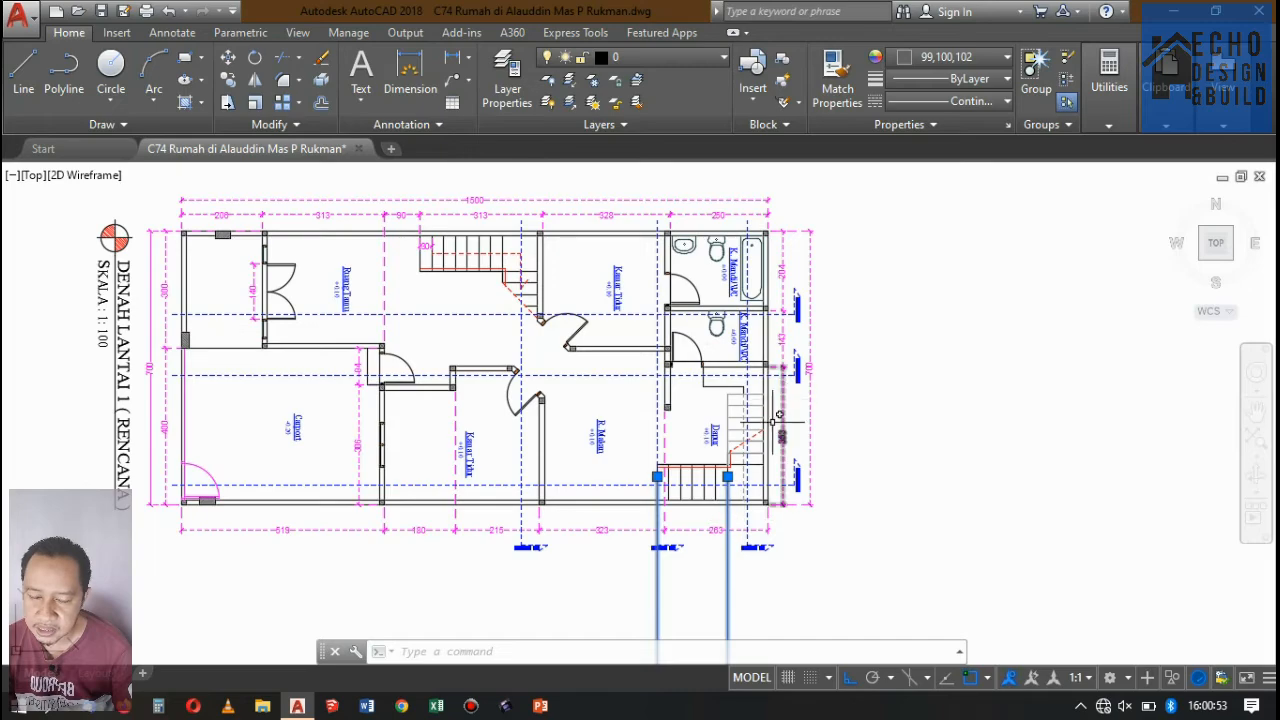
Mirror the Potongan B-B section marker on the working copy of the first-floor plan about its vertical section line, erasing the source.
scroll(806, 360, "up", 6)
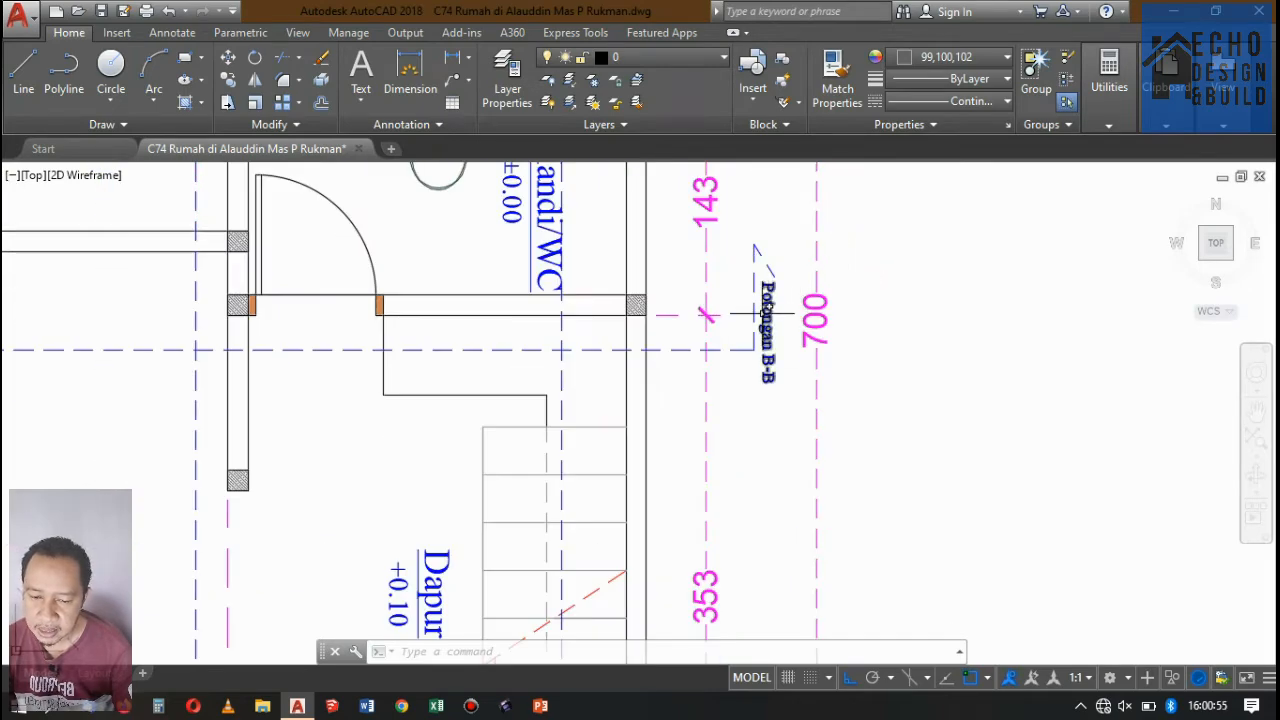
scroll(765, 313, "down", 5)
scroll(600, 390, "up", 3)
scroll(595, 386, "down", 6)
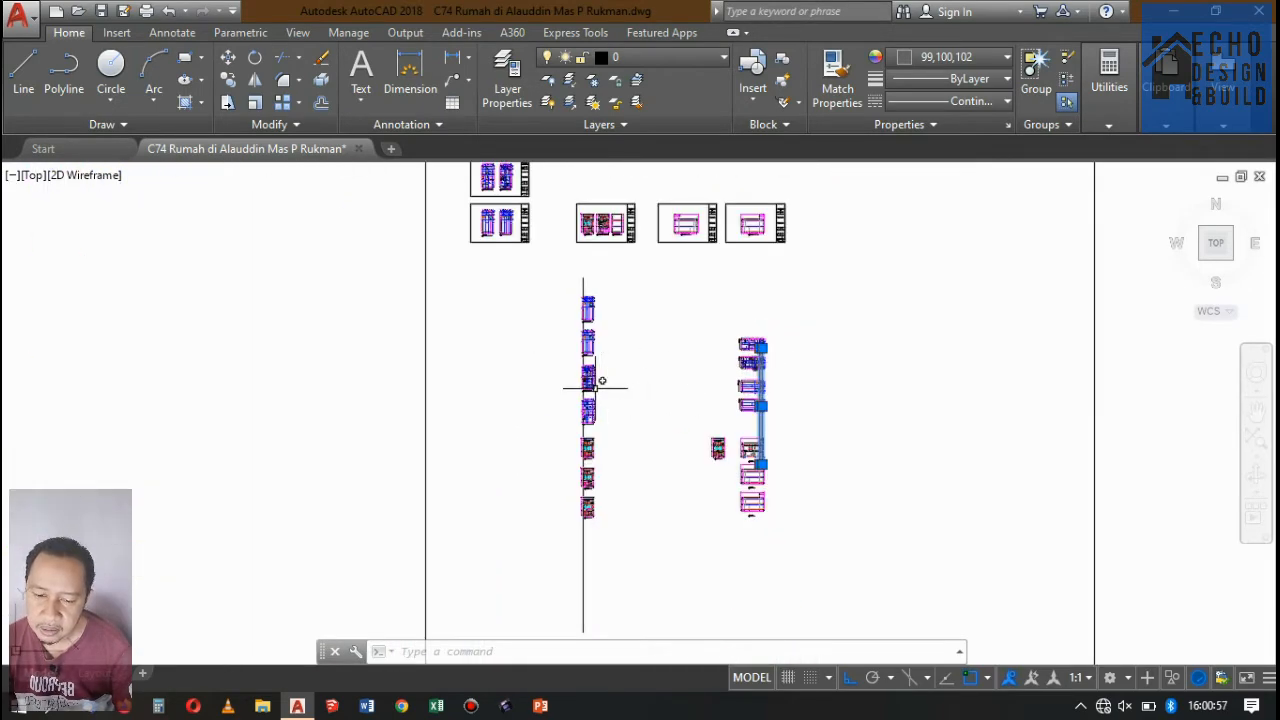
scroll(595, 386, "up", 10)
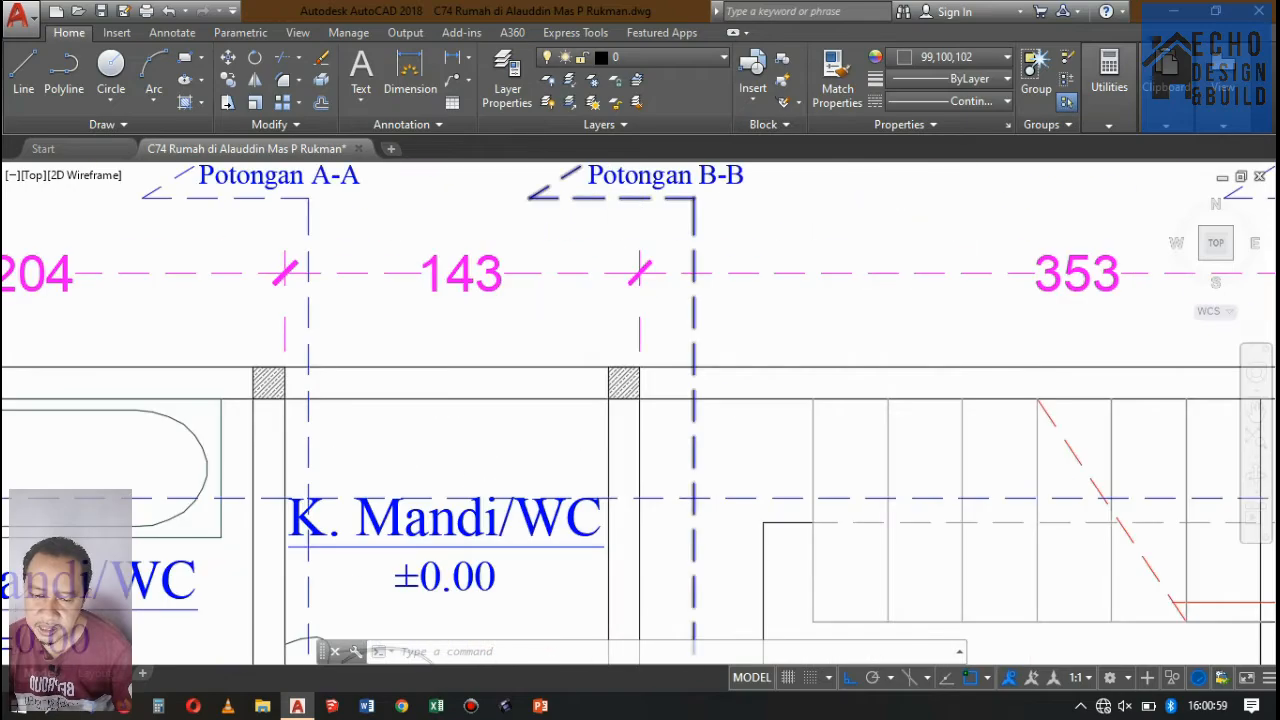
scroll(571, 257, "up", 5)
left_click(599, 286)
scroll(614, 294, "down", 3)
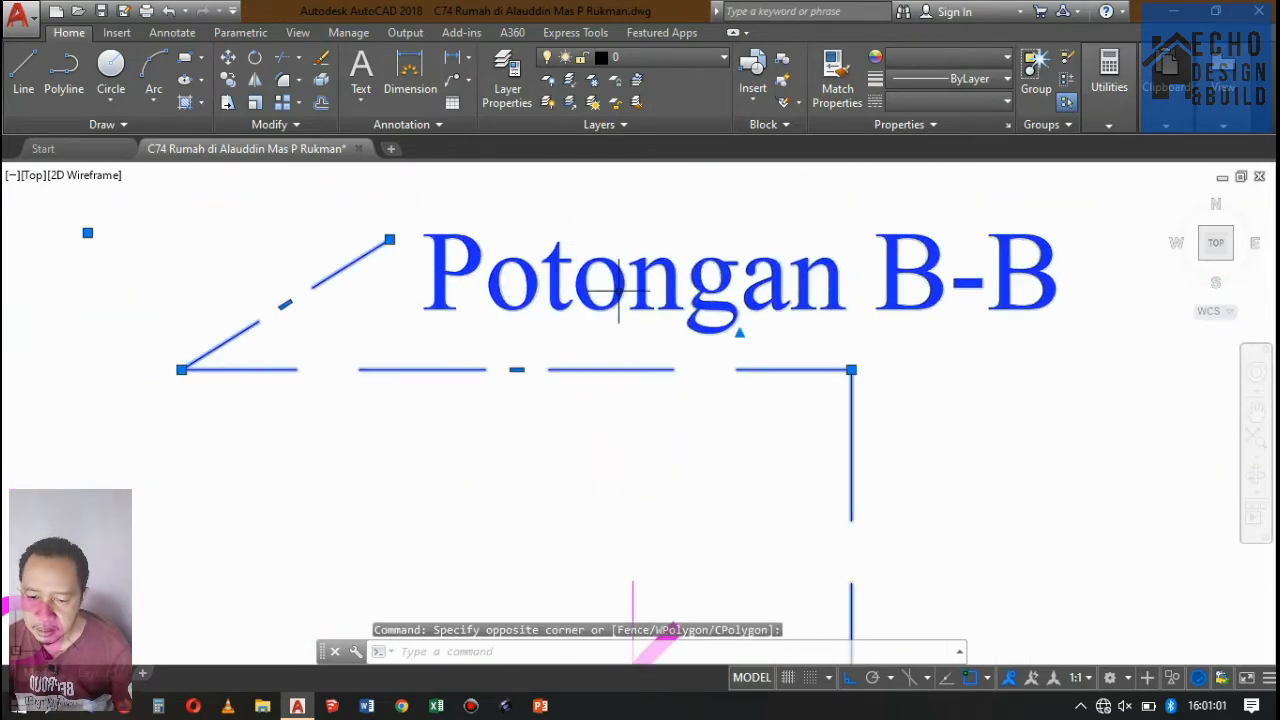
key("Return")
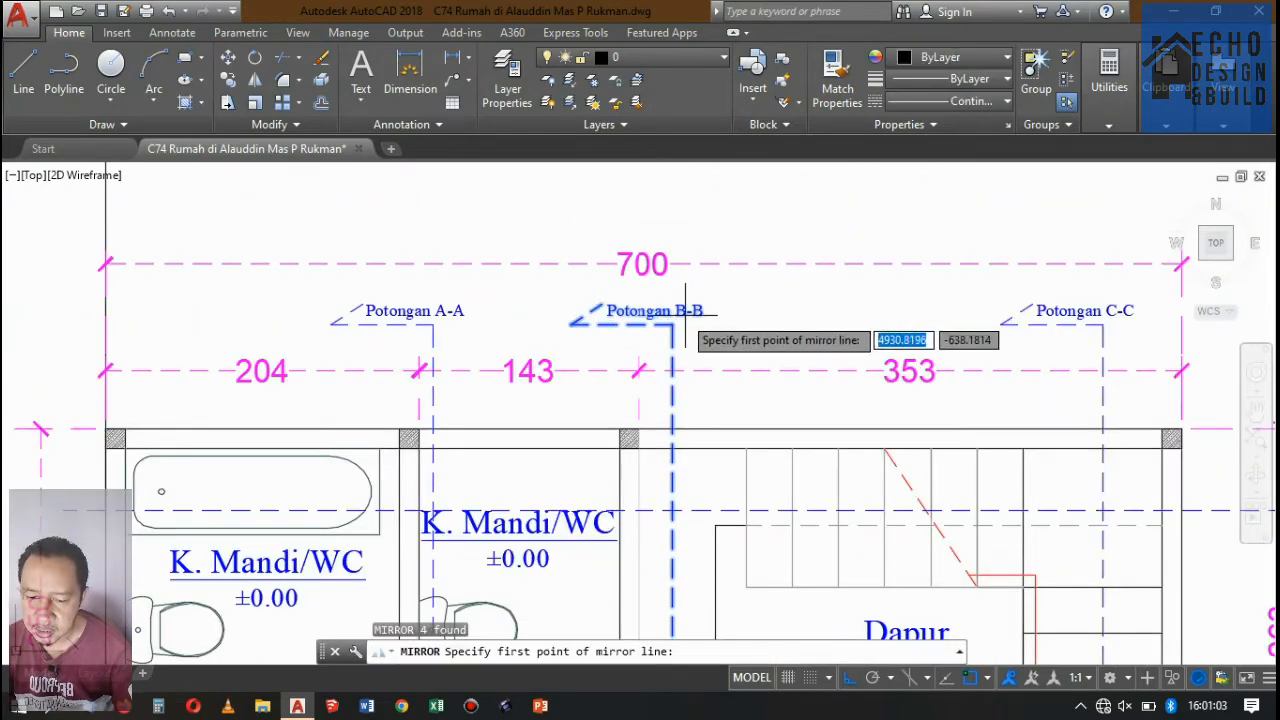
left_click(672, 183)
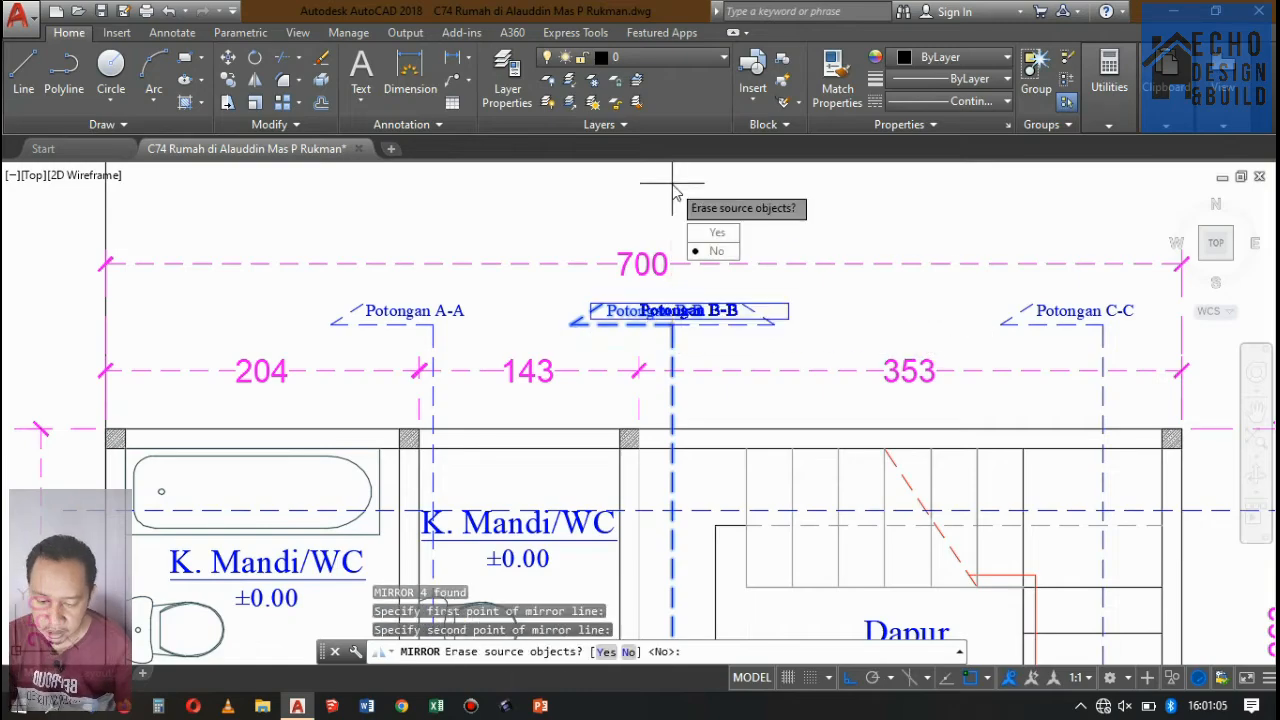
type("y")
key("Return")
scroll(674, 186, "up", 2)
scroll(737, 286, "down", 10)
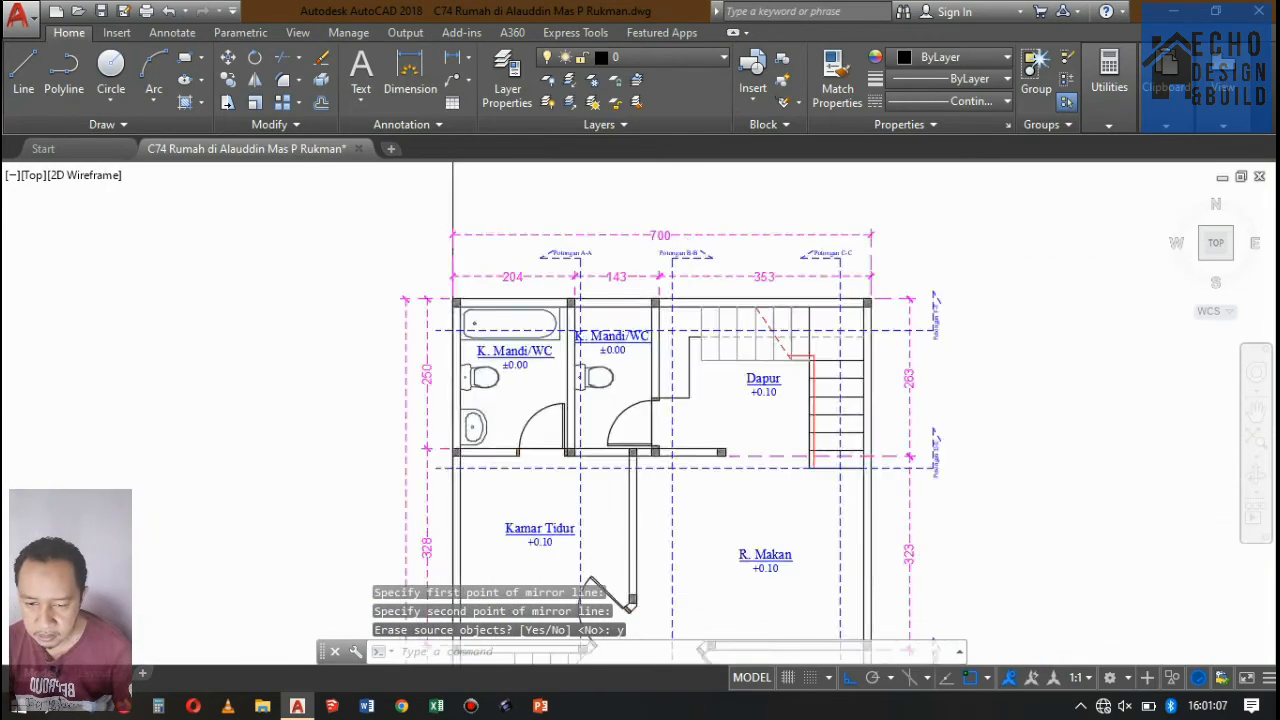
Examine the section markers on the other working floor plans, comparing the first-floor and second-floor plans.
scroll(694, 314, "up", 8)
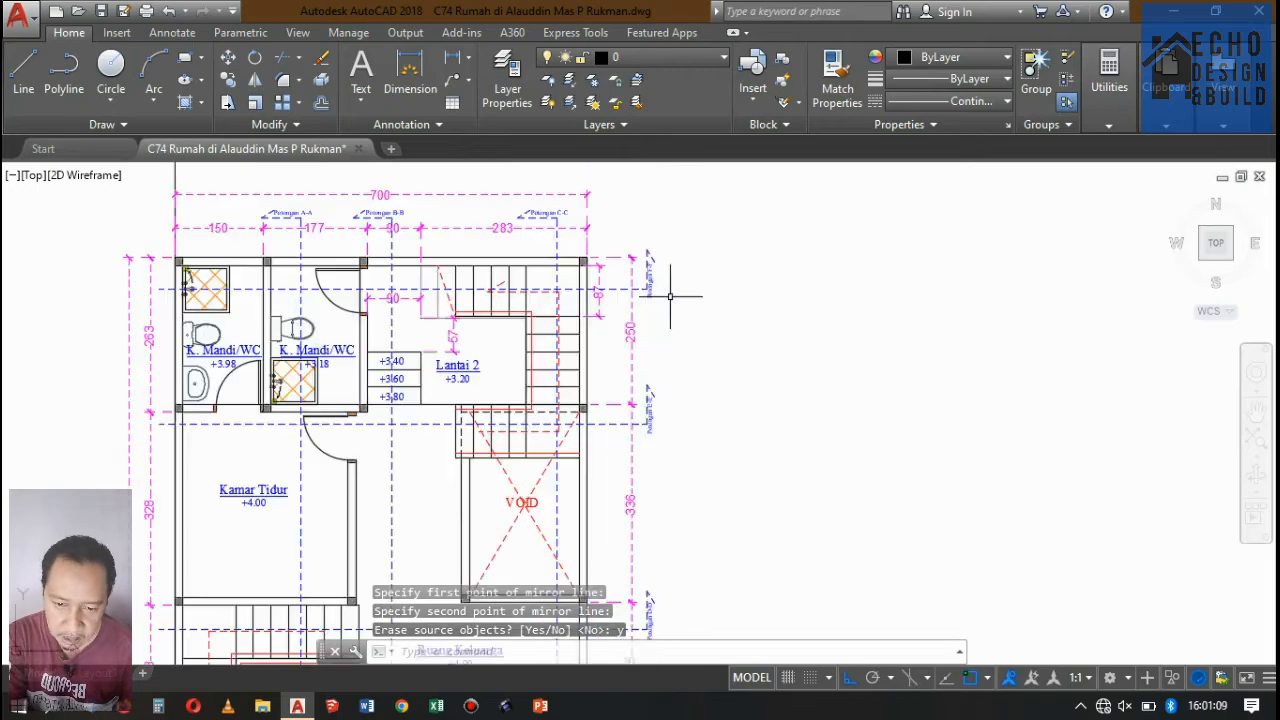
scroll(670, 280, "down", 3)
scroll(660, 305, "down", 4)
scroll(670, 400, "up", 8)
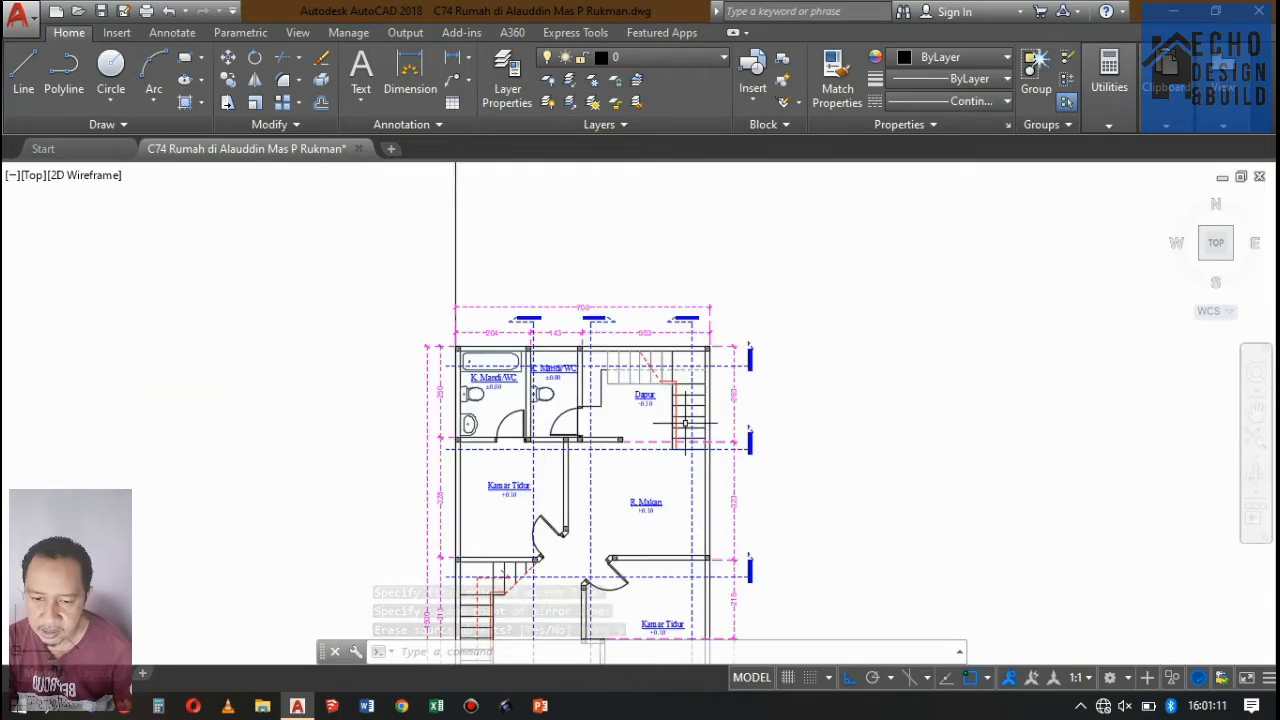
scroll(694, 400, "up", 5)
scroll(686, 440, "down", 8)
scroll(669, 425, "up", 9)
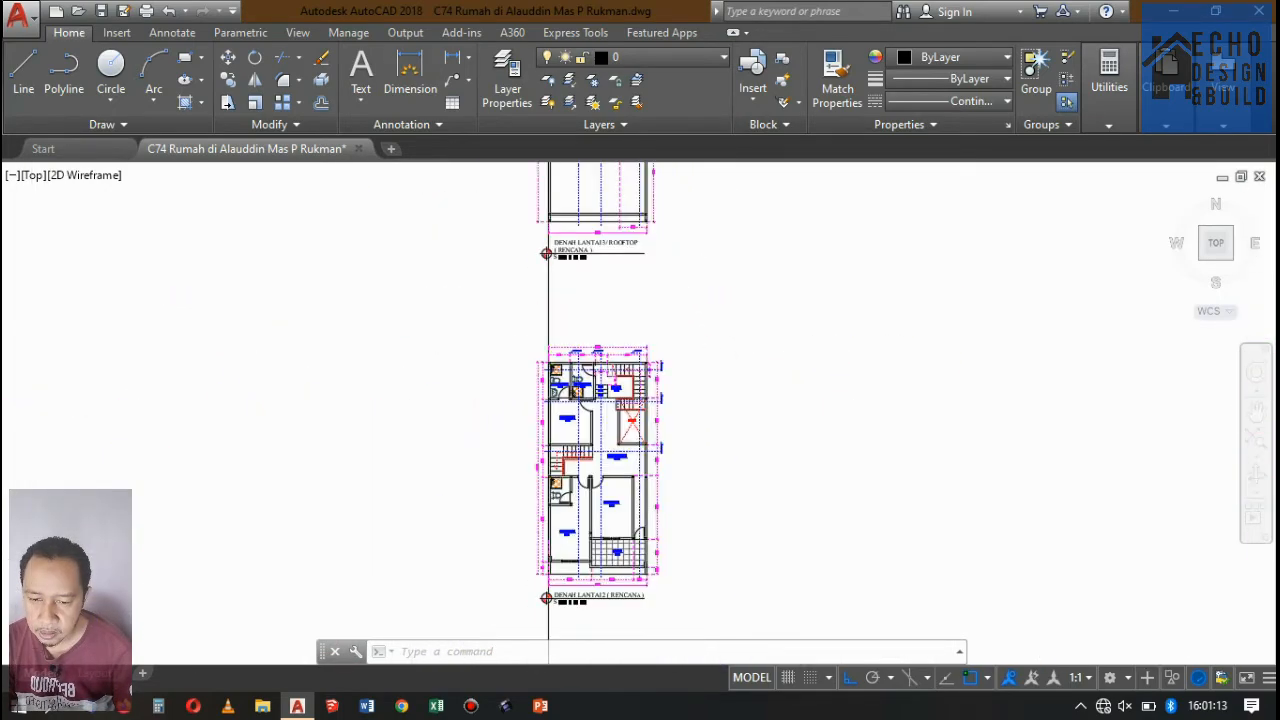
scroll(669, 425, "down", 5)
scroll(549, 274, "up", 10)
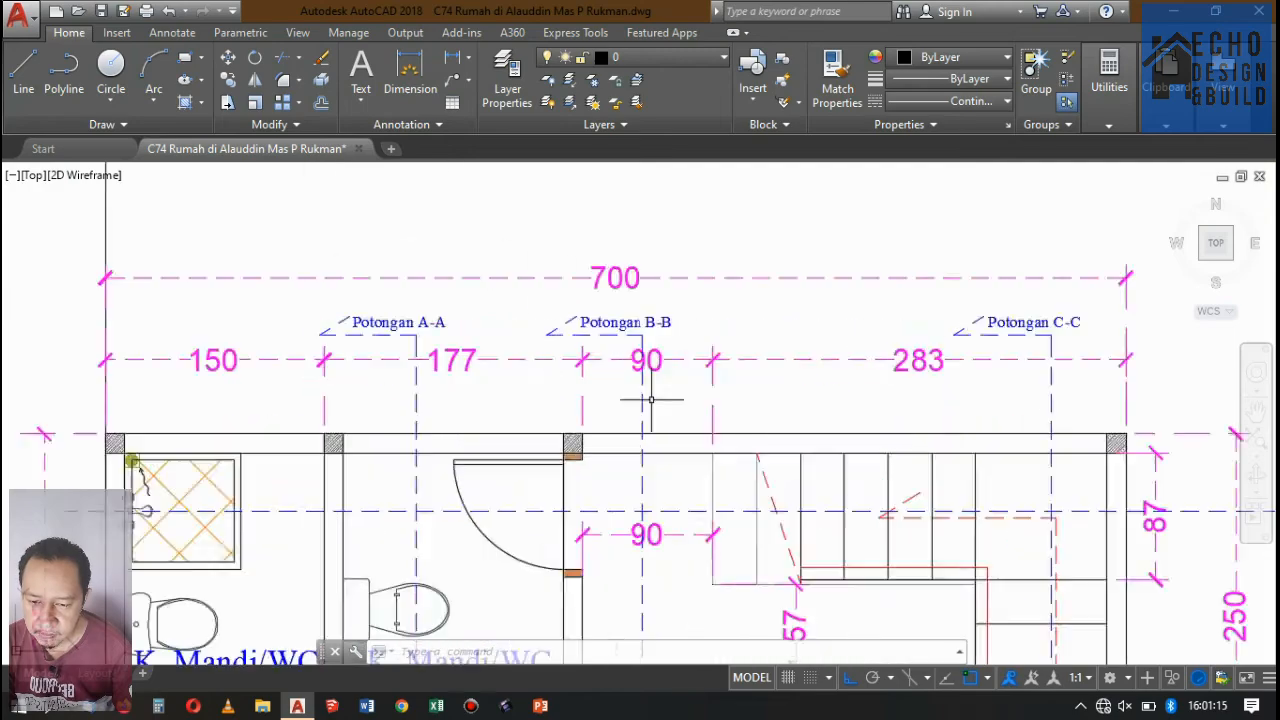
left_click(672, 283)
scroll(660, 290, "down", 10)
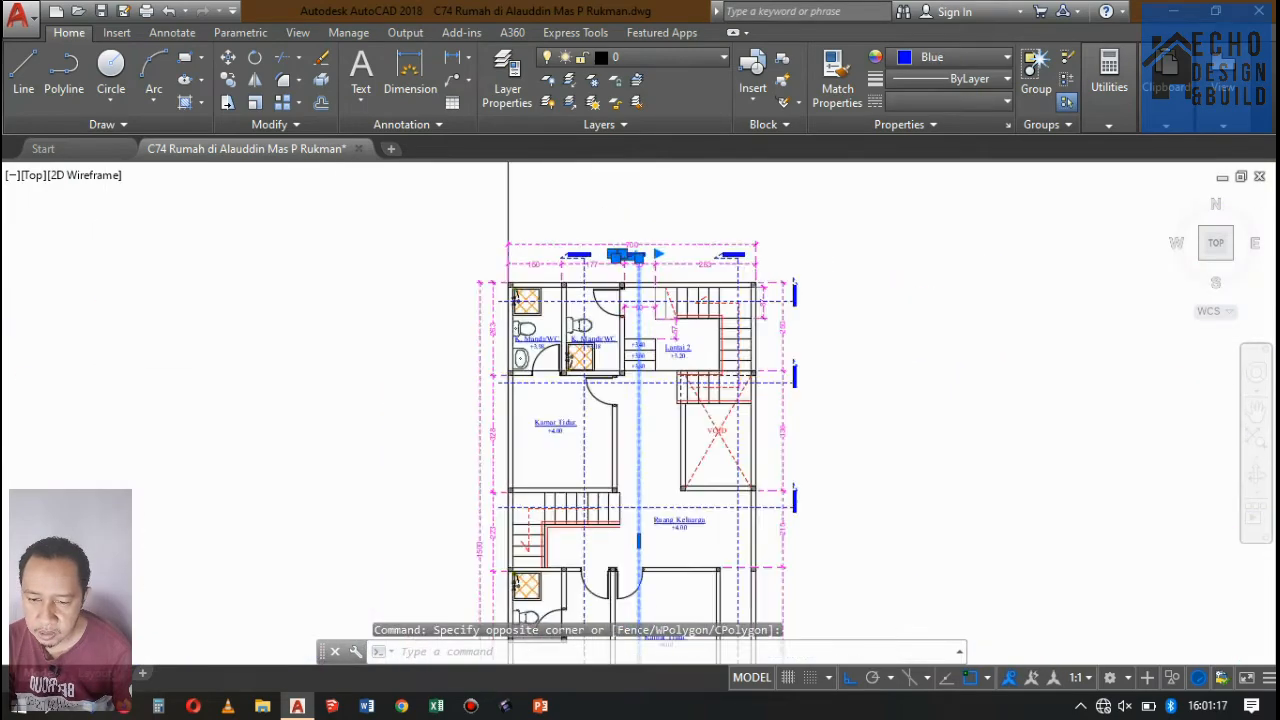
scroll(635, 302, "up", 2)
scroll(635, 300, "up", 3)
scroll(636, 285, "down", 5)
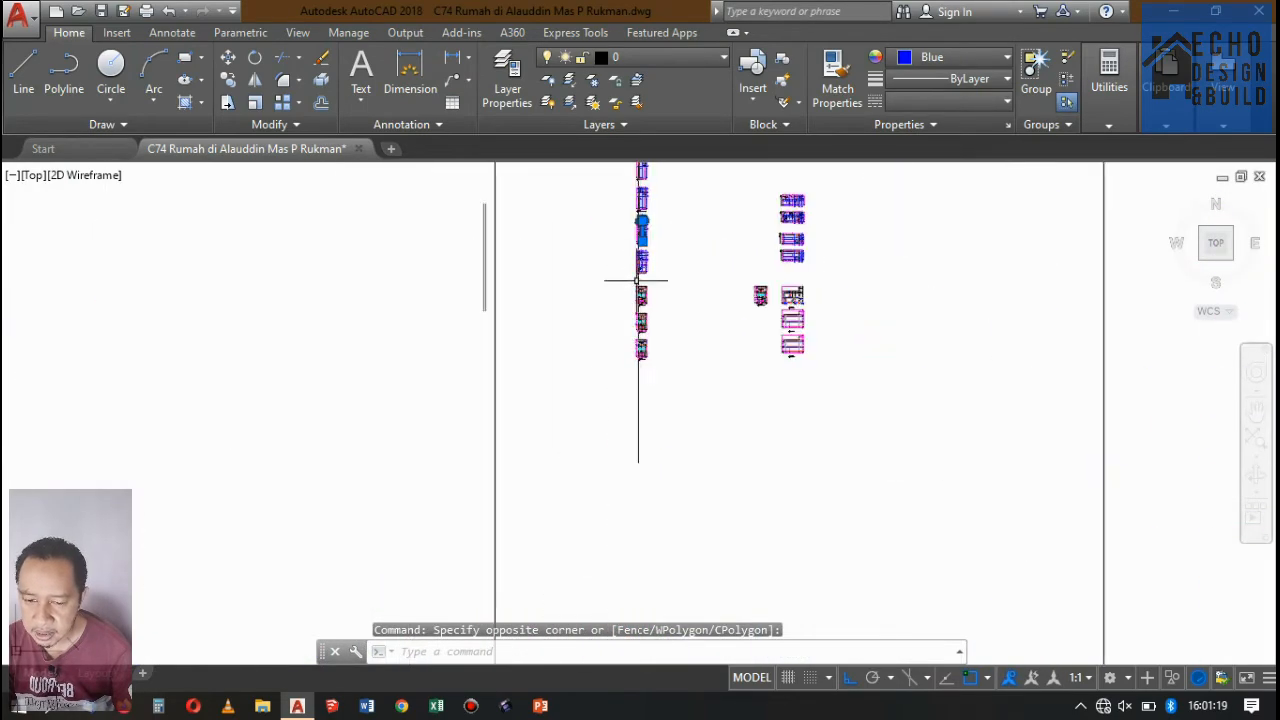
scroll(629, 334, "down", 2)
scroll(634, 297, "up", 6)
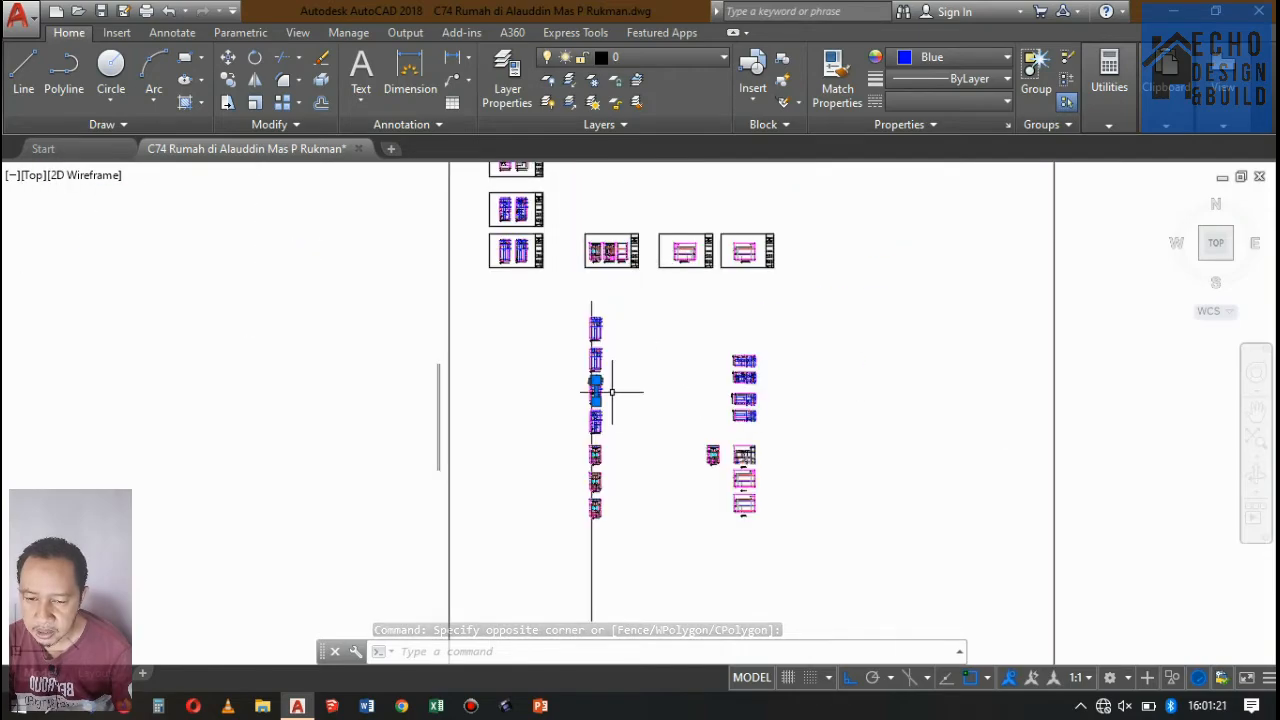
scroll(606, 394, "down", 2)
scroll(540, 260, "up", 5)
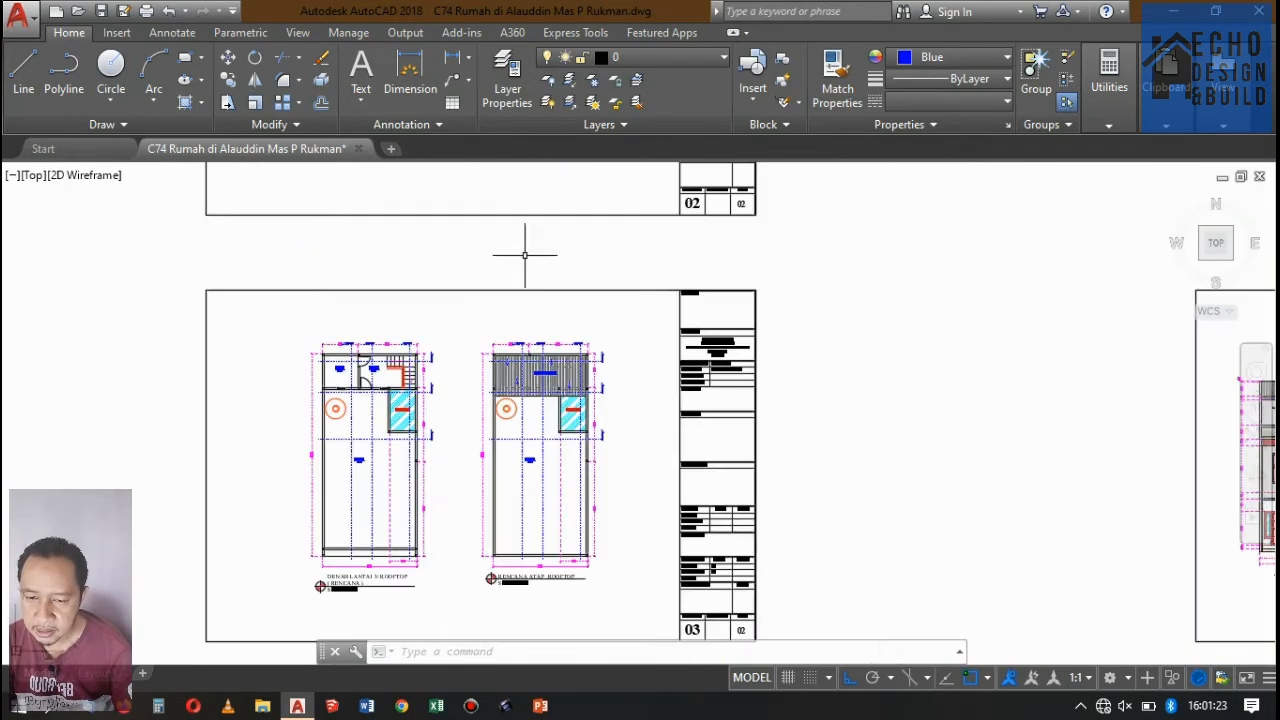
scroll(550, 231, "down", 2)
scroll(550, 231, "up", 4)
scroll(543, 251, "down", 5)
scroll(560, 260, "up", 4)
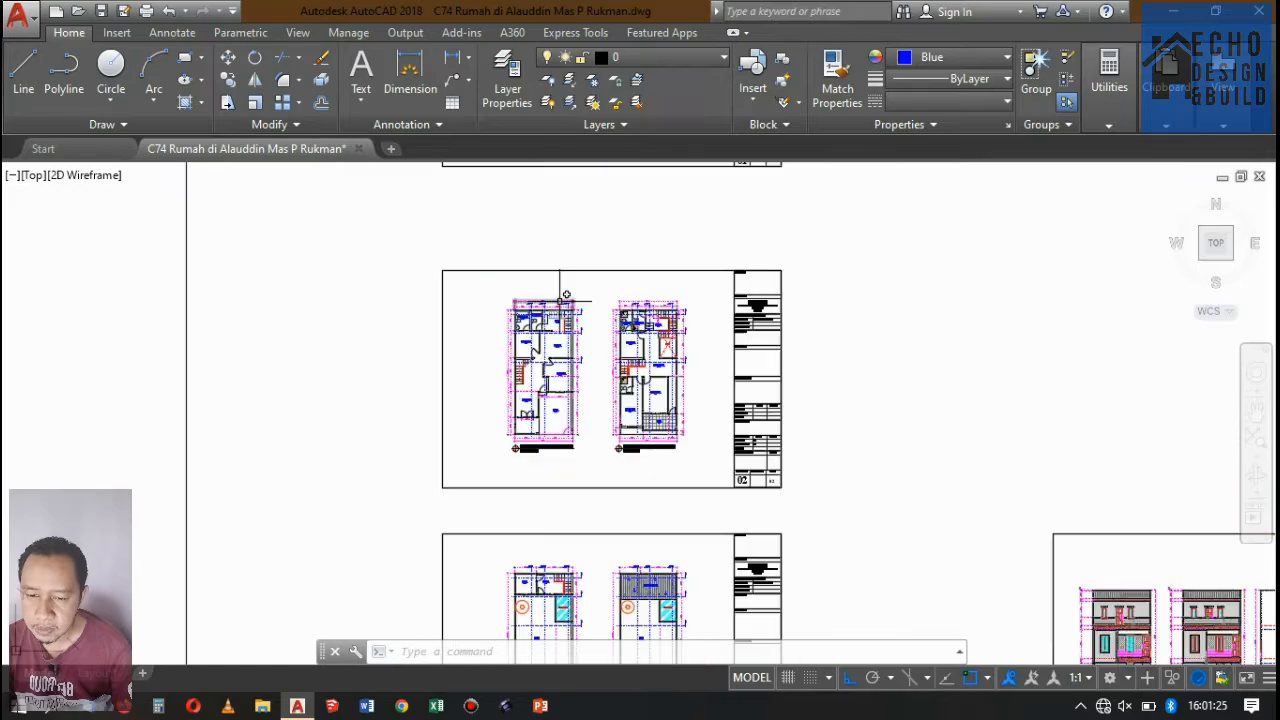
Mirror the Potongan B-B marker on the first-floor plan of sheet 02 about its vertical section line, erasing the source.
scroll(532, 294, "up", 8)
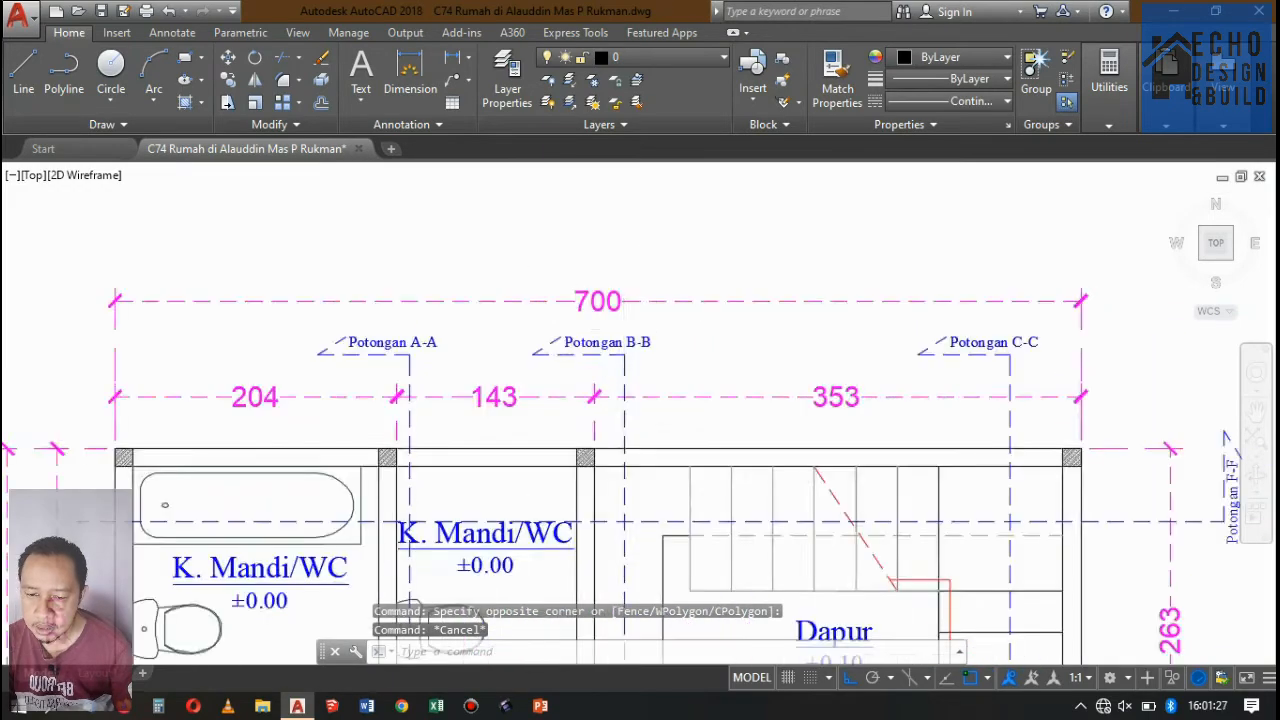
left_click(647, 396)
scroll(570, 289, "down", 10)
scroll(602, 267, "up", 3)
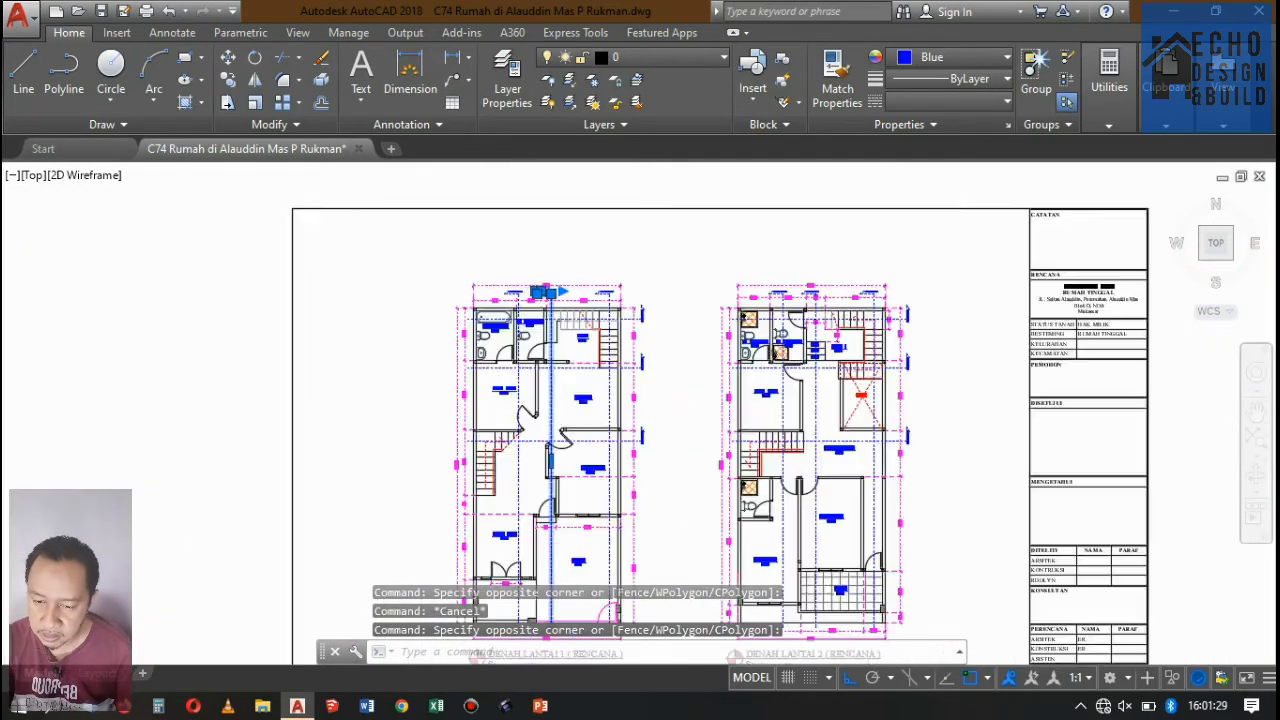
type("i")
key("Return")
scroll(500, 300, "up", 5)
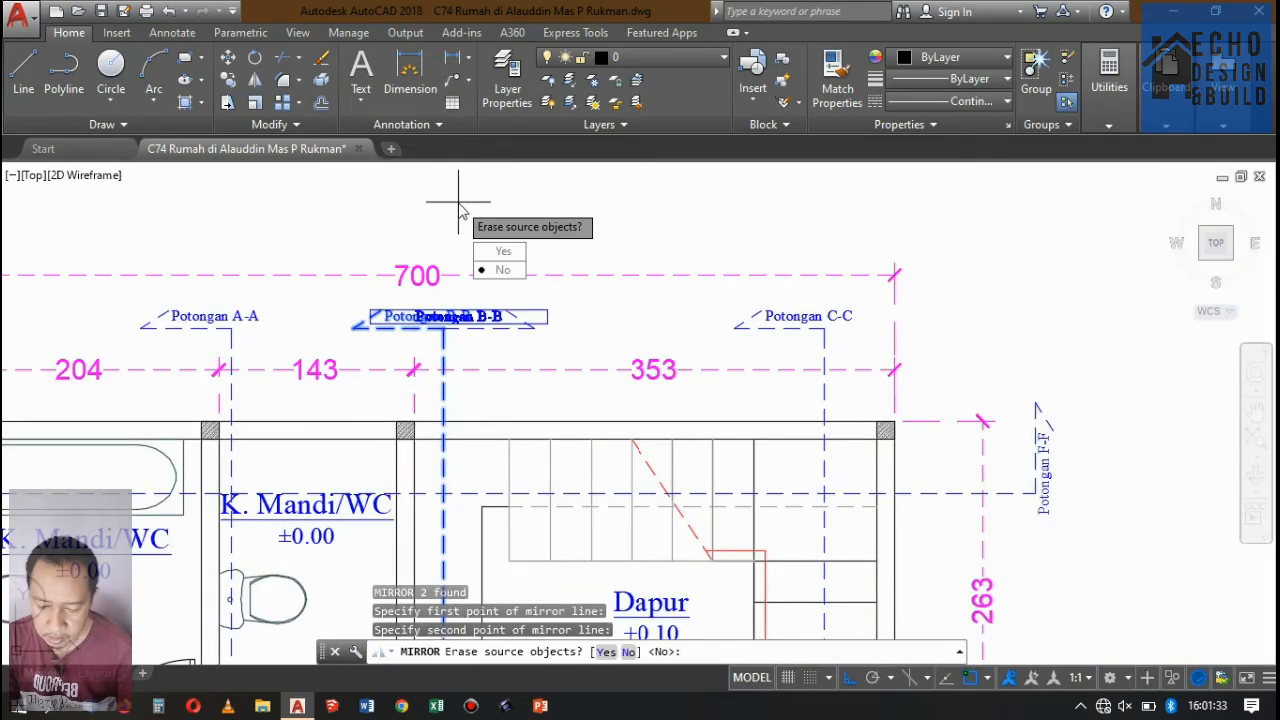
type("y")
key("Return")
scroll(443, 223, "down", 8)
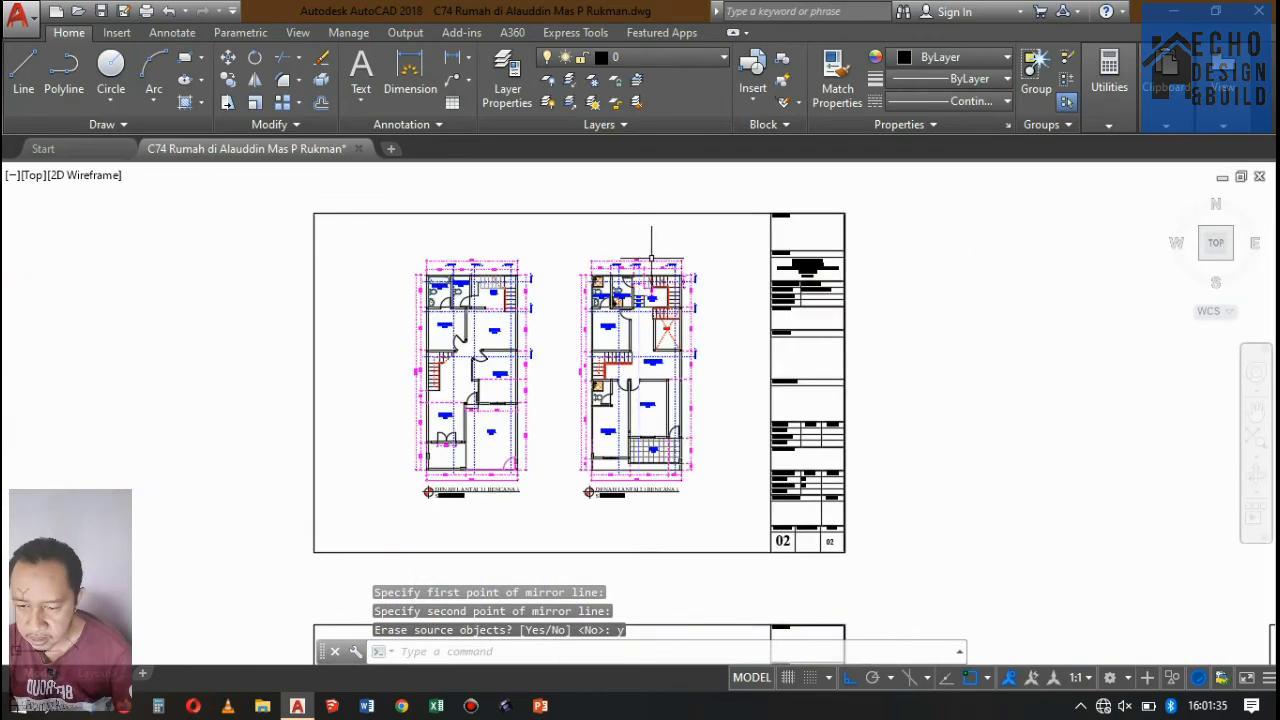
Delete the Potongan B-B markers and section lines from sheet 02's second-floor plan and sheet 03's third-floor and roof plans.
scroll(600, 272, "up", 3)
scroll(598, 280, "up", 10)
left_click(550, 246)
scroll(550, 246, "down", 10)
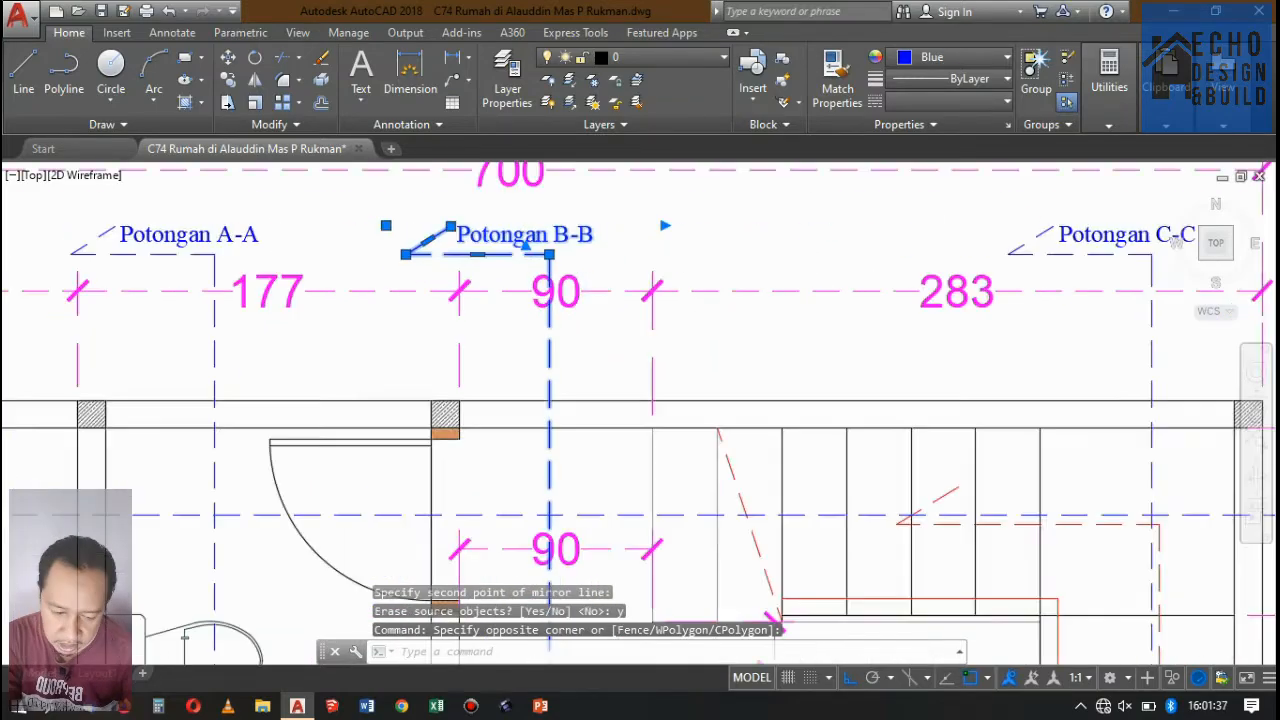
scroll(519, 350, "up", 6)
scroll(430, 362, "up", 8)
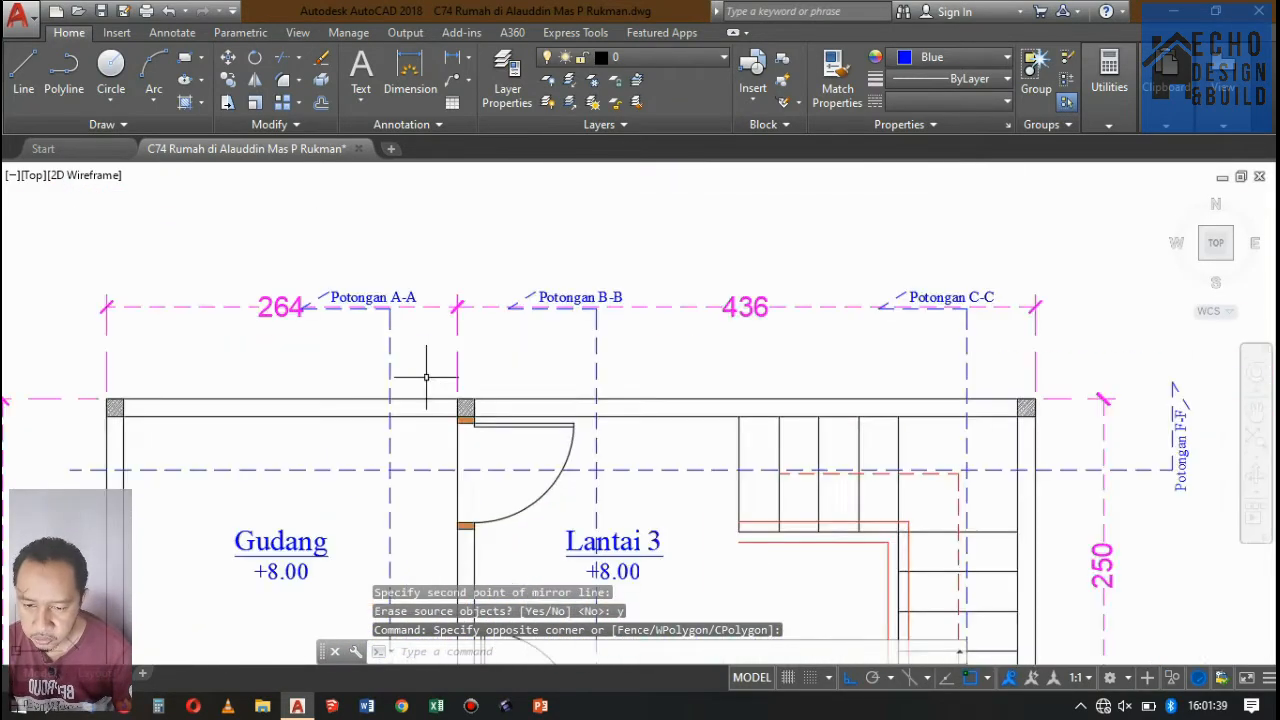
left_click(632, 345)
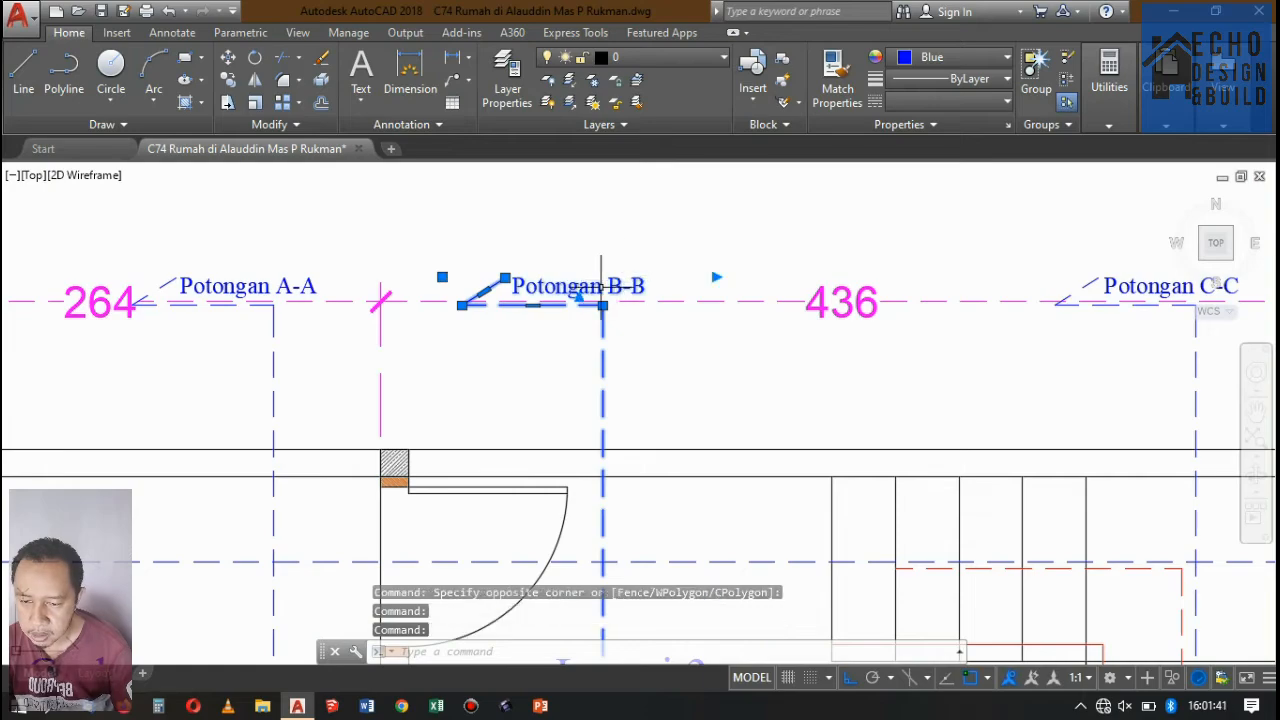
scroll(600, 270, "down", 6)
scroll(620, 290, "up", 7)
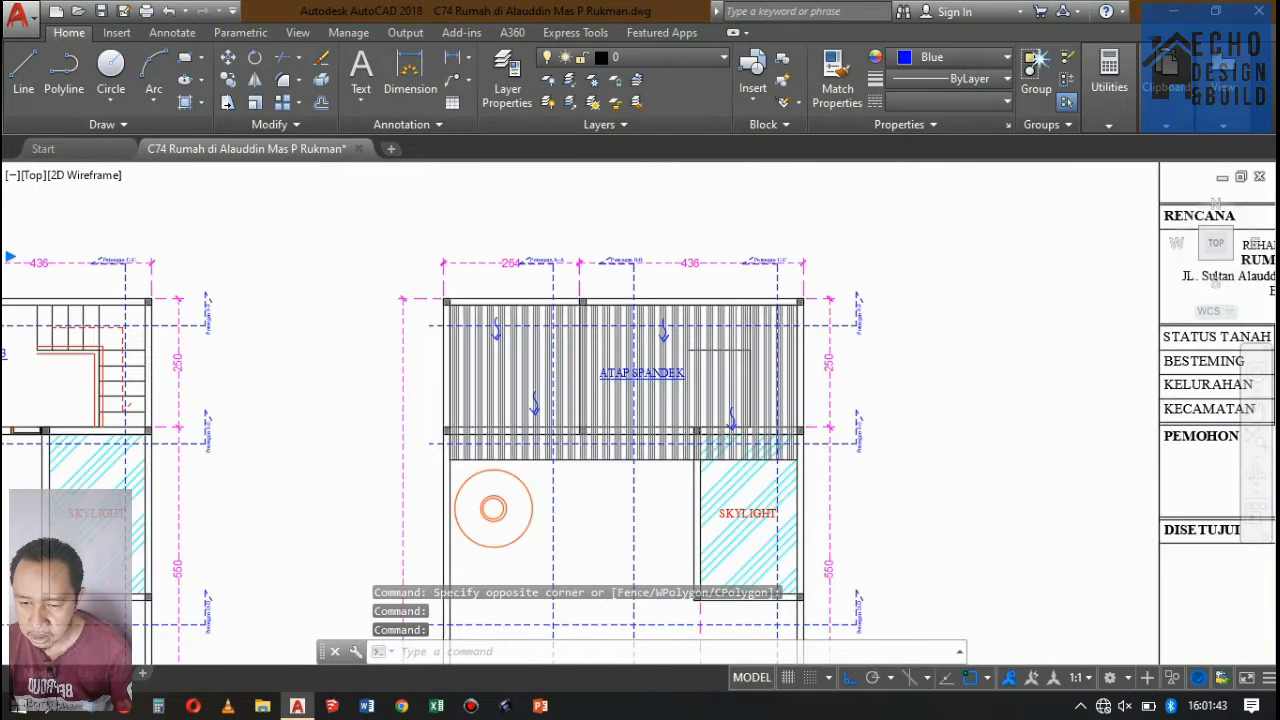
key("Escape")
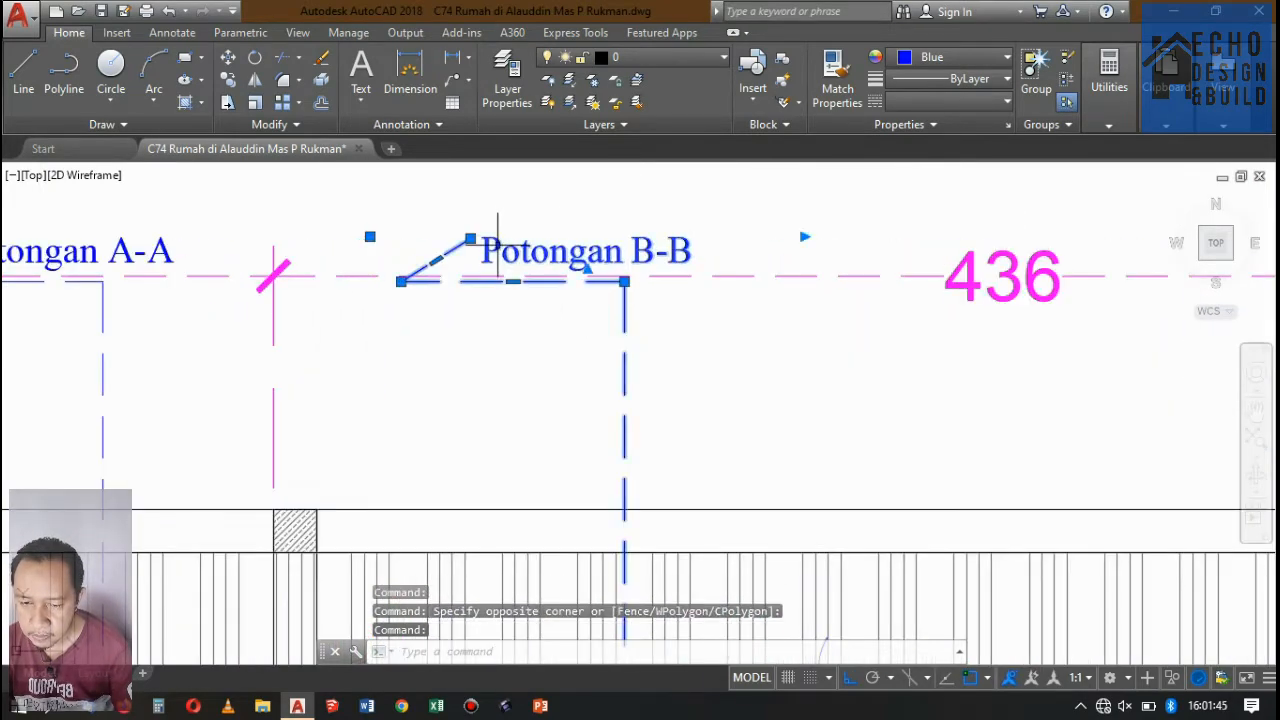
scroll(544, 268, "up", 5)
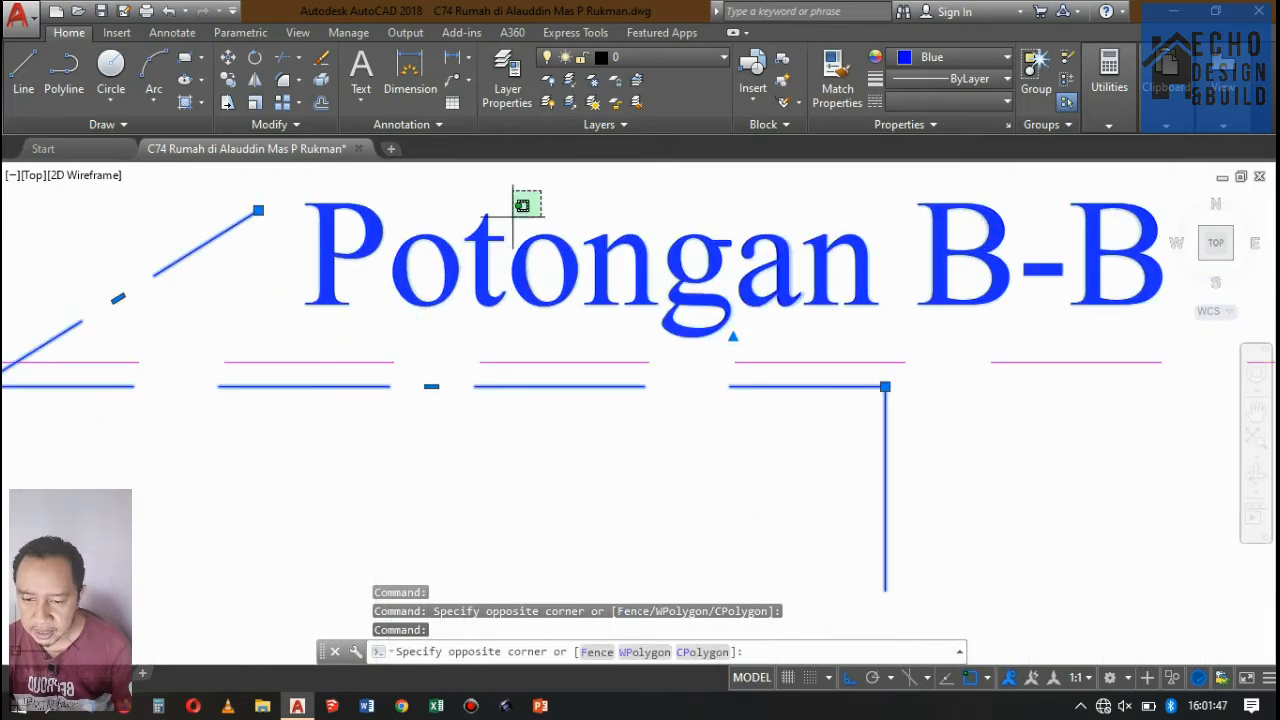
key("Delete")
scroll(500, 280, "down", 8)
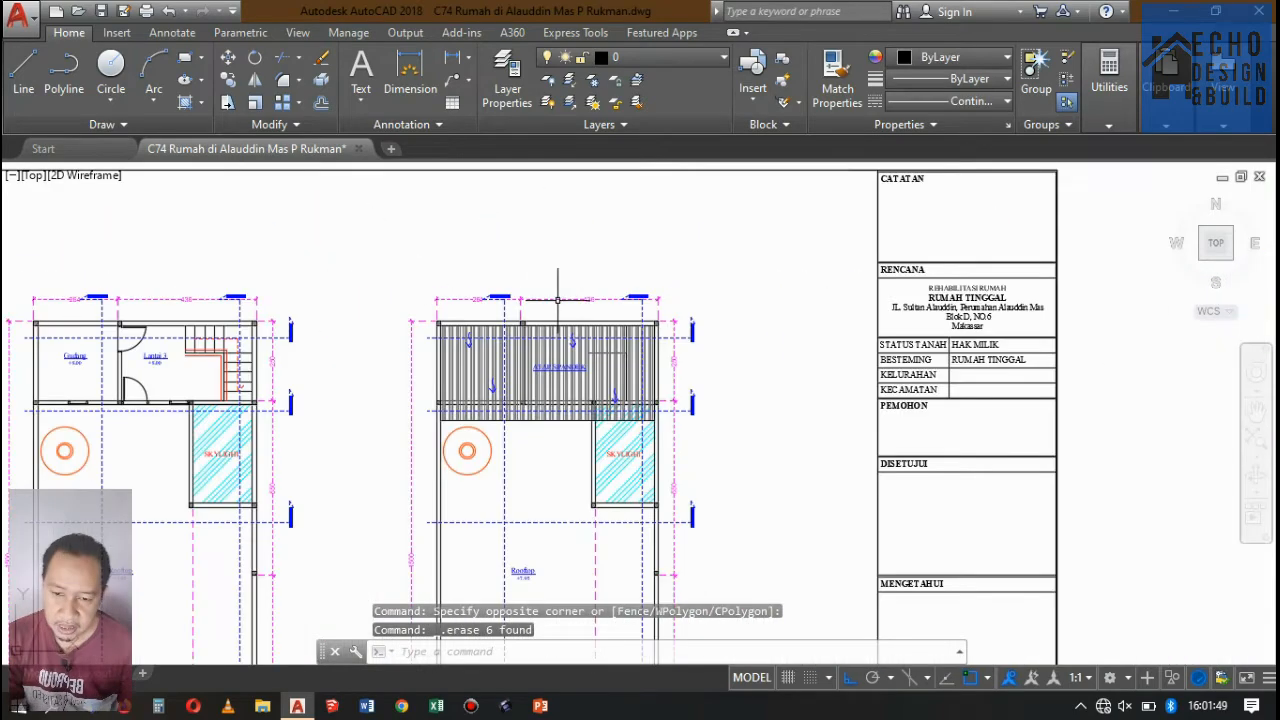
Delete the Potongan B-B marker and section line from the working copy of the rooftop roof plan.
scroll(560, 325, "down", 6)
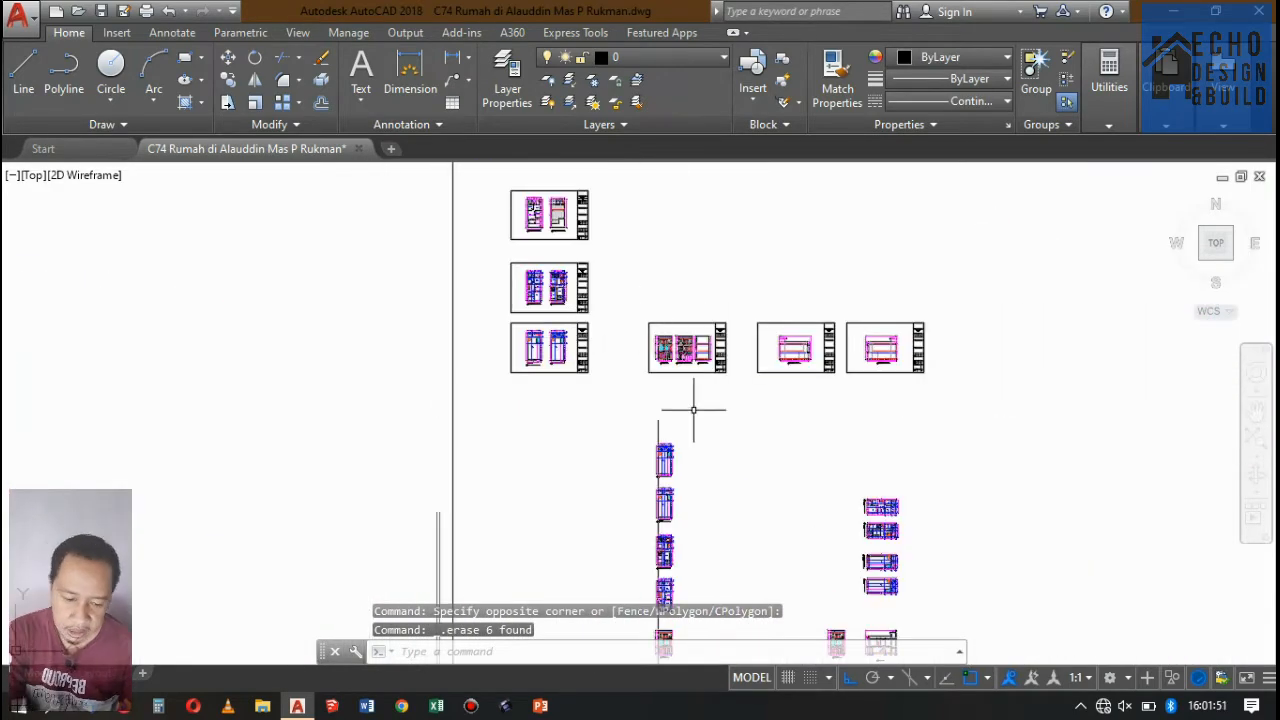
scroll(693, 409, "up", 10)
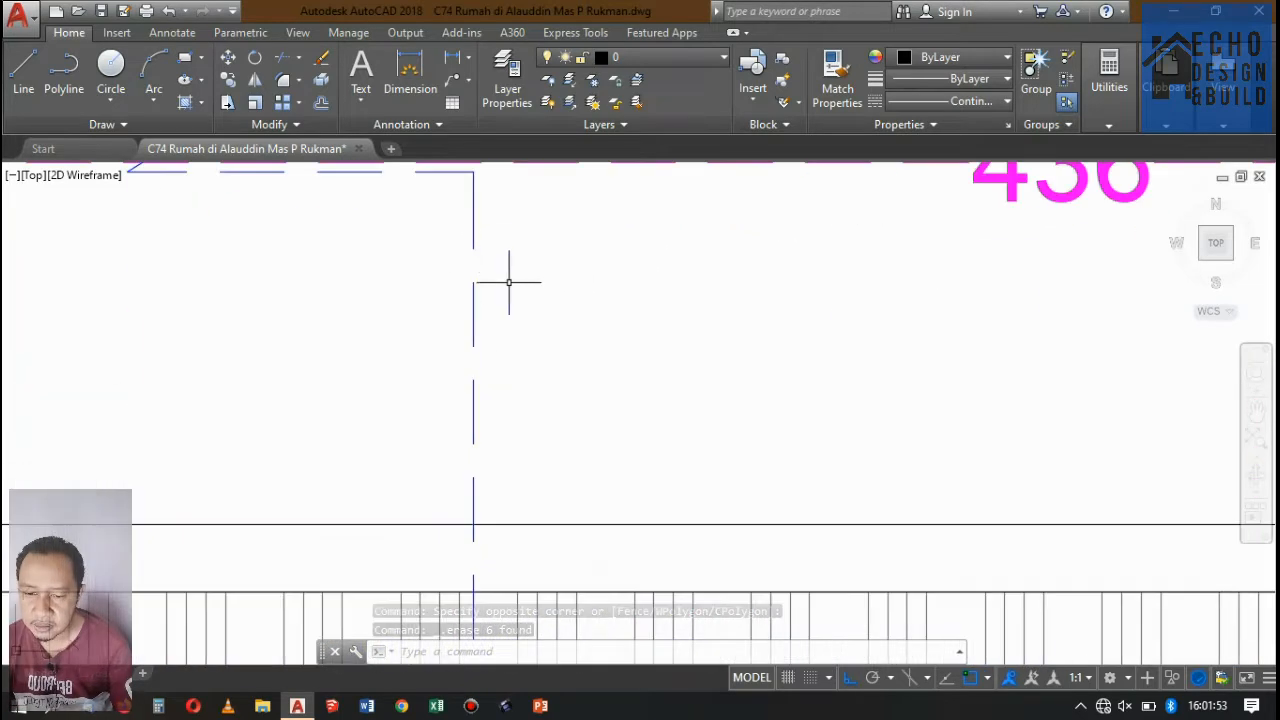
left_click(449, 247)
scroll(520, 360, "down", 10)
scroll(554, 372, "up", 6)
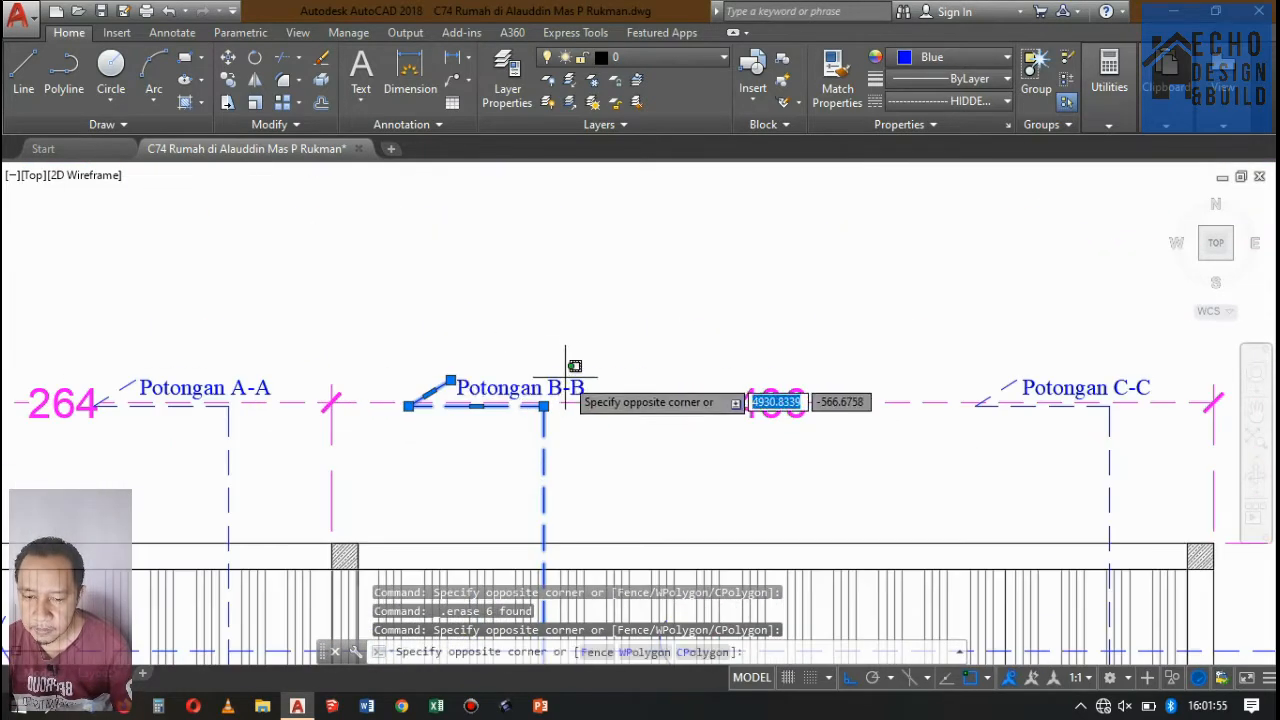
scroll(652, 322, "down", 15)
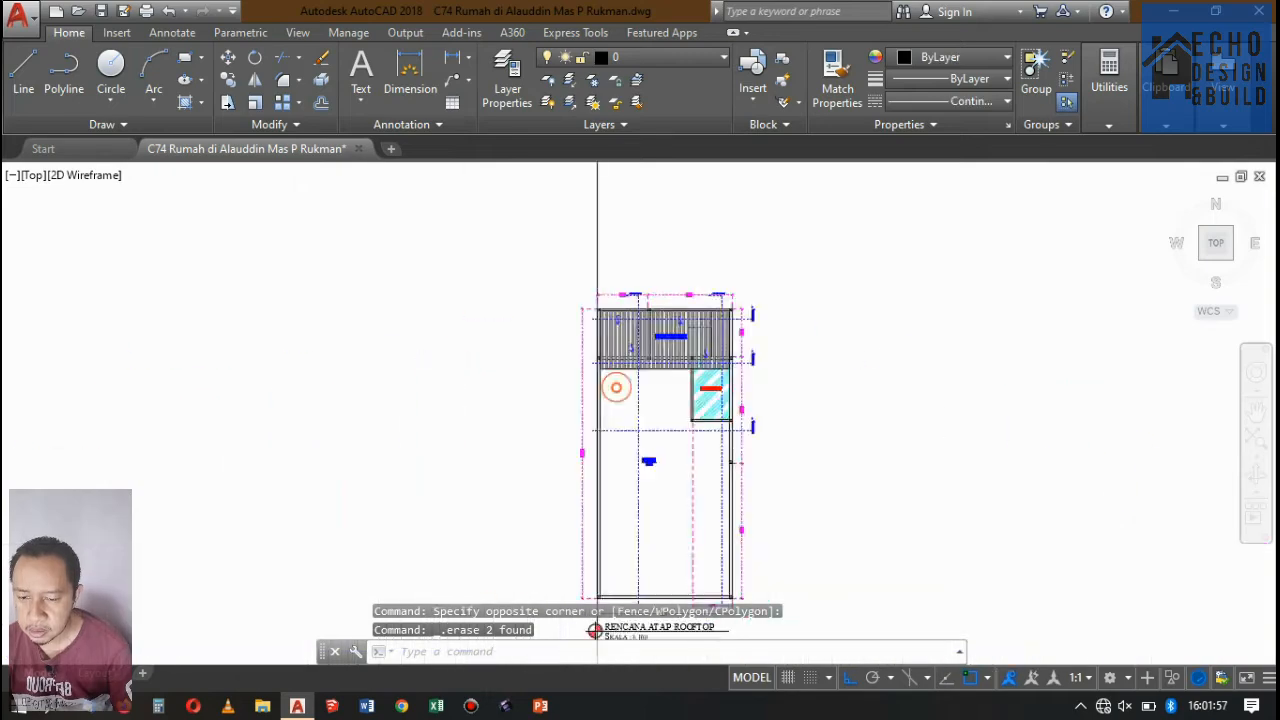
Delete the Potongan B-B marker and section line from the working copy of the second-floor plan.
scroll(694, 286, "up", 8)
scroll(600, 290, "up", 10)
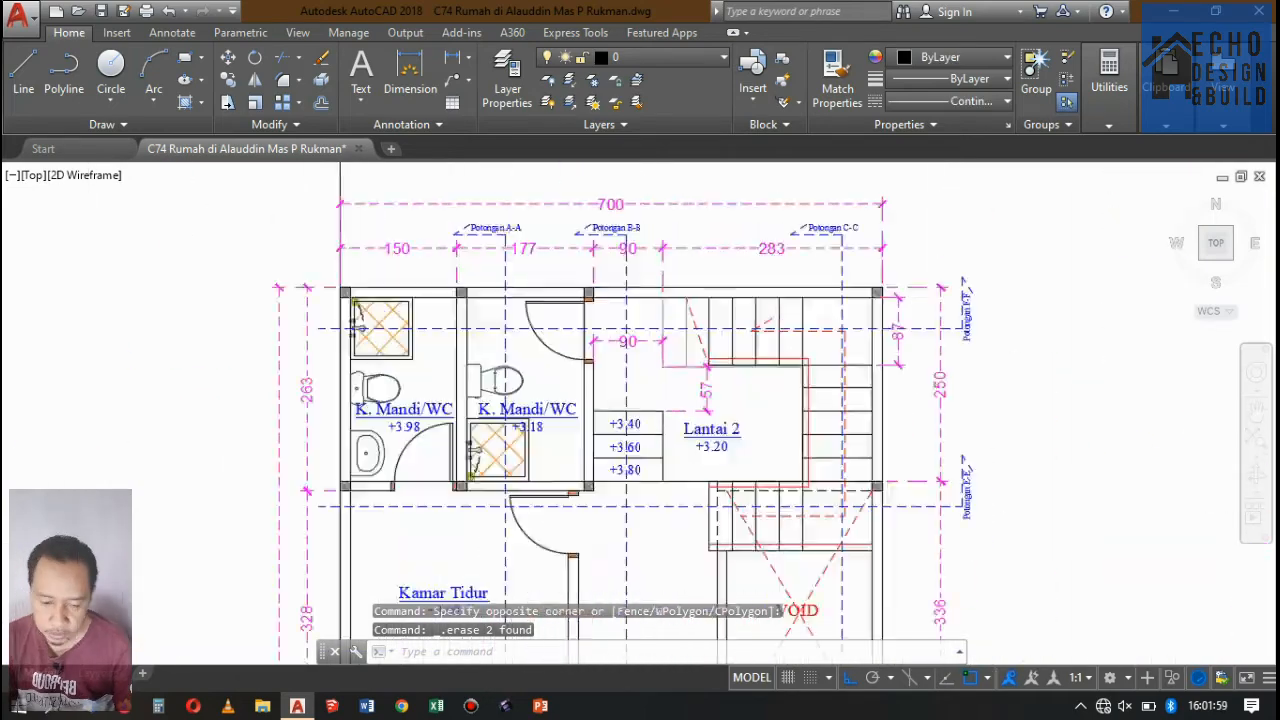
scroll(632, 281, "down", 4)
scroll(632, 281, "up", 4)
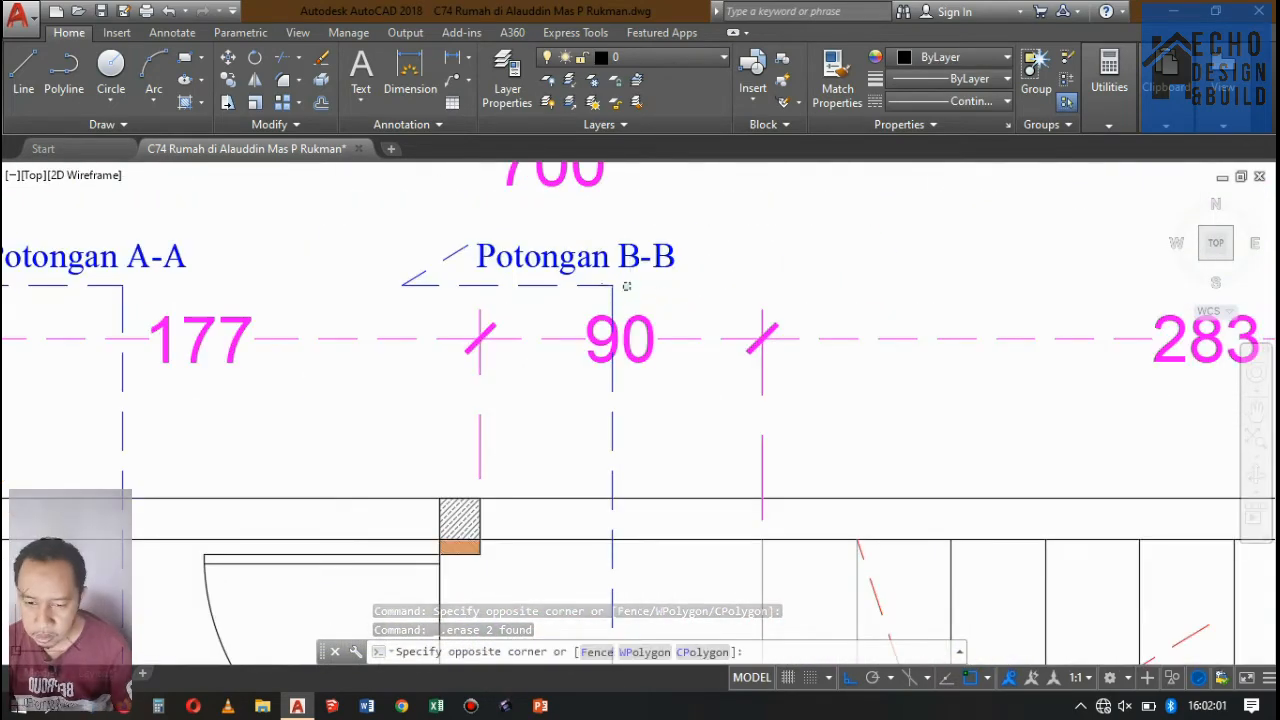
scroll(594, 244, "down", 10)
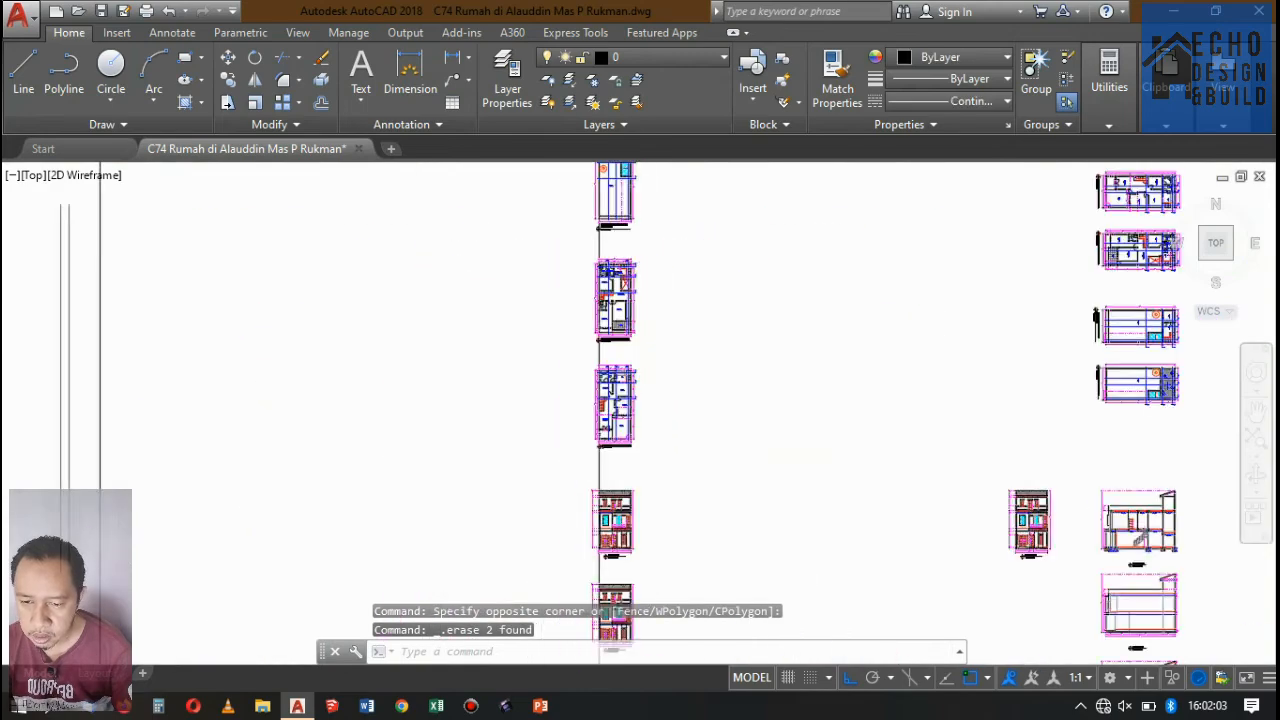
scroll(557, 323, "up", 7)
scroll(557, 323, "up", 3)
scroll(614, 294, "down", 12)
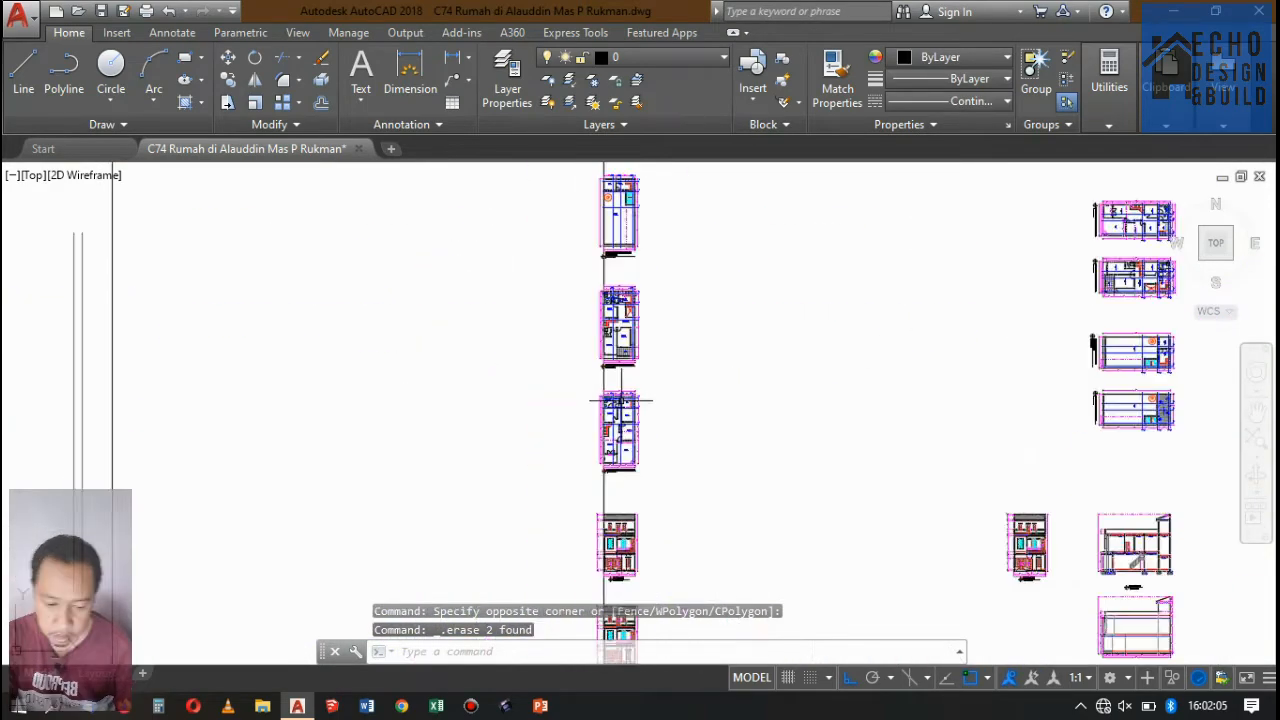
Copy the Potongan B-B marker and section line from sheet 02's first-floor plan to its second-floor plan, using the upper-right column corner as reference.
scroll(607, 295, "up", 15)
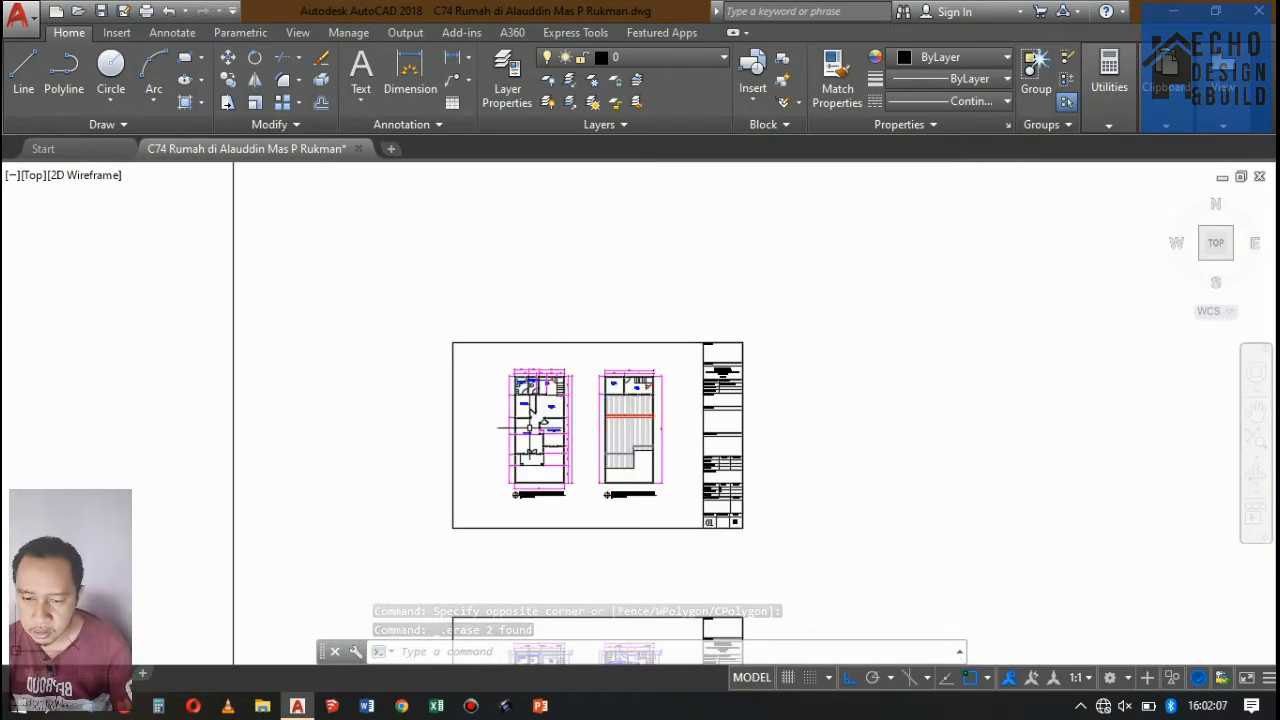
scroll(574, 323, "down", 8)
scroll(574, 323, "up", 12)
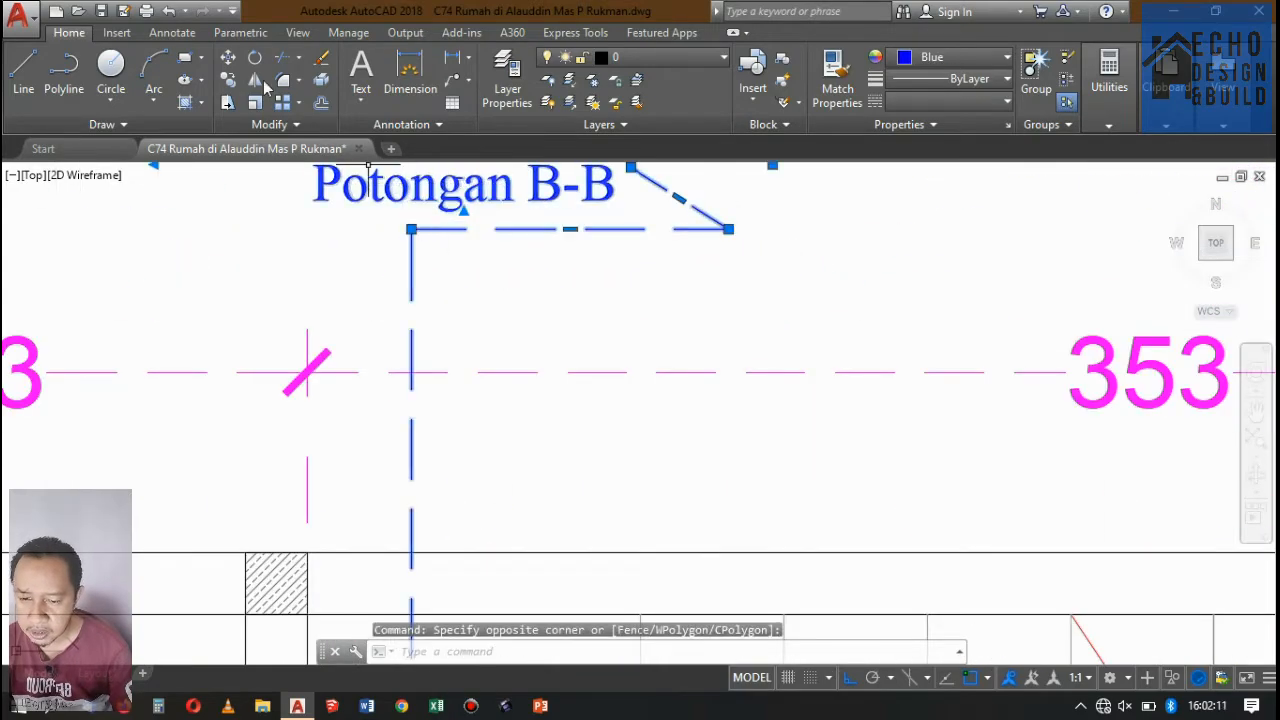
scroll(743, 380, "down", 4)
scroll(751, 363, "up", 8)
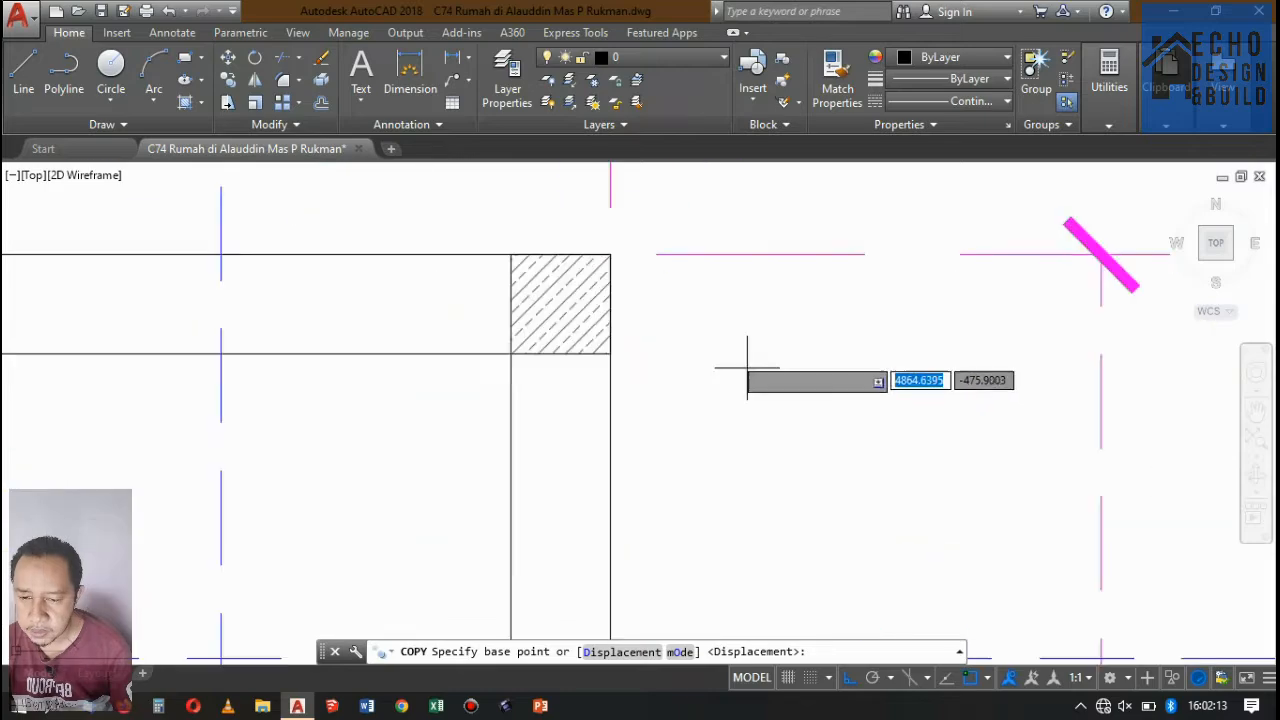
left_click(632, 225)
scroll(400, 300, "down", 10)
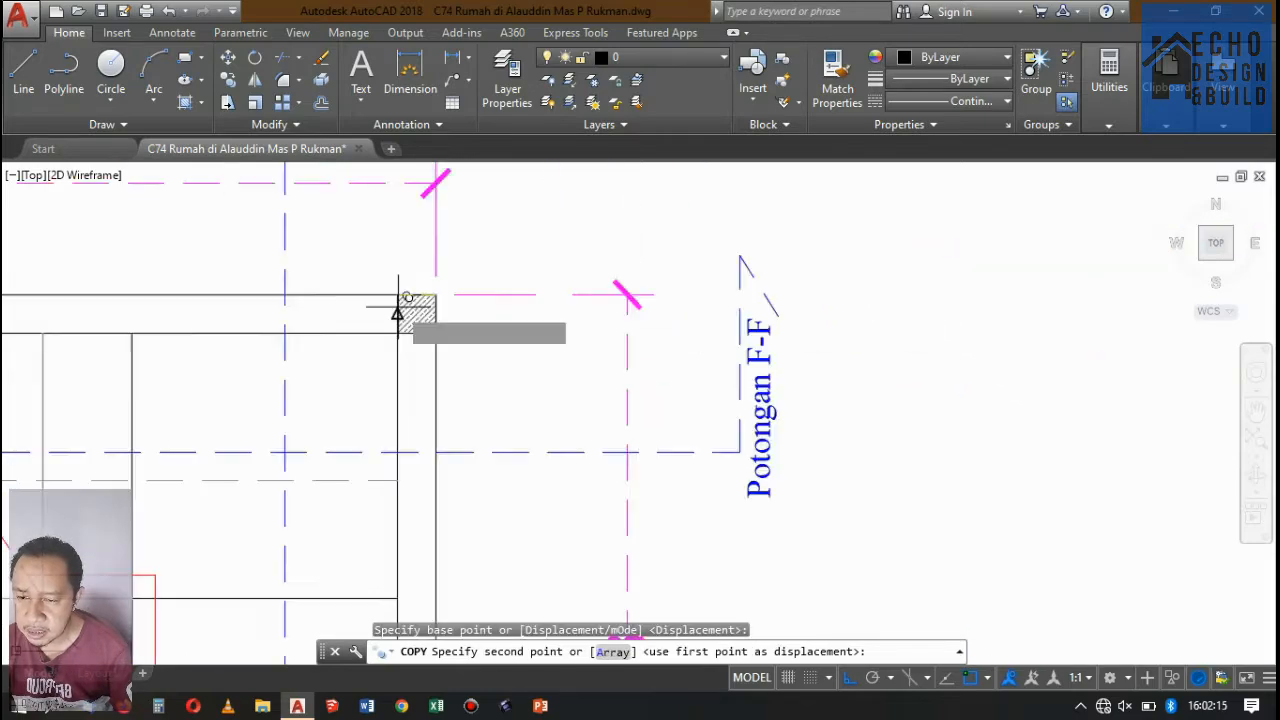
scroll(700, 295, "up", 3)
scroll(711, 288, "up", 8)
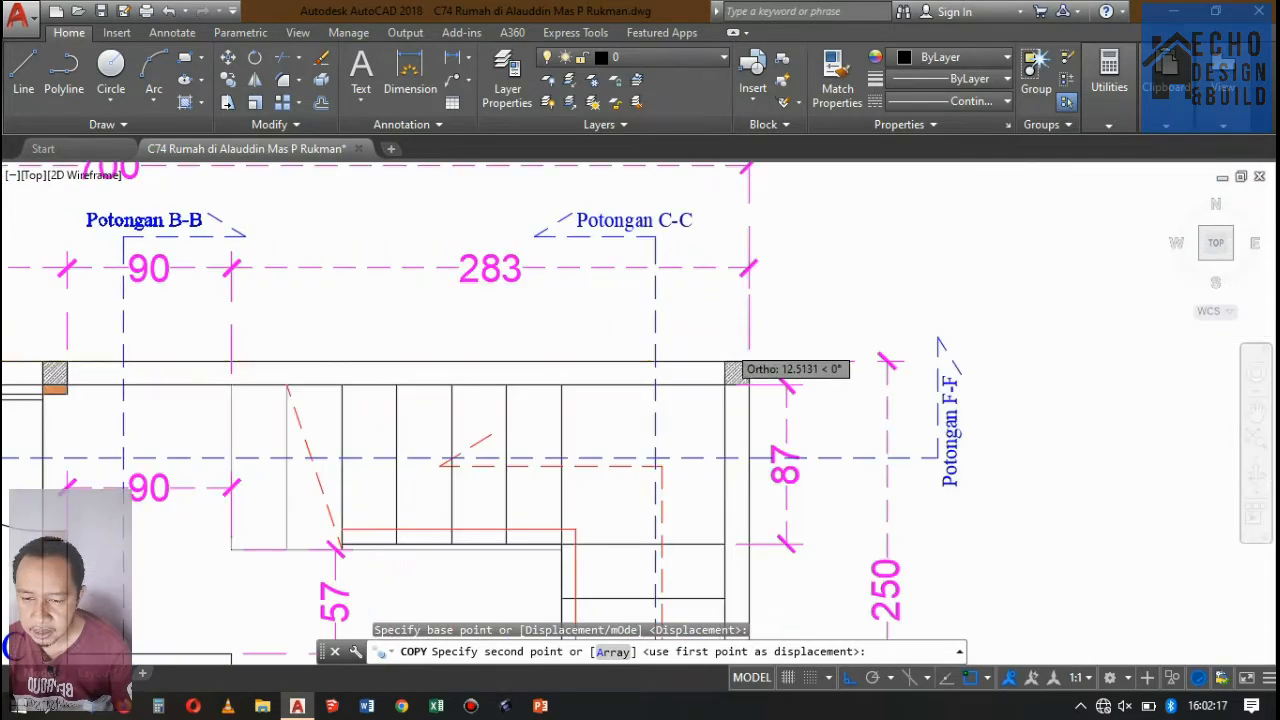
scroll(690, 205, "down", 10)
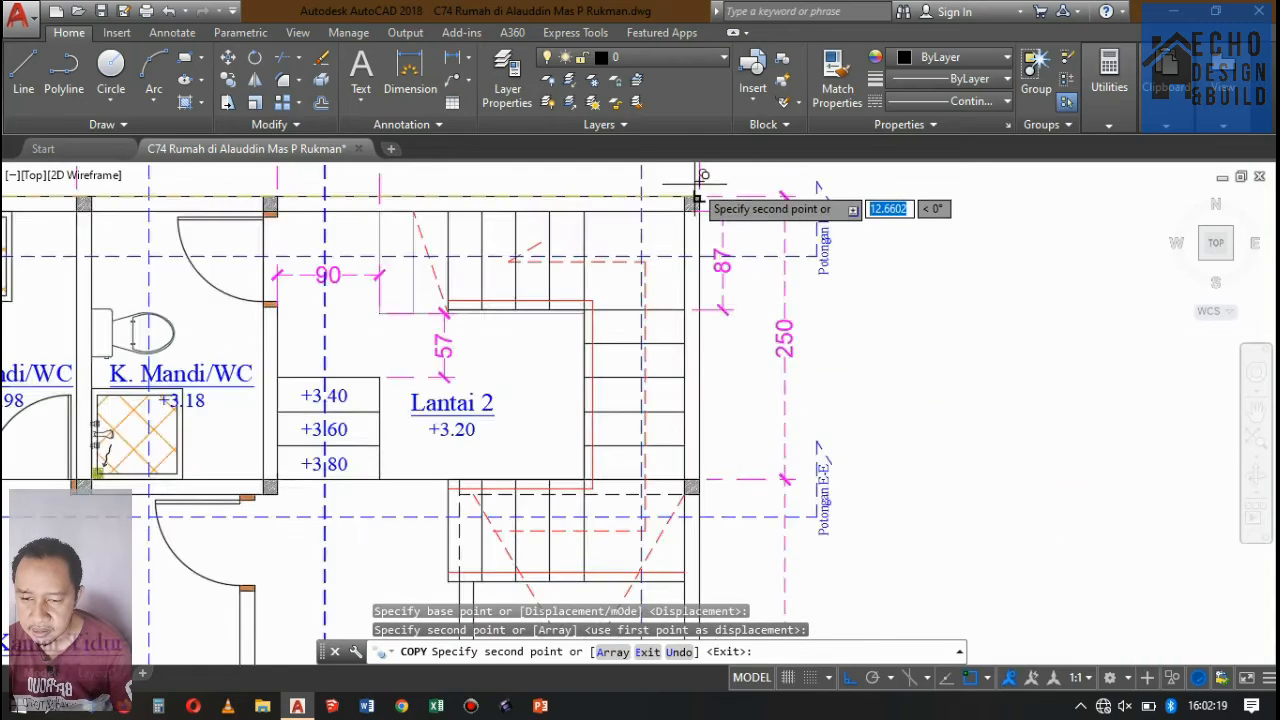
Place copies of the Potongan B-B marker and section line on sheet 03's third-floor and roof plans, aligned to the same column corner.
scroll(676, 225, "up", 10)
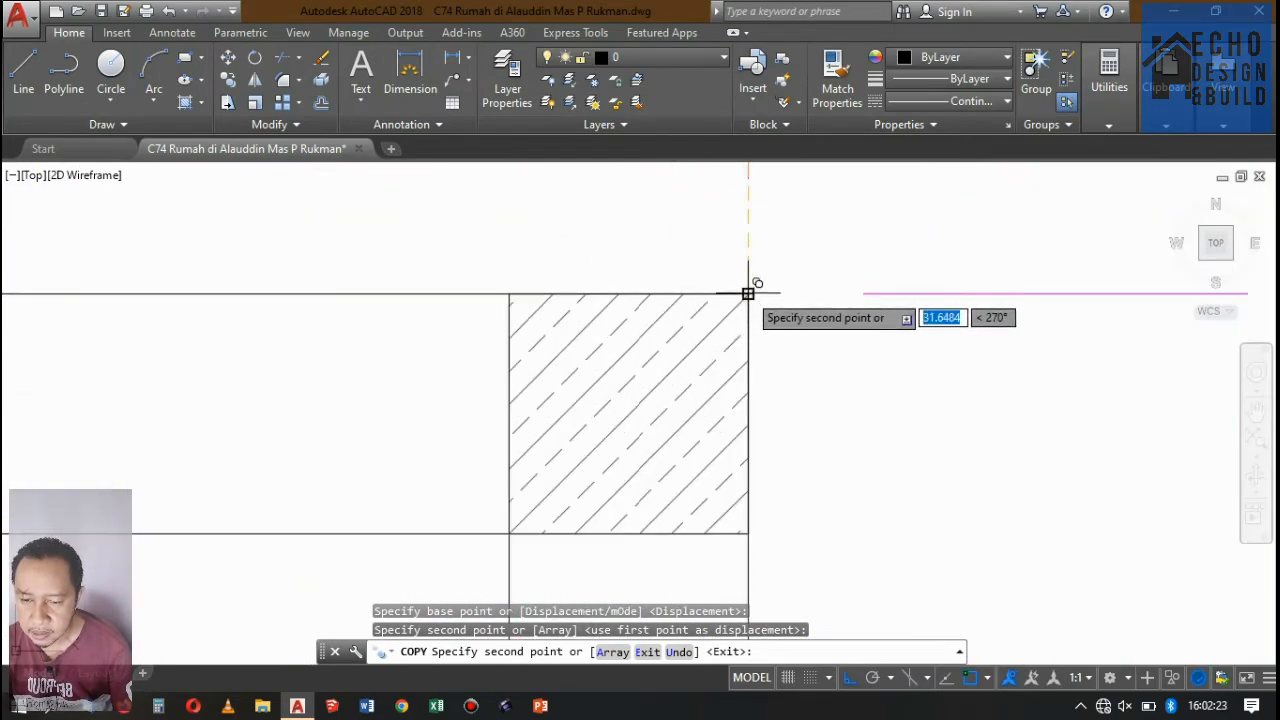
scroll(627, 362, "down", 8)
scroll(627, 362, "up", 8)
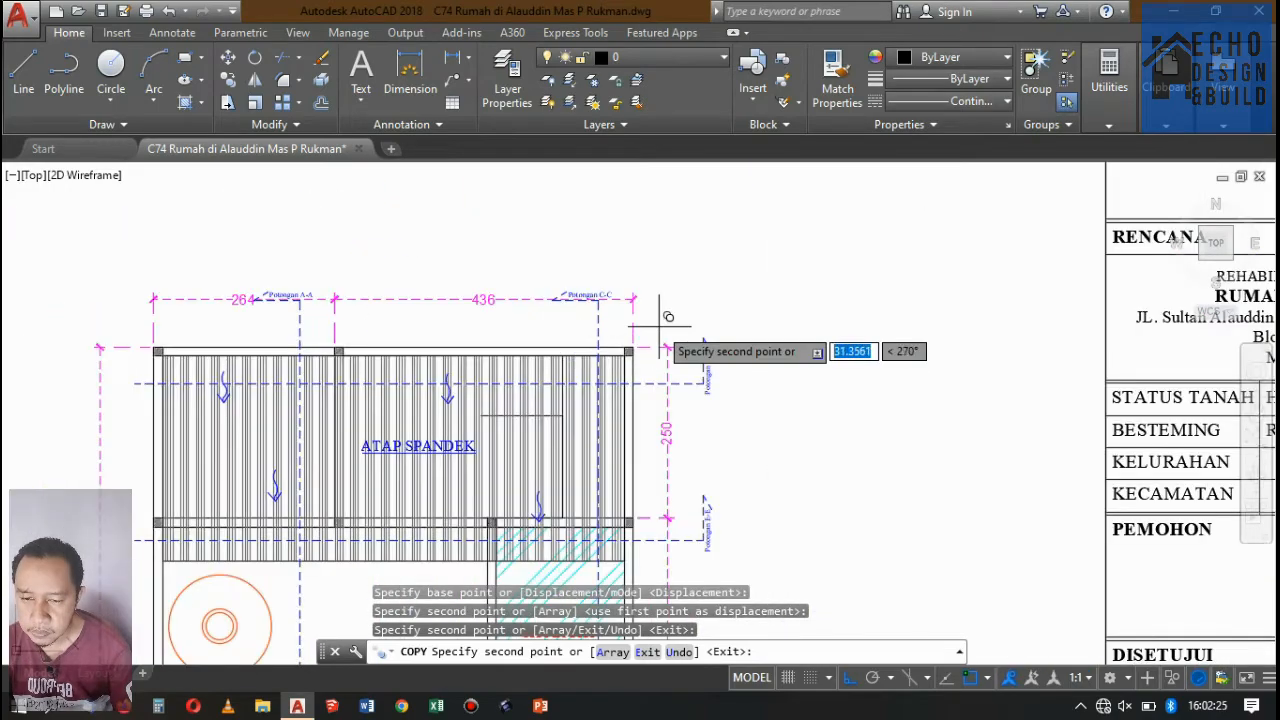
scroll(627, 362, "up", 2)
scroll(487, 298, "down", 6)
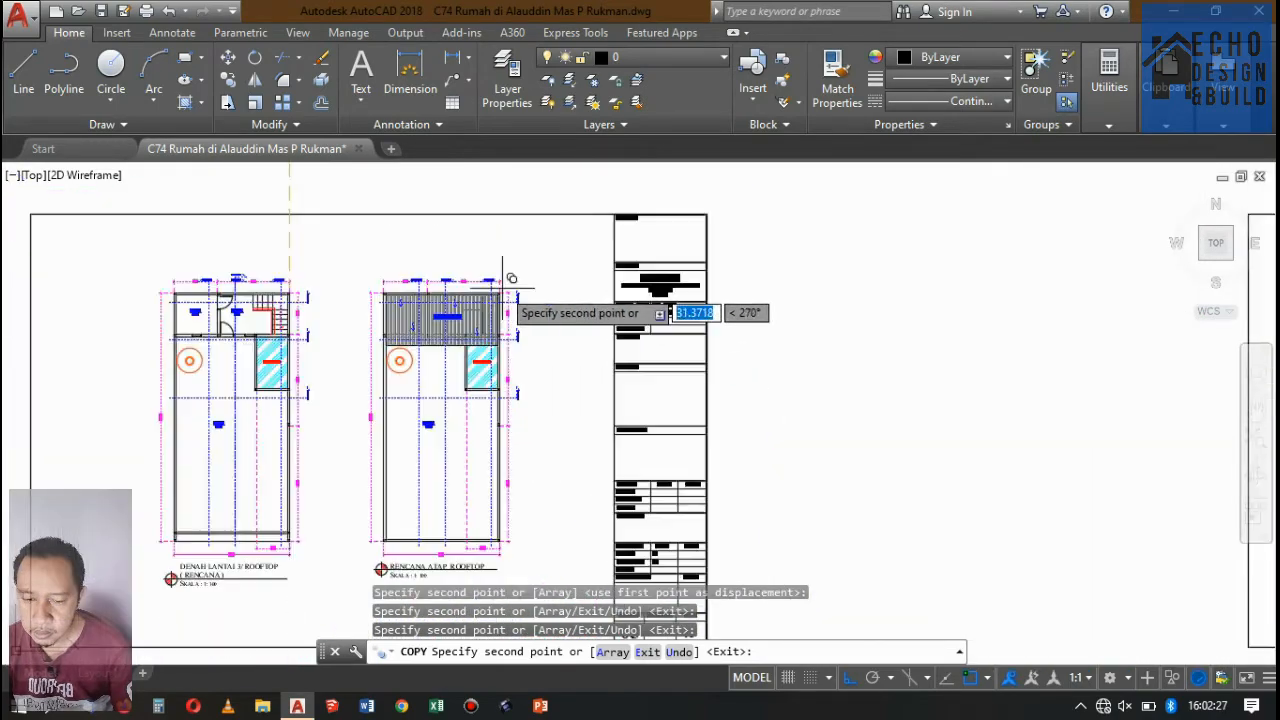
Place Potongan B-B marker copies at the matching column corners of the working roof plan and working third-floor rooftop plan.
scroll(489, 246, "down", 3)
scroll(520, 320, "up", 8)
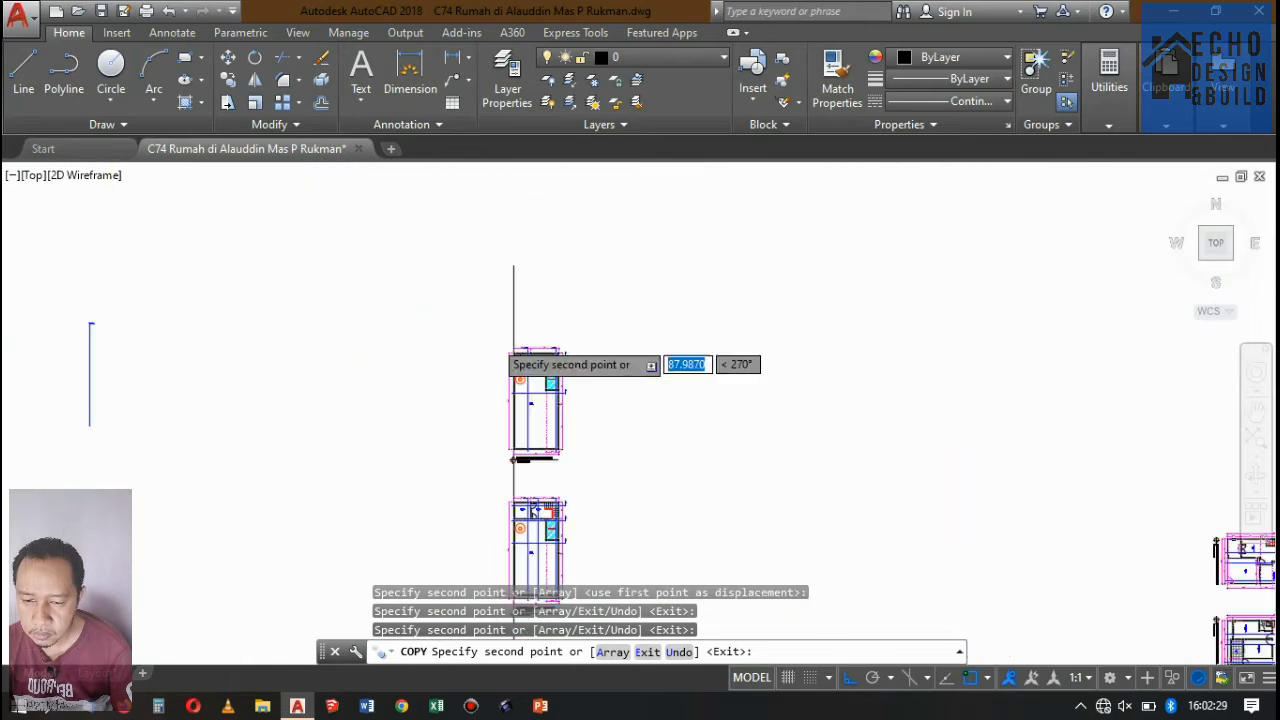
scroll(797, 381, "up", 5)
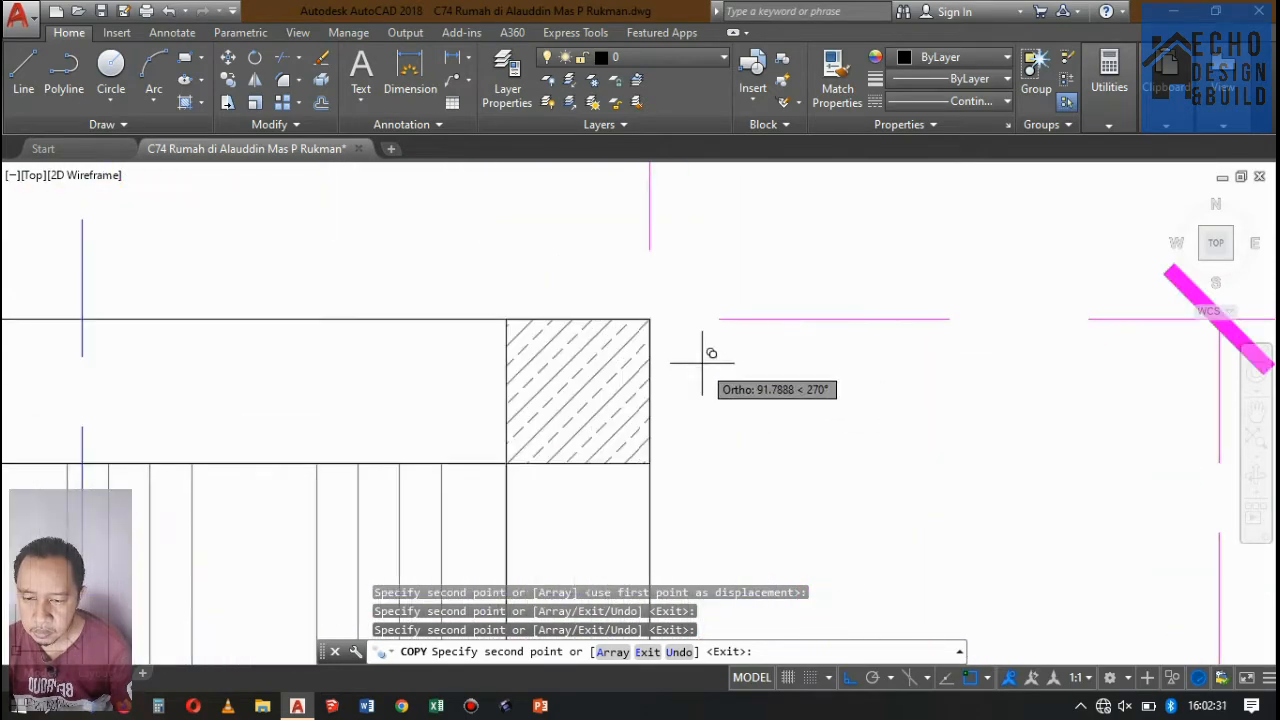
scroll(649, 319, "down", 5)
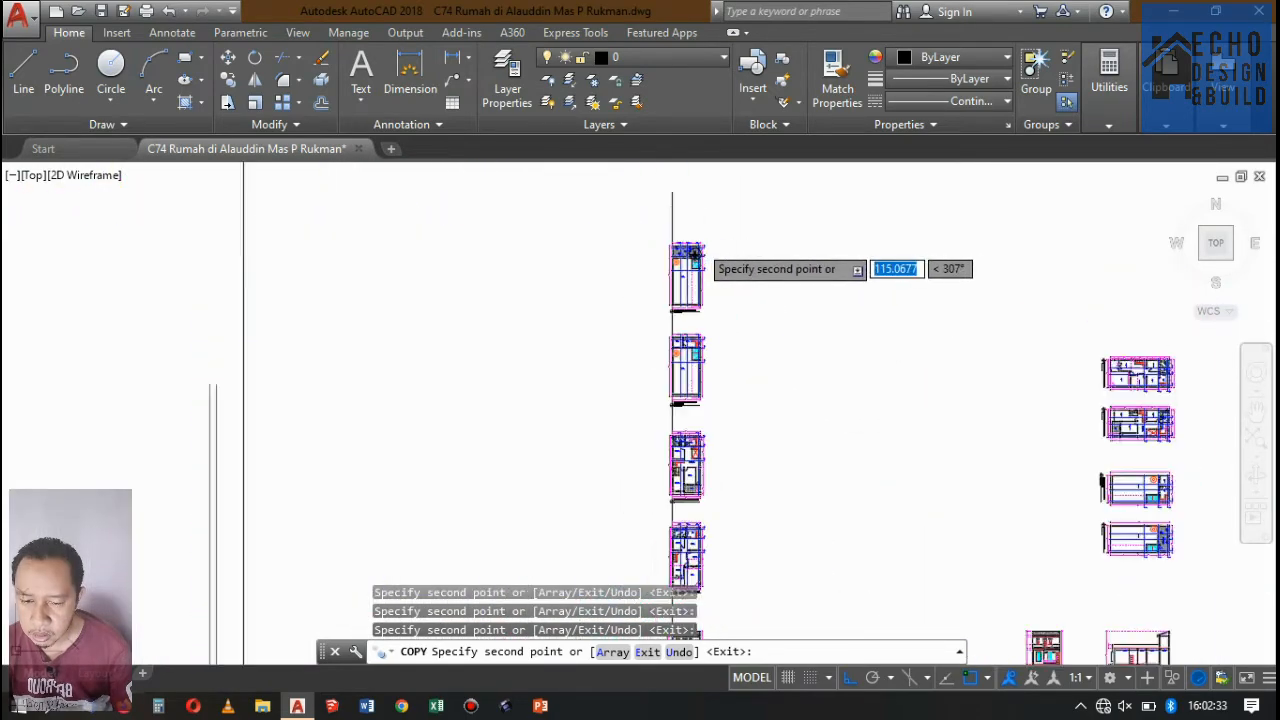
scroll(680, 260, "up", 3)
scroll(722, 379, "up", 6)
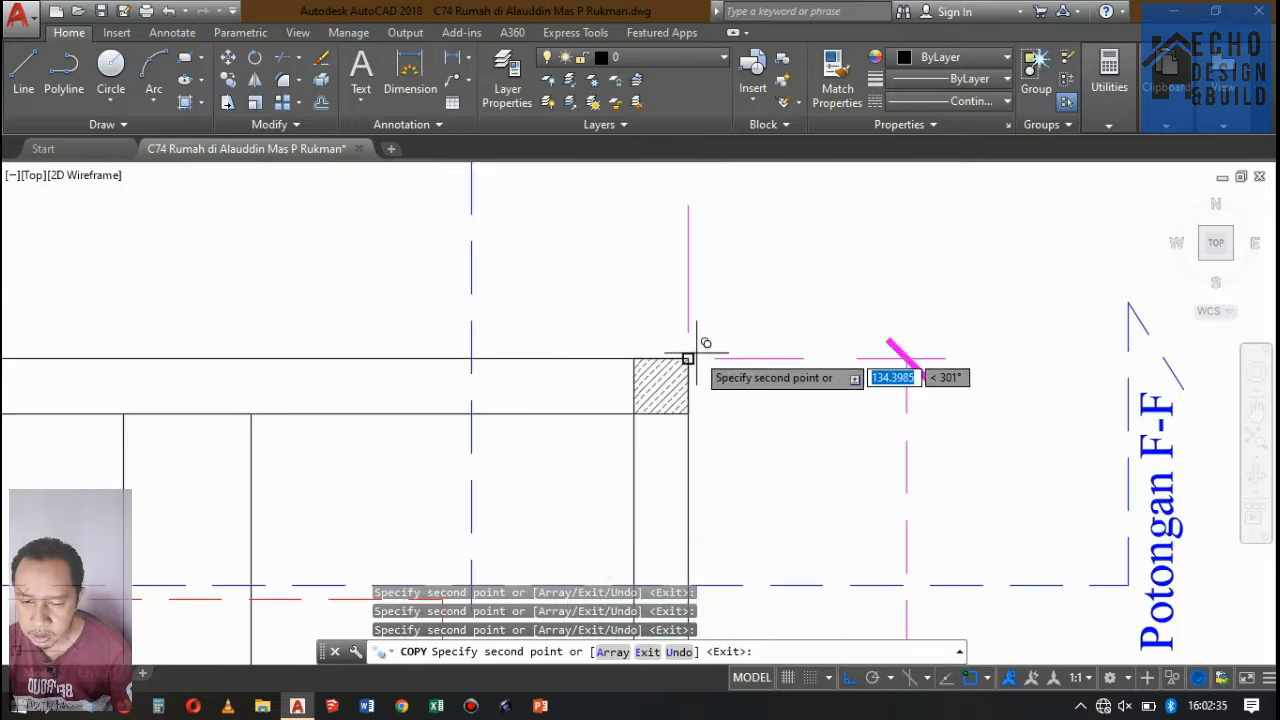
scroll(686, 331, "down", 7)
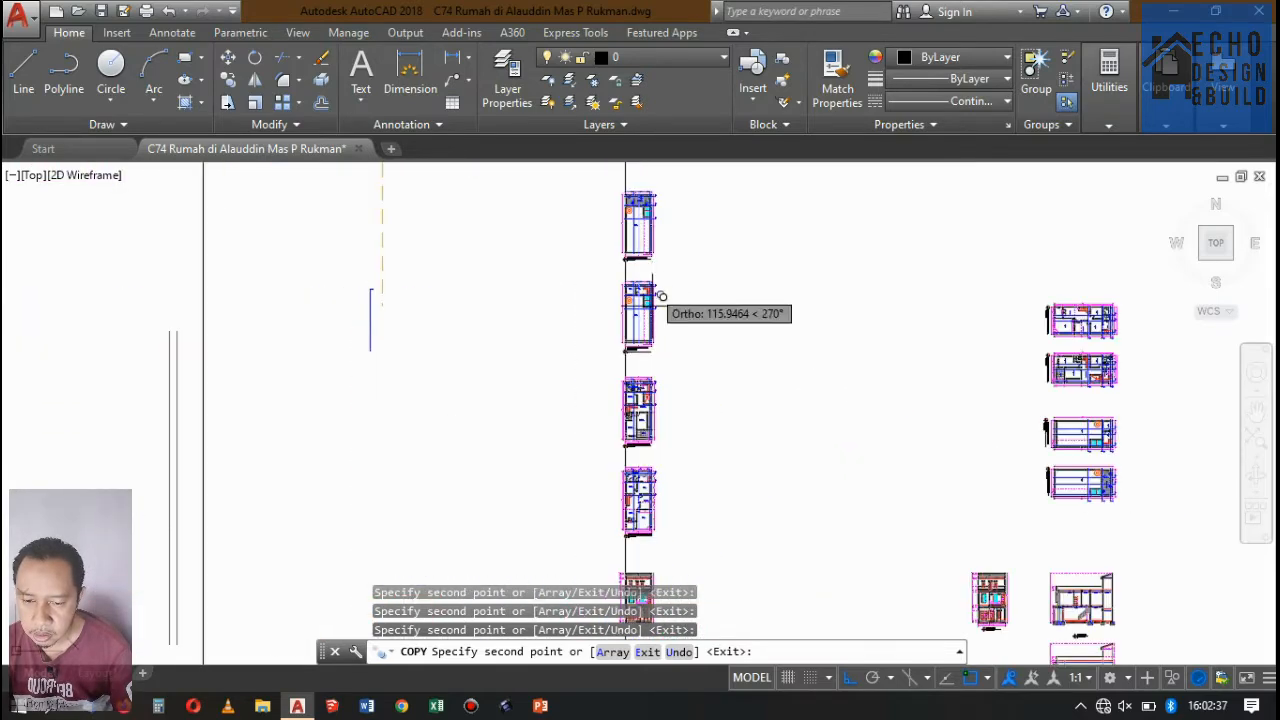
Place Potongan B-B marker copies at the matching column corners of the working second-floor and first-floor plans.
scroll(660, 360, "up", 5)
scroll(660, 445, "up", 6)
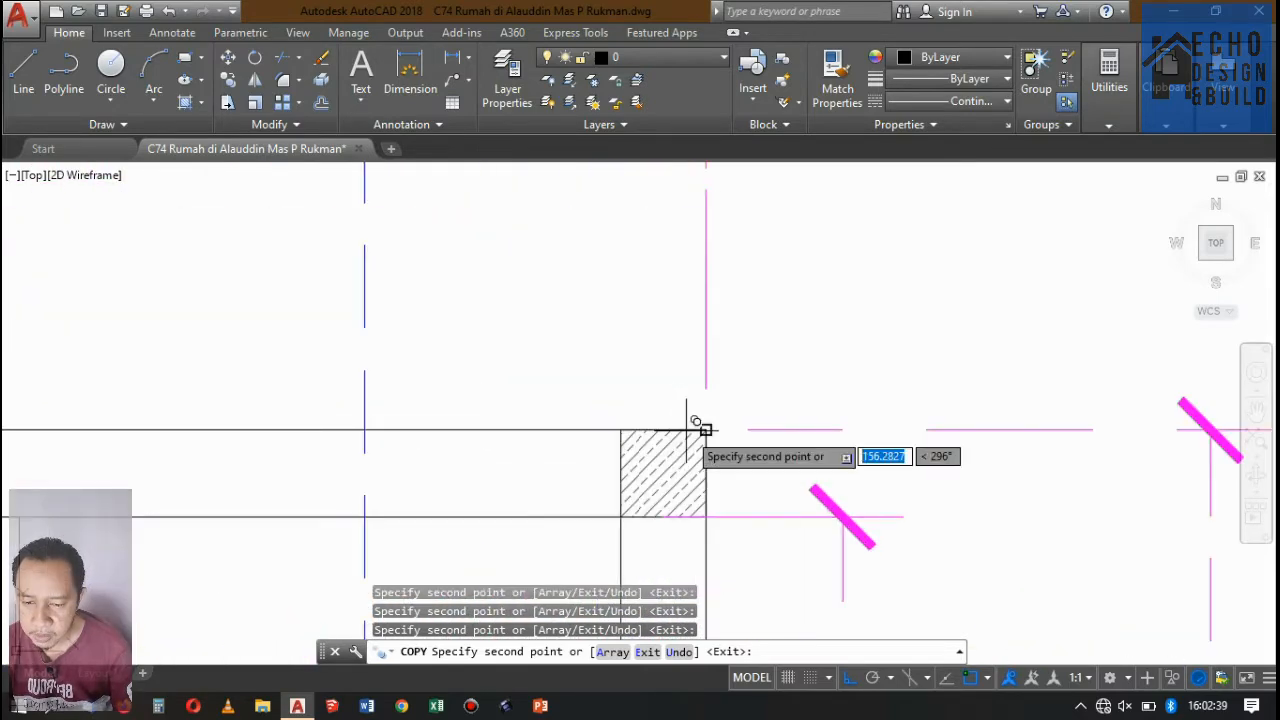
scroll(708, 420, "down", 7)
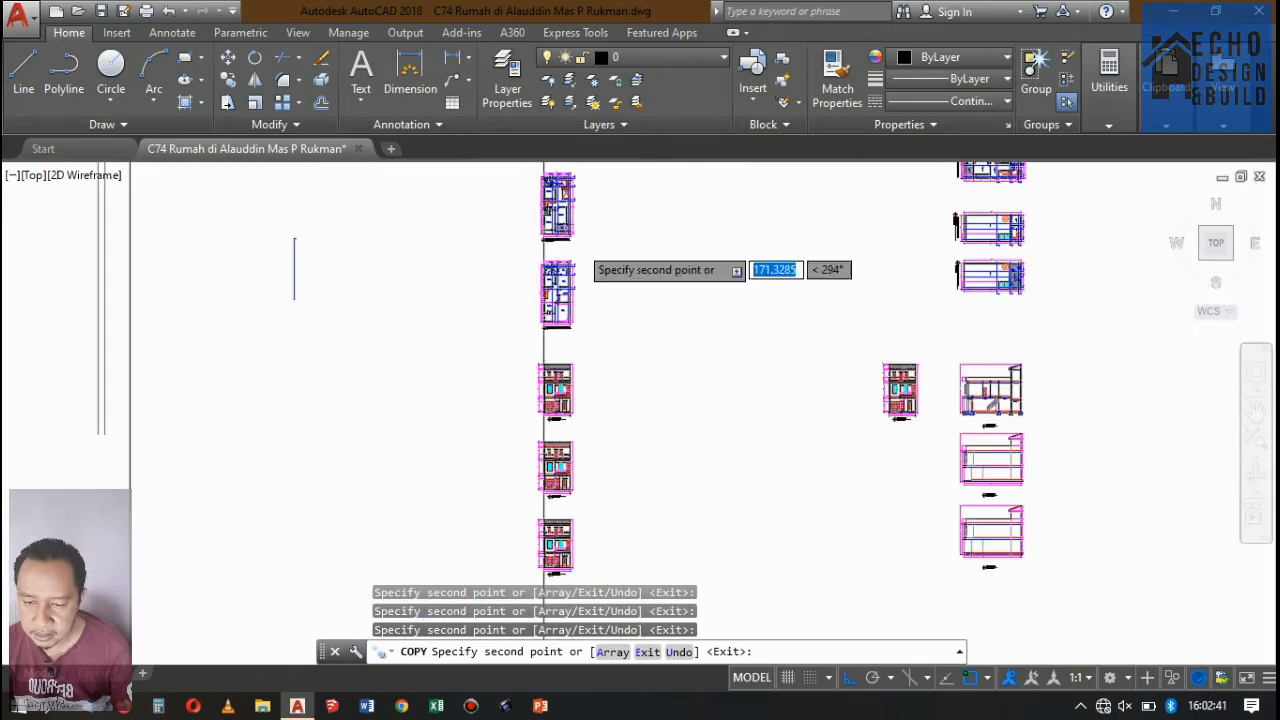
scroll(566, 268, "up", 5)
scroll(399, 355, "up", 2)
scroll(523, 349, "down", 8)
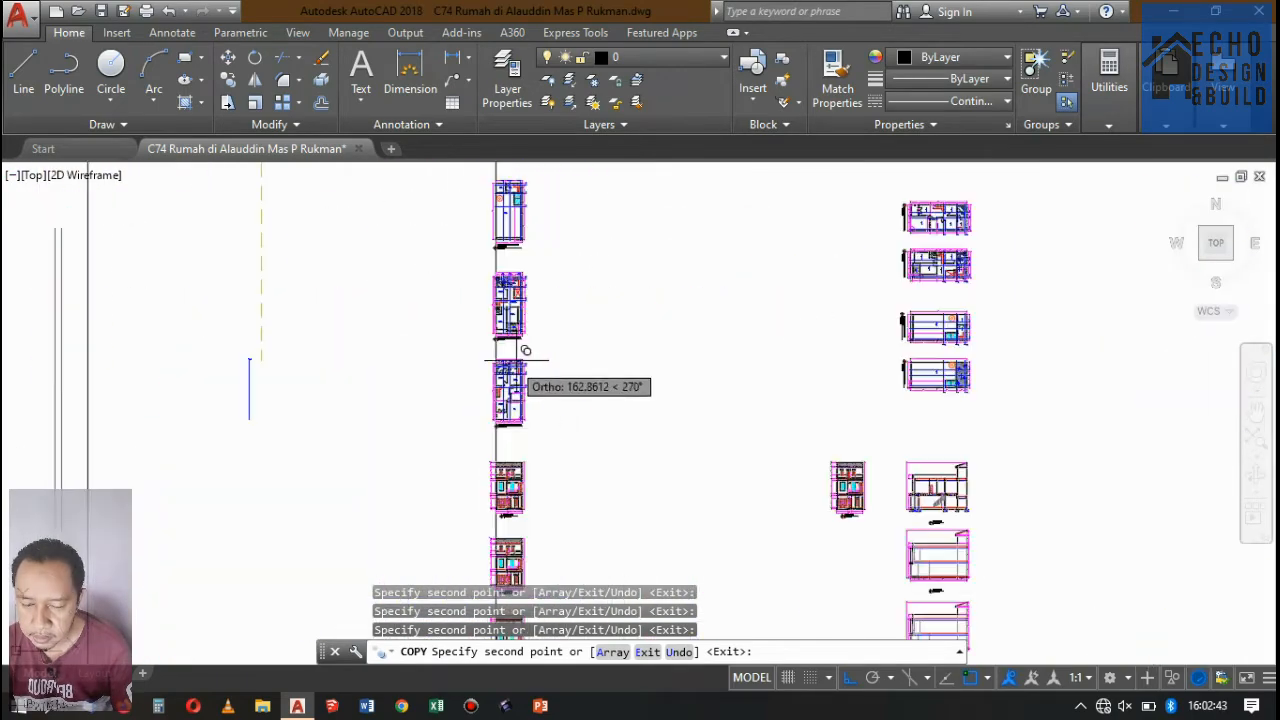
Check the copied Potongan B-B markers on the plans of sheets 03 and 02 and finish the Copy command.
scroll(476, 286, "up", 9)
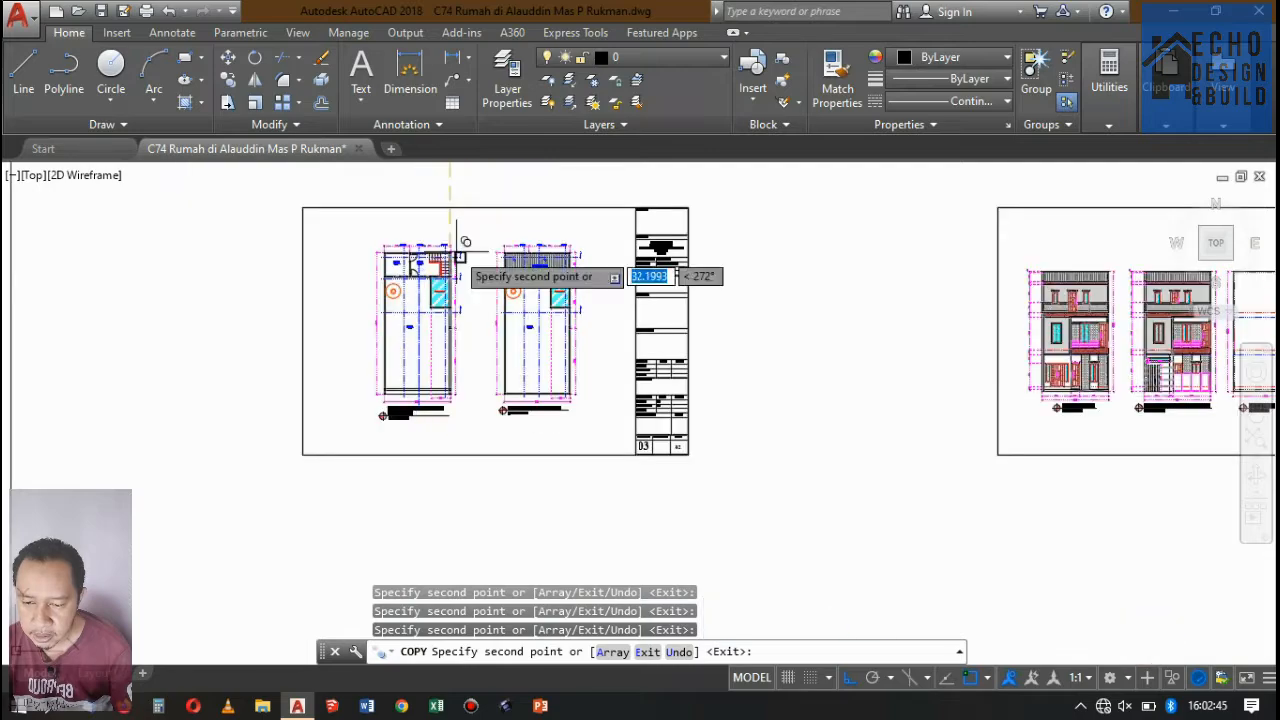
scroll(320, 228, "down", 8)
scroll(574, 297, "up", 6)
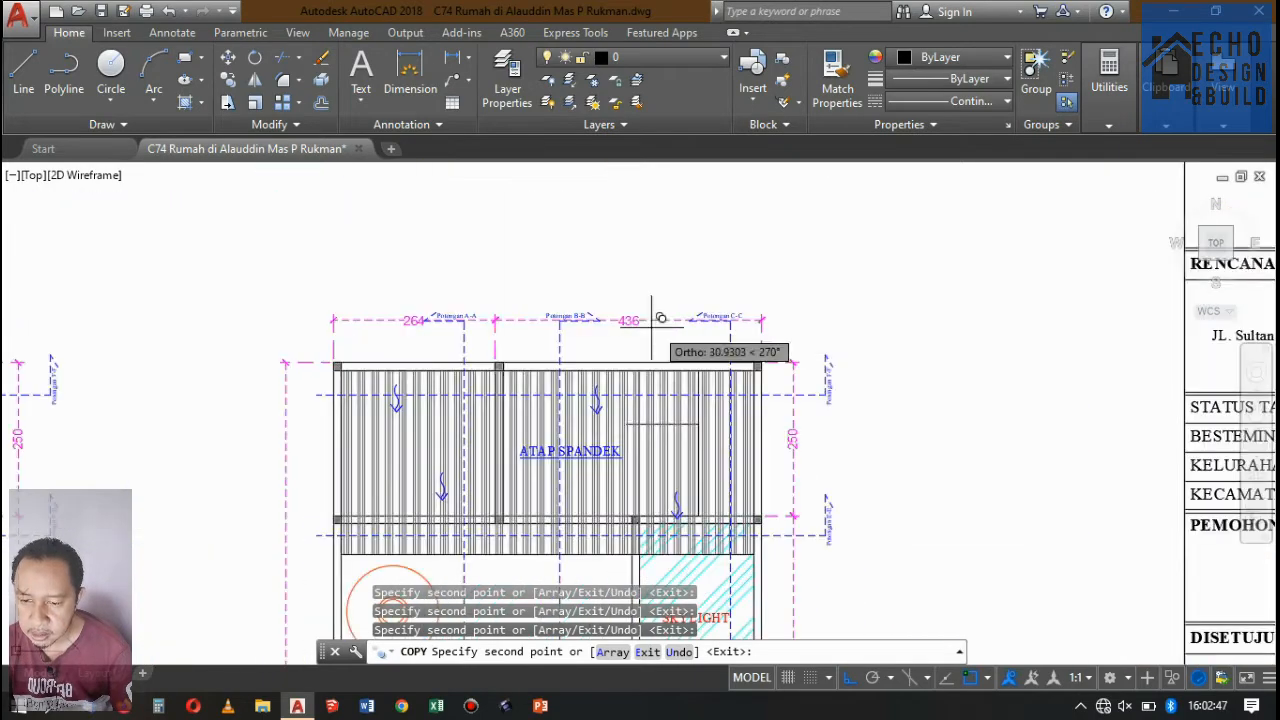
scroll(650, 370, "down", 7)
scroll(500, 286, "up", 8)
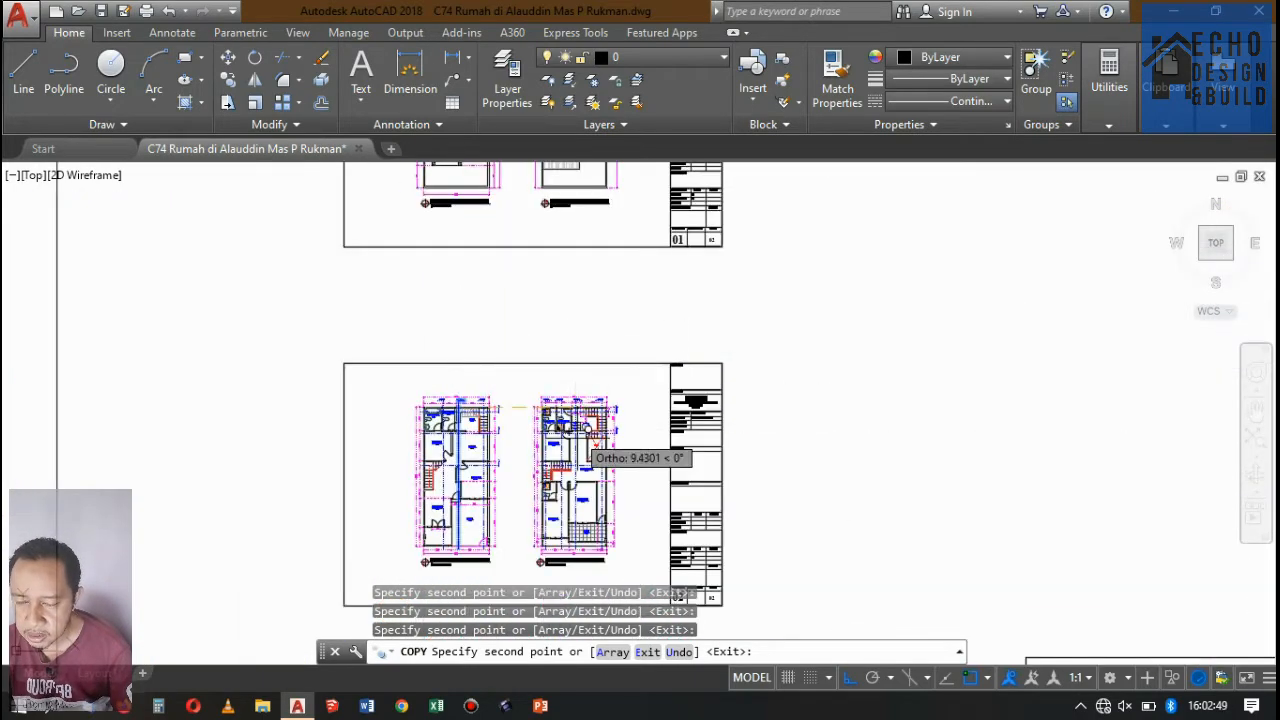
scroll(556, 275, "down", 10)
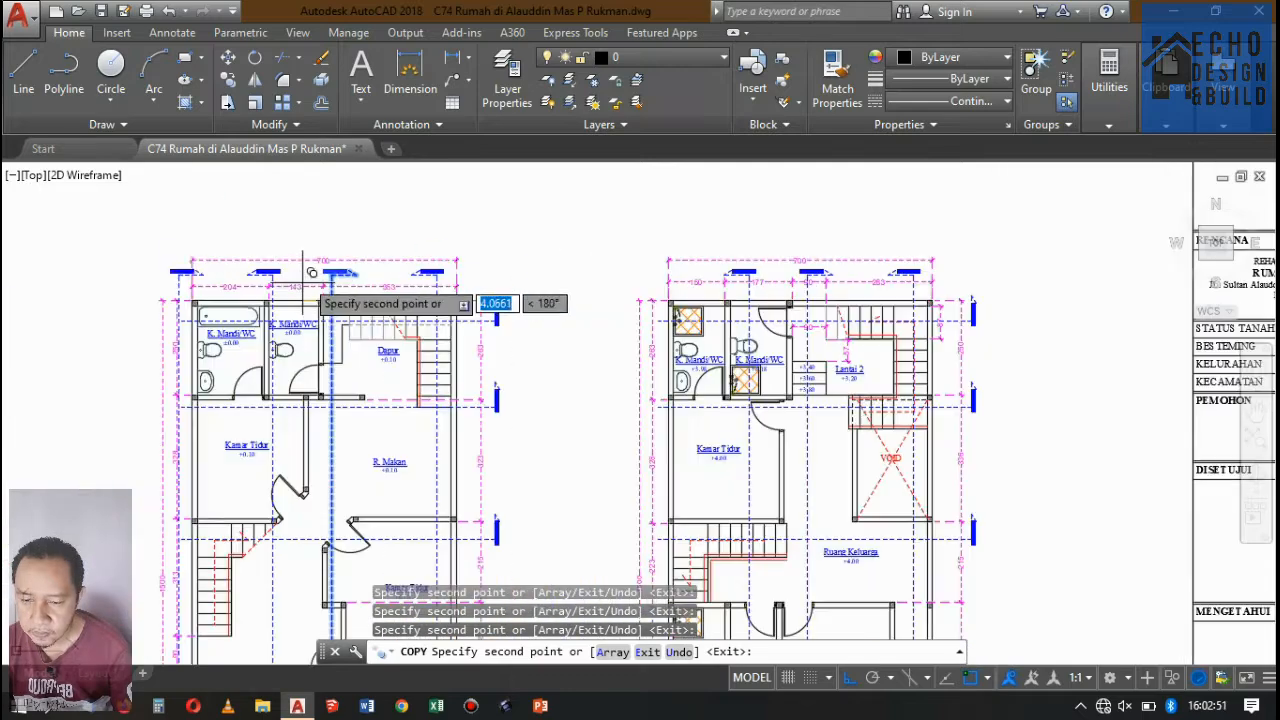
key("Return")
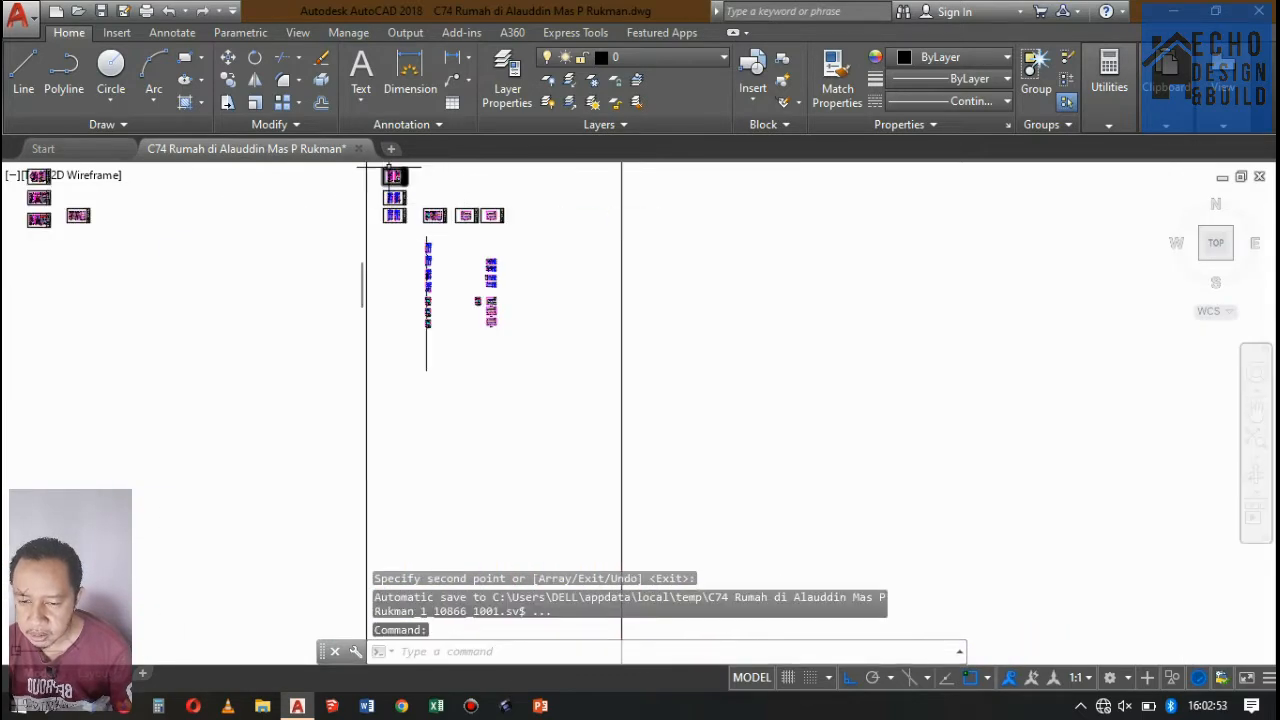
Examine the side elevation sheets and the Potongan A-A section drawing, including its floors, ceilings, stair and foundations.
scroll(490, 305, "up", 10)
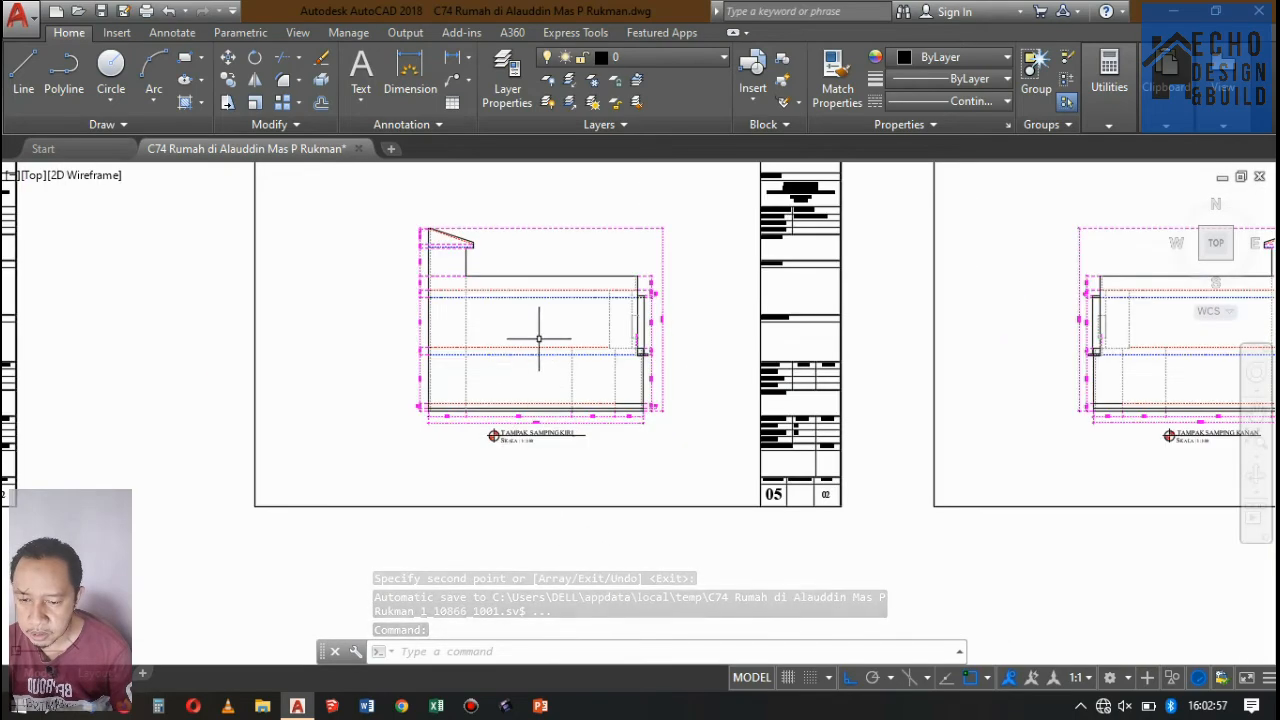
scroll(513, 430, "up", 3)
scroll(510, 290, "down", 10)
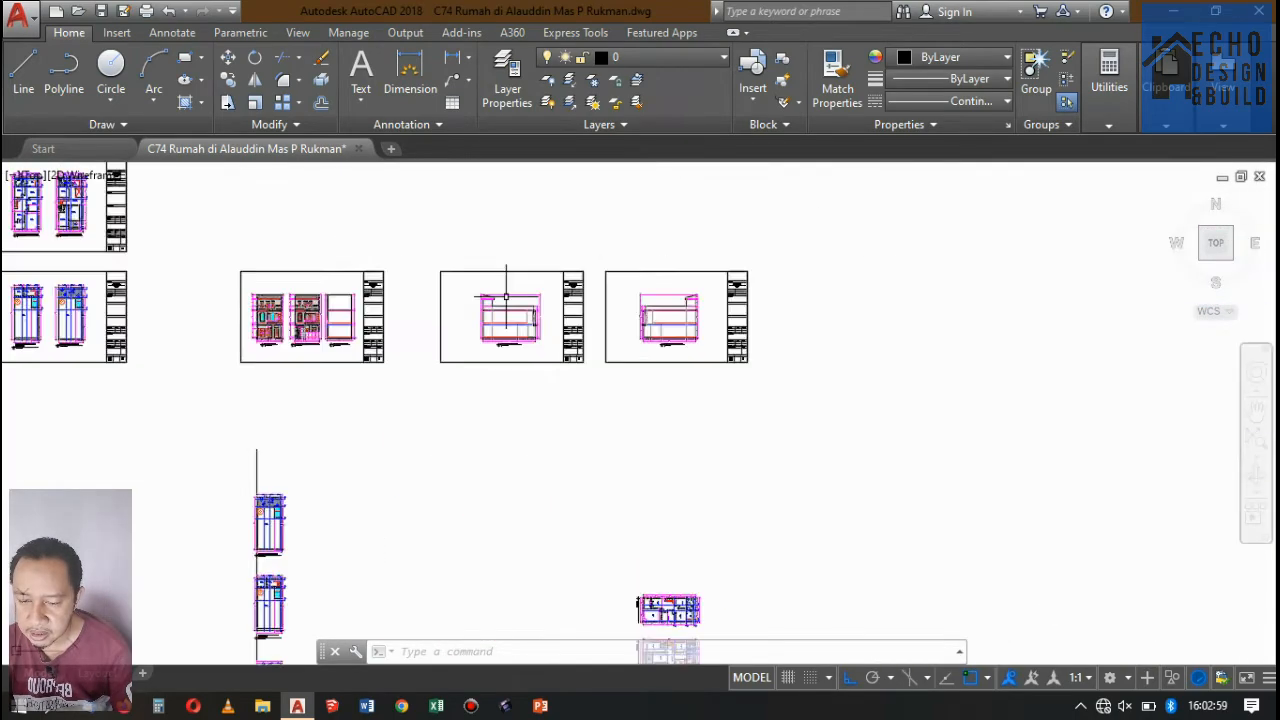
scroll(555, 444, "up", 4)
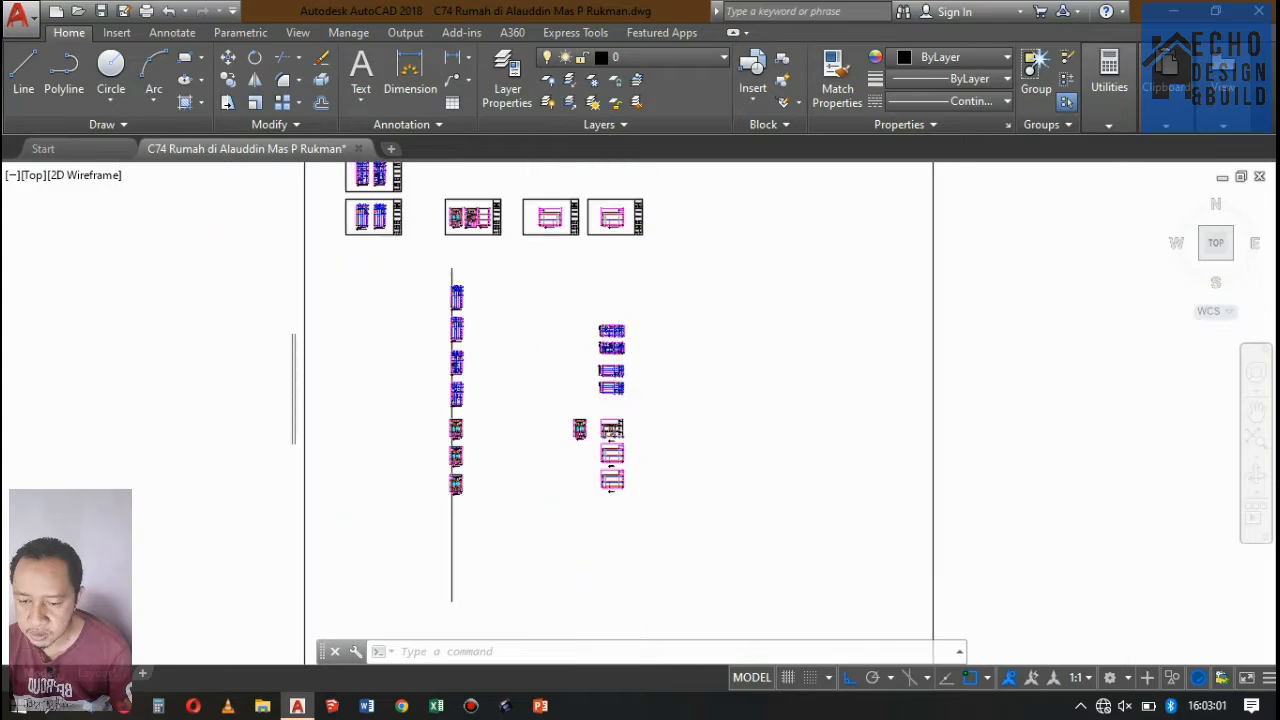
scroll(612, 430, "up", 6)
scroll(663, 346, "down", 3)
scroll(655, 320, "up", 4)
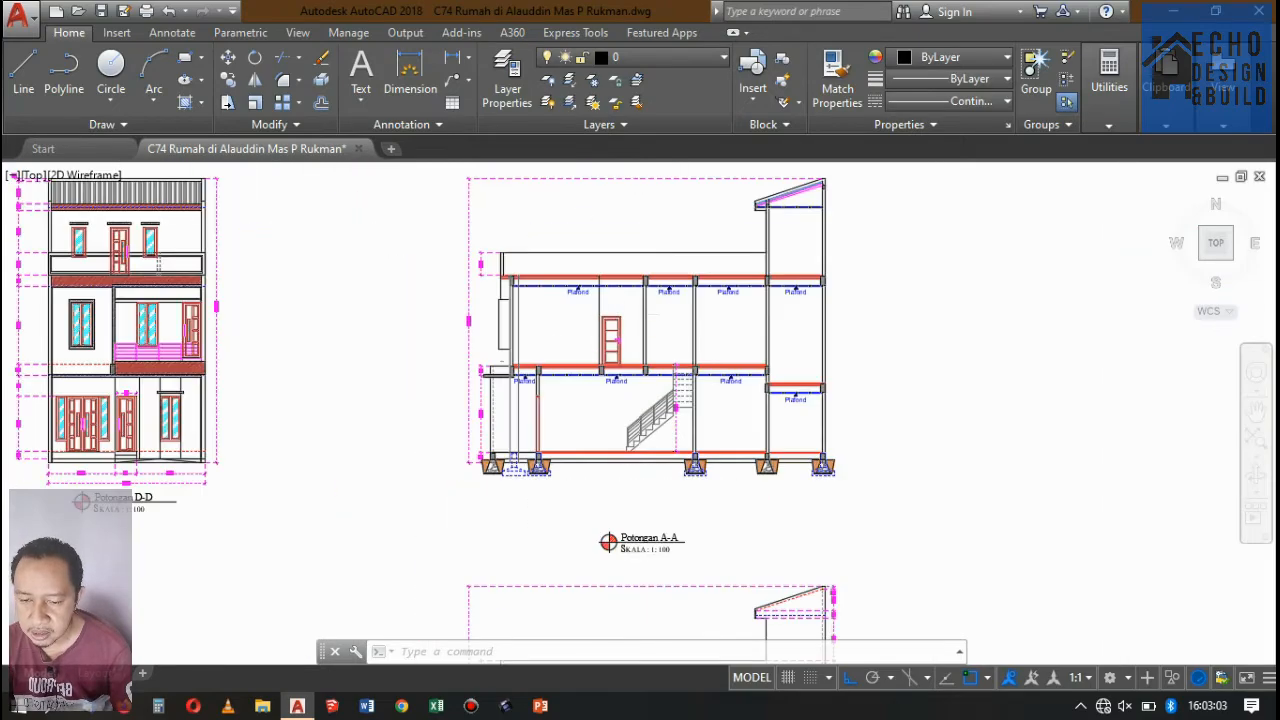
scroll(620, 322, "down", 2)
scroll(590, 400, "up", 4)
scroll(610, 420, "down", 4)
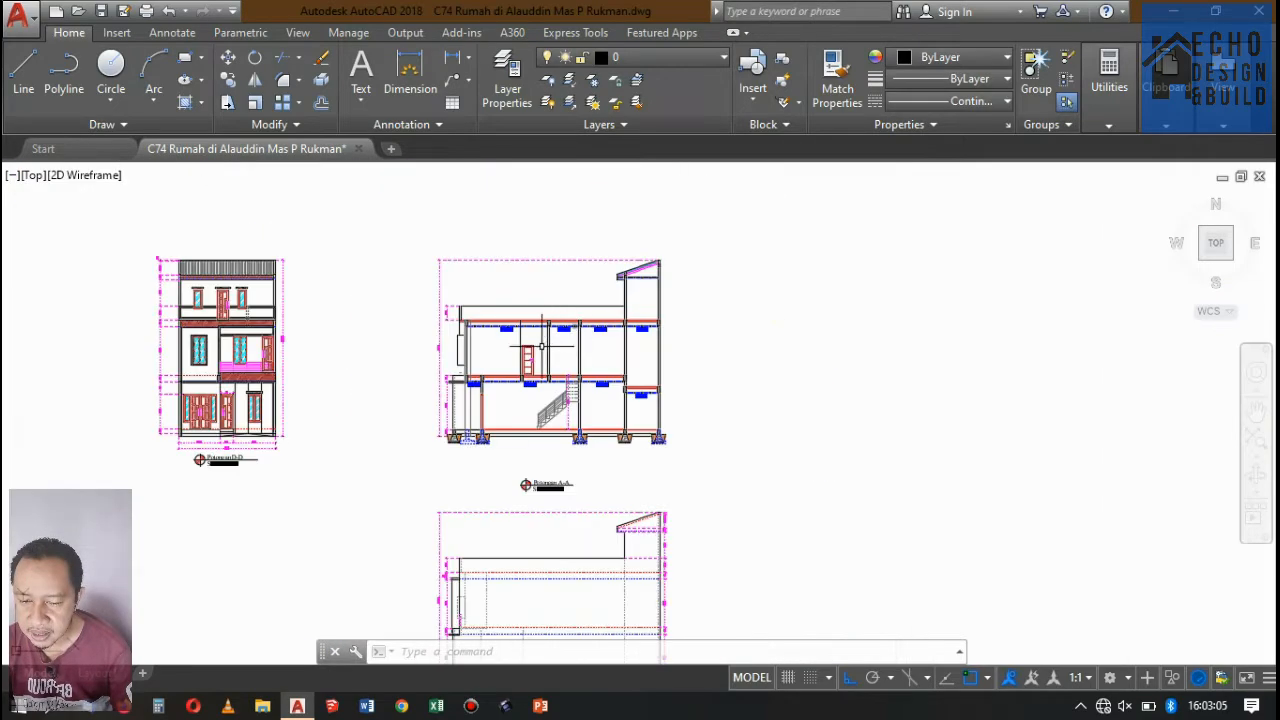
scroll(622, 433, "up", 5)
scroll(723, 390, "down", 5)
scroll(940, 352, "up", 3)
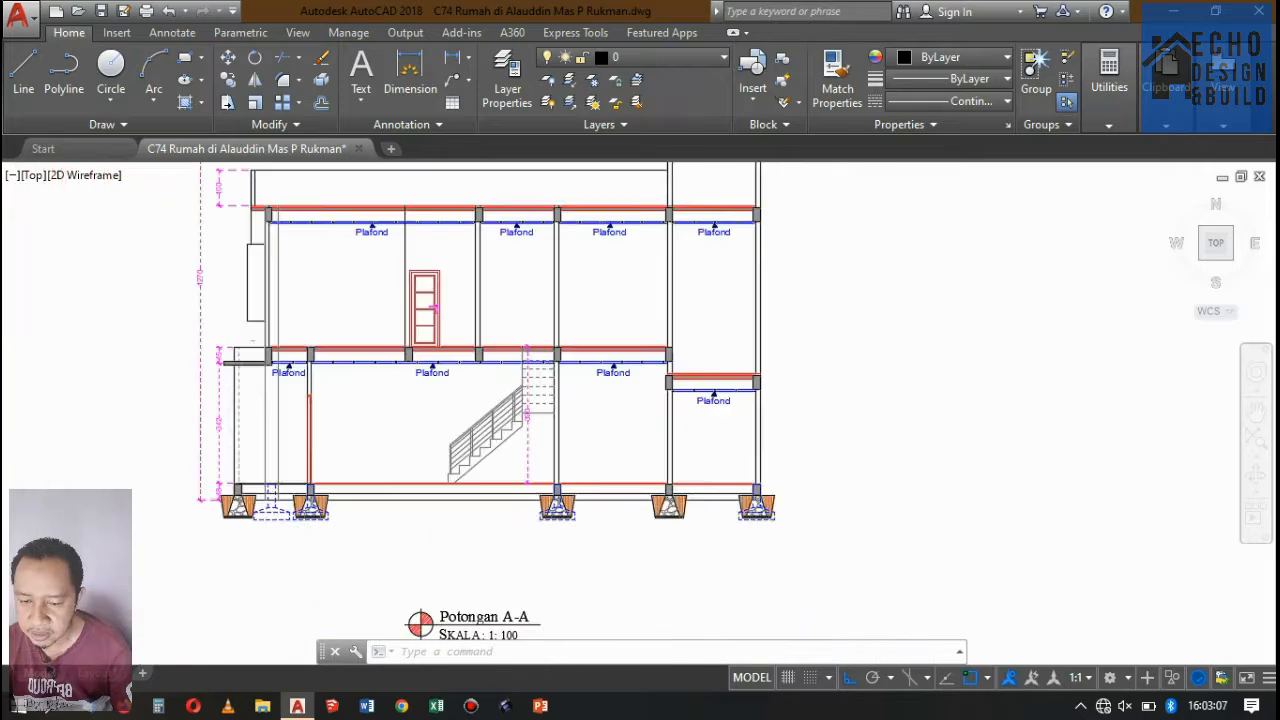
scroll(860, 366, "down", 5)
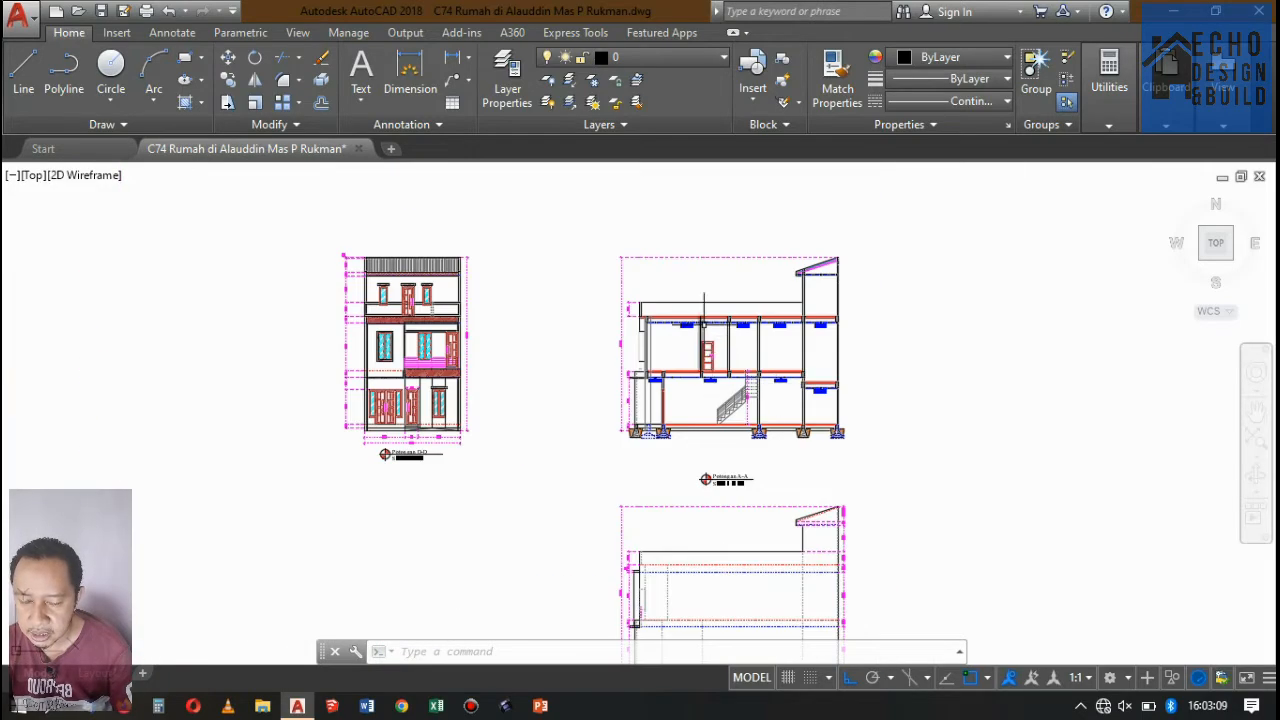
scroll(731, 383, "up", 1)
scroll(594, 357, "down", 4)
scroll(635, 388, "up", 3)
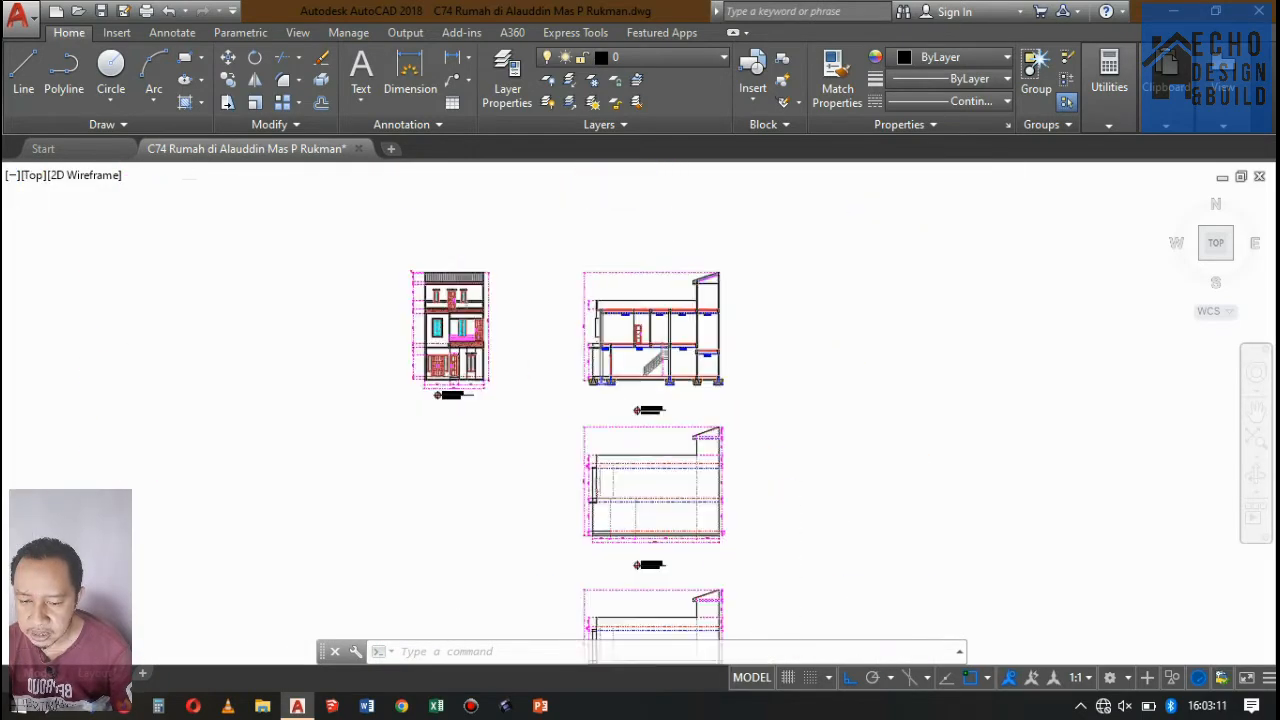
Delete the outline section drawing above the Potongan B-B title, keeping the title.
scroll(625, 325, "down", 2)
scroll(583, 313, "up", 2)
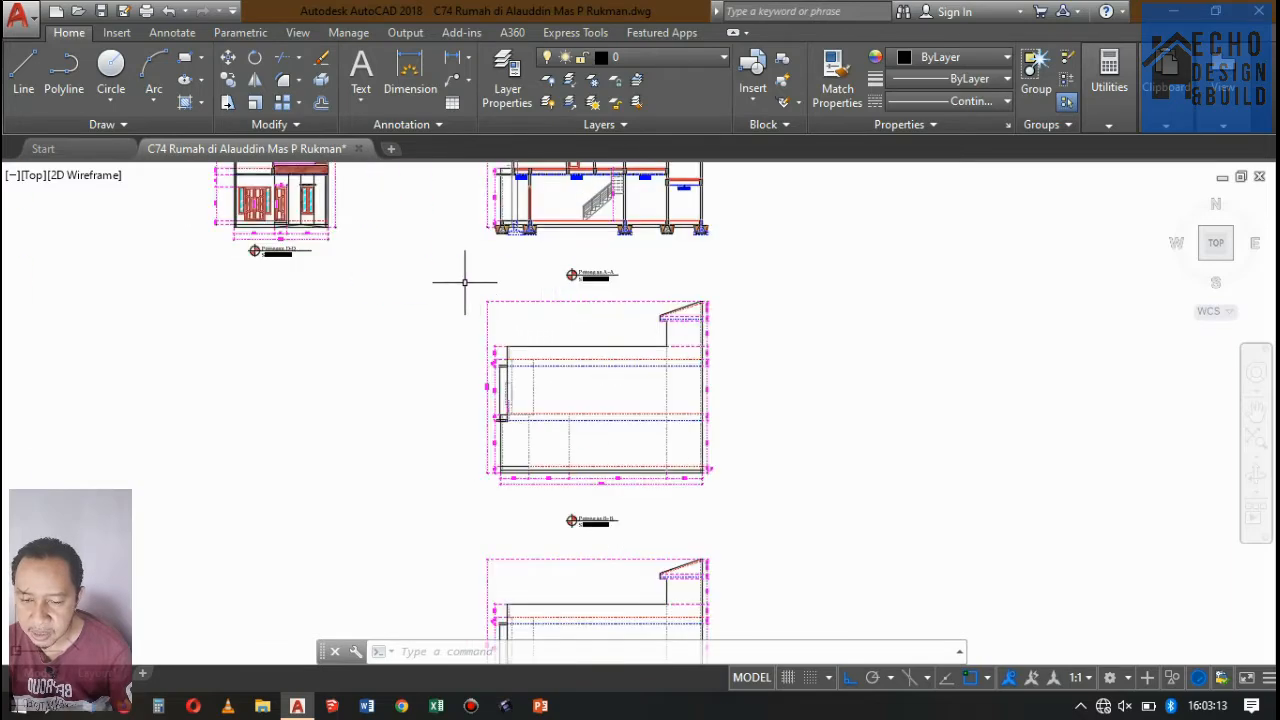
left_click(748, 492)
key("Delete")
scroll(610, 330, "down", 3)
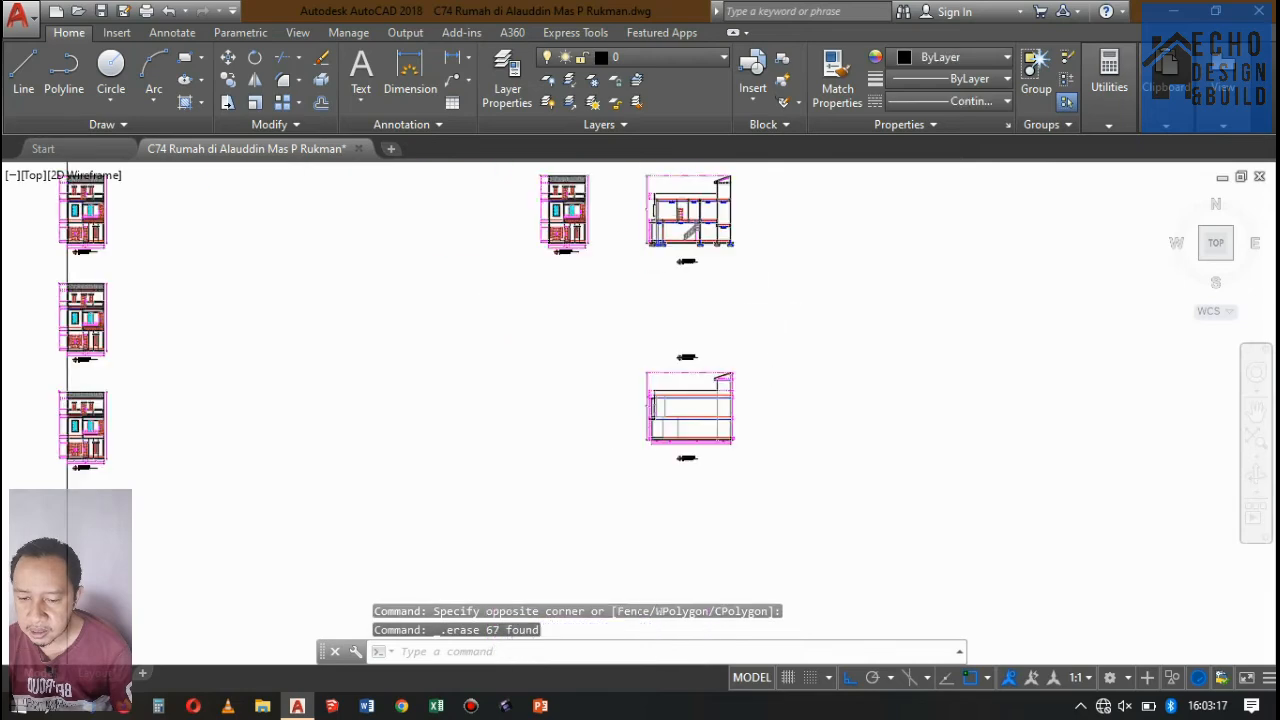
Delete the outline section drawing below the Potongan B-B title, together with its own drawing title.
scroll(700, 320, "up", 3)
scroll(650, 330, "down", 3)
scroll(607, 334, "up", 3)
scroll(607, 334, "up", 2)
left_click(605, 334)
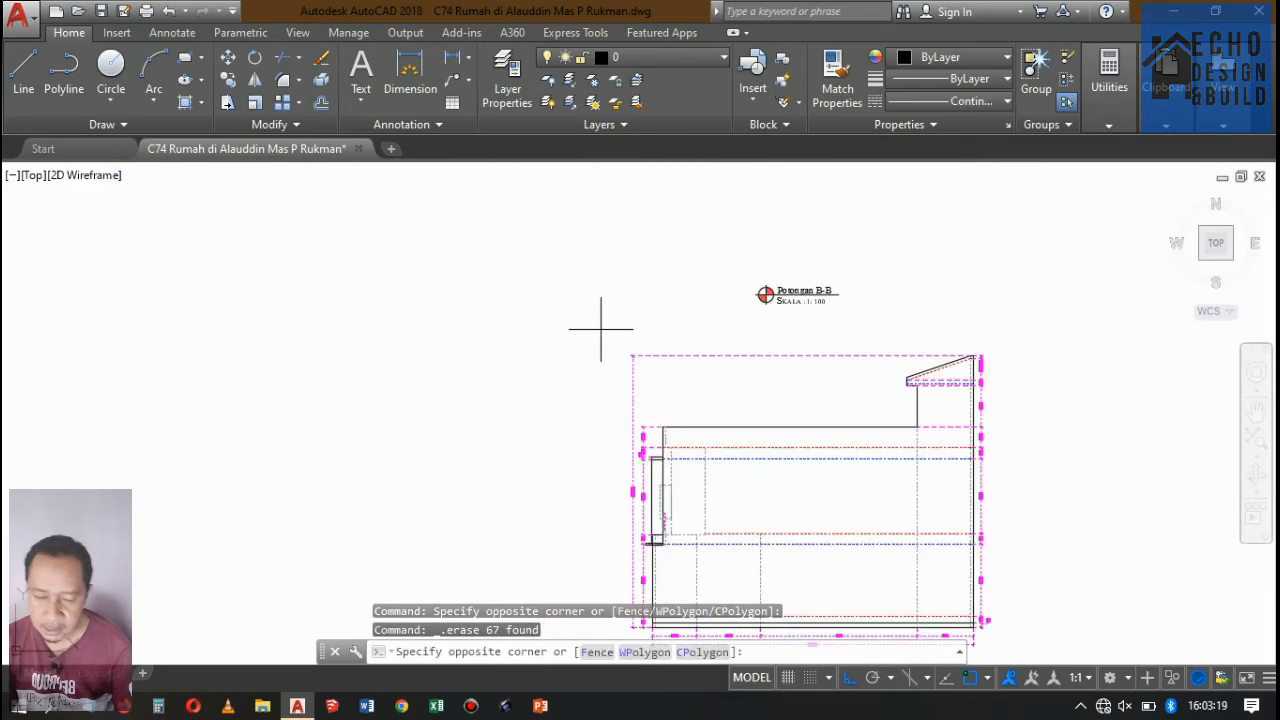
scroll(607, 332, "down", 5)
left_click(762, 436)
key("Delete")
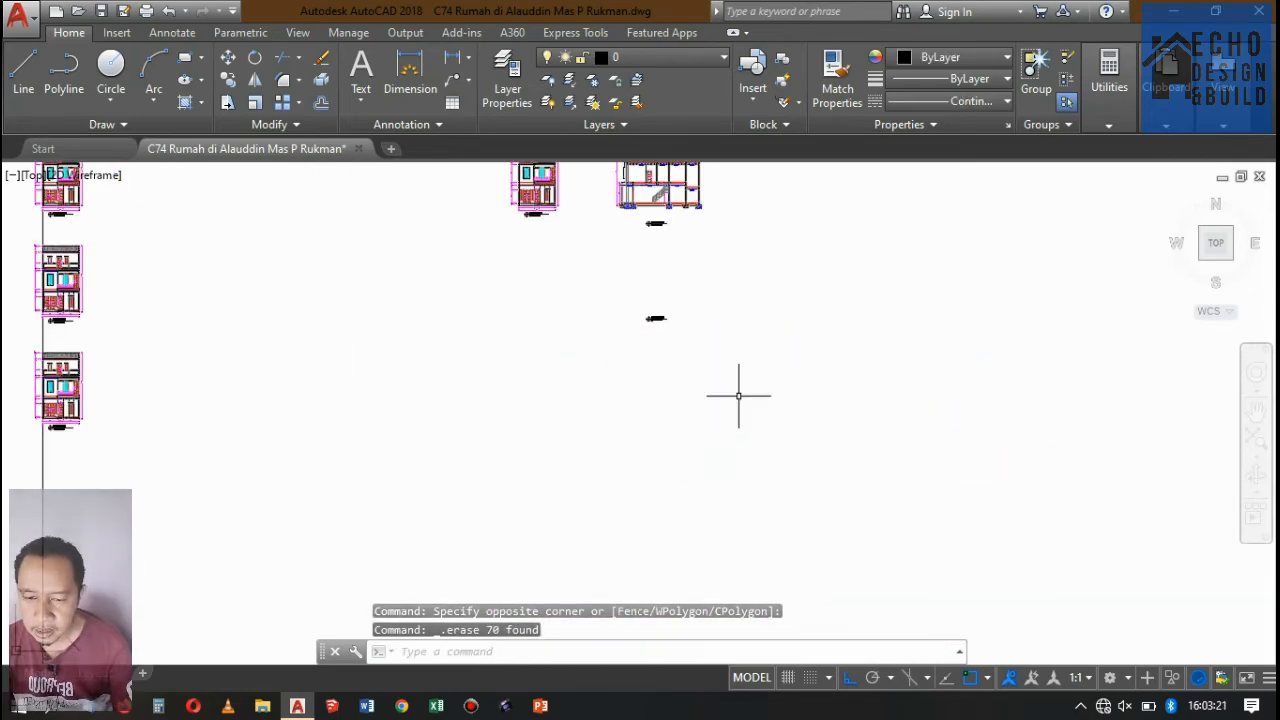
scroll(594, 363, "down", 3)
scroll(423, 351, "up", 5)
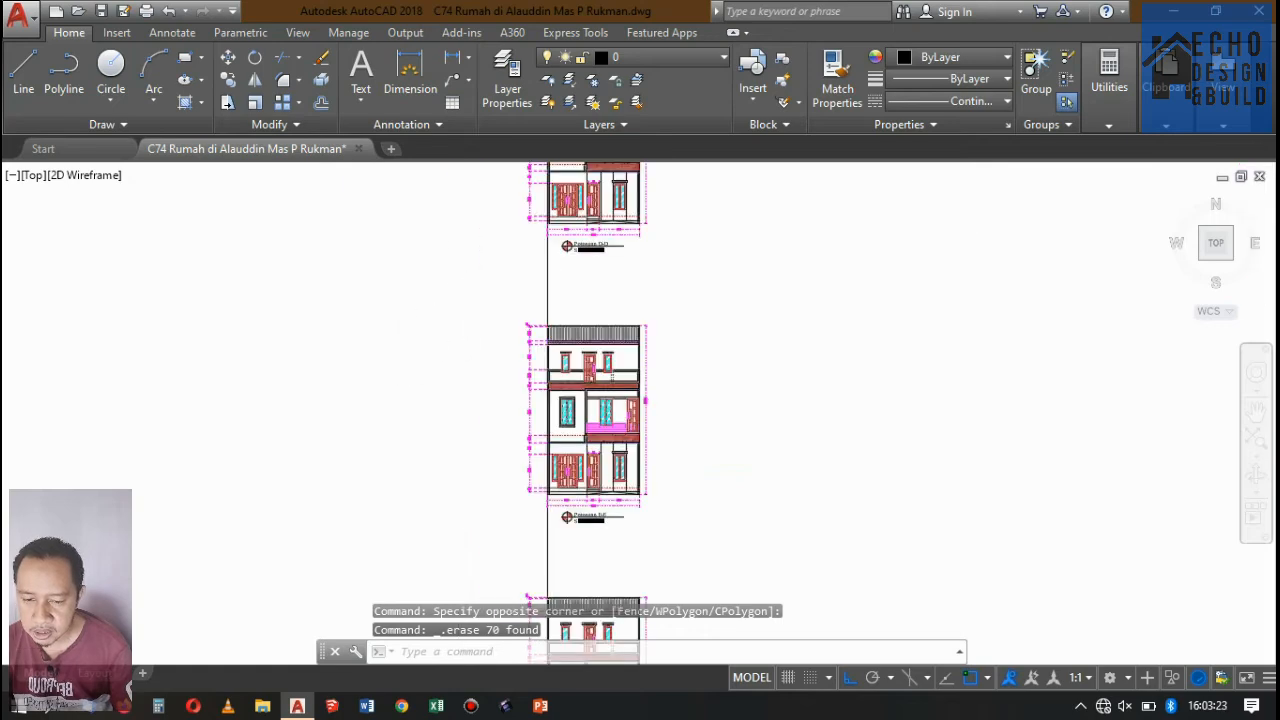
Delete the leftover Potongan B-B drawing title in the empty area below the Potongan A-A section.
scroll(548, 300, "down", 5)
left_click(518, 274)
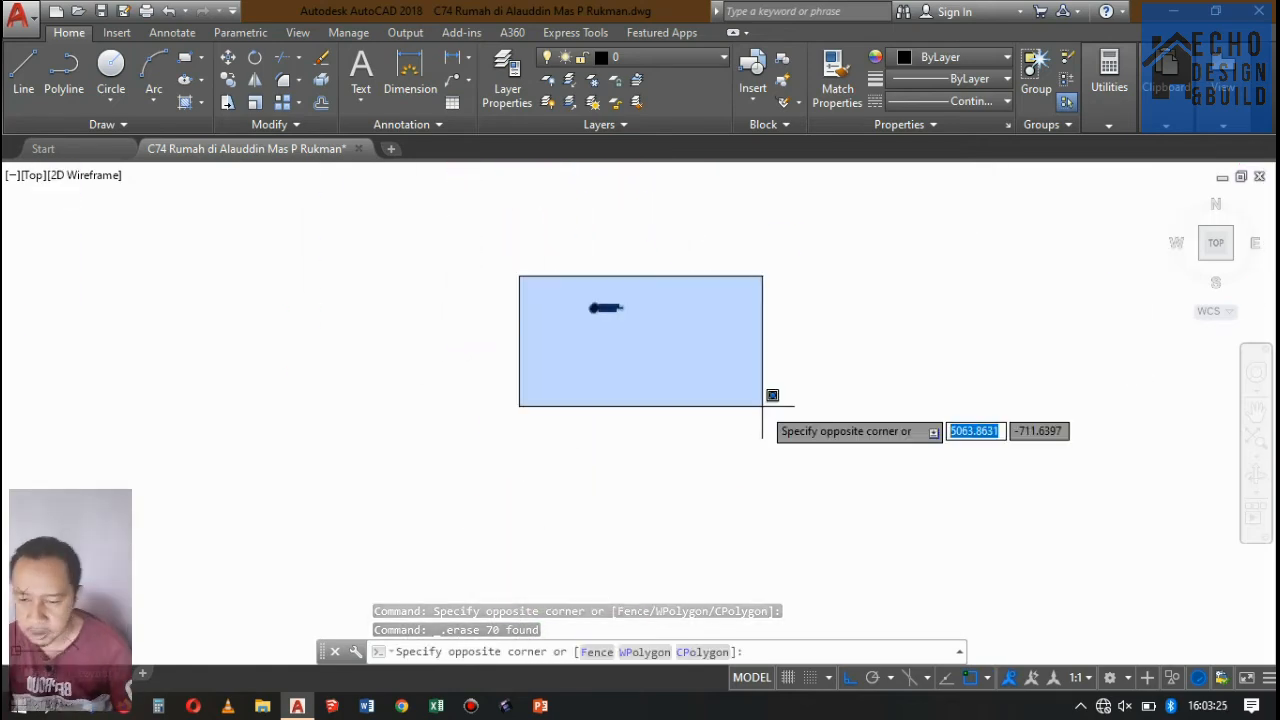
left_click(765, 400)
scroll(669, 366, "up", 4)
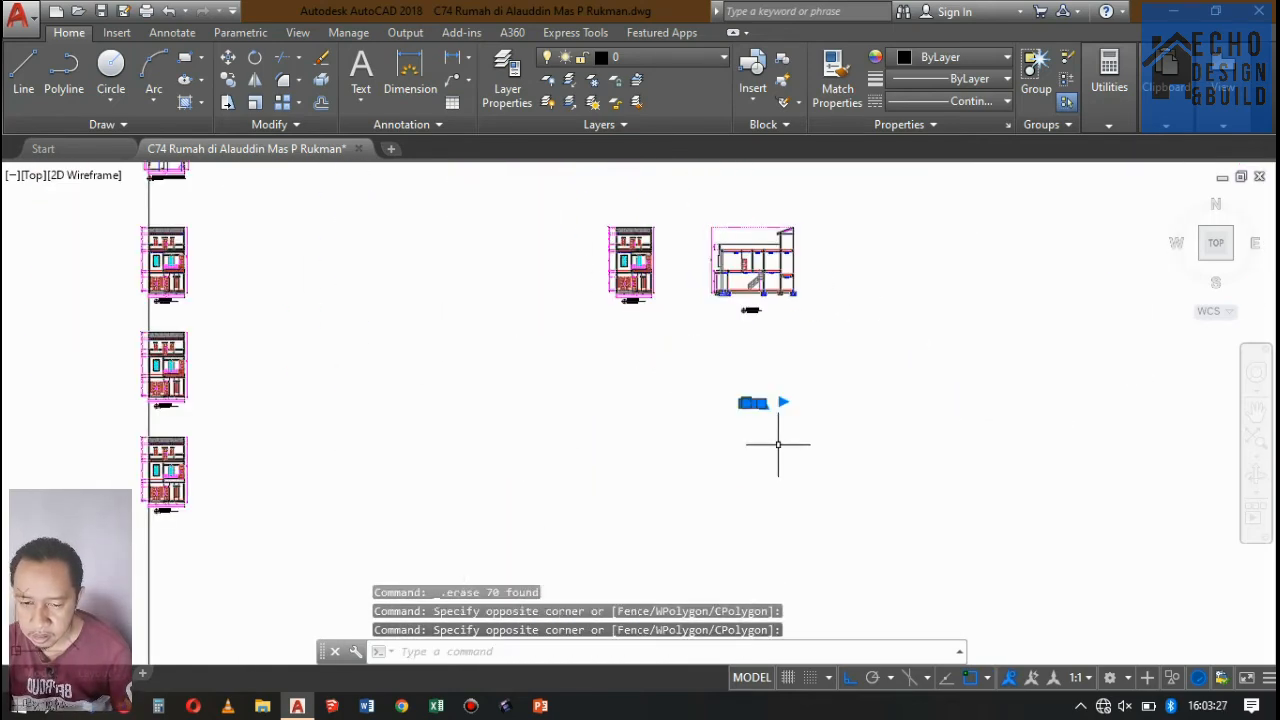
scroll(804, 408, "down", 3)
scroll(455, 354, "up", 3)
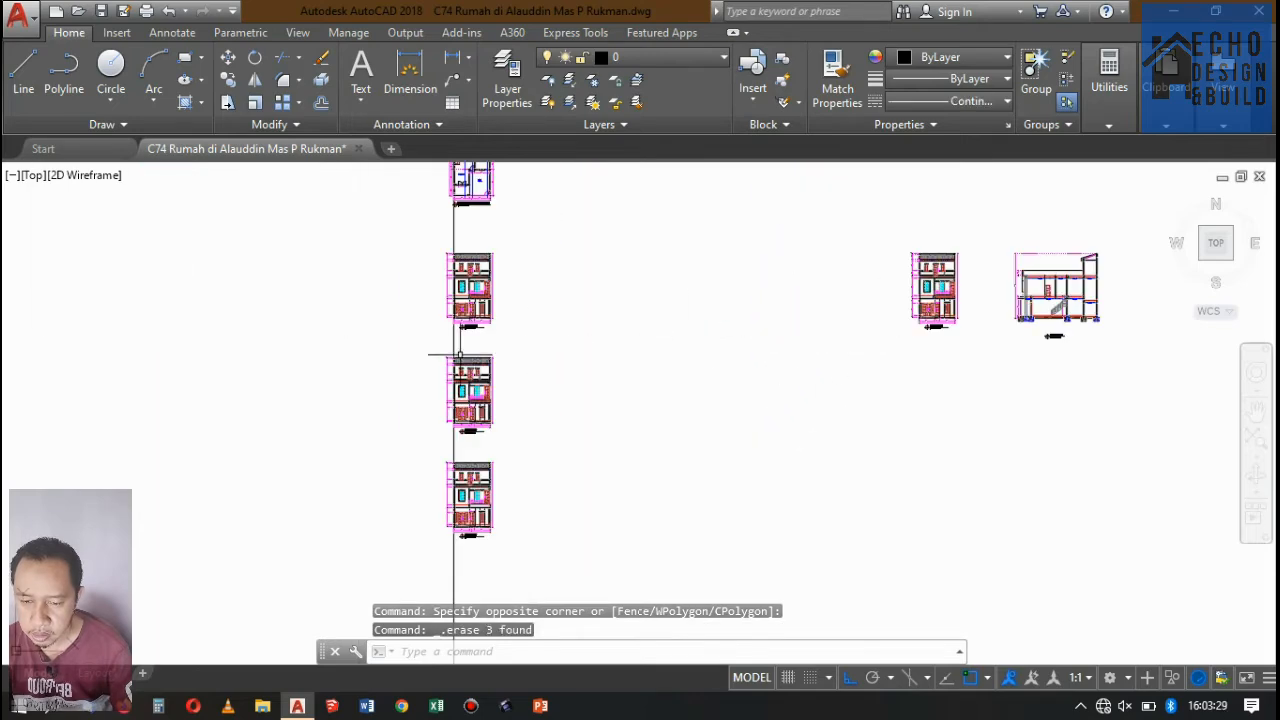
Delete the two lower section drawings with their titles along the vertical guide line, keeping the uppermost one.
scroll(535, 409, "down", 2)
left_click(600, 510)
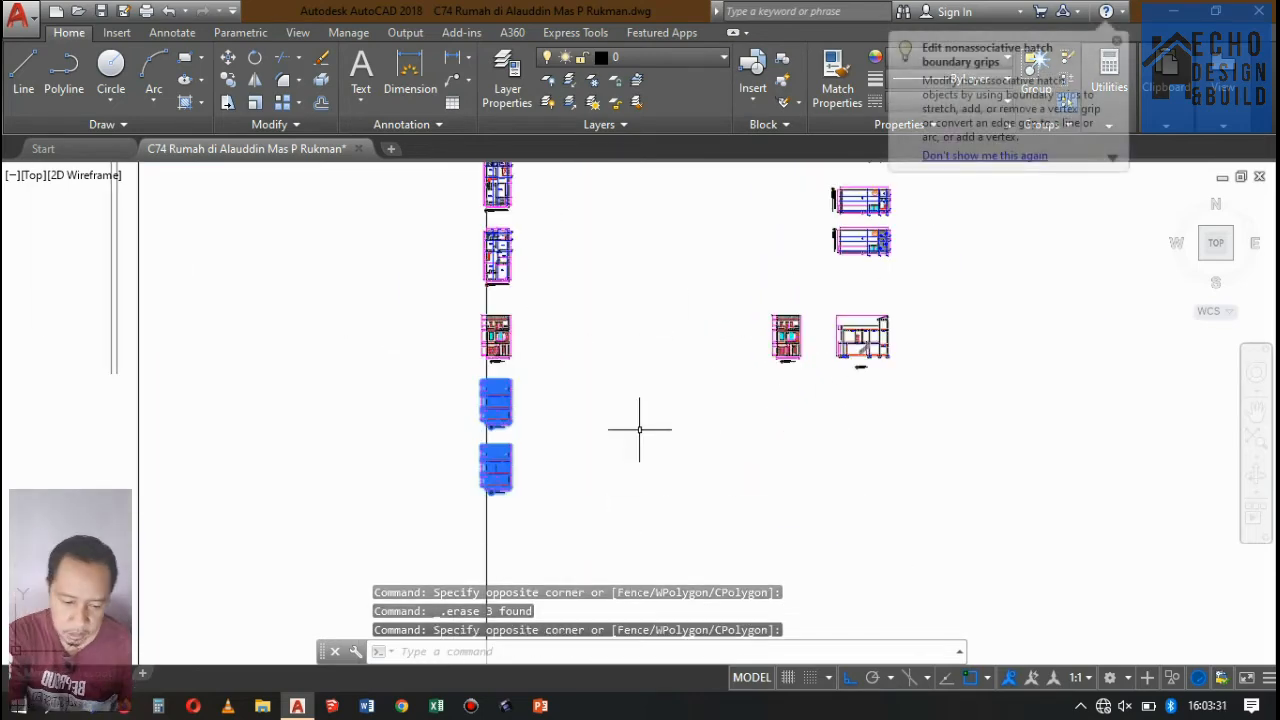
key("Delete")
Examine the Potongan D-D and Potongan A-A section drawings side by side.
scroll(640, 430, "down", 2)
scroll(694, 394, "up", 4)
scroll(931, 334, "up", 8)
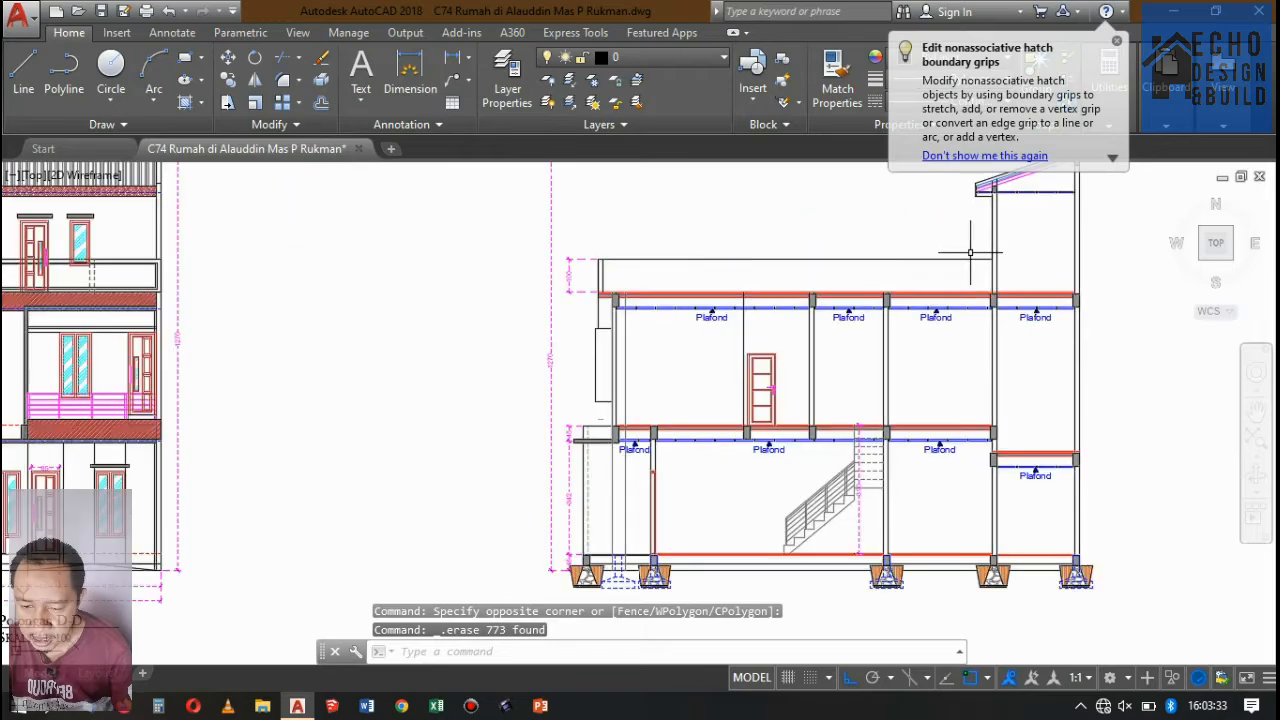
scroll(735, 382, "down", 4)
scroll(725, 400, "up", 4)
scroll(729, 443, "down", 4)
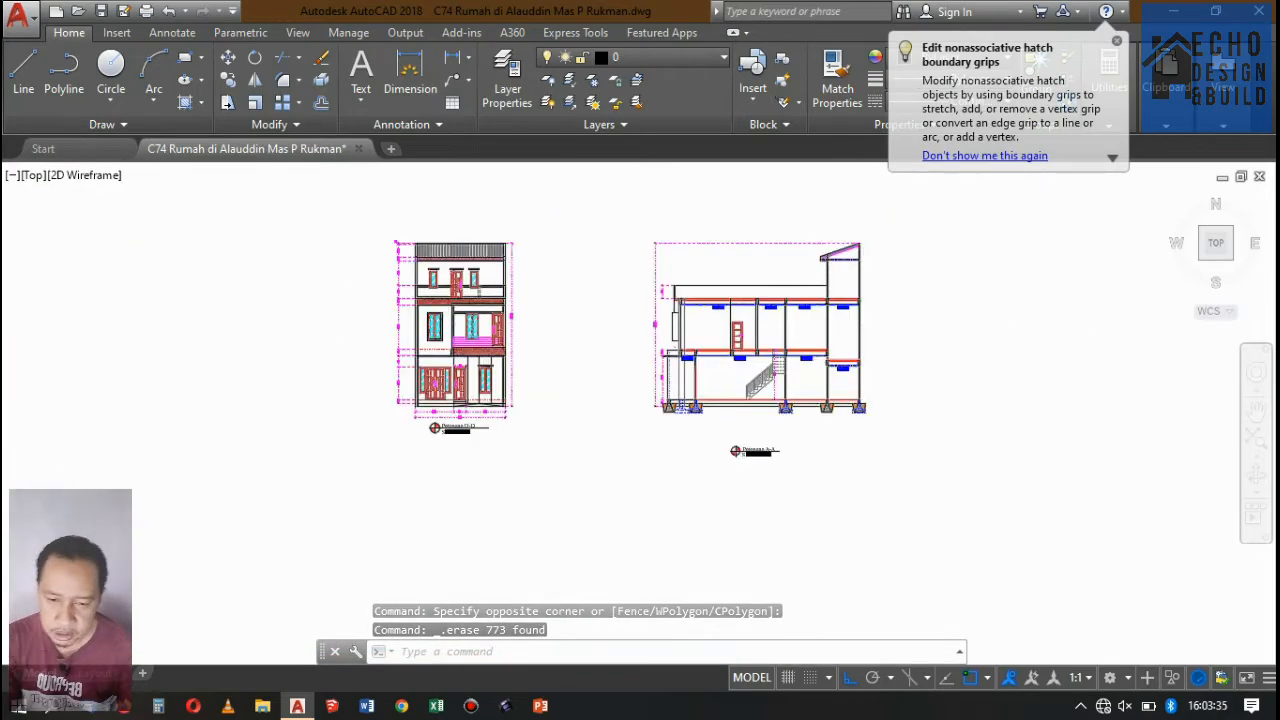
scroll(782, 344, "up", 5)
scroll(782, 344, "down", 6)
scroll(600, 295, "up", 7)
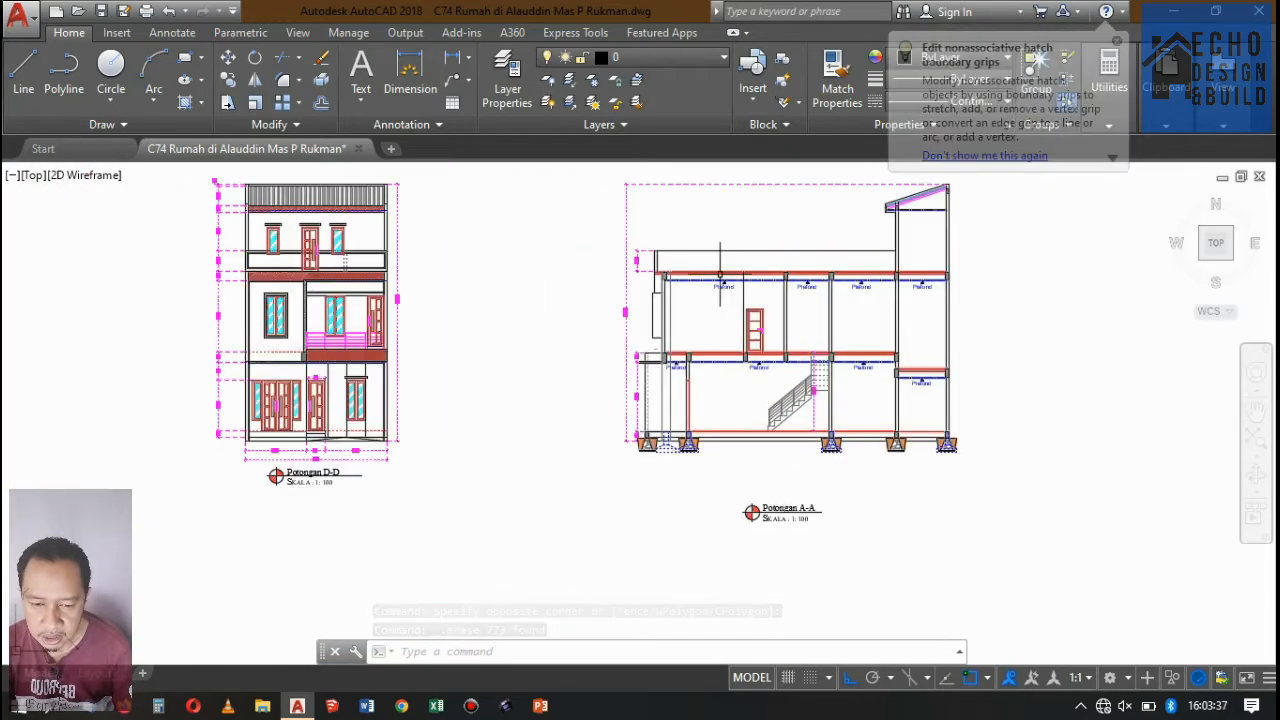
scroll(560, 315, "down", 5)
scroll(508, 337, "up", 5)
scroll(560, 340, "down", 5)
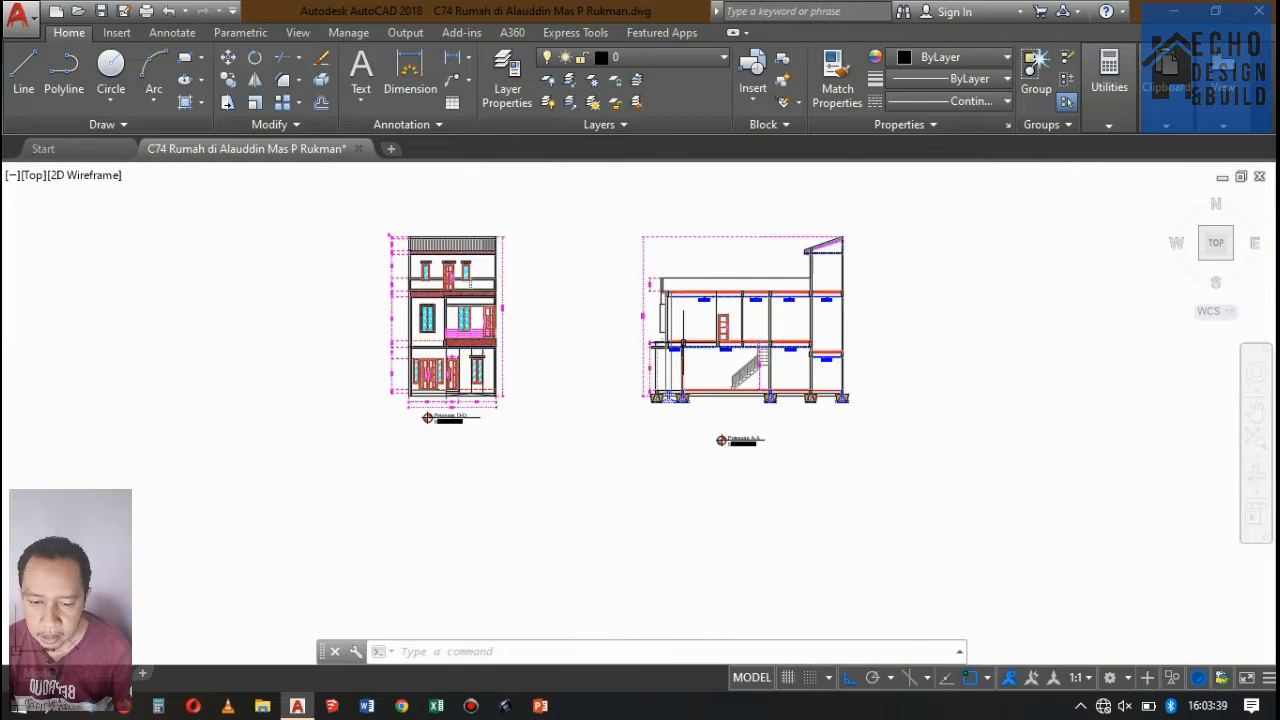
scroll(640, 345, "up", 6)
scroll(620, 320, "down", 7)
scroll(545, 294, "up", 4)
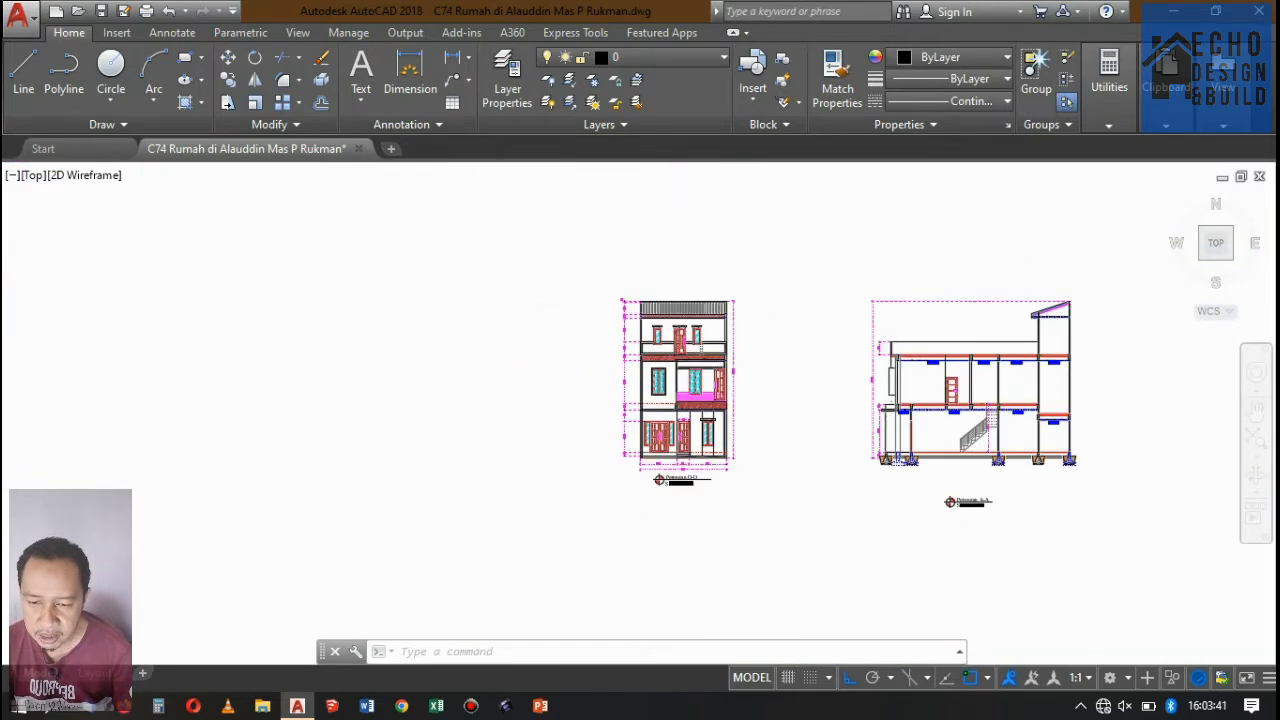
Examine the Potongan A-A section up close, including its front wall, ceilings, stair and foundations.
scroll(668, 365, "down", 3)
scroll(672, 410, "up", 9)
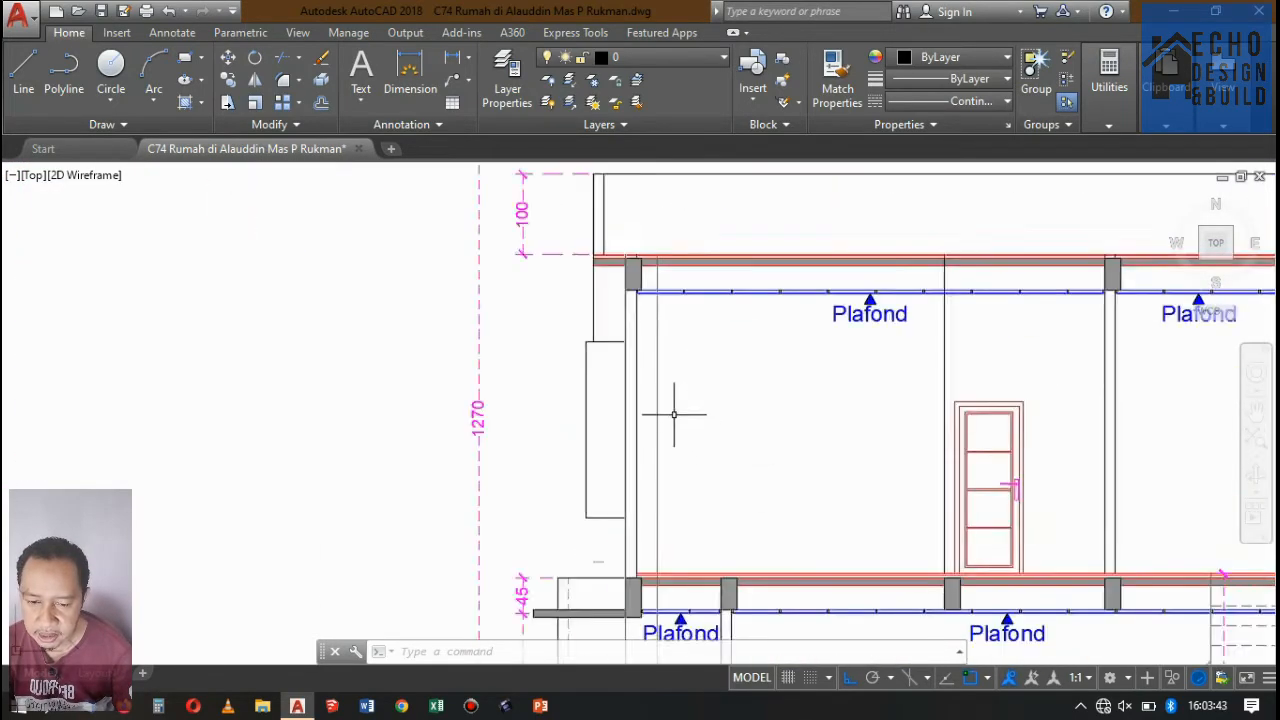
scroll(654, 323, "down", 2)
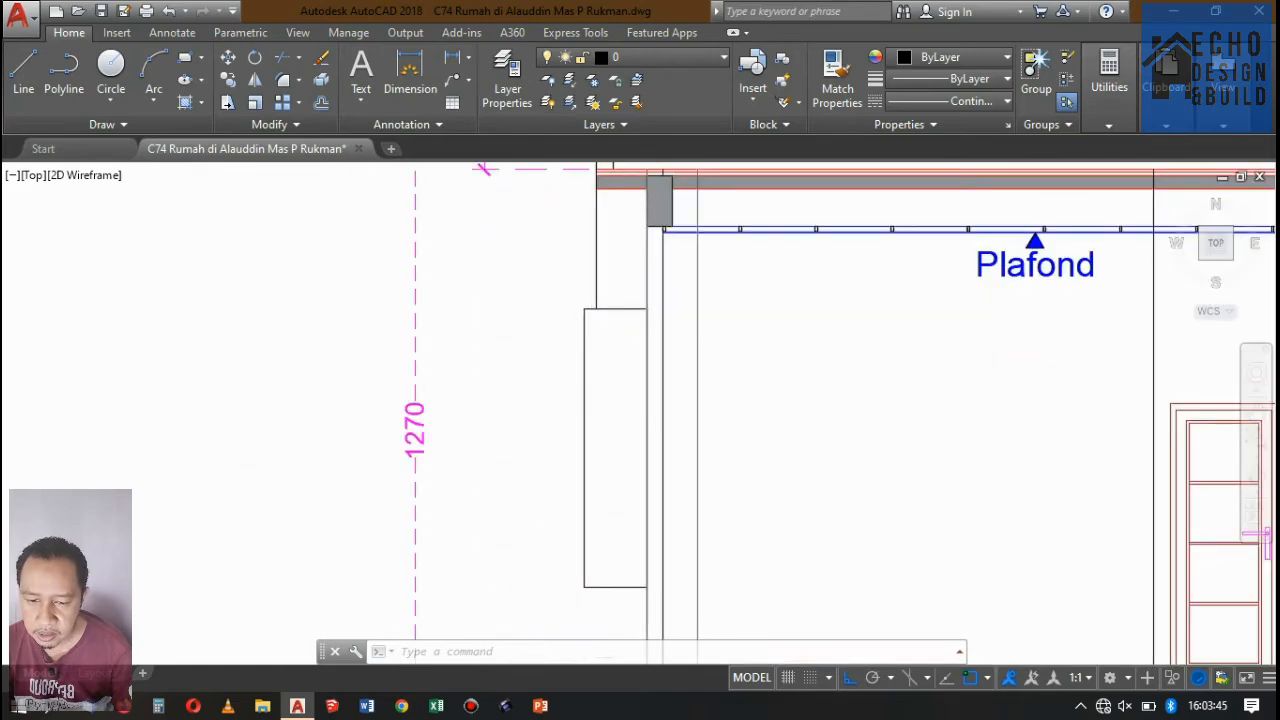
scroll(636, 318, "up", 3)
scroll(636, 318, "down", 5)
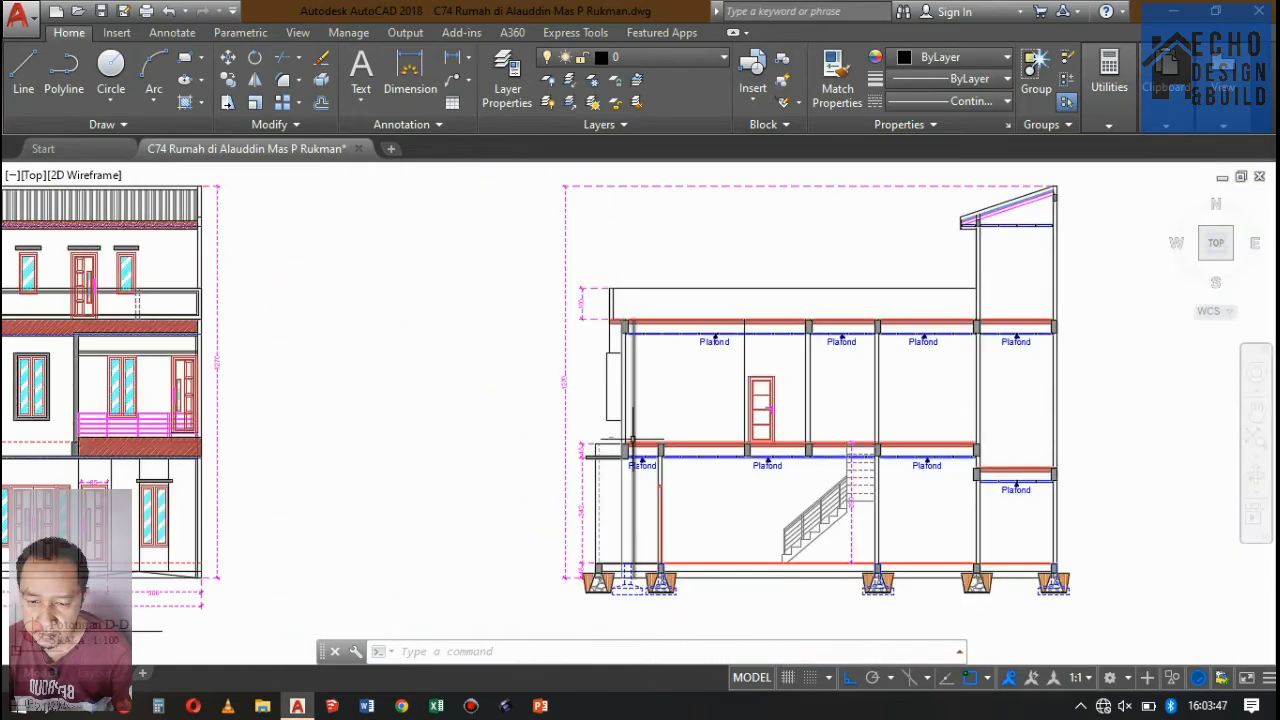
scroll(1208, 310, "up", 4)
scroll(600, 366, "down", 5)
scroll(737, 466, "up", 5)
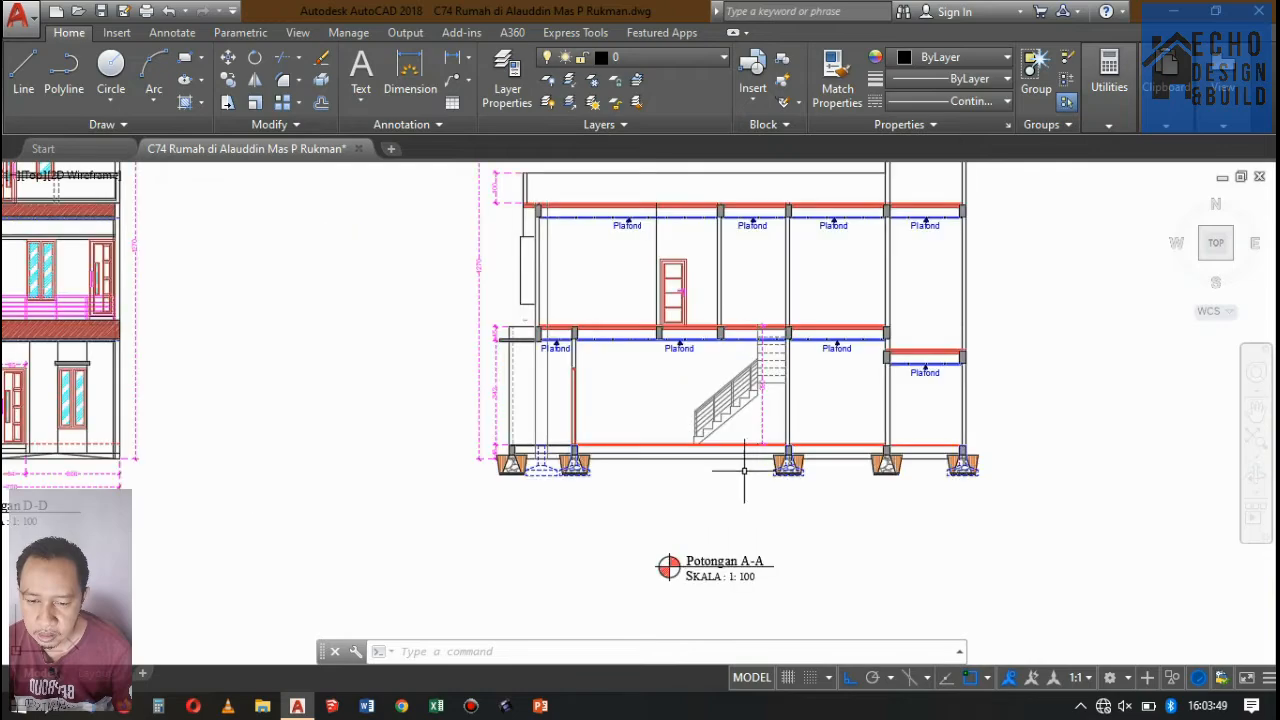
scroll(416, 409, "down", 4)
scroll(600, 370, "up", 2)
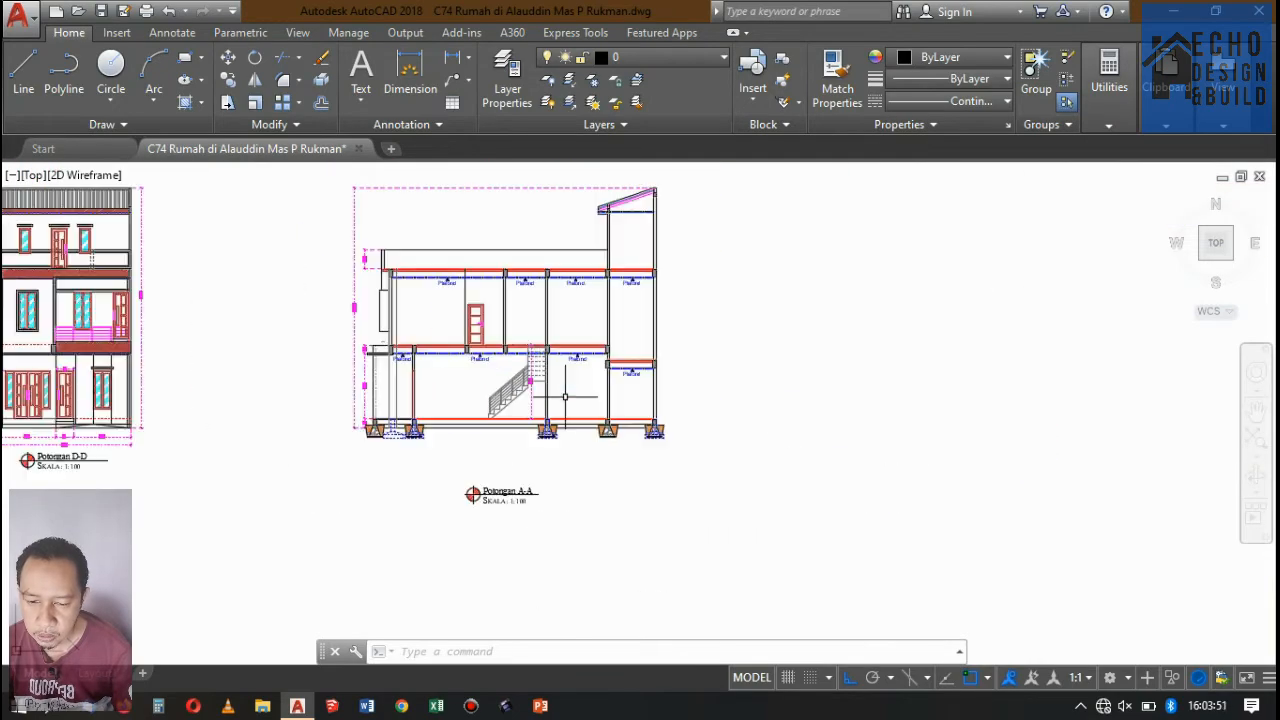
scroll(680, 430, "down", 5)
scroll(740, 508, "up", 5)
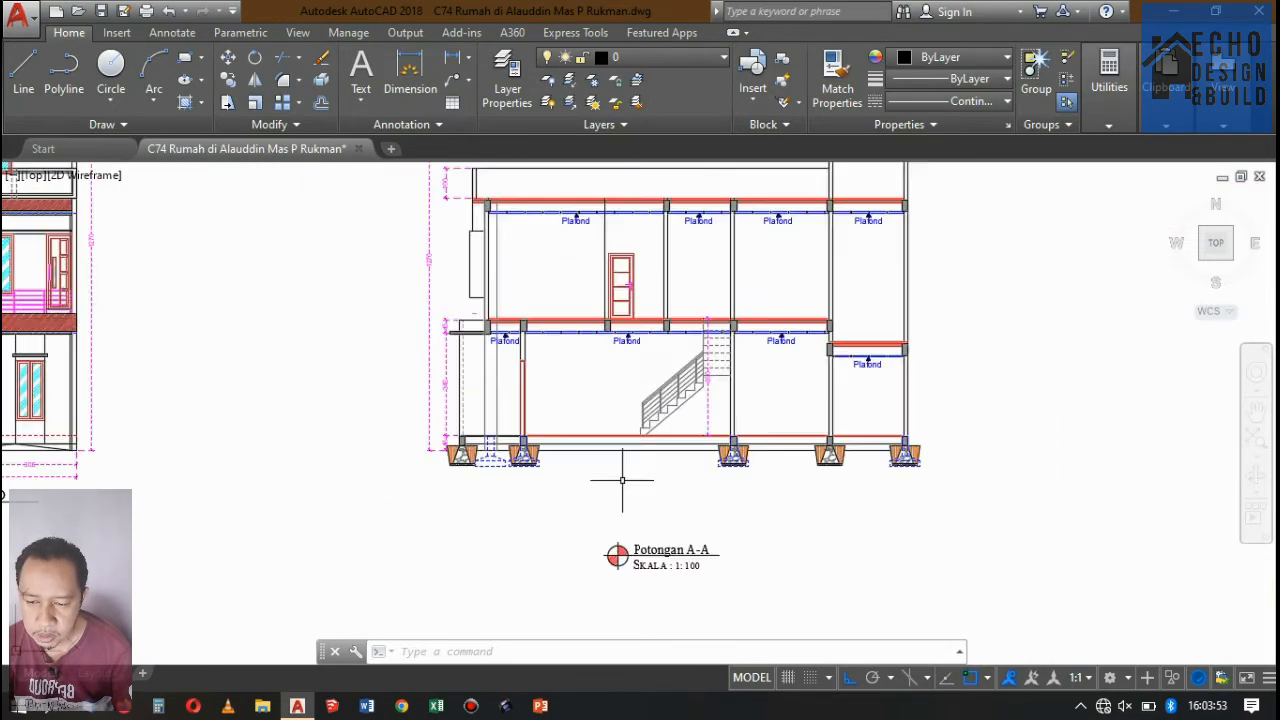
scroll(700, 460, "down", 5)
Move the Potongan A-A drawing title up closer beneath its section drawing.
scroll(690, 430, "up", 5)
scroll(682, 415, "down", 2)
scroll(690, 450, "up", 3)
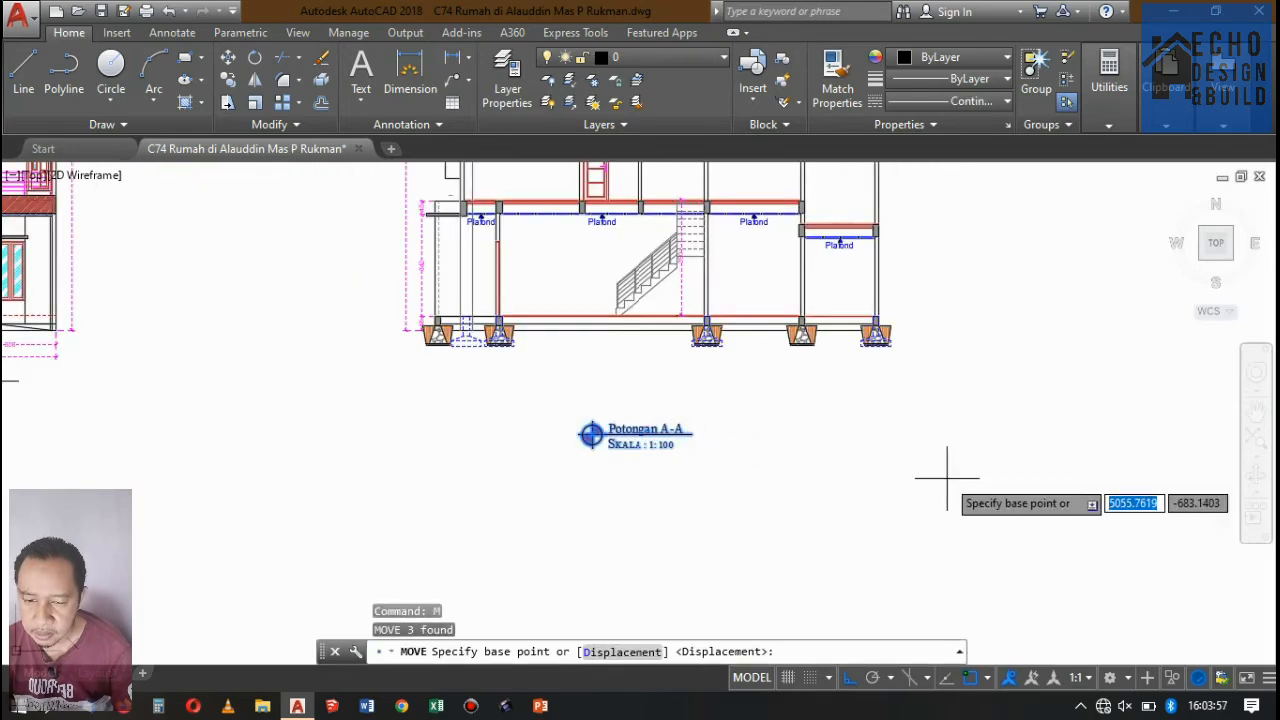
scroll(889, 423, "down", 5)
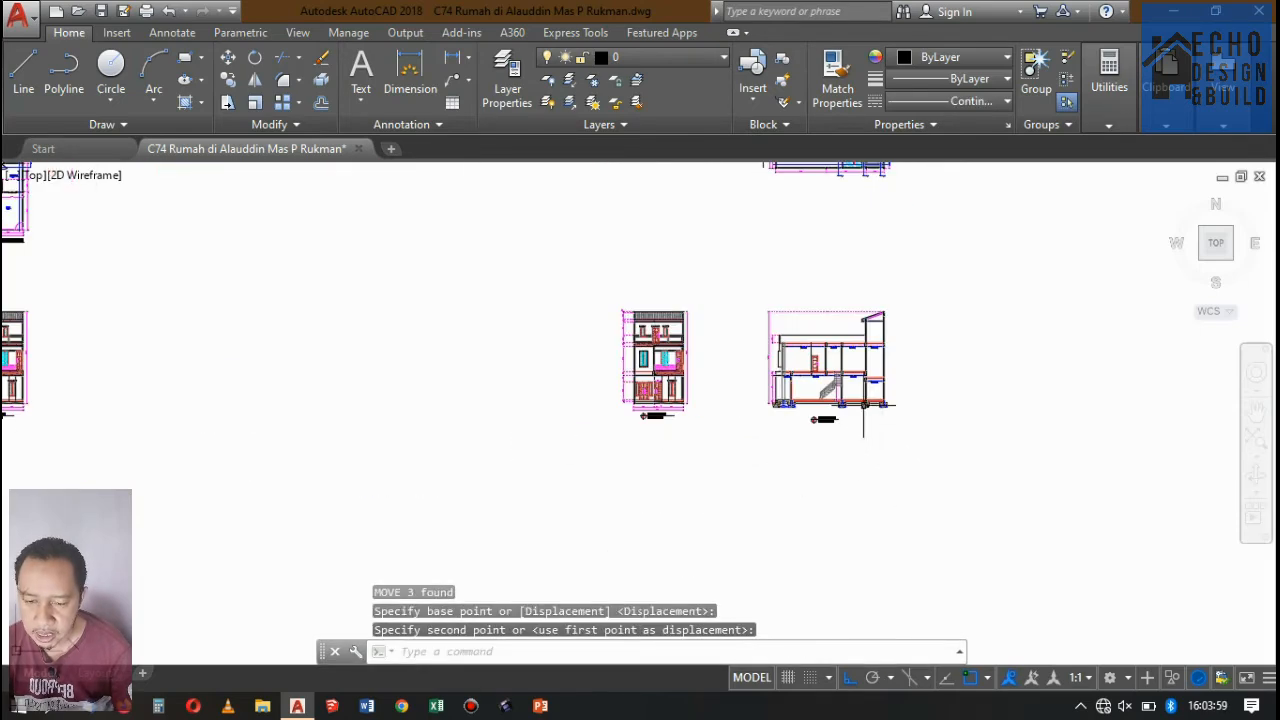
Check the horizontal floor plans above the Potongan A-A section, including the Potongan B-B marker on the Lantai 3 plan.
scroll(855, 384, "up", 6)
scroll(802, 420, "down", 6)
scroll(803, 296, "up", 3)
scroll(803, 296, "down", 4)
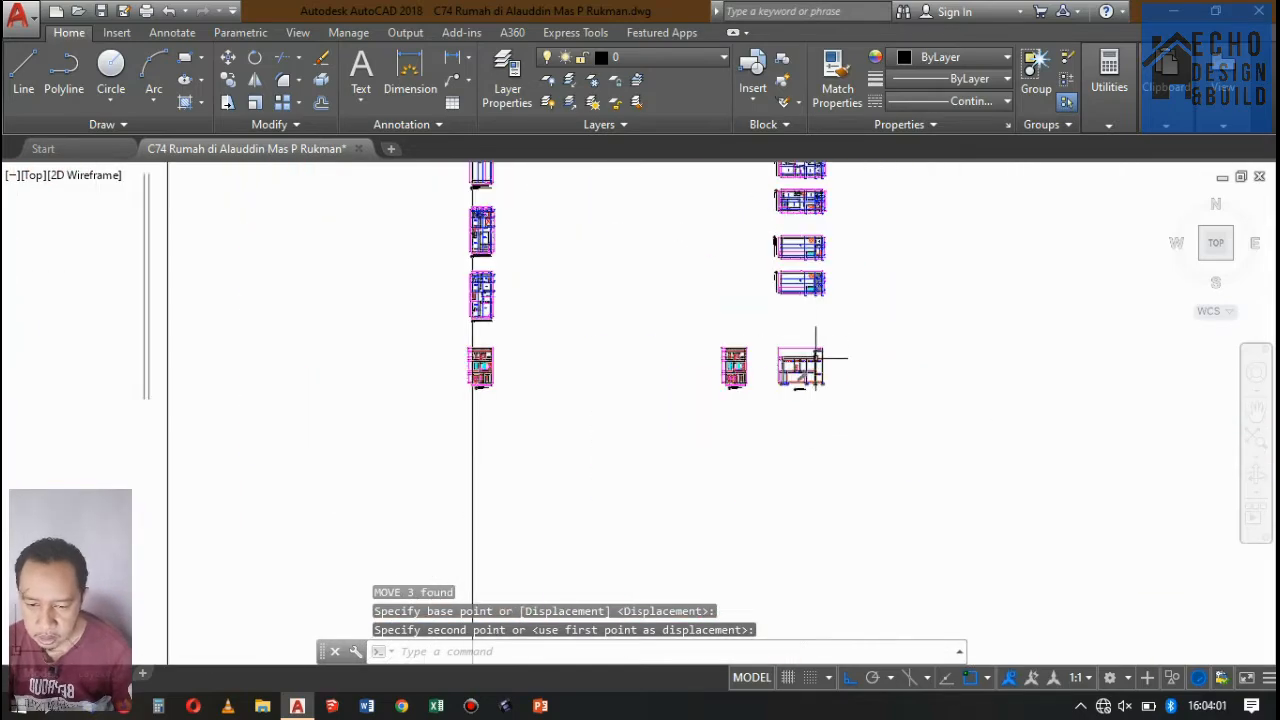
scroll(814, 357, "up", 6)
scroll(766, 386, "down", 3)
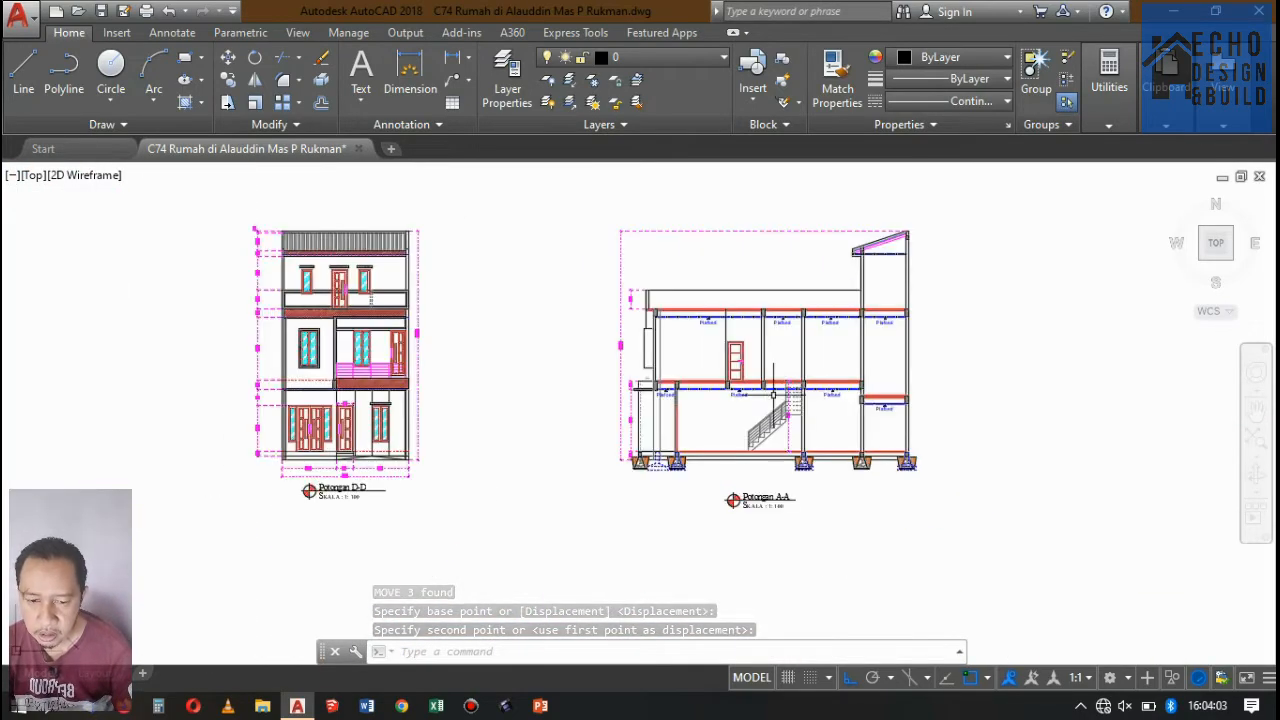
scroll(697, 450, "up", 2)
scroll(778, 437, "down", 6)
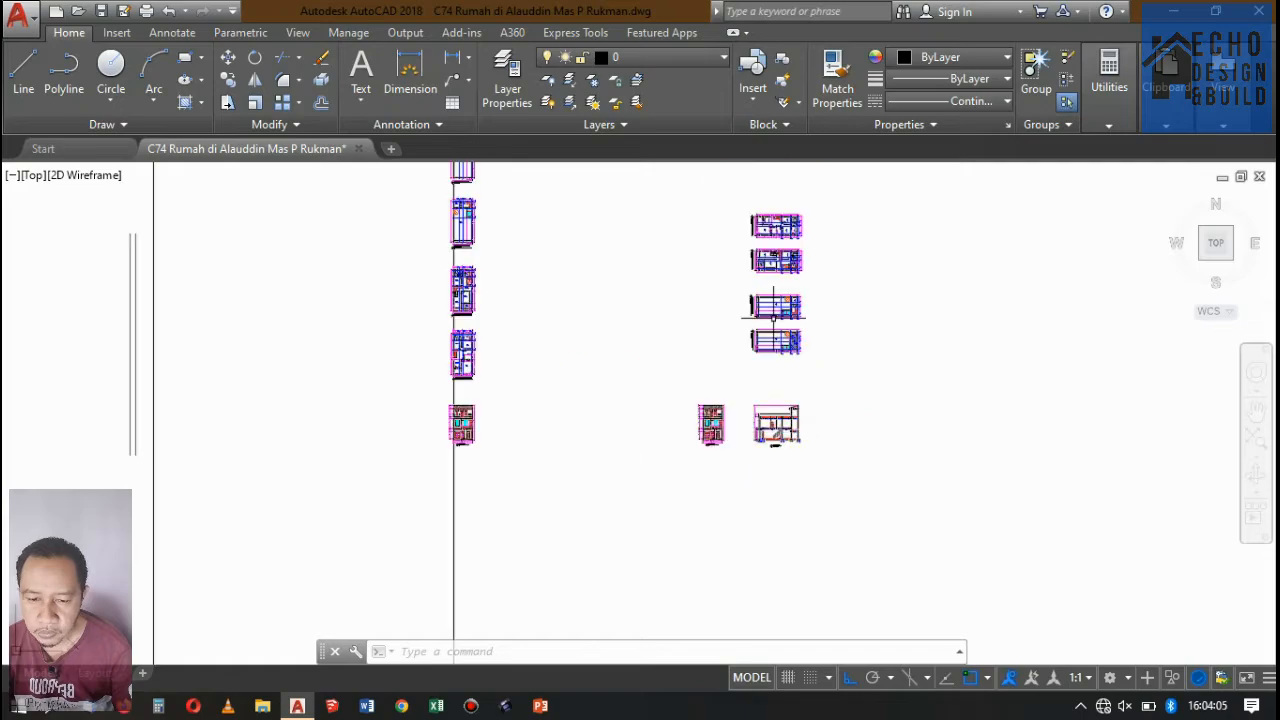
scroll(772, 313, "up", 3)
scroll(772, 313, "up", 6)
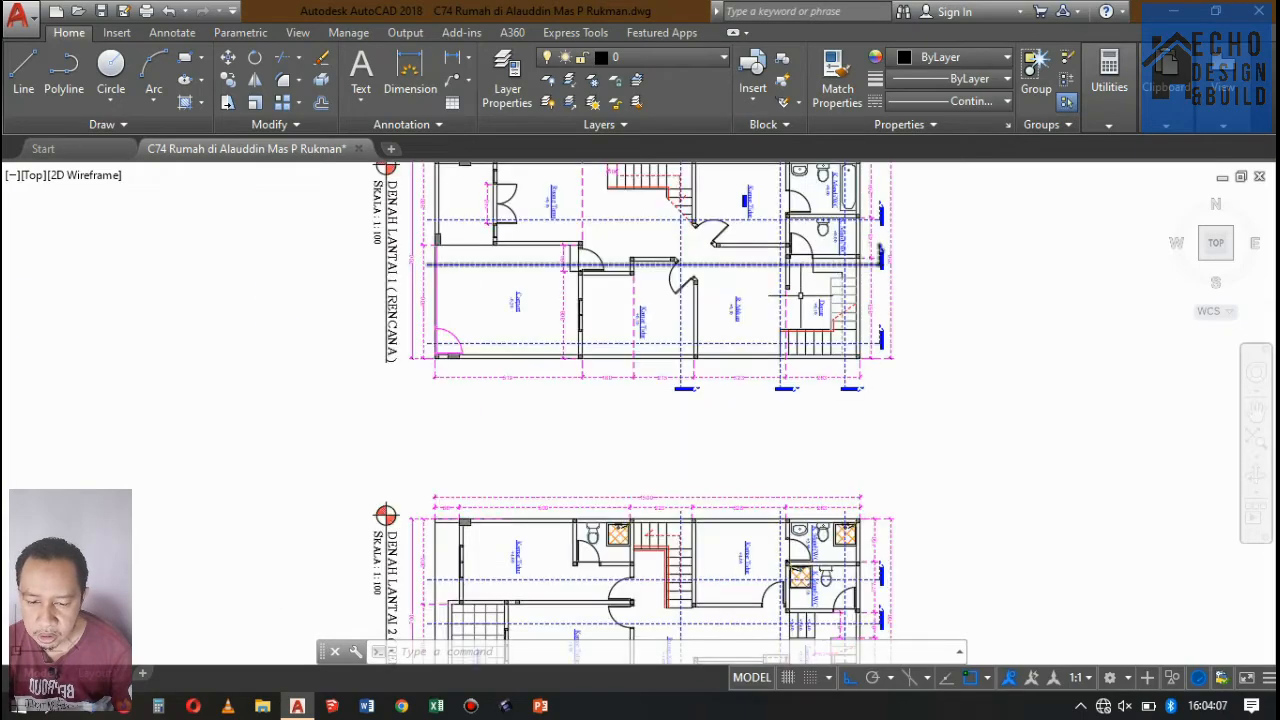
scroll(839, 336, "down", 5)
scroll(839, 336, "up", 5)
scroll(800, 391, "down", 5)
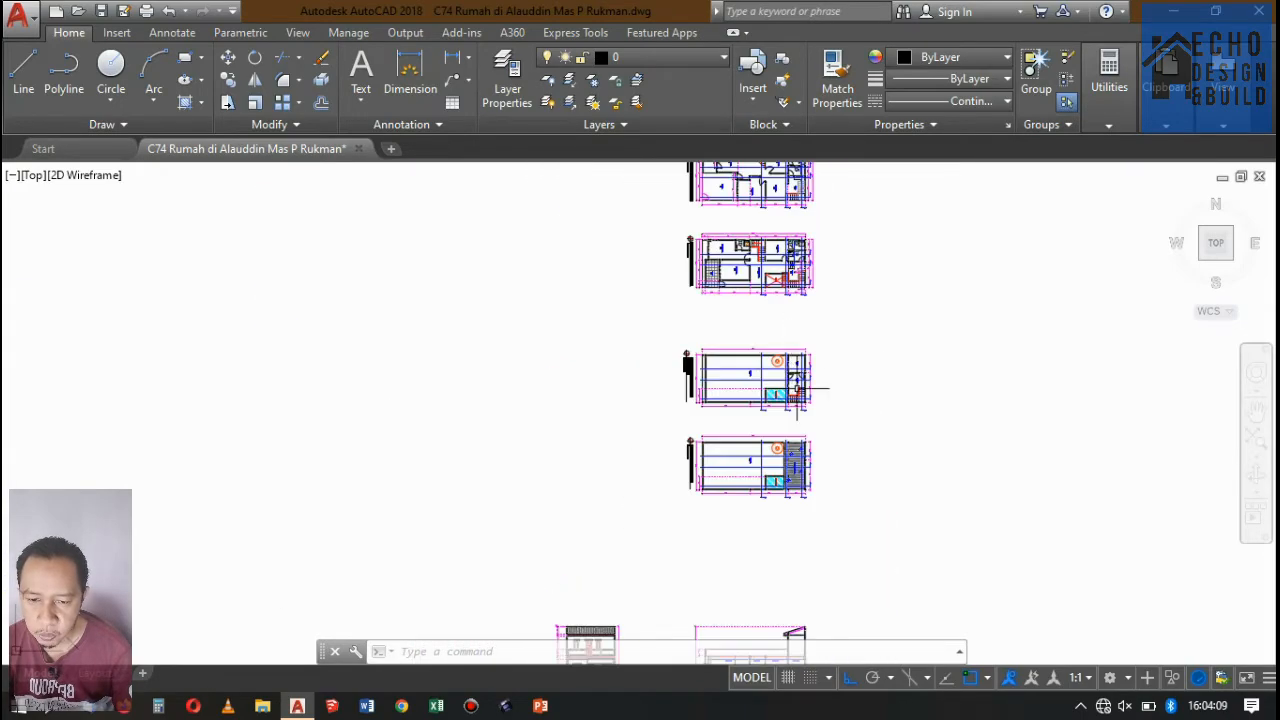
scroll(800, 391, "up", 4)
scroll(797, 327, "down", 2)
scroll(797, 327, "up", 6)
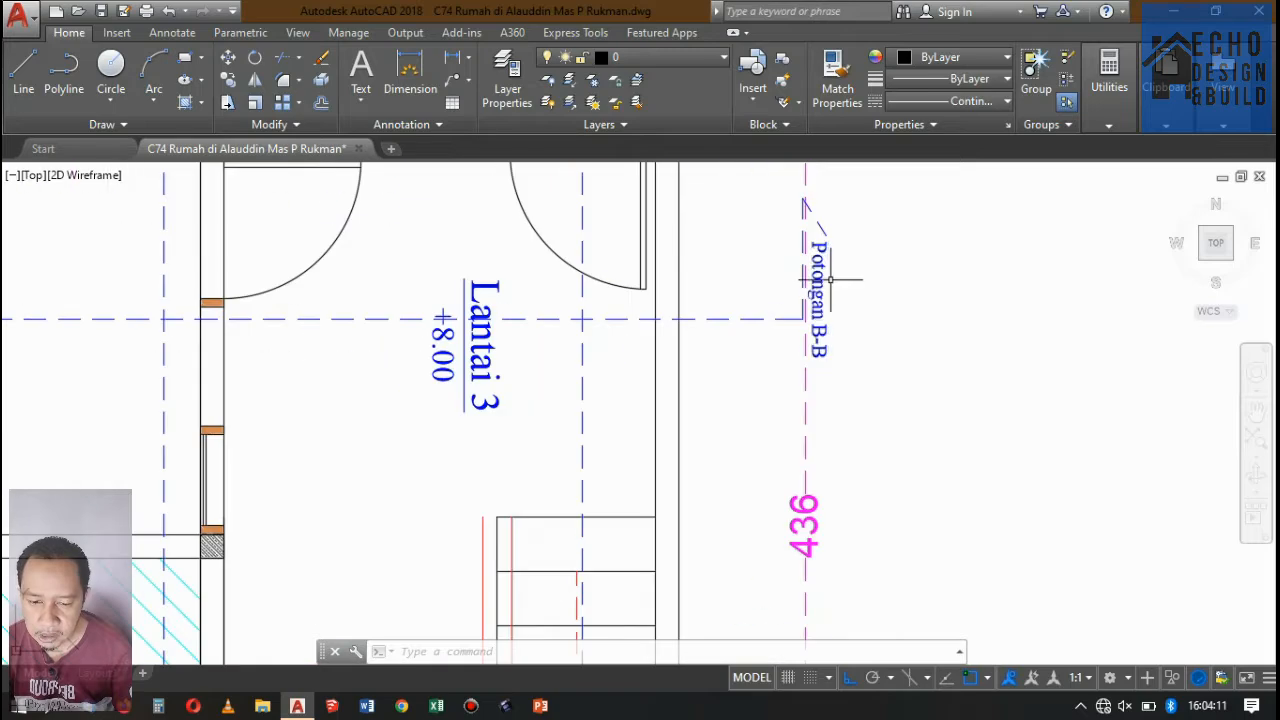
scroll(830, 285, "down", 8)
scroll(833, 434, "down", 5)
scroll(843, 397, "up", 4)
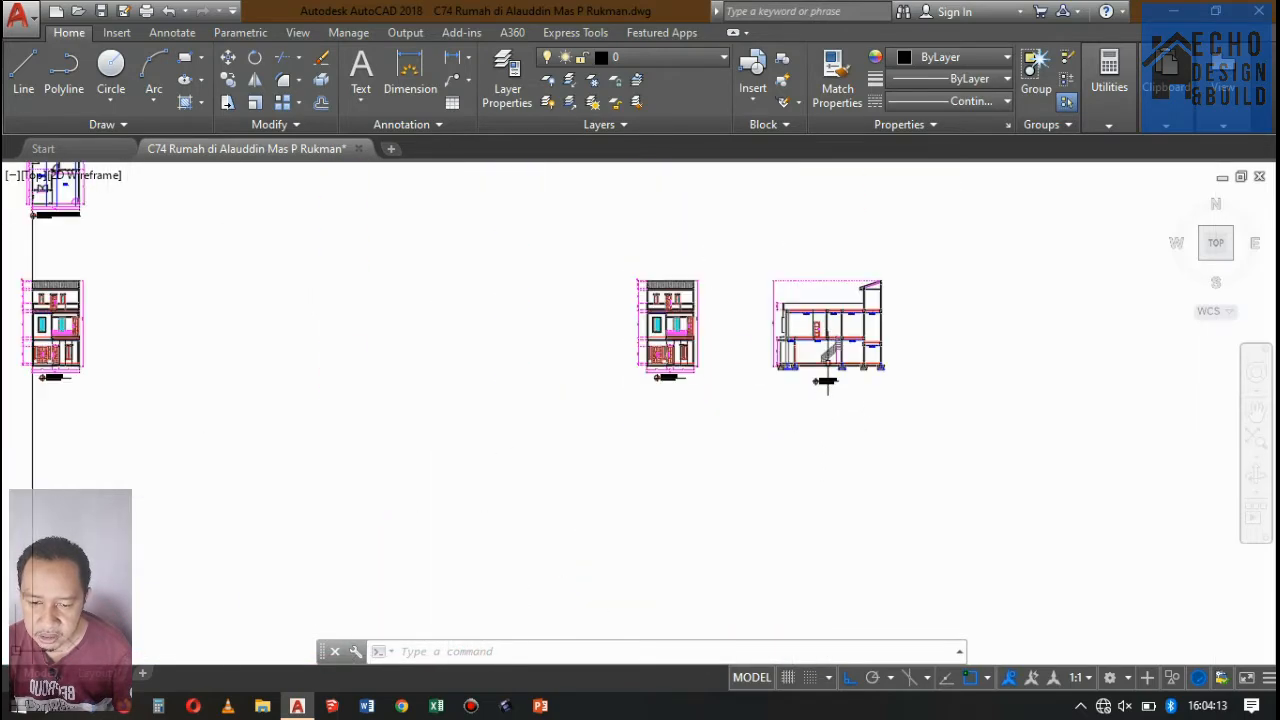
Copy the four horizontal floor plans above the Potongan A-A section to the empty area beside them.
scroll(835, 380, "down", 4)
scroll(829, 357, "up", 2)
left_click(736, 224)
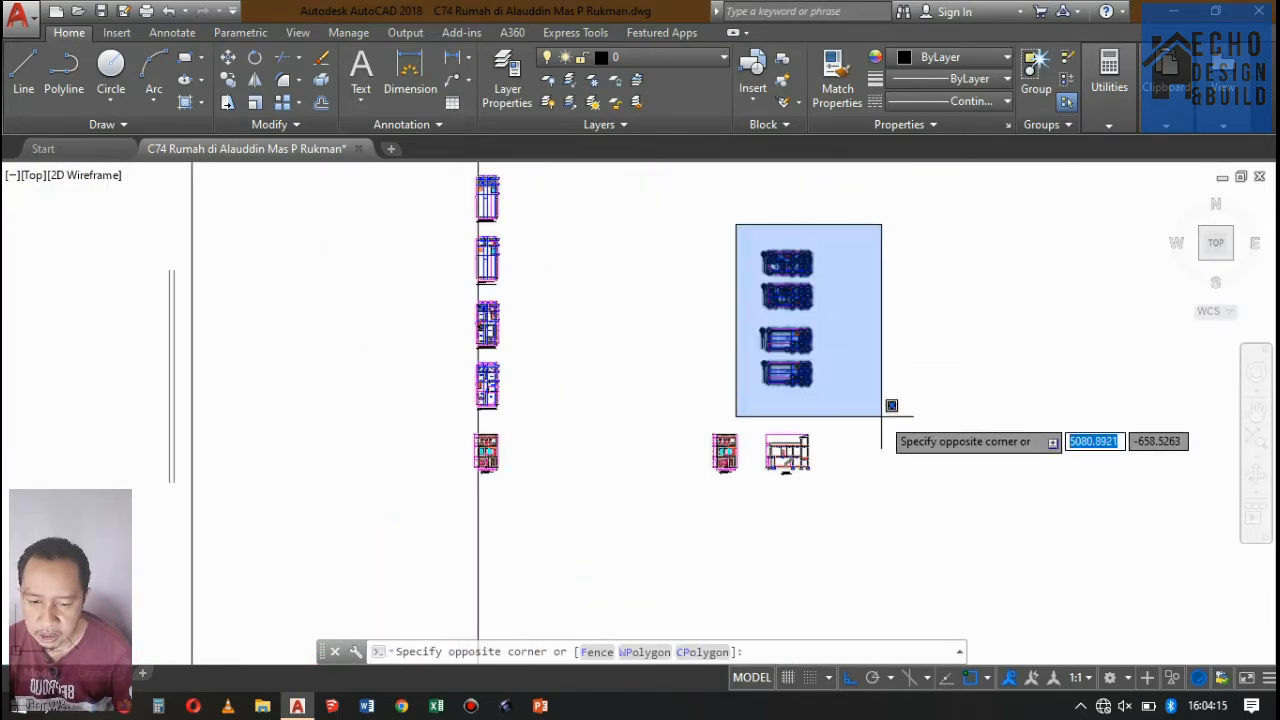
left_click(886, 412)
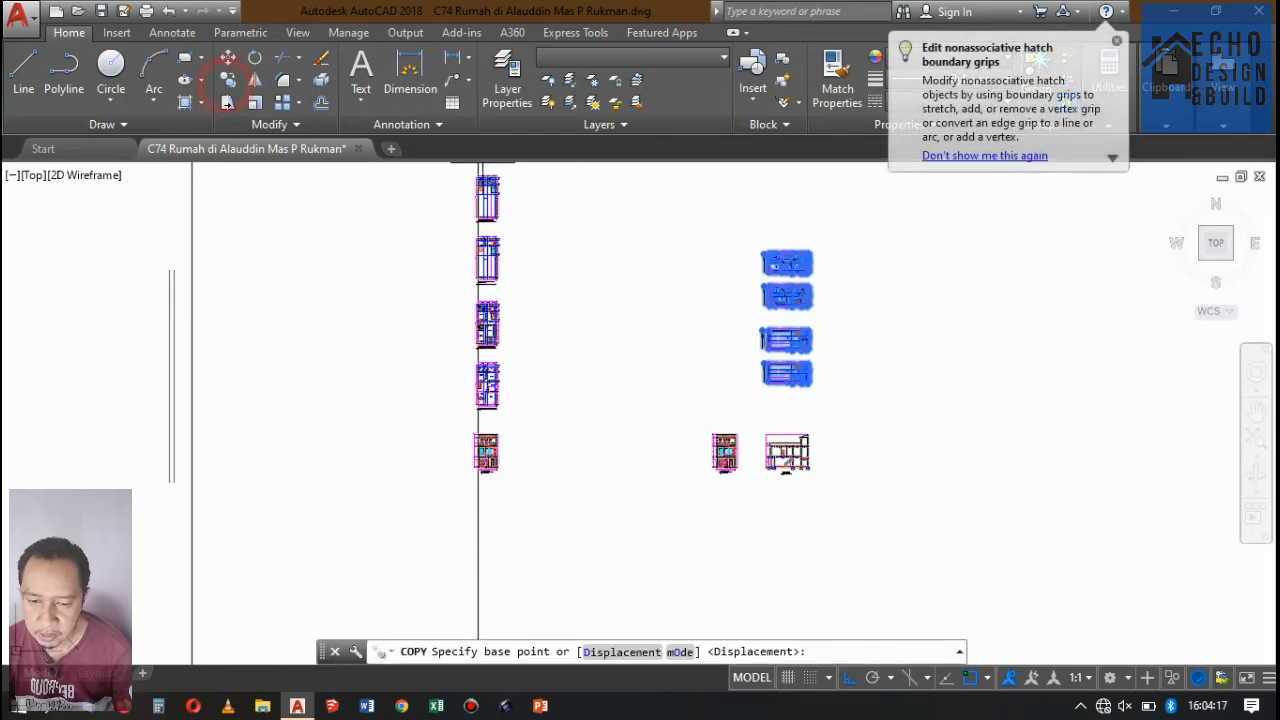
scroll(549, 263, "down", 5)
scroll(465, 255, "up", 3)
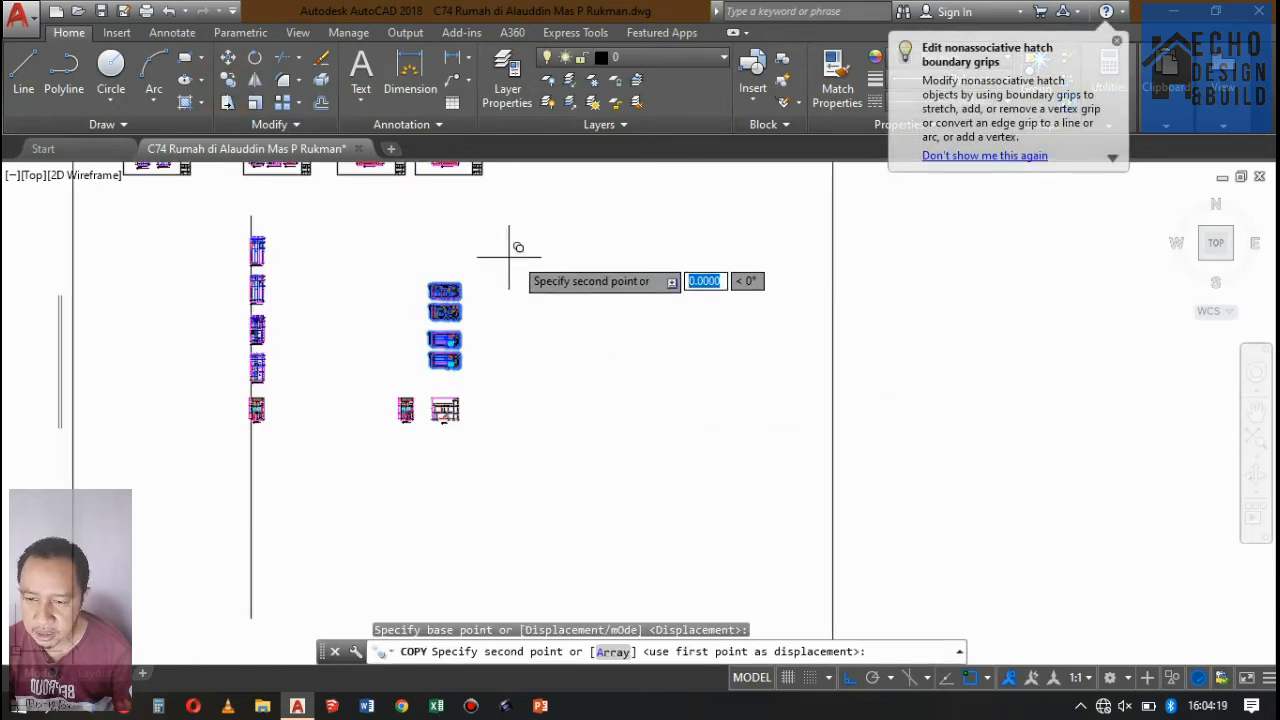
left_click(611, 259)
key("Return")
Rotate the four copied floor plans by 180 degrees.
left_click(508, 277)
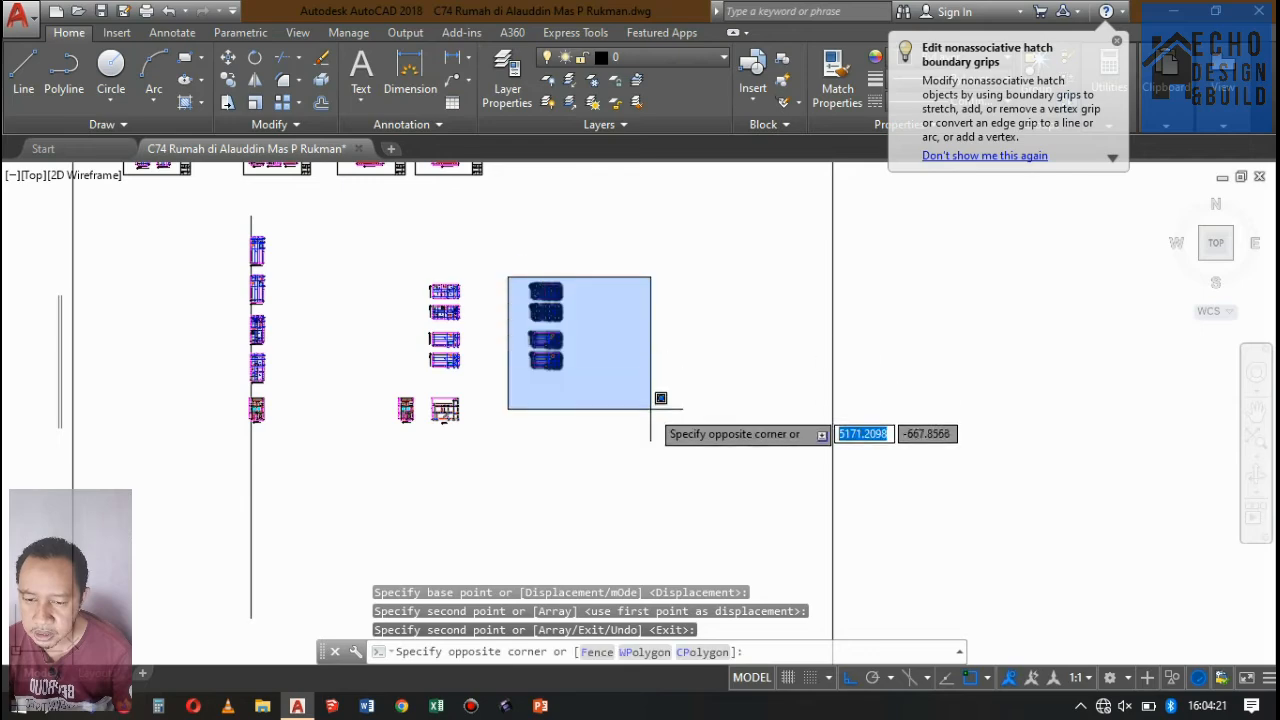
left_click(658, 402)
type("r")
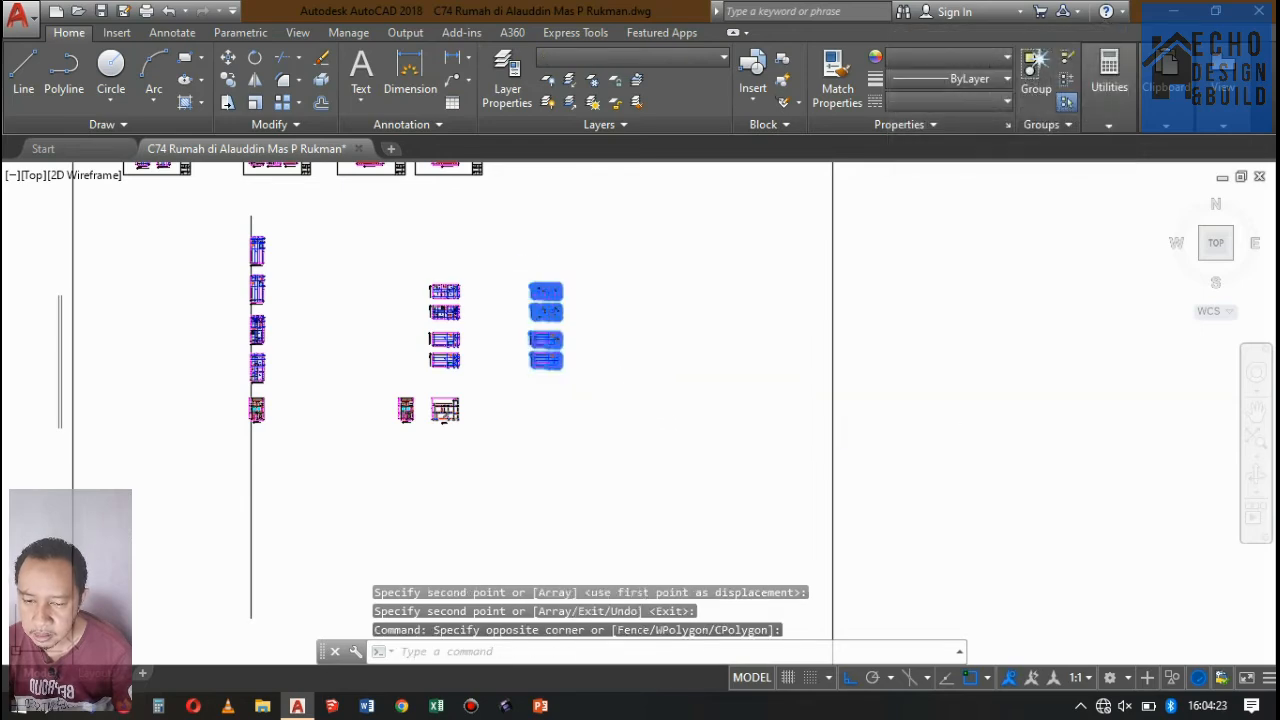
type("o")
key("Return")
scroll(561, 267, "up", 4)
left_click(560, 266)
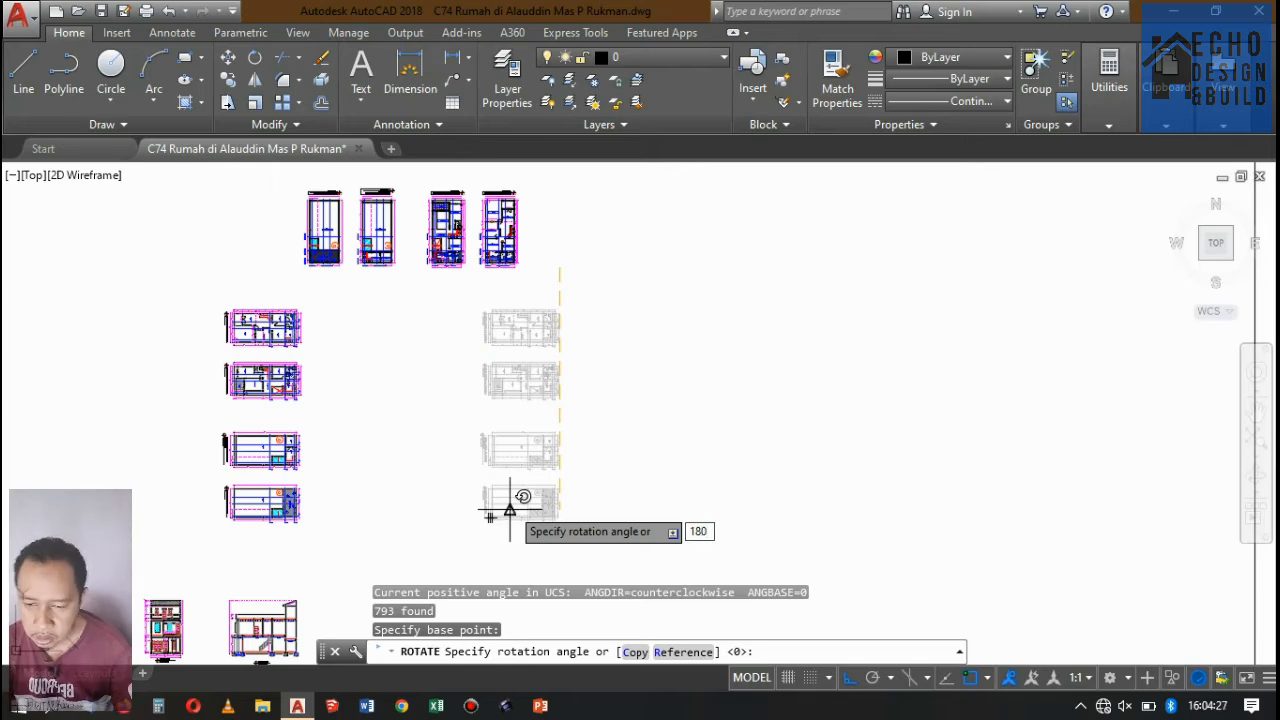
key("Return")
Move the four rotated floor plans straight down until they stand level with the original horizontal plans.
scroll(613, 333, "down", 6)
scroll(597, 254, "up", 4)
left_click(592, 250)
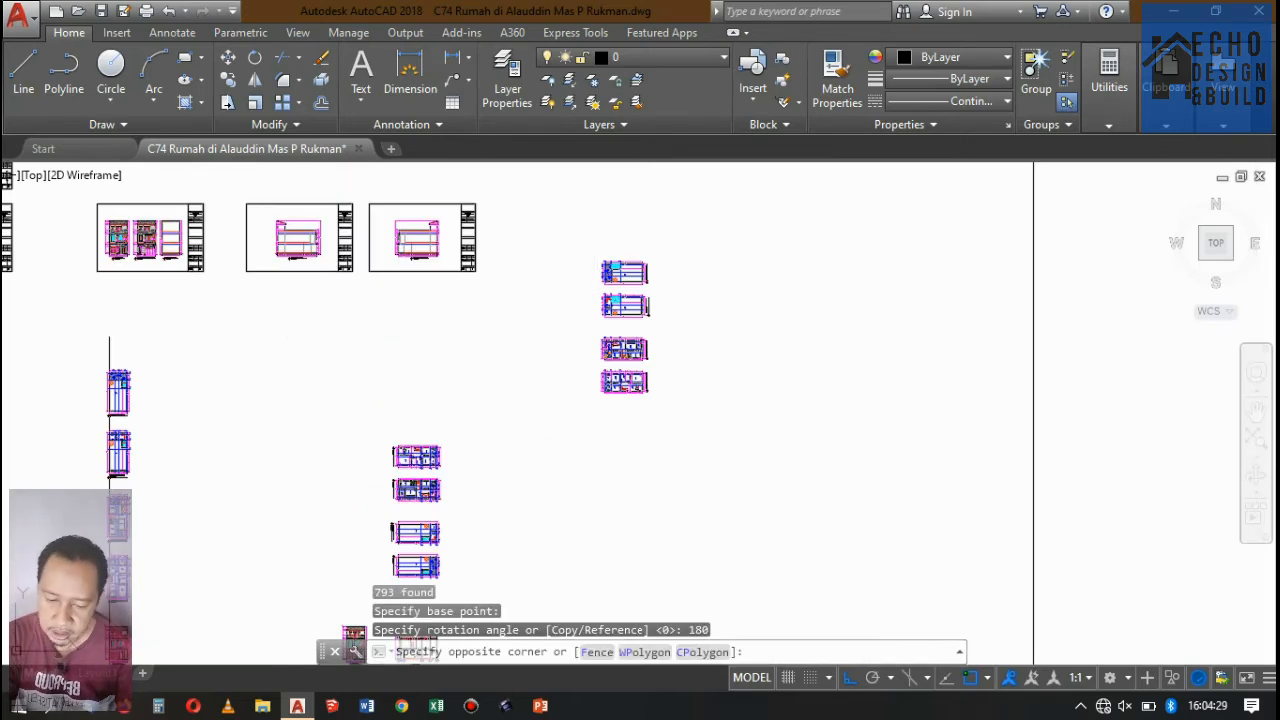
left_click(720, 455)
type("m")
key("Return")
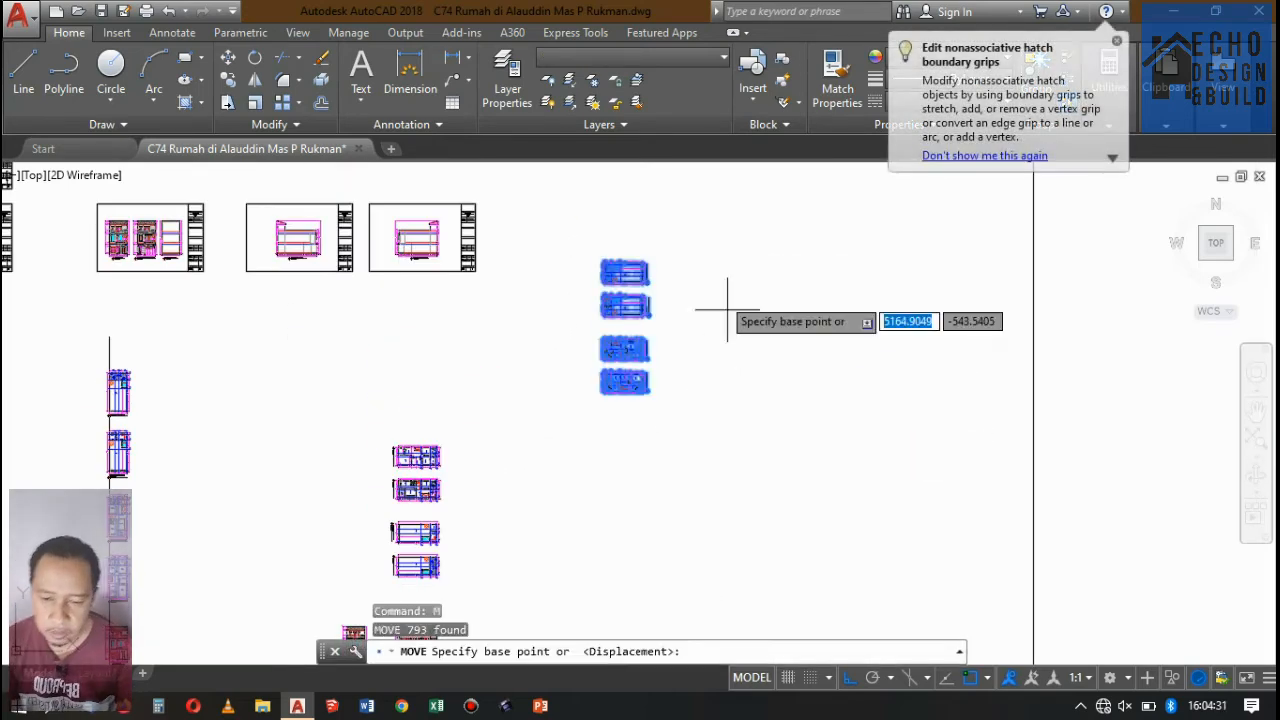
scroll(728, 293, "down", 3)
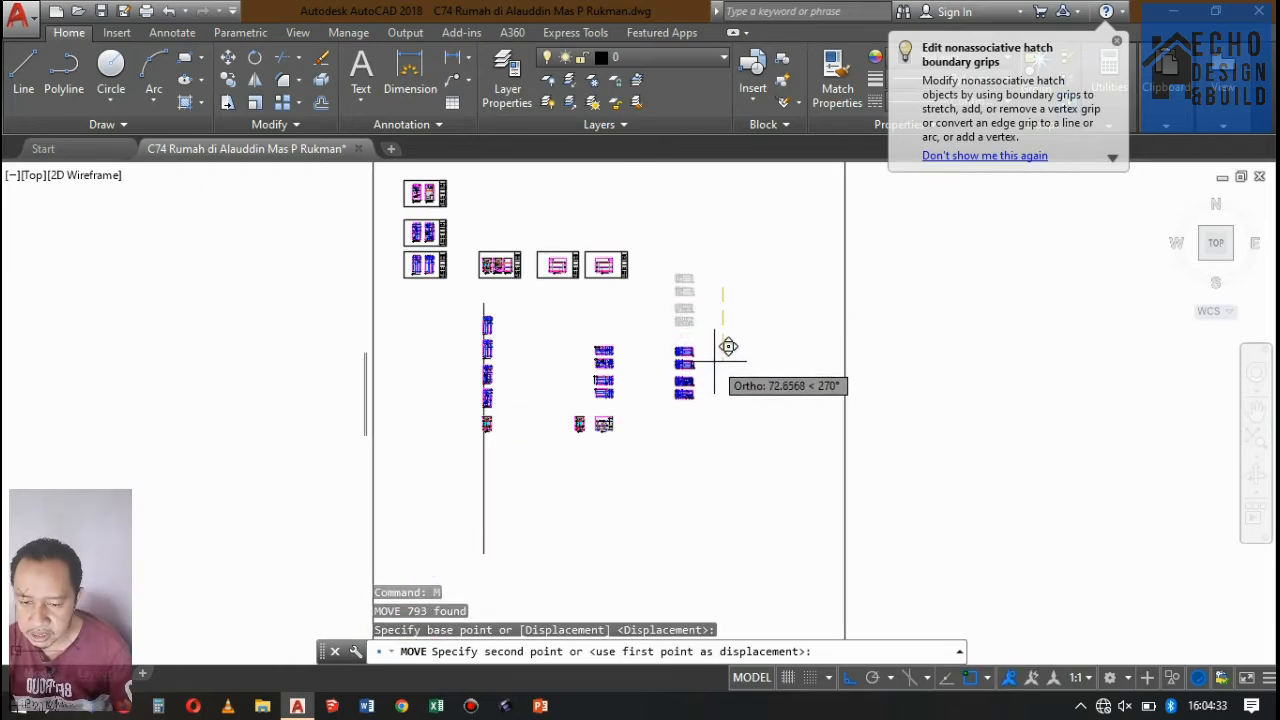
left_click(736, 418)
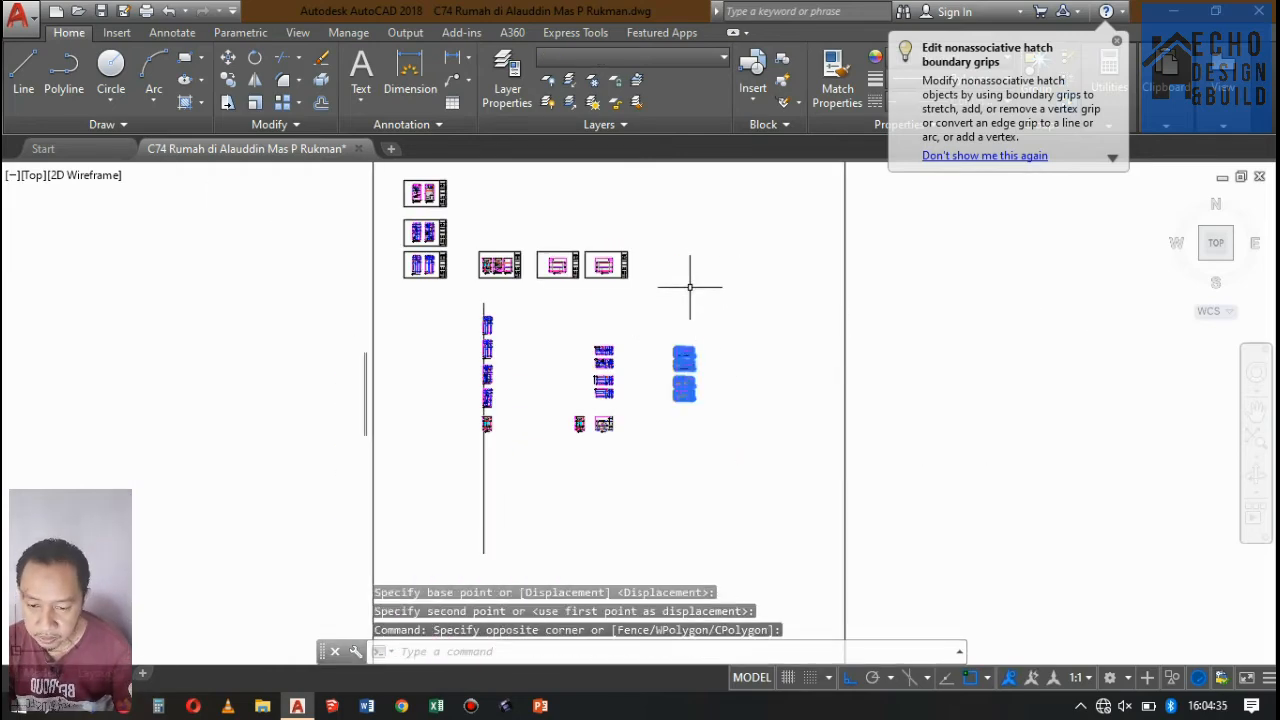
Move the four rotated floor plans horizontally closer to the original horizontal plans.
key("Return")
scroll(666, 297, "up", 3)
left_click(757, 286)
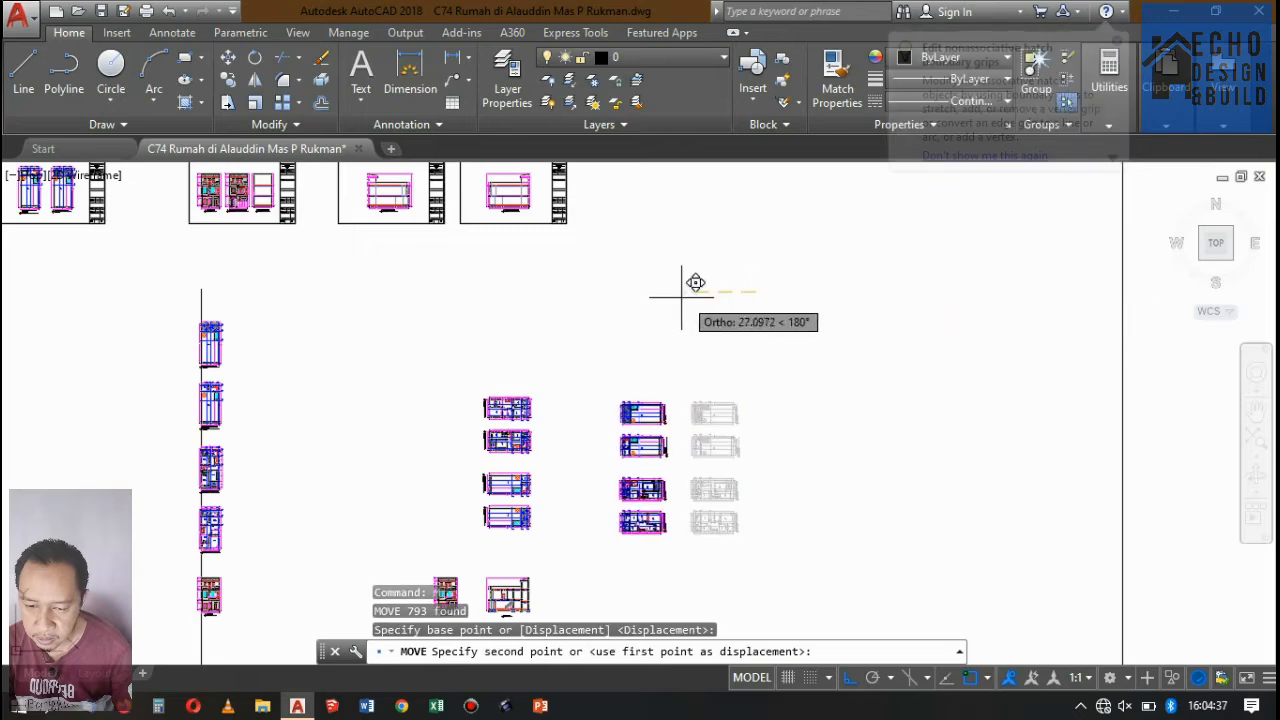
left_click(671, 290)
scroll(659, 300, "up", 6)
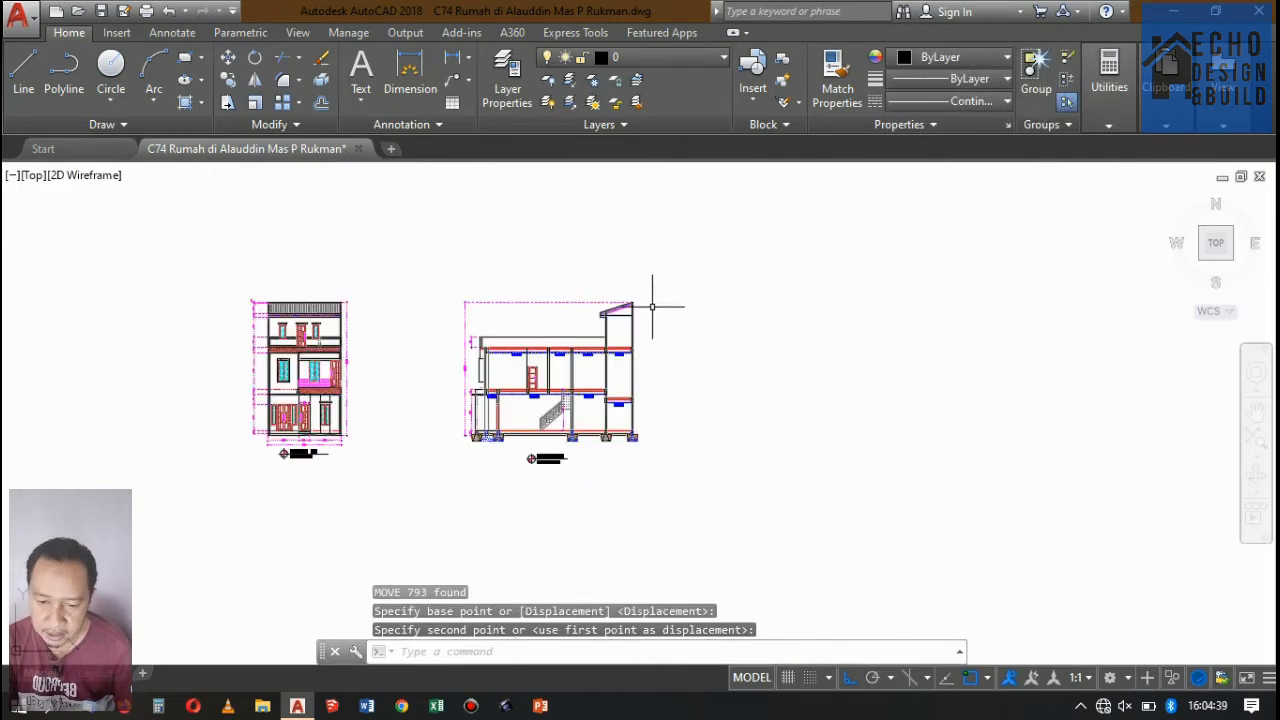
Check how the rotated floor plans are placed relative to the original horizontal plans and the section drawings below.
scroll(659, 297, "down", 2)
scroll(577, 331, "down", 6)
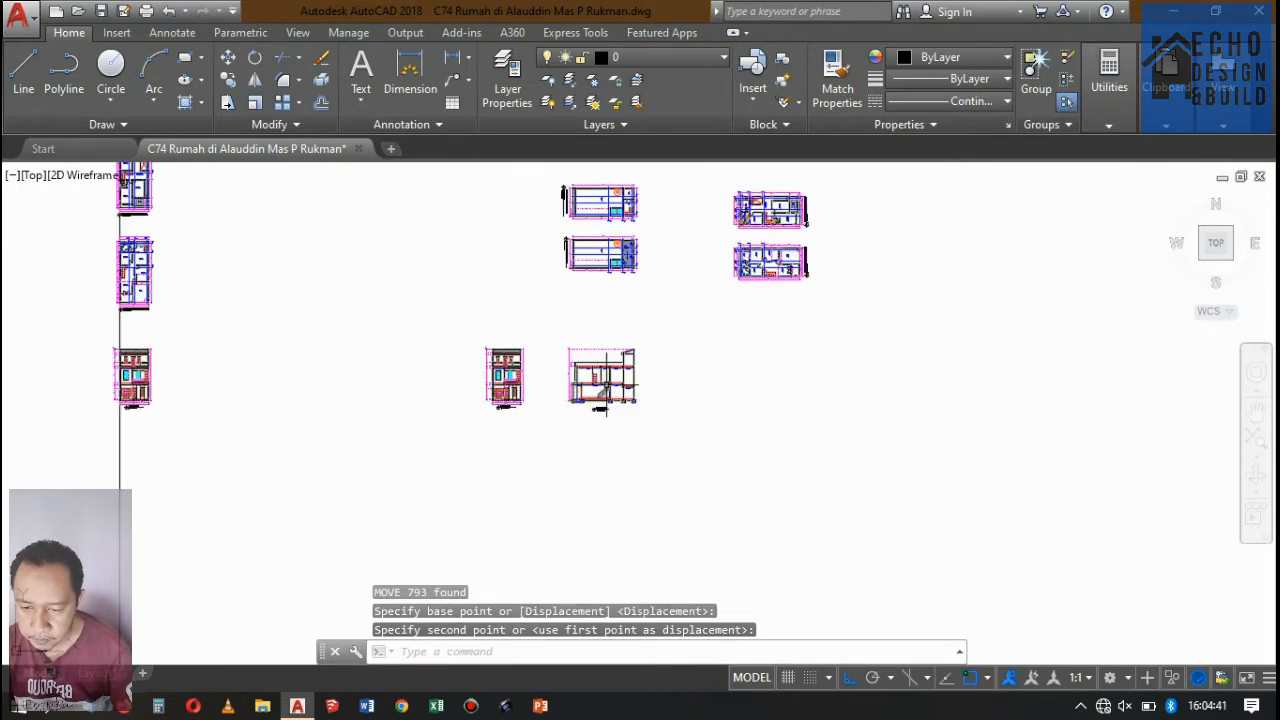
scroll(600, 350, "up", 4)
scroll(576, 340, "down", 2)
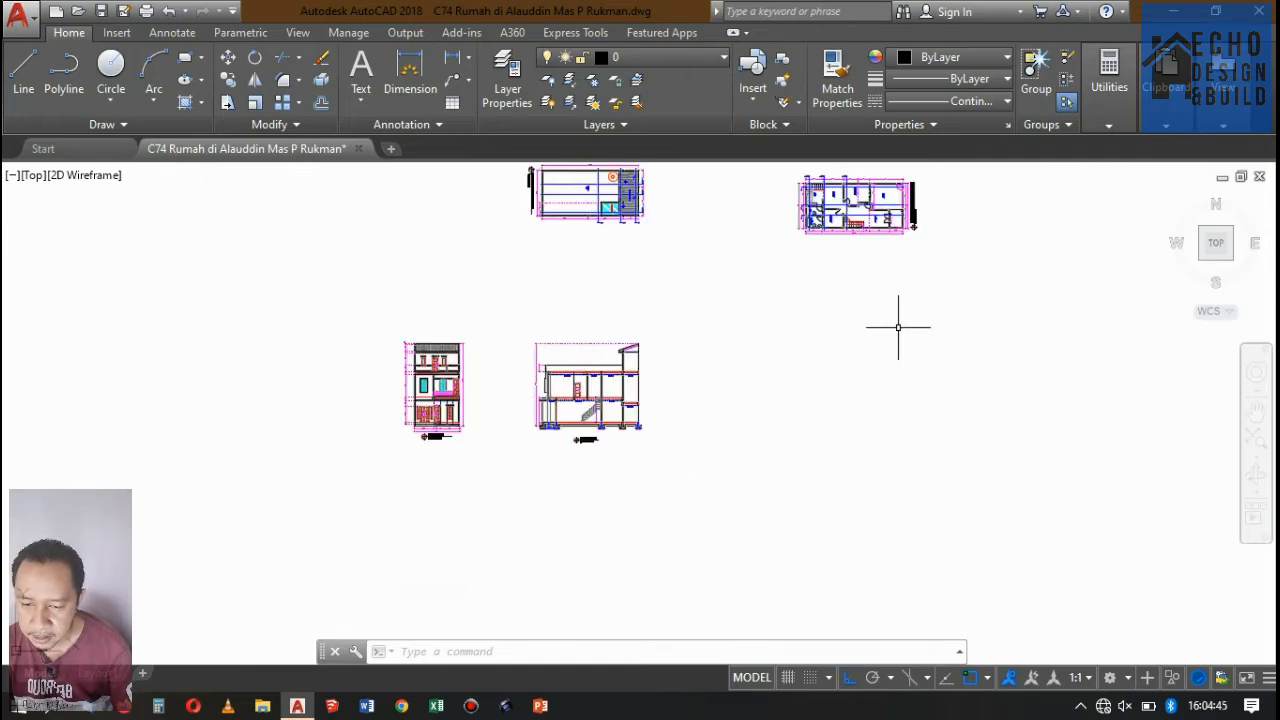
scroll(800, 330, "down", 5)
scroll(740, 330, "up", 5)
scroll(657, 294, "down", 4)
scroll(560, 380, "up", 4)
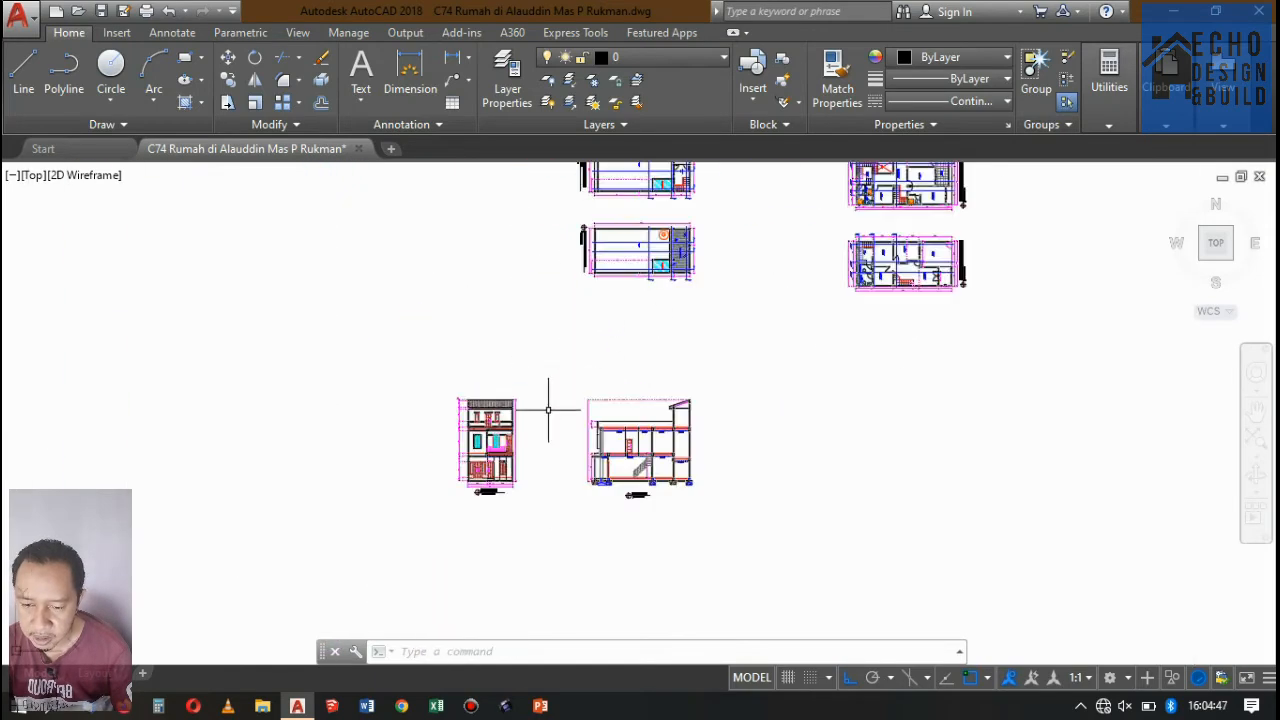
scroll(586, 309, "up", 4)
scroll(700, 248, "down", 6)
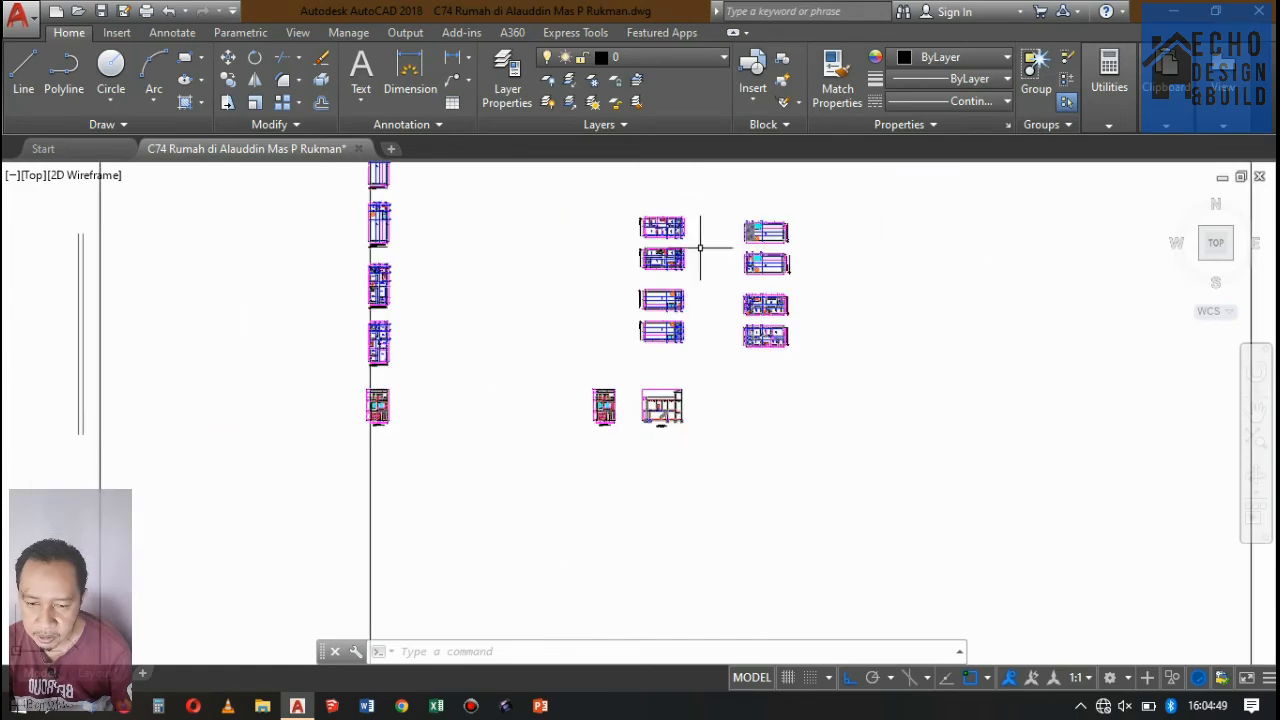
Check the Potongan markers and cutting lines on the rotated Rencana Atap Rooftop plan.
scroll(700, 248, "up", 4)
scroll(625, 300, "down", 6)
scroll(706, 266, "up", 4)
scroll(632, 209, "up", 6)
scroll(500, 325, "up", 4)
scroll(698, 226, "down", 6)
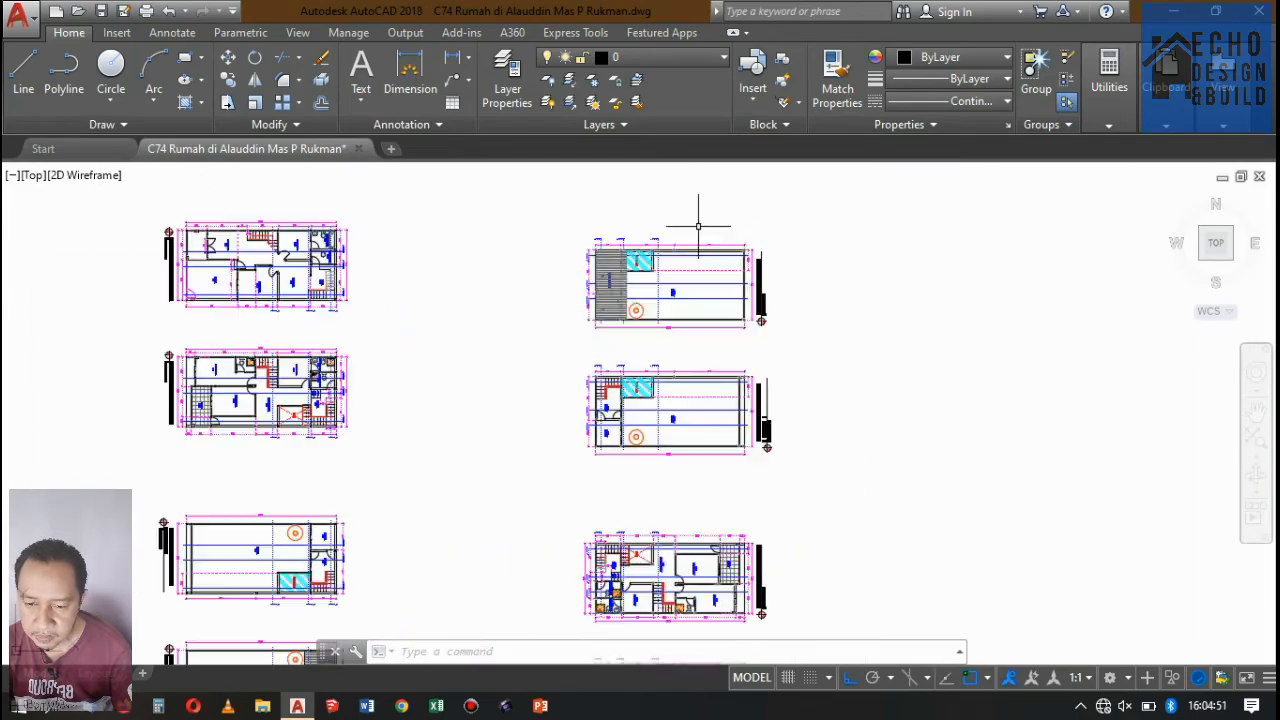
scroll(600, 262, "up", 10)
scroll(560, 420, "down", 3)
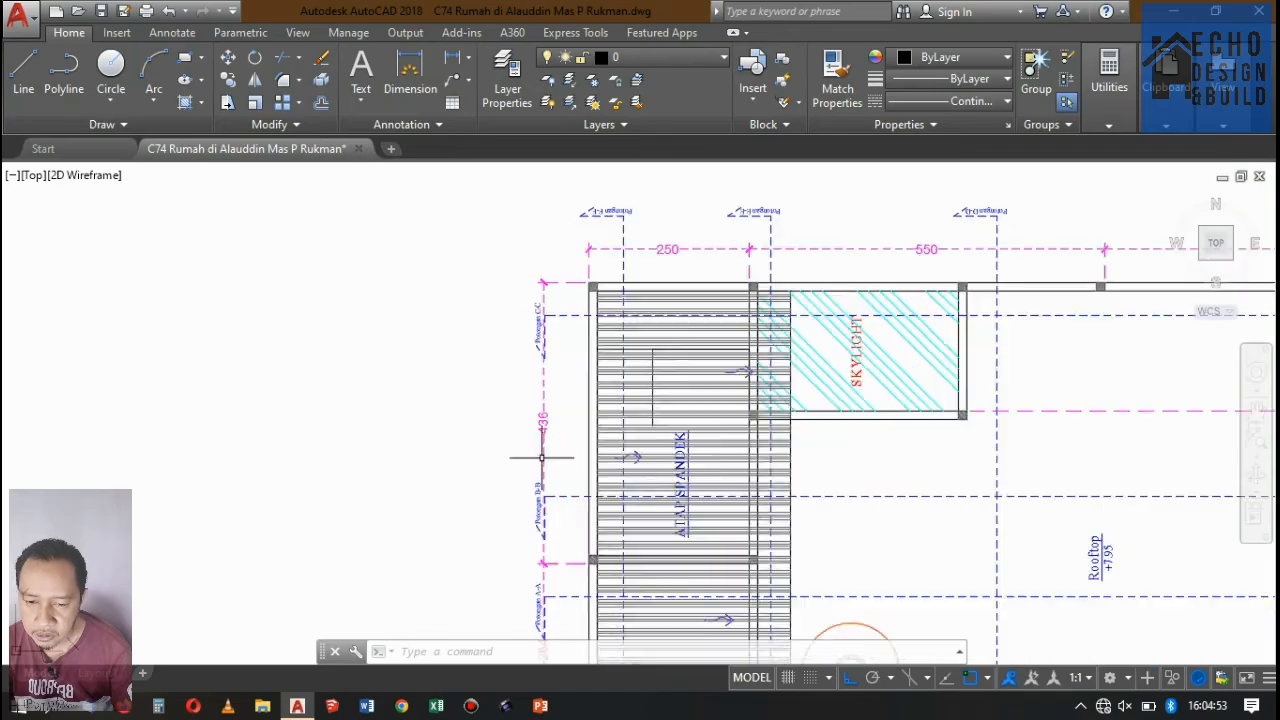
scroll(541, 458, "down", 5)
scroll(543, 370, "up", 8)
scroll(570, 330, "down", 8)
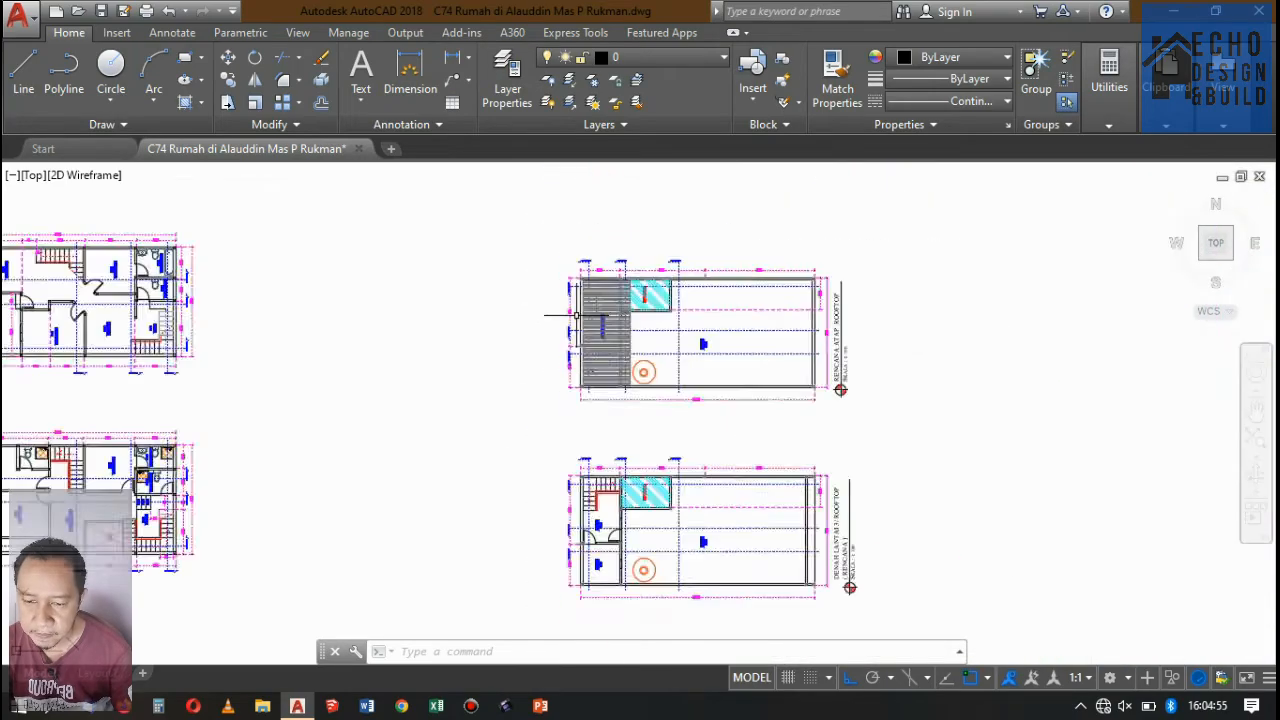
scroll(585, 305, "down", 6)
scroll(600, 330, "up", 4)
scroll(620, 355, "down", 4)
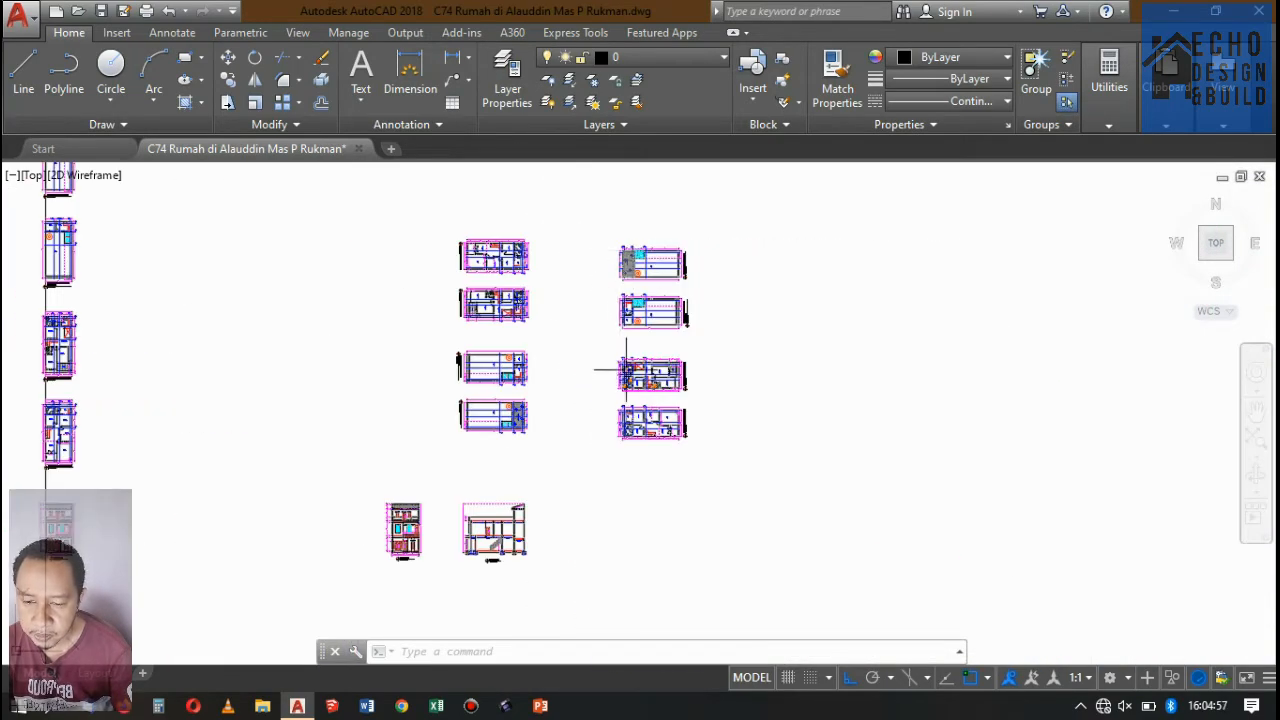
Examine the rotated Denah Lantai 1 plan and the Potongan B-B marker on the rotated Lantai 3 plan.
scroll(626, 370, "up", 8)
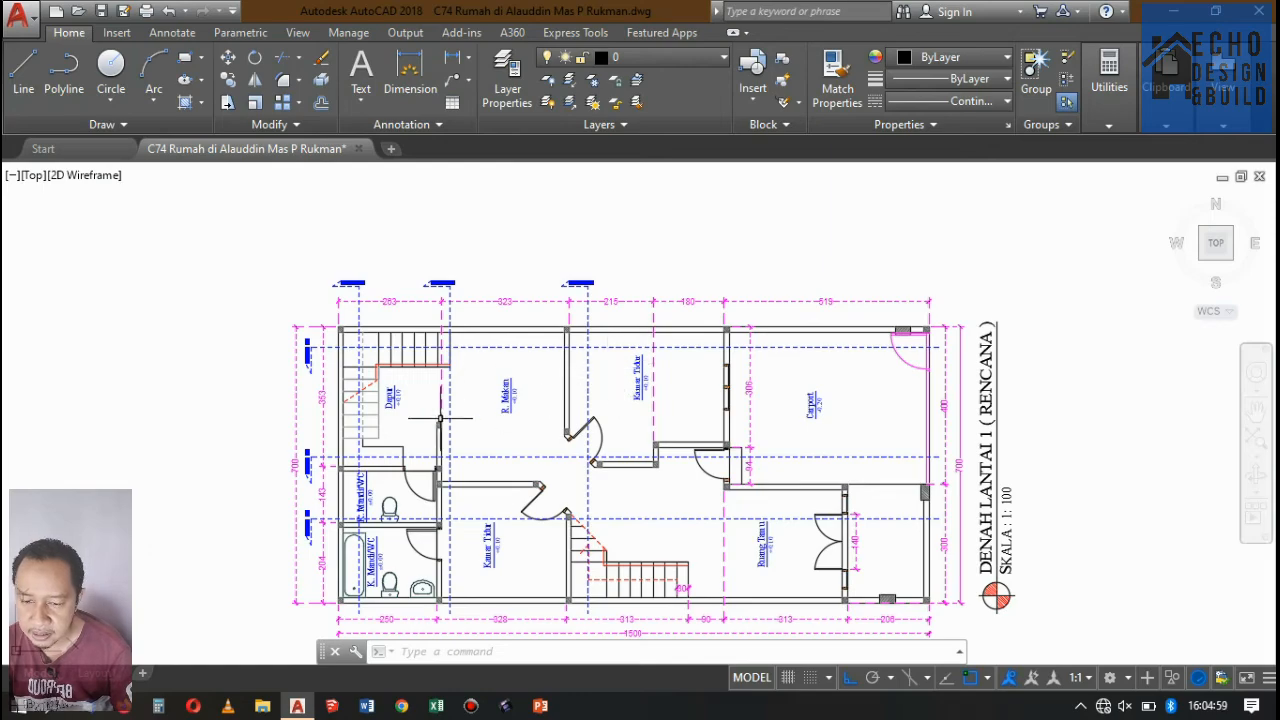
scroll(437, 400, "up", 2)
scroll(520, 360, "down", 7)
scroll(700, 335, "up", 2)
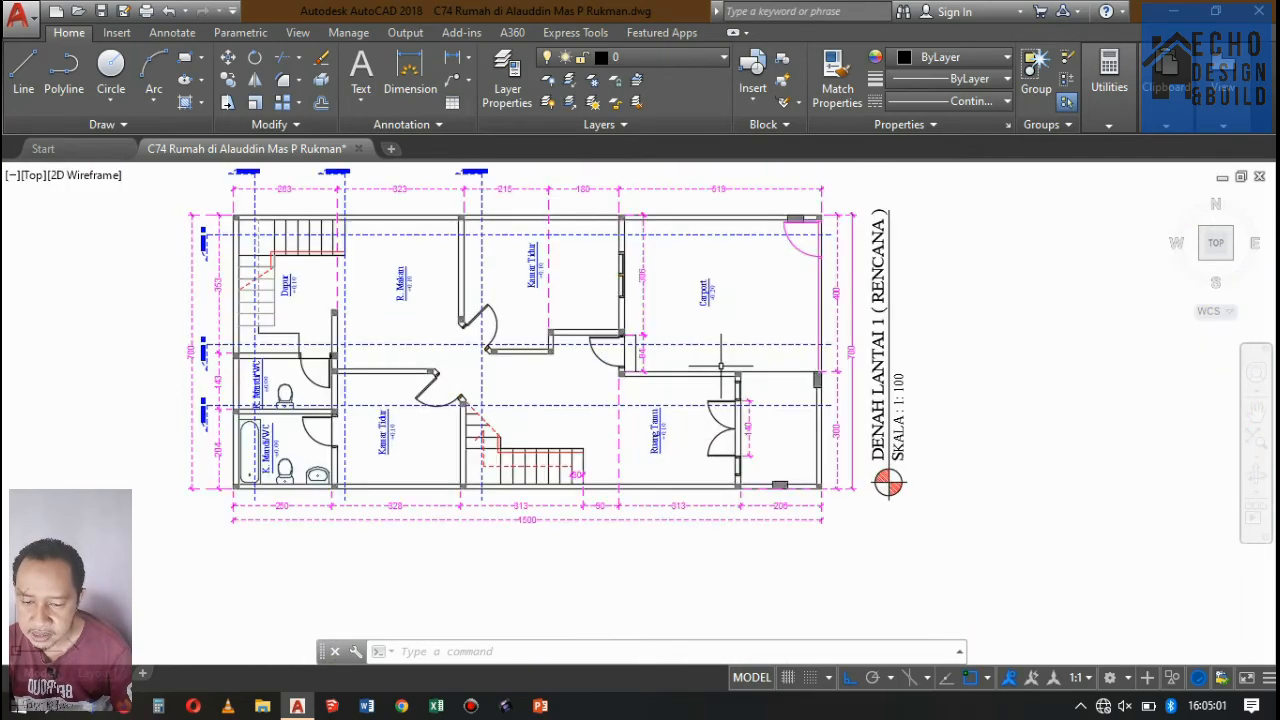
scroll(690, 345, "down", 10)
scroll(617, 297, "up", 2)
scroll(614, 288, "down", 4)
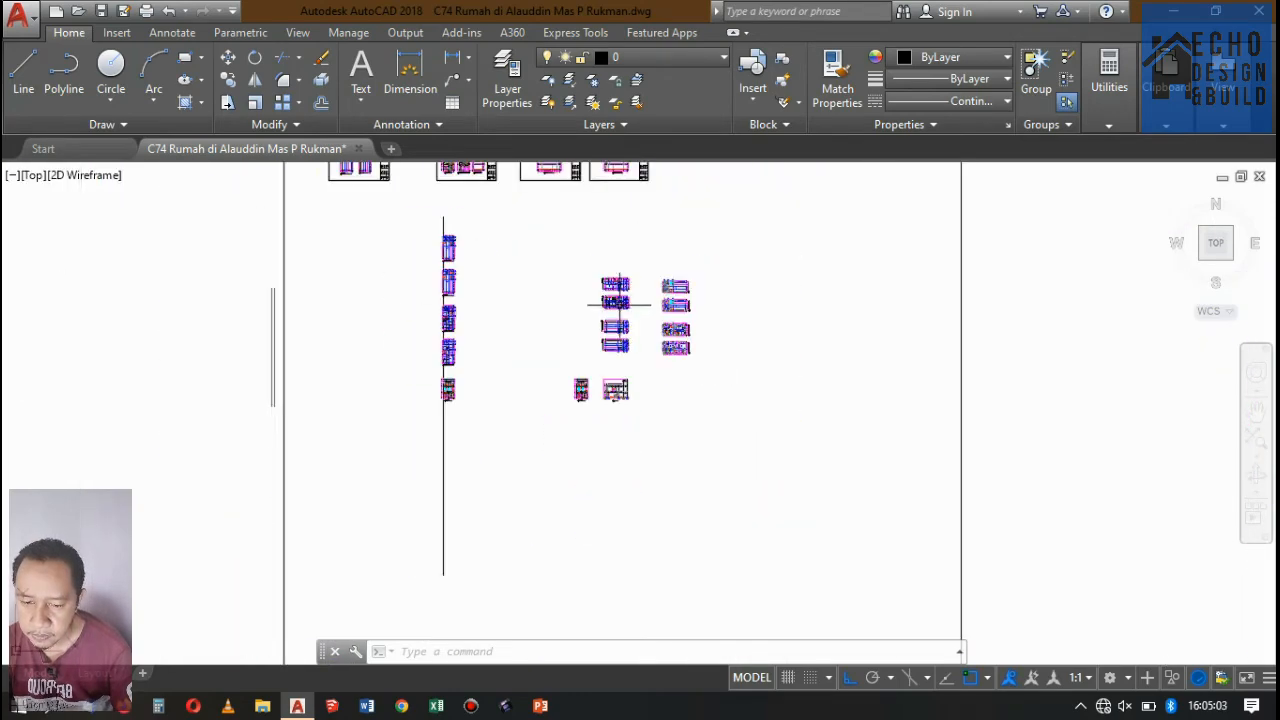
scroll(614, 288, "up", 8)
scroll(560, 330, "down", 6)
scroll(629, 343, "up", 10)
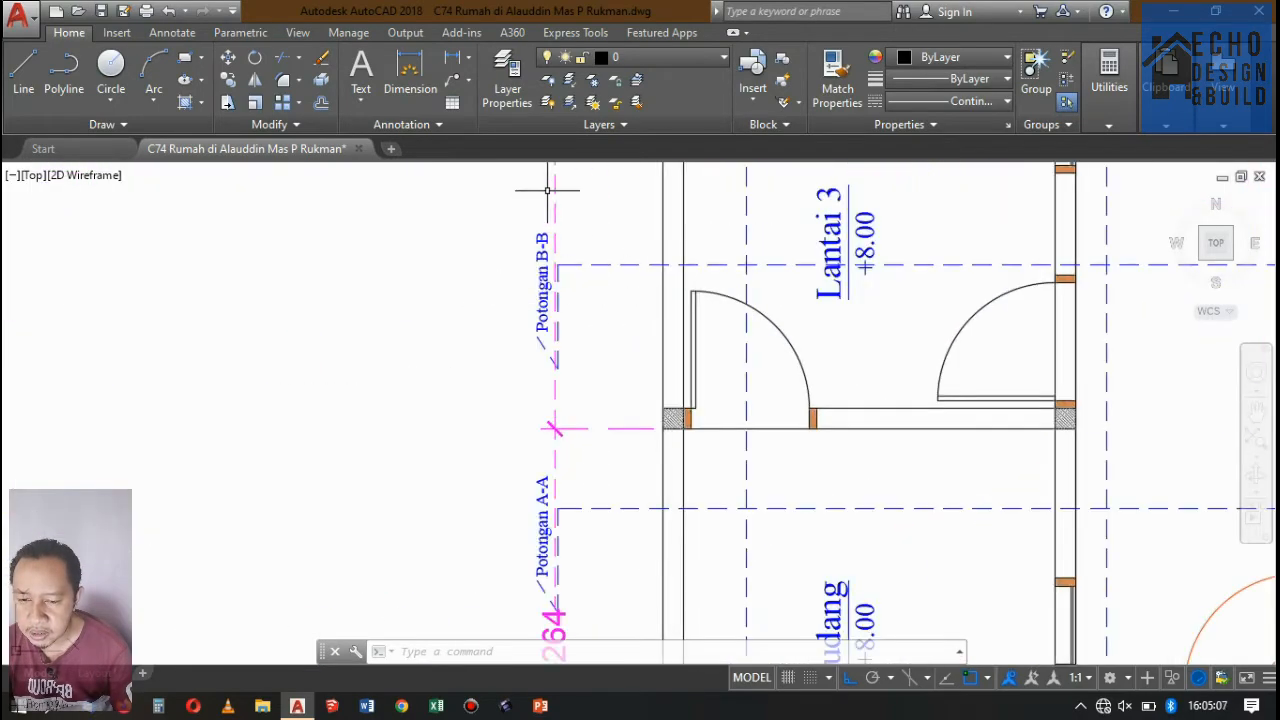
scroll(548, 190, "down", 10)
scroll(586, 277, "up", 3)
scroll(605, 298, "down", 3)
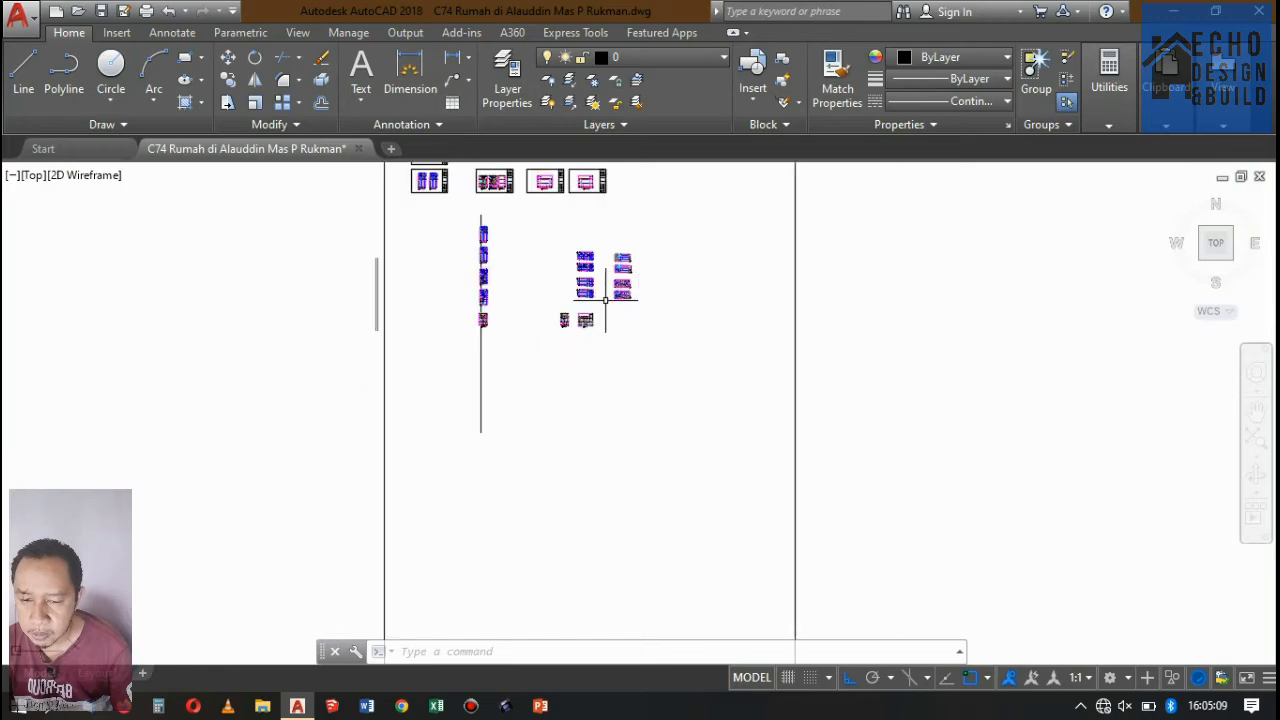
Examine the Potongan A-A section, including its walls, ceilings, stair and foundations.
scroll(605, 298, "up", 8)
scroll(608, 360, "down", 3)
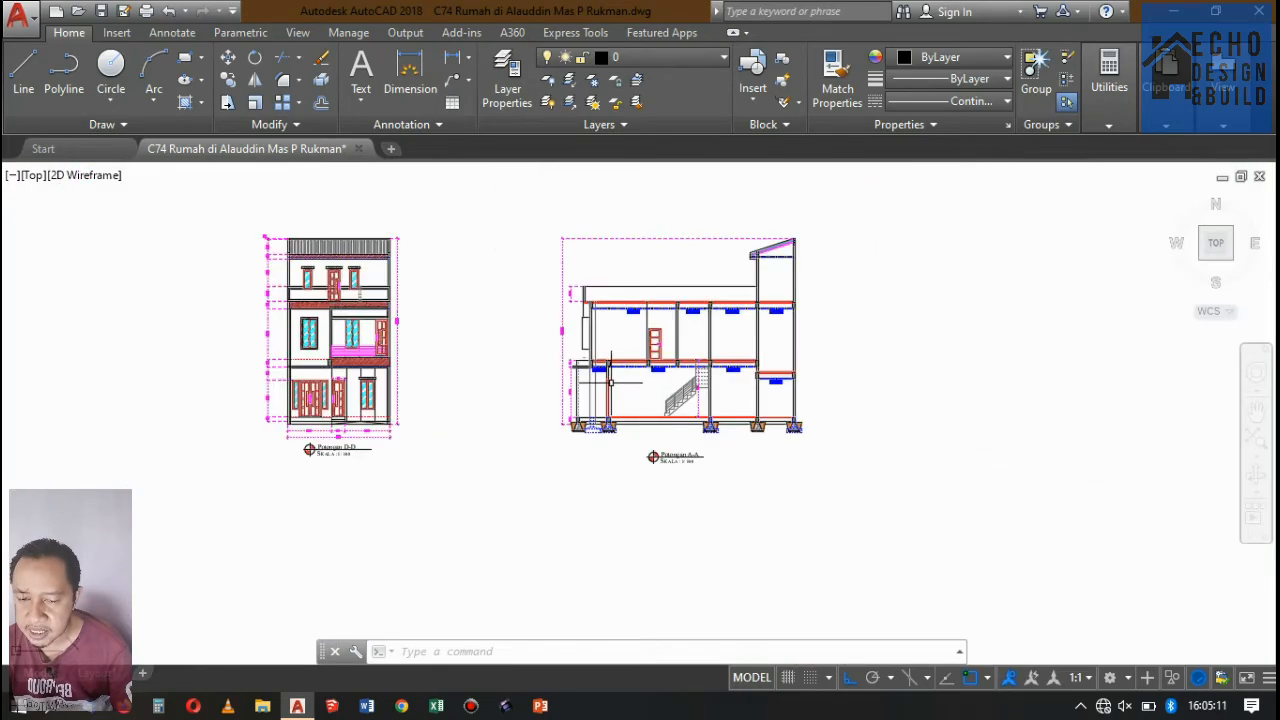
scroll(611, 383, "up", 5)
scroll(543, 306, "down", 4)
scroll(720, 318, "up", 3)
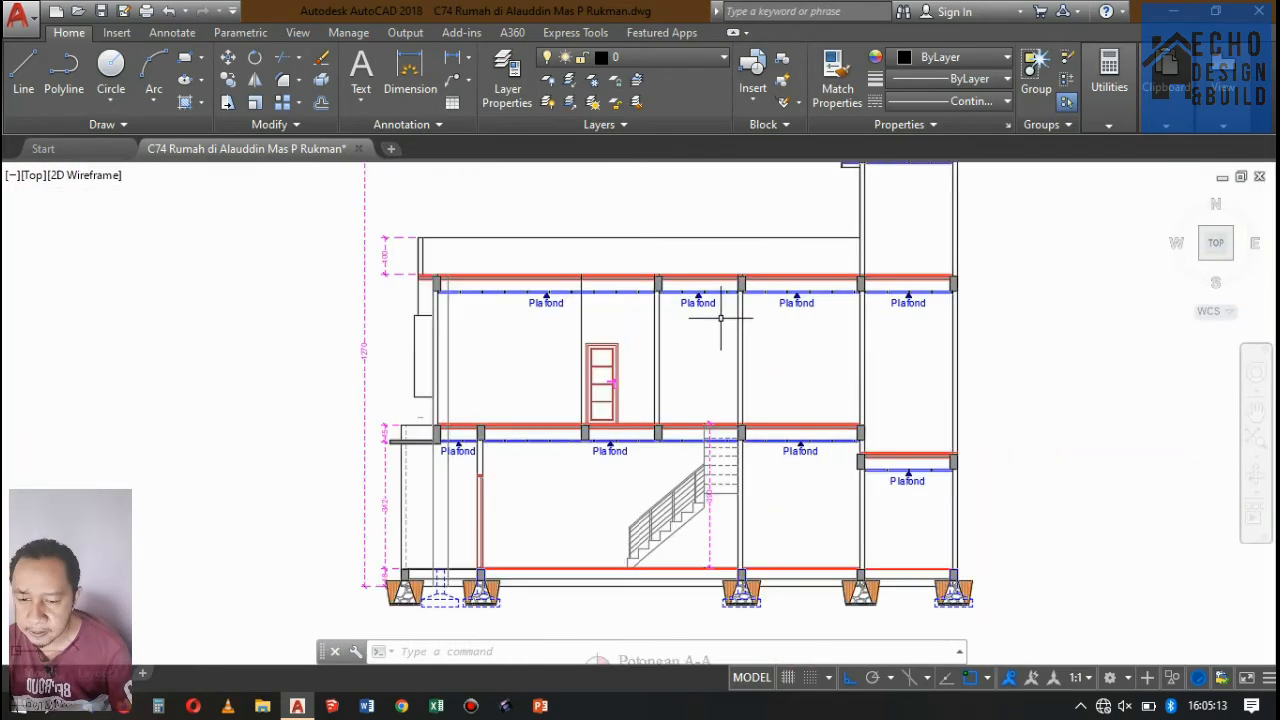
scroll(722, 325, "down", 2)
scroll(740, 350, "up", 4)
scroll(731, 375, "down", 10)
scroll(762, 211, "up", 4)
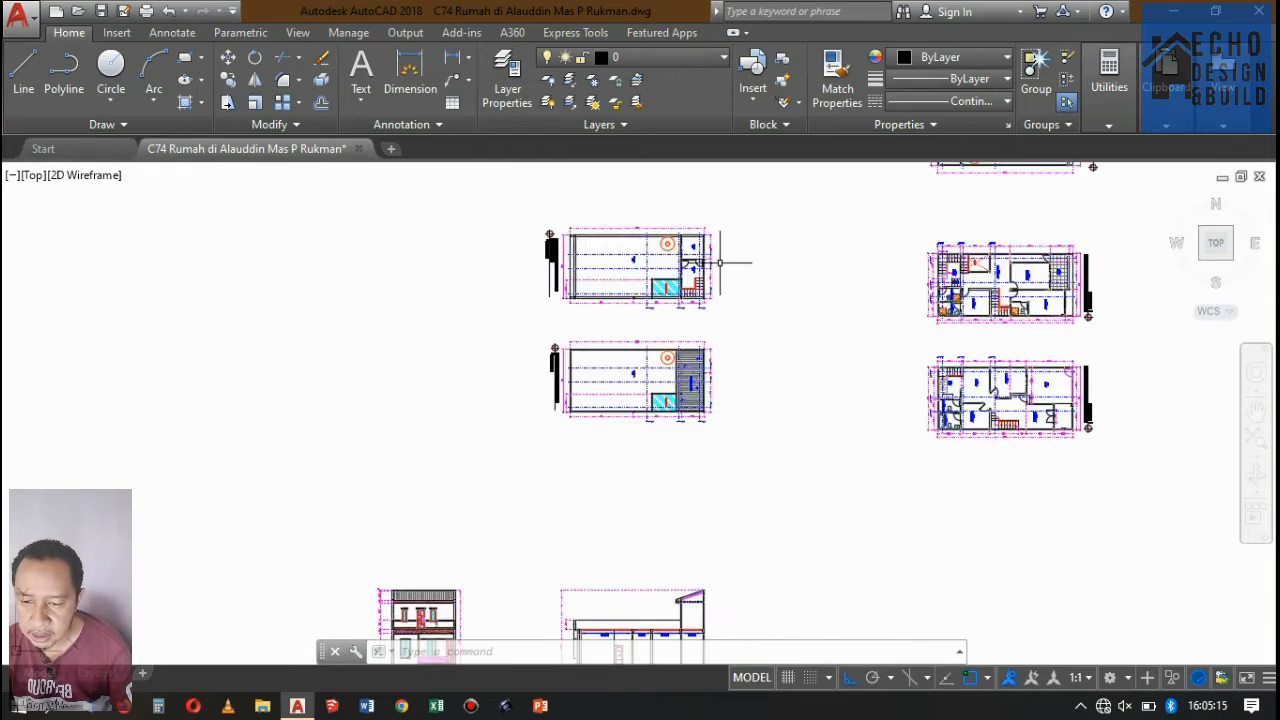
Check the rooms and walls crossed by the Potongan A-A line on the original horizontal Denah Lantai 1 plan.
scroll(718, 262, "down", 4)
scroll(690, 295, "up", 7)
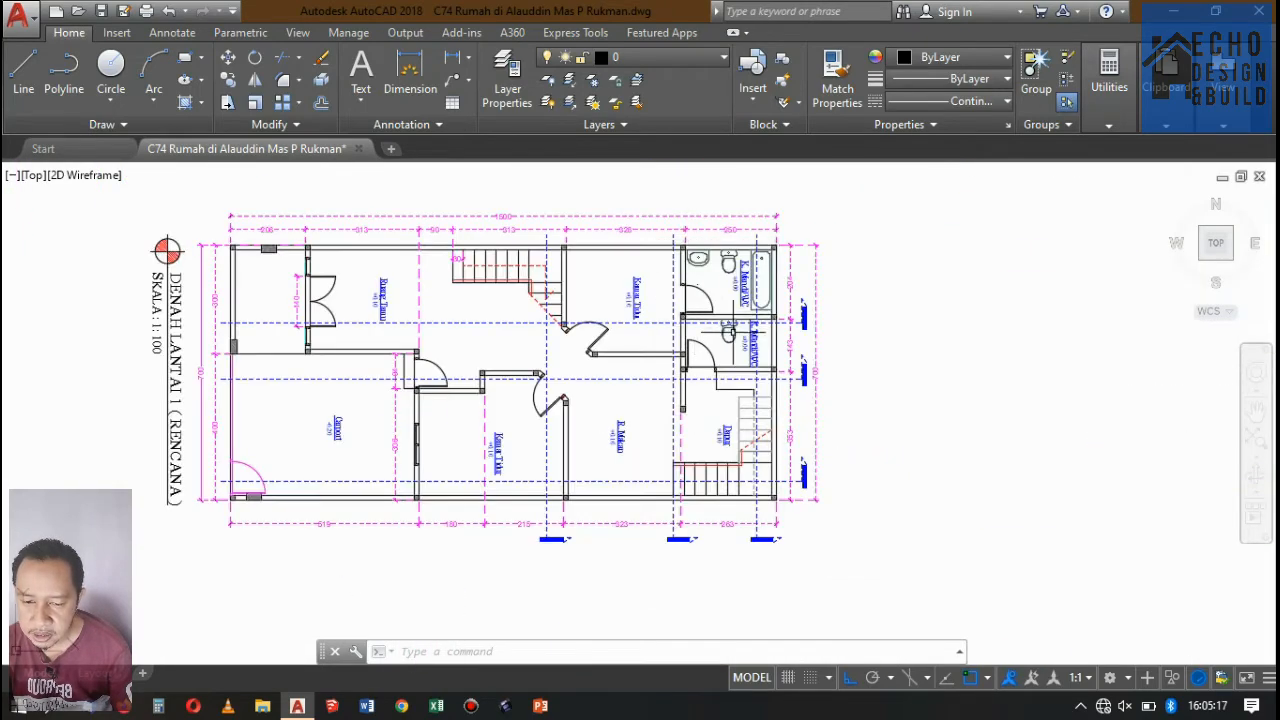
scroll(730, 322, "up", 2)
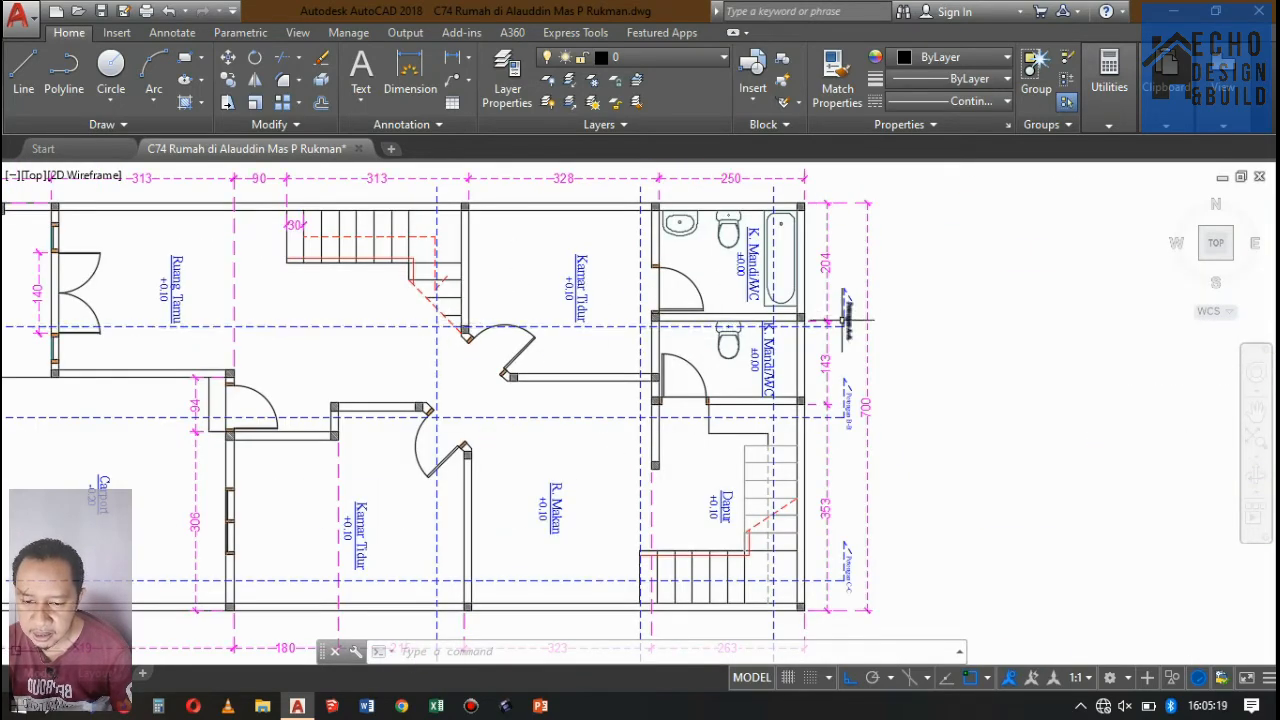
scroll(845, 320, "up", 2)
scroll(540, 323, "down", 6)
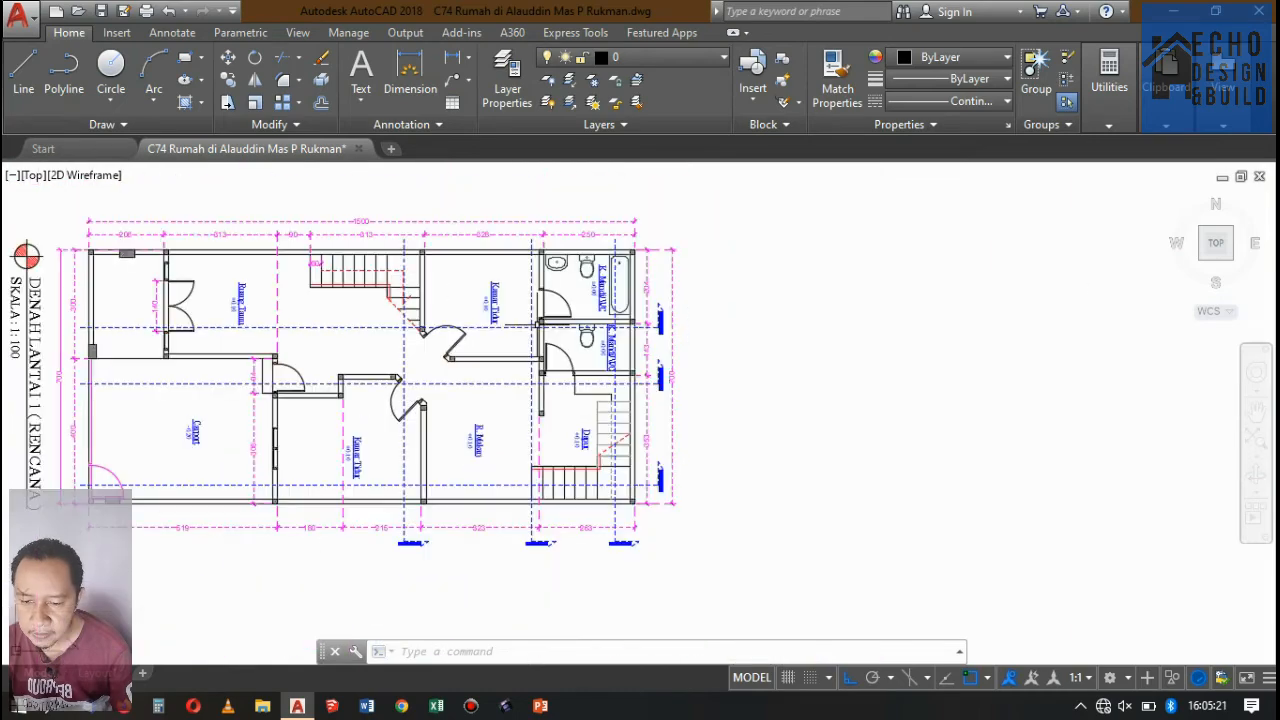
scroll(620, 410, "down", 8)
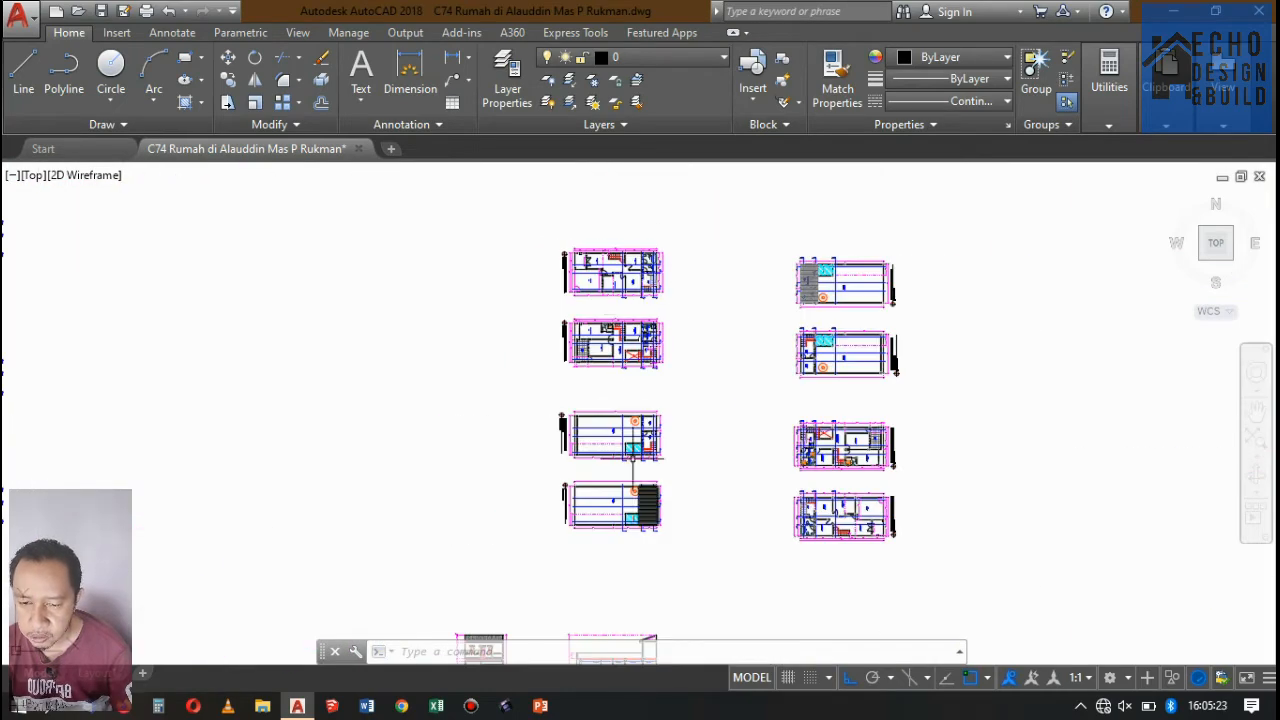
scroll(645, 470, "down", 5)
scroll(630, 470, "up", 10)
scroll(590, 411, "down", 5)
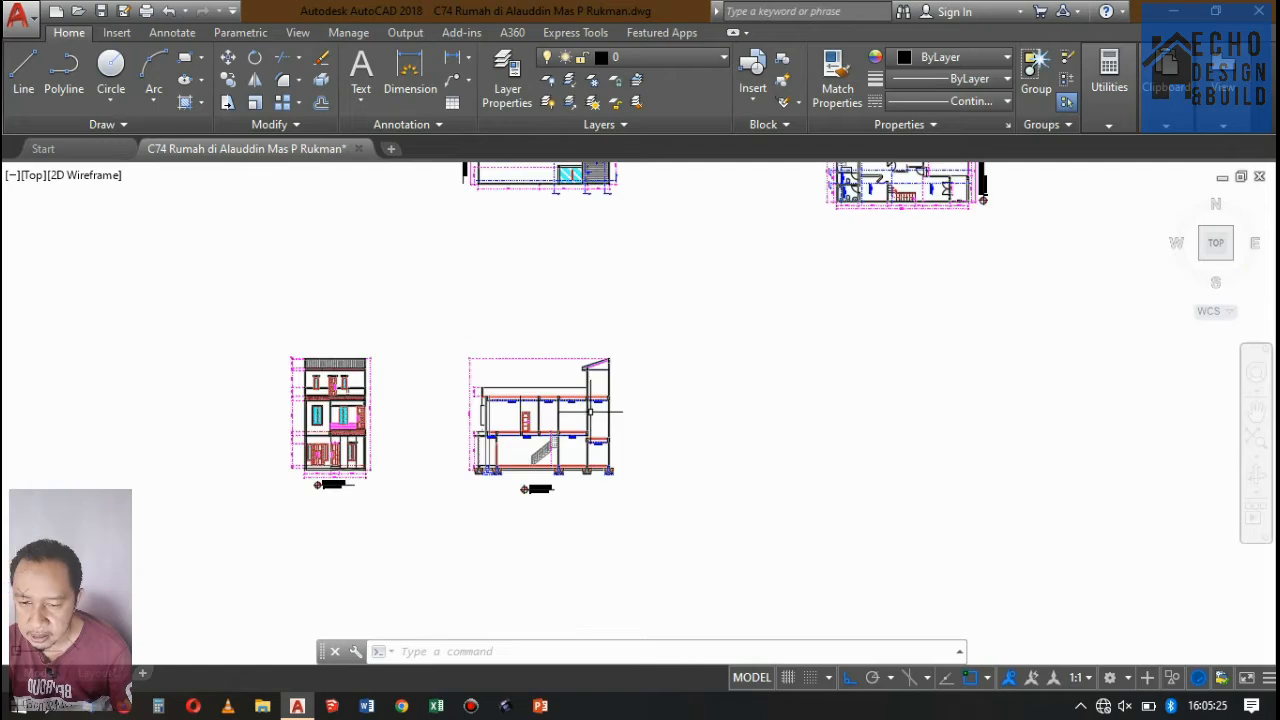
scroll(583, 223, "down", 4)
scroll(586, 286, "up", 12)
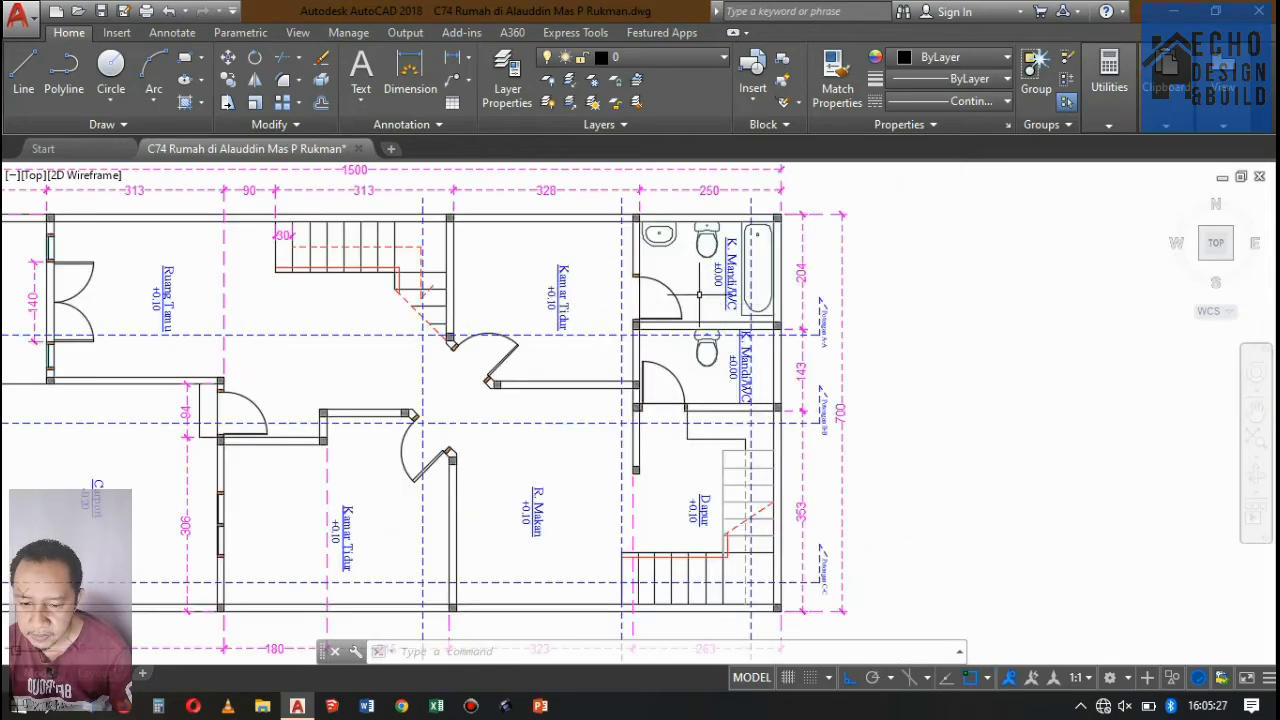
scroll(672, 292, "down", 8)
scroll(639, 315, "up", 4)
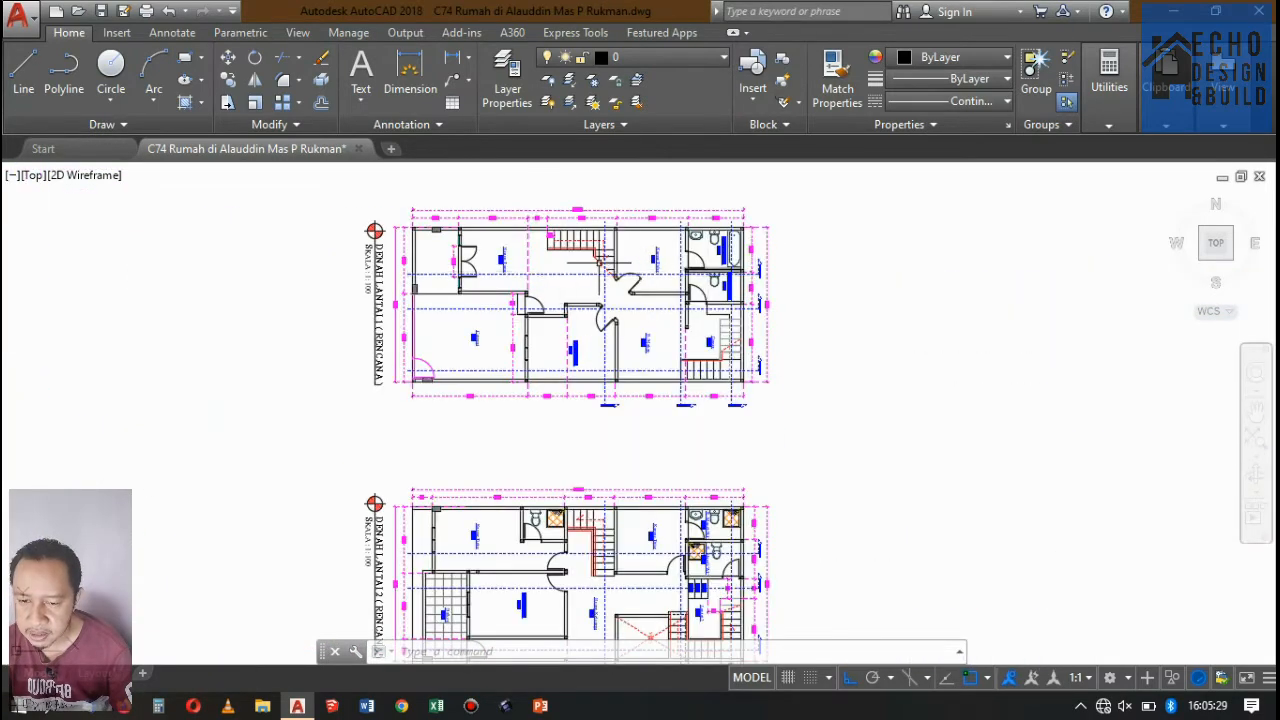
scroll(474, 263, "up", 4)
Compare the ground floor of the Potongan A-A section with the stair and bedroom door on the Denah Lantai 1 plan.
scroll(535, 245, "down", 10)
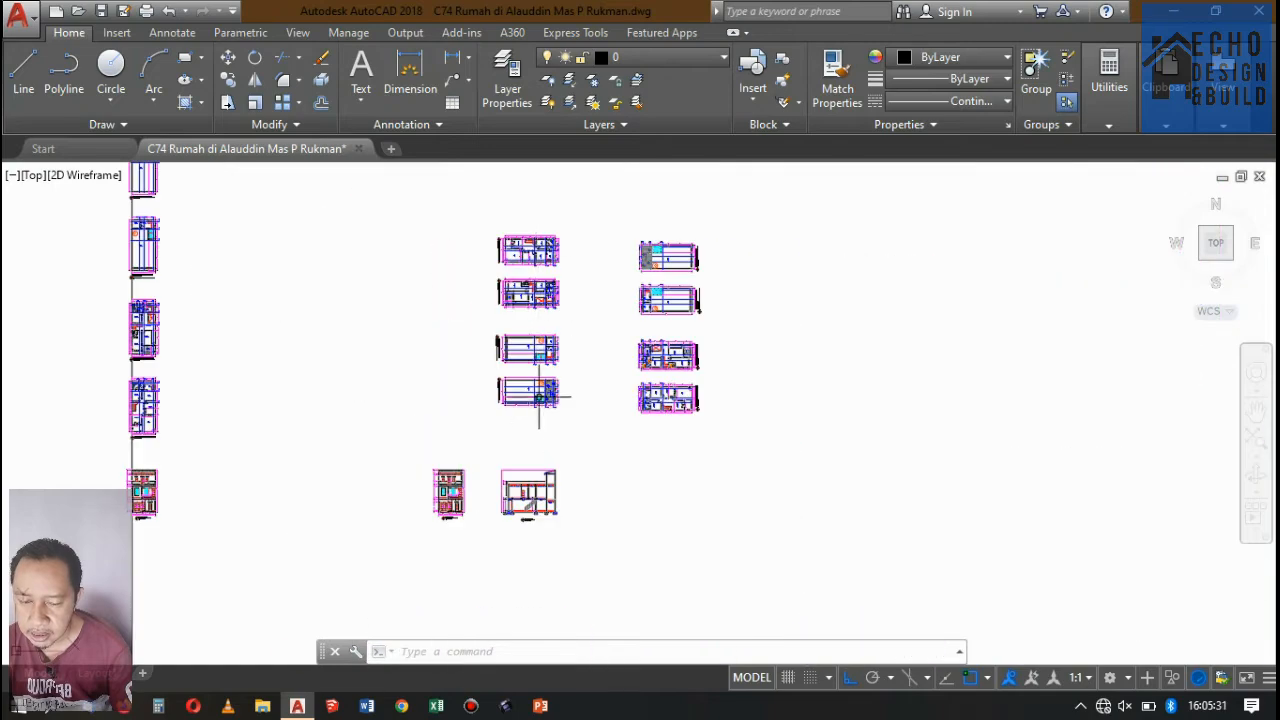
scroll(539, 395, "up", 8)
scroll(558, 287, "down", 5)
scroll(529, 520, "up", 6)
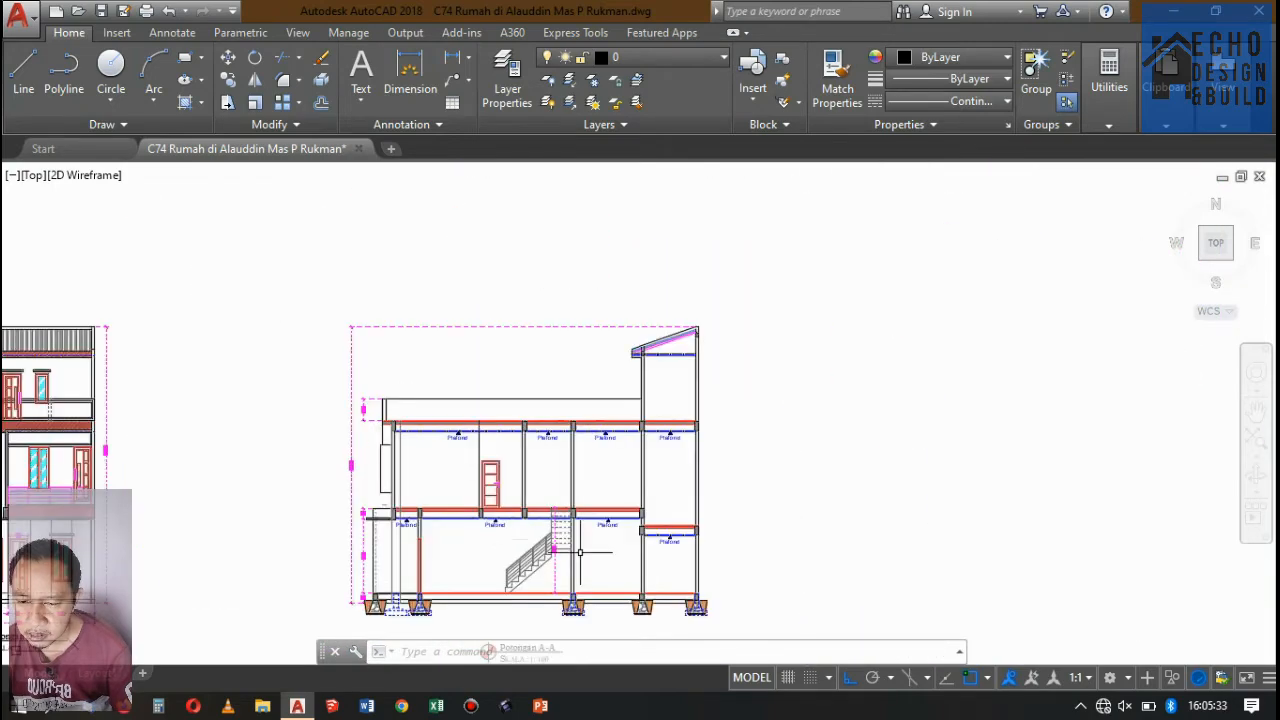
scroll(590, 560, "down", 5)
scroll(585, 560, "up", 5)
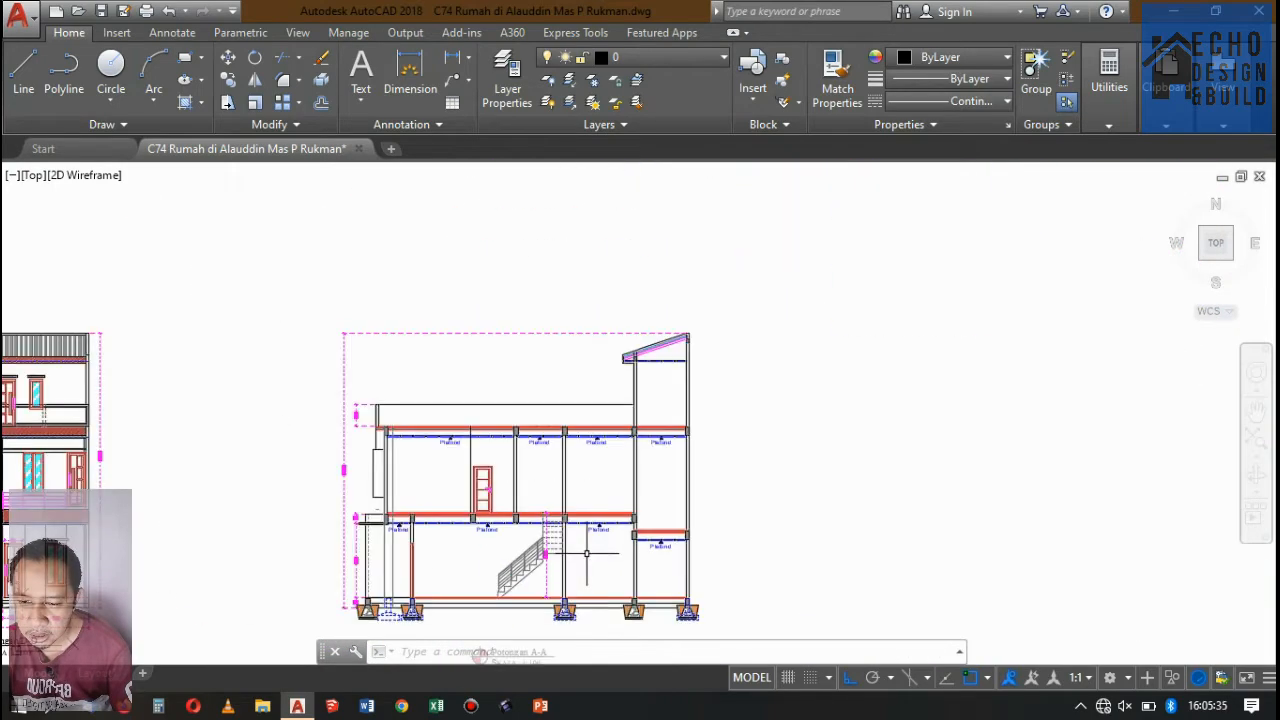
scroll(587, 550, "down", 7)
scroll(587, 550, "down", 2)
scroll(571, 331, "up", 8)
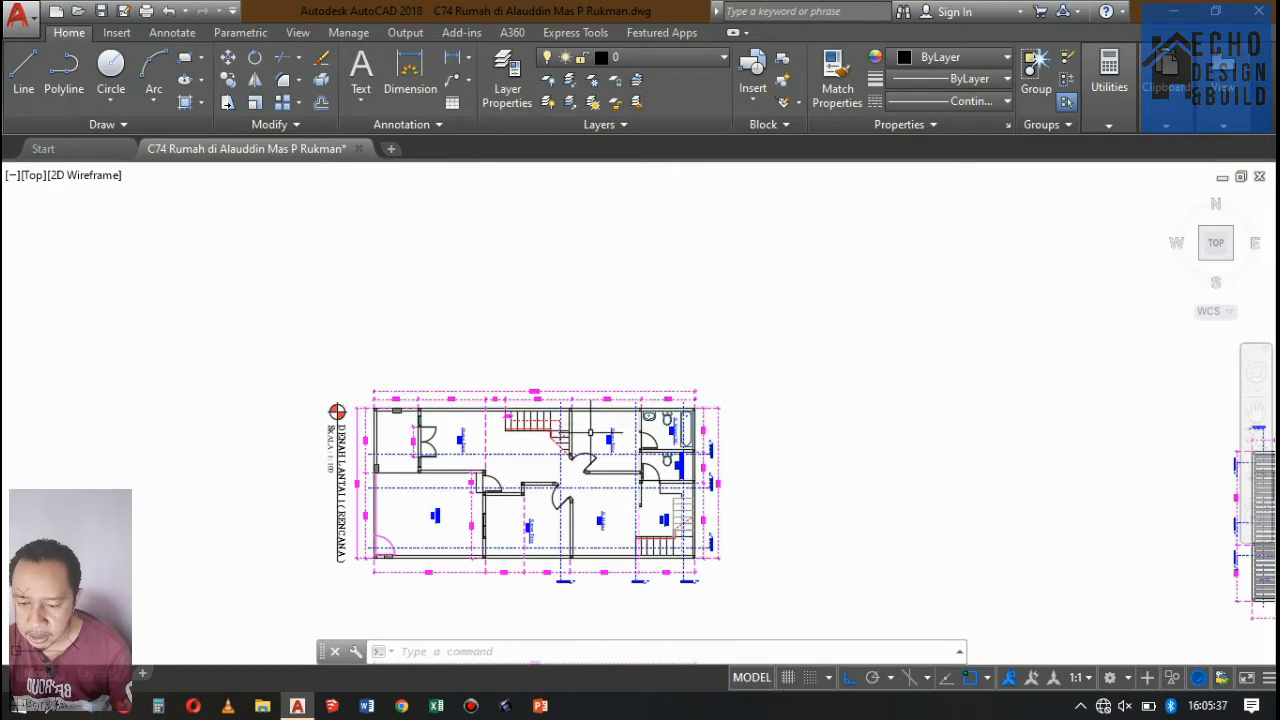
scroll(594, 441, "up", 4)
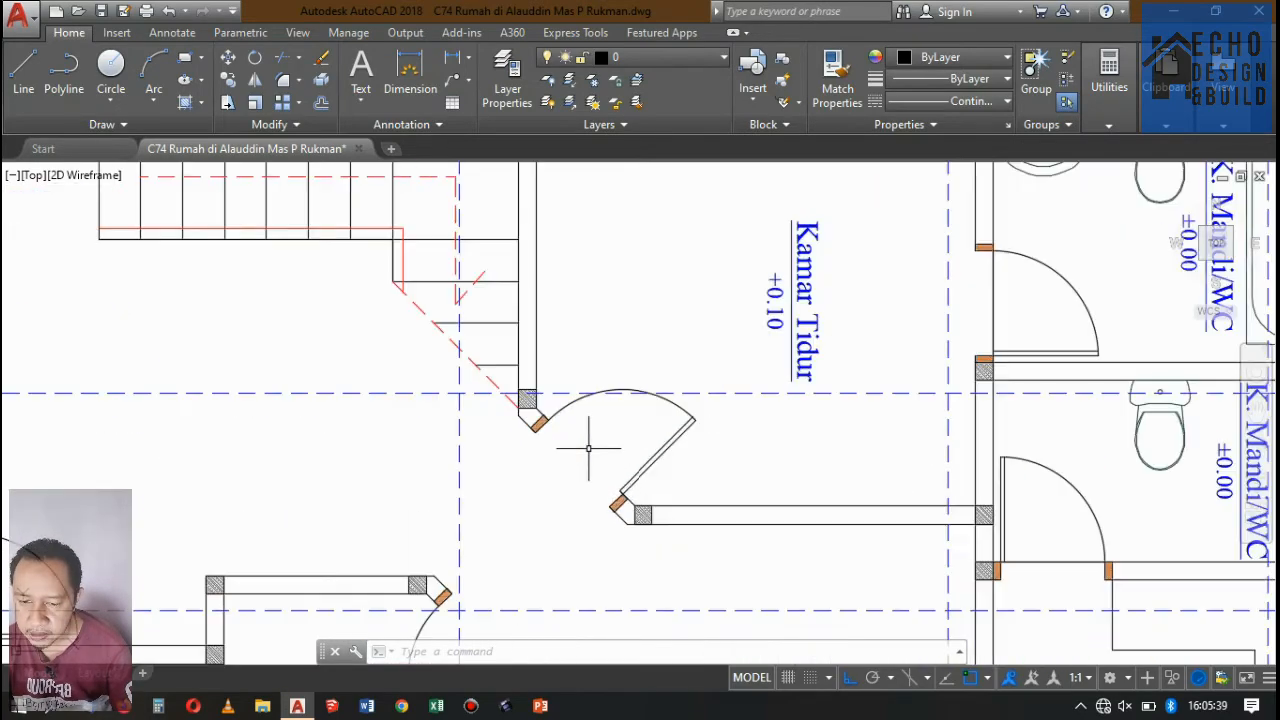
scroll(588, 430, "down", 4)
scroll(640, 378, "down", 5)
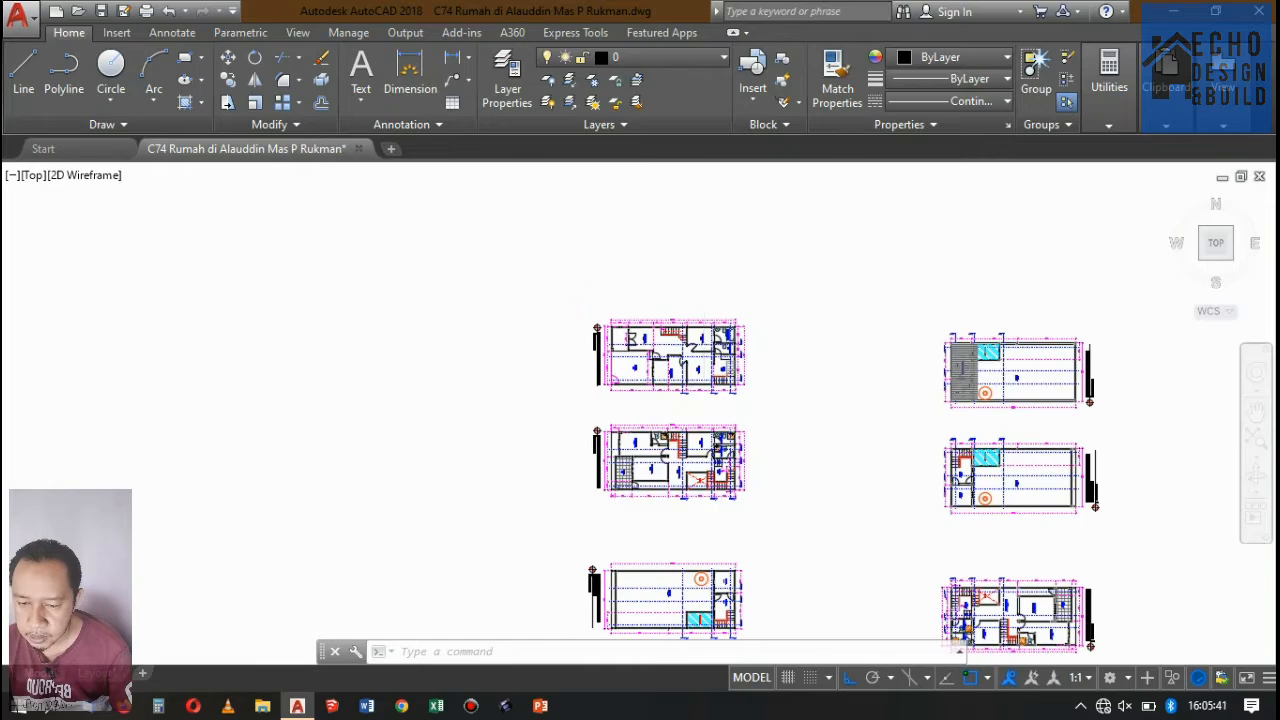
Check the doors, bedrooms and bathrooms along the Potongan A-A line on the original horizontal Denah Lantai 2 plan.
scroll(648, 366, "up", 6)
scroll(630, 290, "up", 4)
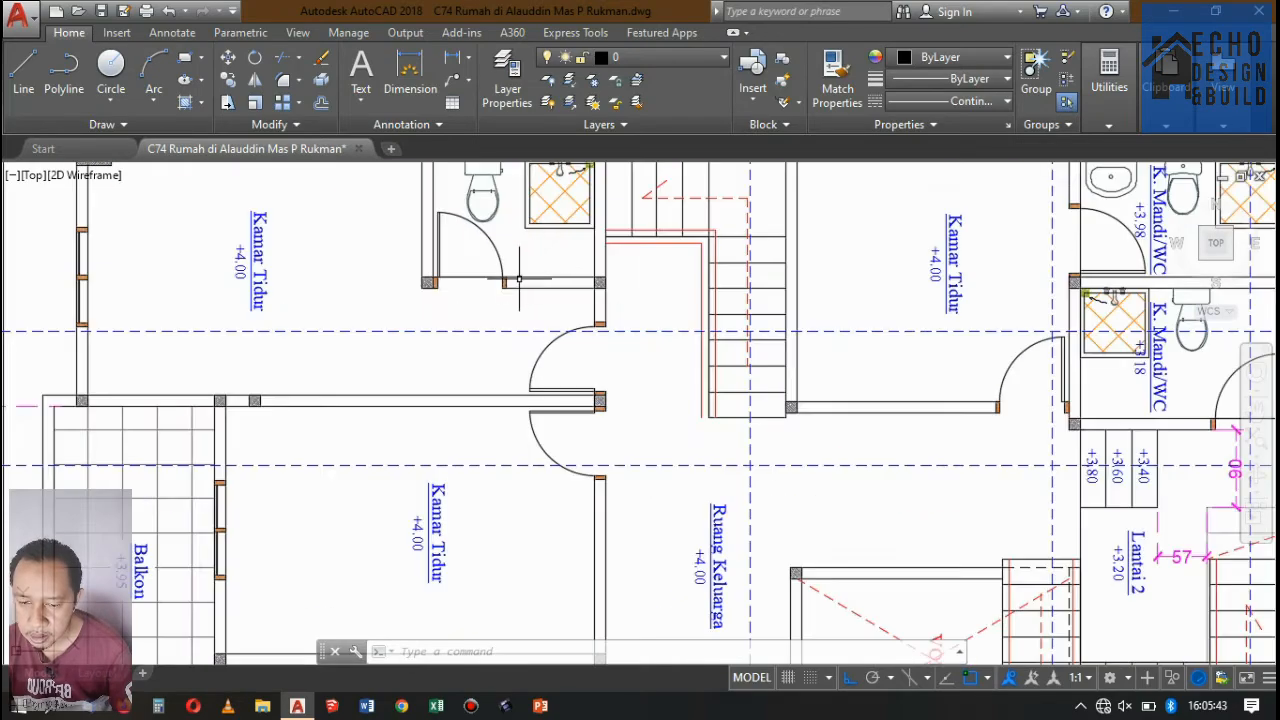
scroll(655, 260, "down", 4)
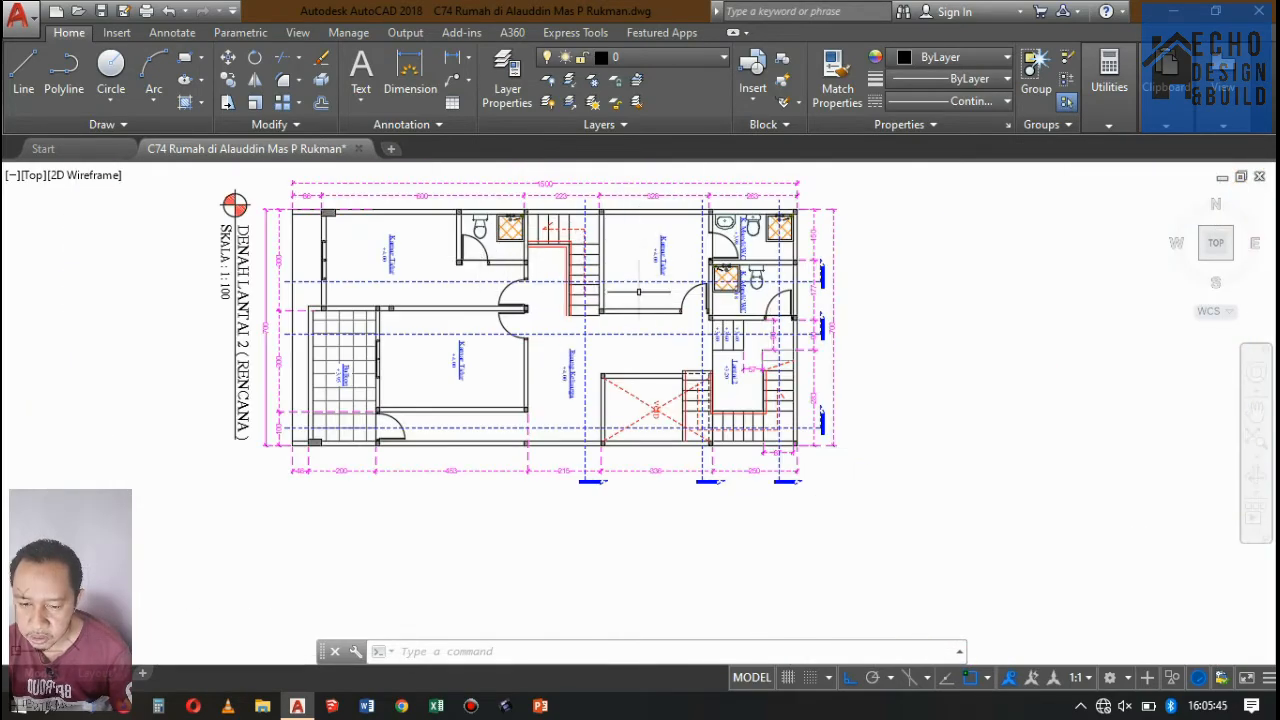
scroll(638, 291, "up", 2)
scroll(650, 280, "down", 4)
scroll(660, 260, "up", 3)
scroll(668, 248, "down", 1)
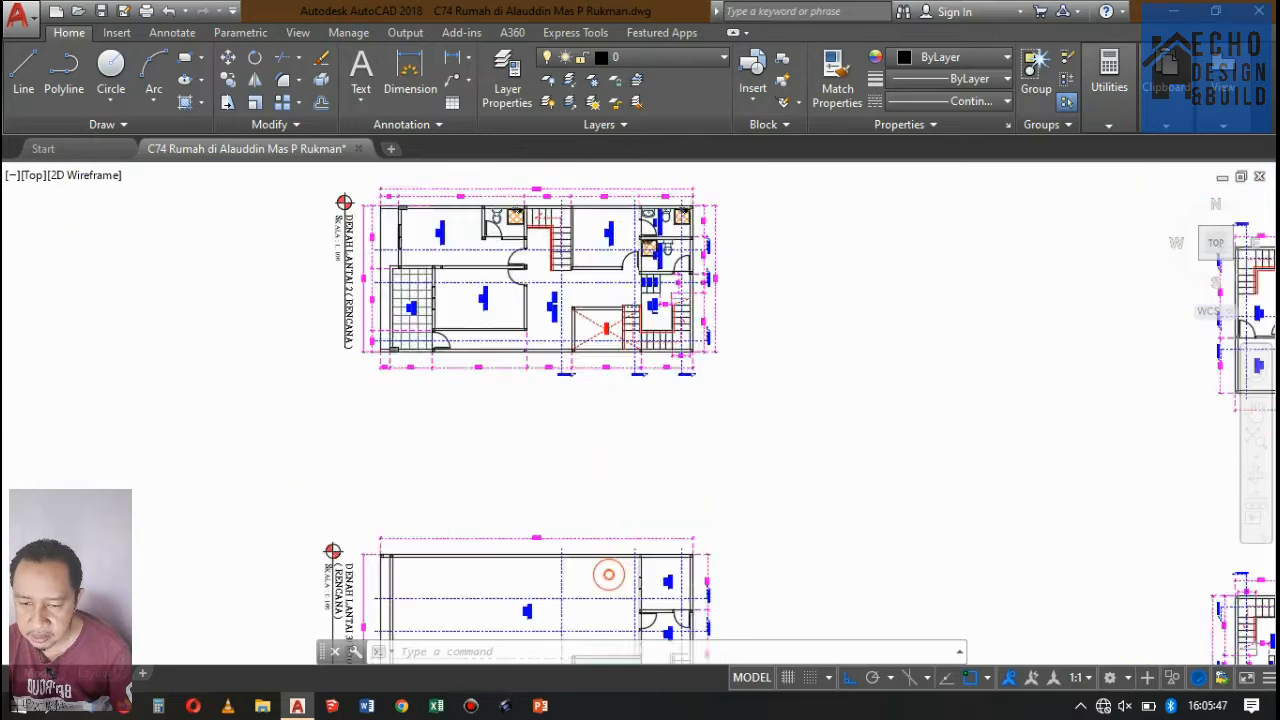
scroll(672, 212, "up", 6)
scroll(672, 212, "down", 3)
scroll(672, 212, "up", 3)
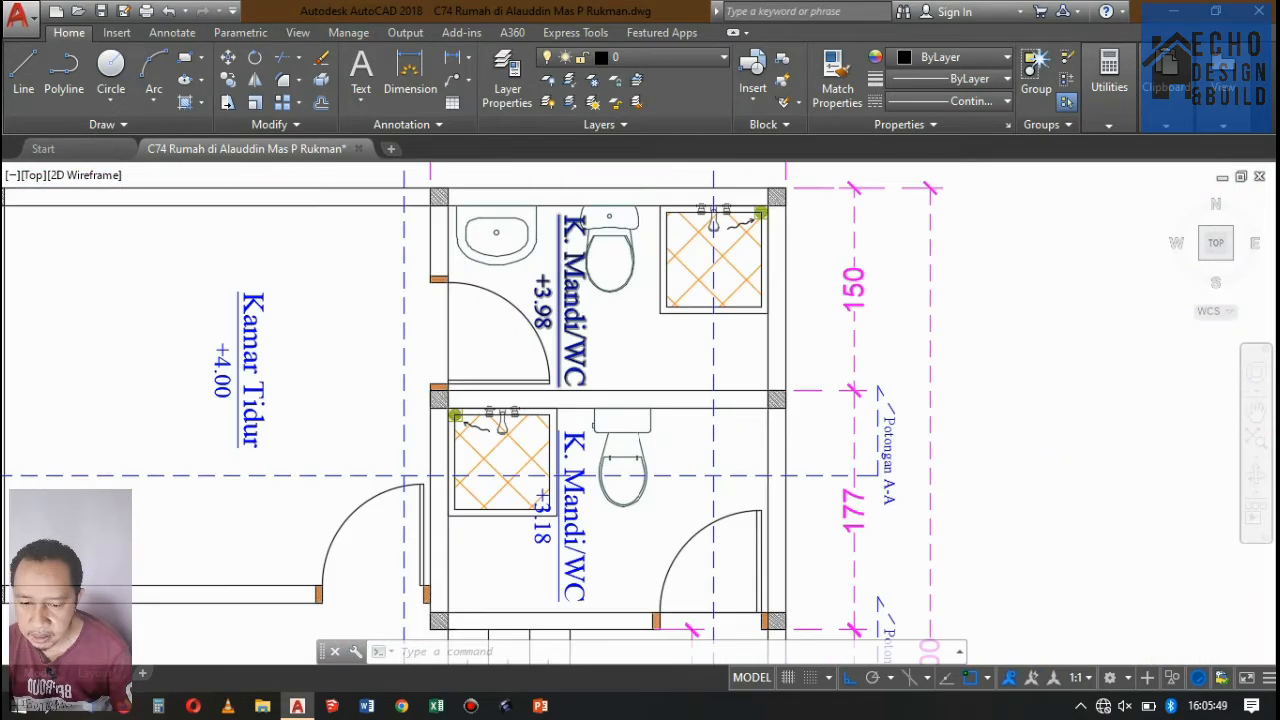
Examine the two adjoining K. Mandi/WC rooms, their shared wall and floor levels on the horizontal Denah Lantai 2 plan.
scroll(520, 292, "down", 4)
scroll(578, 333, "up", 5)
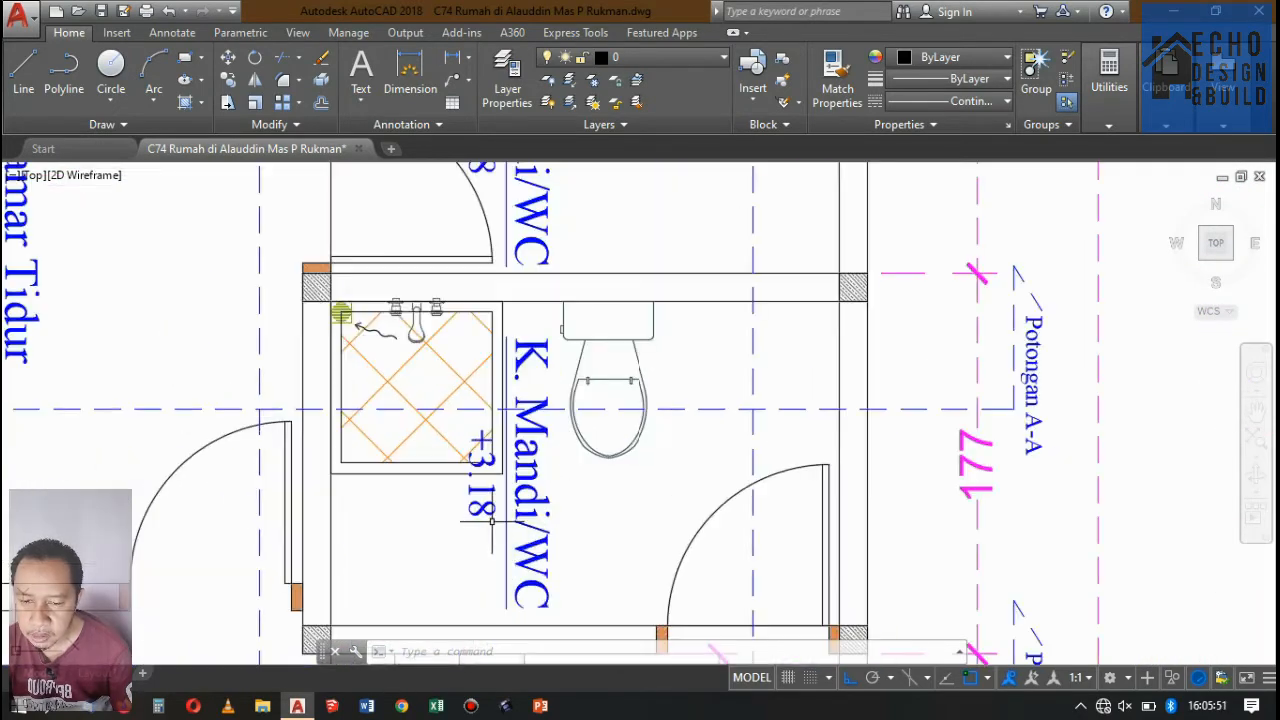
scroll(515, 365, "down", 5)
scroll(515, 365, "up", 3)
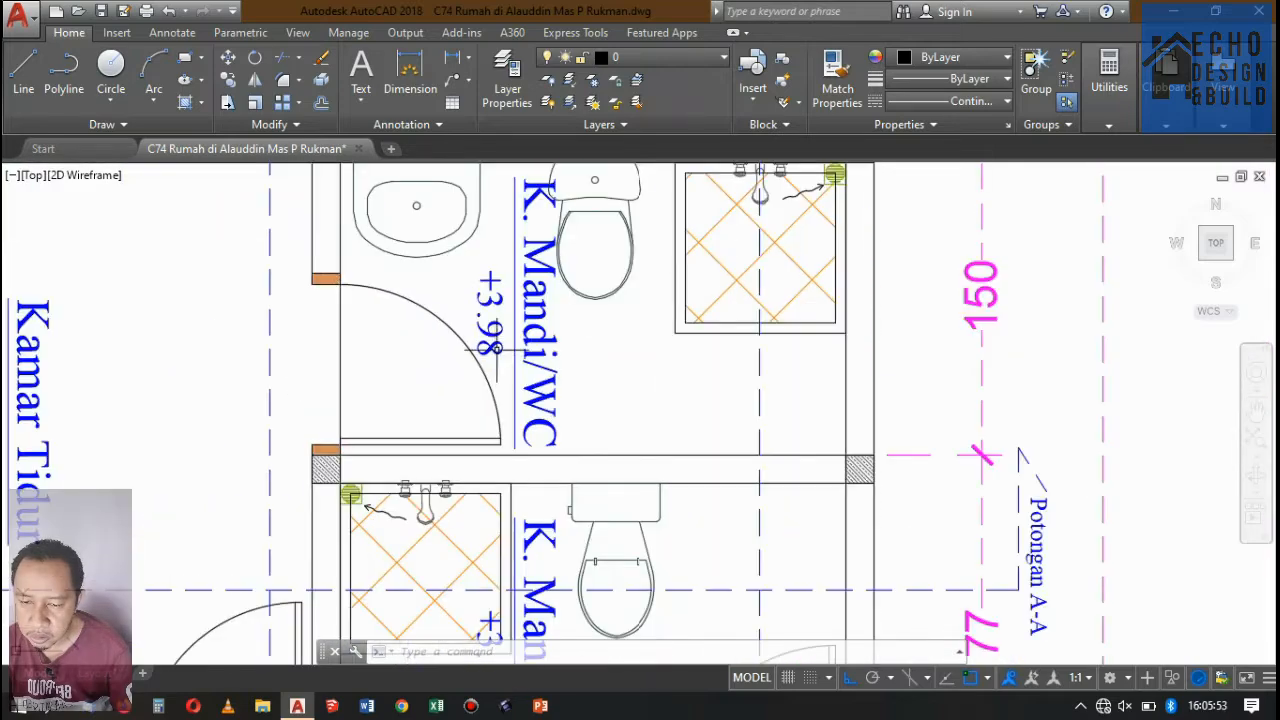
scroll(515, 365, "down", 3)
scroll(520, 305, "up", 4)
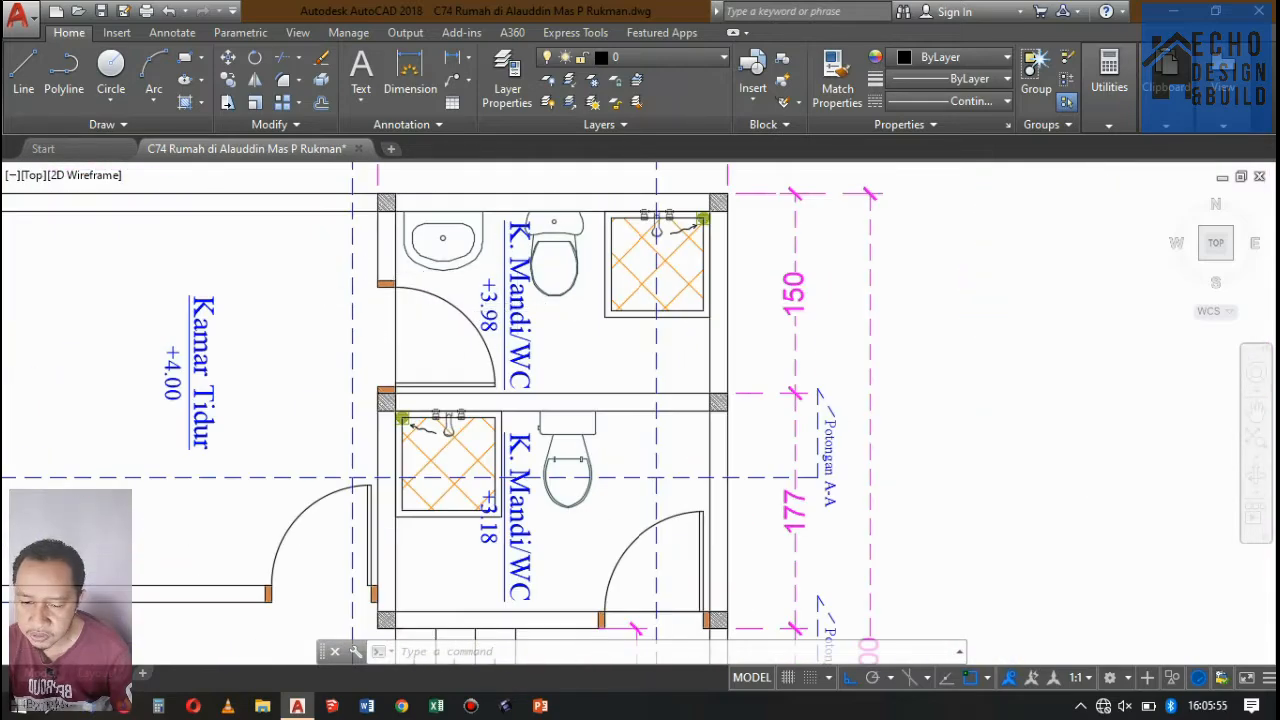
scroll(552, 250, "down", 2)
scroll(420, 308, "down", 4)
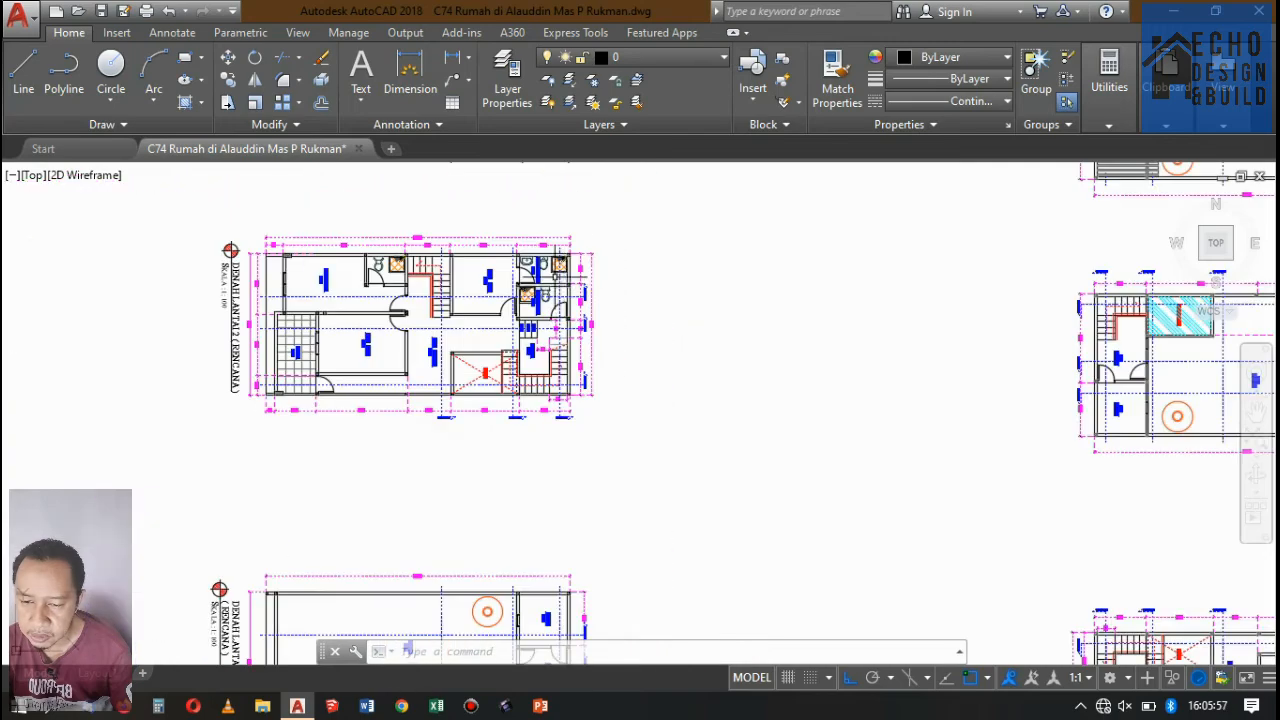
Check where the Potongan A-A line passes the bathrooms and Kamar Tidur on the horizontal Denah Lantai 1 plan.
scroll(480, 318, "up", 2)
scroll(538, 328, "down", 5)
scroll(545, 370, "up", 7)
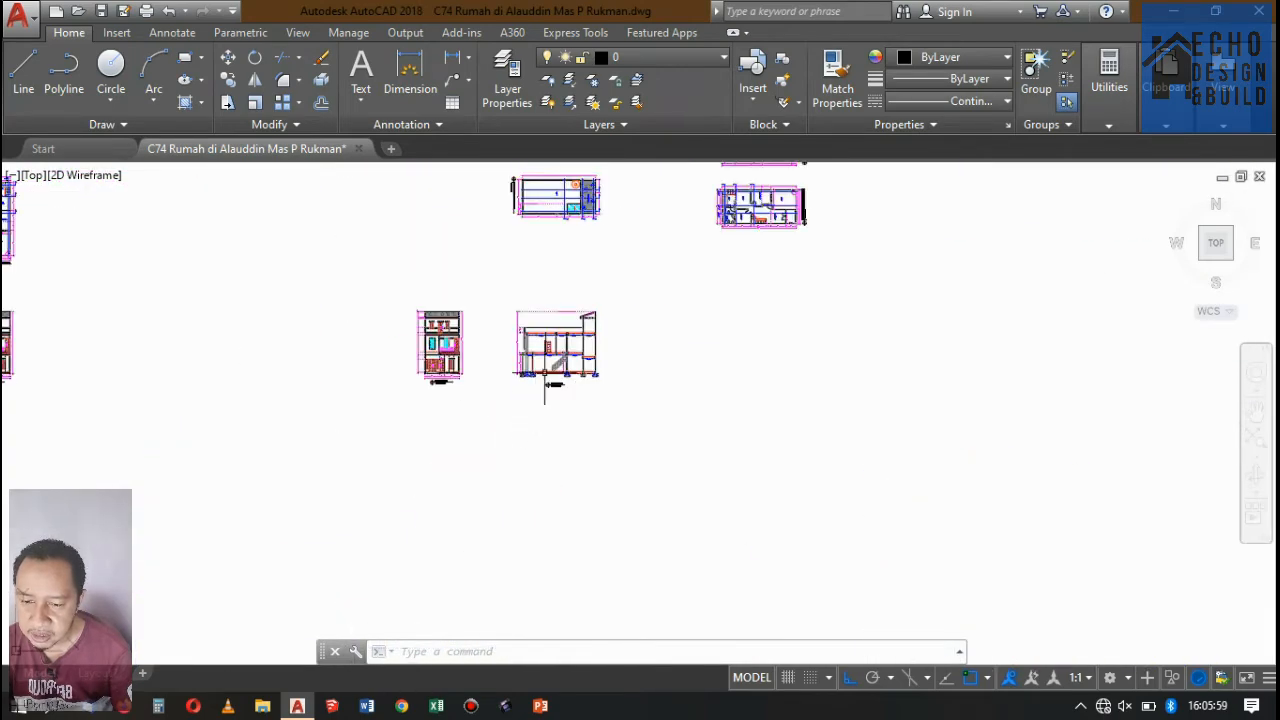
scroll(555, 378, "down", 4)
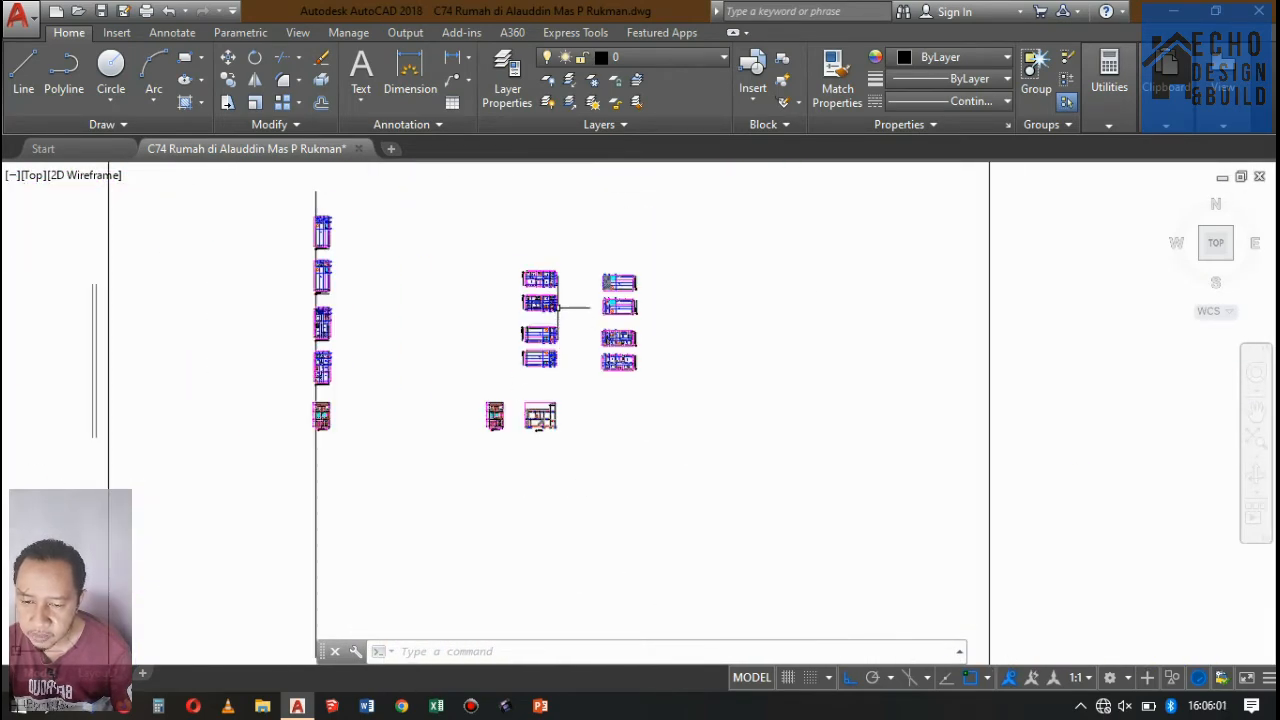
scroll(557, 307, "up", 6)
scroll(600, 280, "down", 1)
scroll(625, 243, "up", 4)
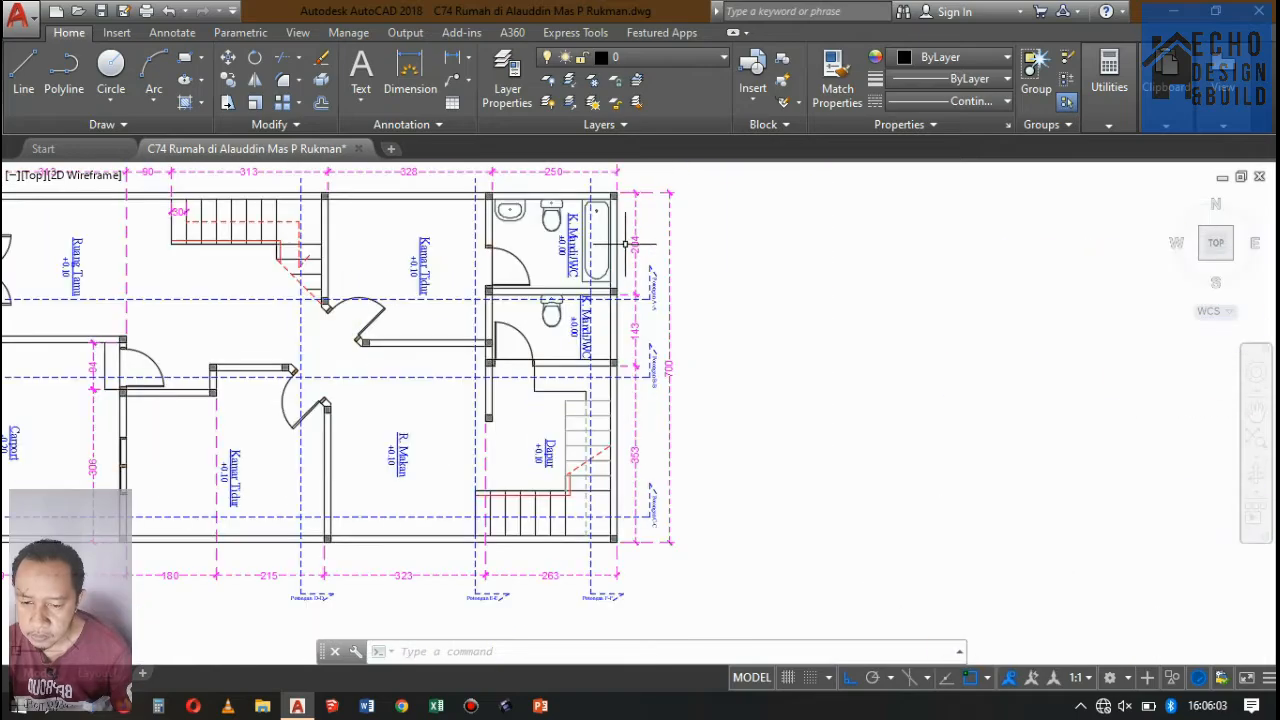
scroll(671, 277, "up", 4)
scroll(666, 271, "down", 7)
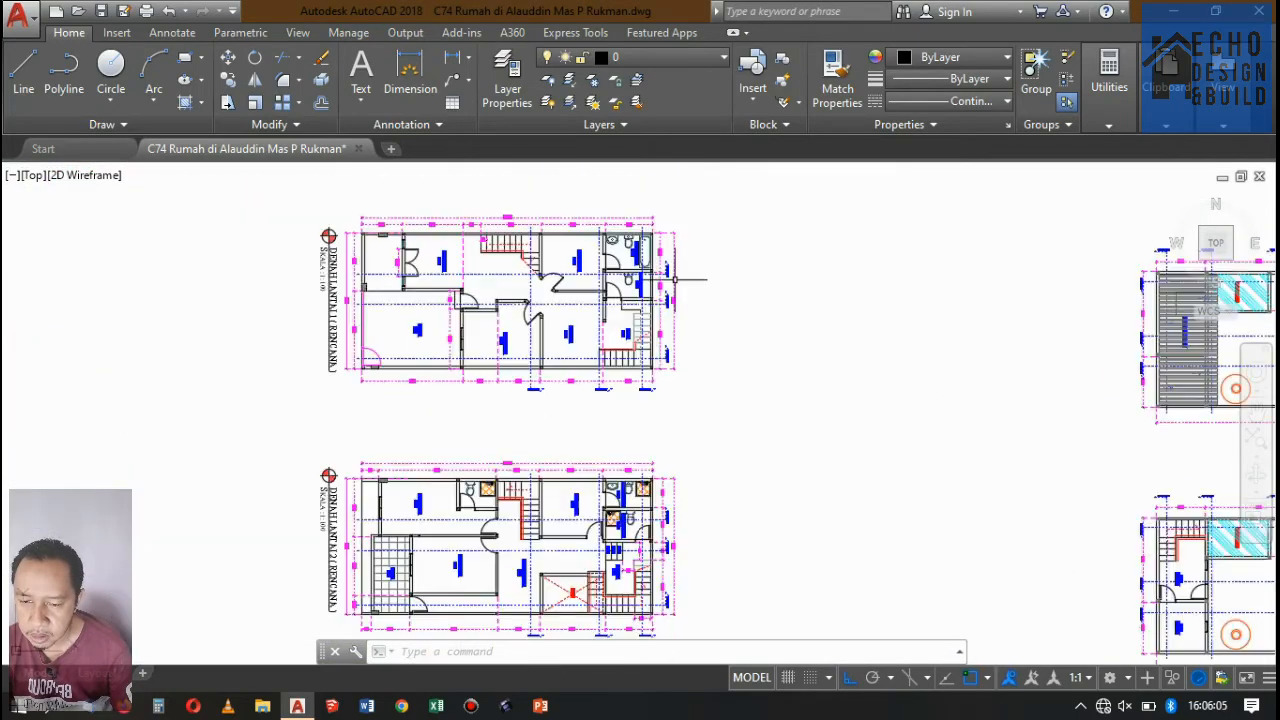
scroll(675, 280, "up", 3)
scroll(662, 249, "down", 4)
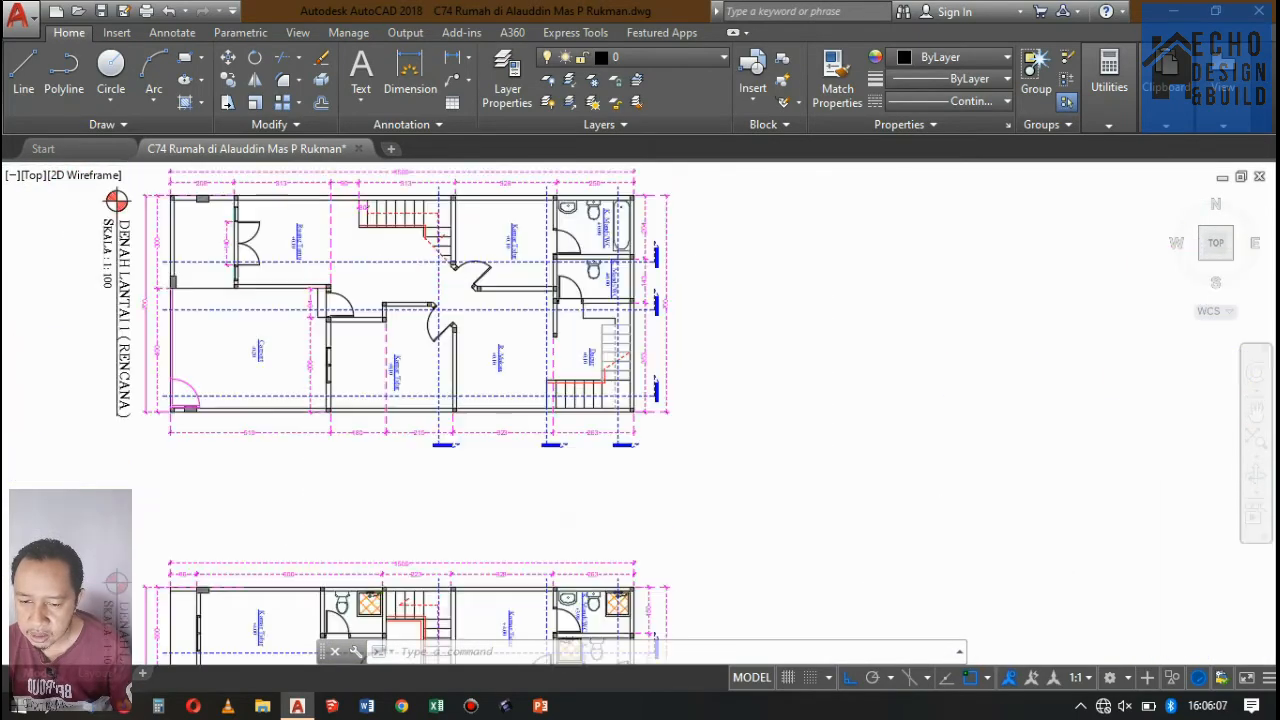
scroll(657, 252, "up", 4)
scroll(653, 261, "down", 4)
scroll(605, 215, "up", 3)
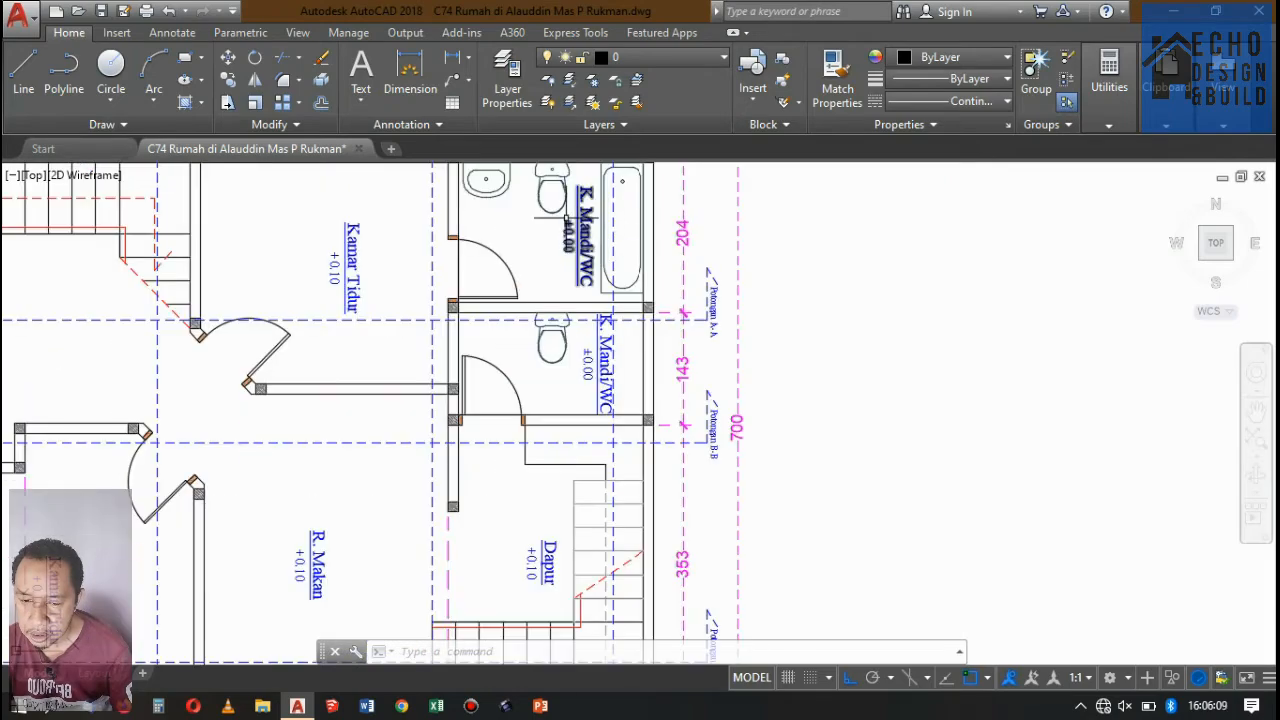
scroll(482, 243, "down", 3)
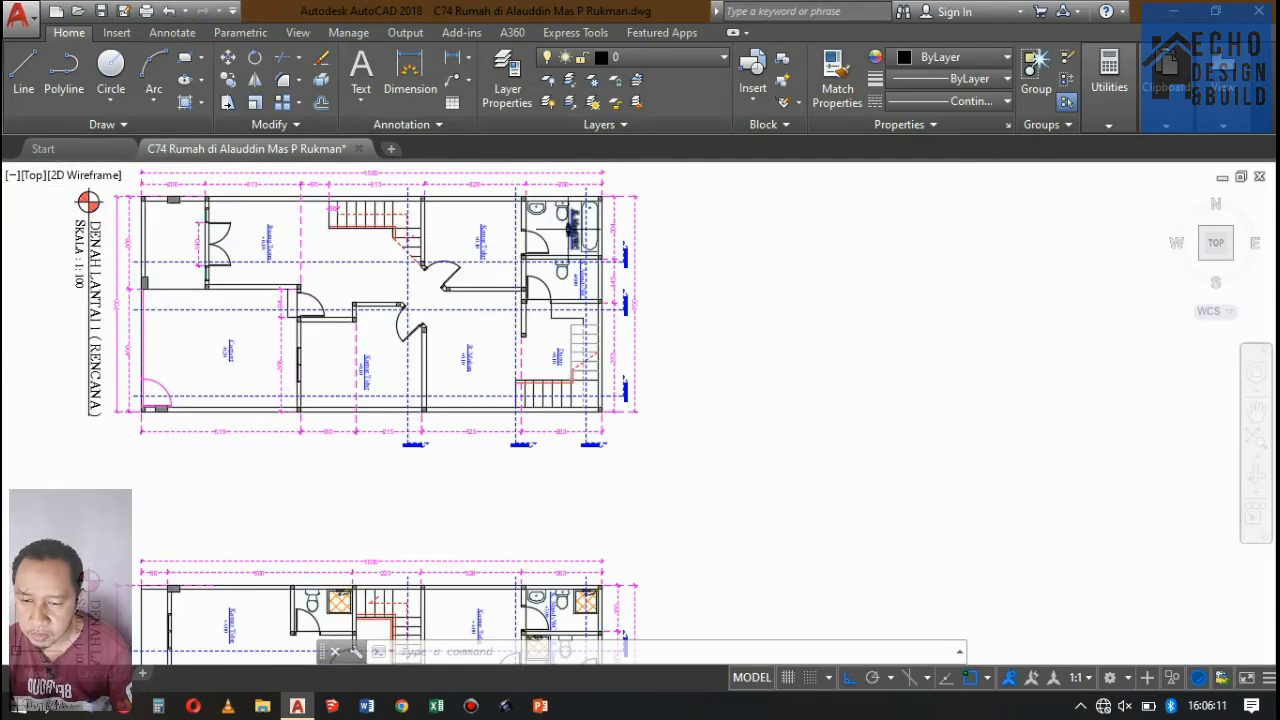
Compare the bathroom walls, doors and fixtures on Denah Lantai 1 with the Denah Lantai 2 plan below it.
scroll(588, 236, "down", 4)
scroll(588, 236, "up", 4)
scroll(591, 236, "down", 4)
scroll(598, 257, "up", 5)
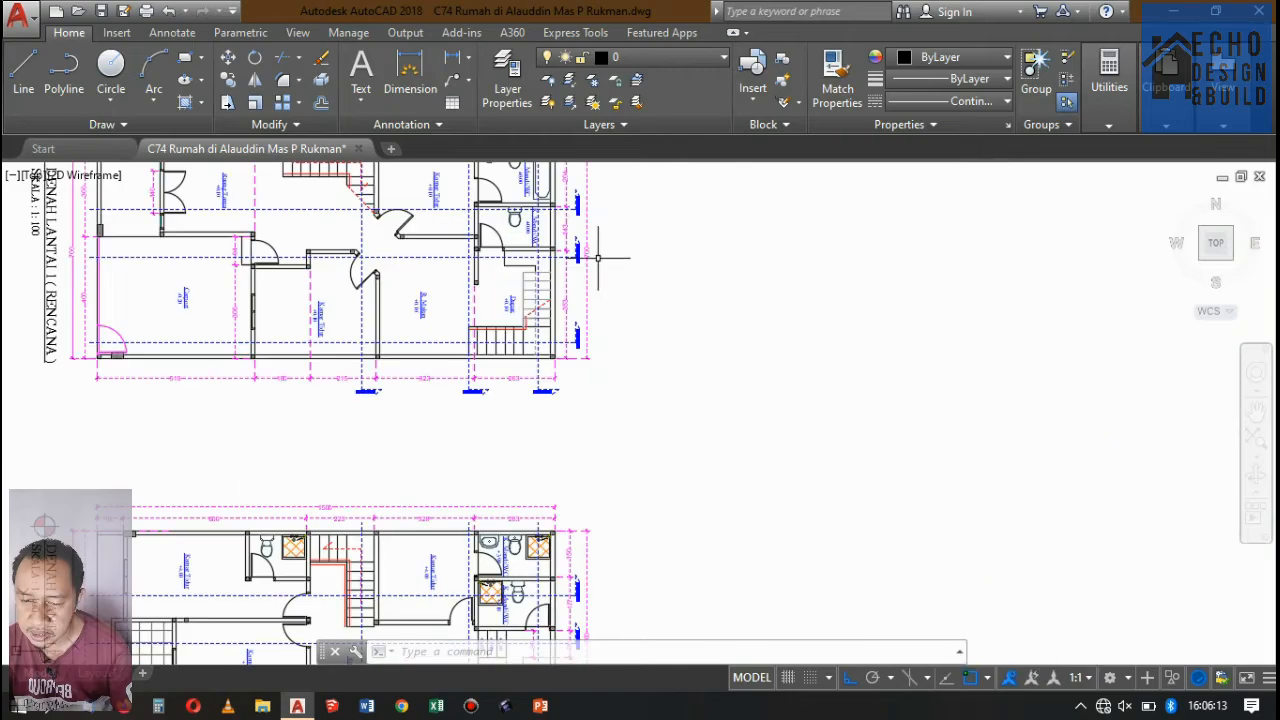
scroll(598, 257, "up", 2)
scroll(595, 250, "down", 2)
scroll(590, 245, "up", 4)
scroll(576, 224, "down", 7)
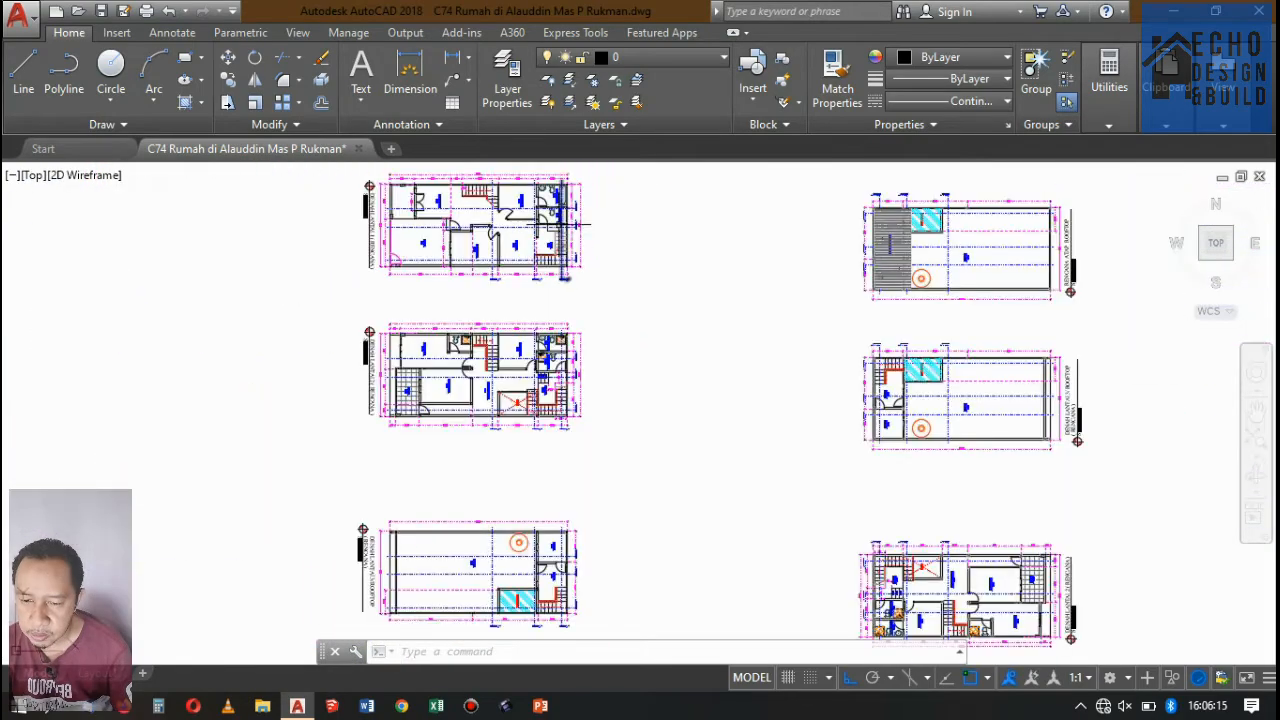
scroll(576, 224, "up", 7)
scroll(590, 280, "down", 3)
scroll(596, 313, "up", 2)
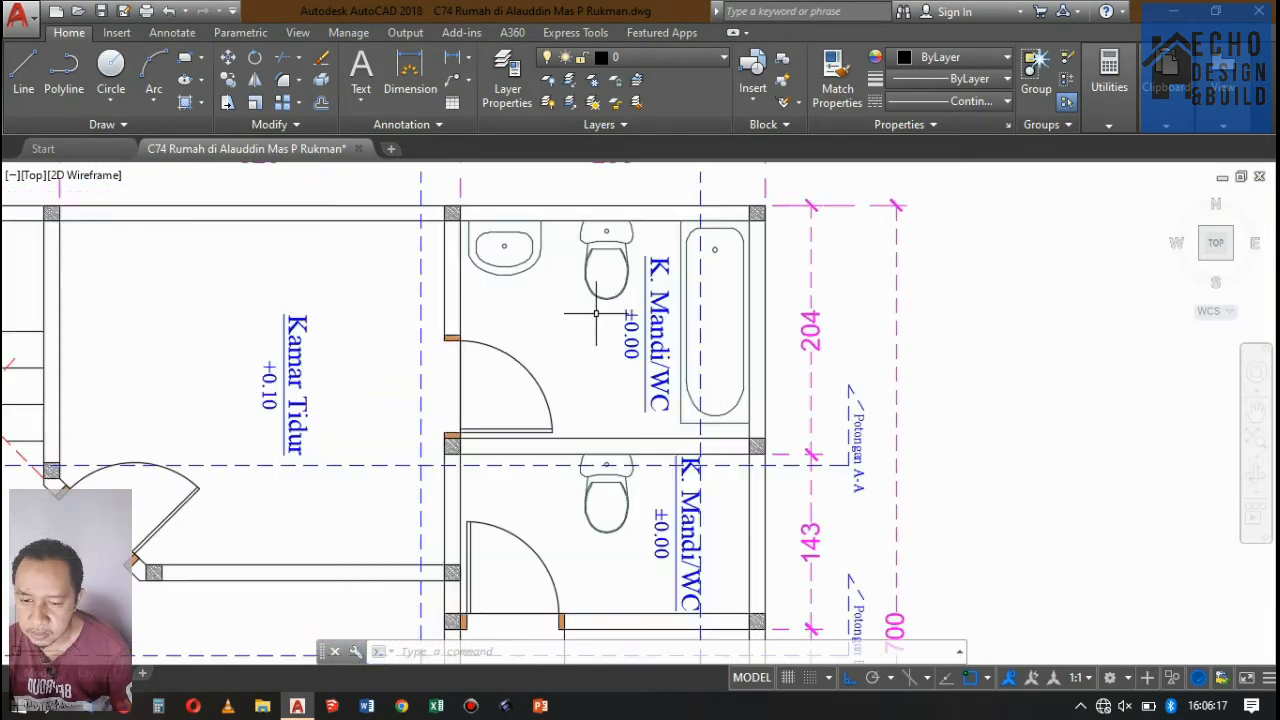
scroll(596, 313, "down", 3)
scroll(590, 305, "up", 2)
scroll(580, 300, "down", 2)
scroll(571, 296, "up", 2)
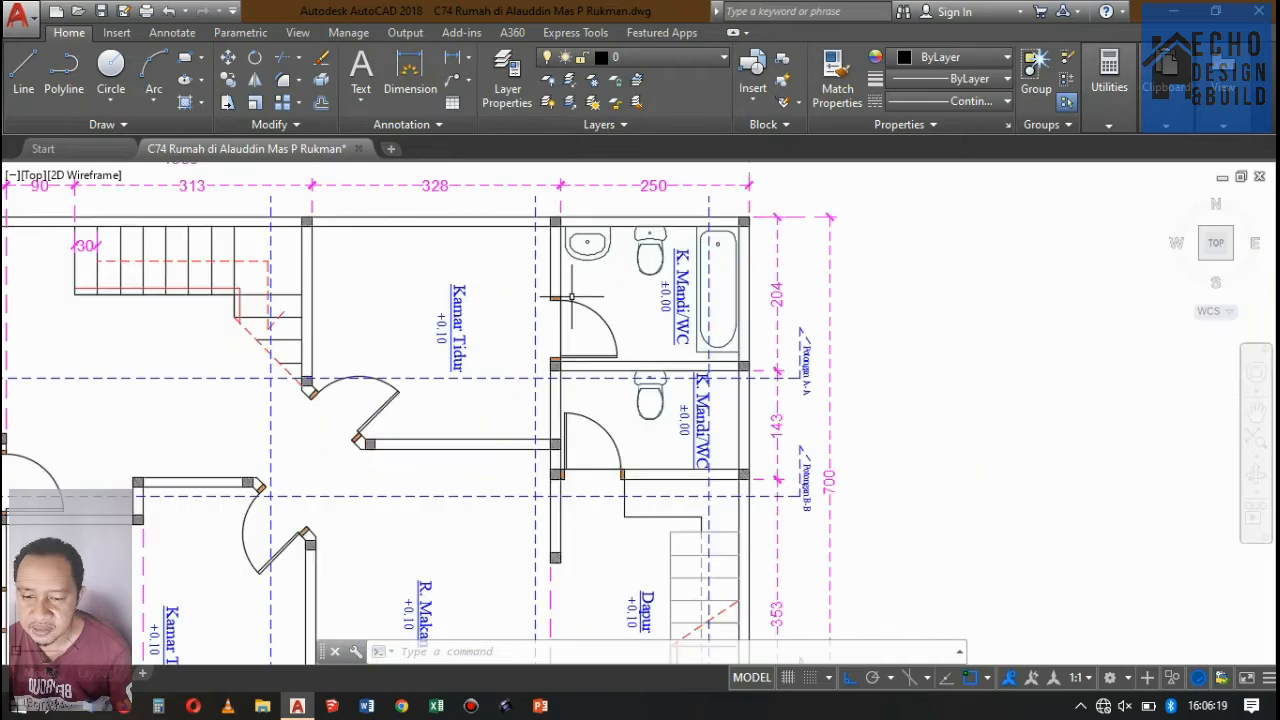
scroll(571, 296, "down", 4)
scroll(571, 296, "up", 5)
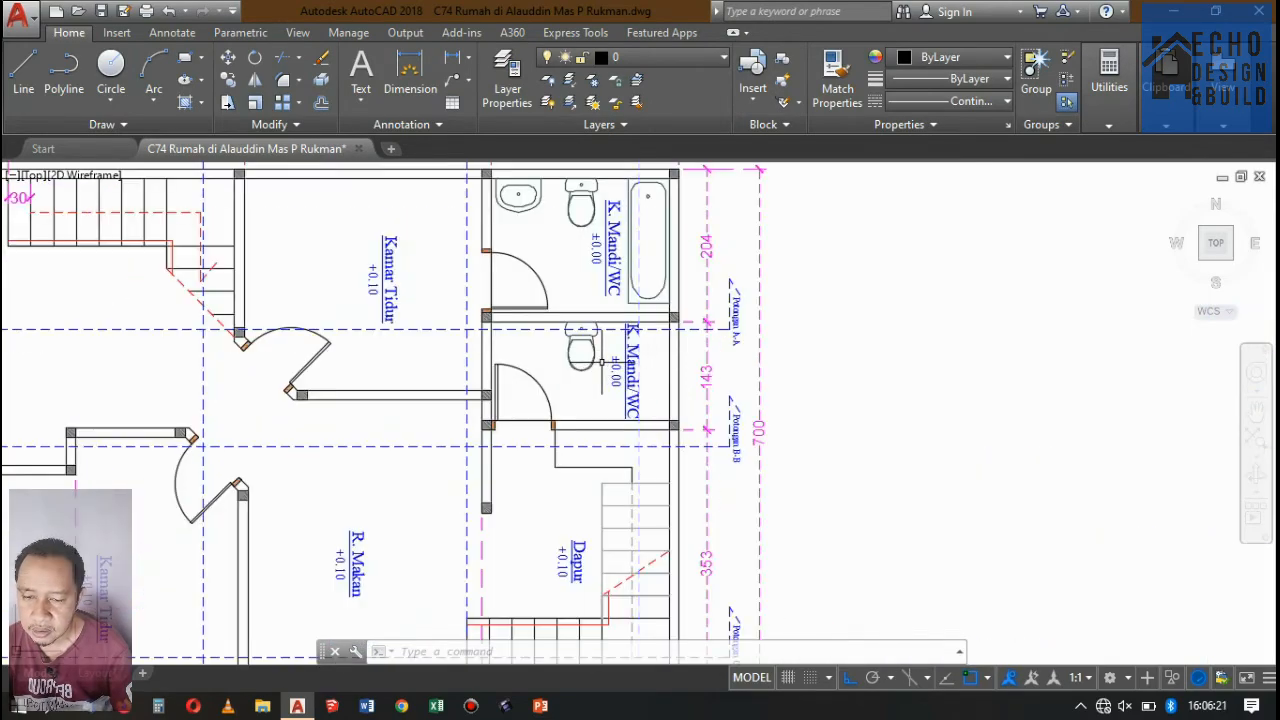
Examine the steps beside Lantai 2 and the bathroom levels along the section lines on the Denah Lantai 2 plan.
scroll(571, 296, "down", 2)
scroll(600, 360, "down", 4)
scroll(605, 356, "up", 6)
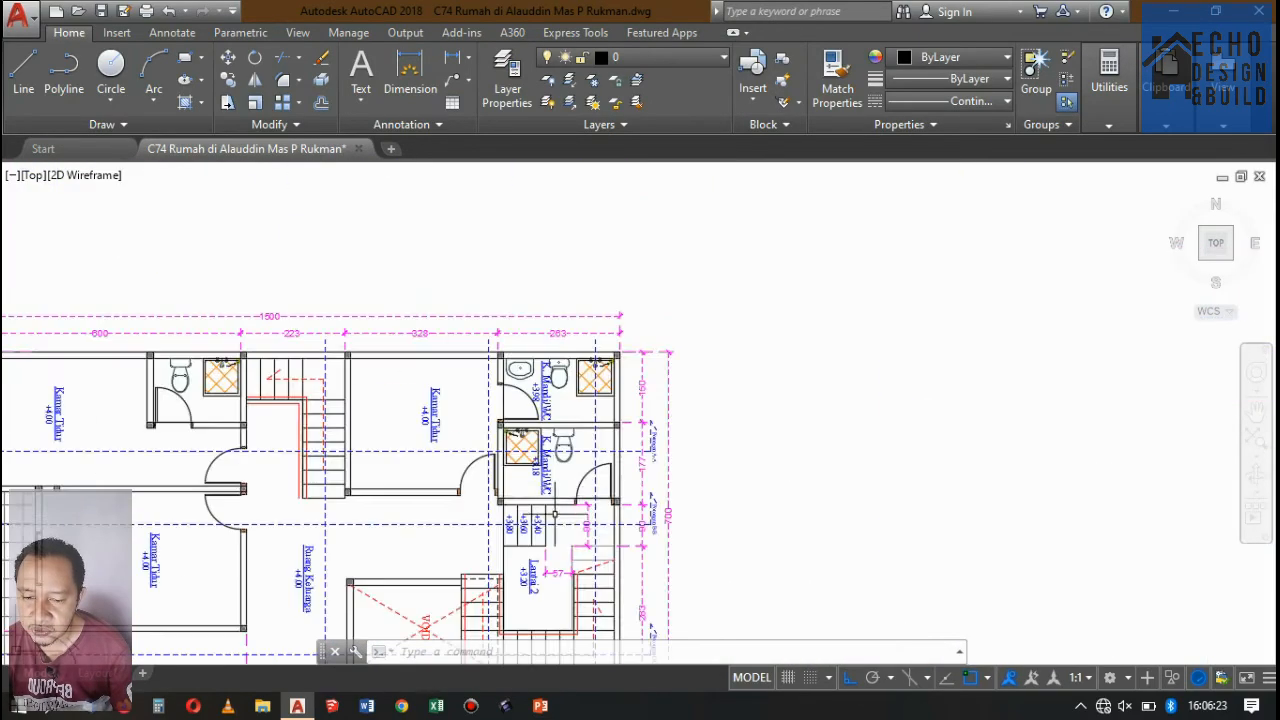
scroll(535, 453, "down", 3)
scroll(583, 508, "up", 2)
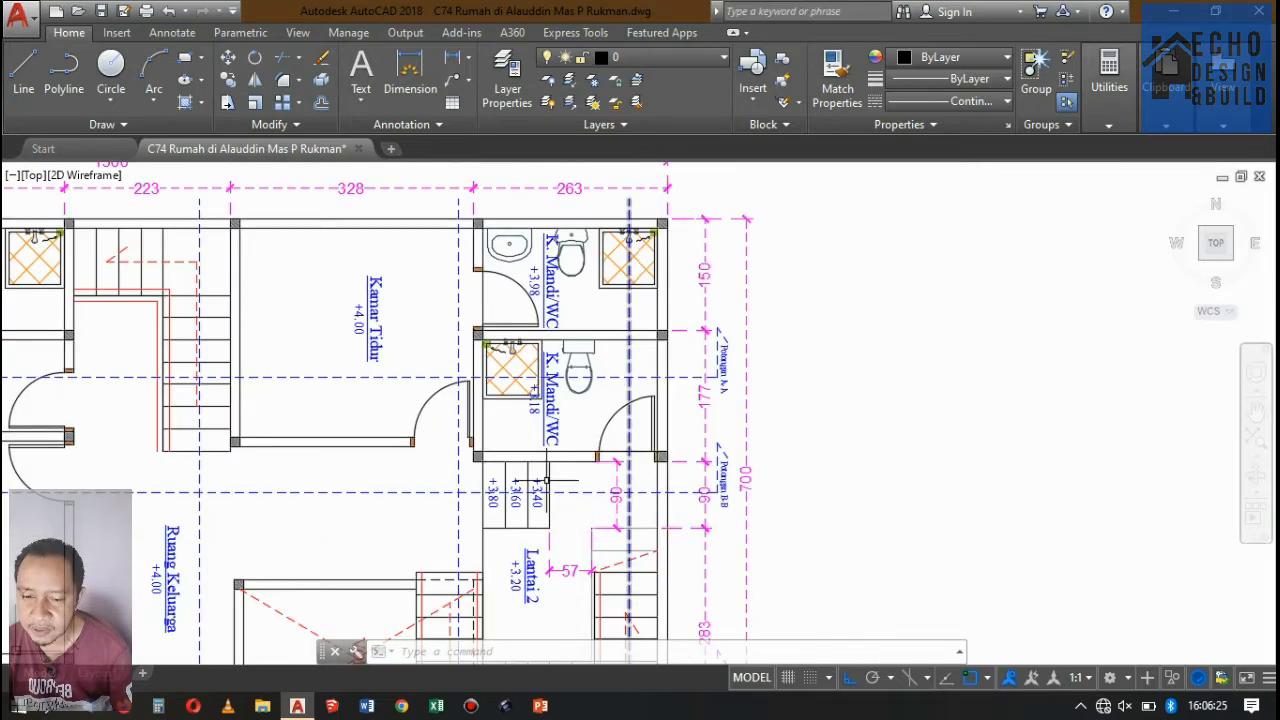
scroll(540, 491, "up", 2)
scroll(600, 350, "down", 3)
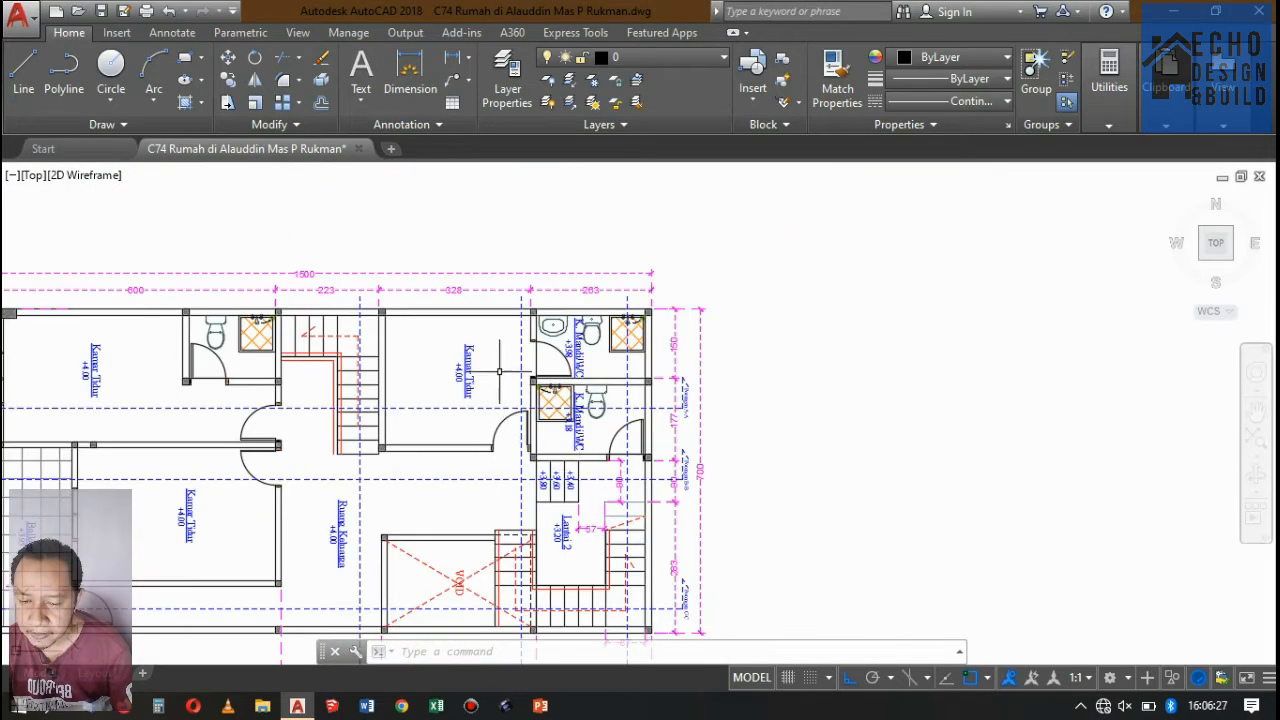
scroll(609, 344, "up", 3)
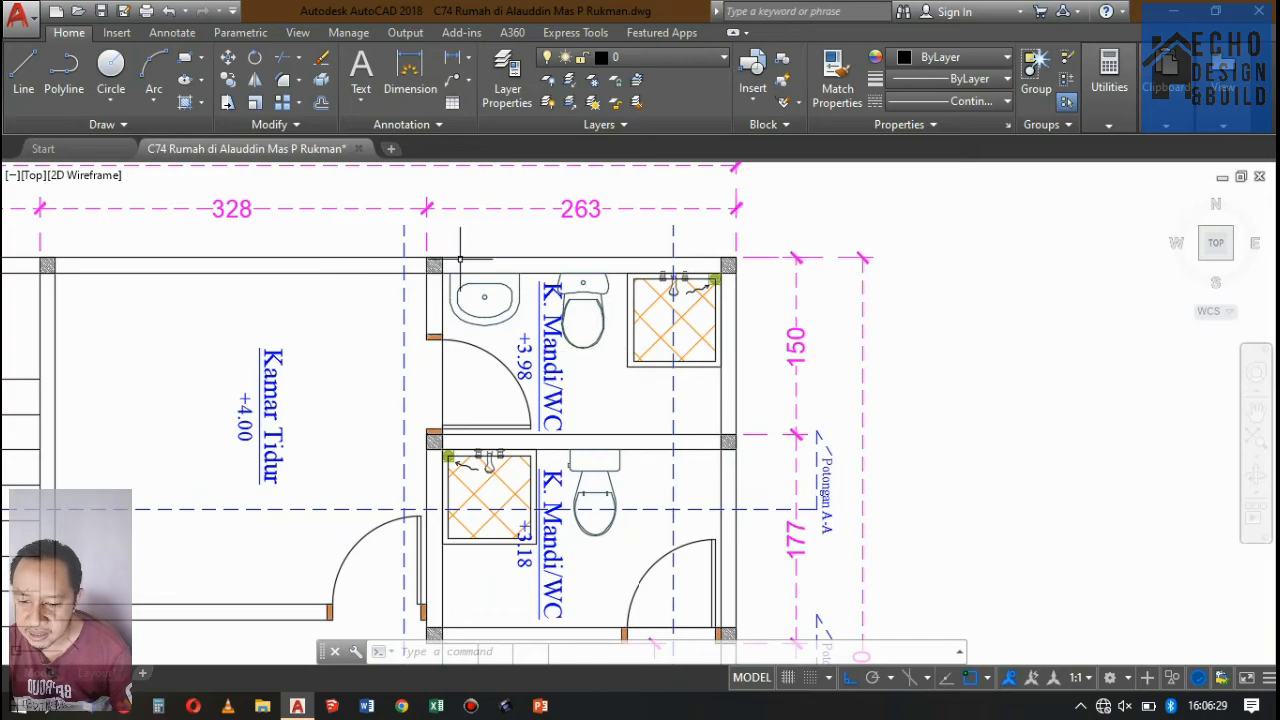
scroll(506, 331, "down", 6)
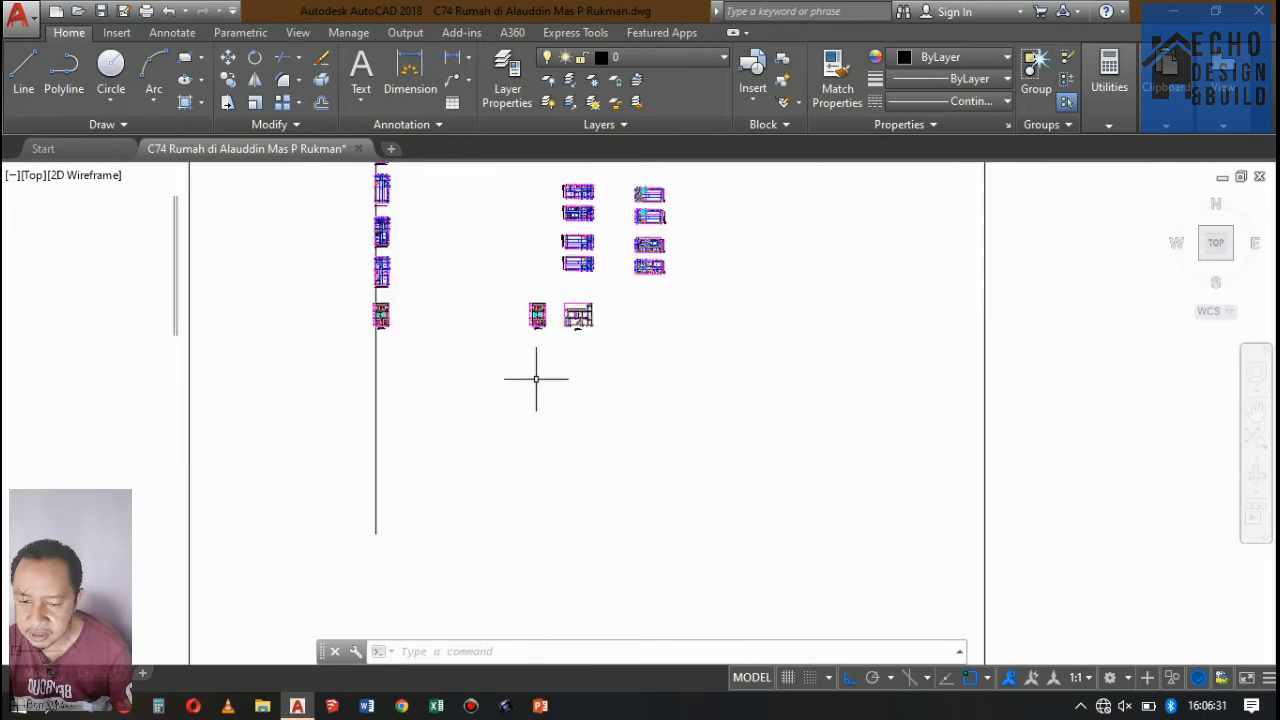
Inspect the beams, stepped floor slabs and ceilings where the lower bathroom floor meets the bedroom in Potongan A-A.
scroll(616, 270, "up", 3)
scroll(616, 270, "up", 8)
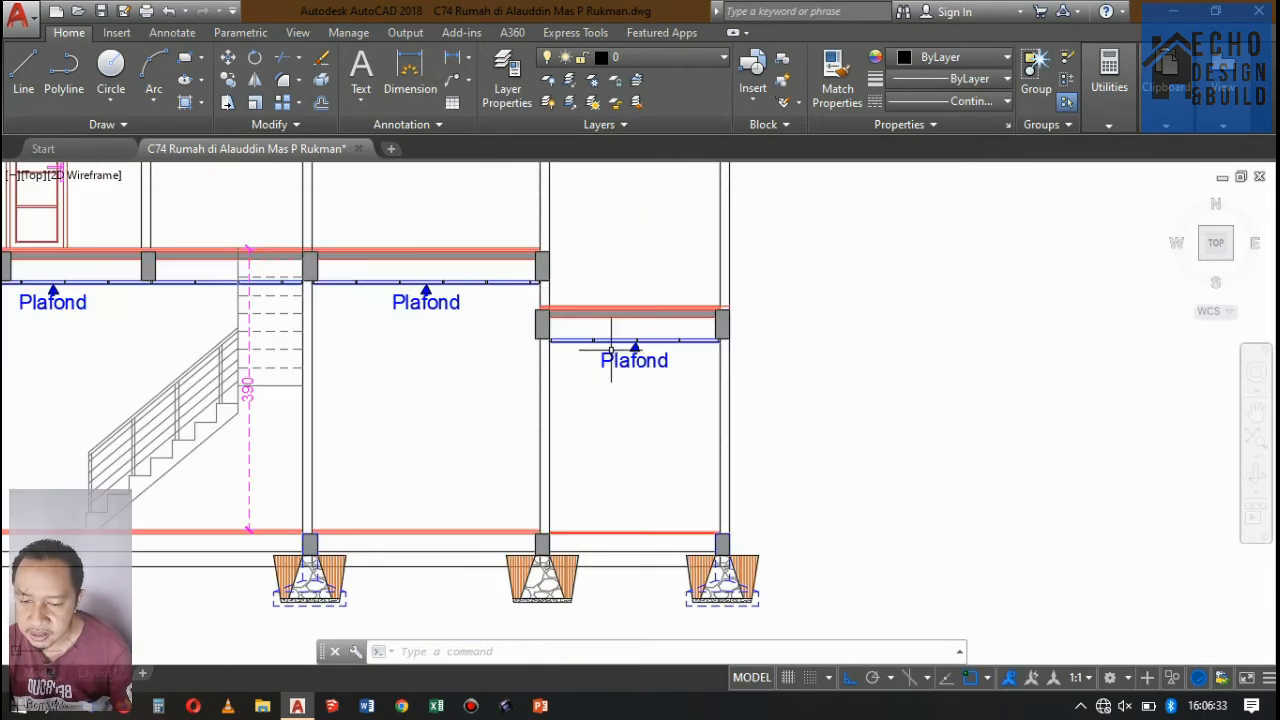
scroll(560, 260, "up", 3)
scroll(589, 246, "down", 4)
scroll(680, 263, "up", 3)
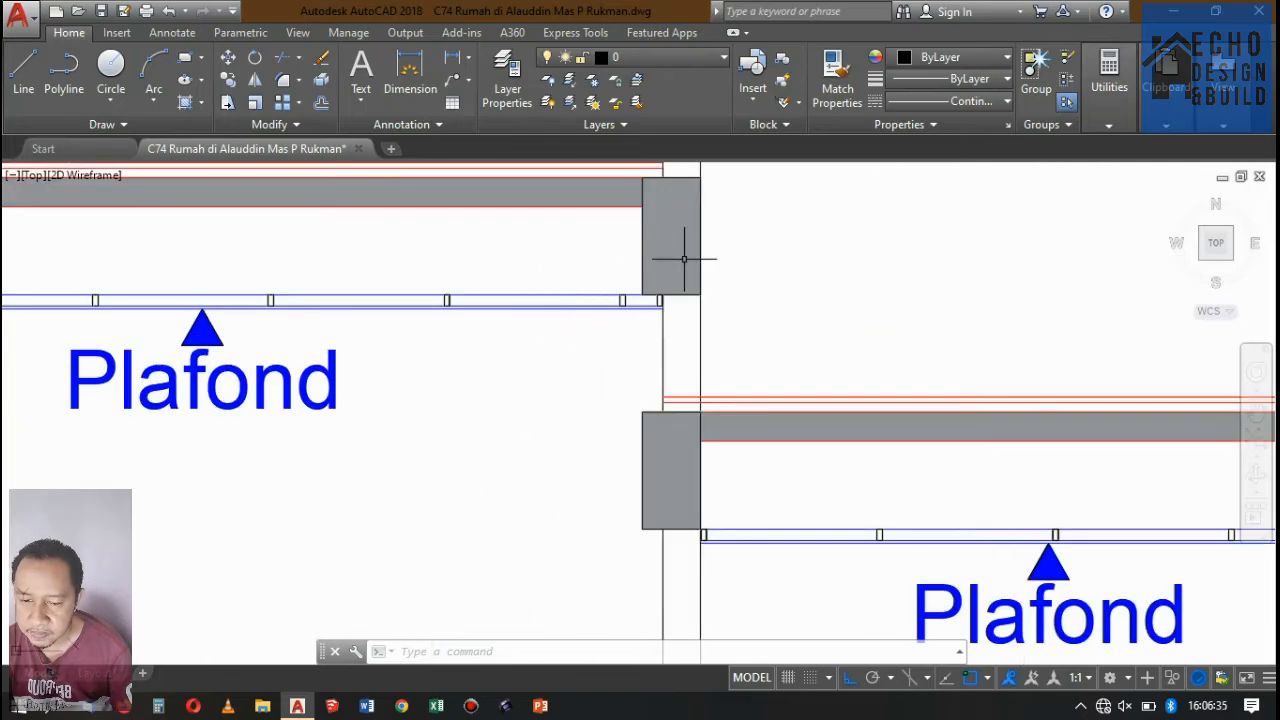
scroll(686, 276, "down", 3)
scroll(686, 276, "up", 5)
scroll(686, 385, "down", 5)
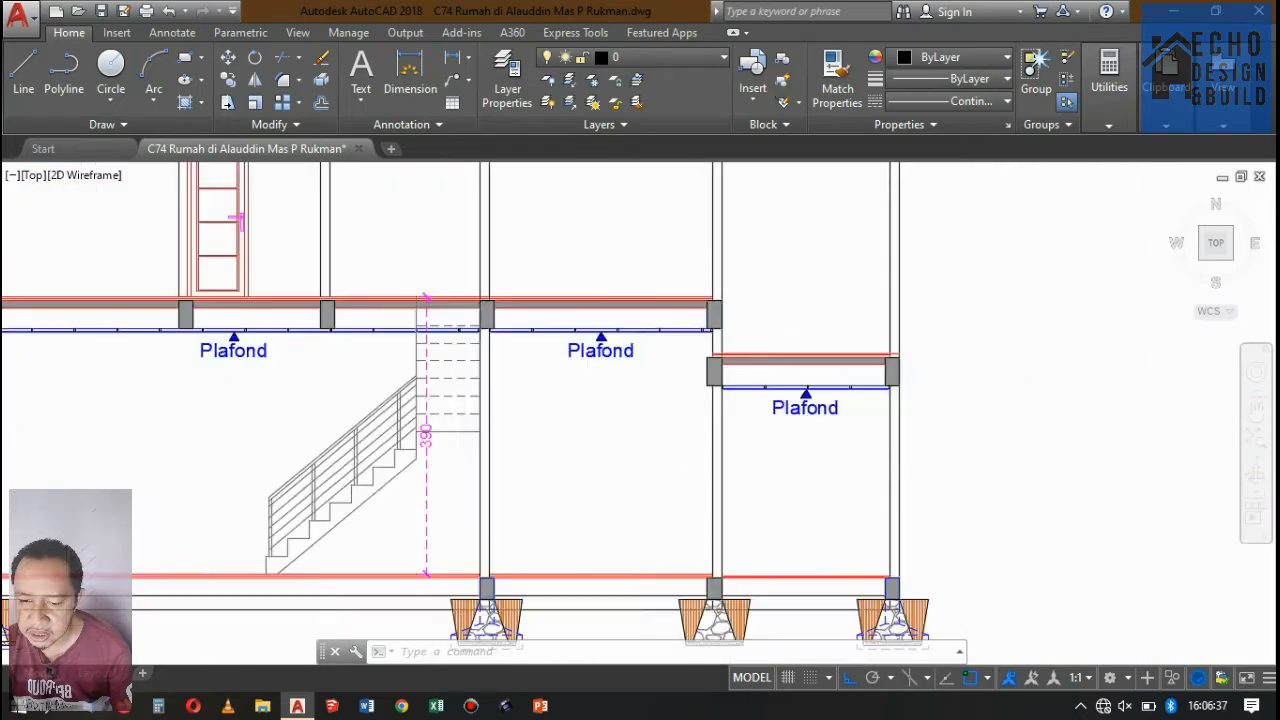
scroll(695, 365, "up", 3)
scroll(680, 350, "down", 5)
scroll(677, 343, "up", 5)
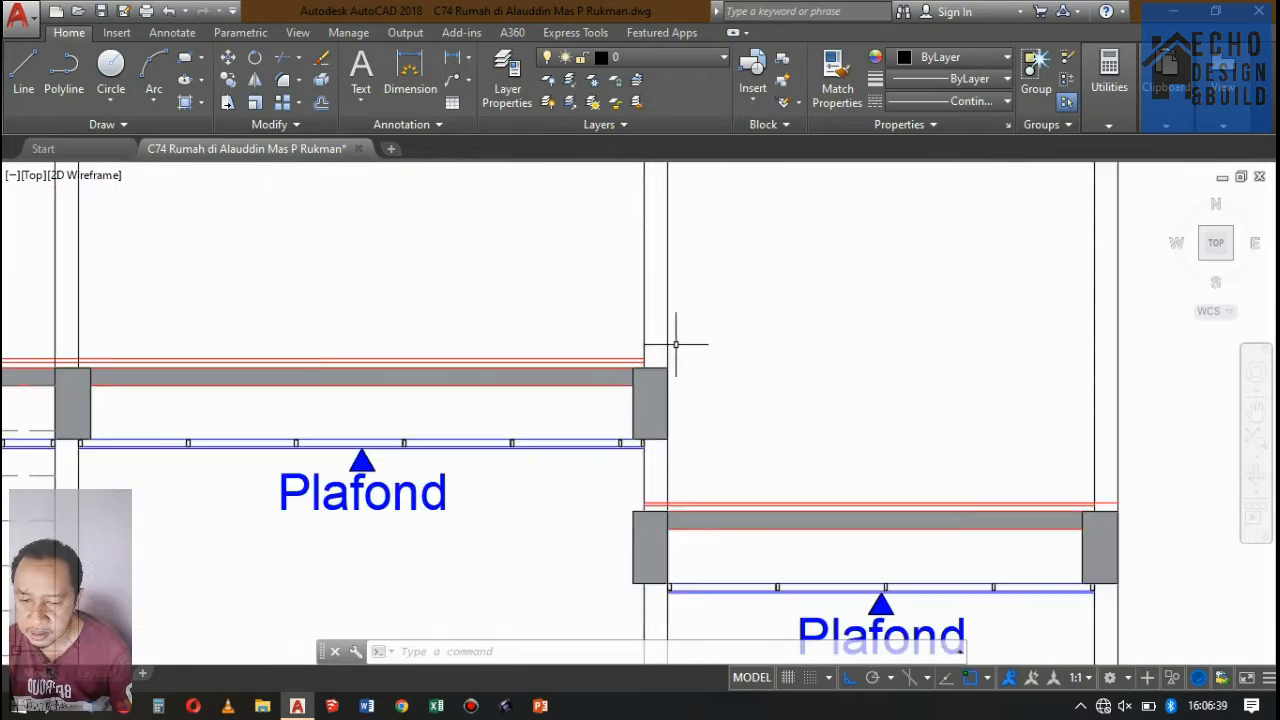
scroll(677, 345, "down", 5)
scroll(682, 362, "up", 5)
scroll(682, 362, "up", 4)
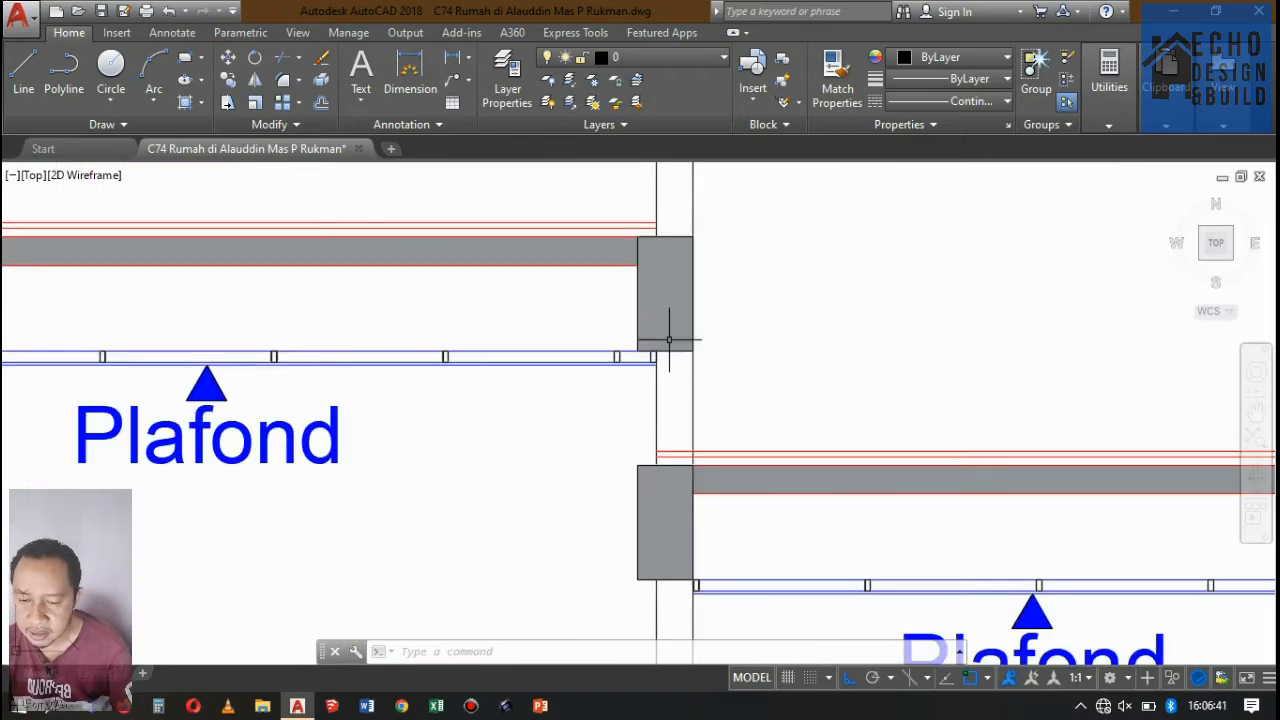
scroll(639, 350, "down", 5)
scroll(700, 305, "up", 5)
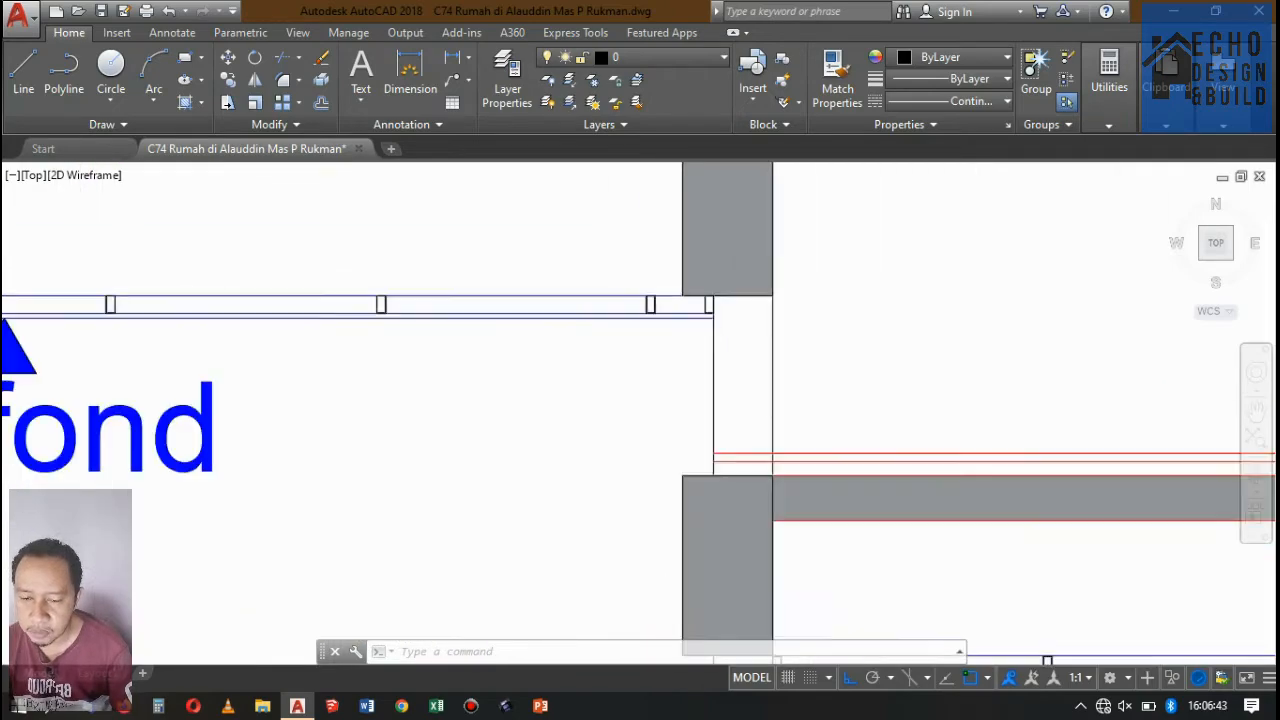
scroll(708, 304, "down", 4)
scroll(715, 300, "up", 4)
scroll(749, 271, "down", 5)
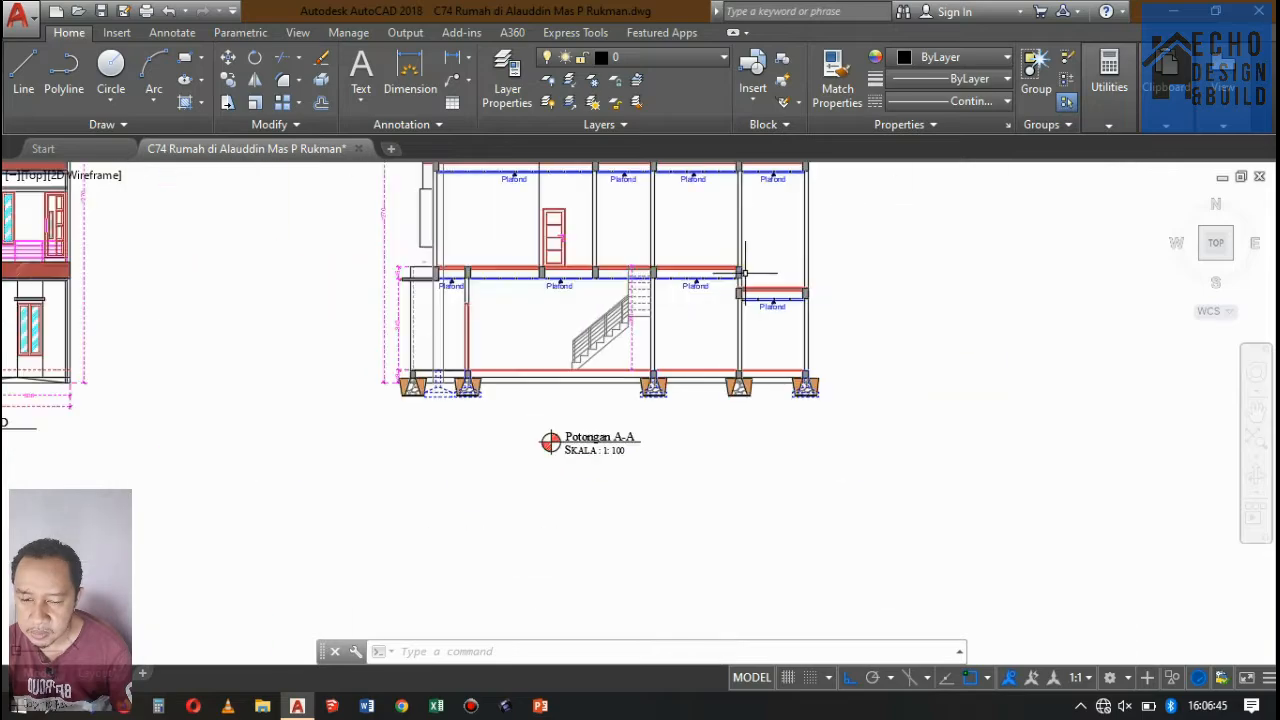
Review the ground floor walls, stair, ceilings and foundations around the level change in the Potongan A-A section.
scroll(740, 278, "up", 4)
scroll(740, 278, "down", 5)
scroll(737, 271, "up", 4)
scroll(710, 312, "down", 5)
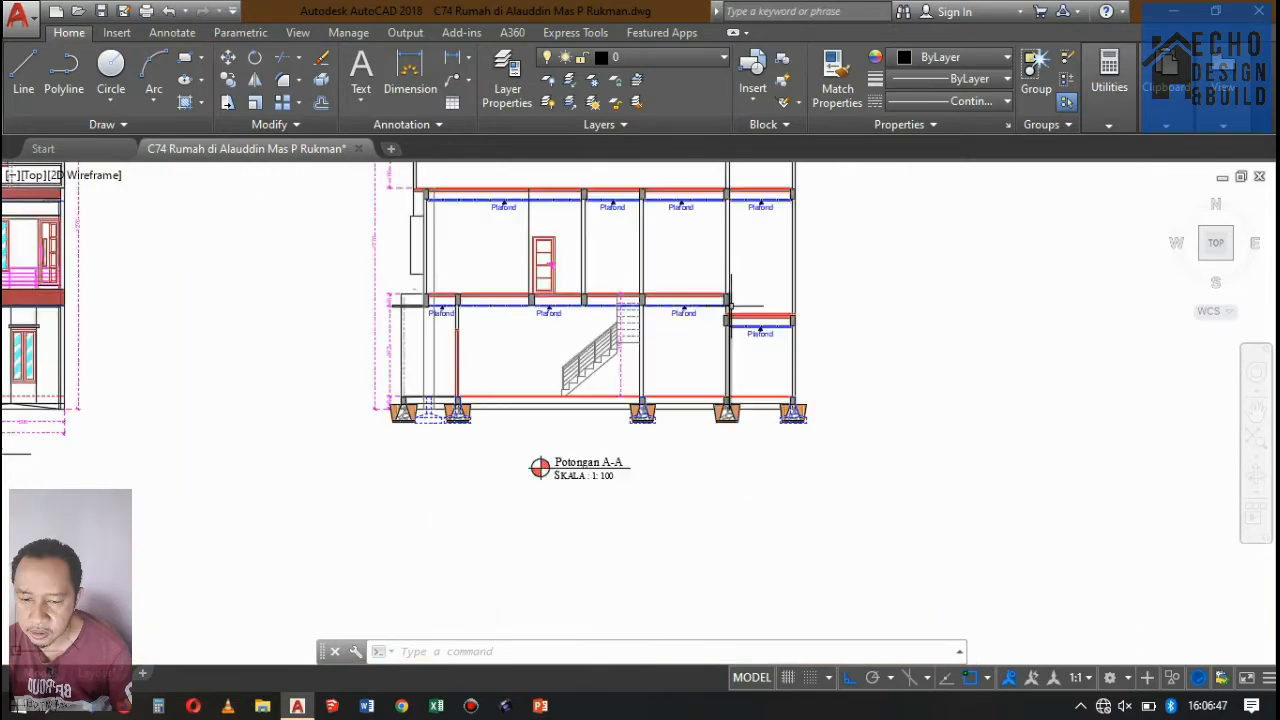
scroll(709, 318, "up", 4)
scroll(712, 316, "down", 2)
scroll(714, 314, "up", 3)
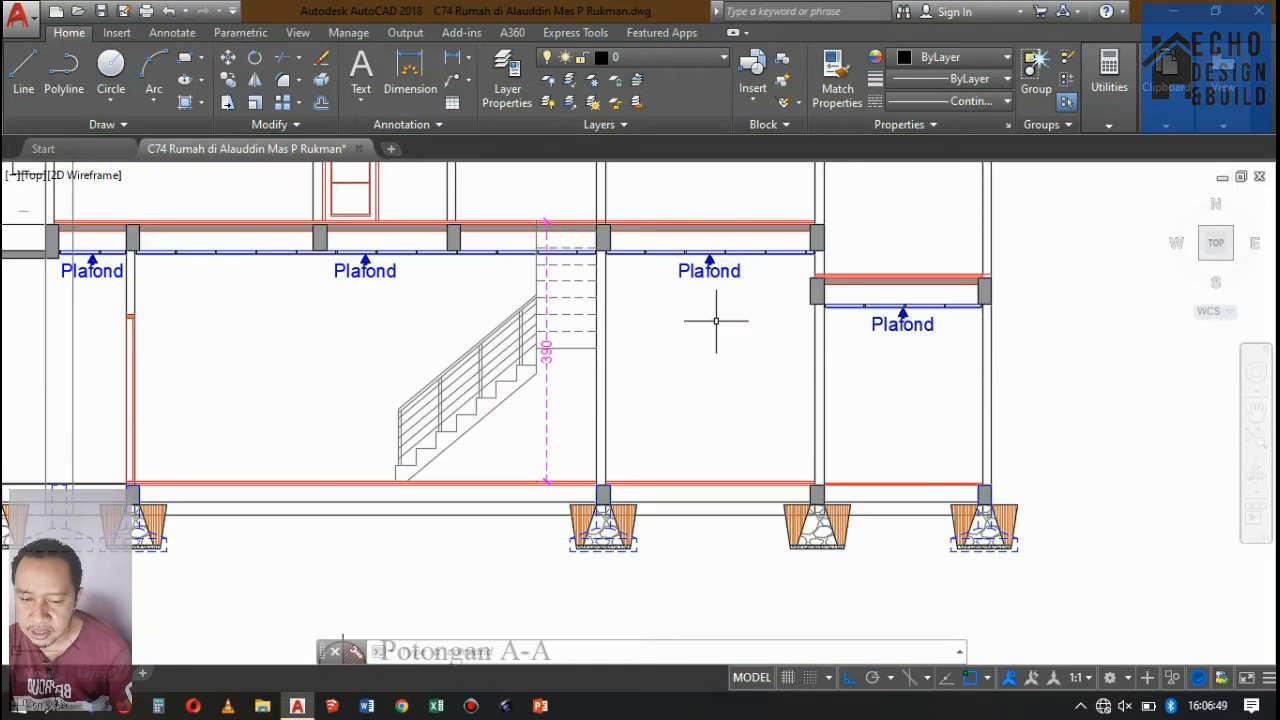
scroll(712, 320, "down", 5)
scroll(712, 323, "up", 2)
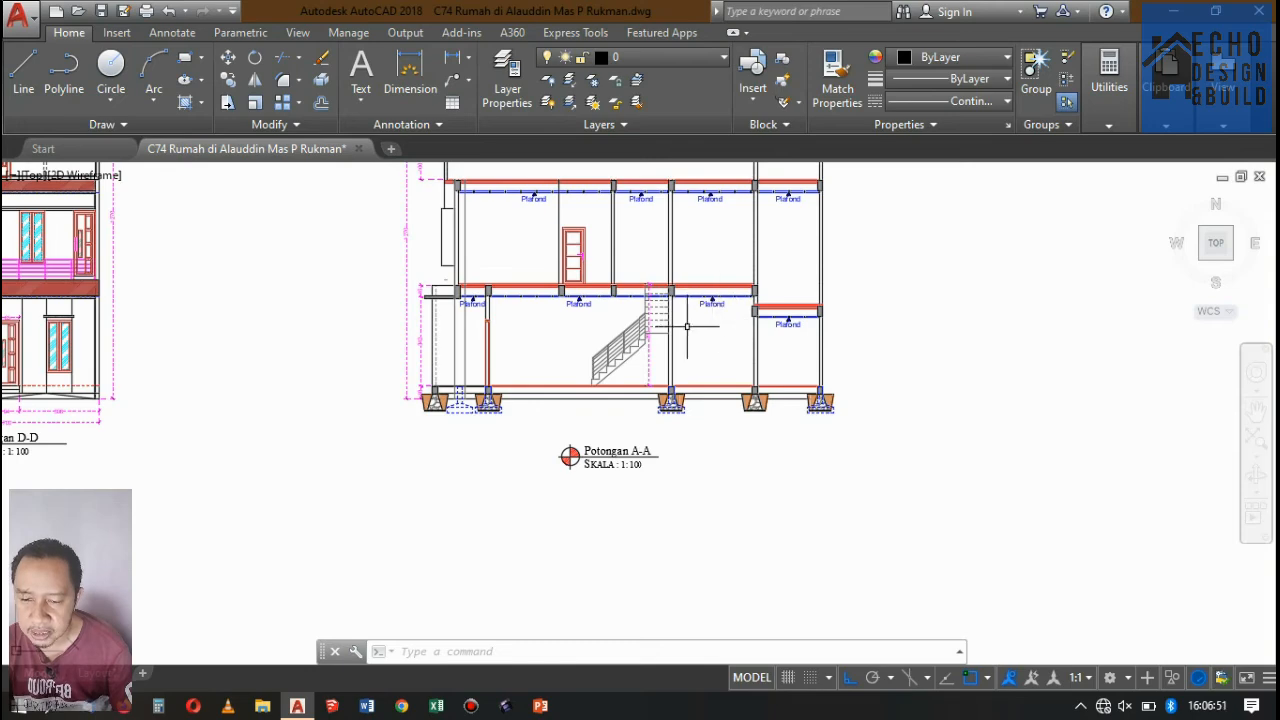
scroll(687, 326, "down", 3)
scroll(650, 345, "up", 3)
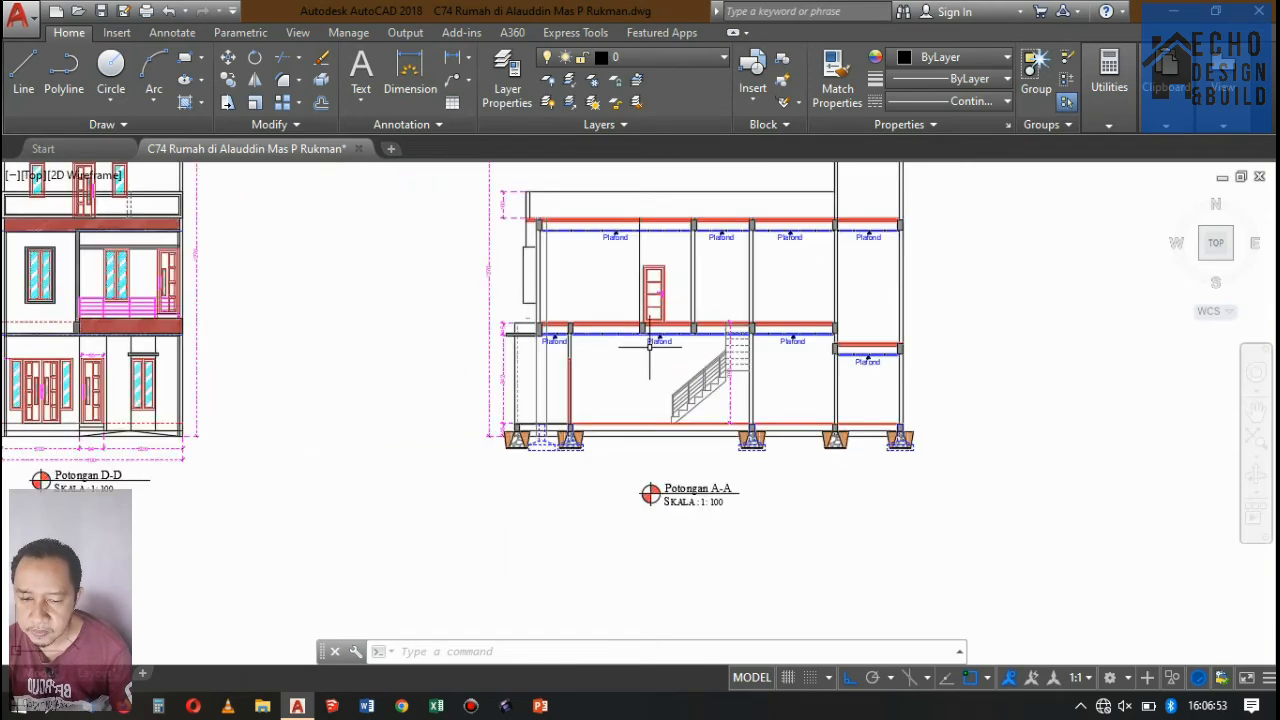
Look over the Potongan D-D section next to Potongan A-A and its matching drawing beneath the vertical floor plans.
scroll(620, 320, "down", 4)
scroll(586, 298, "up", 3)
scroll(573, 301, "down", 4)
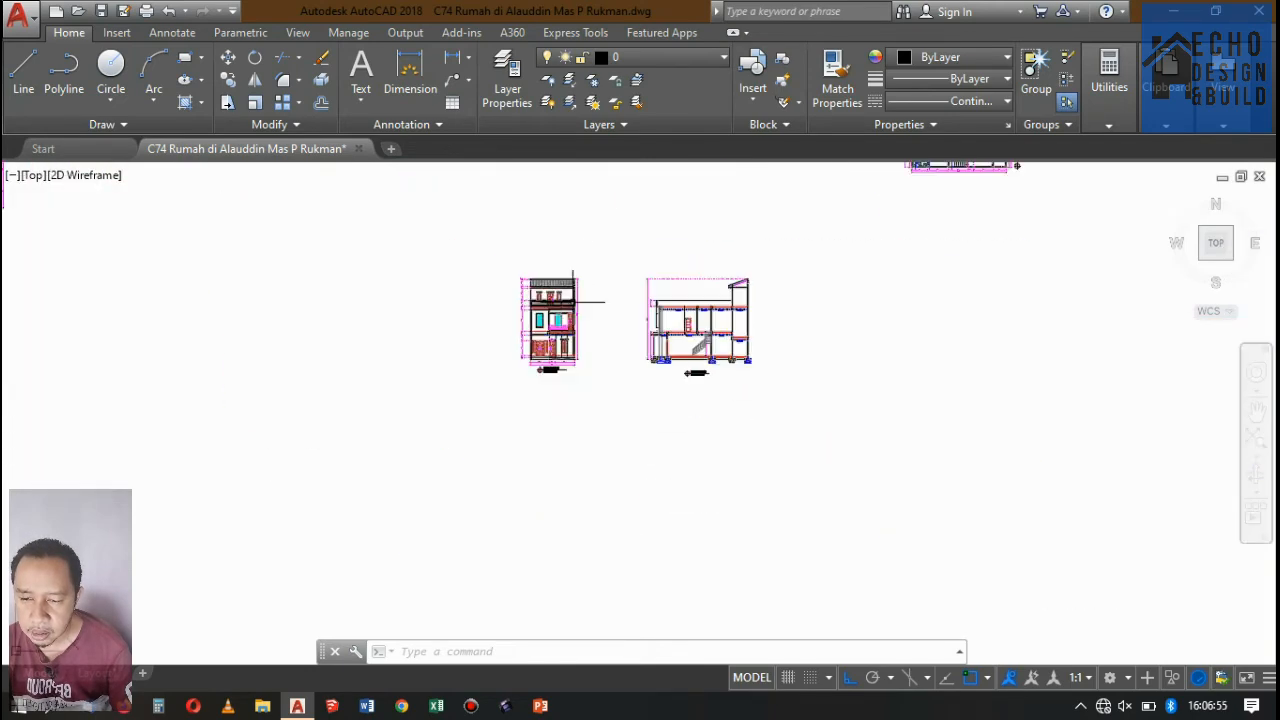
scroll(574, 300, "up", 2)
scroll(560, 310, "down", 5)
scroll(537, 314, "up", 4)
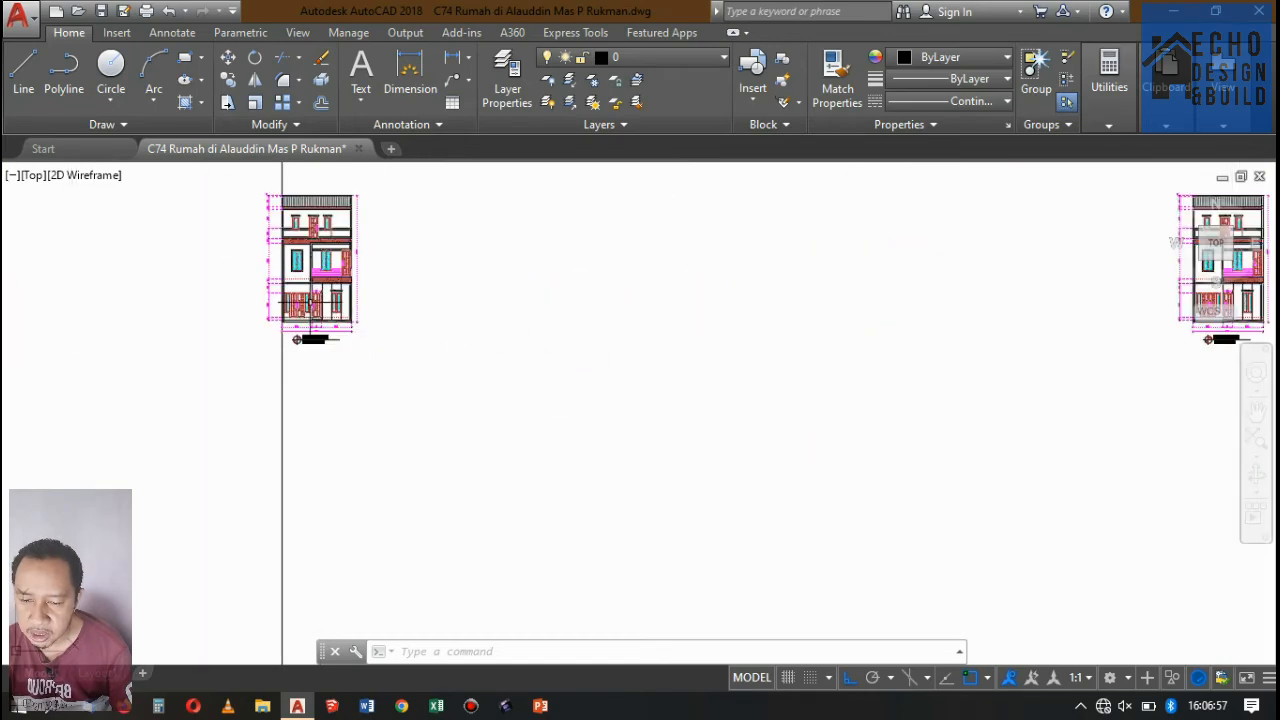
scroll(315, 300, "up", 3)
scroll(400, 380, "down", 3)
scroll(420, 380, "up", 2)
scroll(460, 350, "down", 4)
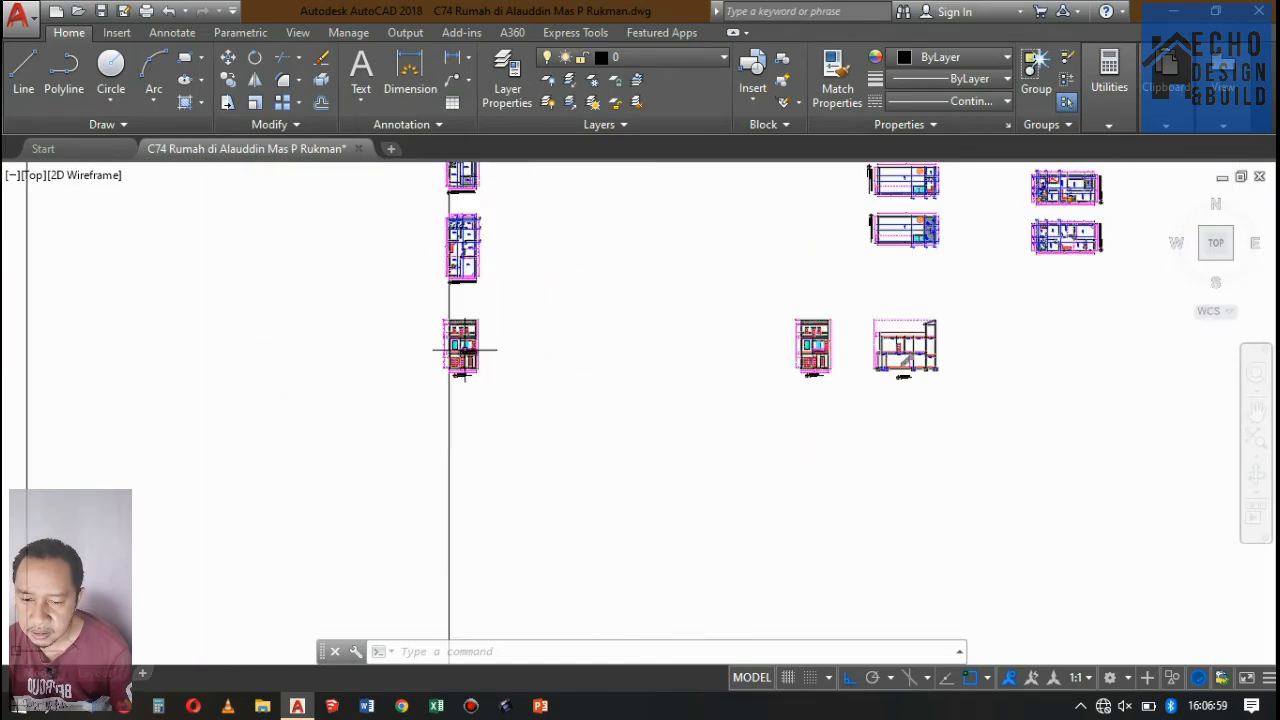
Look over the two columns of rotated floor plans above the Potongan D-D and Potongan A-A sections.
scroll(470, 350, "up", 3)
scroll(520, 355, "down", 5)
scroll(600, 340, "up", 1)
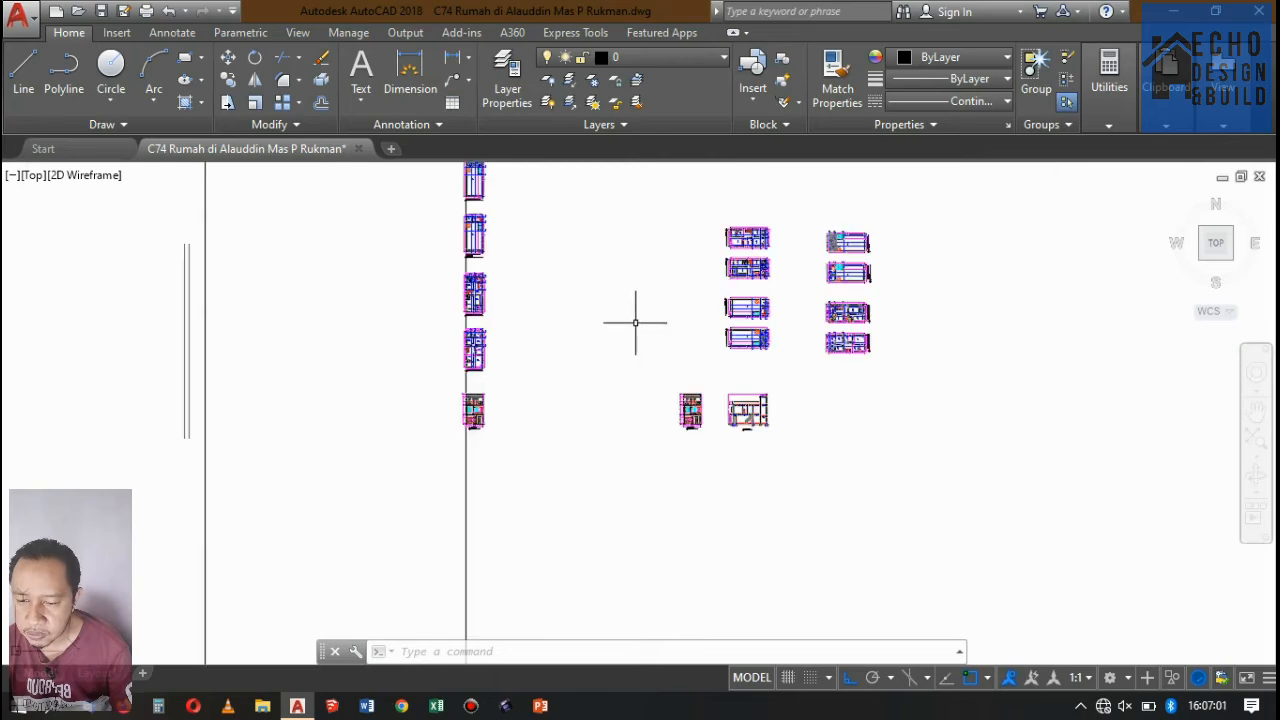
scroll(829, 443, "up", 4)
scroll(678, 377, "down", 6)
scroll(732, 318, "up", 4)
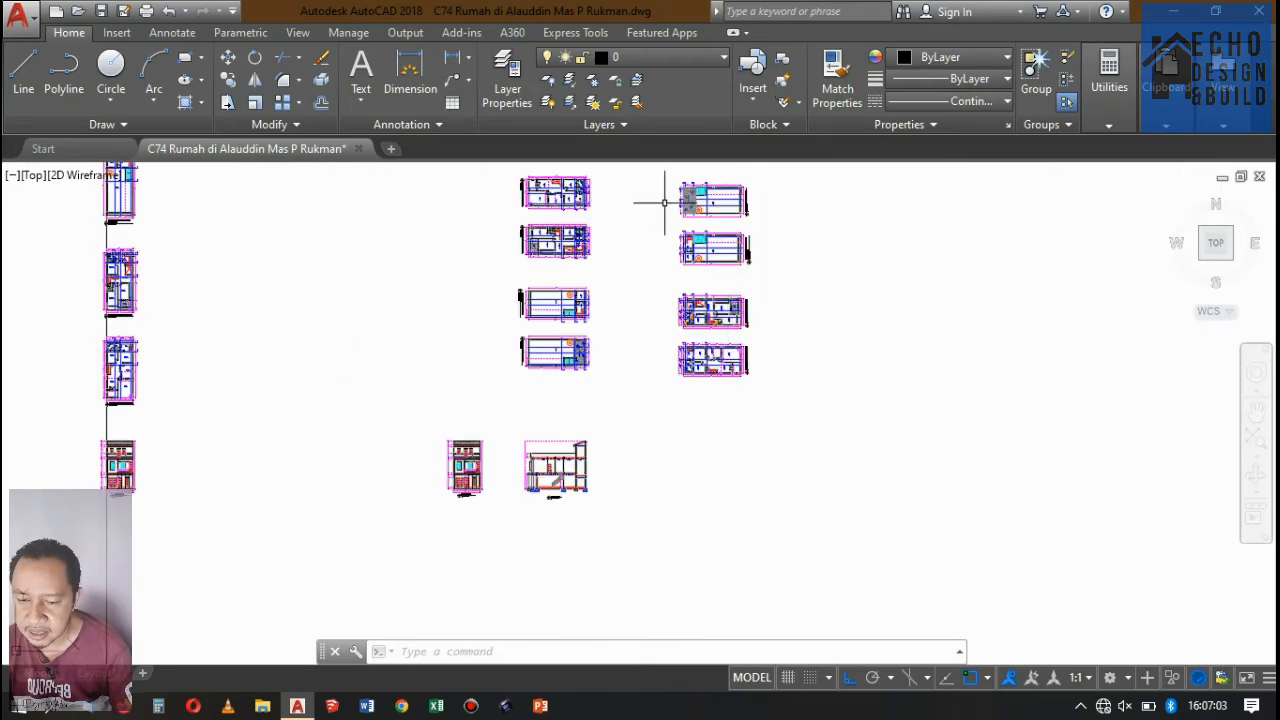
scroll(712, 216, "up", 3)
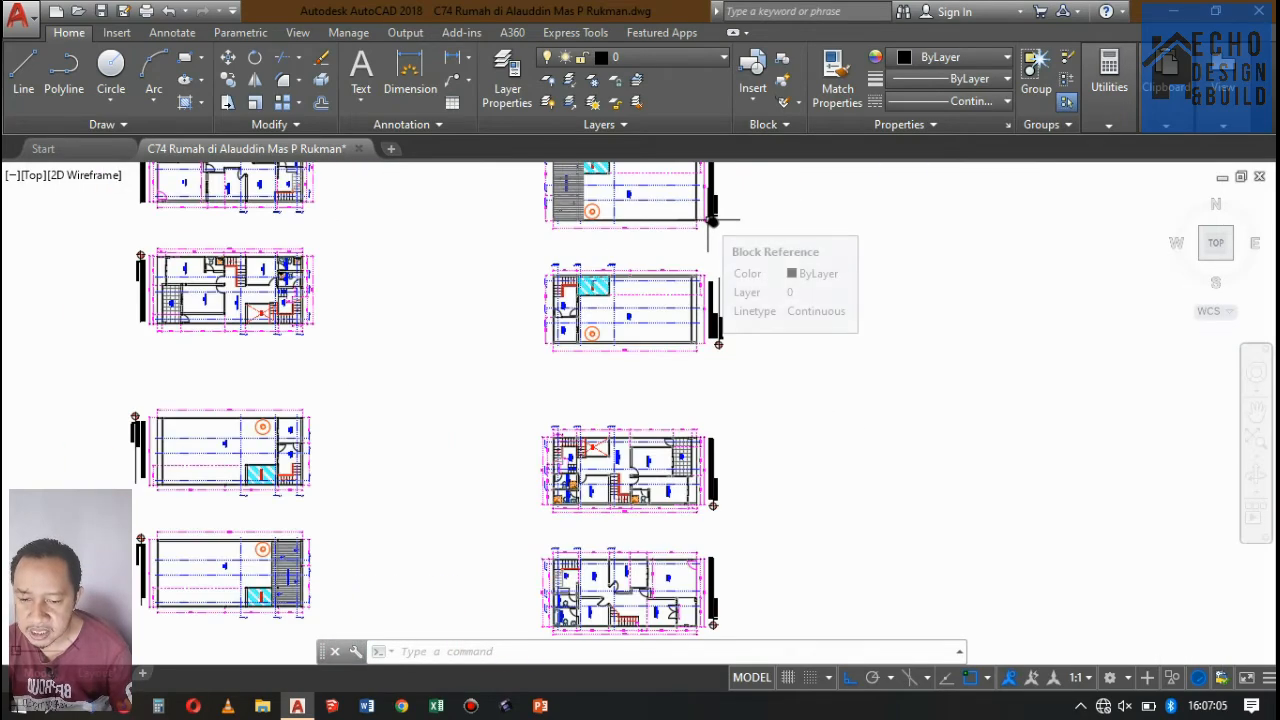
scroll(712, 216, "down", 5)
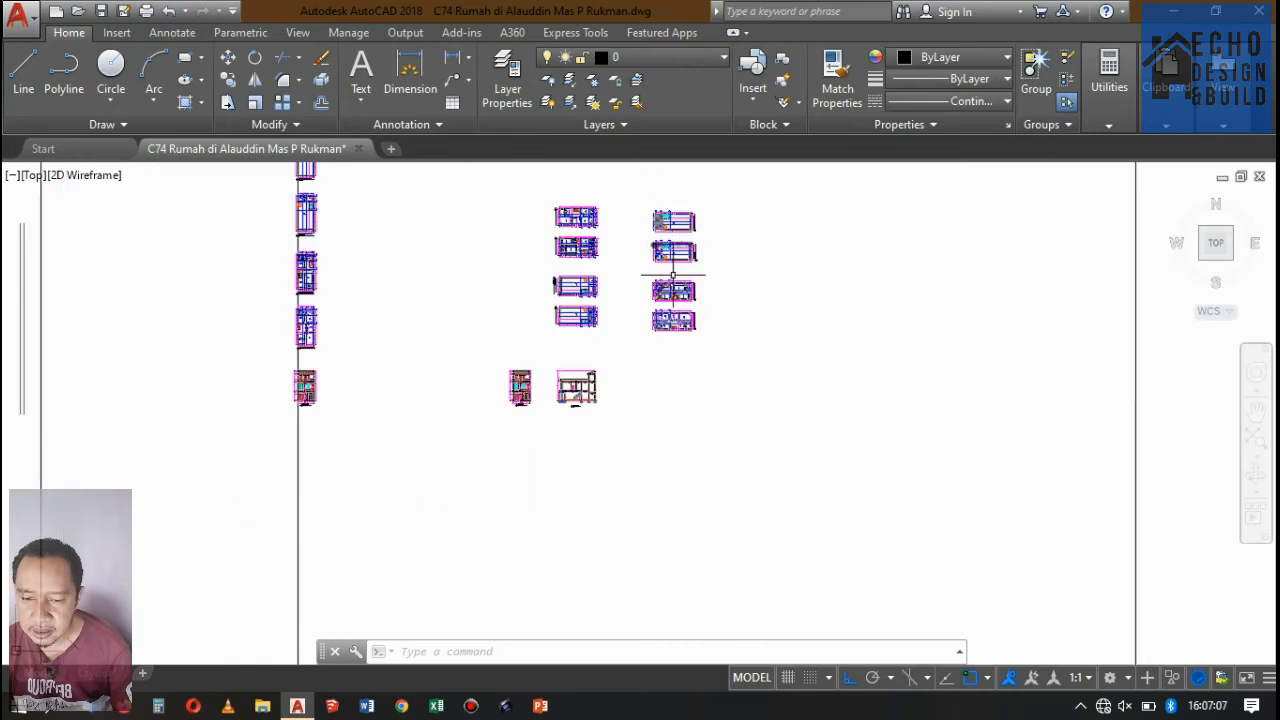
Examine the ceilings, floor levels and Plafond labels across the rooms of the Potongan A-A section.
scroll(640, 300, "up", 2)
scroll(590, 345, "down", 1)
scroll(610, 338, "up", 4)
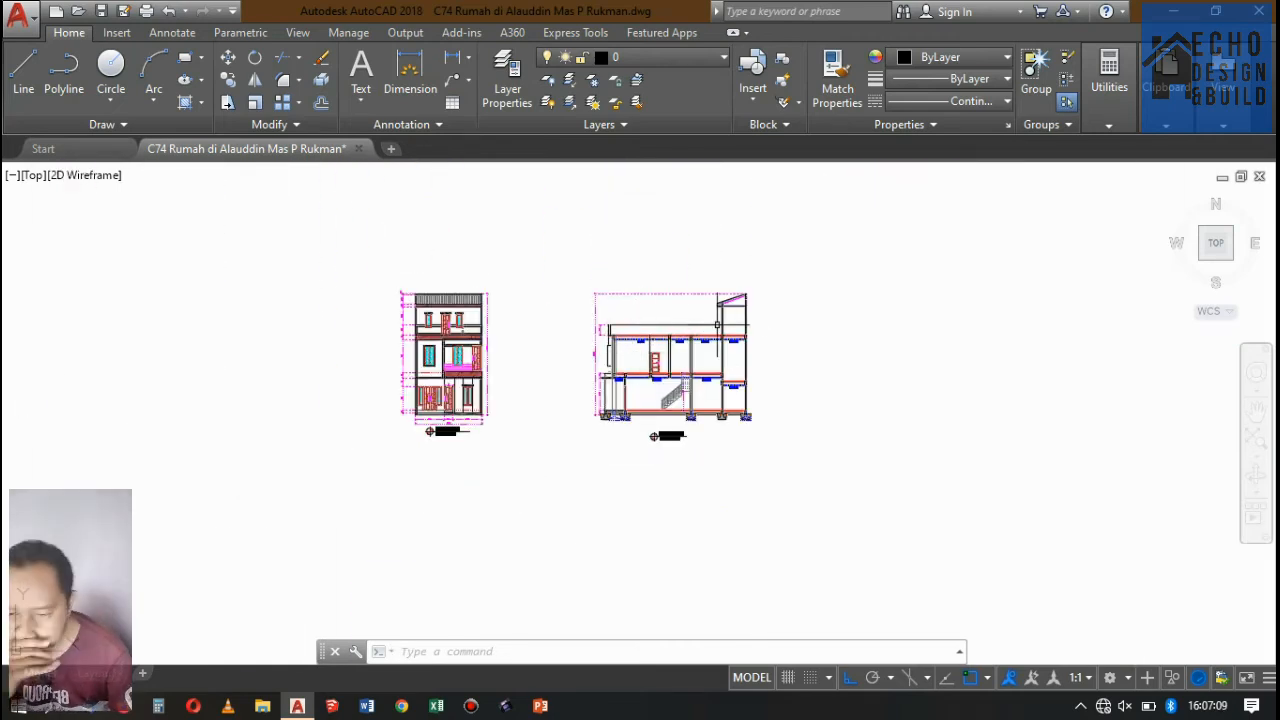
scroll(666, 392, "up", 4)
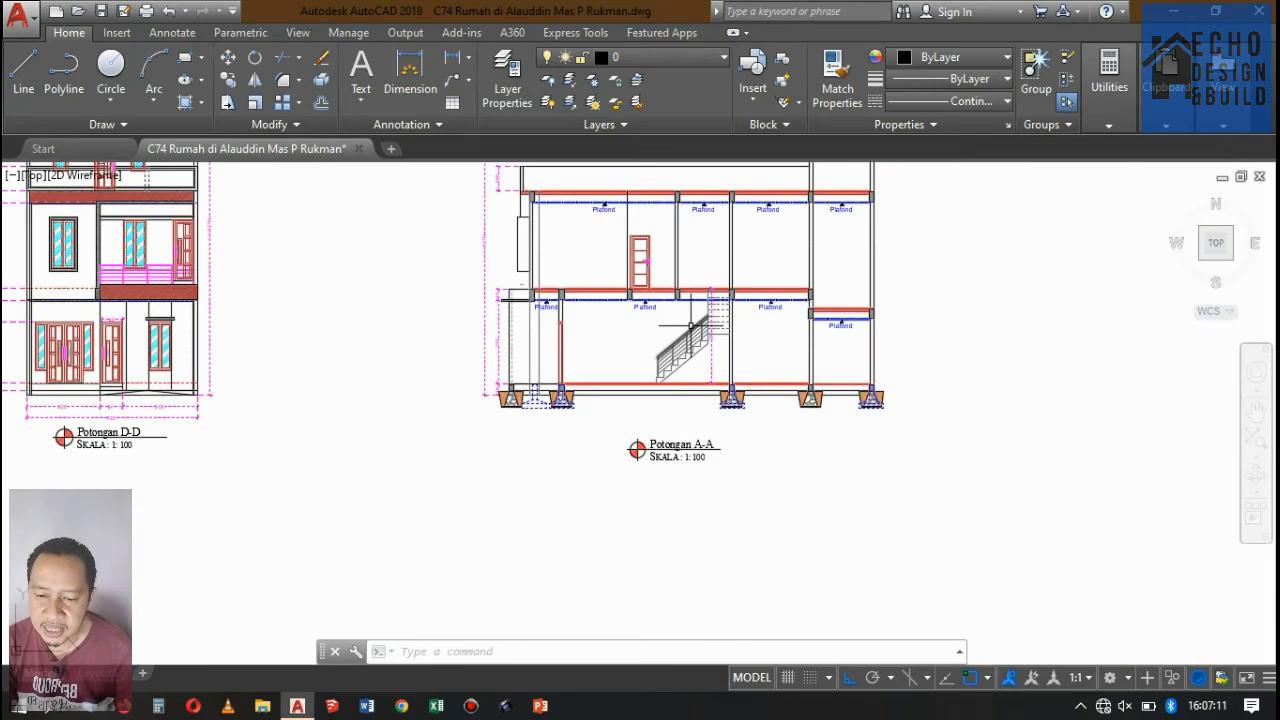
scroll(680, 336, "down", 2)
scroll(703, 268, "up", 10)
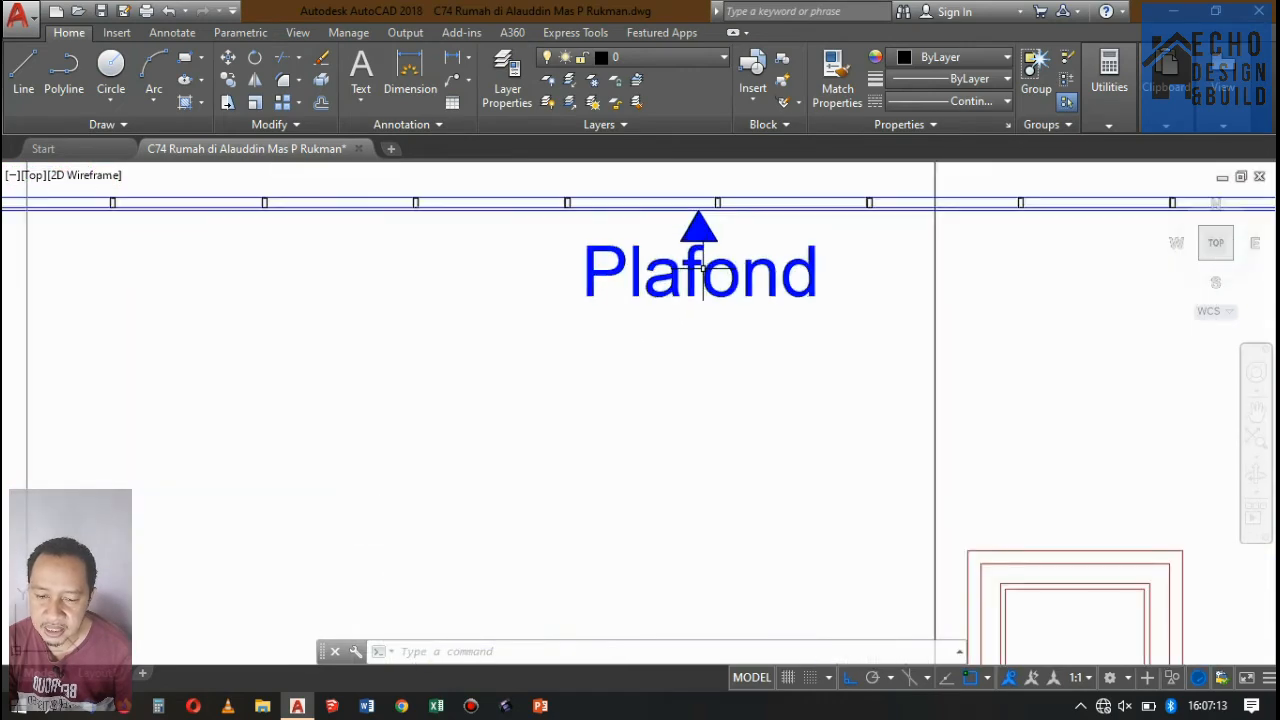
scroll(617, 321, "down", 5)
scroll(620, 335, "up", 4)
scroll(640, 343, "down", 5)
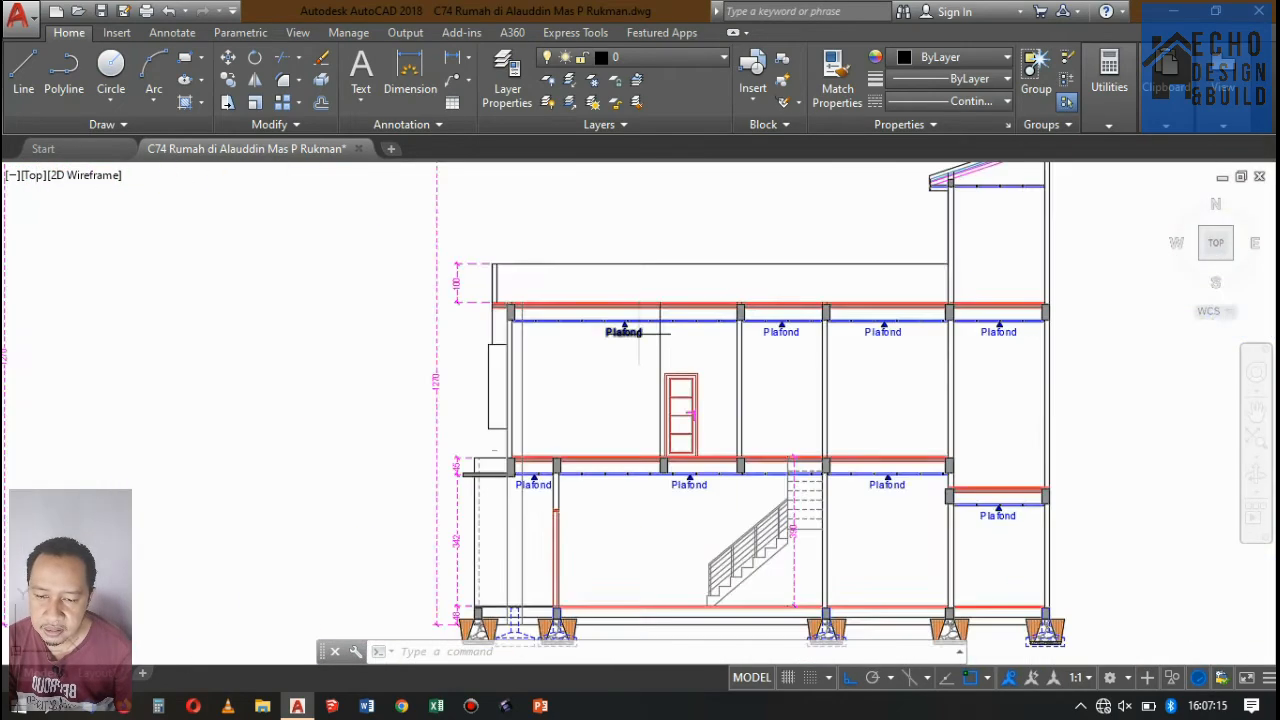
Try a sideways copy of the Plafond marker under the upper ceiling in the room with the door, and erase that copy.
scroll(620, 345, "up", 6)
left_click(637, 354)
left_click(547, 290)
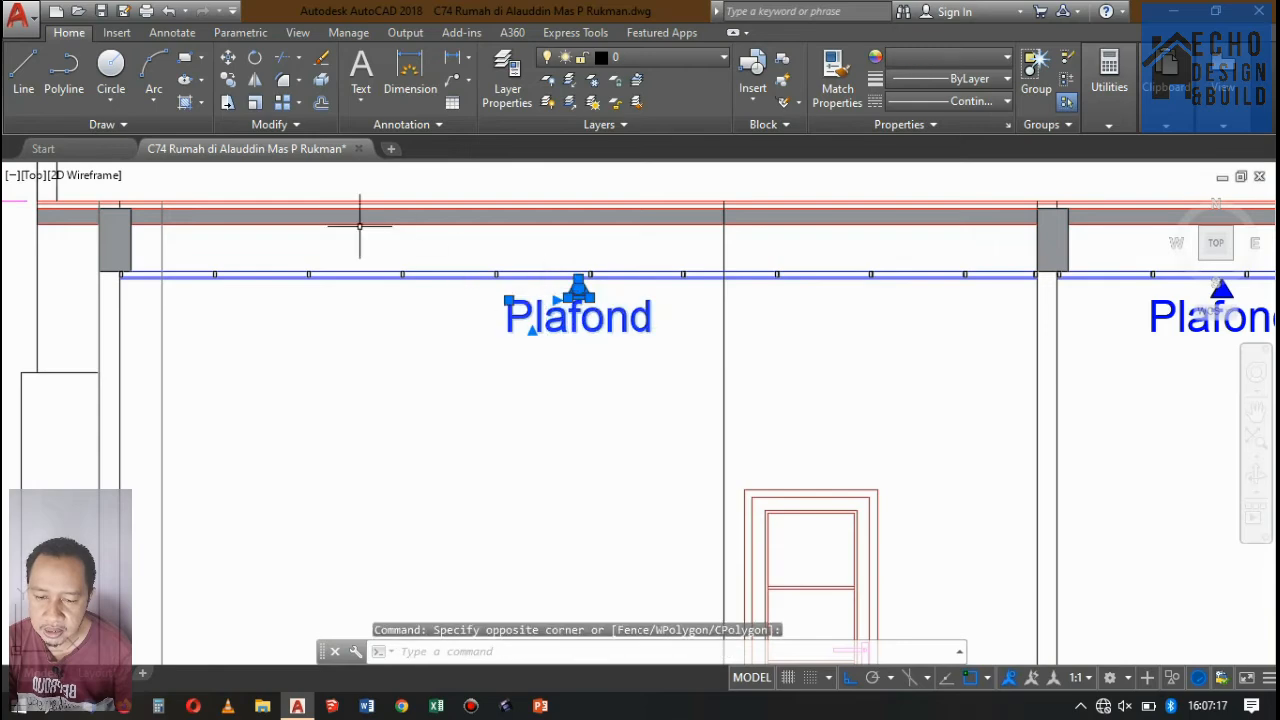
left_click(228, 80)
left_click(489, 389)
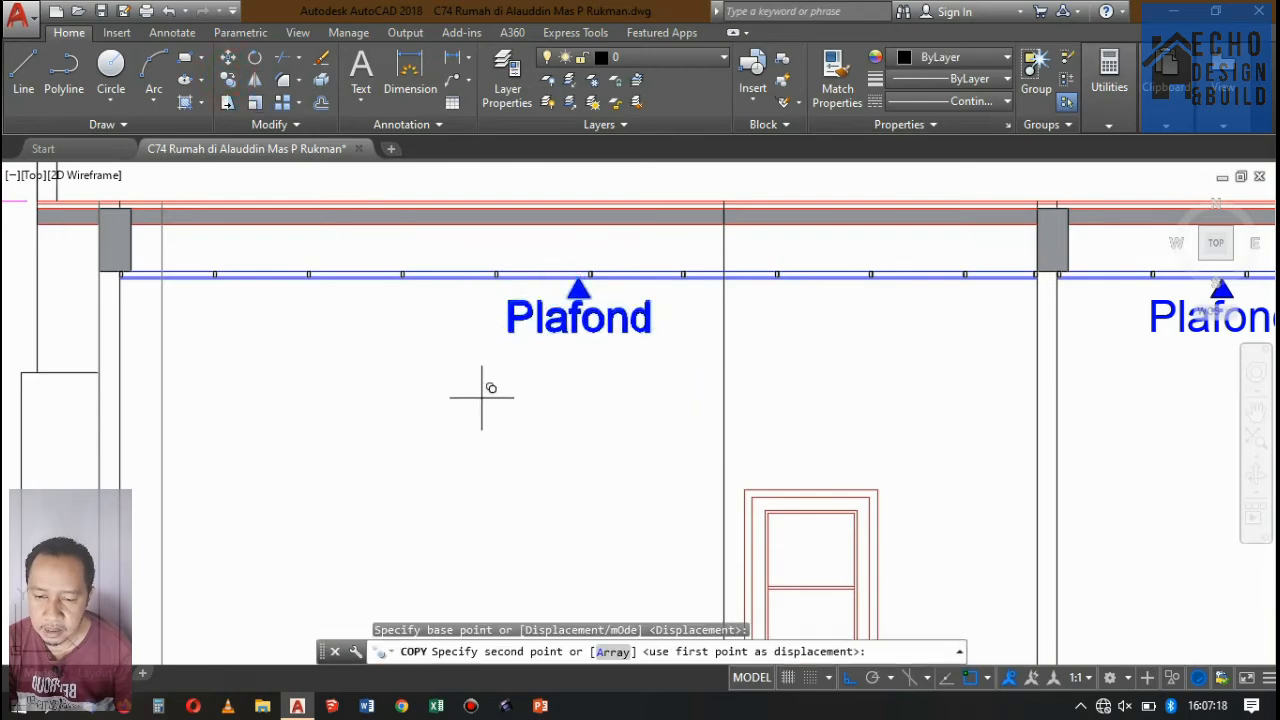
left_click(307, 386)
key("Return")
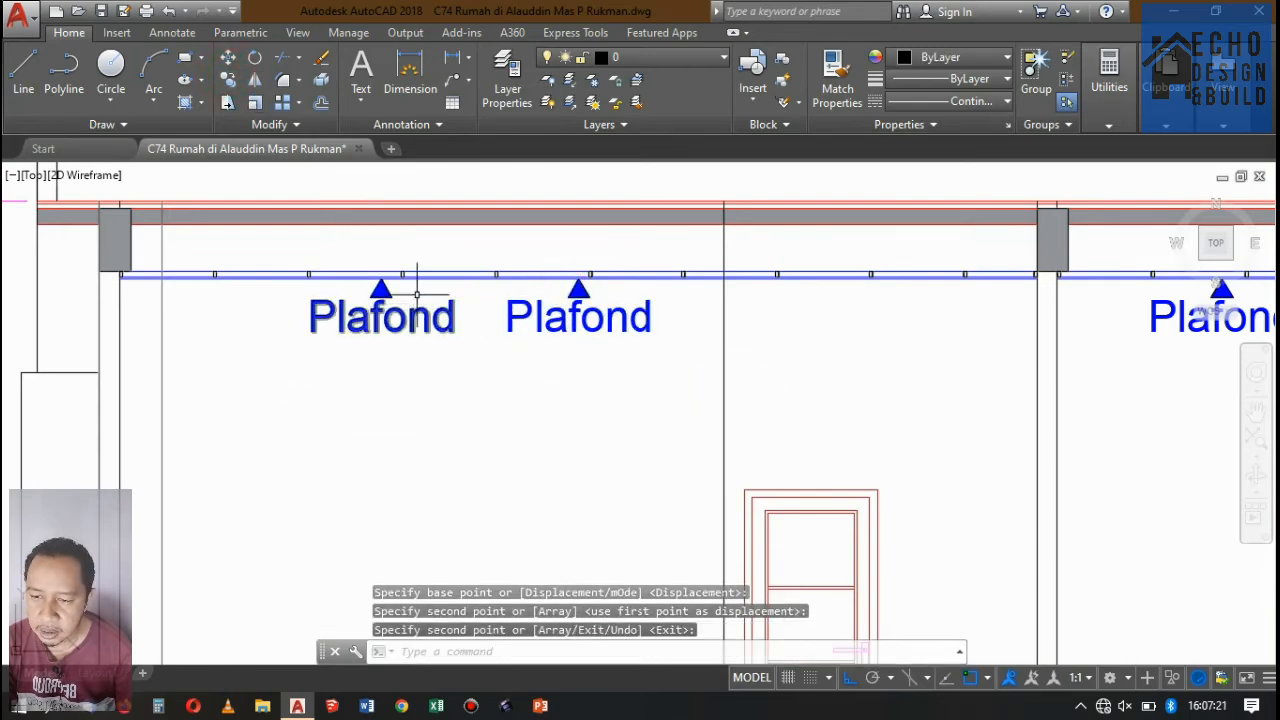
scroll(425, 283, "up", 3)
left_click(480, 500)
left_click(325, 321)
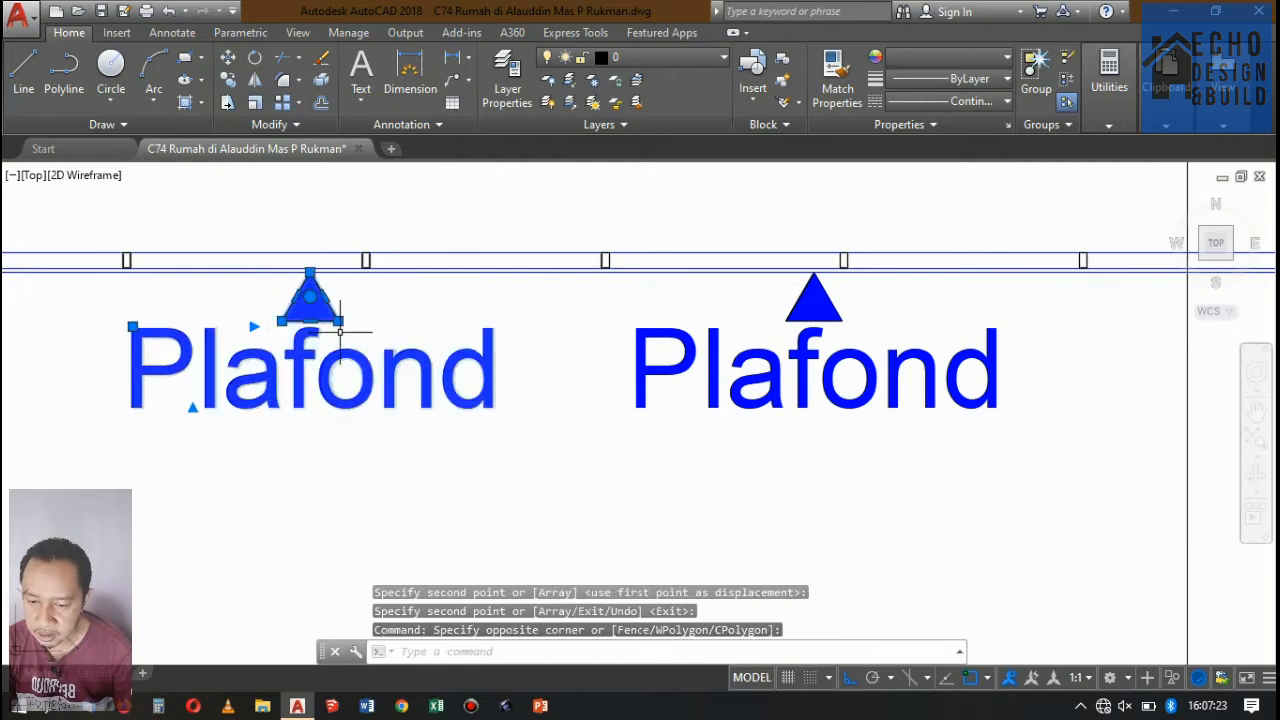
key("Delete")
Mirror the Plafond marker in the room with the door across a horizontal line below it, keeping the original.
left_click(945, 440)
left_click(582, 312)
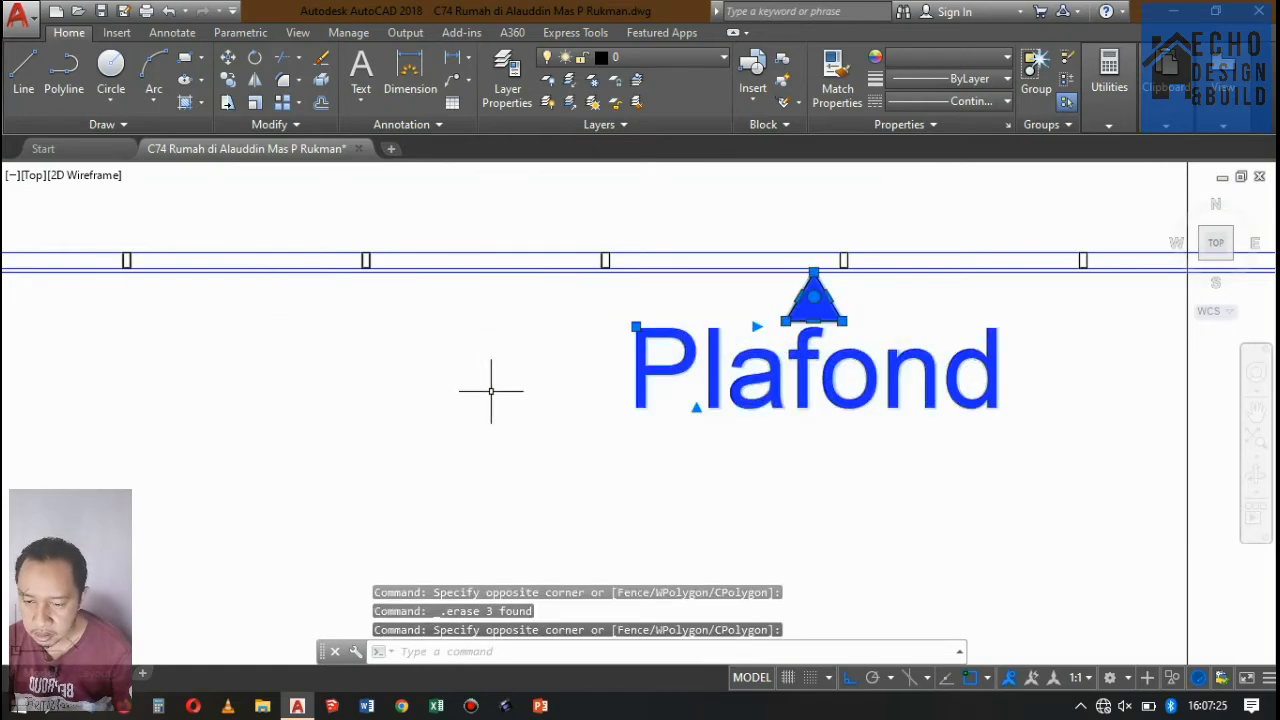
type("mi")
key("Return")
scroll(720, 400, "down", 5)
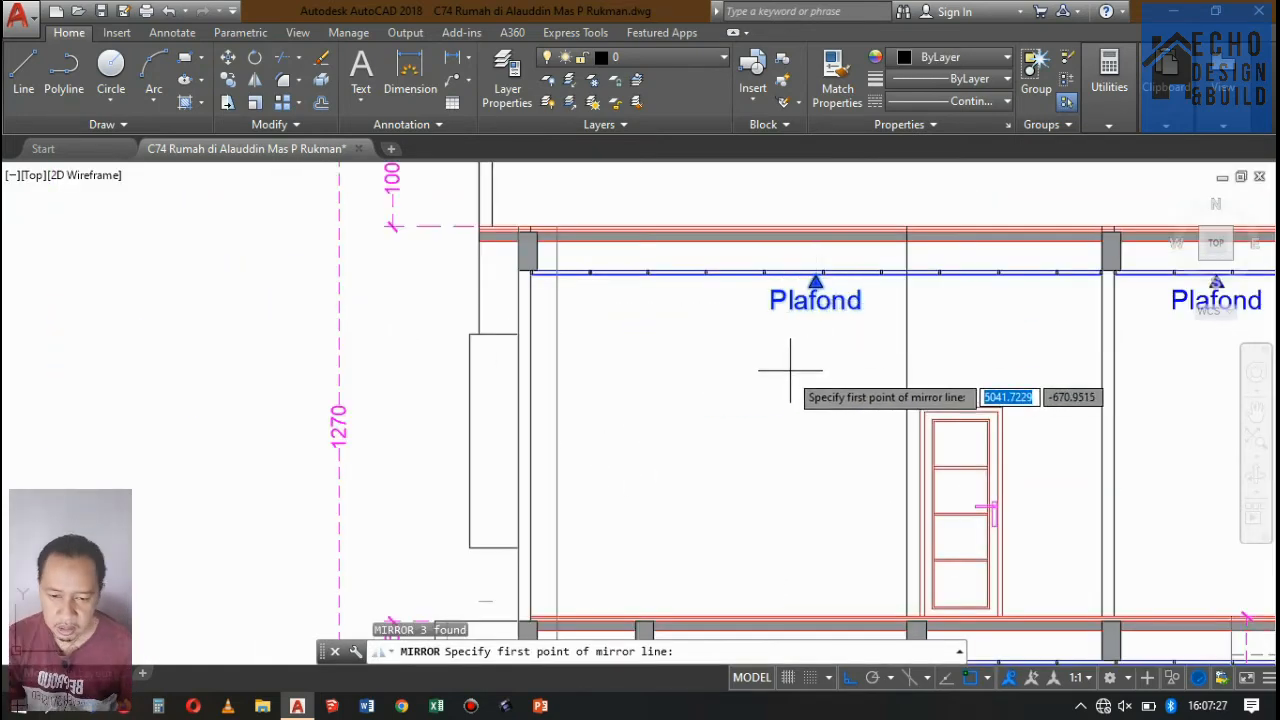
left_click(786, 394)
left_click(636, 413)
key("Return")
Change the mirrored marker's text to "Lantai 2" and widen its text box so the label fits on one line.
scroll(836, 496, "up", 5)
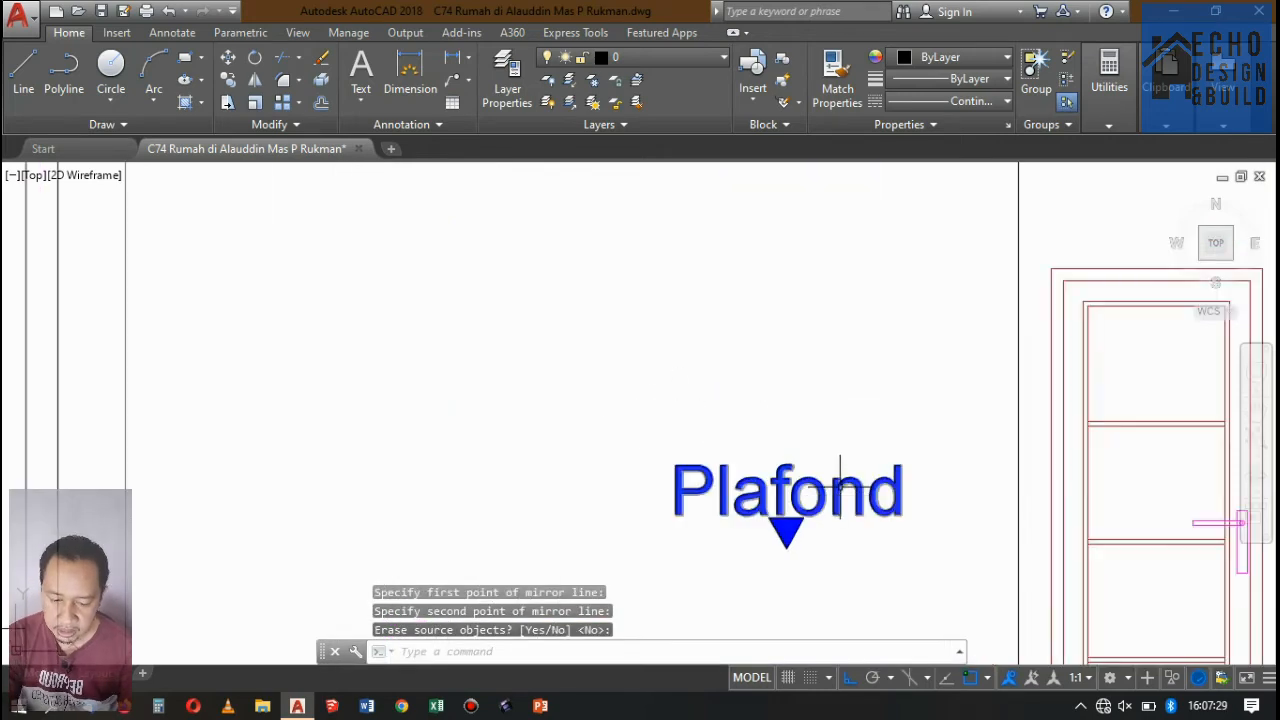
double_click(840, 486)
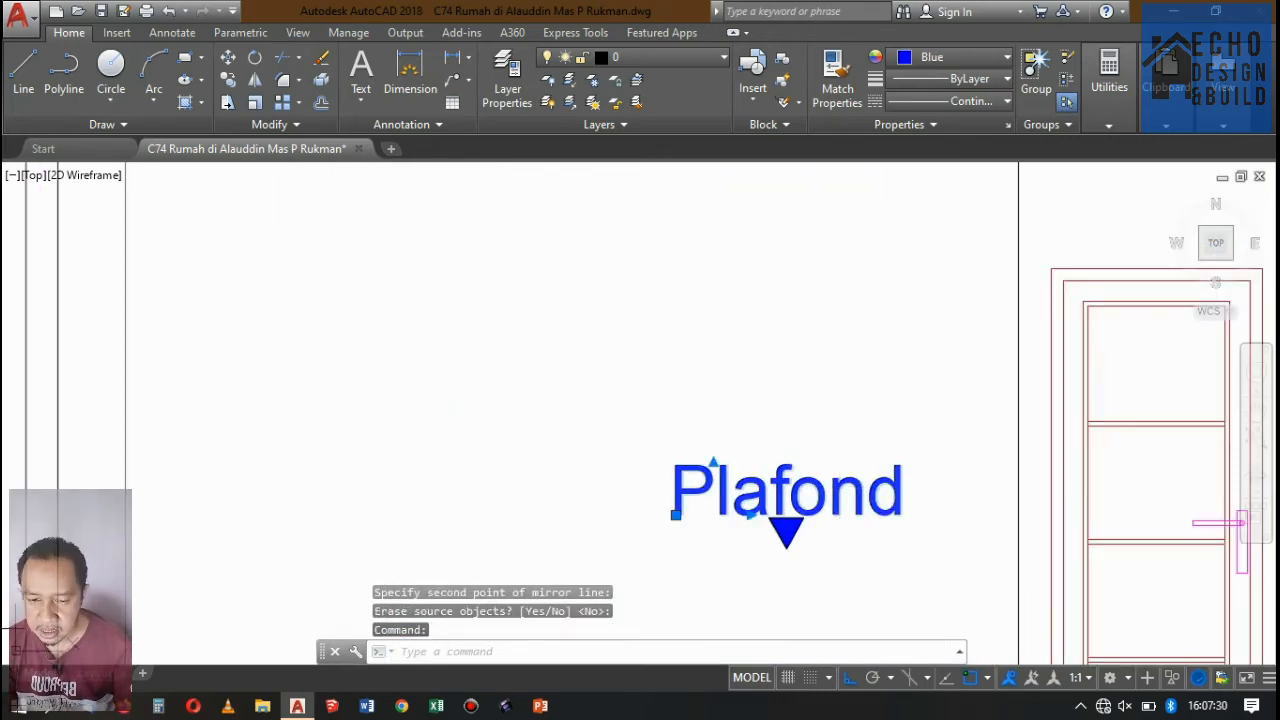
double_click(900, 516)
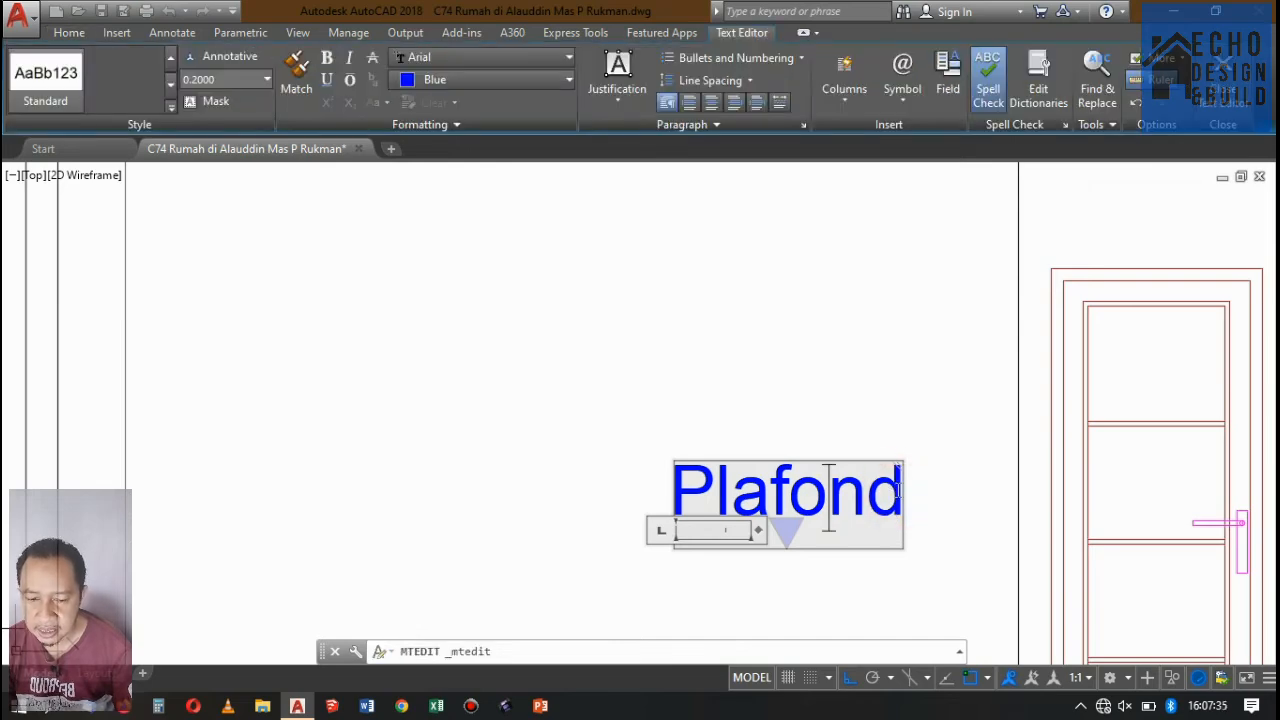
left_click_drag(893, 490, 648, 475)
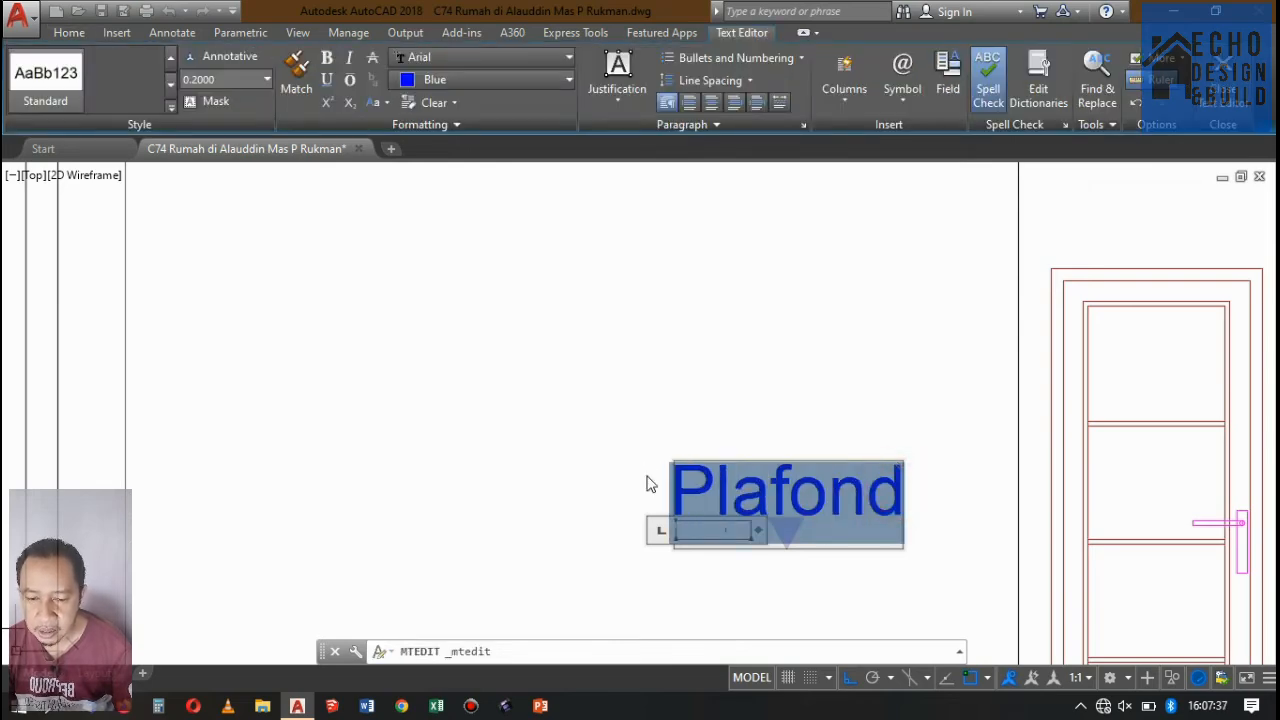
type("Lanta")
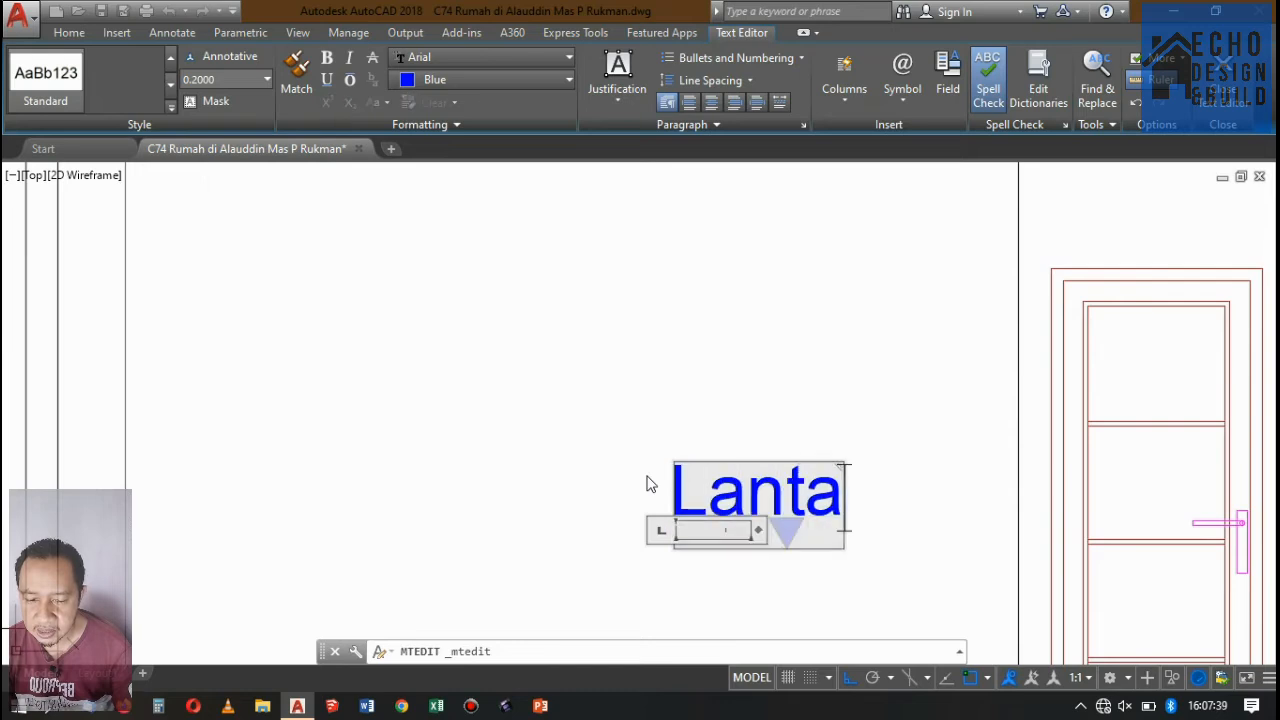
type("i")
key("Return")
type("2")
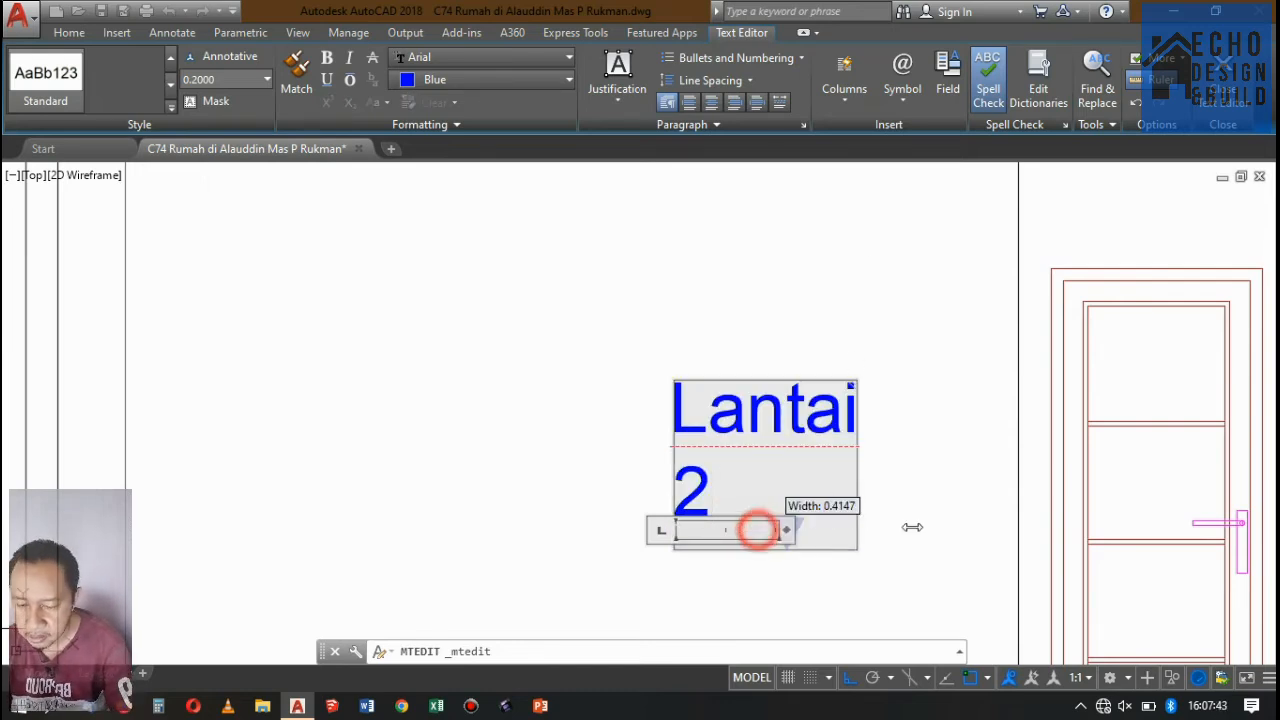
left_click_drag(912, 527, 938, 508)
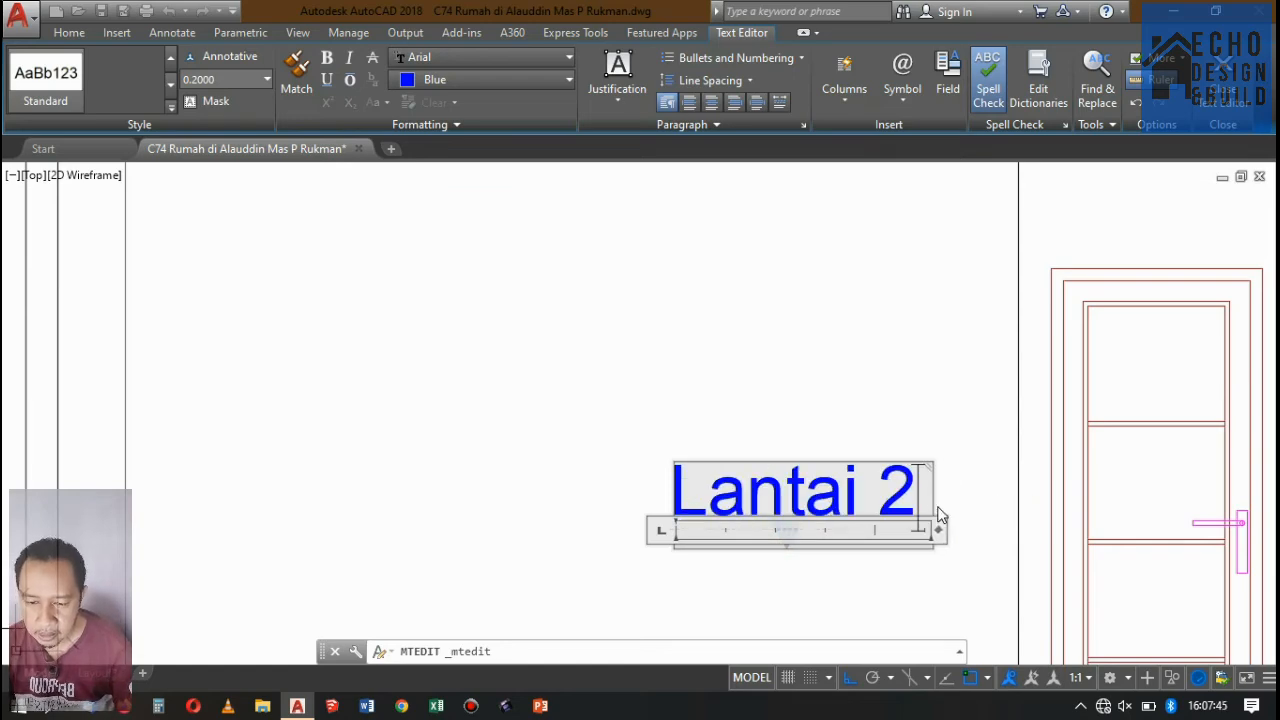
left_click(871, 391)
scroll(711, 446, "down", 4)
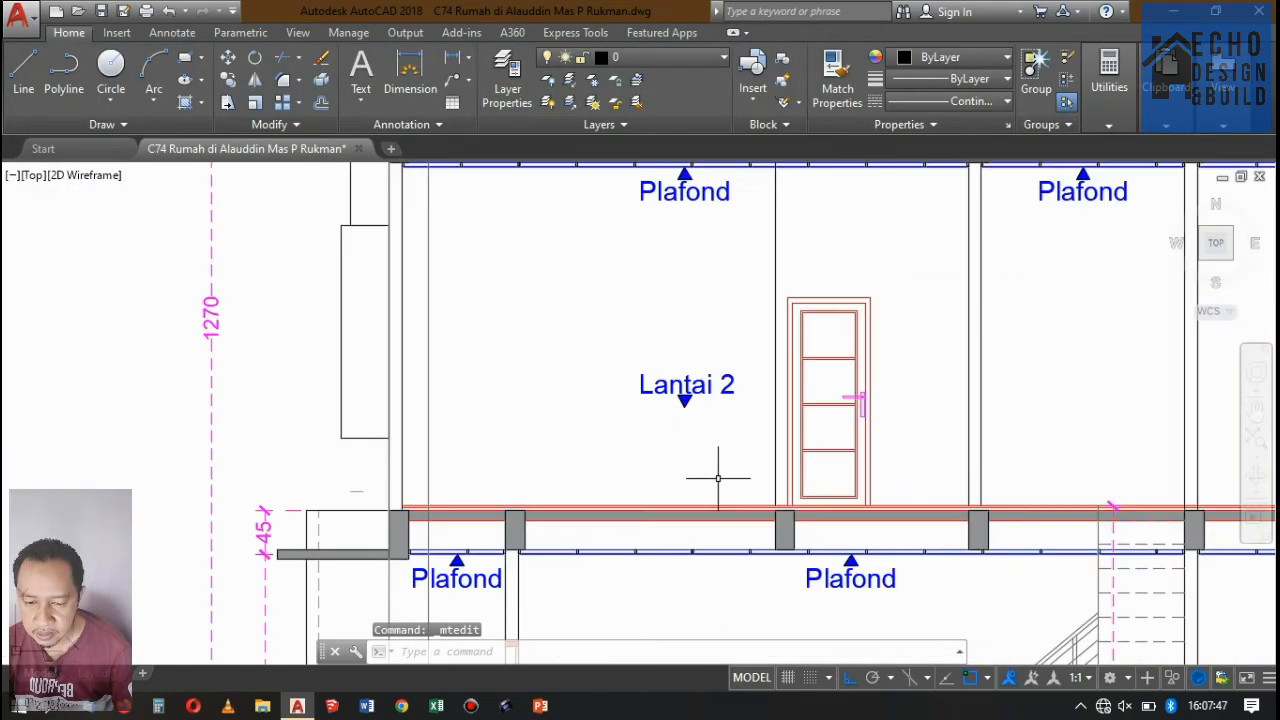
Move the Lantai 2 marker straight down so its arrow tip rests on the second-floor surface line.
scroll(715, 480, "up", 2)
left_click(708, 413)
left_click(567, 276)
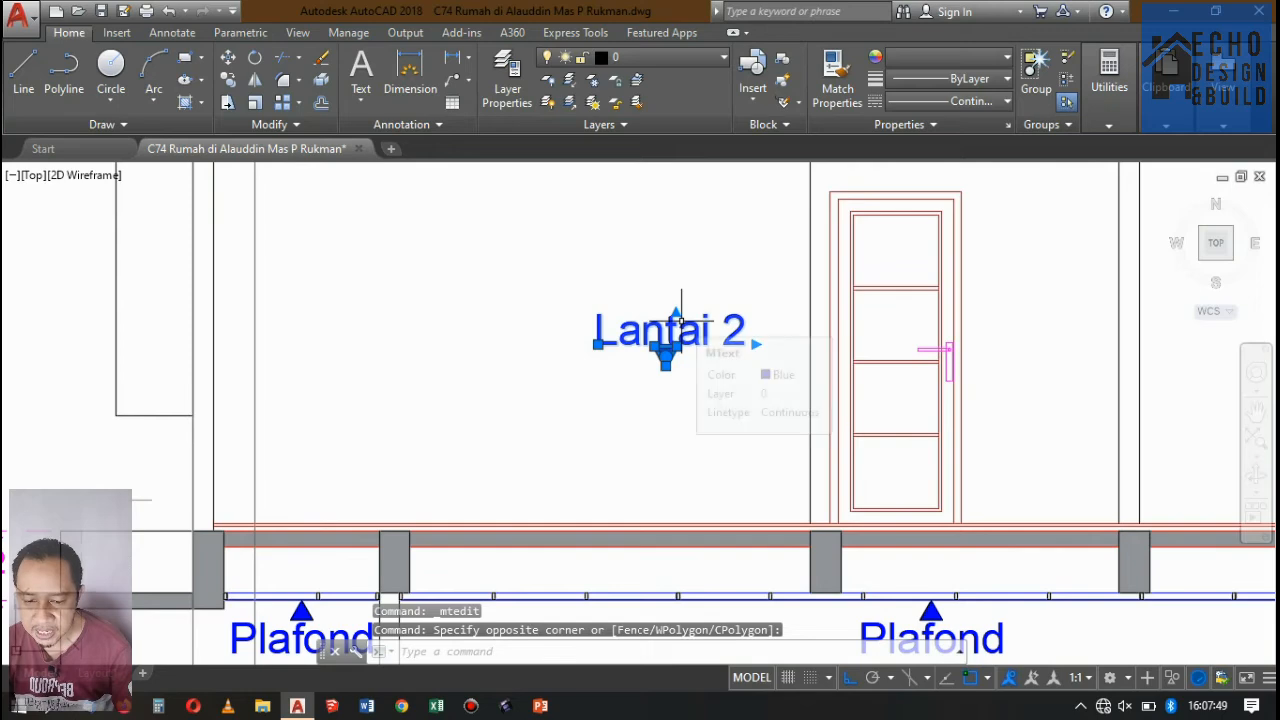
key("m")
key("Return")
scroll(655, 395, "up", 4)
left_click(665, 364)
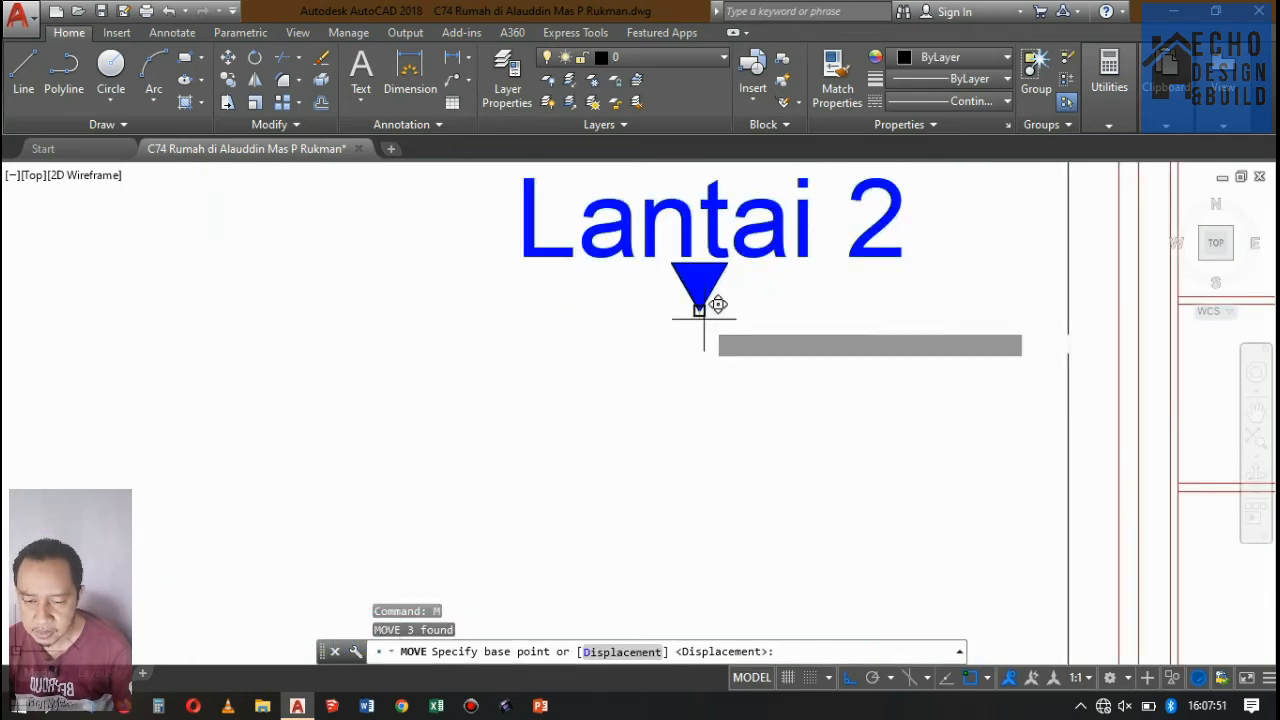
scroll(700, 300, "down", 7)
scroll(685, 280, "up", 5)
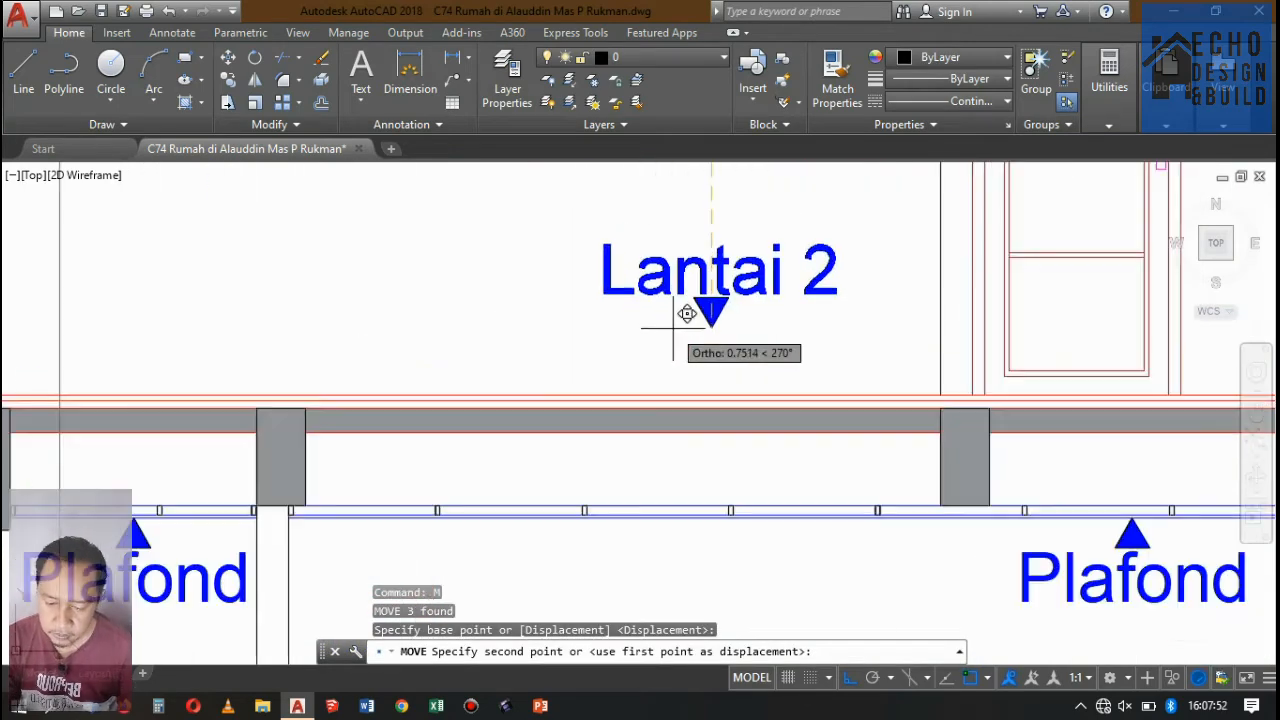
left_click(712, 388)
Copy the Lantai 2 marker from its arrow tip along the floor line to the space just beyond the door.
scroll(548, 373, "down", 4)
scroll(630, 405, "up", 5)
left_click(709, 423)
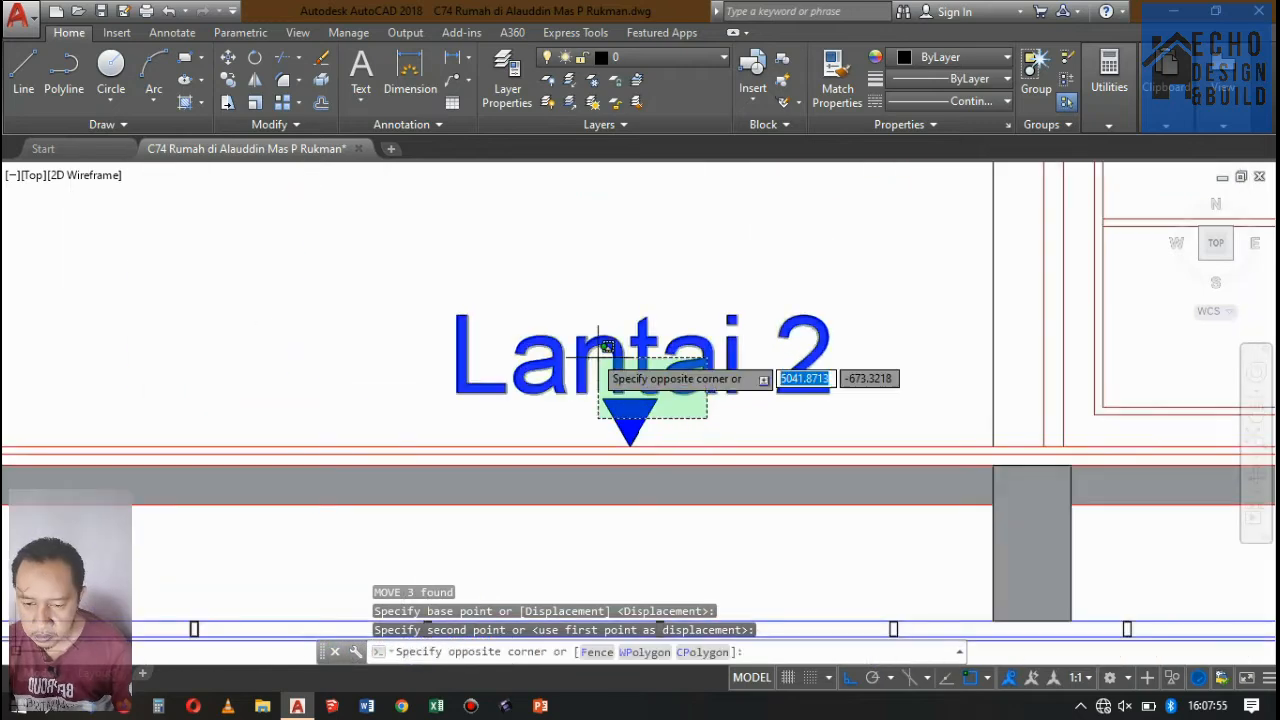
left_click(621, 355)
left_click(228, 80)
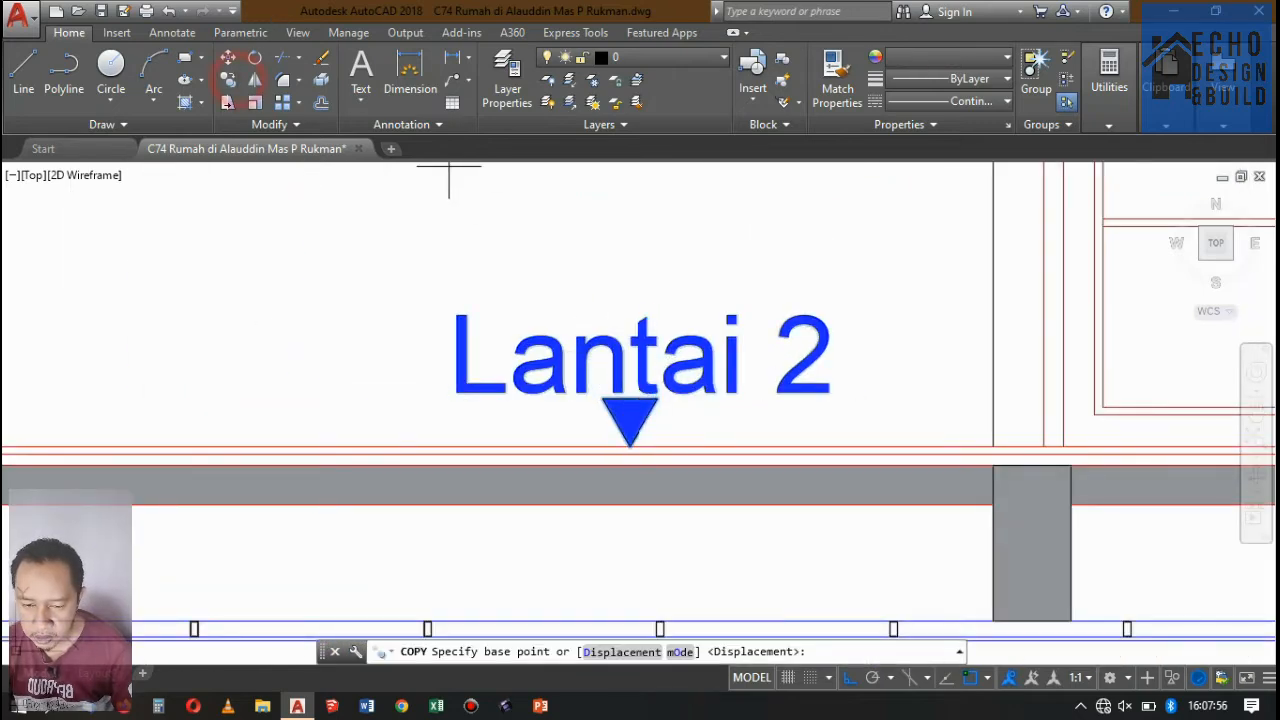
left_click(629, 445)
scroll(550, 430, "down", 4)
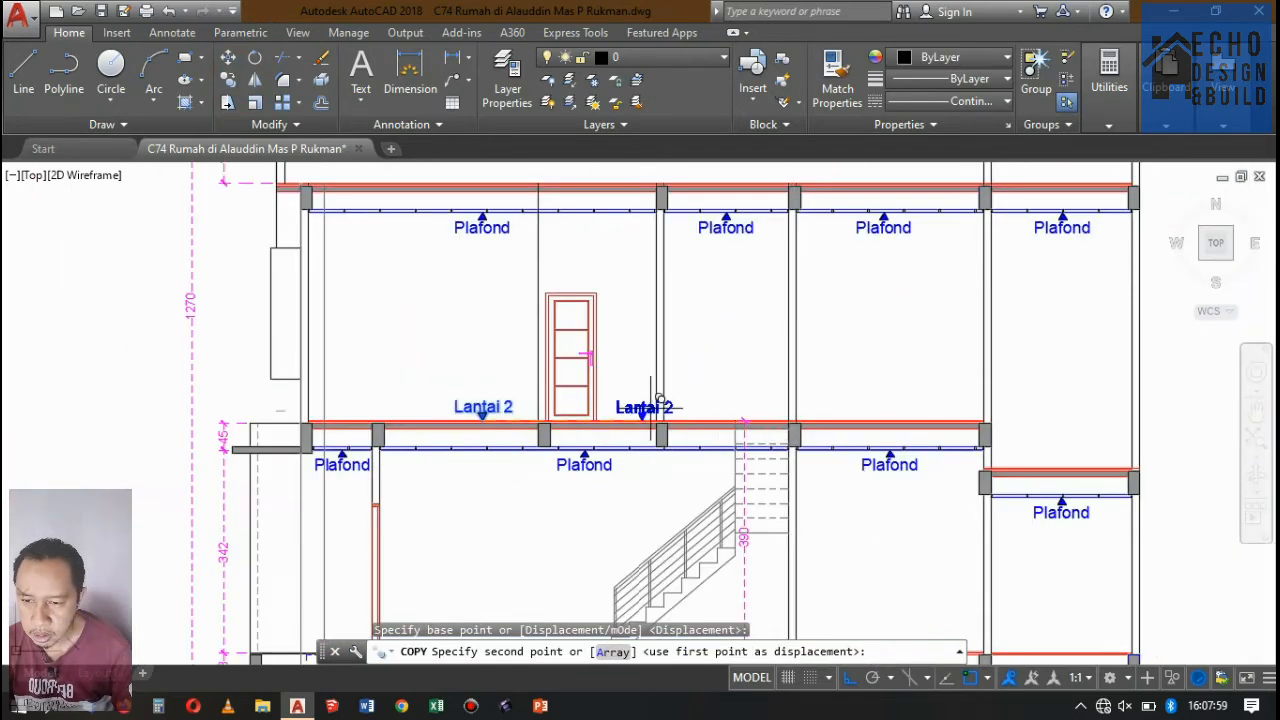
scroll(780, 430, "up", 5)
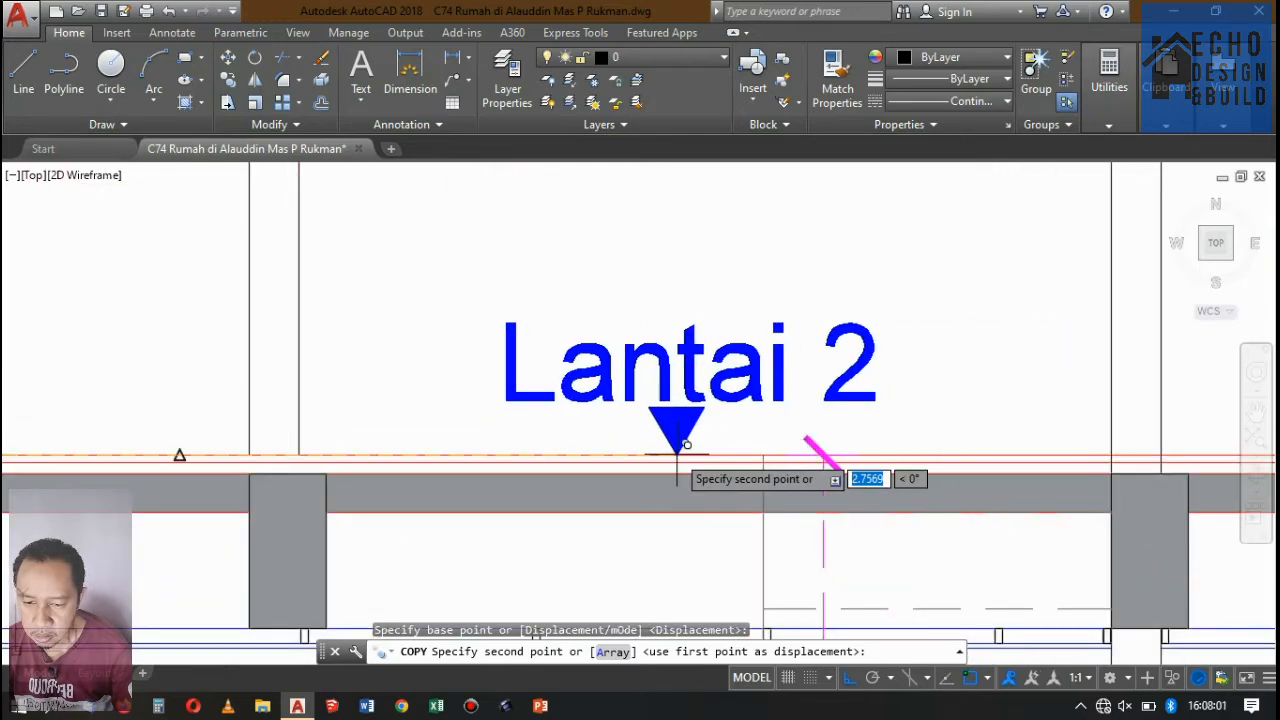
scroll(663, 448, "up", 4)
scroll(632, 416, "down", 5)
scroll(486, 380, "up", 2)
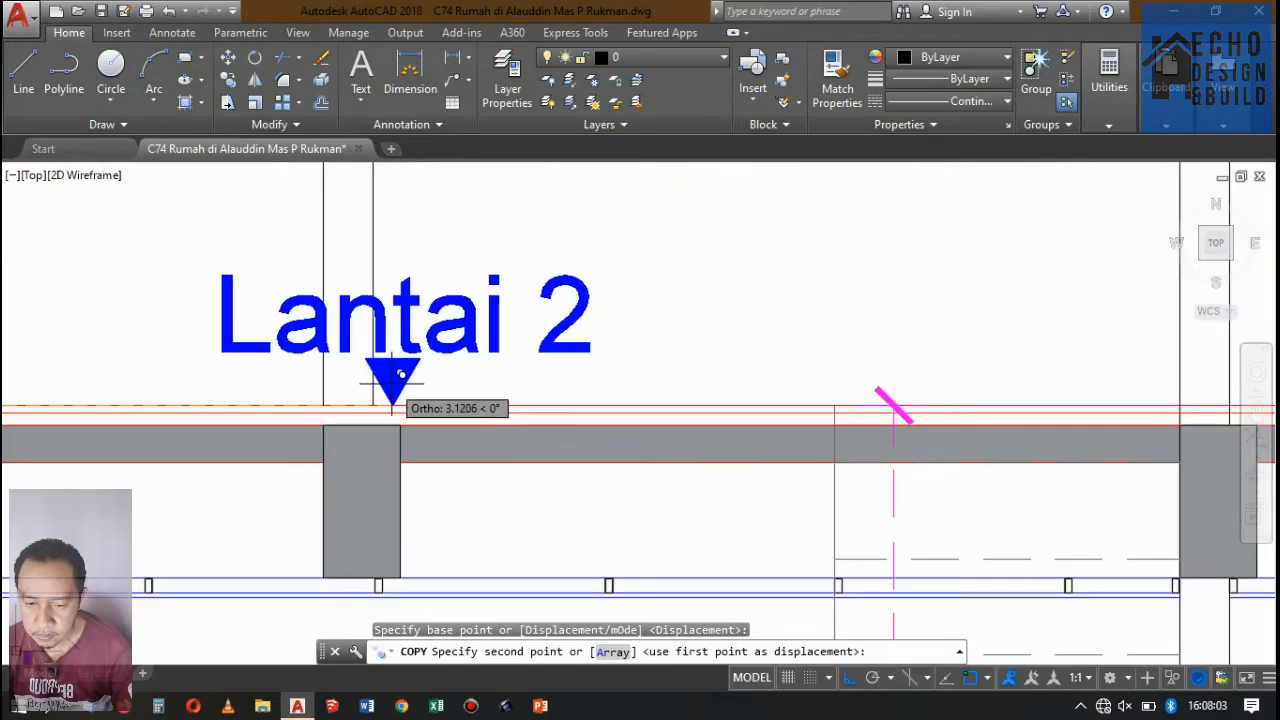
left_click(675, 384)
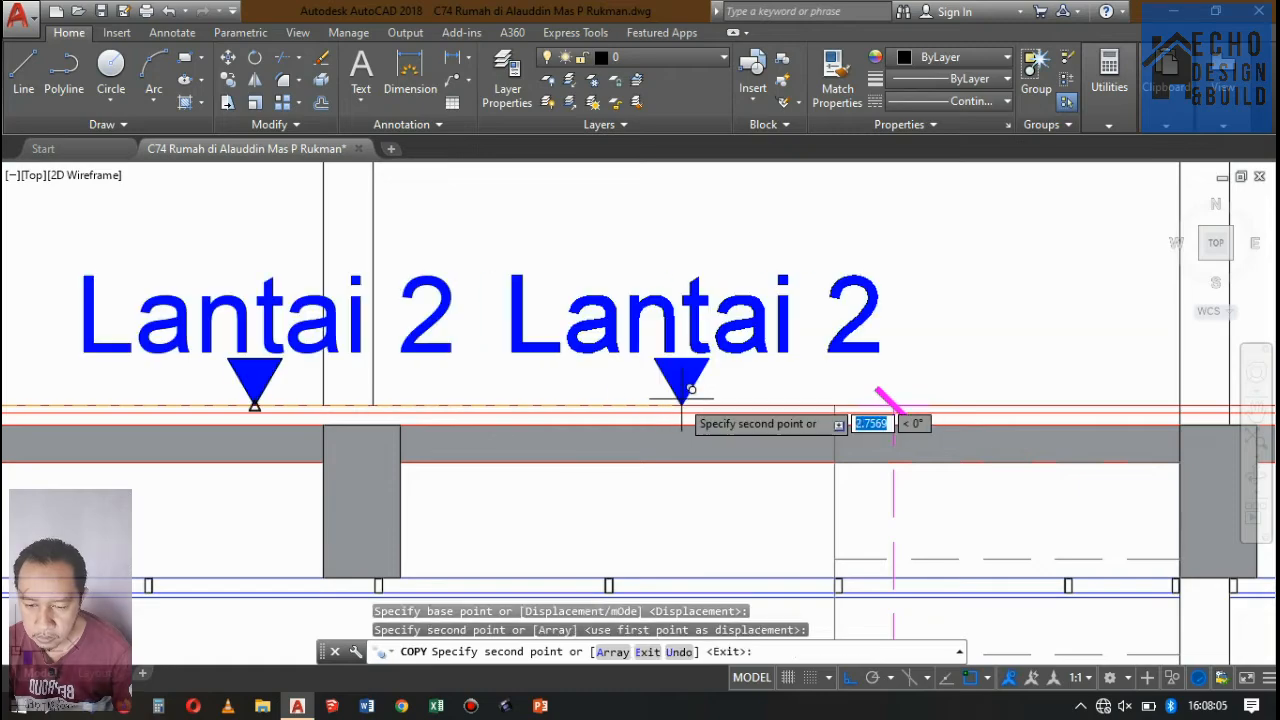
Place two more Lantai 2 copies, one in the room beyond the stair and one on the lowered bathroom floor.
scroll(680, 385, "down", 6)
scroll(735, 368, "up", 9)
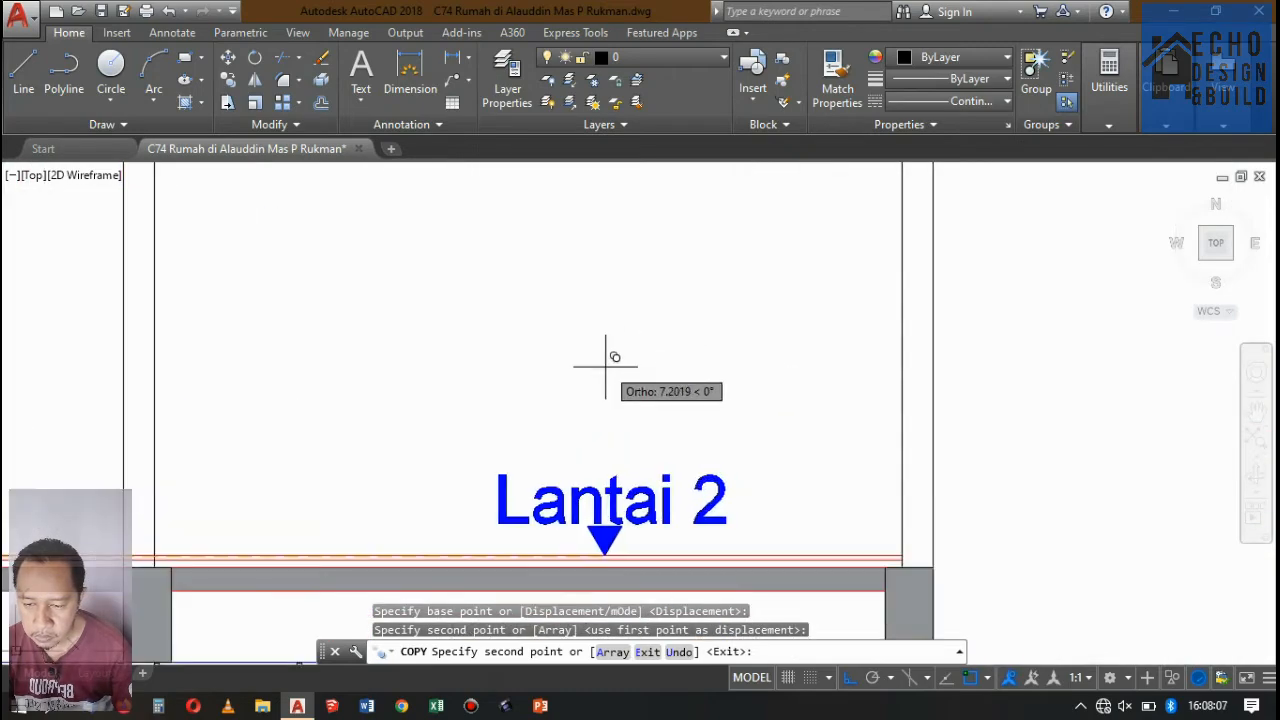
left_click(606, 363)
scroll(628, 363, "down", 7)
scroll(777, 444, "up", 2)
scroll(651, 386, "up", 6)
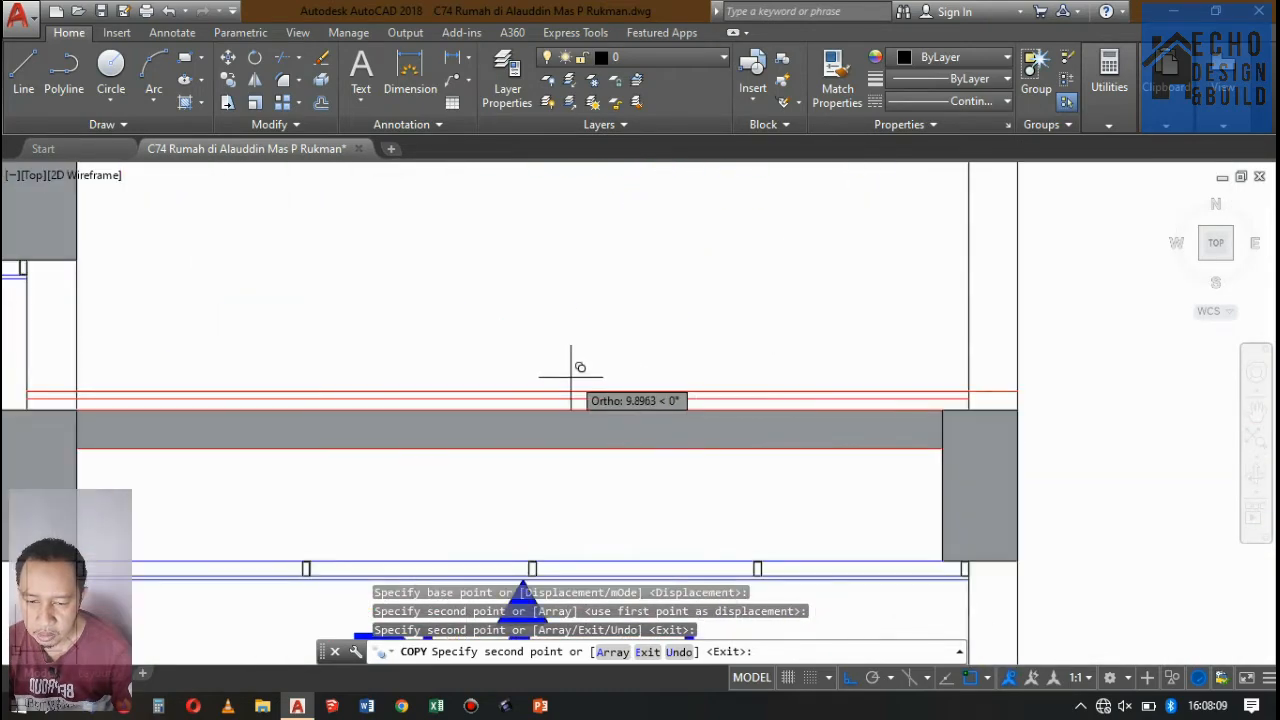
left_click(523, 385)
scroll(900, 372, "down", 6)
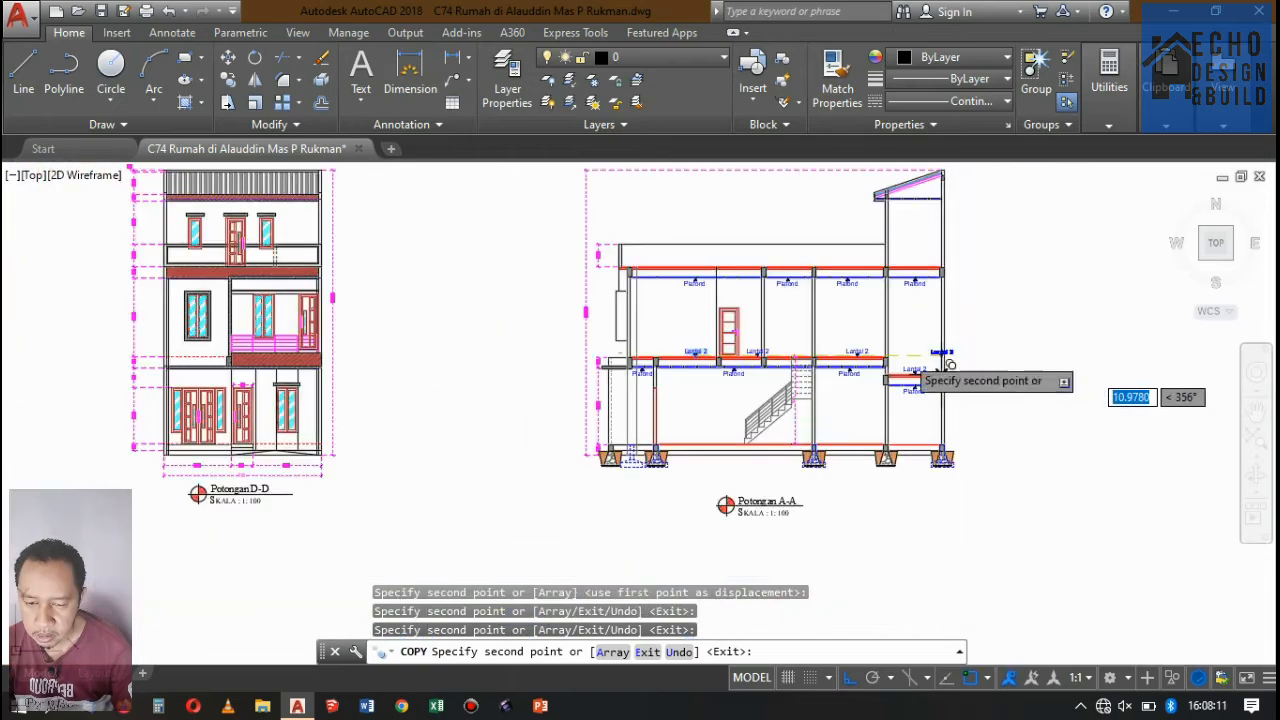
key("Return")
Move the Lantai 2 marker beside the door horizontally along the floor line into the space above the stair.
scroll(825, 382, "up", 6)
scroll(783, 450, "up", 7)
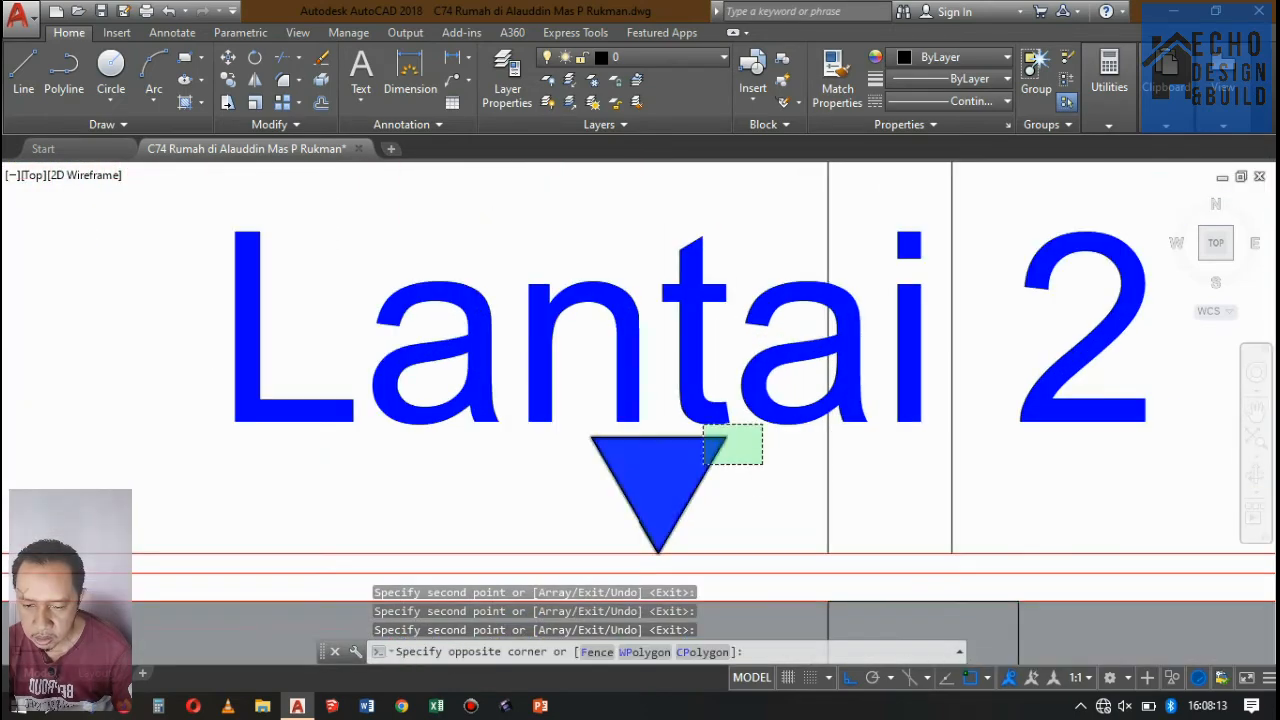
left_click(762, 463)
scroll(600, 400, "down", 8)
left_click(228, 58)
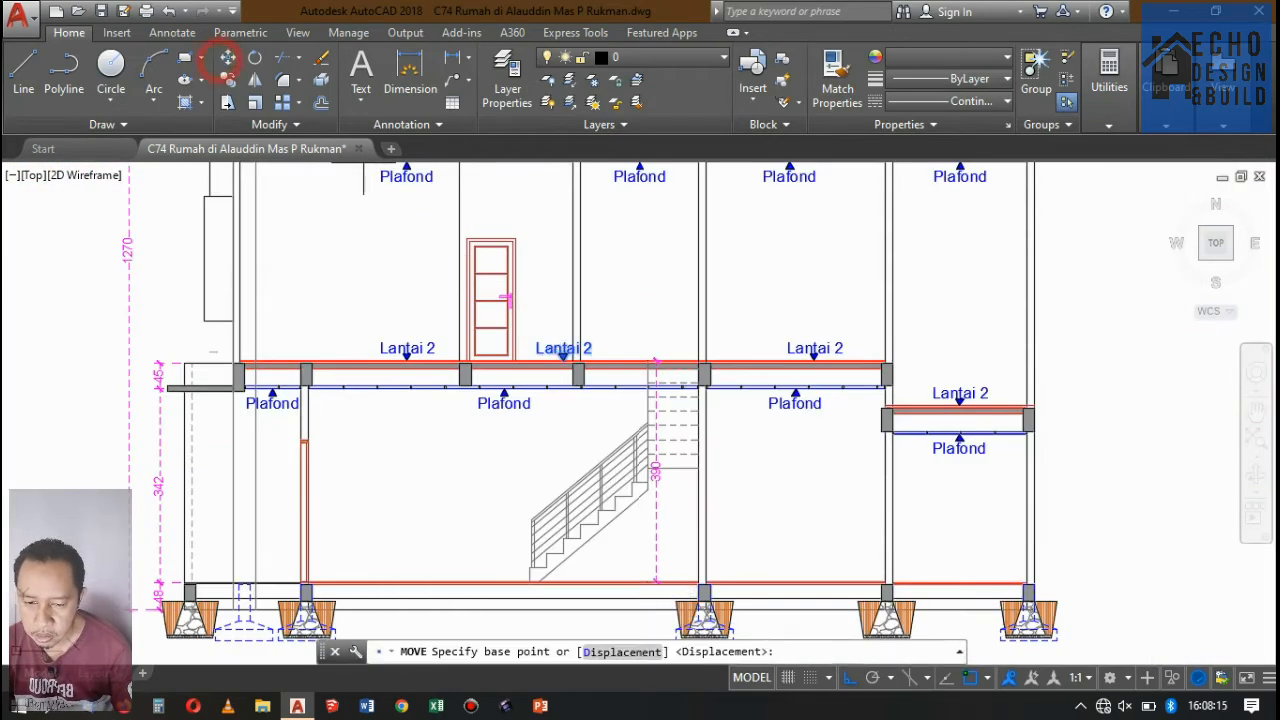
left_click(634, 298)
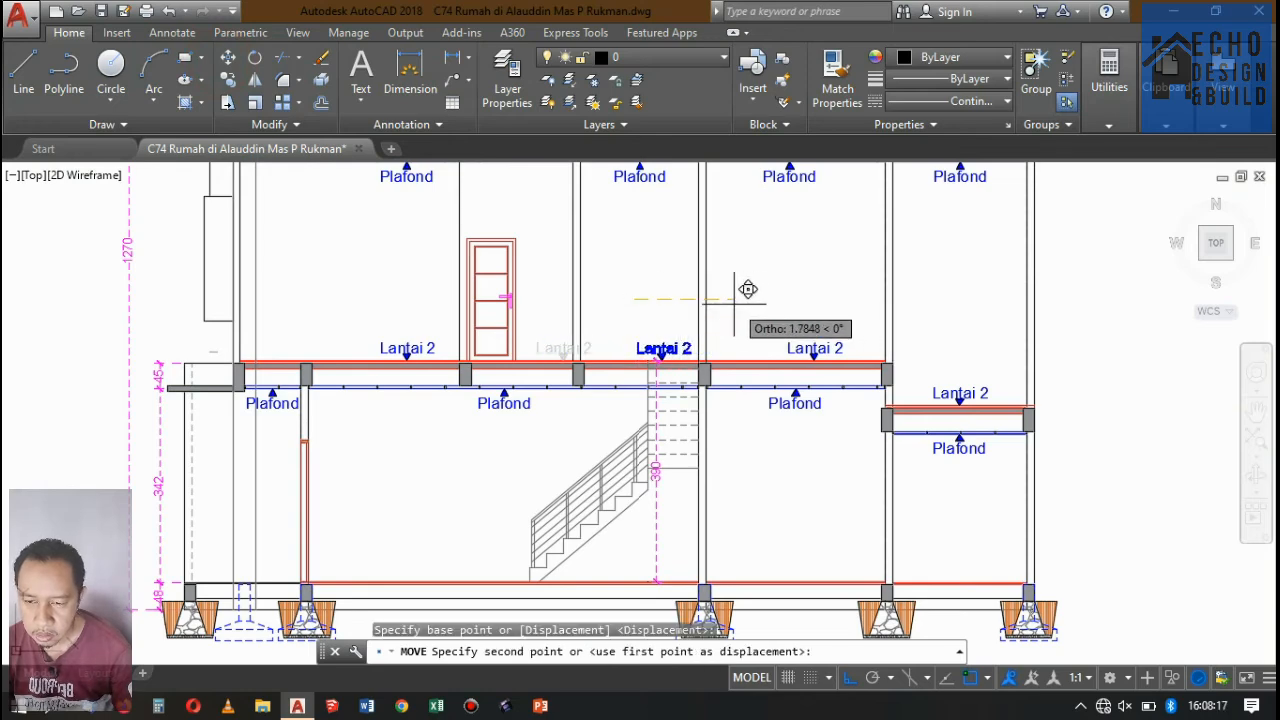
left_click(739, 293)
scroll(623, 286, "down", 3)
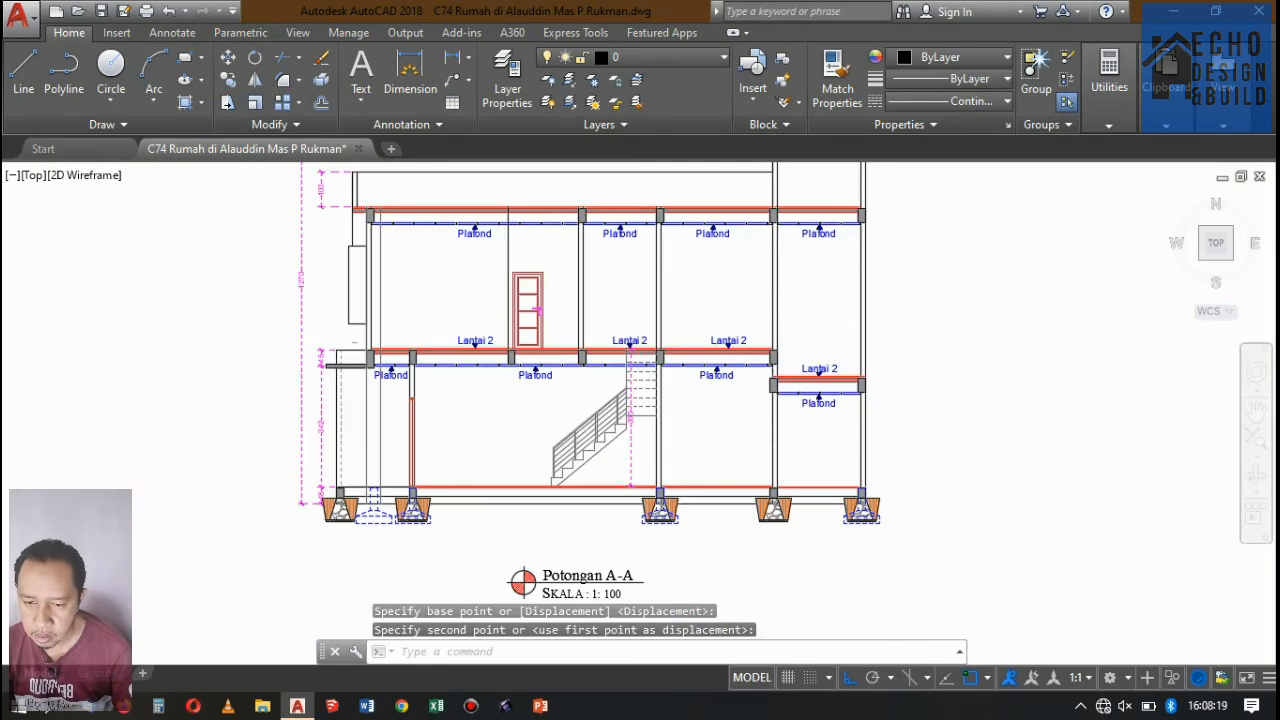
Shift the Lantai 2 marker above the stair slightly toward the door so it clears the vertical dimension's tick mark.
scroll(654, 403, "up", 8)
left_click(604, 421)
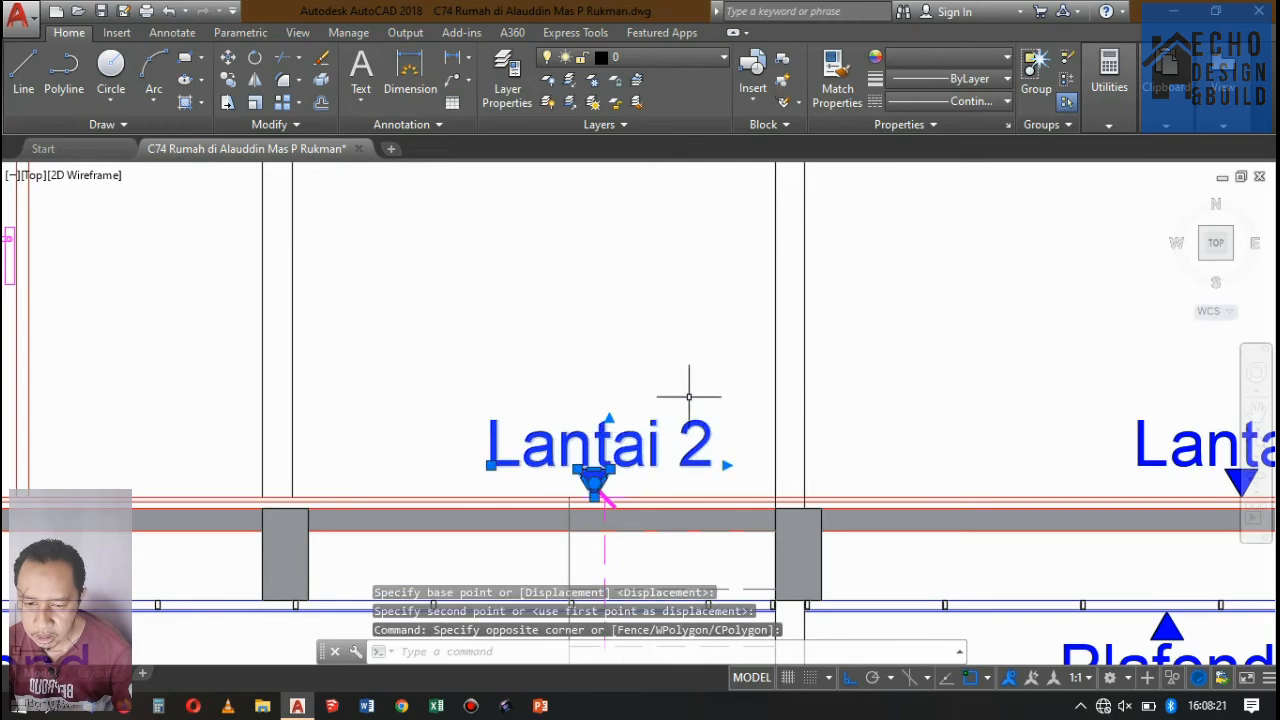
type("m")
key("Return")
left_click(634, 297)
left_click(597, 280)
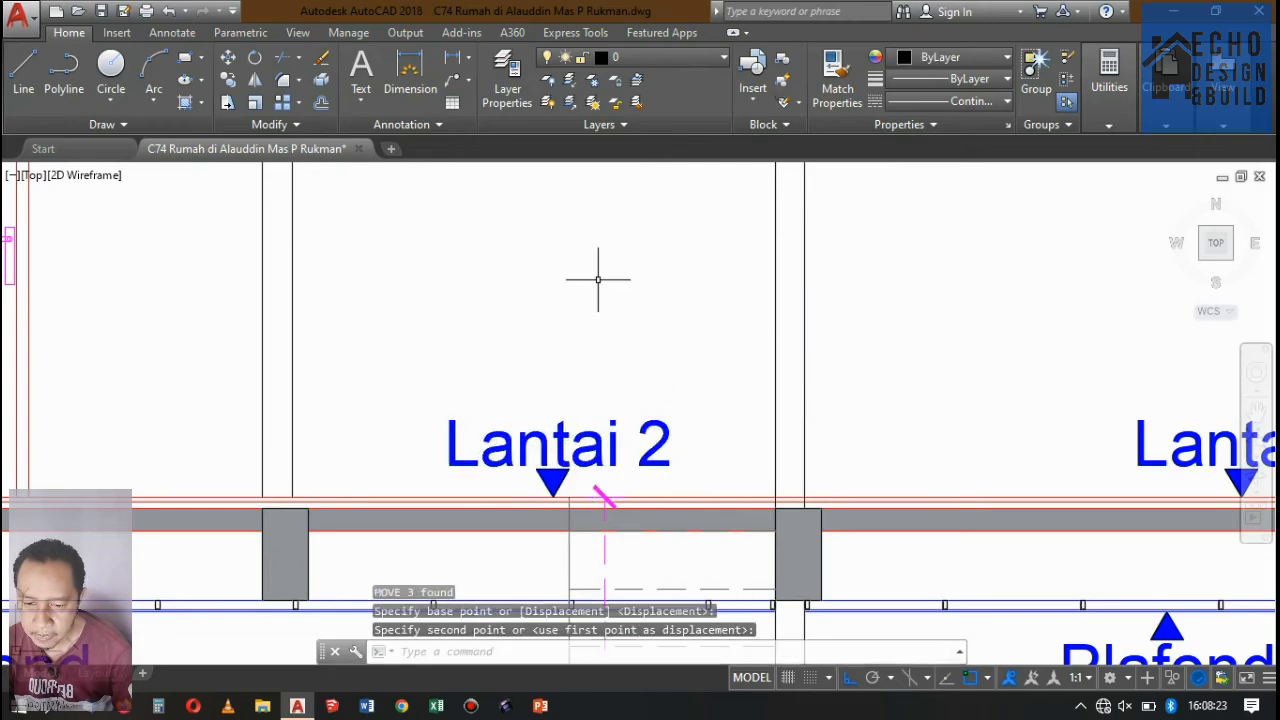
Inspect the Potongan A-A section, checking the sloped roof, its supporting walls and the labelled rooms below.
scroll(626, 320, "down", 10)
scroll(627, 340, "up", 5)
scroll(620, 249, "down", 3)
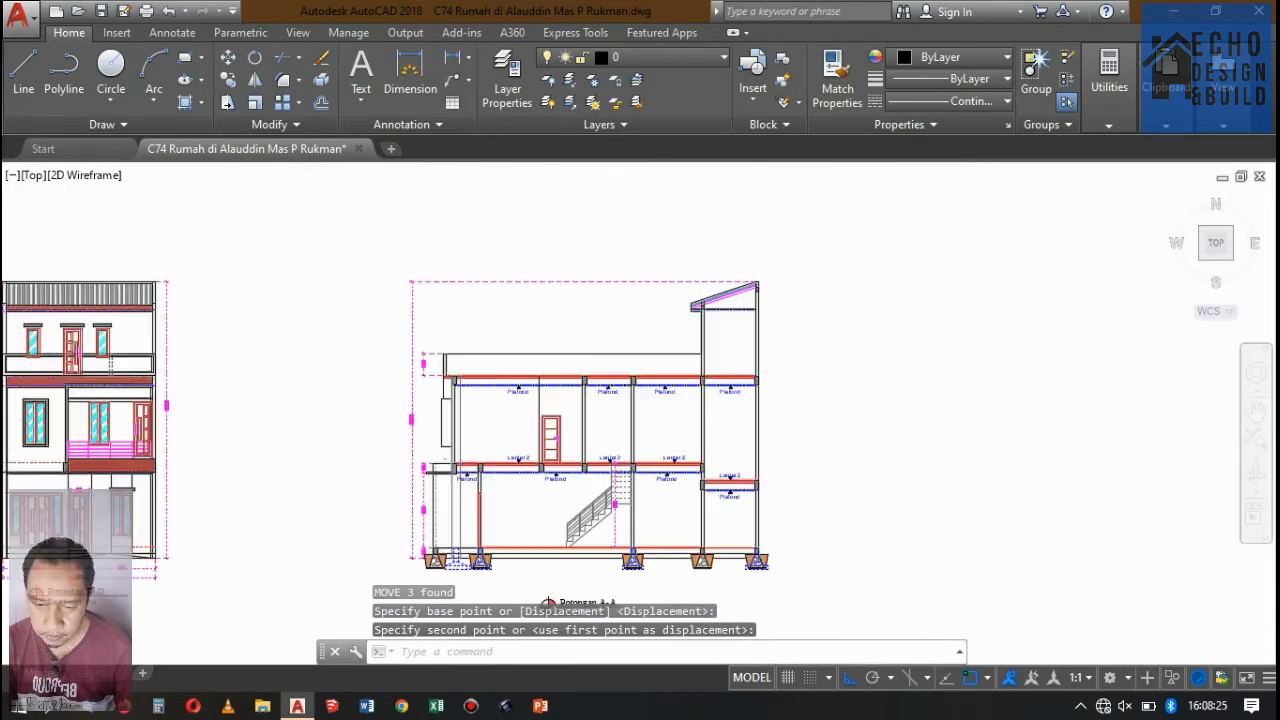
scroll(731, 331, "up", 8)
scroll(771, 277, "down", 6)
scroll(808, 206, "up", 8)
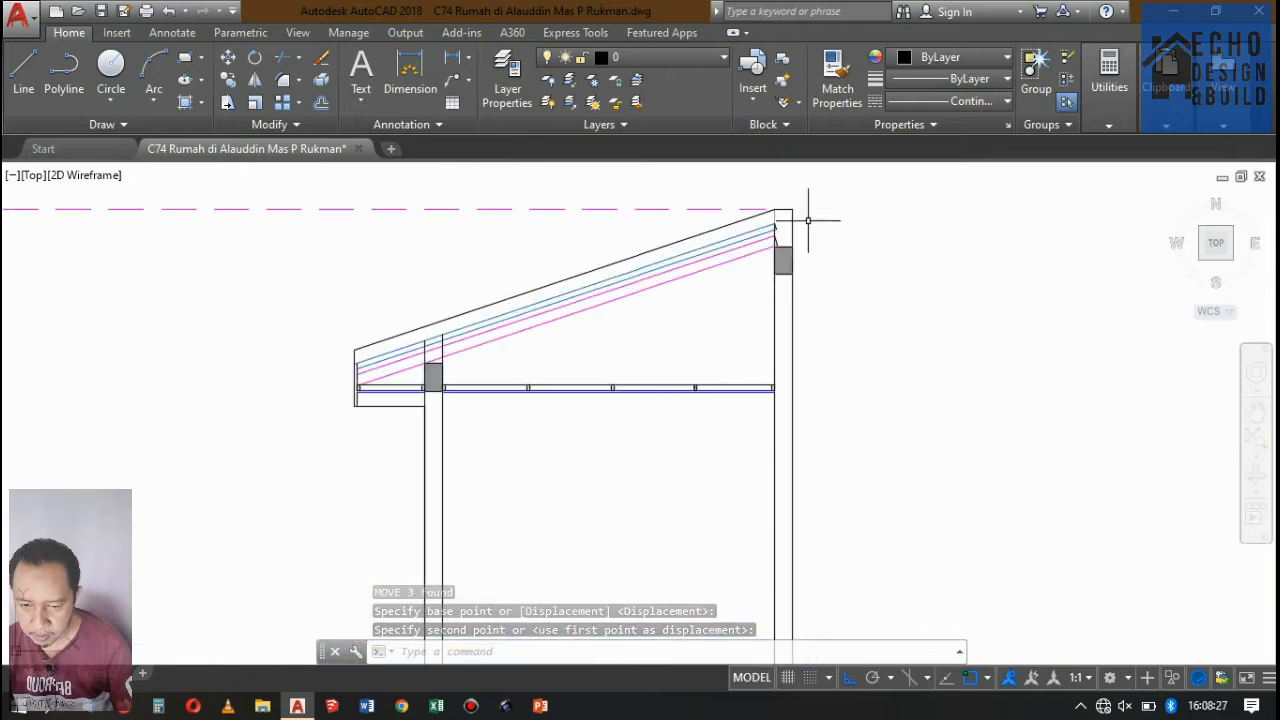
scroll(806, 210, "down", 7)
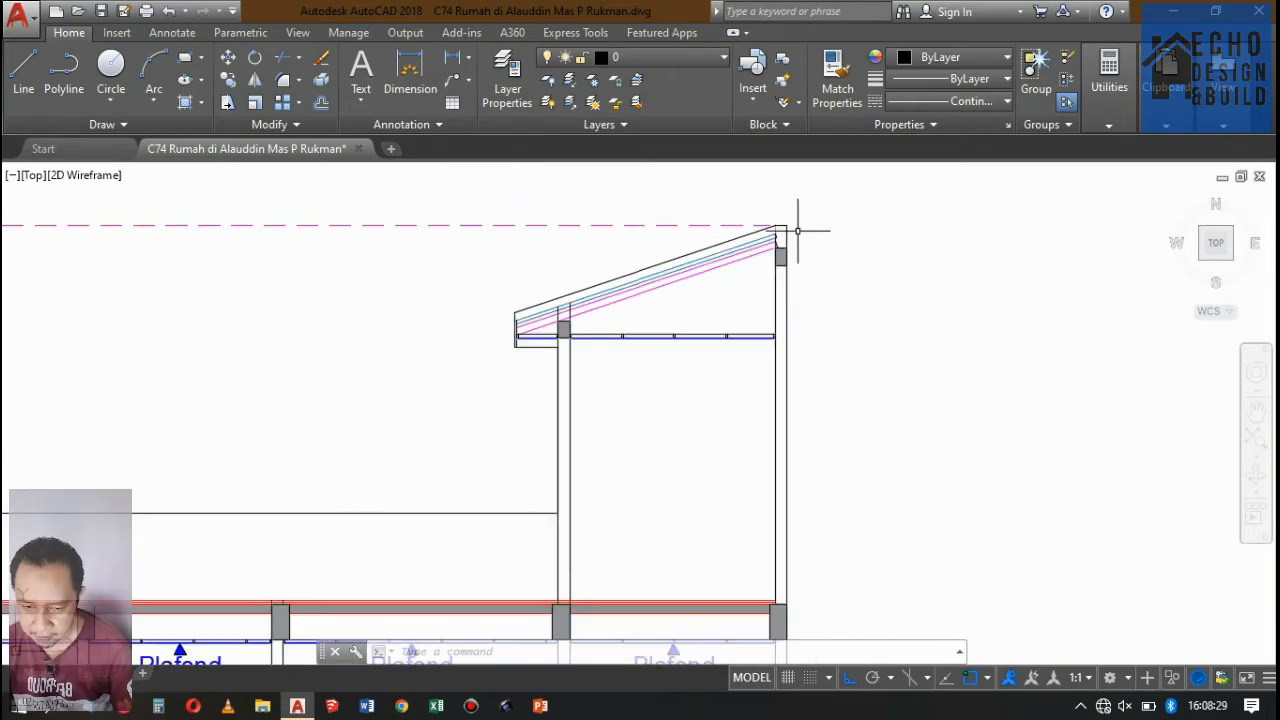
scroll(807, 260, "up", 2)
scroll(790, 255, "down", 6)
scroll(672, 314, "up", 5)
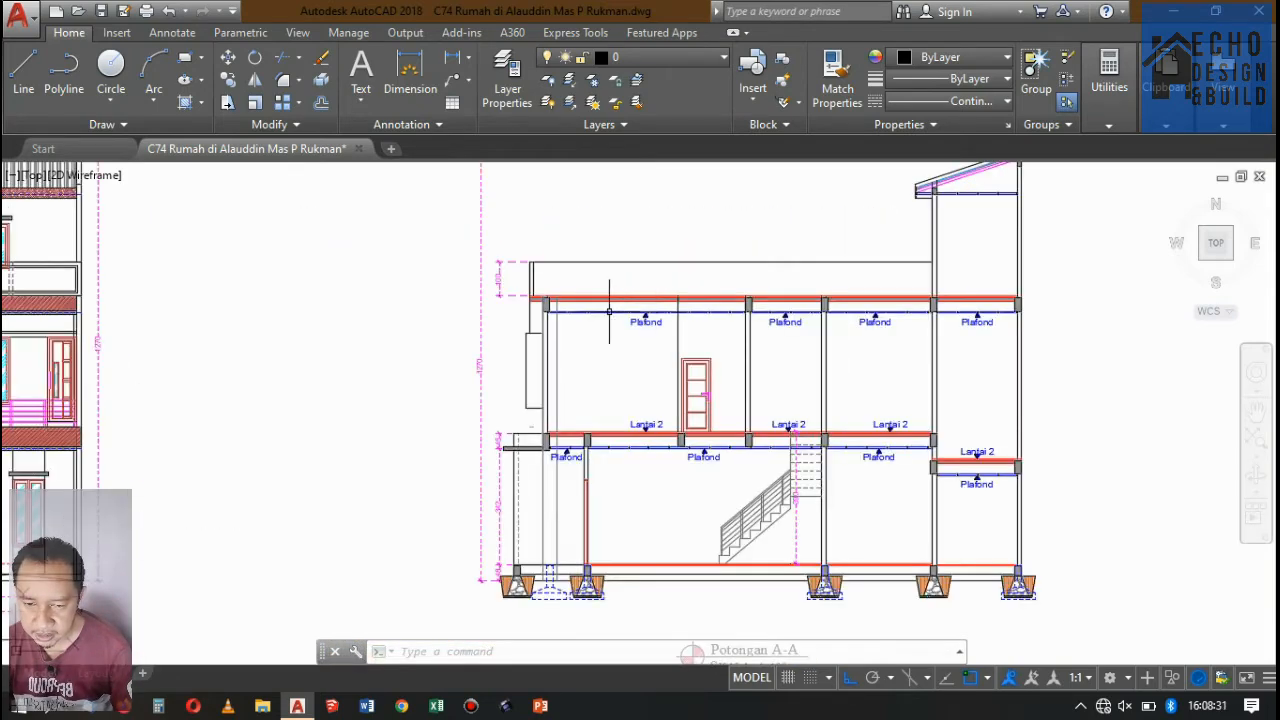
Hatch the cut parapet wall beside the 100 dimension with the ANSI32 pattern at scale 0.1.
scroll(526, 285, "up", 2)
scroll(526, 285, "up", 4)
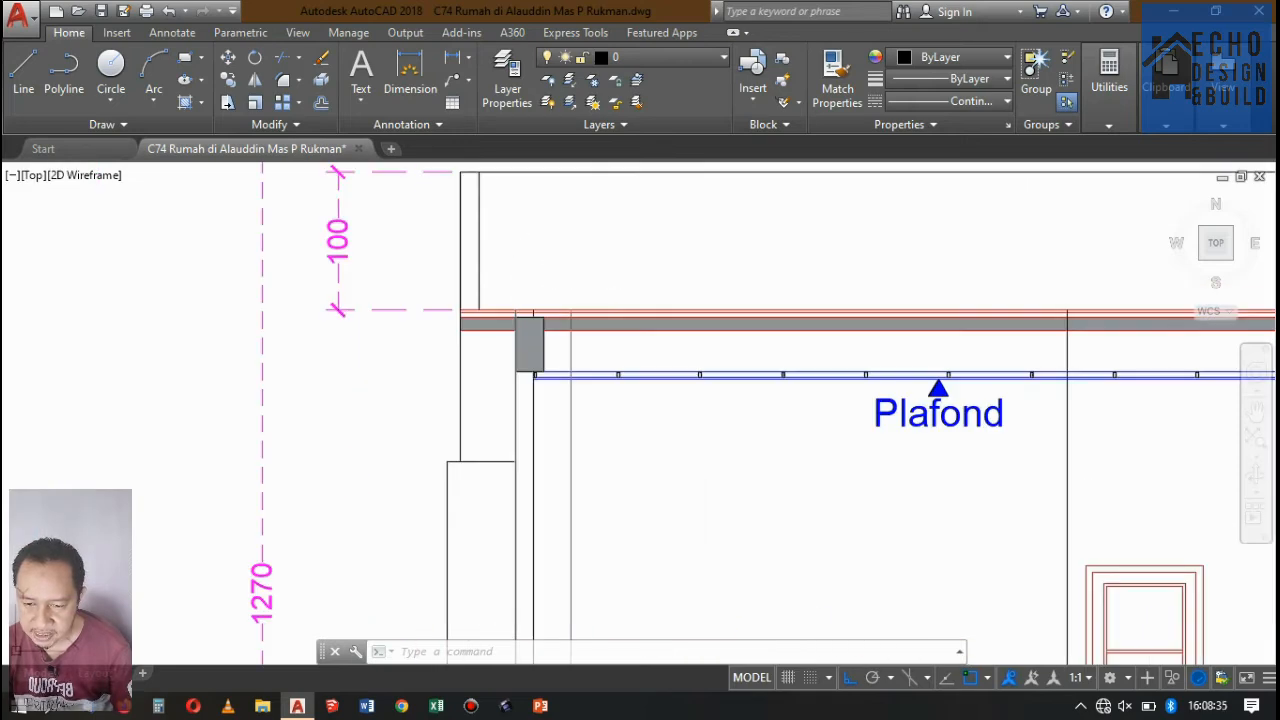
type("h")
key("Return")
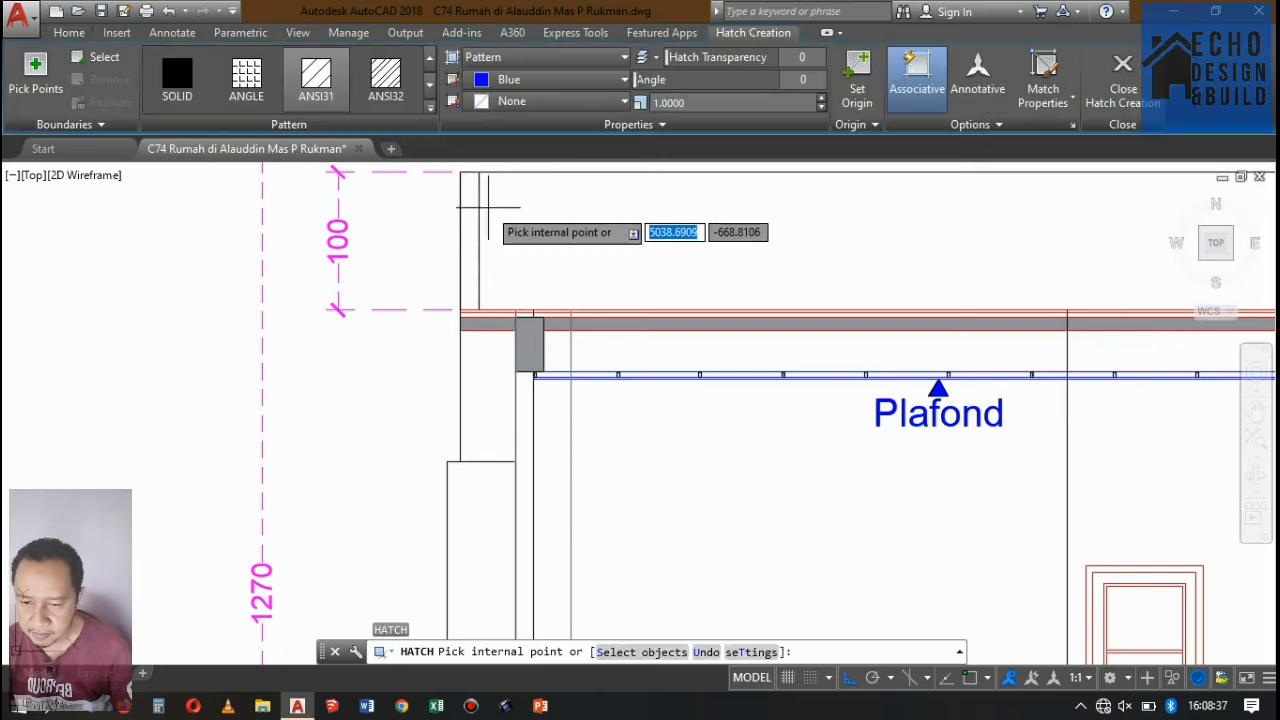
left_click(471, 210)
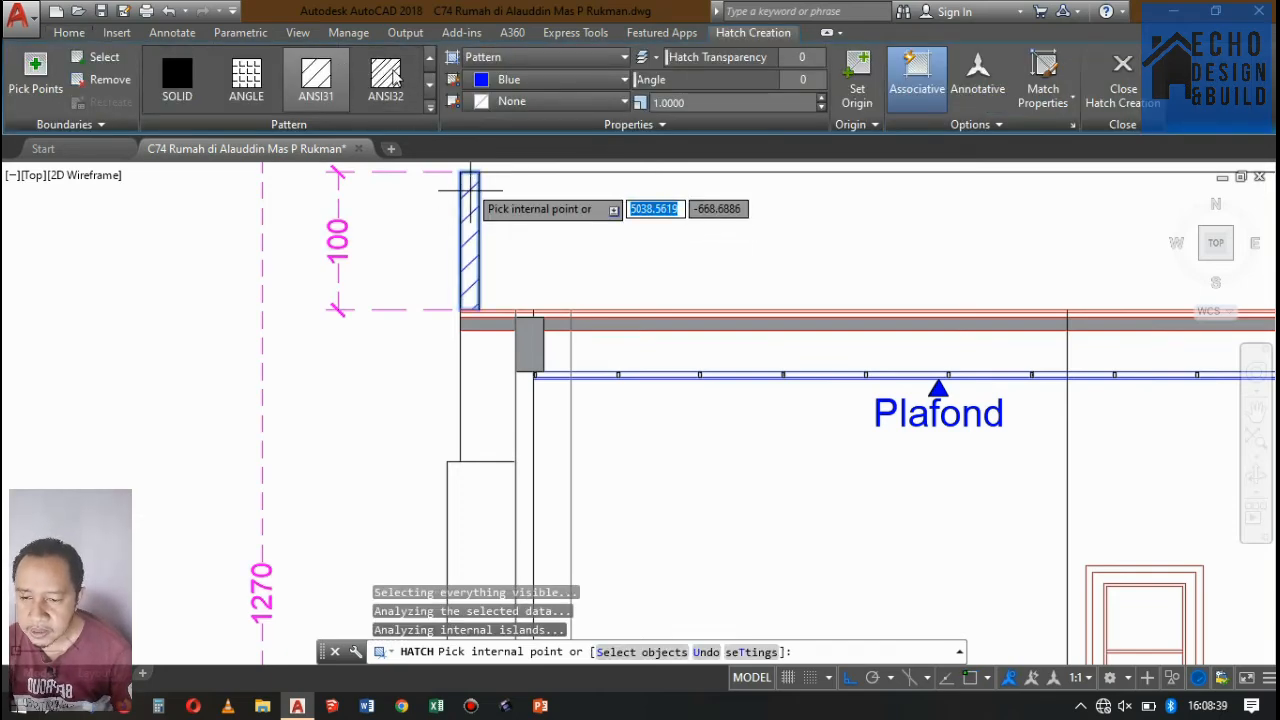
left_click(386, 78)
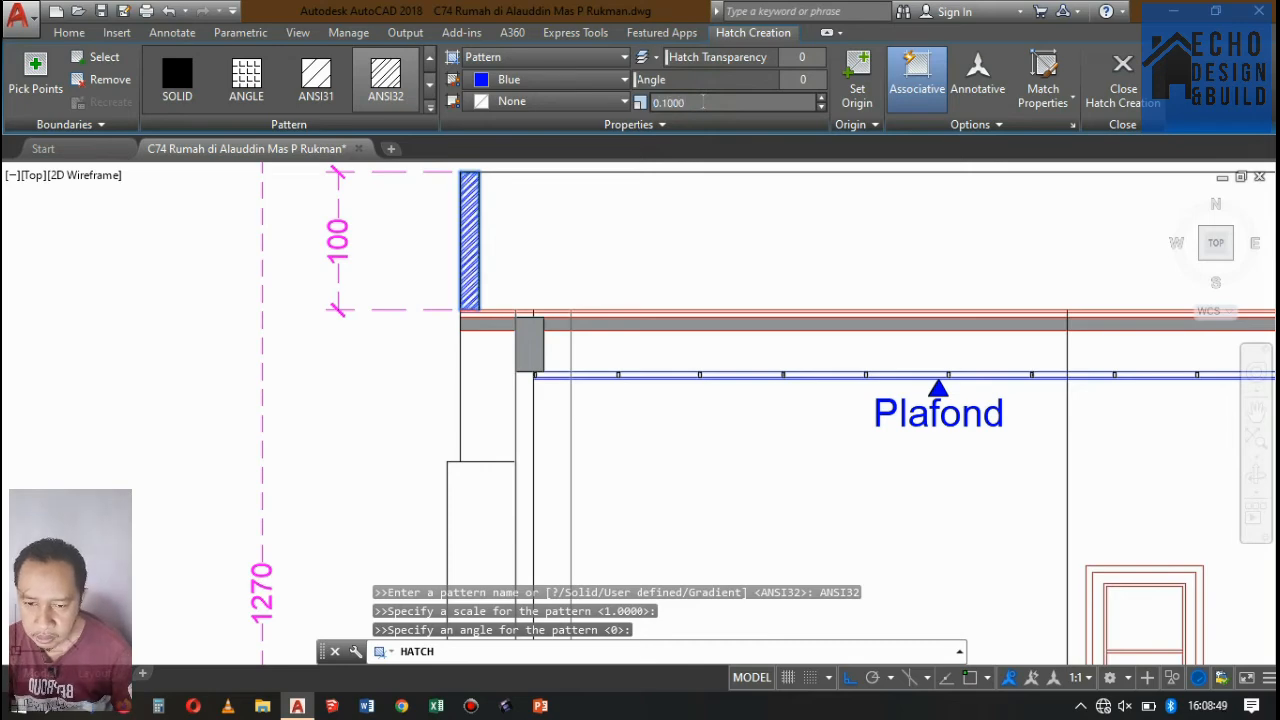
Change the parapet hatch color to orange 242,103,34.
scroll(540, 195, "up", 6)
scroll(515, 250, "down", 4)
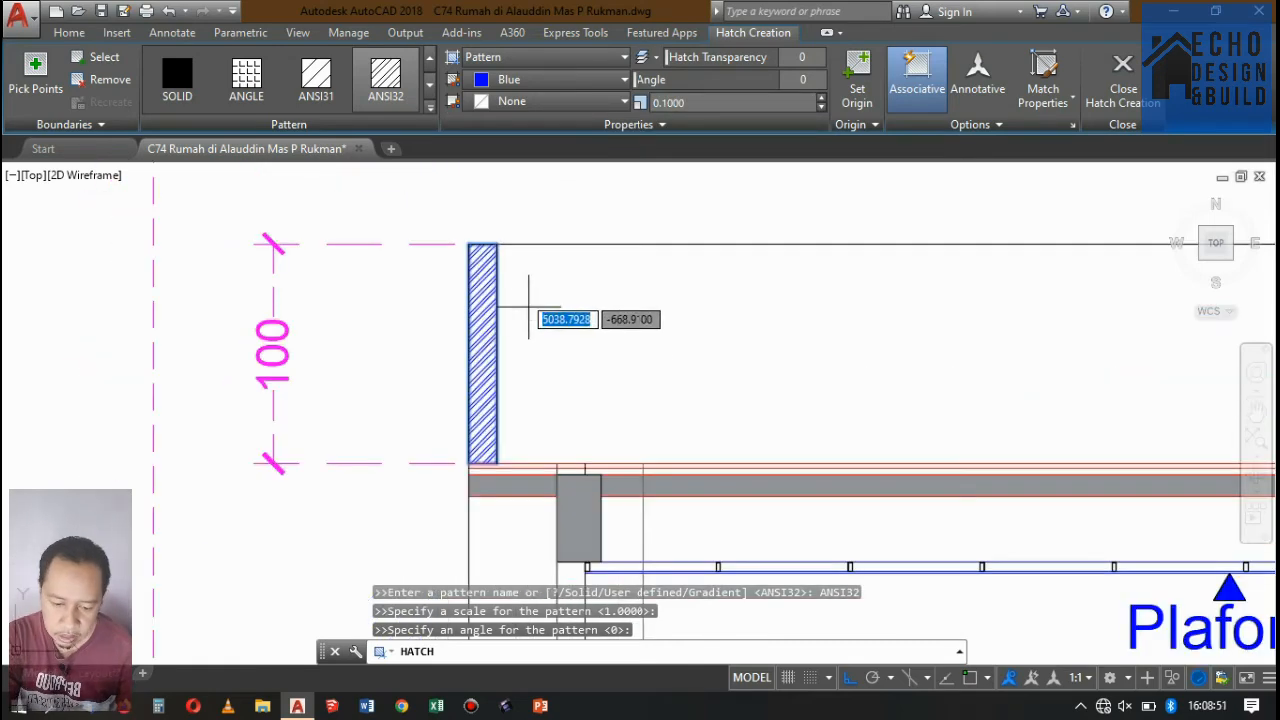
left_click(564, 84)
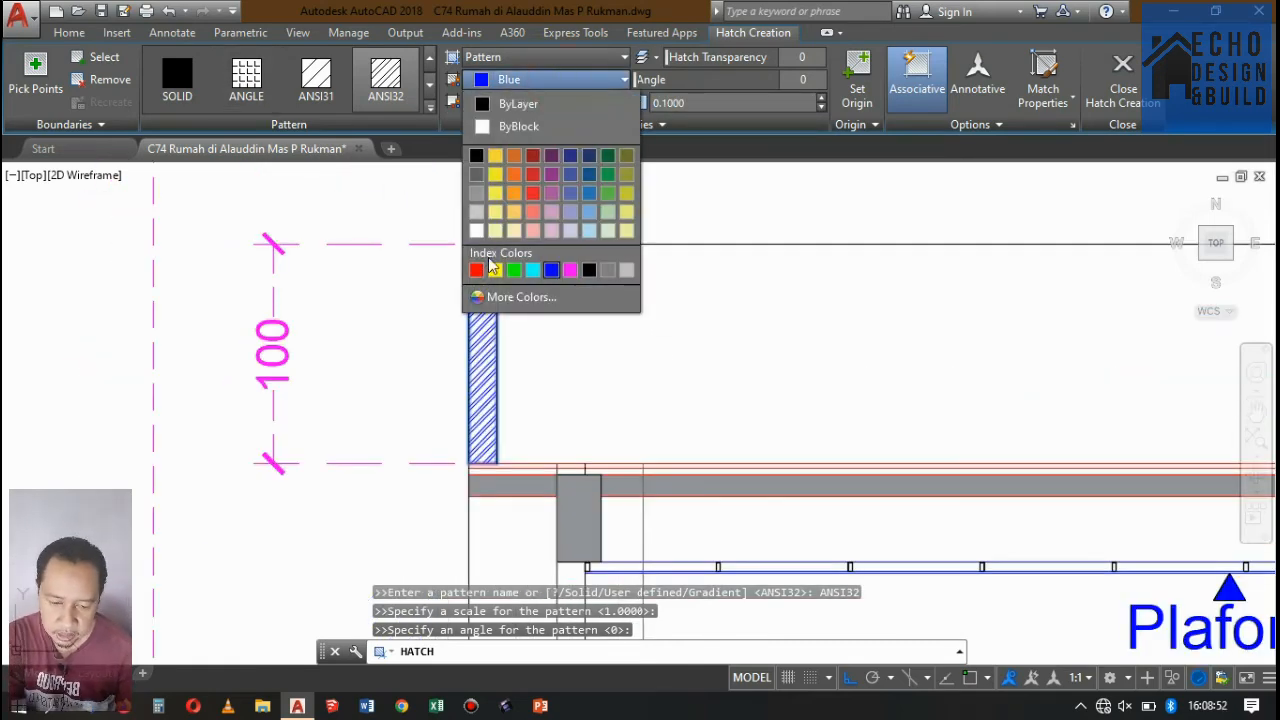
left_click(512, 175)
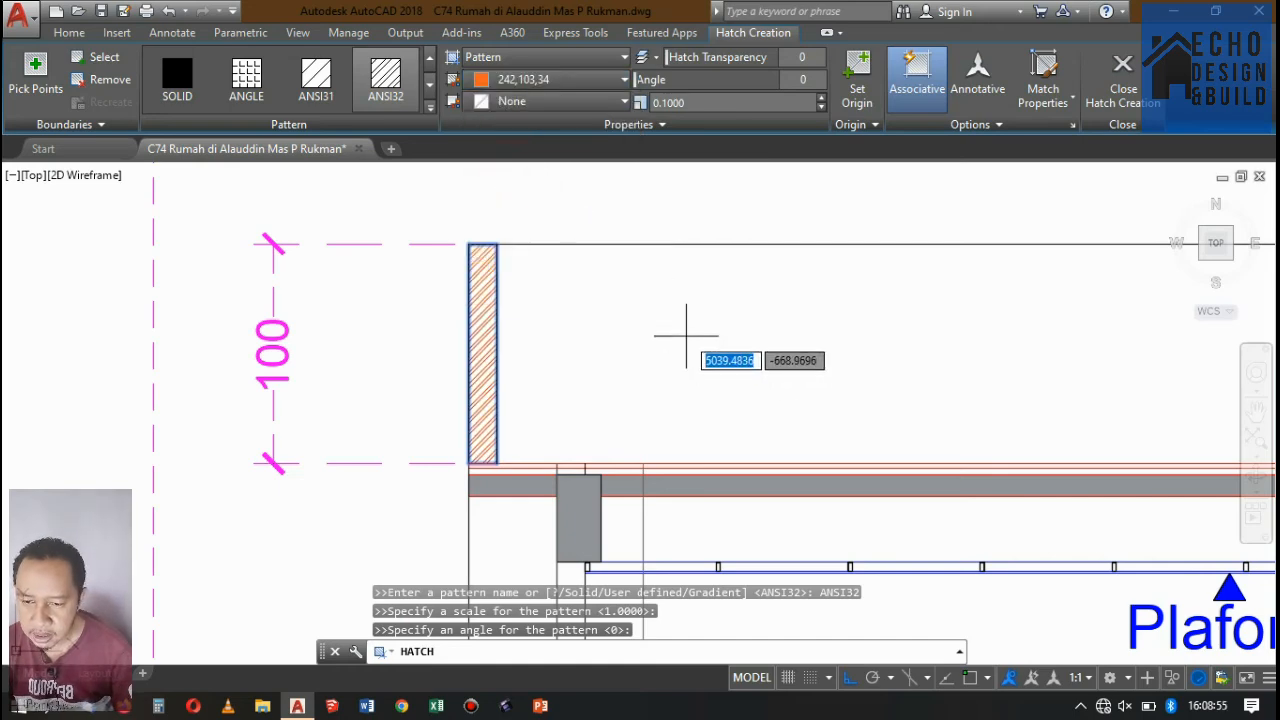
Add the second-floor outer wall below the parapet, between its two beams, to the orange ANSI32 hatch.
scroll(660, 310, "down", 5)
scroll(640, 320, "up", 2)
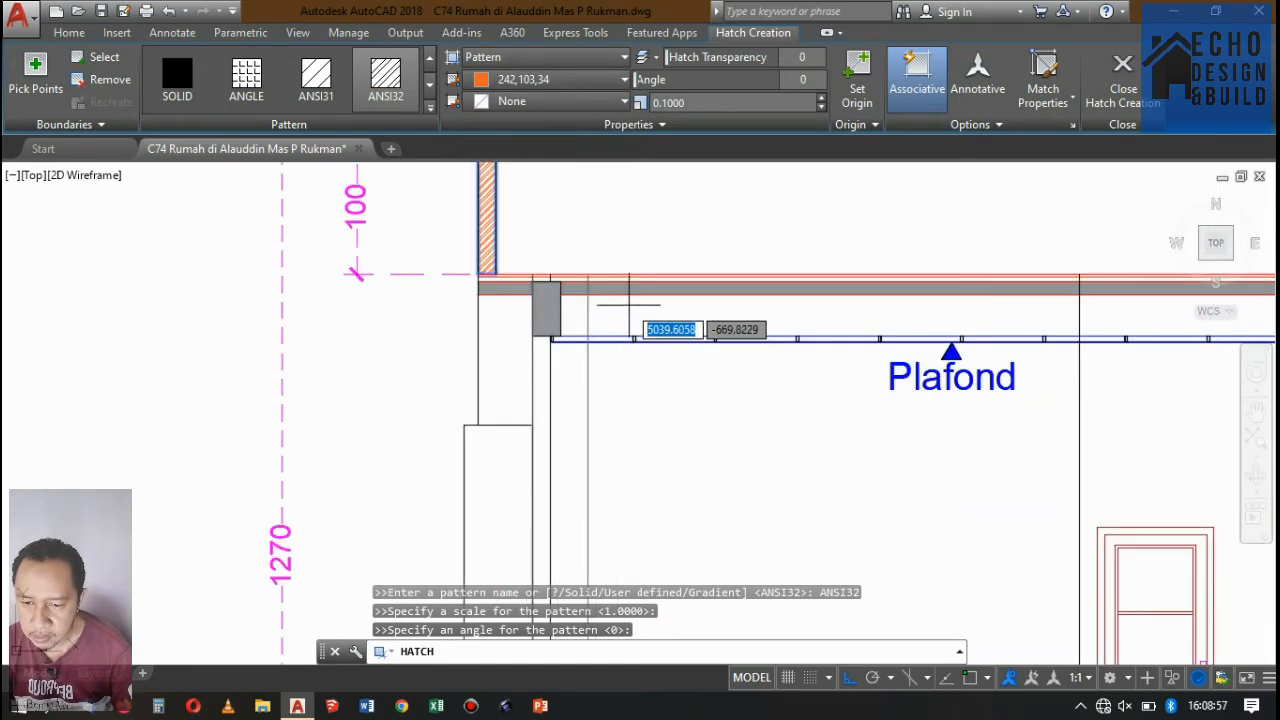
scroll(608, 413, "down", 2)
scroll(608, 413, "up", 3)
scroll(604, 300, "down", 2)
scroll(582, 310, "up", 3)
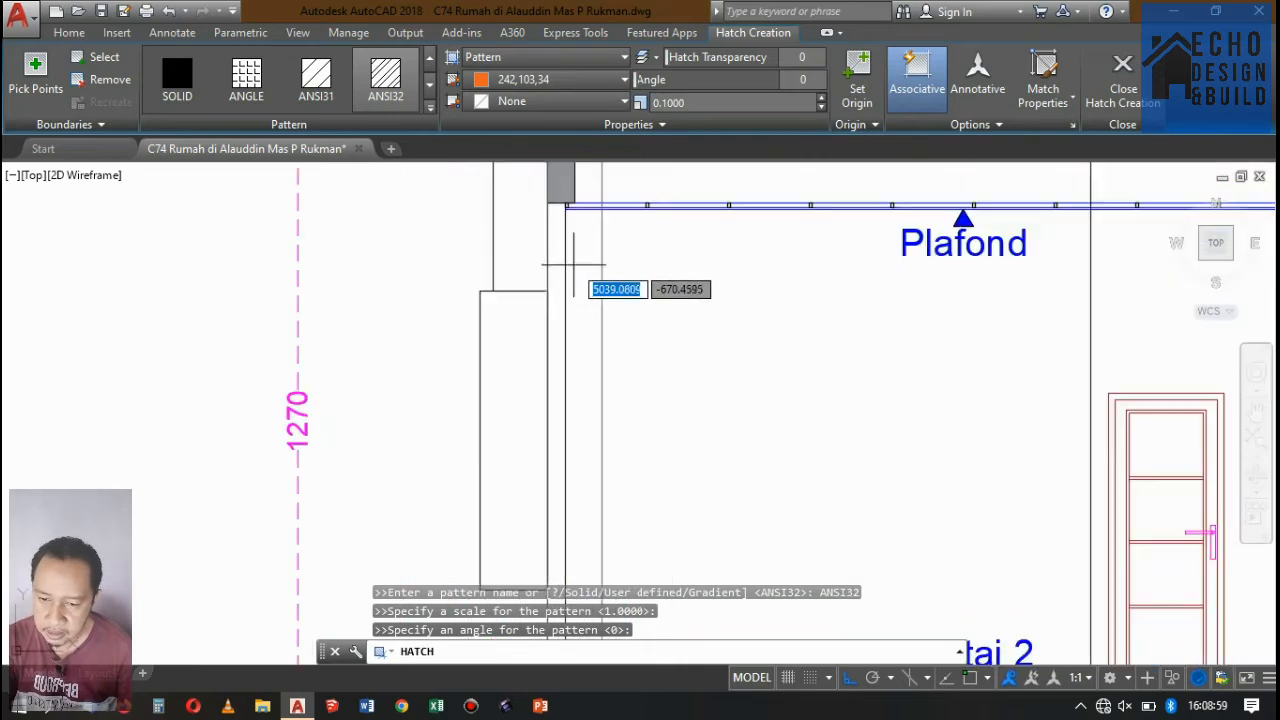
scroll(555, 242, "down", 2)
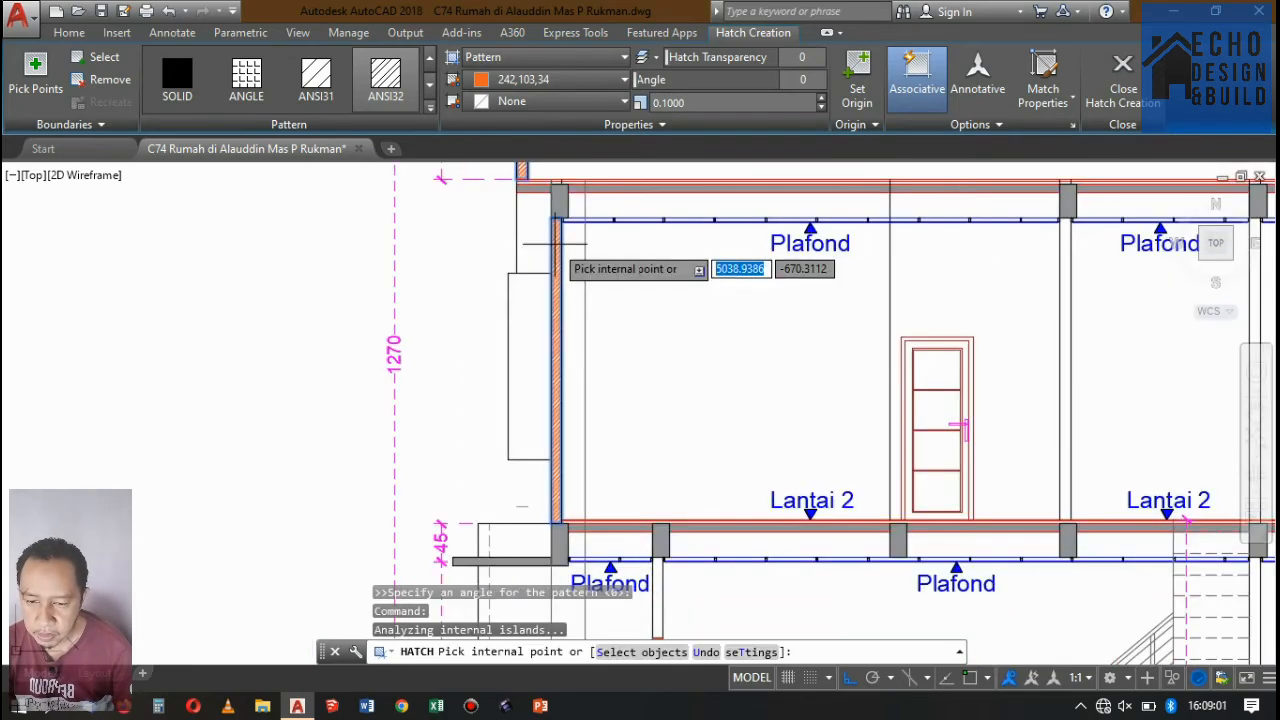
Extend the hatch to the two second-floor interior walls on either side of the space above the stair.
scroll(555, 245, "down", 5)
scroll(673, 267, "up", 3)
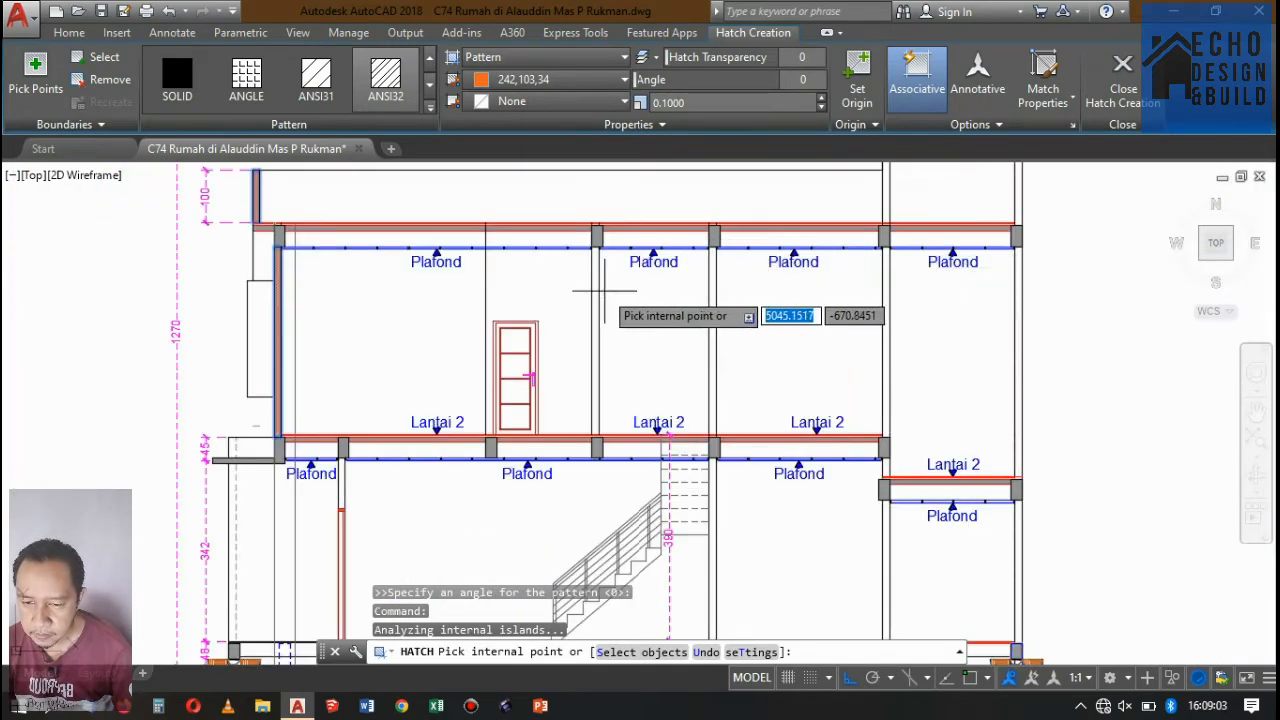
left_click(590, 288)
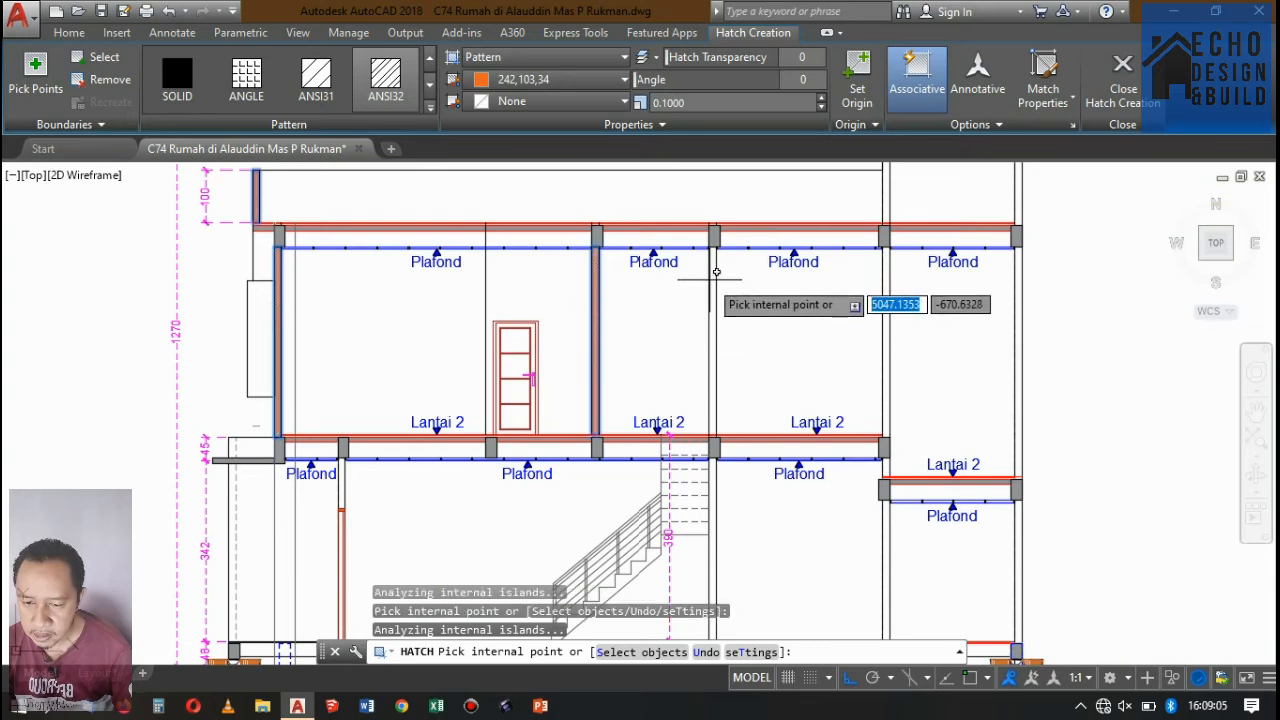
scroll(716, 300, "down", 4)
scroll(726, 346, "up", 4)
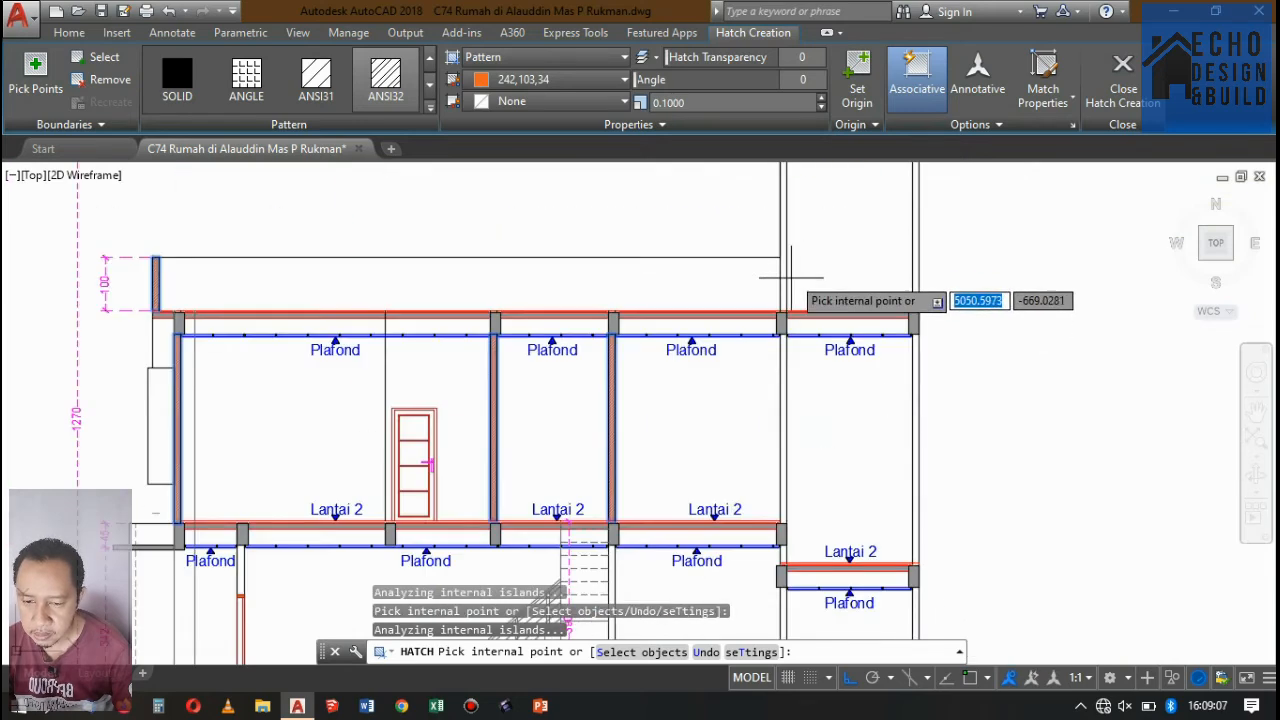
Hatch the two walls that carry the sloped roof, from the top slab up to the roof beams.
scroll(740, 285, "down", 2)
scroll(760, 259, "up", 2)
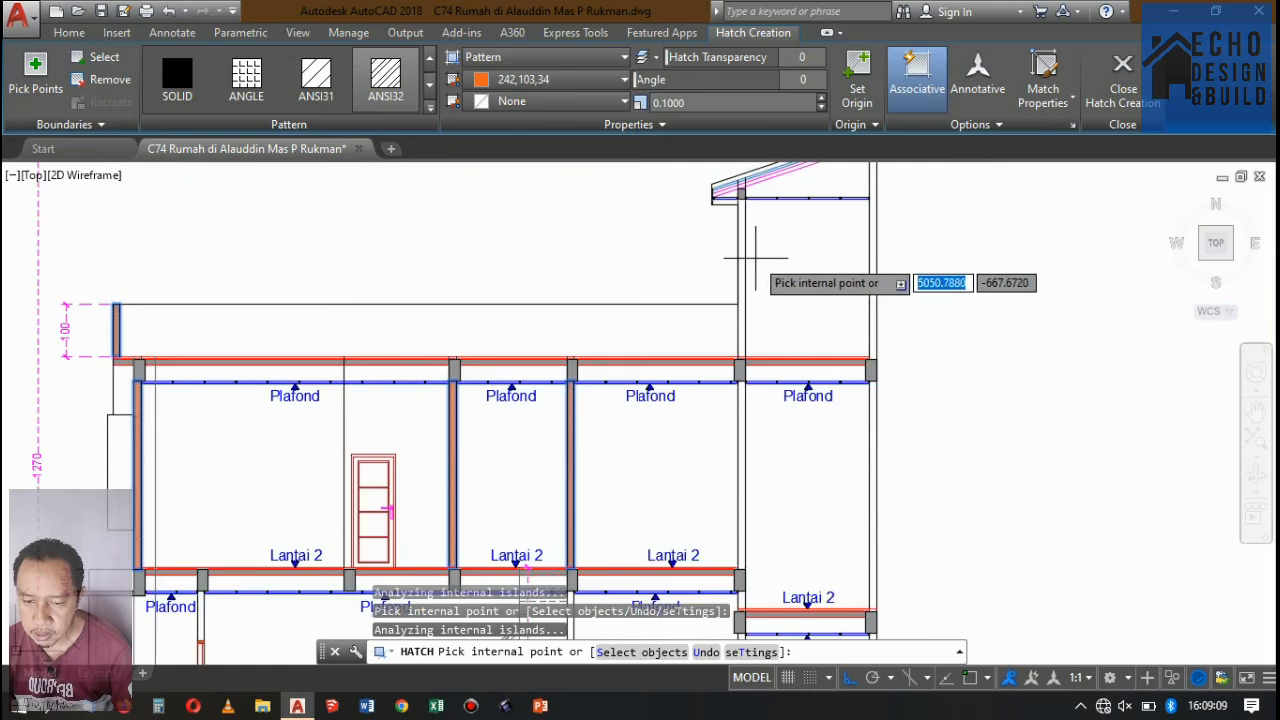
scroll(792, 296, "down", 2)
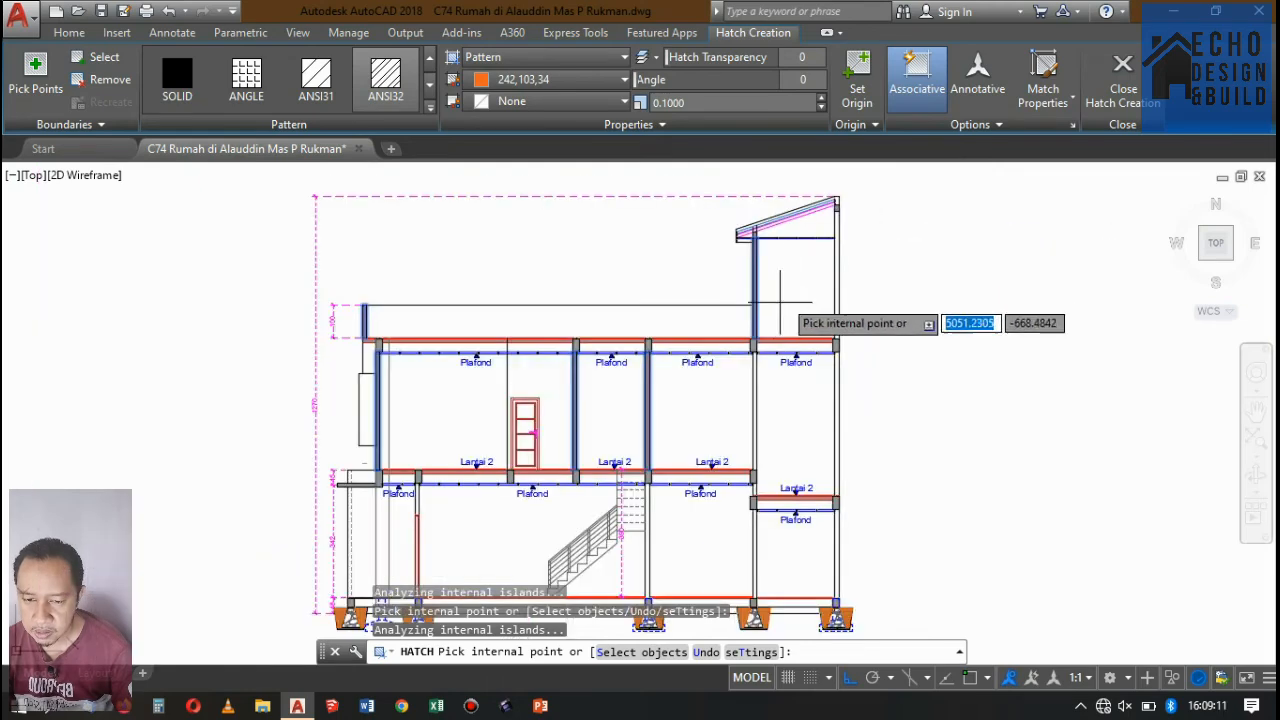
scroll(838, 246, "up", 2)
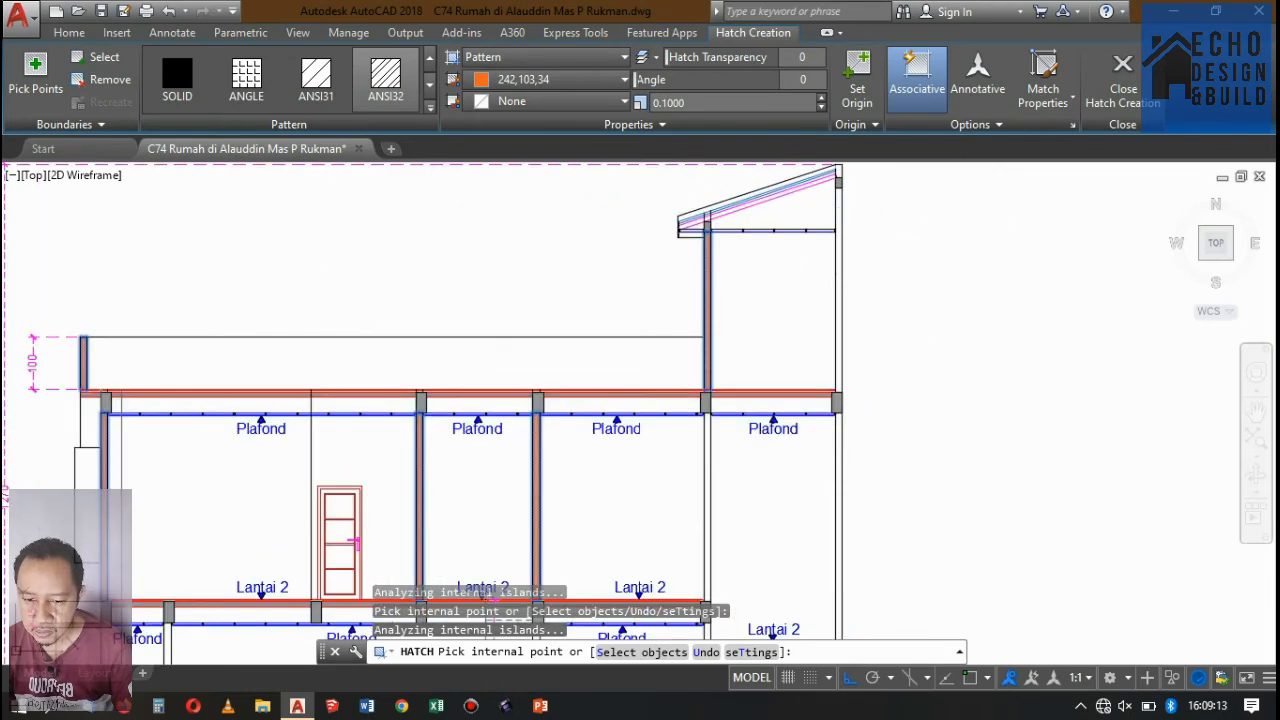
scroll(808, 257, "down", 3)
scroll(815, 352, "up", 3)
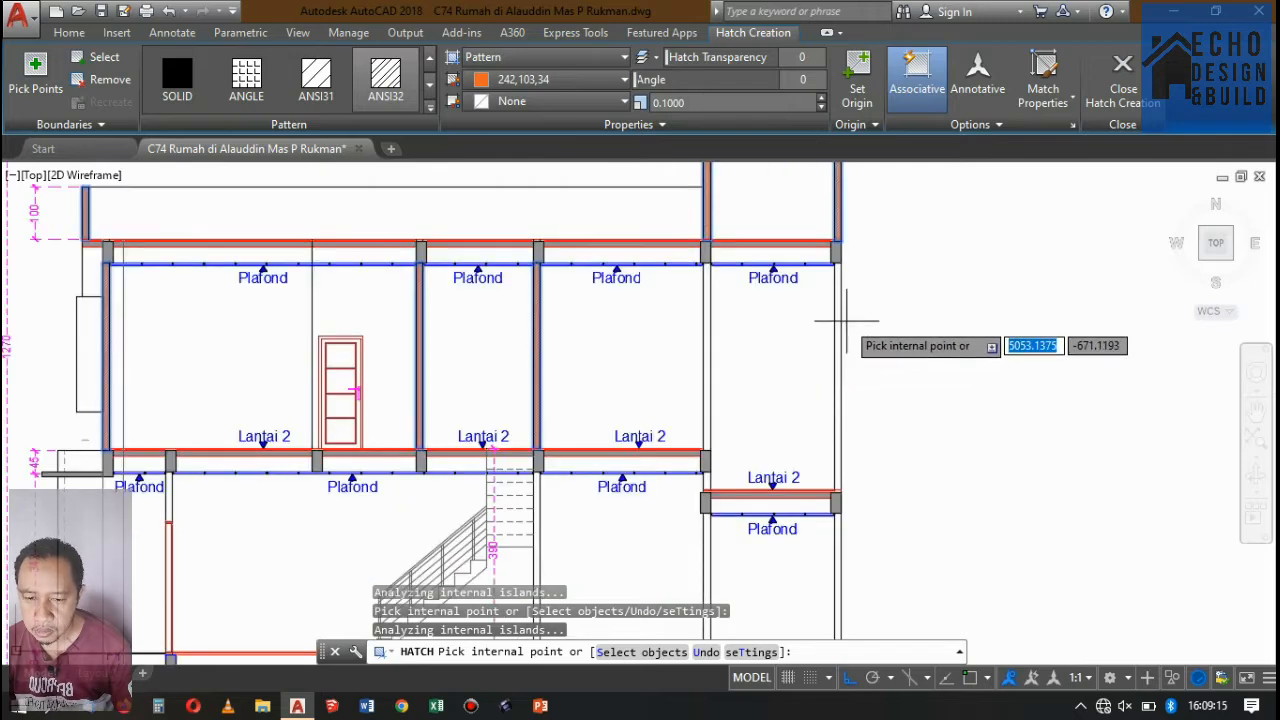
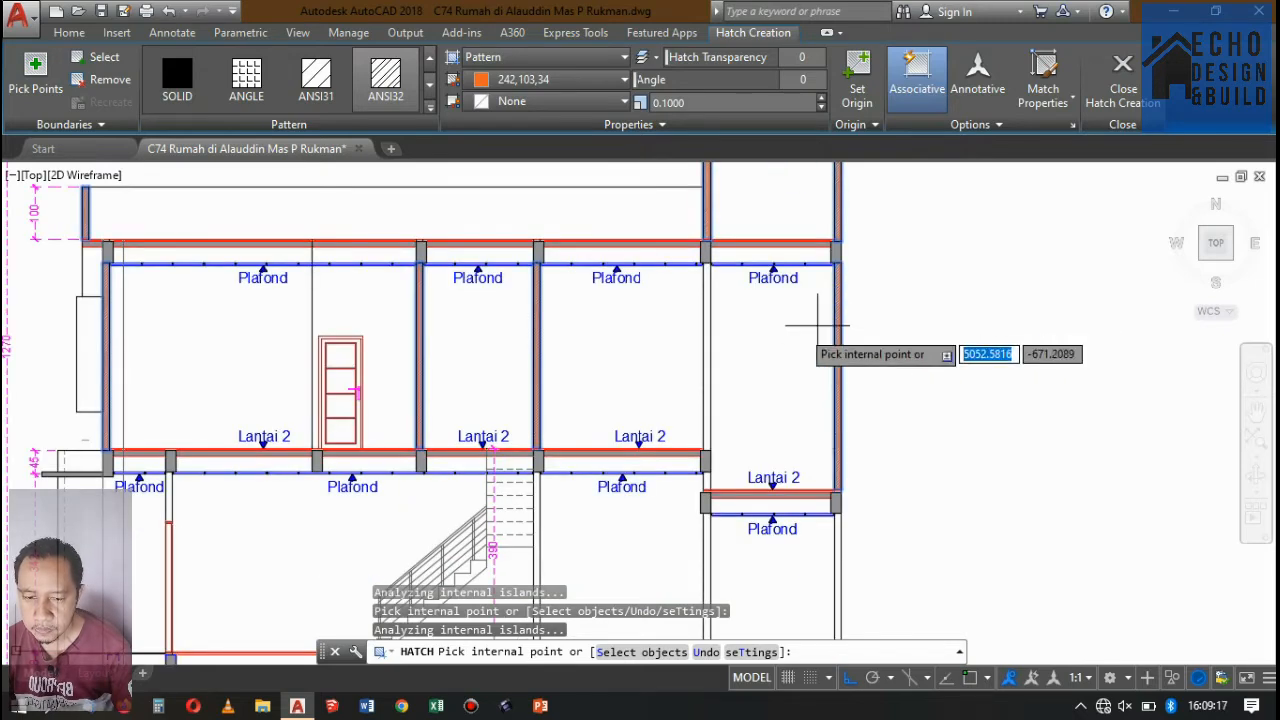
Extend the orange ANSI32 hatch to the two ground-floor walls enclosing the rear bay below the lower slab.
scroll(707, 308, "down", 3)
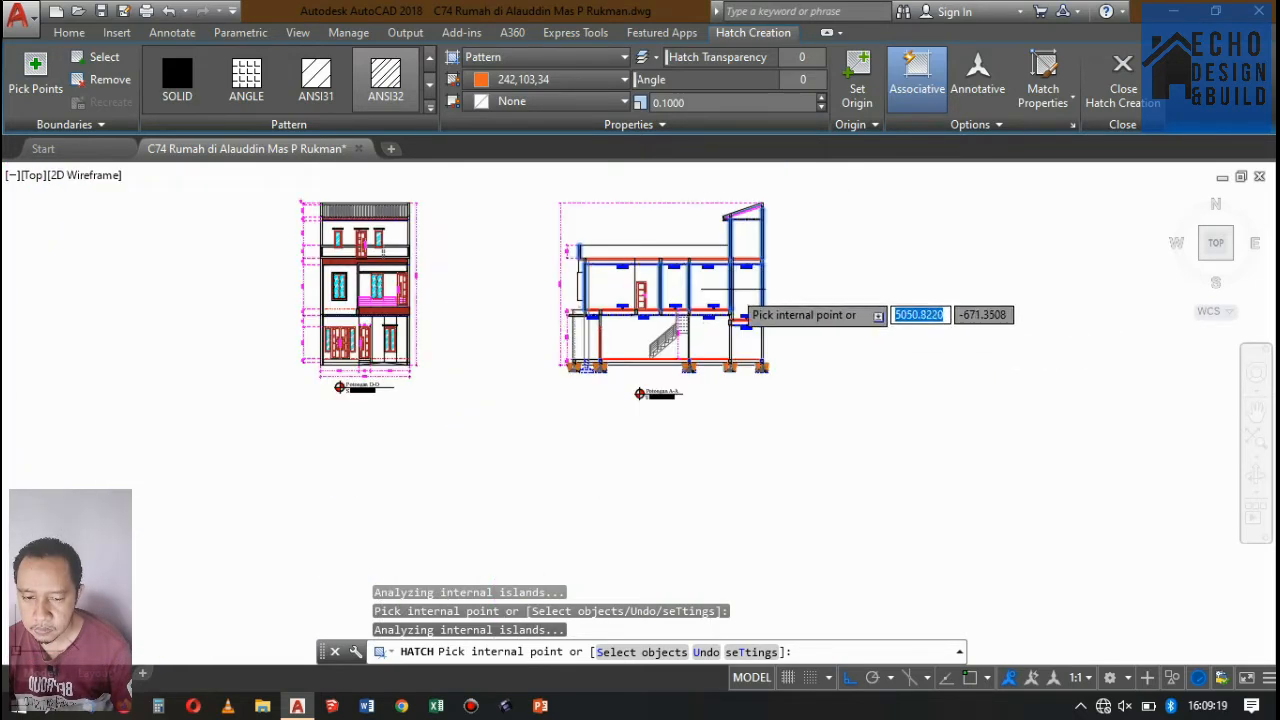
scroll(729, 300, "up", 3)
scroll(780, 313, "up", 4)
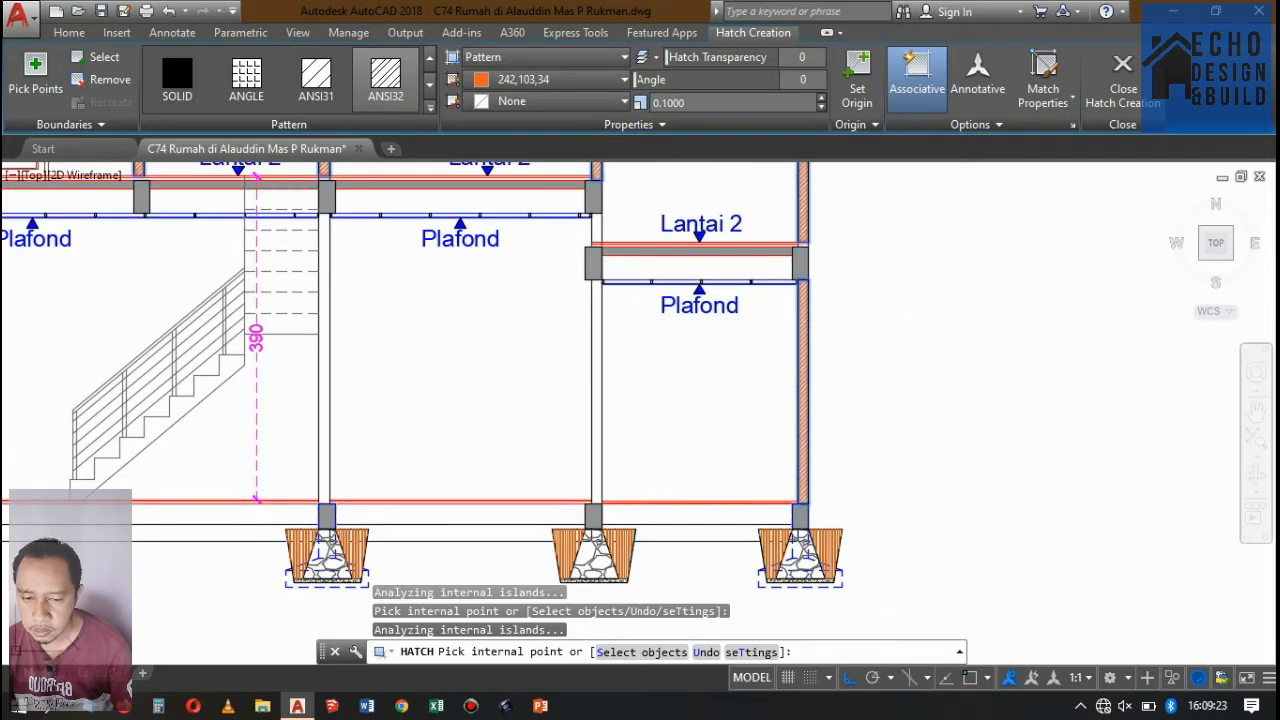
scroll(713, 305, "down", 3)
scroll(643, 312, "up", 3)
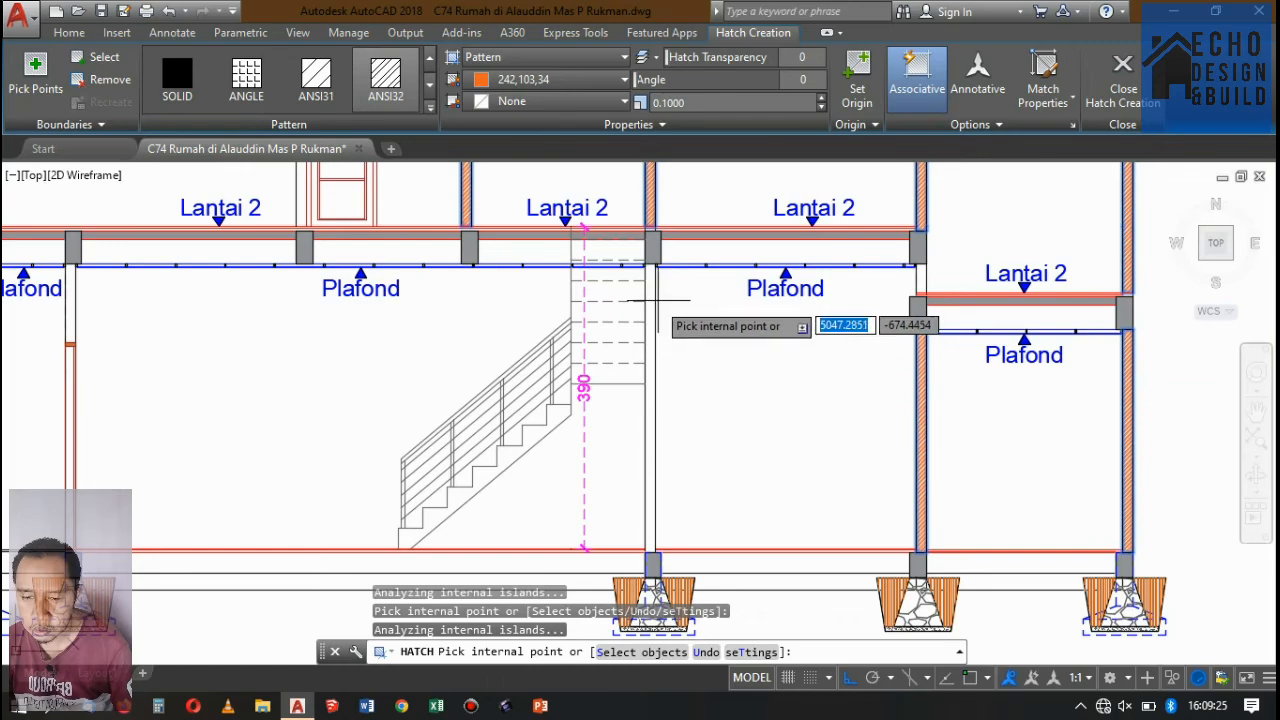
Hatch the ground-floor wall beside the stair and the short wall piece above the front opening.
scroll(703, 300, "down", 3)
scroll(553, 307, "up", 3)
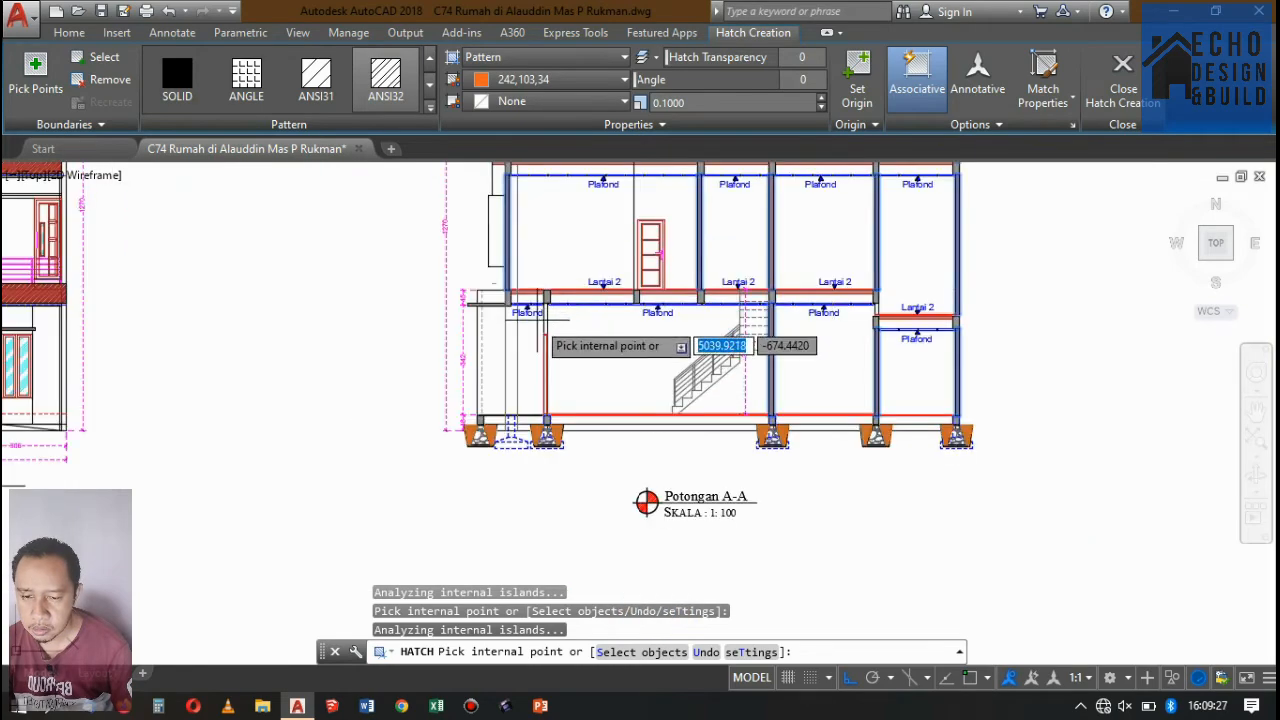
scroll(480, 321, "down", 3)
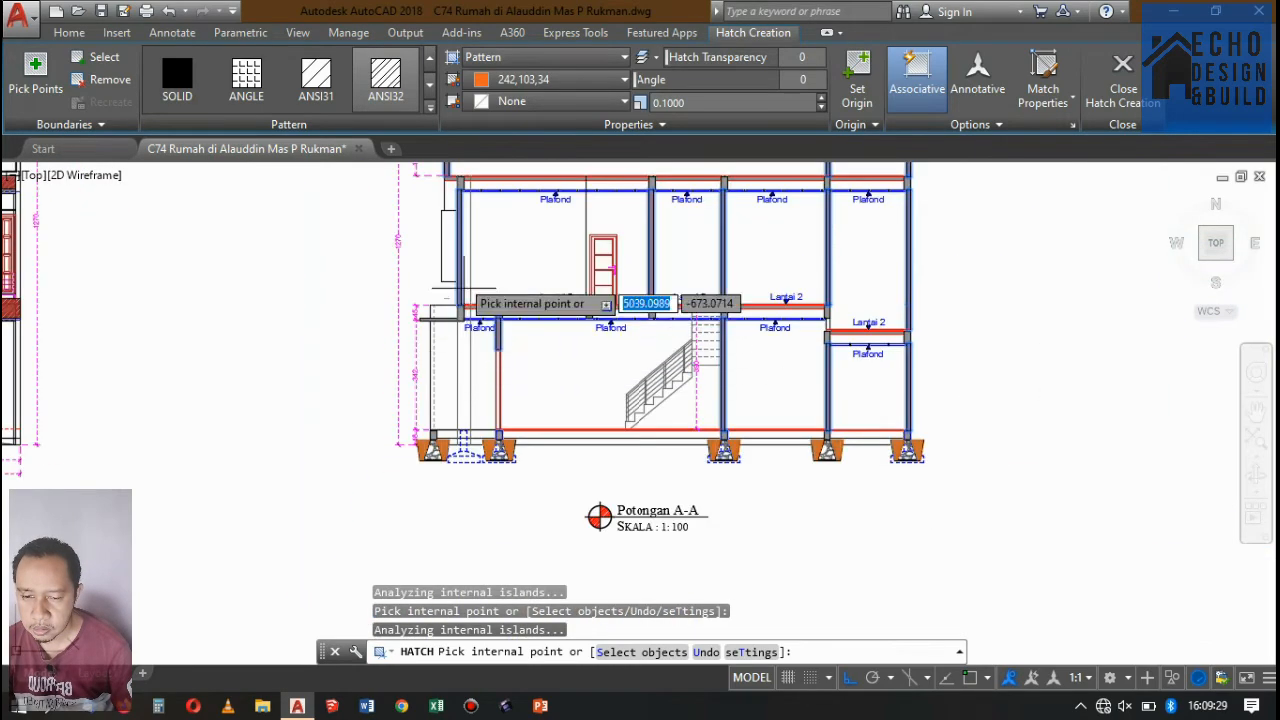
scroll(561, 334, "up", 3)
scroll(547, 274, "down", 2)
scroll(590, 370, "up", 4)
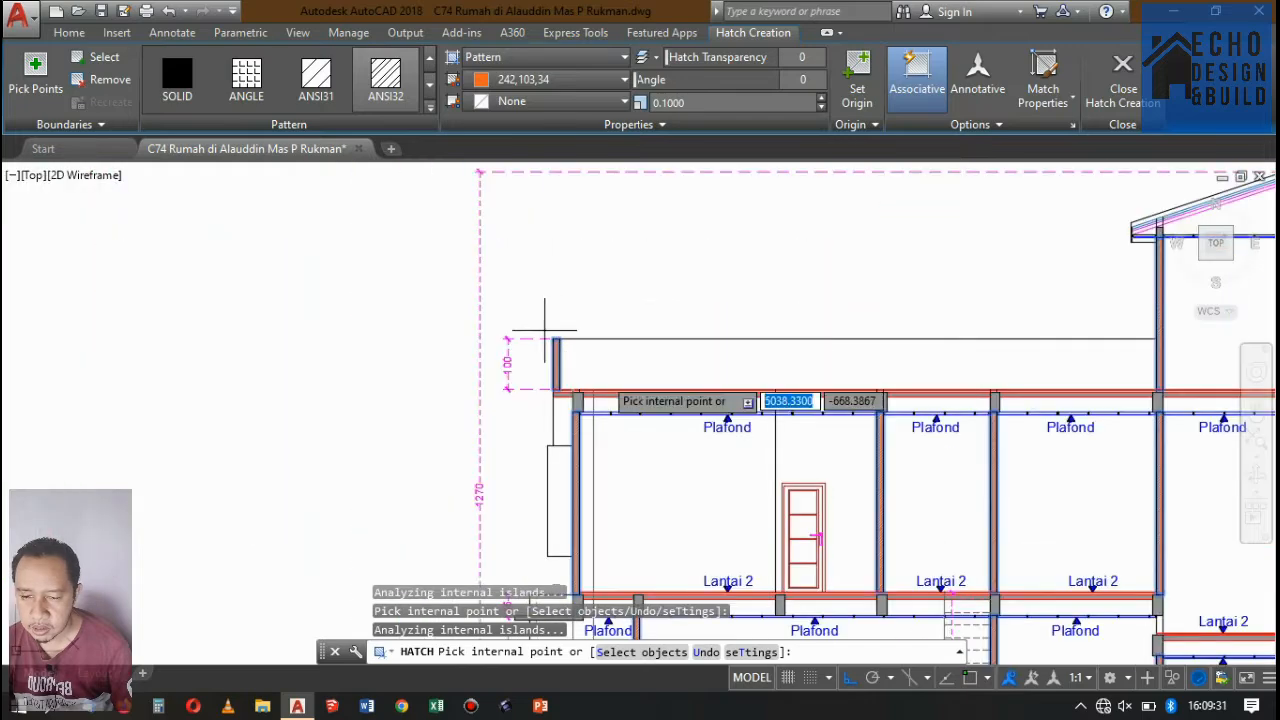
Add the wall pieces above both roof beams, up under the sloped roof, to the hatch.
scroll(810, 345, "down", 4)
scroll(635, 327, "up", 2)
scroll(885, 278, "down", 2)
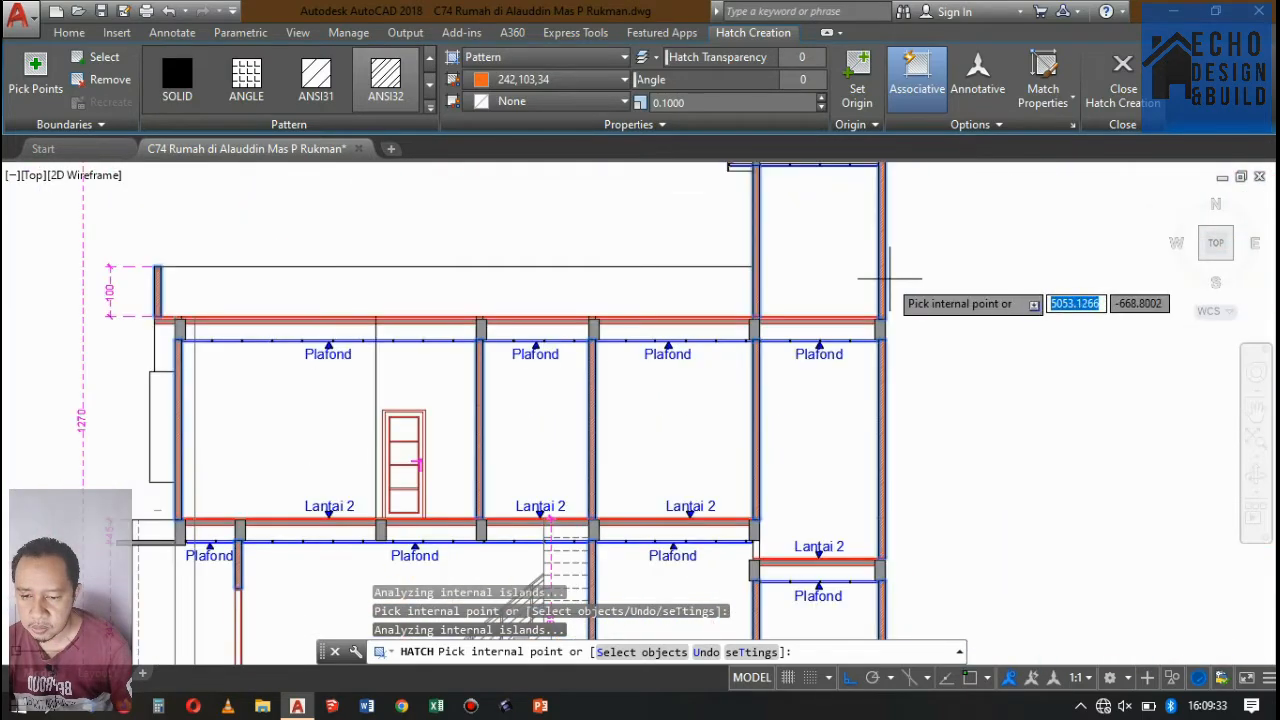
scroll(838, 198, "down", 2)
scroll(786, 239, "up", 5)
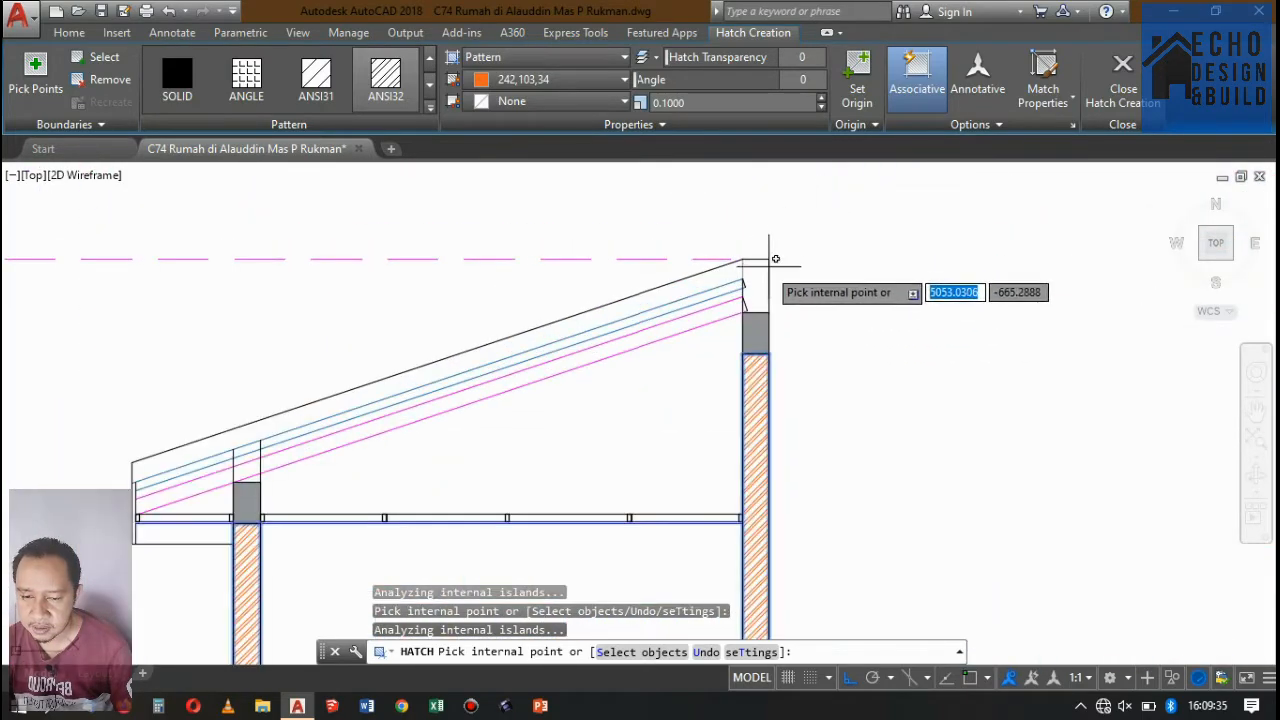
scroll(236, 461, "up", 3)
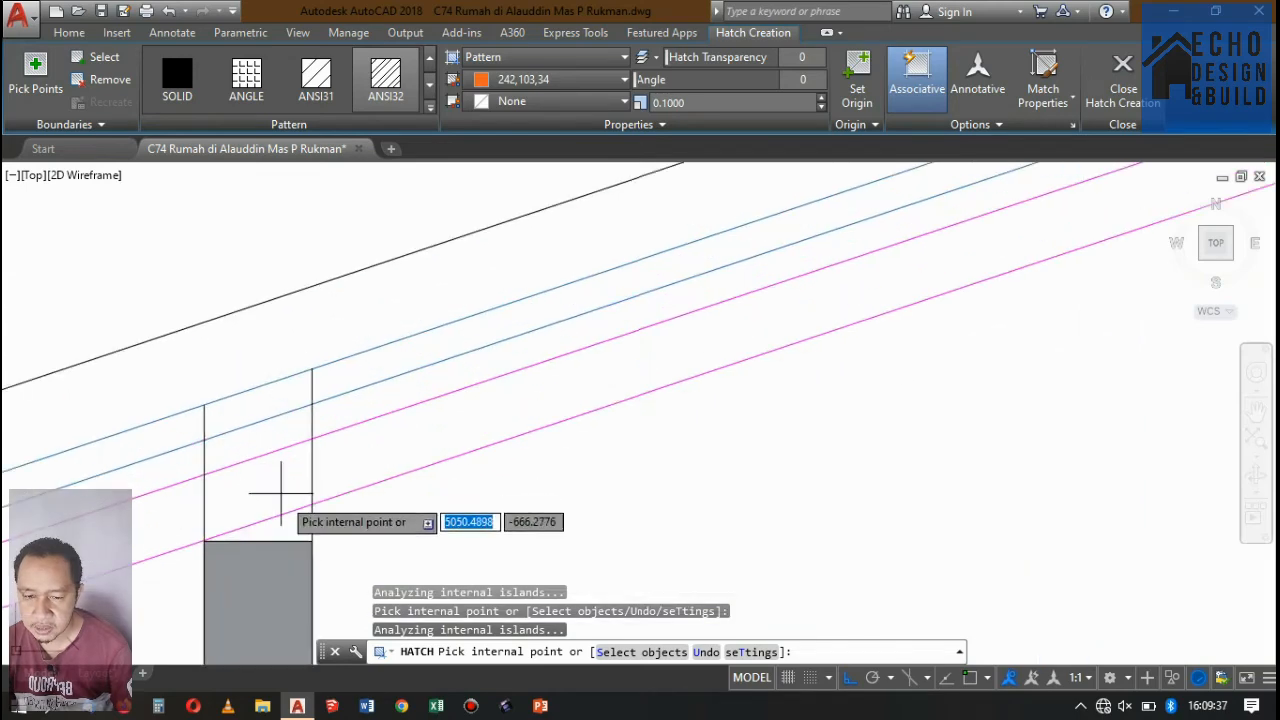
scroll(300, 400, "down", 4)
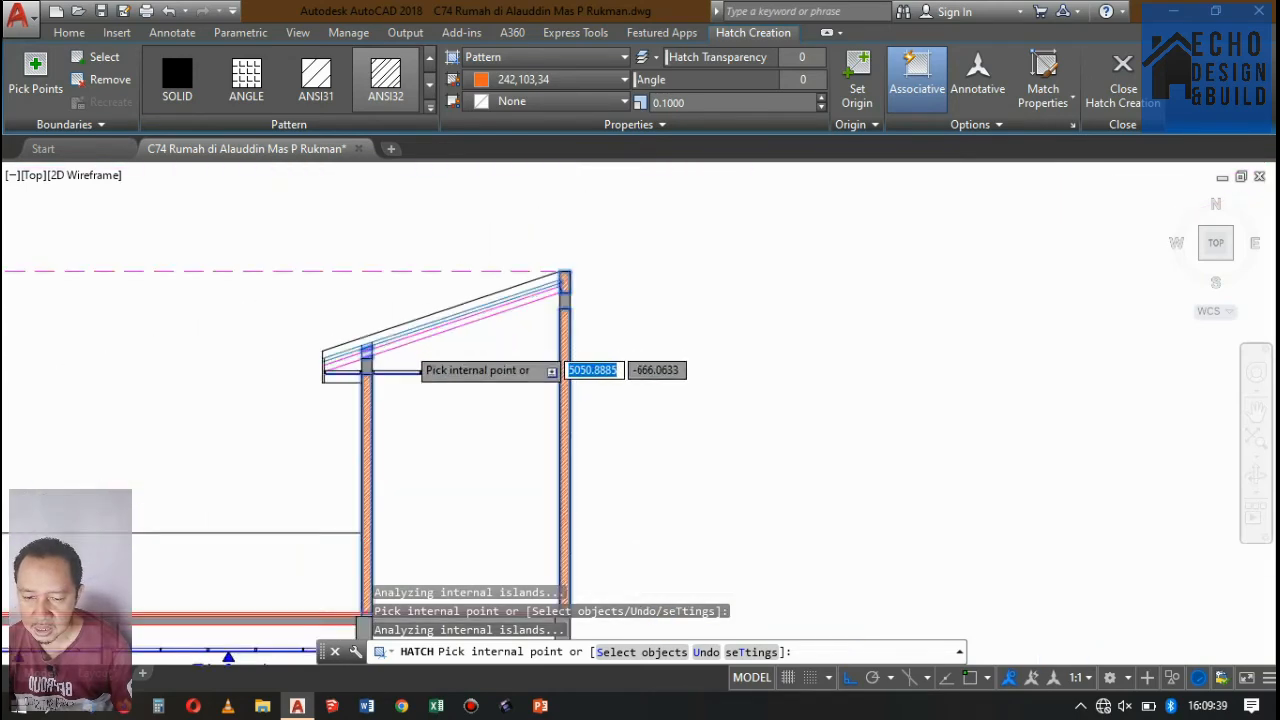
scroll(415, 320, "up", 5)
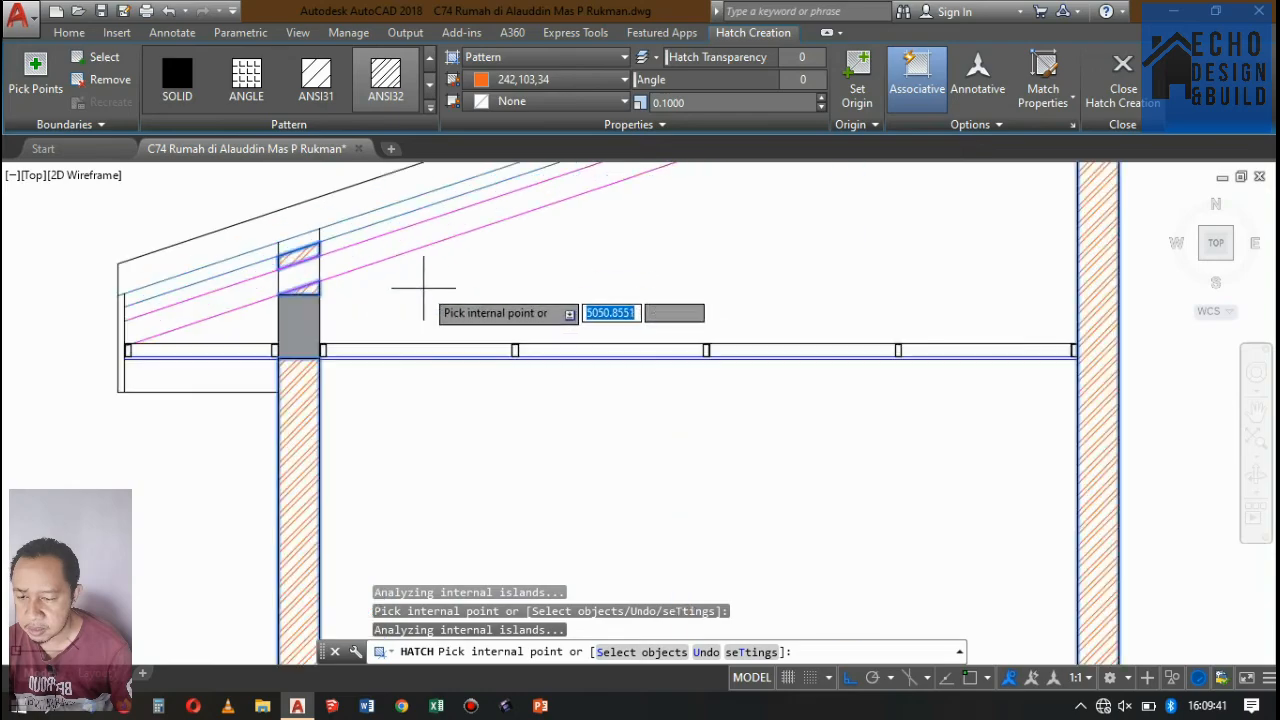
Undo the last hatch pick between the sloped roof lines above the lower roof beam and finish the hatch.
key("ctrl+z")
scroll(512, 269, "down", 3)
scroll(510, 267, "up", 3)
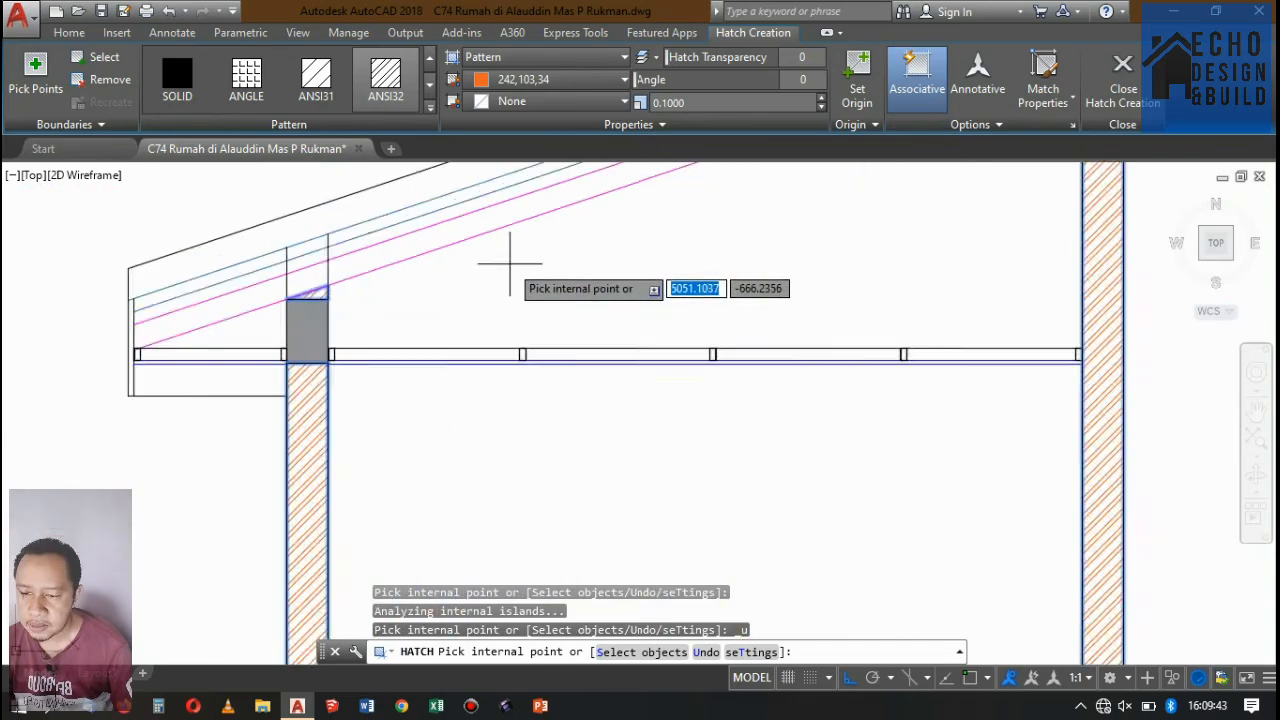
scroll(510, 267, "down", 5)
scroll(580, 260, "up", 3)
scroll(585, 262, "down", 5)
scroll(570, 275, "up", 5)
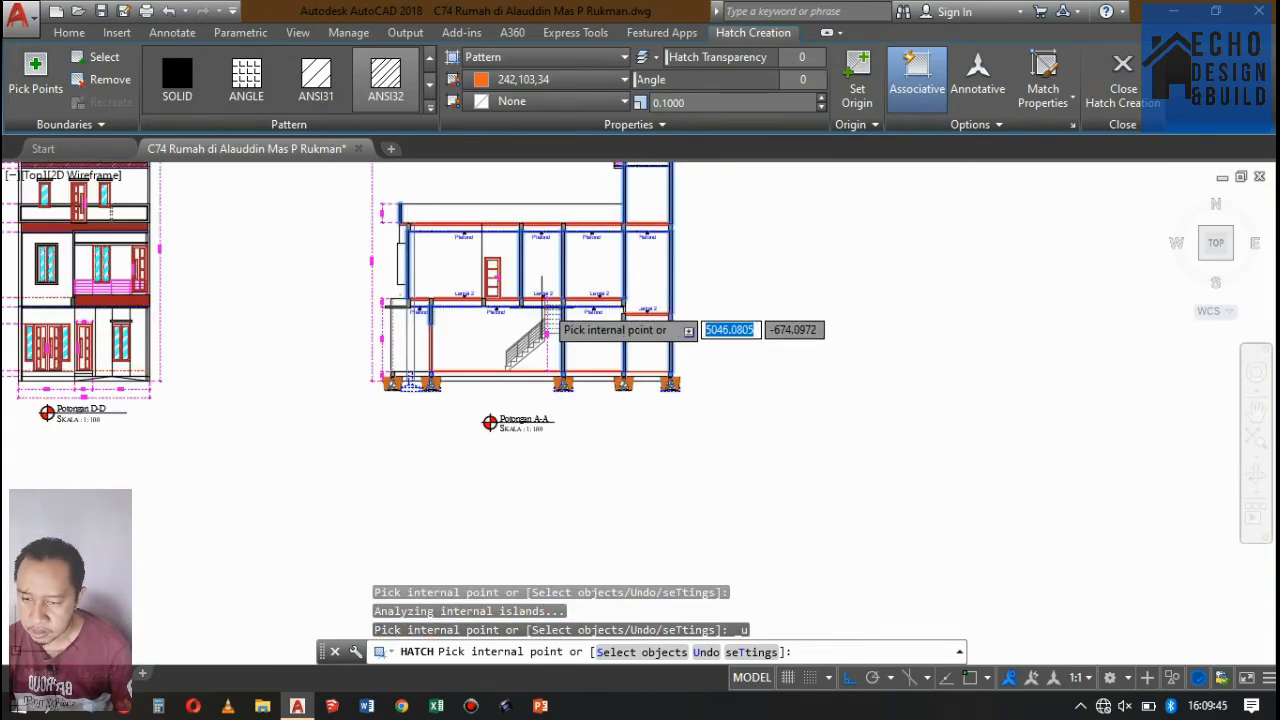
scroll(566, 282, "down", 5)
scroll(491, 366, "up", 5)
scroll(514, 346, "up", 5)
key("Return")
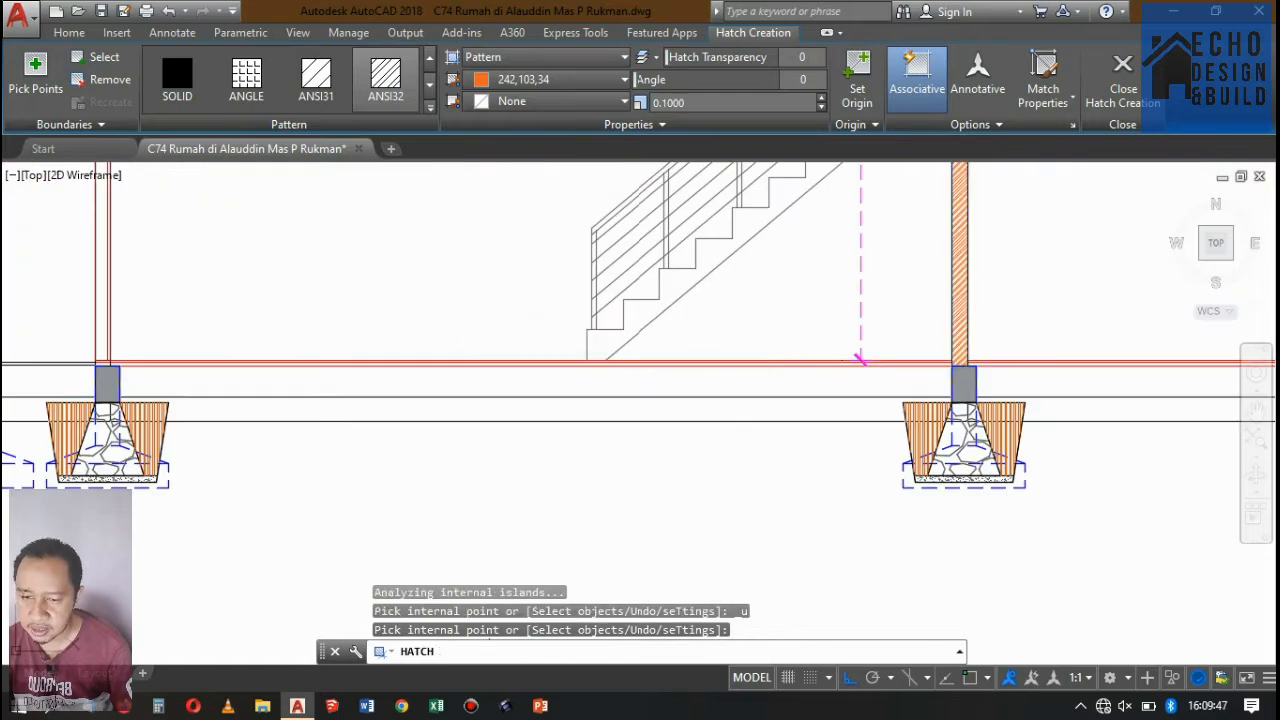
Copy the front room's Lantai 2 label and its arrow straight down onto the ground-floor line in front of the stair.
scroll(514, 346, "down", 5)
scroll(491, 417, "down", 5)
scroll(507, 401, "up", 5)
scroll(500, 300, "down", 3)
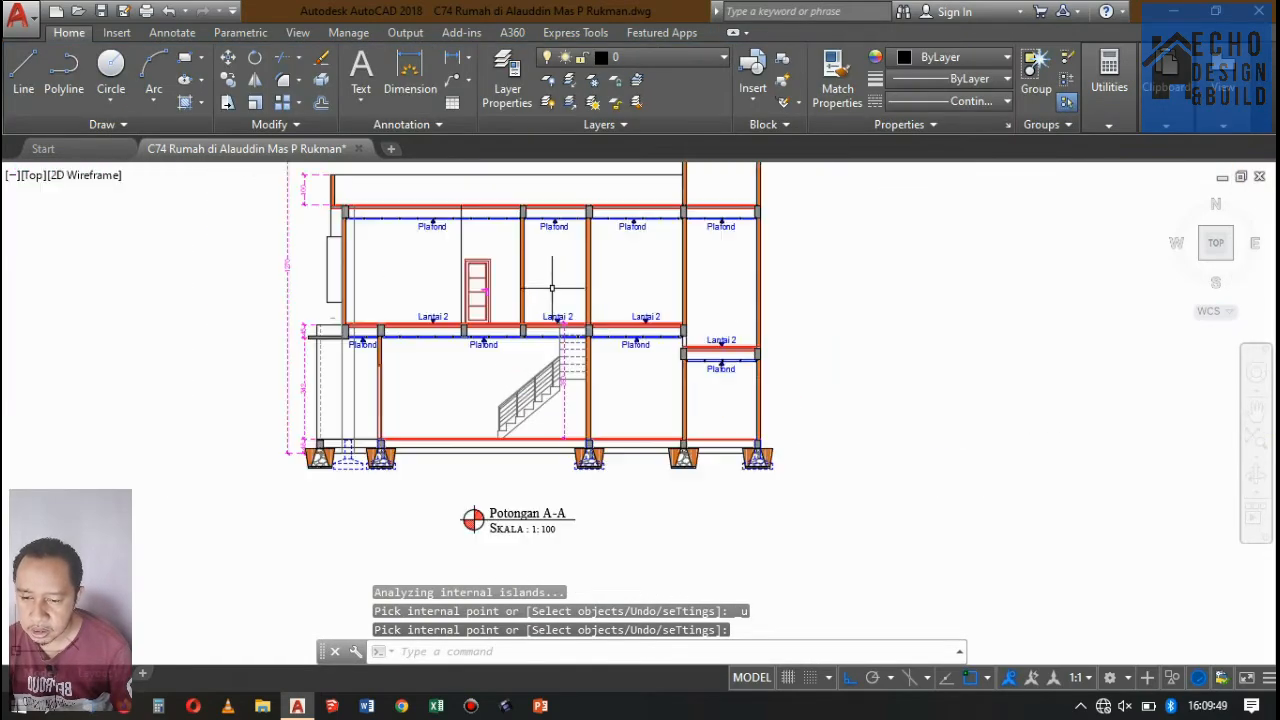
scroll(474, 326, "up", 7)
left_click(345, 285)
left_click(349, 280)
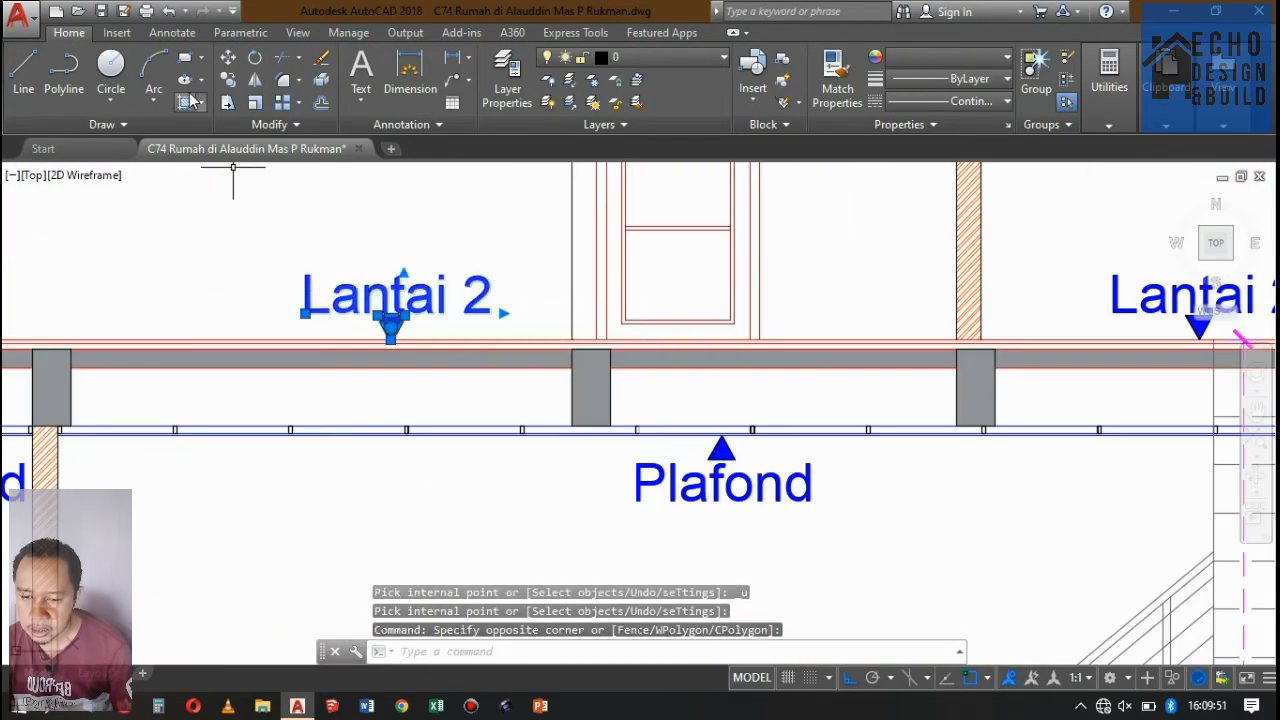
left_click(231, 80)
scroll(398, 328, "up", 4)
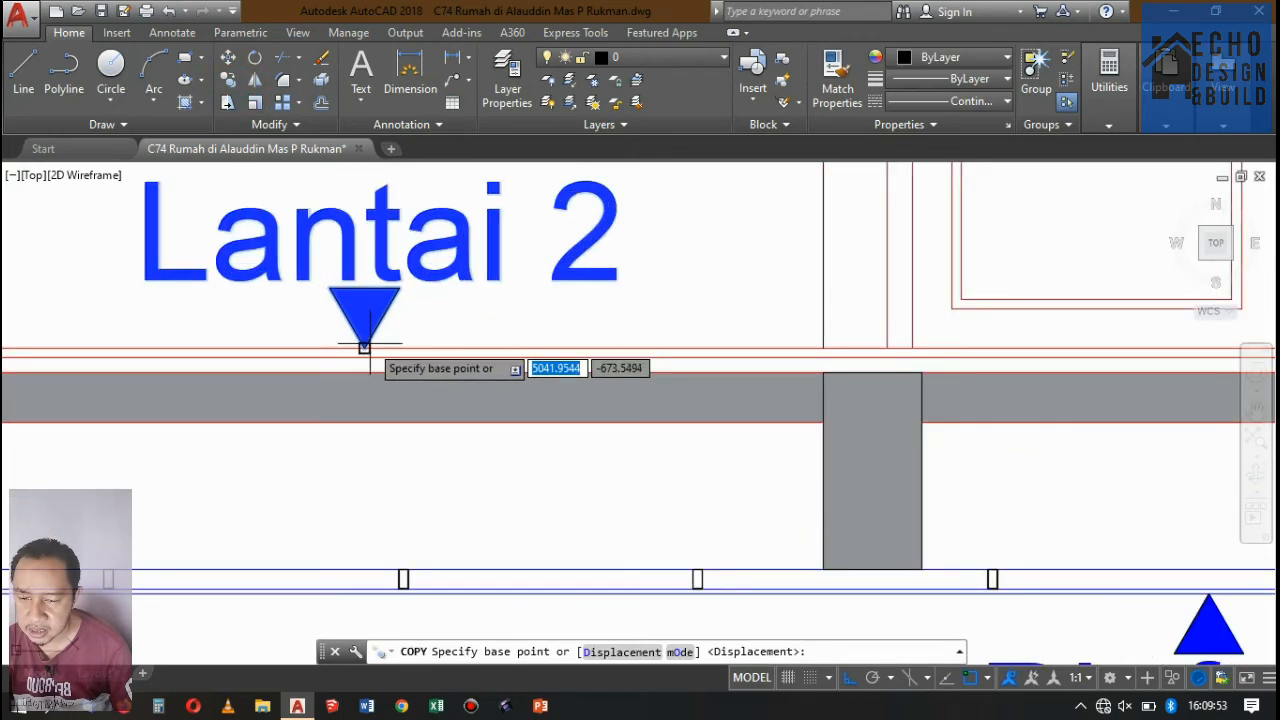
left_click(364, 346)
scroll(520, 340, "down", 5)
scroll(490, 335, "up", 6)
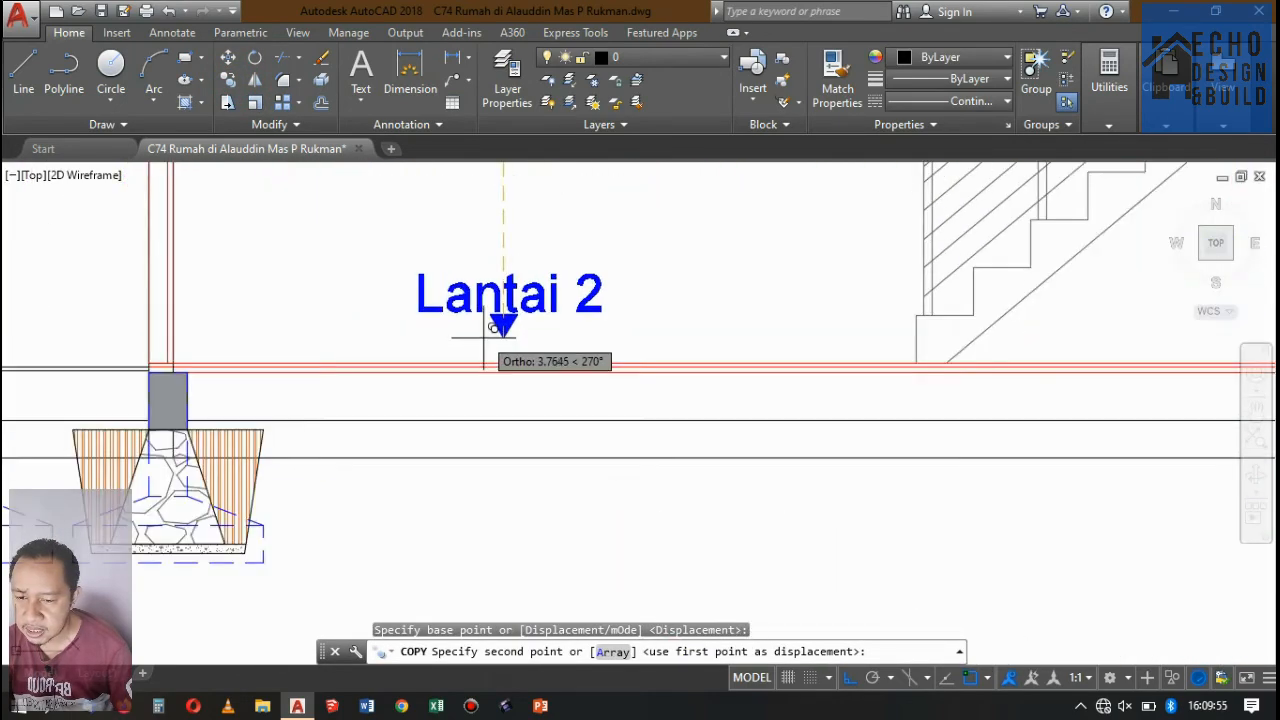
left_click(504, 361)
Place another copy of the Lantai 2 label and arrow on the terrace floor line and end the copying.
scroll(508, 355, "down", 6)
scroll(391, 338, "up", 10)
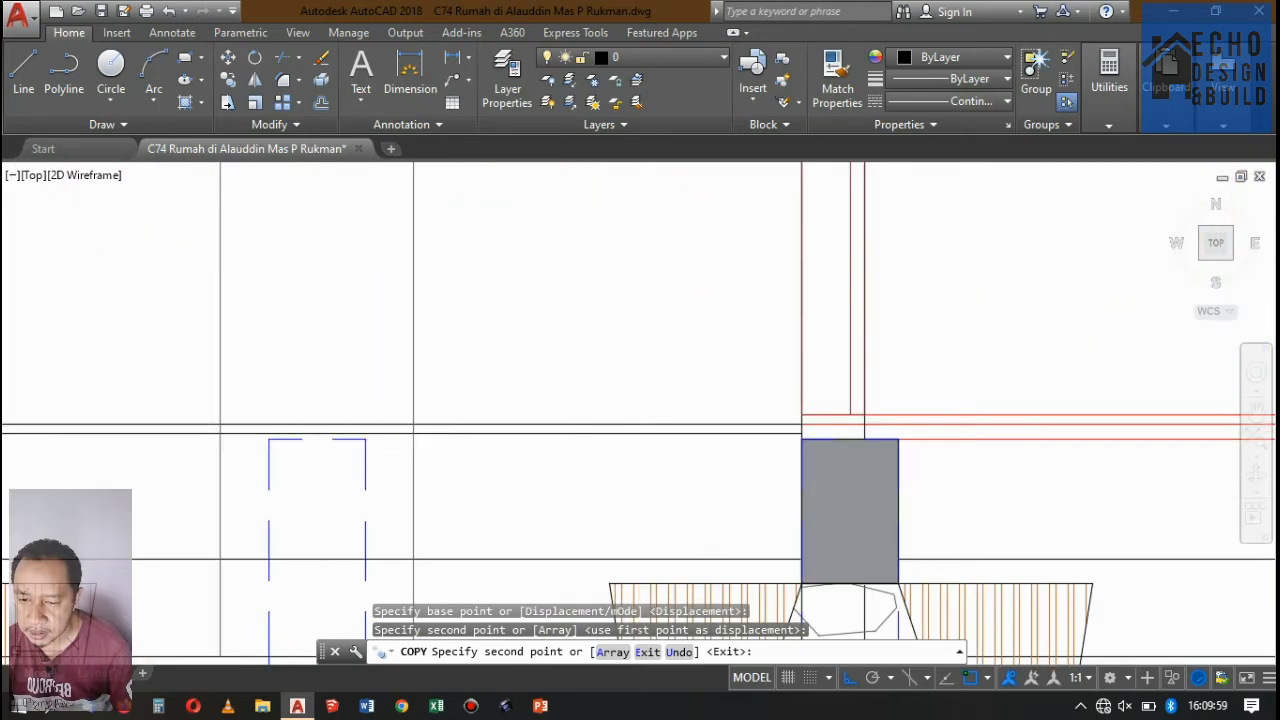
left_click(347, 410)
scroll(465, 325, "down", 5)
key("Return")
key("Return")
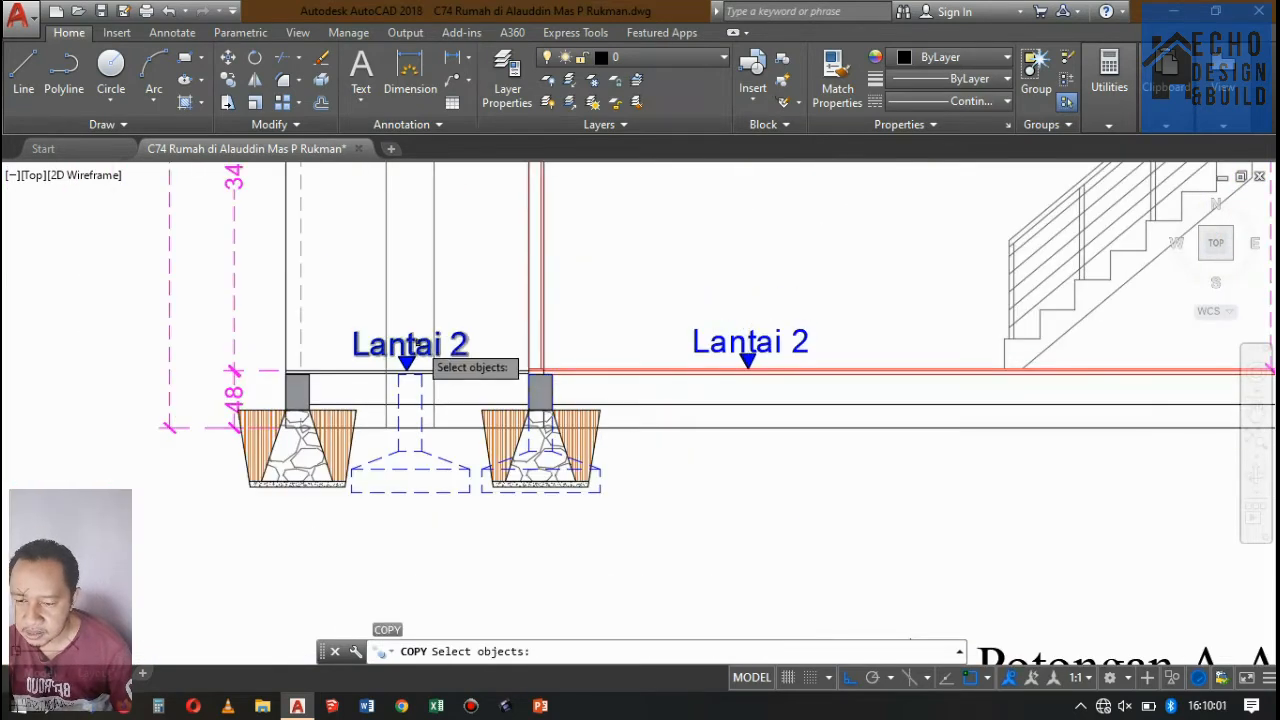
key("Escape")
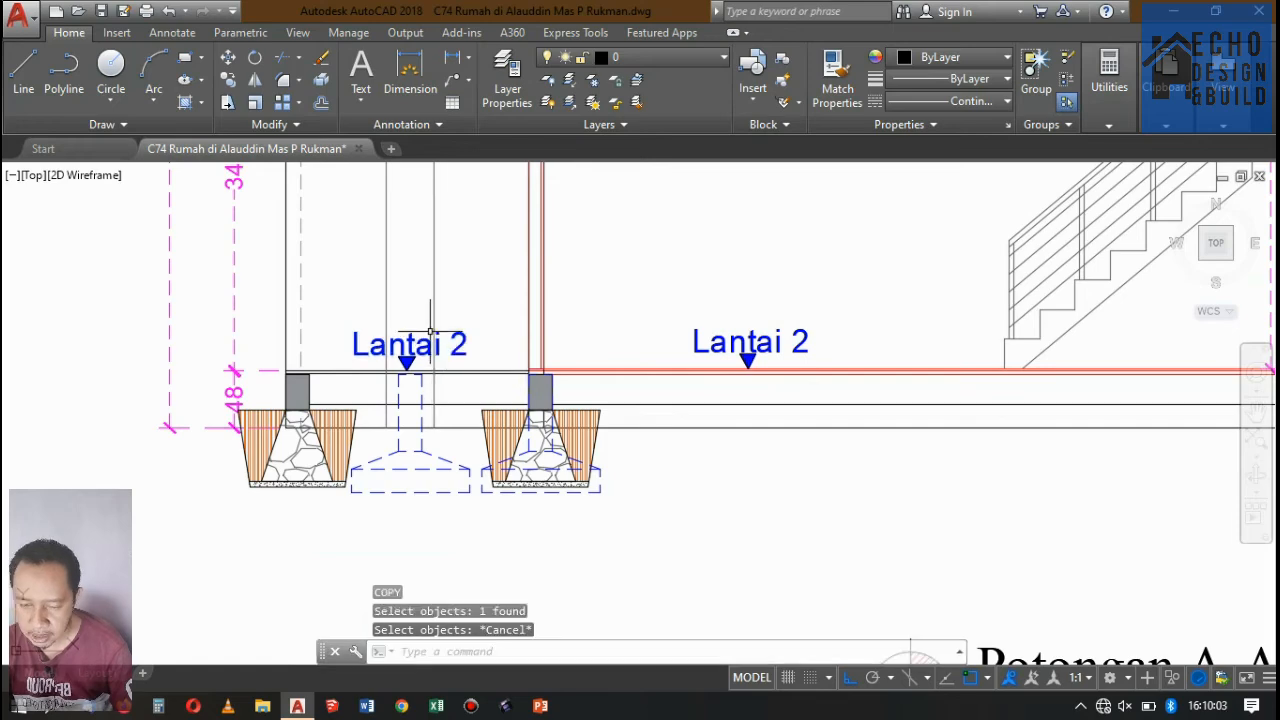
Change the terrace label to Teras and the label on the ground floor in front of the stair to Lantai 1.
double_click(416, 342)
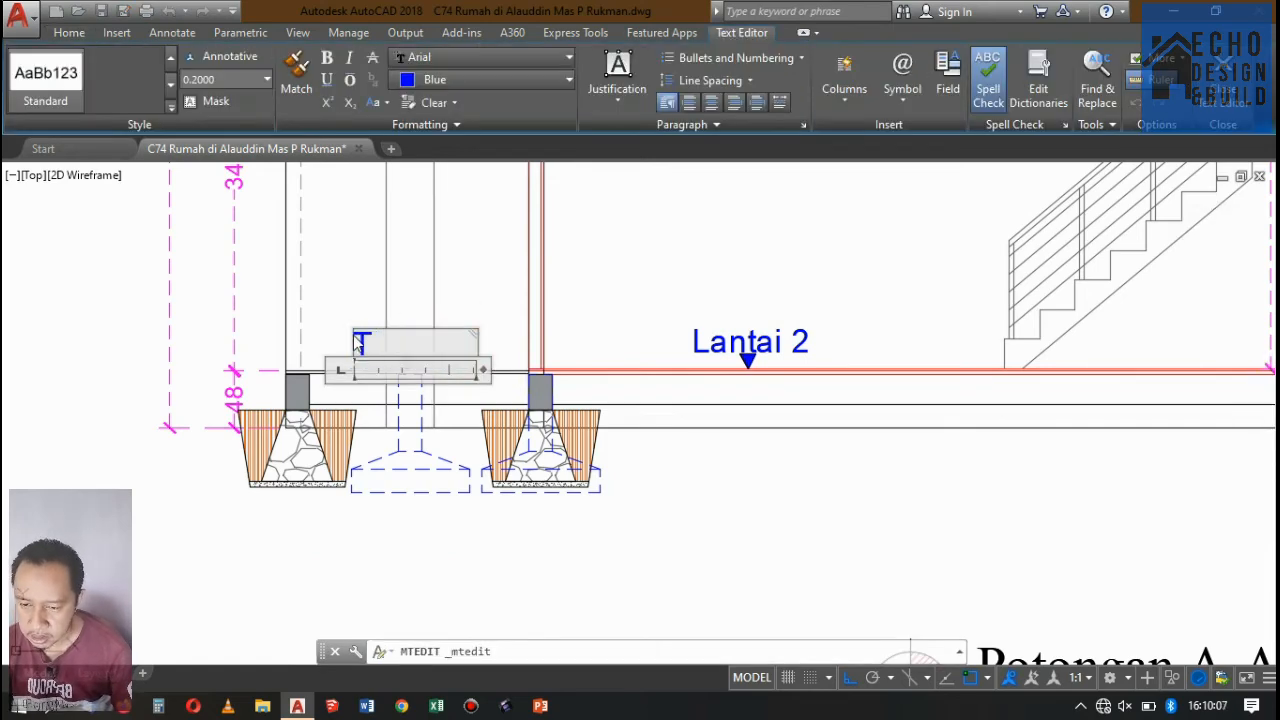
left_click(565, 238)
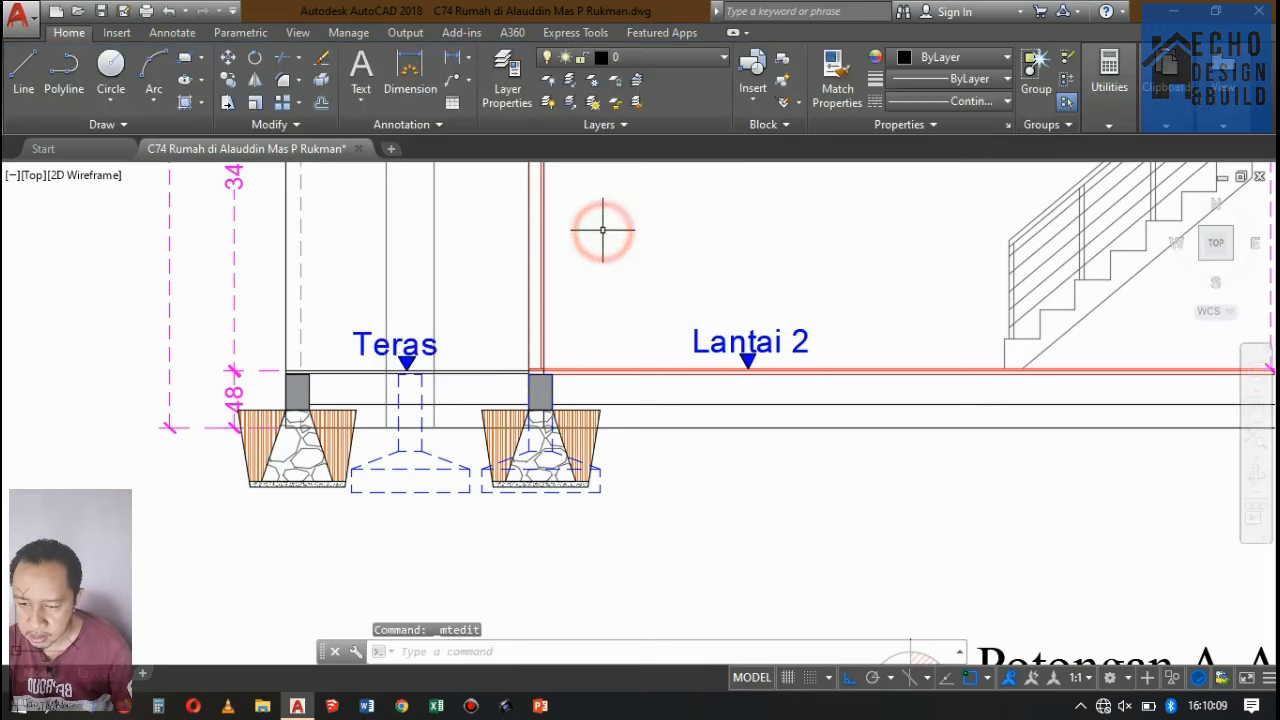
scroll(600, 229, "down", 3)
scroll(637, 325, "up", 3)
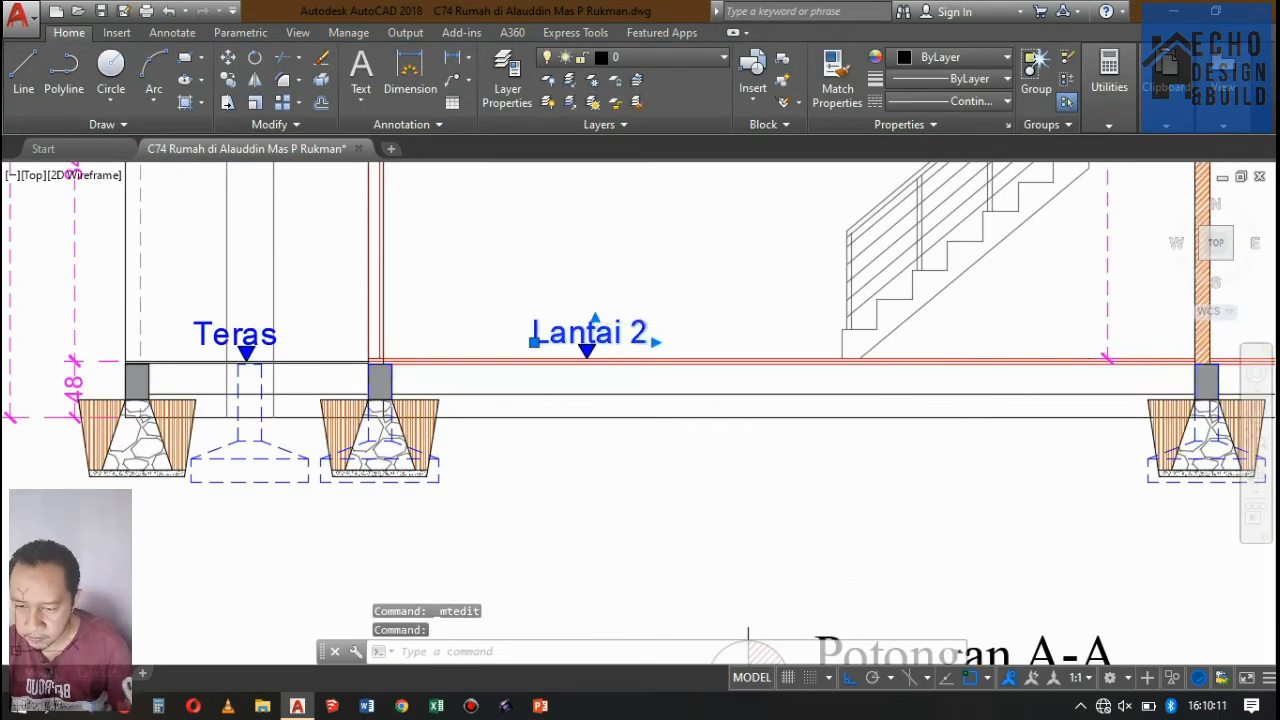
double_click(640, 330)
scroll(642, 330, "up", 3)
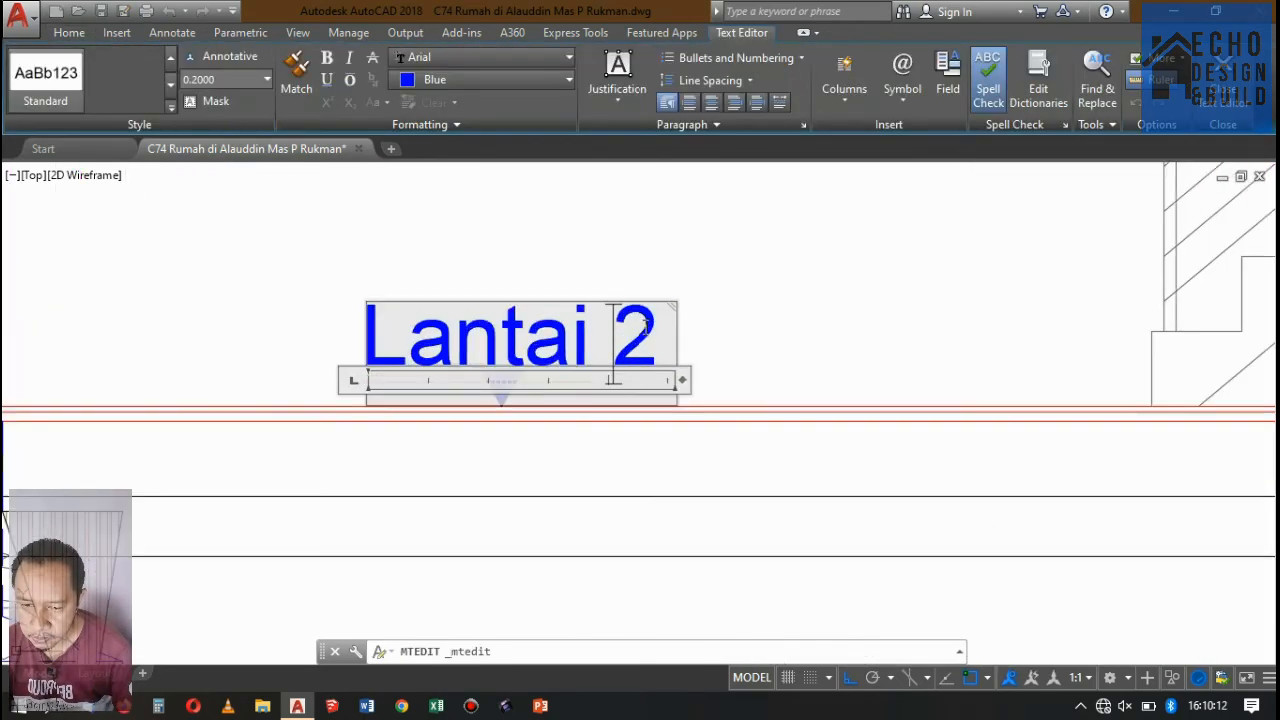
type("1")
left_click(680, 236)
Copy the Lantai 1 label with its arrow along the floor line into the ground-floor bay behind the stair wall.
scroll(600, 330, "down", 3)
scroll(563, 397, "up", 3)
left_click(497, 364)
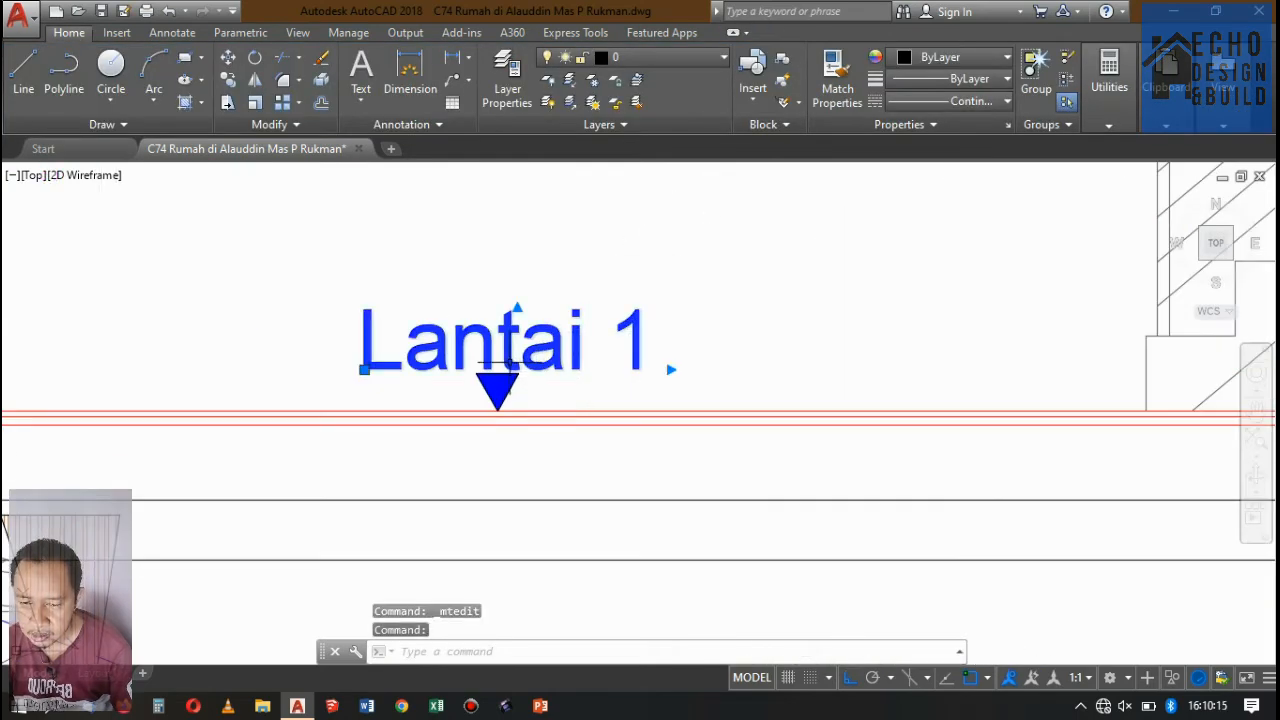
left_click(384, 274)
left_click(544, 381)
left_click(468, 309)
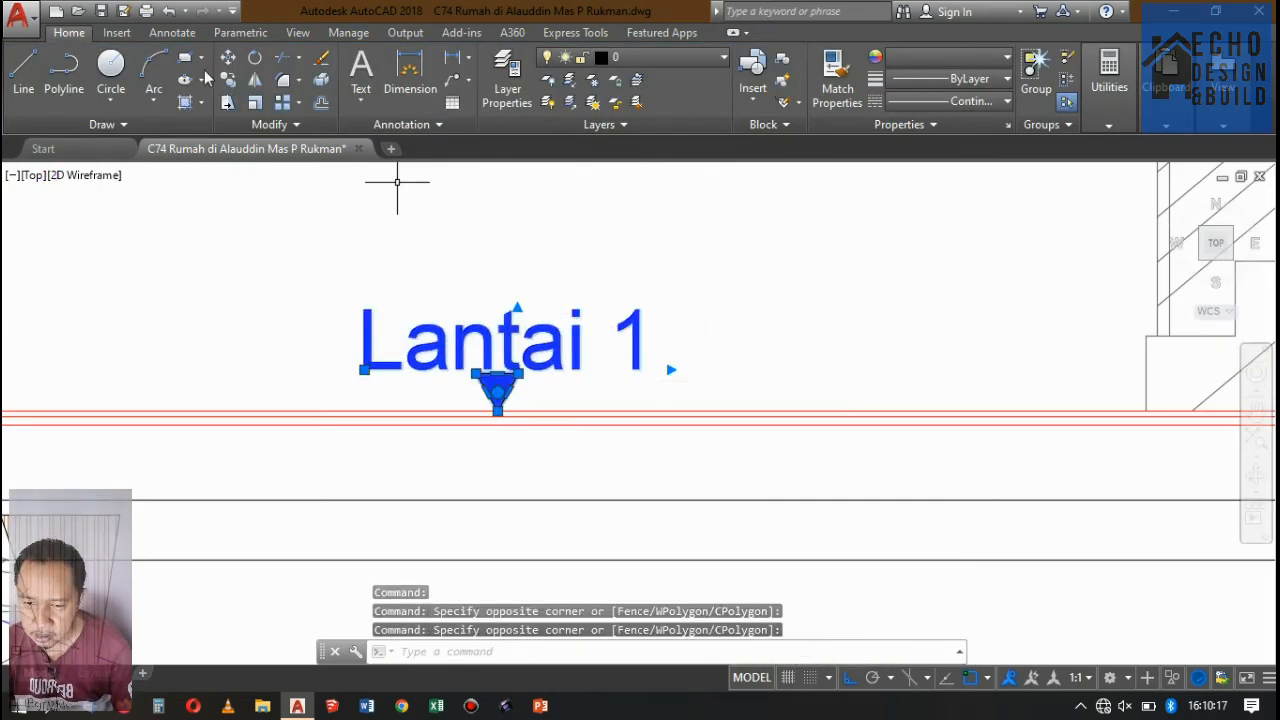
left_click(227, 80)
scroll(472, 330, "up", 5)
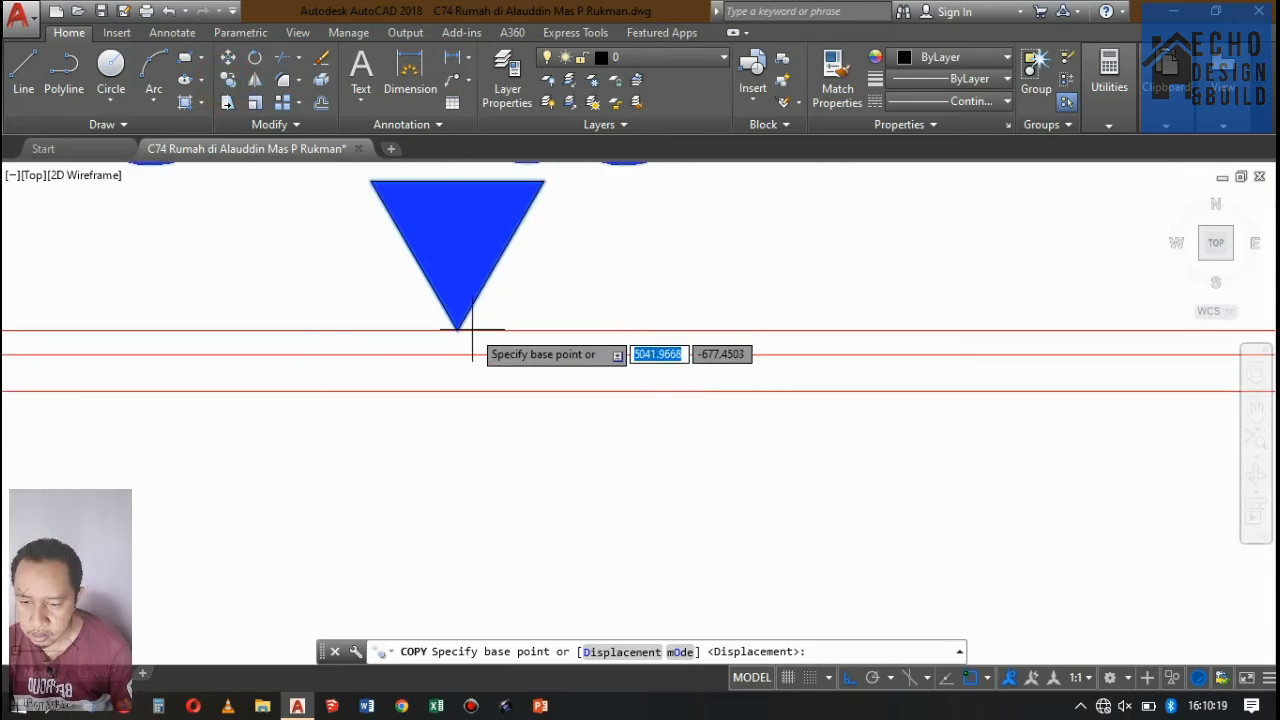
left_click(462, 328)
scroll(343, 360, "down", 6)
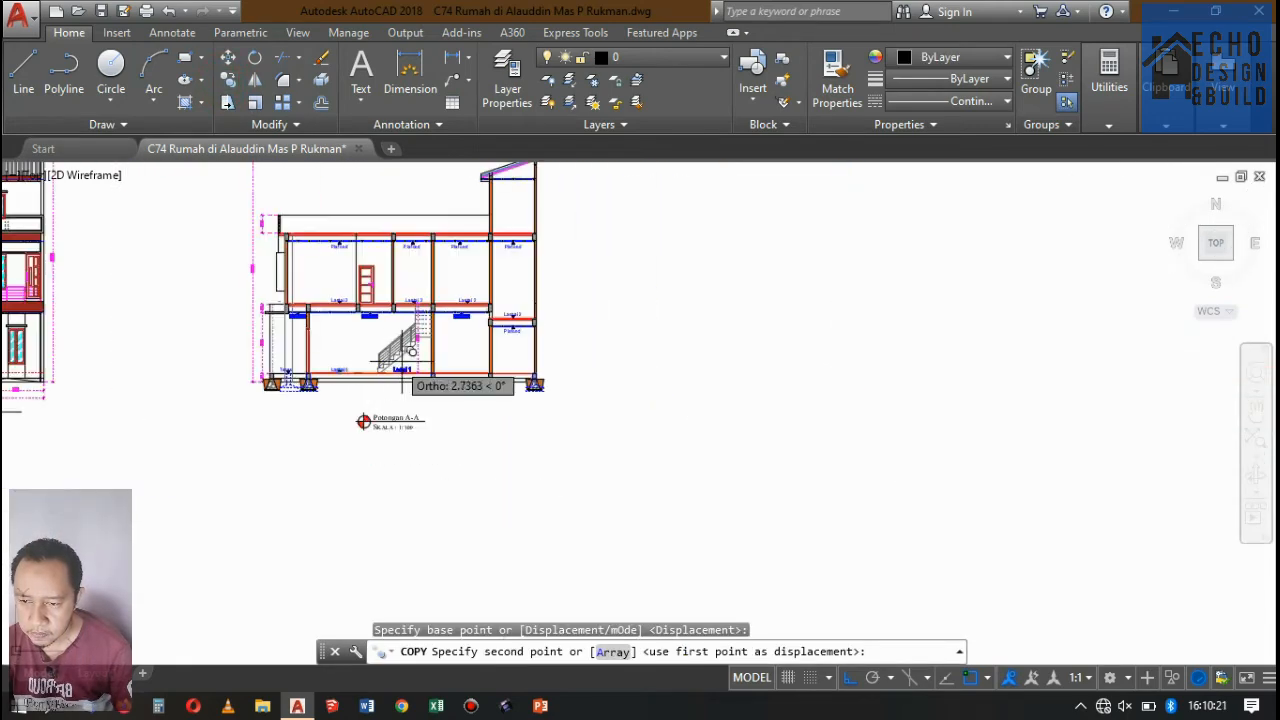
scroll(455, 375, "up", 4)
scroll(455, 375, "up", 5)
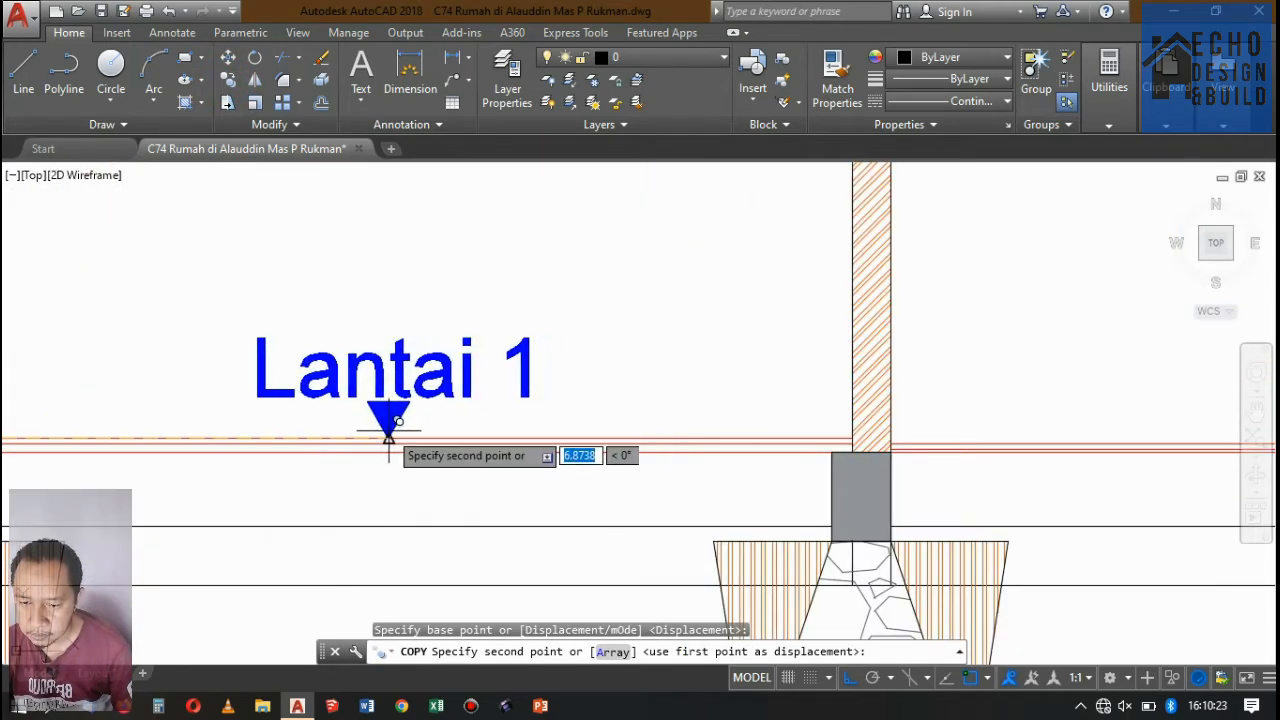
left_click(388, 424)
Place one more copy of the Lantai 1 label and arrow in the rear ground-floor bay and end the copying.
scroll(392, 430, "down", 3)
scroll(566, 425, "up", 6)
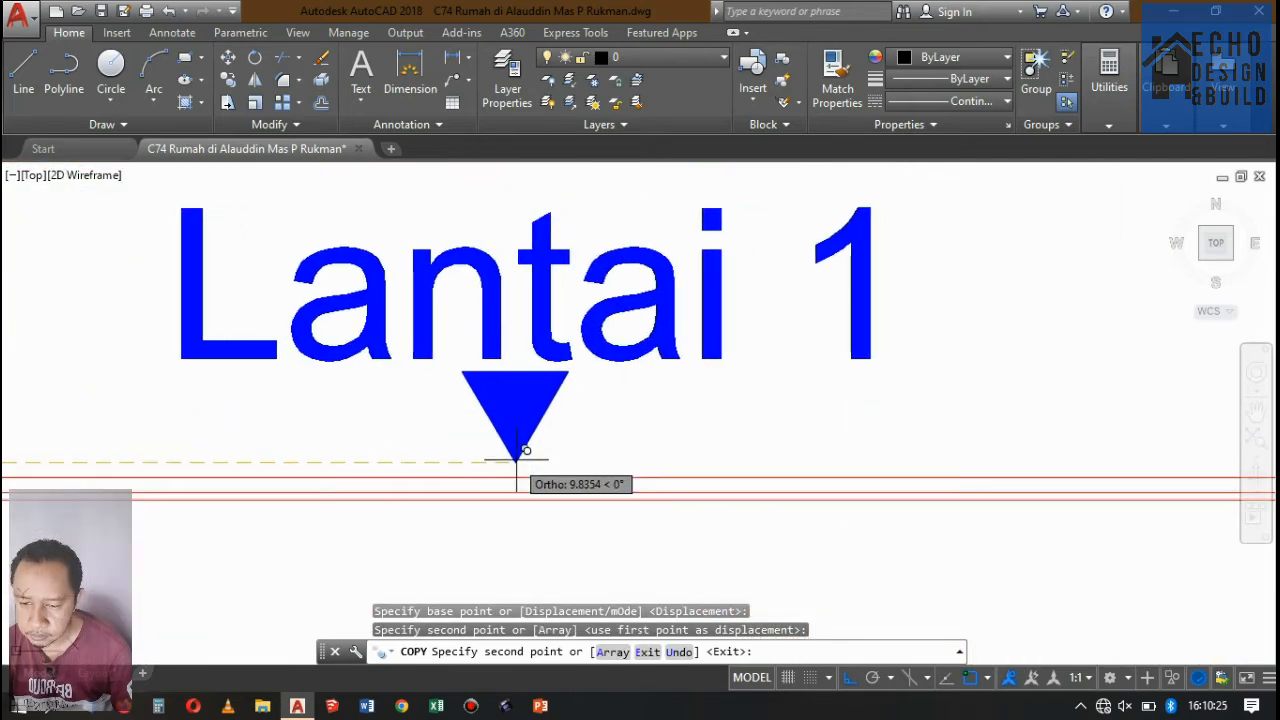
left_click(471, 465)
scroll(590, 420, "down", 5)
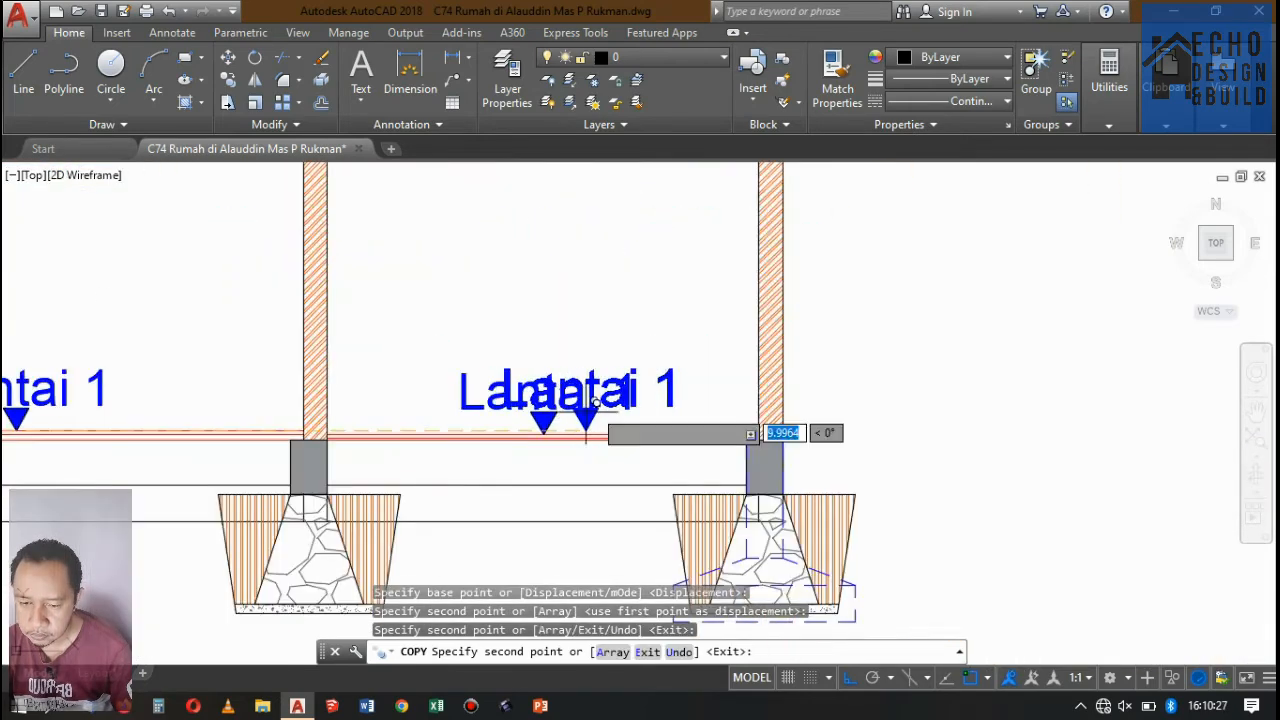
key("Return")
Change the label in the rear ground-floor bay to K.Mandi/WC.
left_click(591, 395)
scroll(590, 397, "up", 2)
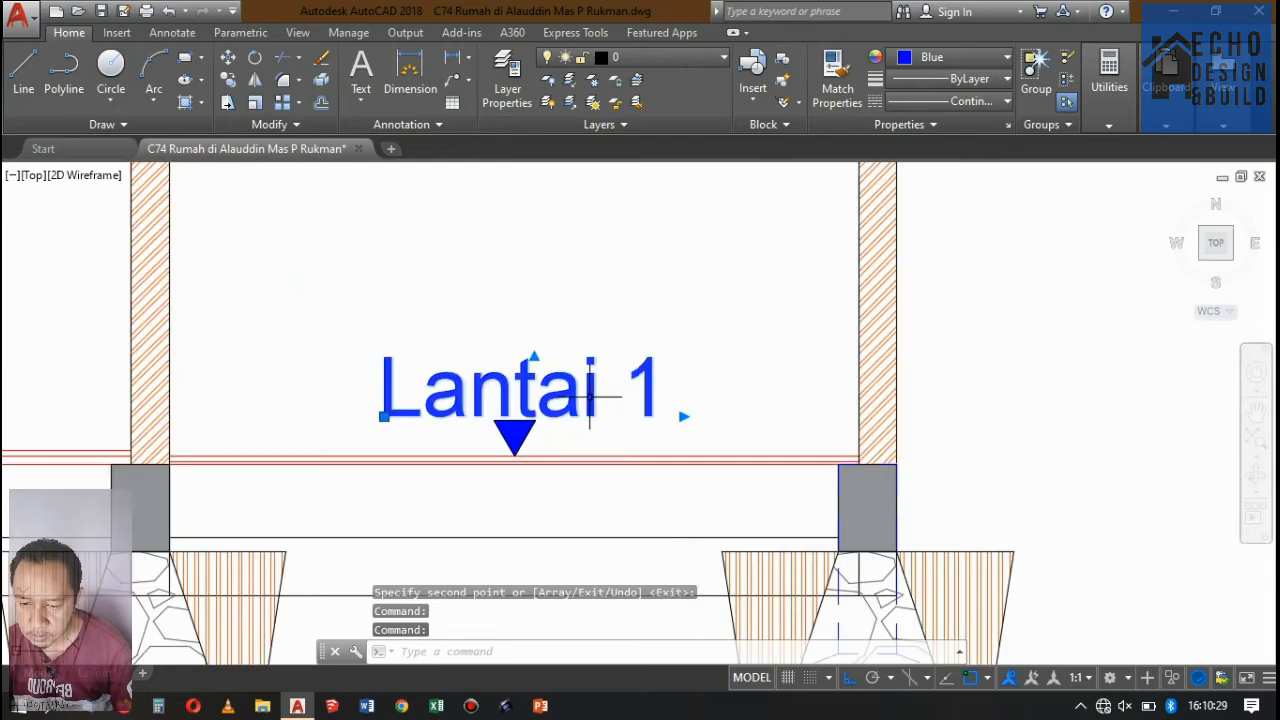
double_click(590, 395)
left_click_drag(656, 385, 360, 377)
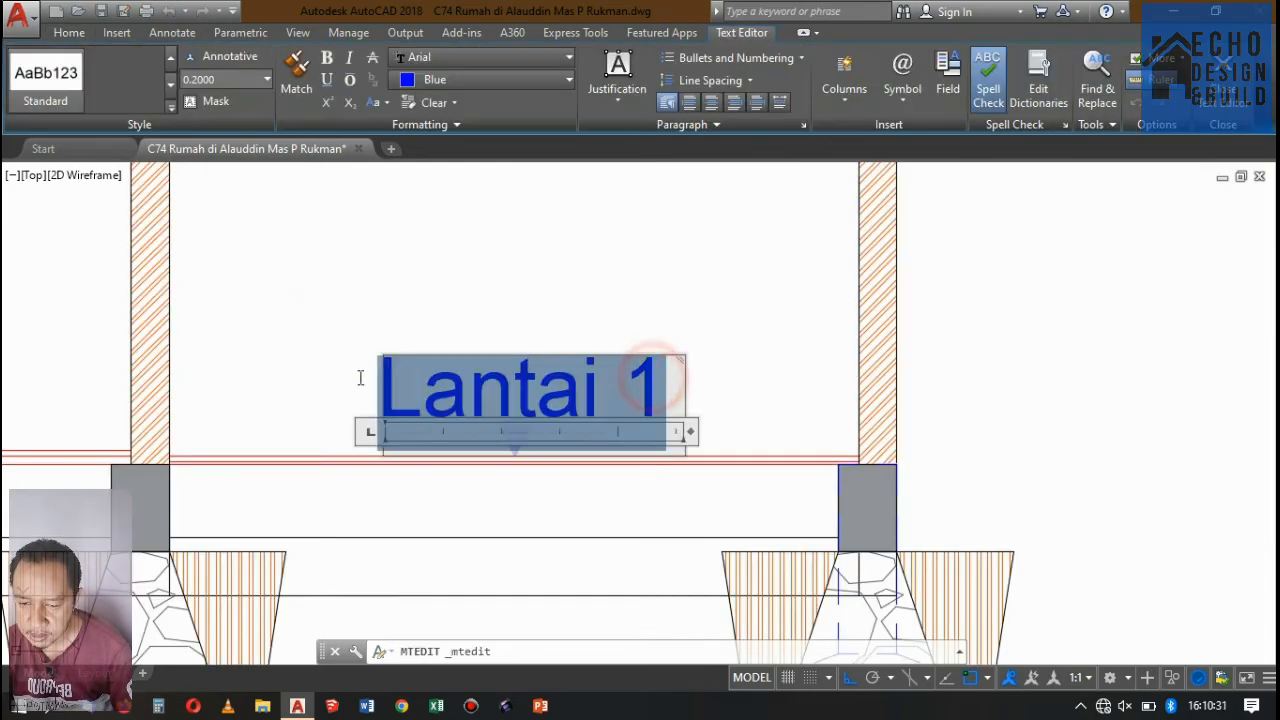
type("K.Mand")
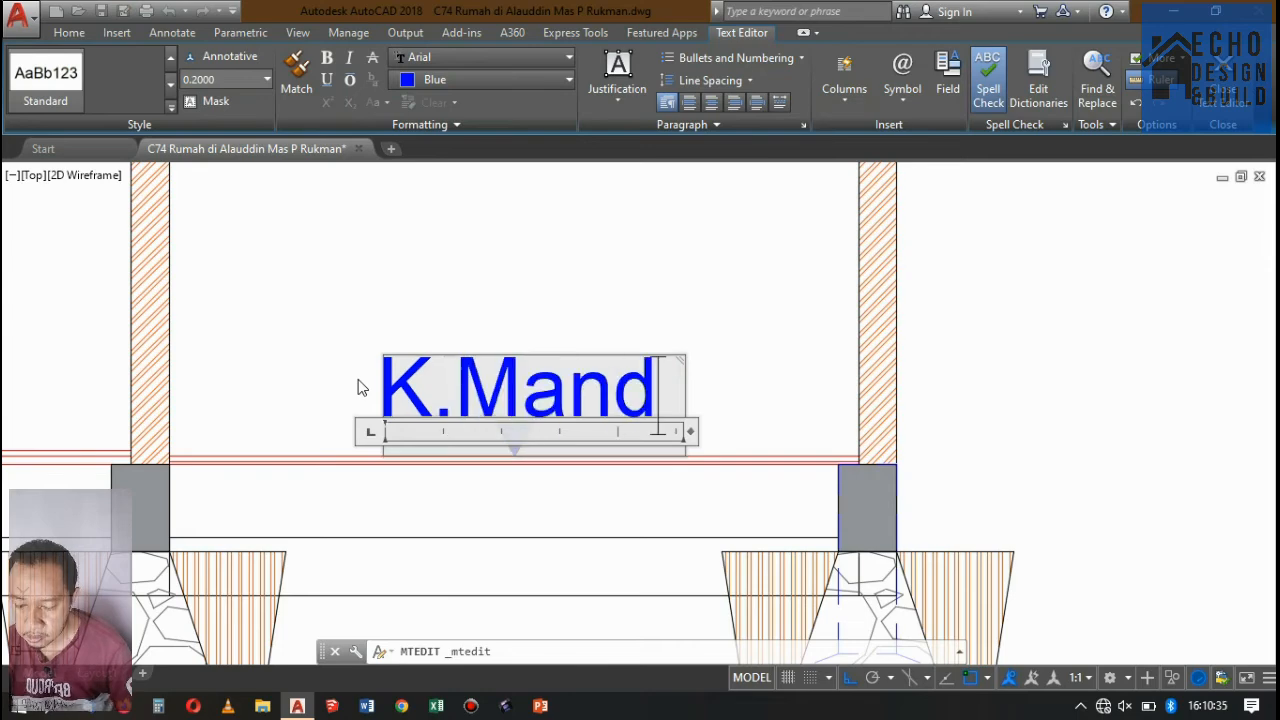
type("i/WC")
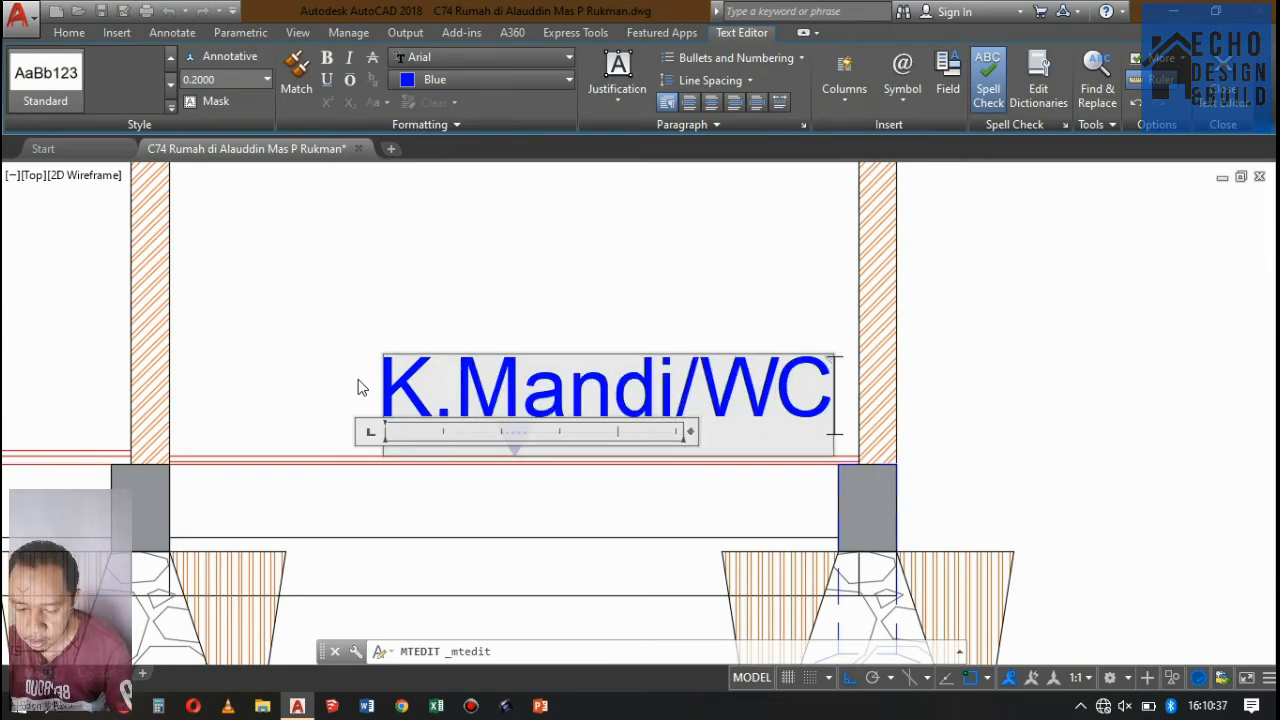
left_click(476, 260)
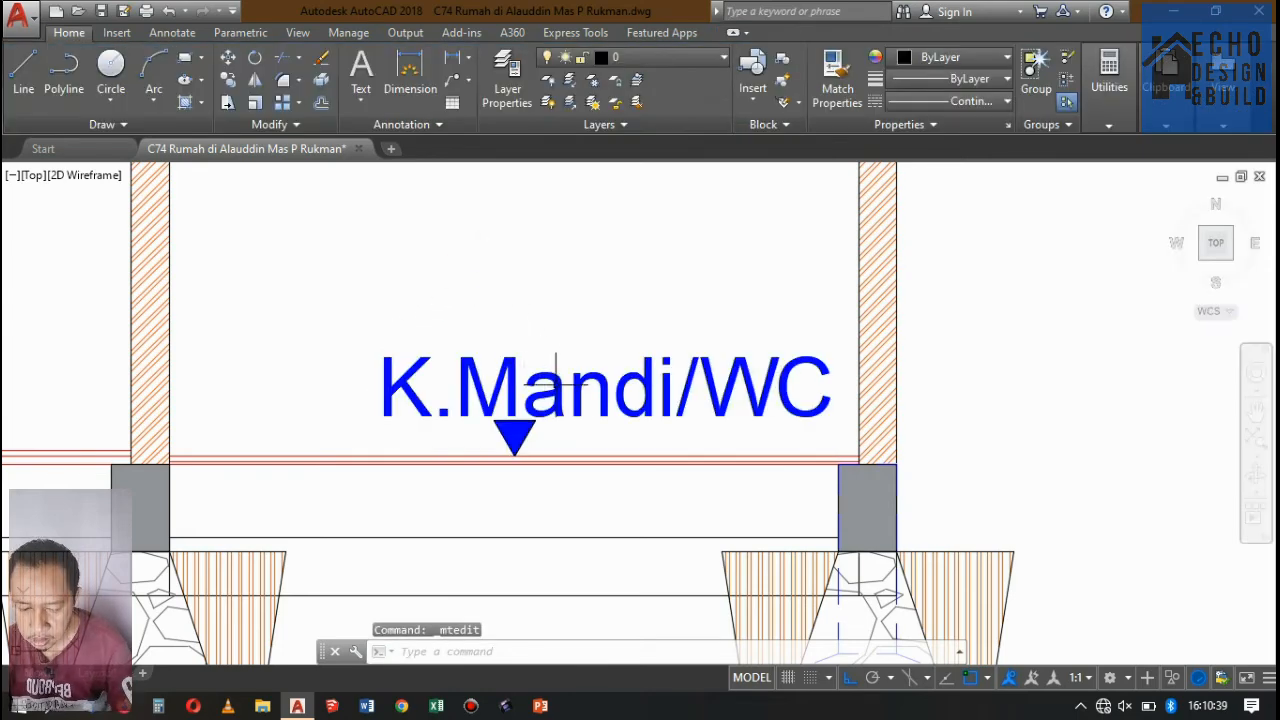
Move the K.Mandi/WC label horizontally so it is centred over its level arrow.
left_click(535, 380)
type("m")
key("space")
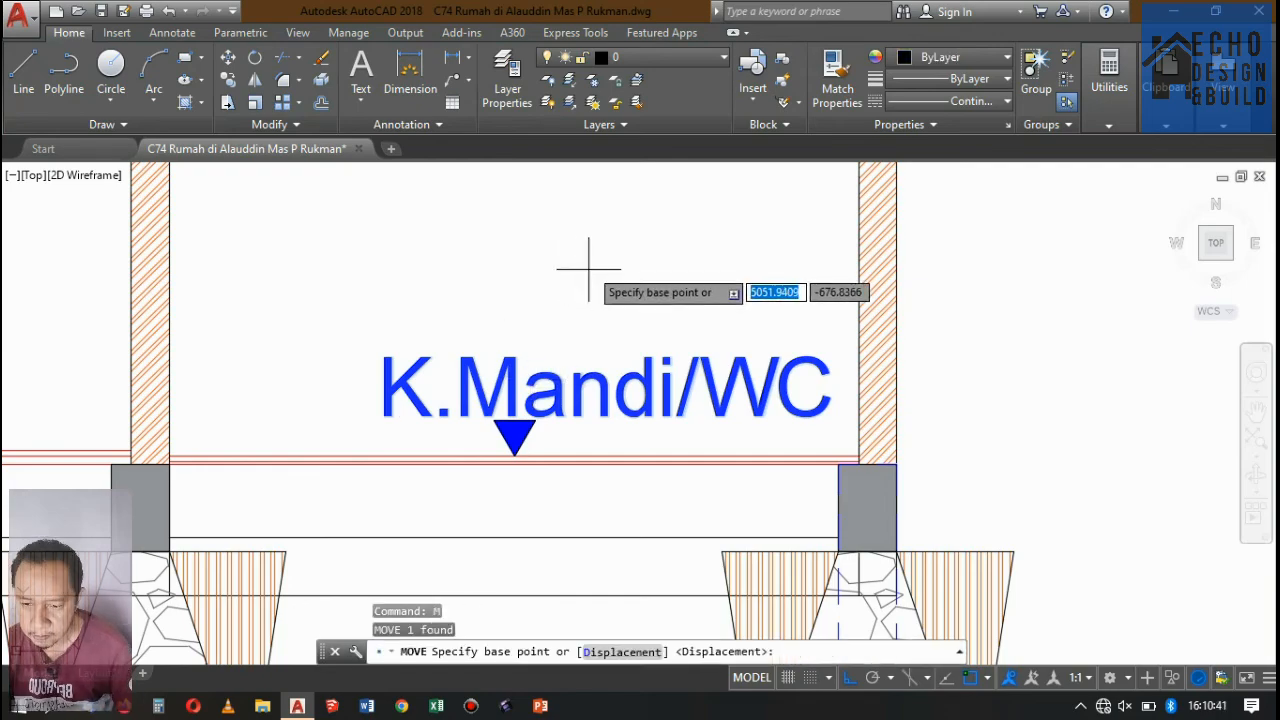
left_click(588, 268)
left_click(511, 257)
scroll(563, 280, "down", 5)
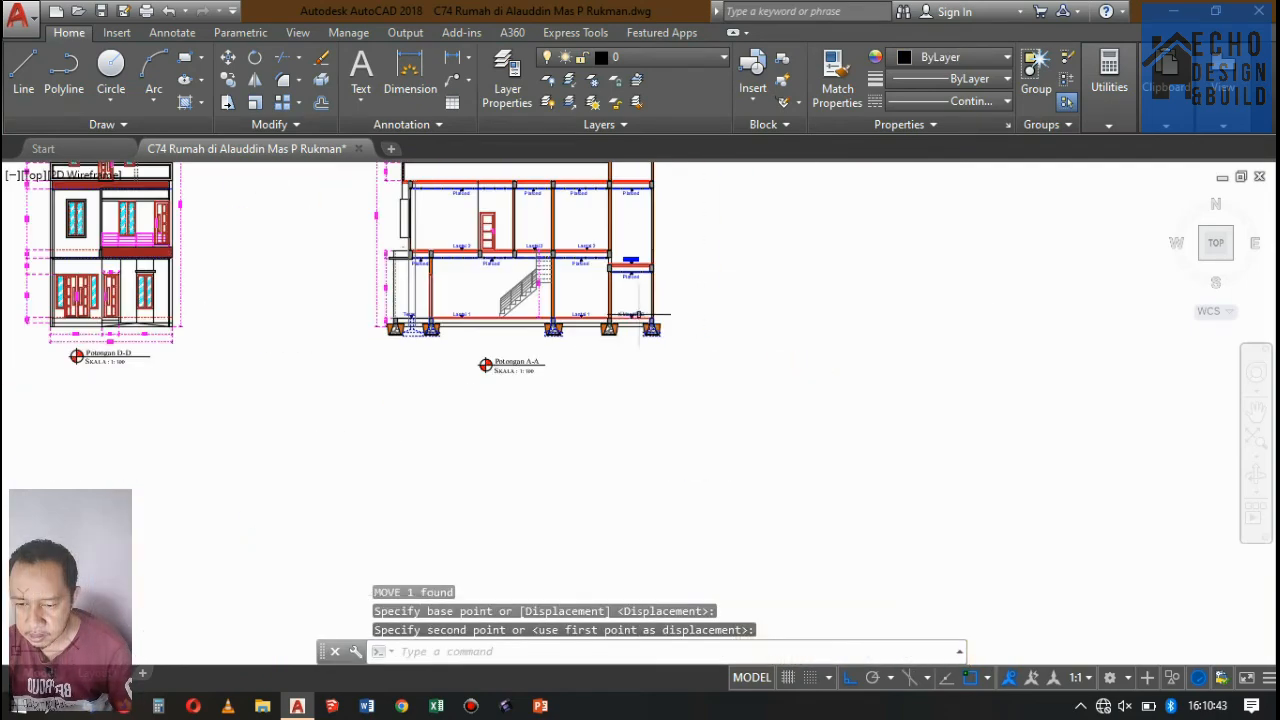
Review the Potongan A-A section from the ground-floor labels up to the roof slab and back to its title.
scroll(563, 271, "up", 5)
scroll(560, 290, "down", 5)
scroll(583, 326, "up", 2)
scroll(583, 326, "up", 3)
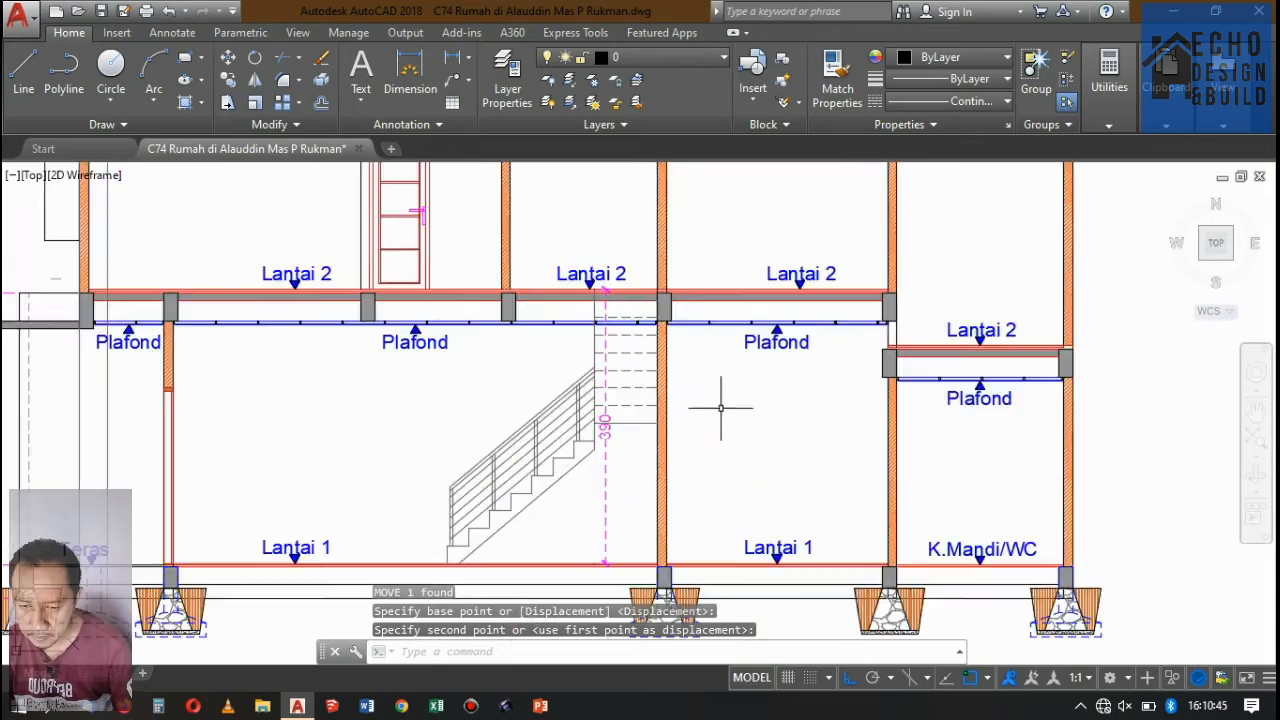
scroll(723, 409, "down", 5)
scroll(620, 300, "up", 6)
scroll(624, 303, "down", 2)
scroll(624, 303, "up", 2)
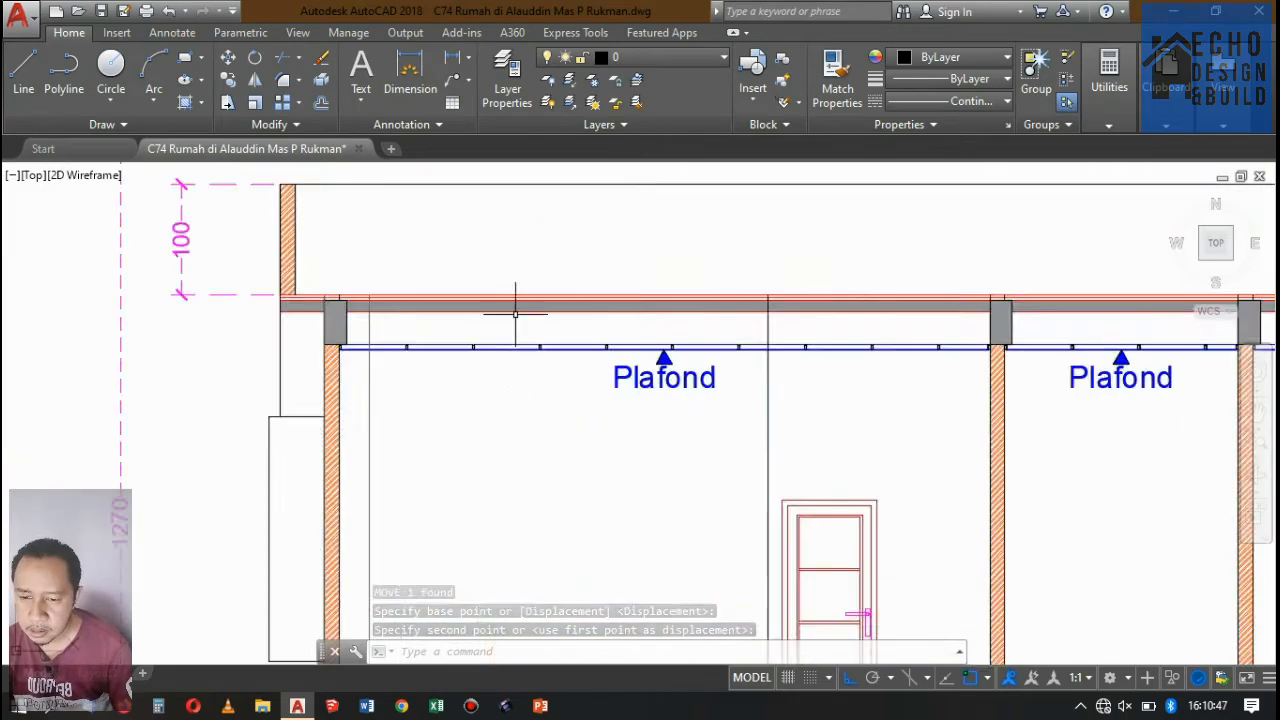
scroll(520, 300, "down", 6)
scroll(300, 390, "up", 5)
scroll(303, 400, "down", 6)
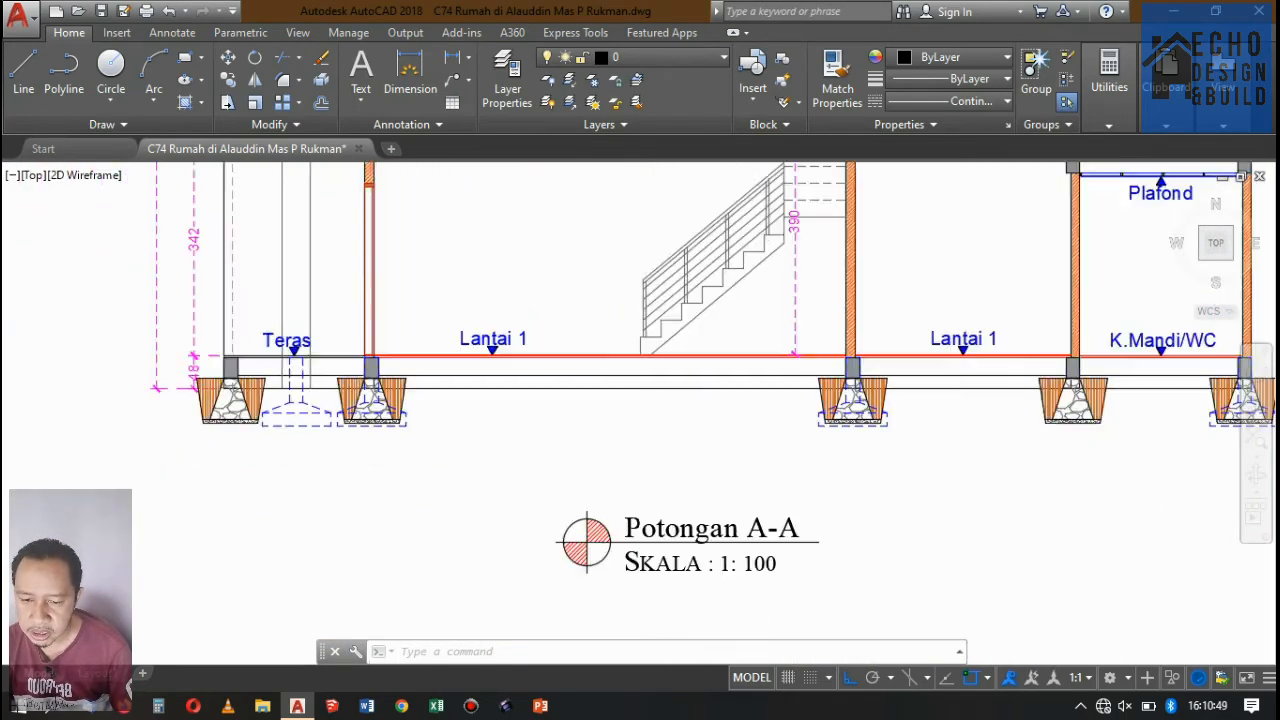
scroll(608, 371, "up", 6)
scroll(748, 400, "down", 3)
scroll(748, 400, "down", 4)
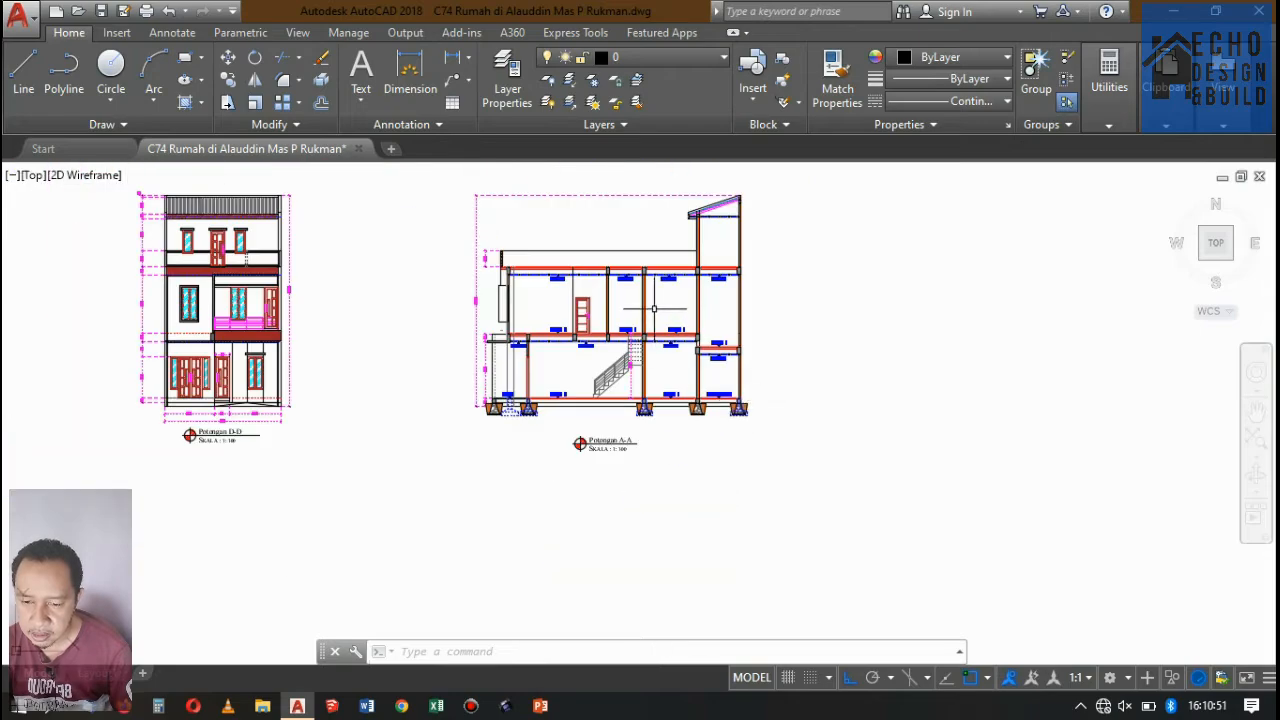
Examine the Denah Lantai 3/Rooftop plan and its section lines against the Potongan A-A section.
scroll(666, 300, "up", 4)
scroll(671, 229, "down", 4)
scroll(671, 229, "up", 2)
scroll(671, 229, "down", 5)
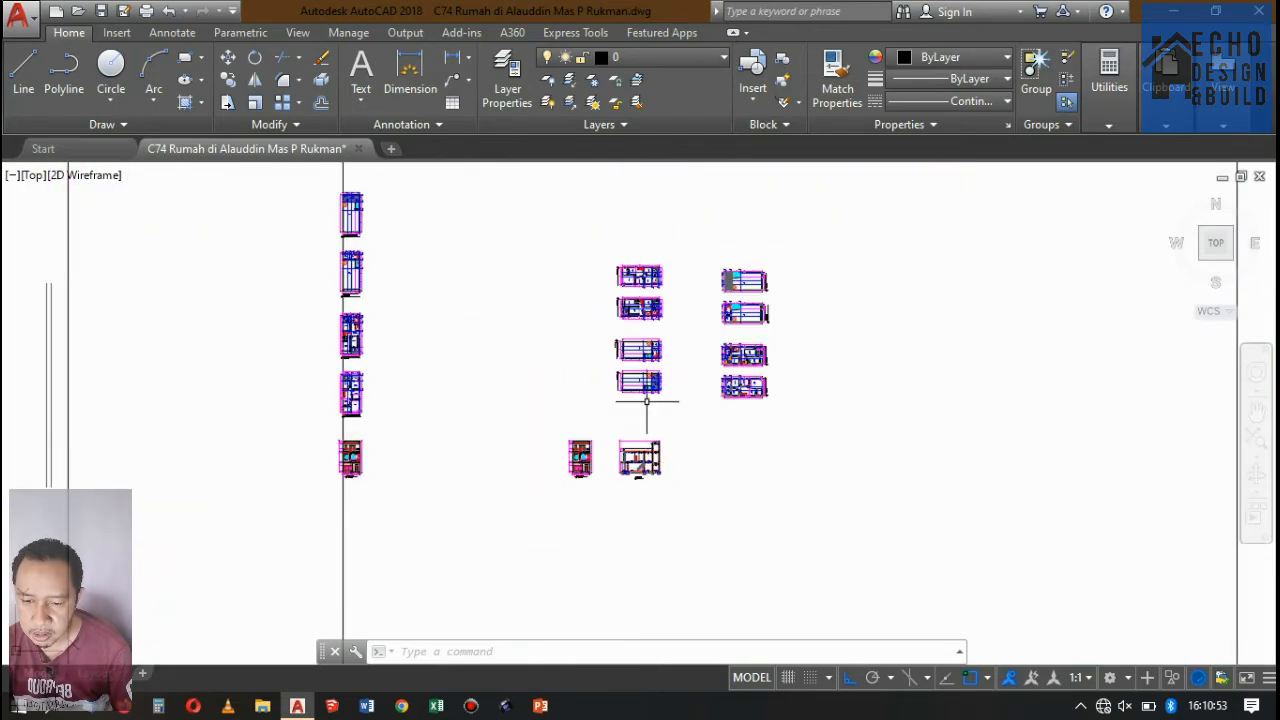
scroll(676, 229, "up", 8)
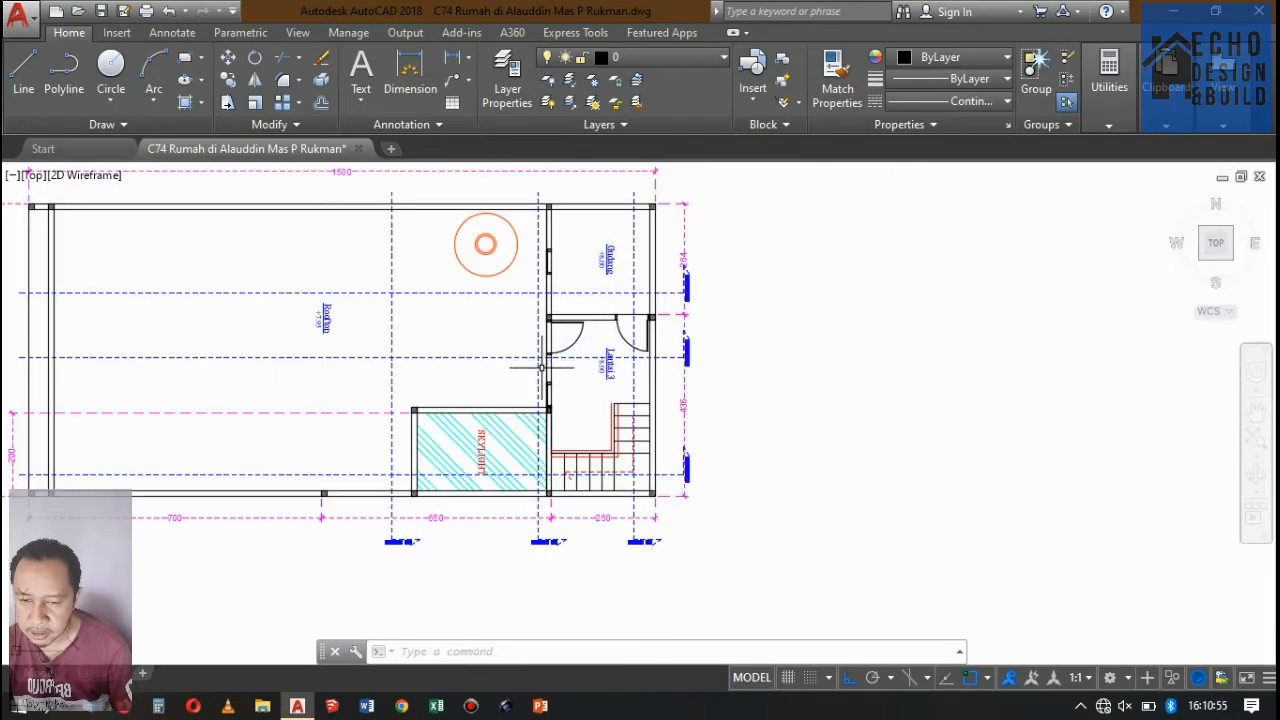
scroll(541, 367, "up", 4)
scroll(517, 336, "down", 8)
scroll(737, 286, "up", 7)
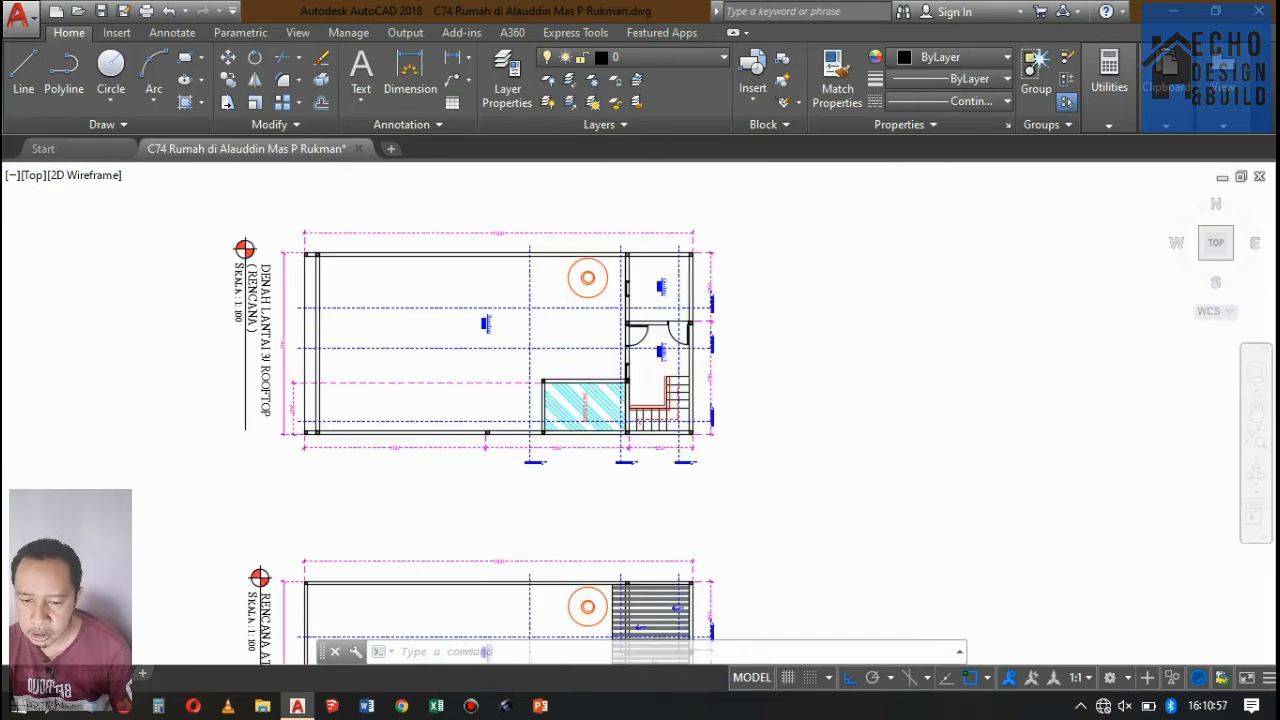
scroll(746, 288, "down", 6)
scroll(409, 286, "up", 2)
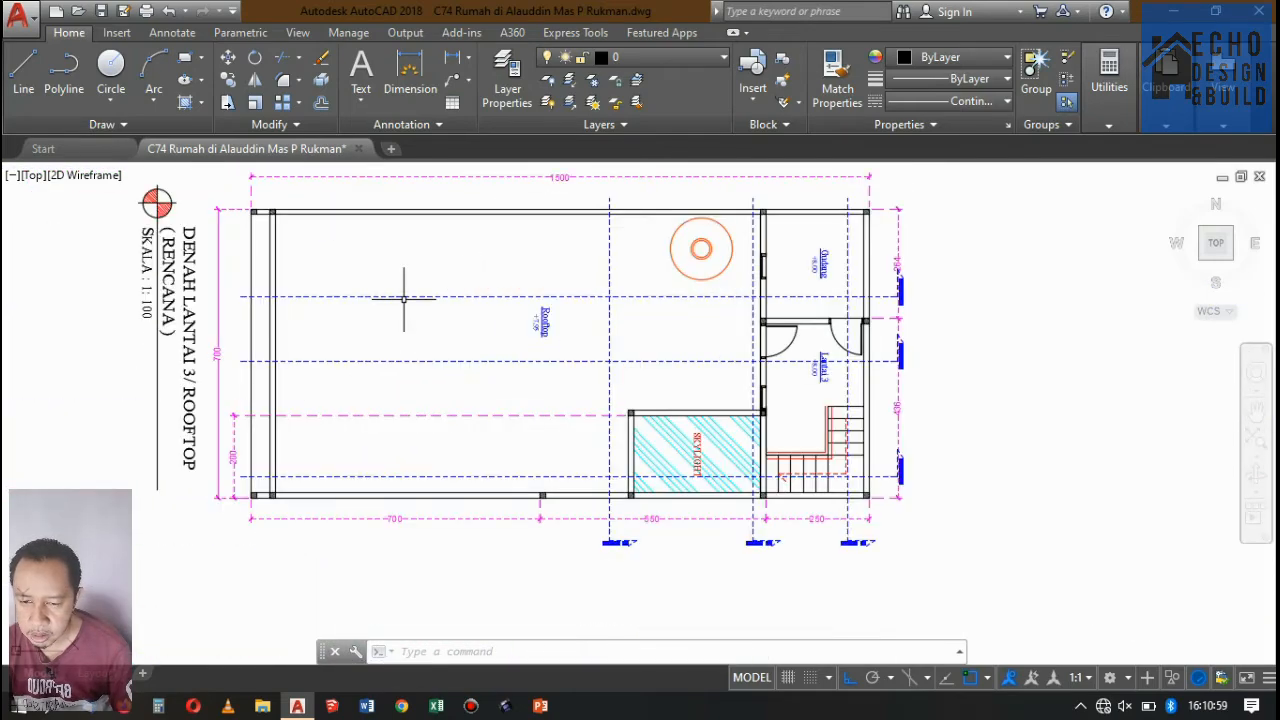
scroll(451, 286, "down", 4)
scroll(794, 251, "up", 4)
scroll(764, 265, "down", 4)
scroll(764, 265, "down", 4)
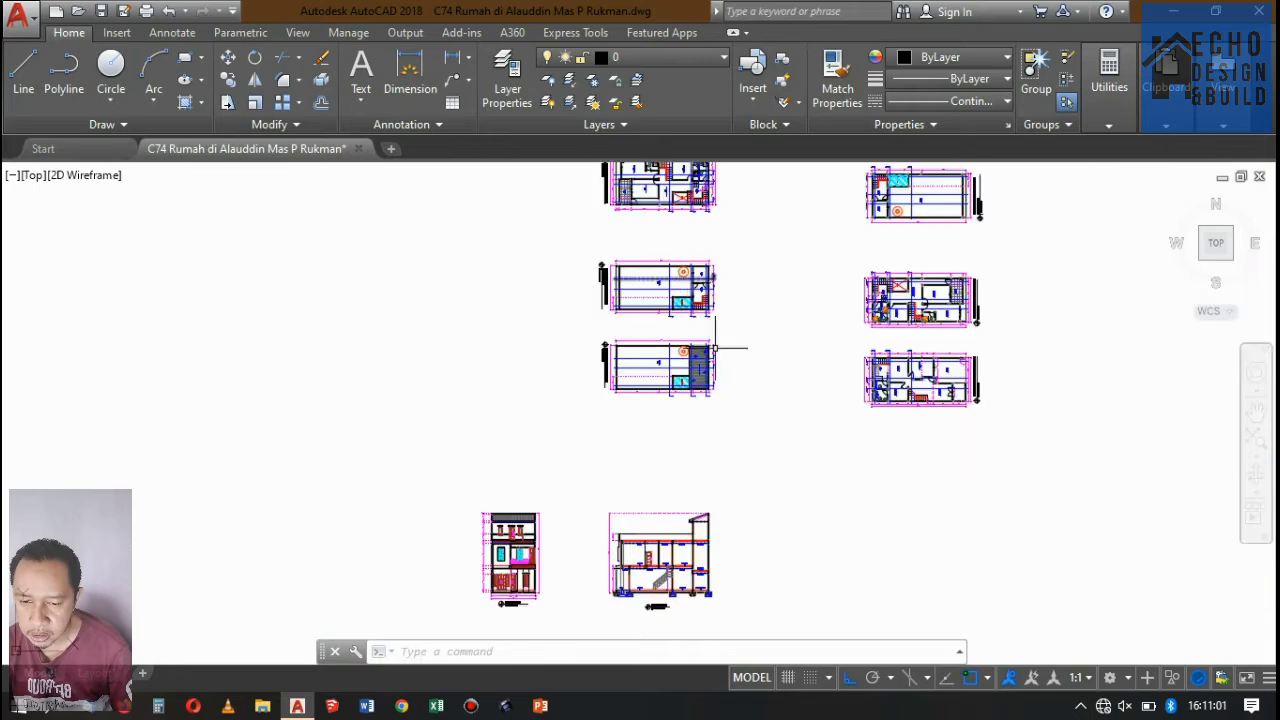
Start a hatch in Potongan A-A and fill the areas below the Lantai 1 and K.Mandi/WC floors between the foundation beams.
scroll(640, 310, "up", 3)
scroll(627, 326, "down", 5)
scroll(627, 326, "up", 4)
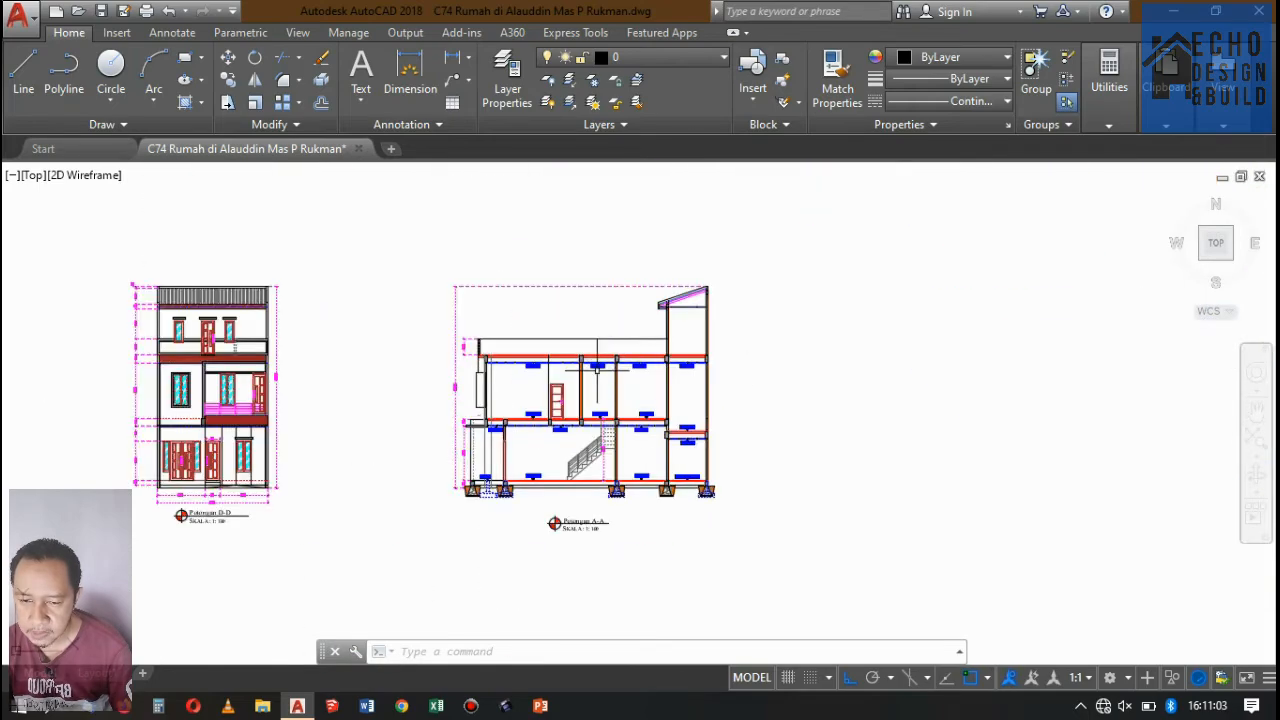
scroll(612, 332, "down", 4)
scroll(609, 334, "up", 5)
scroll(567, 393, "up", 4)
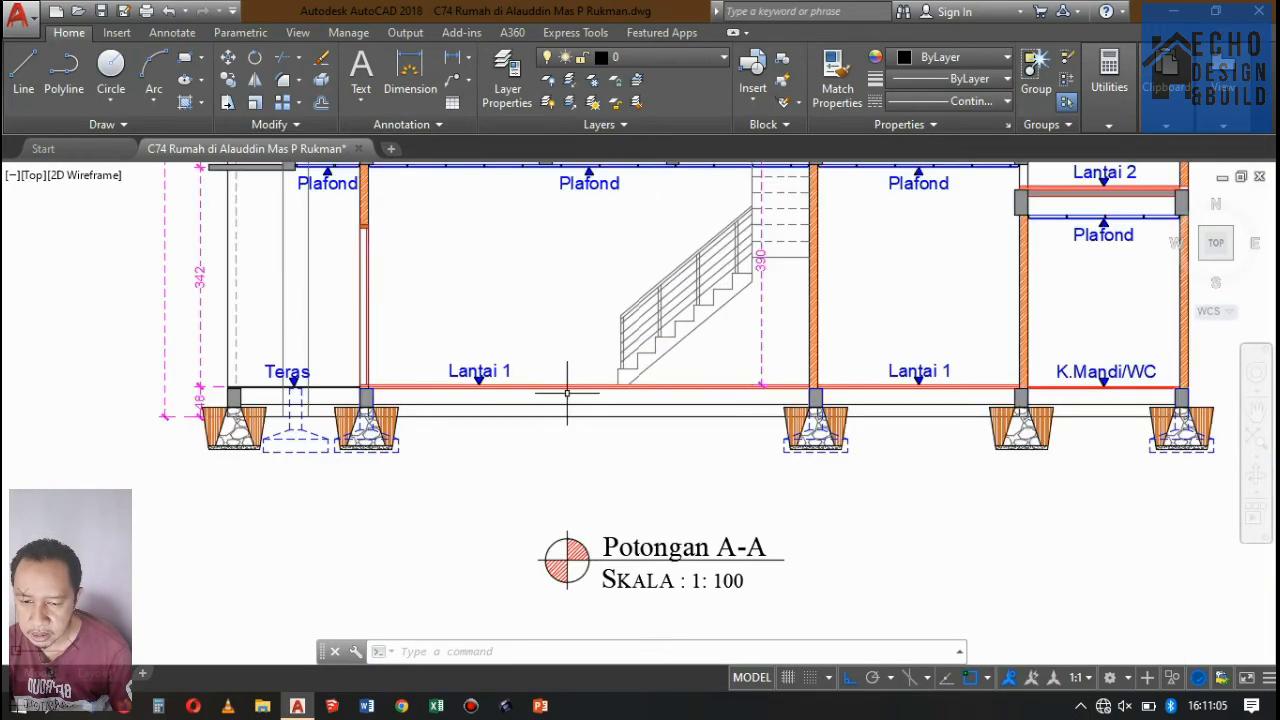
scroll(451, 425, "down", 4)
scroll(535, 432, "up", 3)
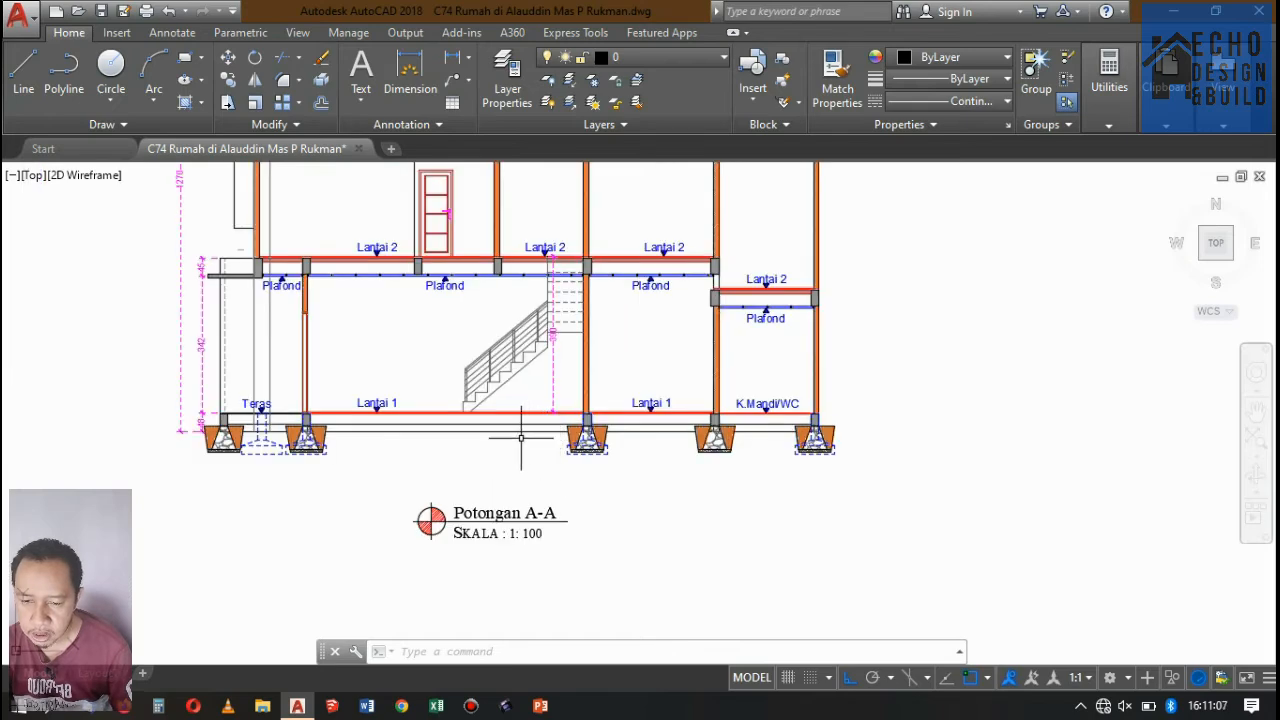
scroll(469, 457, "up", 2)
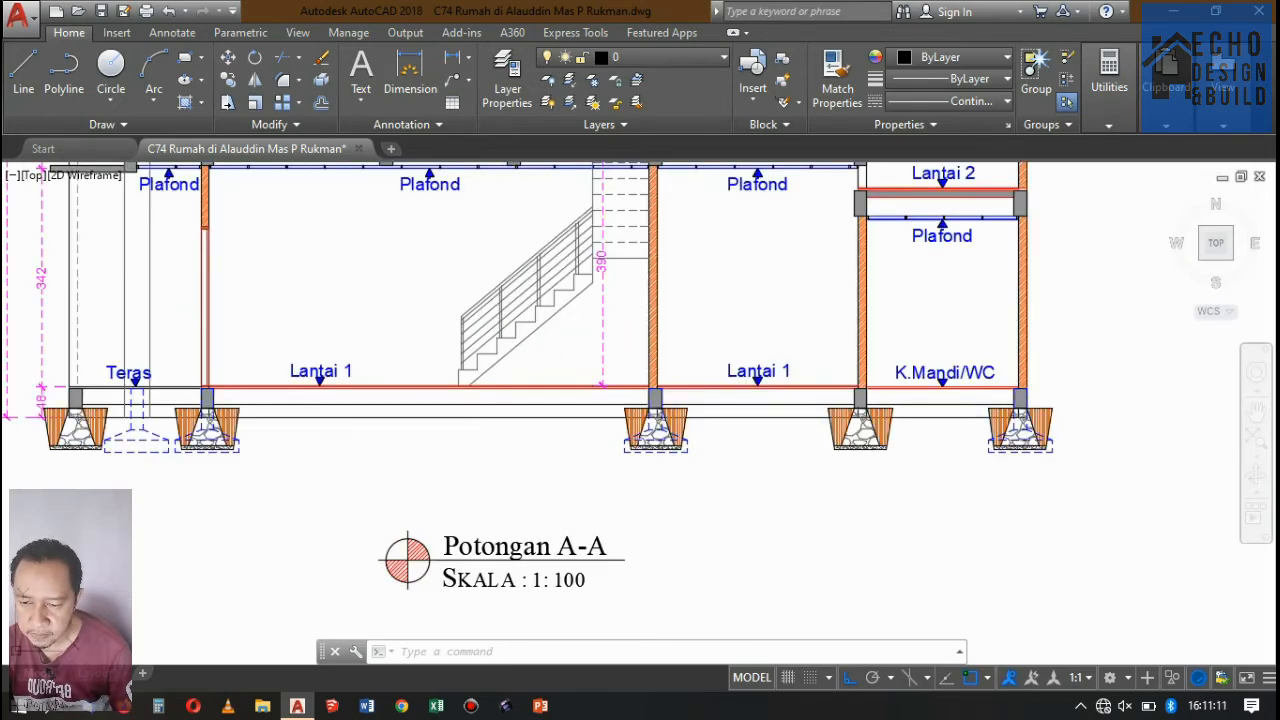
type("h")
key("Return")
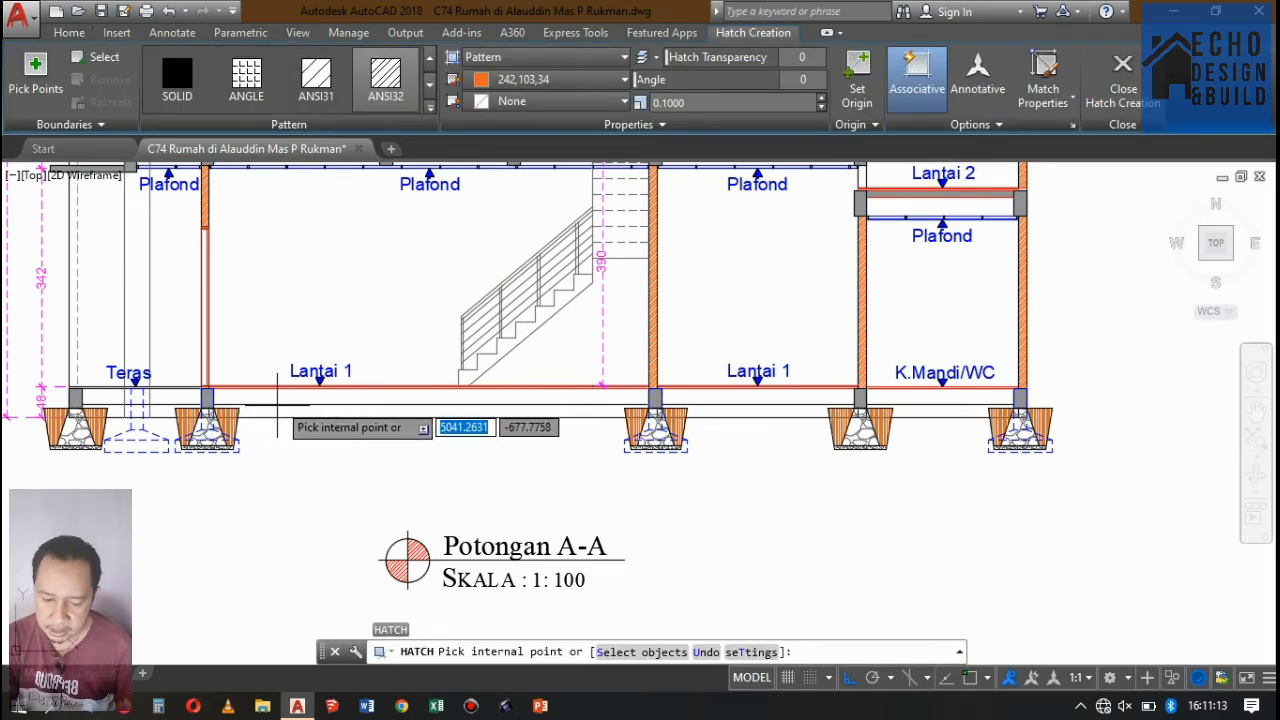
left_click(279, 397)
left_click(745, 397)
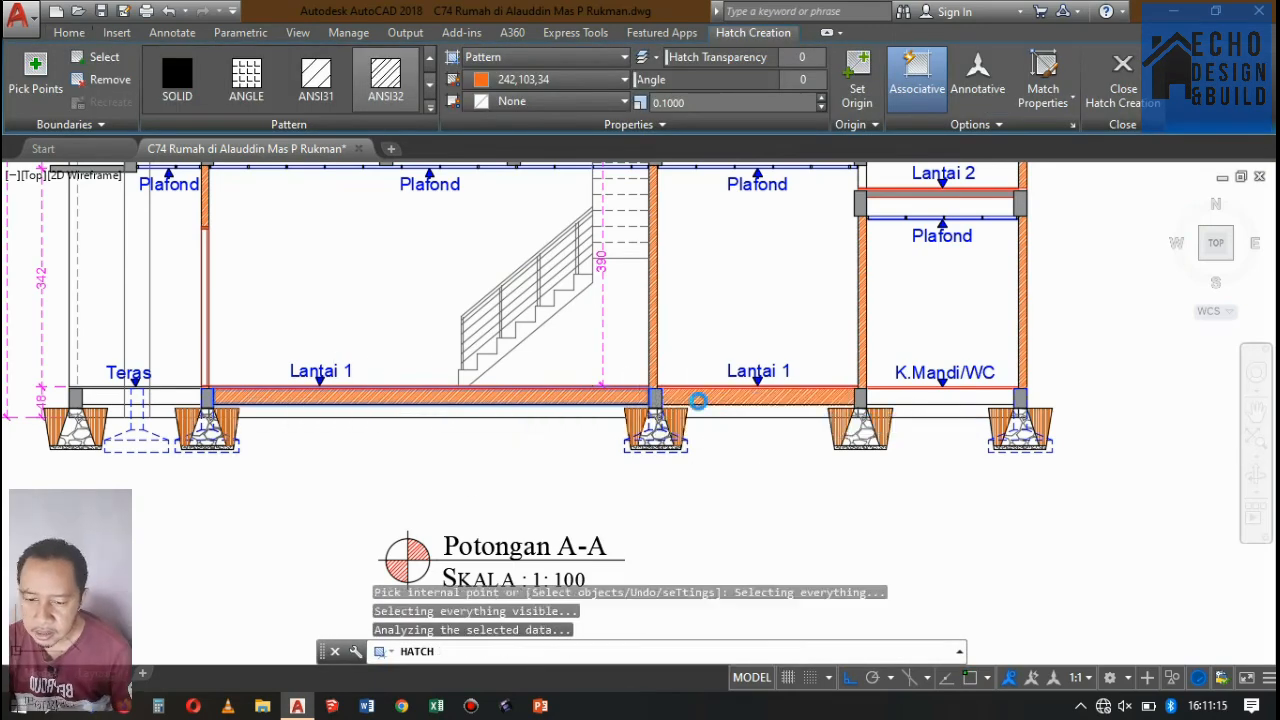
left_click(930, 393)
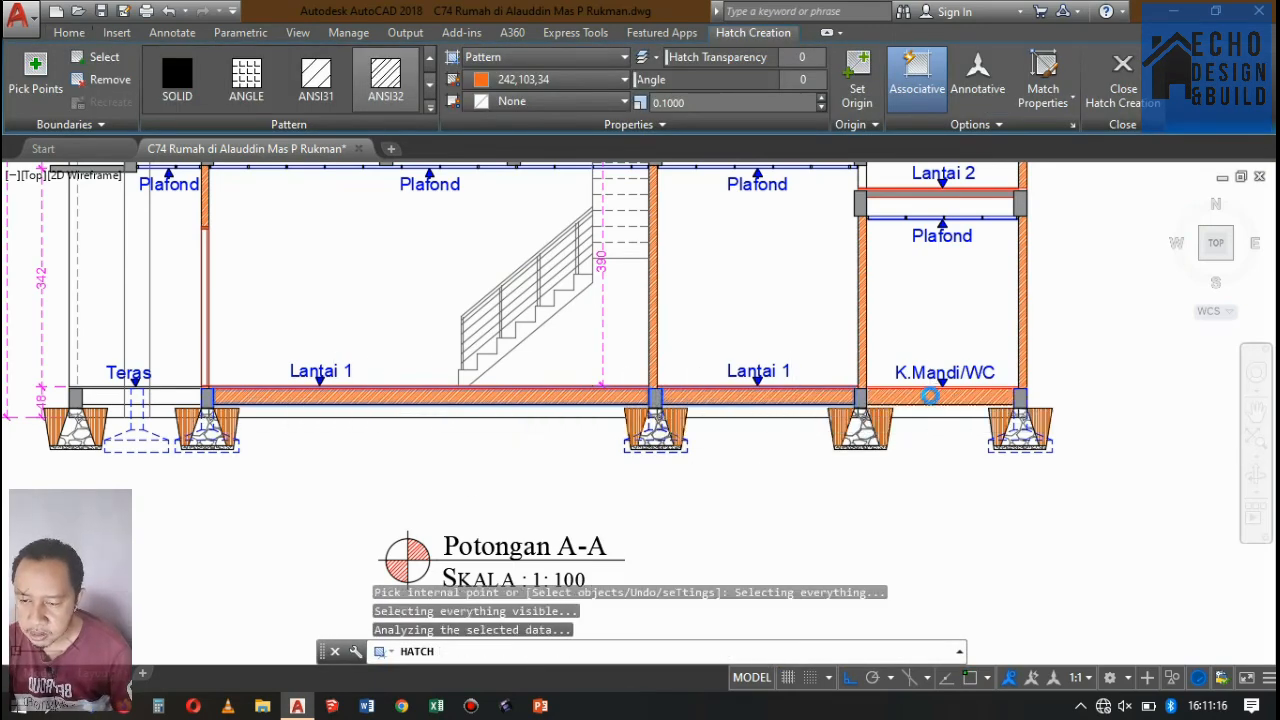
Add the areas below the terrace floor on both sides of the column, including the narrow strips beside it, to the hatch.
left_click(165, 390)
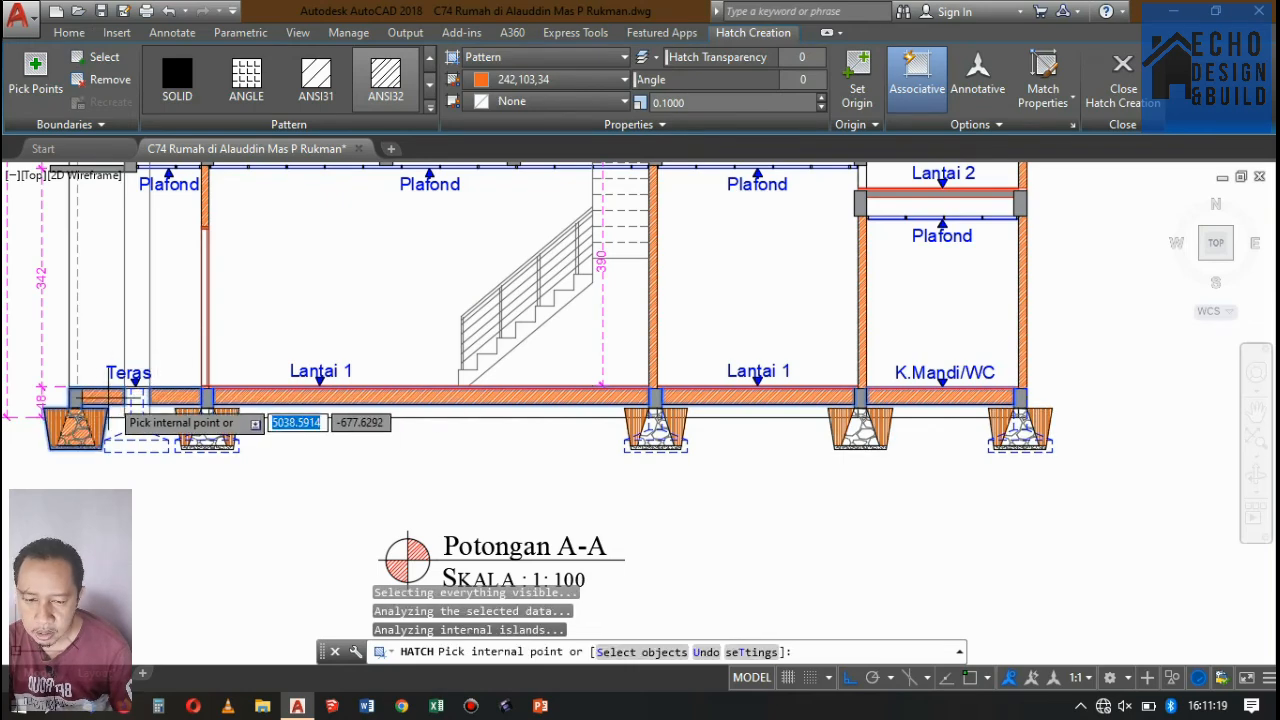
scroll(120, 402, "up", 4)
scroll(123, 402, "up", 3)
left_click(200, 385)
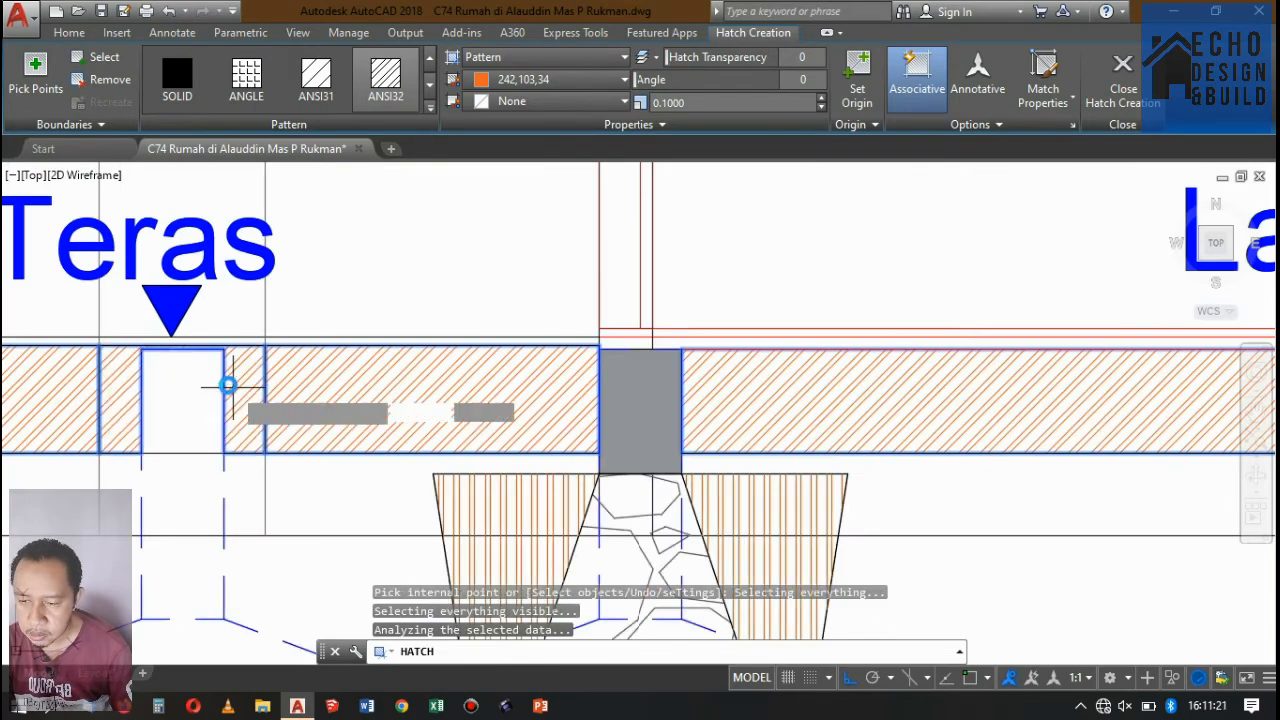
scroll(455, 340, "down", 8)
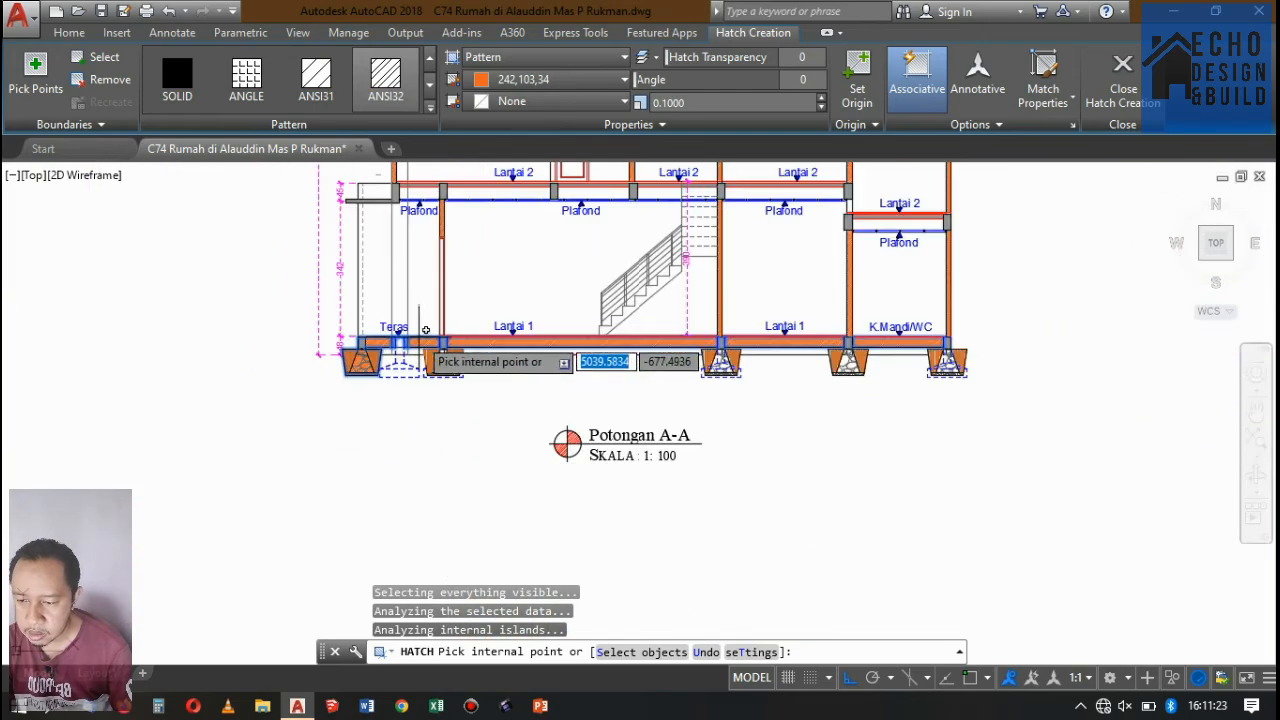
Set the under-floor hatch to the AR-CONC pattern in grey 99,100,102 with a scale of 0.03 and finish it.
left_click(430, 105)
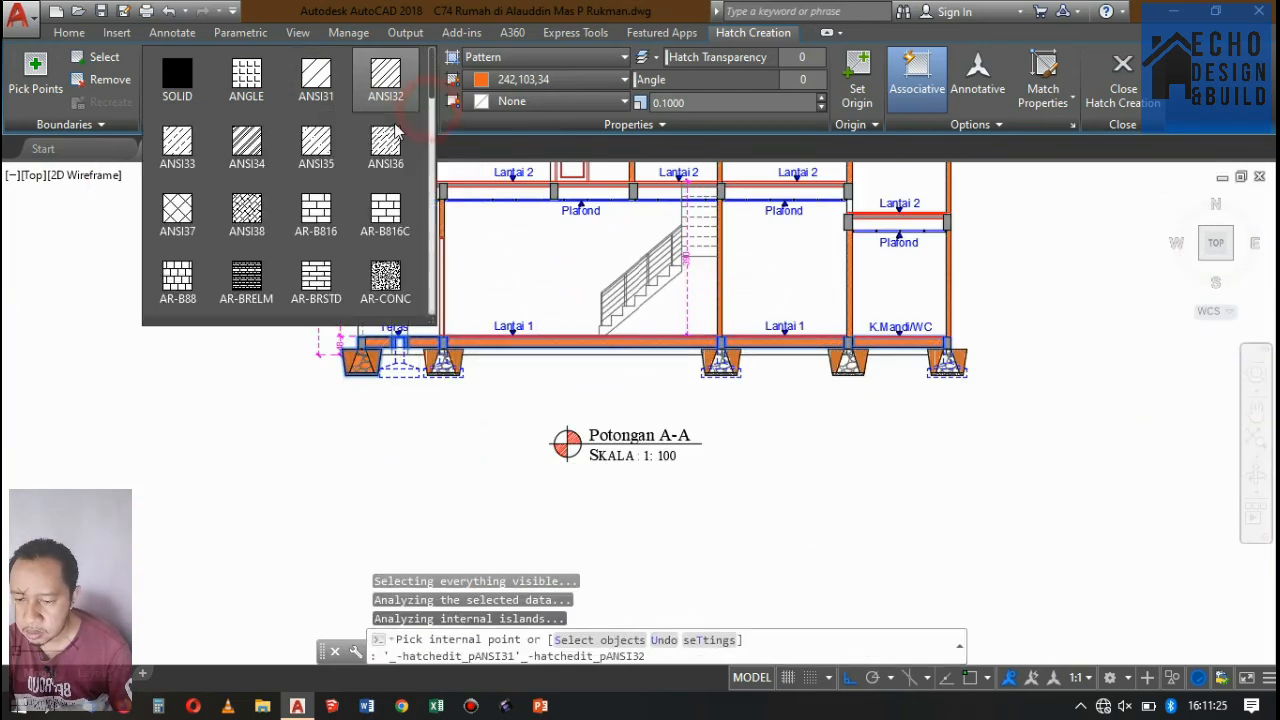
left_click(385, 278)
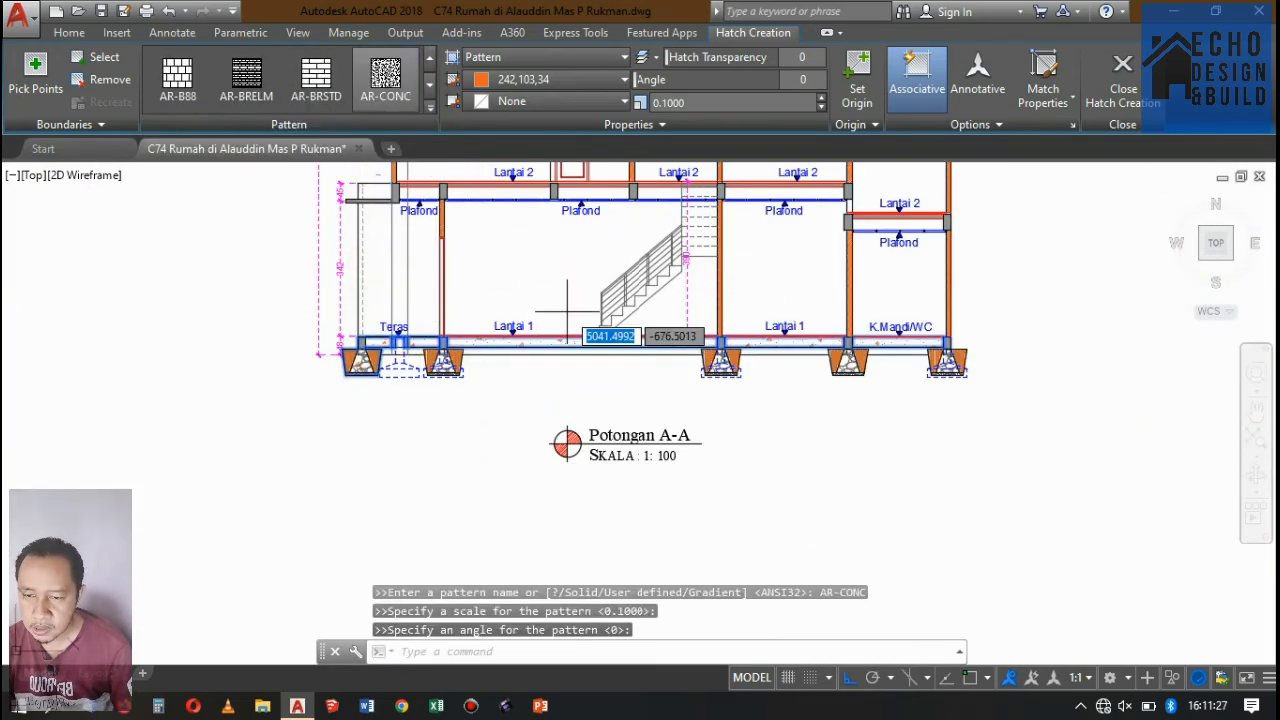
left_click(576, 82)
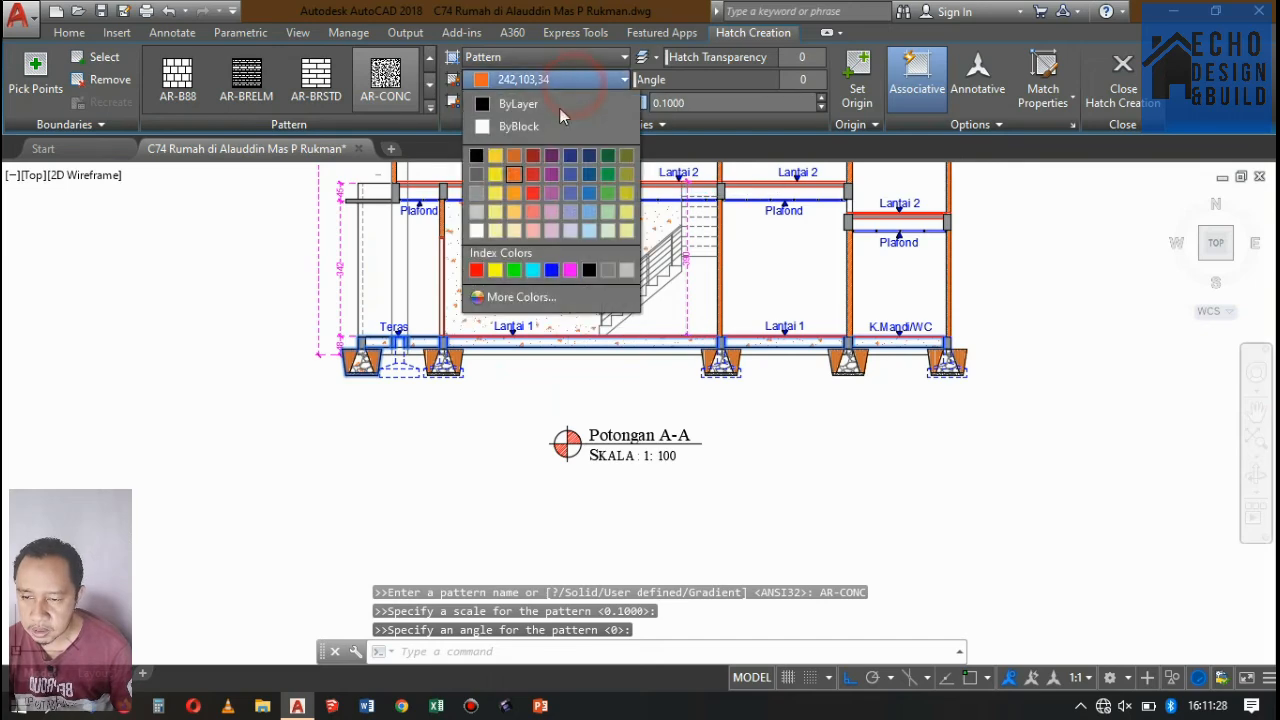
left_click(476, 176)
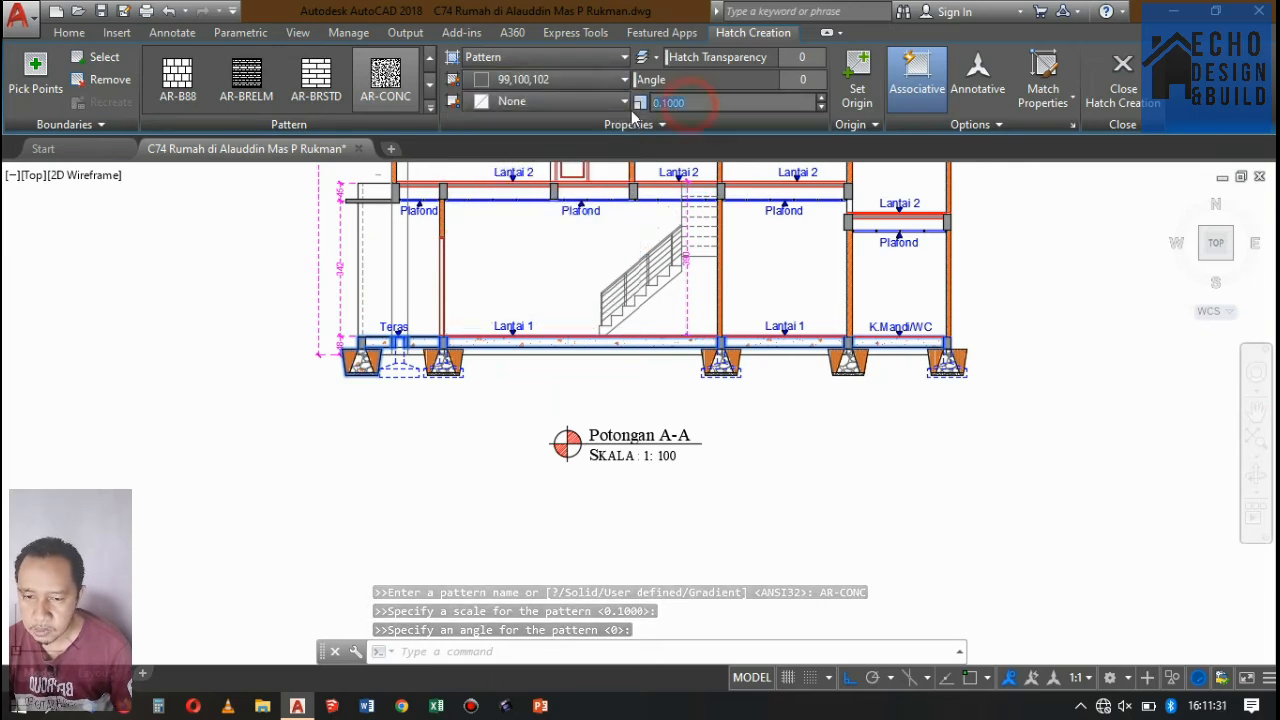
type("0.03")
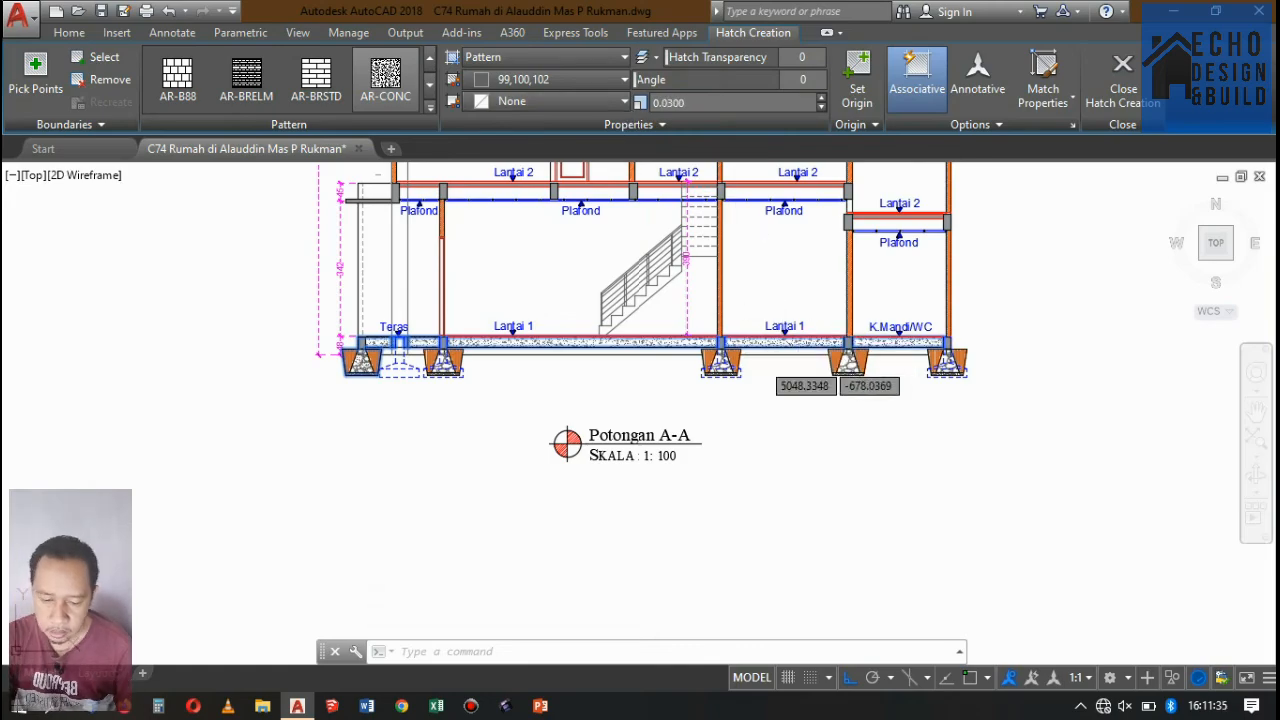
key("Escape")
Inspect the AR-CONC hatch below the ground floor from the terrace to the rear bay of Potongan A-A.
scroll(919, 392, "up", 3)
scroll(919, 392, "down", 8)
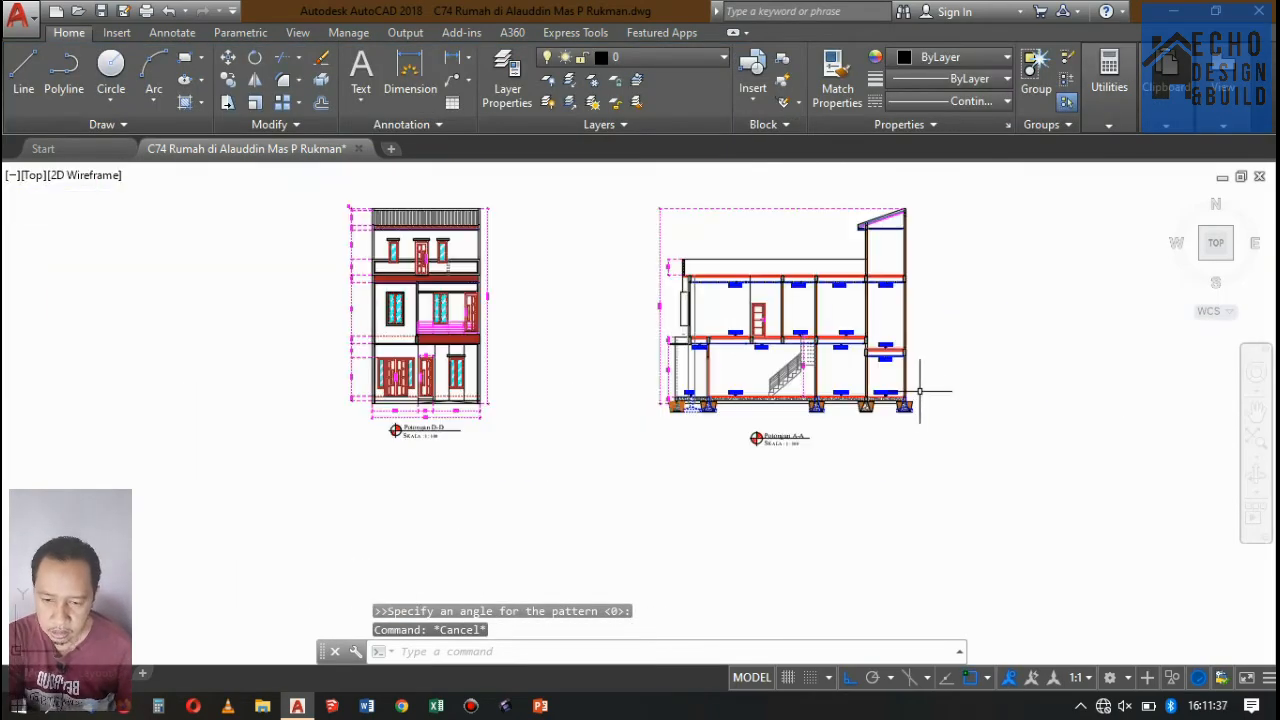
scroll(919, 392, "up", 5)
scroll(586, 391, "down", 2)
scroll(330, 455, "up", 2)
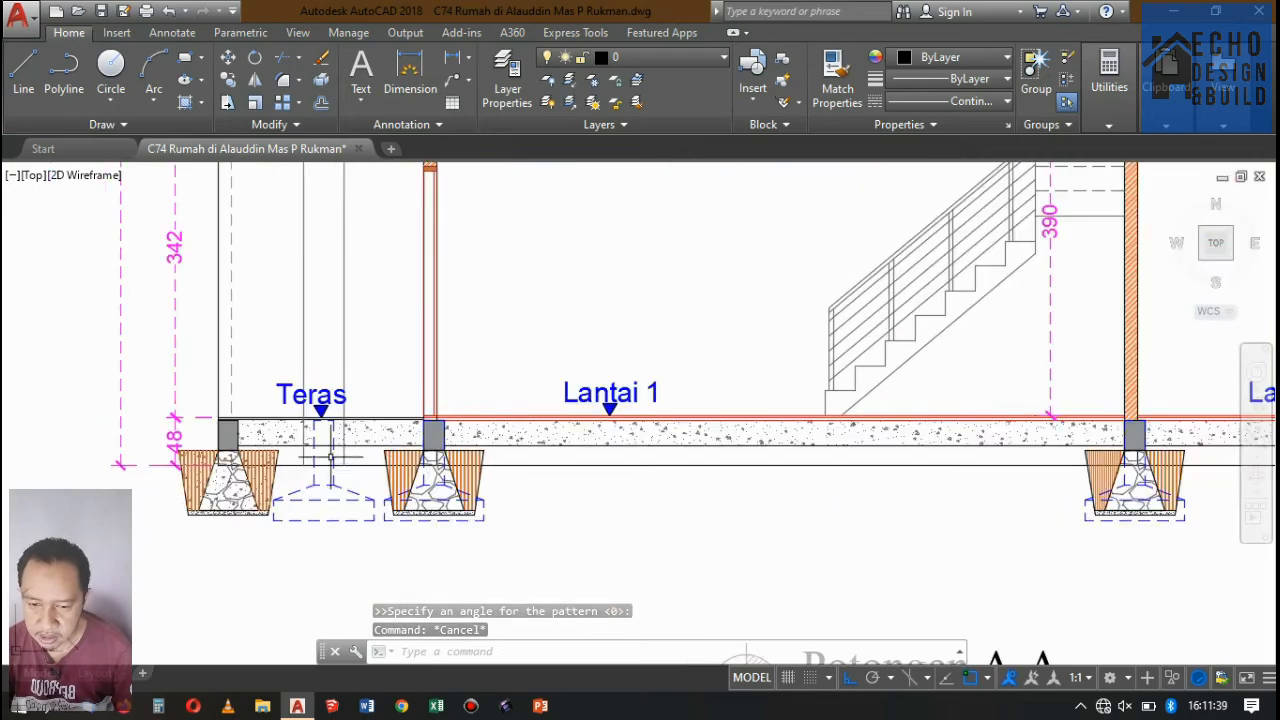
scroll(330, 455, "down", 2)
scroll(599, 477, "down", 4)
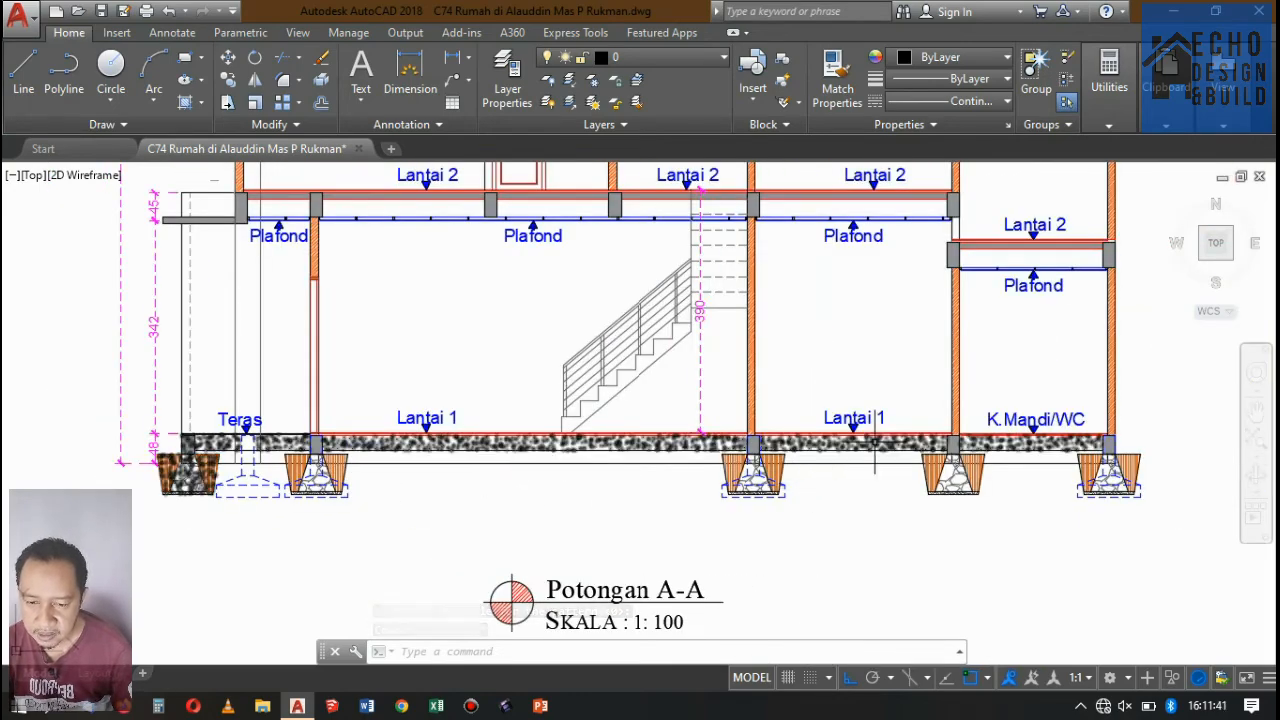
scroll(977, 450, "up", 3)
scroll(977, 450, "down", 3)
scroll(1000, 440, "up", 4)
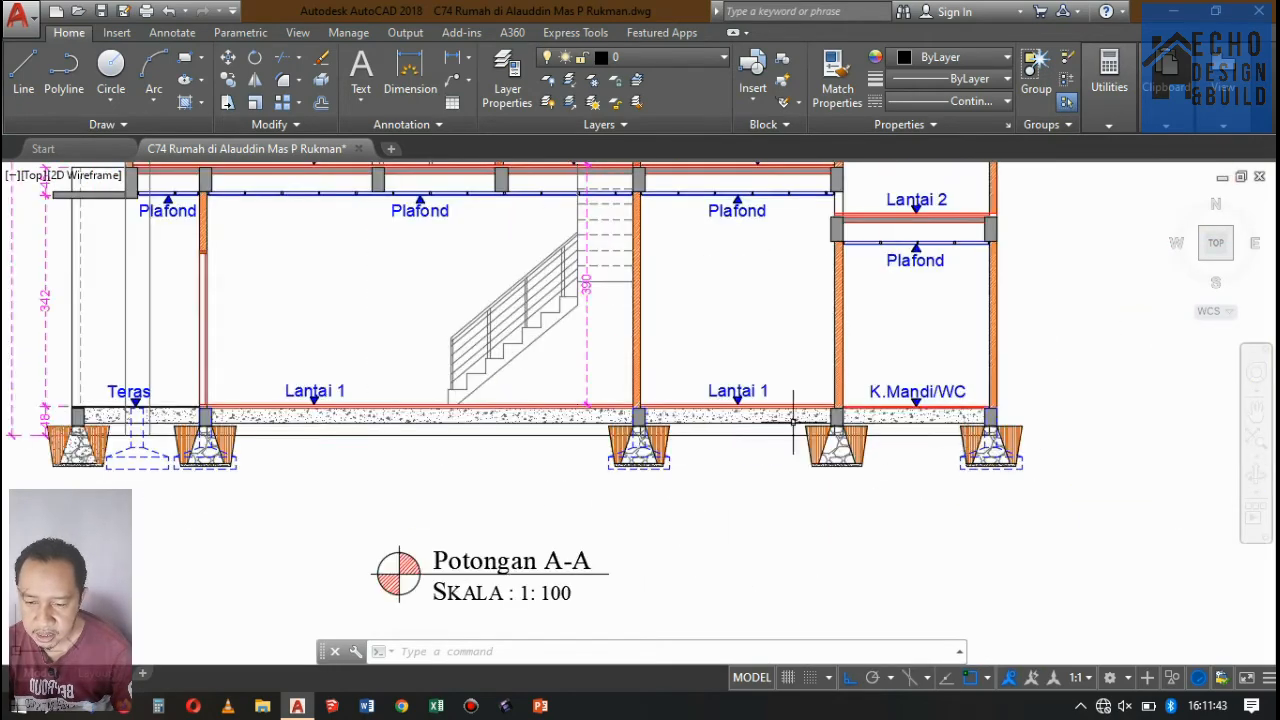
Examine the Potongan A-A section from the ground floor and foundations up to the rear roof.
scroll(680, 330, "down", 9)
scroll(677, 323, "up", 6)
scroll(826, 309, "up", 3)
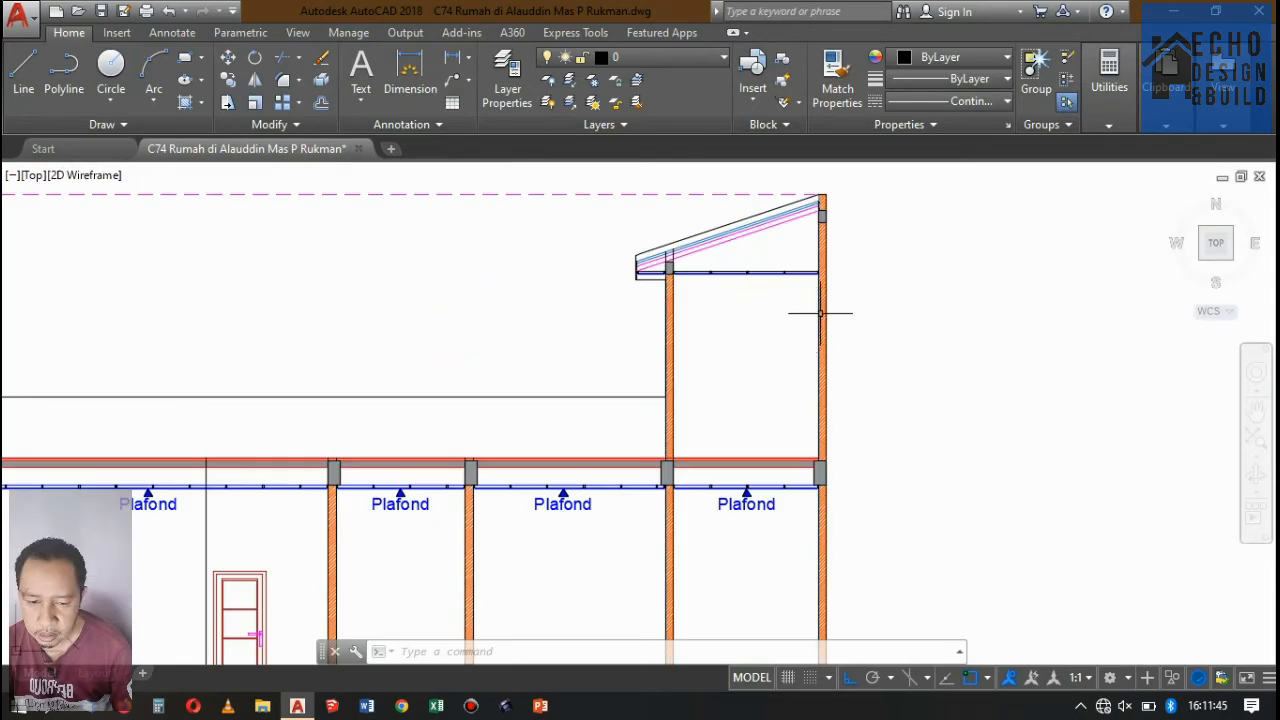
scroll(700, 340, "down", 8)
scroll(674, 360, "up", 4)
scroll(813, 412, "up", 5)
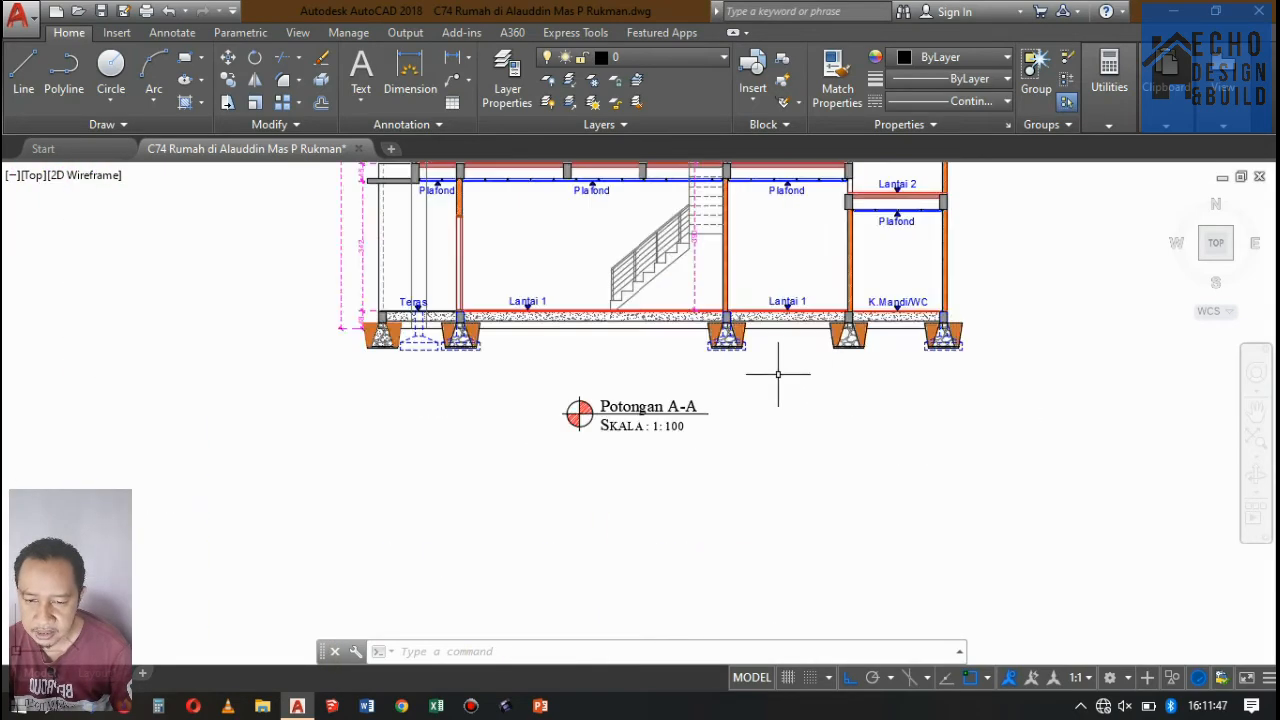
scroll(757, 434, "down", 6)
scroll(765, 462, "down", 2)
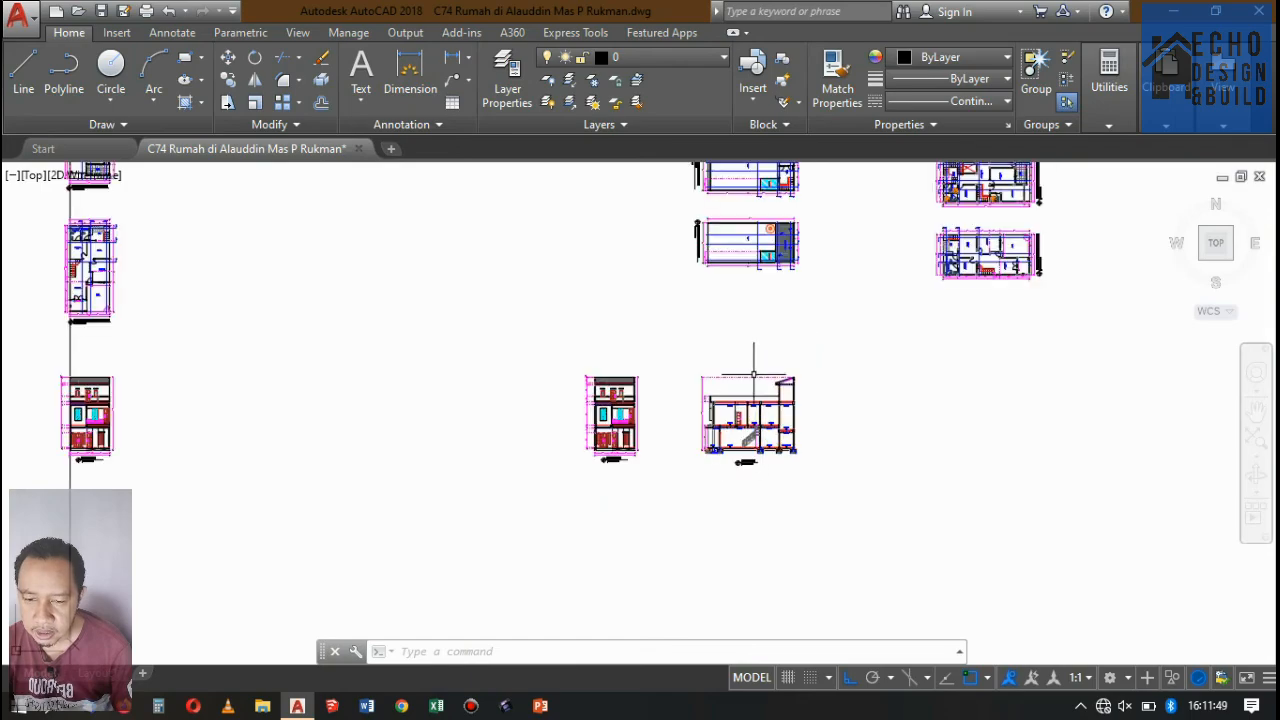
Examine the floor plans, drawing sheets and Potongan D-D, comparing them with the Potongan A-A section.
scroll(740, 330, "down", 2)
scroll(745, 260, "up", 7)
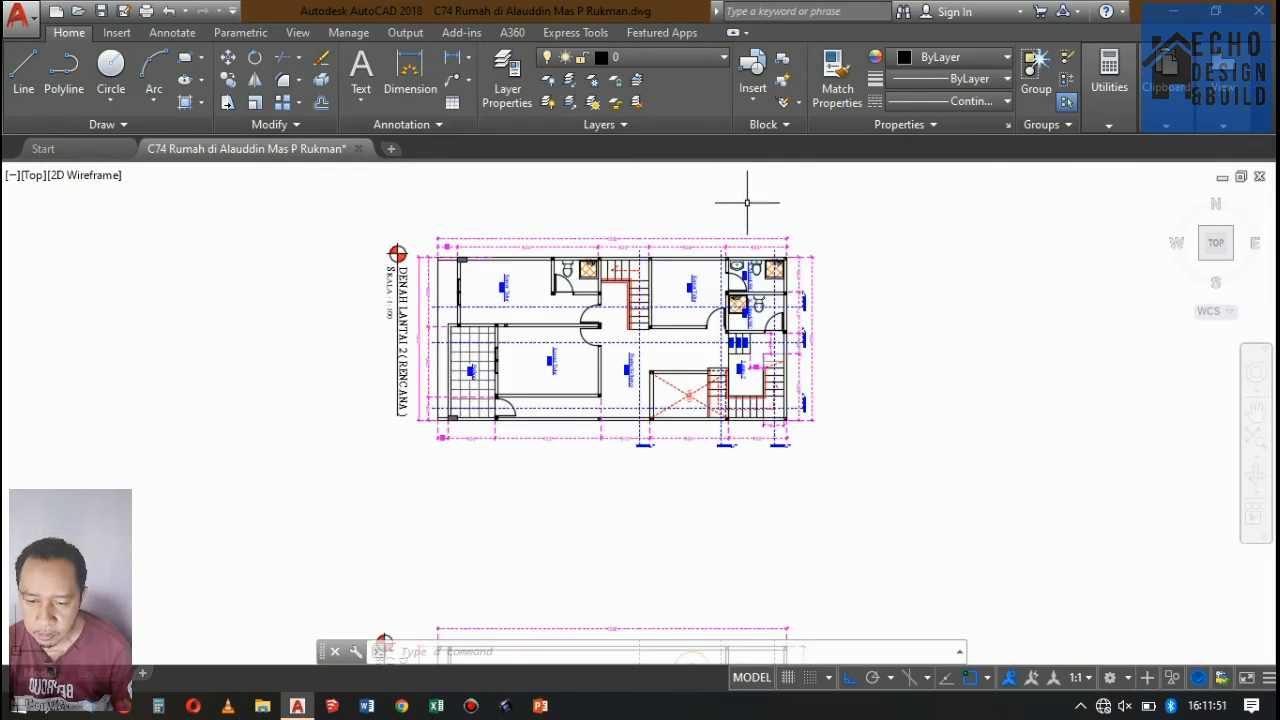
scroll(703, 296, "down", 4)
scroll(764, 430, "up", 2)
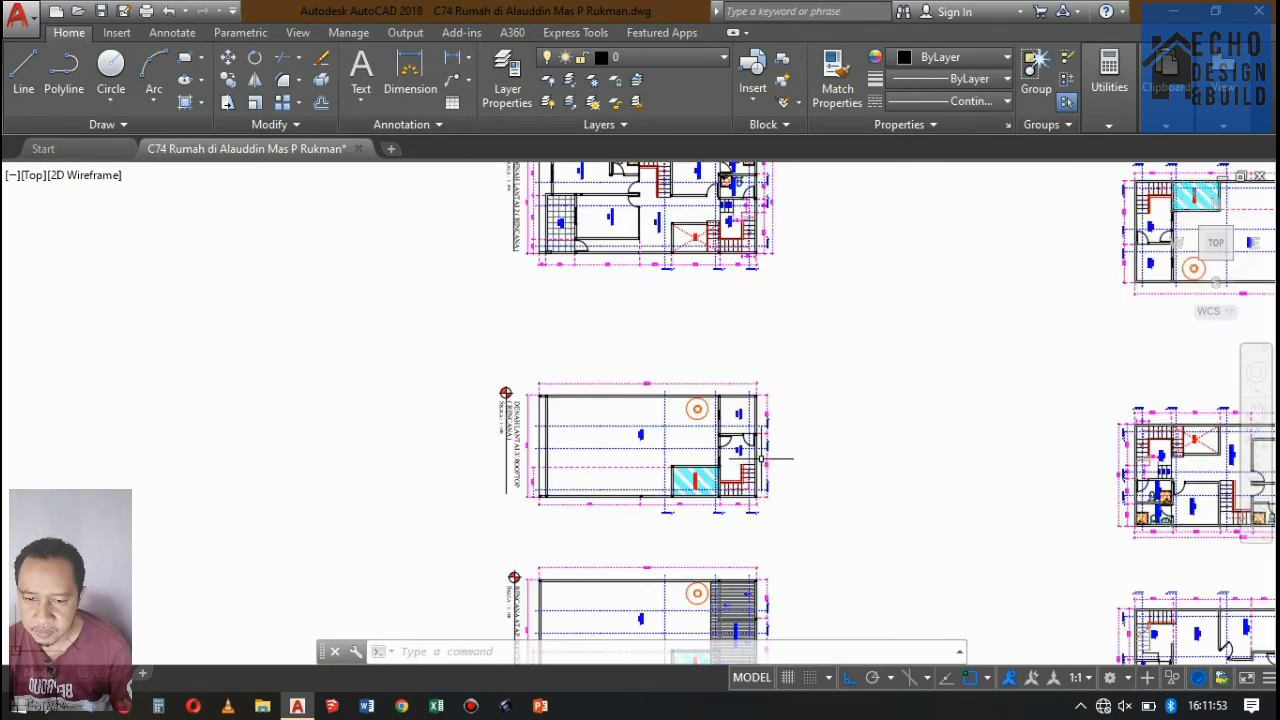
scroll(800, 400, "down", 8)
scroll(593, 255, "up", 3)
scroll(731, 214, "up", 7)
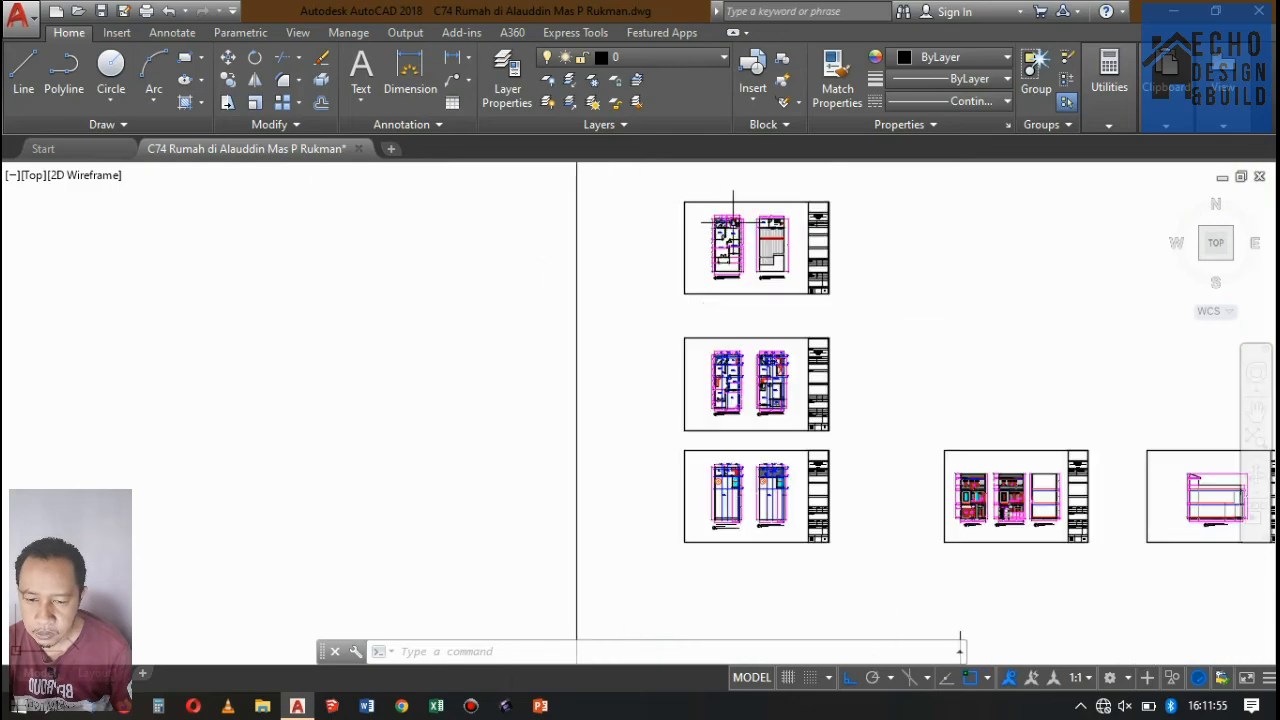
scroll(737, 371, "down", 5)
scroll(698, 290, "up", 4)
scroll(698, 290, "up", 5)
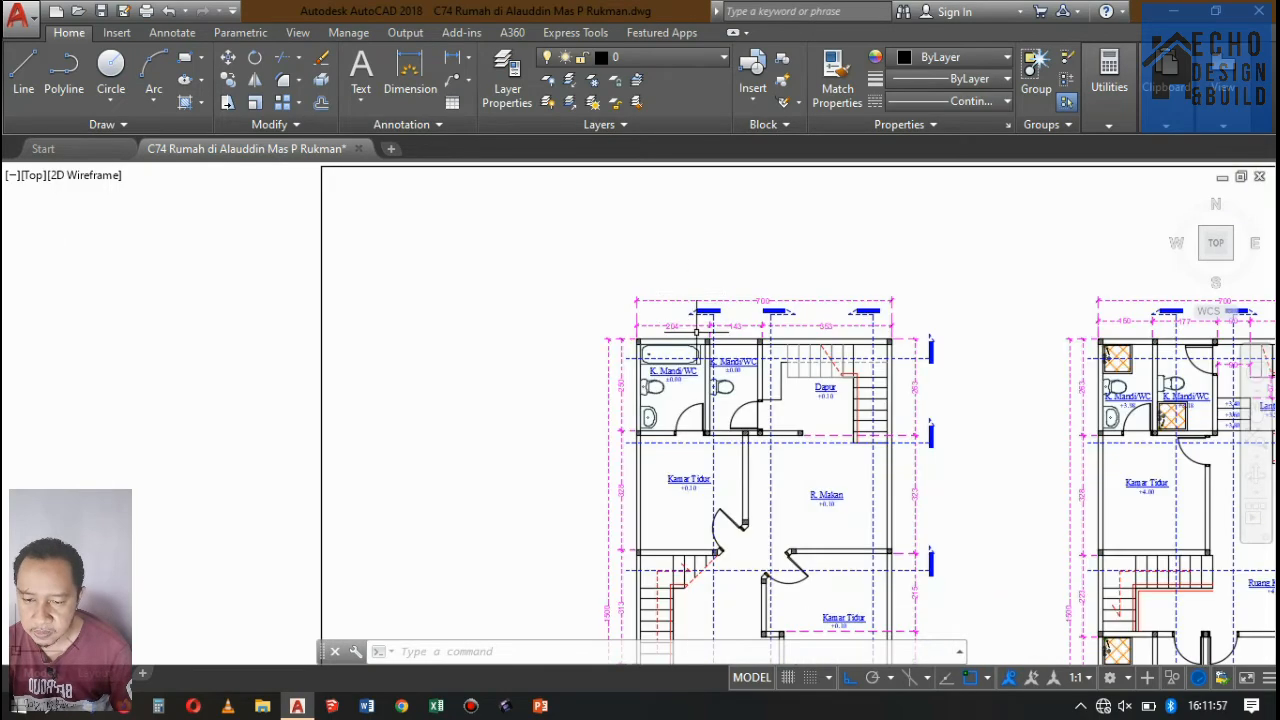
scroll(690, 297, "up", 5)
scroll(650, 295, "down", 15)
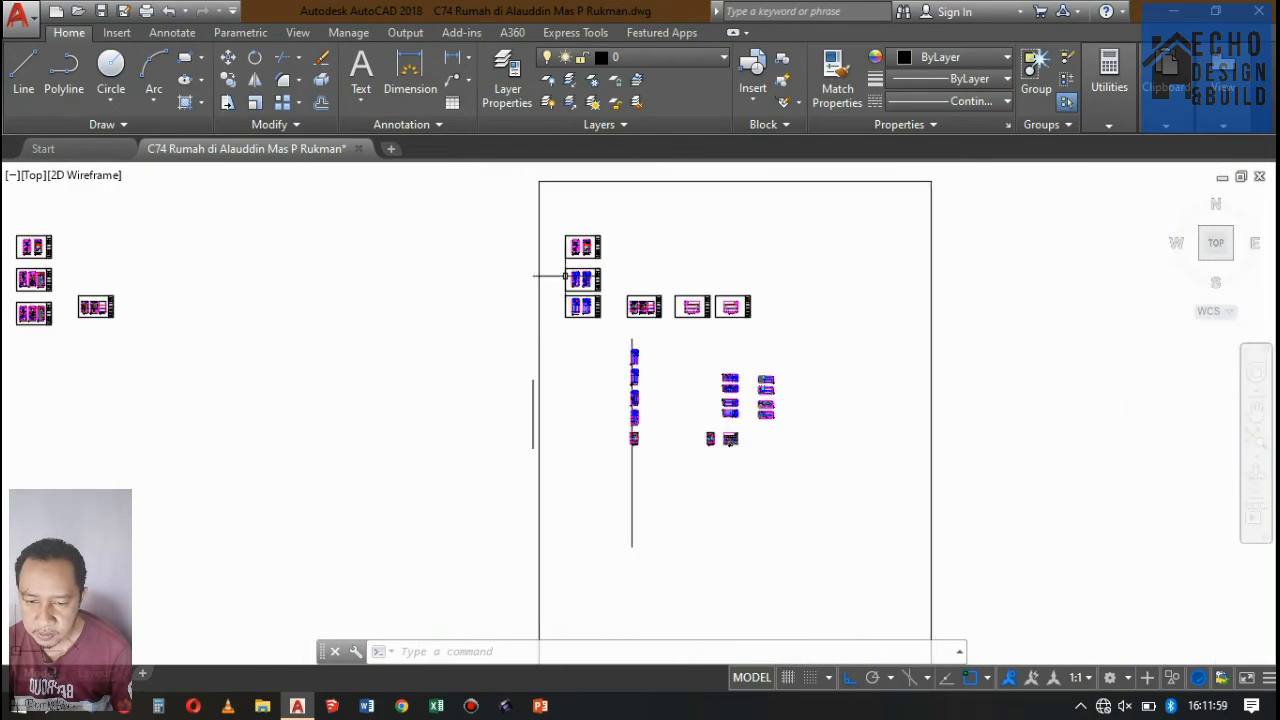
scroll(607, 293, "up", 10)
scroll(534, 409, "down", 3)
scroll(600, 343, "up", 3)
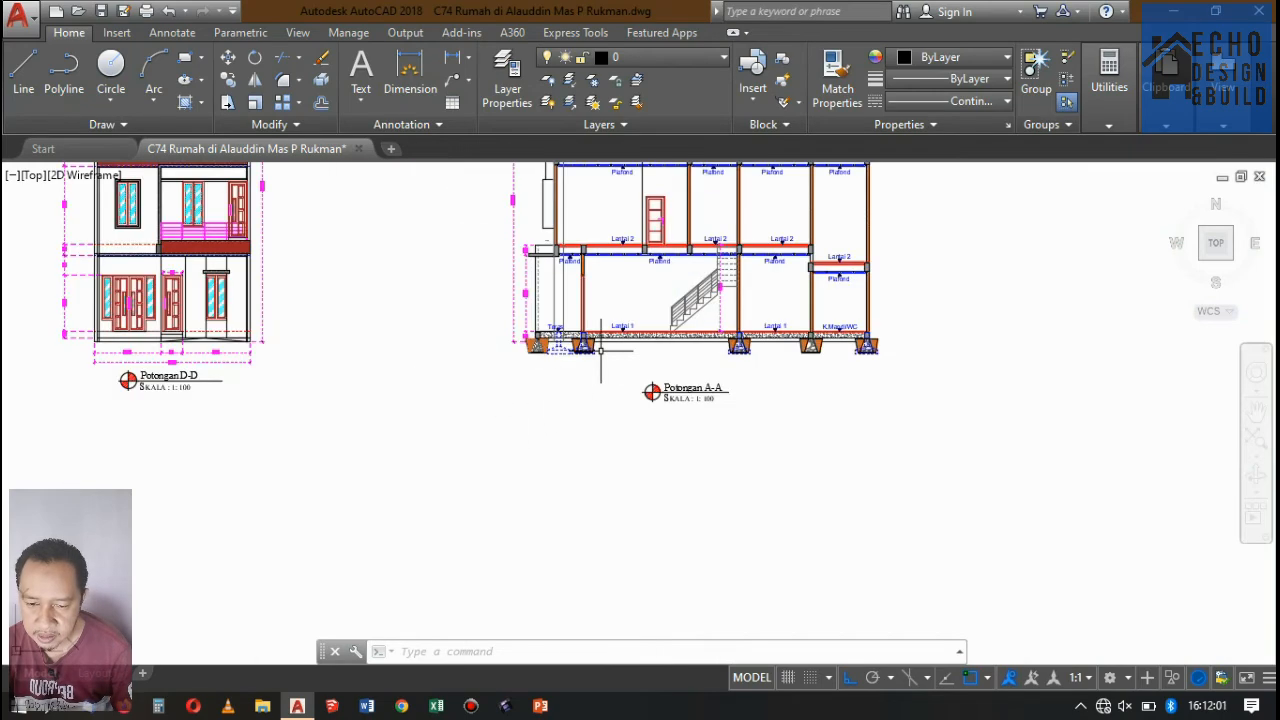
scroll(610, 355, "down", 3)
scroll(632, 298, "up", 4)
scroll(550, 350, "down", 4)
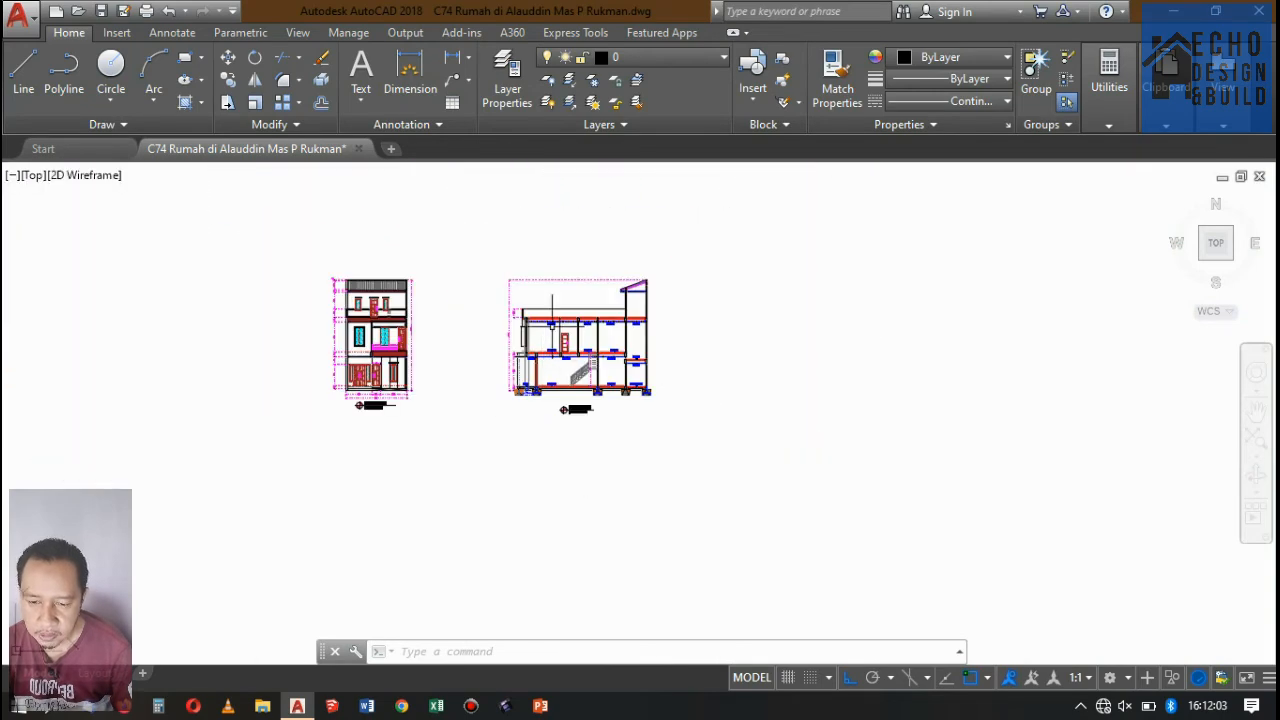
Add a vertical linear dimension outside the rear wall of Potongan A-A, from the wall top to the ceiling under the roof.
scroll(666, 266, "up", 10)
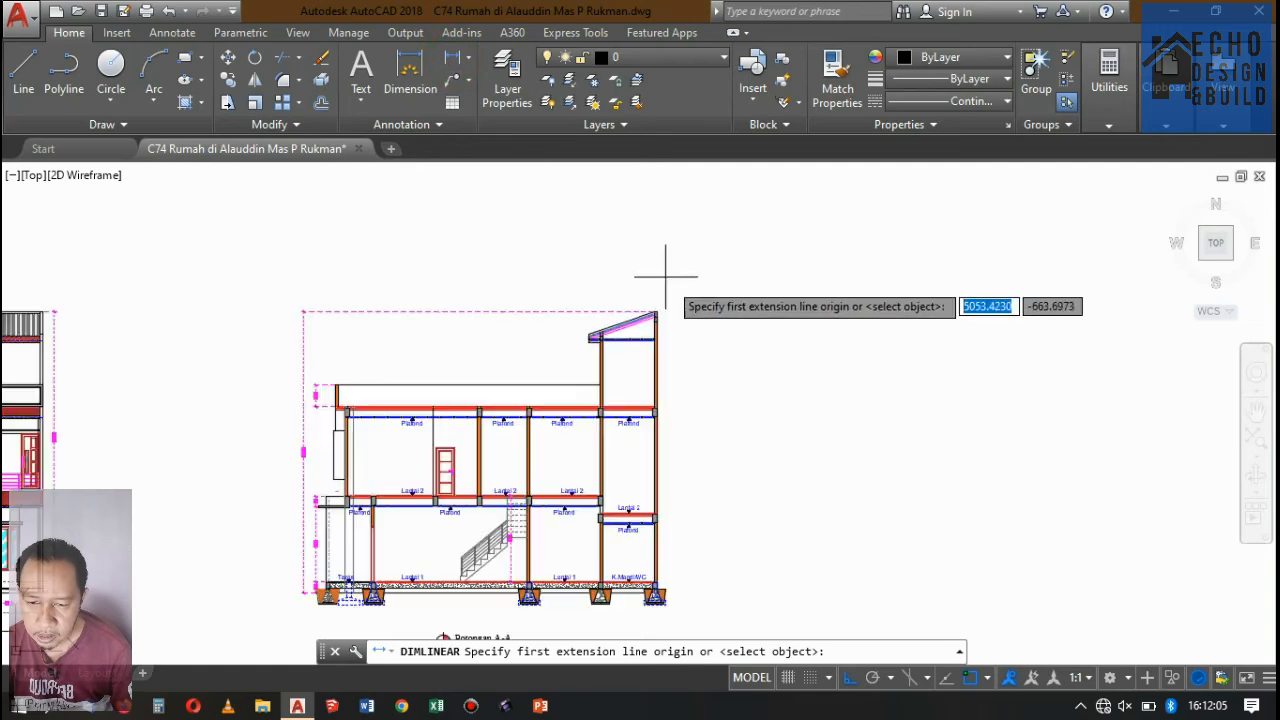
left_click(560, 329)
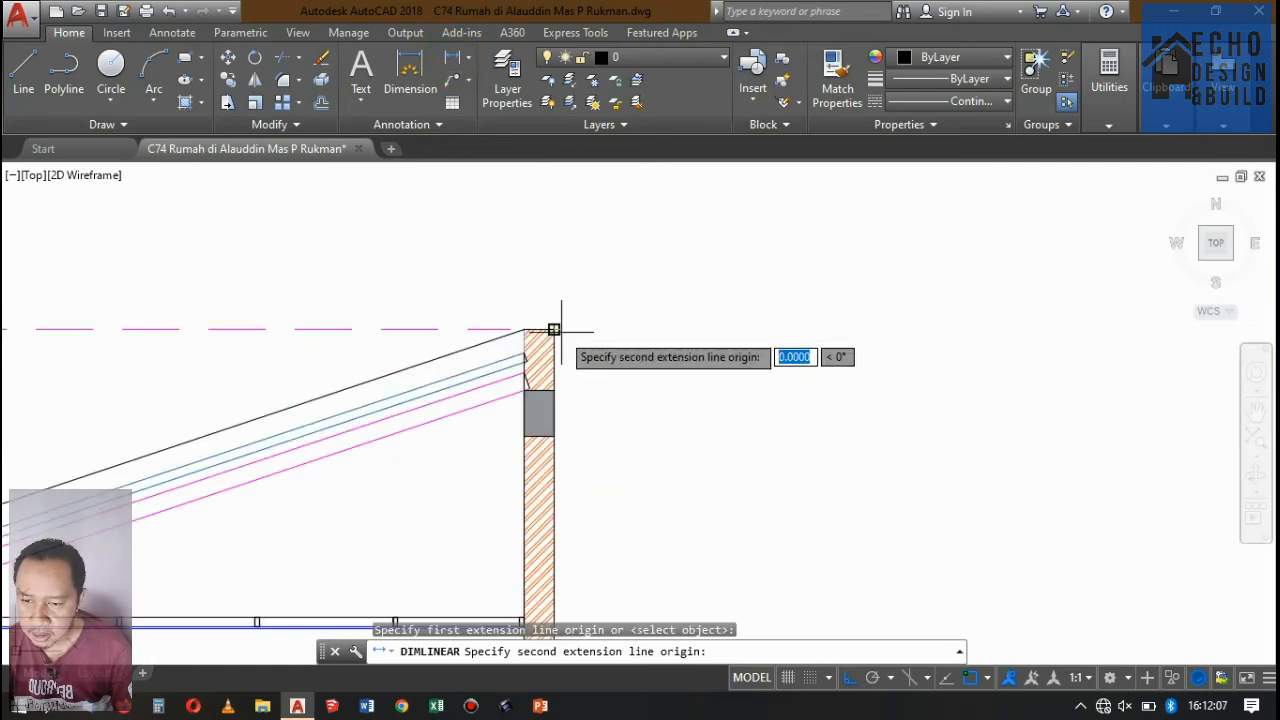
scroll(563, 318, "down", 4)
scroll(569, 374, "up", 8)
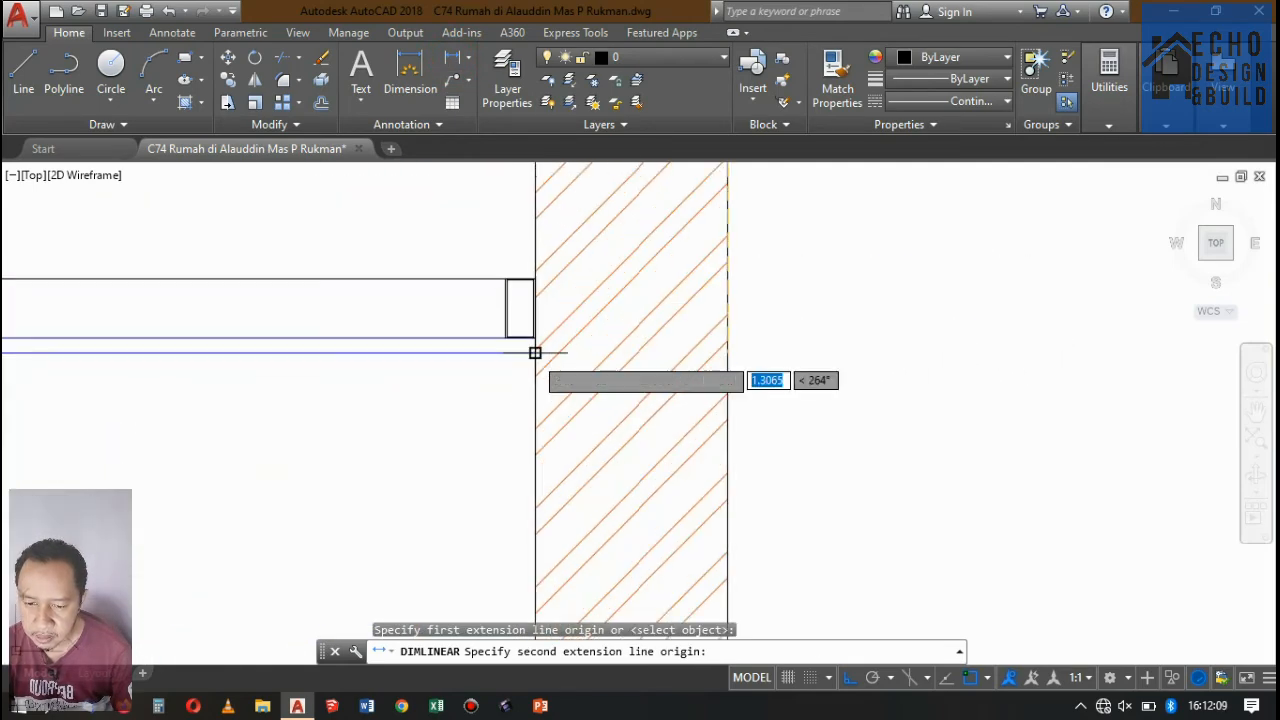
left_click(535, 351)
scroll(663, 366, "down", 5)
scroll(668, 340, "up", 2)
left_click(674, 318)
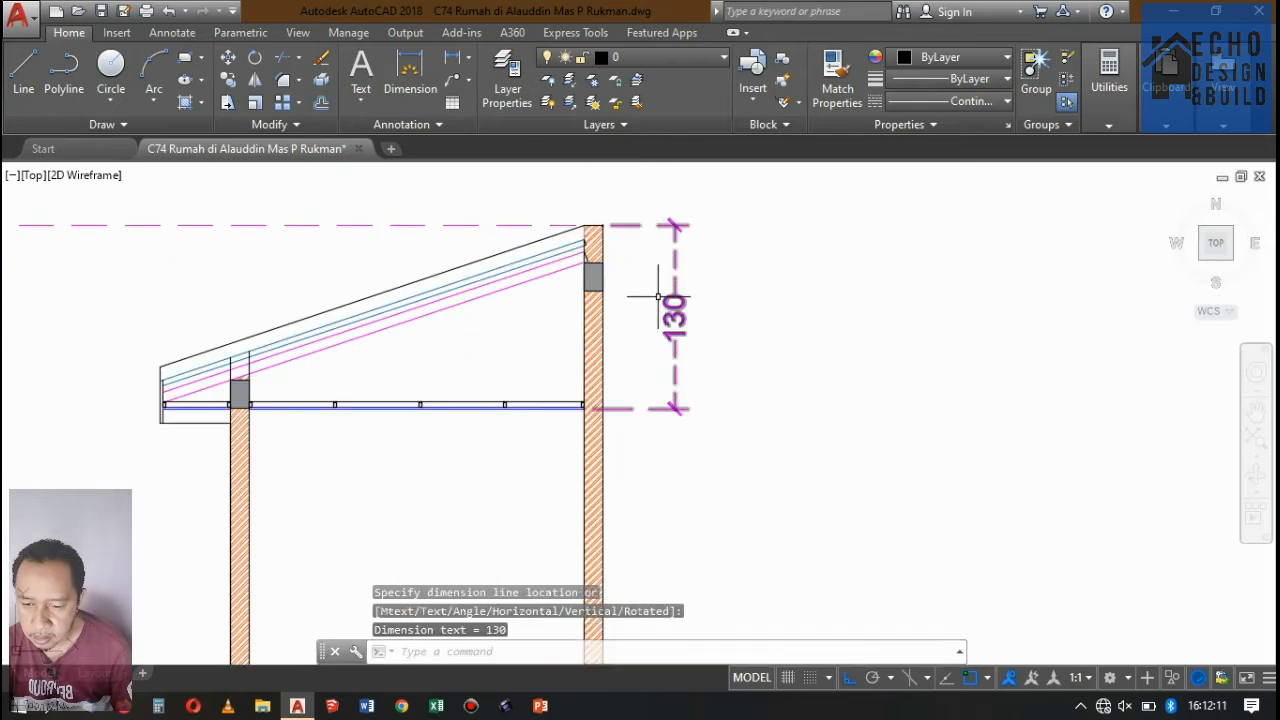
Move the dimension's upper extension origin down to the corner where the roof covering's upper line meets the rear wall.
left_click(634, 226)
scroll(600, 232, "up", 6)
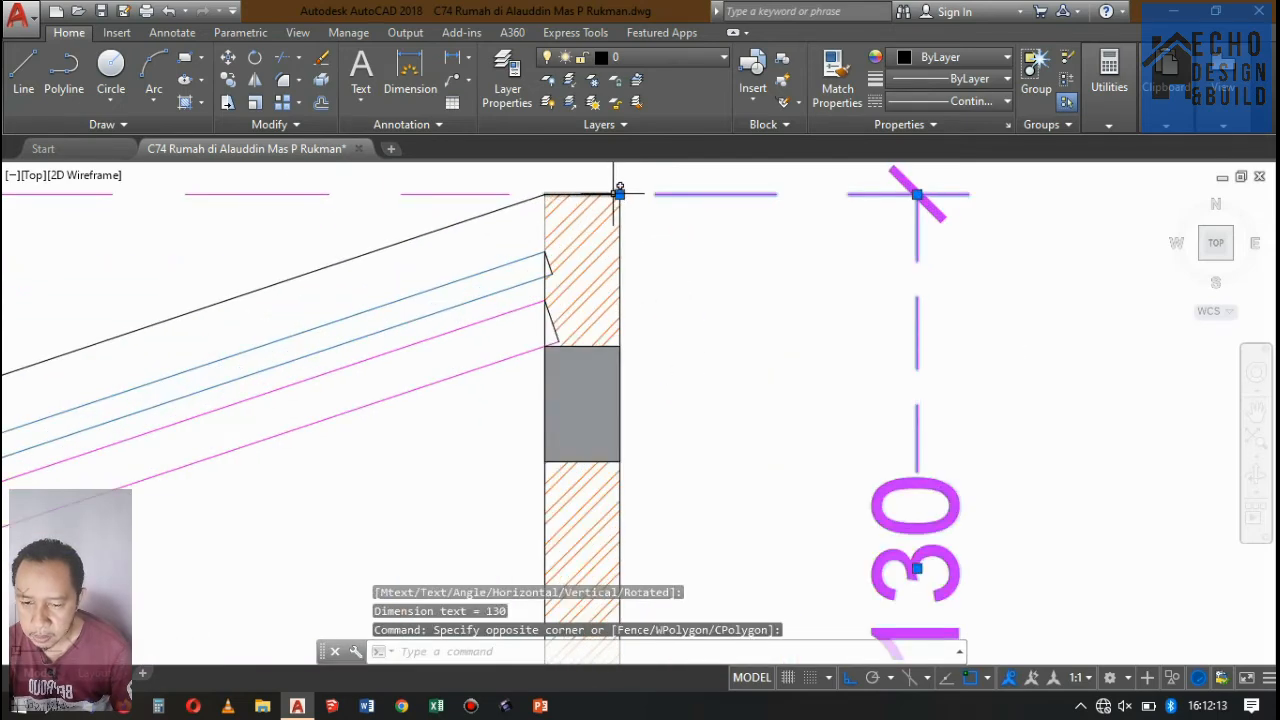
left_click(619, 194)
left_click(545, 251)
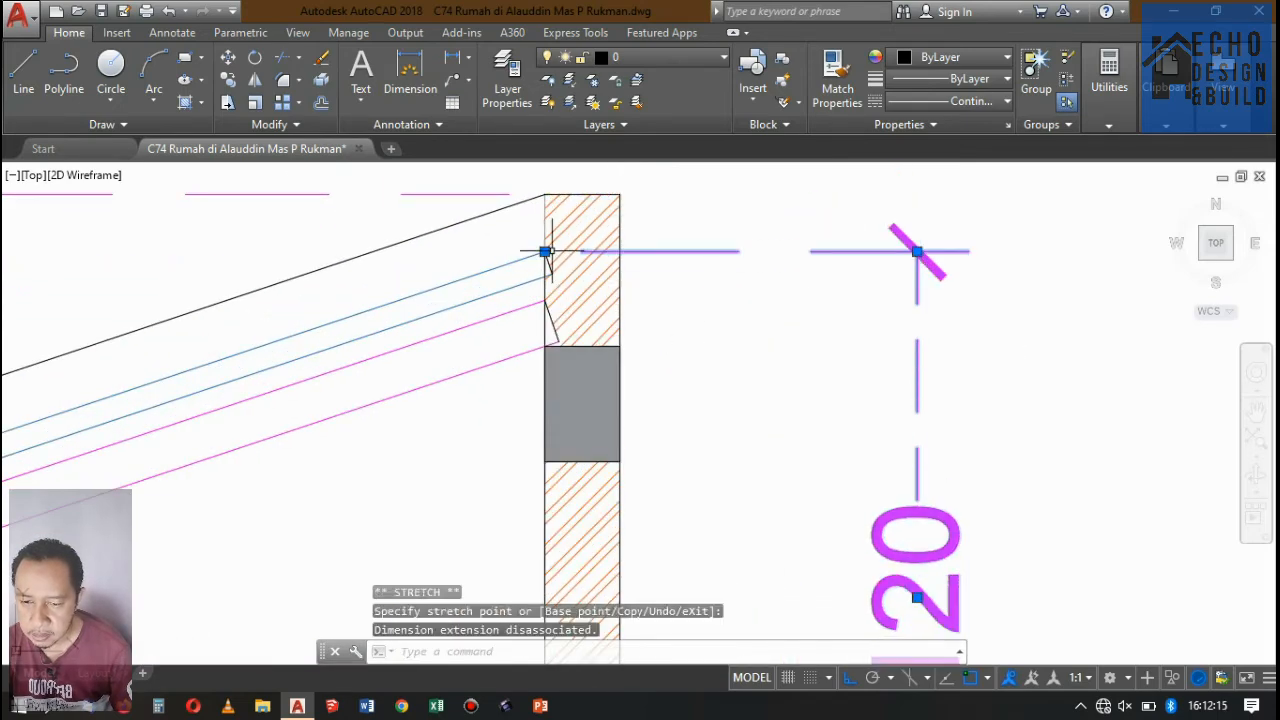
scroll(647, 252, "down", 6)
Continue the roof dimension upward from its upper extension line to the top of the rear wall.
left_click(458, 33)
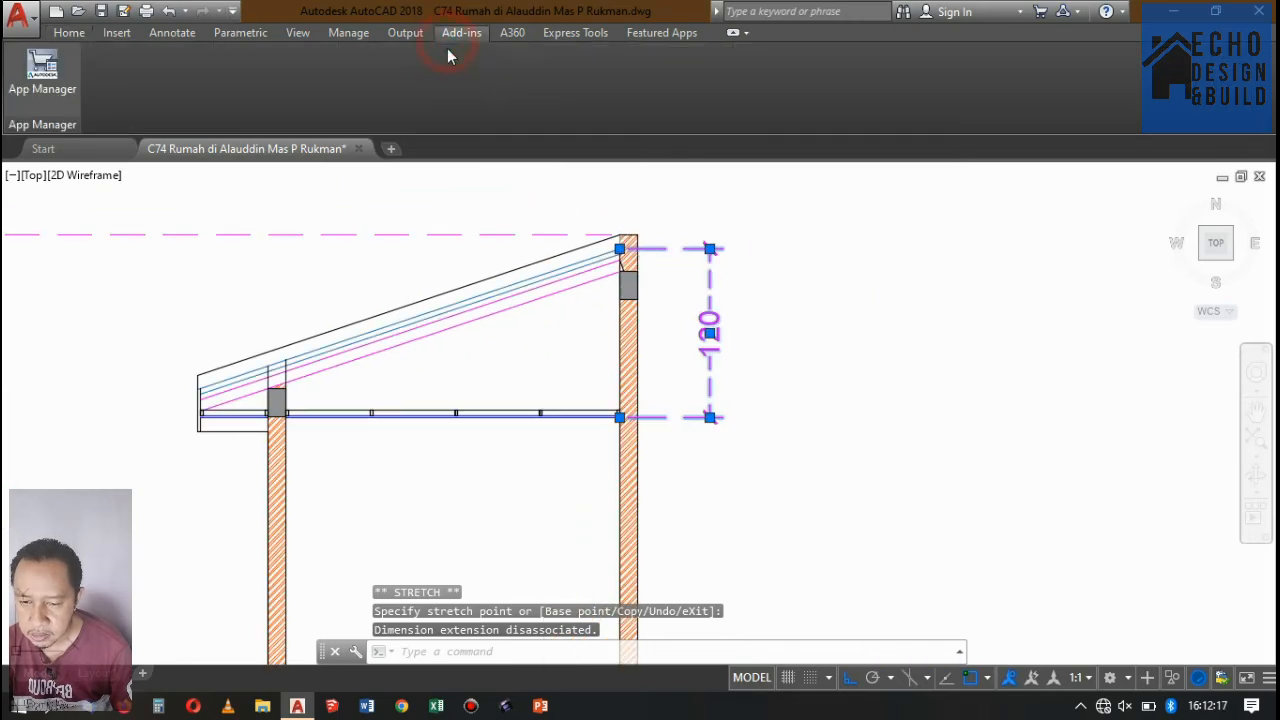
left_click(168, 33)
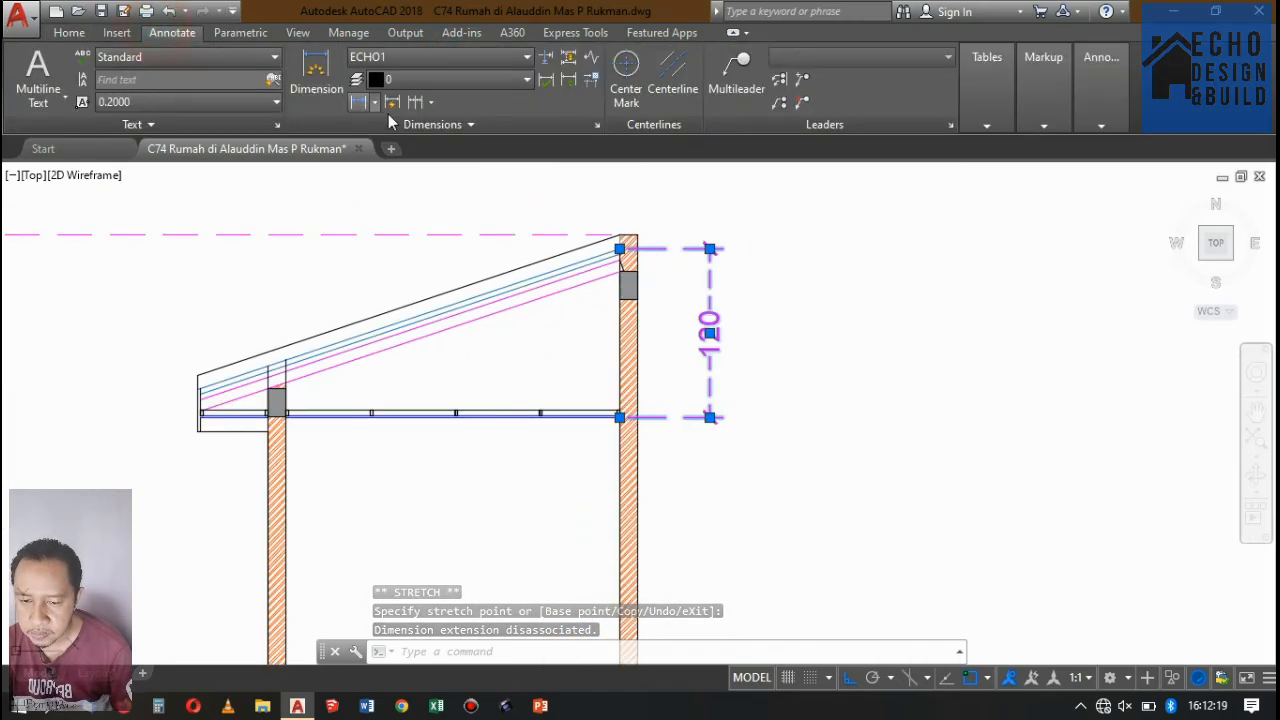
left_click(420, 104)
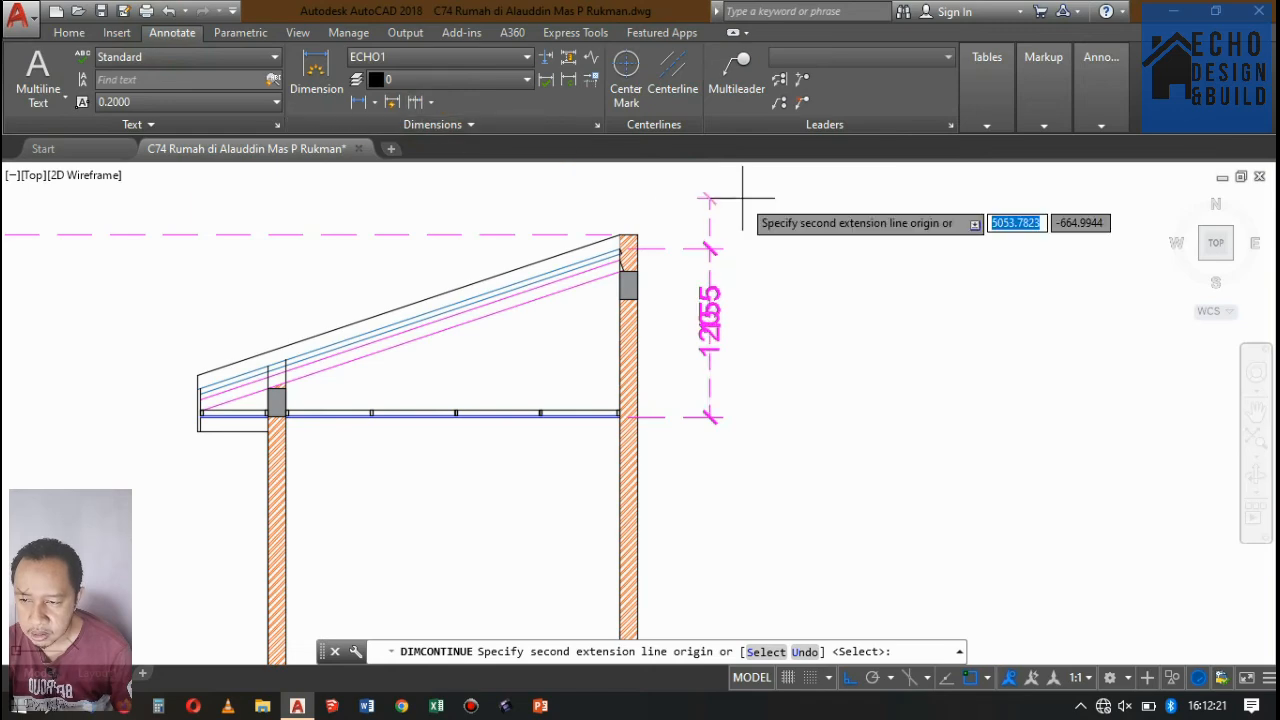
key("Return")
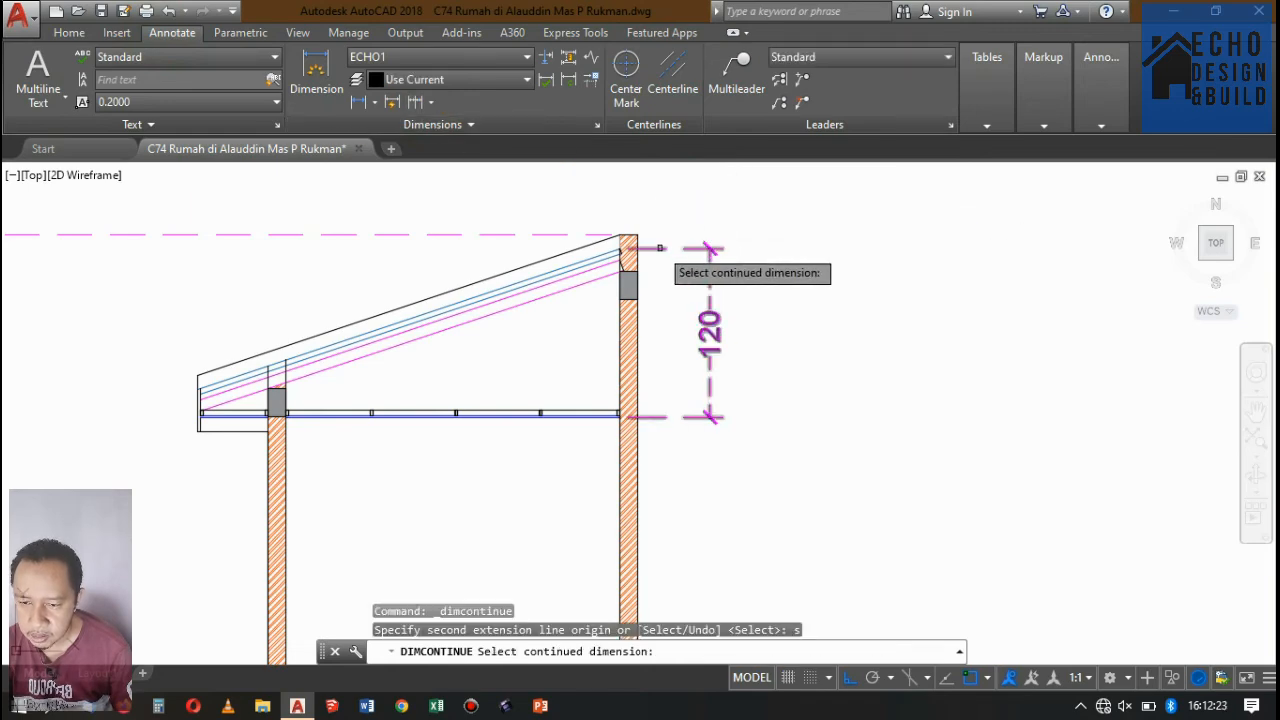
left_click(660, 247)
scroll(622, 220, "up", 5)
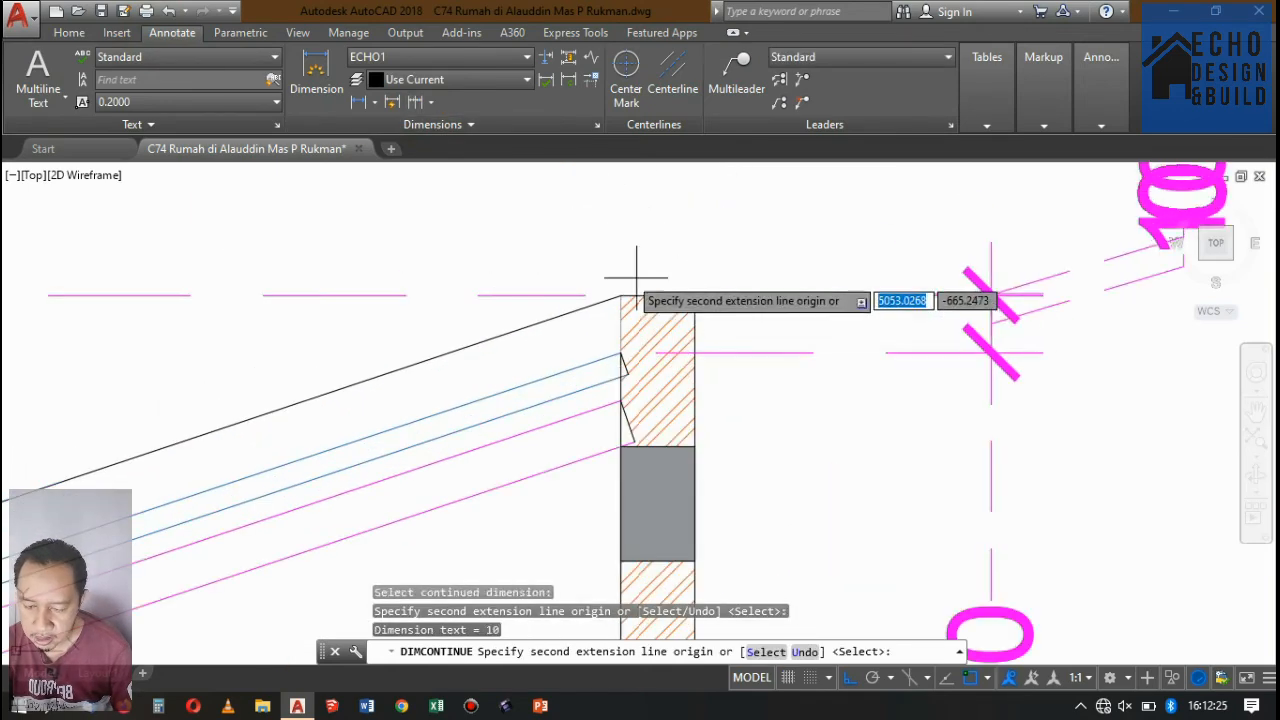
scroll(636, 276, "down", 5)
key("Return")
Continue the dimension chain from the roof ceiling down to the rooftop floor level and the Plafond beneath it.
scroll(594, 318, "up", 5)
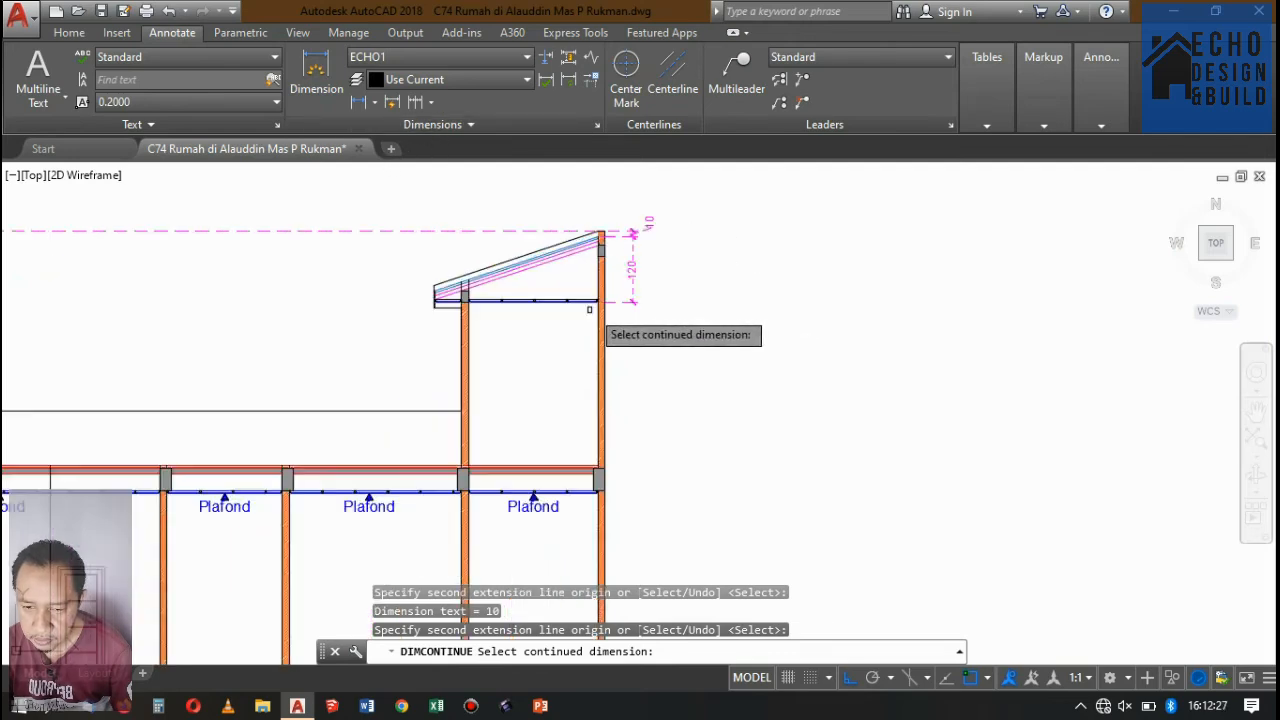
left_click(652, 286)
scroll(658, 296, "down", 5)
scroll(660, 297, "up", 8)
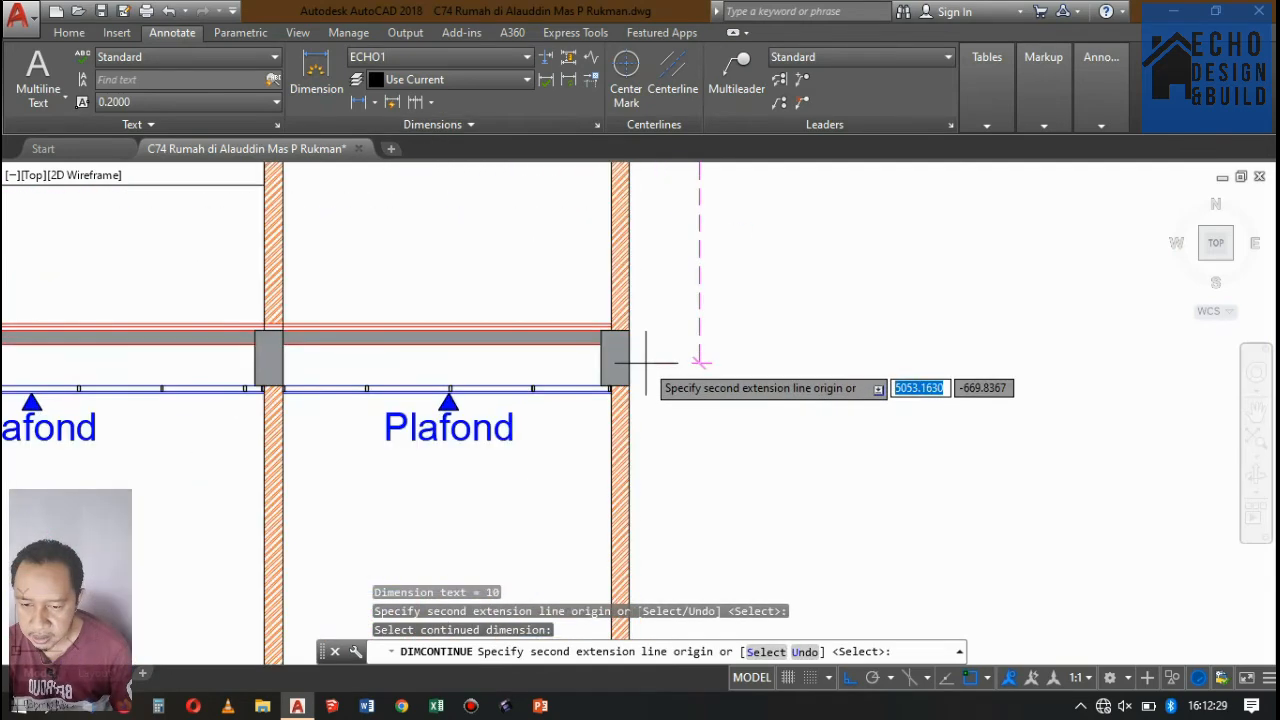
left_click(638, 408)
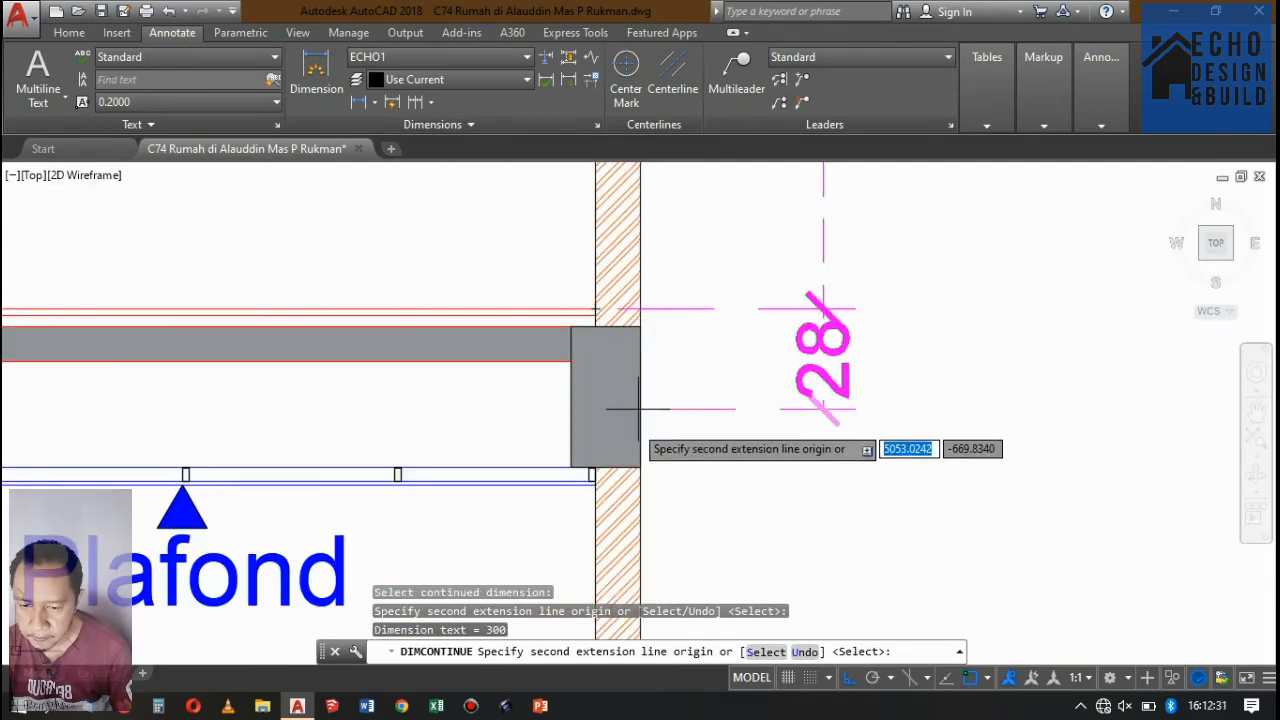
left_click(594, 484)
scroll(618, 290, "down", 6)
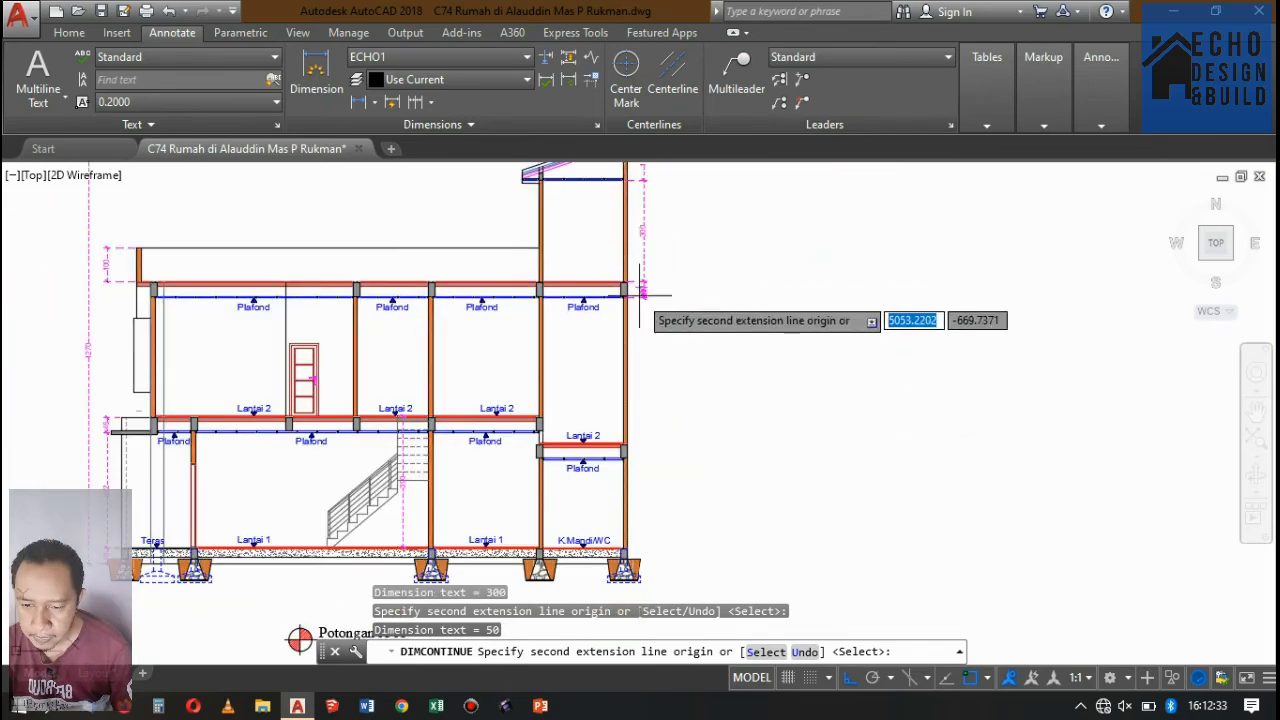
Continue the dimension chain down to the main Lantai 2 floor level and the lower Lantai 2 floor in the rear bay.
scroll(532, 385, "up", 6)
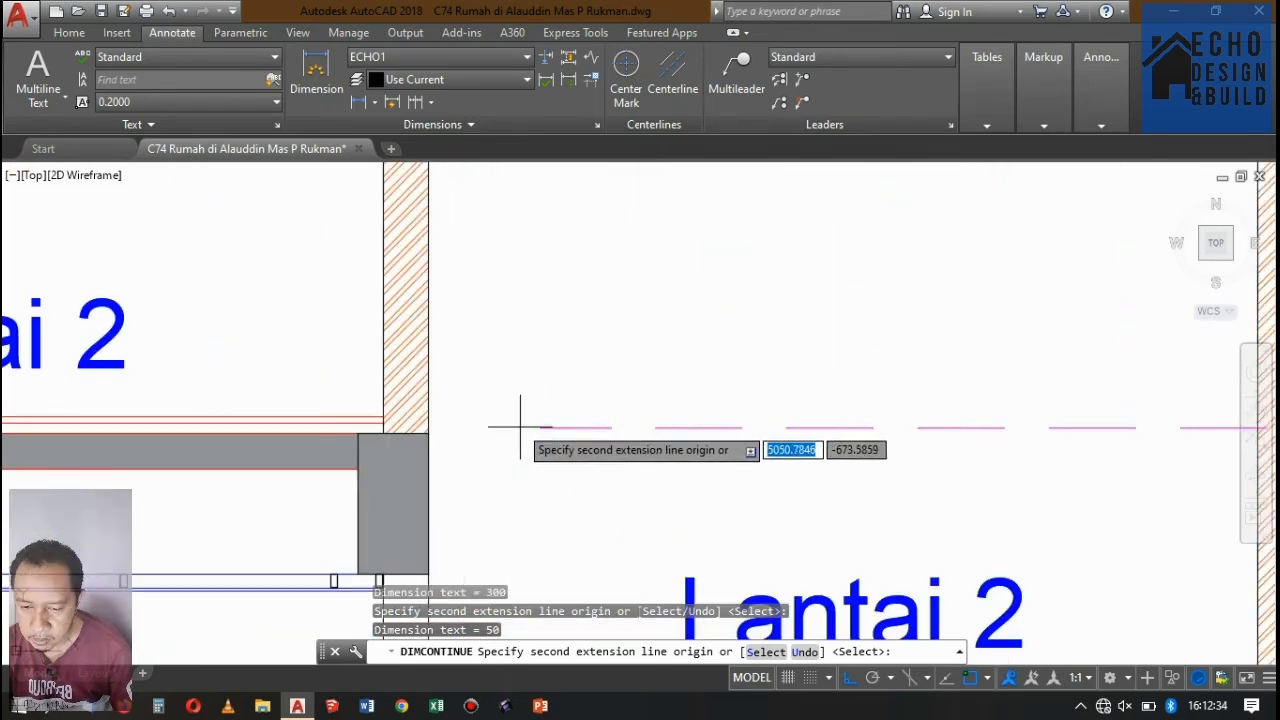
left_click(382, 417)
scroll(586, 323, "down", 5)
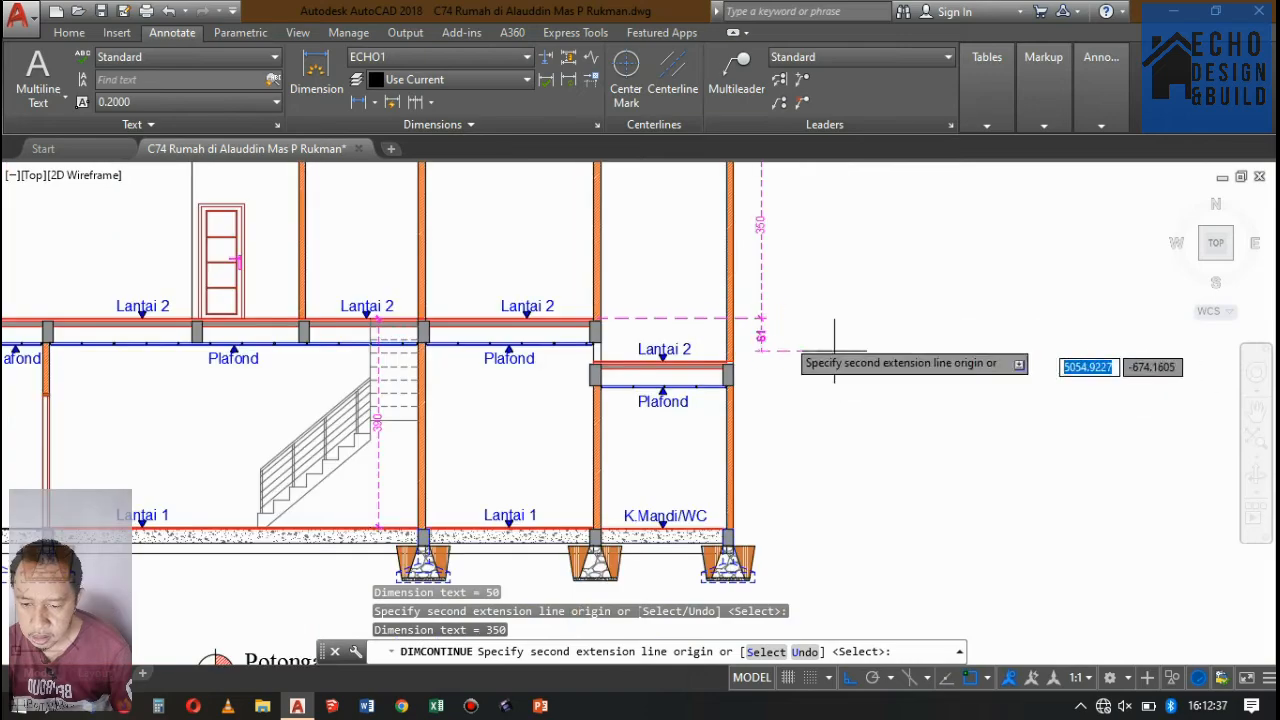
scroll(748, 366, "up", 5)
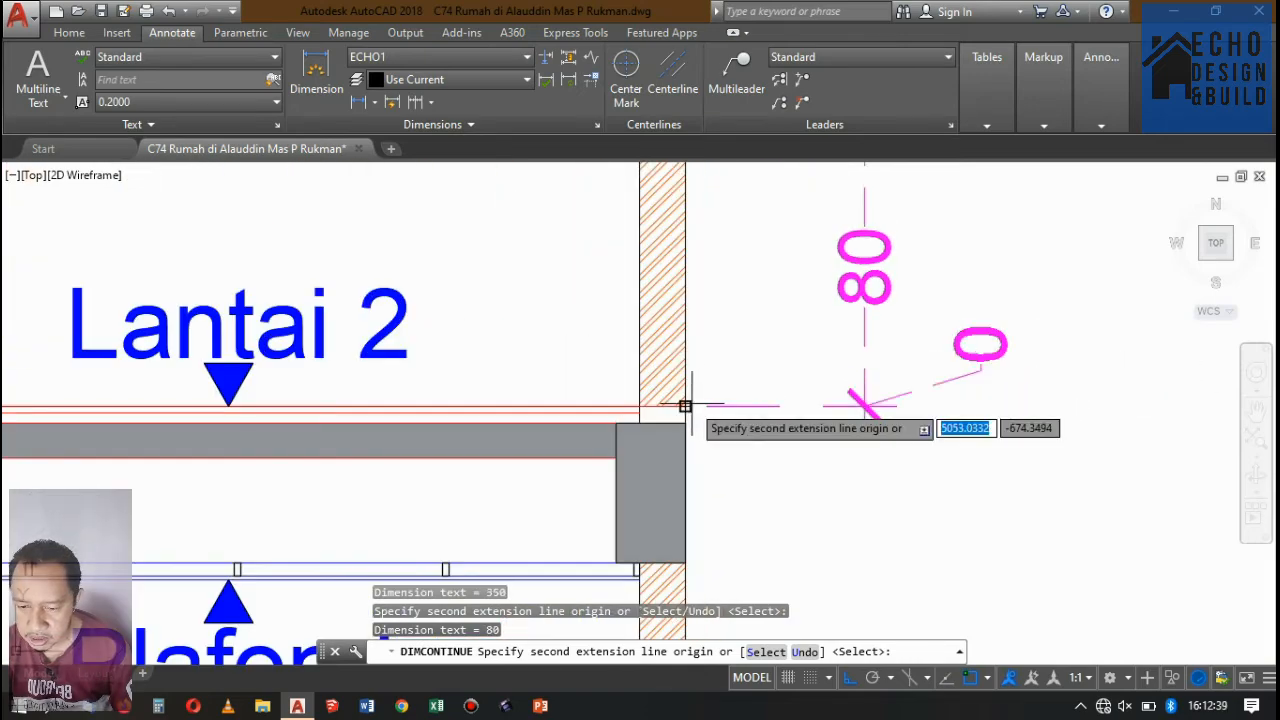
Continue the dimension chain to the rear bay's Plafond below Lantai 2 and down to the K.Mandi/WC floor level.
scroll(685, 406, "down", 8)
scroll(660, 440, "up", 4)
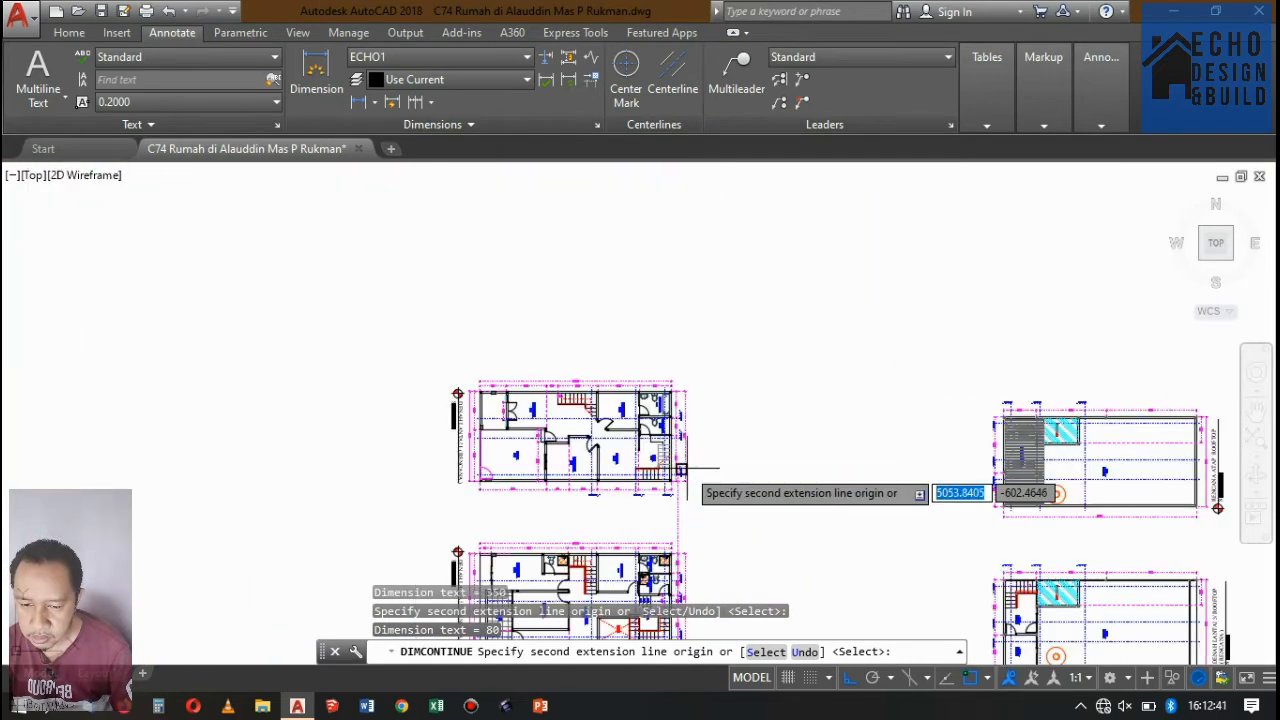
scroll(681, 470, "up", 8)
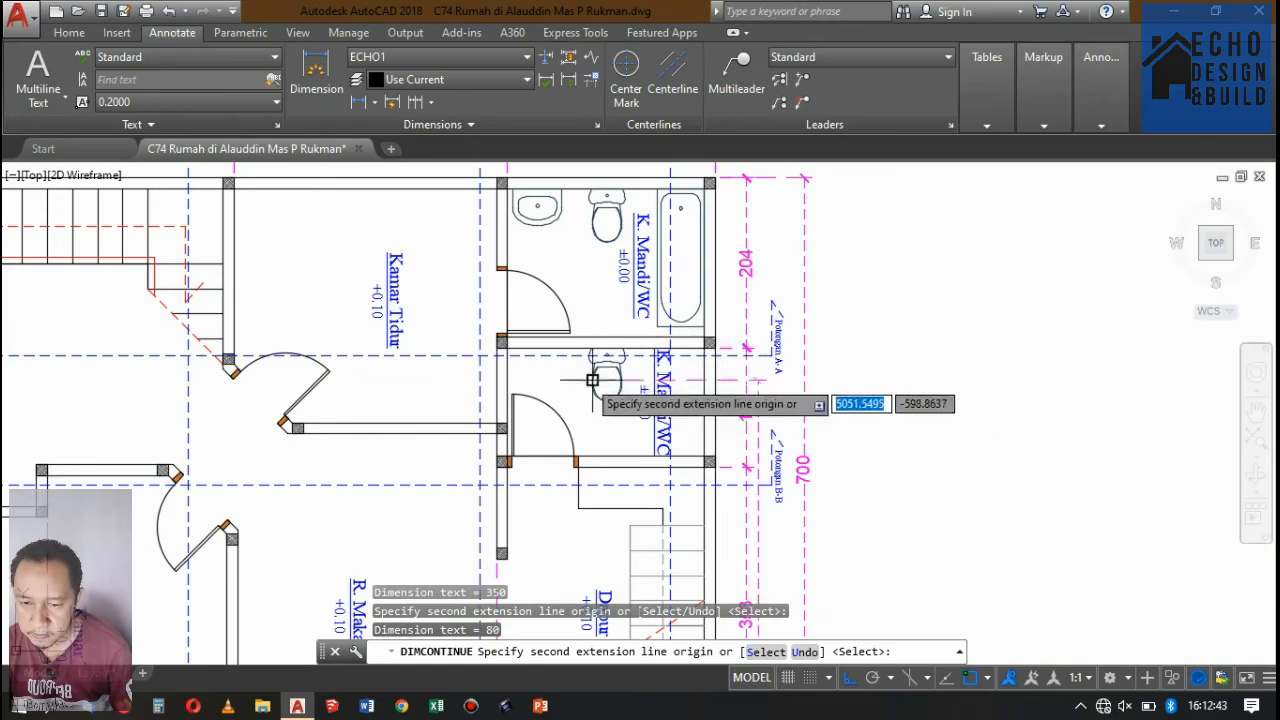
scroll(592, 380, "down", 8)
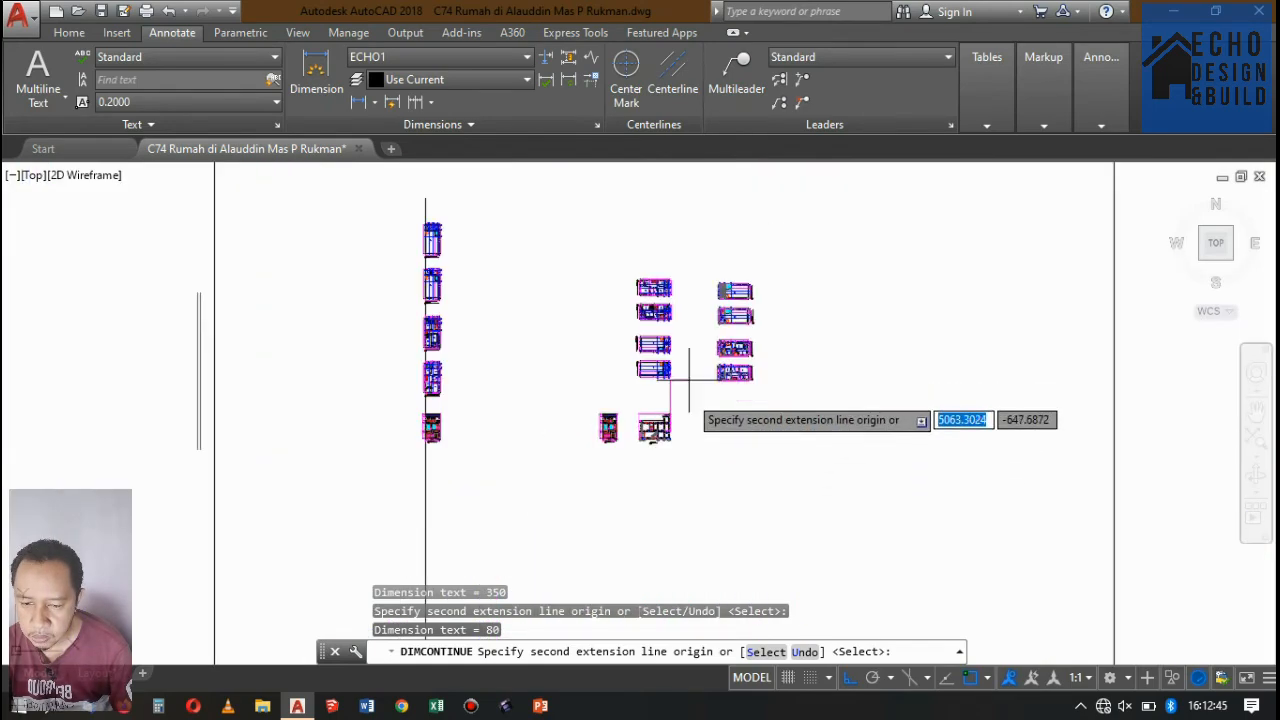
scroll(688, 380, "up", 10)
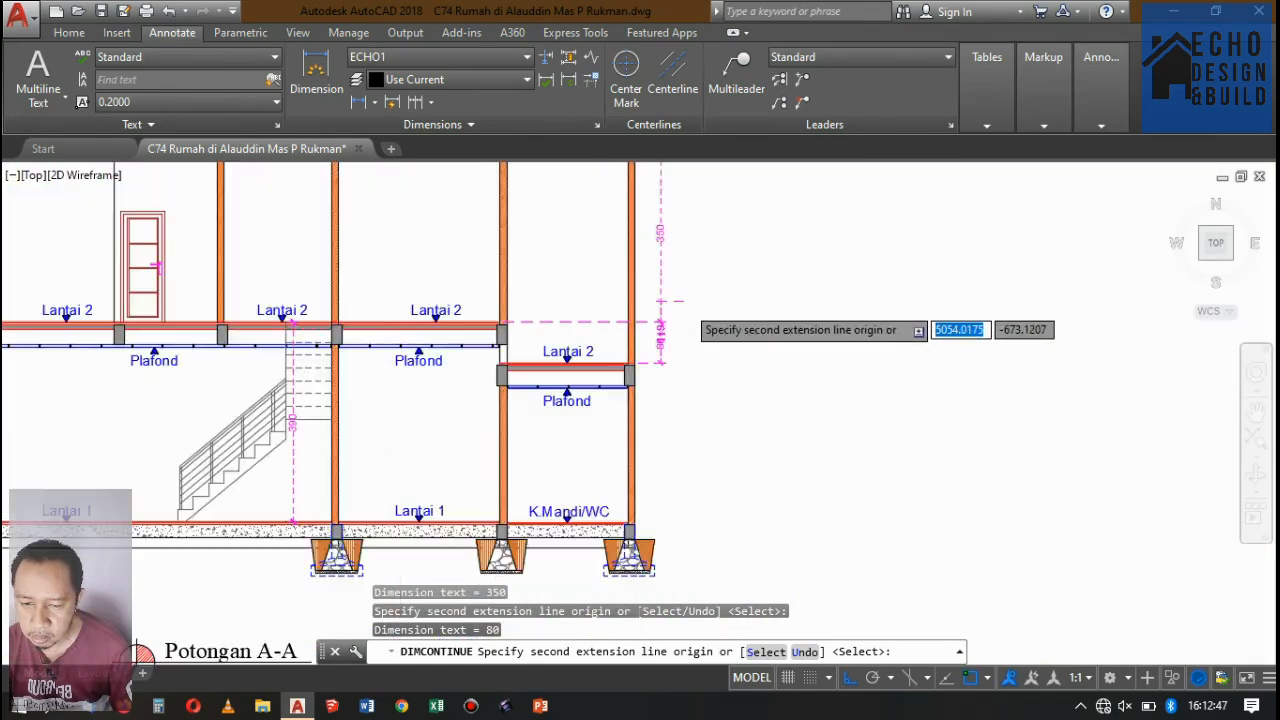
scroll(695, 304, "down", 3)
scroll(690, 402, "up", 3)
scroll(648, 324, "up", 10)
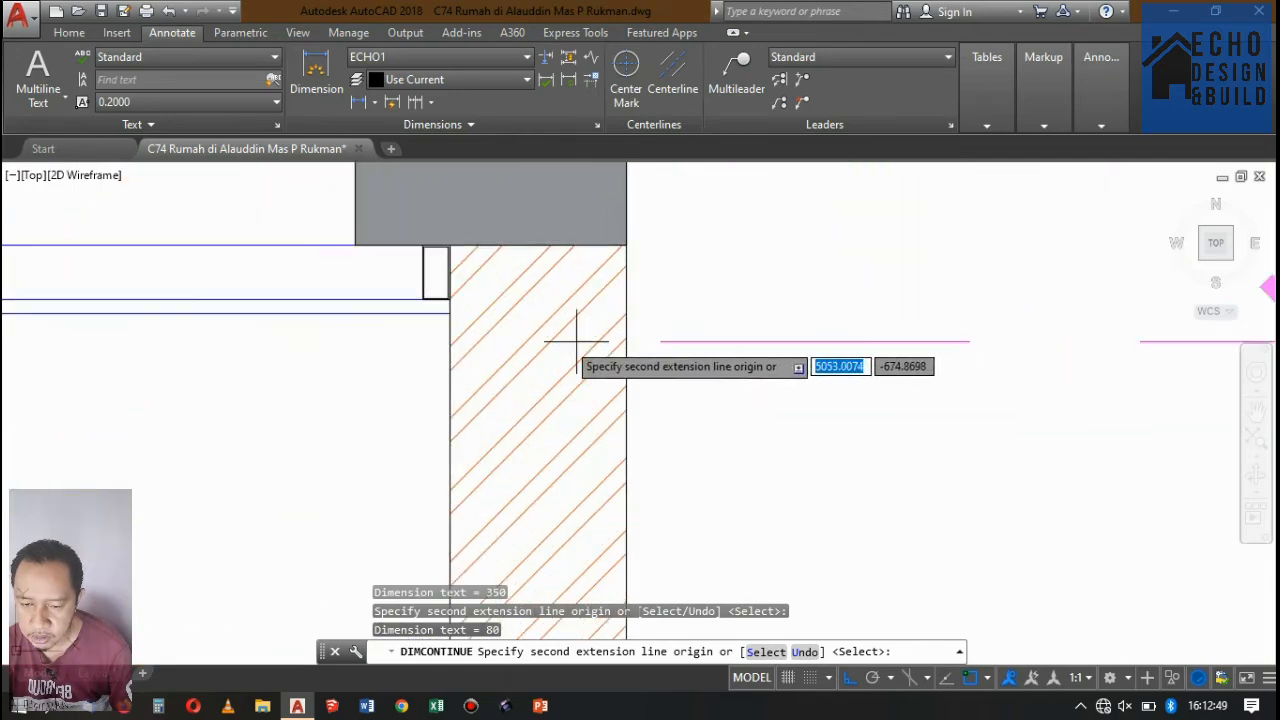
left_click(451, 317)
scroll(716, 280, "down", 10)
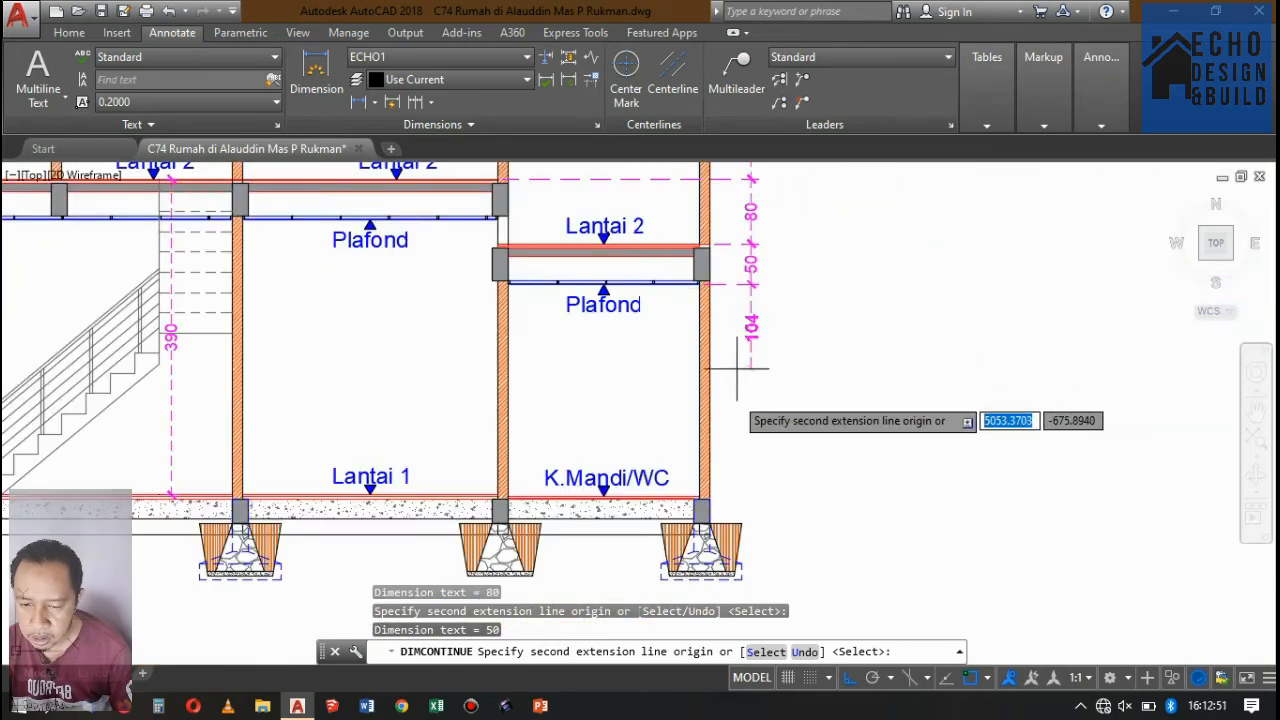
scroll(708, 488, "up", 8)
left_click(650, 553)
scroll(905, 242, "down", 5)
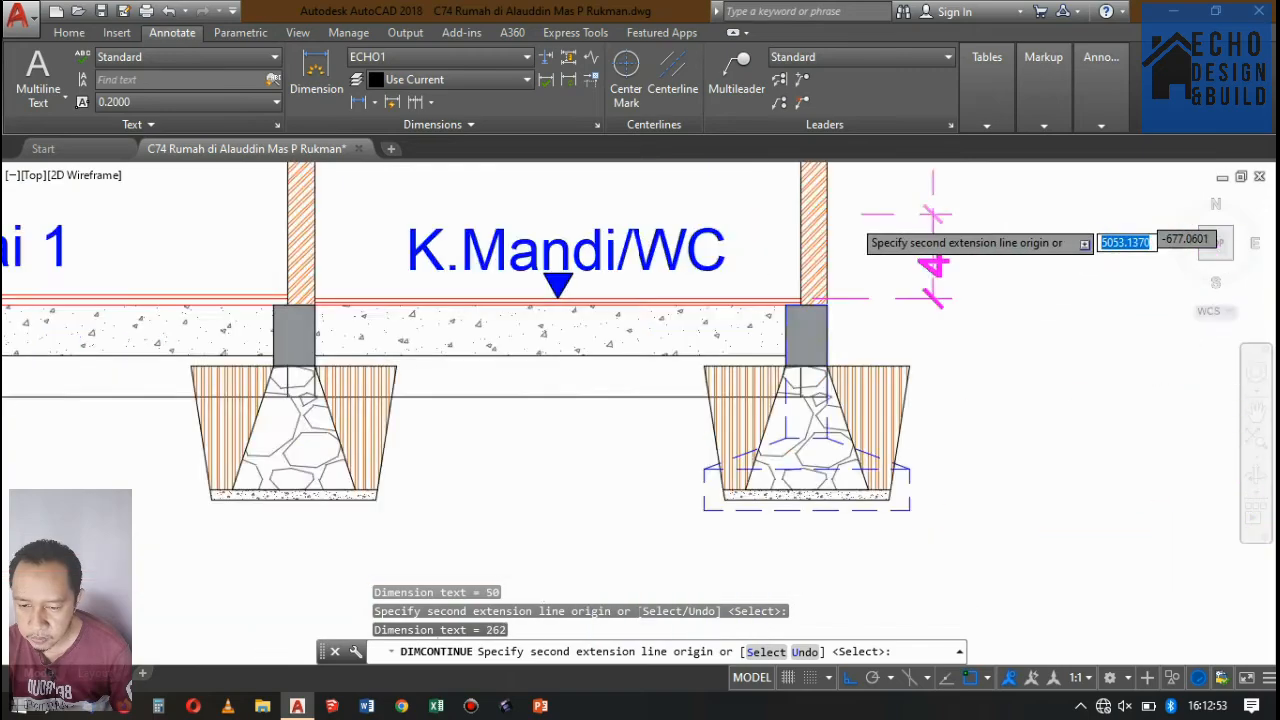
Continue the dimension chain down to the ground line at the rear wall's foundation and end the chain.
scroll(740, 320, "up", 8)
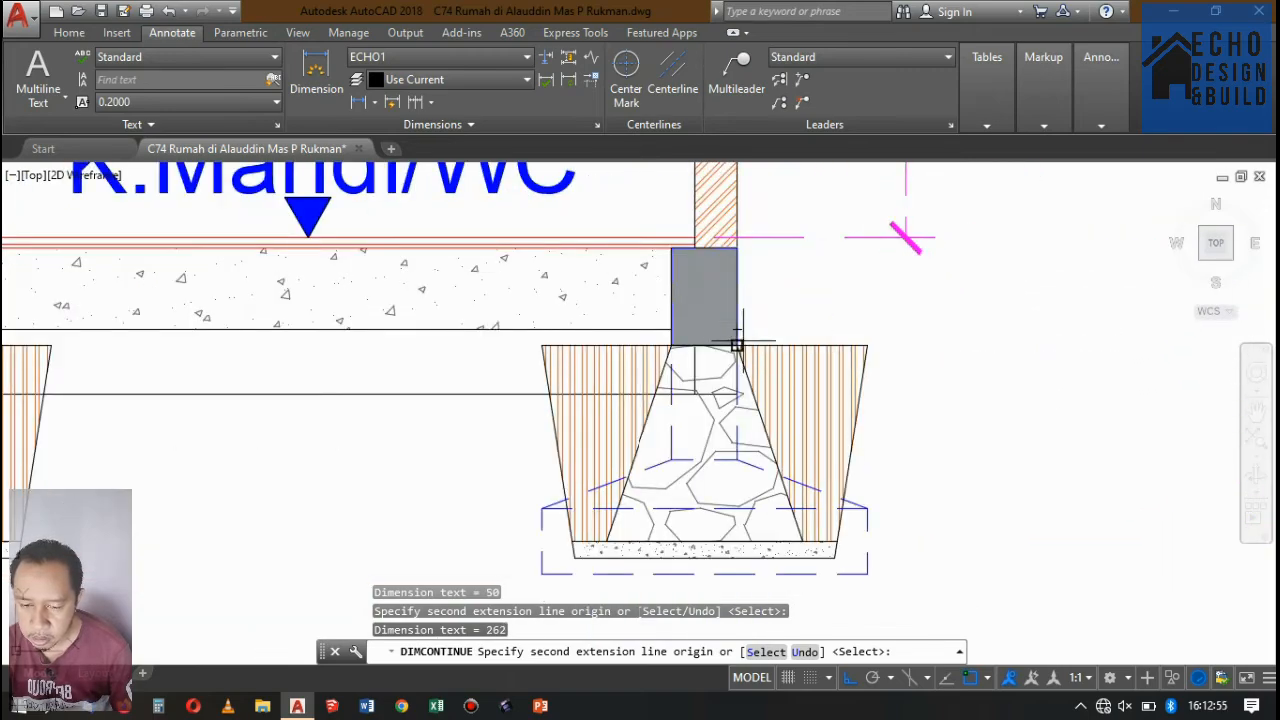
scroll(717, 356, "up", 5)
scroll(800, 400, "down", 5)
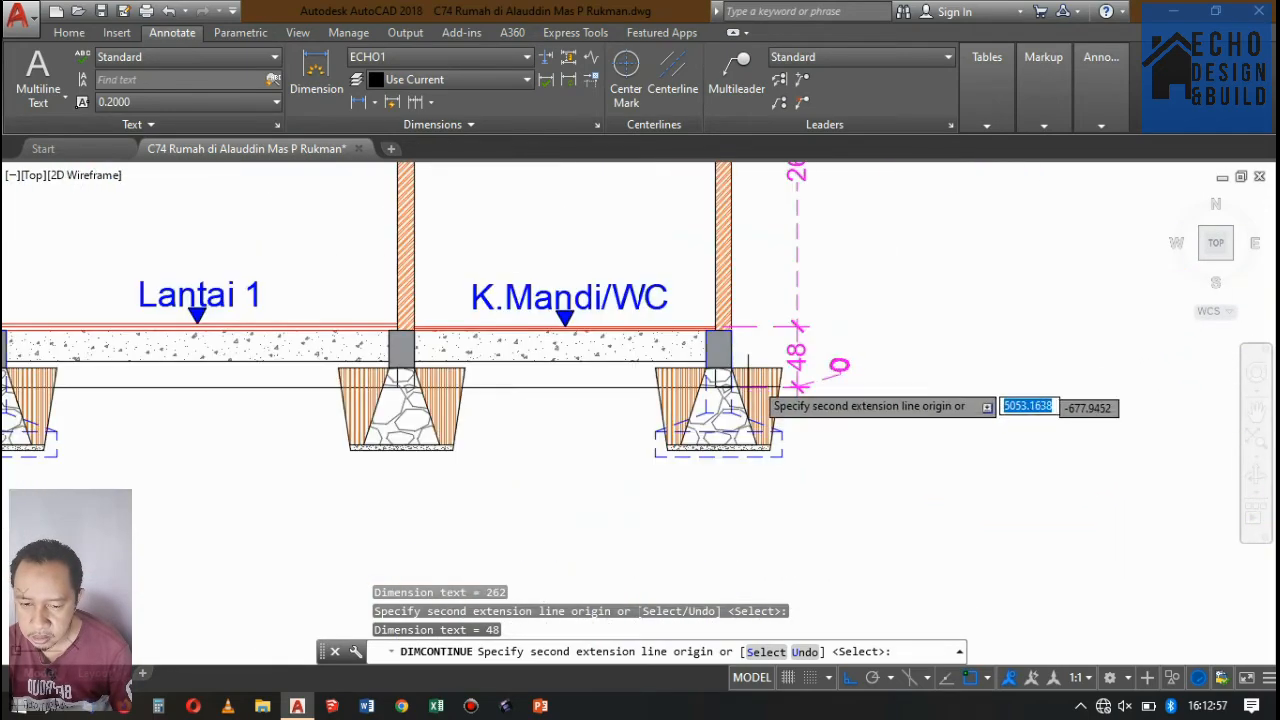
scroll(780, 360, "up", 5)
left_click(811, 350)
key("Return")
scroll(811, 345, "down", 5)
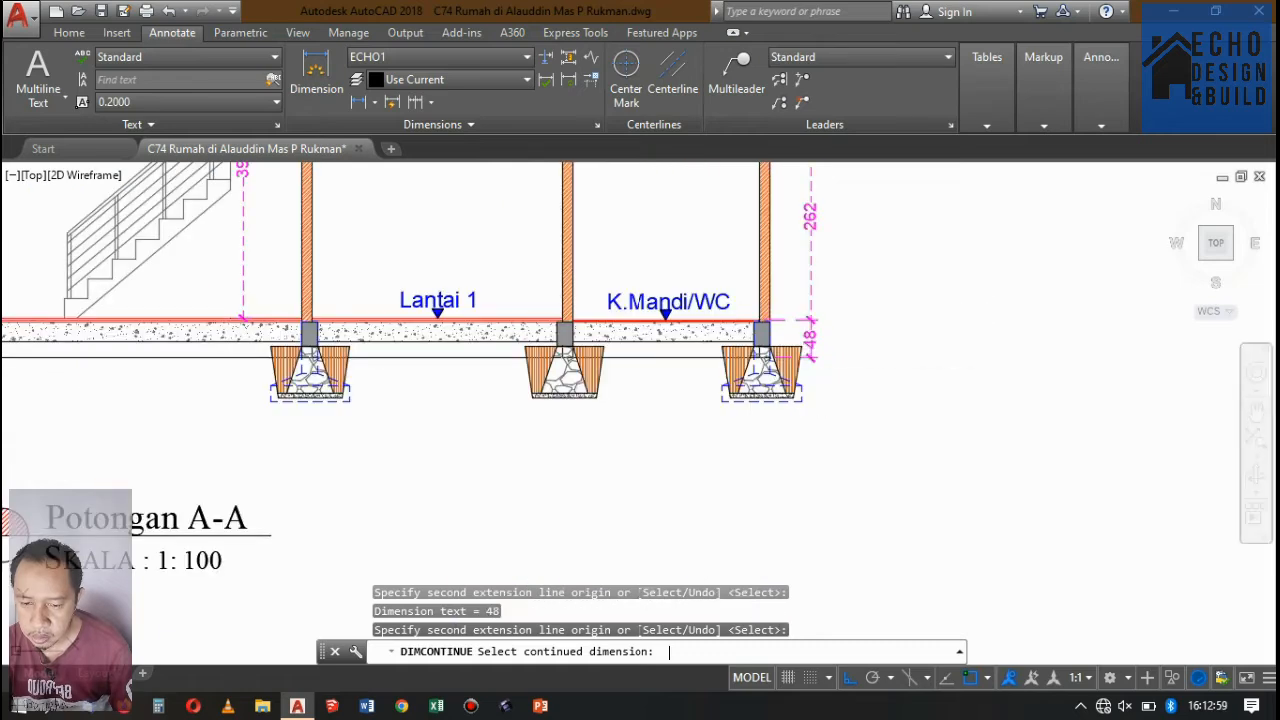
key("Return")
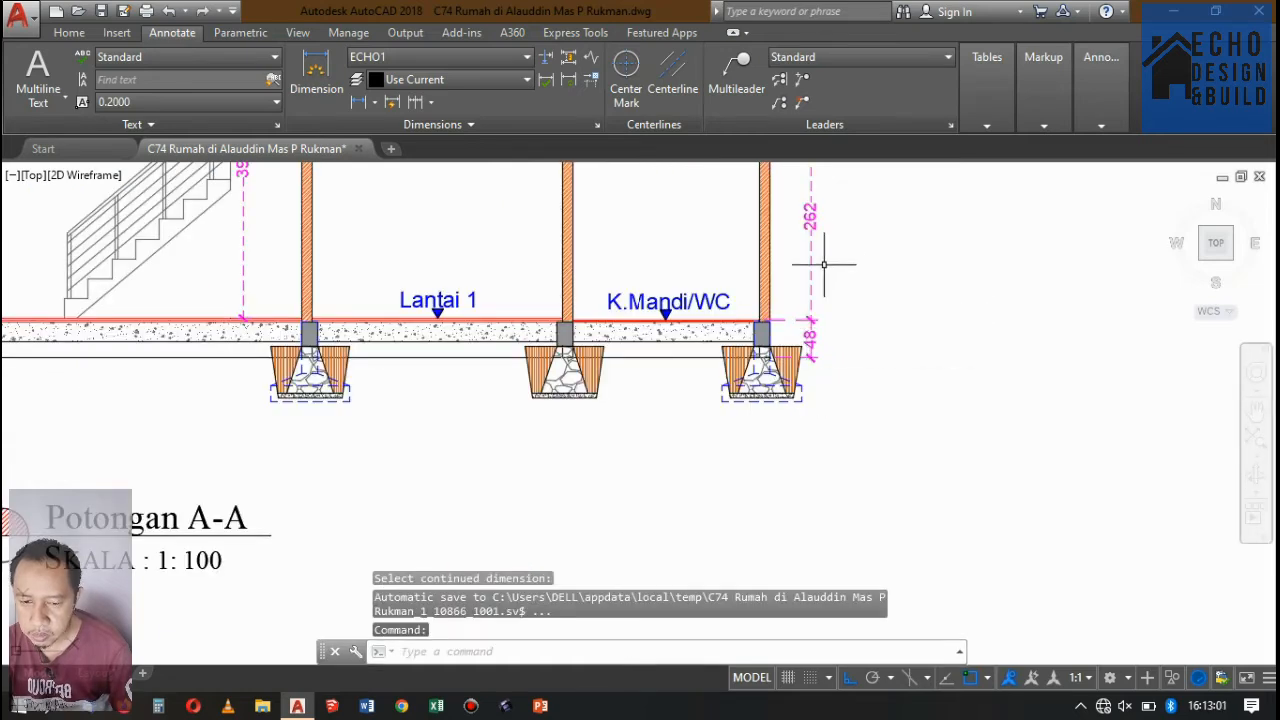
Stretch the shared extension point of the two lowest rear wall dimensions from the K.Mandi/WC floor up to the Lantai 1 floor level.
scroll(824, 265, "up", 3)
left_click(800, 363)
left_click(766, 272)
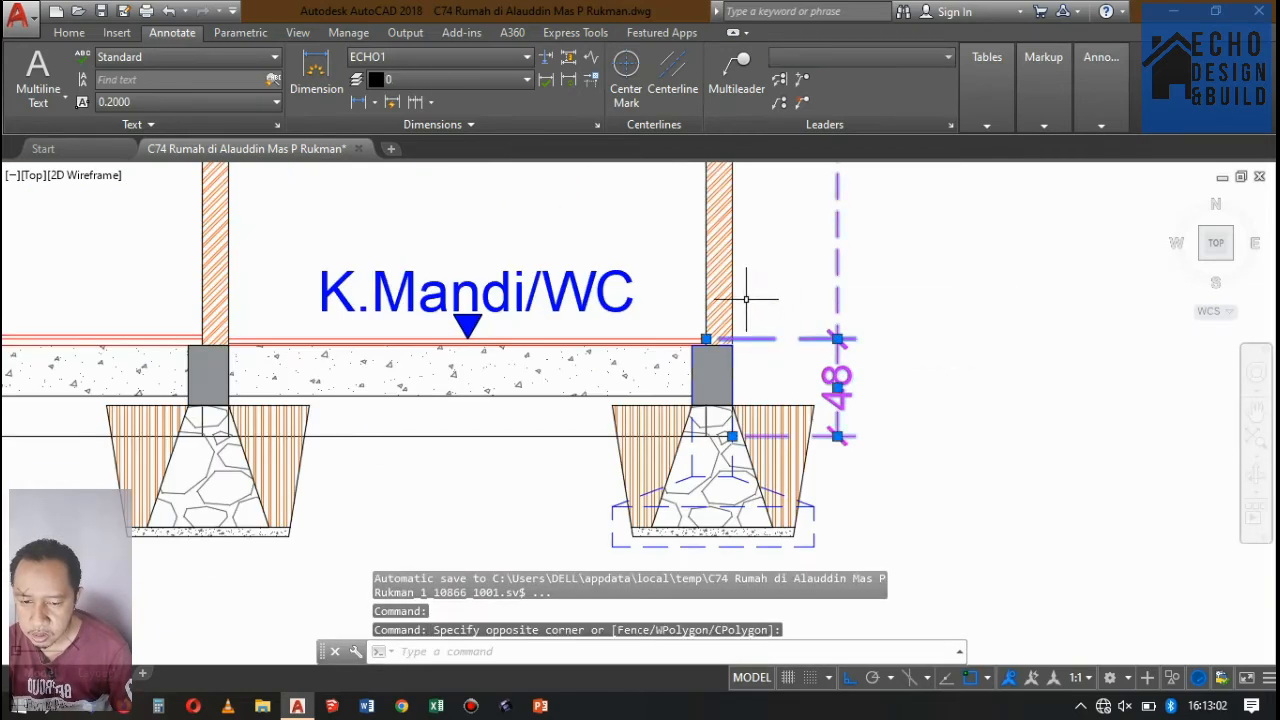
left_click(707, 338)
scroll(229, 329, "up", 5)
left_click(170, 349)
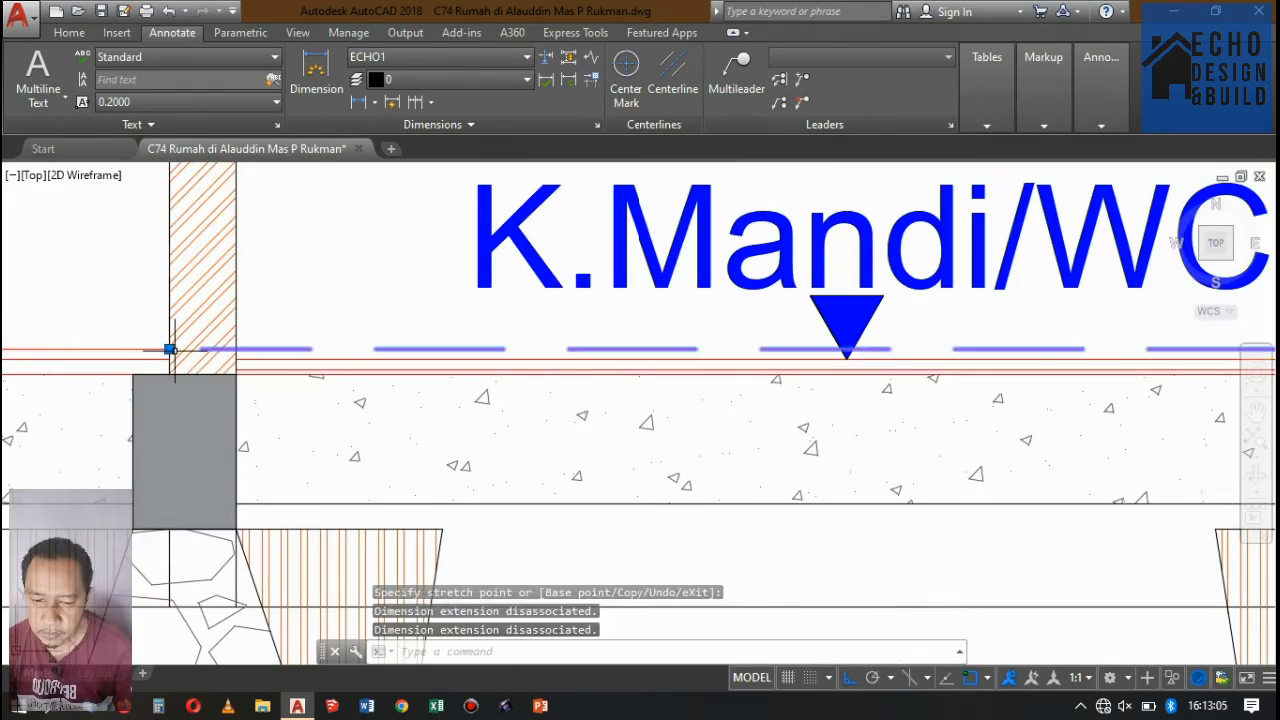
scroll(622, 375, "down", 8)
key("Escape")
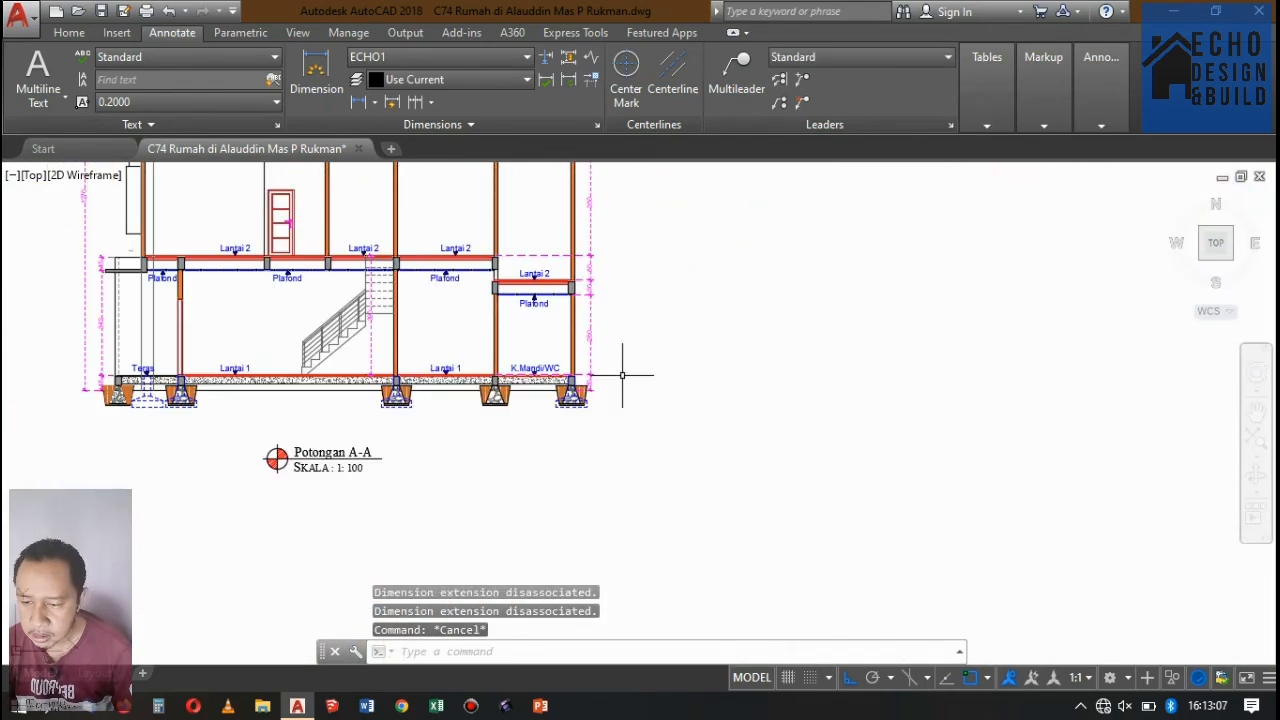
scroll(588, 255, "up", 4)
scroll(590, 260, "down", 6)
scroll(600, 290, "up", 2)
scroll(605, 300, "down", 2)
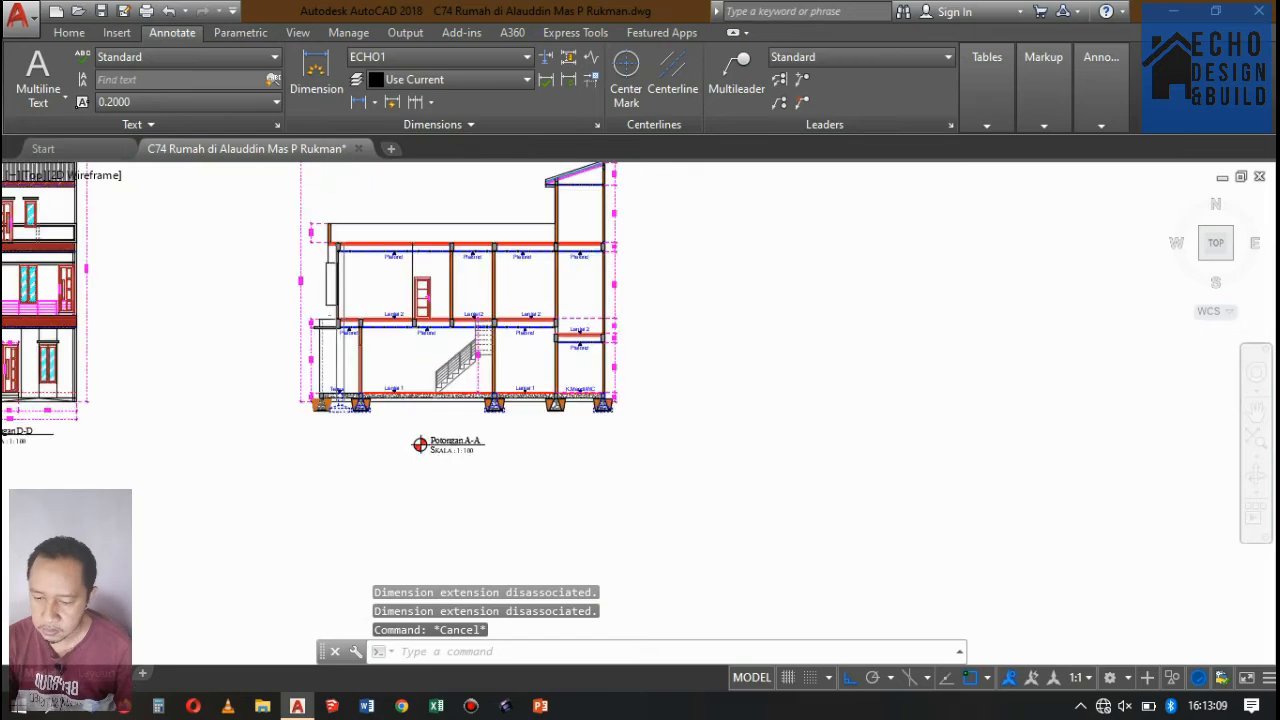
scroll(617, 343, "up", 5)
scroll(590, 410, "down", 5)
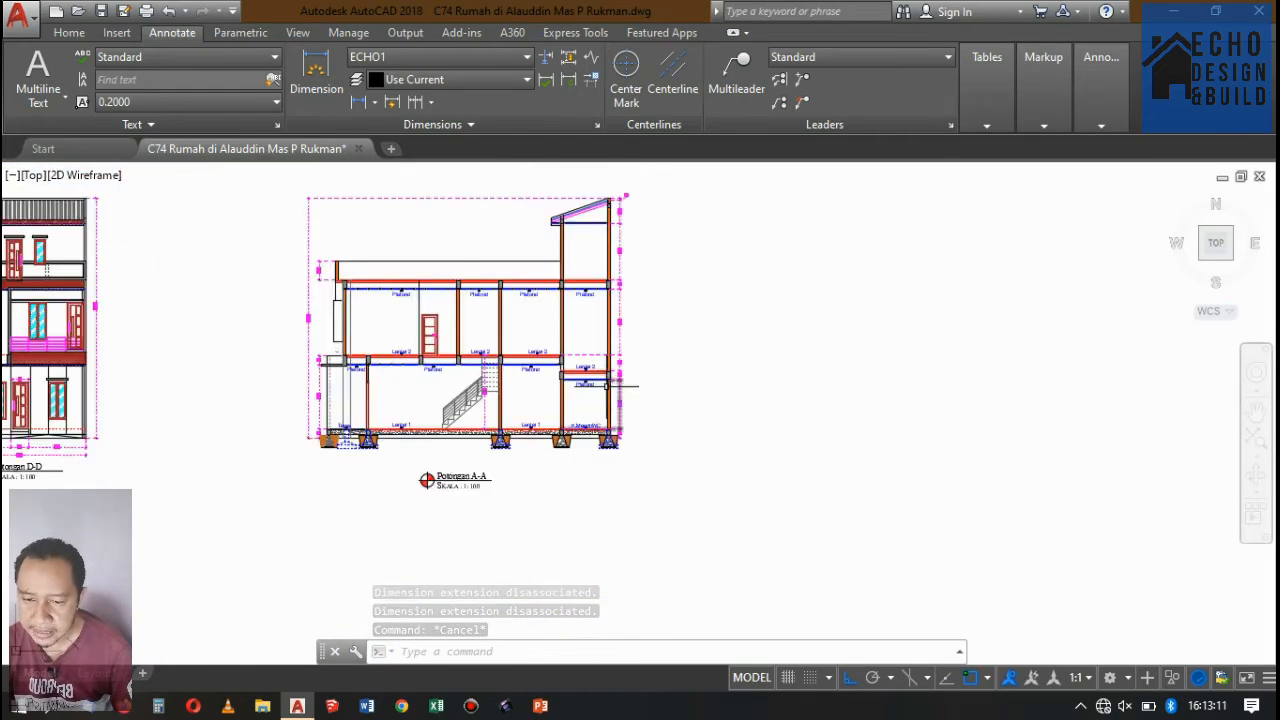
Offset the K.Mandi/WC floor line upward by a distance of 2 in the rear bay.
scroll(620, 385, "up", 6)
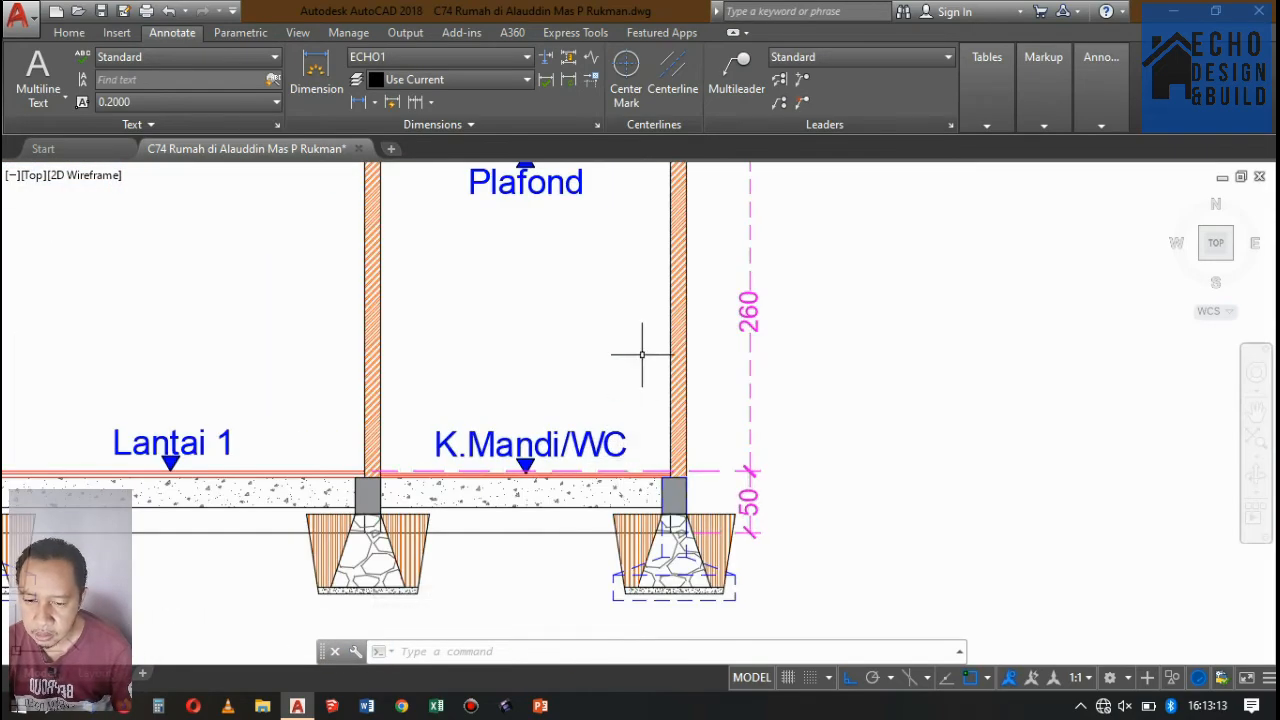
scroll(641, 372, "down", 2)
key("Return")
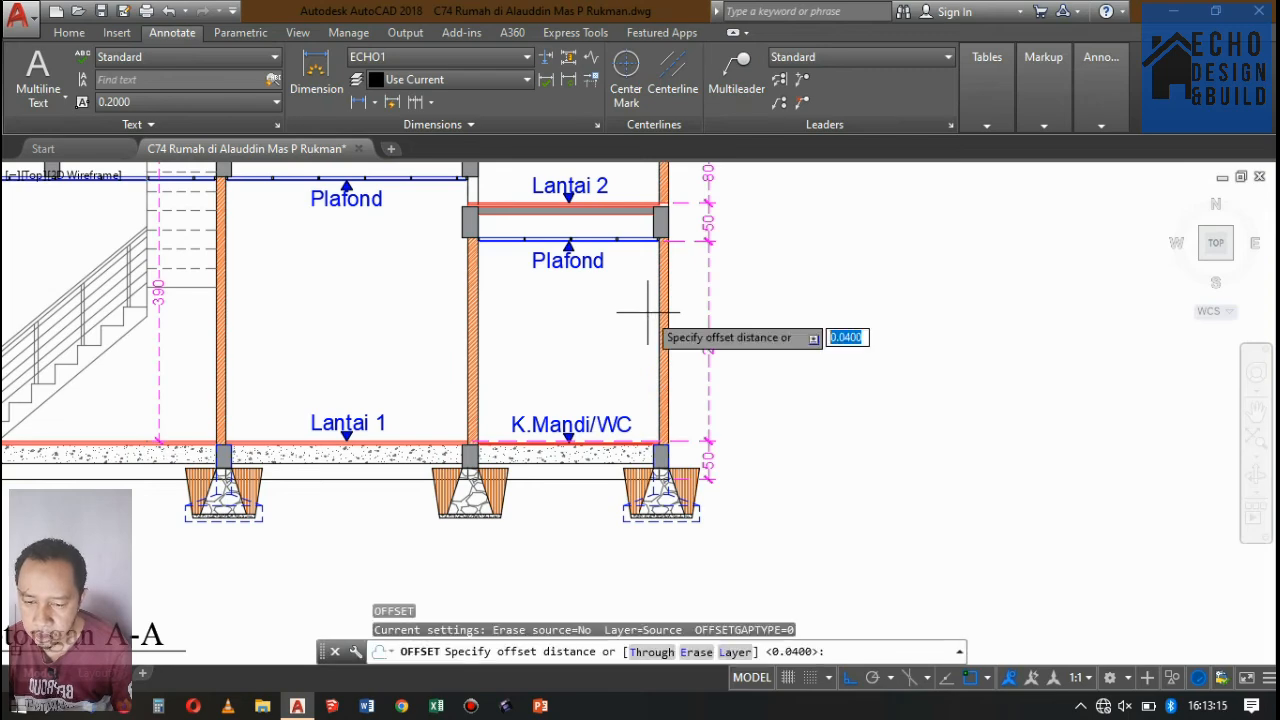
type("2")
key("Return")
scroll(600, 455, "up", 6)
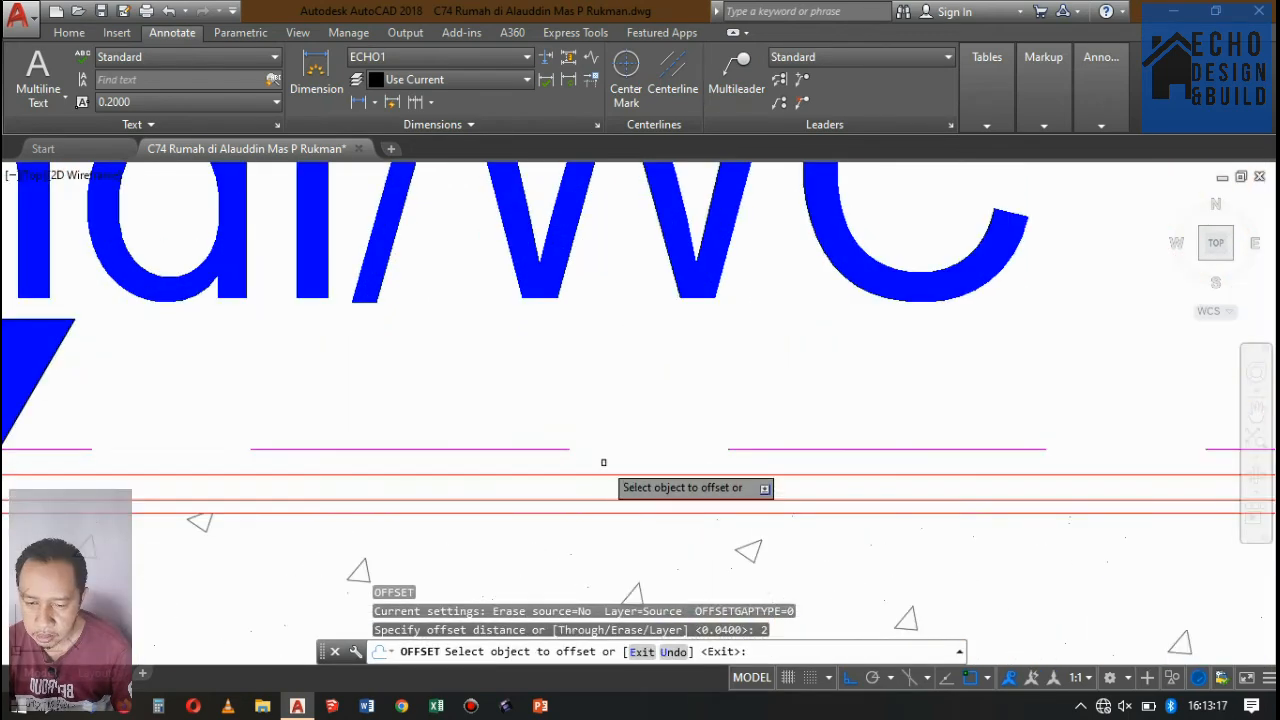
scroll(597, 475, "down", 6)
left_click(624, 335)
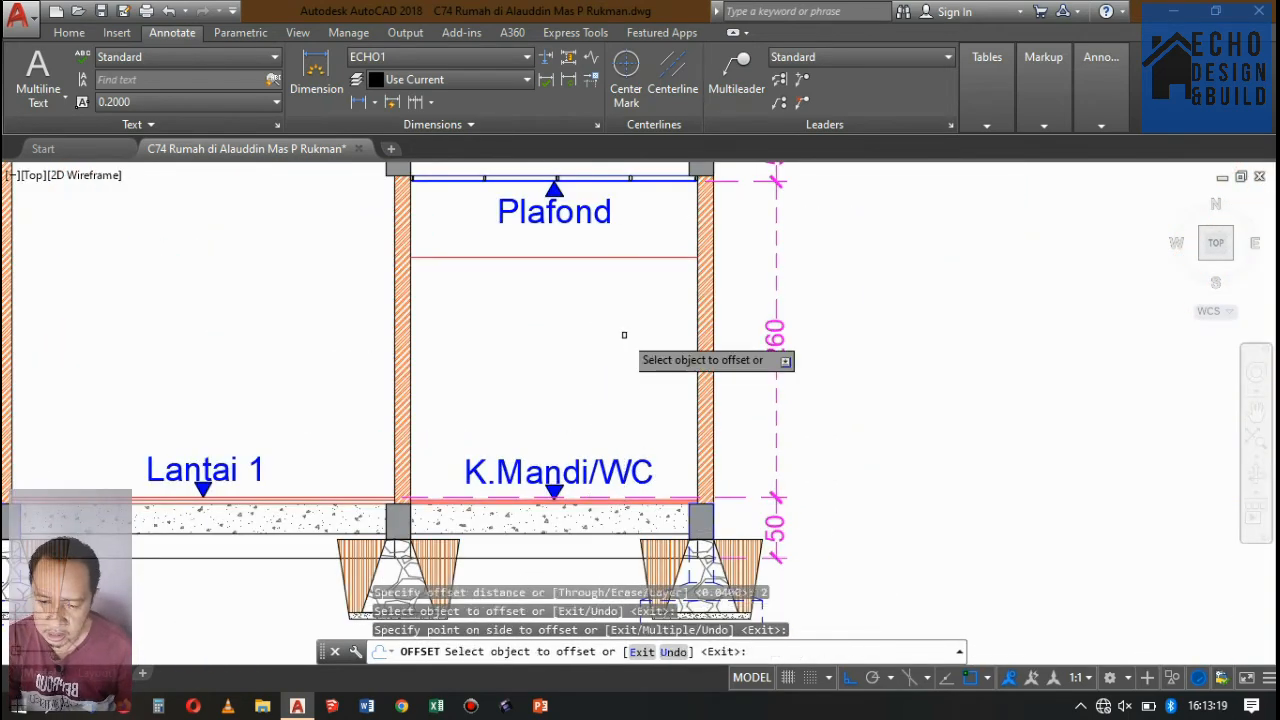
Offset the rear bay's lower Lantai 2 floor line upward by the same distance and finish the Offset command.
scroll(610, 385, "down", 5)
scroll(600, 330, "up", 9)
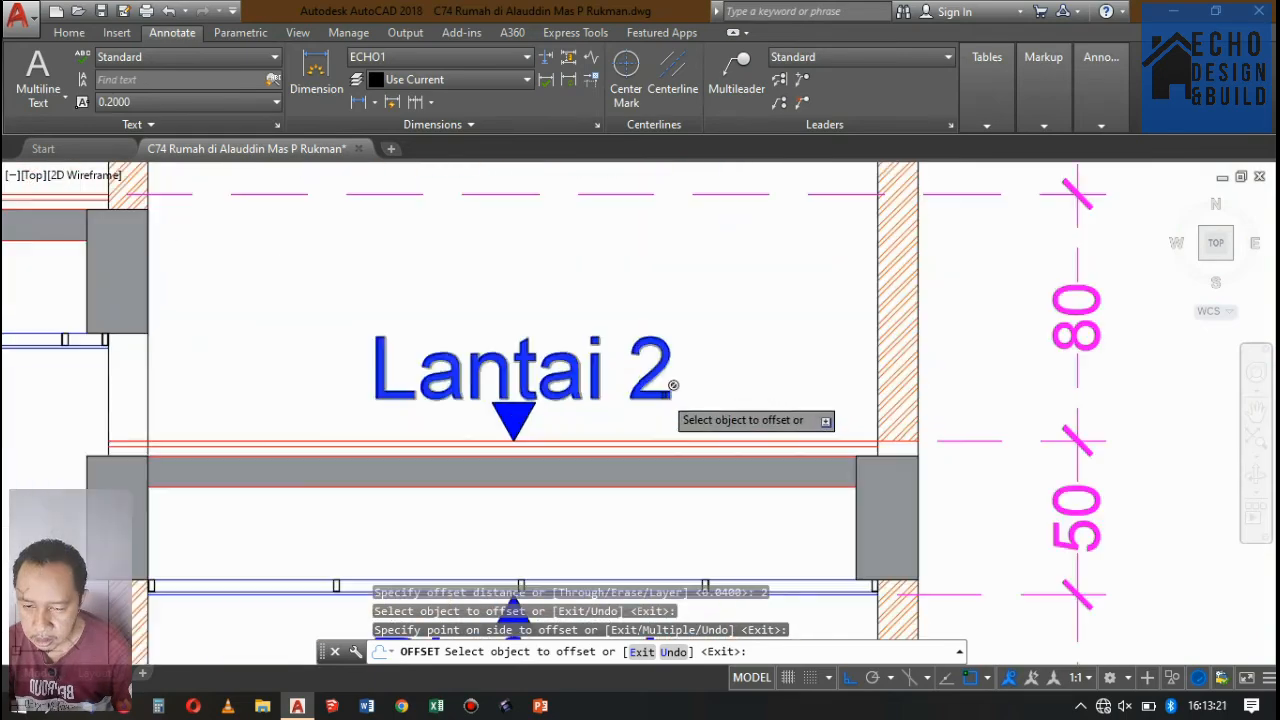
scroll(665, 400, "down", 10)
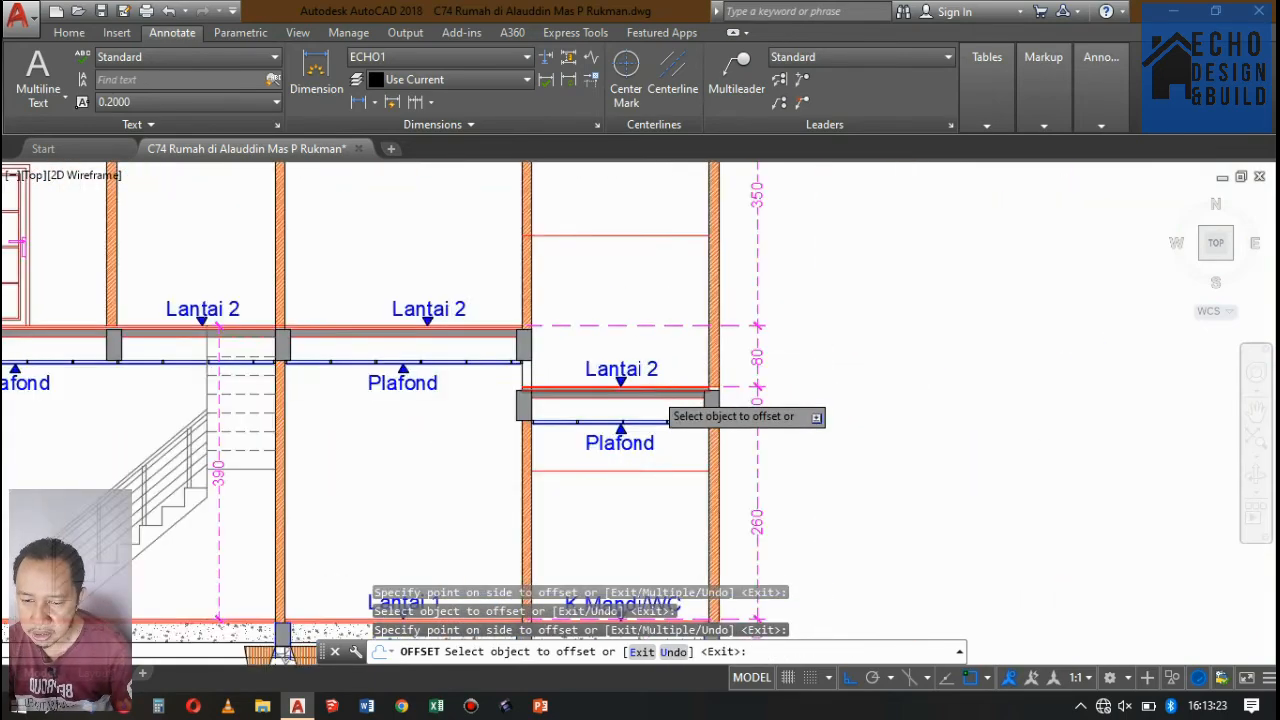
scroll(638, 325, "up", 3)
key("Return")
scroll(638, 325, "down", 8)
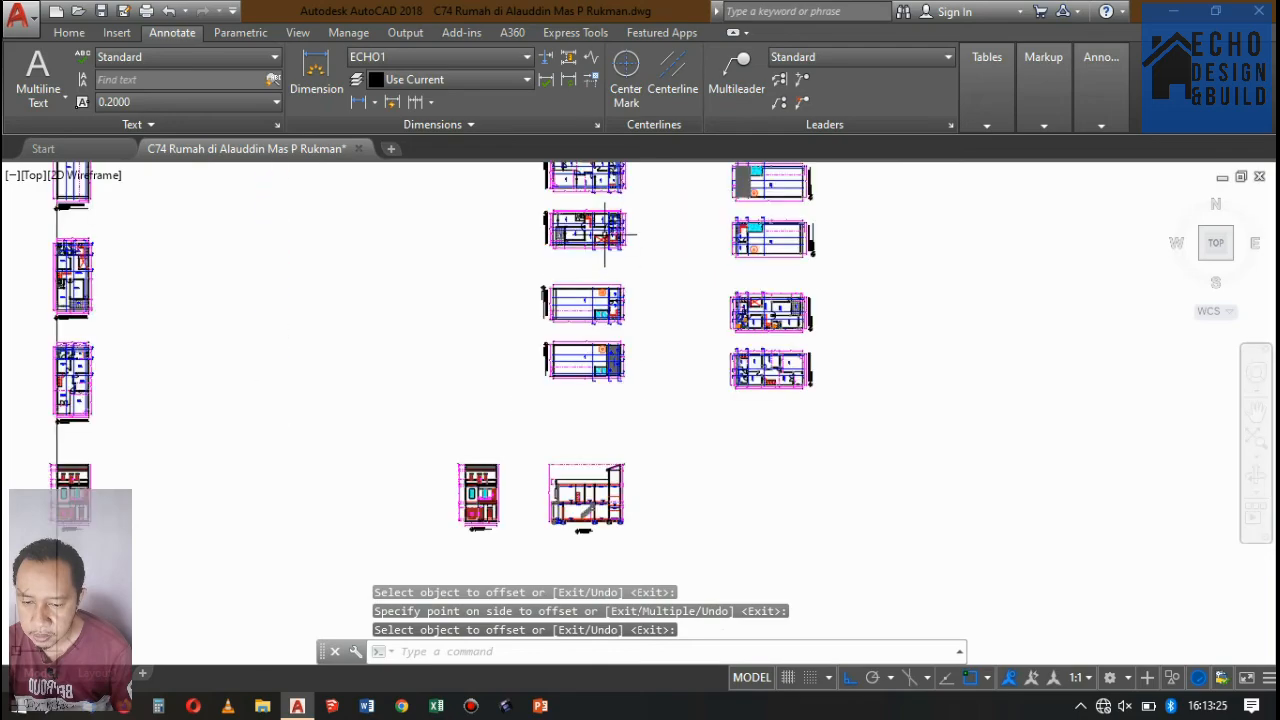
Examine the K. Mandi/WC rooms and the section lines on the Denah Lantai 1 floor plan.
scroll(604, 295, "up", 8)
scroll(604, 295, "down", 2)
scroll(595, 330, "up", 10)
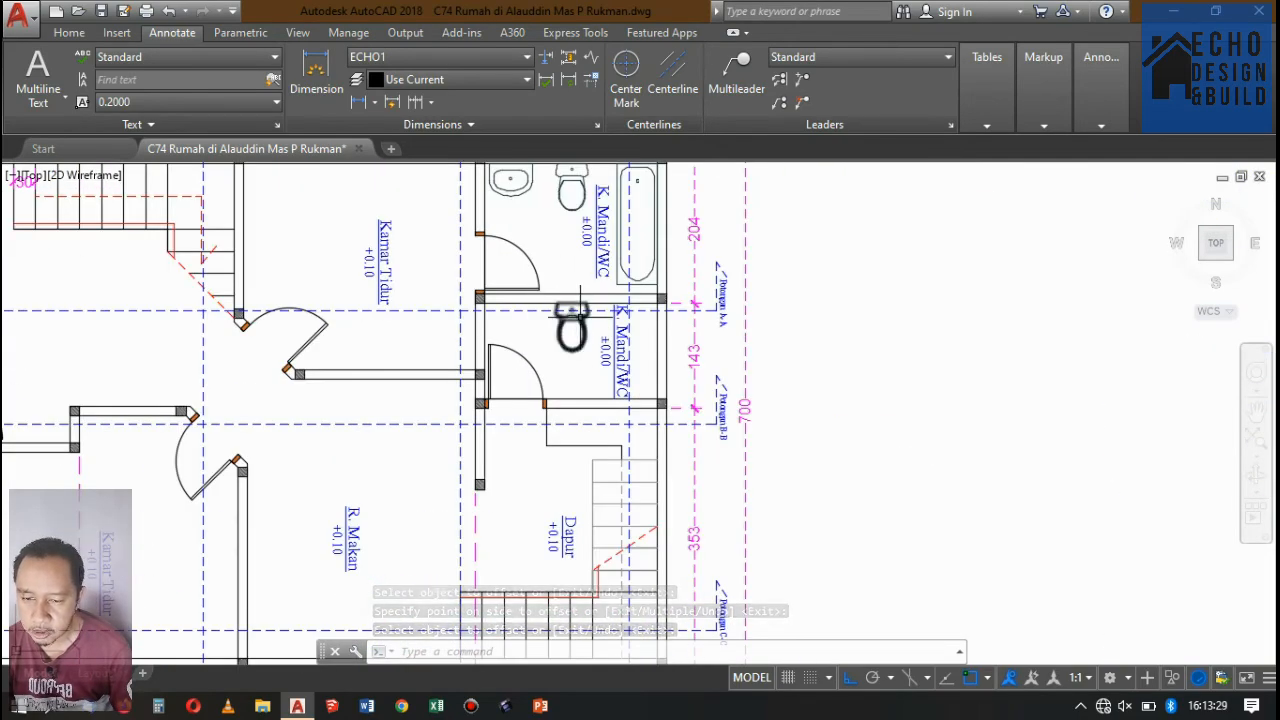
scroll(572, 313, "down", 5)
scroll(584, 258, "up", 4)
scroll(575, 262, "down", 10)
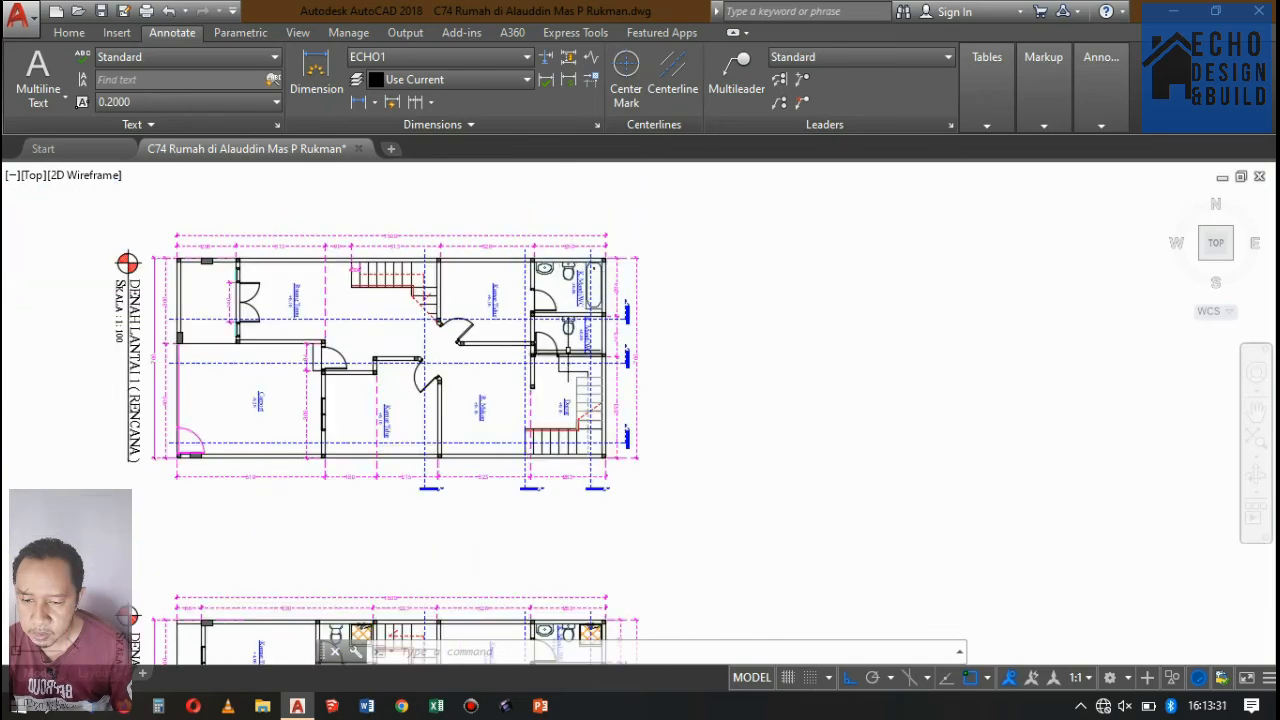
scroll(588, 466, "up", 15)
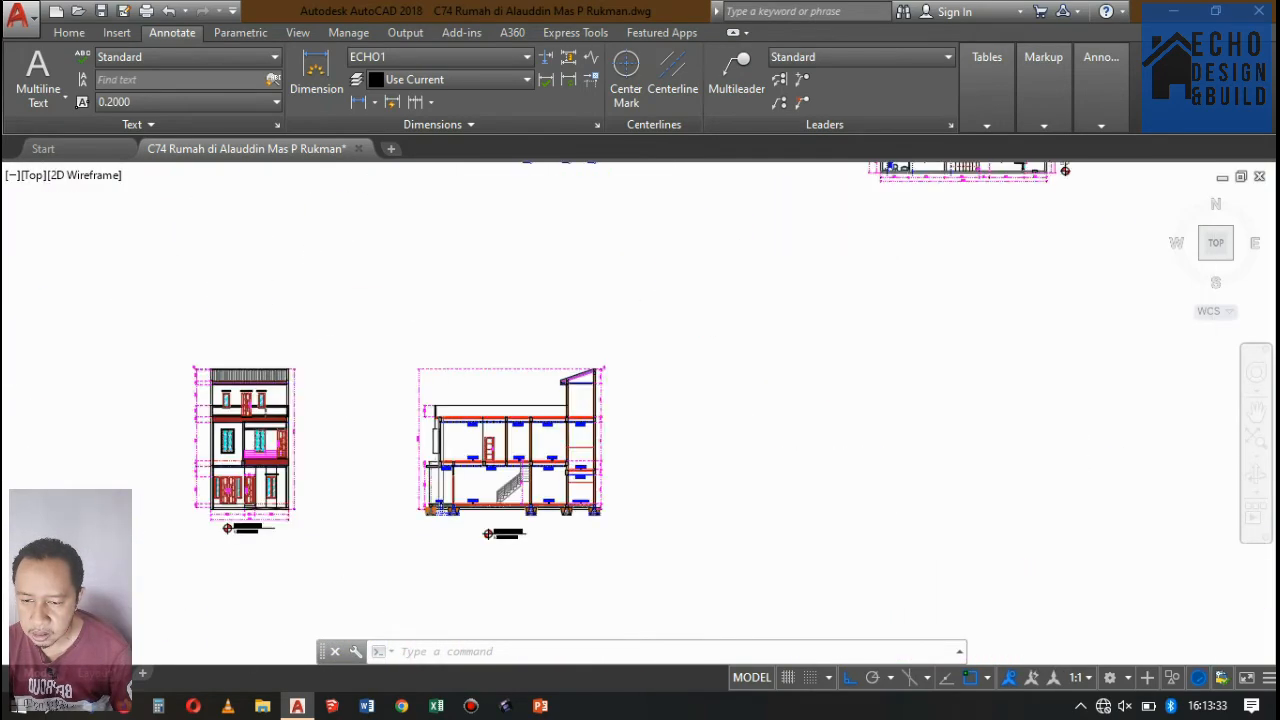
Trim the offset line above the rear bay's Lantai 2 floor back to the inner face of the wall.
left_click(588, 430)
left_click(562, 352)
scroll(617, 314, "down", 3)
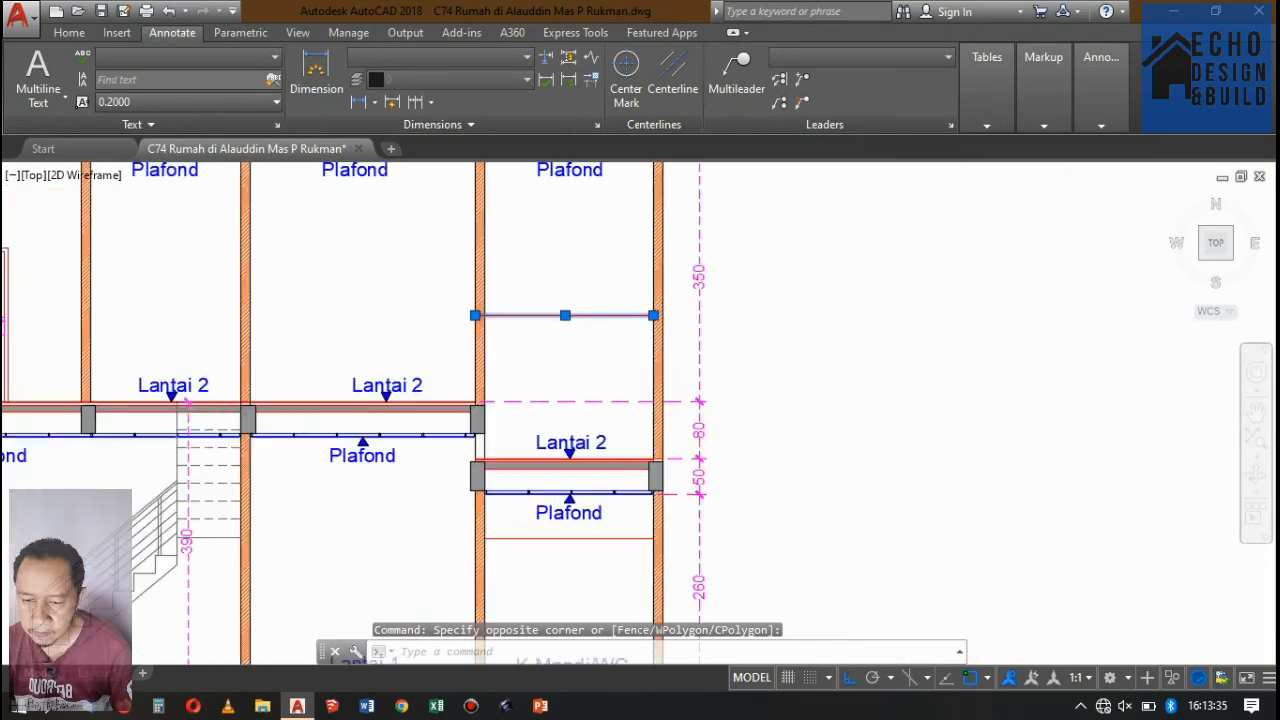
scroll(617, 314, "up", 1)
key("Escape")
type("tr")
key("Return")
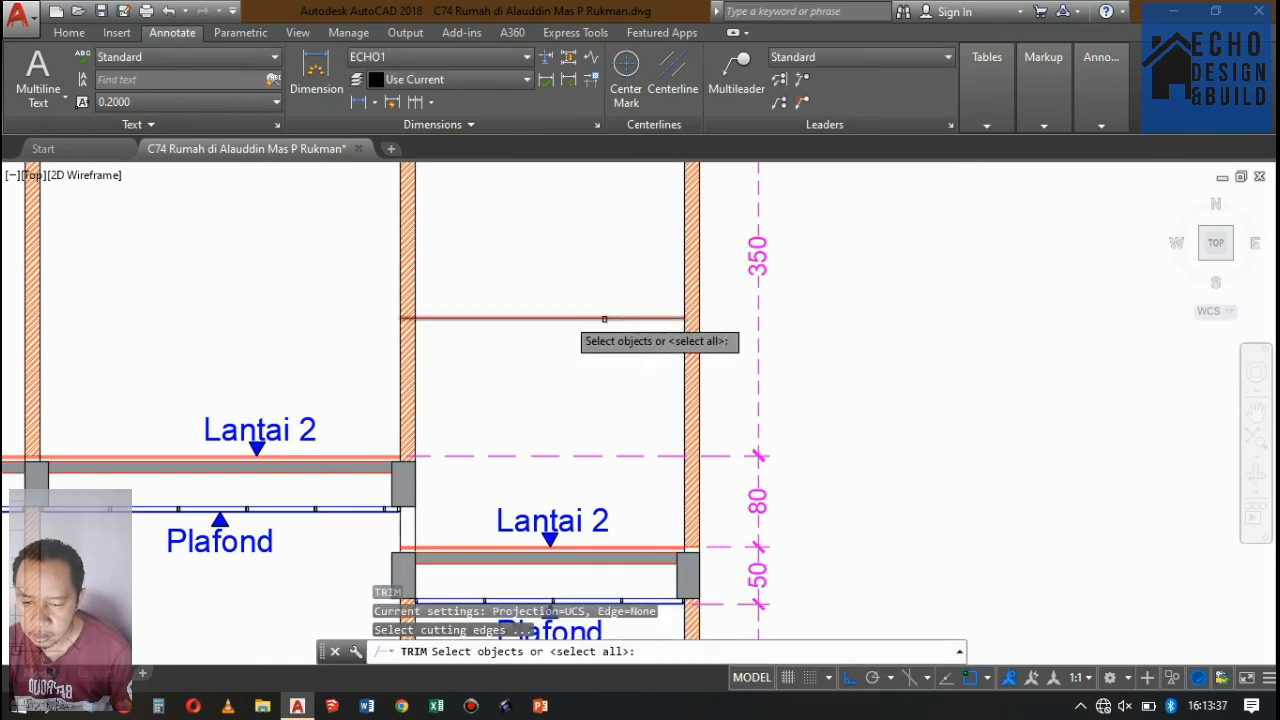
scroll(425, 325, "up", 10)
left_click(518, 365)
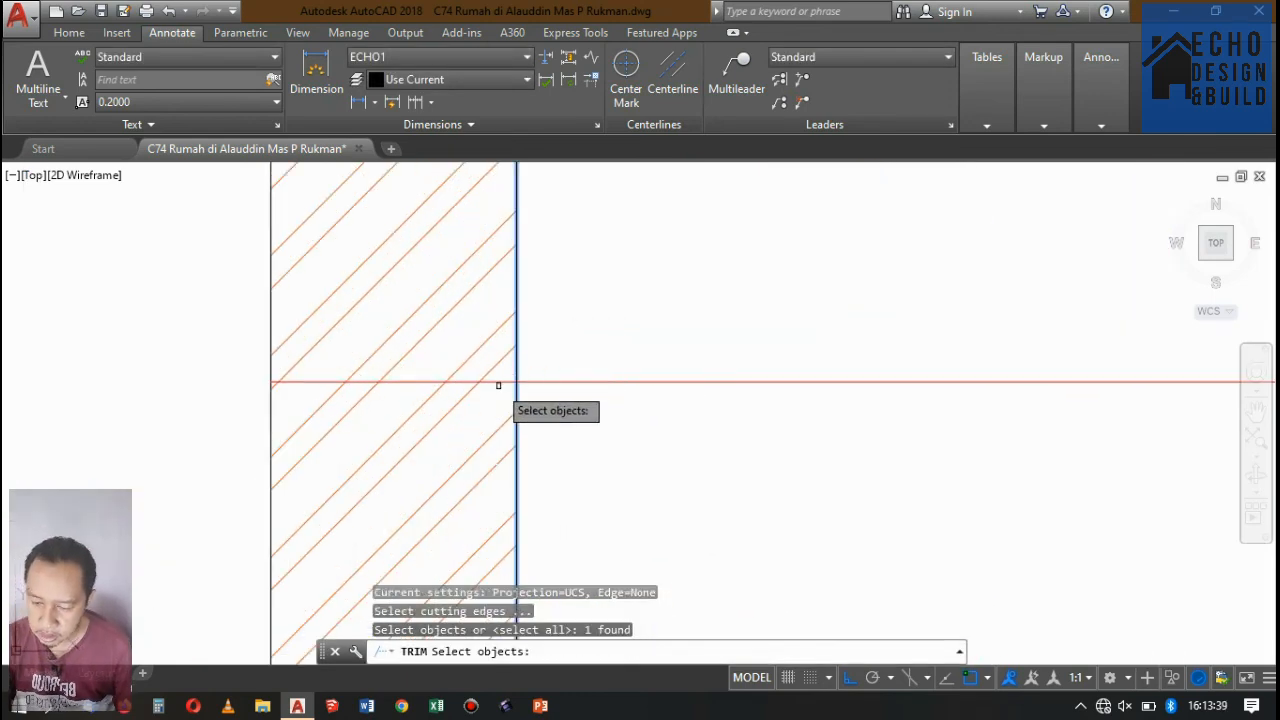
key("Return")
scroll(510, 390, "down", 10)
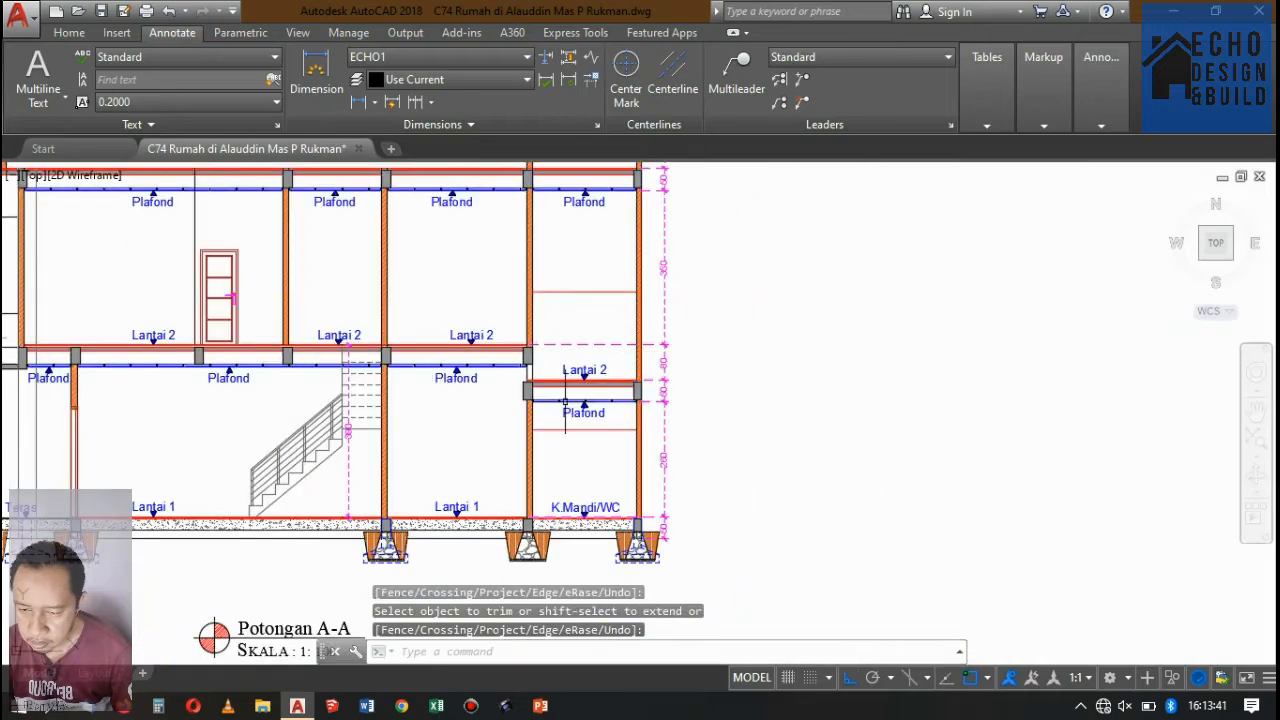
Hatch the wall area between the rear bay's Lantai 2 floor and the offset line with a User defined pattern spaced 0.4.
scroll(565, 402, "up", 5)
scroll(546, 431, "down", 9)
scroll(527, 401, "up", 6)
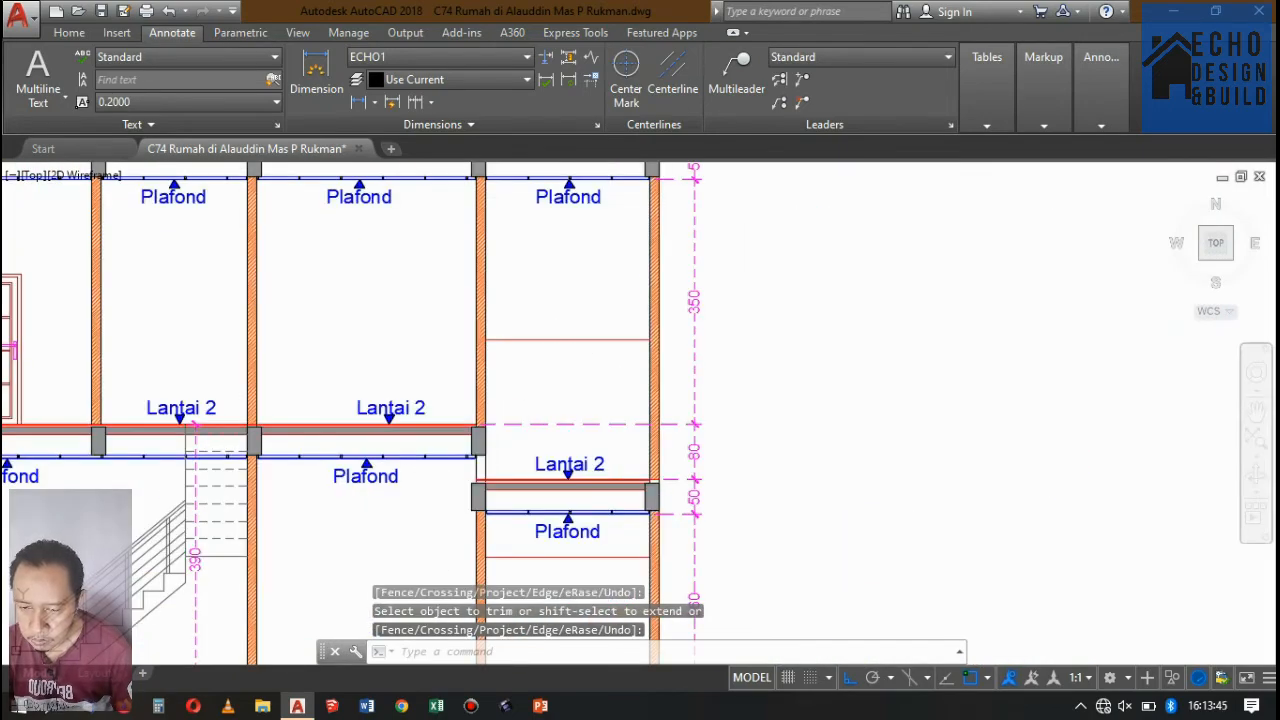
key("Escape")
type("h")
key("Return")
left_click(568, 375)
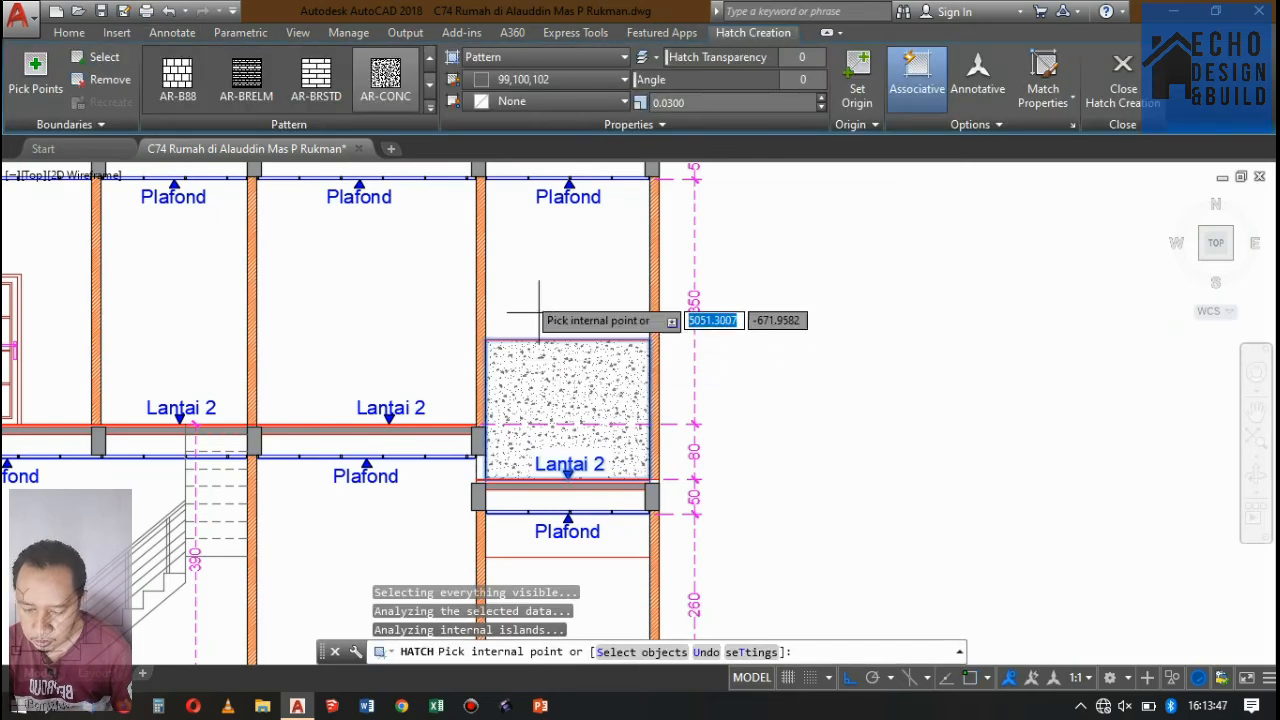
left_click(509, 56)
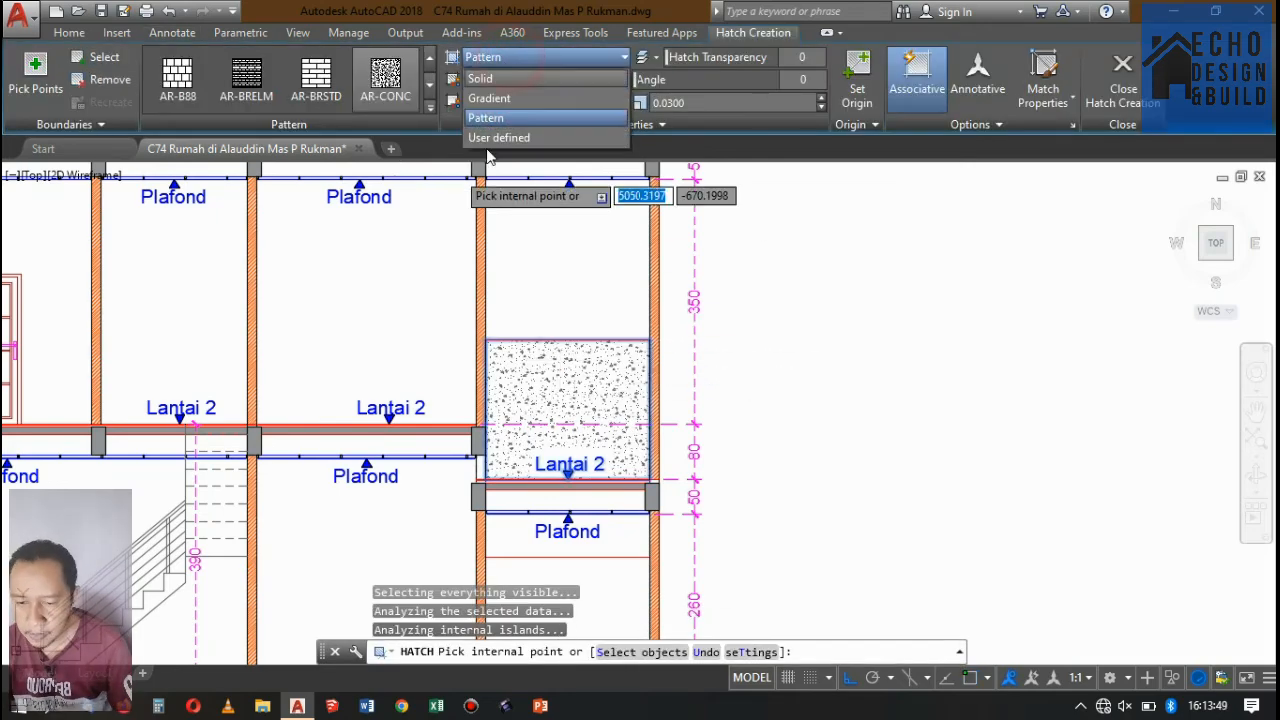
left_click(511, 140)
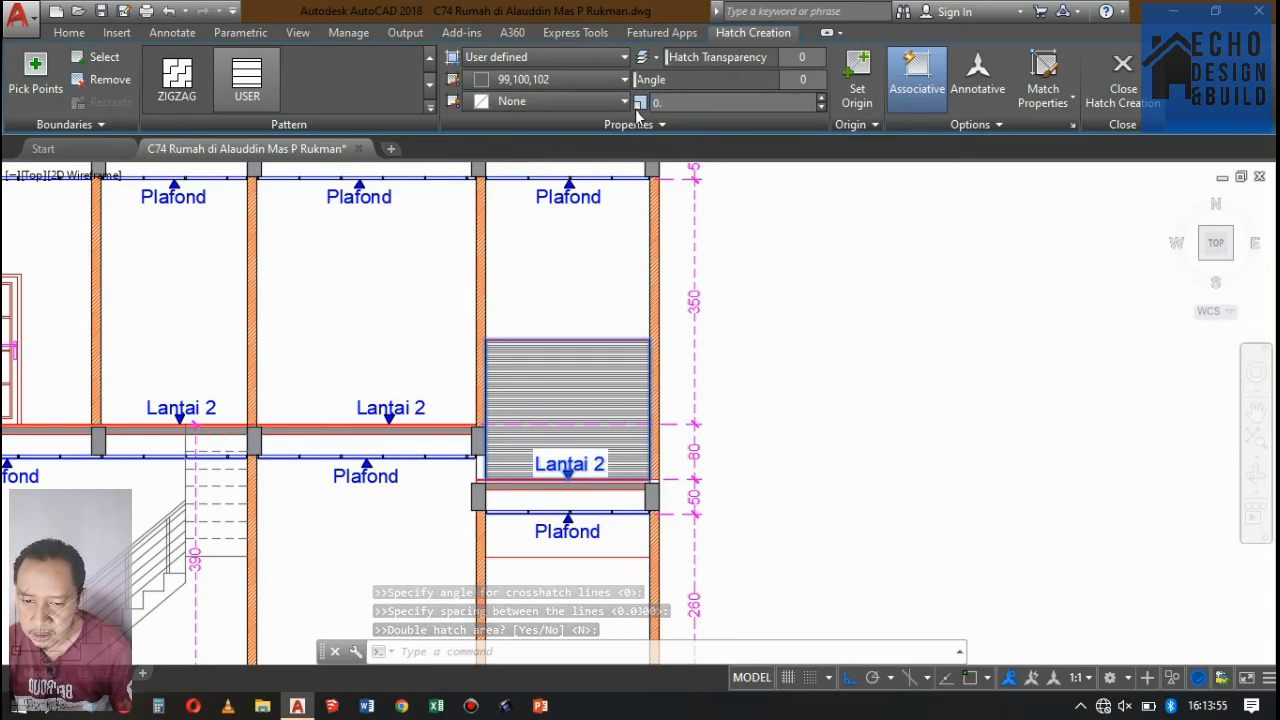
type("0.4")
key("Return")
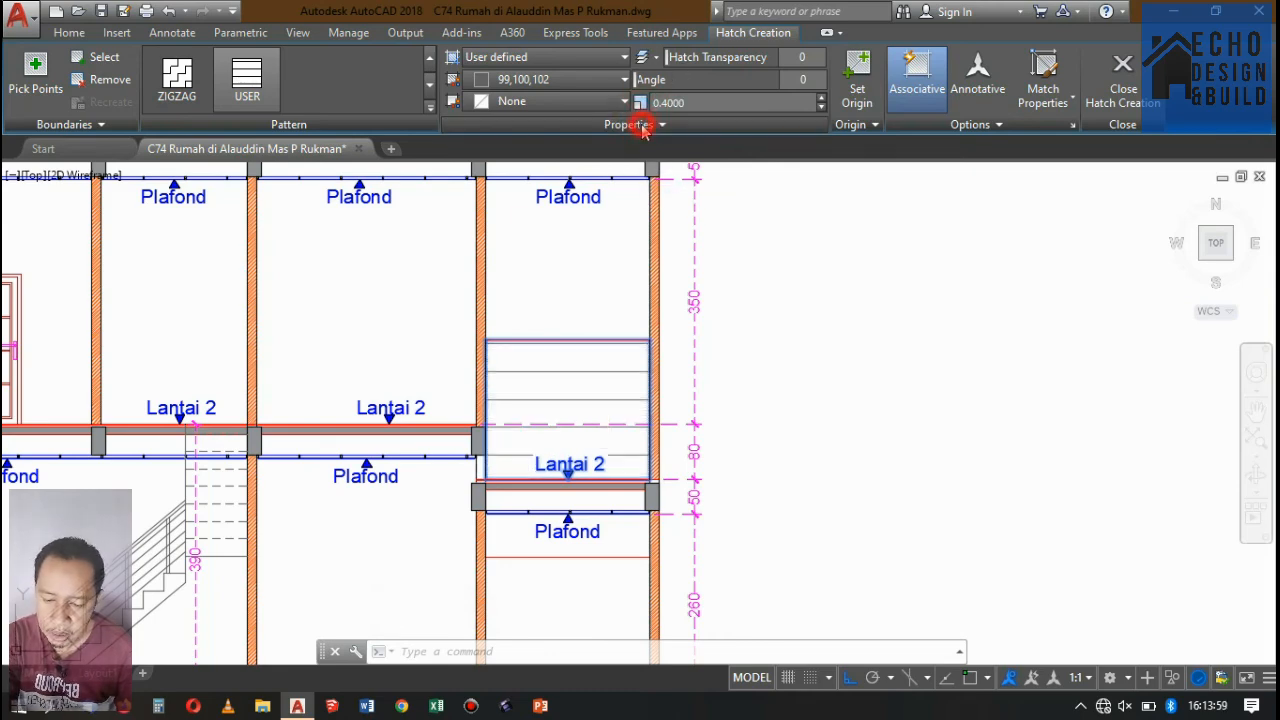
Make the Lantai 2 hatch a double square grid and set its origin at the area's lower-left corner on the floor line.
left_click(641, 125)
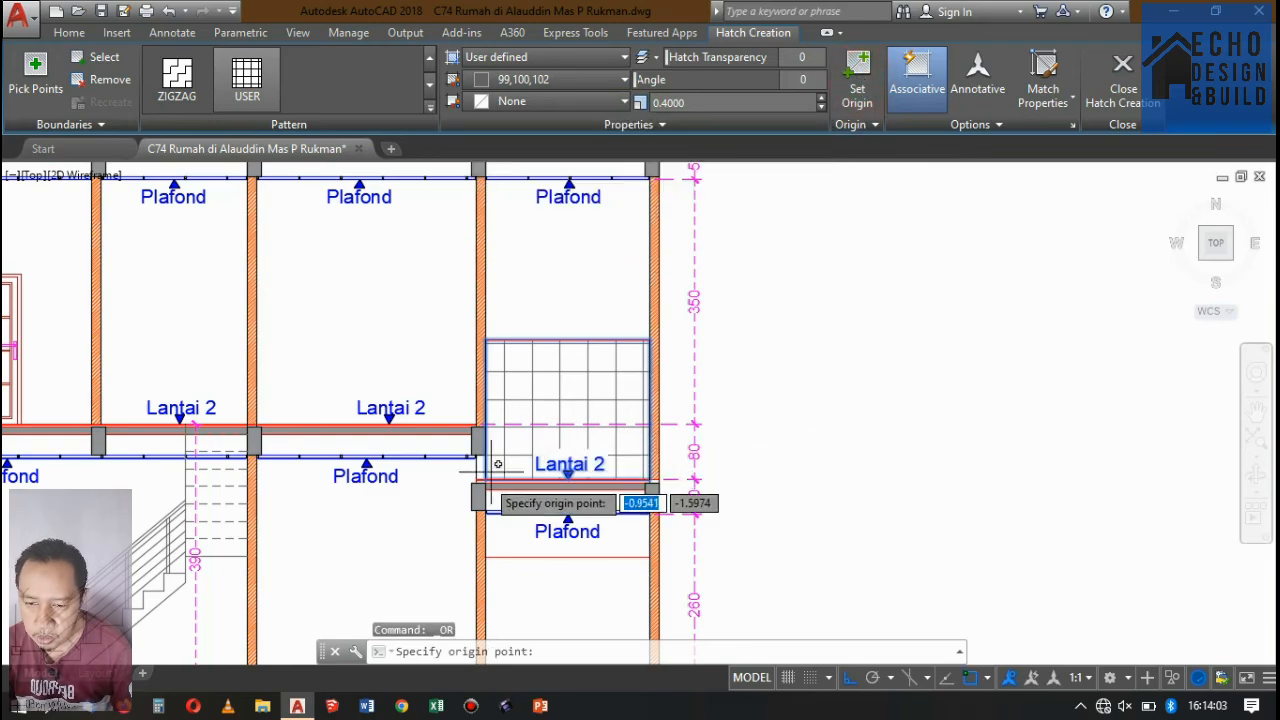
scroll(486, 470, "up", 8)
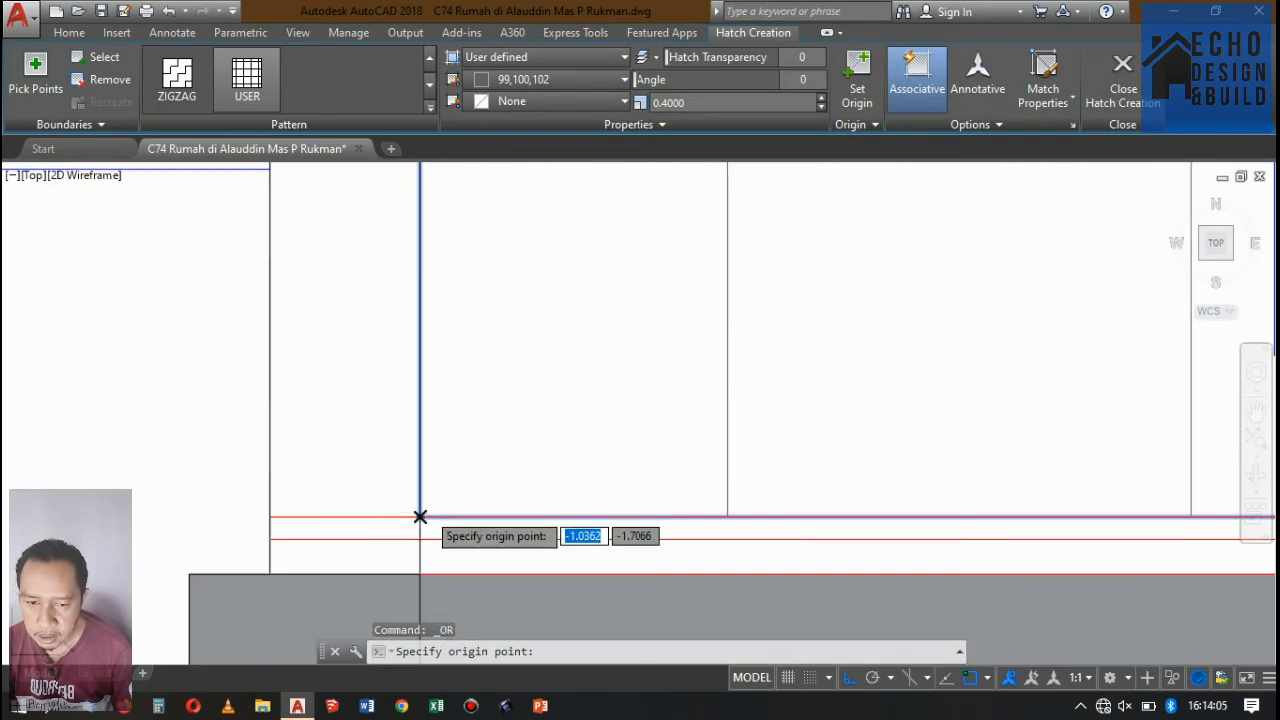
left_click(420, 517)
scroll(629, 324, "down", 5)
key("Return")
scroll(673, 442, "up", 3)
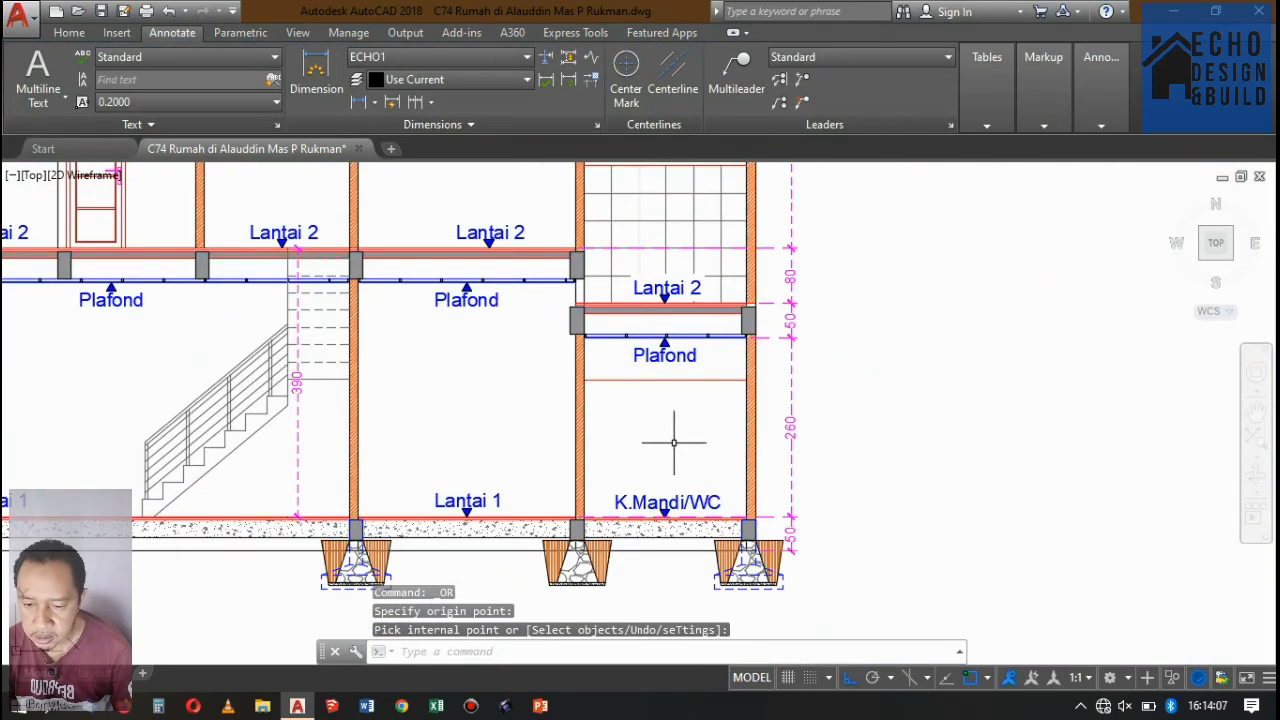
Hatch the K.Mandi/WC wall area below its offset line with the same grid, setting the origin at its lower-left corner.
key("Return")
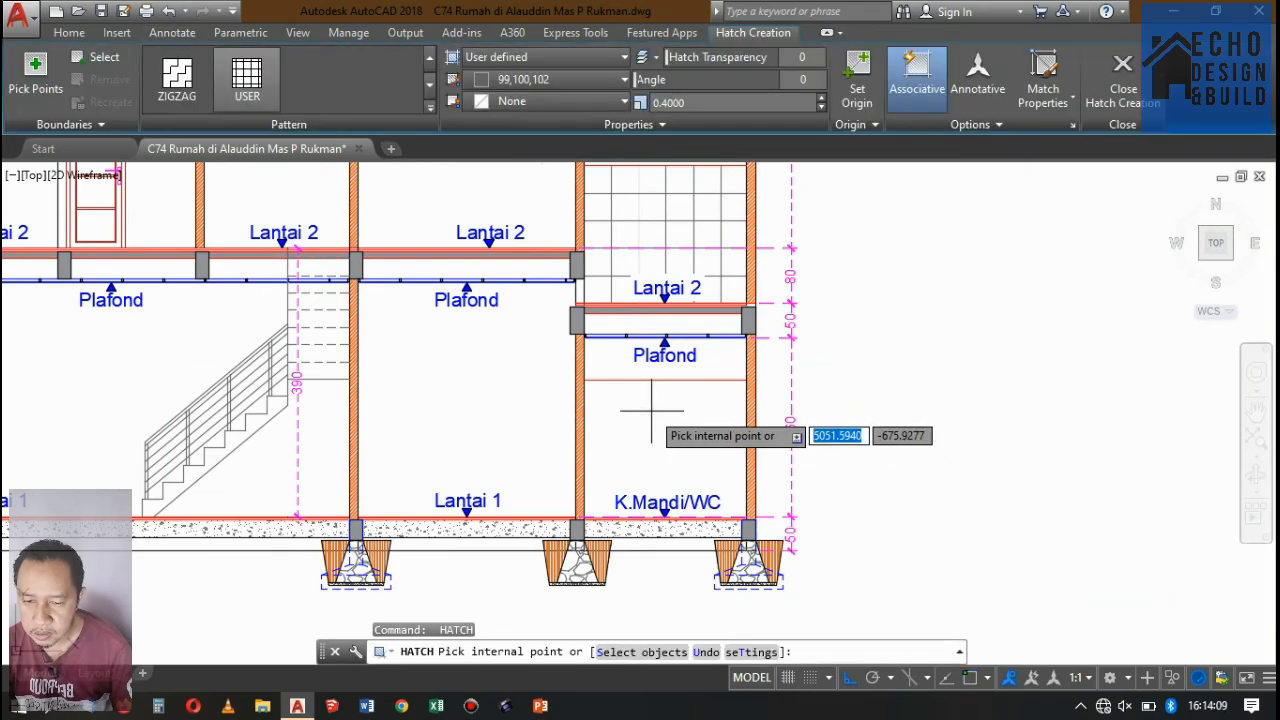
left_click(857, 88)
scroll(593, 512, "up", 4)
scroll(593, 512, "up", 4)
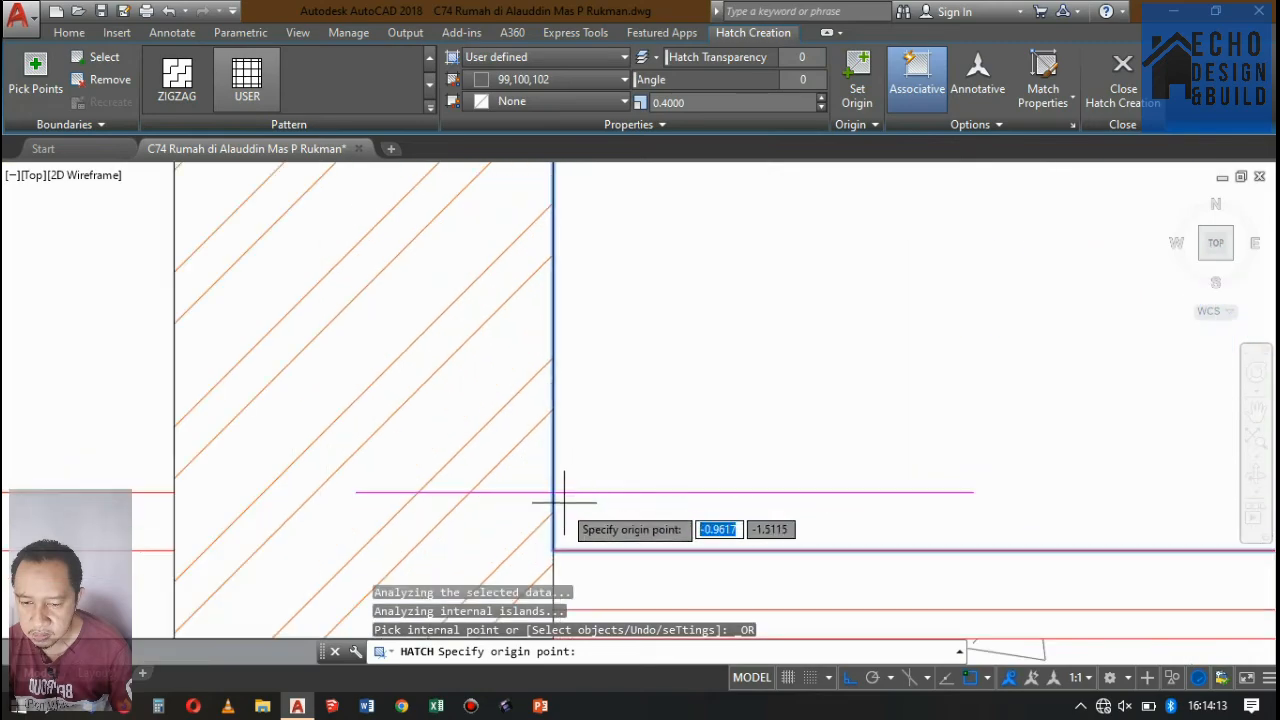
left_click(551, 547)
scroll(620, 480, "down", 6)
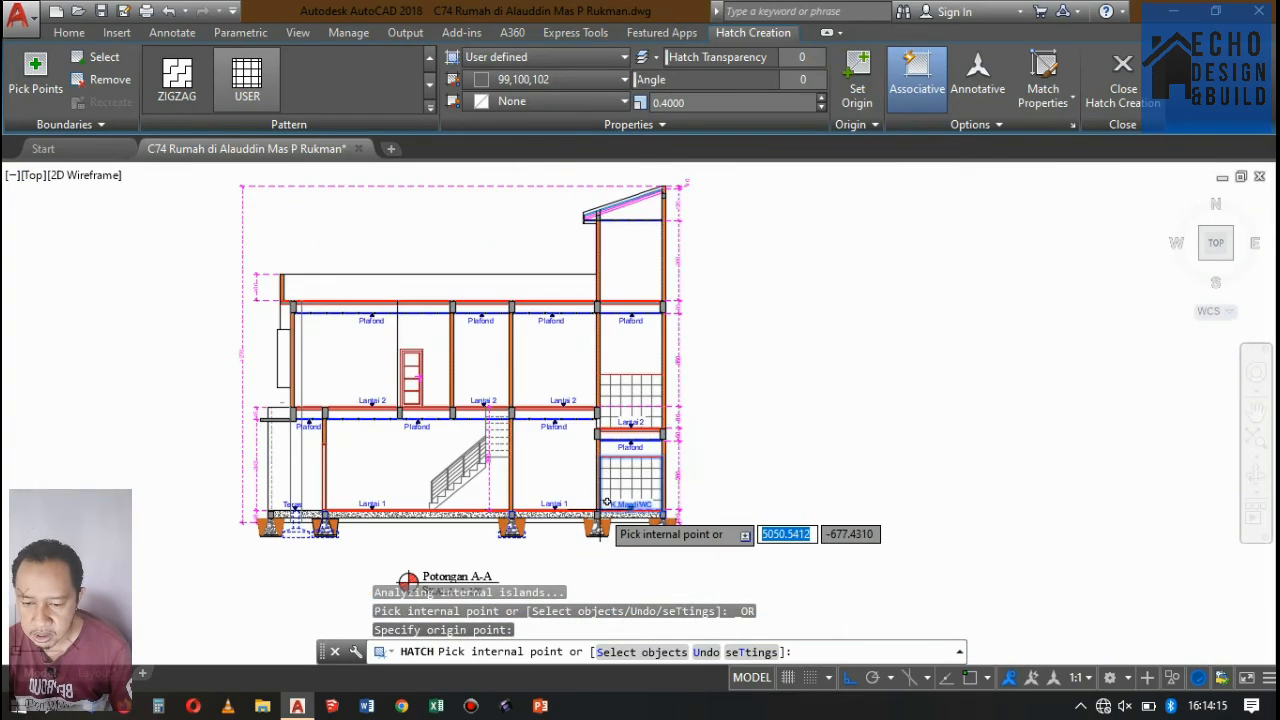
key("Return")
scroll(643, 477, "up", 4)
scroll(649, 451, "down", 4)
scroll(648, 442, "up", 7)
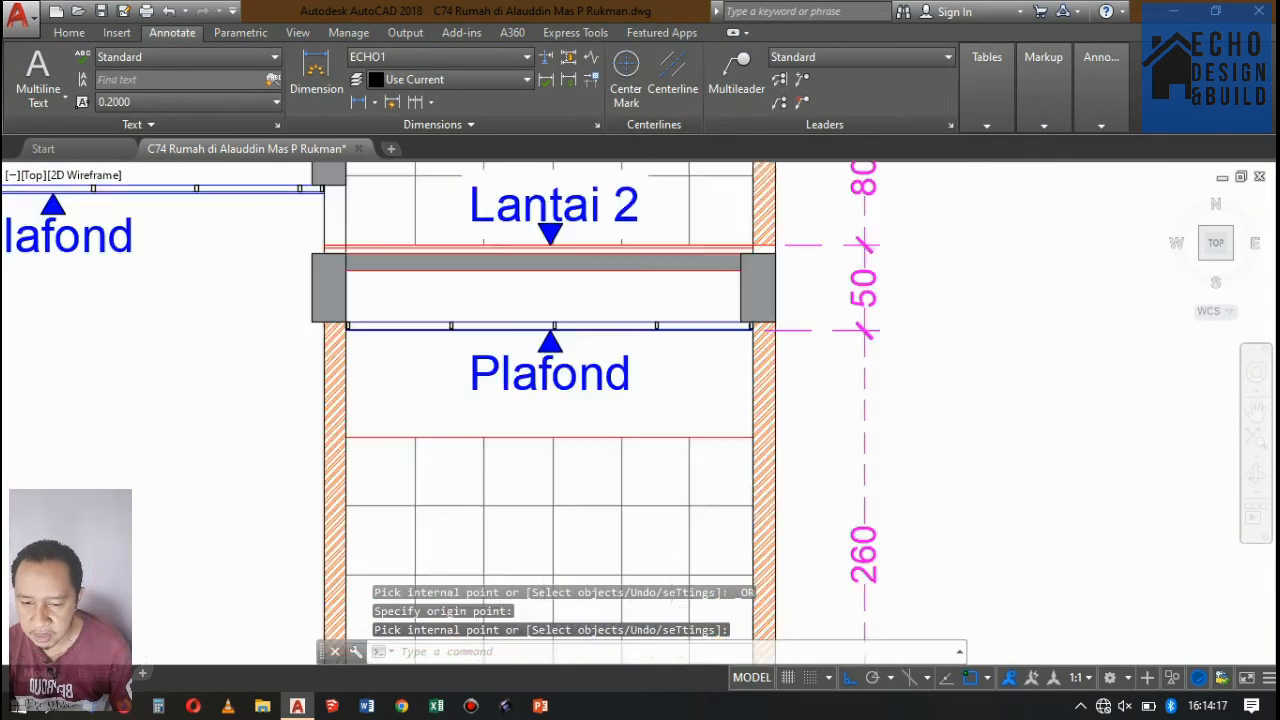
Change the colour of the top boundary lines of the Lantai 2 and K.Mandi/WC tile hatches to dark grey.
scroll(641, 429, "down", 4)
scroll(641, 429, "down", 4)
scroll(634, 333, "up", 4)
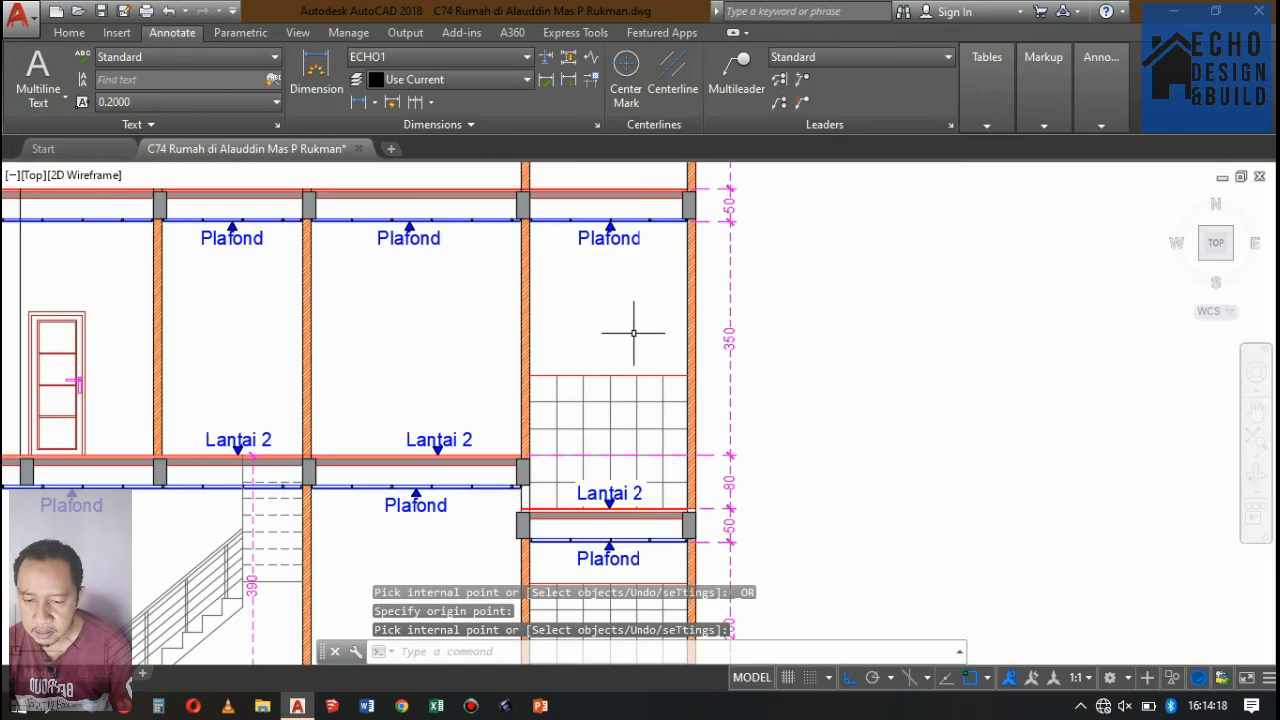
left_click(590, 370)
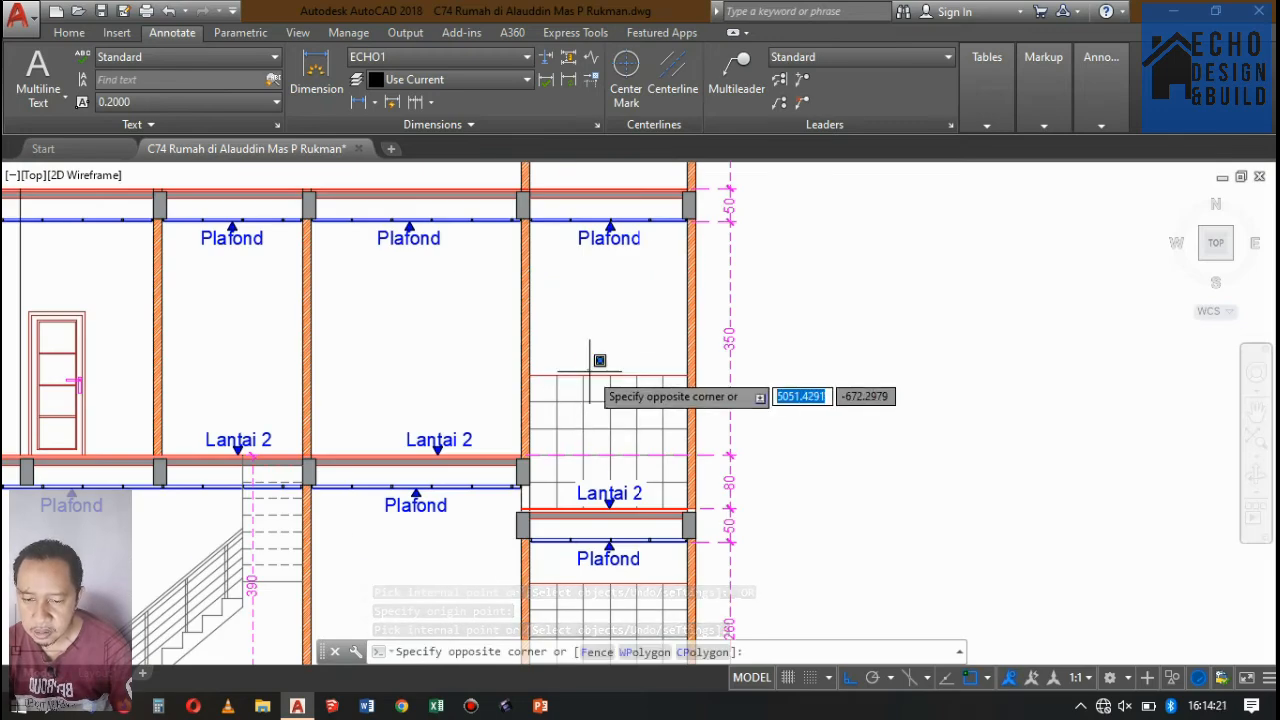
scroll(588, 374, "up", 5)
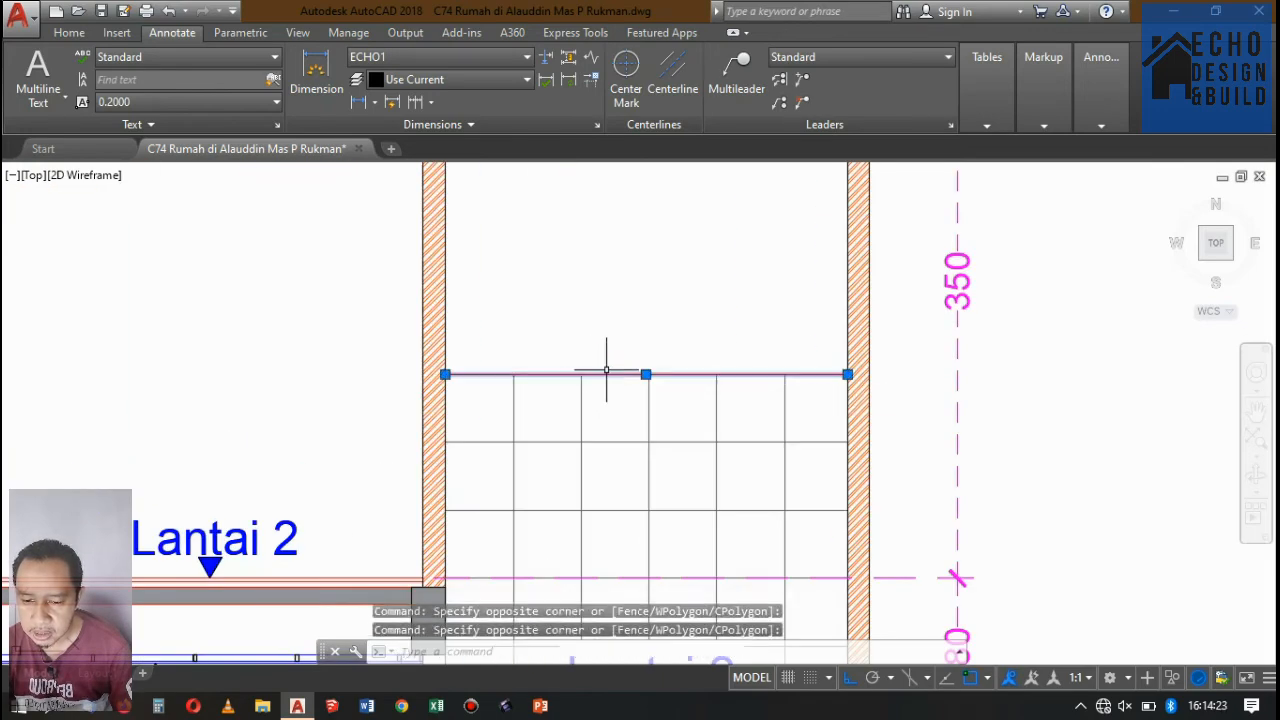
scroll(606, 370, "down", 6)
scroll(660, 290, "up", 5)
scroll(640, 380, "down", 5)
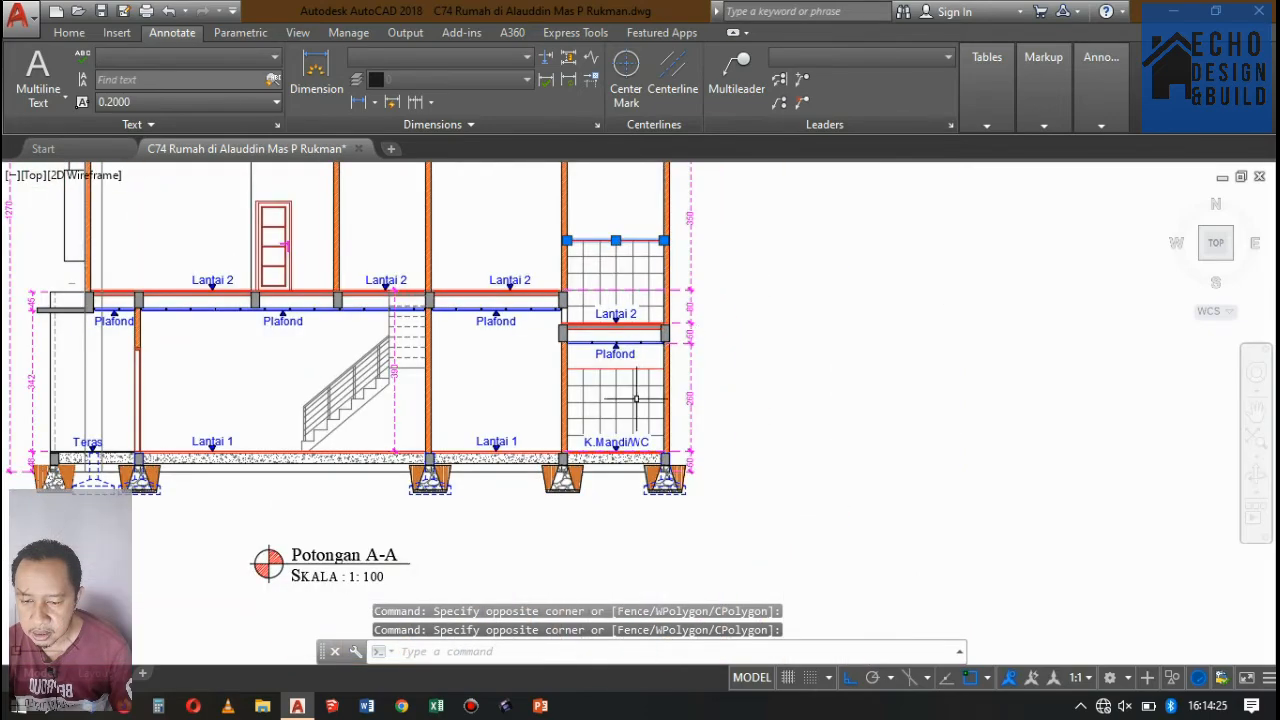
scroll(635, 398, "up", 2)
scroll(643, 363, "up", 3)
left_click(637, 335)
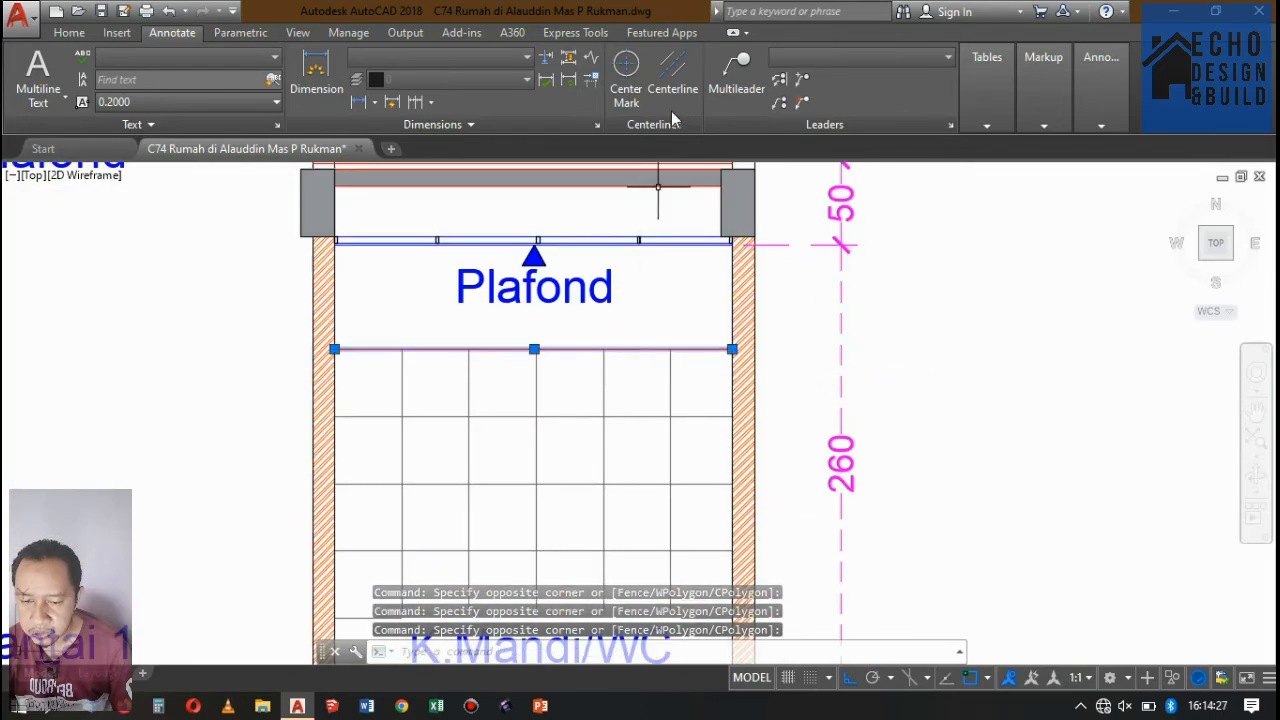
left_click(66, 33)
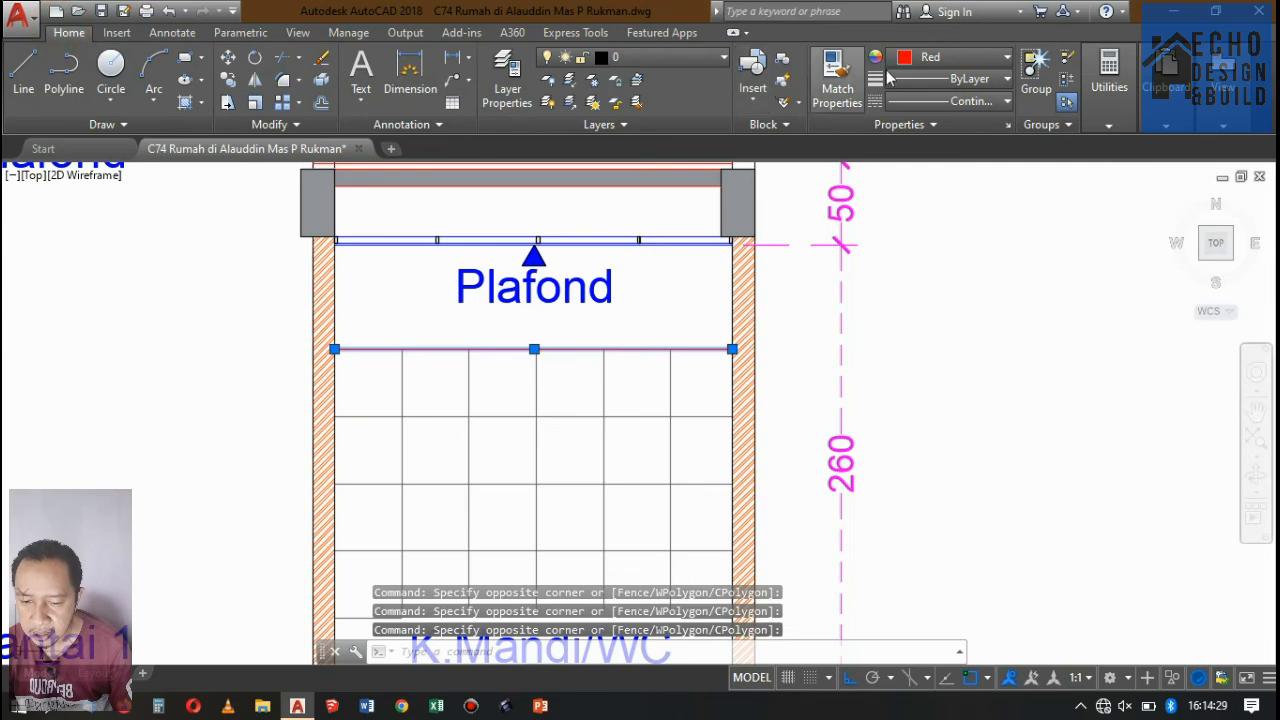
left_click(947, 56)
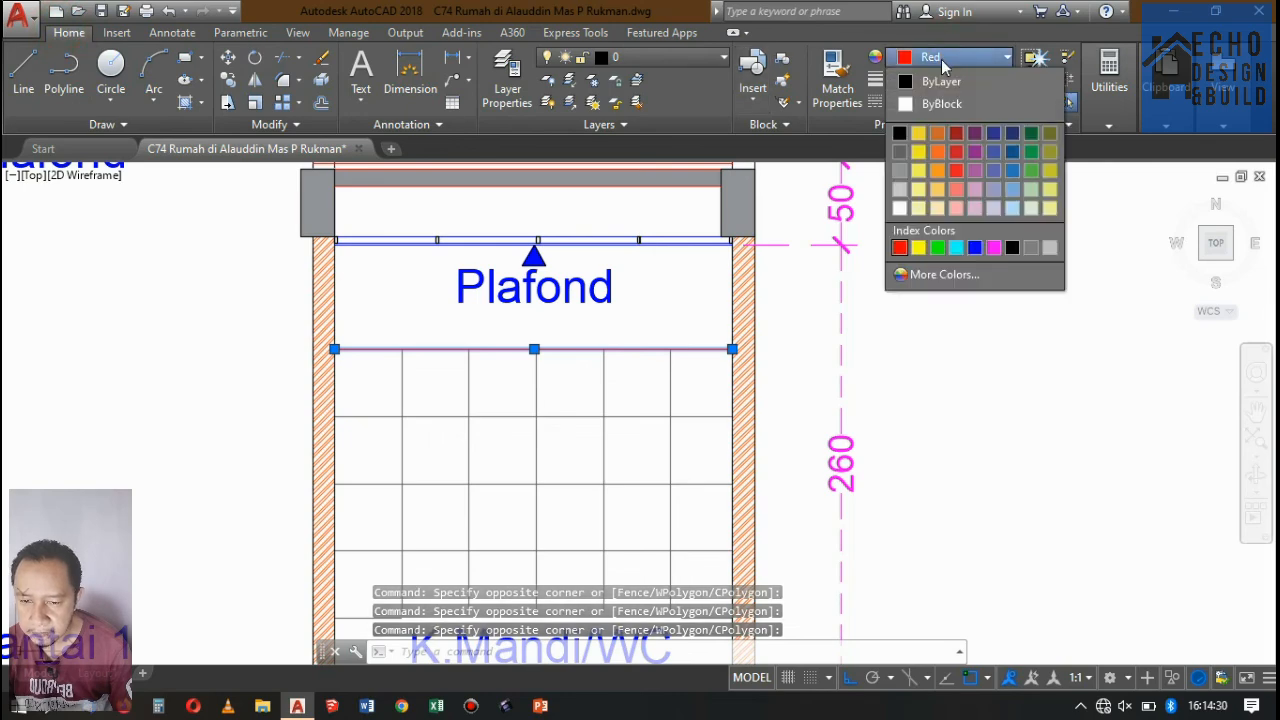
left_click(903, 156)
key("Escape")
Inspect the rear bay's tile hatching and boundary lines at Lantai 2 and K.Mandi/WC.
scroll(647, 397, "down", 5)
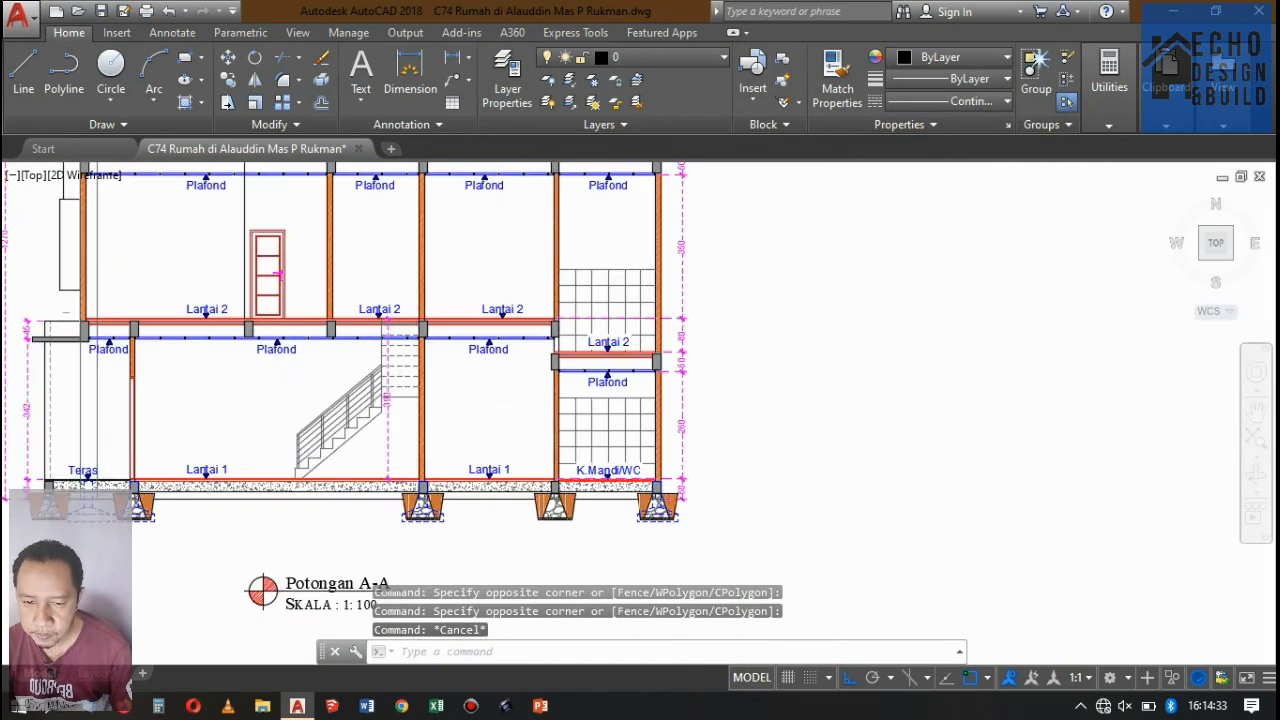
scroll(618, 392, "up", 8)
scroll(634, 332, "down", 5)
scroll(633, 336, "up", 6)
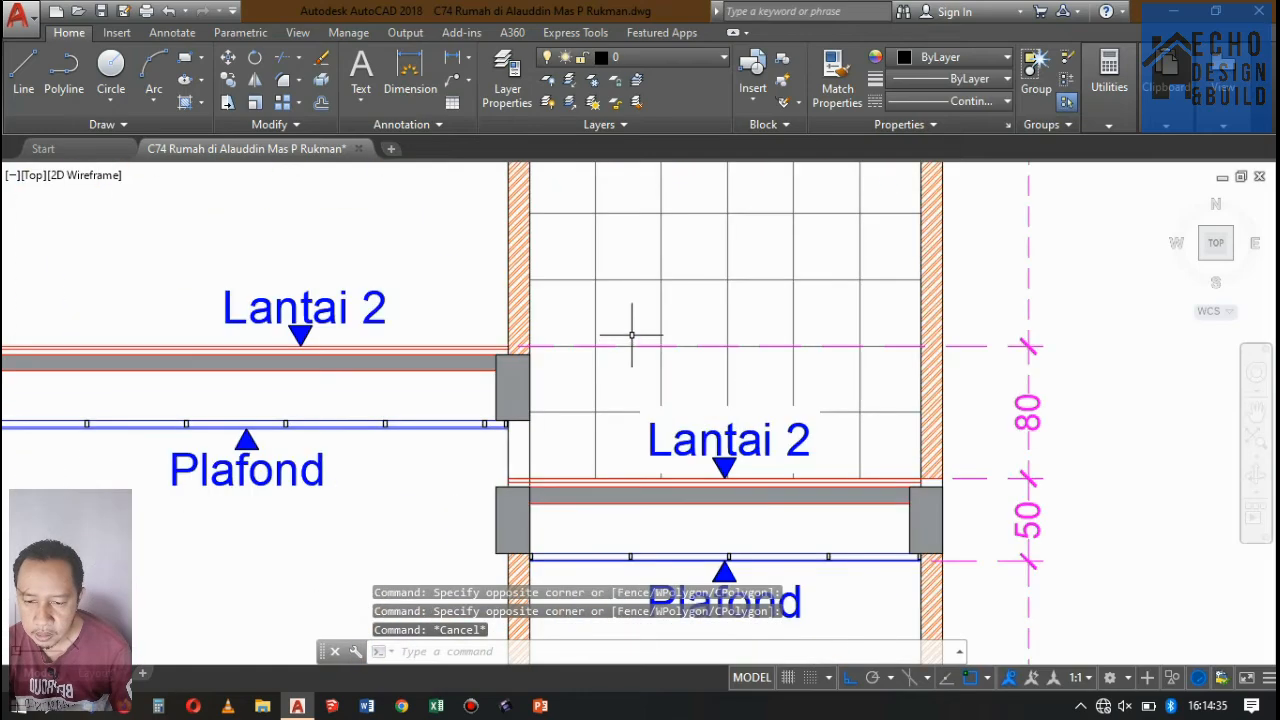
scroll(699, 318, "down", 5)
scroll(701, 318, "up", 4)
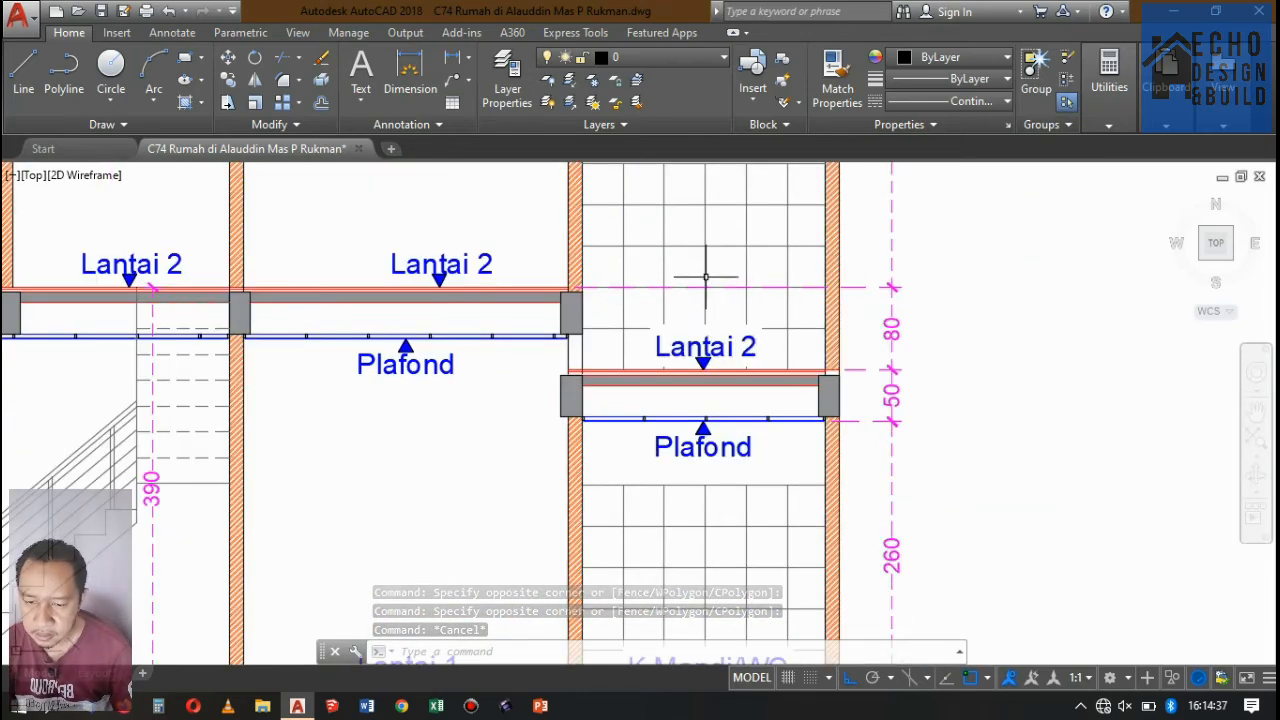
scroll(706, 277, "down", 5)
scroll(699, 383, "up", 5)
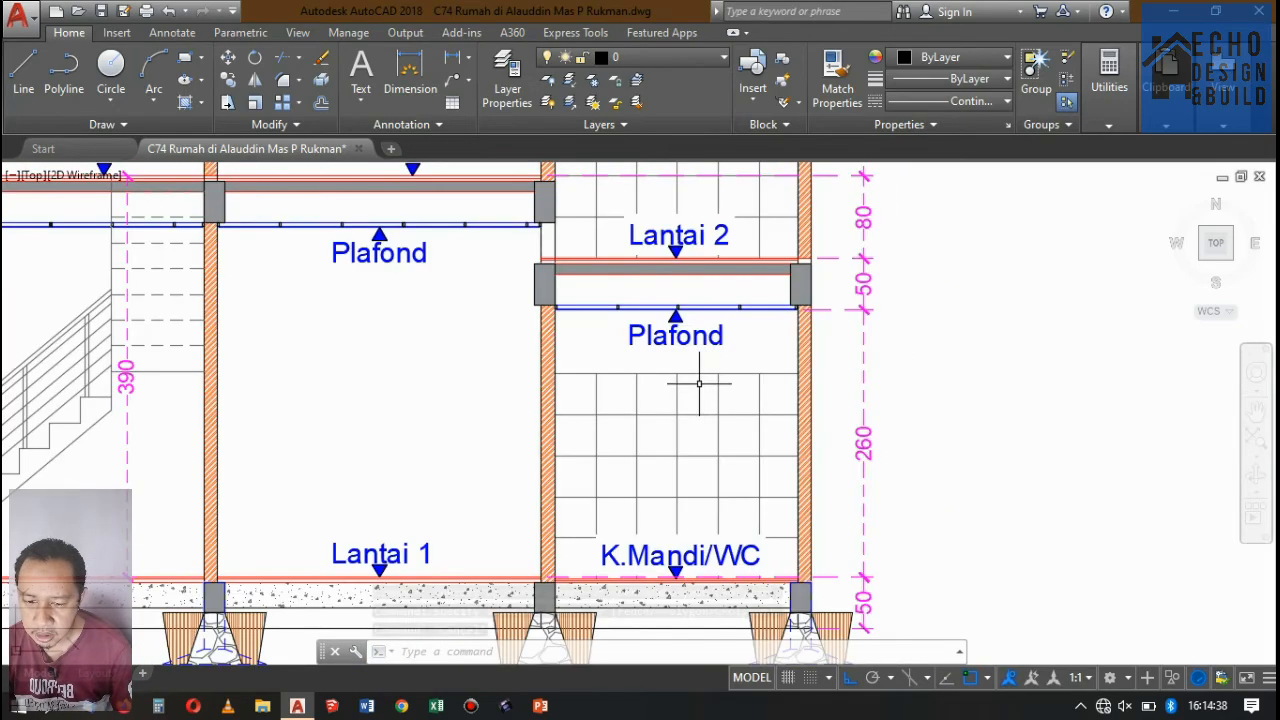
left_click(117, 33)
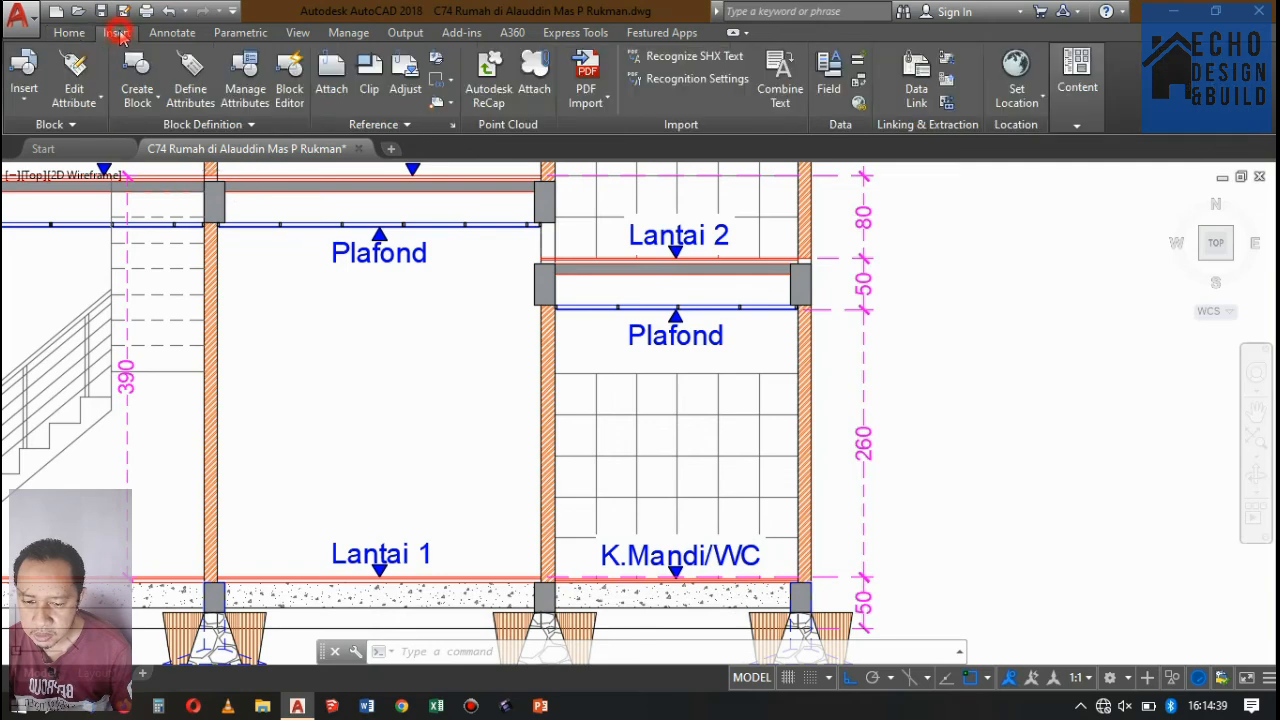
left_click(26, 100)
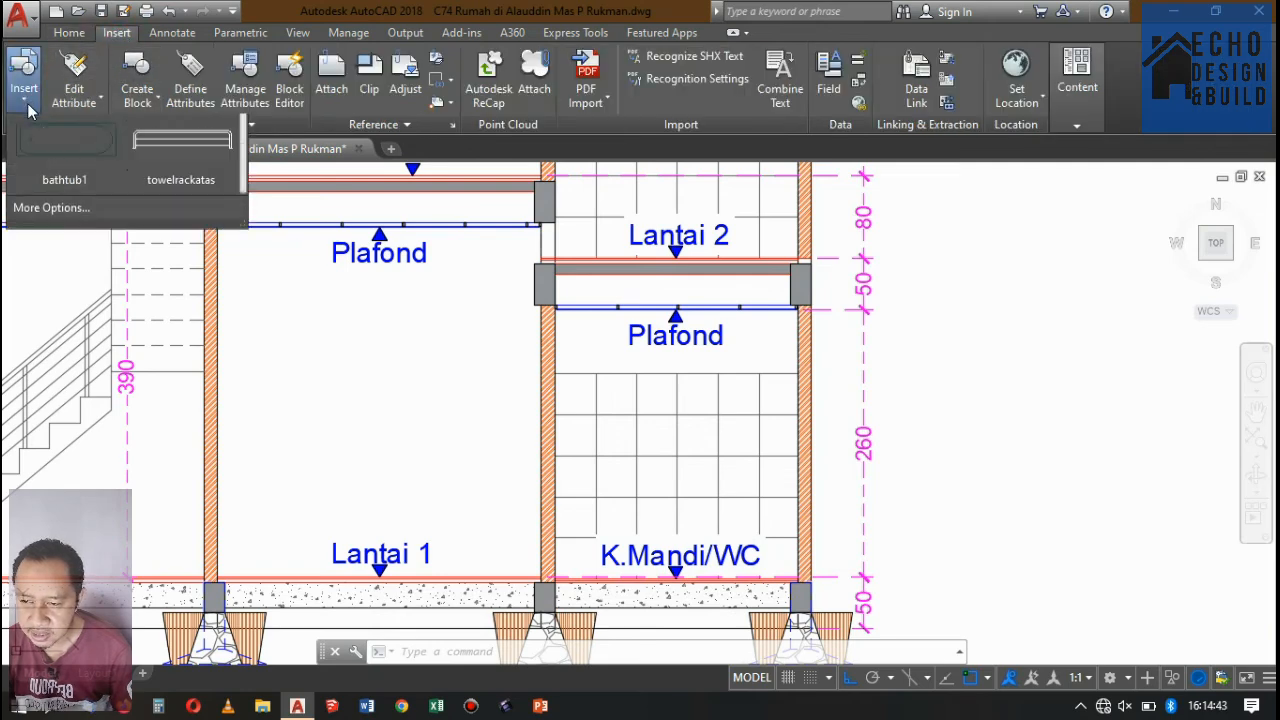
left_click(65, 312)
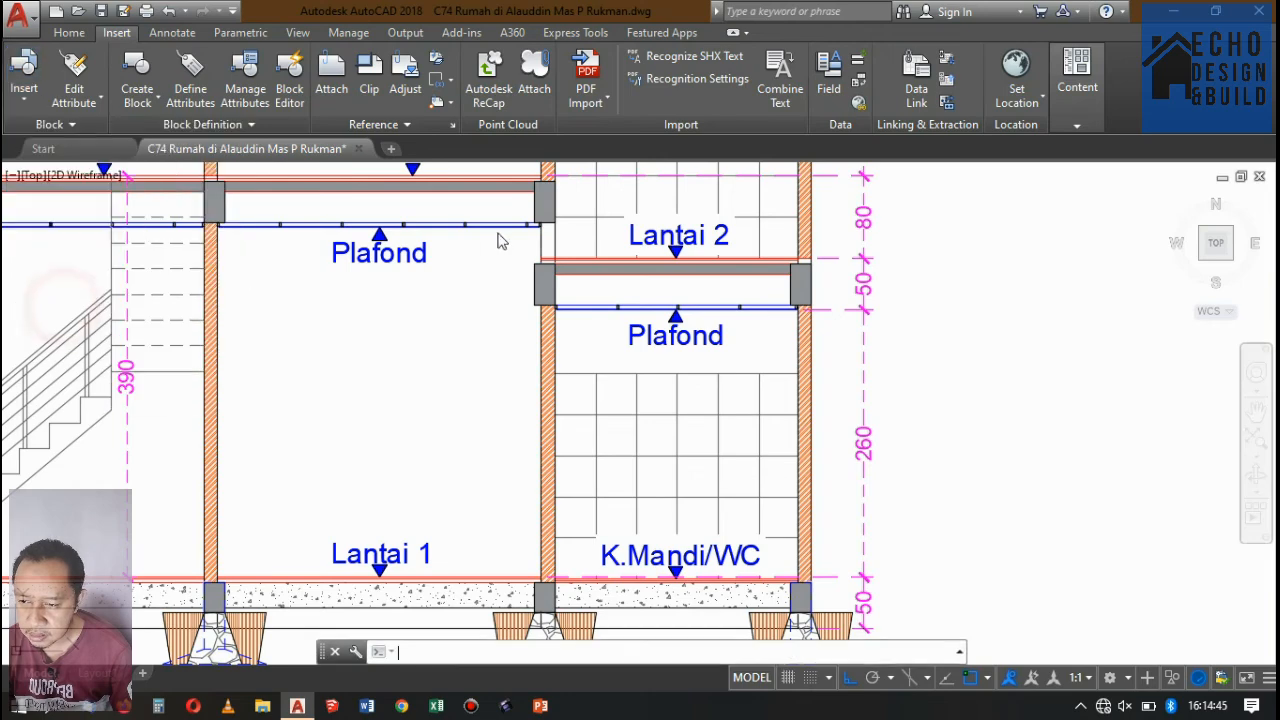
type("kloset duduk 1")
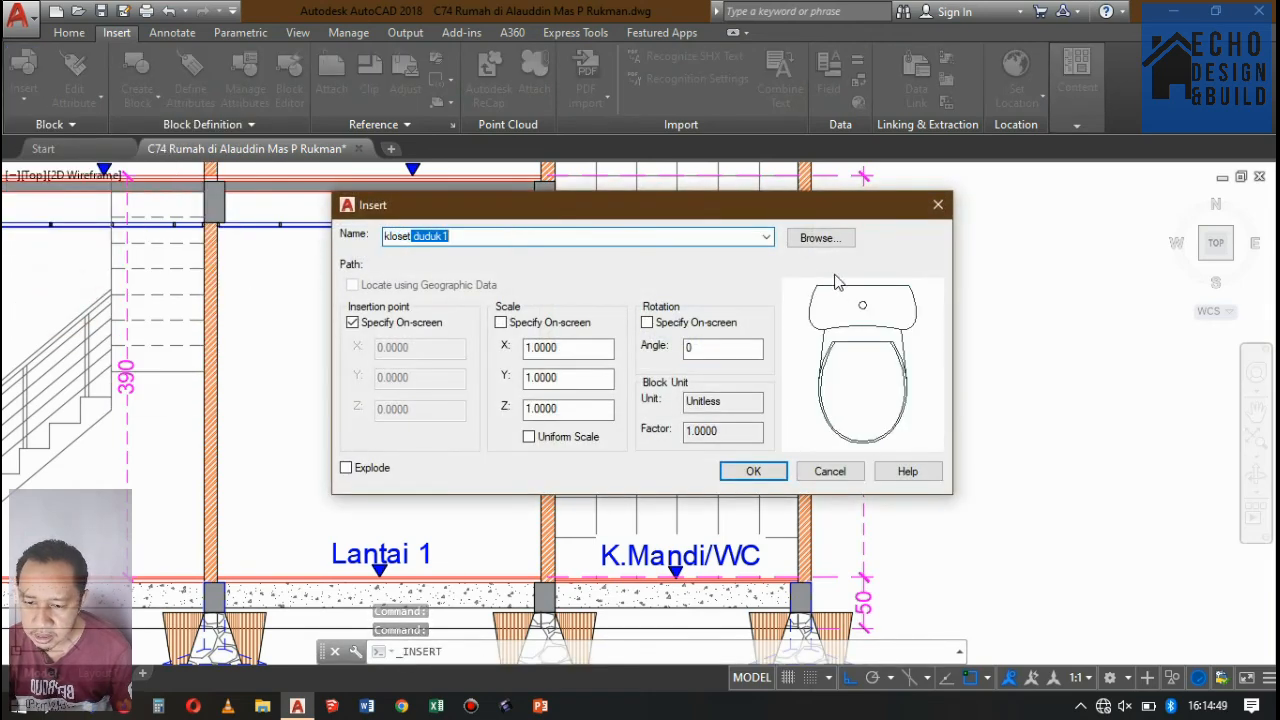
left_click(766, 238)
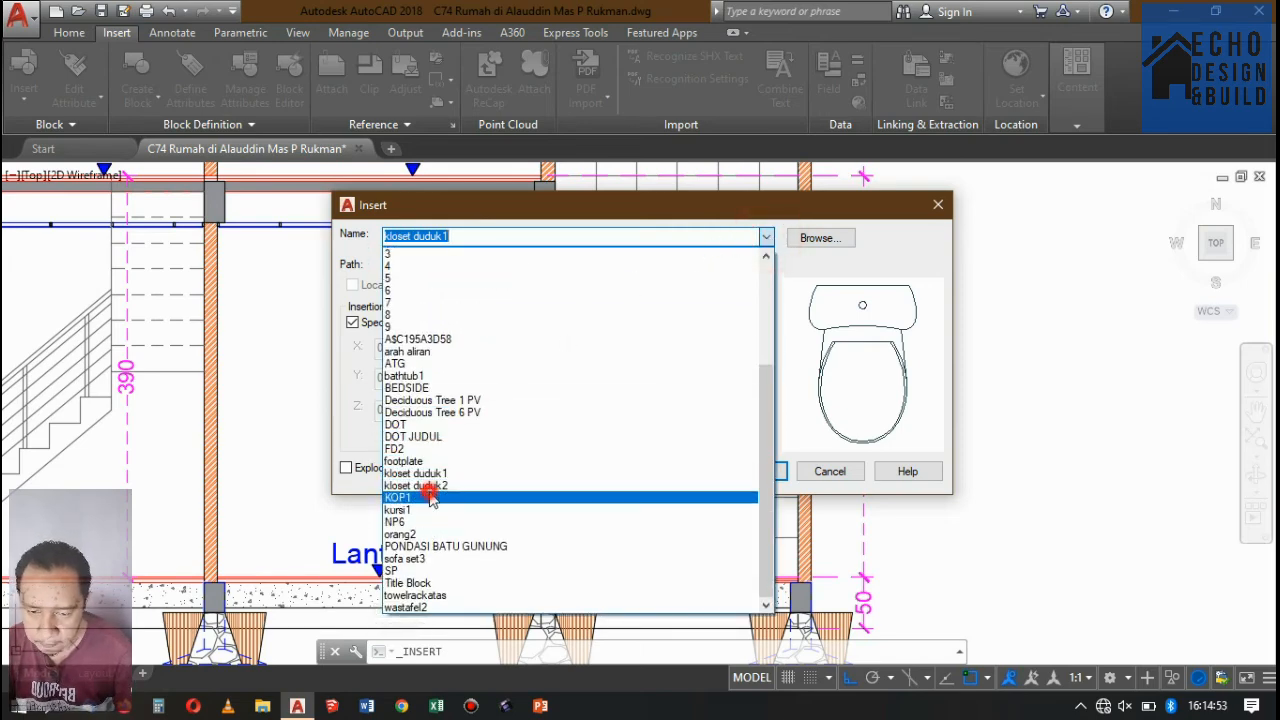
left_click(430, 474)
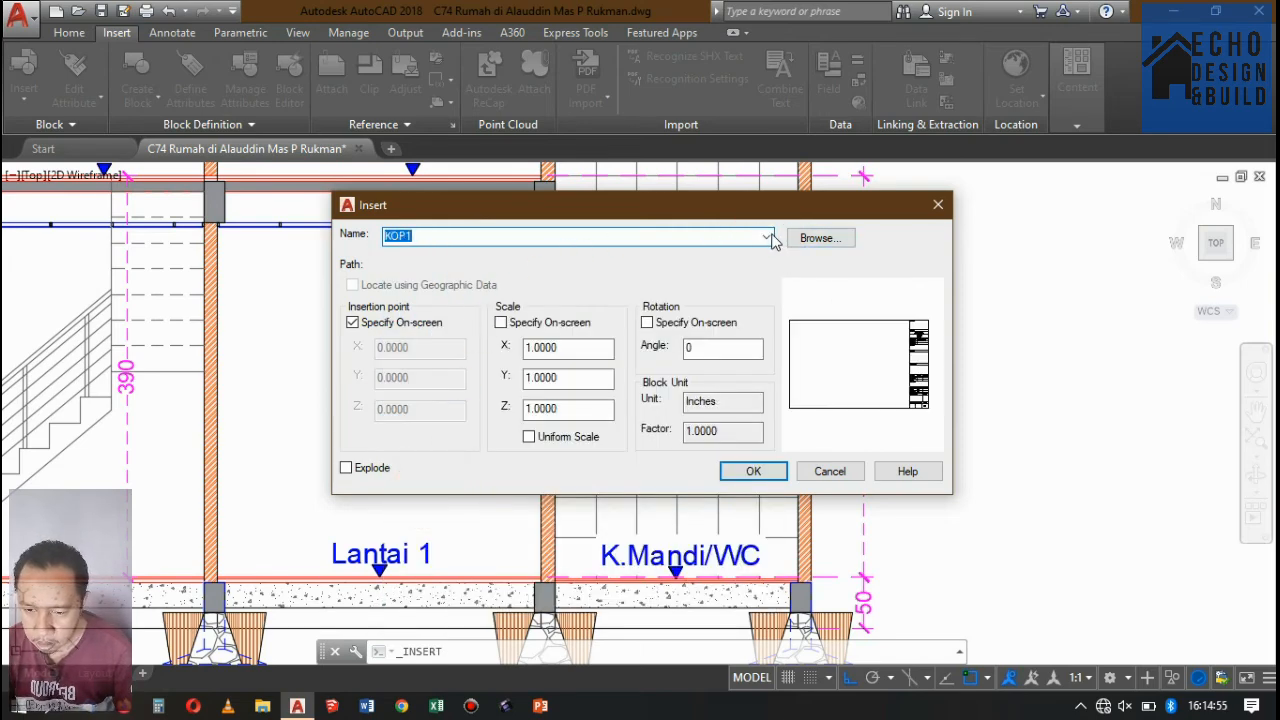
left_click(768, 238)
left_click(426, 487)
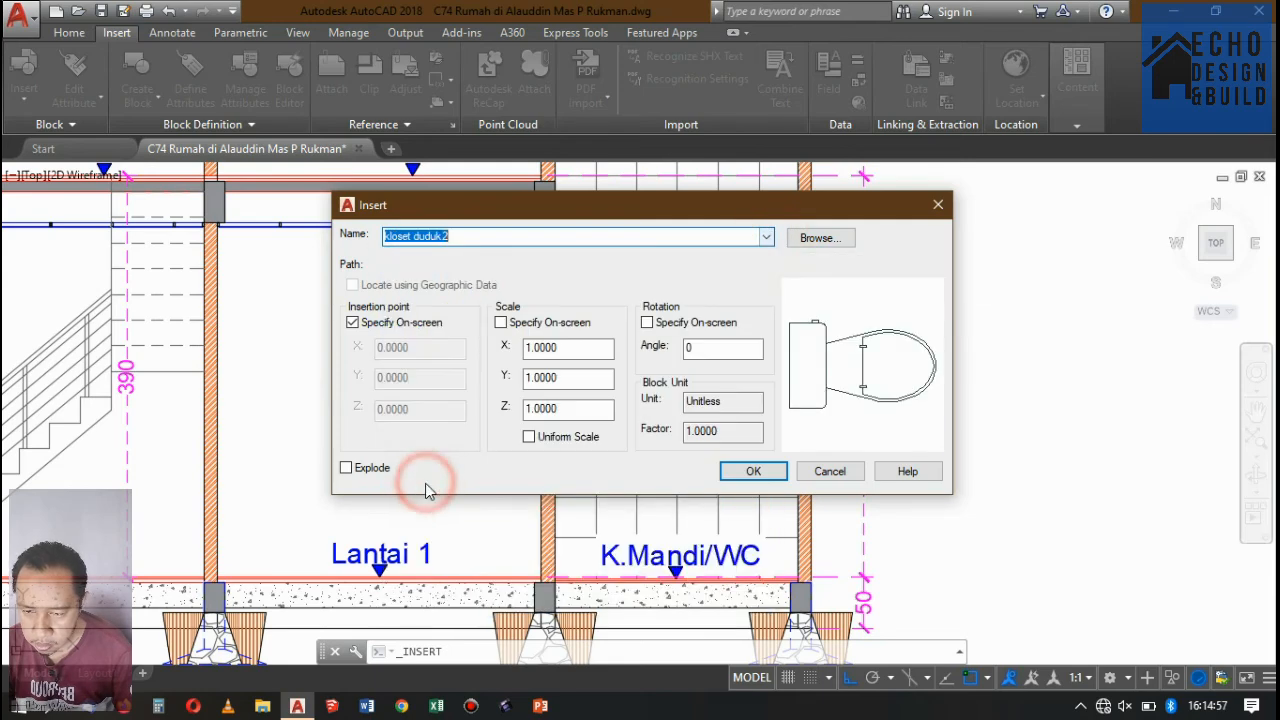
left_click(767, 238)
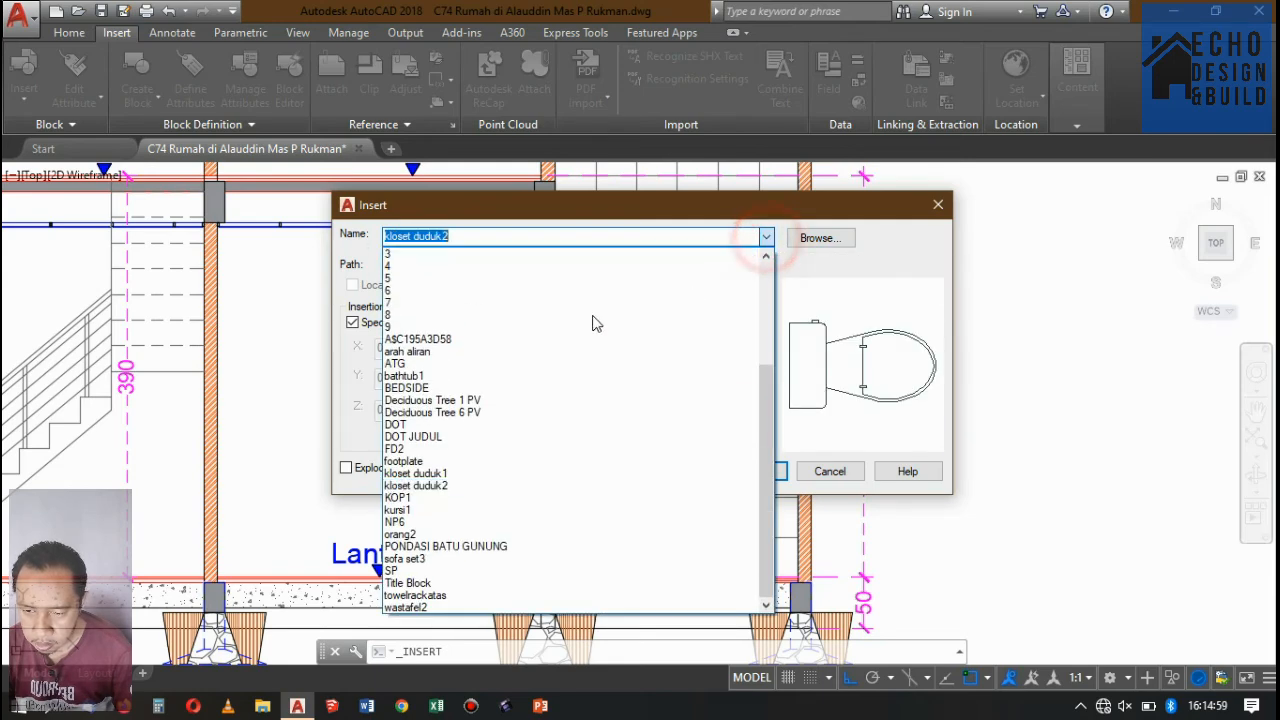
left_click(415, 473)
left_click(767, 238)
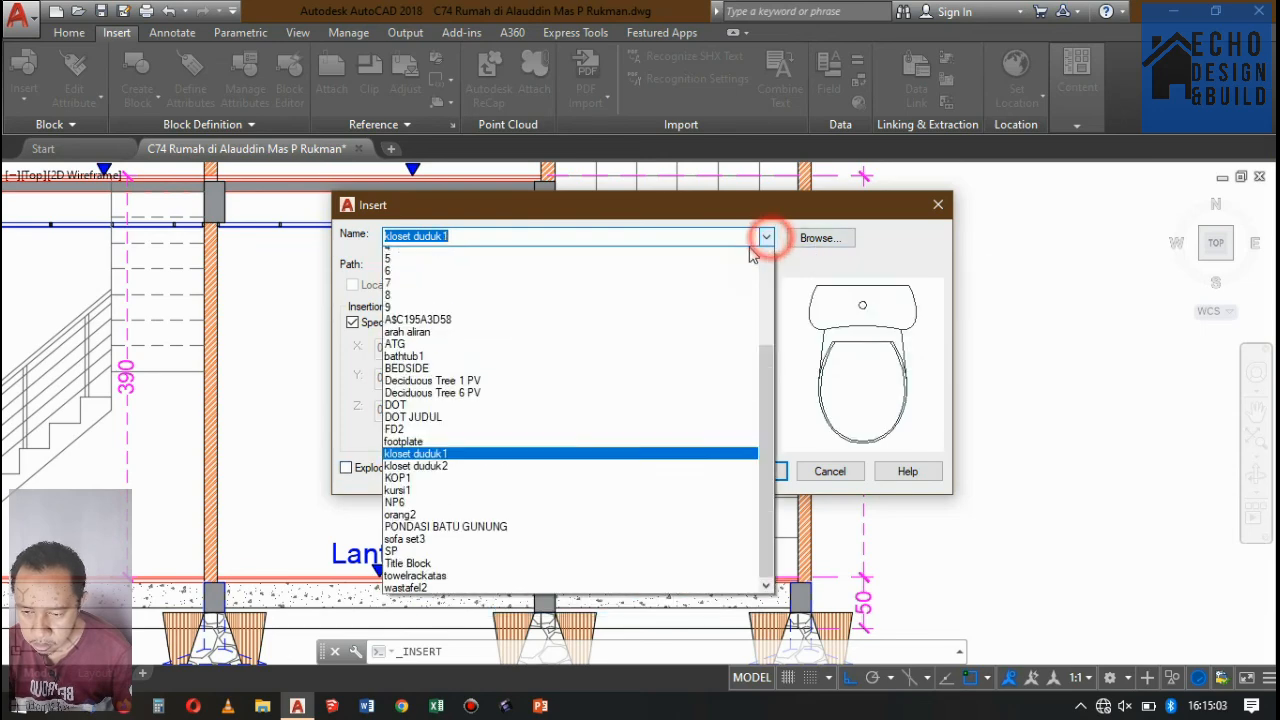
scroll(470, 497, "up", 2)
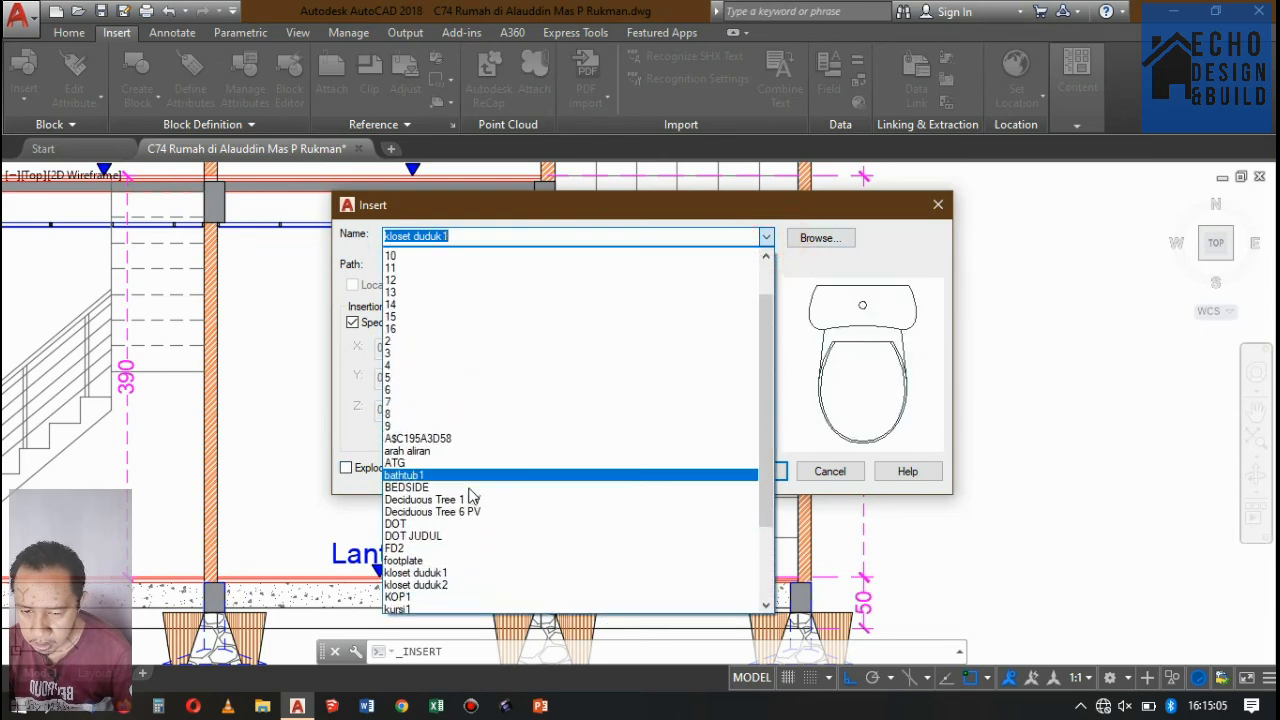
scroll(455, 500, "down", 3)
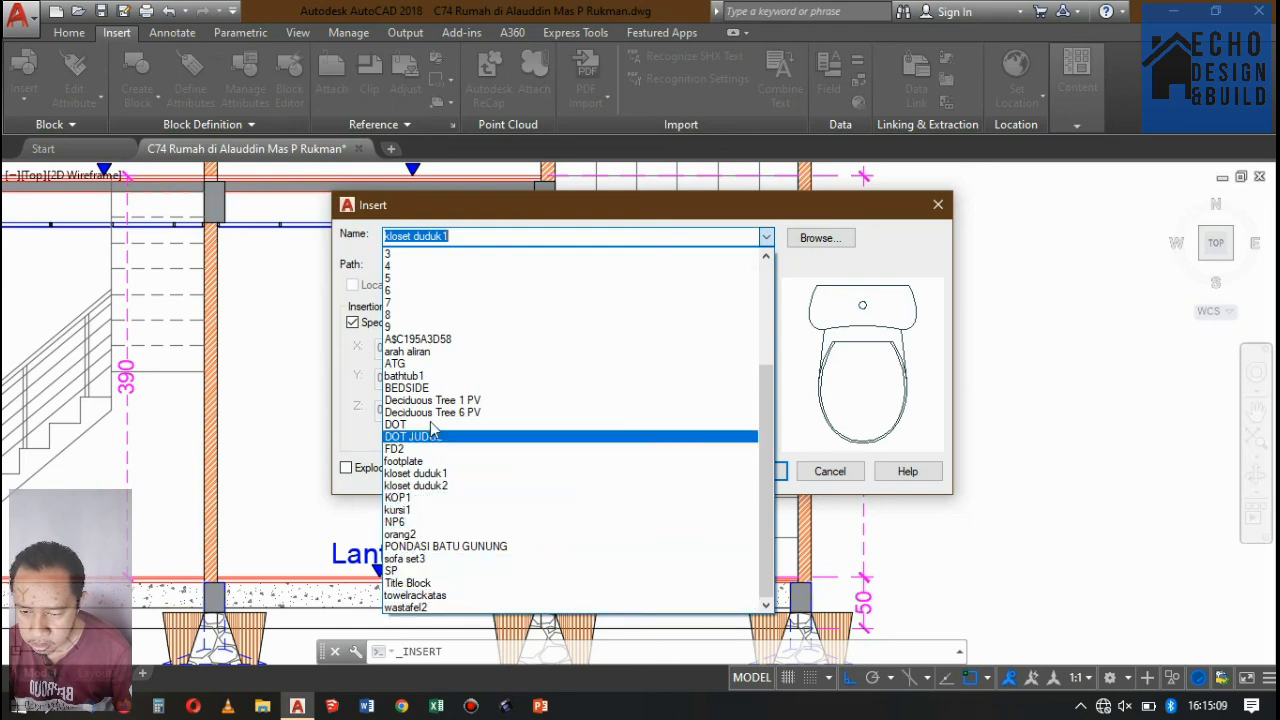
scroll(437, 405, "up", 5)
scroll(445, 400, "down", 5)
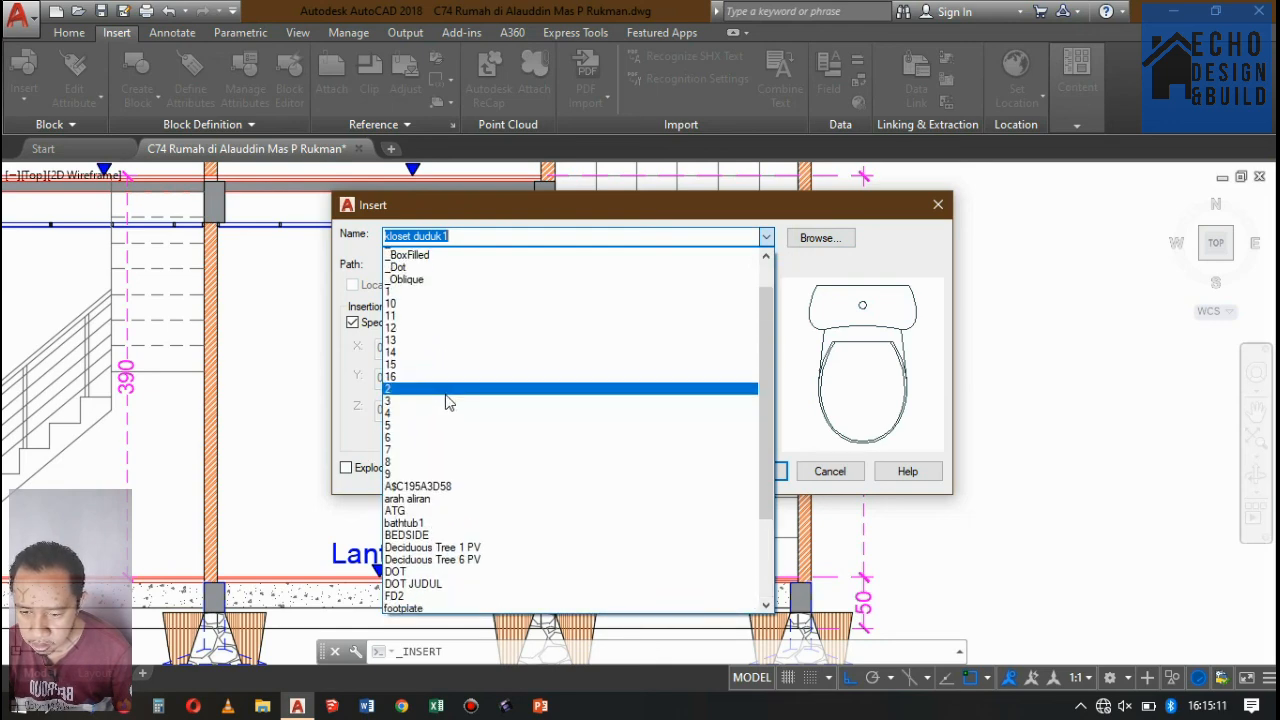
left_click(800, 410)
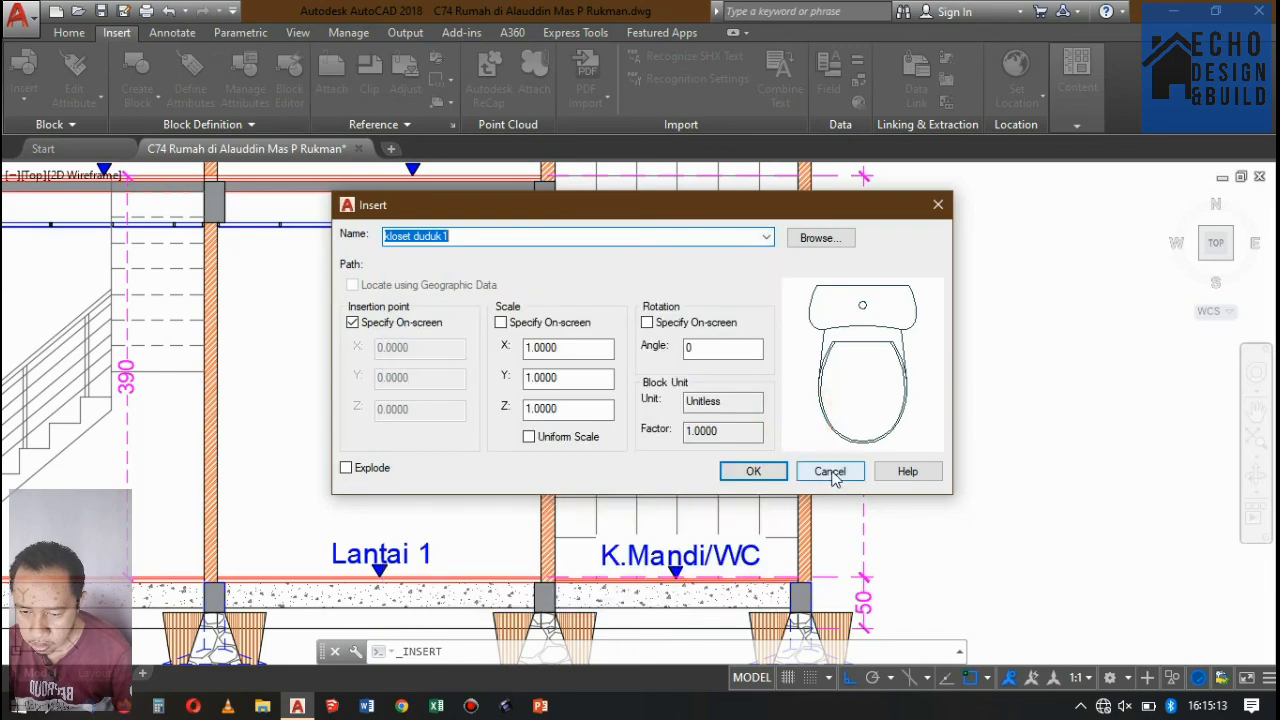
left_click(830, 472)
scroll(690, 330, "down", 5)
scroll(715, 341, "up", 3)
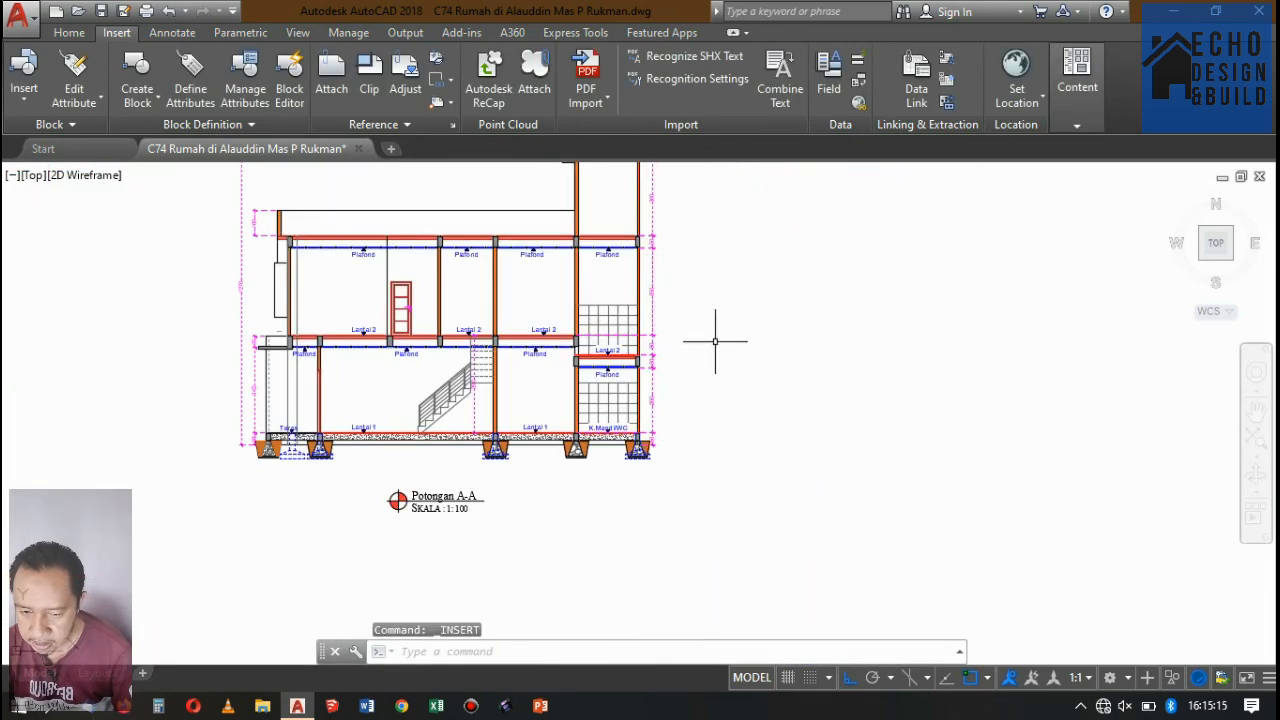
scroll(715, 341, "down", 4)
scroll(700, 370, "up", 7)
scroll(690, 395, "down", 8)
scroll(688, 399, "up", 5)
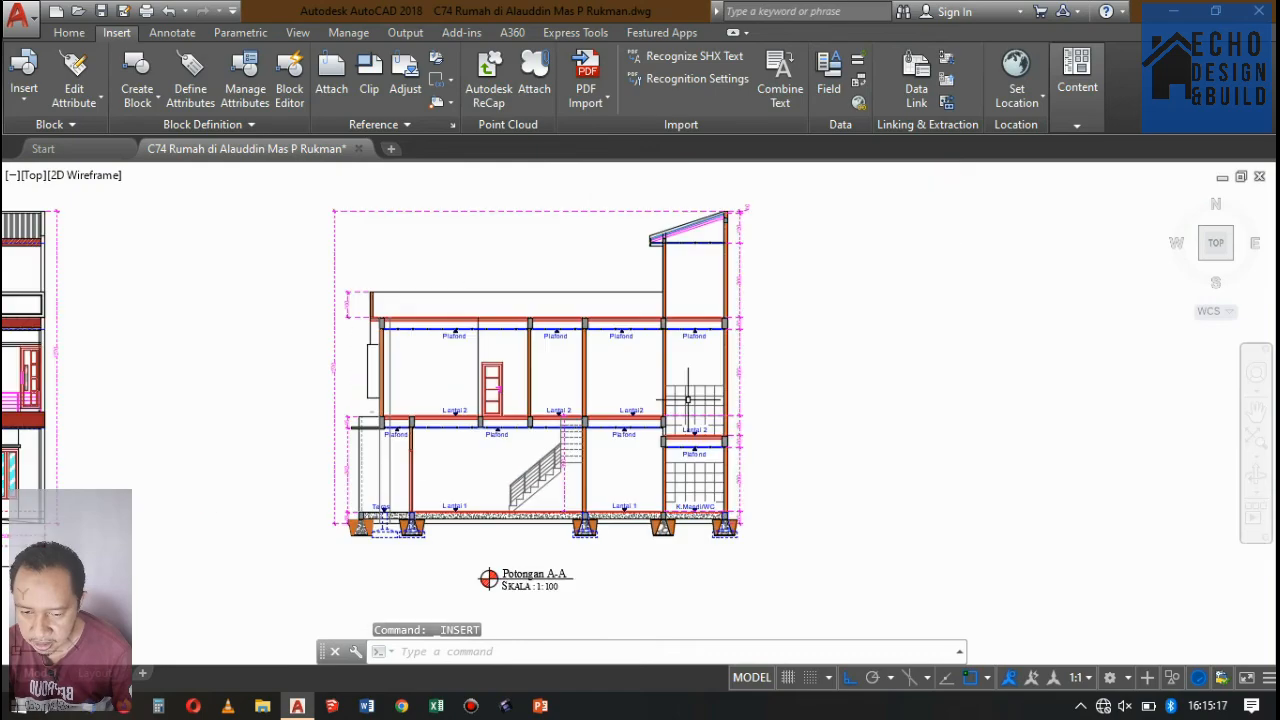
scroll(737, 391, "down", 4)
scroll(686, 434, "up", 8)
scroll(686, 434, "down", 6)
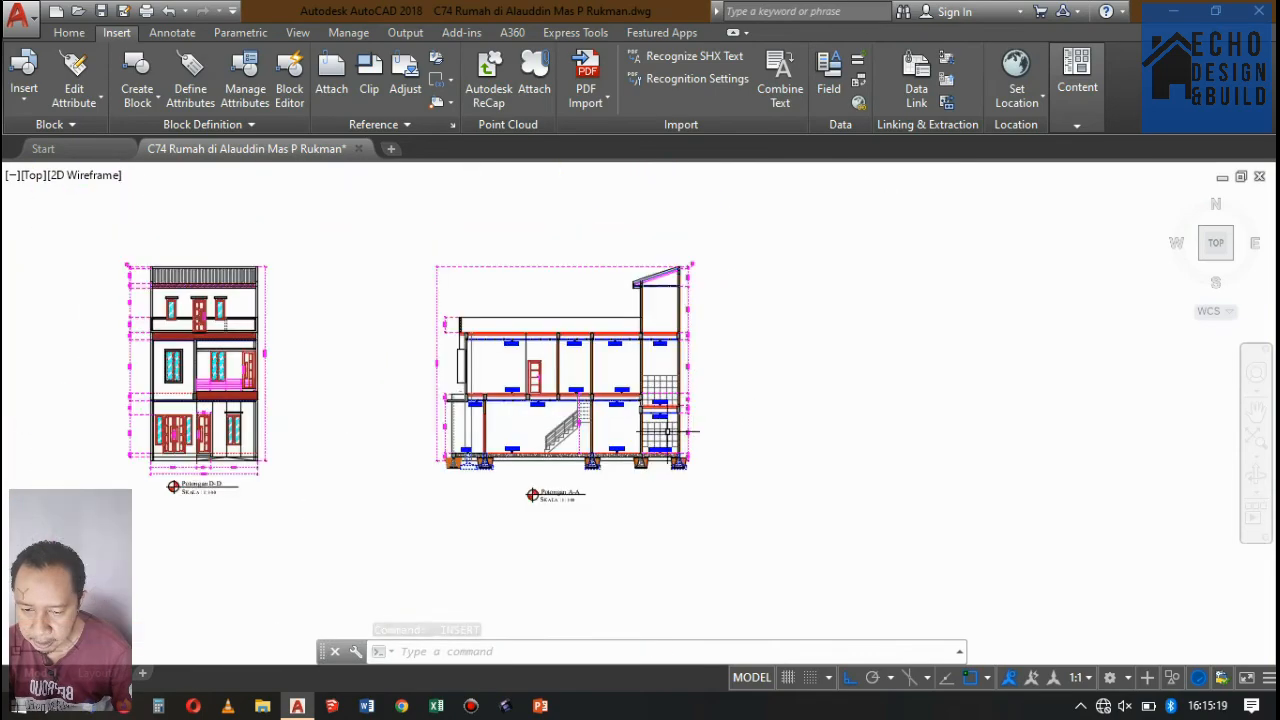
scroll(686, 434, "up", 6)
scroll(655, 415, "down", 7)
scroll(663, 414, "up", 5)
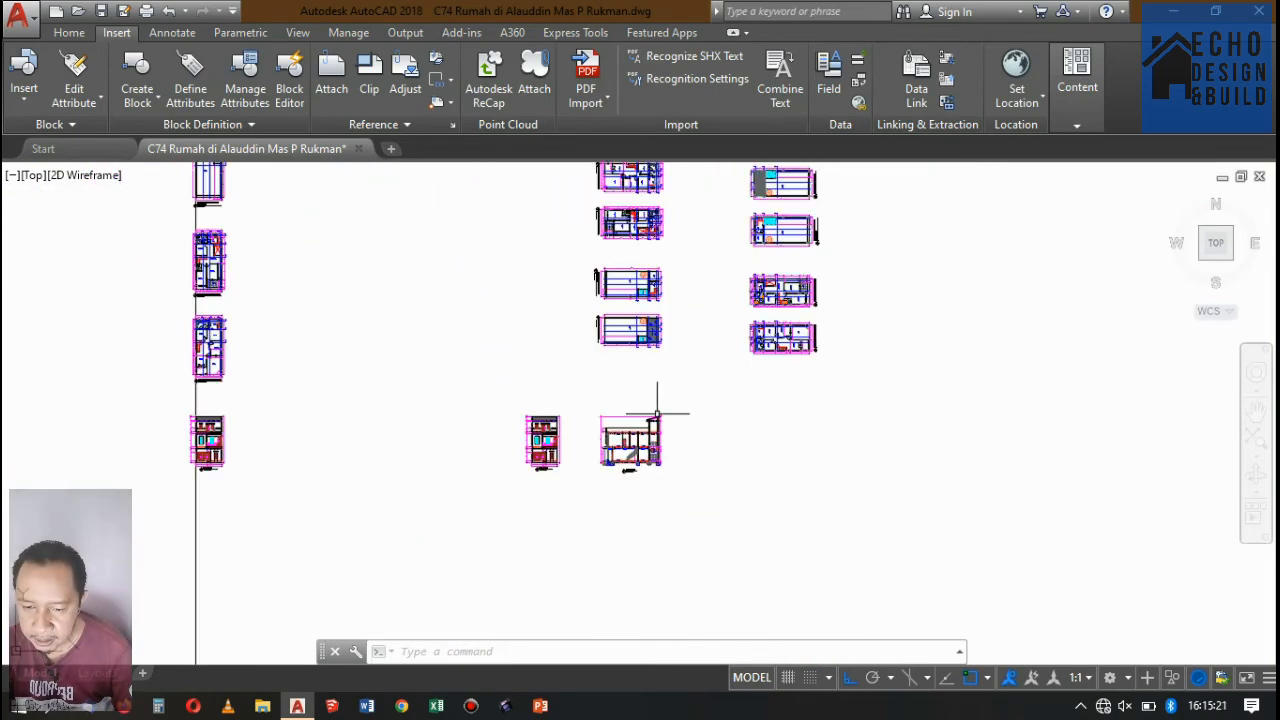
scroll(673, 392, "up", 5)
scroll(690, 390, "down", 5)
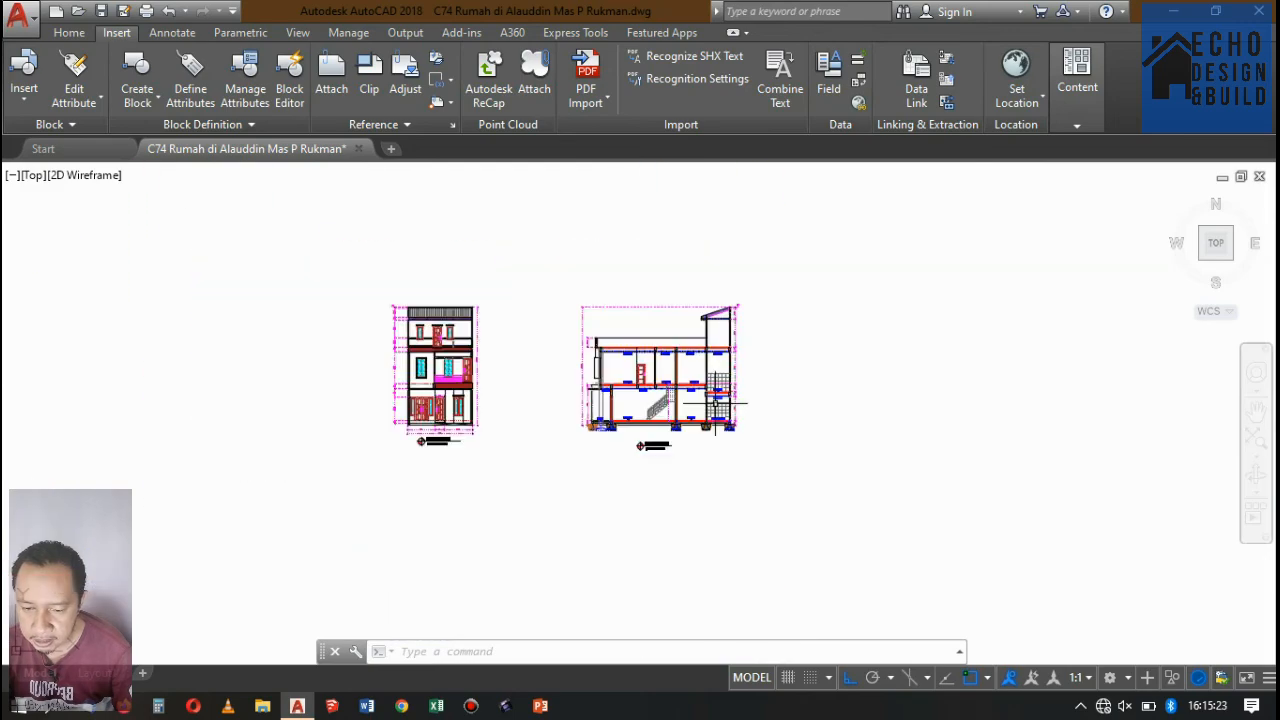
Add a vertical linear dimension of the K.Mandi/WC tile height, from the hatch's top line to the floor, just inside the bay's inner wall.
scroll(720, 388, "up", 6)
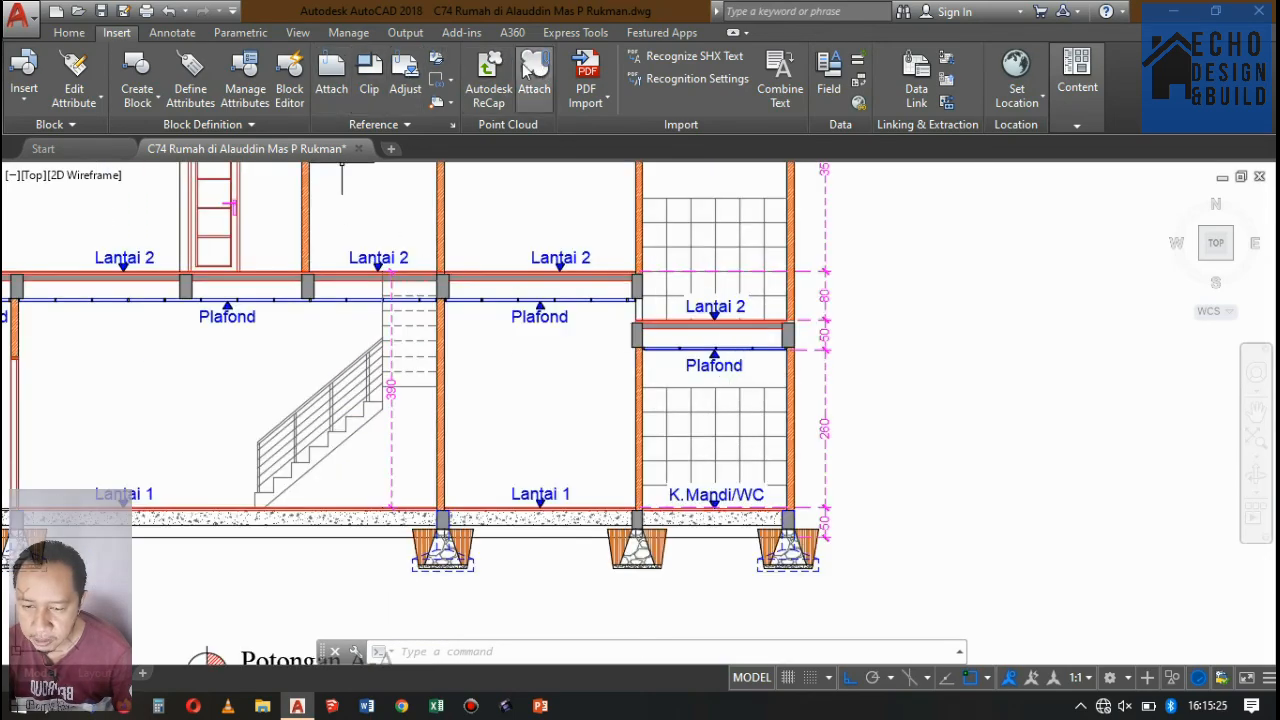
left_click(70, 33)
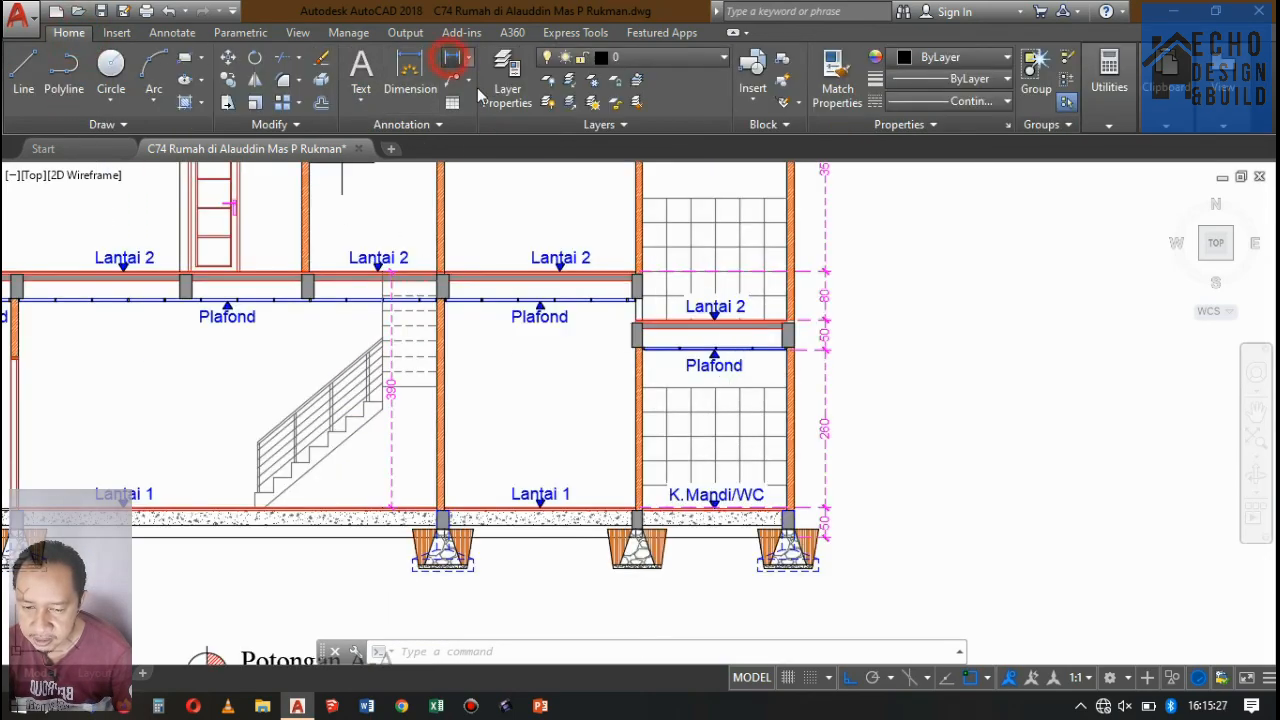
left_click(452, 58)
scroll(800, 370, "up", 3)
left_click(484, 359)
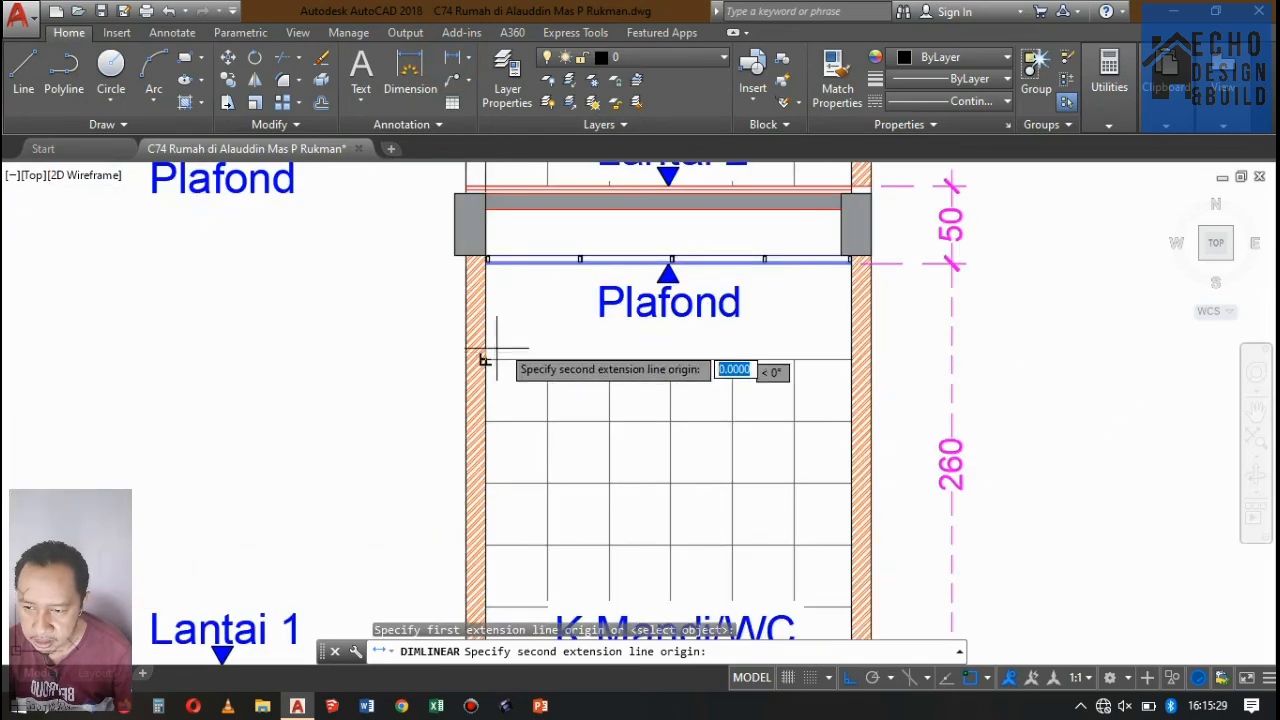
scroll(500, 385, "down", 4)
scroll(545, 430, "up", 6)
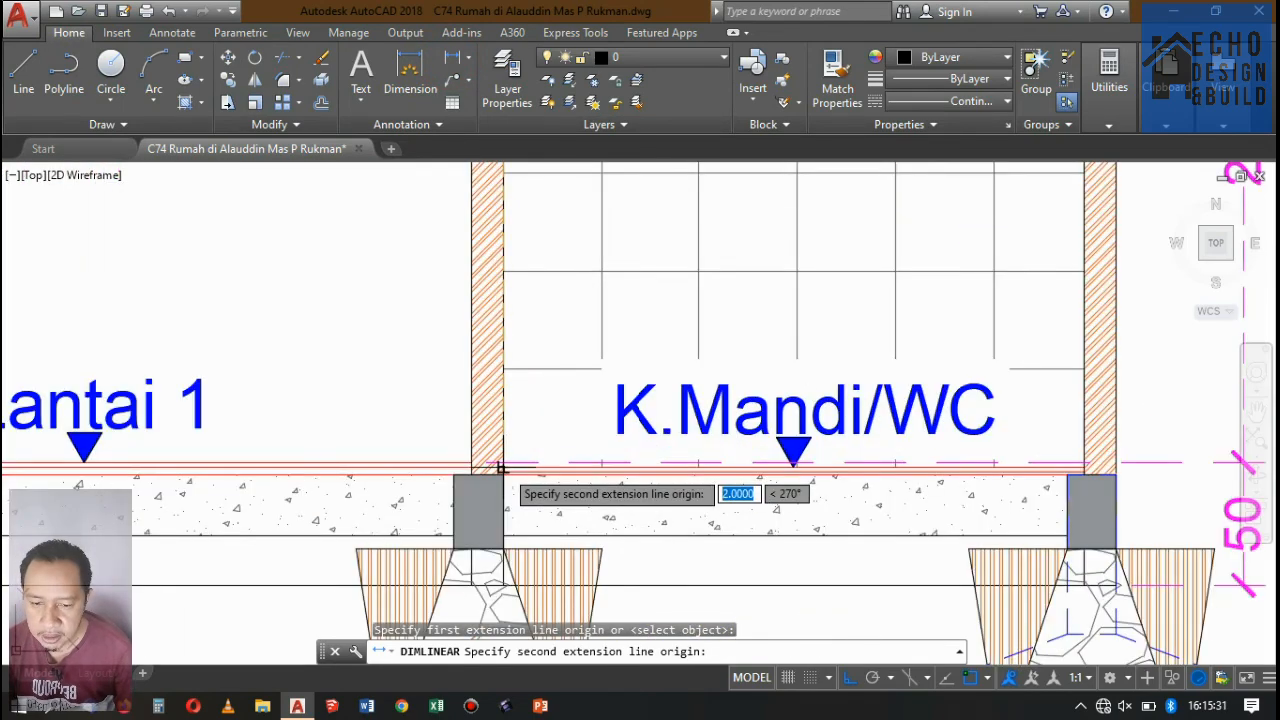
left_click(500, 467)
scroll(500, 465, "down", 5)
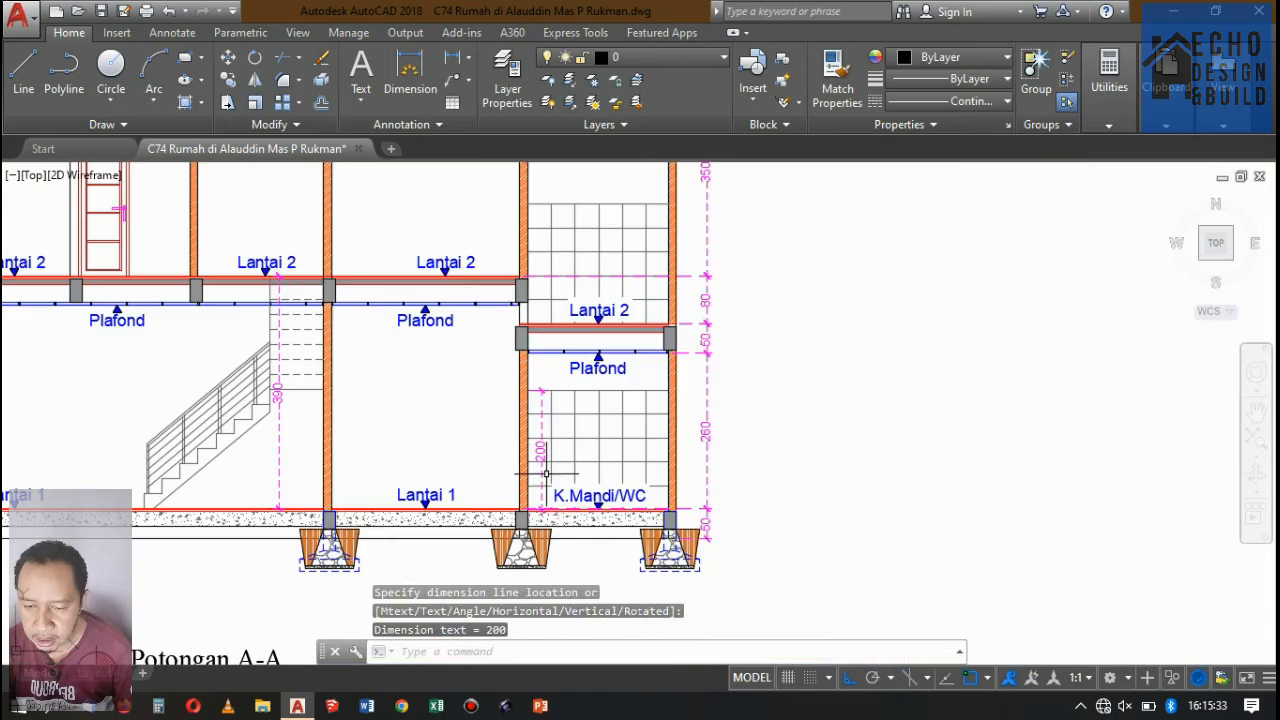
Add a vertical linear dimension of the Lantai 2 tile height, from the hatch's top line to the floor, just inside the rear bay's inner wall.
left_click(452, 58)
scroll(518, 205, "up", 4)
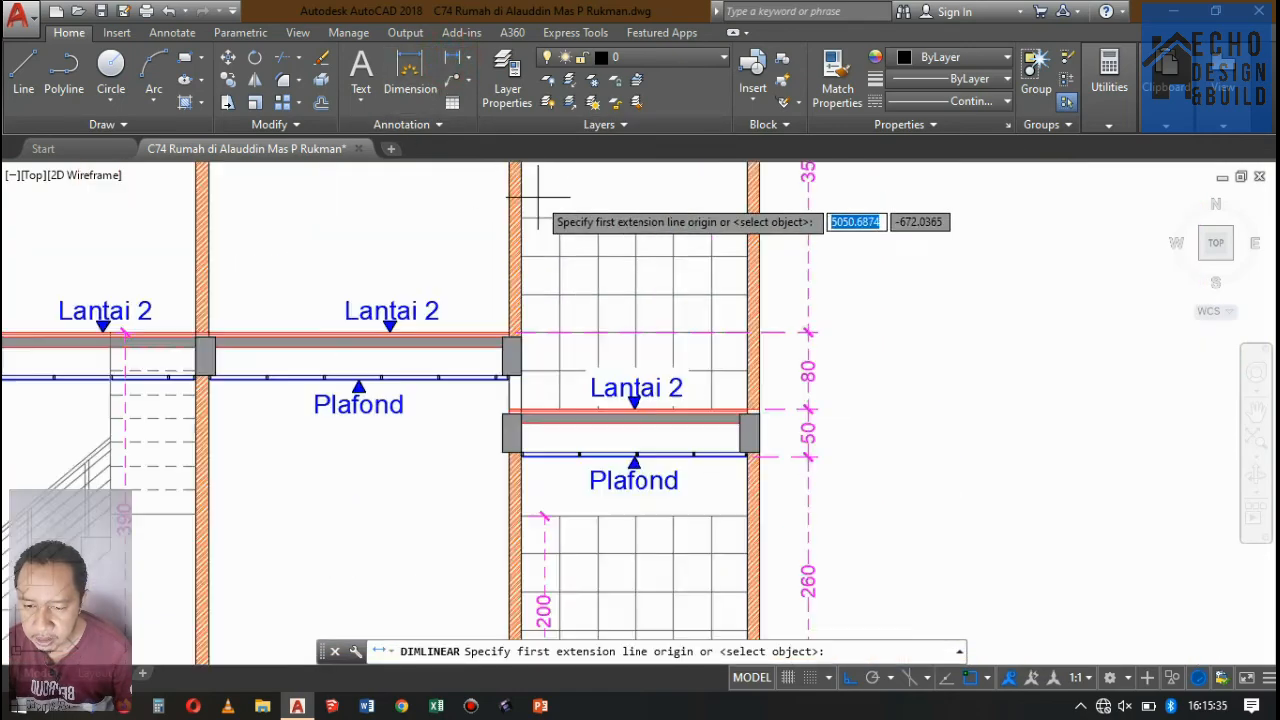
left_click(510, 230)
scroll(585, 400, "down", 3)
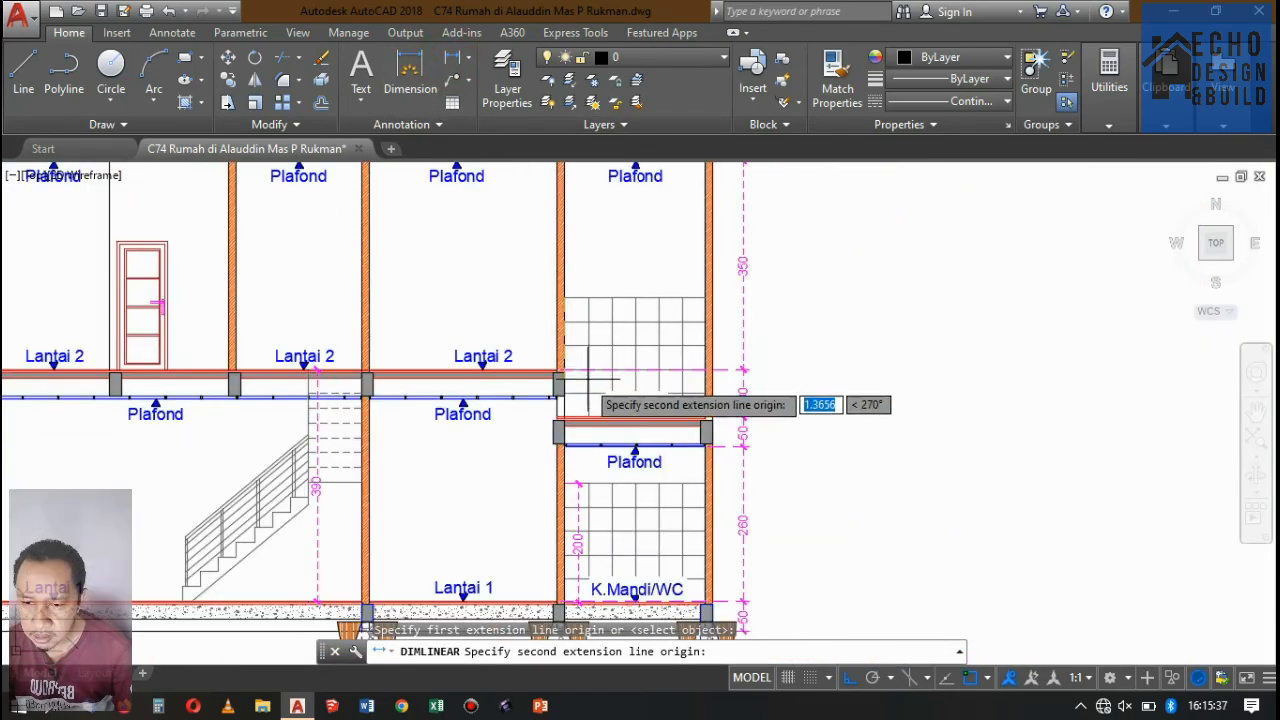
scroll(560, 420, "up", 5)
left_click(537, 487)
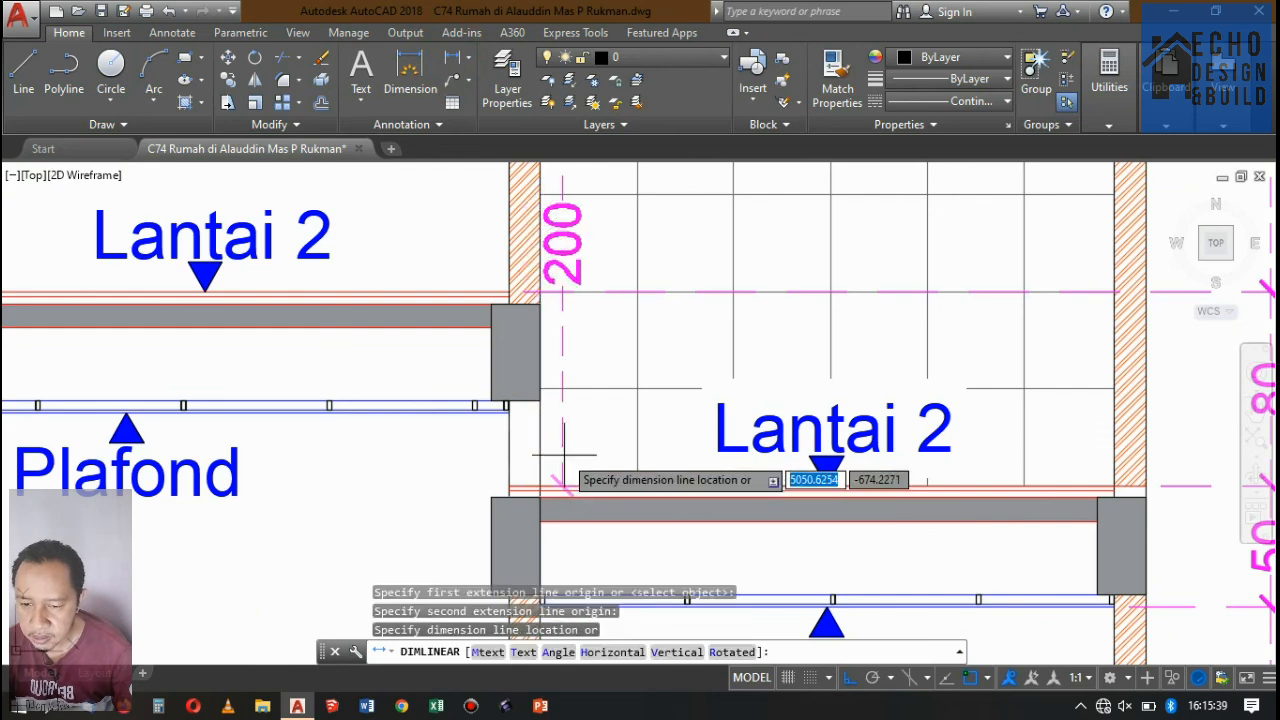
left_click(596, 445)
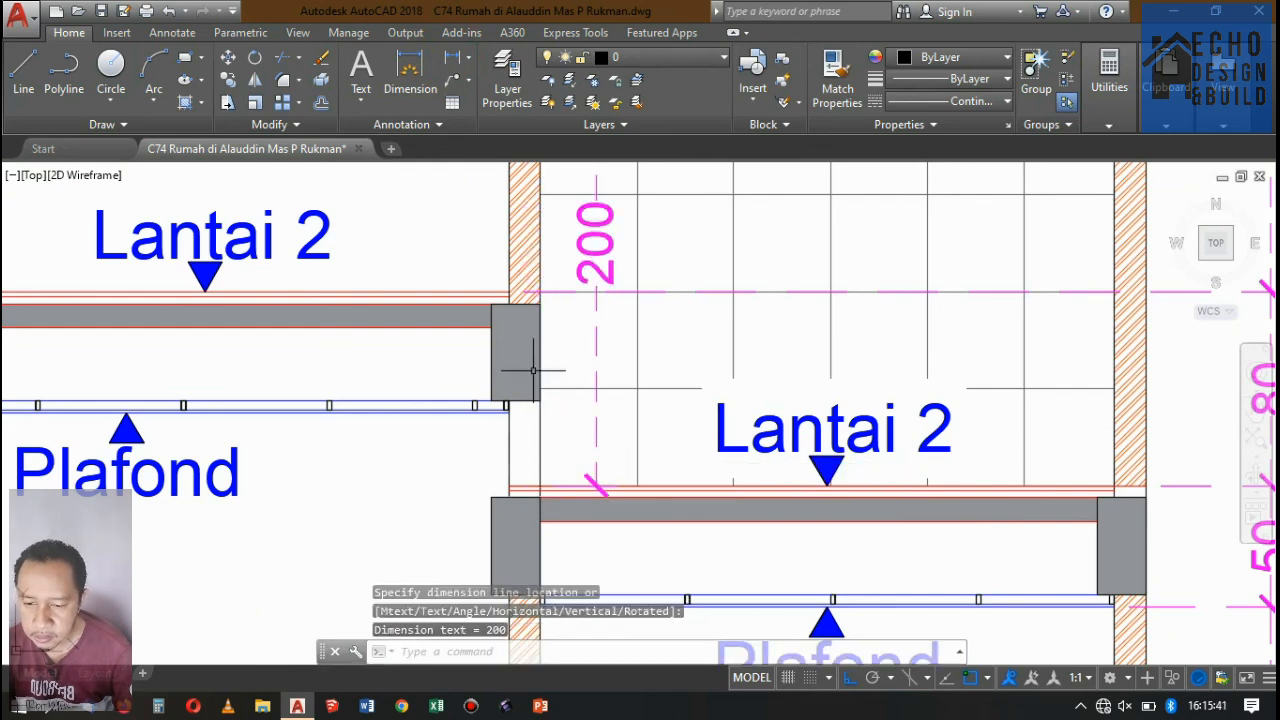
Trim the rear bay's Lantai 2 floor finish lines where they cross the unhatched gap in the inner wall.
scroll(543, 484, "up", 4)
key("Return")
key("Return")
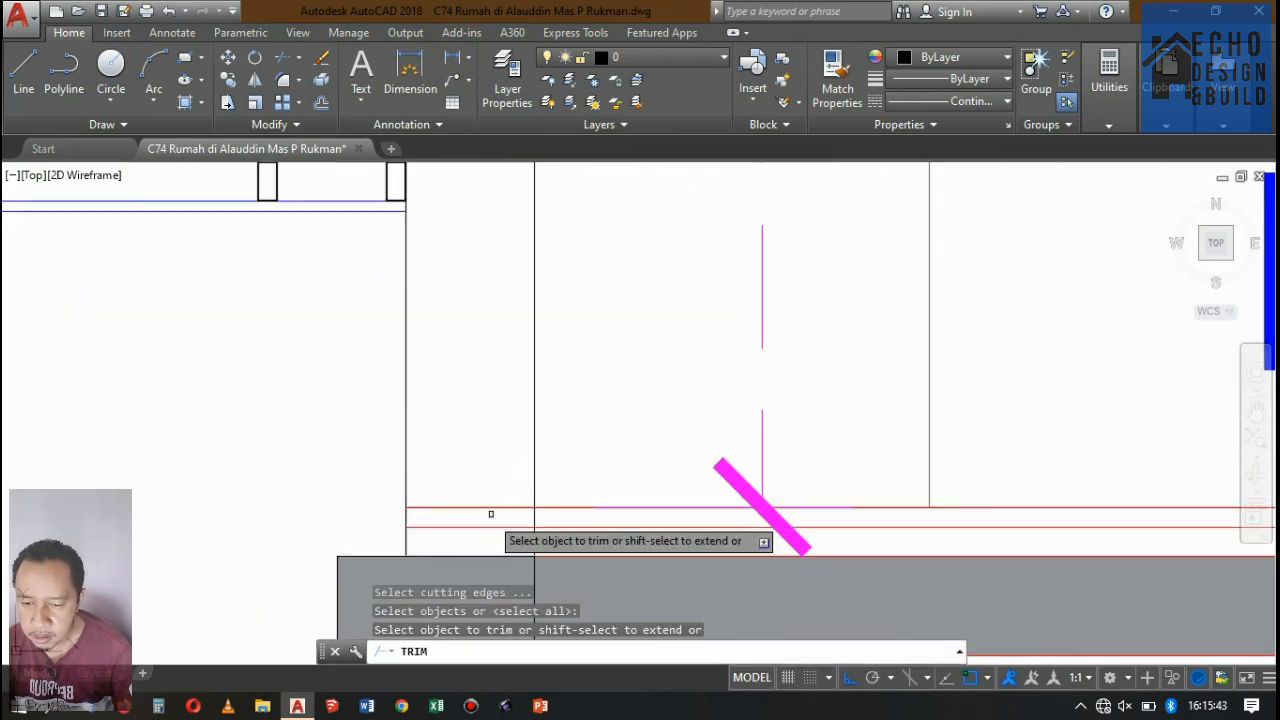
left_click(491, 540)
left_click(457, 443)
scroll(588, 405, "down", 4)
key("Return")
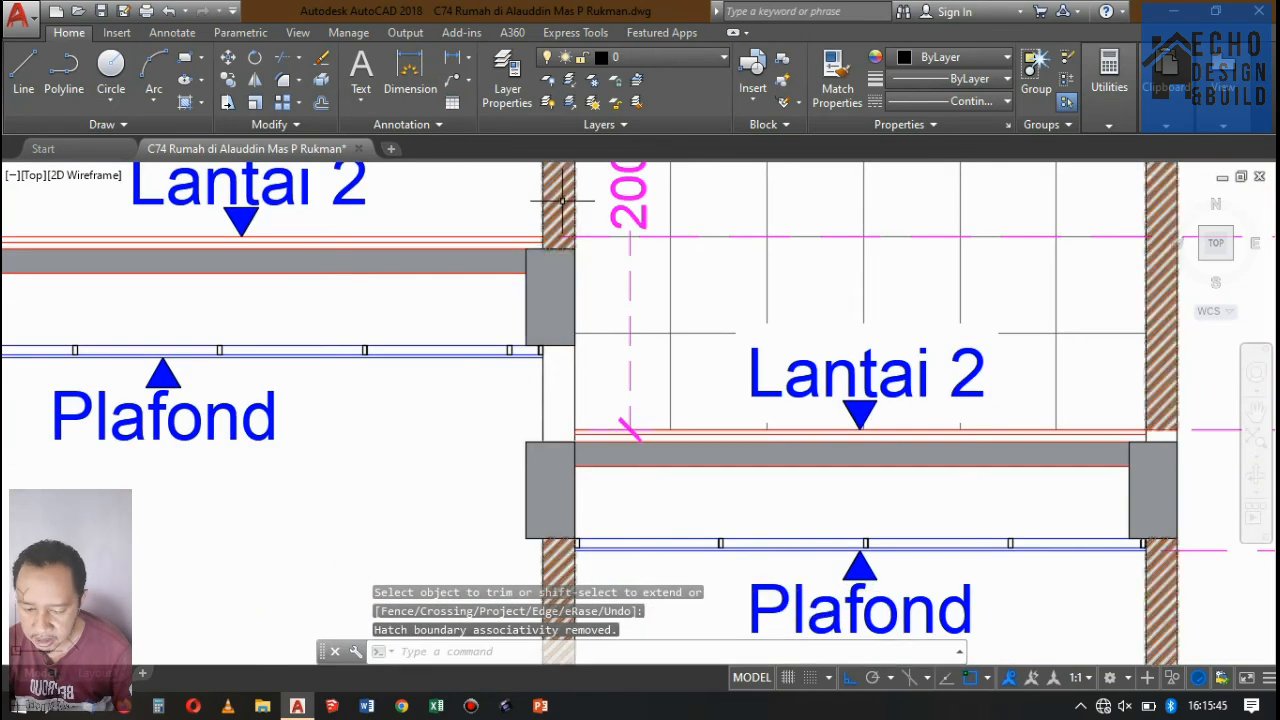
Extend the orange ANSI32 wall hatch into the inner wall's gap between the two beams at the rear bay's Lantai 2.
left_click(559, 202)
scroll(542, 345, "down", 2)
scroll(550, 333, "up", 2)
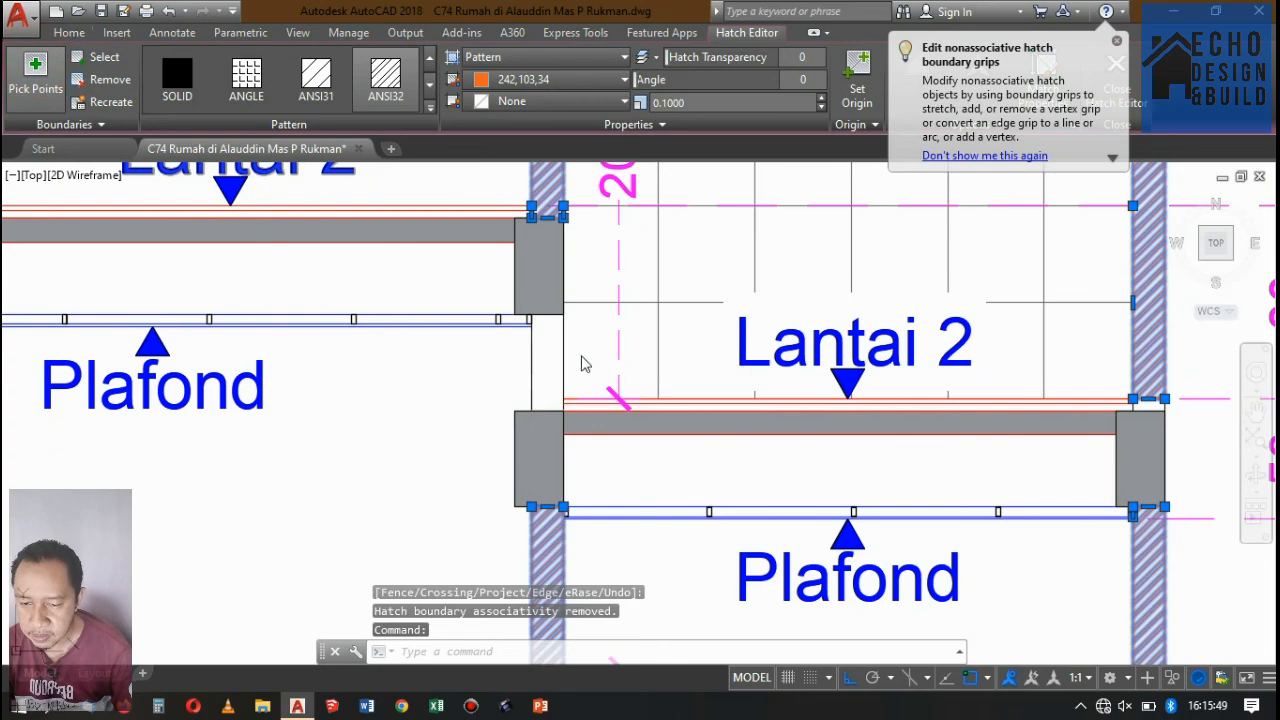
left_click(557, 341)
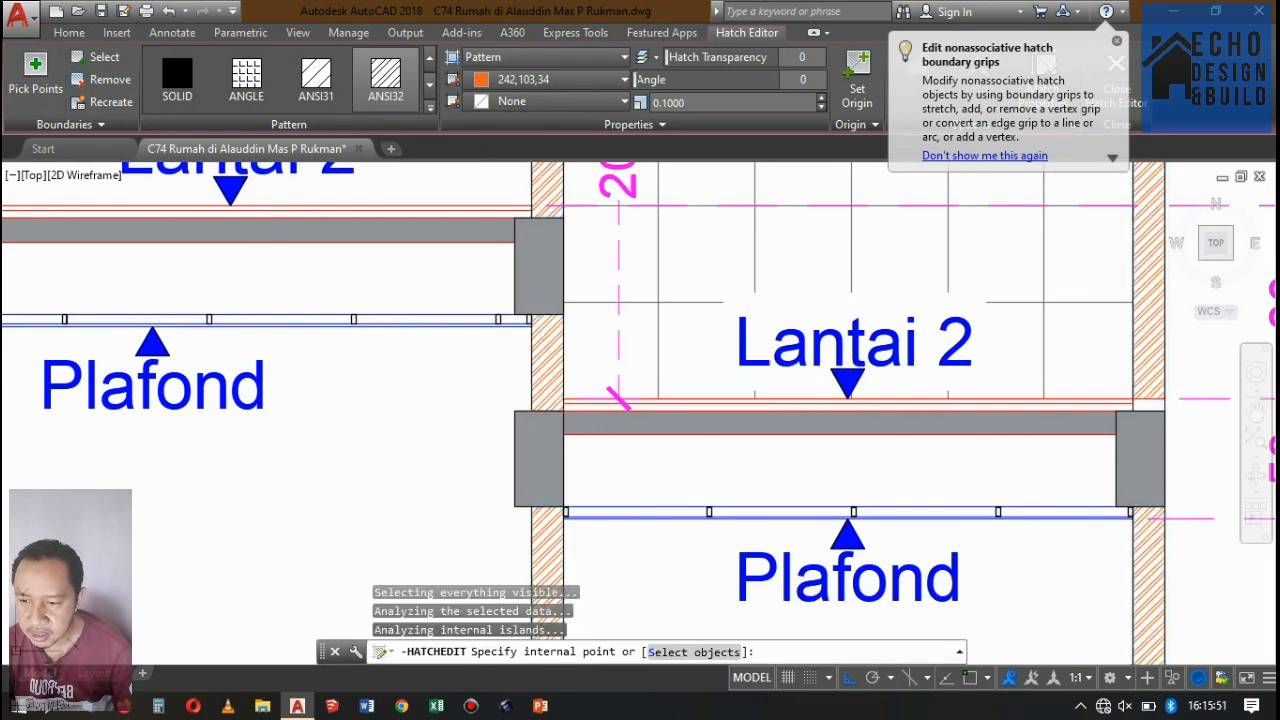
key("Return")
scroll(594, 378, "down", 10)
key("Escape")
scroll(626, 352, "up", 6)
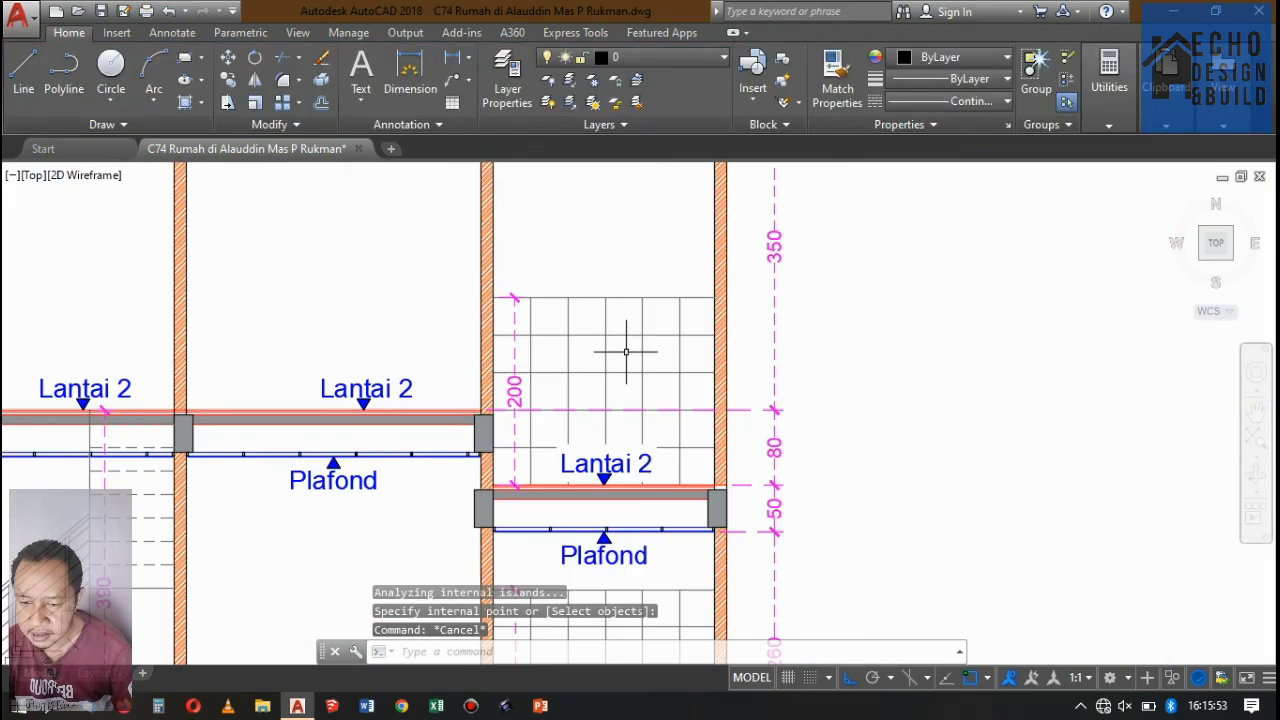
Examine the rear bay of Potongan A-A, checking its tile hatches, wall hatch, ceiling and height dimensions around Lantai 2.
scroll(626, 352, "down", 5)
scroll(663, 251, "up", 5)
scroll(663, 251, "down", 3)
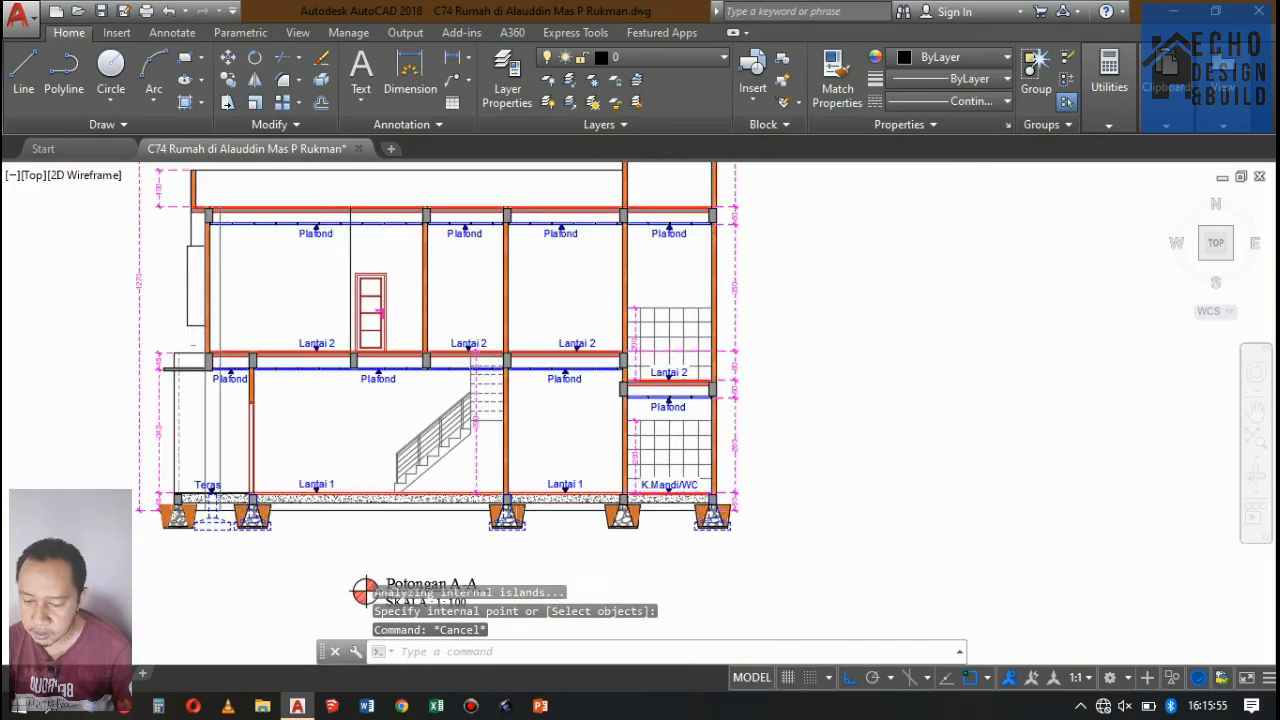
scroll(660, 306, "up", 5)
scroll(660, 306, "down", 5)
scroll(586, 251, "up", 4)
scroll(650, 241, "down", 1)
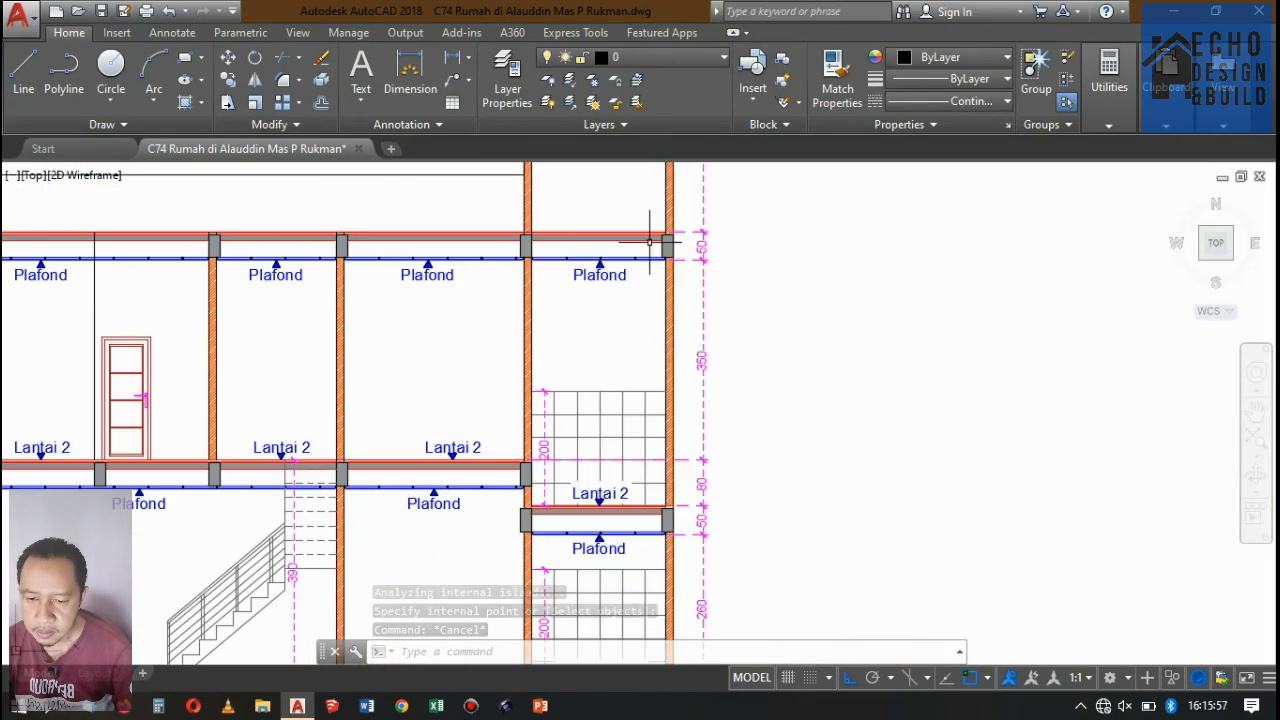
scroll(650, 241, "down", 5)
scroll(594, 414, "up", 5)
scroll(618, 357, "down", 6)
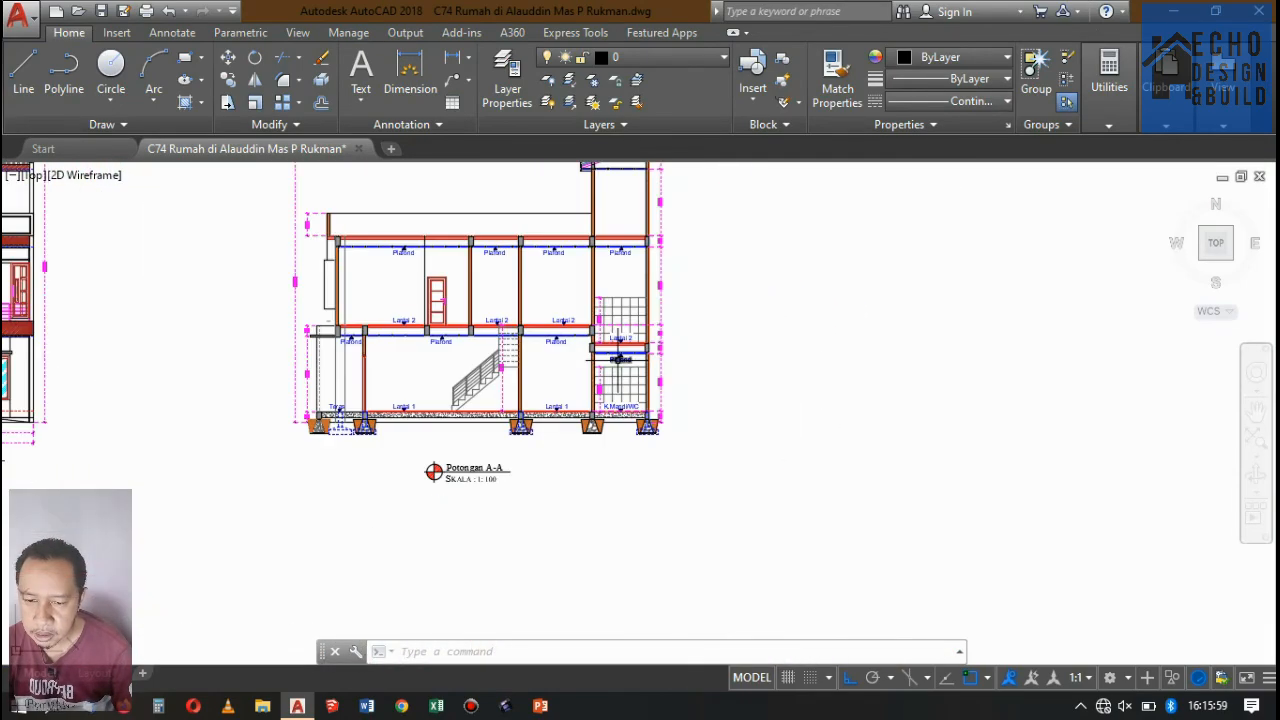
scroll(618, 357, "up", 4)
scroll(610, 352, "down", 2)
scroll(604, 348, "up", 2)
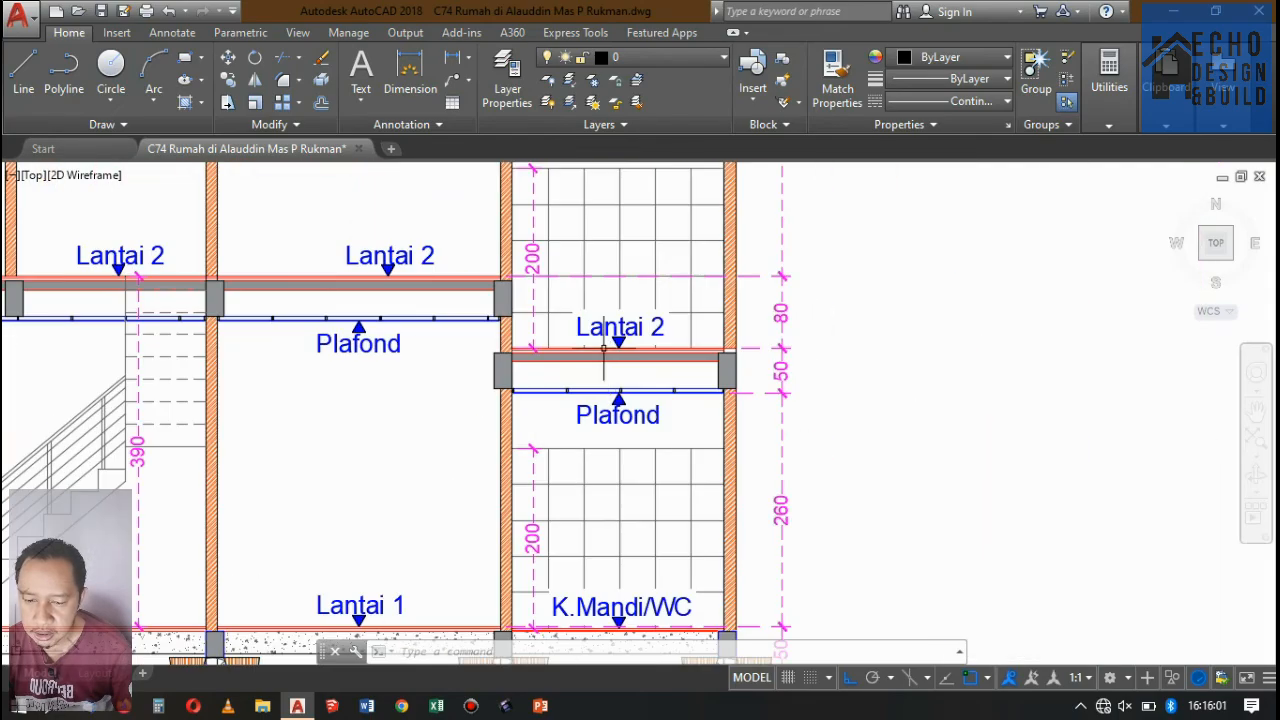
scroll(762, 400, "down", 3)
scroll(764, 414, "up", 2)
scroll(764, 400, "down", 5)
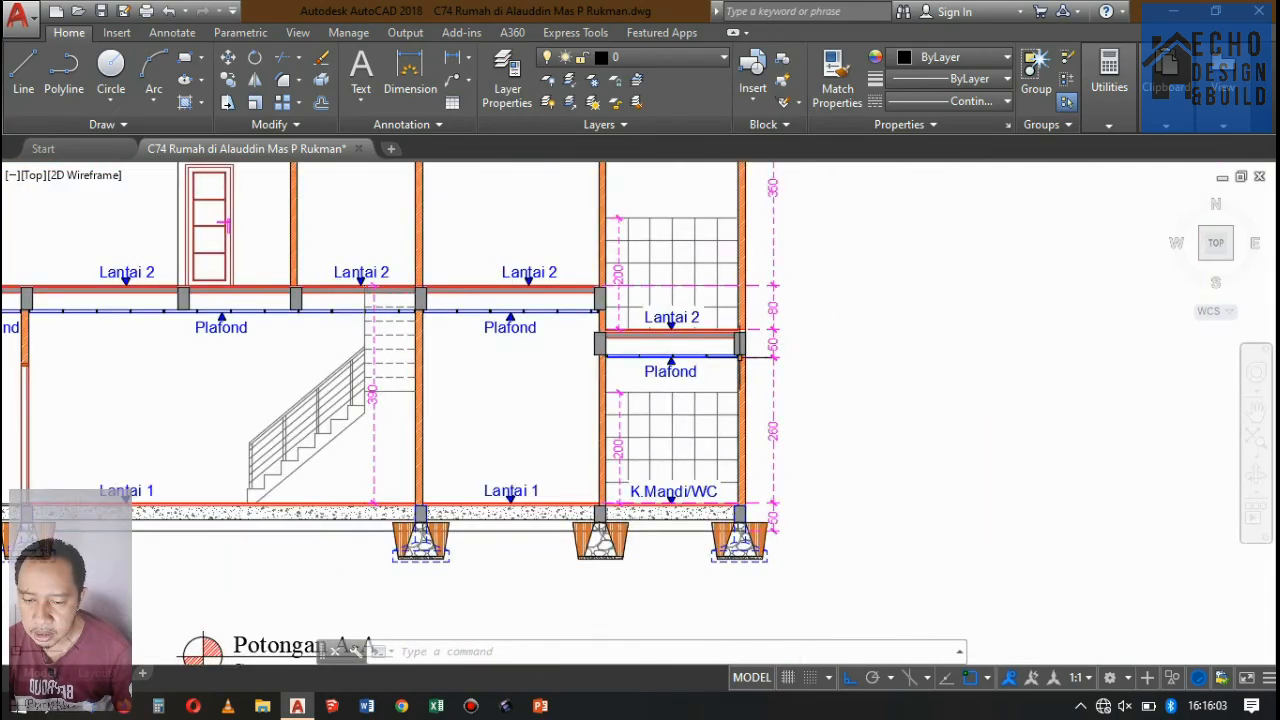
scroll(740, 355, "down", 4)
scroll(728, 357, "up", 7)
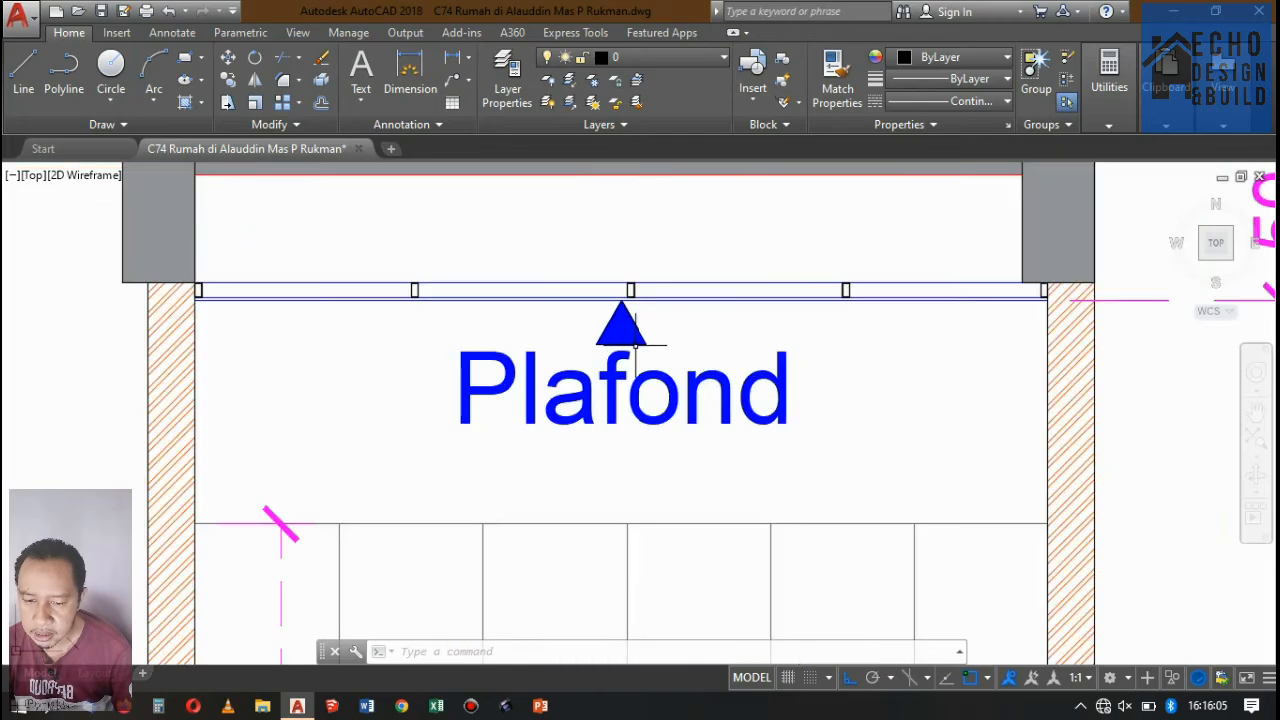
scroll(638, 356, "down", 6)
scroll(638, 356, "up", 6)
scroll(620, 340, "down", 7)
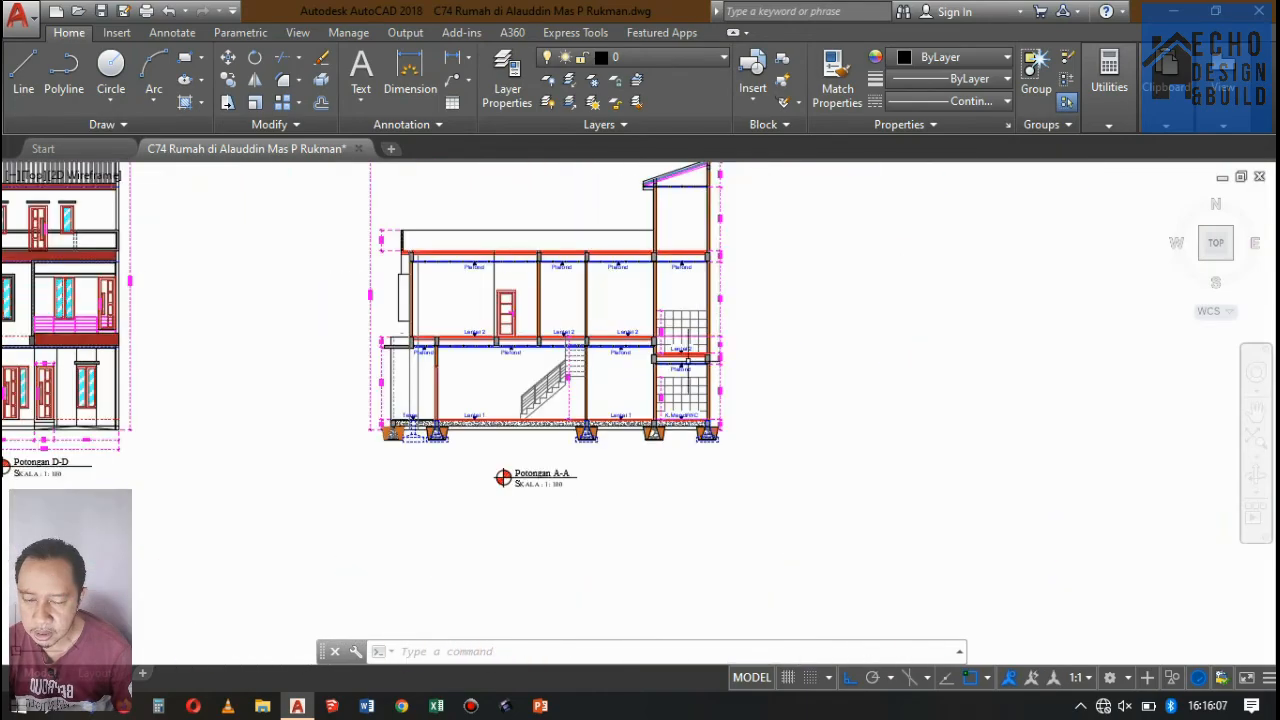
scroll(601, 306, "up", 4)
scroll(785, 380, "up", 5)
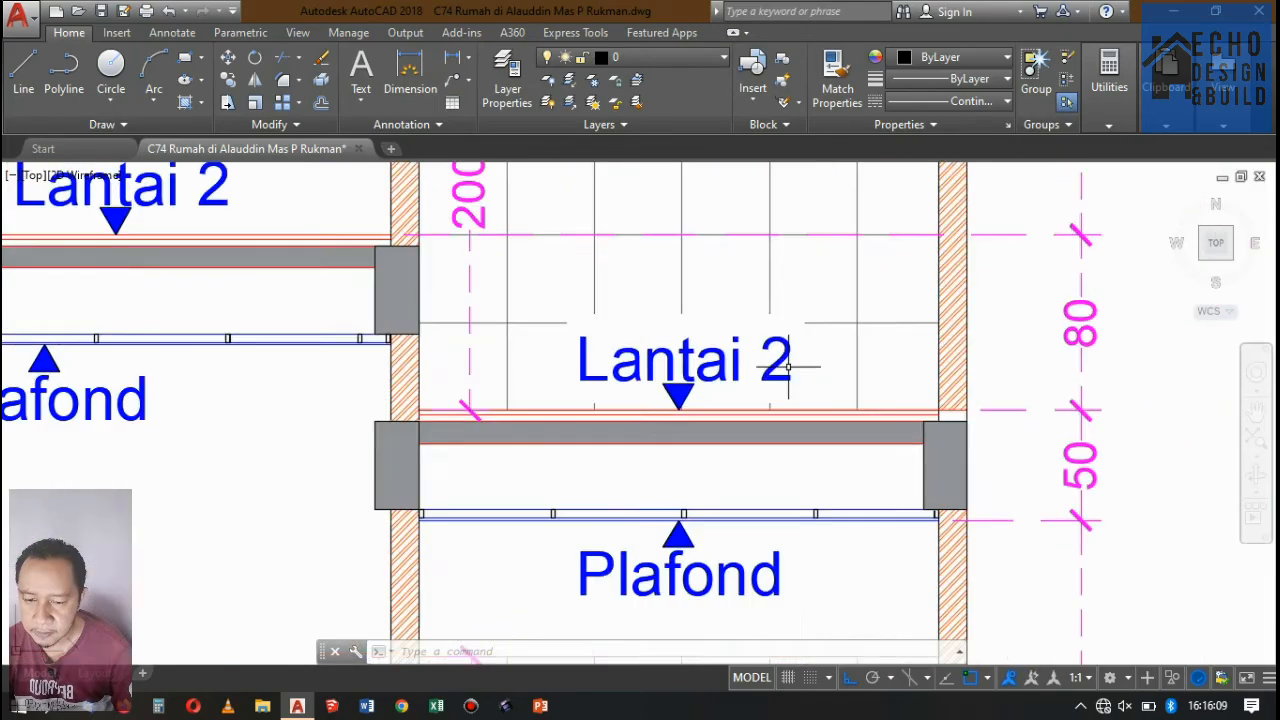
scroll(786, 372, "down", 5)
scroll(786, 375, "up", 4)
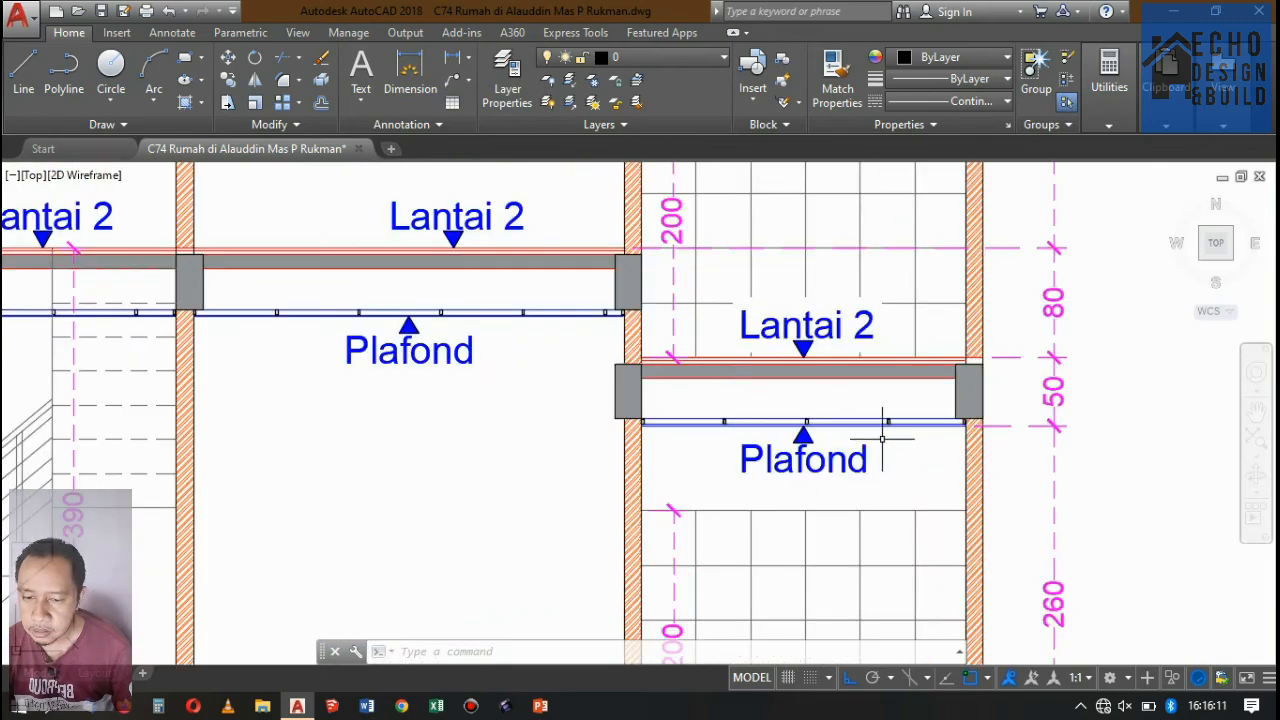
scroll(745, 403, "down", 3)
scroll(760, 380, "up", 1)
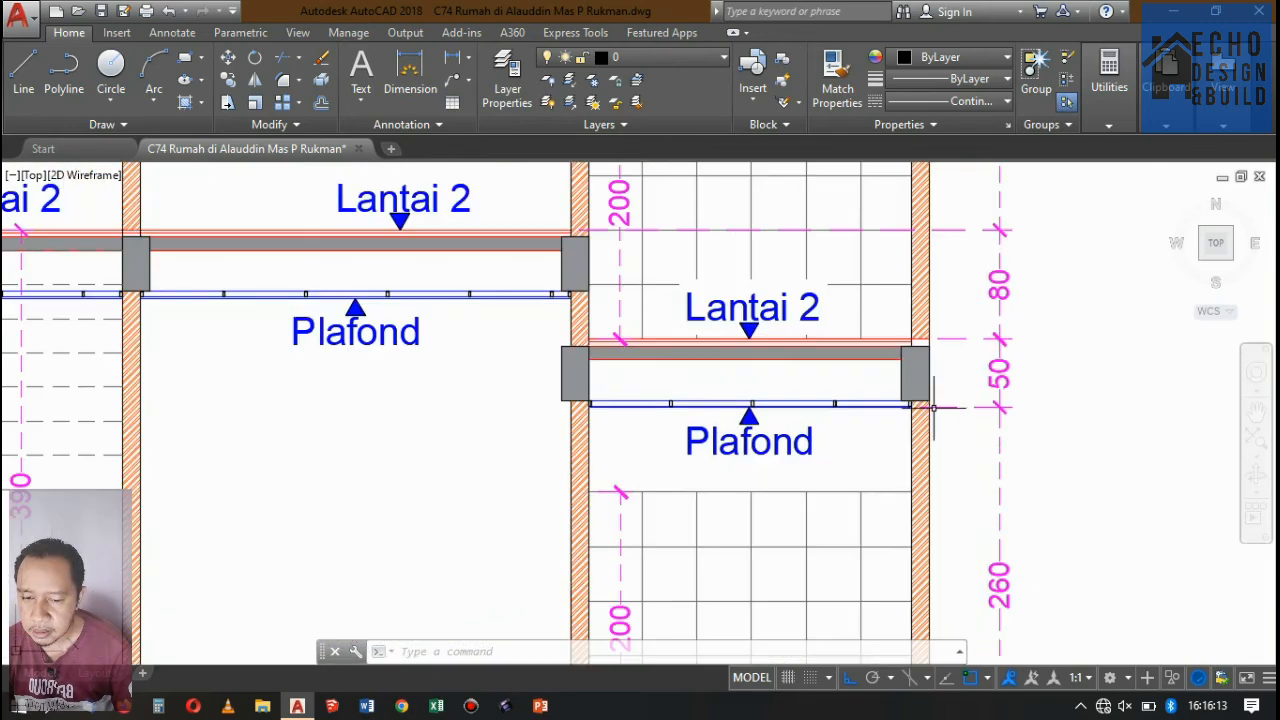
scroll(777, 340, "down", 5)
scroll(777, 340, "up", 3)
scroll(778, 300, "down", 3)
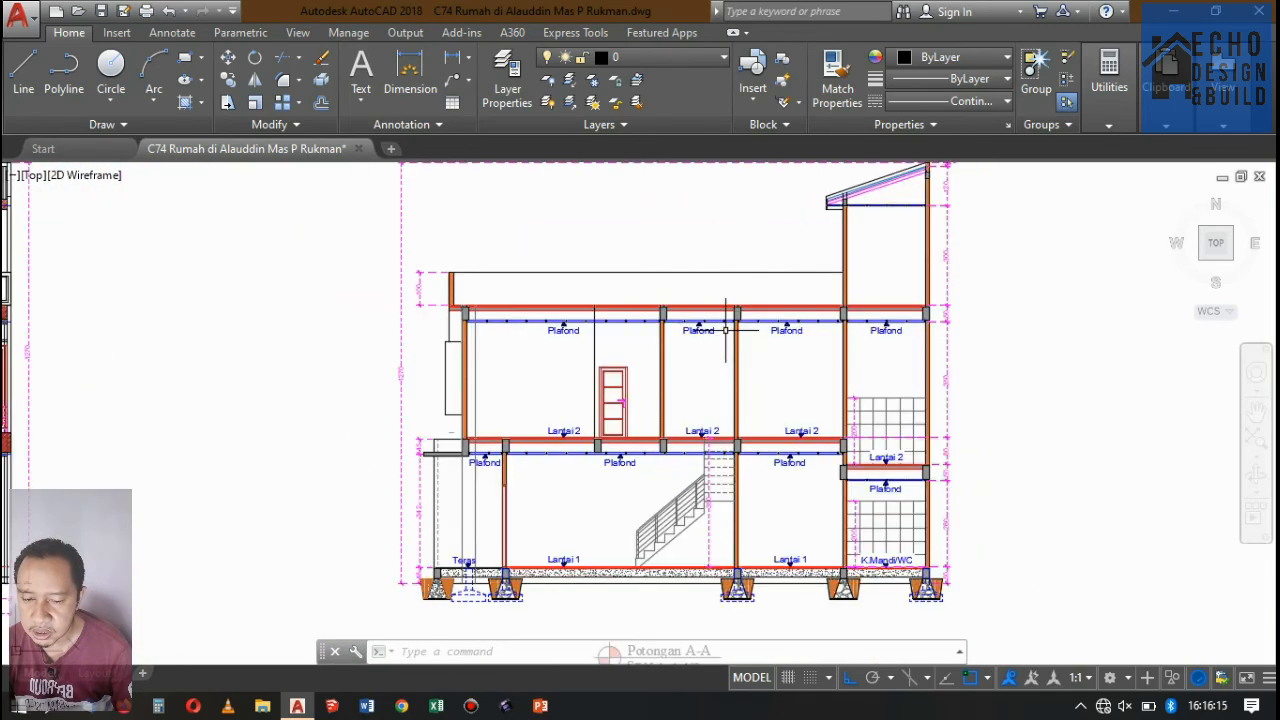
Examine the roof eave, staircase and ground floor of Potongan A-A, and compare the whole section with Potongan D-D.
scroll(780, 259, "up", 2)
scroll(780, 259, "up", 2)
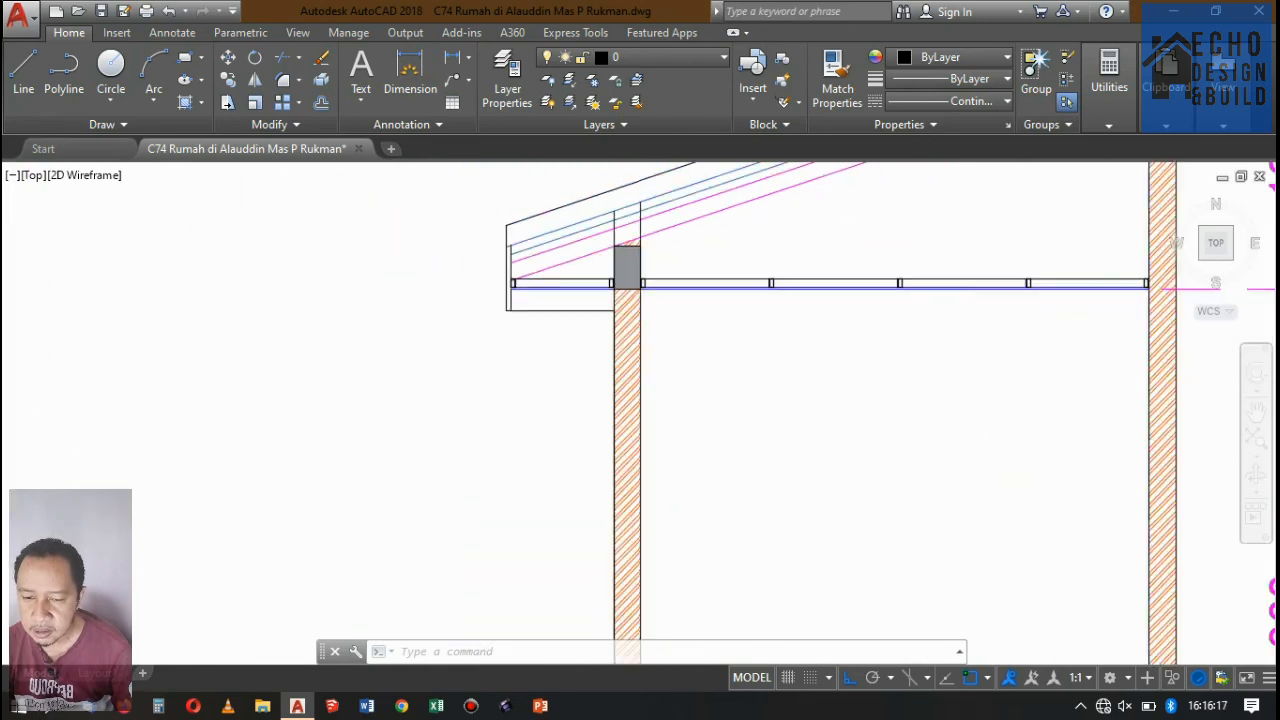
scroll(700, 300, "down", 5)
scroll(640, 330, "up", 8)
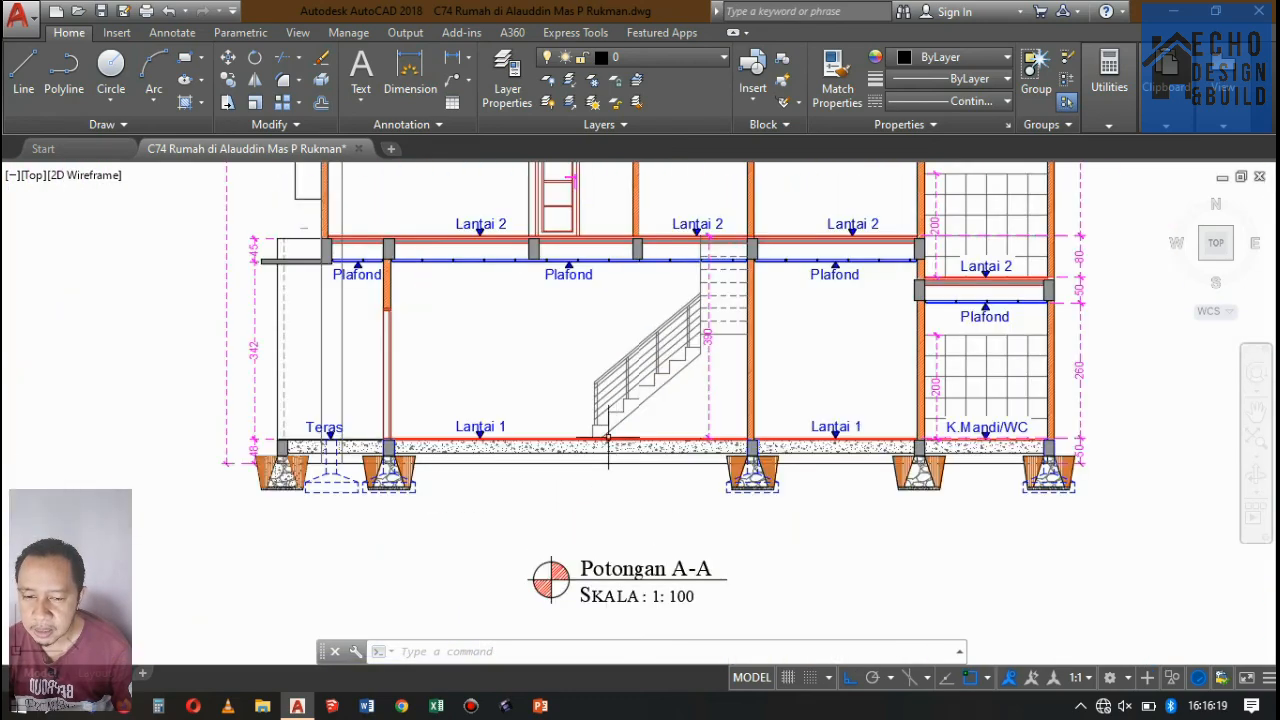
scroll(394, 405, "down", 3)
scroll(741, 400, "down", 4)
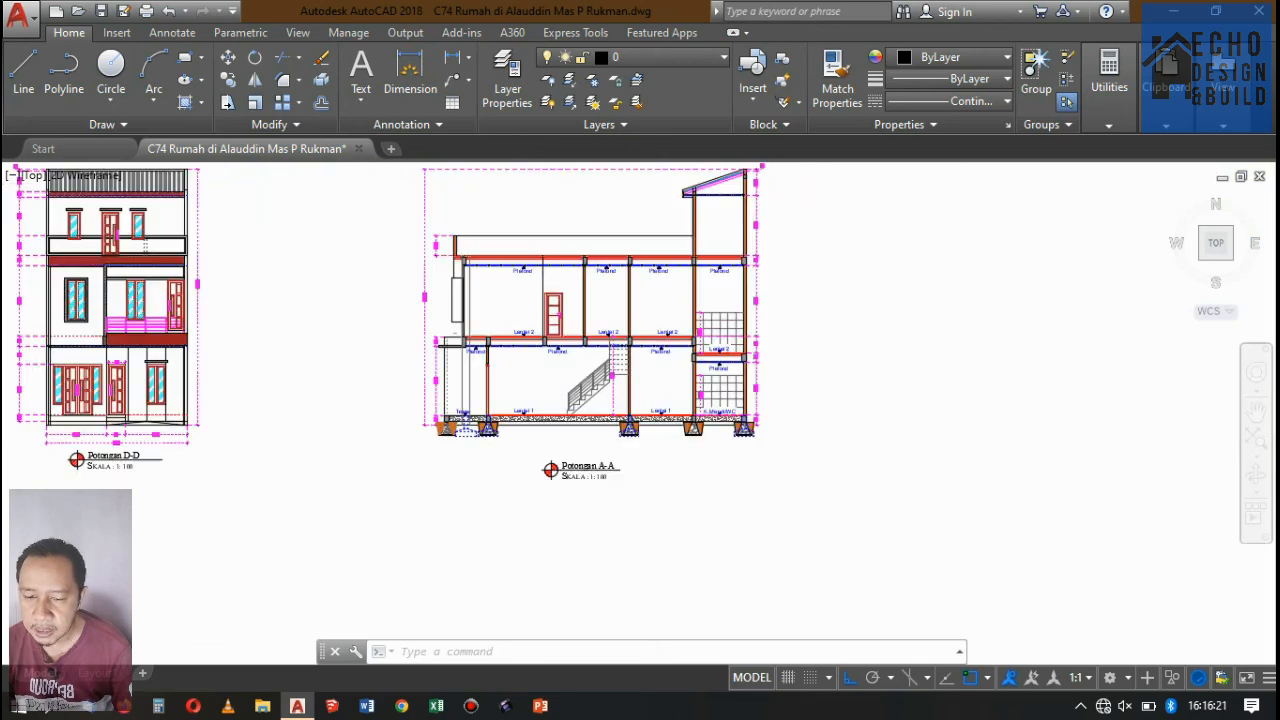
scroll(600, 480, "up", 3)
scroll(600, 480, "down", 3)
scroll(700, 355, "up", 2)
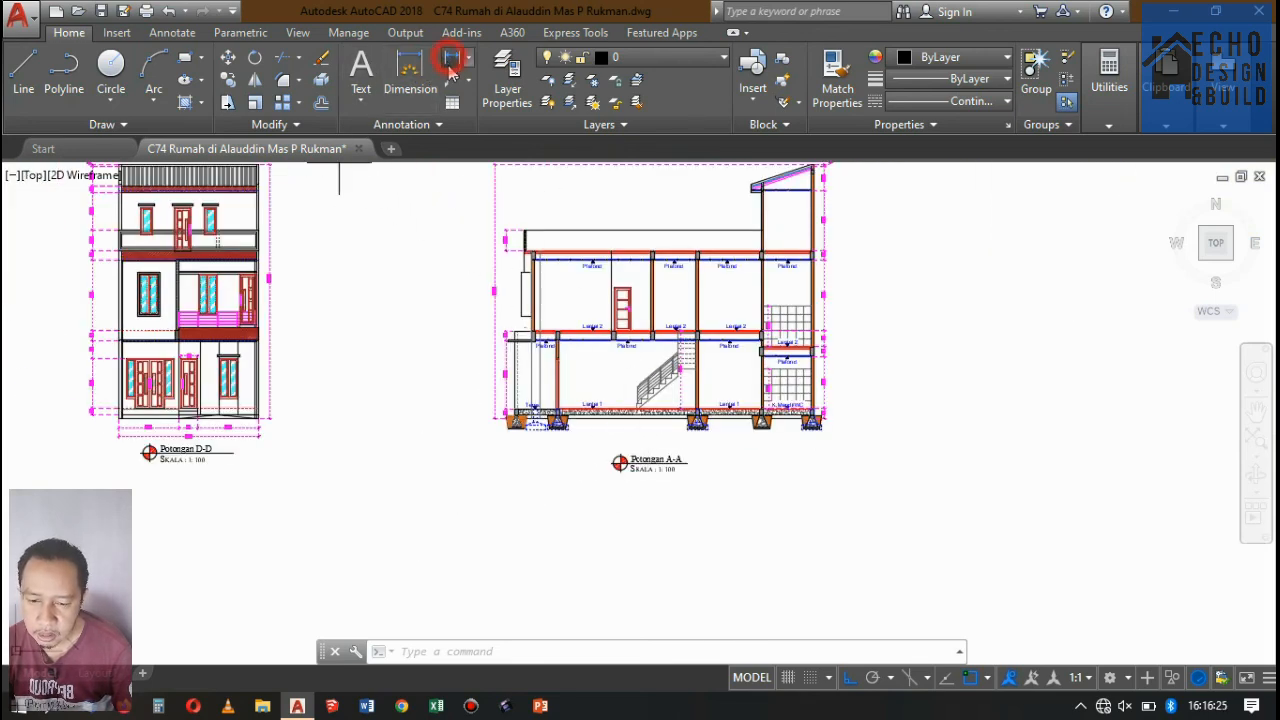
left_click(450, 64)
key("Escape")
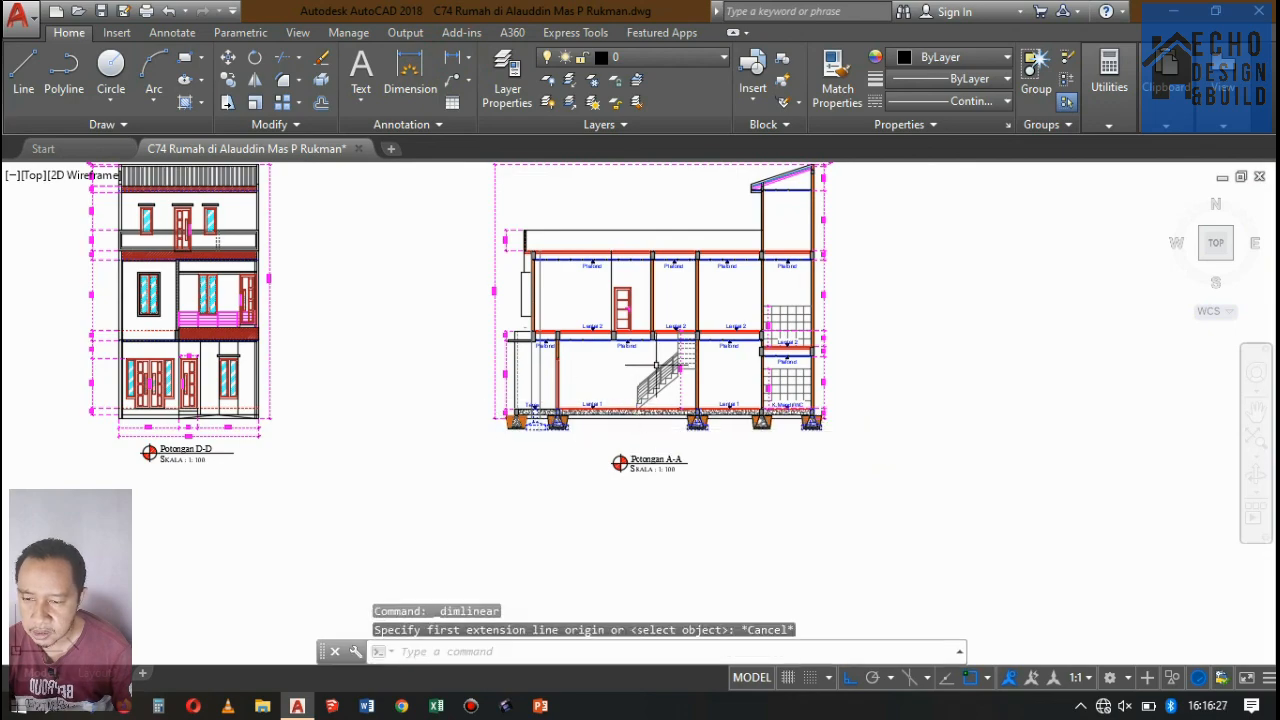
Look over Potongan D-D and the surrounding floor plans in relation to Potongan A-A.
scroll(657, 365, "down", 3)
scroll(692, 347, "down", 3)
scroll(586, 298, "up", 3)
scroll(562, 396, "up", 5)
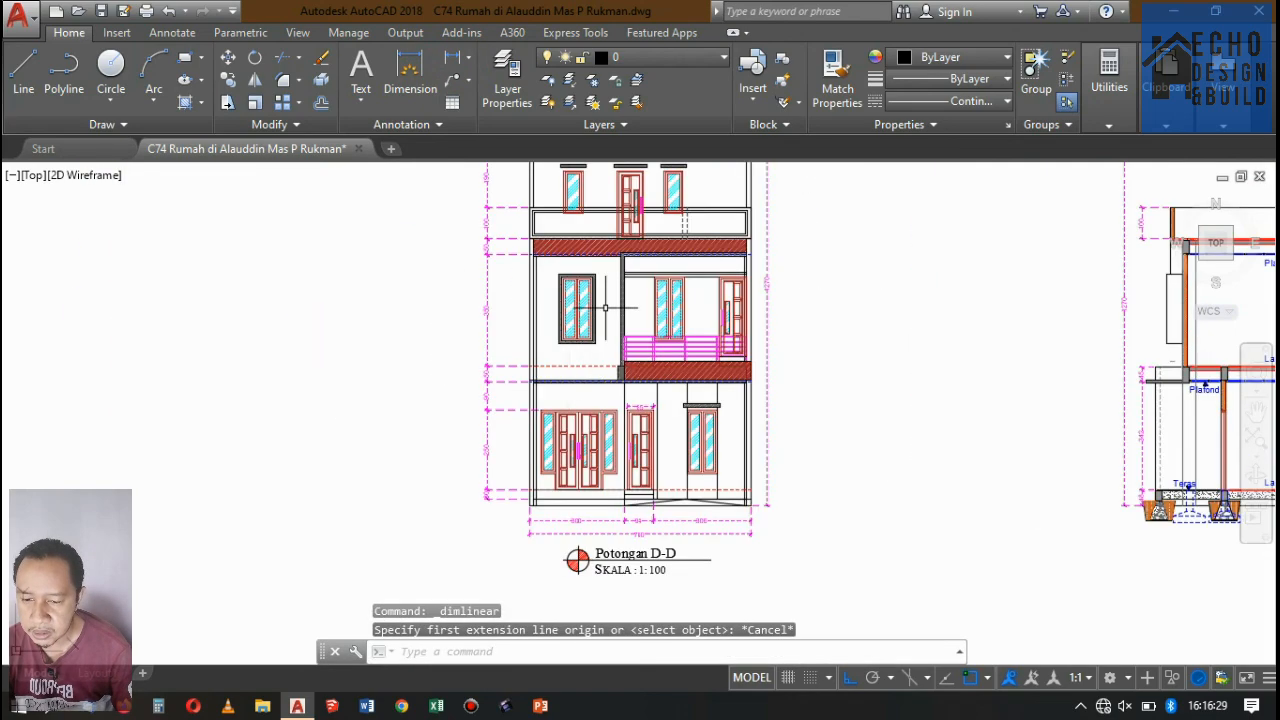
scroll(612, 299, "down", 3)
scroll(640, 283, "up", 3)
scroll(666, 301, "down", 5)
scroll(686, 291, "down", 3)
scroll(712, 277, "up", 2)
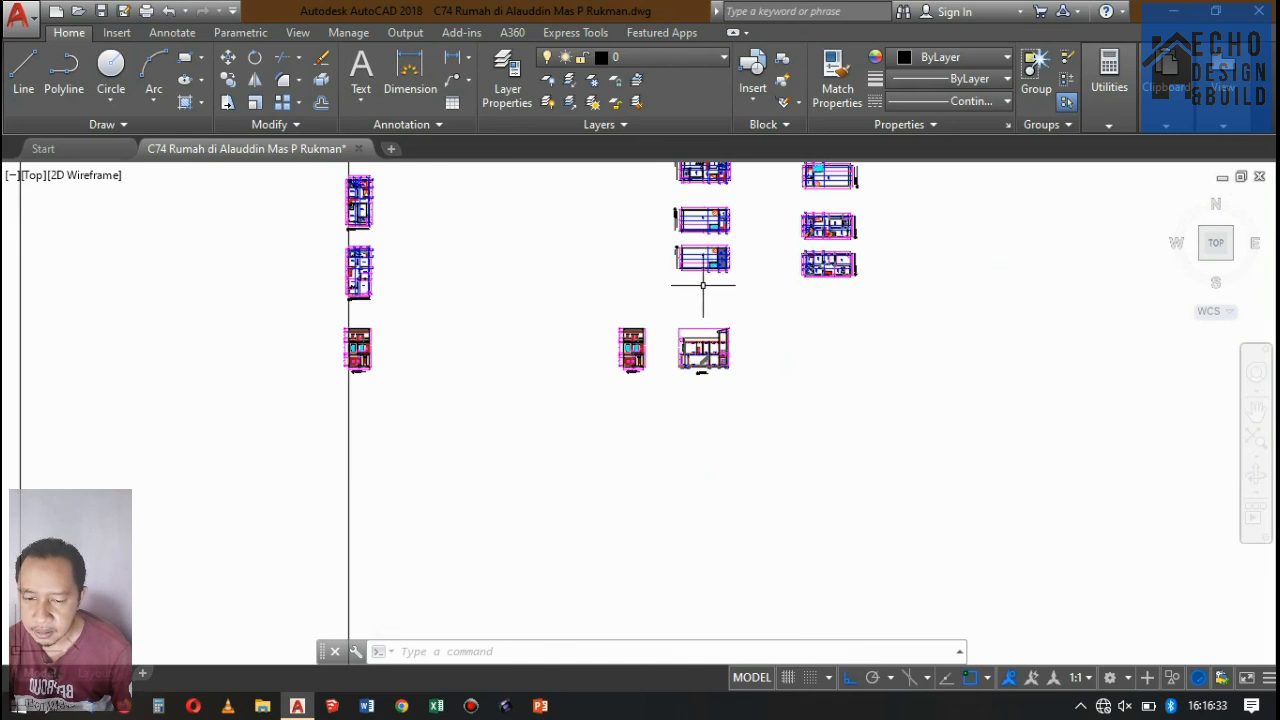
scroll(775, 318, "down", 2)
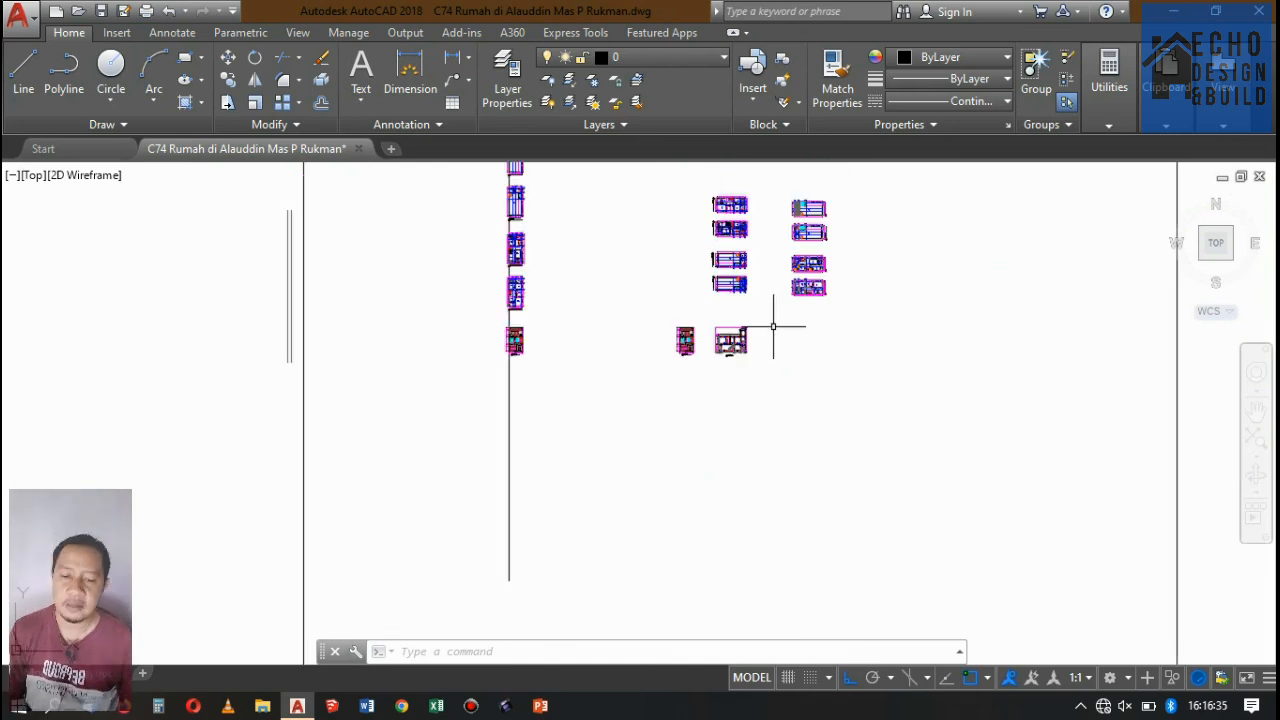
scroll(730, 340, "up", 4)
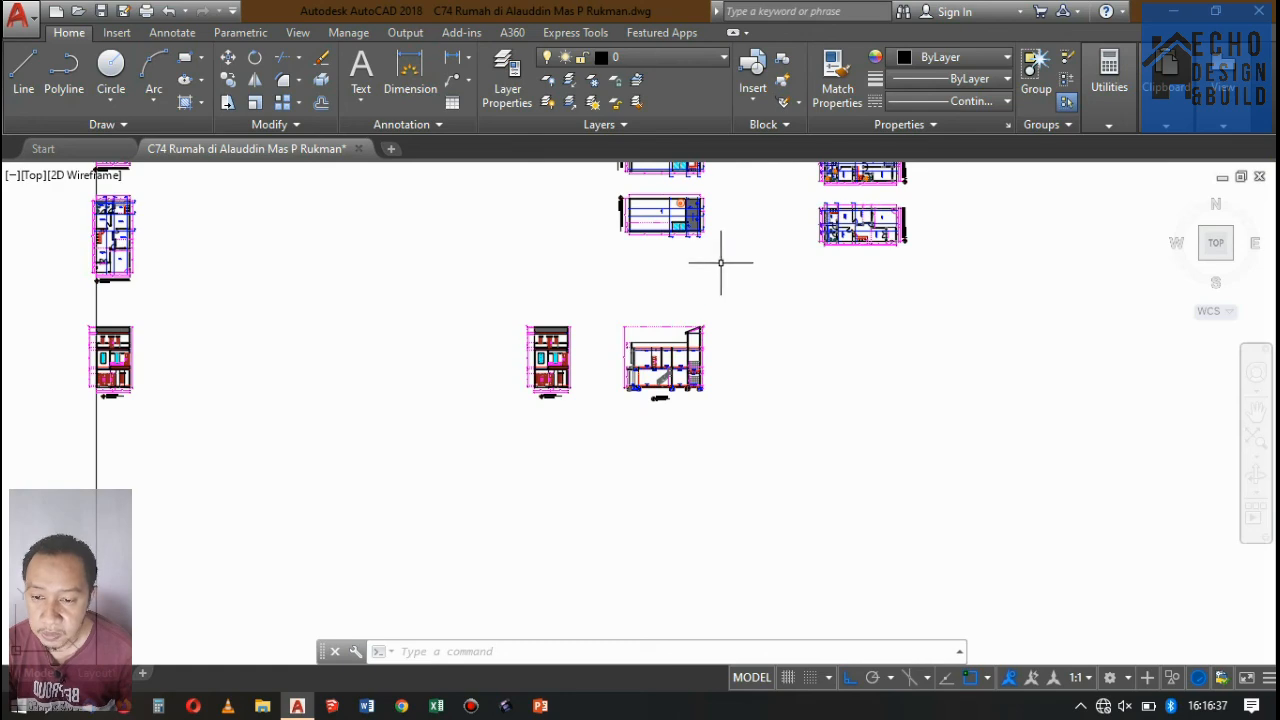
scroll(655, 325, "up", 4)
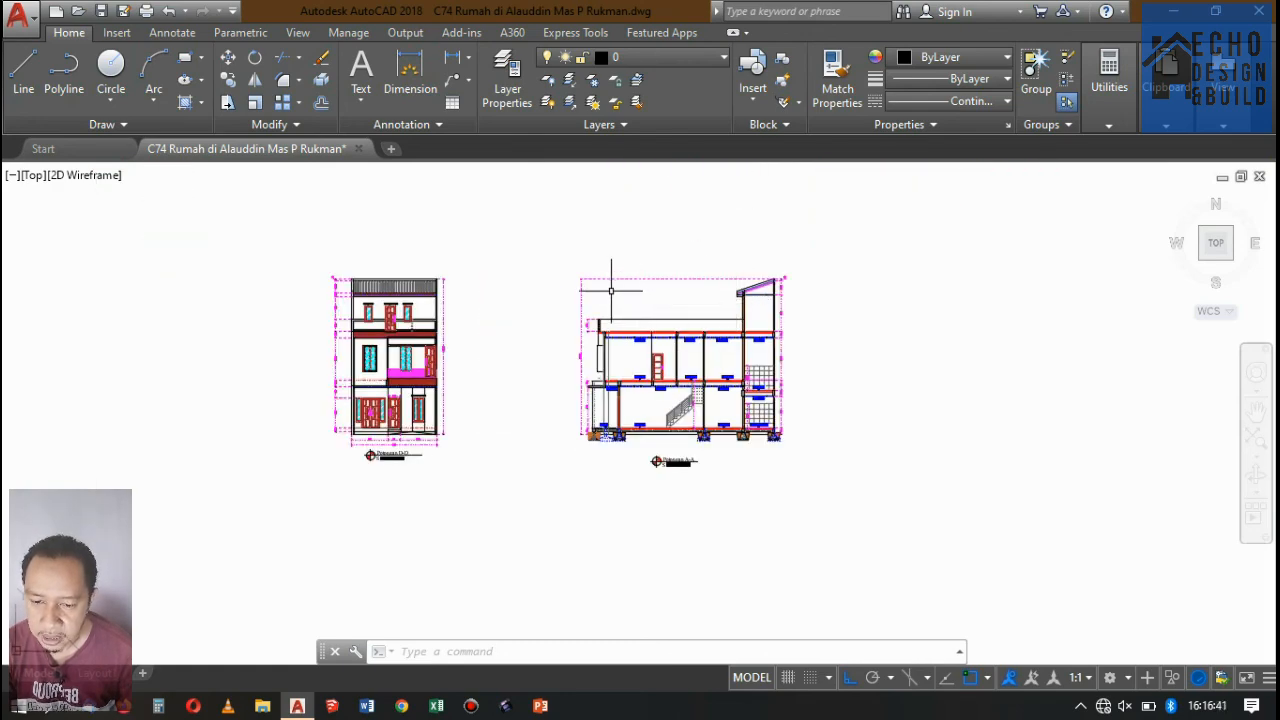
scroll(611, 290, "down", 4)
scroll(637, 271, "up", 4)
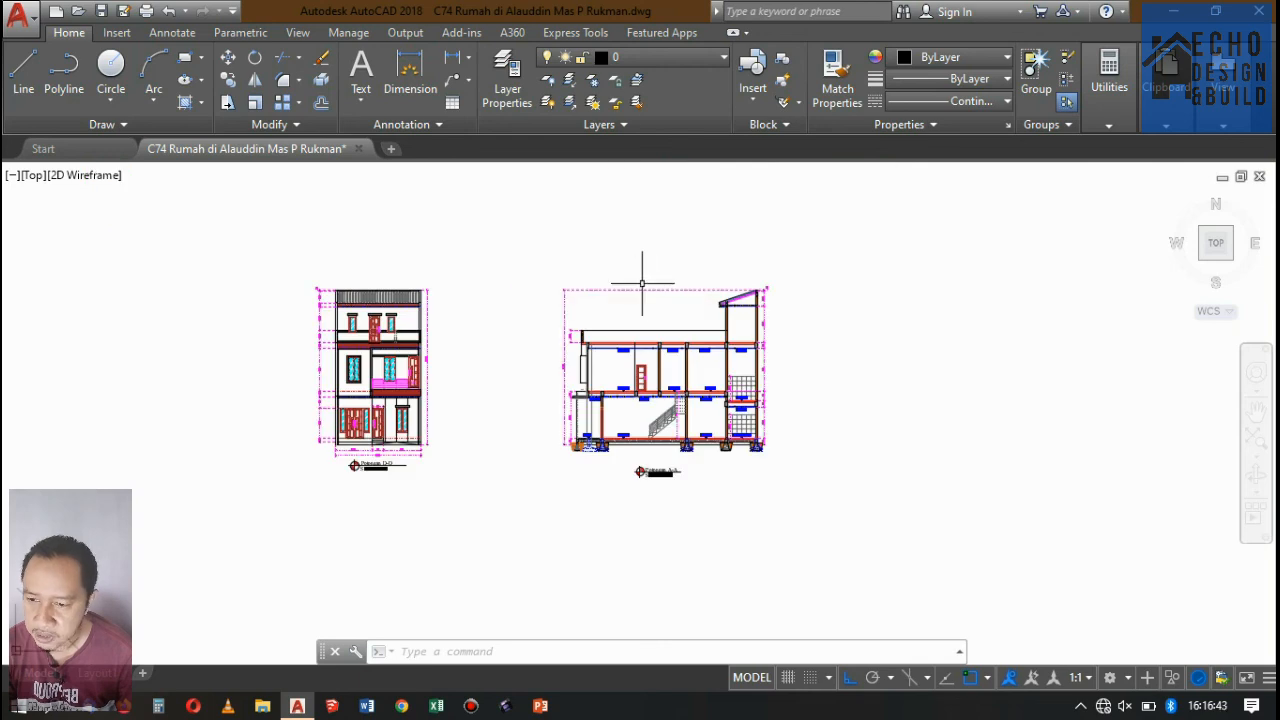